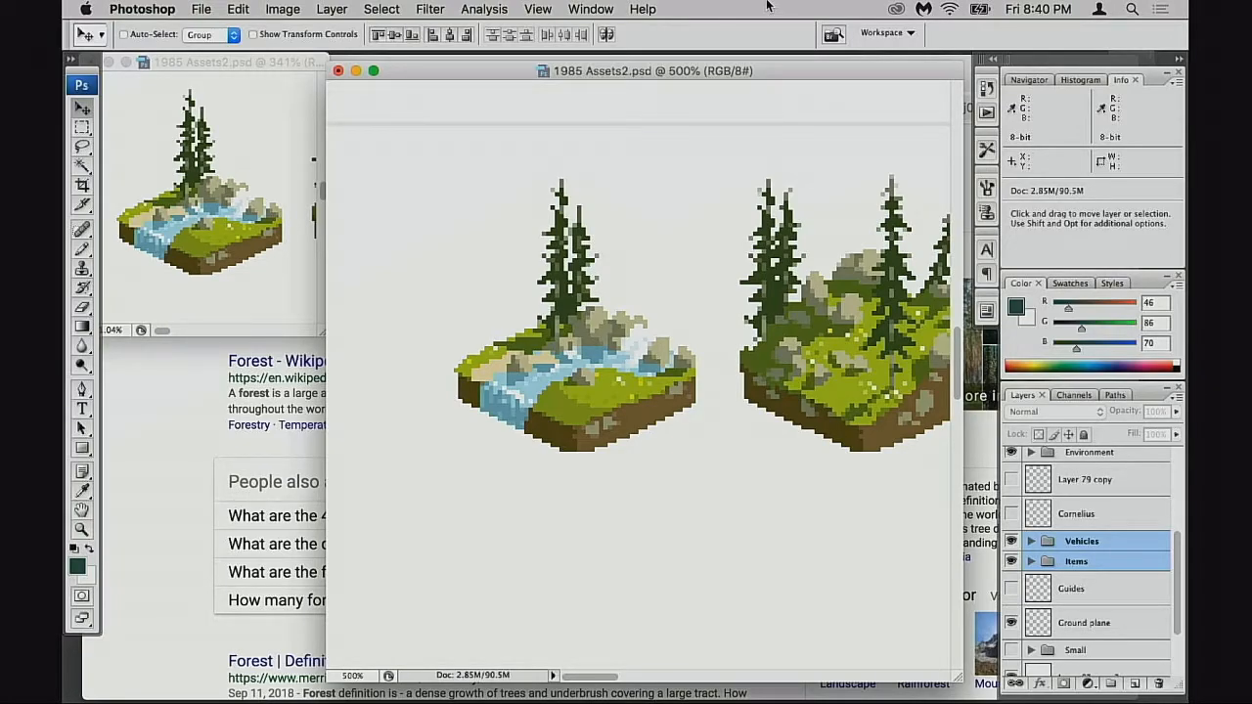
# - Zoom out to 200% from the river tile to review the row of environment tiles and the vehicles beneath it
pyautogui.moveTo(689, 70); pyautogui.dragTo(726, 71)
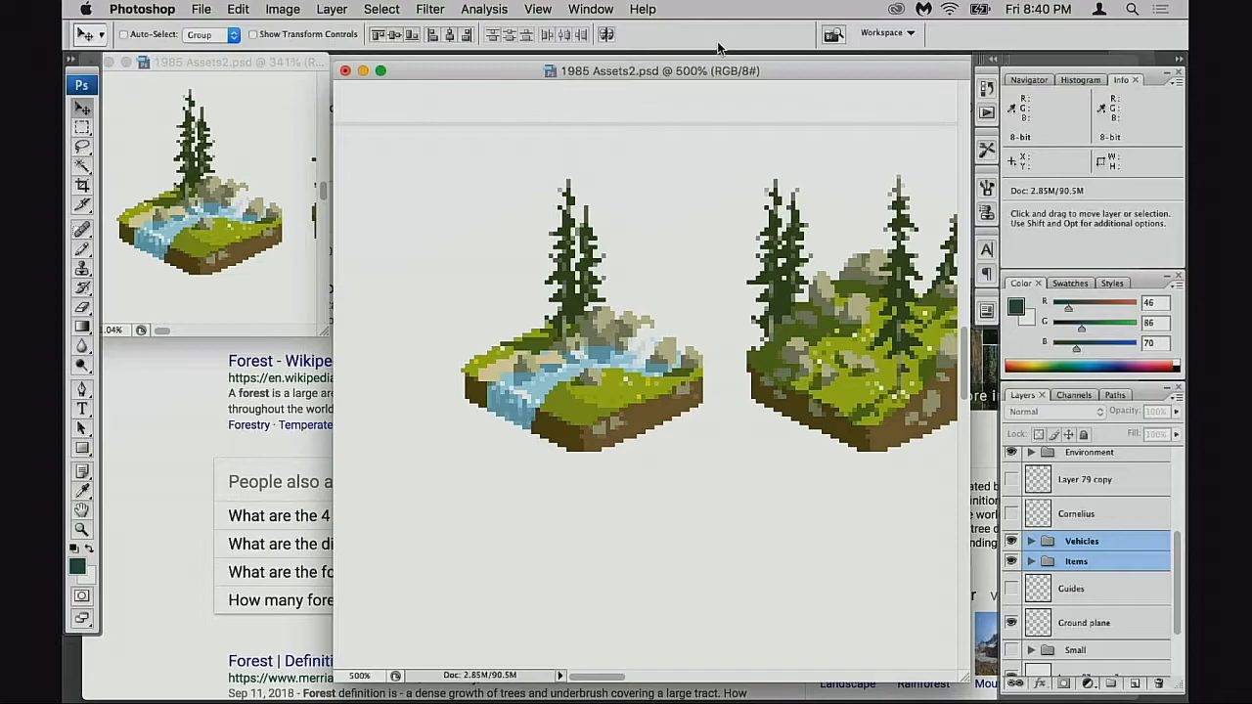
pyautogui.moveTo(713, 72); pyautogui.dragTo(698, 70)
pyautogui.press('super+space')
pyautogui.click(662, 318)
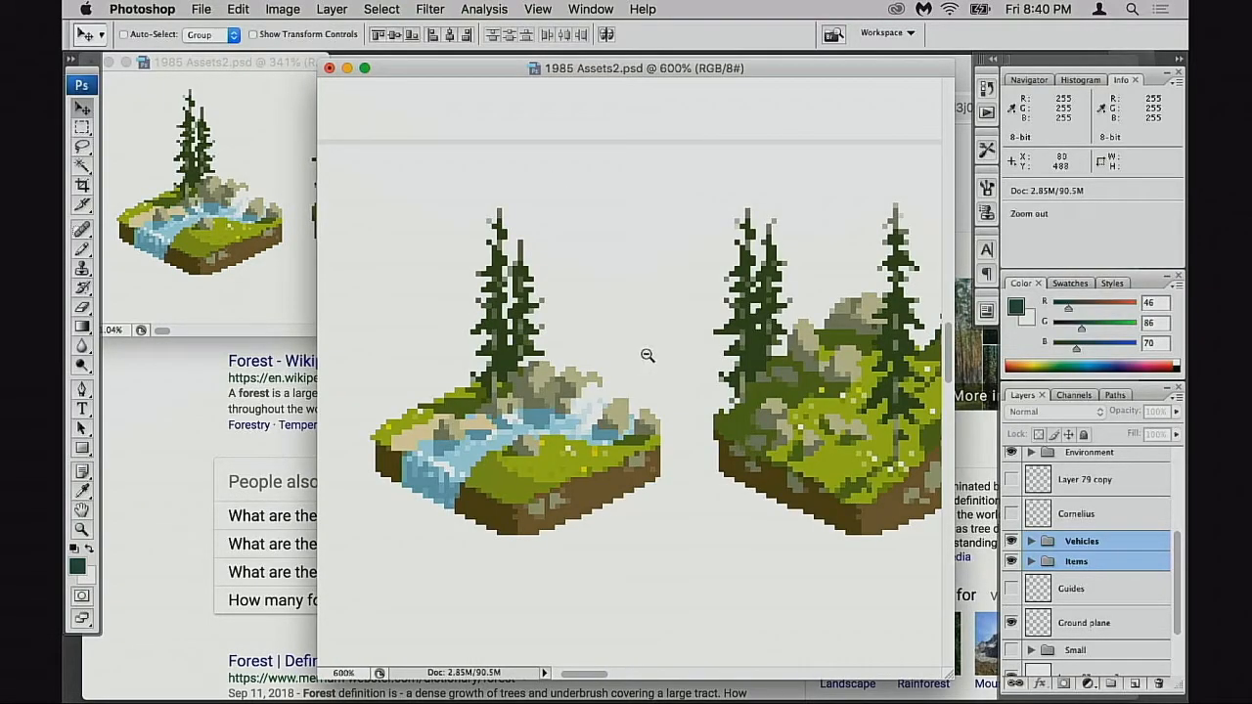
pyautogui.keyDown('alt'); pyautogui.click(648, 356); pyautogui.keyUp('alt')
pyautogui.keyDown('alt'); pyautogui.click(653, 357); pyautogui.keyUp('alt')
pyautogui.keyDown('alt'); pyautogui.click(653, 359); pyautogui.keyUp('alt')
pyautogui.keyDown('alt'); pyautogui.click(655, 363); pyautogui.keyUp('alt')
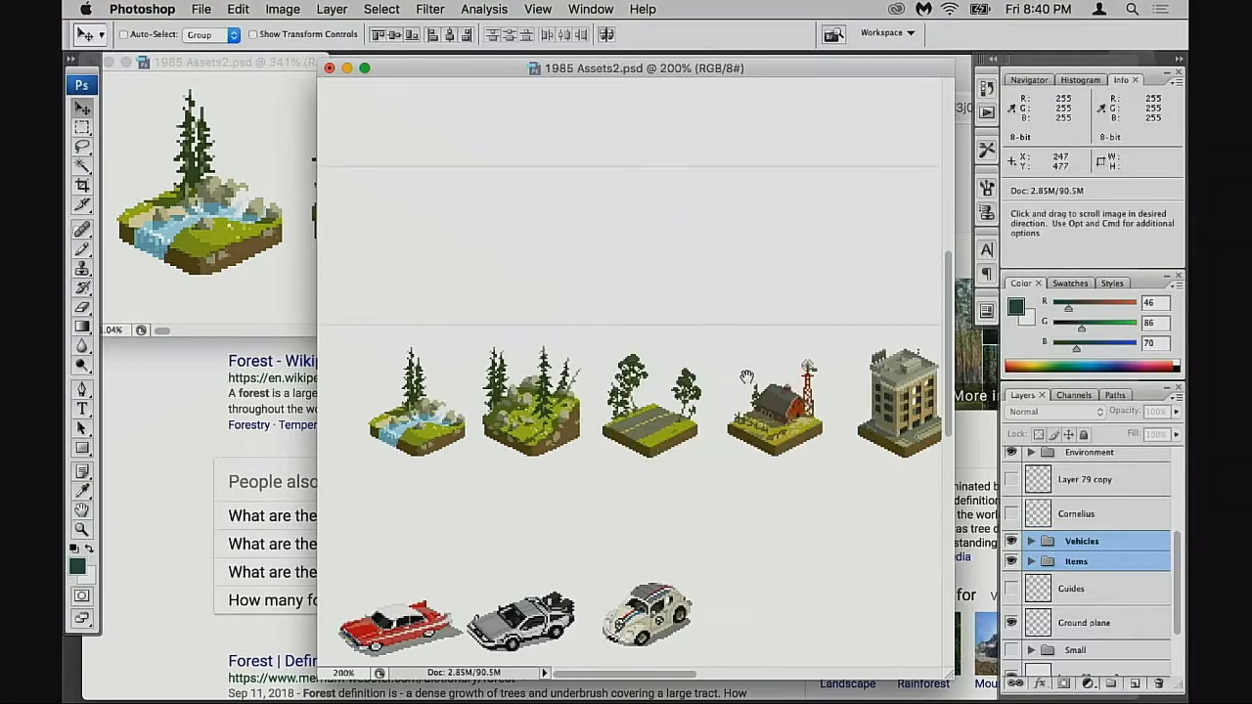
pyautogui.moveTo(758, 382); pyautogui.dragTo(676, 335)
# - Show the Characters group, look over the pixel-art characters at 300%, and hide the group again
pyautogui.scroll(-3, 1040, 535)
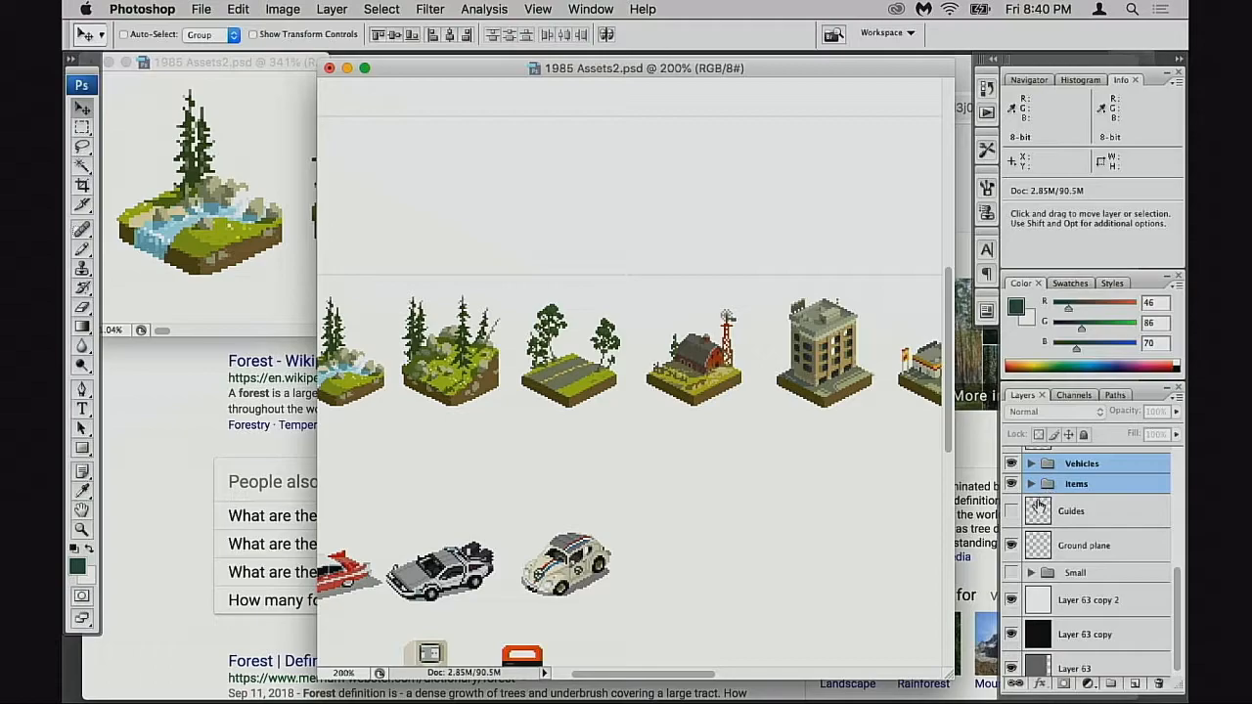
pyautogui.scroll(4, 1042, 500)
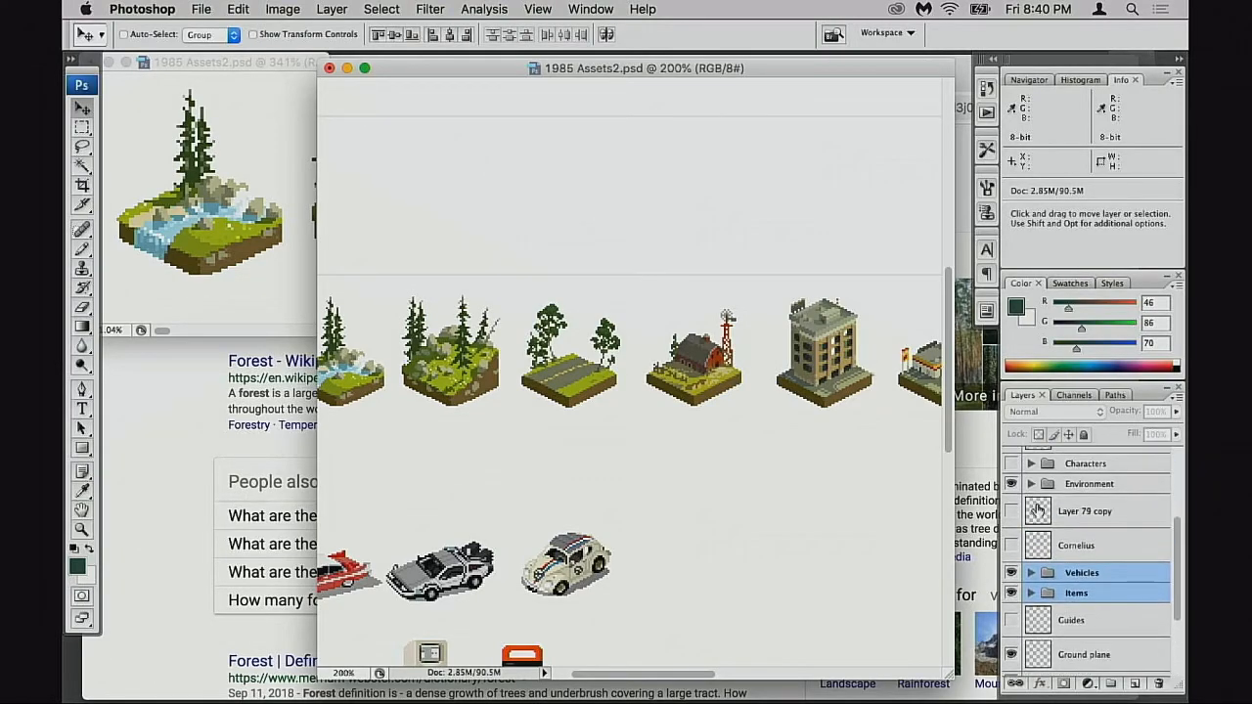
pyautogui.scroll(2, 1035, 489)
pyautogui.click(1011, 512)
pyautogui.moveTo(753, 265); pyautogui.dragTo(716, 510)
pyautogui.keyDown('super'); pyautogui.click(843, 357); pyautogui.keyUp('super')
pyautogui.moveTo(843, 360); pyautogui.dragTo(634, 402)
pyautogui.moveTo(884, 409); pyautogui.dragTo(636, 425)
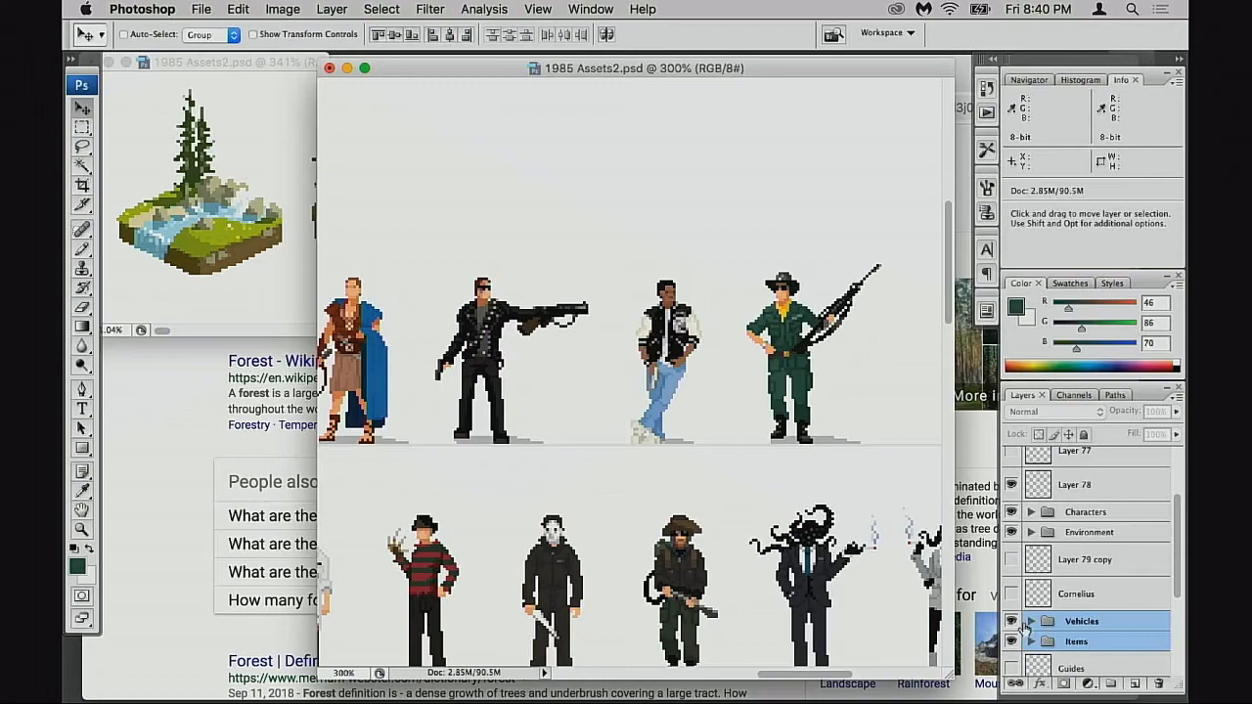
pyautogui.click(1012, 512)
# - Return to the environment row and examine the river, rocky forest, and road tiles
pyautogui.scroll(-5, 783, 383)
pyautogui.scroll(-2, 812, 362)
pyautogui.hscroll(-10, 812, 362)
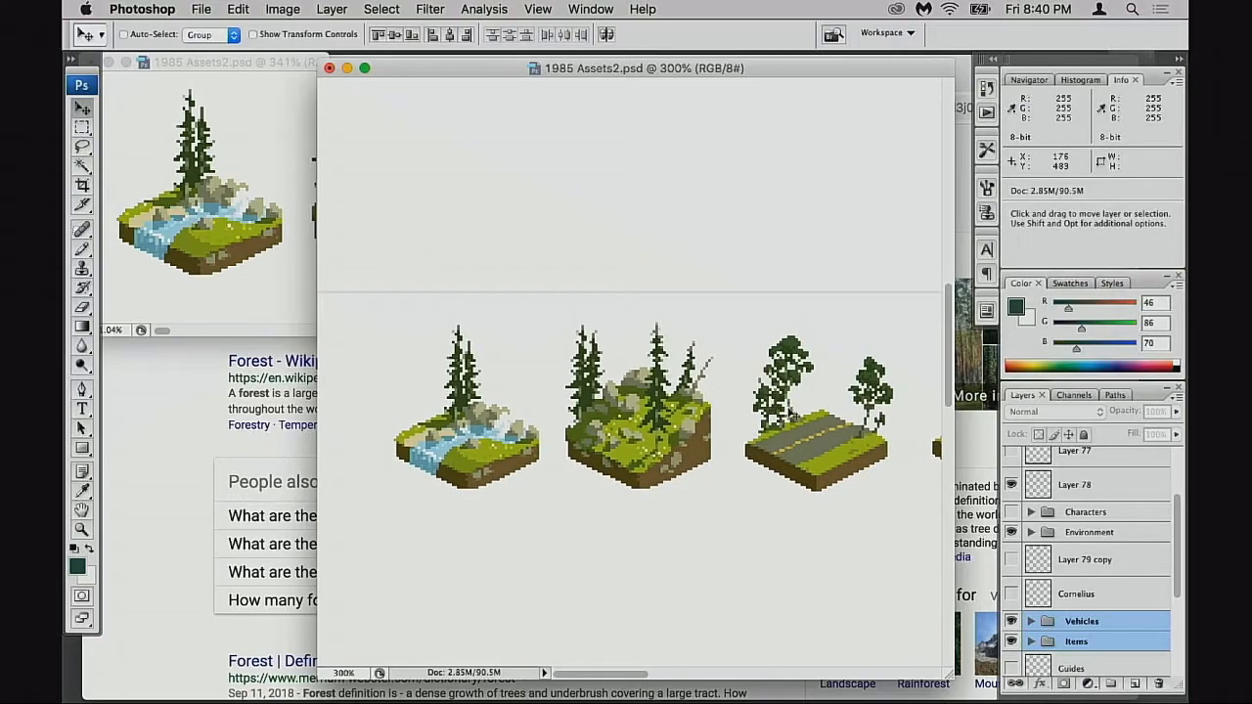
pyautogui.moveTo(501, 67); pyautogui.dragTo(517, 65)
pyautogui.moveTo(295, 63); pyautogui.dragTo(291, 60)
pyautogui.moveTo(519, 68); pyautogui.dragTo(513, 65)
pyautogui.press('space')
pyautogui.hscroll(6, 662, 296)
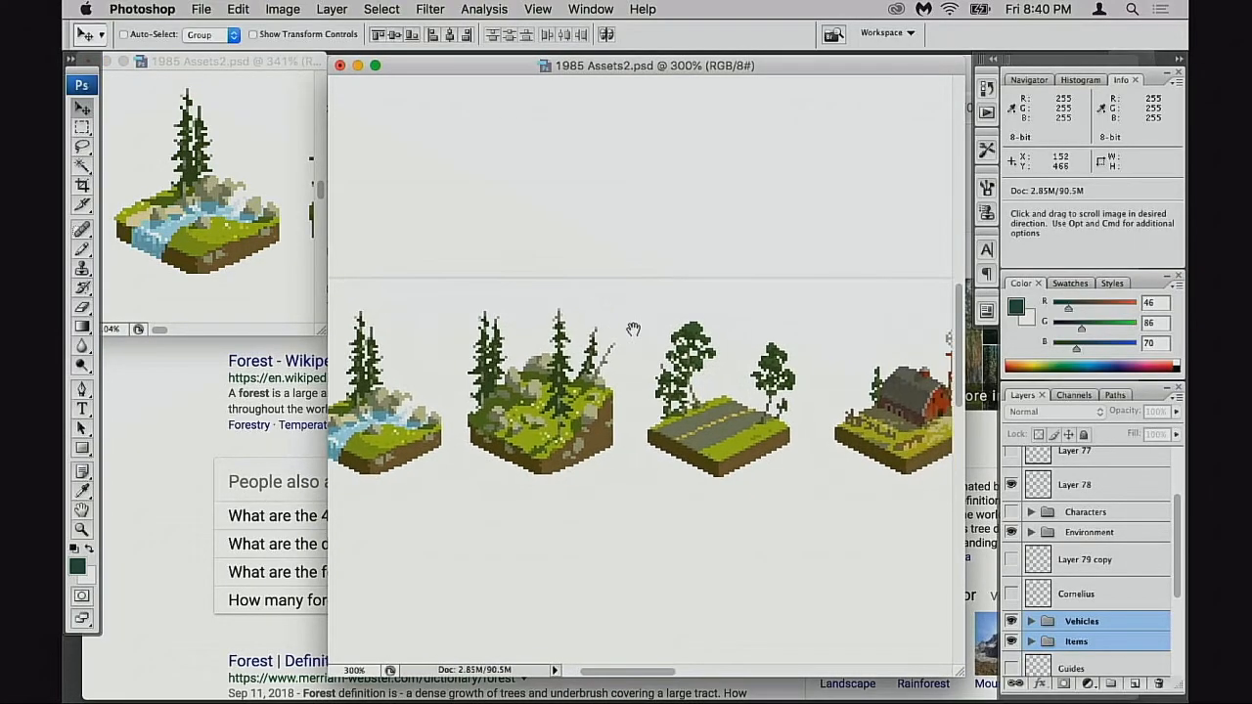
pyautogui.moveTo(658, 379); pyautogui.dragTo(825, 367)
pyautogui.moveTo(685, 333); pyautogui.dragTo(622, 297)
# - Examine the barn, apartment block, gas station and hospital tiles, including the blank base tile at the row's end
pyautogui.hscroll(10, 620, 297)
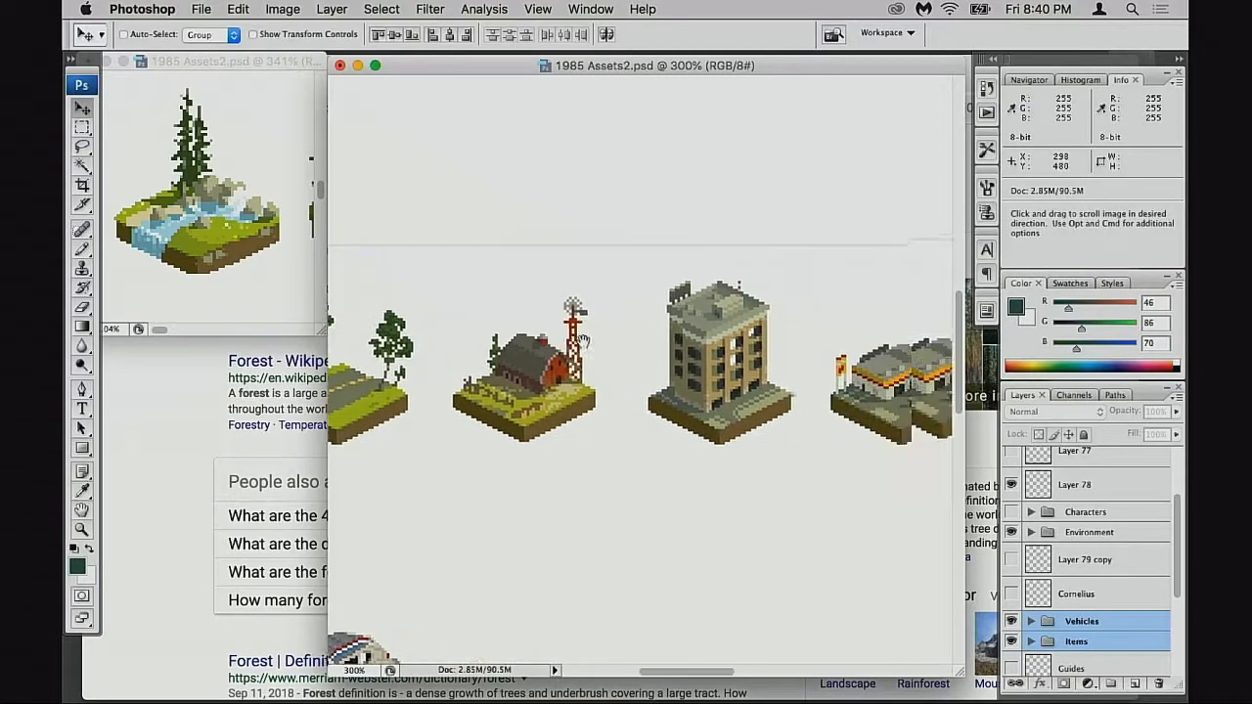
pyautogui.hscroll(3, 659, 340)
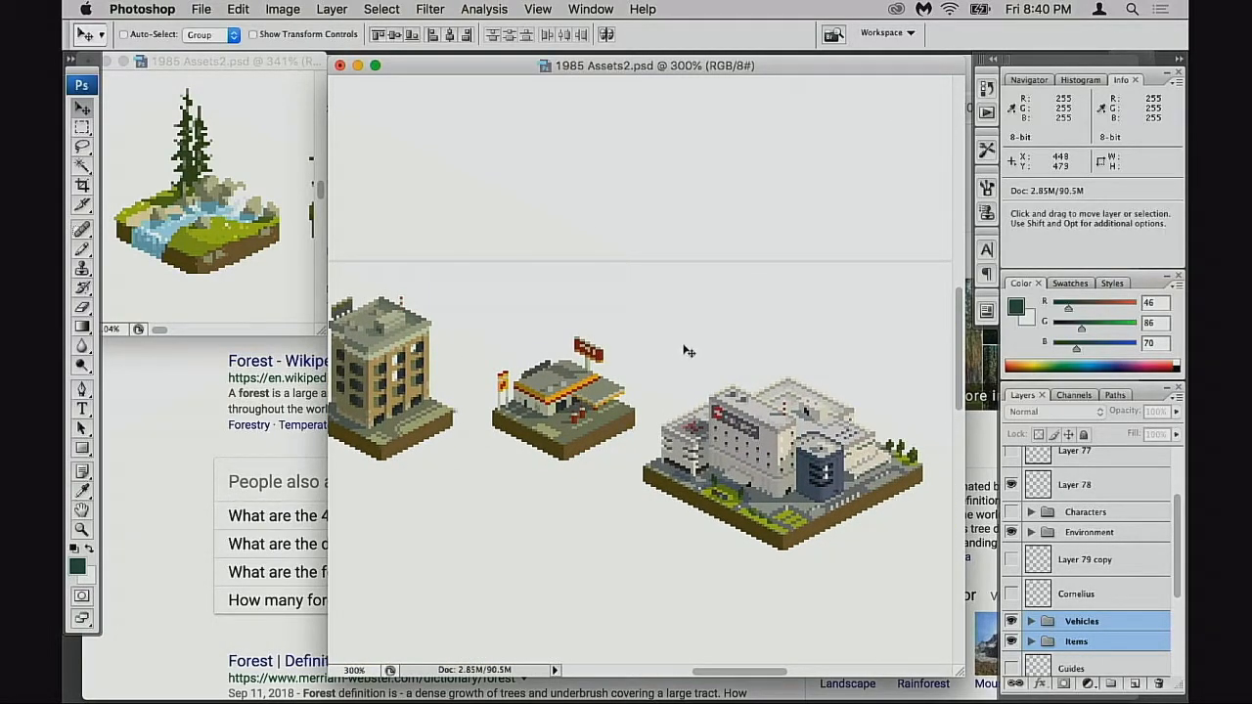
pyautogui.hscroll(5, 659, 378)
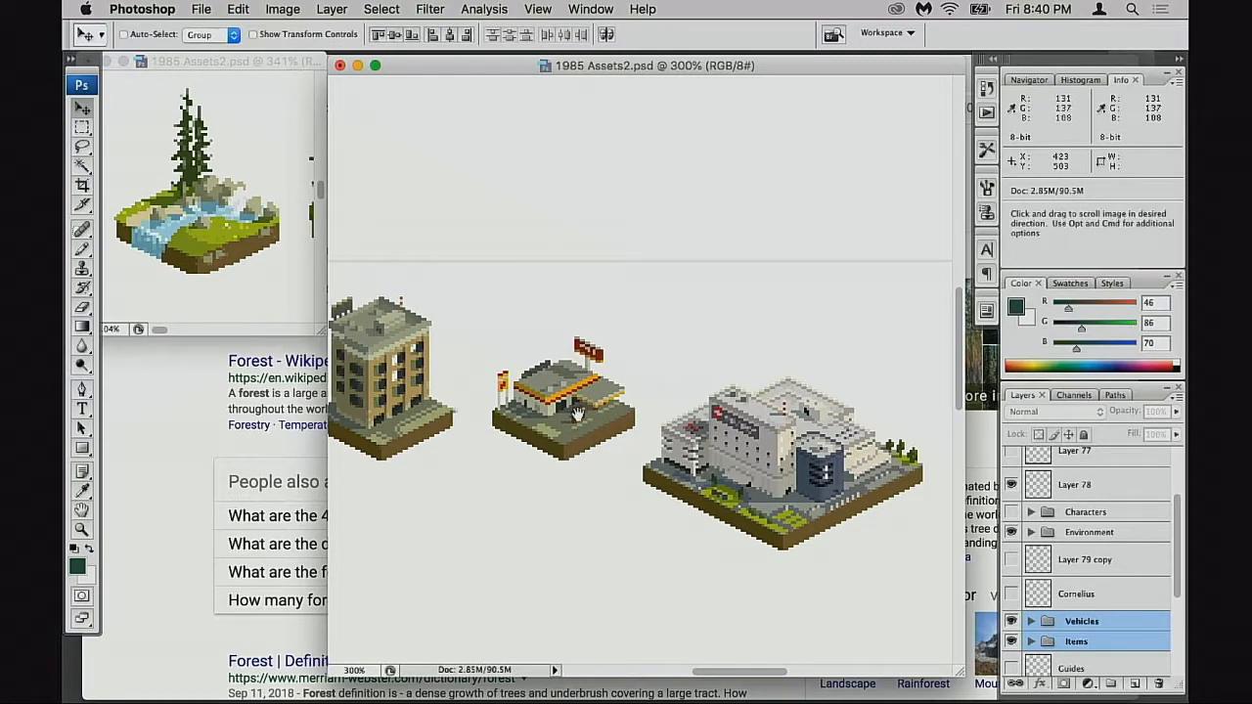
pyautogui.hscroll(-8, 670, 388)
pyautogui.hscroll(6, 651, 401)
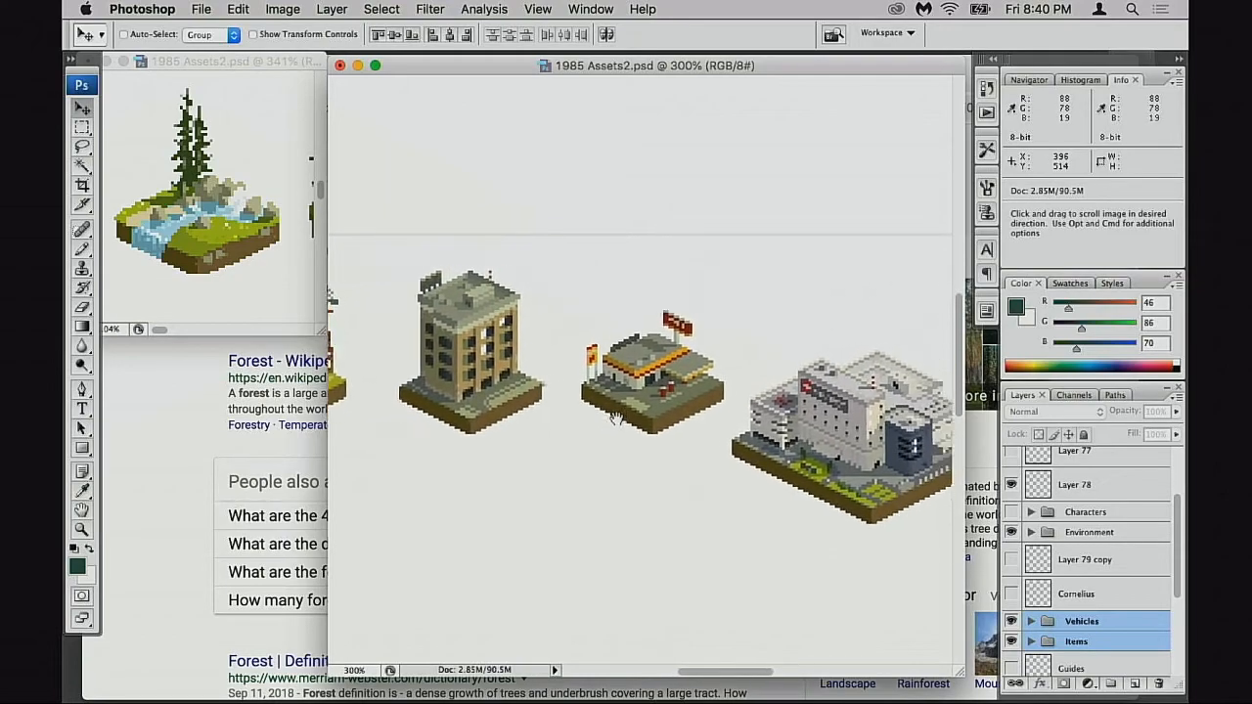
pyautogui.hscroll(2, 577, 401)
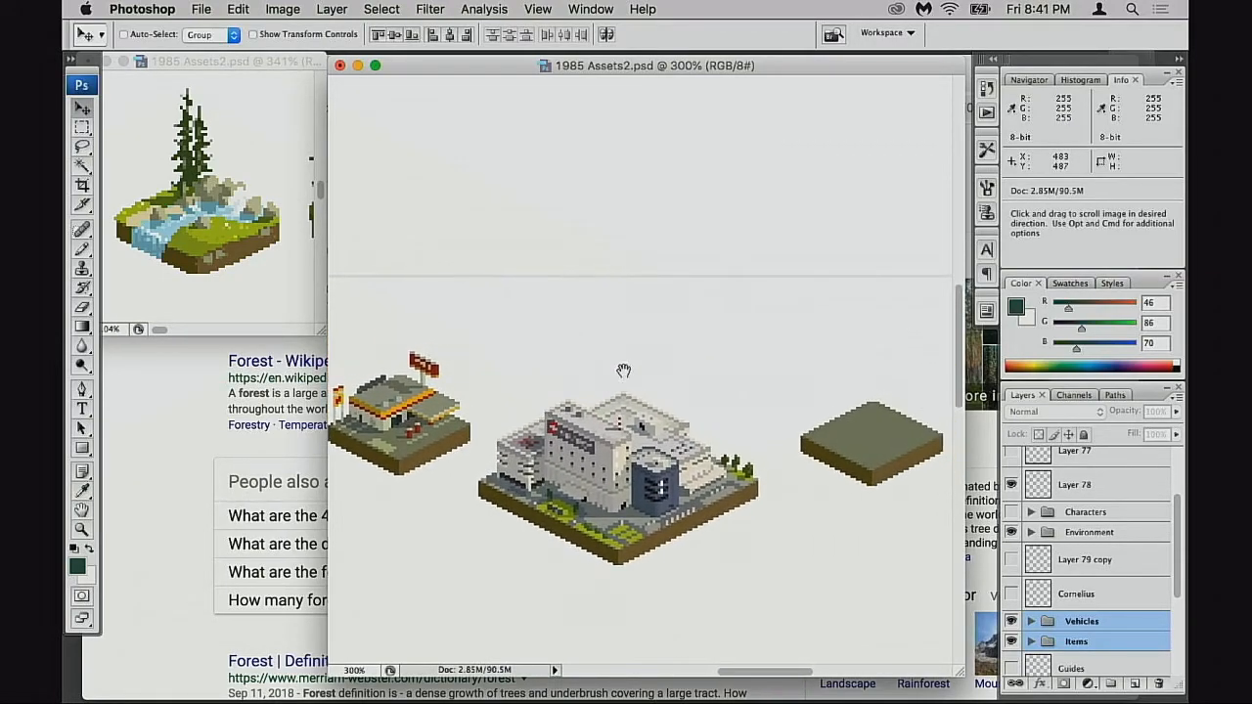
pyautogui.hscroll(-12, 576, 333)
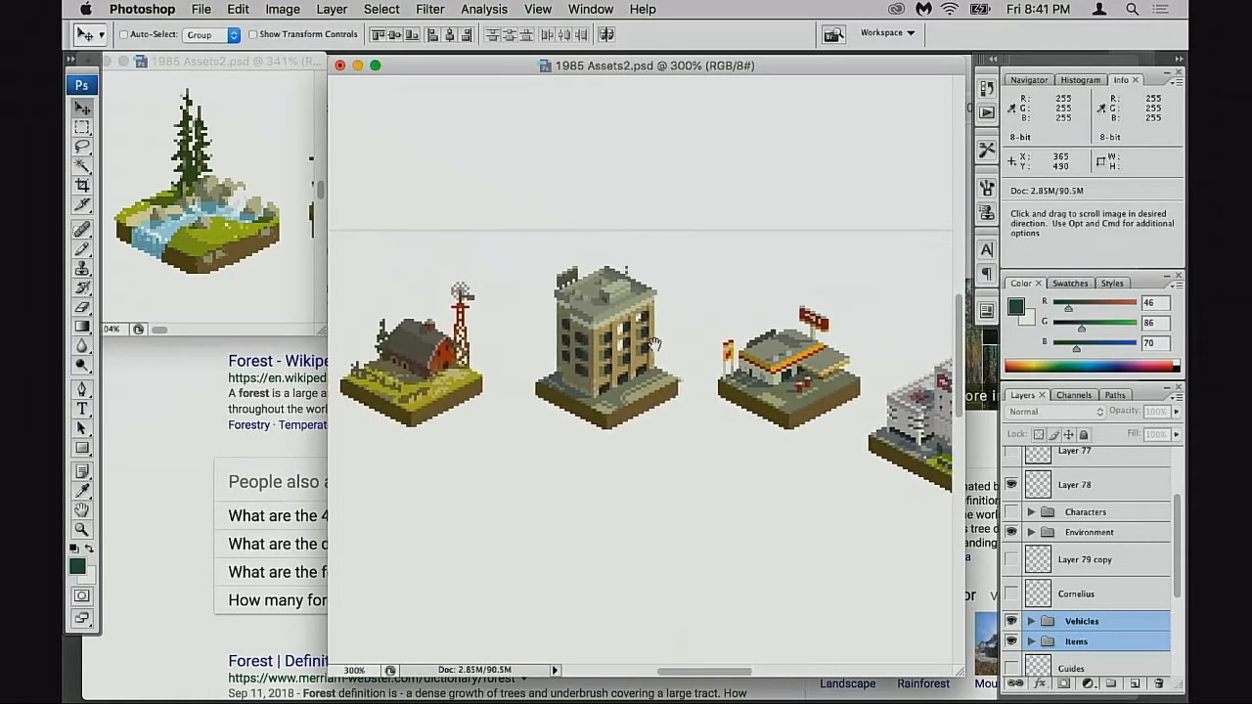
pyautogui.hscroll(15, 588, 353)
pyautogui.hscroll(-8, 616, 343)
pyautogui.hscroll(-20, 638, 336)
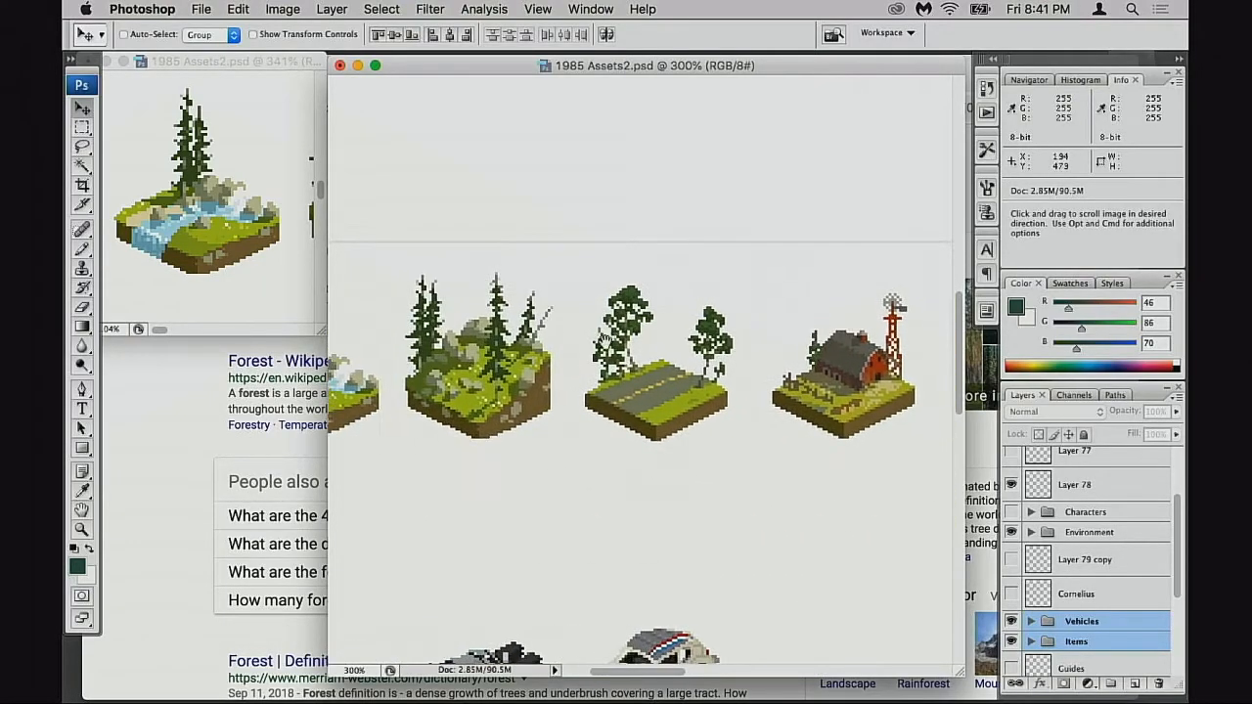
# - Zoom in on the rocky forest tile and examine its pine trees, boulders, grass and exposed soil sides
pyautogui.moveTo(671, 335); pyautogui.dragTo(613, 341)
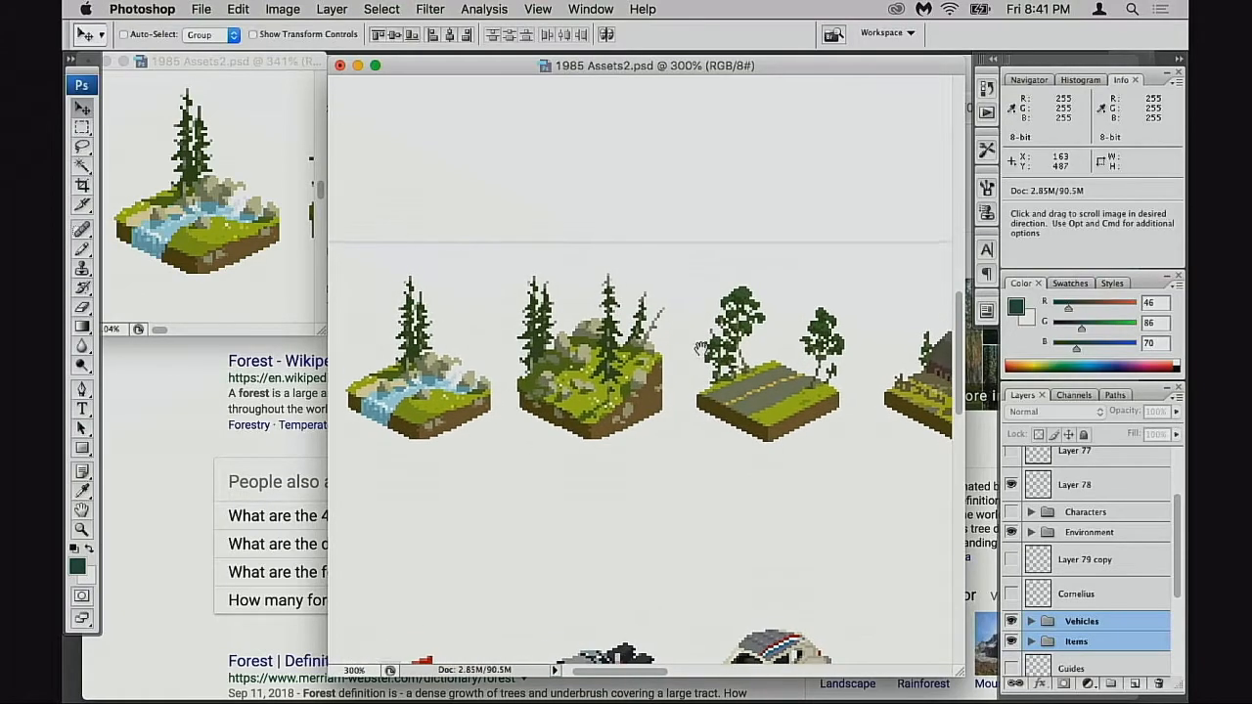
pyautogui.moveTo(642, 424); pyautogui.dragTo(687, 370)
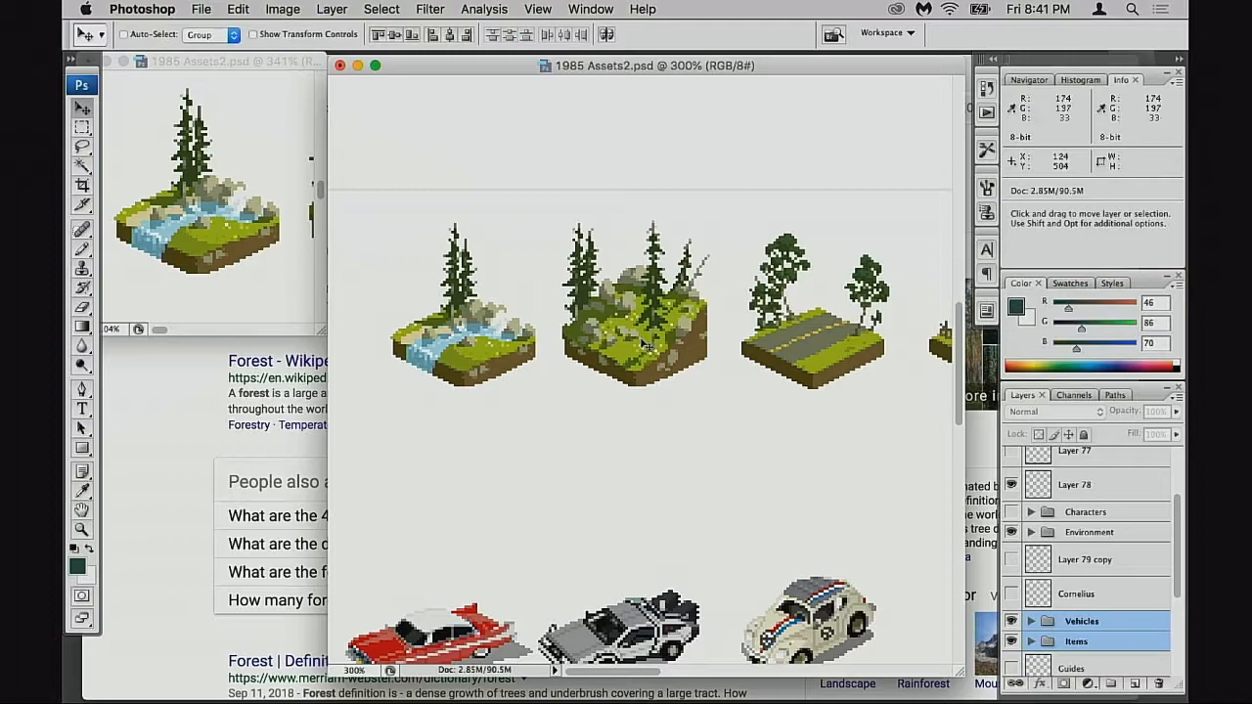
pyautogui.moveTo(679, 383); pyautogui.dragTo(617, 408)
pyautogui.moveTo(465, 388); pyautogui.dragTo(638, 395)
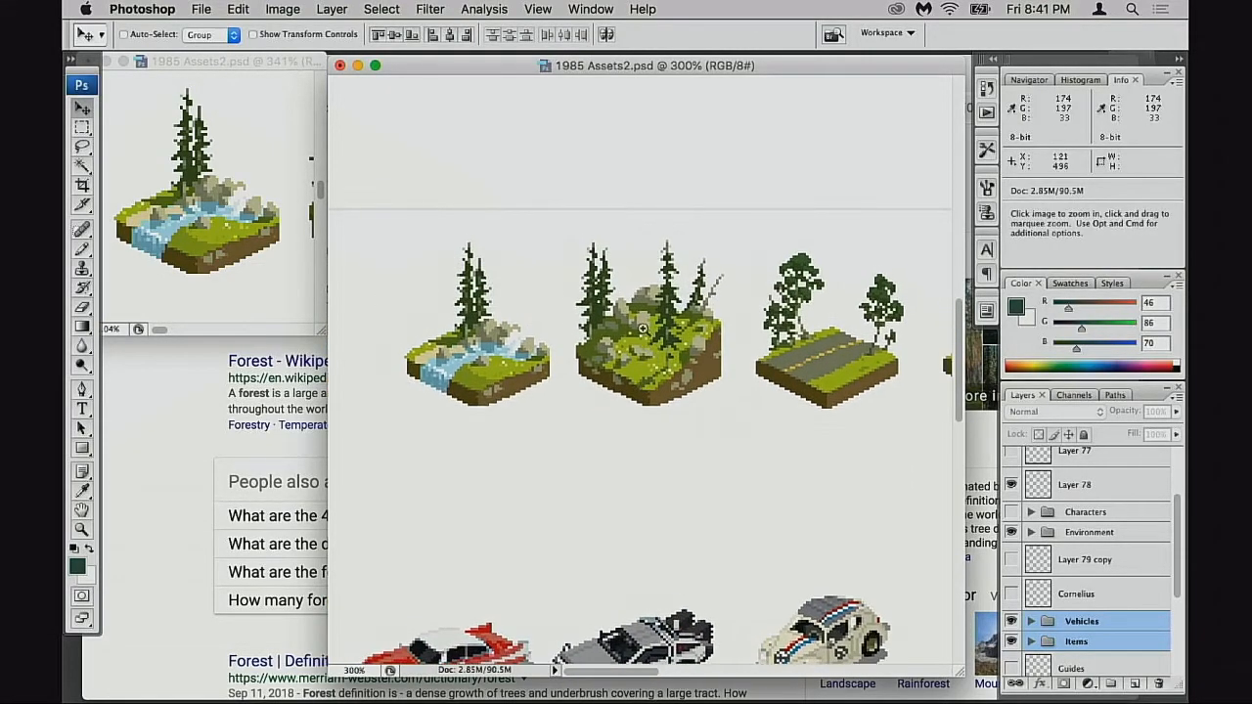
pyautogui.moveTo(576, 236); pyautogui.dragTo(691, 416)
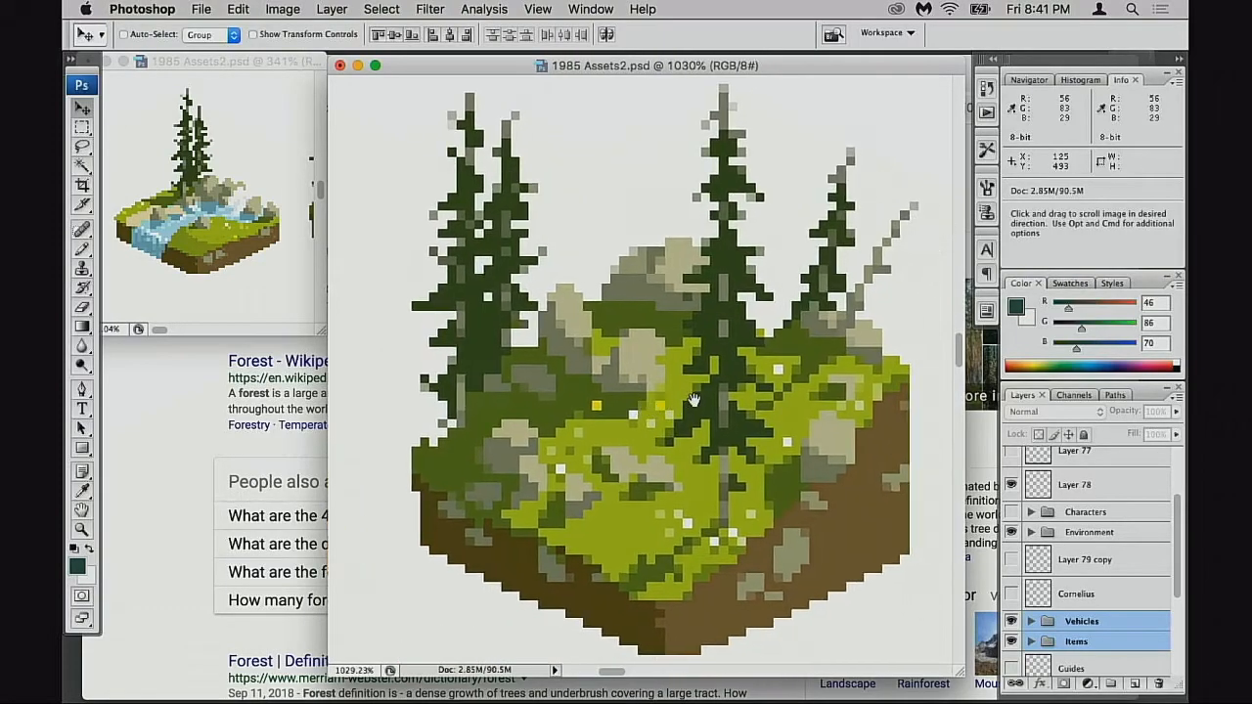
pyautogui.keyDown('alt'); pyautogui.click(697, 401); pyautogui.keyUp('alt')
pyautogui.keyDown('alt'); pyautogui.click(698, 402); pyautogui.keyUp('alt')
pyautogui.moveTo(506, 355); pyautogui.dragTo(591, 373)
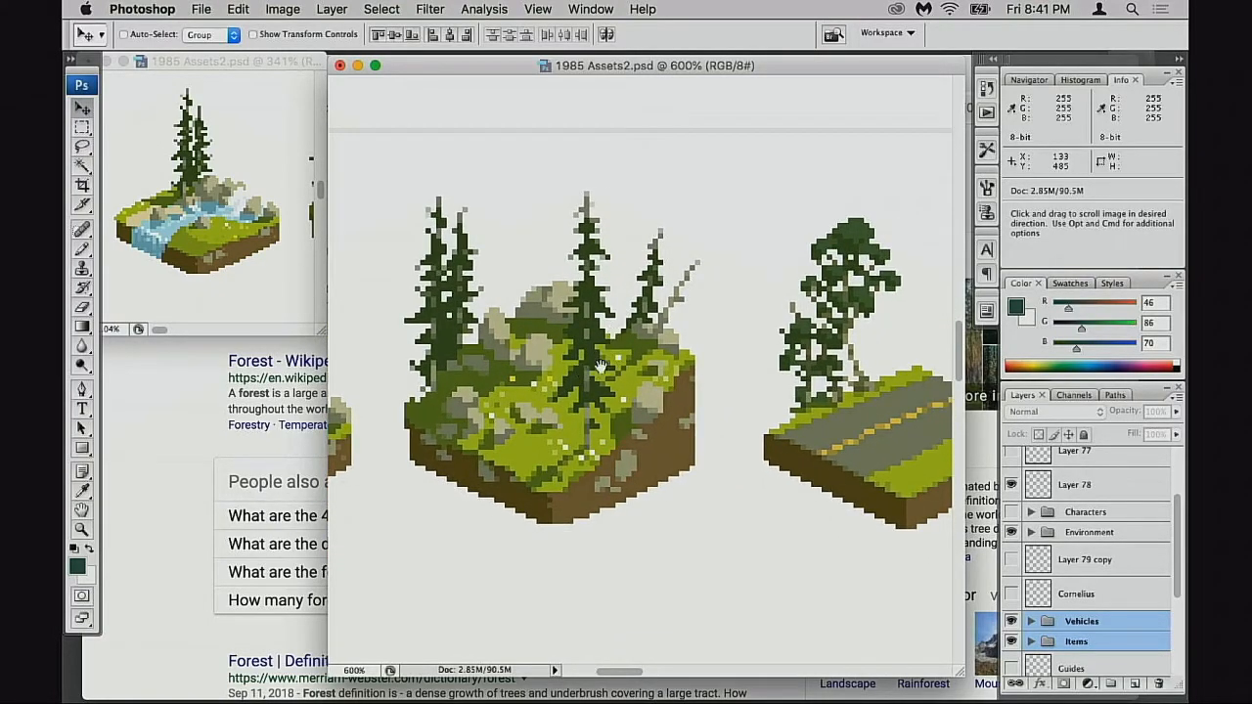
pyautogui.moveTo(510, 426)
pyautogui.mouseDown()
pyautogui.moveTo(577, 401)
pyautogui.moveTo(502, 450)
pyautogui.moveTo(519, 445)
pyautogui.mouseUp()
pyautogui.moveTo(556, 402); pyautogui.dragTo(558, 444)
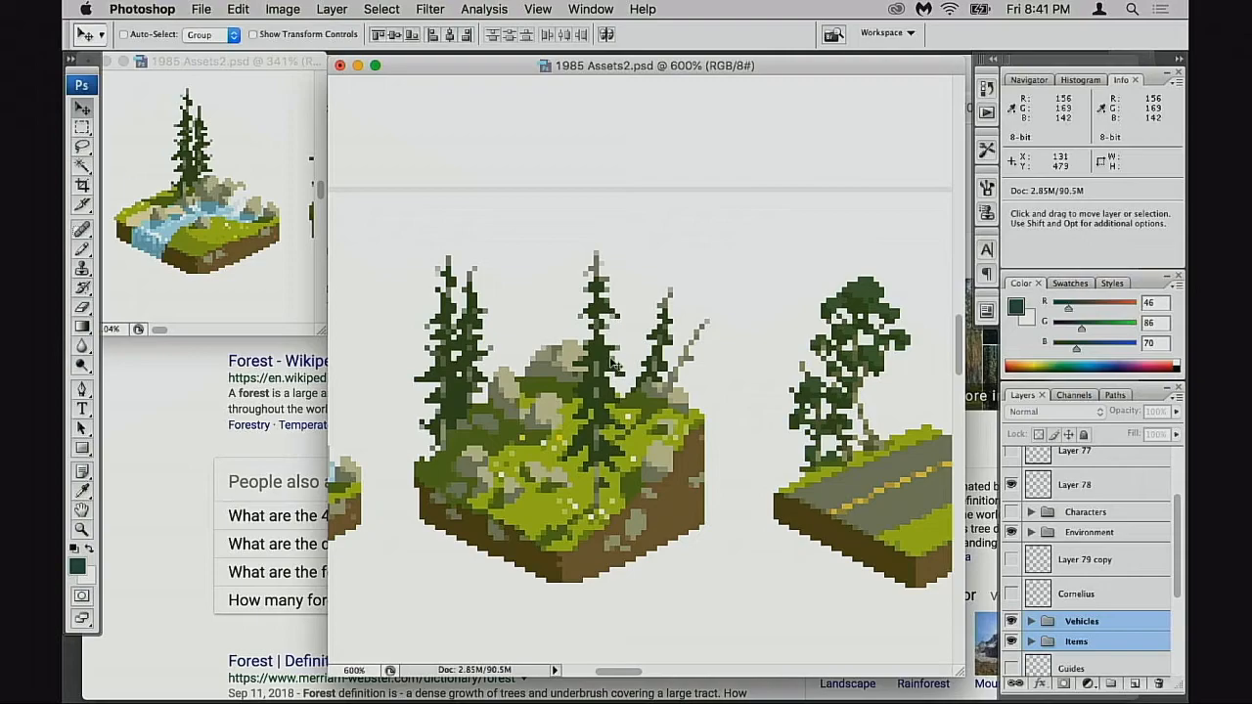
pyautogui.moveTo(564, 366); pyautogui.dragTo(740, 322)
pyautogui.moveTo(541, 388); pyautogui.dragTo(572, 364)
pyautogui.moveTo(681, 391); pyautogui.dragTo(598, 386)
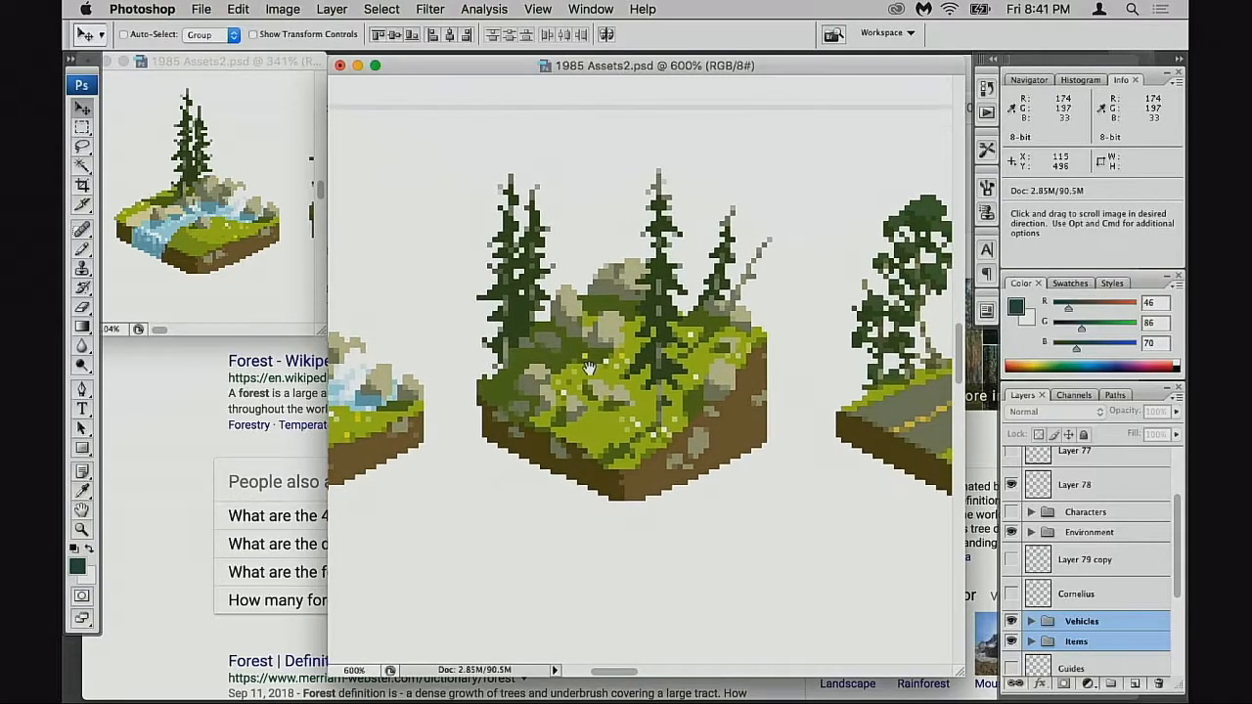
# - Inspect the river tile and compare it at 400% with the neighbouring forest, road and barn tiles
pyautogui.moveTo(466, 400); pyautogui.dragTo(597, 396)
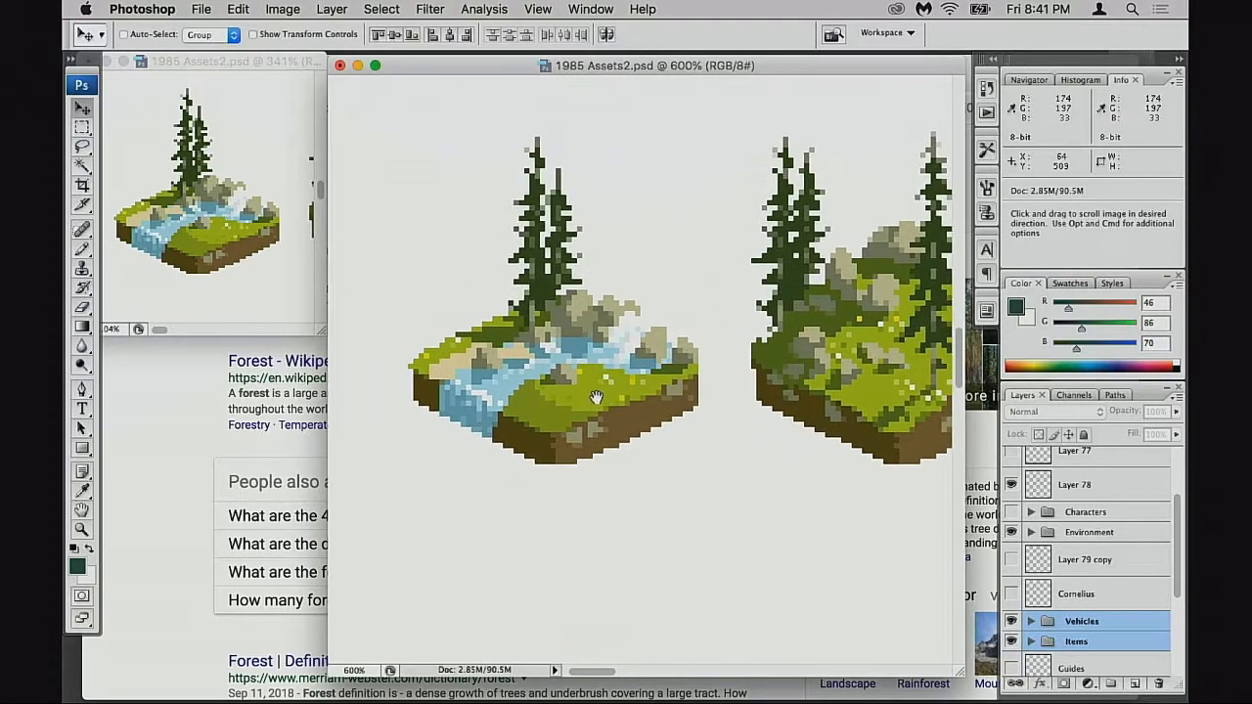
pyautogui.keyDown('alt'); pyautogui.click(593, 406); pyautogui.keyUp('alt')
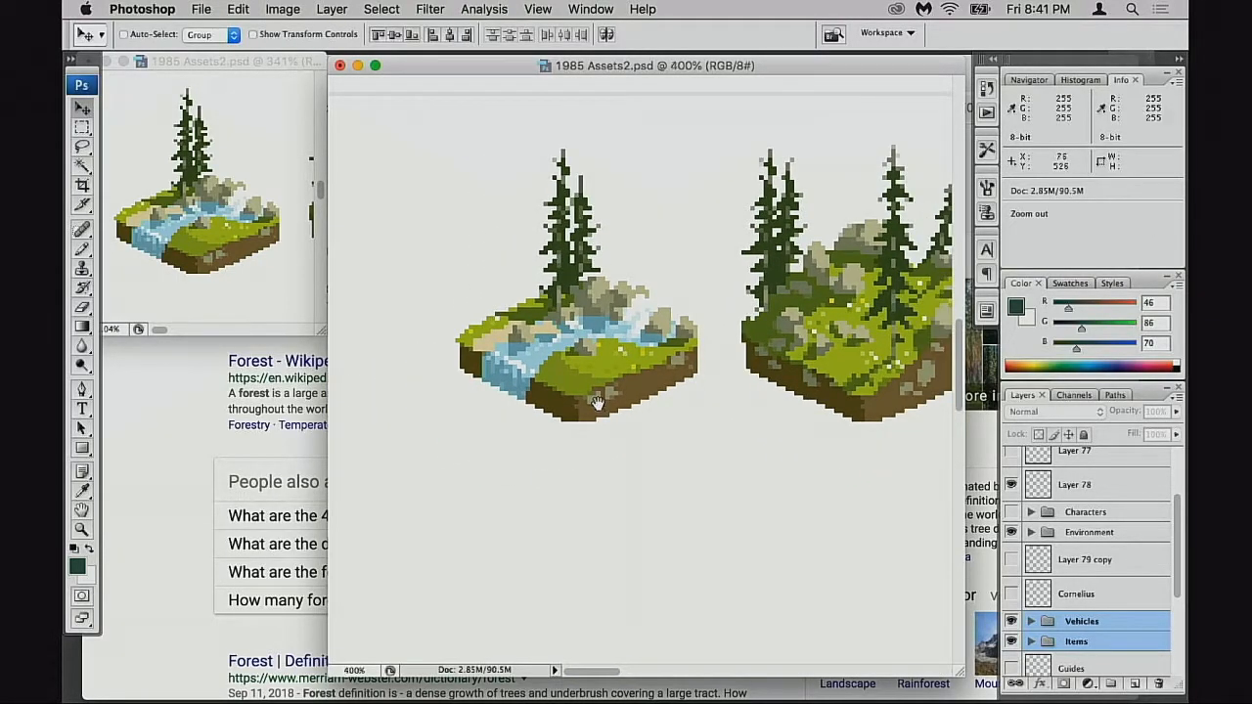
pyautogui.keyDown('alt'); pyautogui.click(598, 404); pyautogui.keyUp('alt')
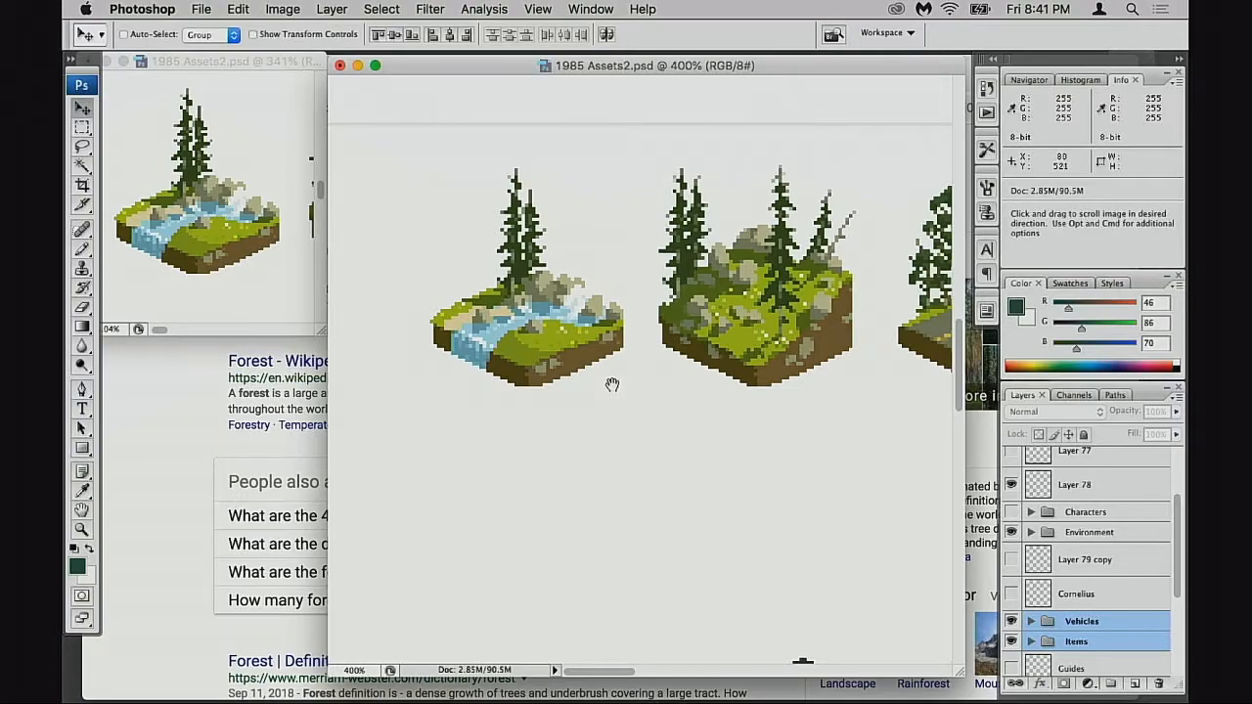
pyautogui.moveTo(612, 385); pyautogui.dragTo(559, 420)
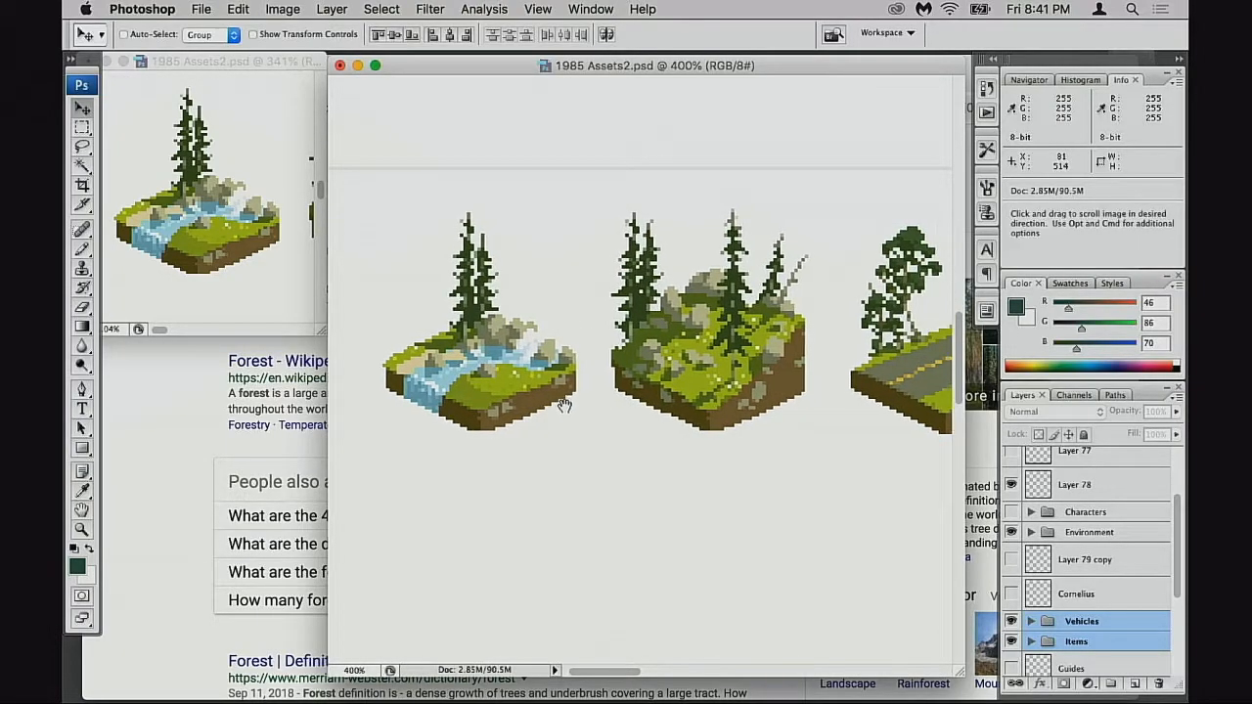
pyautogui.hscroll(-3, 607, 397)
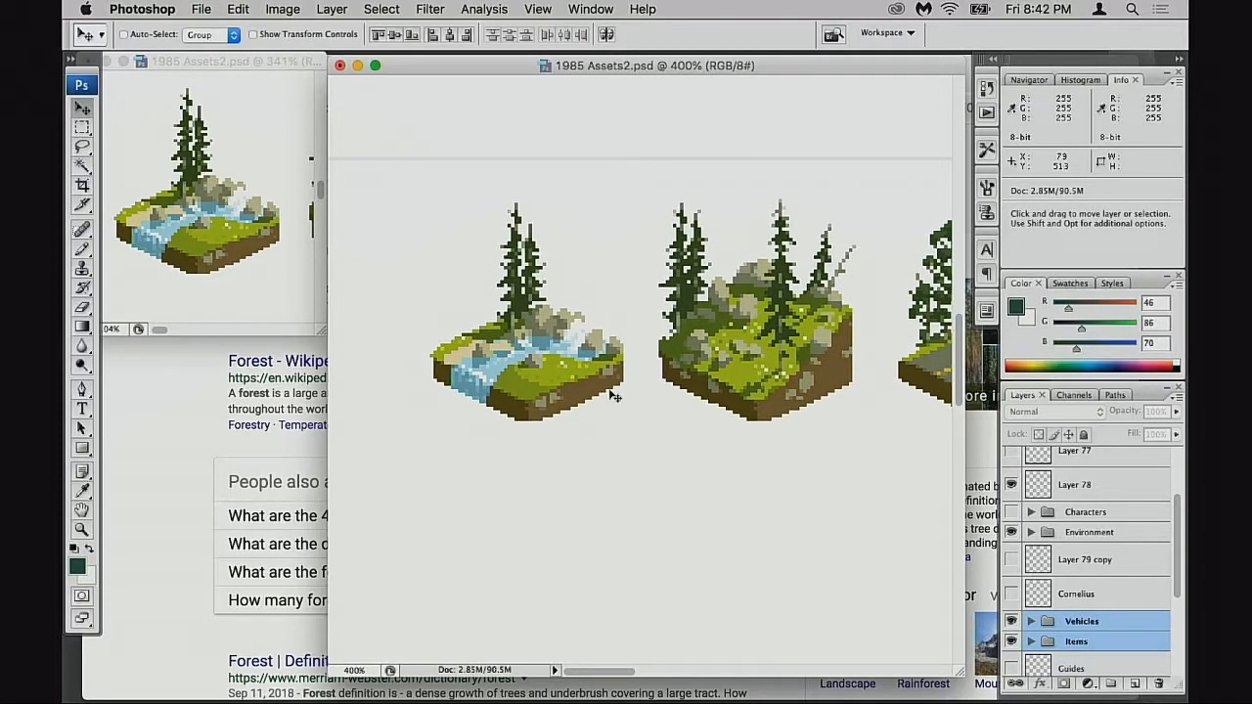
pyautogui.hscroll(10, 633, 392)
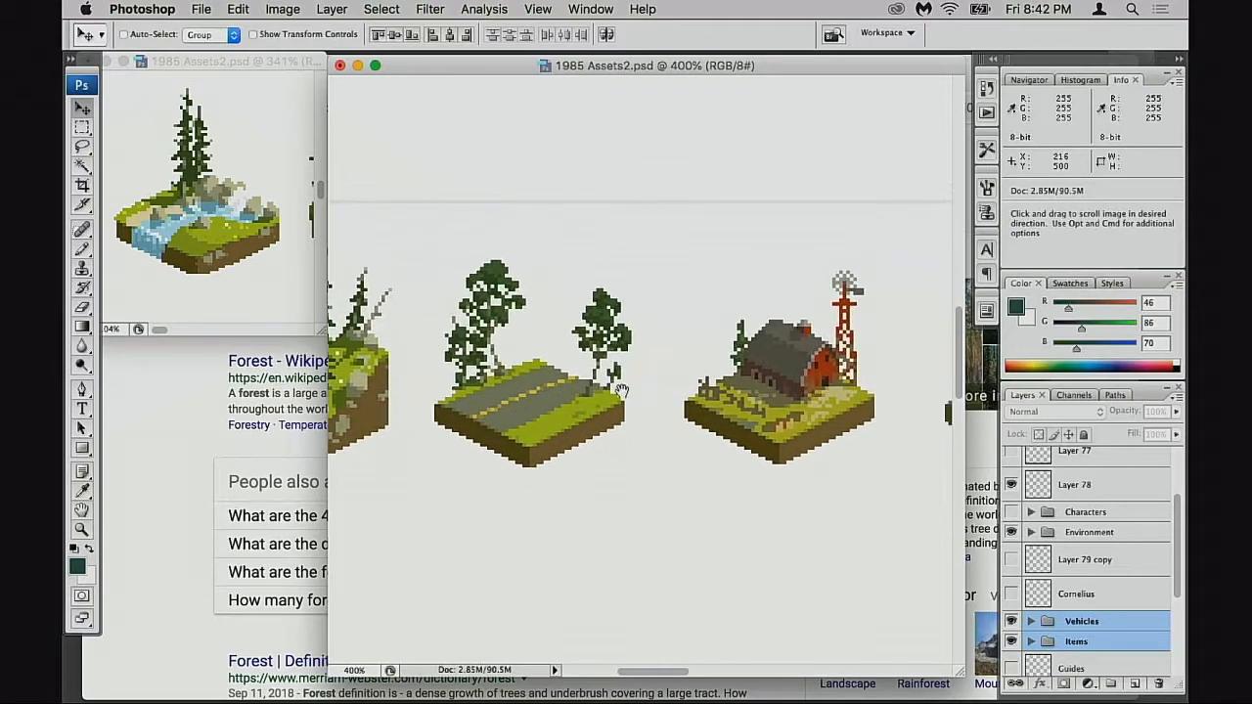
pyautogui.hscroll(-10, 675, 376)
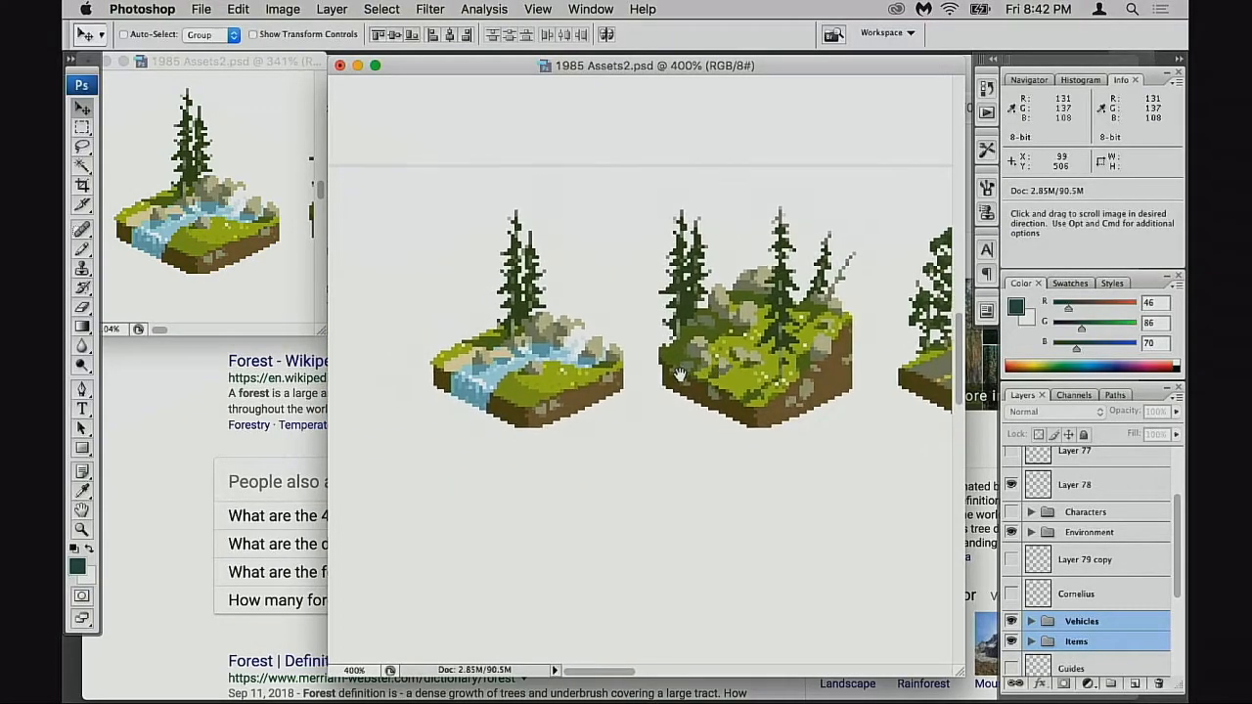
pyautogui.moveTo(294, 69); pyautogui.dragTo(291, 69)
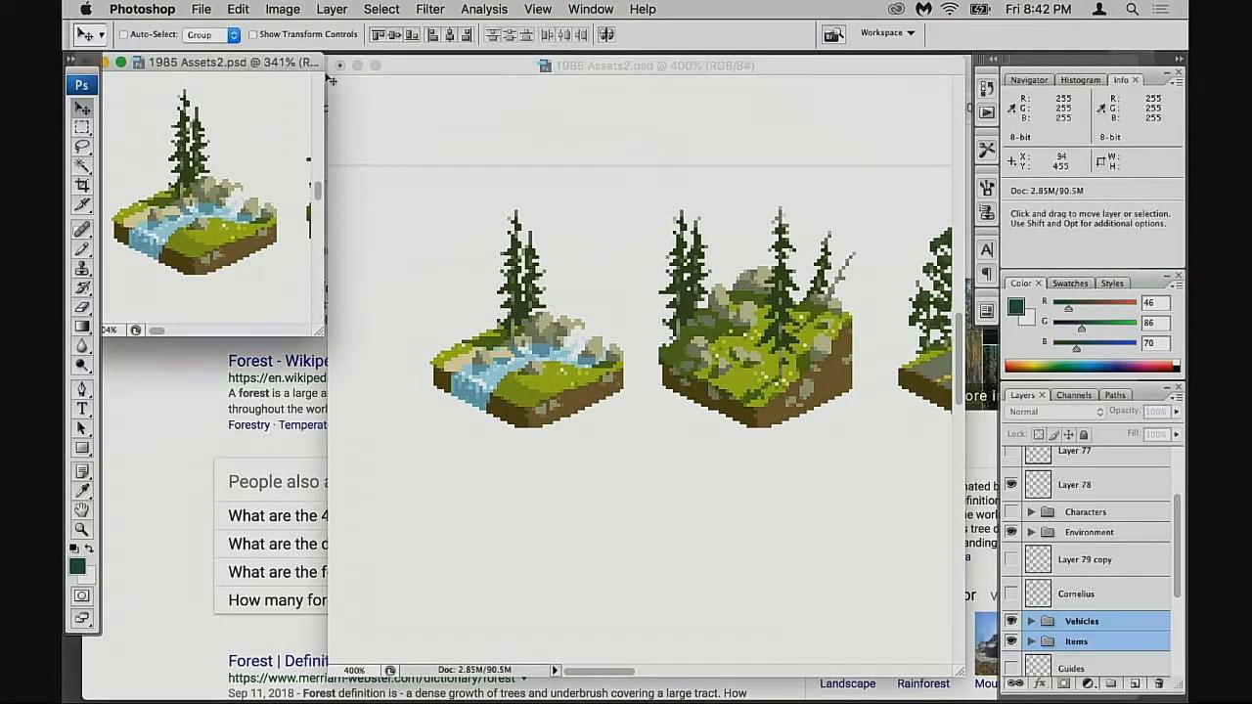
pyautogui.moveTo(398, 65); pyautogui.dragTo(397, 62)
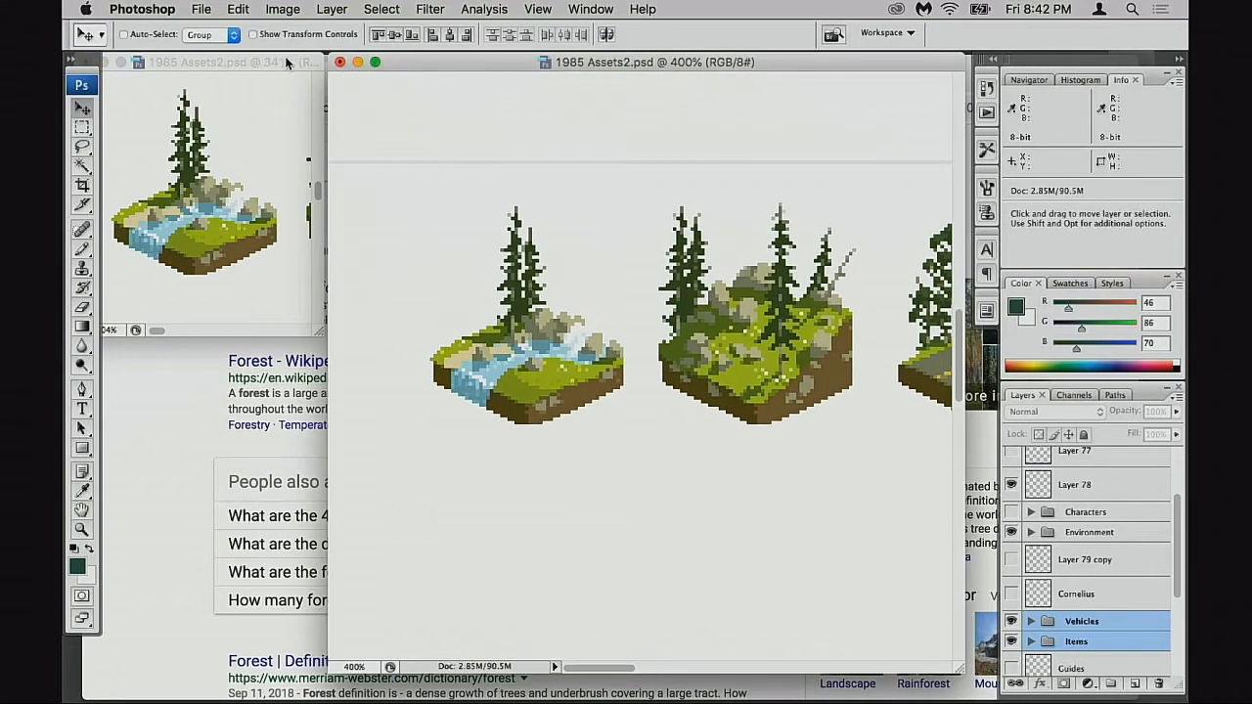
pyautogui.moveTo(291, 59); pyautogui.dragTo(320, 69)
pyautogui.moveTo(456, 64); pyautogui.dragTo(453, 63)
pyautogui.press('space')
pyautogui.moveTo(614, 343); pyautogui.dragTo(581, 336)
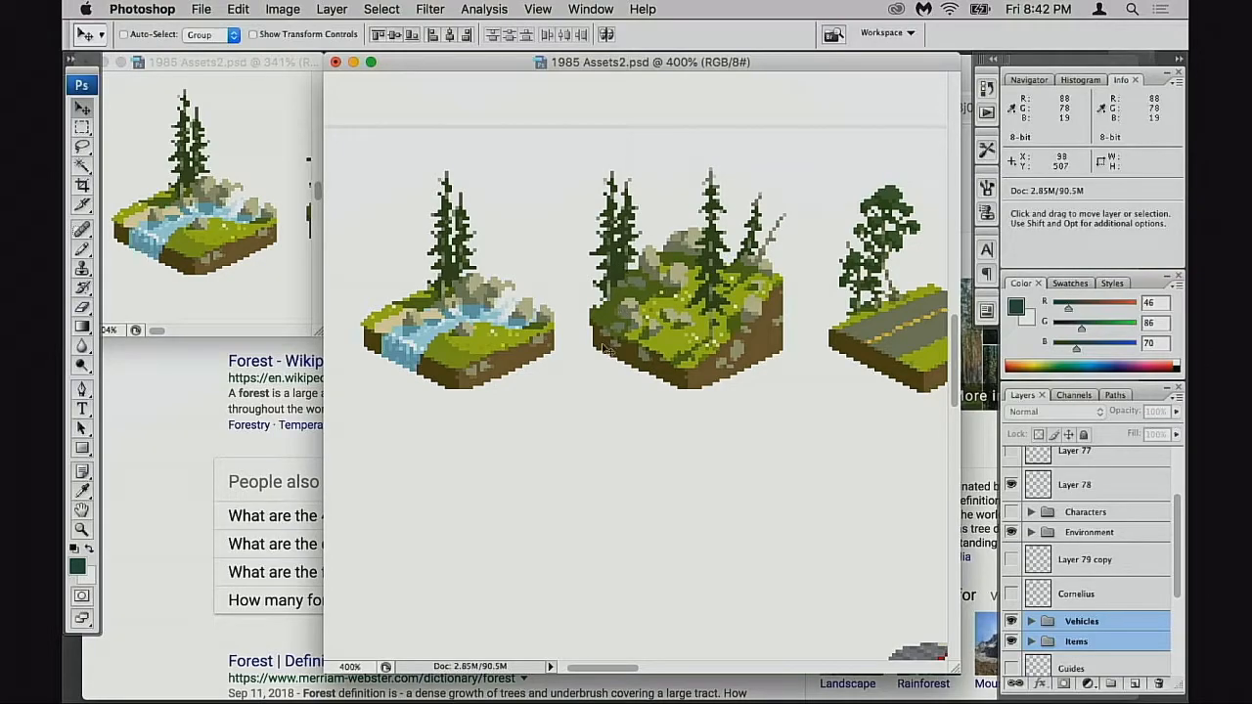
pyautogui.moveTo(559, 383); pyautogui.dragTo(618, 353)
pyautogui.hscroll(5, 619, 353)
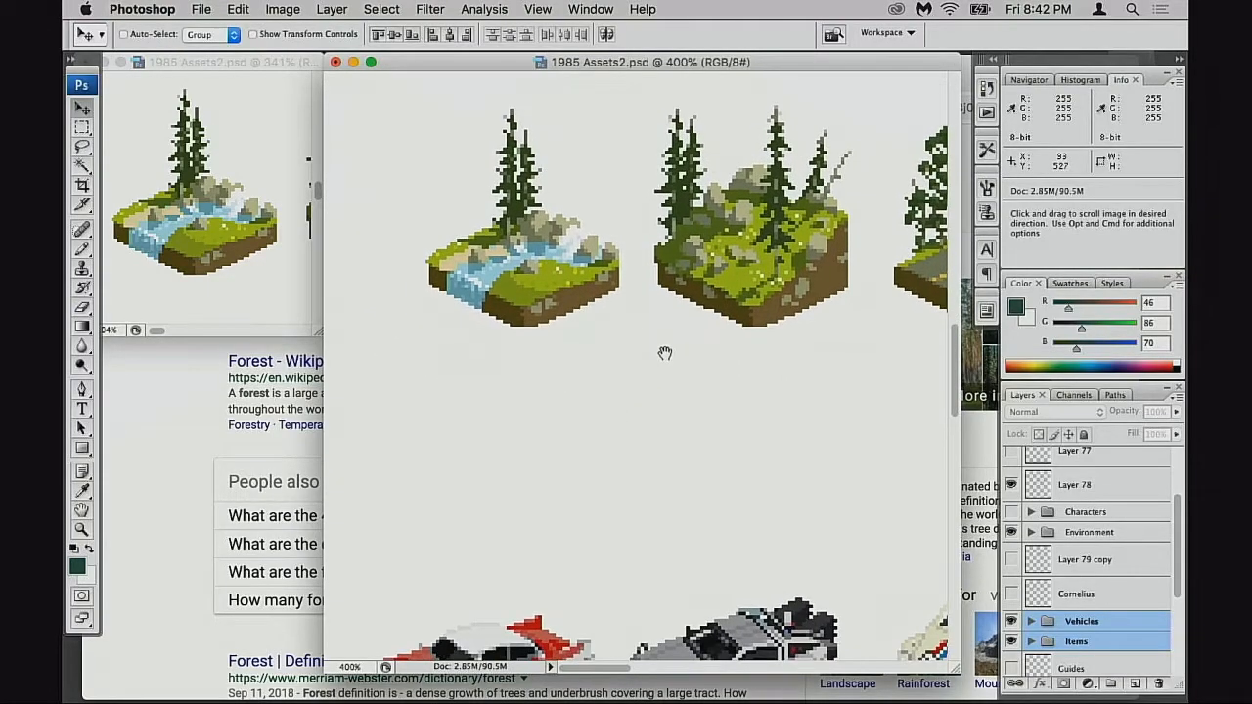
pyautogui.scroll(3, 634, 374)
pyautogui.hscroll(-2, 634, 374)
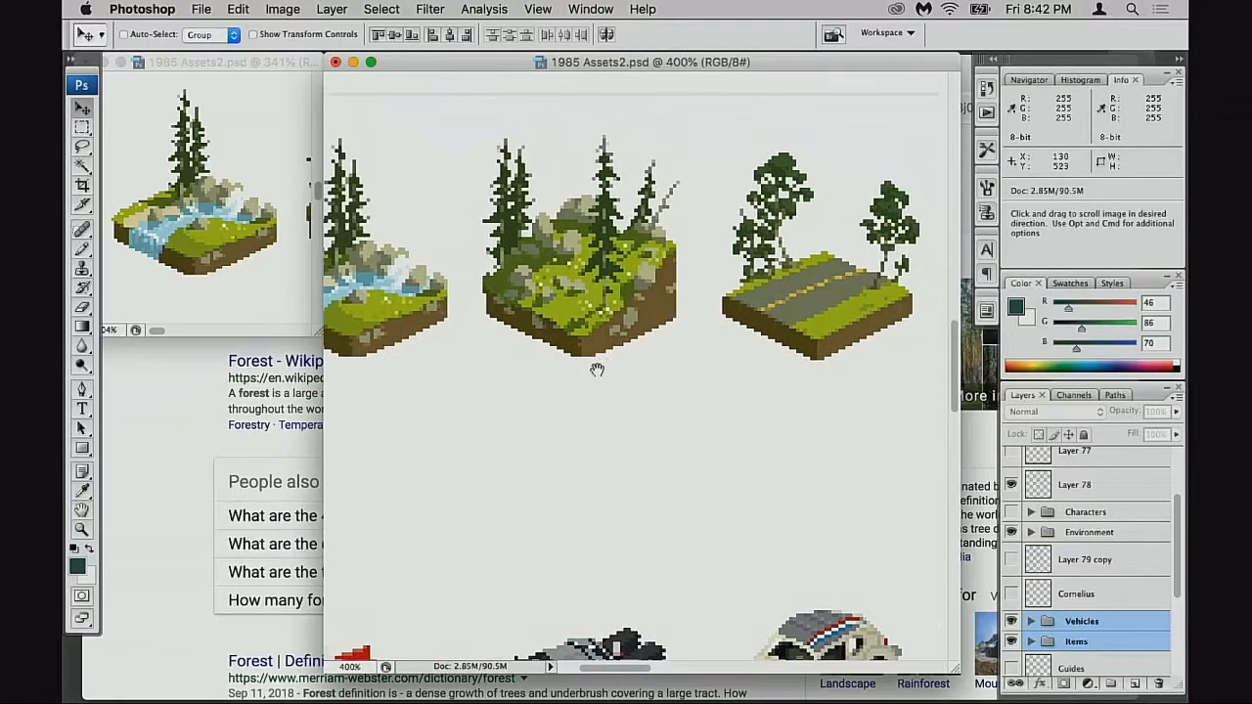
pyautogui.hscroll(-2, 642, 372)
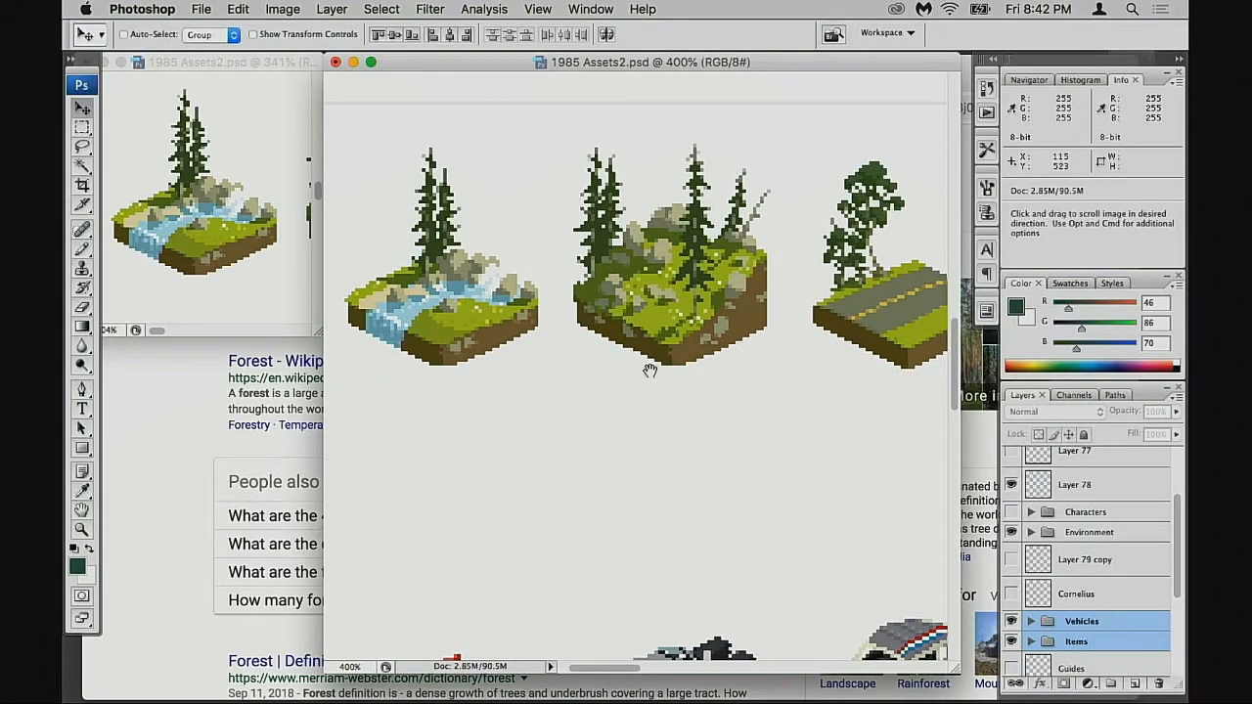
# - Examine the river and rocky forest tiles side by side at 400% zoom
pyautogui.press('space')
pyautogui.hscroll(10, 676, 373)
pyautogui.hscroll(10, 554, 412)
pyautogui.hscroll(-15, 592, 416)
pyautogui.hscroll(-8, 722, 398)
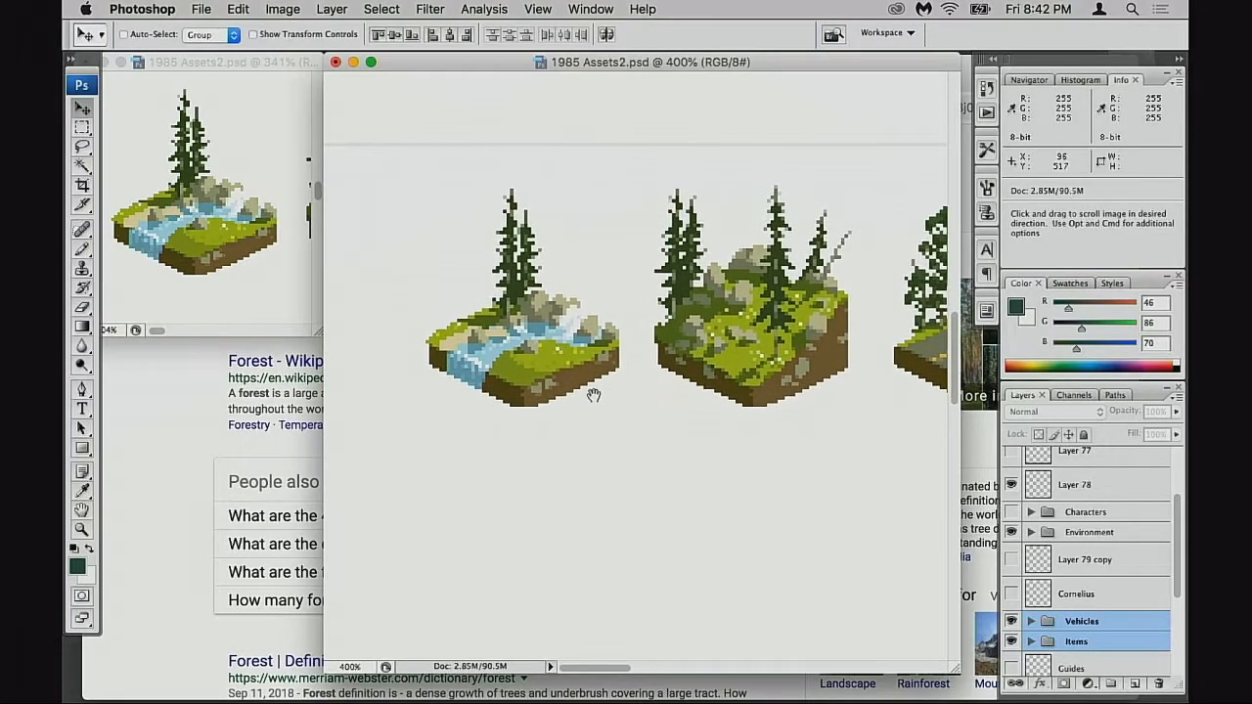
pyautogui.hscroll(3, 602, 413)
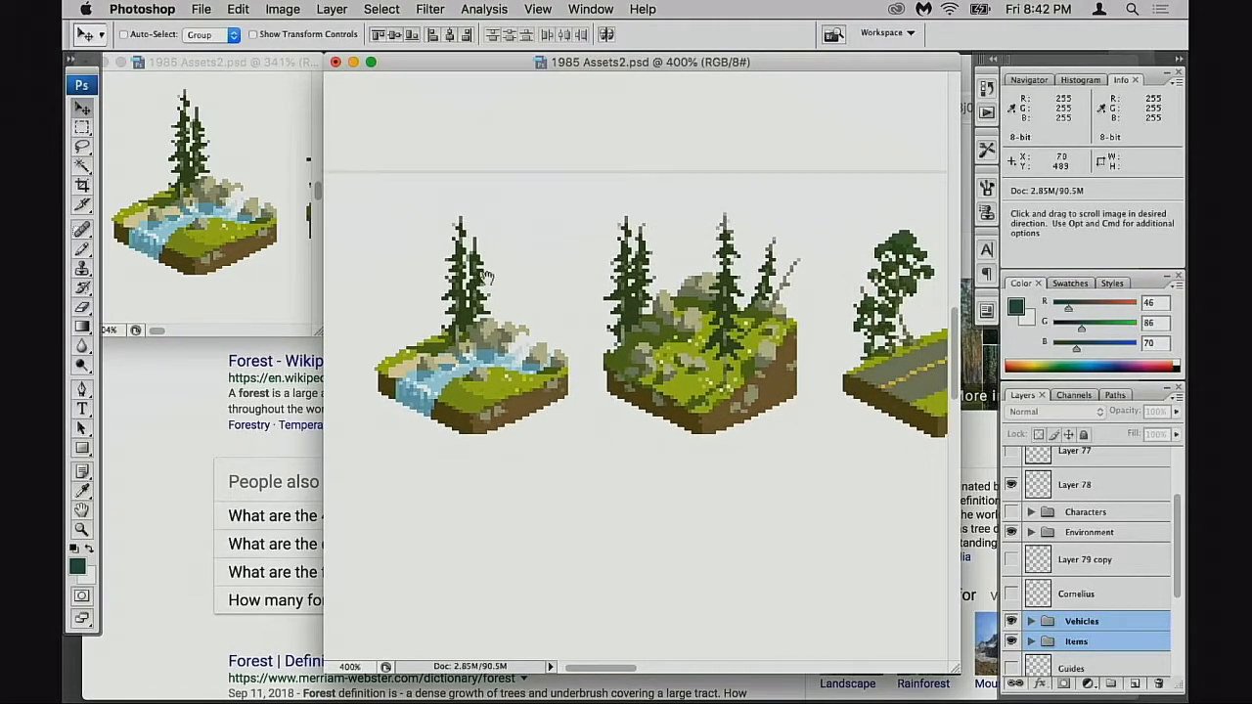
pyautogui.hscroll(-3, 509, 323)
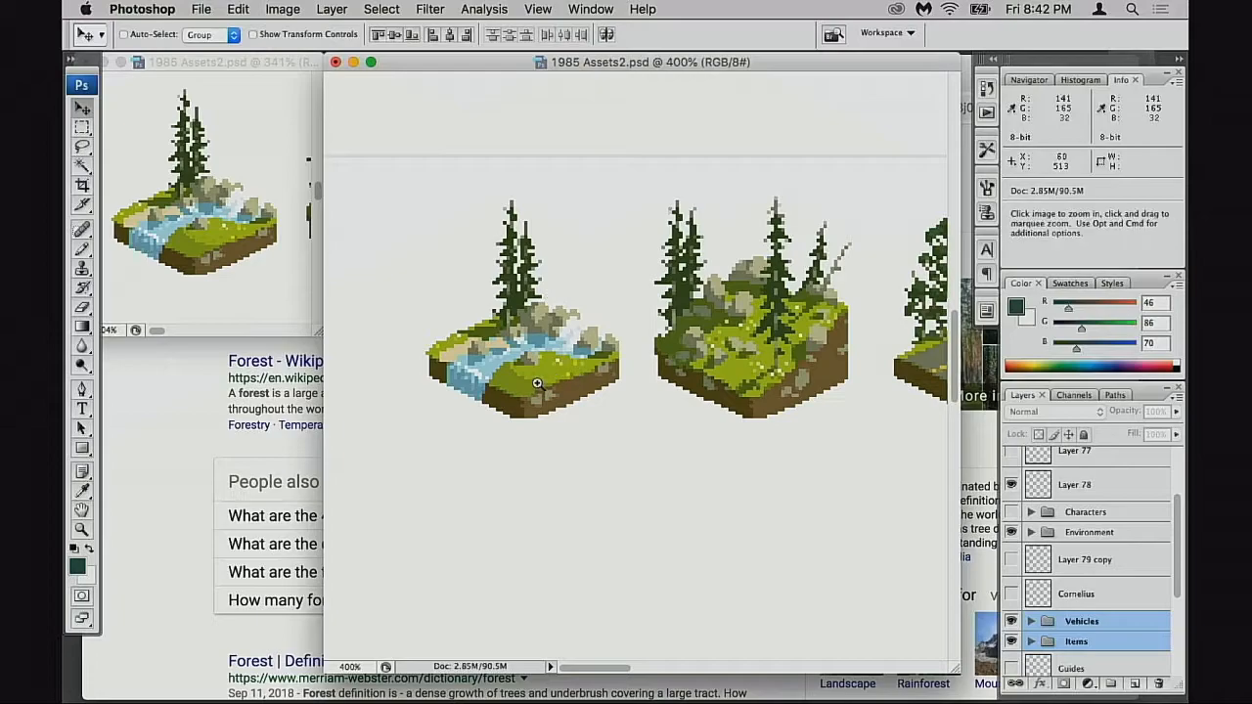
# - Zoom in to 500% and compare the river tile's water, grass and rocks with the rocky forest tile
pyautogui.click(548, 384)
pyautogui.hscroll(10, 631, 375)
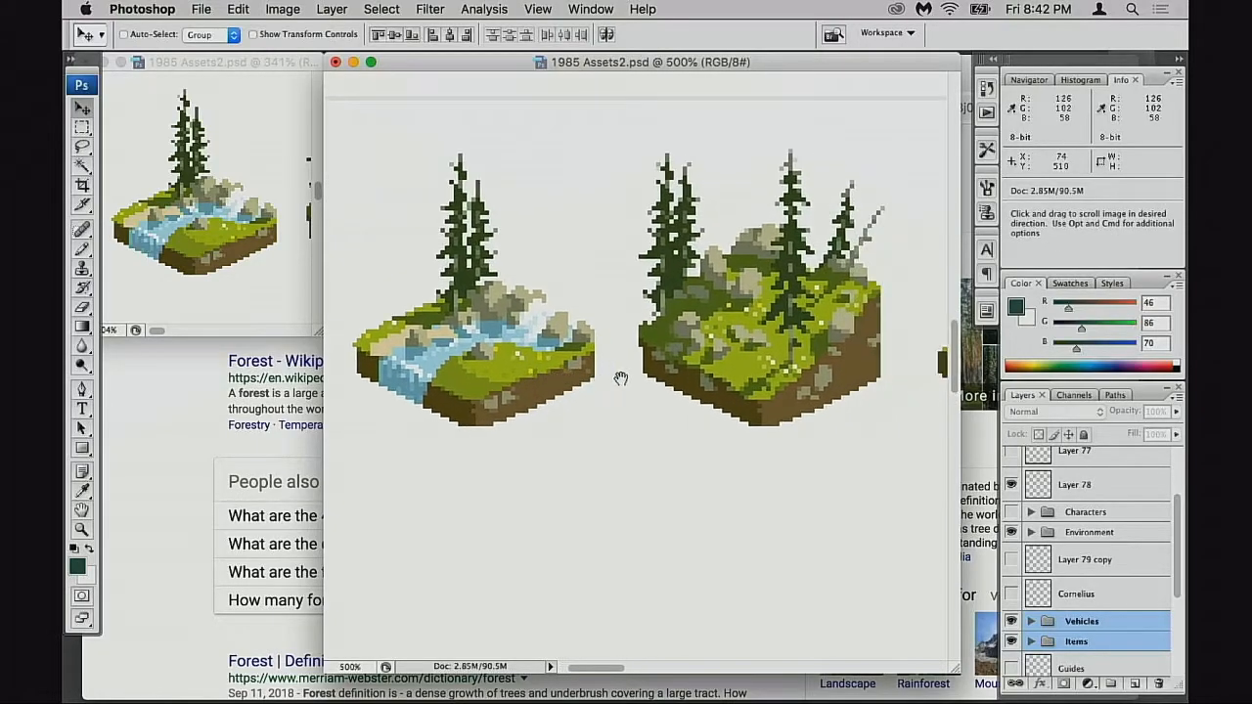
pyautogui.hscroll(-8, 529, 396)
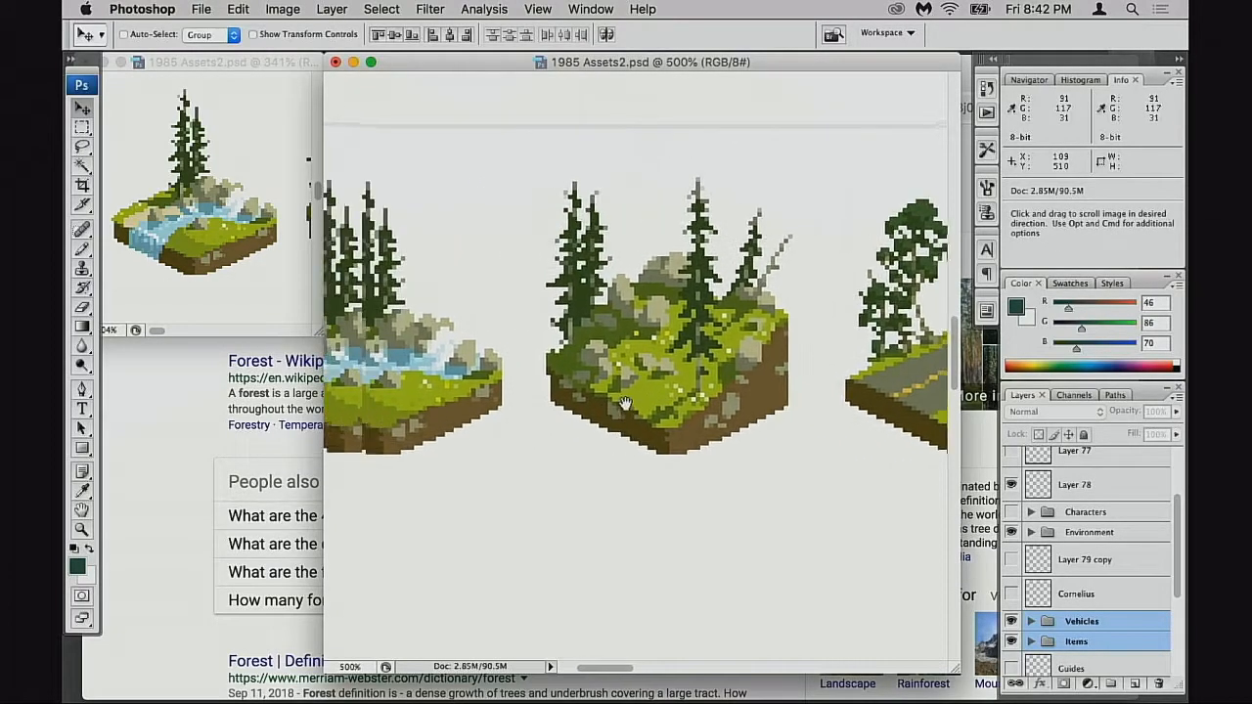
pyautogui.moveTo(628, 385); pyautogui.dragTo(643, 377)
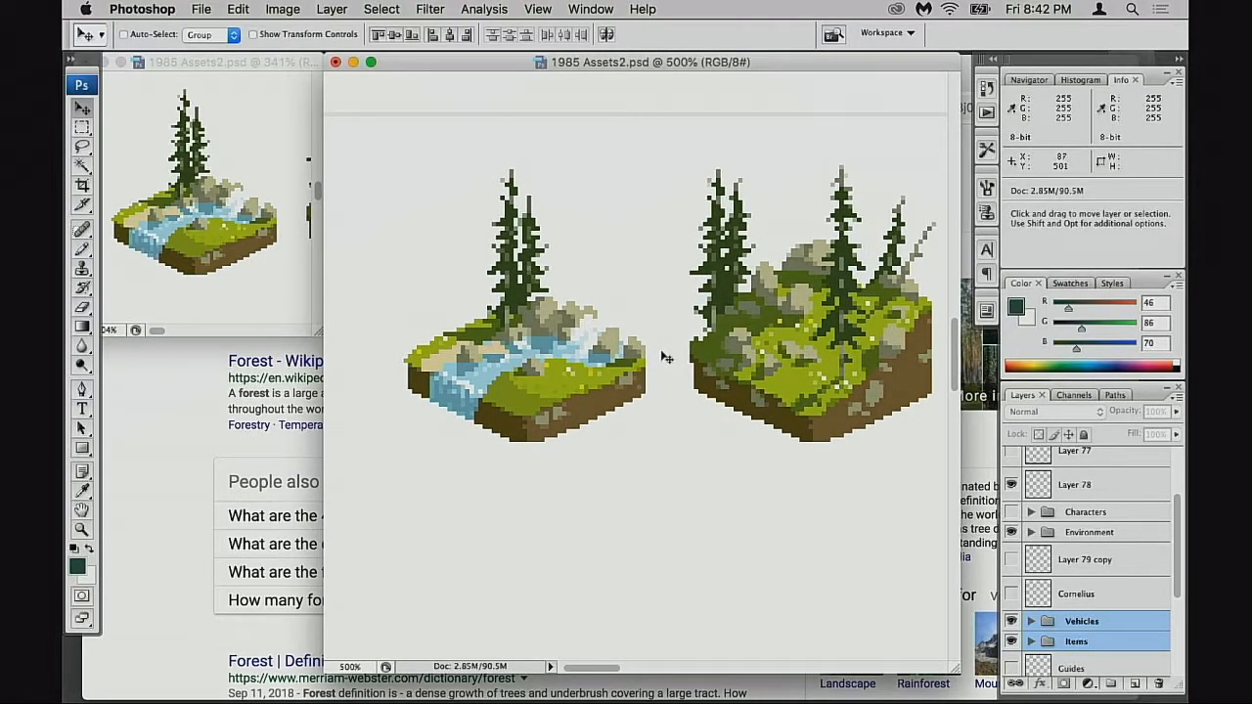
pyautogui.hscroll(-2, 616, 373)
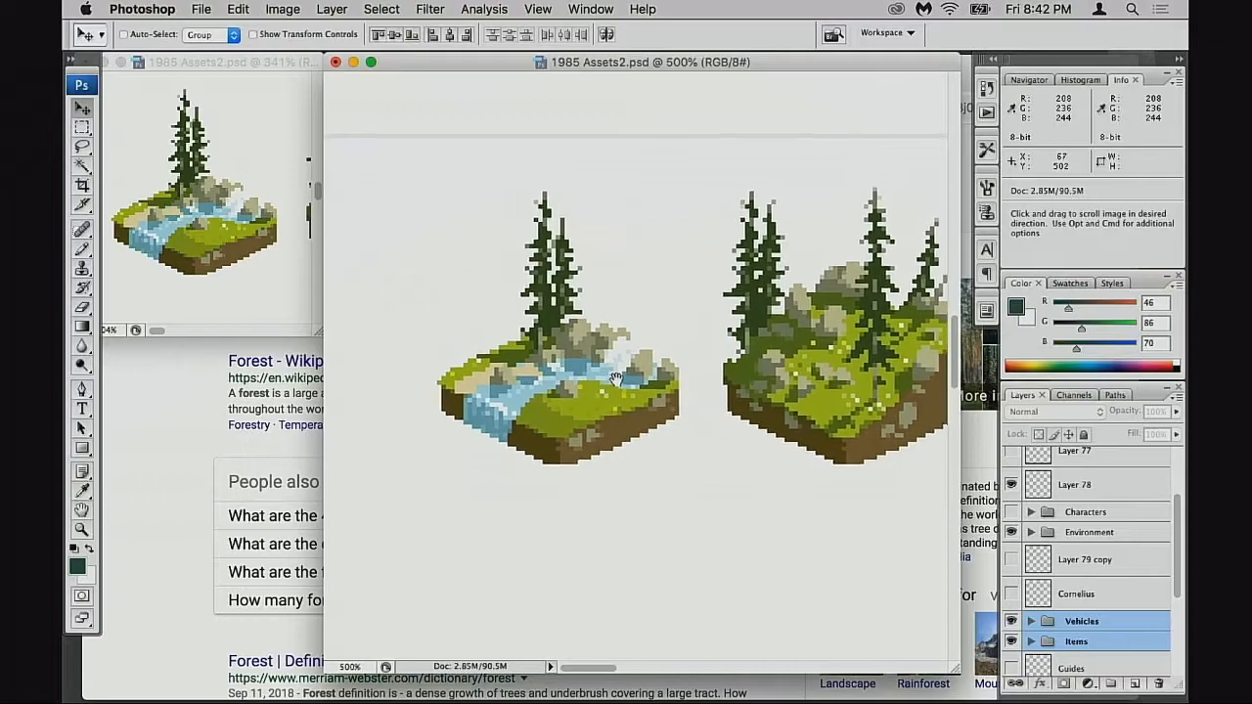
pyautogui.moveTo(608, 379); pyautogui.dragTo(595, 376)
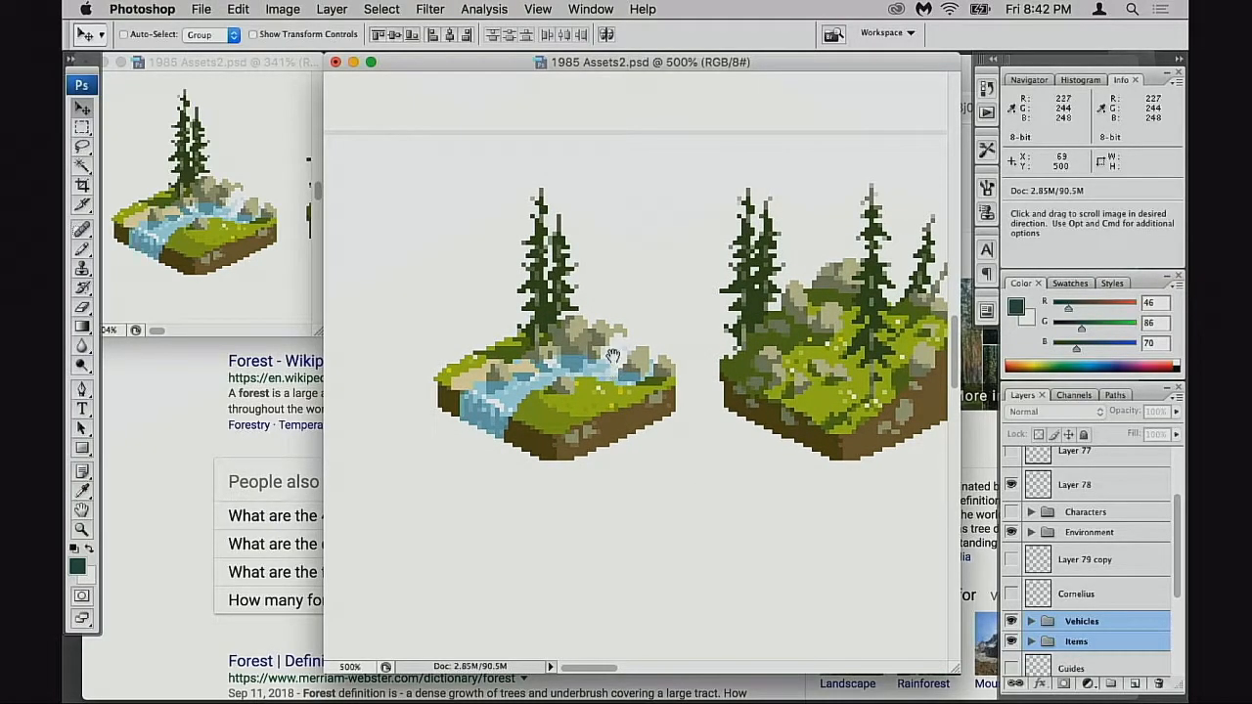
pyautogui.hscroll(2, 554, 358)
pyautogui.scroll(-1, 554, 358)
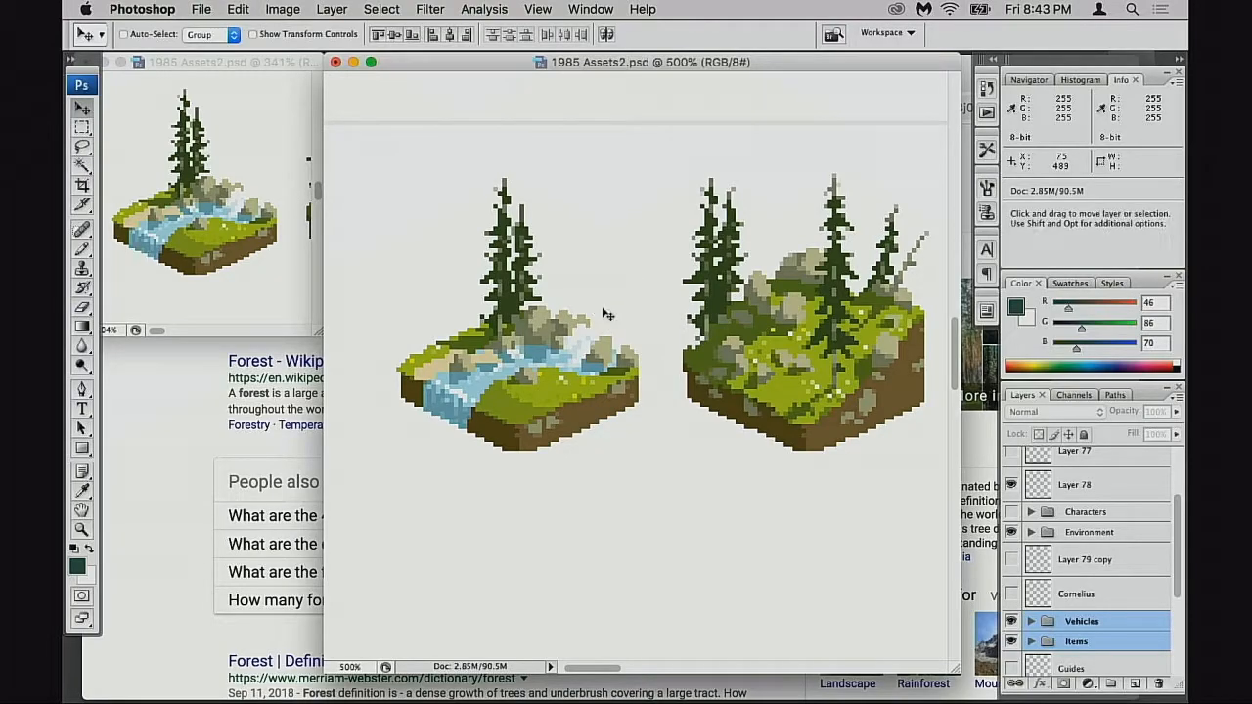
# - Widen the smaller 1985 Assets2.psd preview window, reposition the river tile inside it, and return to the 500% window
pyautogui.click(295, 66)
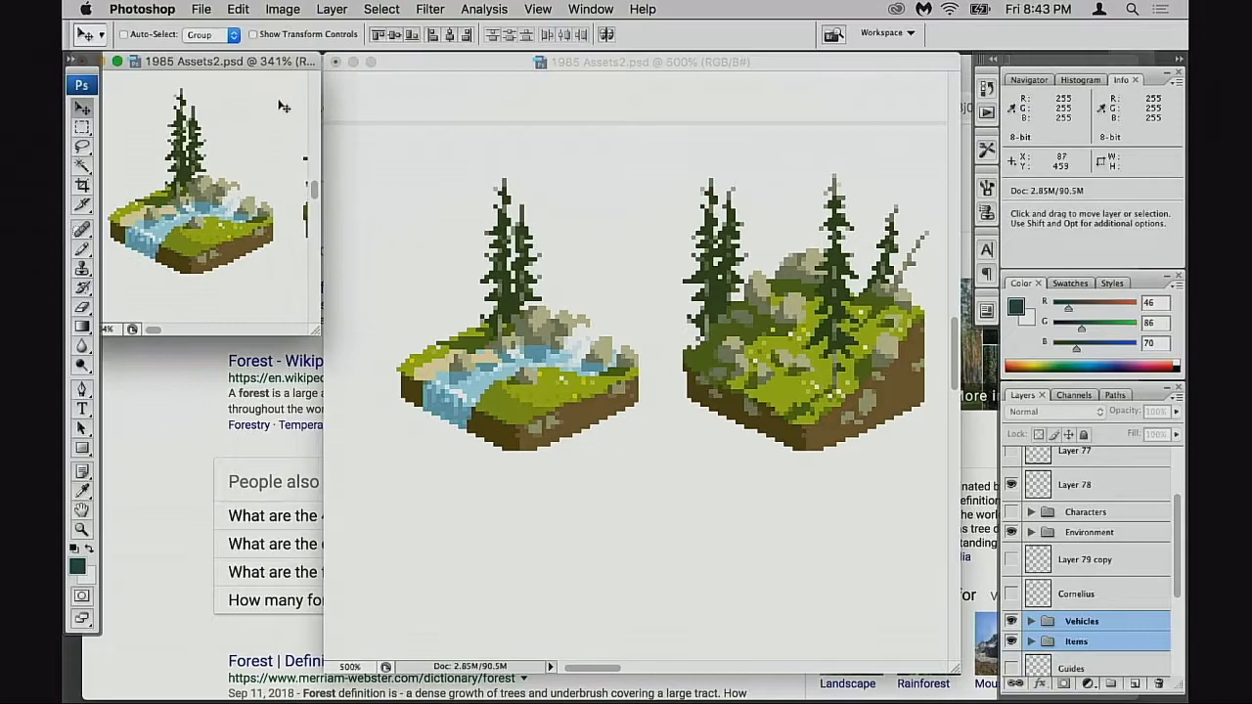
pyautogui.moveTo(322, 330); pyautogui.dragTo(363, 334)
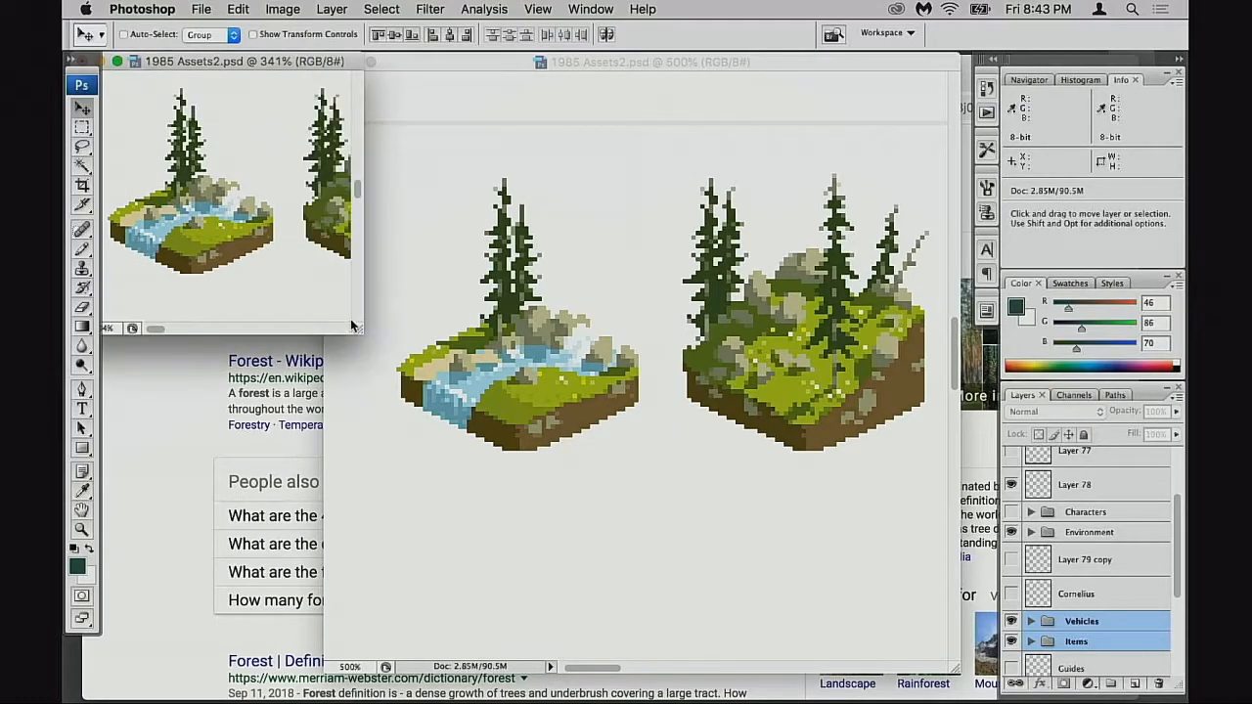
pyautogui.moveTo(321, 290); pyautogui.dragTo(337, 292)
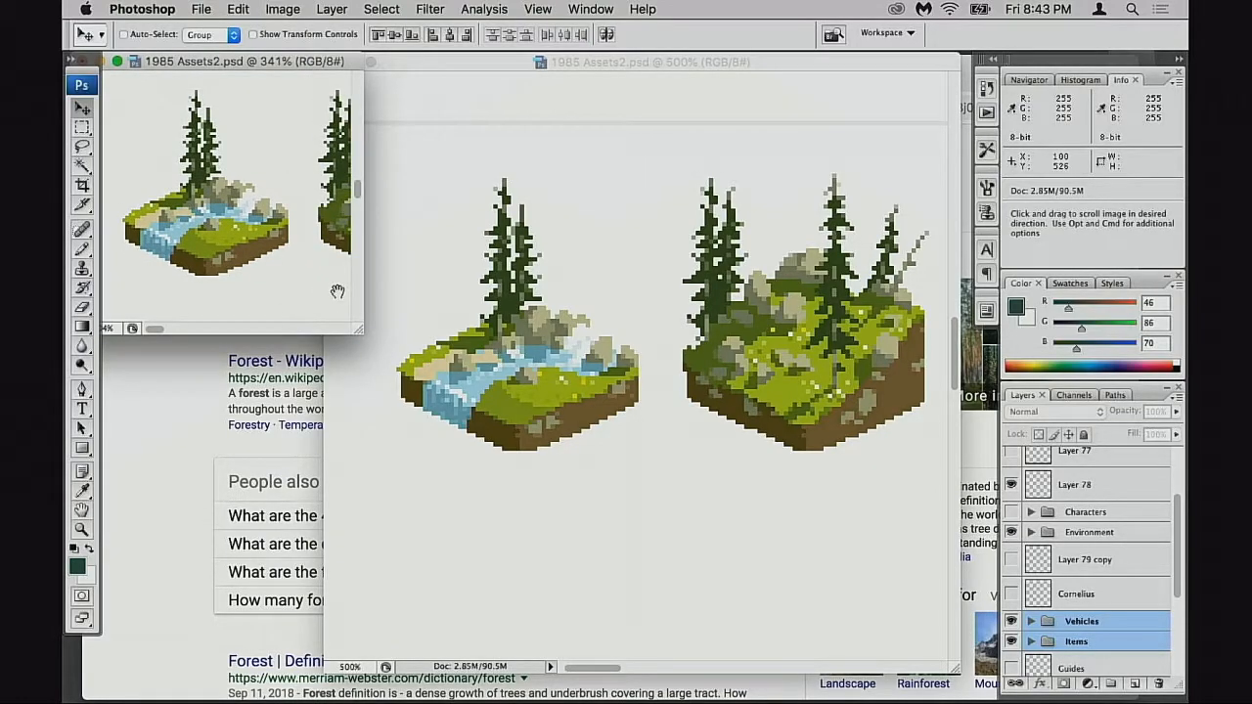
pyautogui.click(629, 83)
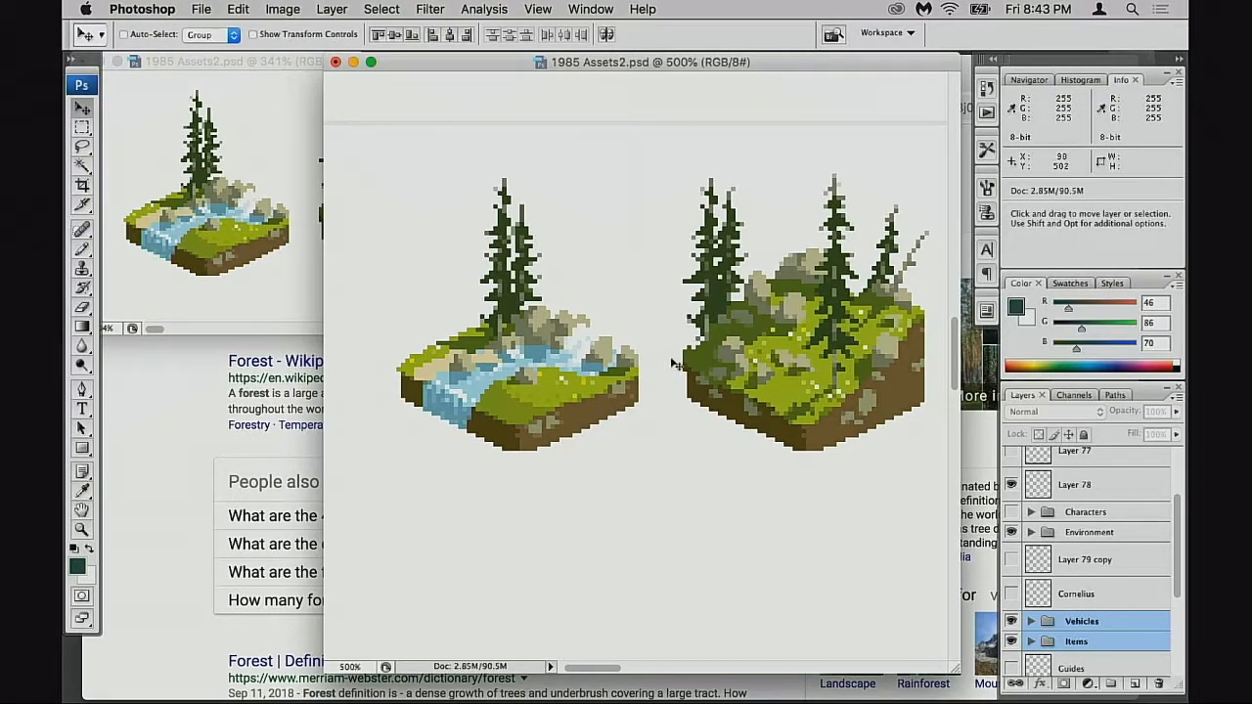
# - Inspect the terrain shapes and soil edges of the river, rocky forest and road tiles at 500% zoom
pyautogui.moveTo(776, 355); pyautogui.dragTo(691, 384)
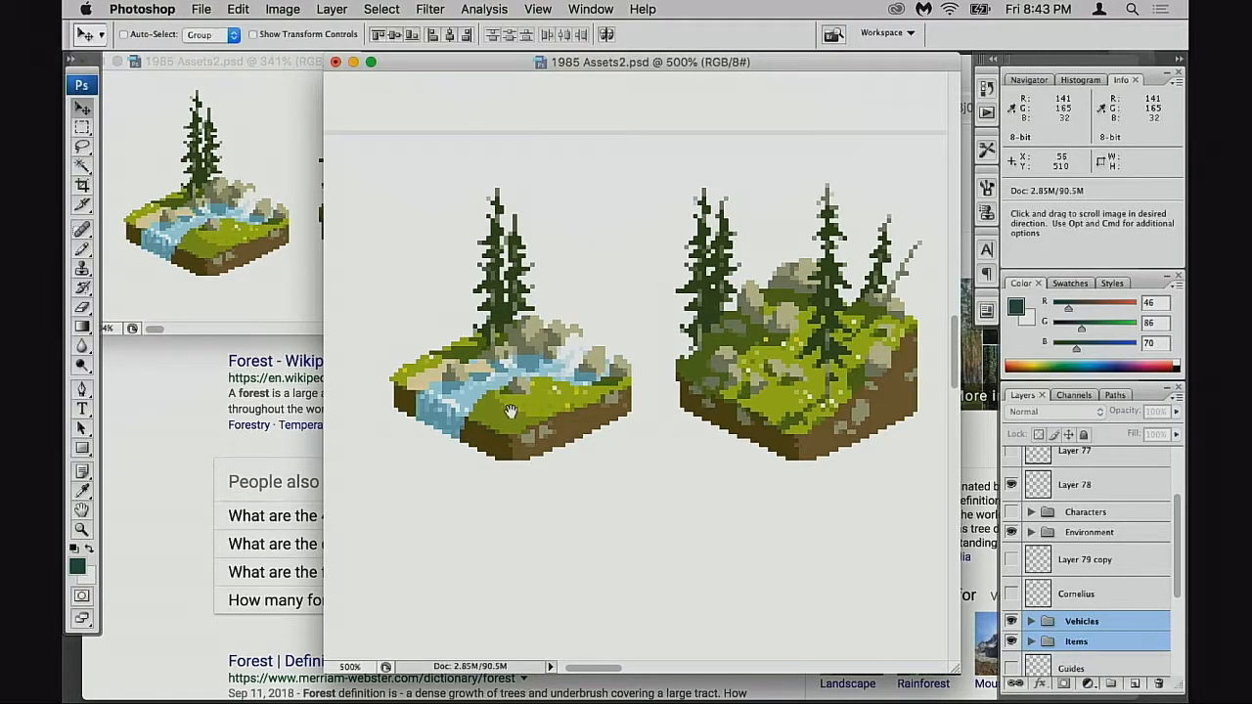
pyautogui.hscroll(5, 583, 383)
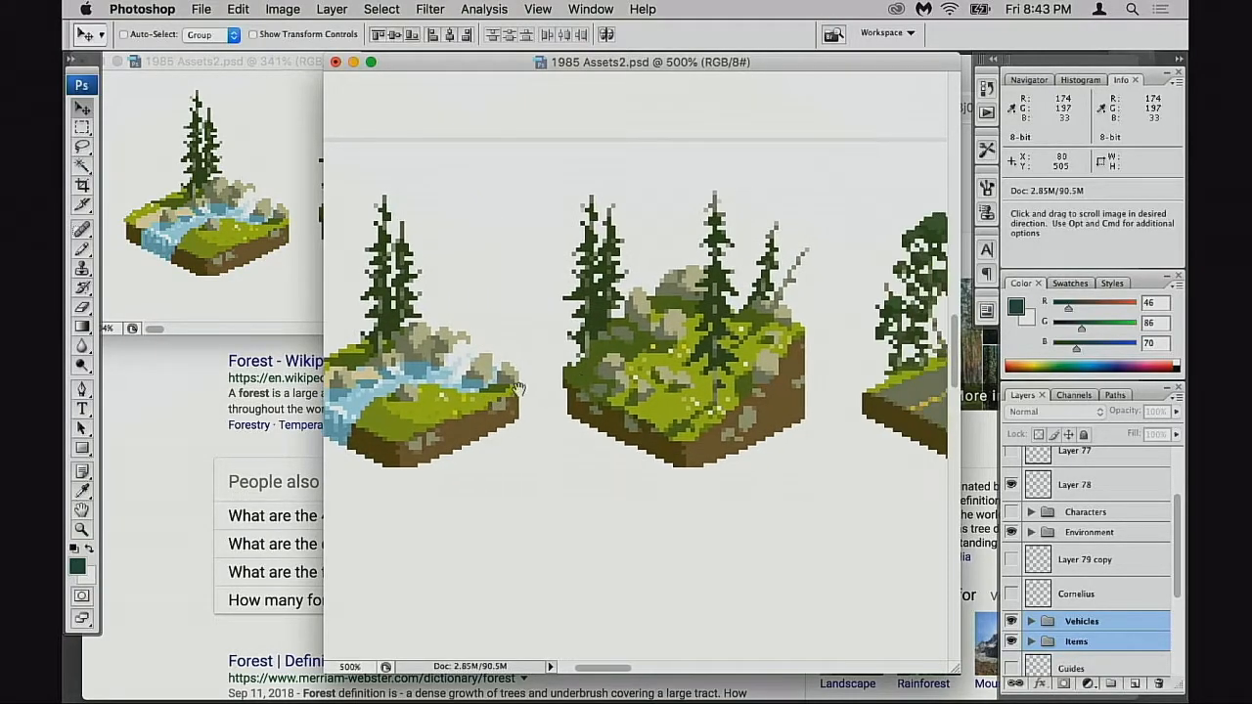
pyautogui.hscroll(-2, 583, 377)
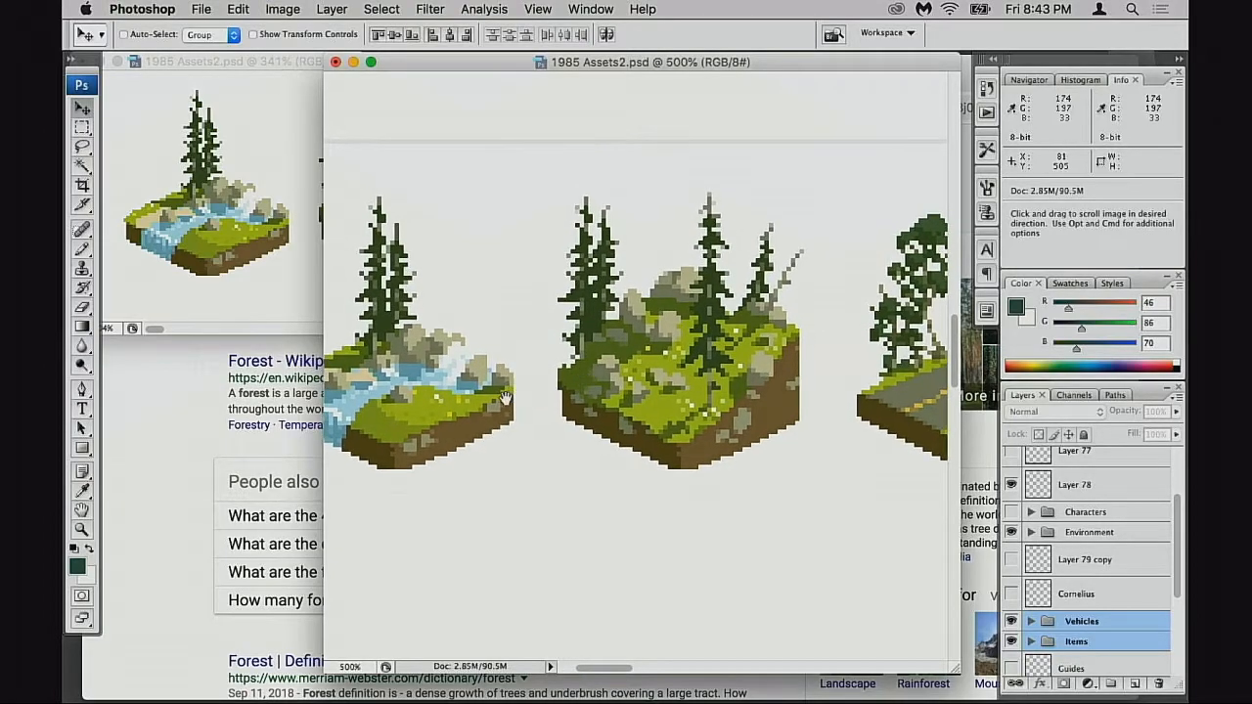
pyautogui.hscroll(-4, 561, 401)
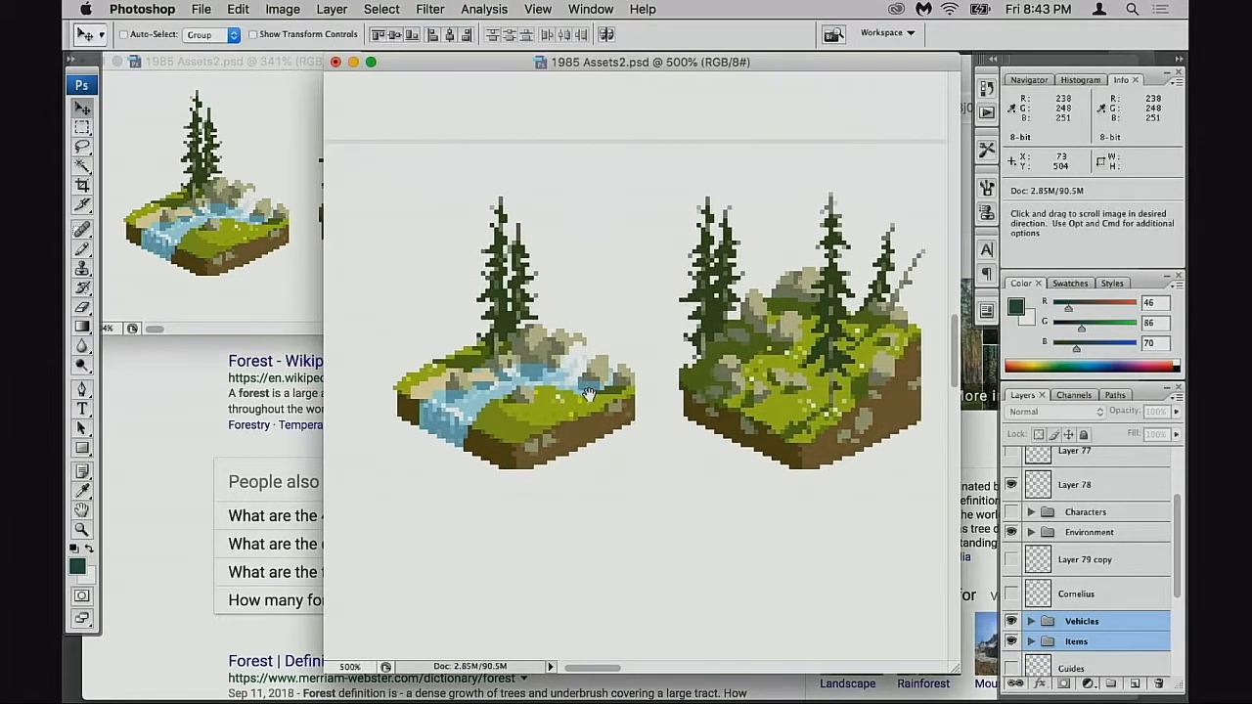
pyautogui.hscroll(-3, 597, 394)
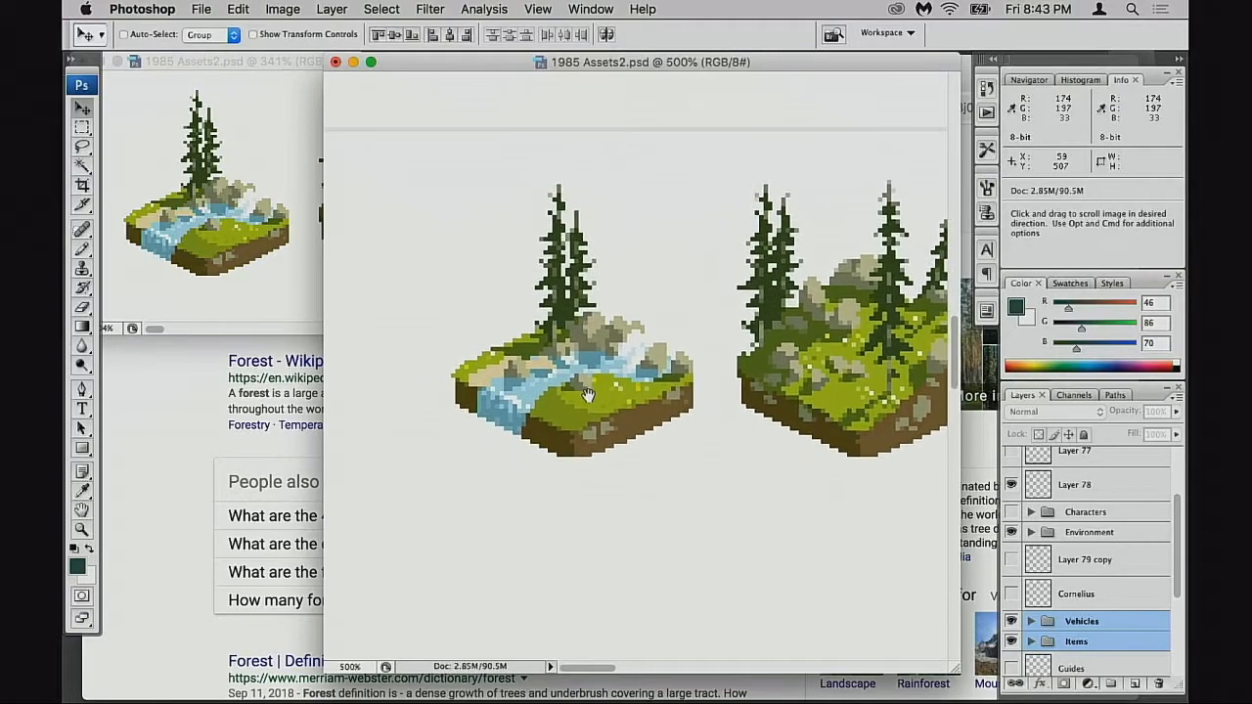
pyautogui.hscroll(3, 634, 389)
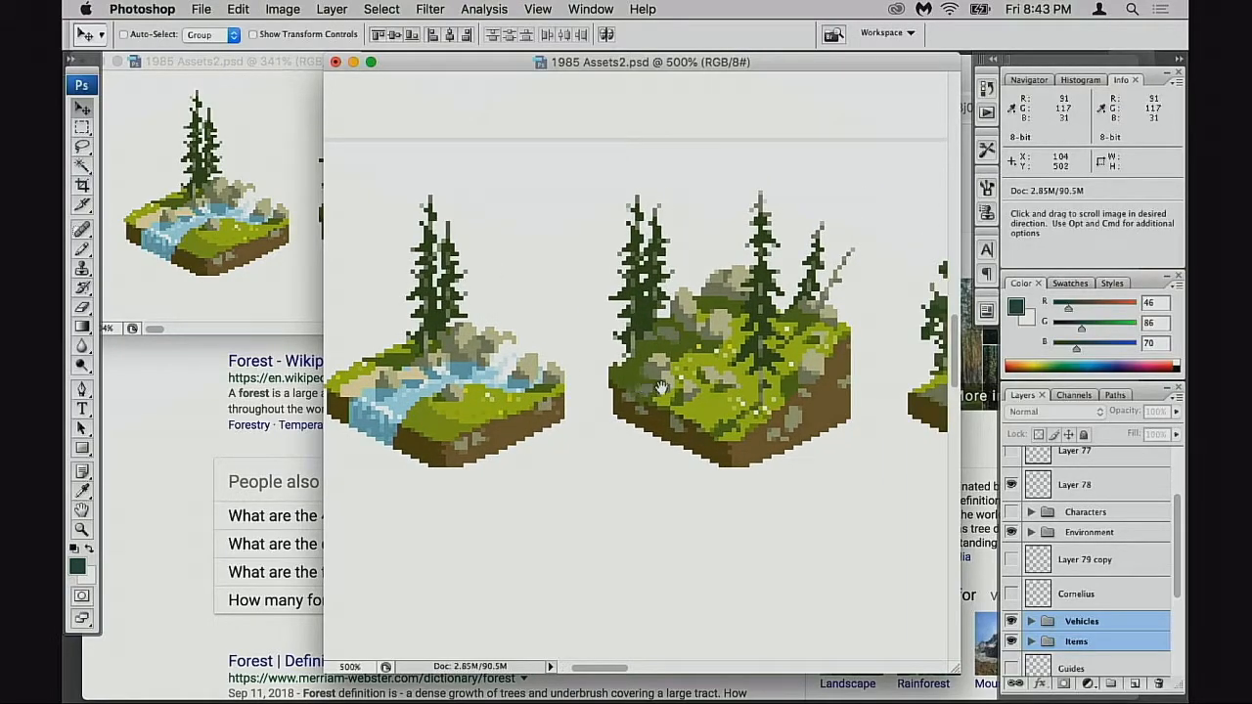
pyautogui.hscroll(4, 648, 391)
pyautogui.hscroll(3, 666, 388)
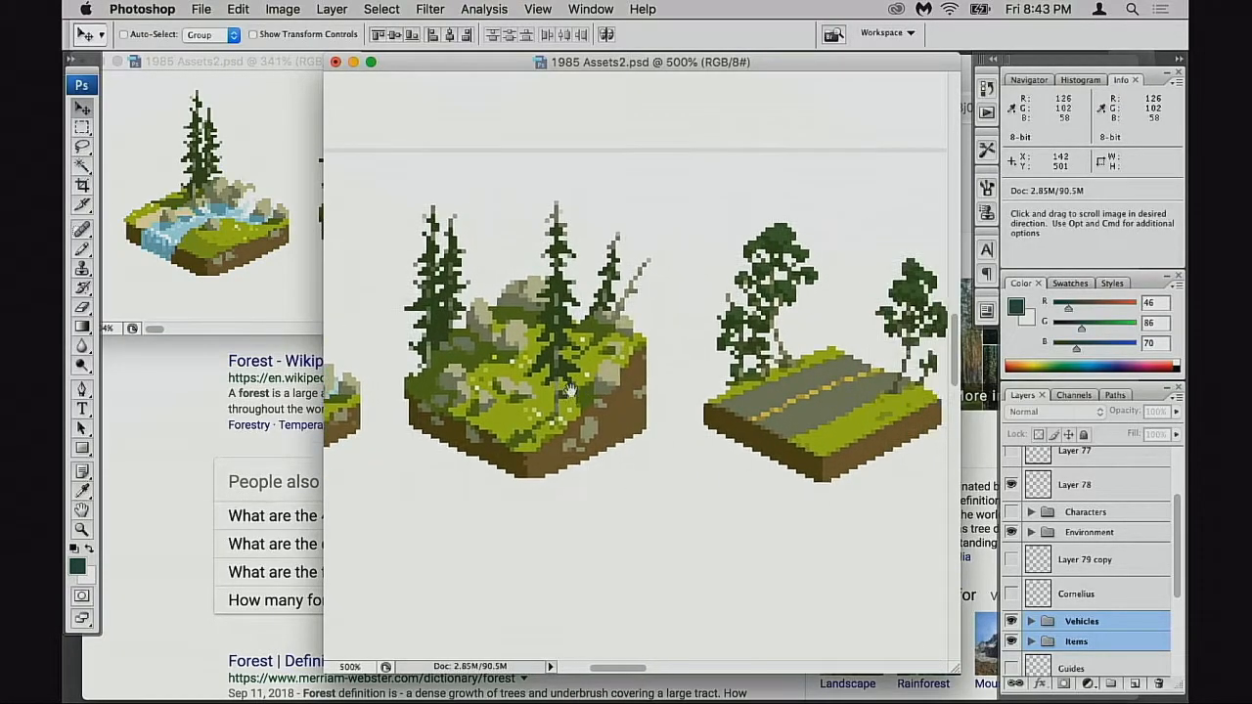
pyautogui.hscroll(2, 626, 384)
pyautogui.hscroll(-5, 616, 384)
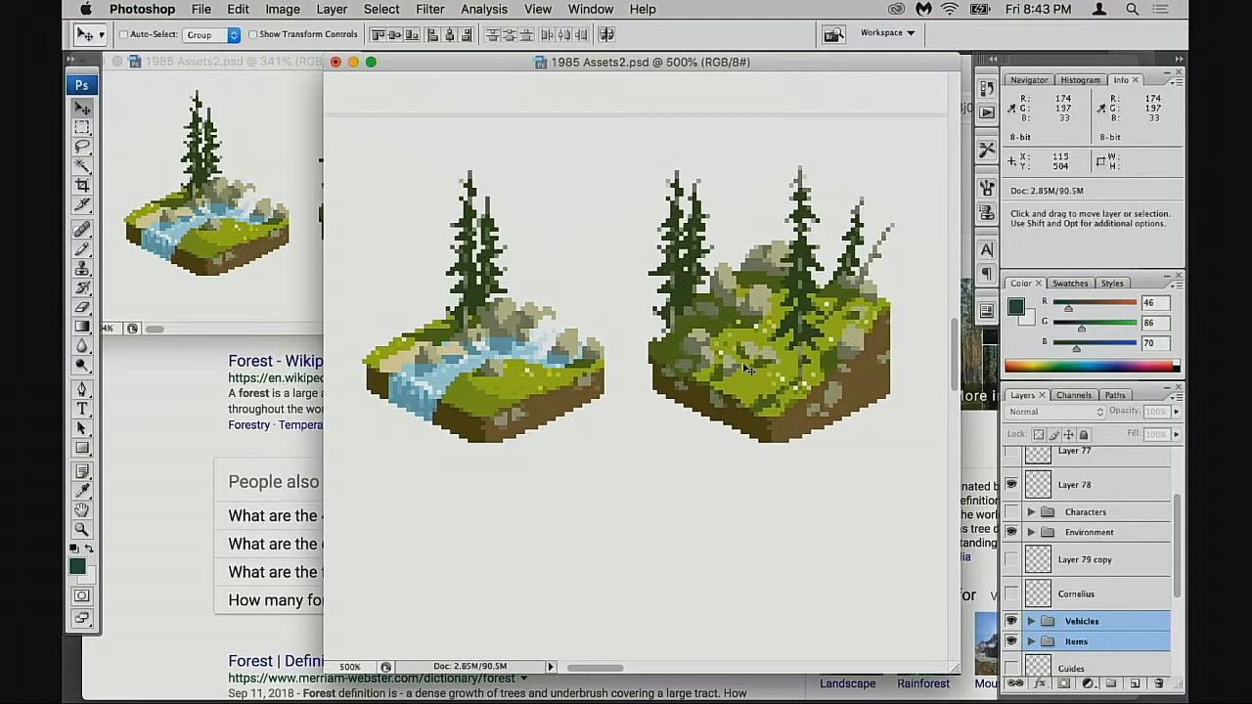
# - Switch to Chrome, show the image results for "forest" and look through the first rows of reference photos
pyautogui.click(220, 480)
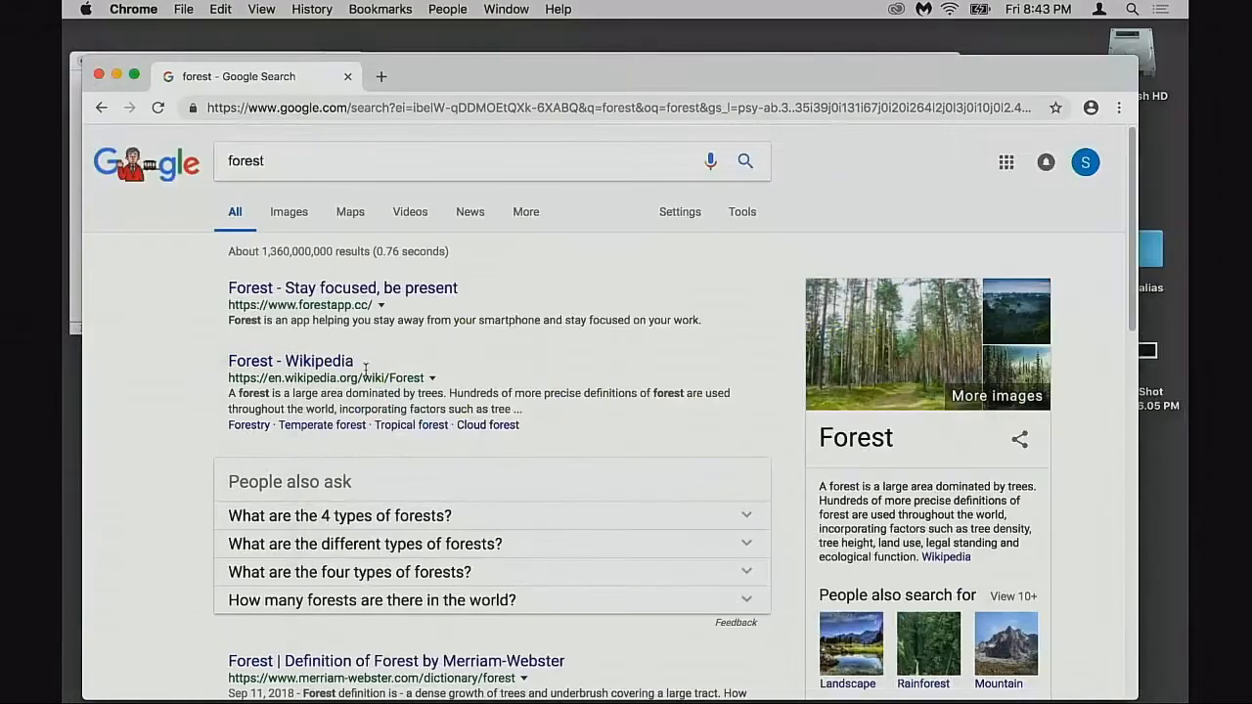
pyautogui.click(291, 211)
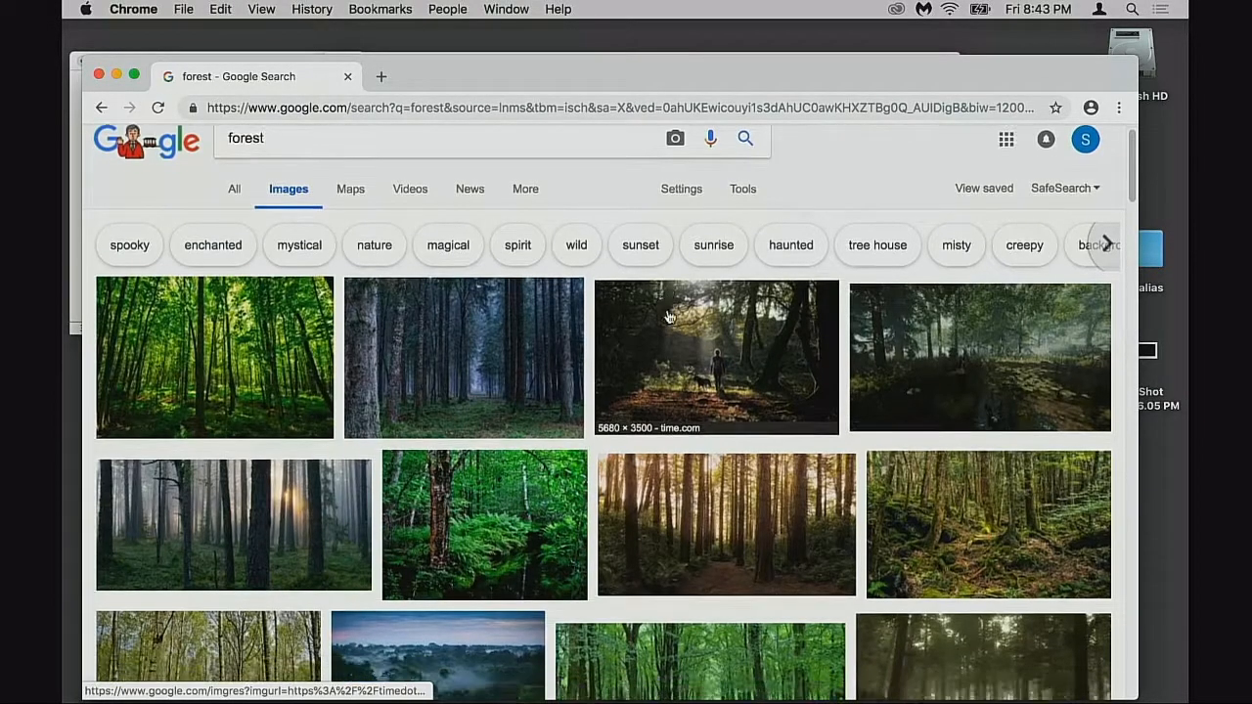
pyautogui.scroll(-5, 673, 391)
pyautogui.scroll(-3, 675, 315)
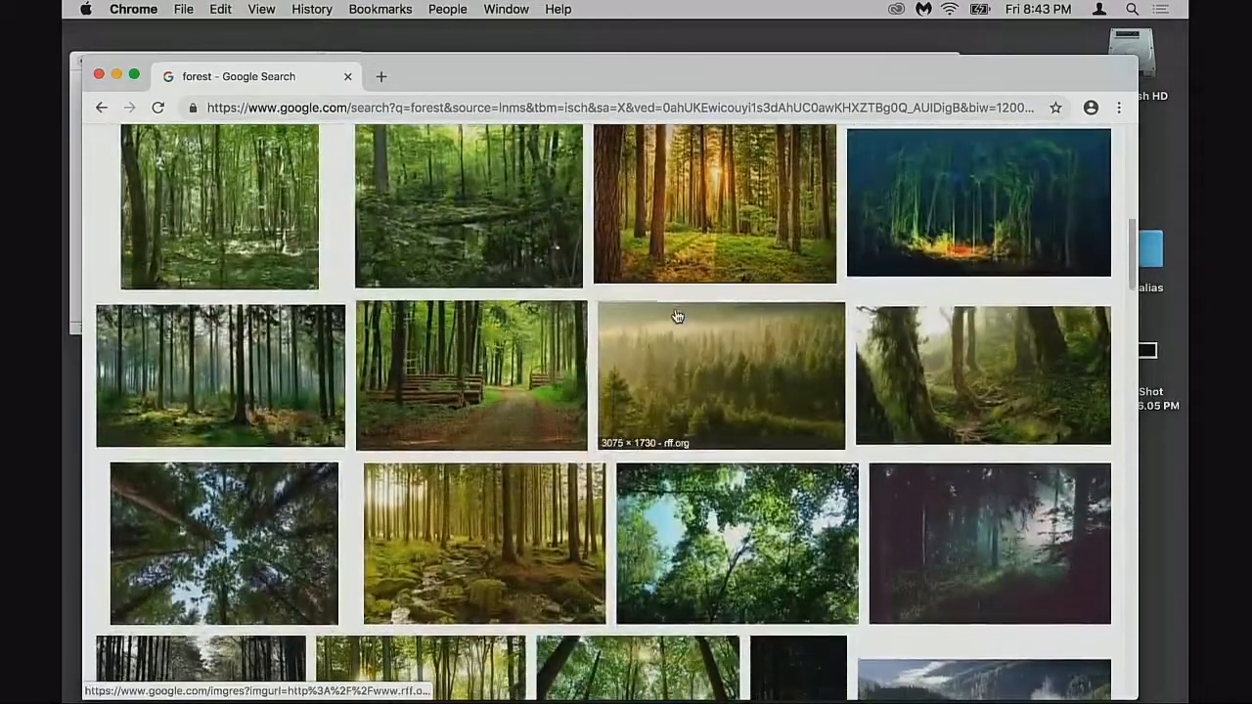
pyautogui.scroll(10, 680, 316)
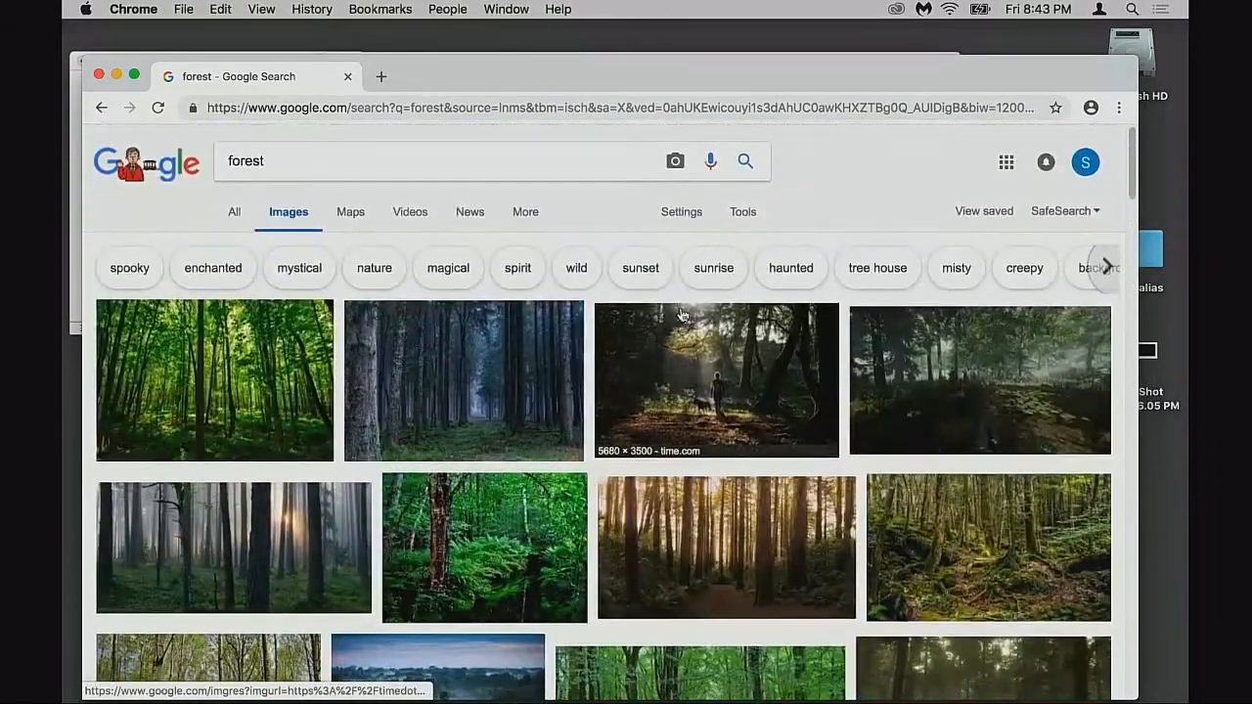
pyautogui.scroll(-3, 368, 313)
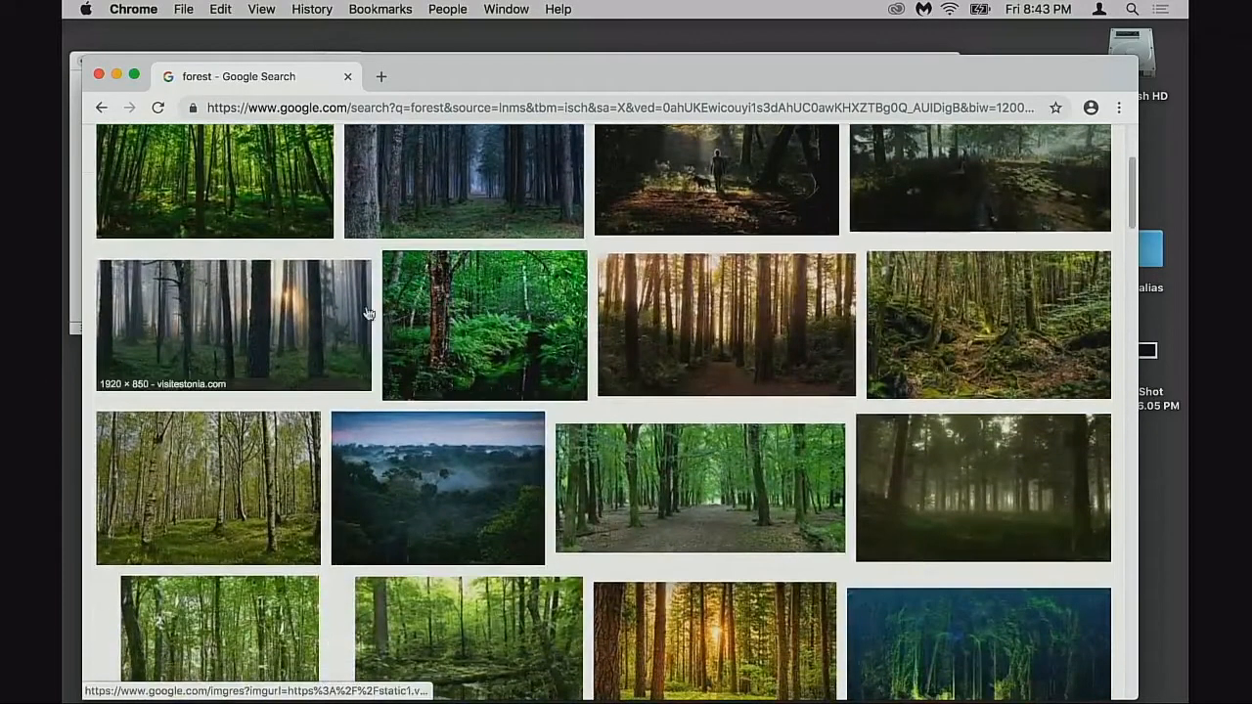
pyautogui.moveTo(367, 313); pyautogui.dragTo(347, 320)
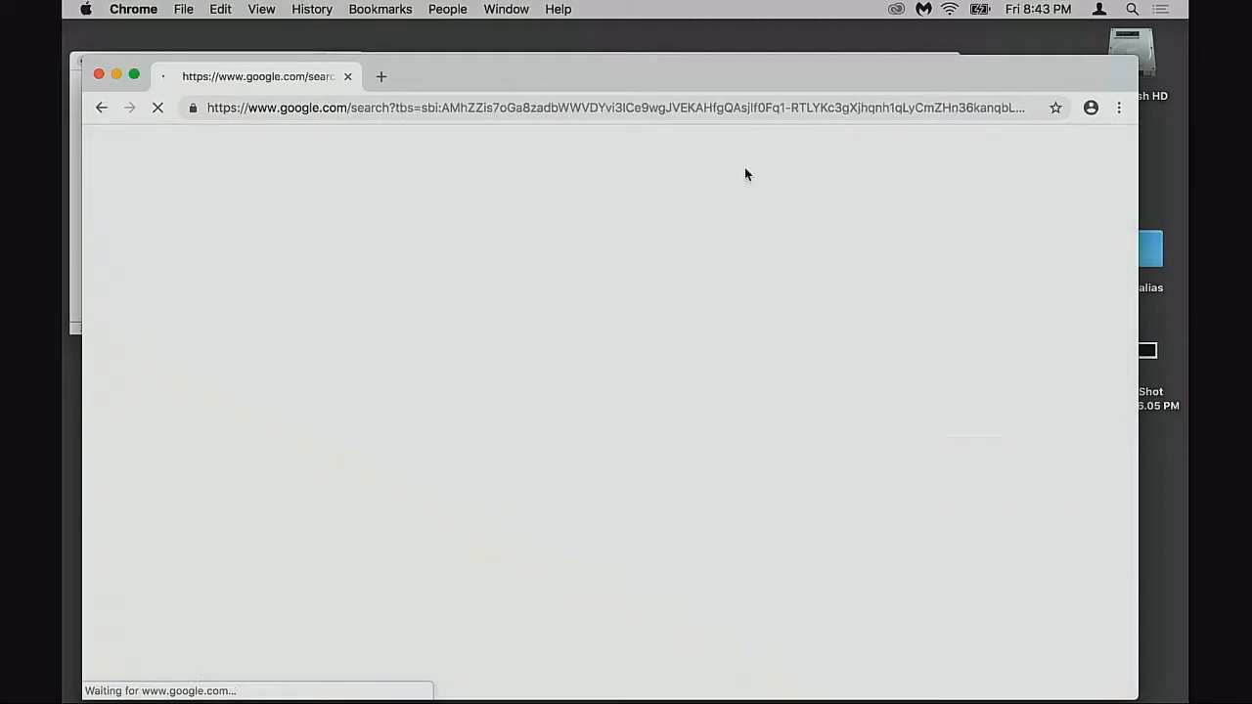
pyautogui.click(101, 108)
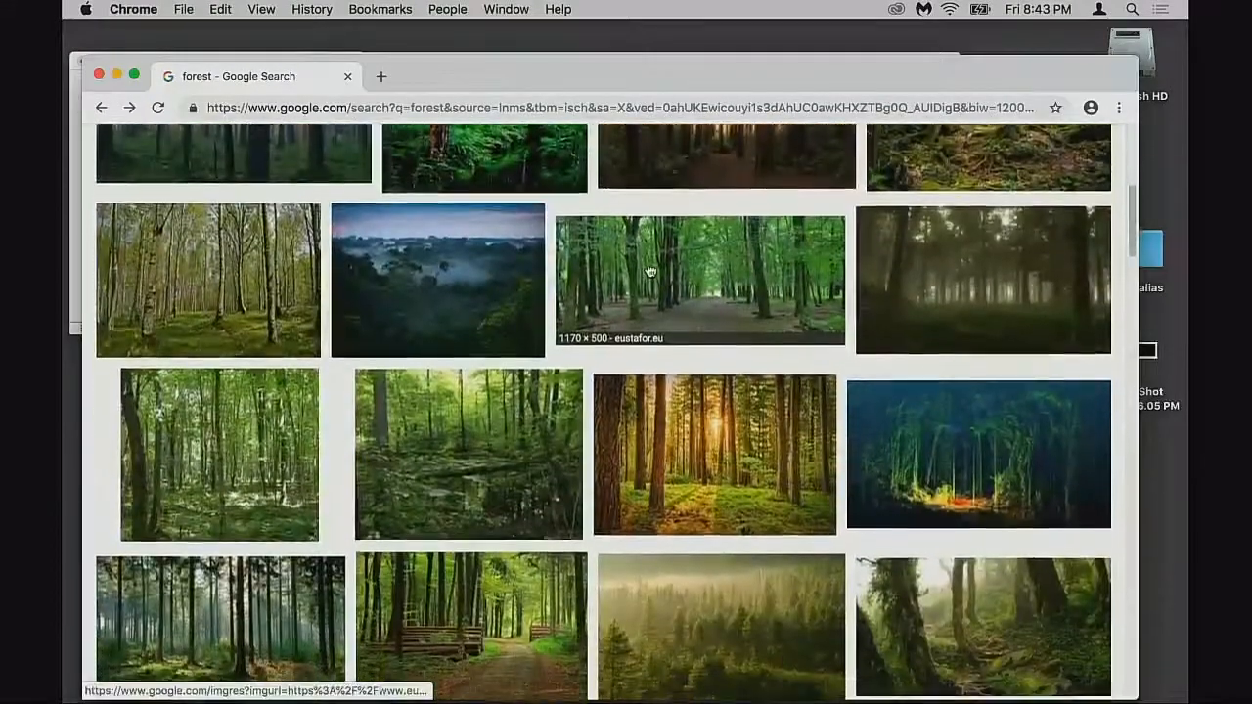
# - Browse further through the forest photos and preview the iStock picture of a beech forest lit by sunbeams
pyautogui.scroll(-5, 650, 271)
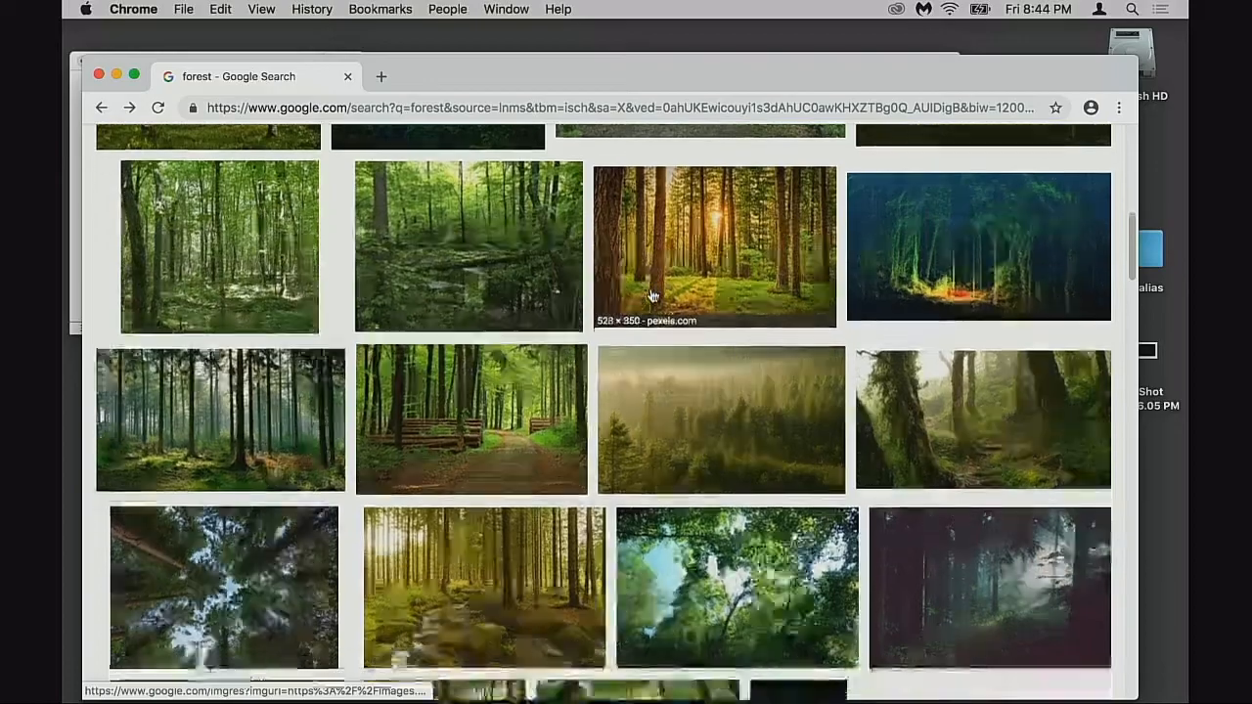
pyautogui.scroll(-6, 652, 296)
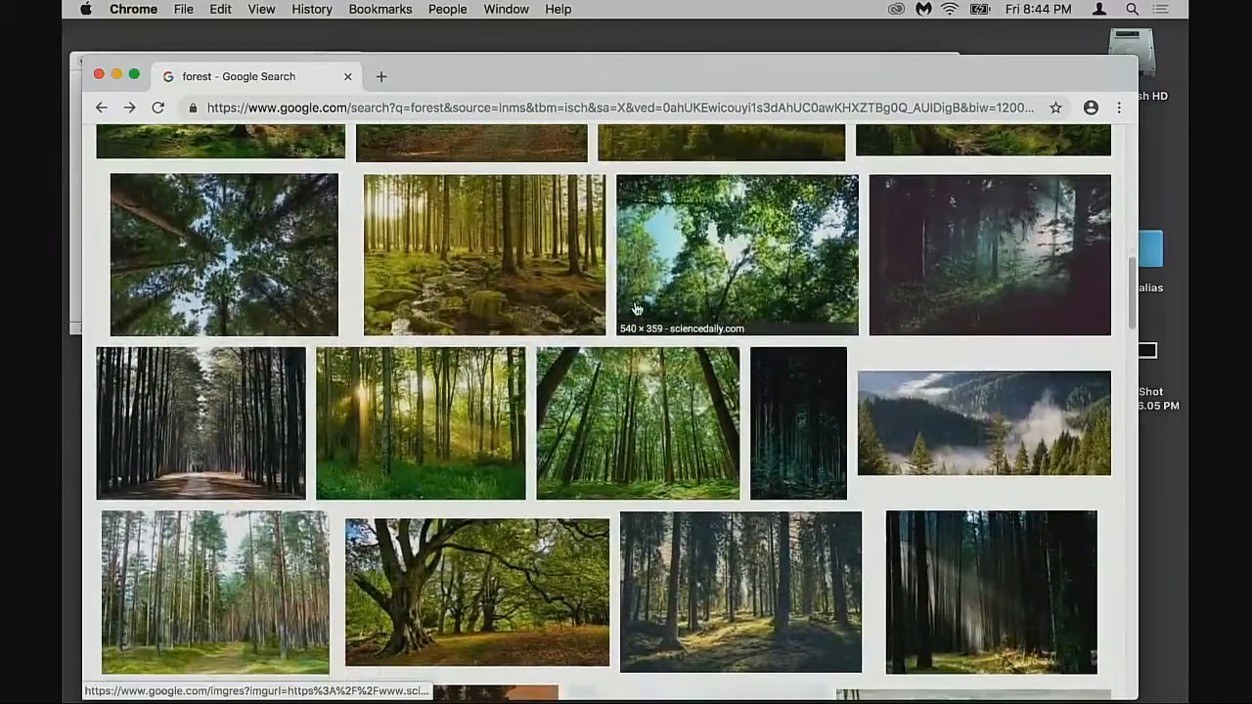
pyautogui.click(455, 416)
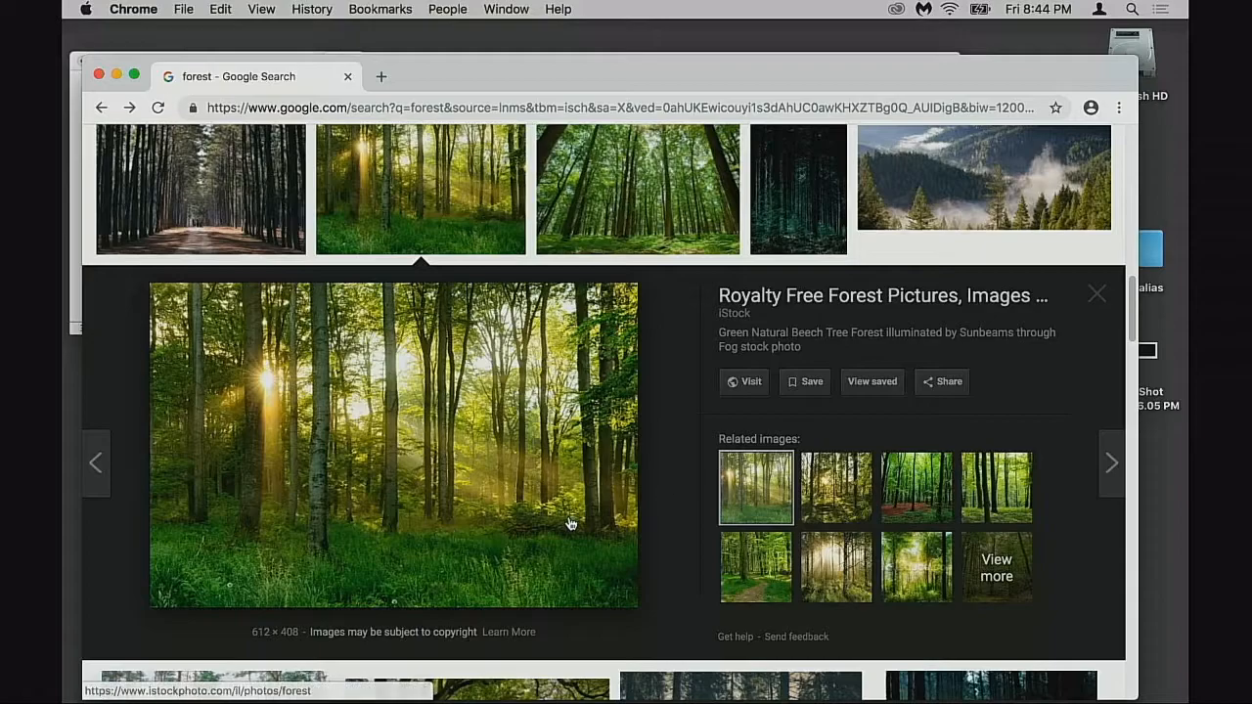
pyautogui.click(1097, 293)
# - Preview the RCN Grants photo of dense green forest undergrowth and look through more reference photos beyond it
pyautogui.scroll(-2, 707, 372)
pyautogui.scroll(-3, 706, 371)
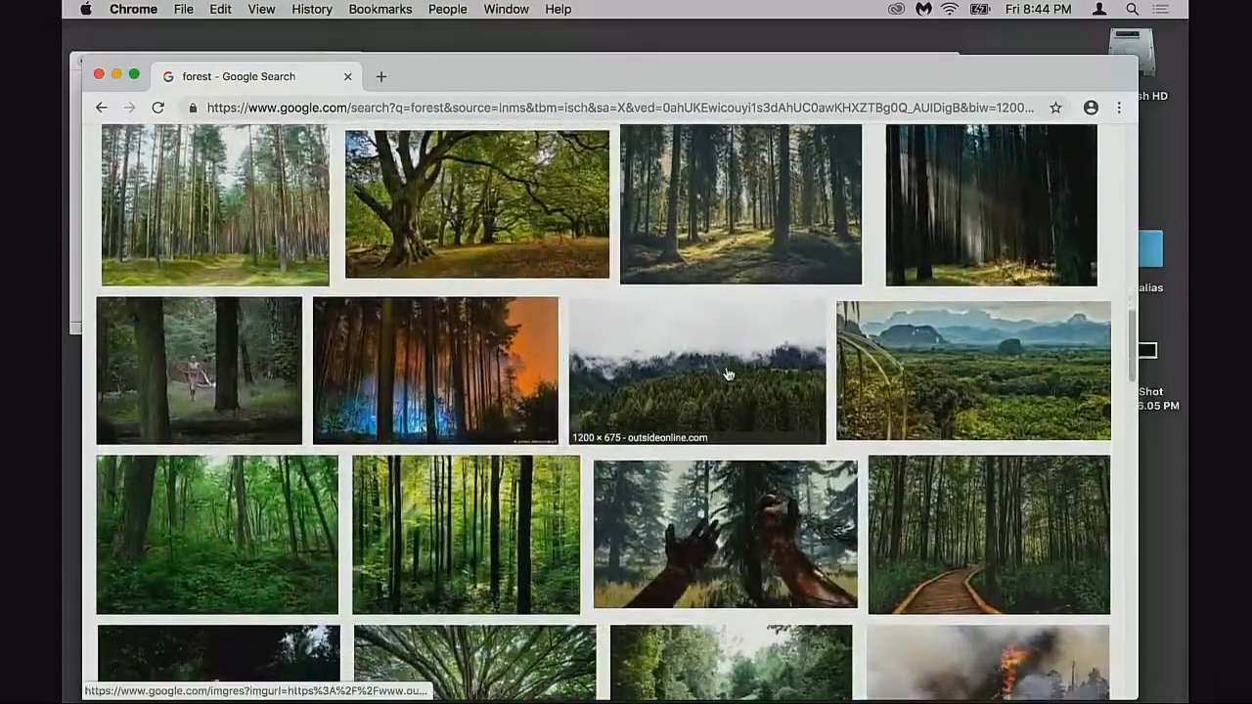
pyautogui.scroll(-4, 743, 375)
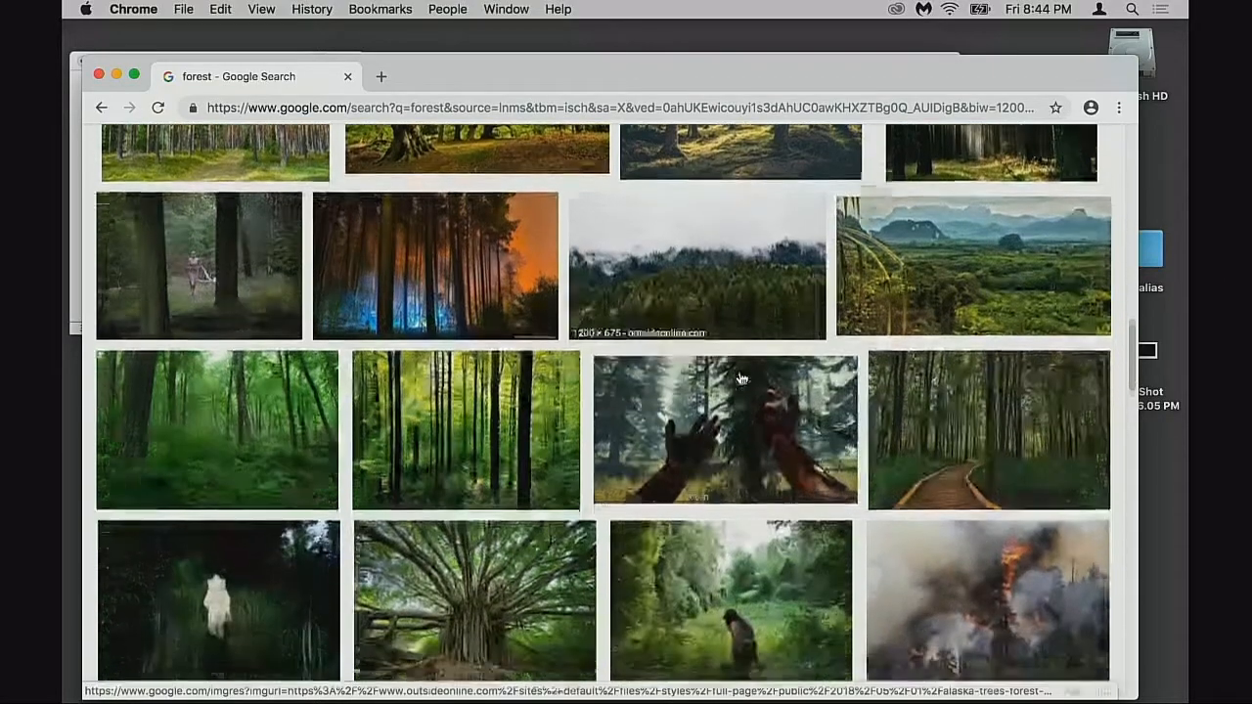
pyautogui.click(309, 391)
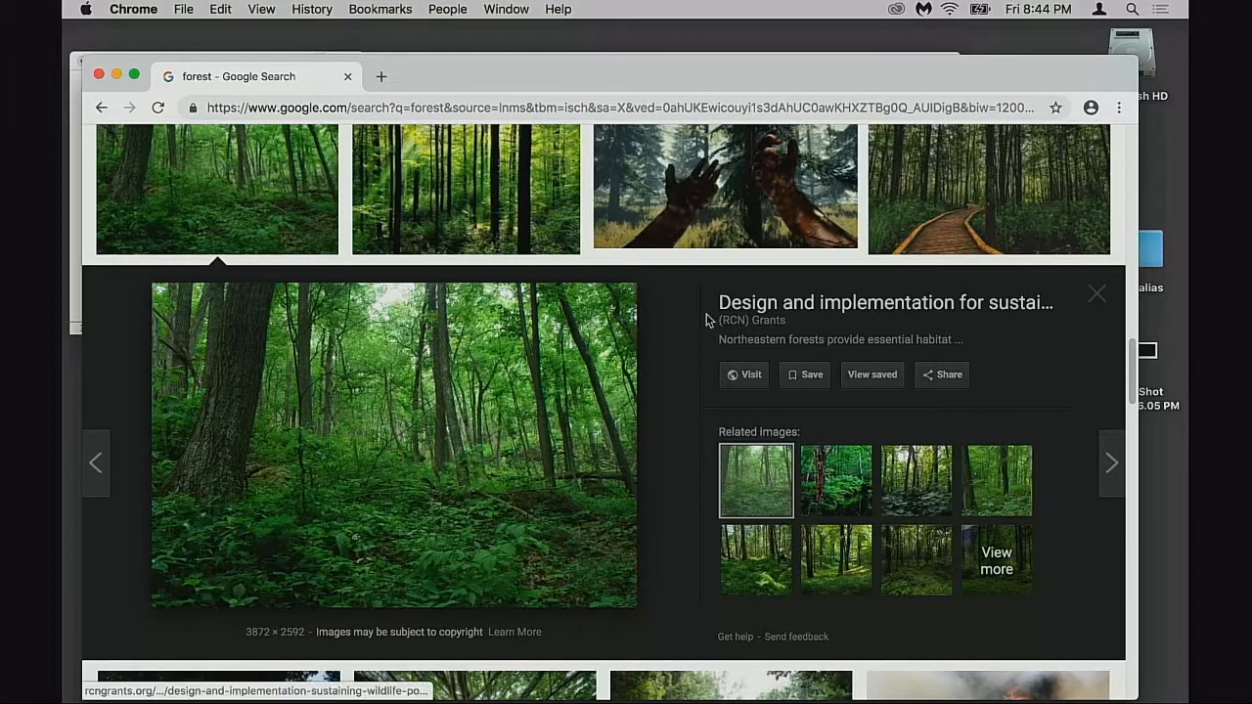
pyautogui.click(1104, 299)
pyautogui.scroll(-5, 688, 384)
pyautogui.scroll(-8, 688, 384)
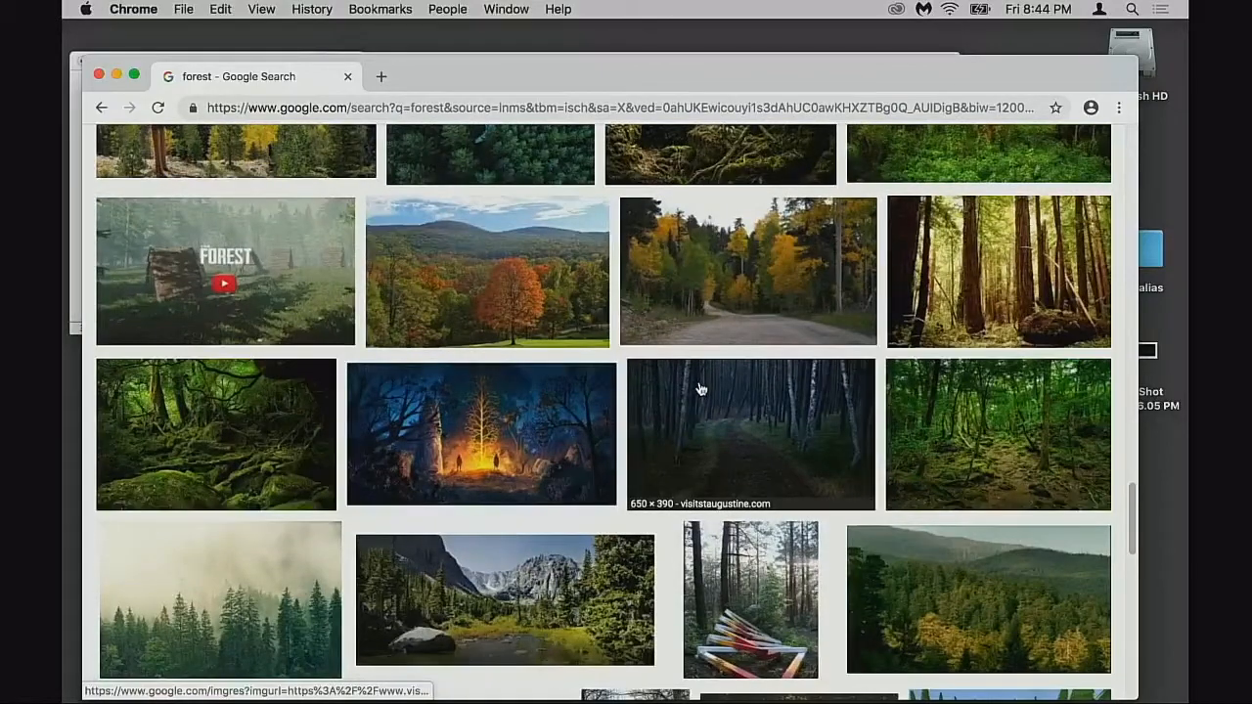
# - Browse further down the forest photos and preview the Stereogum picture of a white-draped figure in the woods
pyautogui.scroll(-4, 700, 389)
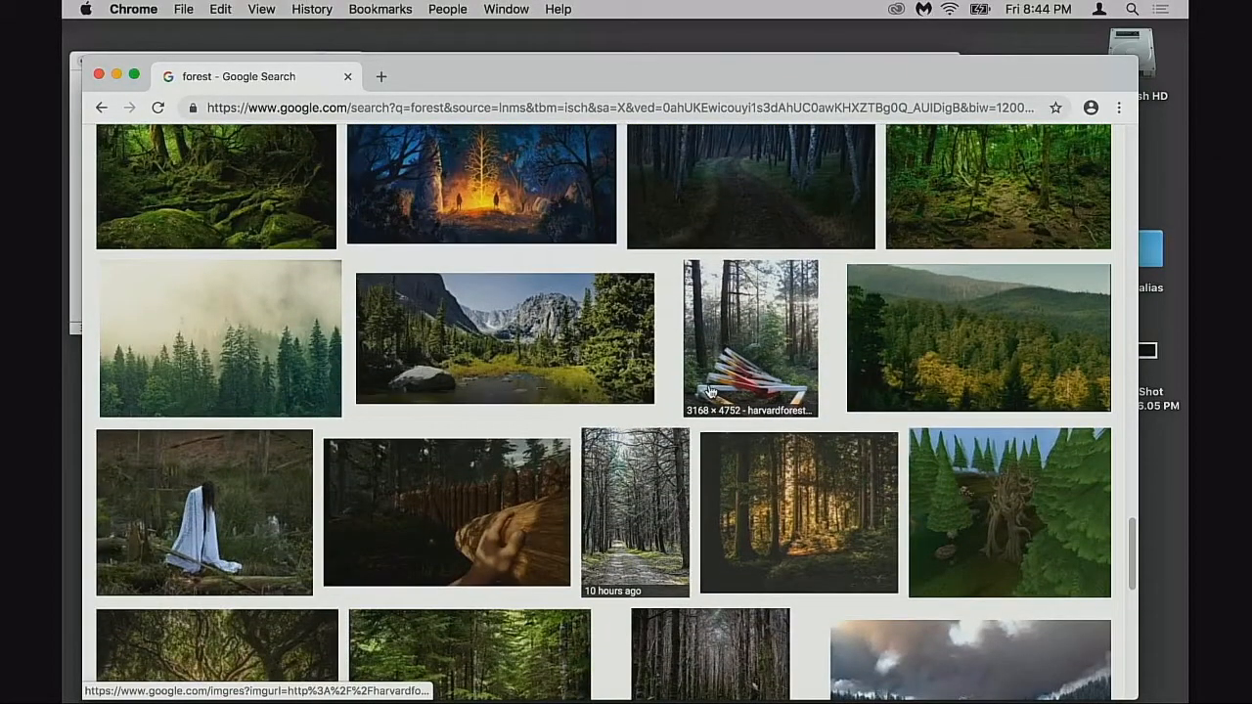
pyautogui.scroll(-4, 712, 391)
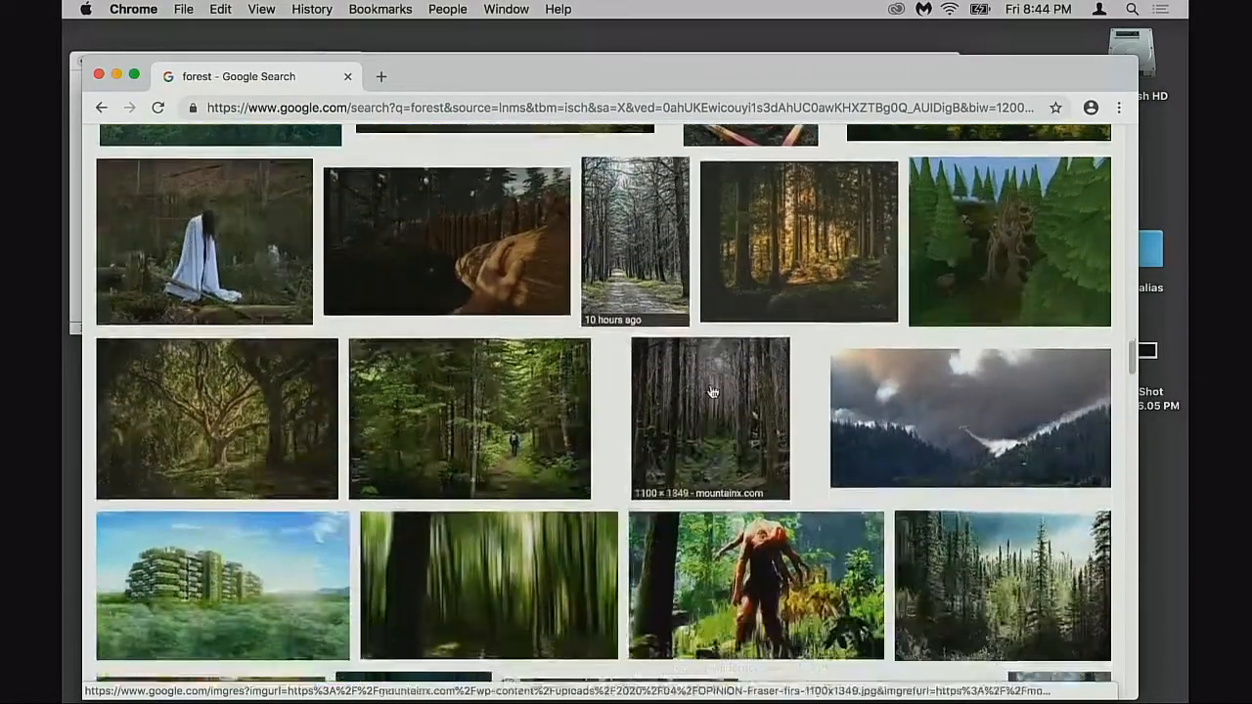
pyautogui.scroll(2, 392, 352)
pyautogui.click(260, 322)
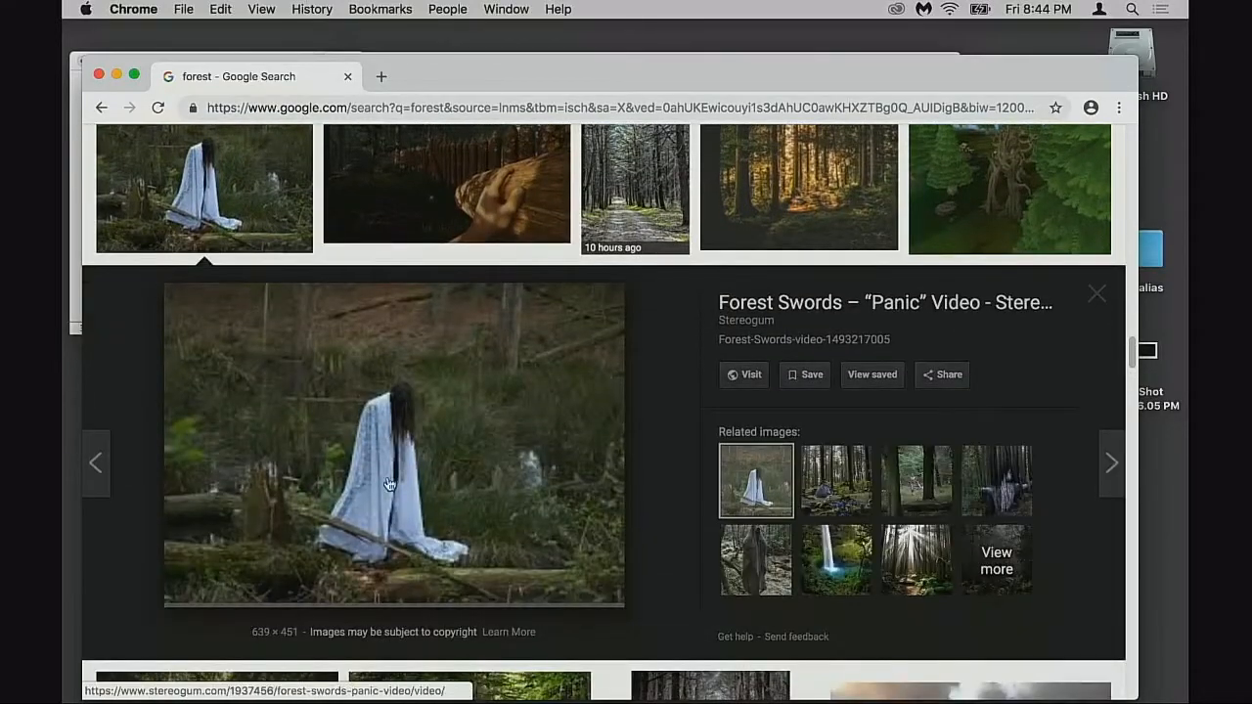
pyautogui.click(1106, 292)
# - Look through the remaining rows of forest photos for more woodland references
pyautogui.scroll(-5, 1076, 313)
pyautogui.scroll(-3, 1065, 323)
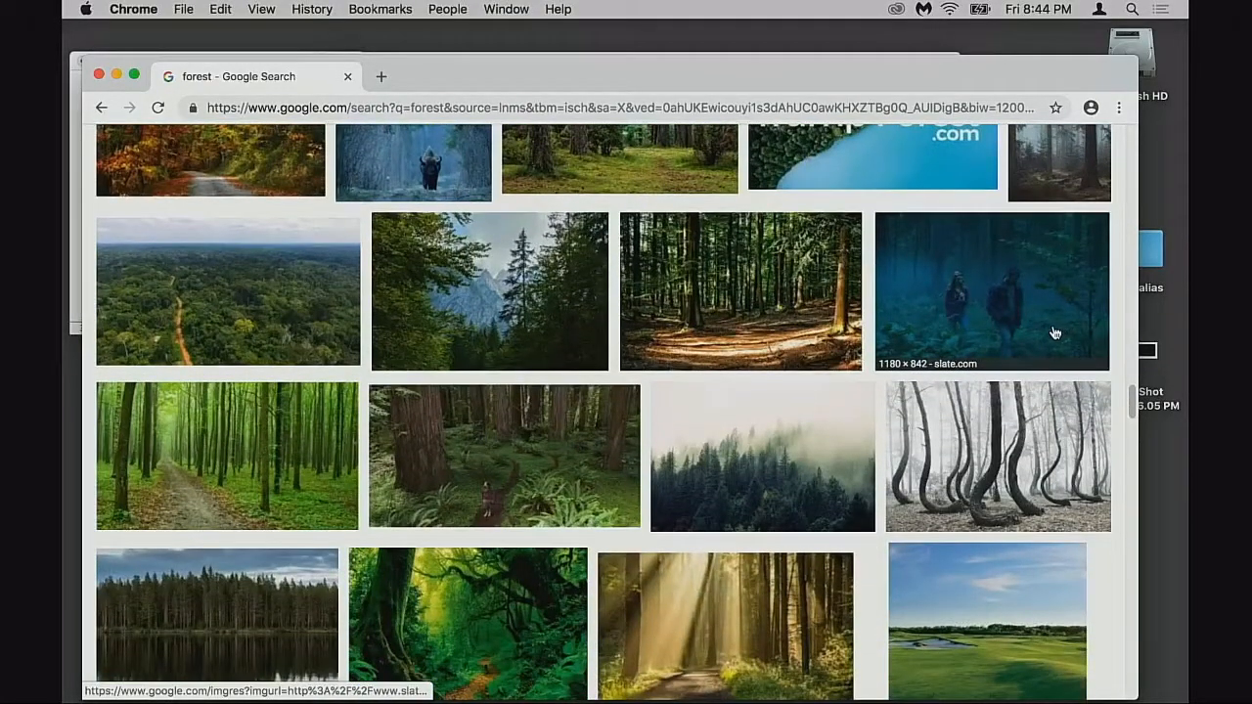
pyautogui.scroll(-6, 1055, 334)
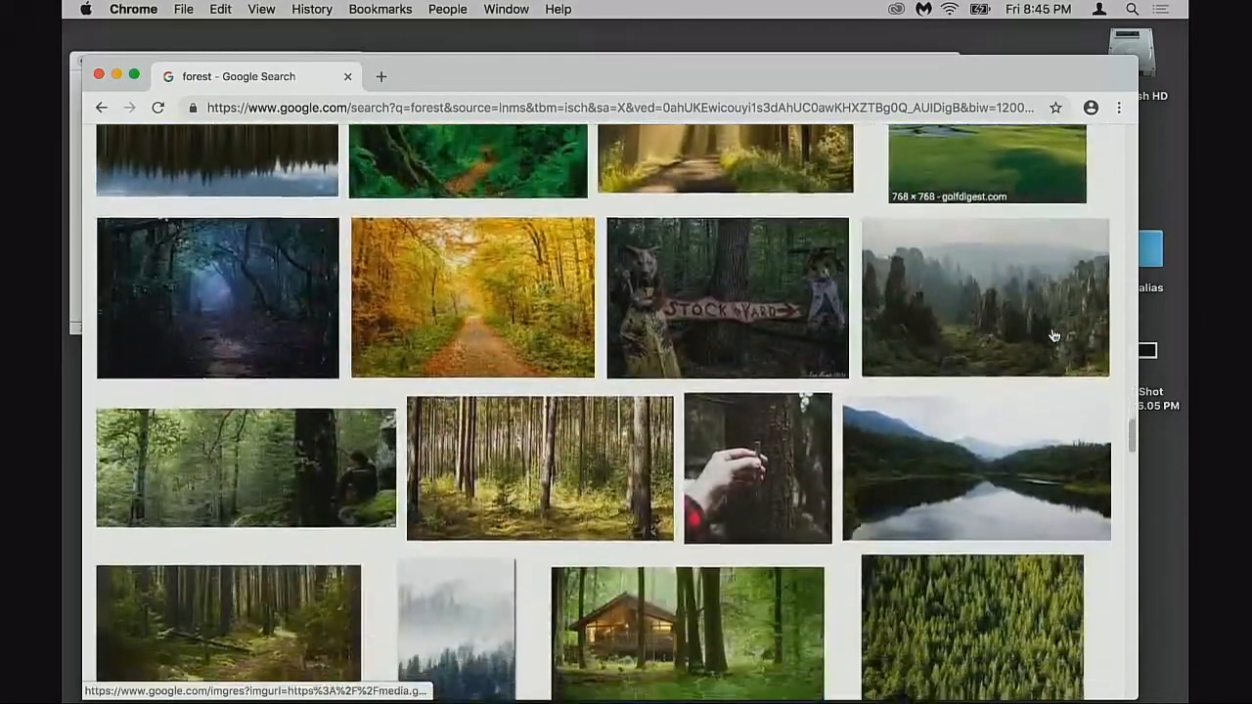
pyautogui.scroll(-4, 1055, 337)
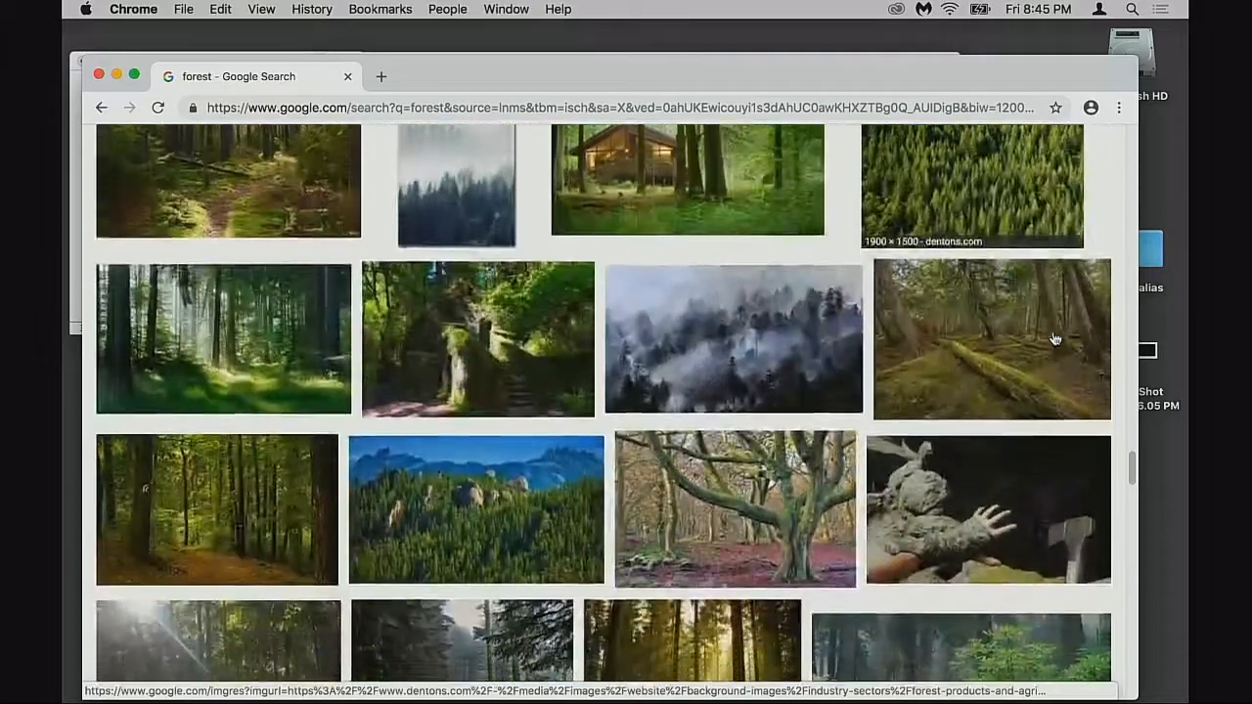
pyautogui.scroll(-1, 1055, 339)
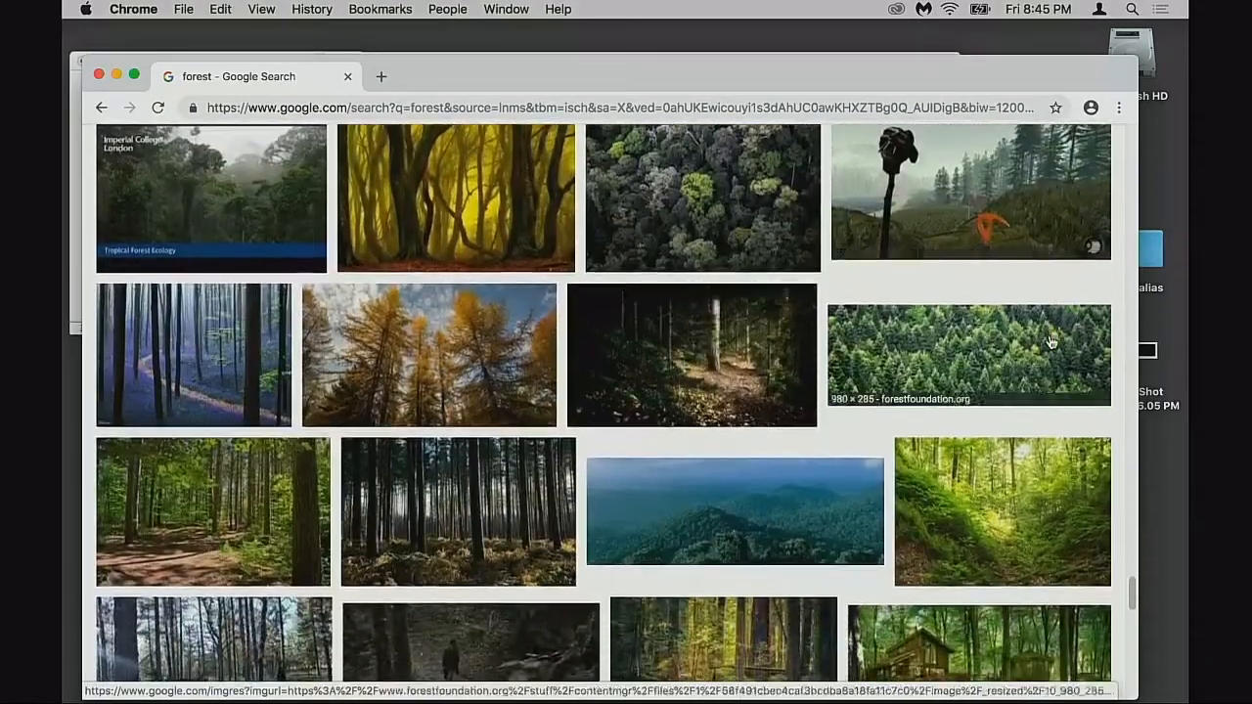
pyautogui.scroll(-5, 1052, 343)
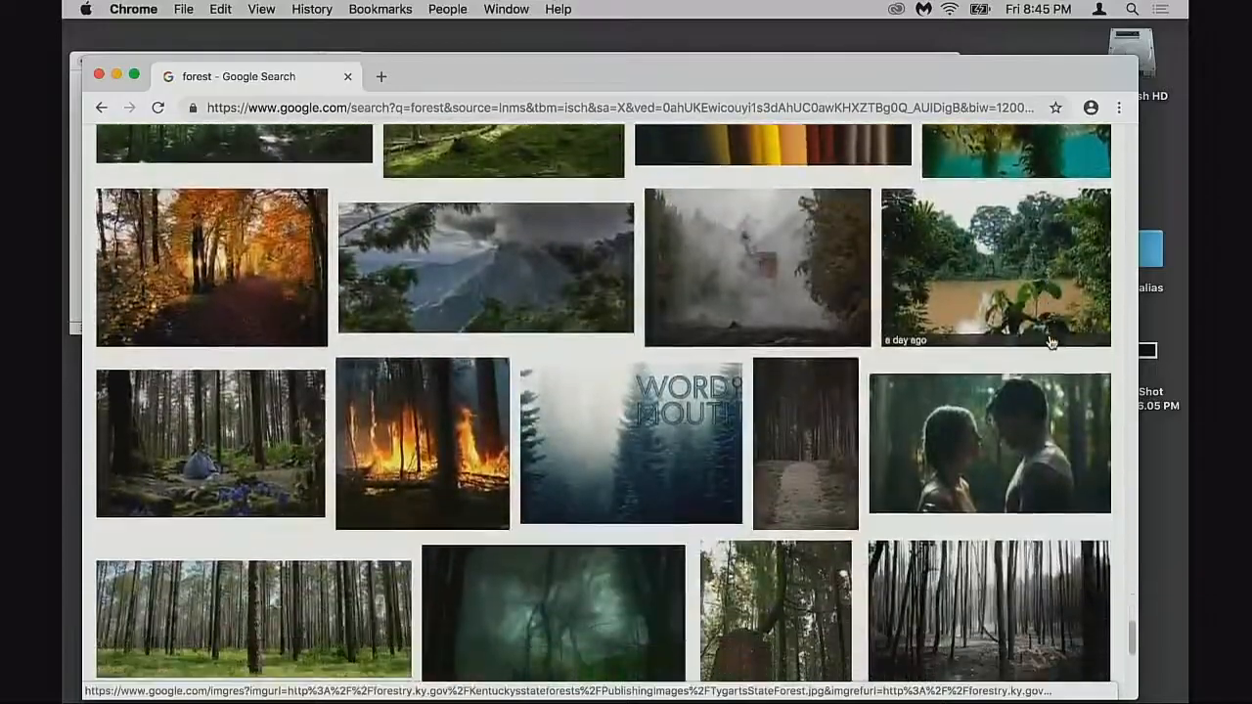
pyautogui.scroll(-1, 1052, 343)
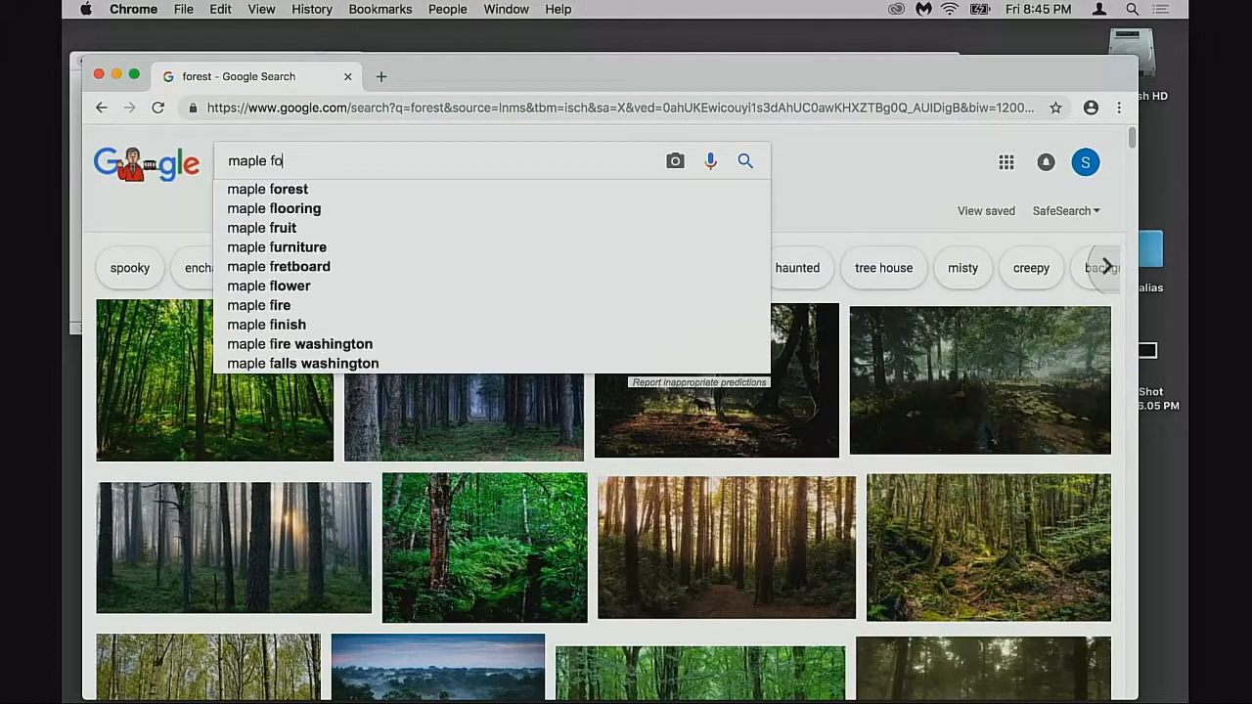
# - Search images for "maple forest" and examine the first rows of autumn and green maple photos
pyautogui.press('Return')
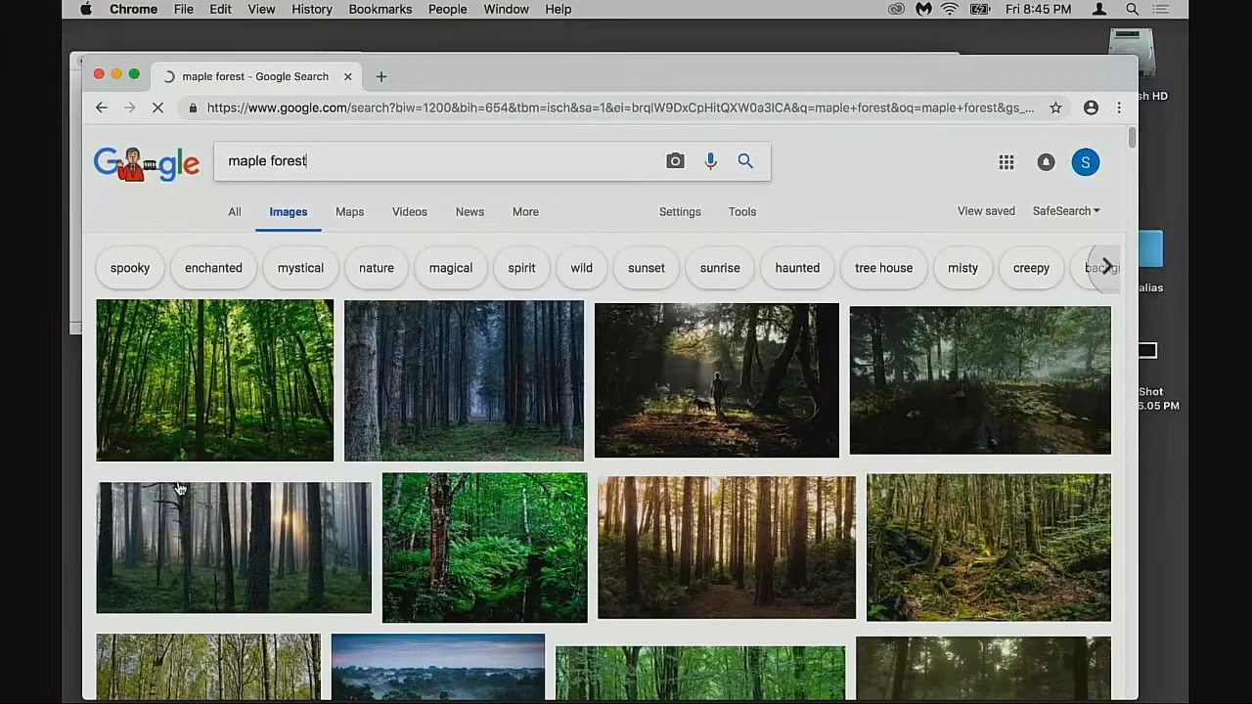
pyautogui.scroll(-5, 700, 323)
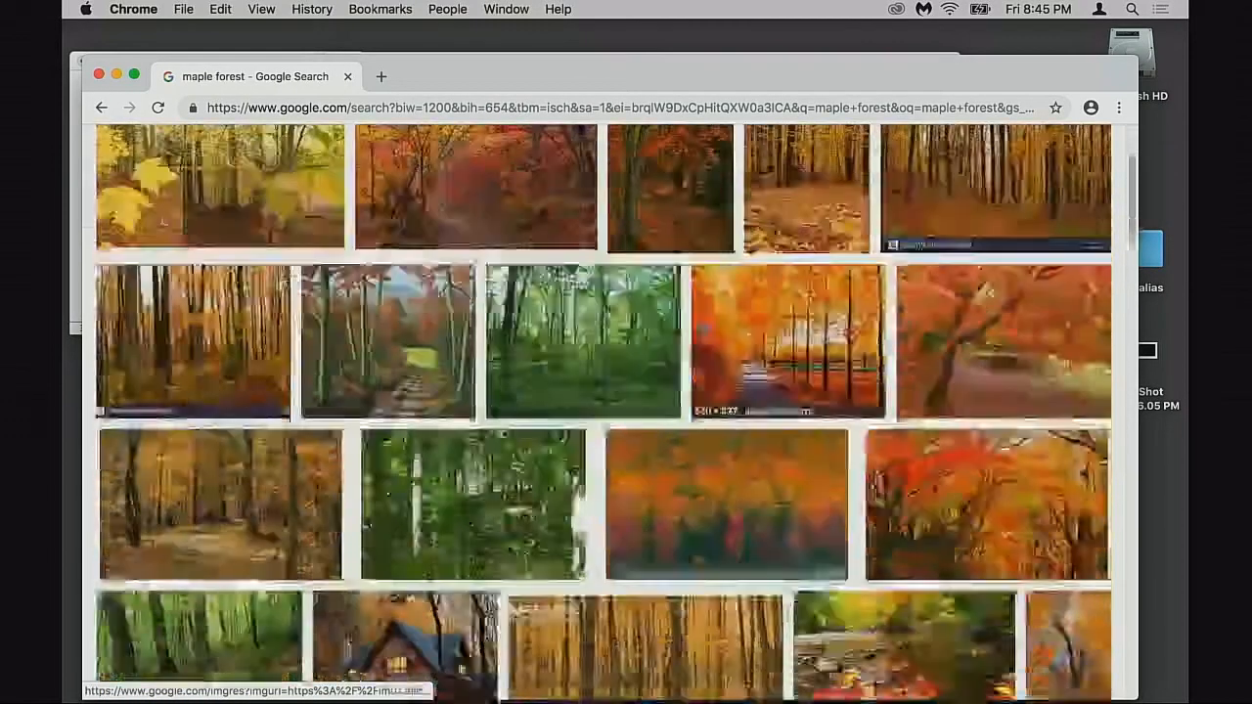
pyautogui.scroll(-3, 697, 337)
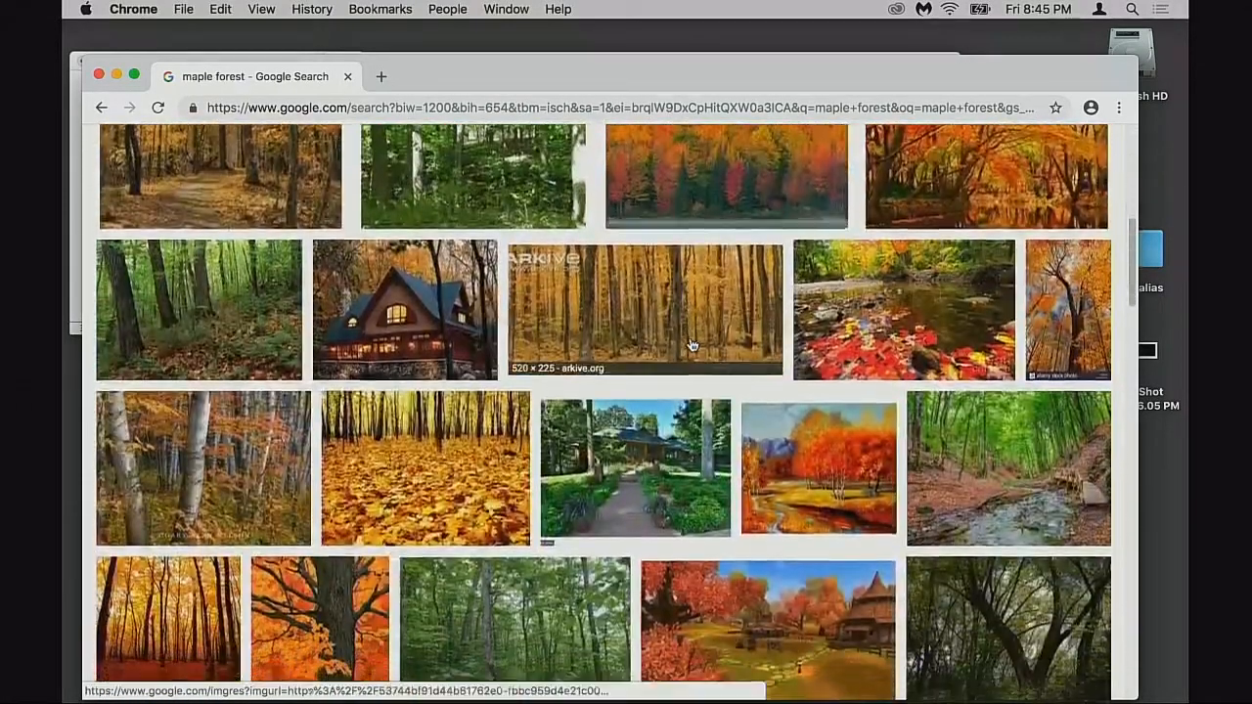
pyautogui.scroll(-1, 727, 309)
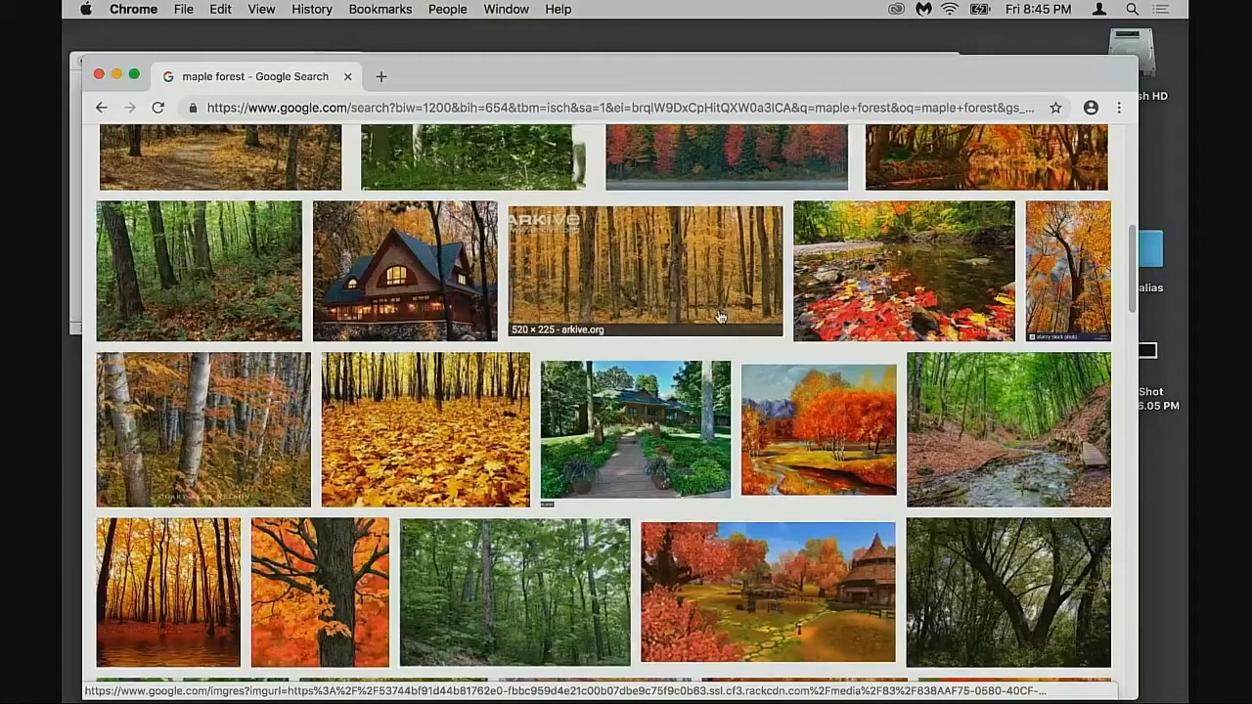
pyautogui.scroll(4, 721, 255)
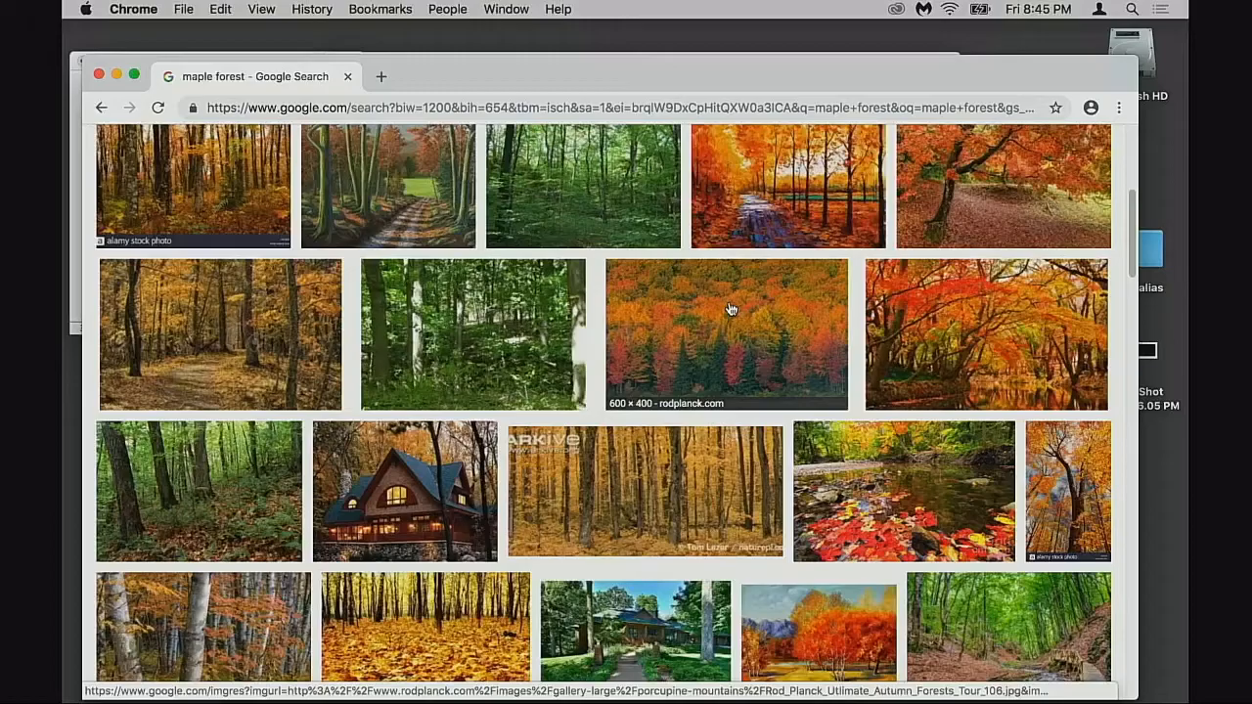
pyautogui.scroll(2, 736, 310)
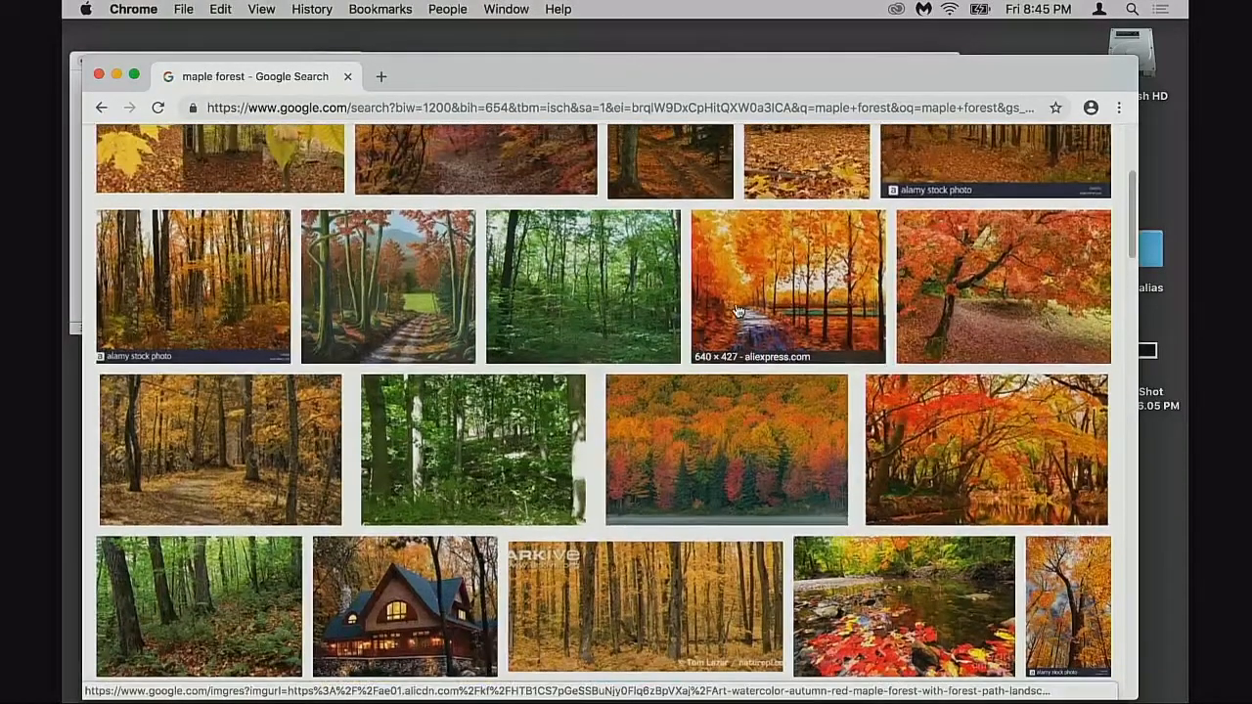
pyautogui.scroll(3, 736, 310)
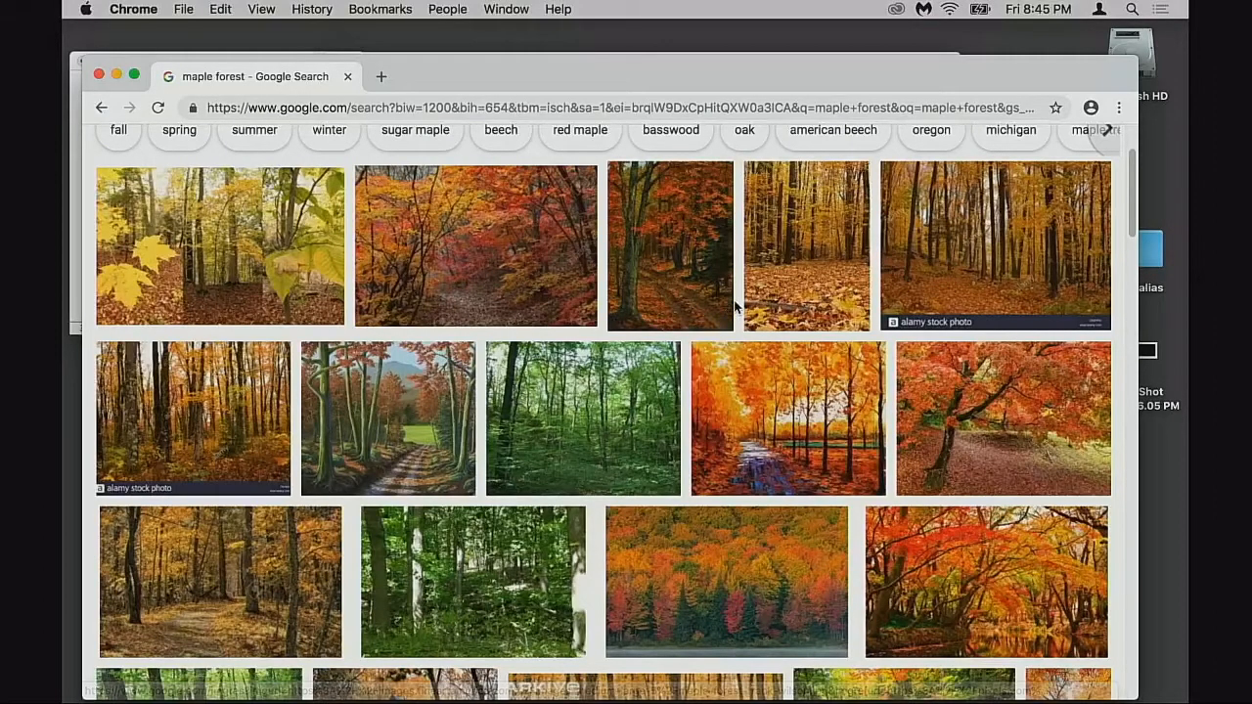
pyautogui.scroll(3, 733, 309)
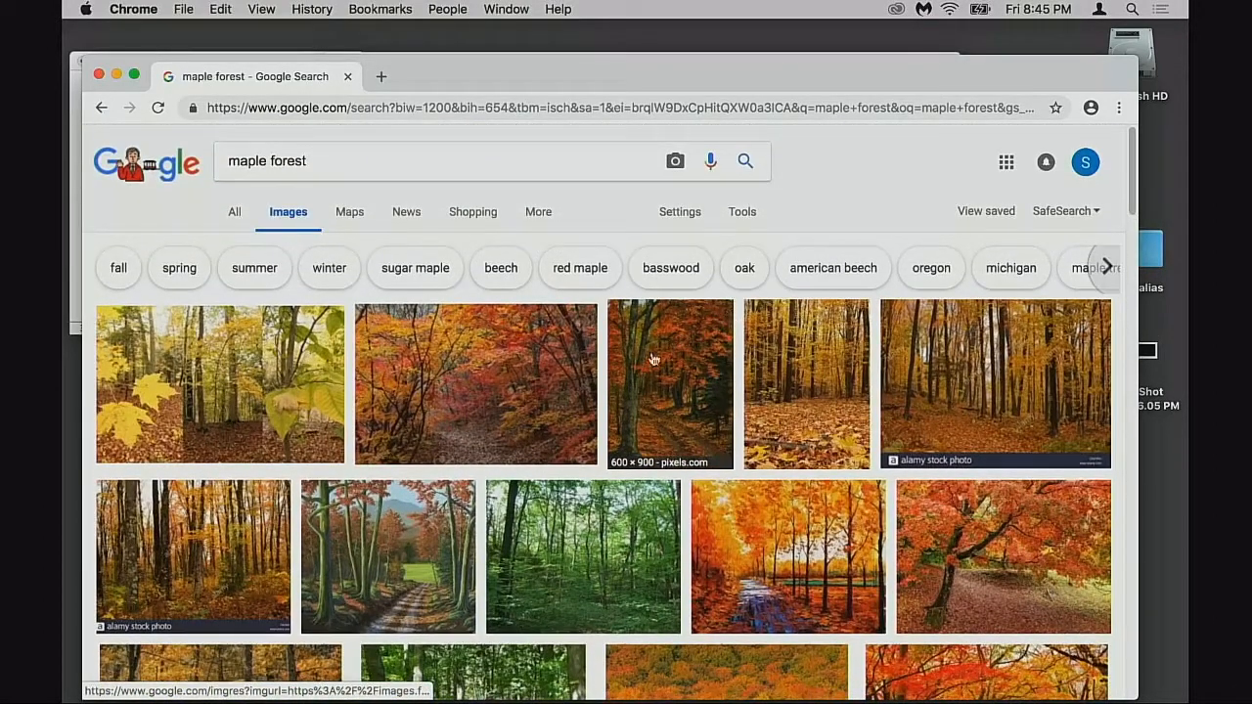
# - Browse deeper into the maple forest photos and preview the picture of a lake below a colourful maple hillside
pyautogui.scroll(-5, 627, 397)
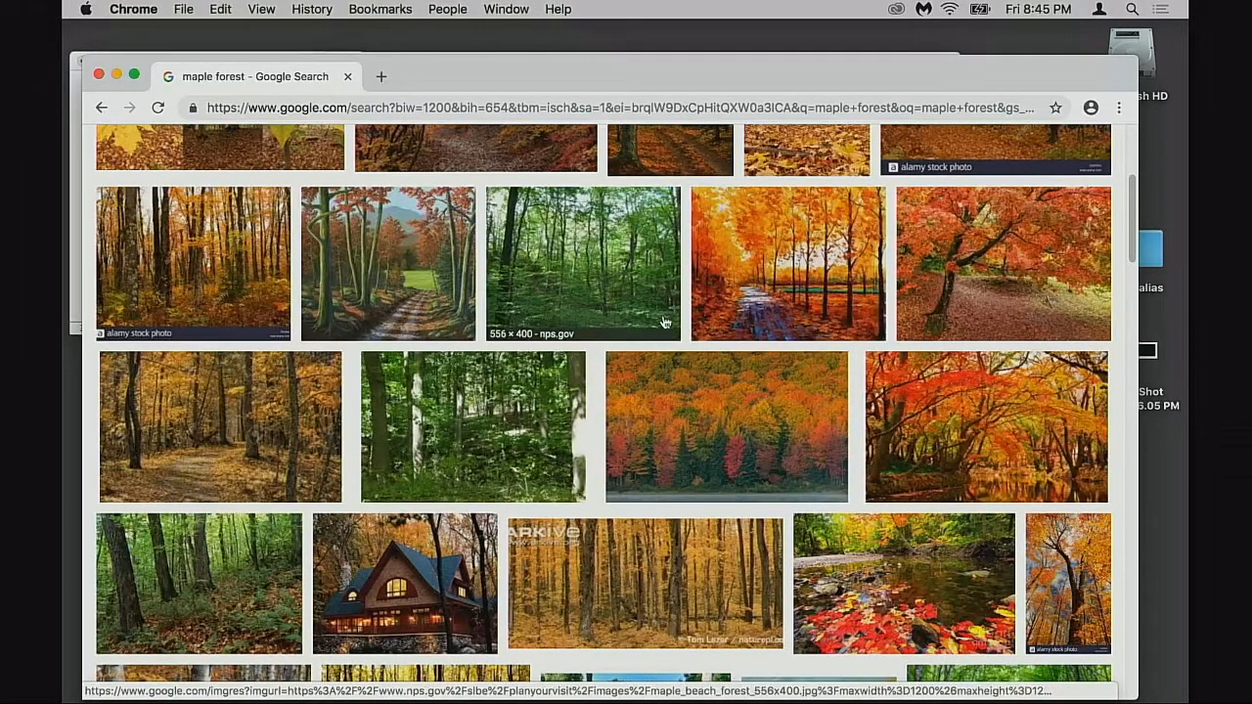
pyautogui.scroll(-5, 671, 326)
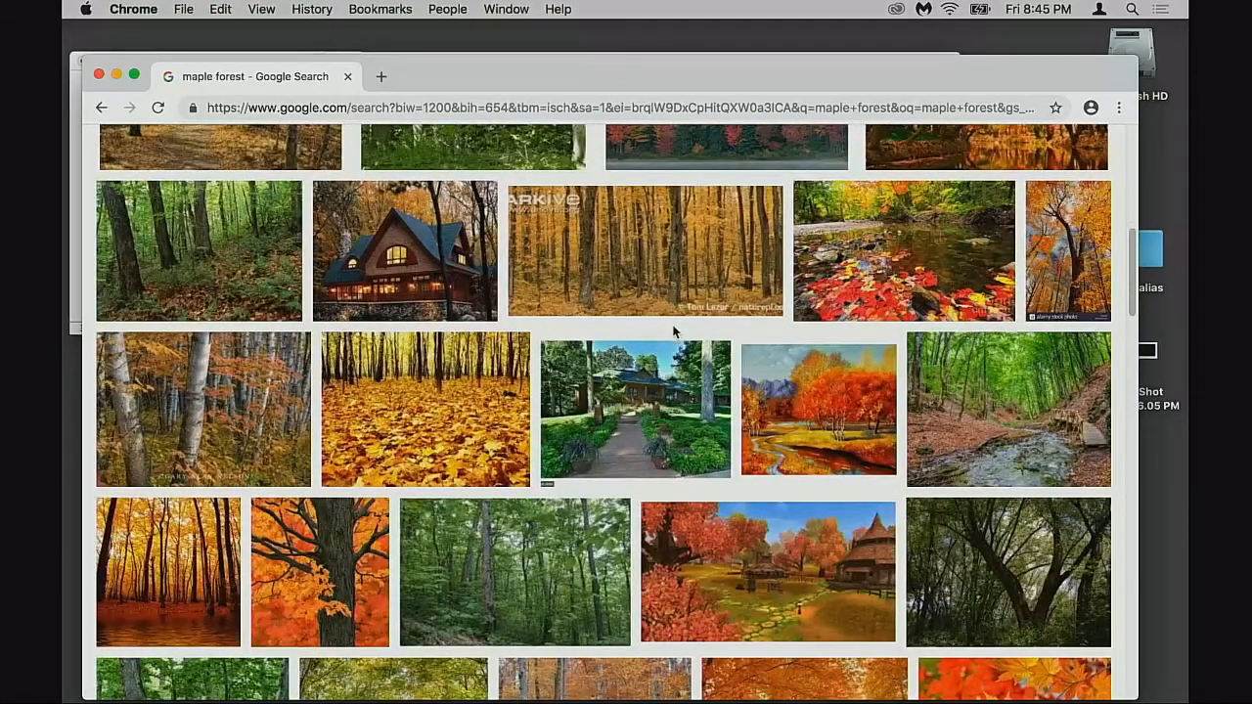
pyautogui.scroll(-4, 657, 340)
pyautogui.scroll(-4, 597, 399)
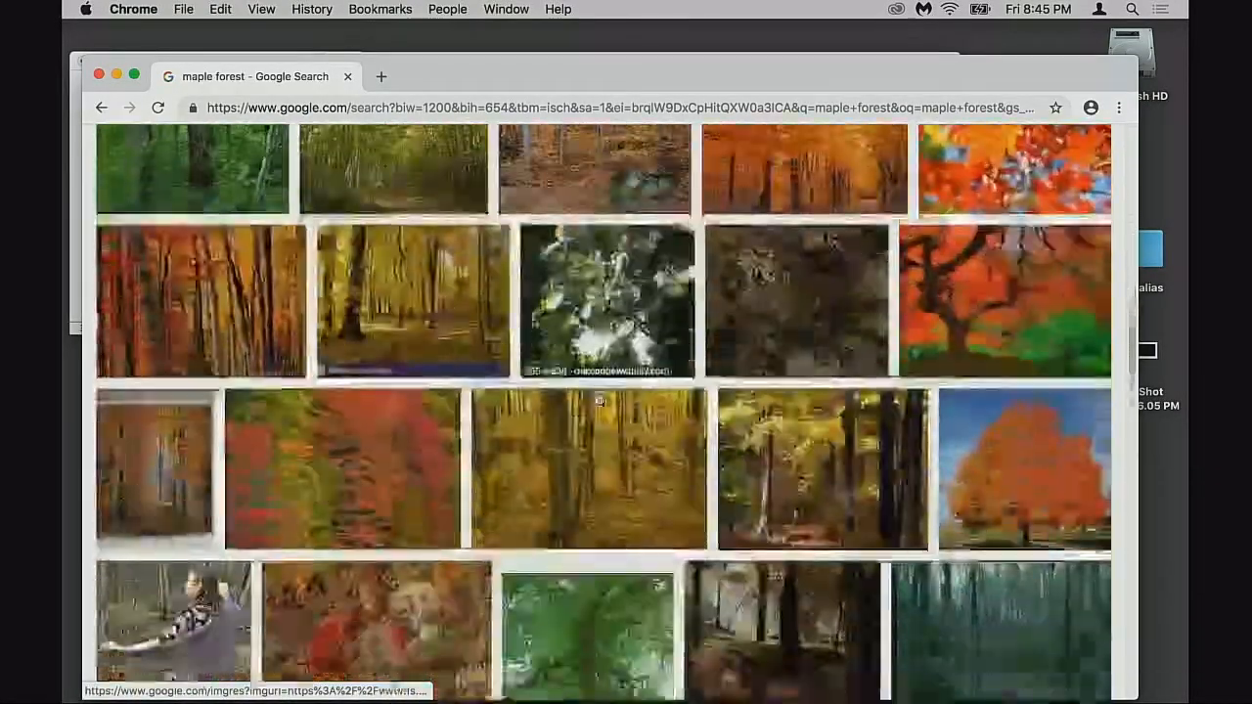
pyautogui.scroll(-4, 597, 399)
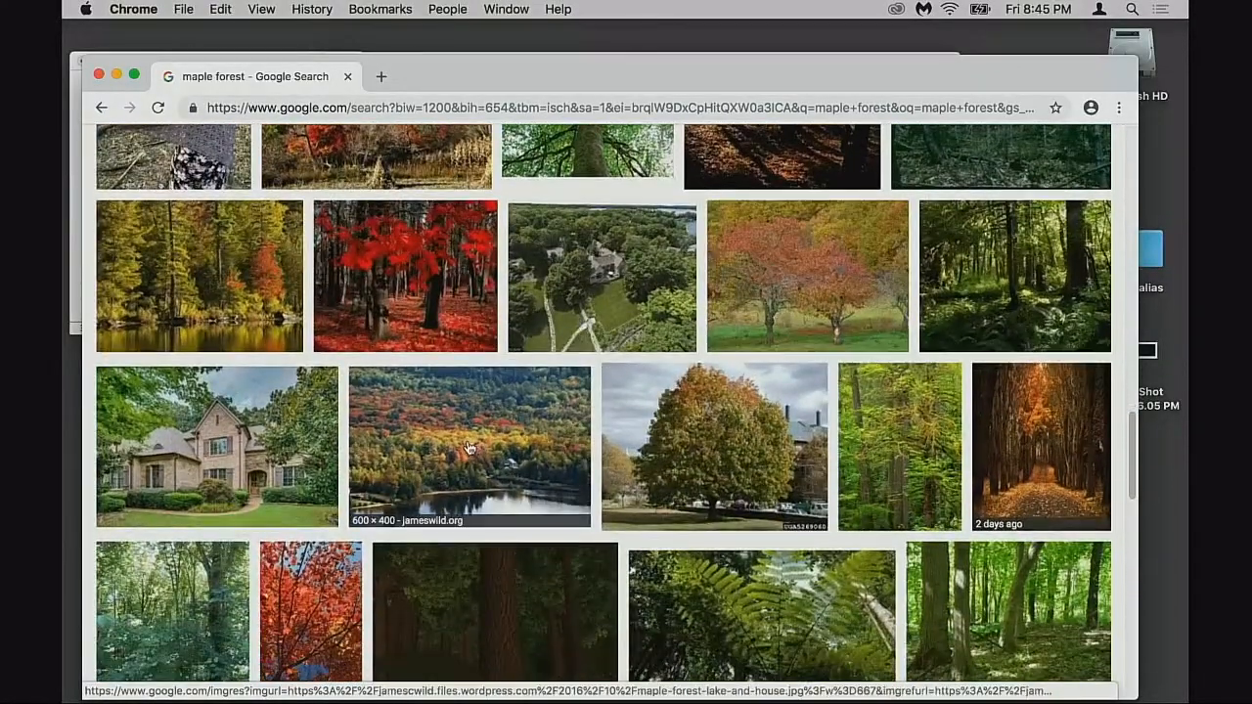
pyautogui.click(460, 460)
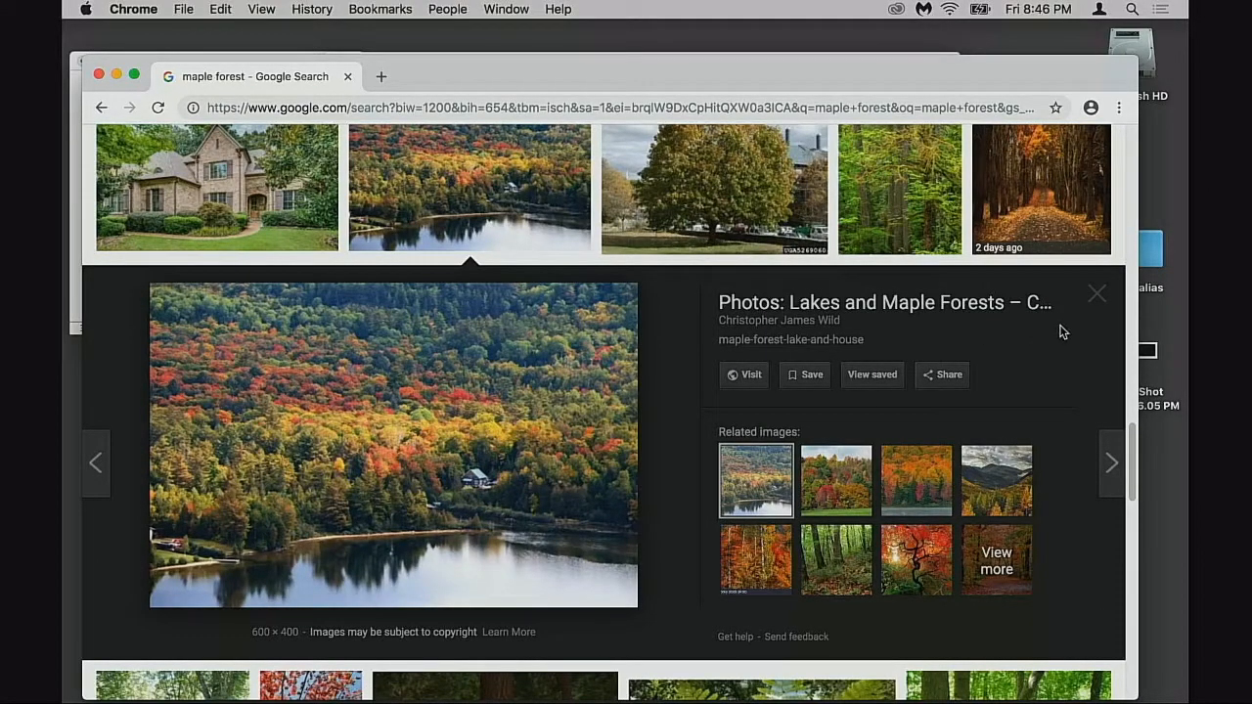
pyautogui.click(1092, 297)
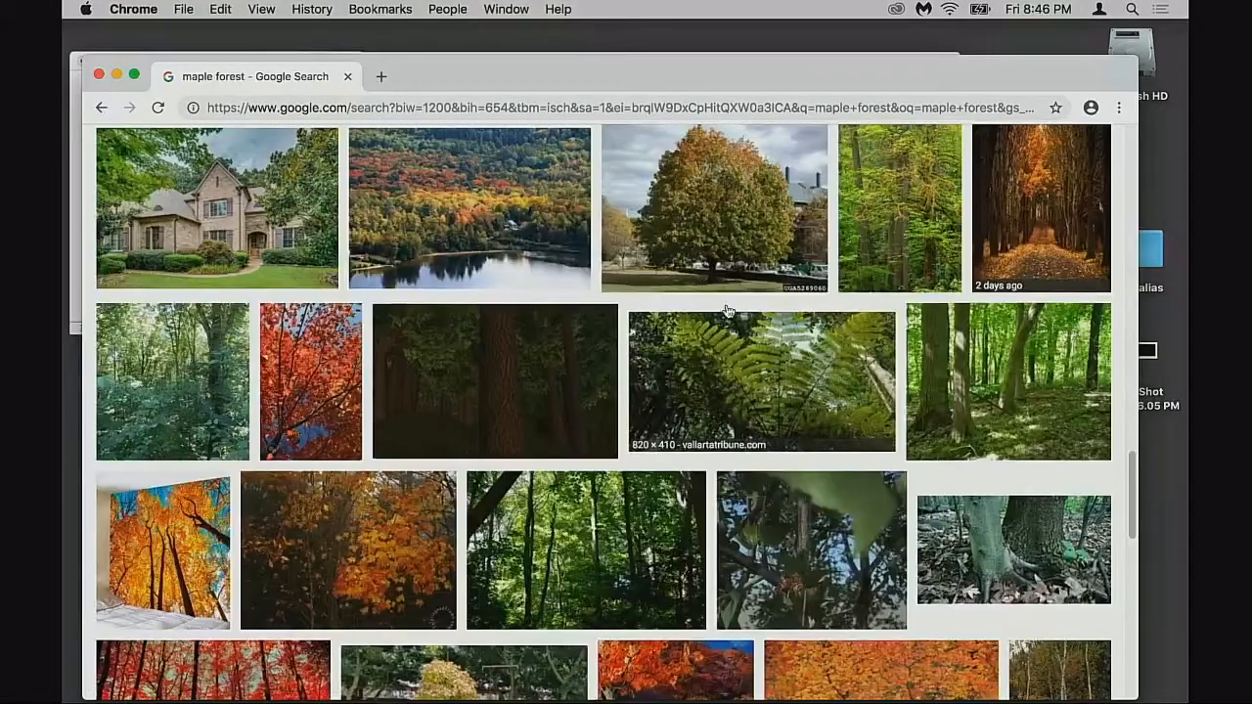
# - Look through the further rows of maple forest photos, comparing trunks, foliage and leaf-covered ground
pyautogui.scroll(-2, 744, 324)
pyautogui.scroll(-5, 748, 329)
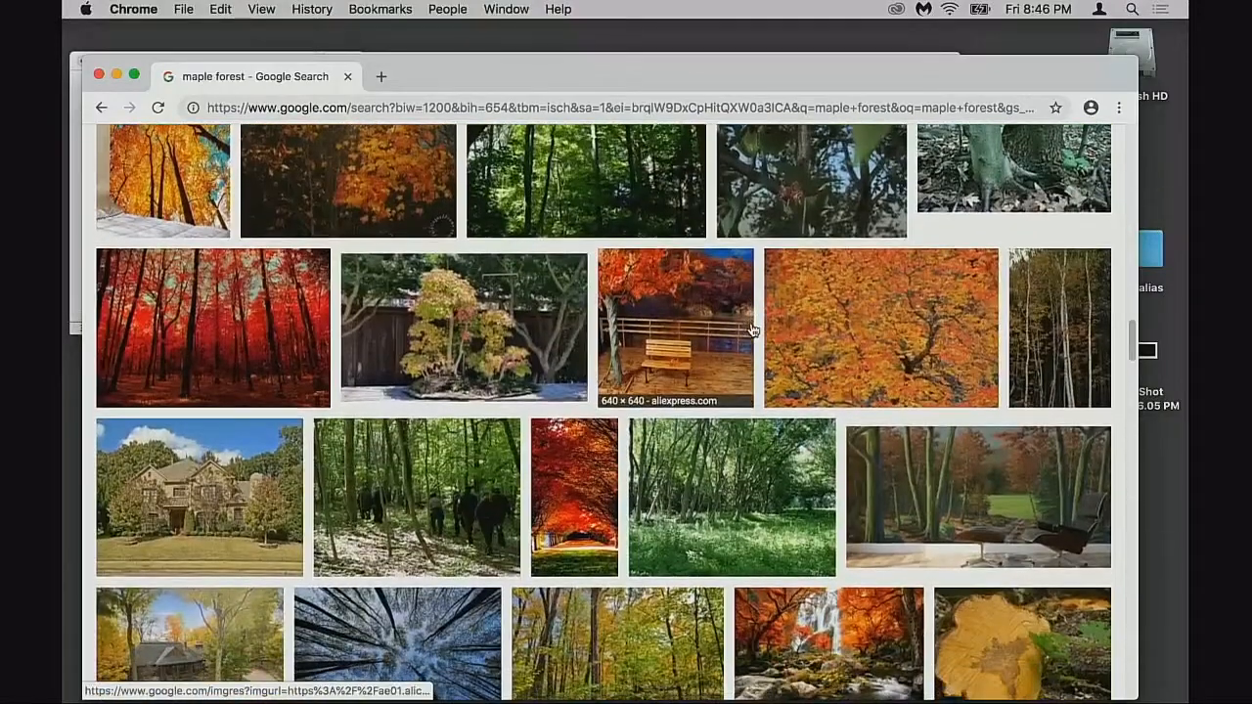
pyautogui.scroll(-4, 757, 331)
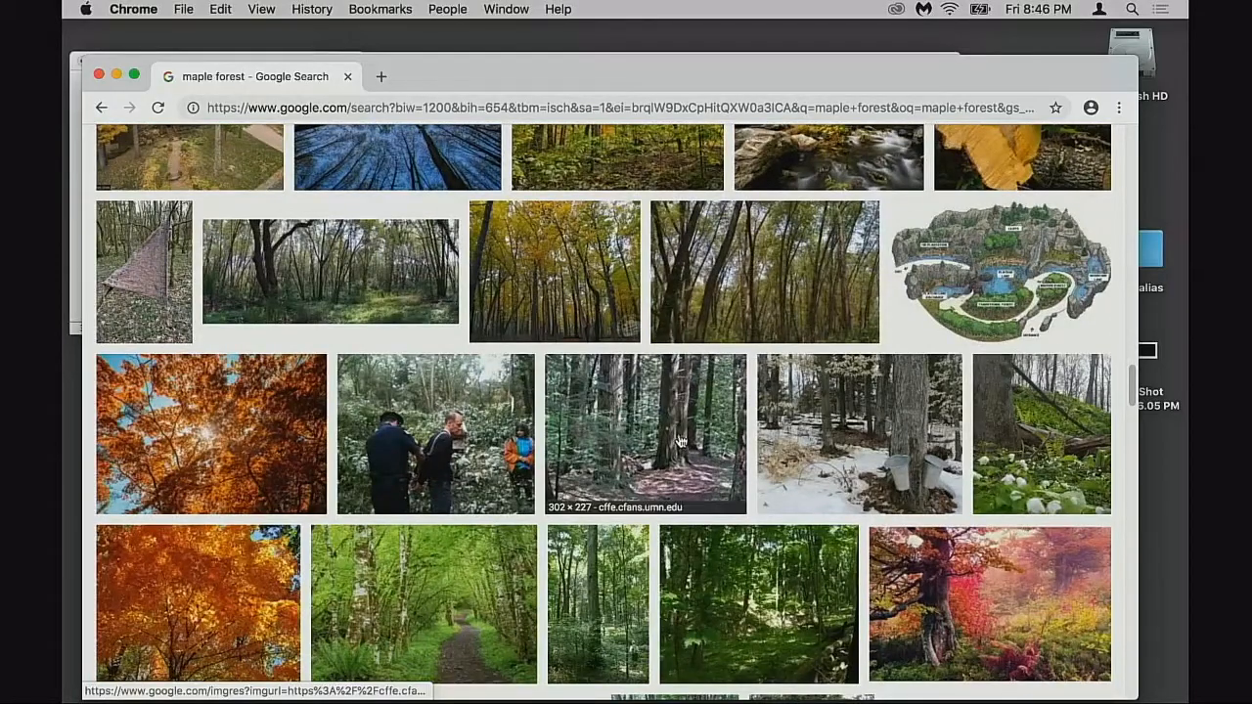
pyautogui.scroll(-4, 690, 430)
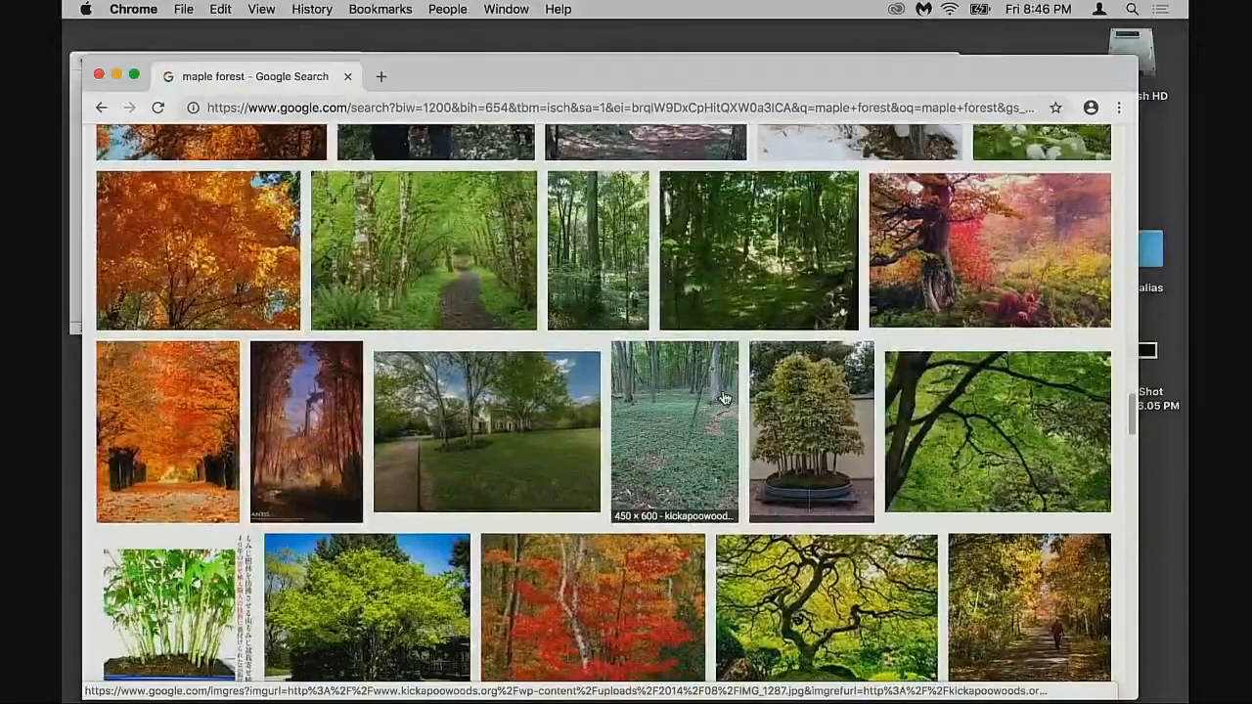
pyautogui.scroll(-5, 726, 395)
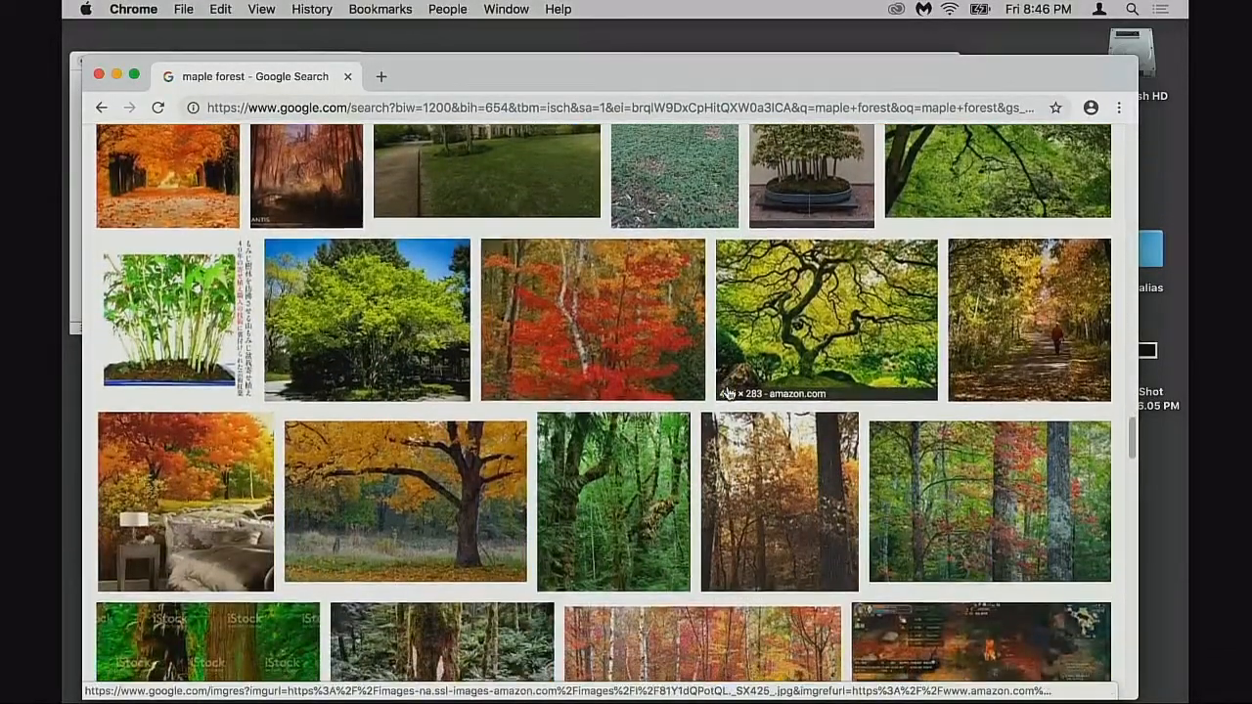
pyautogui.scroll(-4, 729, 395)
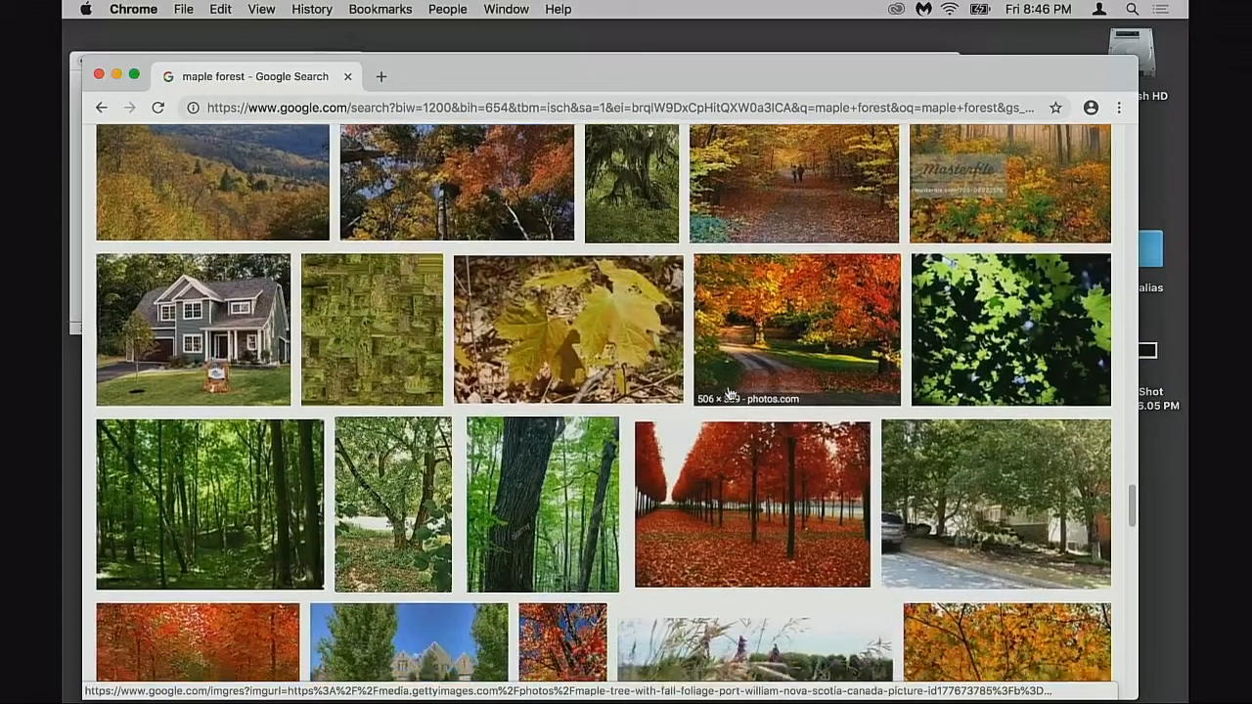
pyautogui.scroll(-3, 729, 395)
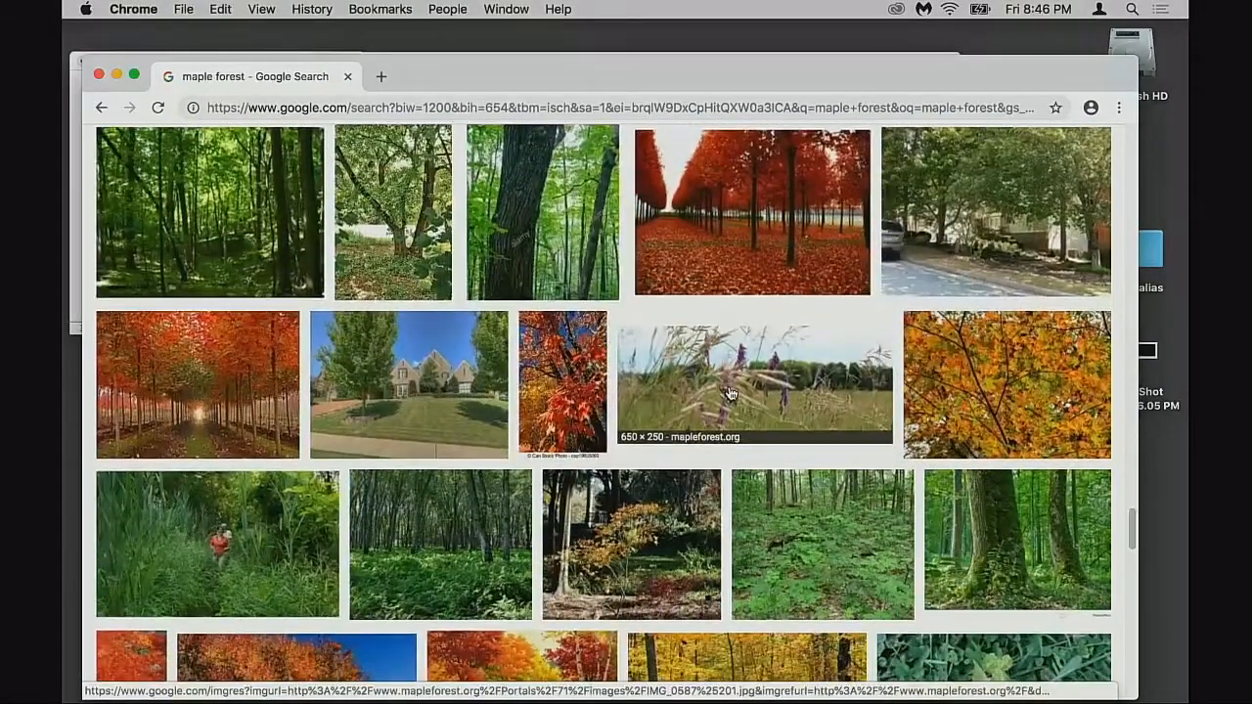
# - Search images for "oaks forest" and look at the first rows of oak photos
pyautogui.scroll(2, 729, 395)
pyautogui.scroll(20, 729, 395)
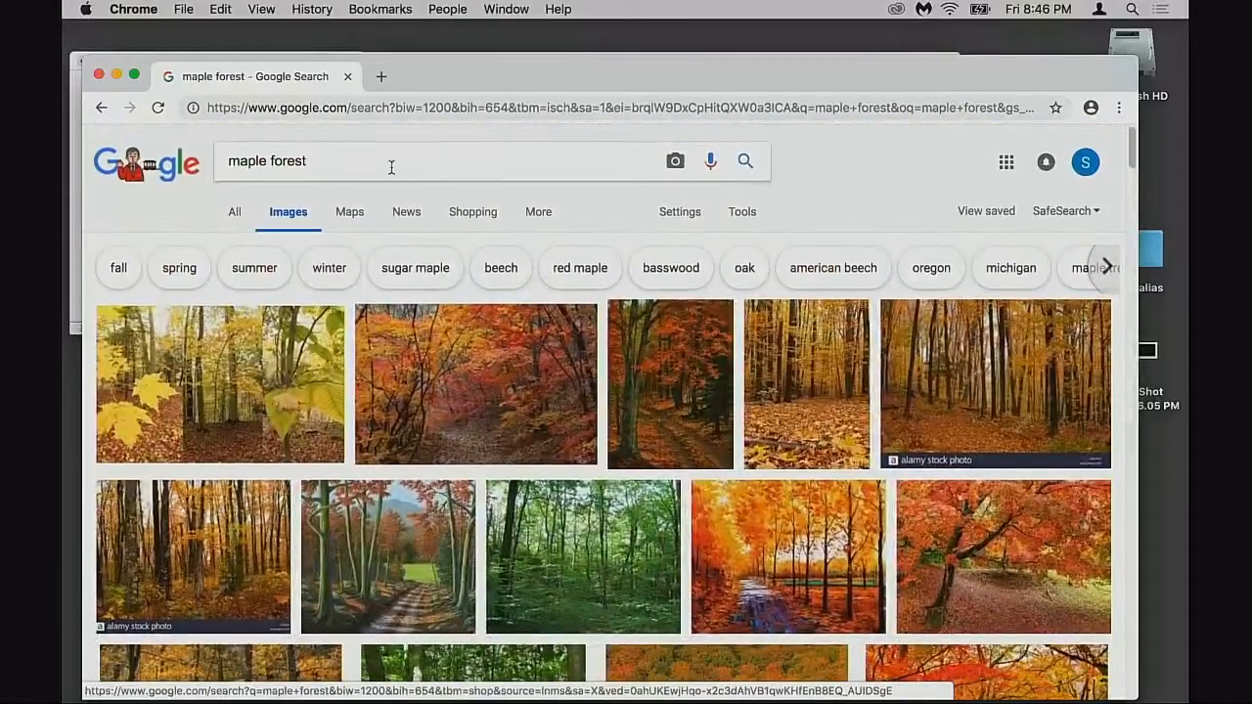
pyautogui.doubleClick(248, 160)
pyautogui.write('oaks forest')
pyautogui.press('Return')
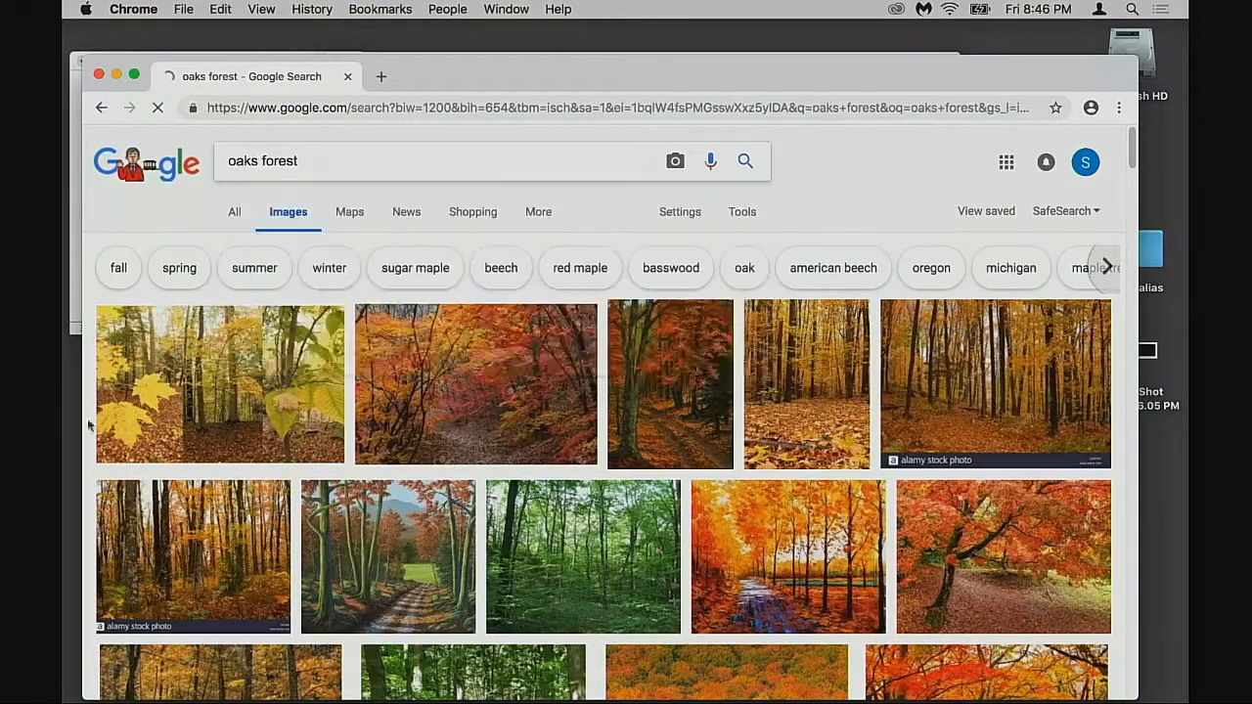
pyautogui.scroll(-3, 670, 335)
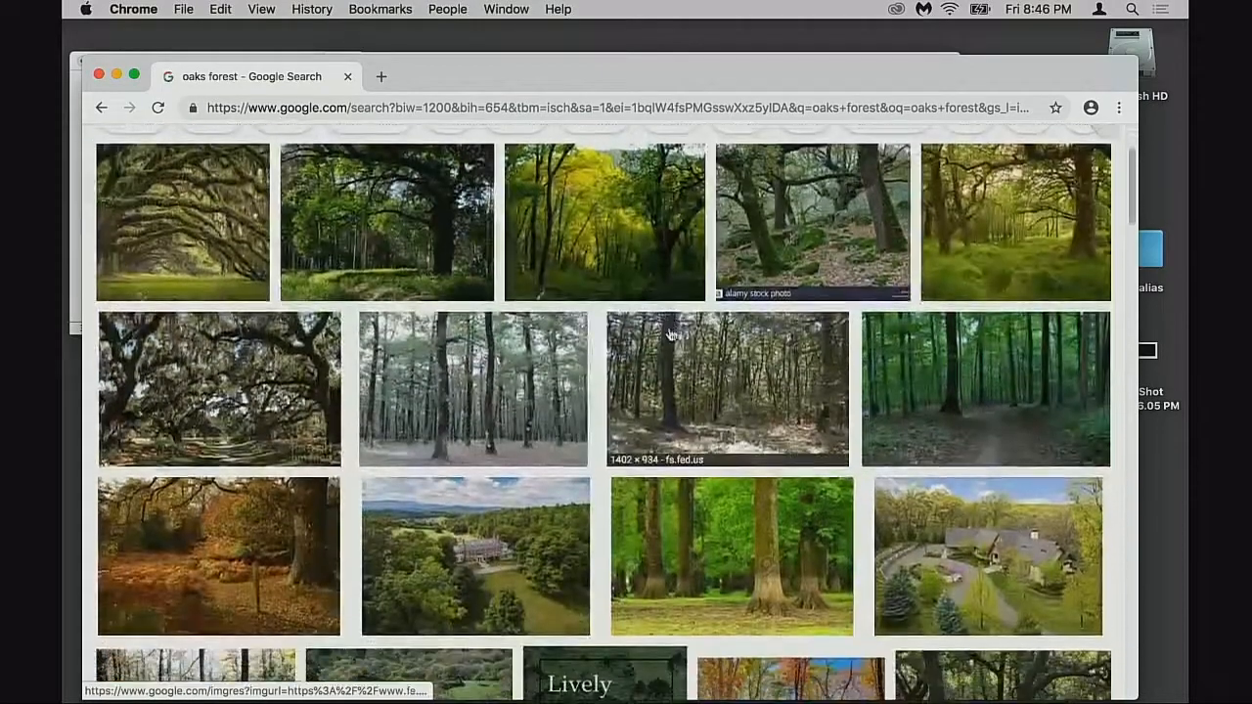
# - Preview the Cherkasy Forest Oaks Pines and Oaks Avenue Charleston photos, and browse more oak forest pictures below them
pyautogui.scroll(2, 637, 302)
pyautogui.click(409, 270)
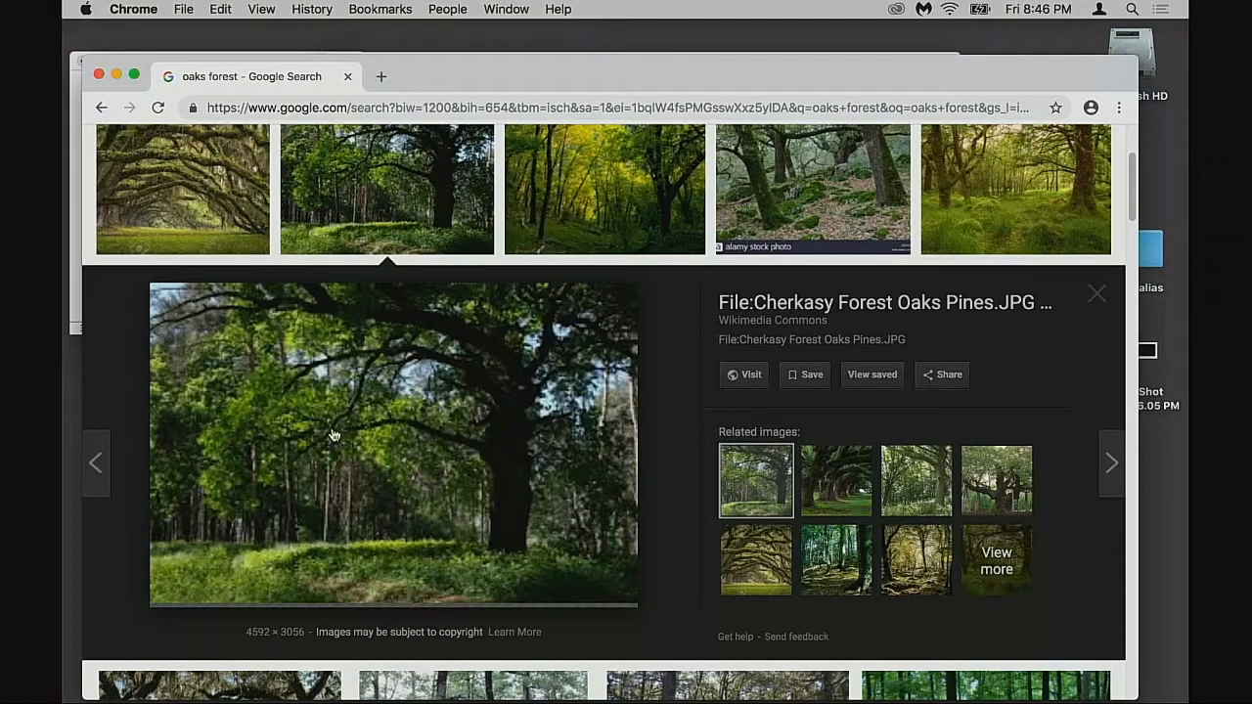
pyautogui.click(196, 218)
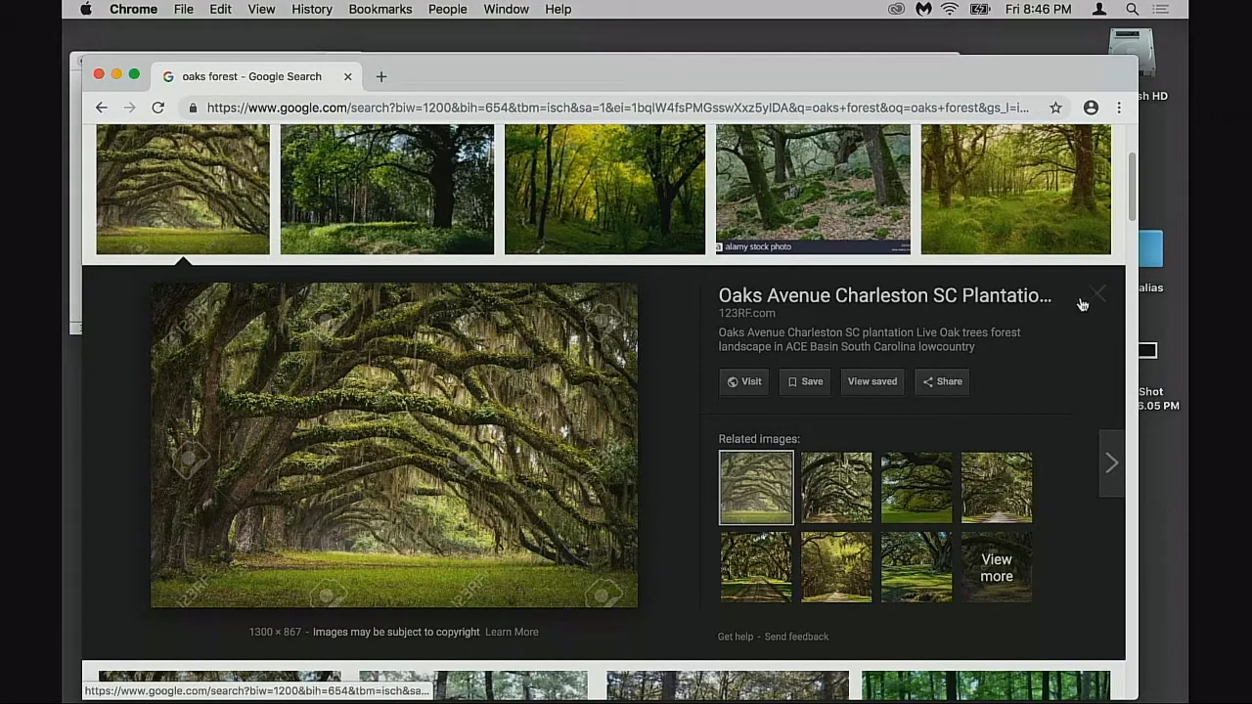
pyautogui.scroll(-5, 1113, 300)
pyautogui.scroll(-1, 1066, 382)
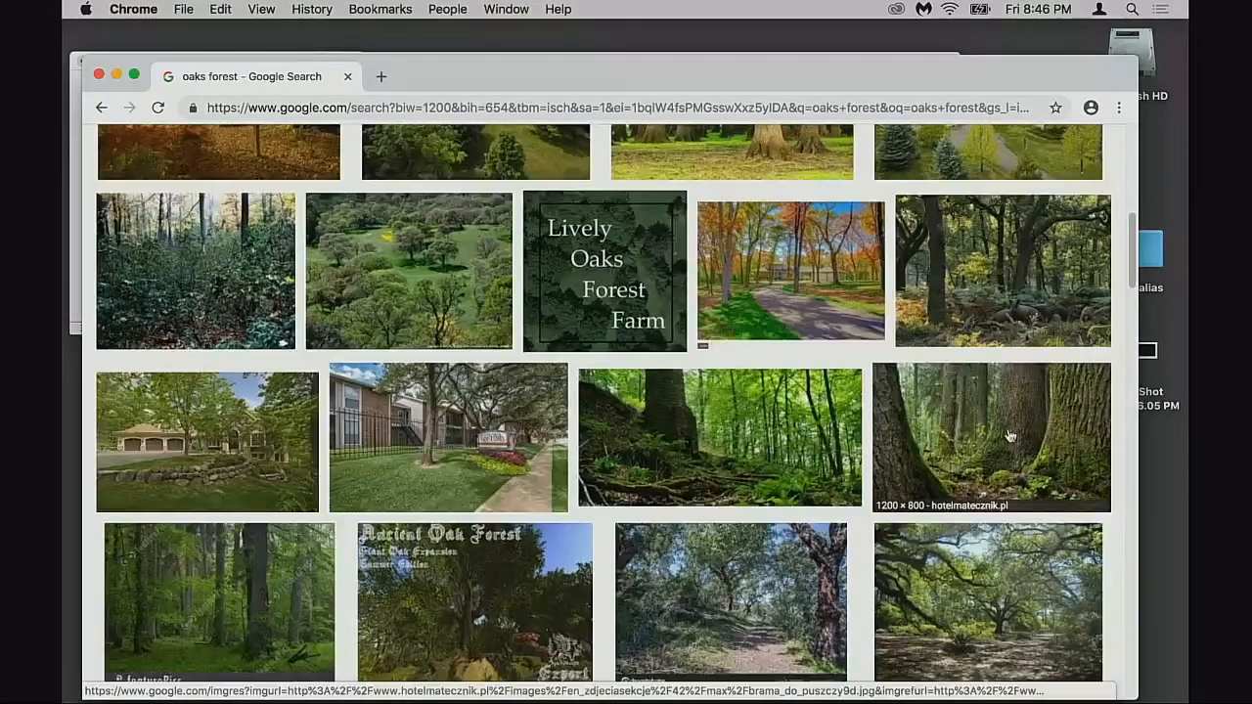
# - Preview the Gateway to the Forest photo and the Bay Nature Magazine picture of ancient oaks in the oak forest results
pyautogui.click(991, 451)
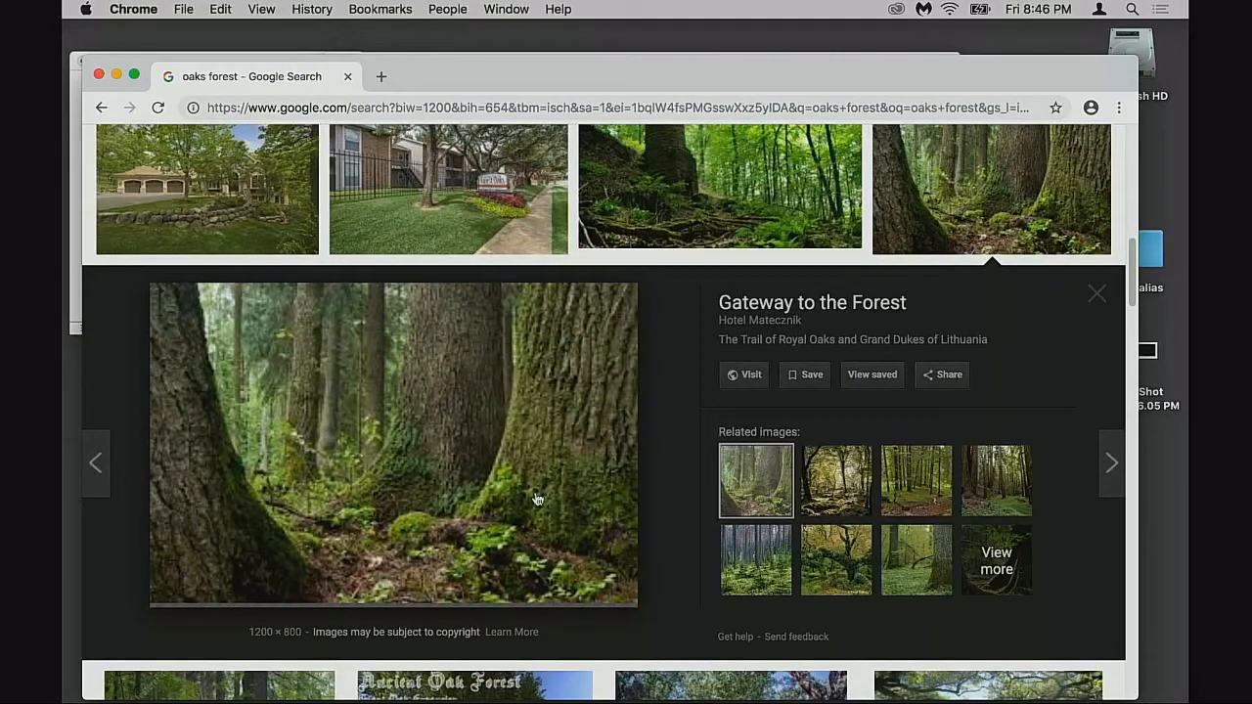
pyautogui.click(1096, 302)
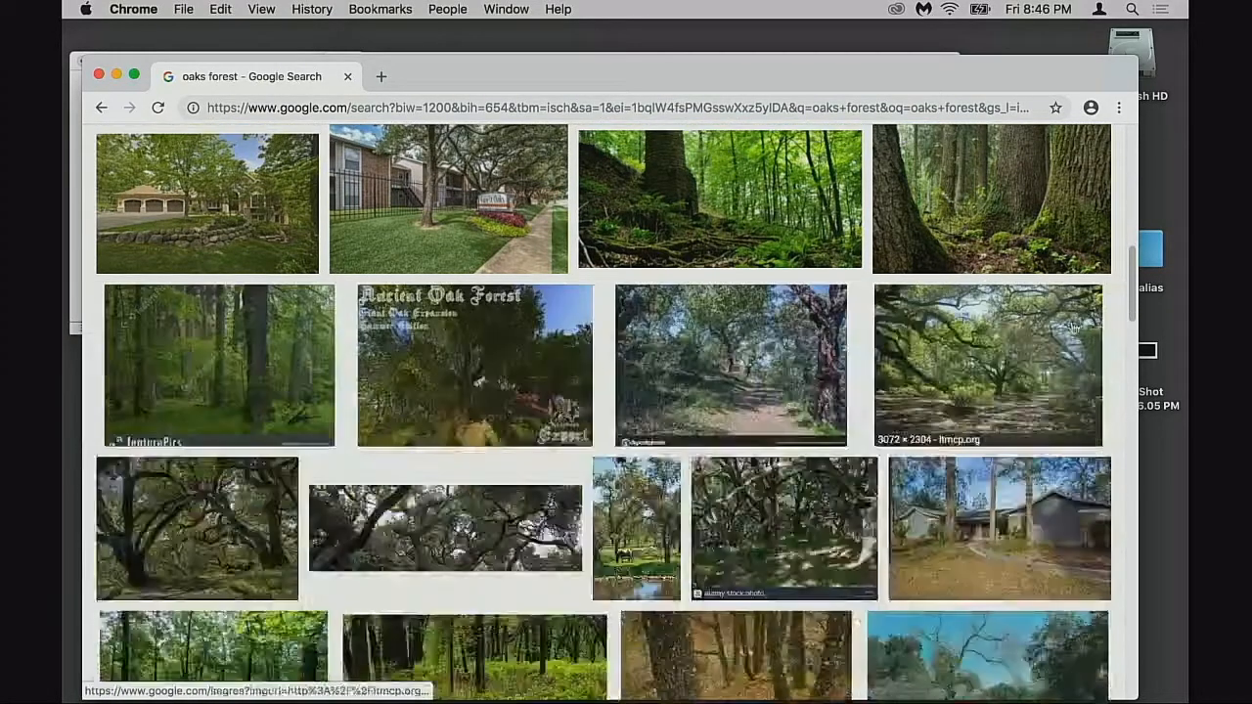
pyautogui.scroll(-4, 310, 343)
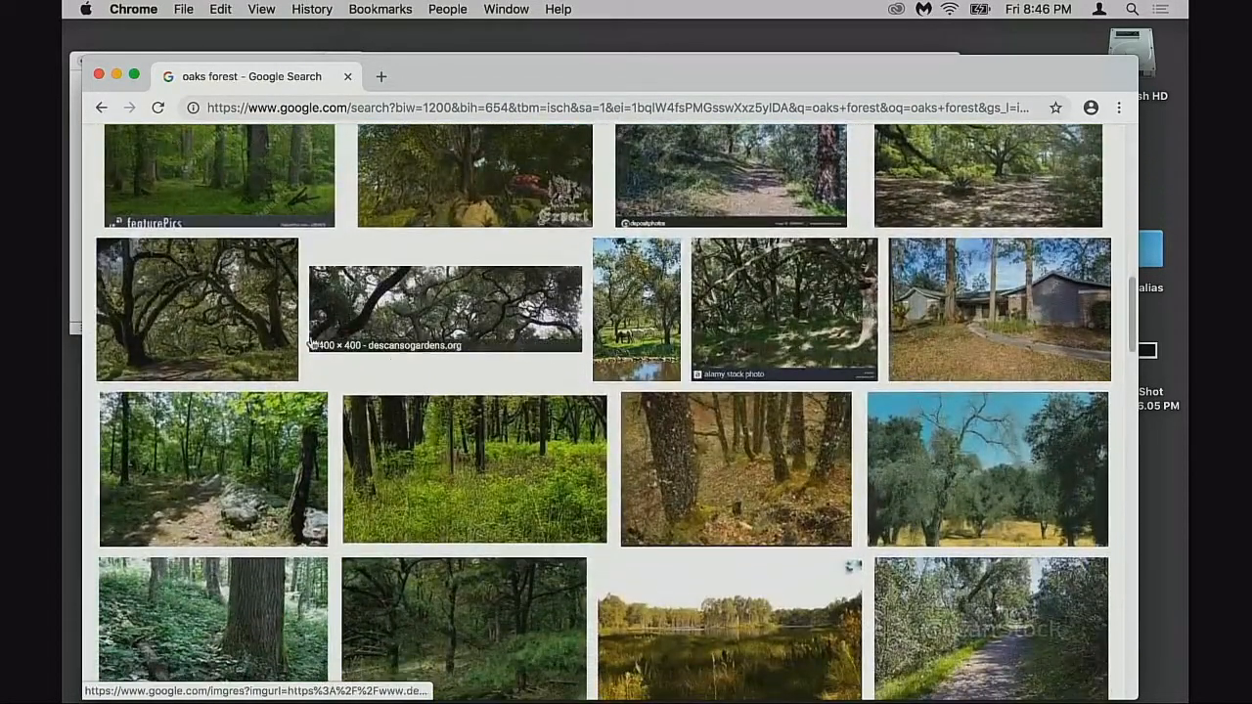
pyautogui.click(289, 342)
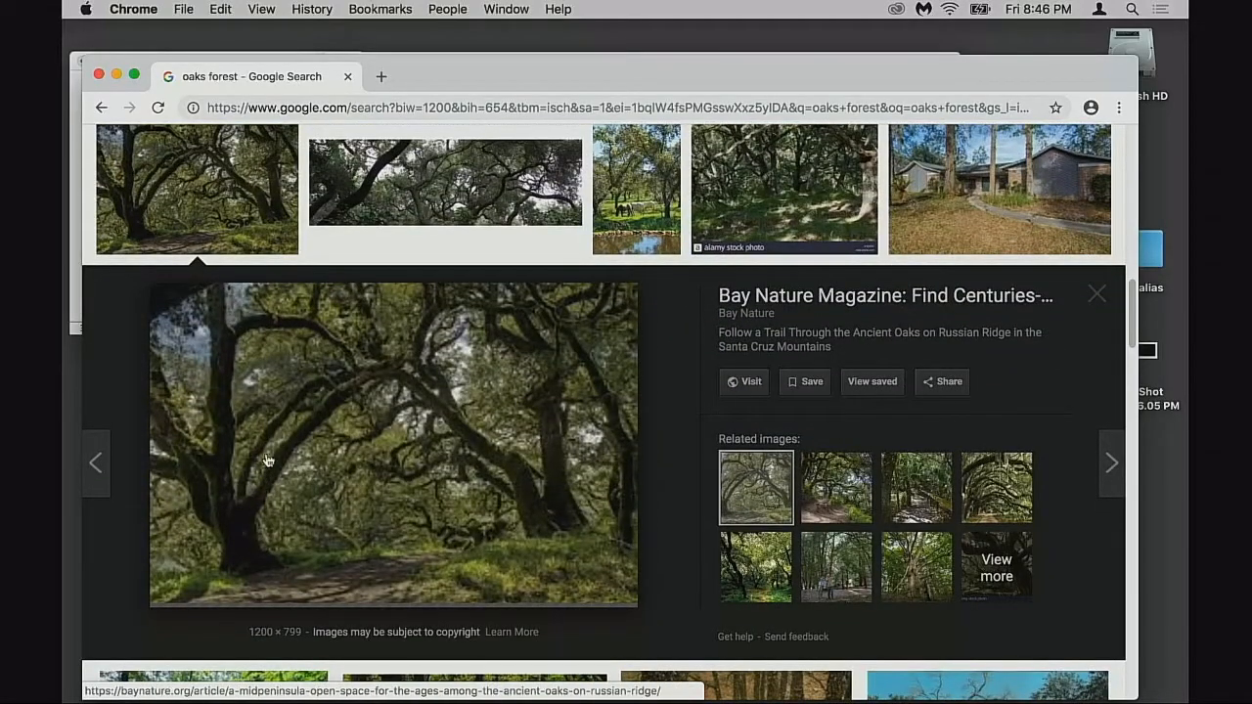
pyautogui.click(1082, 301)
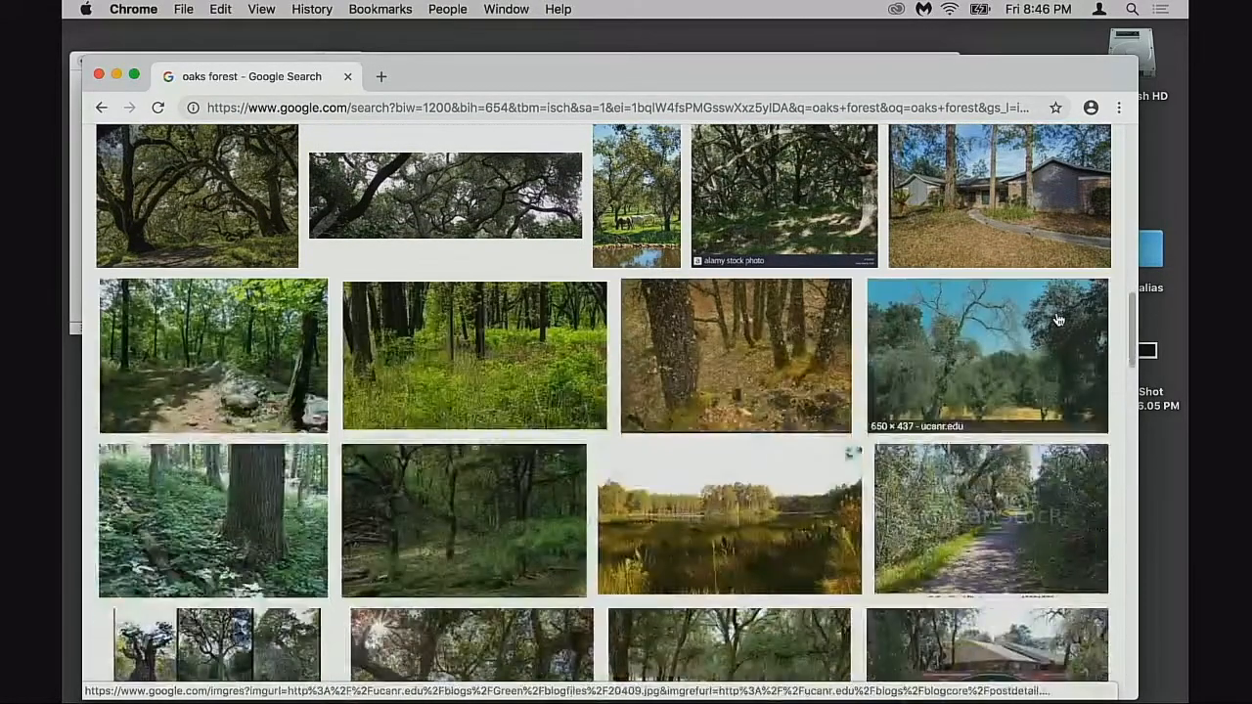
# - Browse deeper into the oak forest photos and preview "Clearing the path for new forests" with its related Milton Quarry and chestnut oak bark images
pyautogui.scroll(-5, 1057, 316)
pyautogui.scroll(-6, 1059, 323)
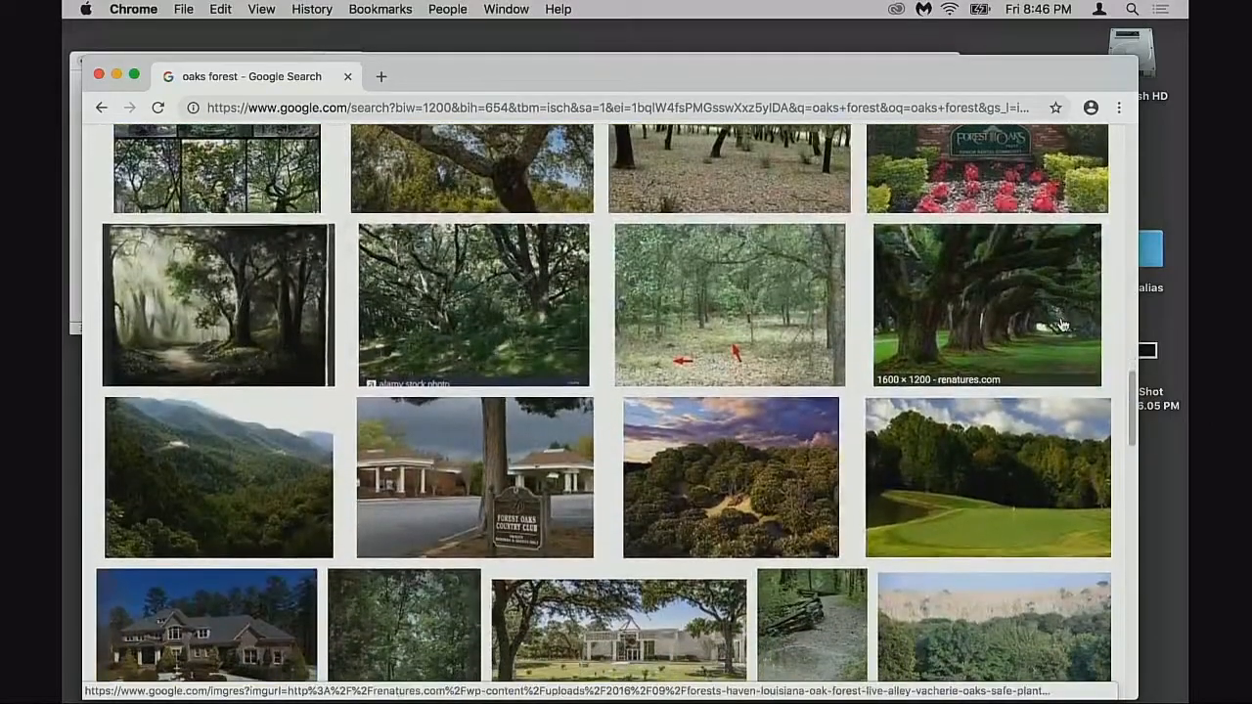
pyautogui.scroll(-8, 1063, 325)
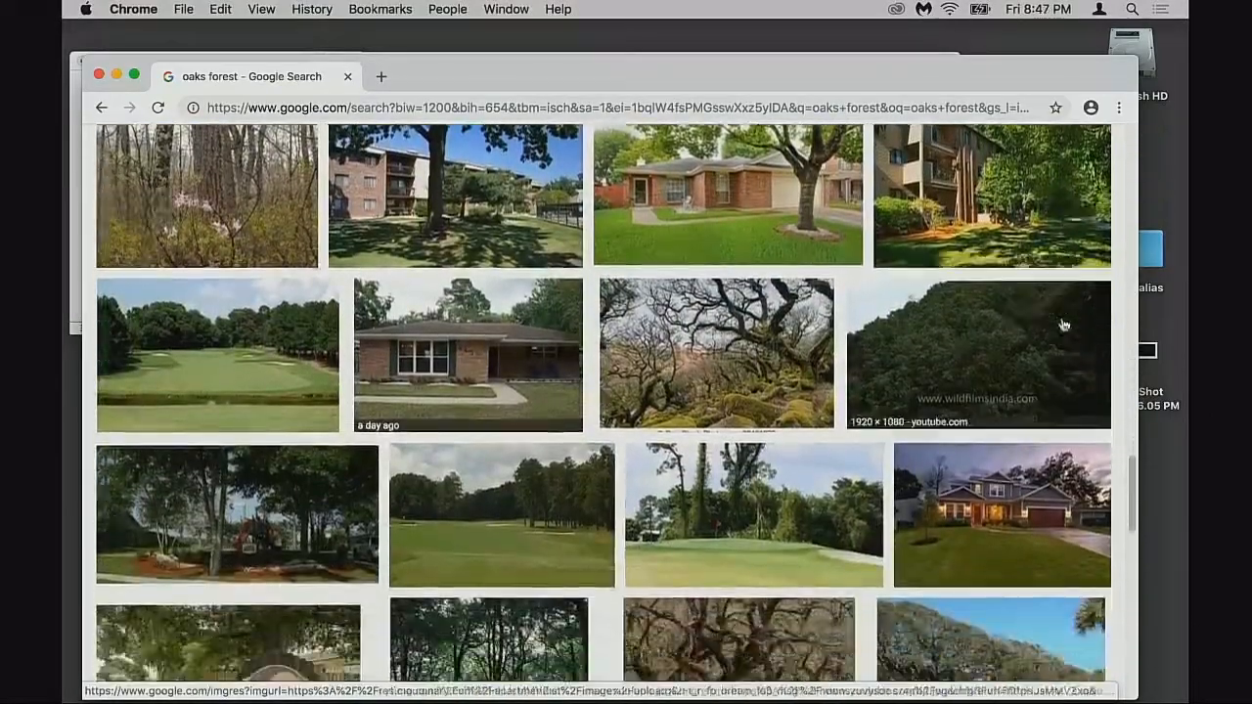
pyautogui.scroll(-5, 1065, 324)
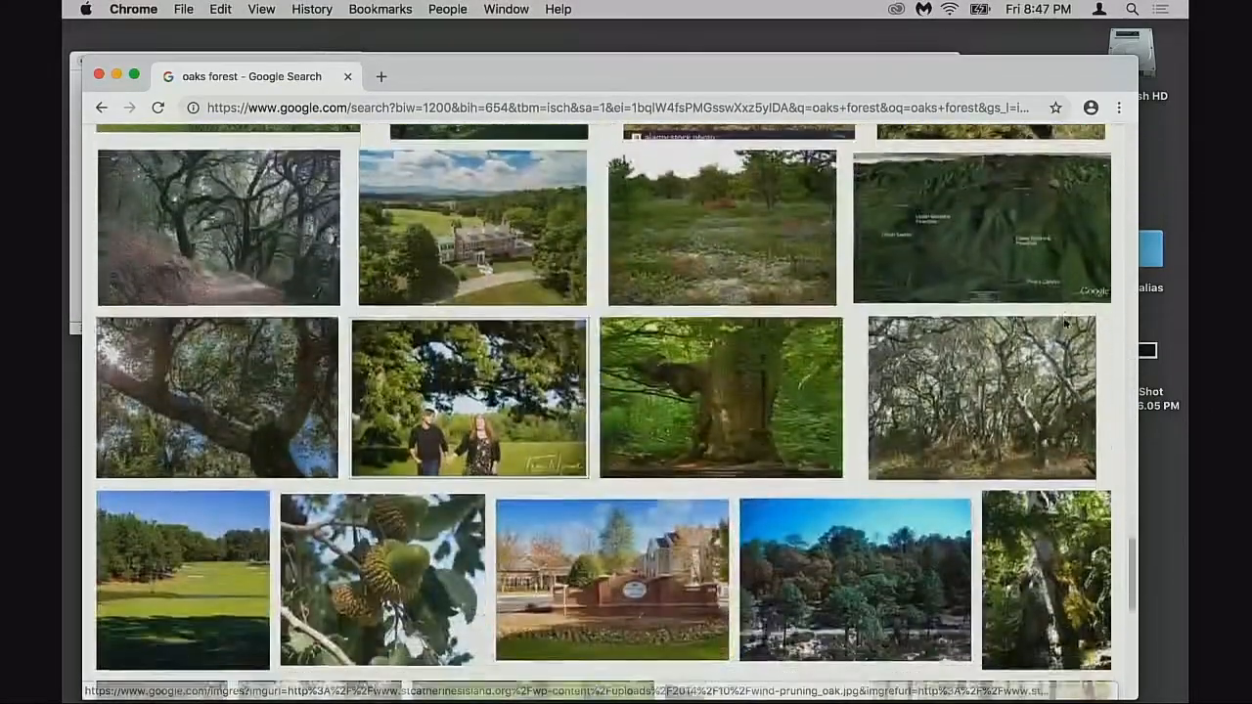
pyautogui.scroll(-3, 1067, 328)
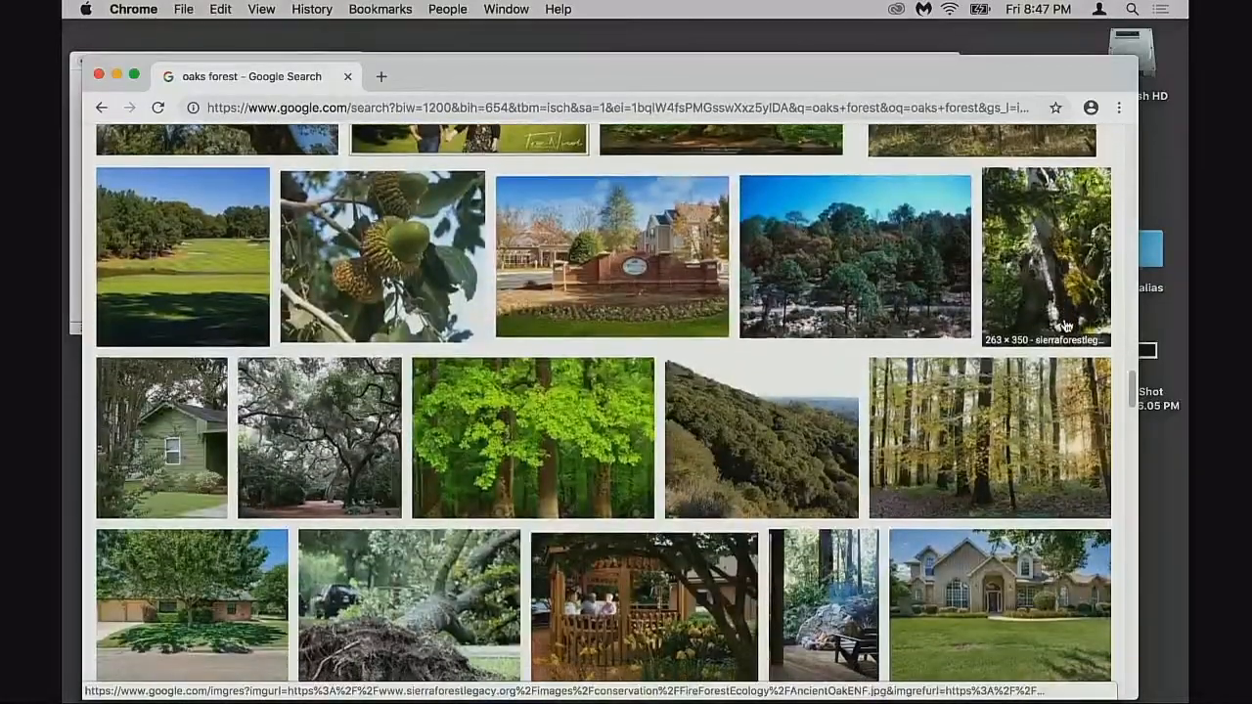
pyautogui.scroll(-8, 1060, 328)
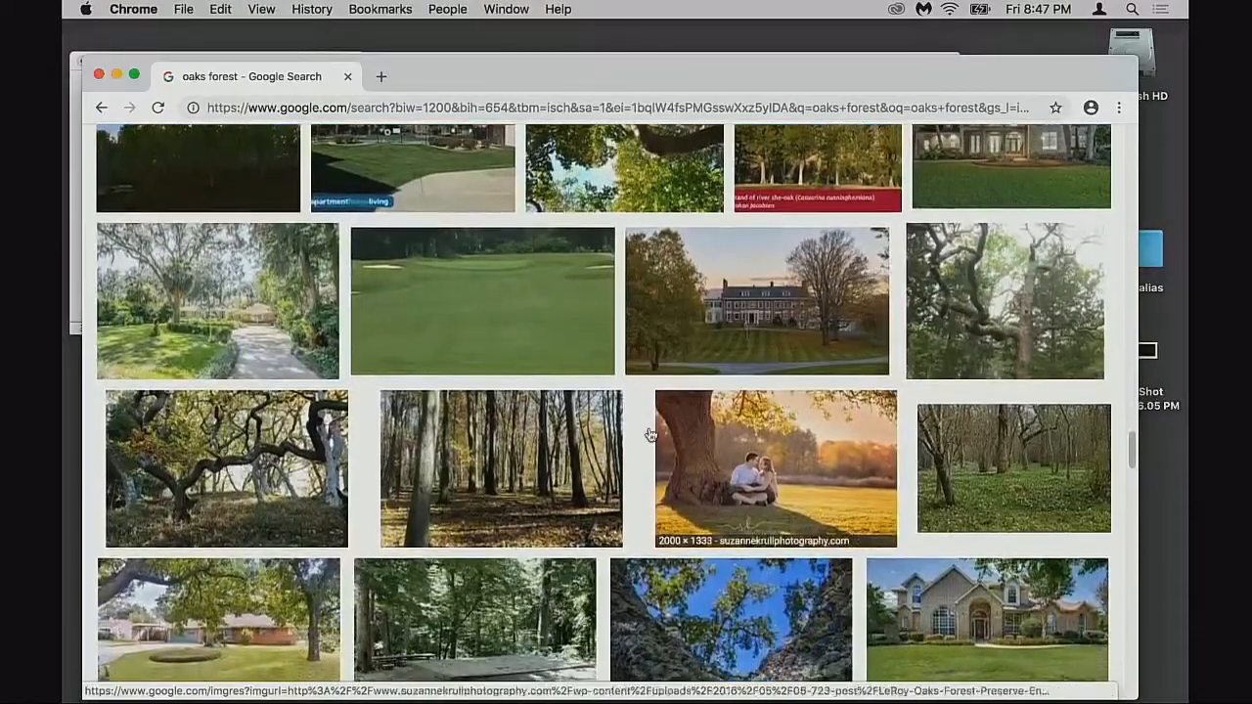
pyautogui.click(578, 445)
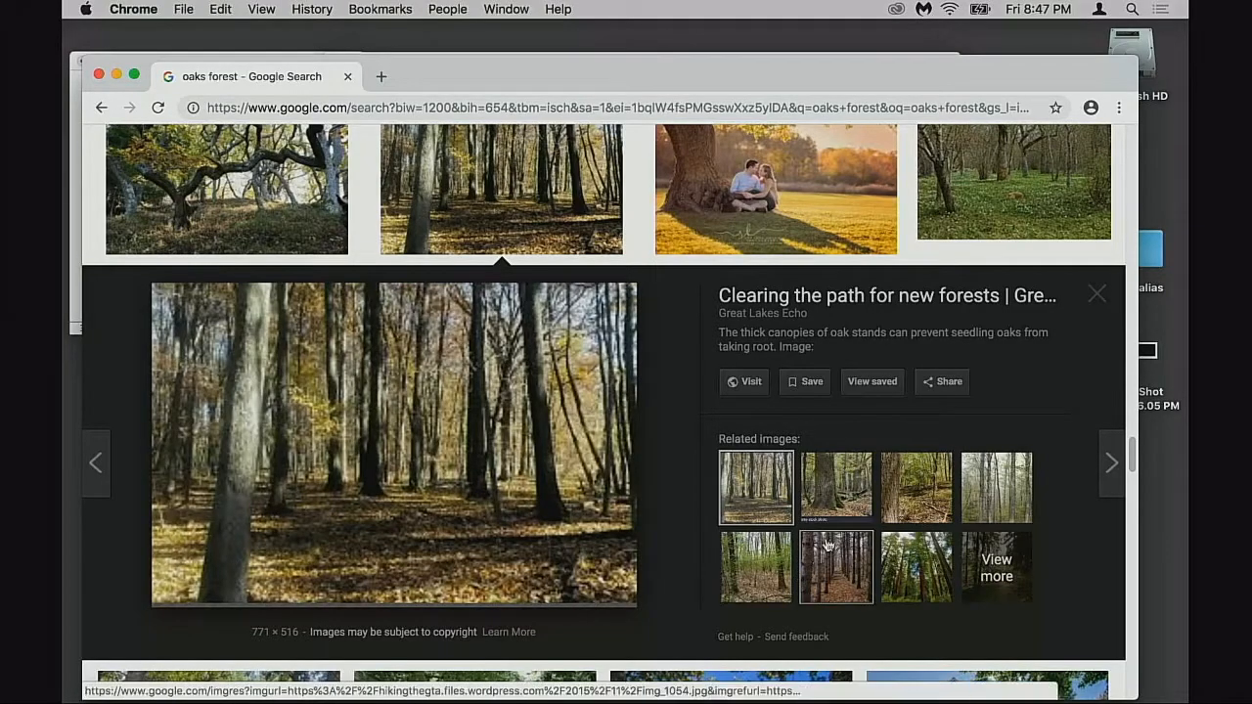
pyautogui.click(833, 573)
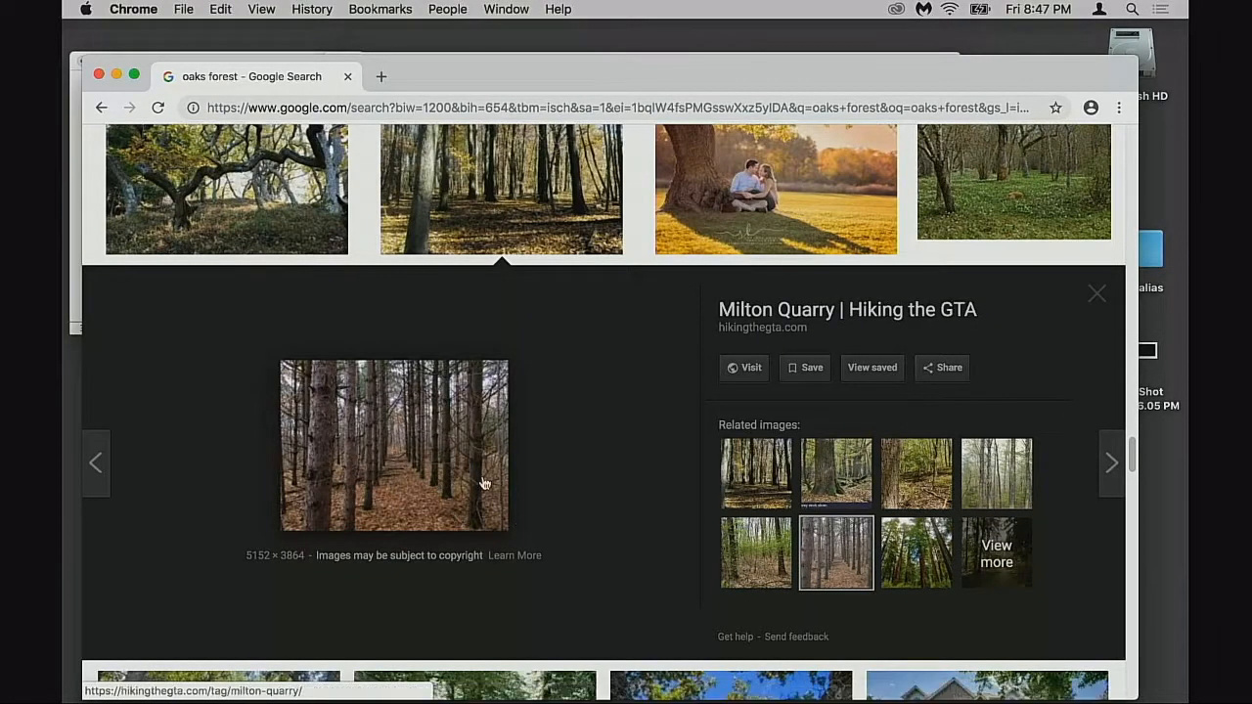
pyautogui.click(930, 498)
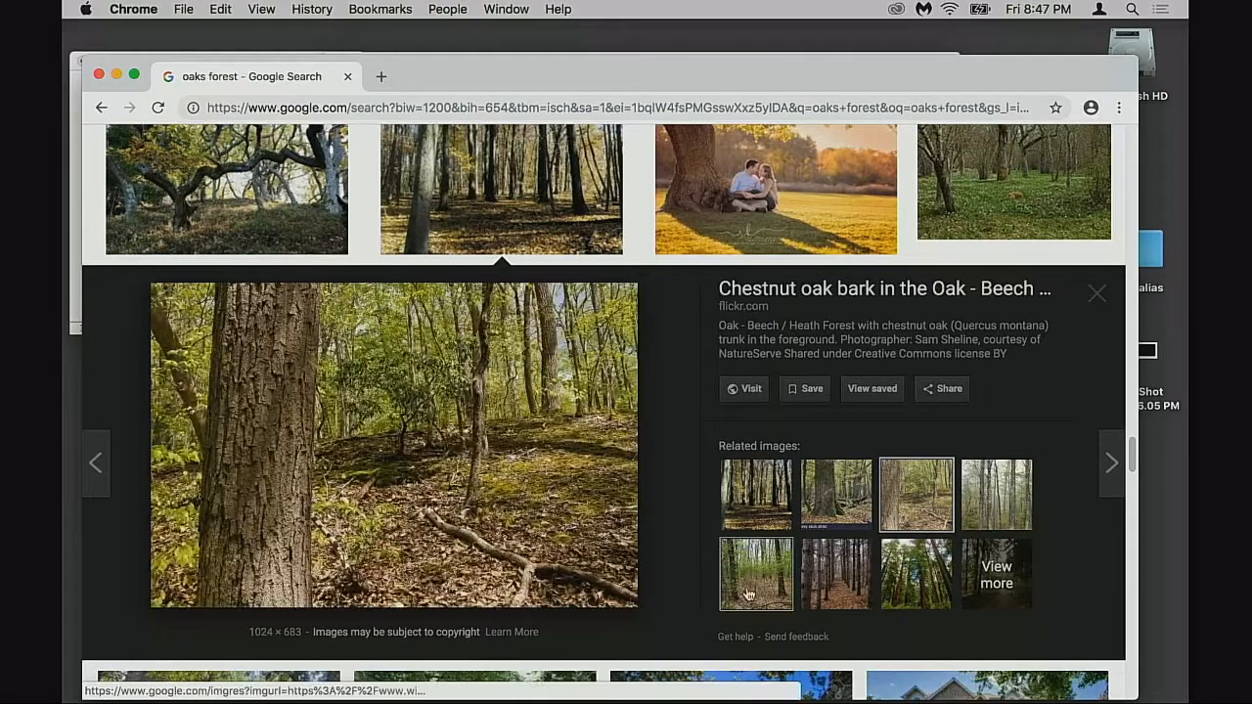
pyautogui.click(753, 590)
pyautogui.click(732, 513)
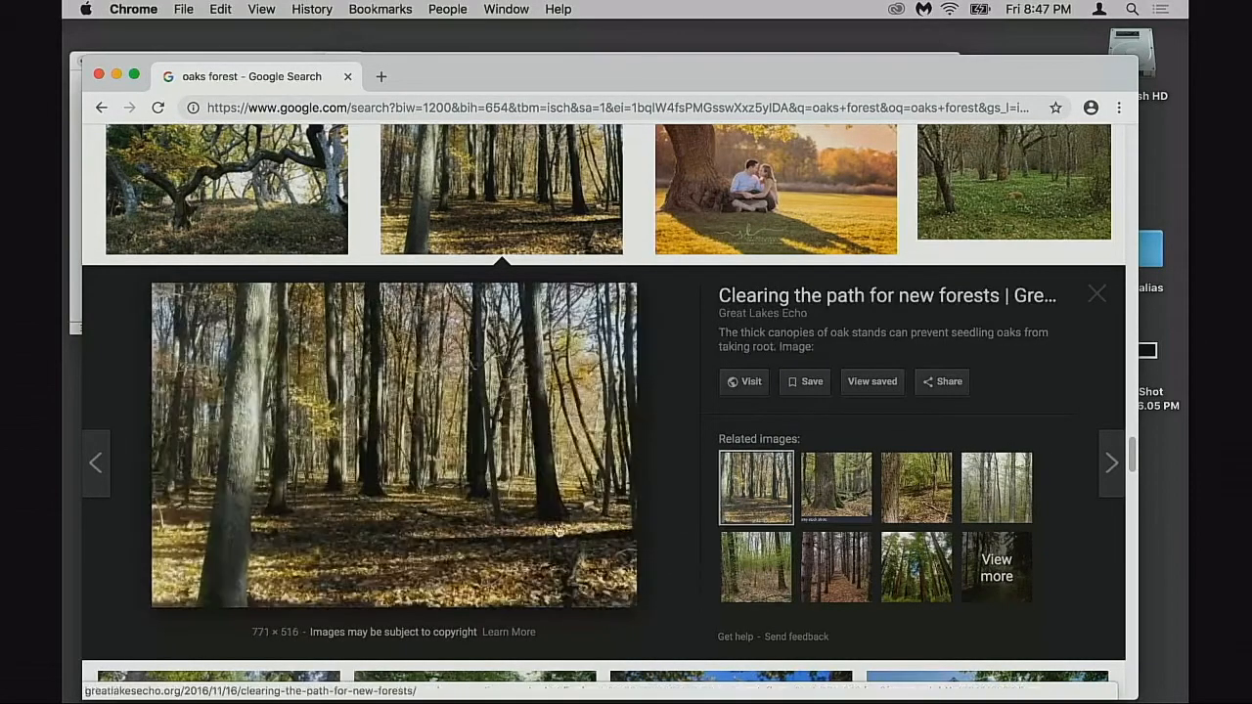
pyautogui.click(1102, 299)
# - Look through the remaining rows of oak forest results for usable tree and ground references
pyautogui.scroll(-5, 876, 334)
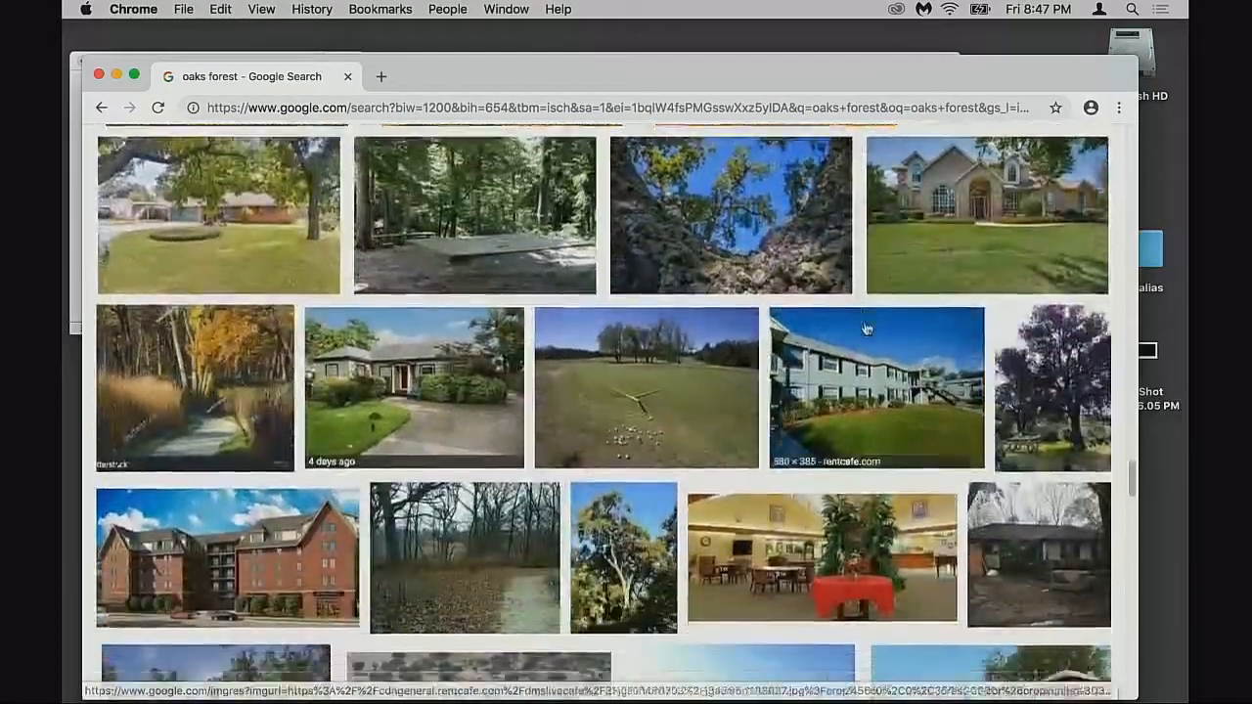
pyautogui.scroll(-7, 876, 334)
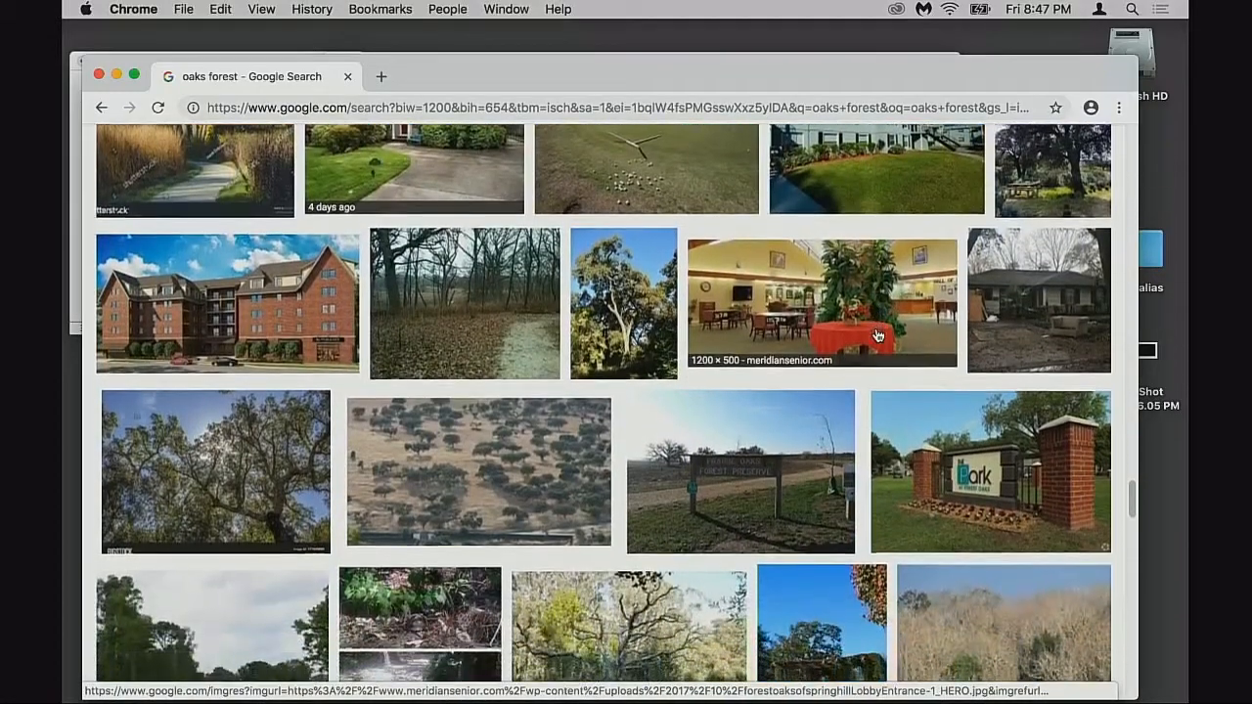
pyautogui.scroll(-5, 877, 337)
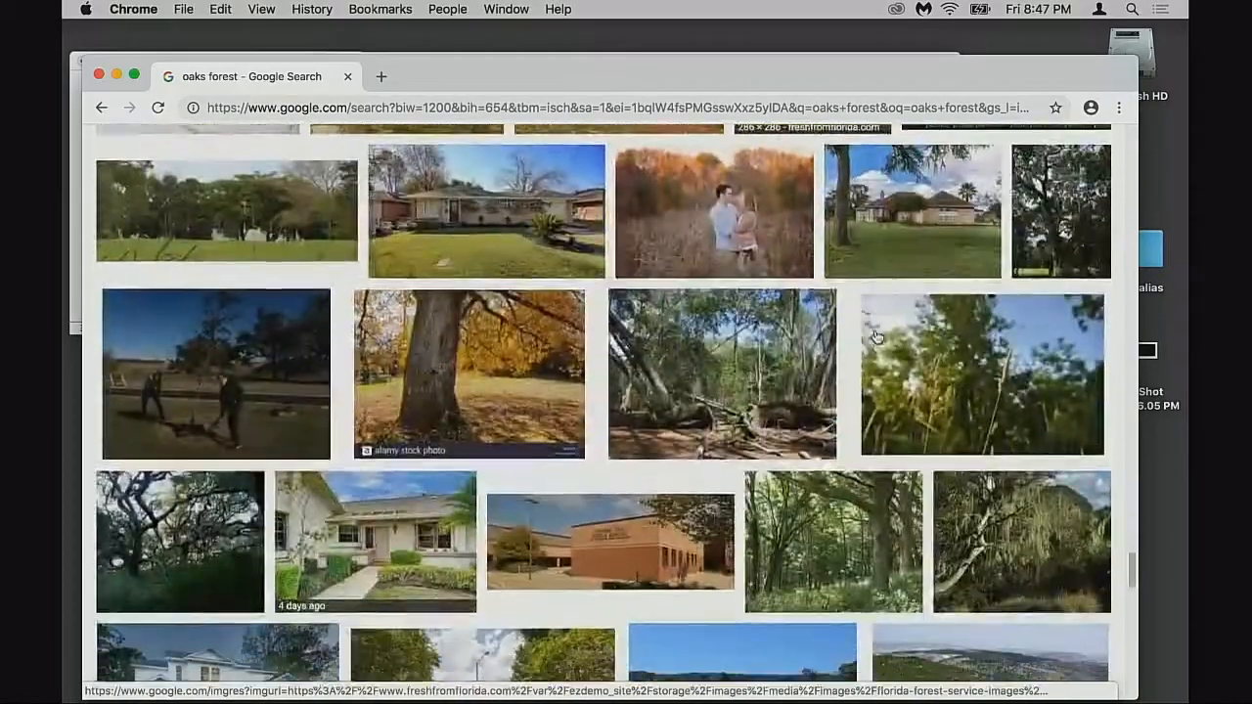
pyautogui.scroll(-9, 878, 336)
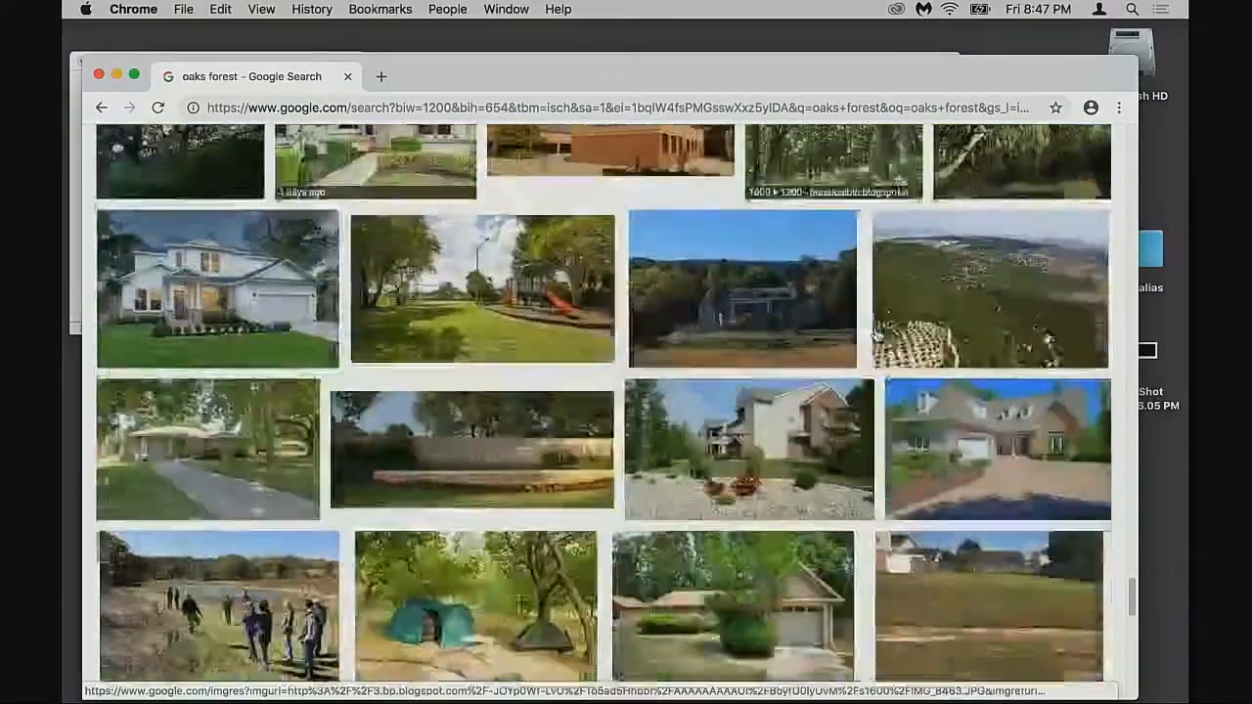
pyautogui.scroll(-4, 877, 336)
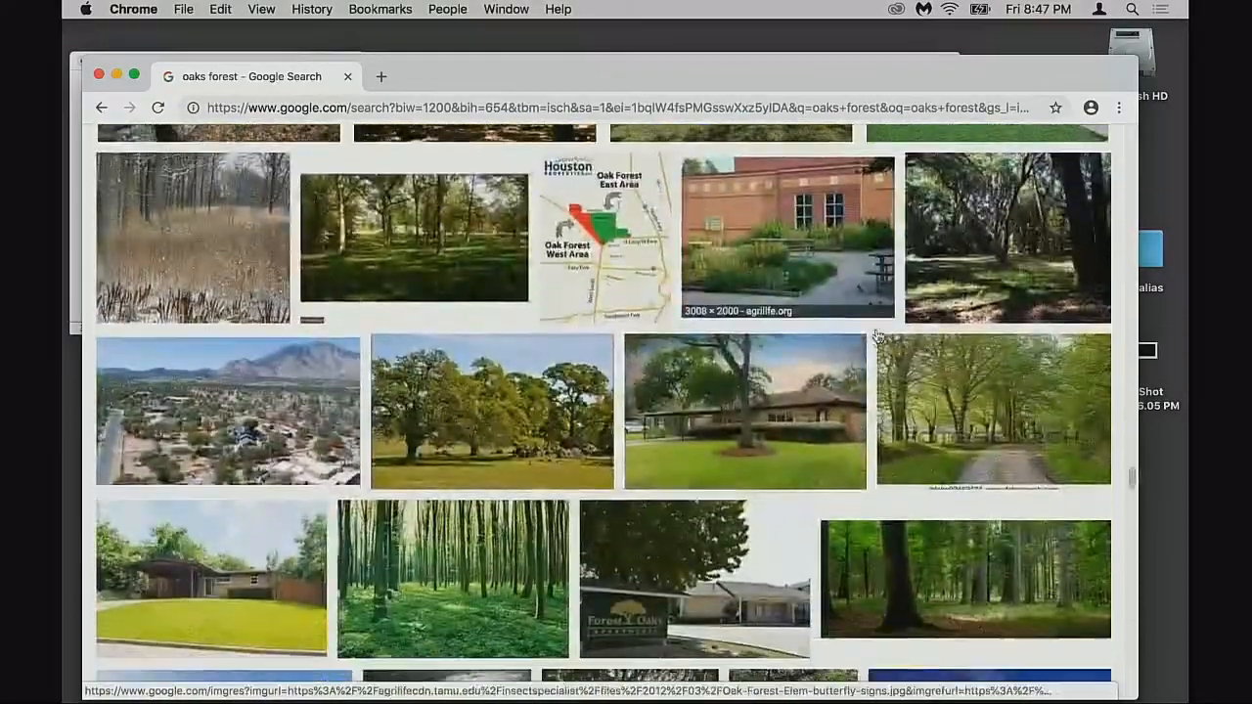
pyautogui.scroll(-2, 878, 335)
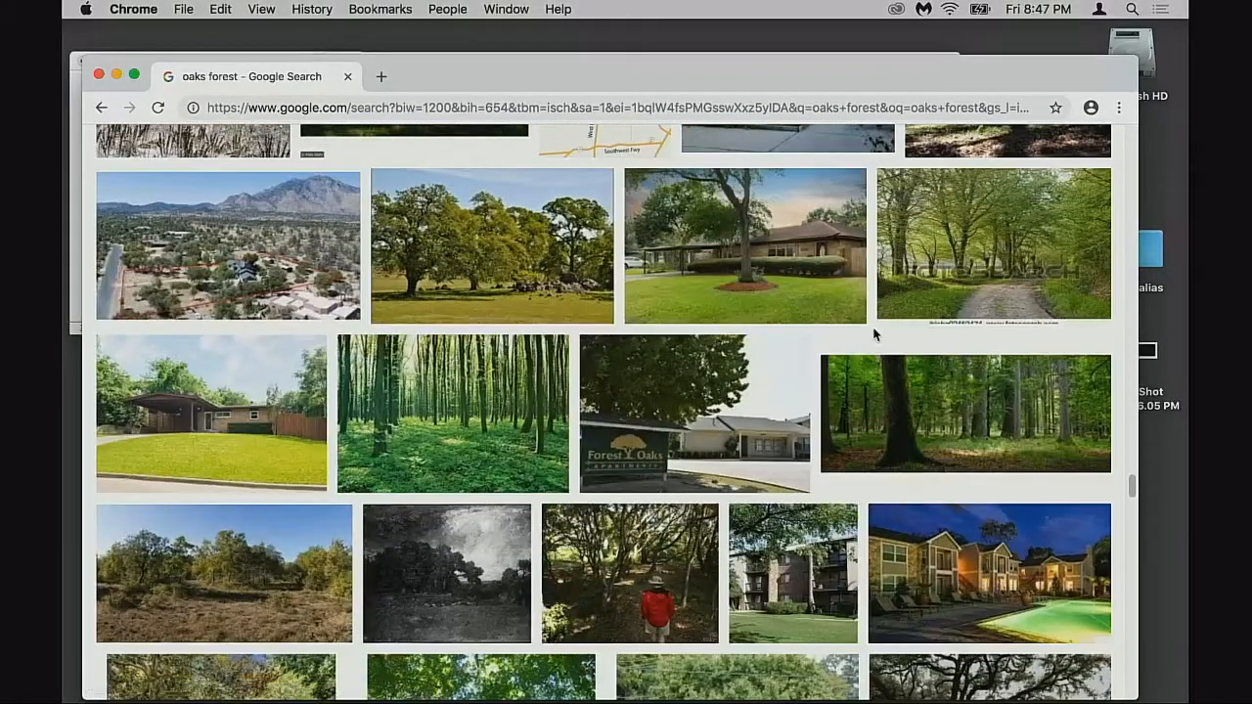
pyautogui.scroll(-12, 877, 335)
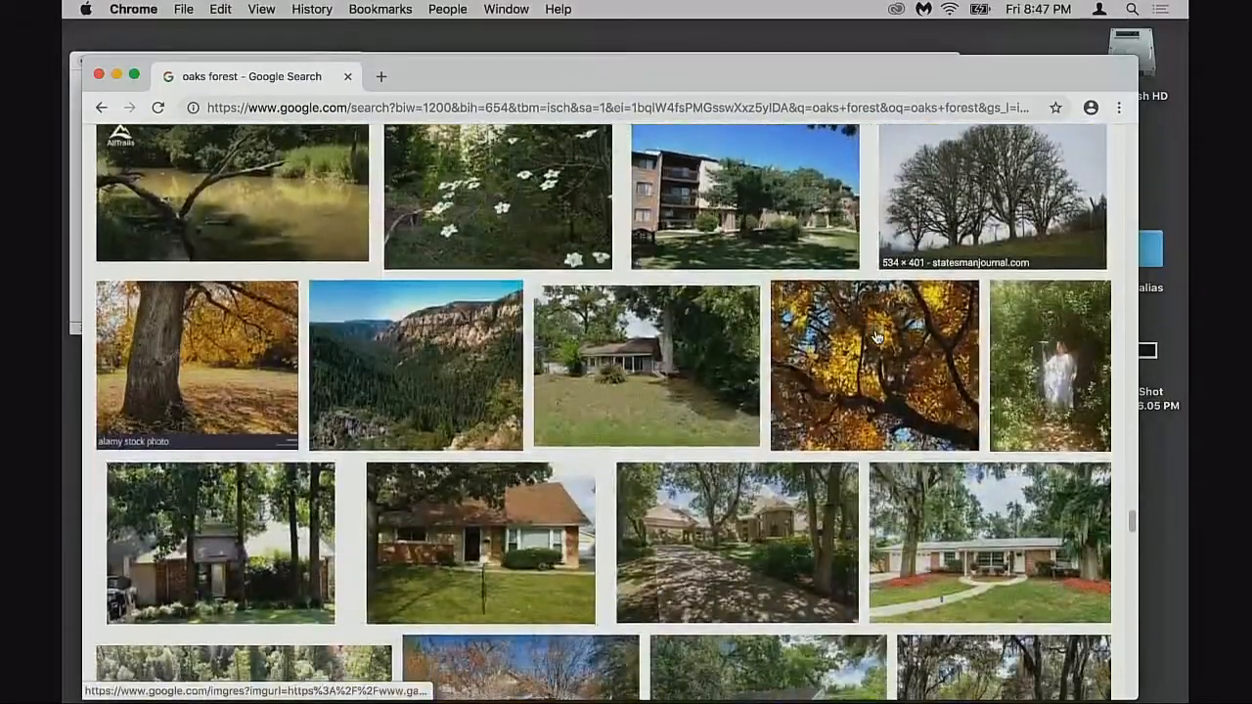
pyautogui.scroll(-8, 877, 335)
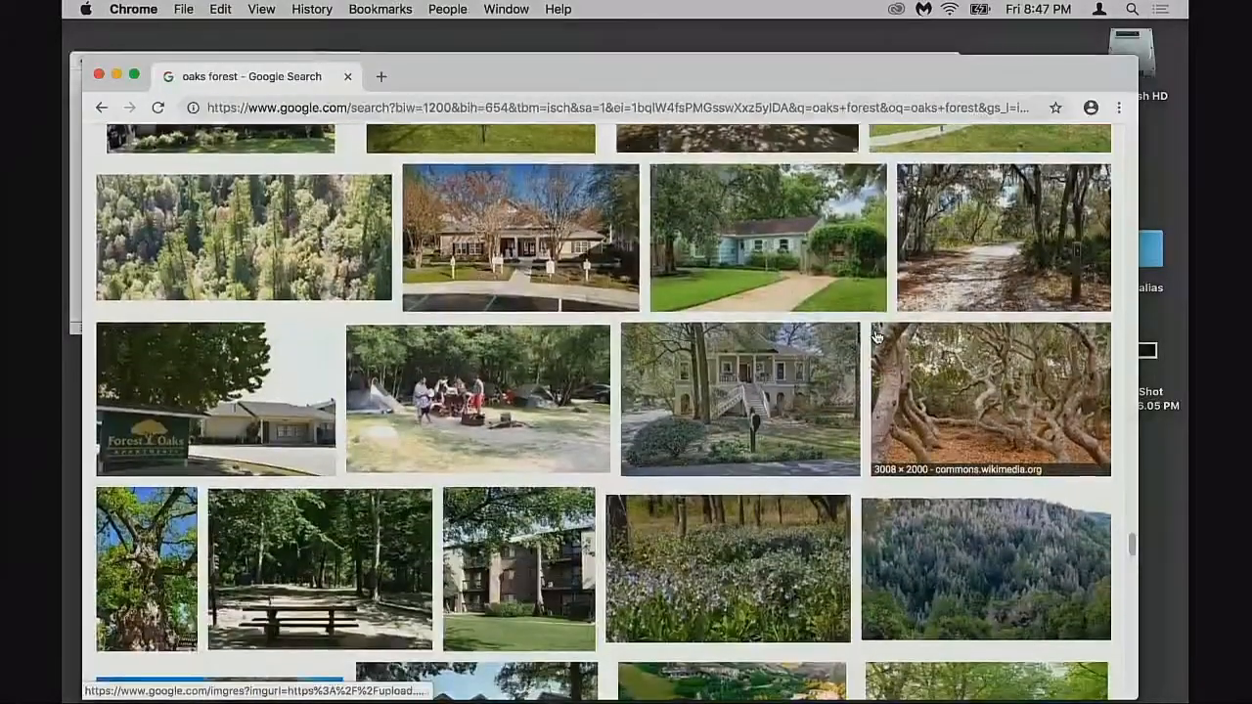
pyautogui.scroll(-12, 878, 336)
# - Return to the "forest" image results and preview the Mental Floss photo of mossy trees and exposed roots
pyautogui.scroll(20, 841, 319)
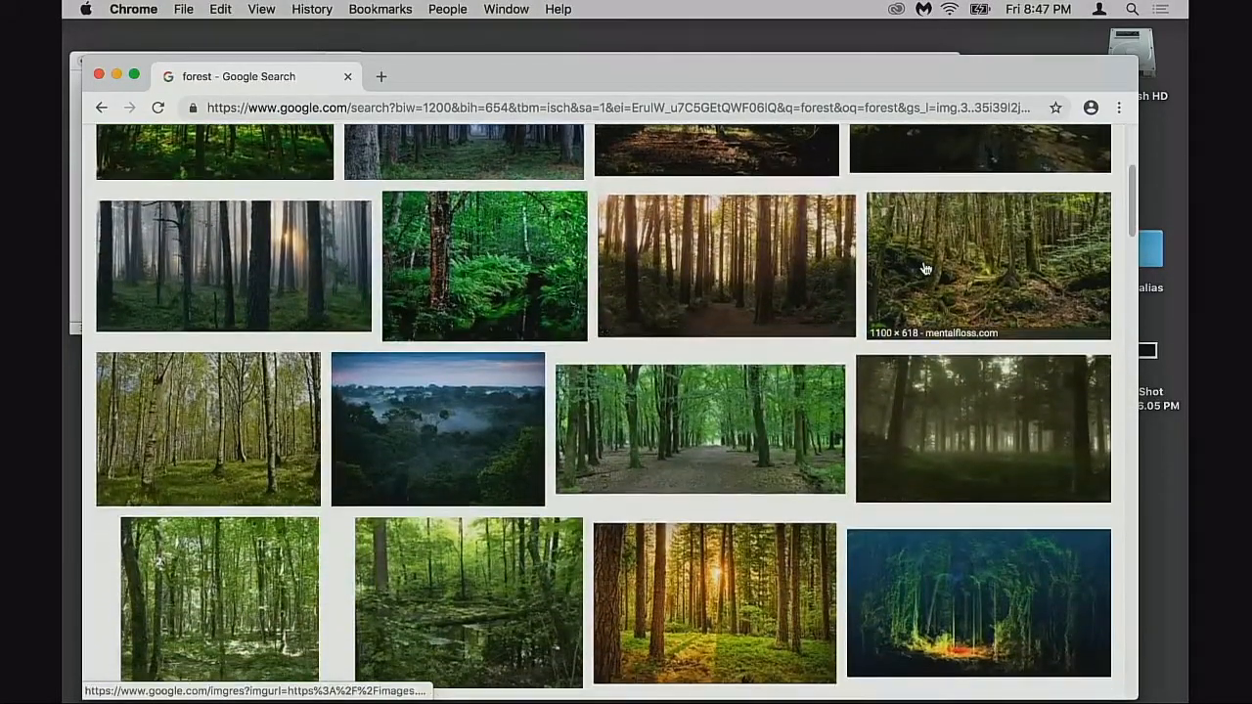
pyautogui.click(924, 268)
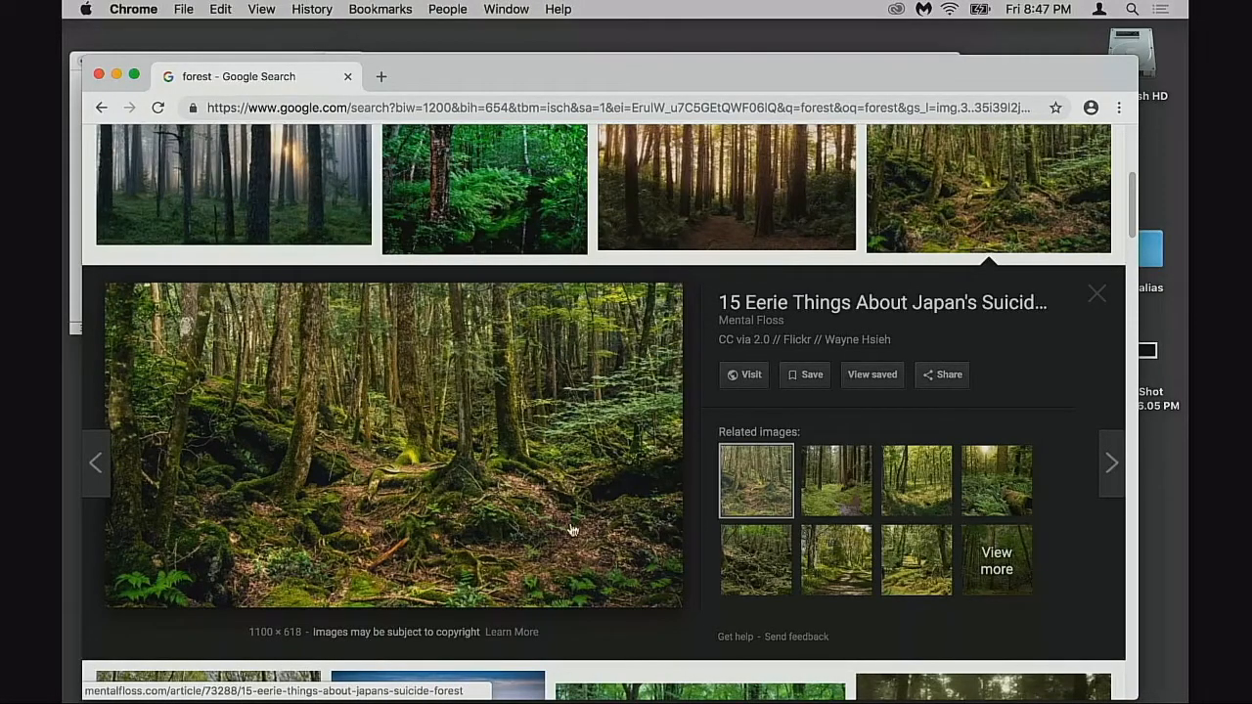
pyautogui.click(1083, 303)
# - Look through the further rows of general forest photos, comparing trunks, undergrowth, paths and lighting
pyautogui.scroll(-5, 791, 352)
pyautogui.scroll(-10, 791, 353)
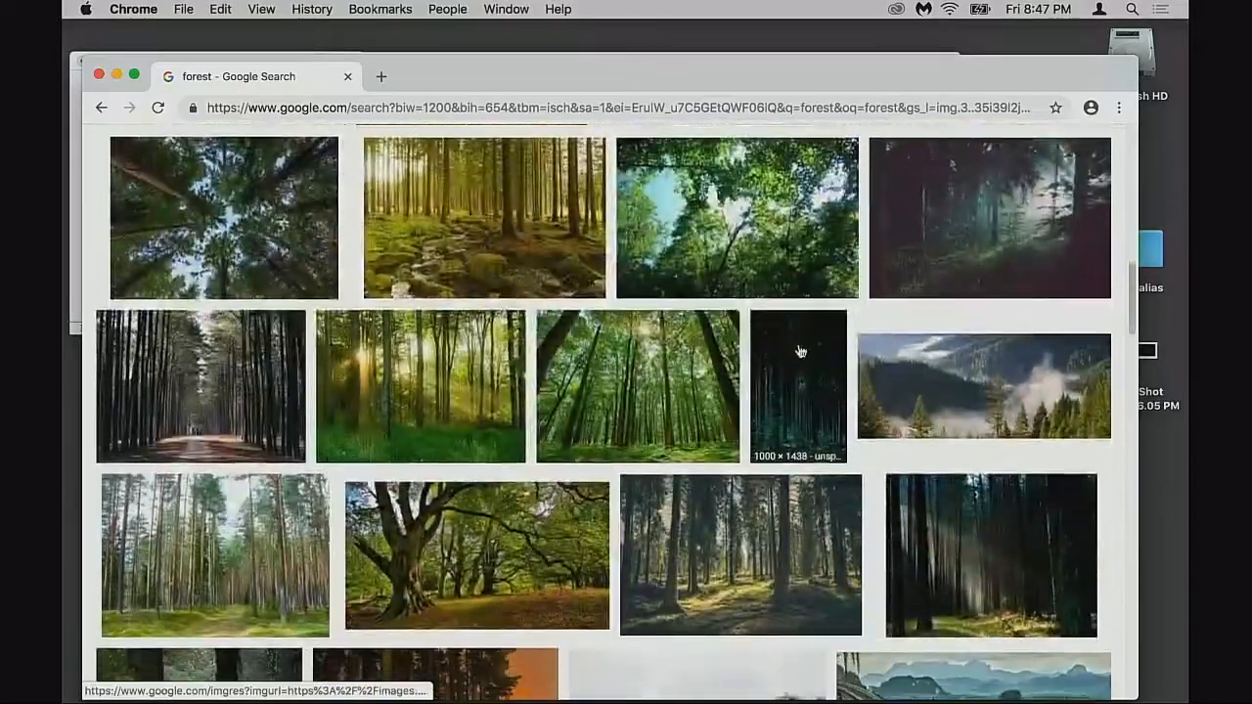
pyautogui.scroll(-3, 803, 350)
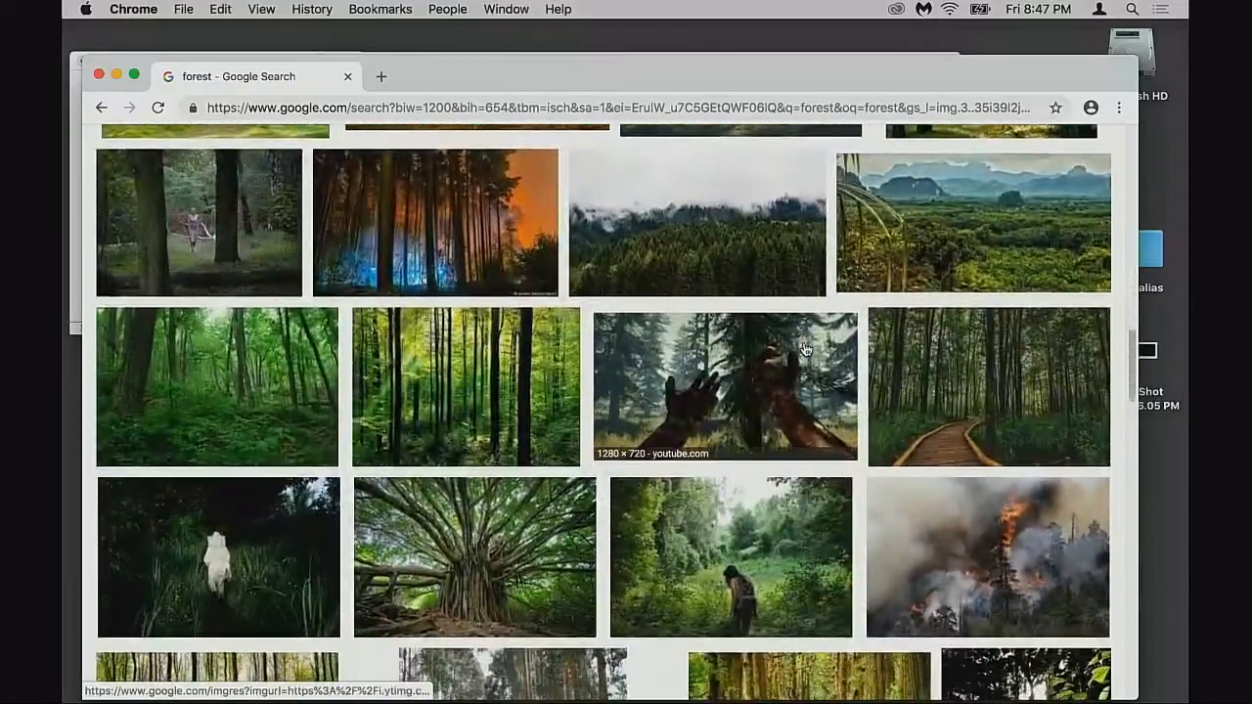
pyautogui.scroll(-5, 806, 350)
pyautogui.scroll(-9, 806, 350)
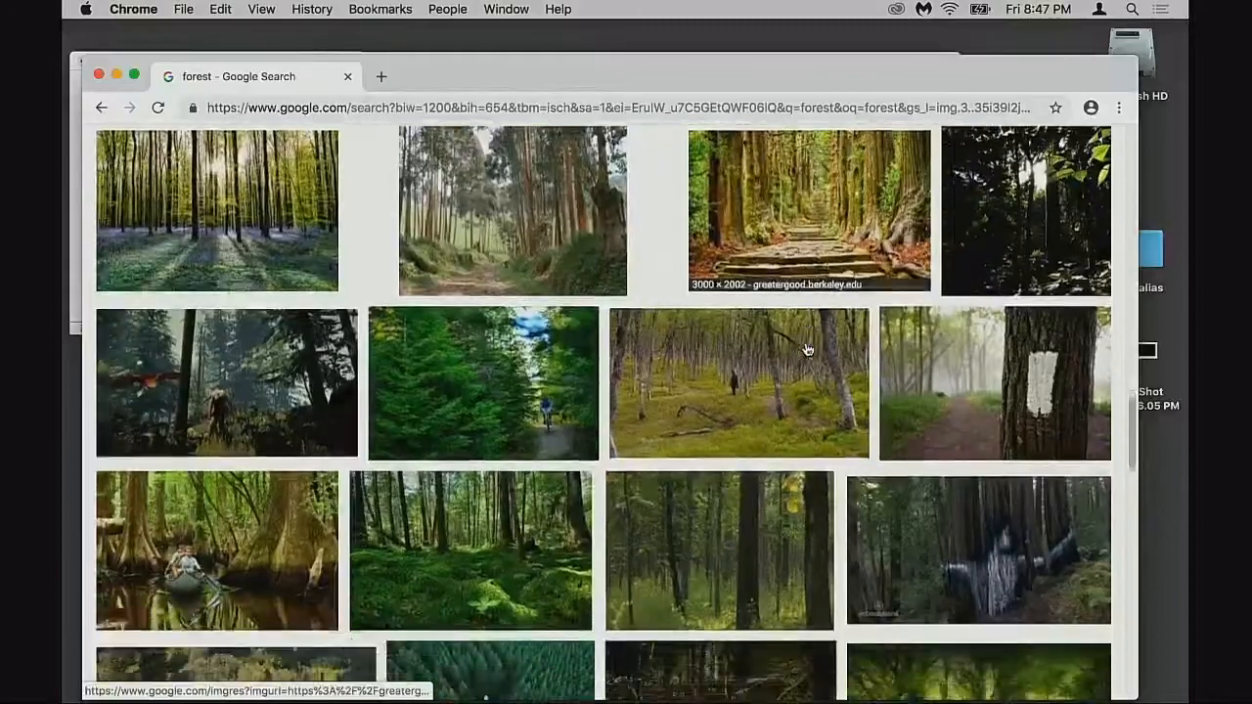
pyautogui.scroll(-5, 806, 351)
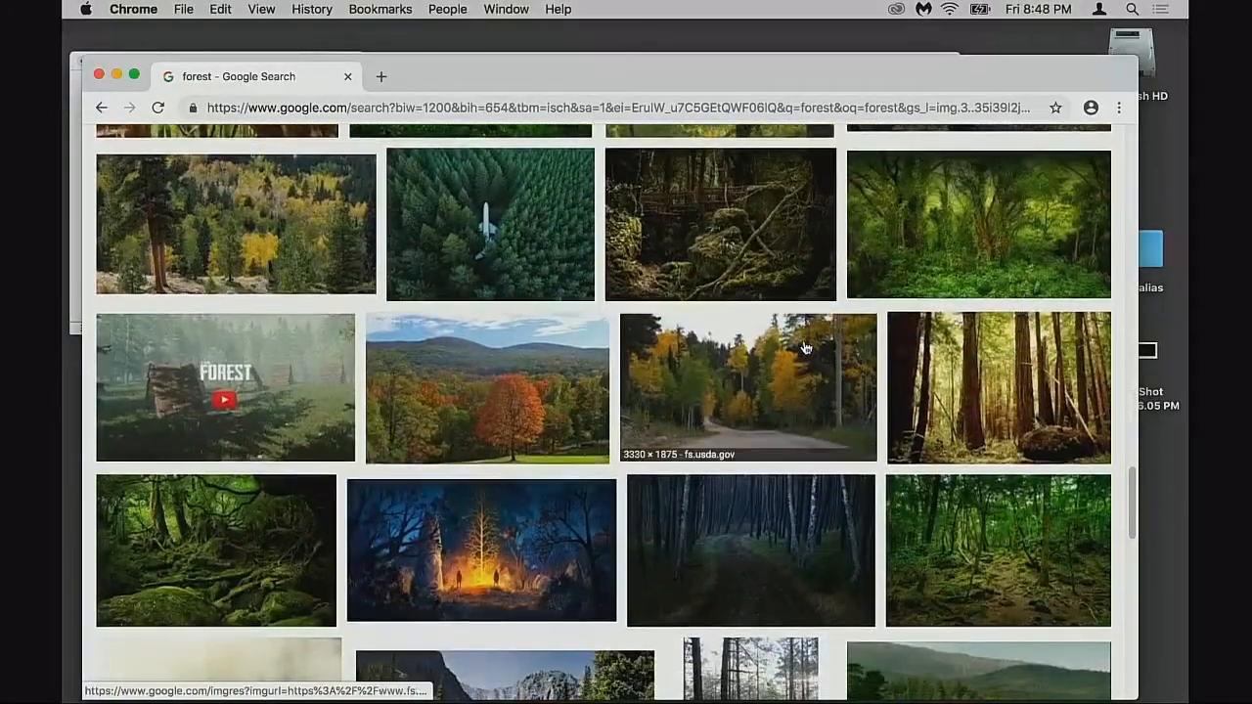
pyautogui.scroll(-8, 881, 338)
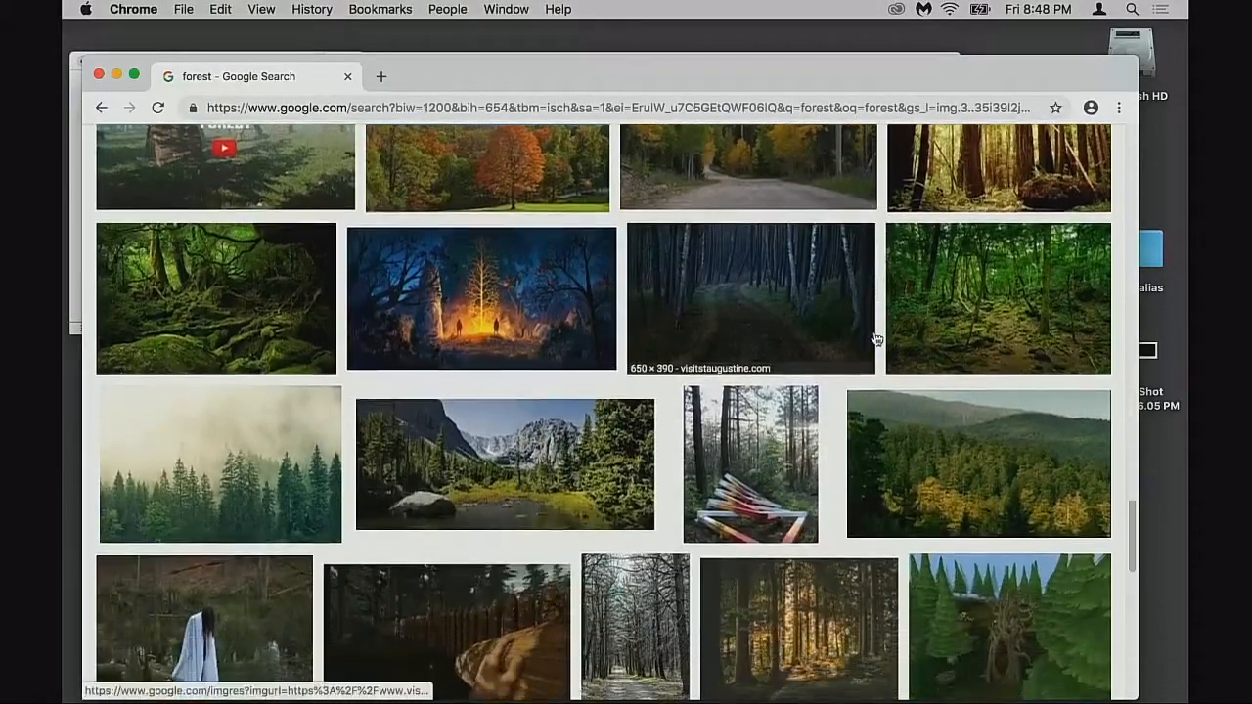
pyautogui.scroll(-1, 873, 342)
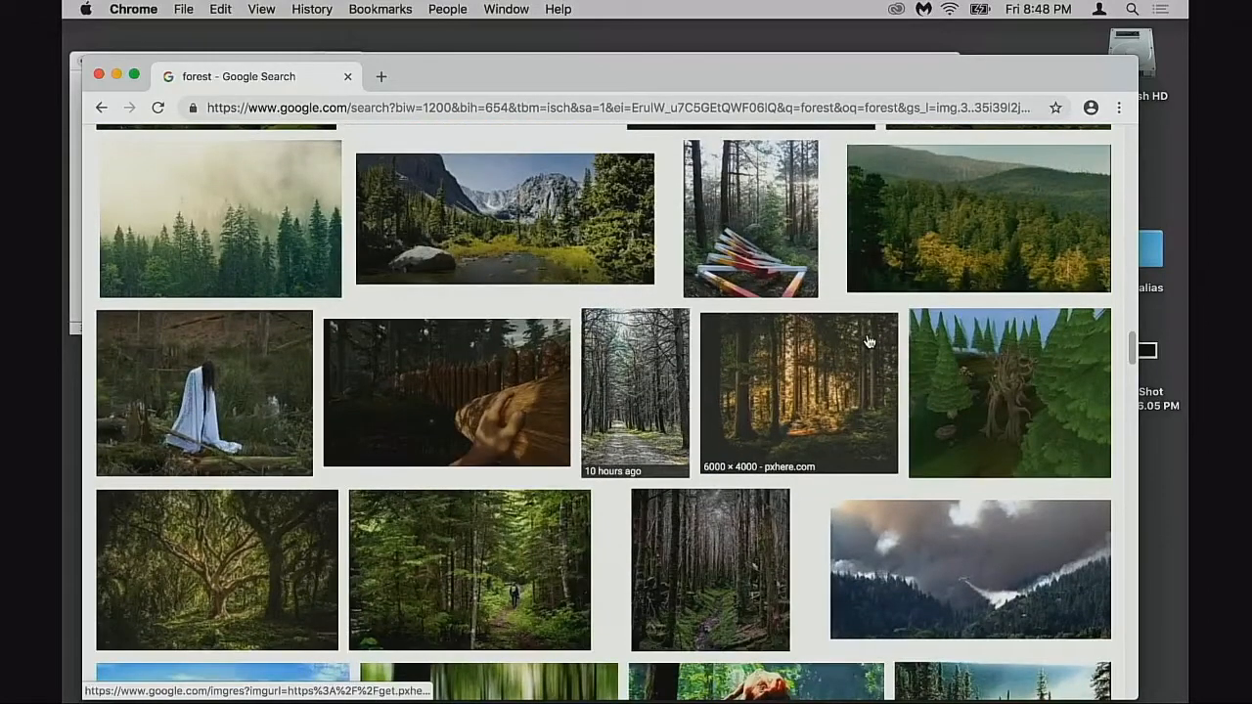
pyautogui.scroll(-12, 867, 342)
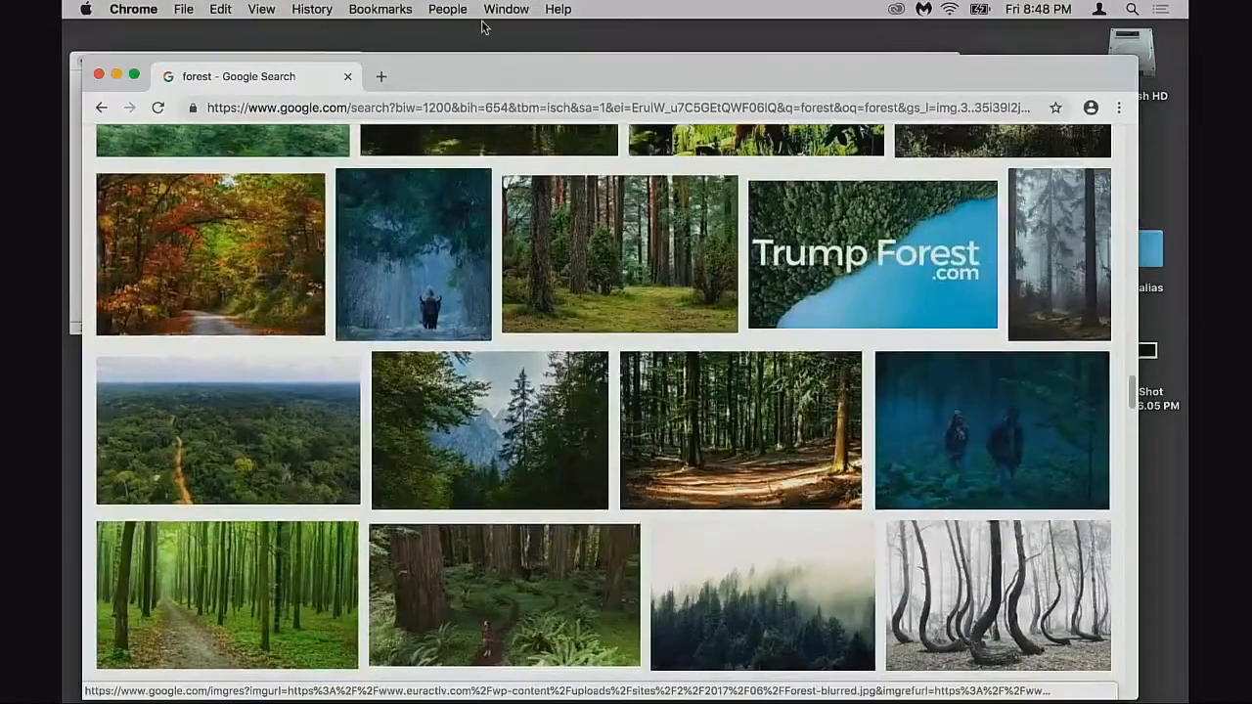
# - Search for "francais anglais" in a new tab and open the Reverso online French-English translation page
pyautogui.click(381, 78)
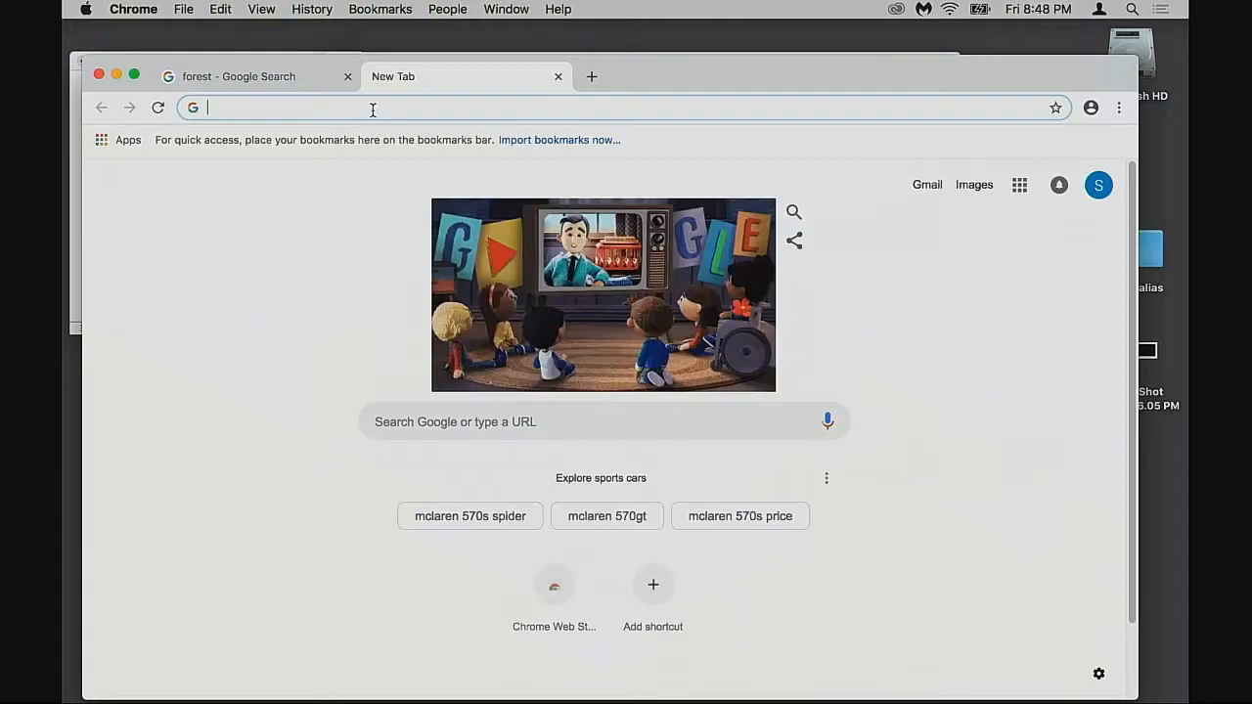
pyautogui.write('g')
pyautogui.press('Escape')
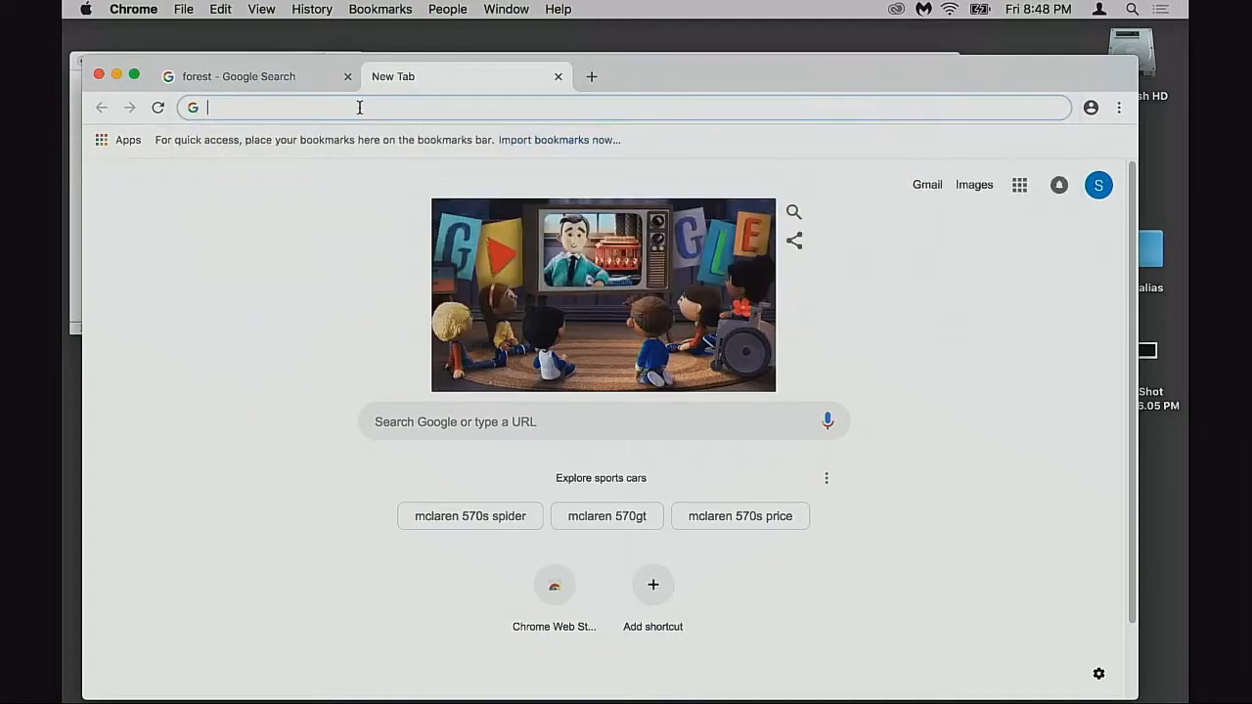
pyautogui.write('franc')
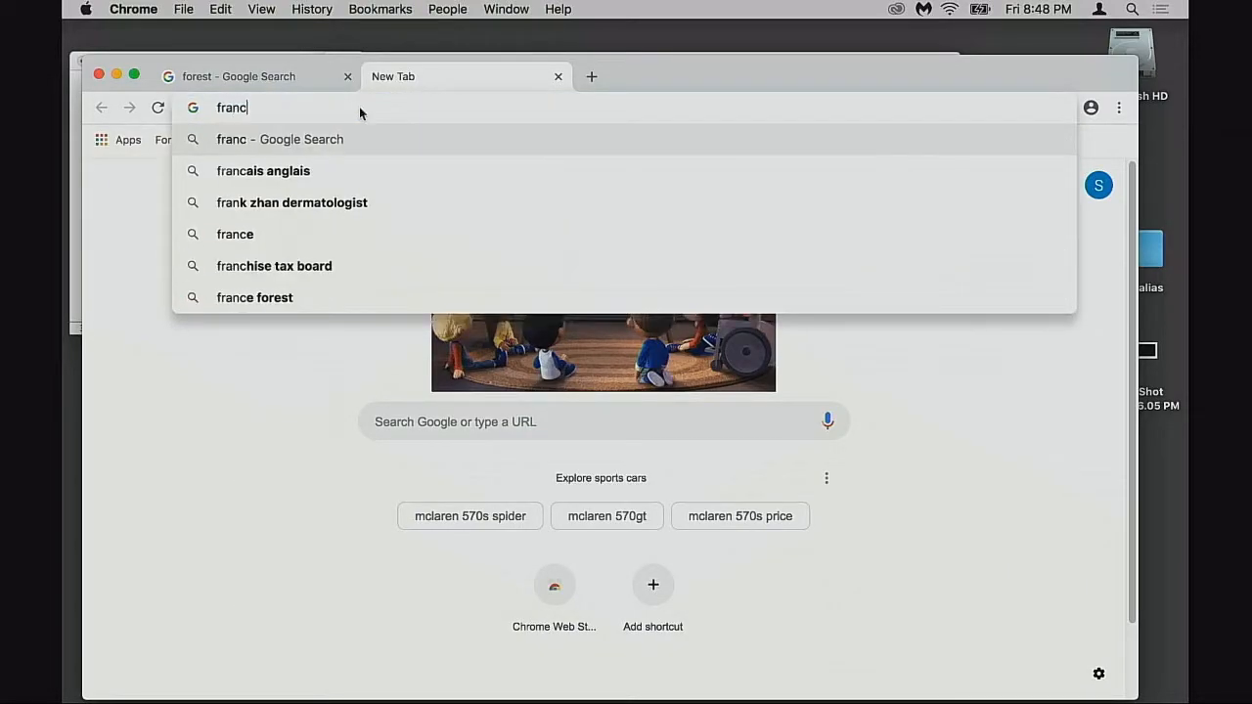
pyautogui.write('ais anglais')
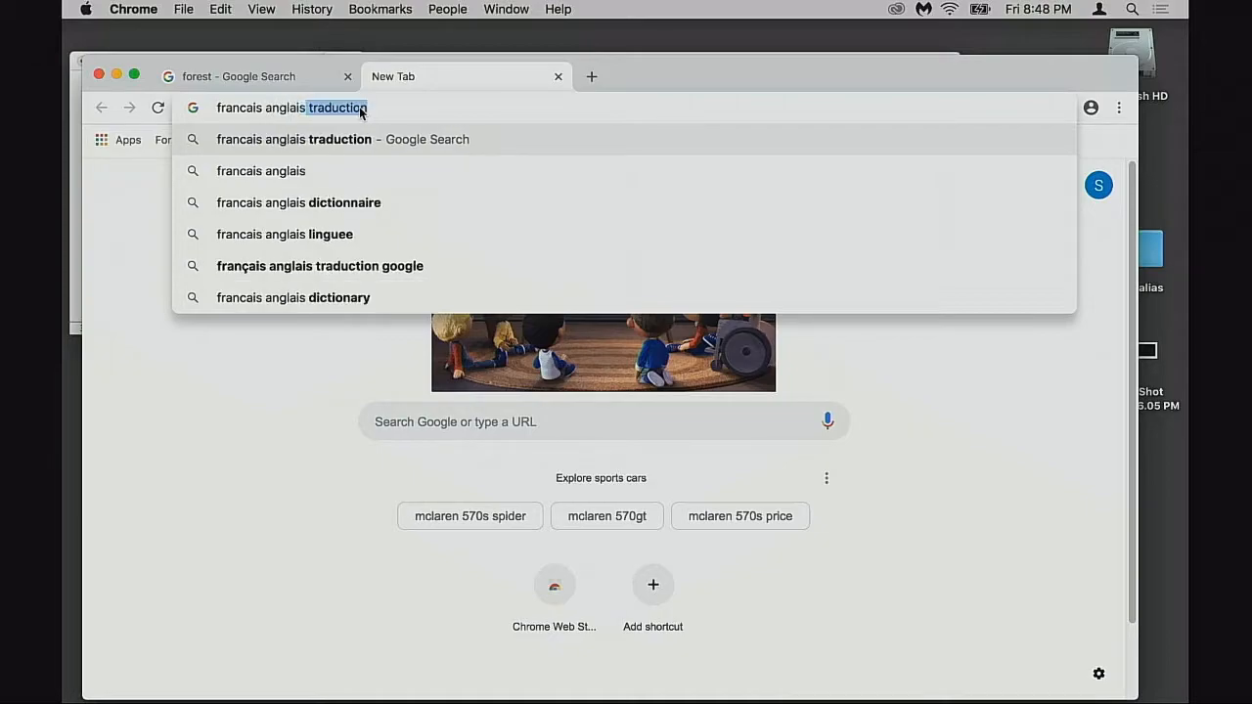
pyautogui.press('Return')
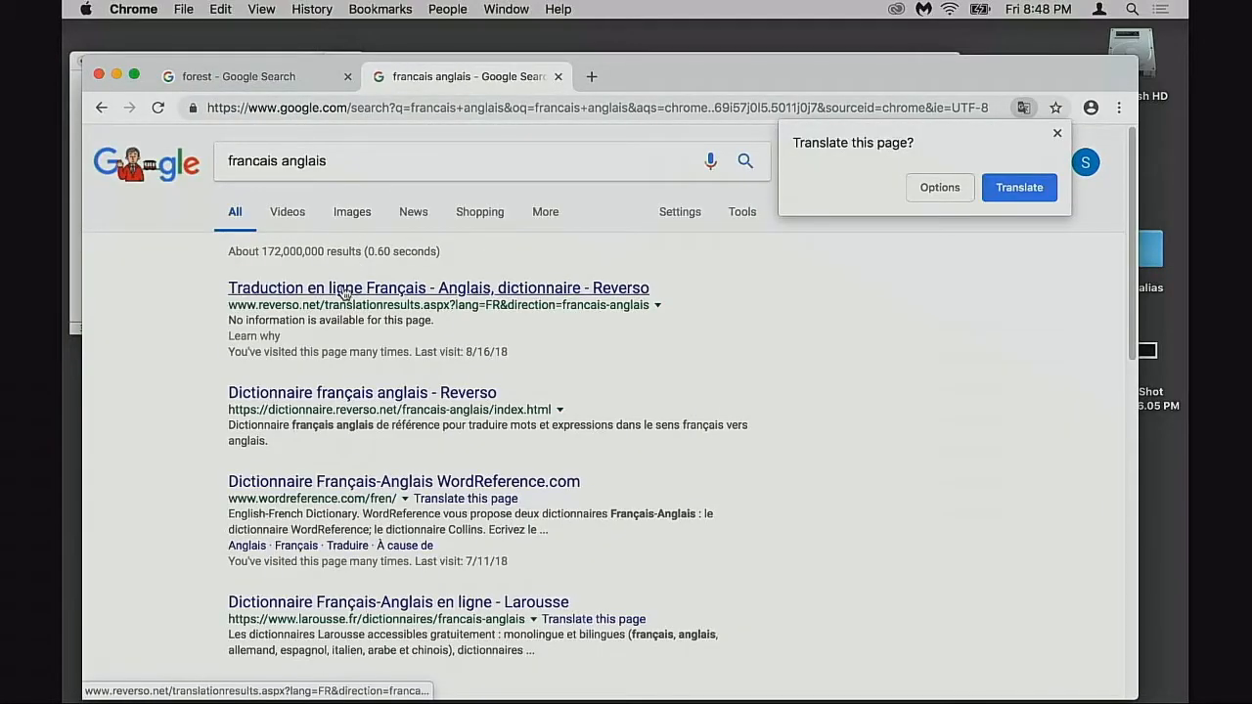
pyautogui.click(344, 288)
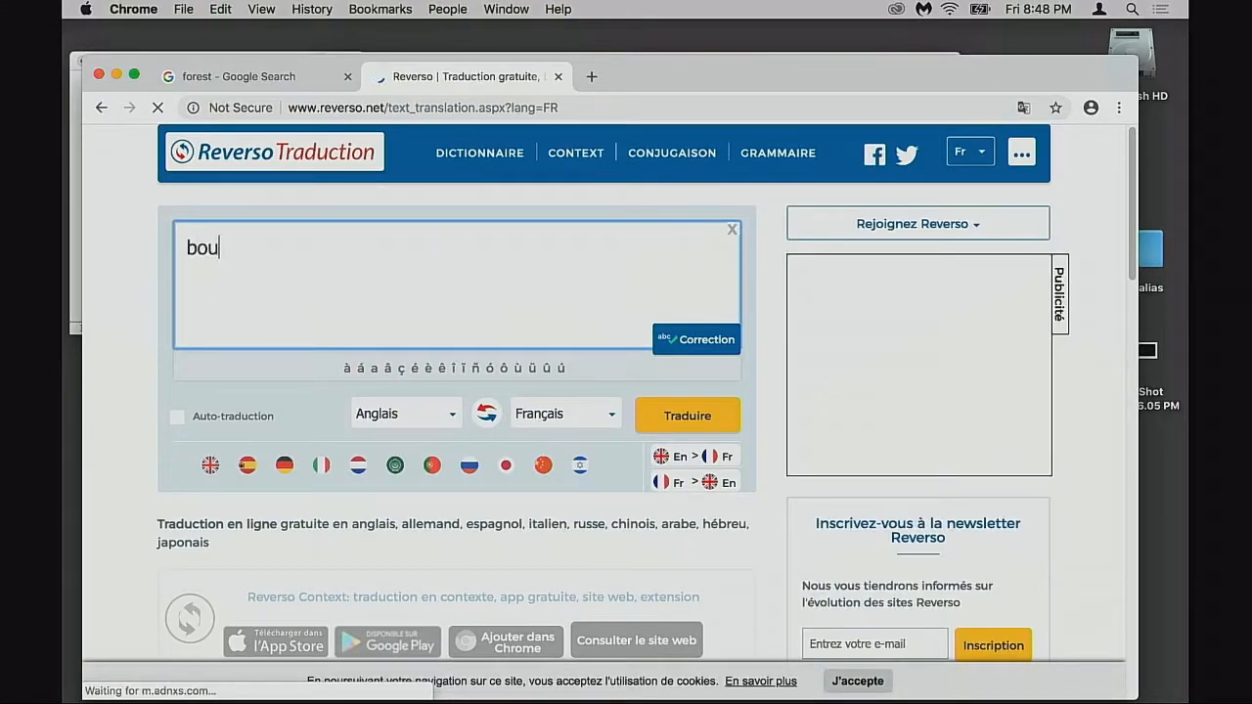
pyautogui.click(689, 339)
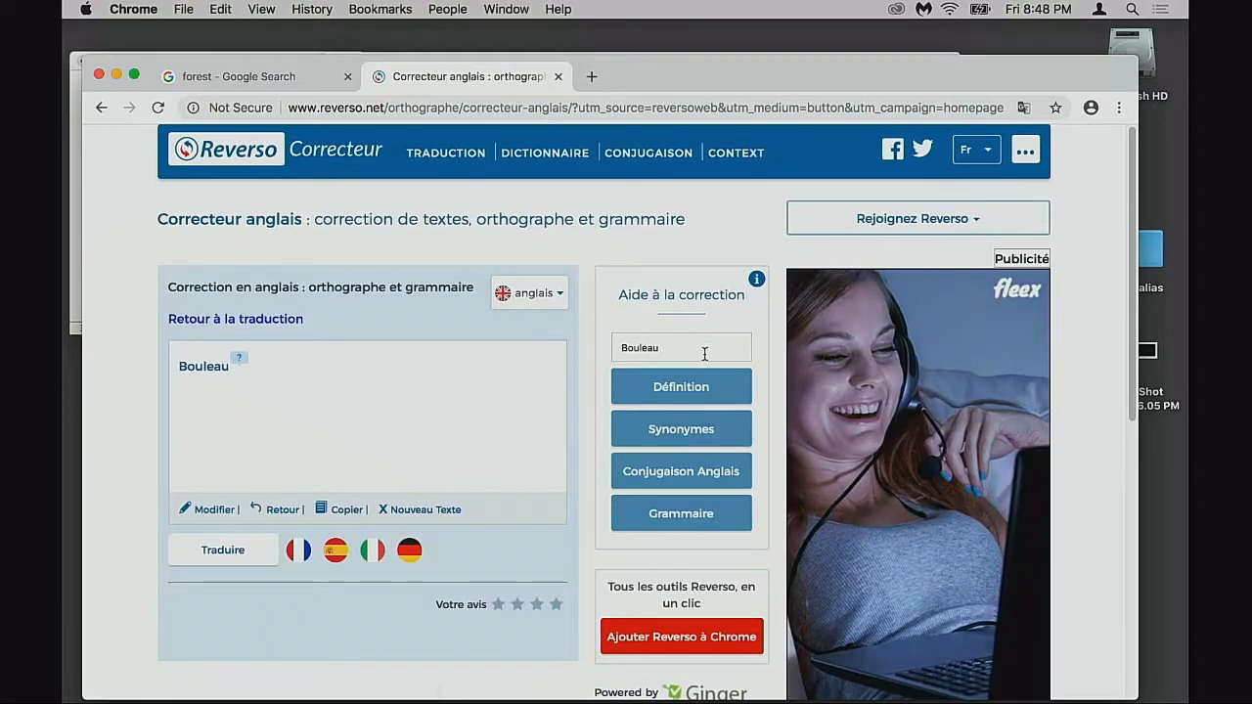
pyautogui.scroll(-3, 704, 357)
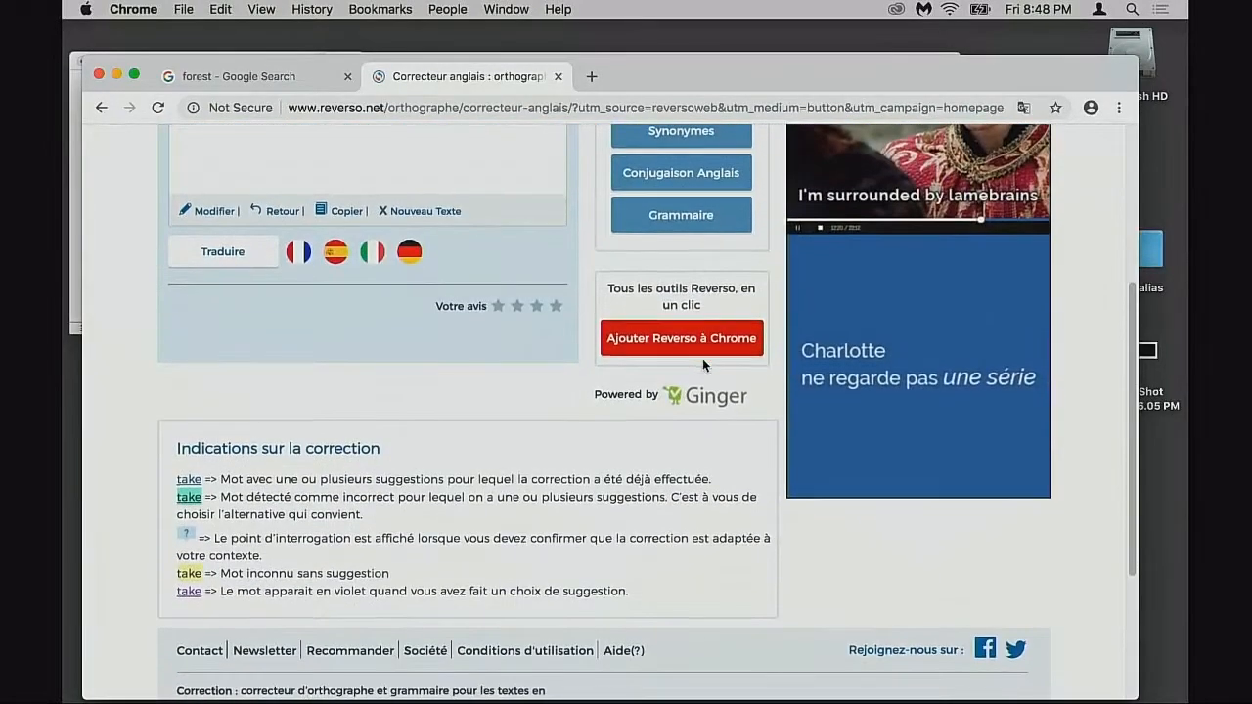
pyautogui.scroll(2, 510, 405)
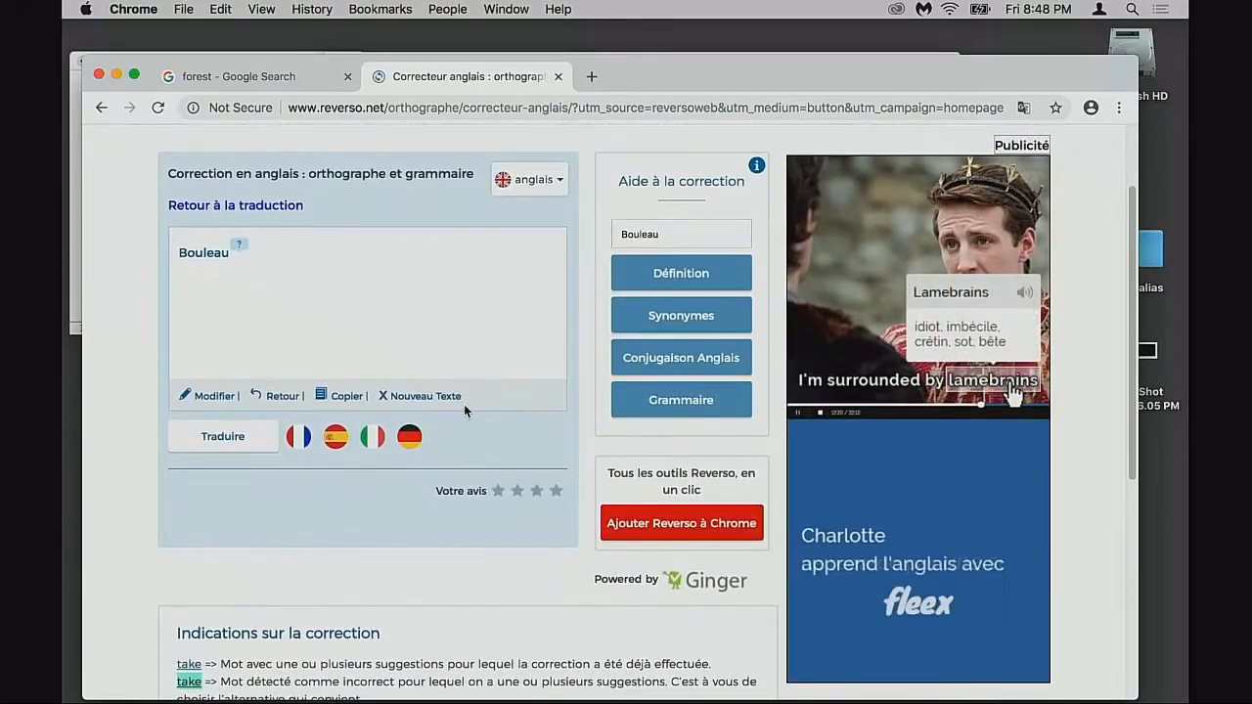
pyautogui.scroll(1, 386, 251)
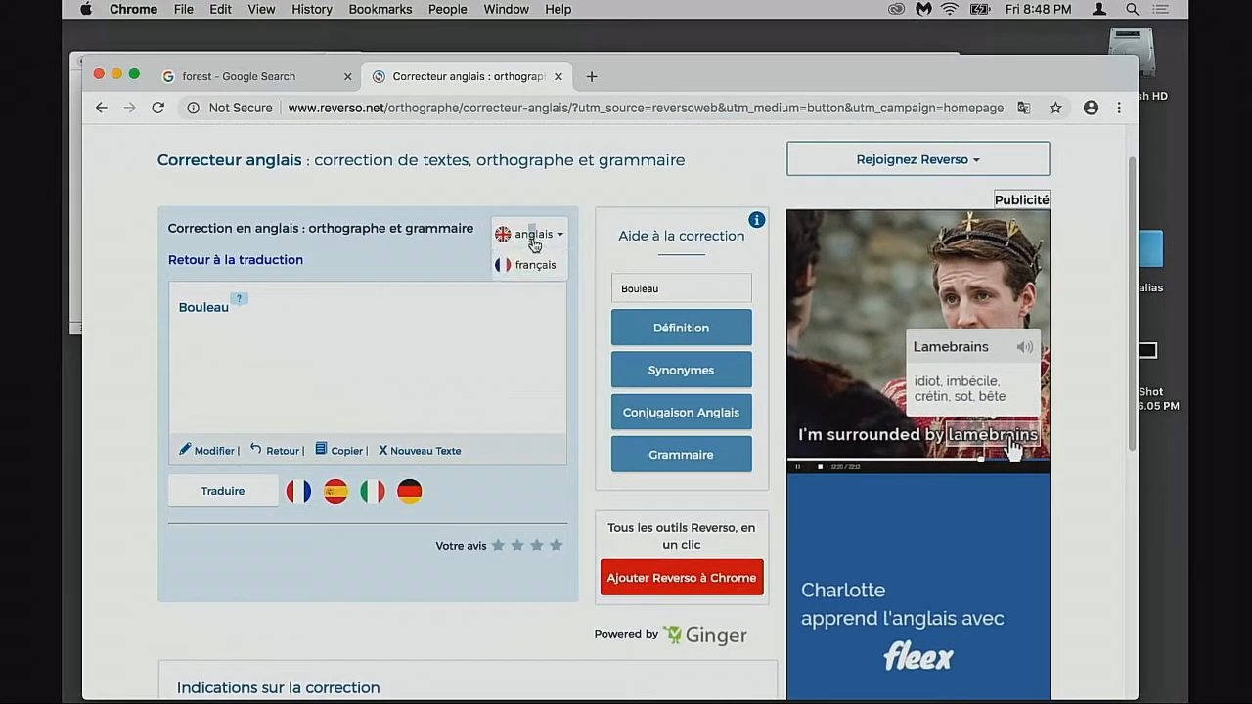
pyautogui.click(534, 265)
pyautogui.scroll(-3, 531, 271)
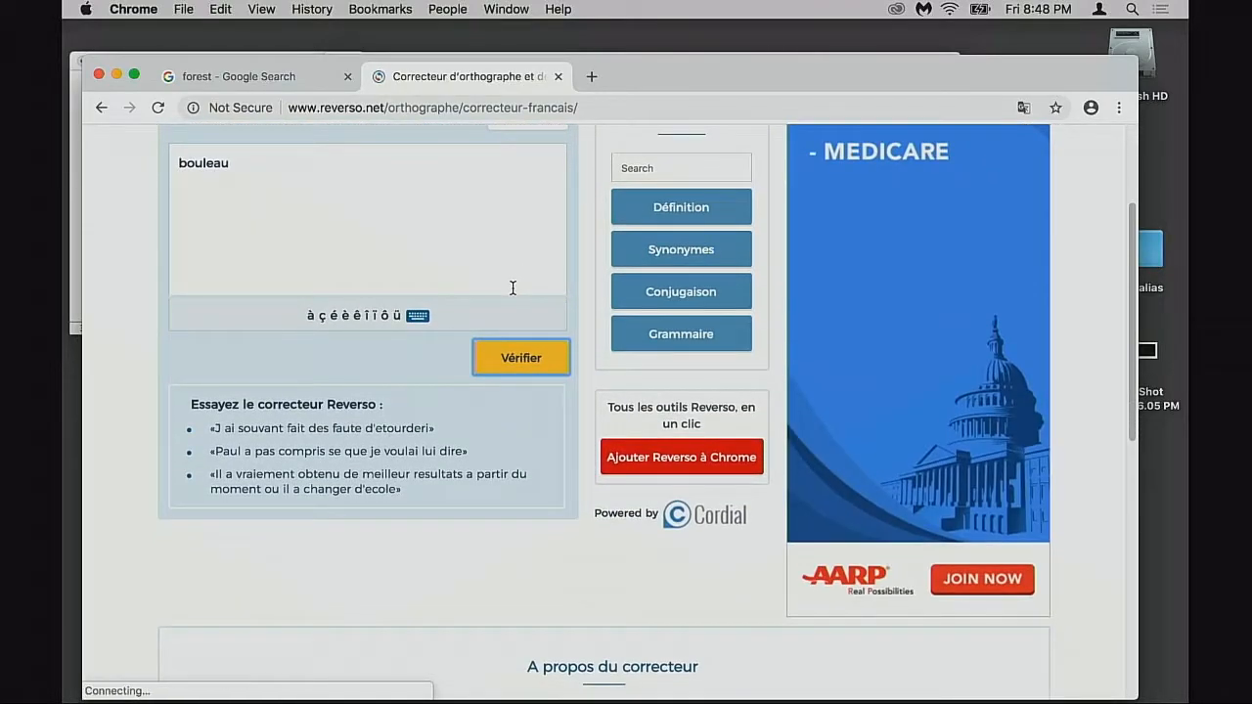
pyautogui.click(523, 354)
pyautogui.scroll(3, 535, 362)
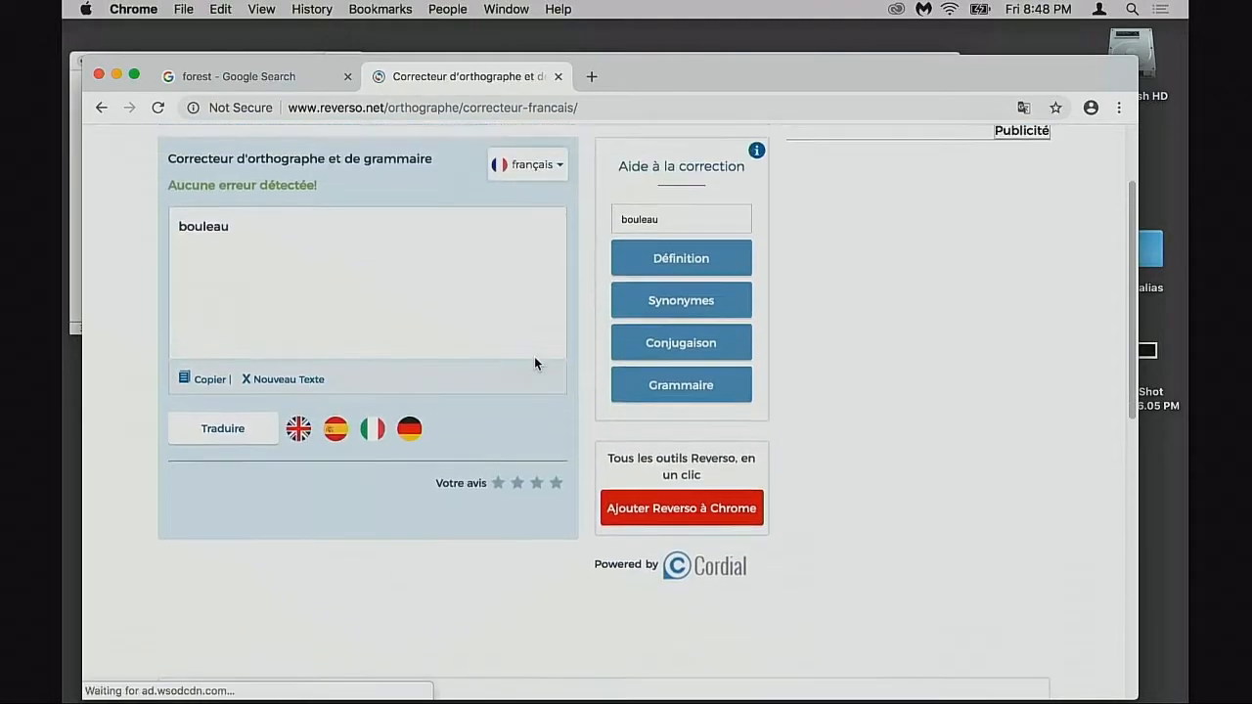
pyautogui.press('super+bracketleft')
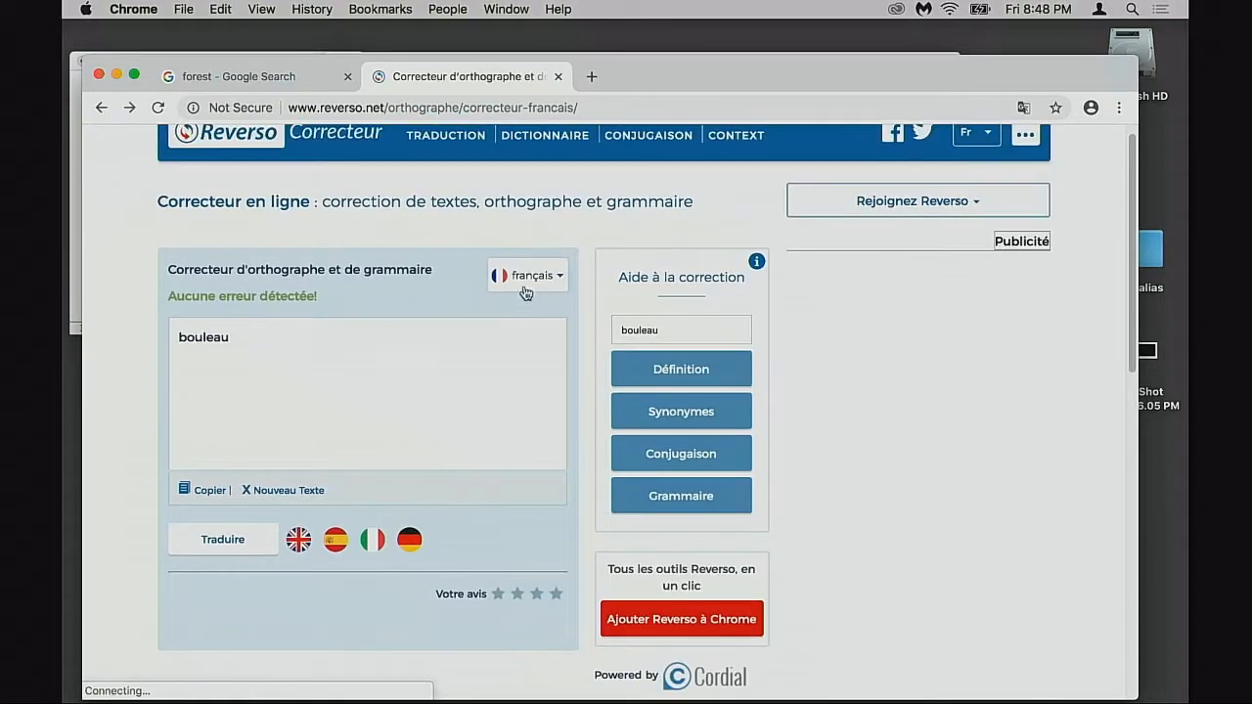
pyautogui.click(103, 107)
pyautogui.click(104, 107)
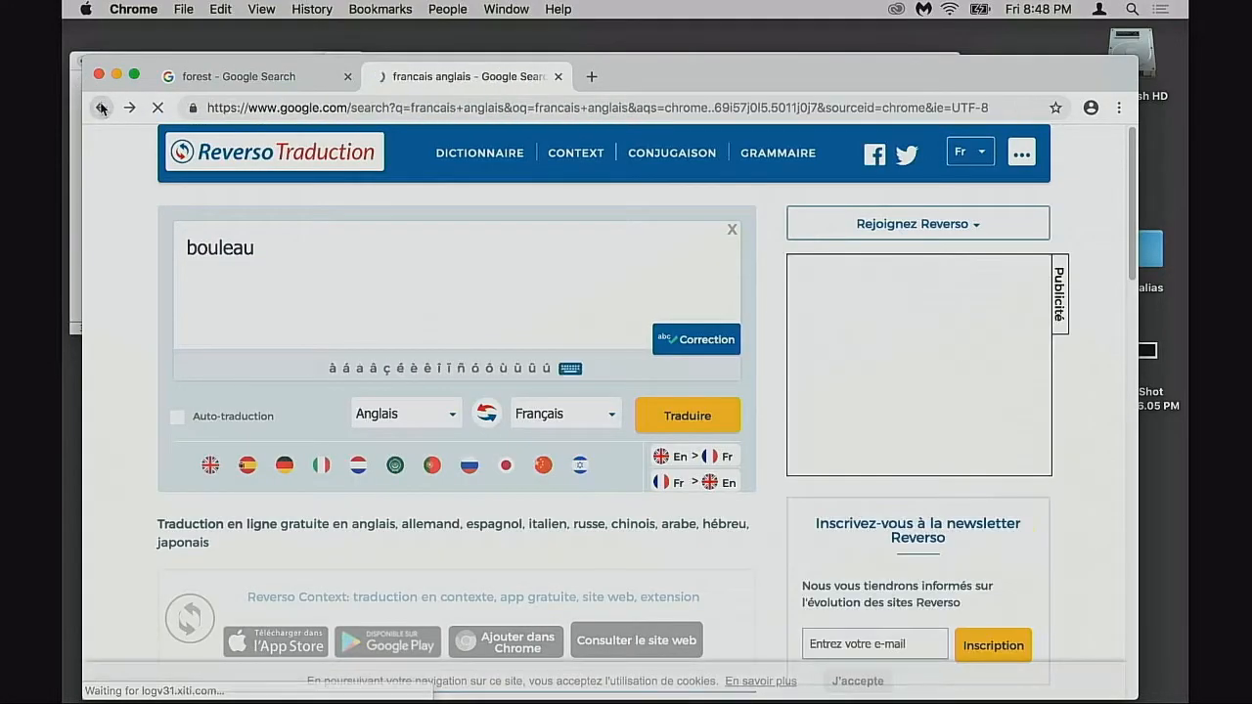
pyautogui.click(128, 108)
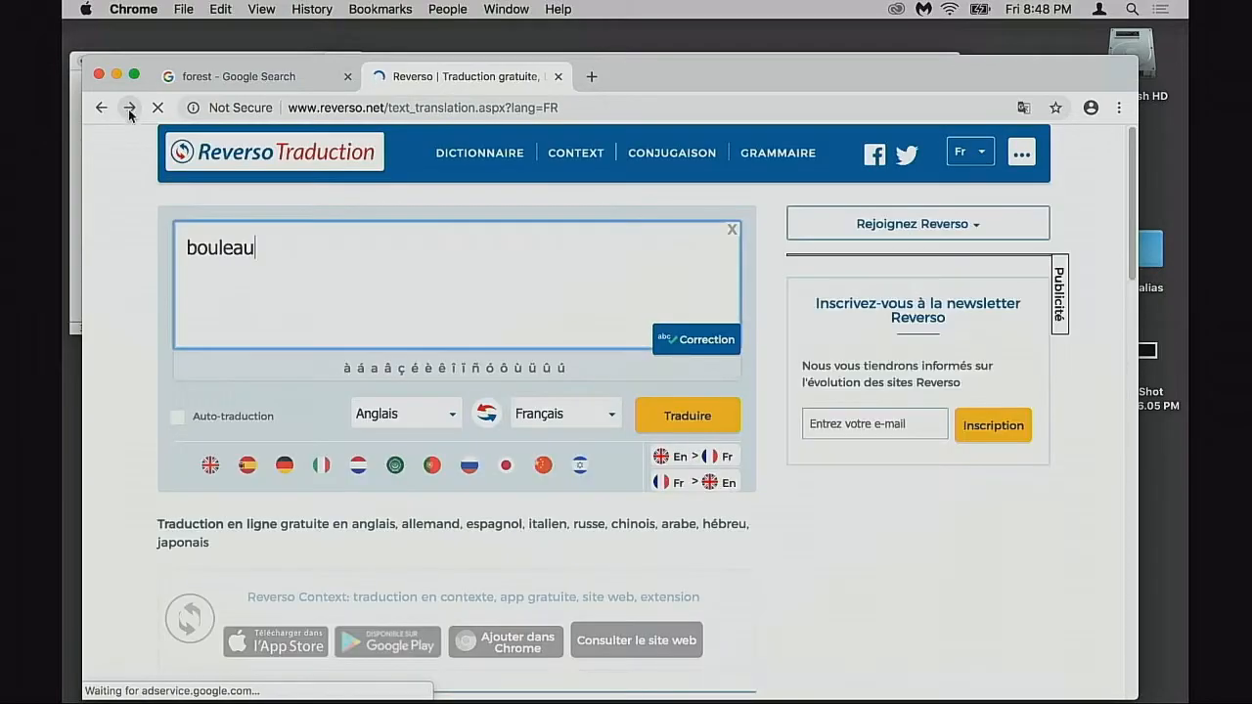
# - Translate "bouleau" with Français as the source language and Anglais as the target language
pyautogui.click(416, 422)
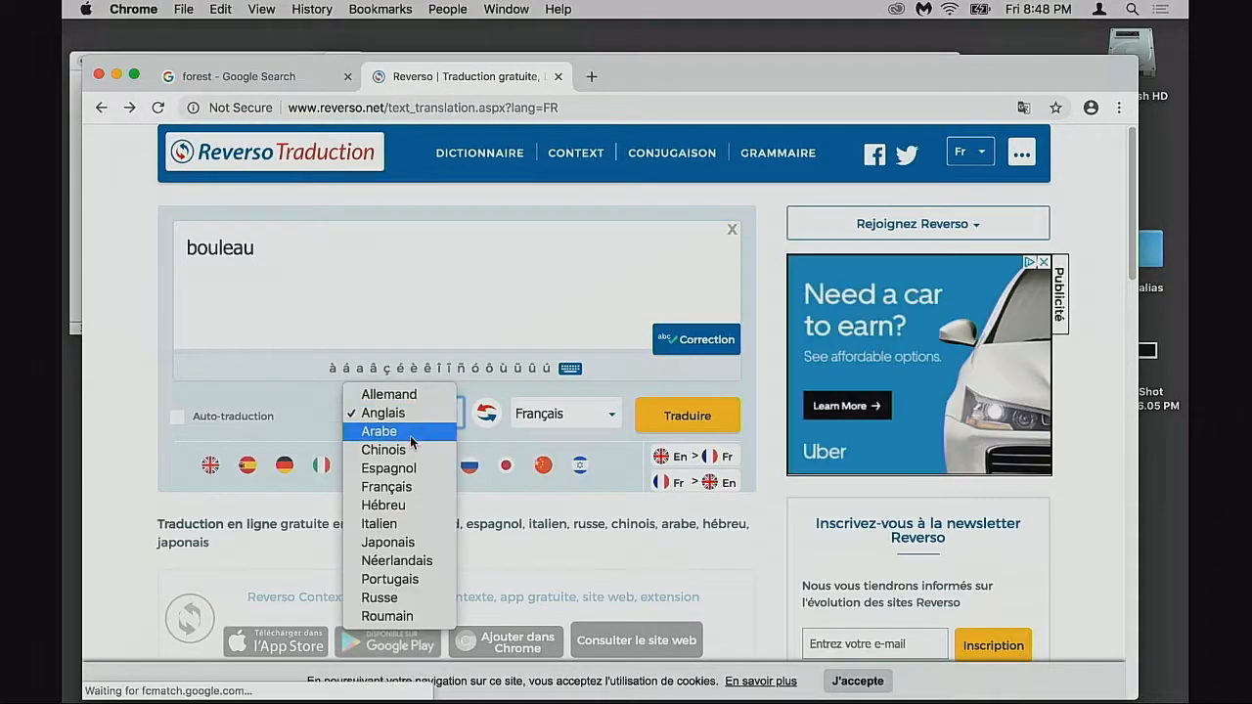
pyautogui.click(418, 487)
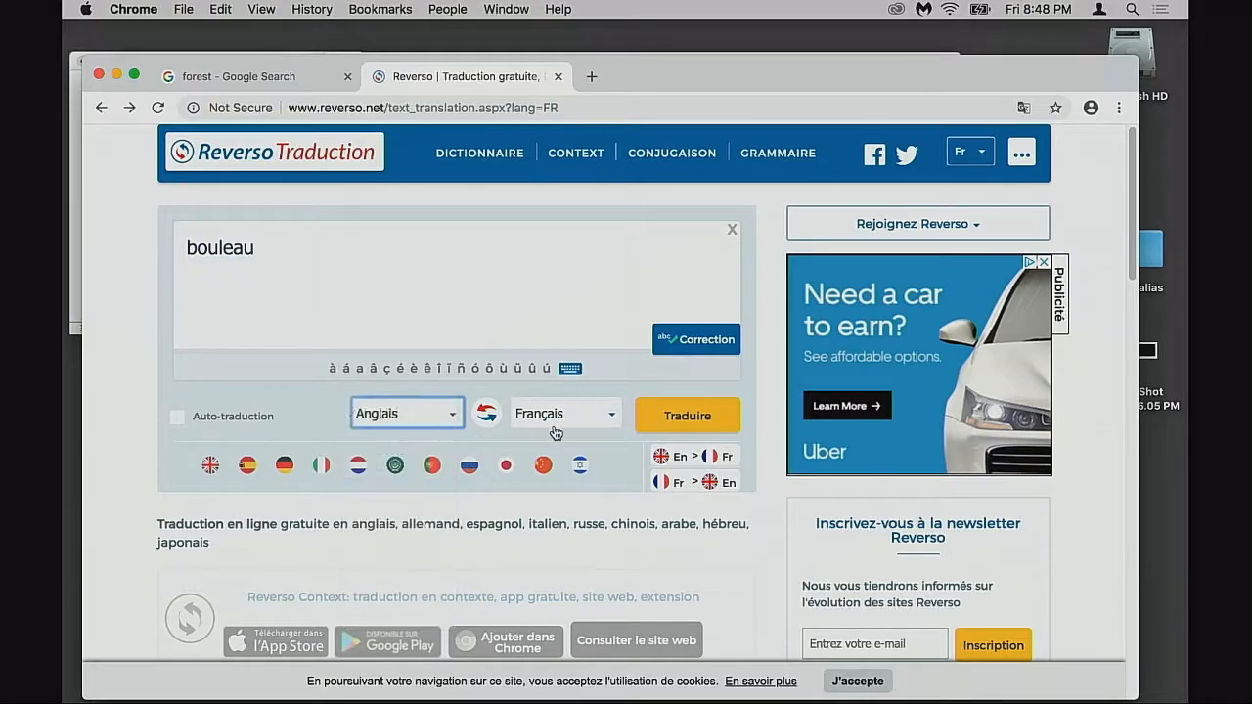
pyautogui.click(568, 417)
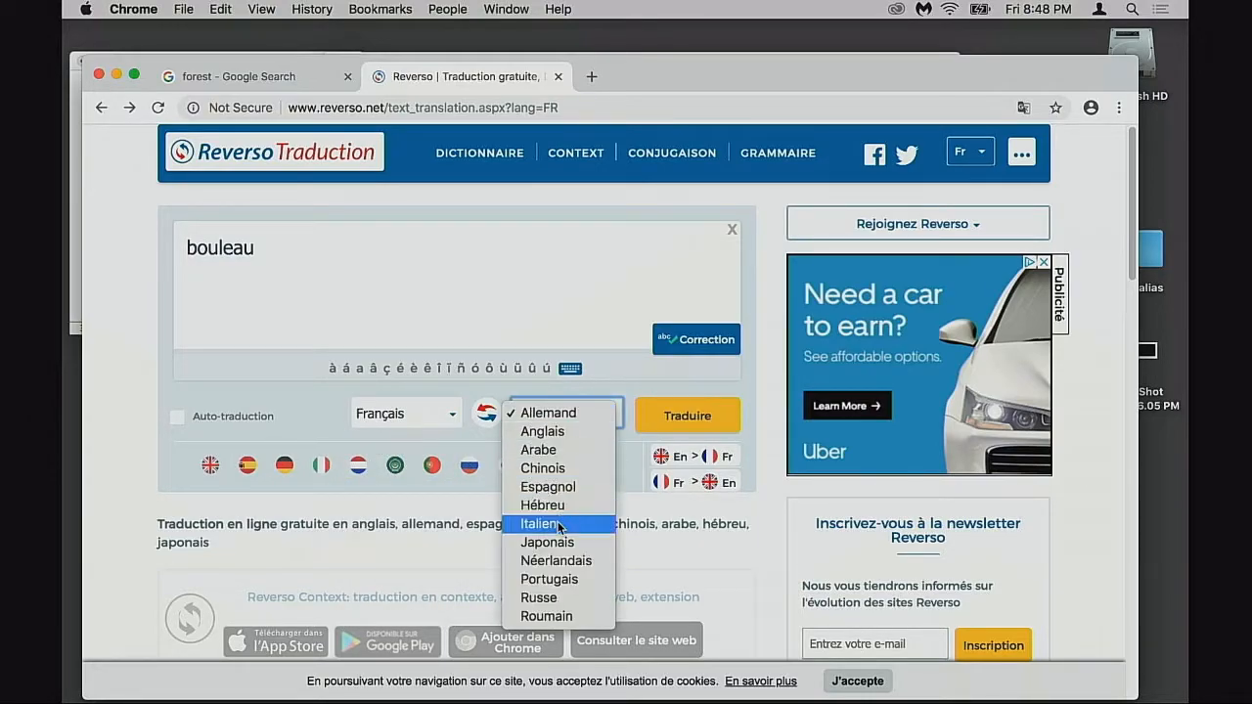
pyautogui.click(581, 433)
pyautogui.click(666, 428)
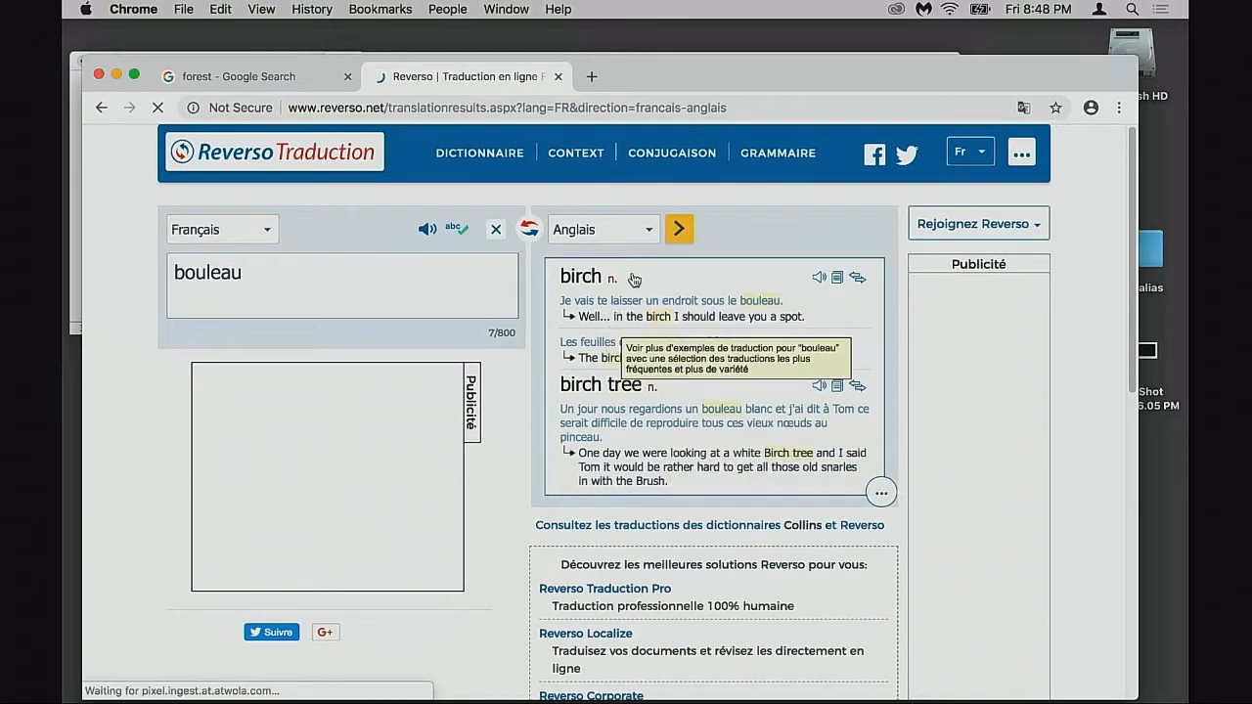
# - Search Google for "birch tree" in the translation tab and show the image results
pyautogui.click(486, 107)
pyautogui.write('b')
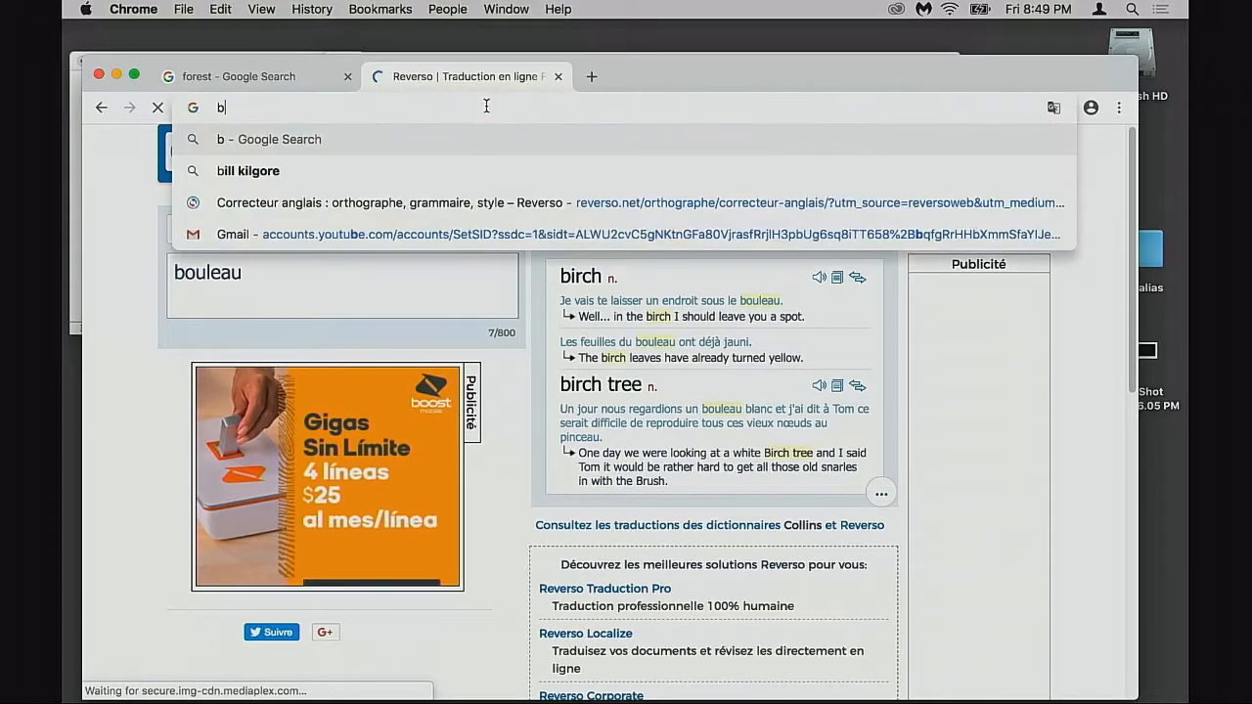
pyautogui.write("irch tree'")
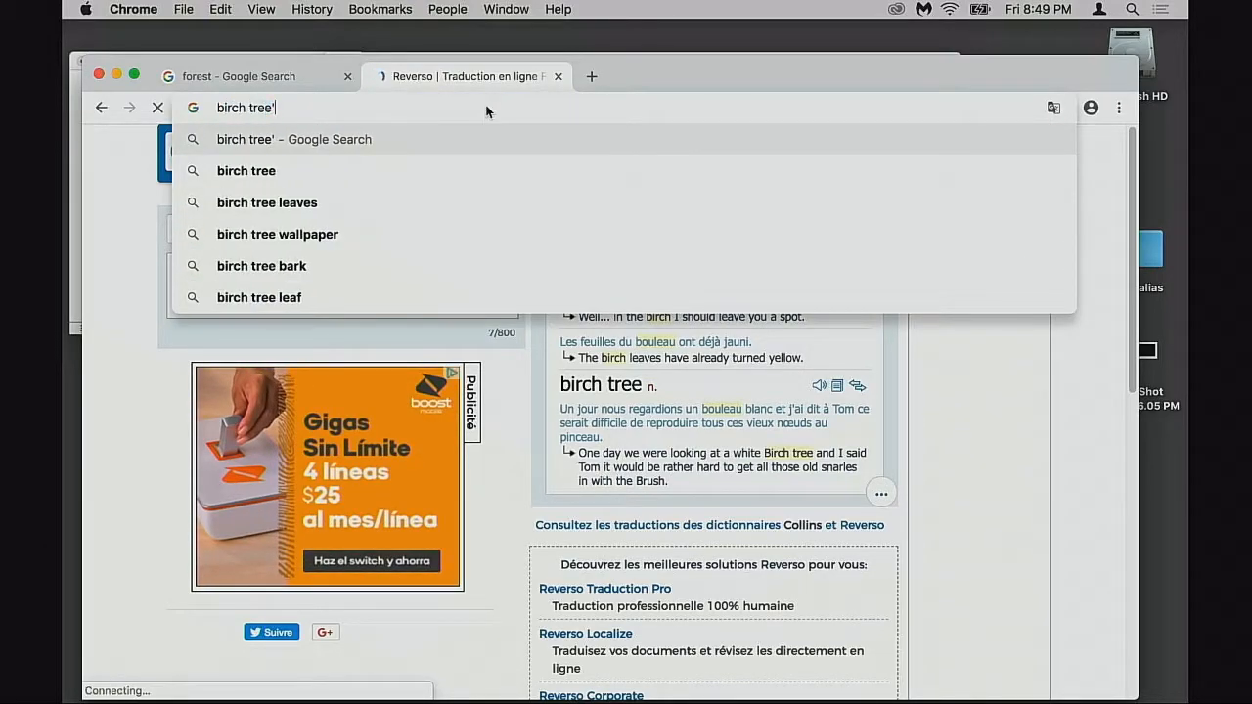
pyautogui.press('BackSpace')
pyautogui.press('Return')
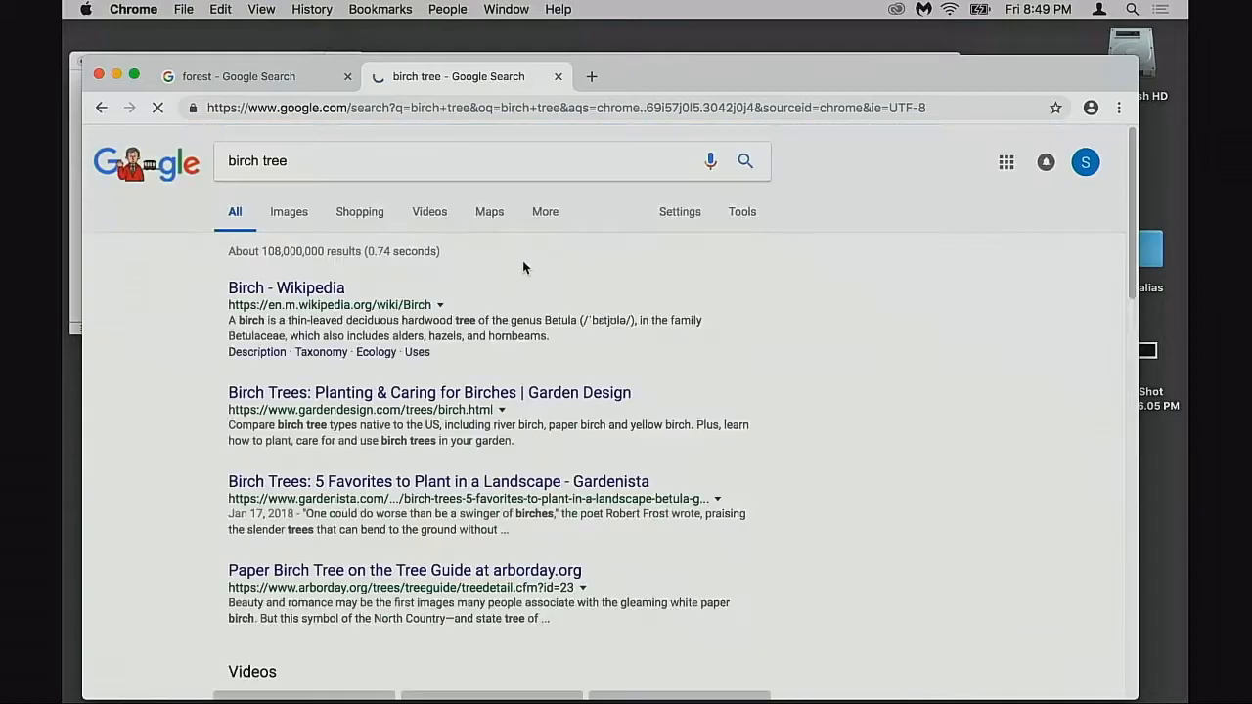
pyautogui.click(296, 214)
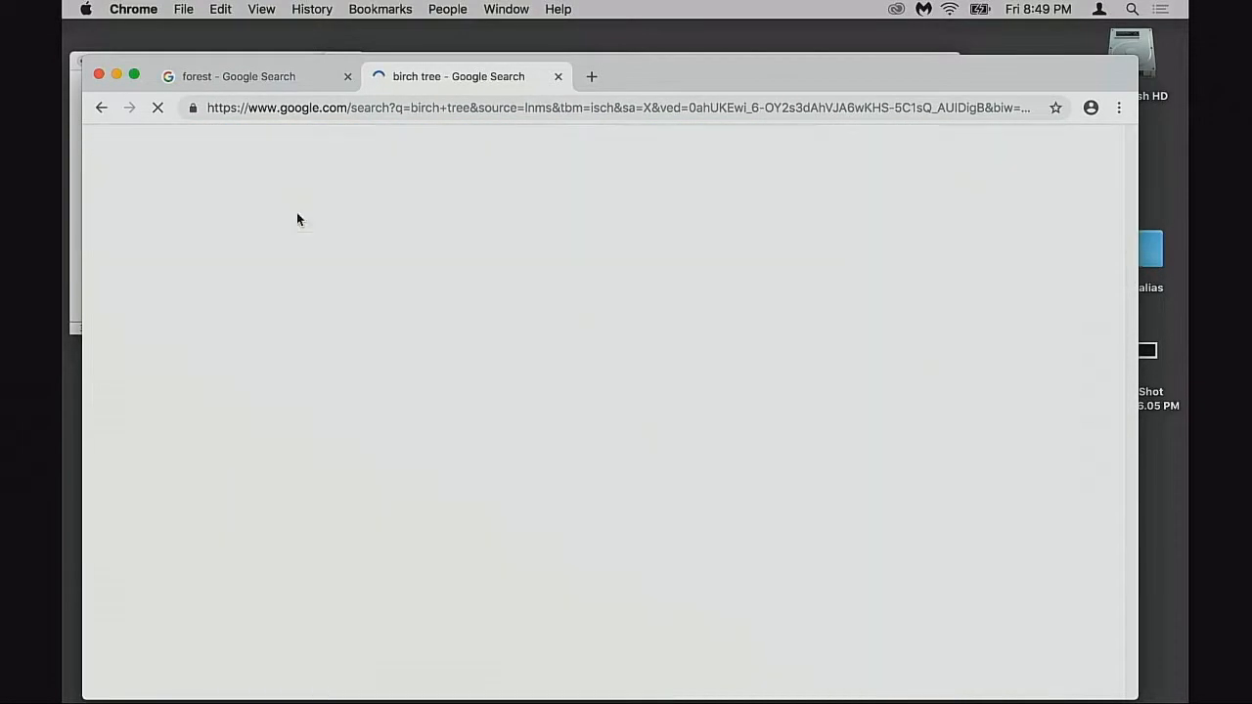
# - Preview the Gardenerdy "Birch Tree Facts" photo of a path through birch trunks, then close the preview
pyautogui.scroll(-1, 529, 382)
pyautogui.scroll(-5, 528, 382)
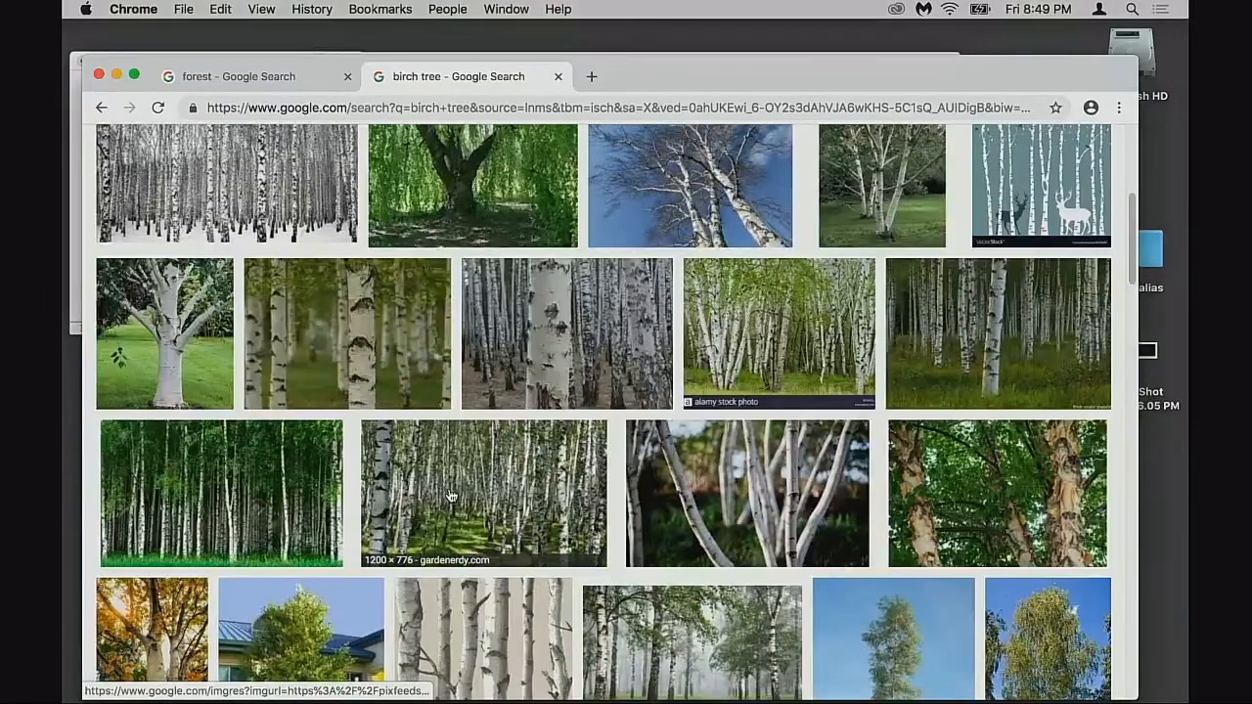
pyautogui.click(451, 497)
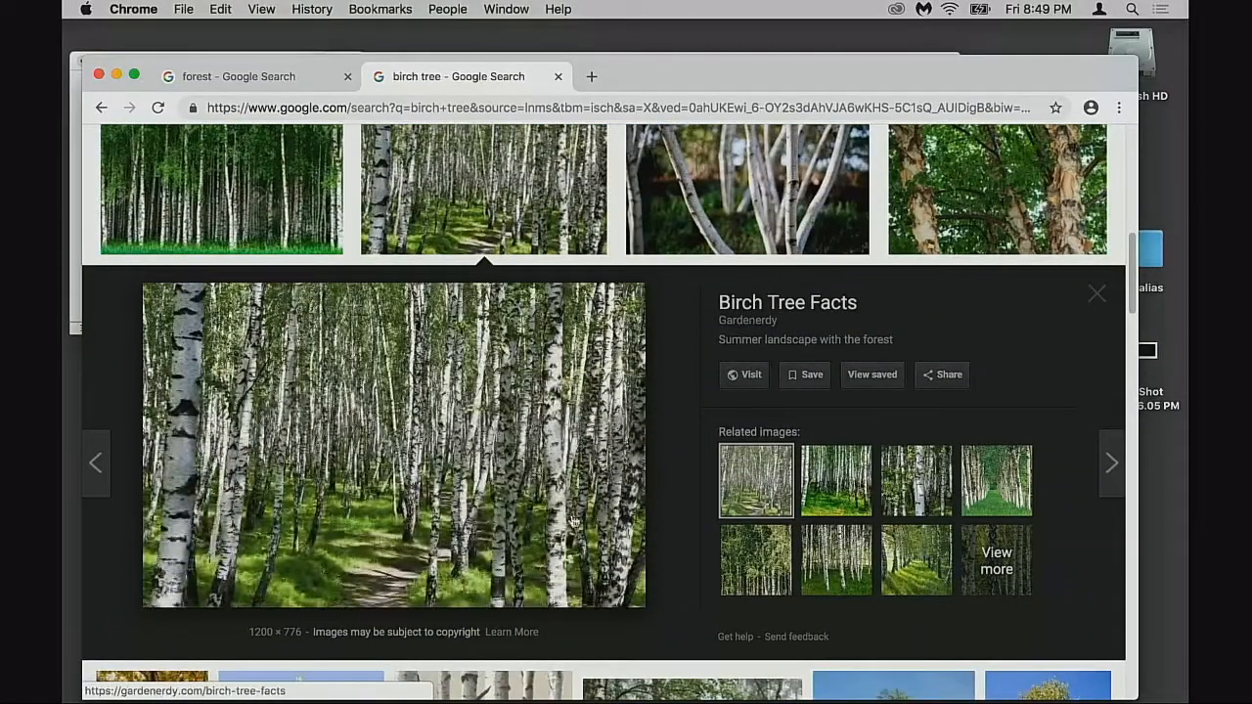
pyautogui.click(1101, 299)
# - Look through the further rows of birch tree images, comparing bark patterns, trunks, foliage and undergrowth
pyautogui.scroll(-5, 881, 343)
pyautogui.scroll(-5, 758, 362)
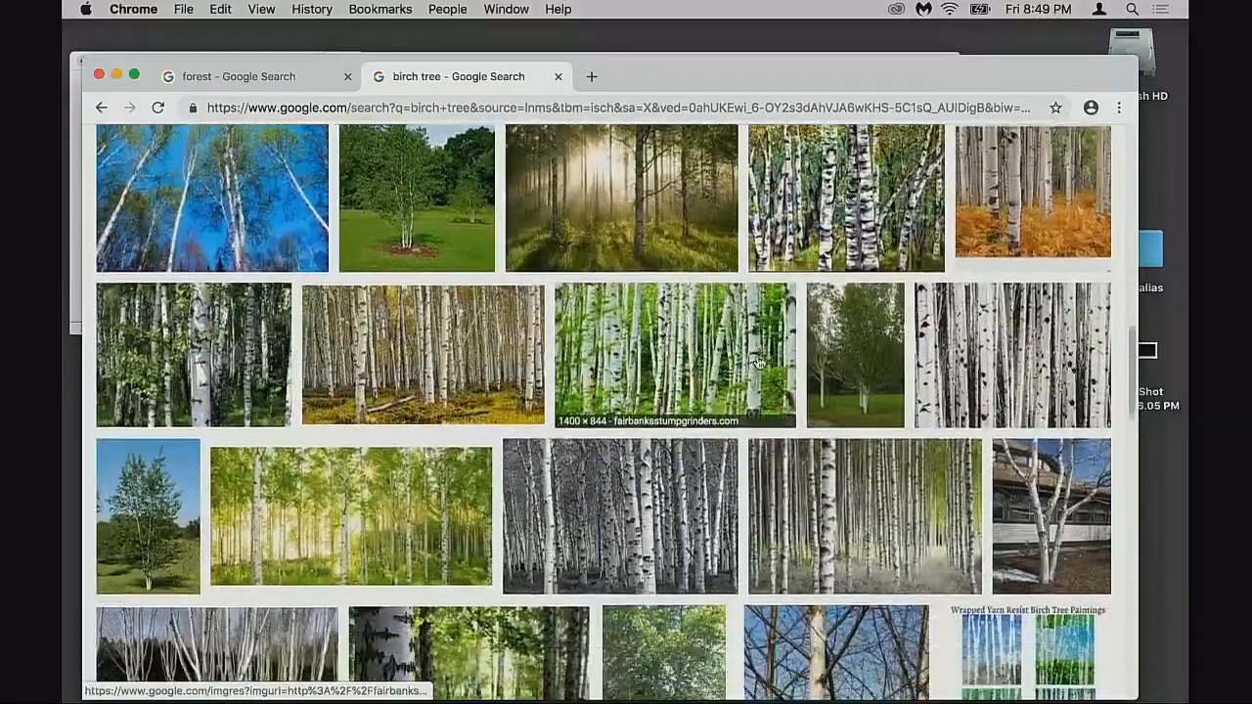
pyautogui.scroll(-1, 760, 358)
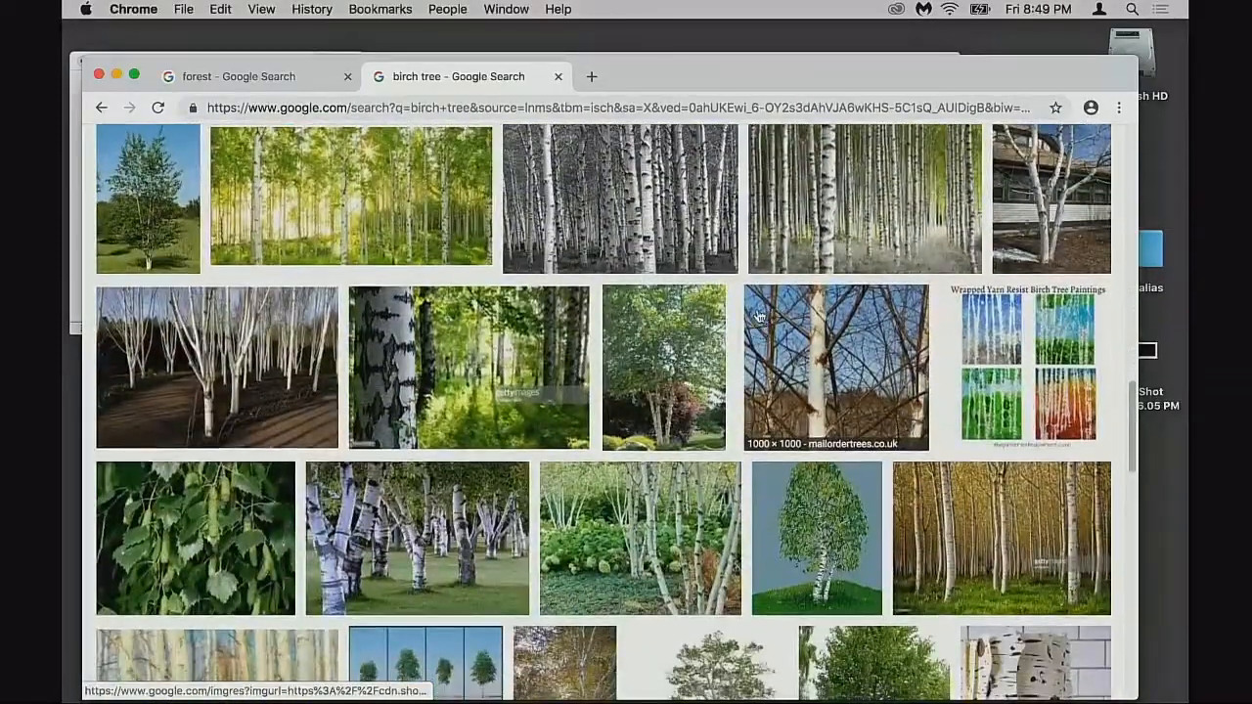
pyautogui.scroll(-12, 753, 339)
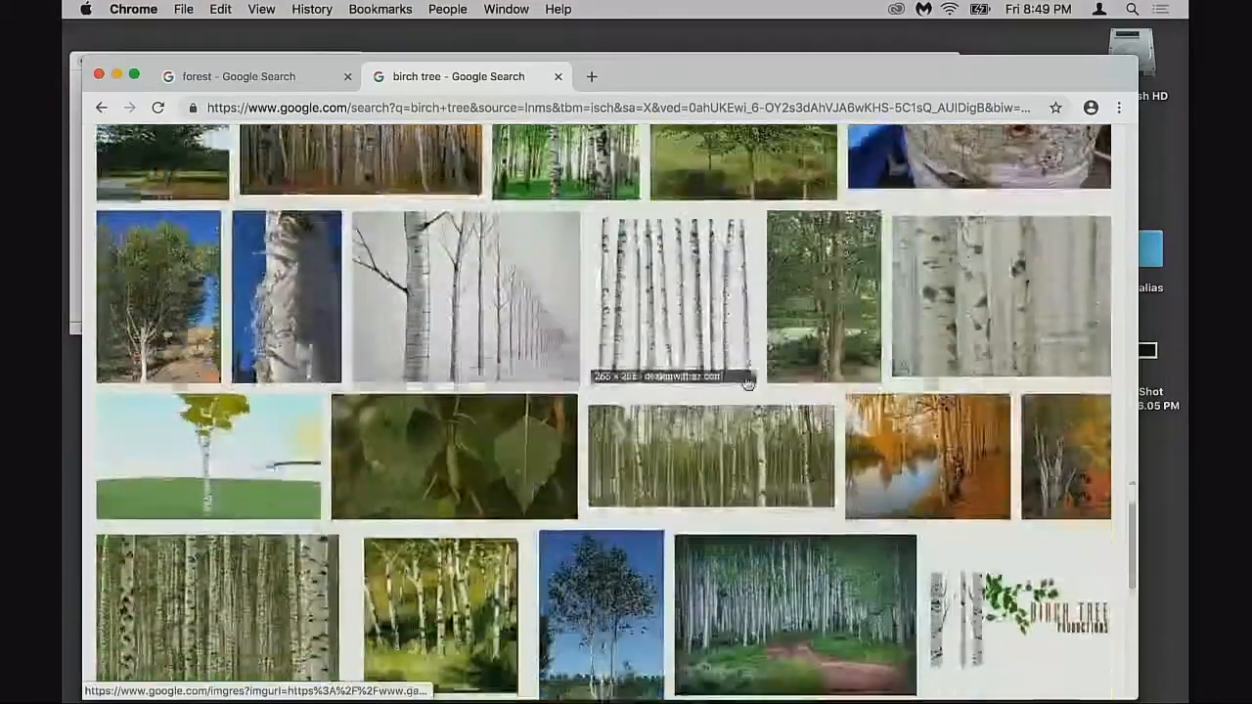
pyautogui.scroll(-6, 747, 386)
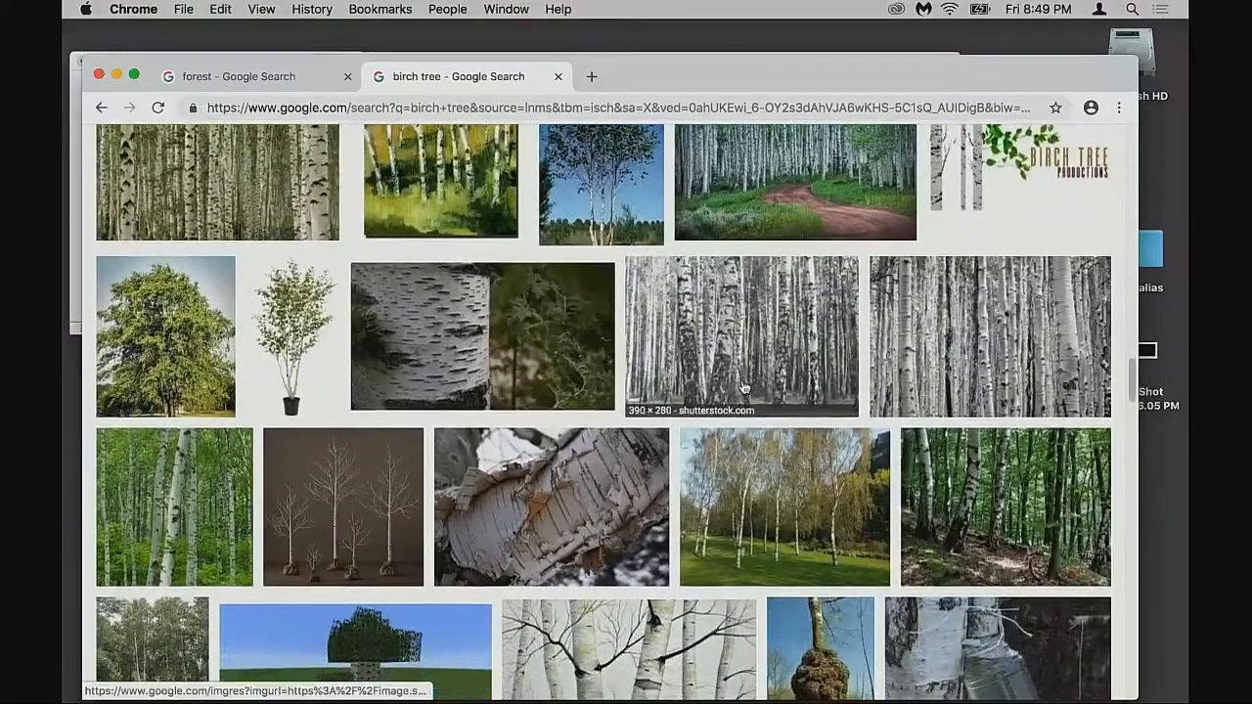
pyautogui.scroll(-18, 742, 390)
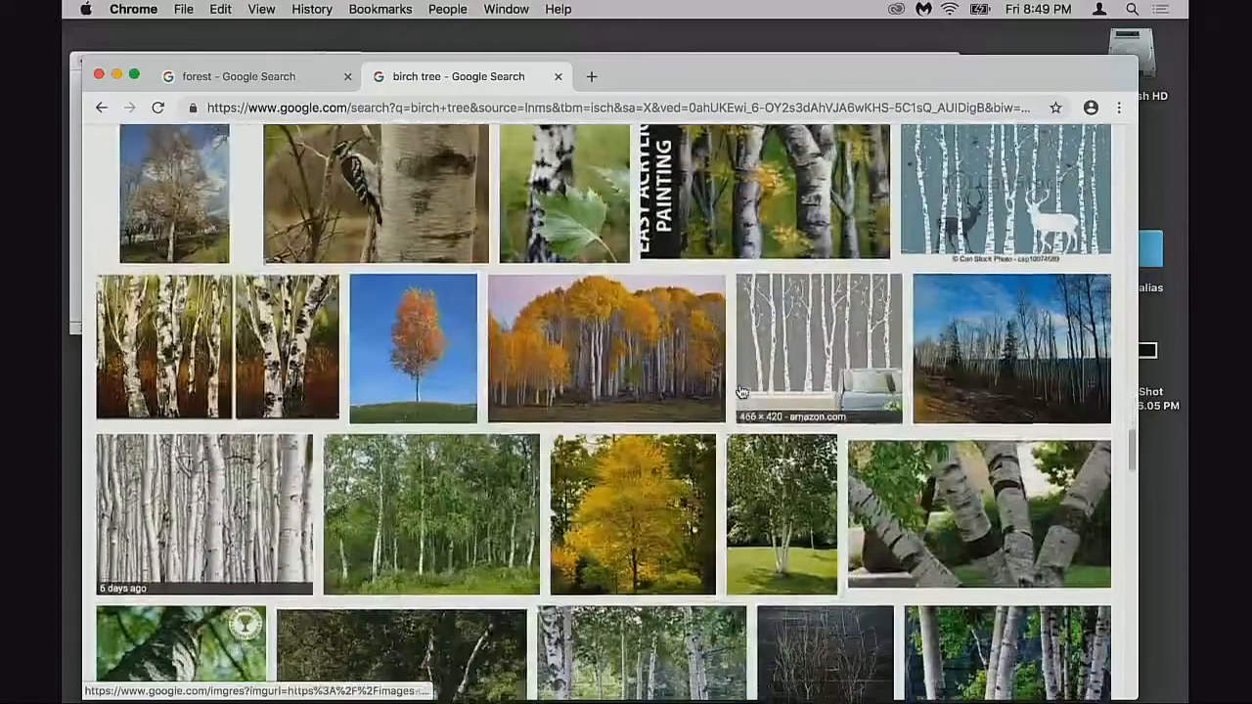
pyautogui.scroll(-3, 741, 394)
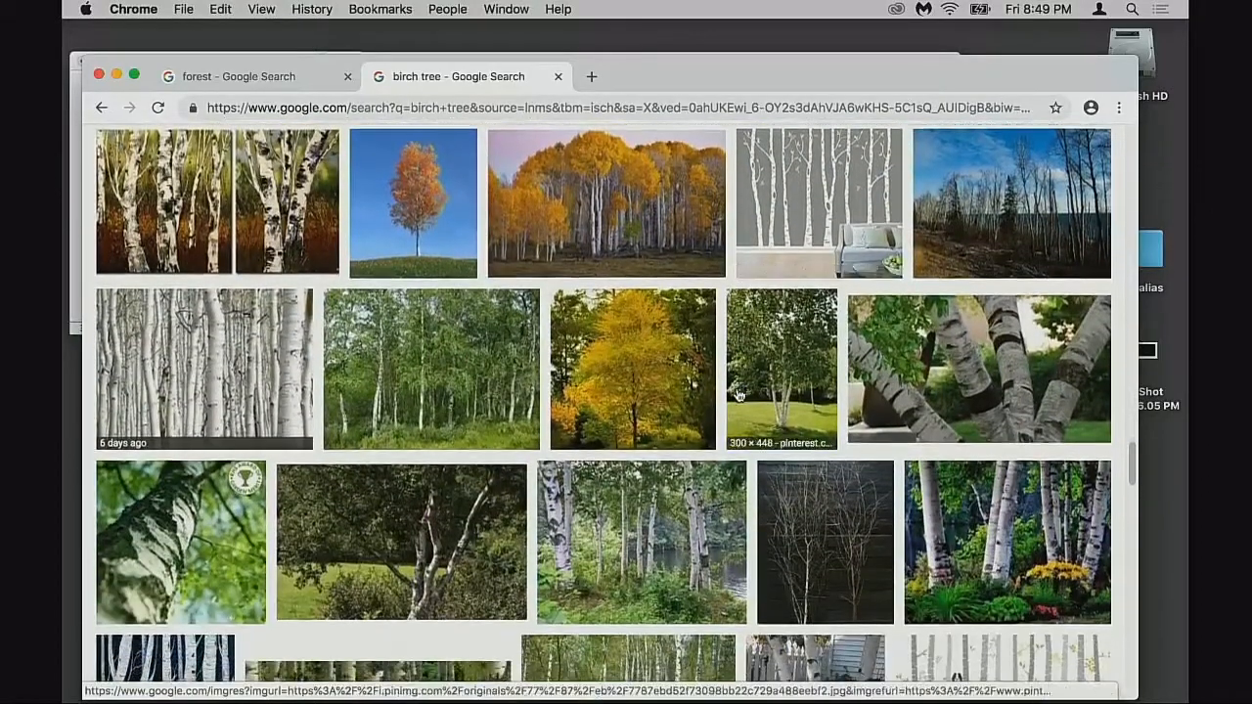
pyautogui.scroll(-10, 739, 394)
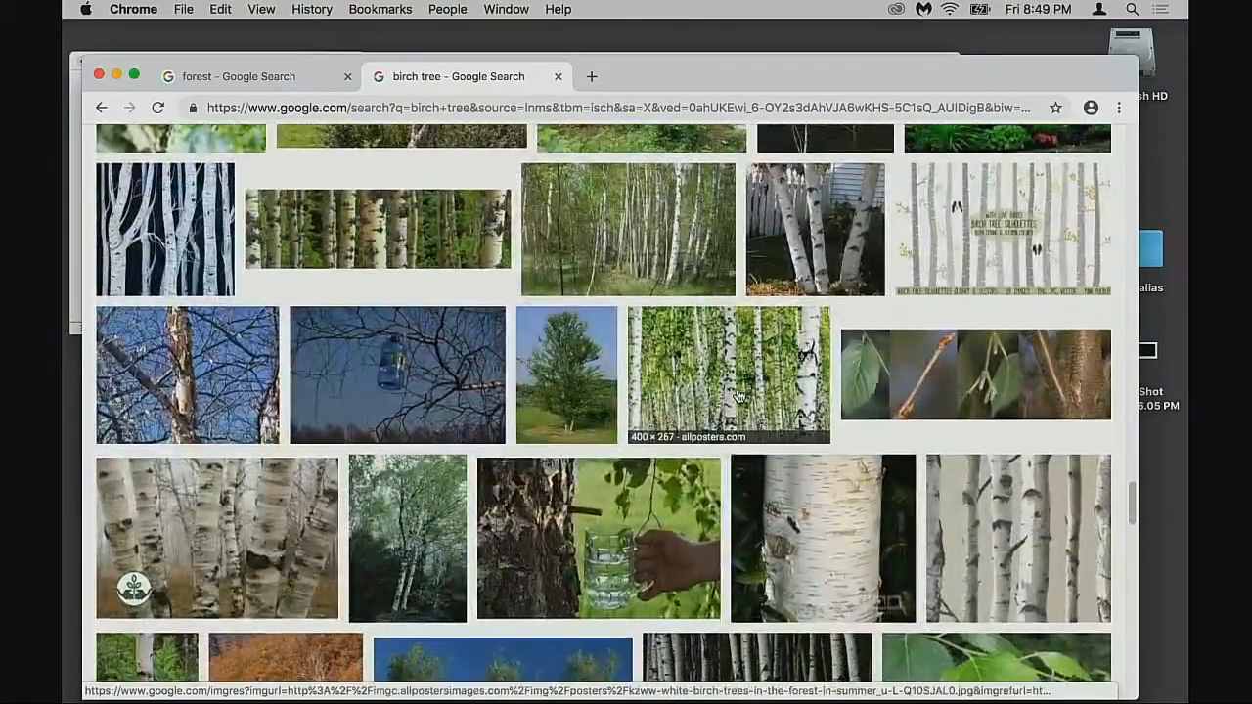
pyautogui.scroll(-14, 738, 395)
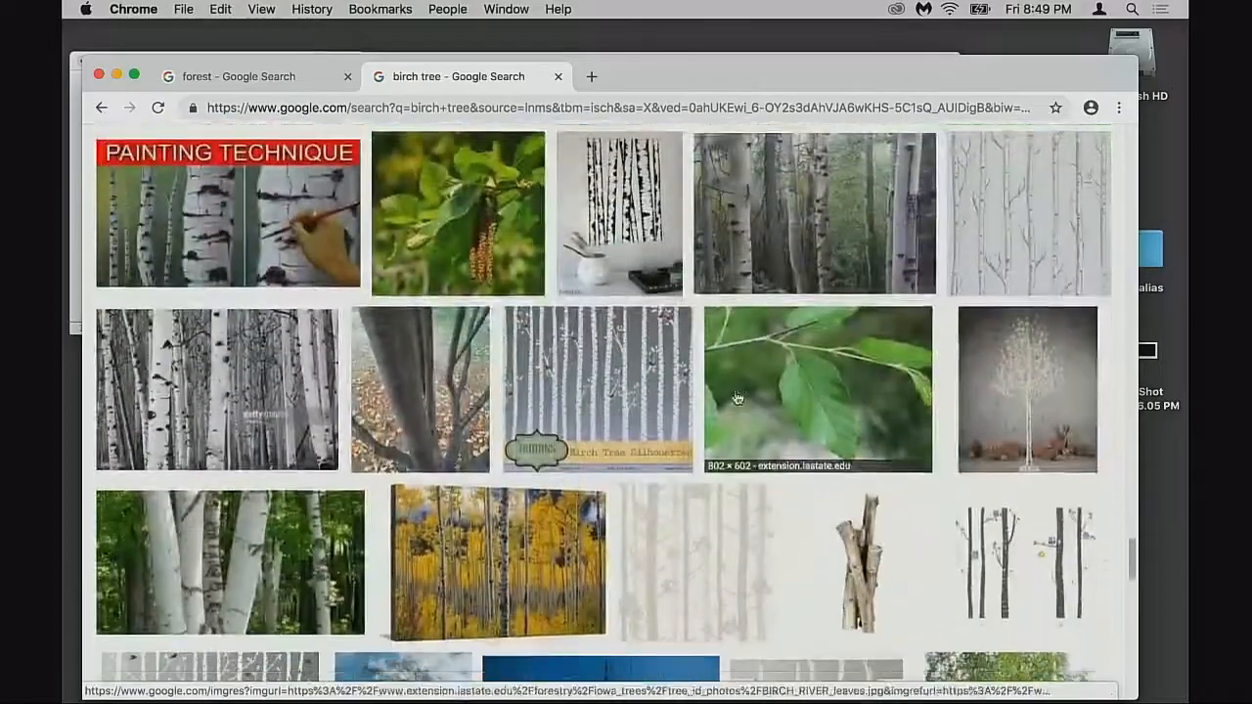
pyautogui.scroll(8, 756, 324)
# - Search Google for "brother bear forest" in a new tab and show the image results
pyautogui.click(591, 76)
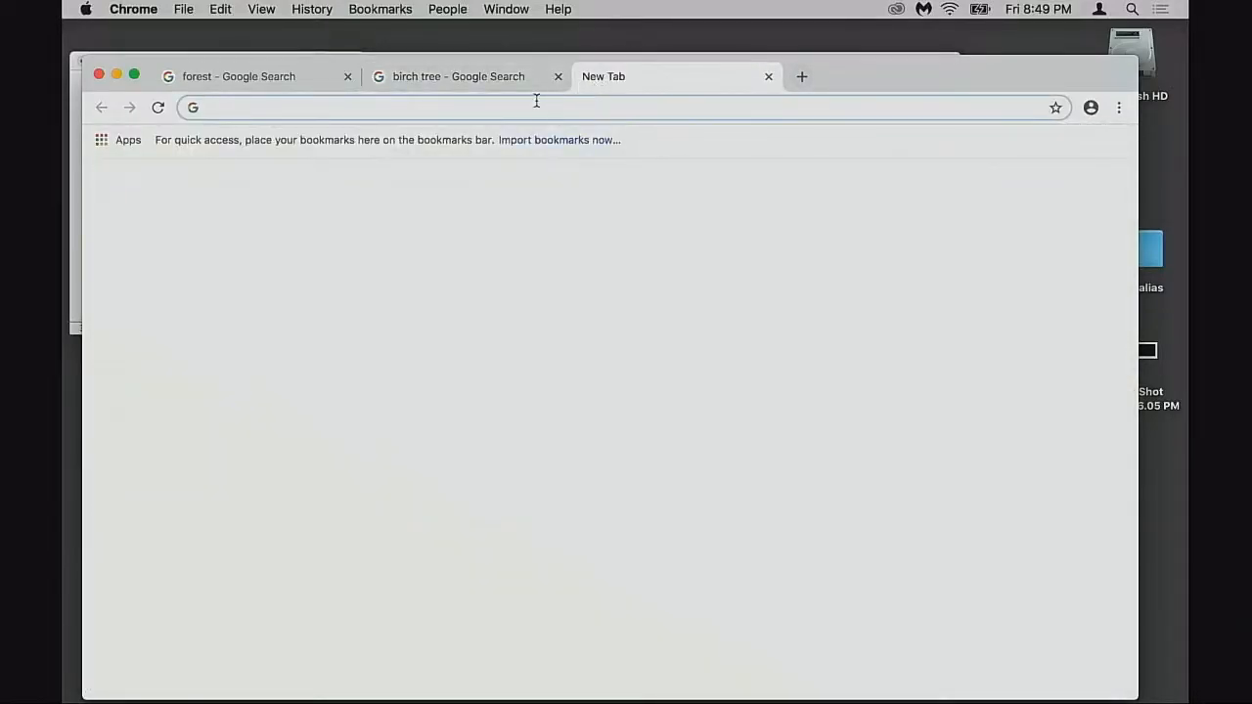
pyautogui.write('brothe')
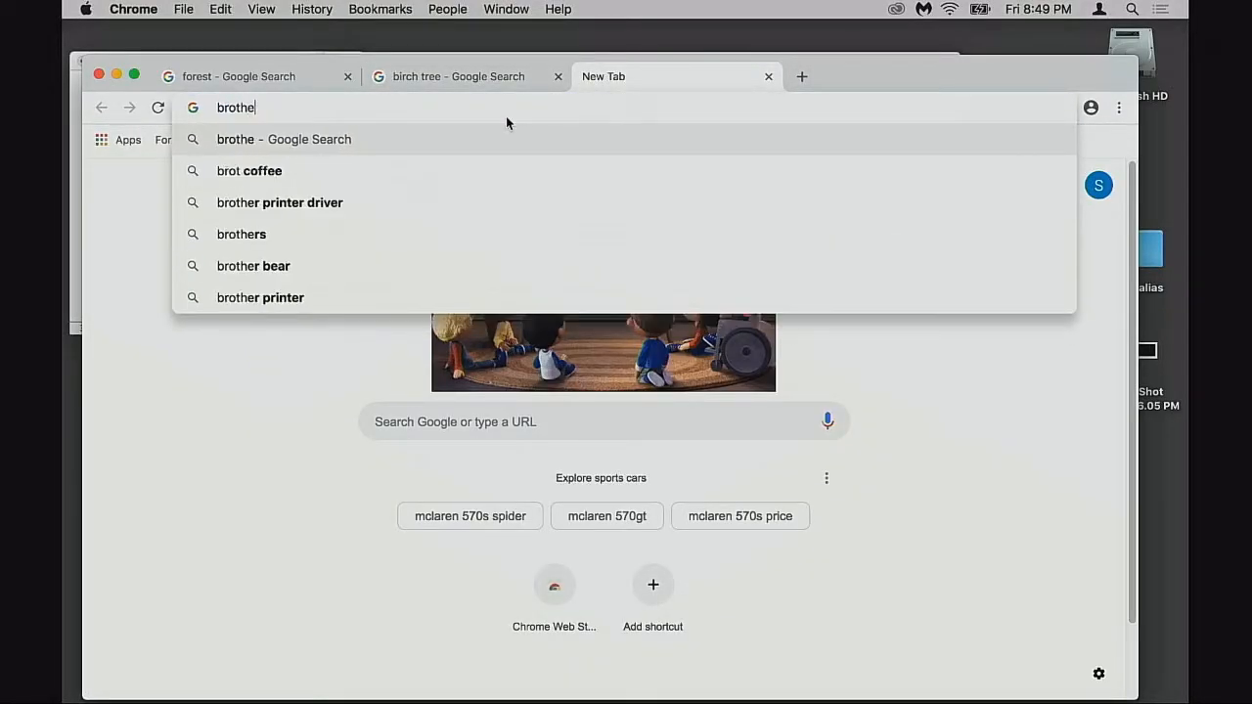
pyautogui.write('r')
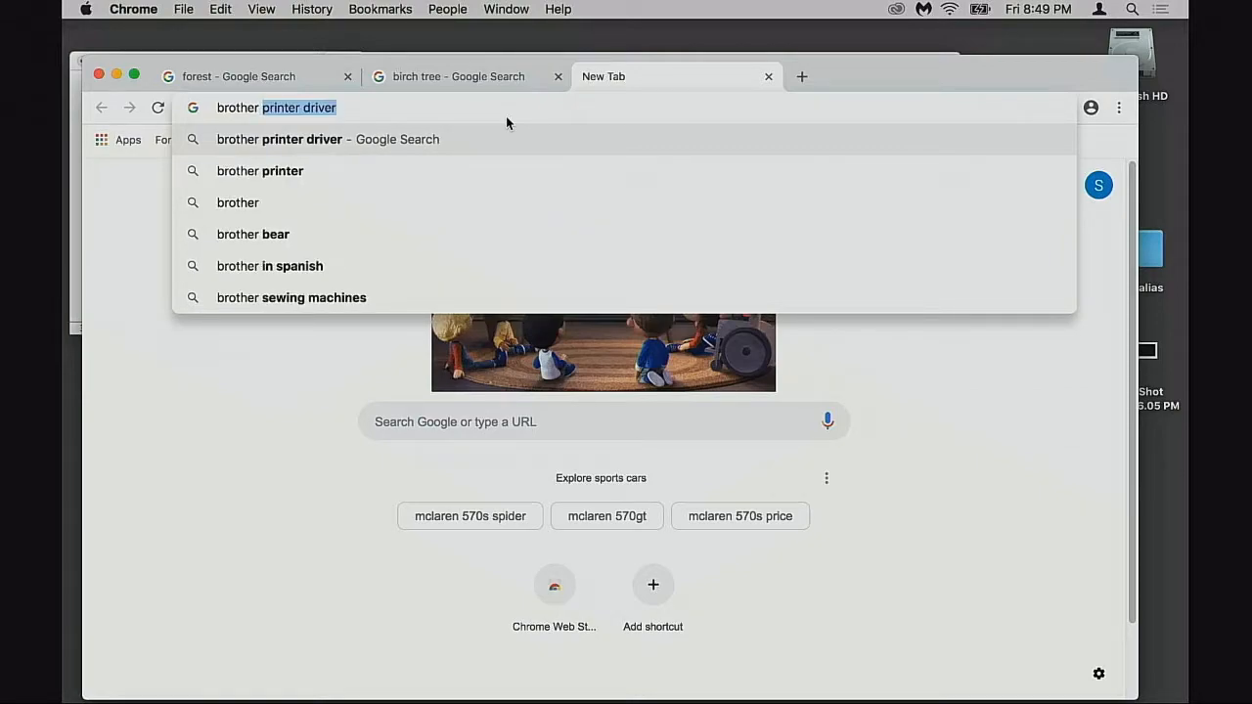
pyautogui.write(' bear ')
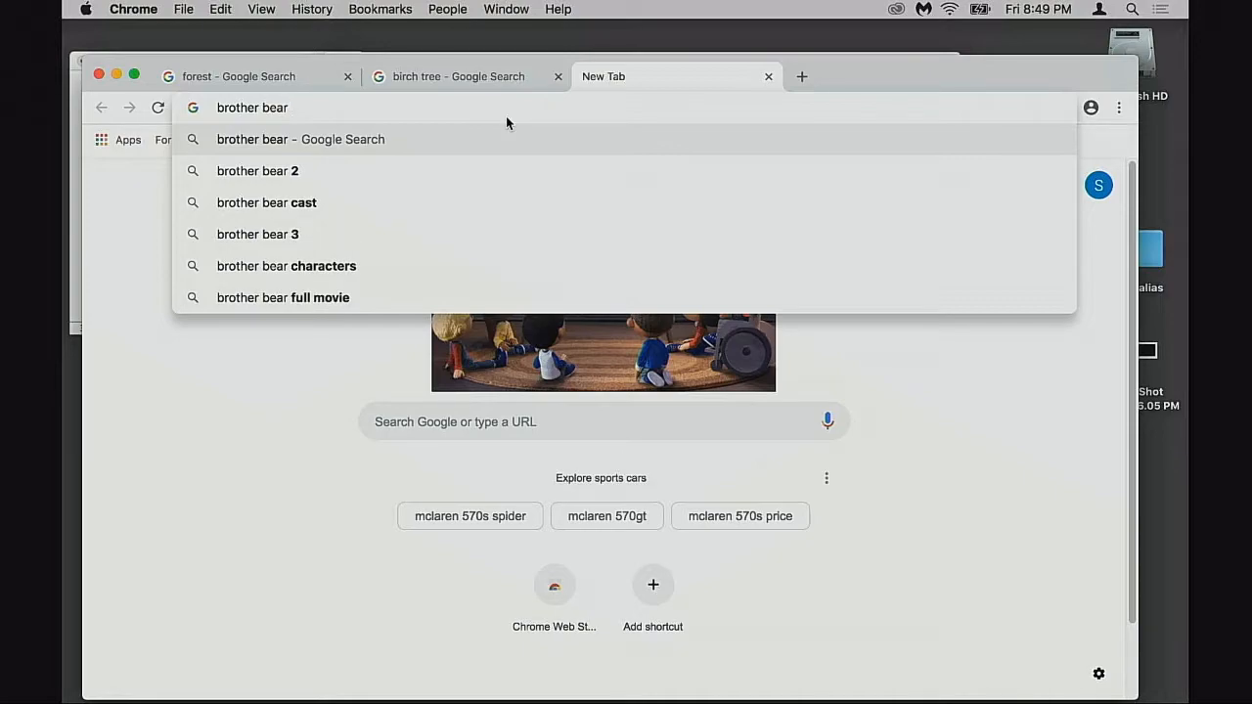
pyautogui.write('forest')
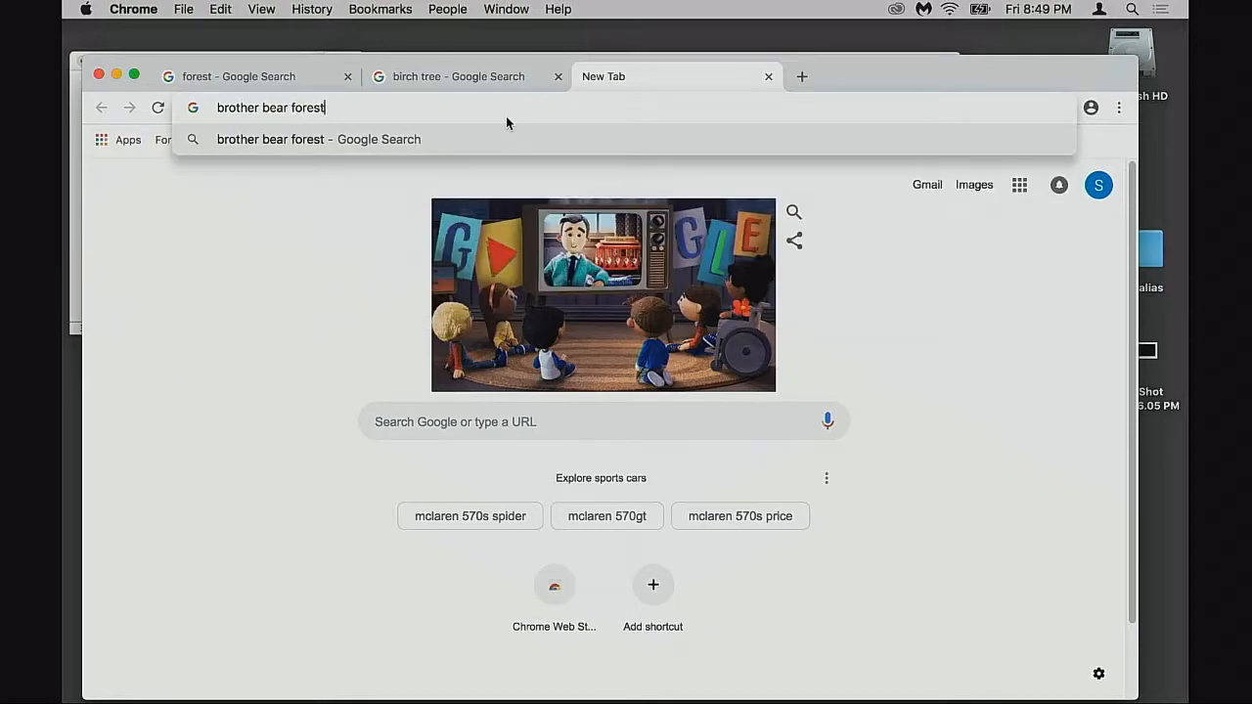
pyautogui.press('Return')
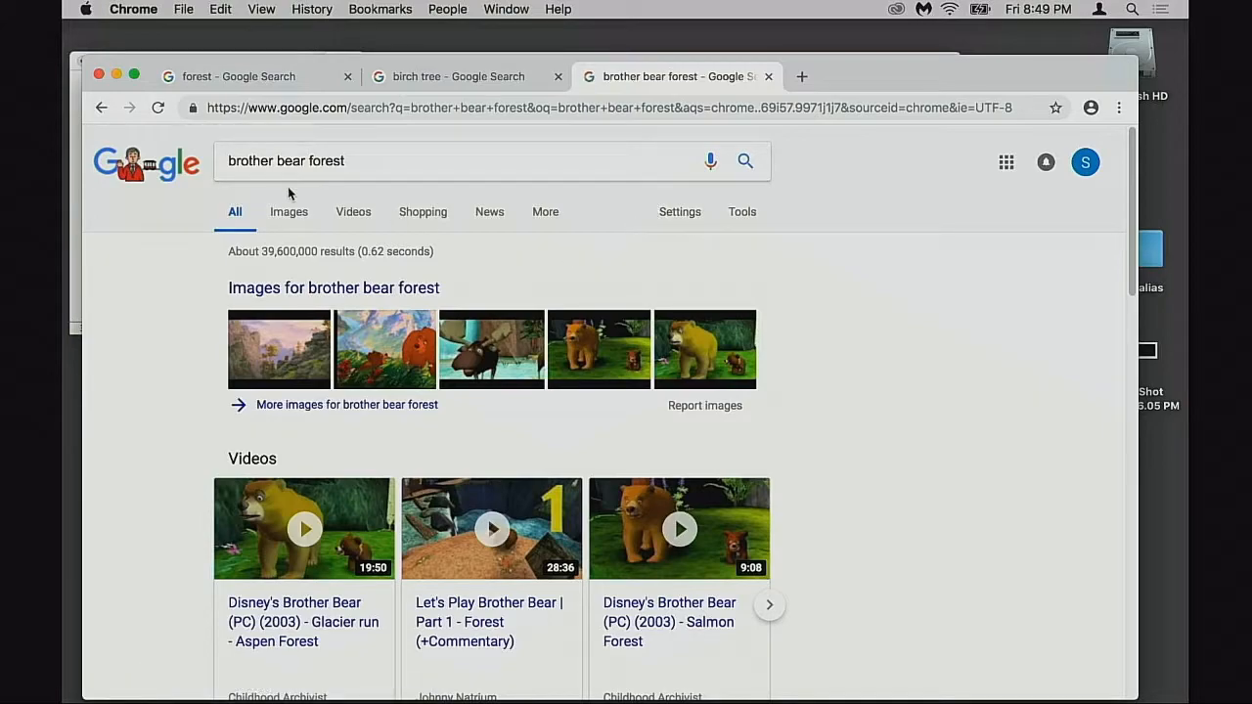
pyautogui.click(289, 214)
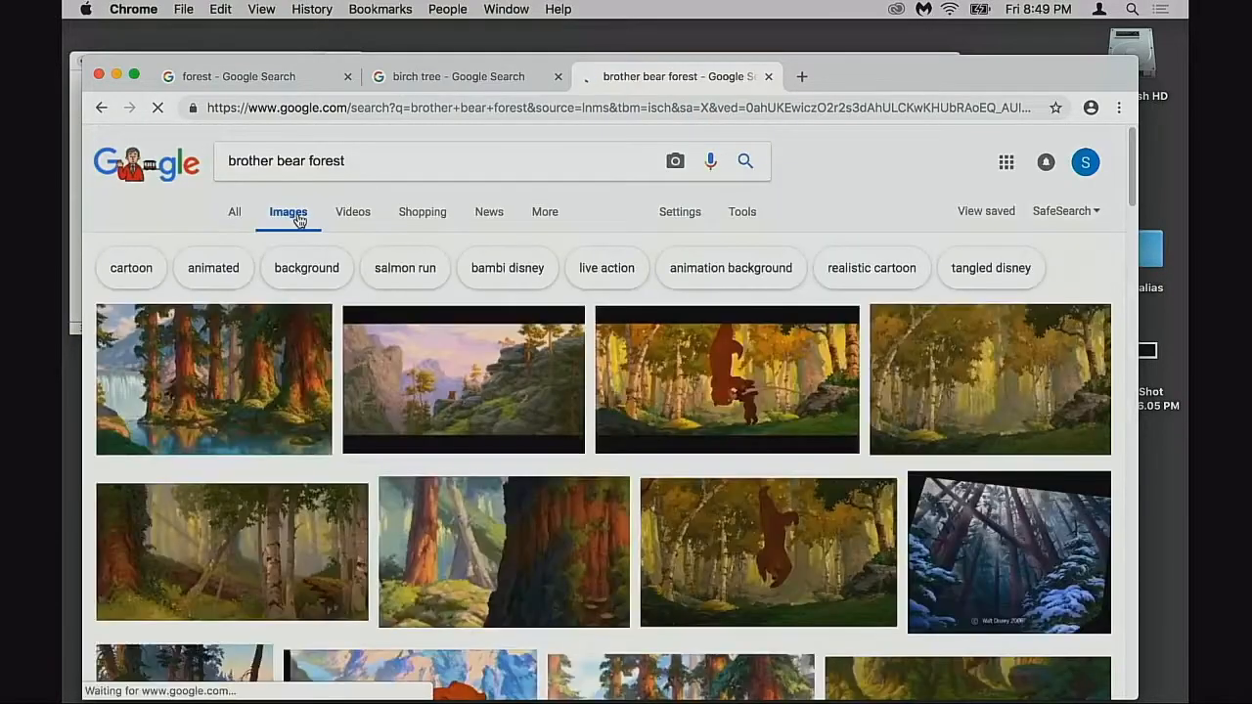
# - Open the Pinterest painting of golden birch woods with a mossy rock at full size in a separate tab, examine it, and close that tab
pyautogui.scroll(-2, 589, 283)
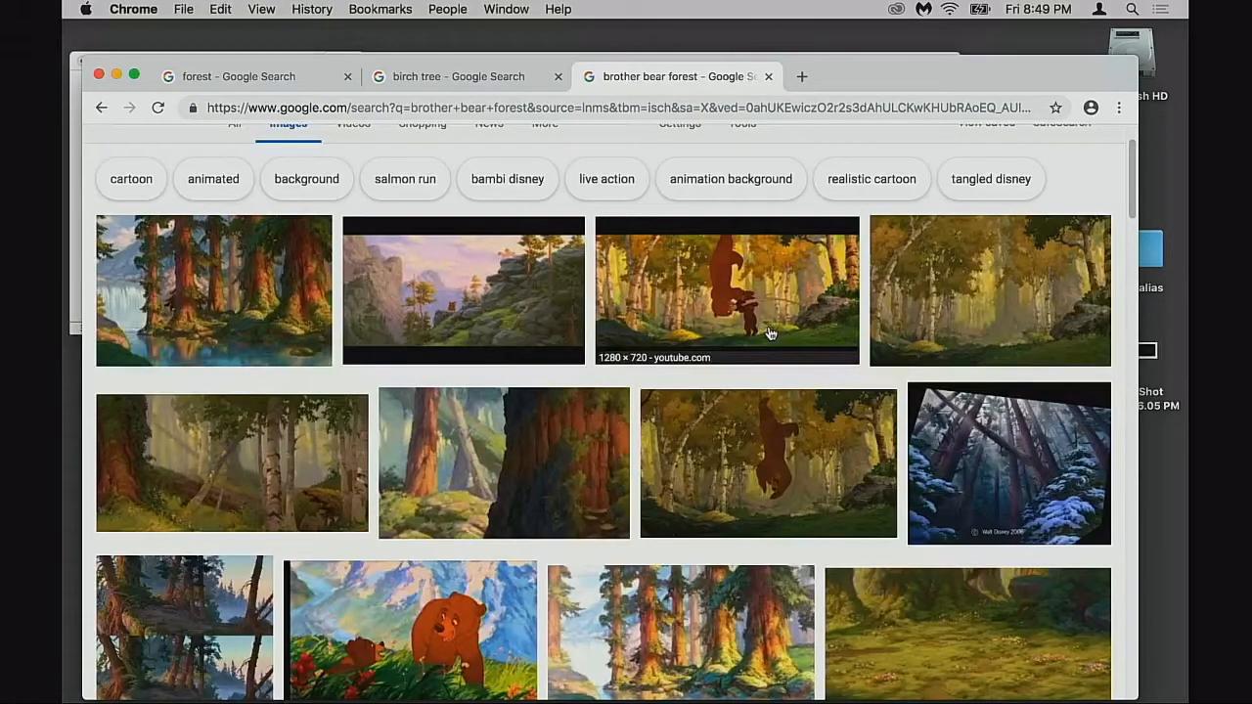
pyautogui.click(920, 291)
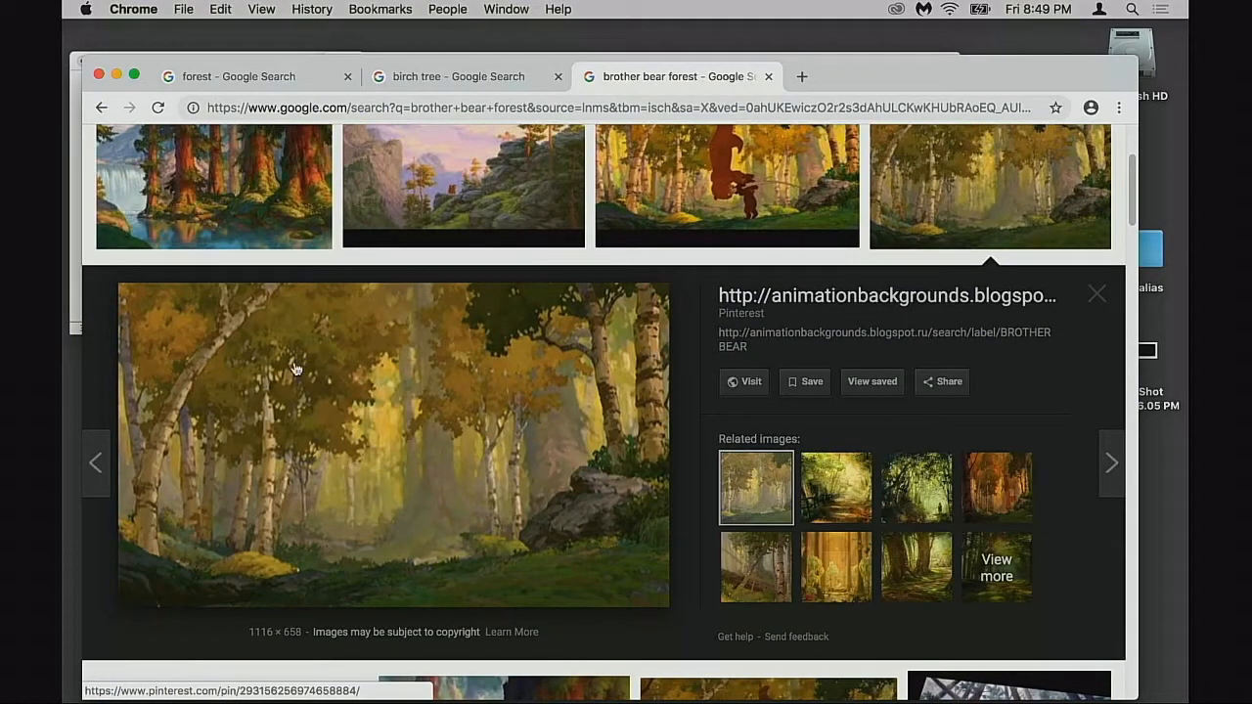
pyautogui.rightClick(487, 472)
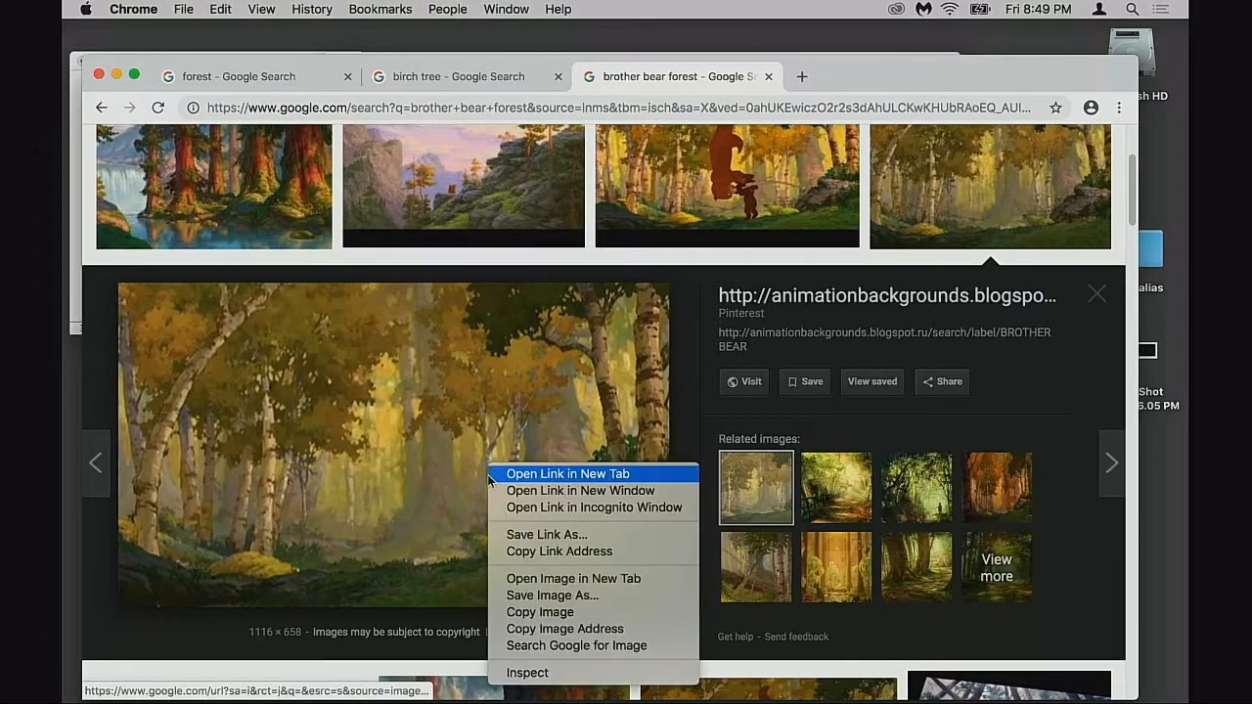
pyautogui.click(585, 579)
pyautogui.click(867, 80)
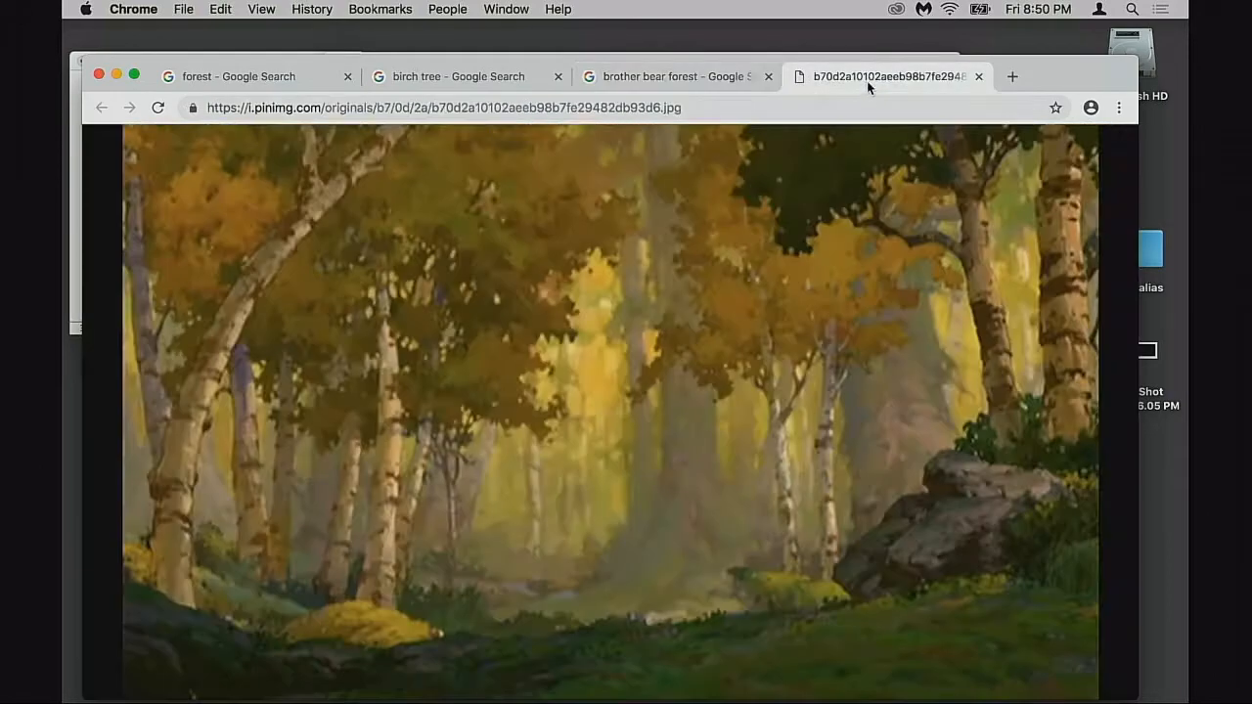
pyautogui.click(646, 417)
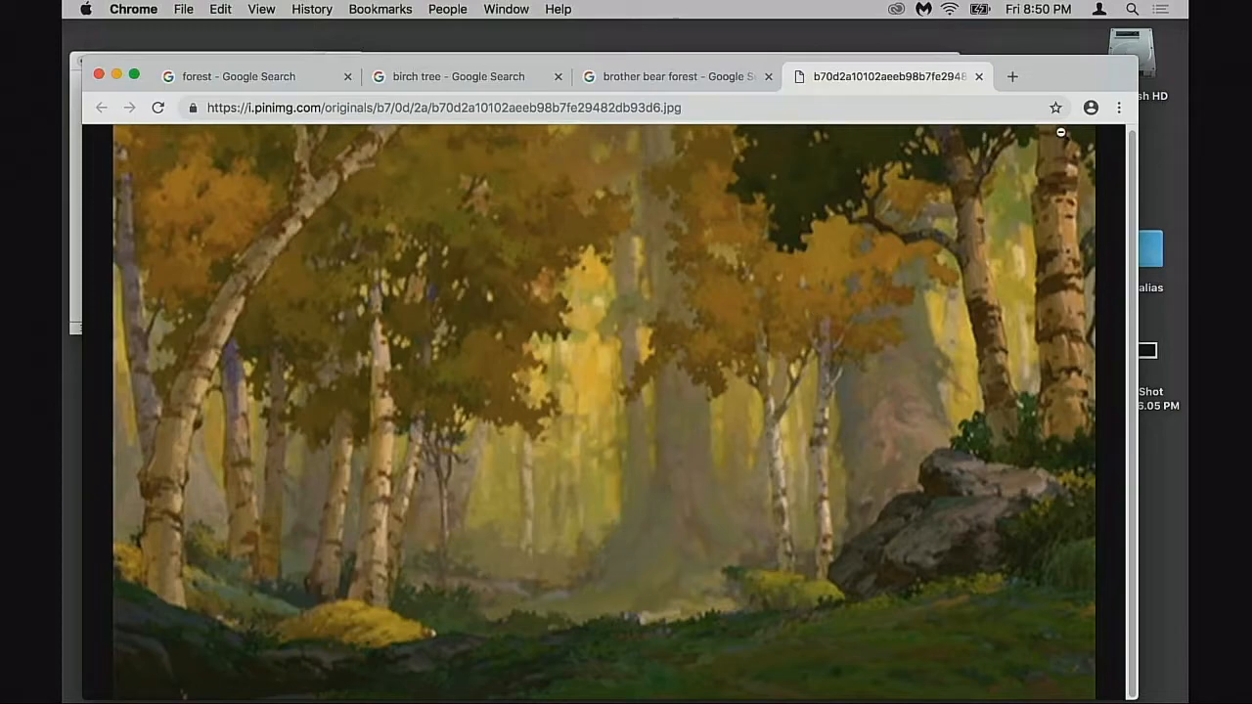
pyautogui.click(978, 76)
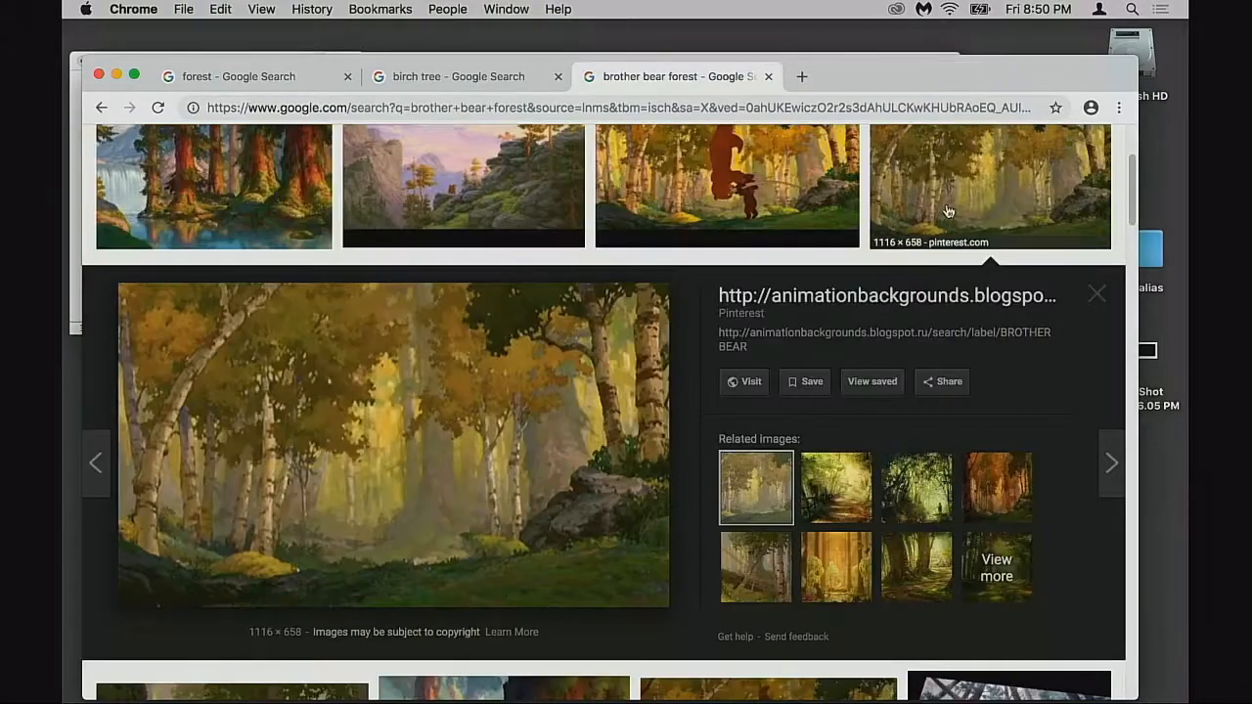
# - Preview the related orange-lit Brother Bear forest image from vbox7-mp3.info, then close the preview
pyautogui.scroll(-1, 984, 346)
pyautogui.click(982, 430)
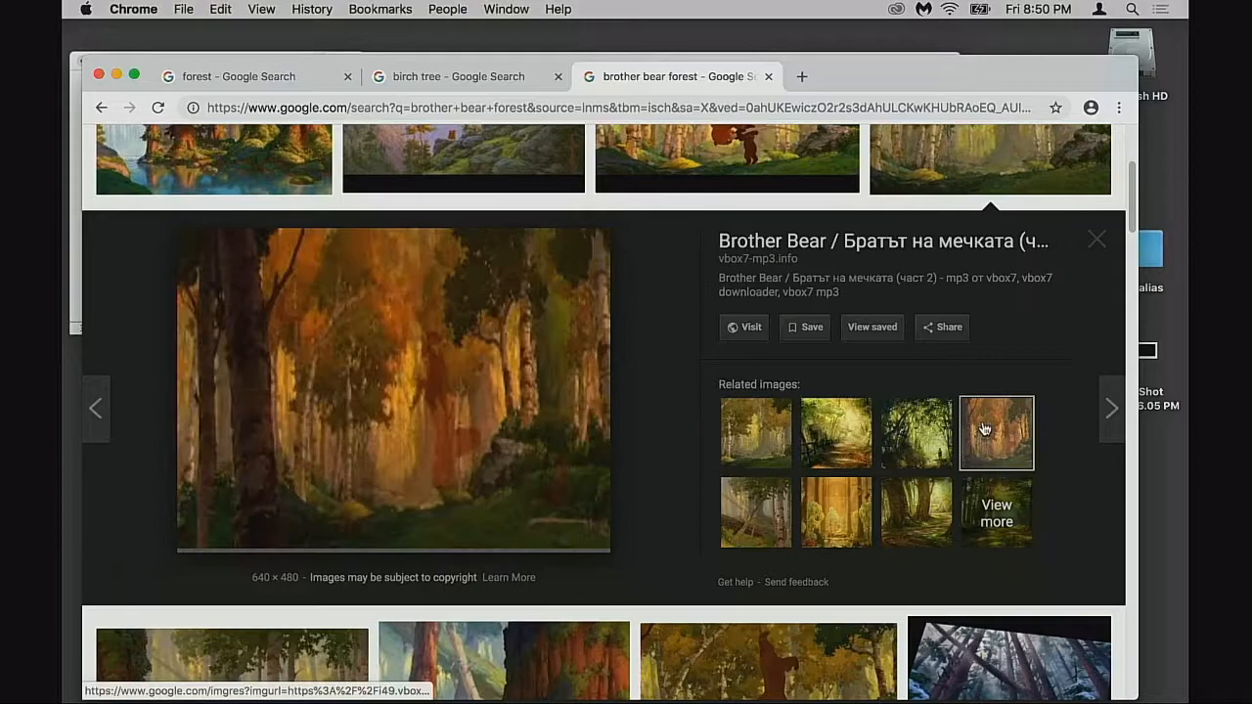
pyautogui.scroll(2, 1096, 245)
pyautogui.click(1095, 244)
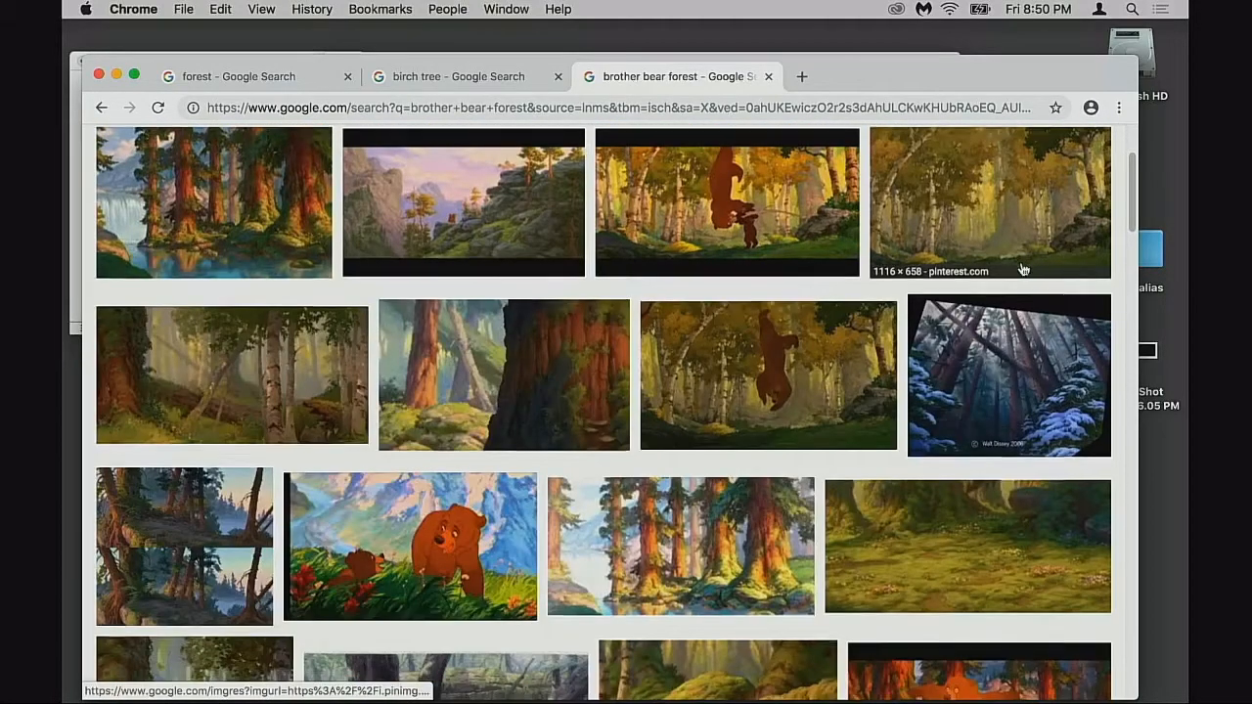
# - Preview the Brother Bear backgrounds with birch trunks, the large redwood trunk and the related waterfall and "Empty Backdrop" images, then close the preview
pyautogui.scroll(-1, 348, 300)
pyautogui.click(349, 300)
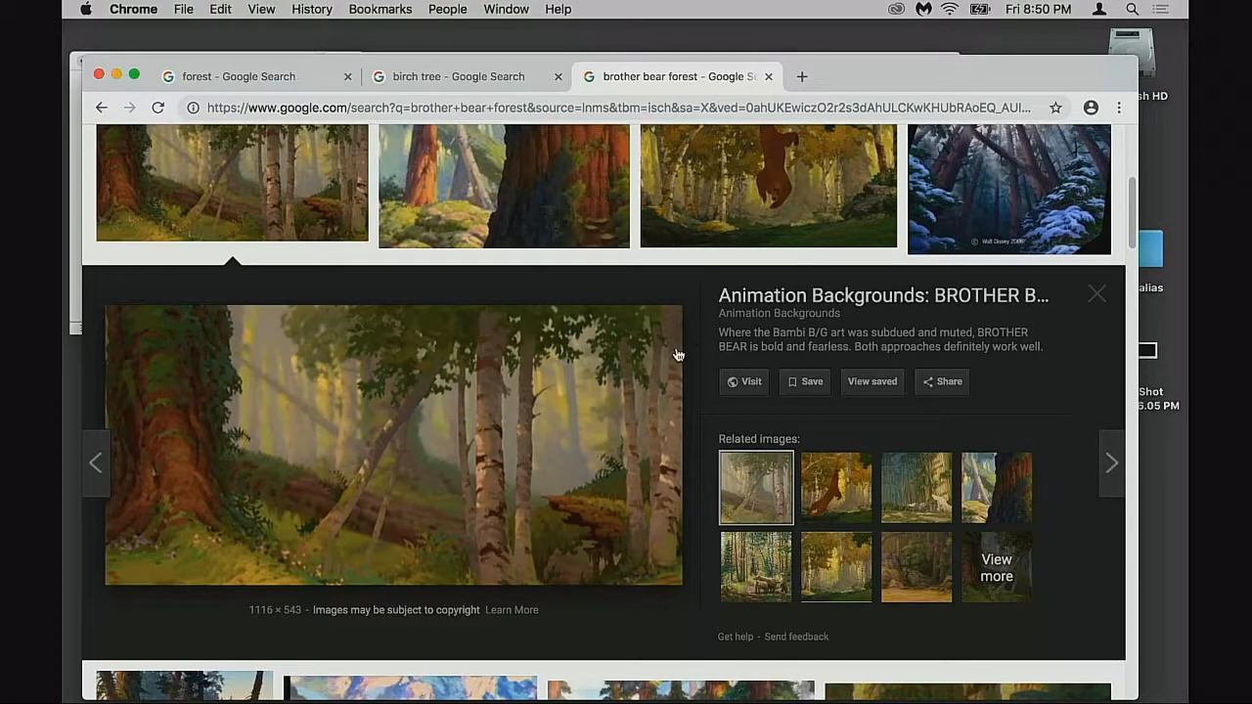
pyautogui.click(490, 206)
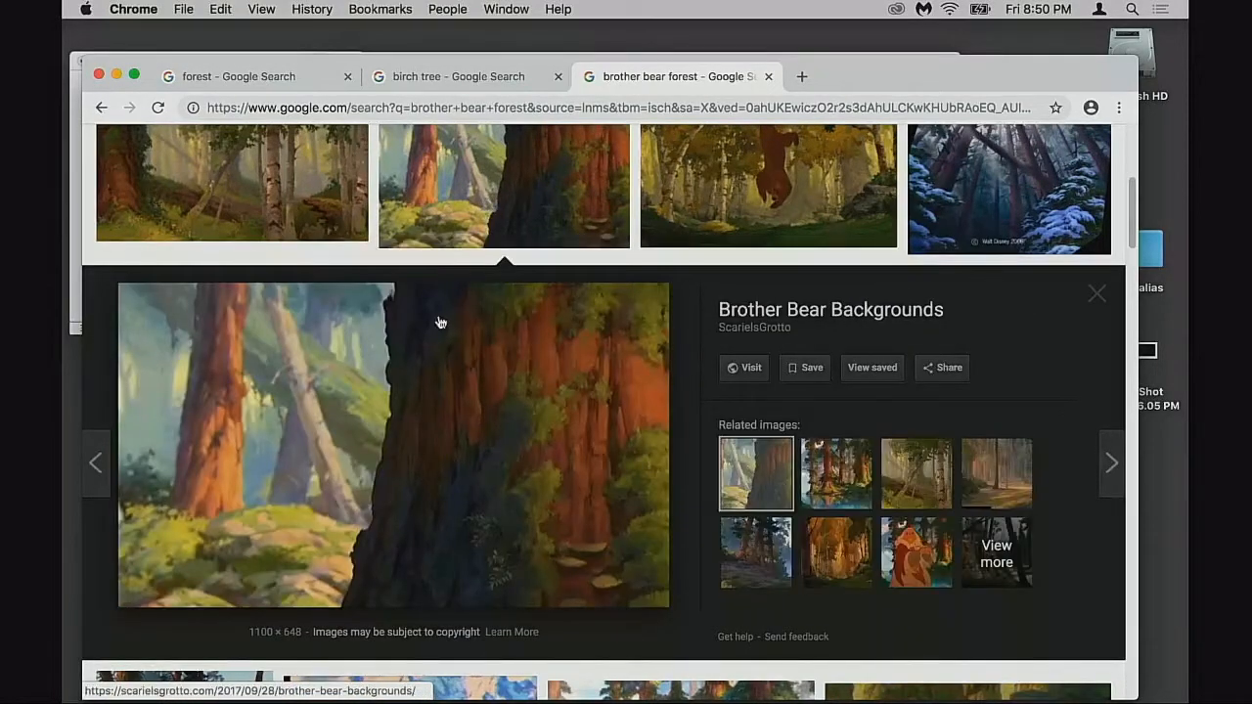
pyautogui.scroll(1, 219, 373)
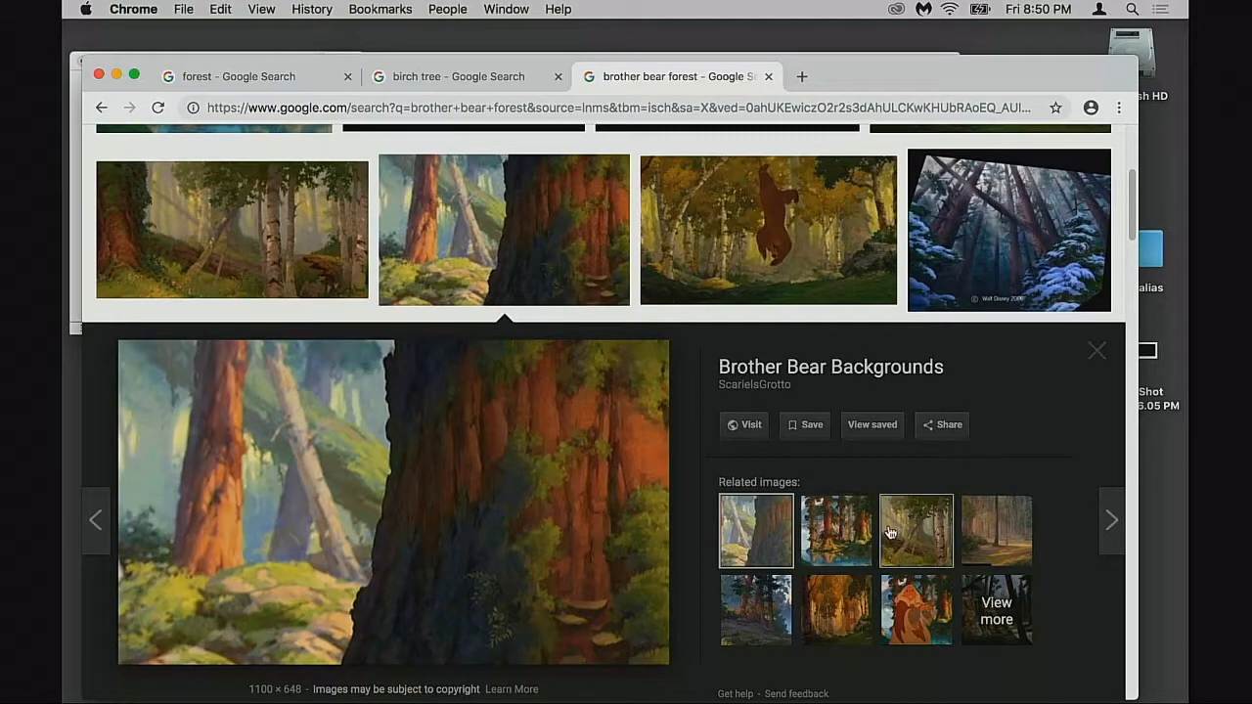
pyautogui.click(835, 541)
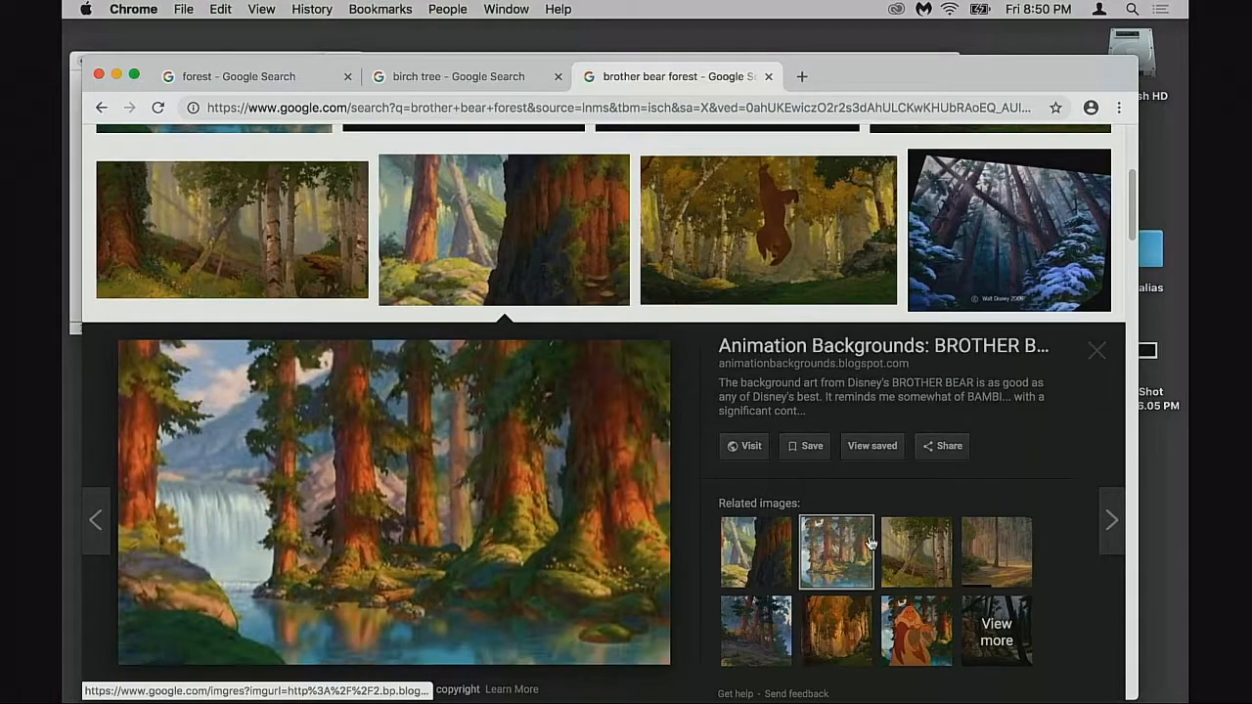
pyautogui.click(913, 566)
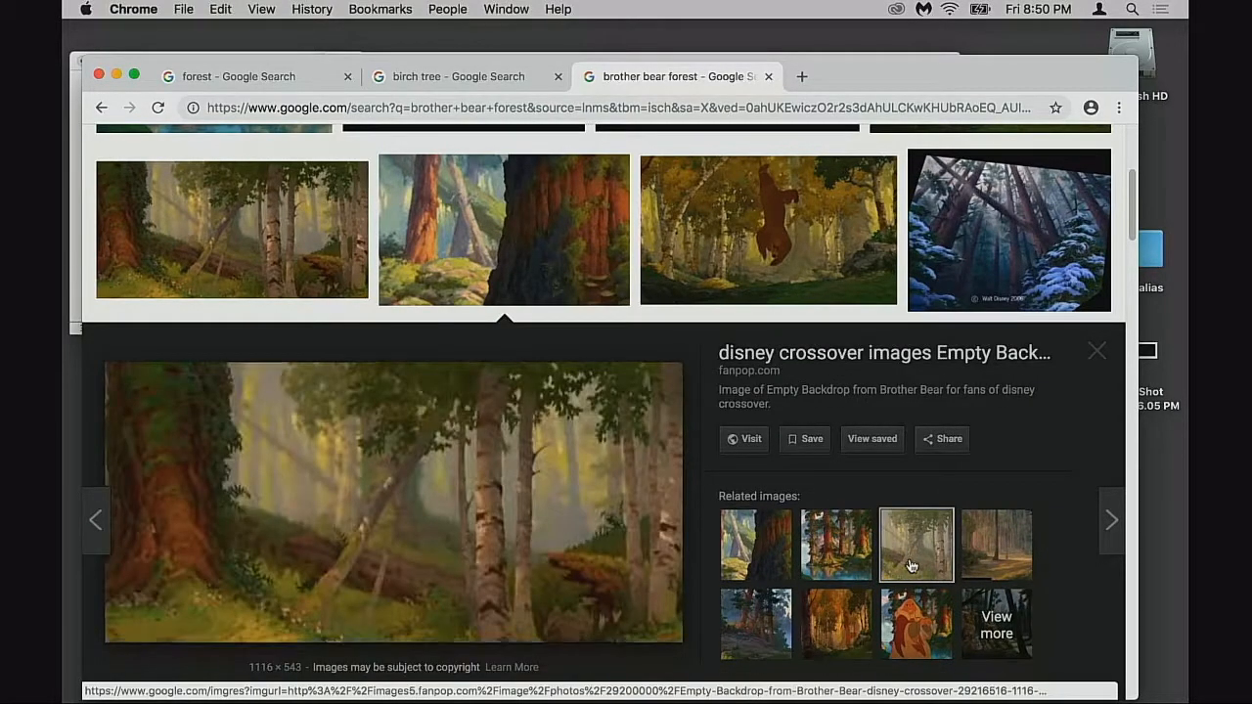
pyautogui.click(1098, 354)
# - Preview the saipinglok mossy forest background and the FeralFront painting of leaning birch trunks, then close the preview
pyautogui.scroll(-1, 1102, 358)
pyautogui.click(480, 455)
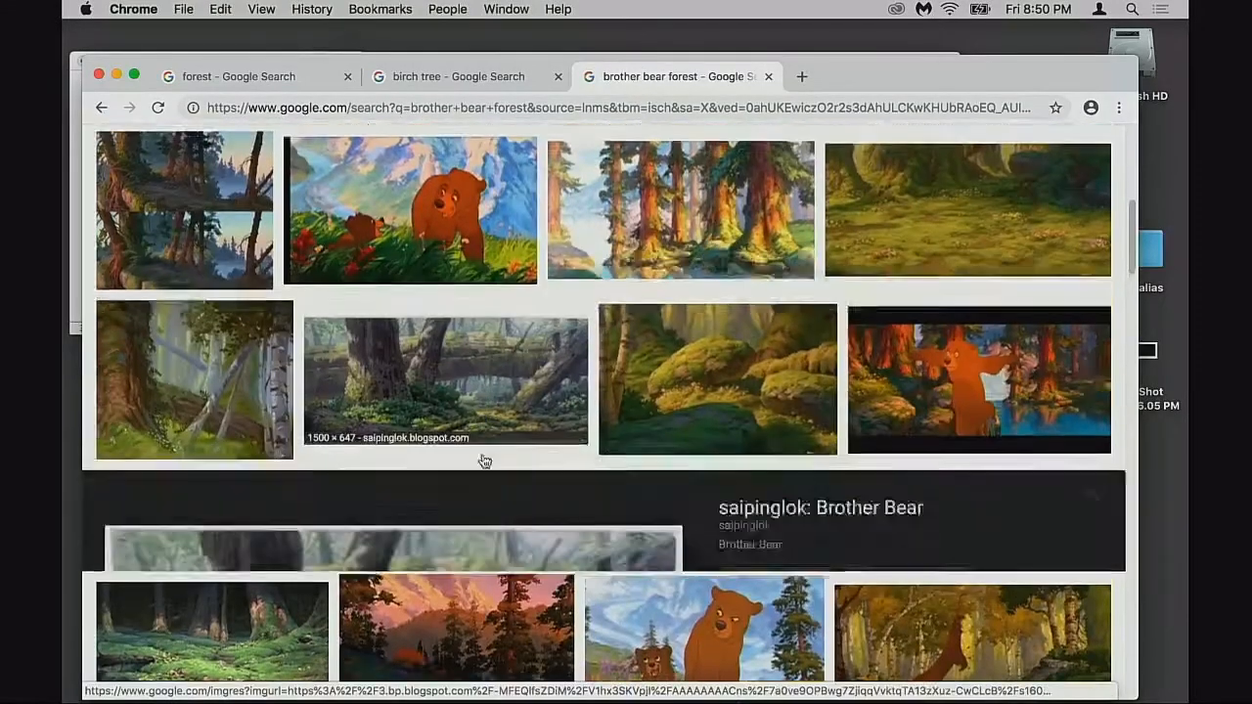
pyautogui.click(216, 191)
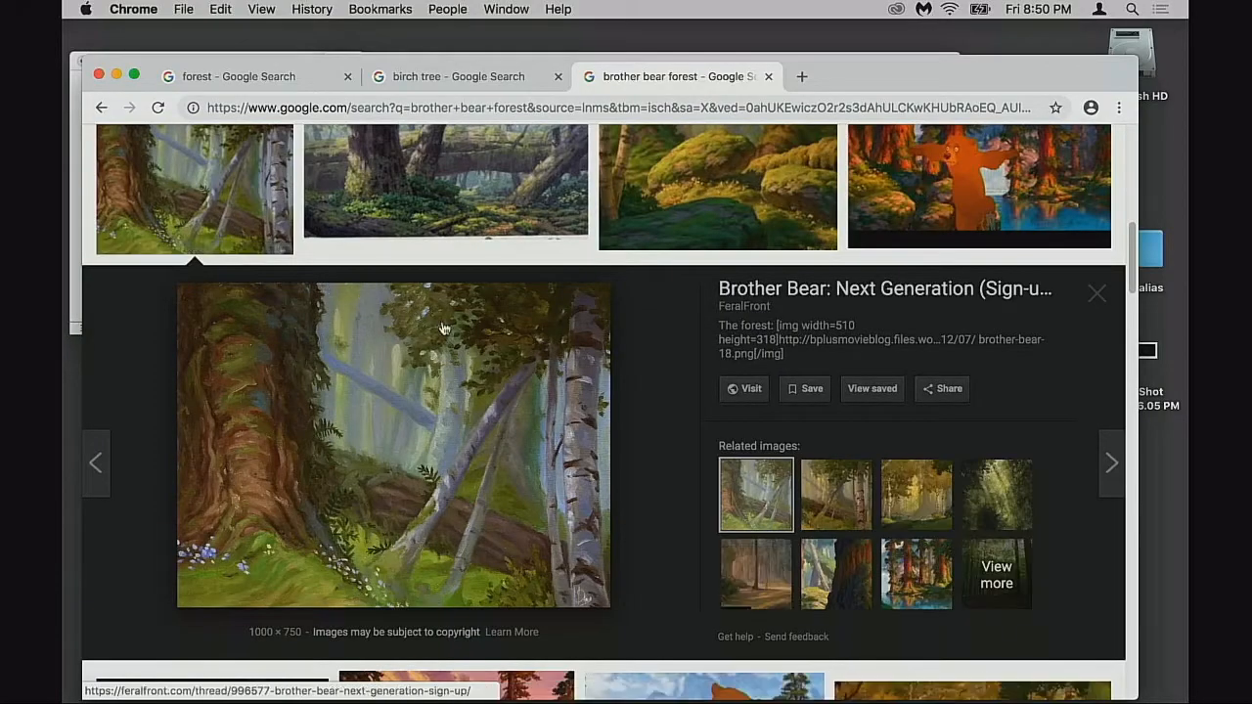
pyautogui.click(1094, 292)
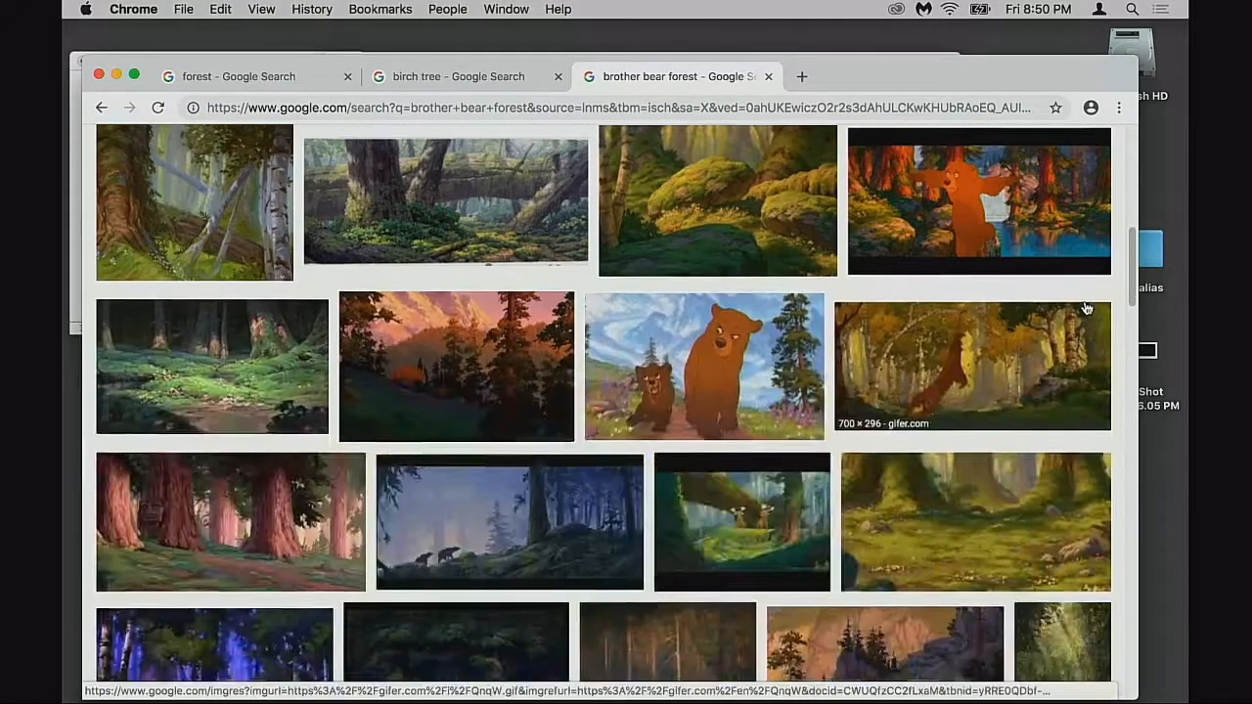
# - Look through the remaining Brother Bear forest images for tree, undergrowth and lighting references, then return to the first rows
pyautogui.scroll(-4, 1086, 303)
pyautogui.scroll(-2, 1083, 314)
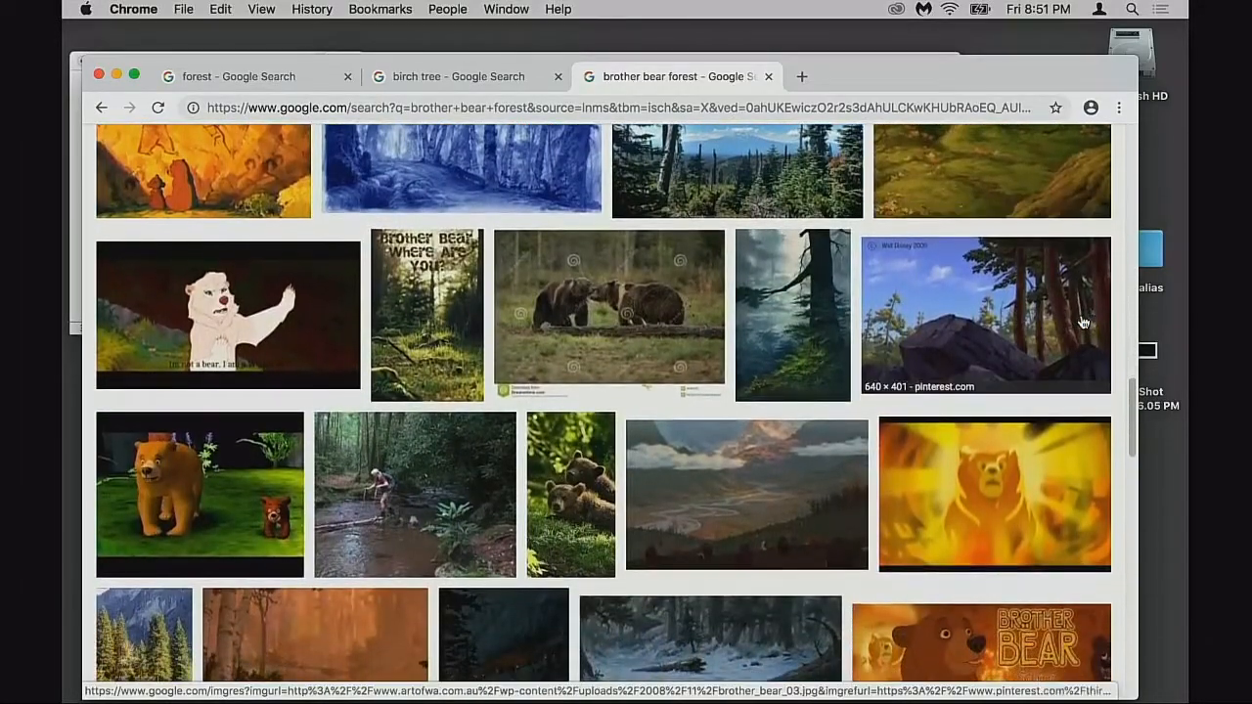
pyautogui.scroll(-3, 1084, 322)
pyautogui.scroll(2, 1018, 311)
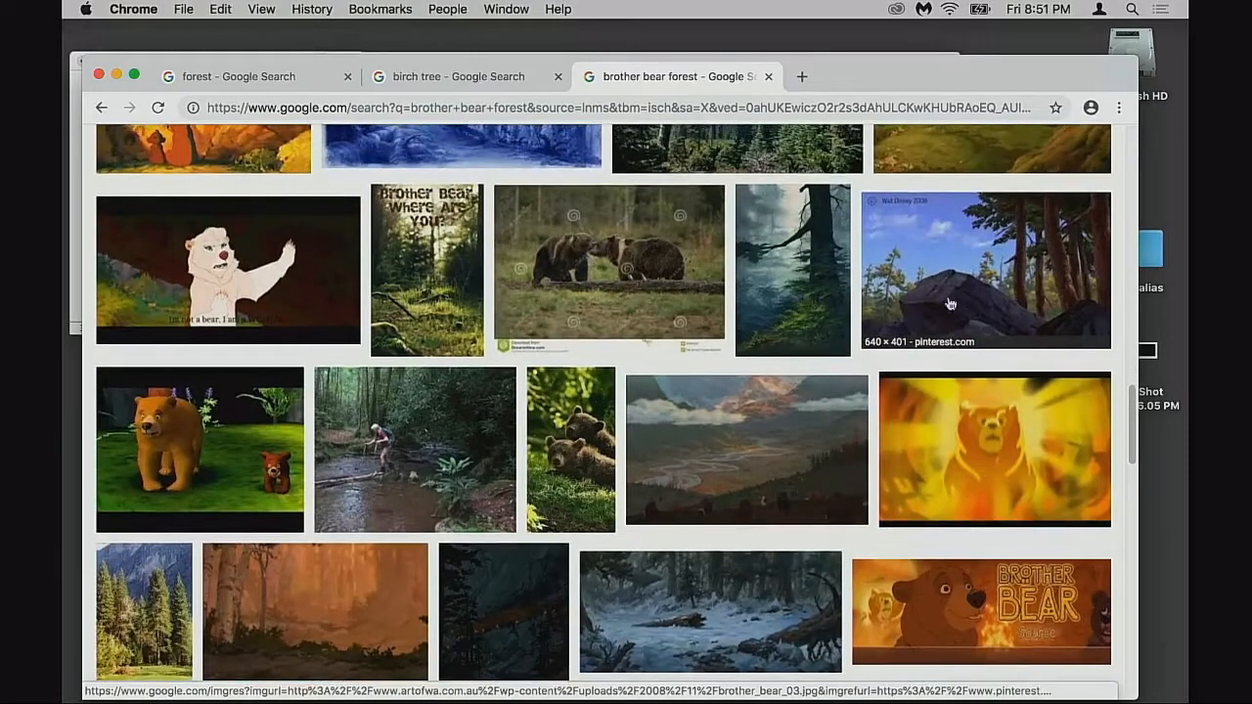
pyautogui.scroll(-10, 572, 431)
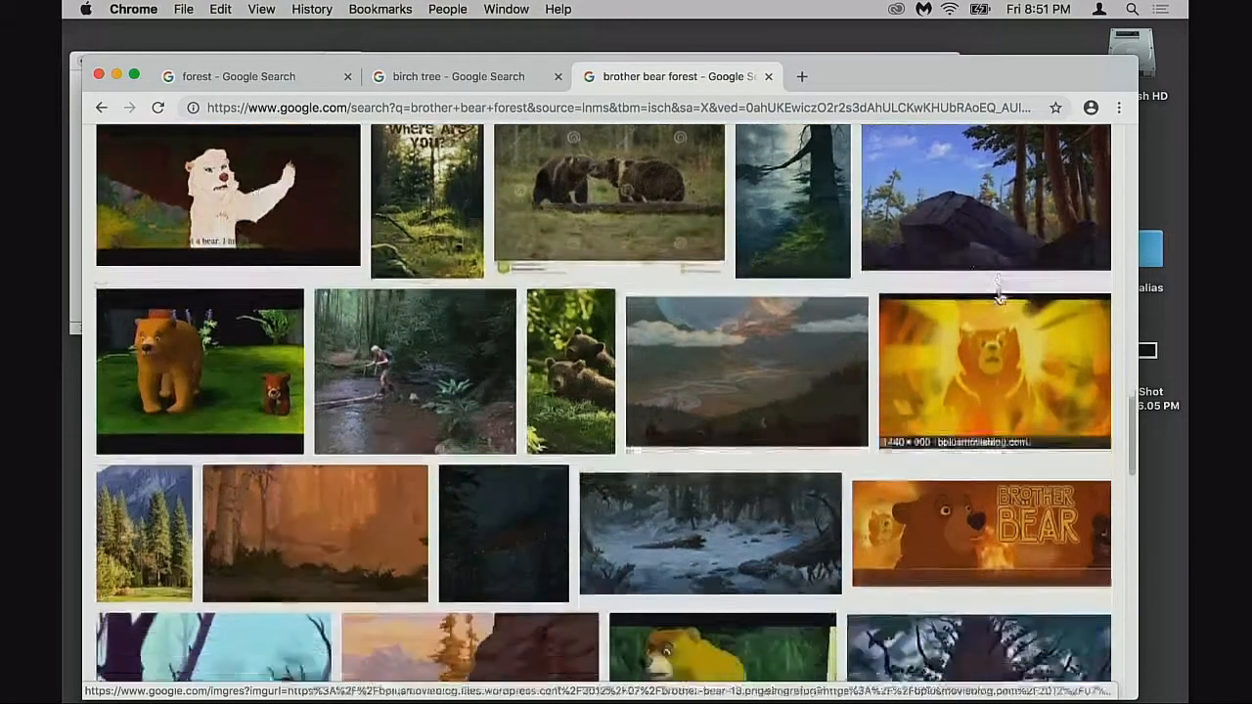
pyautogui.scroll(-5, 960, 339)
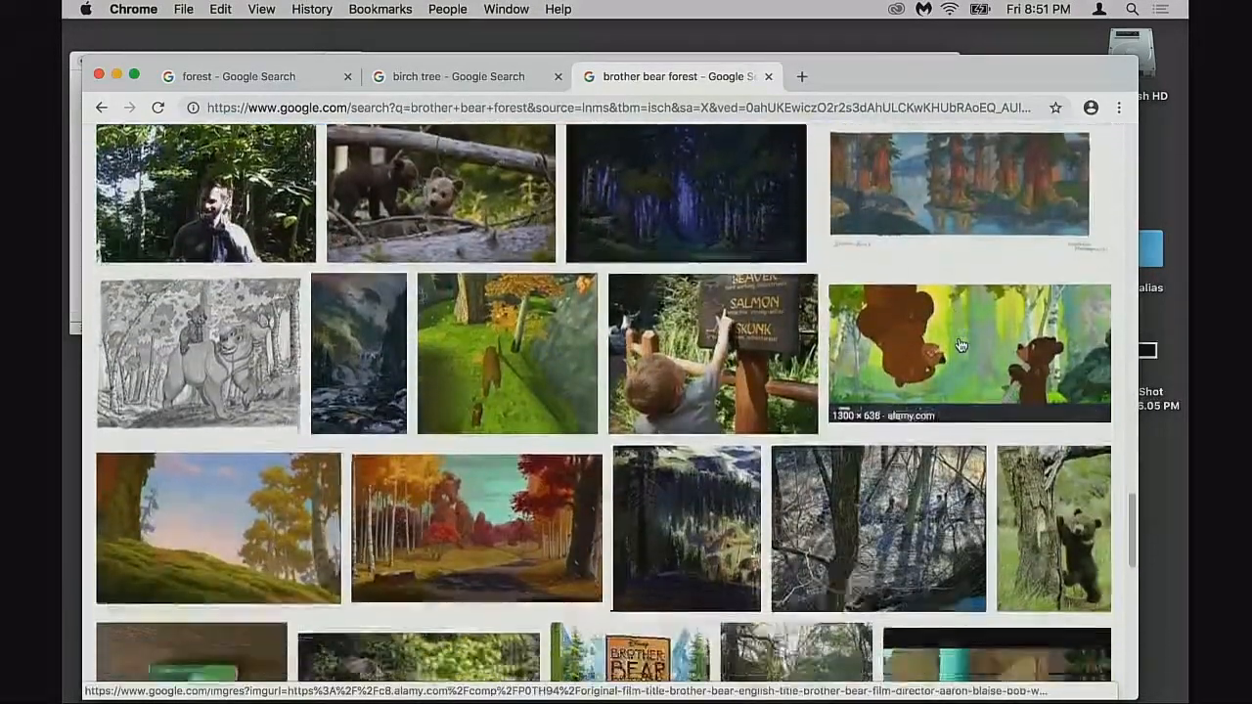
pyautogui.scroll(-7, 960, 345)
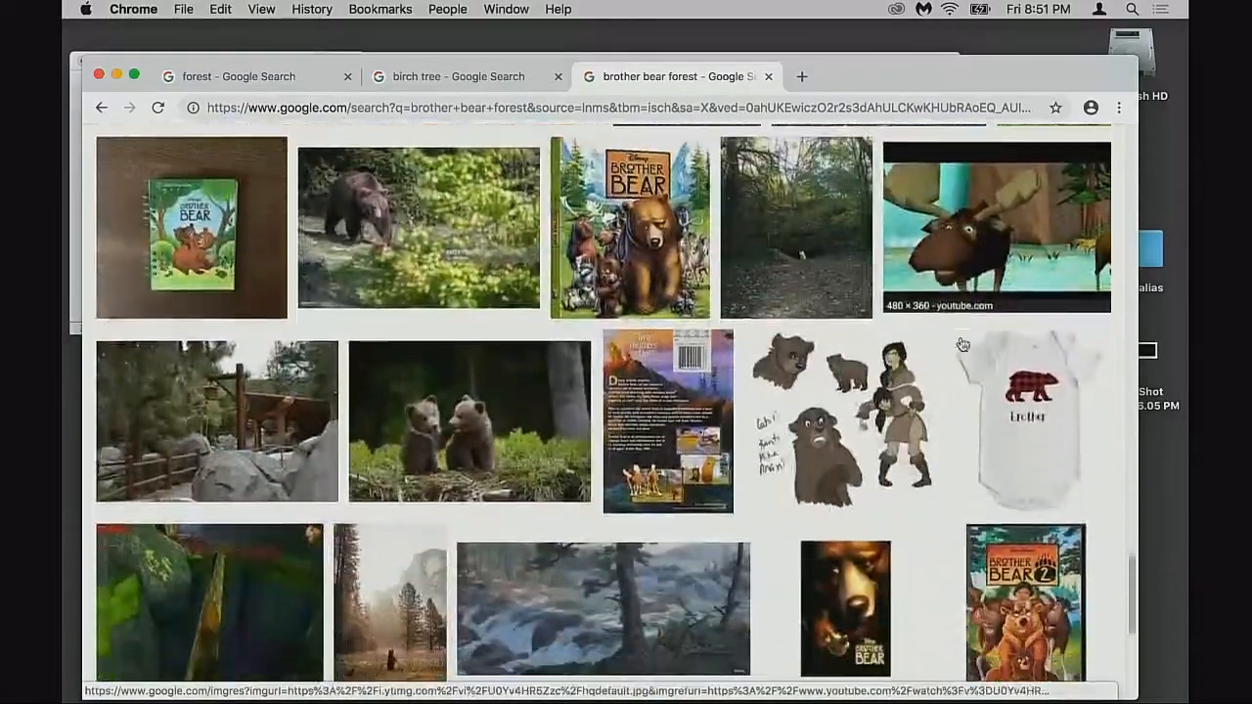
pyautogui.scroll(-15, 966, 345)
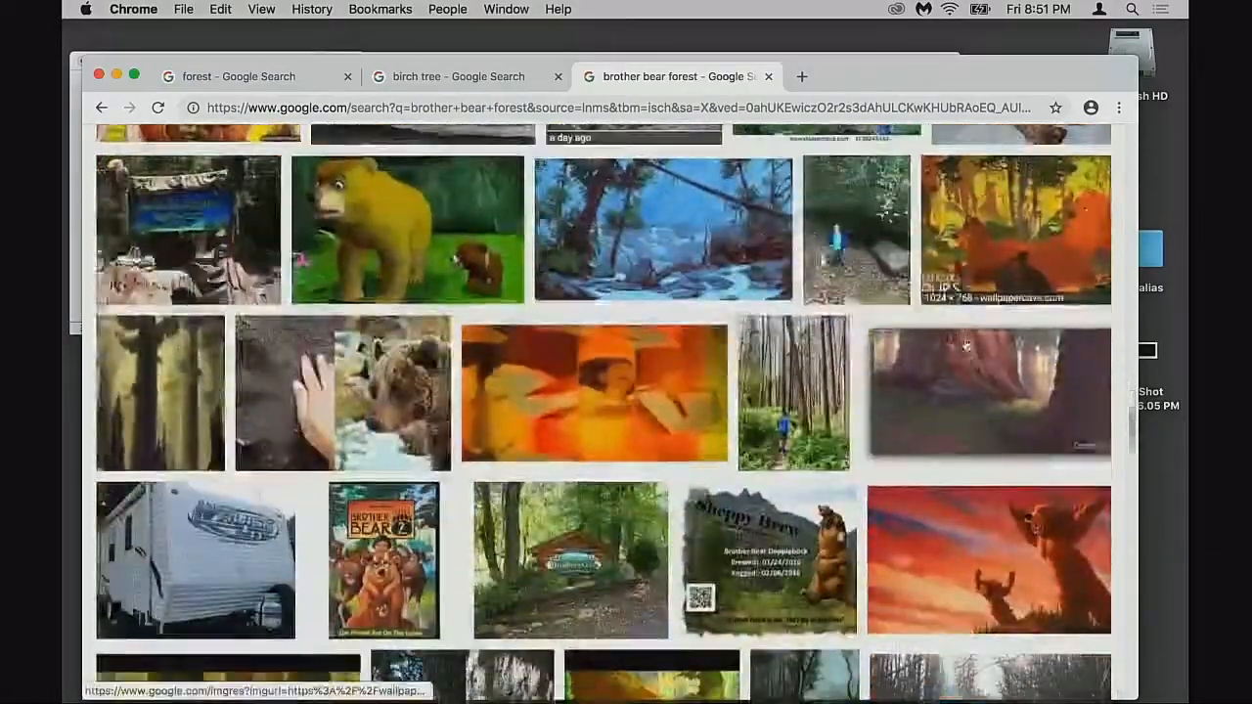
pyautogui.scroll(3, 724, 426)
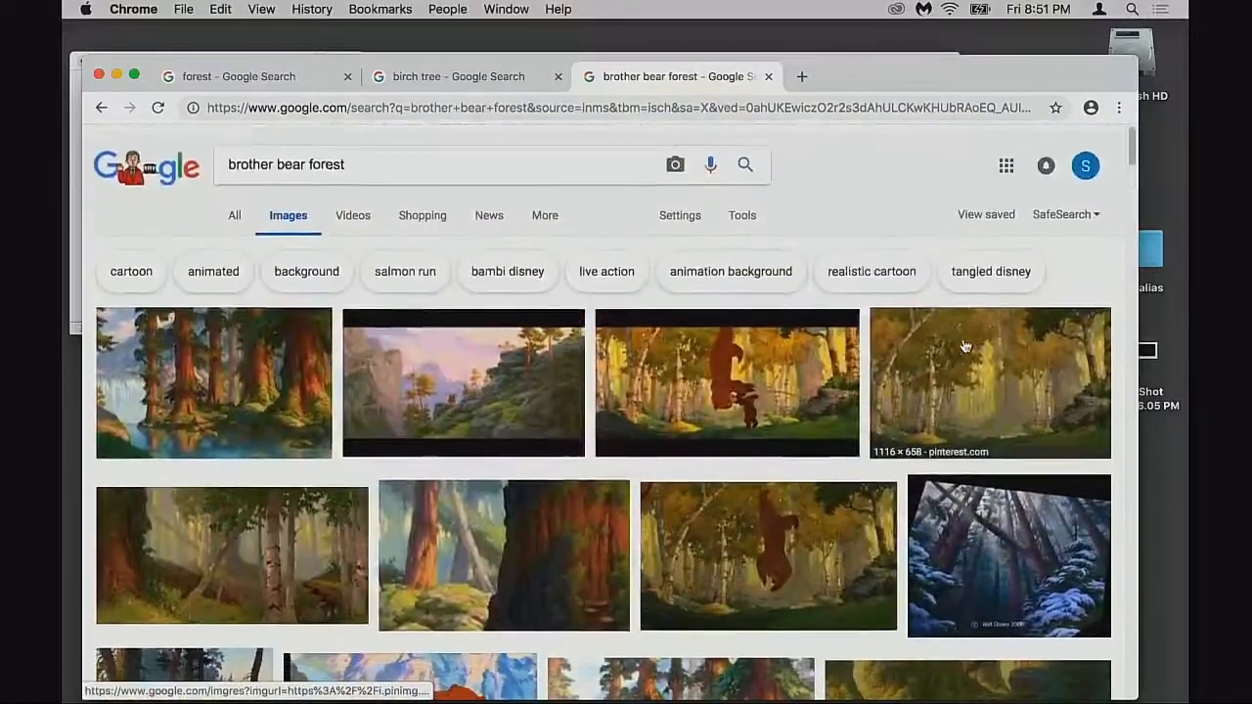
pyautogui.scroll(-2, 724, 426)
pyautogui.scroll(-1, 725, 426)
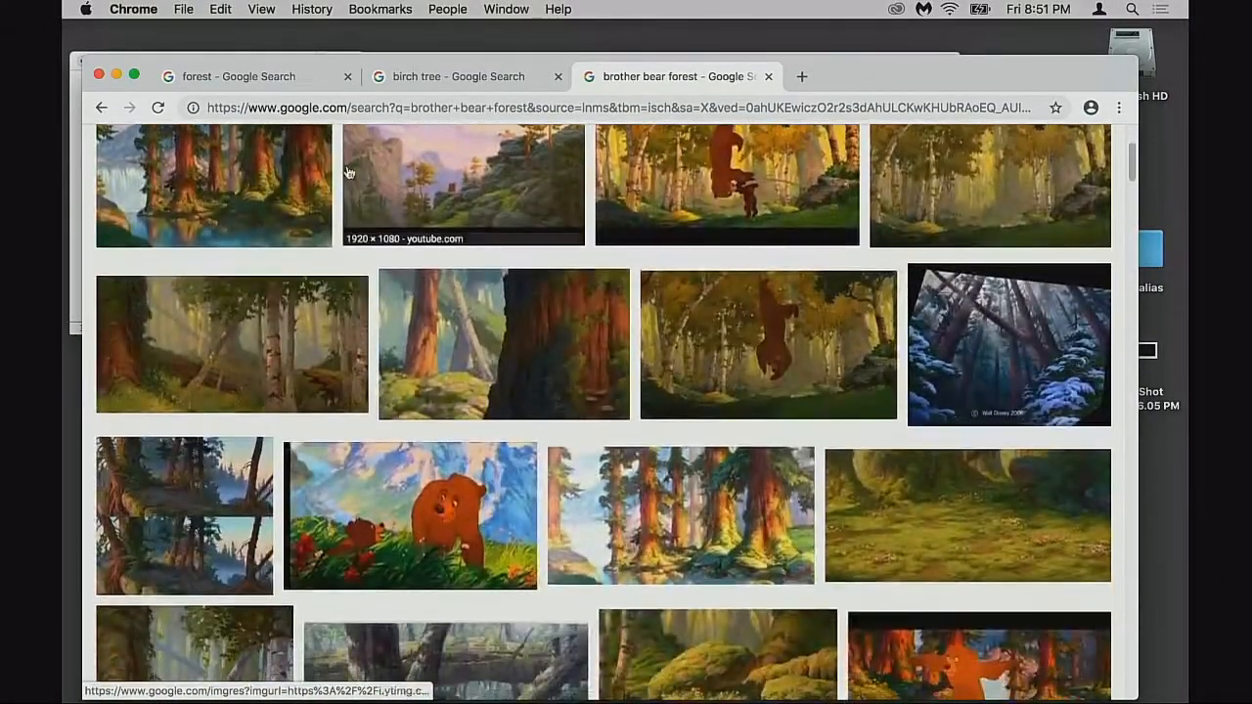
# - Preview the Brother Bear background with the waterfall and redwood trunks, then close the preview
pyautogui.moveTo(311, 175); pyautogui.dragTo(304, 179)
pyautogui.click(261, 361)
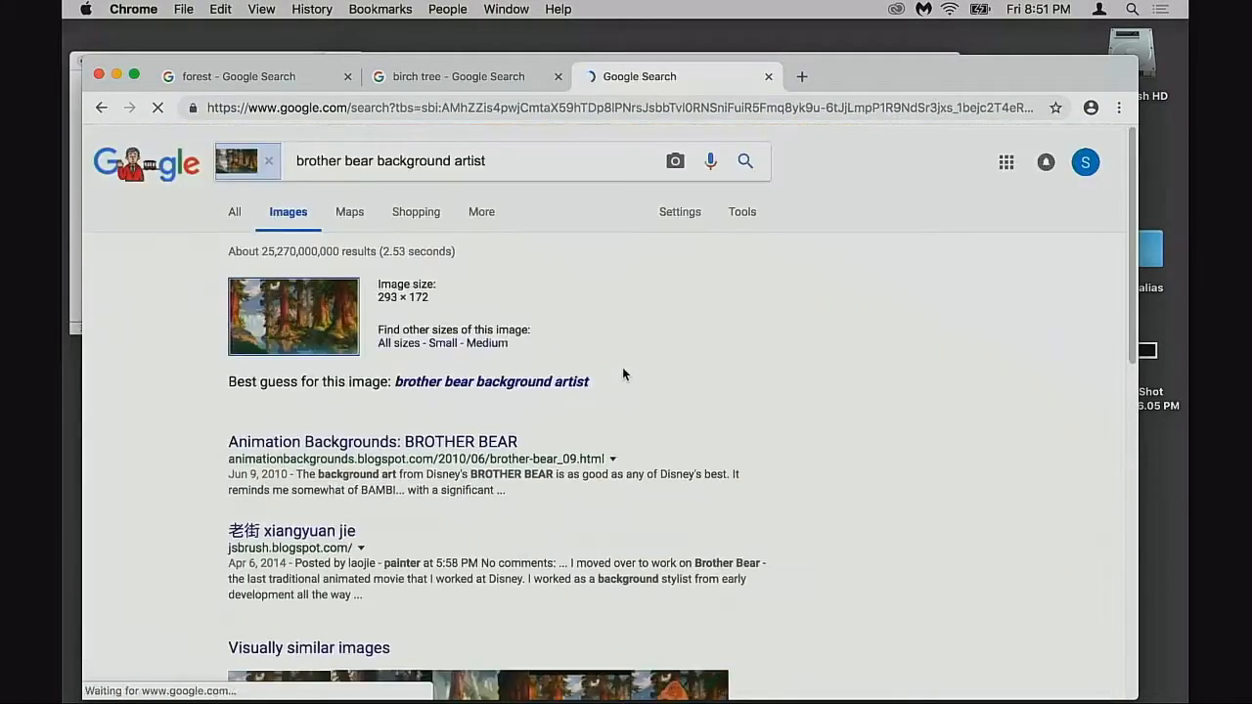
pyautogui.click(100, 108)
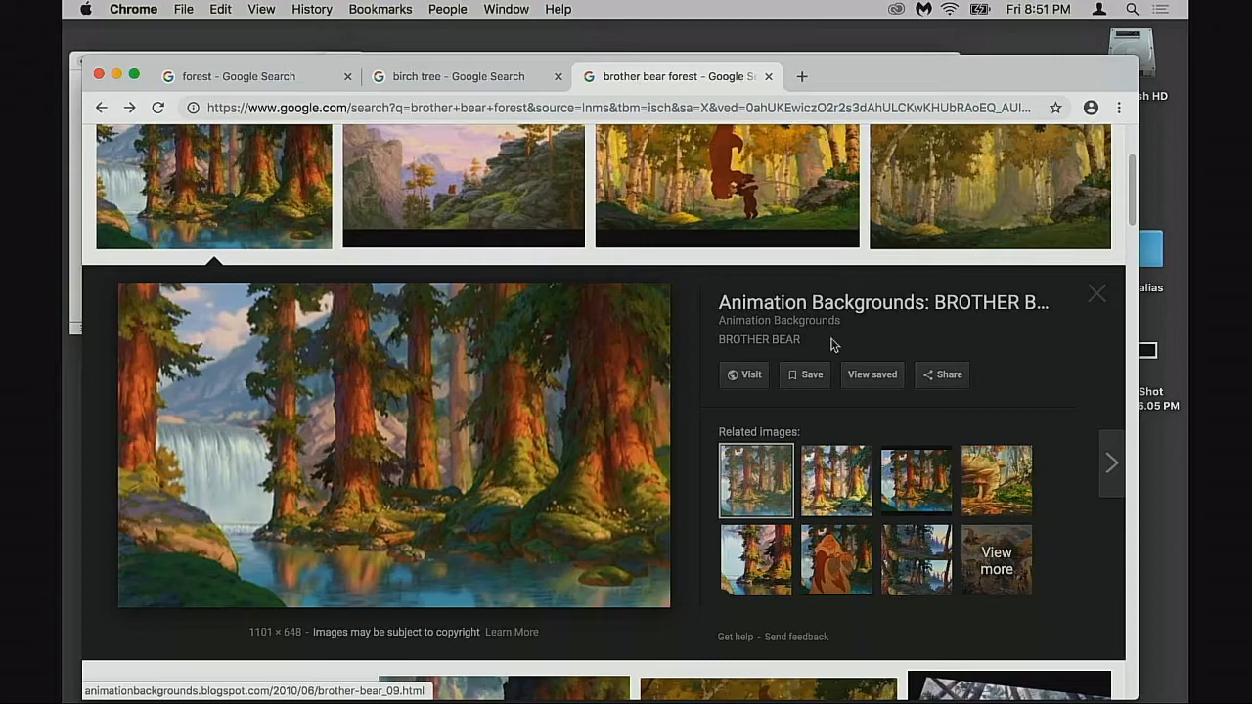
pyautogui.click(1094, 294)
pyautogui.moveTo(748, 235); pyautogui.dragTo(736, 223)
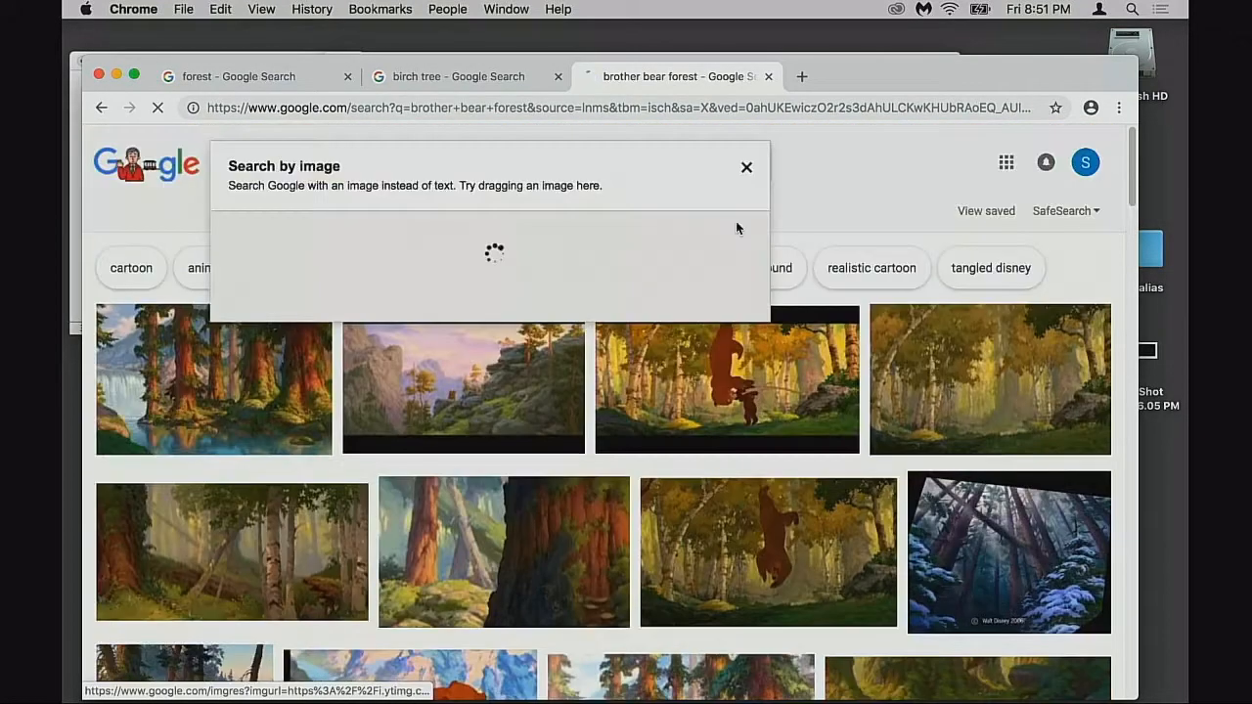
pyautogui.click(747, 168)
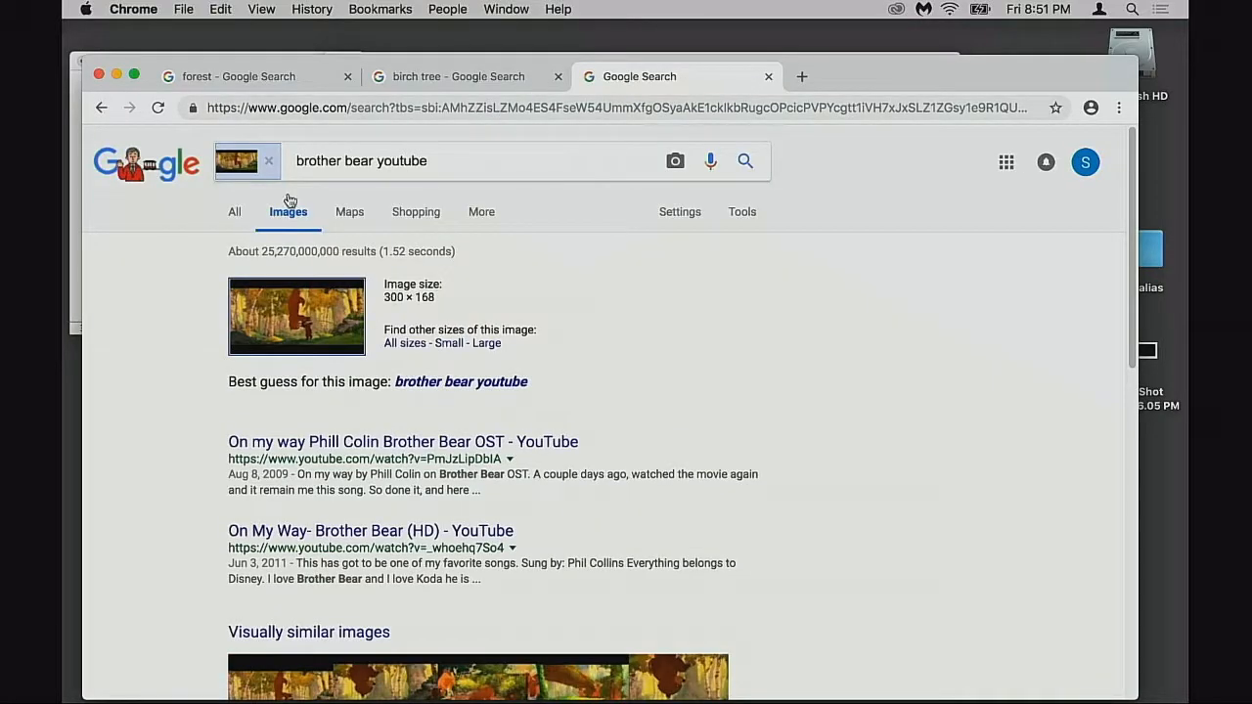
pyautogui.click(106, 109)
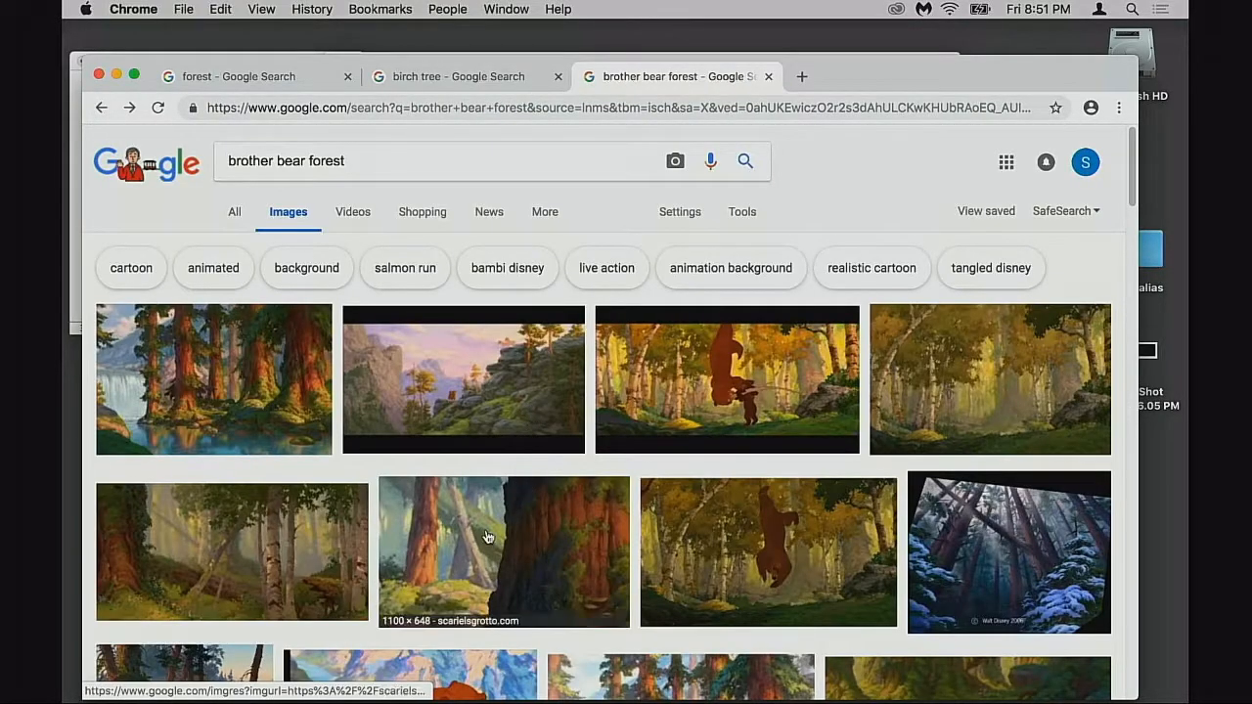
# - Preview the ScarielsGrotto redwood trunk background, then the pink sunset landscape from "Week 44: Brother Bear"
pyautogui.click(504, 516)
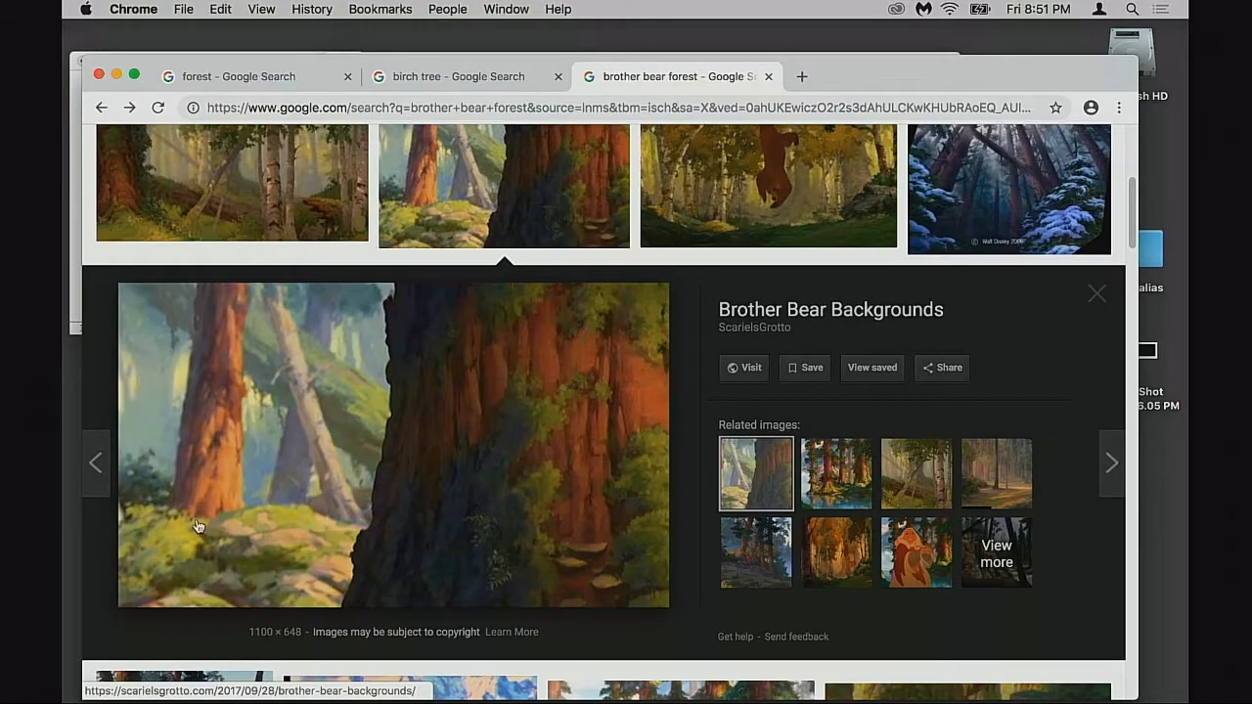
pyautogui.click(1096, 294)
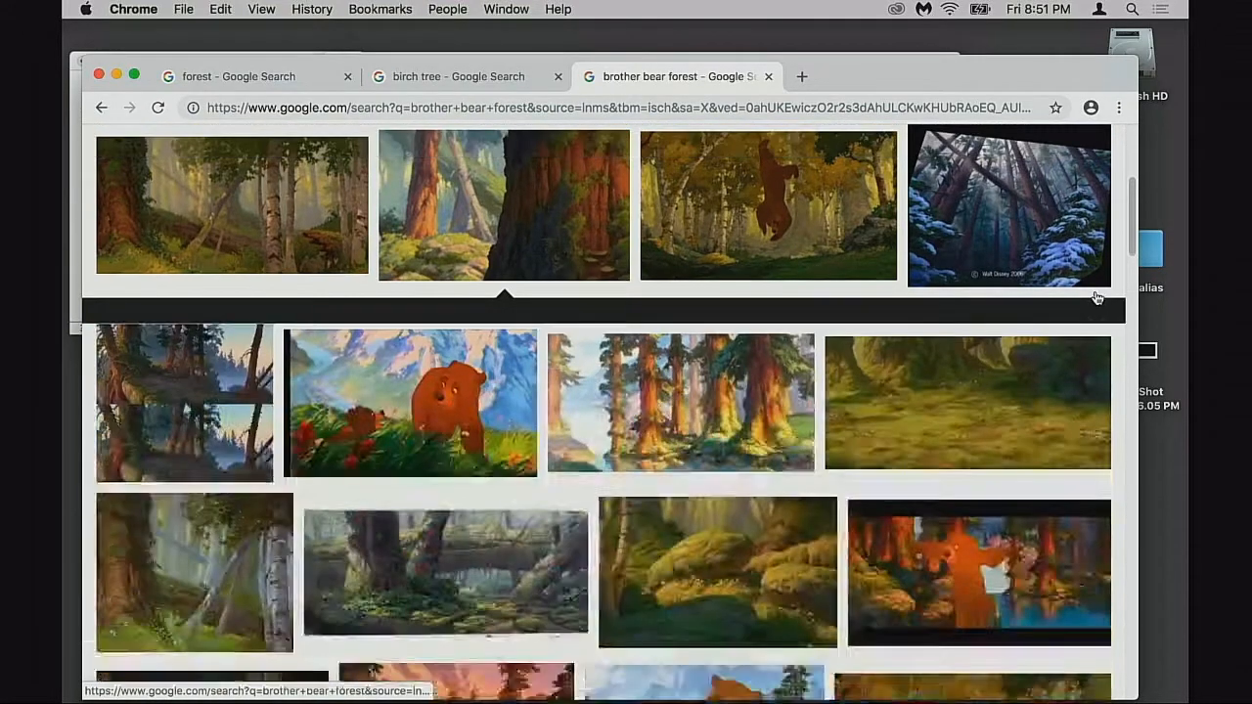
pyautogui.scroll(-4, 1086, 317)
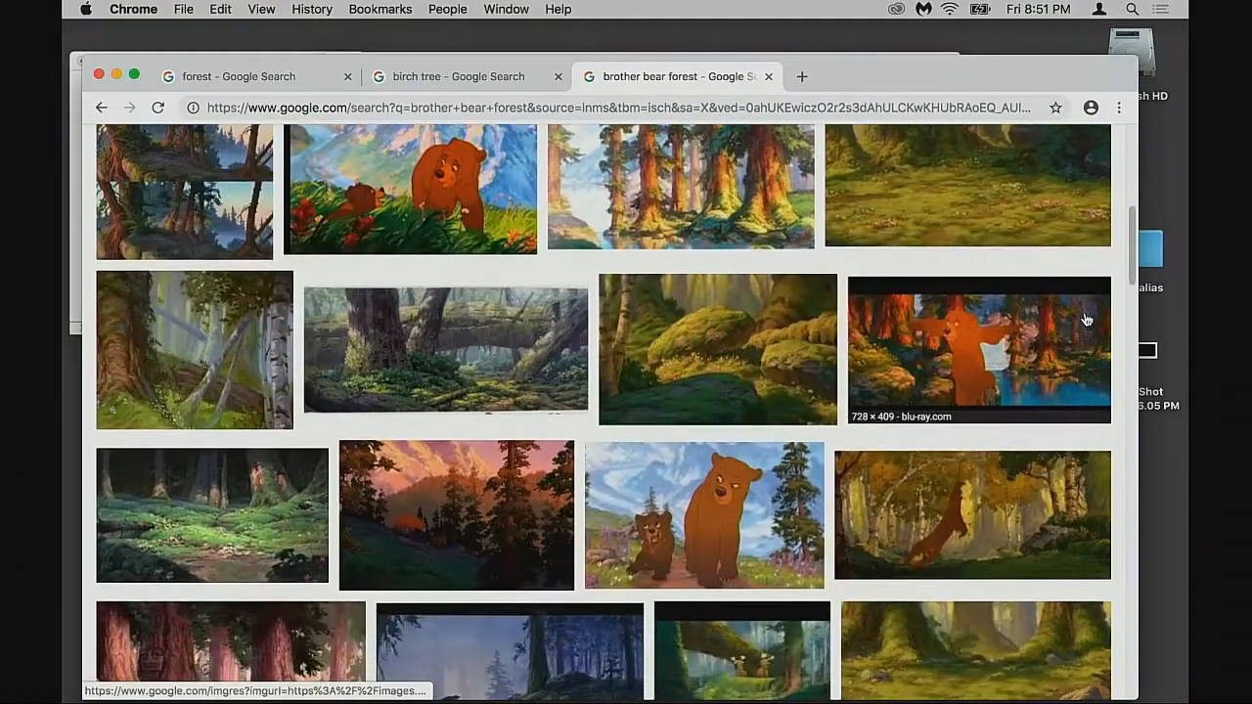
pyautogui.scroll(-1, 1076, 319)
pyautogui.click(538, 452)
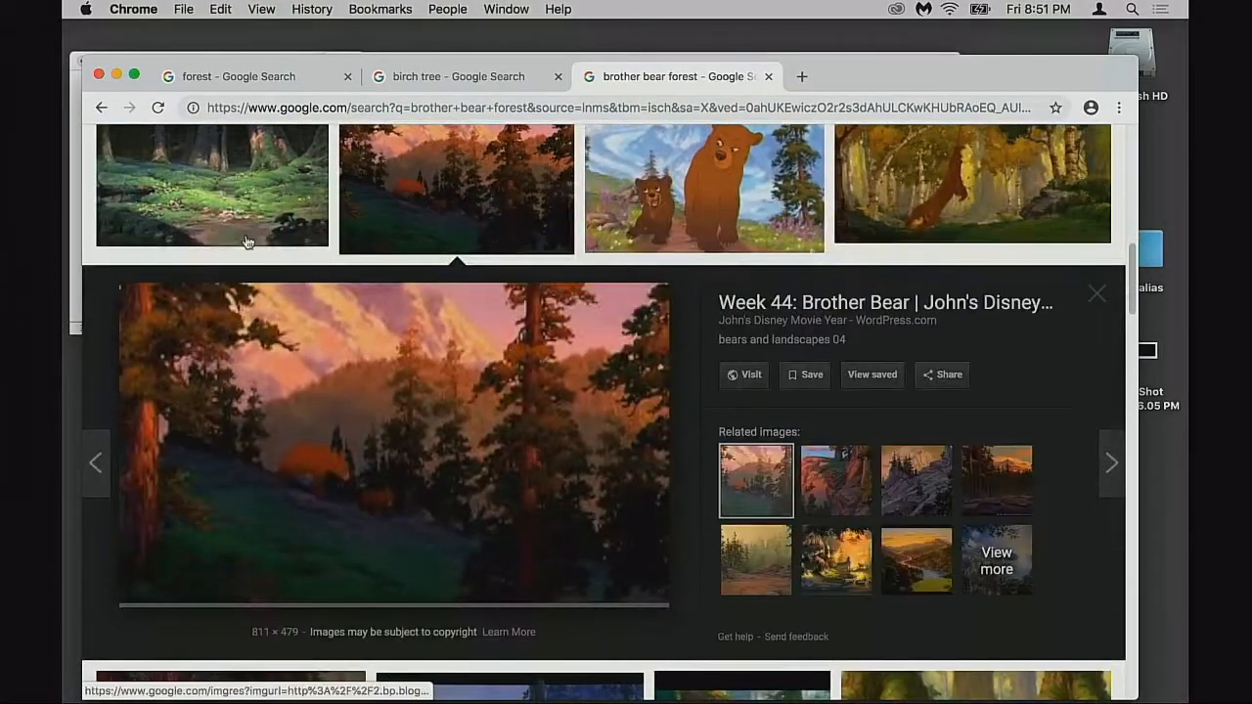
# - Check the search-by-image results for the sunset landscape, then close that browser tab
pyautogui.click(225, 194)
pyautogui.moveTo(378, 458); pyautogui.dragTo(464, 216)
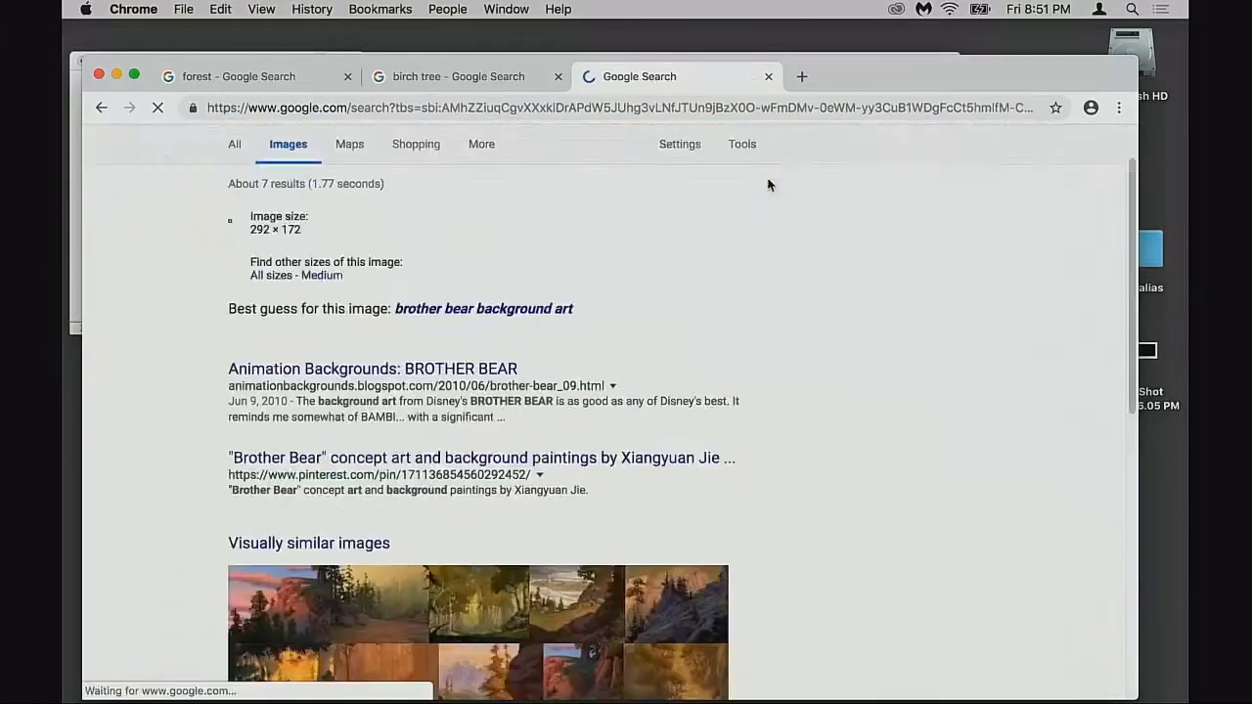
pyautogui.scroll(-3, 768, 184)
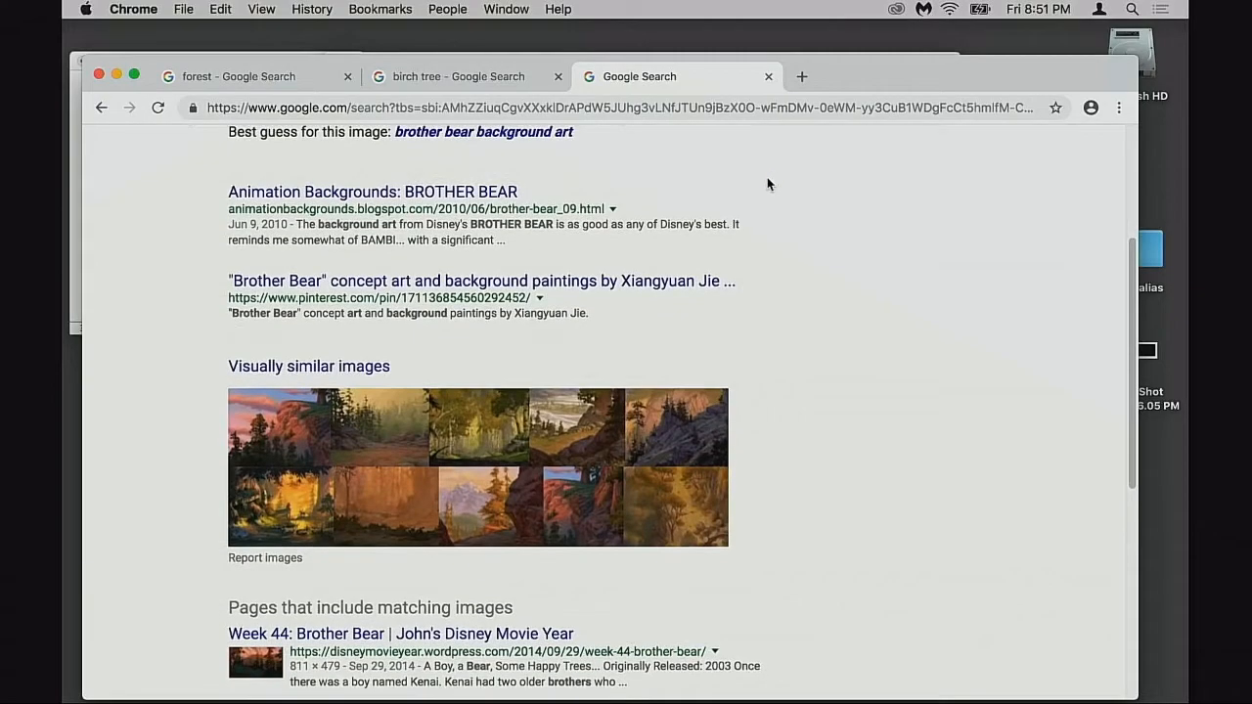
pyautogui.click(768, 76)
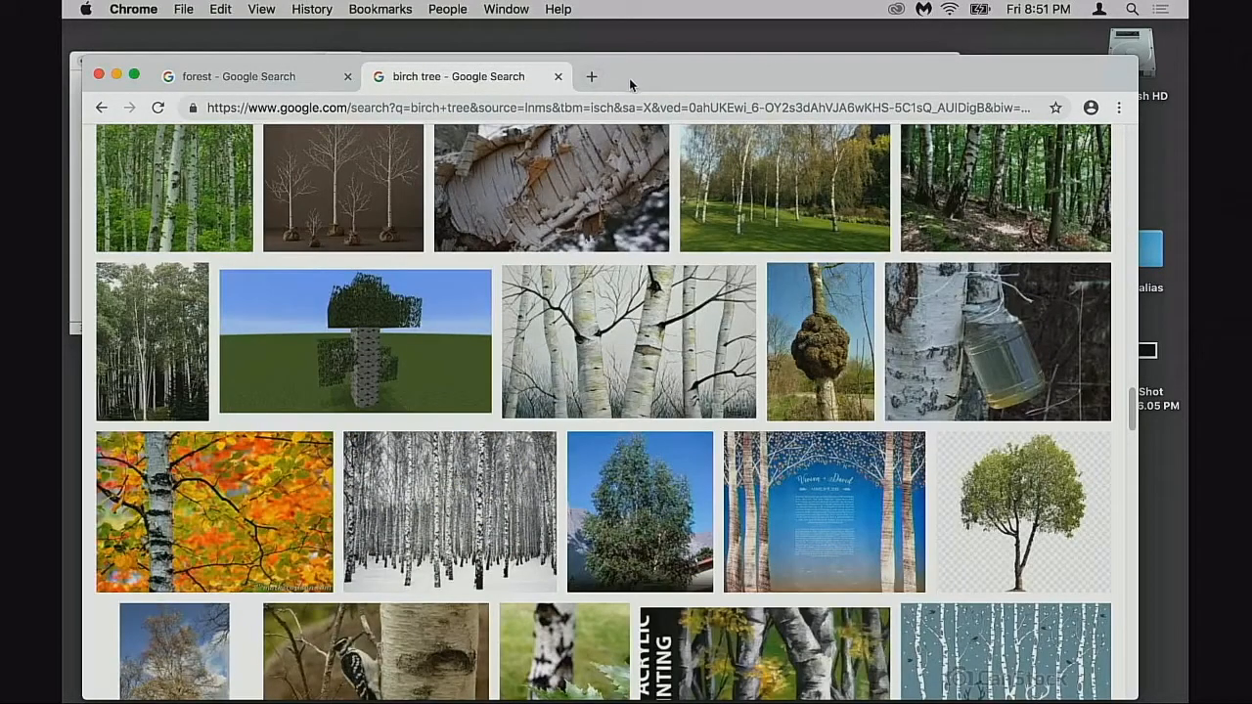
# - Look back over the birch tree image results, then minimize the browser window
pyautogui.moveTo(629, 77); pyautogui.dragTo(627, 43)
pyautogui.scroll(2, 642, 145)
pyautogui.scroll(5, 642, 145)
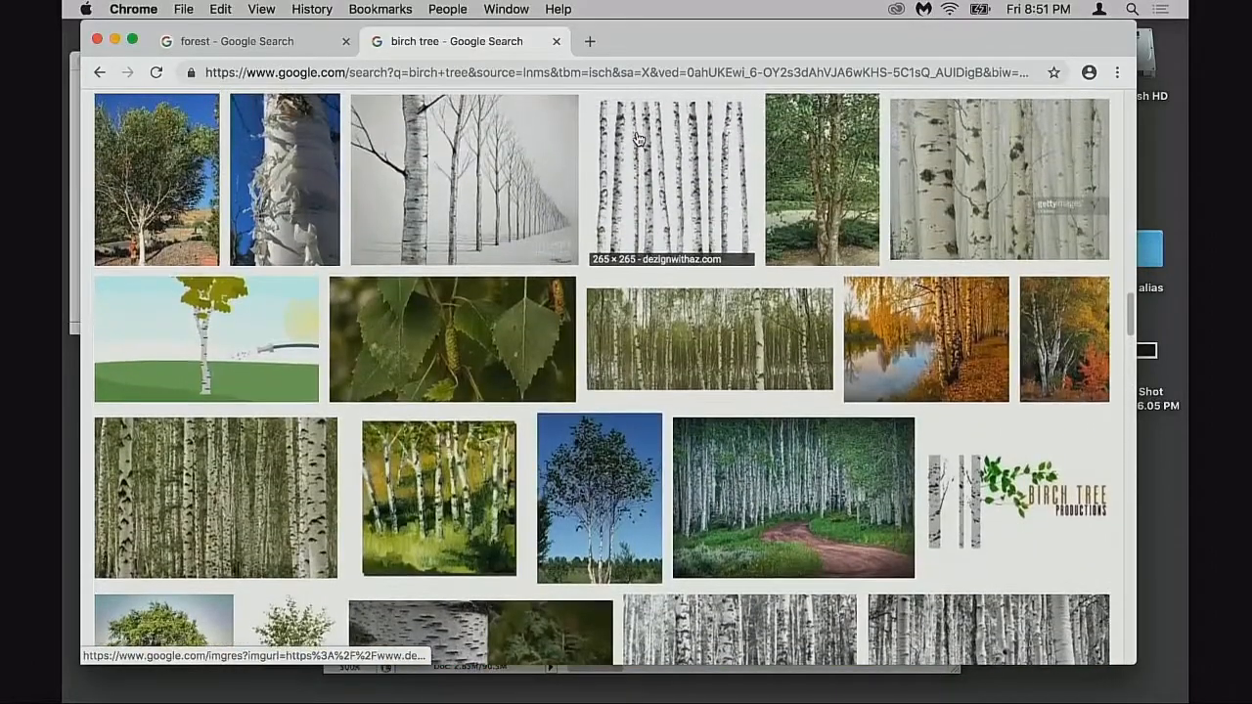
pyautogui.click(116, 41)
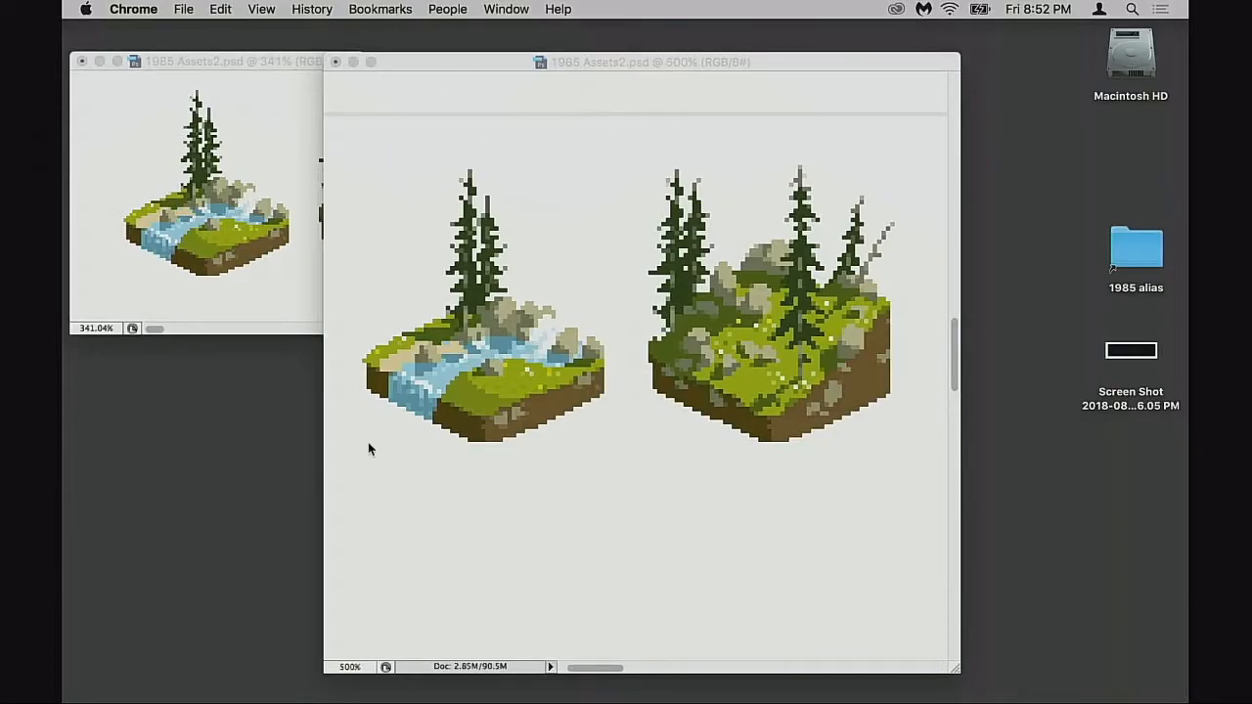
pyautogui.click(522, 676)
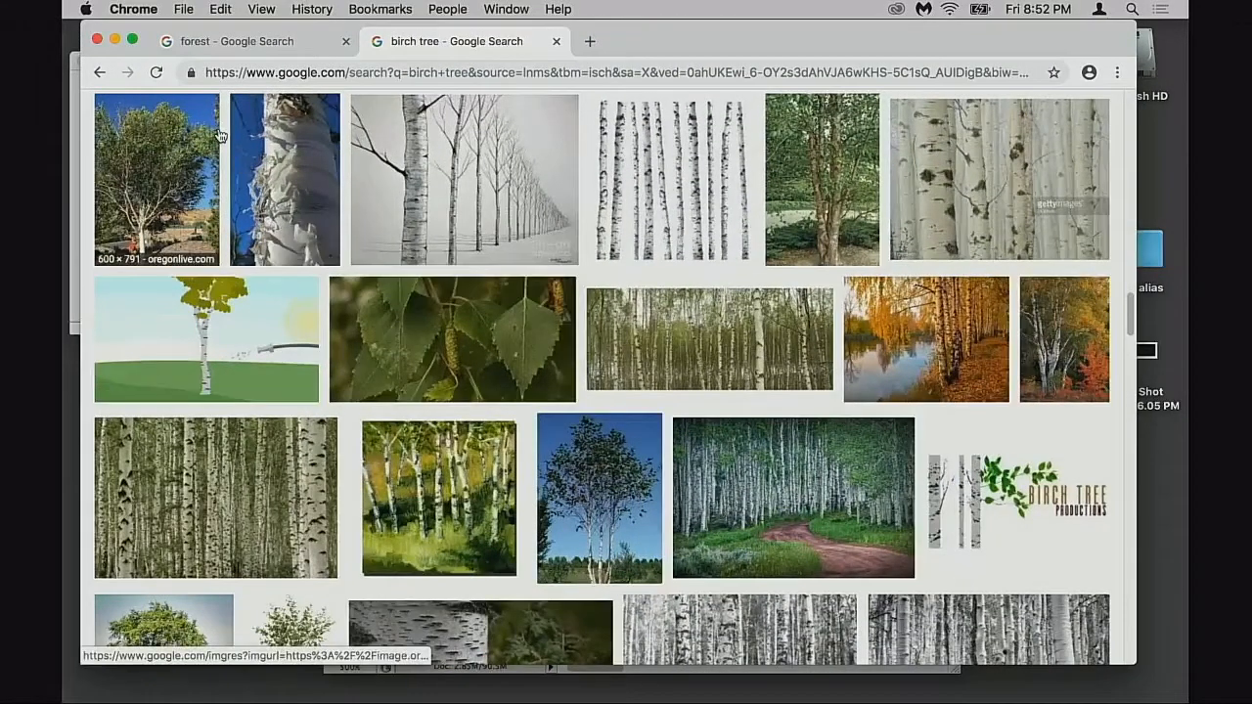
pyautogui.click(115, 40)
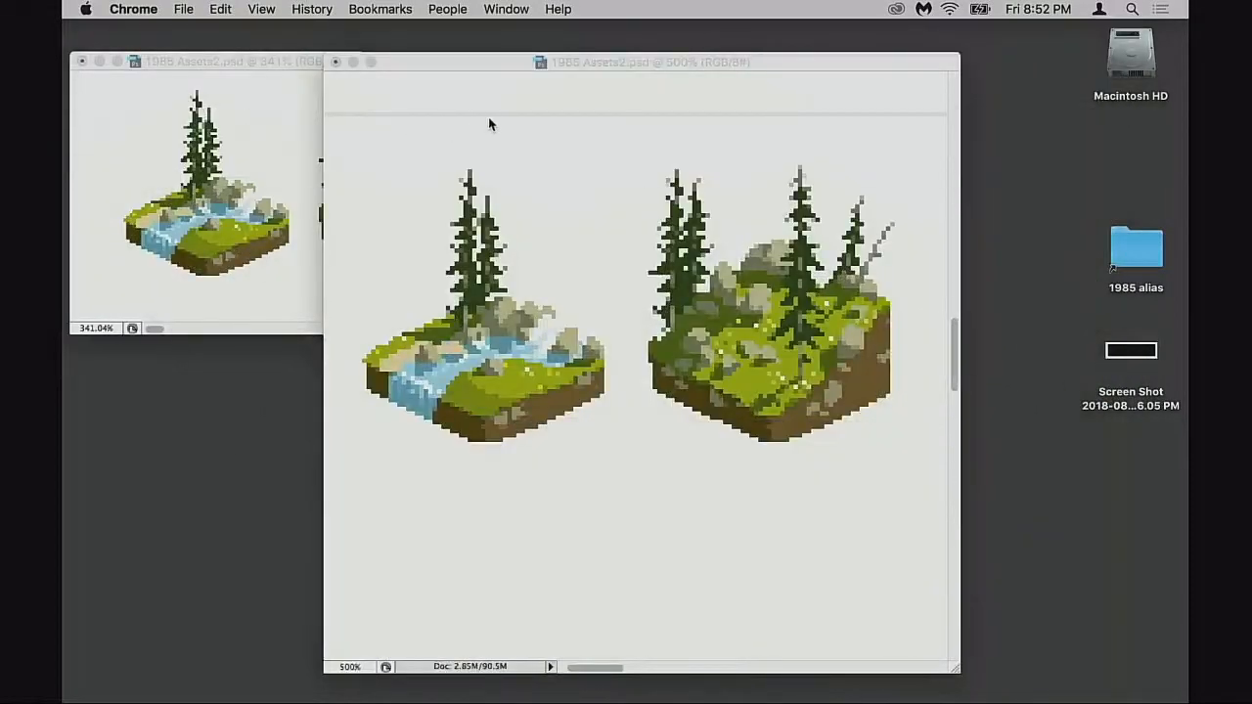
# - Switch to 1985 Assets2.psd in Photoshop, expand the Environment group and identify the River layer by toggling its visibility
pyautogui.click(489, 69)
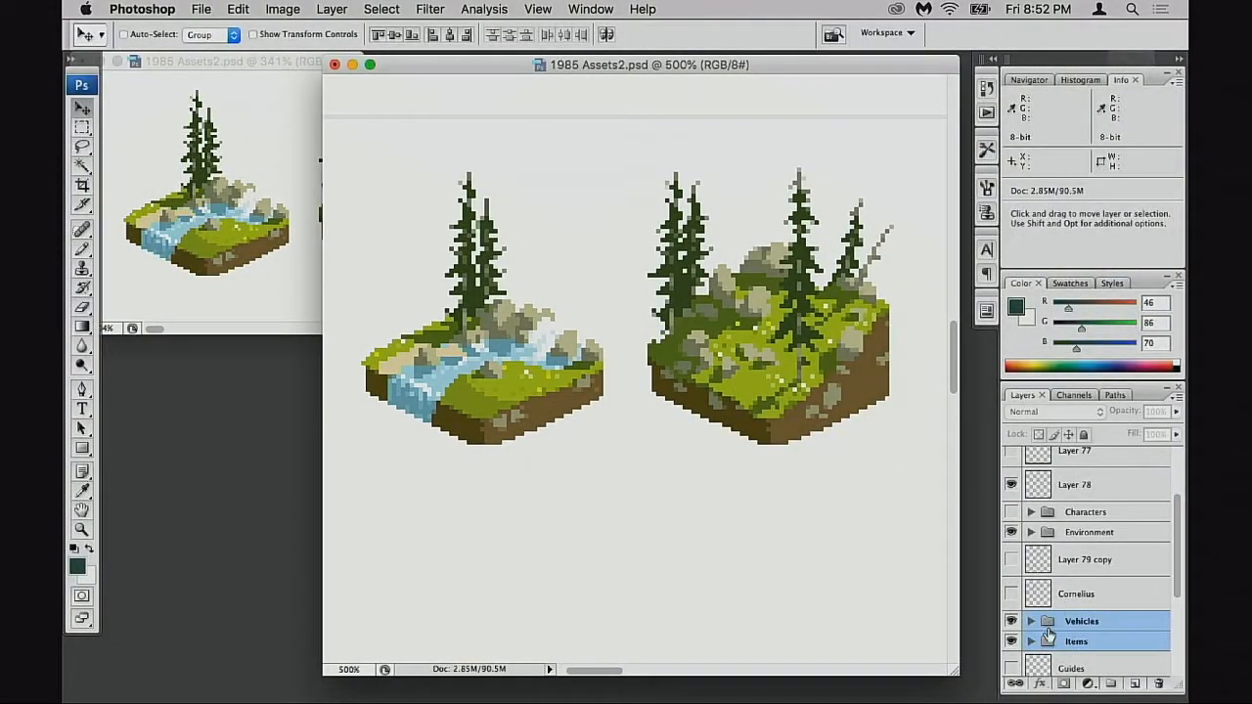
pyautogui.scroll(-5, 1049, 634)
pyautogui.scroll(5, 1052, 597)
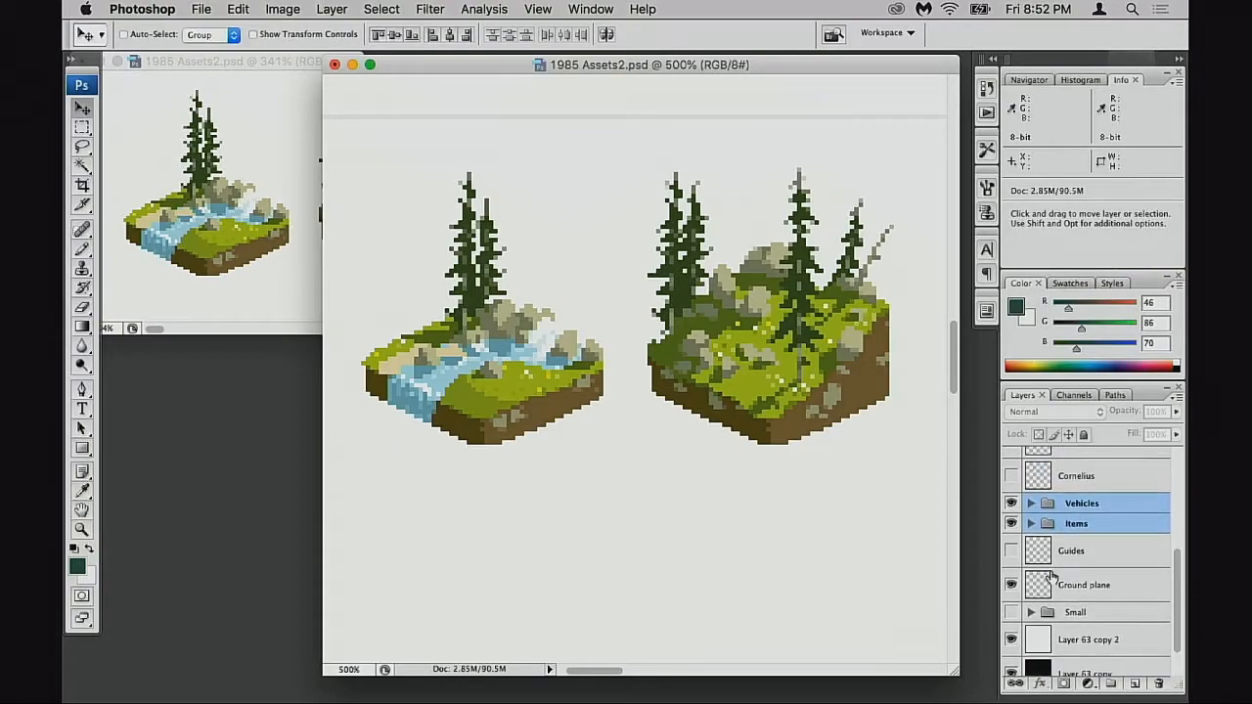
pyautogui.click(1031, 530)
pyautogui.scroll(-5, 1055, 572)
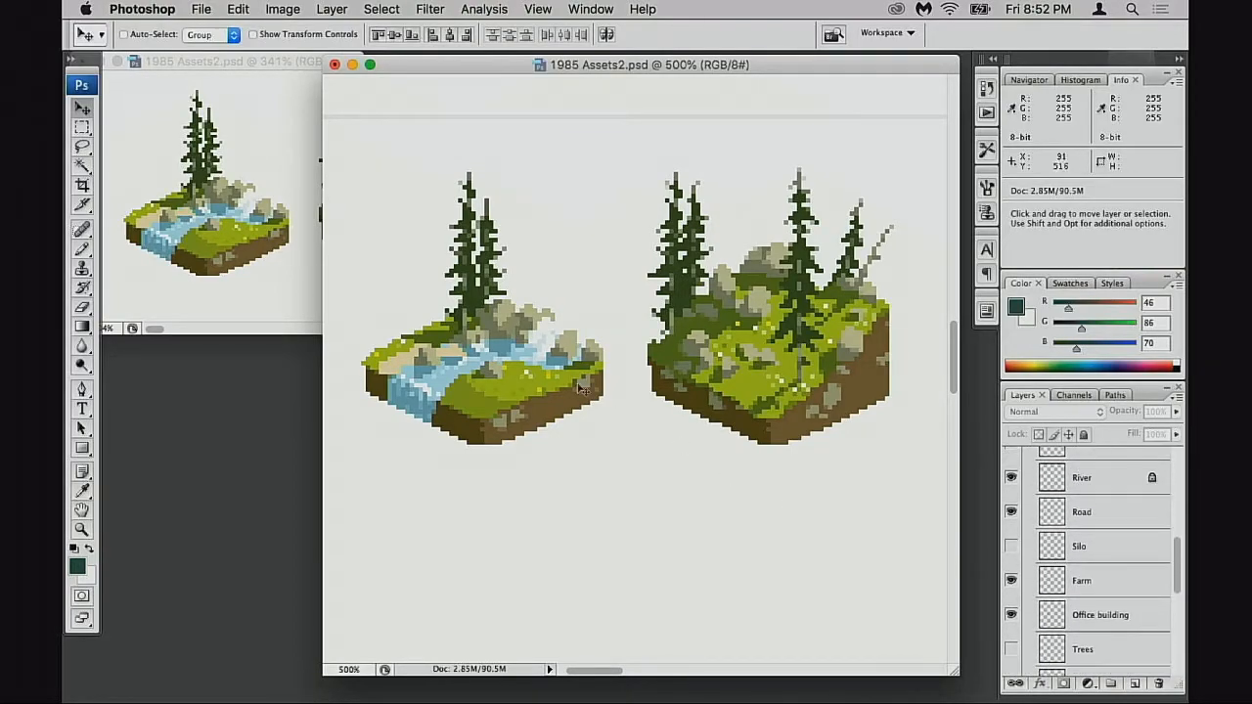
pyautogui.scroll(-3, 1067, 582)
pyautogui.scroll(2, 1060, 573)
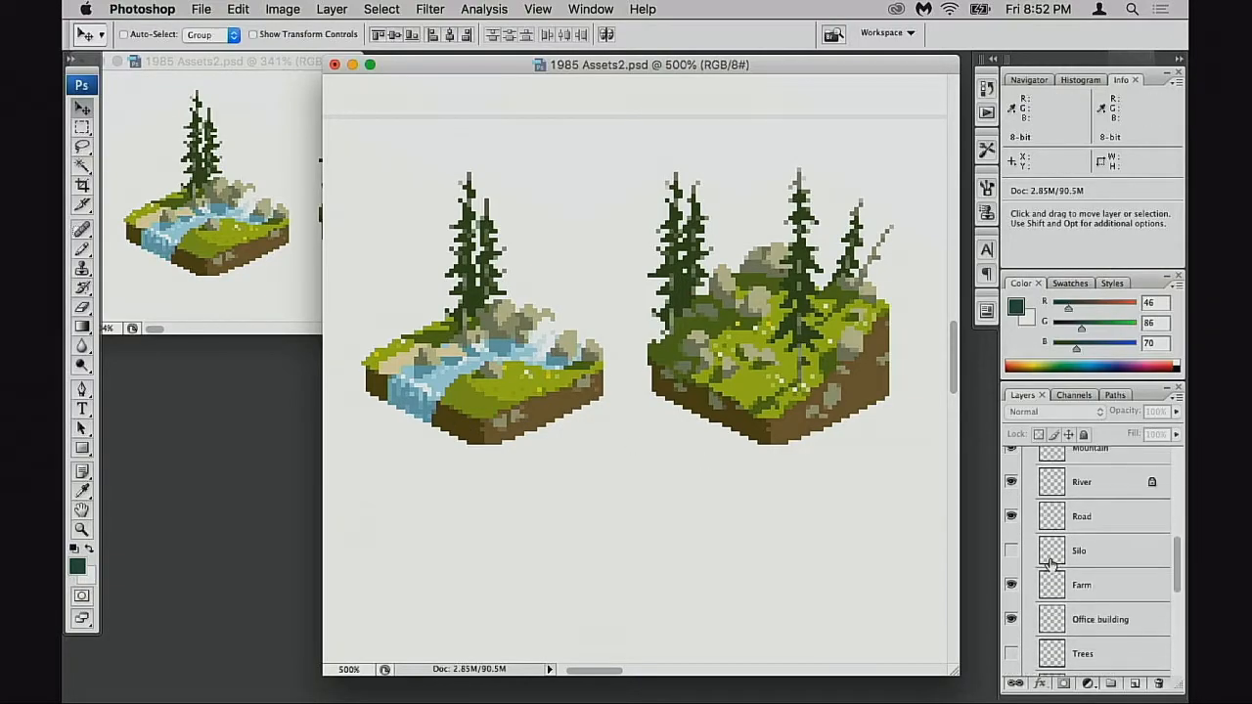
pyautogui.scroll(-1, 1049, 504)
pyautogui.scroll(3, 1047, 509)
pyautogui.click(1012, 533)
pyautogui.click(1013, 532)
# - Duplicate the River layer beneath the original and move the copied tile into the empty space above the cars
pyautogui.click(1062, 542)
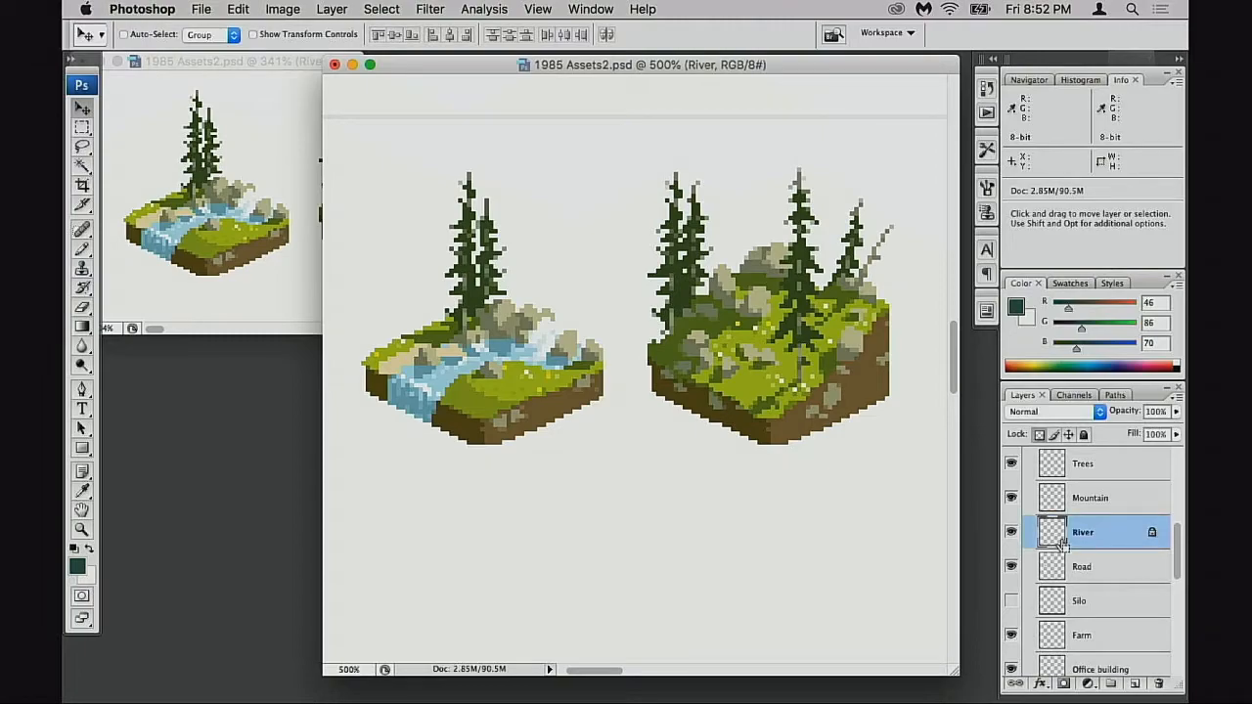
pyautogui.press('super+j')
pyautogui.moveTo(1062, 542); pyautogui.dragTo(1065, 579)
pyautogui.moveTo(510, 372); pyautogui.dragTo(650, 309)
pyautogui.moveTo(651, 309); pyautogui.dragTo(626, 421)
pyautogui.moveTo(646, 375); pyautogui.dragTo(641, 397)
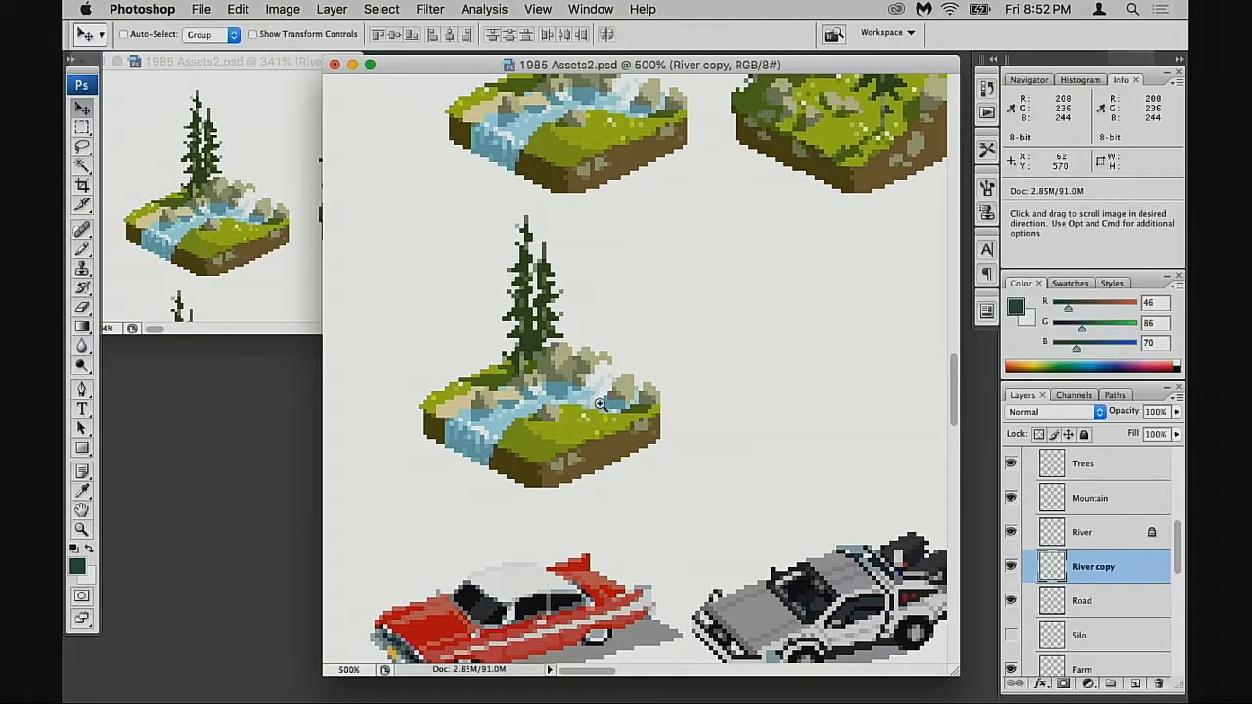
# - Copy small patches of the rocks, the pine trees and the grass-and-dirt edge beside the copied tile as colour references
pyautogui.click(600, 404)
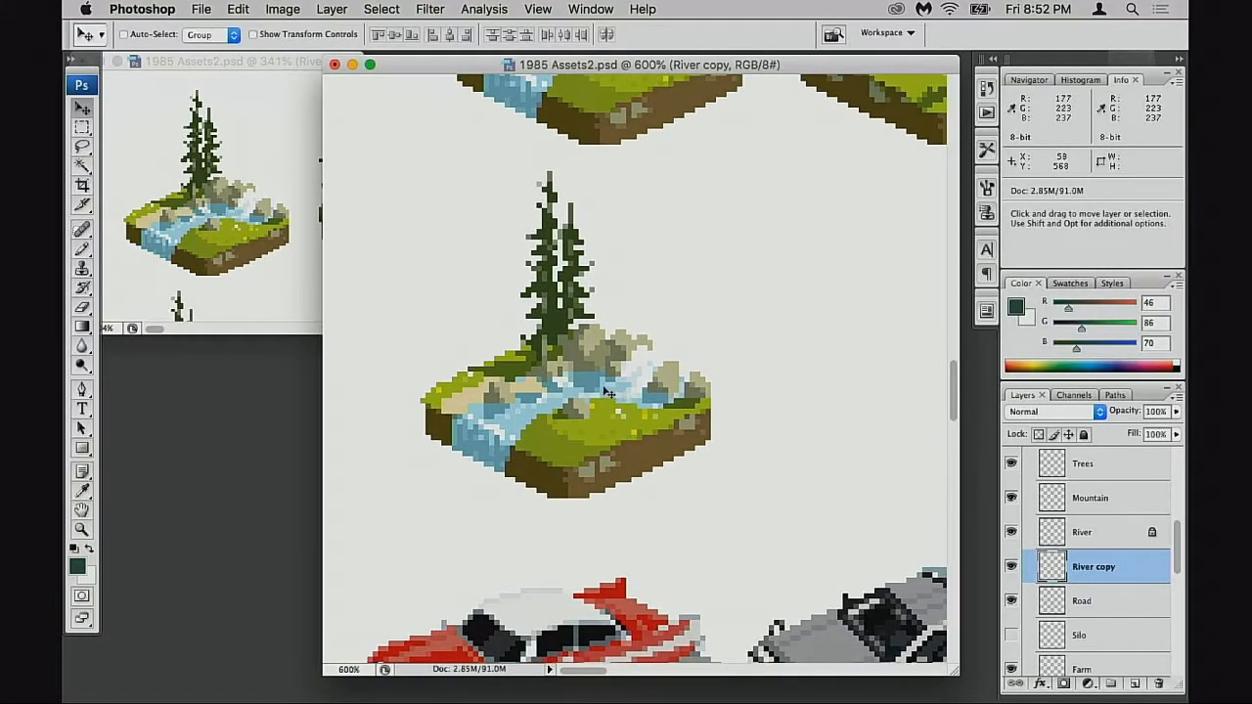
pyautogui.press('b')
pyautogui.press('super+equal')
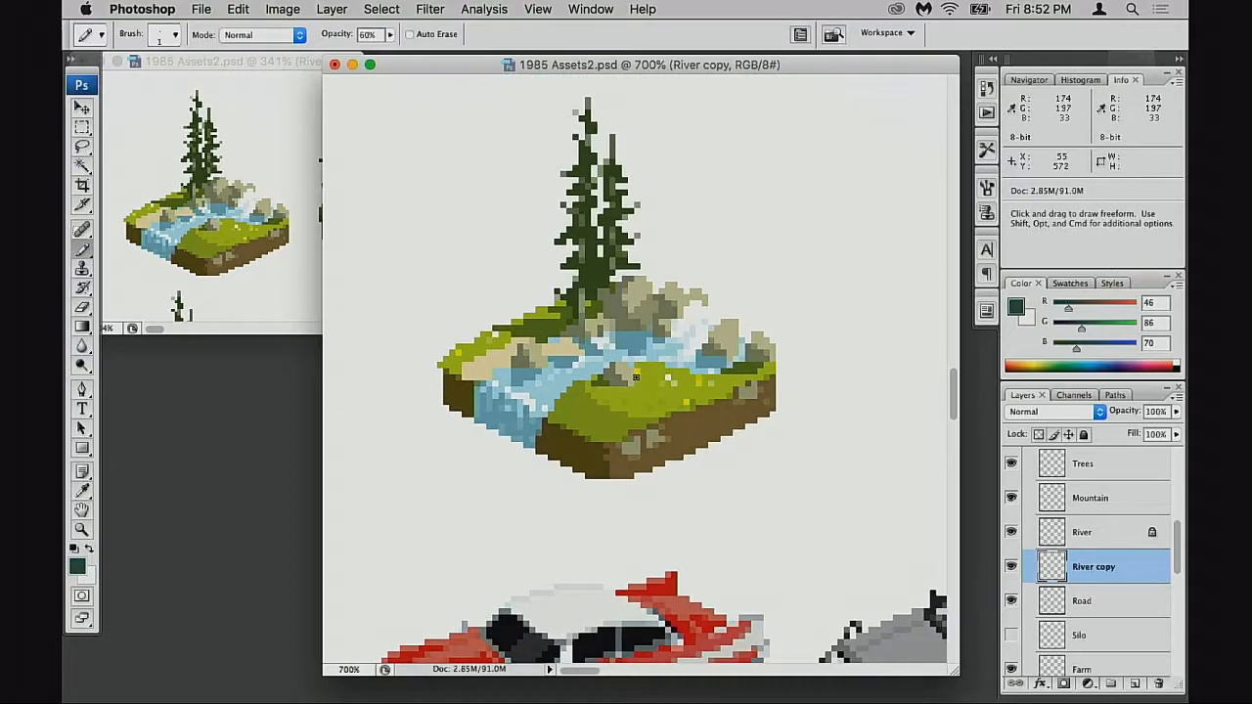
pyautogui.press('n')
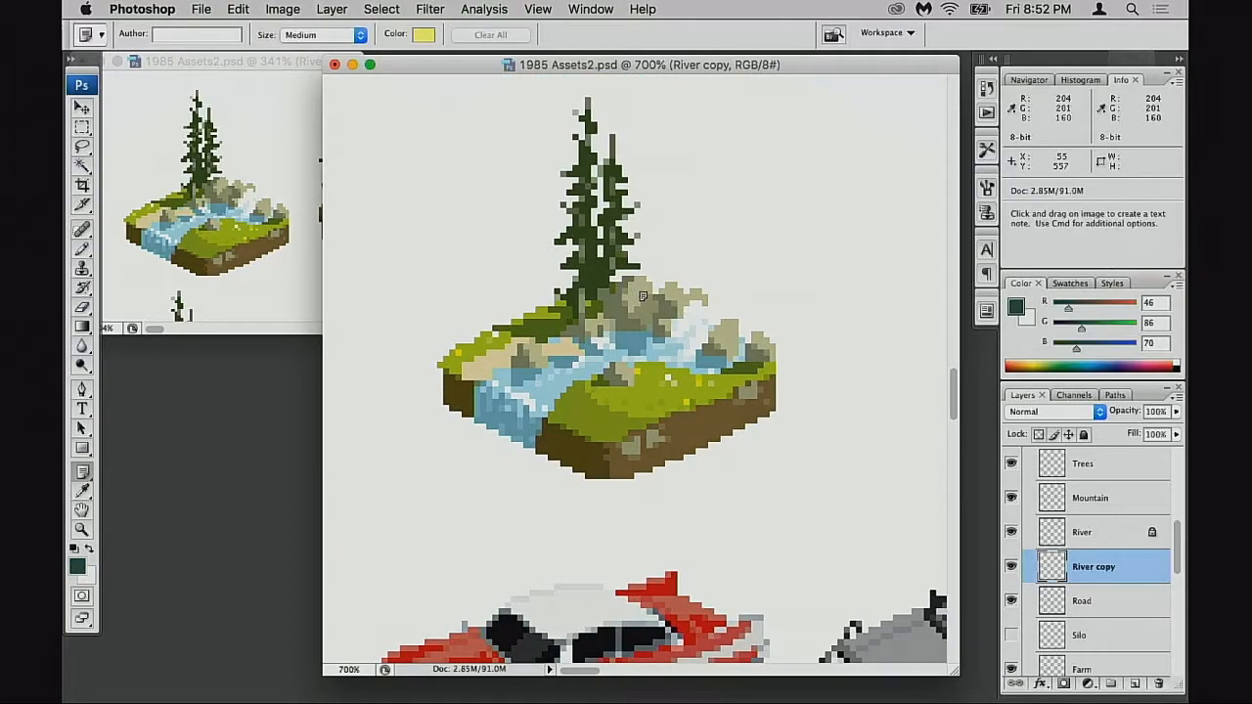
pyautogui.press('m')
pyautogui.moveTo(592, 259)
pyautogui.mouseDown()
pyautogui.moveTo(678, 350)
pyautogui.moveTo(426, 291)
pyautogui.moveTo(390, 247)
pyautogui.mouseUp()
pyautogui.moveTo(554, 178)
pyautogui.mouseDown()
pyautogui.moveTo(640, 259)
pyautogui.moveTo(390, 384)
pyautogui.moveTo(367, 360)
pyautogui.mouseUp()
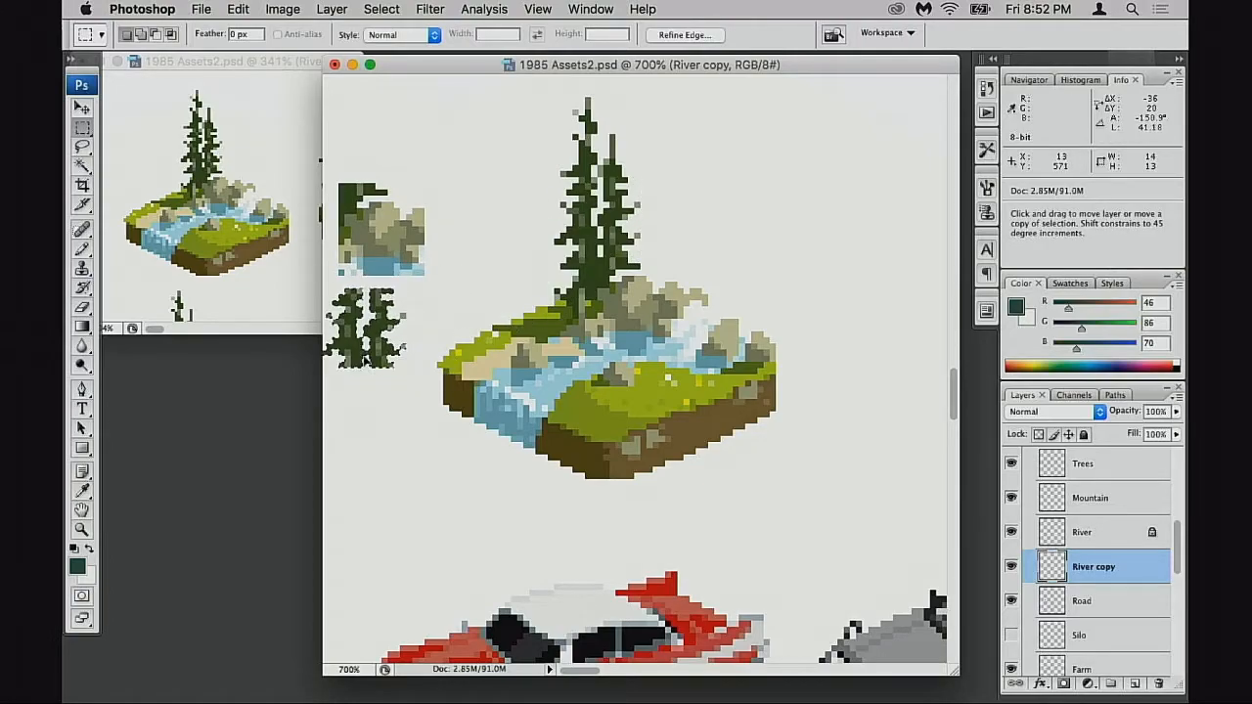
pyautogui.moveTo(675, 478); pyautogui.dragTo(574, 399)
pyautogui.moveTo(647, 454); pyautogui.dragTo(383, 441)
pyautogui.press('super+d')
# - Paint grass over the copied tile's river using its sampled light and mid greens, with a 1 px Pencil at 100% opacity
pyautogui.moveTo(654, 425); pyautogui.dragTo(681, 449)
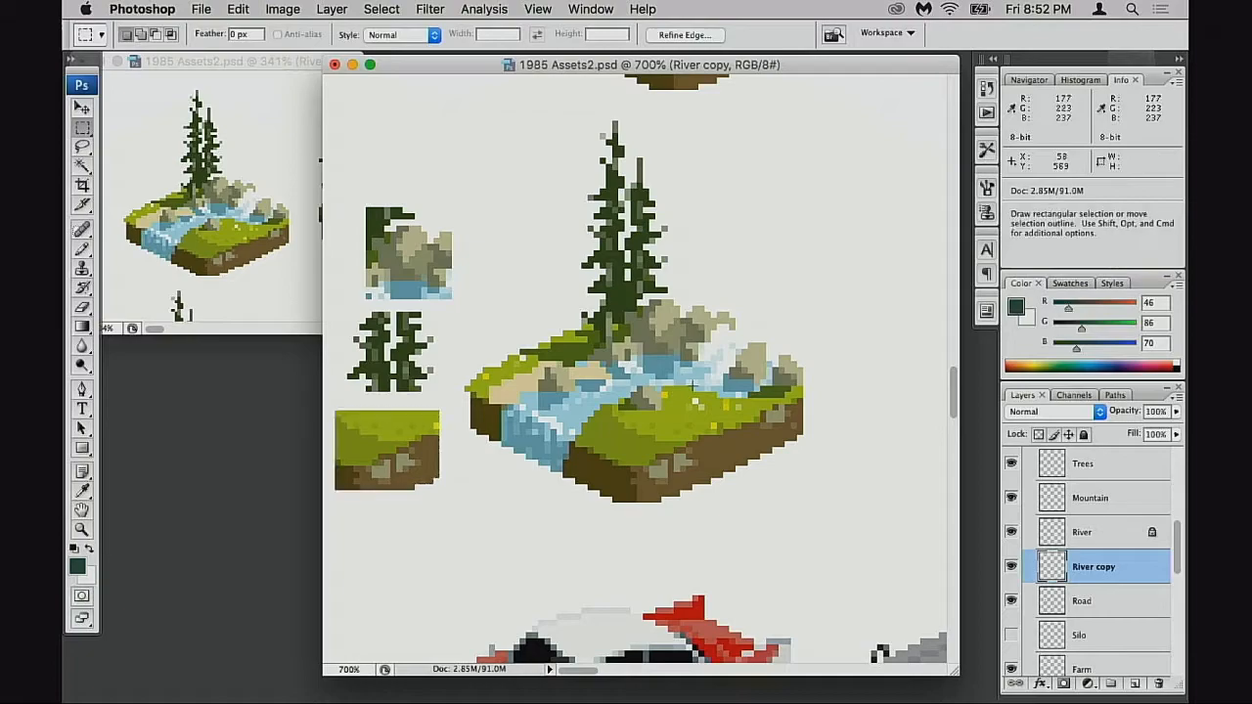
pyautogui.press('b')
pyautogui.moveTo(611, 398); pyautogui.dragTo(599, 410)
pyautogui.keyDown('alt'); pyautogui.click(642, 427); pyautogui.keyUp('alt')
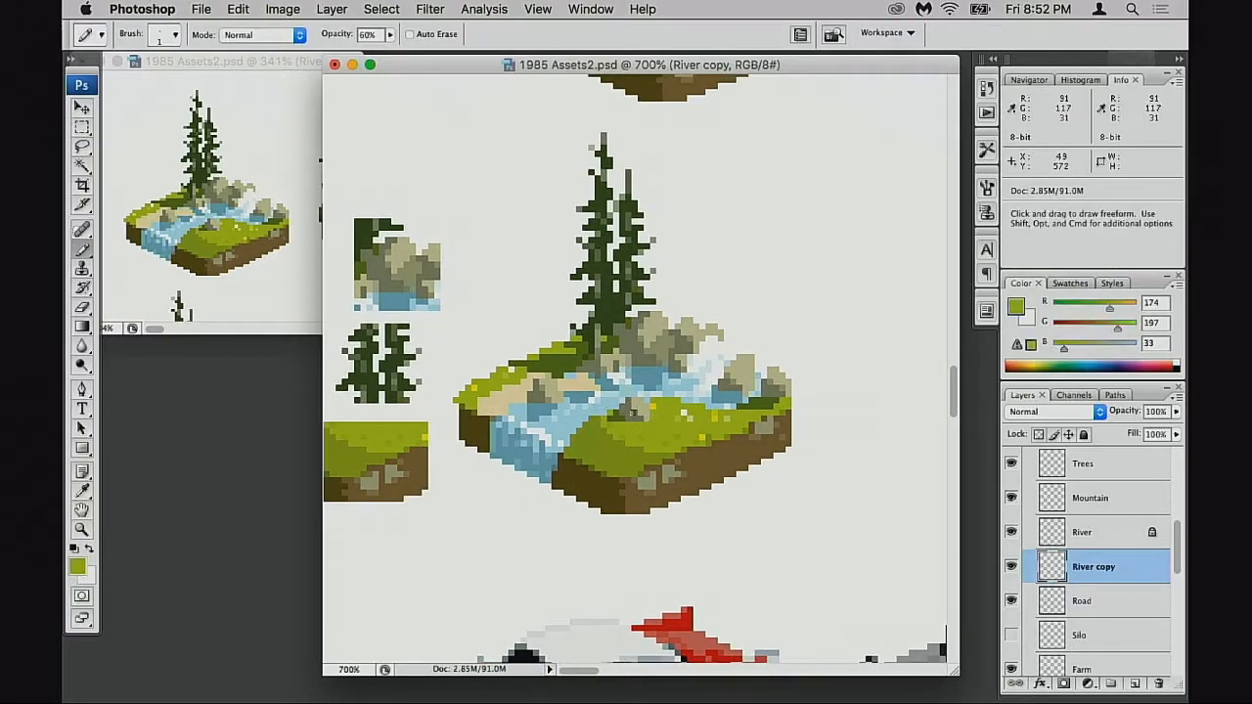
pyautogui.rightClick(618, 381)
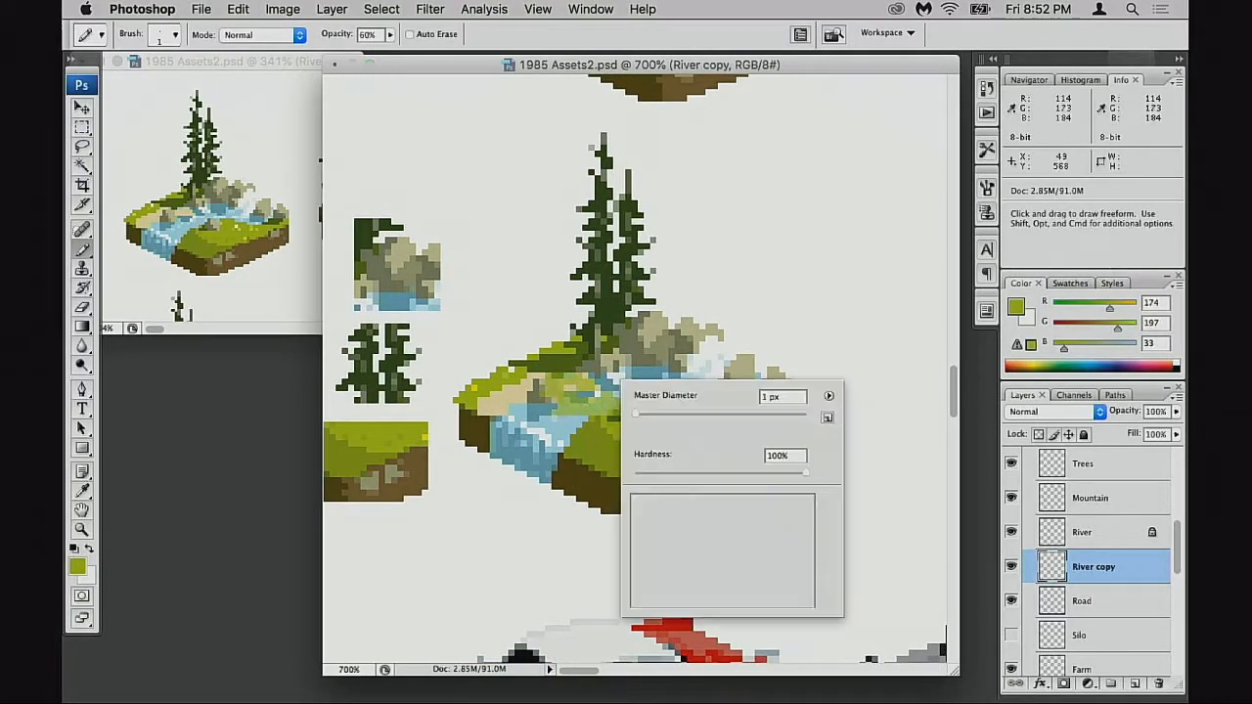
pyautogui.click(673, 510)
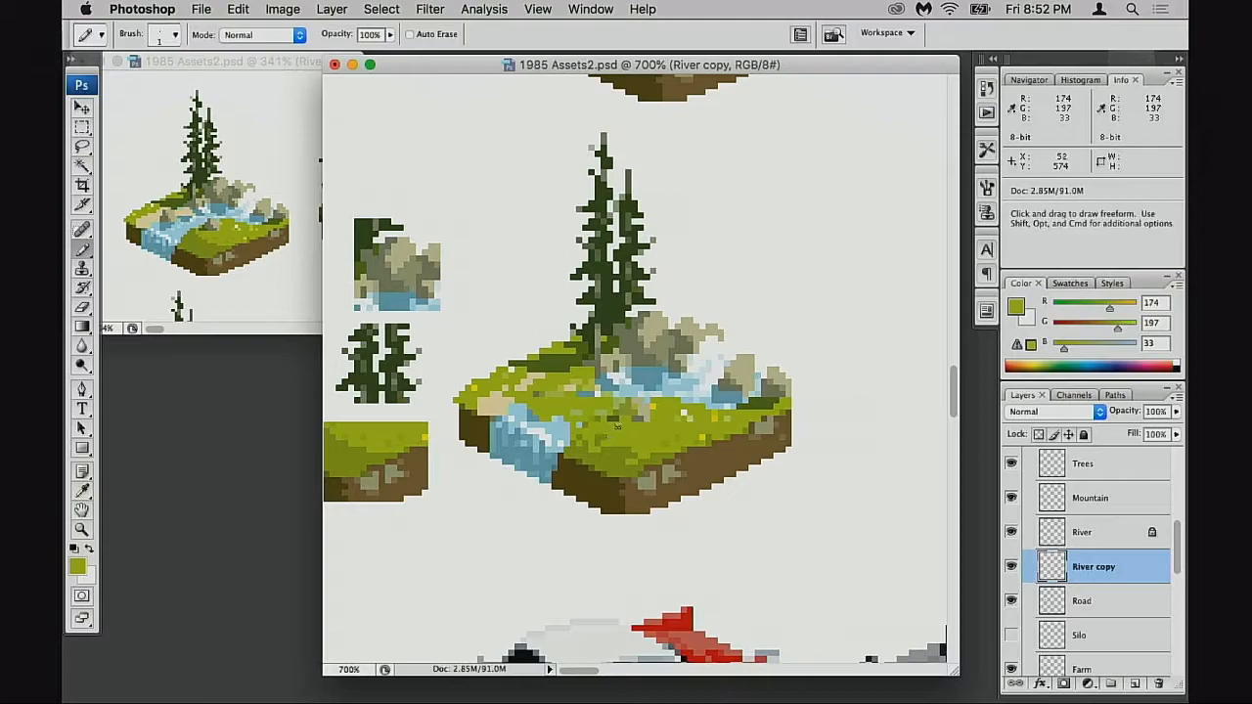
pyautogui.keyDown('alt'); pyautogui.click(667, 439); pyautogui.keyUp('alt')
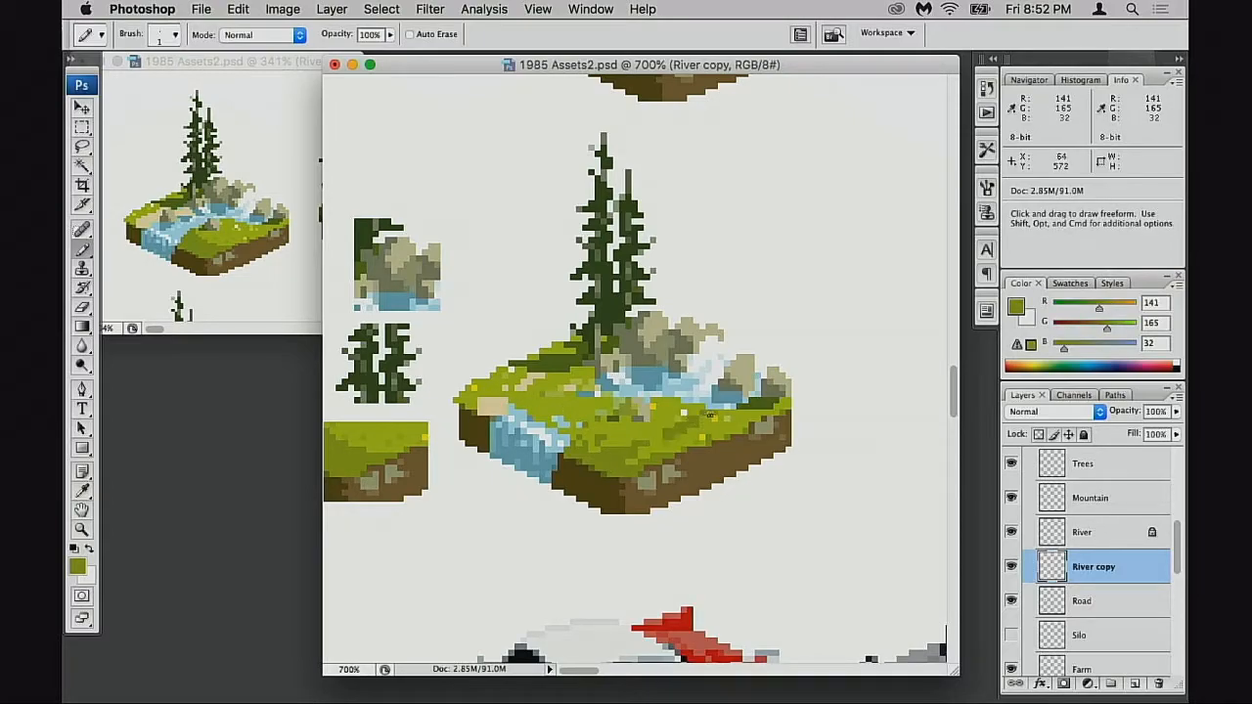
# - Try covering the pool and the tile's back edge with grass greens, then undo those strokes
pyautogui.moveTo(616, 397)
pyautogui.mouseDown()
pyautogui.moveTo(645, 353)
pyautogui.moveTo(721, 399)
pyautogui.moveTo(670, 357)
pyautogui.moveTo(622, 371)
pyautogui.moveTo(691, 401)
pyautogui.mouseUp()
pyautogui.keyDown('alt'); pyautogui.click(571, 378); pyautogui.keyUp('alt')
pyautogui.moveTo(577, 367); pyautogui.dragTo(520, 368)
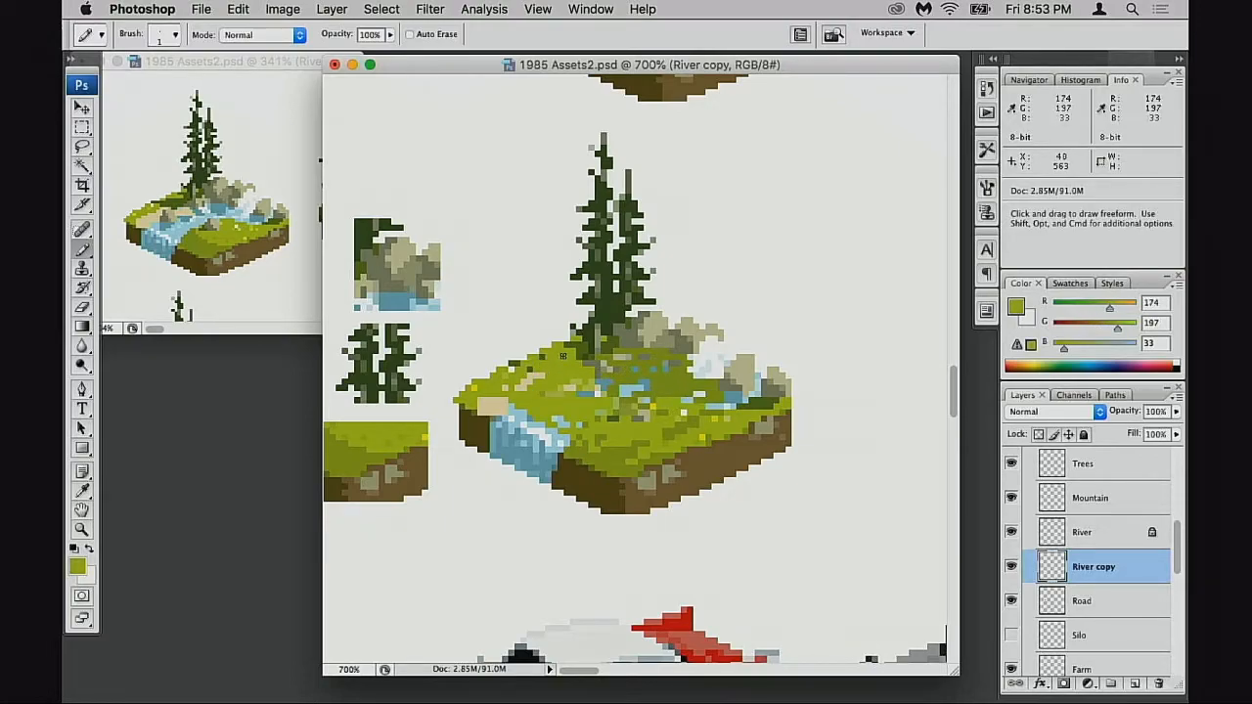
pyautogui.press('super+alt+z')
pyautogui.press('super+alt+z')
pyautogui.press('super+alt+z')
pyautogui.press('super+alt+z')
pyautogui.press('super+alt+z')
# - Sample the dark grass green and dab it onto the grass-and-dirt reference patch
pyautogui.keyDown('alt'); pyautogui.click(565, 363); pyautogui.keyUp('alt')
pyautogui.moveTo(605, 376); pyautogui.dragTo(616, 351)
pyautogui.moveTo(363, 403); pyautogui.dragTo(365, 405)
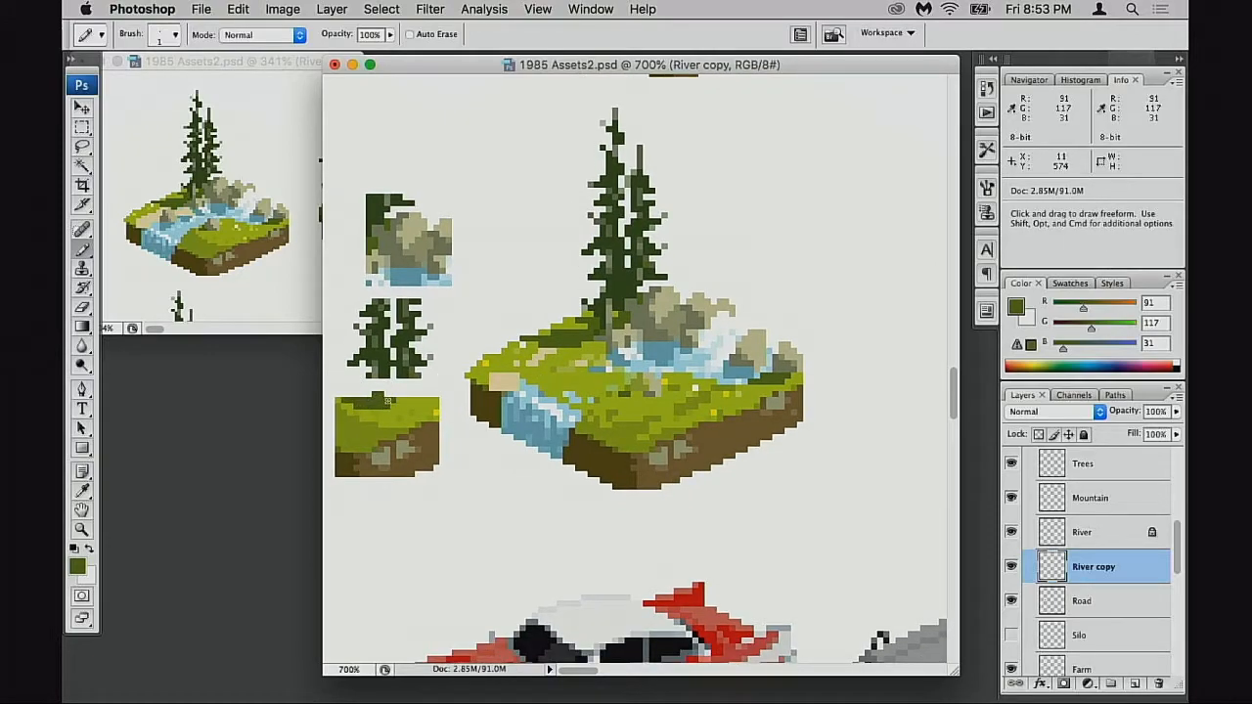
# - Sample grass greens and paint over the tile's dark back edge, the rocks behind the pool and the sandy bank
pyautogui.keyDown('alt'); pyautogui.click(576, 360); pyautogui.keyUp('alt')
pyautogui.moveTo(537, 358); pyautogui.dragTo(629, 339)
pyautogui.moveTo(647, 343)
pyautogui.mouseDown()
pyautogui.moveTo(658, 326)
pyautogui.moveTo(675, 338)
pyautogui.moveTo(613, 360)
pyautogui.moveTo(675, 368)
pyautogui.mouseUp()
pyautogui.keyDown('alt'); pyautogui.click(576, 380); pyautogui.keyUp('alt')
pyautogui.moveTo(519, 376)
pyautogui.mouseDown()
pyautogui.moveTo(502, 380)
pyautogui.moveTo(518, 389)
pyautogui.mouseUp()
pyautogui.moveTo(518, 396)
pyautogui.mouseDown()
pyautogui.moveTo(573, 417)
pyautogui.moveTo(593, 416)
pyautogui.moveTo(574, 402)
pyautogui.moveTo(613, 419)
pyautogui.moveTo(538, 387)
pyautogui.mouseUp()
# - Paint over the rest of the pool, the sandy bank and the pine bases with grass greens sampled from the tile
pyautogui.keyDown('alt'); pyautogui.click(632, 427); pyautogui.keyUp('alt')
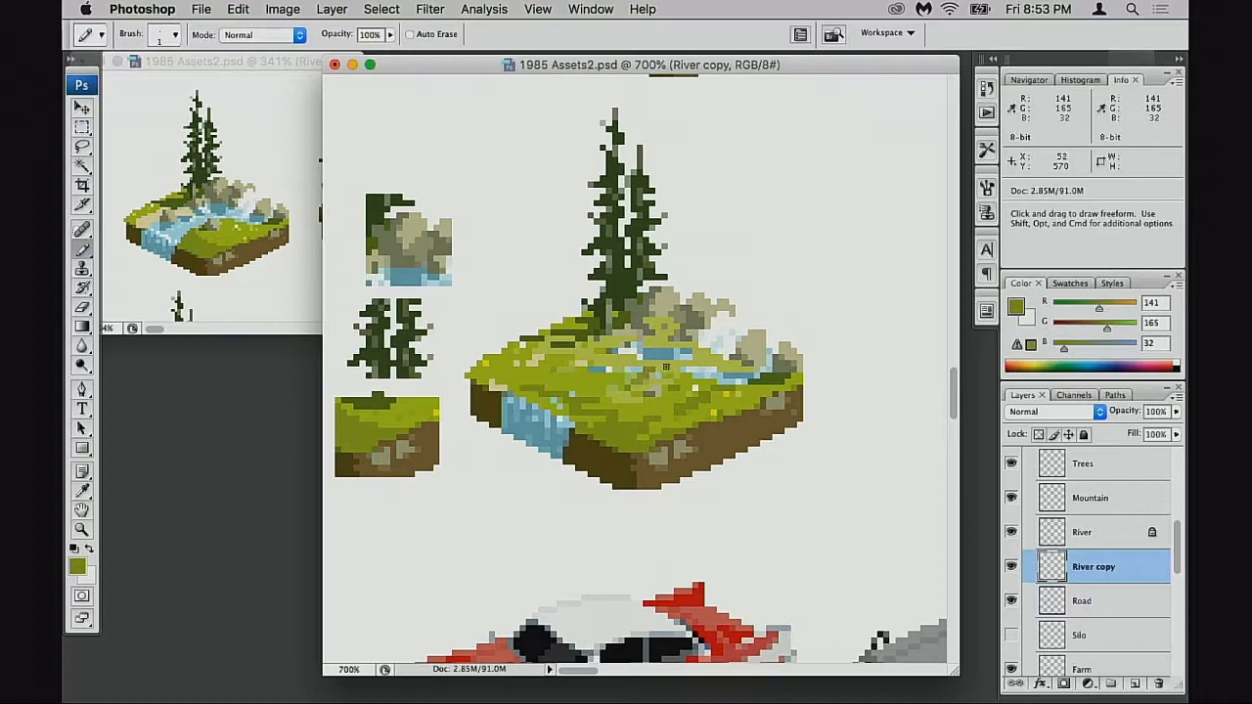
pyautogui.moveTo(655, 357); pyautogui.dragTo(633, 356)
pyautogui.keyDown('alt'); pyautogui.click(608, 348); pyautogui.keyUp('alt')
pyautogui.keyDown('alt'); pyautogui.click(574, 370); pyautogui.keyUp('alt')
pyautogui.keyDown('alt'); pyautogui.click(589, 367); pyautogui.keyUp('alt')
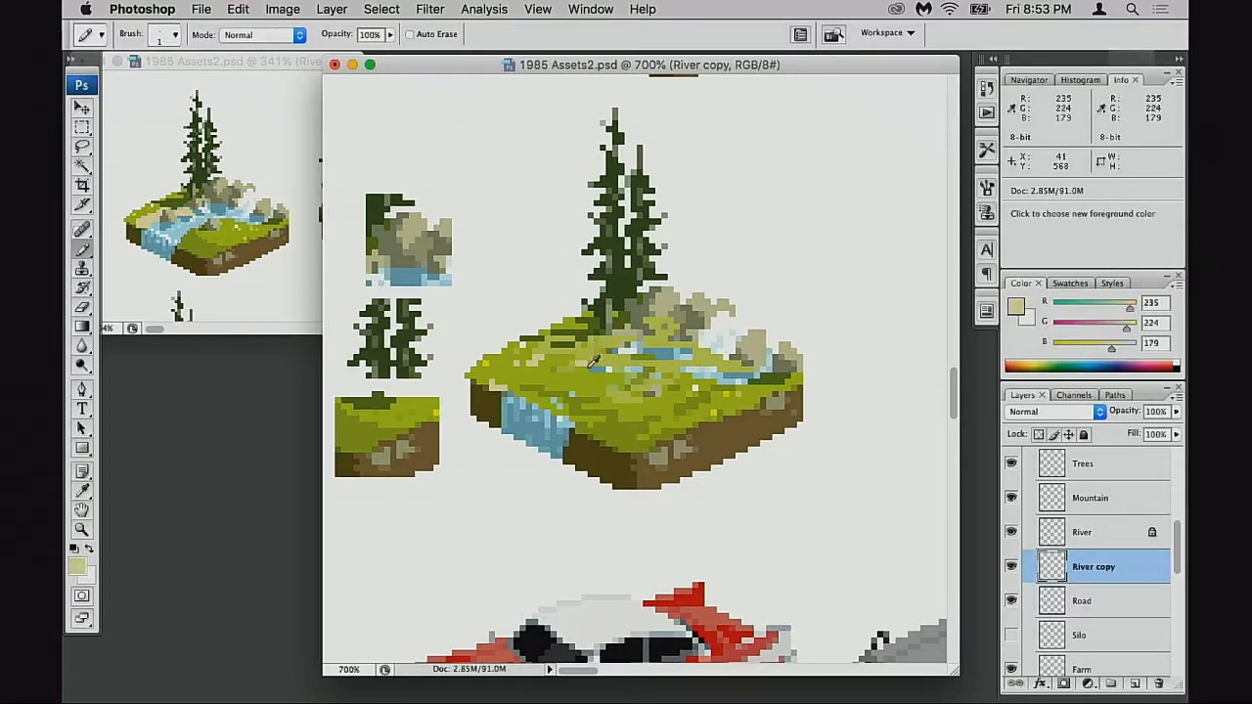
pyautogui.keyDown('alt'); pyautogui.click(599, 364); pyautogui.keyUp('alt')
pyautogui.moveTo(601, 370)
pyautogui.mouseDown()
pyautogui.moveTo(613, 345)
pyautogui.moveTo(660, 370)
pyautogui.moveTo(773, 377)
pyautogui.moveTo(729, 340)
pyautogui.moveTo(600, 325)
pyautogui.mouseUp()
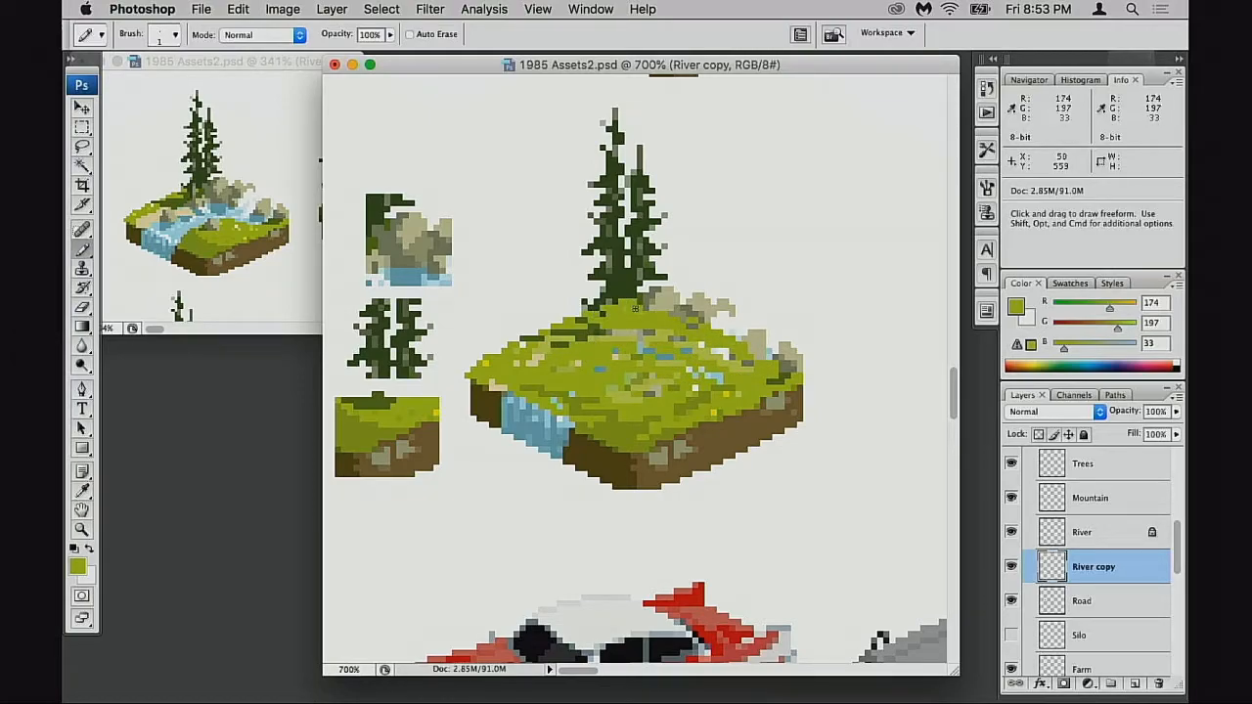
# - Erase the pine trees rising above the tile with a 4 px Pencil-mode Eraser
pyautogui.press('e')
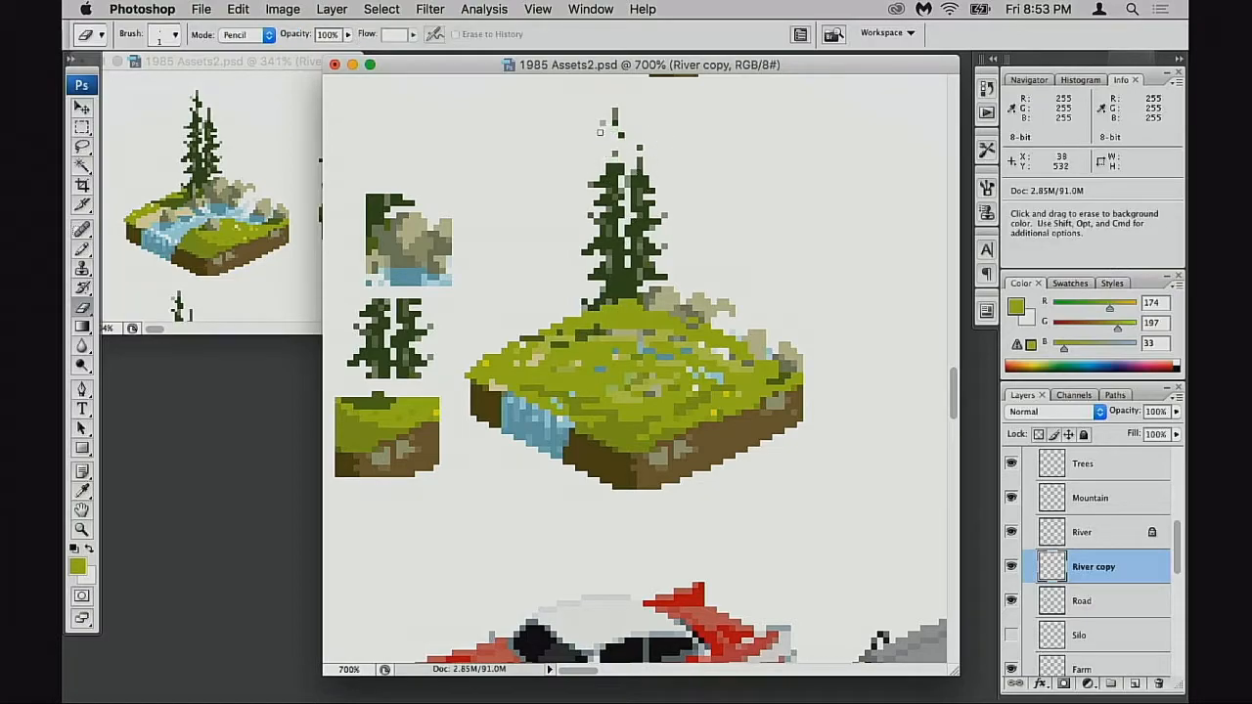
pyautogui.press(']')
pyautogui.press(']')
pyautogui.moveTo(622, 168)
pyautogui.mouseDown()
pyautogui.moveTo(583, 240)
pyautogui.moveTo(646, 242)
pyautogui.moveTo(597, 282)
pyautogui.moveTo(671, 271)
pyautogui.moveTo(621, 117)
pyautogui.moveTo(637, 133)
pyautogui.moveTo(563, 296)
pyautogui.moveTo(637, 270)
pyautogui.moveTo(610, 271)
pyautogui.moveTo(631, 307)
pyautogui.moveTo(607, 262)
pyautogui.moveTo(648, 258)
pyautogui.moveTo(533, 315)
pyautogui.moveTo(626, 270)
pyautogui.moveTo(583, 324)
pyautogui.moveTo(607, 304)
pyautogui.moveTo(554, 333)
pyautogui.mouseUp()
pyautogui.click(617, 114)
# - Erase the rocks sticking out above the tile's back right edge
pyautogui.press('b')
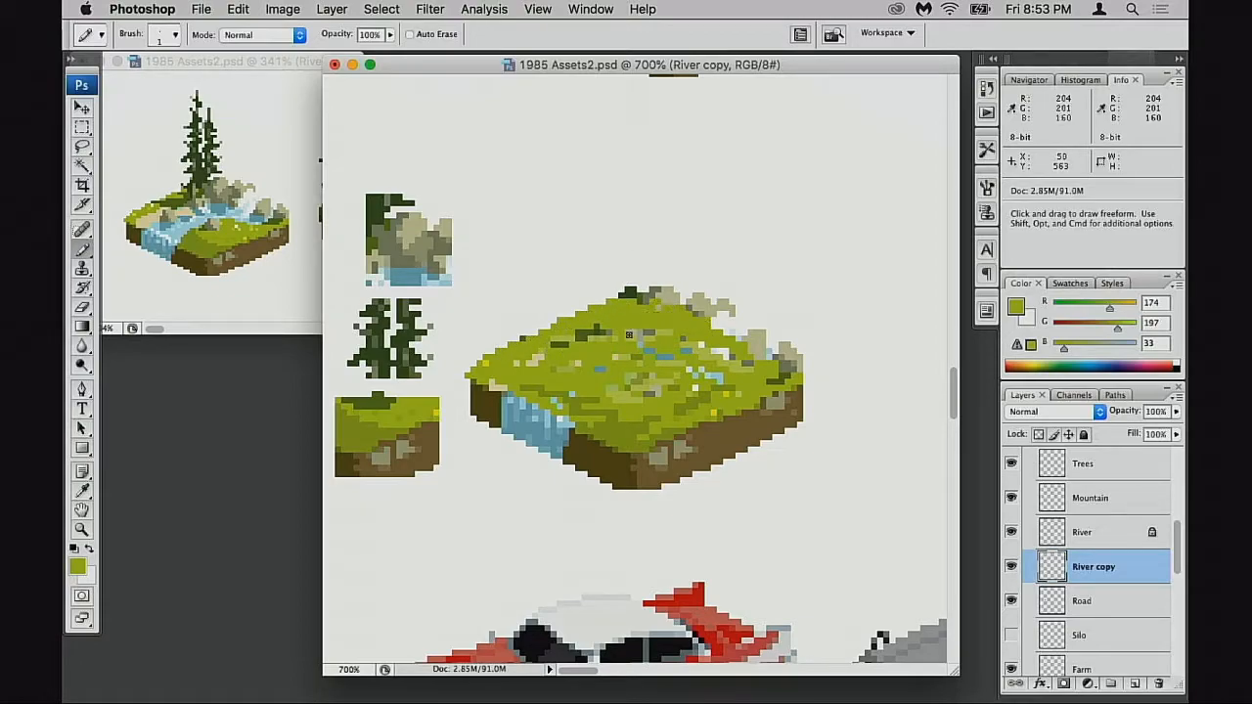
pyautogui.press('e')
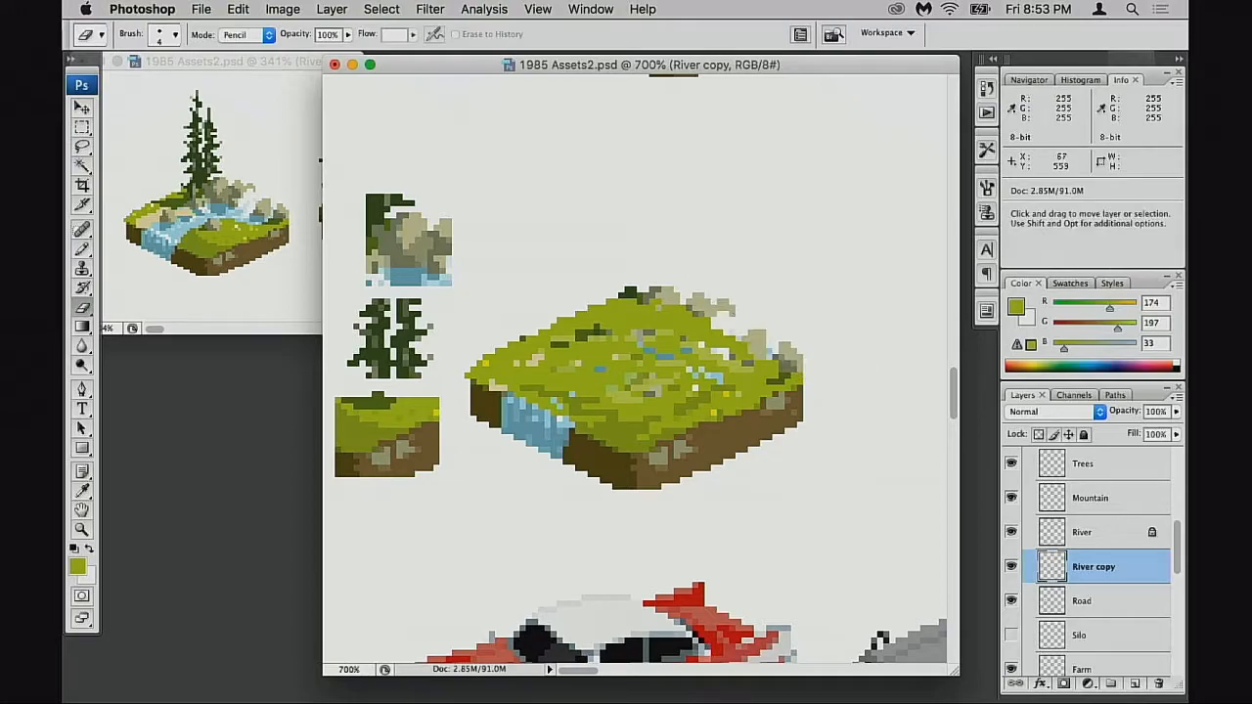
pyautogui.moveTo(769, 324); pyautogui.dragTo(795, 351)
pyautogui.moveTo(692, 275)
pyautogui.mouseDown()
pyautogui.moveTo(671, 272)
pyautogui.moveTo(733, 313)
pyautogui.mouseUp()
pyautogui.press('b')
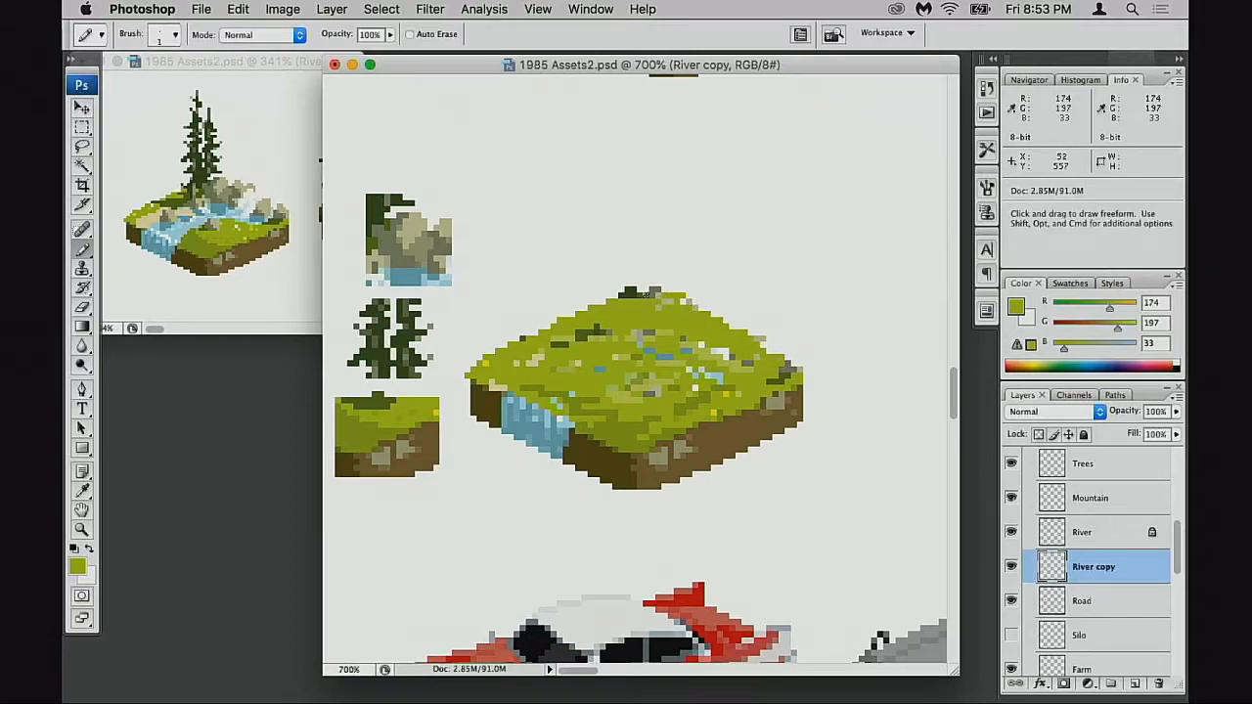
# - Clean stray pixels off the tile's back edges and cover the leftover water and rock specks with light grass green
pyautogui.press('e')
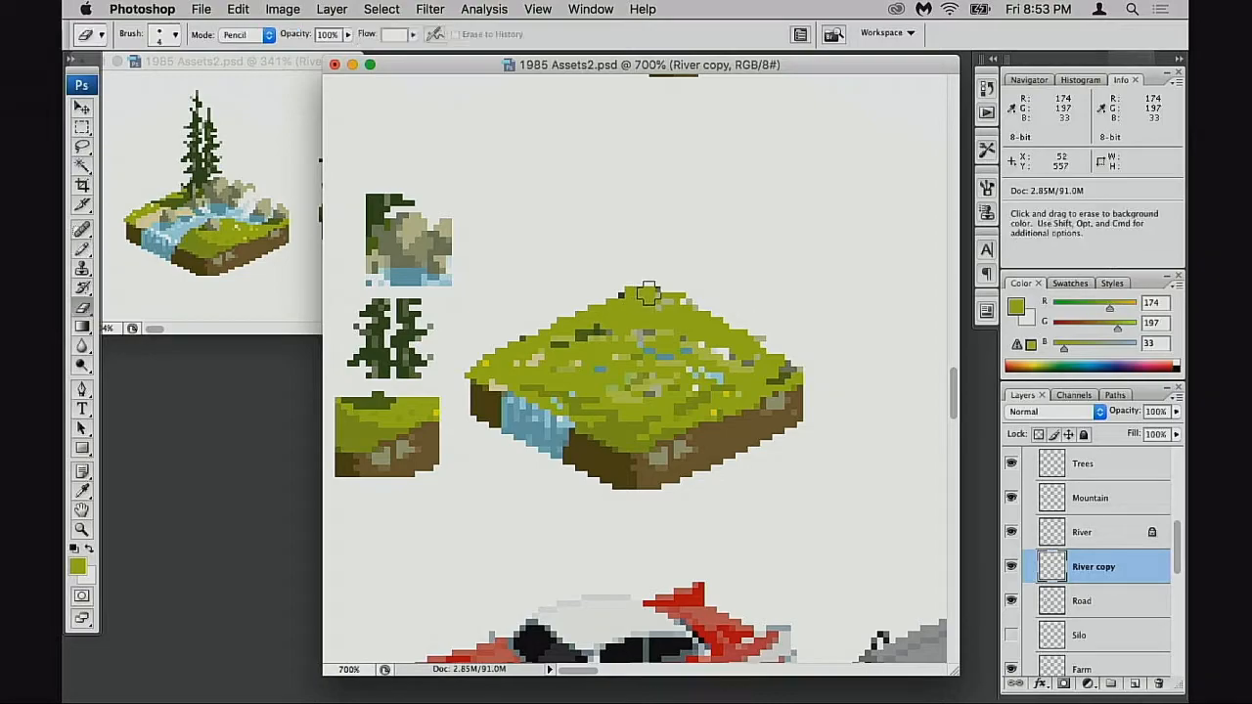
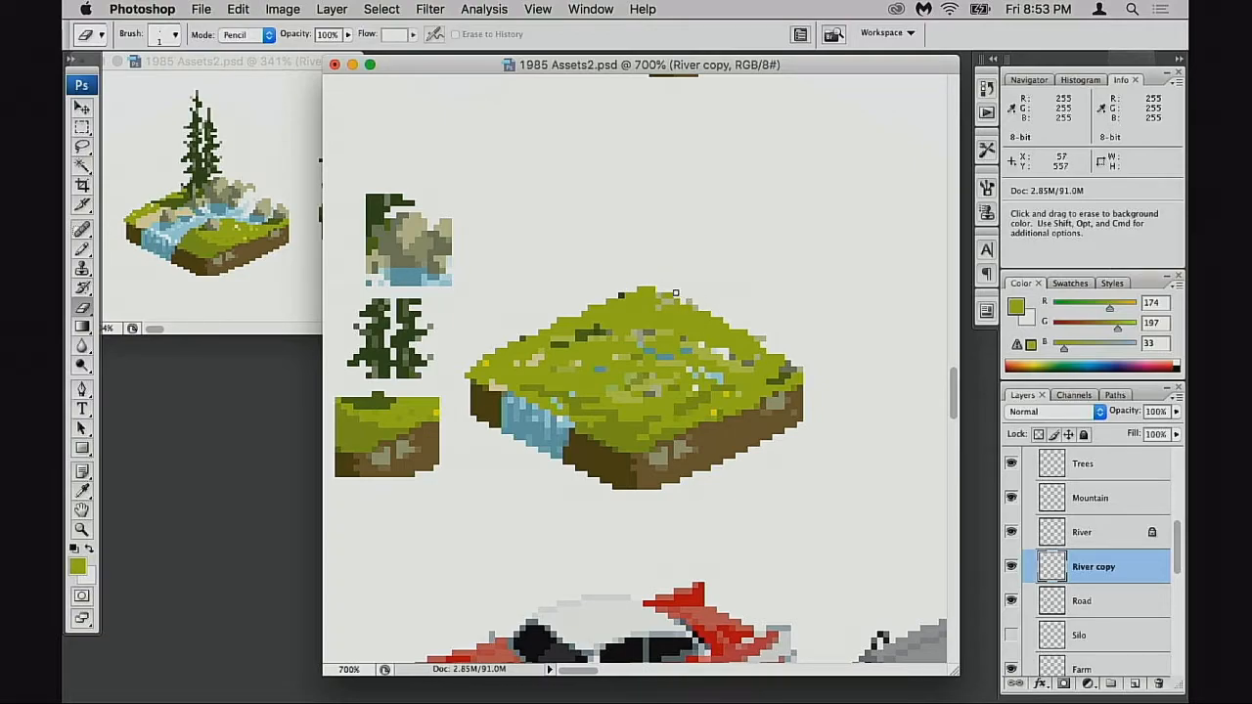
pyautogui.press('b')
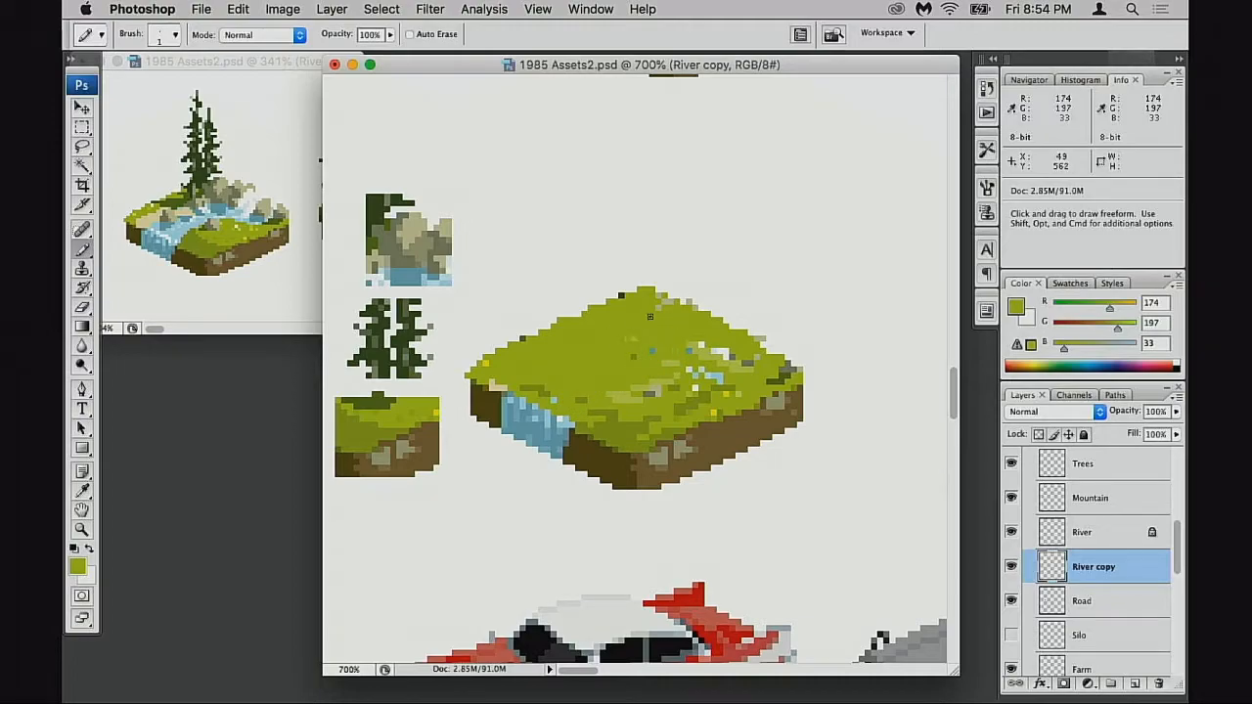
pyautogui.press('e')
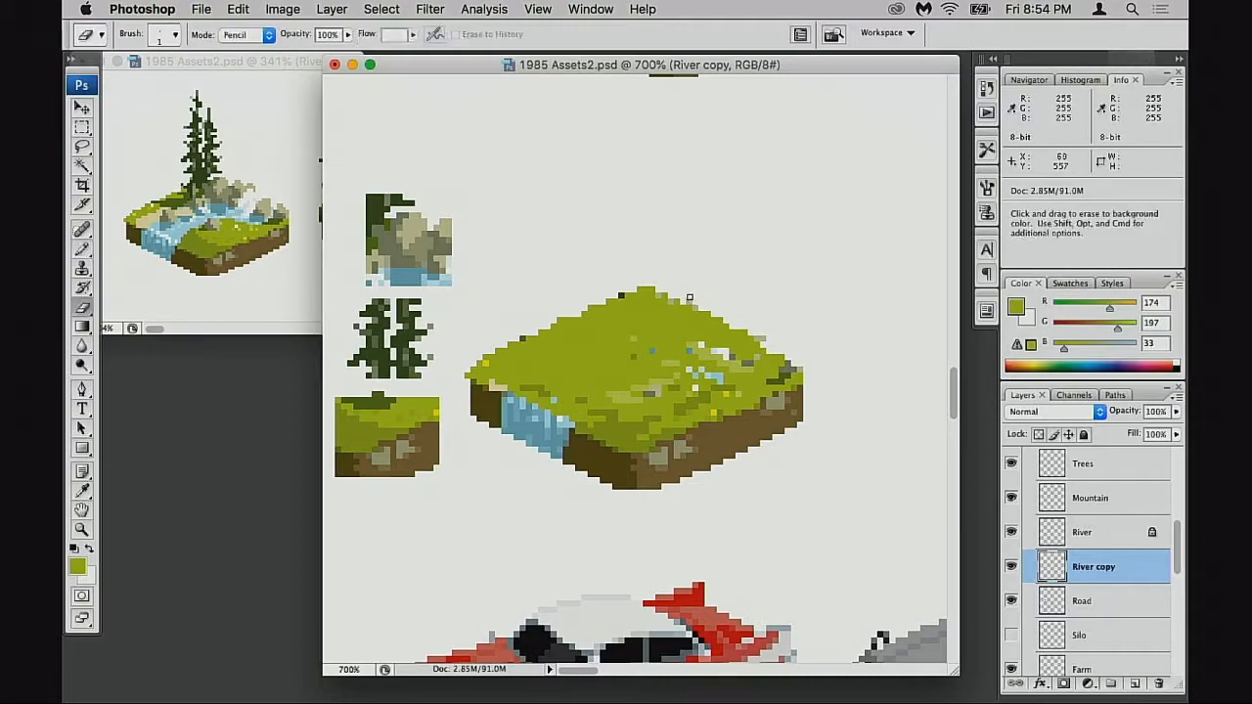
pyautogui.press('b')
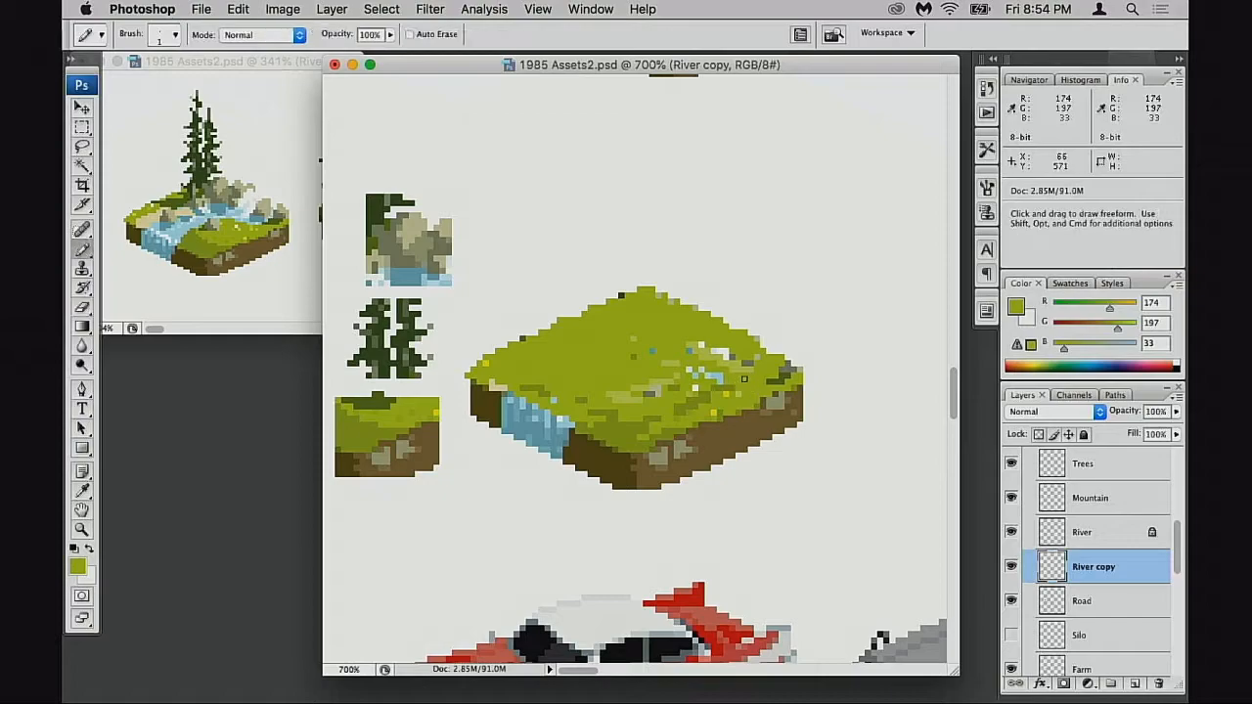
pyautogui.moveTo(669, 363)
pyautogui.mouseDown()
pyautogui.moveTo(725, 358)
pyautogui.moveTo(747, 372)
pyautogui.moveTo(682, 410)
pyautogui.mouseUp()
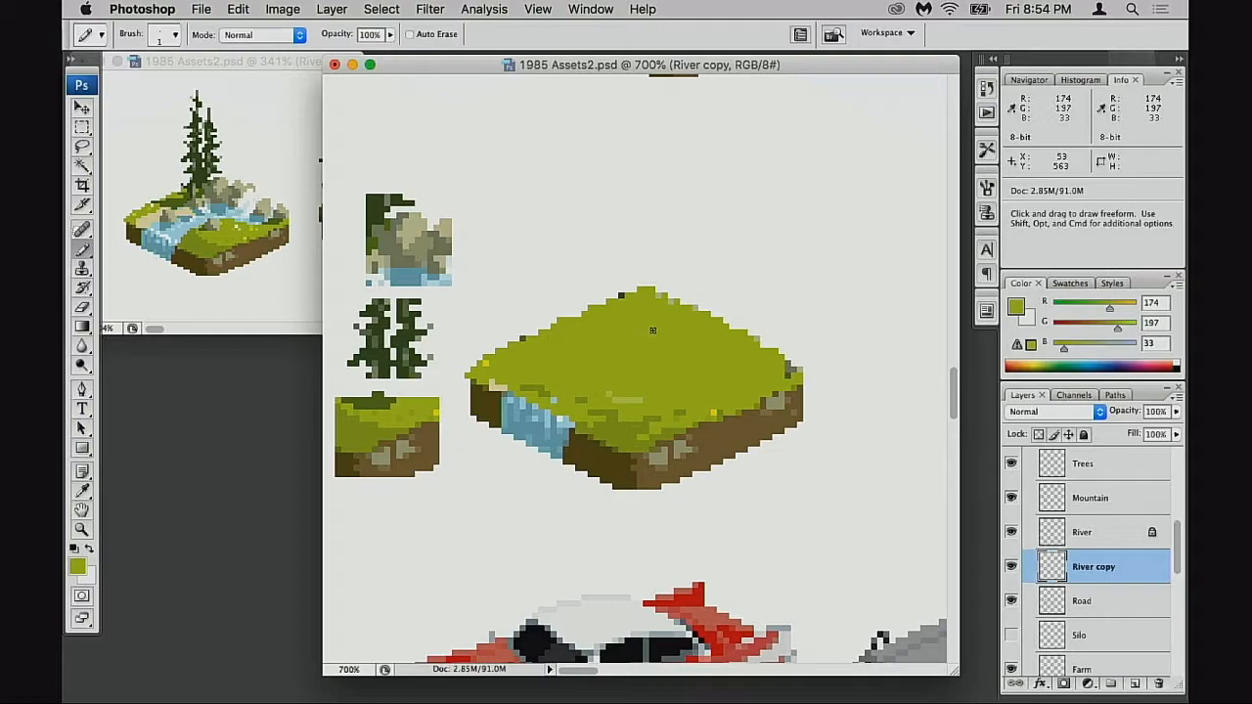
pyautogui.press('e')
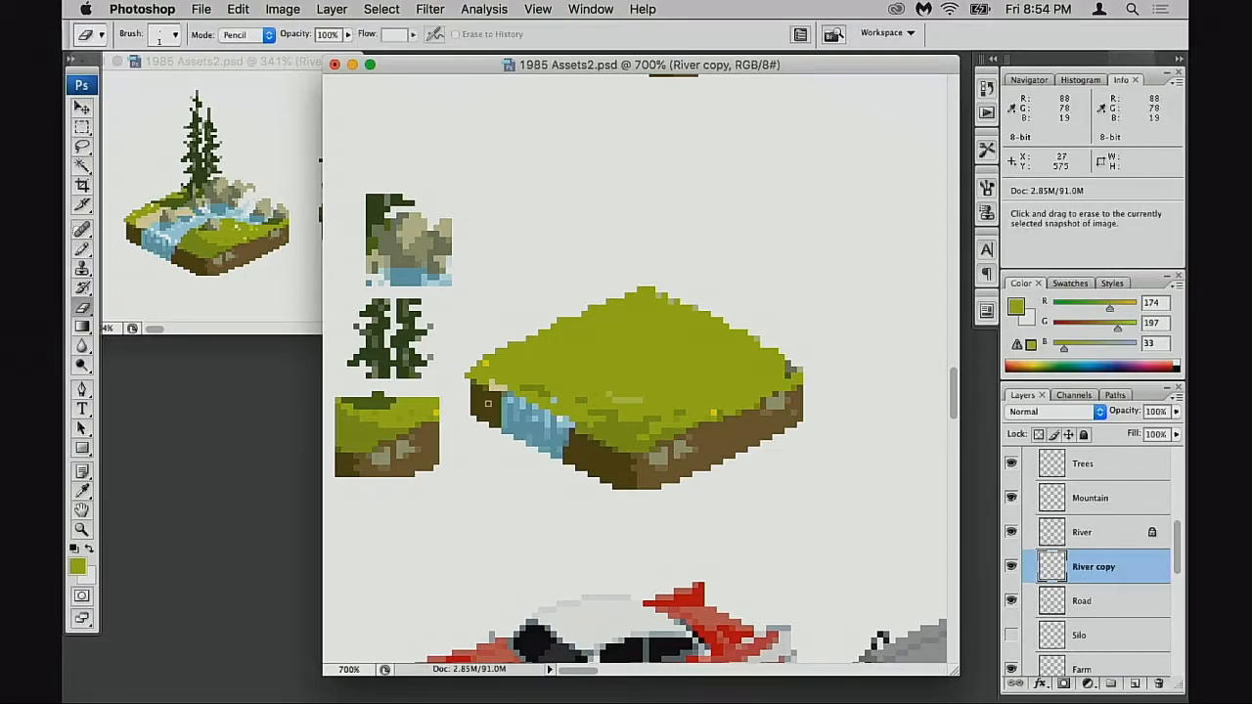
pyautogui.keyDown('alt'); pyautogui.click(523, 338); pyautogui.keyUp('alt')
pyautogui.click(747, 232)
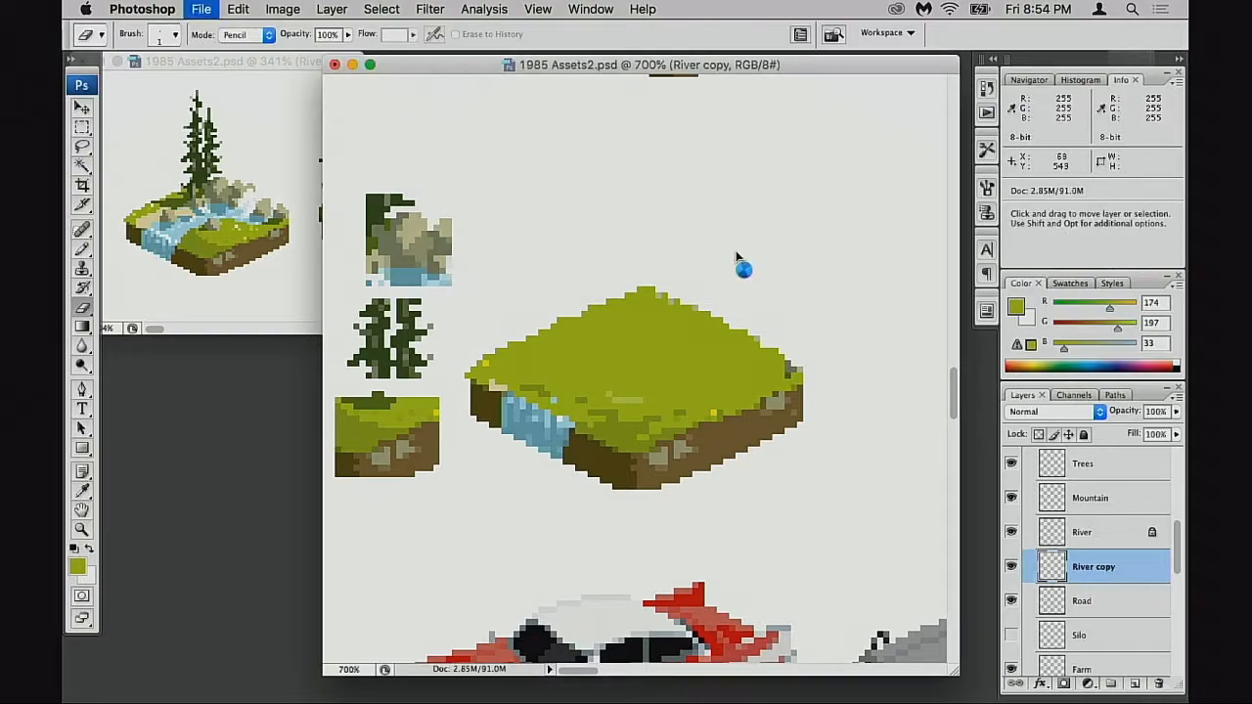
# - Paint the waterfall over with the sampled dark soil brown and rebuild the grass lip above it in sampled greens
pyautogui.press('b')
pyautogui.keyDown('alt'); pyautogui.click(495, 393); pyautogui.keyUp('alt')
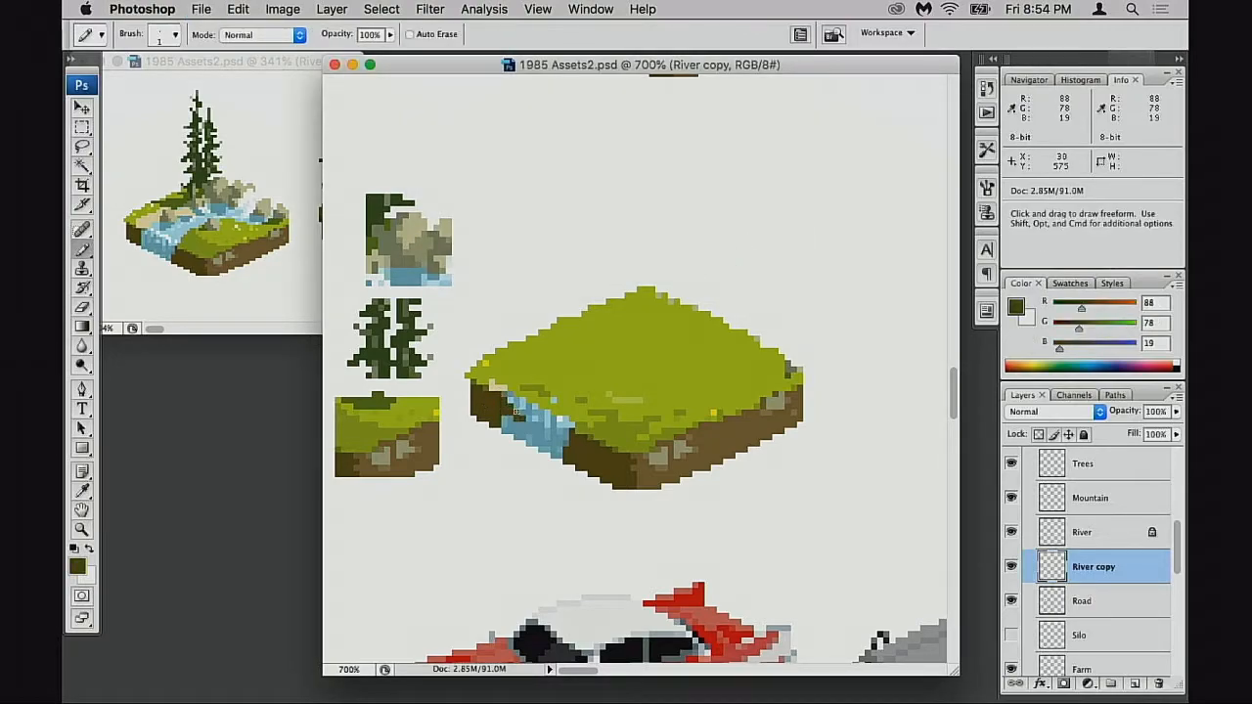
pyautogui.moveTo(522, 404); pyautogui.dragTo(502, 413)
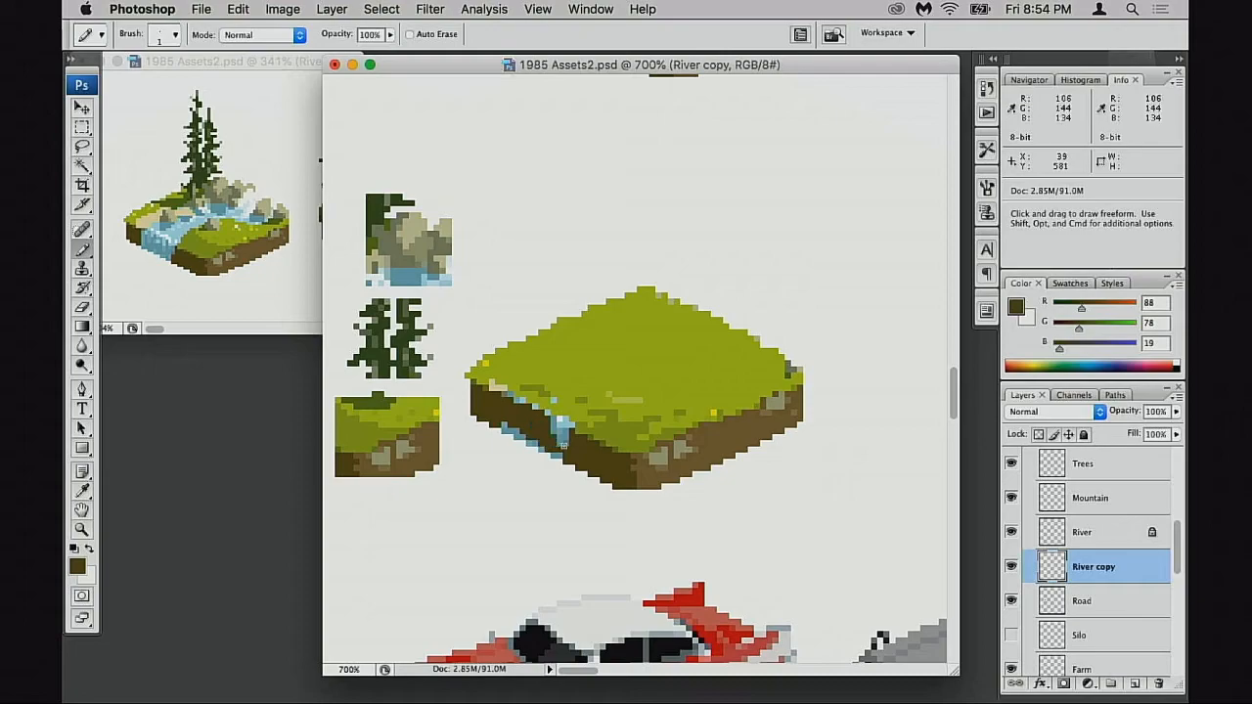
pyautogui.keyDown('alt'); pyautogui.click(569, 407); pyautogui.keyUp('alt')
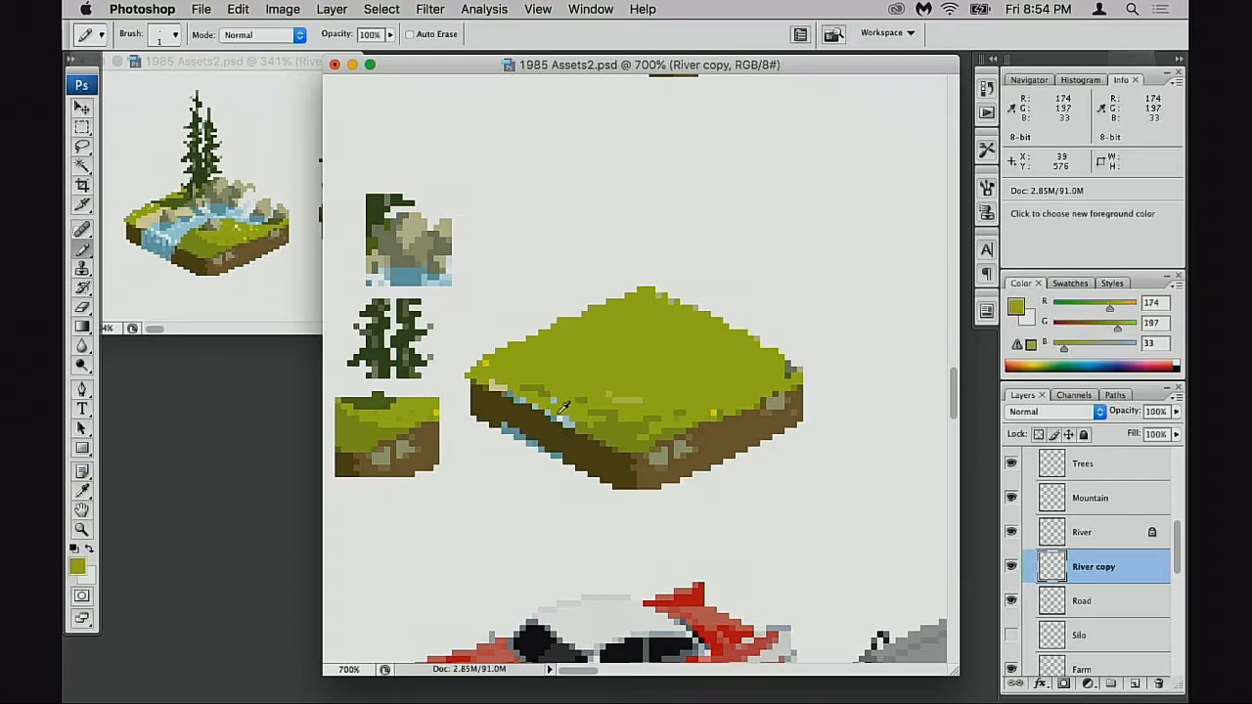
pyautogui.keyDown('alt'); pyautogui.click(539, 407); pyautogui.keyUp('alt')
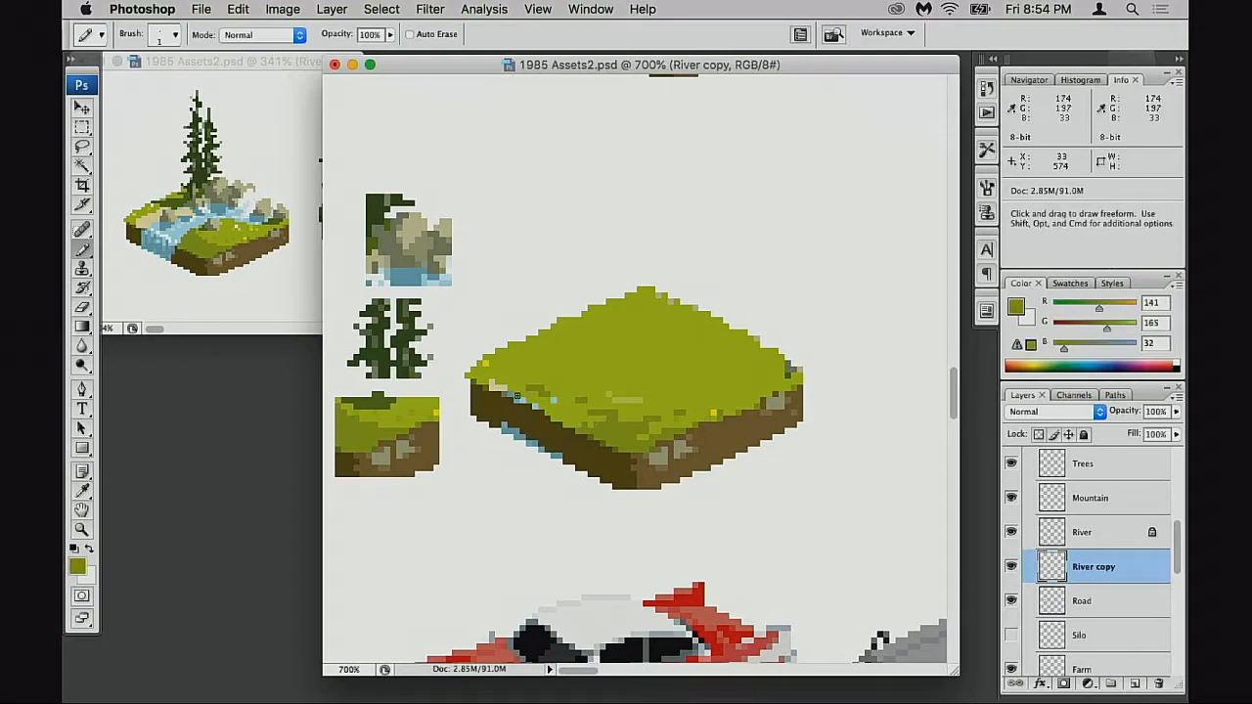
pyautogui.keyDown('alt'); pyautogui.click(566, 424); pyautogui.keyUp('alt')
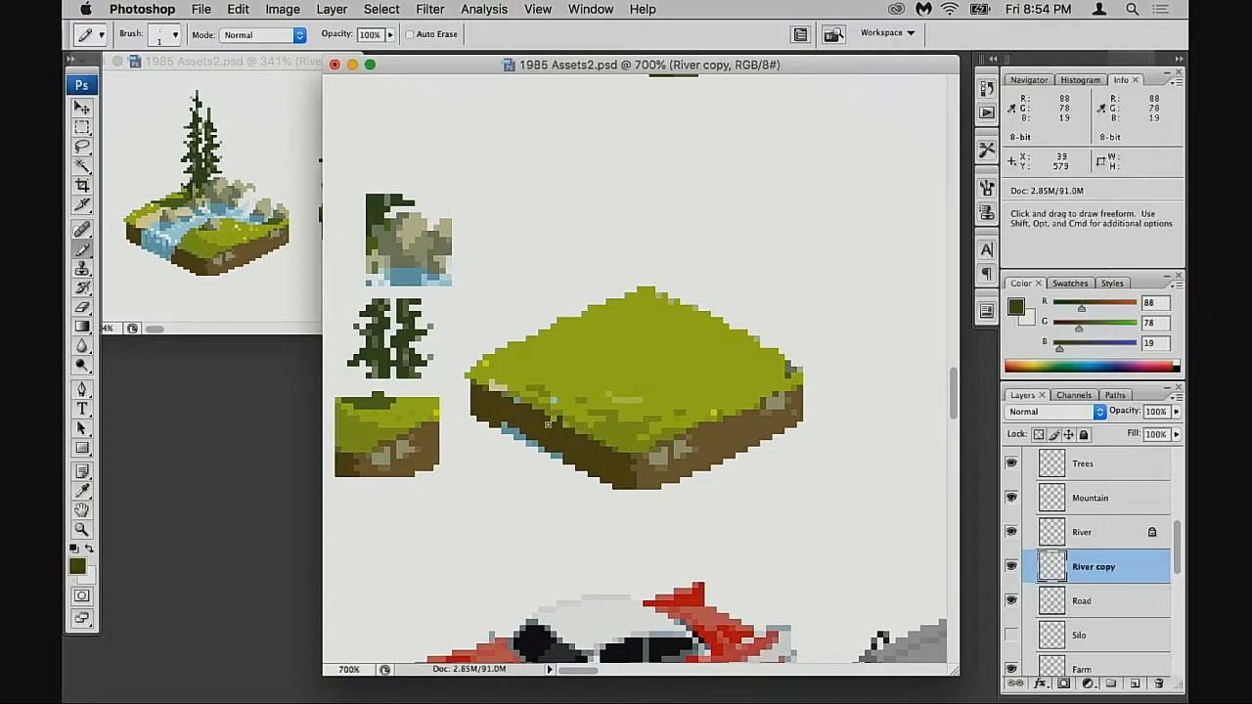
pyautogui.keyDown('alt'); pyautogui.click(530, 376); pyautogui.keyUp('alt')
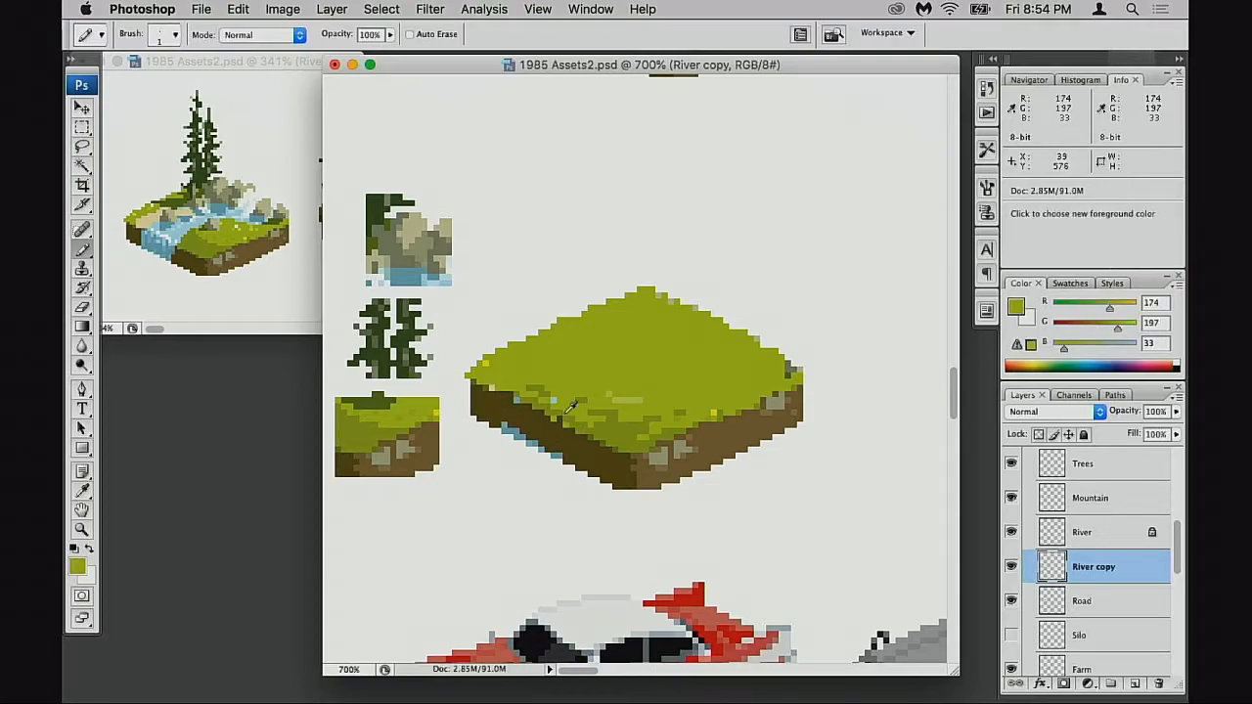
pyautogui.keyDown('alt'); pyautogui.click(524, 421); pyautogui.keyUp('alt')
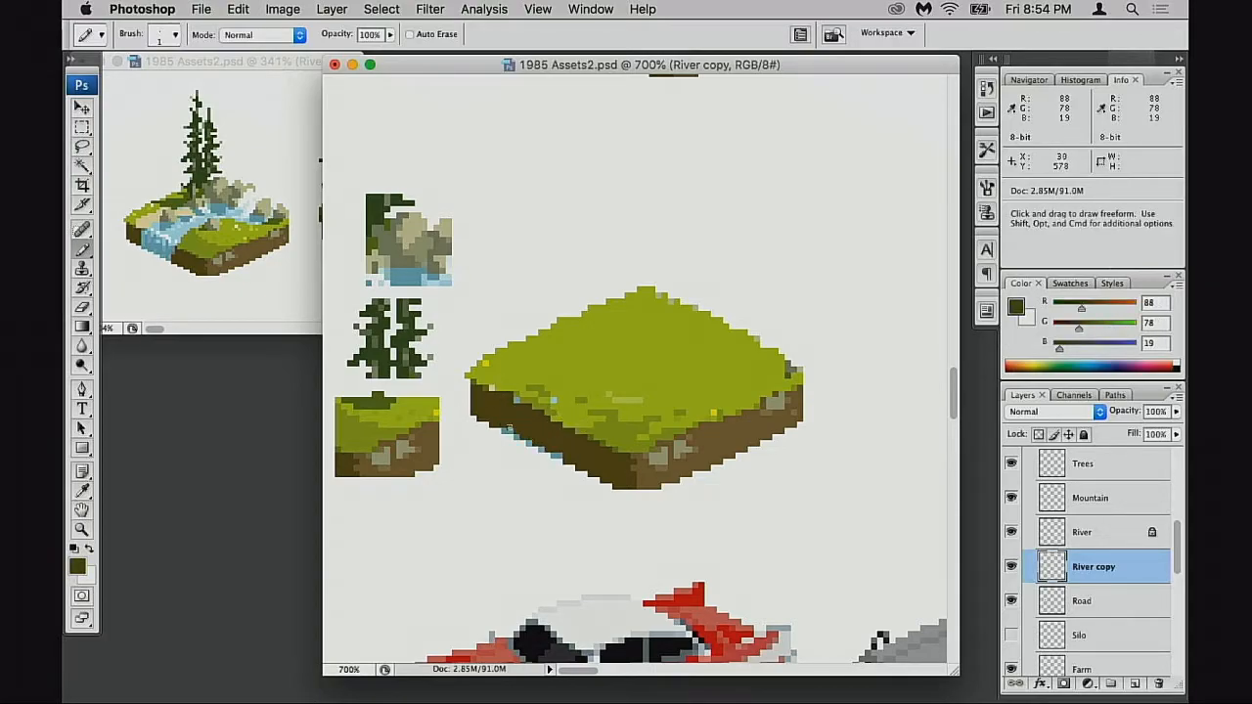
# - Sample the dark green from the pine reference, adjust it to RGB 70, 99, 41, and add a new layer above River copy
pyautogui.moveTo(616, 388); pyautogui.dragTo(607, 409)
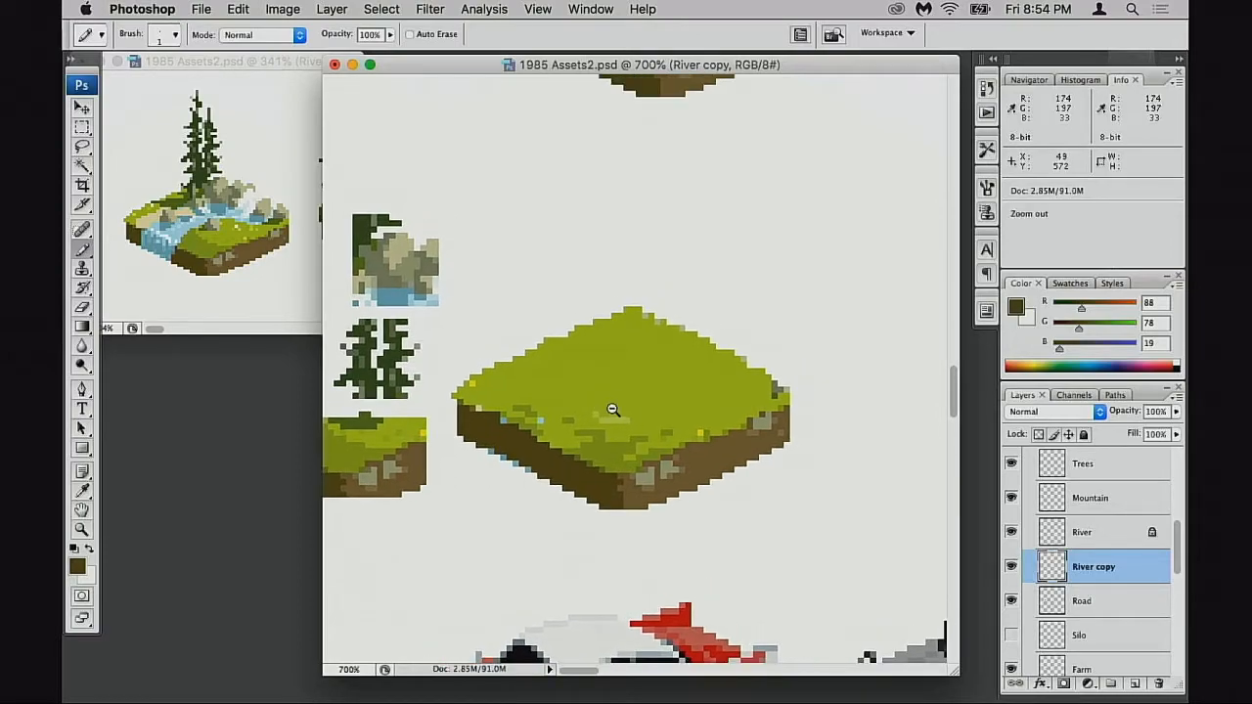
pyautogui.keyDown('alt'); pyautogui.click(614, 411); pyautogui.keyUp('alt')
pyautogui.keyDown('super'); pyautogui.click(614, 412); pyautogui.keyUp('super')
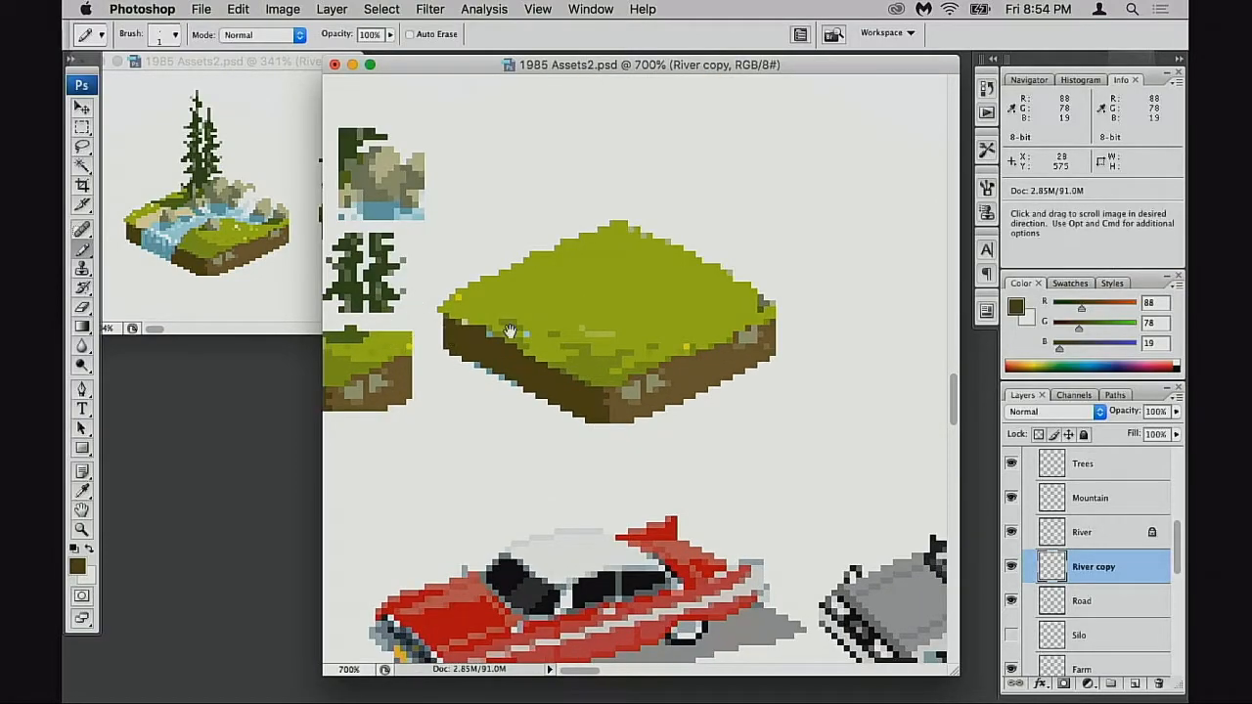
pyautogui.moveTo(477, 235); pyautogui.dragTo(502, 316)
pyautogui.keyDown('alt'); pyautogui.click(387, 352); pyautogui.keyUp('alt')
pyautogui.click(78, 567)
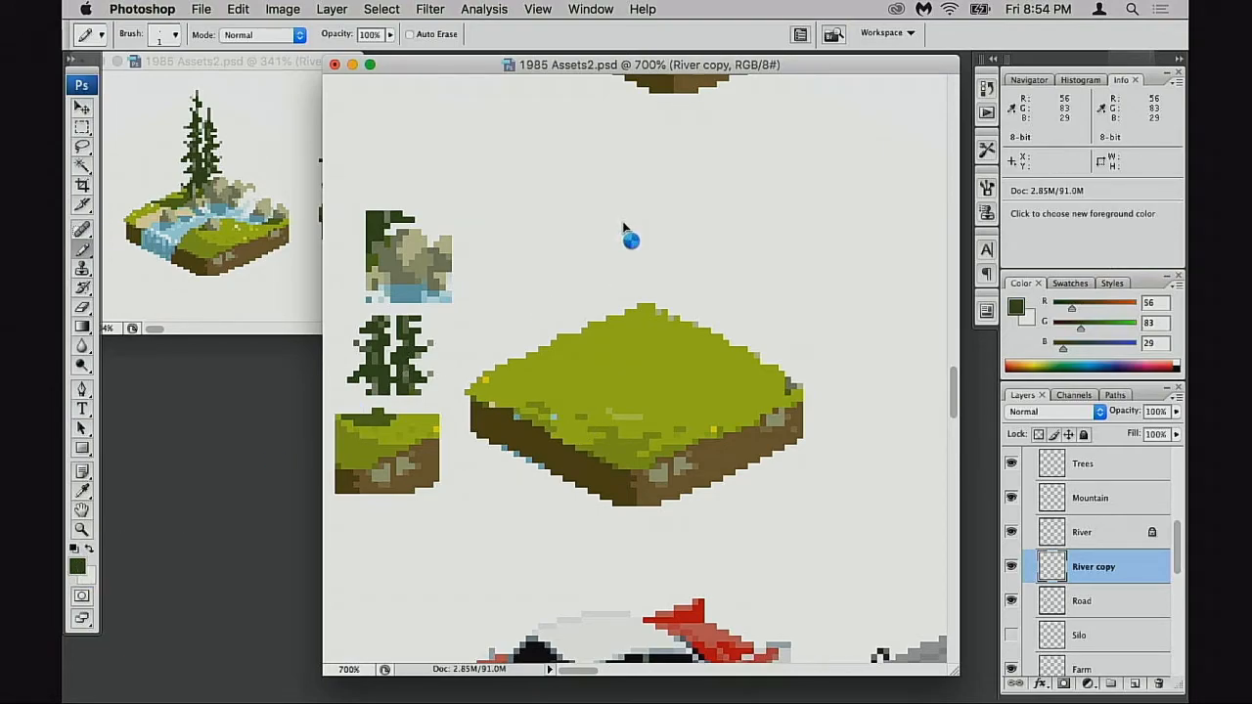
pyautogui.moveTo(859, 277); pyautogui.dragTo(874, 271)
pyautogui.click(1151, 123)
pyautogui.press('super+alt+shift+n')
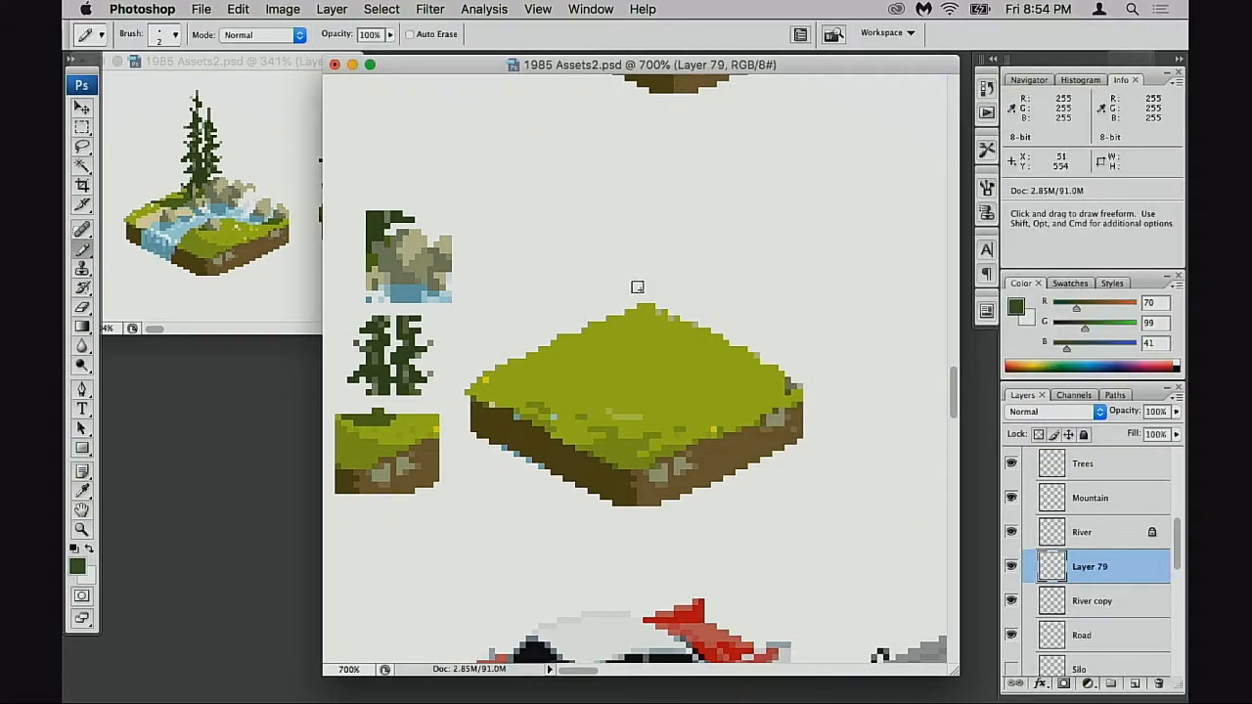
# - Block in a large clumpy tree canopy in dark green over the back of the tile with an enlarged Pencil
pyautogui.press(']')
pyautogui.press(']')
pyautogui.press(']')
pyautogui.press(']')
pyautogui.moveTo(566, 299)
pyautogui.mouseDown()
pyautogui.moveTo(598, 258)
pyautogui.moveTo(651, 327)
pyautogui.moveTo(550, 308)
pyautogui.moveTo(562, 286)
pyautogui.moveTo(690, 305)
pyautogui.moveTo(636, 239)
pyautogui.moveTo(672, 286)
pyautogui.mouseUp()
pyautogui.moveTo(736, 321)
pyautogui.mouseDown()
pyautogui.moveTo(771, 315)
pyautogui.moveTo(685, 363)
pyautogui.moveTo(559, 369)
pyautogui.moveTo(678, 380)
pyautogui.moveTo(724, 339)
pyautogui.moveTo(561, 340)
pyautogui.moveTo(503, 315)
pyautogui.moveTo(568, 391)
pyautogui.moveTo(699, 341)
pyautogui.moveTo(755, 349)
pyautogui.mouseUp()
# - Sample the soil brown and draw tree trunks beneath the canopy with a 1 px Pencil
pyautogui.keyDown('alt'); pyautogui.click(408, 463); pyautogui.keyUp('alt')
pyautogui.press('[')
pyautogui.press('[')
pyautogui.press('[')
pyautogui.press('[')
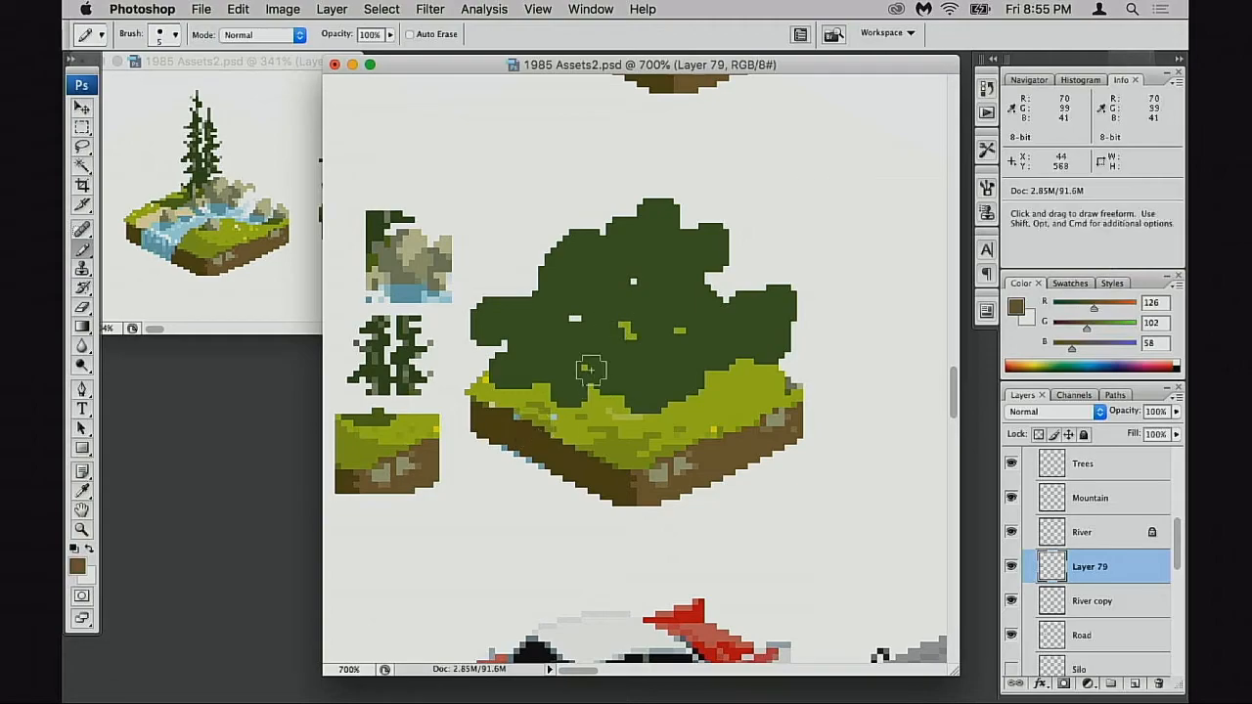
pyautogui.moveTo(596, 390); pyautogui.dragTo(589, 420)
pyautogui.moveTo(693, 380); pyautogui.dragTo(690, 420)
pyautogui.moveTo(674, 401); pyautogui.dragTo(680, 420)
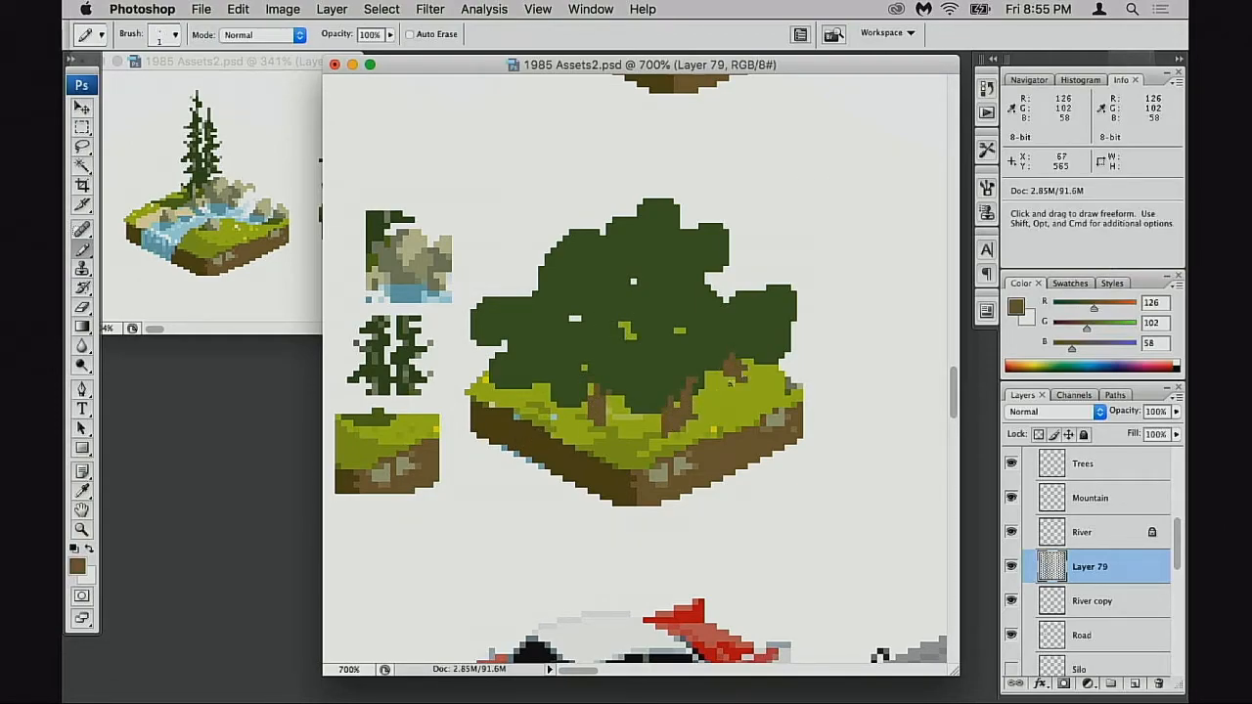
# - Refine the canopy edge and a trunk in sampled colours, and extend dark green foliage over the tile's front corner
pyautogui.keyDown('alt'); pyautogui.click(541, 279); pyautogui.keyUp('alt')
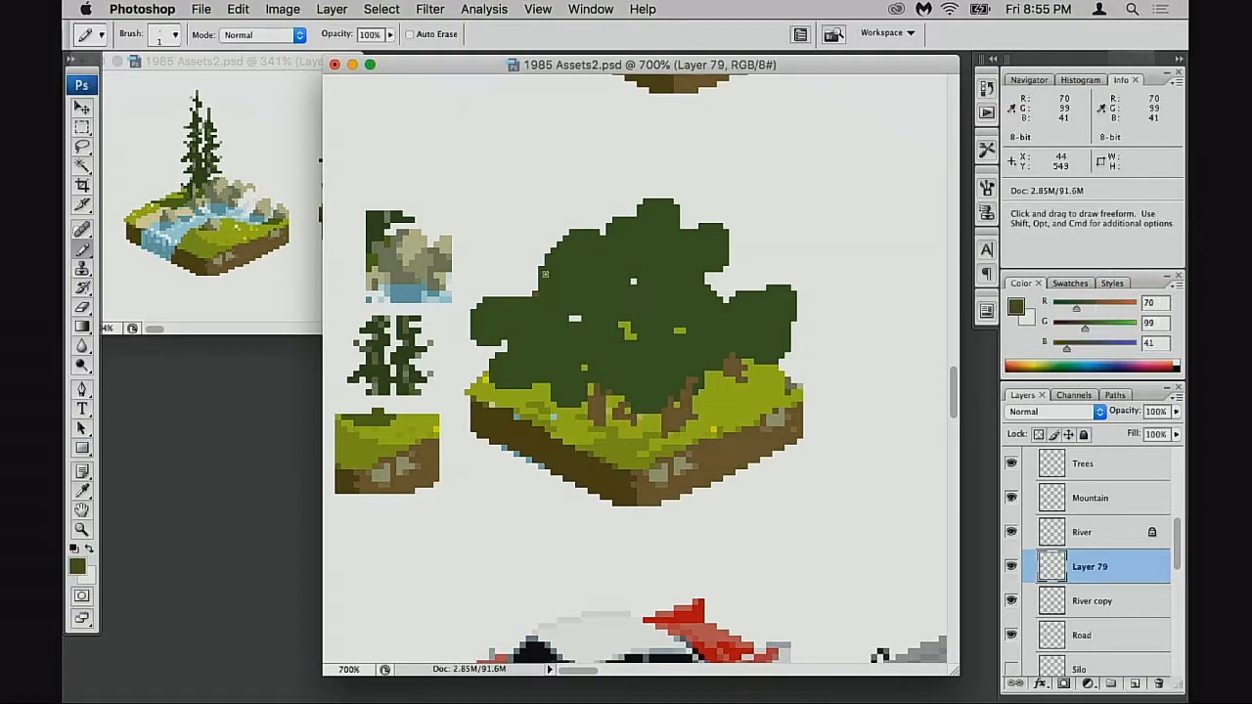
pyautogui.keyDown('alt'); pyautogui.click(587, 395); pyautogui.keyUp('alt')
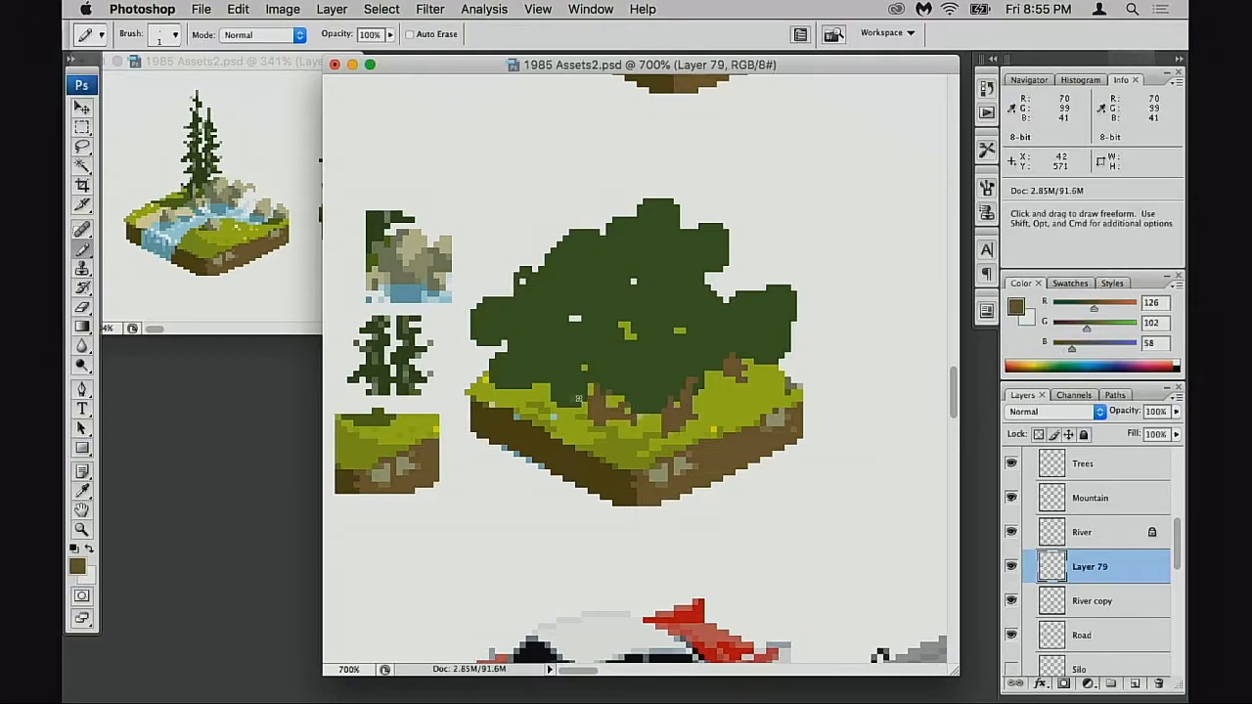
pyautogui.keyDown('alt'); pyautogui.click(653, 371); pyautogui.keyUp('alt')
pyautogui.press(']')
pyautogui.press(']')
pyautogui.moveTo(650, 421)
pyautogui.mouseDown()
pyautogui.moveTo(619, 378)
pyautogui.moveTo(675, 427)
pyautogui.moveTo(652, 431)
pyautogui.moveTo(672, 459)
pyautogui.moveTo(694, 453)
pyautogui.moveTo(708, 380)
pyautogui.moveTo(724, 465)
pyautogui.moveTo(652, 460)
pyautogui.moveTo(620, 476)
pyautogui.mouseUp()
# - Sample the trunk brown and redraw the trunks beside the front foliage with a 1 px Pencil
pyautogui.keyDown('alt'); pyautogui.click(597, 415); pyautogui.keyUp('alt')
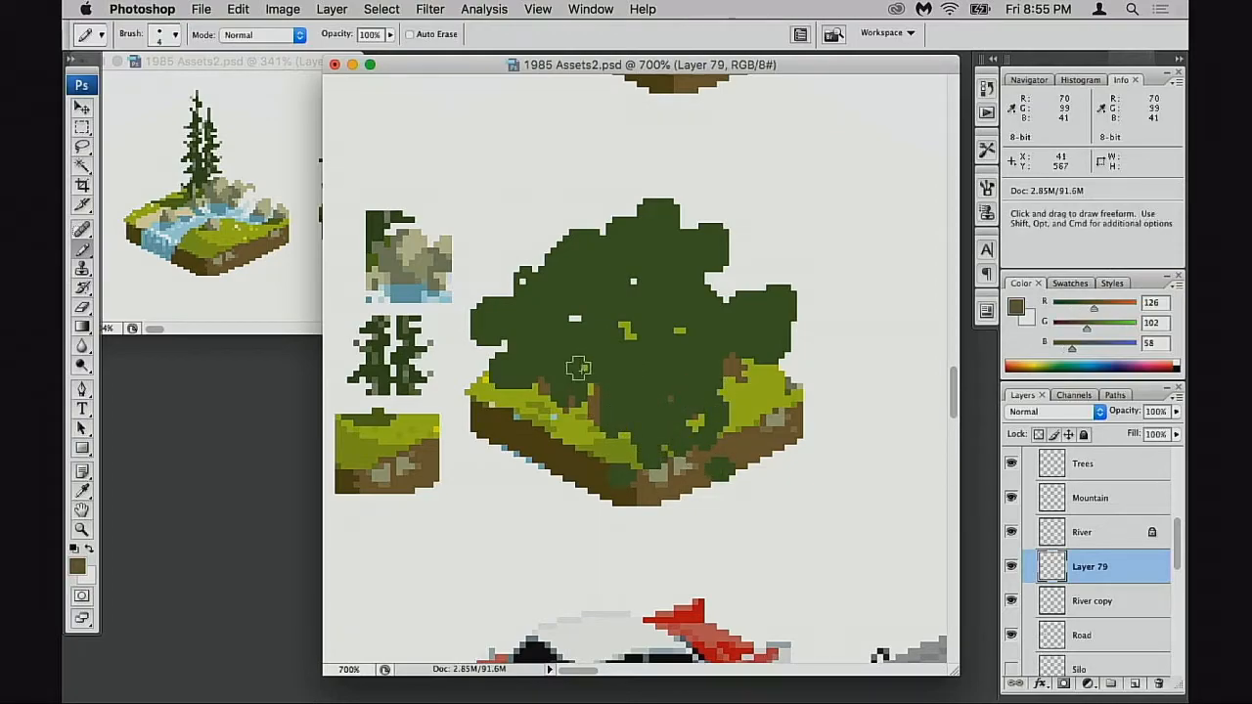
pyautogui.press('[')
pyautogui.press('[')
pyautogui.press('[')
pyautogui.moveTo(587, 399); pyautogui.dragTo(581, 427)
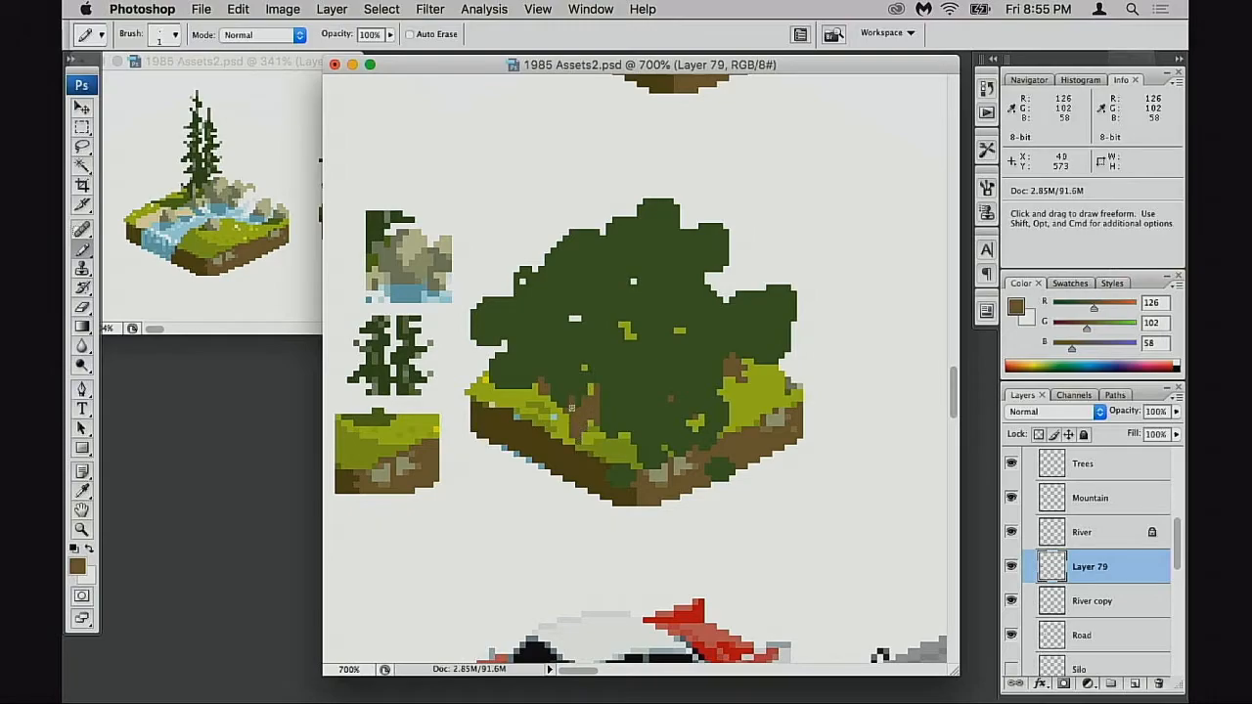
# - Dab sampled light grass green highlights onto the canopy's upper left with a 4 px Pencil at 30% opacity
pyautogui.press('alt')
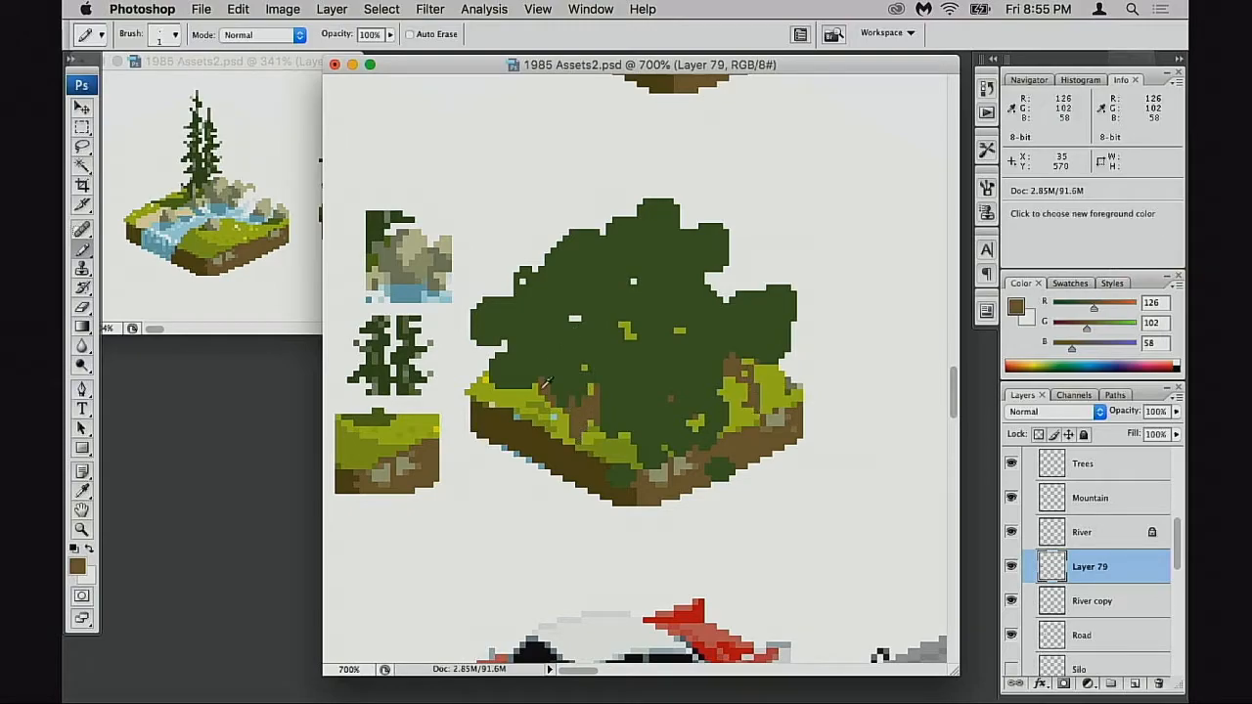
pyautogui.keyDown('alt'); pyautogui.click(551, 401); pyautogui.keyUp('alt')
pyautogui.press(']')
pyautogui.press(']')
pyautogui.press(']')
pyautogui.moveTo(578, 266); pyautogui.dragTo(557, 300)
pyautogui.press('super+z')
pyautogui.press('3')
pyautogui.moveTo(596, 243); pyautogui.dragTo(556, 301)
pyautogui.click(613, 286)
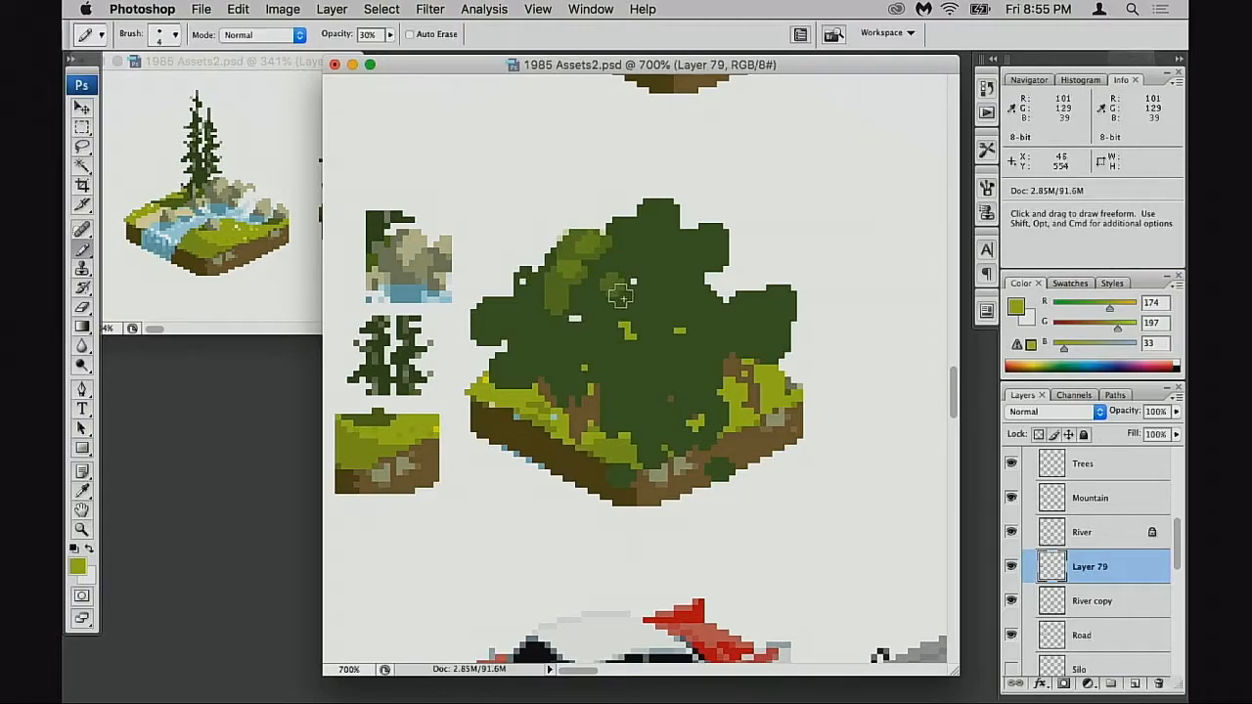
# - Dab leaf highlights across the canopy in a sampled mid green with a 4 px Pencil at 100% opacity
pyautogui.keyDown('alt'); pyautogui.click(577, 267); pyautogui.keyUp('alt')
pyautogui.press('0')
pyautogui.click(548, 292)
pyautogui.moveTo(548, 292)
pyautogui.mouseDown()
pyautogui.moveTo(507, 324)
pyautogui.moveTo(507, 344)
pyautogui.mouseUp()
pyautogui.click(587, 334)
pyautogui.moveTo(614, 287); pyautogui.dragTo(607, 288)
pyautogui.moveTo(639, 252)
pyautogui.mouseDown()
pyautogui.moveTo(655, 233)
pyautogui.moveTo(609, 253)
pyautogui.mouseUp()
pyautogui.moveTo(645, 297); pyautogui.dragTo(689, 304)
pyautogui.moveTo(704, 263); pyautogui.dragTo(702, 255)
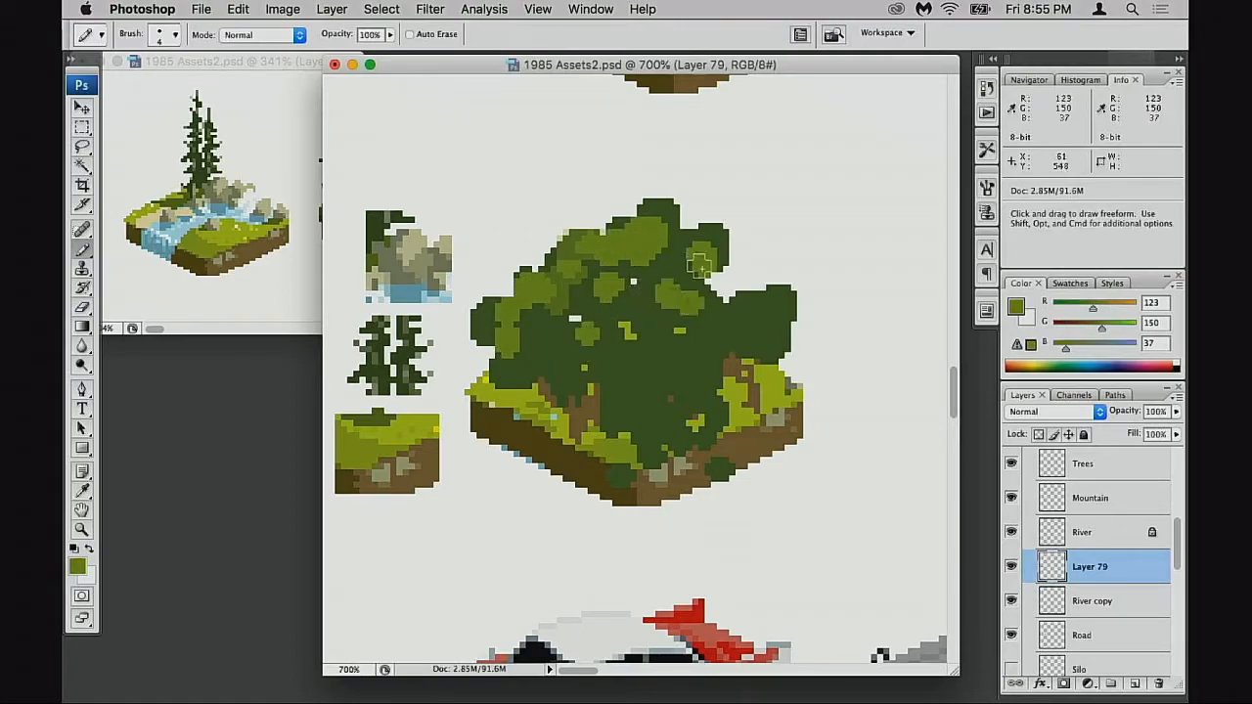
pyautogui.moveTo(710, 302); pyautogui.dragTo(736, 318)
pyautogui.moveTo(659, 298); pyautogui.dragTo(601, 318)
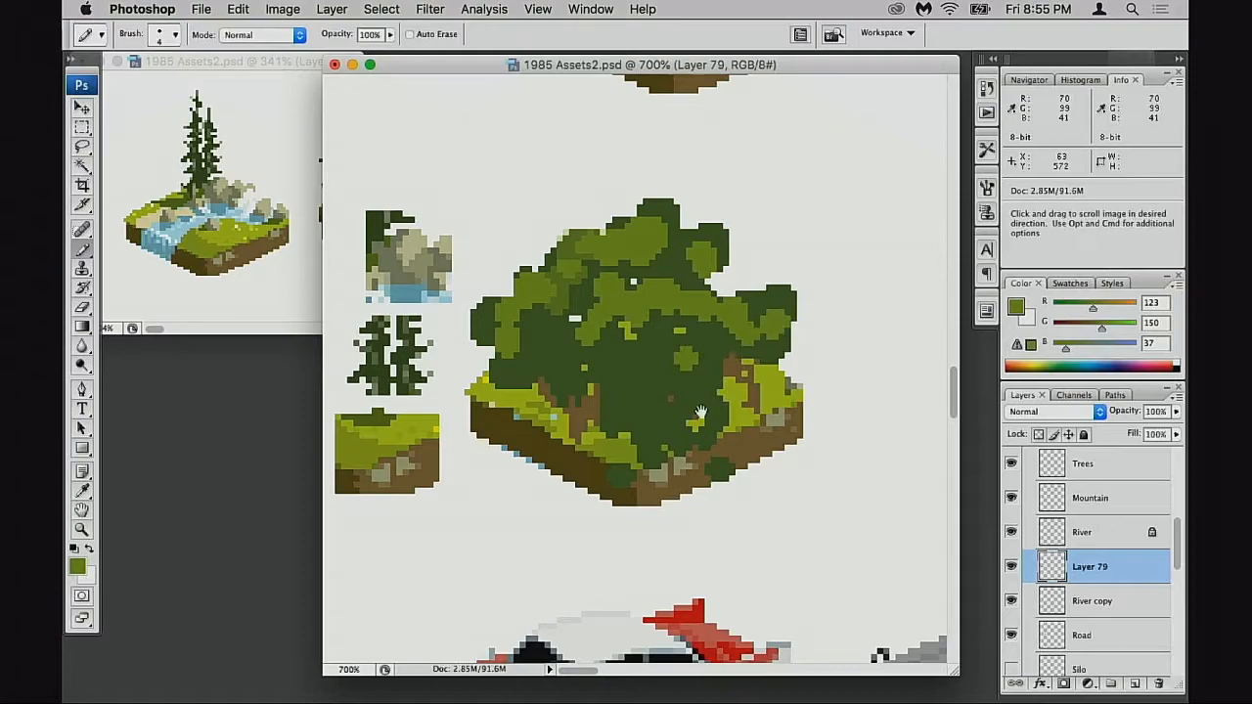
# - Examine the forest tile beside the other tiles at 200% zoom to judge its silhouette
pyautogui.keyDown('alt'); pyautogui.keyDown('super'); pyautogui.click(682, 423); pyautogui.keyUp('super'); pyautogui.keyUp('alt')
pyautogui.keyDown('alt'); pyautogui.keyDown('super'); pyautogui.click(680, 425); pyautogui.keyUp('super'); pyautogui.keyUp('alt')
pyautogui.keyDown('alt'); pyautogui.keyDown('super'); pyautogui.click(665, 421); pyautogui.keyUp('super'); pyautogui.keyUp('alt')
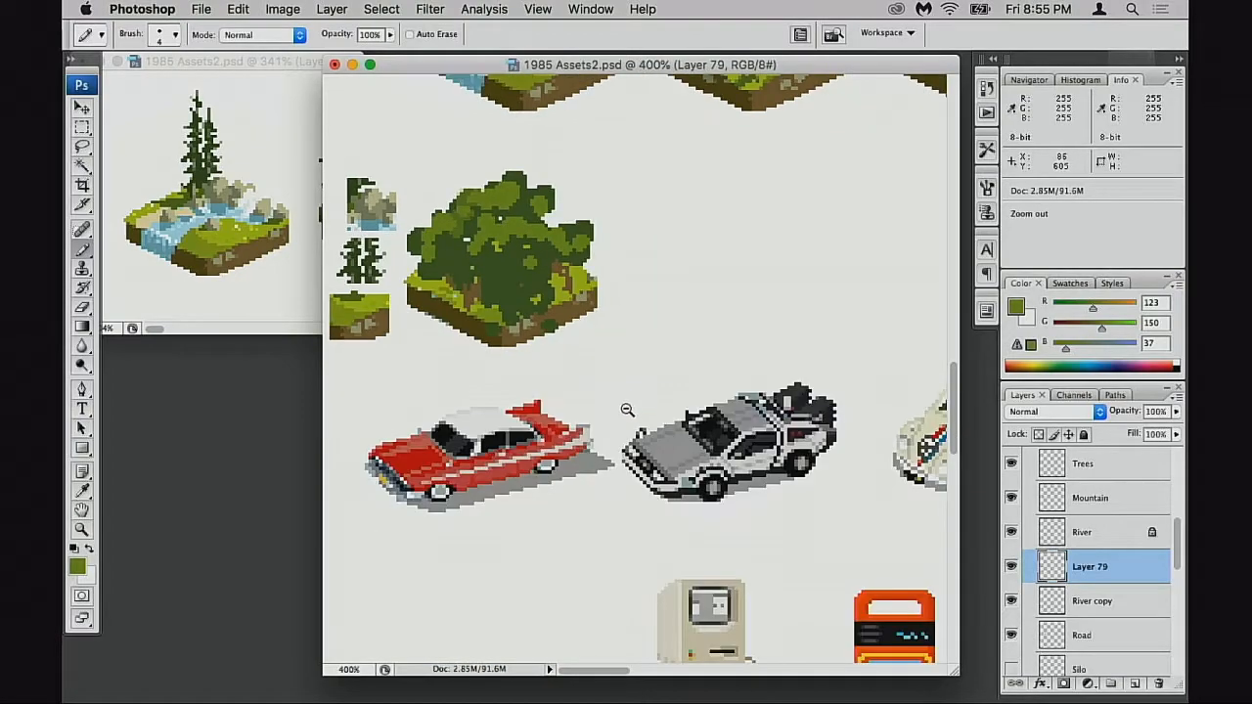
pyautogui.keyDown('alt'); pyautogui.keyDown('super'); pyautogui.click(622, 408); pyautogui.keyUp('super'); pyautogui.keyUp('alt')
pyautogui.keyDown('alt'); pyautogui.keyDown('super'); pyautogui.click(593, 383); pyautogui.keyUp('super'); pyautogui.keyUp('alt')
pyautogui.moveTo(591, 360); pyautogui.dragTo(591, 399)
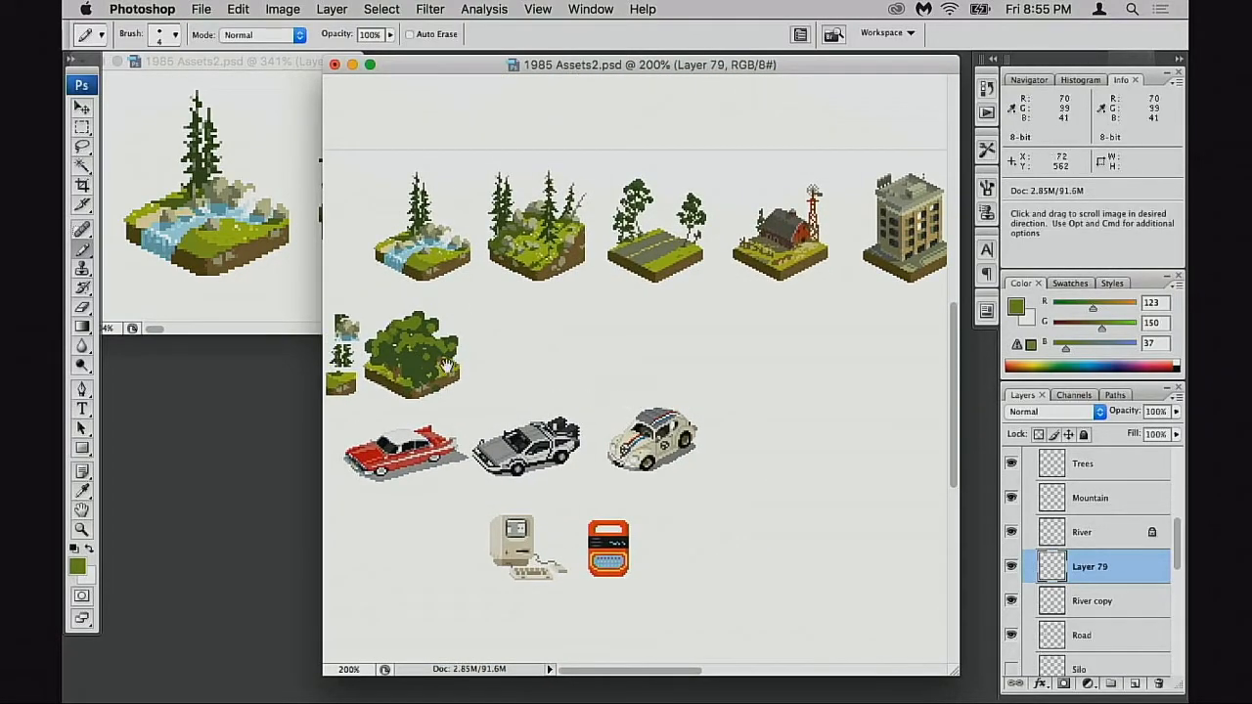
pyautogui.press('super+equal')
pyautogui.press('super+equal')
# - Set the second document window to 200% and frame the forest tile in it as a preview
pyautogui.click(216, 266)
pyautogui.moveTo(198, 321); pyautogui.dragTo(234, 212)
pyautogui.keyDown('alt'); pyautogui.click(278, 251); pyautogui.keyUp('alt')
pyautogui.keyDown('alt'); pyautogui.click(277, 268); pyautogui.keyUp('alt')
pyautogui.moveTo(218, 255); pyautogui.dragTo(216, 265)
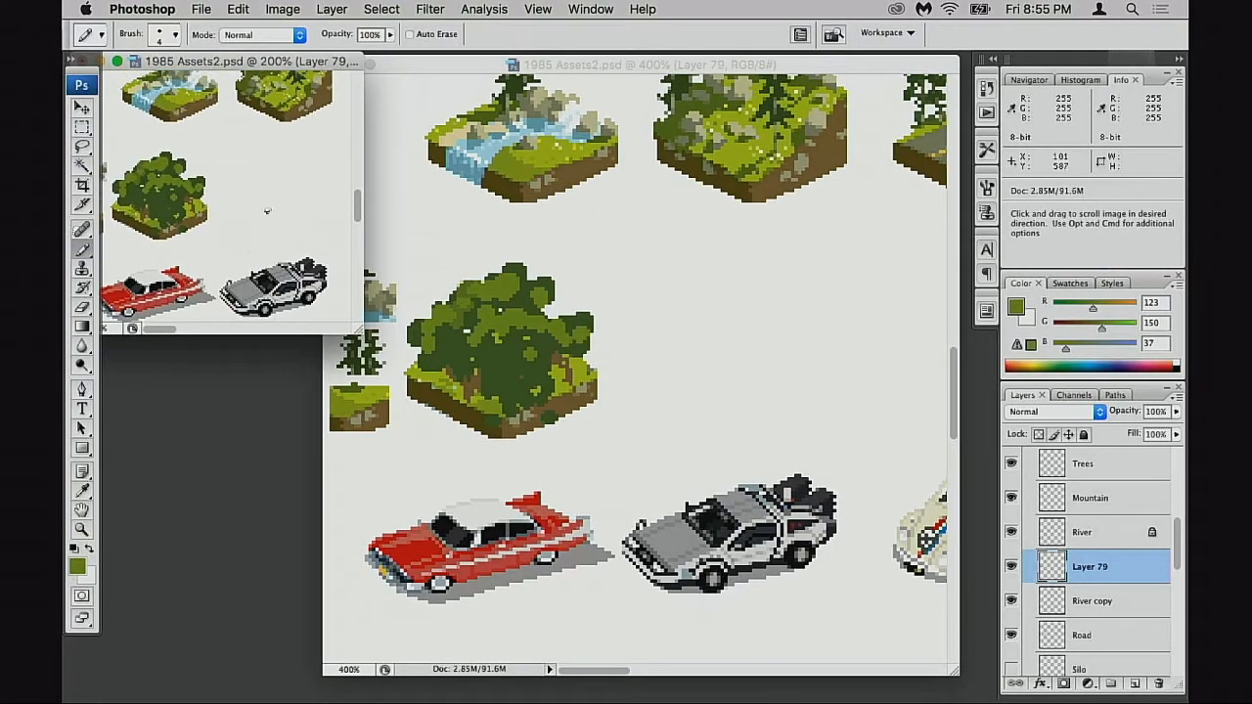
pyautogui.moveTo(256, 62); pyautogui.dragTo(253, 65)
pyautogui.moveTo(244, 219); pyautogui.dragTo(243, 207)
pyautogui.click(576, 334)
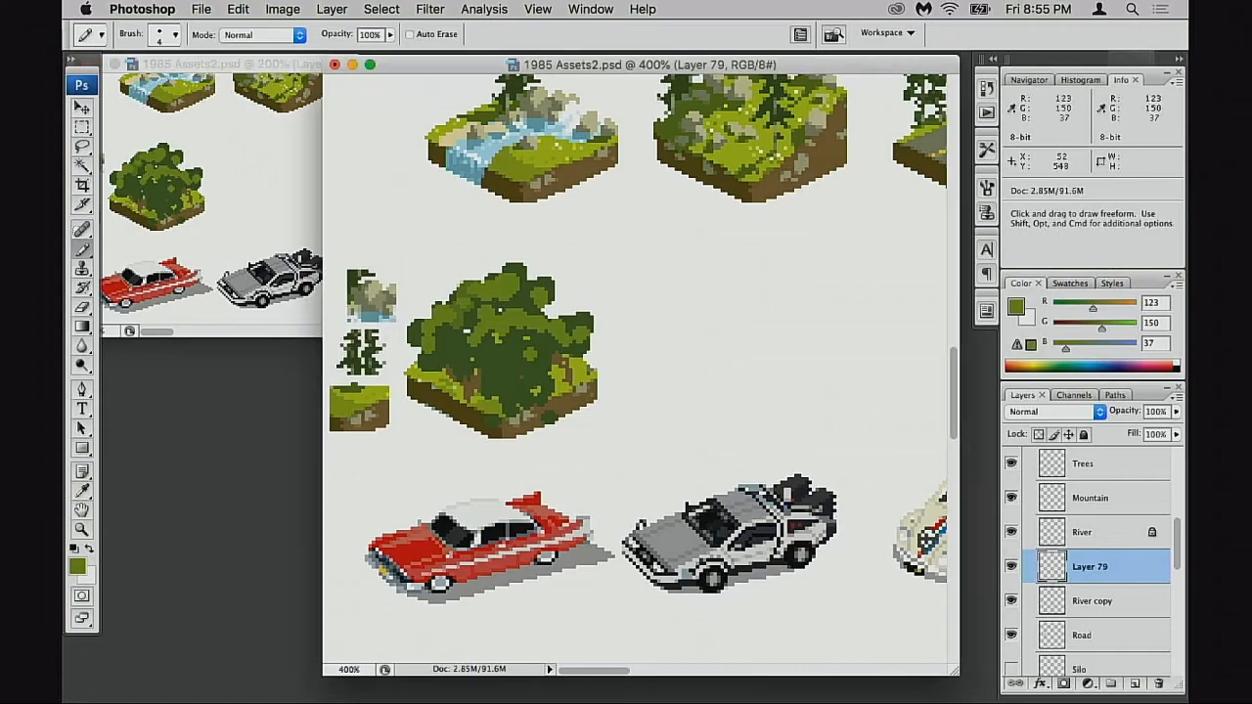
# - Extend the canopy upward with a tall, curling treetop in the mid green using a 4 px Pencil
pyautogui.keyDown('super'); pyautogui.click(552, 339); pyautogui.keyUp('super')
pyautogui.moveTo(528, 249)
pyautogui.mouseDown()
pyautogui.moveTo(495, 286)
pyautogui.moveTo(492, 249)
pyautogui.moveTo(527, 235)
pyautogui.moveTo(558, 344)
pyautogui.moveTo(523, 292)
pyautogui.moveTo(539, 275)
pyautogui.moveTo(561, 342)
pyautogui.moveTo(576, 334)
pyautogui.moveTo(537, 286)
pyautogui.moveTo(559, 293)
pyautogui.moveTo(528, 288)
pyautogui.moveTo(557, 262)
pyautogui.moveTo(543, 289)
pyautogui.moveTo(534, 257)
pyautogui.moveTo(549, 263)
pyautogui.moveTo(532, 228)
pyautogui.mouseUp()
pyautogui.keyDown('alt'); pyautogui.click(561, 297); pyautogui.keyUp('alt')
pyautogui.keyDown('alt'); pyautogui.click(535, 258); pyautogui.keyUp('alt')
pyautogui.keyDown('alt'); pyautogui.click(544, 256); pyautogui.keyUp('alt')
pyautogui.moveTo(551, 272); pyautogui.dragTo(552, 259)
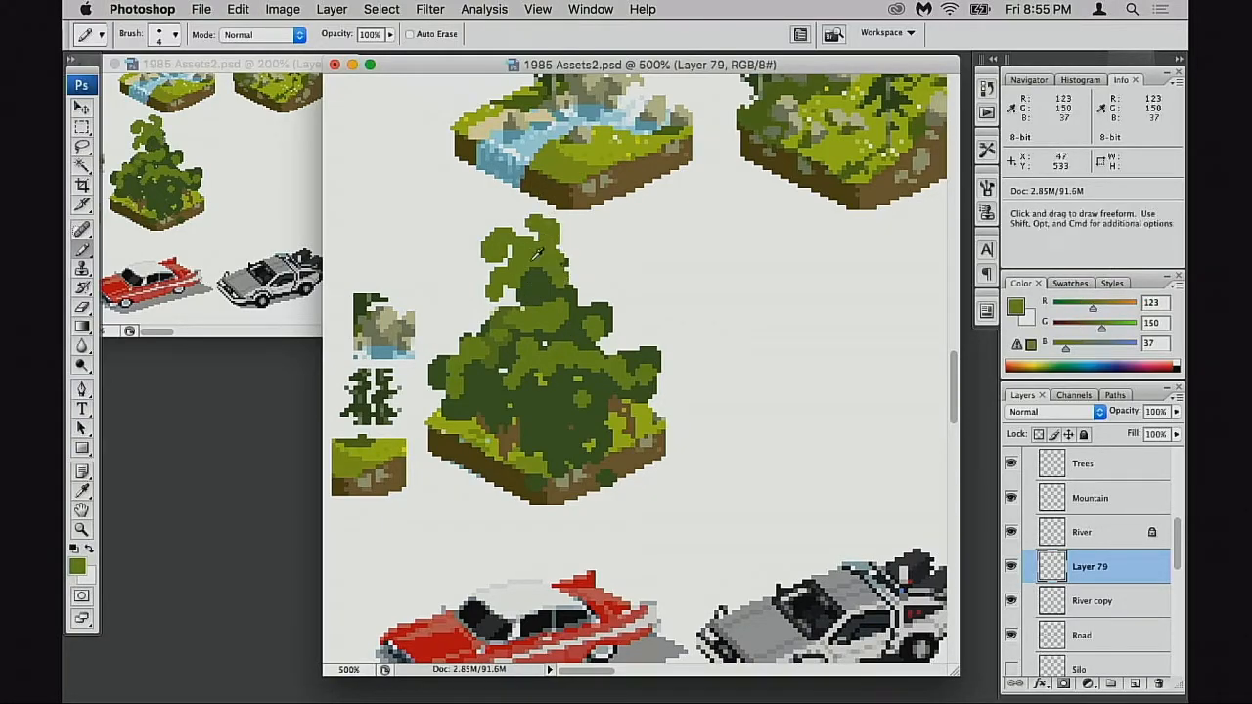
# - Shade the new treetop with sampled dark green and mid green leaf details using a 1 px Pencil
pyautogui.press('p')
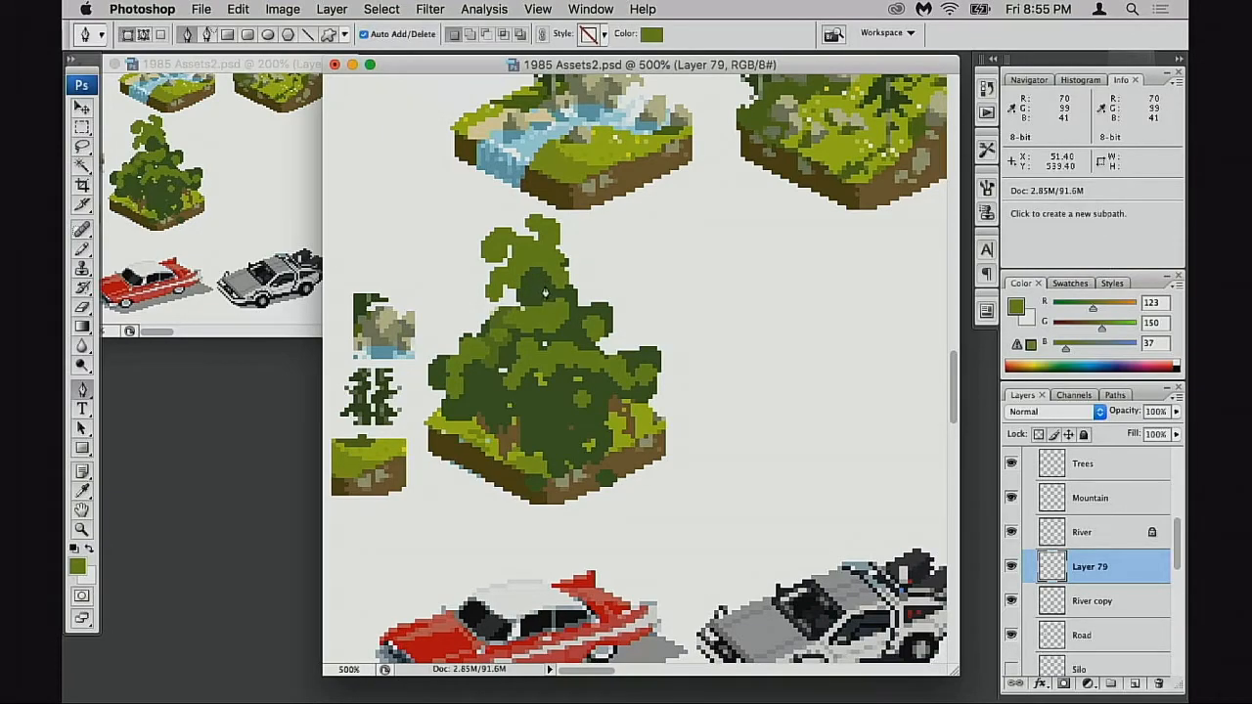
pyautogui.press('b')
pyautogui.keyDown('alt'); pyautogui.click(538, 291); pyautogui.keyUp('alt')
pyautogui.moveTo(528, 266)
pyautogui.mouseDown()
pyautogui.moveTo(515, 295)
pyautogui.moveTo(537, 275)
pyautogui.mouseUp()
pyautogui.keyDown('alt'); pyautogui.click(522, 277); pyautogui.keyUp('alt')
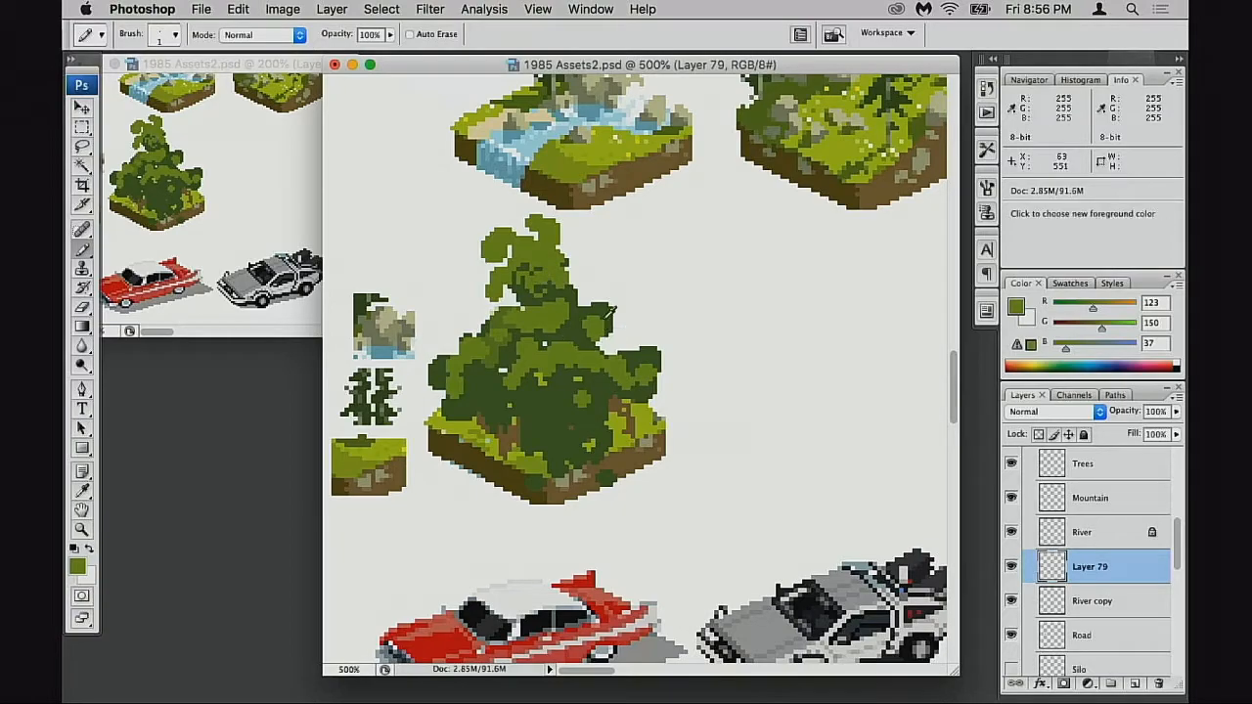
# - Carve back the canopy's right shoulder and draw trunks up through the treetops in sampled brown
pyautogui.keyDown('alt'); pyautogui.click(610, 305); pyautogui.keyUp('alt')
pyautogui.moveTo(633, 338); pyautogui.dragTo(630, 345)
pyautogui.keyDown('alt'); pyautogui.click(519, 432); pyautogui.keyUp('alt')
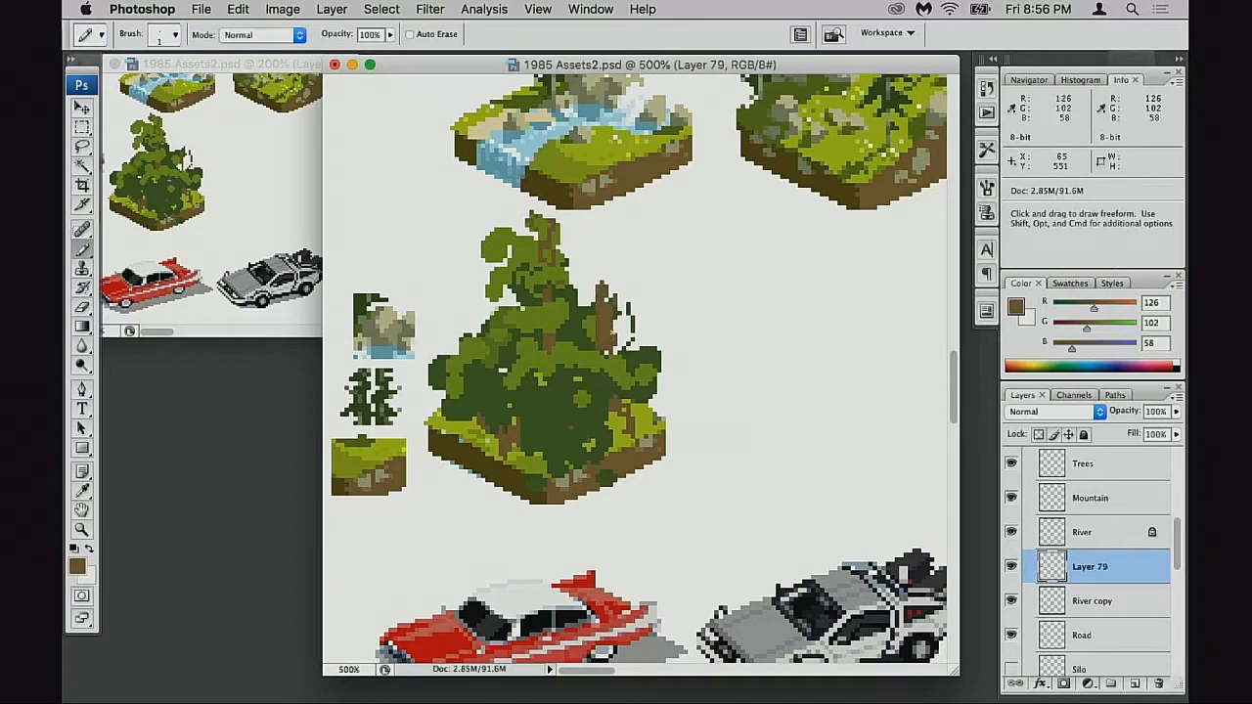
# - Paint a second tree crown around the right-hand trunk in sampled mid green with a 4 px Pencil
pyautogui.keyDown('alt'); pyautogui.click(565, 315); pyautogui.keyUp('alt')
pyautogui.press(']')
pyautogui.press(']')
pyautogui.press(']')
pyautogui.moveTo(638, 274)
pyautogui.mouseDown()
pyautogui.moveTo(616, 267)
pyautogui.moveTo(647, 292)
pyautogui.mouseUp()
pyautogui.moveTo(605, 286)
pyautogui.mouseDown()
pyautogui.moveTo(591, 309)
pyautogui.moveTo(640, 297)
pyautogui.moveTo(654, 318)
pyautogui.mouseUp()
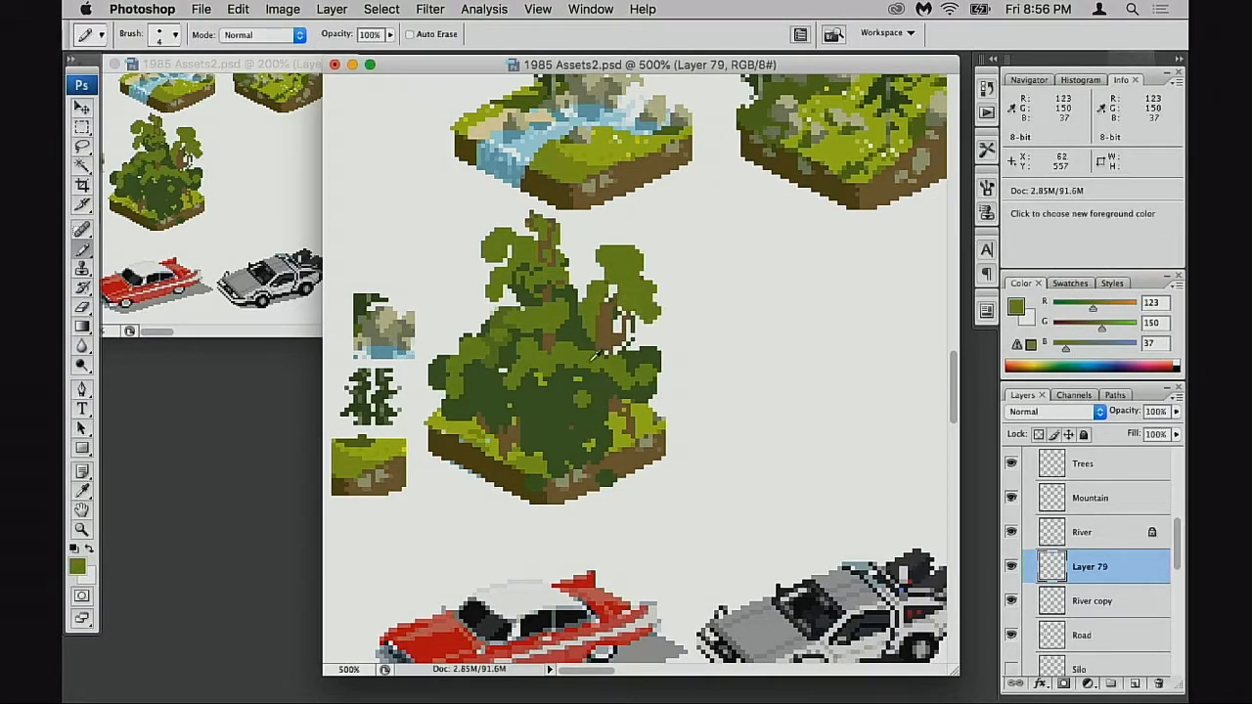
# - Shade the second crown in sampled dark green, raise its tip in mid green and cut white gaps with a 2 px Pencil
pyautogui.keyDown('alt'); pyautogui.click(591, 403); pyautogui.keyUp('alt')
pyautogui.press('[')
pyautogui.press('[')
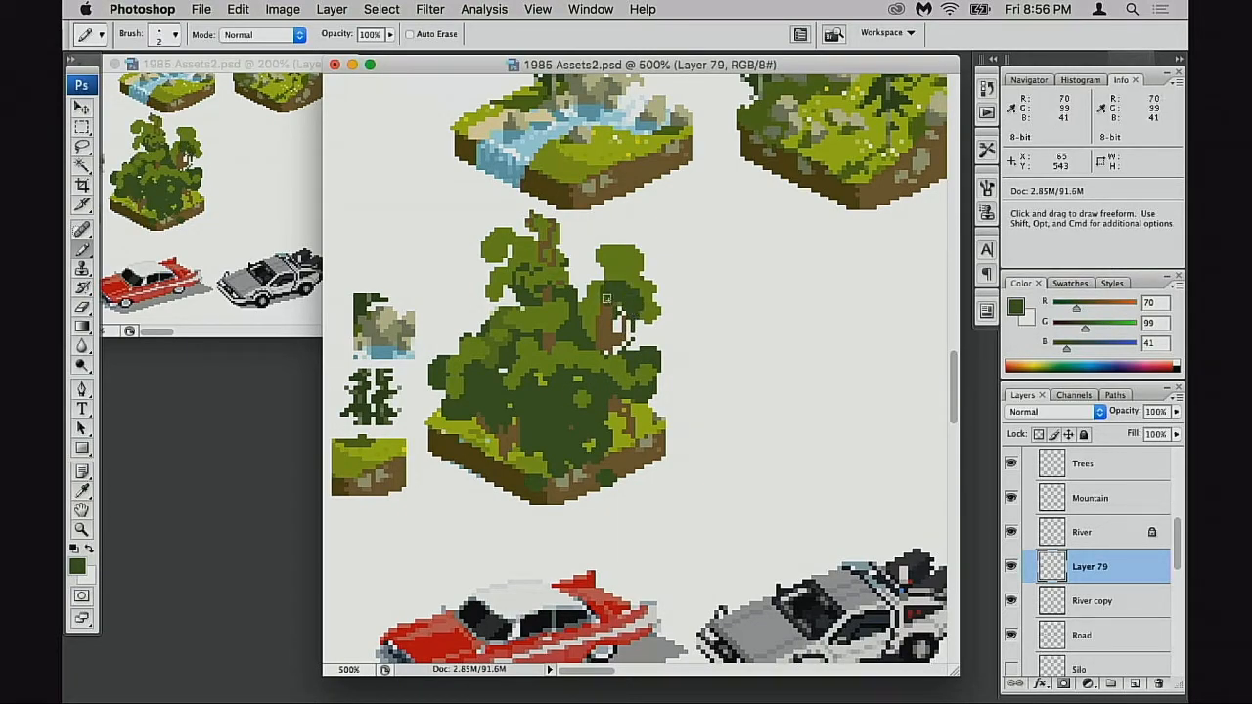
pyautogui.keyDown('alt'); pyautogui.click(625, 278); pyautogui.keyUp('alt')
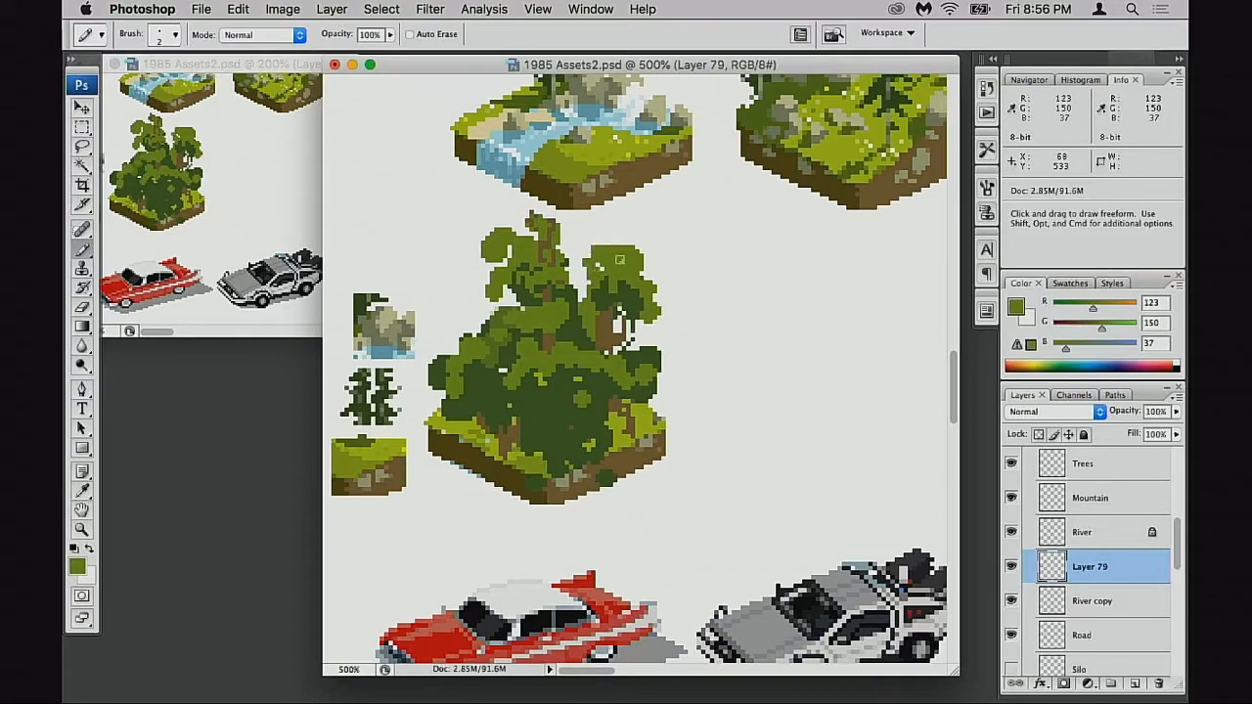
pyautogui.press('x')
pyautogui.click(630, 284)
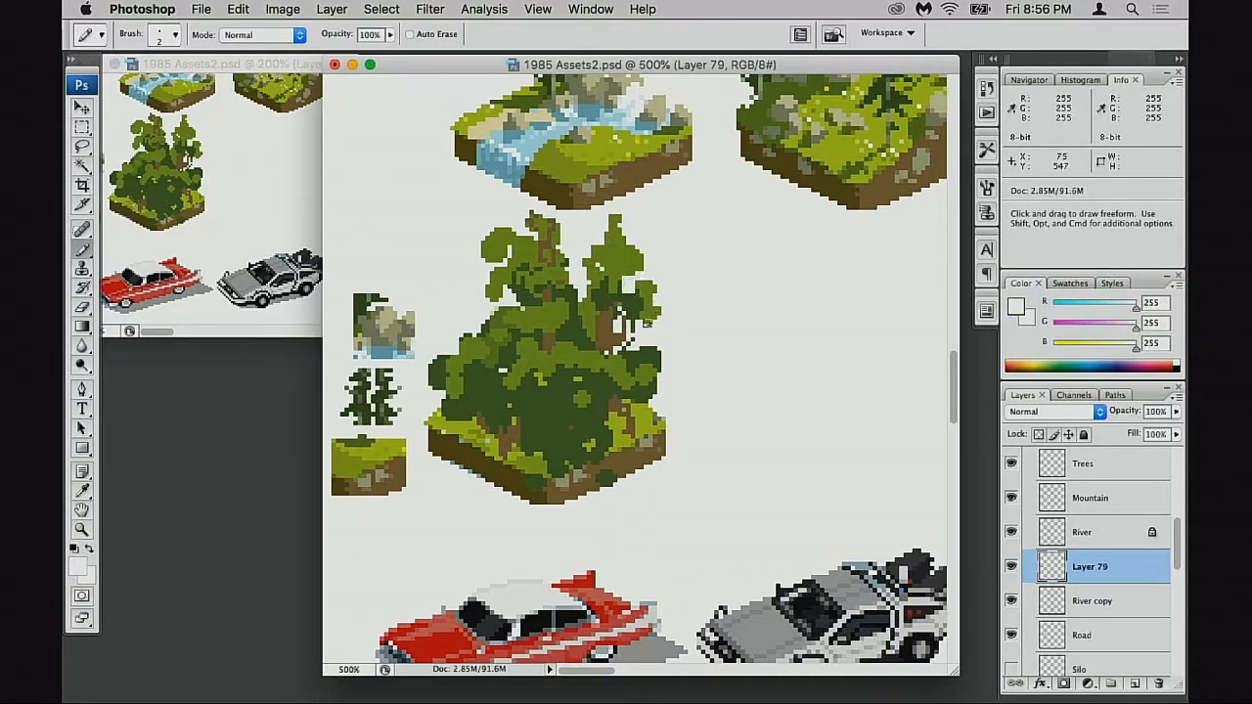
# - Add a side branch of foliage to the right of the second crown in sampled dark and mid green
pyautogui.keyDown('alt'); pyautogui.click(638, 309); pyautogui.keyUp('alt')
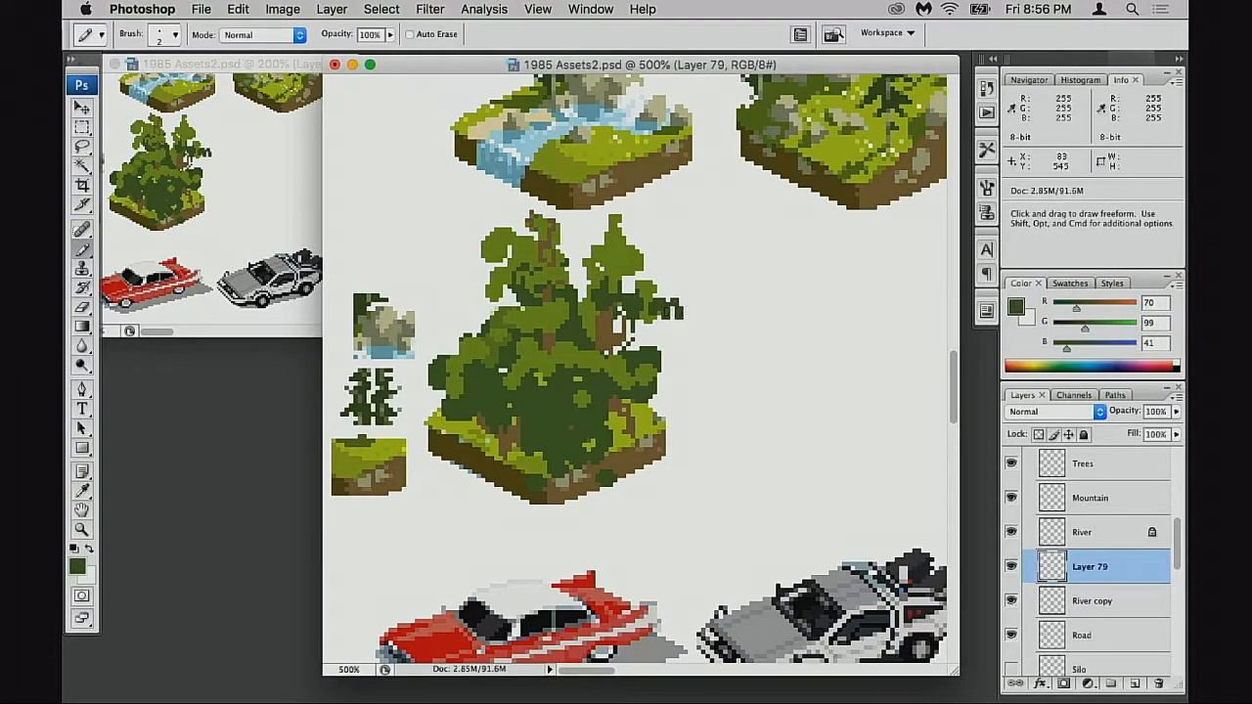
pyautogui.keyDown('alt'); pyautogui.click(673, 290); pyautogui.keyUp('alt')
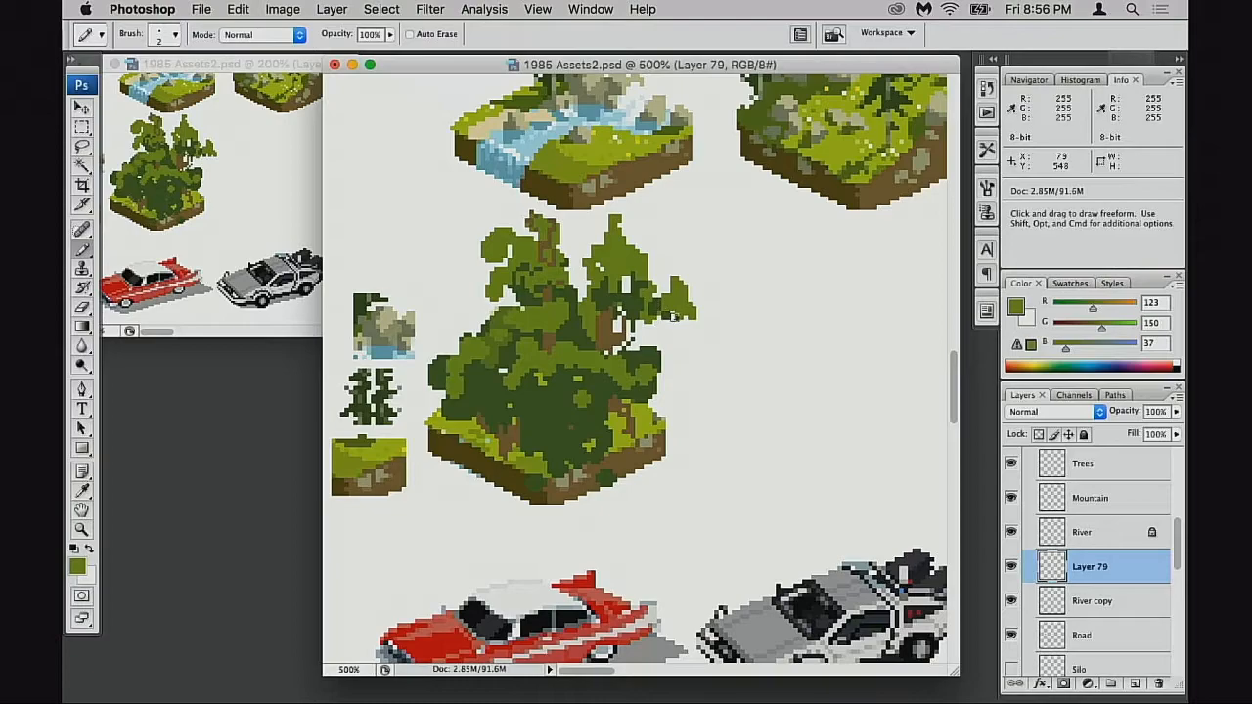
pyautogui.click(674, 330)
pyautogui.keyDown('alt'); pyautogui.click(637, 324); pyautogui.keyUp('alt')
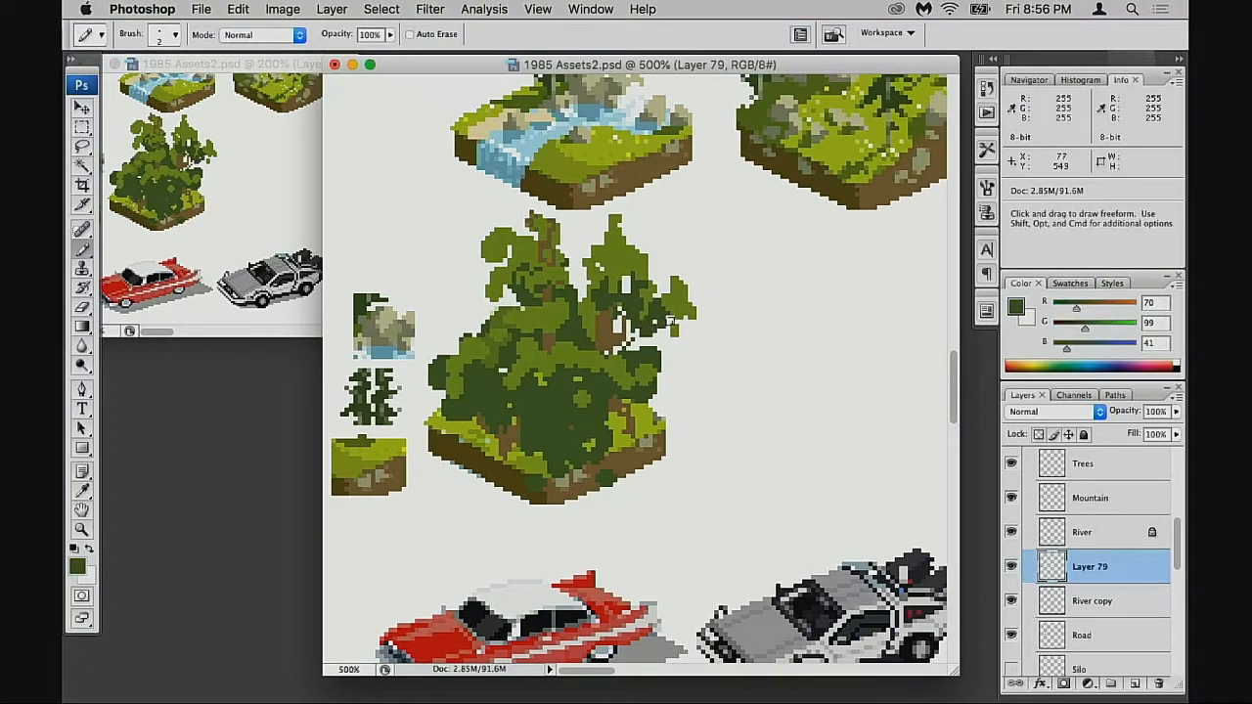
# - Widen the second tree's trunk in sampled brown and refine the leaves around it in dark and mid green with a 1 px Pencil
pyautogui.keyDown('alt'); pyautogui.click(612, 324); pyautogui.keyUp('alt')
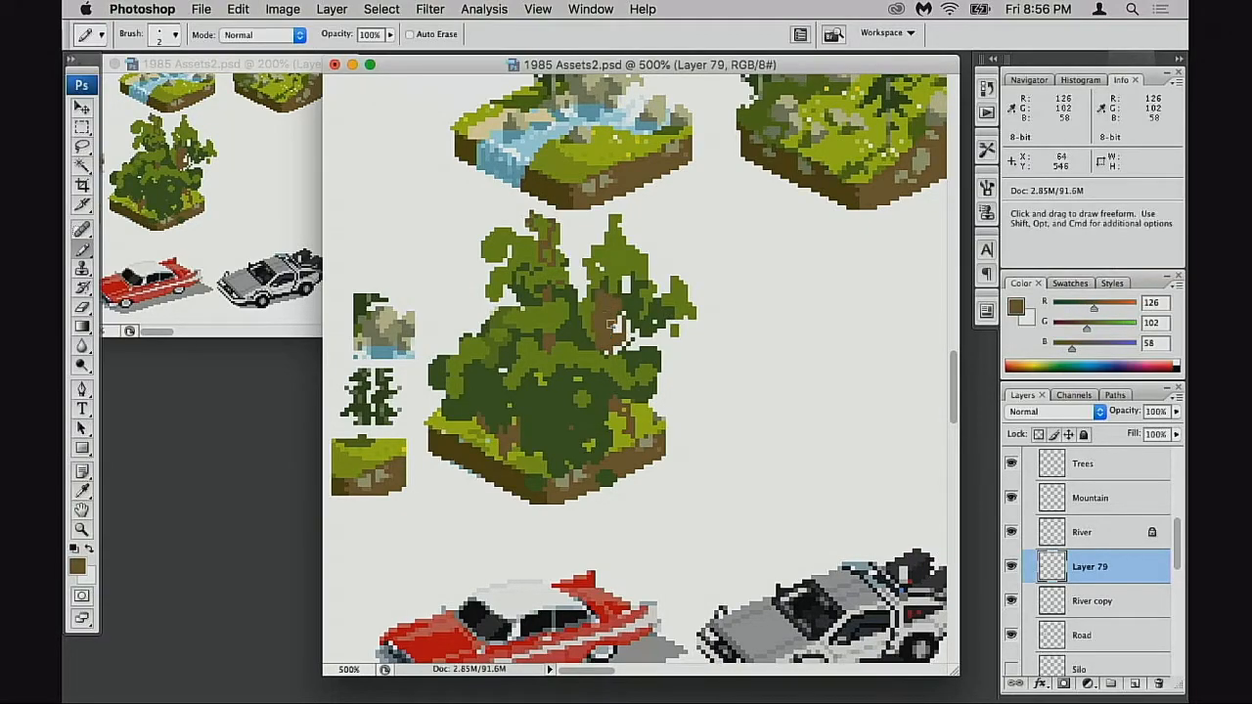
pyautogui.keyDown('alt'); pyautogui.click(635, 317); pyautogui.keyUp('alt')
pyautogui.press('[')
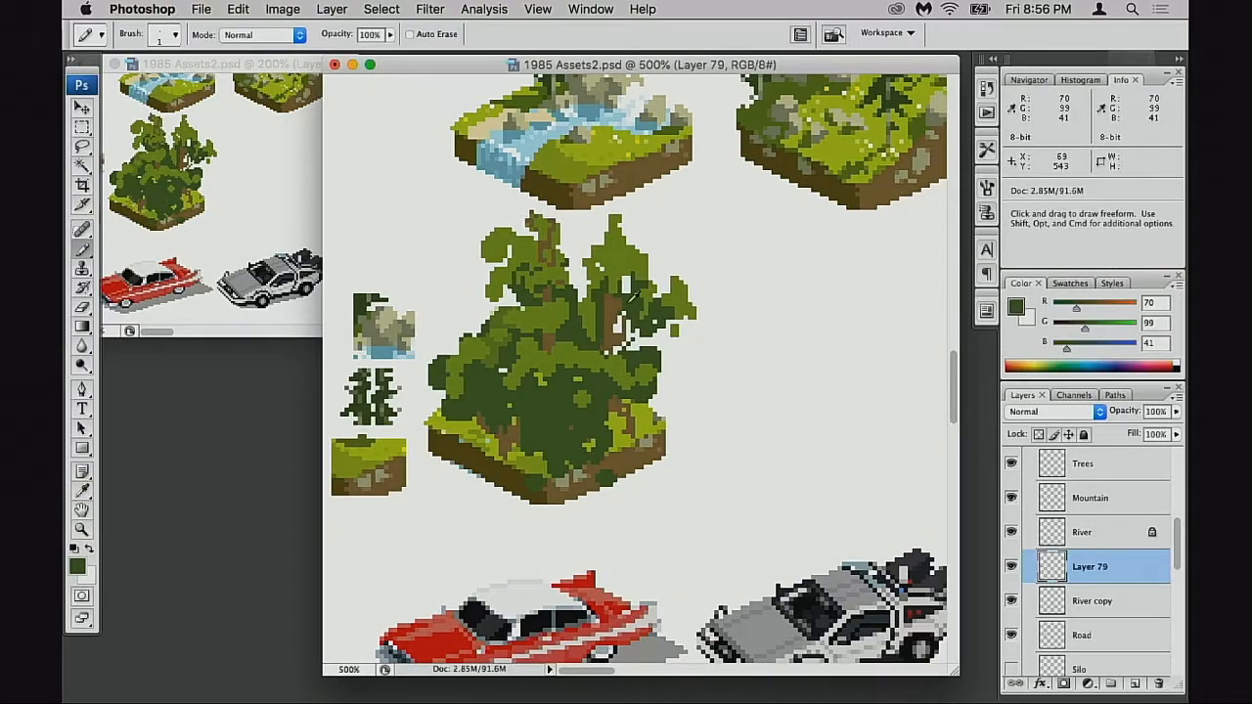
pyautogui.keyDown('alt'); pyautogui.click(609, 298); pyautogui.keyUp('alt')
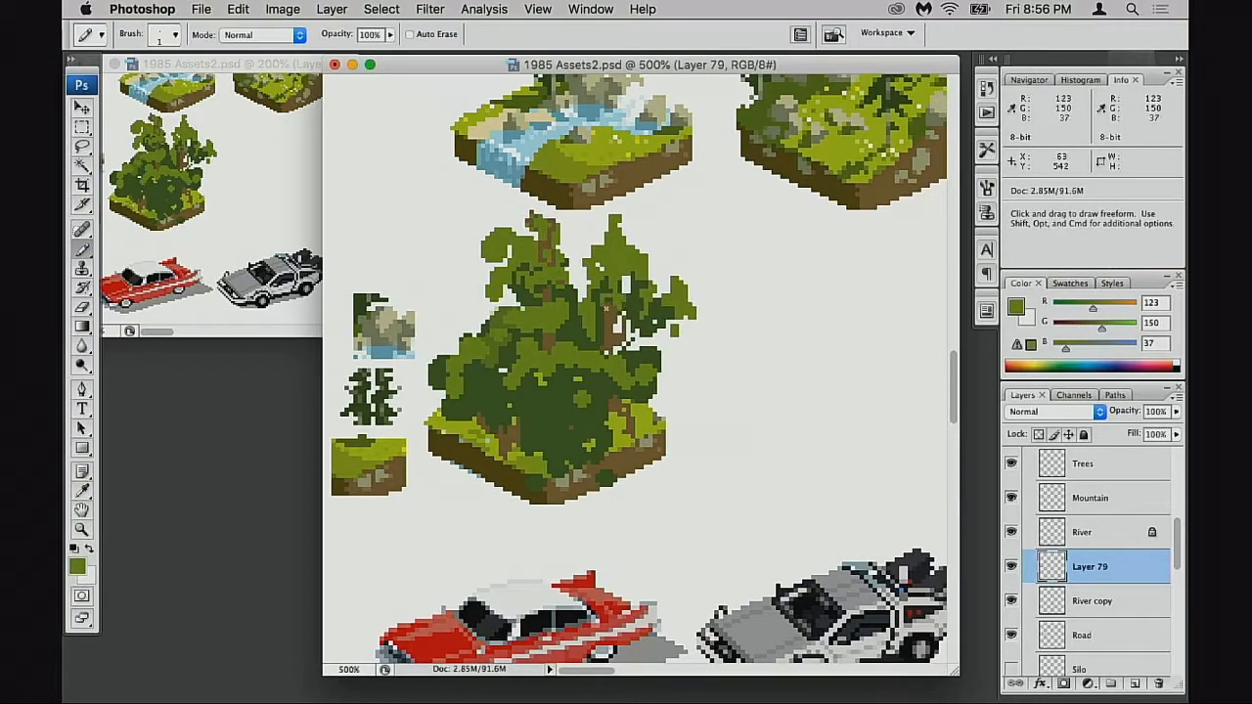
# - Draw a small sparse tree at the canopy's left edge with sampled green leaves and brown branches using a 1 px Pencil
pyautogui.keyDown('alt'); pyautogui.click(587, 253); pyautogui.keyUp('alt')
pyautogui.keyDown('alt'); pyautogui.click(574, 263); pyautogui.keyUp('alt')
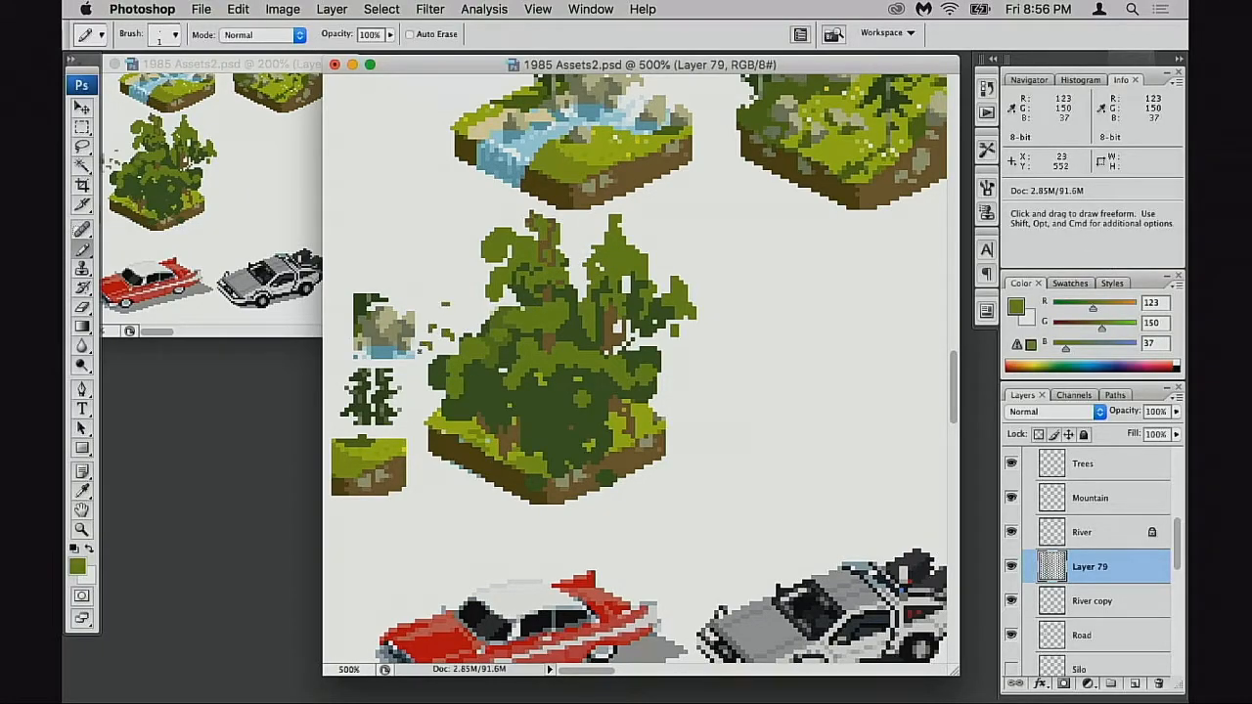
pyautogui.keyDown('alt'); pyautogui.click(479, 342); pyautogui.keyUp('alt')
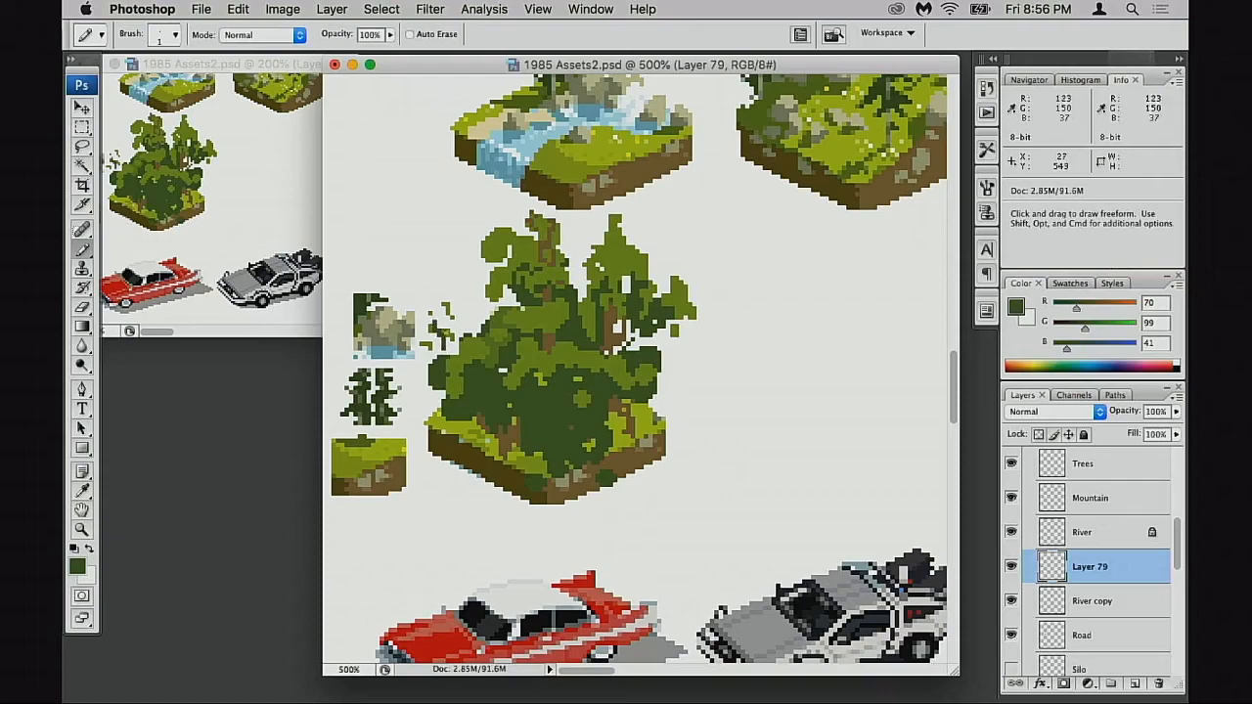
pyautogui.keyDown('alt'); pyautogui.click(552, 338); pyautogui.keyUp('alt')
pyautogui.click(455, 351)
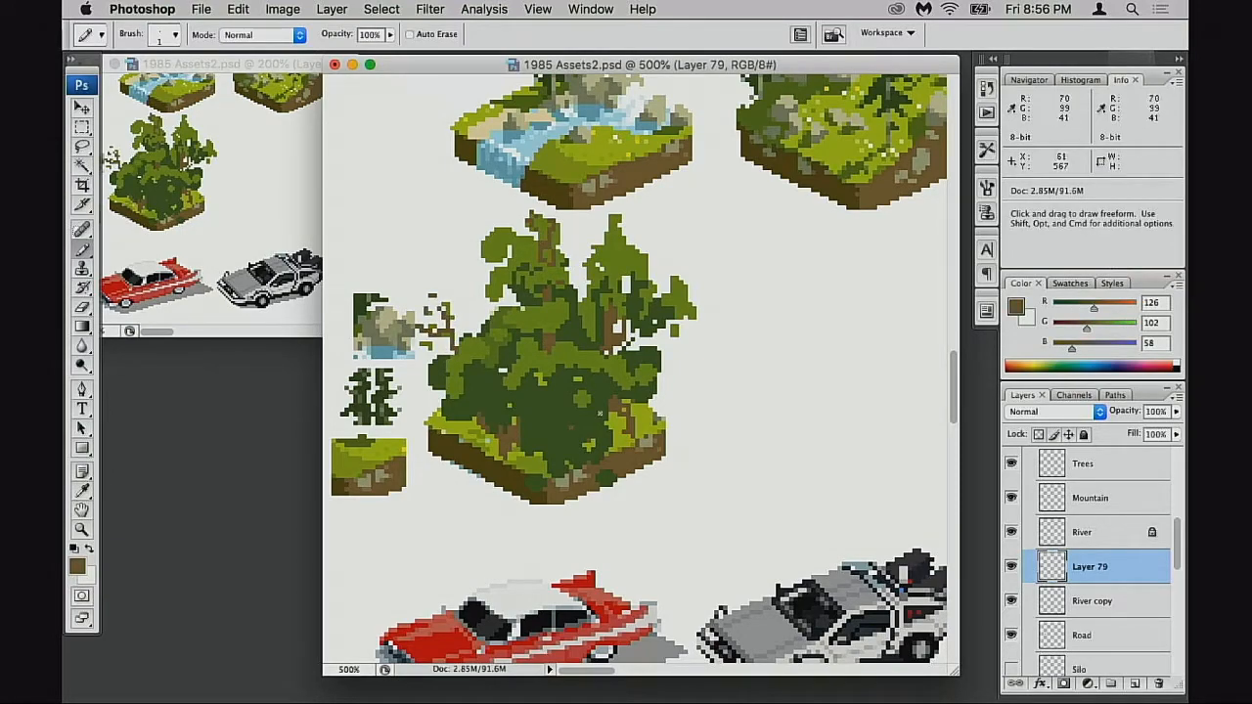
# - Move Layer 79 and River copy together slightly to the right
pyautogui.keyDown('shift'); pyautogui.click(1056, 601); pyautogui.keyUp('shift')
pyautogui.press('v')
pyautogui.moveTo(546, 400); pyautogui.dragTo(590, 390)
# - Select the rock, pine and soil reference pieces on River copy and move them to the right of the forest tile
pyautogui.click(1045, 599)
pyautogui.press('m')
pyautogui.moveTo(353, 224); pyautogui.dragTo(464, 532)
pyautogui.moveTo(422, 457)
pyautogui.mouseDown()
pyautogui.moveTo(889, 417)
pyautogui.moveTo(898, 430)
pyautogui.mouseUp()
pyautogui.moveTo(727, 402); pyautogui.dragTo(621, 404)
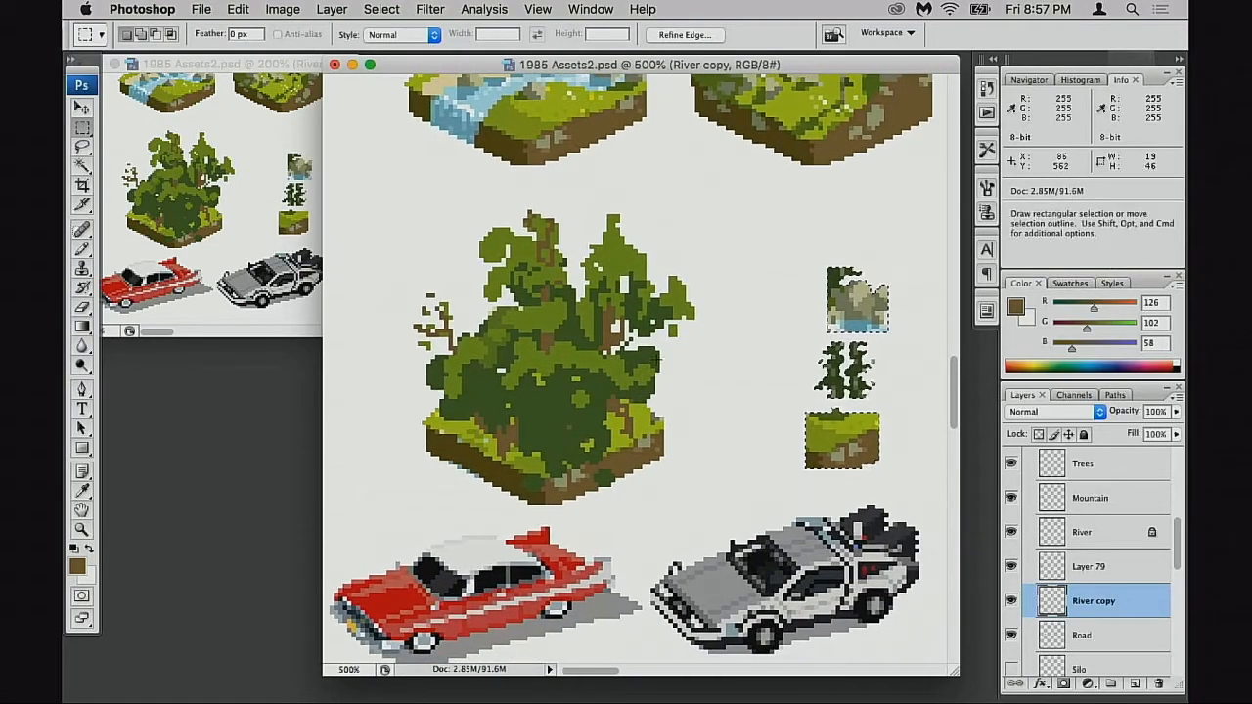
pyautogui.click(663, 373)
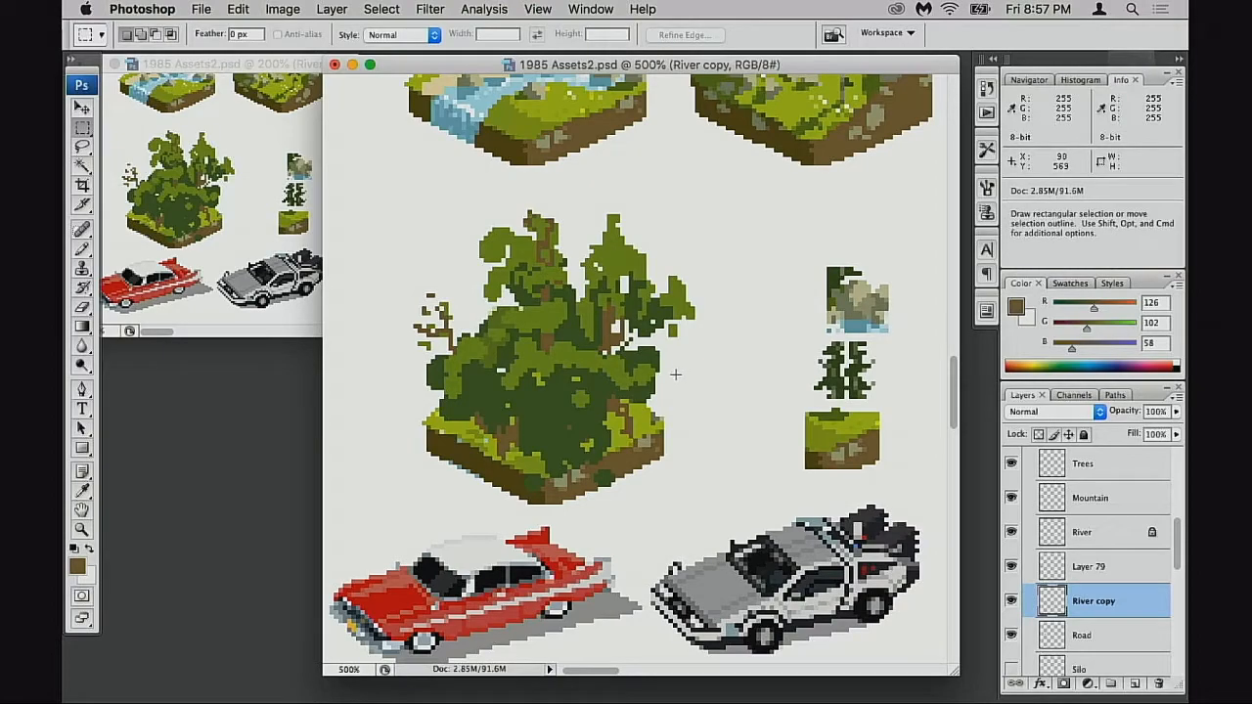
# - Check what River copy and Layer 79 contain, then duplicate Layer 79 and hide the original
pyautogui.moveTo(744, 417); pyautogui.dragTo(713, 416)
pyautogui.click(1011, 600)
pyautogui.click(1012, 601)
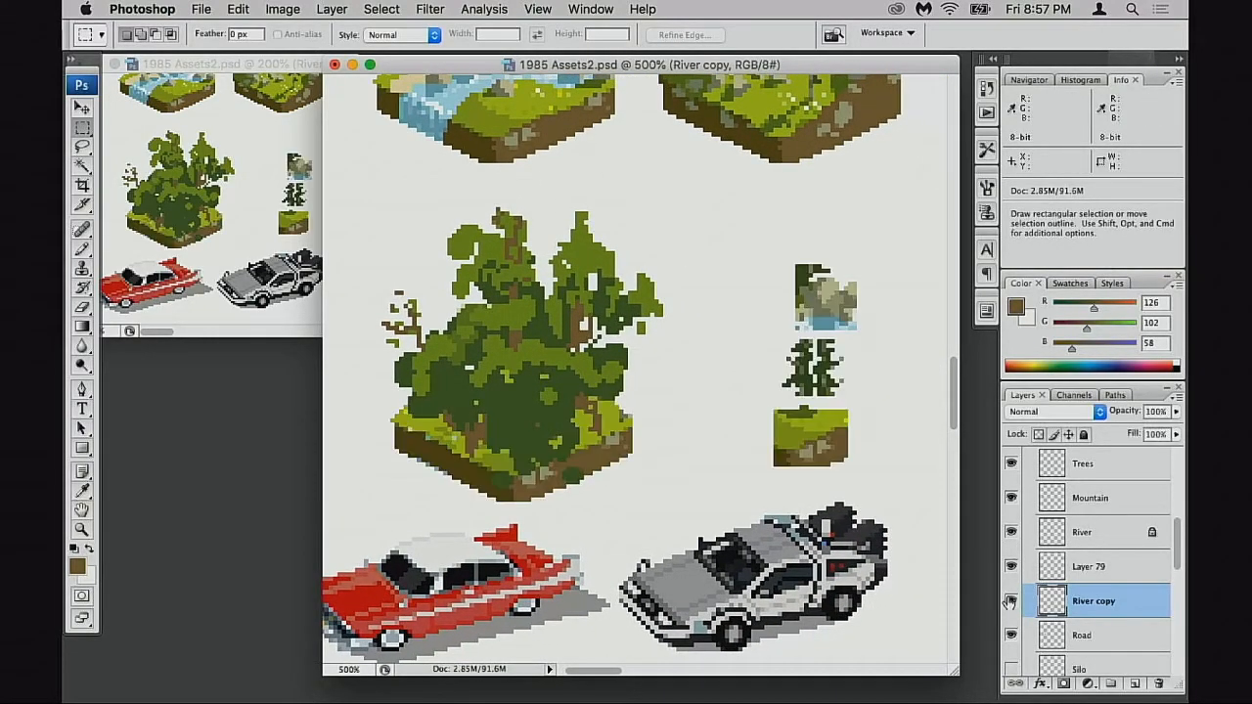
pyautogui.click(1012, 570)
pyautogui.click(1011, 569)
pyautogui.click(1051, 574)
pyautogui.press('super+j')
pyautogui.click(1012, 601)
# - Erase the lower and left-hand foliage on Layer 79 copy 2 with a 4 px Eraser, clearing the grass
pyautogui.press('e')
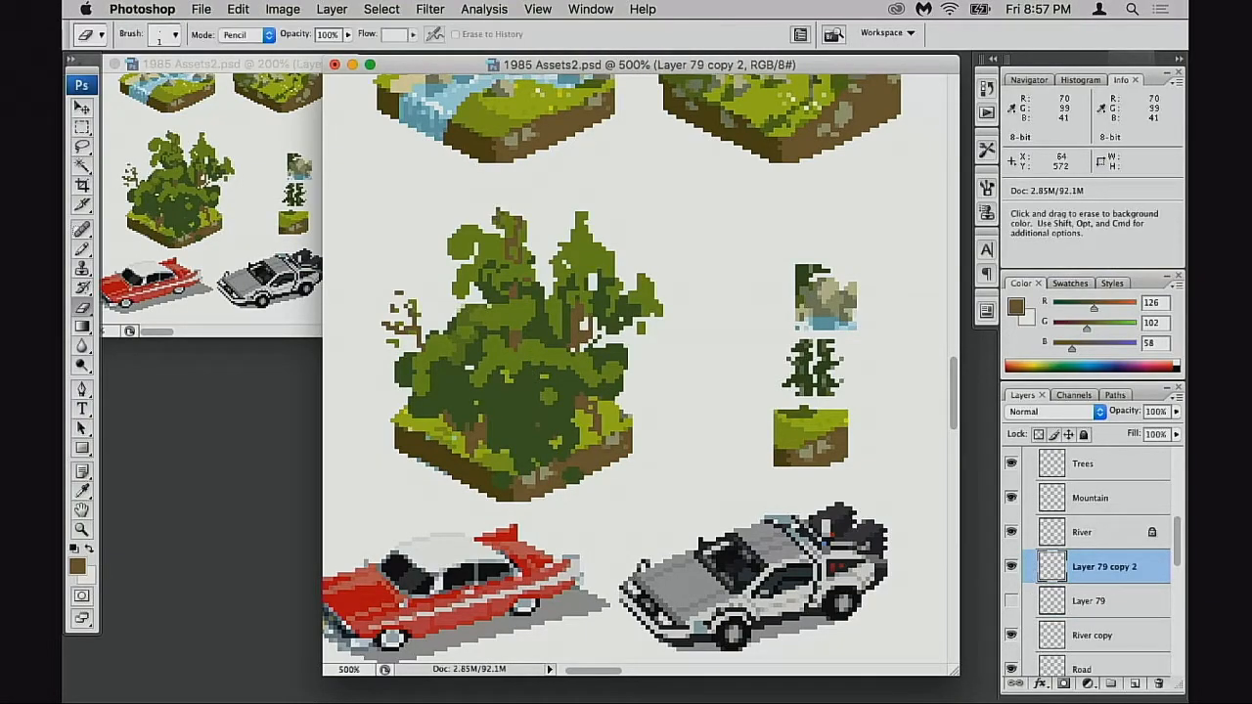
pyautogui.press(']')
pyautogui.press(']')
pyautogui.press(']')
pyautogui.moveTo(489, 400)
pyautogui.mouseDown()
pyautogui.moveTo(483, 370)
pyautogui.moveTo(509, 411)
pyautogui.moveTo(467, 380)
pyautogui.moveTo(477, 394)
pyautogui.moveTo(432, 332)
pyautogui.moveTo(473, 347)
pyautogui.moveTo(497, 385)
pyautogui.moveTo(608, 386)
pyautogui.moveTo(556, 422)
pyautogui.moveTo(471, 427)
pyautogui.moveTo(423, 393)
pyautogui.moveTo(419, 363)
pyautogui.moveTo(418, 388)
pyautogui.moveTo(458, 426)
pyautogui.moveTo(529, 452)
pyautogui.moveTo(570, 450)
pyautogui.moveTo(505, 449)
pyautogui.moveTo(435, 395)
pyautogui.moveTo(398, 280)
pyautogui.moveTo(405, 391)
pyautogui.moveTo(585, 466)
pyautogui.mouseUp()
# - Paint a leaf cluster to the left of the remaining trees in sampled mid green with a 4 px Pencil
pyautogui.press('b')
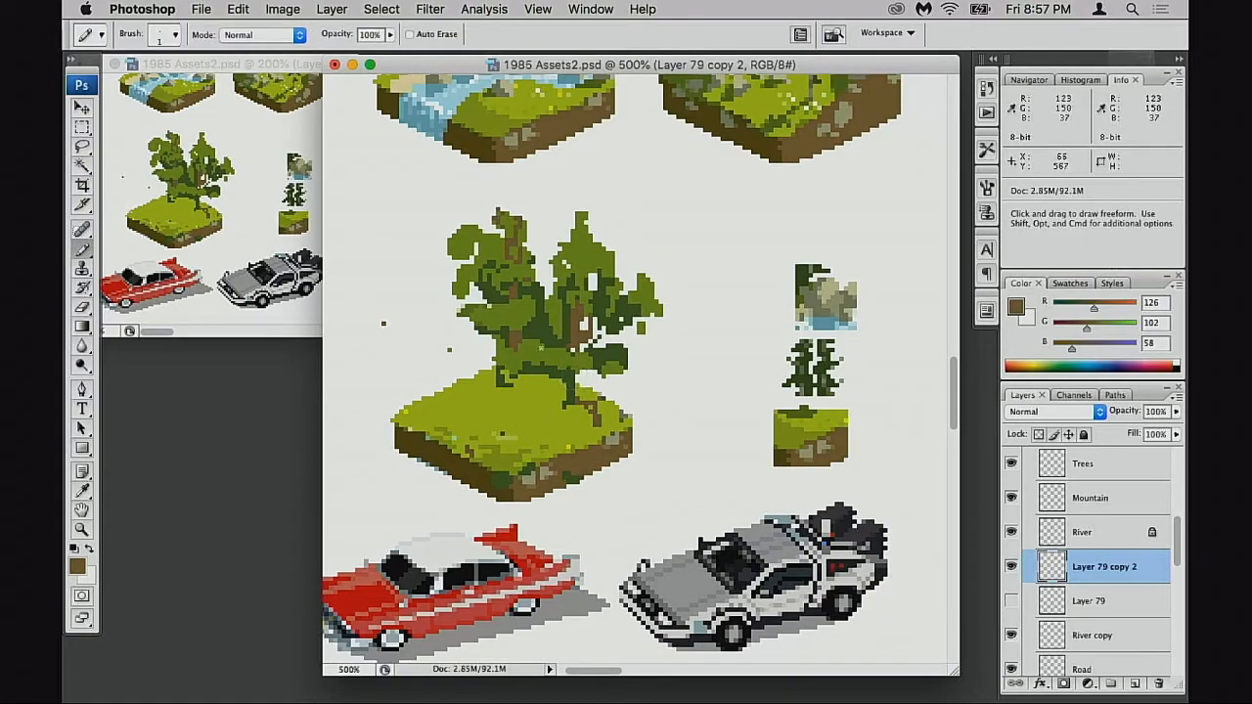
pyautogui.keyDown('alt'); pyautogui.click(525, 314); pyautogui.keyUp('alt')
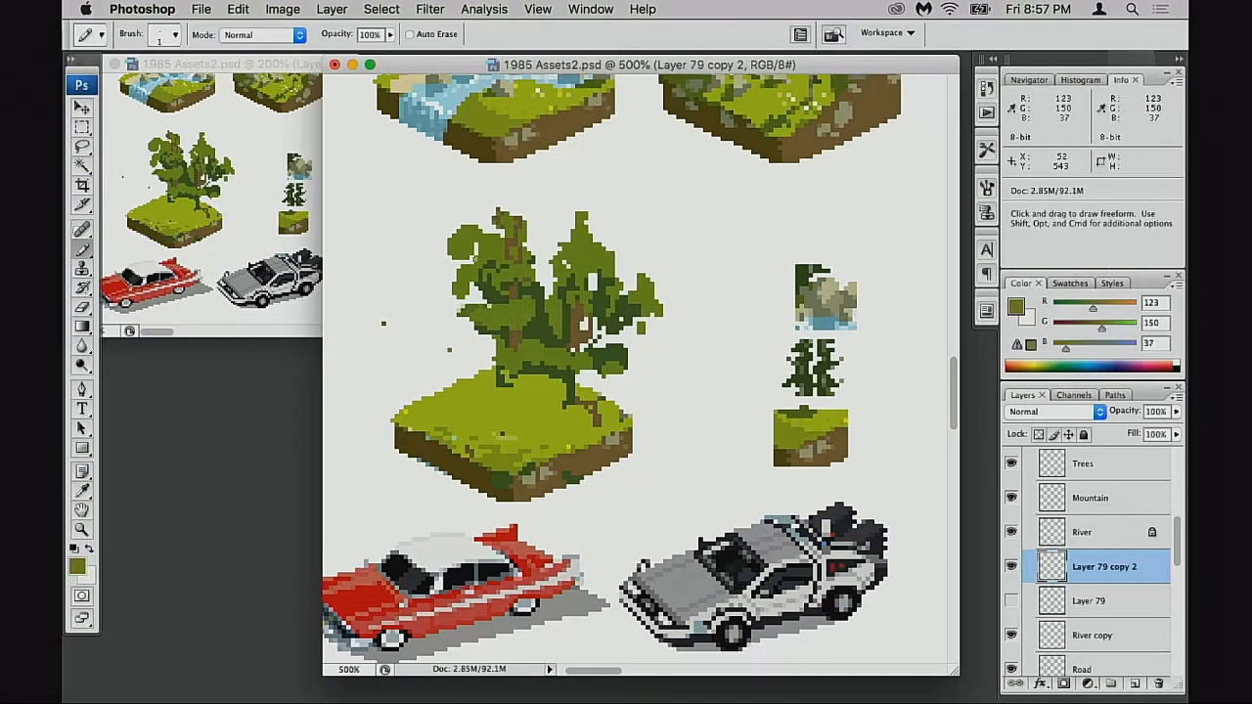
pyautogui.press(']')
pyautogui.press(']')
pyautogui.press(']')
pyautogui.moveTo(448, 268)
pyautogui.mouseDown()
pyautogui.moveTo(435, 293)
pyautogui.moveTo(398, 282)
pyautogui.moveTo(430, 260)
pyautogui.mouseUp()
# - Sample the pale rock colour from the River tile and draw two birch trunks at the left with a 1 px Pencil
pyautogui.scroll(3, 509, 176)
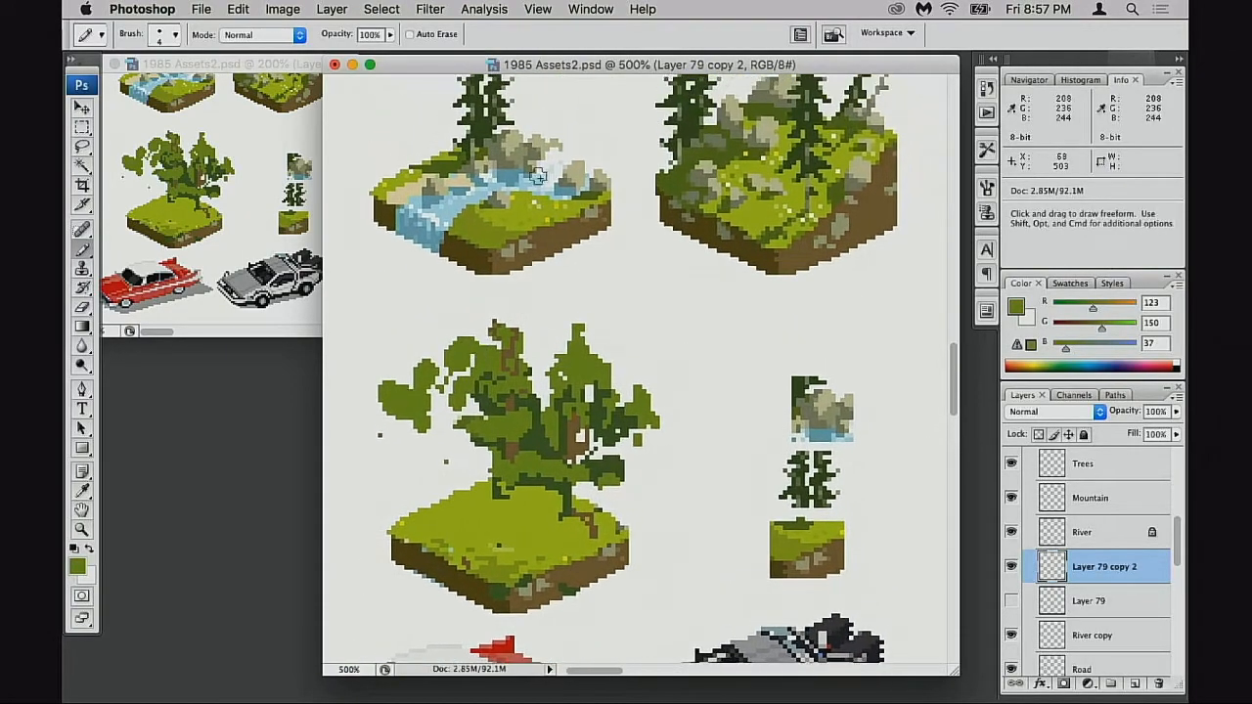
pyautogui.keyDown('alt'); pyautogui.click(525, 139); pyautogui.keyUp('alt')
pyautogui.scroll(-3, 534, 307)
pyautogui.press('[')
pyautogui.press('[')
pyautogui.press('[')
pyautogui.moveTo(445, 278); pyautogui.dragTo(445, 371)
pyautogui.moveTo(450, 419); pyautogui.dragTo(445, 350)
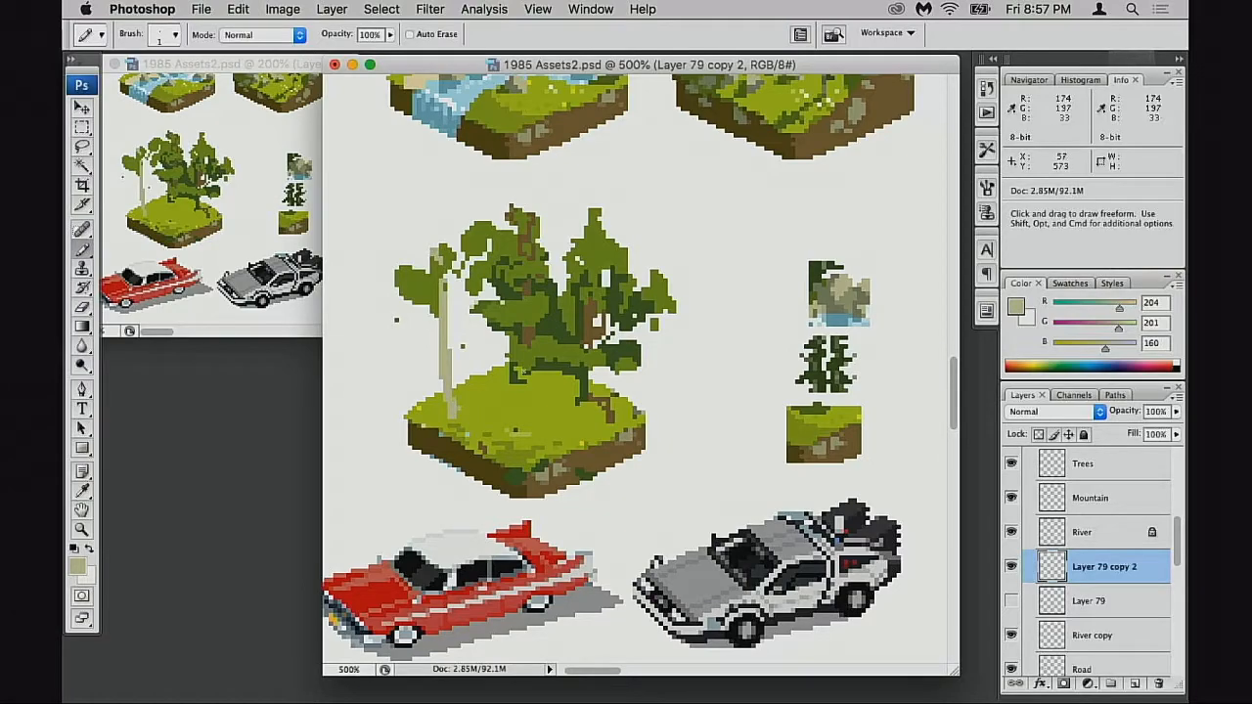
pyautogui.moveTo(505, 311); pyautogui.dragTo(492, 386)
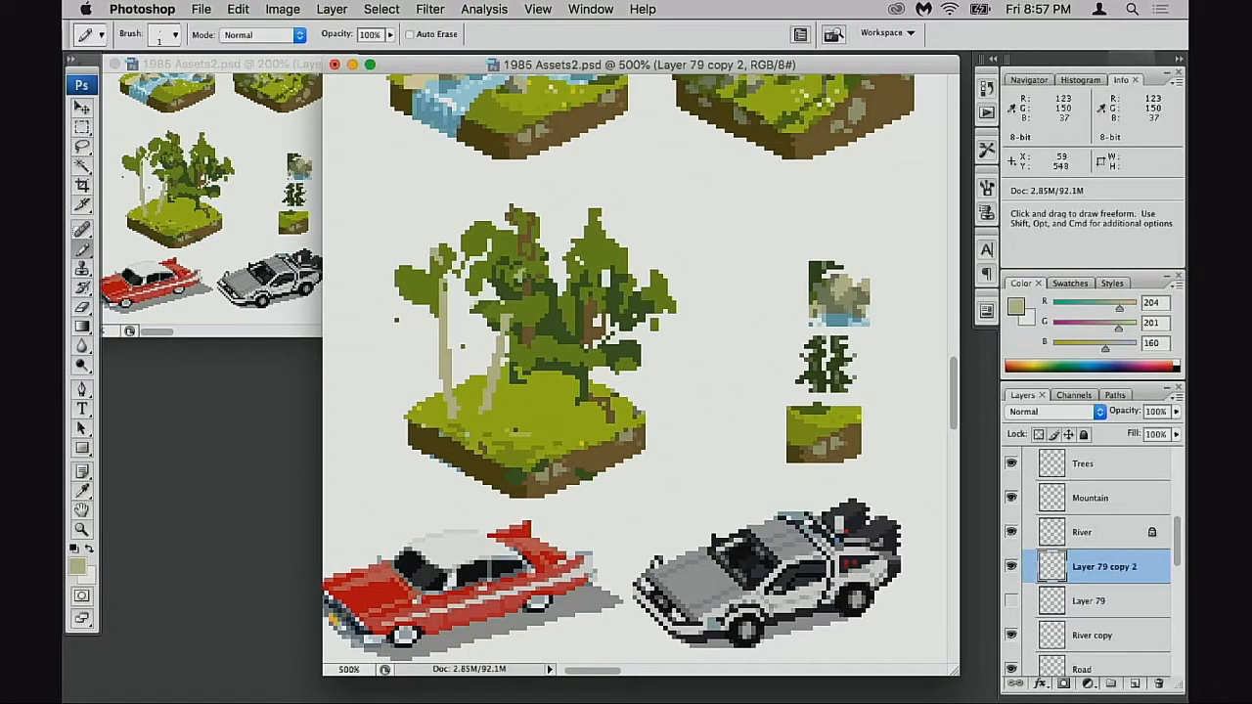
# - Sample dark grey from the silver car and add bark marks to the birch trunks at 30% opacity
pyautogui.press('alt')
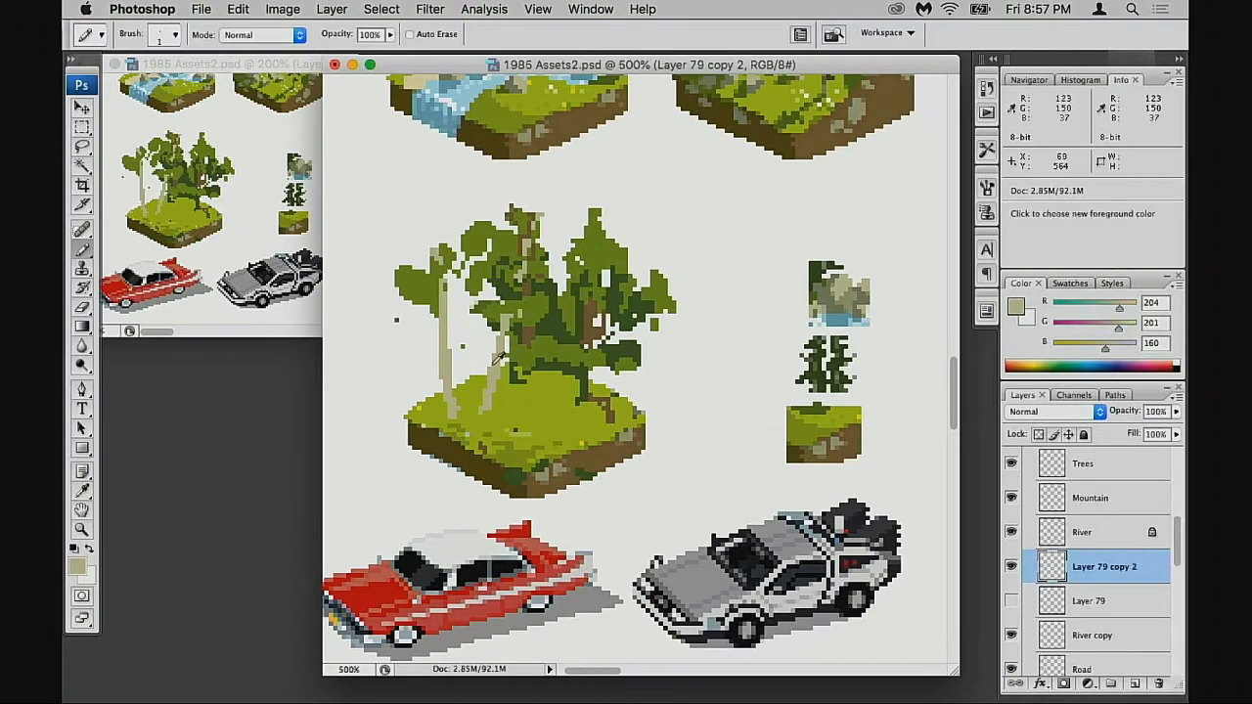
pyautogui.keyDown('alt'); pyautogui.click(761, 542); pyautogui.keyUp('alt')
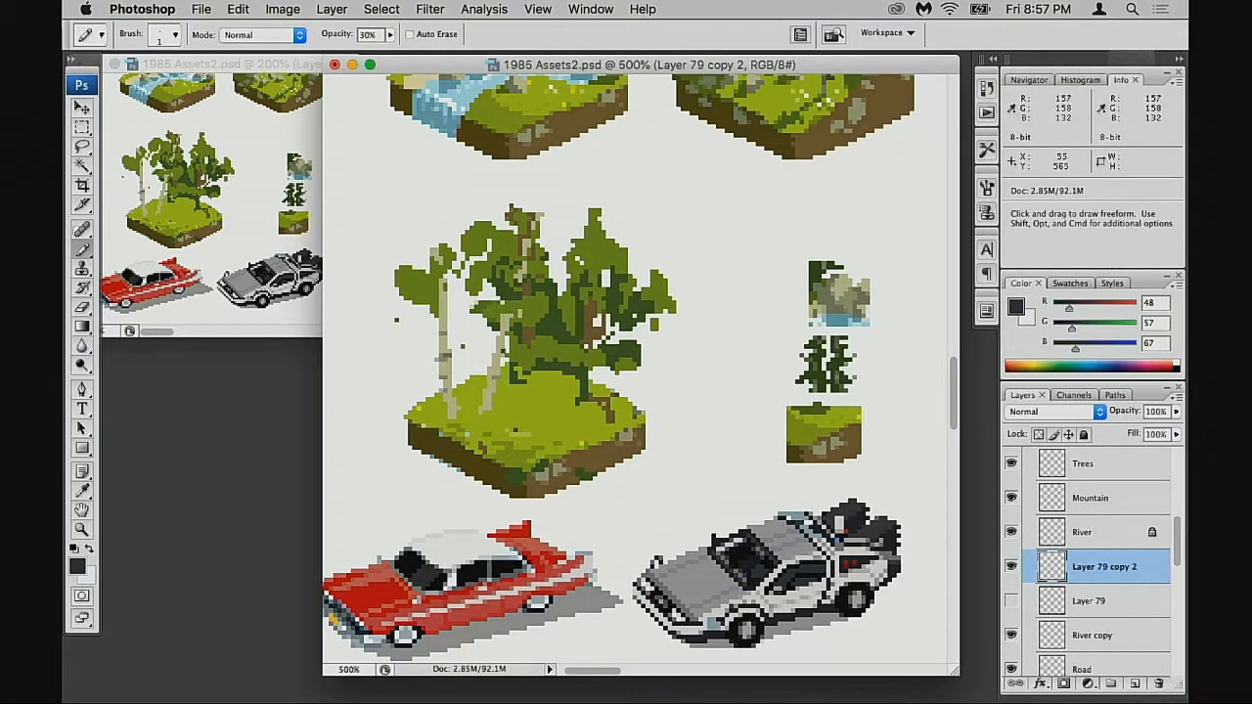
pyautogui.moveTo(528, 393); pyautogui.dragTo(538, 371)
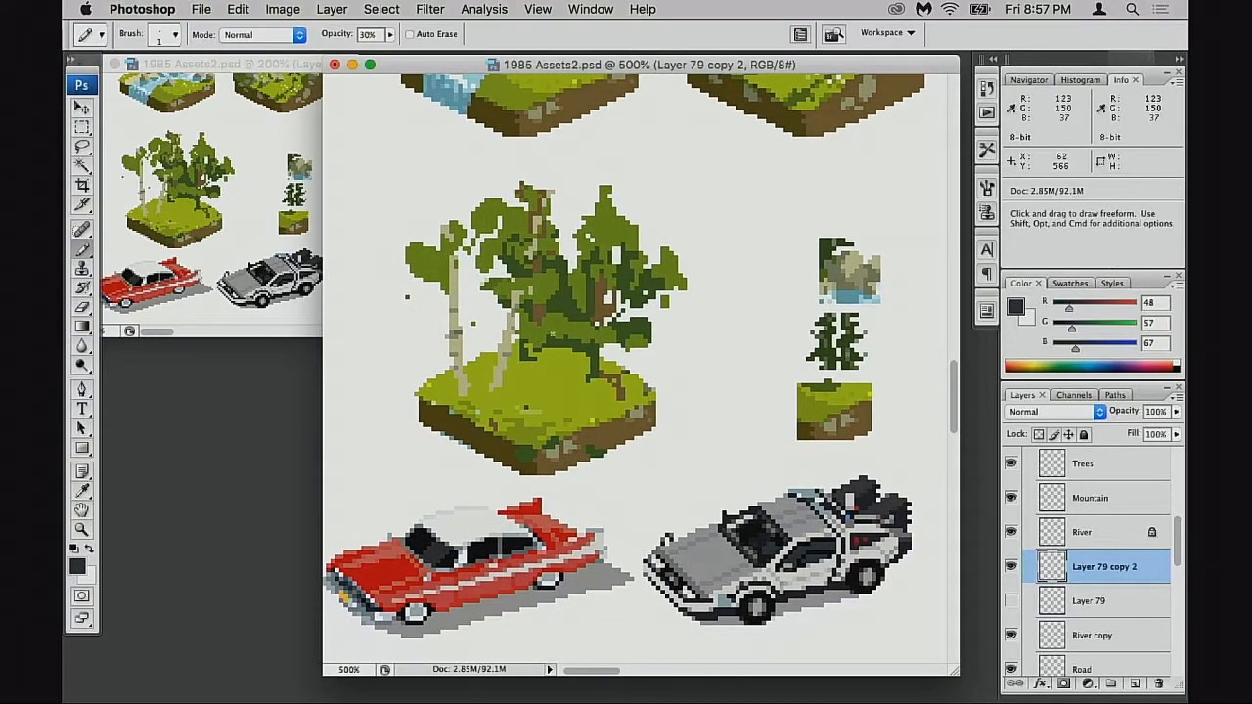
# - Sample brown from the central tree and paint its trunk down to the grass with a 1 px Pencil, raising the opacity to 100%
pyautogui.keyDown('alt'); pyautogui.click(542, 314); pyautogui.keyUp('alt')
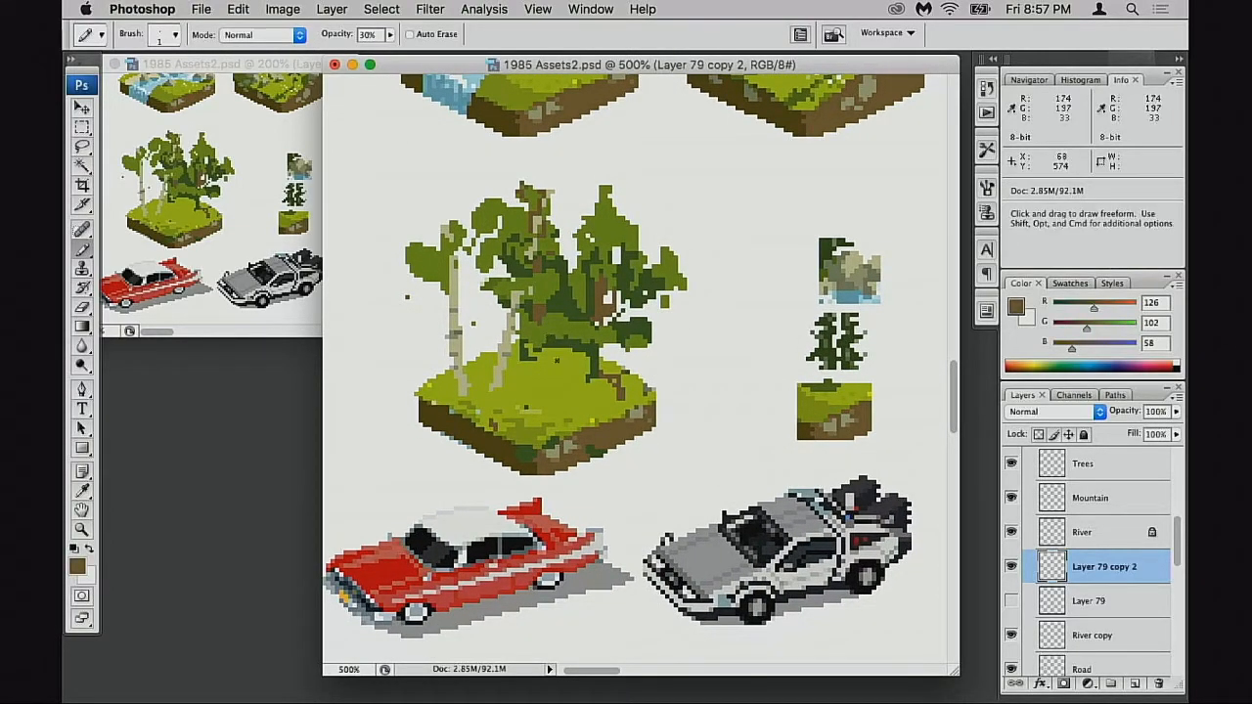
pyautogui.moveTo(537, 350); pyautogui.dragTo(529, 378)
pyautogui.press('[')
pyautogui.press('[')
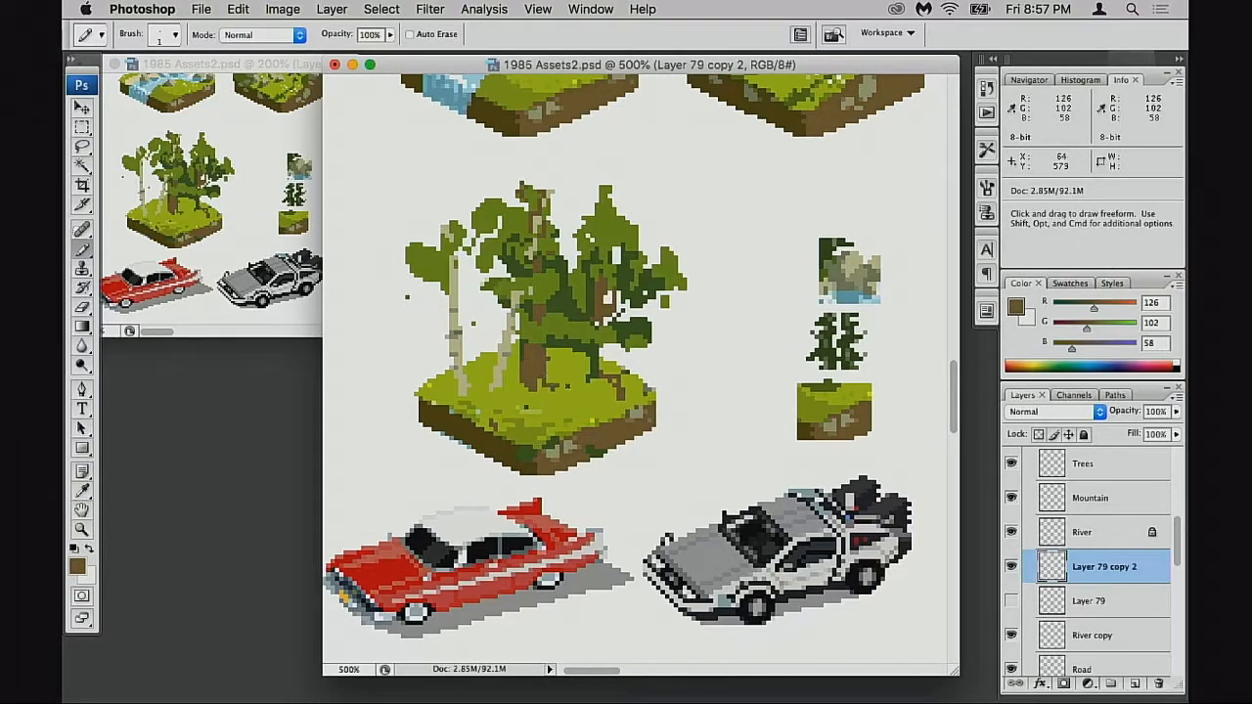
# - Paint a brown fallen log running right from the central trunk's base and trim its underside with sampled light grass green
pyautogui.moveTo(566, 363)
pyautogui.mouseDown()
pyautogui.moveTo(611, 382)
pyautogui.moveTo(587, 393)
pyautogui.moveTo(587, 371)
pyautogui.moveTo(631, 389)
pyautogui.moveTo(545, 366)
pyautogui.moveTo(649, 367)
pyautogui.moveTo(655, 381)
pyautogui.moveTo(603, 362)
pyautogui.mouseUp()
pyautogui.keyDown('alt'); pyautogui.click(594, 395); pyautogui.keyUp('alt')
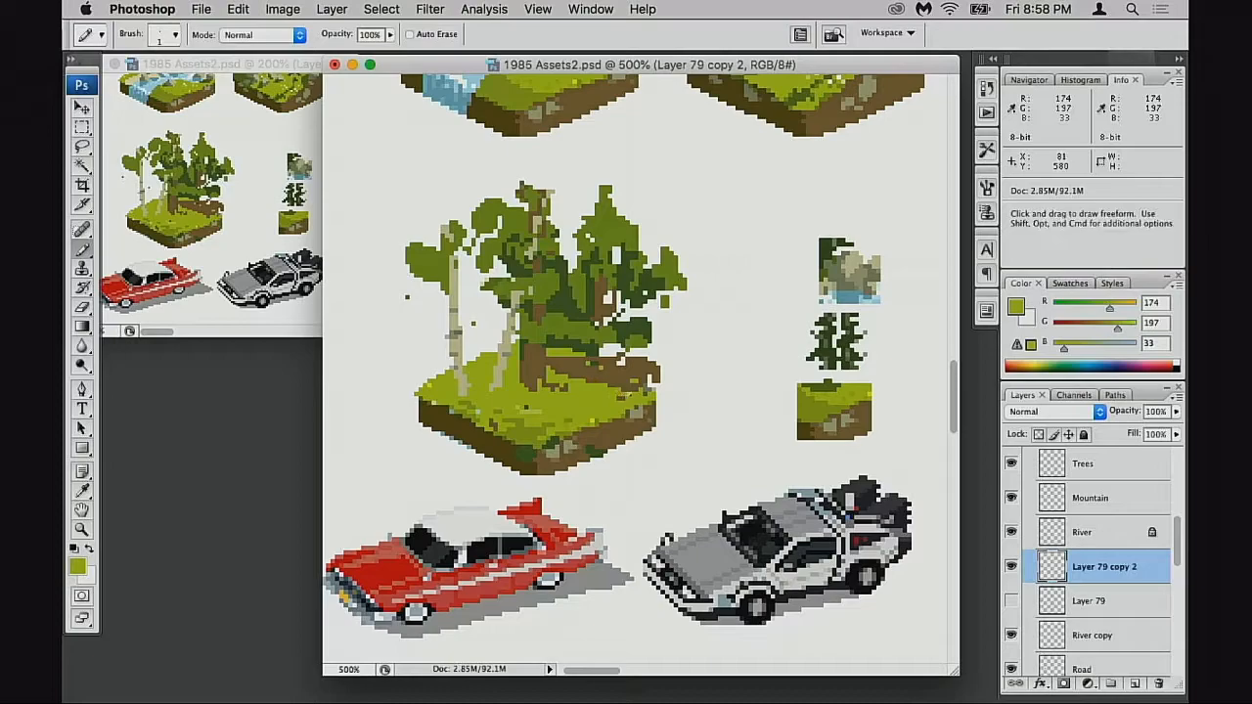
pyautogui.keyDown('alt'); pyautogui.click(572, 371); pyautogui.keyUp('alt')
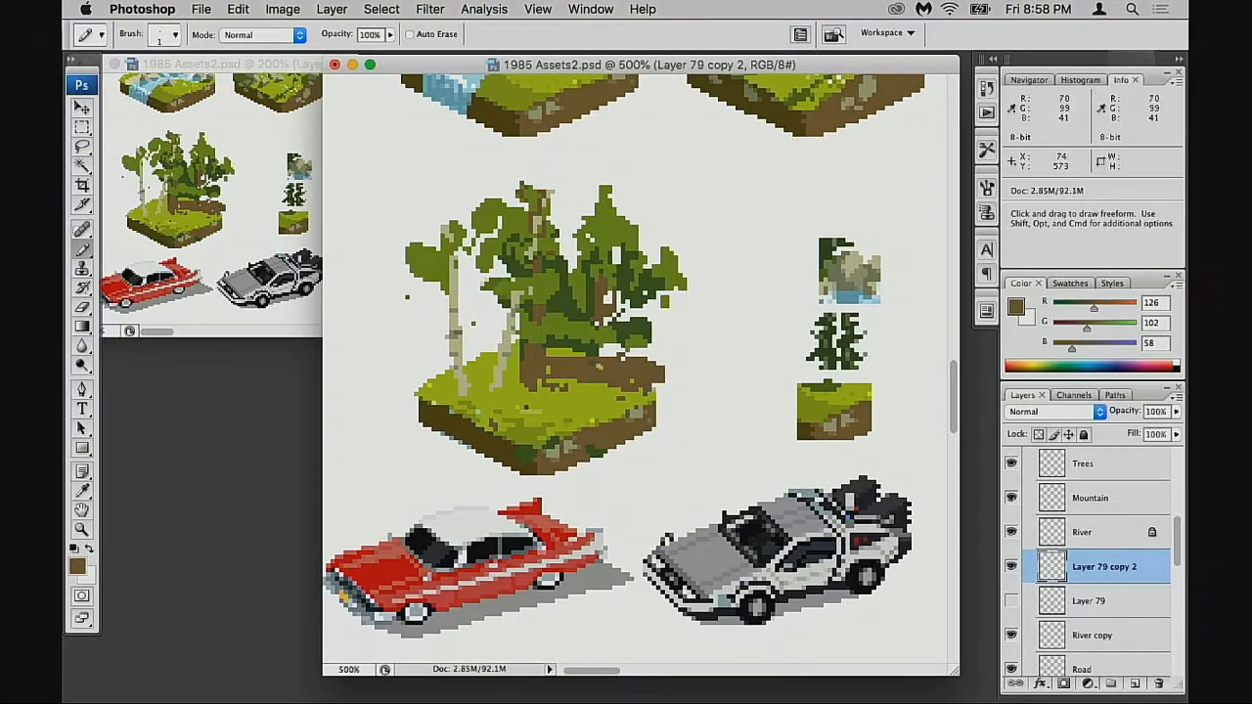
pyautogui.keyDown('alt'); pyautogui.click(585, 397); pyautogui.keyUp('alt')
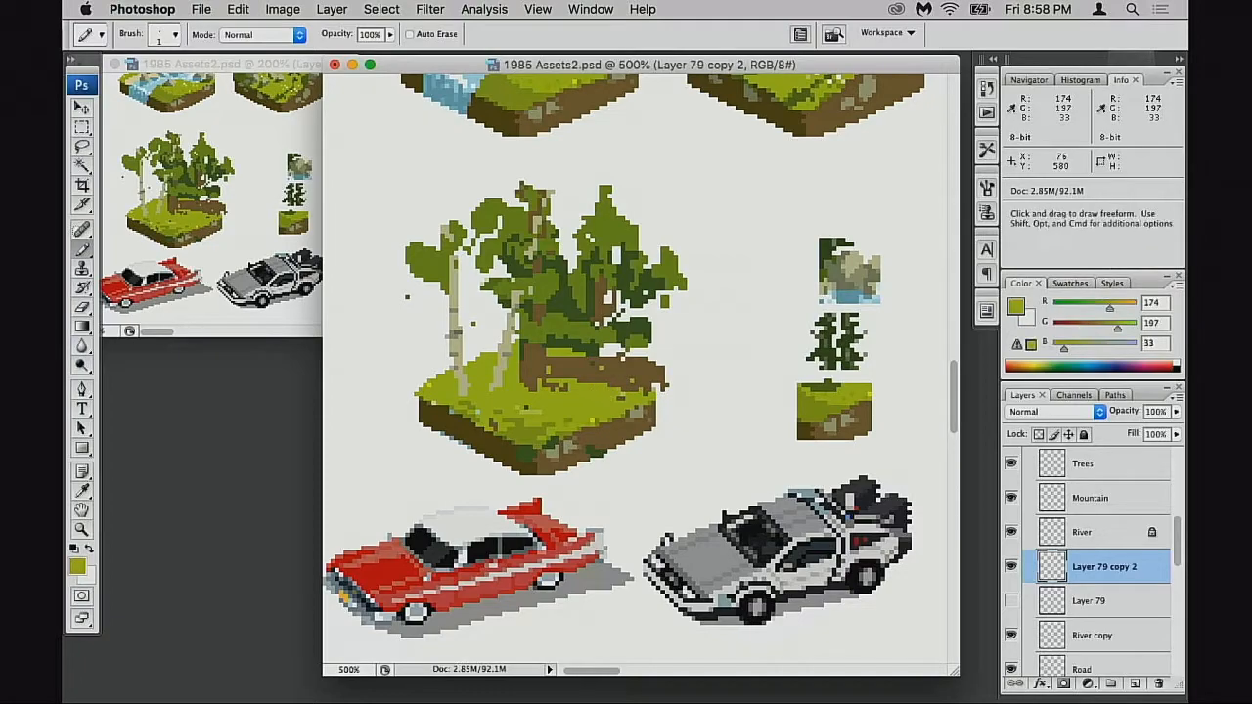
pyautogui.moveTo(598, 379); pyautogui.dragTo(562, 371)
# - Refine the fallen log with sampled brown and add mossy mid green pixels along its upper side
pyautogui.keyDown('alt'); pyautogui.click(663, 362); pyautogui.keyUp('alt')
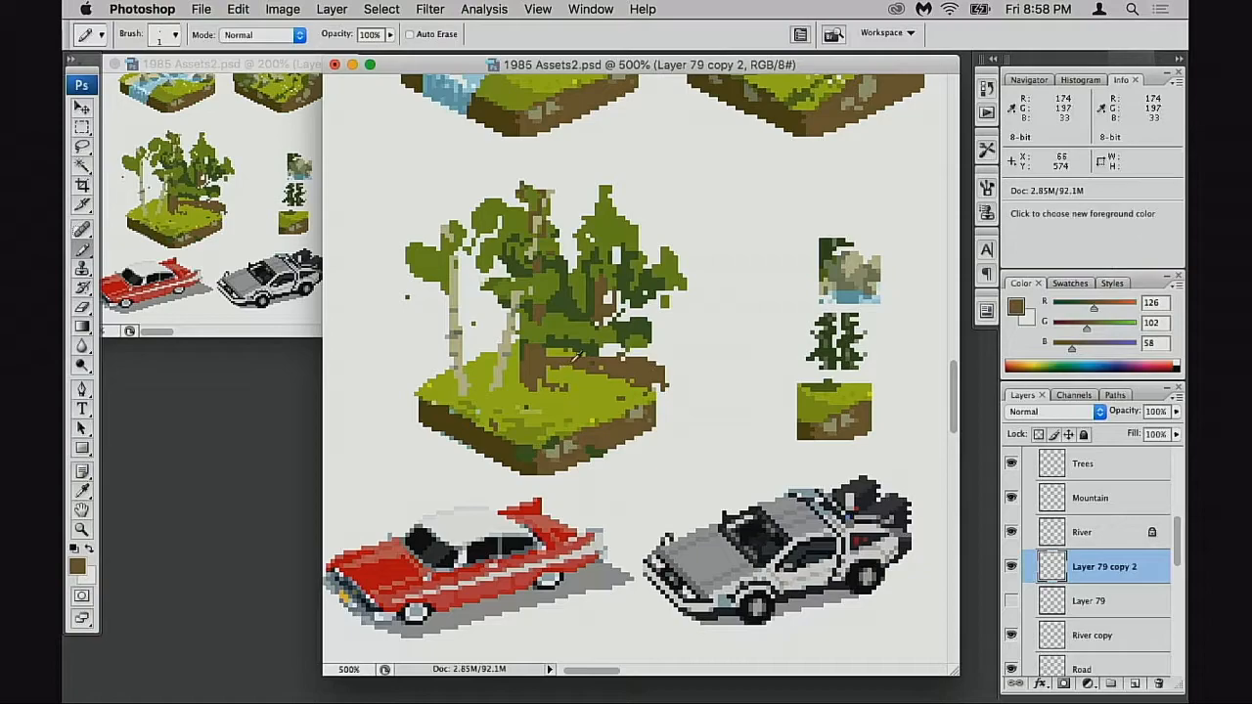
pyautogui.keyDown('alt'); pyautogui.click(613, 372); pyautogui.keyUp('alt')
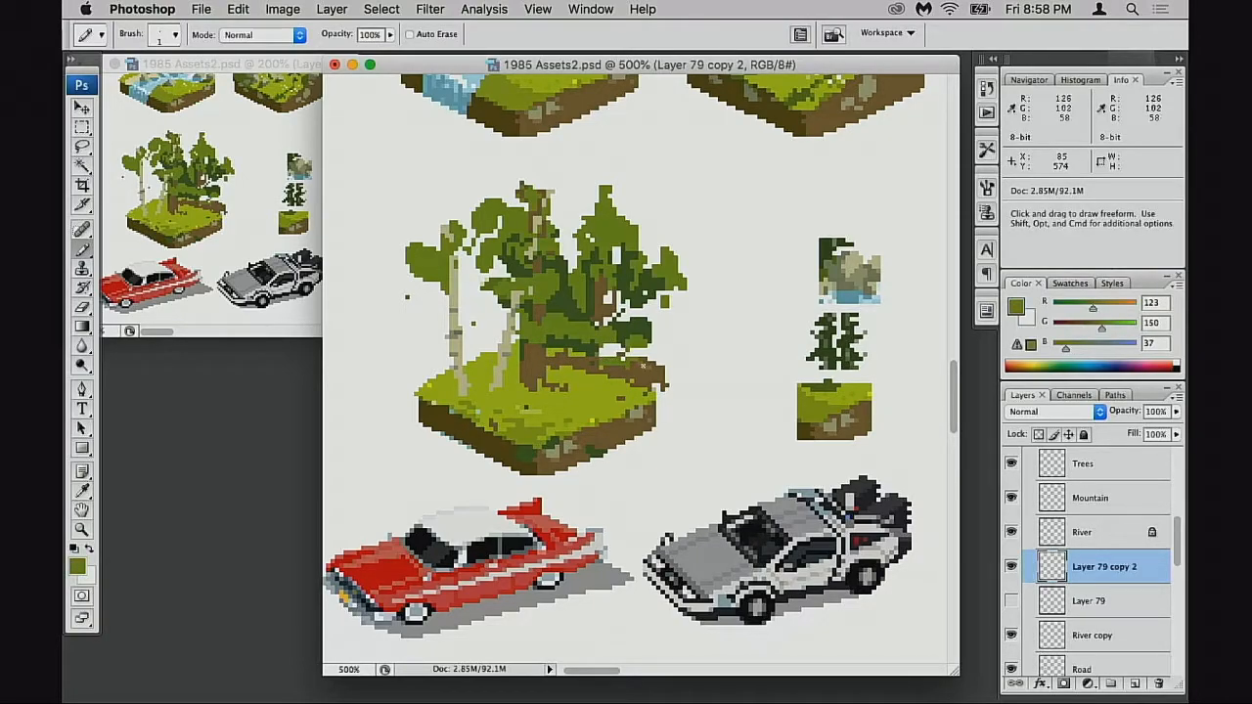
pyautogui.keyDown('alt'); pyautogui.click(580, 370); pyautogui.keyUp('alt')
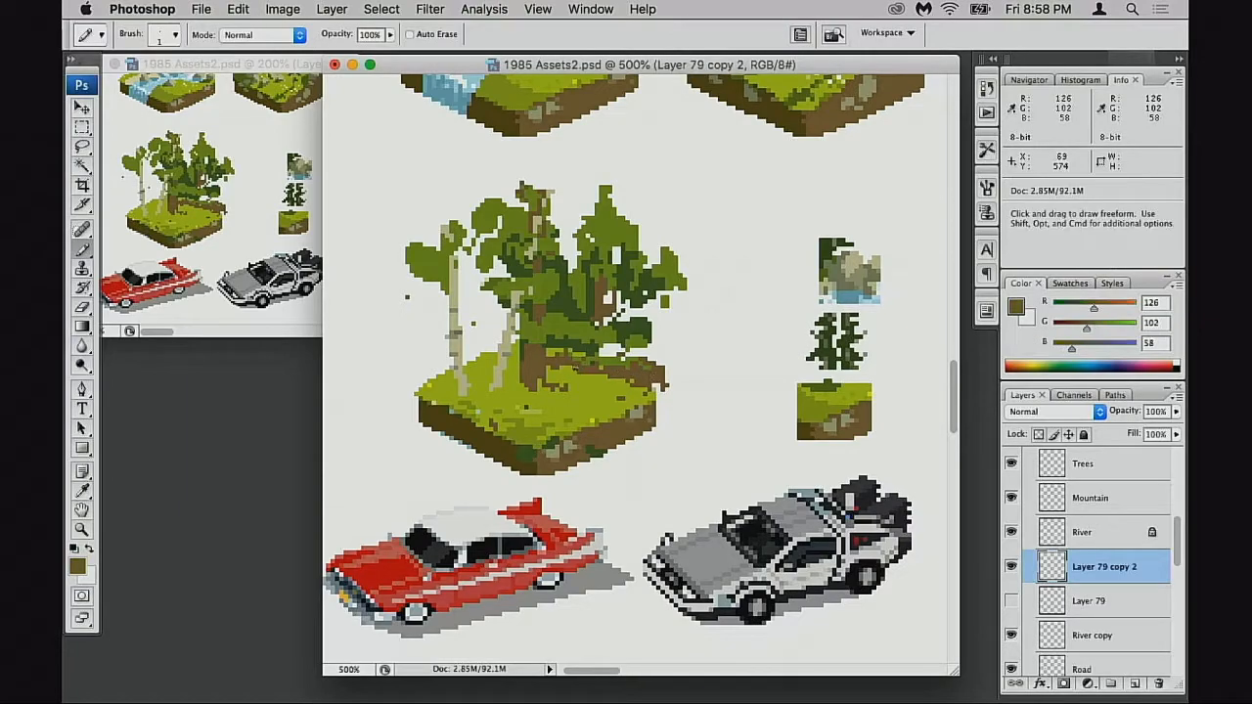
pyautogui.keyDown('alt'); pyautogui.click(628, 362); pyautogui.keyUp('alt')
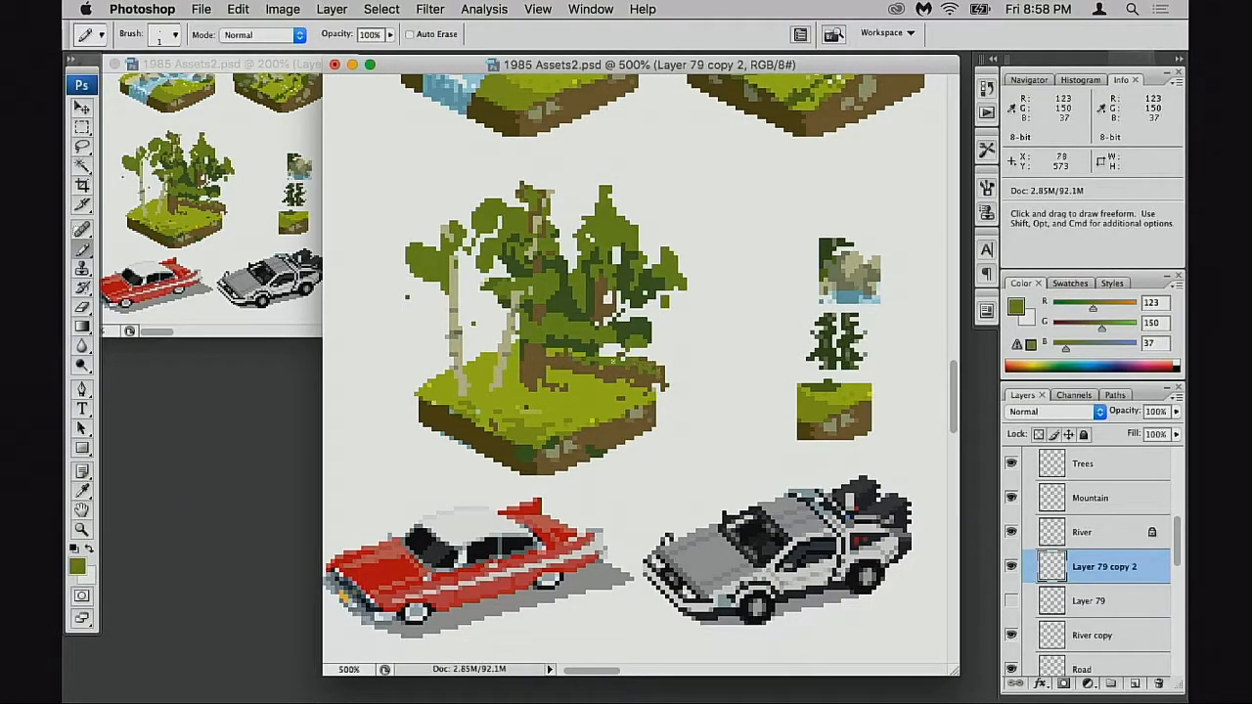
pyautogui.keyDown('alt'); pyautogui.click(505, 369); pyautogui.keyUp('alt')
pyautogui.keyDown('alt'); pyautogui.click(577, 369); pyautogui.keyUp('alt')
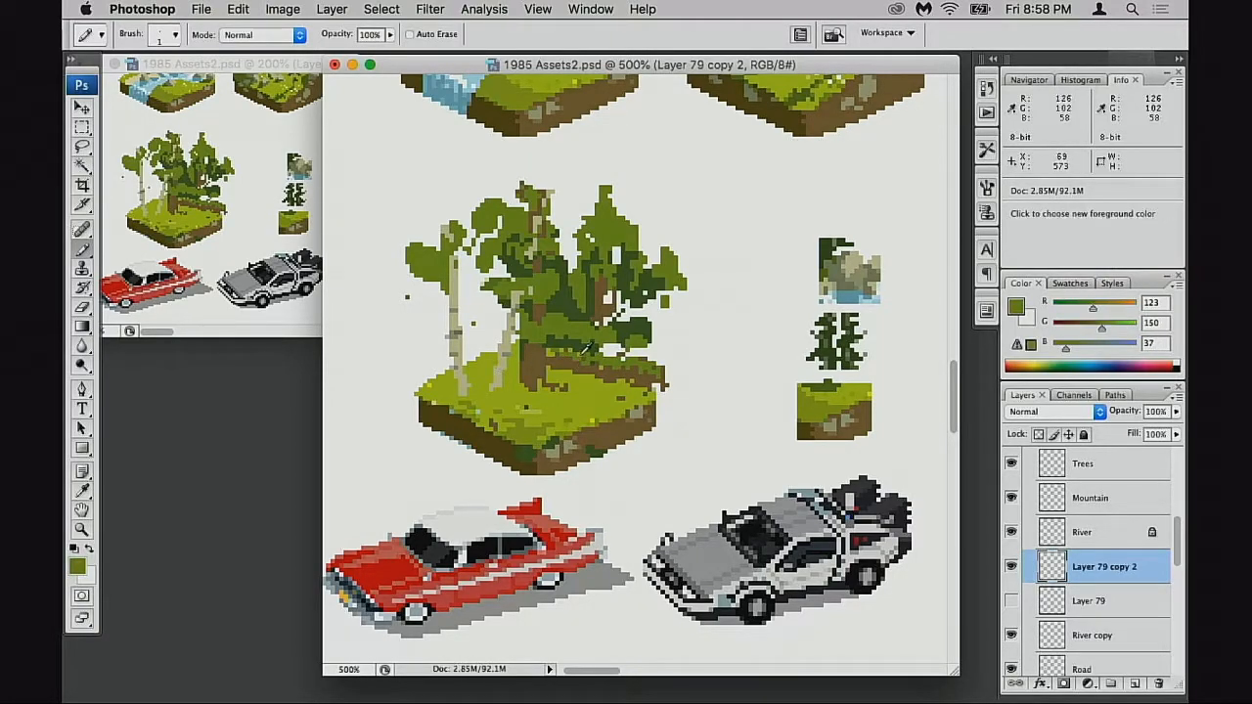
pyautogui.keyDown('alt'); pyautogui.click(553, 344); pyautogui.keyUp('alt')
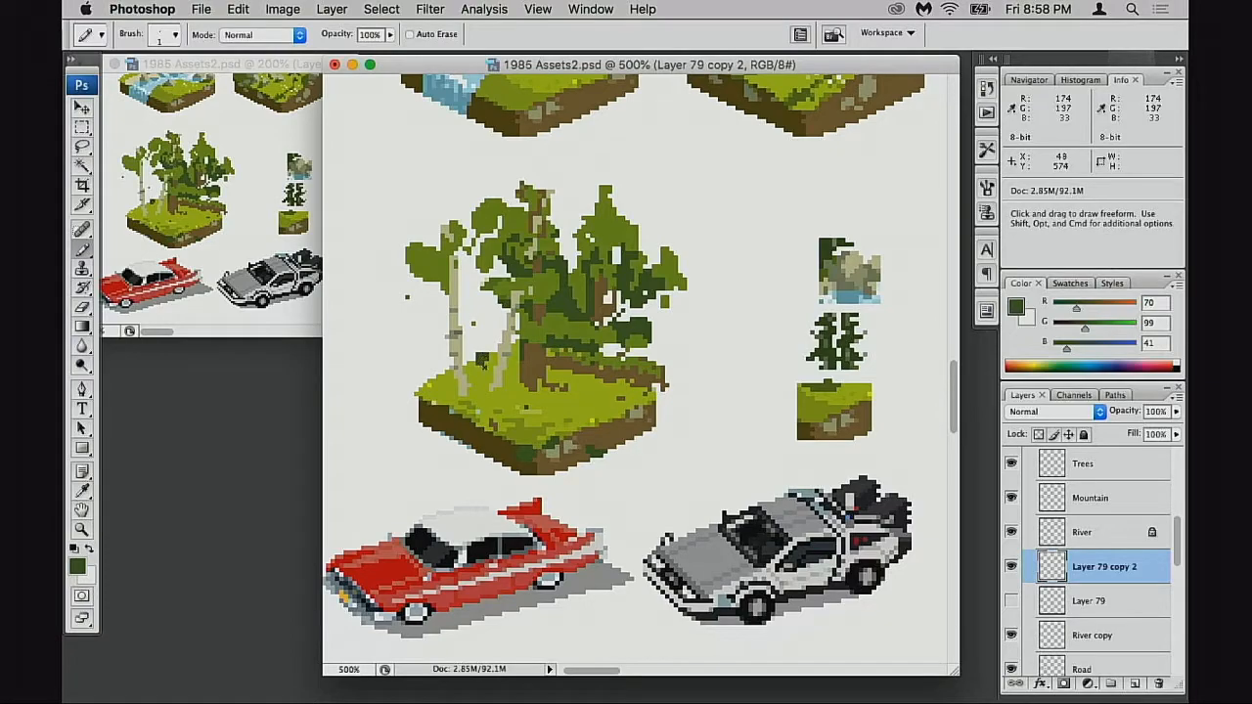
pyautogui.press('4')
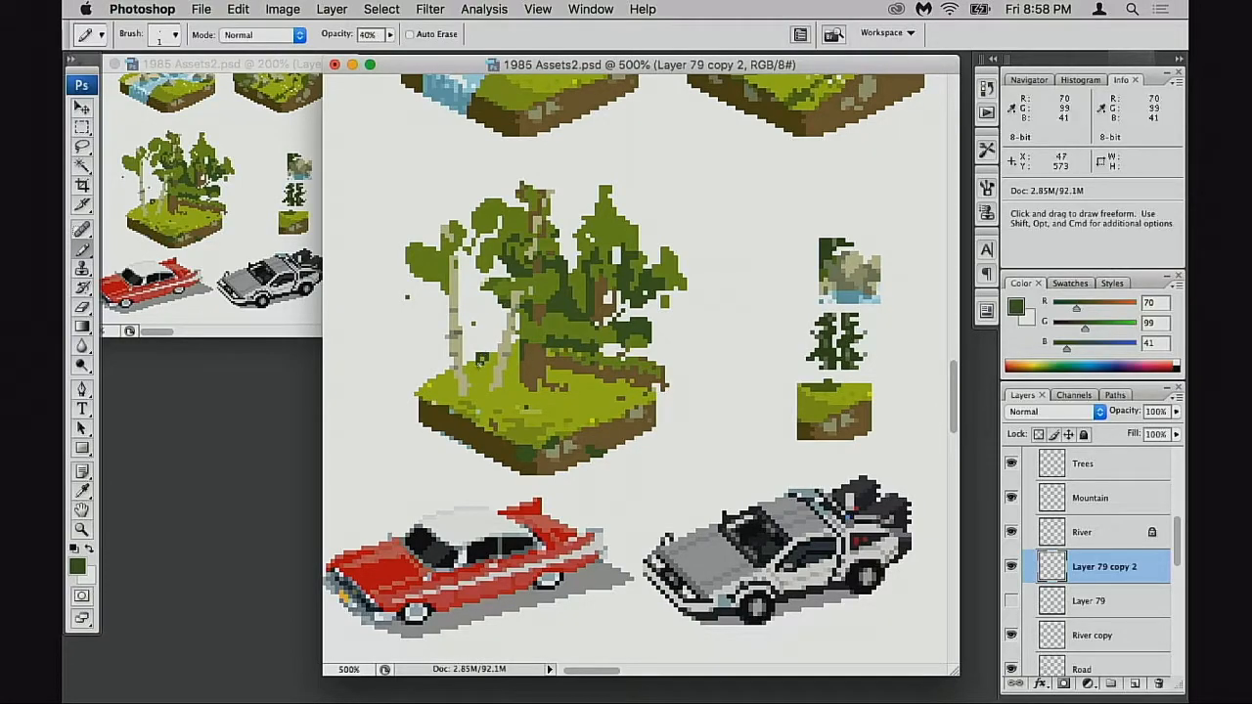
pyautogui.press('super+z')
pyautogui.press('super+z')
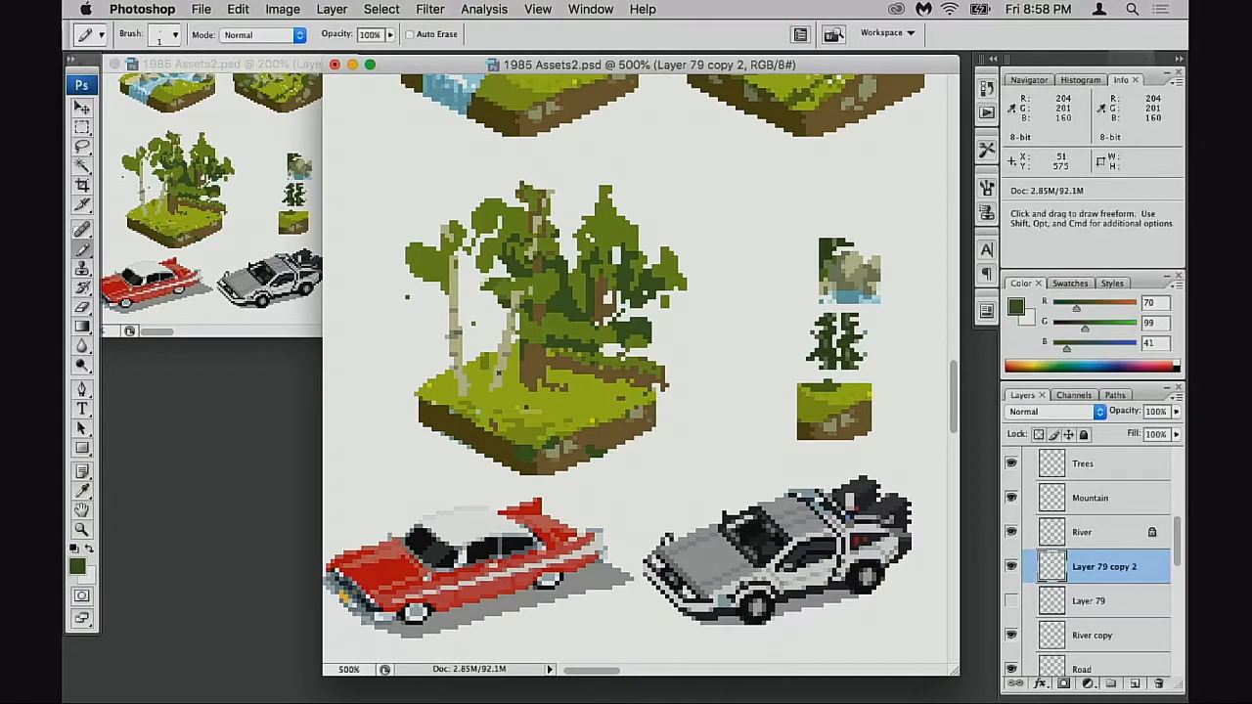
# - Paint upright grass blades around the birch trunk bases and the tile's left edge in light and mid green with the 1 px Pencil
pyautogui.keyDown('alt'); pyautogui.click(489, 356); pyautogui.keyUp('alt')
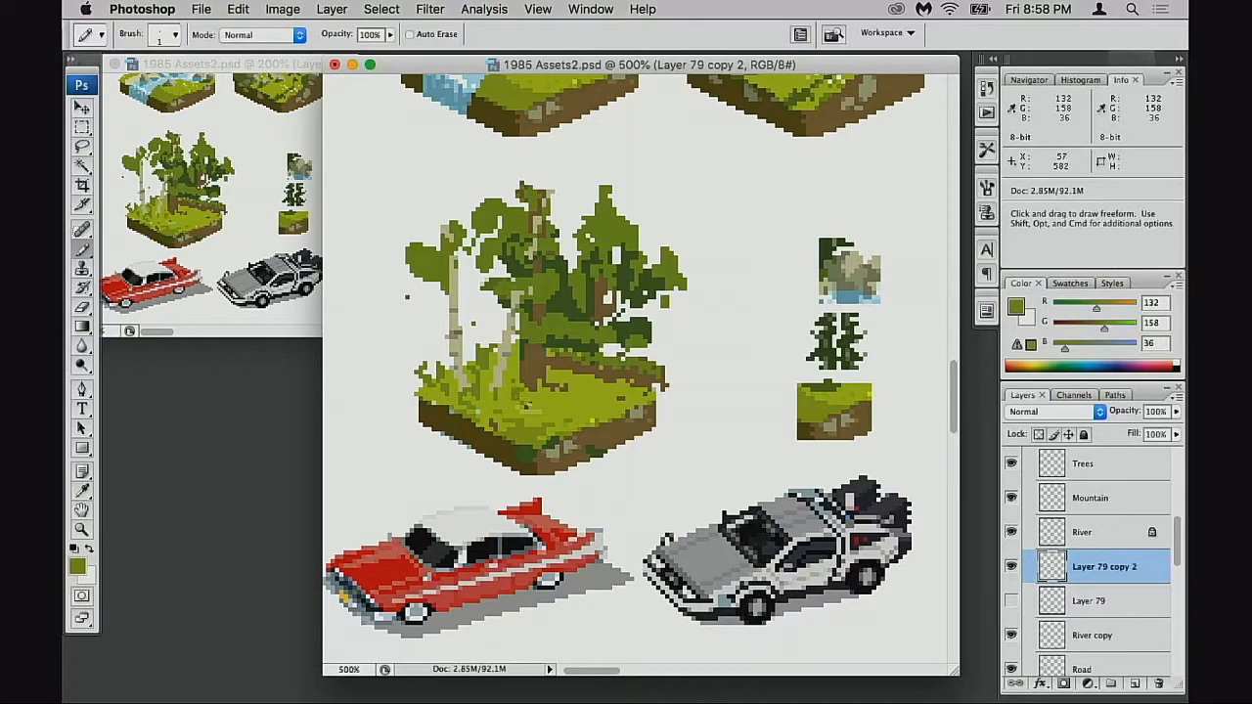
pyautogui.keyDown('alt'); pyautogui.click(625, 413); pyautogui.keyUp('alt')
pyautogui.keyDown('alt'); pyautogui.click(626, 413); pyautogui.keyUp('alt')
pyautogui.keyDown('alt'); pyautogui.click(626, 413); pyautogui.keyUp('alt')
# - Paint a large mid green leafy crown above the central tree and erase the top of the right-hand foliage
pyautogui.moveTo(585, 293); pyautogui.dragTo(587, 382)
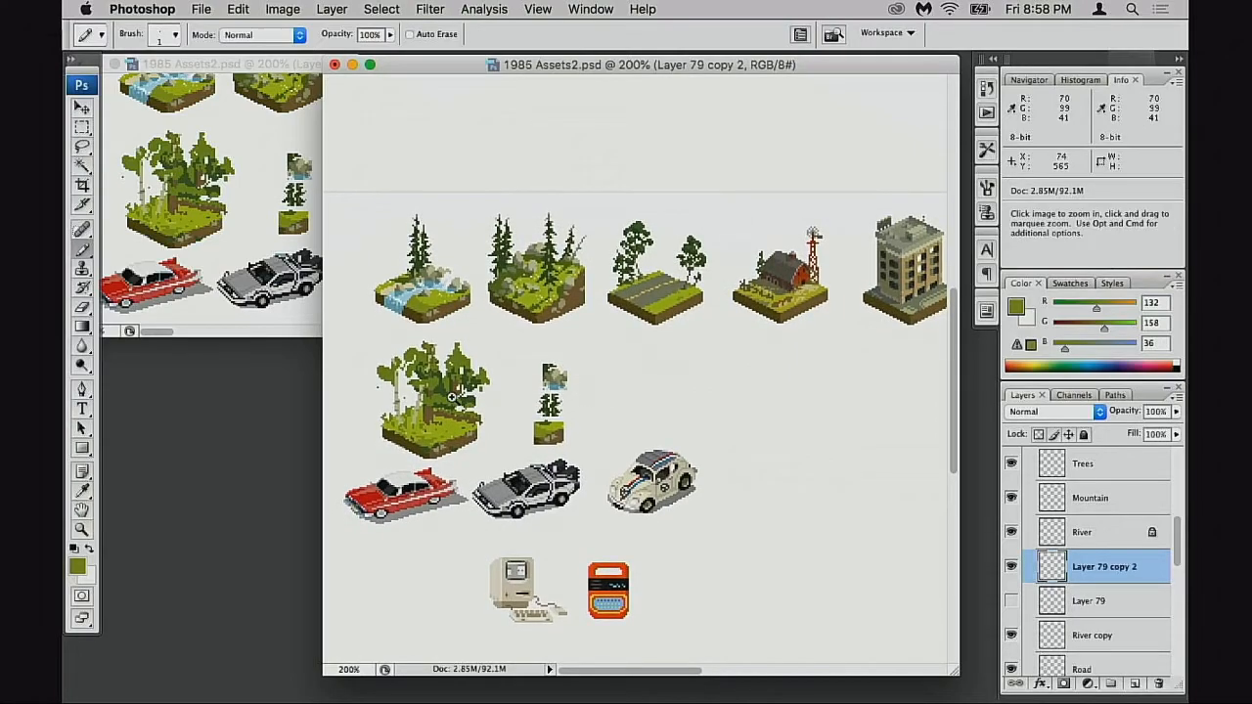
pyautogui.keyDown('super'); pyautogui.click(490, 396); pyautogui.keyUp('super')
pyautogui.keyDown('super'); pyautogui.click(509, 393); pyautogui.keyUp('super')
pyautogui.keyDown('super'); pyautogui.click(564, 330); pyautogui.keyUp('super')
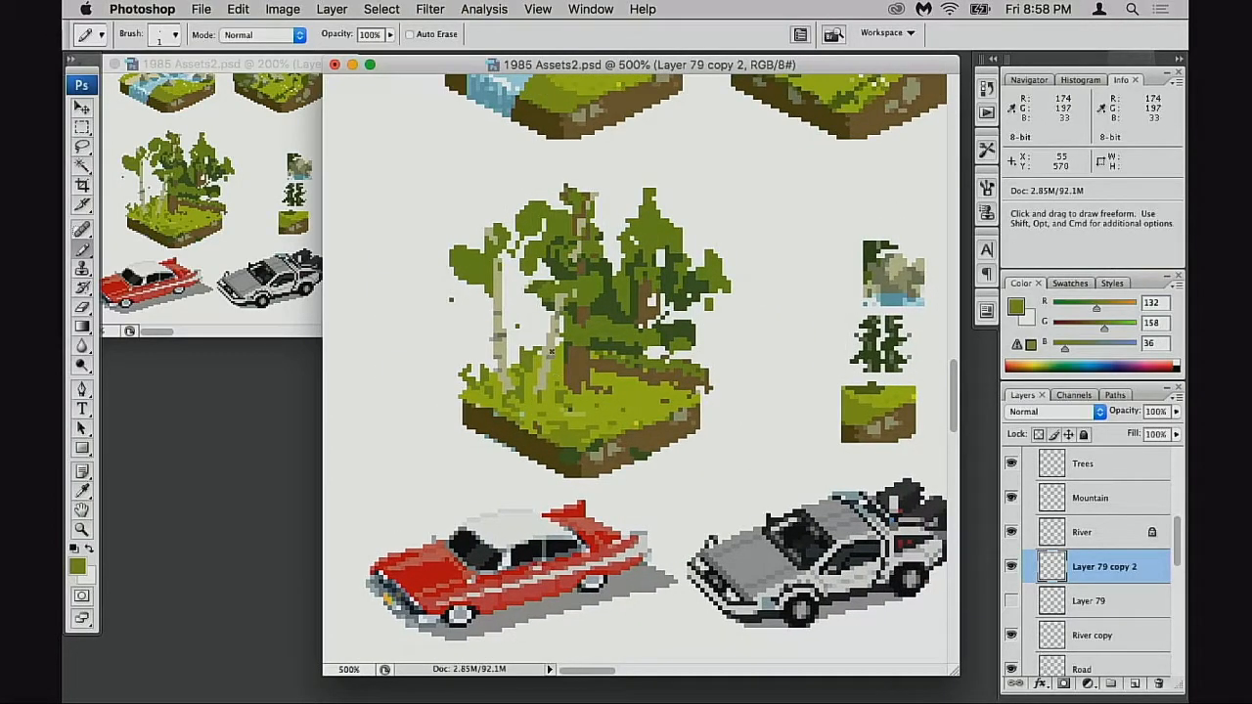
pyautogui.moveTo(581, 201)
pyautogui.mouseDown()
pyautogui.moveTo(611, 199)
pyautogui.moveTo(621, 211)
pyautogui.moveTo(528, 170)
pyautogui.moveTo(533, 201)
pyautogui.moveTo(588, 166)
pyautogui.moveTo(586, 188)
pyautogui.moveTo(617, 205)
pyautogui.moveTo(642, 194)
pyautogui.moveTo(656, 287)
pyautogui.moveTo(608, 289)
pyautogui.moveTo(660, 271)
pyautogui.moveTo(646, 205)
pyautogui.moveTo(648, 239)
pyautogui.moveTo(704, 272)
pyautogui.moveTo(603, 364)
pyautogui.mouseUp()
pyautogui.press('e')
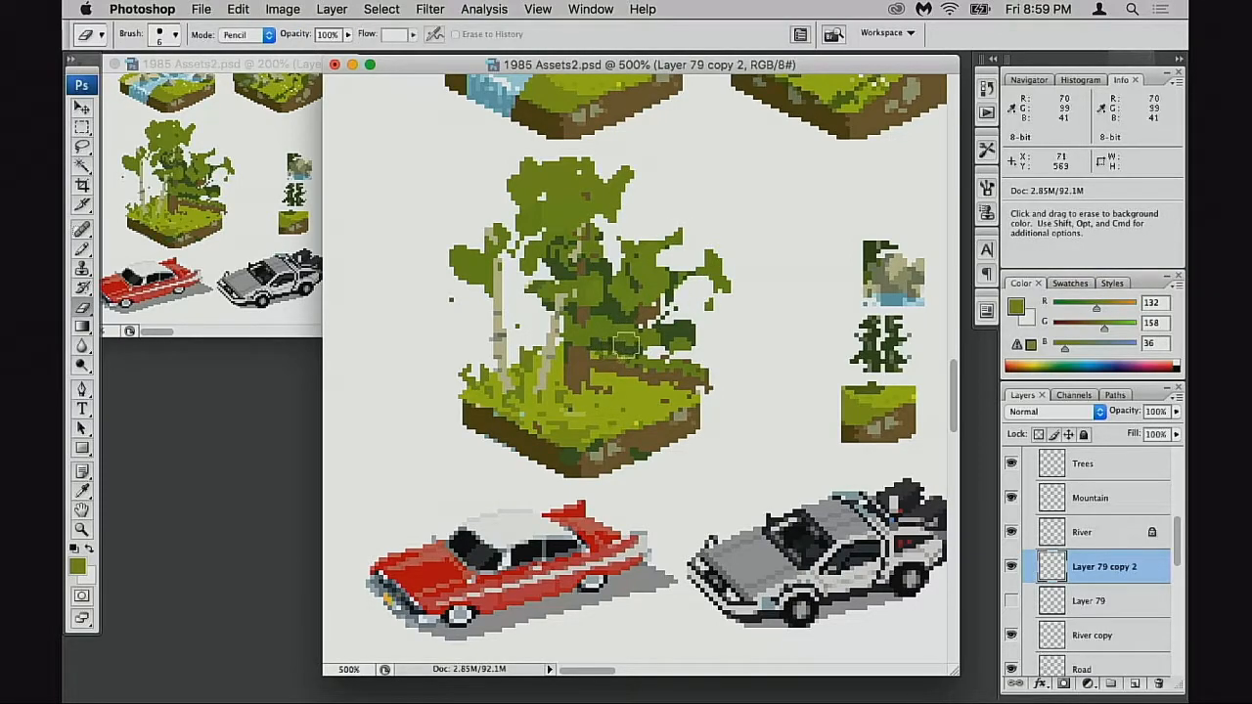
# - Touch up the central trunk's base in light green and brown, and paint a dark green shadow across the grass below the birches
pyautogui.press('b')
pyautogui.keyDown('alt'); pyautogui.click(562, 355); pyautogui.keyUp('alt')
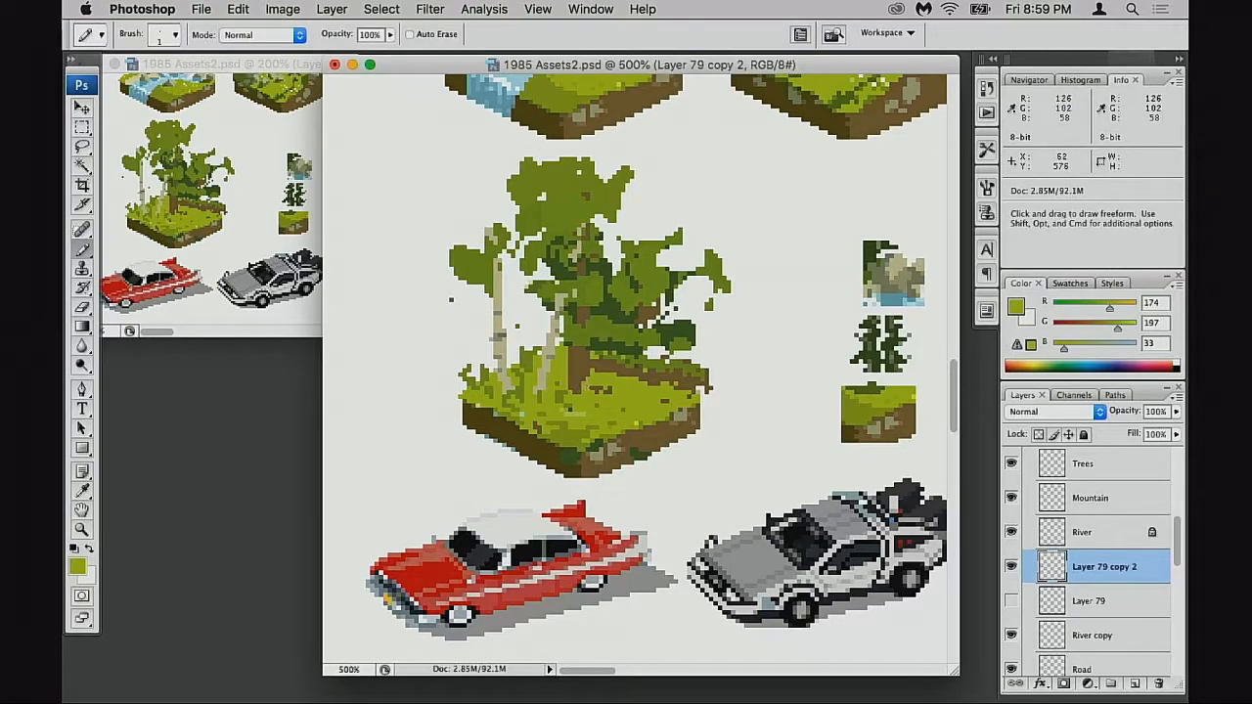
pyautogui.keyDown('alt'); pyautogui.click(591, 374); pyautogui.keyUp('alt')
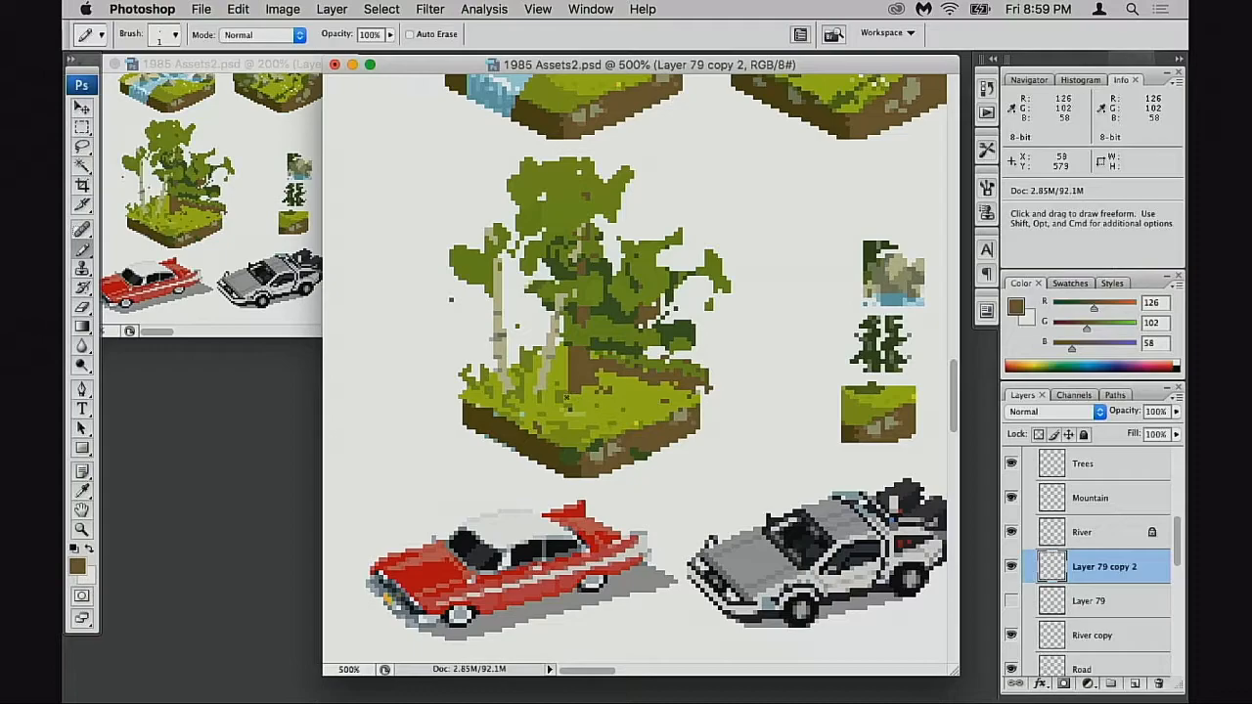
pyautogui.keyDown('alt'); pyautogui.click(553, 394); pyautogui.keyUp('alt')
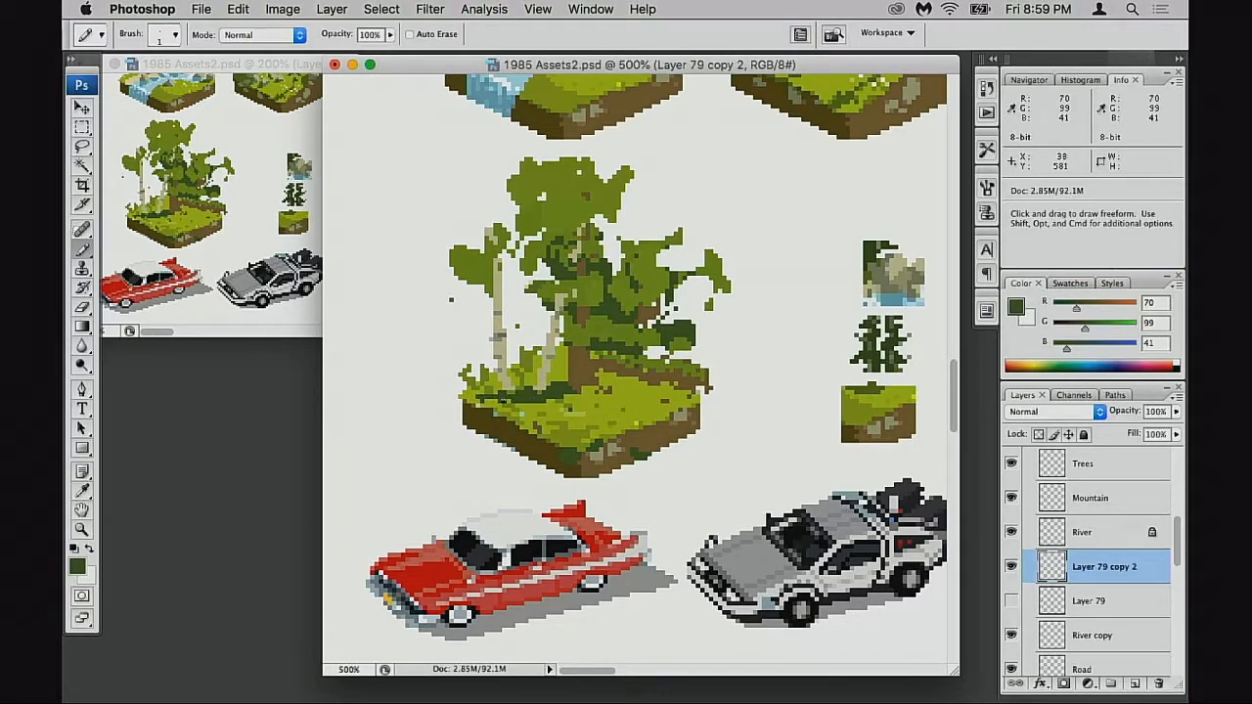
# - Widen the central trunk's base in brown, separate it from the log with light grass green, and add brown branches in the foliage
pyautogui.keyDown('alt'); pyautogui.click(600, 371); pyautogui.keyUp('alt')
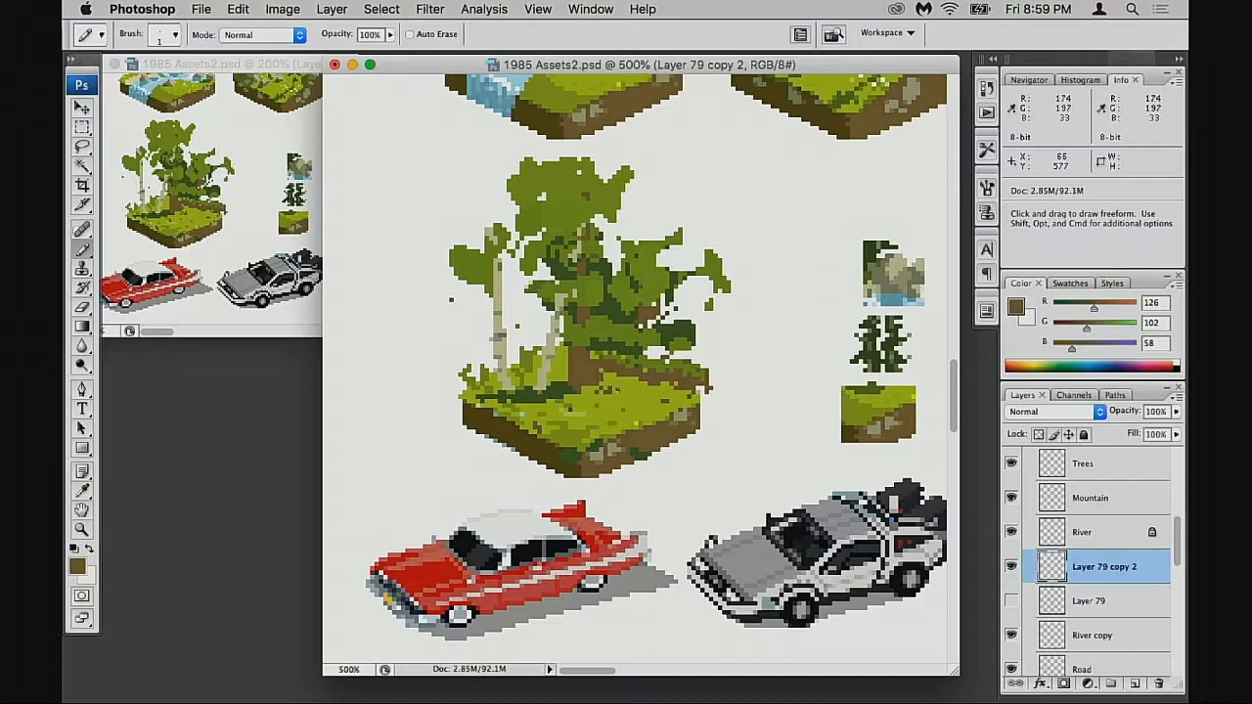
pyautogui.keyDown('alt'); pyautogui.click(617, 371); pyautogui.keyUp('alt')
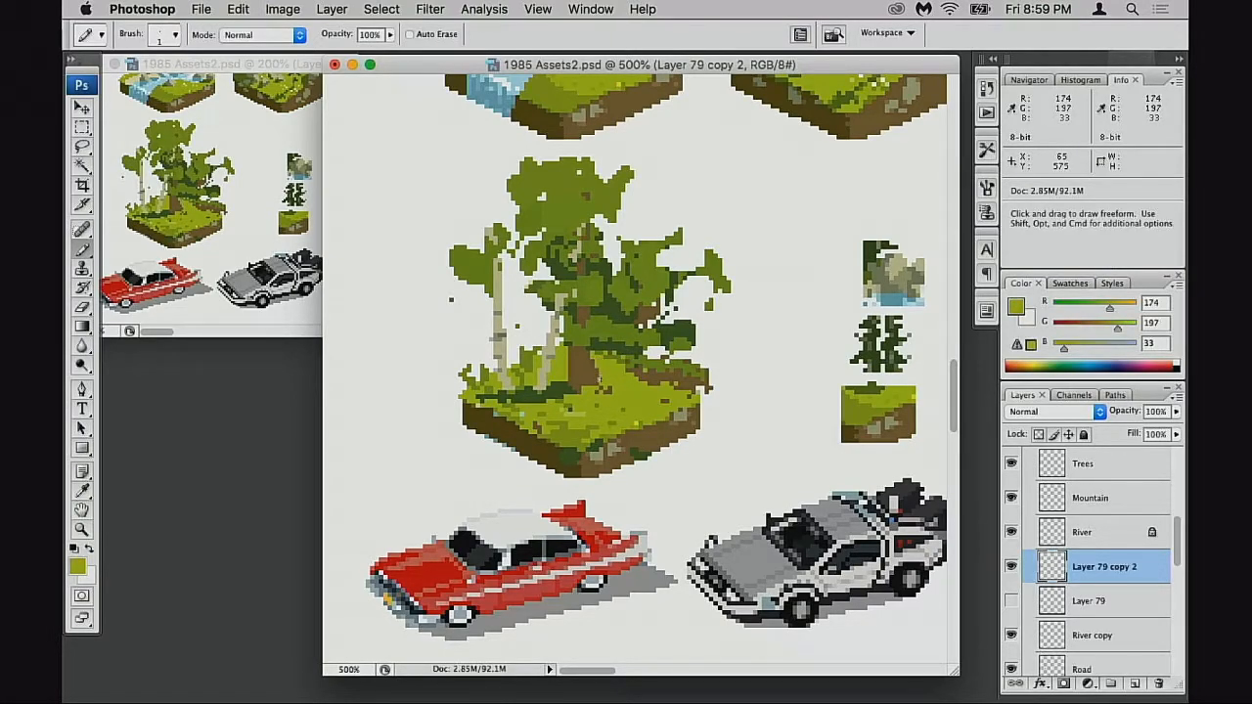
pyautogui.keyDown('alt'); pyautogui.click(591, 379); pyautogui.keyUp('alt')
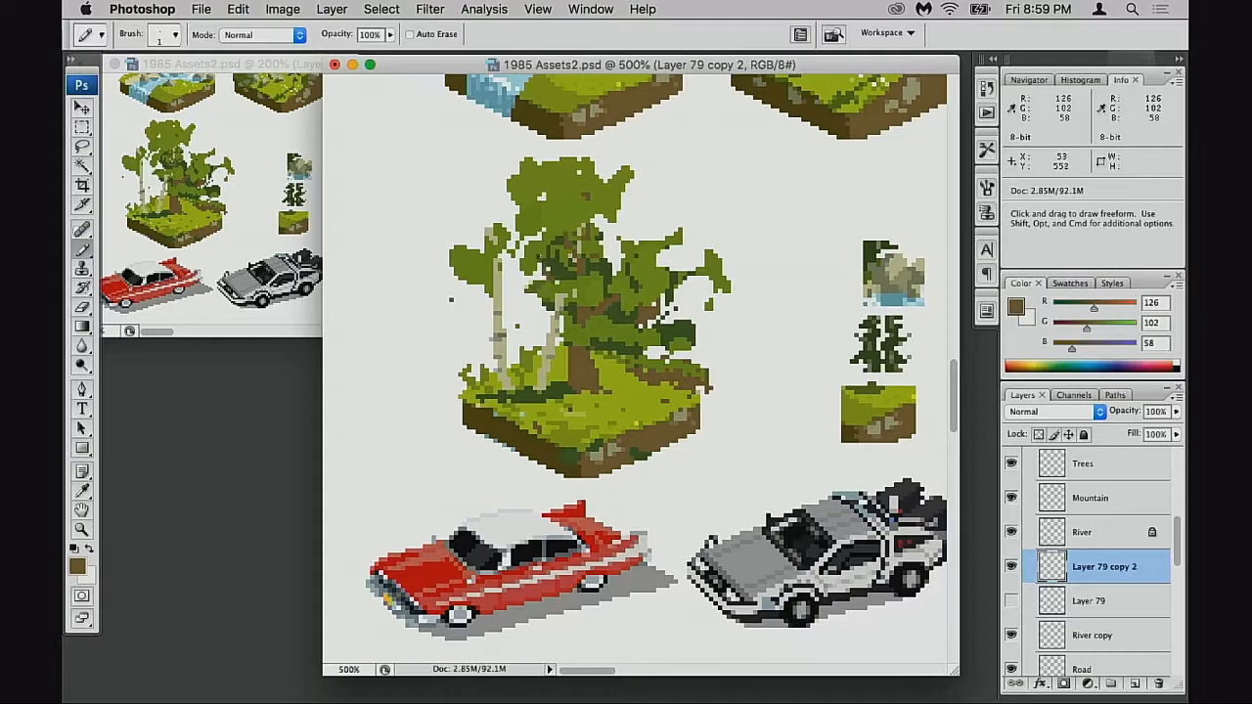
# - Sample the left leaf cluster's mid green and extend the birch foliage upward and leftward with a 3 px Pencil
pyautogui.keyDown('alt'); pyautogui.click(486, 266); pyautogui.keyUp('alt')
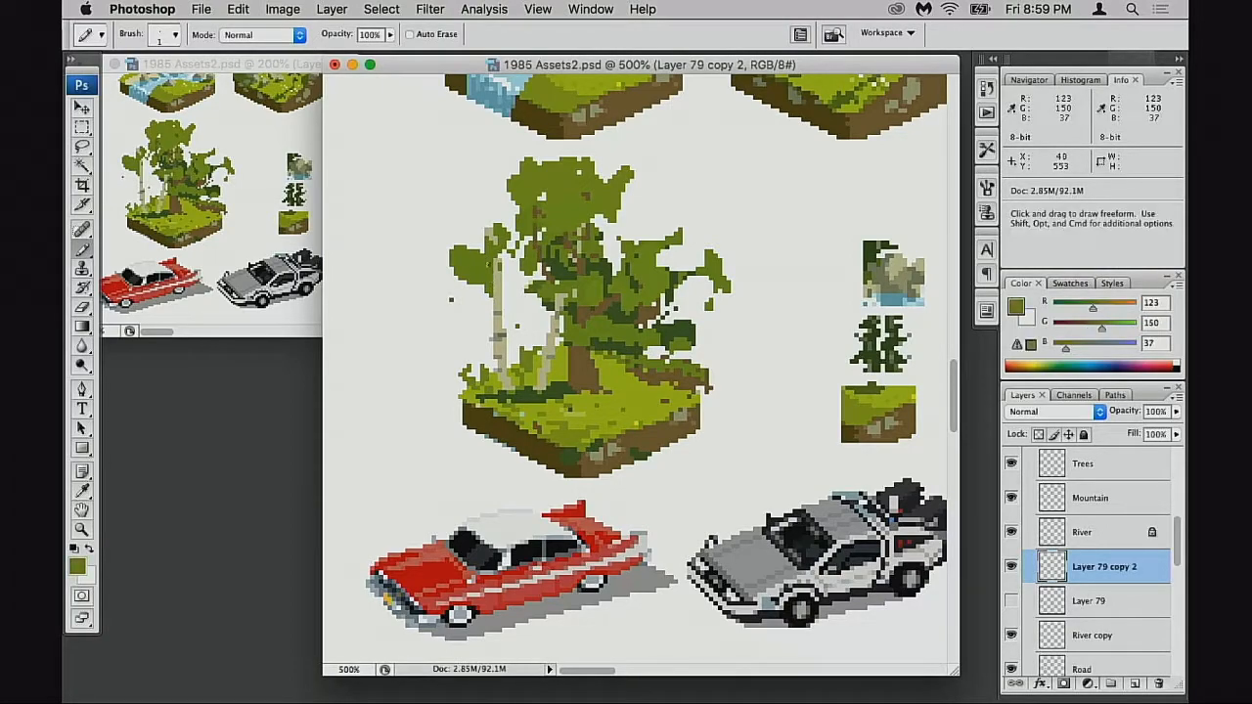
pyautogui.press(']')
pyautogui.moveTo(484, 241)
pyautogui.mouseDown()
pyautogui.moveTo(490, 229)
pyautogui.moveTo(501, 239)
pyautogui.mouseUp()
pyautogui.moveTo(466, 231); pyautogui.dragTo(448, 244)
pyautogui.click(441, 282)
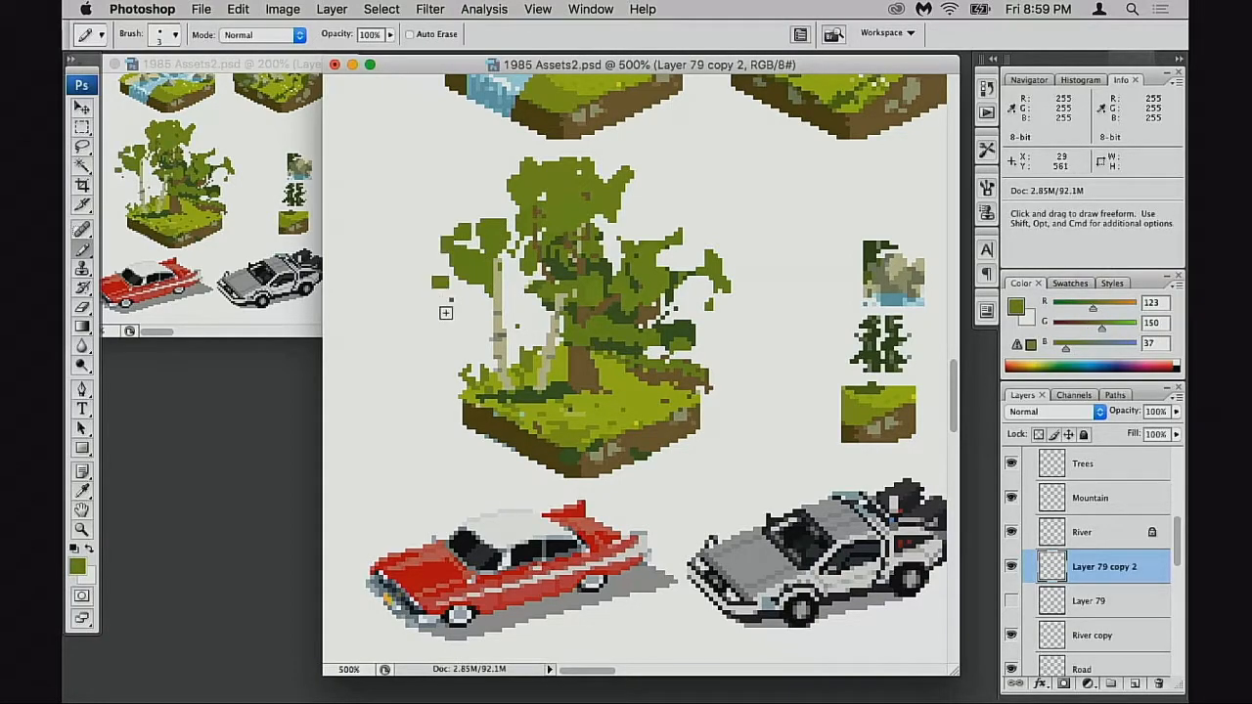
# - Erase the large leafy crown above the central tree with the 6 px Eraser
pyautogui.scroll(2, 558, 313)
pyautogui.scroll(2, 568, 254)
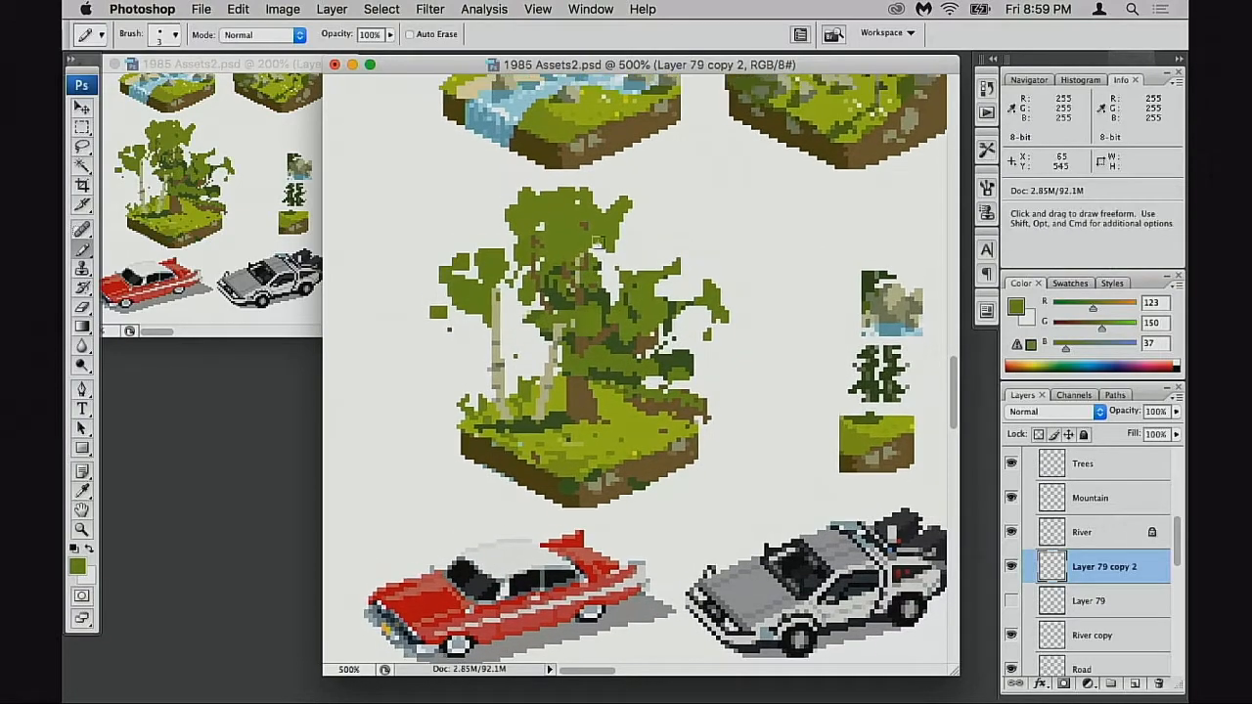
pyautogui.press('e')
pyautogui.moveTo(573, 196)
pyautogui.mouseDown()
pyautogui.moveTo(548, 220)
pyautogui.moveTo(587, 250)
pyautogui.moveTo(538, 284)
pyautogui.moveTo(543, 302)
pyautogui.mouseUp()
pyautogui.moveTo(532, 214)
pyautogui.mouseDown()
pyautogui.moveTo(619, 213)
pyautogui.moveTo(606, 206)
pyautogui.moveTo(585, 234)
pyautogui.moveTo(616, 220)
pyautogui.mouseUp()
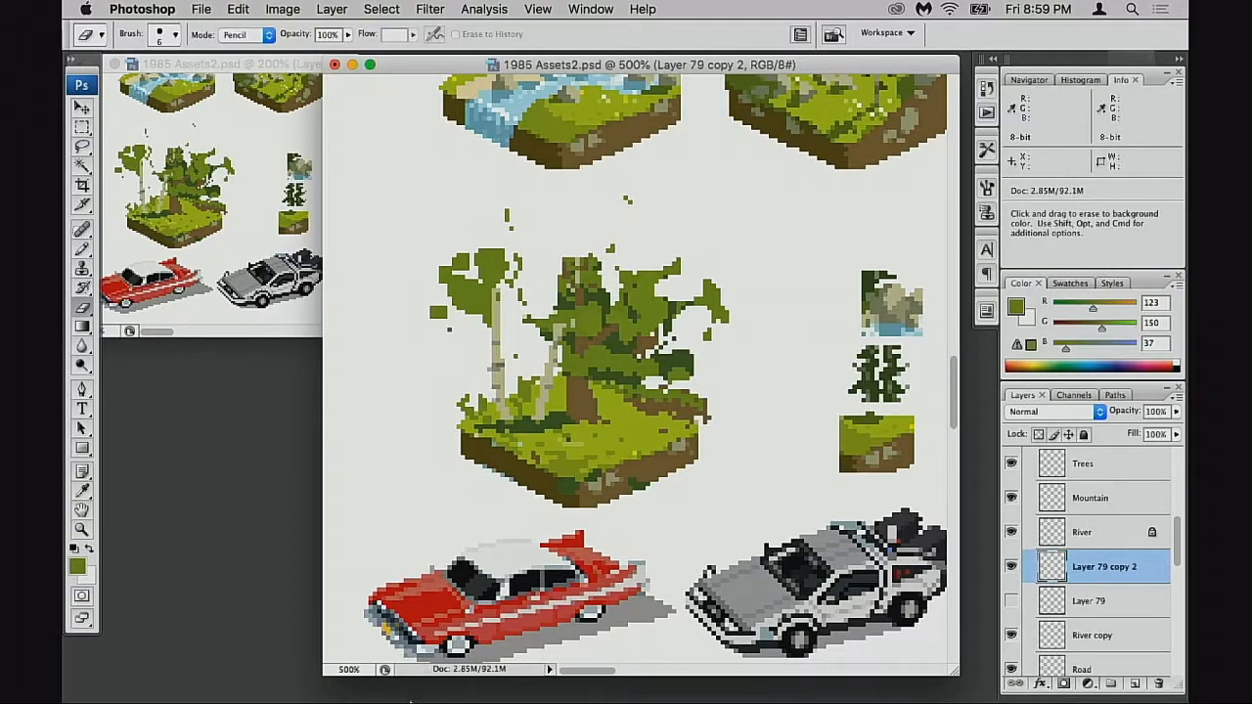
# - Switch to Google Chrome, examine the birch tree image results for trunk and foliage shapes, and put the browser window away
pyautogui.moveTo(421, 677)
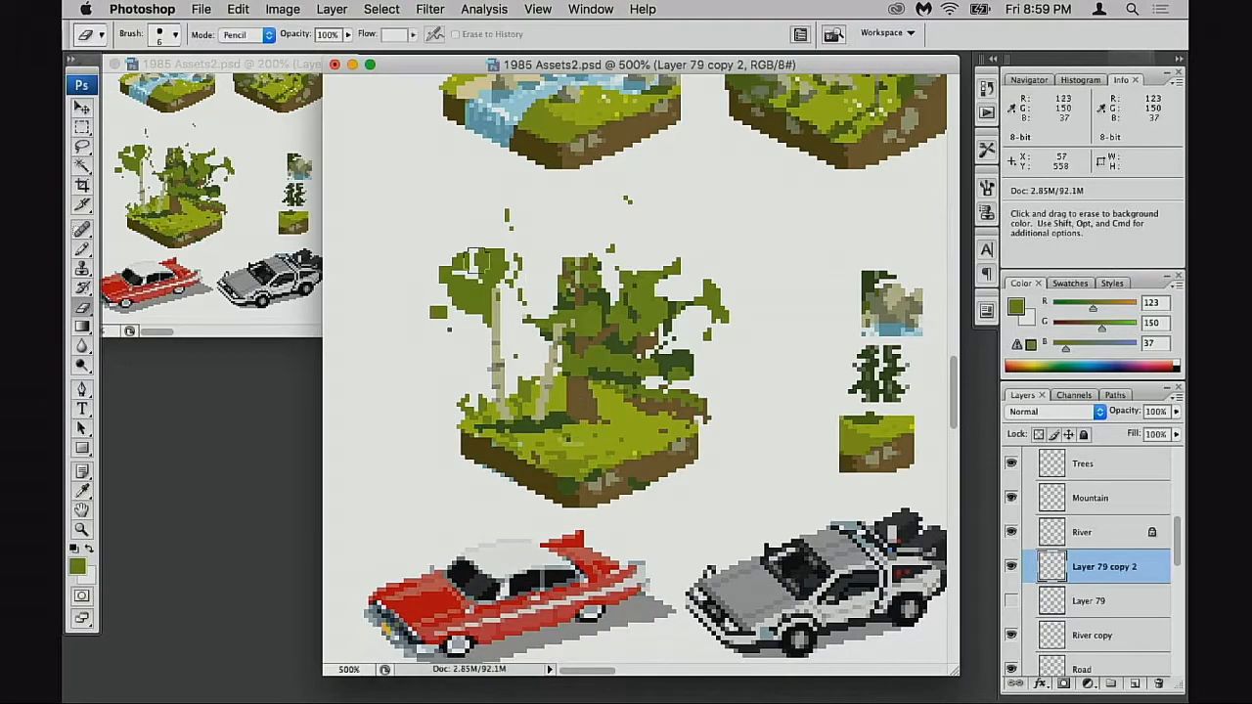
pyautogui.click(515, 674)
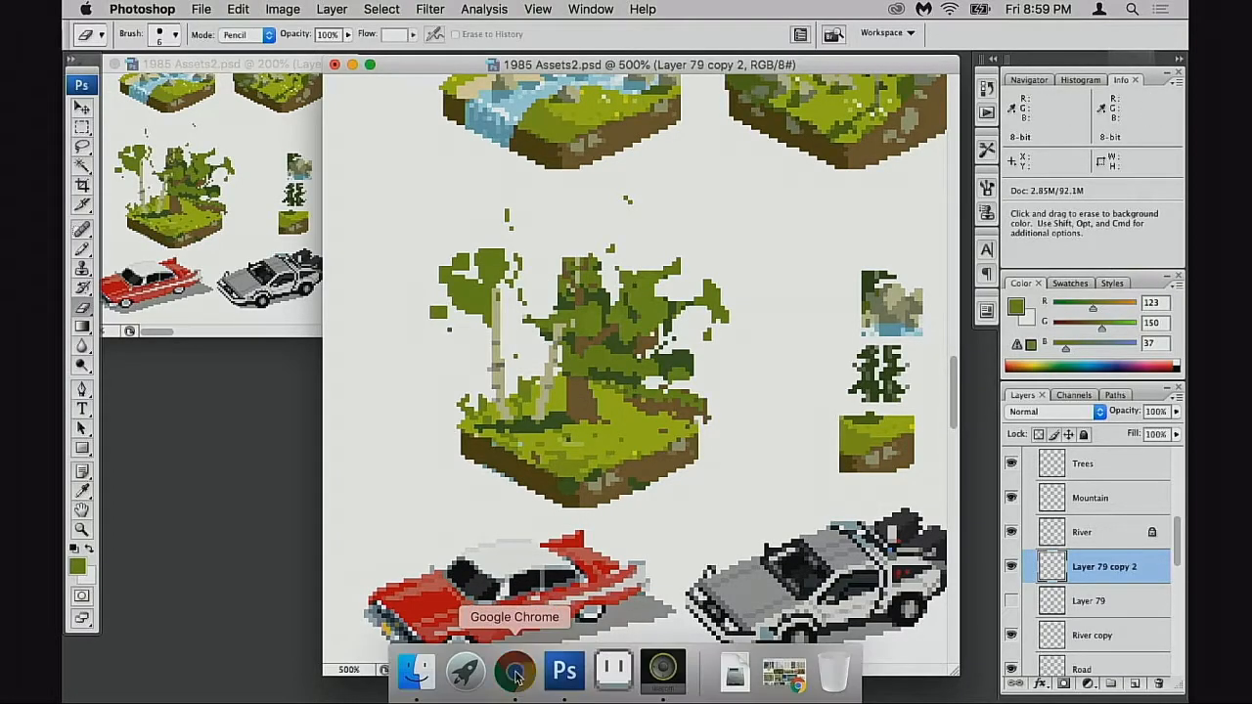
pyautogui.scroll(-5, 820, 361)
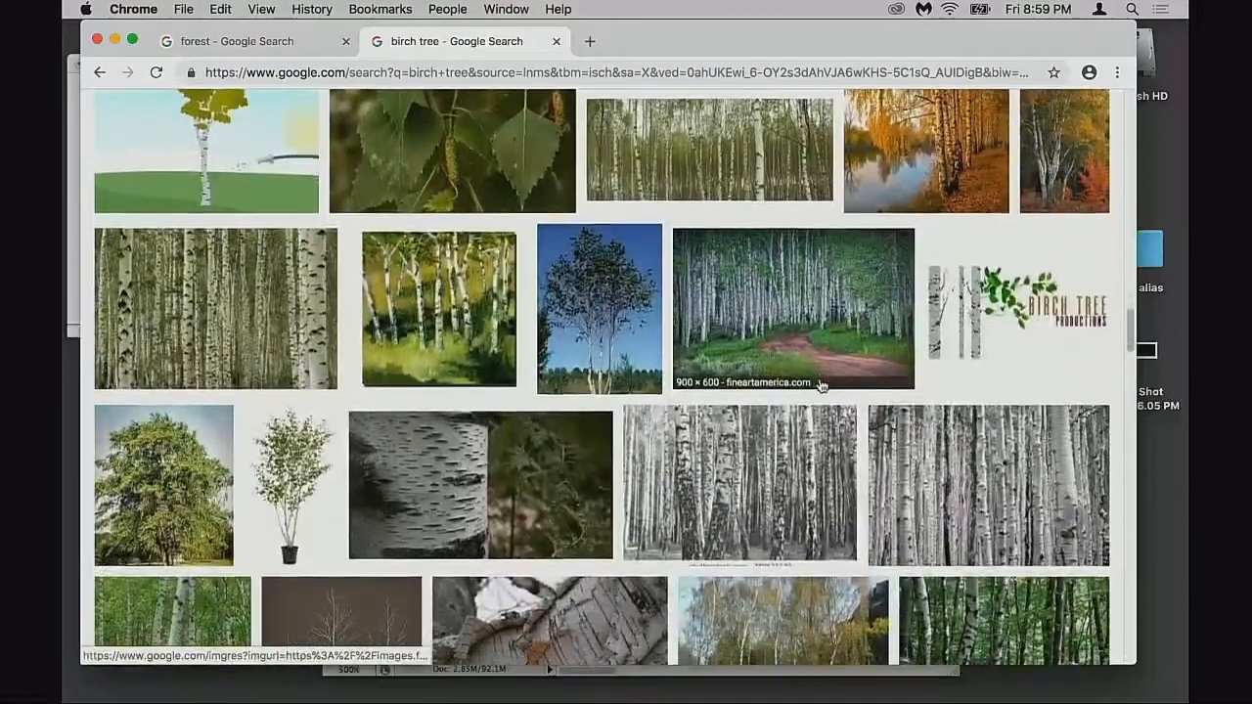
pyautogui.scroll(-1, 820, 384)
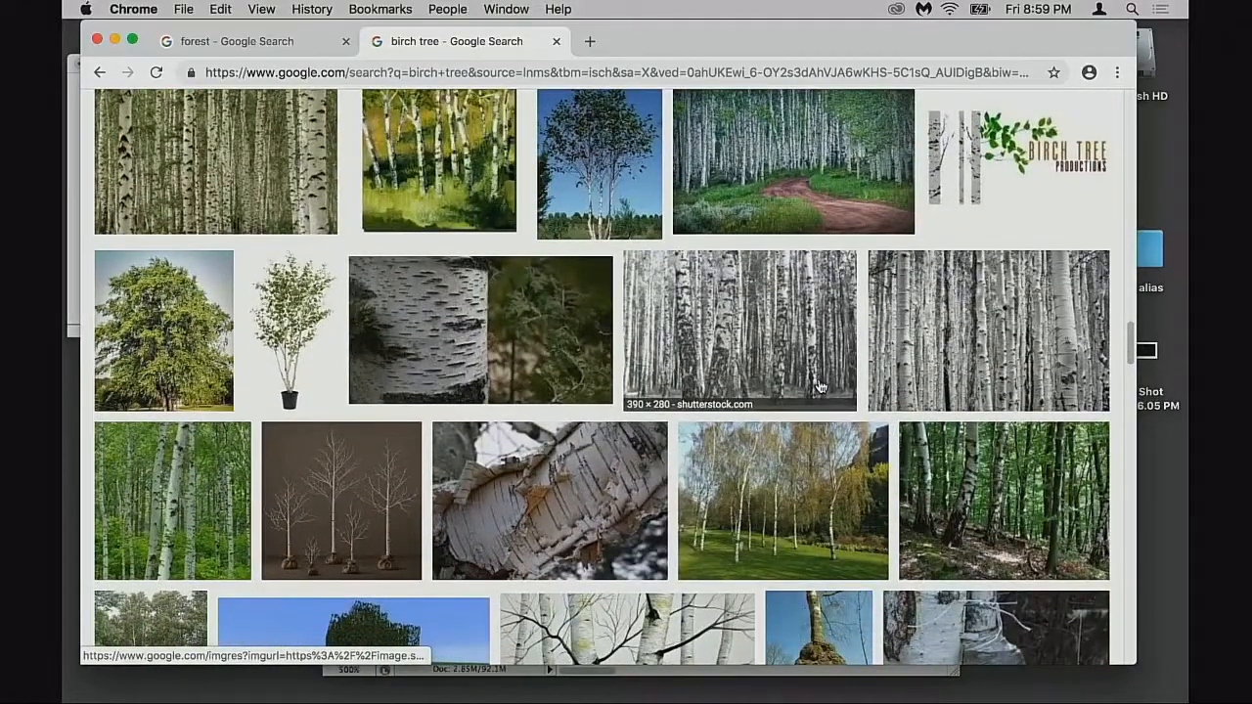
pyautogui.scroll(-4, 820, 388)
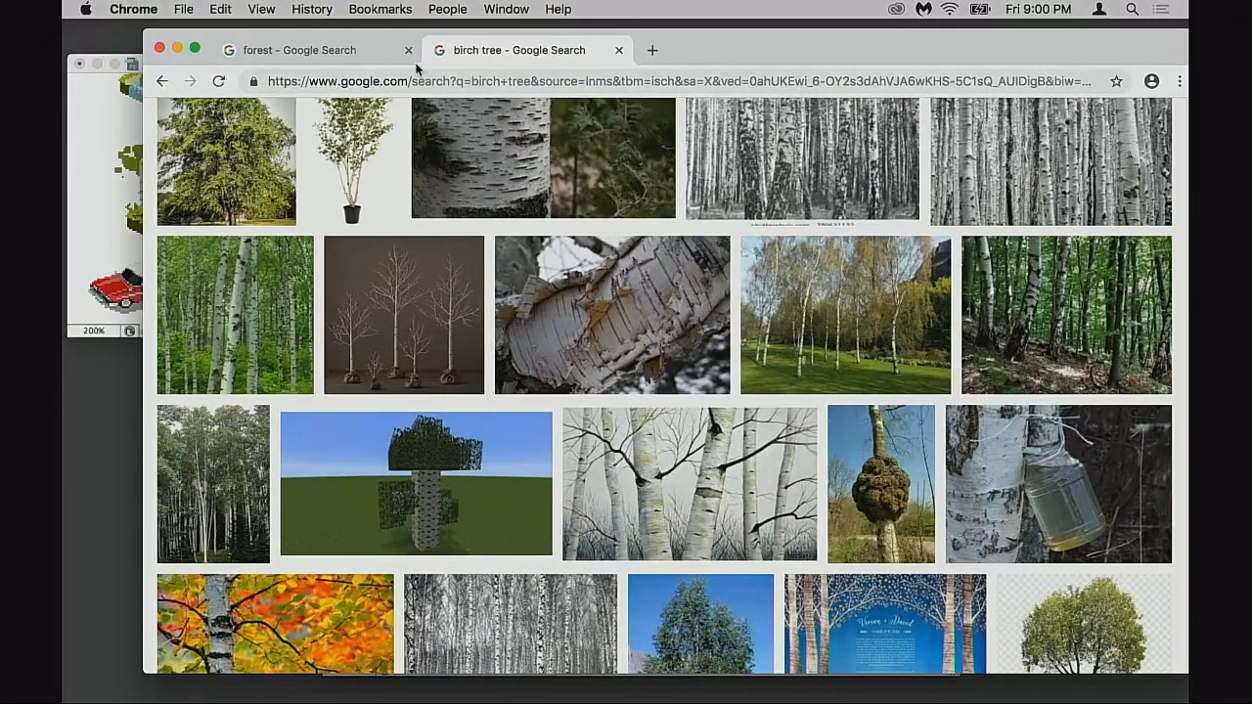
pyautogui.click(177, 47)
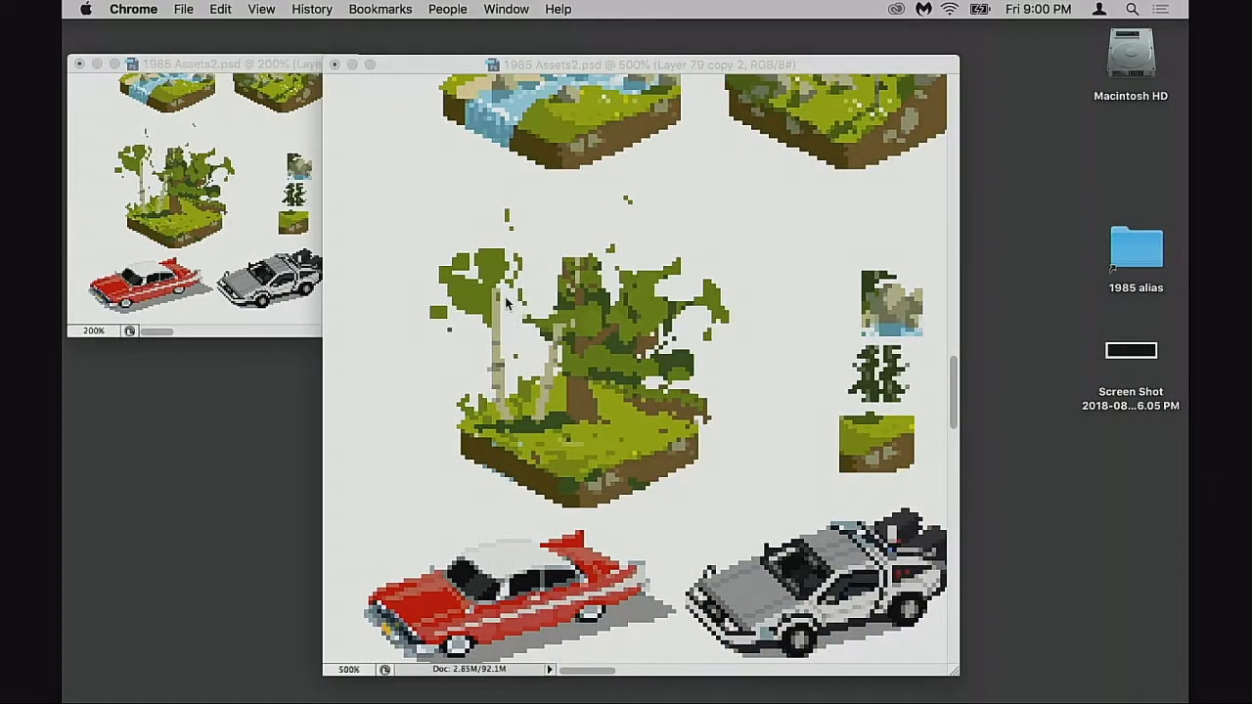
# - Switch back to 1985 Assets2.psd in Photoshop and reactivate the 3 px Pencil for the birch foliage
pyautogui.click(506, 303)
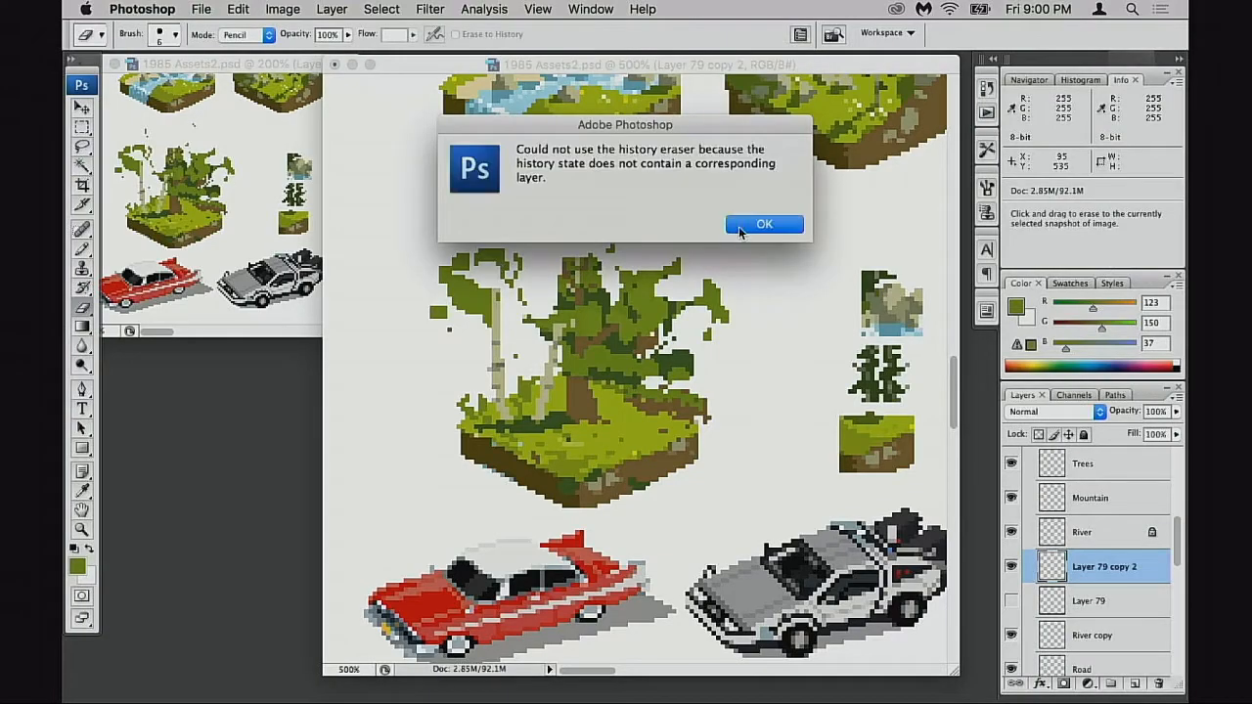
pyautogui.click(763, 224)
pyautogui.press('b')
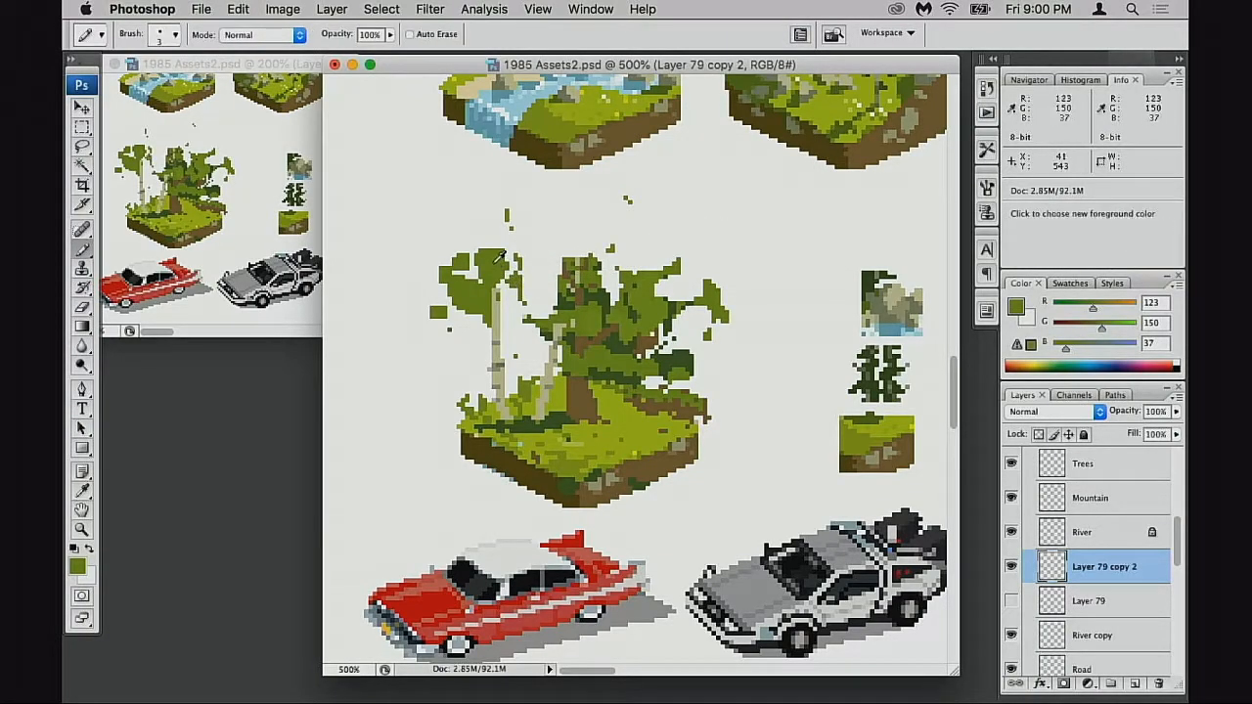
# - Set the foreground colour to a light yellow-green, #c0da48 (R 192, G 218, B 72)
pyautogui.click(78, 566)
pyautogui.moveTo(802, 170)
pyautogui.mouseDown()
pyautogui.moveTo(909, 182)
pyautogui.moveTo(892, 167)
pyautogui.mouseUp()
pyautogui.click(986, 315)
pyautogui.moveTo(984, 313); pyautogui.dragTo(983, 314)
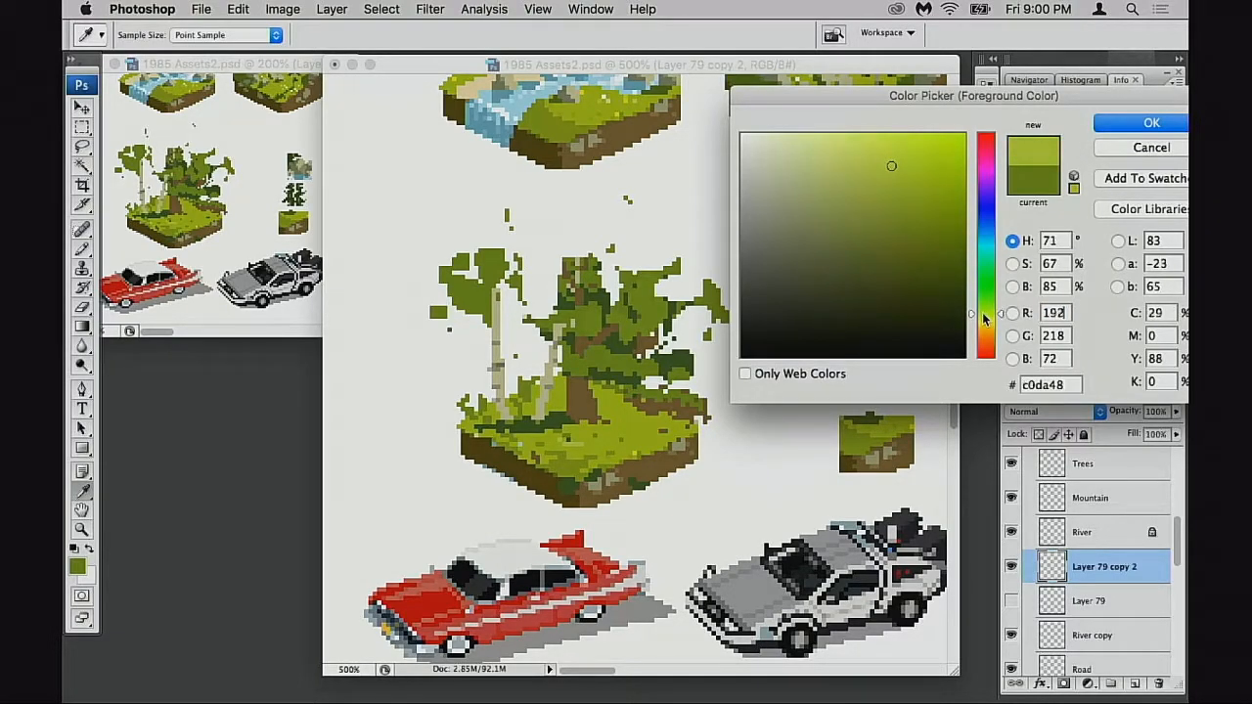
pyautogui.click(1138, 126)
# - Paint light yellow-green highlight clusters over and around the left birch's foliage with the 3 px Pencil, including scattered leaves lower down
pyautogui.moveTo(483, 256)
pyautogui.mouseDown()
pyautogui.moveTo(497, 240)
pyautogui.moveTo(520, 256)
pyautogui.mouseUp()
pyautogui.moveTo(496, 269)
pyautogui.mouseDown()
pyautogui.moveTo(483, 282)
pyautogui.moveTo(460, 256)
pyautogui.mouseUp()
pyautogui.moveTo(444, 255); pyautogui.dragTo(437, 252)
pyautogui.moveTo(433, 278); pyautogui.dragTo(445, 316)
pyautogui.moveTo(502, 234); pyautogui.dragTo(502, 212)
pyautogui.moveTo(522, 220); pyautogui.dragTo(537, 220)
pyautogui.click(529, 251)
pyautogui.click(528, 279)
pyautogui.click(517, 303)
pyautogui.click(480, 358)
pyautogui.click(428, 347)
pyautogui.moveTo(447, 338)
pyautogui.mouseDown()
pyautogui.moveTo(426, 361)
pyautogui.moveTo(439, 378)
pyautogui.moveTo(458, 348)
pyautogui.mouseUp()
pyautogui.click(418, 359)
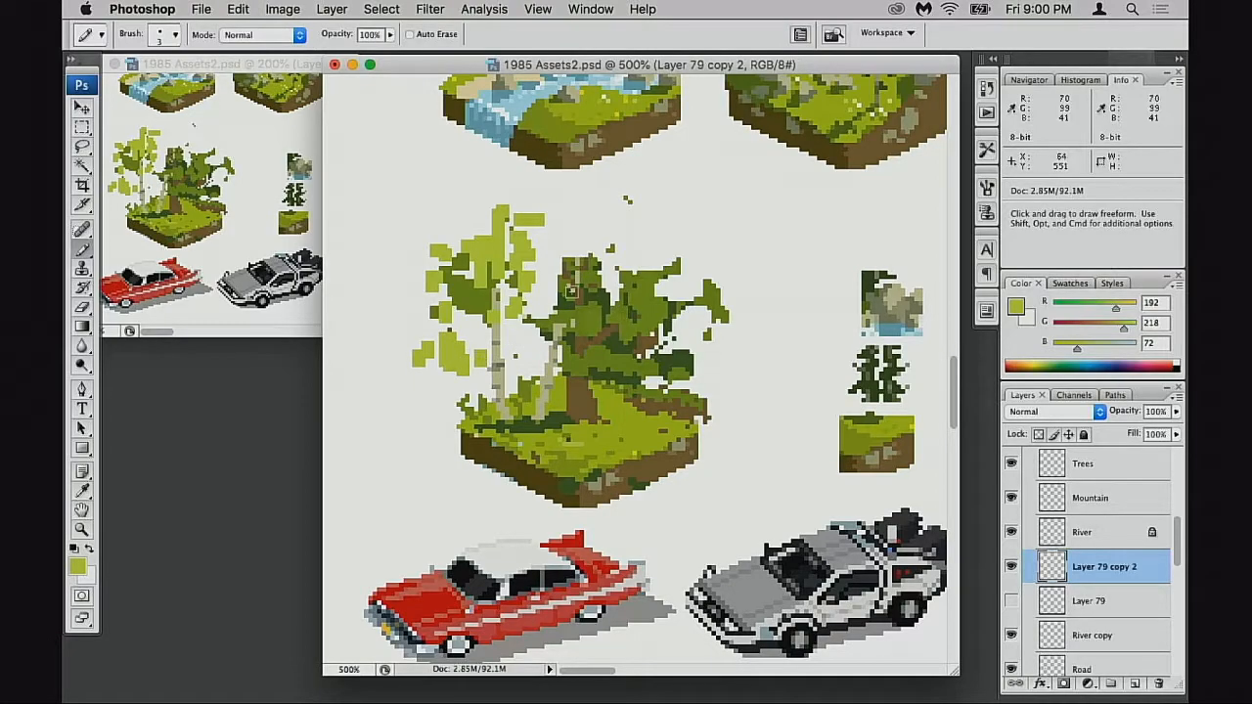
# - Add light yellow-green leaf clusters above the central tree, forming an arching canopy across from the left birch
pyautogui.click(565, 282)
pyautogui.click(565, 243)
pyautogui.click(583, 250)
pyautogui.moveTo(591, 228); pyautogui.dragTo(607, 219)
pyautogui.moveTo(636, 211)
pyautogui.mouseDown()
pyautogui.moveTo(643, 235)
pyautogui.moveTo(551, 219)
pyautogui.mouseUp()
pyautogui.click(636, 247)
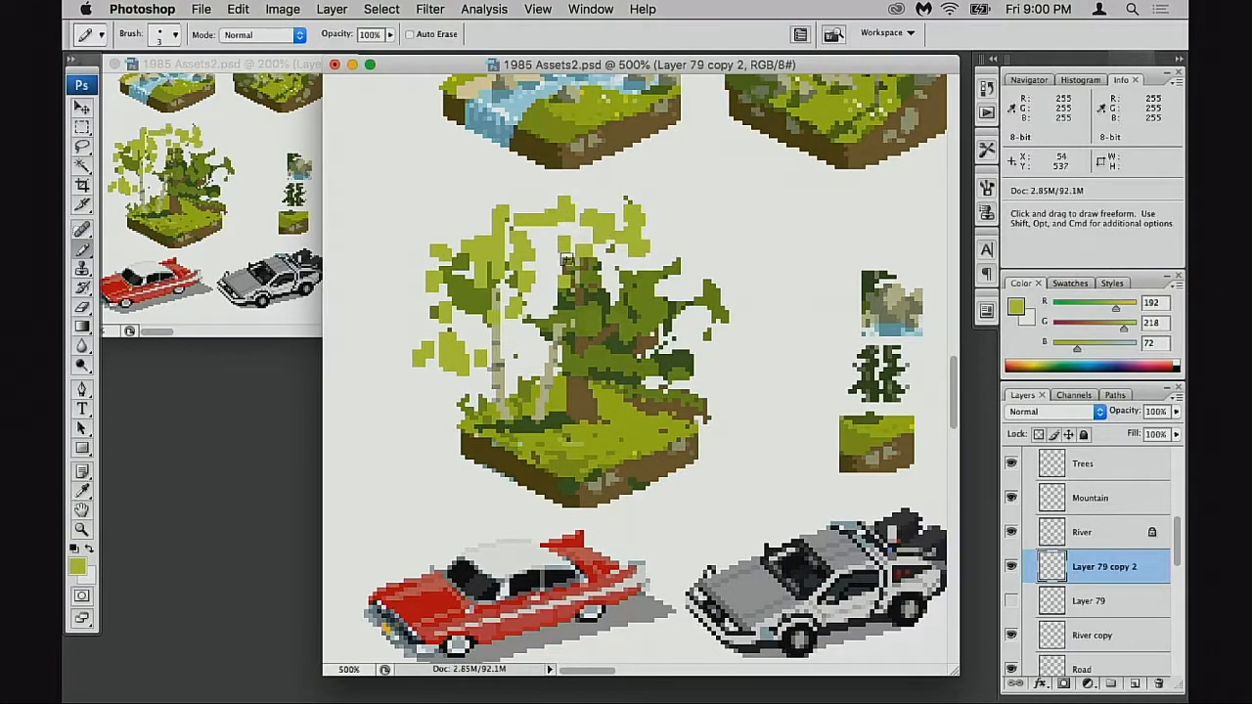
# - Sample the mid green from the right-hand foliage and fill out its leaf clusters, plus low foliage around the birch trunks
pyautogui.keyDown('alt'); pyautogui.click(651, 305); pyautogui.keyUp('alt')
pyautogui.moveTo(671, 295); pyautogui.dragTo(678, 262)
pyautogui.moveTo(698, 277)
pyautogui.mouseDown()
pyautogui.moveTo(704, 291)
pyautogui.moveTo(667, 301)
pyautogui.mouseUp()
pyautogui.click(696, 313)
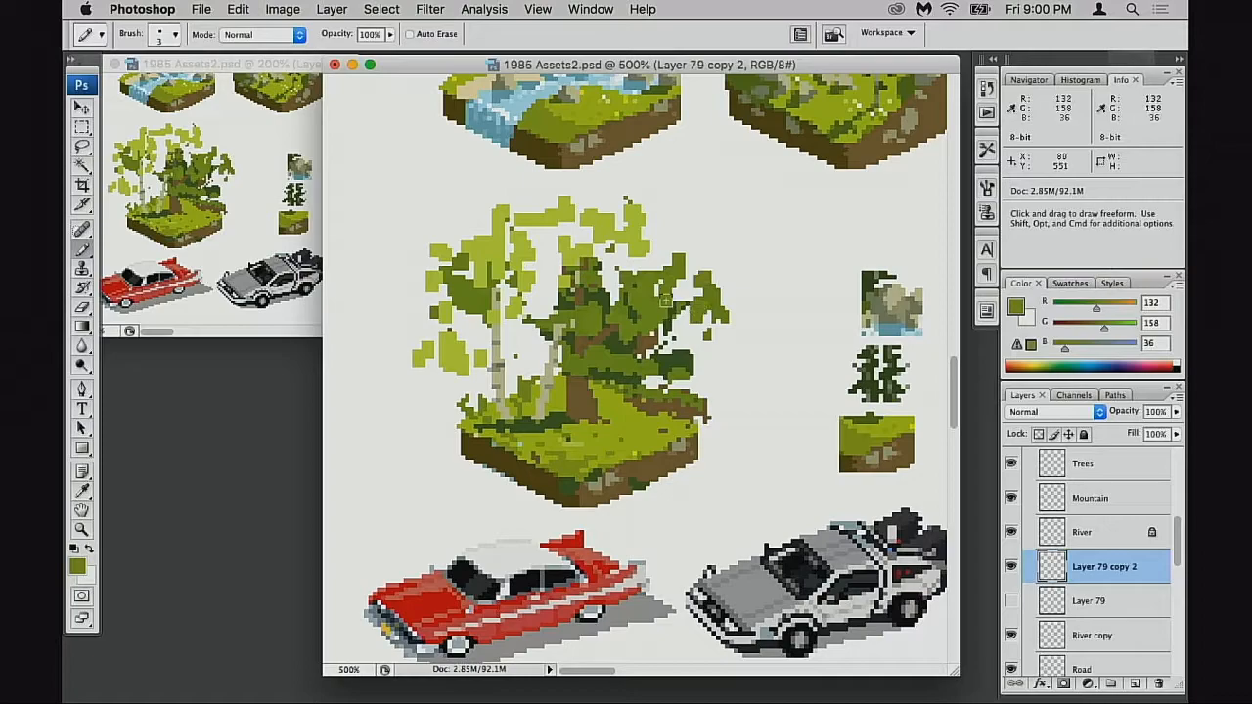
pyautogui.moveTo(652, 258); pyautogui.dragTo(657, 274)
pyautogui.click(640, 252)
pyautogui.moveTo(691, 356); pyautogui.dragTo(650, 356)
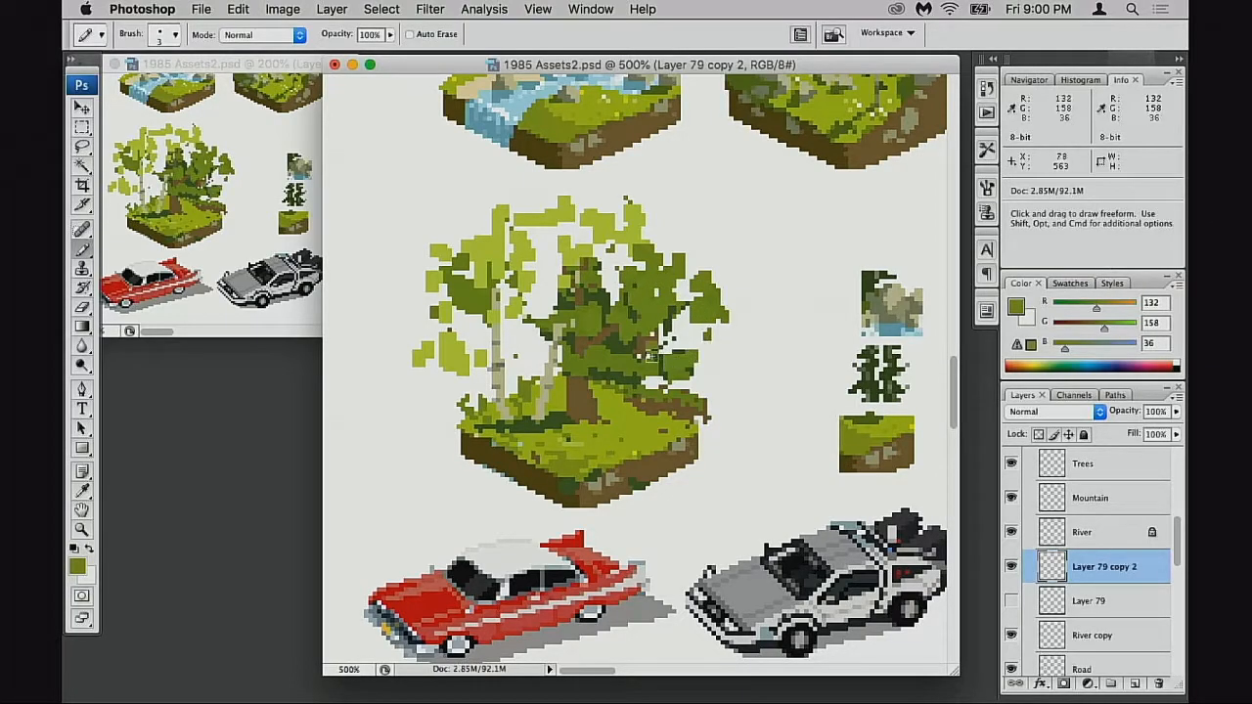
pyautogui.moveTo(734, 279); pyautogui.dragTo(737, 291)
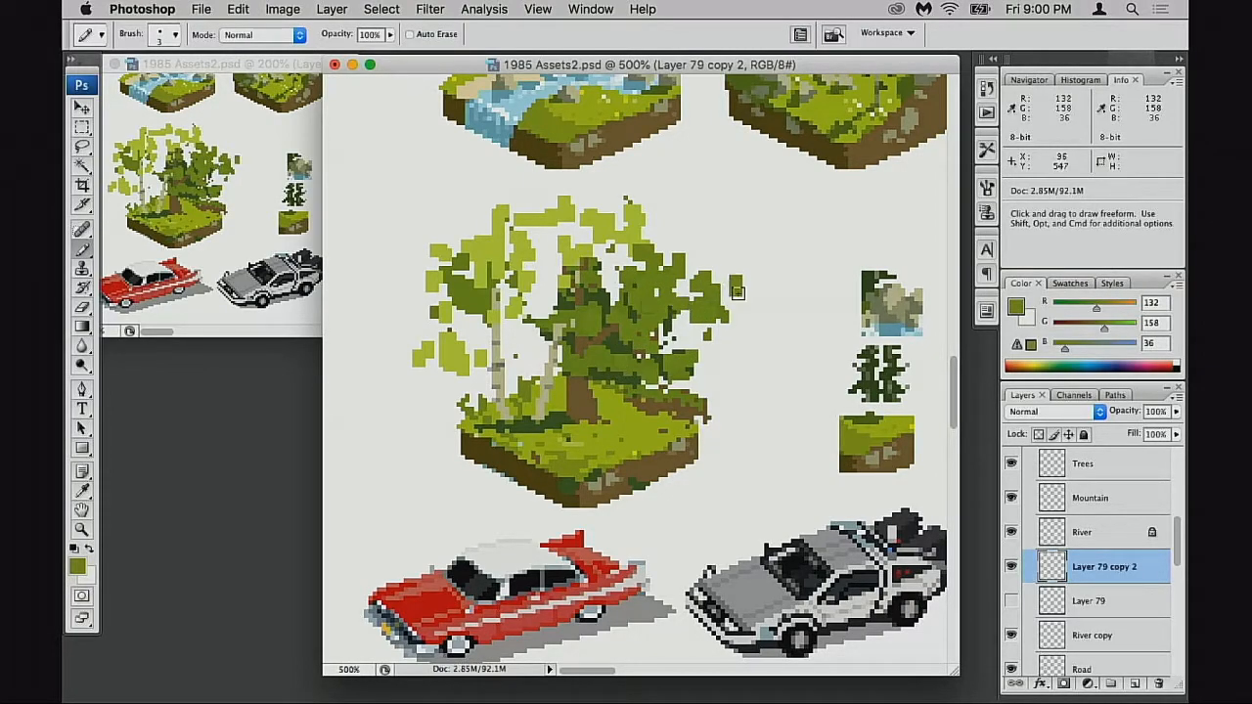
pyautogui.moveTo(562, 295)
pyautogui.mouseDown()
pyautogui.moveTo(537, 370)
pyautogui.moveTo(484, 361)
pyautogui.moveTo(484, 412)
pyautogui.mouseUp()
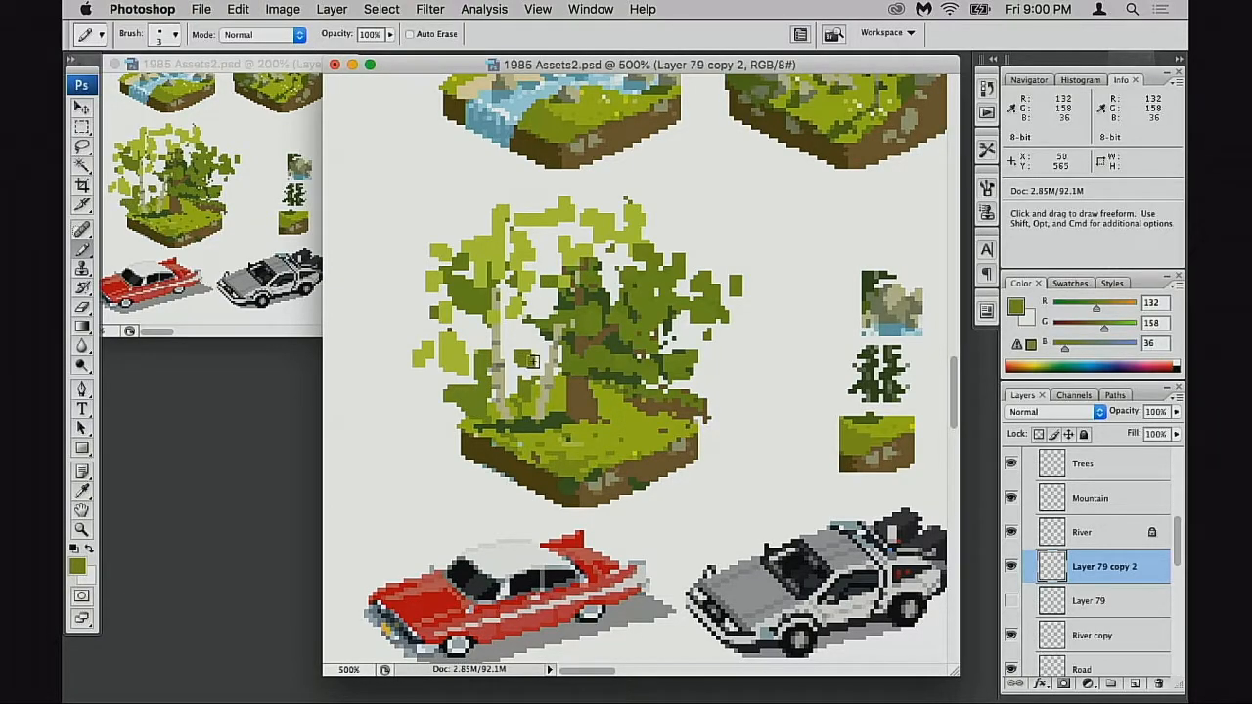
# - Sample the central trunk's brown and rough in a short trunk just left of the pale birch with the 3 px Pencil
pyautogui.keyDown('alt'); pyautogui.click(572, 393); pyautogui.keyUp('alt')
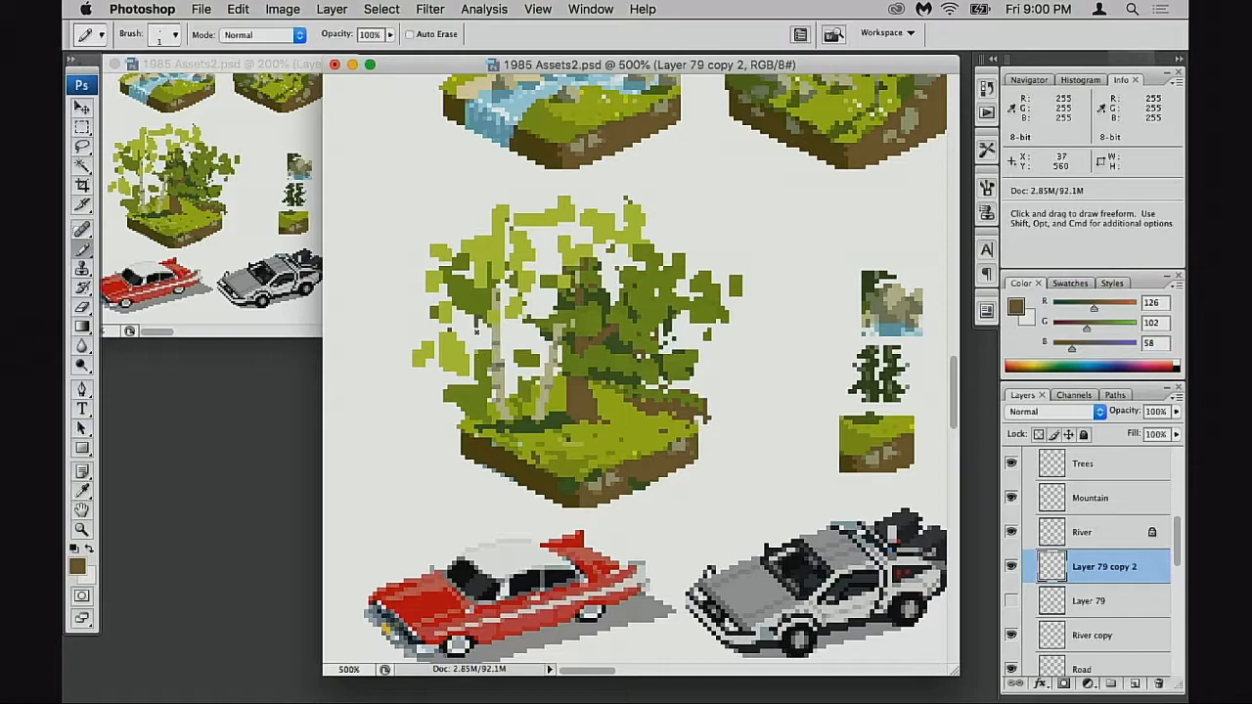
pyautogui.press(']')
pyautogui.moveTo(478, 359); pyautogui.dragTo(488, 402)
pyautogui.press('super+z')
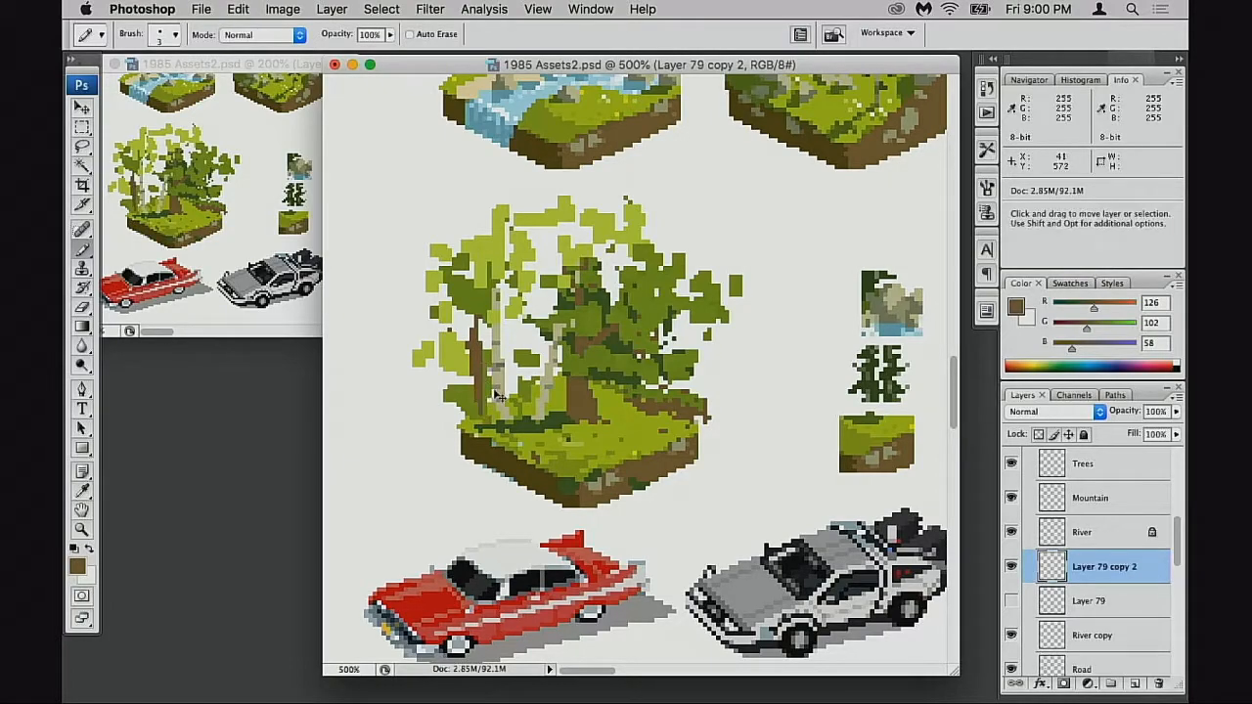
# - Undo the last stroke, then erase the low brown branch at the forest tile's right edge and the growth at the left brown trunk's base
pyautogui.press('super+z')
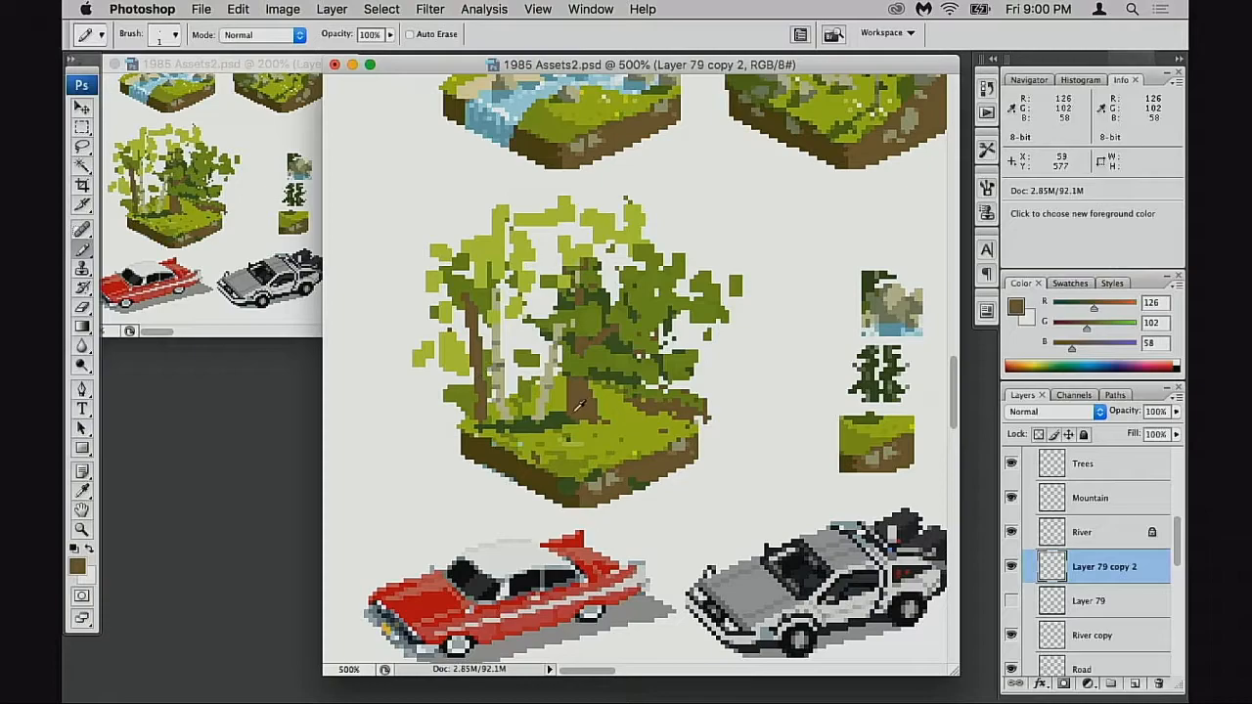
pyautogui.keyDown('alt'); pyautogui.click(643, 417); pyautogui.keyUp('alt')
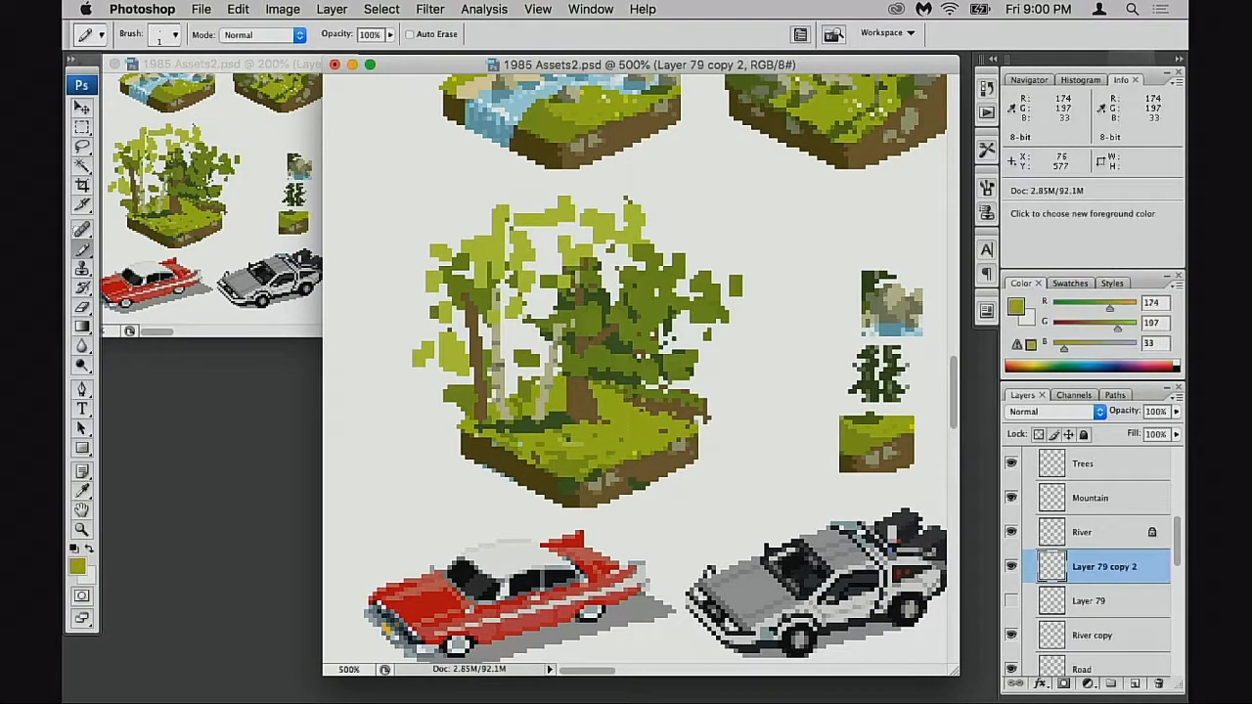
pyautogui.press('e')
pyautogui.moveTo(648, 411)
pyautogui.mouseDown()
pyautogui.moveTo(689, 407)
pyautogui.moveTo(652, 399)
pyautogui.moveTo(707, 415)
pyautogui.mouseUp()
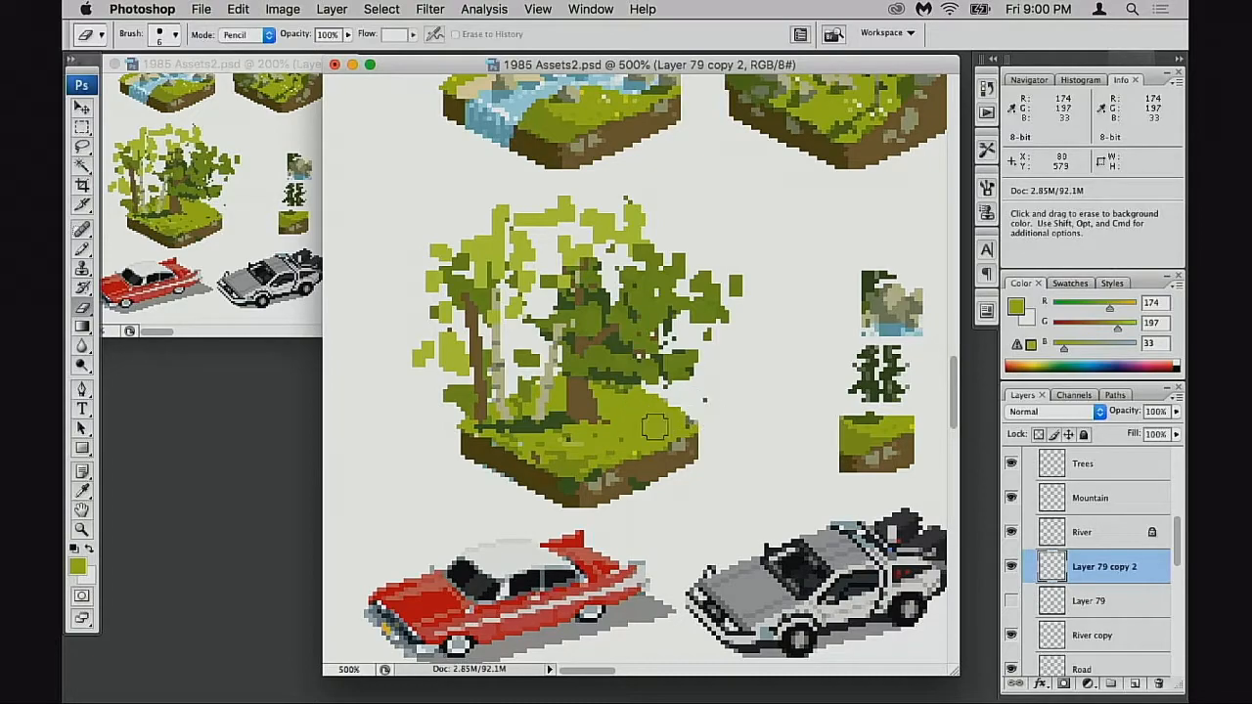
pyautogui.moveTo(472, 421)
pyautogui.mouseDown()
pyautogui.moveTo(469, 371)
pyautogui.moveTo(465, 387)
pyautogui.moveTo(499, 439)
pyautogui.moveTo(481, 409)
pyautogui.mouseUp()
pyautogui.press('b')
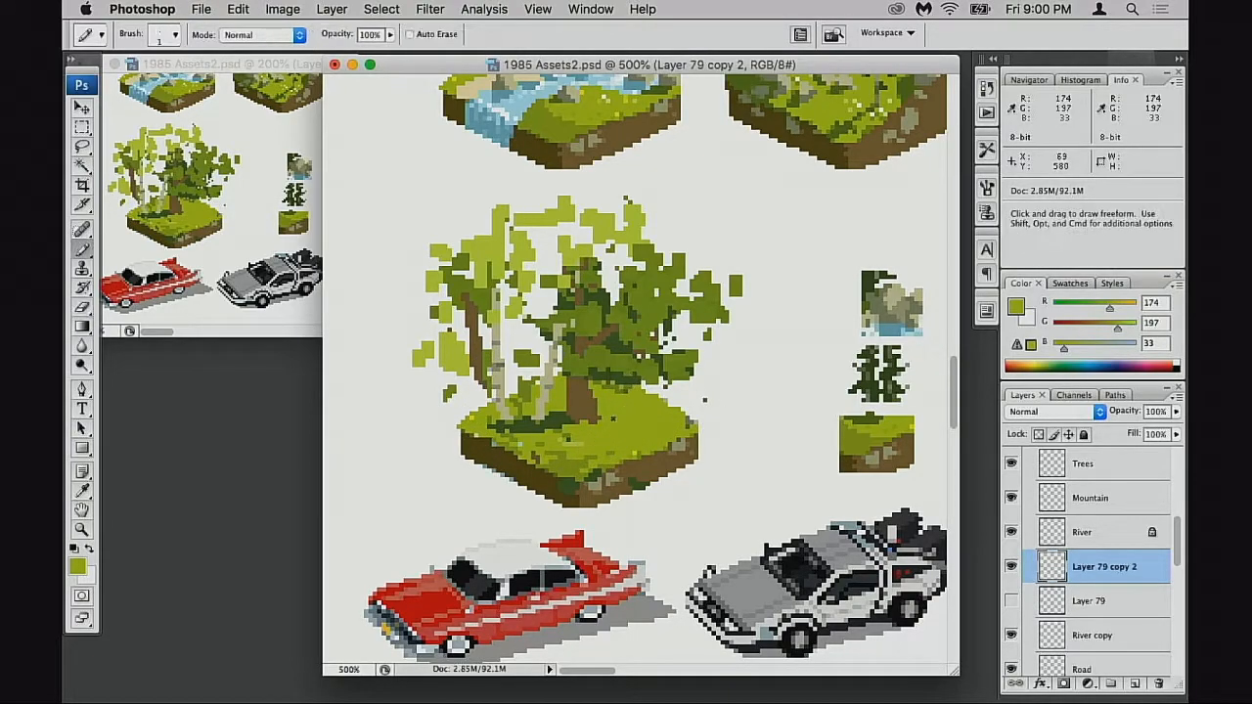
# - Paint a second, thinner trunk right of the large central trunk using brown sampled from the existing bark
pyautogui.keyDown('alt'); pyautogui.click(612, 421); pyautogui.keyUp('alt')
pyautogui.moveTo(627, 423); pyautogui.dragTo(637, 384)
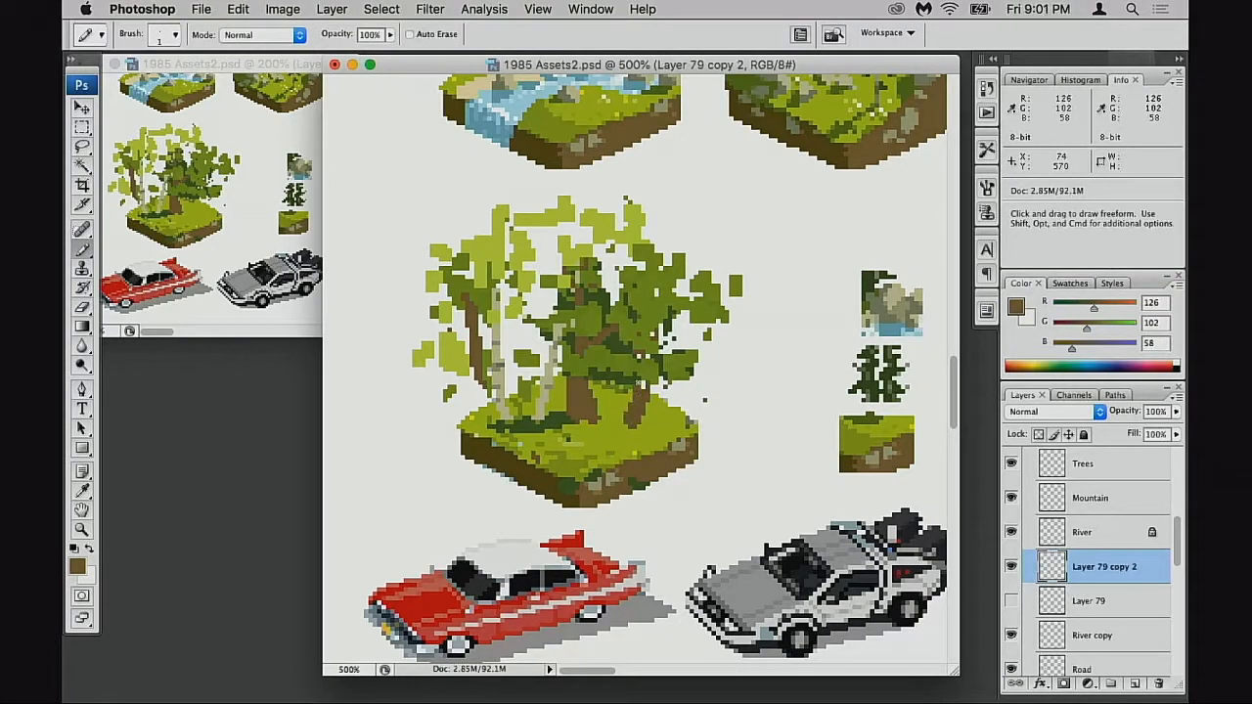
pyautogui.press('super+z')
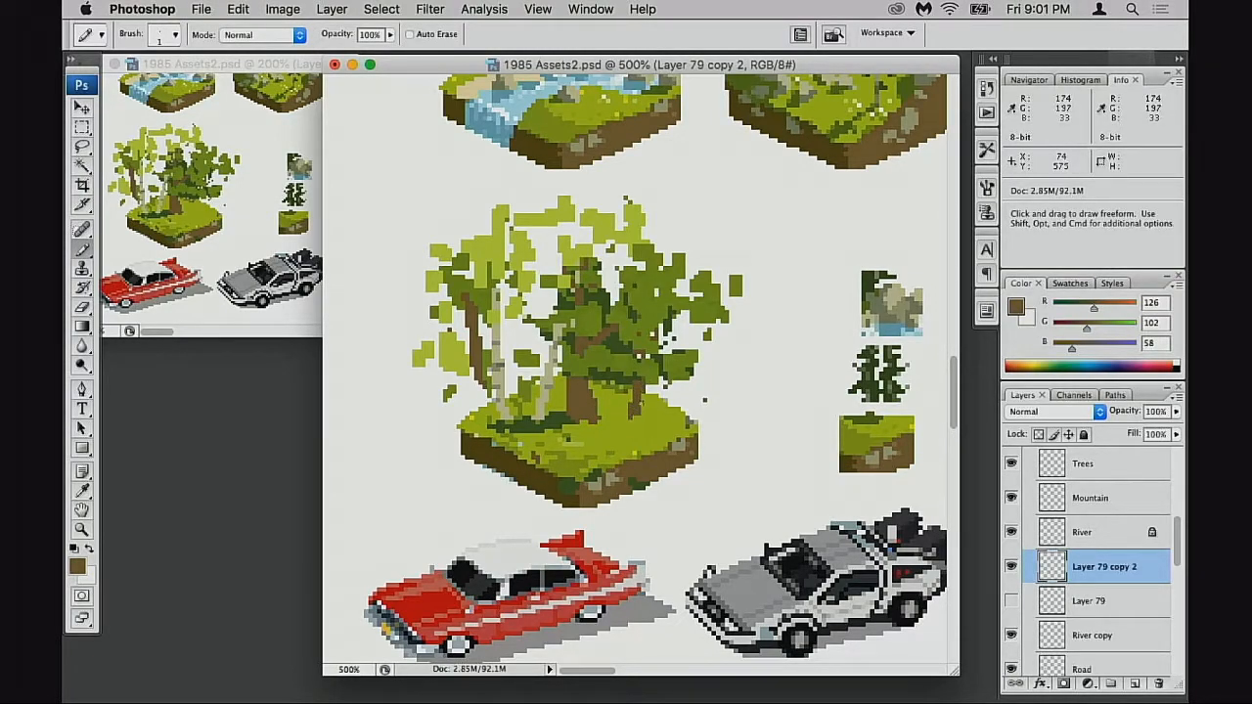
pyautogui.keyDown('alt'); pyautogui.click(654, 420); pyautogui.keyUp('alt')
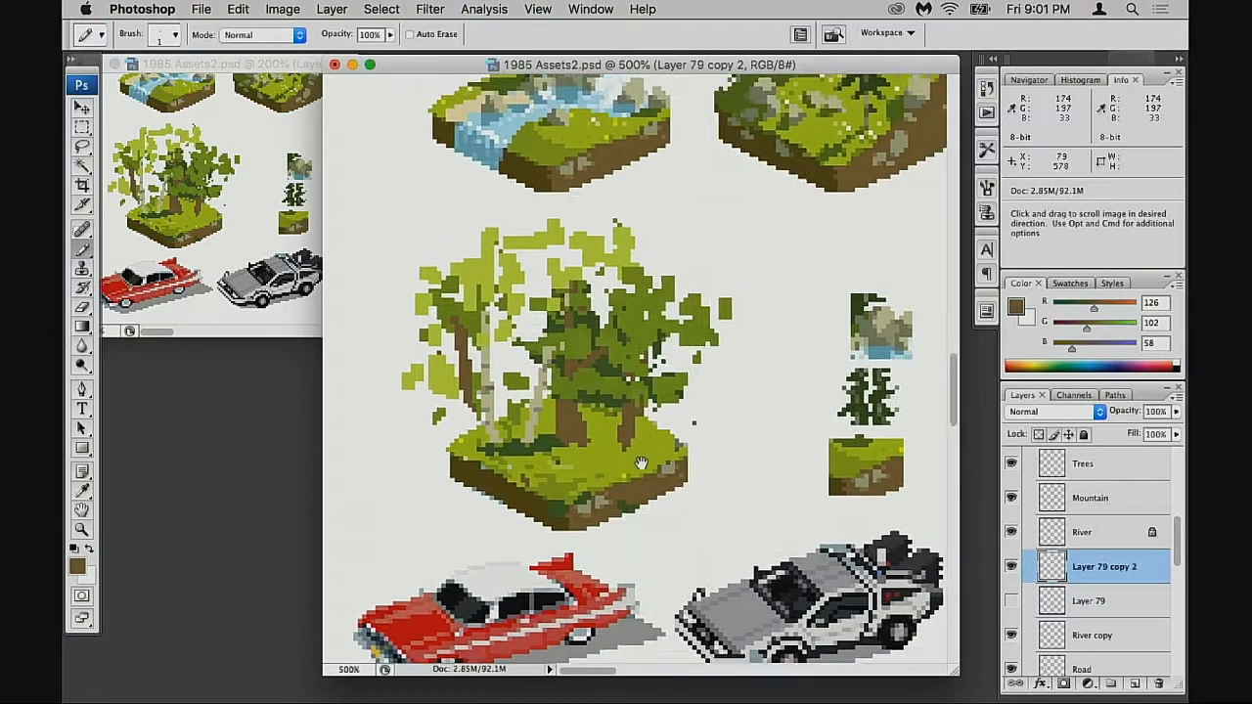
# - Paint thin brown branches reaching outward from the right side of the right-hand tree's foliage
pyautogui.keyDown('alt'); pyautogui.click(657, 425); pyautogui.keyUp('alt')
pyautogui.keyDown('alt'); pyautogui.click(603, 344); pyautogui.keyUp('alt')
pyautogui.moveTo(643, 379); pyautogui.dragTo(698, 428)
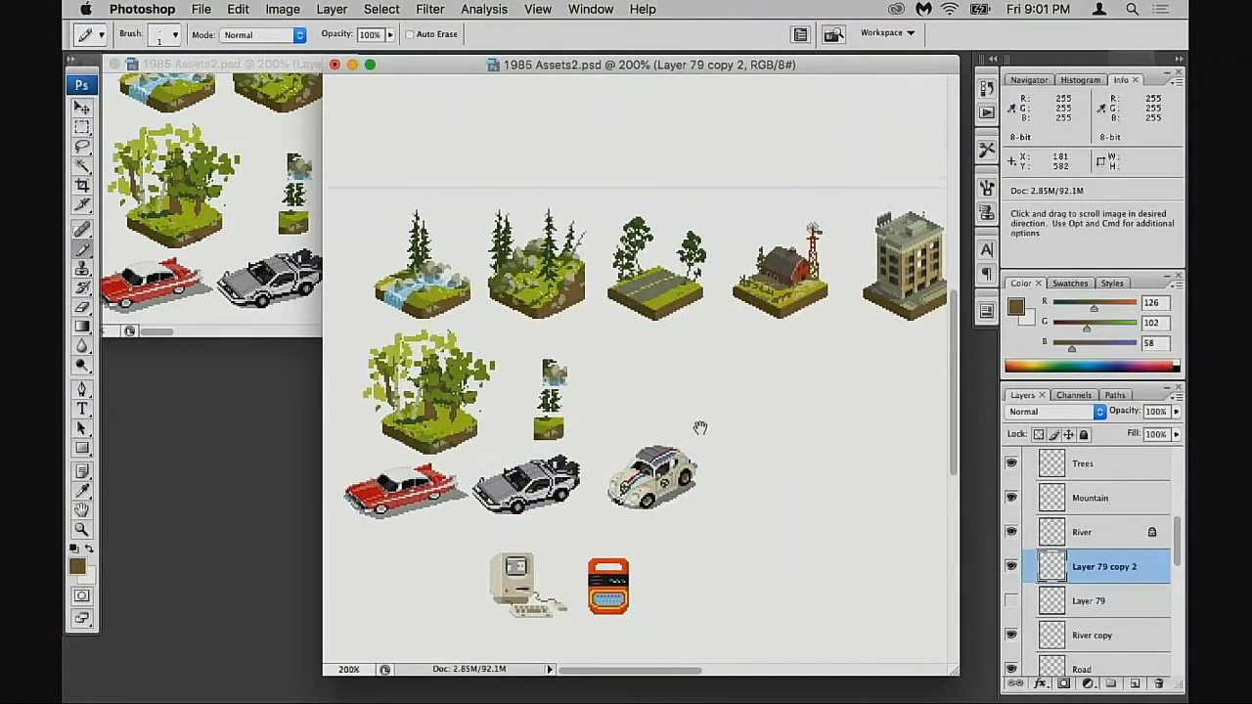
pyautogui.keyDown('super'); pyautogui.click(478, 402); pyautogui.keyUp('super')
pyautogui.keyDown('super'); pyautogui.click(520, 402); pyautogui.keyUp('super')
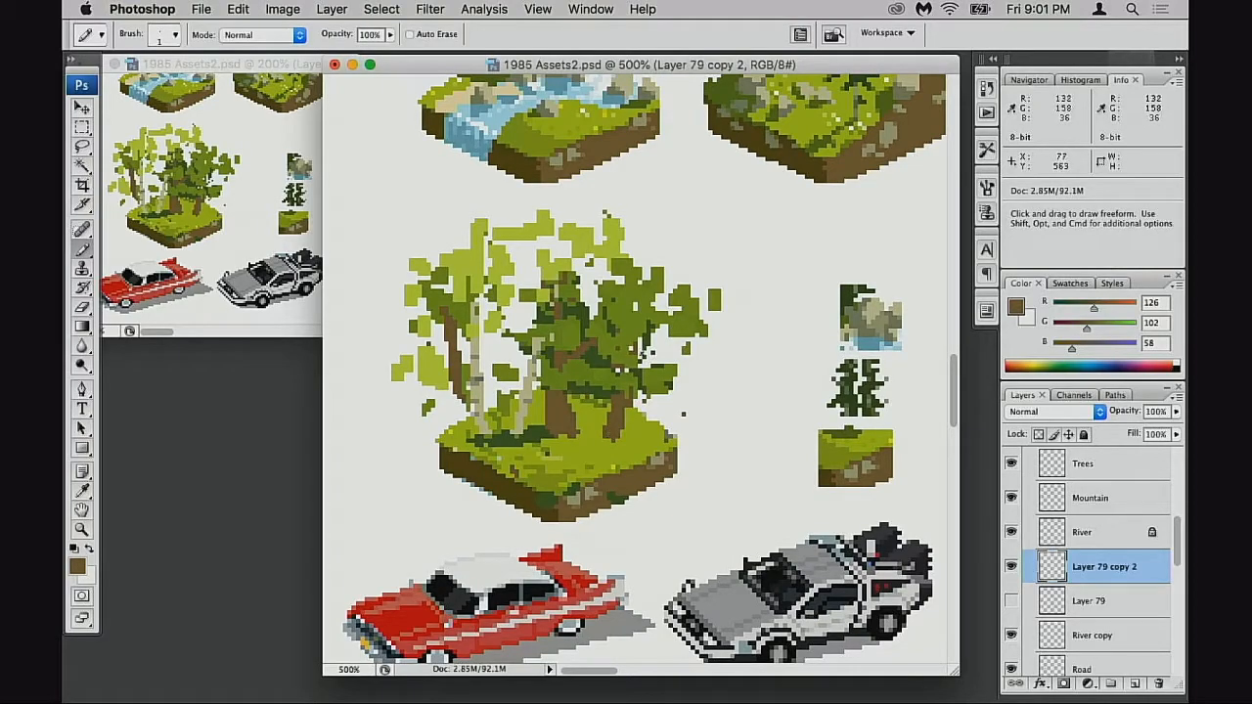
pyautogui.moveTo(698, 279); pyautogui.dragTo(710, 261)
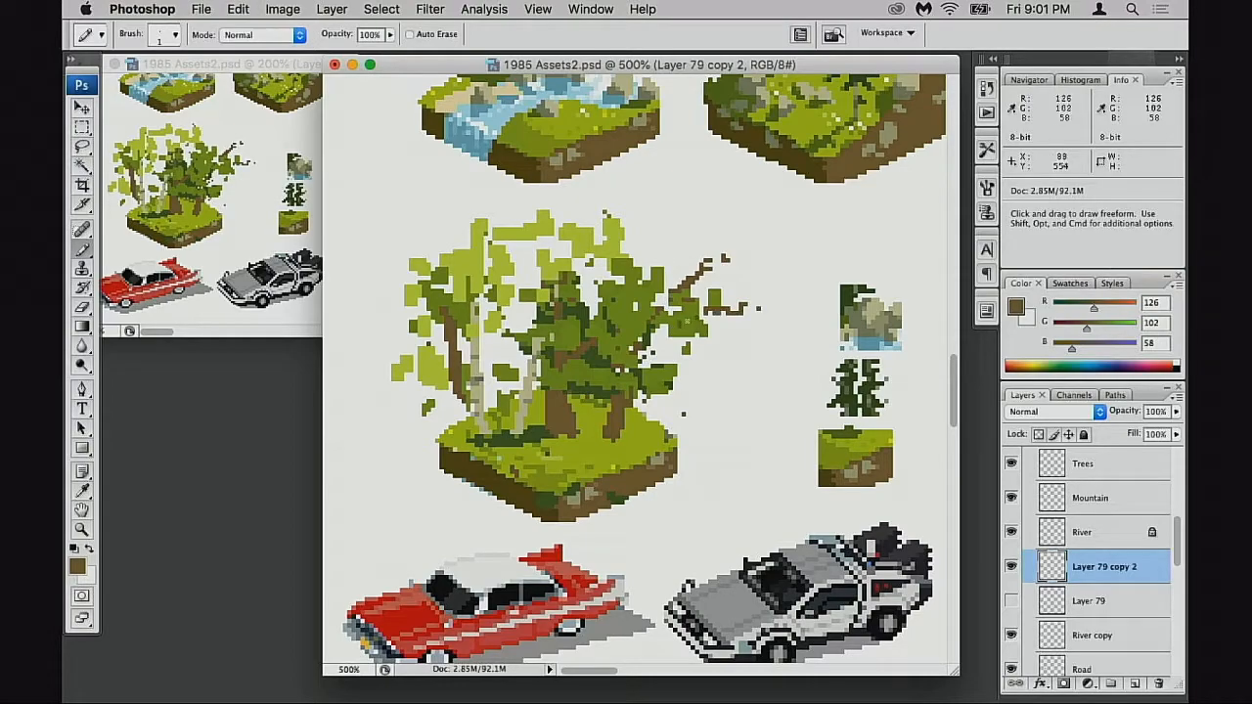
# - Cover the new branches with mid-green leaf clumps sampled from the tree and trim the outer clump with the eraser
pyautogui.keyDown('alt'); pyautogui.click(641, 321); pyautogui.keyUp('alt')
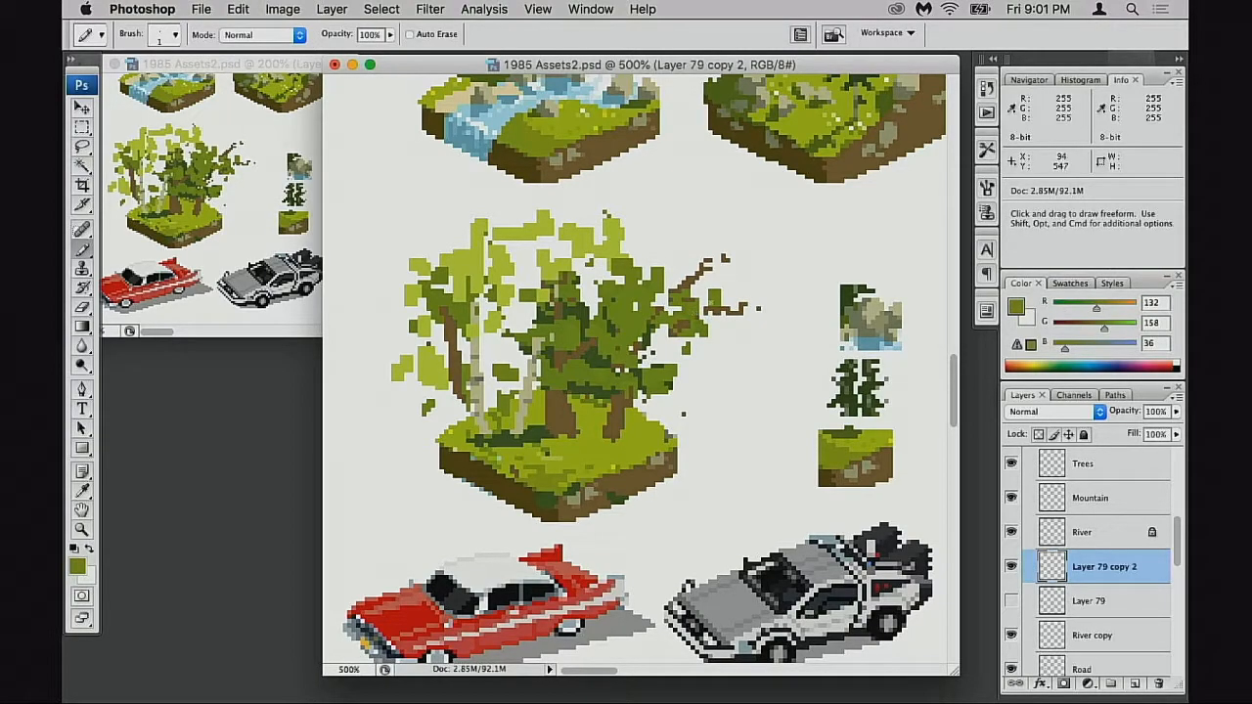
pyautogui.moveTo(711, 252)
pyautogui.mouseDown()
pyautogui.moveTo(695, 281)
pyautogui.moveTo(682, 273)
pyautogui.moveTo(669, 287)
pyautogui.moveTo(691, 306)
pyautogui.moveTo(744, 288)
pyautogui.moveTo(736, 339)
pyautogui.moveTo(761, 317)
pyautogui.moveTo(756, 347)
pyautogui.moveTo(721, 296)
pyautogui.mouseUp()
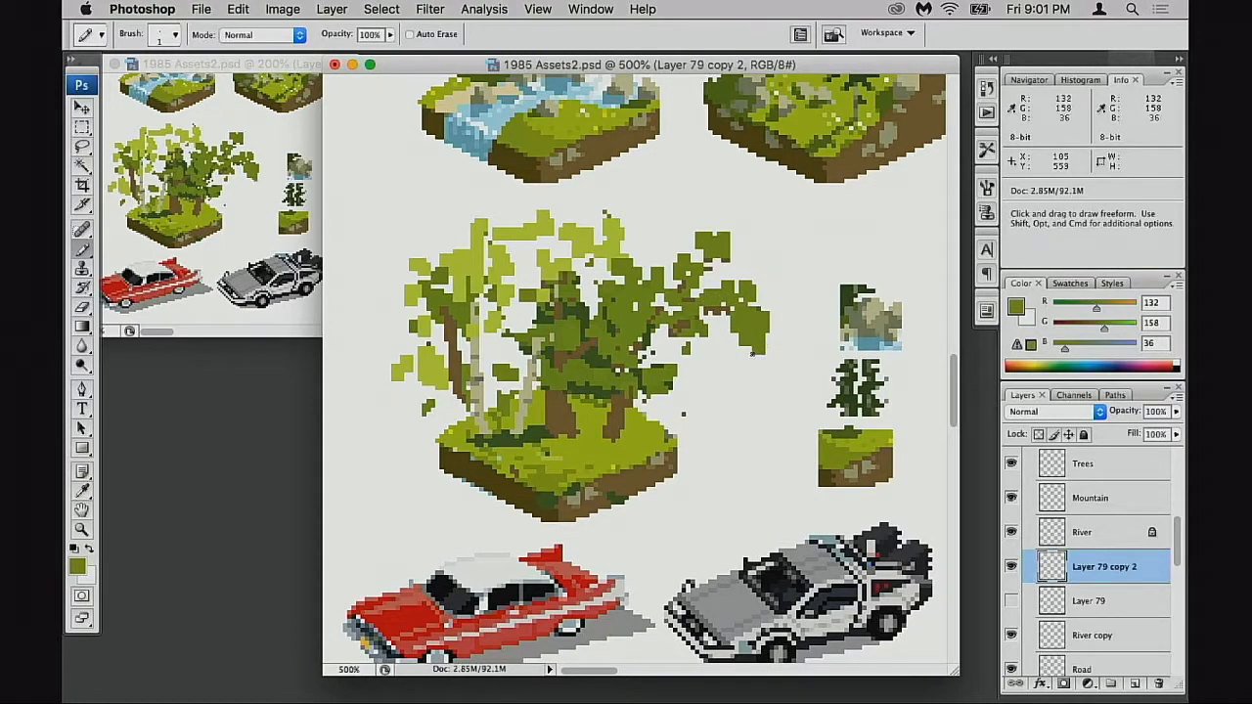
pyautogui.press('e')
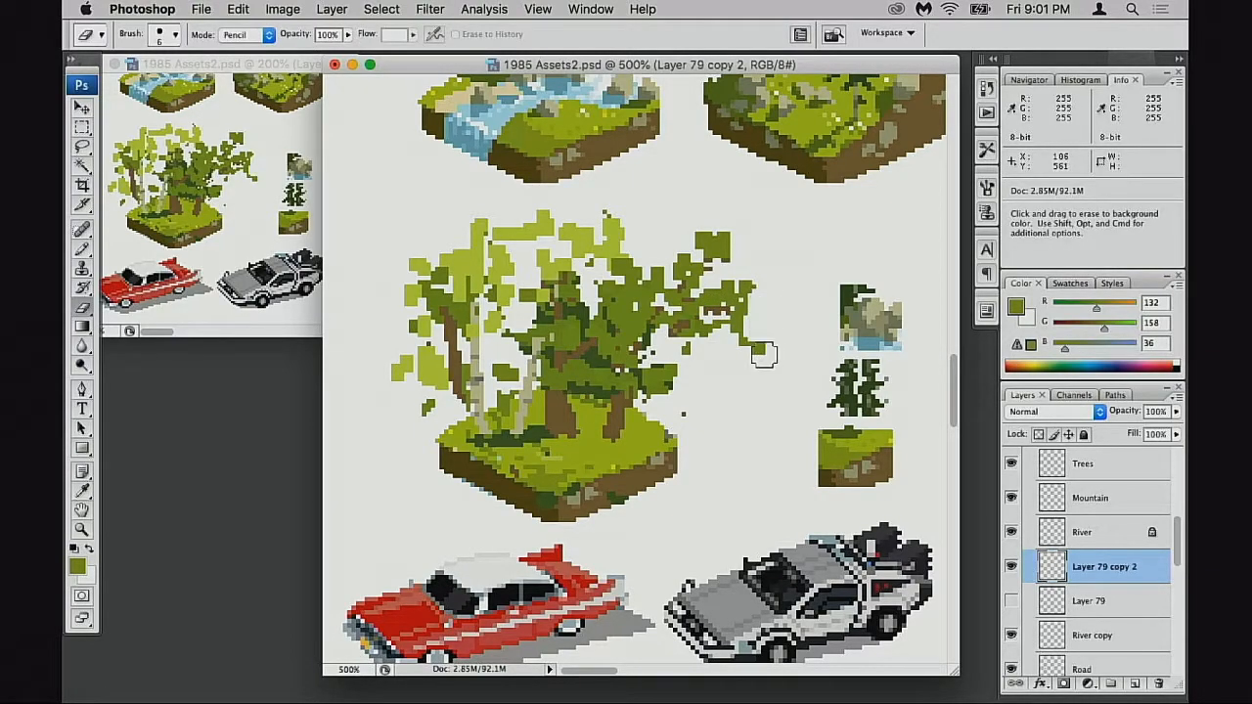
# - Compare the forest tile with the river, mountain and road tiles at several zoom levels
pyautogui.scroll(3, 752, 372)
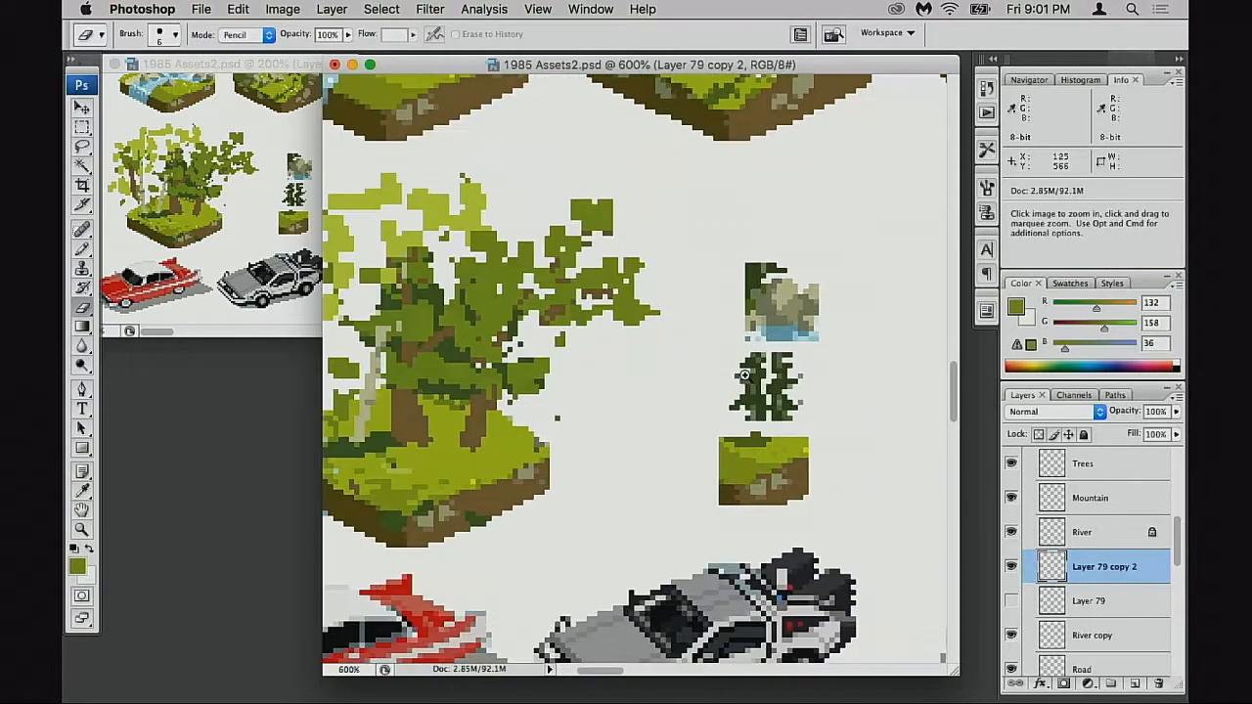
pyautogui.keyDown('alt'); pyautogui.click(711, 378); pyautogui.keyUp('alt')
pyautogui.keyDown('alt'); pyautogui.click(711, 377); pyautogui.keyUp('alt')
pyautogui.keyDown('alt'); pyautogui.click(711, 377); pyautogui.keyUp('alt')
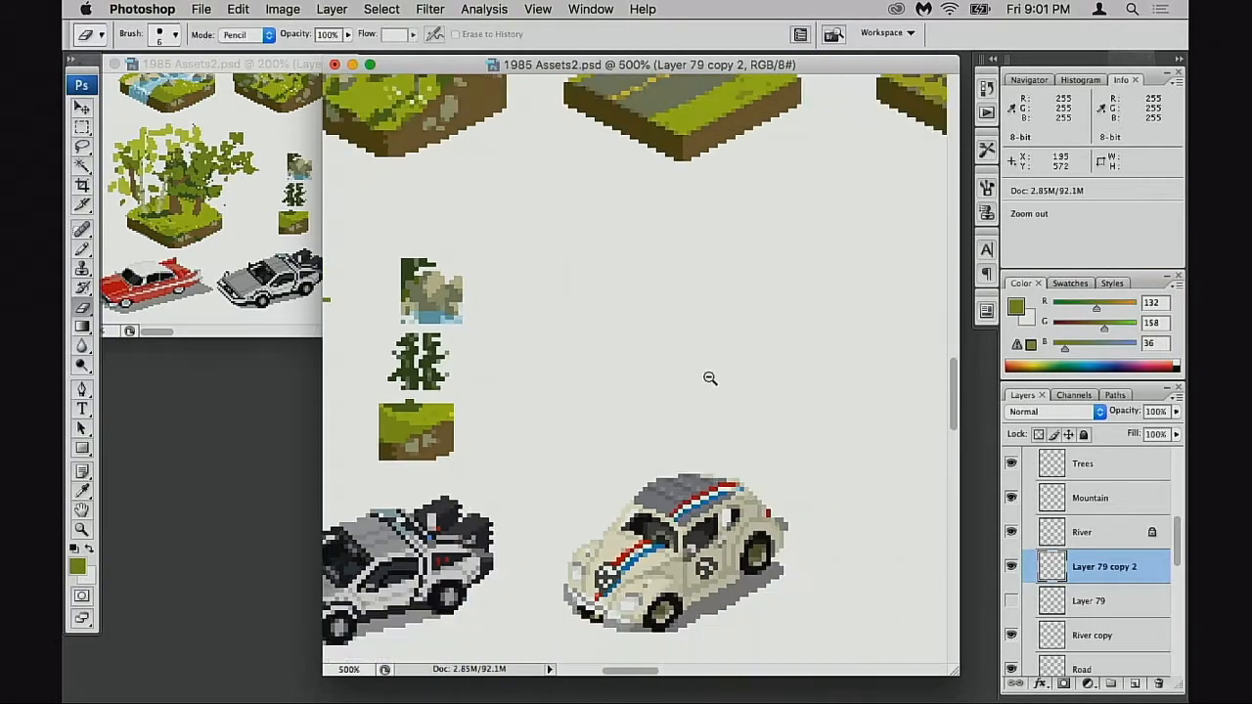
pyautogui.keyDown('alt'); pyautogui.click(677, 391); pyautogui.keyUp('alt')
pyautogui.moveTo(409, 354); pyautogui.dragTo(746, 374)
pyautogui.scroll(-2, 748, 373)
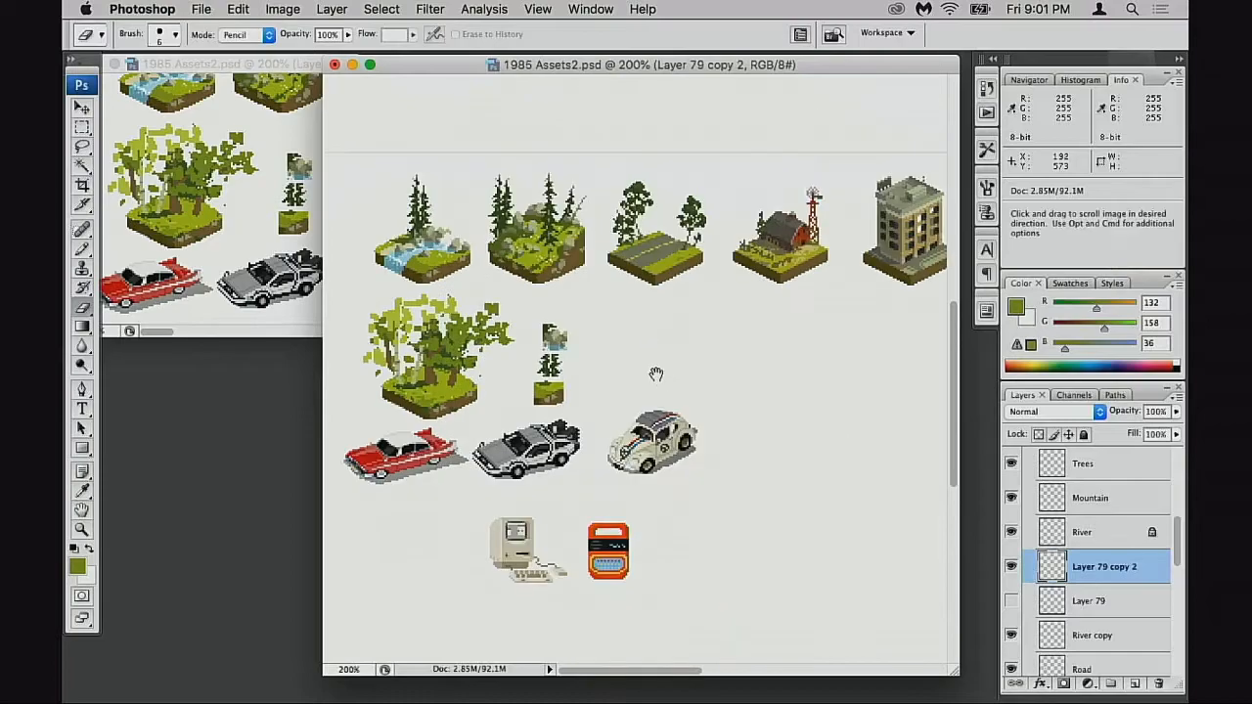
pyautogui.scroll(1, 491, 355)
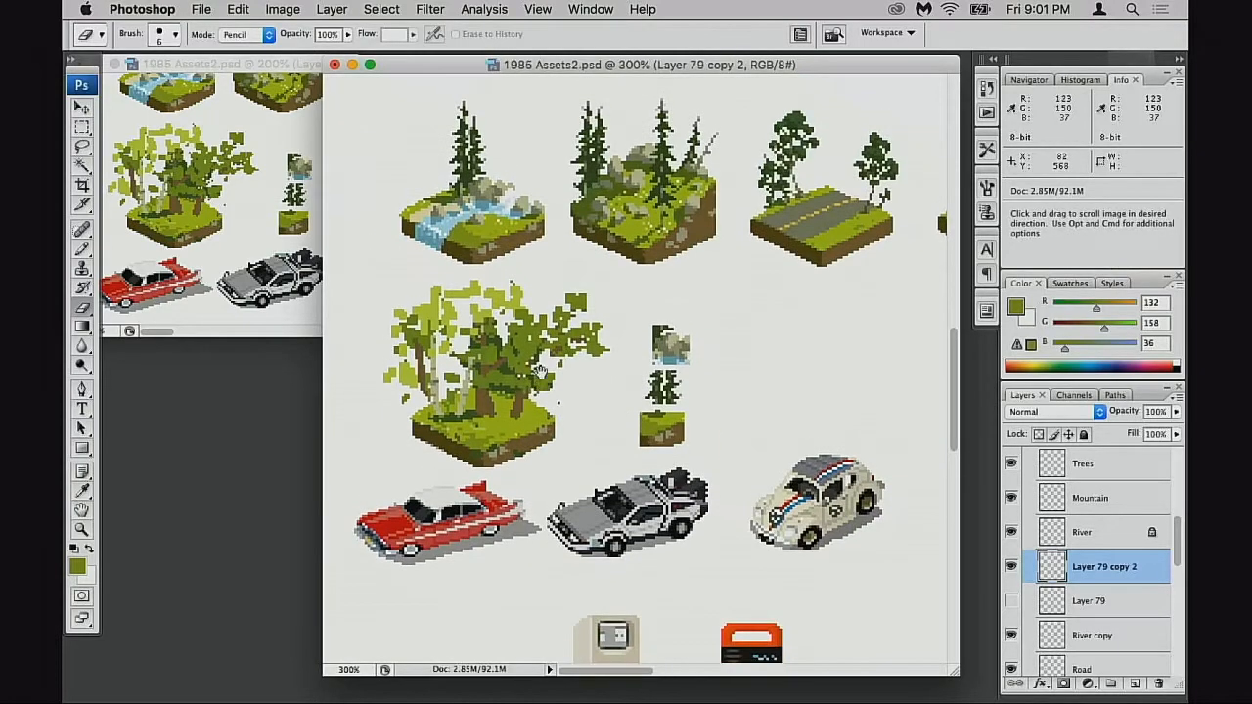
pyautogui.scroll(1, 570, 367)
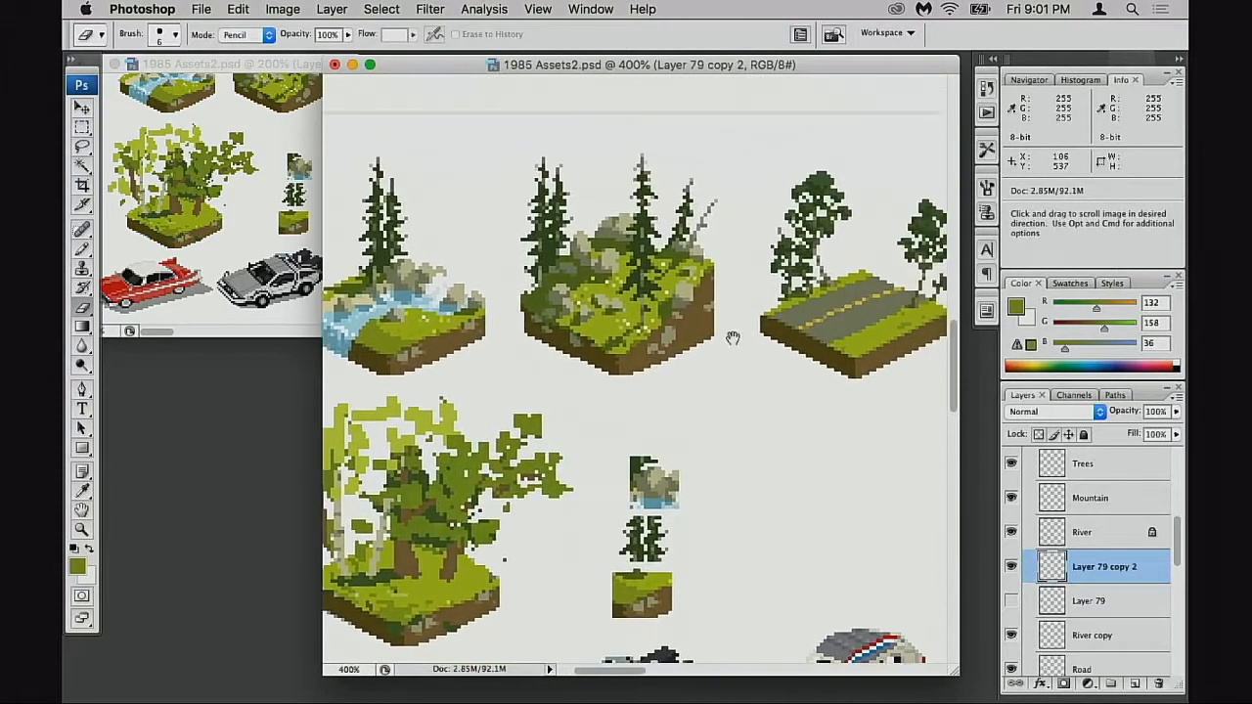
# - Sample the dark green of the road tile's tall tree, then erase most of the right-hand tree's light green crown
pyautogui.press('b')
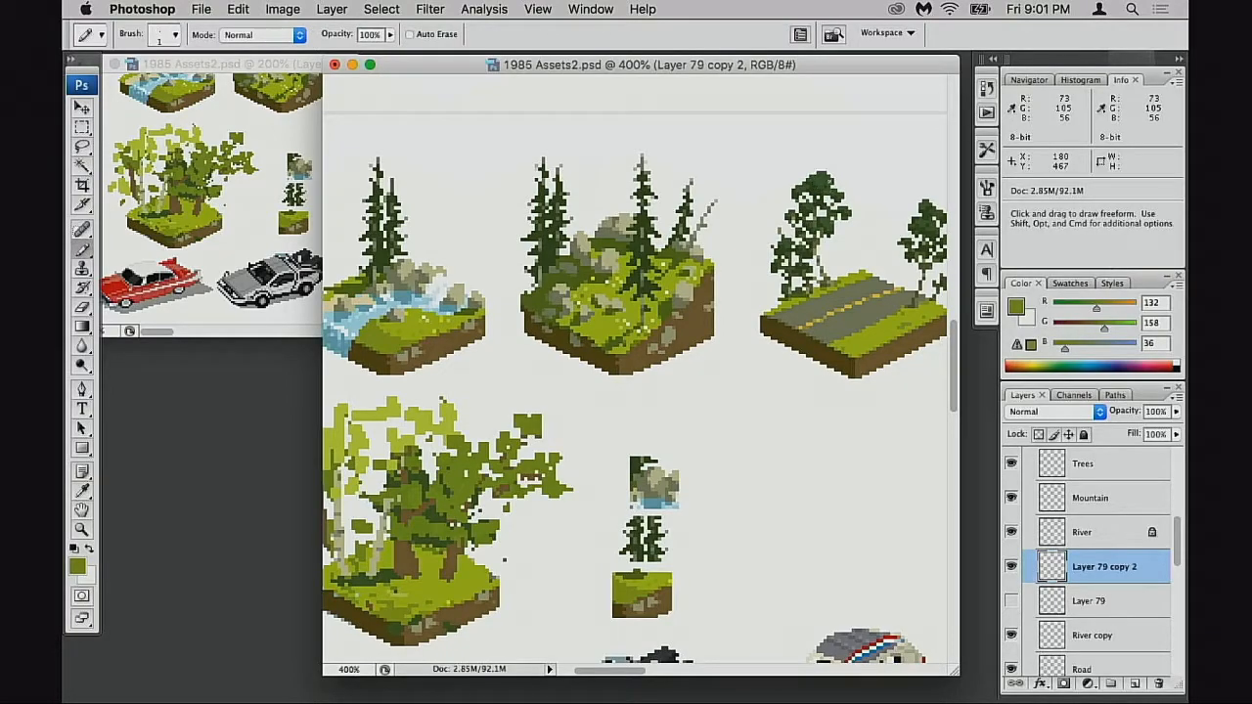
pyautogui.keyDown('alt'); pyautogui.click(826, 176); pyautogui.keyUp('alt')
pyautogui.scroll(1, 497, 443)
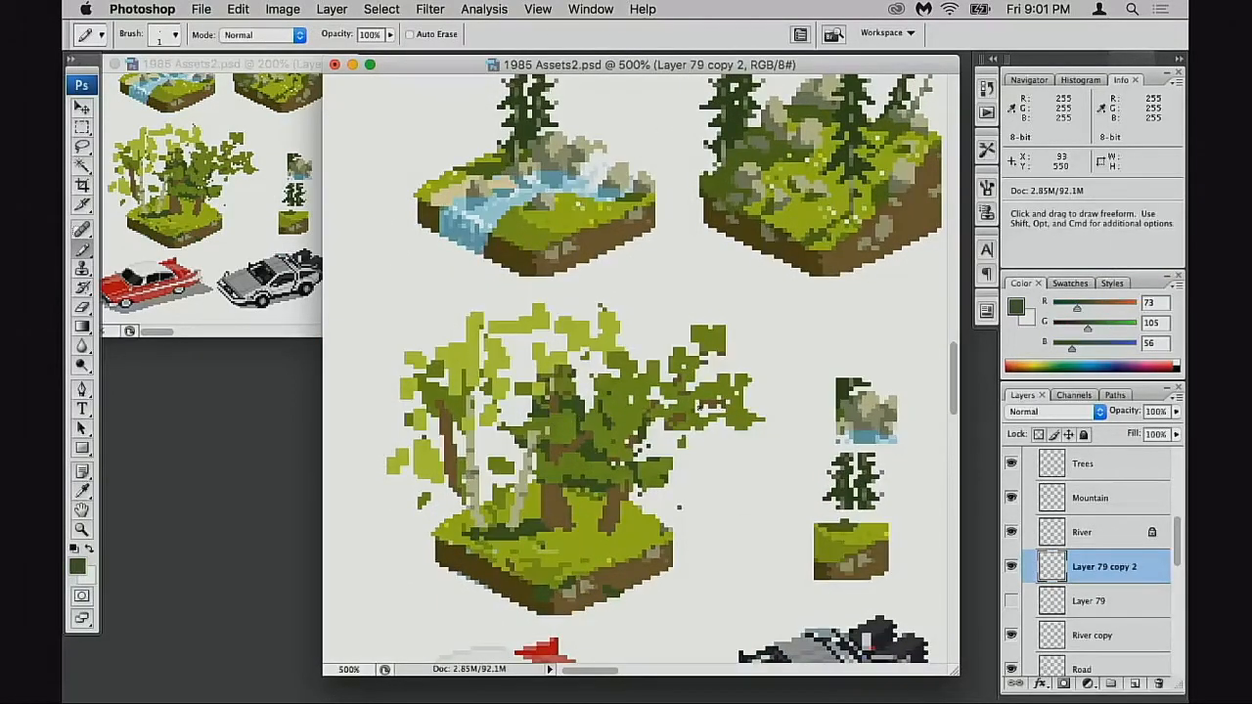
pyautogui.press('e')
pyautogui.moveTo(637, 354)
pyautogui.mouseDown()
pyautogui.moveTo(695, 408)
pyautogui.moveTo(648, 397)
pyautogui.moveTo(692, 338)
pyautogui.moveTo(710, 343)
pyautogui.moveTo(718, 433)
pyautogui.moveTo(695, 397)
pyautogui.moveTo(601, 441)
pyautogui.moveTo(587, 478)
pyautogui.moveTo(578, 398)
pyautogui.mouseUp()
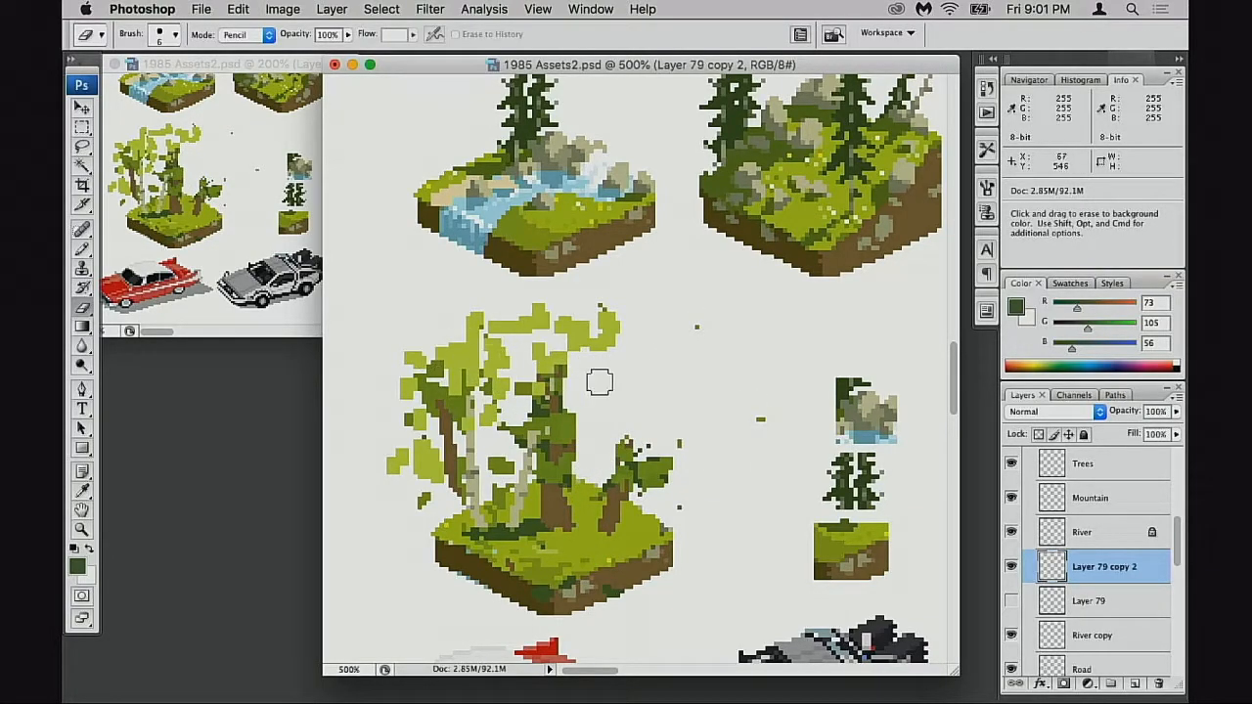
# - Paint a new crown of rounded dark green leaf clumps above the right-hand trunk with the Pencil tool
pyautogui.press('b')
pyautogui.moveTo(660, 382)
pyautogui.mouseDown()
pyautogui.moveTo(709, 373)
pyautogui.moveTo(707, 395)
pyautogui.moveTo(634, 384)
pyautogui.mouseUp()
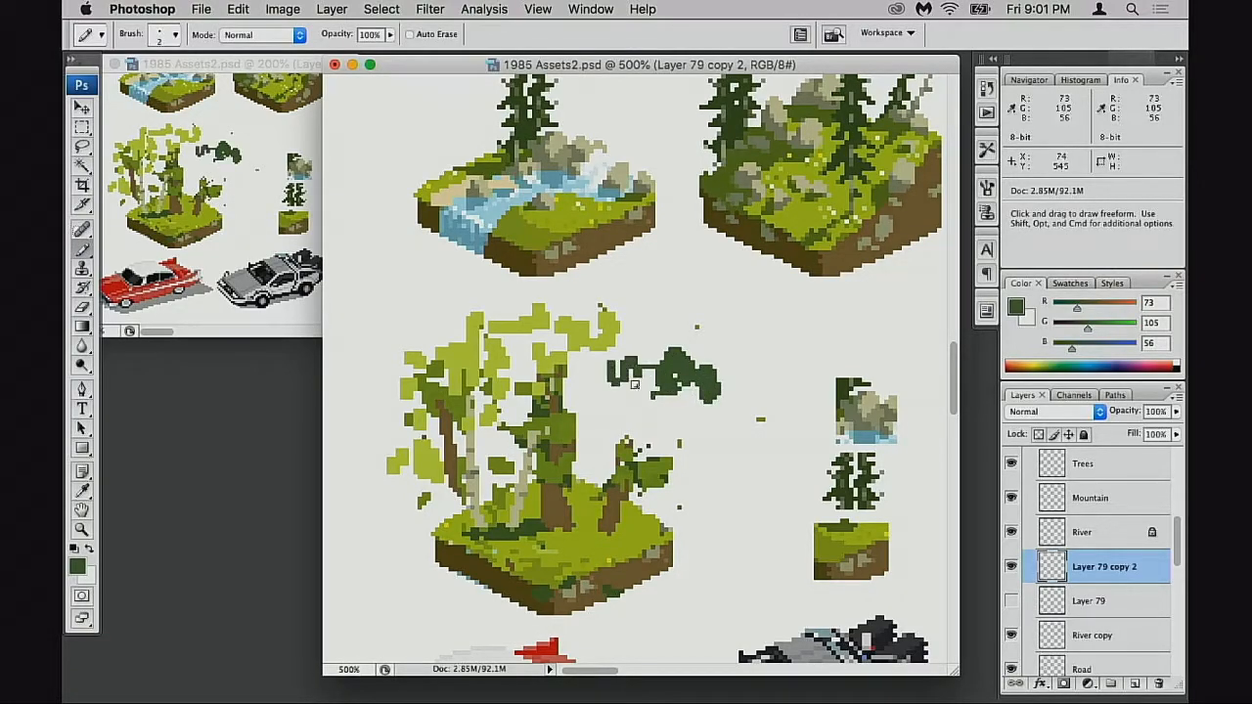
pyautogui.moveTo(716, 415); pyautogui.dragTo(718, 429)
pyautogui.moveTo(661, 436); pyautogui.dragTo(649, 436)
pyautogui.moveTo(680, 438); pyautogui.dragTo(392, 603)
pyautogui.moveTo(741, 301); pyautogui.dragTo(880, 143)
pyautogui.moveTo(554, 372)
pyautogui.mouseDown()
pyautogui.moveTo(540, 353)
pyautogui.moveTo(525, 381)
pyautogui.mouseUp()
# - Sample the darker shadow green from inside the crown of the road tile's tall tree
pyautogui.moveTo(705, 280); pyautogui.dragTo(553, 445)
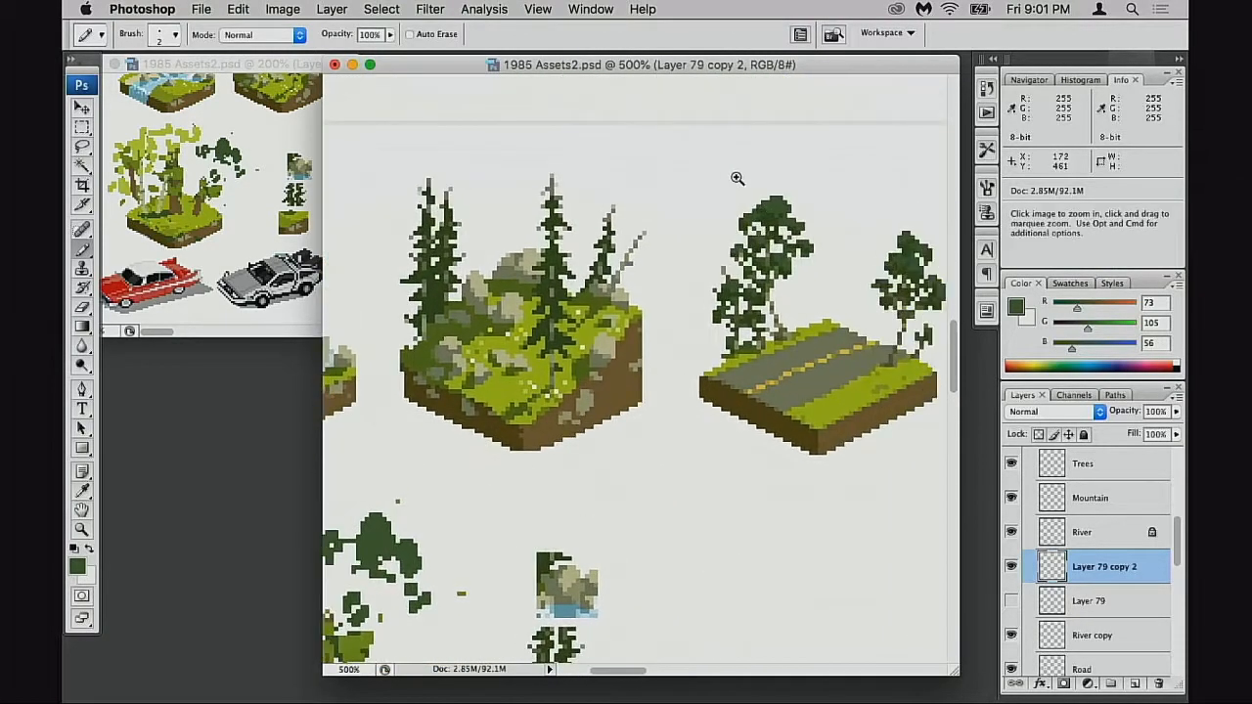
pyautogui.moveTo(737, 179); pyautogui.dragTo(777, 284)
pyautogui.moveTo(764, 334); pyautogui.dragTo(741, 349)
pyautogui.keyDown('alt'); pyautogui.click(641, 350); pyautogui.keyUp('alt')
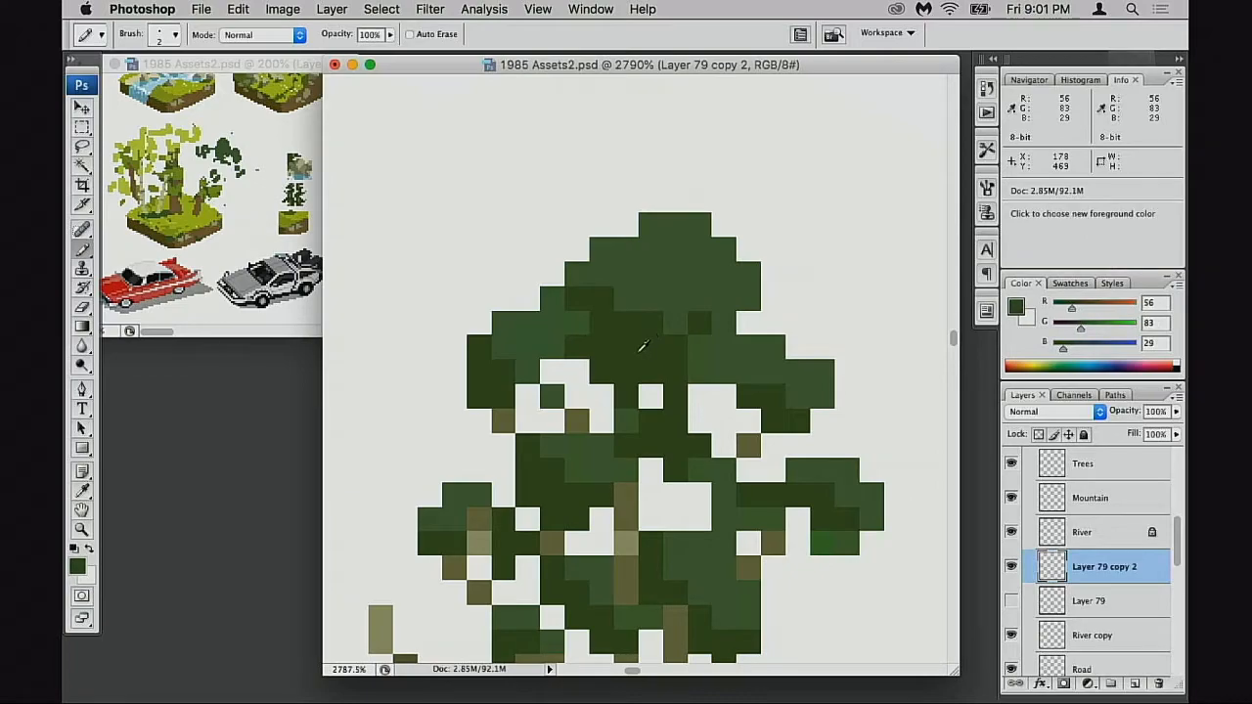
pyautogui.keyDown('alt'); pyautogui.keyDown('super'); pyautogui.click(624, 413); pyautogui.keyUp('super'); pyautogui.keyUp('alt')
pyautogui.keyDown('alt'); pyautogui.keyDown('super'); pyautogui.click(618, 430); pyautogui.keyUp('super'); pyautogui.keyUp('alt')
pyautogui.keyDown('alt'); pyautogui.keyDown('super'); pyautogui.click(612, 445); pyautogui.keyUp('super'); pyautogui.keyUp('alt')
pyautogui.keyDown('alt'); pyautogui.keyDown('super'); pyautogui.click(611, 452); pyautogui.keyUp('super'); pyautogui.keyUp('alt')
# - Shade the inside of the new crown with the darker green, alternating between sampled greens to shape the clumps
pyautogui.moveTo(509, 480); pyautogui.dragTo(867, 232)
pyautogui.moveTo(421, 521)
pyautogui.mouseDown()
pyautogui.moveTo(589, 464)
pyautogui.moveTo(660, 409)
pyautogui.moveTo(617, 427)
pyautogui.moveTo(626, 400)
pyautogui.moveTo(583, 421)
pyautogui.mouseUp()
pyautogui.keyDown('alt'); pyautogui.click(682, 399); pyautogui.keyUp('alt')
pyautogui.moveTo(669, 421)
pyautogui.mouseDown()
pyautogui.moveTo(668, 375)
pyautogui.moveTo(663, 415)
pyautogui.moveTo(638, 434)
pyautogui.moveTo(619, 427)
pyautogui.moveTo(638, 452)
pyautogui.moveTo(660, 434)
pyautogui.moveTo(645, 439)
pyautogui.moveTo(646, 459)
pyautogui.moveTo(619, 452)
pyautogui.moveTo(651, 403)
pyautogui.moveTo(652, 450)
pyautogui.moveTo(631, 452)
pyautogui.moveTo(696, 377)
pyautogui.moveTo(665, 466)
pyautogui.moveTo(598, 456)
pyautogui.moveTo(602, 502)
pyautogui.mouseUp()
pyautogui.keyDown('alt'); pyautogui.click(669, 374); pyautogui.keyUp('alt')
pyautogui.keyDown('alt'); pyautogui.click(668, 421); pyautogui.keyUp('alt')
pyautogui.keyDown('alt'); pyautogui.click(648, 406); pyautogui.keyUp('alt')
pyautogui.keyDown('alt'); pyautogui.click(673, 426); pyautogui.keyUp('alt')
# - Try repainting the right-hand trunk in a greyer brown, RGB 87, 76, 55, and undo the stroke
pyautogui.keyDown('alt'); pyautogui.click(594, 503); pyautogui.keyUp('alt')
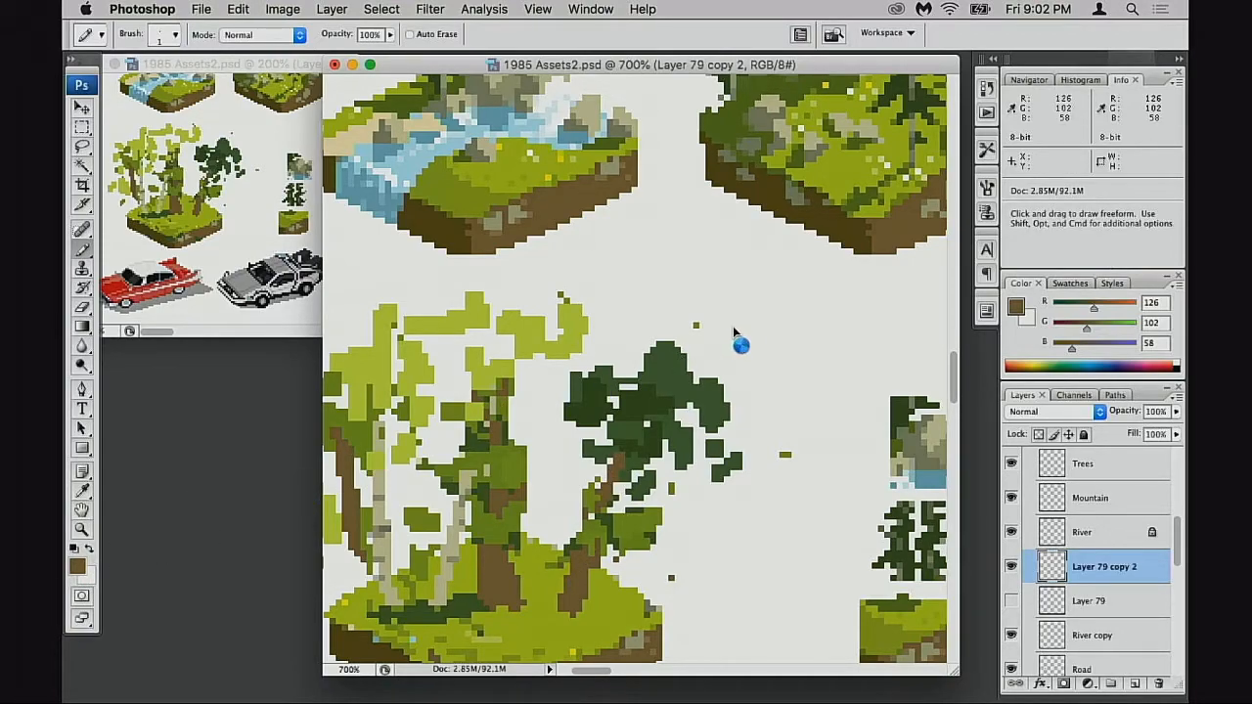
pyautogui.moveTo(859, 252); pyautogui.dragTo(823, 282)
pyautogui.click(1102, 127)
pyautogui.press('b')
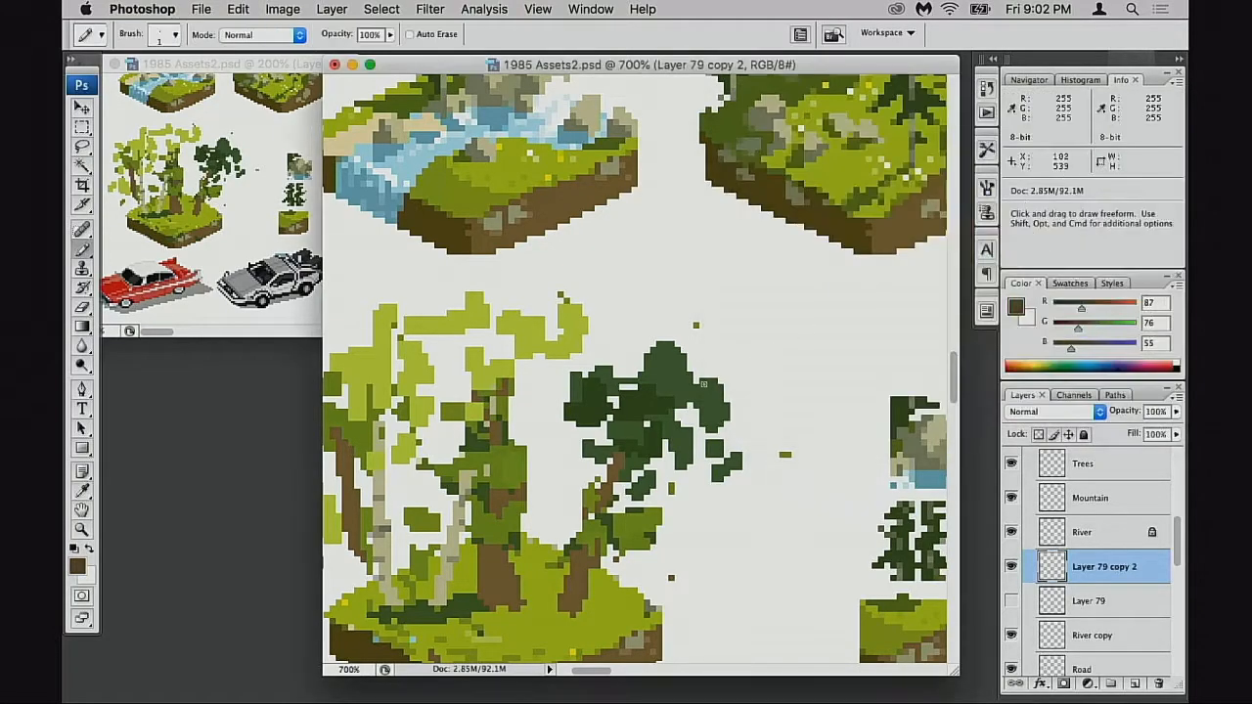
pyautogui.moveTo(606, 486); pyautogui.dragTo(591, 525)
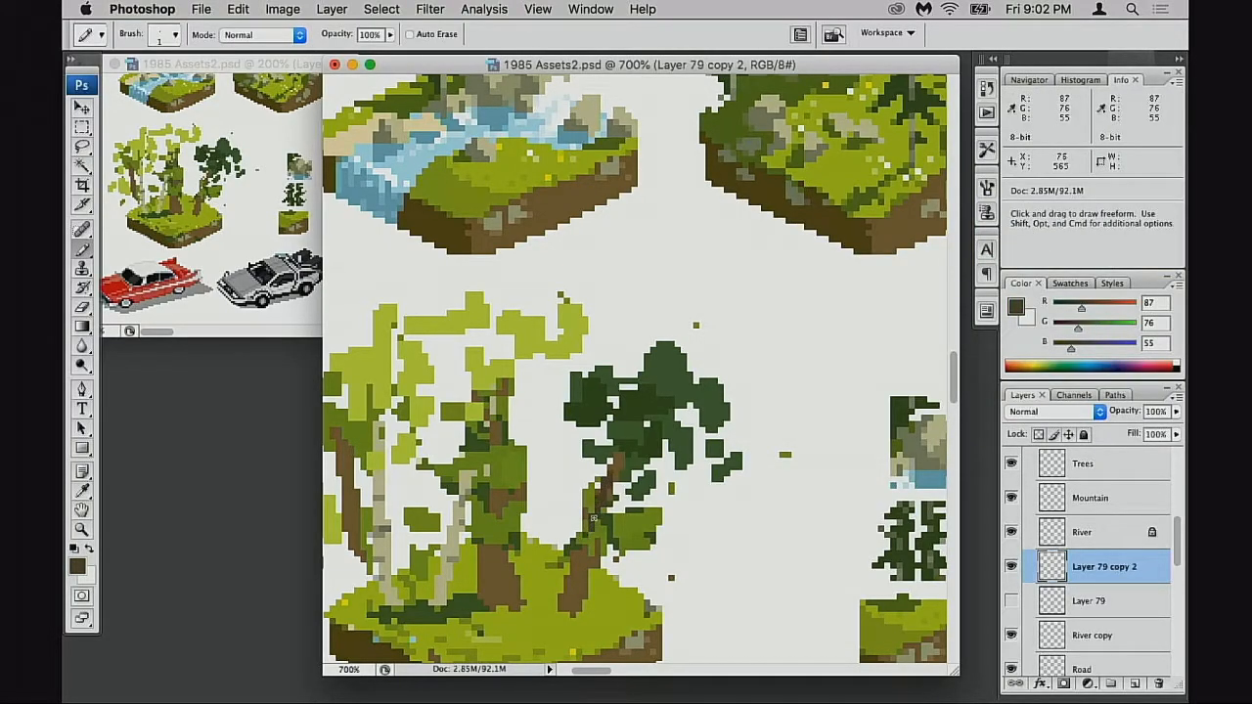
pyautogui.press('super+z')
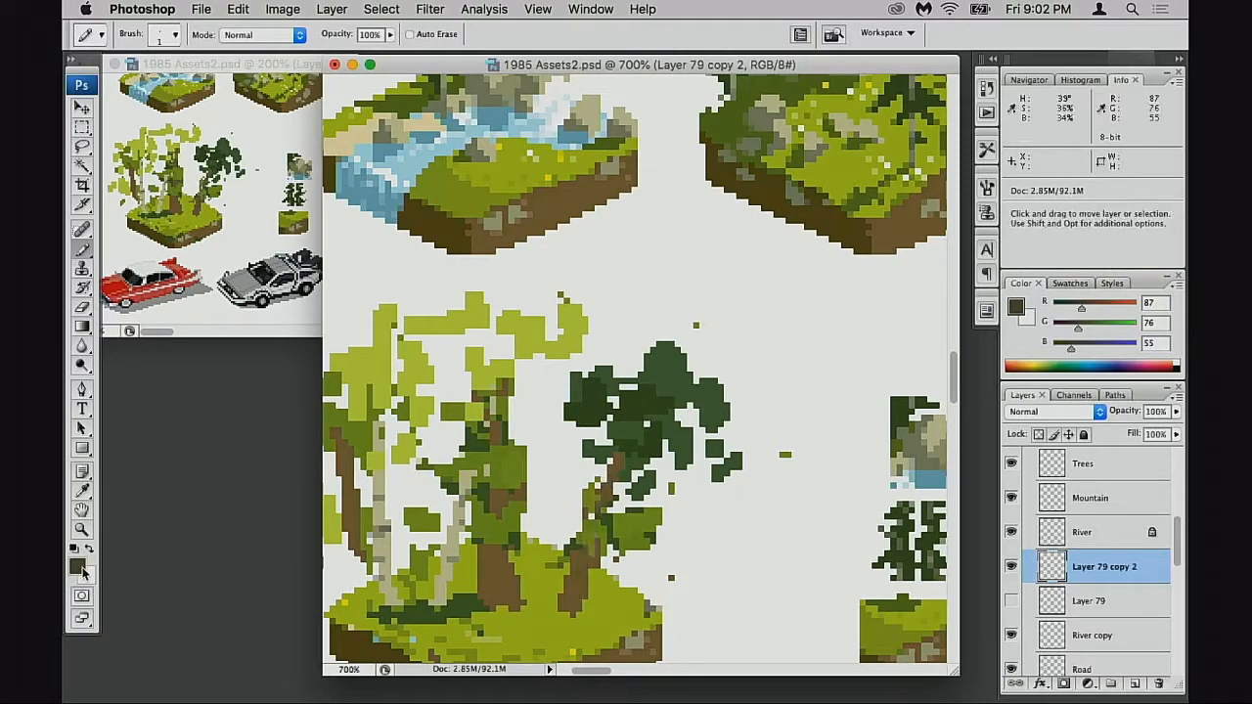
# - Try the darker brown #4f4637 on the base of the right-hand trunk and undo the stroke
pyautogui.moveTo(819, 282); pyautogui.dragTo(809, 288)
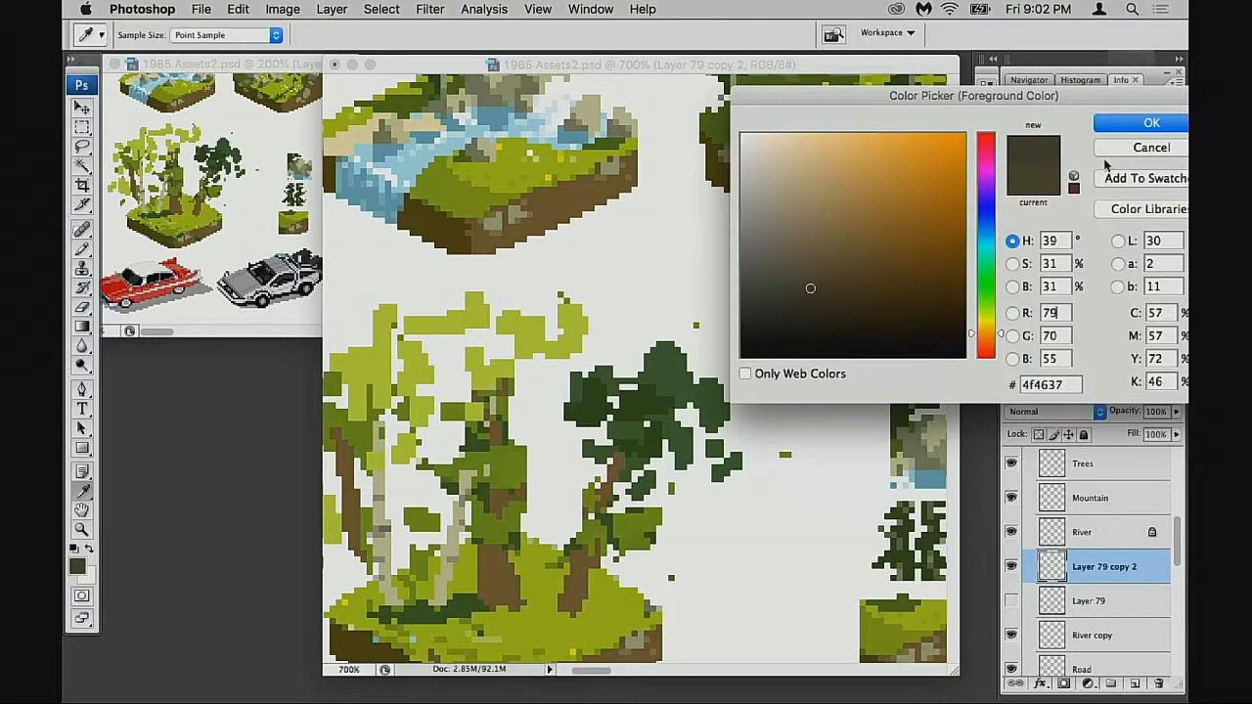
pyautogui.click(1115, 125)
pyautogui.moveTo(571, 593)
pyautogui.mouseDown()
pyautogui.moveTo(593, 554)
pyautogui.moveTo(582, 582)
pyautogui.mouseUp()
pyautogui.press('super+z')
# - Try the lighter grey-brown #605645 on the right-hand trunk and undo the stroke
pyautogui.click(78, 568)
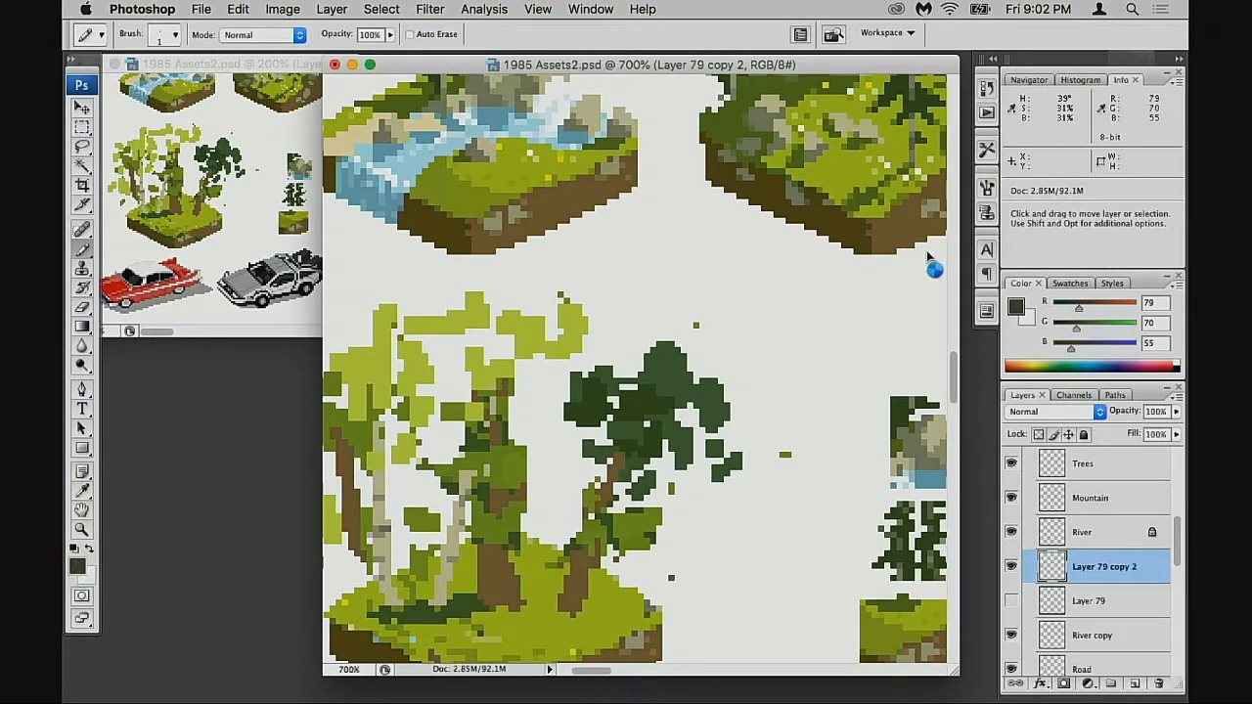
pyautogui.moveTo(810, 288); pyautogui.dragTo(804, 272)
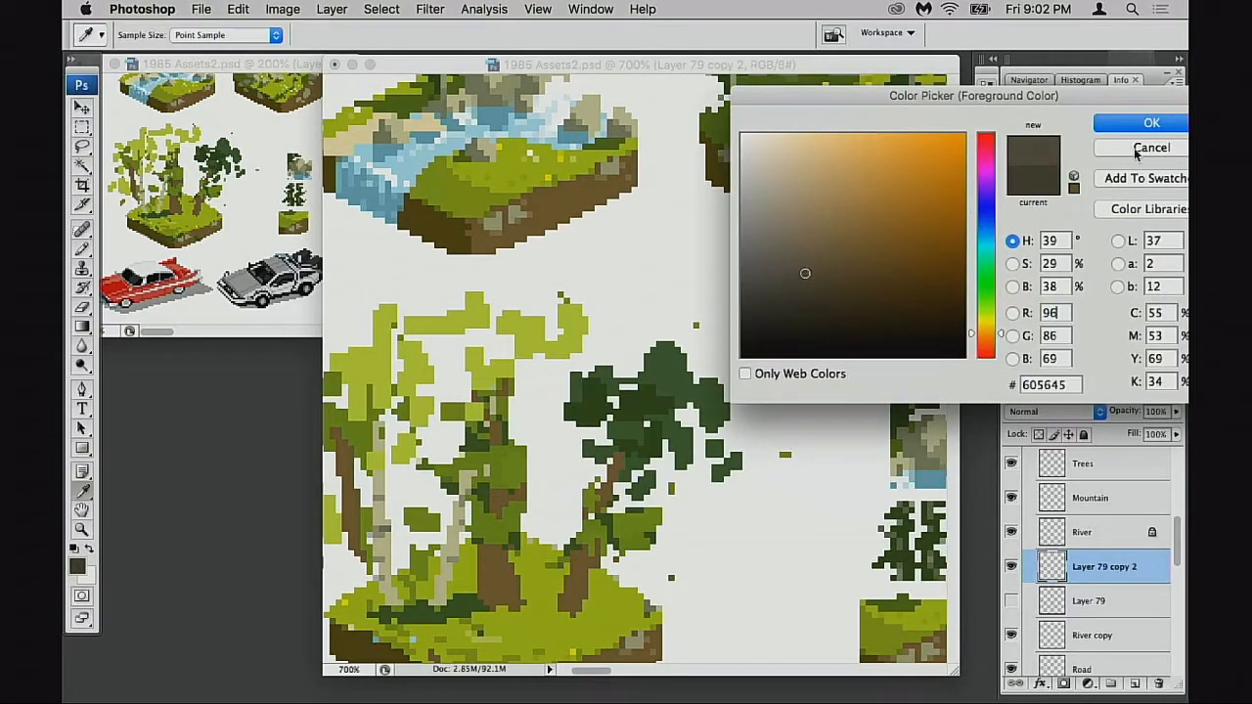
pyautogui.press('Return')
pyautogui.moveTo(577, 584); pyautogui.dragTo(591, 536)
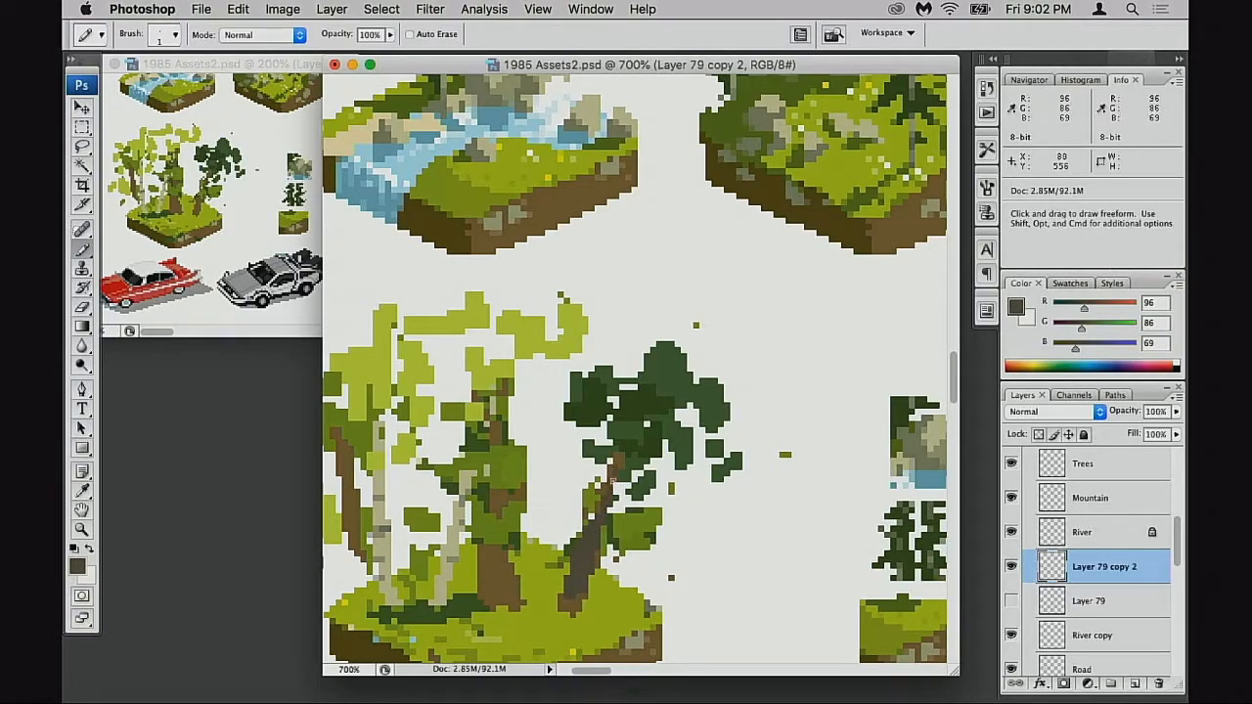
pyautogui.press('super+z')
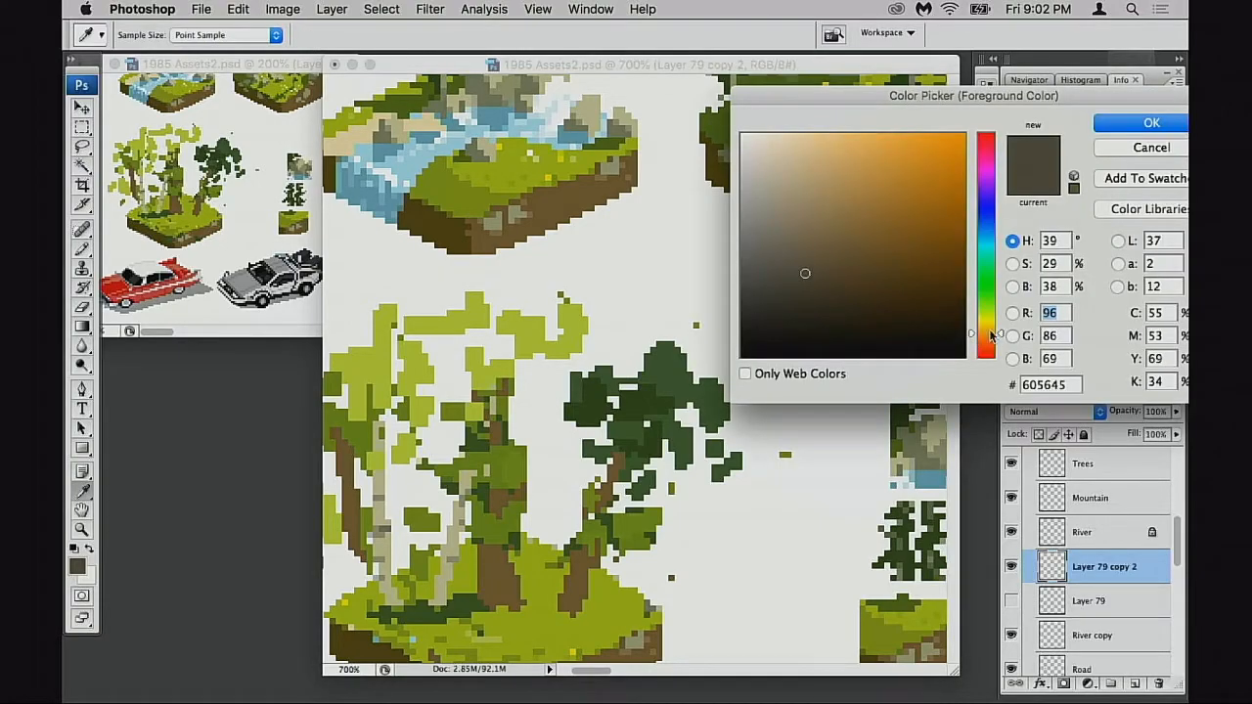
# - Set the foreground colour to the olive grey #5f5a46 and paint it along the right-hand trunk
pyautogui.moveTo(992, 334); pyautogui.dragTo(990, 329)
pyautogui.moveTo(798, 271); pyautogui.dragTo(801, 275)
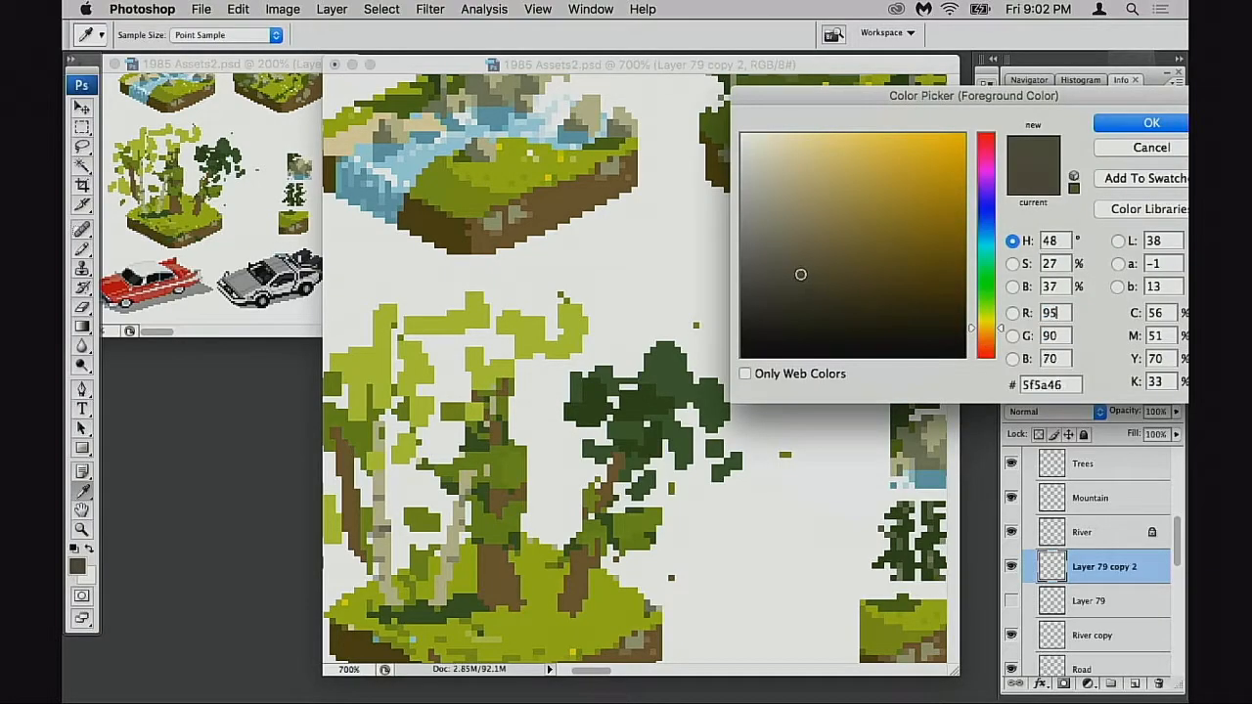
pyautogui.click(1146, 123)
pyautogui.moveTo(625, 456)
pyautogui.mouseDown()
pyautogui.moveTo(583, 569)
pyautogui.moveTo(587, 556)
pyautogui.mouseUp()
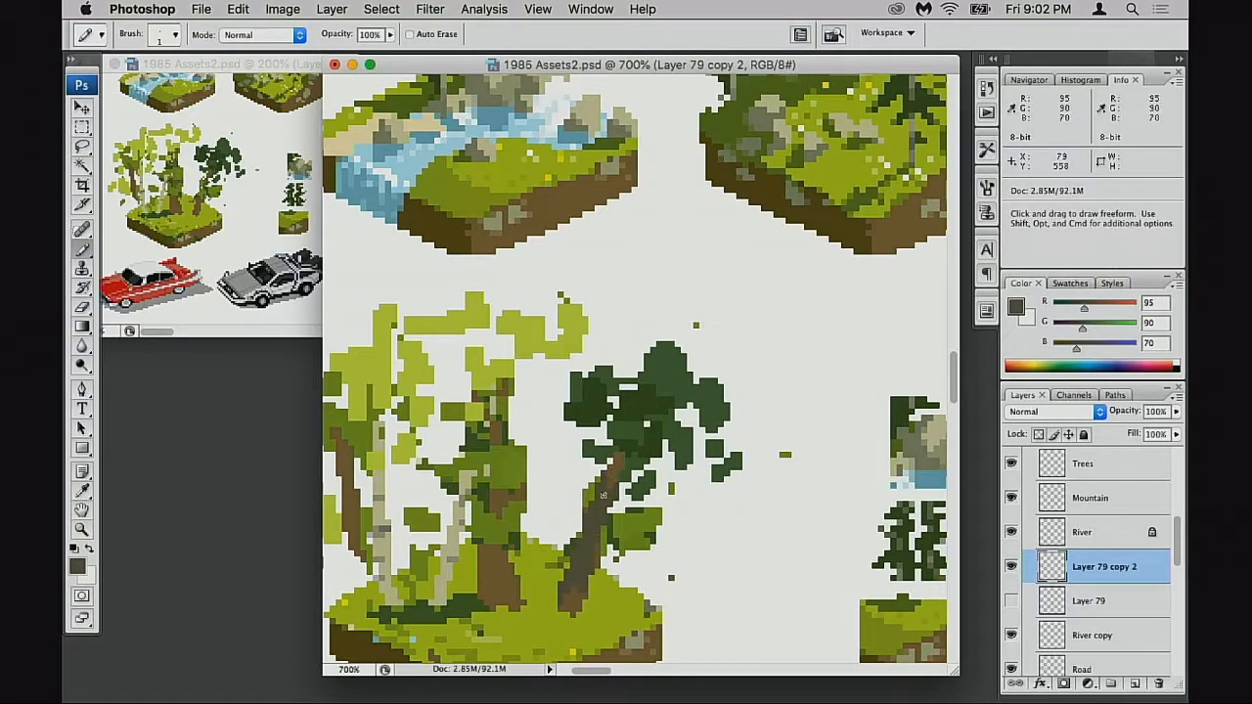
# - Erase the foliage and brown edges around the right-hand trunk and repaint its base in the olive grey
pyautogui.press('e')
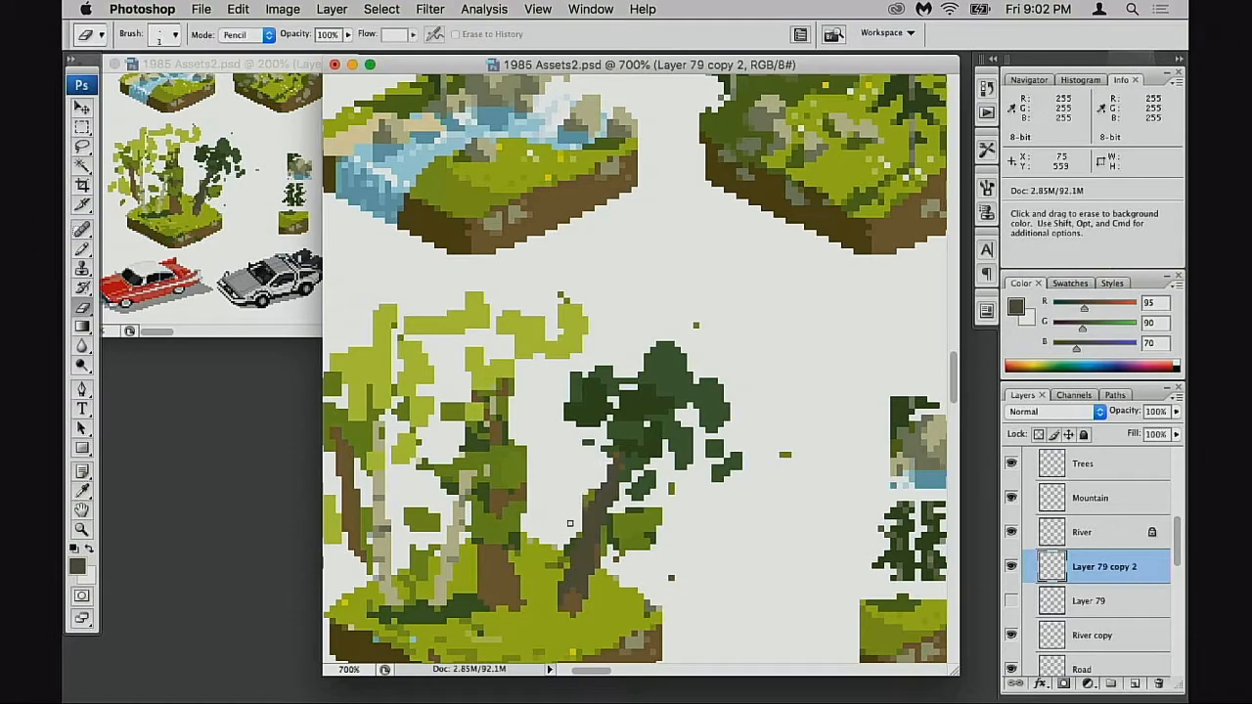
pyautogui.moveTo(590, 489)
pyautogui.mouseDown()
pyautogui.moveTo(600, 550)
pyautogui.moveTo(631, 490)
pyautogui.moveTo(648, 503)
pyautogui.moveTo(617, 557)
pyautogui.mouseUp()
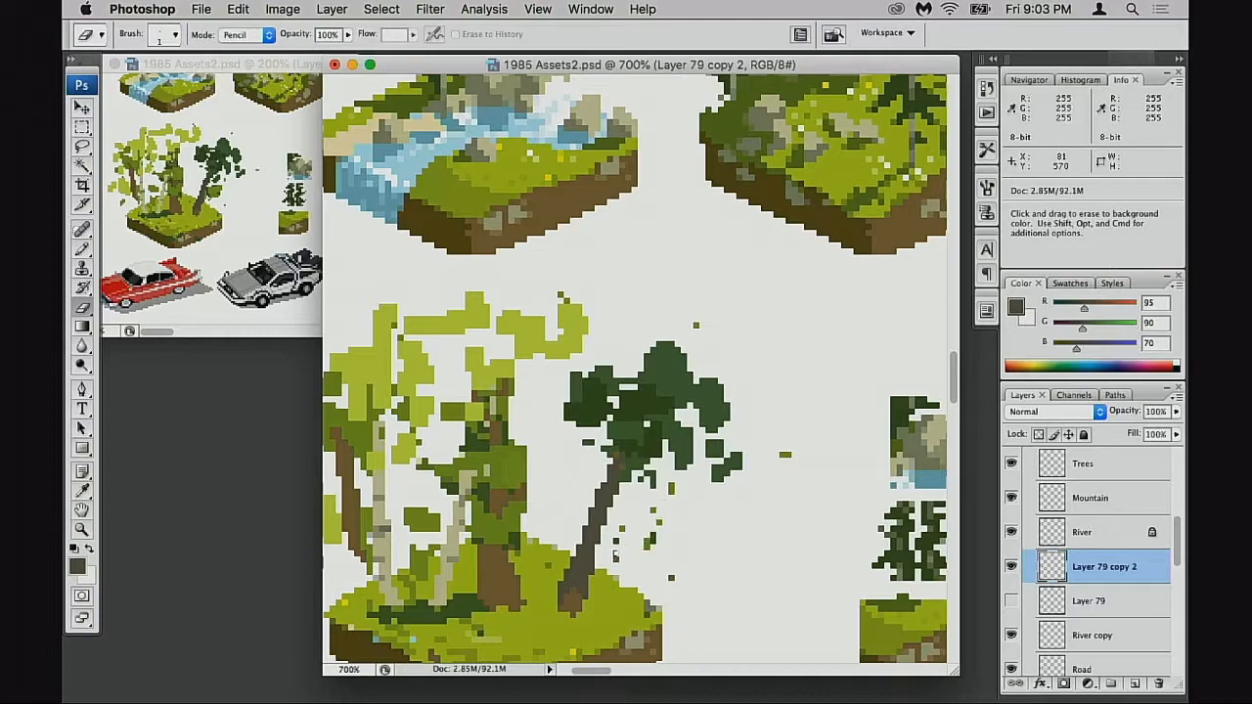
pyautogui.scroll(-5, 650, 517)
pyautogui.press('b')
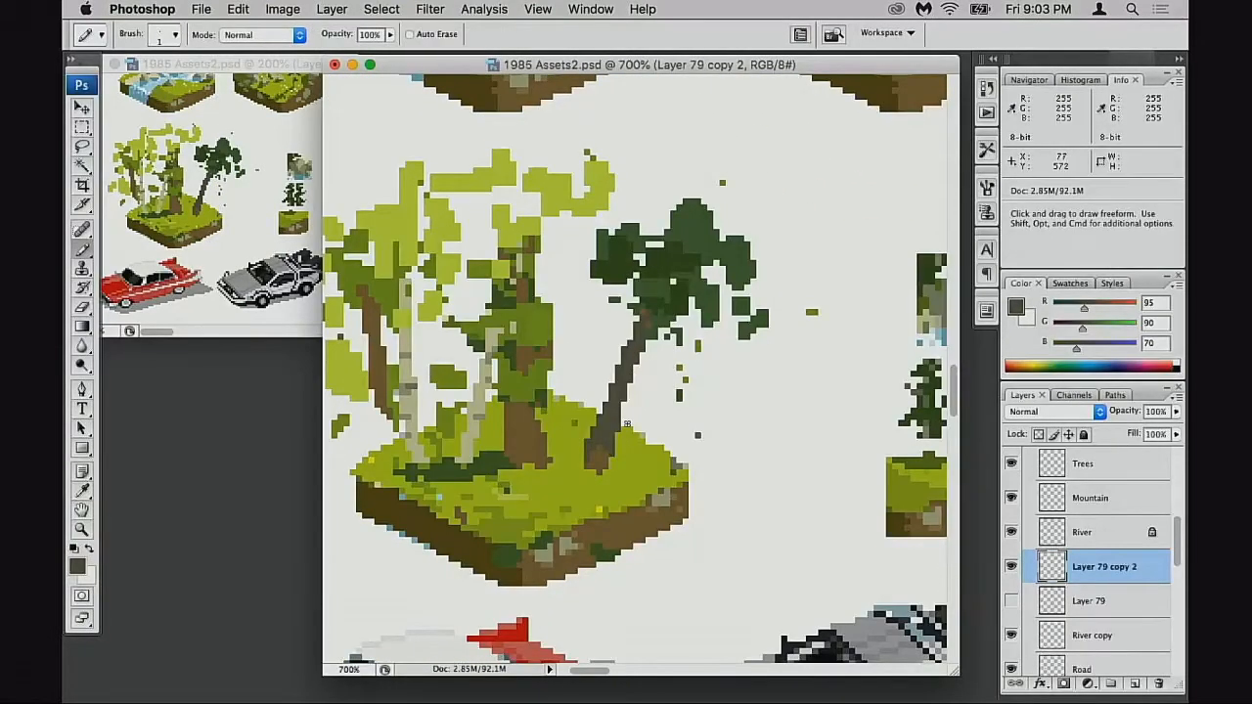
pyautogui.moveTo(611, 441); pyautogui.dragTo(584, 468)
# - Trim the upper right-hand trunk and paint a thin second branch from it up into the dark green crown
pyautogui.press('e')
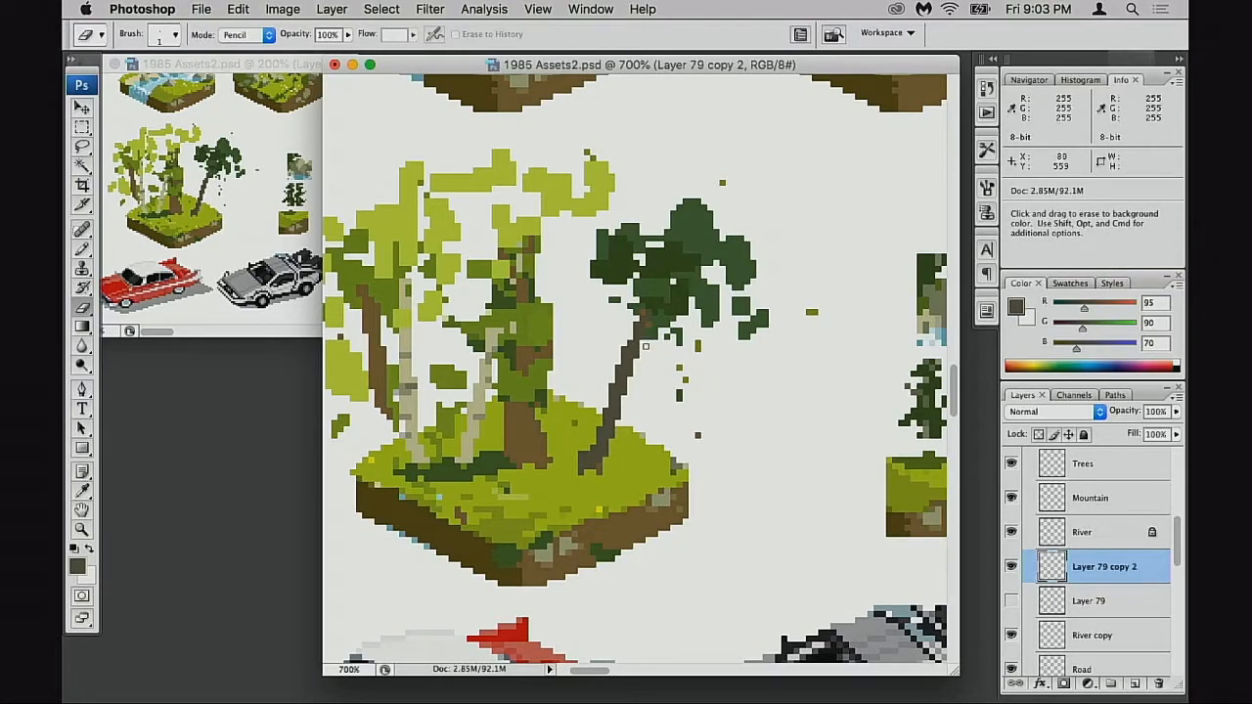
pyautogui.press('b')
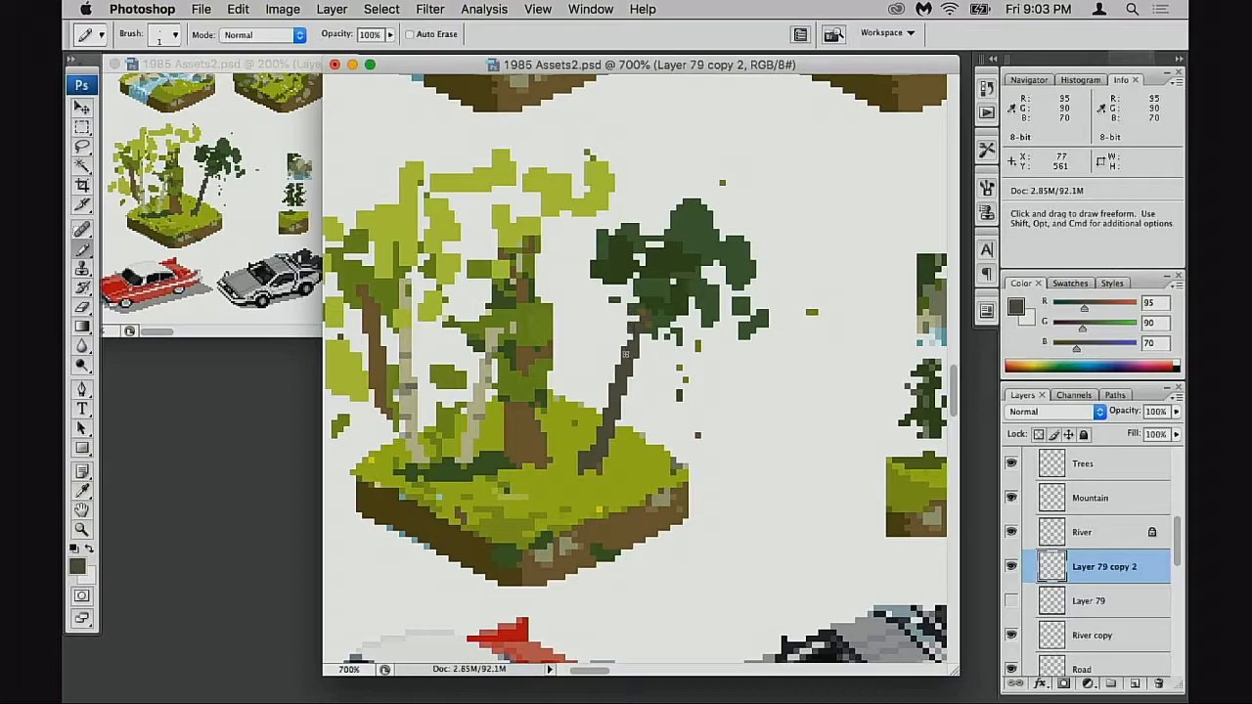
pyautogui.moveTo(612, 340); pyautogui.dragTo(611, 390)
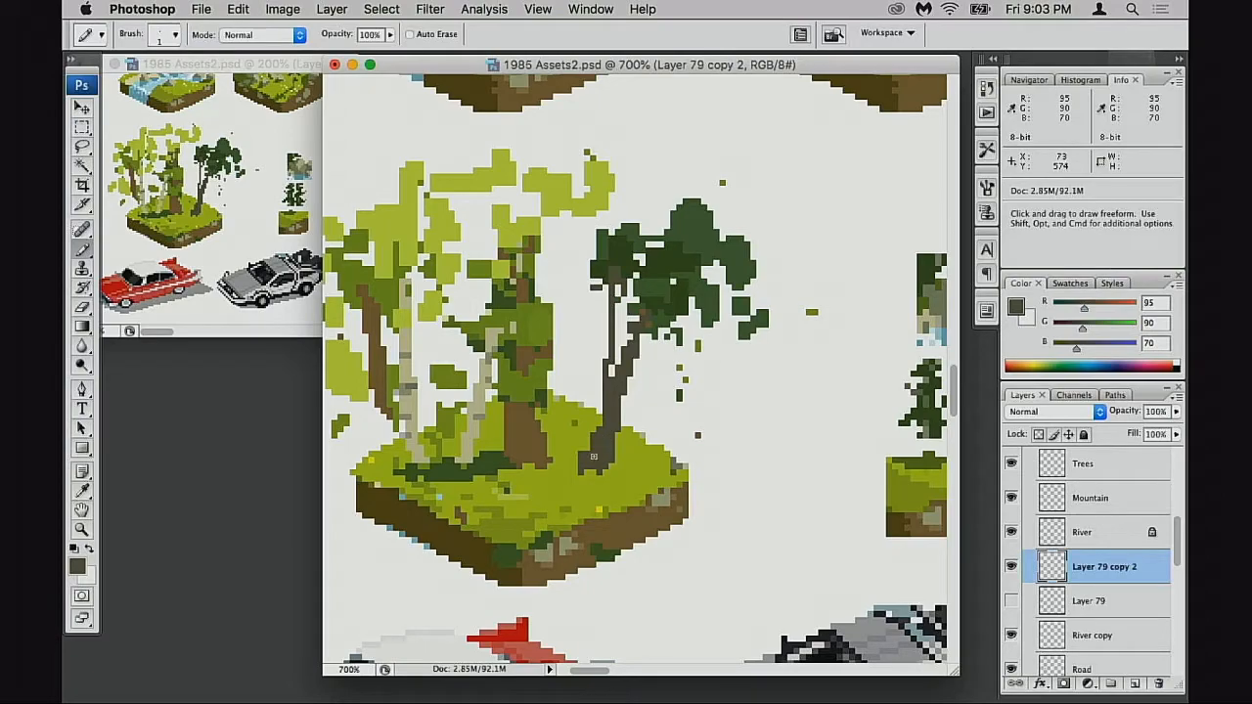
# - Repaint the lower middle trunk in the olive grey and erase its sides to make it narrower
pyautogui.moveTo(524, 442); pyautogui.dragTo(511, 401)
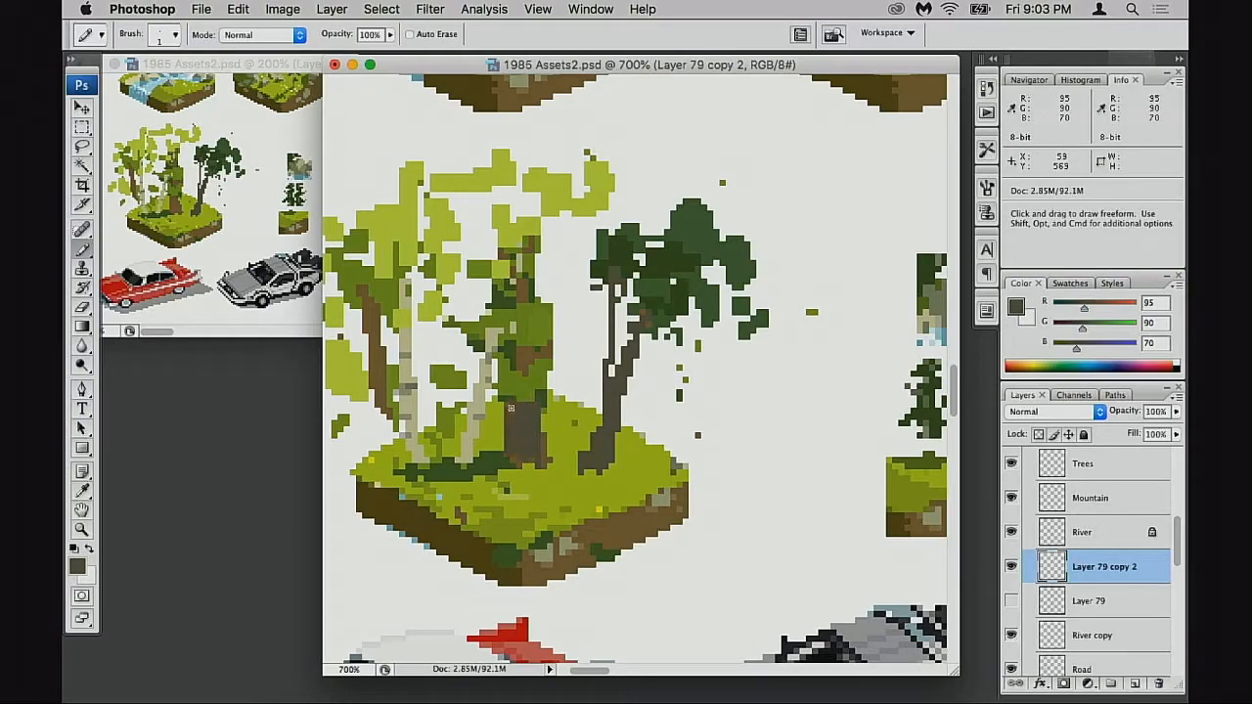
pyautogui.press('e')
pyautogui.moveTo(511, 450); pyautogui.dragTo(544, 413)
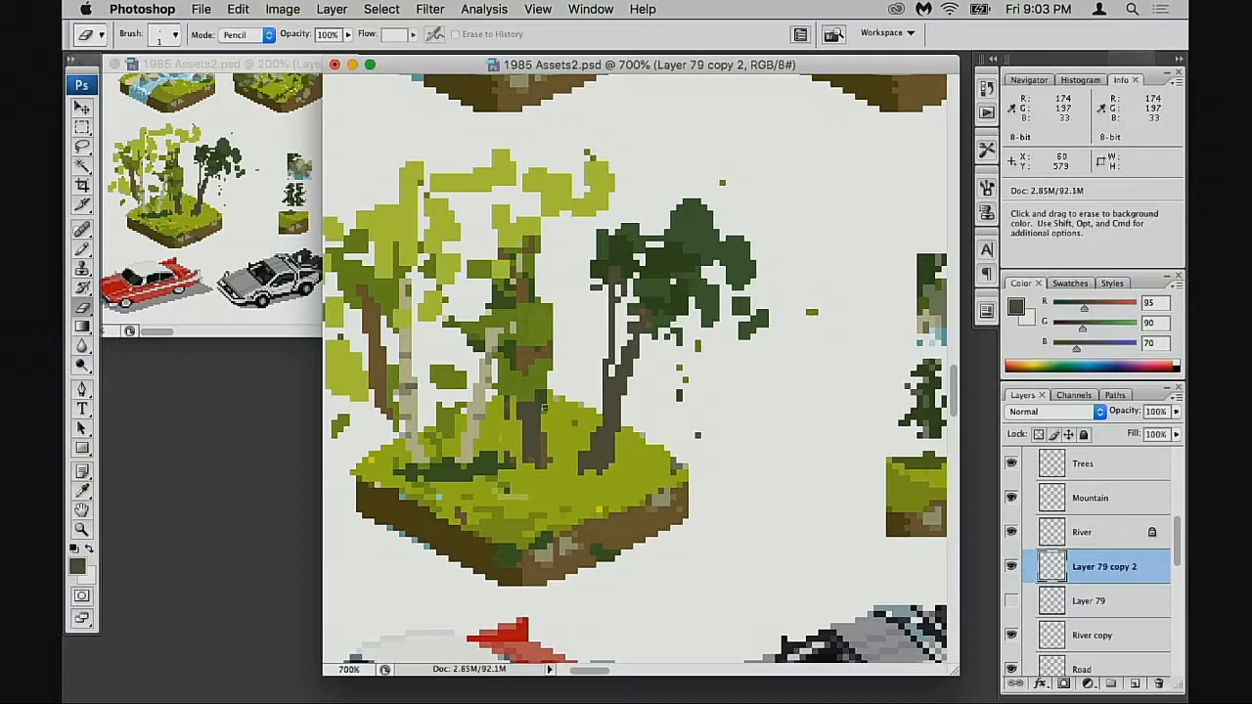
pyautogui.press('b')
pyautogui.moveTo(519, 411); pyautogui.dragTo(533, 467)
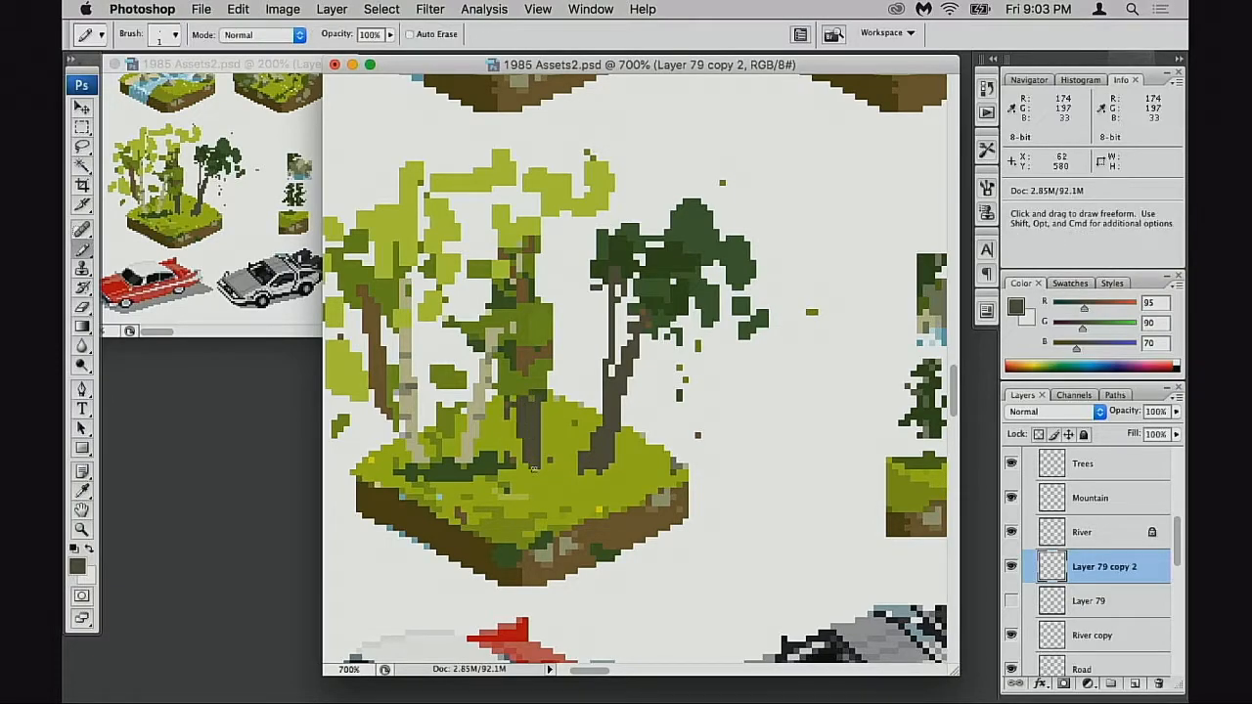
# - Extend the root of the right-hand trunk and add a short olive-grey twig beside it, undoing unwanted strokes
pyautogui.click(573, 465)
pyautogui.moveTo(619, 415)
pyautogui.mouseDown()
pyautogui.moveTo(641, 374)
pyautogui.moveTo(622, 419)
pyautogui.moveTo(646, 426)
pyautogui.moveTo(655, 406)
pyautogui.moveTo(569, 312)
pyautogui.moveTo(555, 274)
pyautogui.moveTo(548, 306)
pyautogui.moveTo(567, 387)
pyautogui.mouseUp()
pyautogui.press('super+z')
pyautogui.press('super+z')
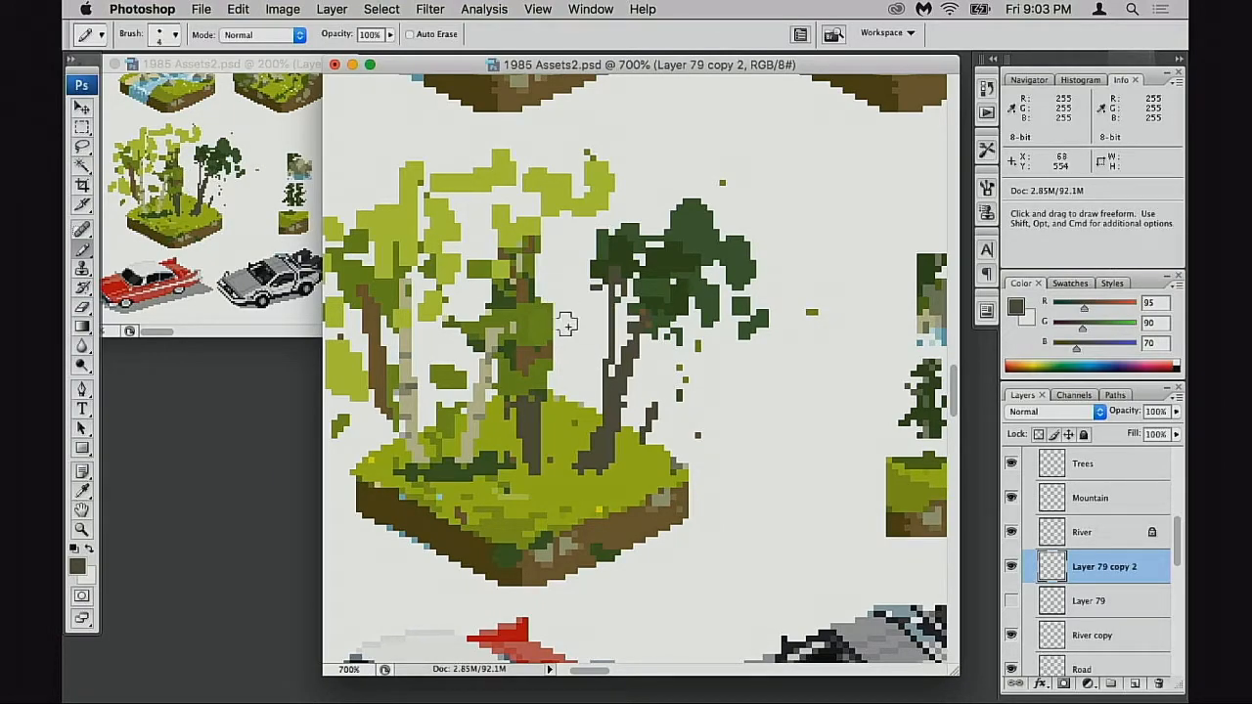
# - Try a thick olive-grey trunk between the middle and right-hand trees and undo the stroke
pyautogui.moveTo(556, 288); pyautogui.dragTo(576, 420)
pyautogui.press('[')
pyautogui.press('[')
pyautogui.press('[')
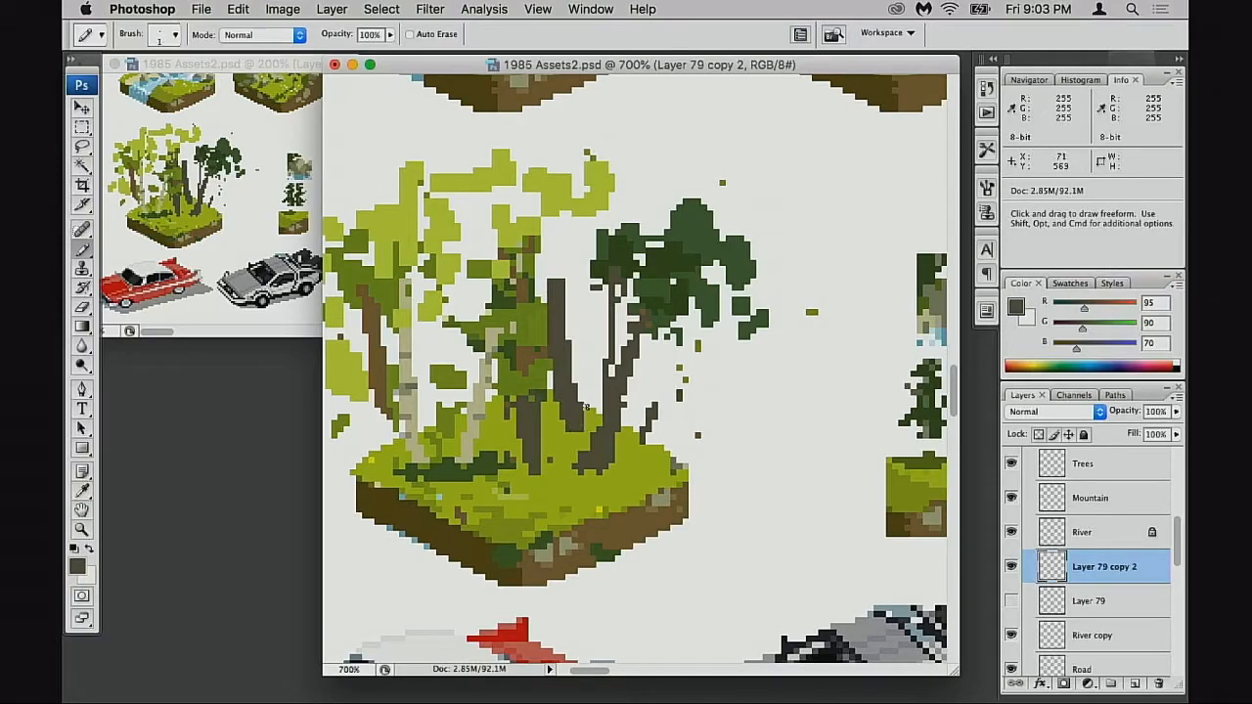
pyautogui.press('super+z')
# - Paint a tall, tapering olive-grey trunk between the middle and right-hand trees with the 1 px Pencil
pyautogui.moveTo(556, 301); pyautogui.dragTo(576, 435)
pyautogui.moveTo(575, 435); pyautogui.dragTo(560, 306)
pyautogui.moveTo(579, 405); pyautogui.dragTo(572, 423)
pyautogui.moveTo(567, 329); pyautogui.dragTo(562, 278)
pyautogui.moveTo(557, 331); pyautogui.dragTo(563, 377)
pyautogui.moveTo(559, 278)
pyautogui.mouseDown()
pyautogui.moveTo(564, 339)
pyautogui.moveTo(561, 266)
pyautogui.moveTo(563, 309)
pyautogui.mouseUp()
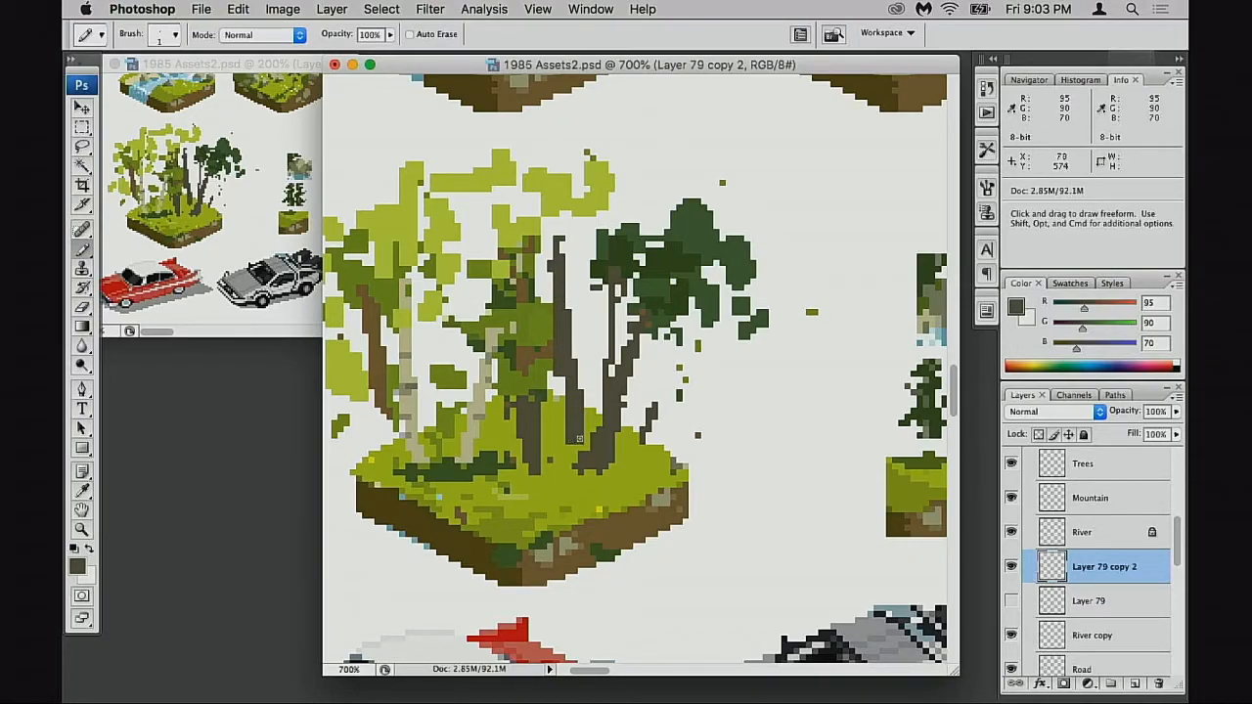
# - Paint a new olive-grey trunk between the two pale birches, reaching down to the grass
pyautogui.hscroll(-3, 580, 445)
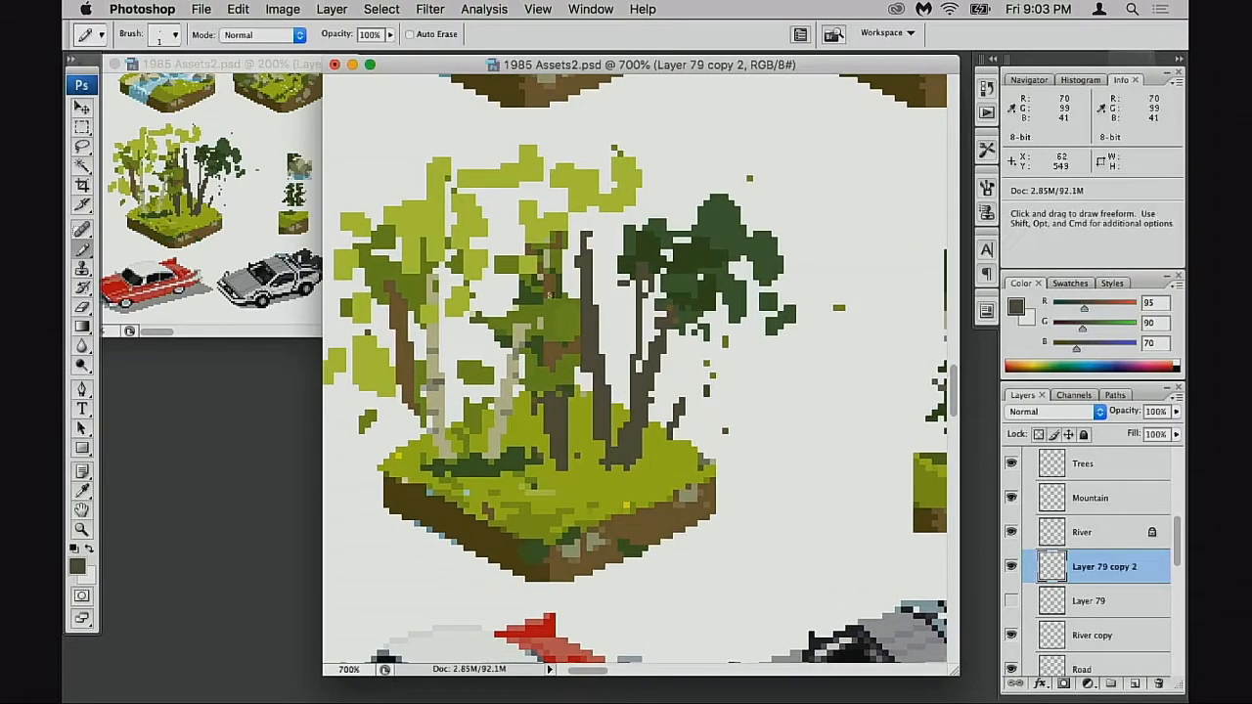
pyautogui.moveTo(481, 415); pyautogui.dragTo(462, 311)
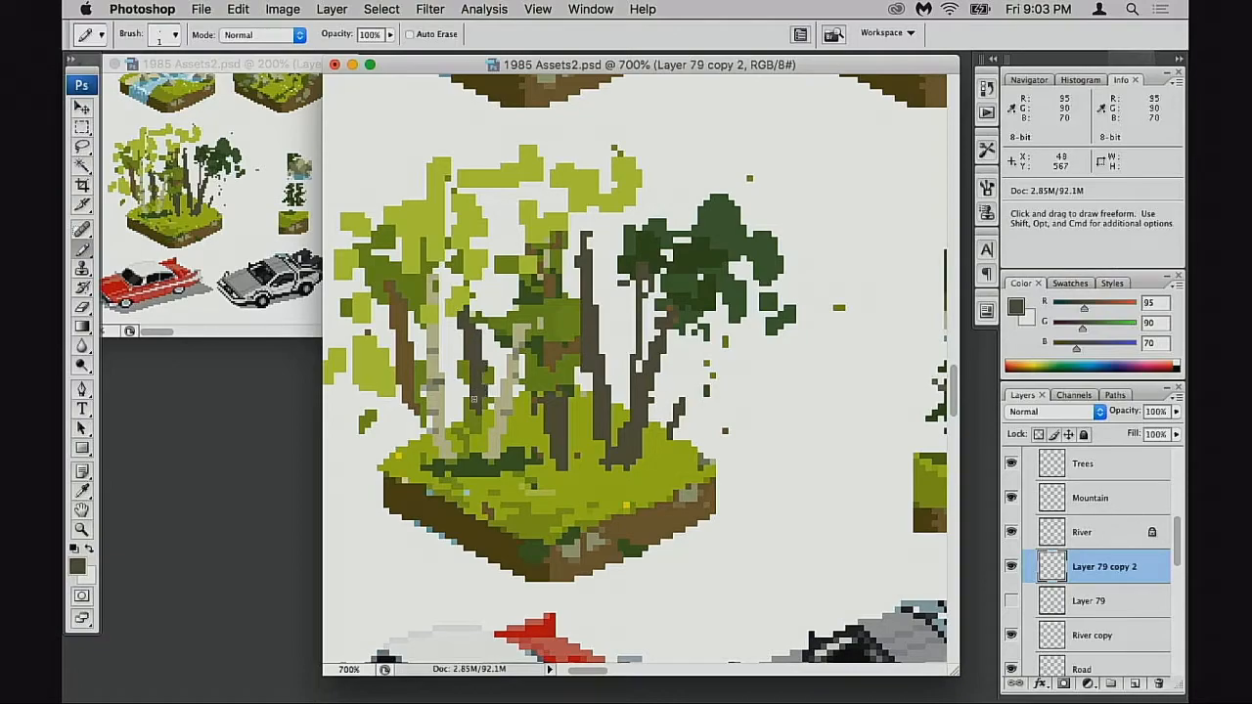
pyautogui.press('e')
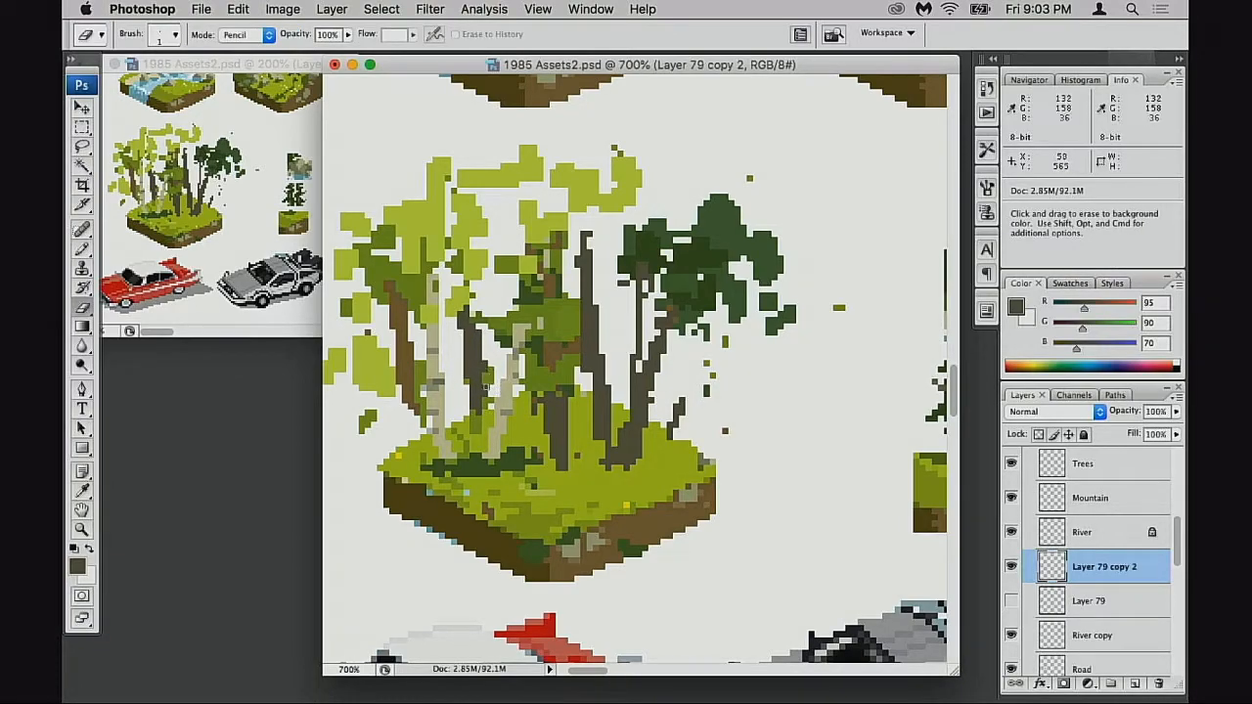
pyautogui.press('b')
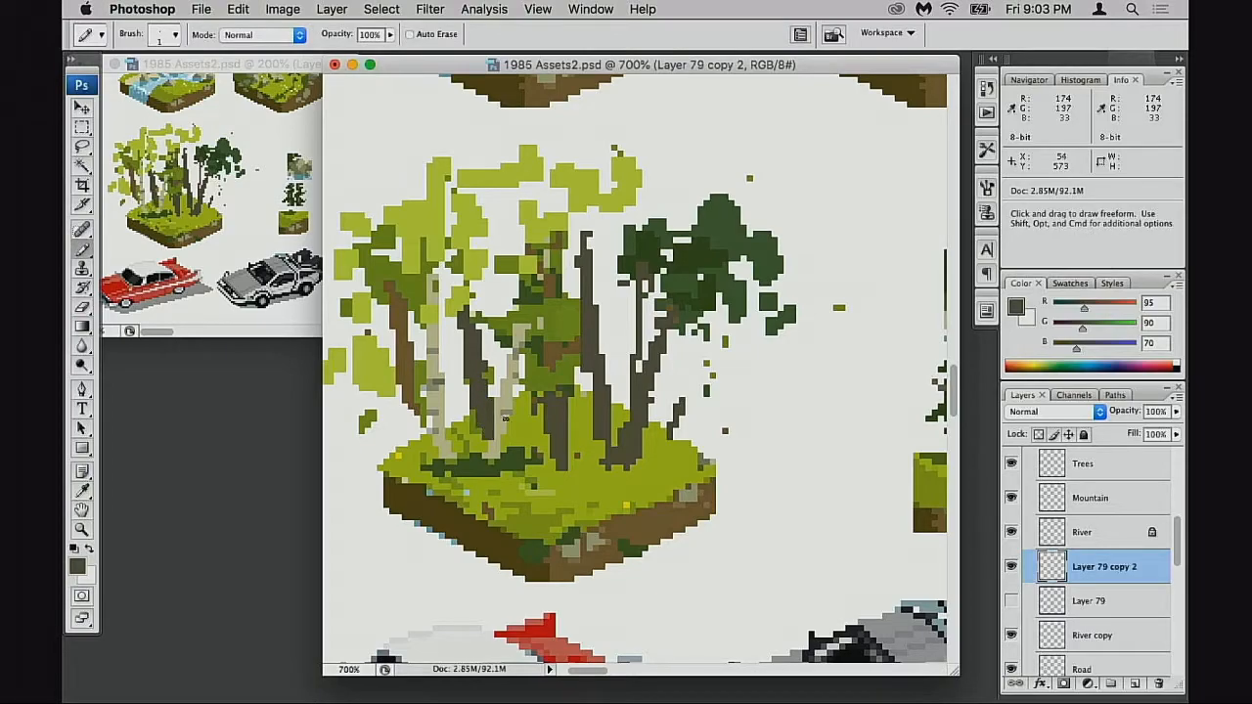
# - Sample the right-hand birch's pale colour and repaint its lower trunk in front of the new dark trunk
pyautogui.keyDown('alt'); pyautogui.click(497, 411); pyautogui.keyUp('alt')
pyautogui.moveTo(507, 415); pyautogui.dragTo(488, 448)
pyautogui.keyDown('alt'); pyautogui.click(505, 412); pyautogui.keyUp('alt')
pyautogui.moveTo(504, 404); pyautogui.dragTo(487, 454)
pyautogui.press('super+z')
pyautogui.keyDown('alt'); pyautogui.click(504, 417); pyautogui.keyUp('alt')
pyautogui.moveTo(504, 411); pyautogui.dragTo(485, 458)
# - Resample the olive grey and erase the excess pixels and foliage beside the new trunk between the birches
pyautogui.keyDown('alt'); pyautogui.click(488, 411); pyautogui.keyUp('alt')
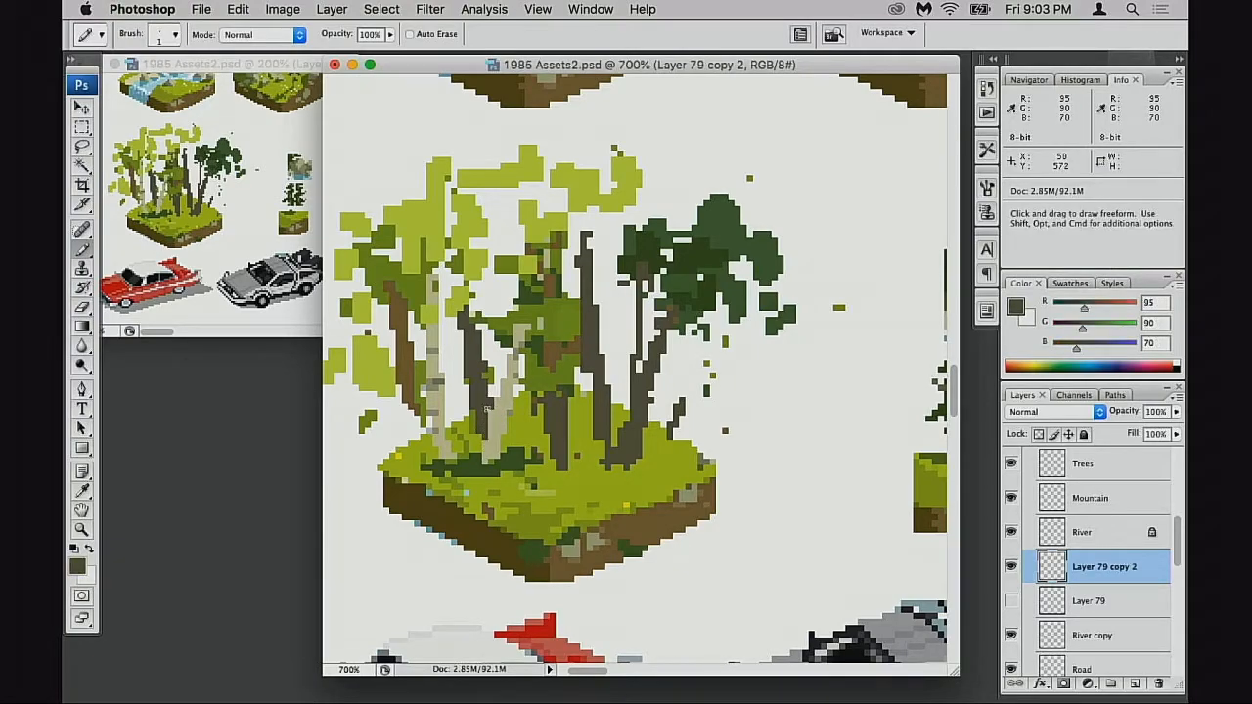
pyautogui.press('e')
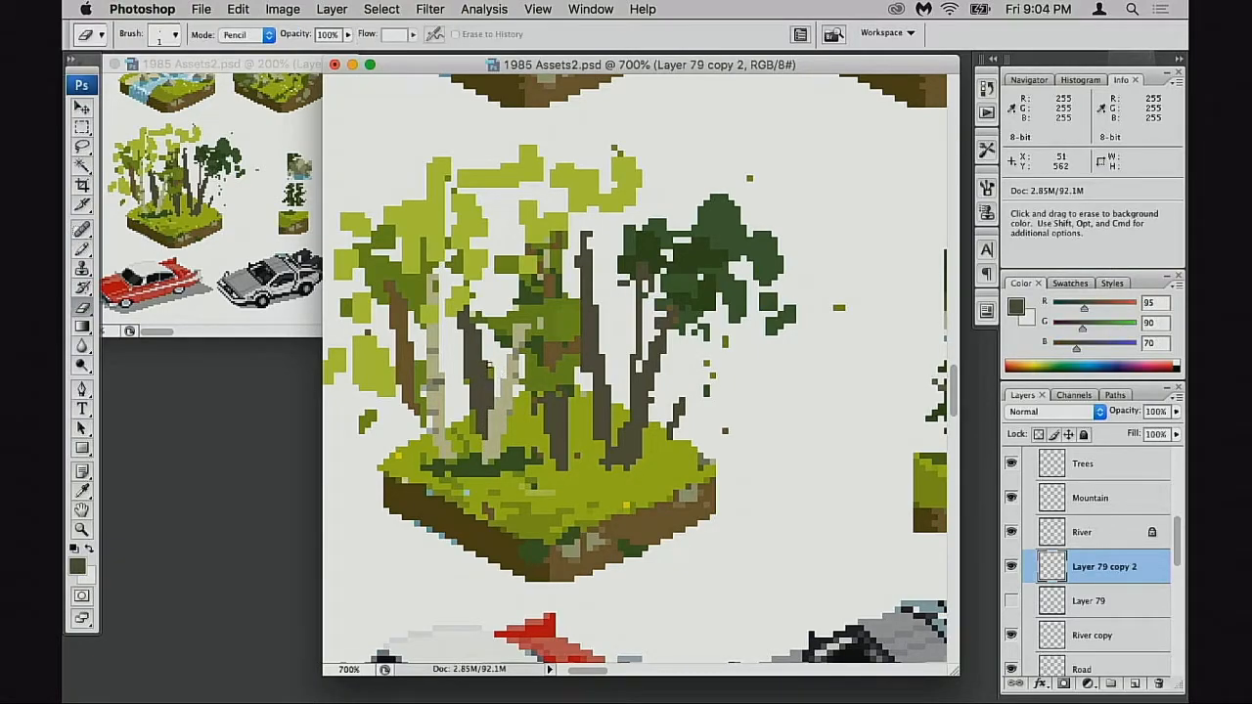
pyautogui.moveTo(472, 408); pyautogui.dragTo(472, 394)
pyautogui.press('b')
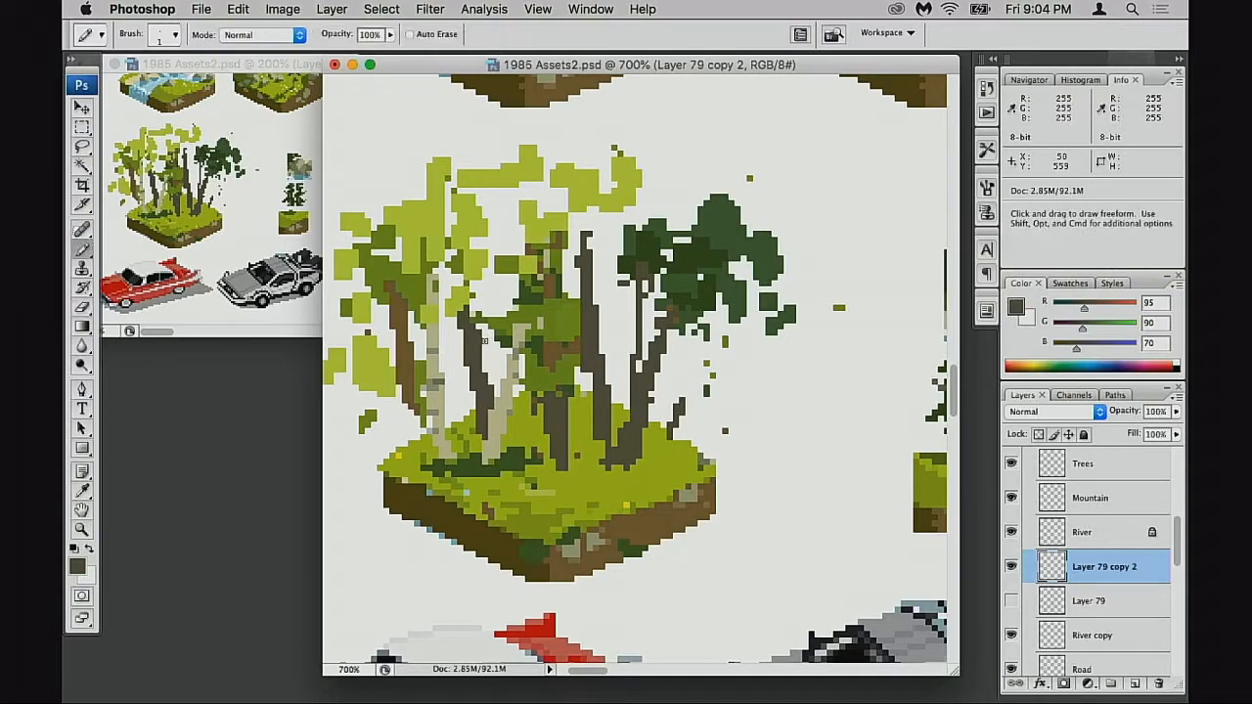
# - Extend the top of the trunk between the birches and paint thin olive-grey branches up into the light foliage
pyautogui.moveTo(467, 309); pyautogui.dragTo(456, 278)
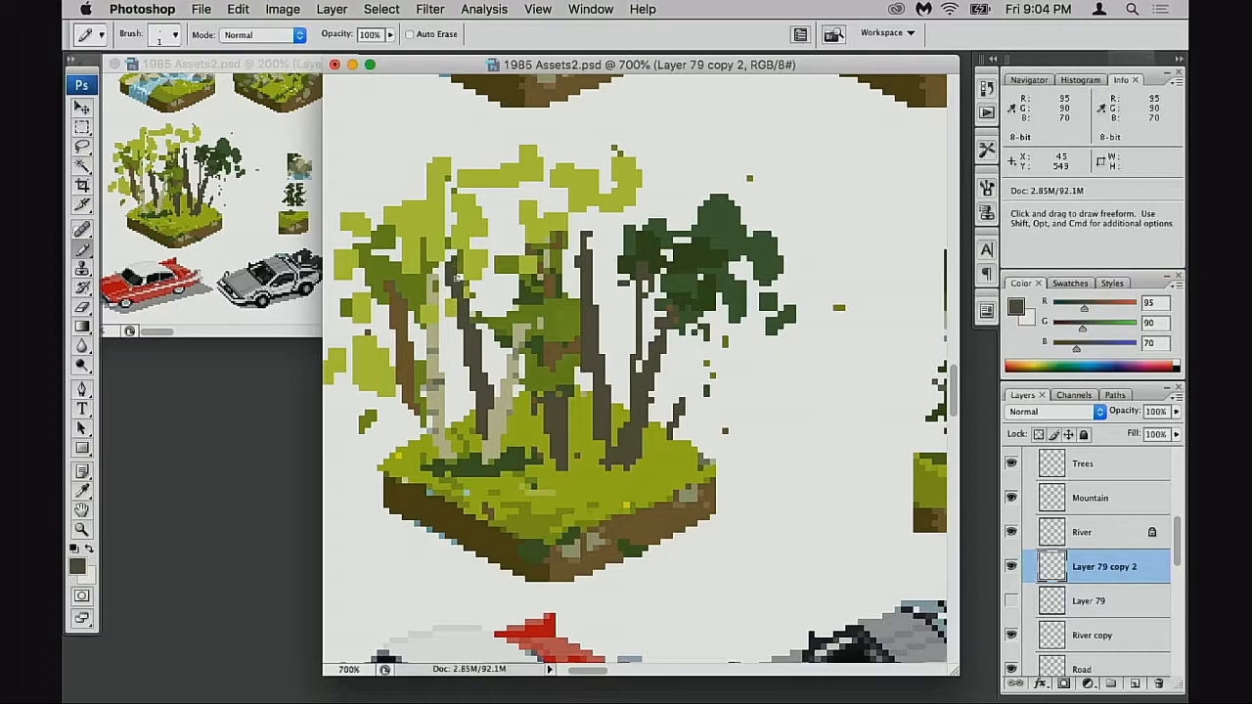
pyautogui.moveTo(484, 323); pyautogui.dragTo(494, 231)
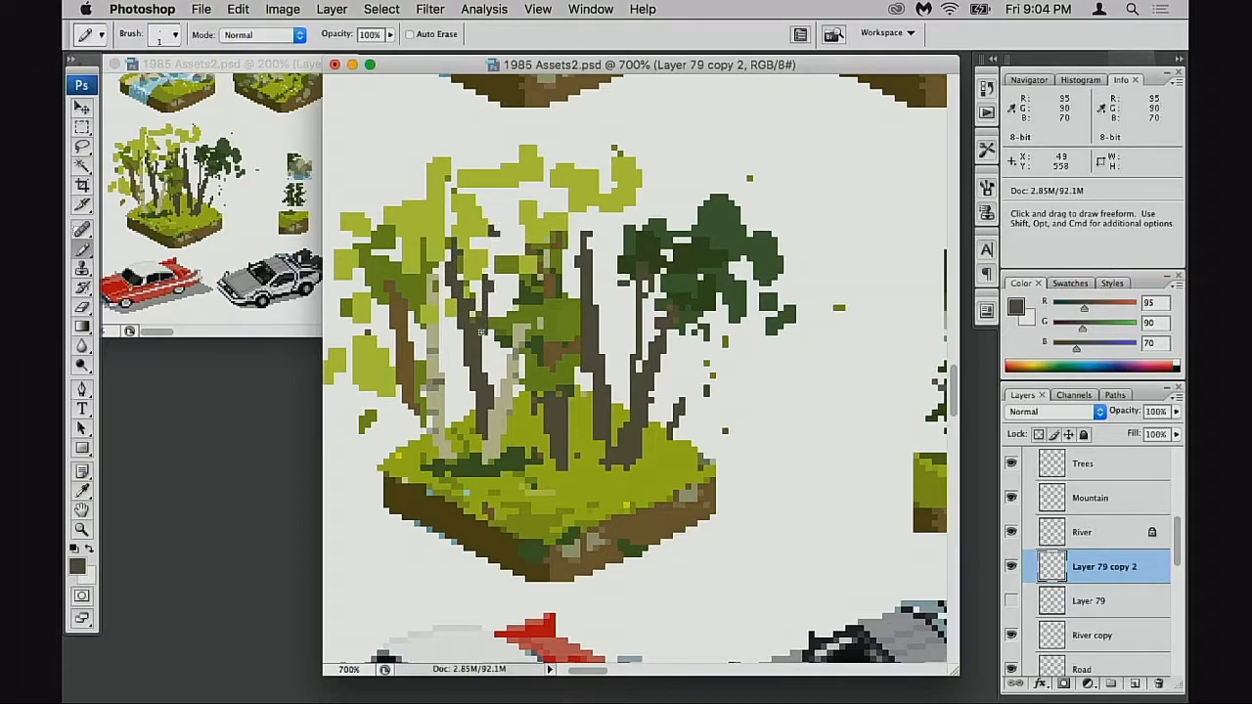
pyautogui.moveTo(445, 287); pyautogui.dragTo(422, 242)
# - Erase the brown trunk at the far left of the tile
pyautogui.hscroll(-2, 543, 410)
pyautogui.scroll(-1, 543, 410)
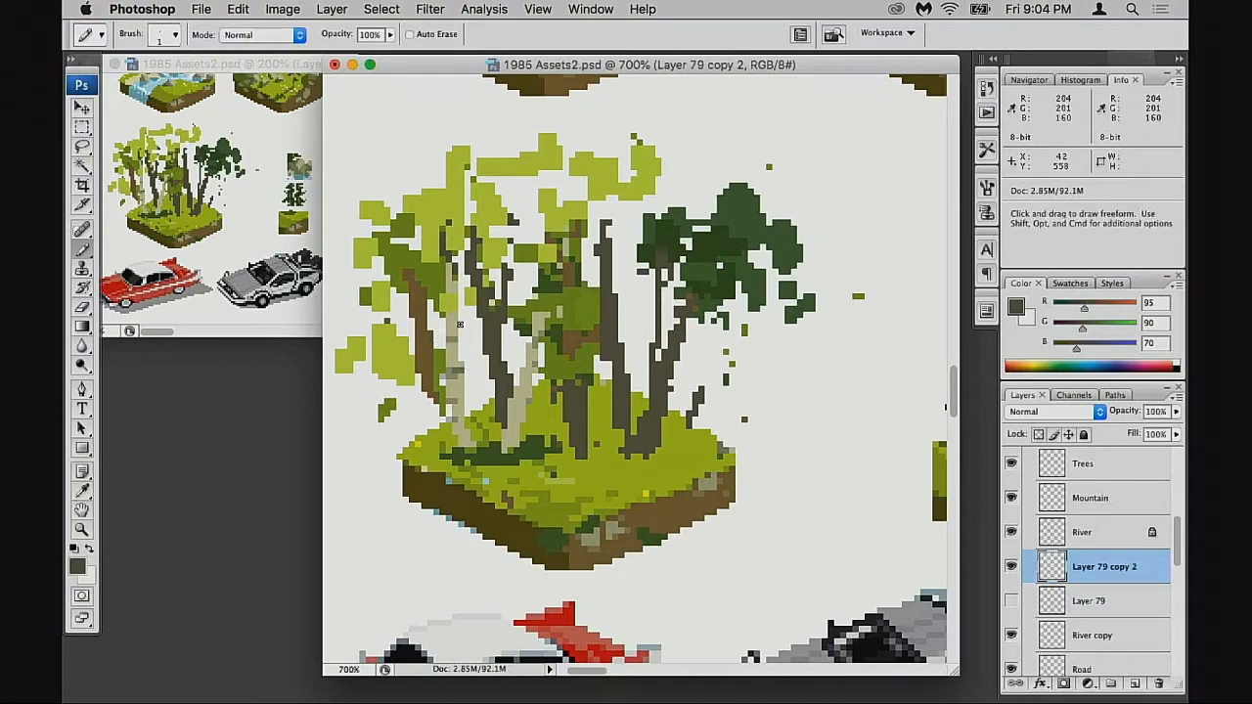
pyautogui.press('e')
pyautogui.moveTo(426, 306)
pyautogui.mouseDown()
pyautogui.moveTo(418, 386)
pyautogui.moveTo(434, 392)
pyautogui.moveTo(434, 371)
pyautogui.mouseUp()
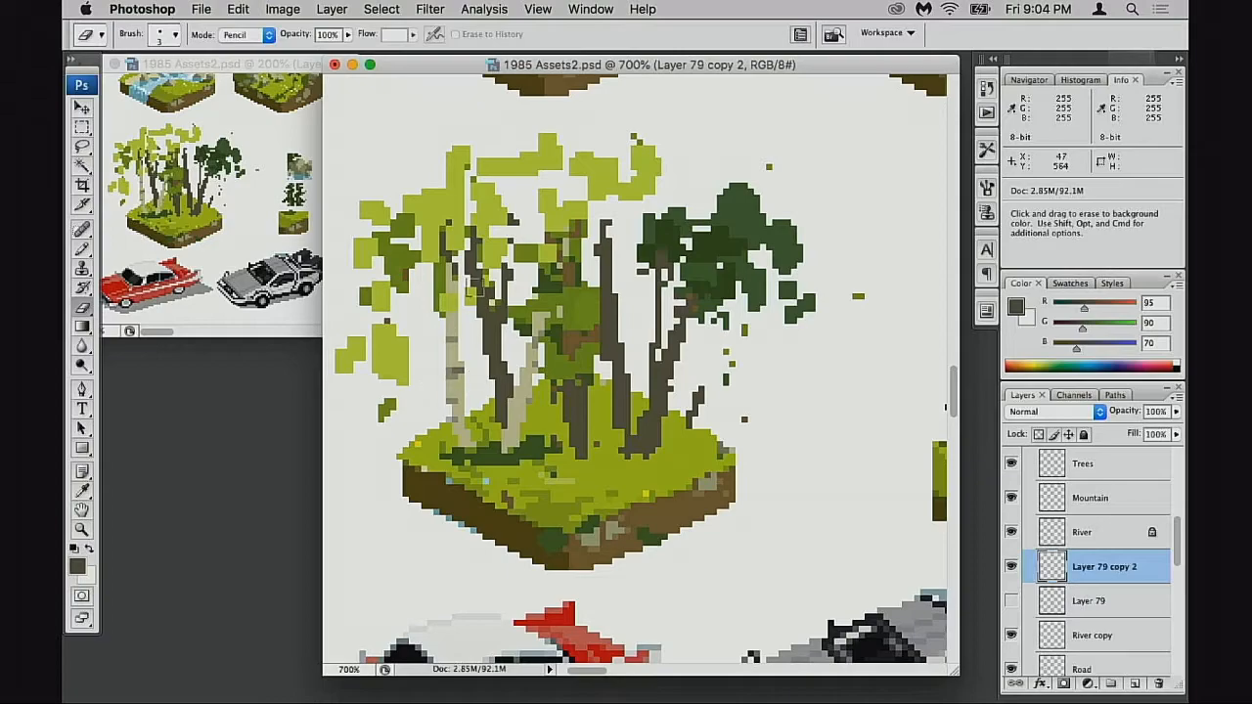
# - Try a 2 px olive-grey trunk at the far left of the tile and undo the stroke
pyautogui.press('b')
pyautogui.press(']')
pyautogui.moveTo(431, 430)
pyautogui.mouseDown()
pyautogui.moveTo(404, 322)
pyautogui.moveTo(435, 440)
pyautogui.mouseUp()
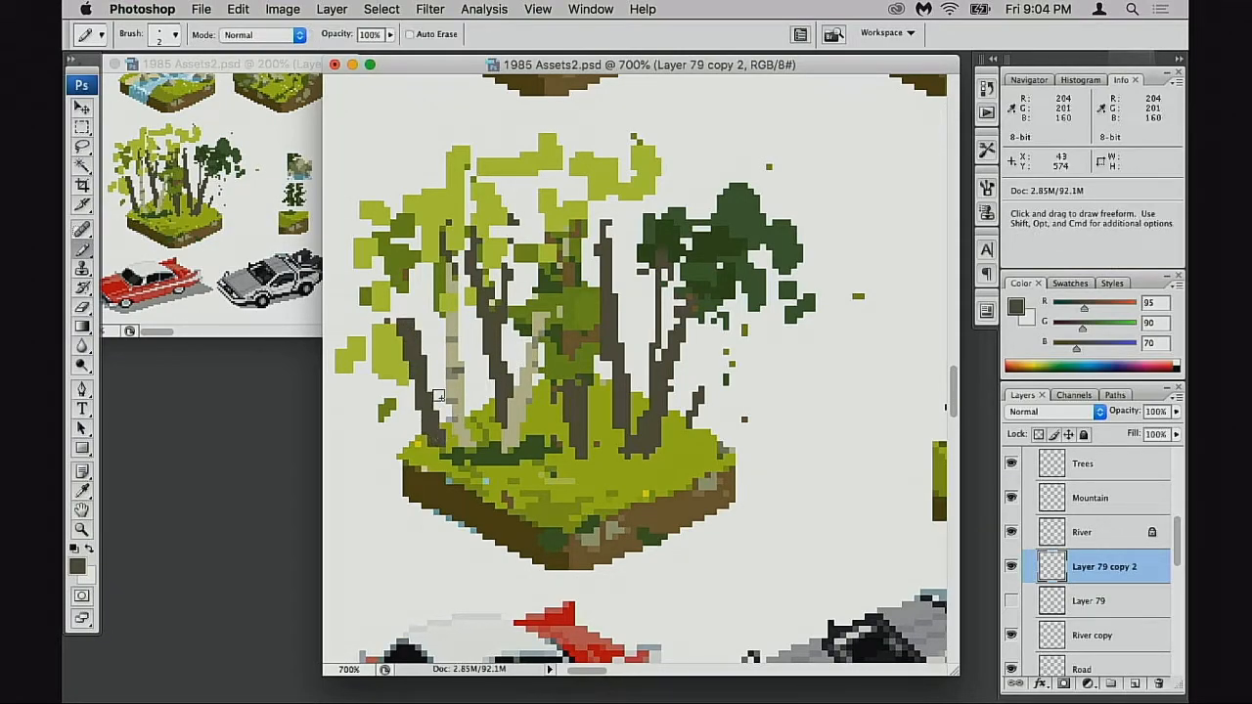
pyautogui.press('super+z')
# - Paint the far-left trunk's slender upper part in olive grey with the 1 px Pencil, reaching into the foliage
pyautogui.press('[')
pyautogui.moveTo(426, 370)
pyautogui.mouseDown()
pyautogui.moveTo(429, 405)
pyautogui.moveTo(409, 301)
pyautogui.mouseUp()
pyautogui.moveTo(416, 350); pyautogui.dragTo(399, 247)
pyautogui.moveTo(399, 247); pyautogui.dragTo(419, 361)
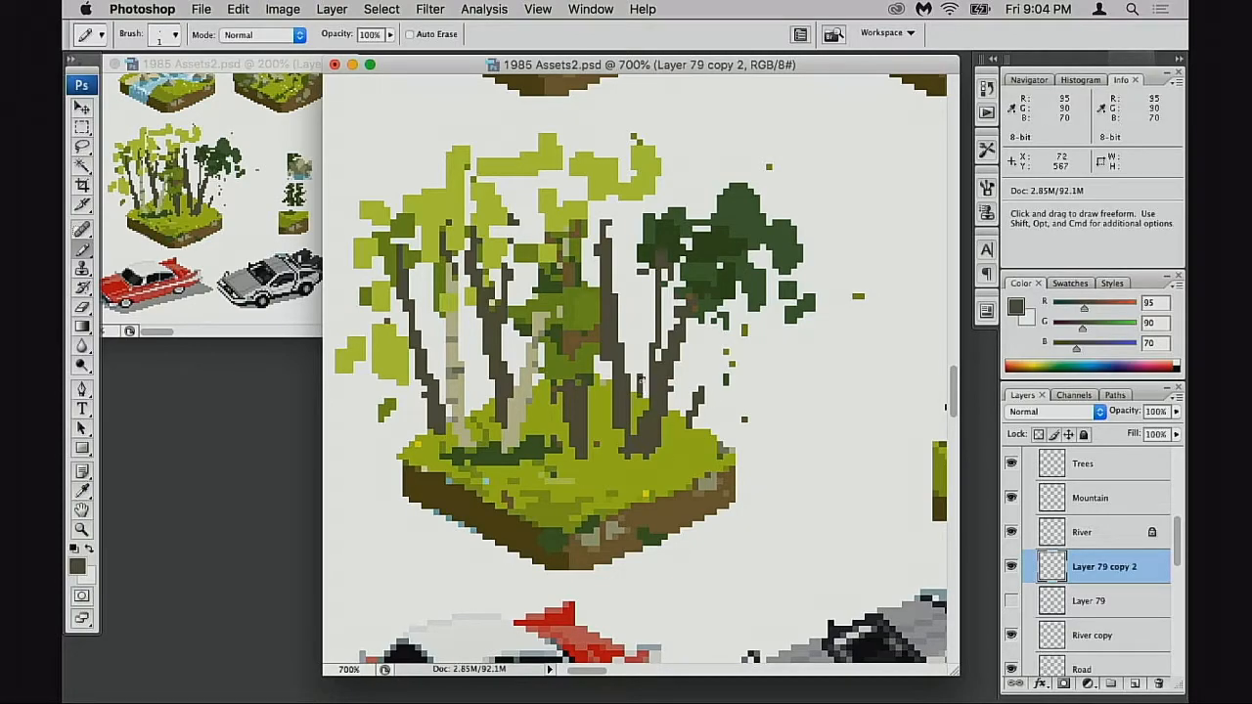
# - Paint and thicken an olive-grey fork joining the two trunks beneath the dark green crown
pyautogui.moveTo(642, 355); pyautogui.dragTo(636, 392)
pyautogui.moveTo(645, 343)
pyautogui.mouseDown()
pyautogui.moveTo(634, 374)
pyautogui.moveTo(654, 292)
pyautogui.mouseUp()
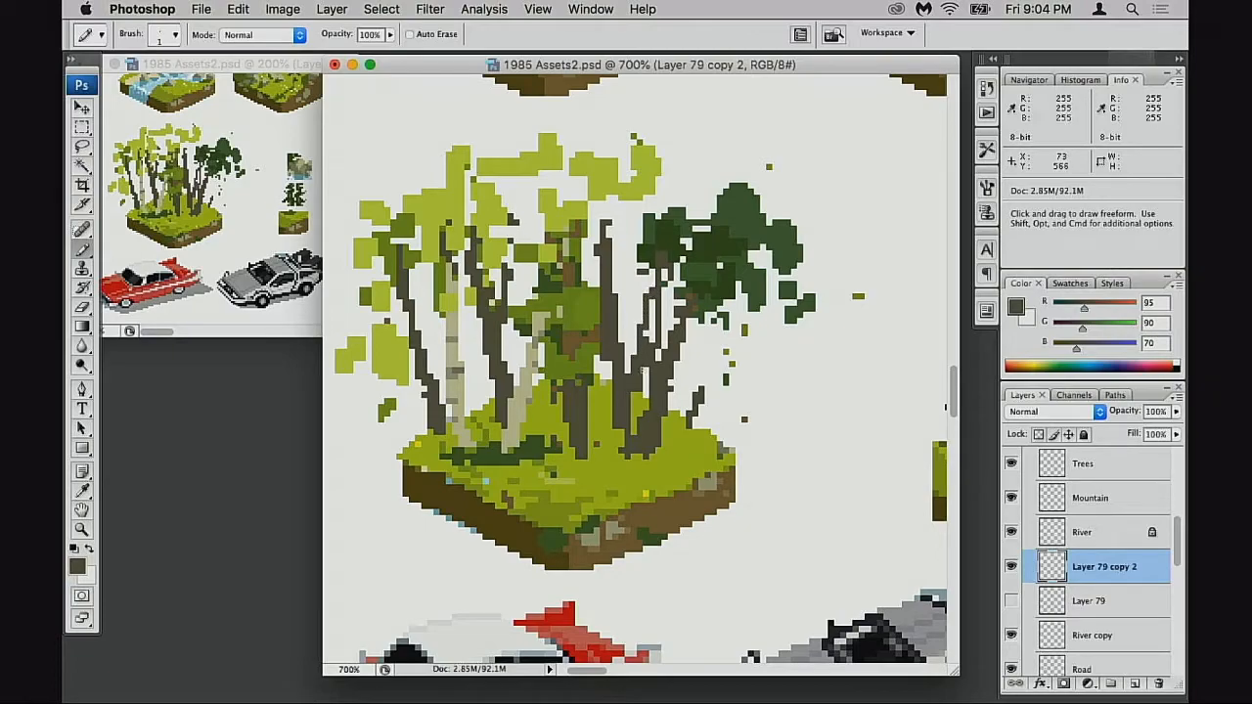
pyautogui.moveTo(641, 387); pyautogui.dragTo(635, 408)
pyautogui.moveTo(651, 321); pyautogui.dragTo(657, 293)
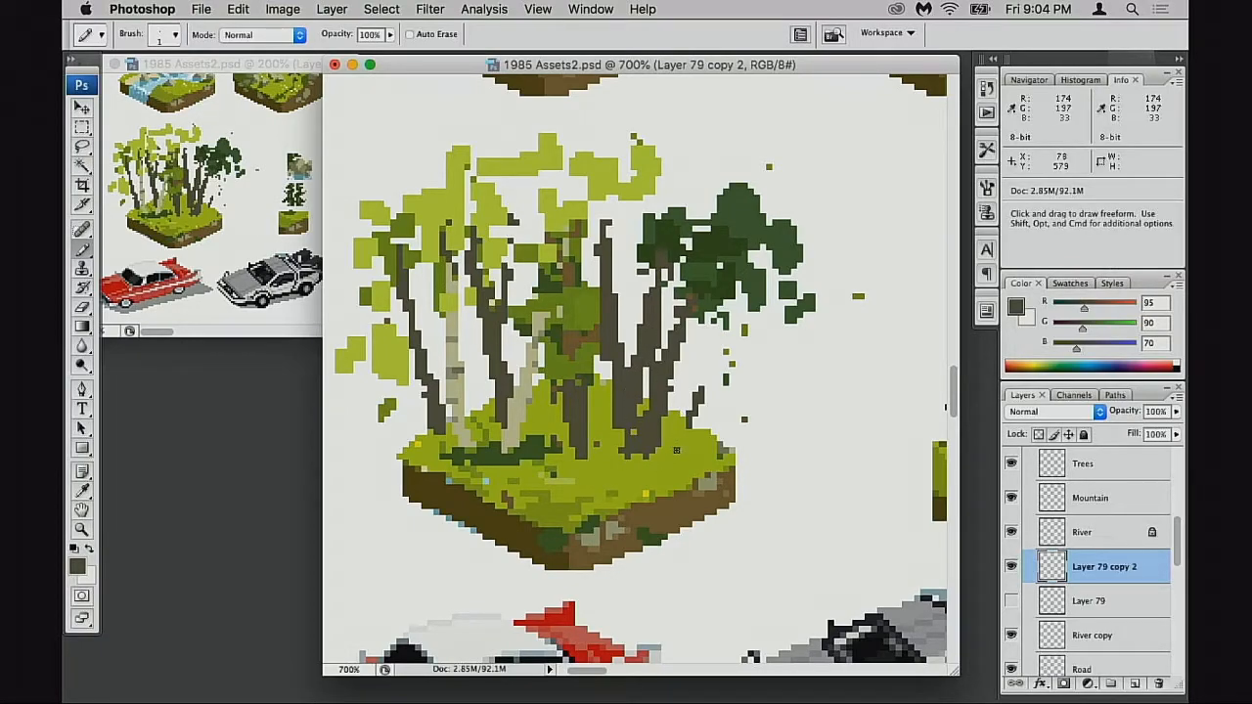
# - Sample the birch's pale colour, RGB 204, 201, 160, and paint a slanting log across the tile's right side
pyautogui.keyDown('alt'); pyautogui.click(524, 415); pyautogui.keyUp('alt')
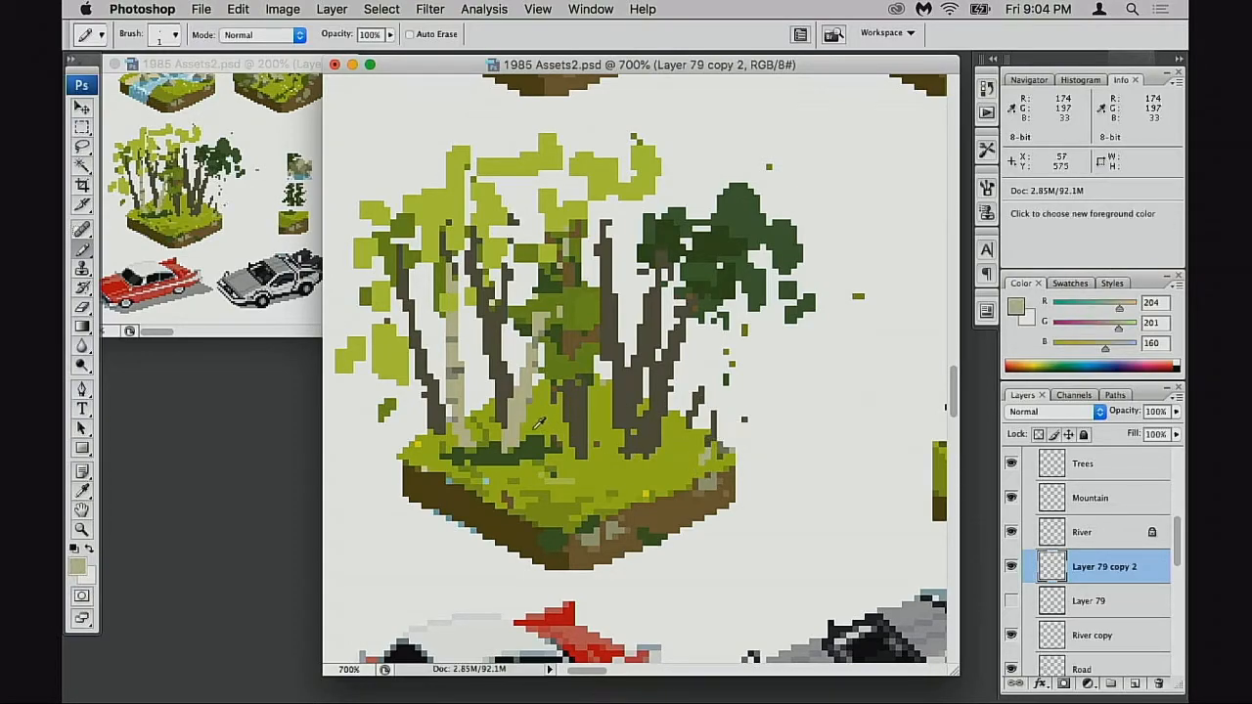
pyautogui.moveTo(634, 467); pyautogui.dragTo(758, 384)
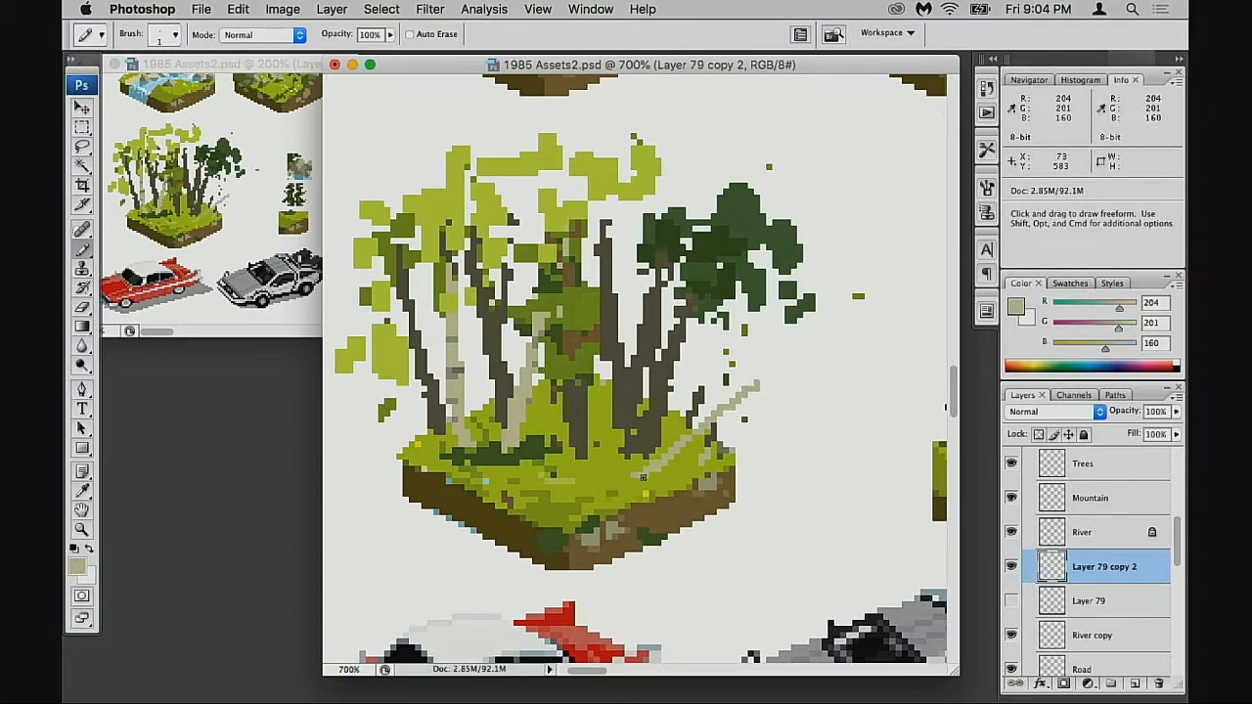
pyautogui.moveTo(623, 482); pyautogui.dragTo(659, 449)
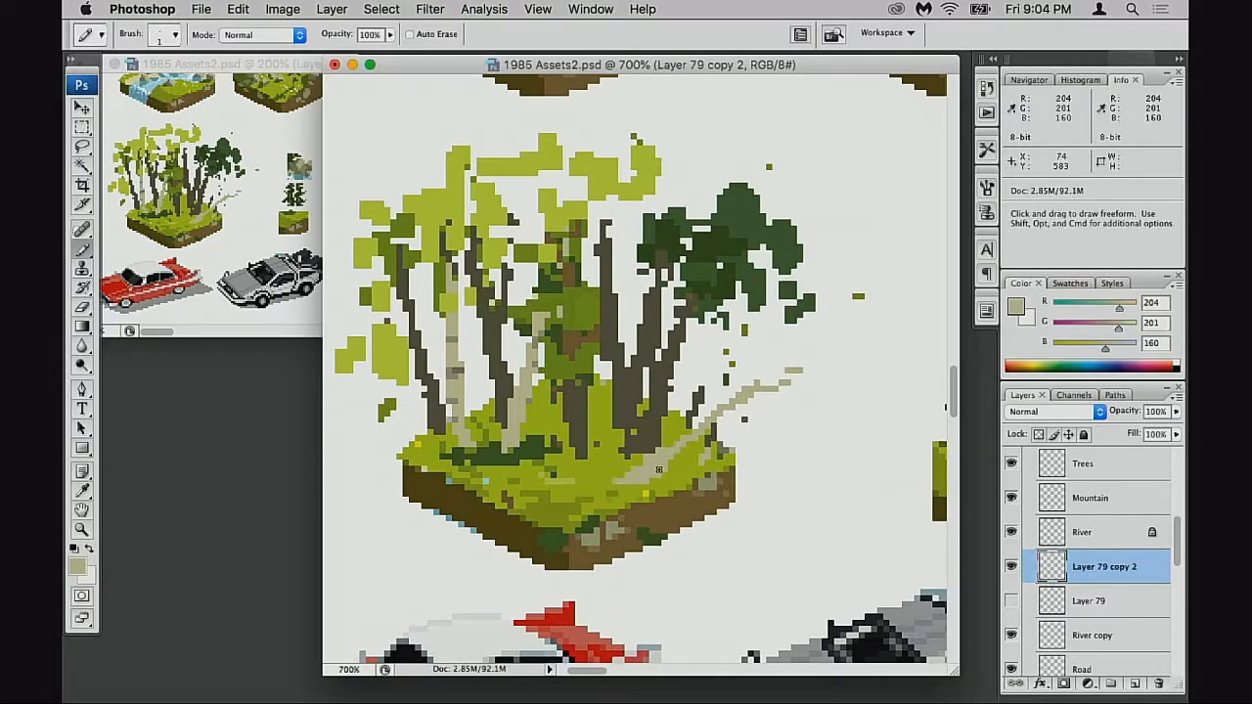
# - Sample darker tones from the tile and paint undergrowth patches across the grass in dark green, RGB 73, 105, 56
pyautogui.keyDown('alt'); pyautogui.click(648, 432); pyautogui.keyUp('alt')
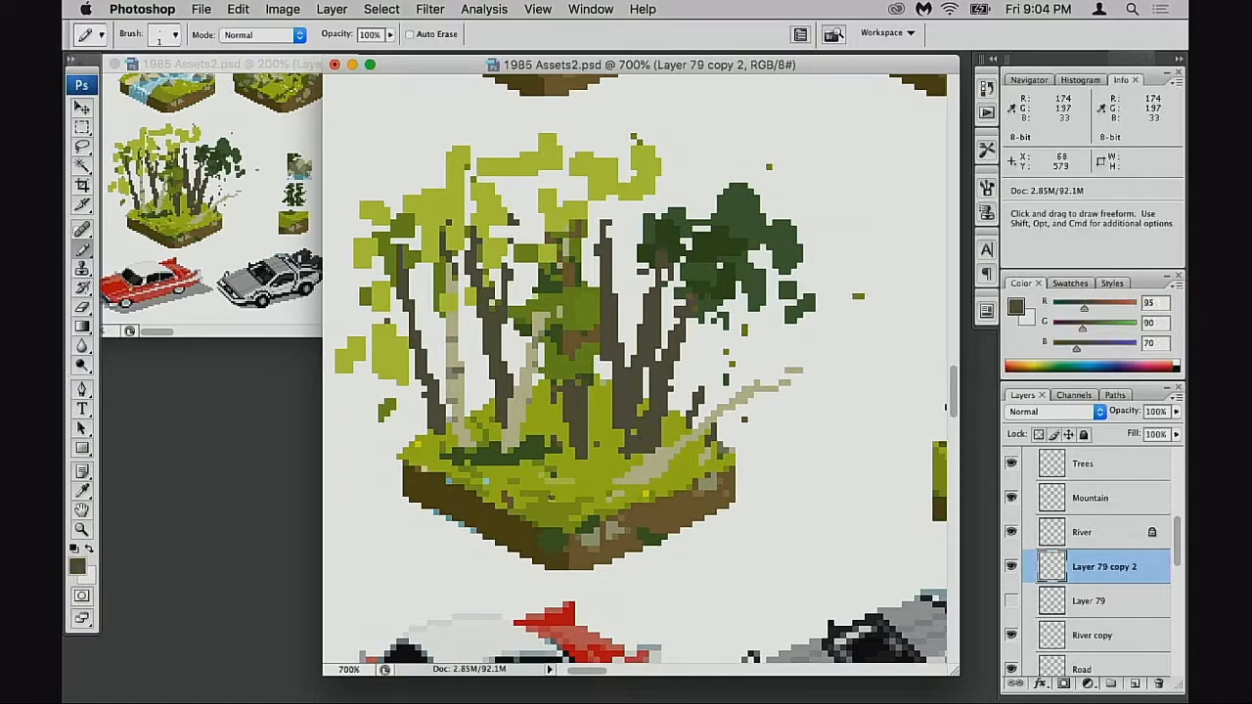
pyautogui.keyDown('alt'); pyautogui.click(564, 481); pyautogui.keyUp('alt')
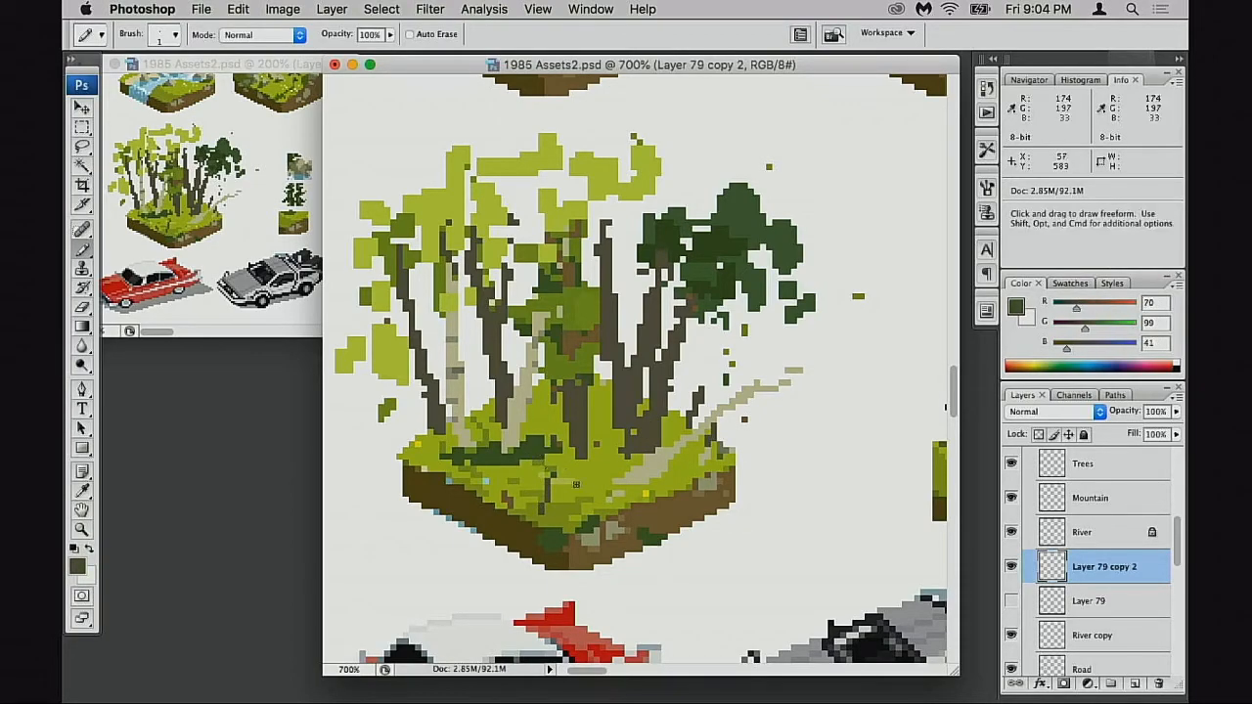
pyautogui.moveTo(582, 495)
pyautogui.mouseDown()
pyautogui.moveTo(603, 489)
pyautogui.moveTo(599, 468)
pyautogui.moveTo(579, 501)
pyautogui.moveTo(562, 494)
pyautogui.moveTo(611, 512)
pyautogui.mouseUp()
pyautogui.keyDown('alt'); pyautogui.click(730, 279); pyautogui.keyUp('alt')
pyautogui.press('[')
pyautogui.moveTo(561, 466)
pyautogui.mouseDown()
pyautogui.moveTo(532, 483)
pyautogui.moveTo(521, 469)
pyautogui.moveTo(505, 495)
pyautogui.mouseUp()
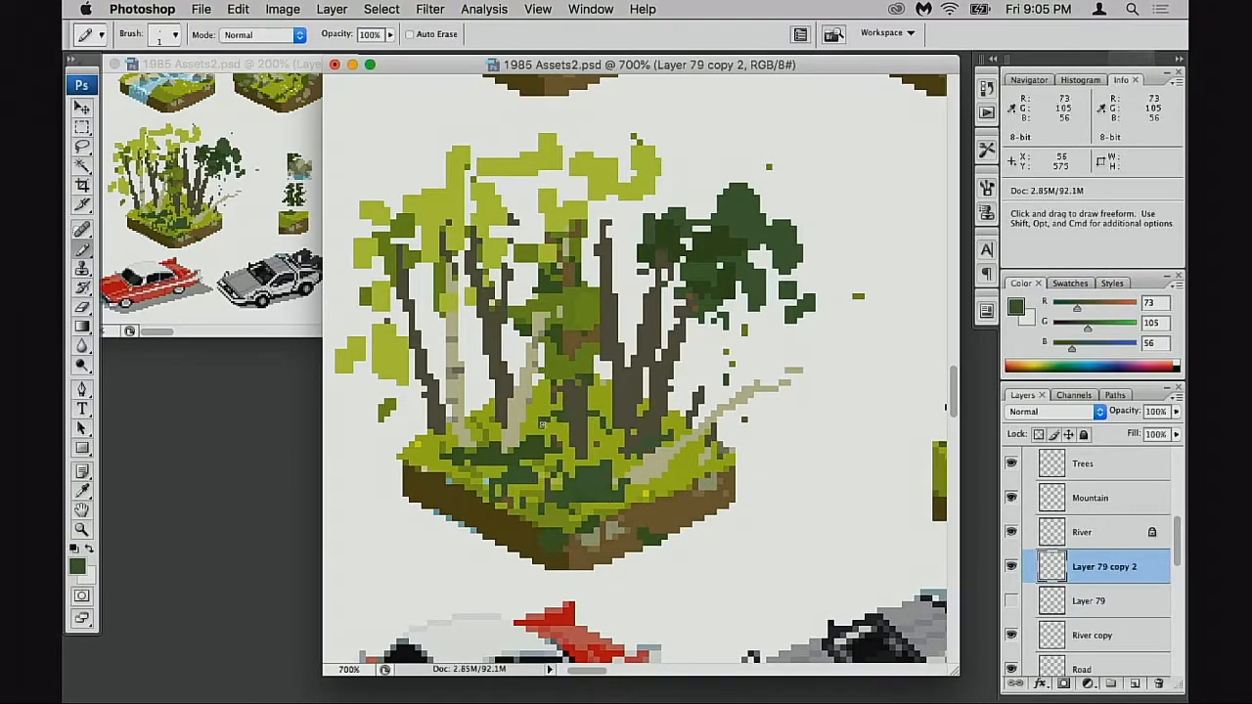
# - Sample greens from the ground and touch up the grass around the trunks, using olive green RGB 141, 165, 32
pyautogui.keyDown('alt'); pyautogui.click(529, 451); pyautogui.keyUp('alt')
pyautogui.moveTo(490, 473)
pyautogui.mouseDown()
pyautogui.moveTo(536, 485)
pyautogui.moveTo(577, 460)
pyautogui.moveTo(517, 485)
pyautogui.moveTo(475, 482)
pyautogui.moveTo(534, 480)
pyautogui.moveTo(530, 503)
pyautogui.moveTo(482, 483)
pyautogui.mouseUp()
pyautogui.keyDown('alt'); pyautogui.click(513, 487); pyautogui.keyUp('alt')
pyautogui.keyDown('alt'); pyautogui.click(549, 510); pyautogui.keyUp('alt')
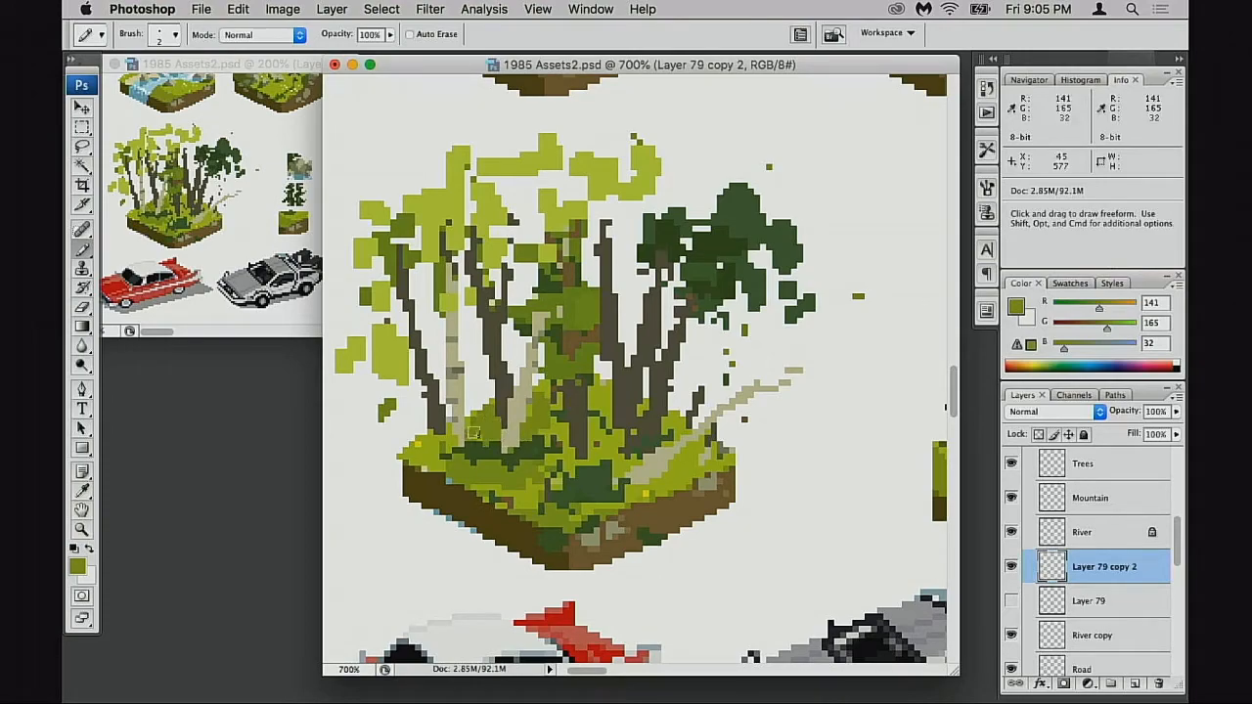
pyautogui.moveTo(557, 444); pyautogui.dragTo(557, 428)
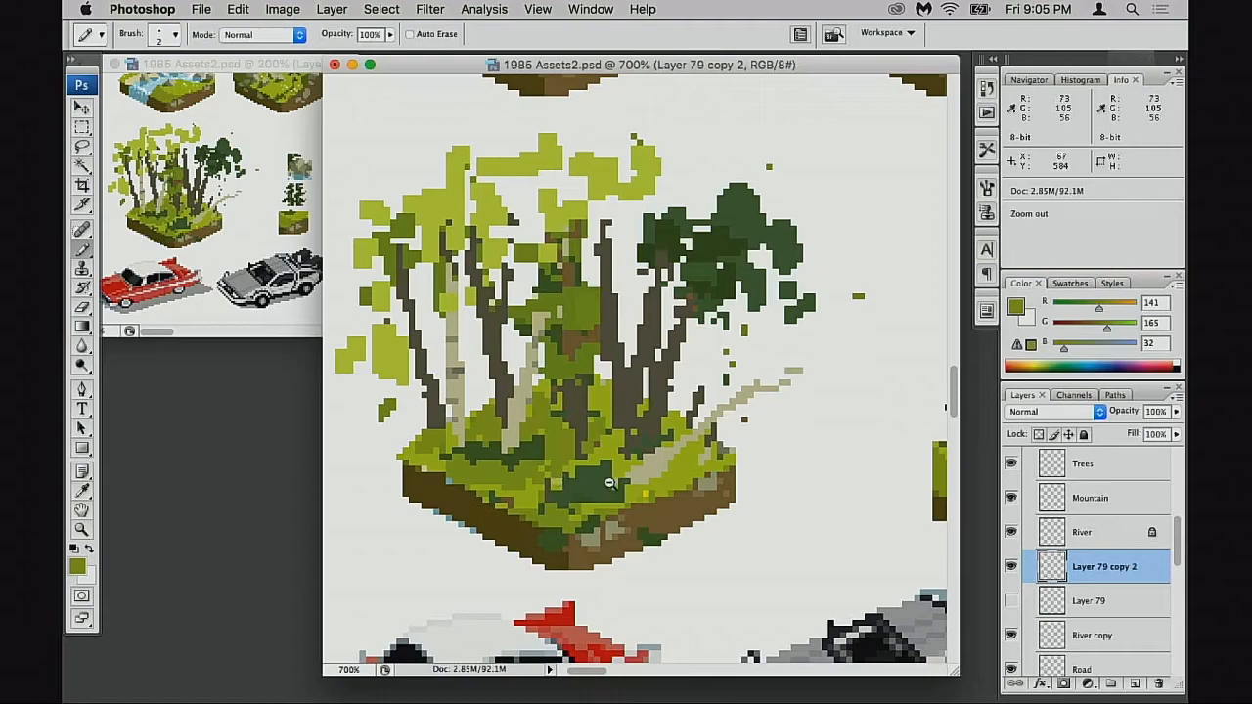
# - Sample the trunks' grey-brown, RGB 95, 90, 70, and repaint the forest tile's middle trunk
pyautogui.keyDown('alt'); pyautogui.click(607, 486); pyautogui.keyUp('alt')
pyautogui.keyDown('alt'); pyautogui.click(612, 484); pyautogui.keyUp('alt')
pyautogui.keyDown('alt'); pyautogui.click(615, 483); pyautogui.keyUp('alt')
pyautogui.moveTo(632, 338); pyautogui.dragTo(604, 644)
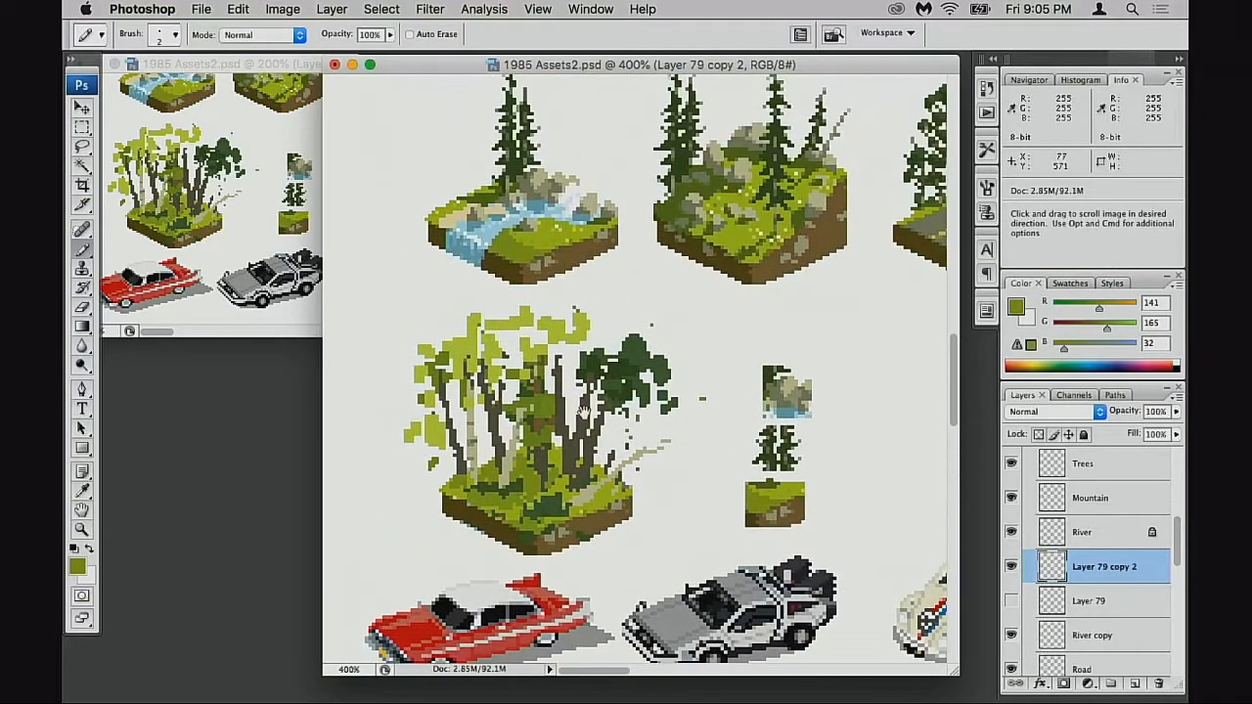
pyautogui.keyDown('alt'); pyautogui.click(550, 435); pyautogui.keyUp('alt')
pyautogui.keyDown('alt'); pyautogui.click(551, 460); pyautogui.keyUp('alt')
pyautogui.moveTo(546, 391)
pyautogui.mouseDown()
pyautogui.moveTo(548, 440)
pyautogui.moveTo(544, 401)
pyautogui.moveTo(553, 428)
pyautogui.mouseUp()
pyautogui.press('super+z')
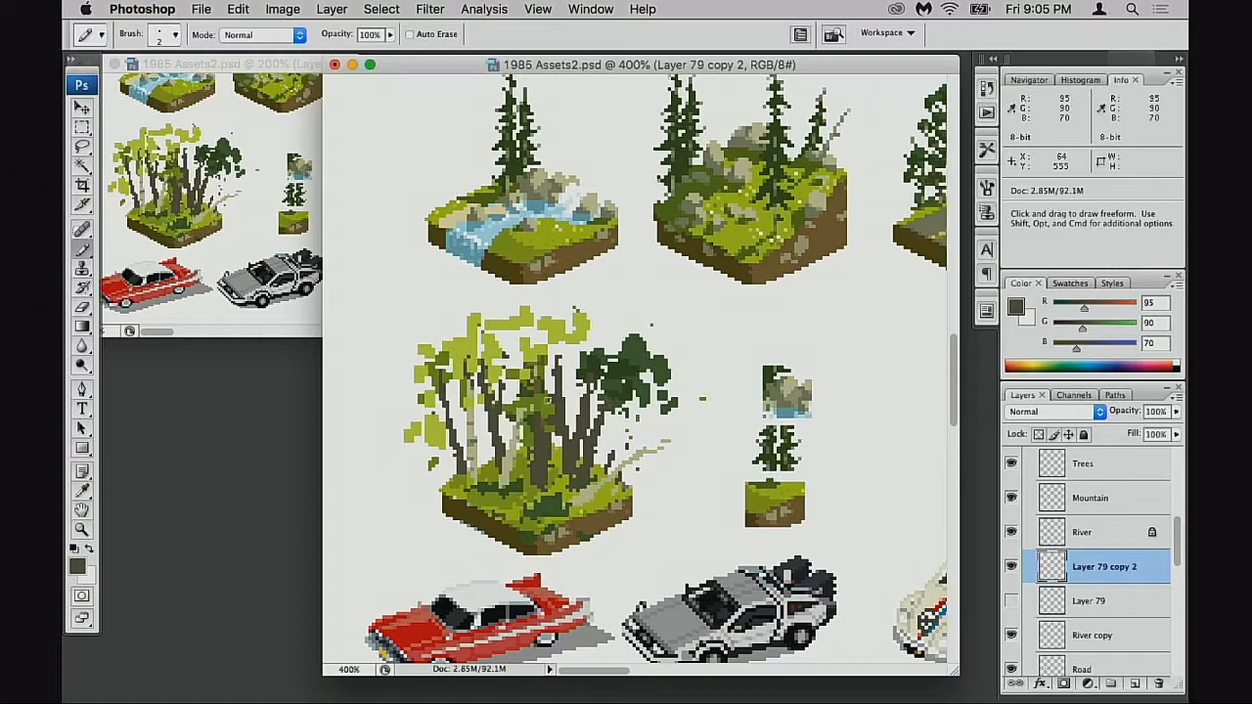
# - Erase most of the yellow-green foliage above and between the tile's trunks, leaving the trunks standing clear
pyautogui.press('e')
pyautogui.moveTo(544, 330)
pyautogui.mouseDown()
pyautogui.moveTo(480, 328)
pyautogui.moveTo(420, 348)
pyautogui.moveTo(455, 360)
pyautogui.moveTo(481, 330)
pyautogui.moveTo(494, 357)
pyautogui.moveTo(544, 379)
pyautogui.moveTo(573, 323)
pyautogui.moveTo(583, 335)
pyautogui.moveTo(571, 361)
pyautogui.moveTo(583, 357)
pyautogui.moveTo(528, 430)
pyautogui.moveTo(529, 465)
pyautogui.mouseUp()
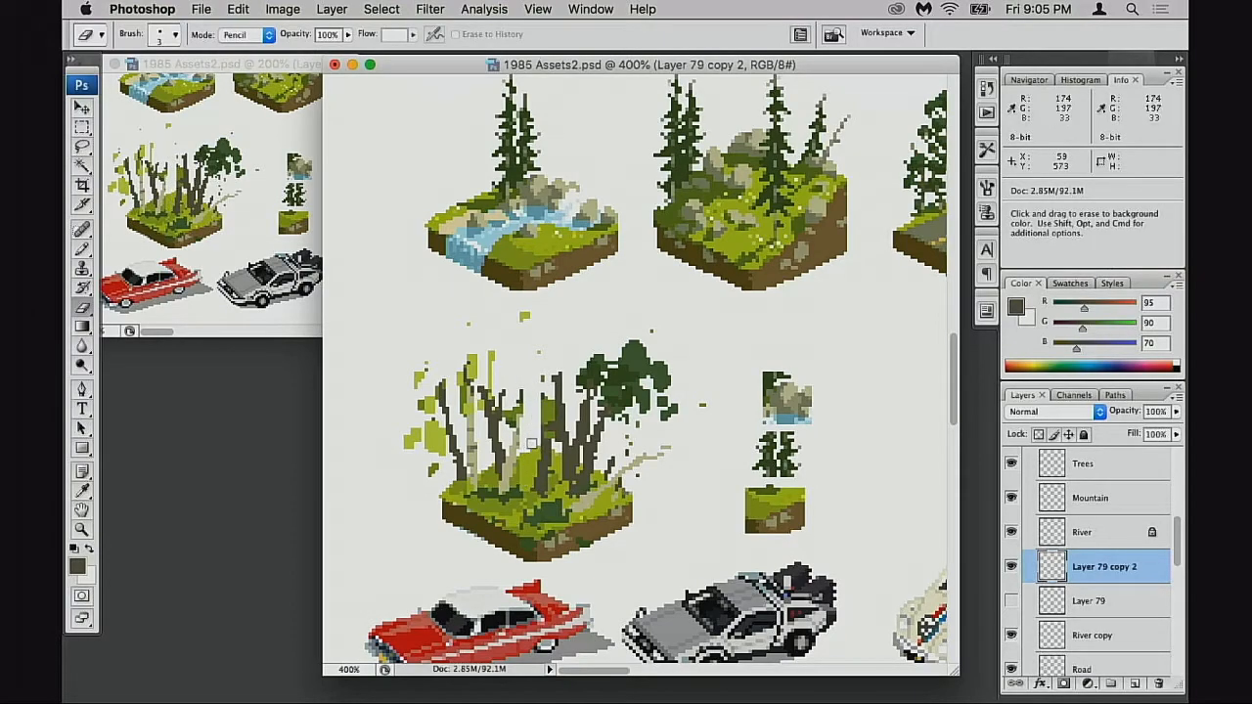
pyautogui.moveTo(537, 396); pyautogui.dragTo(532, 477)
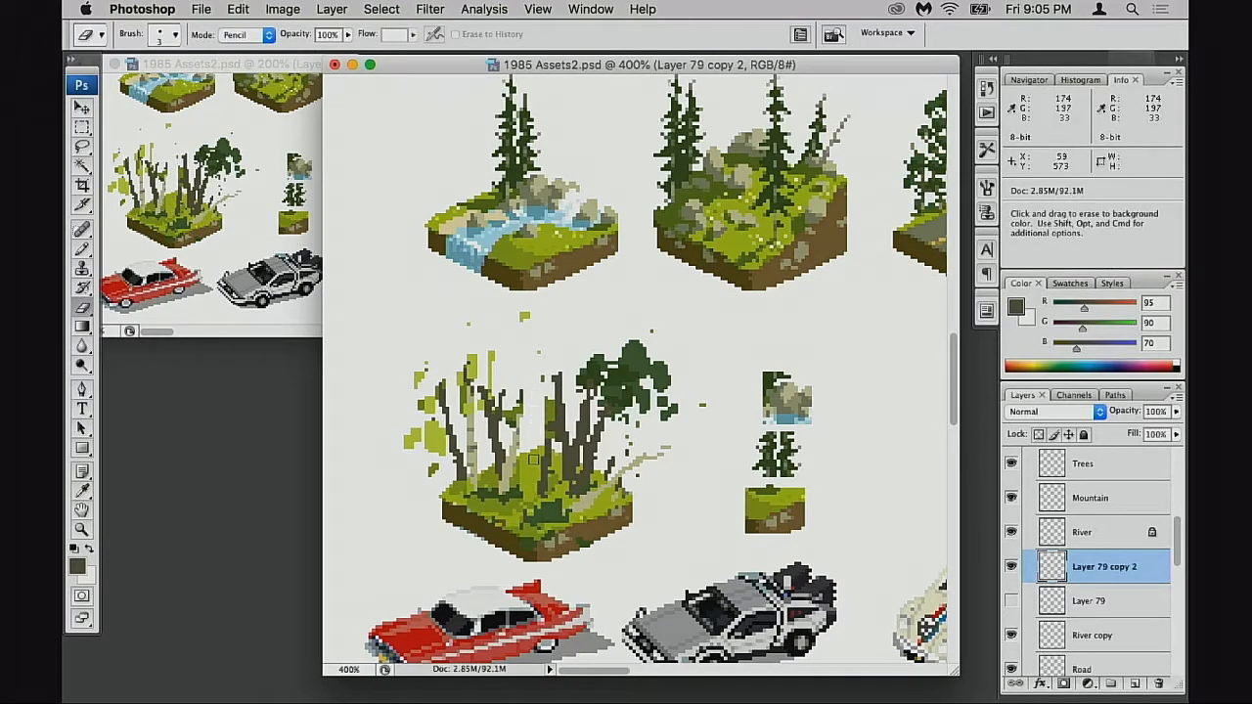
pyautogui.moveTo(542, 382)
pyautogui.mouseDown()
pyautogui.moveTo(551, 366)
pyautogui.moveTo(585, 452)
pyautogui.mouseUp()
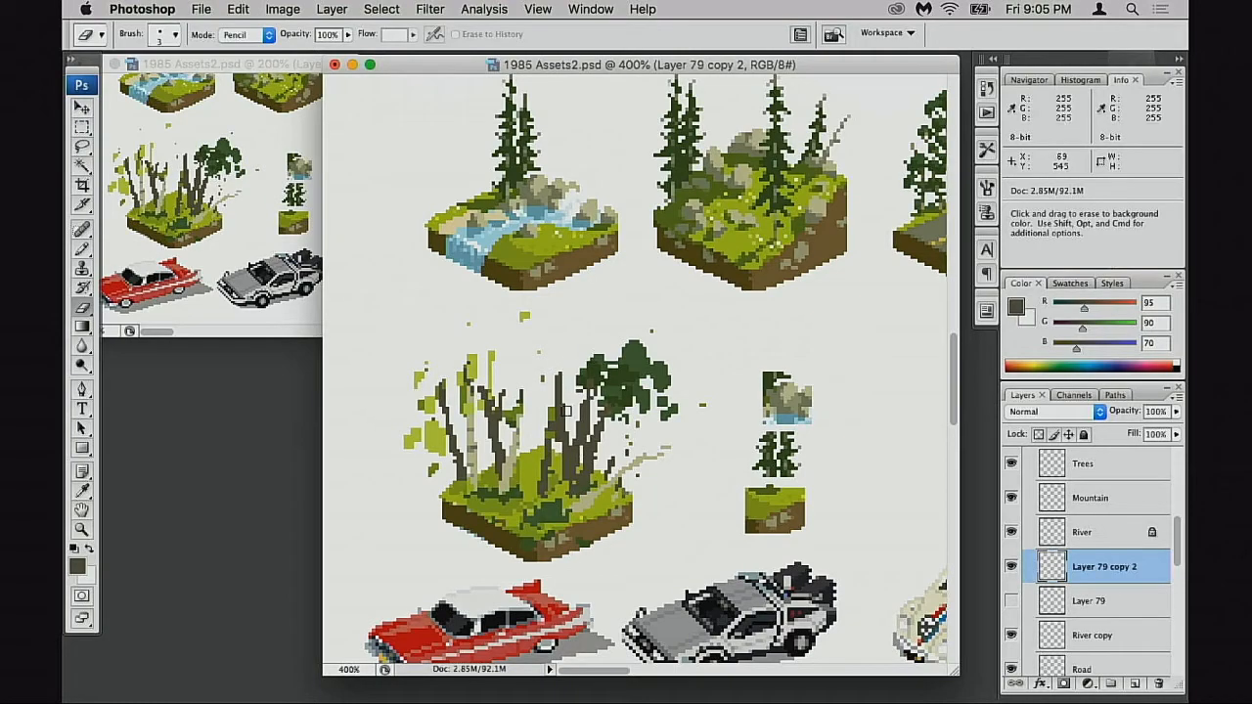
# - Reshape the middle fork in grey-brown and paint foliage patches low around the trunks in dark green, RGB 73, 105, 56
pyautogui.press('b')
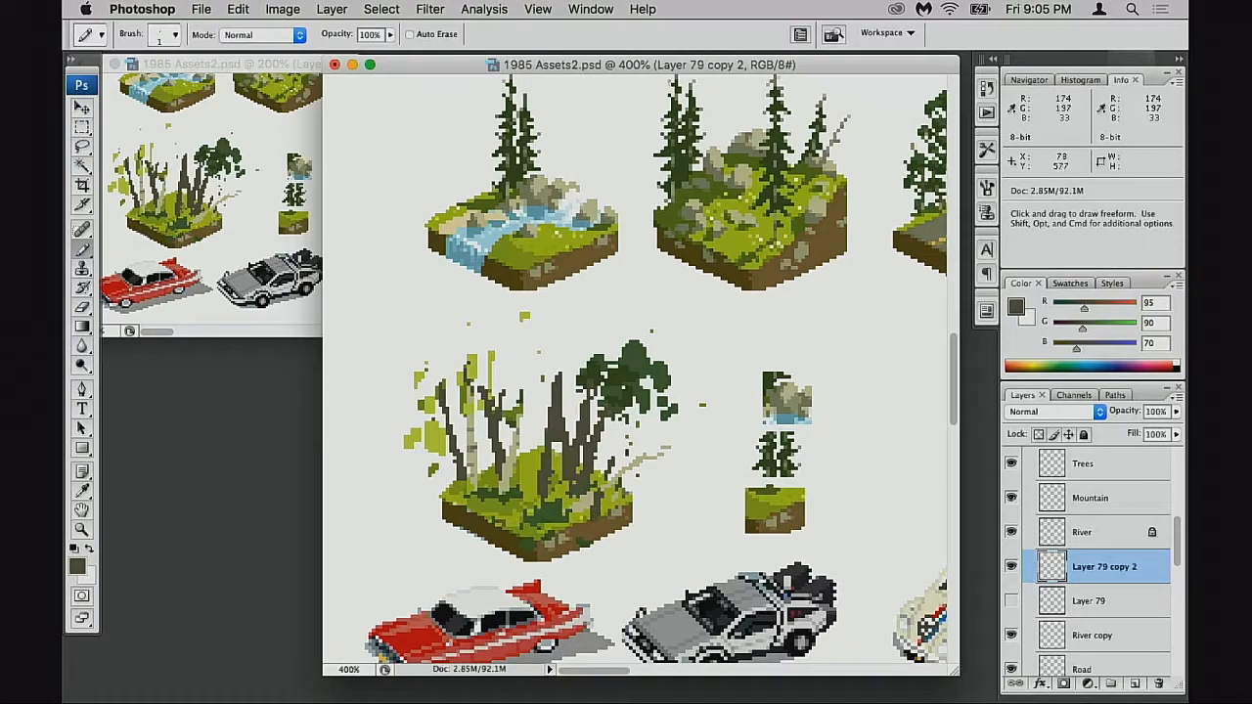
pyautogui.keyDown('alt'); pyautogui.click(647, 360); pyautogui.keyUp('alt')
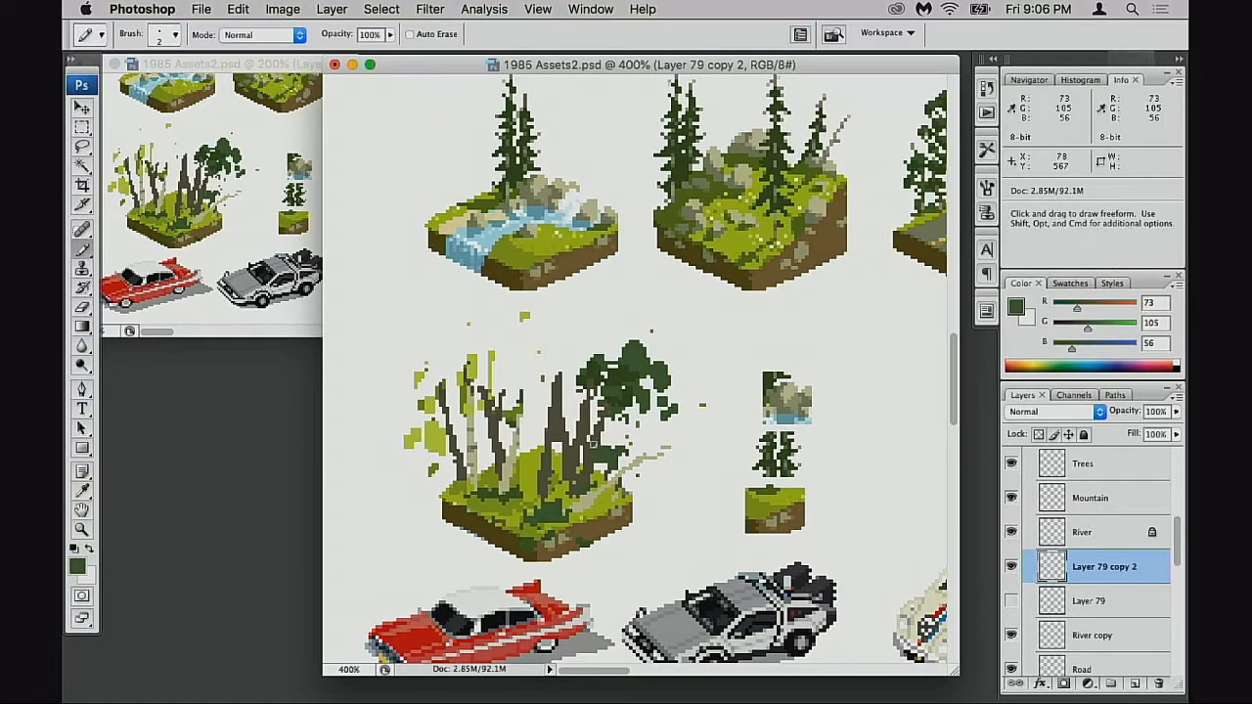
pyautogui.click(537, 464)
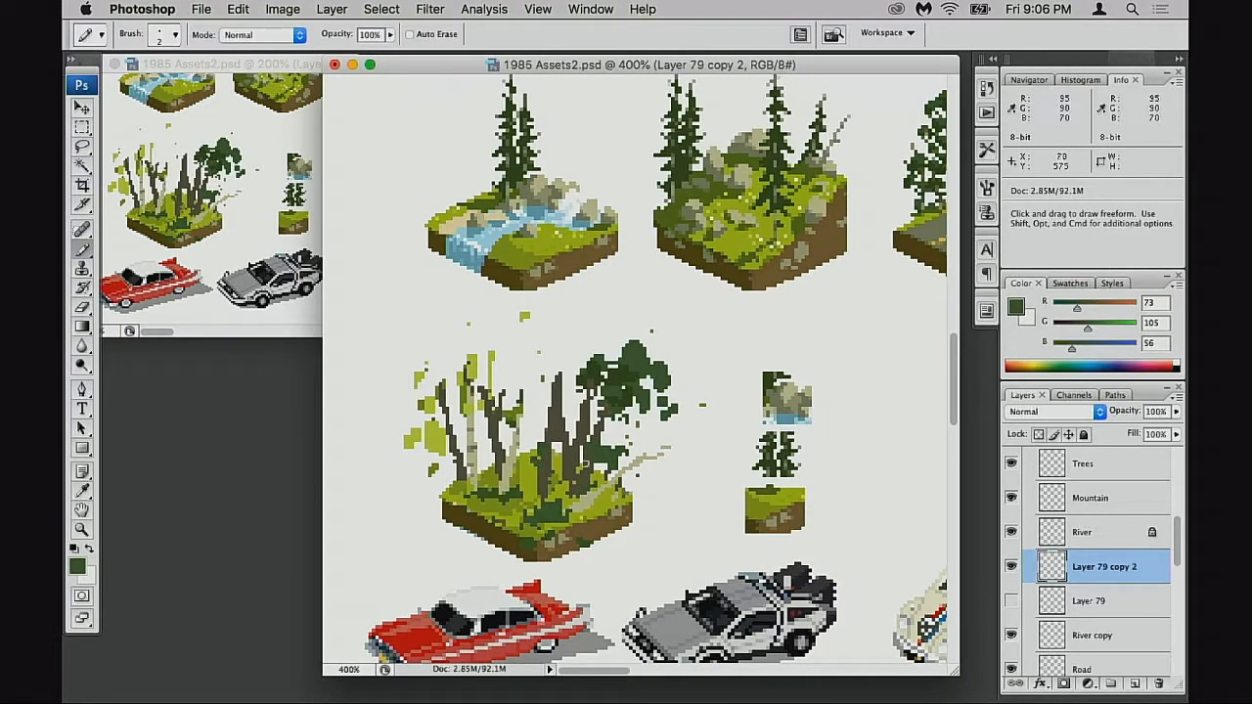
# - Paint a small dark green crown, RGB 73, 105, 56, on top of the middle trunk
pyautogui.keyDown('super'); pyautogui.click(587, 474); pyautogui.keyUp('super')
pyautogui.keyDown('super'); pyautogui.click(605, 468); pyautogui.keyUp('super')
pyautogui.moveTo(620, 332); pyautogui.dragTo(549, 538)
pyautogui.keyDown('alt'); pyautogui.click(654, 338); pyautogui.keyUp('alt')
pyautogui.moveTo(587, 308)
pyautogui.mouseDown()
pyautogui.moveTo(565, 304)
pyautogui.moveTo(560, 342)
pyautogui.mouseUp()
pyautogui.keyDown('alt'); pyautogui.click(633, 315); pyautogui.keyUp('alt')
pyautogui.moveTo(589, 320); pyautogui.dragTo(589, 309)
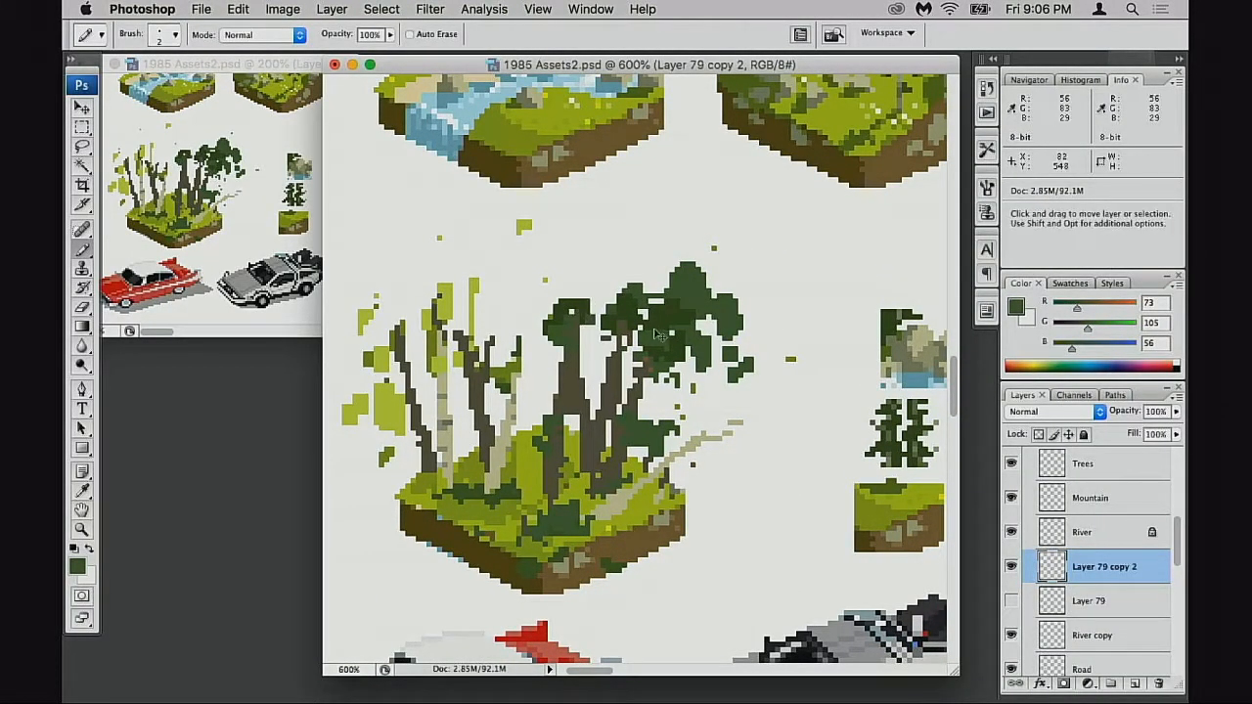
# - Erase the side of the small crown and slim the middle trunk with a 1 px eraser
pyautogui.keyDown('alt'); pyautogui.click(567, 379); pyautogui.keyUp('alt')
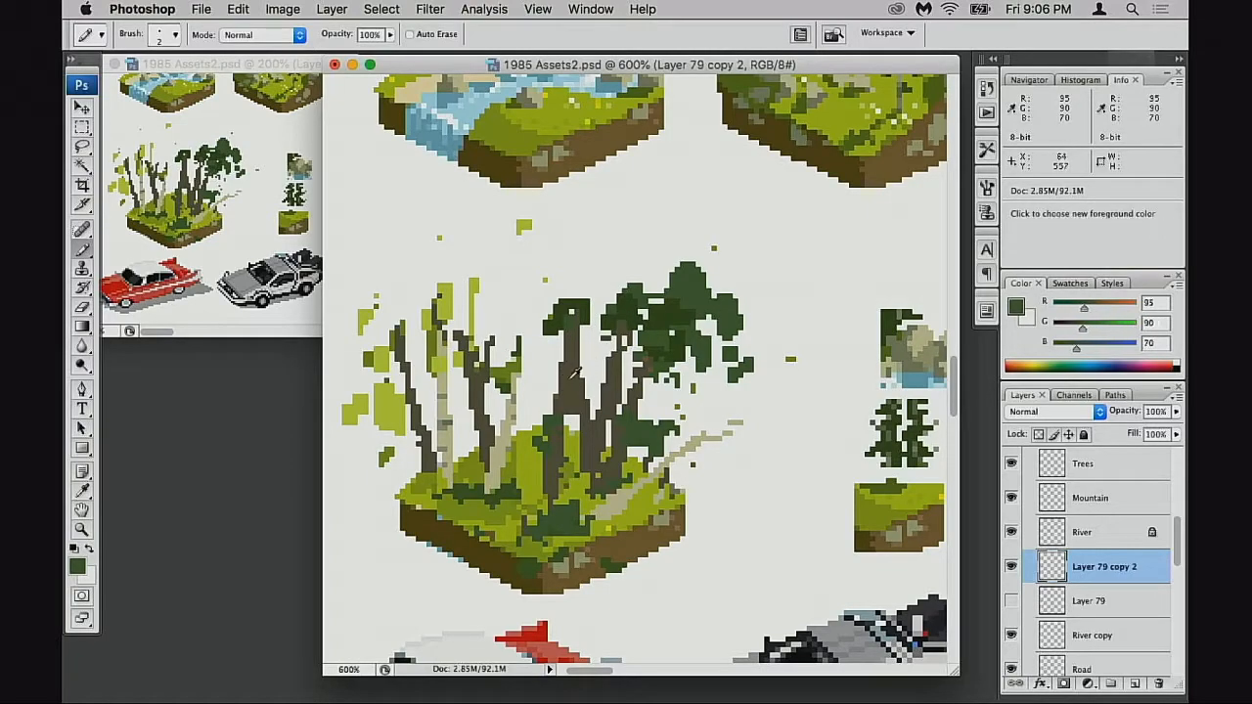
pyautogui.press('e')
pyautogui.moveTo(564, 322); pyautogui.dragTo(560, 311)
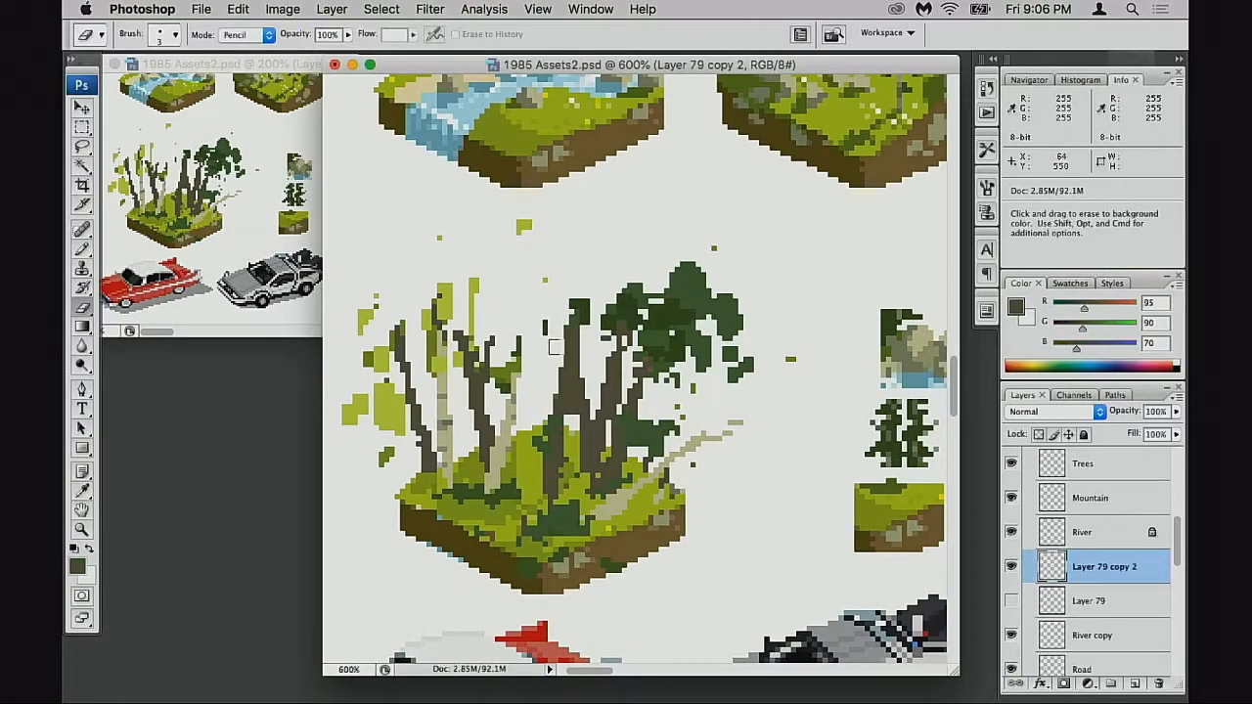
pyautogui.press('[')
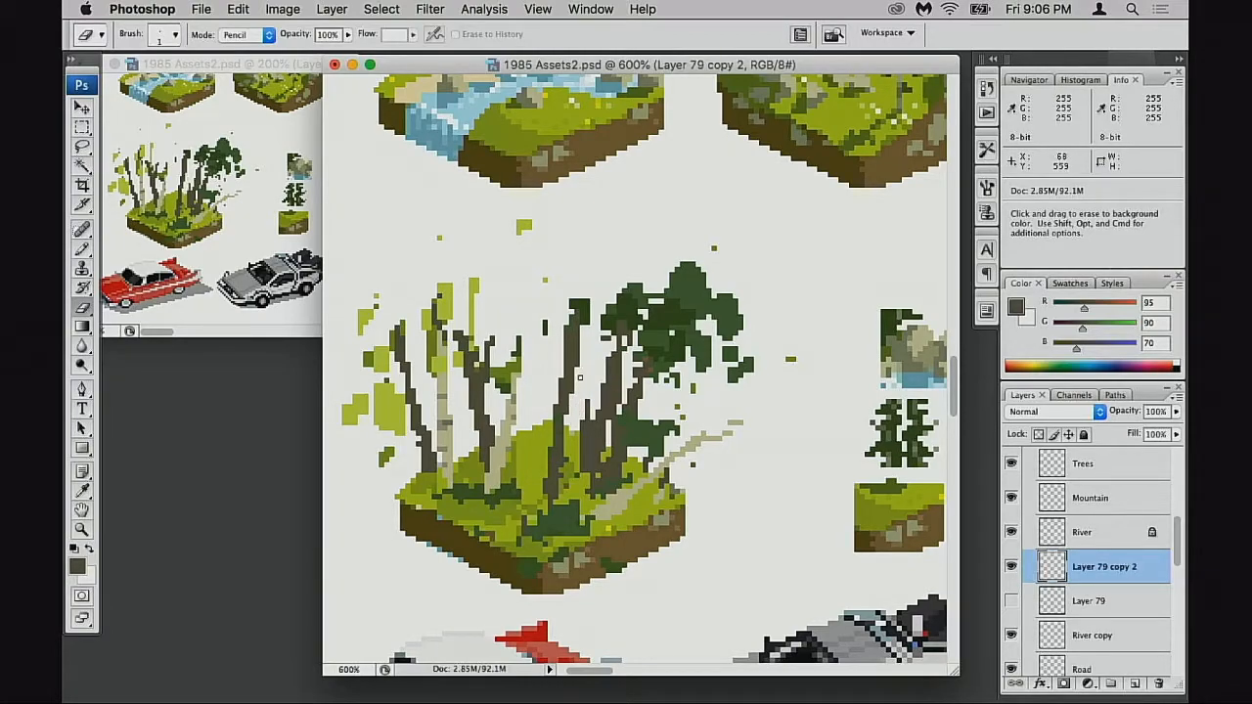
# - Paint a larger grey-brown tree trunk with one long outward-reaching branch on empty canvas, using a 3 px pencil
pyautogui.hscroll(5, 587, 401)
pyautogui.press('b')
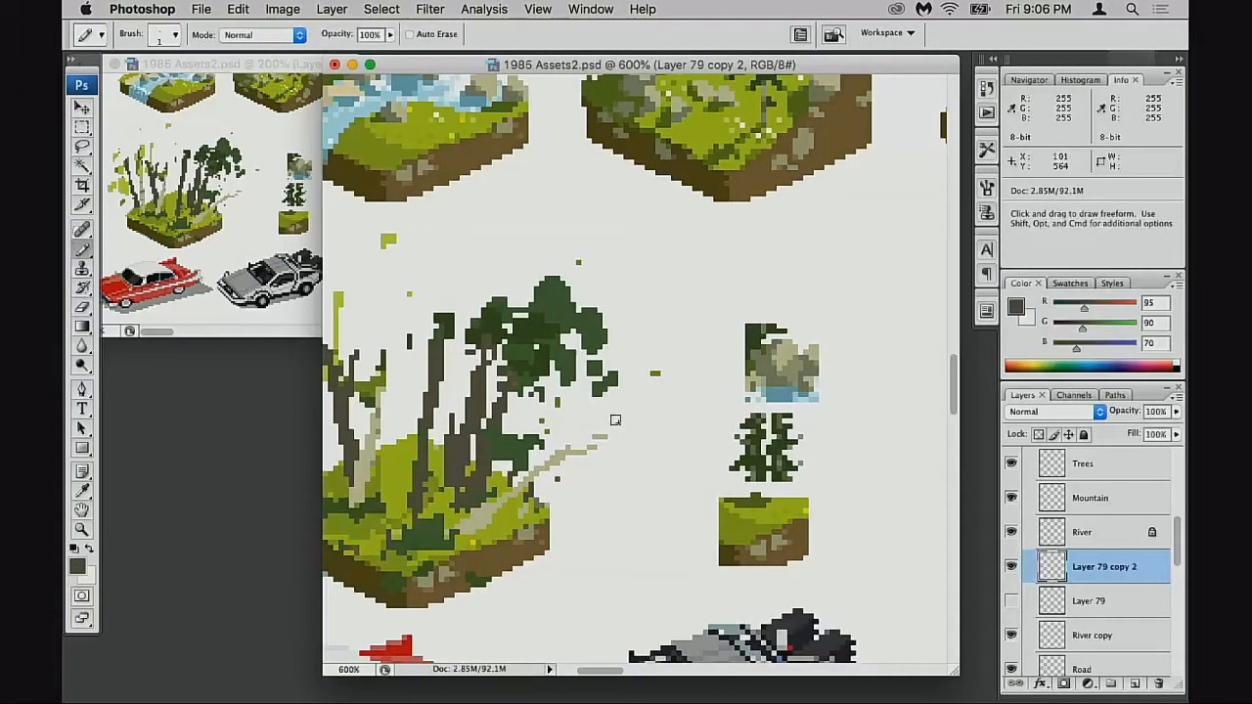
pyautogui.press(']')
pyautogui.press(']')
pyautogui.moveTo(618, 428); pyautogui.dragTo(830, 418)
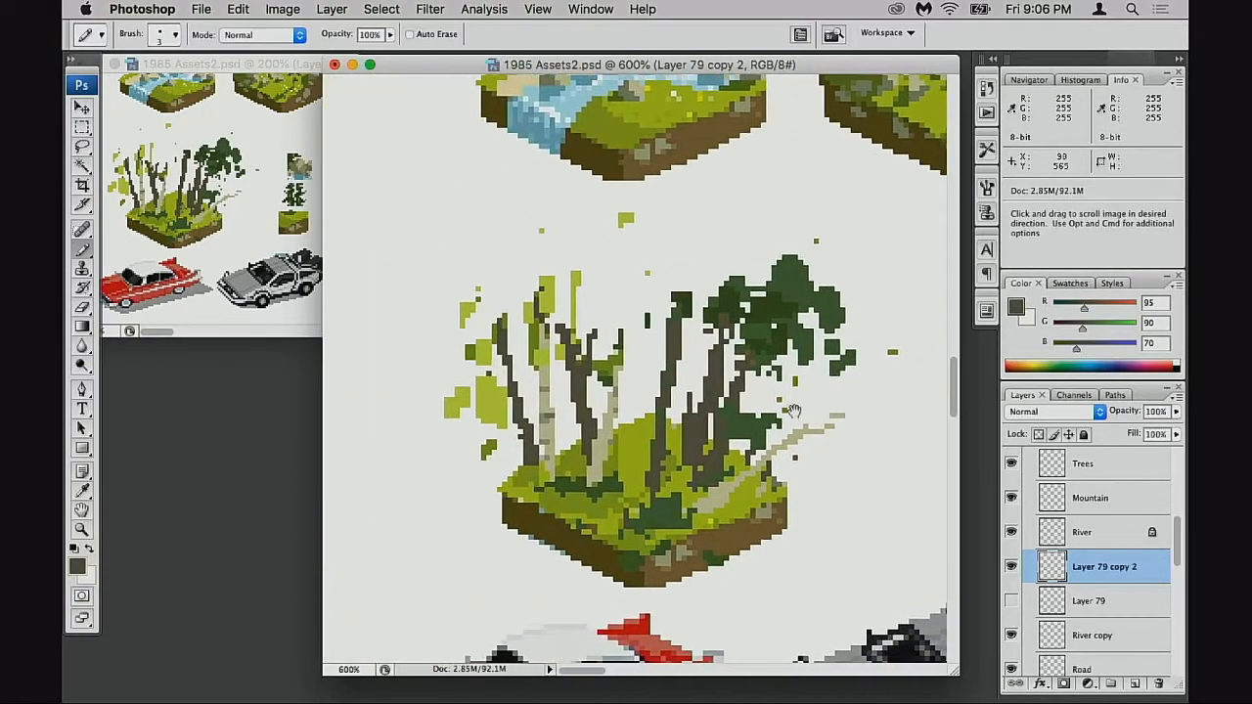
pyautogui.keyDown('alt'); pyautogui.click(614, 420); pyautogui.keyUp('alt')
pyautogui.moveTo(614, 420)
pyautogui.mouseDown()
pyautogui.moveTo(745, 477)
pyautogui.moveTo(746, 499)
pyautogui.mouseUp()
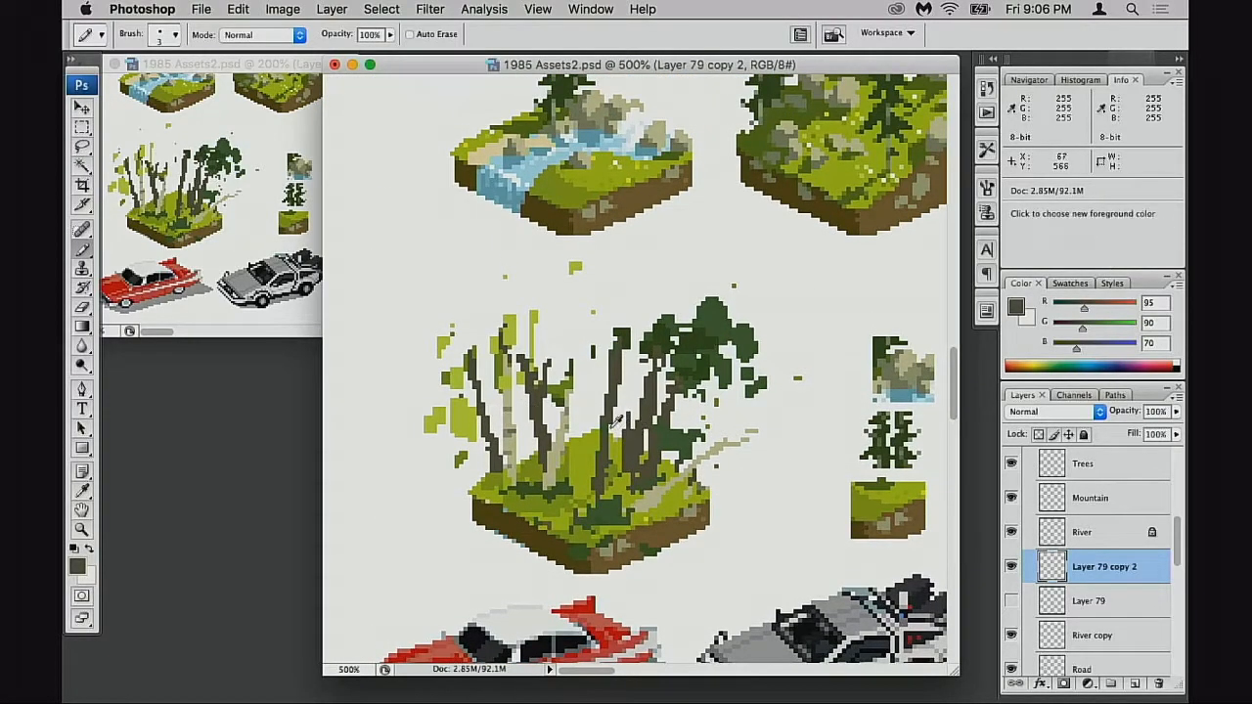
pyautogui.moveTo(650, 229); pyautogui.dragTo(404, 506)
pyautogui.moveTo(822, 489); pyautogui.dragTo(524, 445)
pyautogui.moveTo(855, 505); pyautogui.dragTo(429, 316)
pyautogui.moveTo(613, 512); pyautogui.dragTo(613, 314)
pyautogui.moveTo(644, 273); pyautogui.dragTo(592, 584)
pyautogui.moveTo(631, 399); pyautogui.dragTo(758, 255)
pyautogui.click(783, 211)
# - Paint further grey-brown branches fanning upward from the large tree's fork, with loose marks for the branch tips
pyautogui.moveTo(623, 271); pyautogui.dragTo(632, 323)
pyautogui.click(609, 171)
pyautogui.moveTo(620, 391); pyautogui.dragTo(593, 306)
pyautogui.moveTo(582, 352); pyautogui.dragTo(548, 275)
pyautogui.moveTo(525, 218); pyautogui.dragTo(540, 260)
pyautogui.moveTo(584, 300); pyautogui.dragTo(558, 272)
# - Sample dark green, RGB 73, 105, 56, and paint rounded foliage over the large tree's left and middle branches with an 8 px pencil
pyautogui.keyDown('alt'); pyautogui.click(639, 463); pyautogui.keyUp('alt')
pyautogui.keyDown('alt'); pyautogui.click(644, 431); pyautogui.keyUp('alt')
pyautogui.moveTo(665, 437); pyautogui.dragTo(842, 504)
pyautogui.moveTo(460, 404); pyautogui.dragTo(673, 391)
pyautogui.keyDown('alt'); pyautogui.click(507, 193); pyautogui.keyUp('alt')
pyautogui.moveTo(790, 331); pyautogui.dragTo(480, 426)
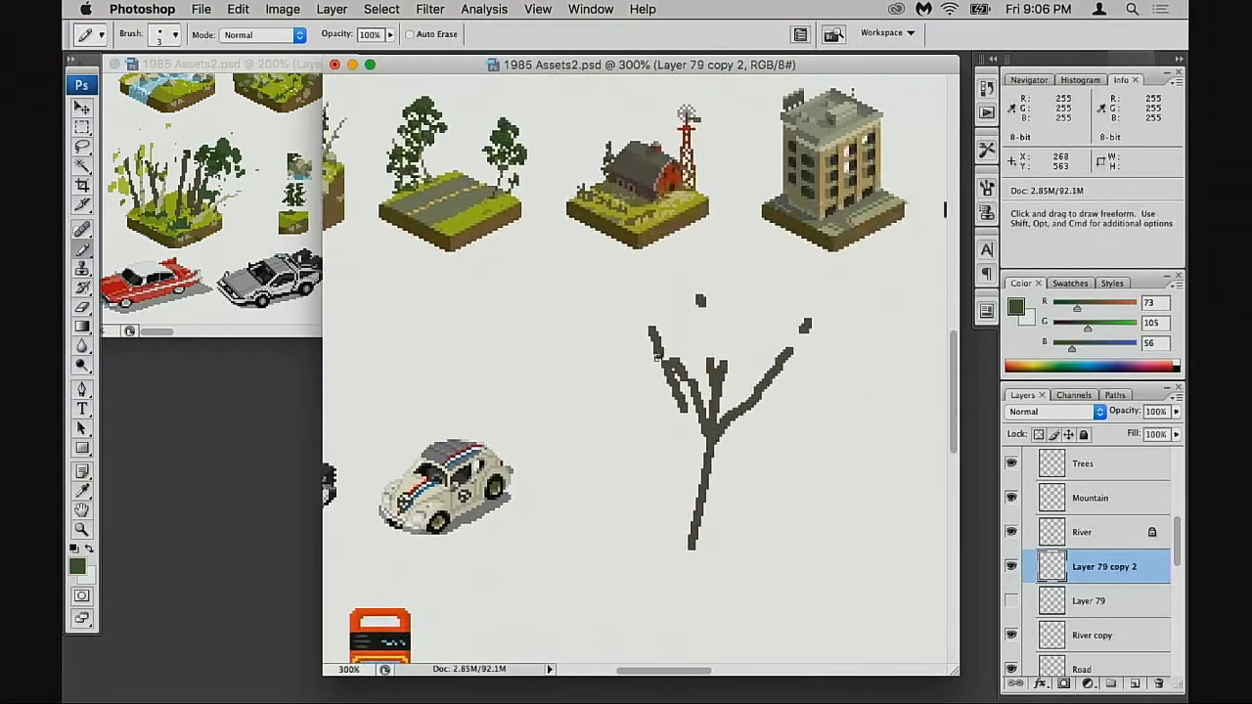
pyautogui.press(']')
pyautogui.press(']')
pyautogui.moveTo(648, 321)
pyautogui.mouseDown()
pyautogui.moveTo(677, 308)
pyautogui.moveTo(629, 362)
pyautogui.moveTo(692, 370)
pyautogui.mouseUp()
pyautogui.moveTo(718, 363); pyautogui.dragTo(723, 368)
# - Dab round dark green leaf clusters around the tips of the right branch and along the crown's lower left
pyautogui.click(759, 327)
pyautogui.click(792, 318)
pyautogui.click(812, 343)
pyautogui.click(731, 348)
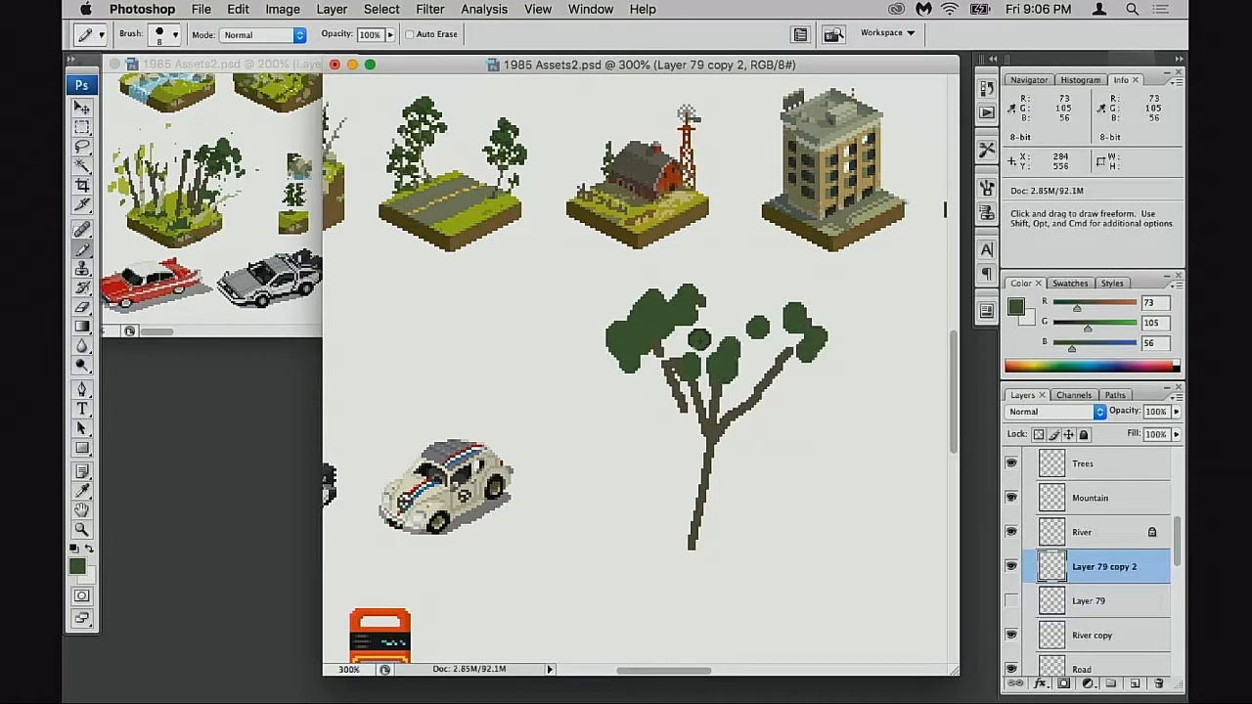
pyautogui.click(697, 344)
pyautogui.click(652, 382)
pyautogui.click(619, 411)
pyautogui.hscroll(-5, 665, 370)
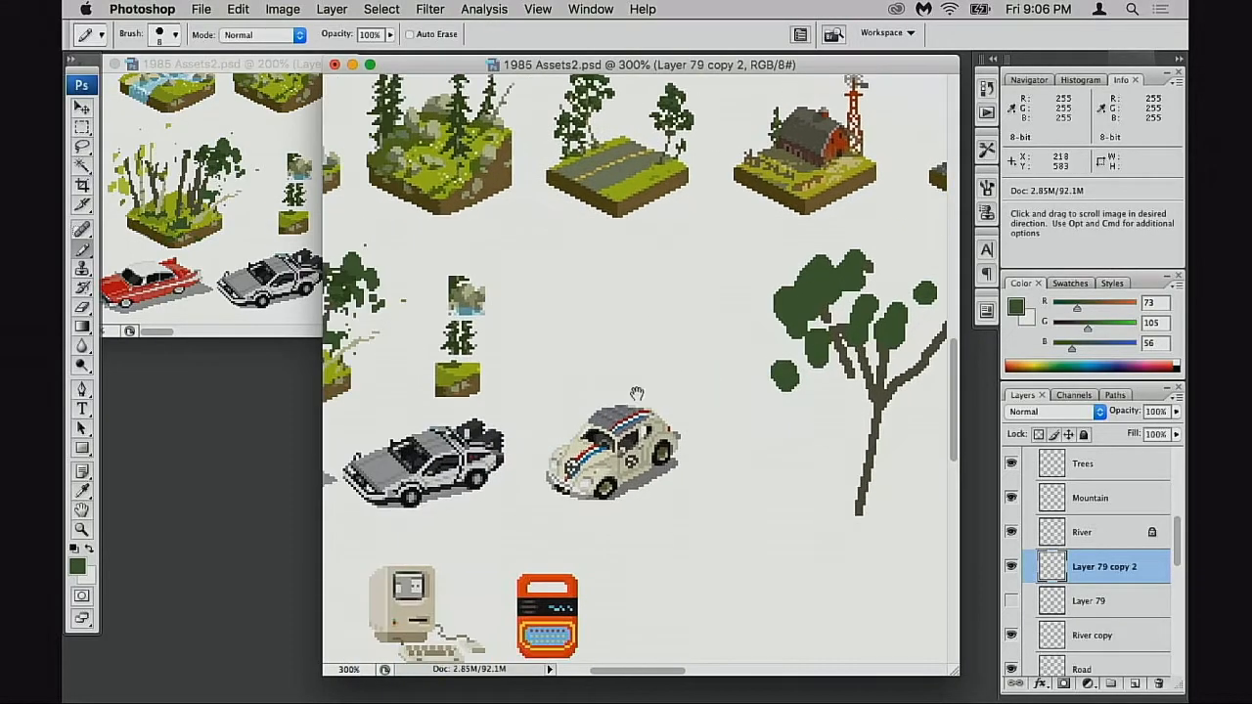
pyautogui.scroll(-1, 665, 370)
pyautogui.hscroll(4, 584, 307)
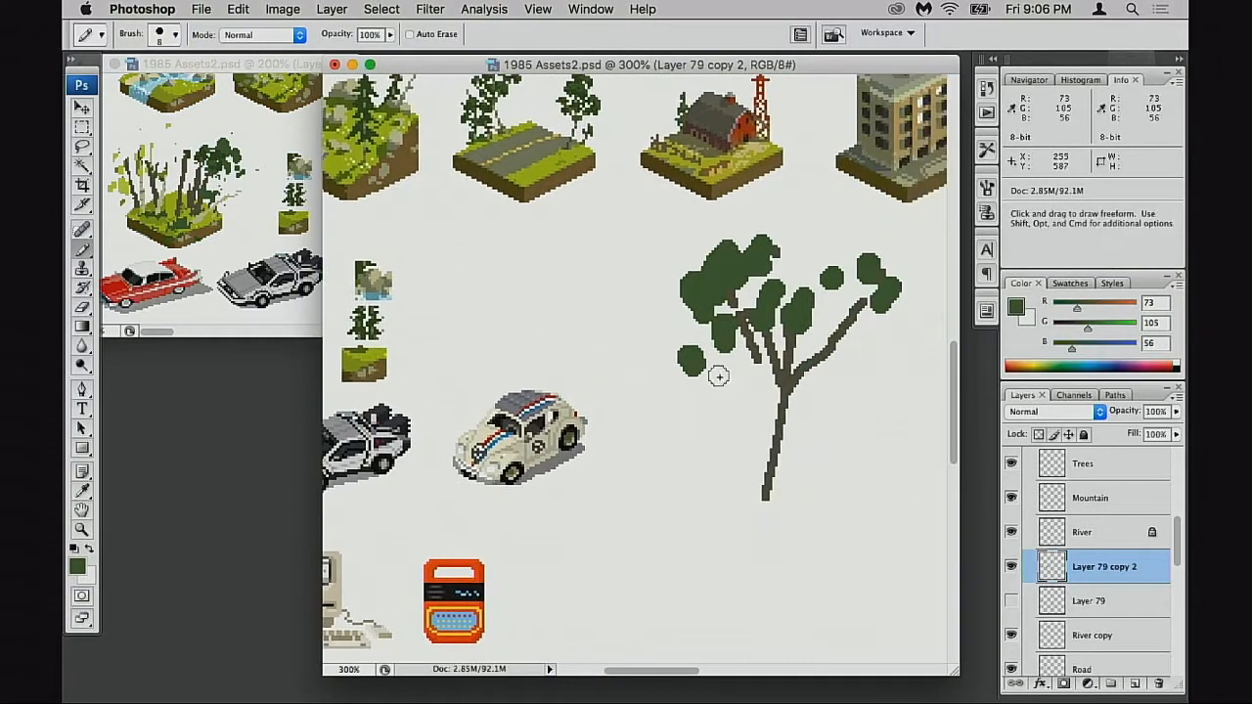
pyautogui.press('[')
pyautogui.press('[')
pyautogui.keyDown('alt'); pyautogui.click(726, 276); pyautogui.keyUp('alt')
pyautogui.moveTo(699, 321)
pyautogui.mouseDown()
pyautogui.moveTo(759, 361)
pyautogui.moveTo(788, 264)
pyautogui.mouseUp()
pyautogui.press('super+z')
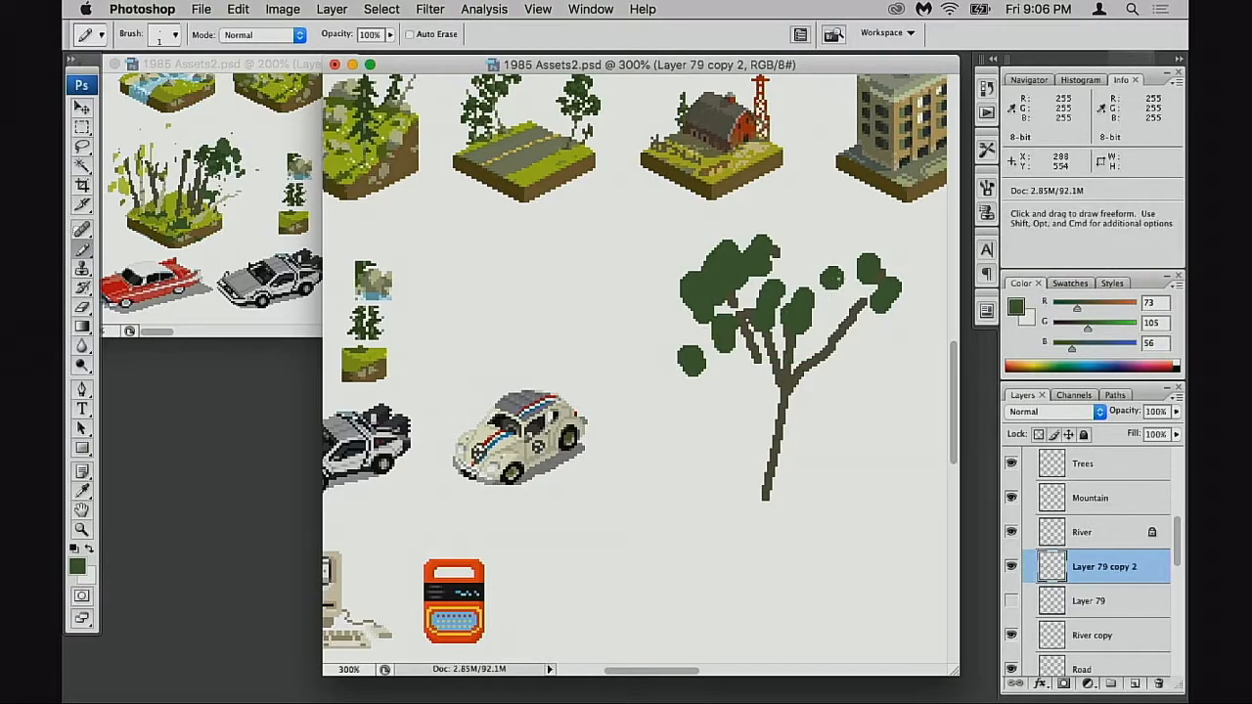
pyautogui.moveTo(689, 309); pyautogui.dragTo(681, 404)
pyautogui.moveTo(728, 238)
pyautogui.mouseDown()
pyautogui.moveTo(823, 237)
pyautogui.moveTo(855, 415)
pyautogui.mouseUp()
pyautogui.press('z')
pyautogui.press('super+z')
pyautogui.press('super+z')
# - Outline the large tree's overall crown with a thin dark green line, using a 1 px pencil
pyautogui.click(776, 307)
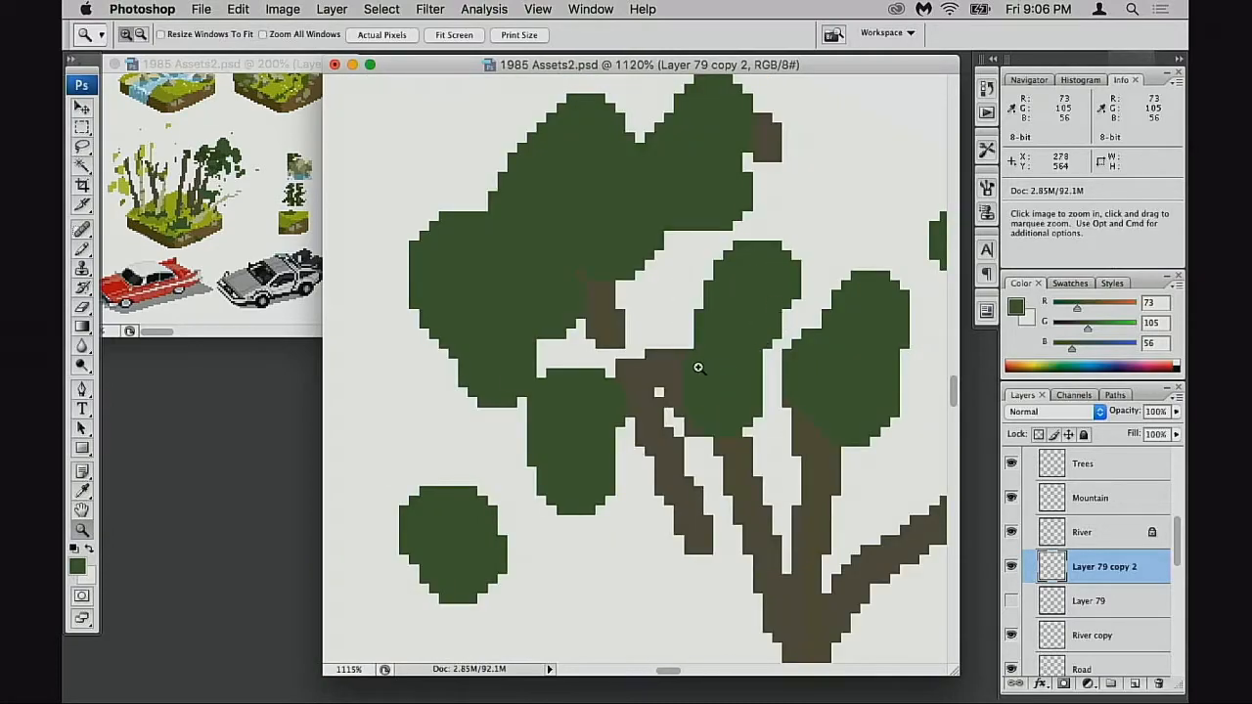
pyautogui.press('super+minus')
pyautogui.press('super+minus')
pyautogui.press('super+minus')
pyautogui.press('super+minus')
pyautogui.press('b')
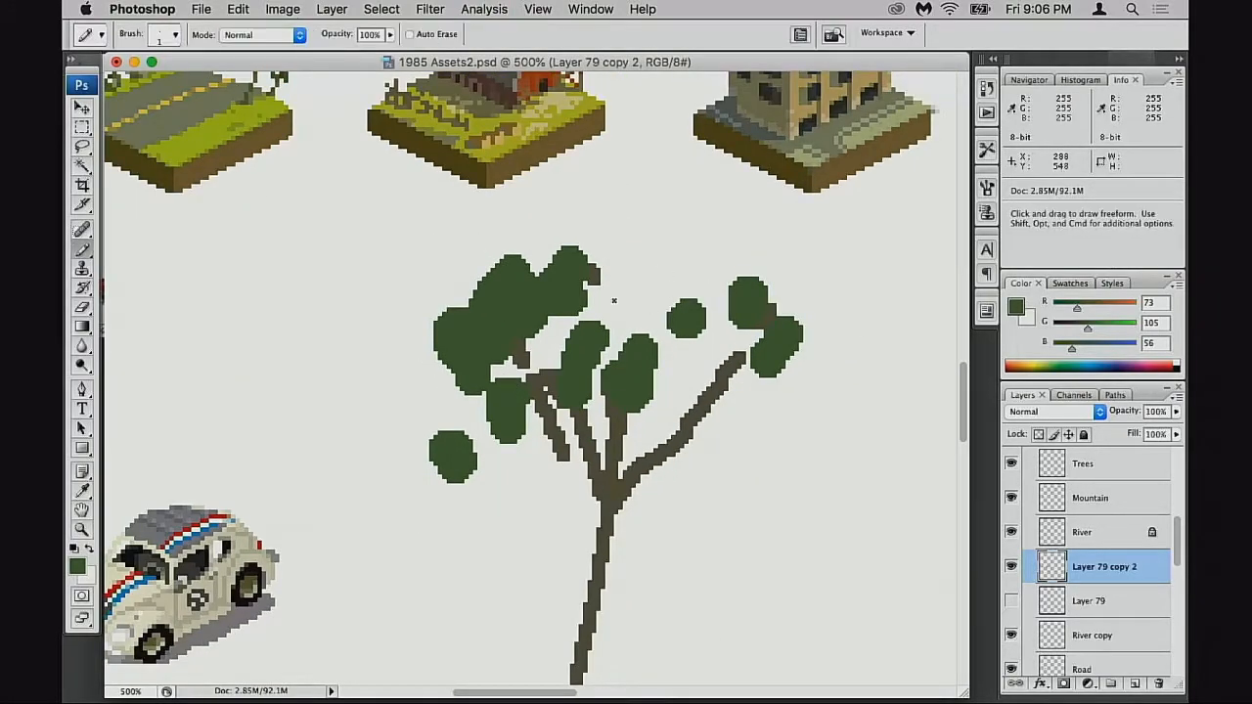
pyautogui.moveTo(436, 397)
pyautogui.mouseDown()
pyautogui.moveTo(752, 392)
pyautogui.moveTo(737, 499)
pyautogui.mouseUp()
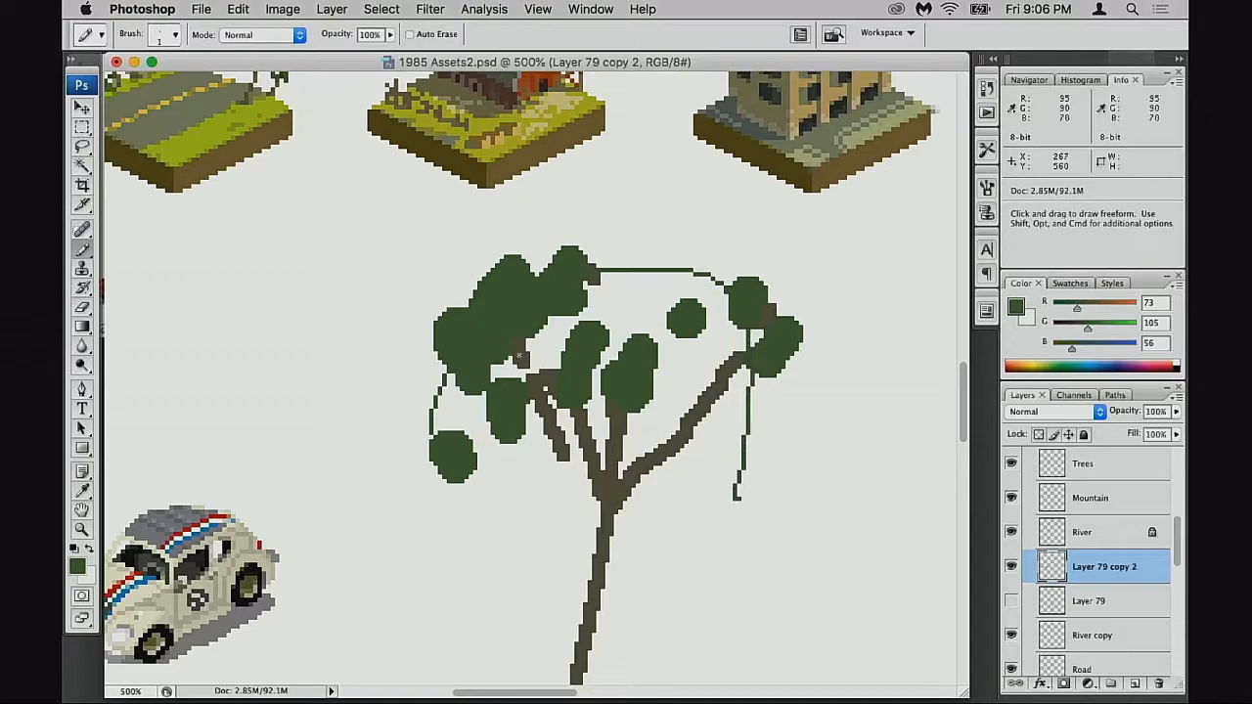
# - Draw thin dark green contour curves across and below the crown to mark its rounded tiers
pyautogui.moveTo(623, 377); pyautogui.dragTo(741, 327)
pyautogui.moveTo(447, 367)
pyautogui.mouseDown()
pyautogui.moveTo(711, 429)
pyautogui.moveTo(741, 393)
pyautogui.mouseUp()
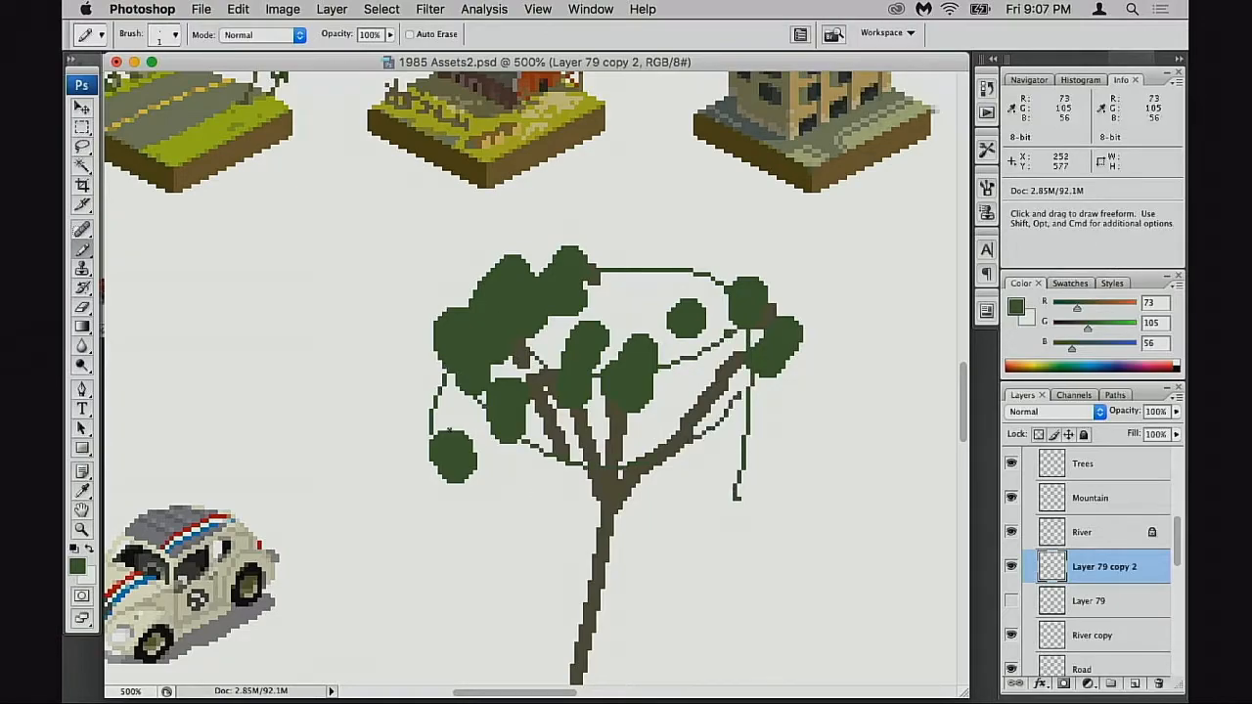
pyautogui.moveTo(467, 476); pyautogui.dragTo(713, 486)
pyautogui.moveTo(499, 577); pyautogui.dragTo(754, 511)
pyautogui.moveTo(690, 547); pyautogui.dragTo(747, 479)
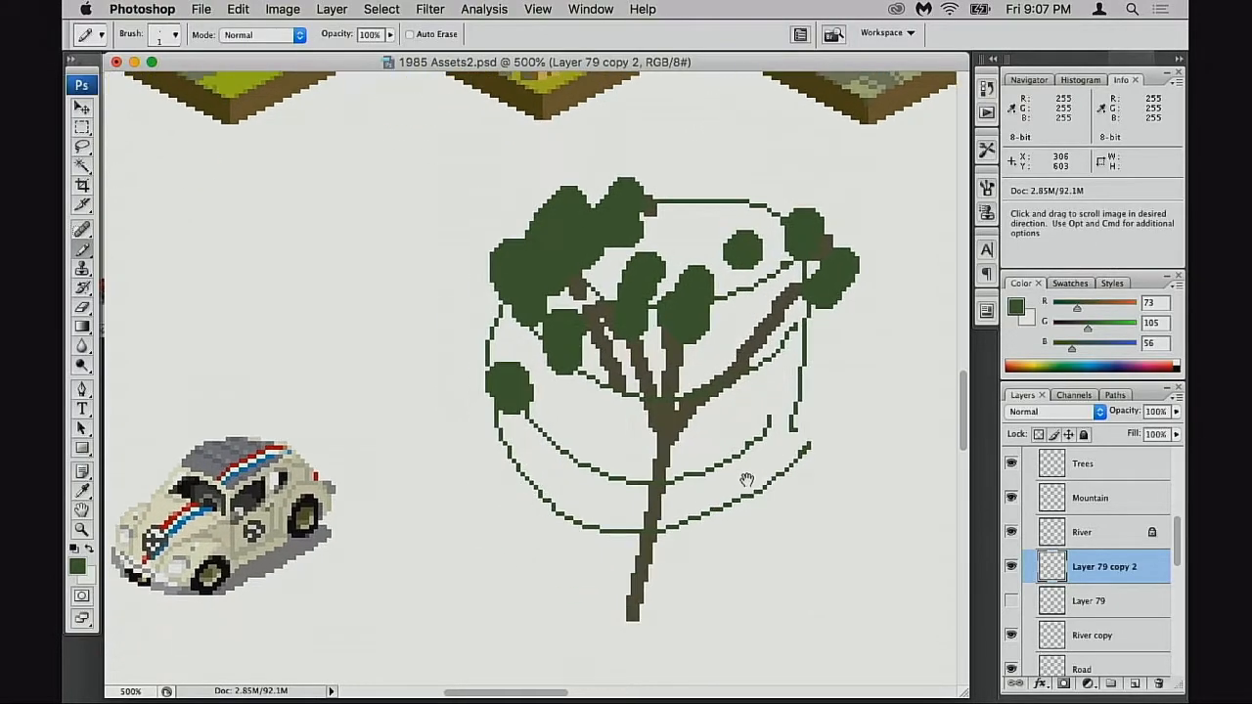
# - Sample the trunk's grey-brown, RGB 95, 90, 70, and paint thin branches reaching sideways, downward and up through the crown
pyautogui.keyDown('alt'); pyautogui.click(662, 420); pyautogui.keyUp('alt')
pyautogui.moveTo(658, 431)
pyautogui.mouseDown()
pyautogui.moveTo(565, 432)
pyautogui.moveTo(574, 442)
pyautogui.mouseUp()
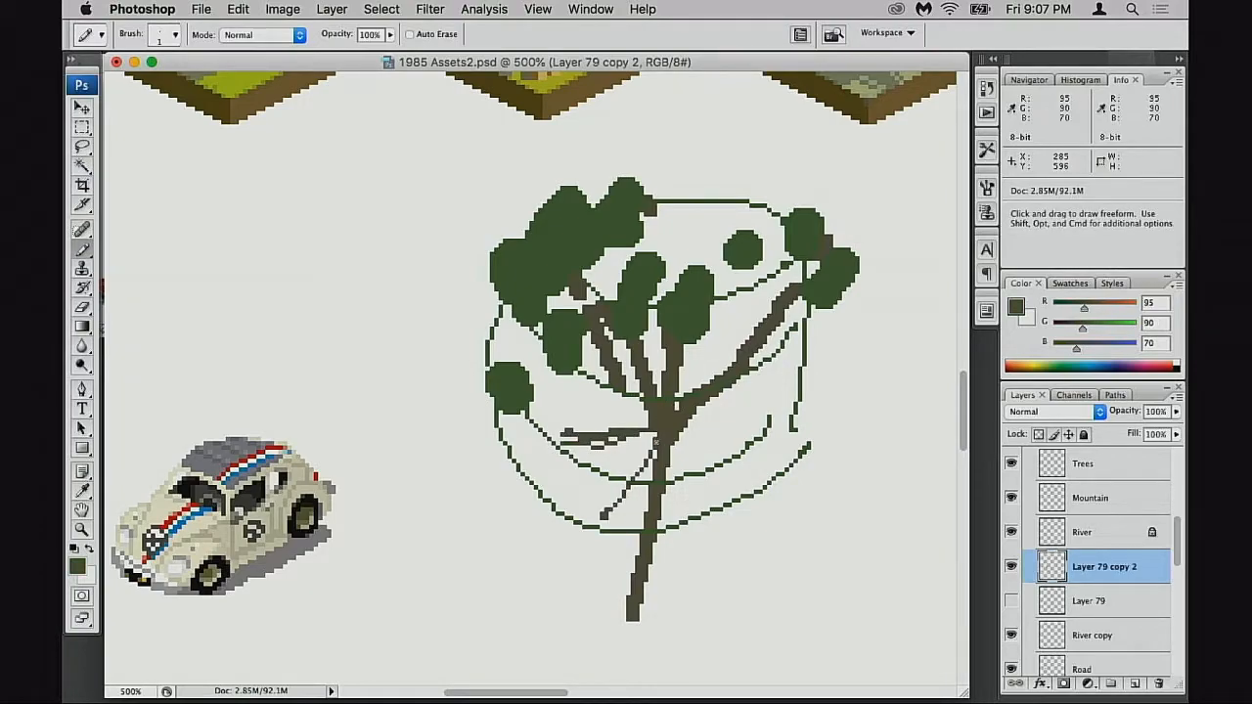
pyautogui.moveTo(677, 411); pyautogui.dragTo(688, 338)
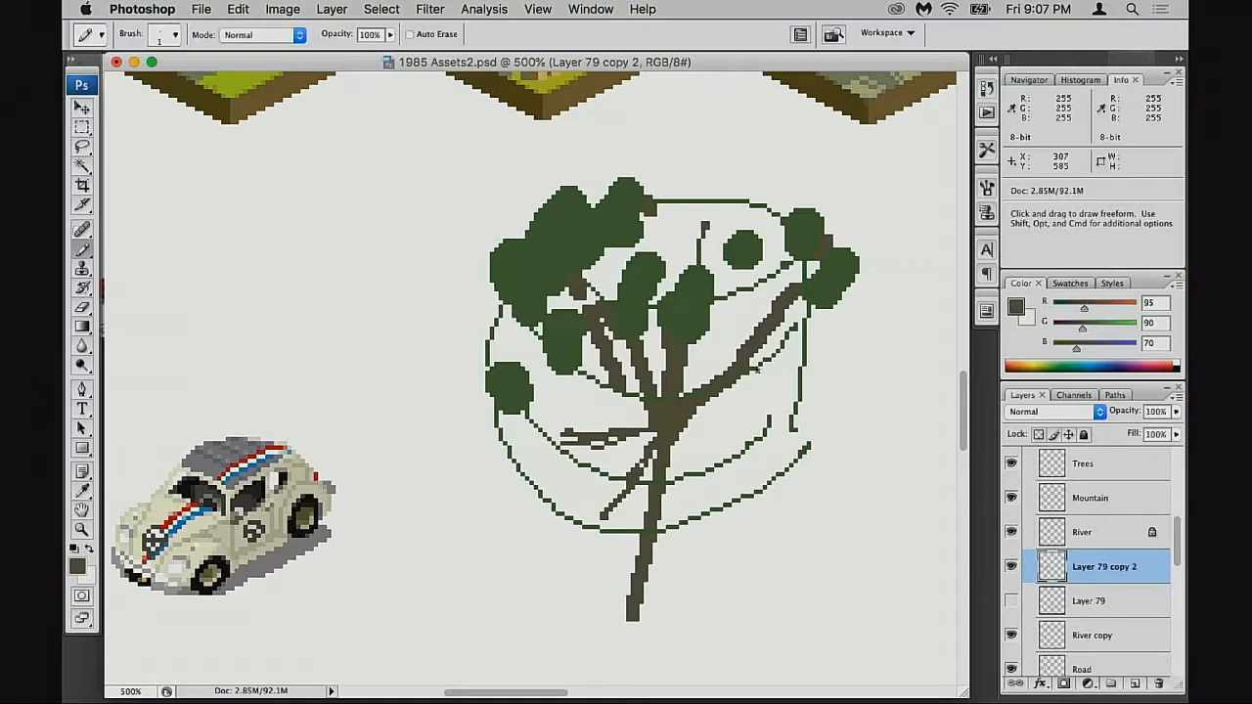
pyautogui.moveTo(690, 184); pyautogui.dragTo(691, 182)
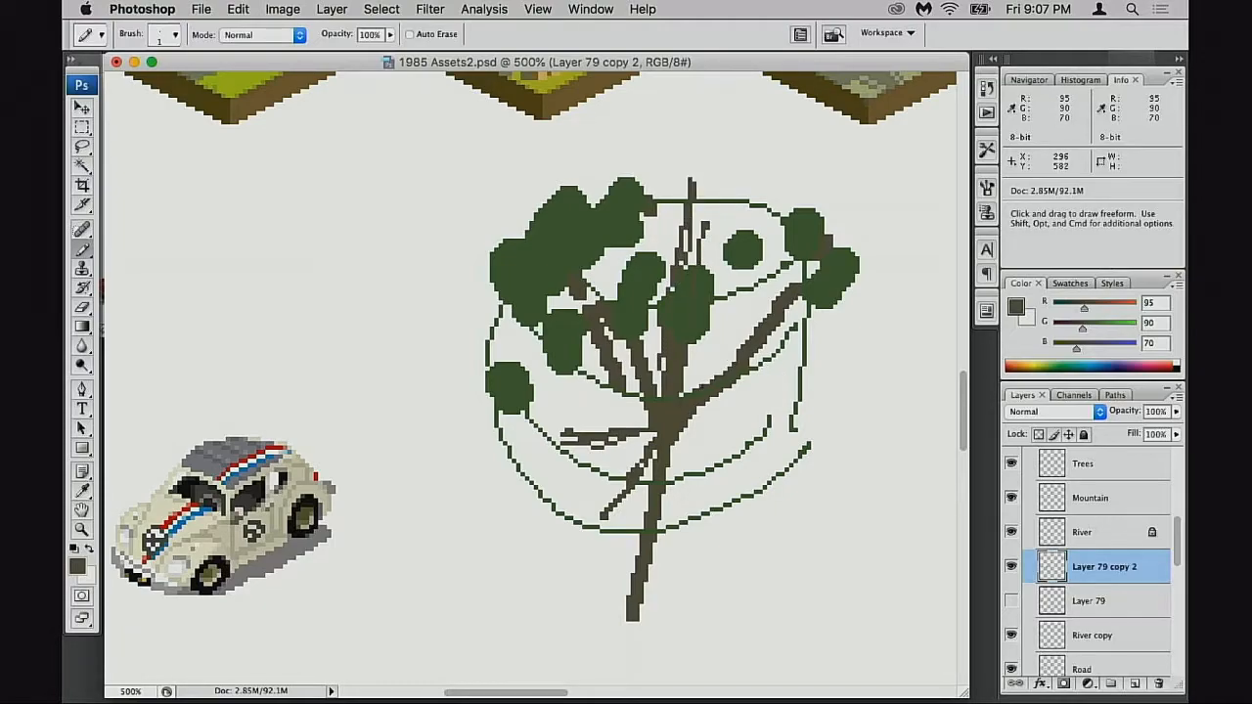
pyautogui.moveTo(702, 392); pyautogui.dragTo(760, 250)
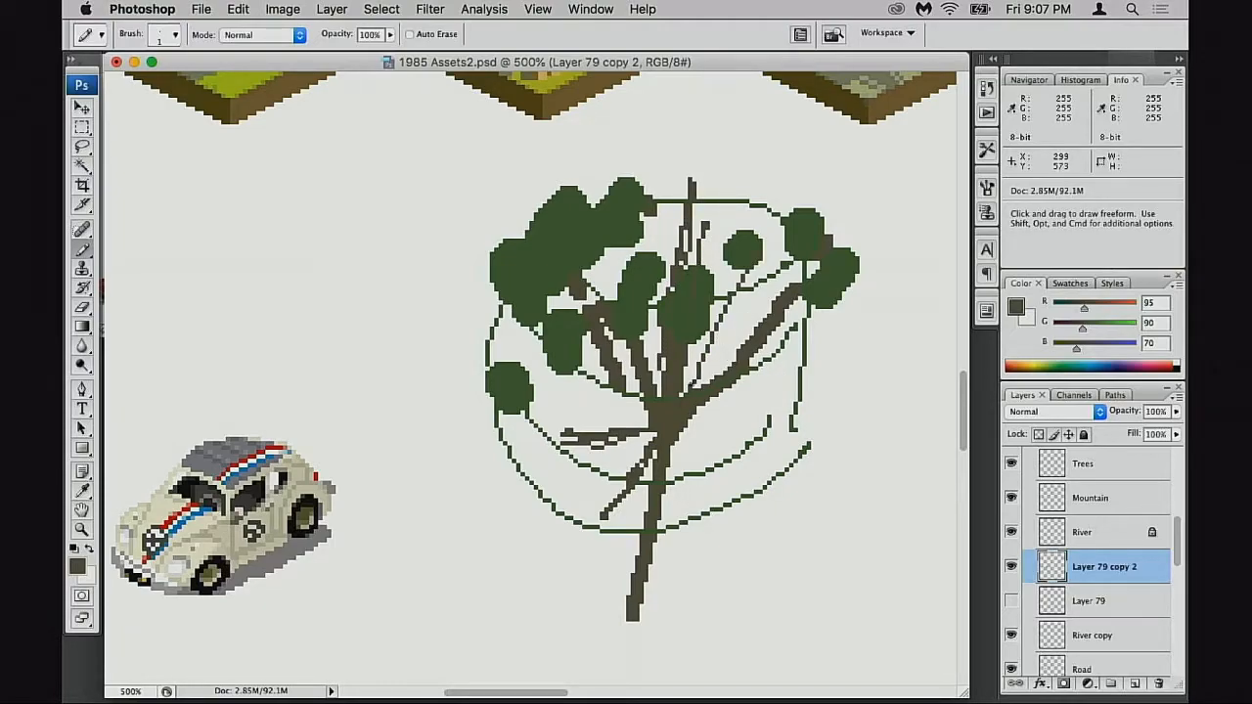
# - Sample dark green, RGB 73, 105, 56, and paint a foliage mass over the large tree's fork with a 7 px pencil
pyautogui.keyDown('alt'); pyautogui.click(676, 404); pyautogui.keyUp('alt')
pyautogui.moveTo(676, 404); pyautogui.dragTo(678, 422)
pyautogui.keyDown('alt'); pyautogui.click(449, 261); pyautogui.keyUp('alt')
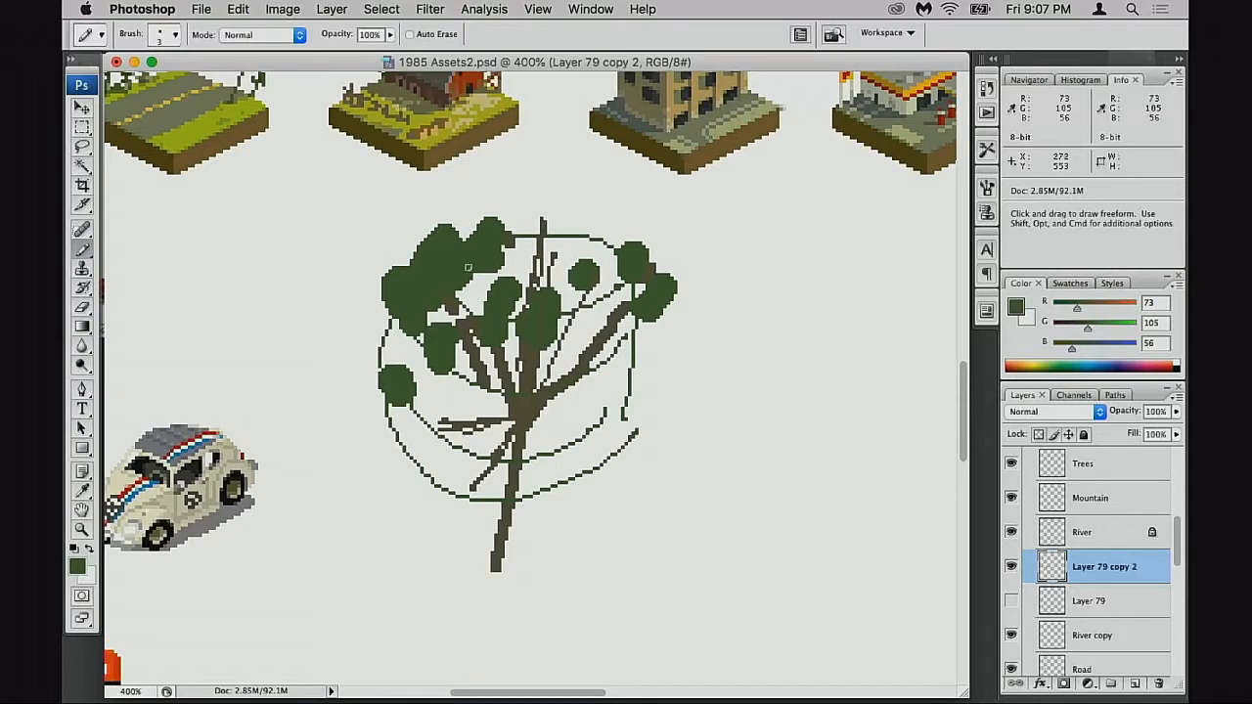
pyautogui.press(']')
pyautogui.moveTo(504, 381)
pyautogui.mouseDown()
pyautogui.moveTo(556, 399)
pyautogui.moveTo(477, 412)
pyautogui.moveTo(554, 411)
pyautogui.mouseUp()
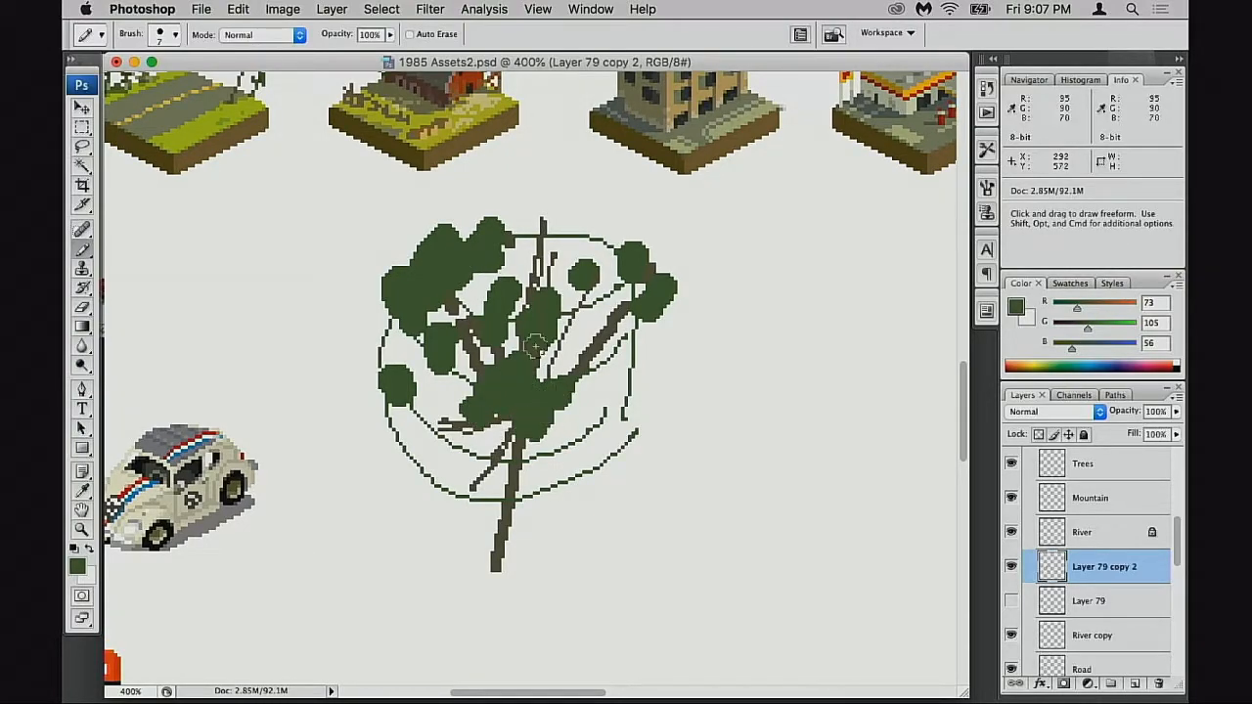
pyautogui.moveTo(523, 290); pyautogui.dragTo(520, 330)
# - Sample foliage green from the forest tile and fill the top of the large tree's crown with shaded dark green masses
pyautogui.moveTo(465, 360); pyautogui.dragTo(832, 351)
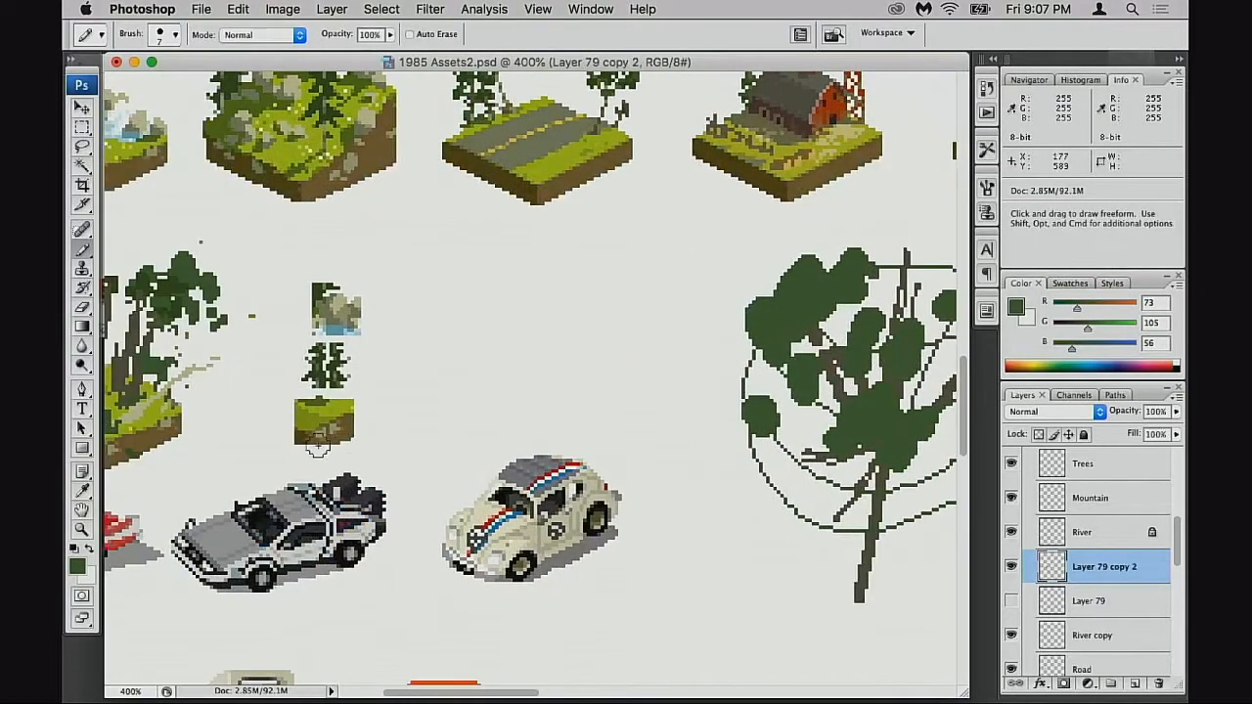
pyautogui.moveTo(215, 378); pyautogui.dragTo(433, 359)
pyautogui.keyDown('alt'); pyautogui.click(383, 265); pyautogui.keyUp('alt')
pyautogui.moveTo(696, 344); pyautogui.dragTo(293, 348)
pyautogui.moveTo(680, 305)
pyautogui.mouseDown()
pyautogui.moveTo(724, 290)
pyautogui.moveTo(675, 250)
pyautogui.moveTo(652, 292)
pyautogui.moveTo(686, 275)
pyautogui.moveTo(744, 283)
pyautogui.moveTo(672, 254)
pyautogui.moveTo(619, 268)
pyautogui.moveTo(667, 275)
pyautogui.moveTo(706, 301)
pyautogui.moveTo(689, 306)
pyautogui.moveTo(700, 312)
pyautogui.moveTo(683, 242)
pyautogui.moveTo(623, 243)
pyautogui.moveTo(630, 233)
pyautogui.moveTo(662, 219)
pyautogui.moveTo(737, 242)
pyautogui.moveTo(697, 225)
pyautogui.moveTo(596, 239)
pyautogui.moveTo(613, 265)
pyautogui.moveTo(726, 239)
pyautogui.mouseUp()
pyautogui.keyDown('alt'); pyautogui.click(687, 310); pyautogui.keyUp('alt')
# - Break up the crown's left foliage with small clusters using a 3 px pencil, and paint thin grey-brown branches through it
pyautogui.press('[')
pyautogui.press('[')
pyautogui.press('[')
pyautogui.keyDown('alt'); pyautogui.click(662, 284); pyautogui.keyUp('alt')
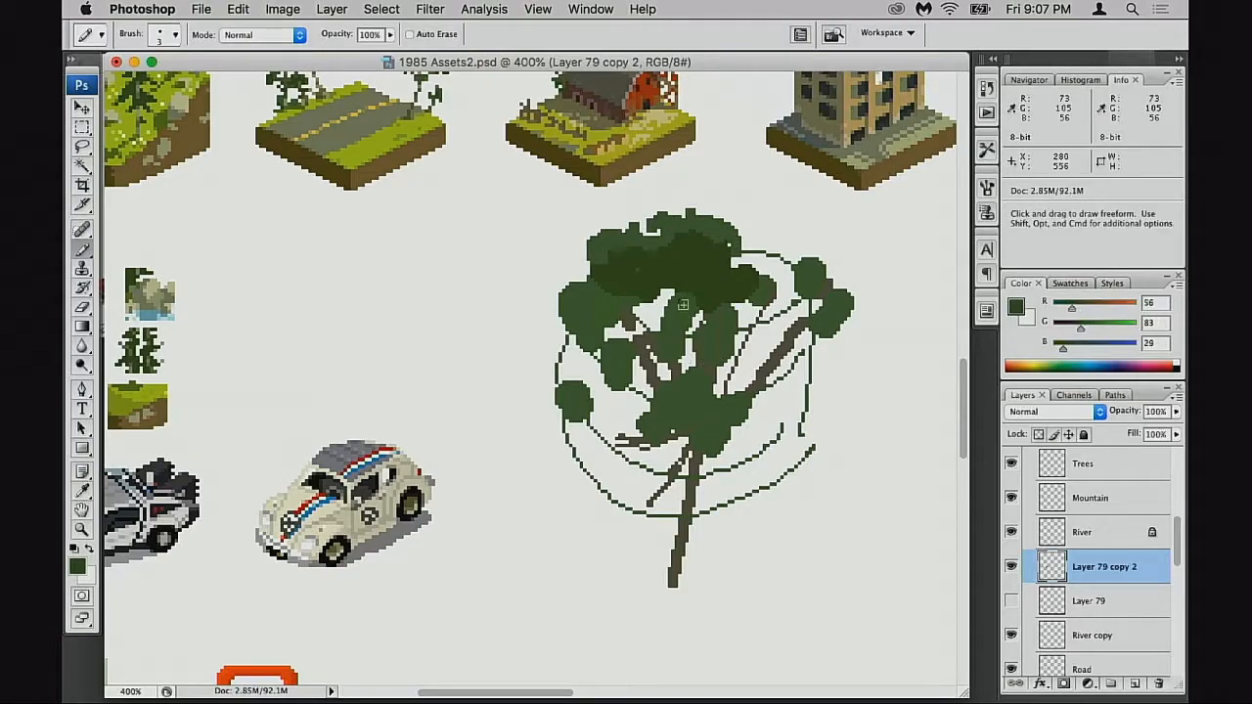
pyautogui.moveTo(646, 339)
pyautogui.mouseDown()
pyautogui.moveTo(681, 355)
pyautogui.moveTo(644, 356)
pyautogui.mouseUp()
pyautogui.moveTo(682, 307)
pyautogui.mouseDown()
pyautogui.moveTo(698, 255)
pyautogui.moveTo(635, 346)
pyautogui.moveTo(588, 365)
pyautogui.moveTo(608, 362)
pyautogui.moveTo(616, 294)
pyautogui.moveTo(551, 309)
pyautogui.moveTo(546, 367)
pyautogui.mouseUp()
pyautogui.keyDown('alt'); pyautogui.click(606, 364); pyautogui.keyUp('alt')
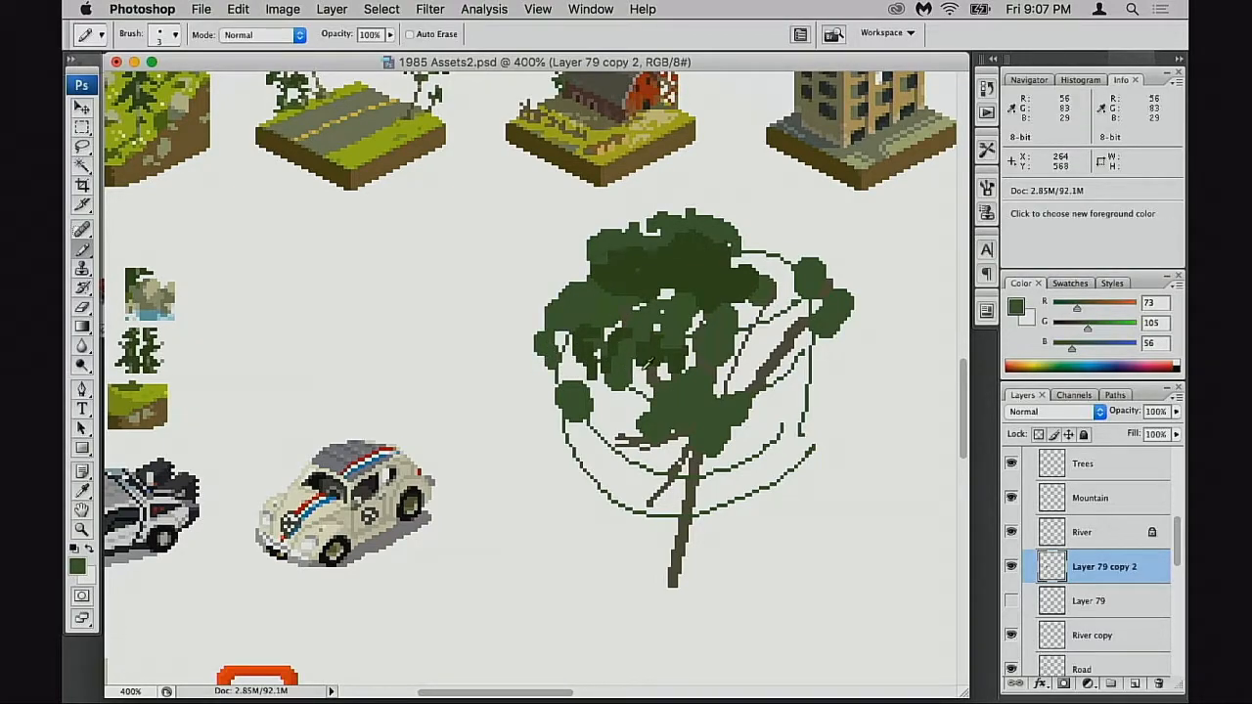
pyautogui.keyDown('alt'); pyautogui.click(661, 373); pyautogui.keyUp('alt')
pyautogui.moveTo(625, 325); pyautogui.dragTo(646, 383)
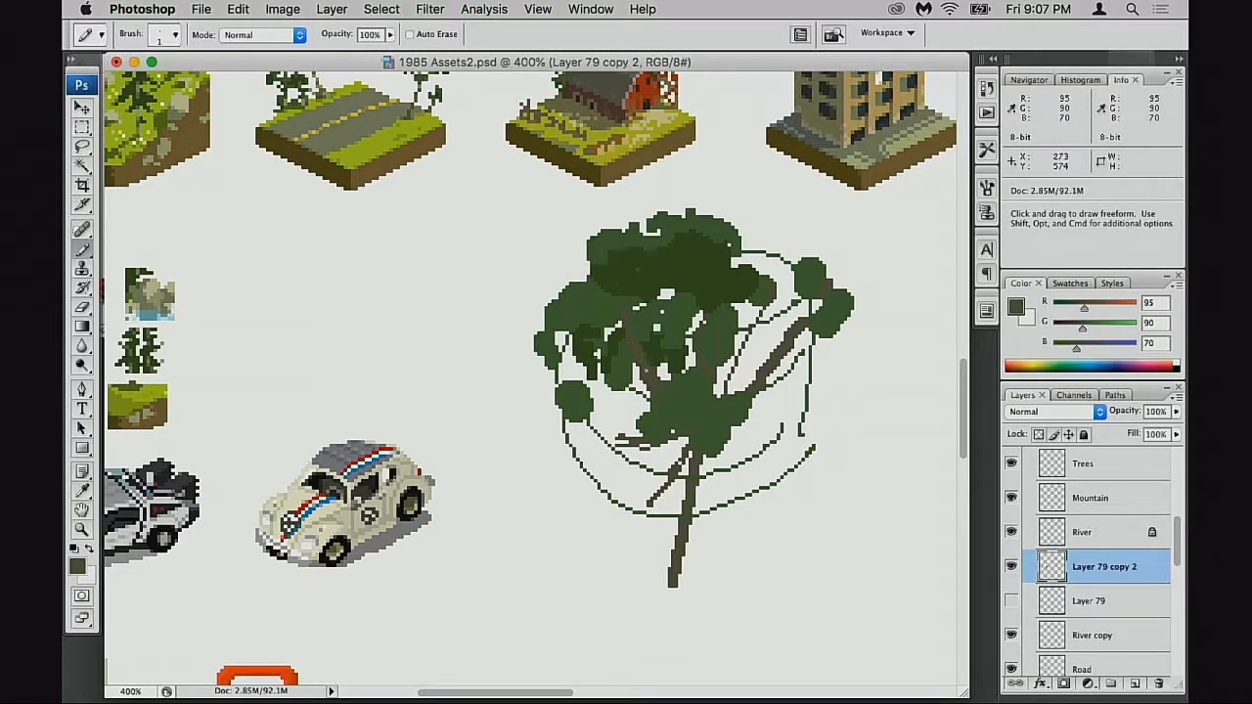
# - Sample dark green, RGB 73, 105, 56, and paint more small leaf clusters in the lower left foliage of the large study tree
pyautogui.keyDown('alt'); pyautogui.click(692, 330); pyautogui.keyUp('alt')
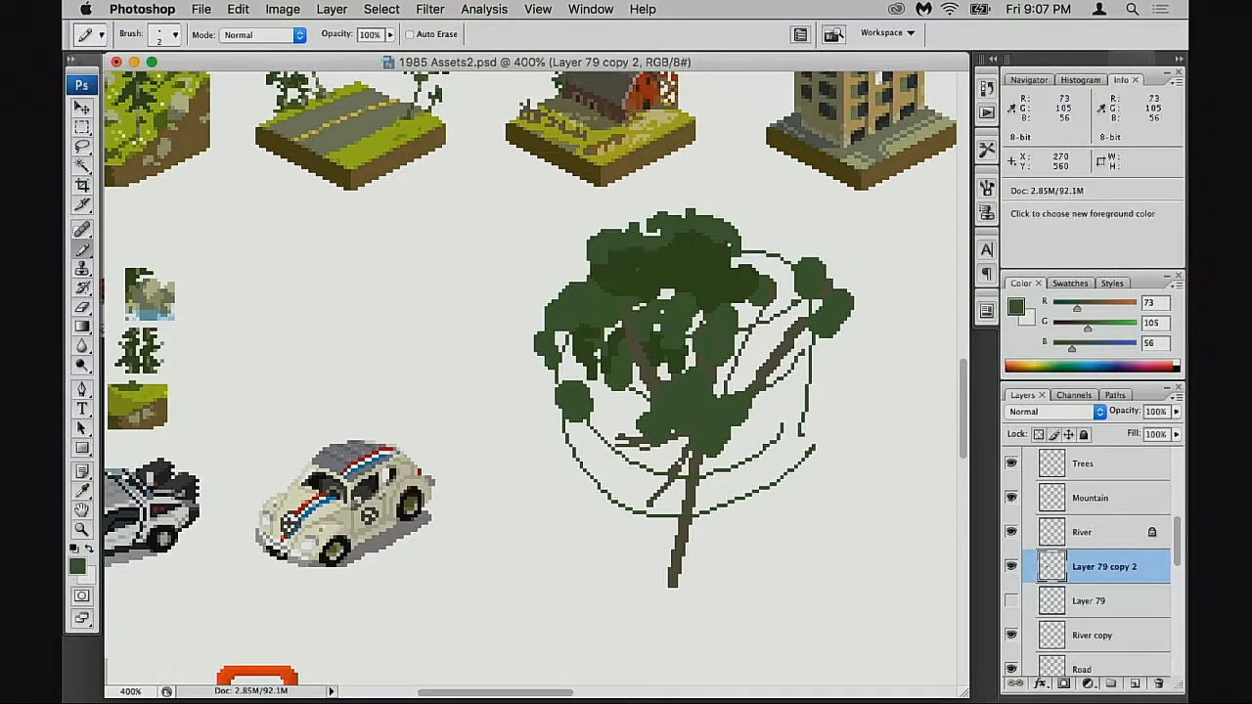
pyautogui.moveTo(651, 376)
pyautogui.mouseDown()
pyautogui.moveTo(615, 365)
pyautogui.moveTo(606, 388)
pyautogui.moveTo(642, 385)
pyautogui.mouseUp()
pyautogui.keyDown('super'); pyautogui.click(648, 386); pyautogui.keyUp('super')
pyautogui.keyDown('super'); pyautogui.click(612, 406); pyautogui.keyUp('super')
pyautogui.moveTo(497, 394); pyautogui.dragTo(501, 462)
pyautogui.press('[')
pyautogui.press('[')
pyautogui.press('[')
pyautogui.press('[')
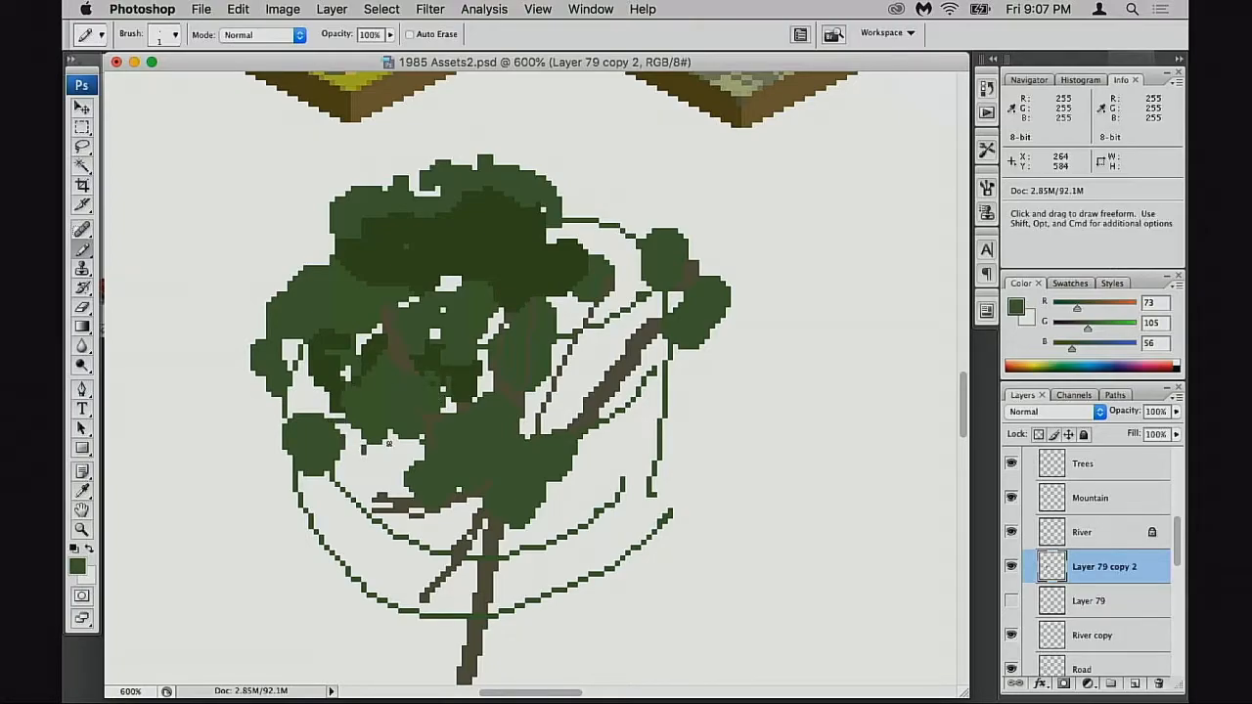
pyautogui.moveTo(389, 443); pyautogui.dragTo(597, 461)
# - Select the large study tree with a rectangular marquee and delete it
pyautogui.press('super+minus')
pyautogui.press('super+minus')
pyautogui.press('super+minus')
pyautogui.press('super+minus')
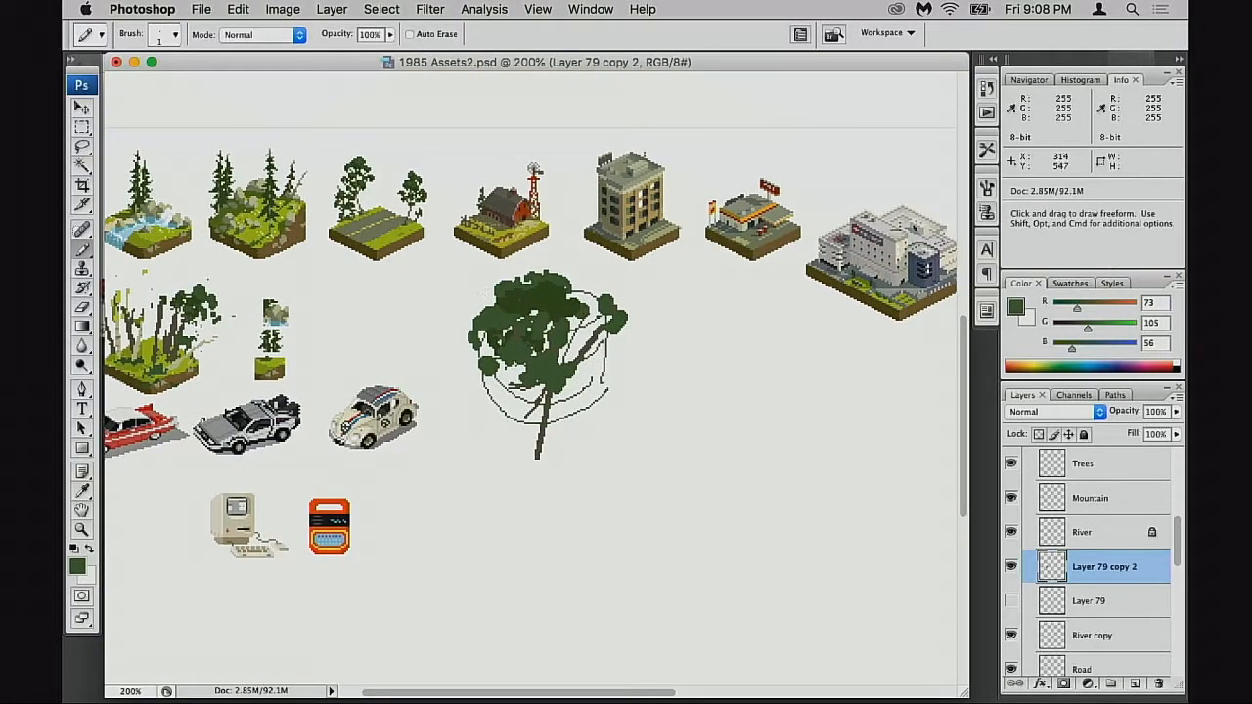
pyautogui.moveTo(589, 333); pyautogui.dragTo(650, 341)
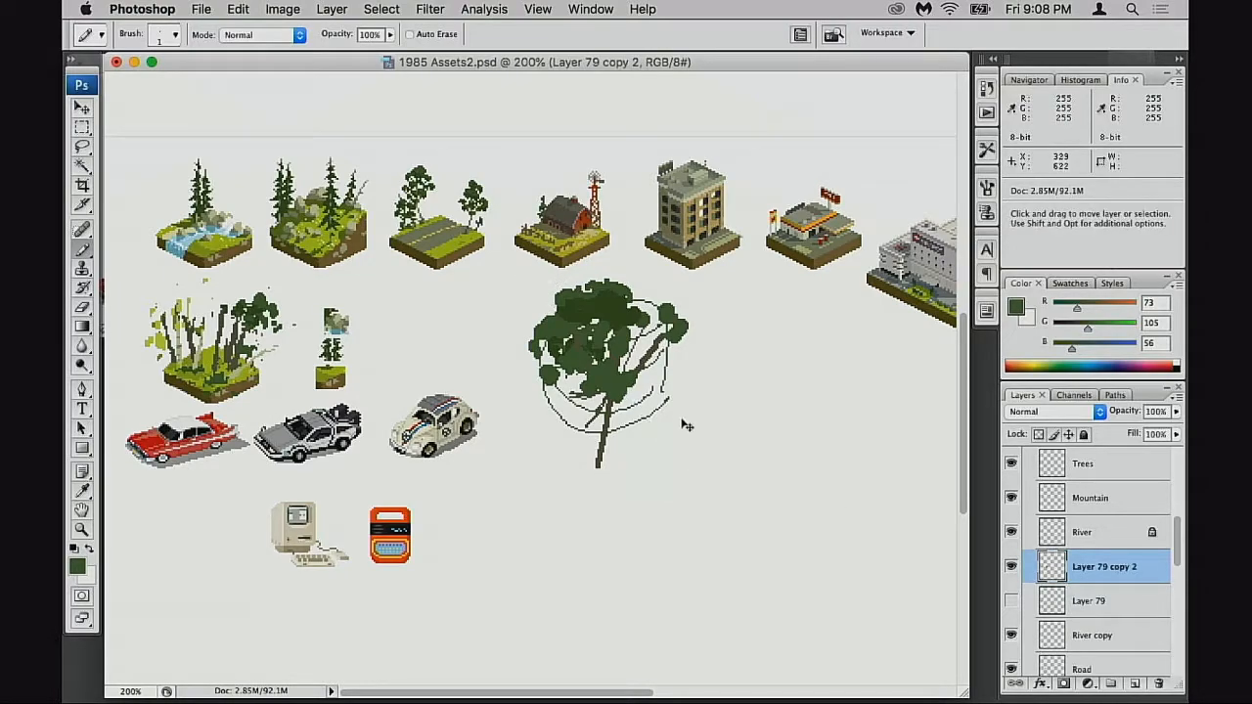
pyautogui.press('m')
pyautogui.moveTo(517, 274)
pyautogui.mouseDown()
pyautogui.moveTo(651, 424)
pyautogui.moveTo(698, 503)
pyautogui.mouseUp()
pyautogui.press('Delete')
pyautogui.moveTo(478, 397); pyautogui.dragTo(567, 446)
pyautogui.press('super+z')
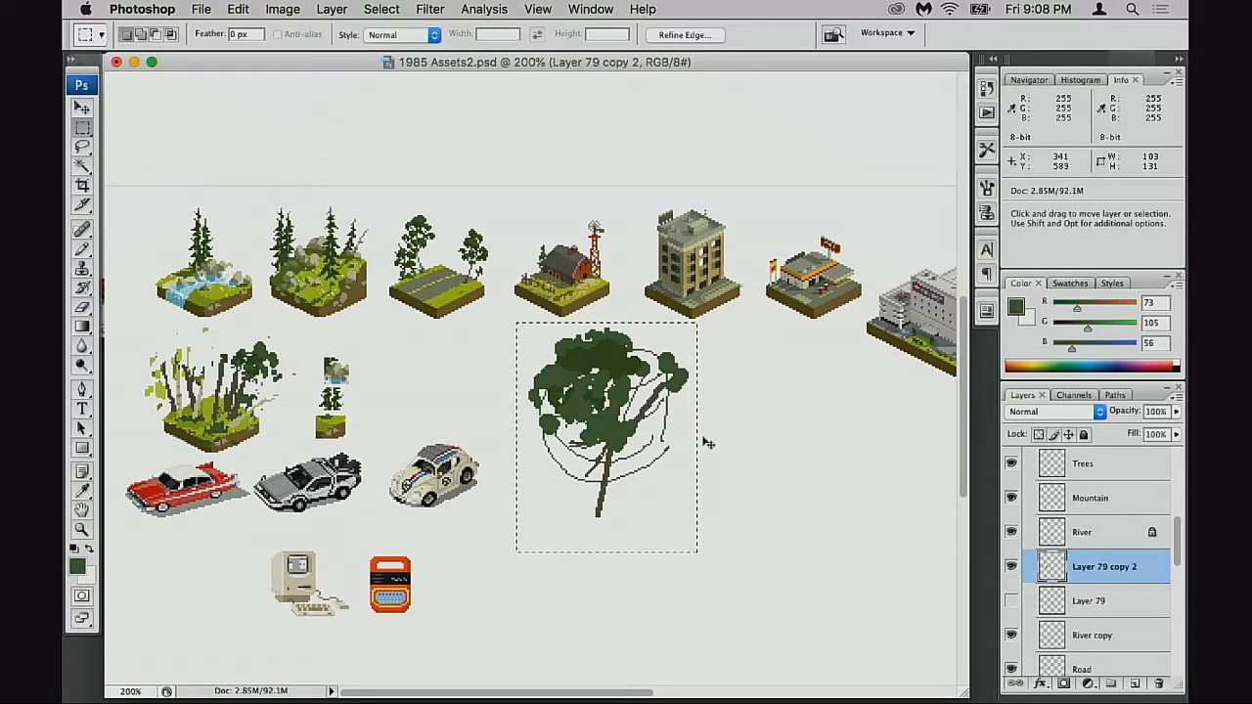
pyautogui.press('Delete')
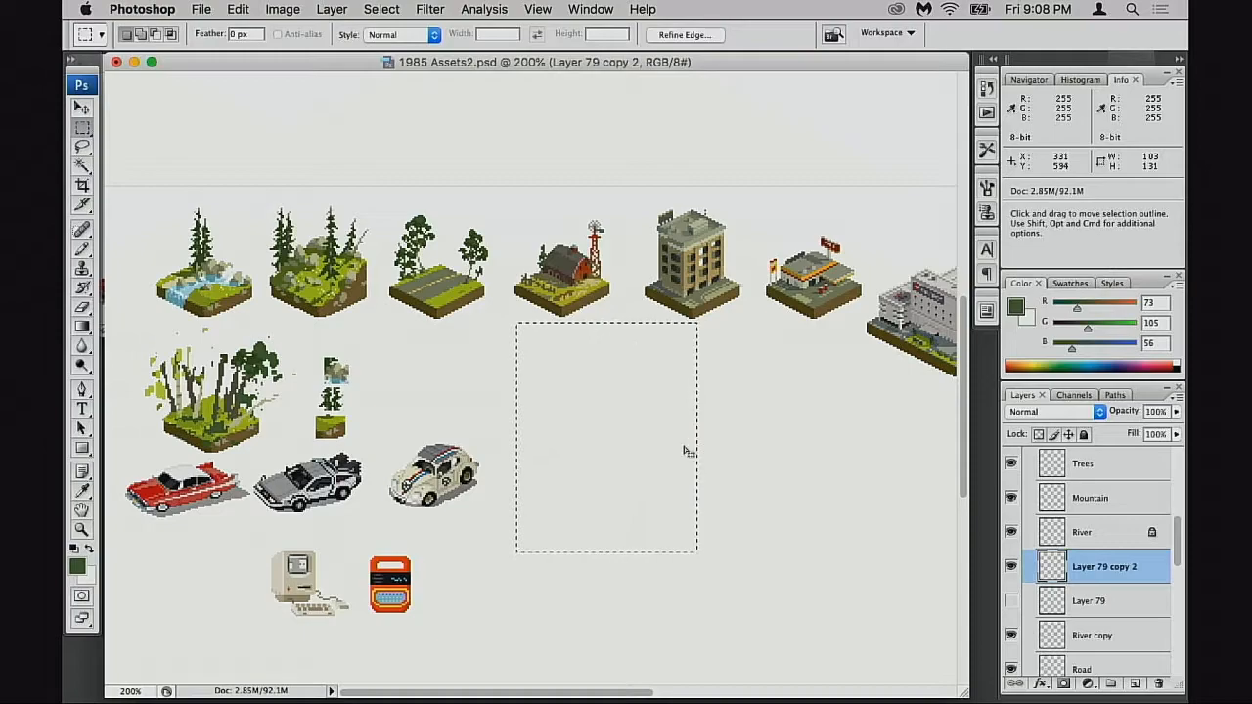
# - Erase the dark foliage and stray pixels around the forest tile's two centre-right trunks, and trim the dark bush at the tile's front
pyautogui.moveTo(204, 318); pyautogui.dragTo(391, 450)
pyautogui.moveTo(391, 447); pyautogui.dragTo(765, 409)
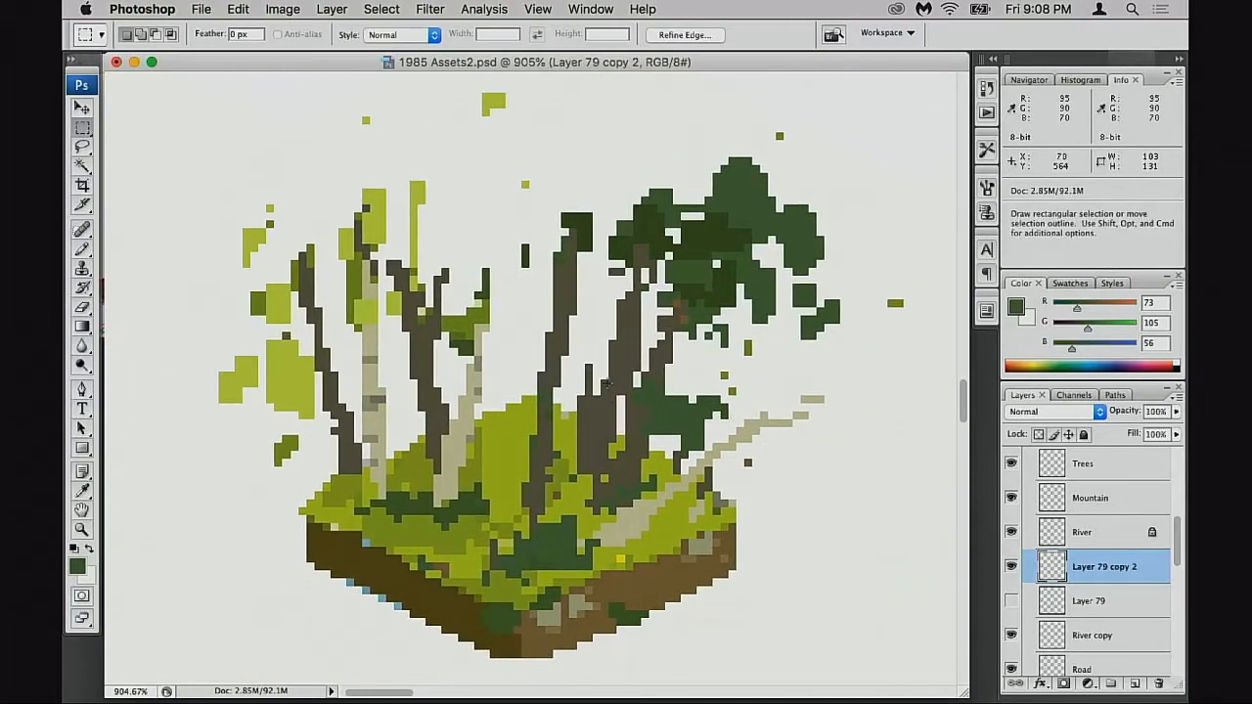
pyautogui.press('e')
pyautogui.press('super+d')
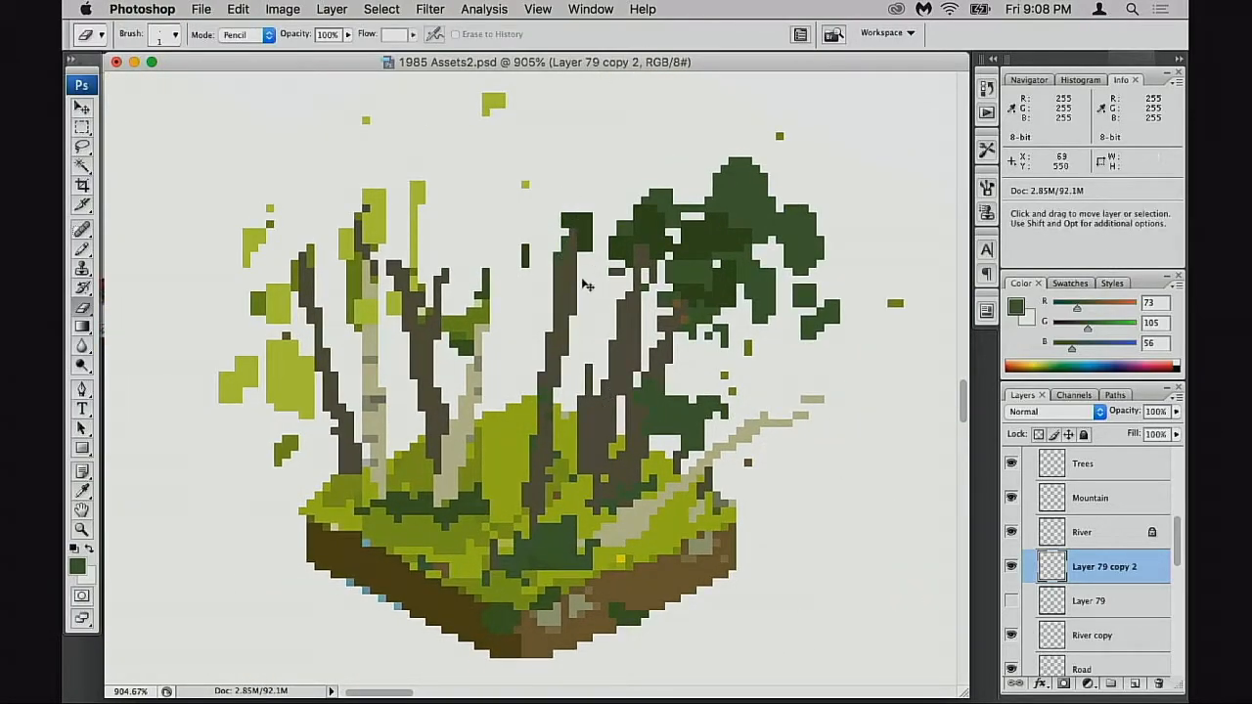
pyautogui.moveTo(525, 247); pyautogui.dragTo(525, 266)
pyautogui.moveTo(572, 210); pyautogui.dragTo(575, 275)
pyautogui.moveTo(550, 202)
pyautogui.mouseDown()
pyautogui.moveTo(588, 197)
pyautogui.moveTo(621, 233)
pyautogui.moveTo(629, 226)
pyautogui.moveTo(633, 296)
pyautogui.mouseUp()
pyautogui.moveTo(589, 368)
pyautogui.mouseDown()
pyautogui.moveTo(596, 346)
pyautogui.moveTo(589, 434)
pyautogui.moveTo(597, 418)
pyautogui.moveTo(547, 513)
pyautogui.moveTo(572, 435)
pyautogui.mouseUp()
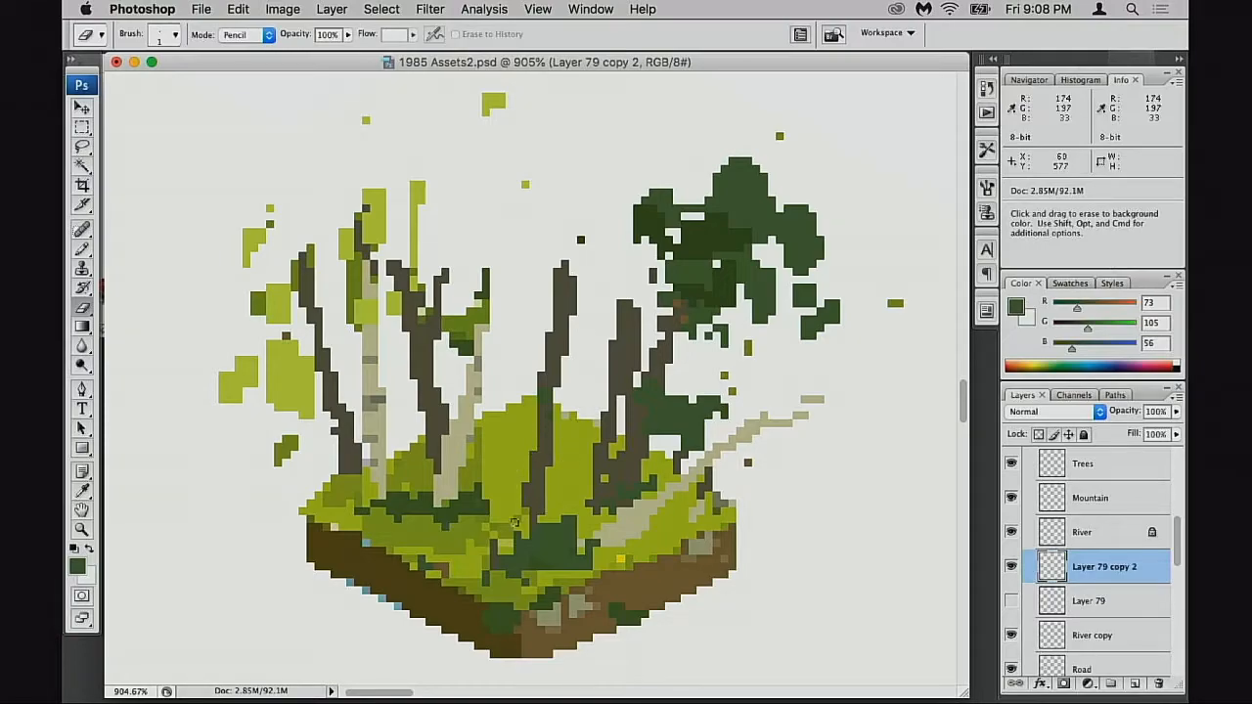
pyautogui.moveTo(494, 528)
pyautogui.mouseDown()
pyautogui.moveTo(501, 573)
pyautogui.moveTo(563, 524)
pyautogui.moveTo(539, 543)
pyautogui.moveTo(594, 541)
pyautogui.moveTo(585, 564)
pyautogui.mouseUp()
# - Sample the trunk's grey-brown, RGB 95, 90, 70, and reshape the top of the trunk just left of the dark crown
pyautogui.press('b')
pyautogui.keyDown('alt'); pyautogui.click(629, 363); pyautogui.keyUp('alt')
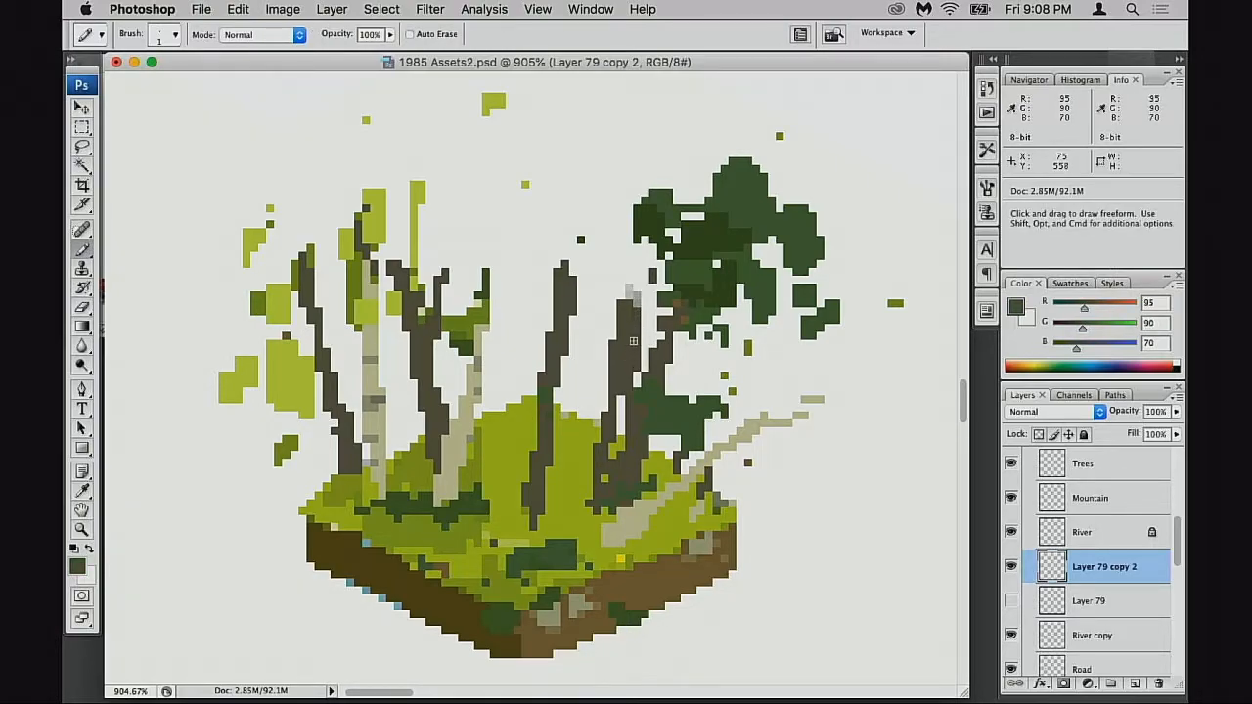
pyautogui.rightClick(635, 316)
pyautogui.press('Escape')
pyautogui.press('e')
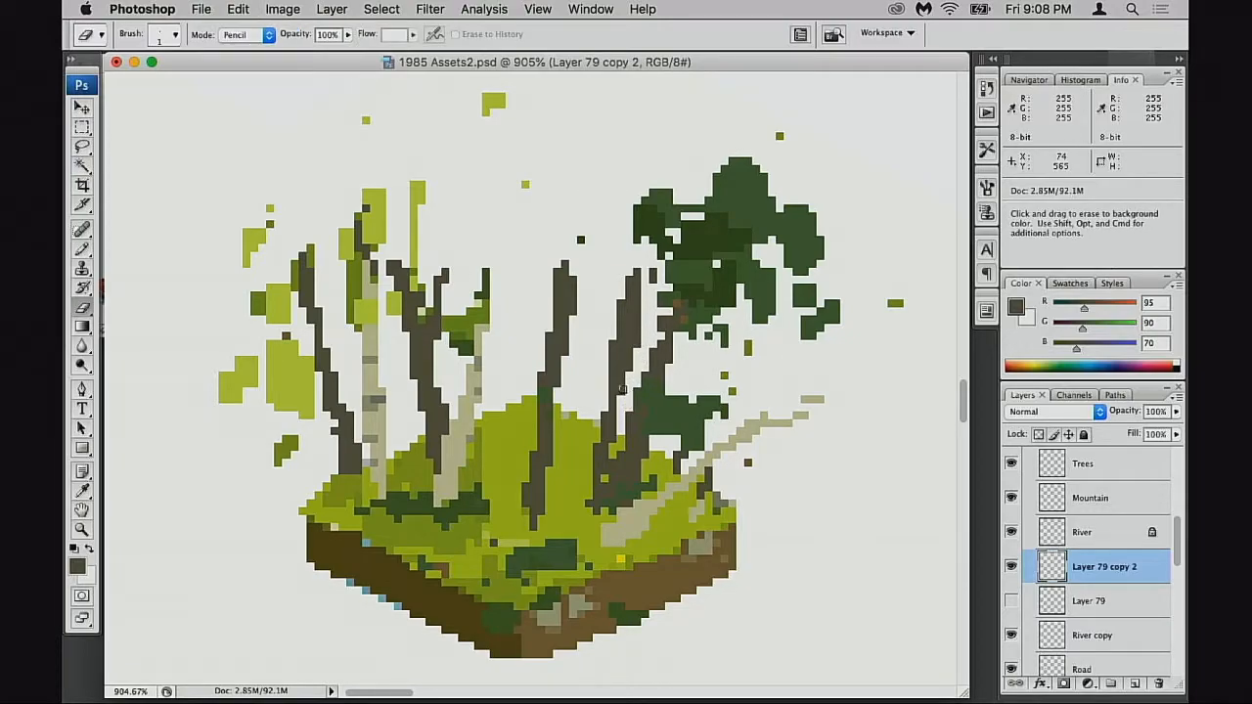
pyautogui.press('b')
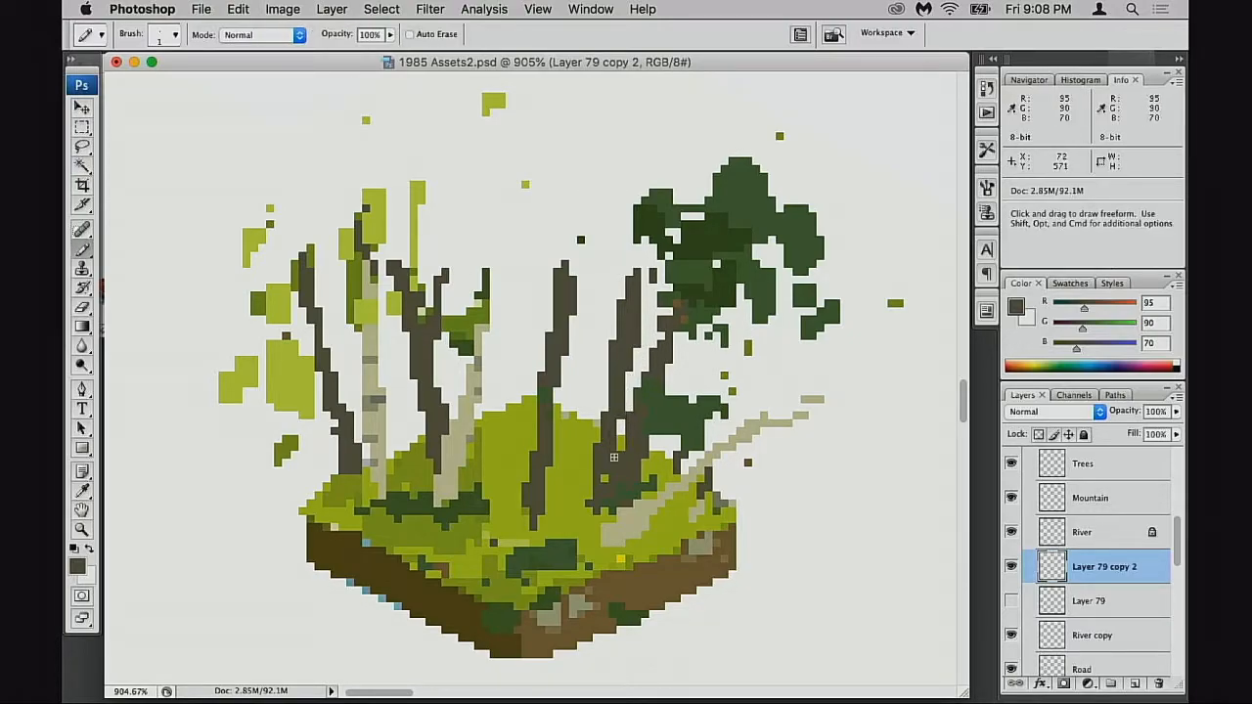
# - Erase the low dark foliage beside the rightmost trunk, and open a gap between the two right-hand trunks
pyautogui.press('e')
pyautogui.moveTo(677, 397)
pyautogui.mouseDown()
pyautogui.moveTo(667, 421)
pyautogui.moveTo(707, 443)
pyautogui.moveTo(715, 407)
pyautogui.moveTo(677, 460)
pyautogui.moveTo(672, 415)
pyautogui.mouseUp()
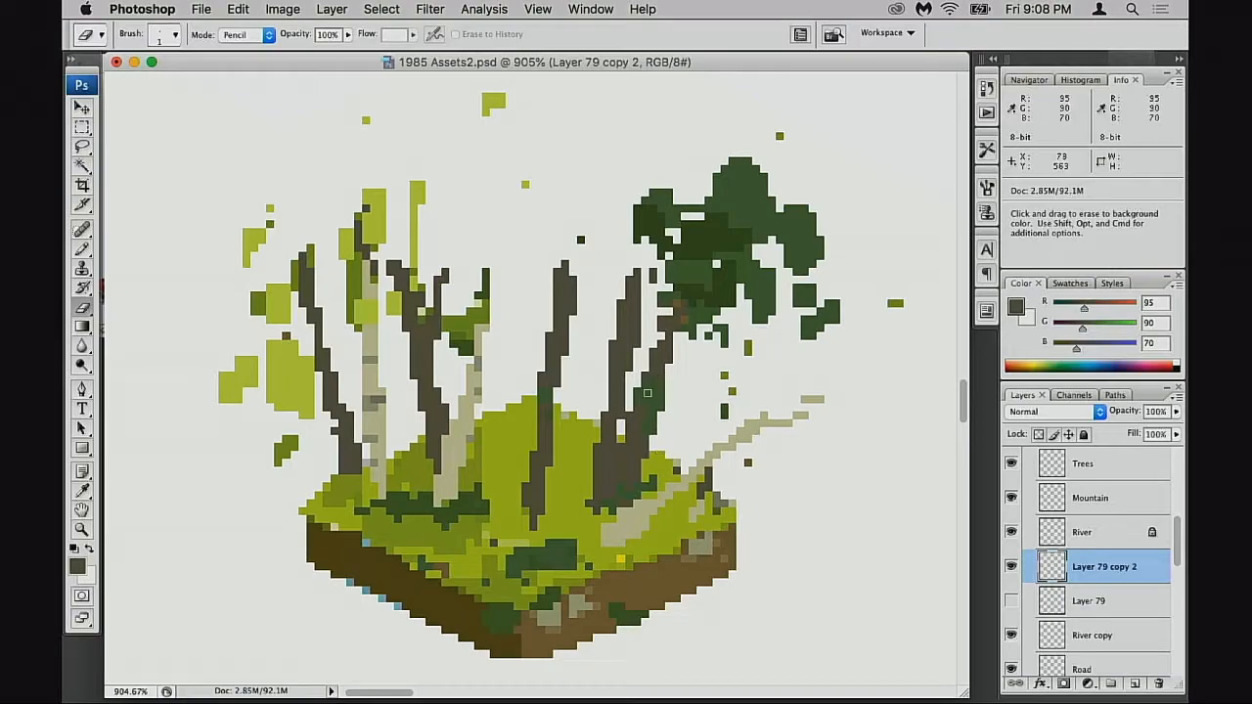
pyautogui.press('b')
pyautogui.click(648, 369)
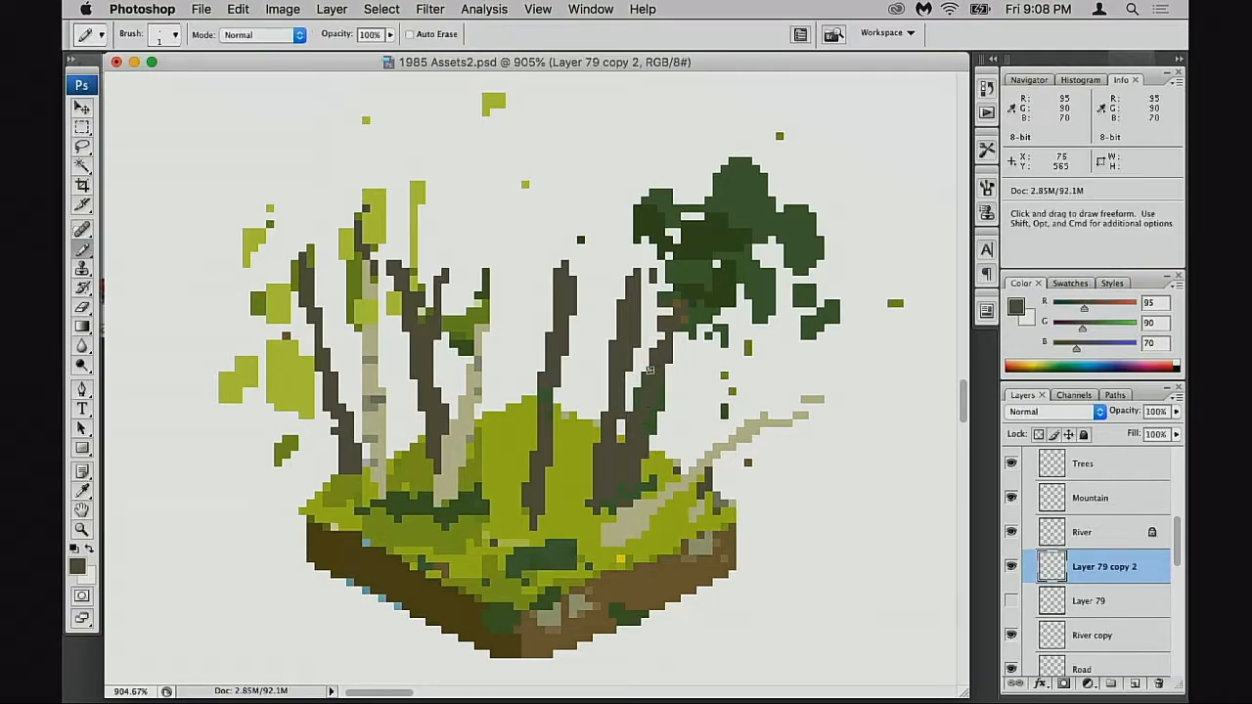
pyautogui.press('e')
pyautogui.click(618, 472)
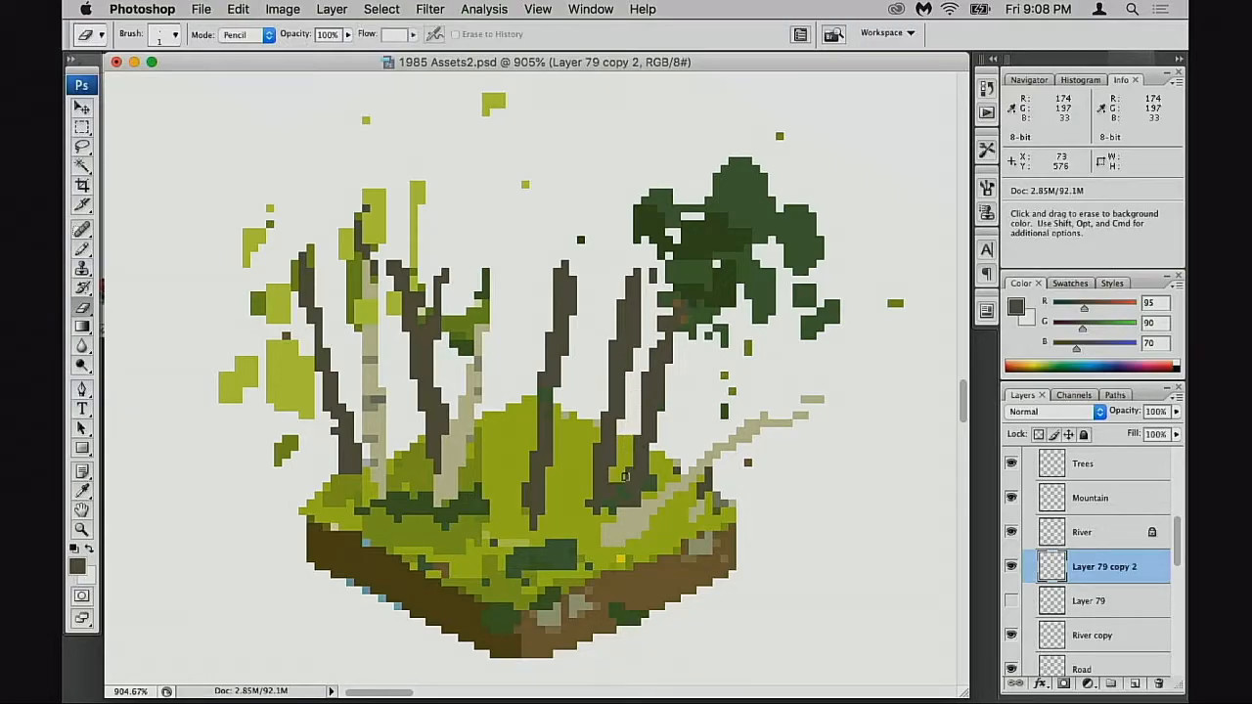
# - Fill in the shared base of the two right-hand trunks with grey-brown, and thin the left one by erasing along its edge
pyautogui.press('b')
pyautogui.click(618, 482)
pyautogui.click(626, 507)
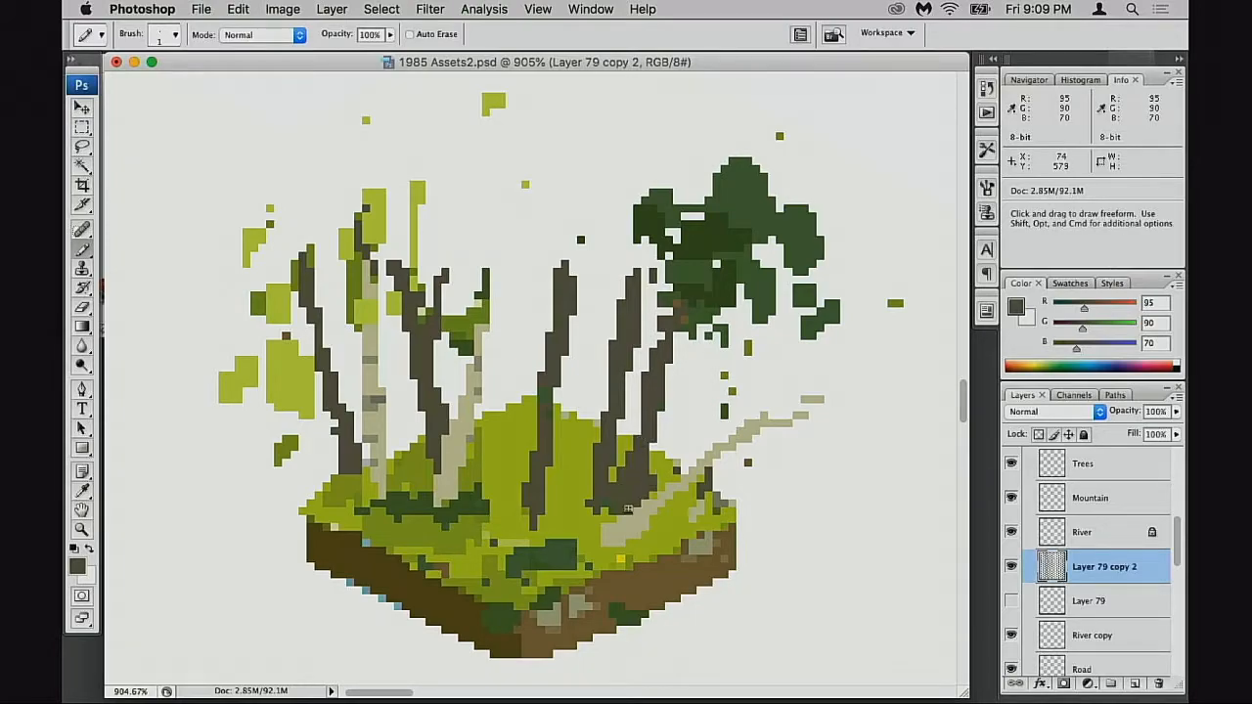
pyautogui.press('e')
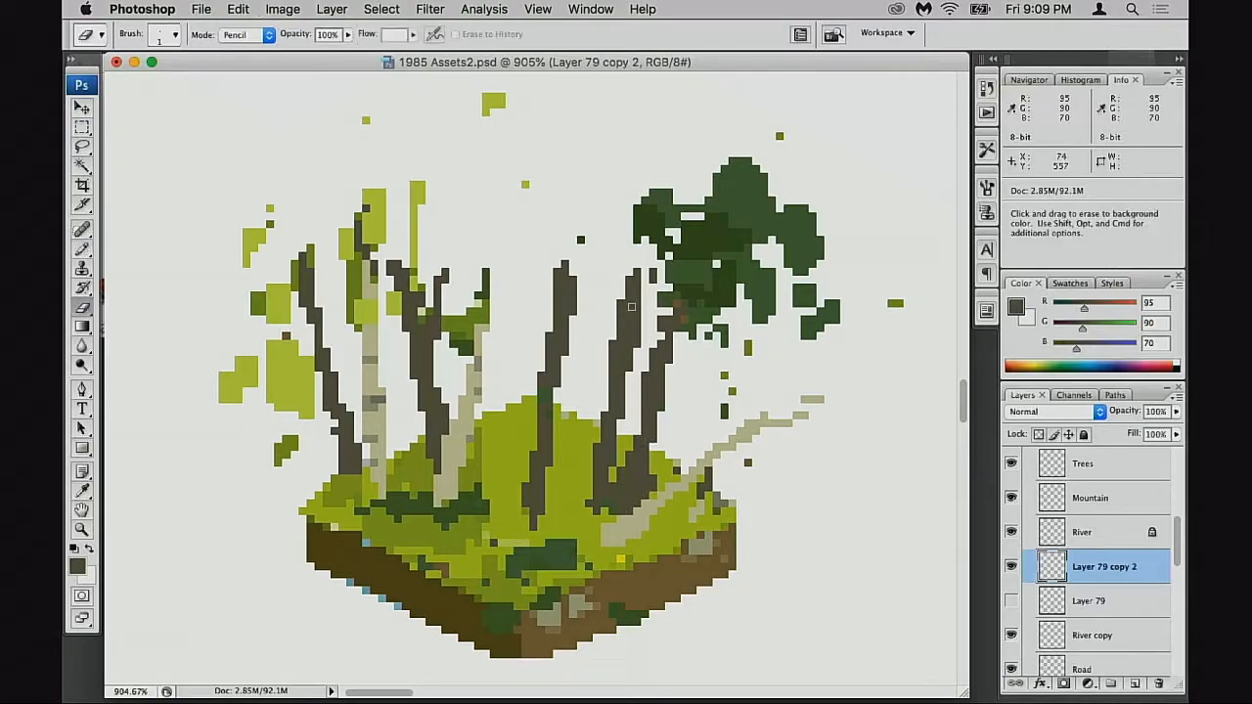
pyautogui.moveTo(638, 268); pyautogui.dragTo(606, 380)
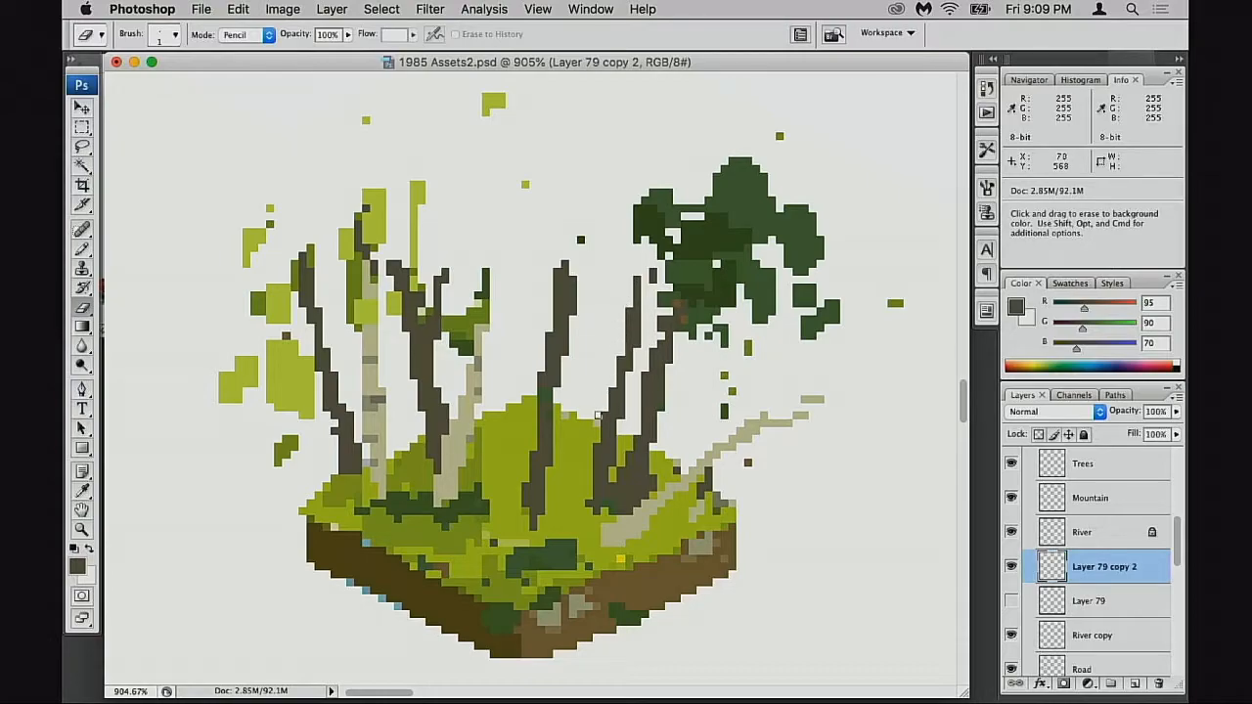
# - Shift the upper and lower parts of the middle trunk sideways to bend it, and erase along its edge to thin it
pyautogui.press('m')
pyautogui.moveTo(512, 236)
pyautogui.mouseDown()
pyautogui.moveTo(551, 355)
pyautogui.moveTo(599, 419)
pyautogui.moveTo(575, 404)
pyautogui.mouseUp()
pyautogui.moveTo(516, 444); pyautogui.dragTo(559, 507)
pyautogui.press('super+d')
pyautogui.press('e')
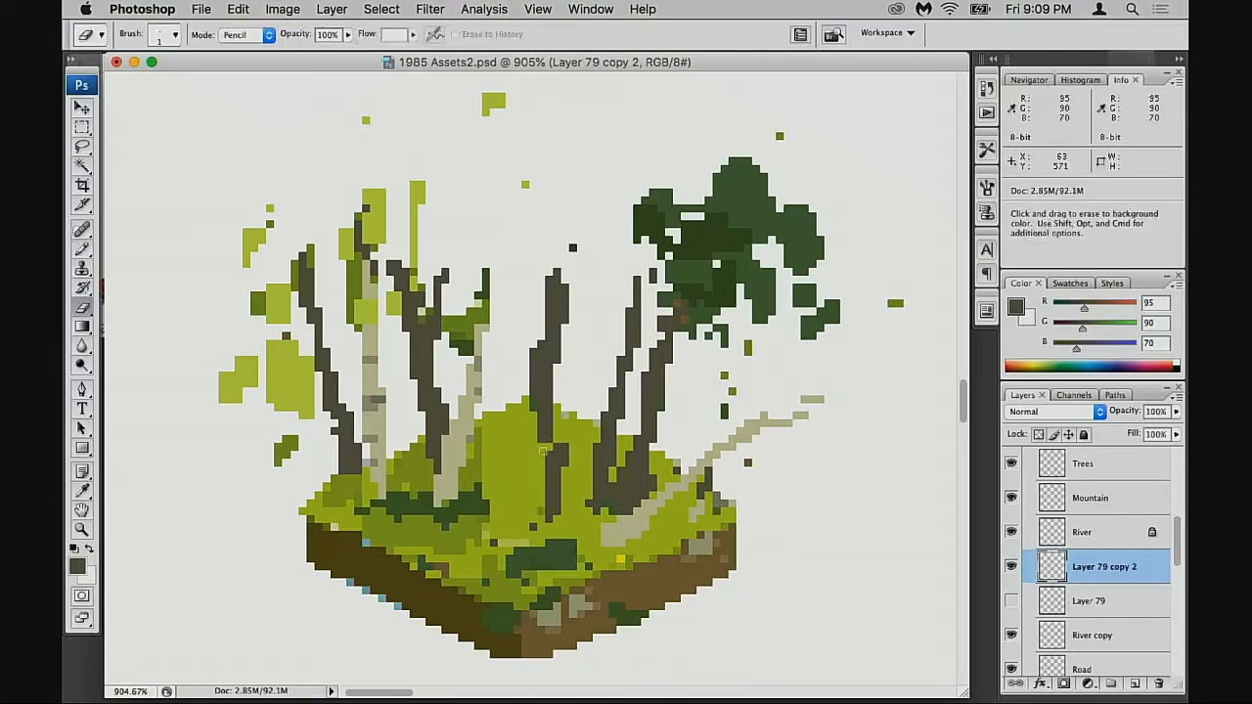
pyautogui.moveTo(562, 362); pyautogui.dragTo(563, 271)
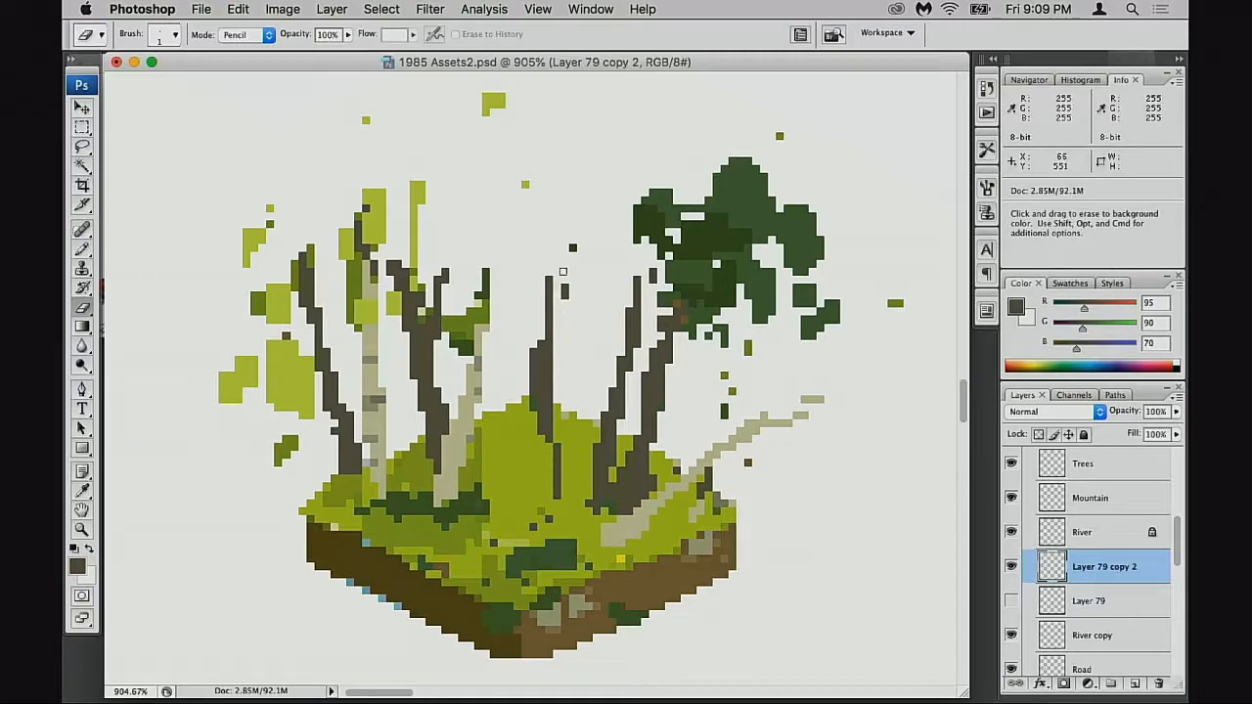
# - Extend the middle trunk upward in grey-brown and thicken its lower part
pyautogui.press('b')
pyautogui.moveTo(541, 342)
pyautogui.mouseDown()
pyautogui.moveTo(535, 209)
pyautogui.moveTo(539, 338)
pyautogui.mouseUp()
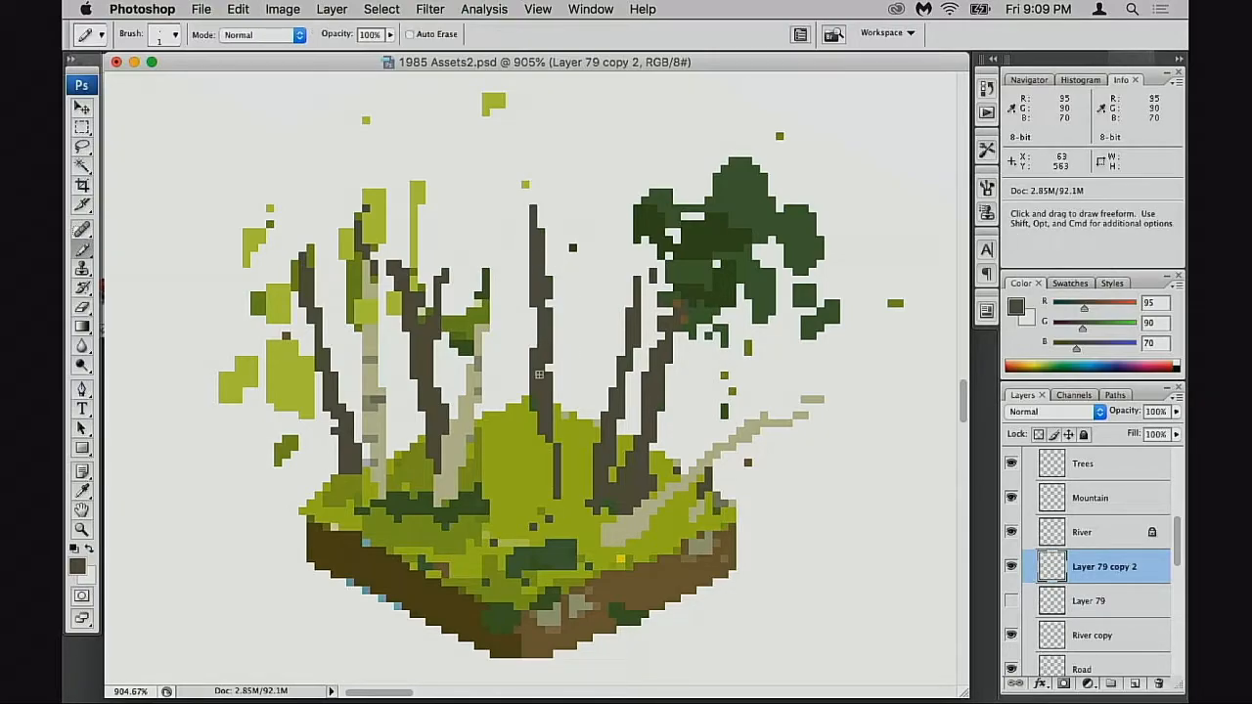
pyautogui.moveTo(557, 458)
pyautogui.mouseDown()
pyautogui.moveTo(565, 490)
pyautogui.moveTo(550, 447)
pyautogui.mouseUp()
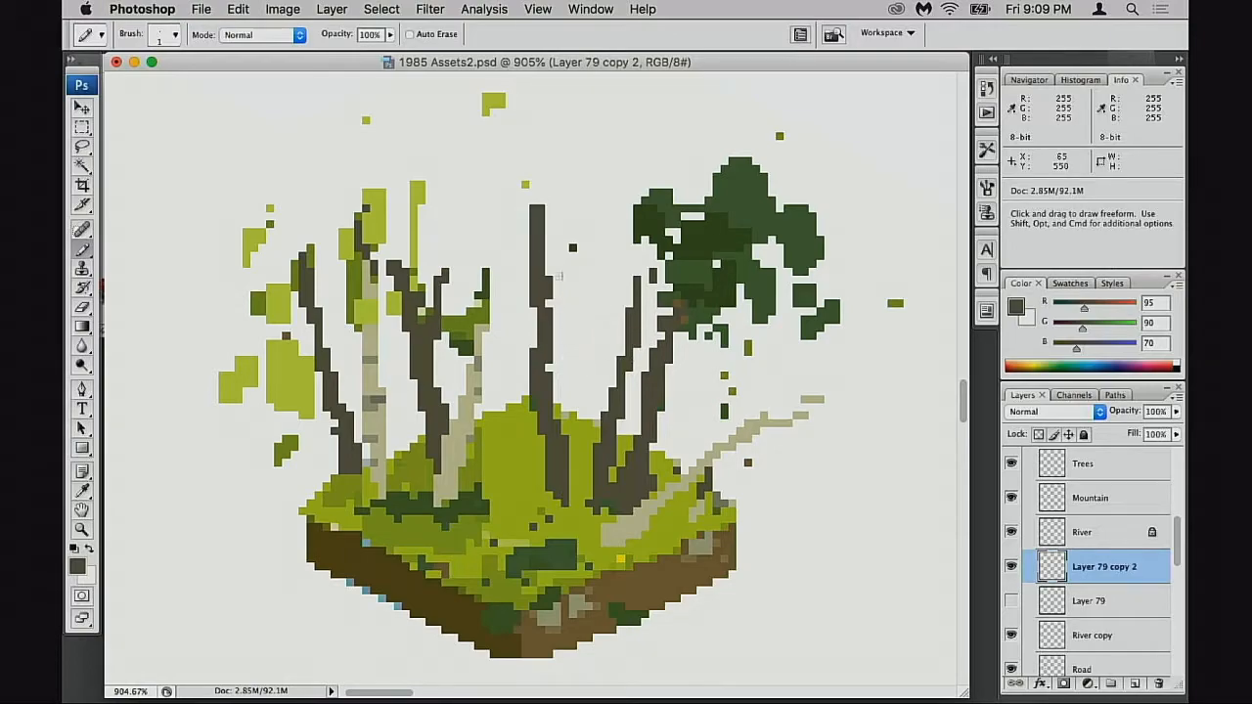
# - Paint thin grey-brown branches reaching out from both sides of the middle trunk and through the right-hand tree's lower foliage
pyautogui.moveTo(555, 327); pyautogui.dragTo(587, 250)
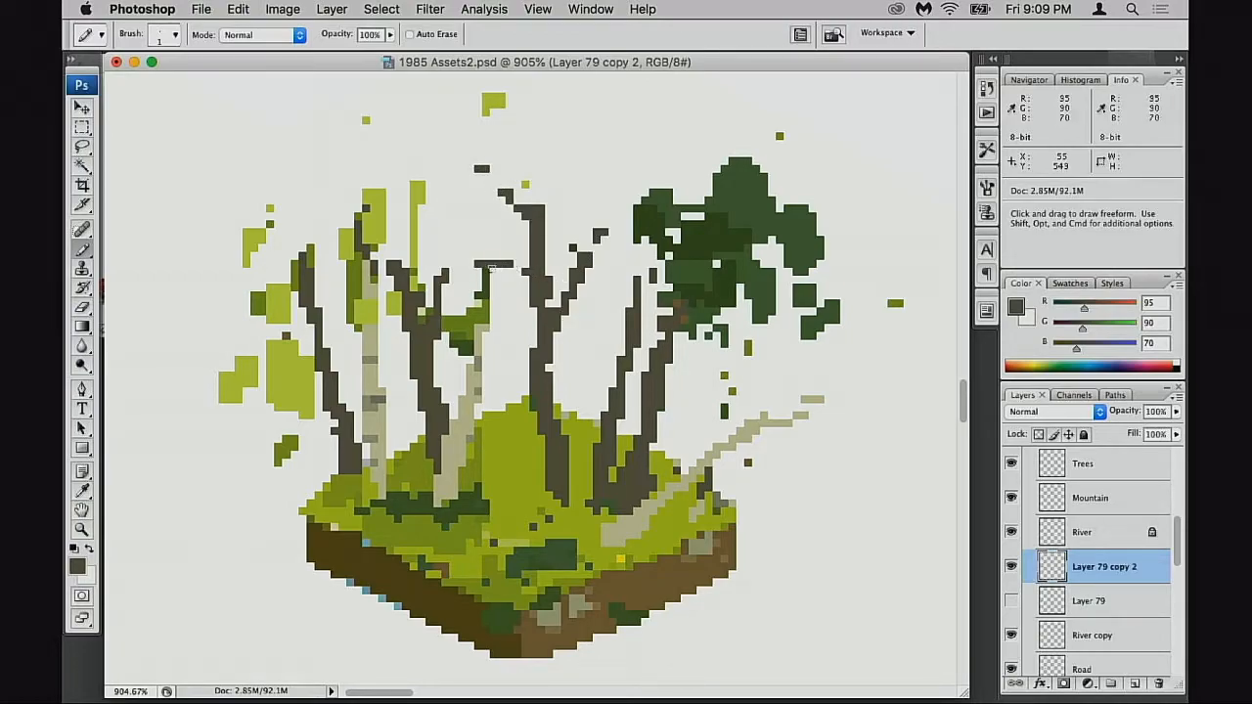
pyautogui.moveTo(671, 362); pyautogui.dragTo(739, 319)
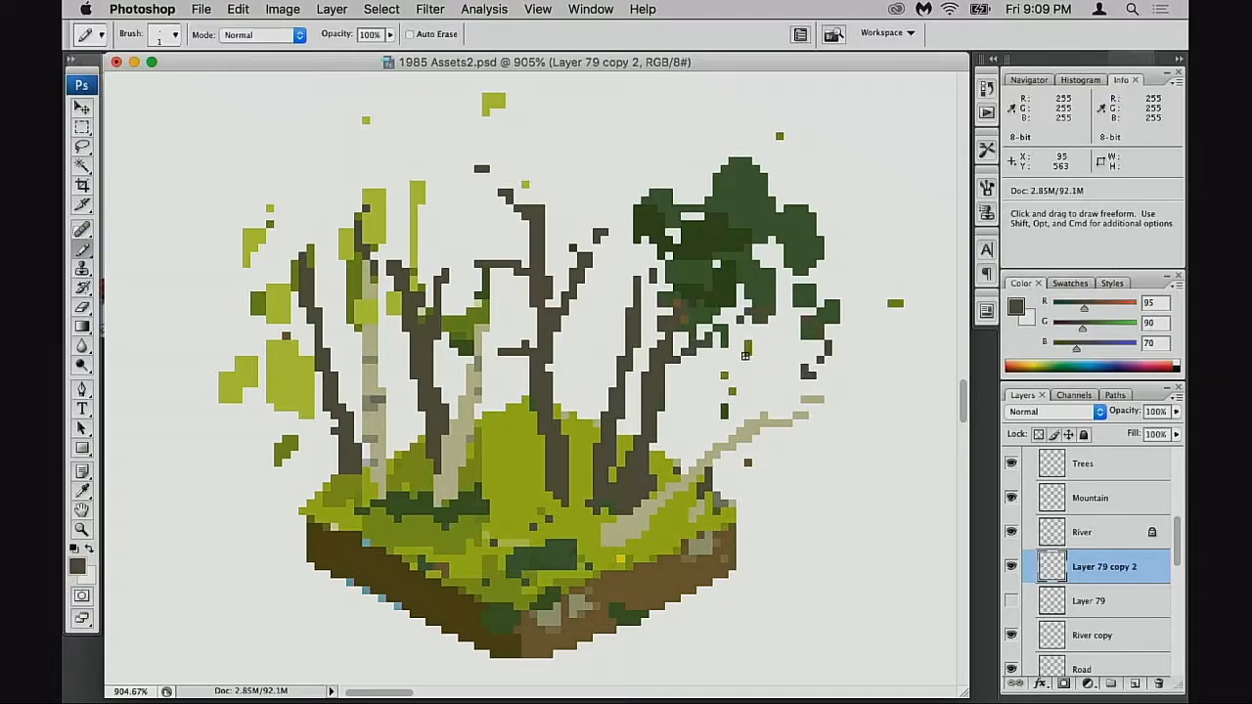
pyautogui.moveTo(741, 358)
pyautogui.mouseDown()
pyautogui.moveTo(776, 359)
pyautogui.moveTo(697, 362)
pyautogui.mouseUp()
pyautogui.moveTo(597, 295); pyautogui.dragTo(605, 289)
pyautogui.keyDown('alt'); pyautogui.click(657, 422); pyautogui.keyUp('alt')
pyautogui.keyDown('alt'); pyautogui.click(641, 420); pyautogui.keyUp('alt')
pyautogui.moveTo(617, 396)
pyautogui.mouseDown()
pyautogui.moveTo(750, 428)
pyautogui.moveTo(761, 456)
pyautogui.mouseUp()
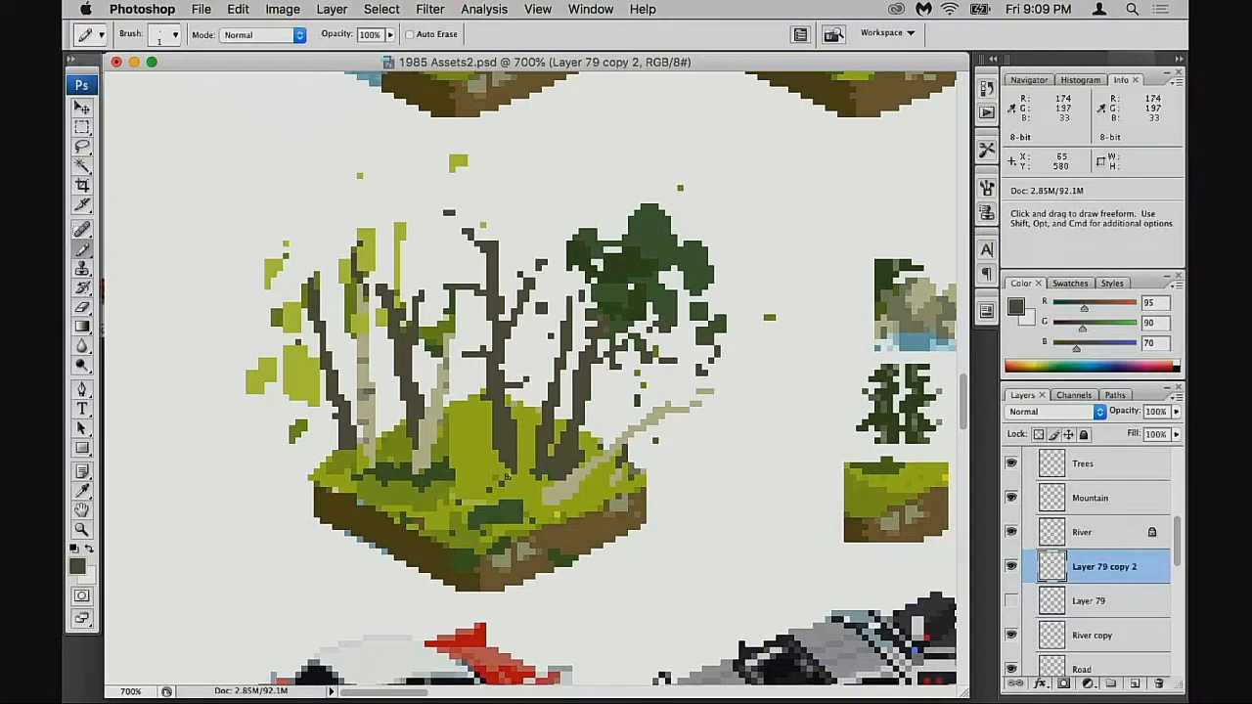
# - Sample green from the right-hand crown, paint leaf clusters over the middle tree's branches, and sample the darker green, RGB 56, 83, 29
pyautogui.keyDown('alt'); pyautogui.click(660, 234); pyautogui.keyUp('alt')
pyautogui.moveTo(487, 236)
pyautogui.mouseDown()
pyautogui.moveTo(460, 207)
pyautogui.moveTo(423, 256)
pyautogui.moveTo(452, 293)
pyautogui.moveTo(446, 323)
pyautogui.moveTo(469, 311)
pyautogui.moveTo(450, 294)
pyautogui.moveTo(507, 286)
pyautogui.moveTo(534, 260)
pyautogui.moveTo(536, 299)
pyautogui.moveTo(553, 294)
pyautogui.moveTo(556, 347)
pyautogui.mouseUp()
pyautogui.keyDown('alt'); pyautogui.click(611, 280); pyautogui.keyUp('alt')
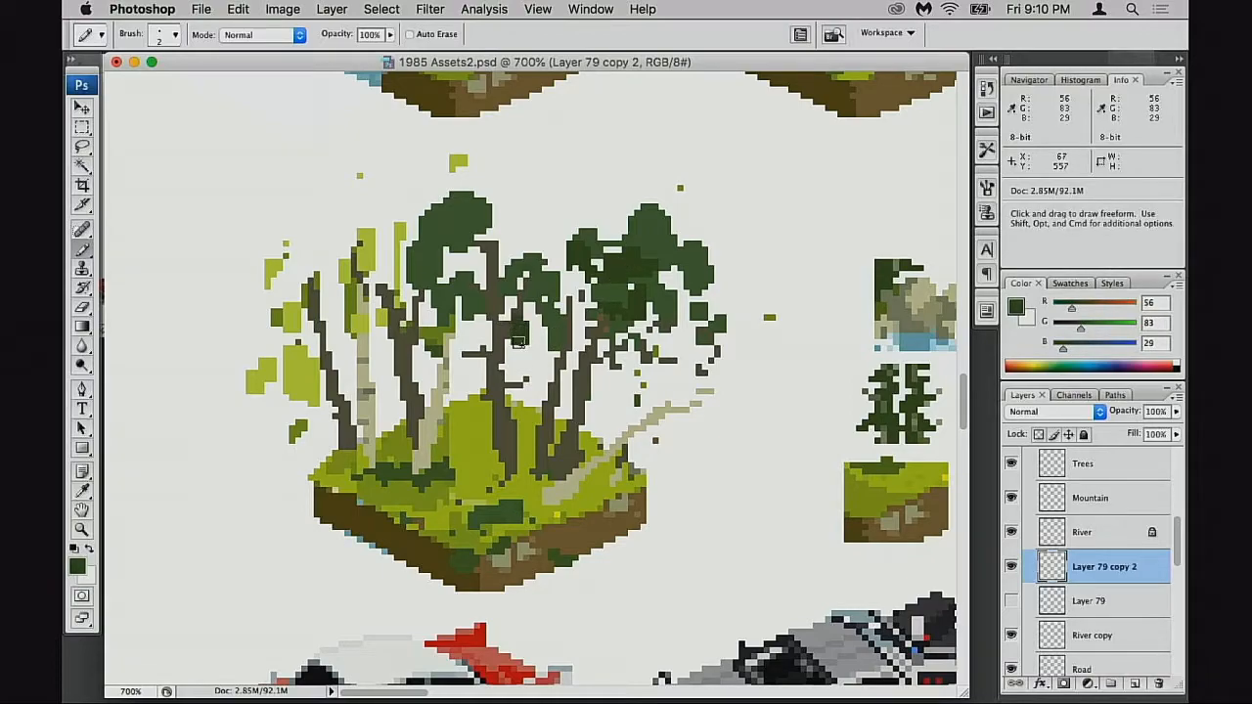
pyautogui.press('alt+super+z')
pyautogui.click(531, 338)
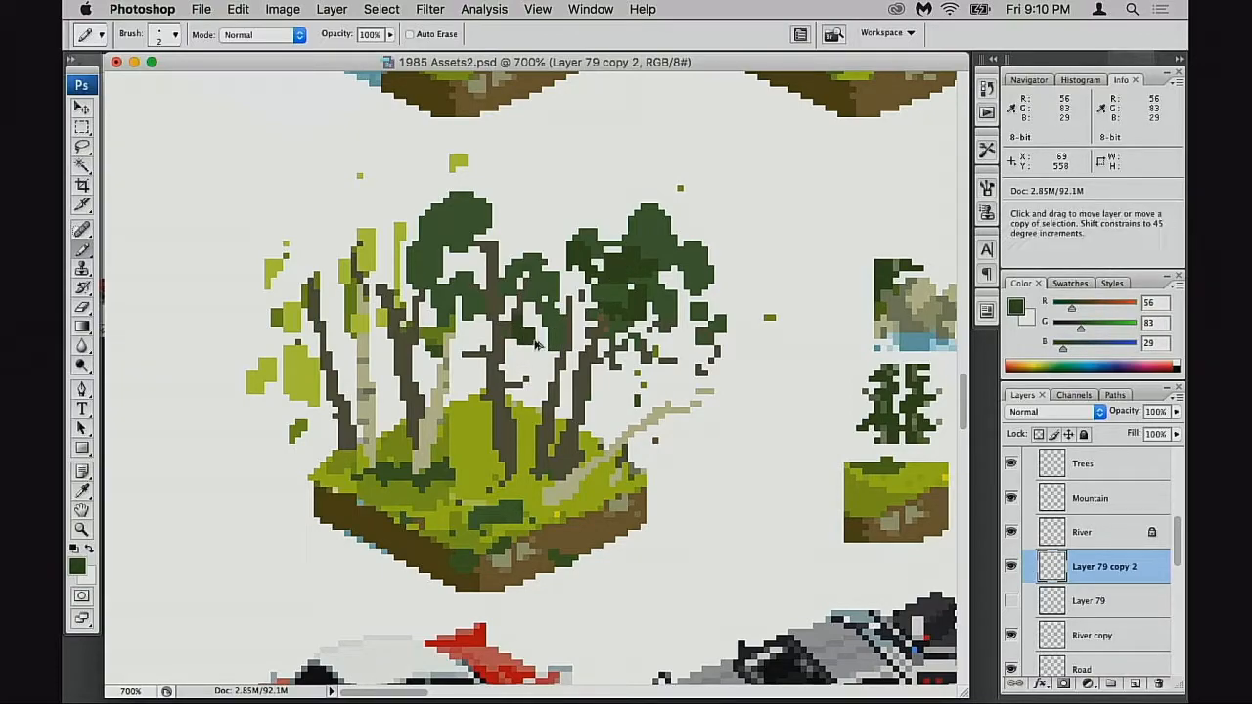
# - Add a new layer directly beneath Layer 79 copy 2 and paint darker green foliage behind the middle tree's branches with a 2 px pencil
pyautogui.click(1039, 597)
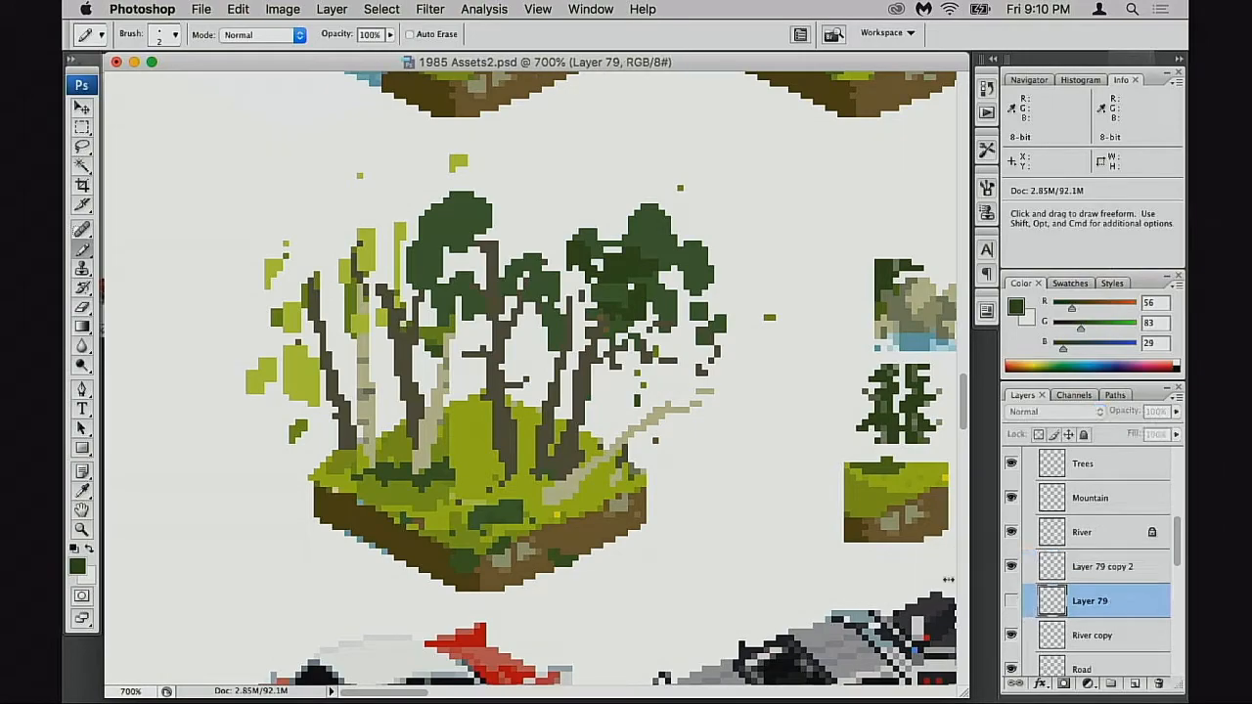
pyautogui.press('alt+shift+super+n')
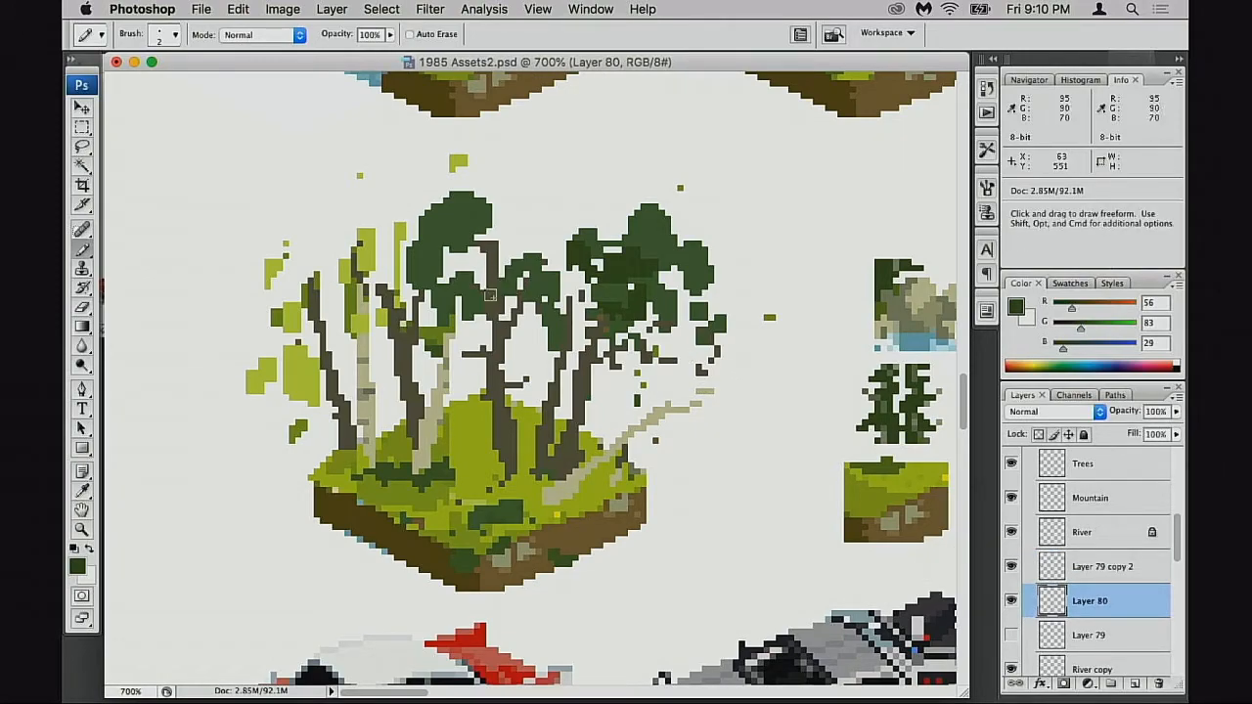
pyautogui.moveTo(493, 333)
pyautogui.mouseDown()
pyautogui.moveTo(523, 332)
pyautogui.moveTo(486, 315)
pyautogui.moveTo(521, 314)
pyautogui.moveTo(515, 367)
pyautogui.moveTo(539, 314)
pyautogui.moveTo(459, 320)
pyautogui.moveTo(488, 330)
pyautogui.mouseUp()
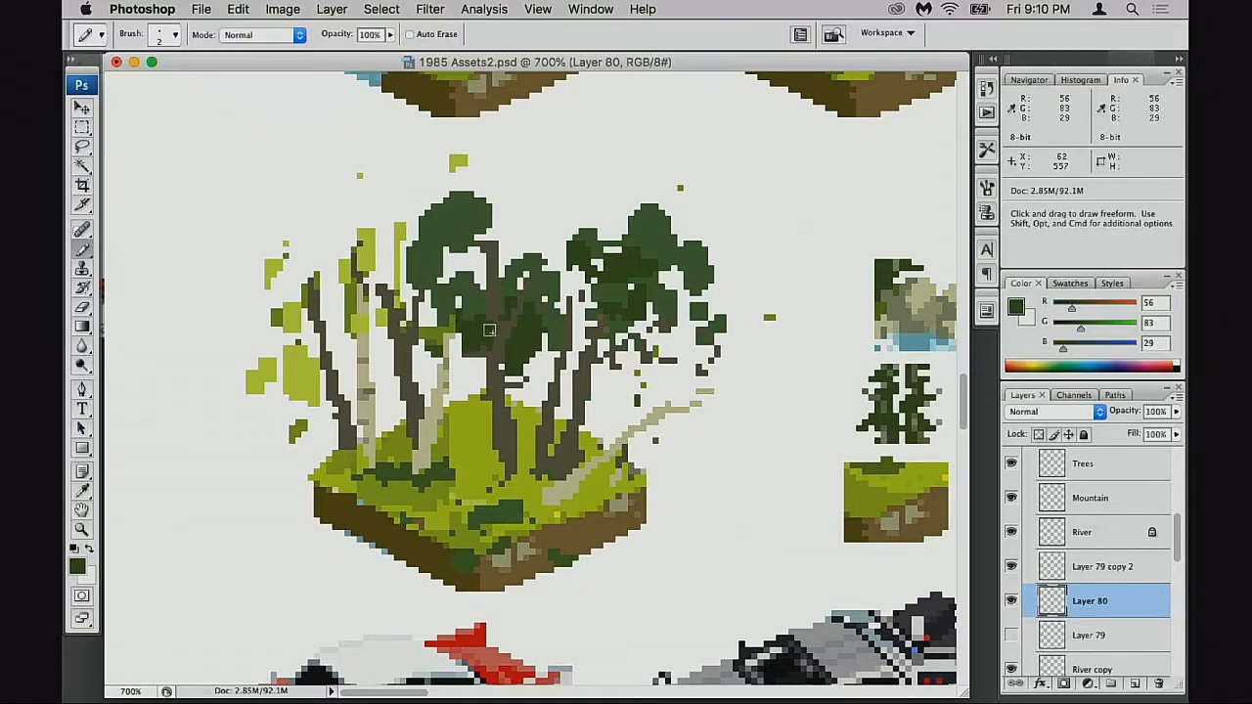
pyautogui.click(509, 338)
# - Erase small gaps in the middle tree's dark foliage, and paint further dark clusters behind the middle and right-hand crowns
pyautogui.press('e')
pyautogui.moveTo(498, 375)
pyautogui.mouseDown()
pyautogui.moveTo(529, 359)
pyautogui.moveTo(511, 368)
pyautogui.mouseUp()
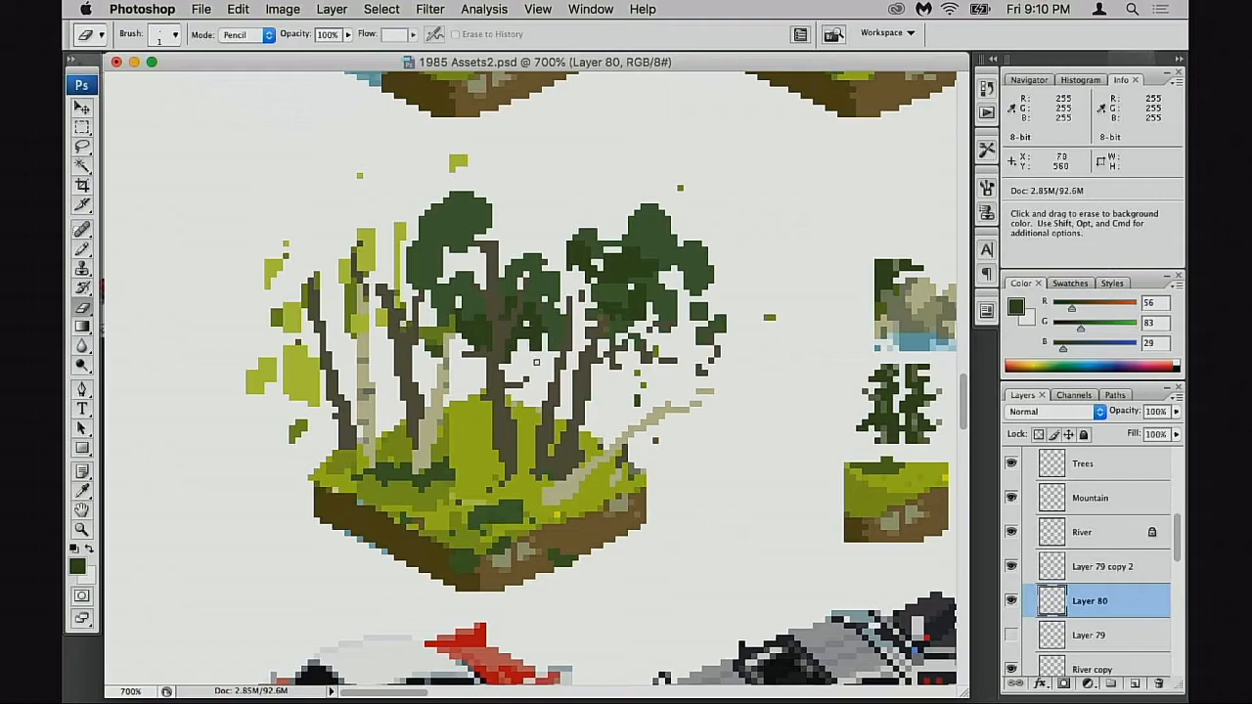
pyautogui.press('b')
pyautogui.moveTo(536, 352); pyautogui.dragTo(518, 359)
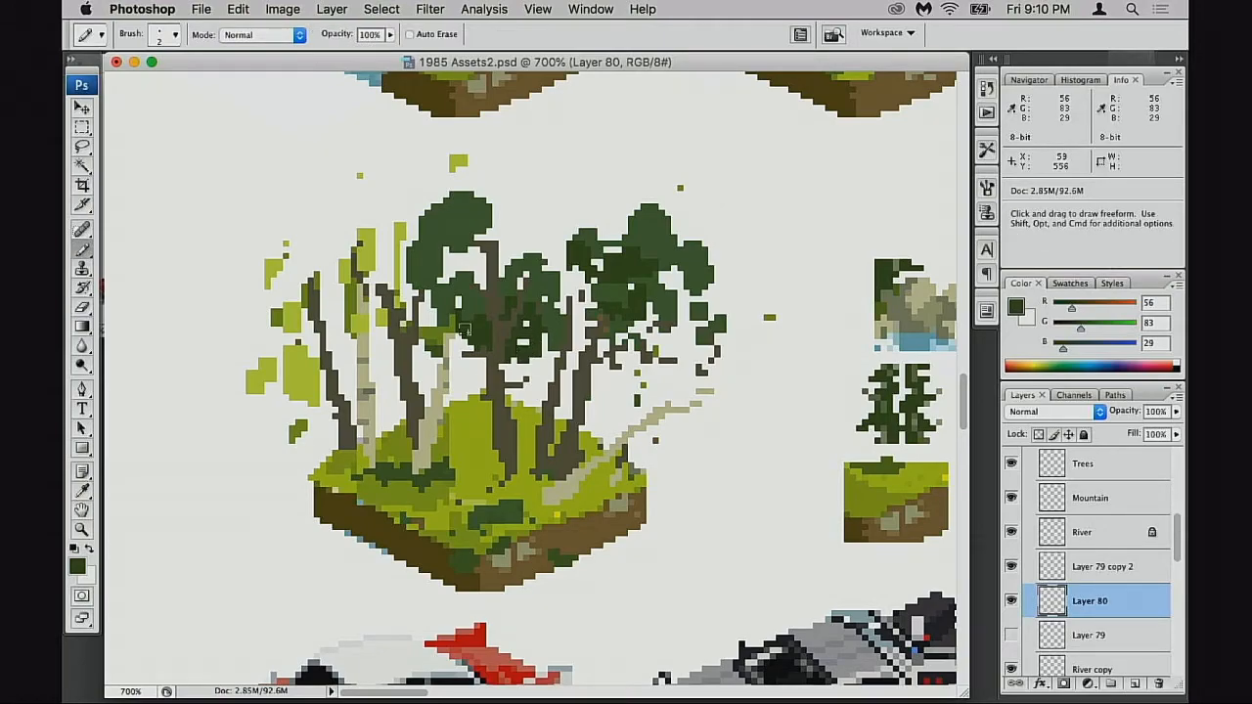
pyautogui.moveTo(482, 261)
pyautogui.mouseDown()
pyautogui.moveTo(590, 311)
pyautogui.moveTo(583, 294)
pyautogui.moveTo(600, 310)
pyautogui.moveTo(579, 325)
pyautogui.moveTo(662, 331)
pyautogui.moveTo(628, 352)
pyautogui.moveTo(663, 345)
pyautogui.moveTo(654, 367)
pyautogui.moveTo(607, 380)
pyautogui.moveTo(657, 388)
pyautogui.moveTo(606, 383)
pyautogui.mouseUp()
pyautogui.click(1012, 567)
pyautogui.click(1011, 566)
# - On Layer 79 copy 2, sample green, RGB 73, 105, 56, and paint leaf clusters across the middle tree's lower crown with a 2 px pencil
pyautogui.click(1041, 576)
pyautogui.keyDown('alt'); pyautogui.click(552, 273); pyautogui.keyUp('alt')
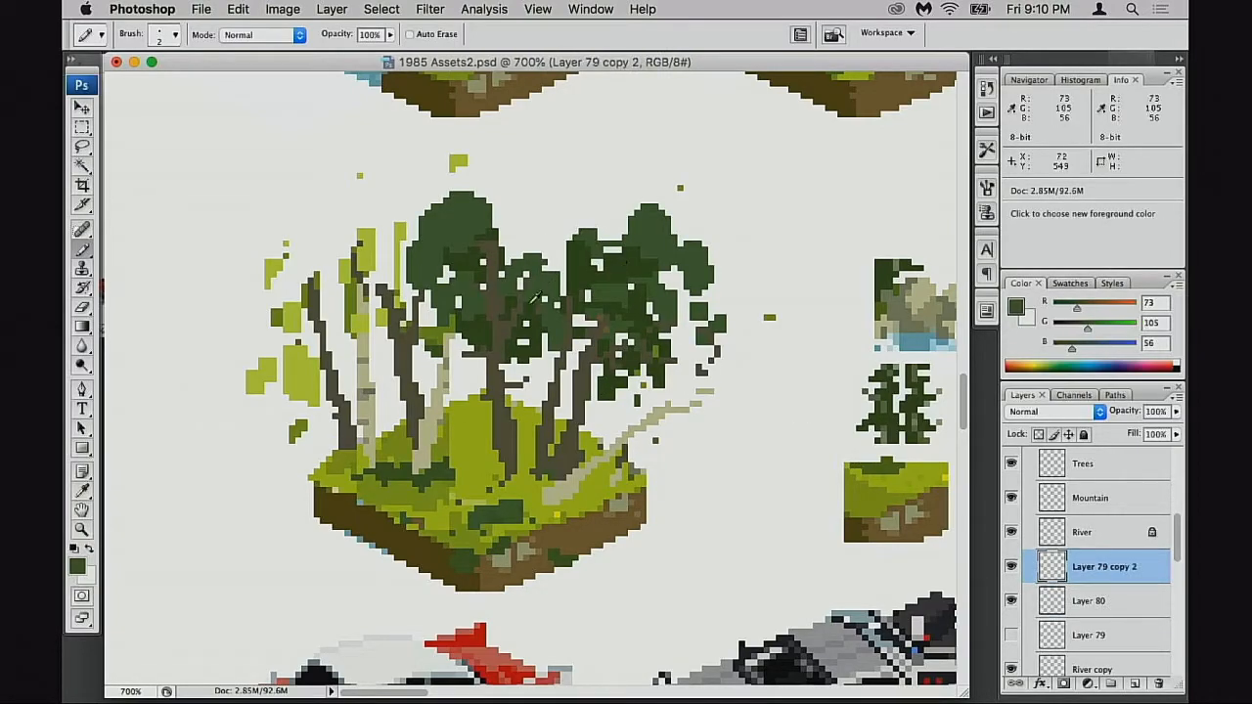
pyautogui.moveTo(461, 328)
pyautogui.mouseDown()
pyautogui.moveTo(446, 354)
pyautogui.moveTo(510, 351)
pyautogui.moveTo(476, 360)
pyautogui.moveTo(526, 364)
pyautogui.moveTo(528, 383)
pyautogui.mouseUp()
pyautogui.keyDown('super'); pyautogui.click(502, 333); pyautogui.keyUp('super')
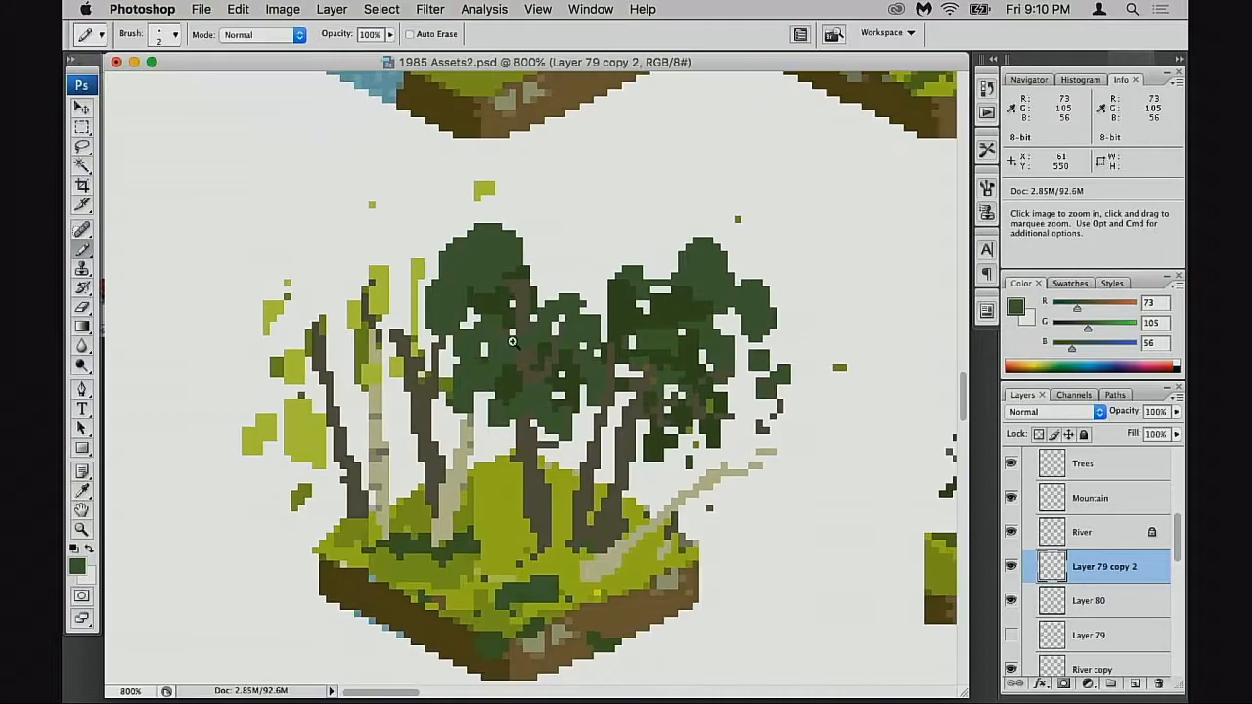
pyautogui.keyDown('super'); pyautogui.click(541, 368); pyautogui.keyUp('super')
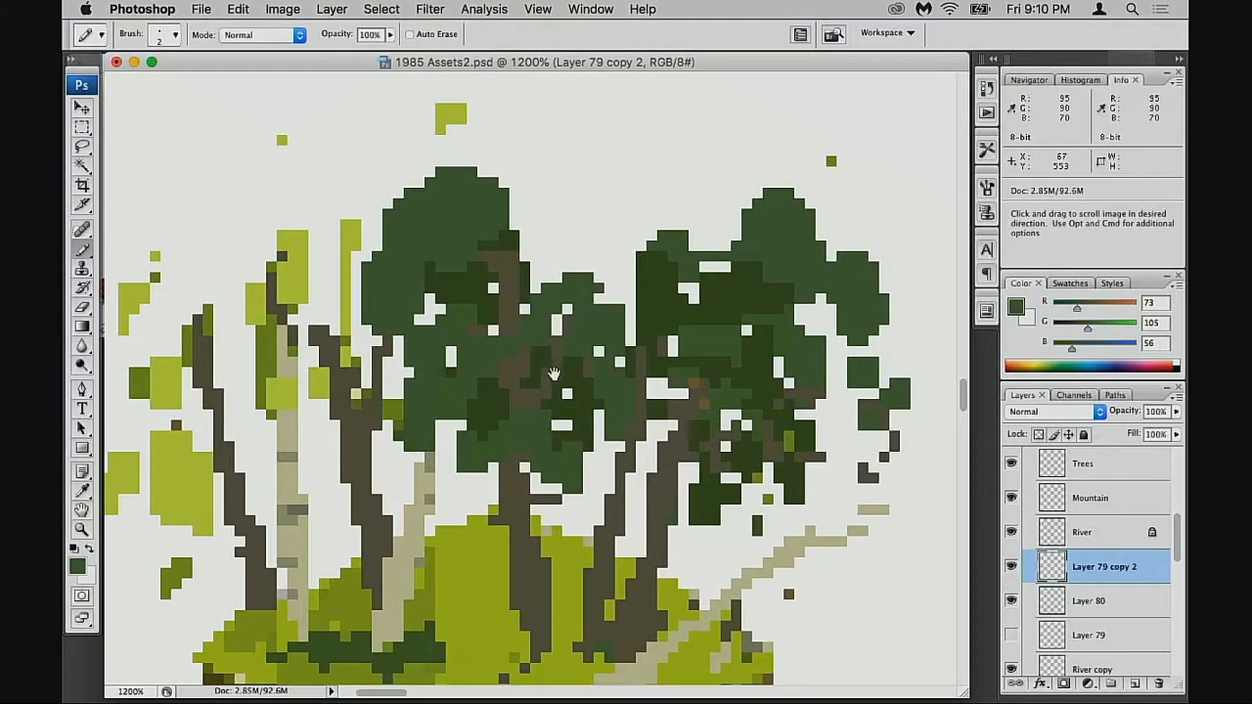
# - Move the enlarged document window aside to uncover the smaller second view of 1985 Assets2.psd
pyautogui.keyDown('alt'); pyautogui.keyDown('super'); pyautogui.click(553, 384); pyautogui.keyUp('super'); pyautogui.keyUp('alt')
pyautogui.keyDown('alt'); pyautogui.keyDown('super'); pyautogui.click(553, 384); pyautogui.keyUp('super'); pyautogui.keyUp('alt')
pyautogui.keyDown('alt'); pyautogui.keyDown('super'); pyautogui.click(555, 392); pyautogui.keyUp('super'); pyautogui.keyUp('alt')
pyautogui.keyDown('alt'); pyautogui.keyDown('super'); pyautogui.click(555, 393); pyautogui.keyUp('super'); pyautogui.keyUp('alt')
pyautogui.keyDown('alt'); pyautogui.keyDown('super'); pyautogui.click(555, 397); pyautogui.keyUp('super'); pyautogui.keyUp('alt')
pyautogui.keyDown('alt'); pyautogui.keyDown('super'); pyautogui.click(555, 400); pyautogui.keyUp('super'); pyautogui.keyUp('alt')
pyautogui.press('f')
pyautogui.press('f')
pyautogui.press('f')
pyautogui.press('f')
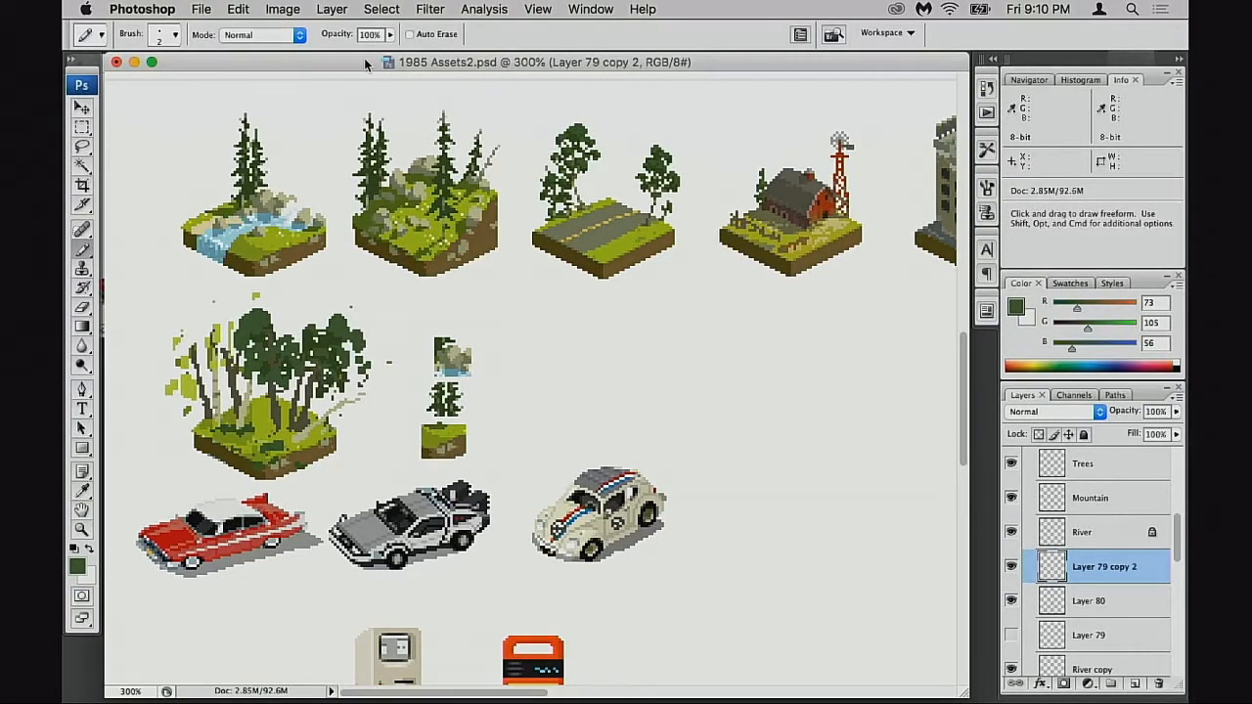
pyautogui.moveTo(366, 64); pyautogui.dragTo(636, 76)
pyautogui.moveTo(666, 391); pyautogui.dragTo(665, 371)
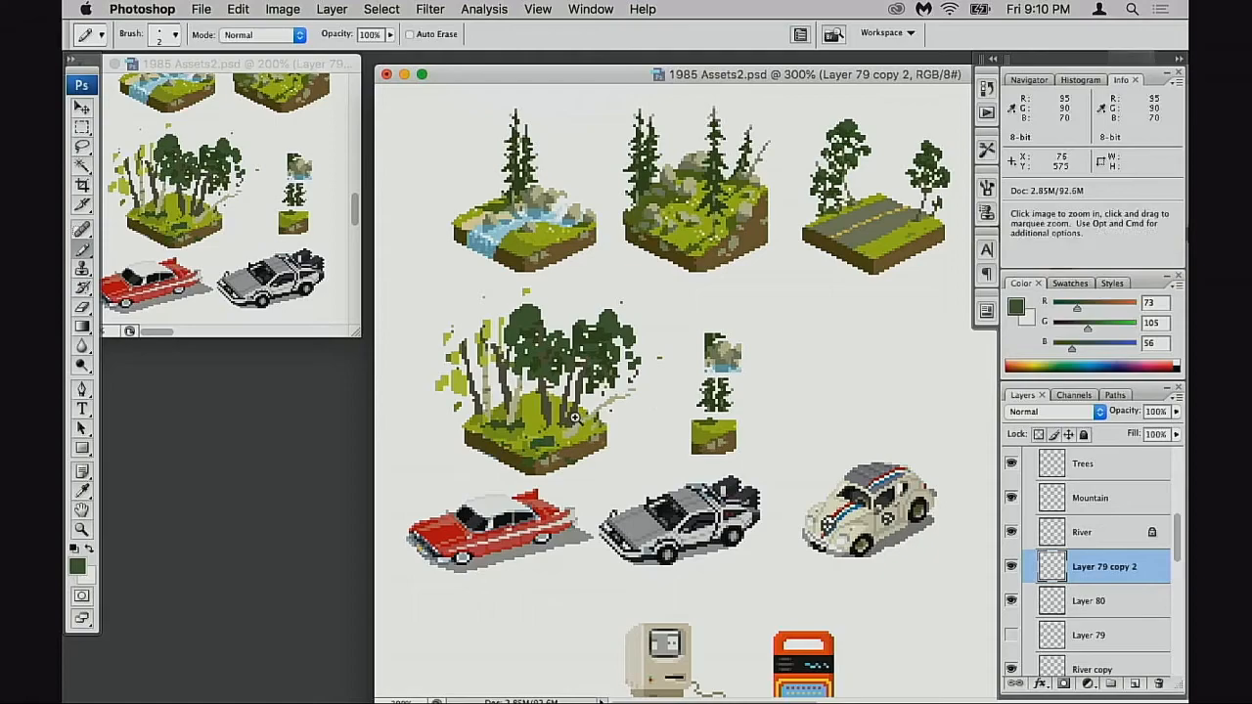
# - Sample the trunk brown, RGB 95, 90, 70, and touch up the bases of the middle and right-hand trunks with a 1 px pencil
pyautogui.keyDown('super'); pyautogui.click(597, 413); pyautogui.keyUp('super')
pyautogui.keyDown('super'); pyautogui.click(615, 422); pyautogui.keyUp('super')
pyautogui.moveTo(757, 358); pyautogui.dragTo(665, 423)
pyautogui.press('e')
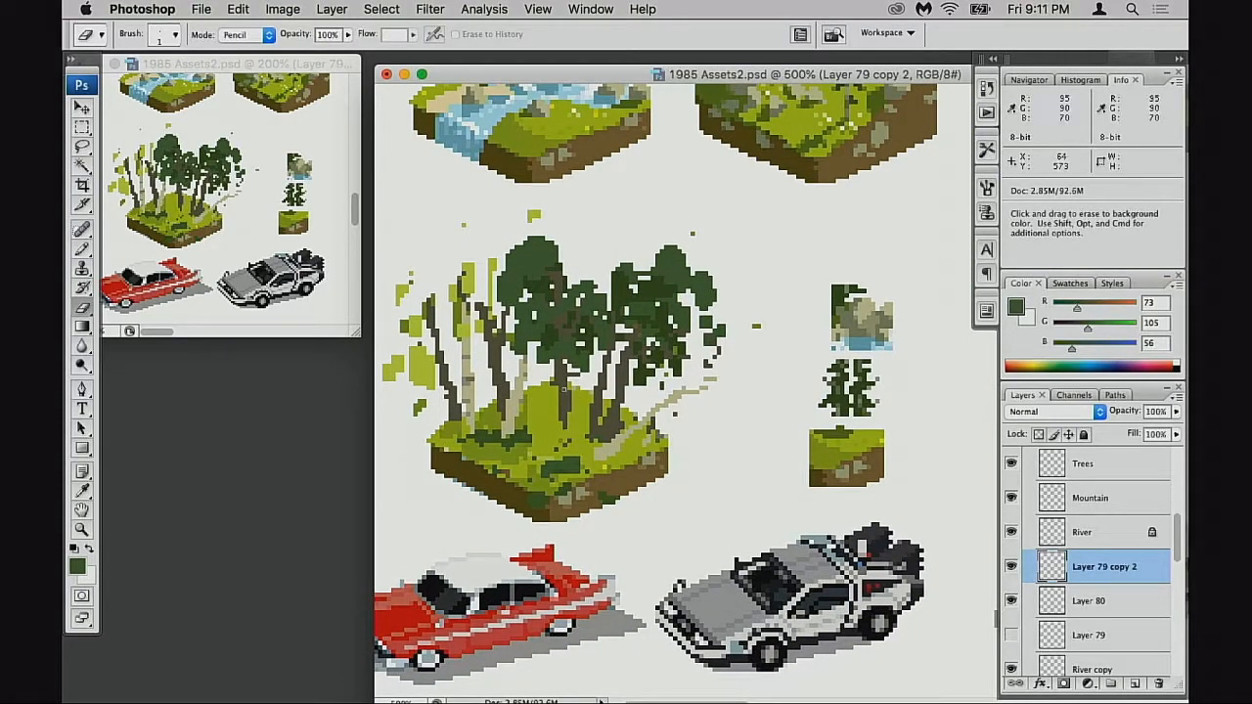
pyautogui.press('b')
pyautogui.keyDown('alt'); pyautogui.click(564, 399); pyautogui.keyUp('alt')
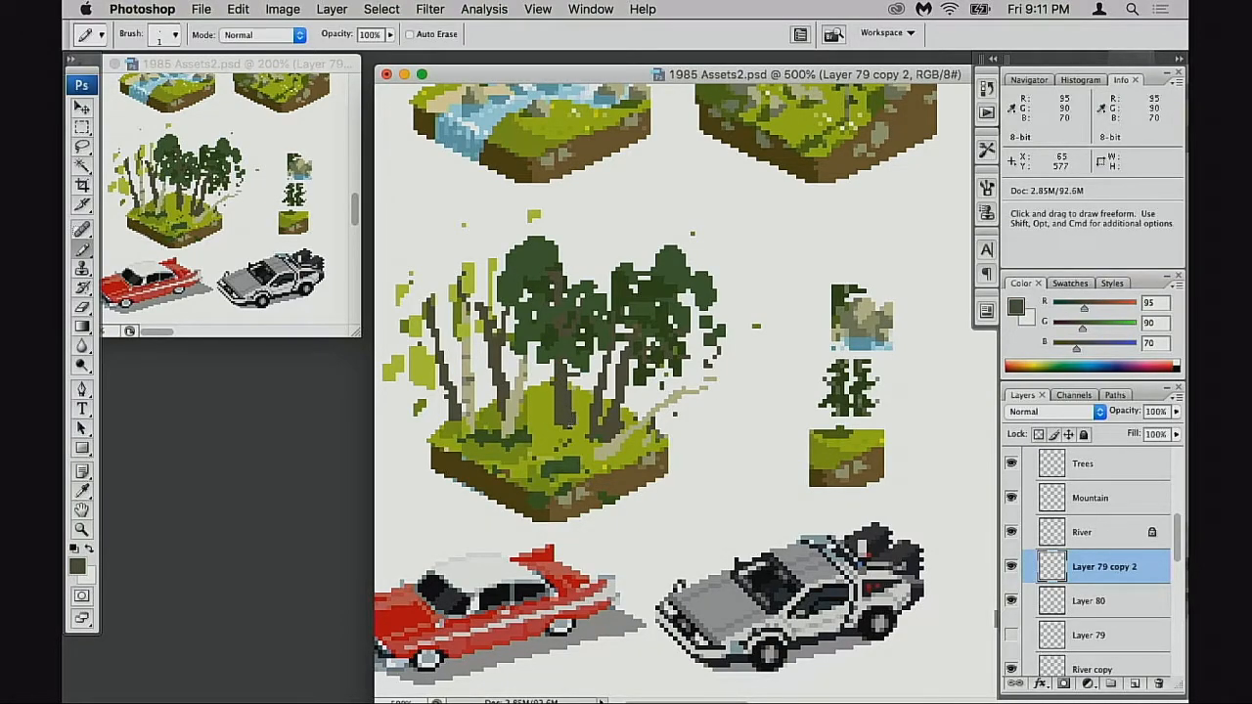
pyautogui.press('e')
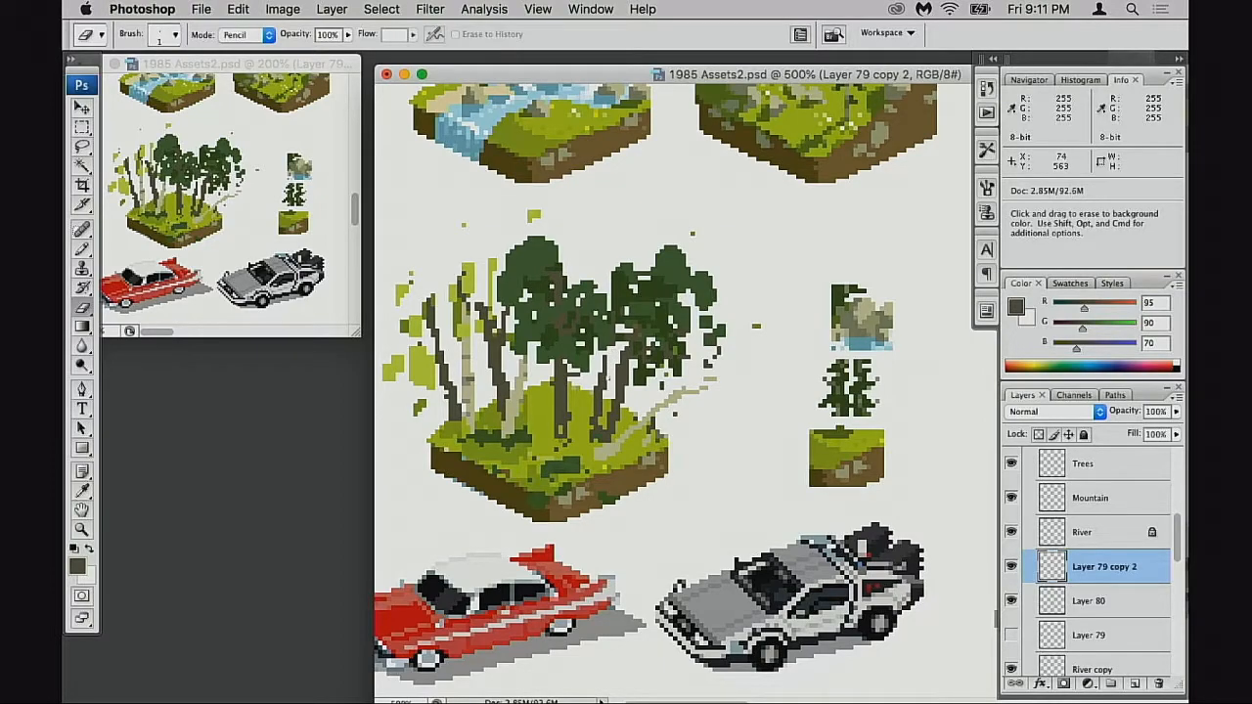
pyautogui.press('b')
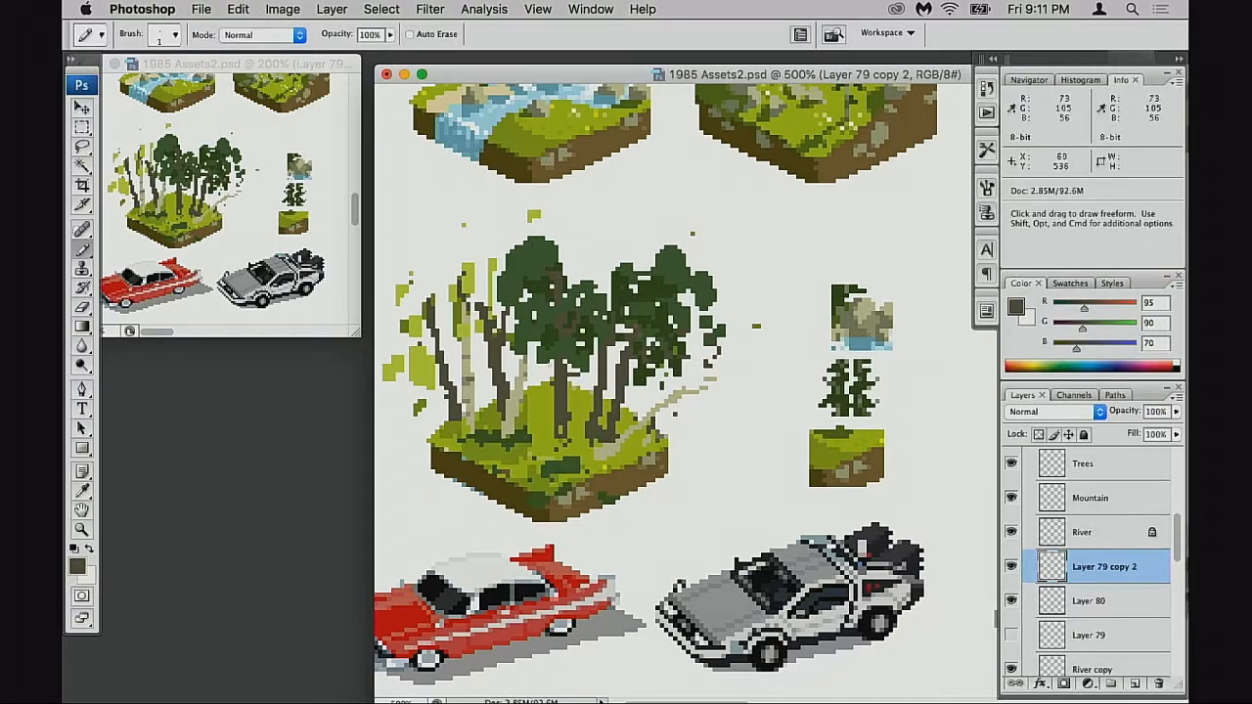
pyautogui.moveTo(542, 381); pyautogui.dragTo(587, 380)
pyautogui.moveTo(532, 301); pyautogui.dragTo(536, 312)
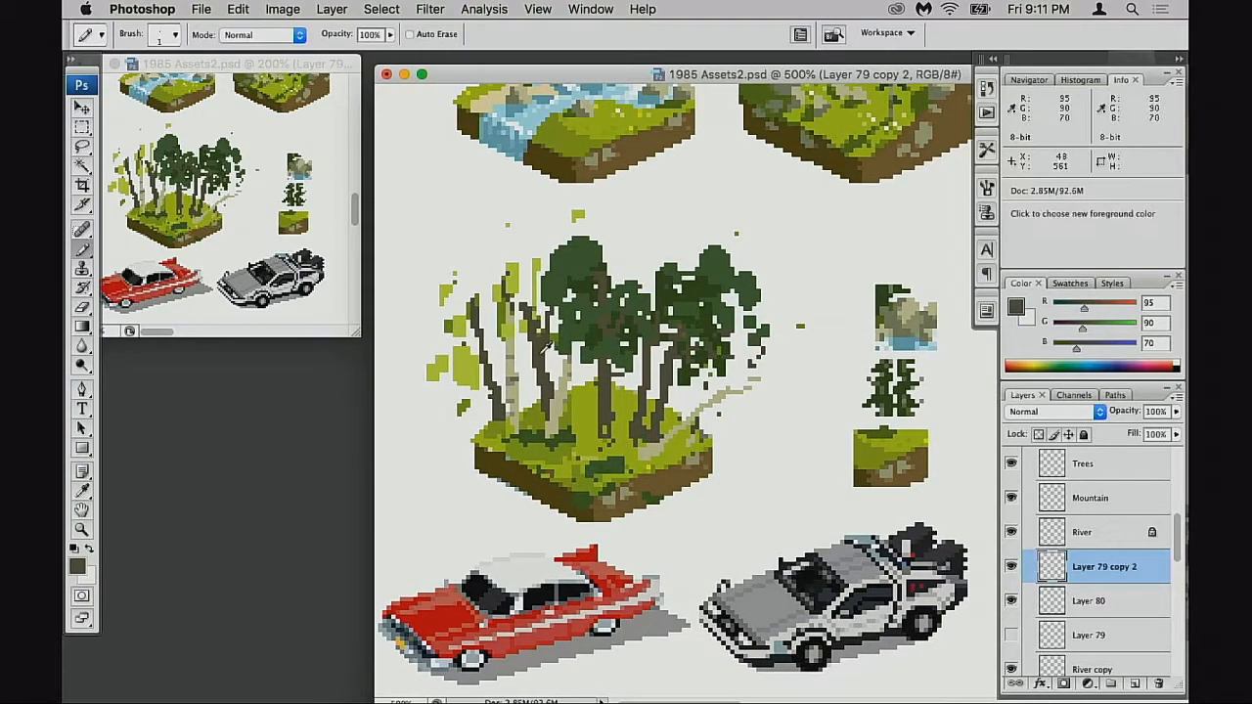
# - Erase the light green leaf clusters around the leftmost trunks, enlarging the eraser to 4 px
pyautogui.press('e')
pyautogui.moveTo(470, 305); pyautogui.dragTo(457, 370)
pyautogui.press(']')
pyautogui.press(']')
pyautogui.press(']')
pyautogui.moveTo(450, 291)
pyautogui.mouseDown()
pyautogui.moveTo(439, 325)
pyautogui.moveTo(461, 387)
pyautogui.mouseUp()
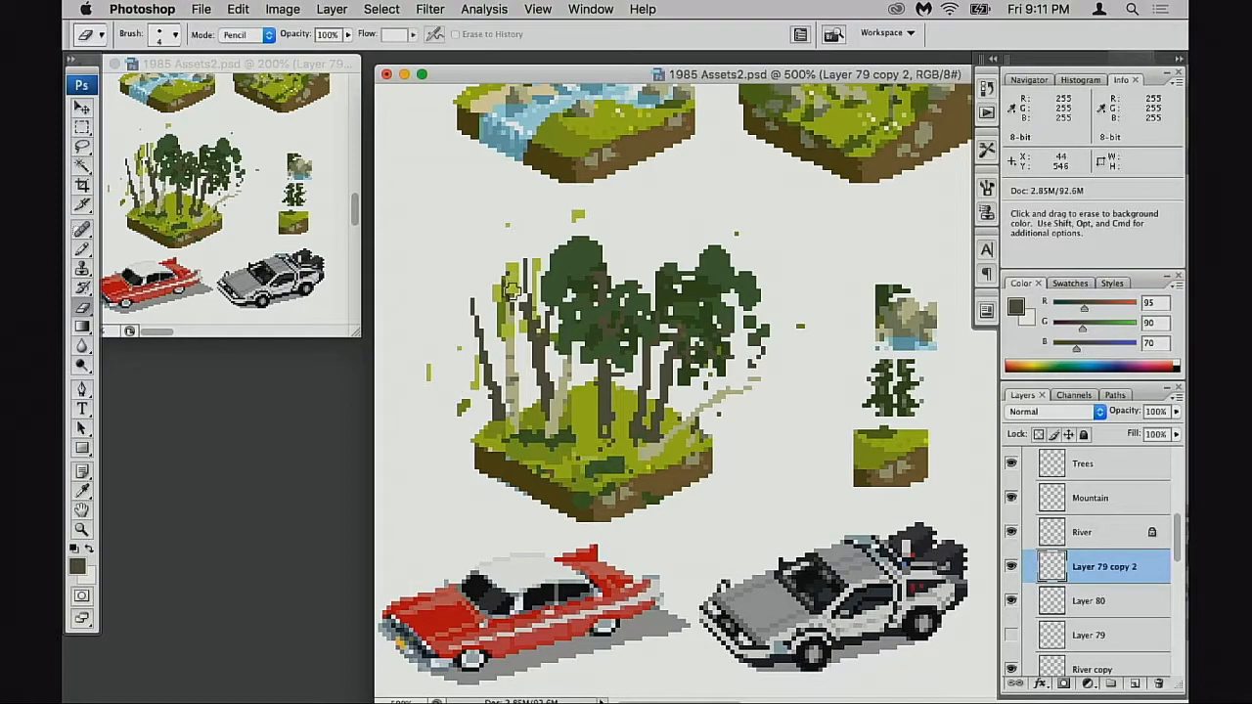
# - Move the light green treetop fragment and the pale birch trunk onto the blank canvas left of the tile, erasing the thin dark trunk's upper part
pyautogui.press('m')
pyautogui.moveTo(502, 257)
pyautogui.mouseDown()
pyautogui.moveTo(530, 305)
pyautogui.moveTo(468, 248)
pyautogui.moveTo(525, 288)
pyautogui.moveTo(411, 523)
pyautogui.mouseUp()
pyautogui.press('super+d')
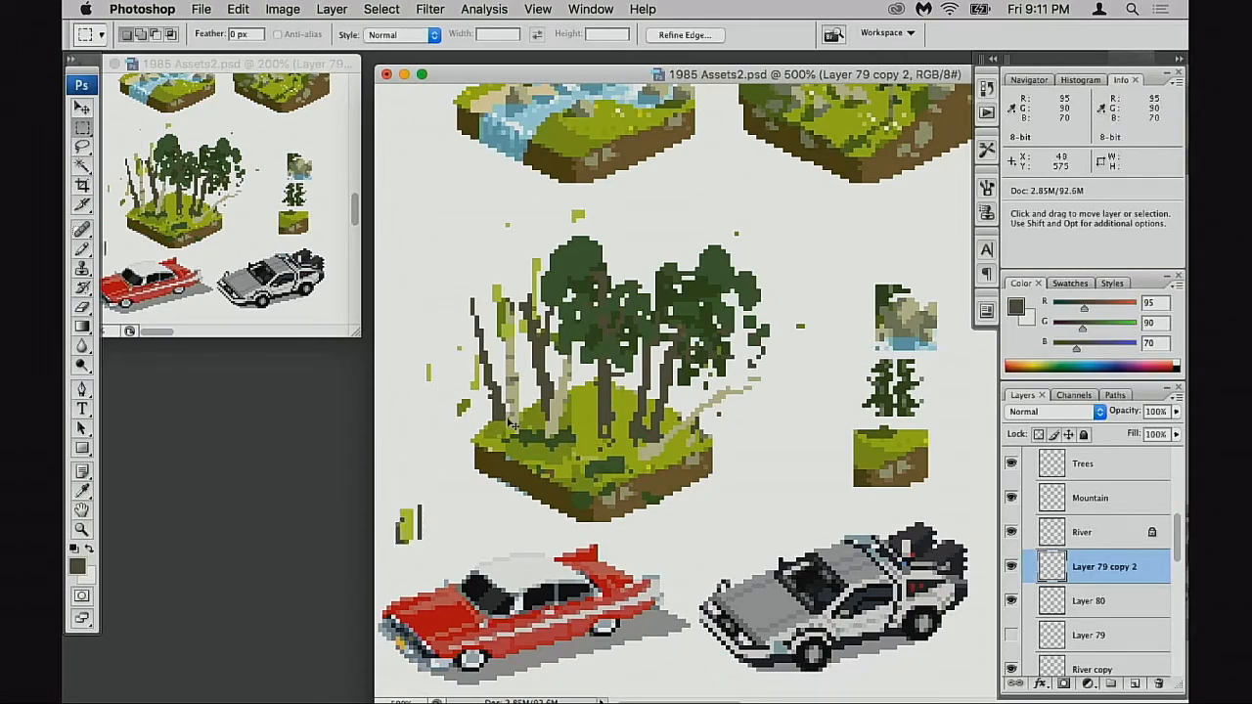
pyautogui.press('e')
pyautogui.moveTo(473, 300); pyautogui.dragTo(473, 326)
pyautogui.moveTo(456, 395)
pyautogui.mouseDown()
pyautogui.moveTo(459, 415)
pyautogui.moveTo(448, 388)
pyautogui.moveTo(473, 334)
pyautogui.mouseUp()
pyautogui.press('m')
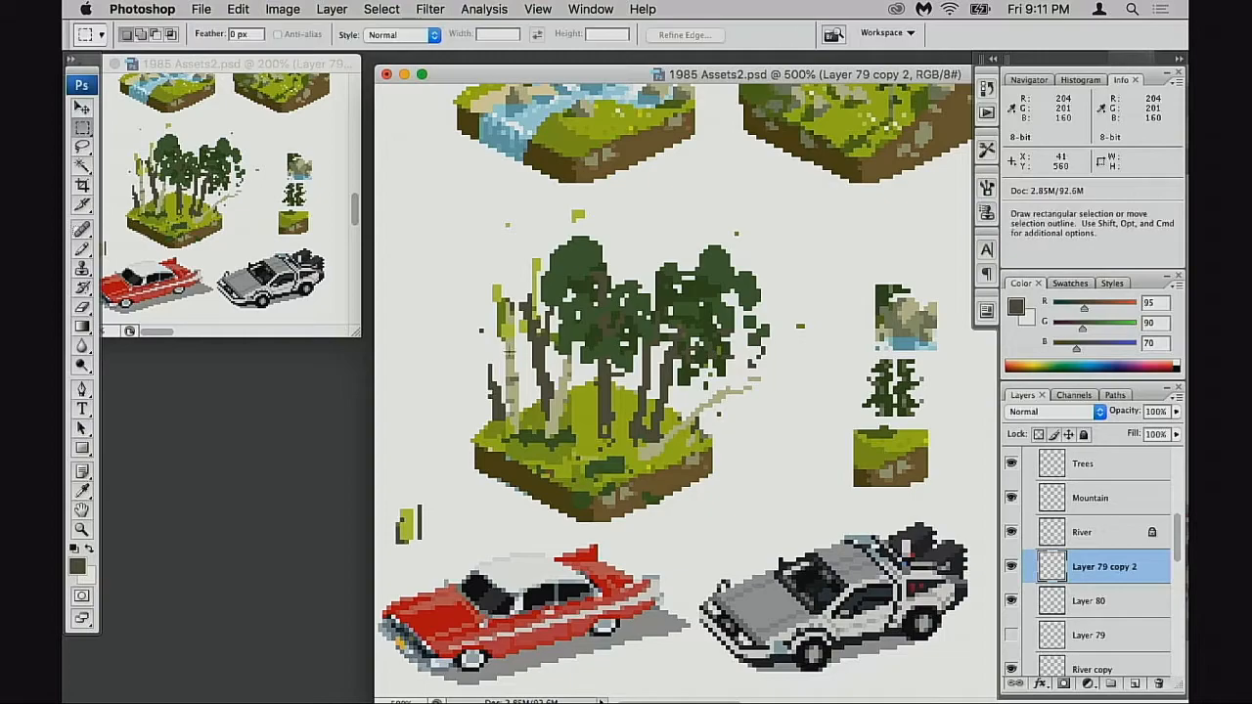
pyautogui.moveTo(480, 302)
pyautogui.mouseDown()
pyautogui.moveTo(540, 416)
pyautogui.moveTo(430, 487)
pyautogui.mouseUp()
# - Erase the leftover treetop pixels, the dark patches on the grass and the dark trunk left of the middle tree with a 4 px eraser
pyautogui.press('e')
pyautogui.click(500, 292)
pyautogui.moveTo(530, 266); pyautogui.dragTo(529, 292)
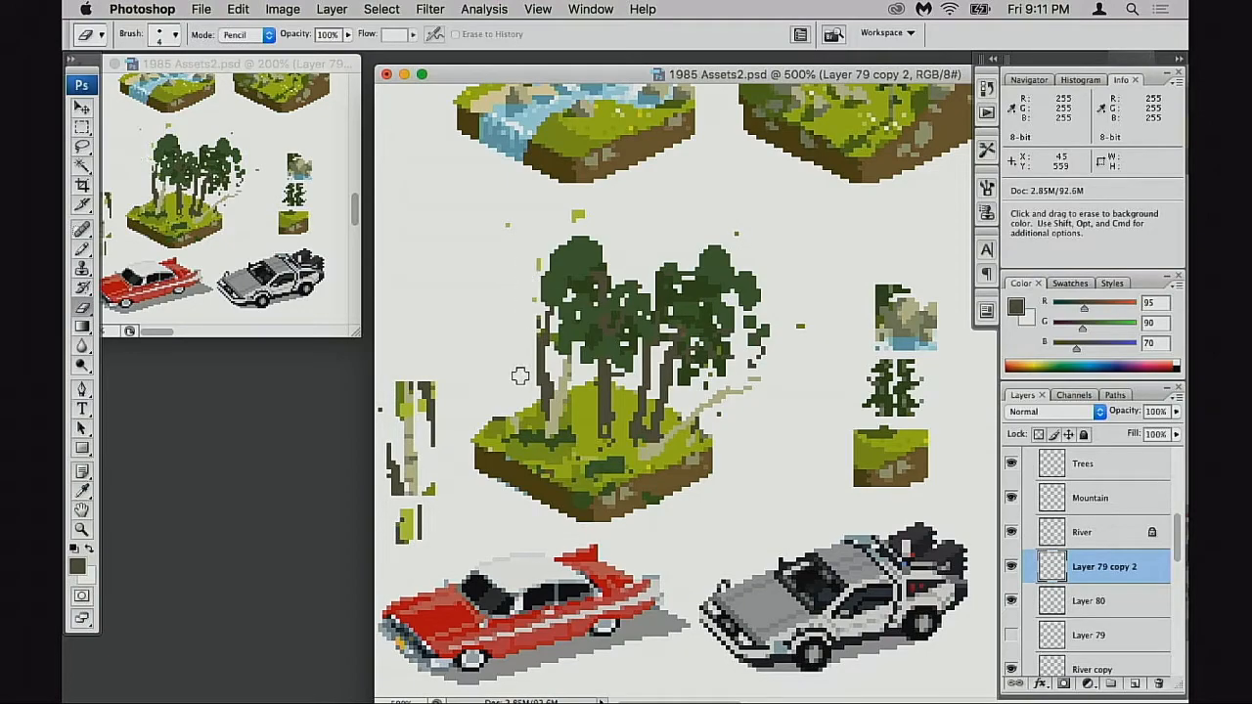
pyautogui.click(510, 437)
pyautogui.click(526, 434)
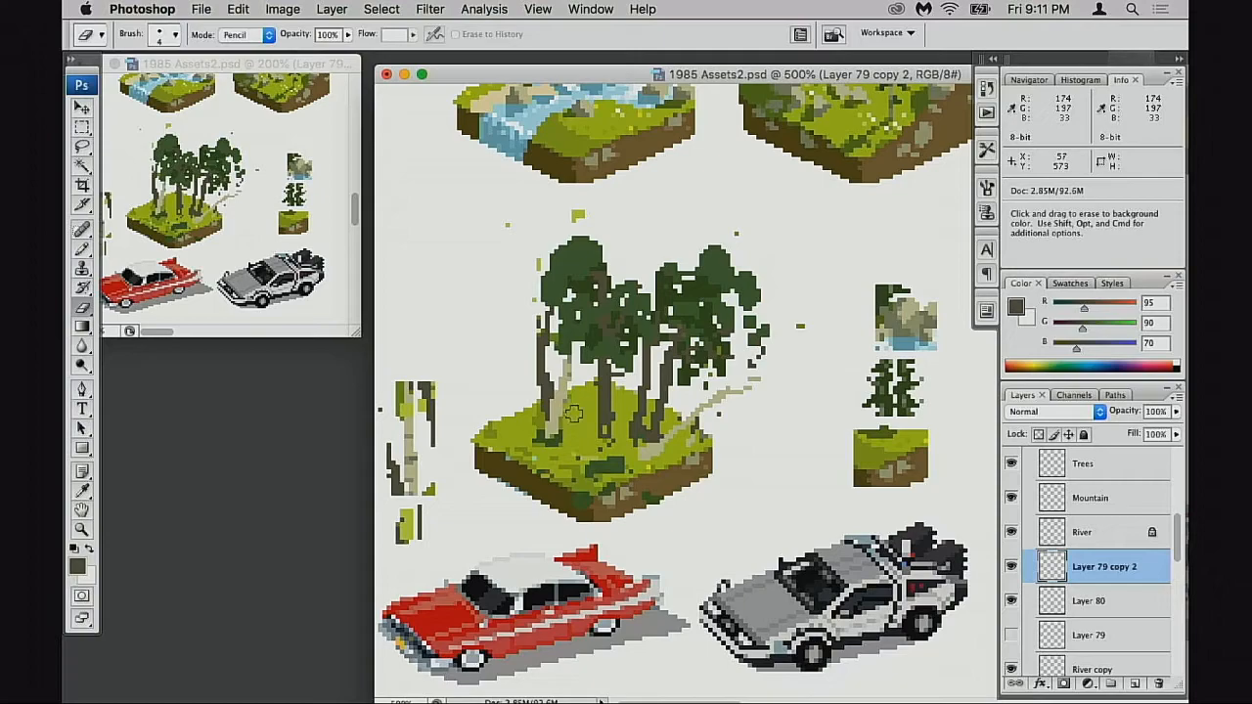
pyautogui.click(538, 439)
pyautogui.moveTo(548, 474); pyautogui.dragTo(620, 465)
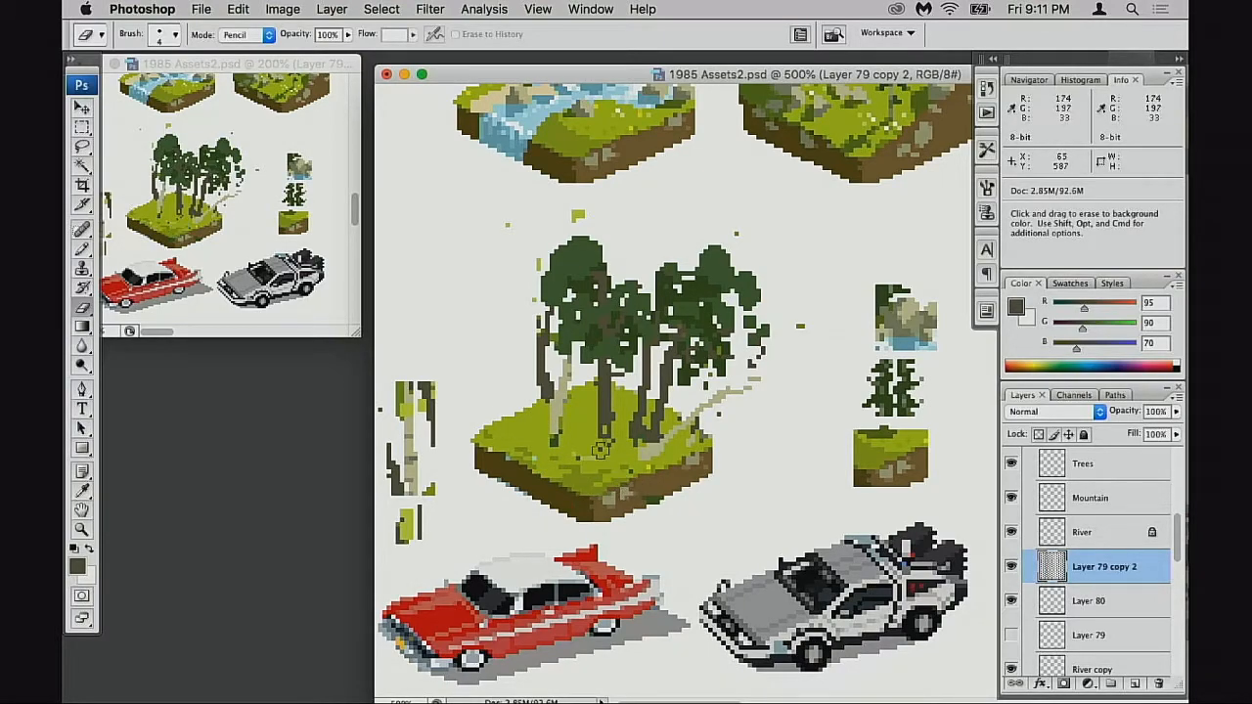
pyautogui.moveTo(536, 316); pyautogui.dragTo(537, 377)
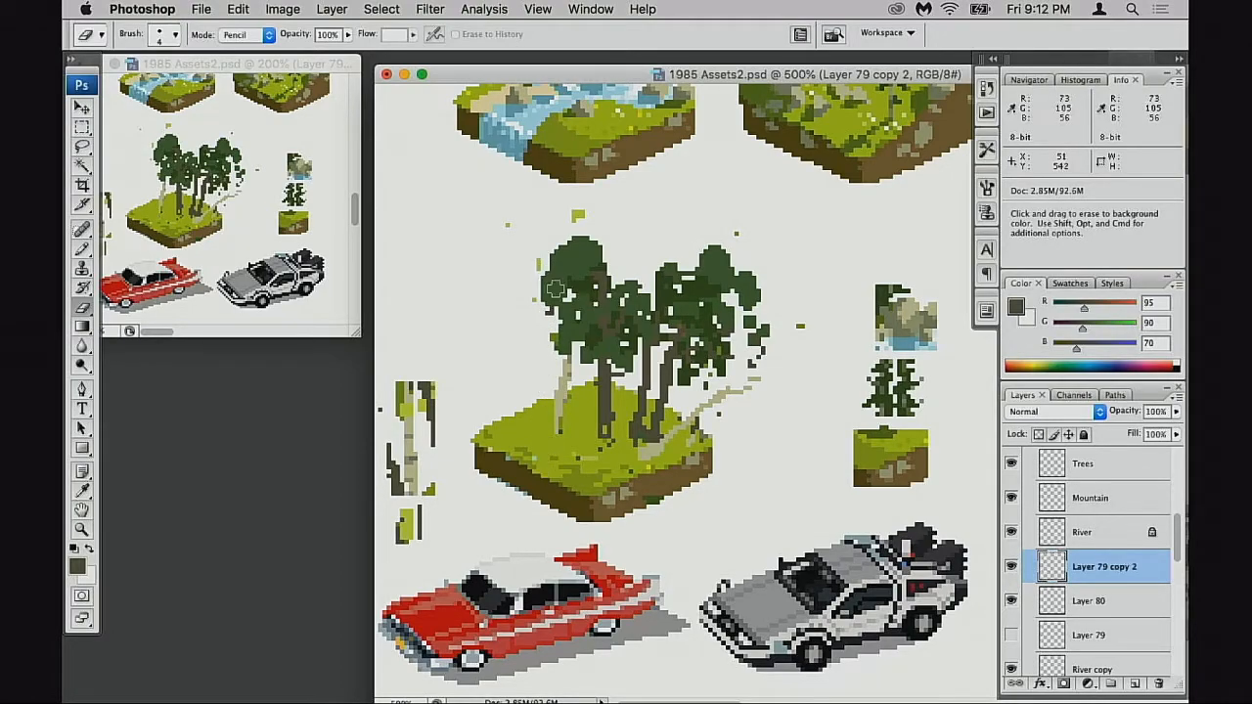
# - Paint a new slender brown trunk, RGB 95, 90, 70, on the left part of the tile with a 2 px pencil
pyautogui.press('b')
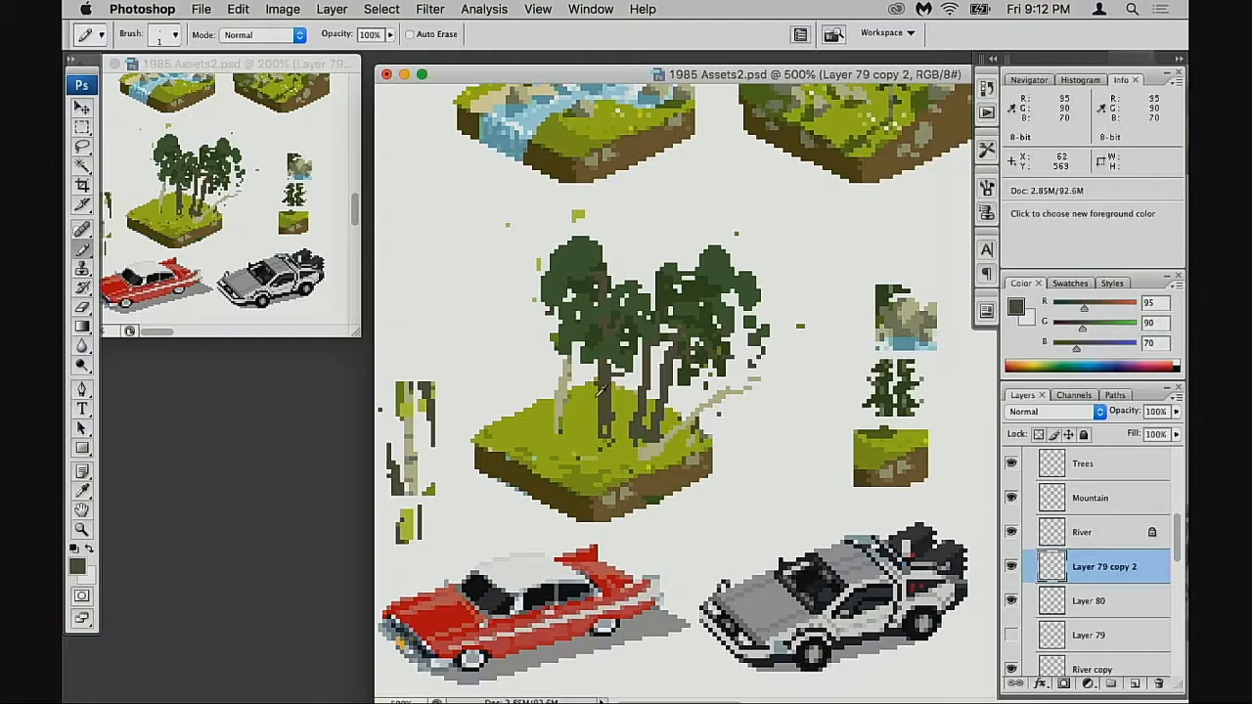
pyautogui.moveTo(507, 346)
pyautogui.mouseDown()
pyautogui.moveTo(517, 420)
pyautogui.moveTo(516, 338)
pyautogui.moveTo(532, 396)
pyautogui.moveTo(513, 331)
pyautogui.moveTo(520, 396)
pyautogui.mouseUp()
pyautogui.press('super+z')
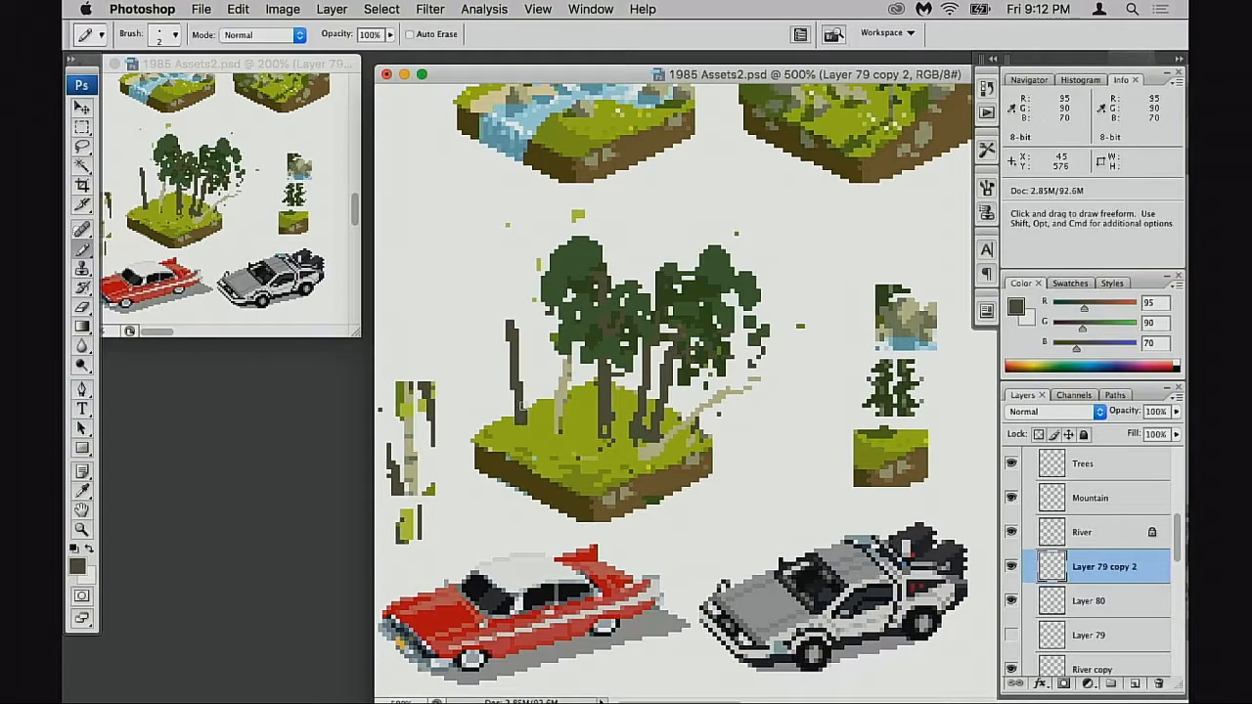
pyautogui.moveTo(514, 345); pyautogui.dragTo(503, 253)
pyautogui.press('super+z')
pyautogui.press('super+z')
# - Paint thin forked branches spreading to both sides of the new left-hand trunk with a 1 px pencil
pyautogui.press('[')
pyautogui.moveTo(502, 321); pyautogui.dragTo(488, 296)
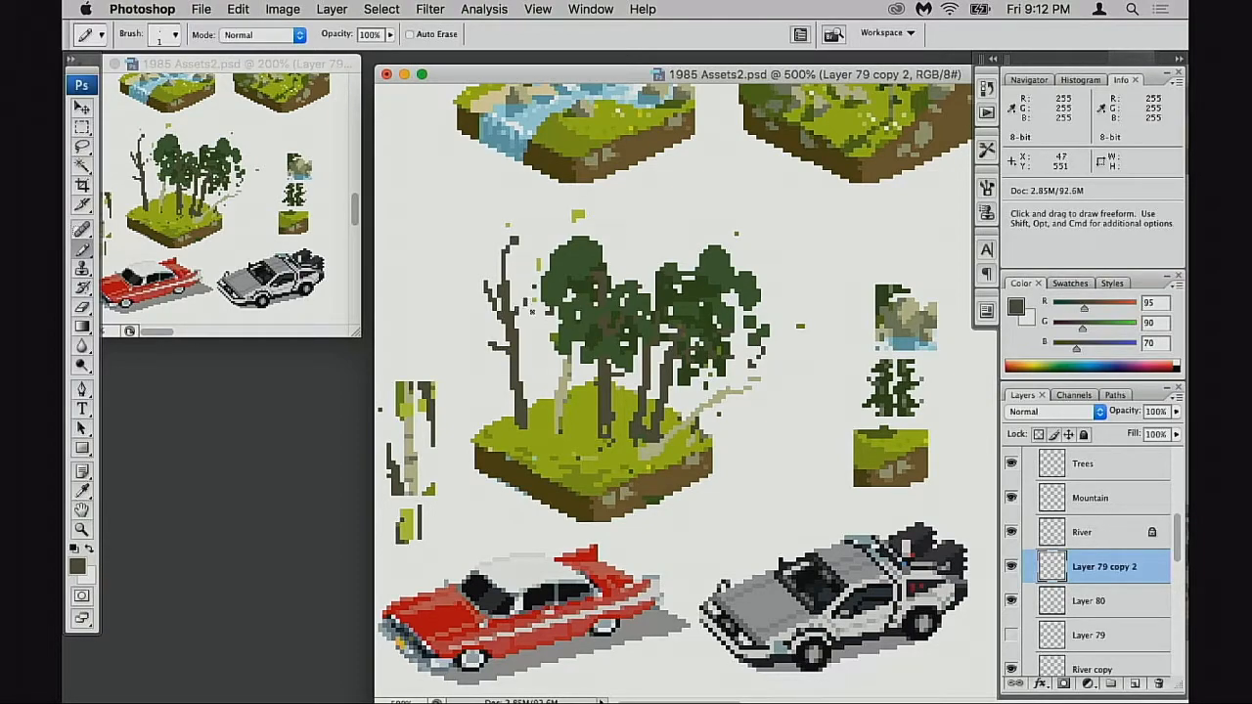
pyautogui.click(542, 329)
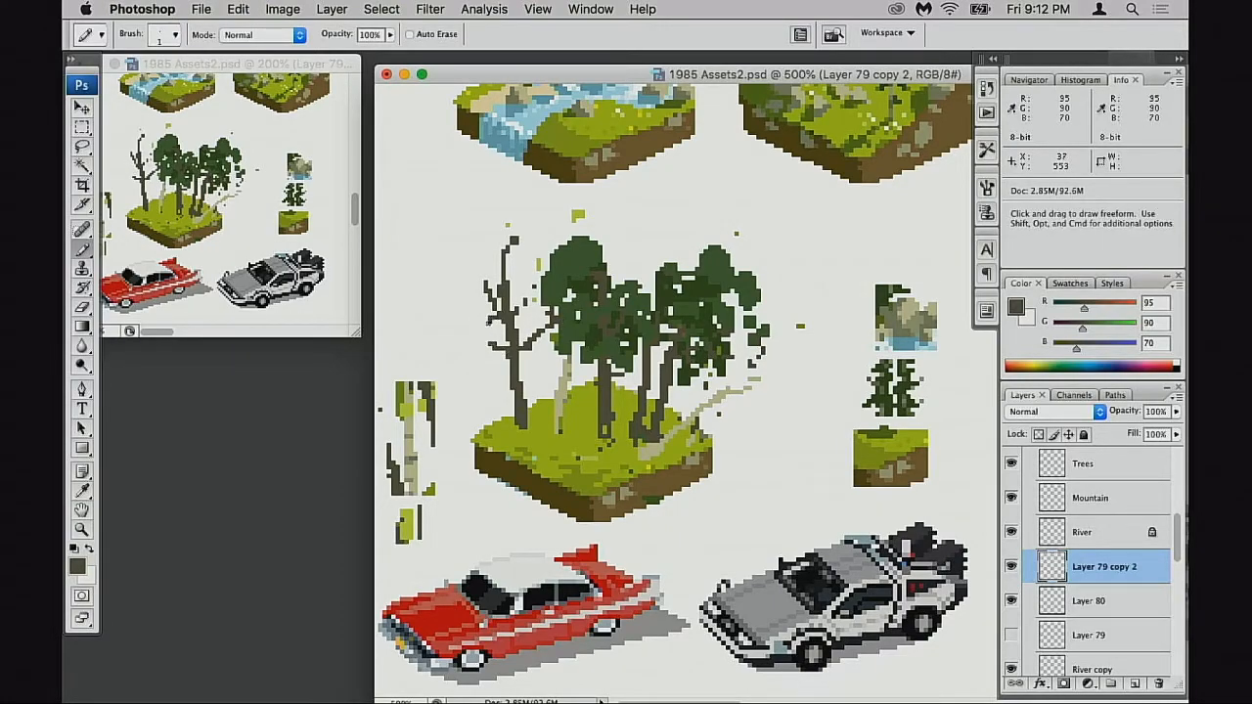
pyautogui.press('super')
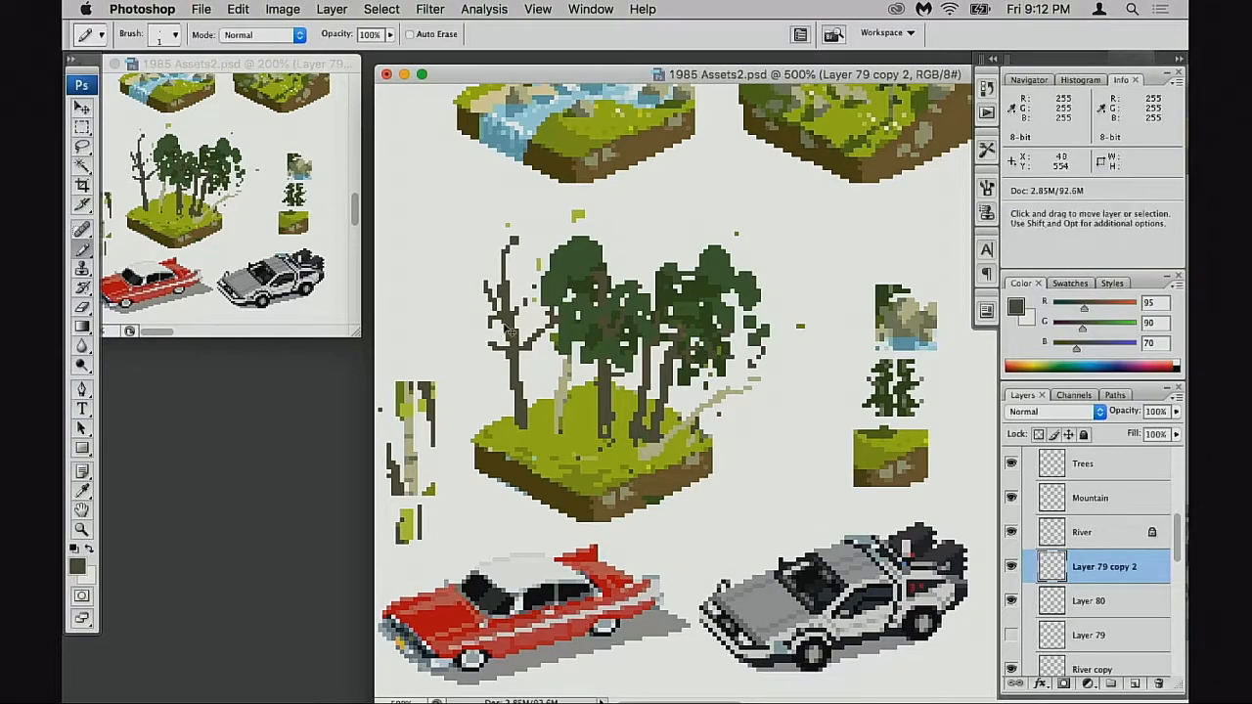
pyautogui.press('alt+super+z')
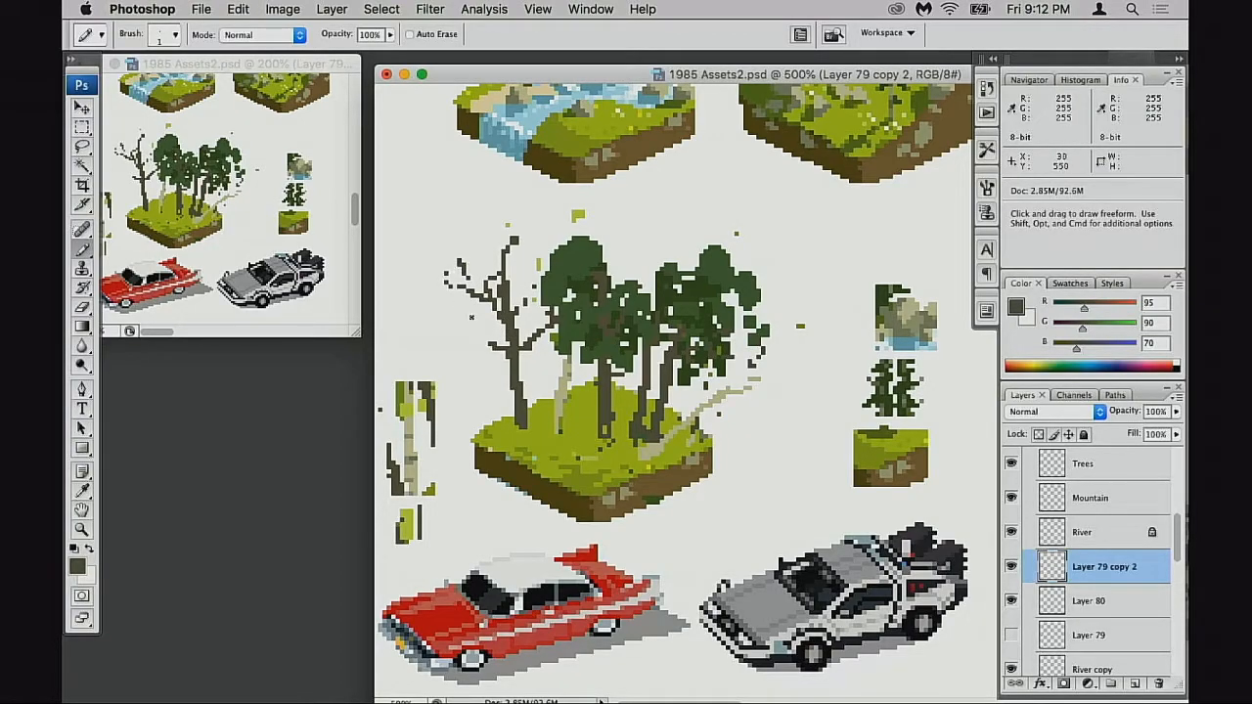
# - Sample green, RGB 73, 105, 56, and paint a crown of leaf clusters over the new left-hand tree's branches with a 3 px pencil
pyautogui.keyDown('alt'); pyautogui.click(585, 277); pyautogui.keyUp('alt')
pyautogui.press(']')
pyautogui.press(']')
pyautogui.moveTo(503, 212)
pyautogui.mouseDown()
pyautogui.moveTo(525, 222)
pyautogui.moveTo(484, 235)
pyautogui.moveTo(539, 249)
pyautogui.moveTo(499, 250)
pyautogui.mouseUp()
pyautogui.moveTo(480, 294)
pyautogui.mouseDown()
pyautogui.moveTo(439, 295)
pyautogui.moveTo(458, 331)
pyautogui.moveTo(482, 331)
pyautogui.moveTo(454, 351)
pyautogui.moveTo(481, 340)
pyautogui.moveTo(500, 372)
pyautogui.moveTo(482, 336)
pyautogui.moveTo(494, 322)
pyautogui.moveTo(482, 359)
pyautogui.moveTo(484, 338)
pyautogui.moveTo(467, 355)
pyautogui.moveTo(461, 315)
pyautogui.moveTo(455, 326)
pyautogui.moveTo(457, 268)
pyautogui.moveTo(471, 256)
pyautogui.moveTo(508, 315)
pyautogui.moveTo(529, 292)
pyautogui.mouseUp()
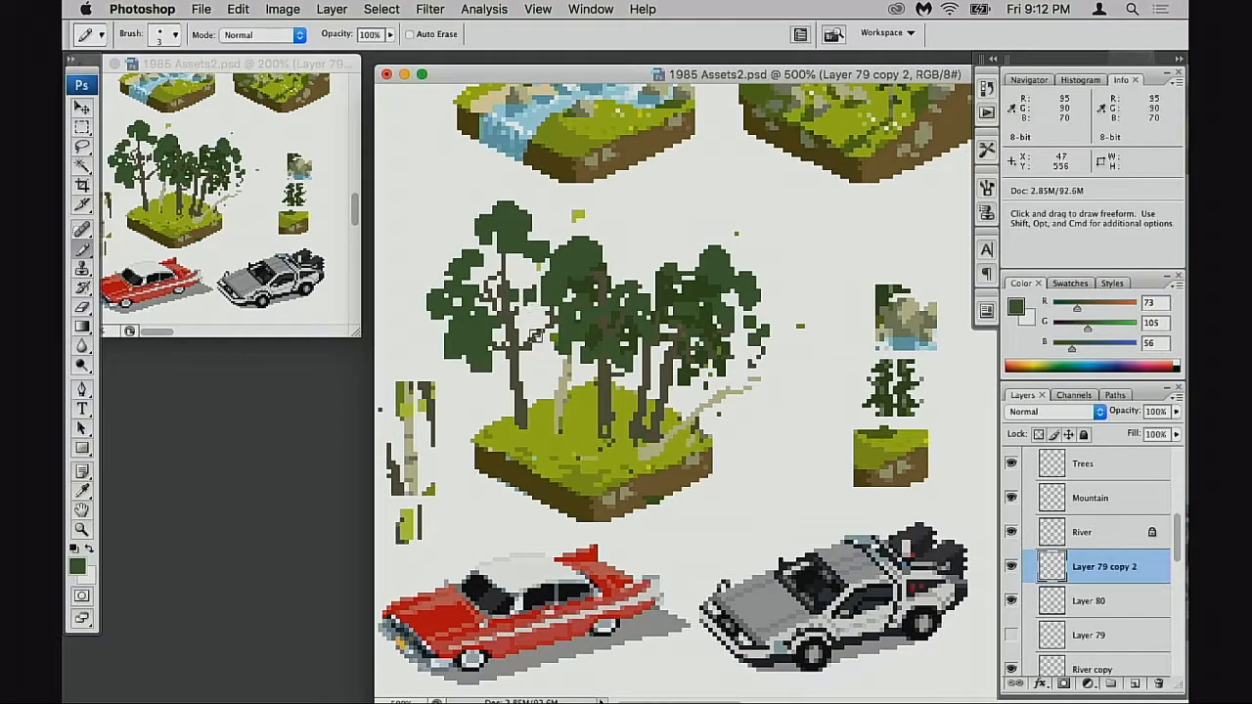
# - On Layer 80, sample darker green, RGB 56, 83, 29, and paint shaded foliage behind the left-hand crown and low clusters beside the trunks
pyautogui.click(1047, 607)
pyautogui.keyDown('alt'); pyautogui.click(602, 286); pyautogui.keyUp('alt')
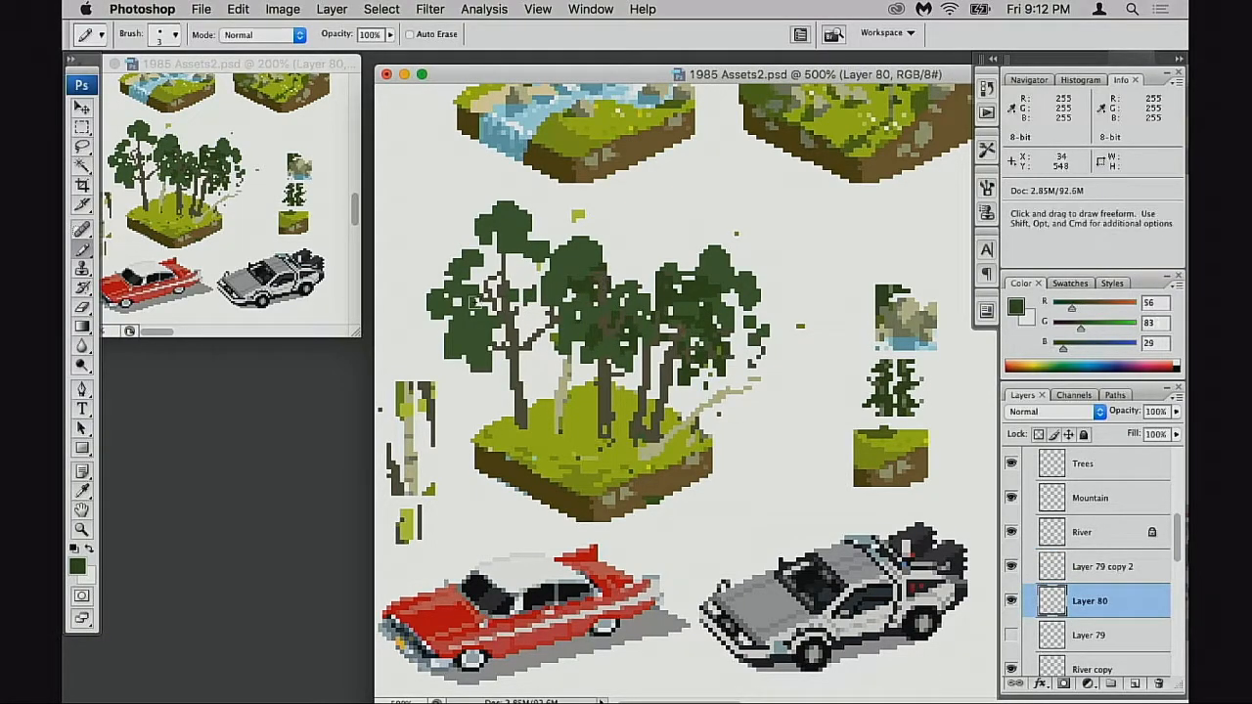
pyautogui.moveTo(526, 293)
pyautogui.mouseDown()
pyautogui.moveTo(520, 257)
pyautogui.moveTo(553, 285)
pyautogui.moveTo(540, 286)
pyautogui.moveTo(544, 329)
pyautogui.mouseUp()
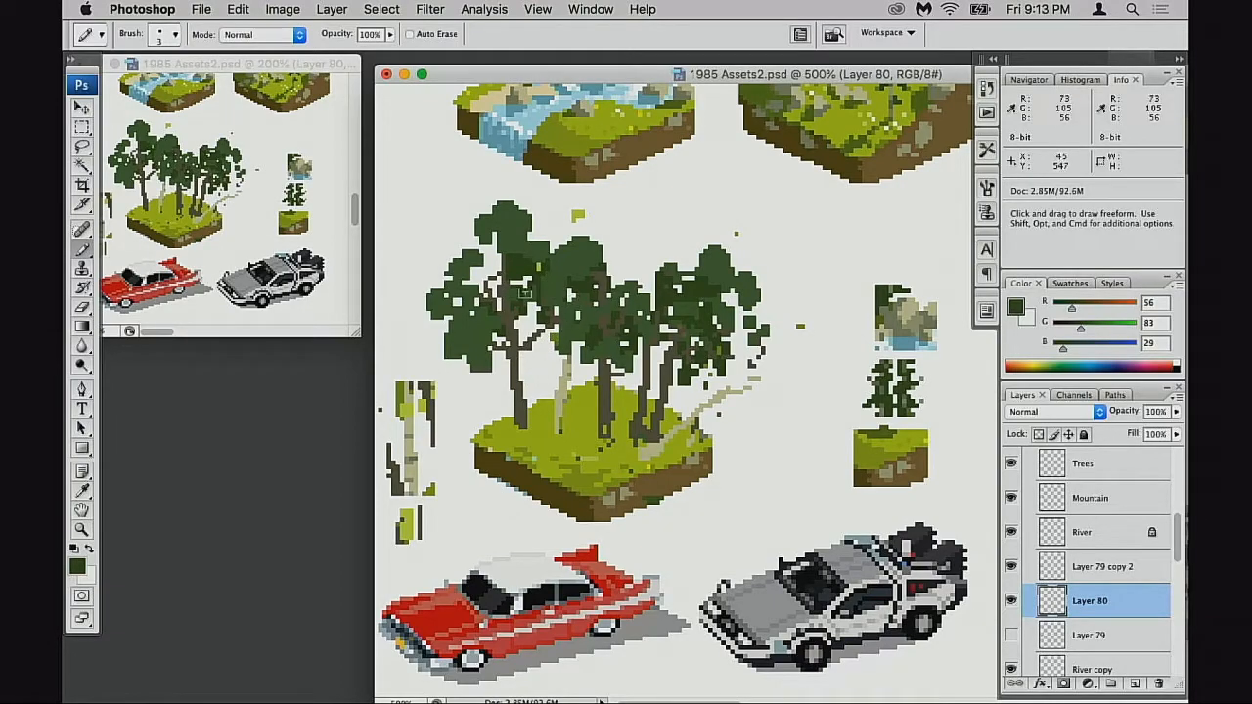
pyautogui.moveTo(455, 327)
pyautogui.mouseDown()
pyautogui.moveTo(494, 336)
pyautogui.moveTo(484, 293)
pyautogui.mouseUp()
pyautogui.moveTo(549, 323); pyautogui.dragTo(530, 381)
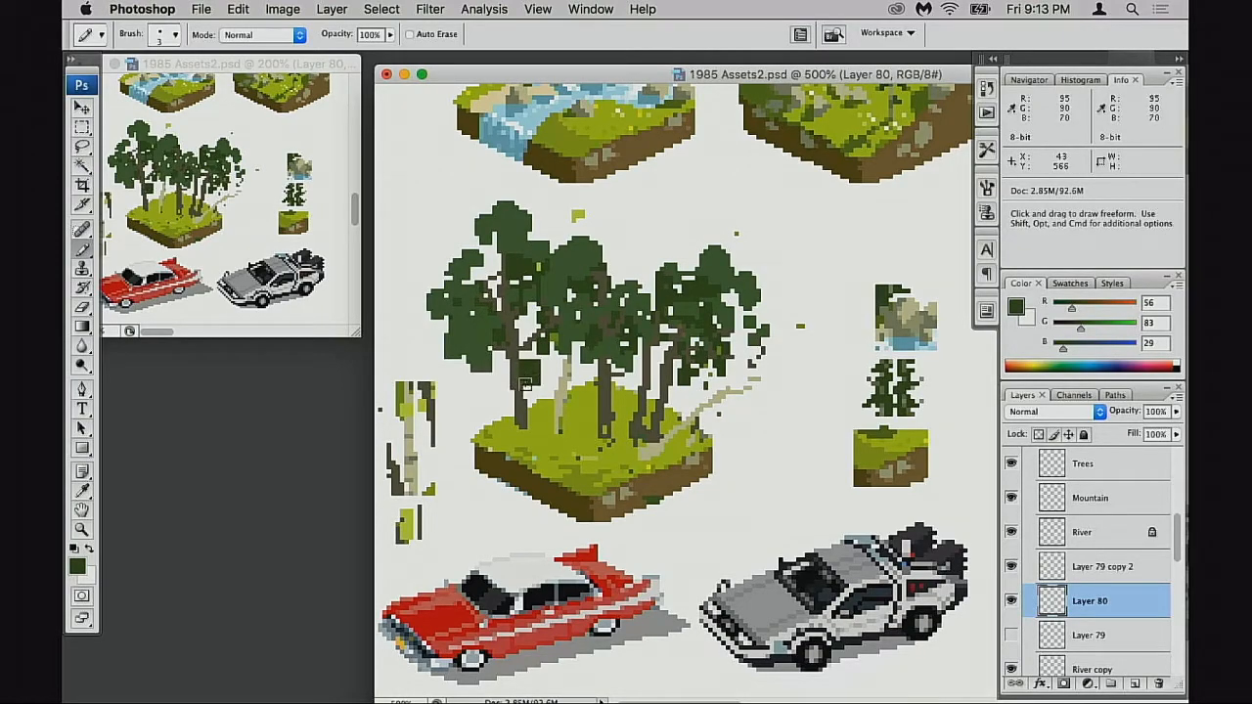
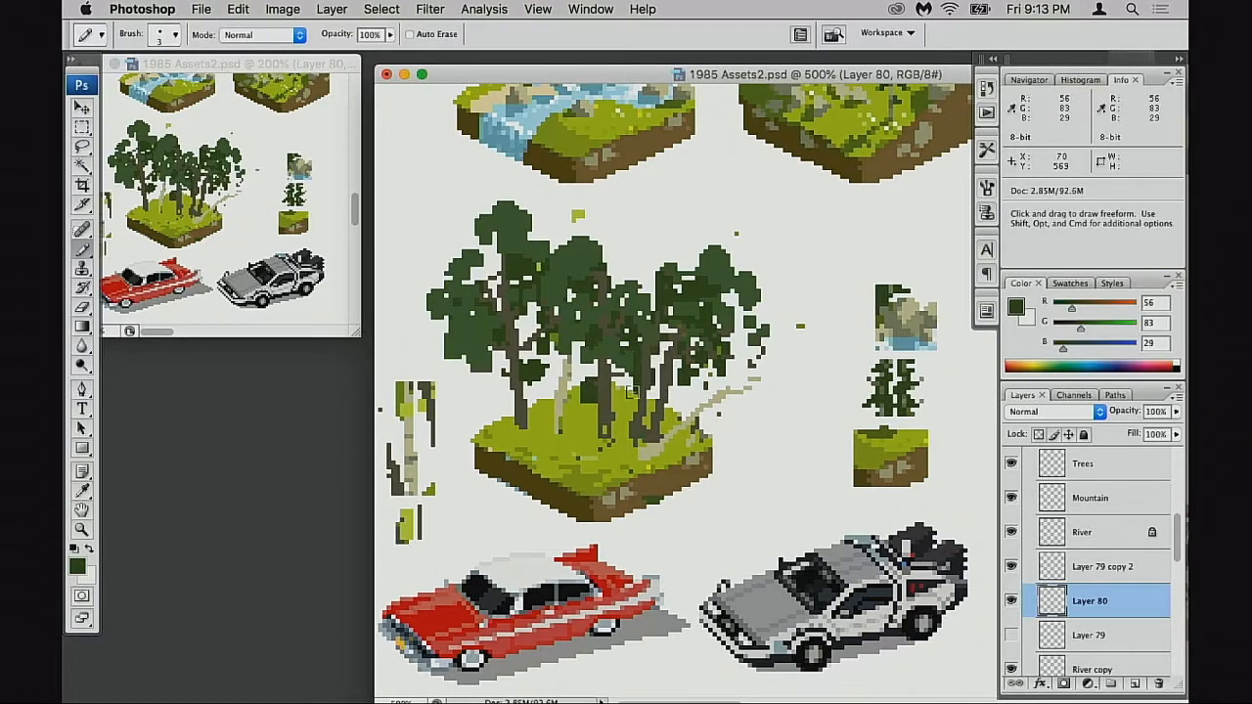
# - Inspect the forest tile's layered foliage, comparing it with Layer 79 copy 2 hidden and shown
pyautogui.keyDown('super'); pyautogui.click(645, 407); pyautogui.keyUp('super')
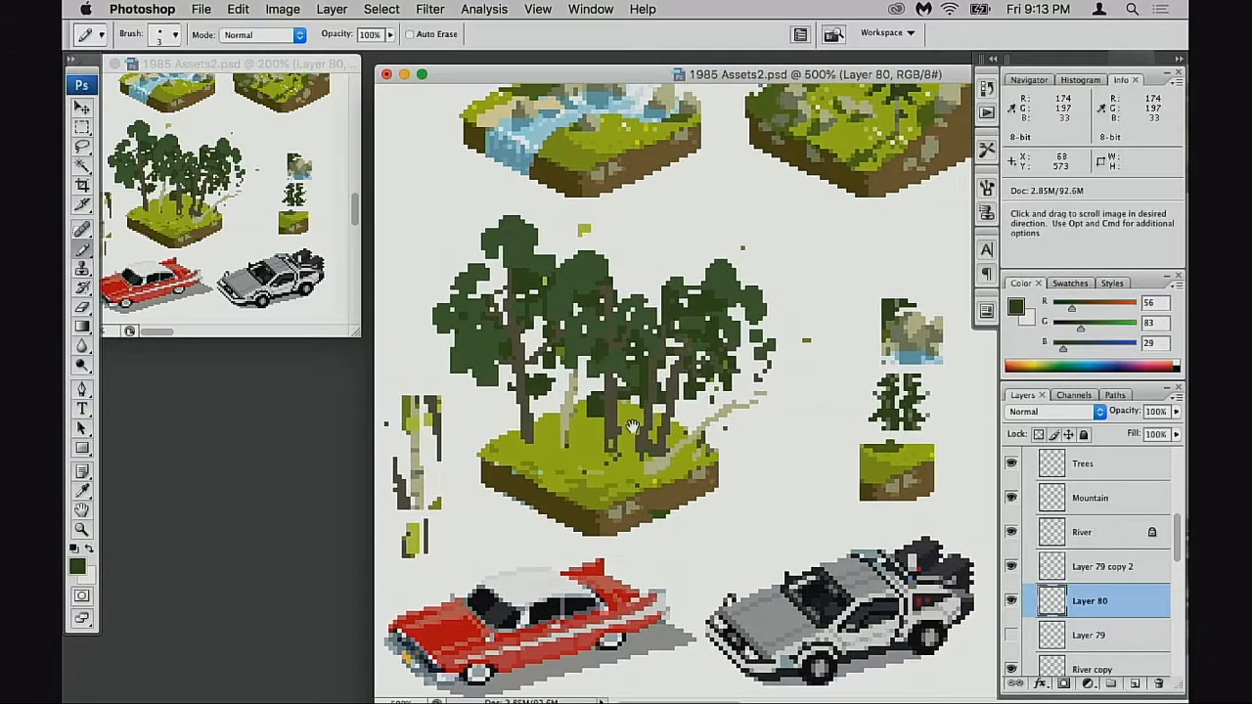
pyautogui.keyDown('super'); pyautogui.click(622, 427); pyautogui.keyUp('super')
pyautogui.keyDown('super'); pyautogui.click(628, 421); pyautogui.keyUp('super')
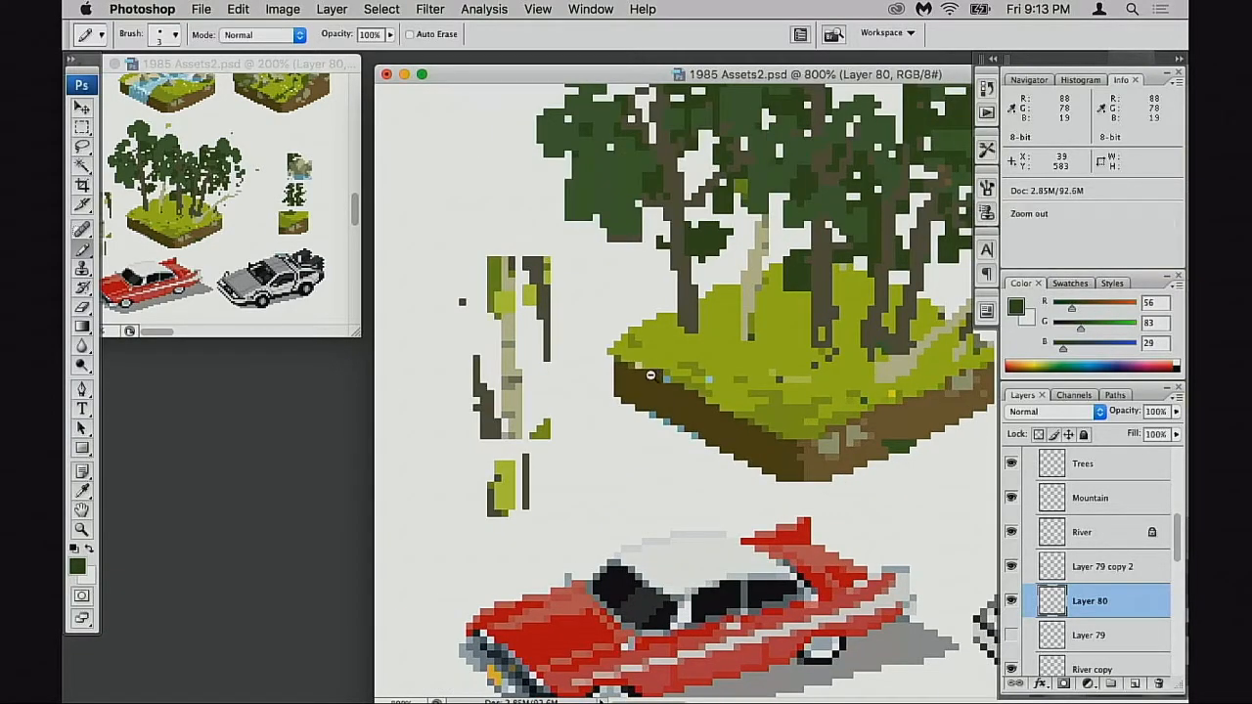
pyautogui.keyDown('alt'); pyautogui.click(655, 374); pyautogui.keyUp('alt')
pyautogui.keyDown('alt'); pyautogui.click(658, 373); pyautogui.keyUp('alt')
pyautogui.keyDown('alt'); pyautogui.click(657, 348); pyautogui.keyUp('alt')
pyautogui.moveTo(636, 374); pyautogui.dragTo(574, 500)
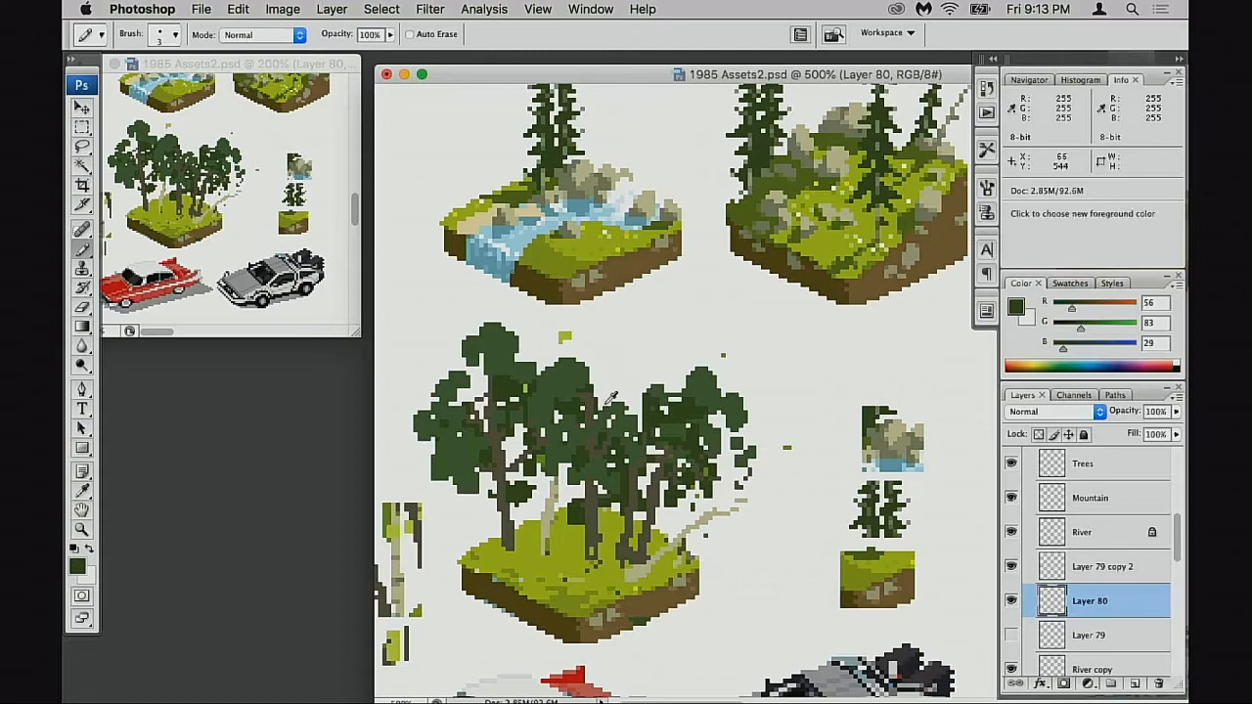
pyautogui.click(1012, 568)
pyautogui.click(1014, 568)
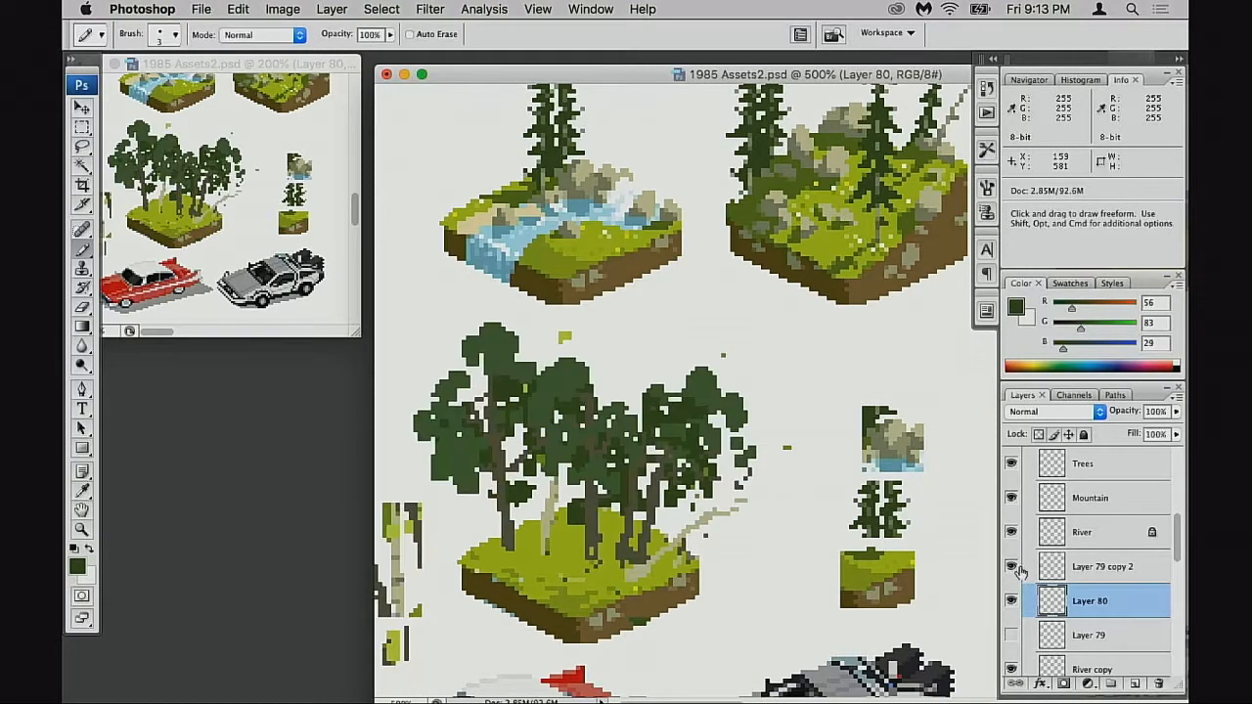
# - On Layer 79 copy 2, sample the trunk brown, RGB 95, 90, 70, and extend the middle trunk upward with thin forked branches
pyautogui.click(1040, 565)
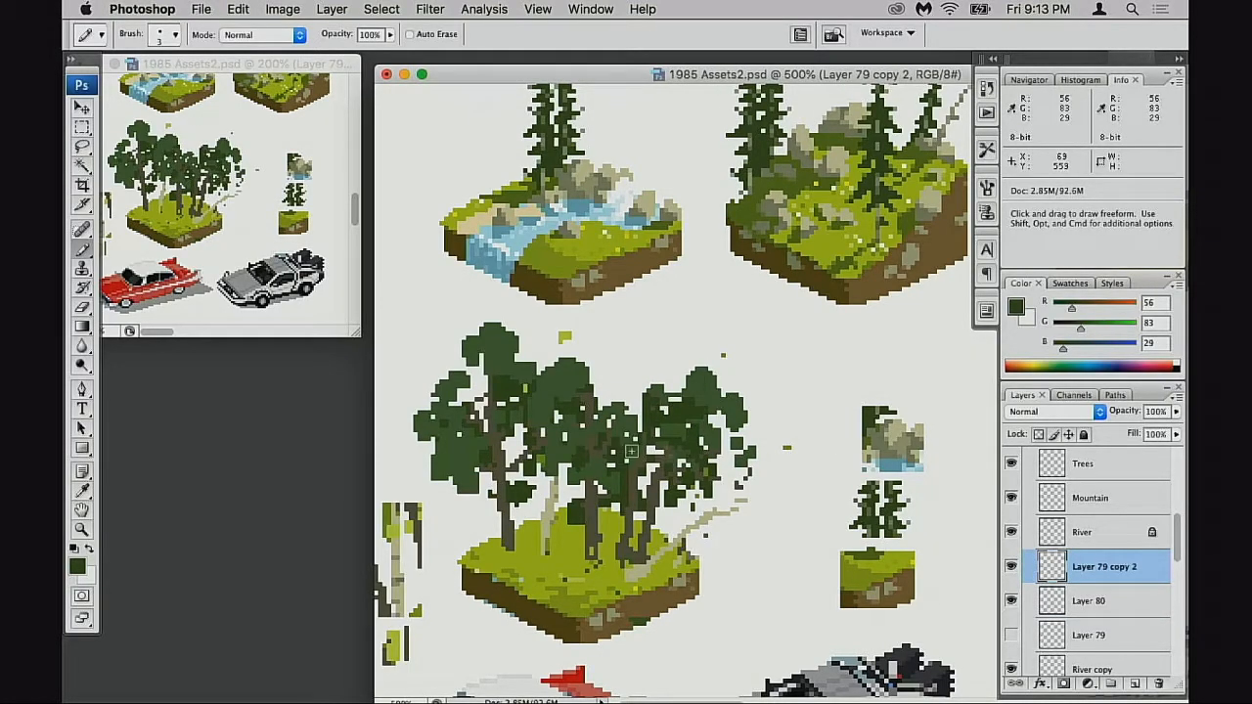
pyautogui.press('[')
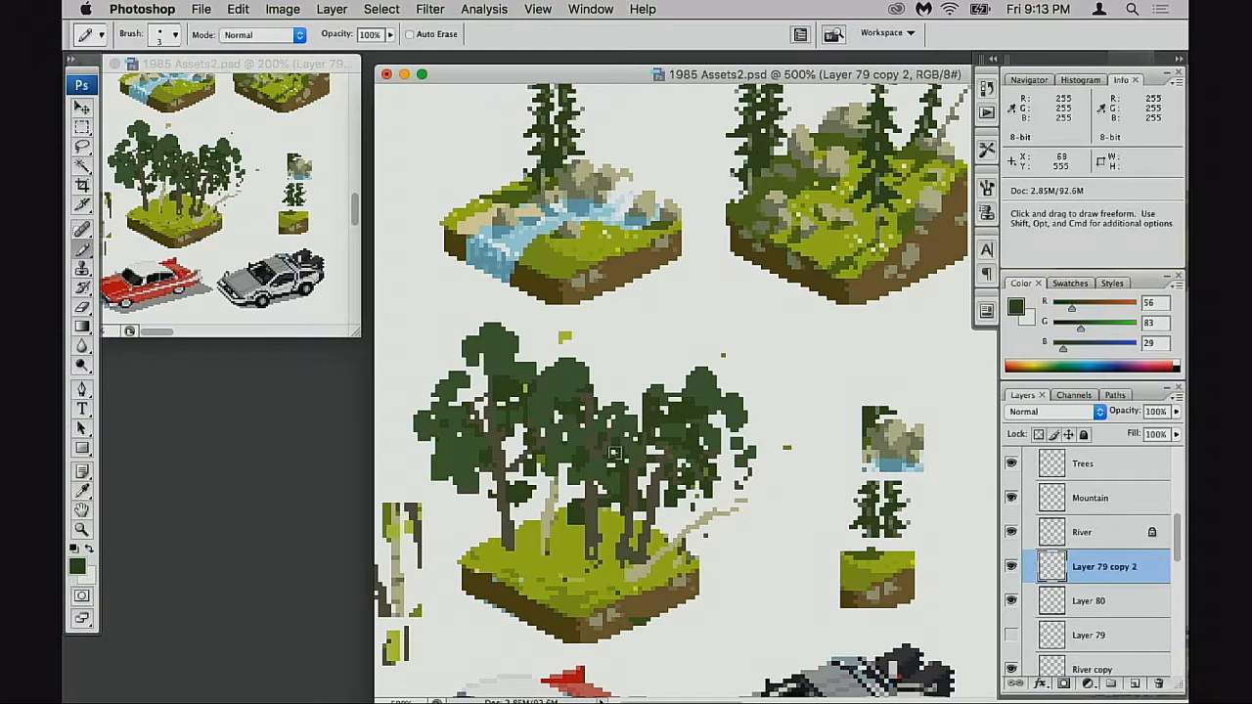
pyautogui.keyDown('alt'); pyautogui.click(603, 511); pyautogui.keyUp('alt')
pyautogui.moveTo(599, 370); pyautogui.dragTo(599, 329)
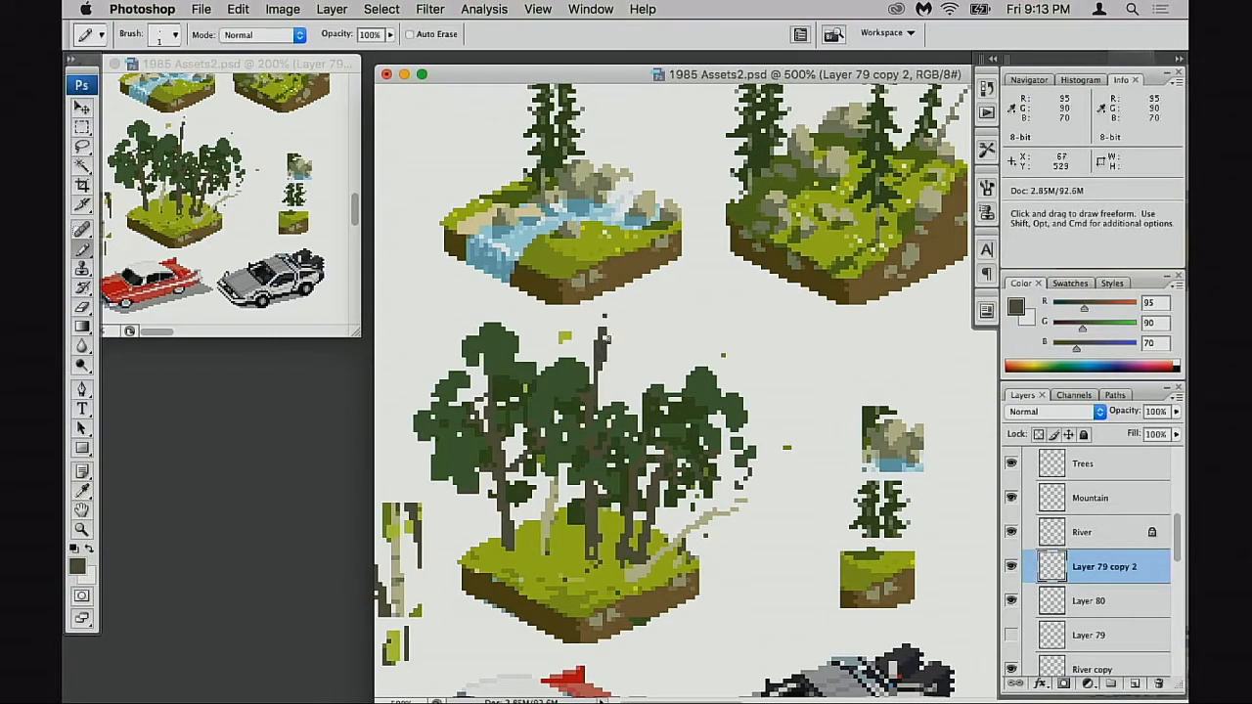
pyautogui.press(']')
pyautogui.press(']')
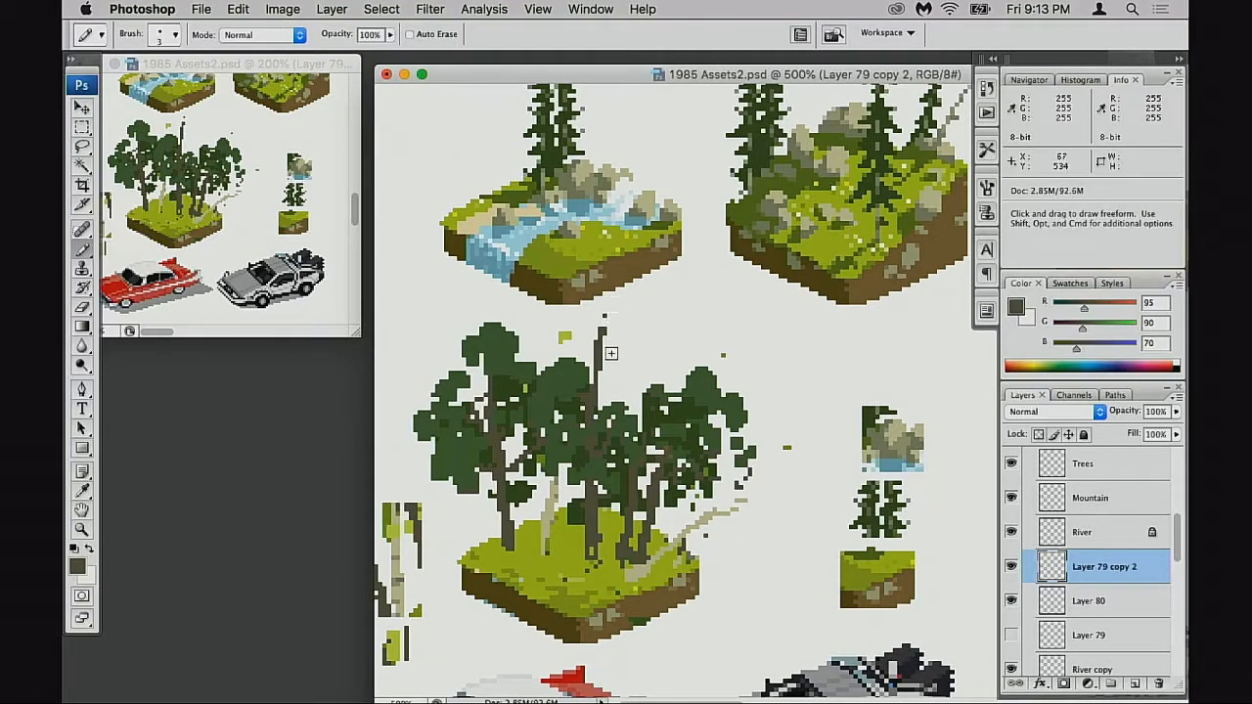
pyautogui.moveTo(617, 298); pyautogui.dragTo(599, 383)
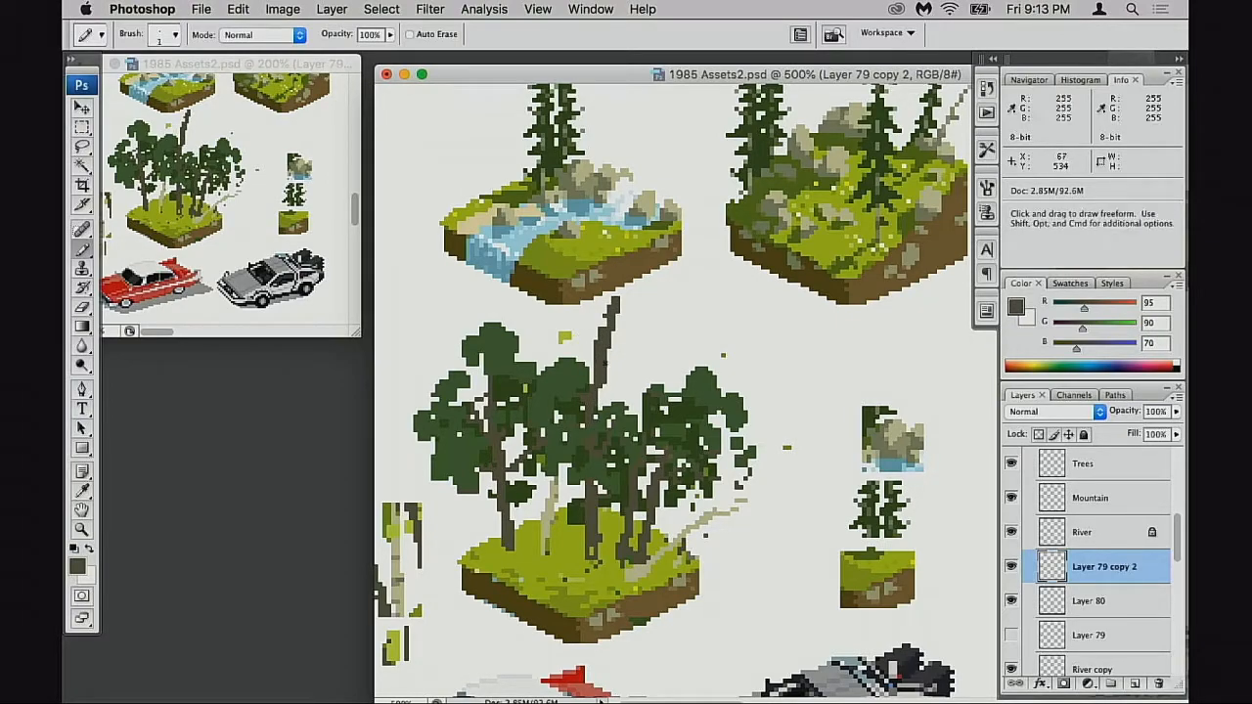
pyautogui.press('alt+super+z')
pyautogui.press('alt+super+z')
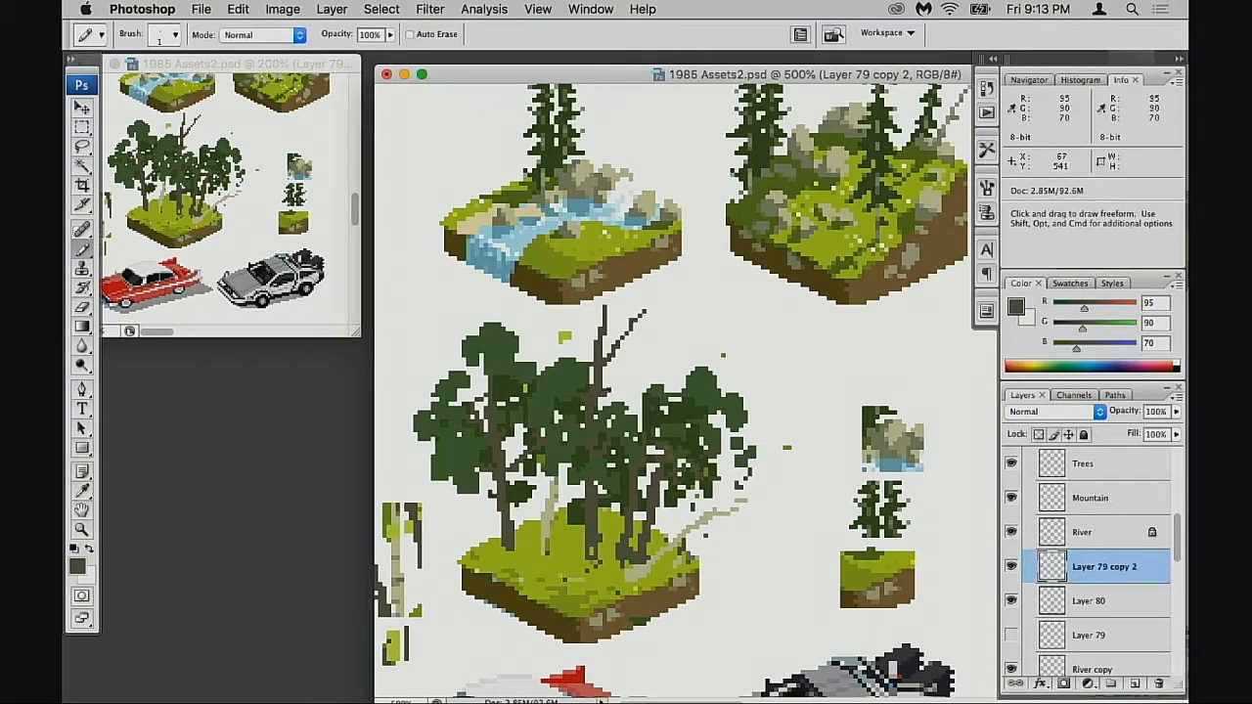
# - Add a short side twig to the right-hand fork of the middle trunk's bare upper branches
pyautogui.click(643, 345)
pyautogui.keyDown('alt'); pyautogui.keyDown('super'); pyautogui.click(634, 486); pyautogui.keyUp('super'); pyautogui.keyUp('alt')
pyautogui.keyDown('alt'); pyautogui.keyDown('super'); pyautogui.click(634, 486); pyautogui.keyUp('super'); pyautogui.keyUp('alt')
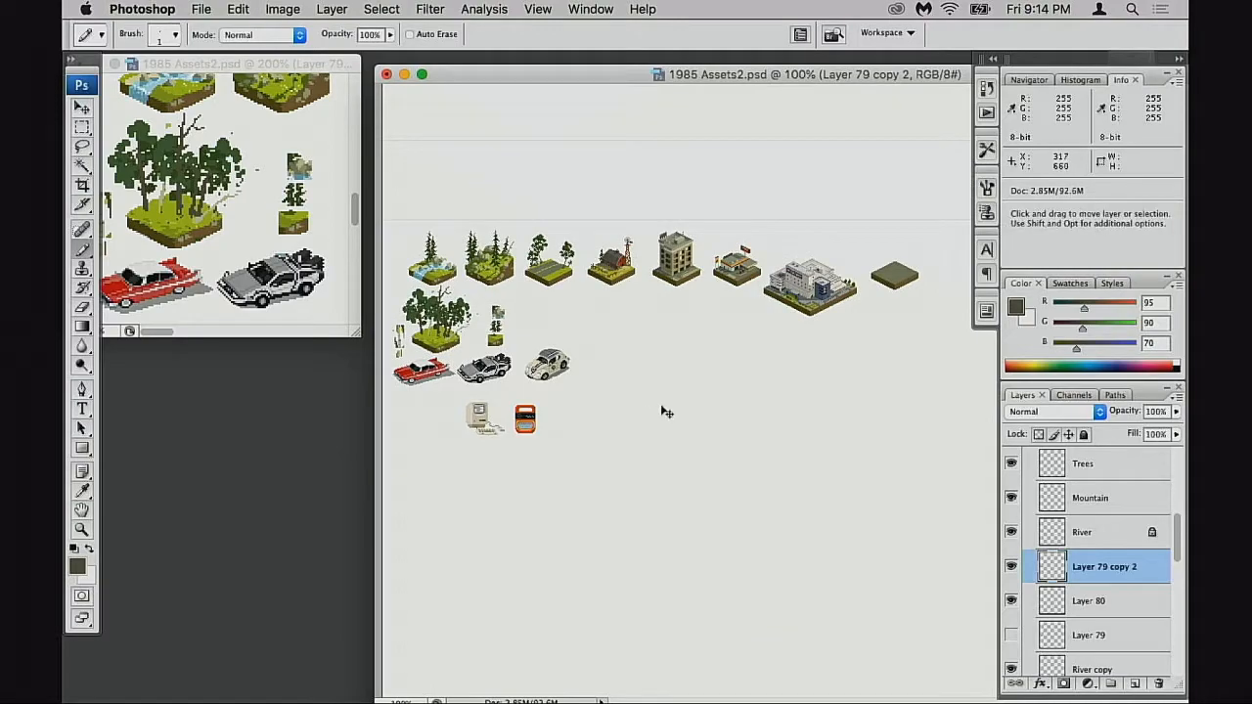
pyautogui.press('super+equal')
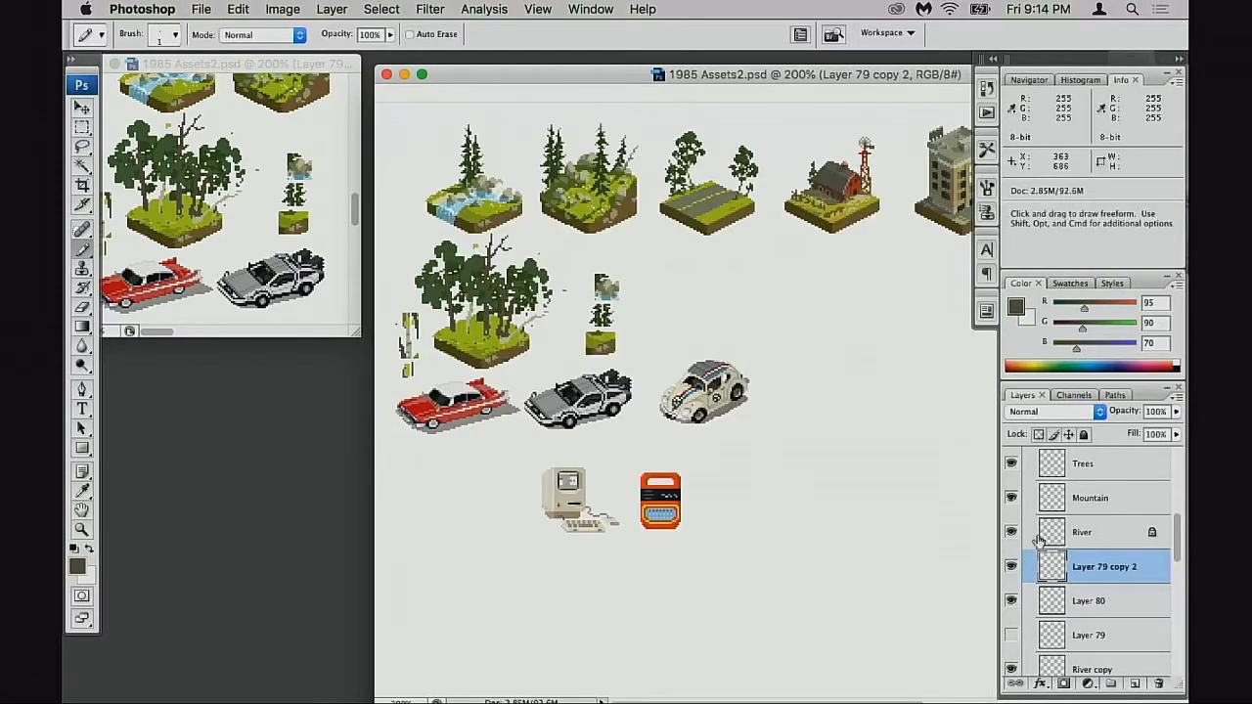
pyautogui.keyDown('shift'); pyautogui.click(1057, 601); pyautogui.keyUp('shift')
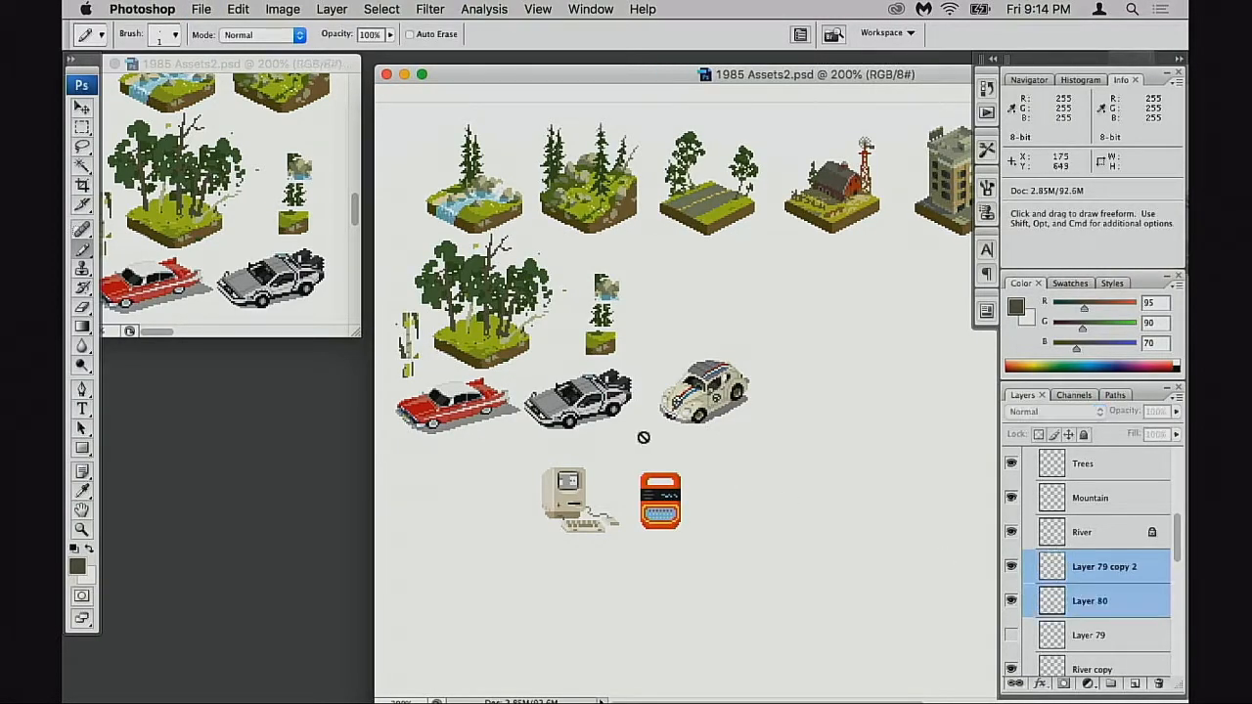
pyautogui.press('v')
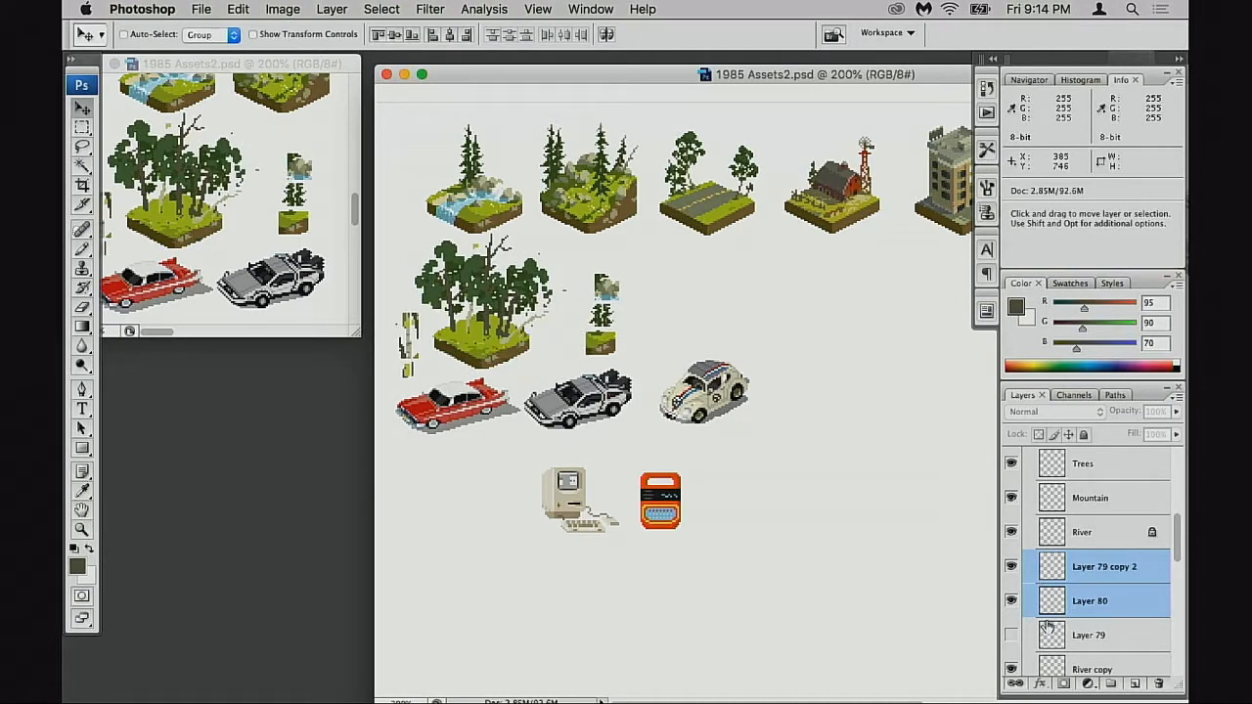
pyautogui.scroll(-2, 1062, 642)
pyautogui.click(1012, 590)
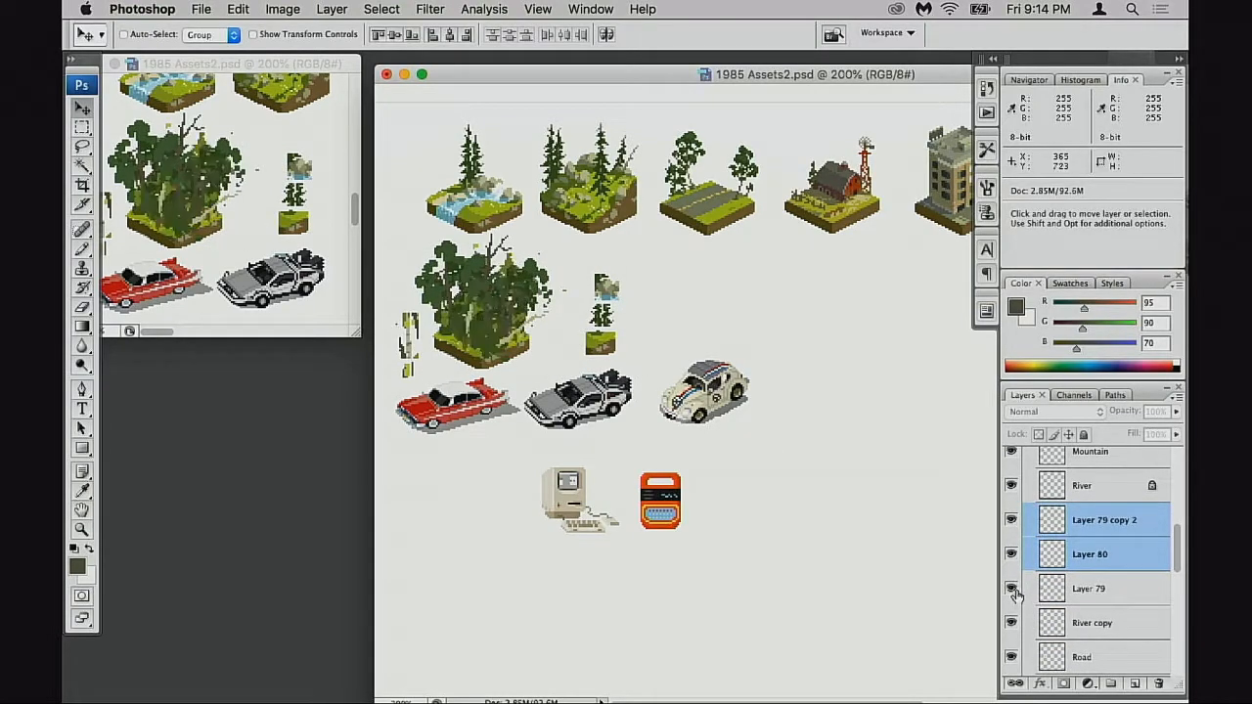
pyautogui.click(1063, 620)
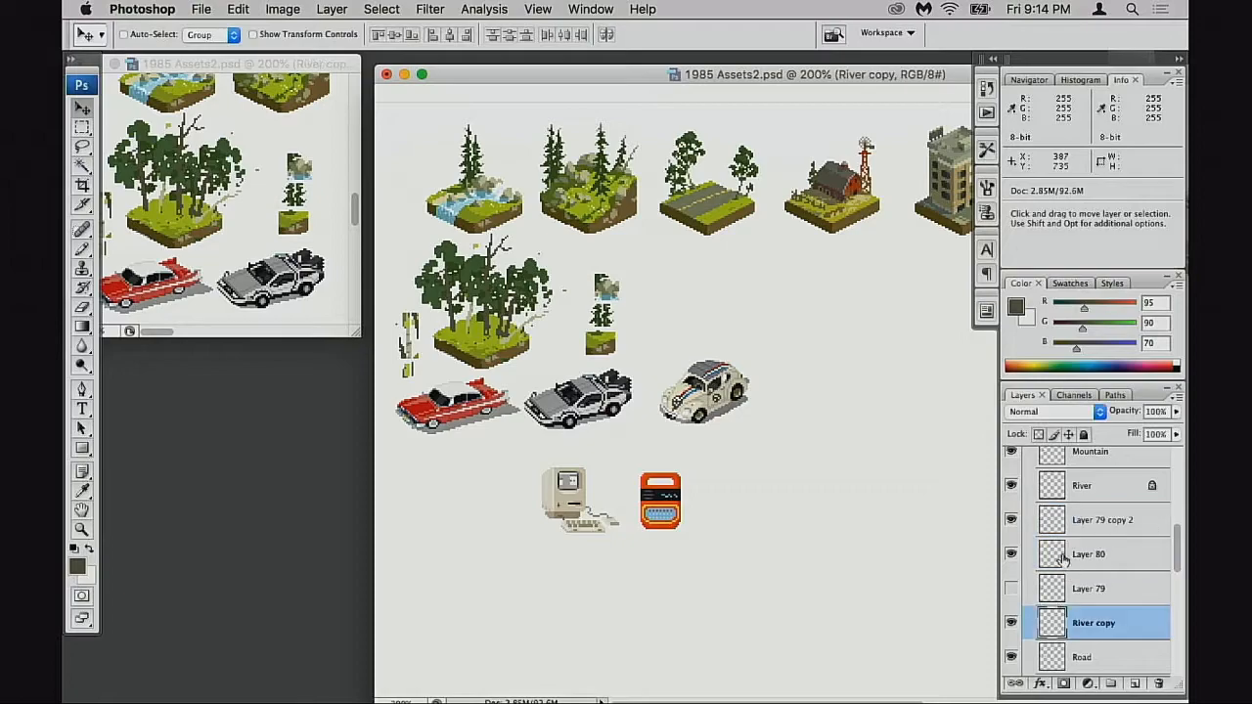
pyautogui.keyDown('shift'); pyautogui.click(1059, 523); pyautogui.keyUp('shift')
# - Select the Vehicles and Items groups and move their artwork straight down to leave free space below the forest tile
pyautogui.scroll(-3, 1099, 559)
pyautogui.scroll(10, 1099, 562)
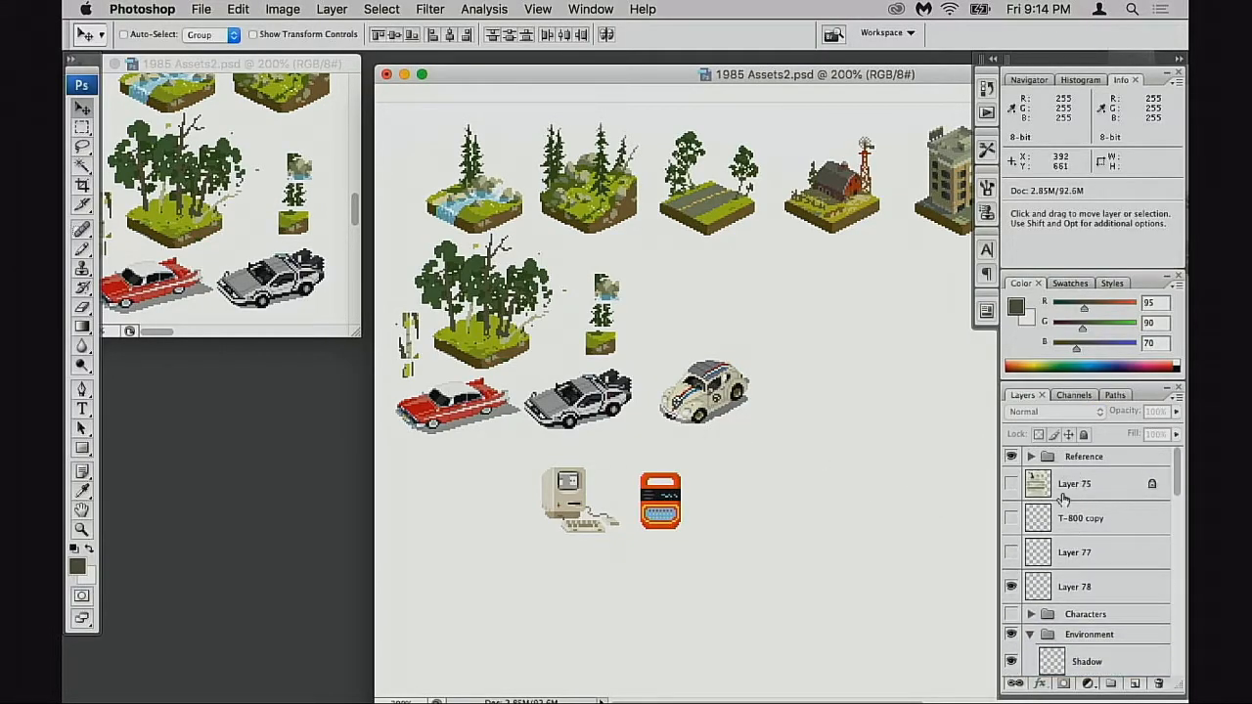
pyautogui.scroll(-12, 1069, 615)
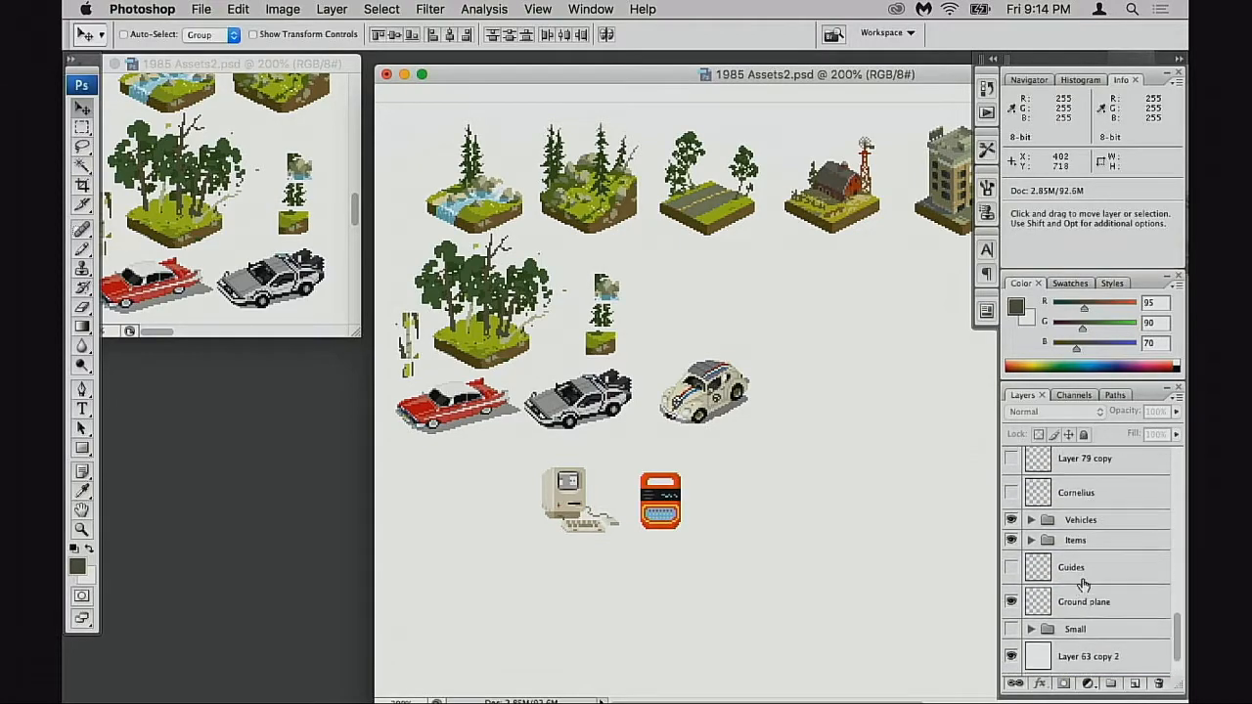
pyautogui.click(1078, 528)
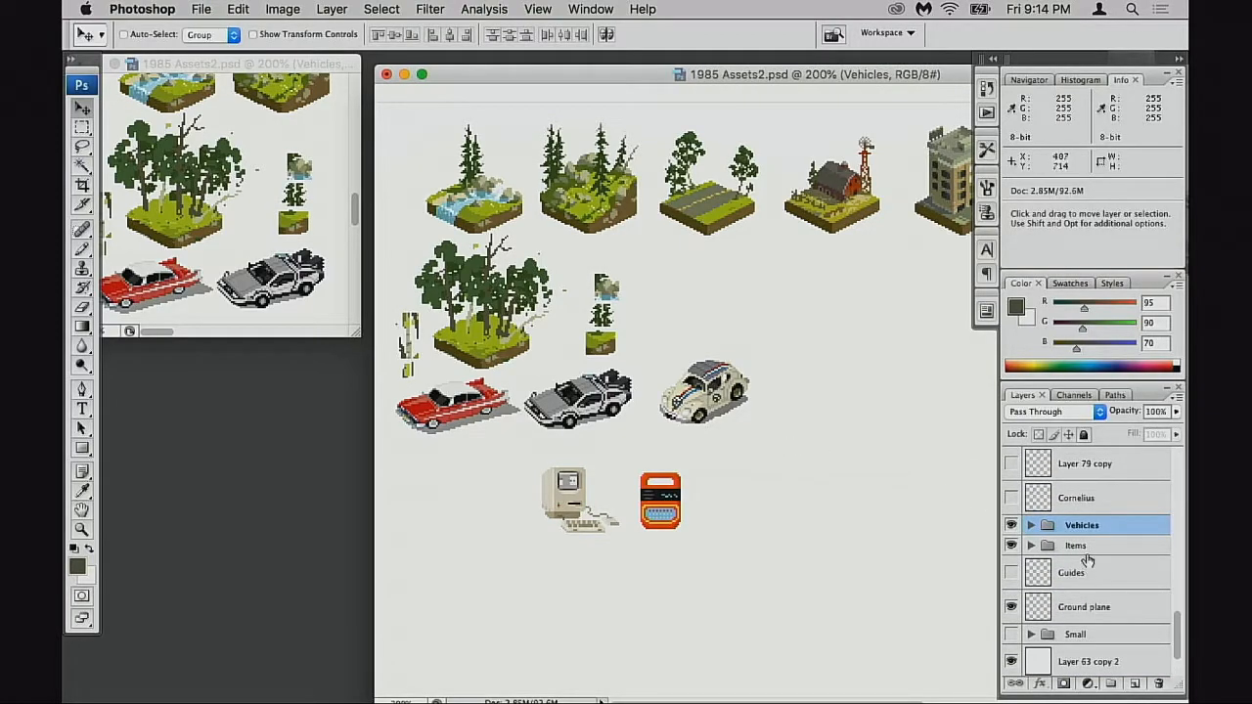
pyautogui.keyDown('shift'); pyautogui.click(1051, 550); pyautogui.keyUp('shift')
pyautogui.moveTo(684, 429); pyautogui.dragTo(684, 533)
# - Switch the document to full-screen mode and enlarge the forest tile to 400%
pyautogui.scroll(10, 1081, 563)
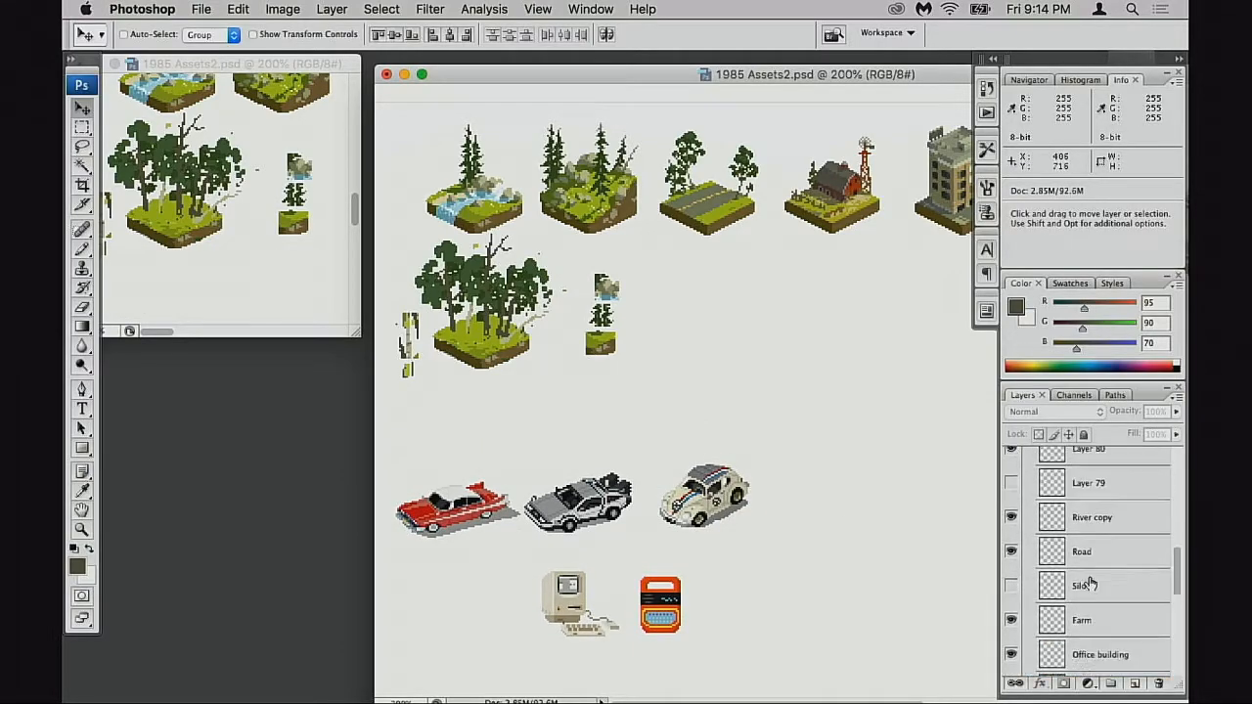
pyautogui.scroll(-3, 1086, 585)
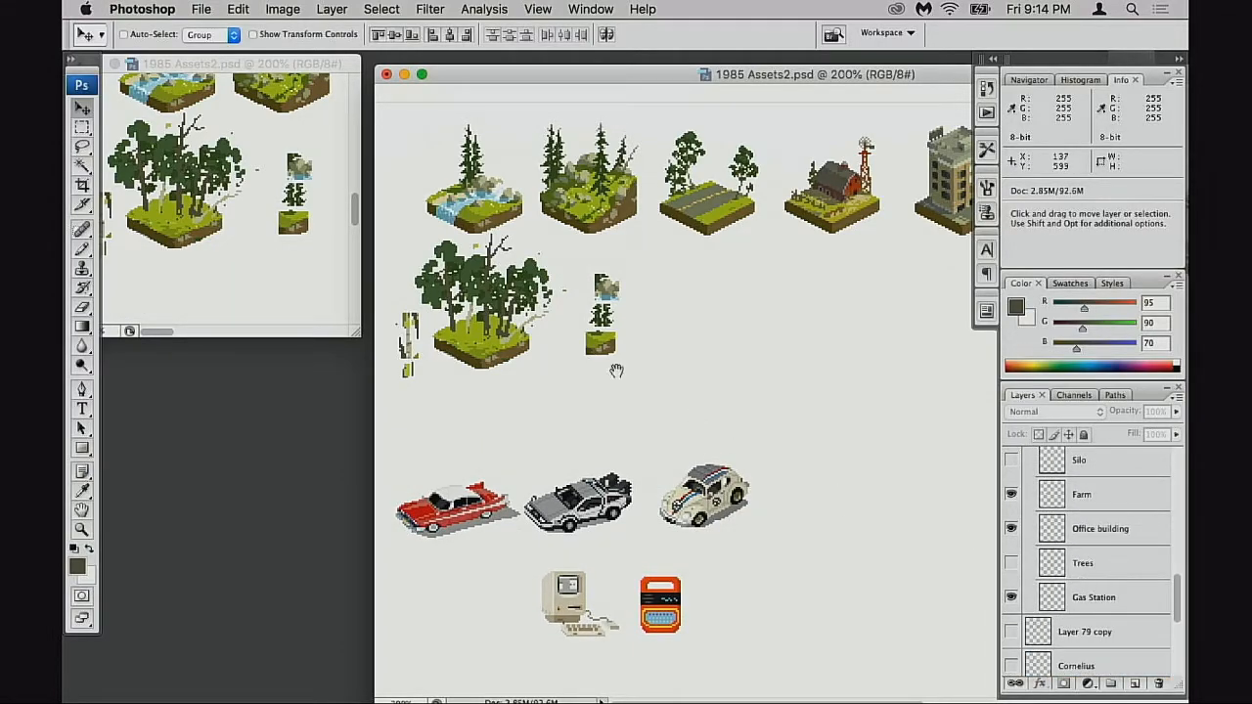
pyautogui.press('f')
pyautogui.moveTo(538, 326); pyautogui.dragTo(543, 379)
pyautogui.keyDown('super'); pyautogui.click(304, 317); pyautogui.keyUp('super')
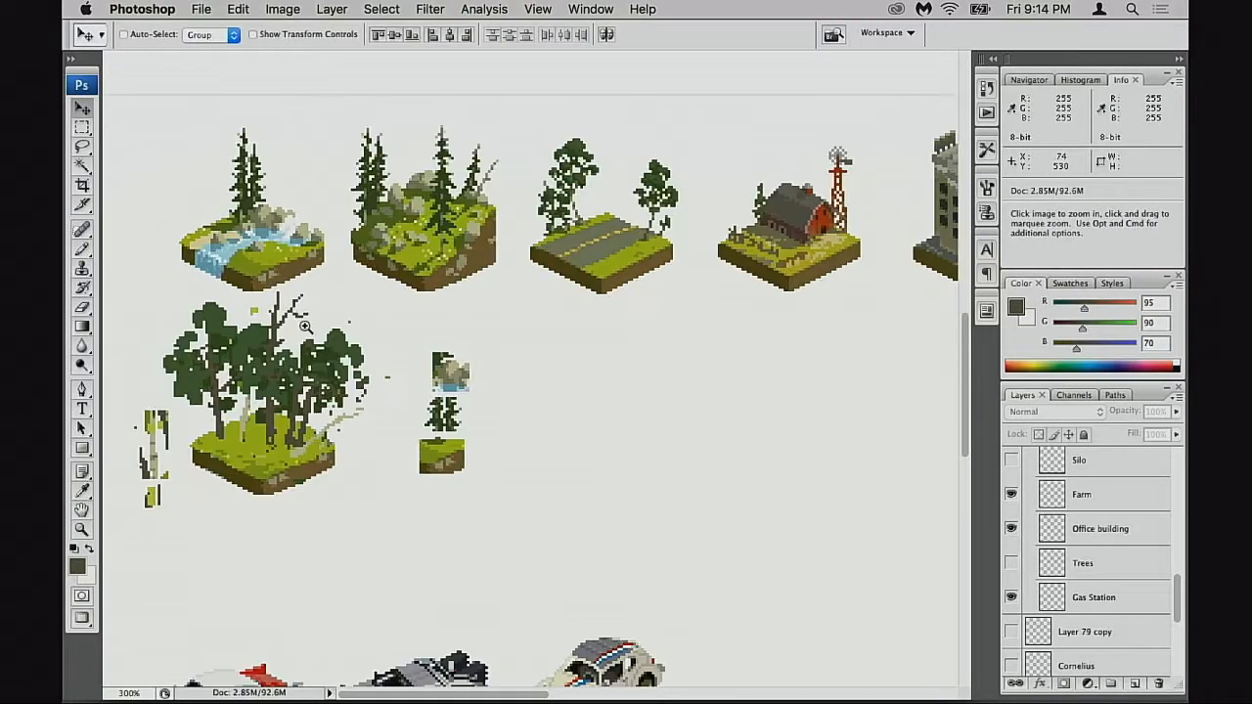
pyautogui.keyDown('super'); pyautogui.click(306, 326); pyautogui.keyUp('super')
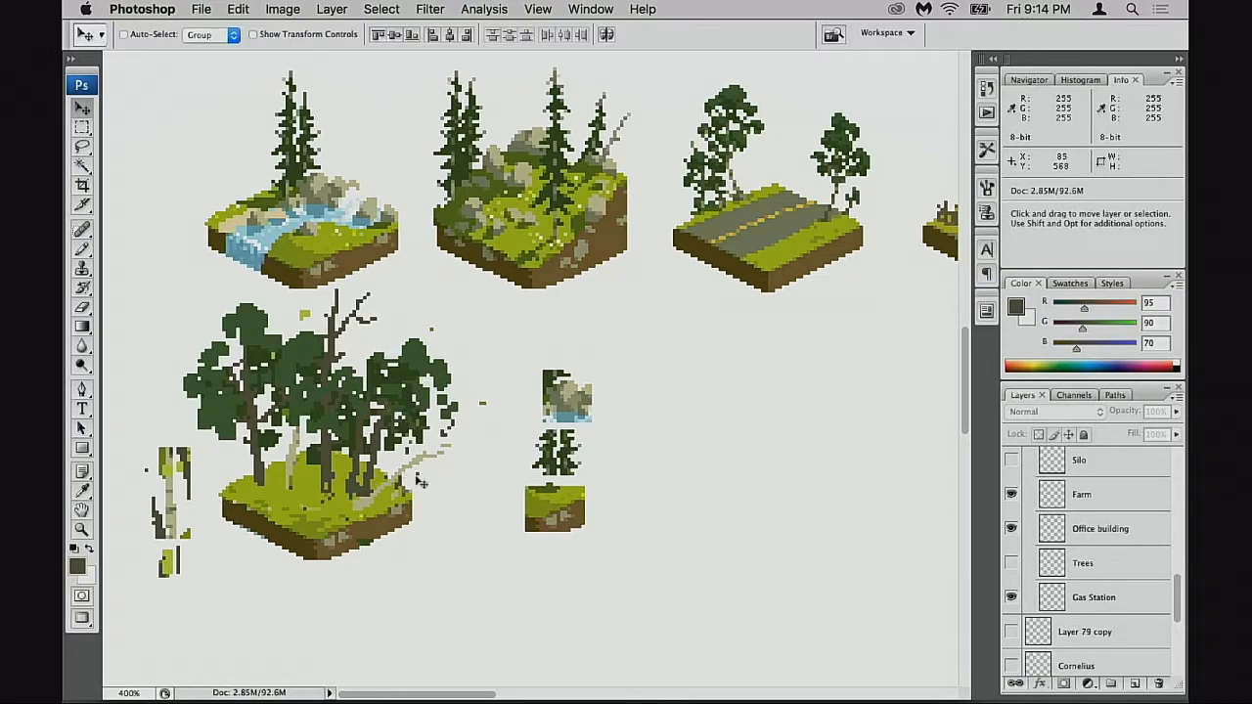
# - Select the layers from Layer 79 copy 2 to River copy and move the forest tile down, away from the row above
pyautogui.scroll(6, 1037, 551)
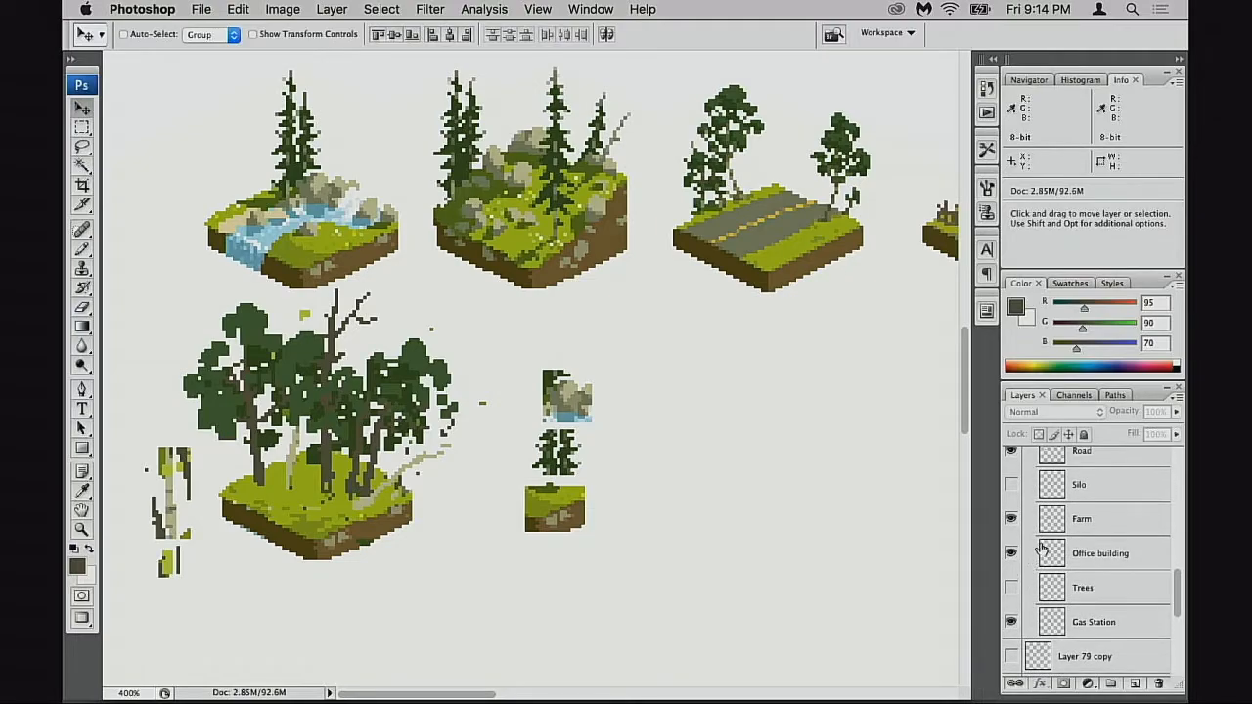
pyautogui.scroll(3, 1045, 554)
pyautogui.scroll(-4, 1047, 551)
pyautogui.click(1013, 516)
pyautogui.click(1013, 516)
pyautogui.scroll(3, 1047, 529)
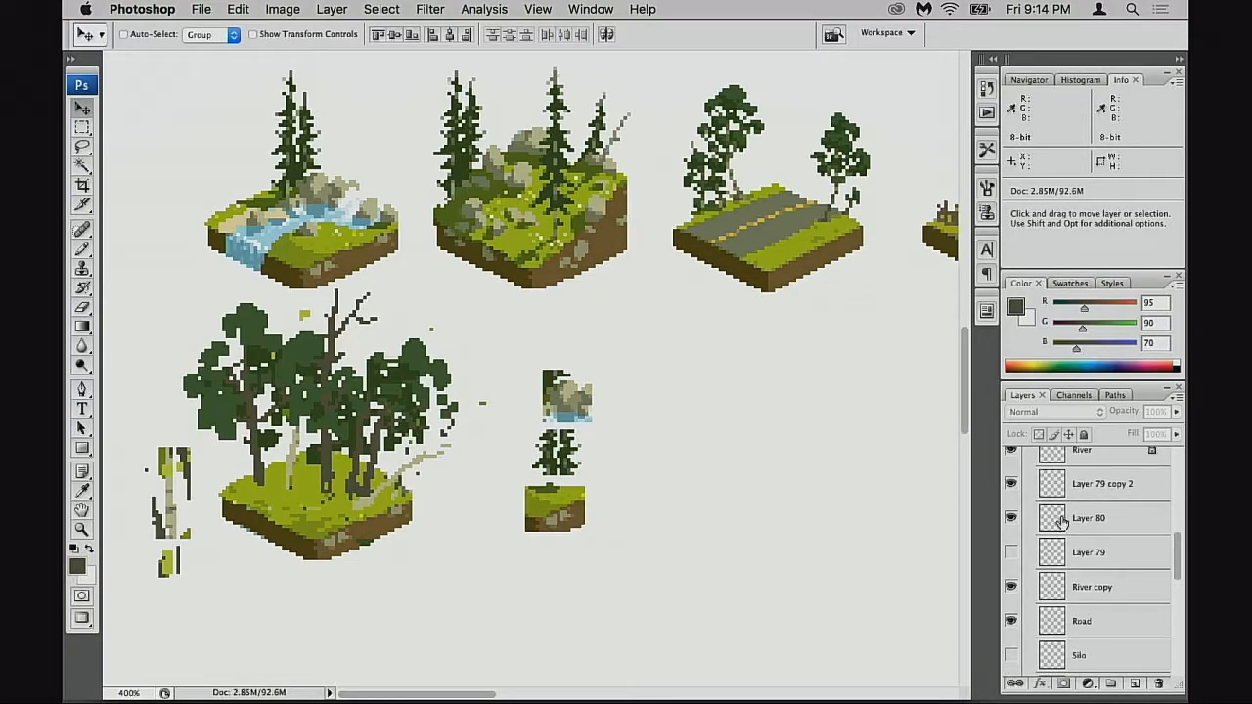
pyautogui.click(1012, 485)
pyautogui.click(1012, 485)
pyautogui.click(1053, 489)
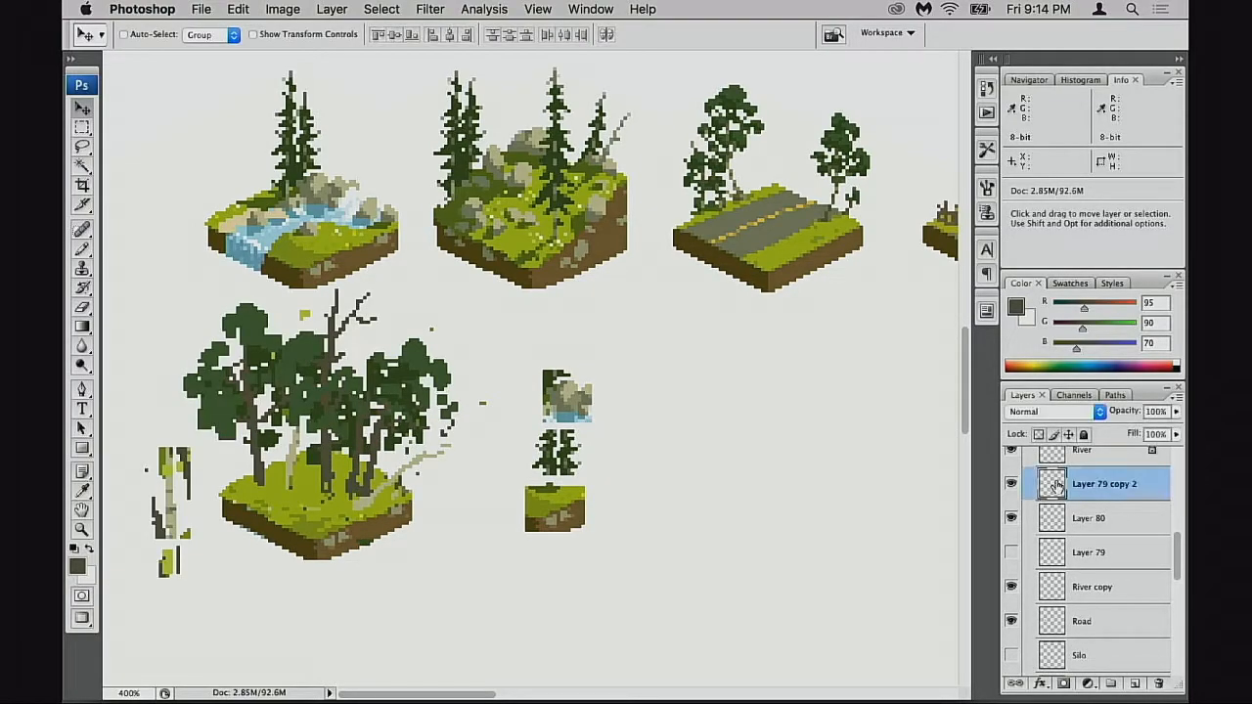
pyautogui.scroll(1, 1054, 504)
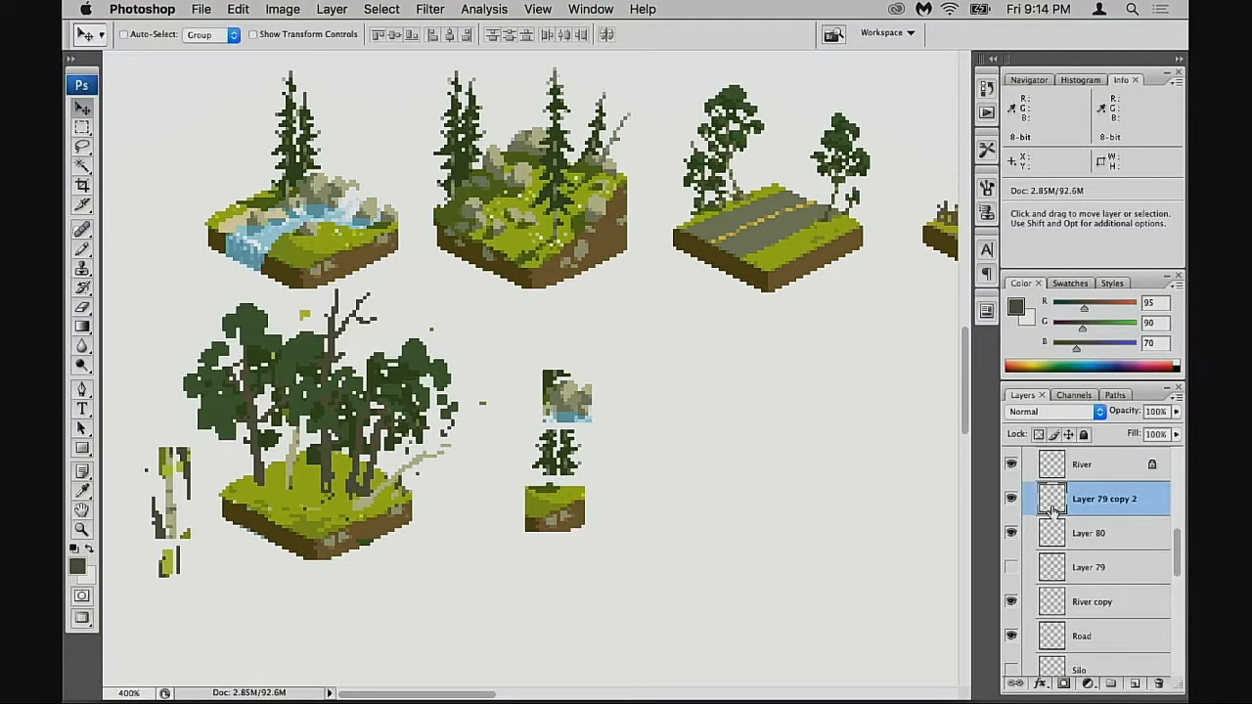
pyautogui.keyDown('shift'); pyautogui.click(1062, 607); pyautogui.keyUp('shift')
pyautogui.moveTo(551, 469); pyautogui.dragTo(560, 512)
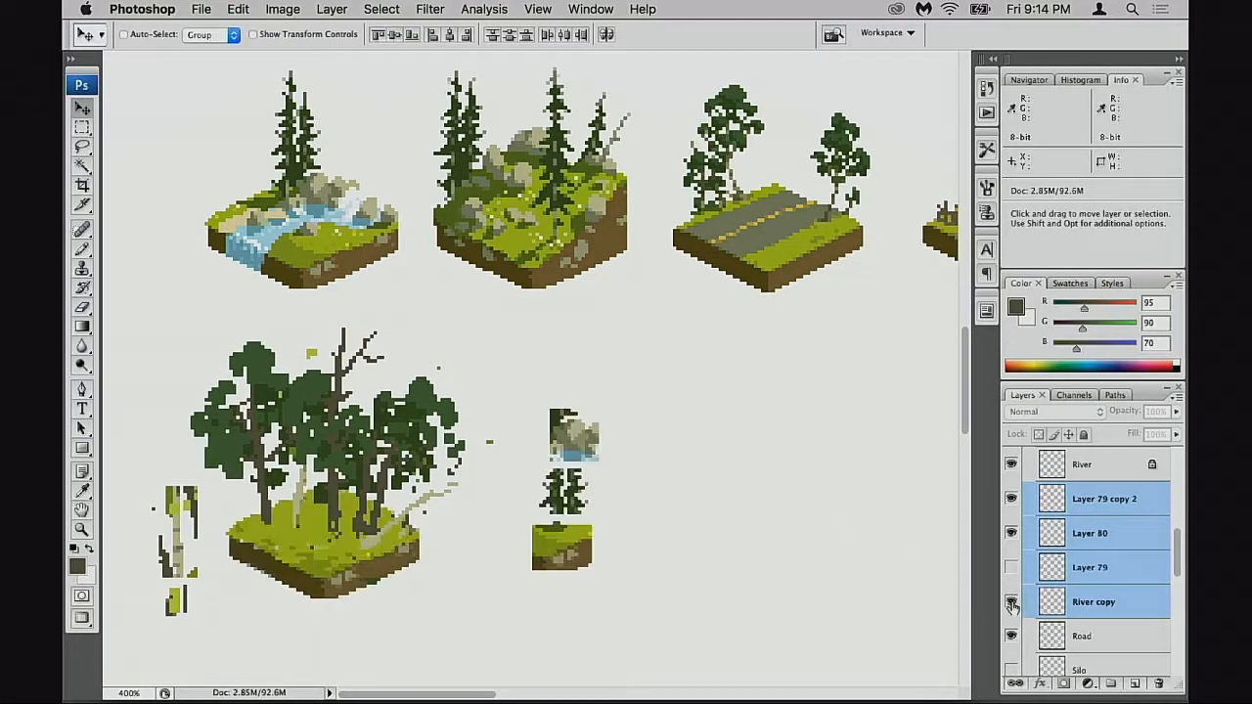
# - Compare the forest tile with Layer 80 and Layer 79 copy 2 each hidden and shown
pyautogui.click(1016, 535)
pyautogui.click(1017, 536)
pyautogui.click(1012, 501)
pyautogui.click(1012, 501)
pyautogui.click(1032, 480)
pyautogui.click(1012, 499)
pyautogui.click(1012, 499)
# - On Layer 79 copy 2, erase stray pixels beside the right-hand crown and shorten the pale leaning branch
pyautogui.press('e')
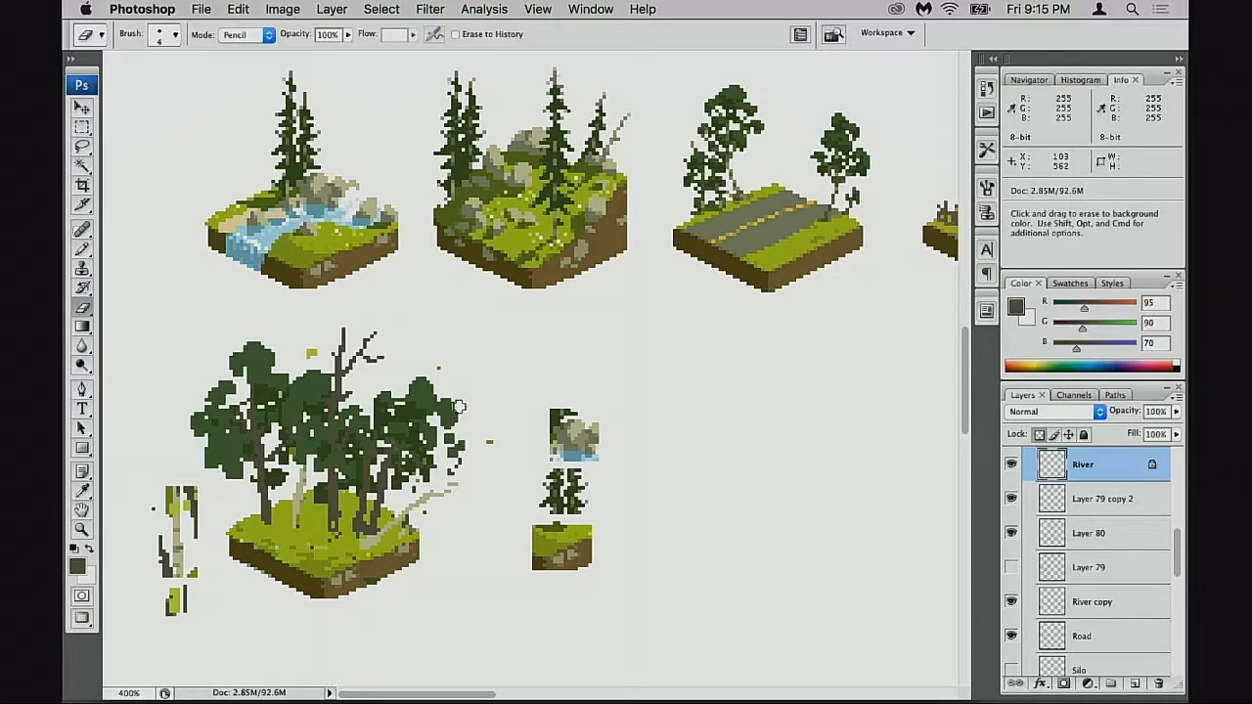
pyautogui.click(1017, 500)
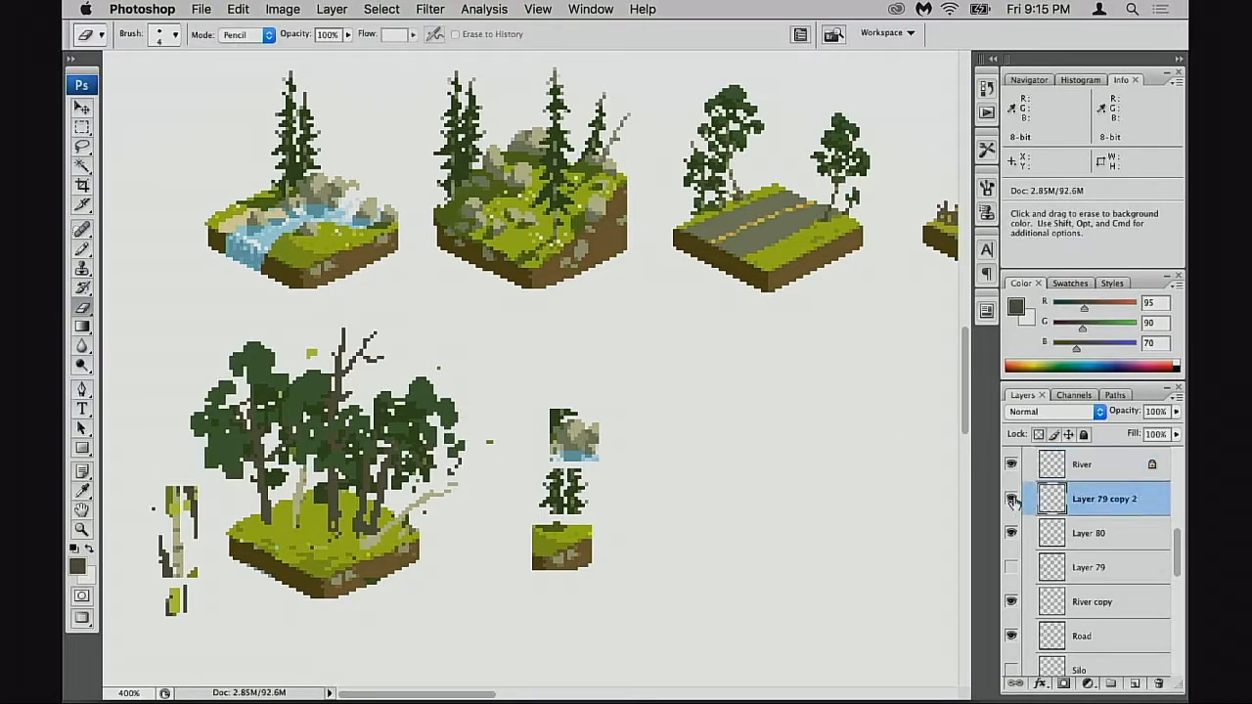
pyautogui.click(1011, 499)
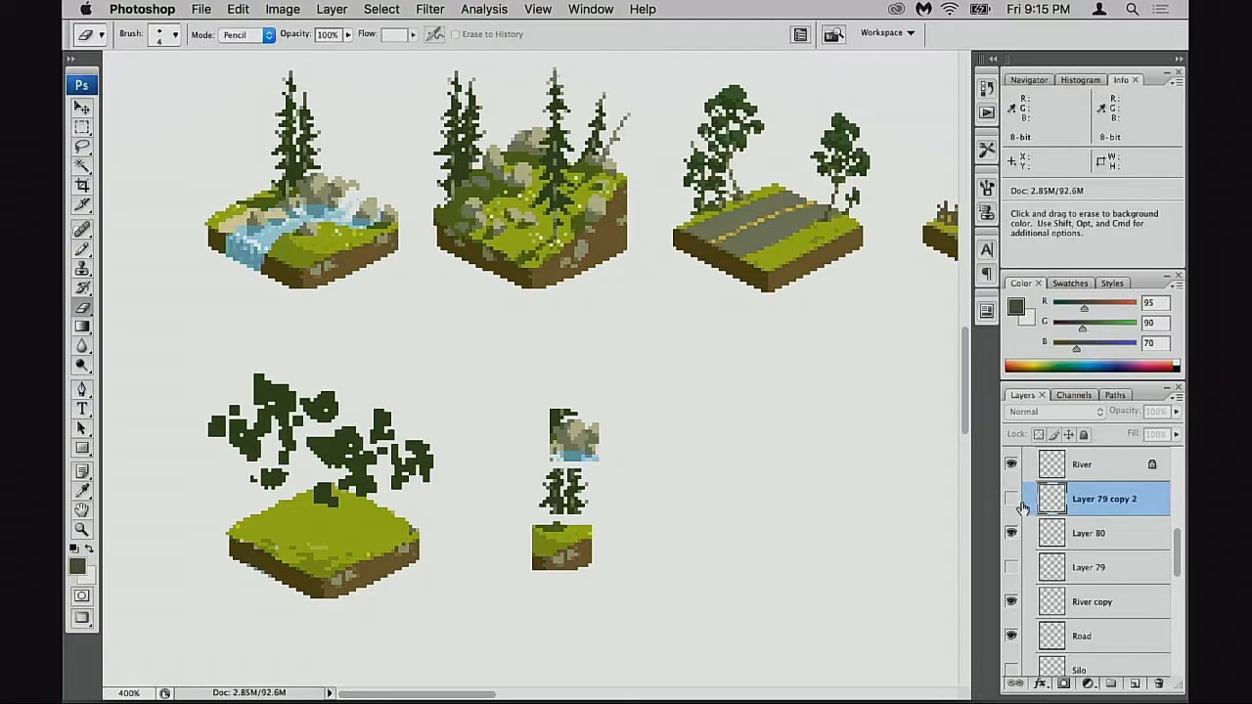
pyautogui.click(1011, 499)
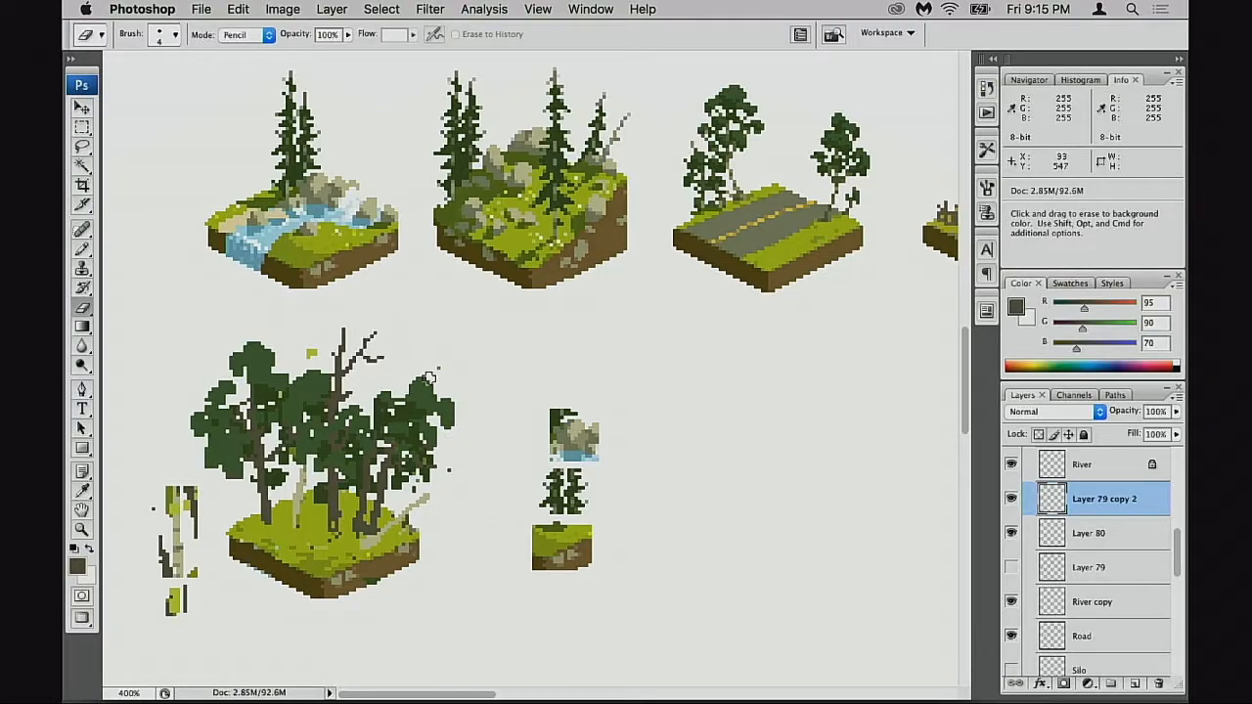
# - Sample green, RGB 73, 105, 56, and paint leaf clusters over the middle tree's upper branches with a 4 px pencil
pyautogui.press('b')
pyautogui.keyDown('alt'); pyautogui.click(343, 337); pyautogui.keyUp('alt')
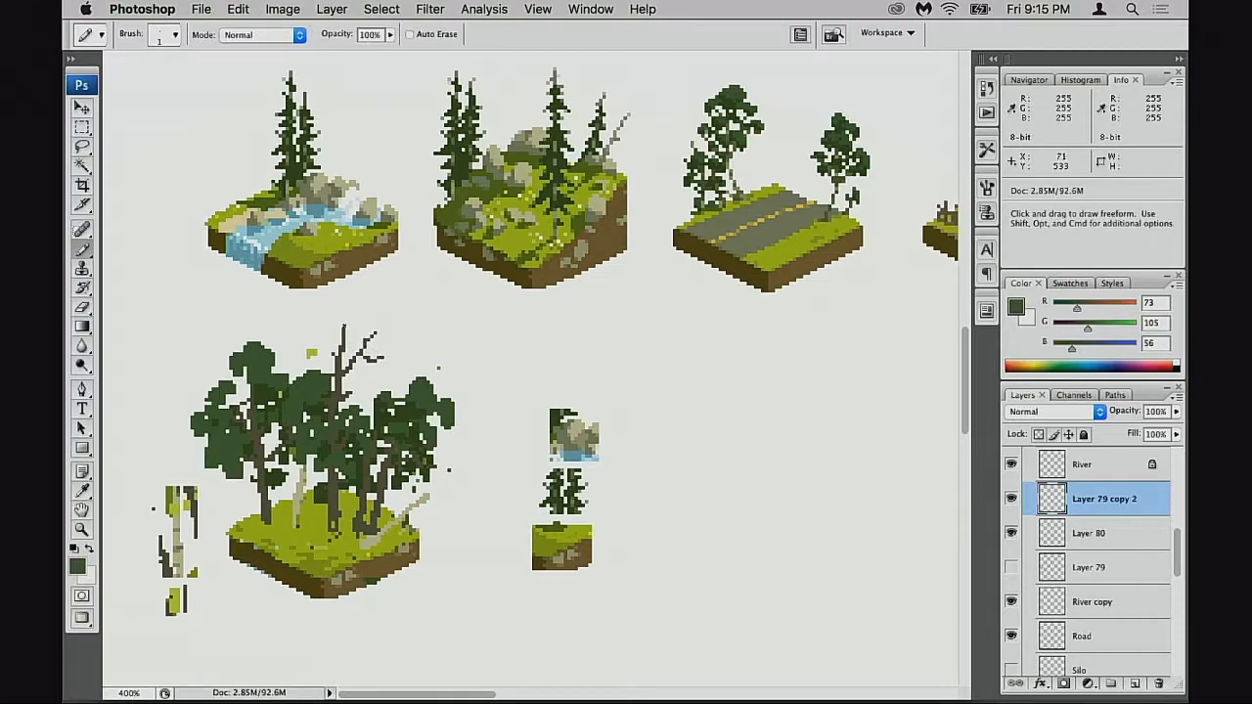
pyautogui.press(']')
pyautogui.press(']')
pyautogui.moveTo(342, 325)
pyautogui.mouseDown()
pyautogui.moveTo(325, 317)
pyautogui.moveTo(355, 320)
pyautogui.moveTo(328, 355)
pyautogui.moveTo(301, 340)
pyautogui.moveTo(348, 372)
pyautogui.moveTo(386, 360)
pyautogui.mouseUp()
pyautogui.click(323, 343)
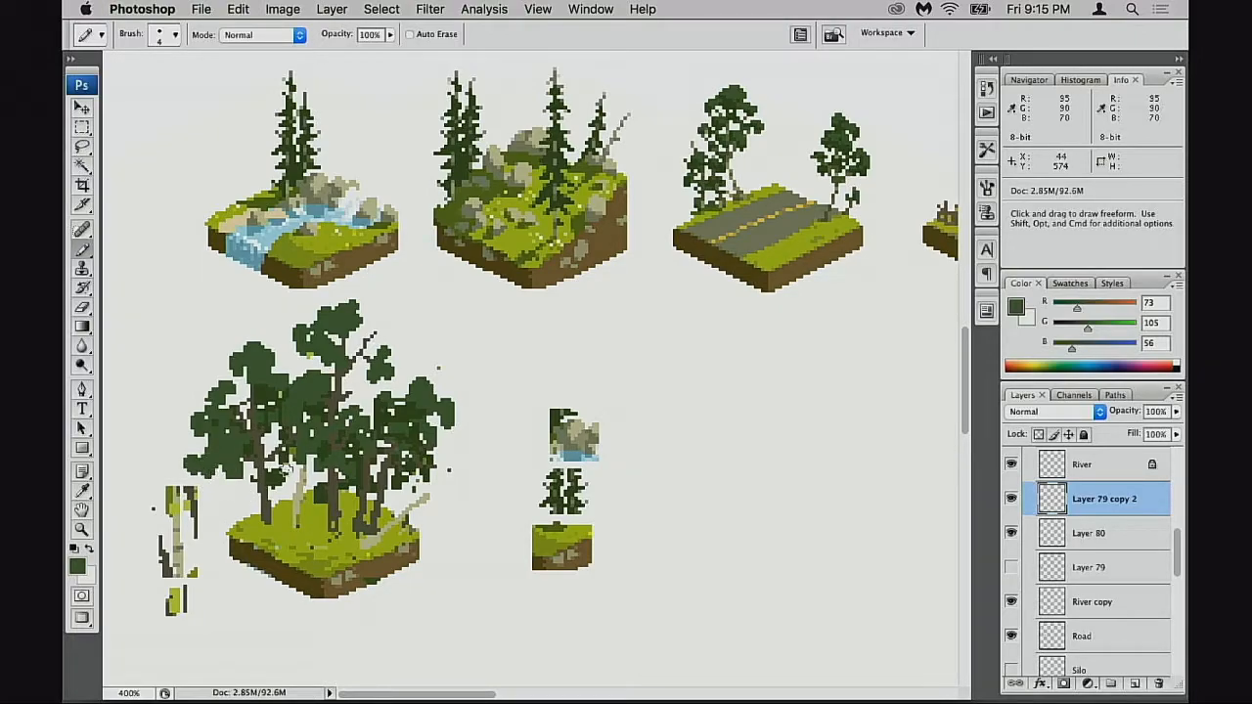
# - Review the forest tile from a distance and close up, comparing it with Layer 79 copy 2 hidden and shown
pyautogui.press('space')
pyautogui.moveTo(421, 495)
pyautogui.mouseDown()
pyautogui.moveTo(427, 479)
pyautogui.moveTo(401, 441)
pyautogui.mouseUp()
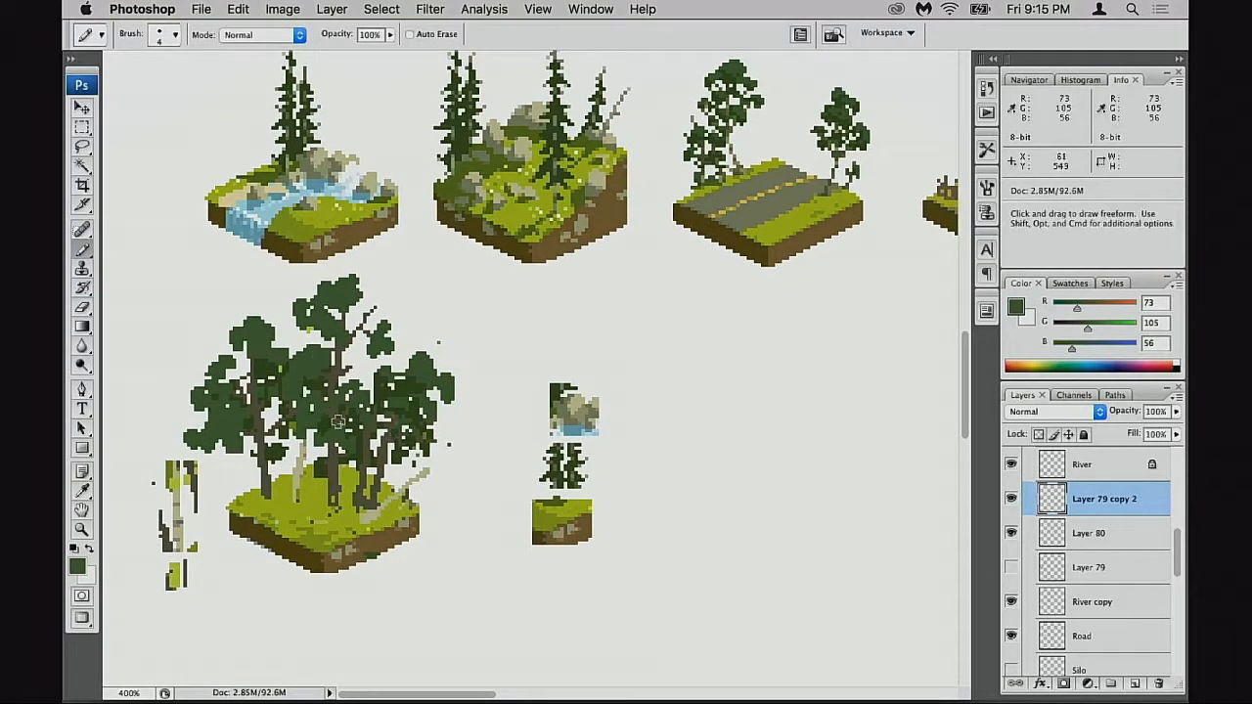
pyautogui.keyDown('alt'); pyautogui.click(389, 450); pyautogui.keyUp('alt')
pyautogui.keyDown('alt'); pyautogui.click(390, 450); pyautogui.keyUp('alt')
pyautogui.moveTo(333, 397); pyautogui.dragTo(340, 429)
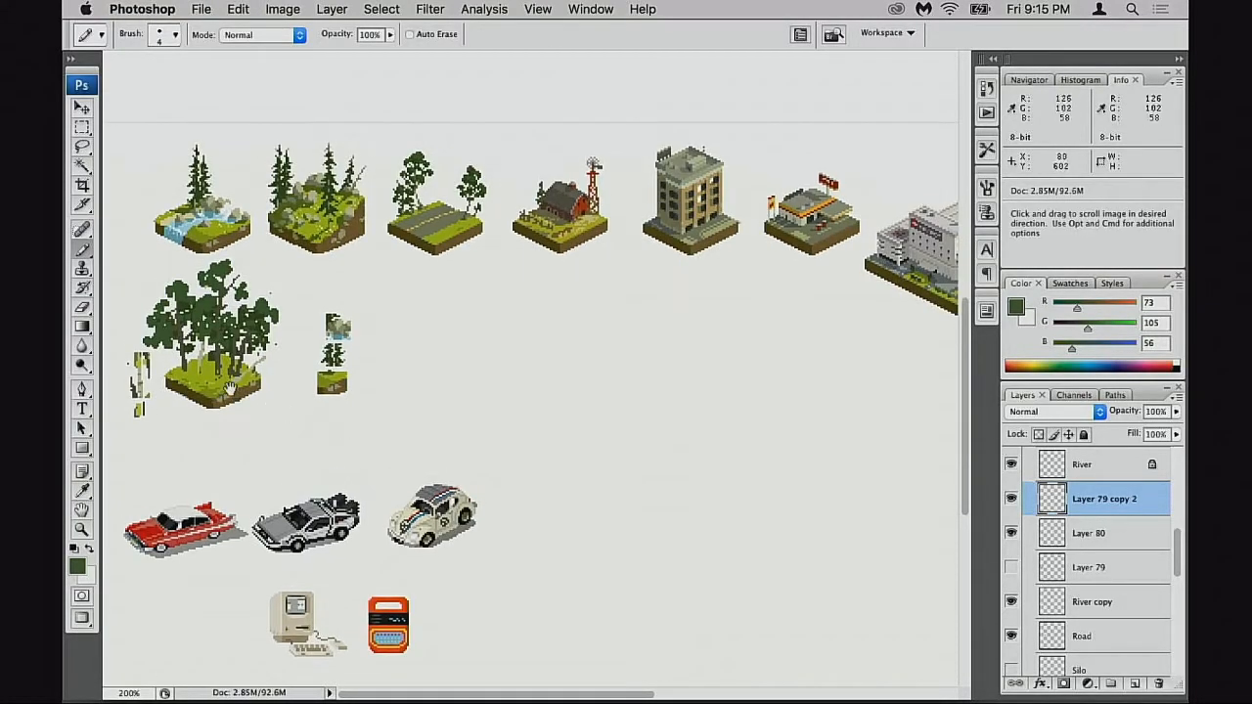
pyautogui.keyDown('super'); pyautogui.click(238, 404); pyautogui.keyUp('super')
pyautogui.keyDown('super'); pyautogui.click(267, 394); pyautogui.keyUp('super')
pyautogui.keyDown('super'); pyautogui.click(299, 399); pyautogui.keyUp('super')
pyautogui.moveTo(338, 323); pyautogui.dragTo(337, 457)
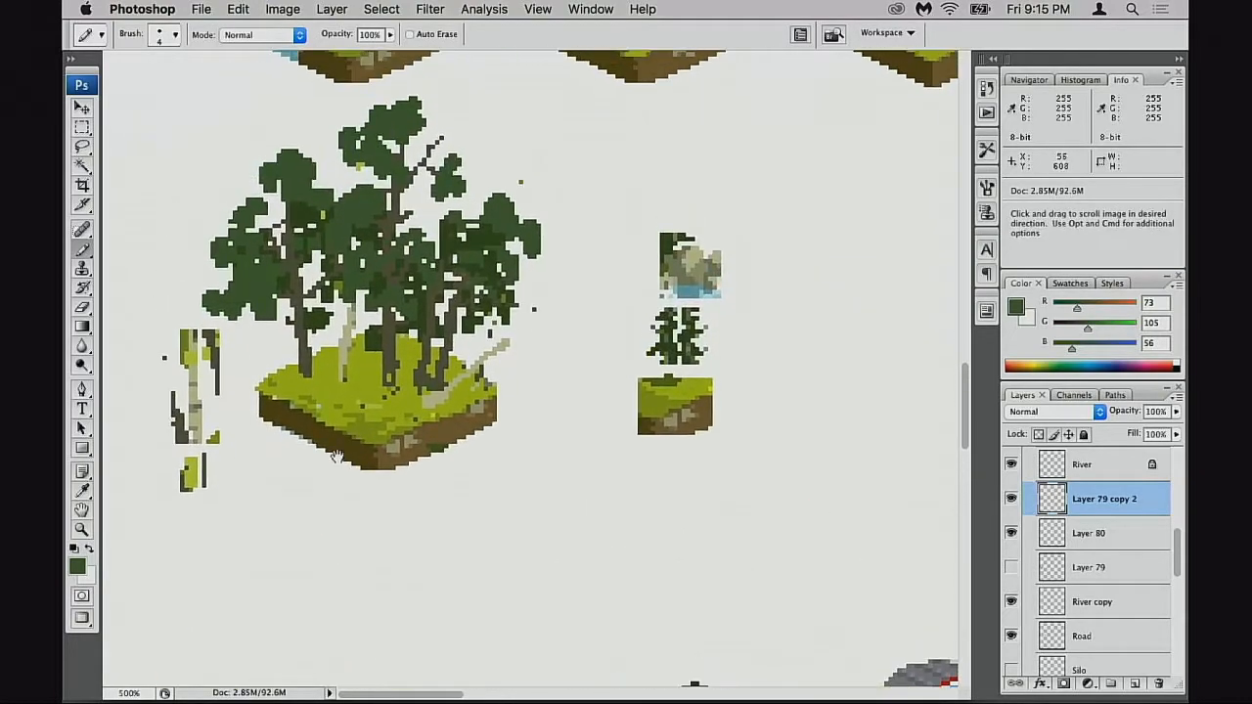
pyautogui.click(1011, 500)
pyautogui.click(1012, 503)
# - Erase the leftover foliage and dark pixels around the separate pale trunk fragment left of the forest tile
pyautogui.press('e')
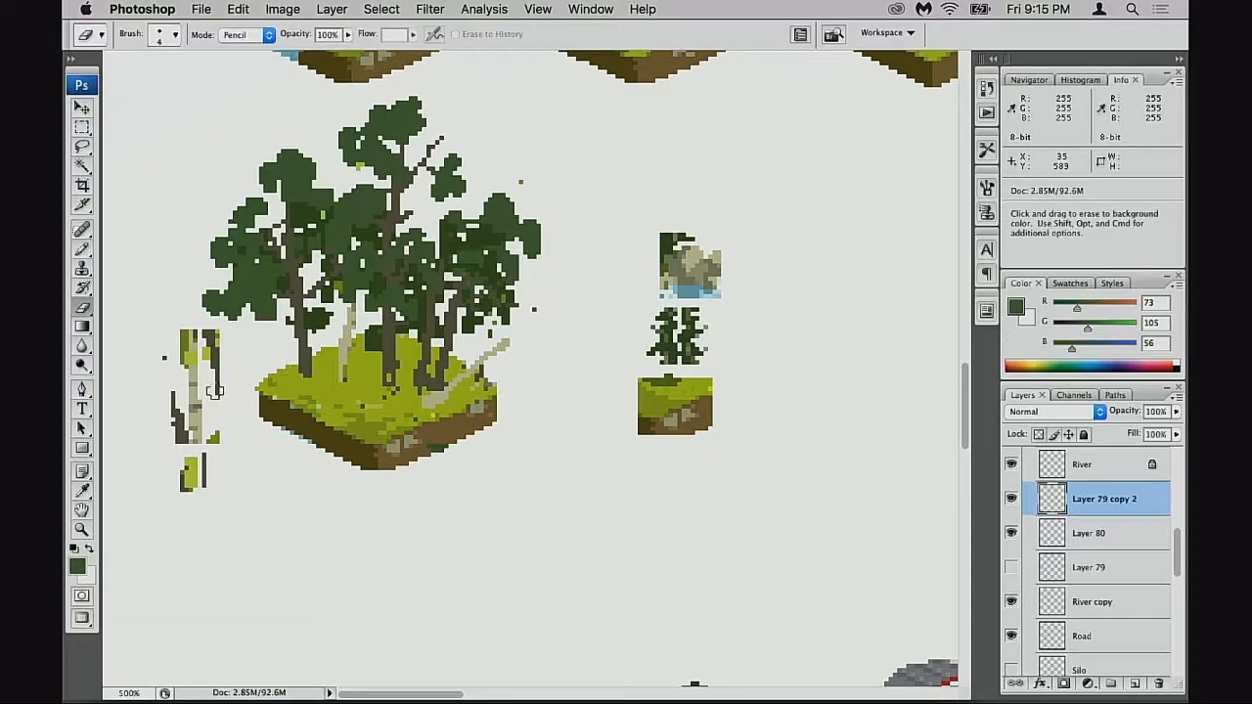
pyautogui.moveTo(224, 339)
pyautogui.mouseDown()
pyautogui.moveTo(211, 341)
pyautogui.moveTo(210, 388)
pyautogui.mouseUp()
pyautogui.moveTo(213, 439)
pyautogui.mouseDown()
pyautogui.moveTo(214, 461)
pyautogui.moveTo(182, 496)
pyautogui.mouseUp()
pyautogui.moveTo(175, 320); pyautogui.dragTo(179, 345)
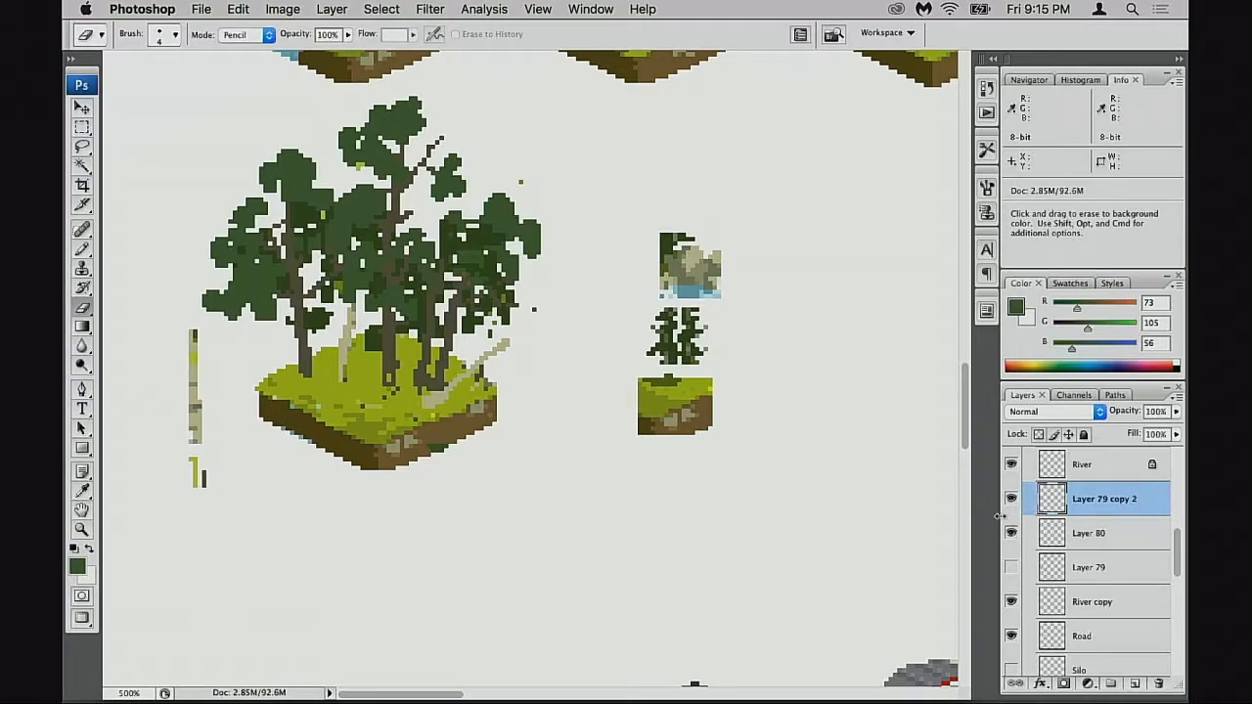
# - Cut the separate pale trunk fragment out of Layer 79 copy 2 and paste it onto its own layer
pyautogui.press('m')
pyautogui.moveTo(163, 316); pyautogui.dragTo(223, 514)
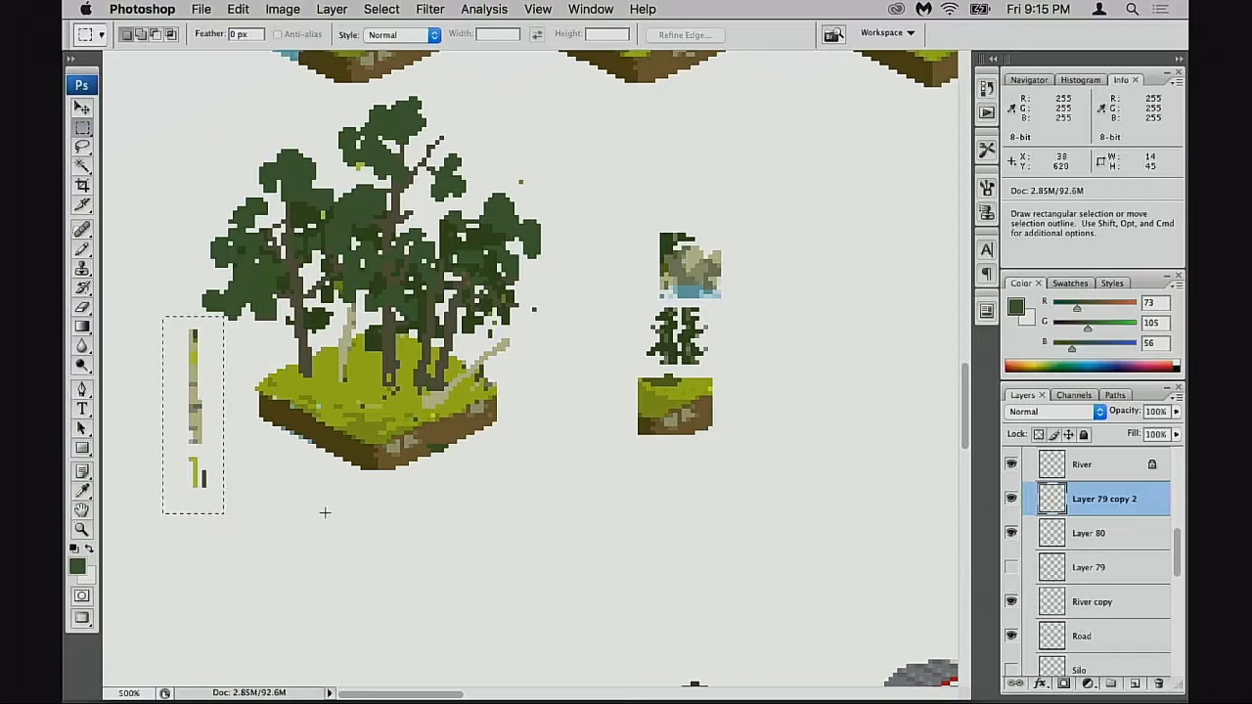
pyautogui.press('super+x')
pyautogui.press('super+v')
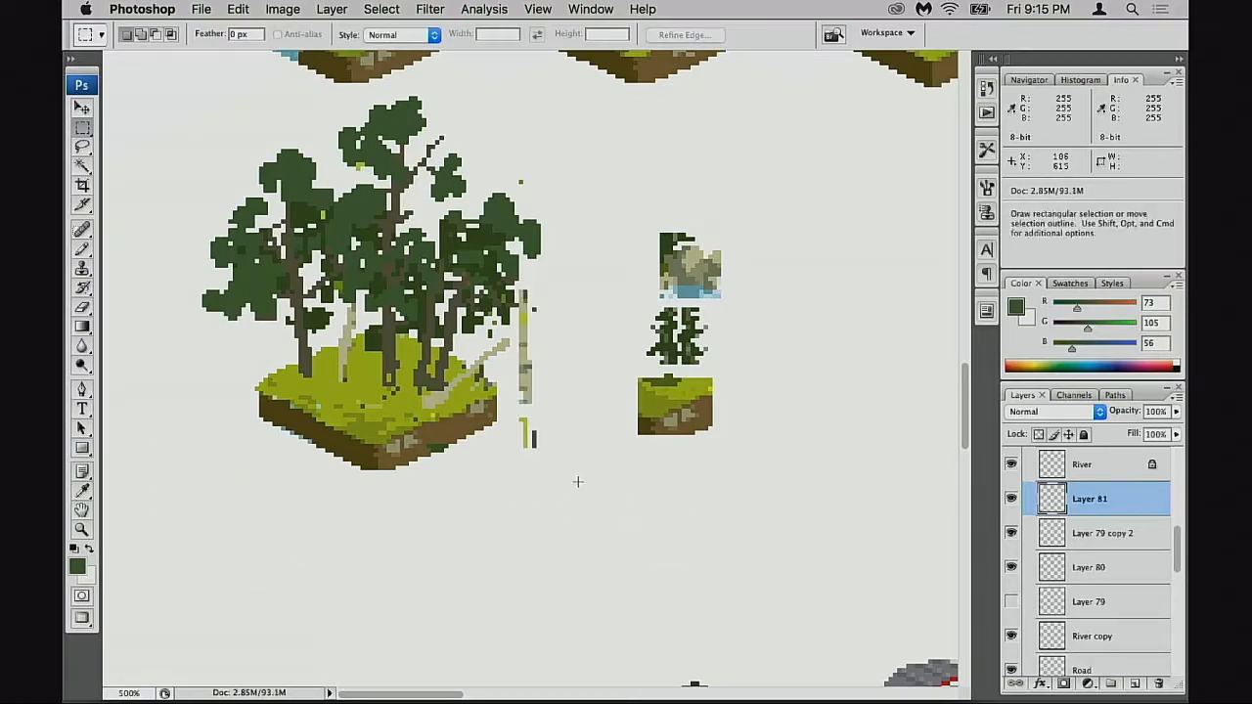
# - Move the pasted pale trunk fragment back to the empty area left of the forest tile and check Layer 79 copy 2's visibility
pyautogui.press('v')
pyautogui.moveTo(562, 470); pyautogui.dragTo(371, 404)
pyautogui.moveTo(555, 425); pyautogui.dragTo(499, 473)
pyautogui.moveTo(357, 424); pyautogui.dragTo(246, 494)
pyautogui.click(1012, 533)
pyautogui.click(1011, 533)
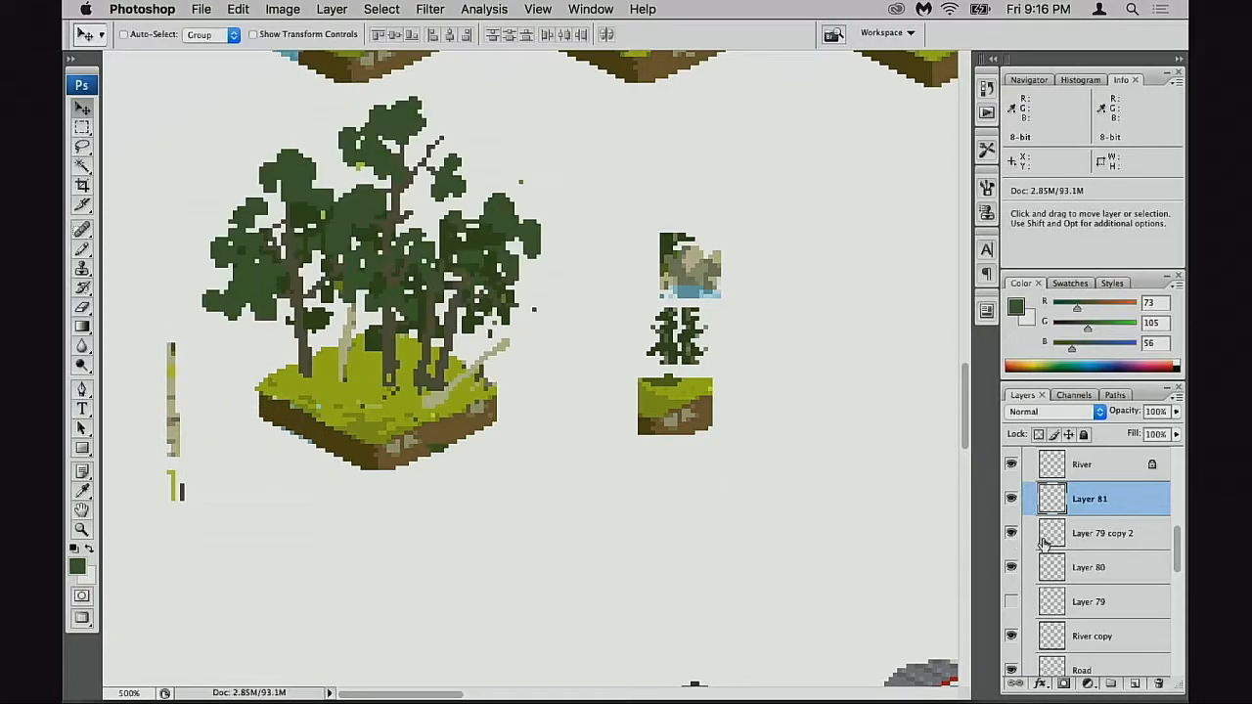
# - On Layer 79 copy 2, add small leaf pixels along the left-hand crown's outer edge with a 1 px pencil
pyautogui.click(1043, 544)
pyautogui.press('b')
pyautogui.press('[')
pyautogui.press('[')
pyautogui.press('[')
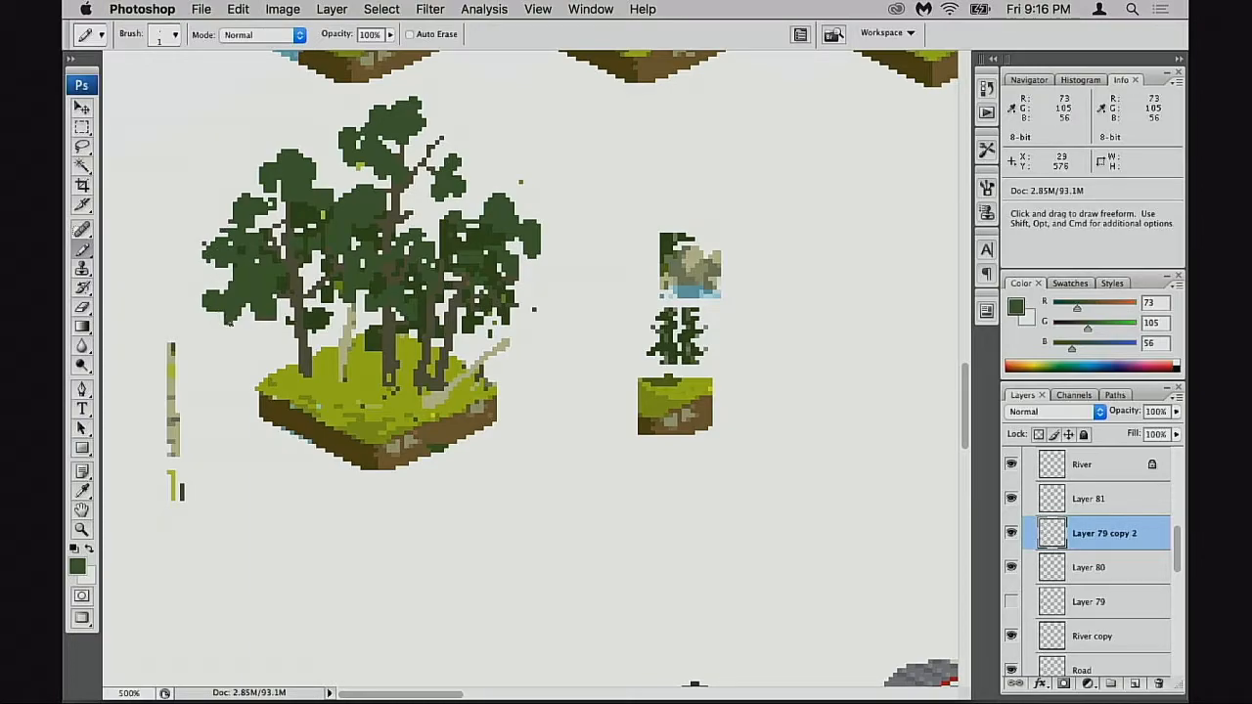
# - Sample darker green, RGB 56, 83, 29, and paint shaded leaves beneath the left-hand crown with a 2 px pencil
pyautogui.click(1036, 570)
pyautogui.click(273, 325)
pyautogui.press('v')
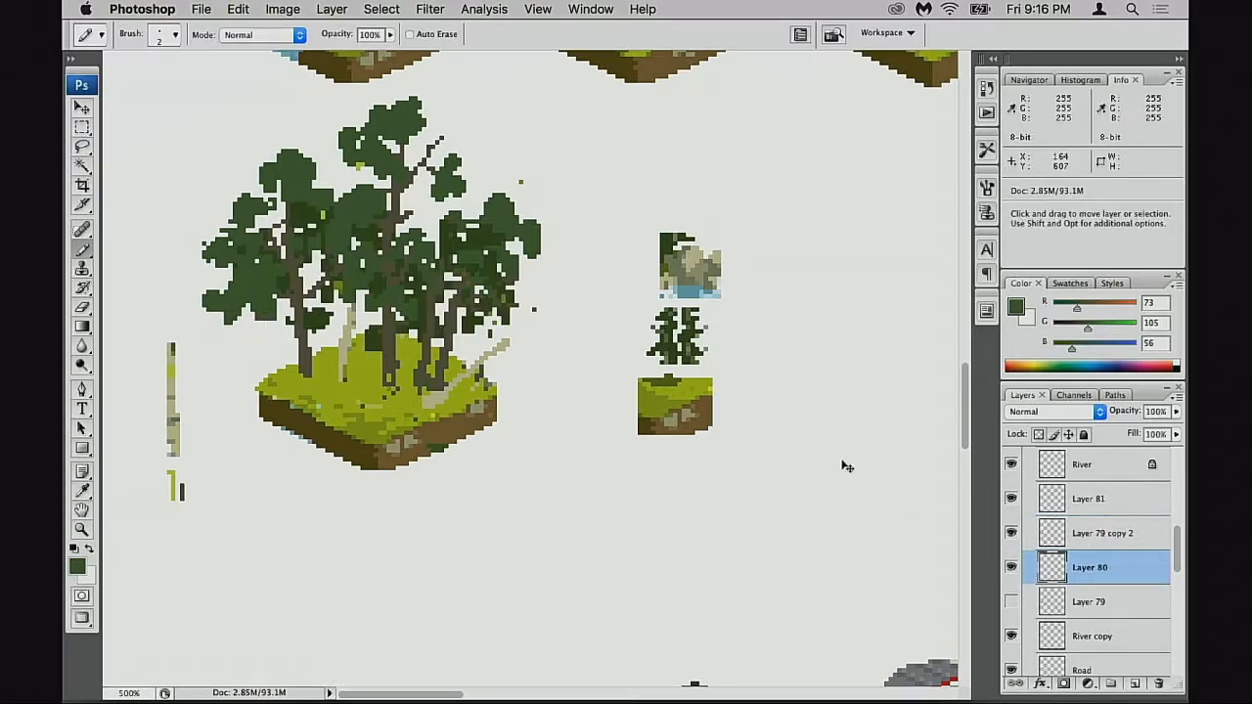
pyautogui.keyDown('super'); pyautogui.click(445, 370); pyautogui.keyUp('super')
pyautogui.keyDown('alt'); pyautogui.click(266, 316); pyautogui.keyUp('alt')
pyautogui.moveTo(263, 327); pyautogui.dragTo(273, 333)
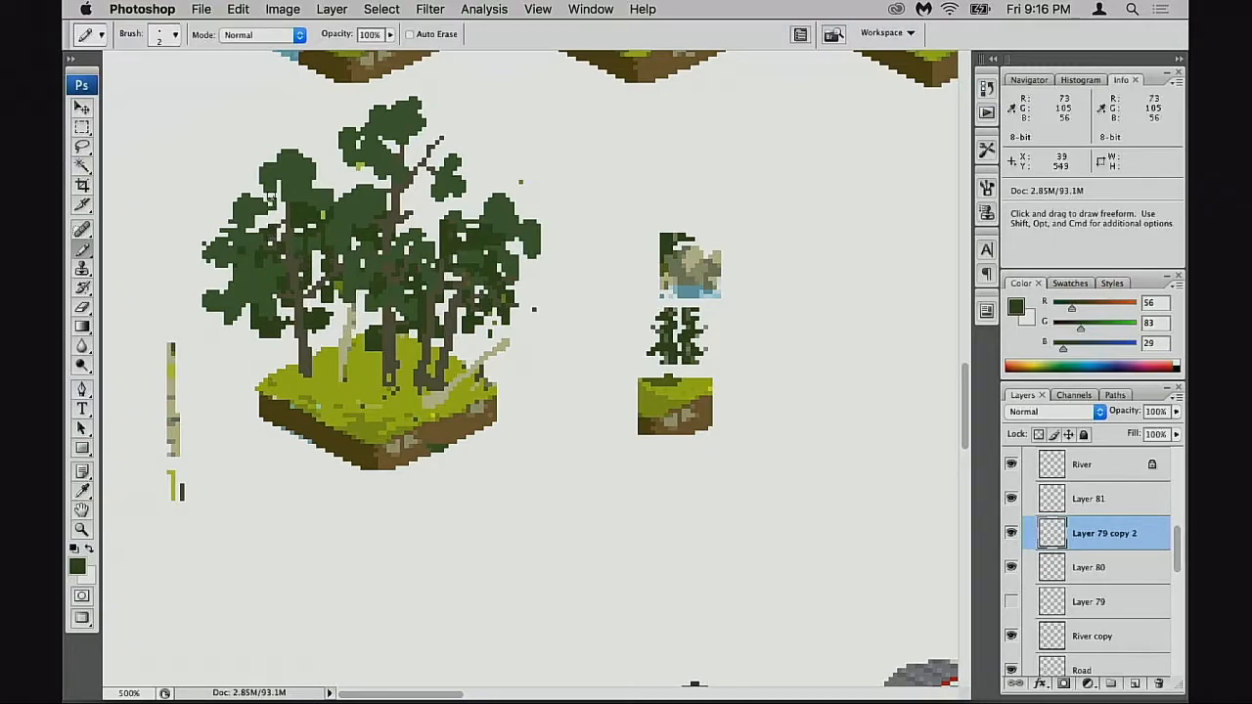
# - Extend the darker green shading into the lower part of the left-hand crown
pyautogui.moveTo(294, 203); pyautogui.dragTo(281, 186)
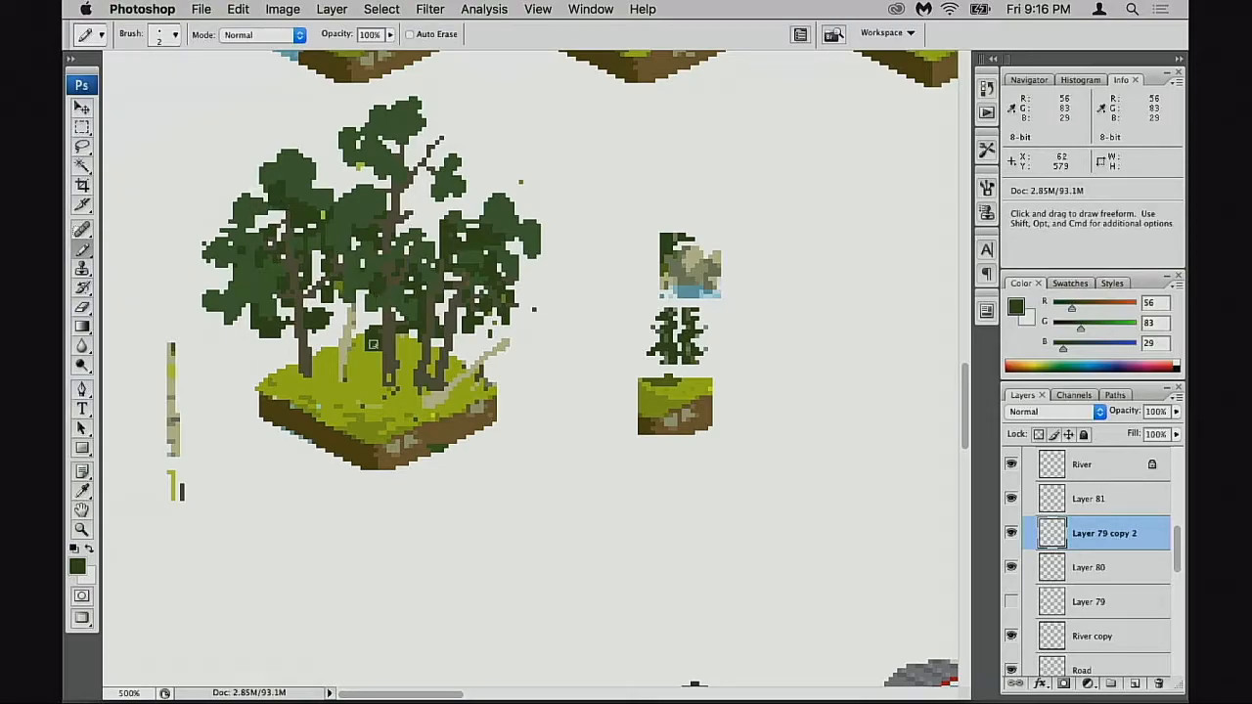
pyautogui.scroll(3, 373, 315)
pyautogui.scroll(3, 374, 315)
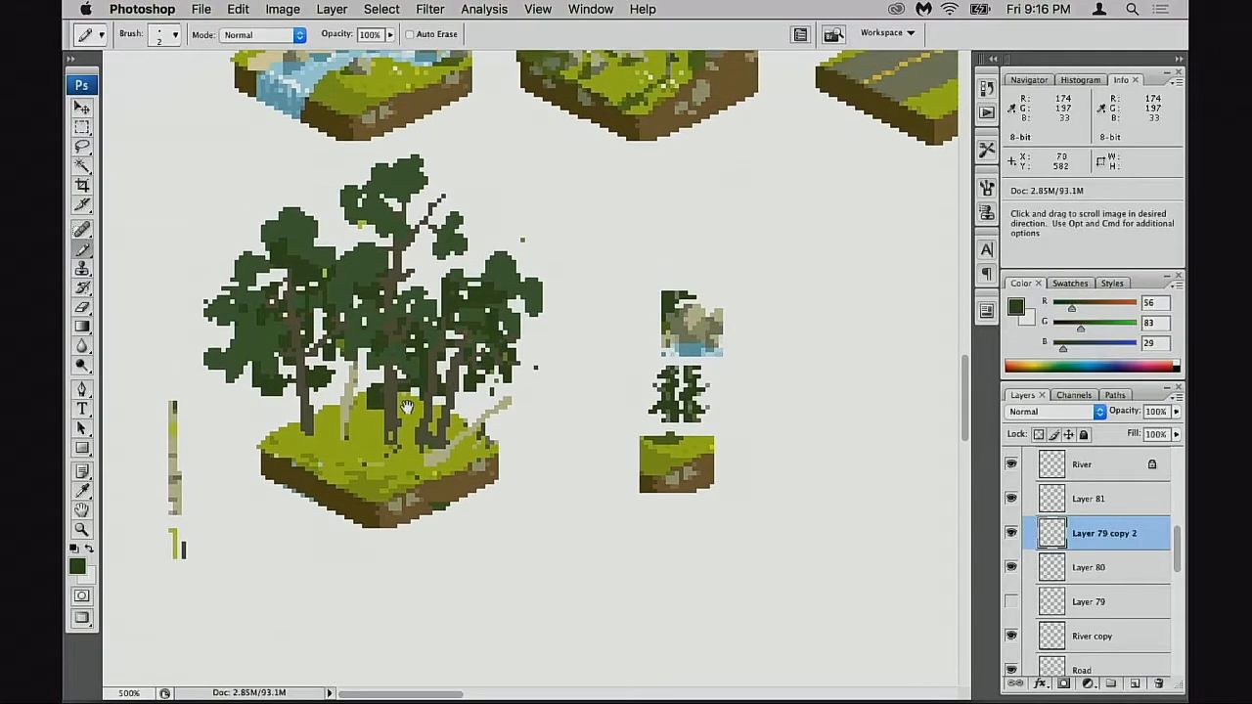
# - Switch to the windowed screen mode and enlarge the 200% reference window so it shows the finished pine tiles above the forest tile
pyautogui.press('f')
pyautogui.press('f')
pyautogui.press('f')
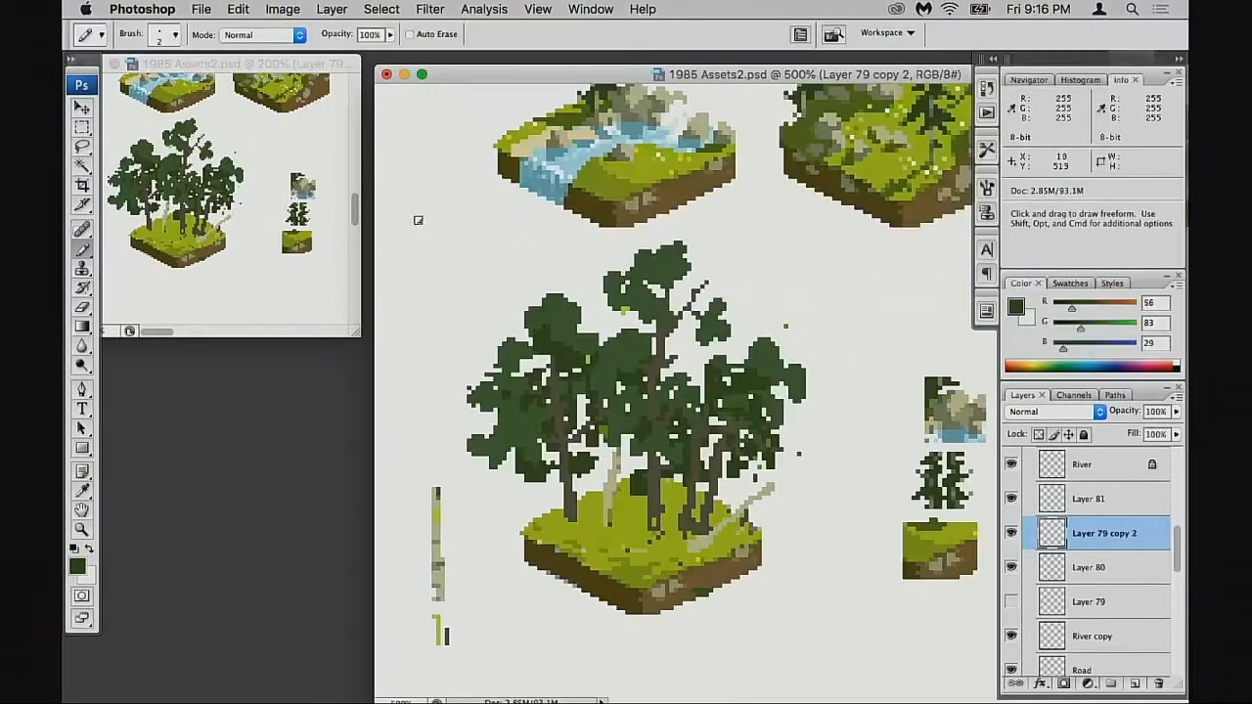
pyautogui.click(235, 271)
pyautogui.scroll(1, 277, 83)
pyautogui.moveTo(245, 190); pyautogui.dragTo(251, 256)
pyautogui.moveTo(336, 336); pyautogui.dragTo(348, 415)
pyautogui.click(553, 316)
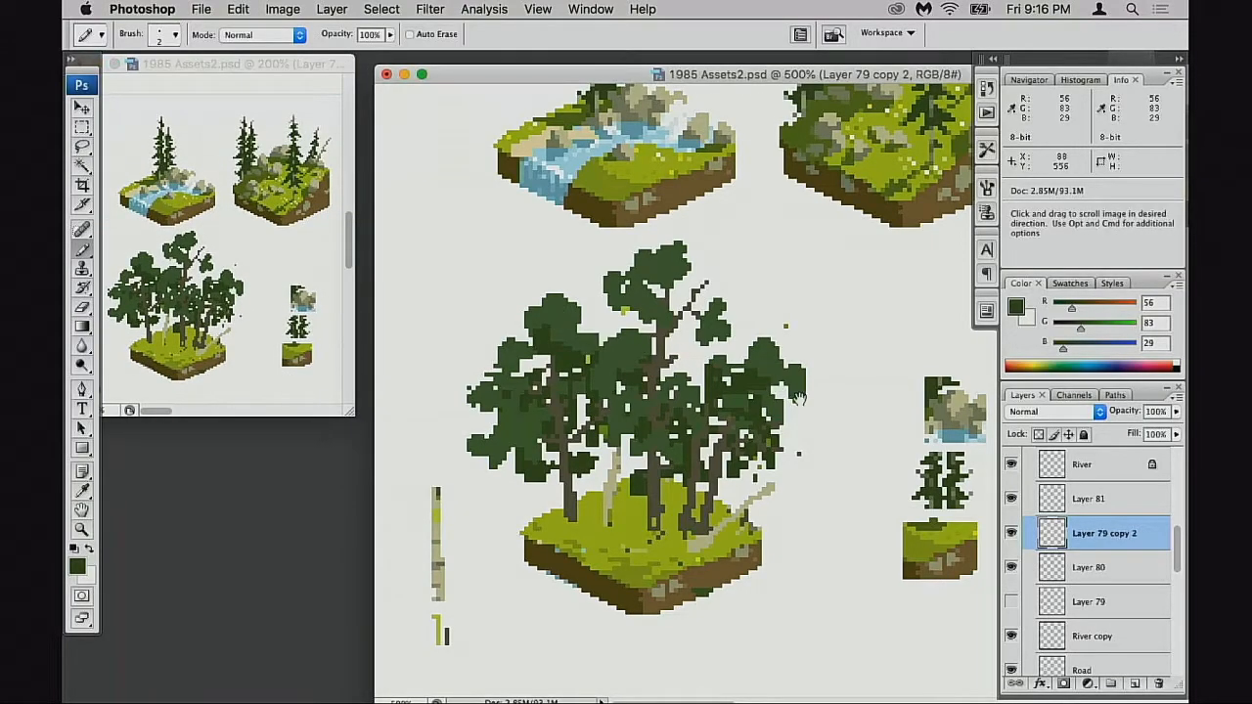
# - Check the visibility of Layer 79 copy 2 and Layer 80, and erase the dark leaf patch above the grass on Layer 80
pyautogui.click(1012, 534)
pyautogui.click(1011, 533)
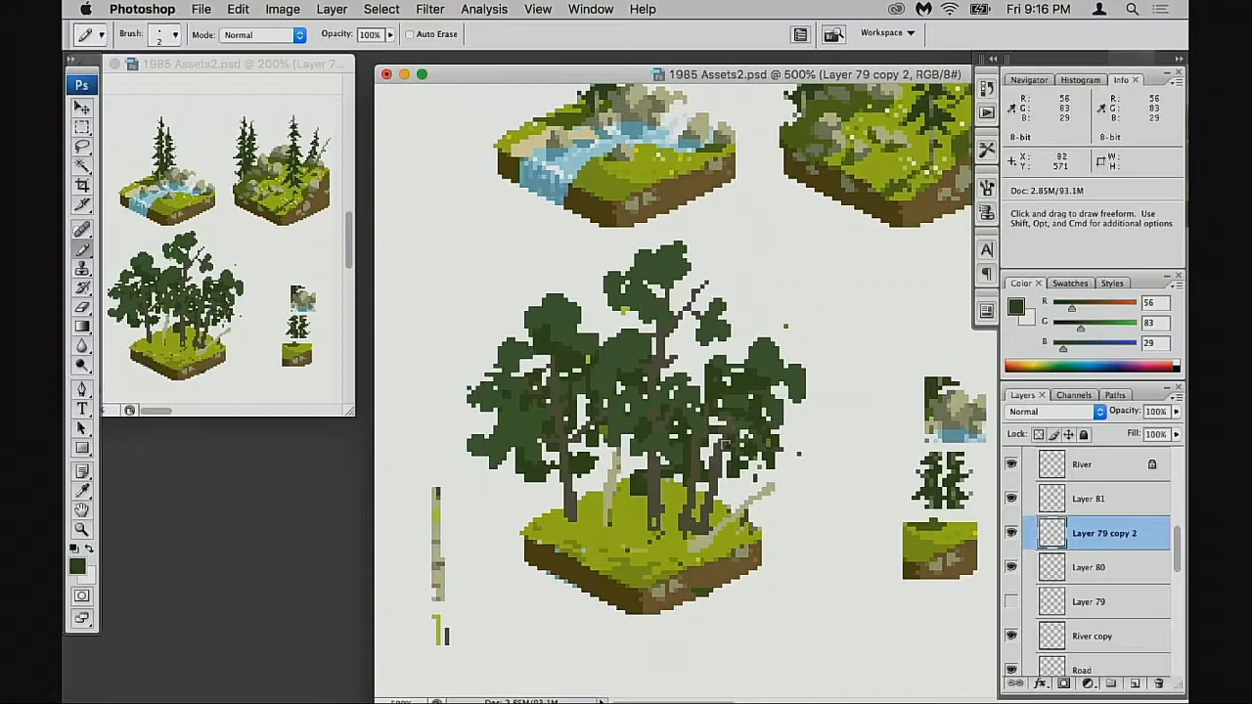
pyautogui.click(1011, 567)
pyautogui.click(1012, 568)
pyautogui.click(1041, 567)
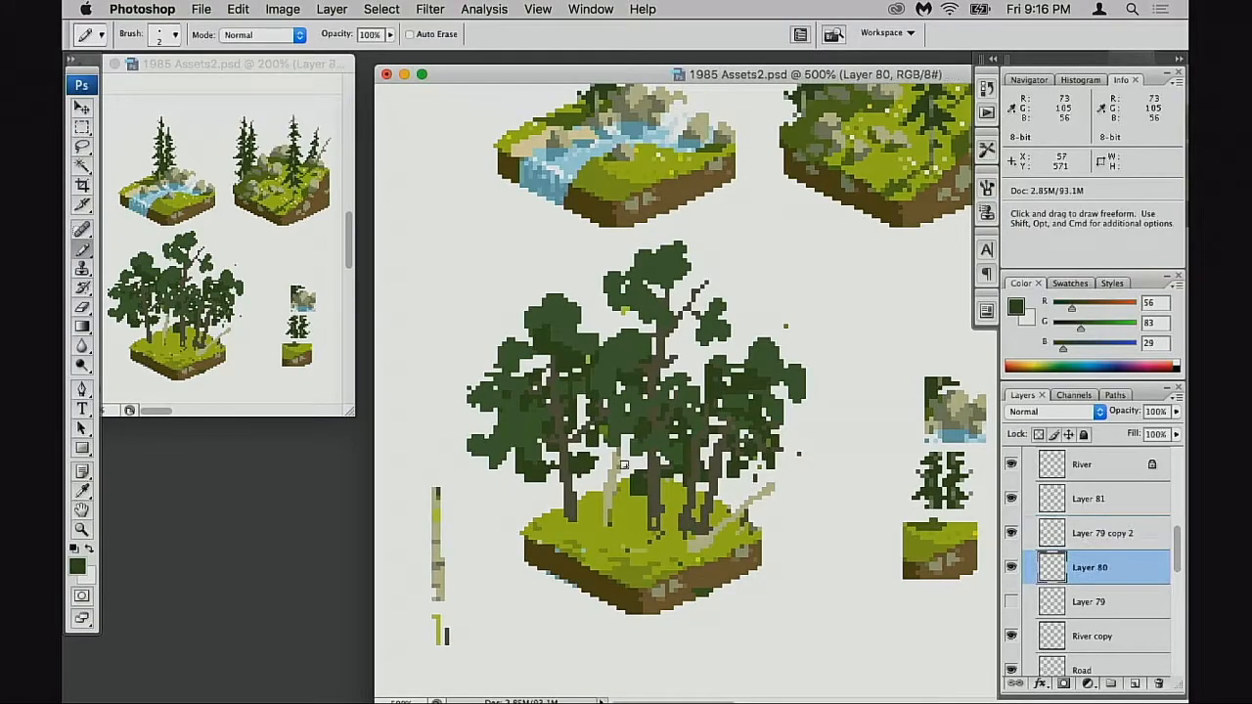
pyautogui.press('e')
pyautogui.moveTo(642, 485)
pyautogui.mouseDown()
pyautogui.moveTo(636, 493)
pyautogui.moveTo(669, 478)
pyautogui.moveTo(670, 497)
pyautogui.mouseUp()
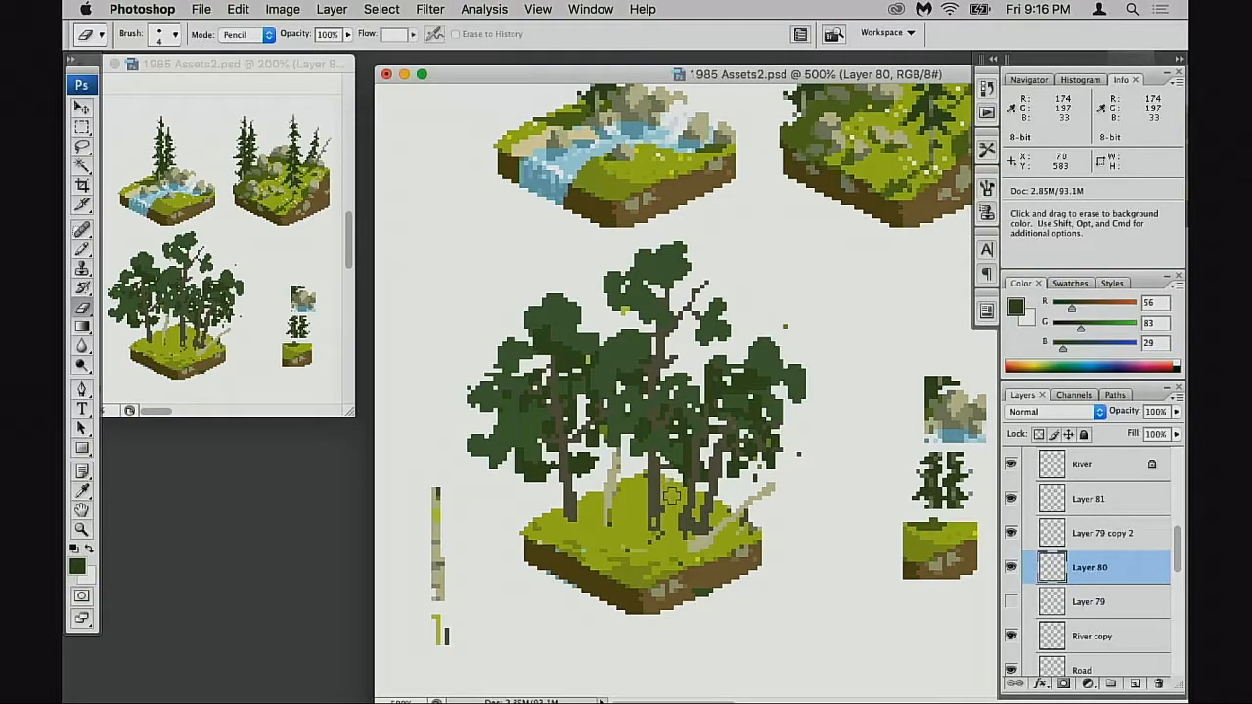
# - On Layer 80, paint dark green shadow leaves around the tall middle tree's upper crown with a 2 px pencil
pyautogui.press('b')
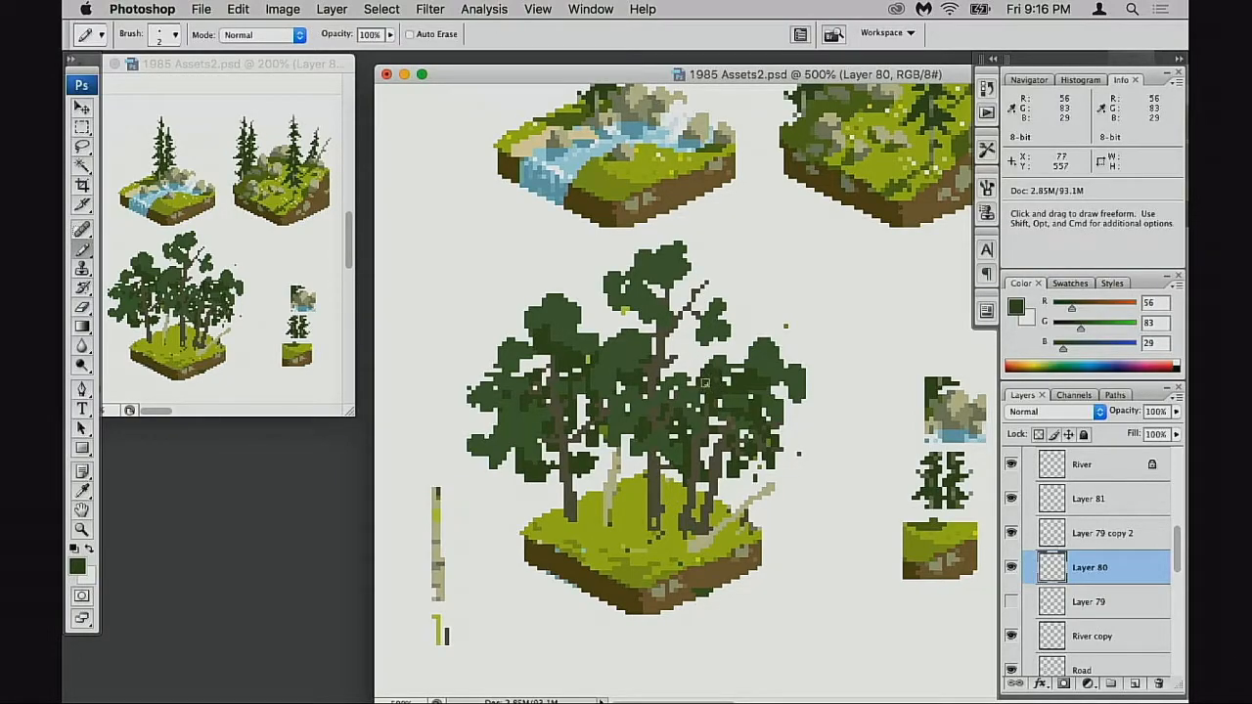
pyautogui.moveTo(673, 334); pyautogui.dragTo(697, 327)
pyautogui.press('super+z')
pyautogui.click(696, 303)
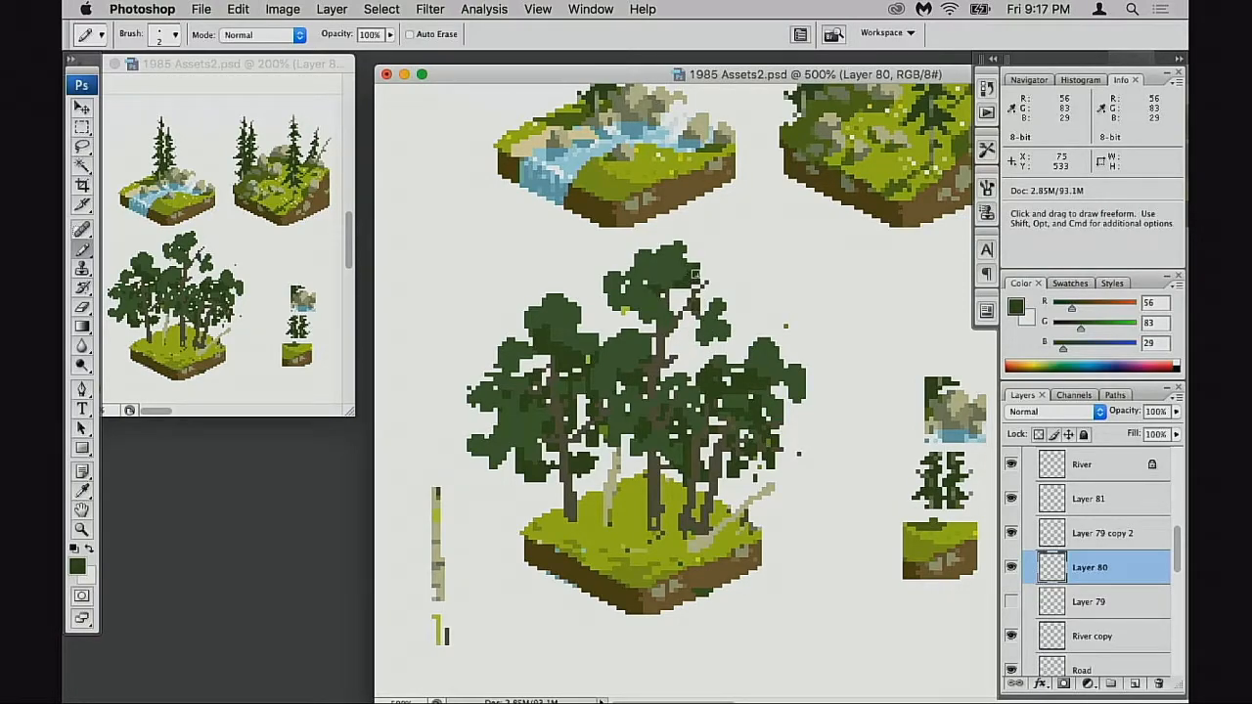
pyautogui.moveTo(702, 264); pyautogui.dragTo(705, 279)
pyautogui.moveTo(610, 312); pyautogui.dragTo(611, 316)
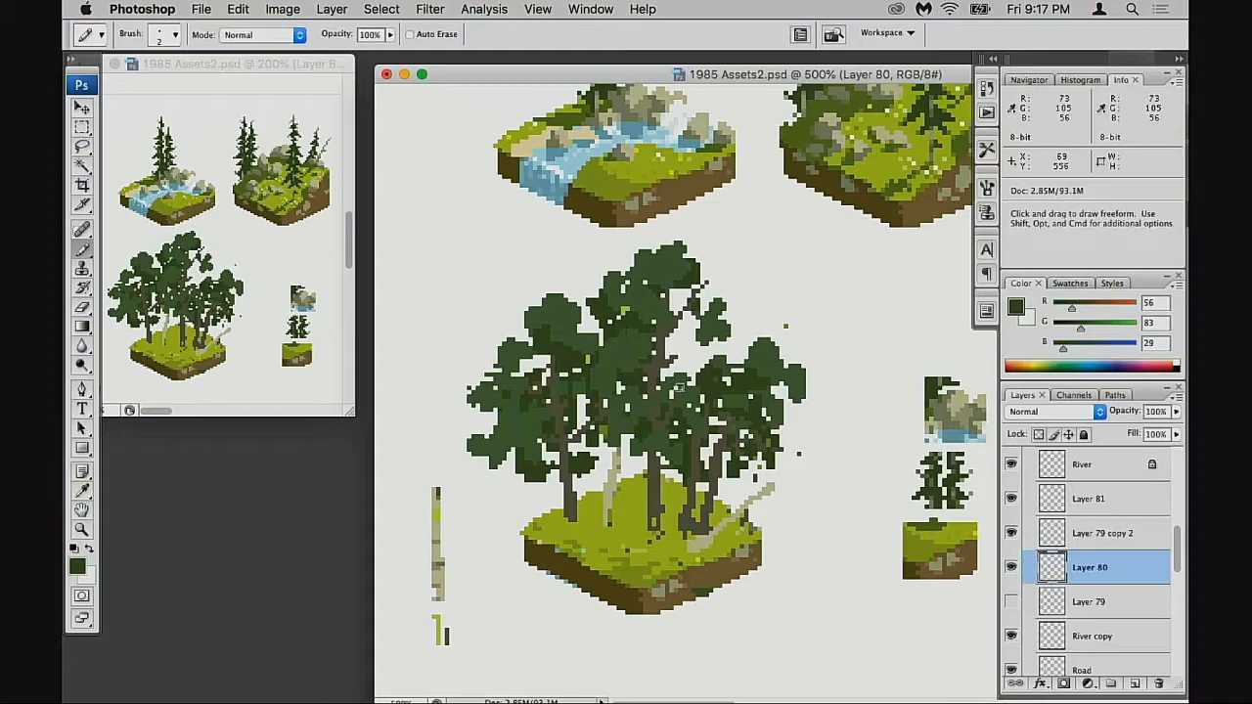
# - Check Layer 79 copy 2's visibility and, on that layer, add leaf pixels in RGB 73, 105, 56 left of the tall tree's crown
pyautogui.click(1012, 533)
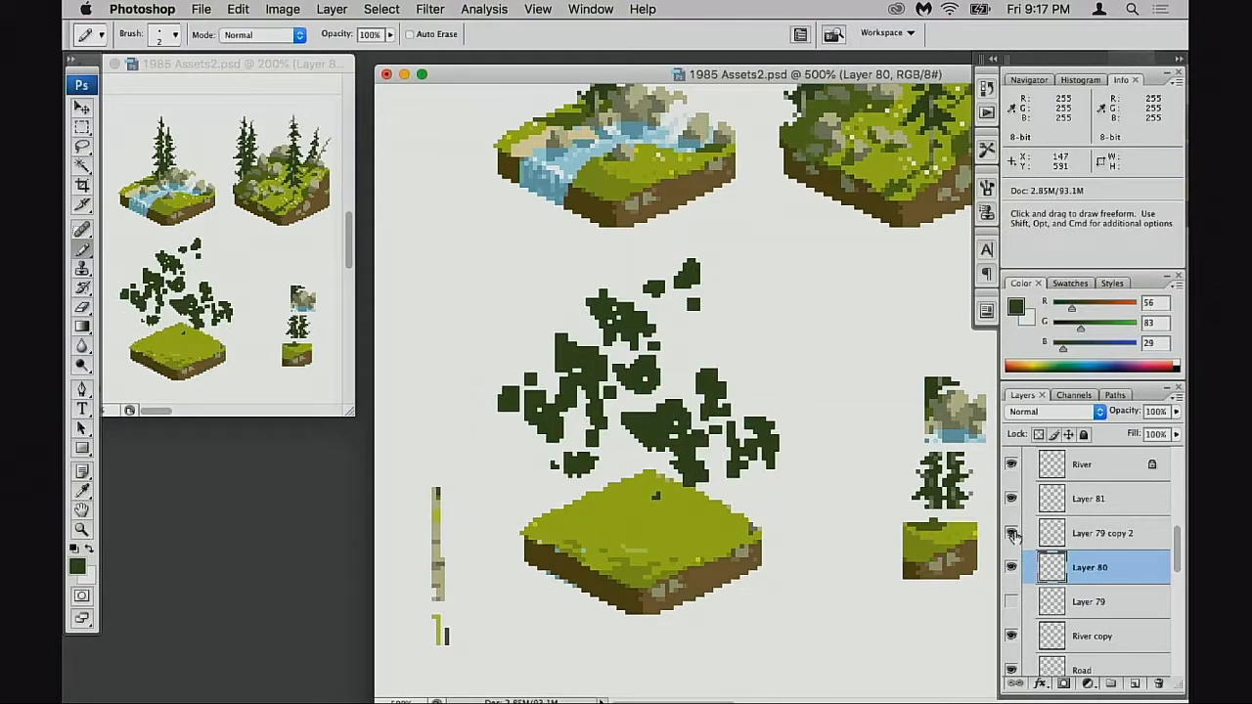
pyautogui.click(1011, 533)
pyautogui.click(1061, 535)
pyautogui.keyDown('alt'); pyautogui.click(620, 307); pyautogui.keyUp('alt')
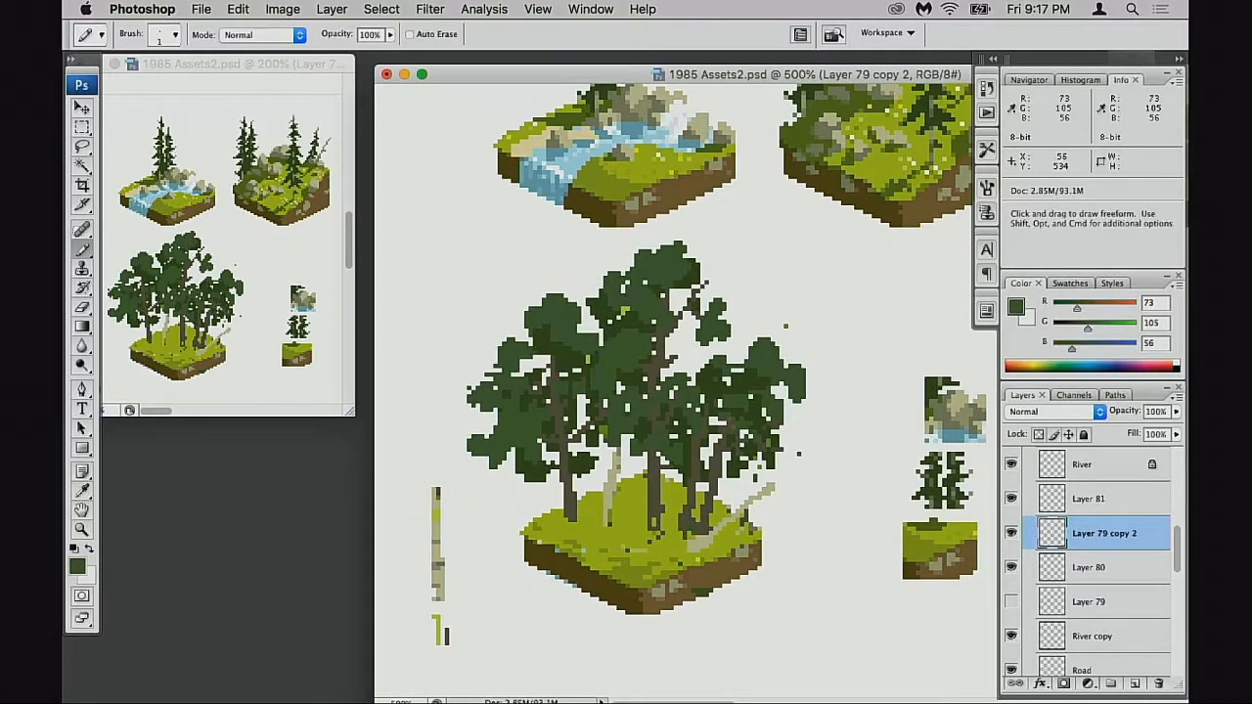
pyautogui.moveTo(600, 282); pyautogui.dragTo(599, 293)
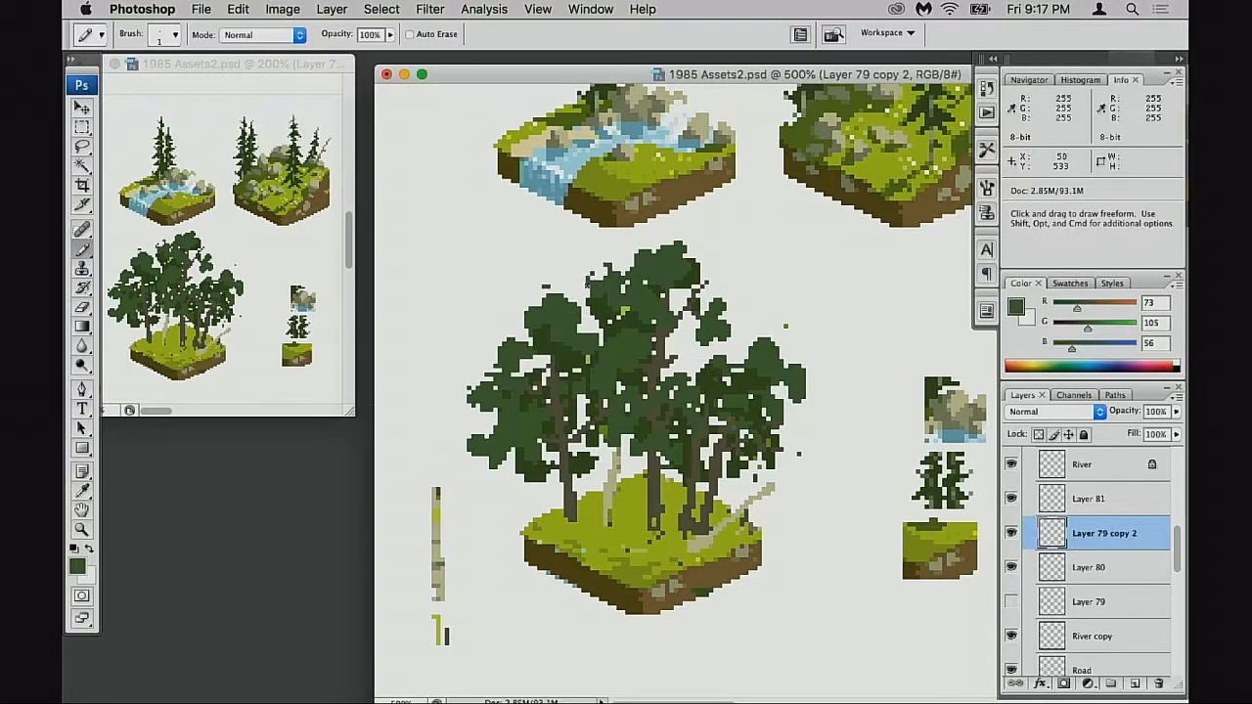
# - Undo the loose leaf pixels above the left-hand crown and trim its edge with a 1 px eraser
pyautogui.scroll(3, 592, 280)
pyautogui.hscroll(2, 592, 280)
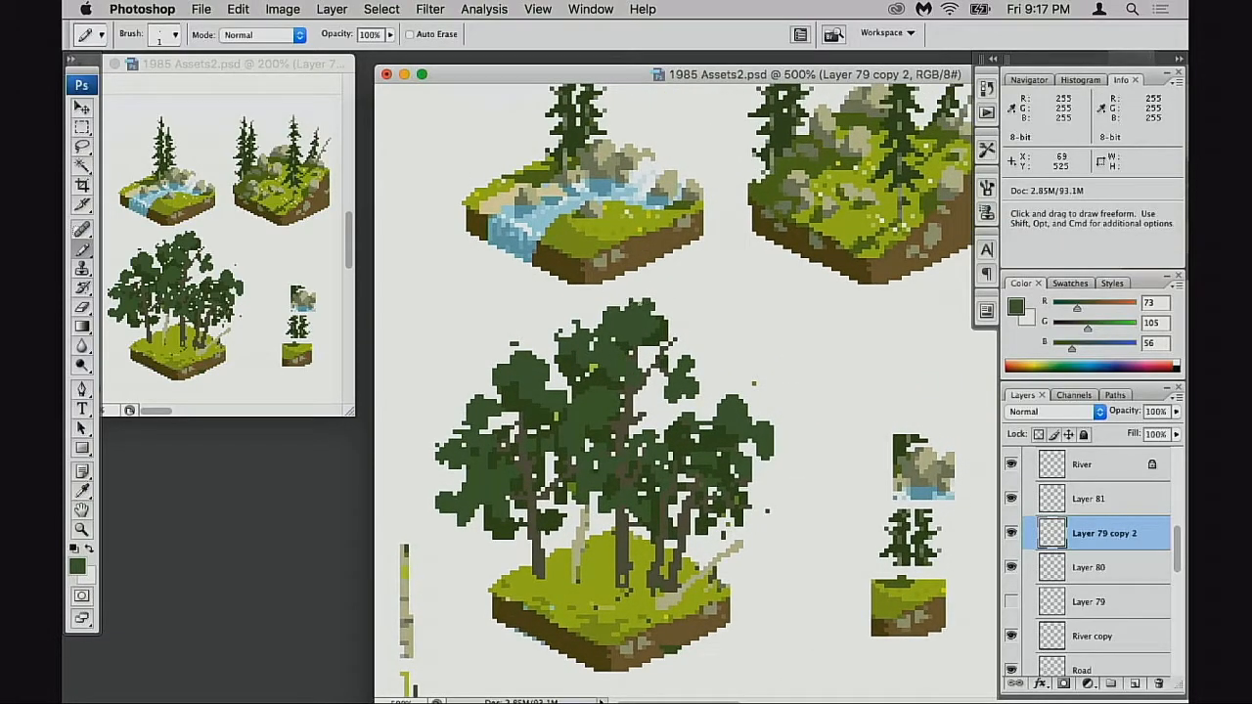
pyautogui.keyDown('super'); pyautogui.click(602, 345); pyautogui.keyUp('super')
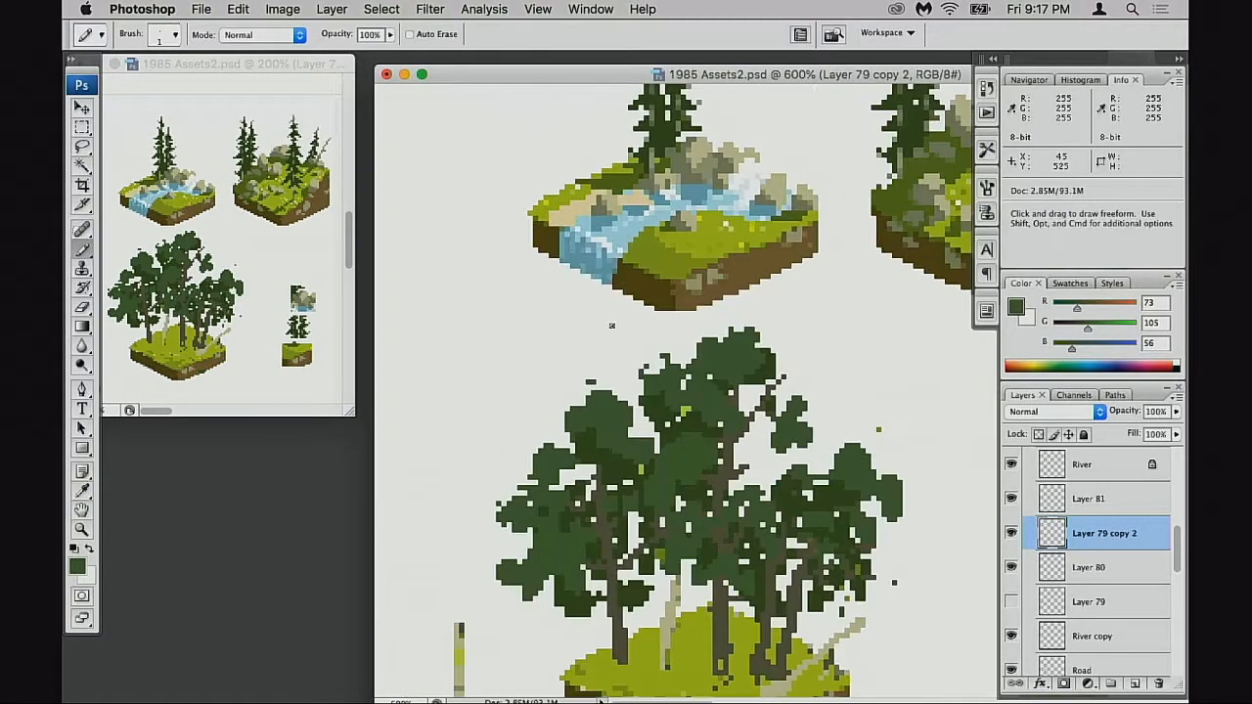
pyautogui.keyDown('super'); pyautogui.click(654, 393); pyautogui.keyUp('super')
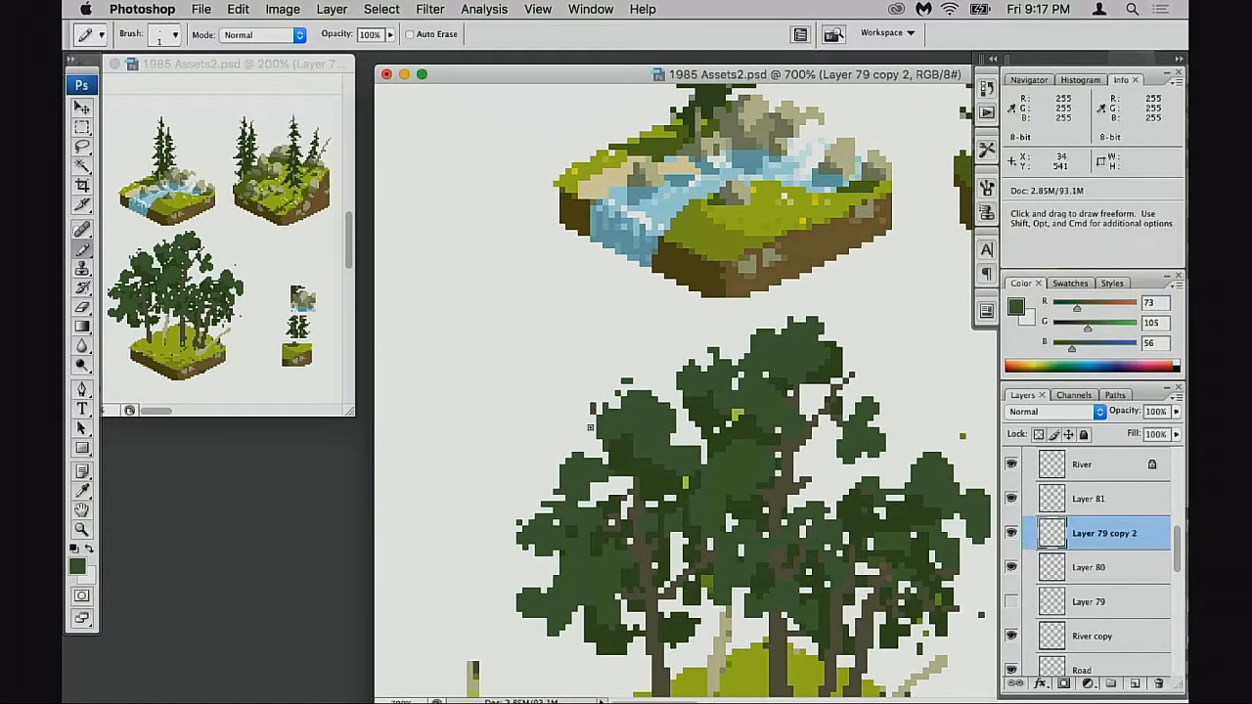
pyautogui.press('alt+super+z')
pyautogui.press('e')
pyautogui.press('[')
pyautogui.press('[')
pyautogui.press('[')
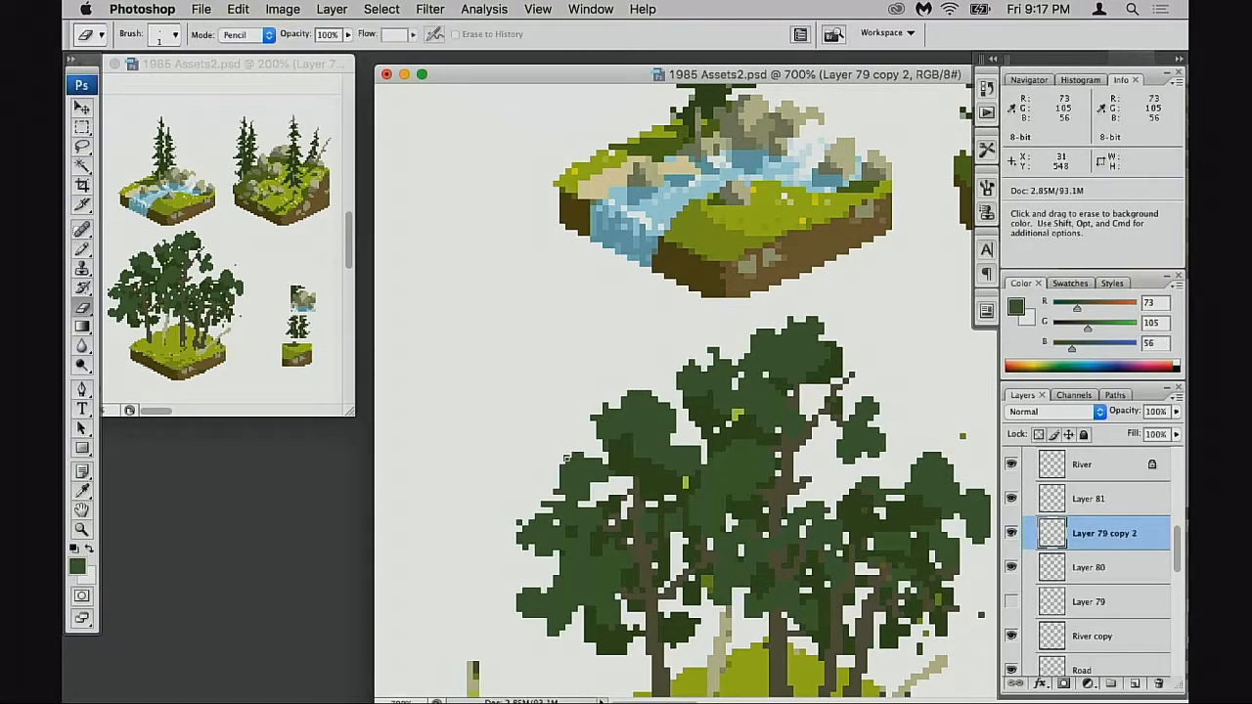
# - Add single leaf pixels along the outer edges of the left-hand, right-hand and topmost crowns with a 1 px pencil
pyautogui.press('b')
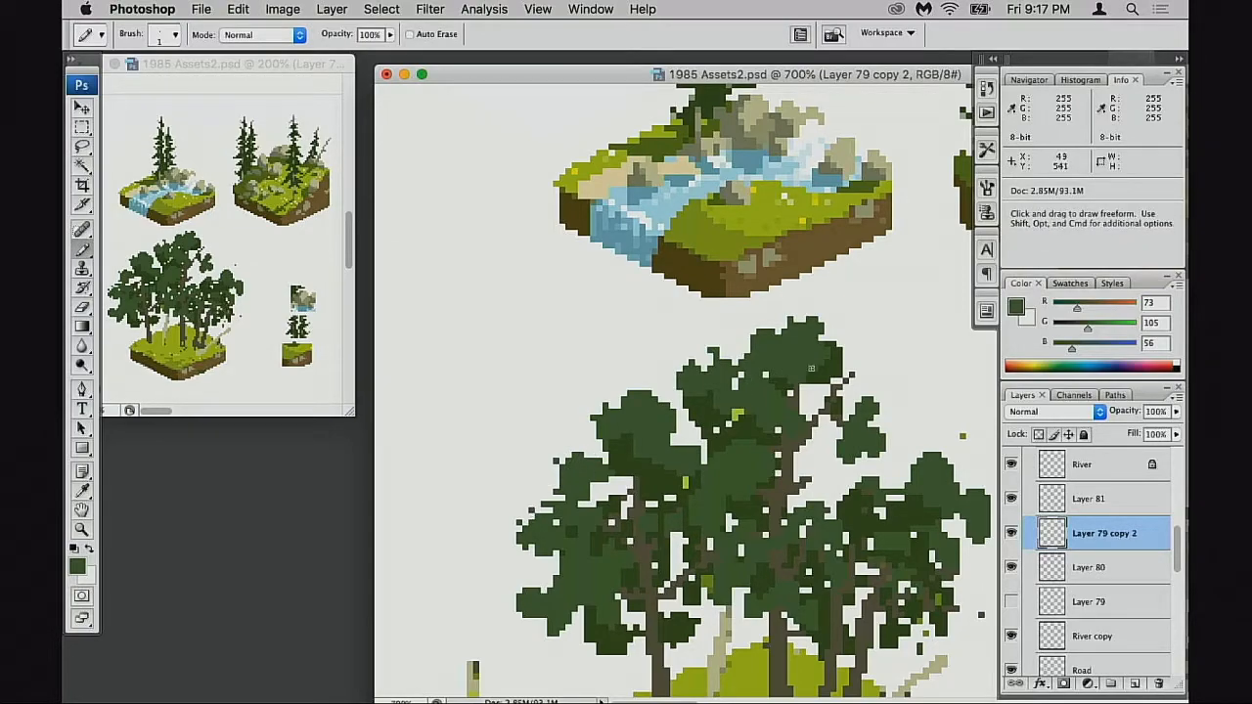
pyautogui.moveTo(957, 468); pyautogui.dragTo(841, 400)
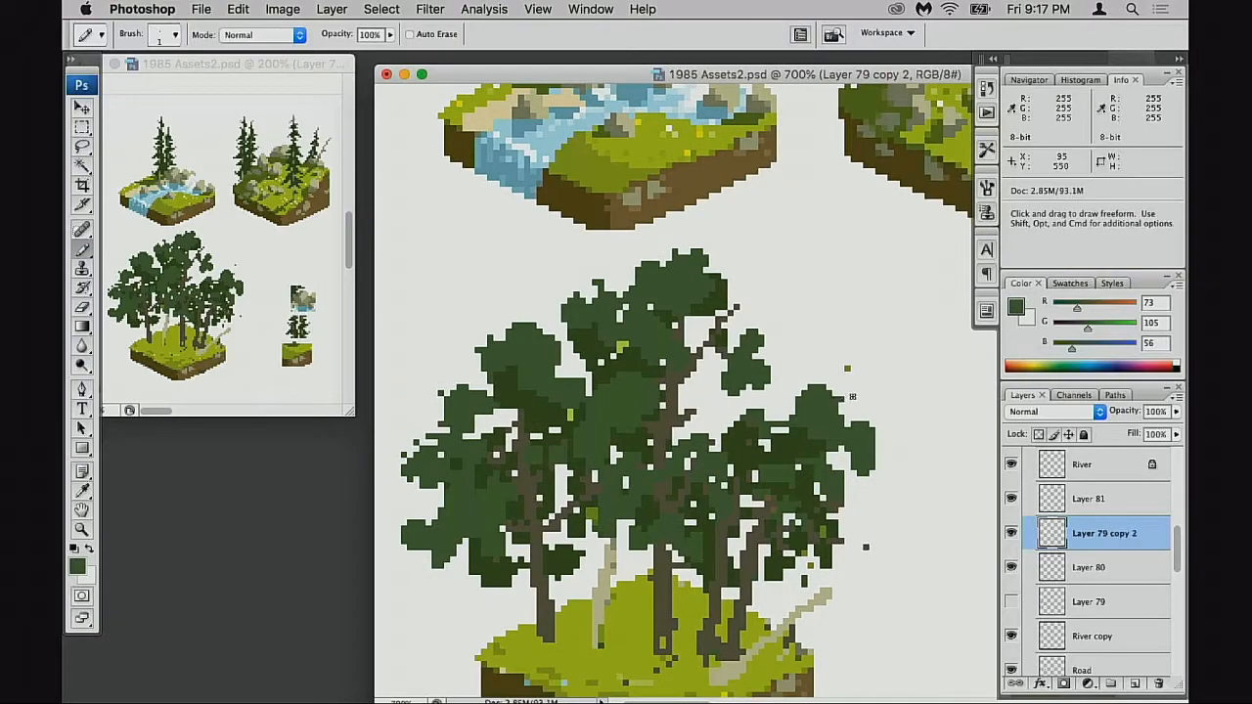
pyautogui.press('z')
pyautogui.press('b')
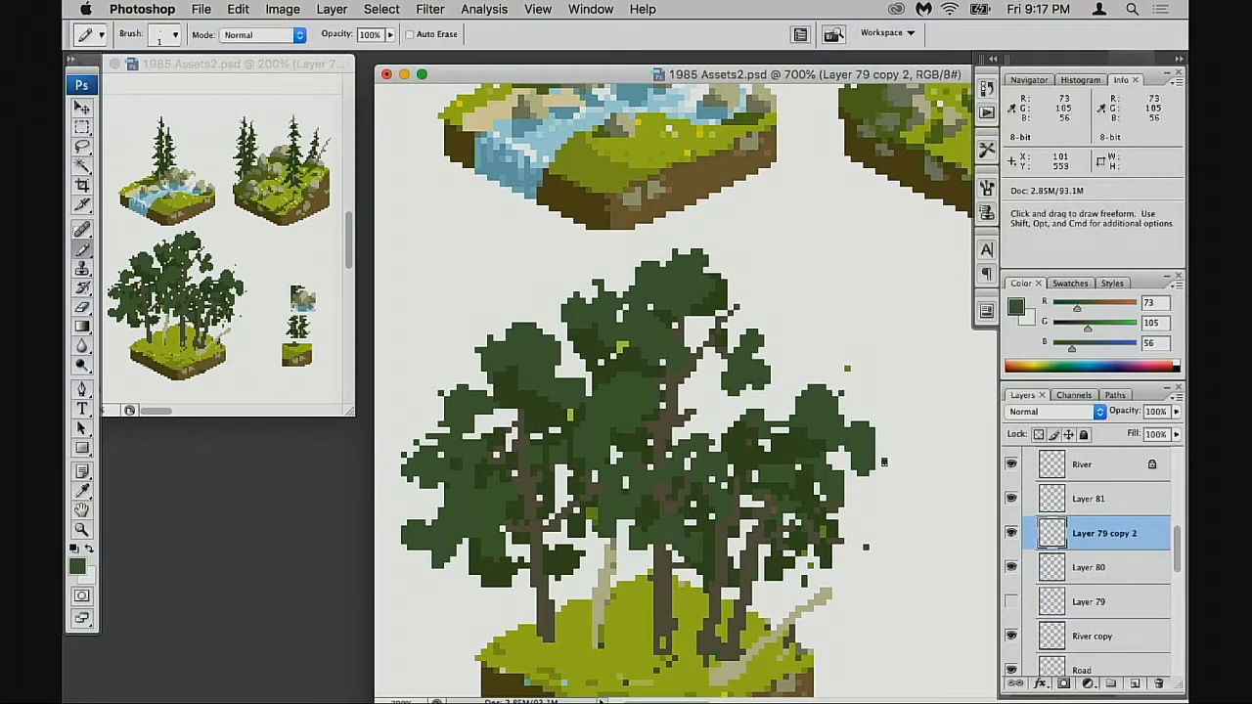
pyautogui.moveTo(652, 391); pyautogui.dragTo(683, 384)
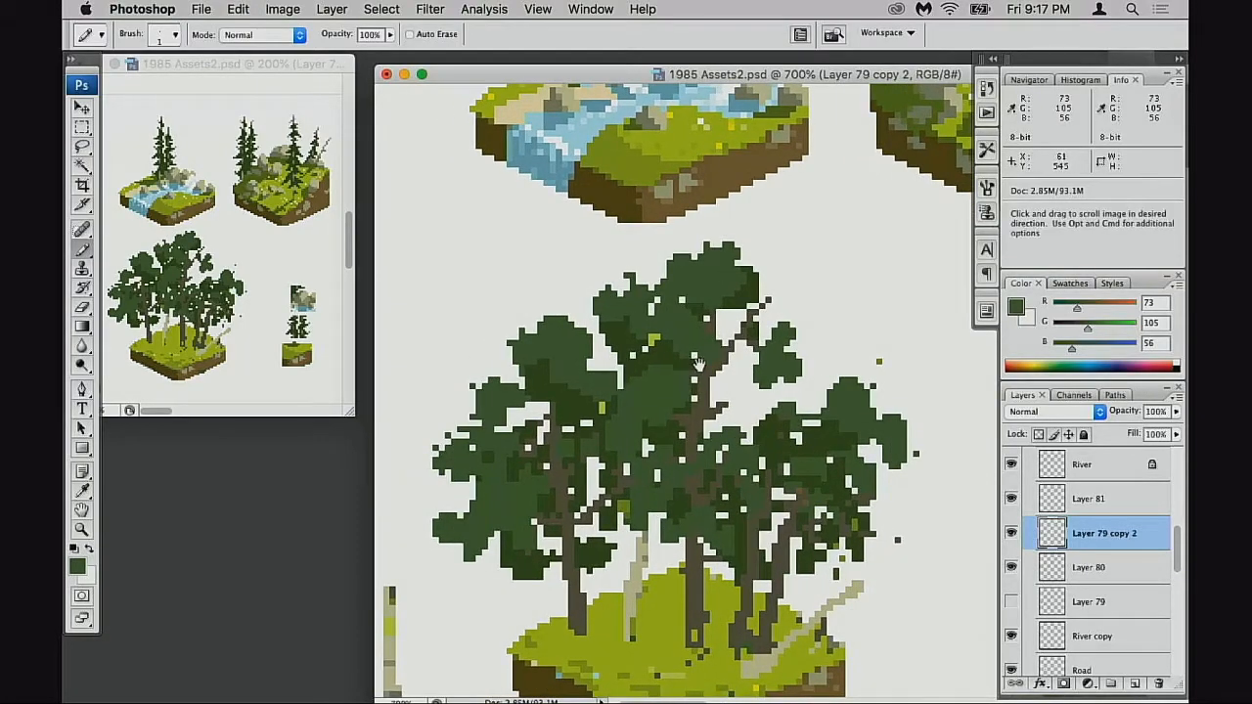
pyautogui.moveTo(666, 304); pyautogui.dragTo(659, 316)
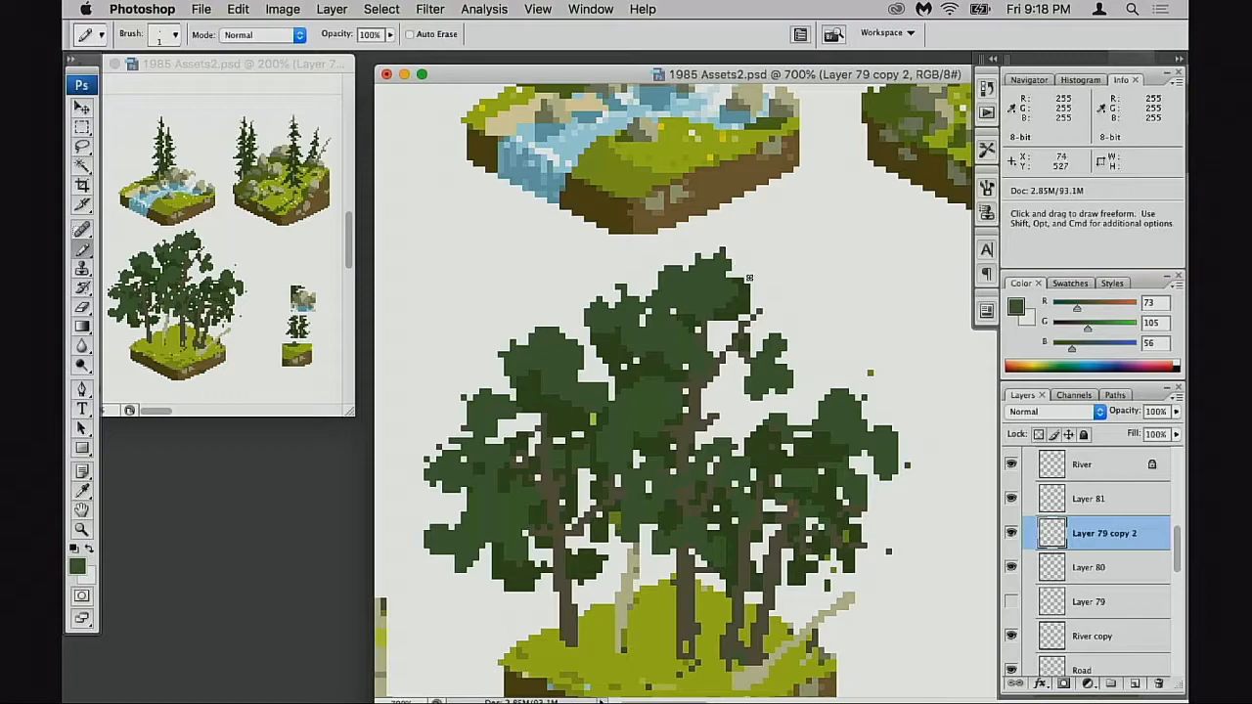
# - Add dark green pixels to the upper branch and RGB 73, 105, 56 leaves around the small right-hand cluster and the top crown
pyautogui.keyDown('alt'); pyautogui.click(757, 304); pyautogui.keyUp('alt')
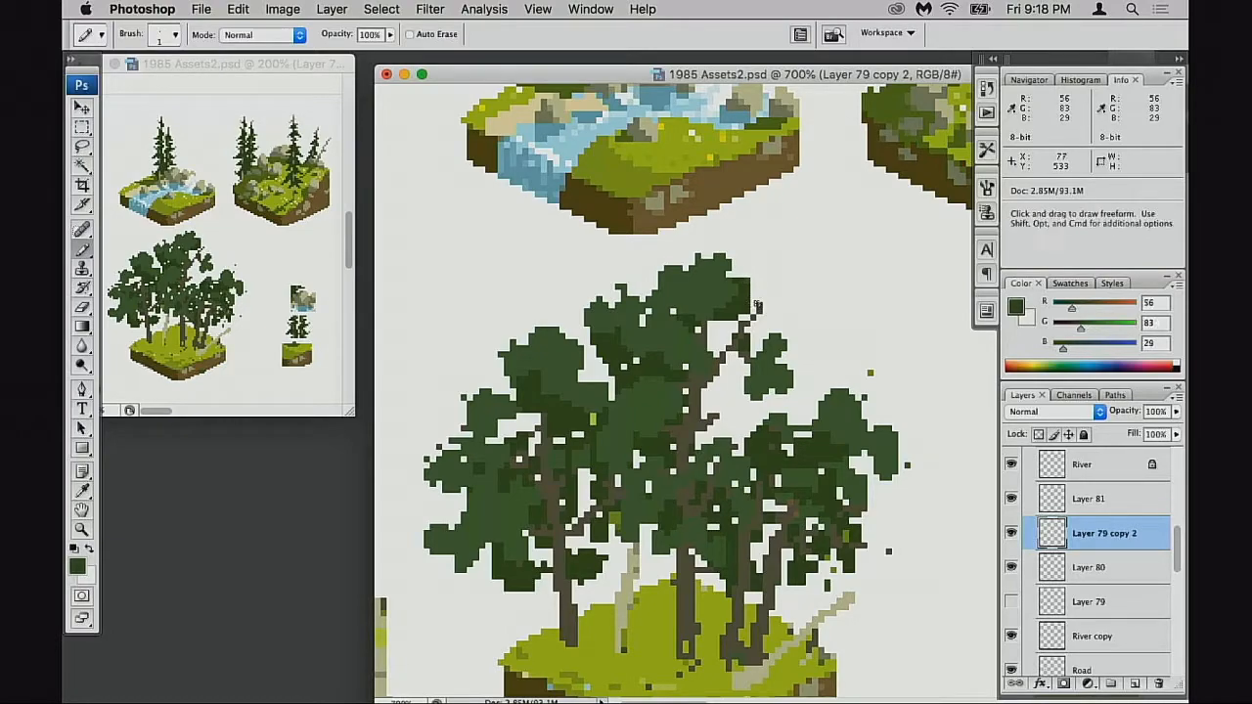
pyautogui.keyDown('alt'); pyautogui.click(793, 369); pyautogui.keyUp('alt')
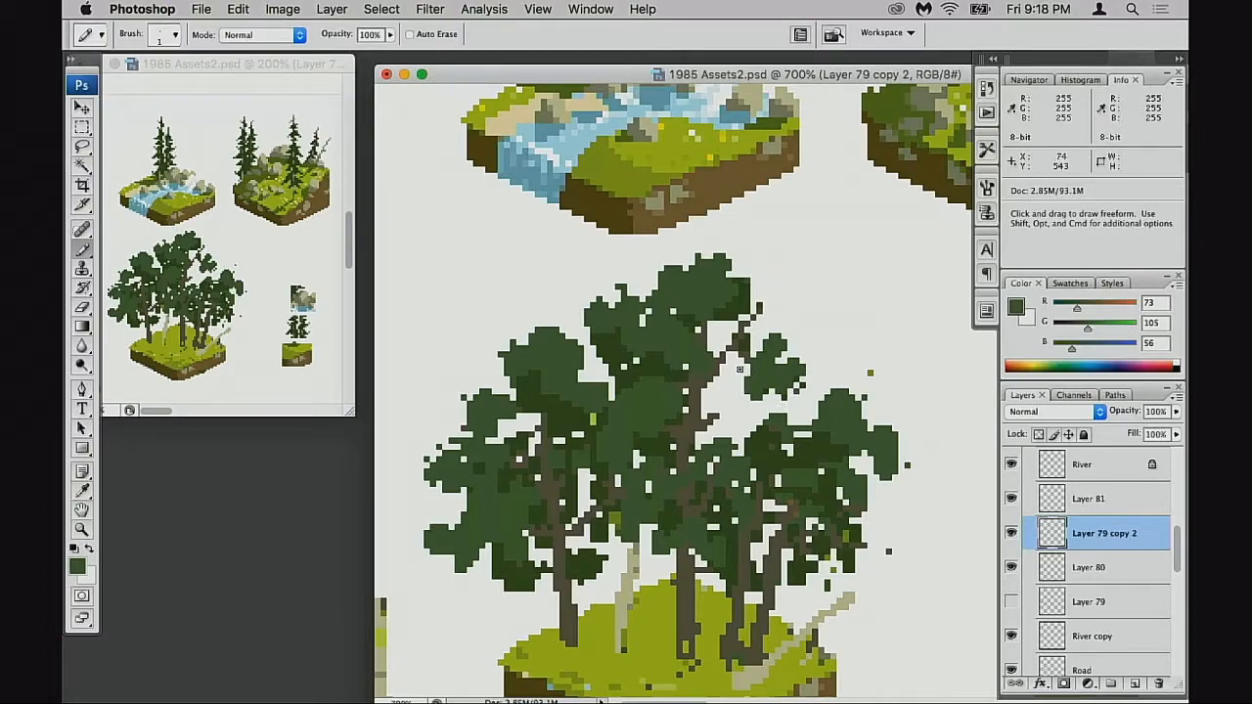
pyautogui.scroll(-2, 732, 418)
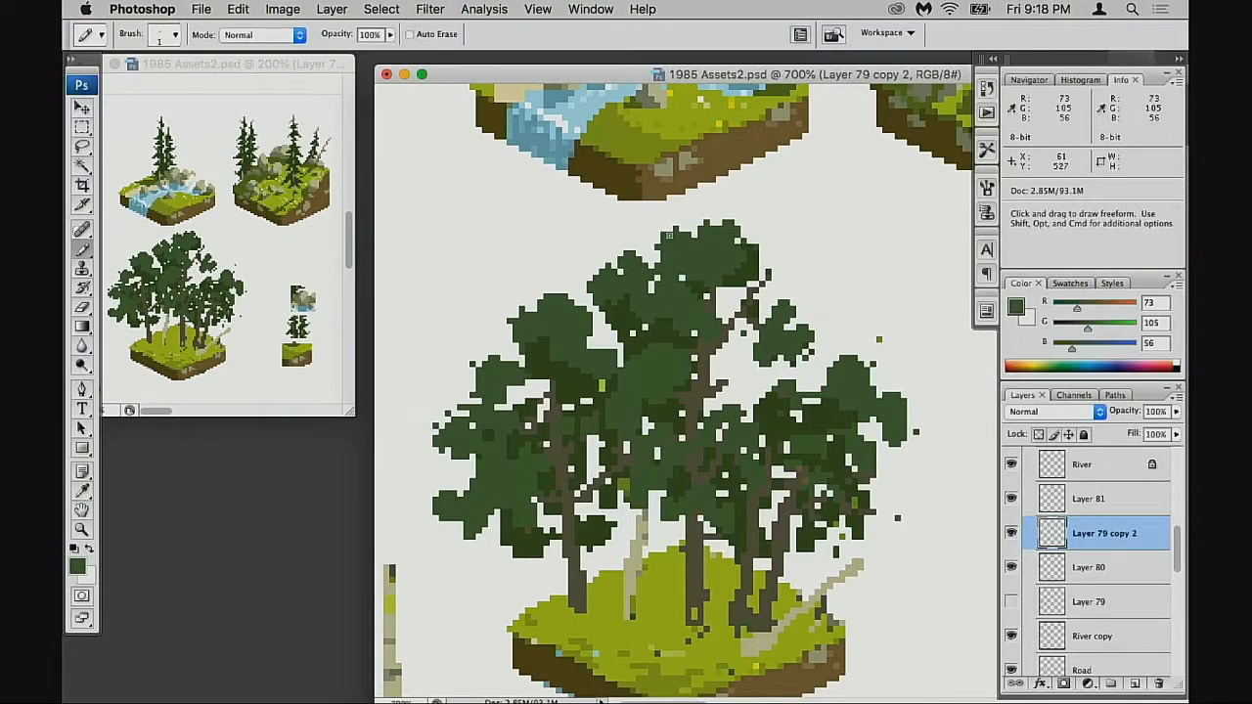
pyautogui.scroll(-1, 723, 369)
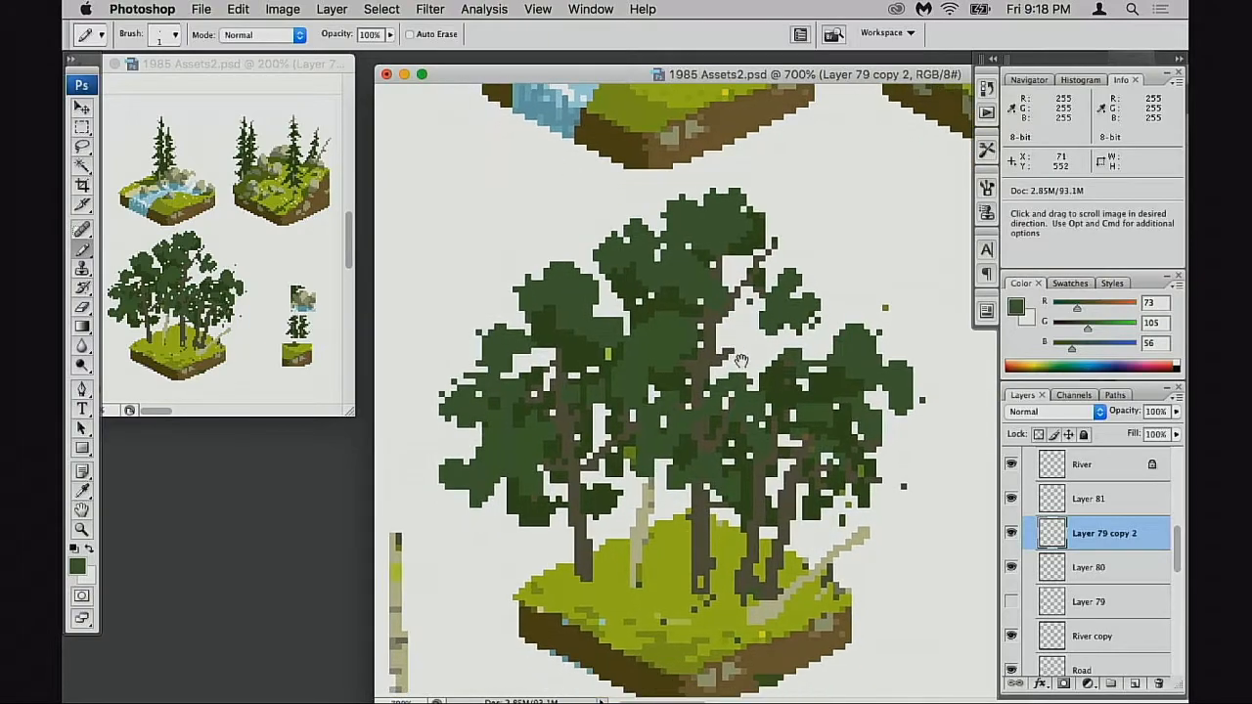
# - Set the pencil to 40% opacity and darken the sampled trunk colour to RGB 46, 43, 32 as the foreground colour
pyautogui.keyDown('alt'); pyautogui.click(646, 306); pyautogui.keyUp('alt')
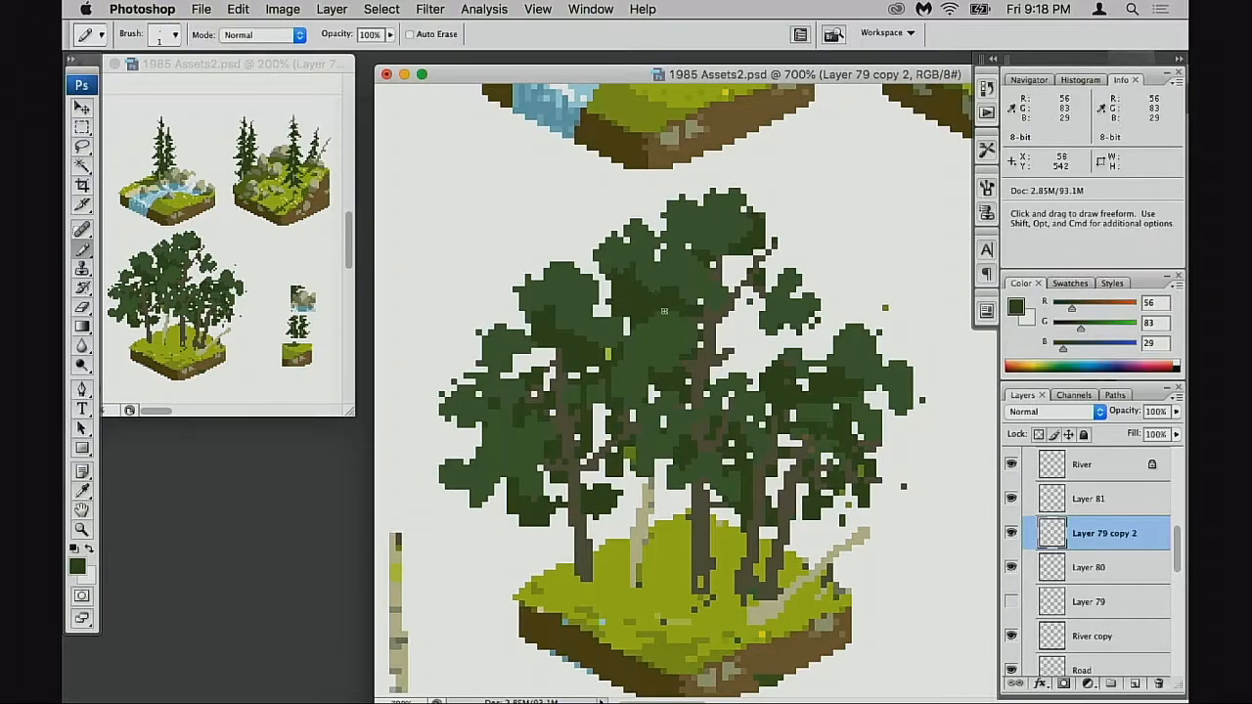
pyautogui.keyDown('super'); pyautogui.click(694, 358); pyautogui.keyUp('super')
pyautogui.moveTo(694, 359); pyautogui.dragTo(664, 389)
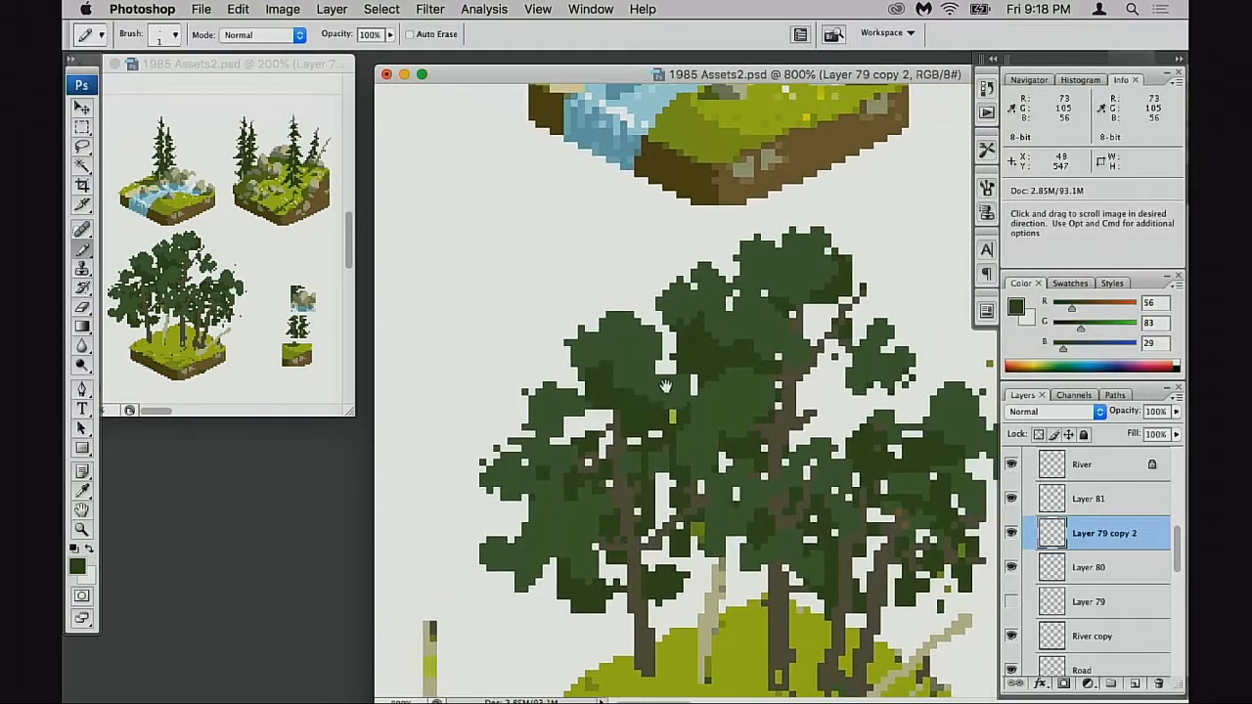
pyautogui.keyDown('super'); pyautogui.click(739, 410); pyautogui.keyUp('super')
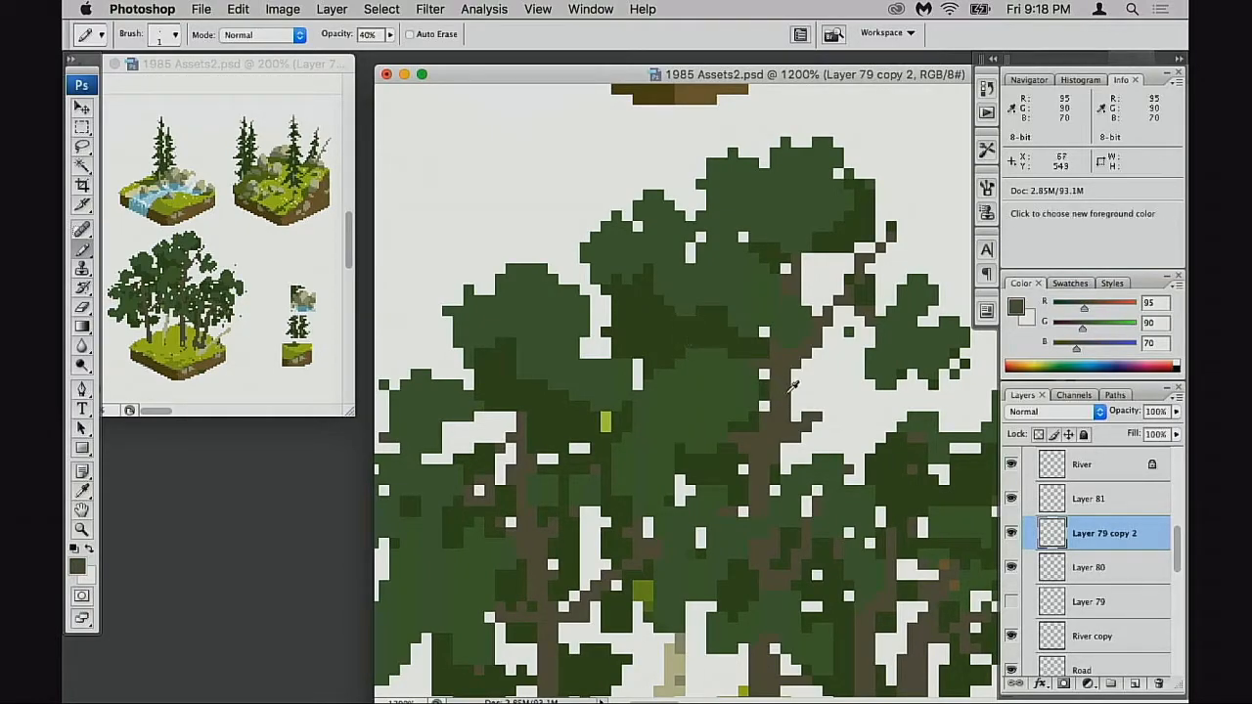
pyautogui.click(80, 566)
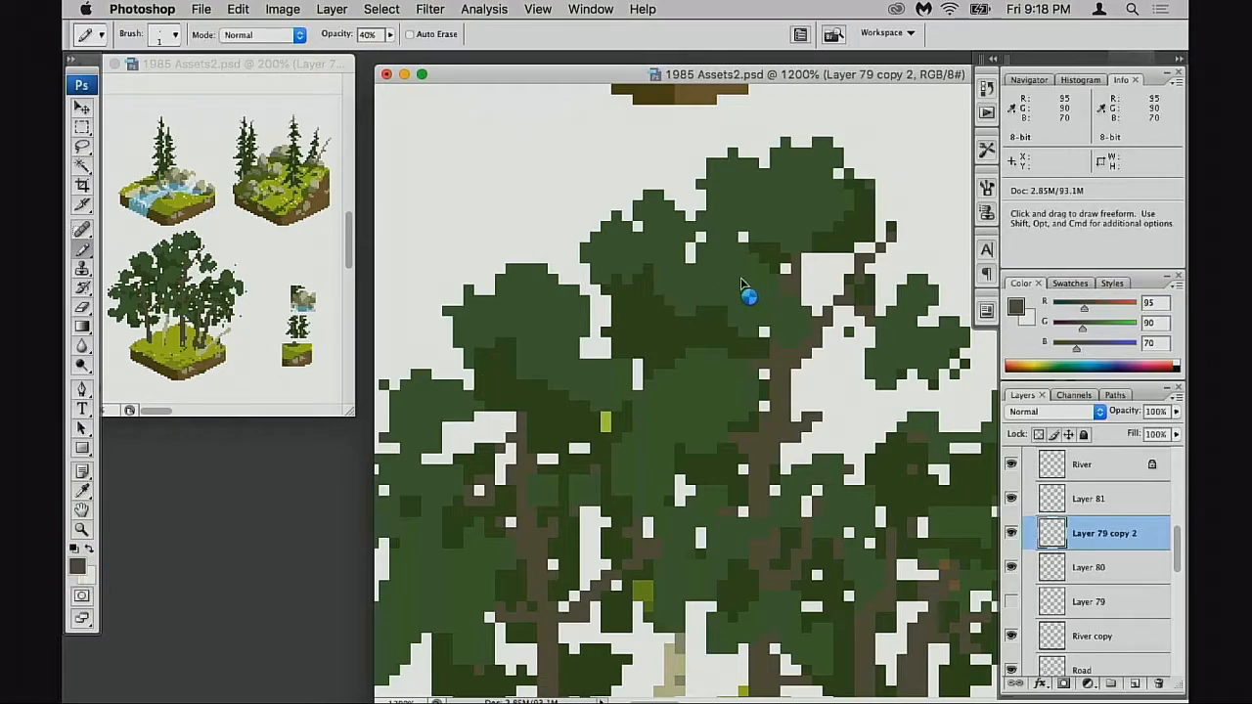
pyautogui.moveTo(798, 278); pyautogui.dragTo(807, 294)
pyautogui.click(1115, 127)
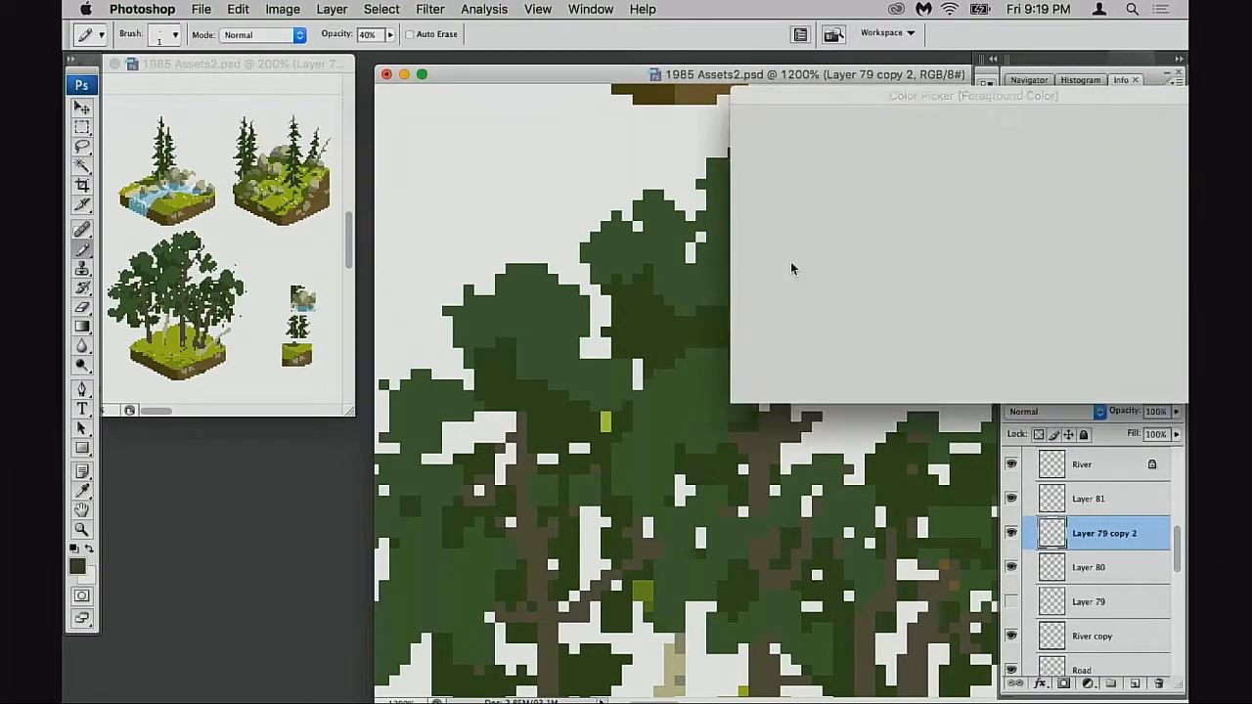
pyautogui.moveTo(805, 303); pyautogui.dragTo(811, 318)
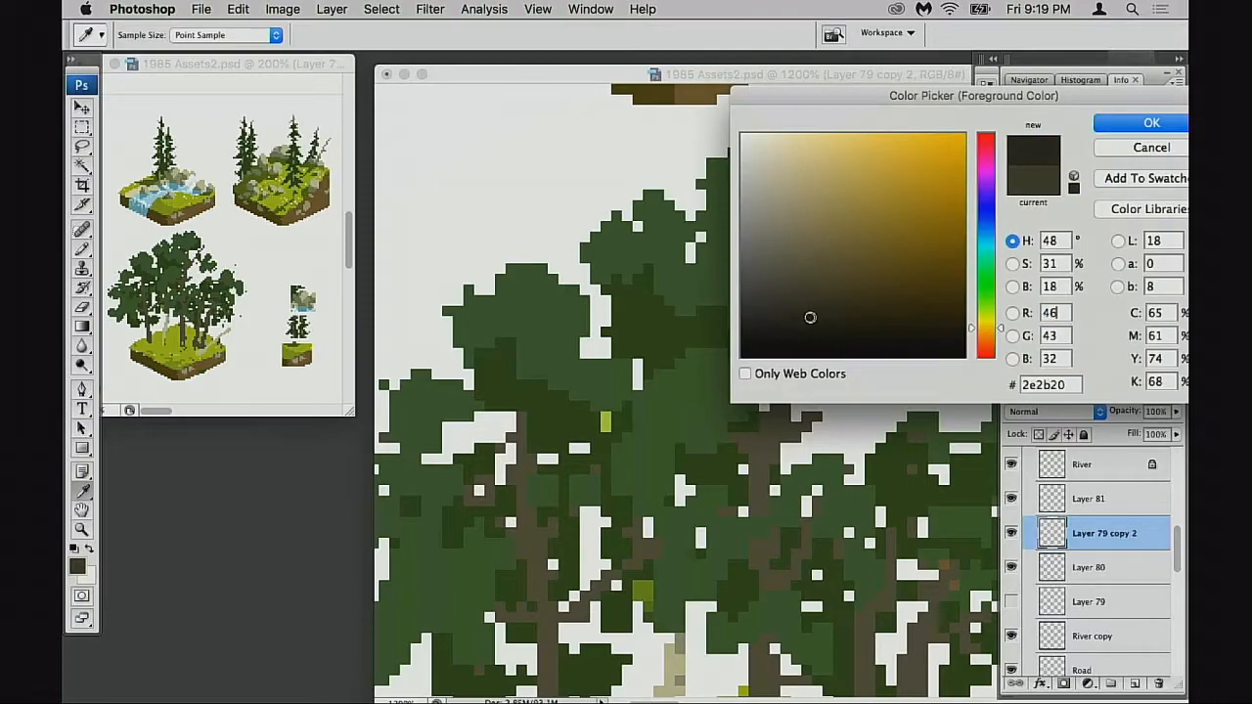
pyautogui.click(1125, 125)
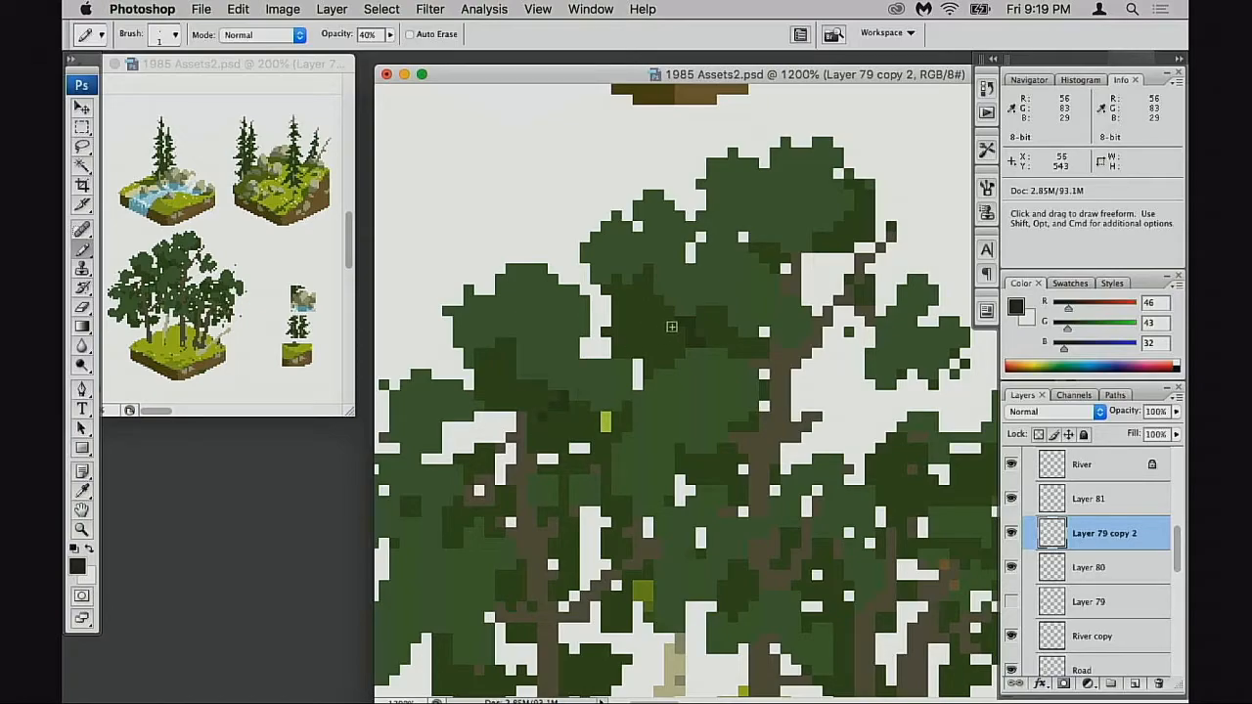
# - Sample the blended dark green, RGB 52, 67, 30, and paint deep shadows inside the middle crown at 100% opacity
pyautogui.press('v')
pyautogui.press('0')
pyautogui.press('alt')
pyautogui.keyDown('alt'); pyautogui.click(692, 330); pyautogui.keyUp('alt')
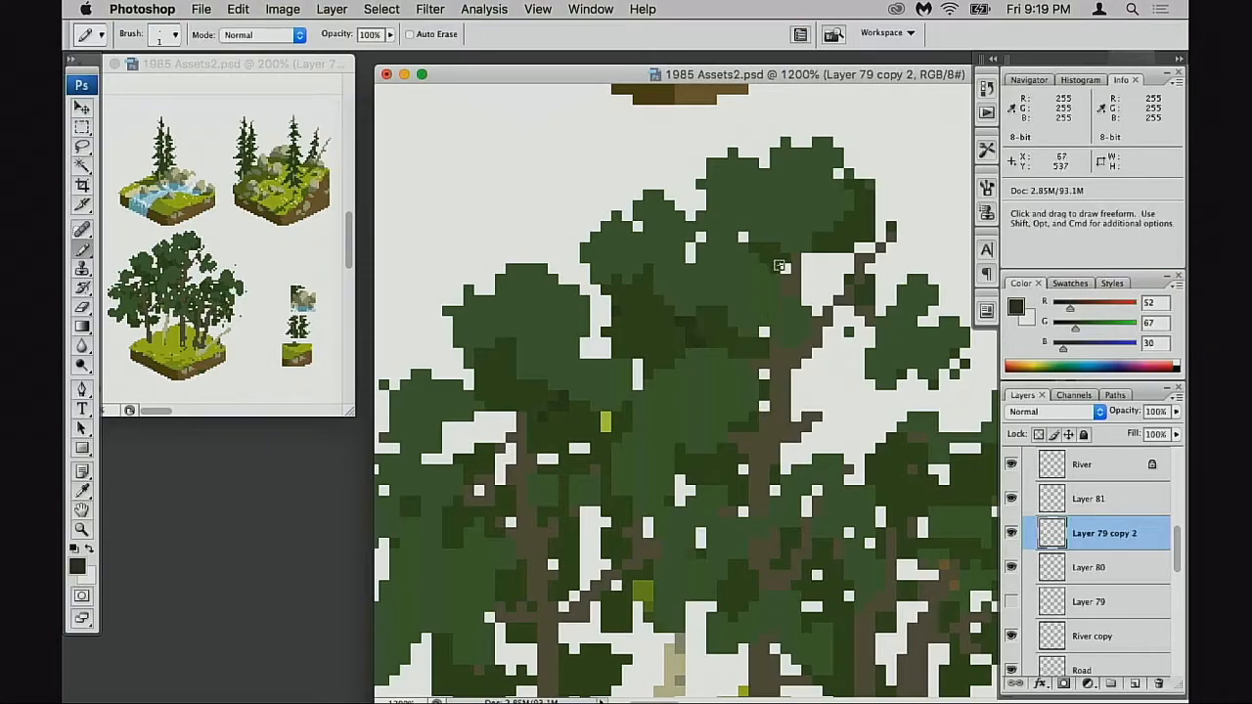
pyautogui.moveTo(708, 336); pyautogui.dragTo(710, 316)
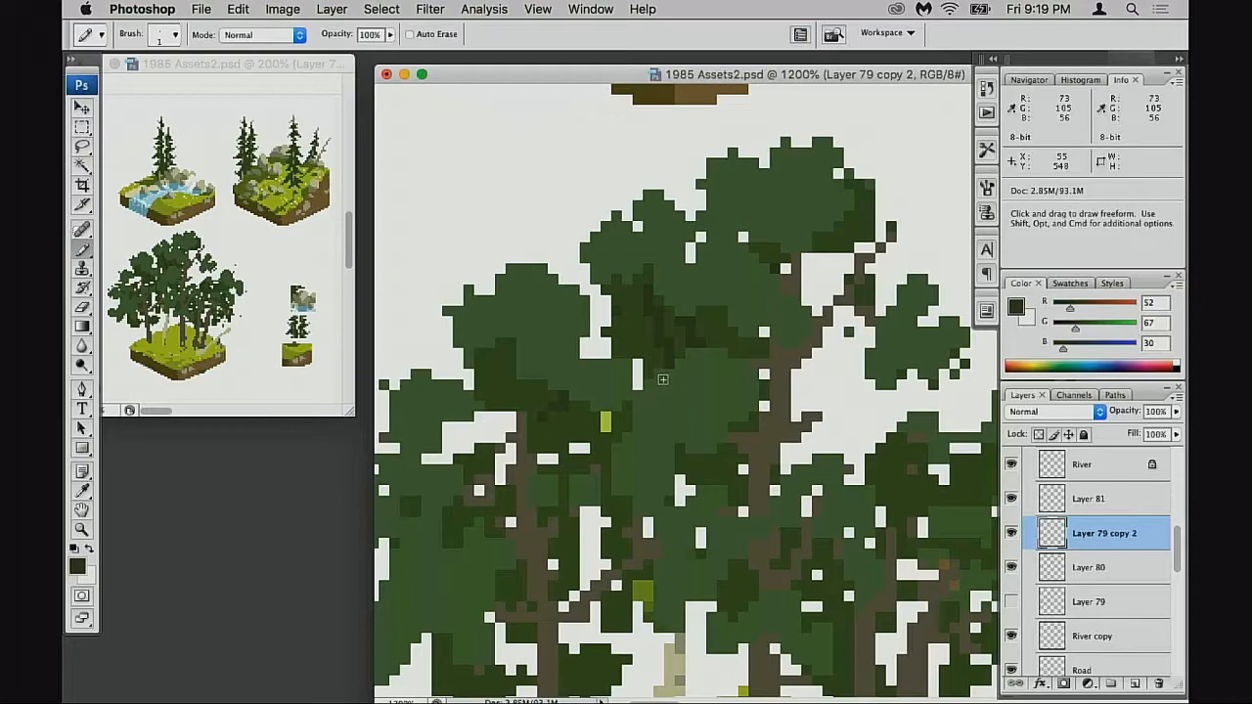
# - Sample the trunk brown, RGB 95, 90, 70, and paint small branch pixels inside the middle crown's shadow
pyautogui.keyDown('alt'); pyautogui.click(786, 375); pyautogui.keyUp('alt')
pyautogui.moveTo(707, 337)
pyautogui.mouseDown()
pyautogui.moveTo(692, 347)
pyautogui.moveTo(760, 439)
pyautogui.mouseUp()
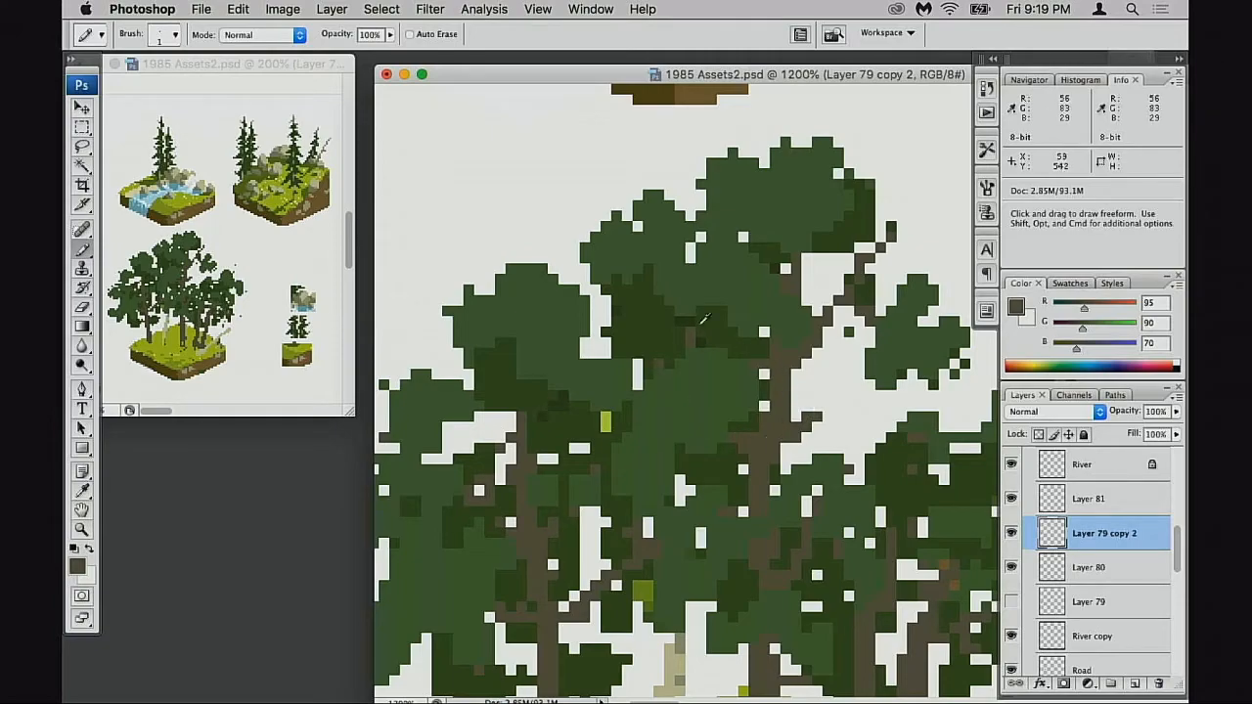
pyautogui.moveTo(734, 503); pyautogui.dragTo(545, 446)
pyautogui.keyDown('alt'); pyautogui.click(702, 438); pyautogui.keyUp('alt')
pyautogui.keyDown('alt'); pyautogui.click(703, 439); pyautogui.keyUp('alt')
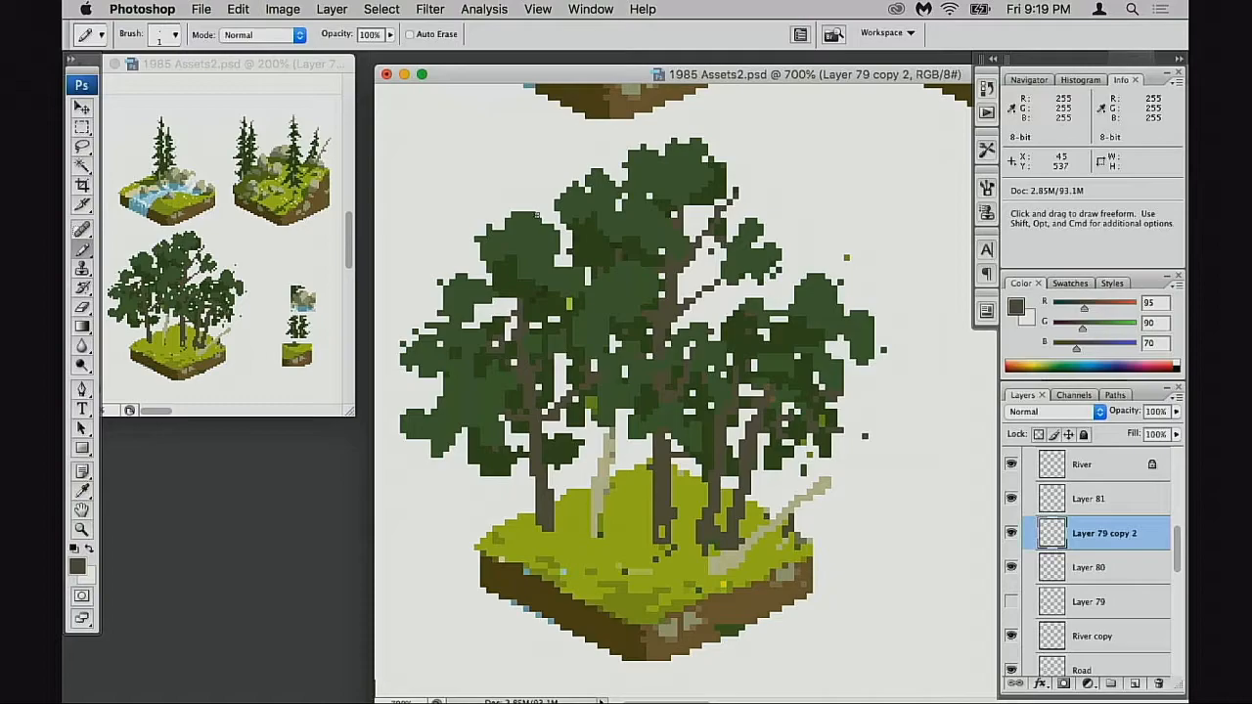
# - Sample white as the foreground colour and clear small gaps in the foliage beside the upper left-hand trunk
pyautogui.keyDown('alt'); pyautogui.click(521, 343); pyautogui.keyUp('alt')
pyautogui.keyDown('alt'); pyautogui.click(510, 321); pyautogui.keyUp('alt')
pyautogui.press('e')
pyautogui.moveTo(497, 306); pyautogui.dragTo(504, 319)
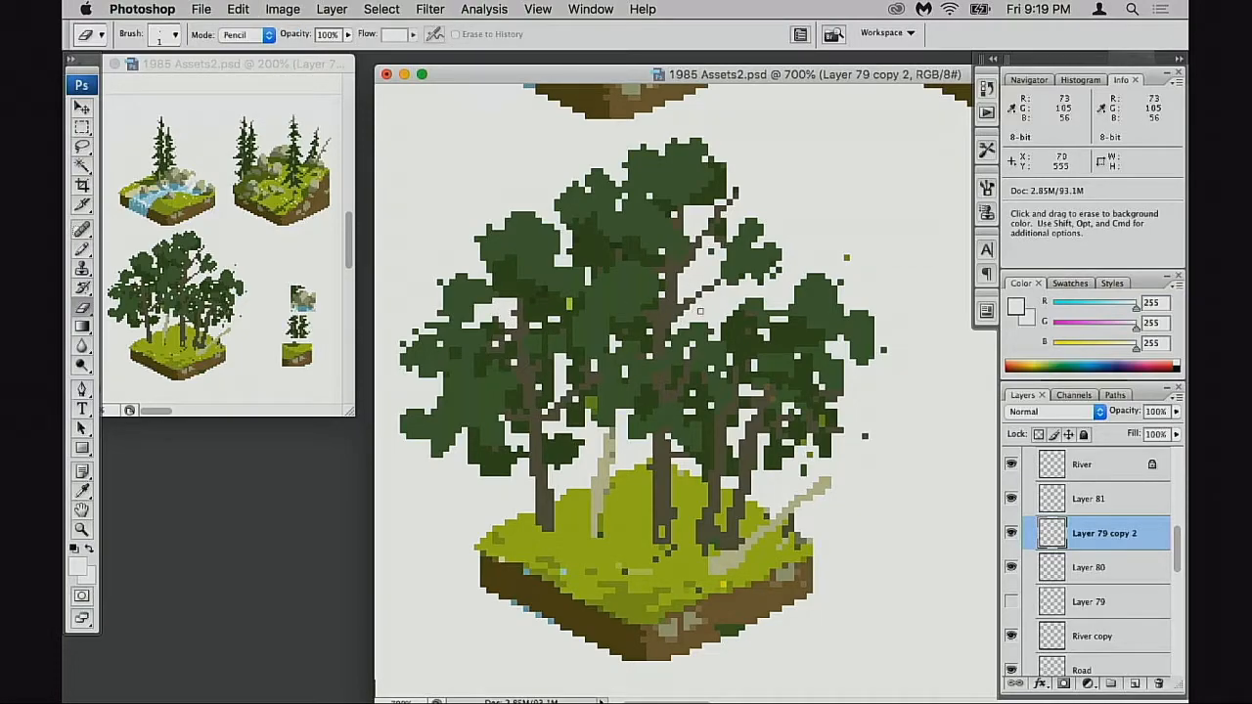
# - Paint a thin side branch in RGB 95, 90, 70 off the central trunk's right side and trim its stray pixels
pyautogui.press('b')
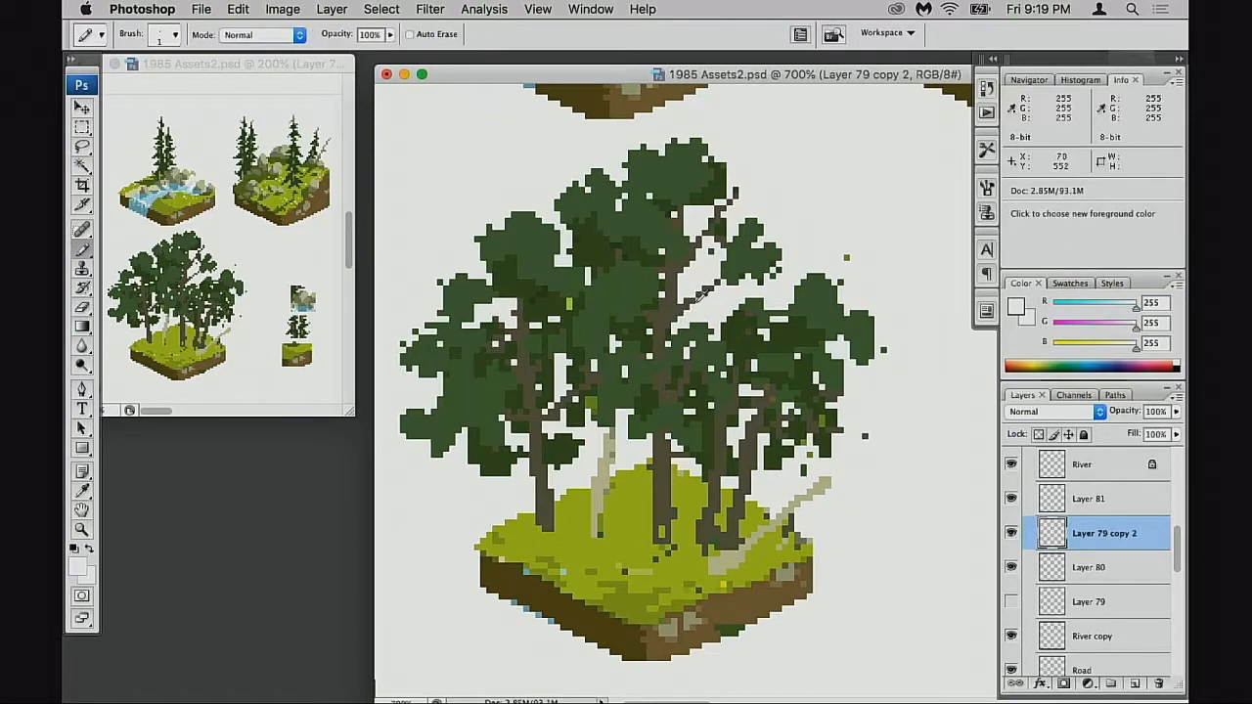
pyautogui.moveTo(693, 326); pyautogui.dragTo(689, 326)
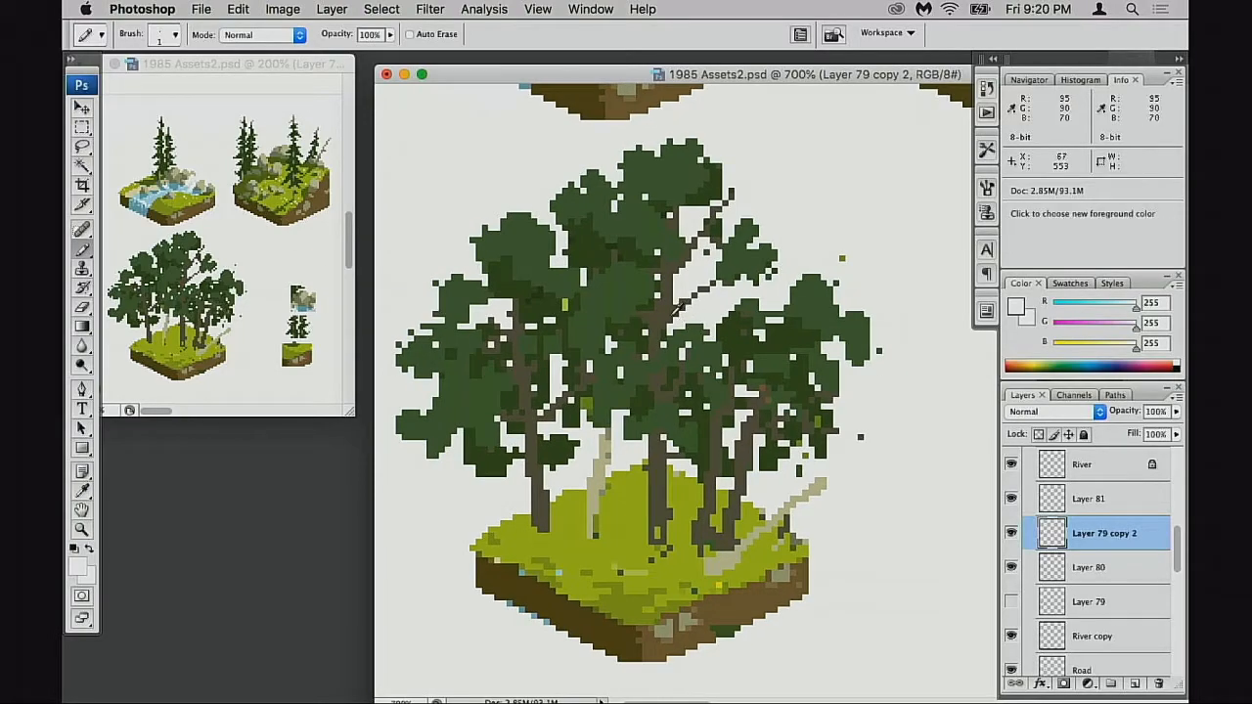
pyautogui.keyDown('alt'); pyautogui.click(677, 312); pyautogui.keyUp('alt')
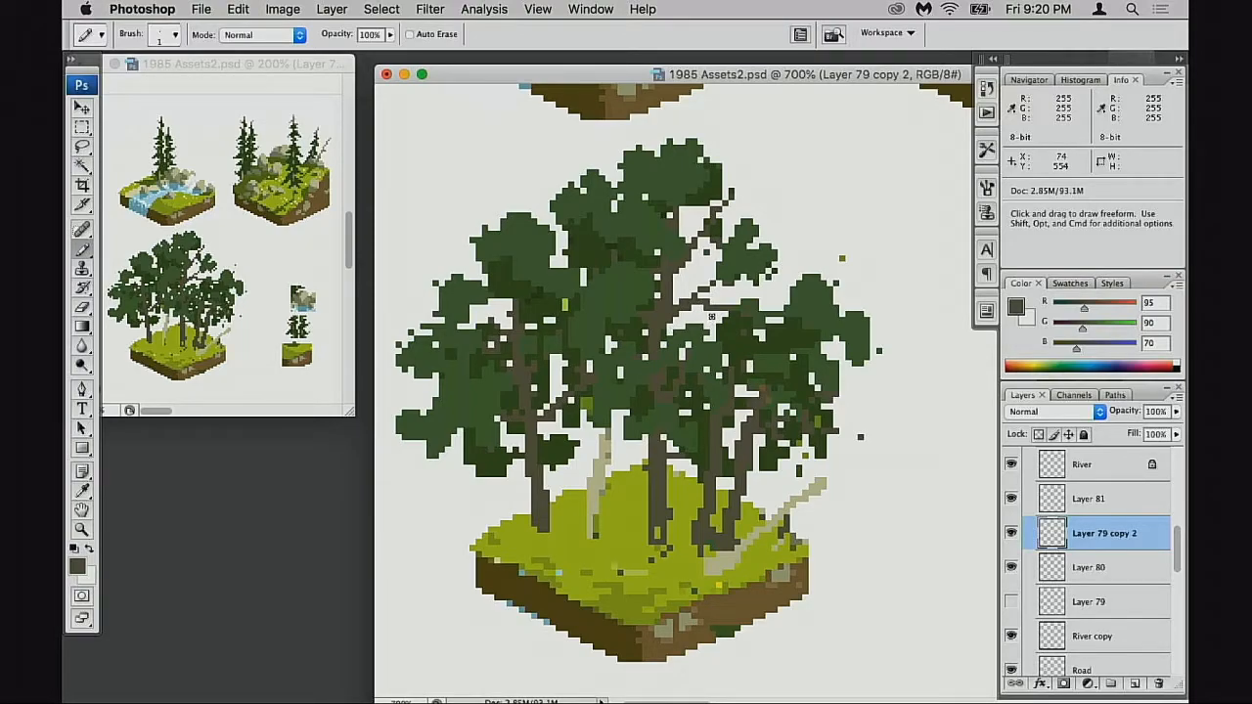
pyautogui.press('e')
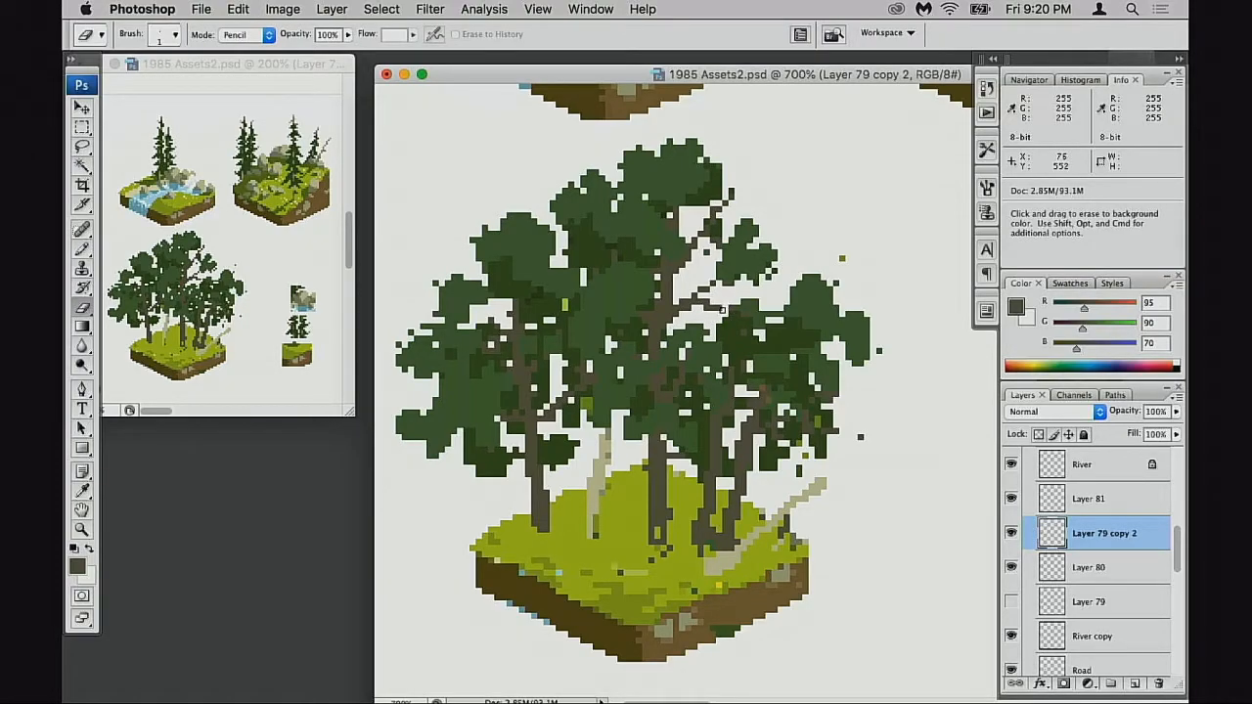
# - Draw a thin bare twig in the trunk brown rising above the right-hand crown
pyautogui.press('b')
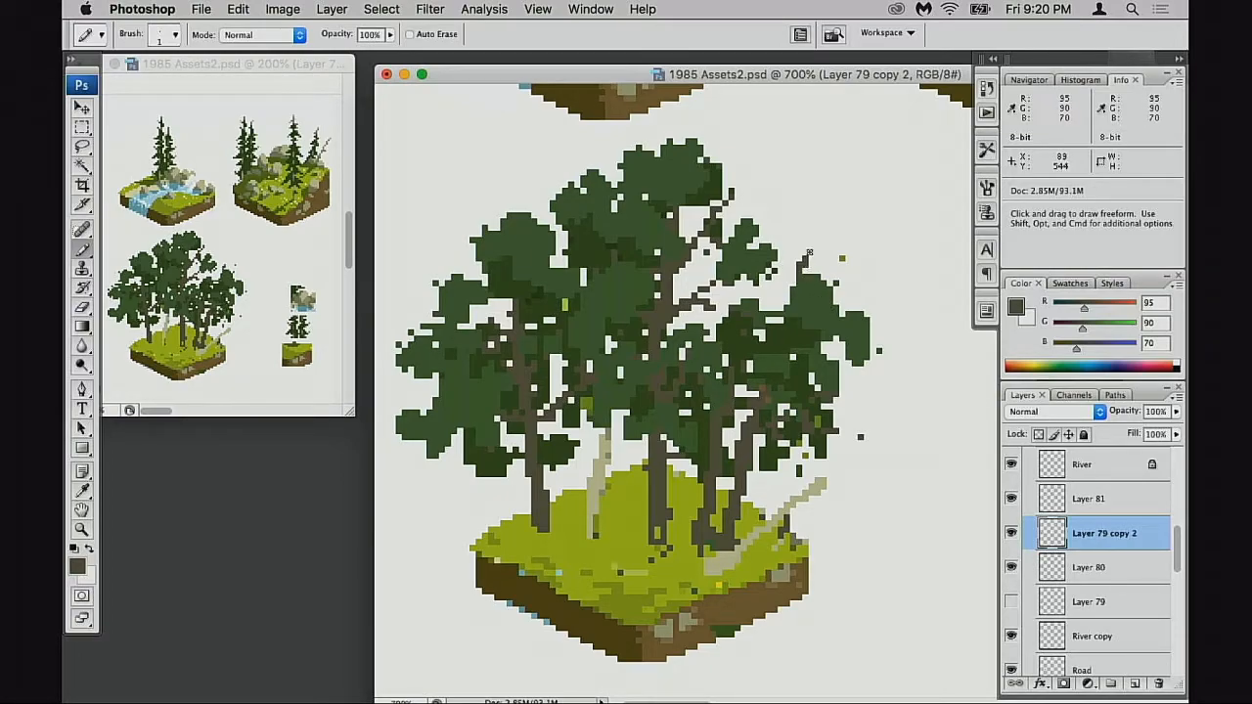
pyautogui.click(811, 251)
pyautogui.moveTo(817, 241); pyautogui.dragTo(818, 234)
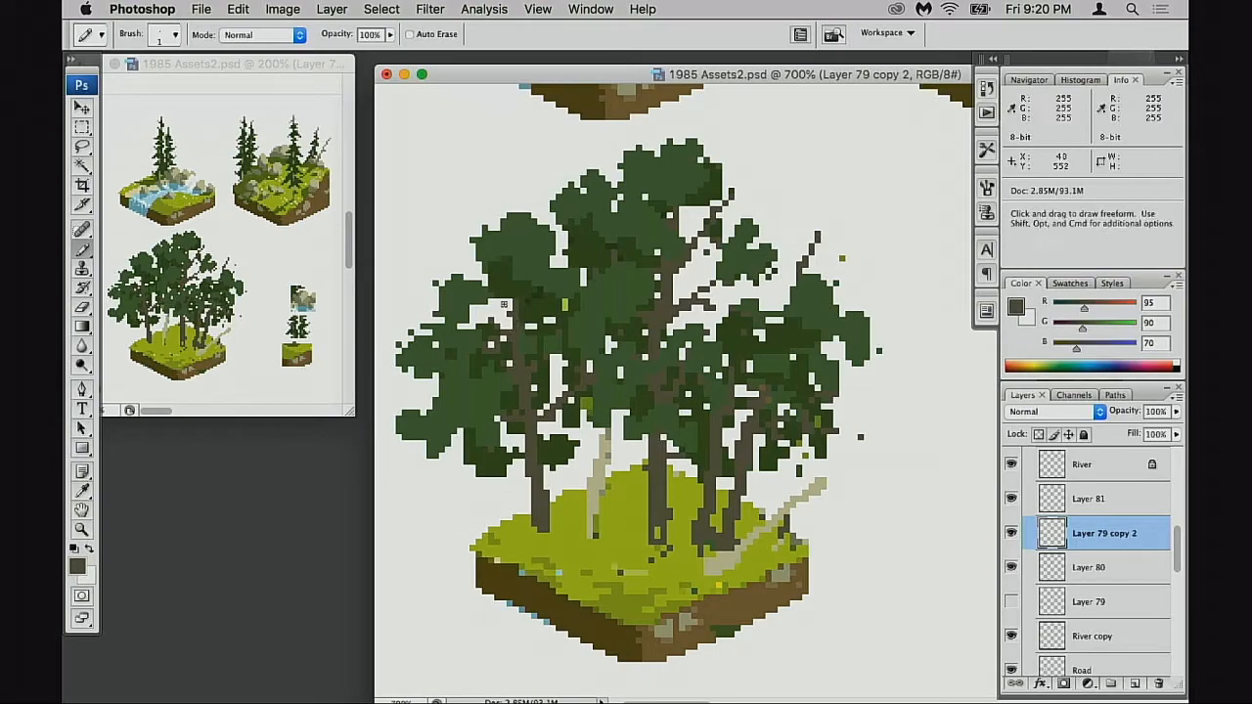
# - Touch up the top of the left-hand trunk inside its crown with trunk brown, RGB 56, 83, 29 and white pixels
pyautogui.click(511, 280)
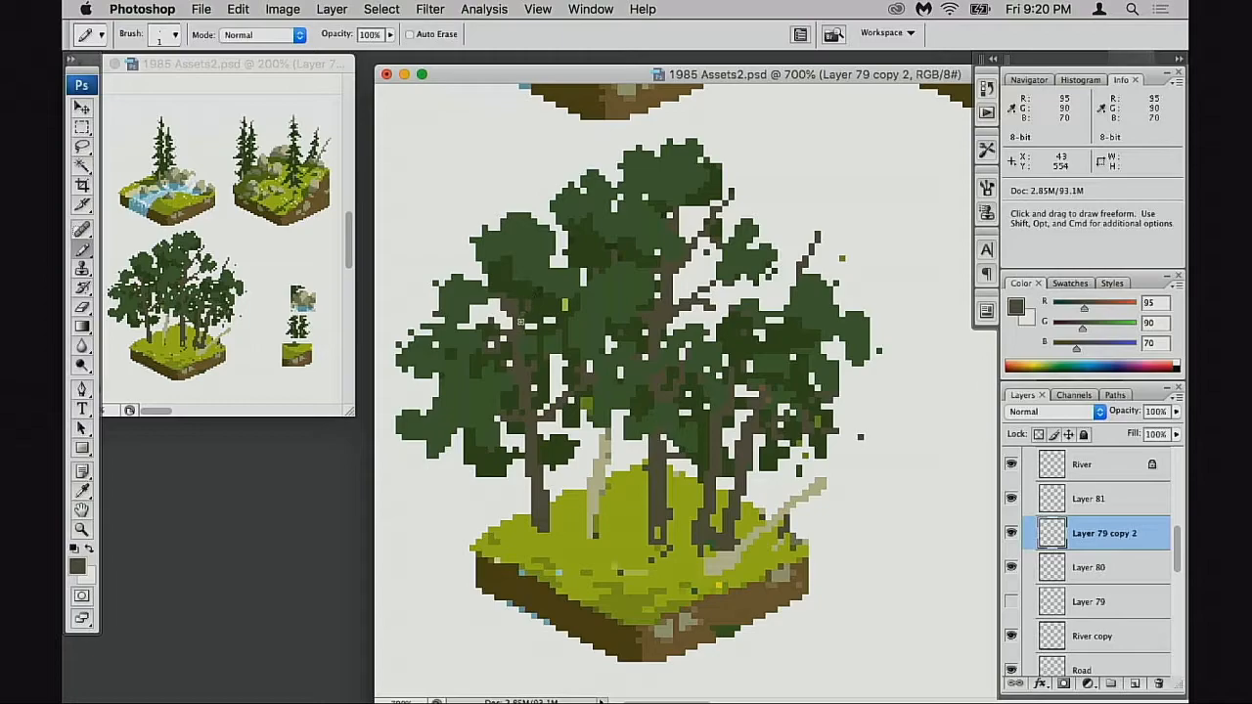
pyautogui.keyDown('alt'); pyautogui.click(519, 296); pyautogui.keyUp('alt')
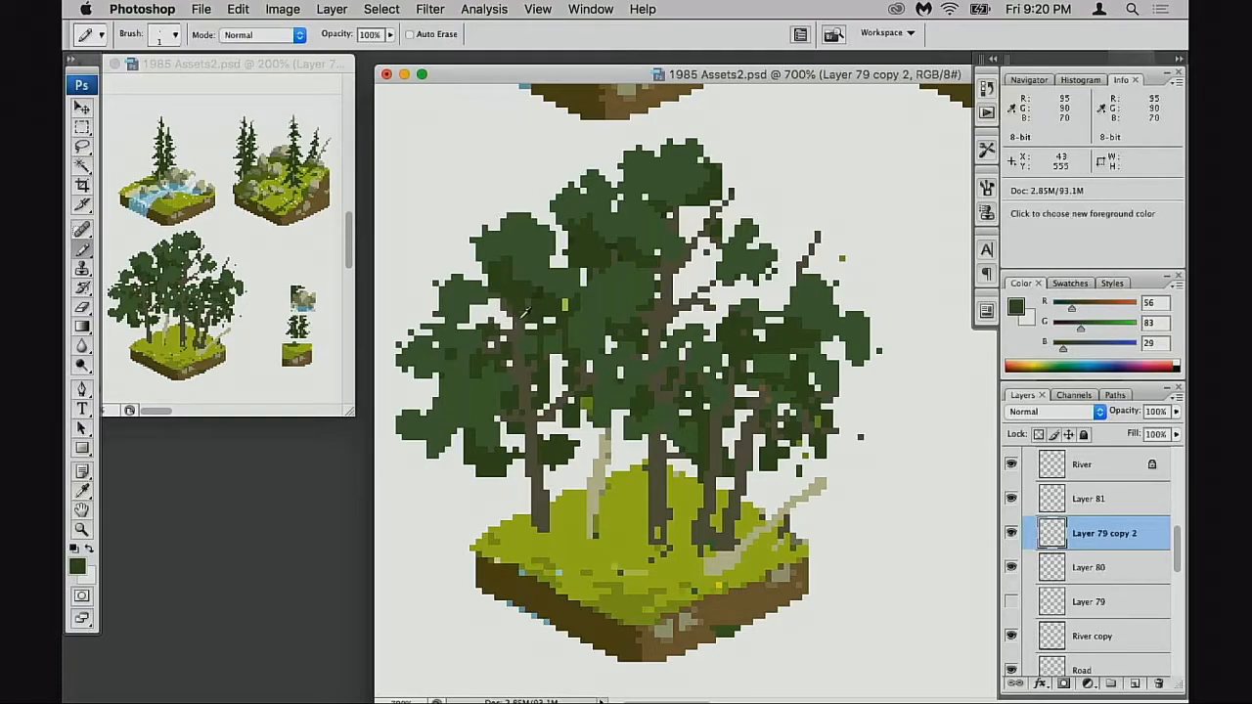
pyautogui.keyDown('alt'); pyautogui.click(501, 331); pyautogui.keyUp('alt')
pyautogui.click(493, 338)
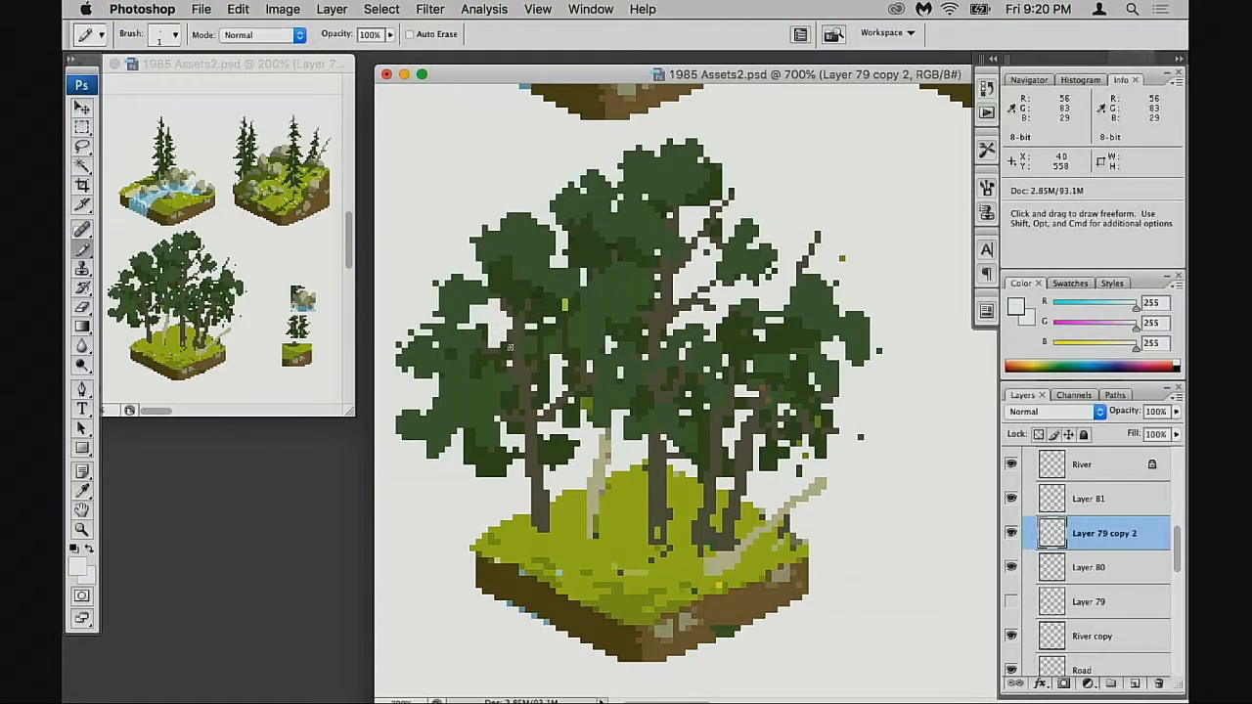
# - Fill the gap between the left-hand and middle crowns with RGB 73, 105, 56 and RGB 56, 83, 29 leaves
pyautogui.moveTo(644, 421); pyautogui.dragTo(661, 340)
pyautogui.keyDown('alt'); pyautogui.click(614, 242); pyautogui.keyUp('alt')
pyautogui.keyDown('alt'); pyautogui.click(560, 267); pyautogui.keyUp('alt')
pyautogui.moveTo(568, 267); pyautogui.dragTo(568, 260)
pyautogui.keyDown('alt'); pyautogui.click(569, 231); pyautogui.keyUp('alt')
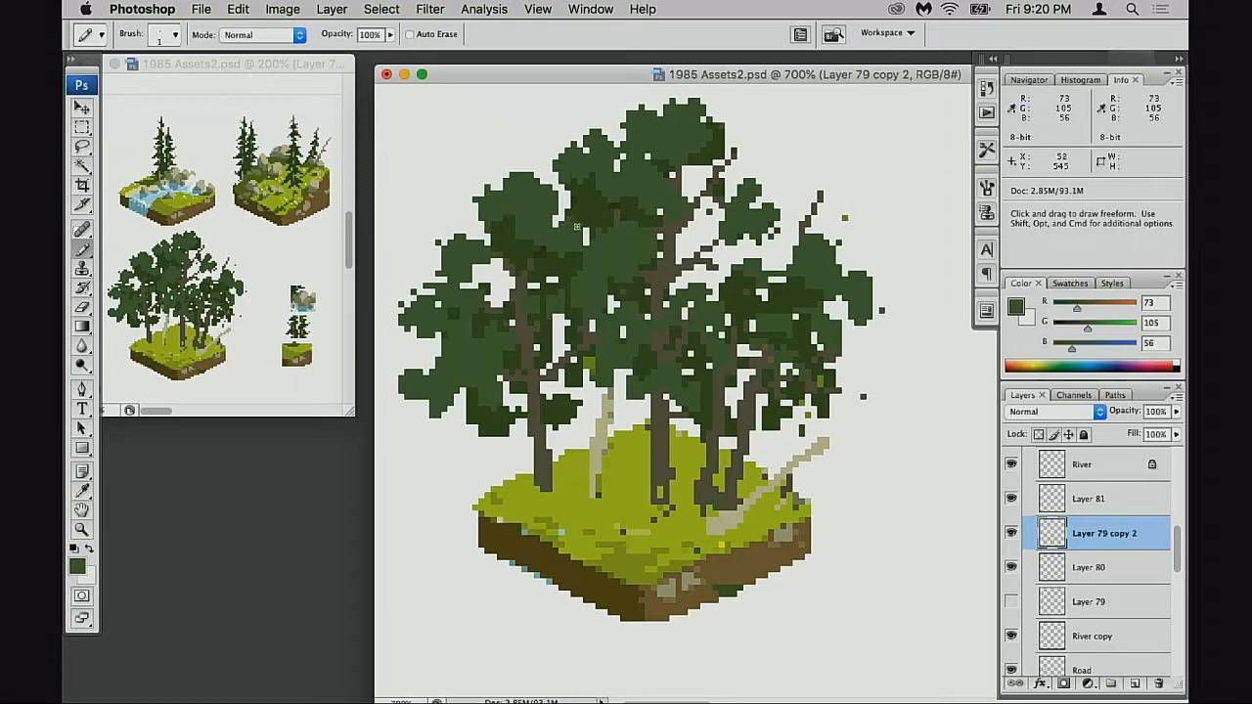
pyautogui.keyDown('alt'); pyautogui.click(590, 241); pyautogui.keyUp('alt')
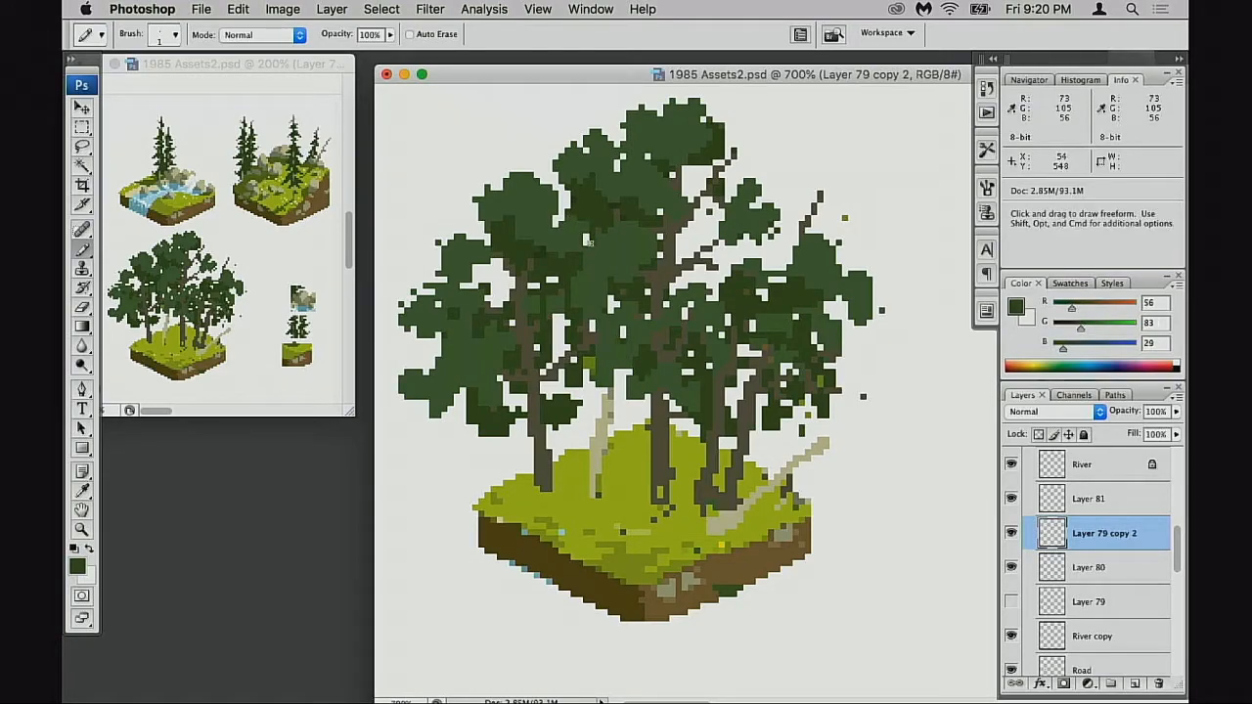
pyautogui.keyDown('alt'); pyautogui.click(560, 227); pyautogui.keyUp('alt')
# - Paint a branch in RGB 95, 90, 70 through the middle crown's shadow and refine it with RGB 56, 83, 29
pyautogui.keyDown('alt'); pyautogui.click(622, 215); pyautogui.keyUp('alt')
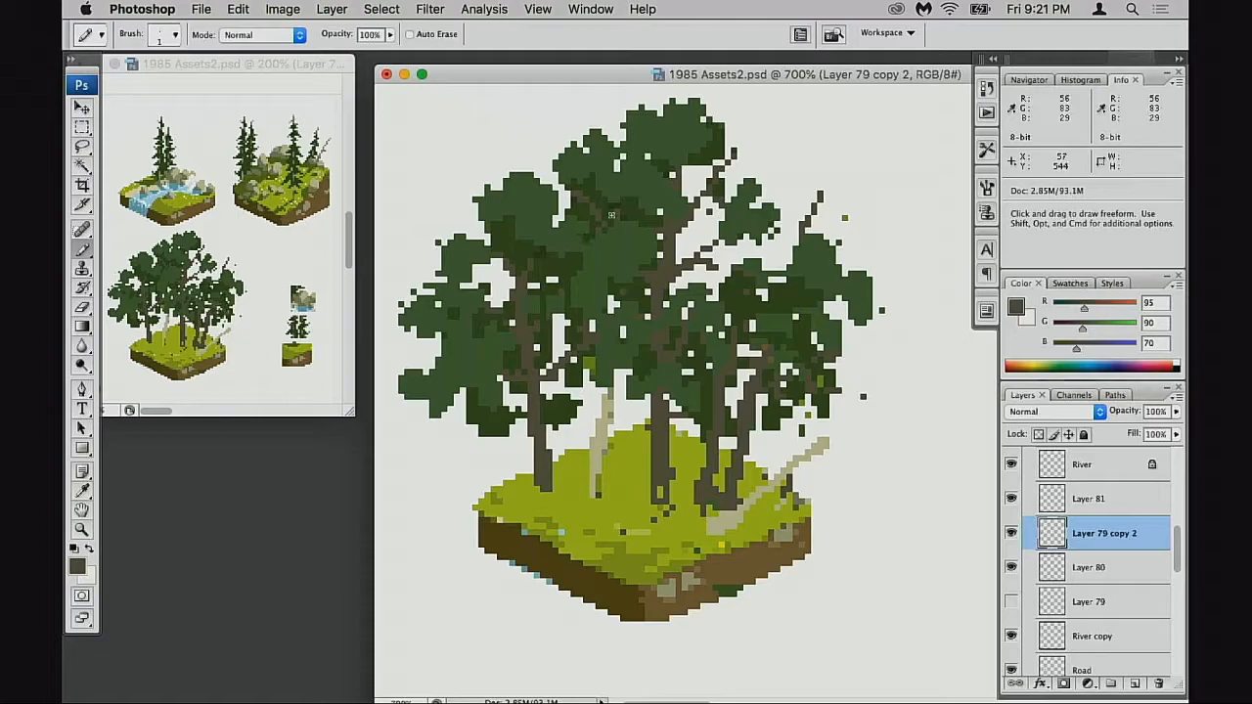
pyautogui.press('alt')
pyautogui.keyDown('alt'); pyautogui.click(582, 203); pyautogui.keyUp('alt')
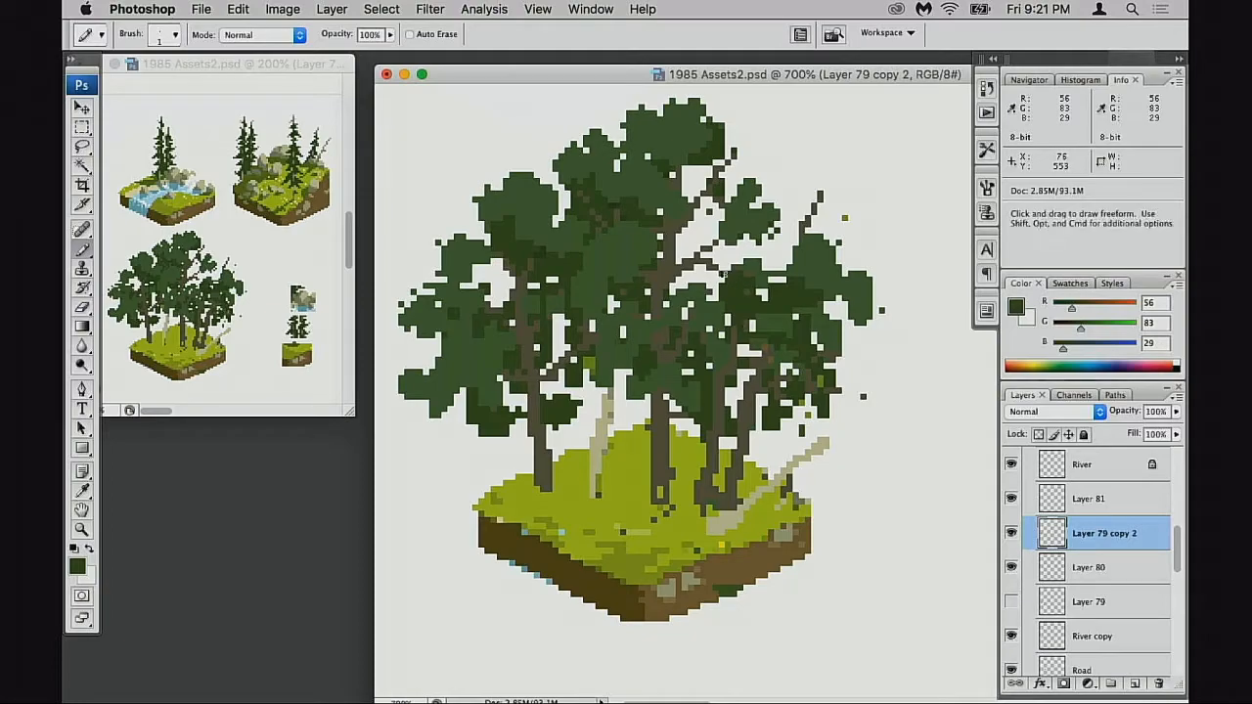
# - Extend the right-hand crowns' foliage with a 2 px pencil in RGB 73, 105, 56 and RGB 56, 83, 29
pyautogui.keyDown('alt'); pyautogui.click(740, 285); pyautogui.keyUp('alt')
pyautogui.press(']')
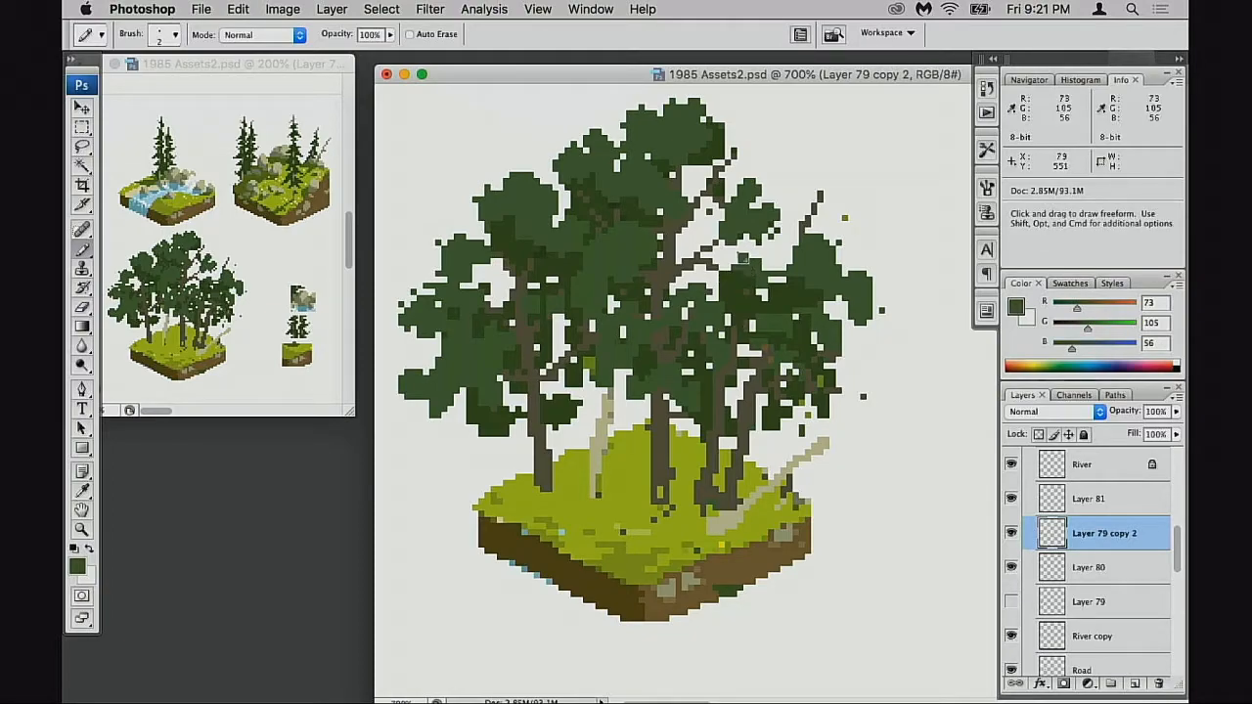
pyautogui.keyDown('alt'); pyautogui.click(725, 296); pyautogui.keyUp('alt')
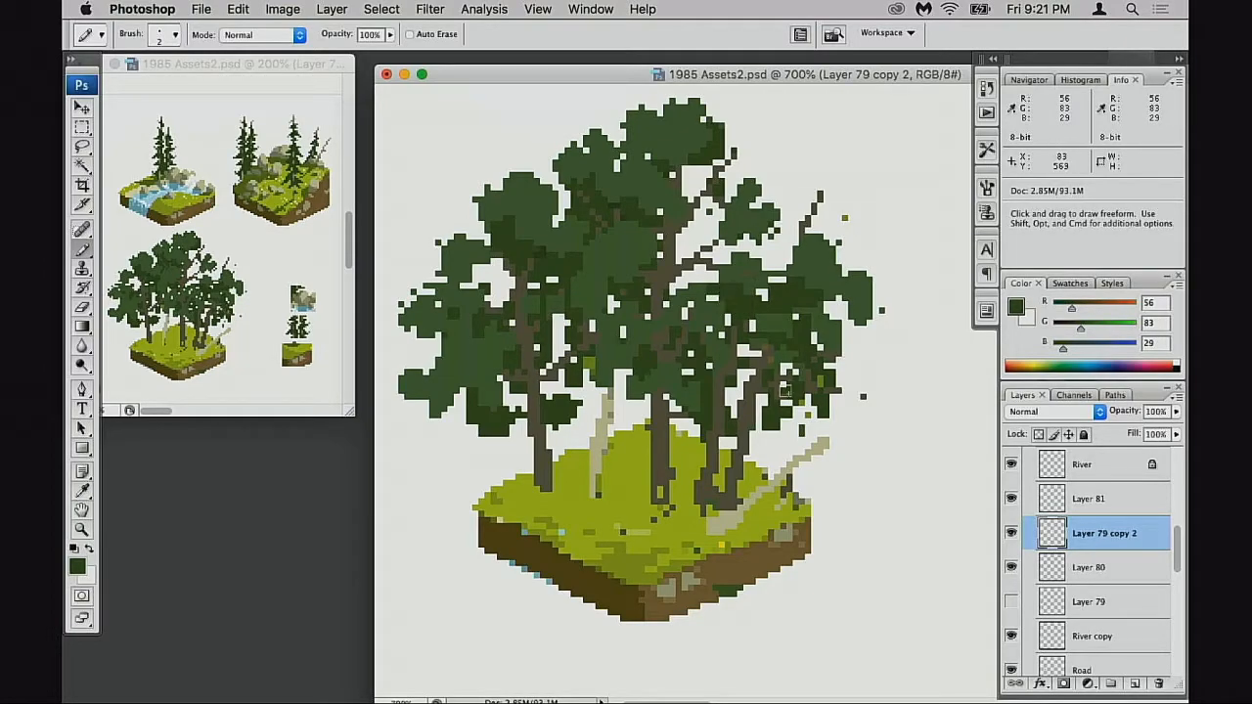
# - Refine the middle, top and small right-hand crowns with 1 px leaf pixels in RGB 73, 105, 56 and RGB 56, 83, 29
pyautogui.keyDown('alt'); pyautogui.click(637, 247); pyautogui.keyUp('alt')
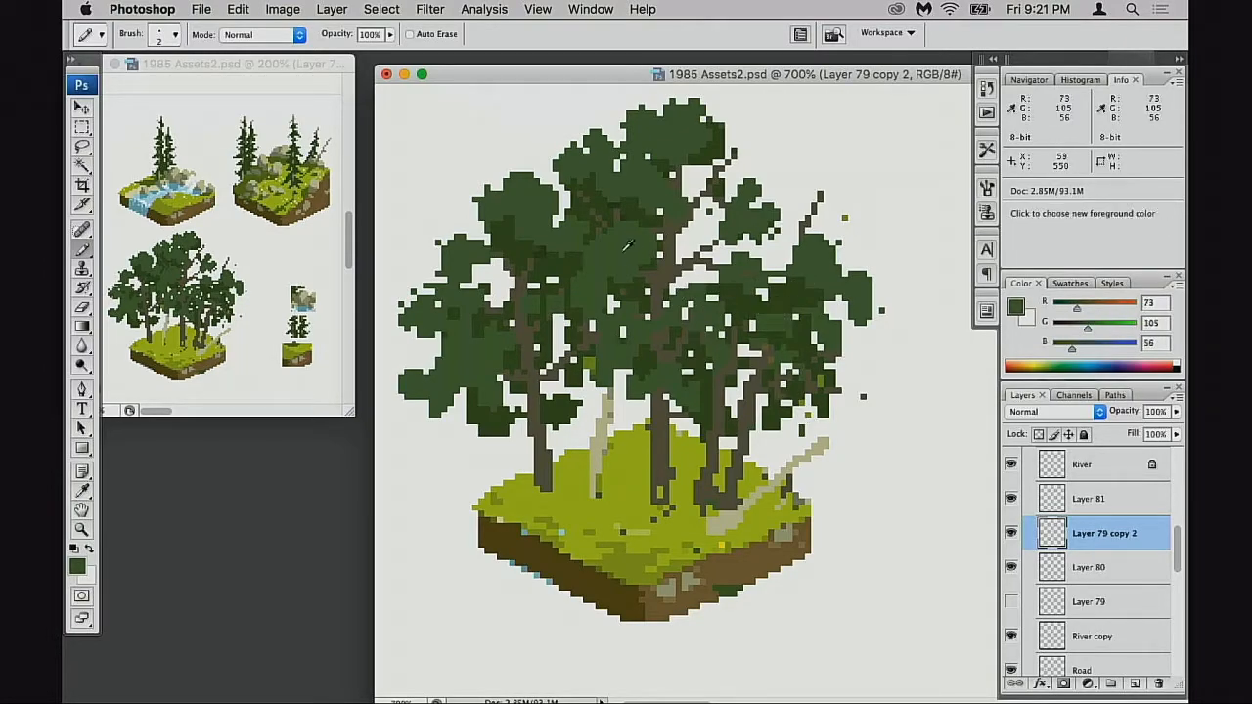
pyautogui.press('[')
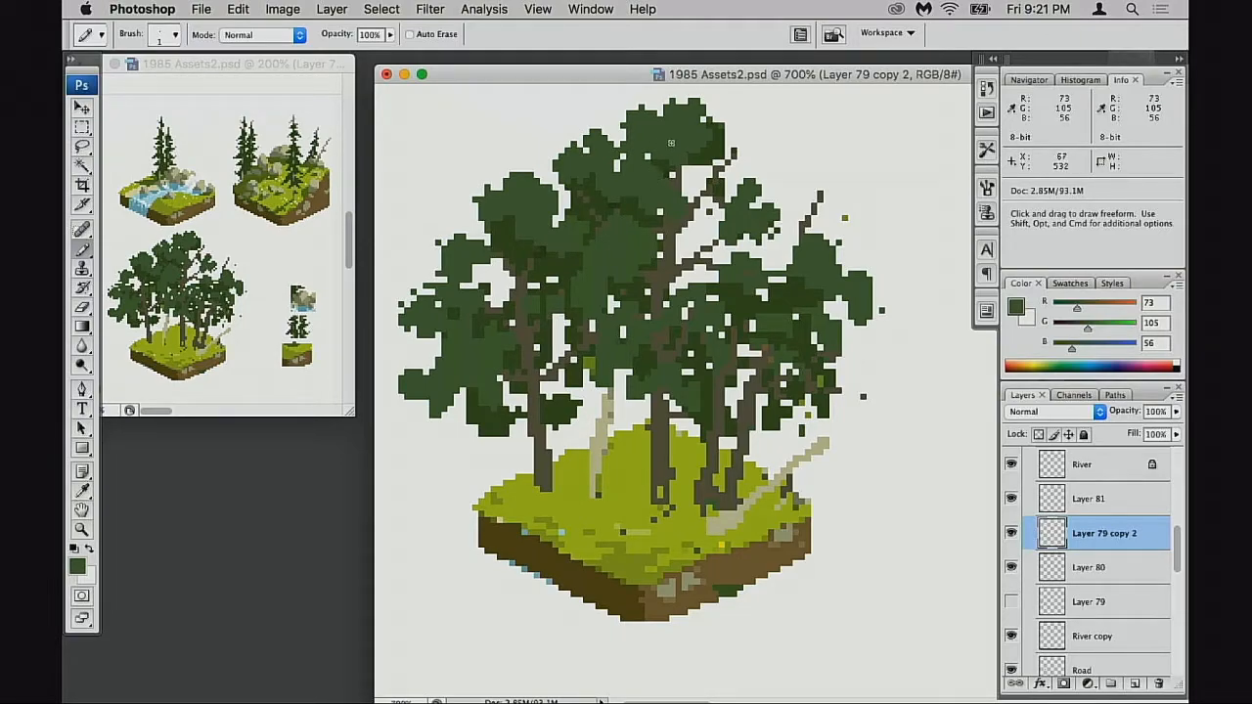
pyautogui.keyDown('alt'); pyautogui.click(703, 169); pyautogui.keyUp('alt')
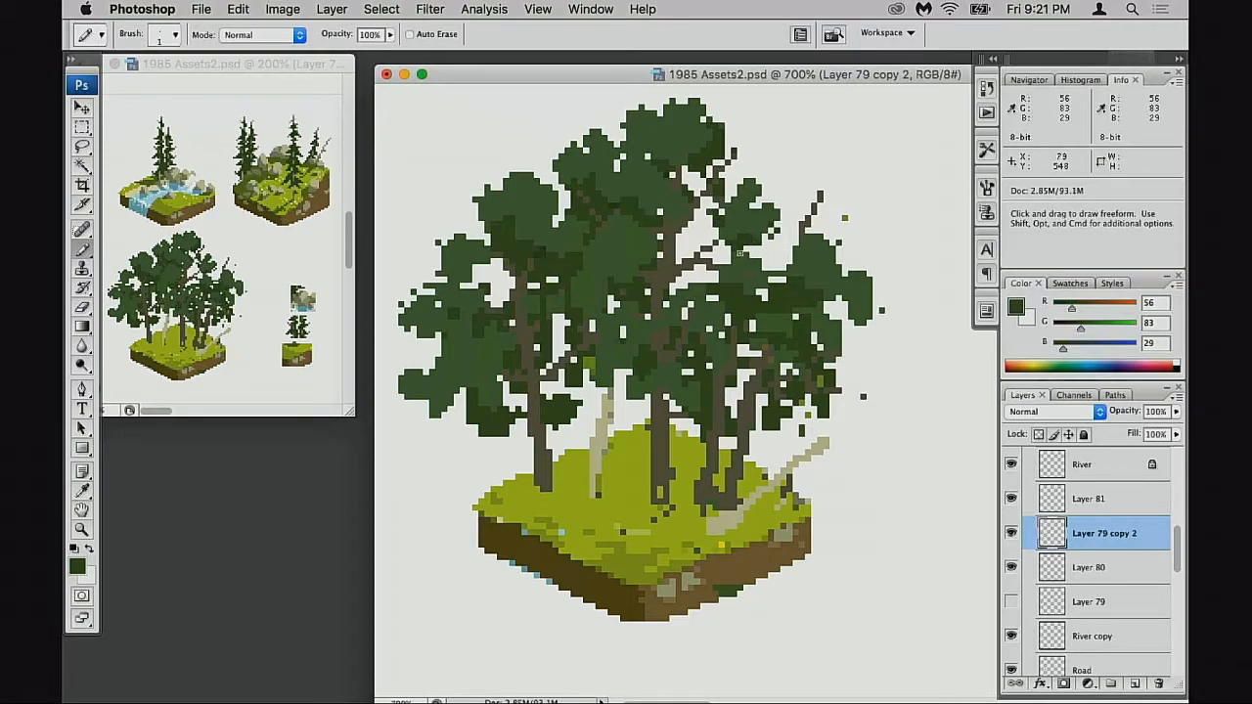
pyautogui.keyDown('alt'); pyautogui.click(760, 210); pyautogui.keyUp('alt')
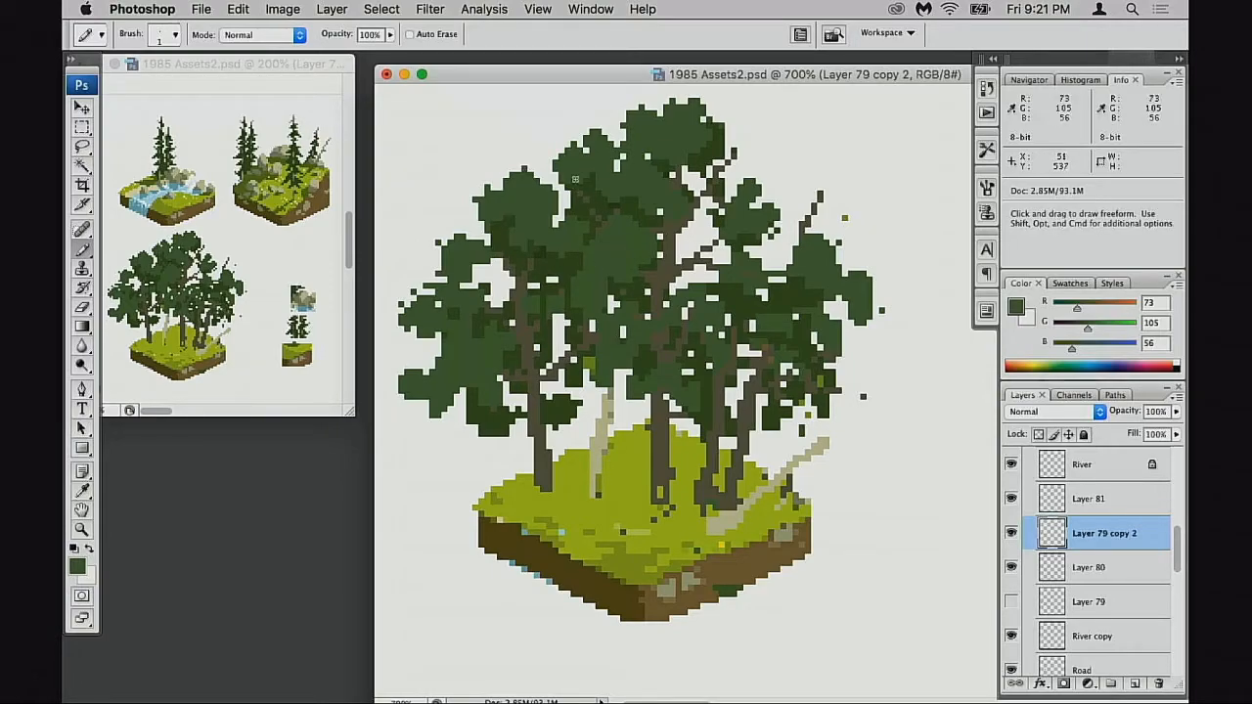
# - Shade the lower left-hand crown with RGB 56, 83, 29 and erase its protruding outer edge
pyautogui.keyDown('alt'); pyautogui.click(496, 324); pyautogui.keyUp('alt')
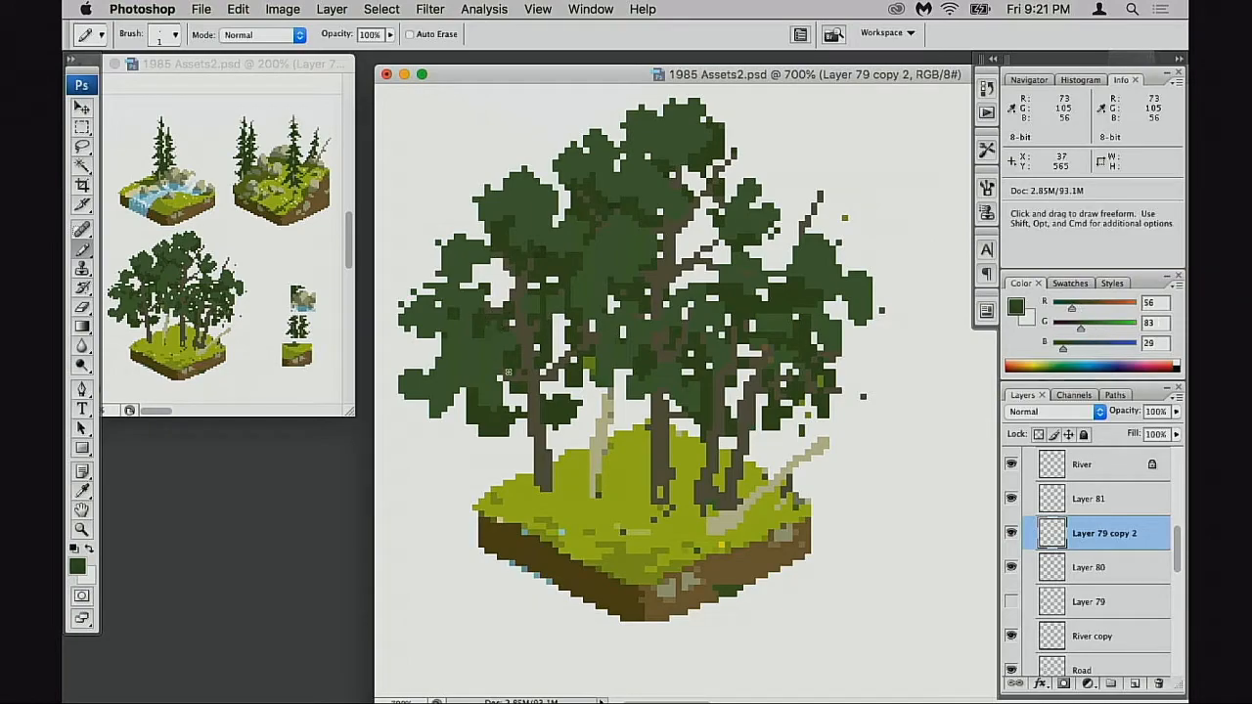
pyautogui.press(']')
pyautogui.moveTo(505, 367)
pyautogui.mouseDown()
pyautogui.moveTo(475, 379)
pyautogui.moveTo(495, 359)
pyautogui.moveTo(487, 392)
pyautogui.moveTo(506, 374)
pyautogui.moveTo(481, 383)
pyautogui.moveTo(505, 408)
pyautogui.mouseUp()
pyautogui.moveTo(469, 361)
pyautogui.mouseDown()
pyautogui.moveTo(412, 378)
pyautogui.moveTo(419, 404)
pyautogui.moveTo(437, 411)
pyautogui.moveTo(401, 375)
pyautogui.mouseUp()
pyautogui.press('e')
pyautogui.press('b')
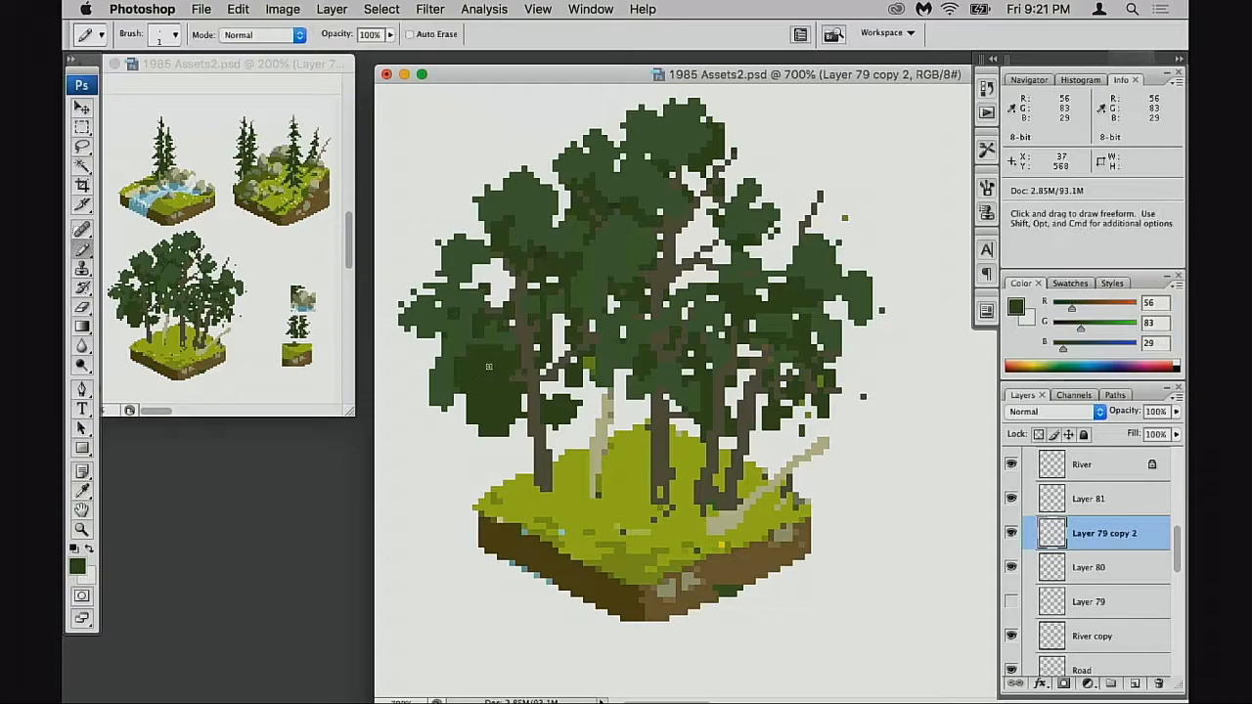
# - Paint RGB 73, 105, 56 leaves over the upper part of the lower left-hand crown's shadow
pyautogui.keyDown('alt'); pyautogui.click(466, 336); pyautogui.keyUp('alt')
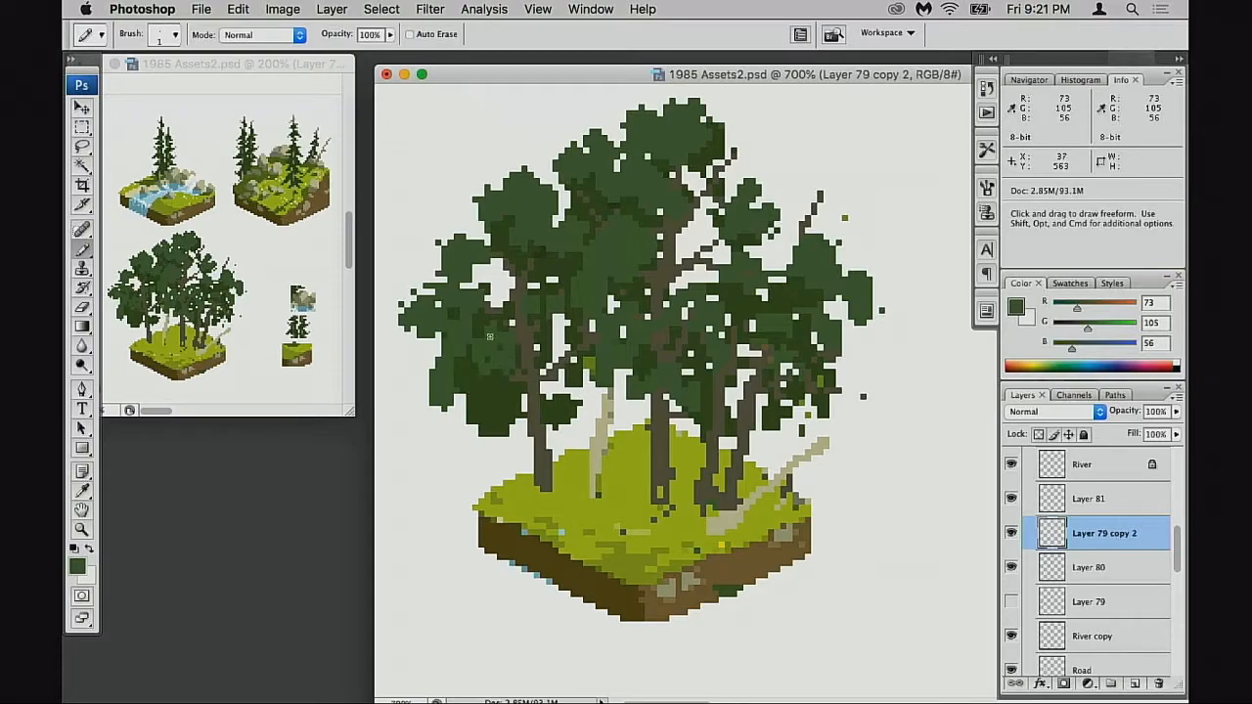
pyautogui.scroll(2, 640, 304)
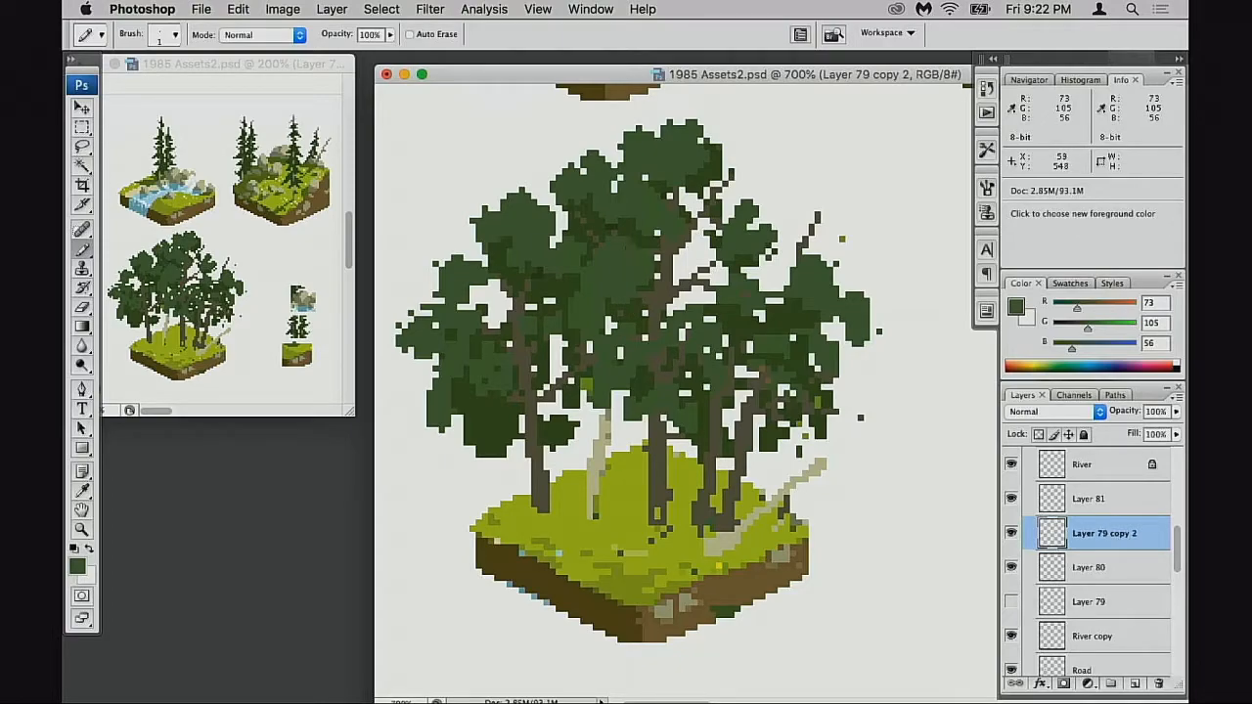
pyautogui.keyDown('alt'); pyautogui.click(617, 292); pyautogui.keyUp('alt')
pyautogui.press('super+z')
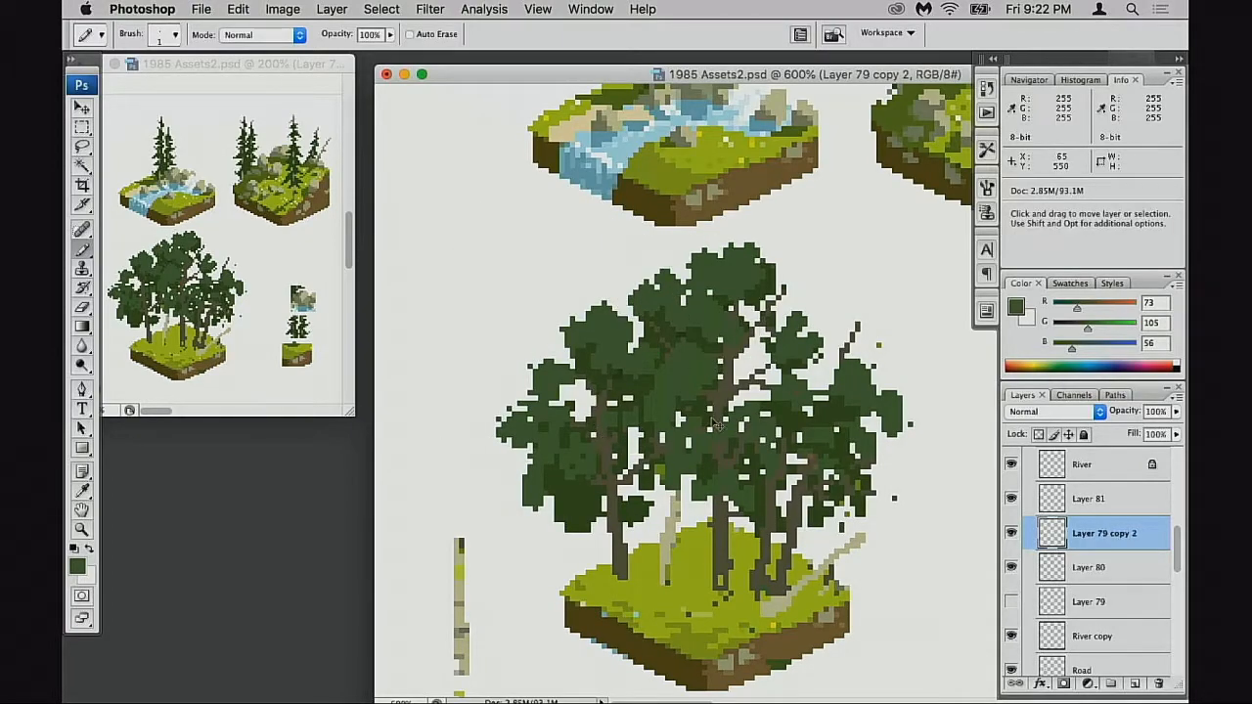
# - Try blocking over the top and middle crowns with a 5 px pencil in grass green, RGB 174, 197, 33, and undo it
pyautogui.keyDown('alt'); pyautogui.click(697, 554); pyautogui.keyUp('alt')
pyautogui.press(']')
pyautogui.press(']')
pyautogui.press(']')
pyautogui.moveTo(686, 316)
pyautogui.mouseDown()
pyautogui.moveTo(665, 289)
pyautogui.moveTo(725, 269)
pyautogui.moveTo(709, 283)
pyautogui.mouseUp()
pyautogui.moveTo(685, 362); pyautogui.dragTo(655, 397)
pyautogui.moveTo(620, 324)
pyautogui.mouseDown()
pyautogui.moveTo(623, 358)
pyautogui.moveTo(654, 362)
pyautogui.mouseUp()
pyautogui.press('super+z')
pyautogui.press('super+alt+z')
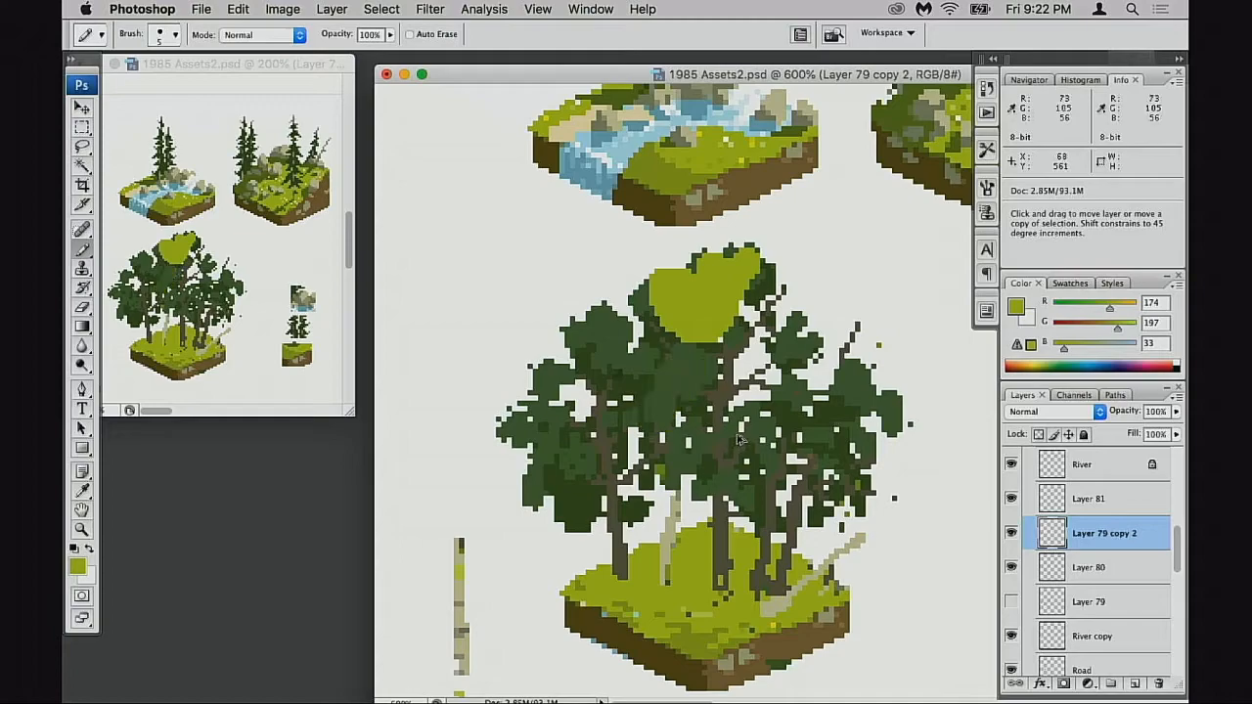
pyautogui.press('super+alt+z')
# - Sketch rough crown and trunk outlines over the trees in 5 px grass green, undo them, and return the pencil to 1 px
pyautogui.moveTo(748, 260); pyautogui.dragTo(641, 291)
pyautogui.moveTo(614, 384)
pyautogui.mouseDown()
pyautogui.moveTo(587, 391)
pyautogui.moveTo(636, 489)
pyautogui.moveTo(724, 460)
pyautogui.moveTo(722, 547)
pyautogui.mouseUp()
pyautogui.moveTo(782, 446); pyautogui.dragTo(768, 563)
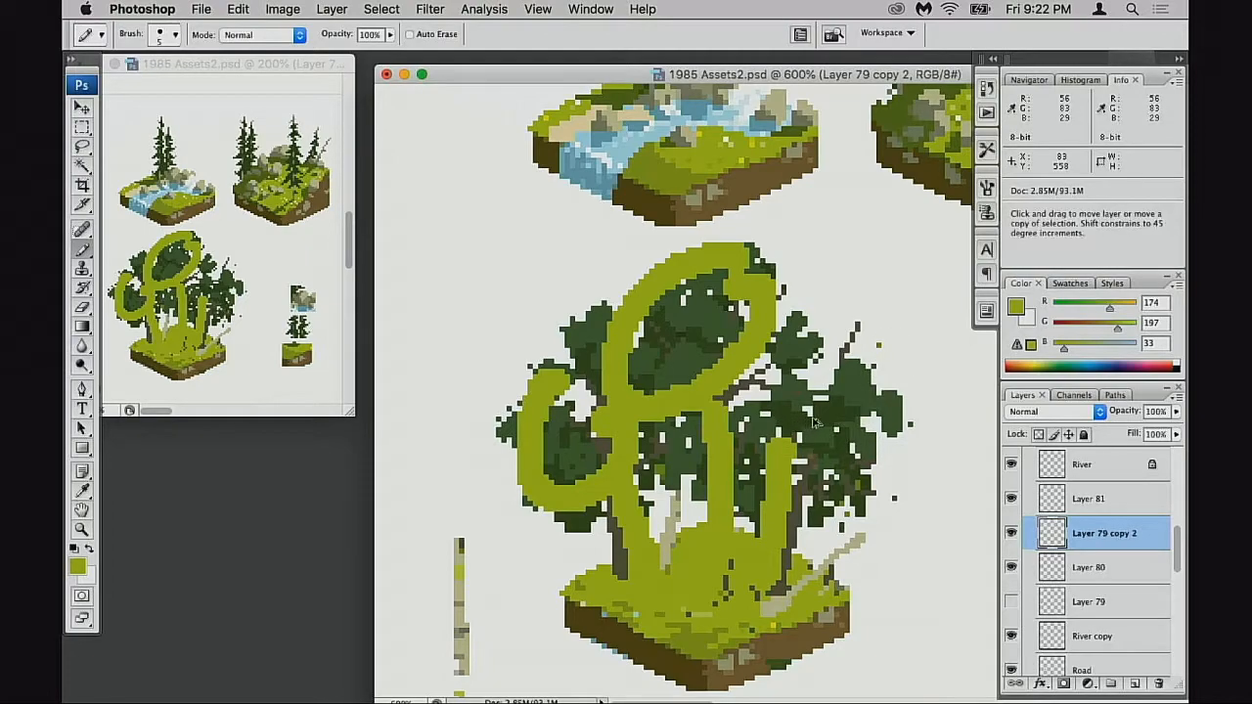
pyautogui.press('super+alt+z')
pyautogui.press('super+alt+z')
pyautogui.press('super+alt+z')
pyautogui.press('super+alt+z')
pyautogui.press('super+alt+z')
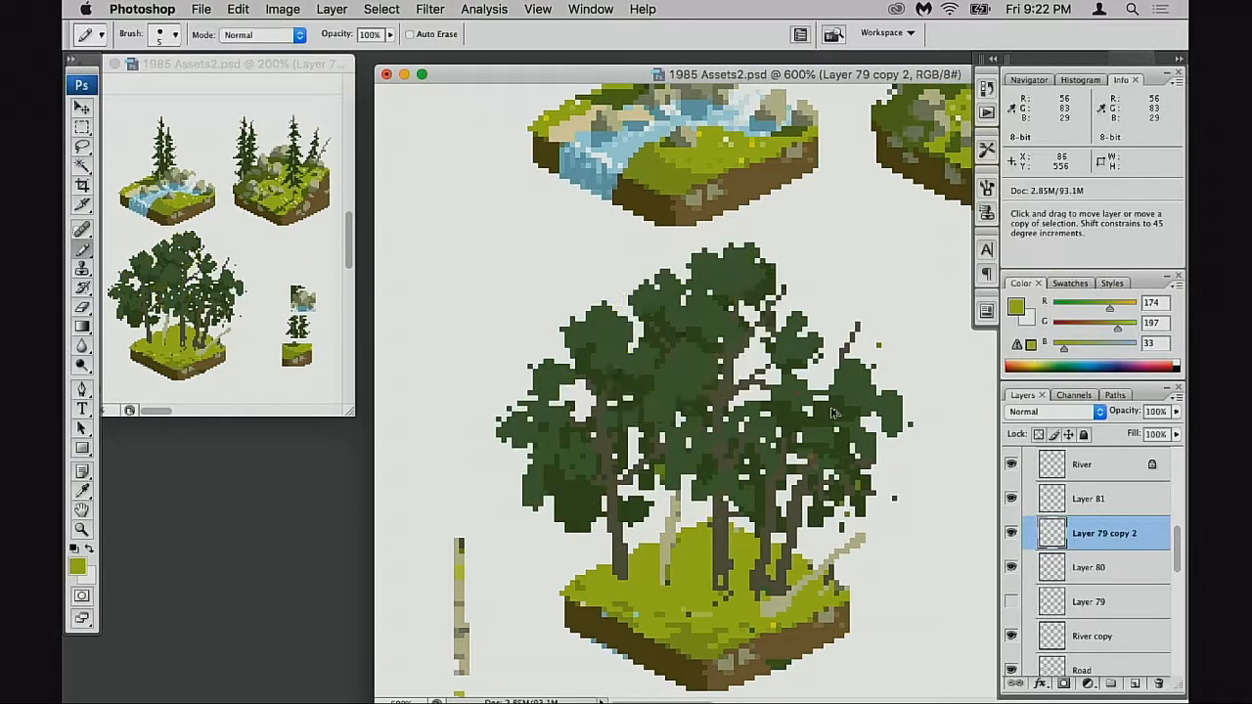
pyautogui.press('[')
pyautogui.press('[')
pyautogui.press('[')
pyautogui.press('[')
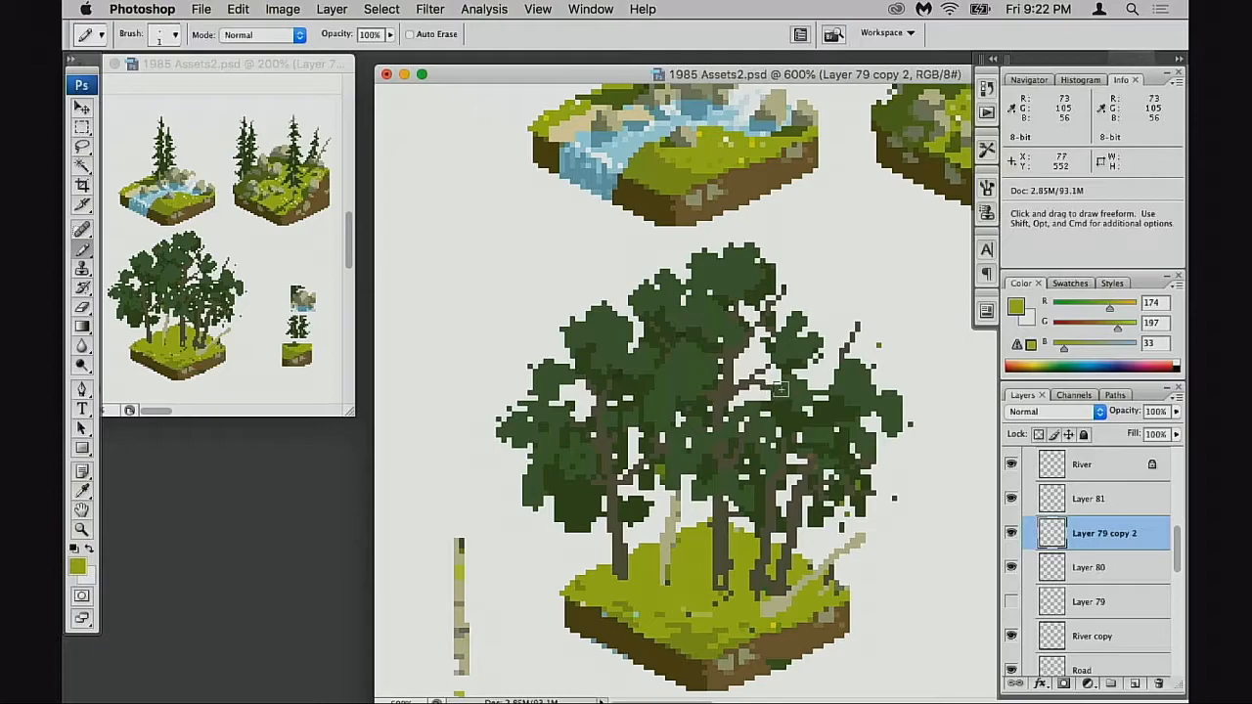
# - Examine the forest tile beside the other tiles and cars on the asset sheet, and return to a closer view
pyautogui.moveTo(764, 414); pyautogui.dragTo(736, 399)
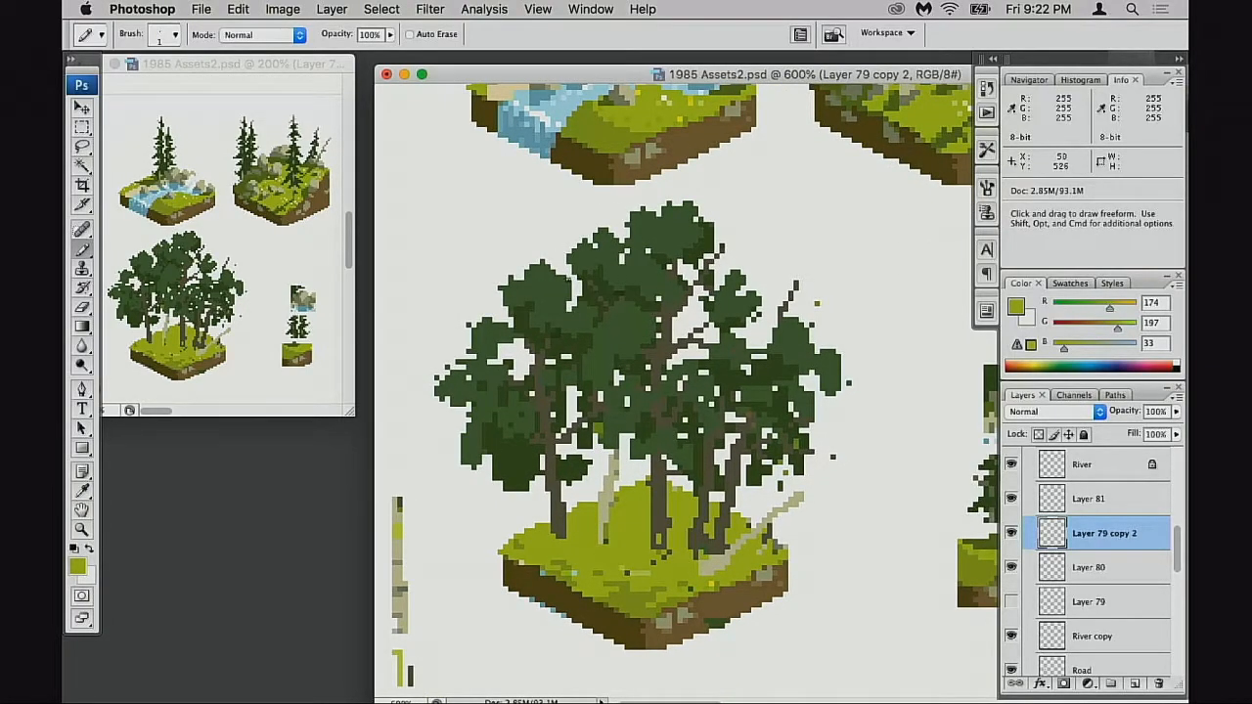
pyautogui.keyDown('alt'); pyautogui.keyDown('super'); pyautogui.click(659, 395); pyautogui.keyUp('super'); pyautogui.keyUp('alt')
pyautogui.keyDown('alt'); pyautogui.keyDown('super'); pyautogui.click(661, 394); pyautogui.keyUp('super'); pyautogui.keyUp('alt')
pyautogui.keyDown('alt'); pyautogui.keyDown('super'); pyautogui.click(661, 395); pyautogui.keyUp('super'); pyautogui.keyUp('alt')
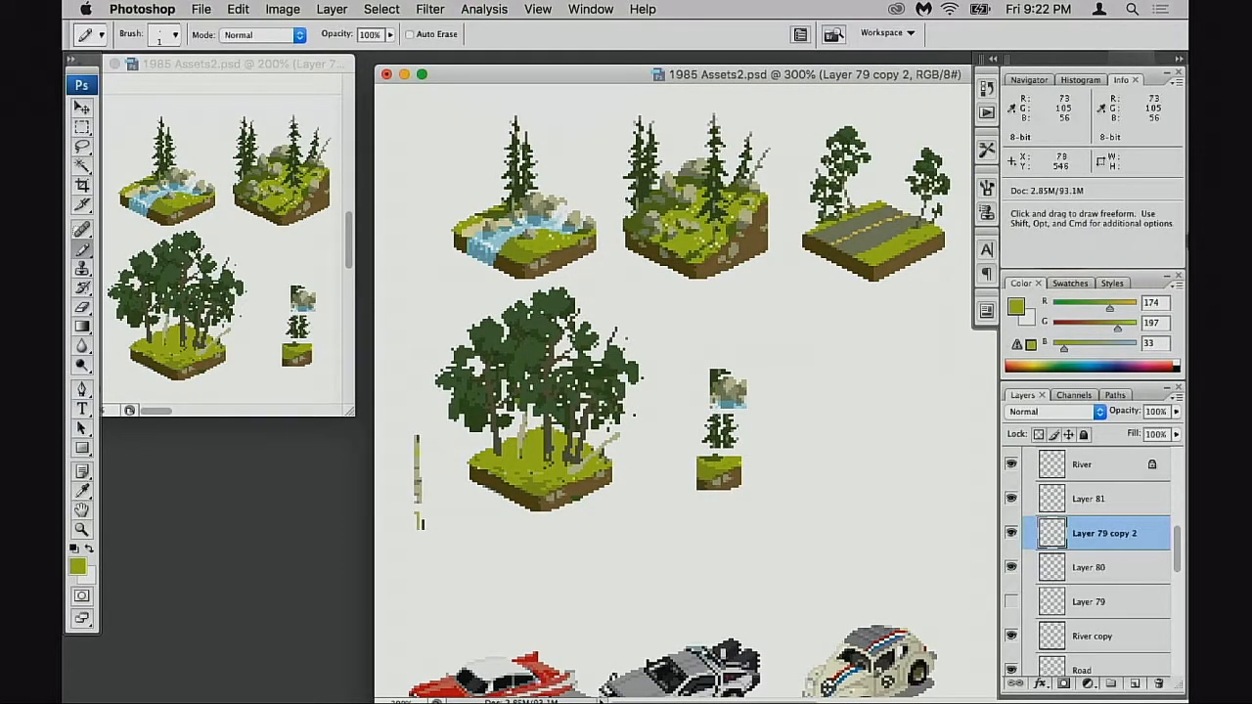
pyautogui.scroll(-1, 685, 382)
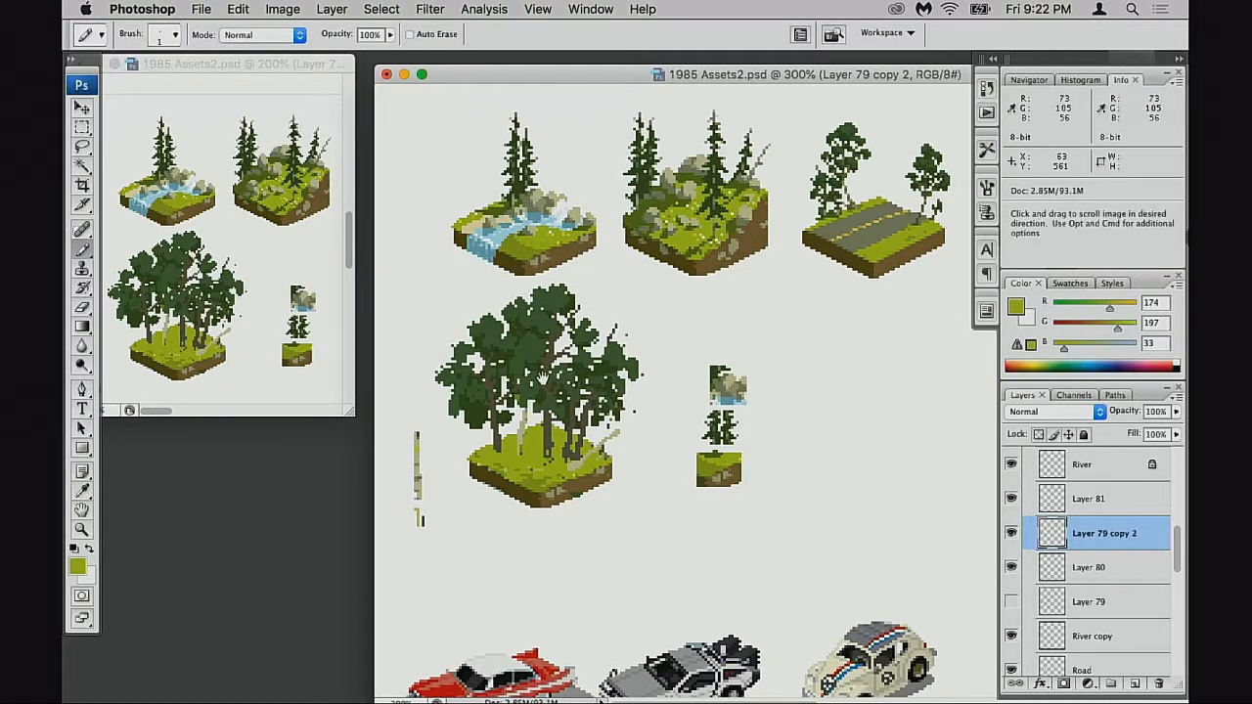
pyautogui.keyDown('super'); pyautogui.click(542, 376); pyautogui.keyUp('super')
pyautogui.keyDown('super'); pyautogui.click(542, 376); pyautogui.keyUp('super')
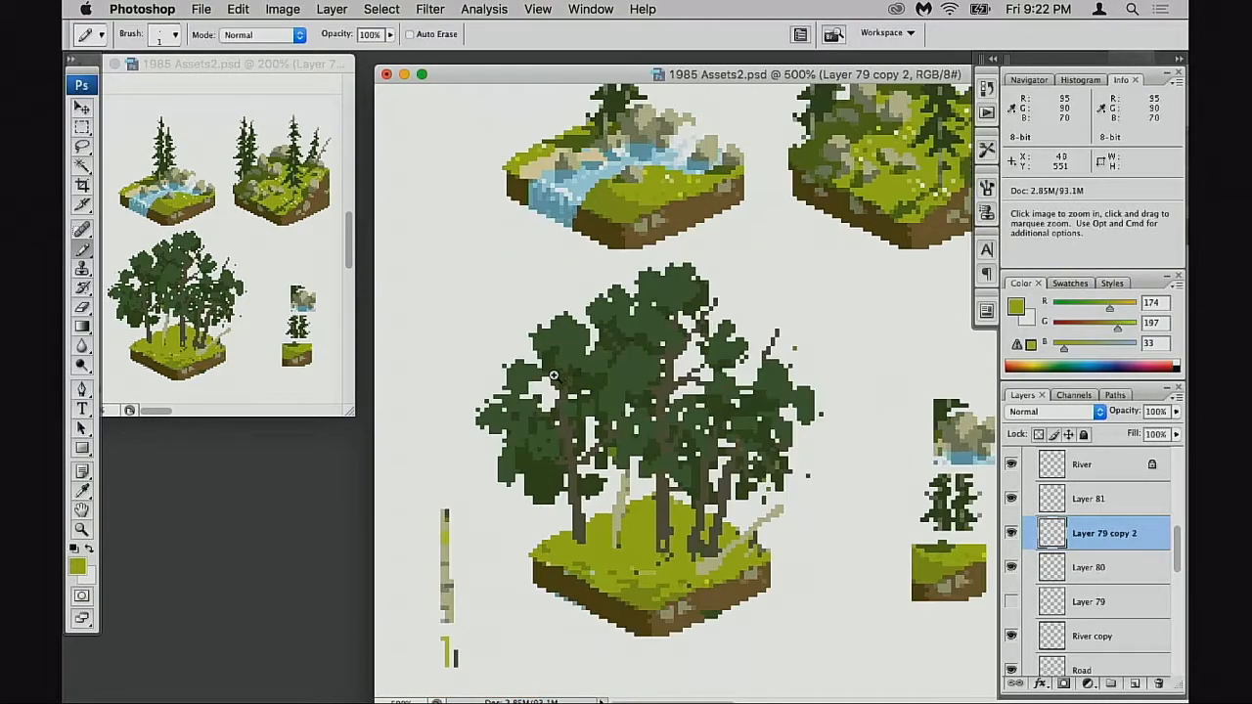
# - Paint bare twigs in RGB 95, 90, 70 above the upper left-hand crown, and erase the one on its outer side
pyautogui.keyDown('alt'); pyautogui.click(559, 313); pyautogui.keyUp('alt')
pyautogui.keyDown('alt'); pyautogui.click(605, 325); pyautogui.keyUp('alt')
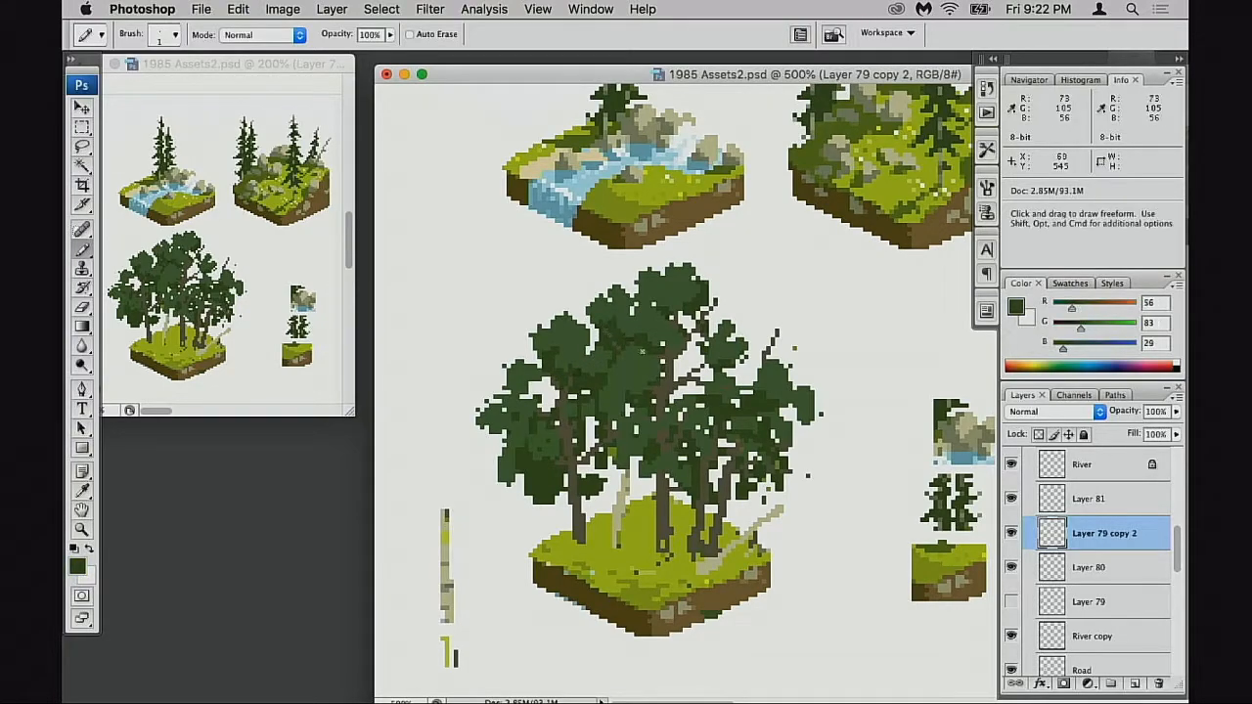
pyautogui.keyDown('alt'); pyautogui.click(667, 369); pyautogui.keyUp('alt')
pyautogui.keyDown('super'); pyautogui.click(615, 332); pyautogui.keyUp('super')
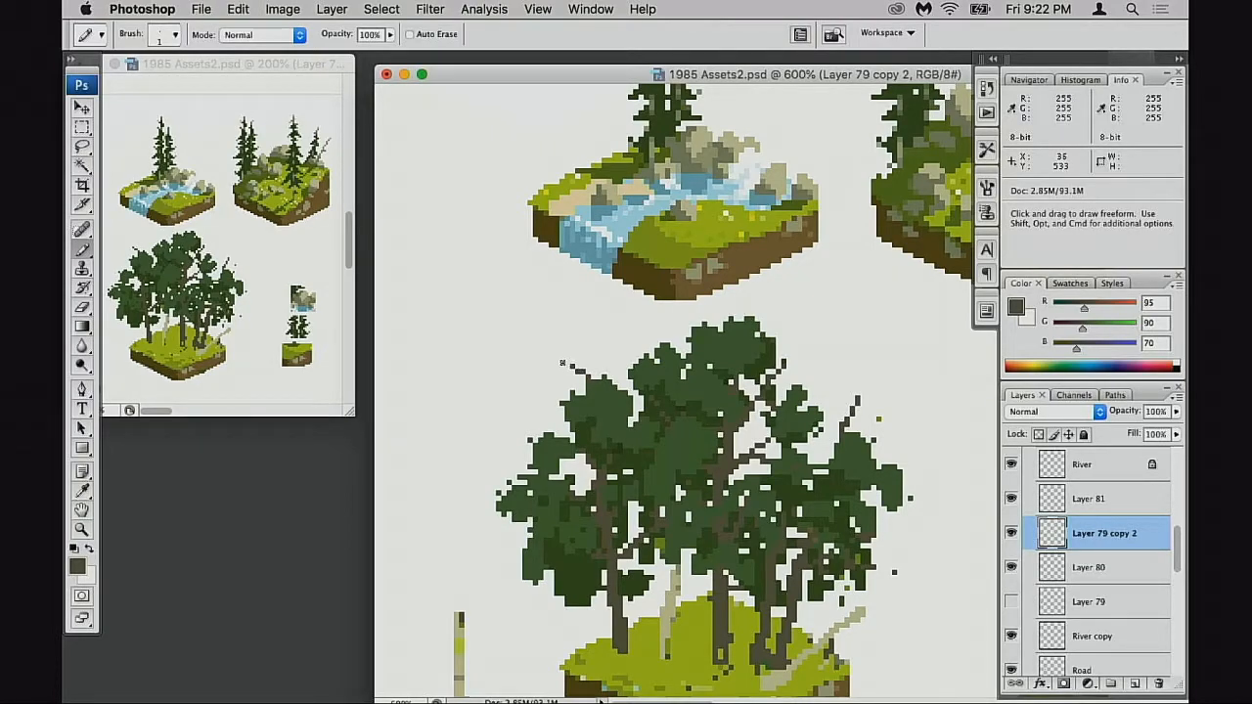
pyautogui.click(568, 376)
pyautogui.click(594, 377)
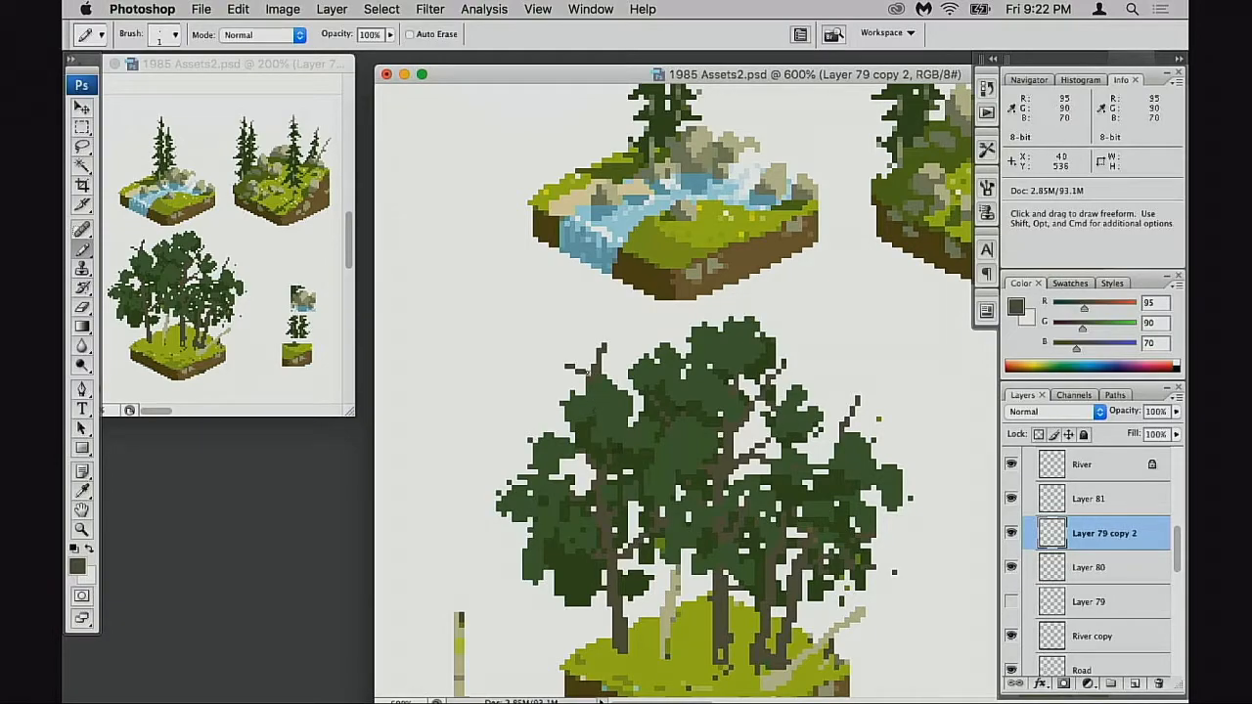
pyautogui.press('e')
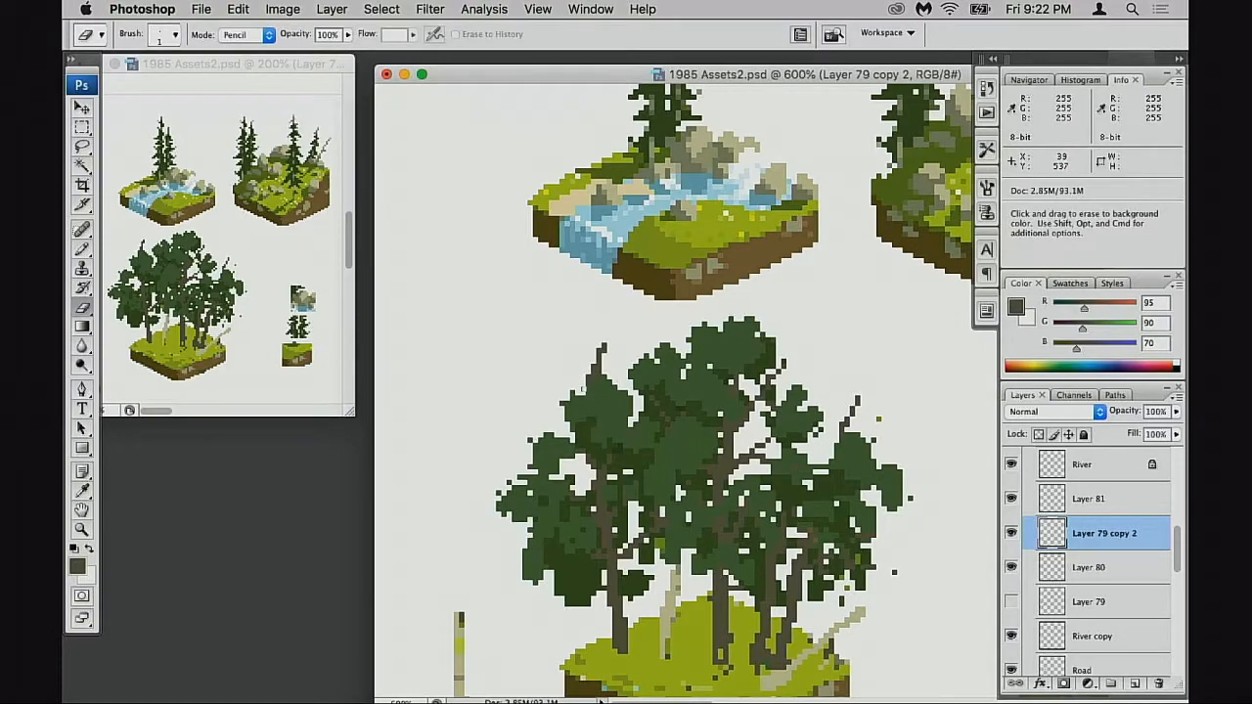
# - Draw a thin curved branch in RGB 95, 90, 70 reaching outward from the upper left-hand crown, and touch up branch pixels in the crown below
pyautogui.press('b')
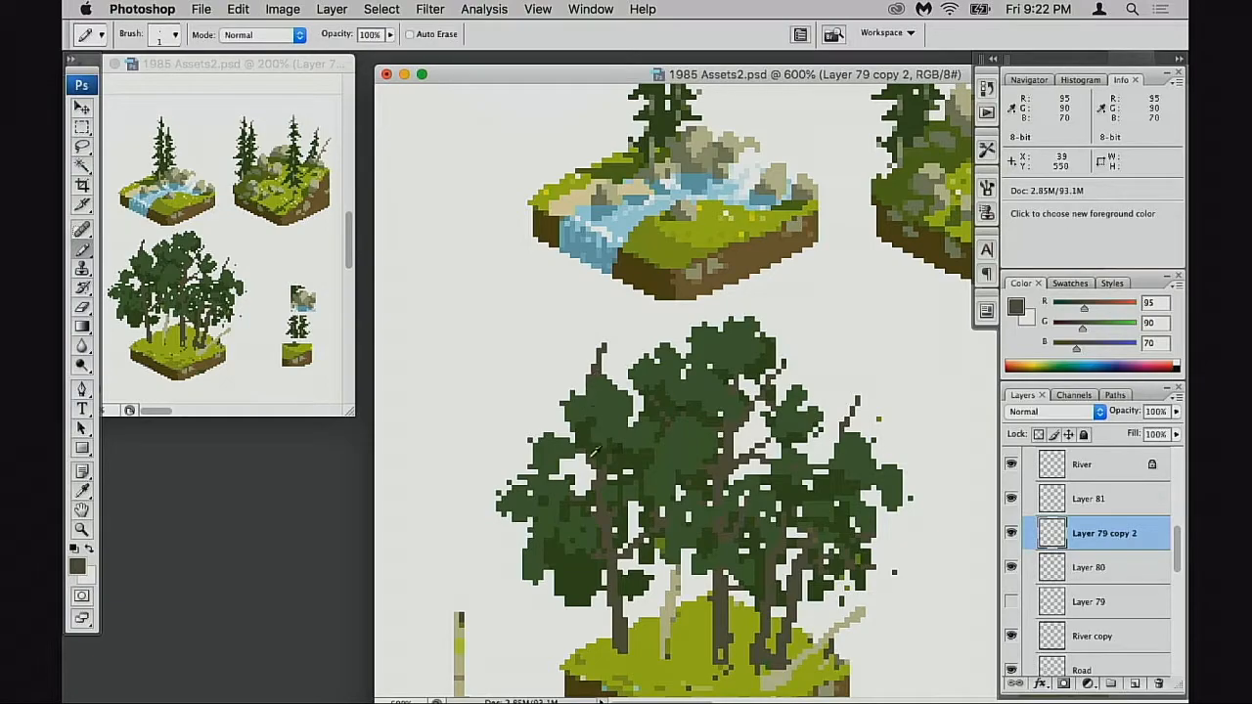
pyautogui.click(557, 383)
pyautogui.click(552, 379)
pyautogui.moveTo(536, 382)
pyautogui.mouseDown()
pyautogui.moveTo(520, 382)
pyautogui.moveTo(549, 378)
pyautogui.mouseUp()
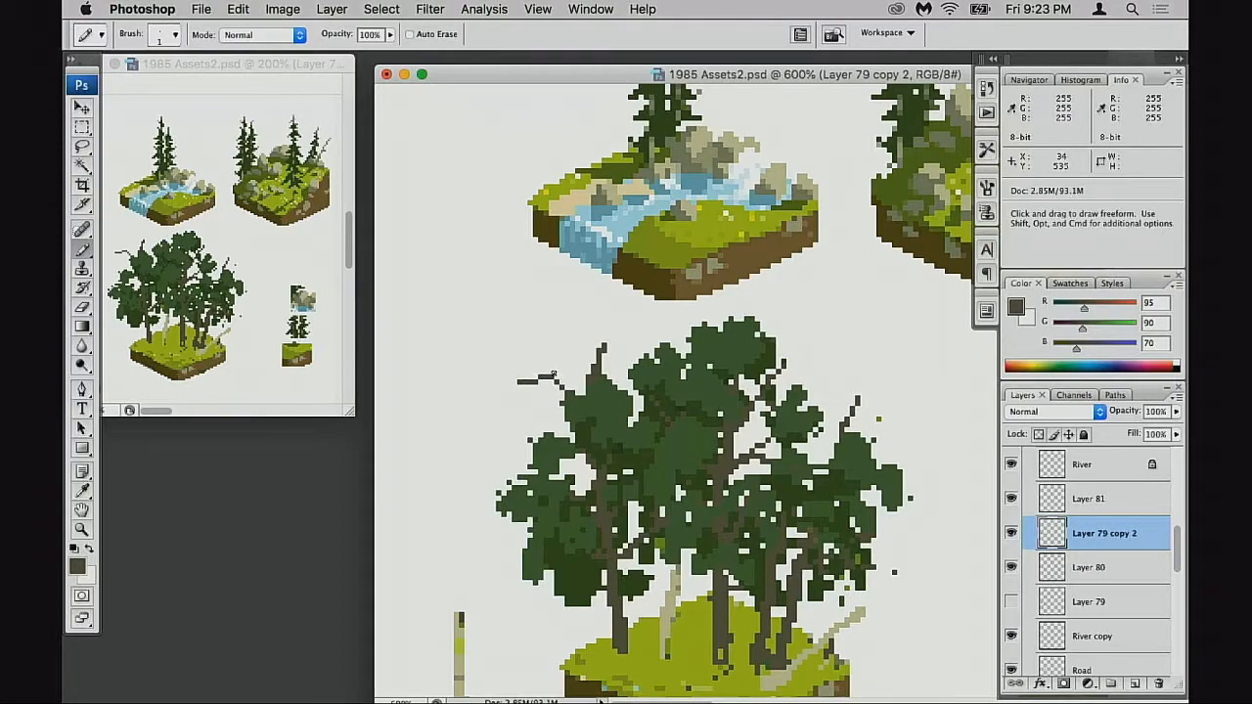
pyautogui.press('z')
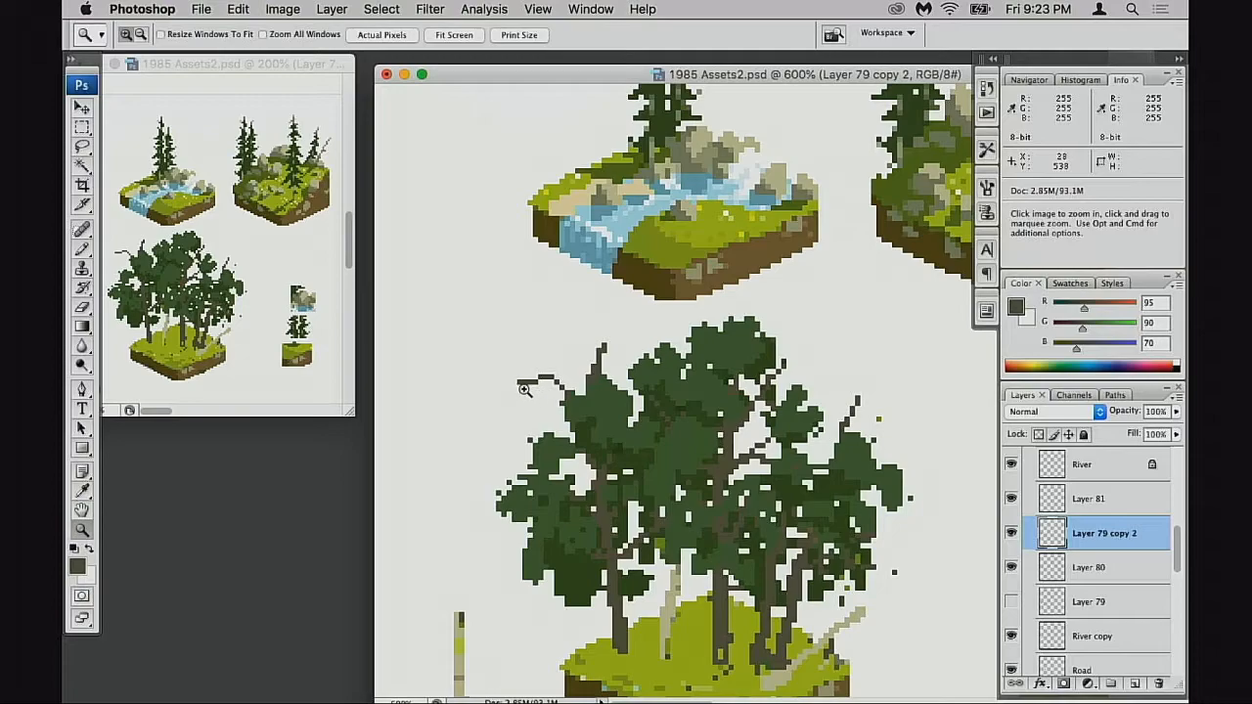
pyautogui.press('b')
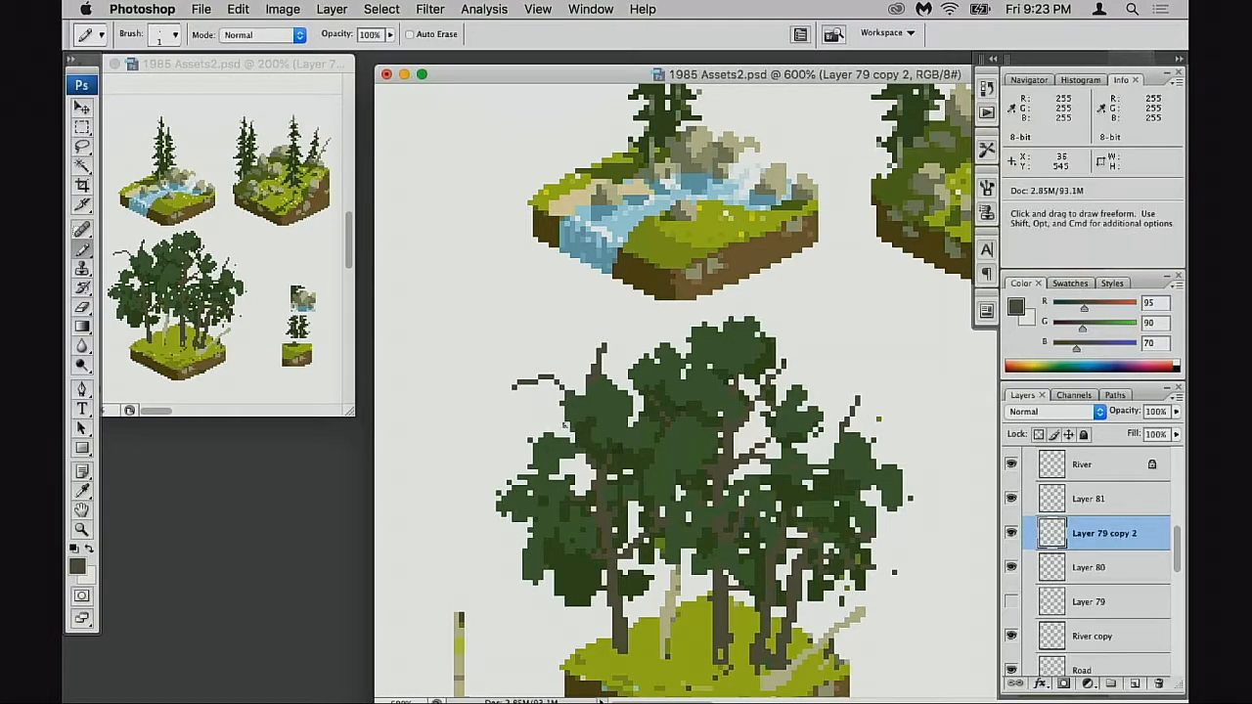
pyautogui.click(566, 464)
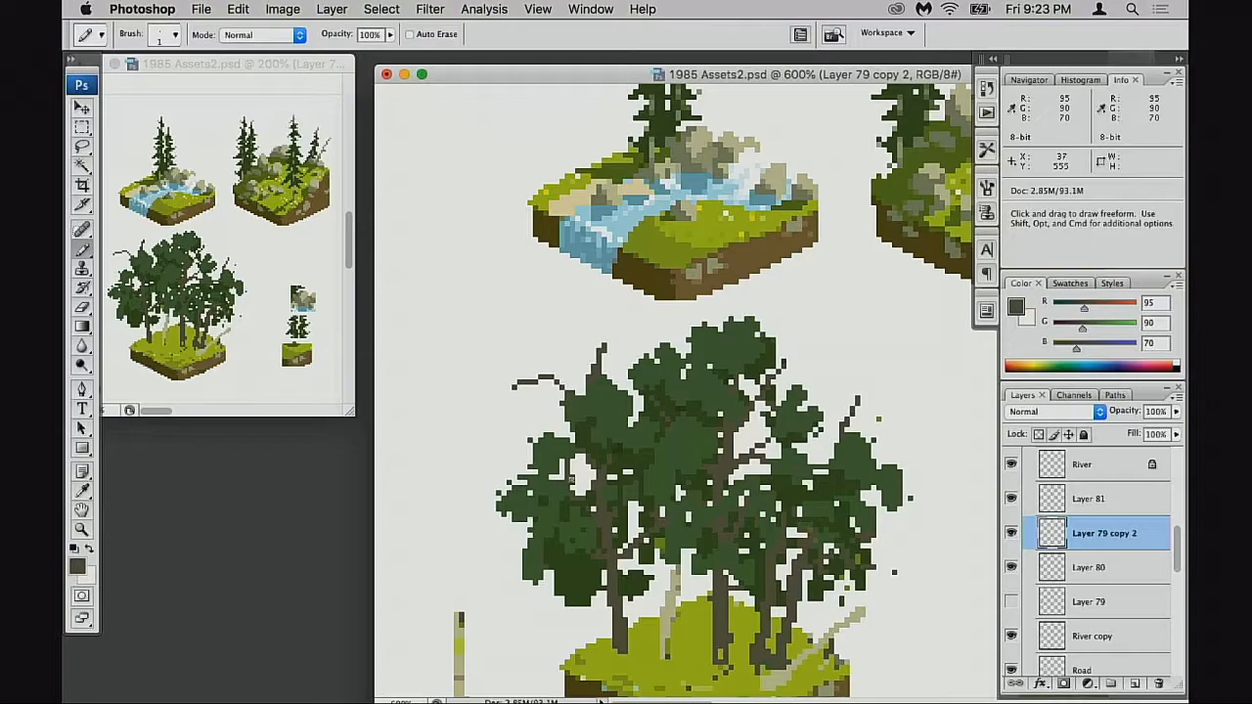
# - Paint a leaf cluster around the end of the curved branch in RGB 73, 105, 56, with RGB 56, 83, 29 shading
pyautogui.scroll(-5, 596, 491)
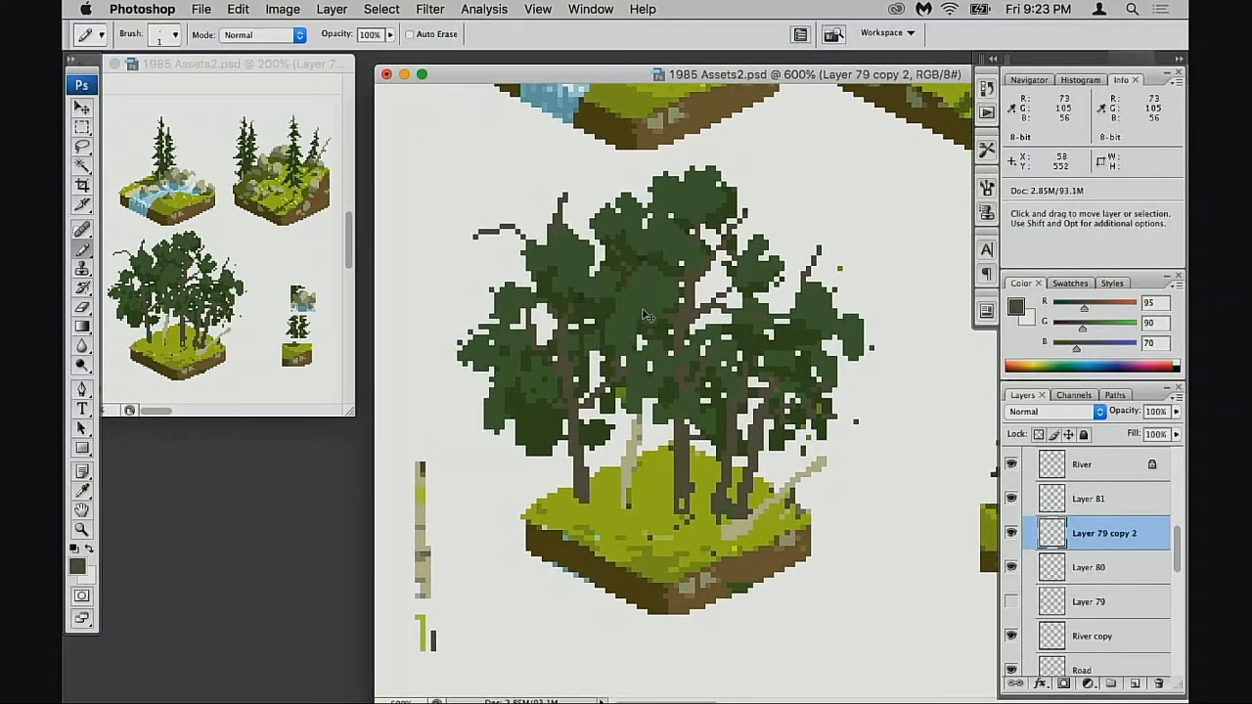
pyautogui.keyDown('alt'); pyautogui.click(558, 247); pyautogui.keyUp('alt')
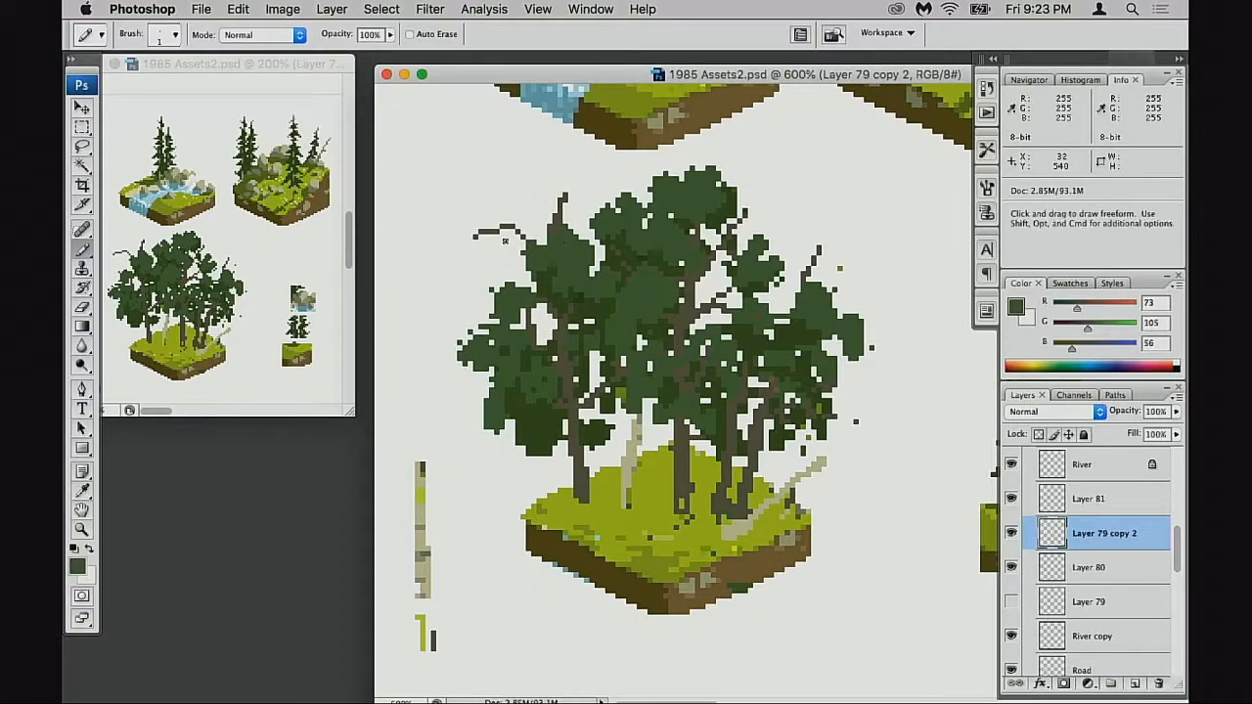
pyautogui.press('[')
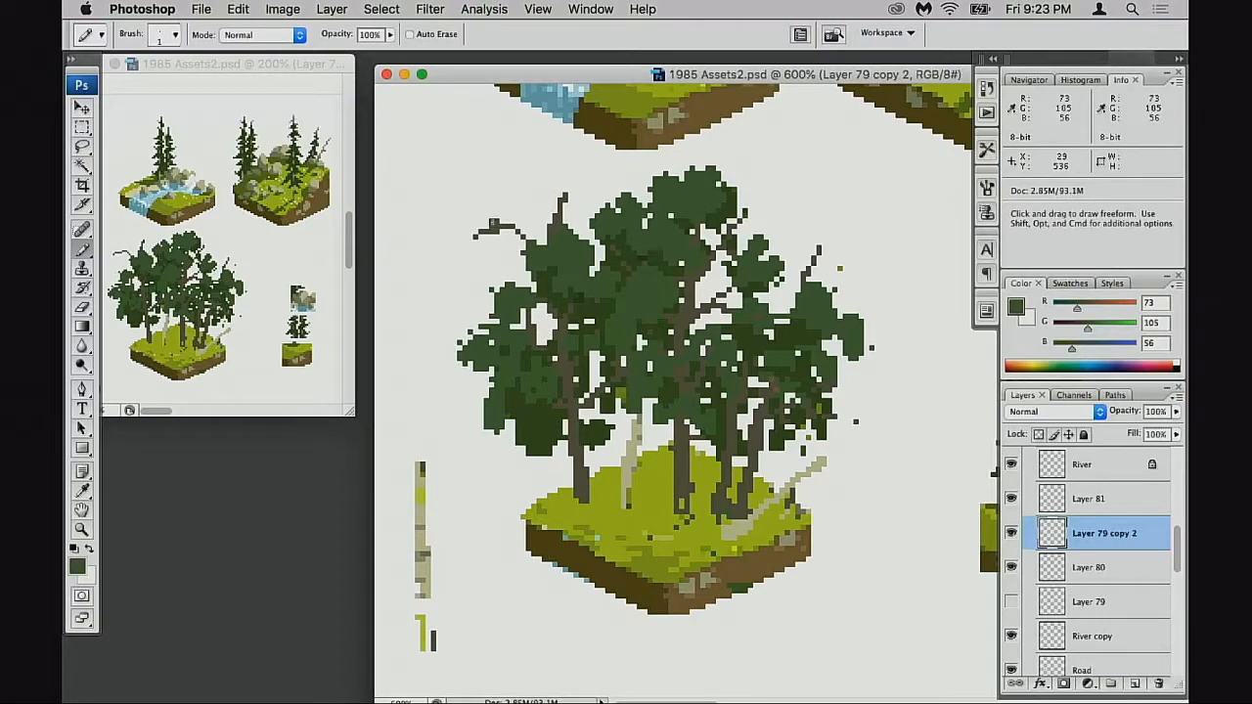
pyautogui.moveTo(491, 217); pyautogui.dragTo(476, 214)
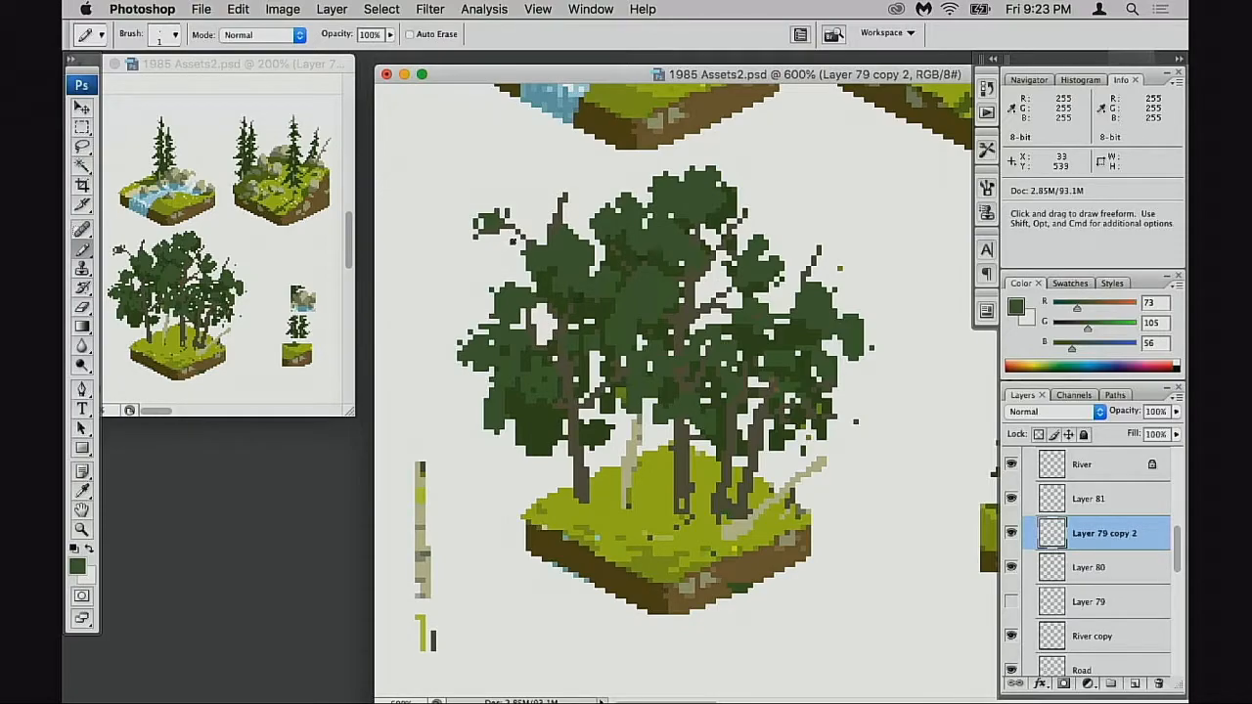
pyautogui.keyDown('alt'); pyautogui.click(497, 239); pyautogui.keyUp('alt')
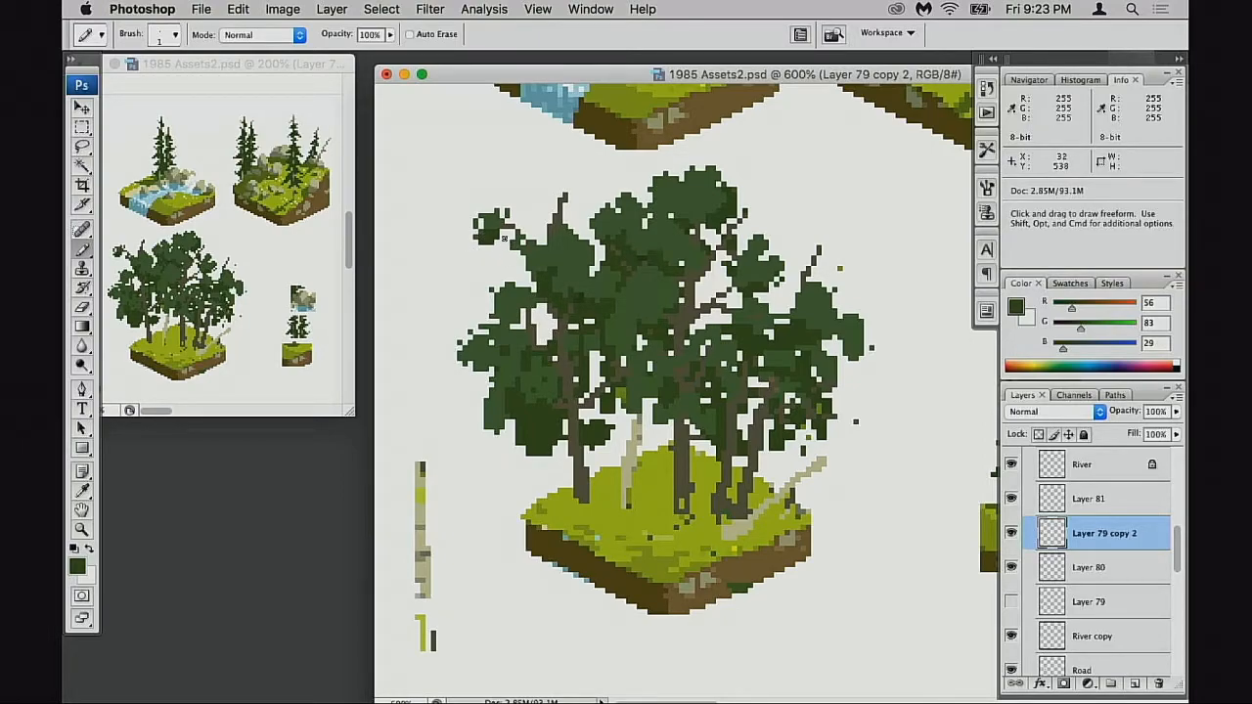
pyautogui.keyDown('alt'); pyautogui.click(496, 216); pyautogui.keyUp('alt')
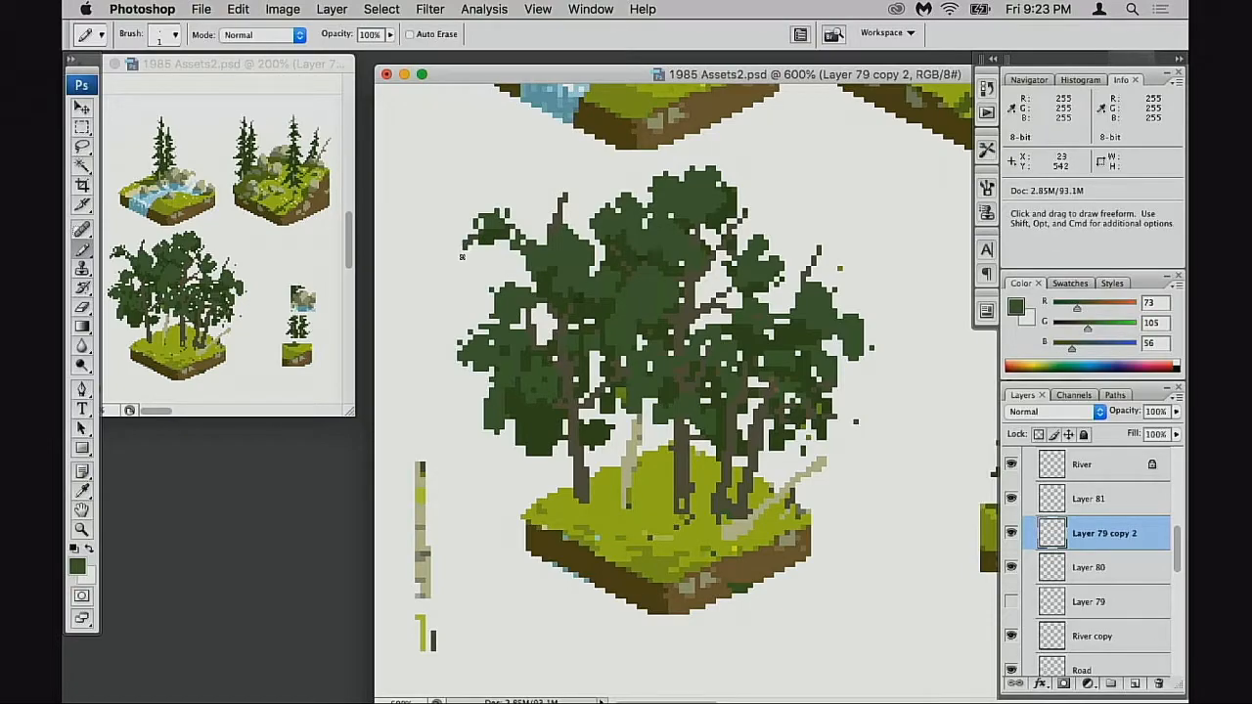
pyautogui.moveTo(478, 250); pyautogui.dragTo(469, 239)
# - Paint 1 px leaves in RGB 73, 105, 56 around the upright twig and along the curved branch
pyautogui.keyDown('alt'); pyautogui.click(531, 230); pyautogui.keyUp('alt')
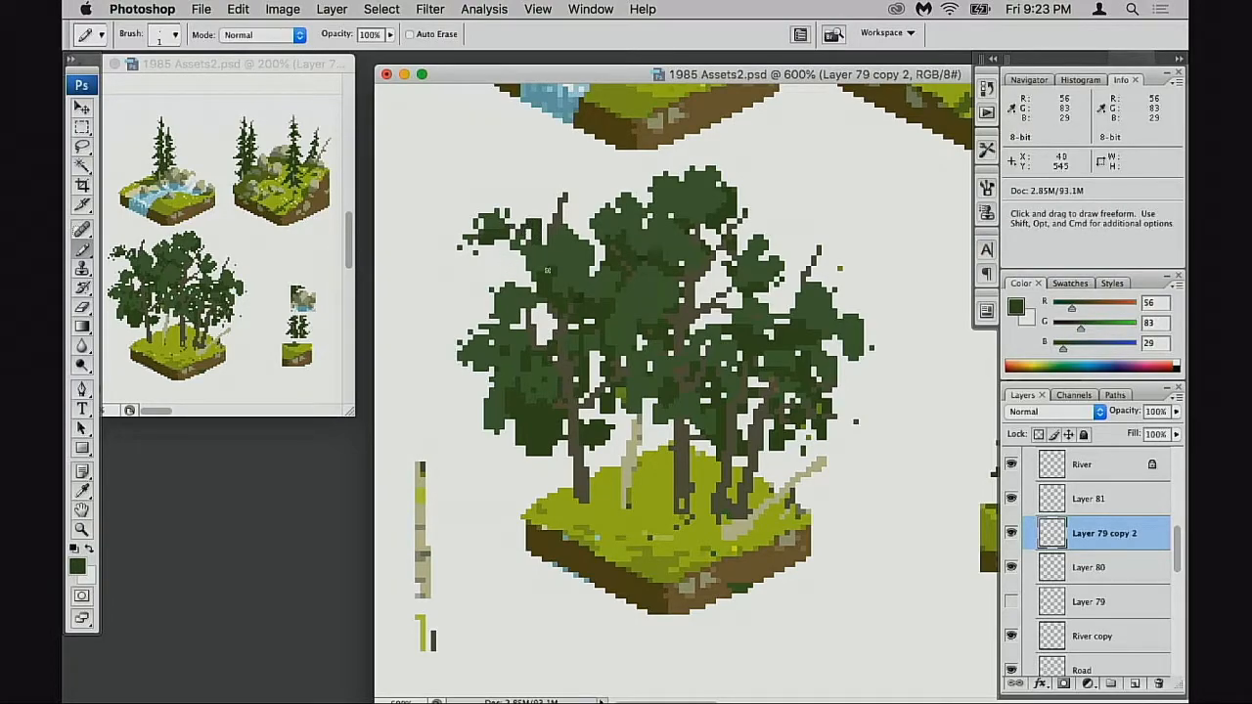
pyautogui.press('alt+super+z')
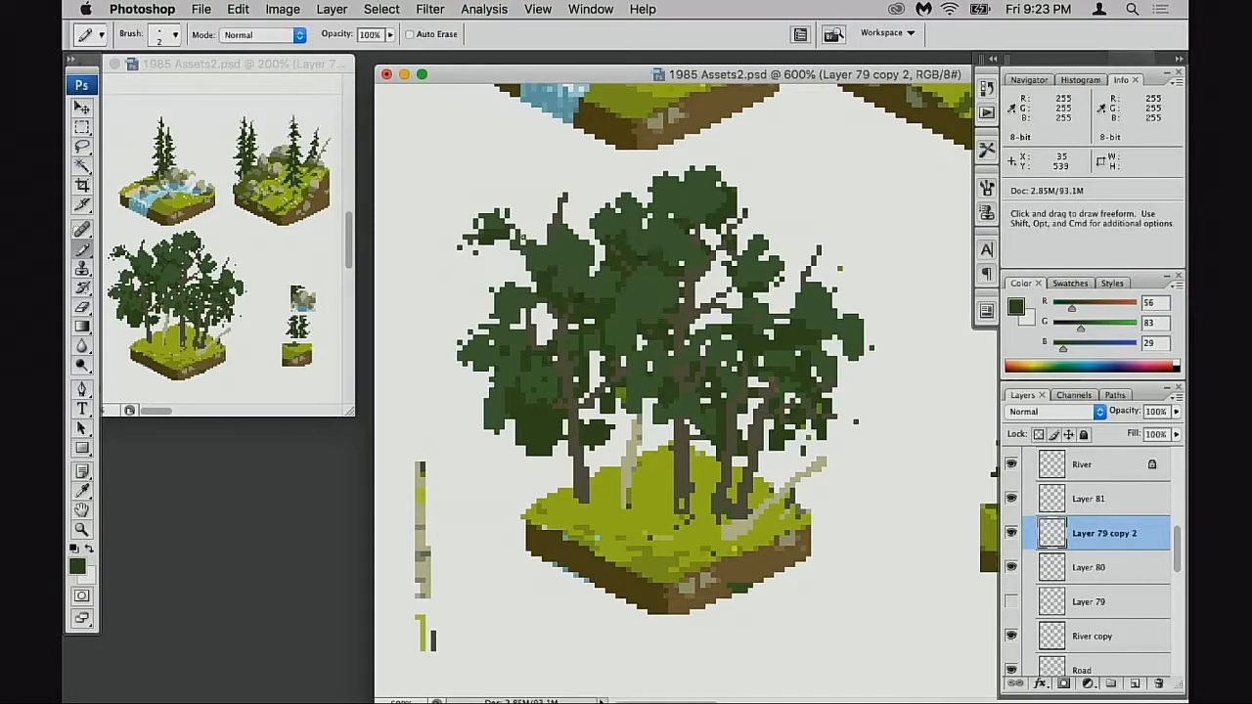
pyautogui.keyDown('alt'); pyautogui.click(502, 227); pyautogui.keyUp('alt')
pyautogui.press('[')
pyautogui.click(521, 220)
pyautogui.press('alt+super+z')
pyautogui.moveTo(559, 198)
pyautogui.mouseDown()
pyautogui.moveTo(550, 207)
pyautogui.moveTo(547, 193)
pyautogui.moveTo(514, 227)
pyautogui.mouseUp()
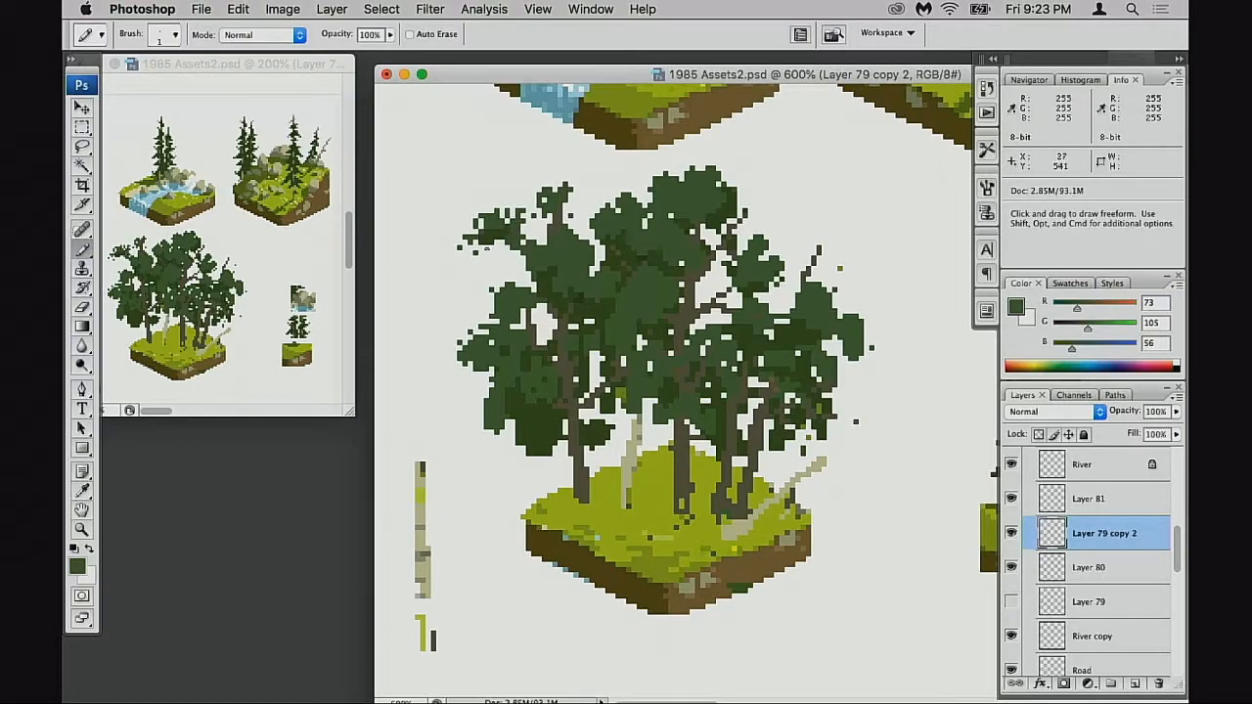
# - Erase the stray outer leaf pixels of the branch's leaf cluster, and shade its underside in RGB 56, 83, 29 with a 2 px pencil
pyautogui.press('e')
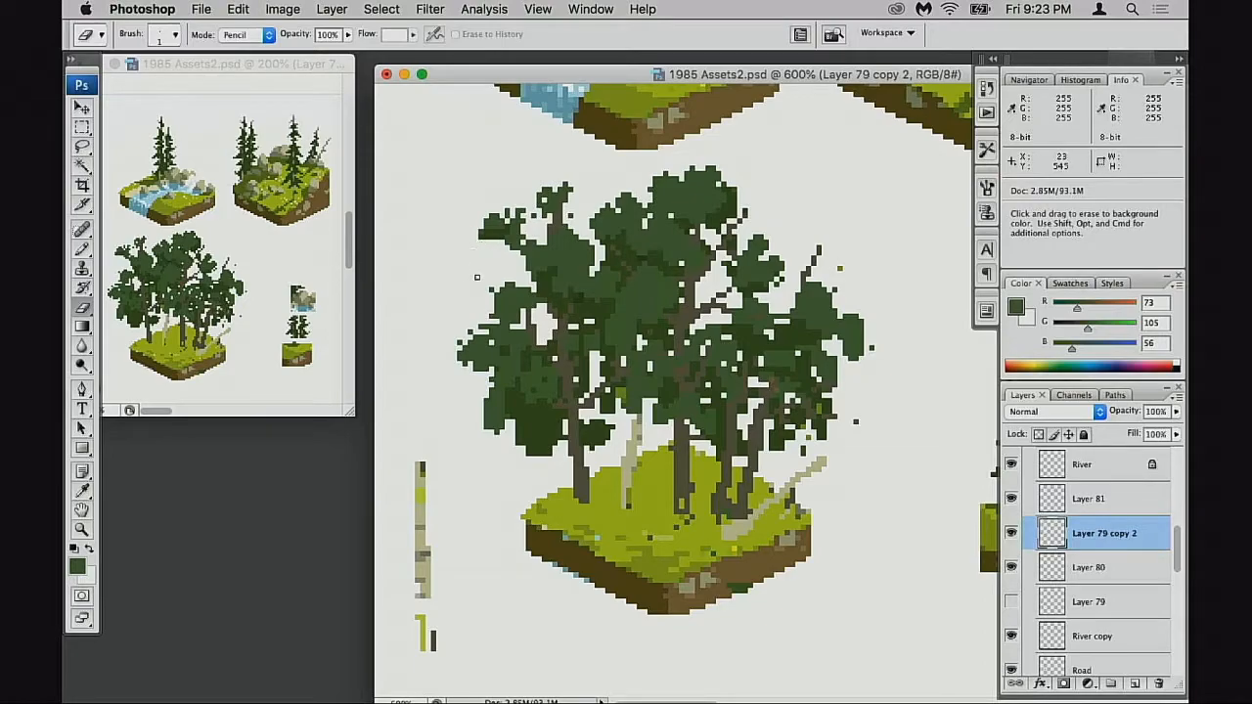
pyautogui.press('b')
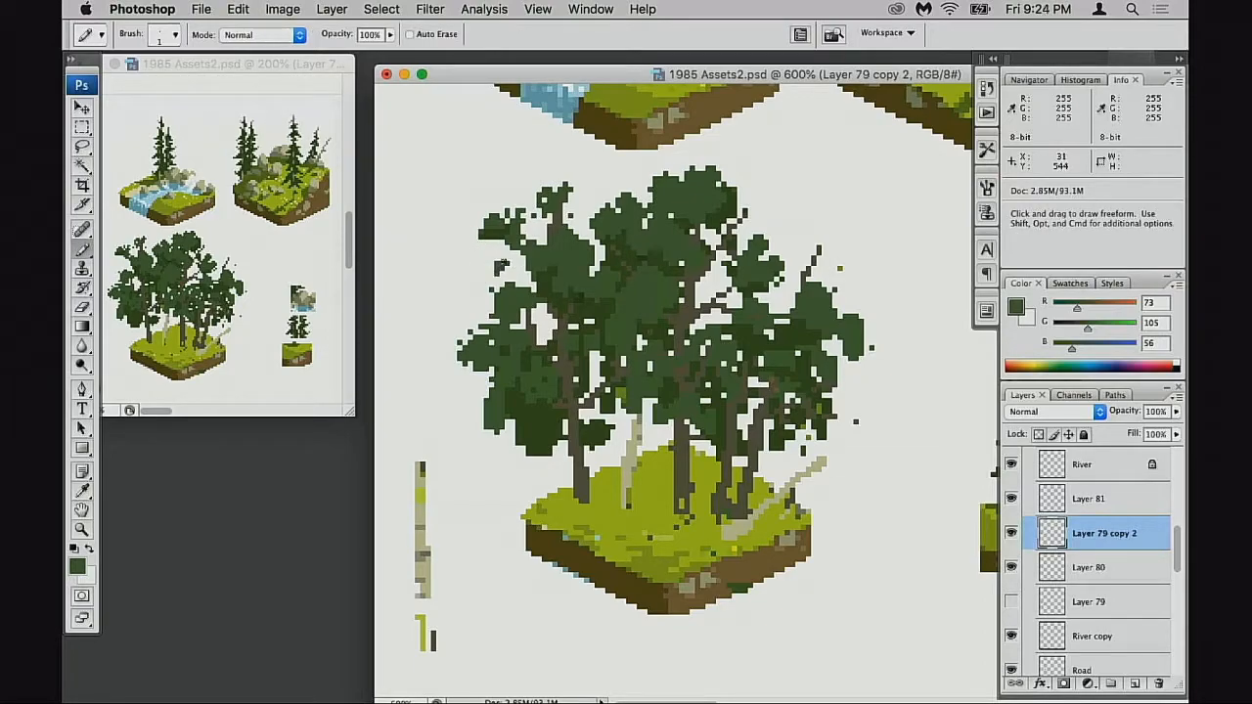
pyautogui.keyDown('alt'); pyautogui.click(529, 274); pyautogui.keyUp('alt')
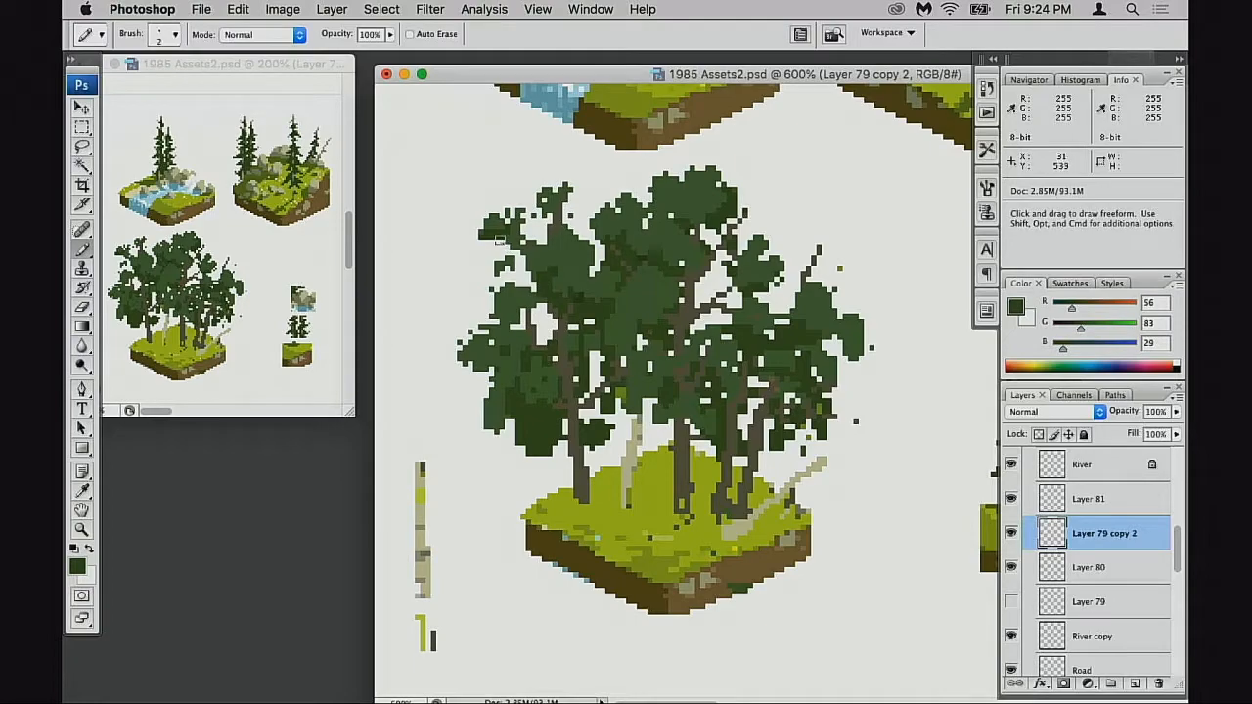
pyautogui.hscroll(-2, 533, 256)
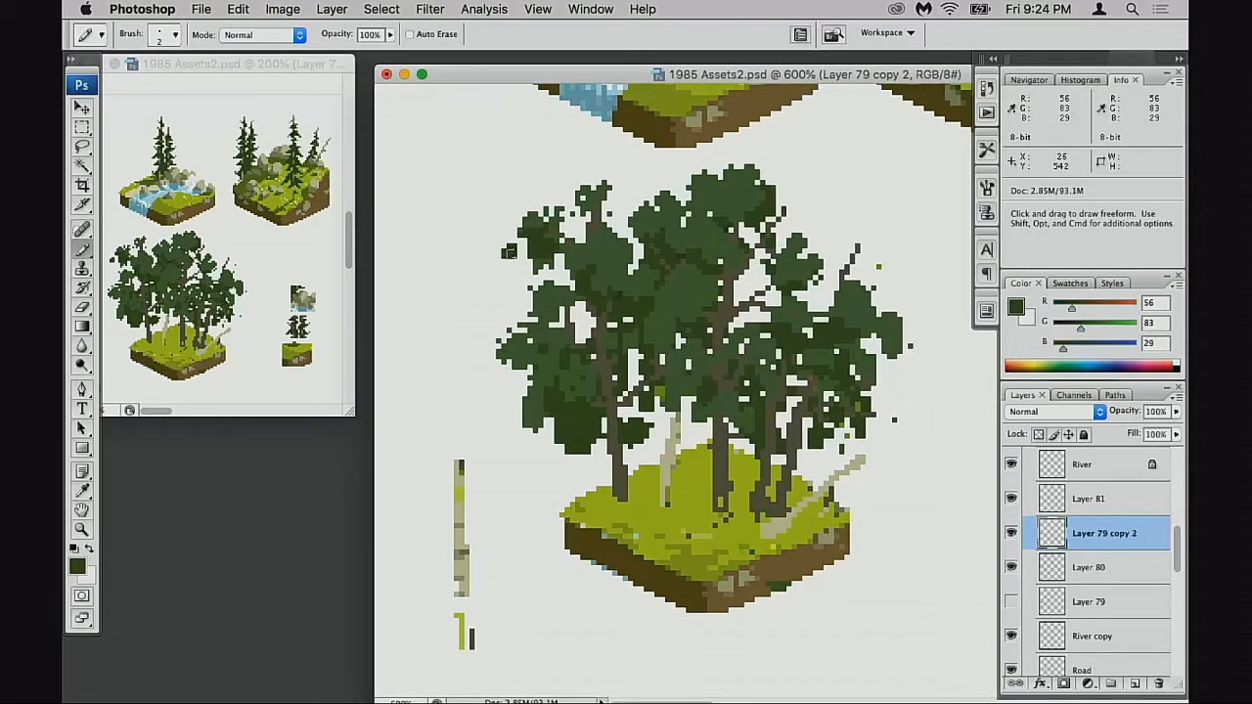
# - Build up the top of the branch's leaf cluster in RGB 73, 105, 56, and refine its lower edge in RGB 56, 83, 29
pyautogui.keyDown('alt'); pyautogui.click(571, 242); pyautogui.keyUp('alt')
pyautogui.moveTo(532, 212); pyautogui.dragTo(517, 231)
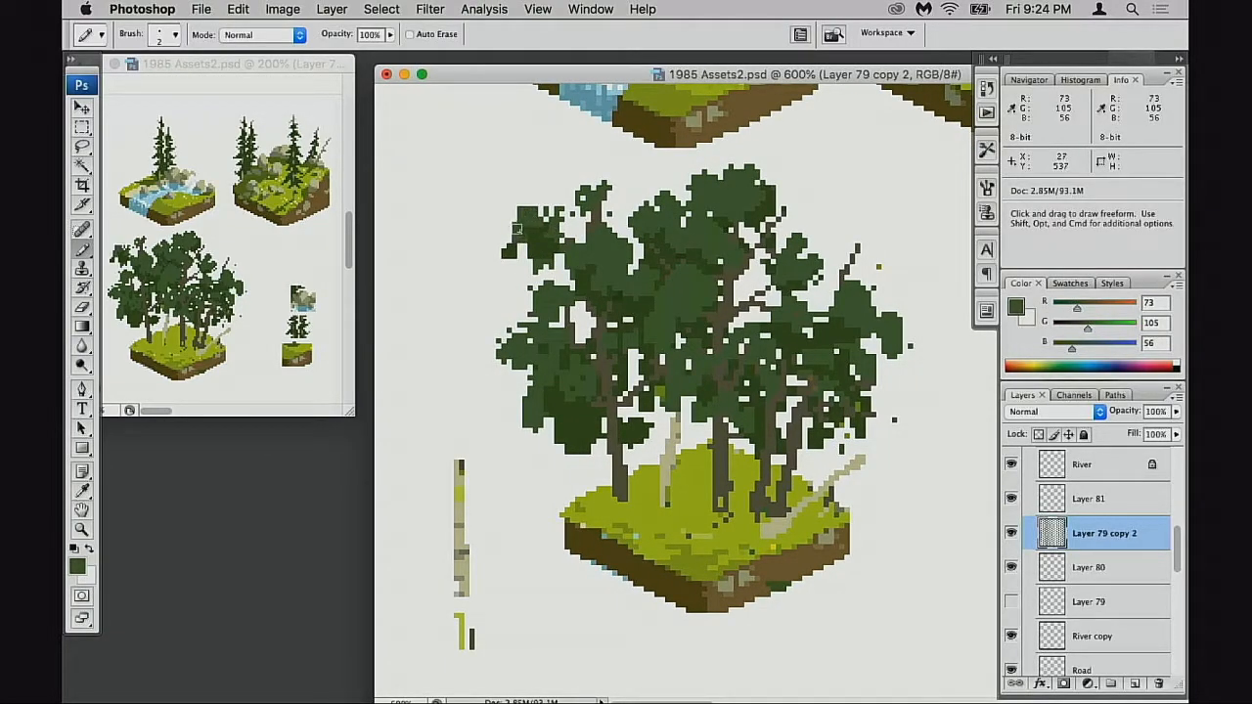
pyautogui.press('[')
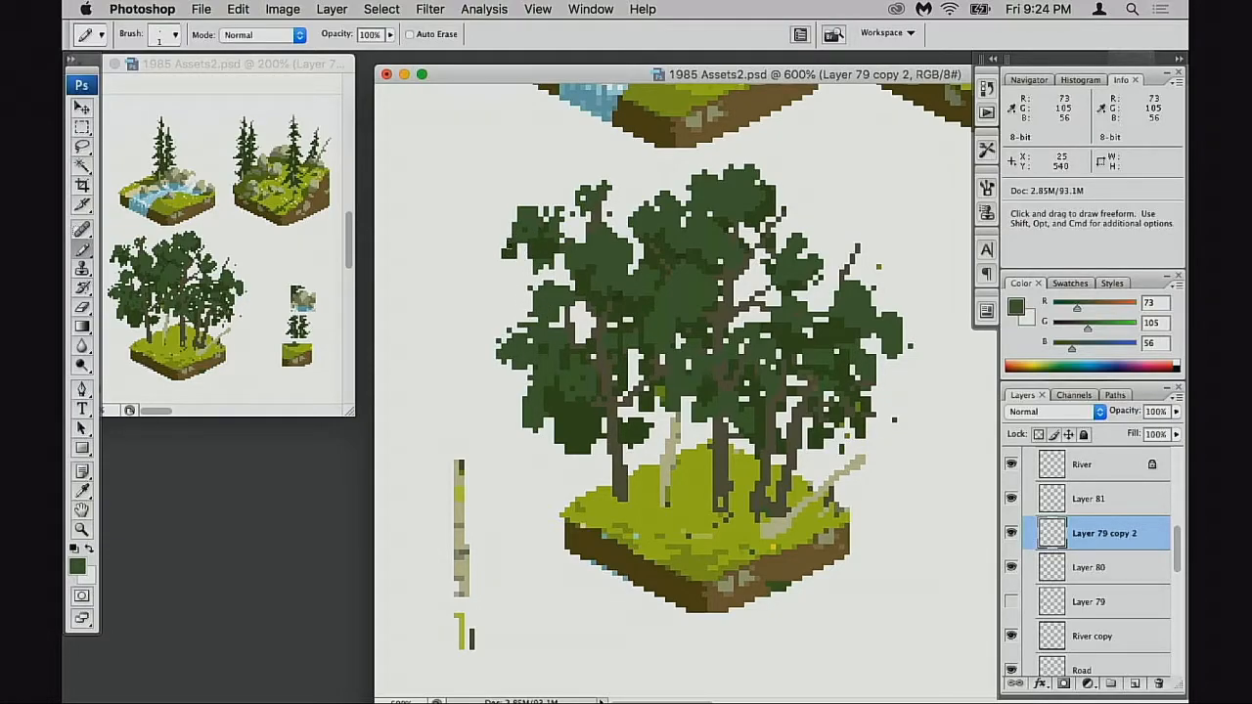
pyautogui.keyDown('alt'); pyautogui.click(522, 248); pyautogui.keyUp('alt')
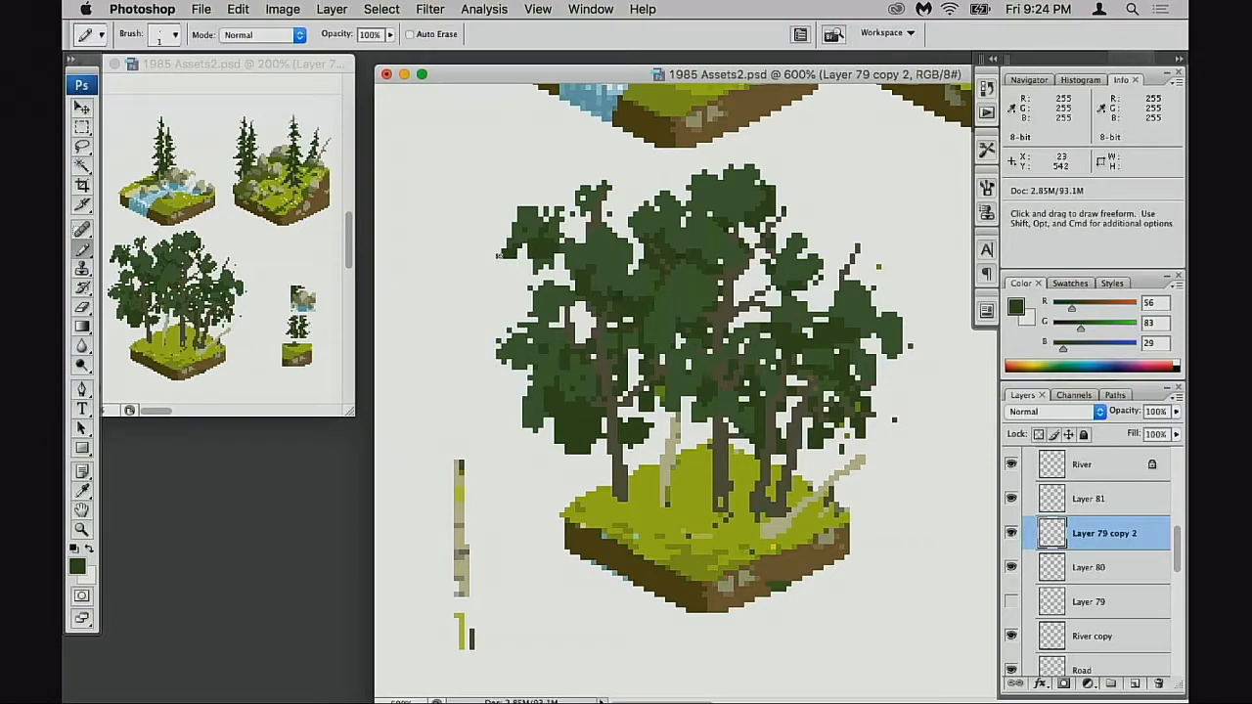
pyautogui.keyDown('alt'); pyautogui.click(528, 220); pyautogui.keyUp('alt')
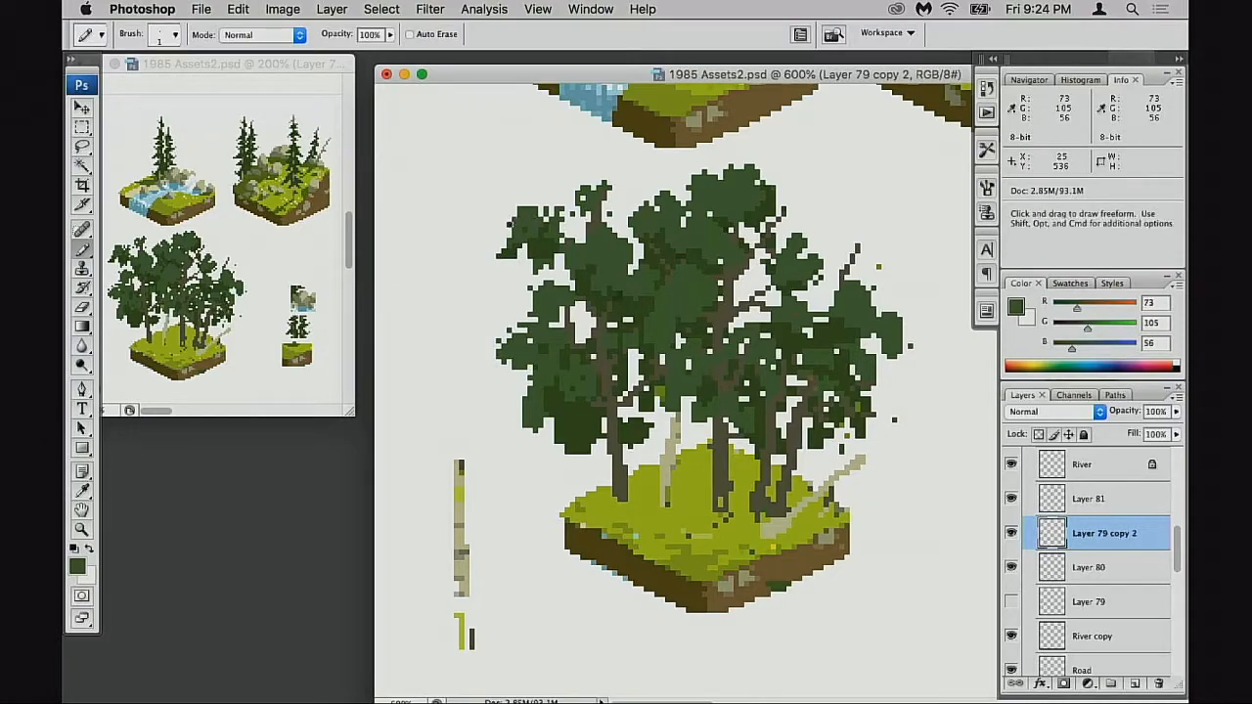
pyautogui.moveTo(539, 217); pyautogui.dragTo(544, 209)
pyautogui.moveTo(551, 207); pyautogui.dragTo(545, 208)
# - Paint RGB 56, 83, 29 shadow leaves beneath the upper left-hand crown and save the file
pyautogui.keyDown('alt'); pyautogui.click(587, 285); pyautogui.keyUp('alt')
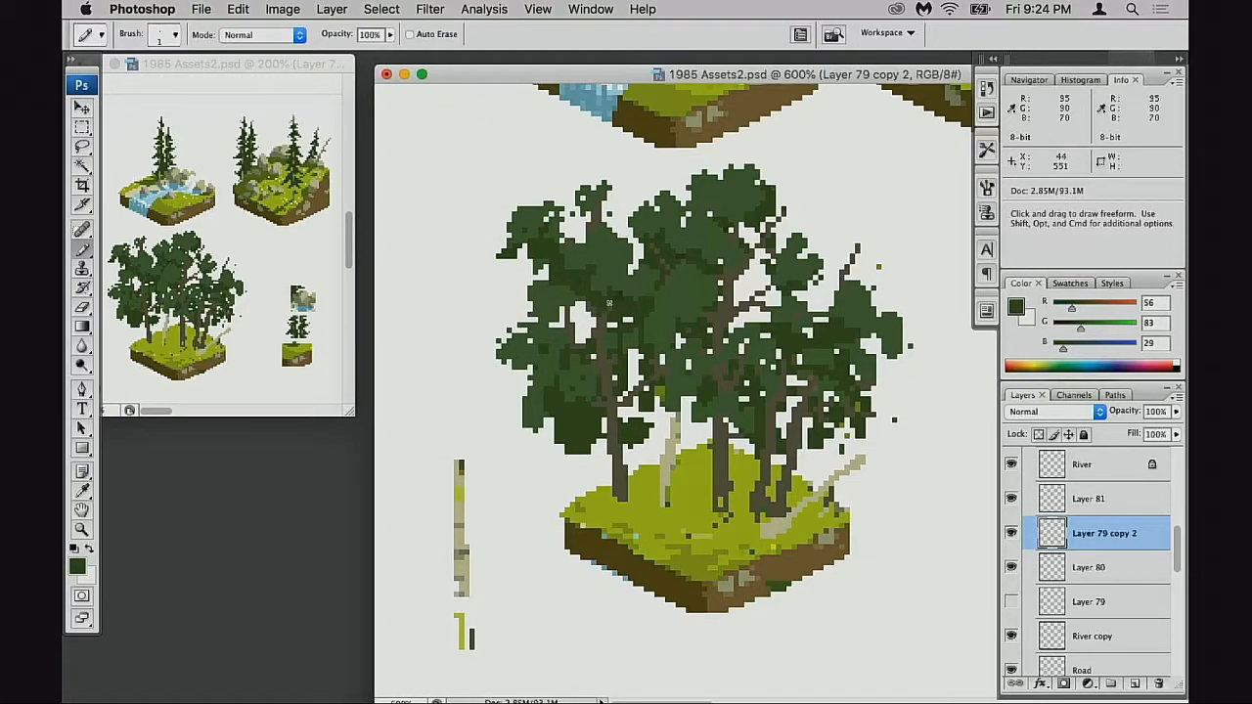
pyautogui.moveTo(660, 363); pyautogui.dragTo(639, 339)
pyautogui.press('super+s')
# - Touch up the lower left-hand crown's outer leaves in RGB 73, 105, 56, and add RGB 56, 83, 29 leaves beside the small upper right-hand crown
pyautogui.keyDown('alt'); pyautogui.click(531, 228); pyautogui.keyUp('alt')
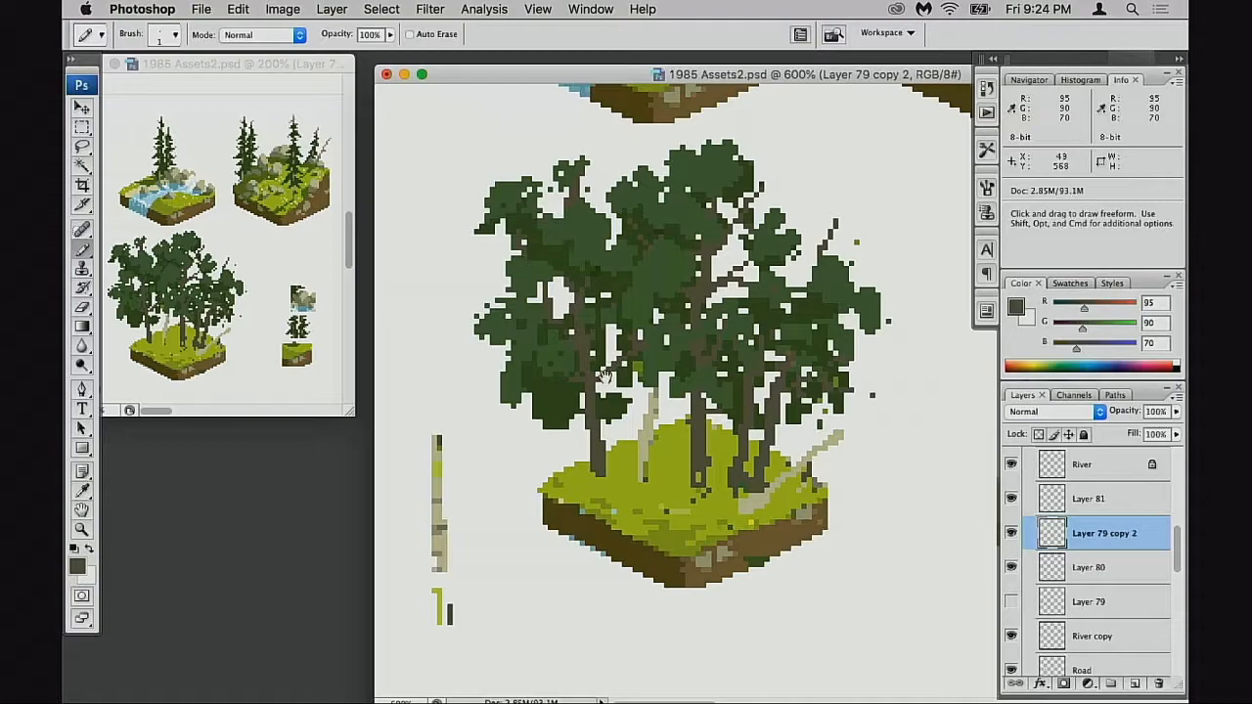
pyautogui.scroll(-1, 519, 262)
pyautogui.keyDown('alt'); pyautogui.click(491, 276); pyautogui.keyUp('alt')
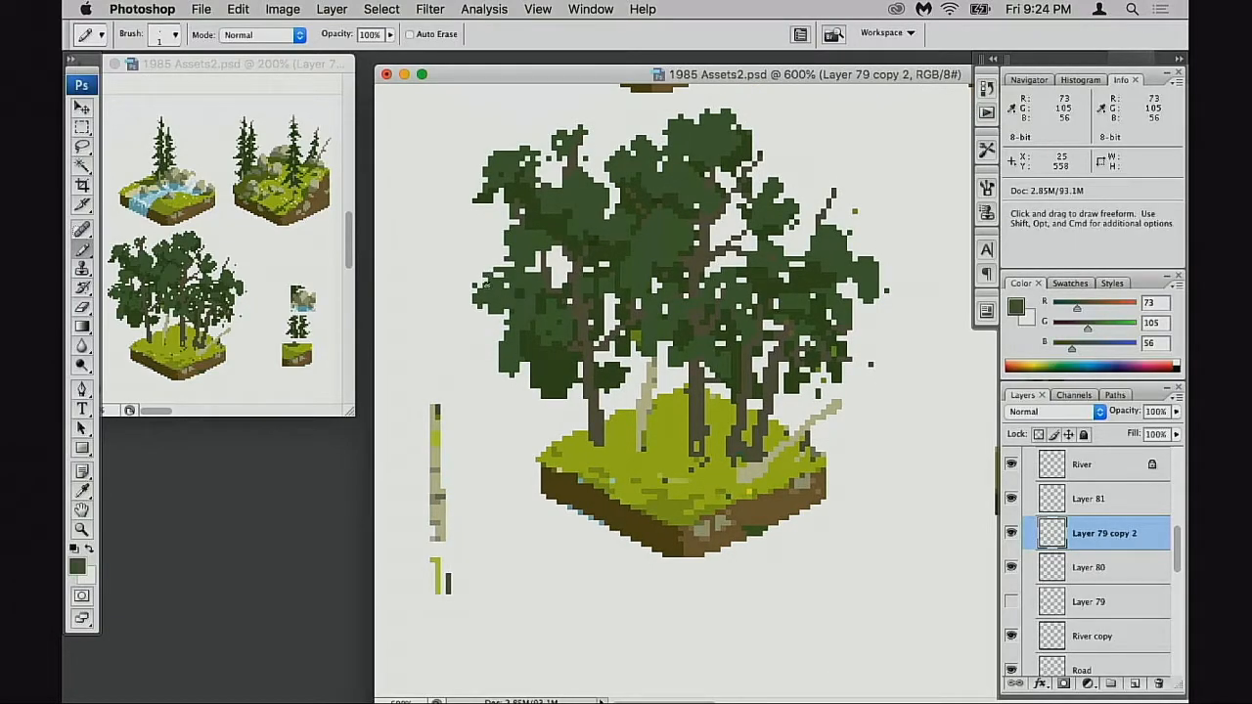
pyautogui.hscroll(5, 564, 328)
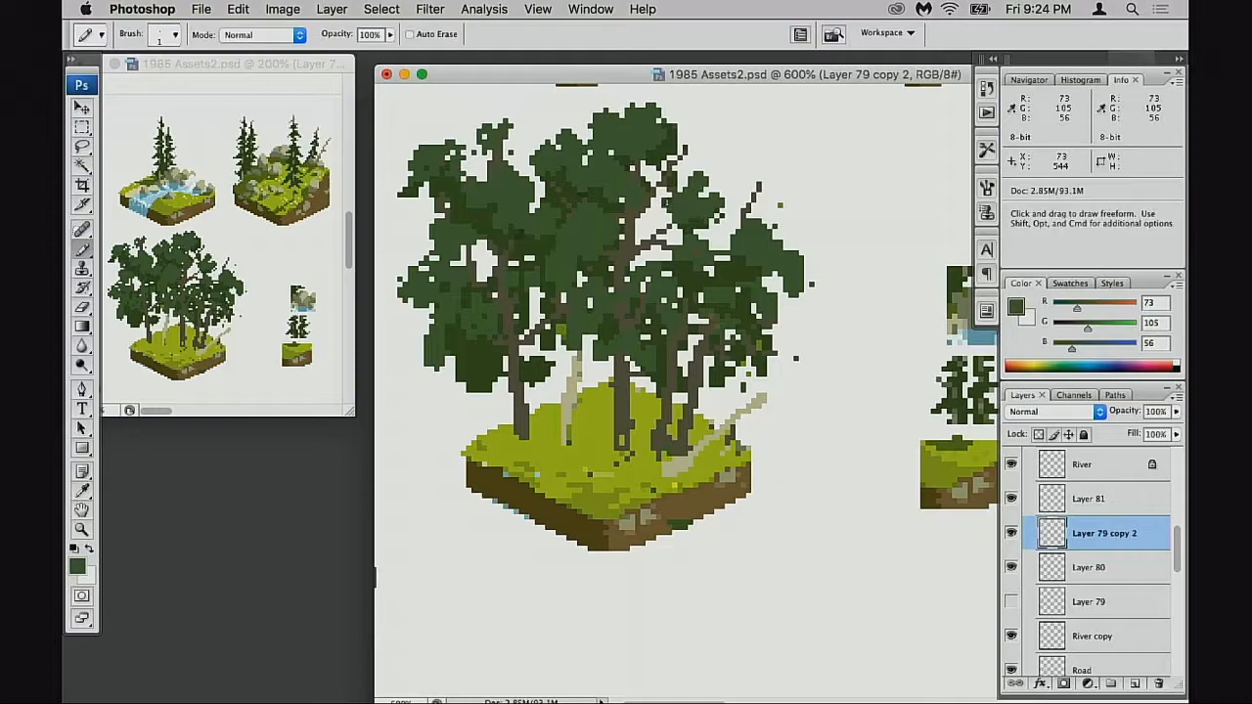
pyautogui.keyDown('alt'); pyautogui.click(663, 211); pyautogui.keyUp('alt')
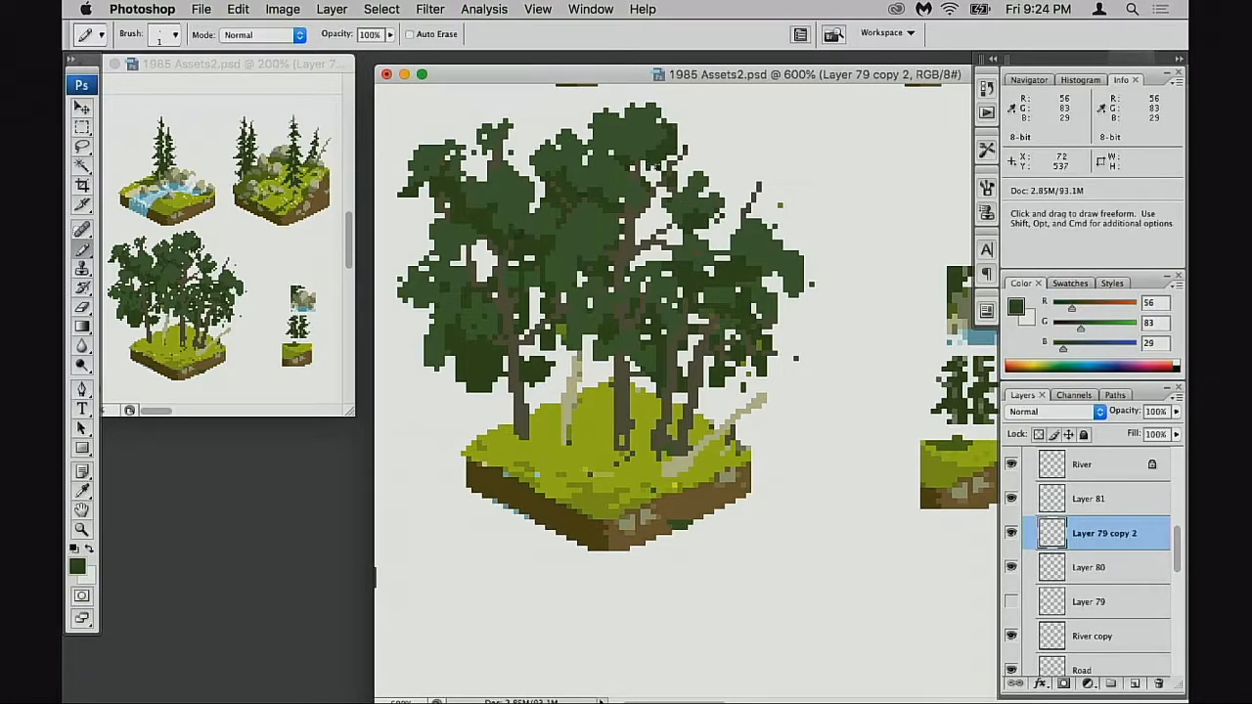
pyautogui.moveTo(666, 389); pyautogui.dragTo(763, 379)
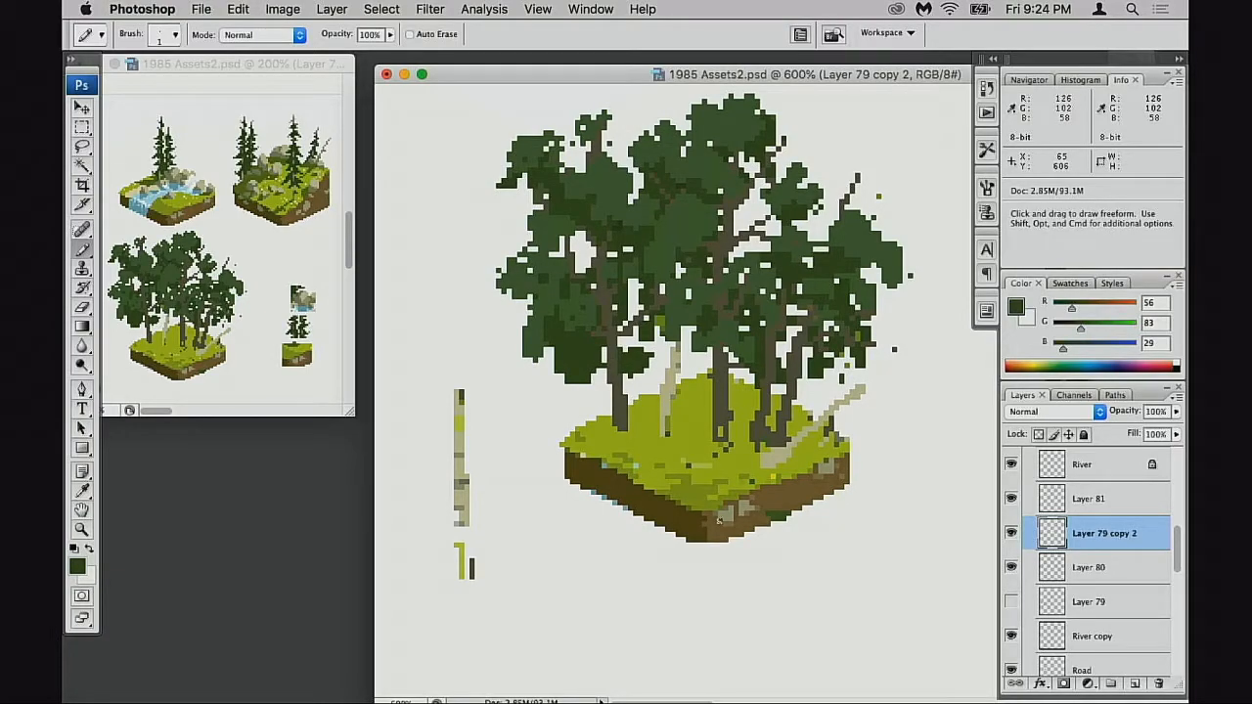
pyautogui.moveTo(602, 454); pyautogui.dragTo(591, 455)
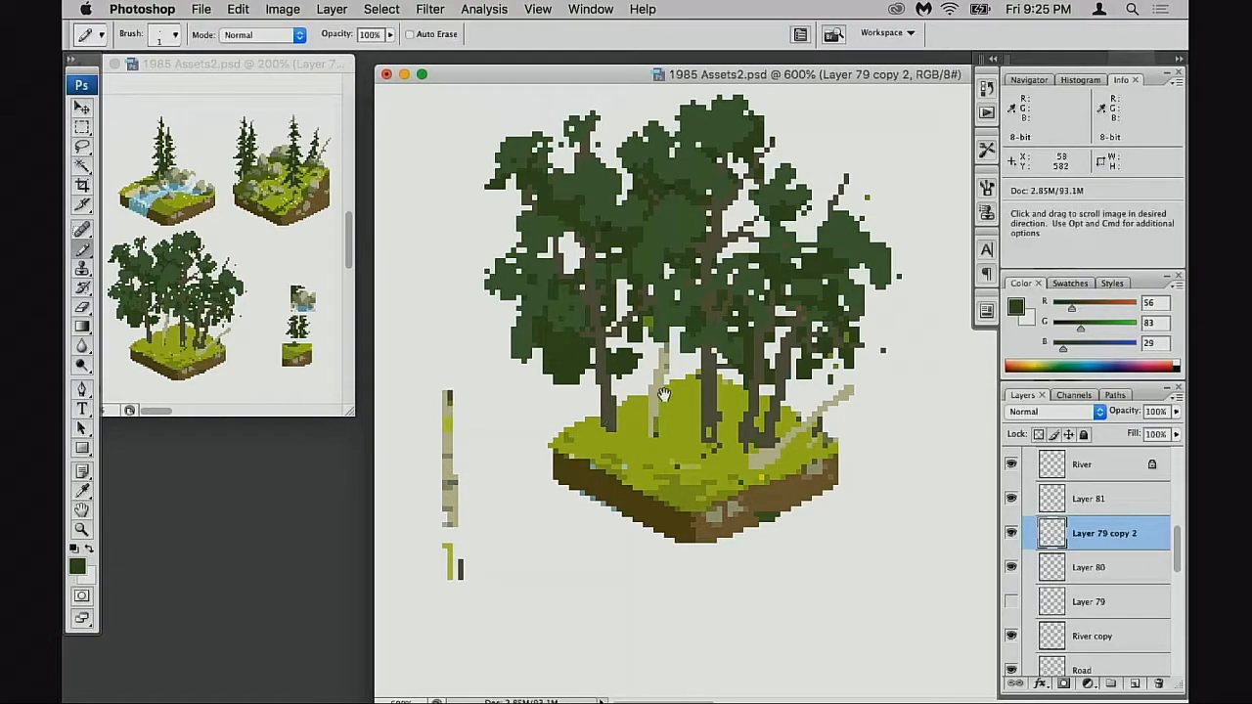
pyautogui.moveTo(665, 395); pyautogui.dragTo(656, 404)
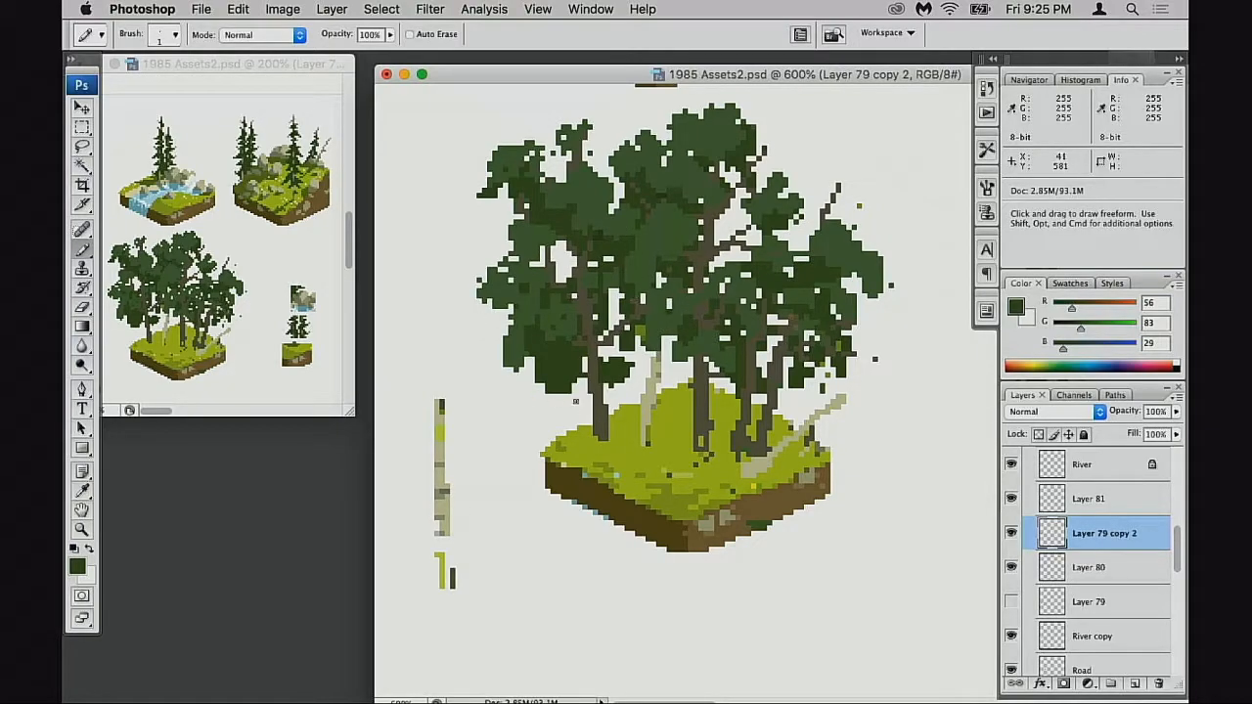
pyautogui.moveTo(627, 455); pyautogui.dragTo(575, 411)
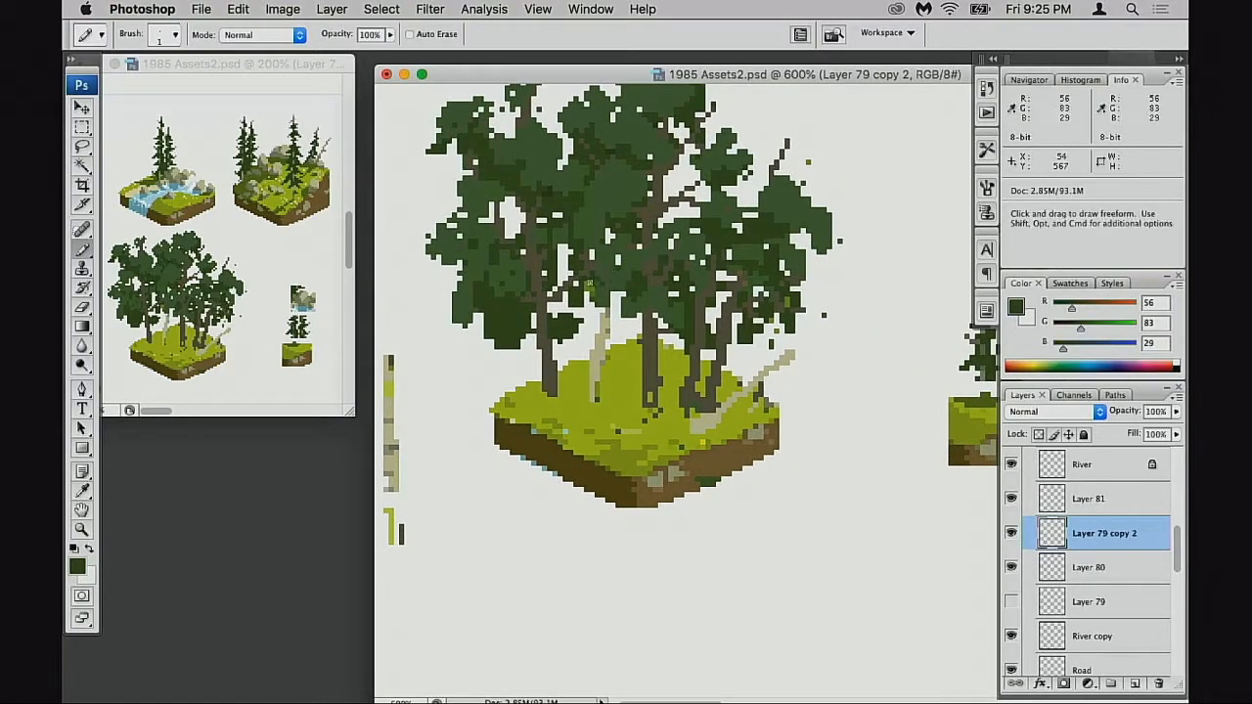
# - Paint a slim background trunk with small branches in RGB 95, 90, 70 between the pale trunk and the central trunk, and save the file
pyautogui.keyDown('alt'); pyautogui.click(606, 285); pyautogui.keyUp('alt')
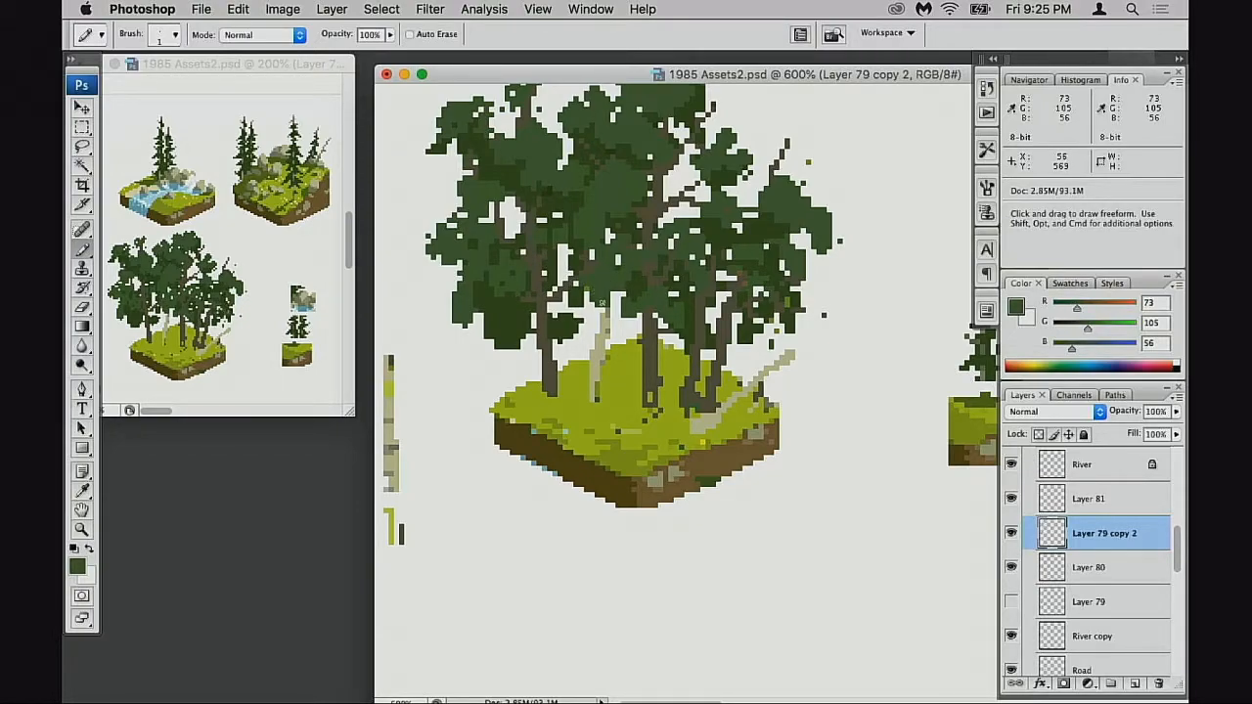
pyautogui.keyDown('alt'); pyautogui.click(653, 352); pyautogui.keyUp('alt')
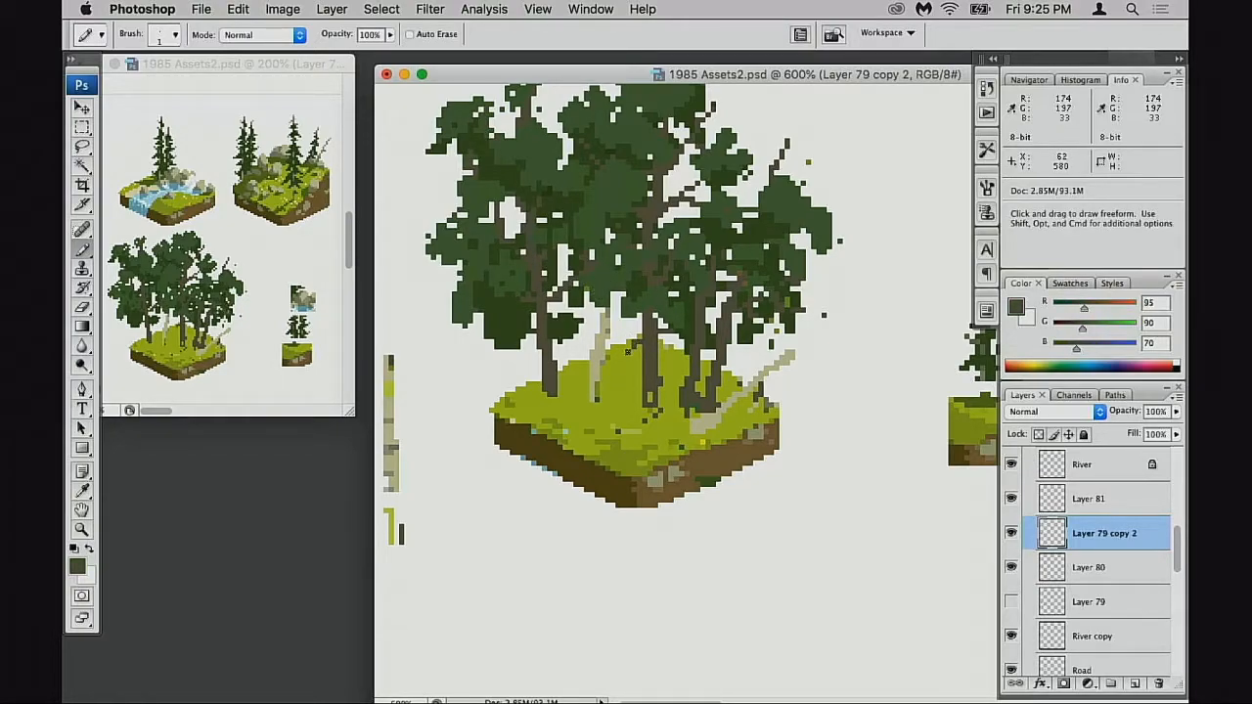
pyautogui.press('z')
pyautogui.click(640, 351)
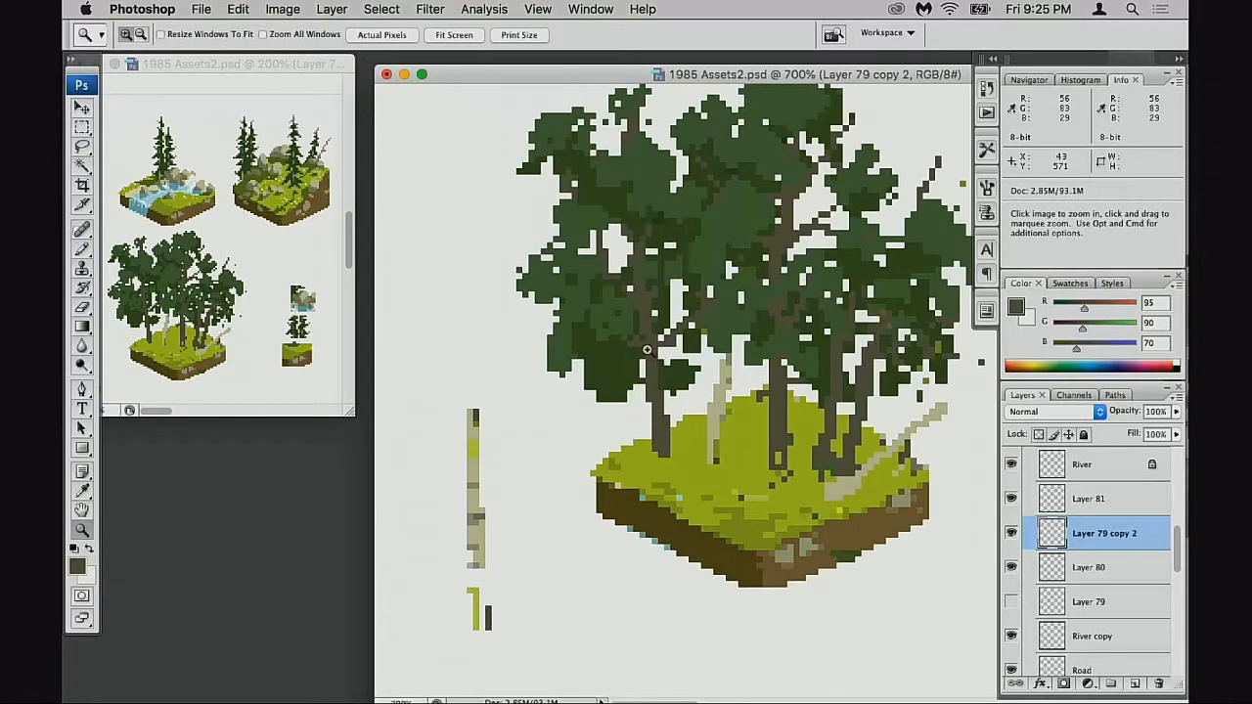
pyautogui.press('b')
pyautogui.press('super+equal')
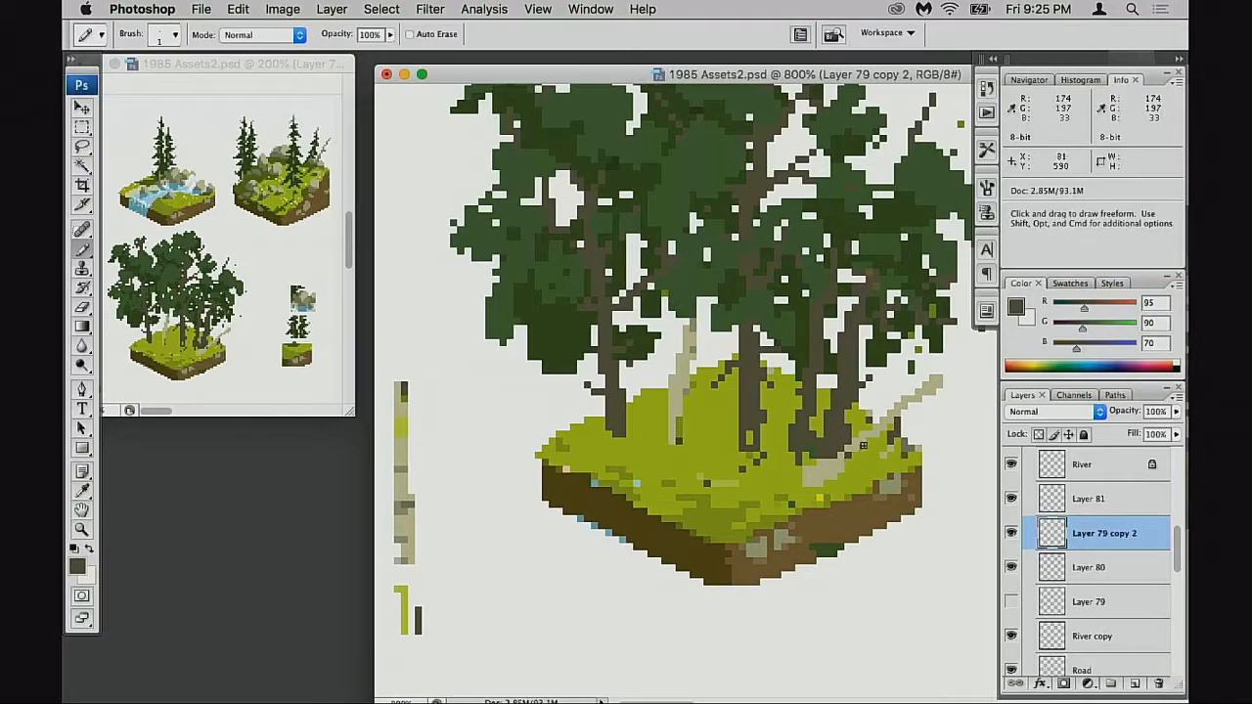
pyautogui.press('super+s')
pyautogui.moveTo(726, 372); pyautogui.dragTo(728, 364)
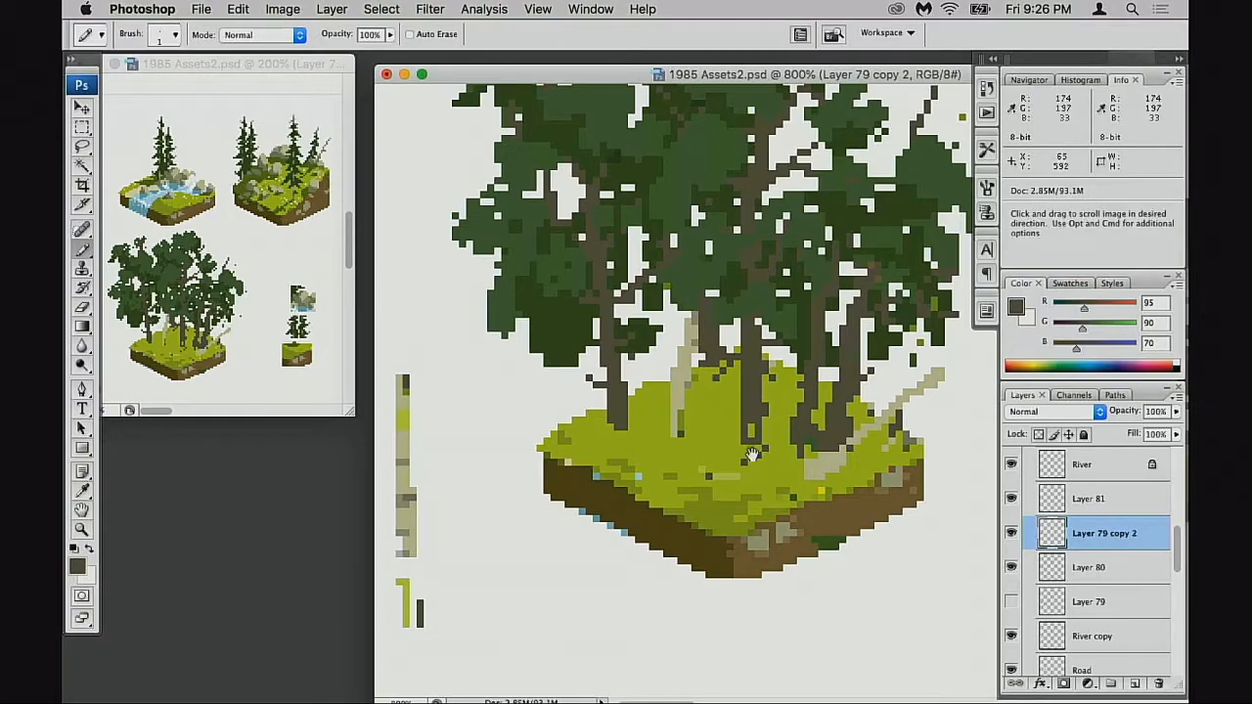
pyautogui.moveTo(726, 421); pyautogui.dragTo(721, 408)
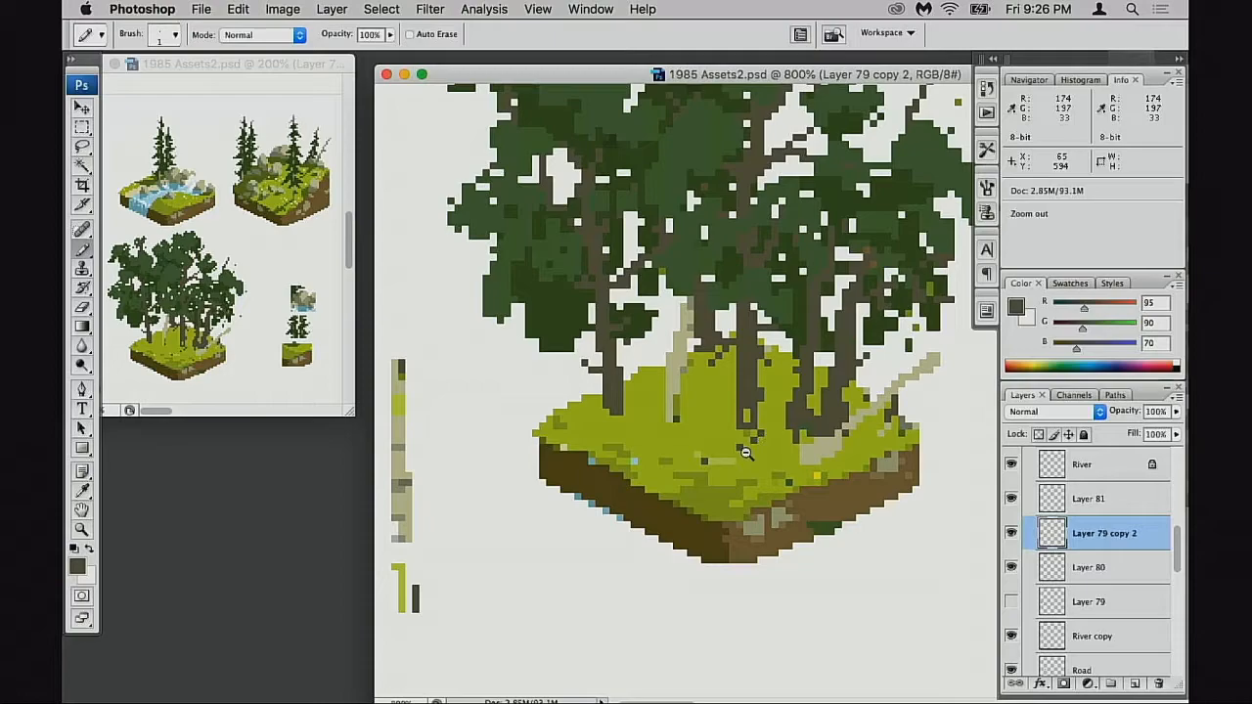
# - Compare the tree artwork with Layer 79 copy 2 and Layer 80 hidden and shown
pyautogui.keyDown('alt'); pyautogui.click(756, 451); pyautogui.keyUp('alt')
pyautogui.keyDown('alt'); pyautogui.click(755, 450); pyautogui.keyUp('alt')
pyautogui.keyDown('alt'); pyautogui.click(756, 450); pyautogui.keyUp('alt')
pyautogui.keyDown('alt'); pyautogui.click(754, 380); pyautogui.keyUp('alt')
pyautogui.moveTo(734, 348); pyautogui.dragTo(660, 424)
pyautogui.keyDown('super'); pyautogui.click(654, 372); pyautogui.keyUp('super')
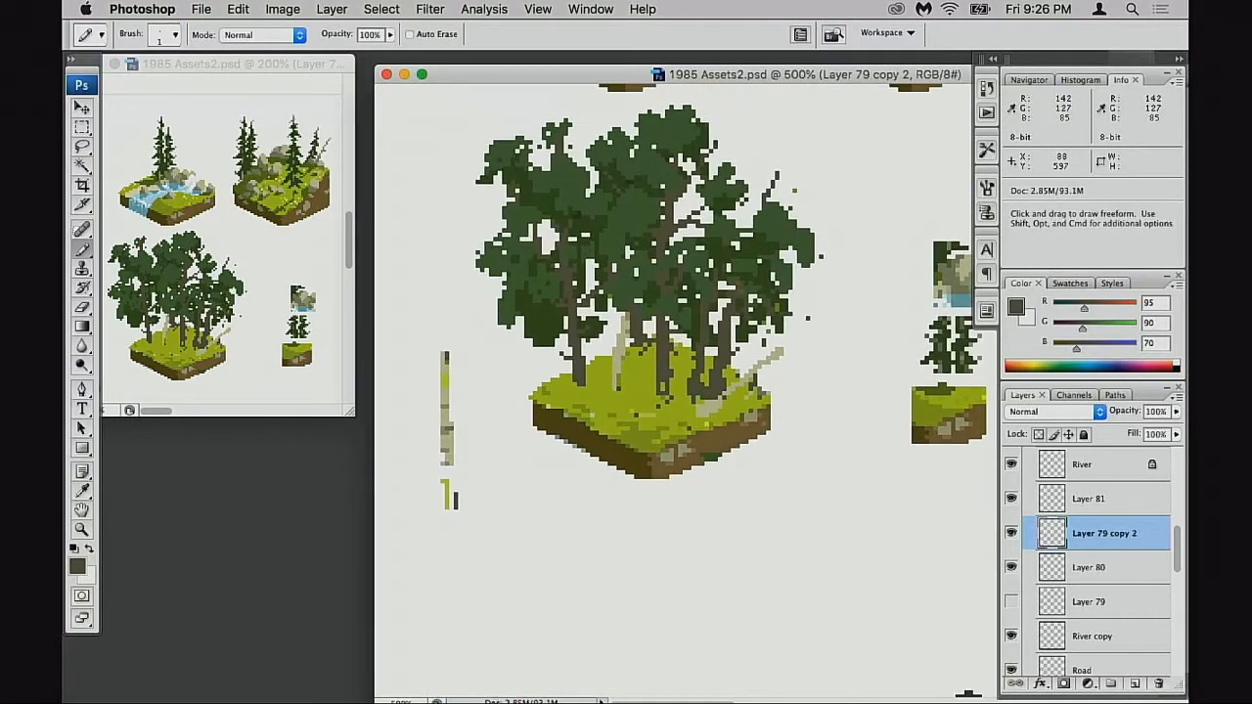
pyautogui.click(1011, 533)
pyautogui.click(1012, 533)
pyautogui.click(1013, 570)
pyautogui.click(1012, 570)
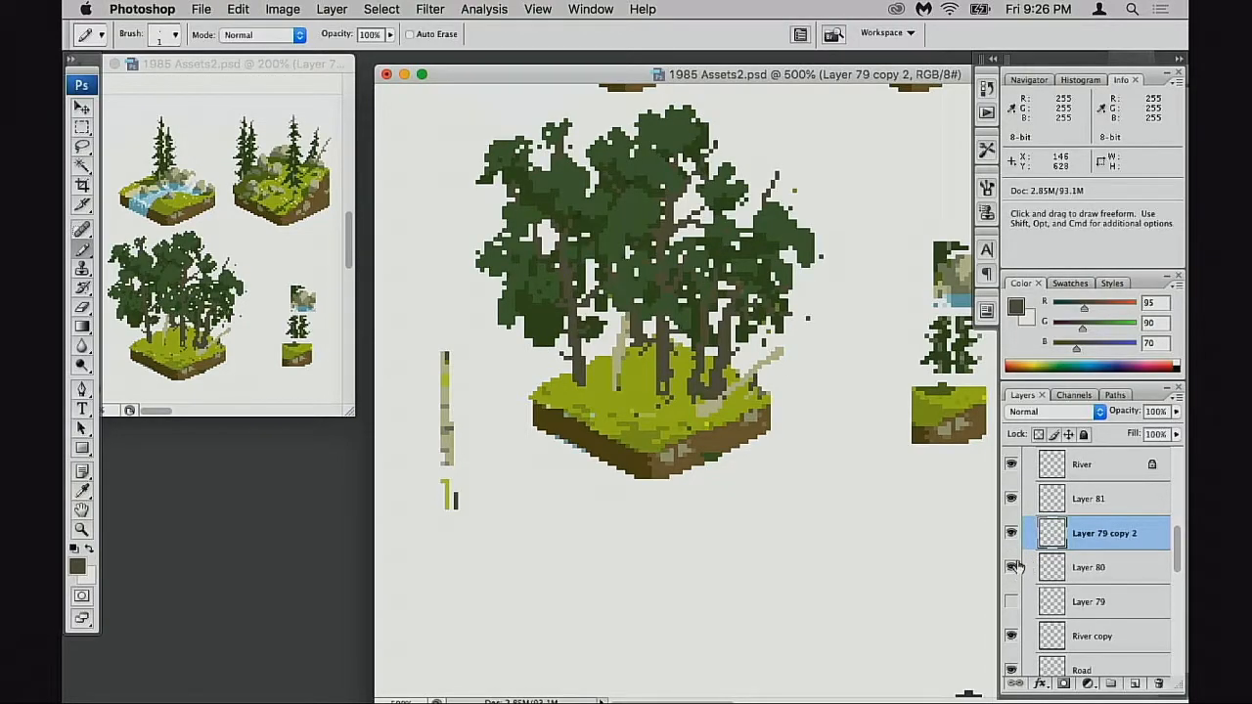
pyautogui.click(1014, 568)
pyautogui.click(1014, 567)
pyautogui.click(1014, 568)
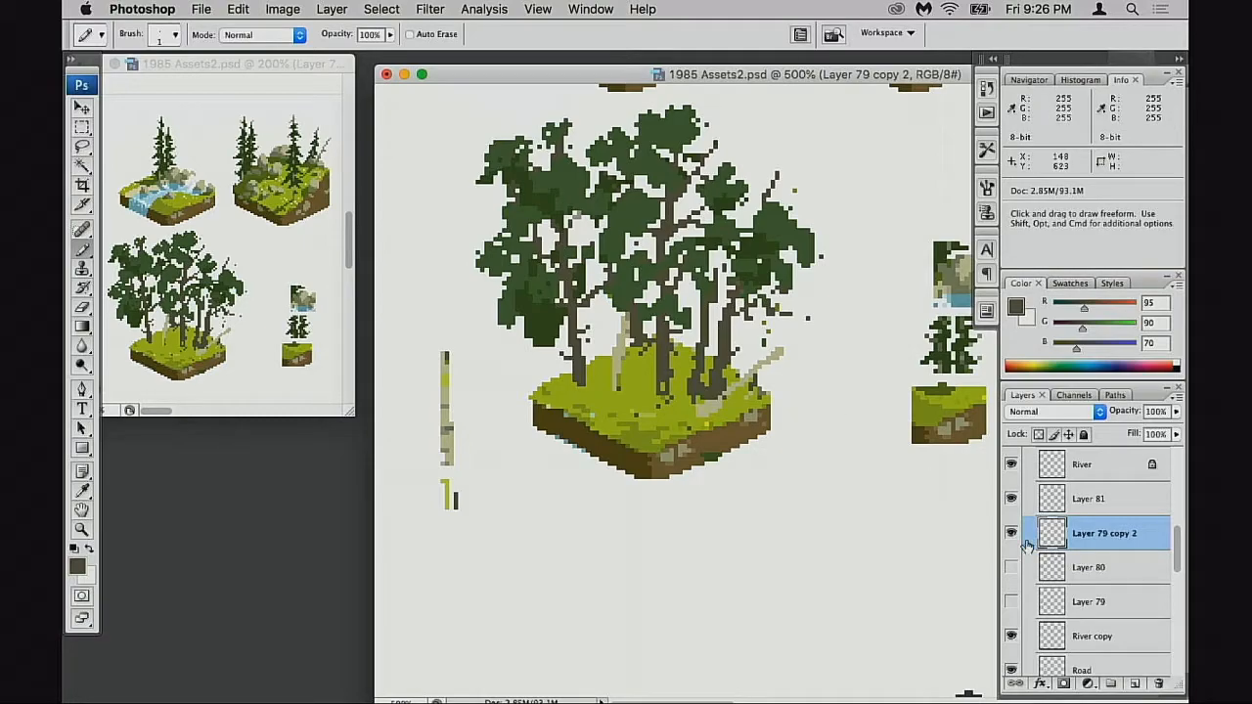
pyautogui.click(1012, 567)
pyautogui.click(1012, 567)
pyautogui.click(1012, 567)
# - Fill gaps between the crowns on Layer 80 with RGB 56, 83, 29 shadow leaves
pyautogui.click(1049, 571)
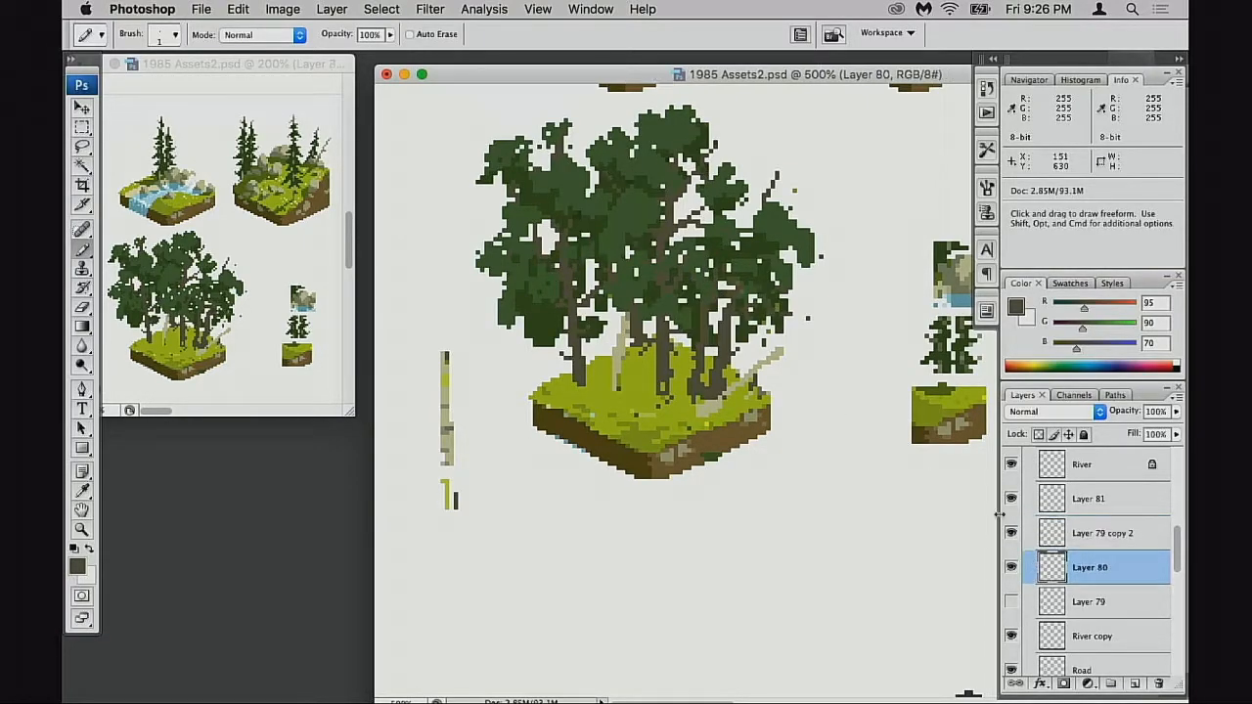
pyautogui.keyDown('alt'); pyautogui.click(587, 282); pyautogui.keyUp('alt')
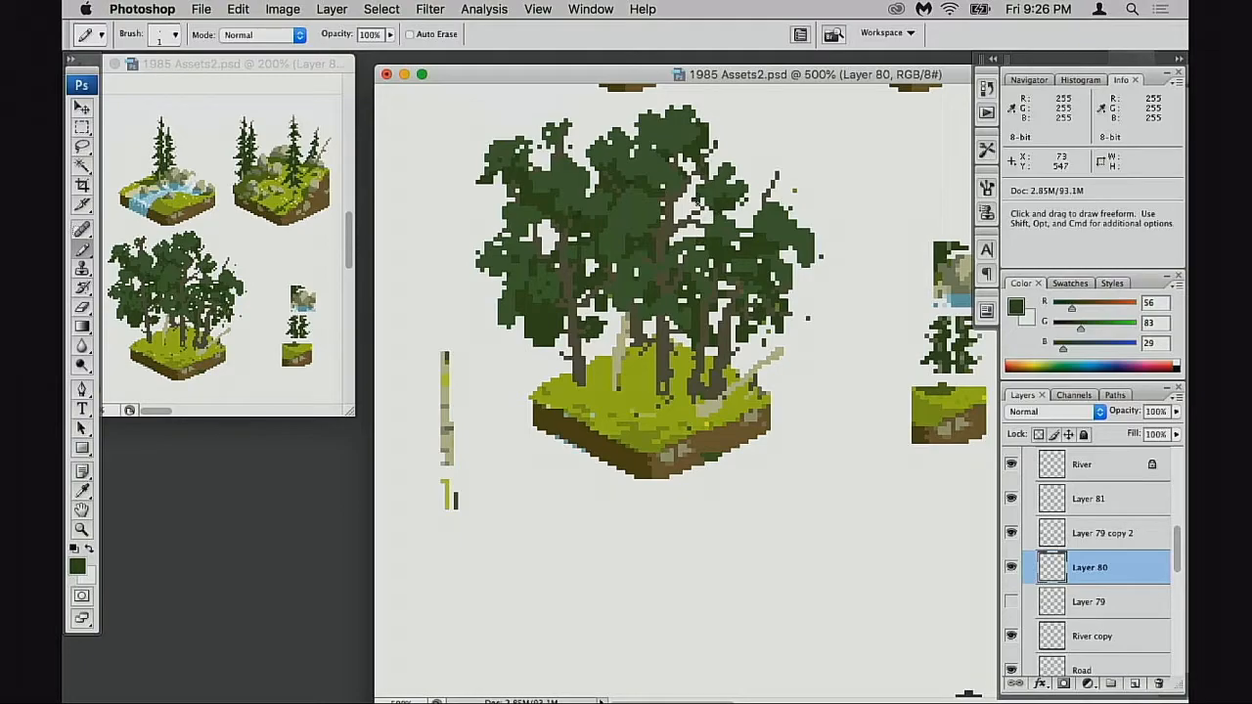
pyautogui.click(714, 257)
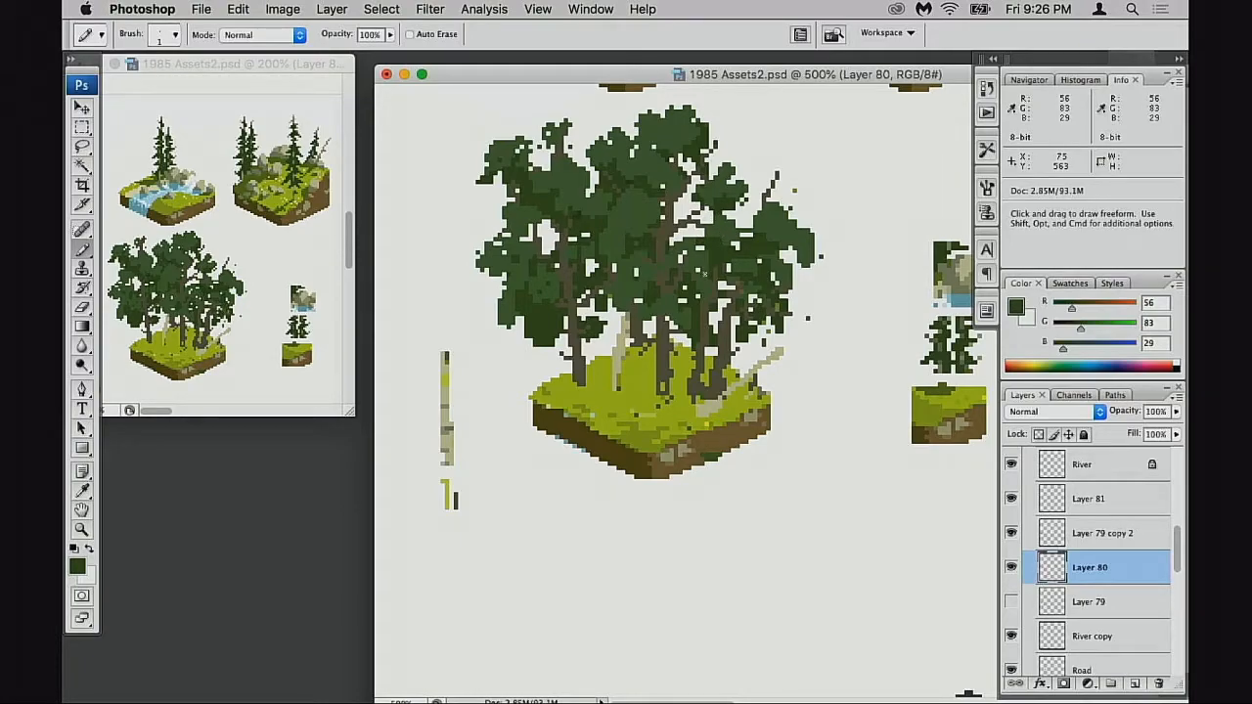
pyautogui.keyDown('super'); pyautogui.click(707, 333); pyautogui.keyUp('super')
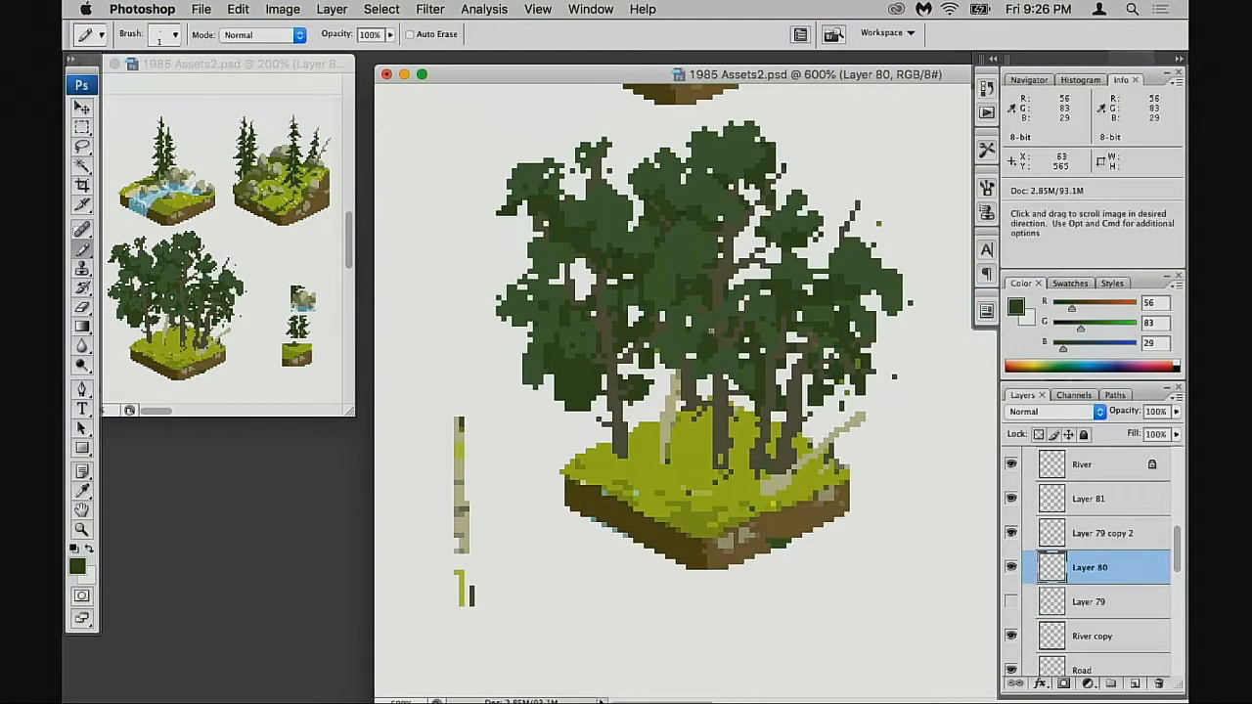
# - Touch up the crowns on Layer 79 copy 2 in RGB 73, 105, 56 and RGB 56, 83, 29, cleaning the upper left-hand crown's edge
pyautogui.click(1055, 538)
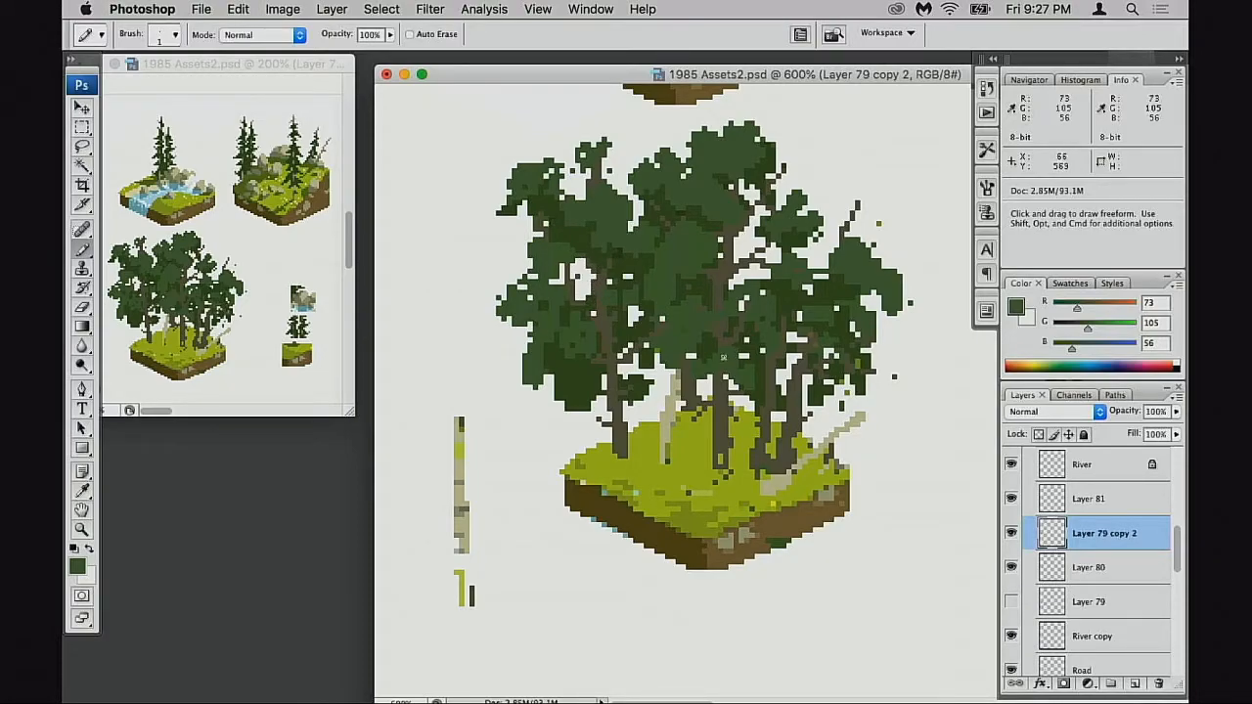
pyautogui.press('alt')
pyautogui.keyDown('alt'); pyautogui.click(533, 208); pyautogui.keyUp('alt')
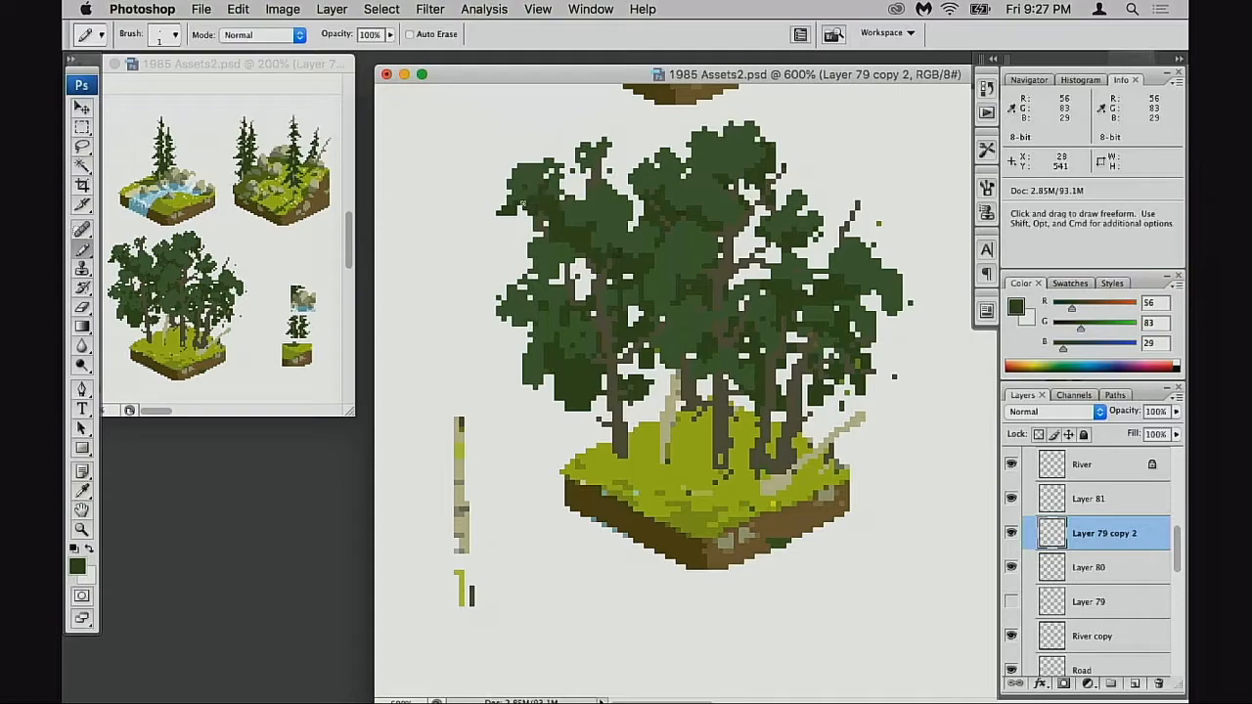
pyautogui.press('e')
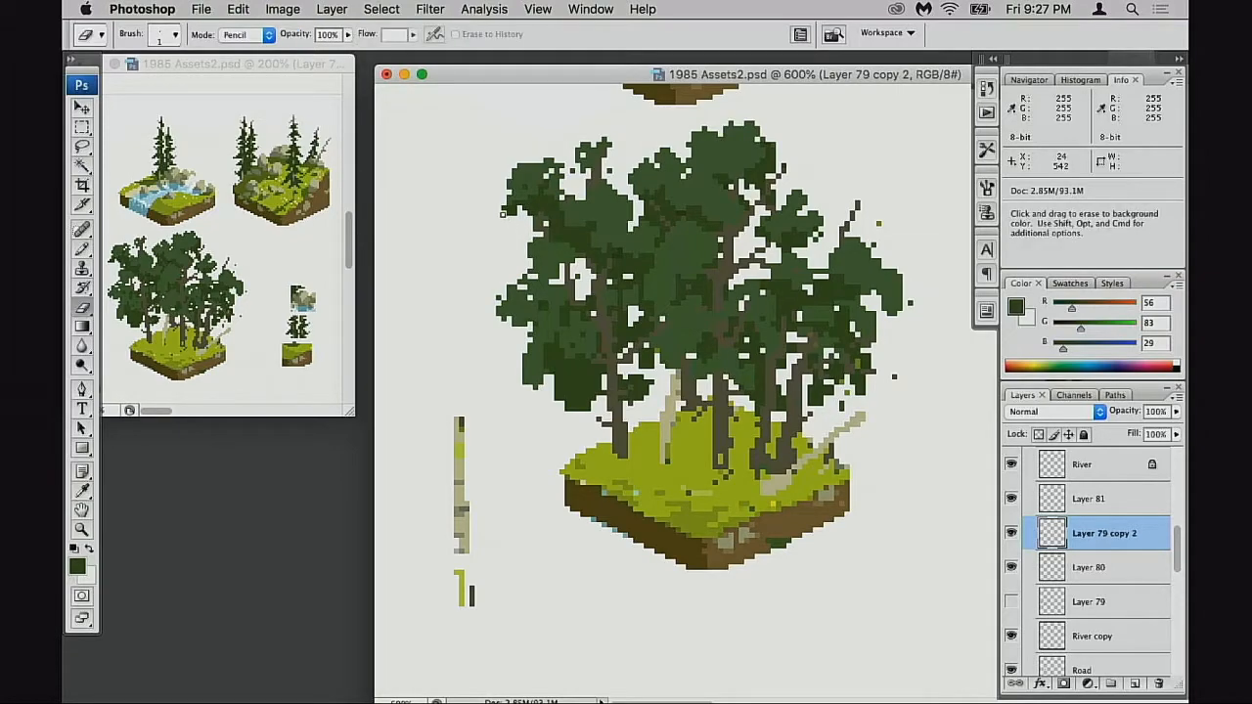
# - Merge Layer 79 copy 2 down into Layer 80 and check the merged layer by hiding and showing it
pyautogui.click(1011, 533)
pyautogui.click(1012, 533)
pyautogui.click(1012, 499)
pyautogui.click(1012, 499)
pyautogui.press('super+e')
pyautogui.click(1011, 533)
pyautogui.click(1011, 533)
pyautogui.click(1012, 533)
pyautogui.click(1011, 533)
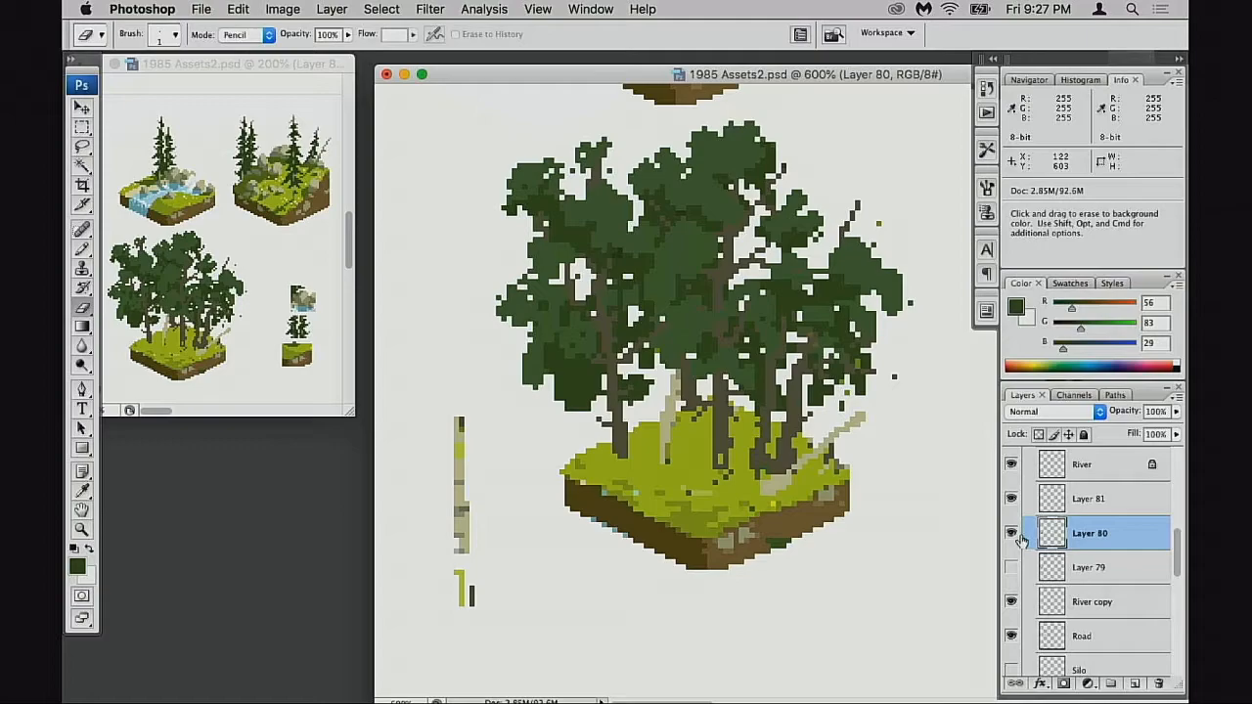
pyautogui.click(1011, 533)
pyautogui.click(1012, 534)
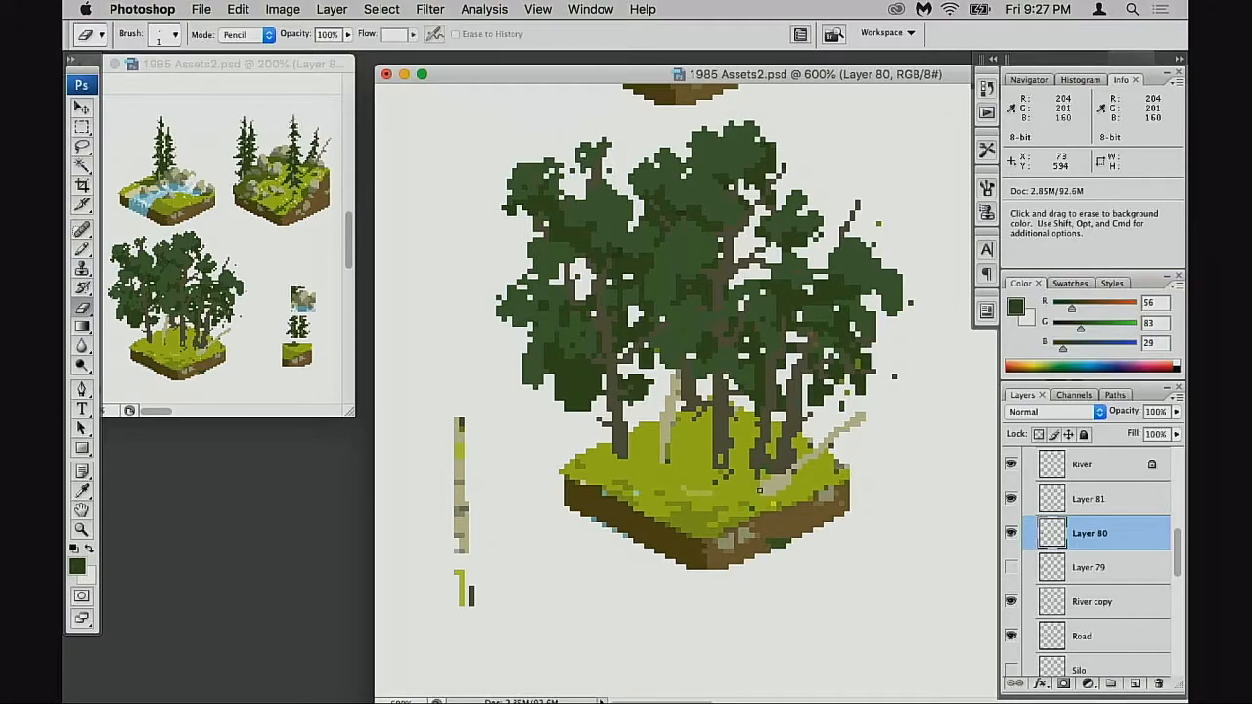
pyautogui.click(1015, 534)
pyautogui.click(1015, 534)
# - Fill in the central trunk's base in RGB 95, 90, 70 and erase the stray root pixels around it
pyautogui.press('b')
pyautogui.keyDown('alt'); pyautogui.click(719, 465); pyautogui.keyUp('alt')
pyautogui.click(729, 463)
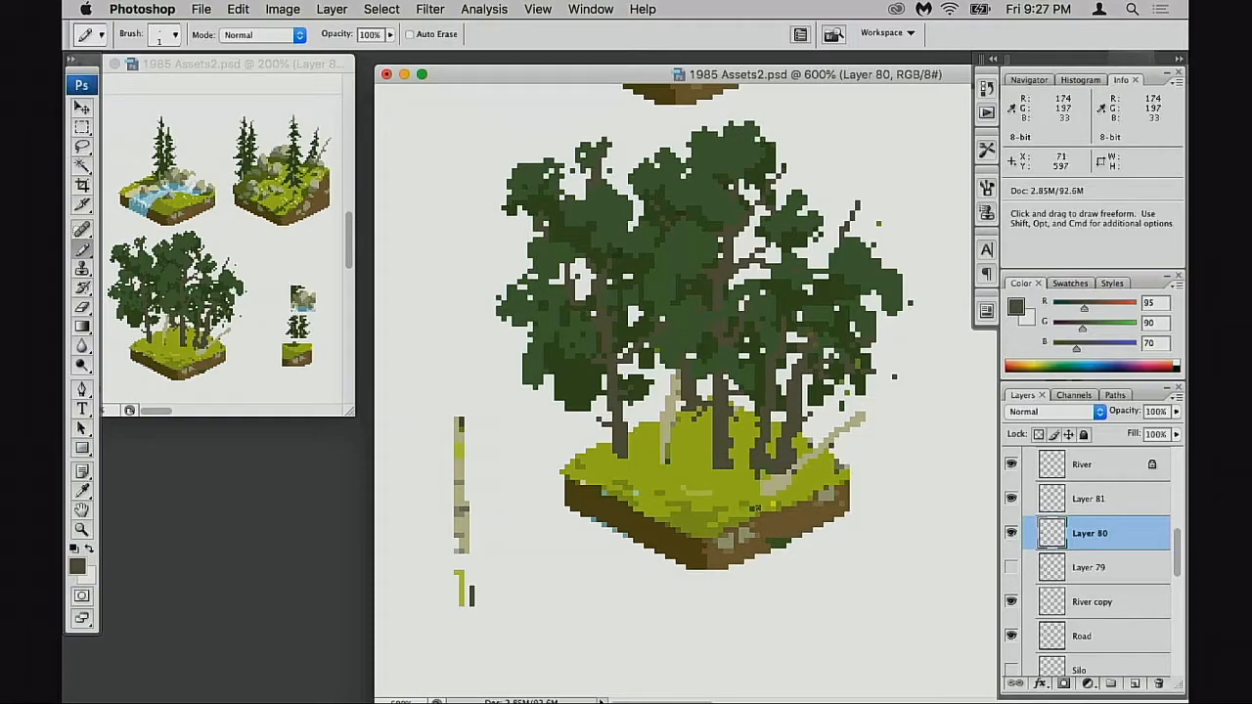
pyautogui.press('e')
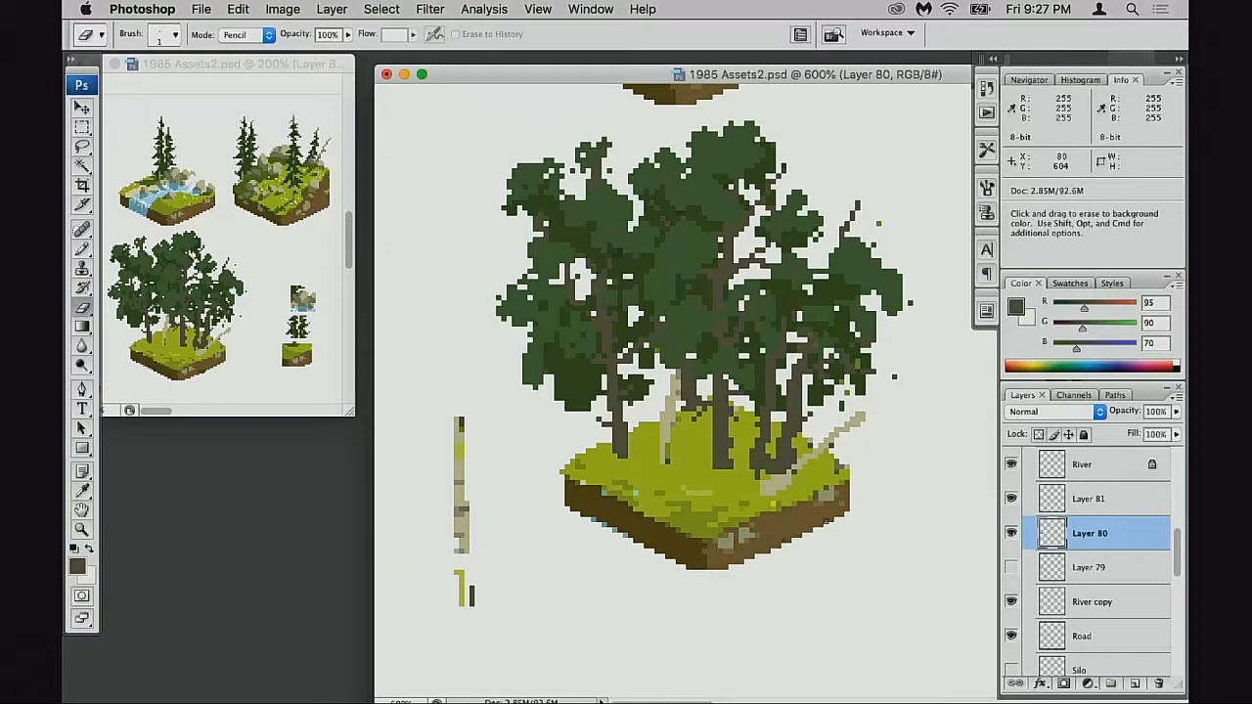
# - Paint spreading roots in RGB 95, 90, 70 around the bases of the trunks on the grass
pyautogui.press('b')
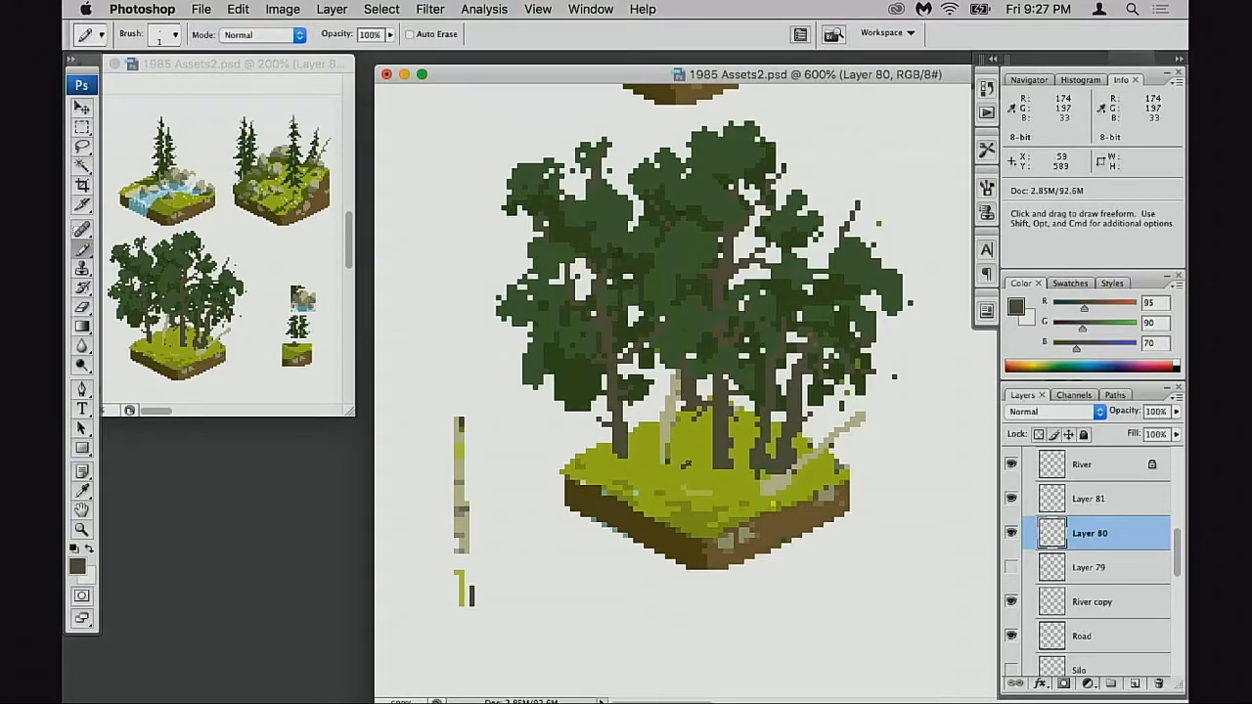
pyautogui.moveTo(689, 458); pyautogui.dragTo(696, 458)
pyautogui.click(711, 457)
pyautogui.press('super')
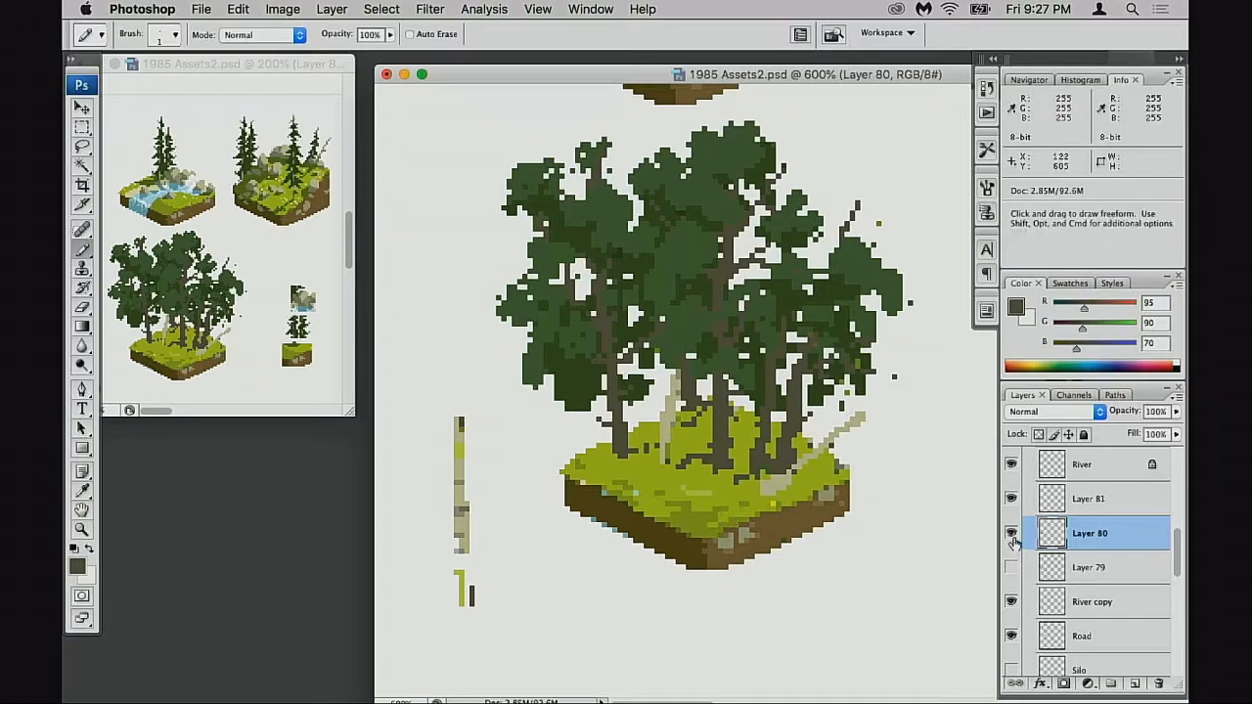
# - Erase the stray leaf pixels floating outside the right-hand crowns and save the file
pyautogui.press('e')
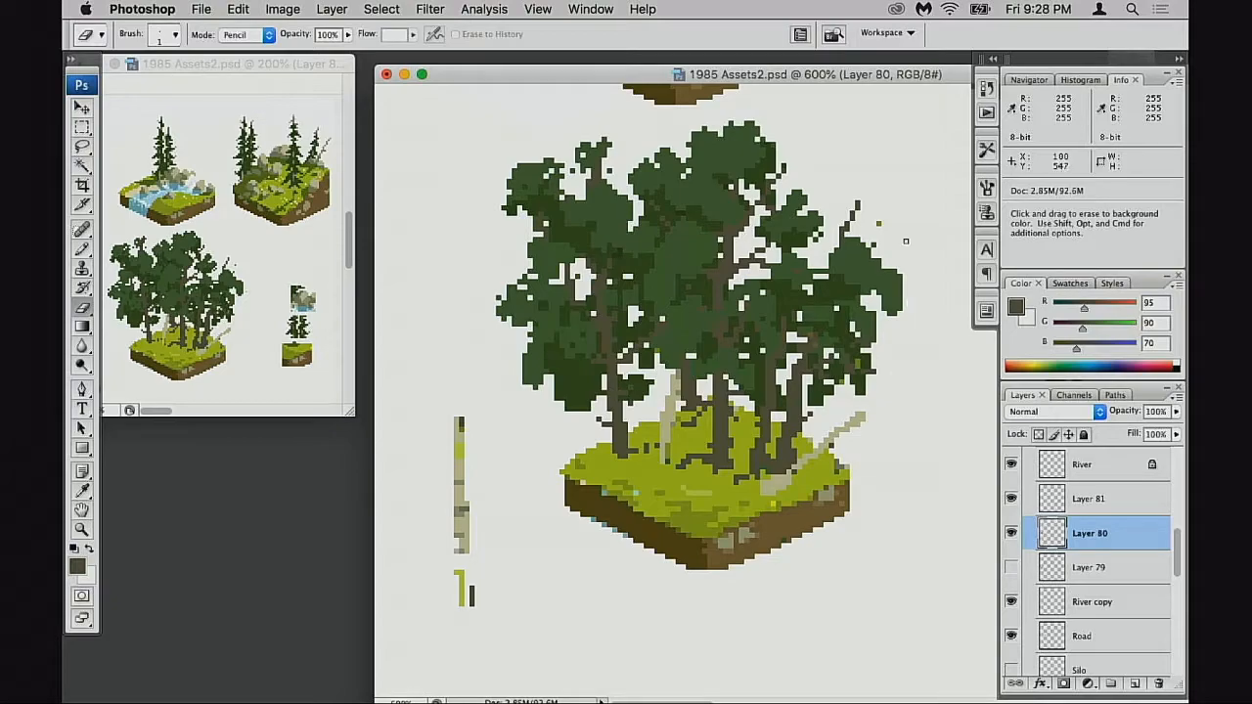
pyautogui.press('space')
pyautogui.moveTo(879, 245)
pyautogui.mouseDown()
pyautogui.moveTo(837, 371)
pyautogui.moveTo(817, 395)
pyautogui.moveTo(770, 393)
pyautogui.moveTo(751, 408)
pyautogui.mouseUp()
pyautogui.press('super+s')
pyautogui.press('space')
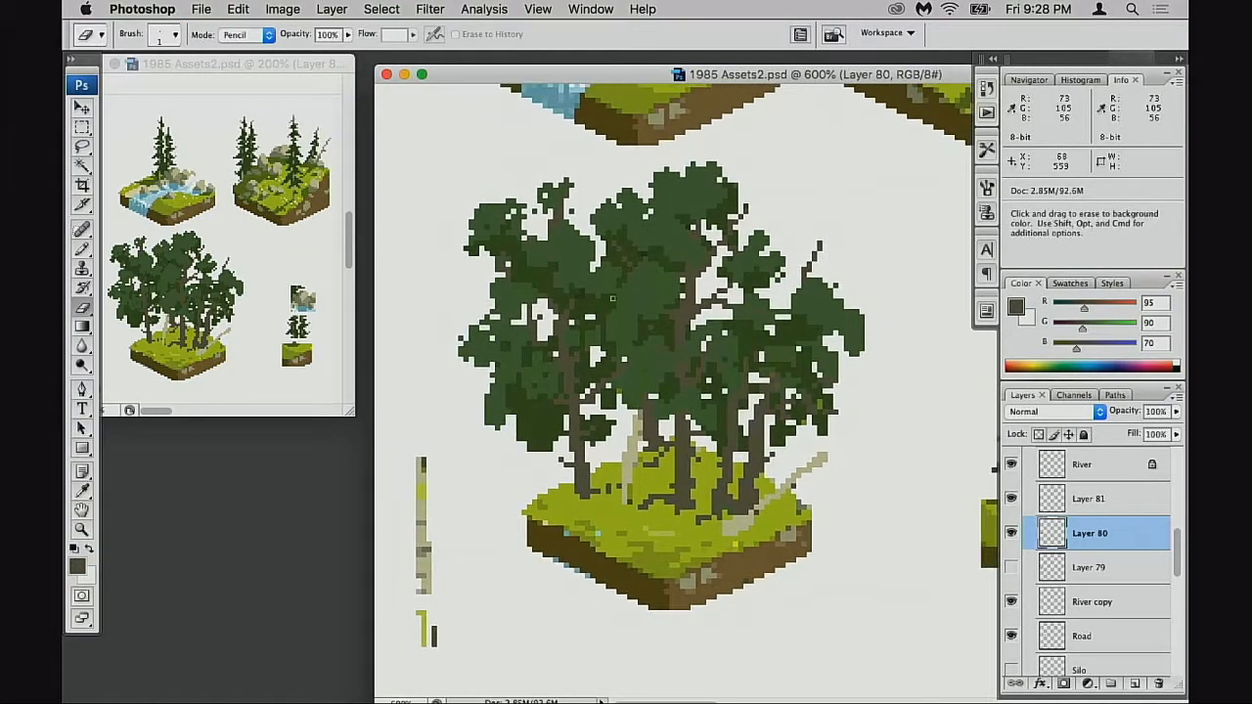
# - Touch up the foliage between the upper left-hand and central crowns in RGB 73, 105, 56
pyautogui.press('b')
pyautogui.keyDown('alt'); pyautogui.click(596, 280); pyautogui.keyUp('alt')
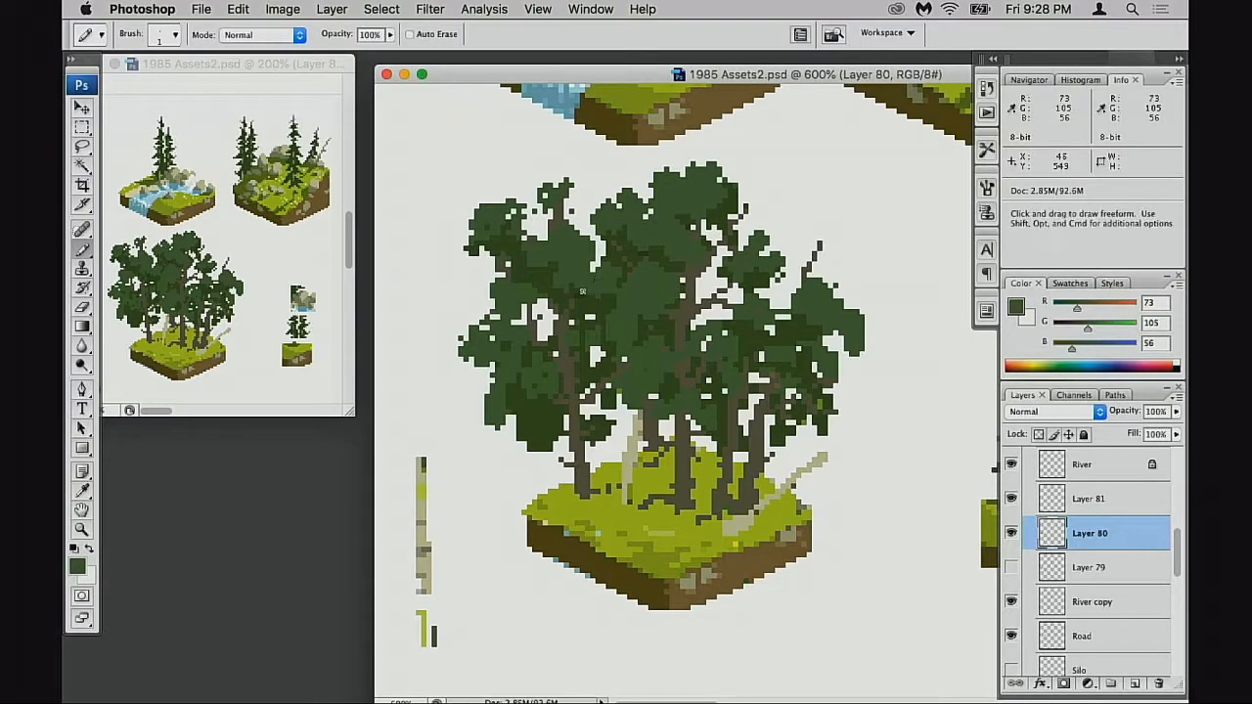
pyautogui.press('space')
pyautogui.moveTo(906, 517); pyautogui.dragTo(900, 484)
# - Identify the layer holding the pale birch-trunk strip, select Layer 81, and move the strip onto the forest tile
pyautogui.click(1012, 546)
pyautogui.click(1016, 546)
pyautogui.click(1011, 599)
pyautogui.click(1012, 599)
pyautogui.click(1013, 500)
pyautogui.click(1013, 500)
pyautogui.click(1053, 511)
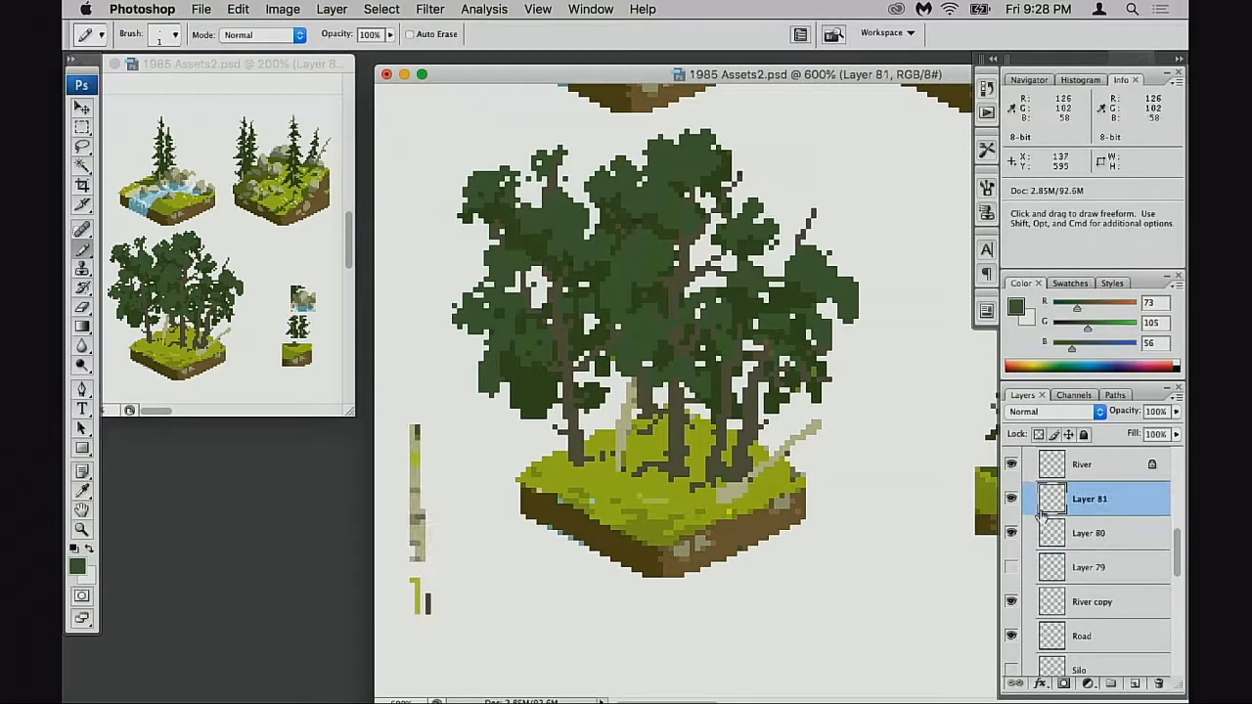
pyautogui.press('v')
pyautogui.moveTo(479, 562); pyautogui.dragTo(726, 494)
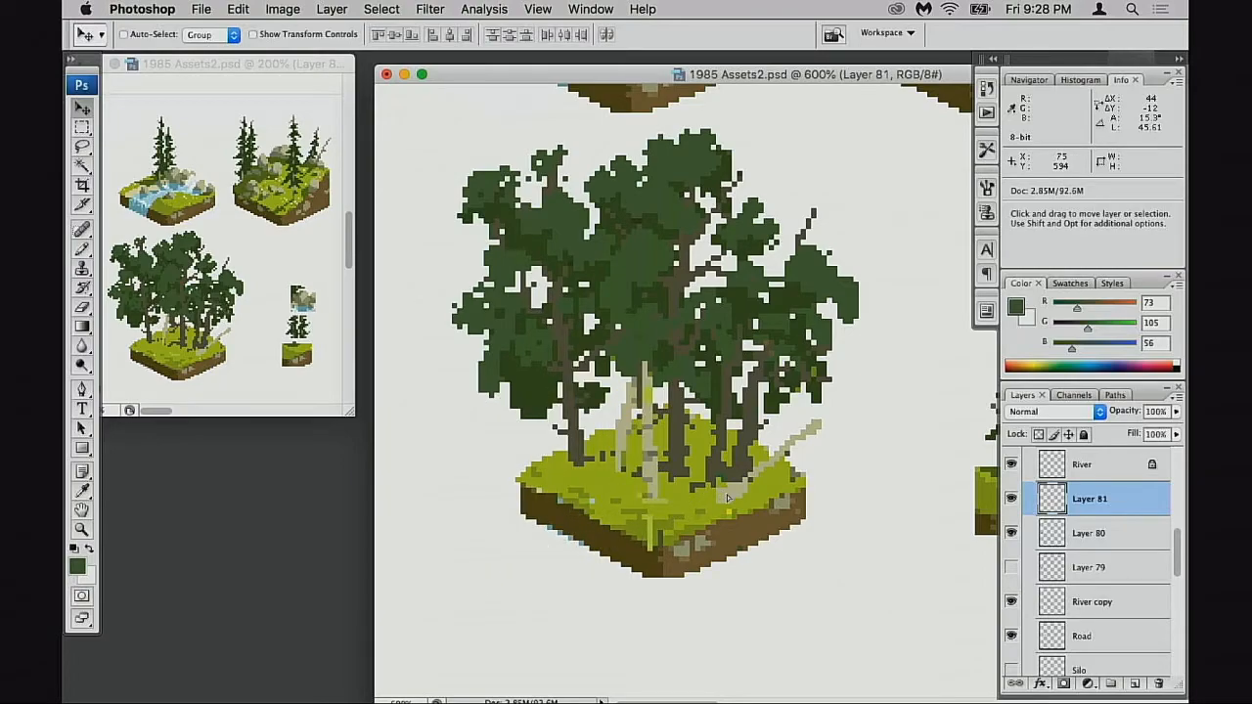
# - Try to rotate the birch-trunk strip by -11.8 degrees
pyautogui.press('super+z')
pyautogui.press('super+t')
pyautogui.moveTo(847, 550); pyautogui.dragTo(847, 513)
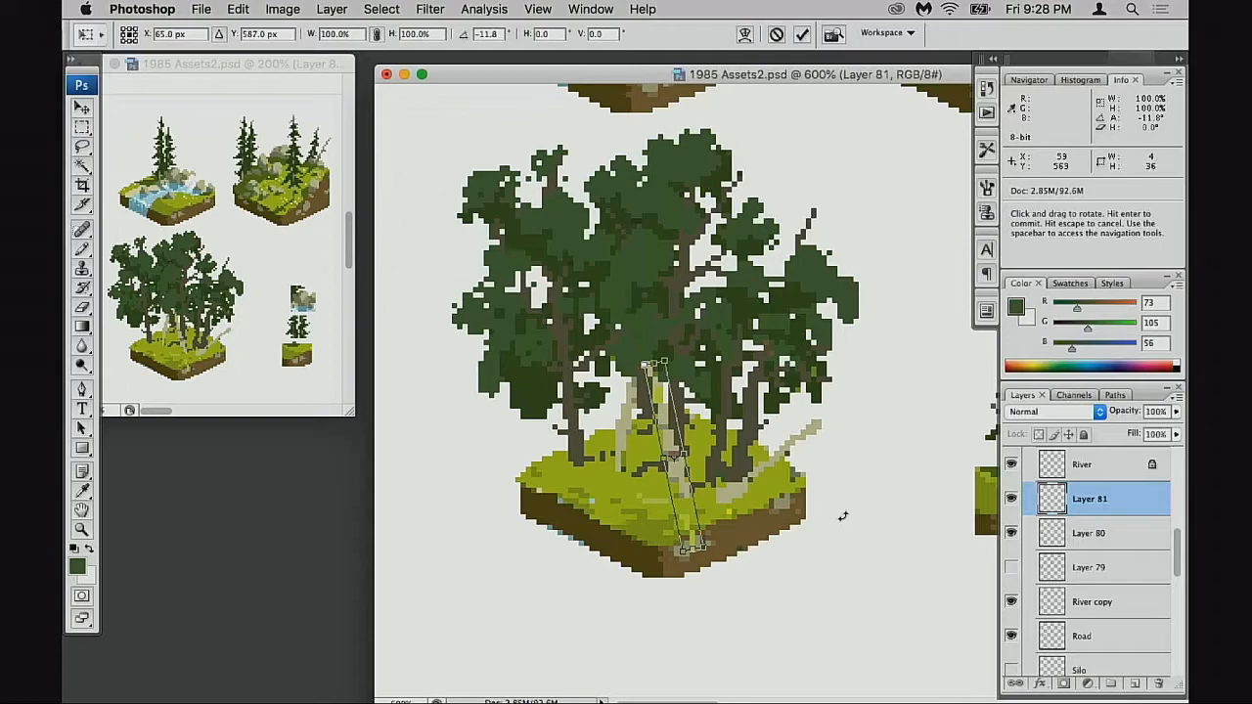
pyautogui.press('Return')
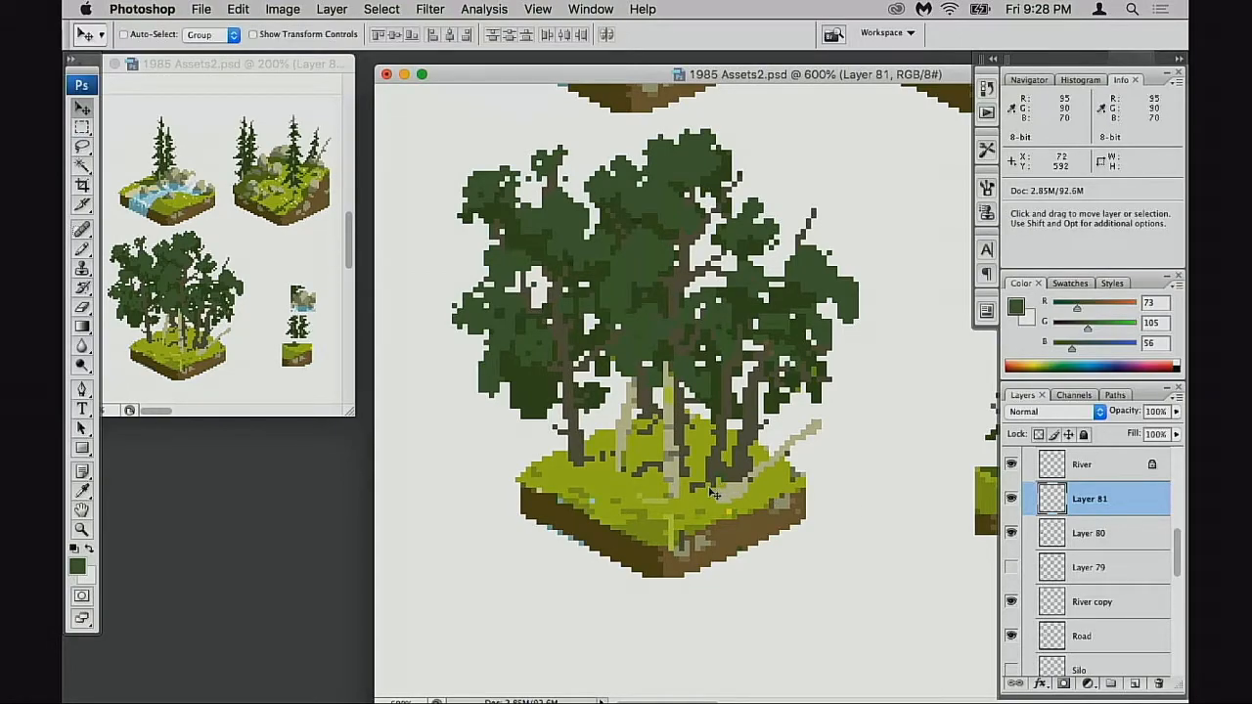
# - Place the birch-trunk strip over the tile's pale upright trunk, and block in leaves above it in RGB 192, 218, 72 with a 3 px pencil
pyautogui.moveTo(714, 495)
pyautogui.mouseDown()
pyautogui.moveTo(622, 469)
pyautogui.moveTo(673, 486)
pyautogui.moveTo(647, 481)
pyautogui.mouseUp()
pyautogui.press('b')
pyautogui.keyDown('alt'); pyautogui.click(573, 505); pyautogui.keyUp('alt')
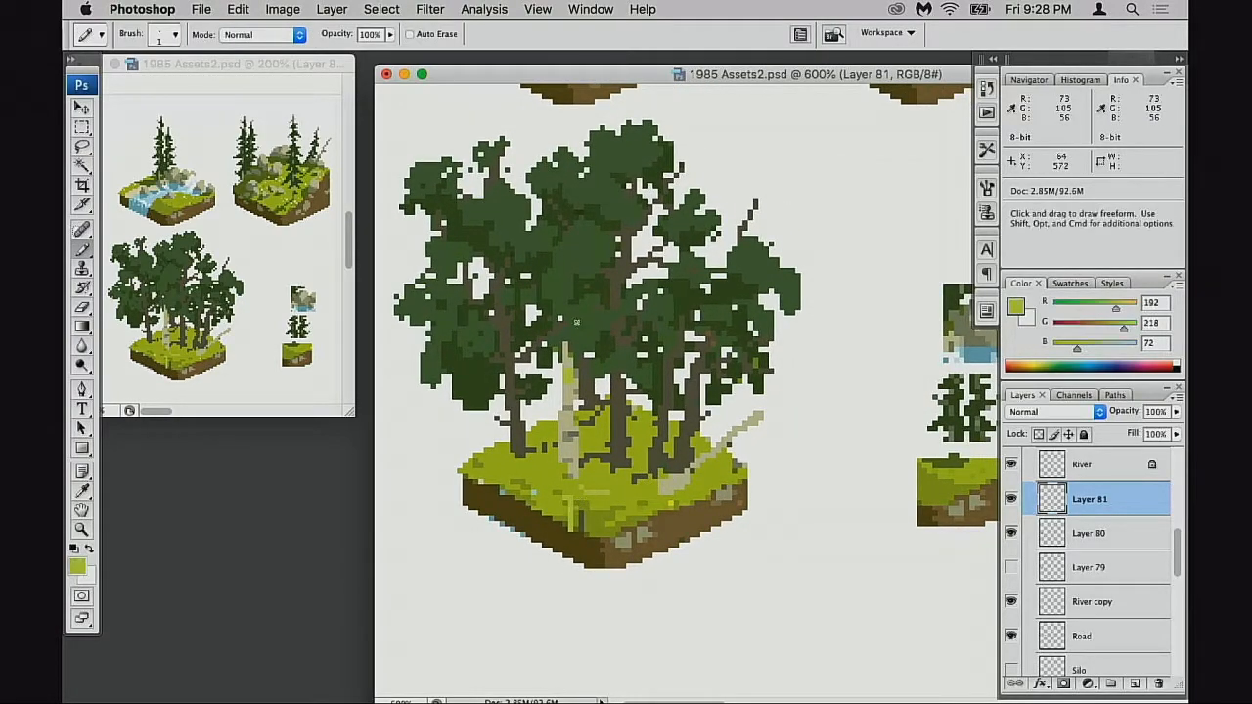
pyautogui.press(']')
pyautogui.moveTo(554, 296)
pyautogui.mouseDown()
pyautogui.moveTo(537, 291)
pyautogui.moveTo(540, 326)
pyautogui.mouseUp()
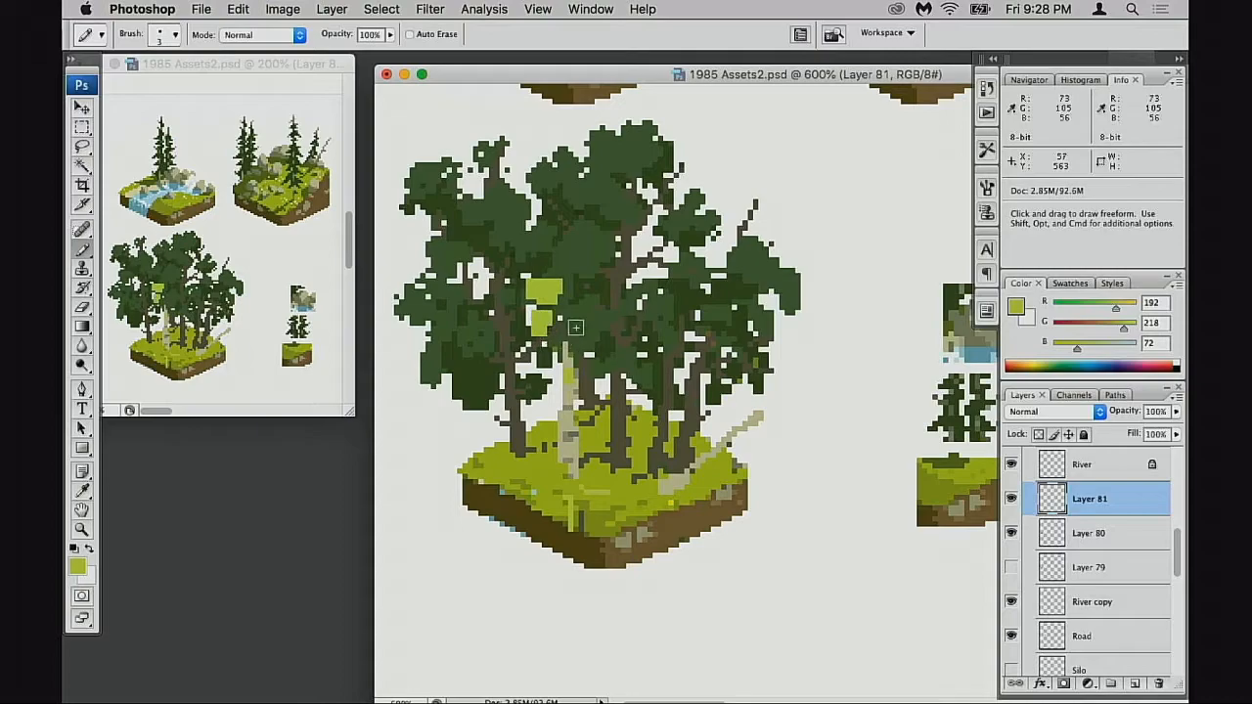
# - Undo the light green patches on the dark foliage and reduce the pencil to 1 px
pyautogui.press('super+z')
pyautogui.press('[')
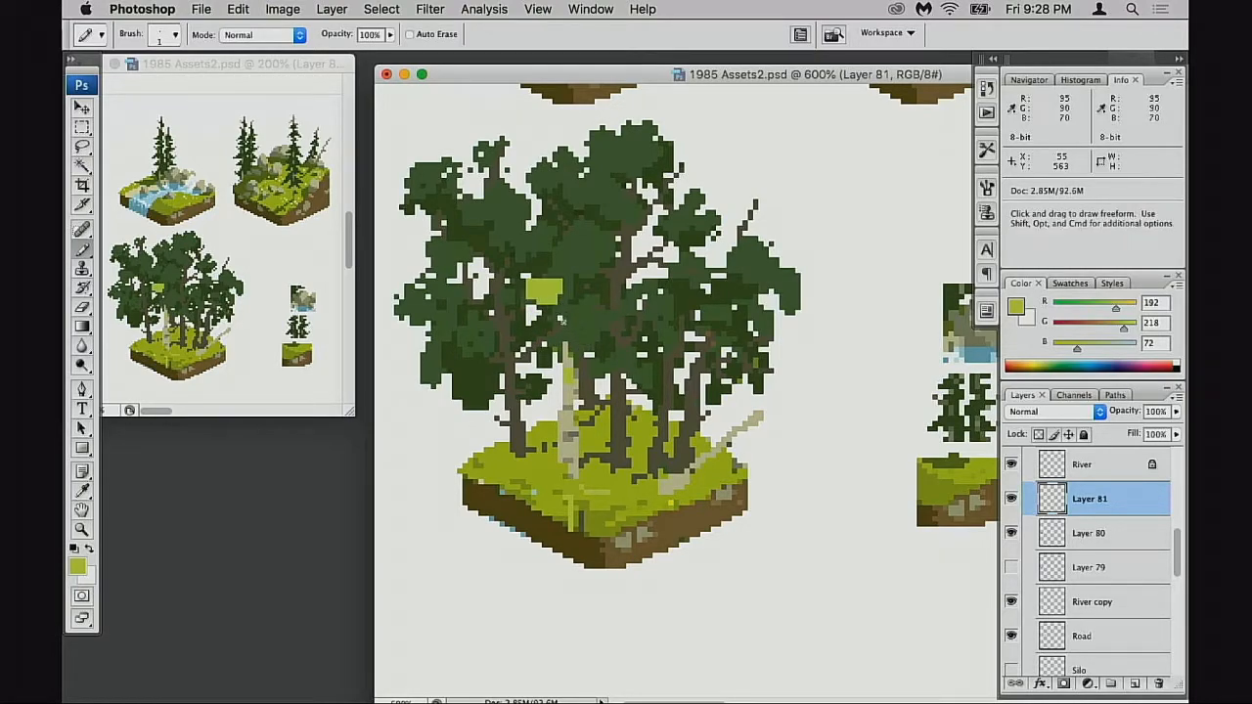
pyautogui.press('super+z')
pyautogui.click(427, 358)
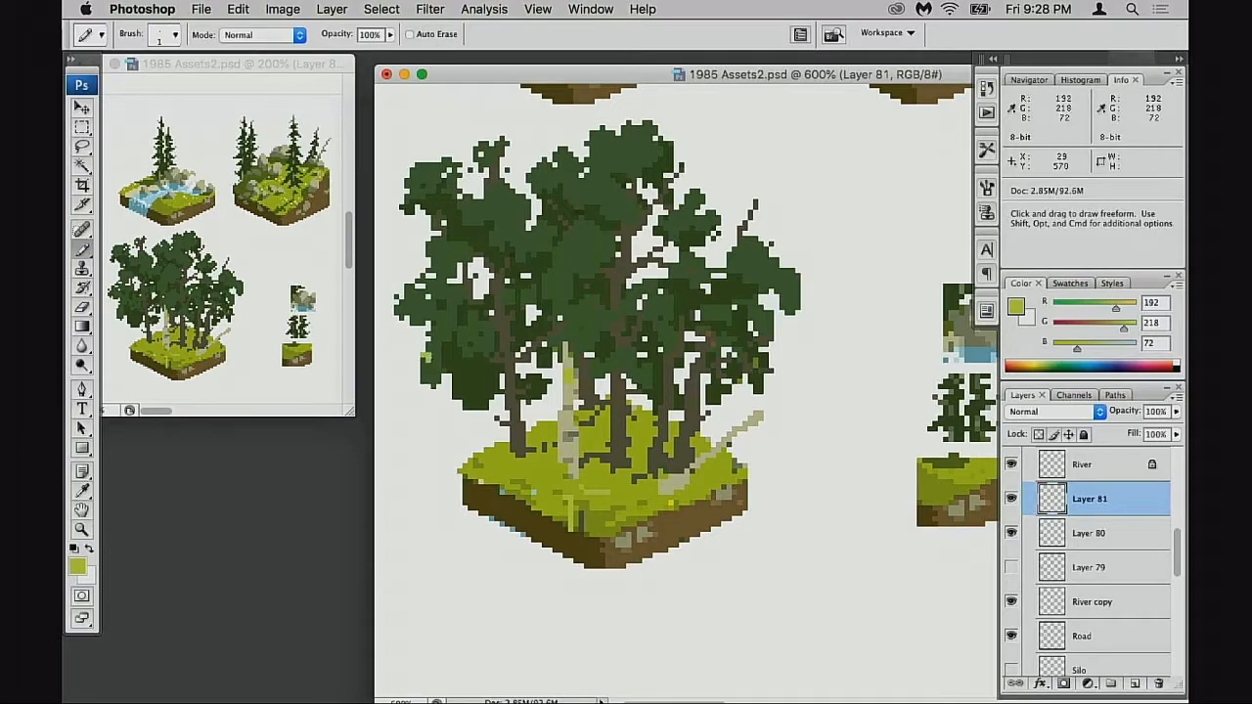
pyautogui.press('super+z')
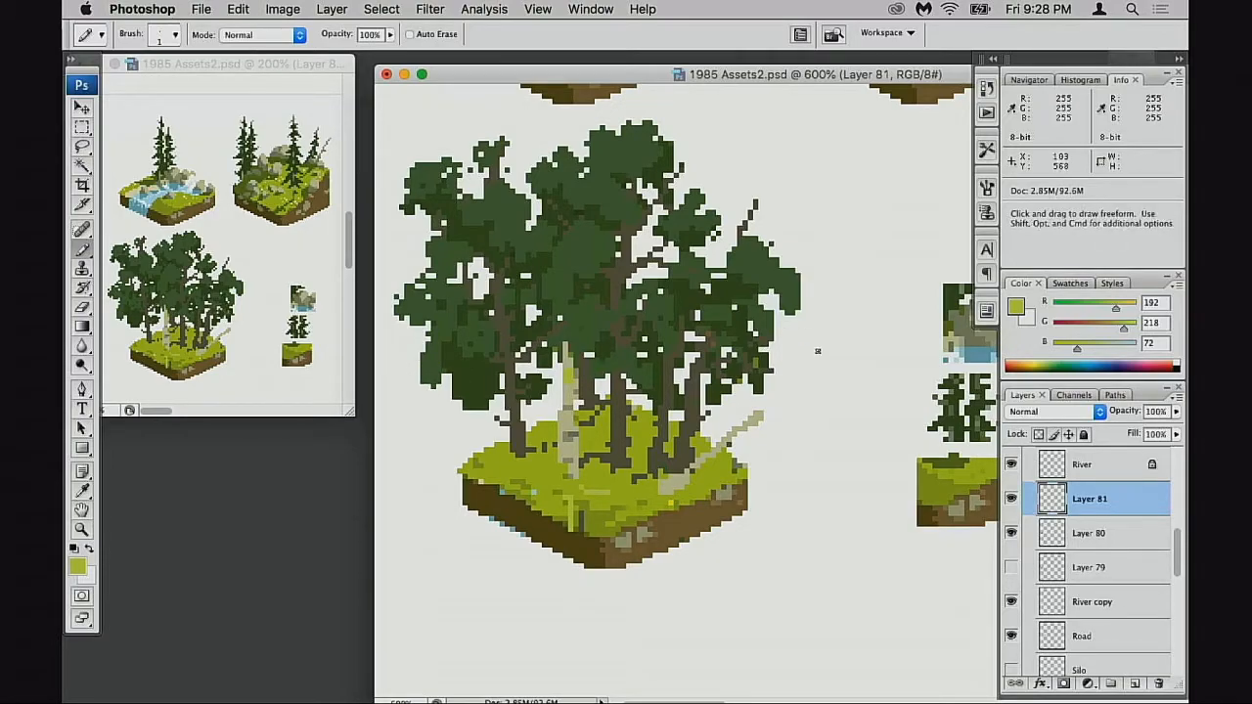
# - Pencil a light green leaf cluster at the leaning trunk's tip, and move the birch layer to the island's left edge
pyautogui.click(769, 389)
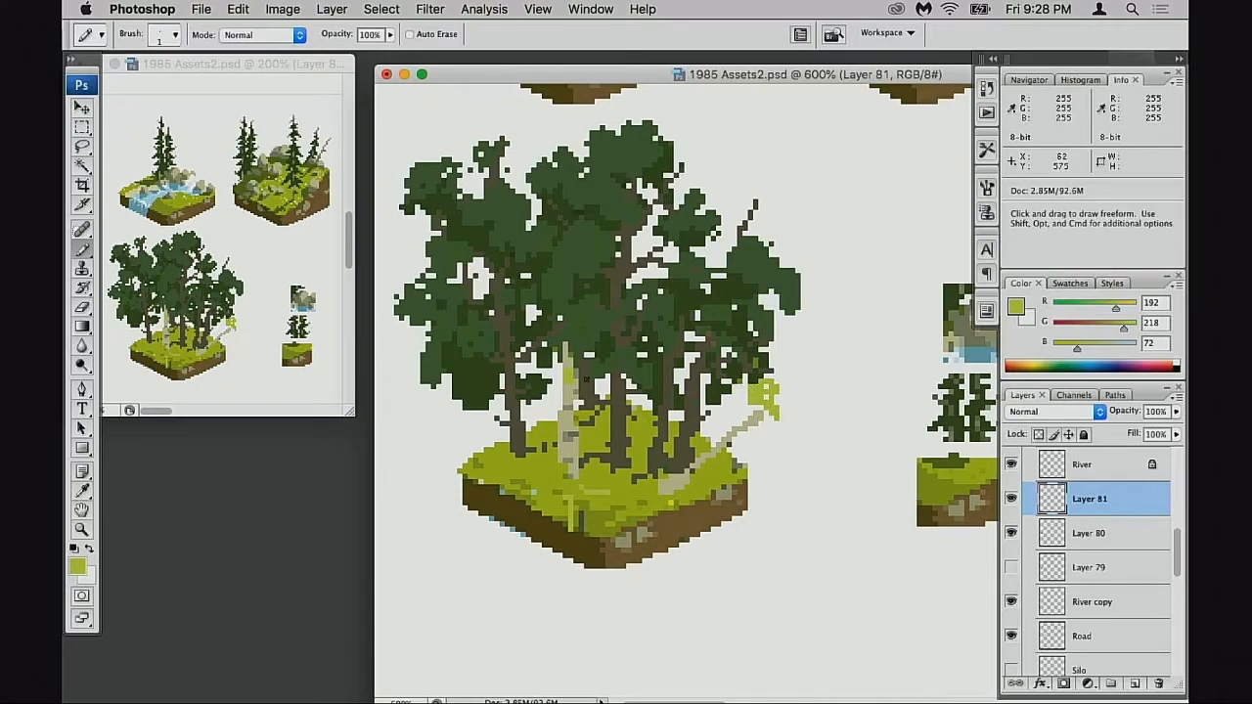
pyautogui.moveTo(571, 422); pyautogui.dragTo(450, 505)
pyautogui.moveTo(524, 476); pyautogui.dragTo(584, 392)
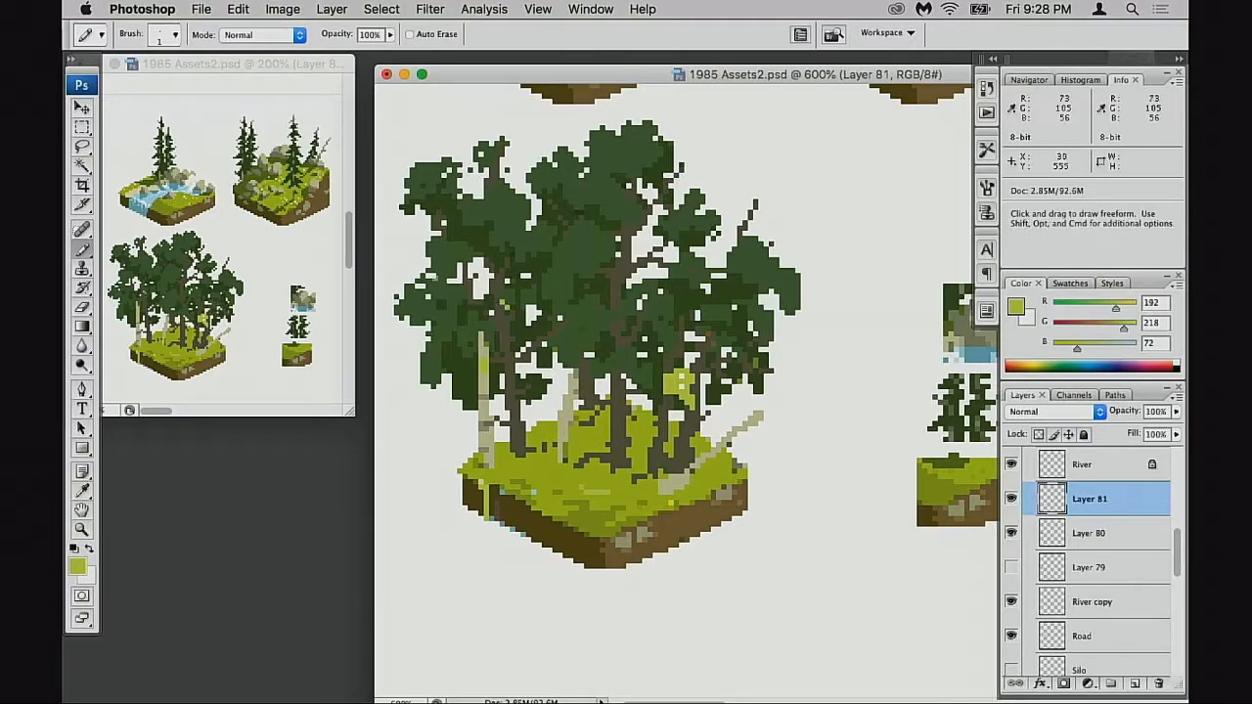
# - Paint light green foliage clusters (RGB 192, 218, 72) around the upper part of the left birch trunk
pyautogui.press('cmd+z')
pyautogui.moveTo(458, 318)
pyautogui.mouseDown()
pyautogui.moveTo(453, 288)
pyautogui.moveTo(432, 310)
pyautogui.moveTo(430, 346)
pyautogui.moveTo(472, 316)
pyautogui.moveTo(460, 350)
pyautogui.mouseUp()
pyautogui.moveTo(485, 306); pyautogui.dragTo(496, 318)
pyautogui.click(467, 401)
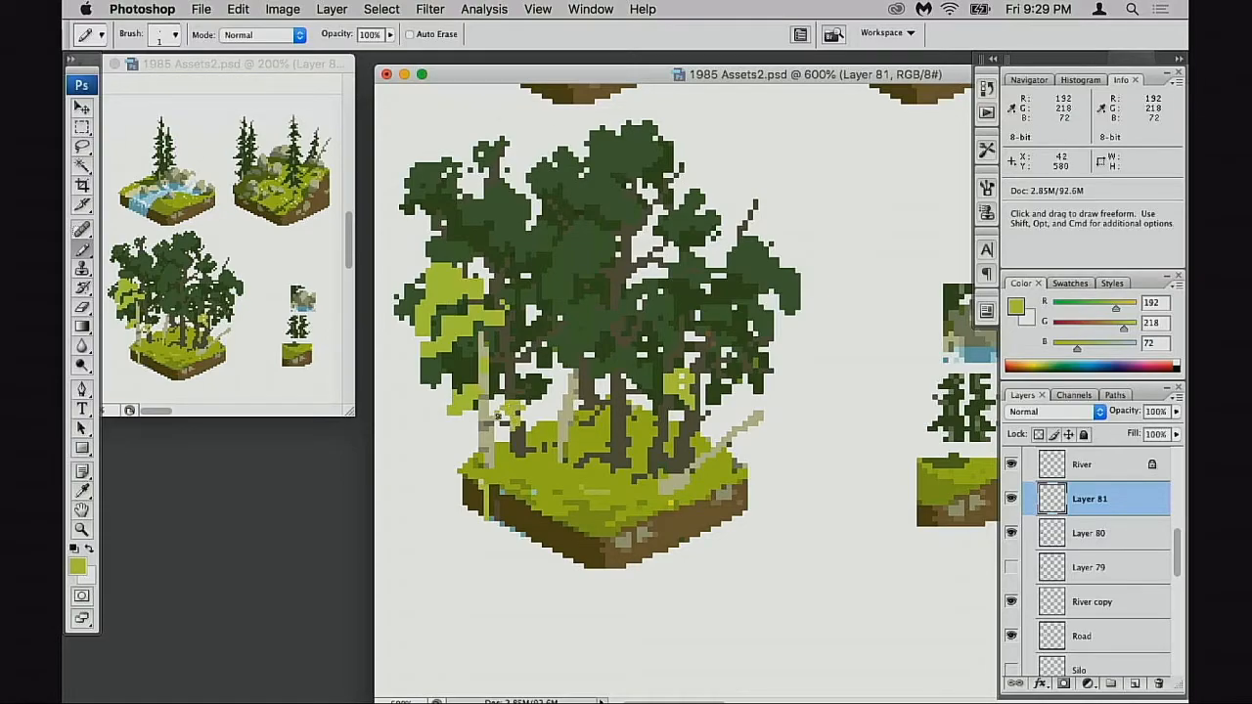
pyautogui.click(476, 265)
pyautogui.click(460, 206)
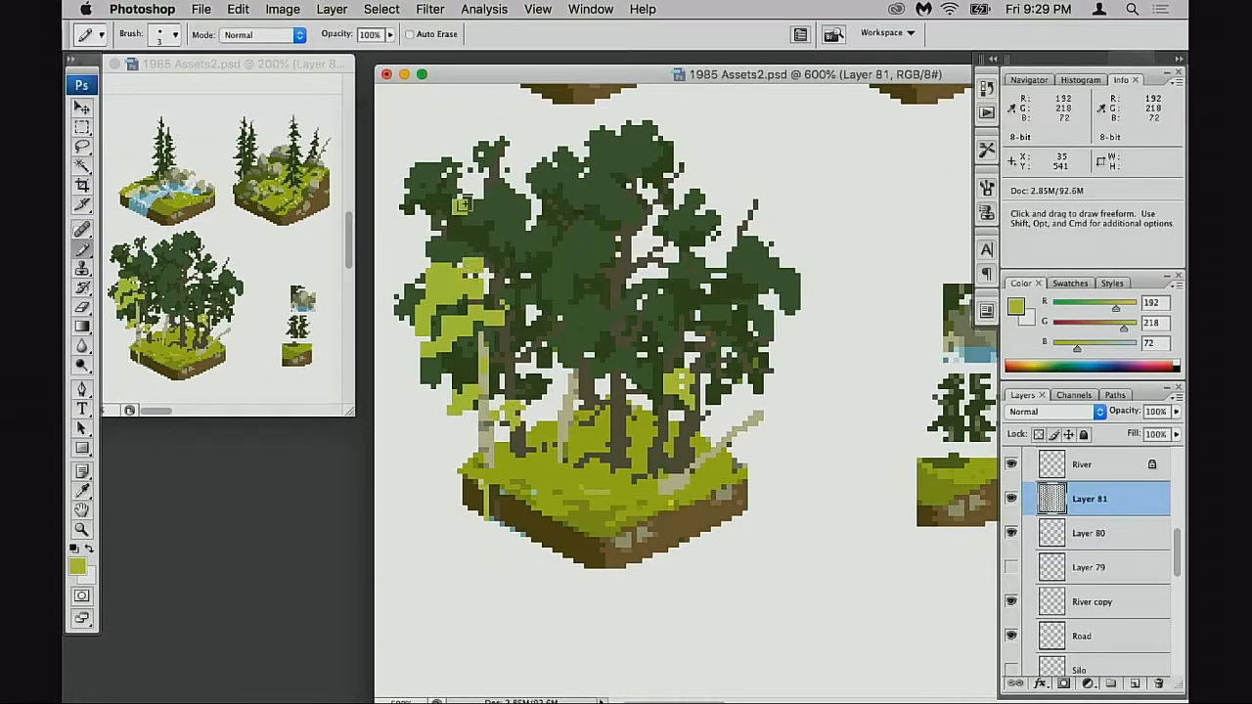
# - Extend the left birch's light green foliage outward past the crown and down over the trunk, using 1 px and 3 px pencil sizes
pyautogui.press('[')
pyautogui.press('[')
pyautogui.moveTo(554, 363); pyautogui.dragTo(656, 344)
pyautogui.moveTo(493, 296)
pyautogui.mouseDown()
pyautogui.moveTo(491, 310)
pyautogui.moveTo(479, 296)
pyautogui.mouseUp()
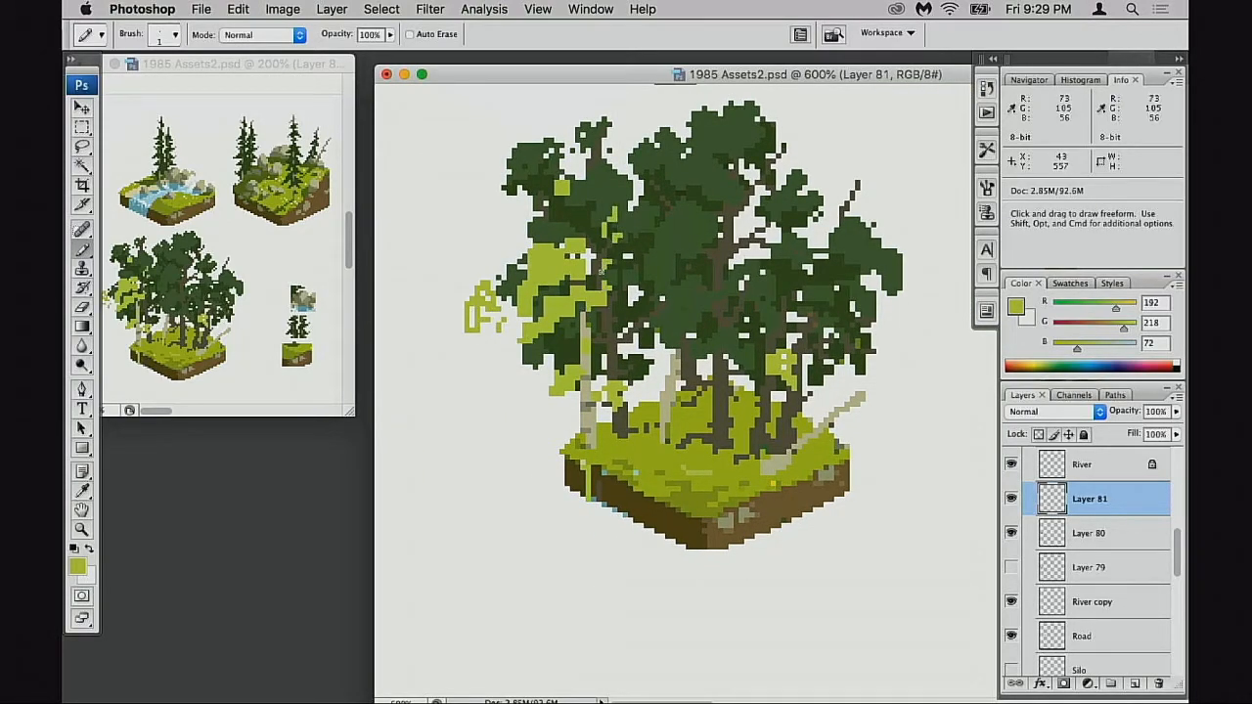
pyautogui.press(']')
pyautogui.press(']')
pyautogui.moveTo(544, 232)
pyautogui.mouseDown()
pyautogui.moveTo(514, 237)
pyautogui.moveTo(494, 260)
pyautogui.mouseUp()
pyautogui.moveTo(590, 334)
pyautogui.mouseDown()
pyautogui.moveTo(595, 365)
pyautogui.moveTo(618, 341)
pyautogui.moveTo(614, 370)
pyautogui.moveTo(586, 350)
pyautogui.moveTo(573, 401)
pyautogui.mouseUp()
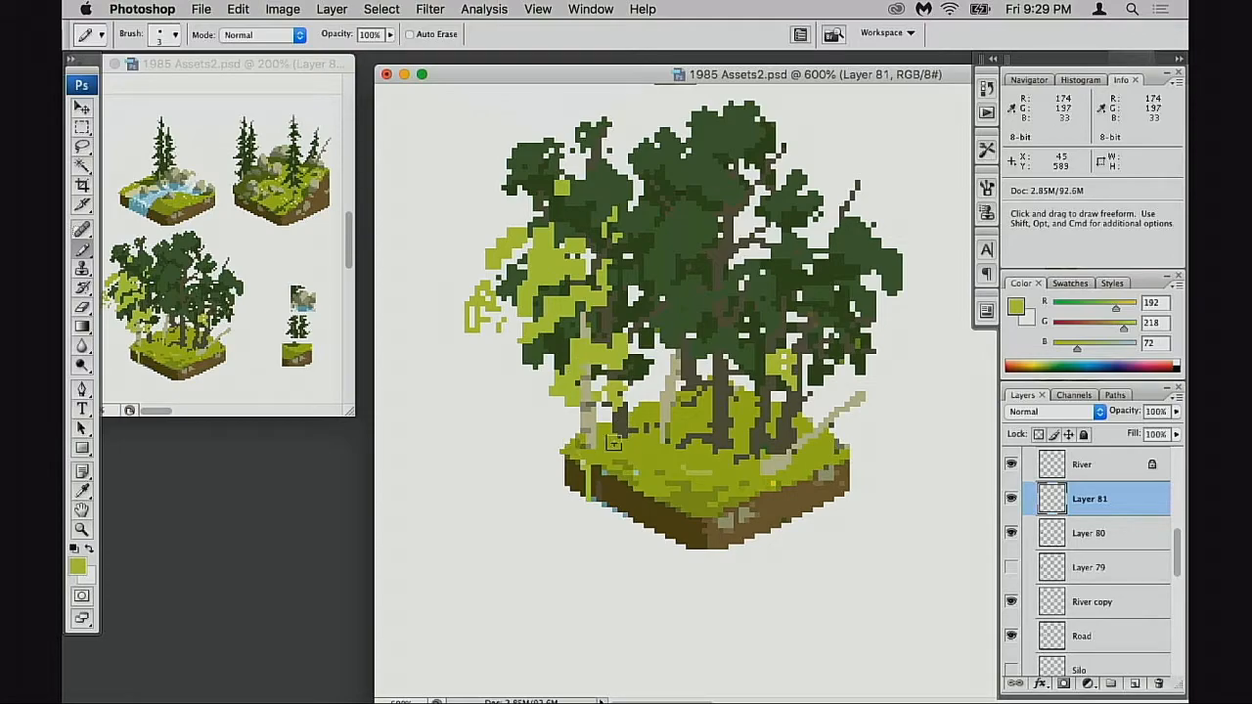
# - Try to move the birch layer across the island and flip it horizontally
pyautogui.press('v')
pyautogui.moveTo(599, 455)
pyautogui.mouseDown()
pyautogui.moveTo(582, 449)
pyautogui.moveTo(822, 475)
pyautogui.moveTo(689, 479)
pyautogui.moveTo(813, 460)
pyautogui.moveTo(839, 441)
pyautogui.mouseUp()
pyautogui.hotkey('ctrl', 't')
pyautogui.rightClick(800, 395)
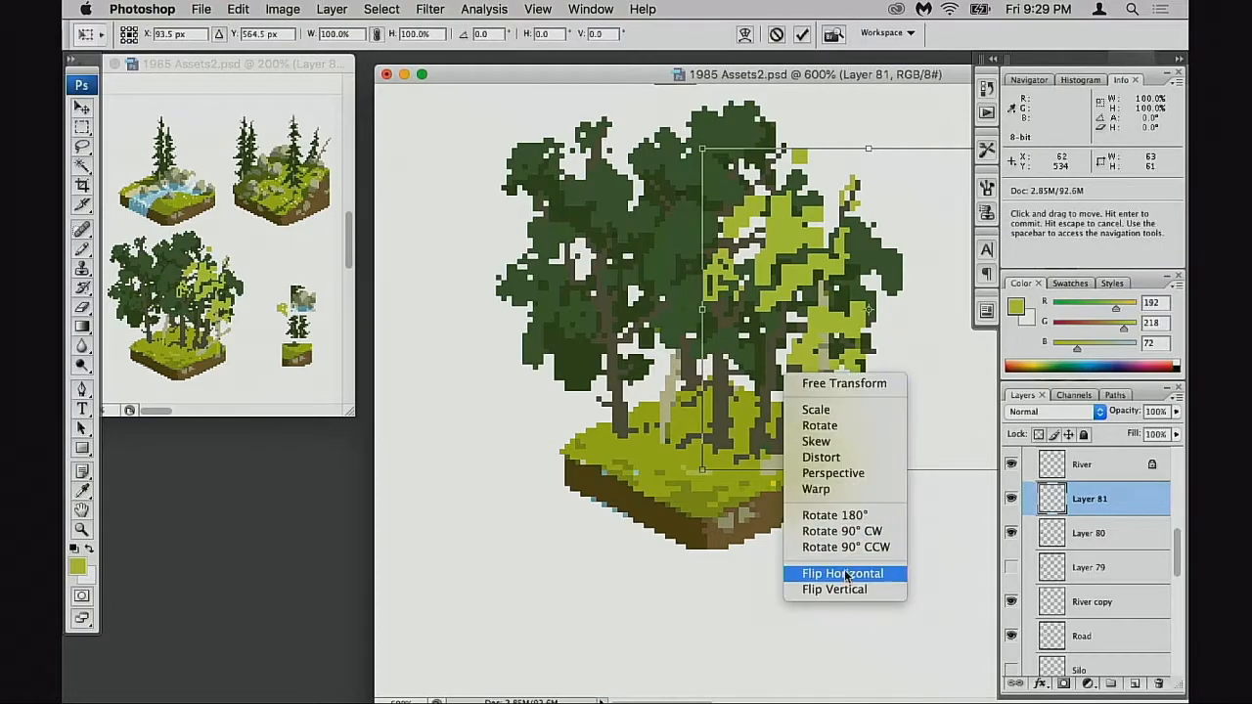
pyautogui.click(841, 572)
pyautogui.moveTo(837, 481); pyautogui.dragTo(678, 466)
pyautogui.press('Return')
pyautogui.press('v')
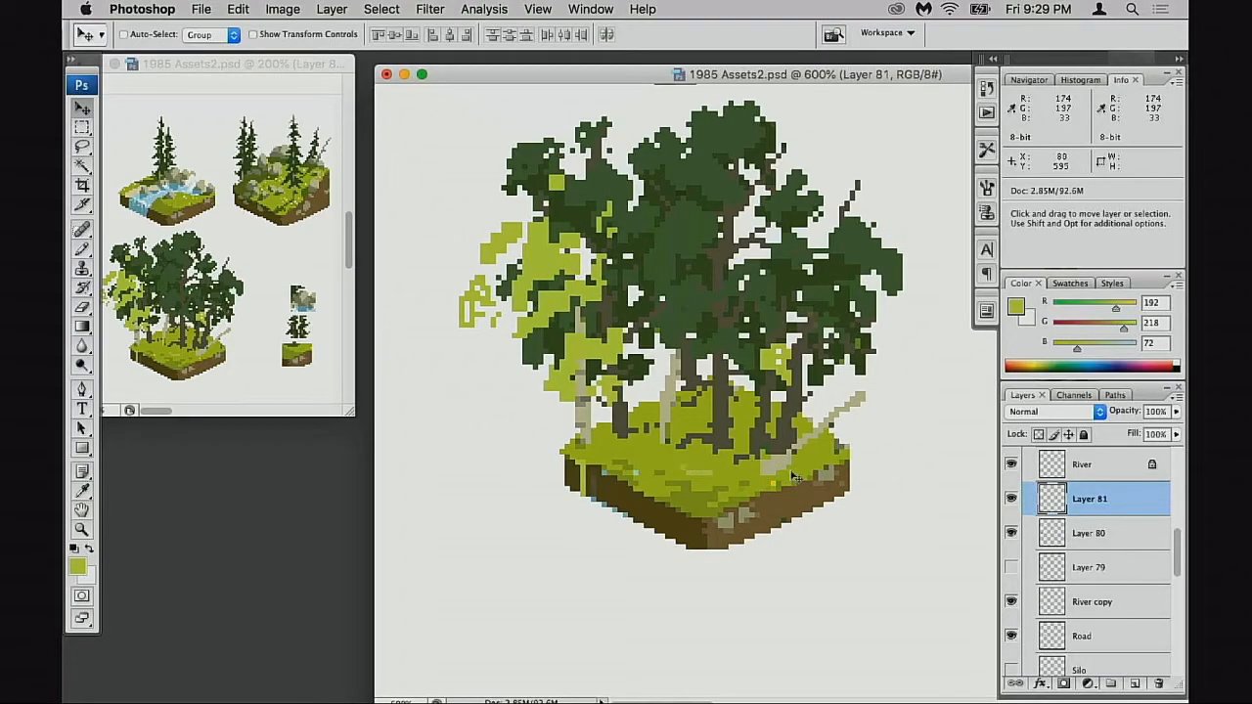
pyautogui.moveTo(699, 412); pyautogui.dragTo(699, 407)
pyautogui.press('super+z')
pyautogui.press('super+z')
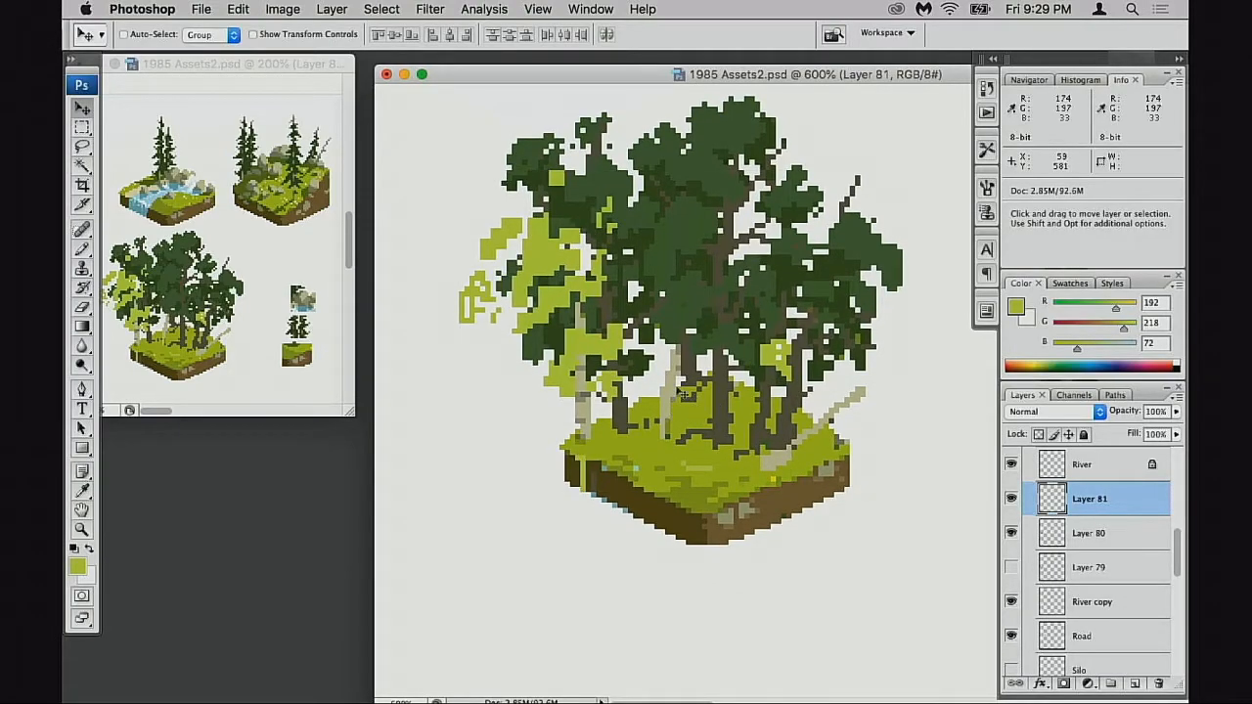
# - Erase the stray light green leaves outside and above the left birch's crown, and nudge the layer slightly left
pyautogui.press('e')
pyautogui.moveTo(473, 278)
pyautogui.mouseDown()
pyautogui.moveTo(476, 309)
pyautogui.moveTo(462, 313)
pyautogui.mouseUp()
pyautogui.moveTo(494, 259)
pyautogui.mouseDown()
pyautogui.moveTo(578, 208)
pyautogui.moveTo(556, 175)
pyautogui.moveTo(483, 251)
pyautogui.moveTo(489, 334)
pyautogui.moveTo(495, 246)
pyautogui.mouseUp()
pyautogui.press(']')
pyautogui.press(']')
pyautogui.click(557, 178)
pyautogui.moveTo(613, 223)
pyautogui.mouseDown()
pyautogui.moveTo(609, 206)
pyautogui.moveTo(514, 232)
pyautogui.mouseUp()
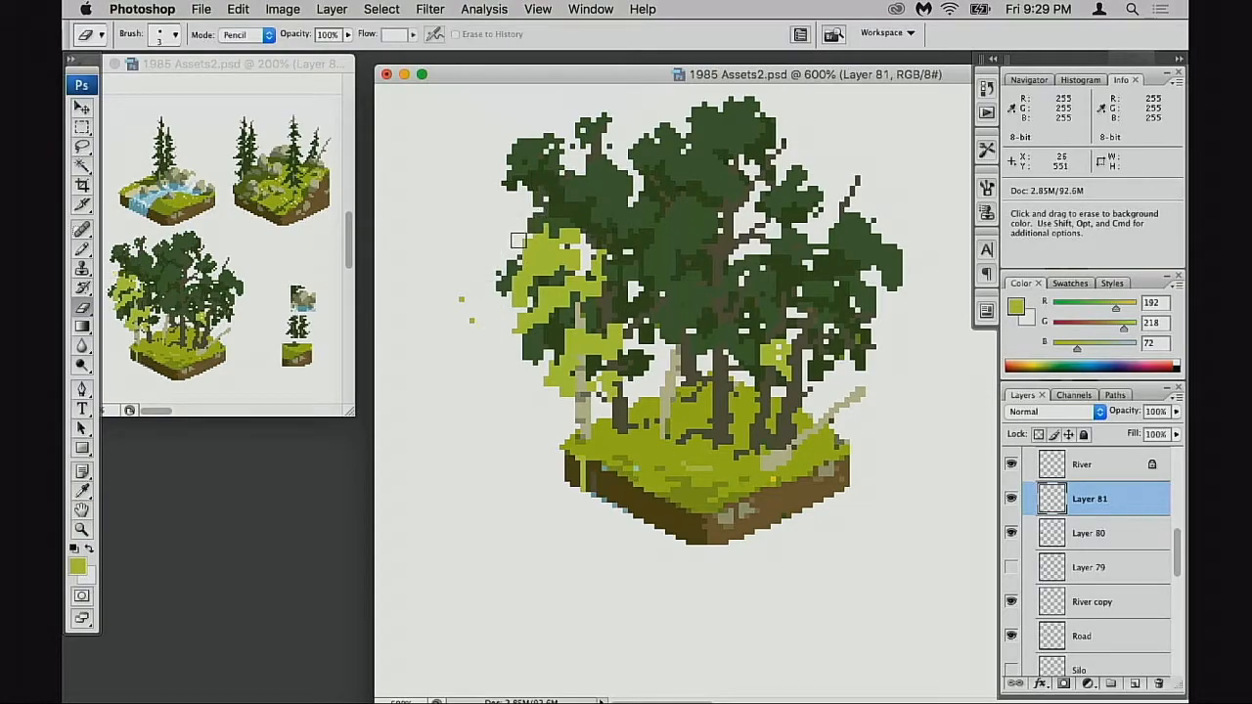
pyautogui.moveTo(601, 300); pyautogui.dragTo(590, 300)
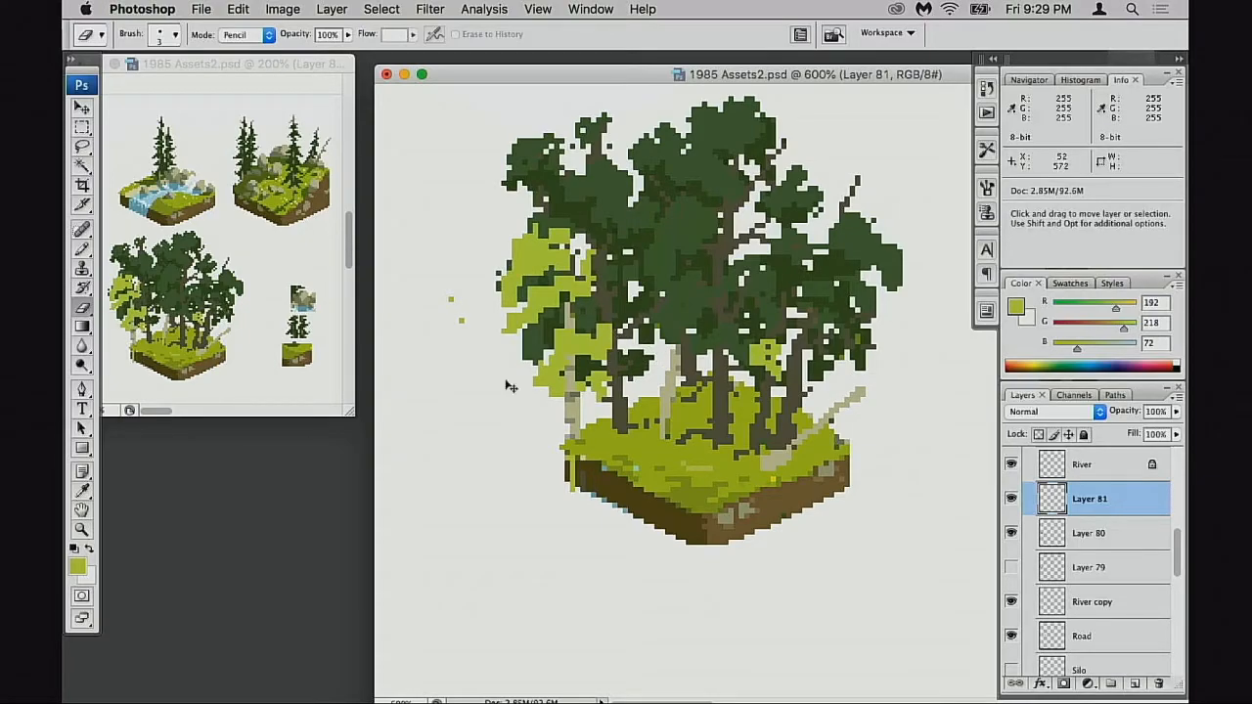
# - Sample the pale trunk colour and brighten the birch layer with Levels by lowering the highlight input level
pyautogui.press('b')
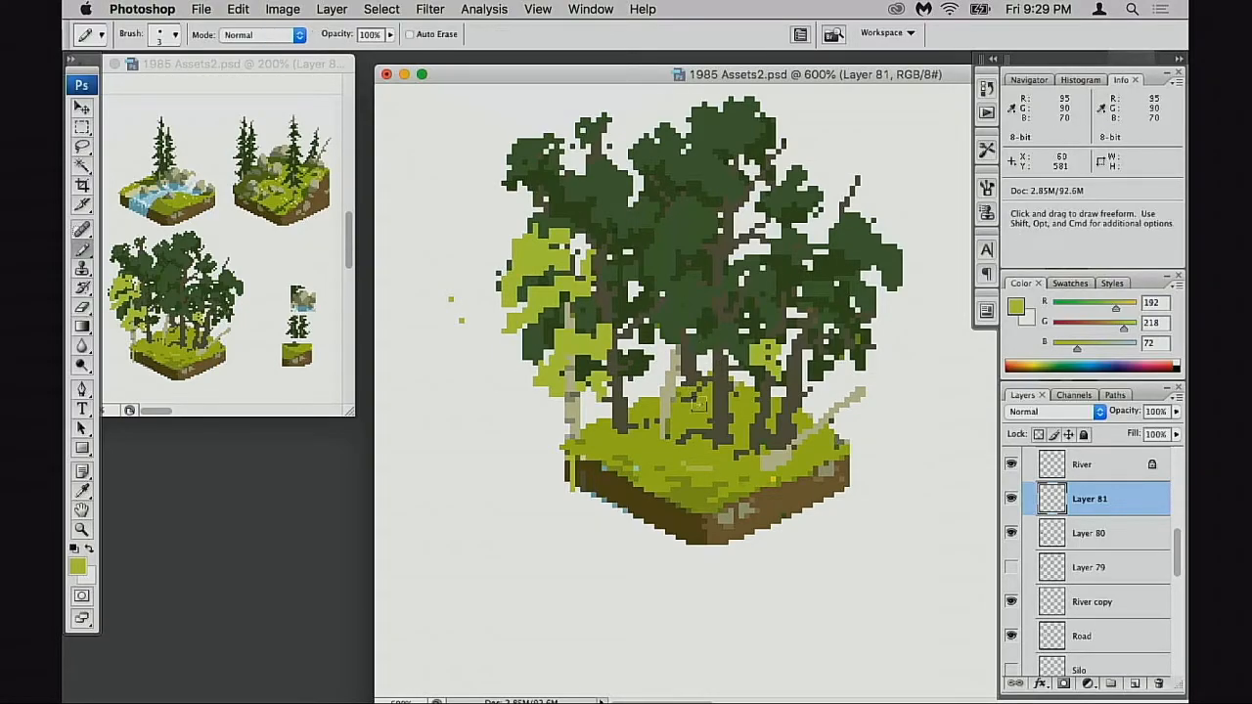
pyautogui.keyDown('alt'); pyautogui.click(675, 394); pyautogui.keyUp('alt')
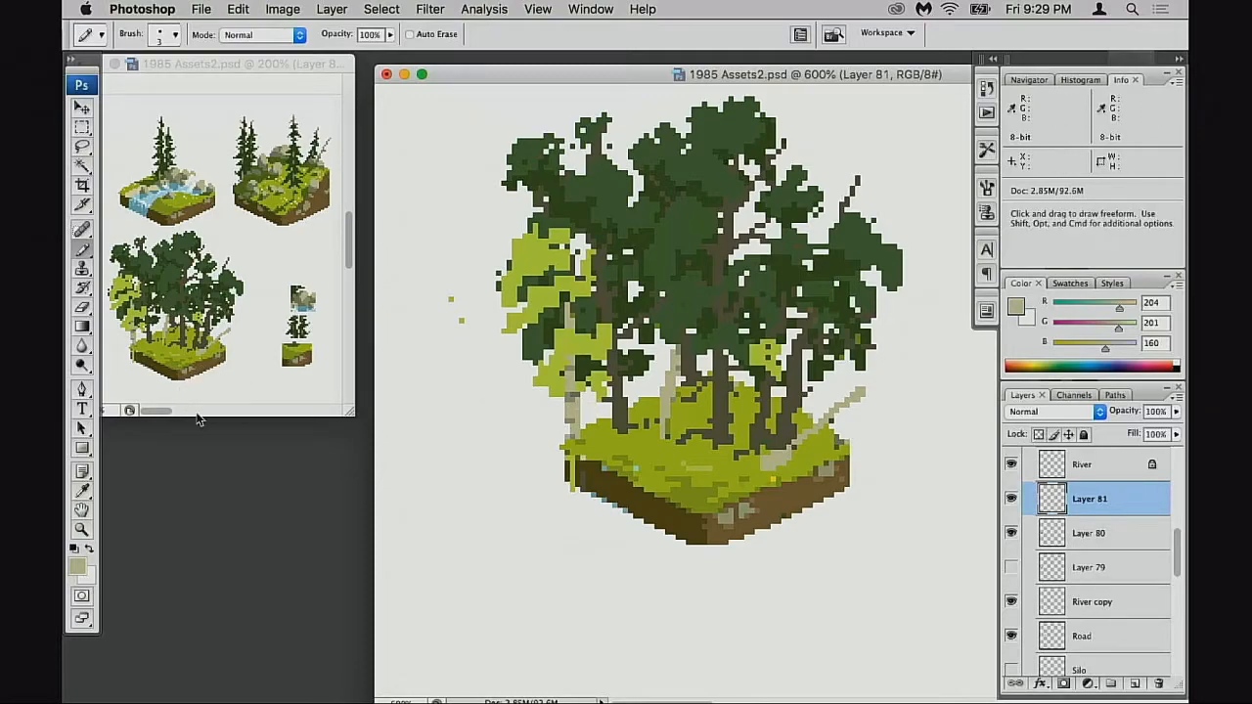
pyautogui.press('super+l')
pyautogui.moveTo(968, 352)
pyautogui.mouseDown()
pyautogui.moveTo(928, 352)
pyautogui.moveTo(951, 353)
pyautogui.mouseUp()
pyautogui.click(1033, 229)
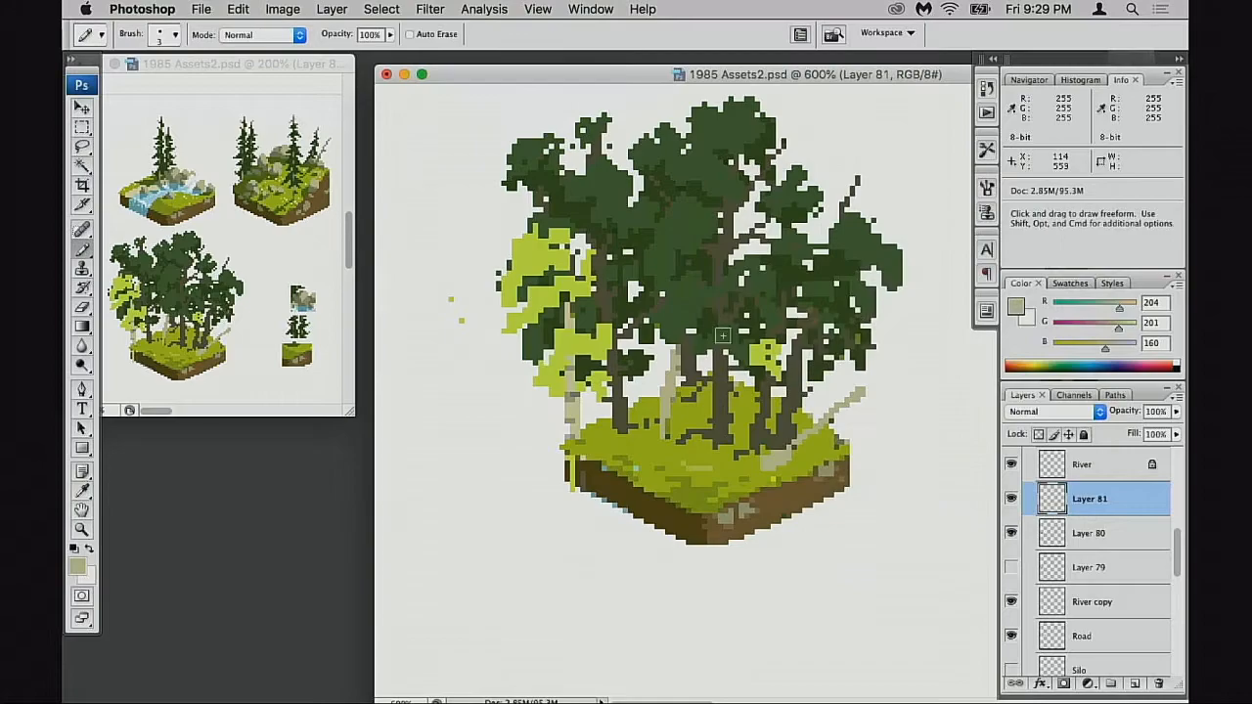
# - Sample the brightened trunk colour (RGB 220, 217, 173) and reshape the left birch's lower trunk and base with the pencil and eraser
pyautogui.press('b')
pyautogui.keyDown('alt'); pyautogui.click(573, 413); pyautogui.keyUp('alt')
pyautogui.press('e')
pyautogui.moveTo(547, 427); pyautogui.dragTo(529, 441)
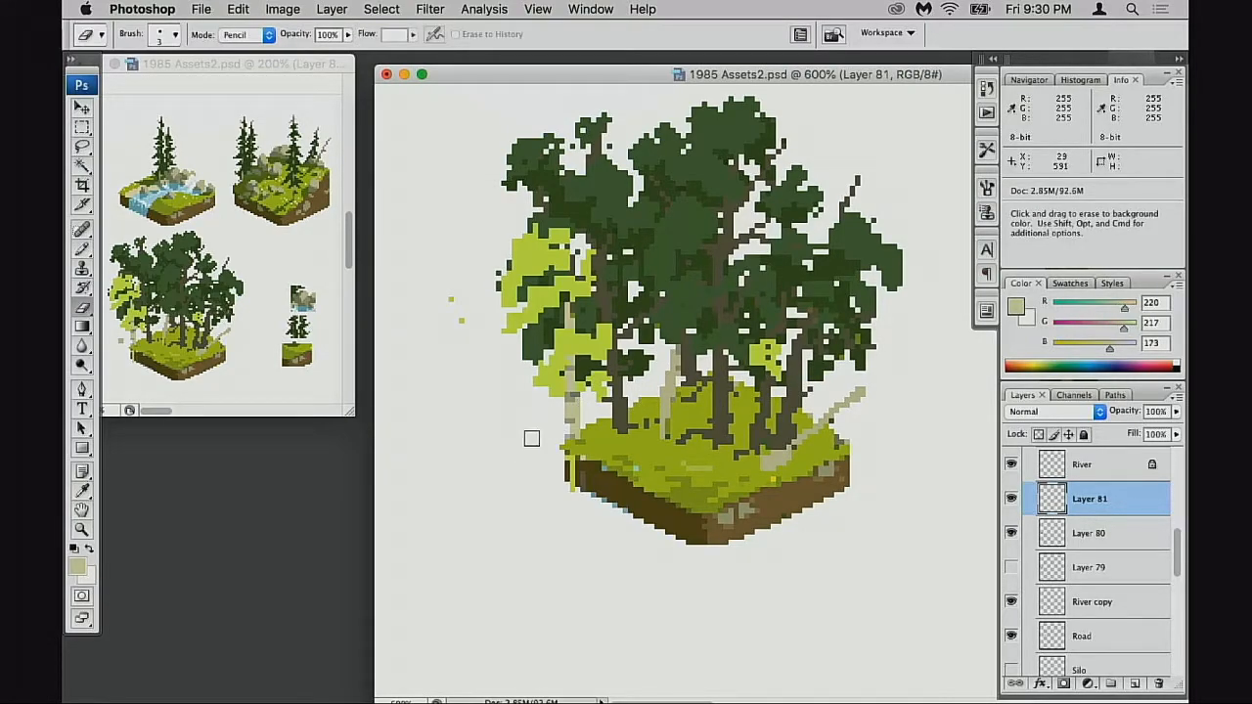
pyautogui.press('b')
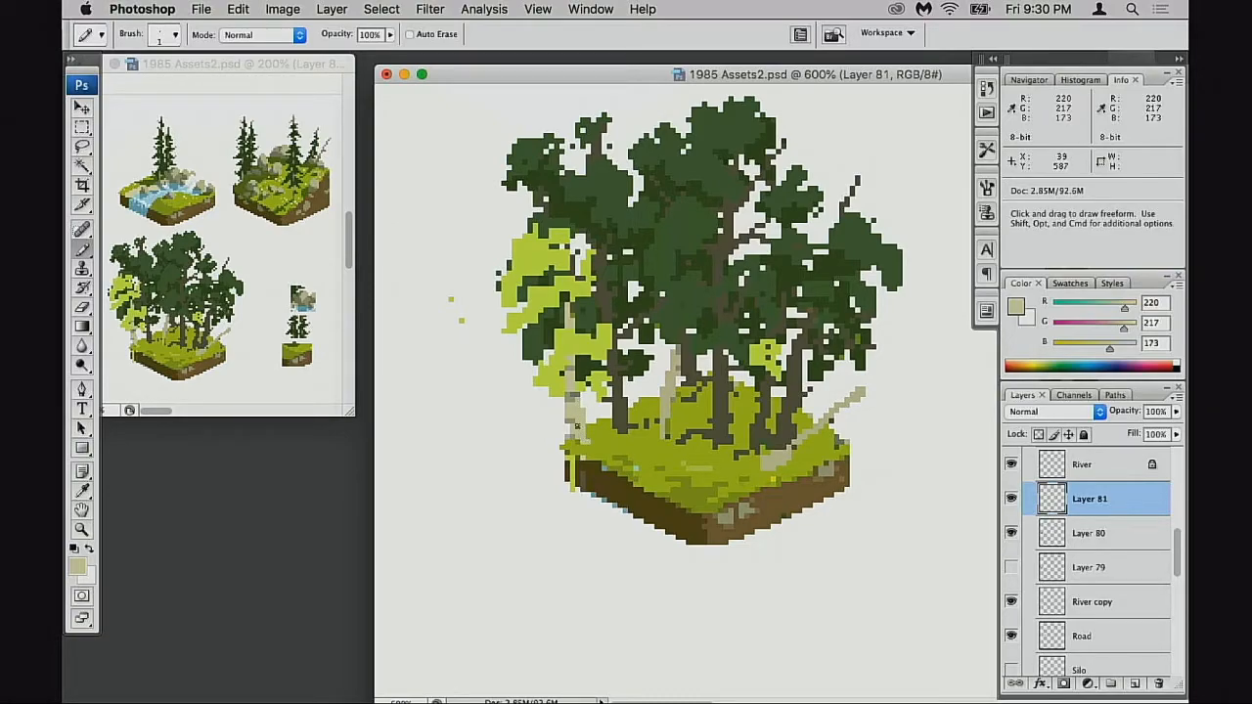
pyautogui.press('e')
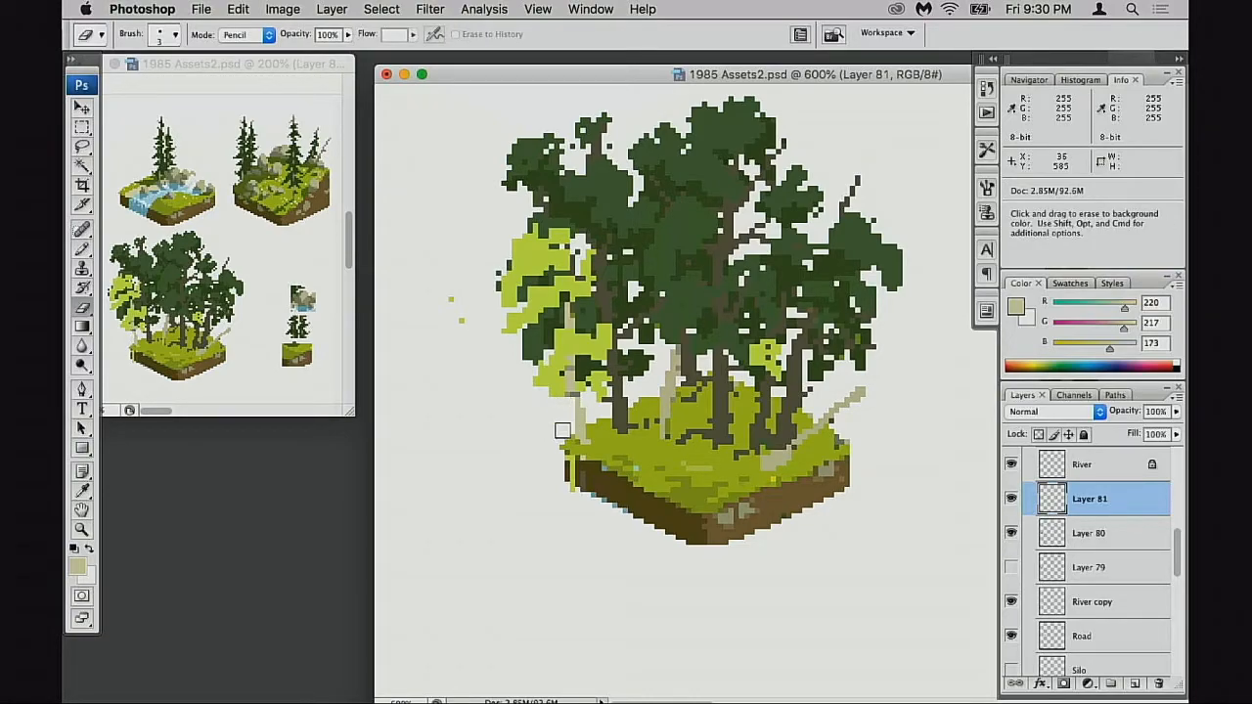
pyautogui.press('b')
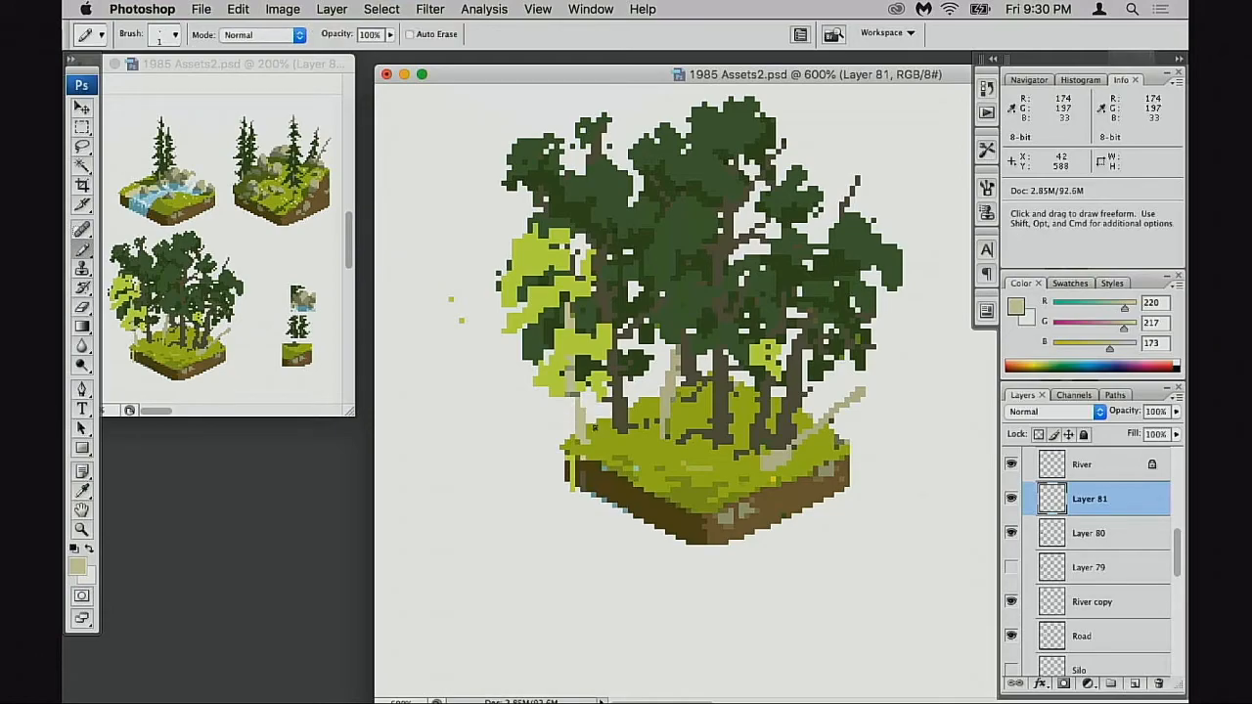
pyautogui.press('super+equal')
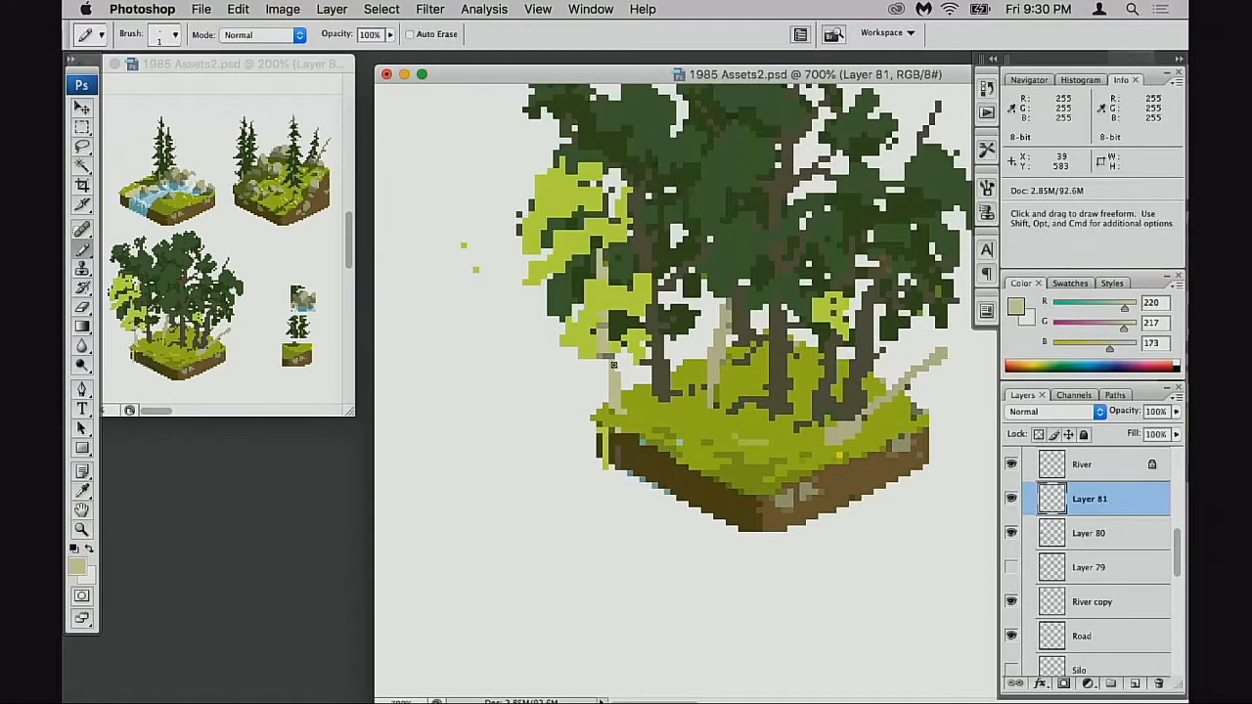
pyautogui.press('e')
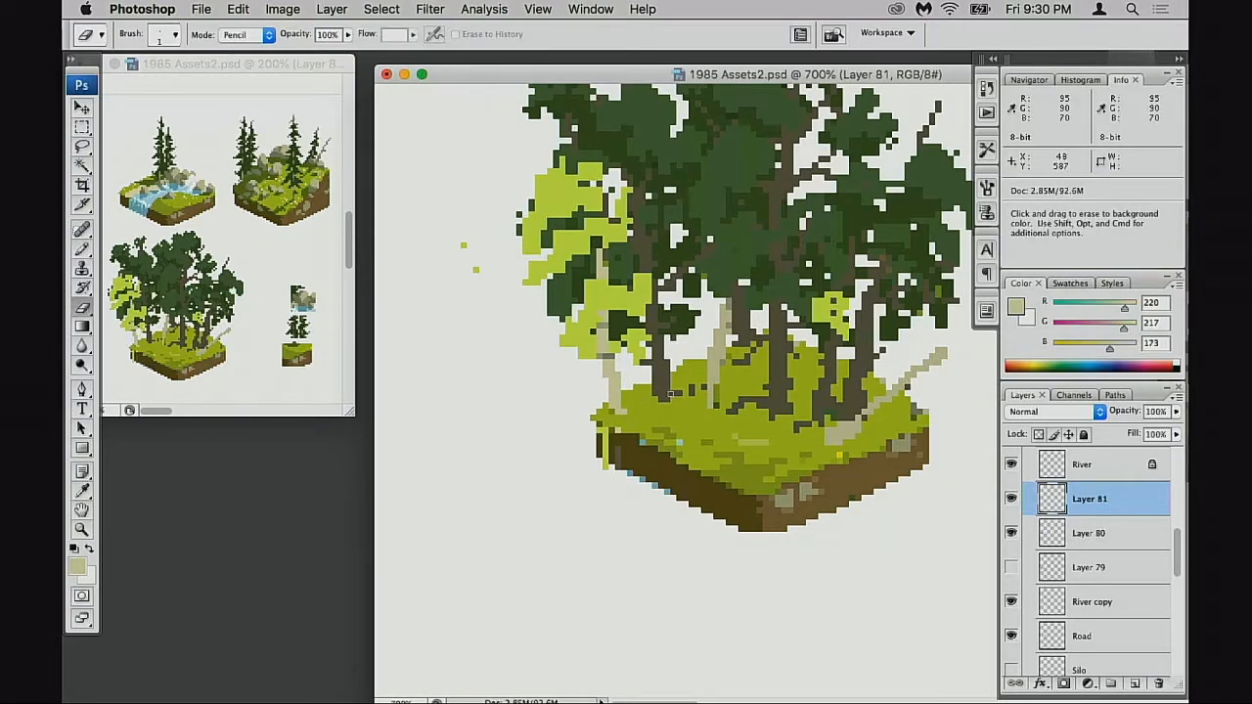
pyautogui.press('b')
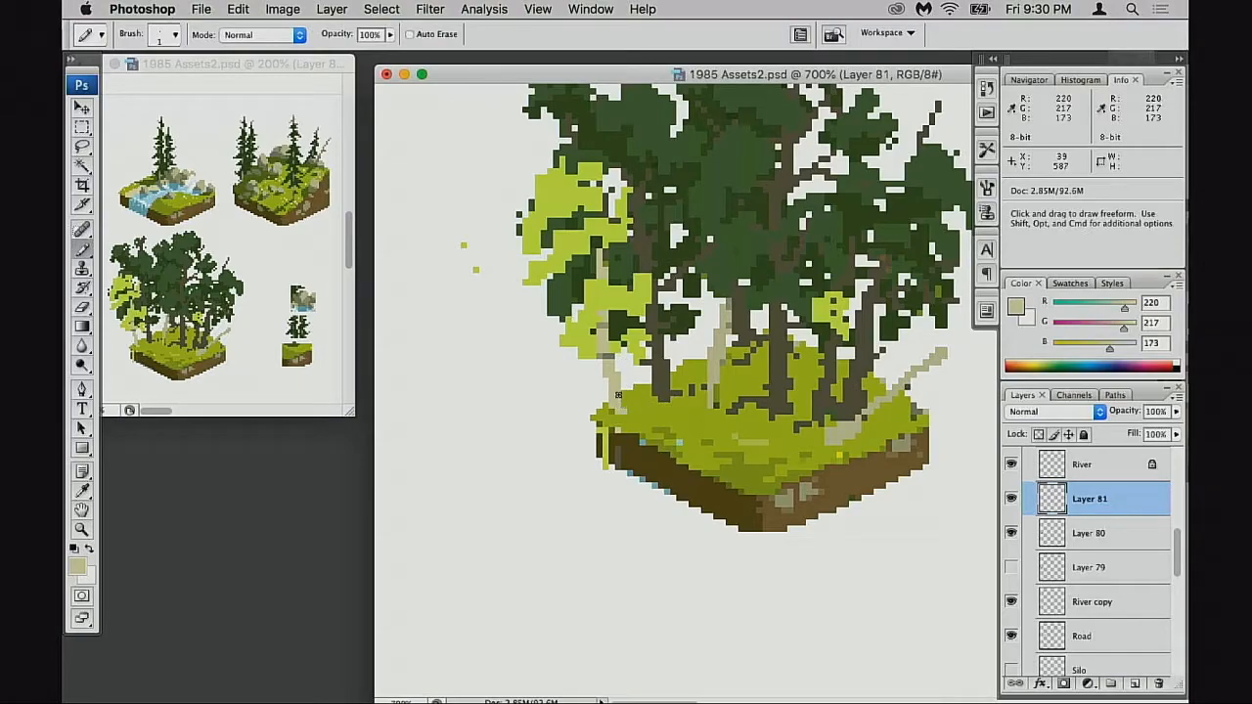
# - Add grey bark marks (RGB 134, 138, 121) to the left birch's trunk and thin out its lower light green leaves
pyautogui.keyDown('alt'); pyautogui.click(610, 358); pyautogui.keyUp('alt')
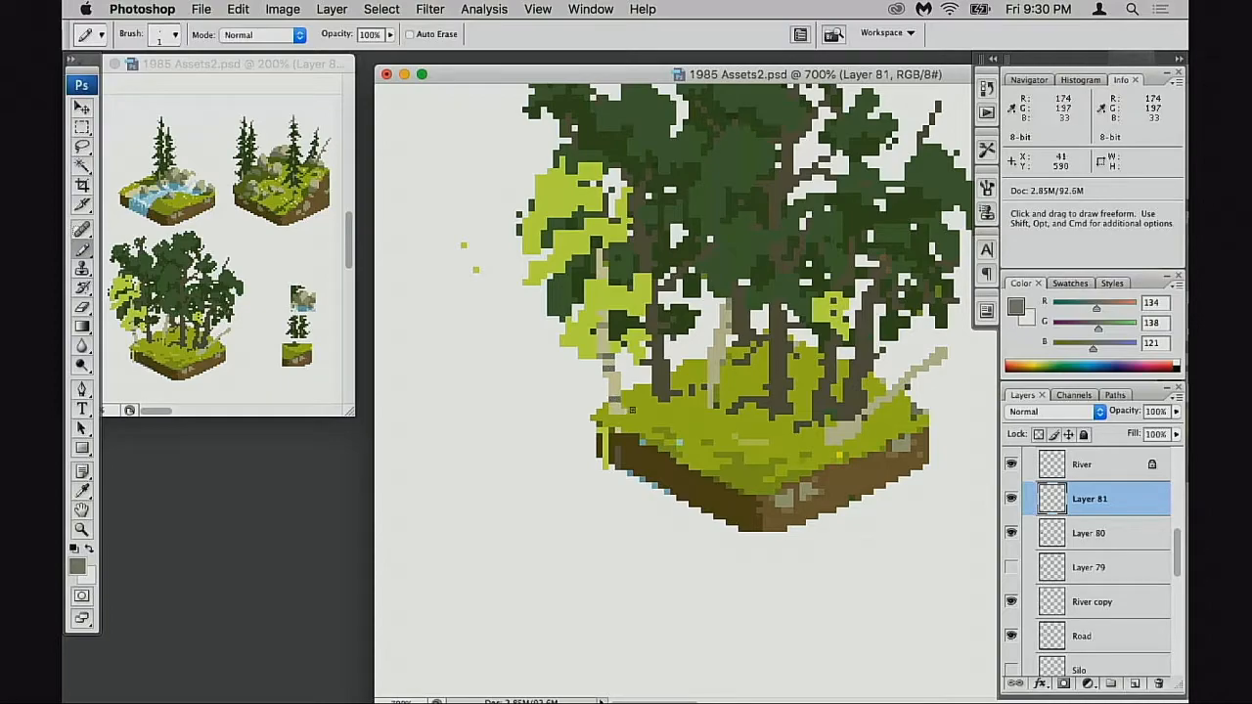
pyautogui.keyDown('alt'); pyautogui.click(601, 327); pyautogui.keyUp('alt')
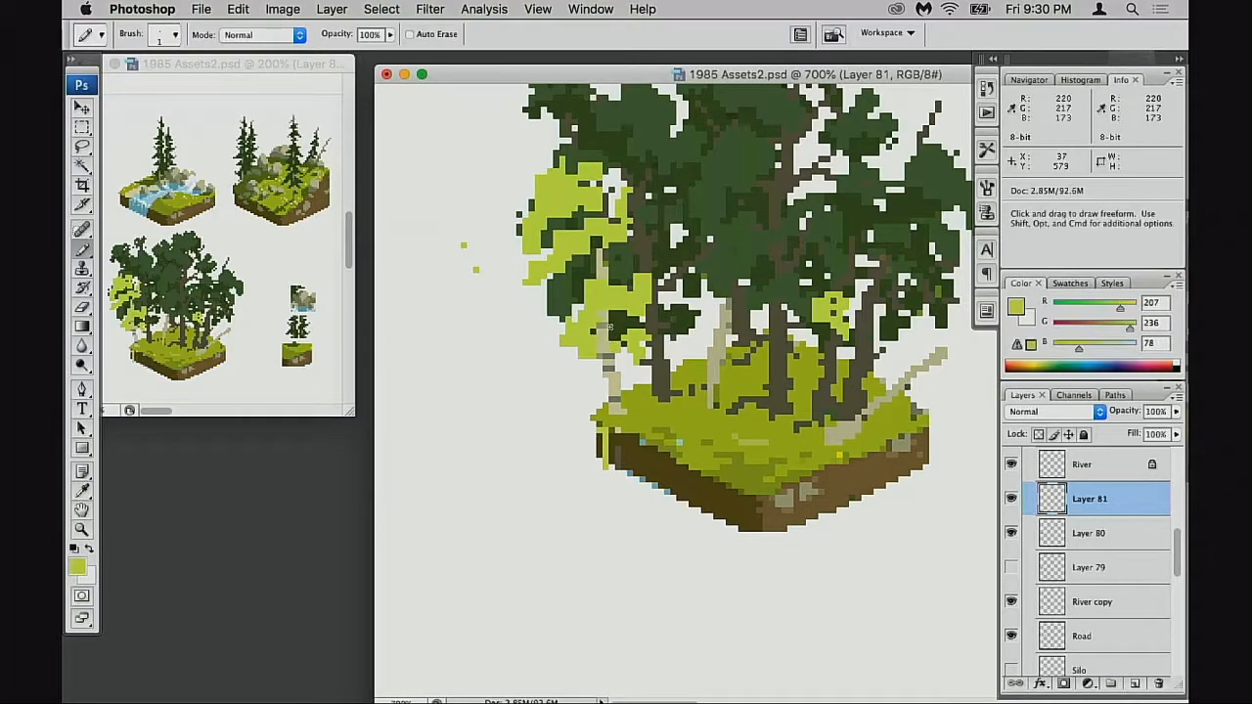
pyautogui.press('e')
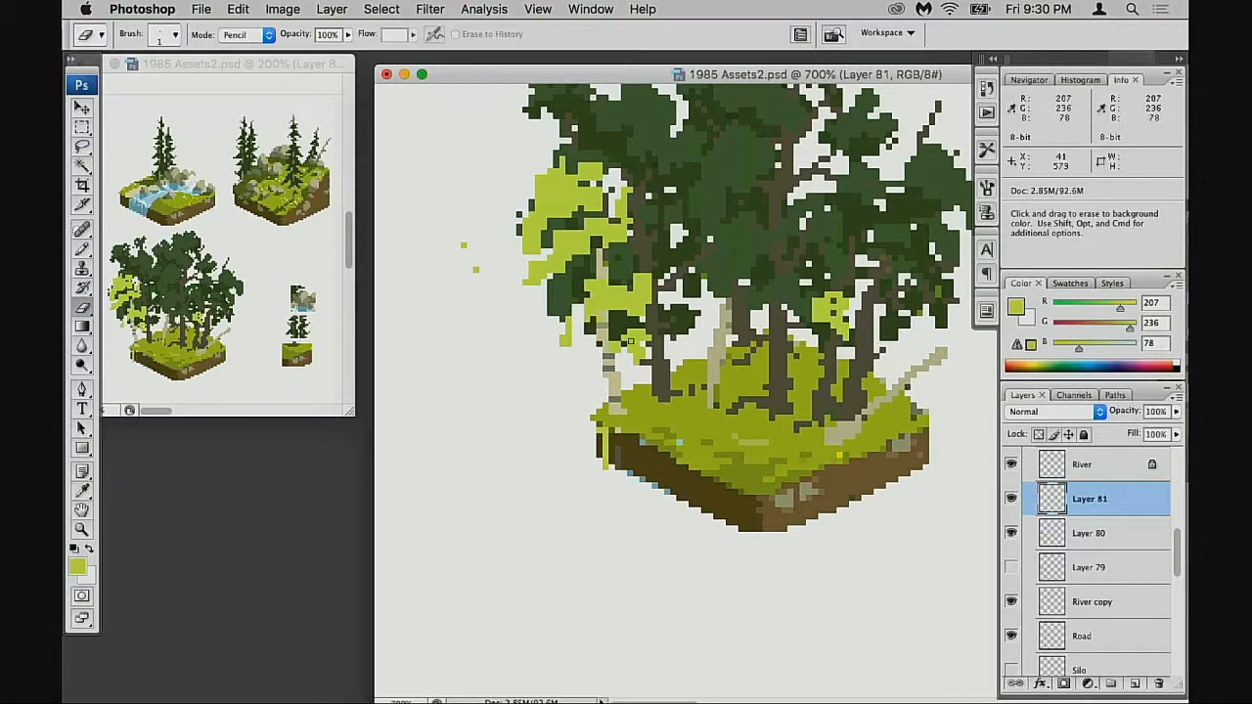
# - Erase all the light green foliage from the left birch with a 5 px eraser
pyautogui.press(']')
pyautogui.press(']')
pyautogui.press(']')
pyautogui.press(']')
pyautogui.moveTo(593, 221)
pyautogui.mouseDown()
pyautogui.moveTo(520, 241)
pyautogui.moveTo(533, 257)
pyautogui.moveTo(589, 255)
pyautogui.moveTo(559, 269)
pyautogui.moveTo(637, 298)
pyautogui.moveTo(629, 290)
pyautogui.moveTo(587, 294)
pyautogui.moveTo(633, 316)
pyautogui.moveTo(640, 345)
pyautogui.moveTo(601, 311)
pyautogui.moveTo(626, 342)
pyautogui.mouseUp()
pyautogui.moveTo(524, 285); pyautogui.dragTo(479, 277)
pyautogui.moveTo(571, 181)
pyautogui.mouseDown()
pyautogui.moveTo(503, 198)
pyautogui.moveTo(477, 278)
pyautogui.mouseUp()
pyautogui.moveTo(662, 386); pyautogui.dragTo(634, 344)
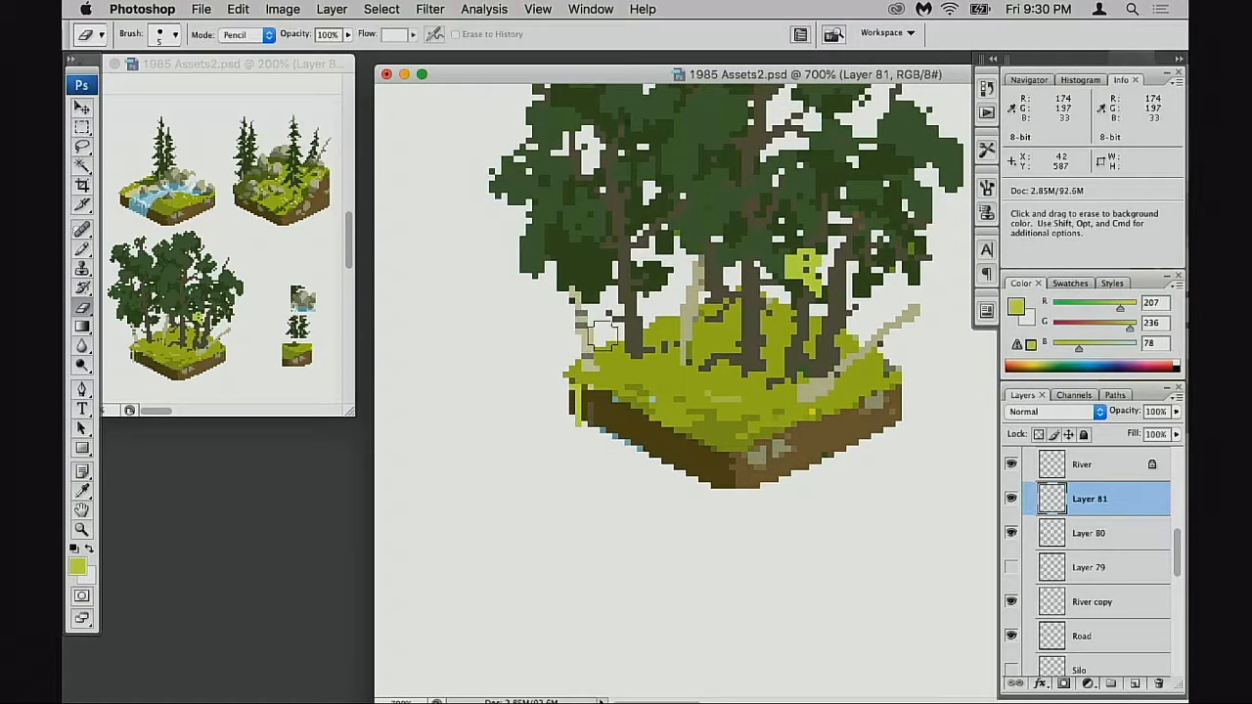
# - Repaint the left birch's trunk up into the dark foliage in RGB 204, 201, 160, and add highlights in RGB 220, 217, 173
pyautogui.press('b')
pyautogui.keyDown('alt'); pyautogui.click(688, 325); pyautogui.keyUp('alt')
pyautogui.moveTo(583, 329); pyautogui.dragTo(573, 299)
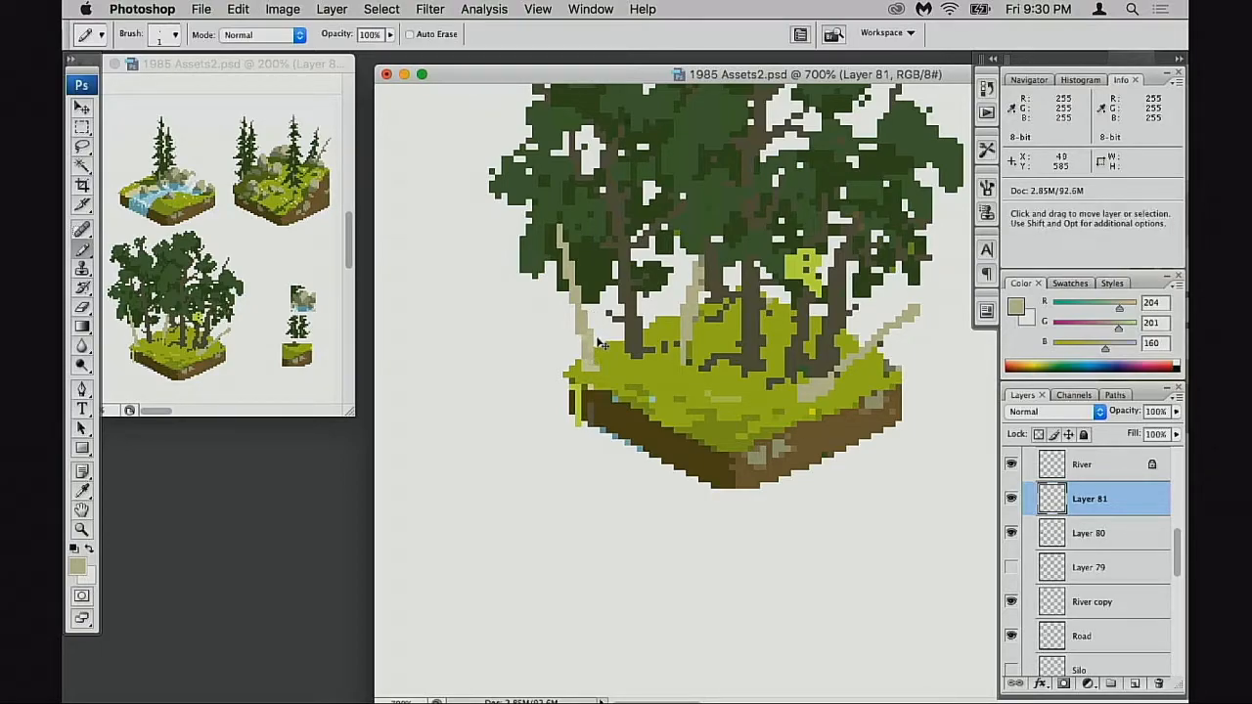
pyautogui.keyDown('alt'); pyautogui.click(589, 341); pyautogui.keyUp('alt')
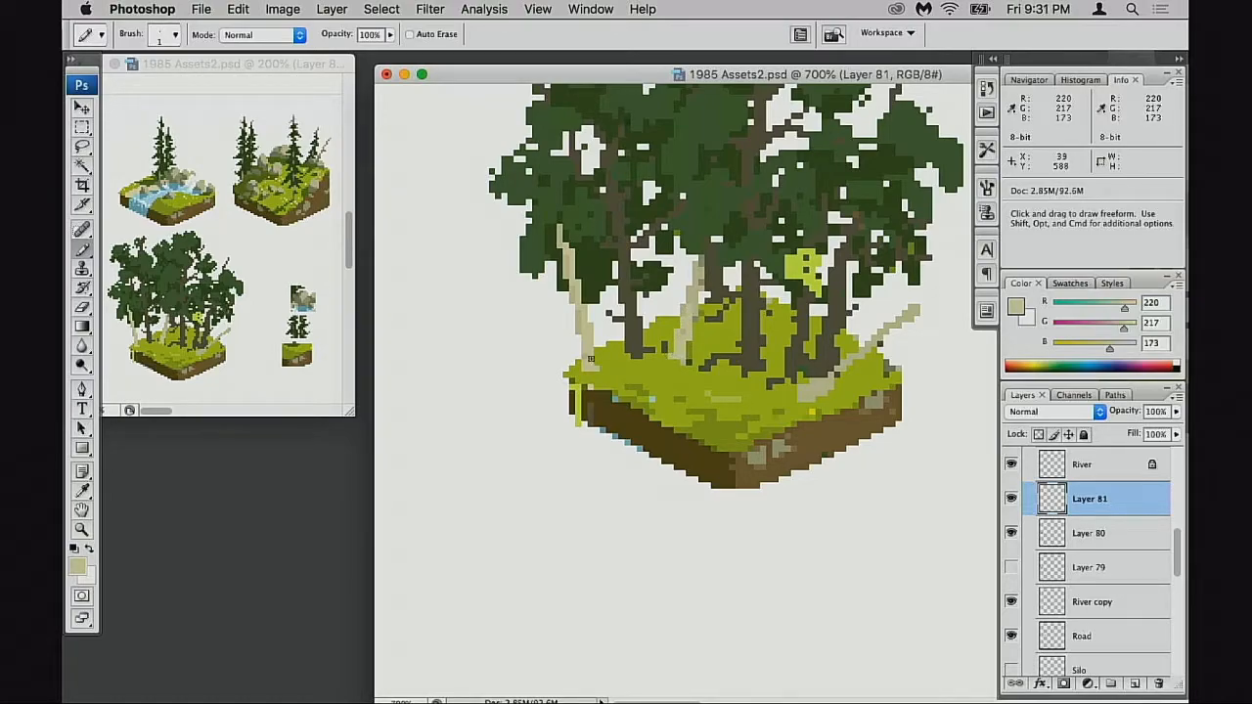
# - Try erasing pixels at the left birch's base, undo the erasure, and shrink the eraser to 1 px
pyautogui.scroll(1, 620, 362)
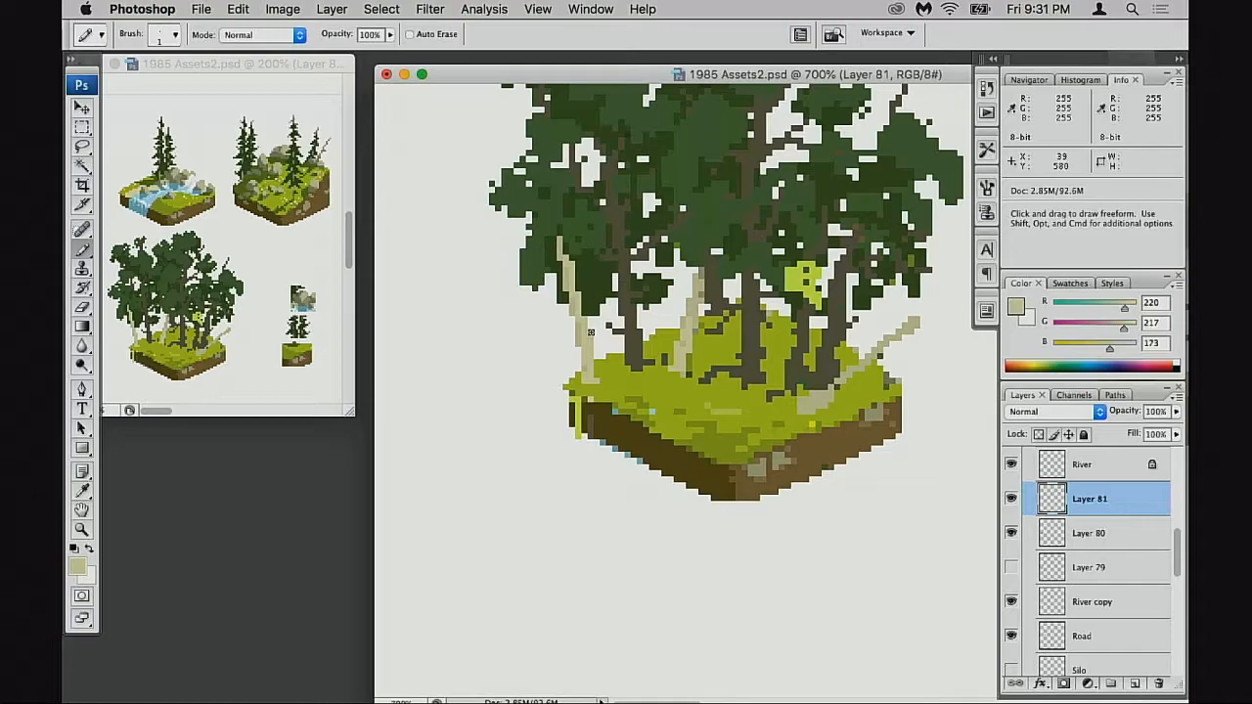
pyautogui.press('e')
pyautogui.click(571, 395)
pyautogui.moveTo(575, 381); pyautogui.dragTo(573, 393)
pyautogui.press('super+z')
pyautogui.press('[')
pyautogui.press('[')
pyautogui.press('[')
pyautogui.press('[')
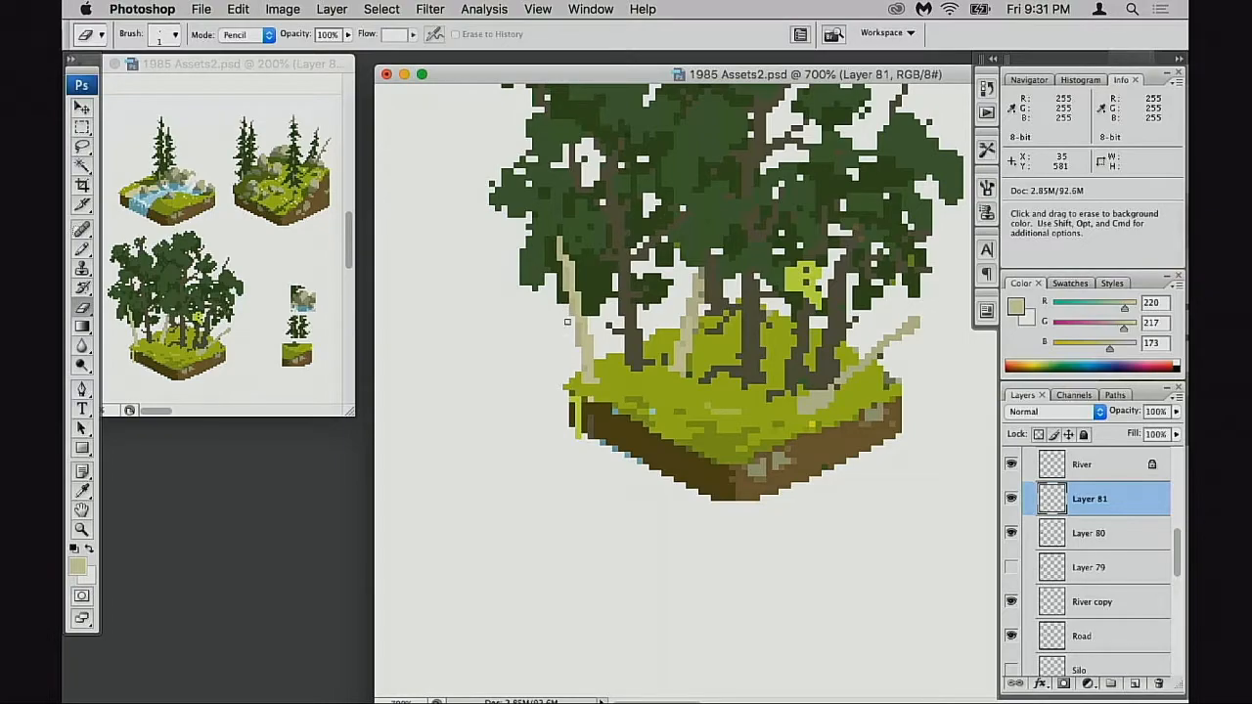
# - Pencil a short pale trunk segment rising past the crown's left edge, and undo the extra stroke by the leaning trunk
pyautogui.press('b')
pyautogui.scroll(3, 548, 284)
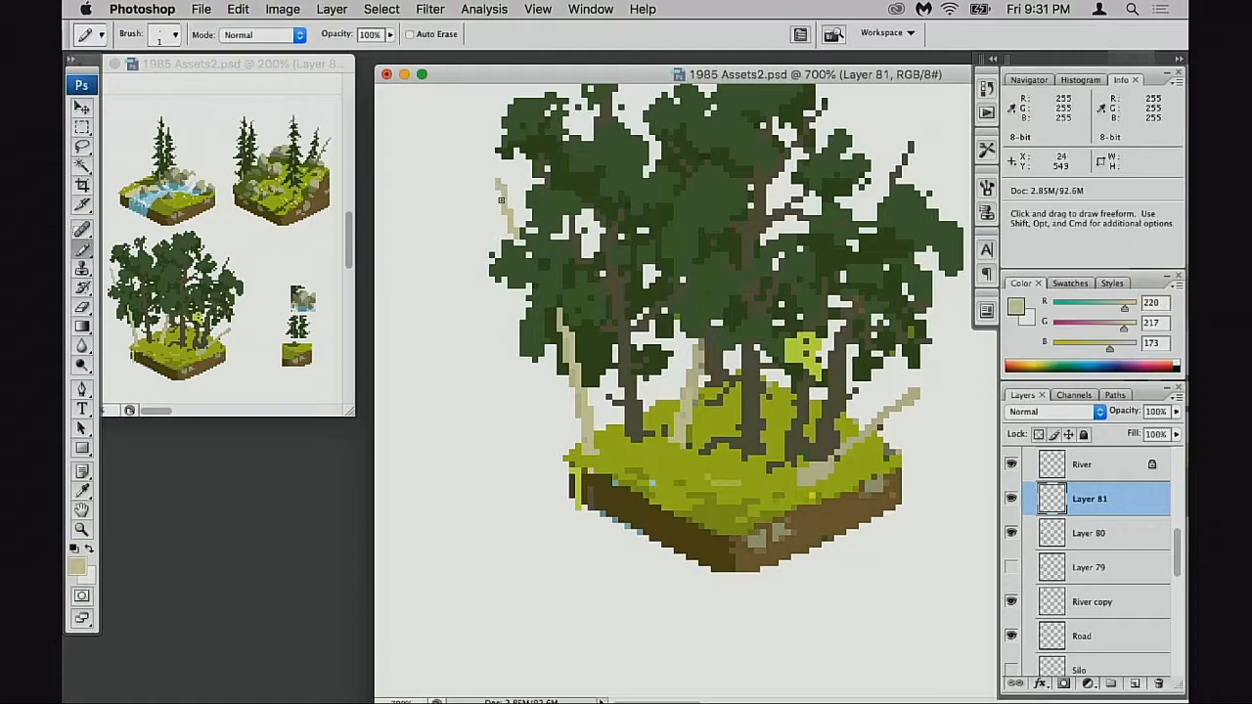
pyautogui.press('super+z')
pyautogui.press('alt+super+z')
pyautogui.scroll(-1, 679, 394)
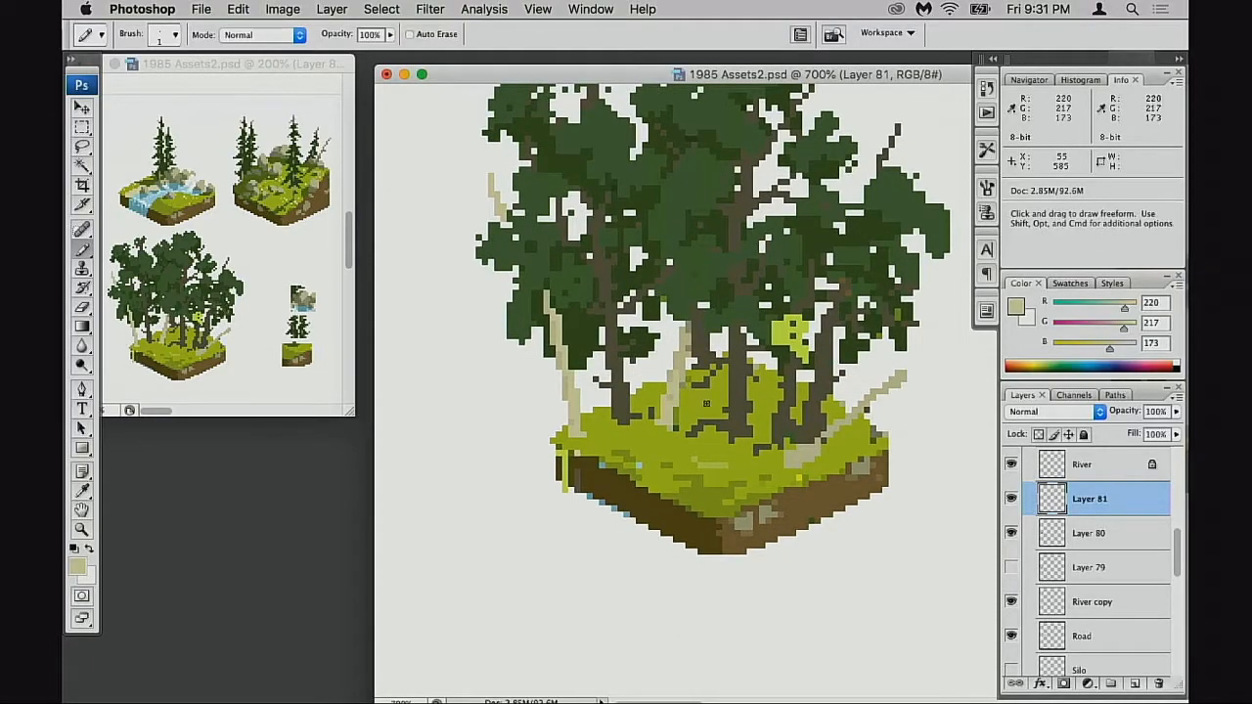
pyautogui.moveTo(853, 413); pyautogui.dragTo(874, 343)
pyautogui.press('super+z')
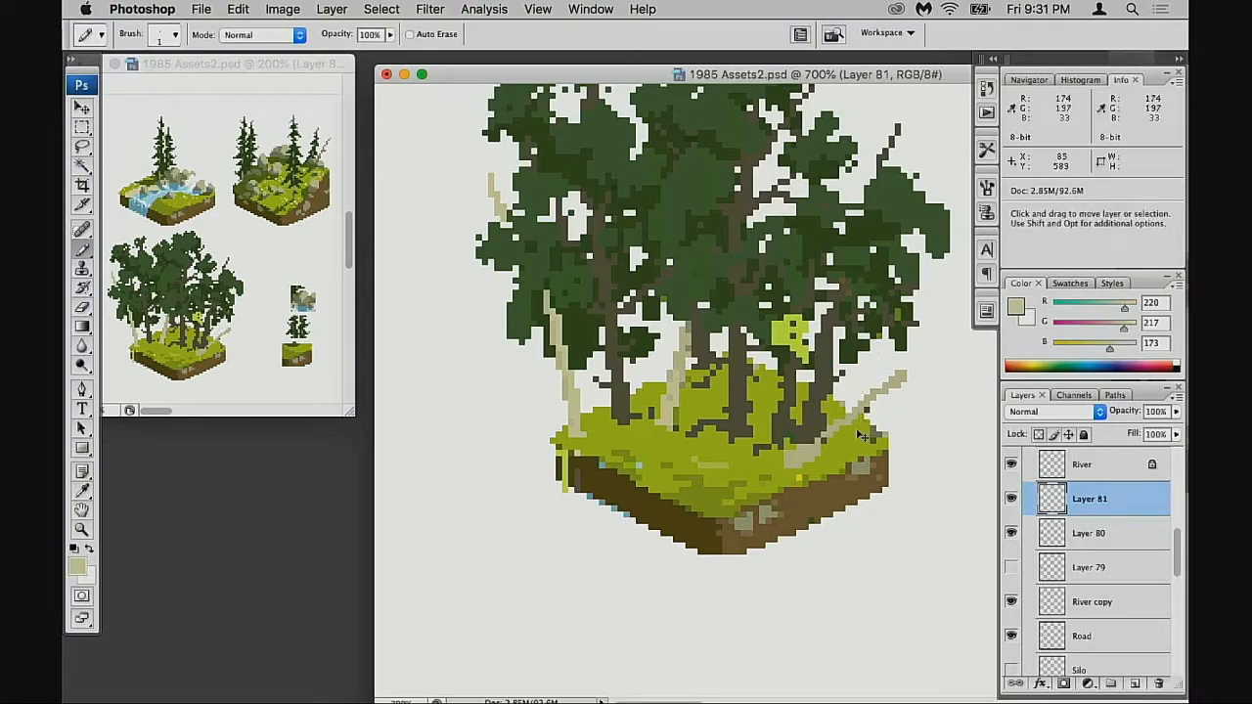
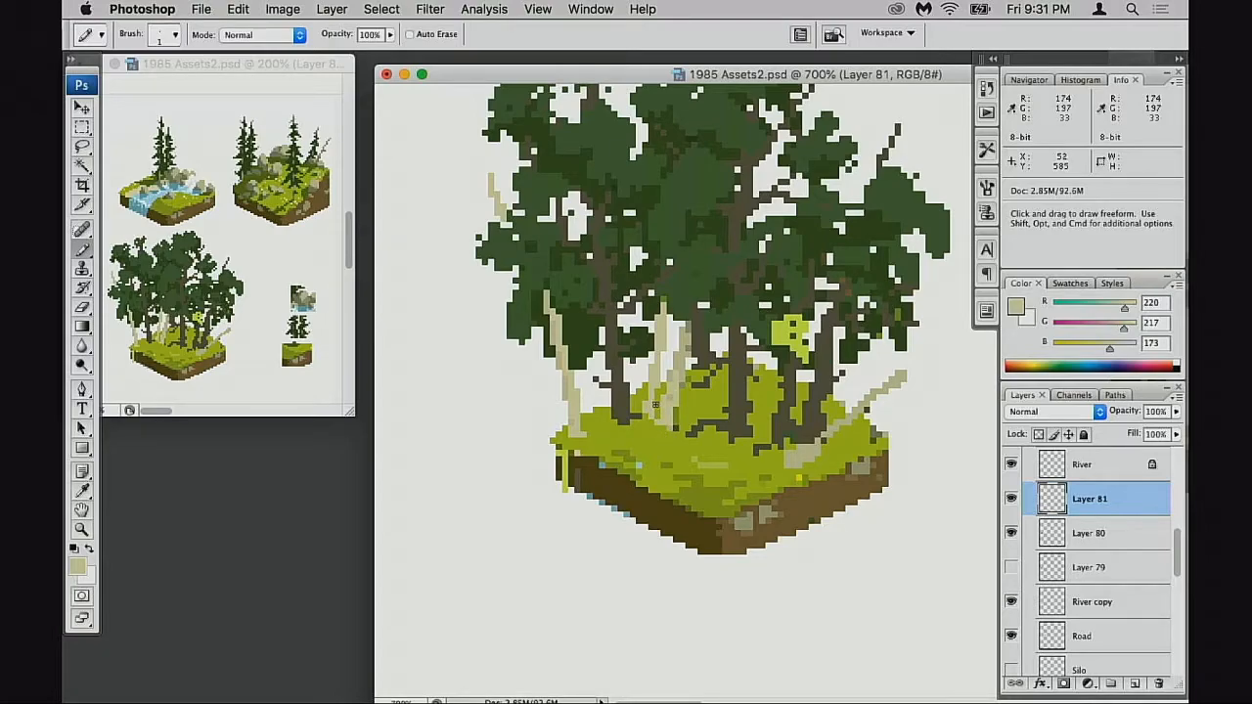
pyautogui.press('e')
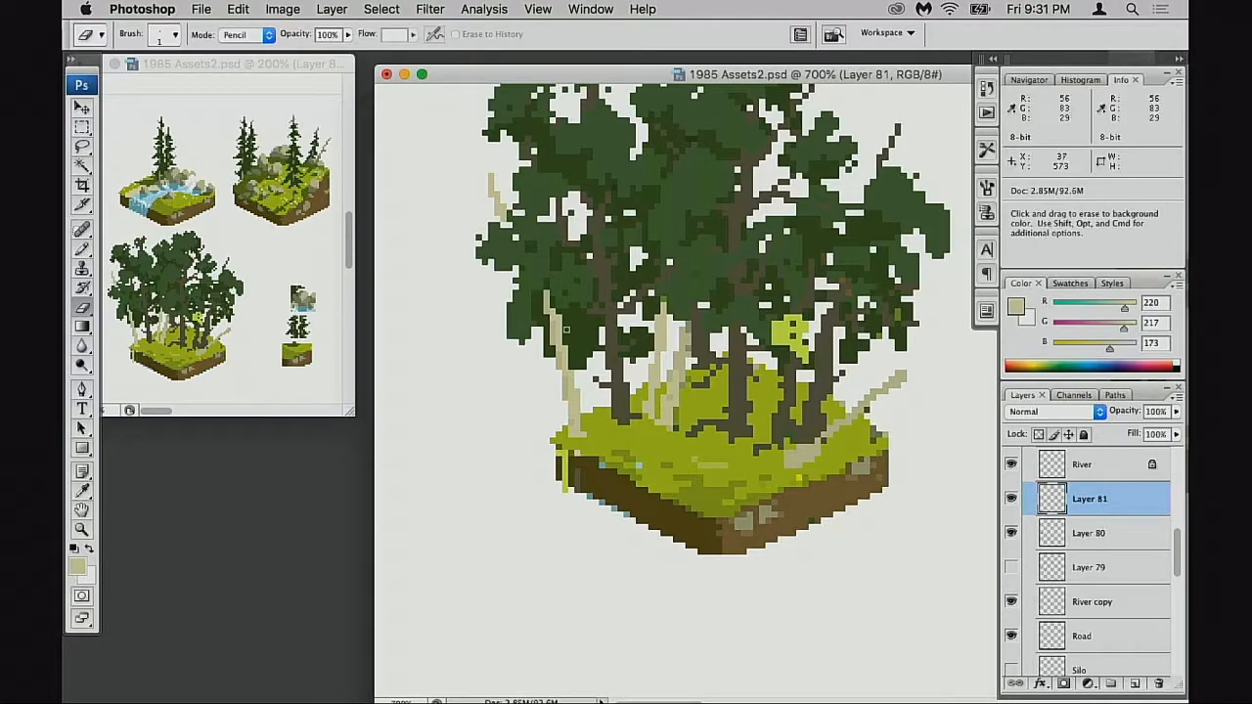
pyautogui.moveTo(571, 347)
pyautogui.mouseDown()
pyautogui.moveTo(567, 416)
pyautogui.moveTo(577, 423)
pyautogui.mouseUp()
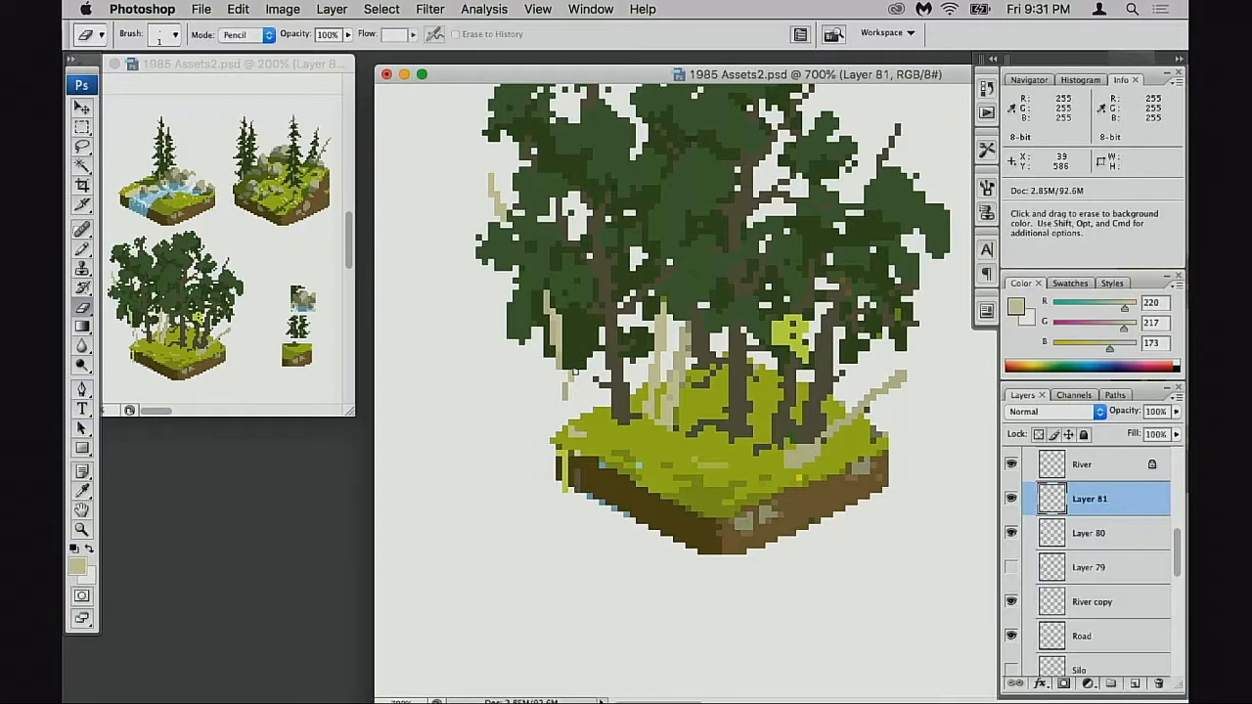
pyautogui.moveTo(555, 306)
pyautogui.mouseDown()
pyautogui.moveTo(554, 364)
pyautogui.moveTo(544, 282)
pyautogui.mouseUp()
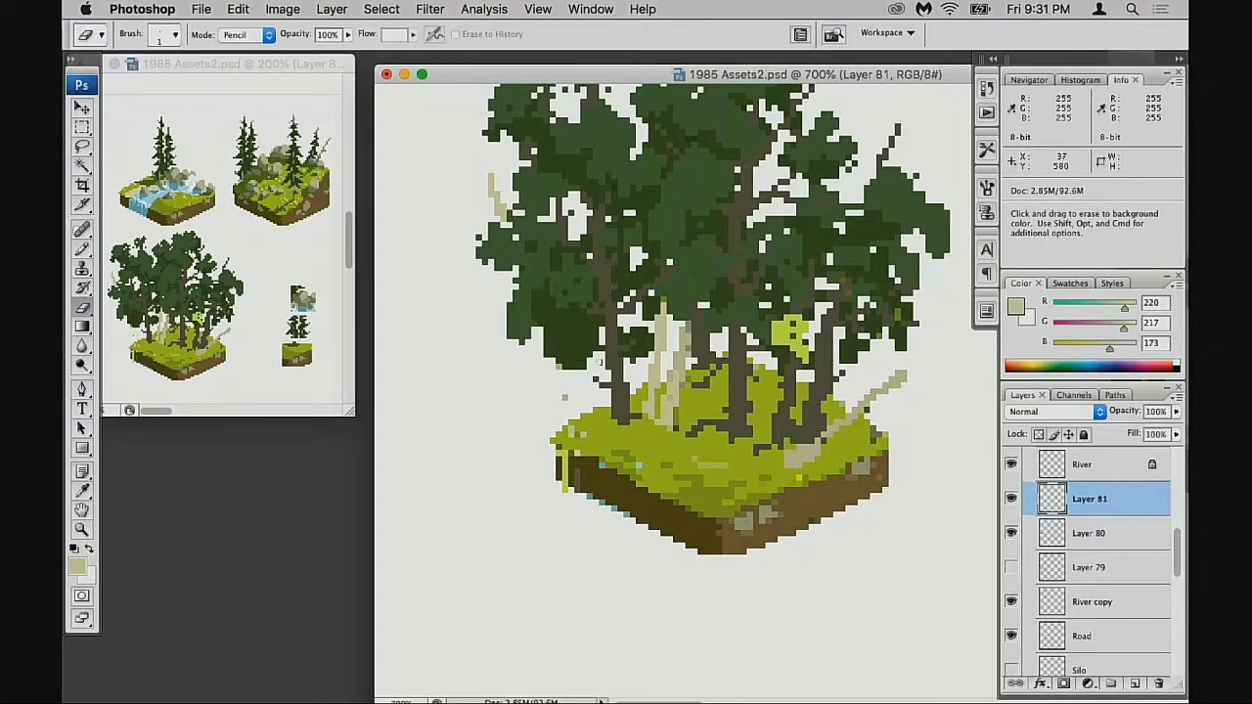
pyautogui.press('super+alt+z')
pyautogui.press('super+alt+z')
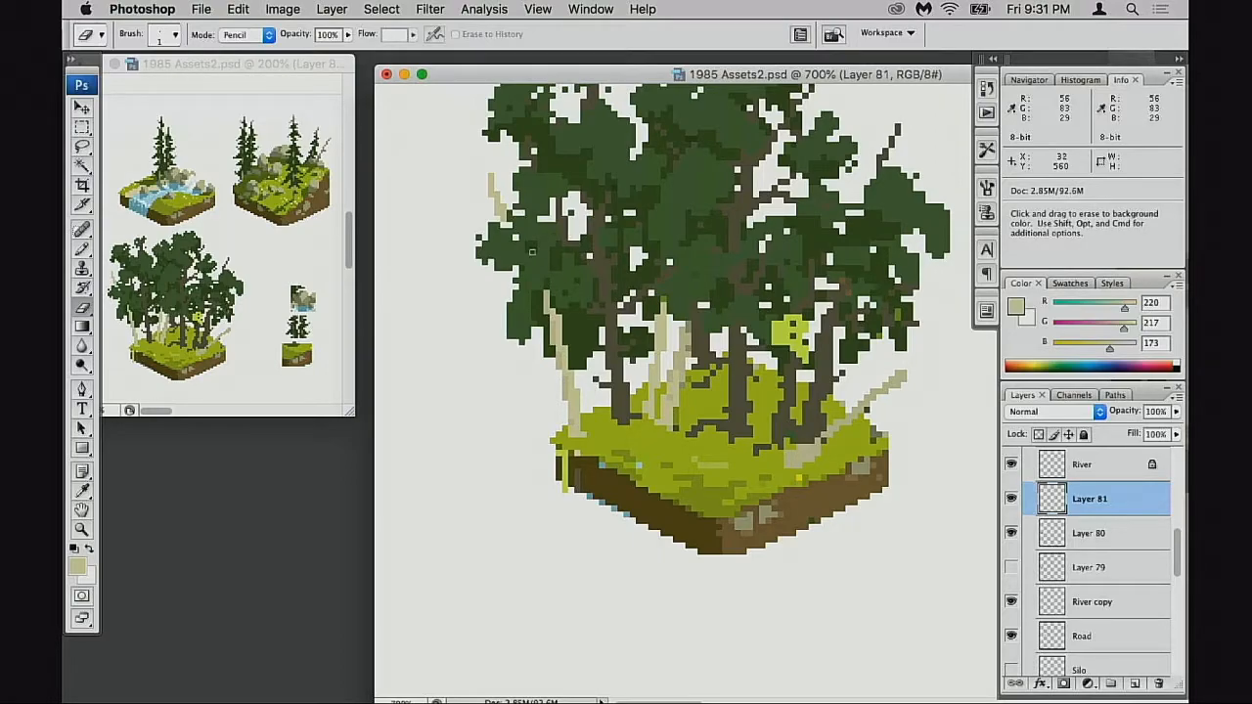
# - Erase the pale trunk segment beside the crown's left edge and the light green pixels hanging over the tile's left corner
pyautogui.moveTo(502, 223); pyautogui.dragTo(502, 258)
pyautogui.moveTo(563, 432); pyautogui.dragTo(564, 475)
# - Add a new layer above the birch trunks and set the foreground colour to orange, RGB 206, 121, 52
pyautogui.press('b')
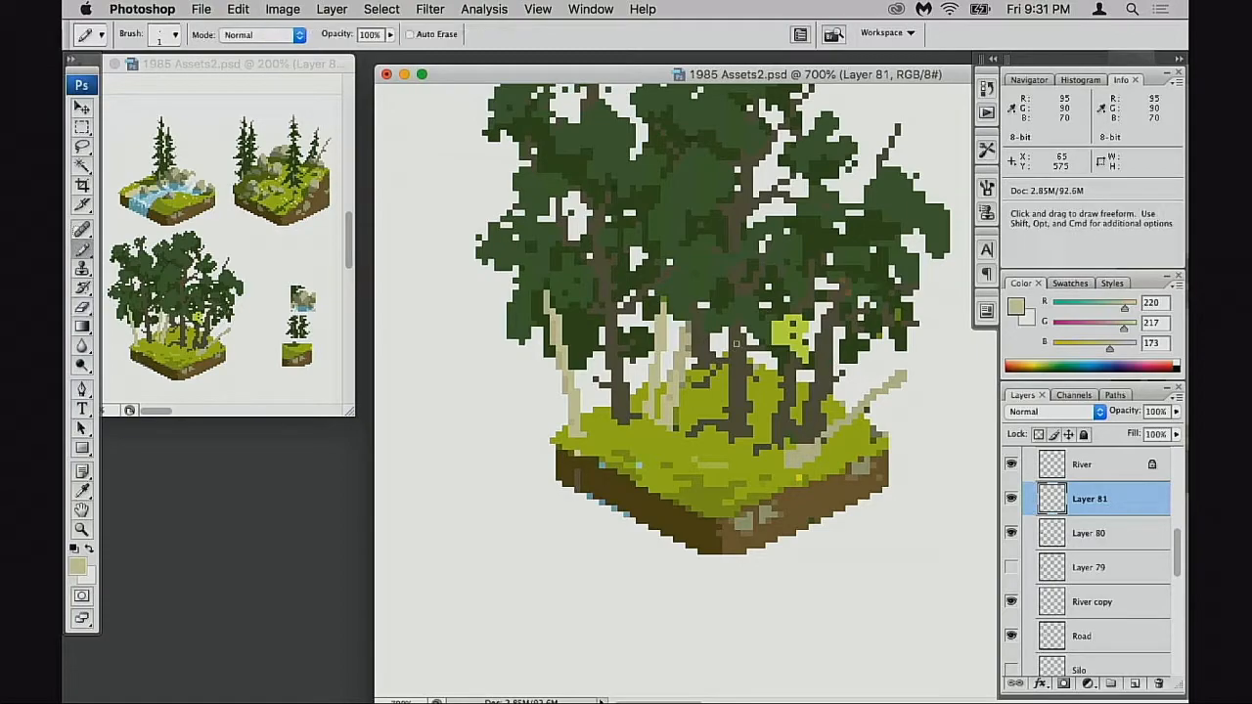
pyautogui.keyDown('alt'); pyautogui.click(790, 333); pyautogui.keyUp('alt')
pyautogui.moveTo(629, 385); pyautogui.dragTo(669, 374)
pyautogui.press('ctrl+alt+shift+super+n')
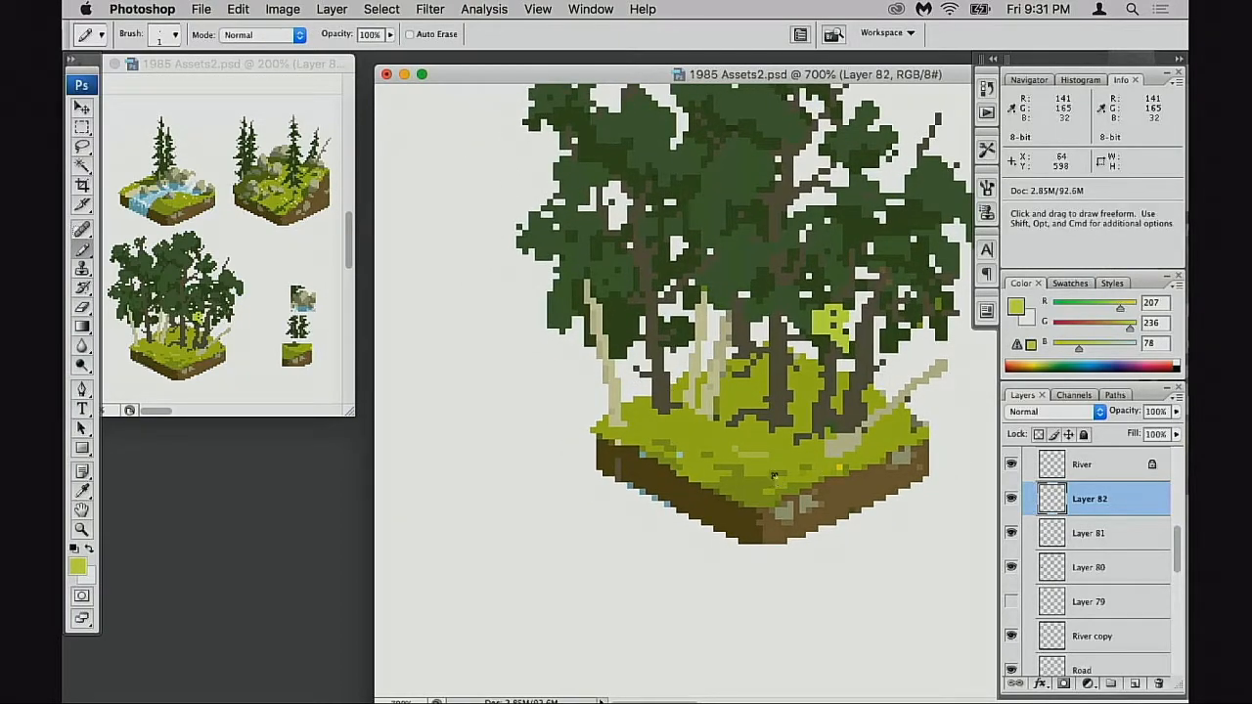
pyautogui.press('super+grave')
pyautogui.click(86, 568)
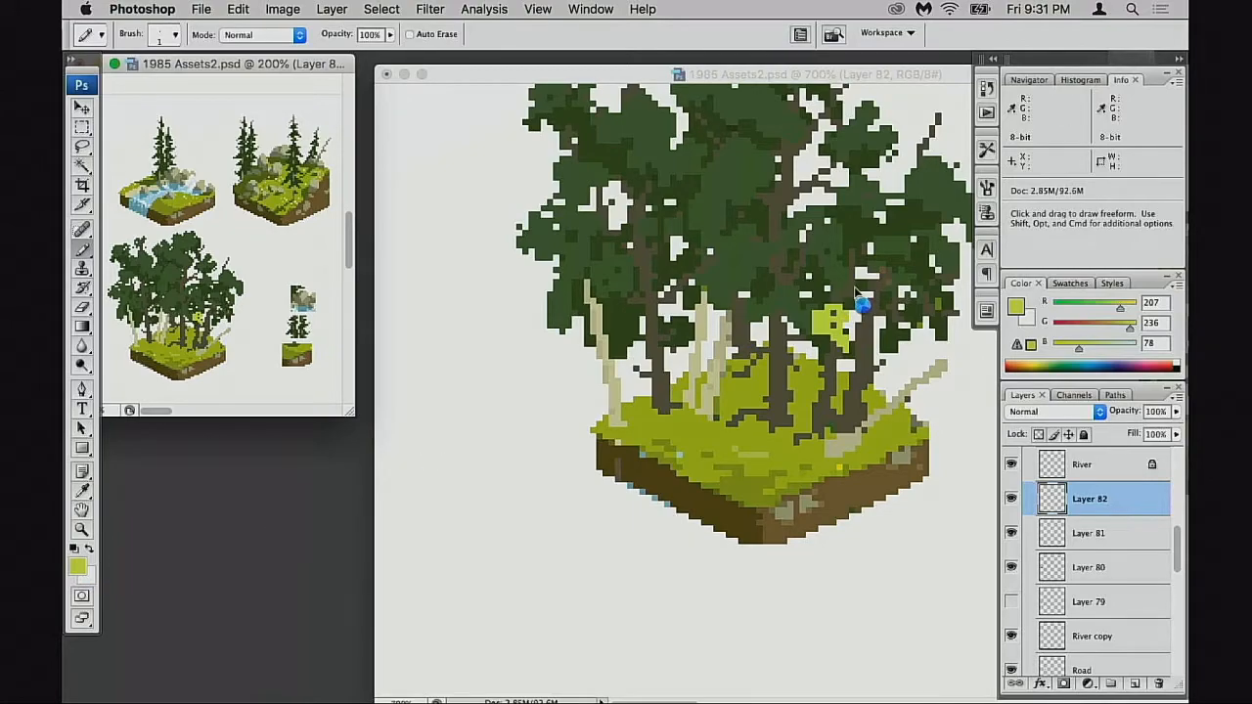
pyautogui.click(979, 340)
pyautogui.moveTo(945, 220); pyautogui.dragTo(909, 177)
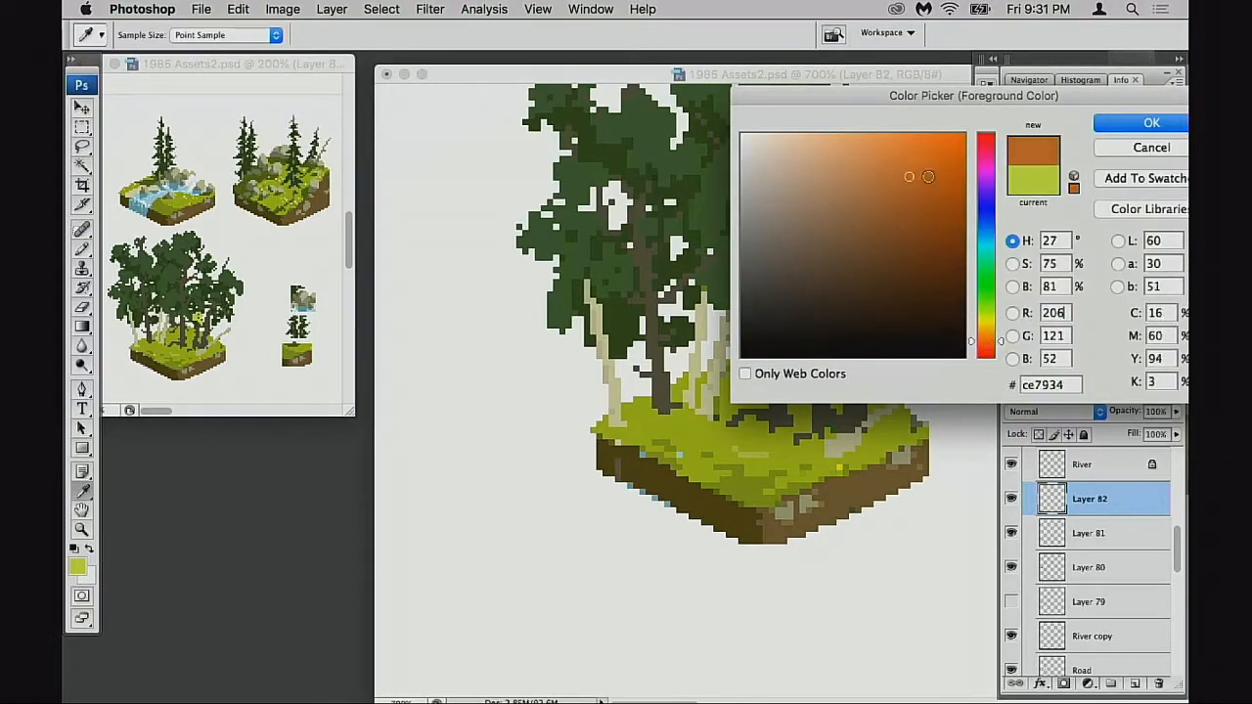
pyautogui.click(1137, 124)
# - Pencil scattered orange foliage clumps over and around the left birch and the dark crown's left edge, varying the brush size
pyautogui.press(']')
pyautogui.press(']')
pyautogui.press(']')
pyautogui.click(588, 284)
pyautogui.moveTo(571, 268)
pyautogui.mouseDown()
pyautogui.moveTo(579, 298)
pyautogui.moveTo(544, 311)
pyautogui.moveTo(556, 344)
pyautogui.moveTo(573, 327)
pyautogui.moveTo(591, 341)
pyautogui.moveTo(601, 305)
pyautogui.moveTo(534, 246)
pyautogui.moveTo(506, 274)
pyautogui.moveTo(516, 233)
pyautogui.moveTo(557, 236)
pyautogui.moveTo(561, 183)
pyautogui.mouseUp()
pyautogui.press('[')
pyautogui.click(547, 322)
pyautogui.click(553, 349)
pyautogui.click(586, 325)
pyautogui.press('[')
pyautogui.press('[')
pyautogui.click(506, 273)
pyautogui.press(']')
pyautogui.press(']')
pyautogui.moveTo(606, 203); pyautogui.dragTo(605, 213)
pyautogui.click(620, 316)
pyautogui.click(509, 279)
pyautogui.moveTo(503, 195); pyautogui.dragTo(472, 167)
pyautogui.press('[')
pyautogui.click(607, 158)
pyautogui.moveTo(514, 275)
pyautogui.mouseDown()
pyautogui.moveTo(478, 291)
pyautogui.moveTo(479, 302)
pyautogui.mouseUp()
pyautogui.click(479, 262)
pyautogui.click(505, 233)
pyautogui.click(540, 292)
pyautogui.click(535, 350)
pyautogui.press('space')
pyautogui.moveTo(596, 356); pyautogui.dragTo(596, 369)
pyautogui.click(645, 342)
pyautogui.click(590, 362)
pyautogui.click(564, 395)
# - Shift the orange foliage to golden yellow with Hue/Saturation by raising its hue and saturation
pyautogui.press('super+u')
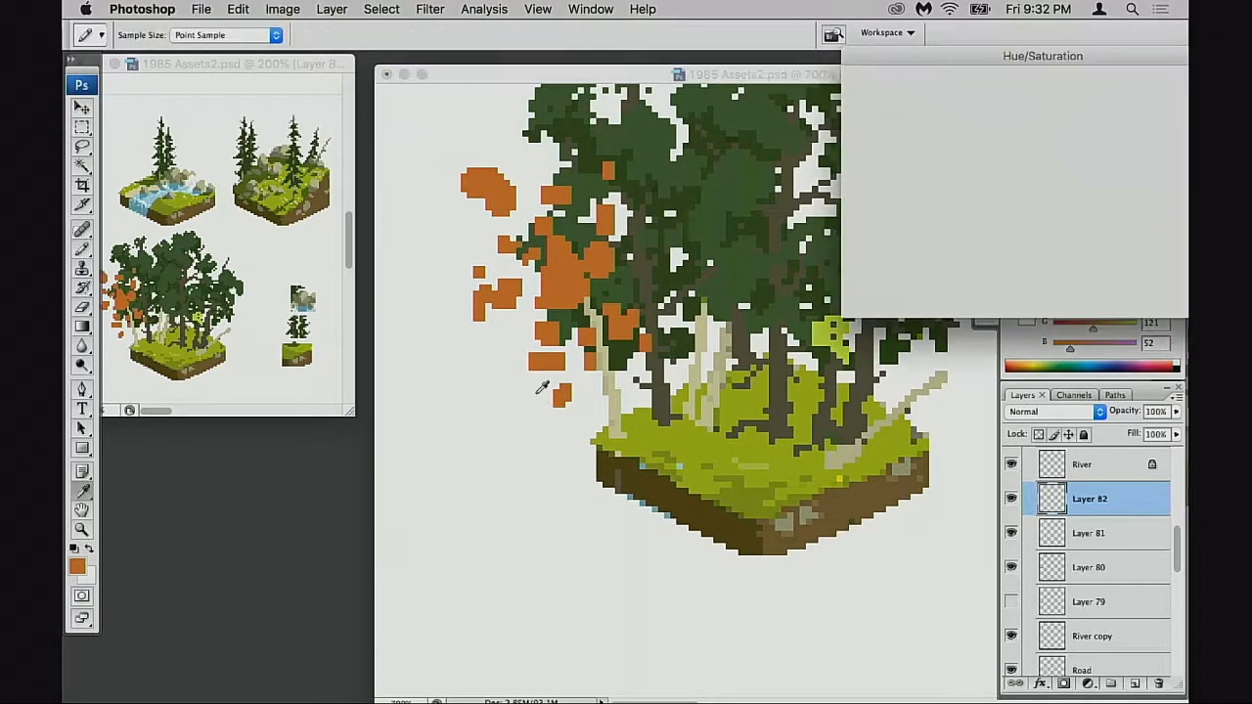
pyautogui.moveTo(999, 184)
pyautogui.mouseDown()
pyautogui.moveTo(988, 184)
pyautogui.moveTo(1002, 184)
pyautogui.mouseUp()
pyautogui.moveTo(998, 137); pyautogui.dragTo(1014, 146)
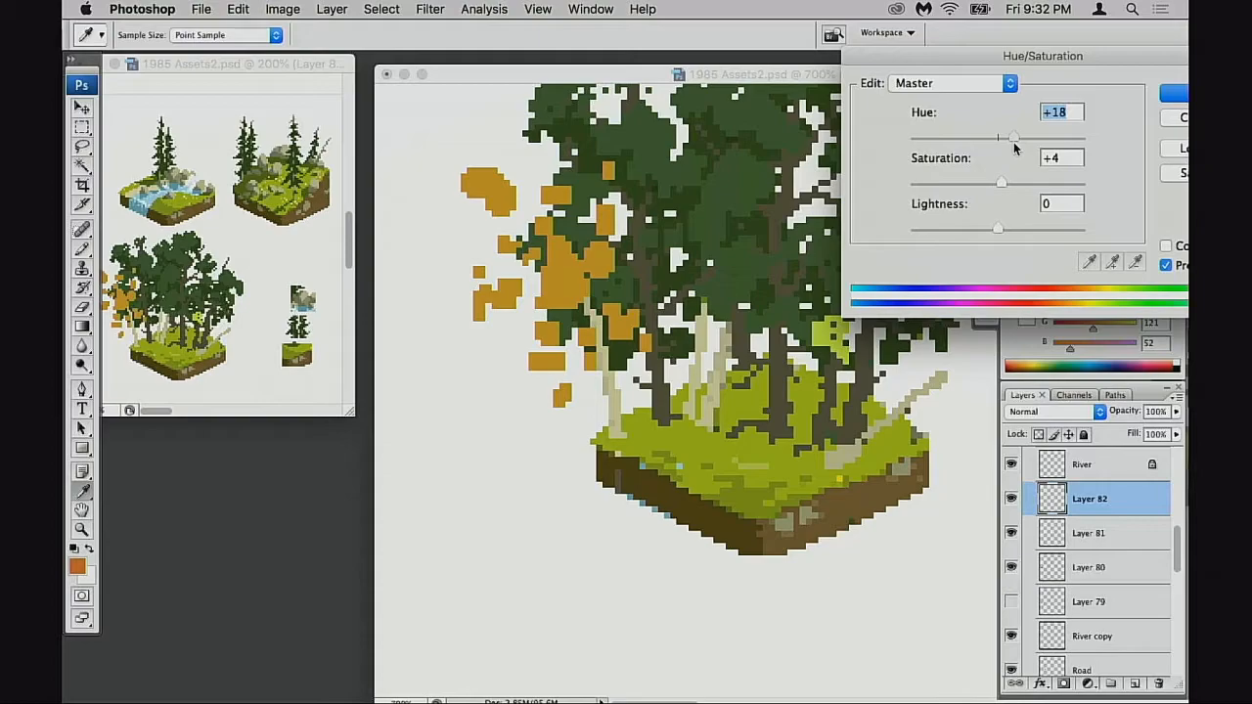
pyautogui.moveTo(1011, 142); pyautogui.dragTo(1010, 142)
pyautogui.moveTo(1001, 184); pyautogui.dragTo(1009, 182)
pyautogui.click(1162, 96)
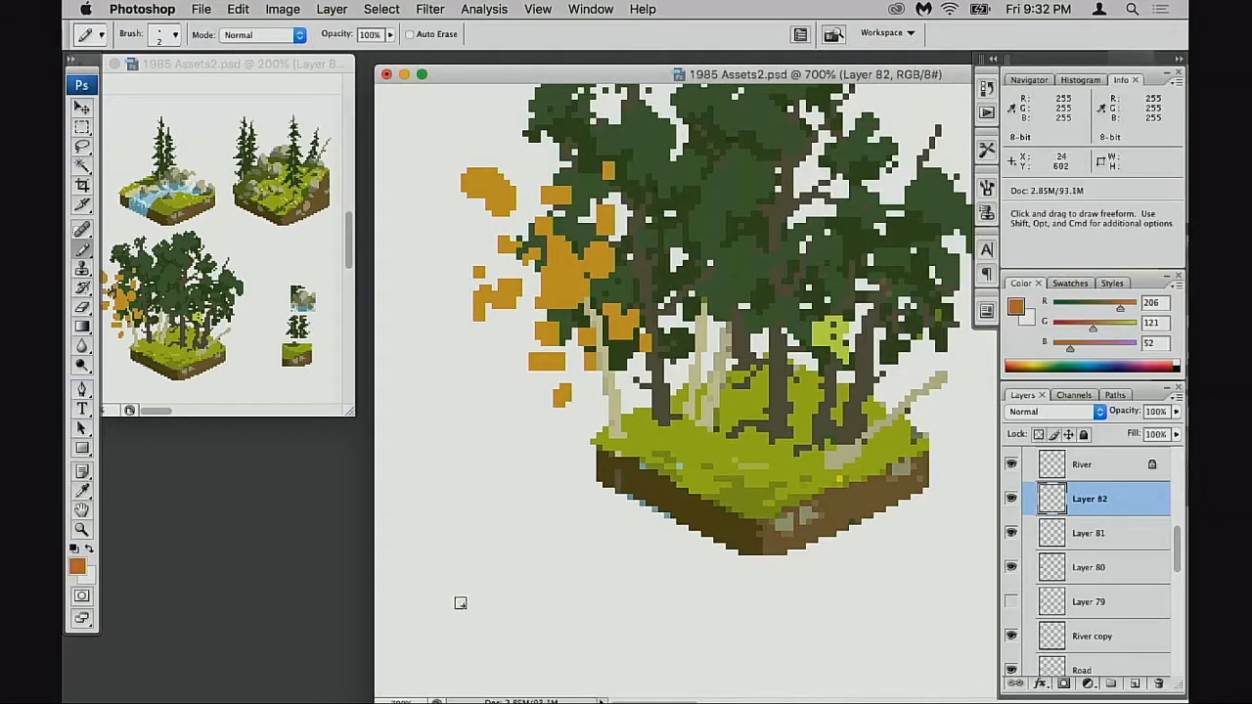
pyautogui.press('f')
pyautogui.hotkey('shift', 'f')
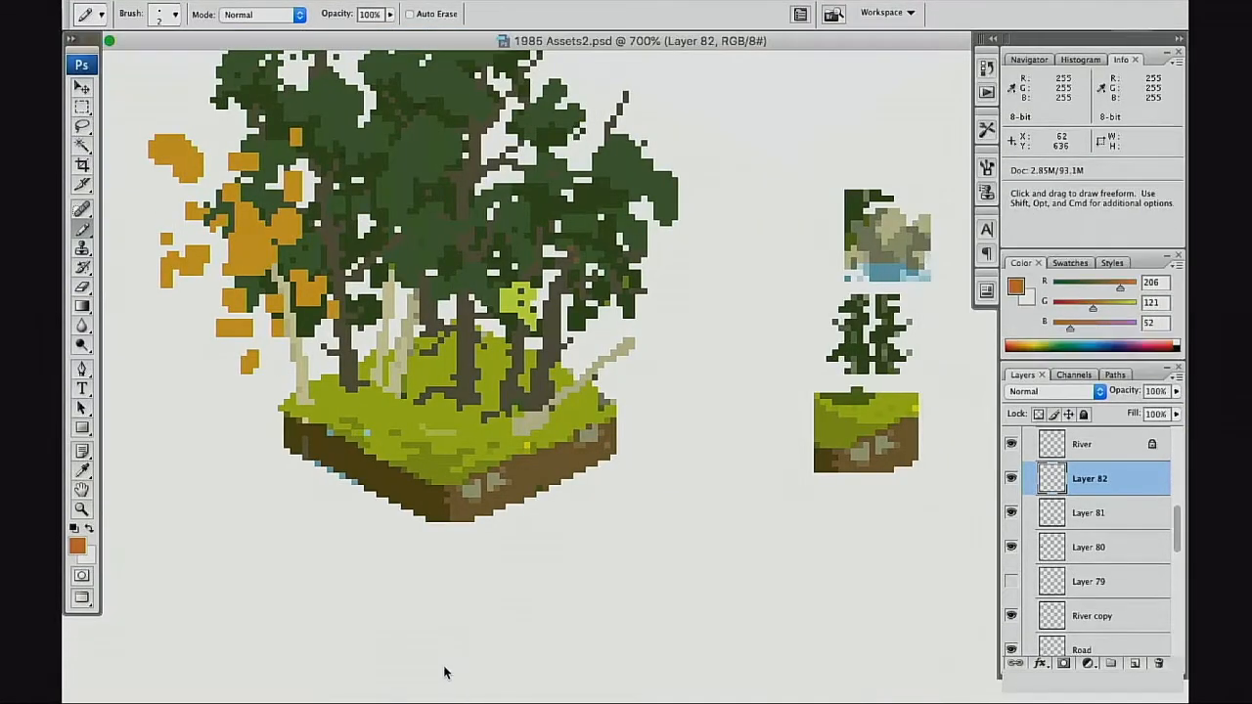
pyautogui.hotkey('shift', 'f')
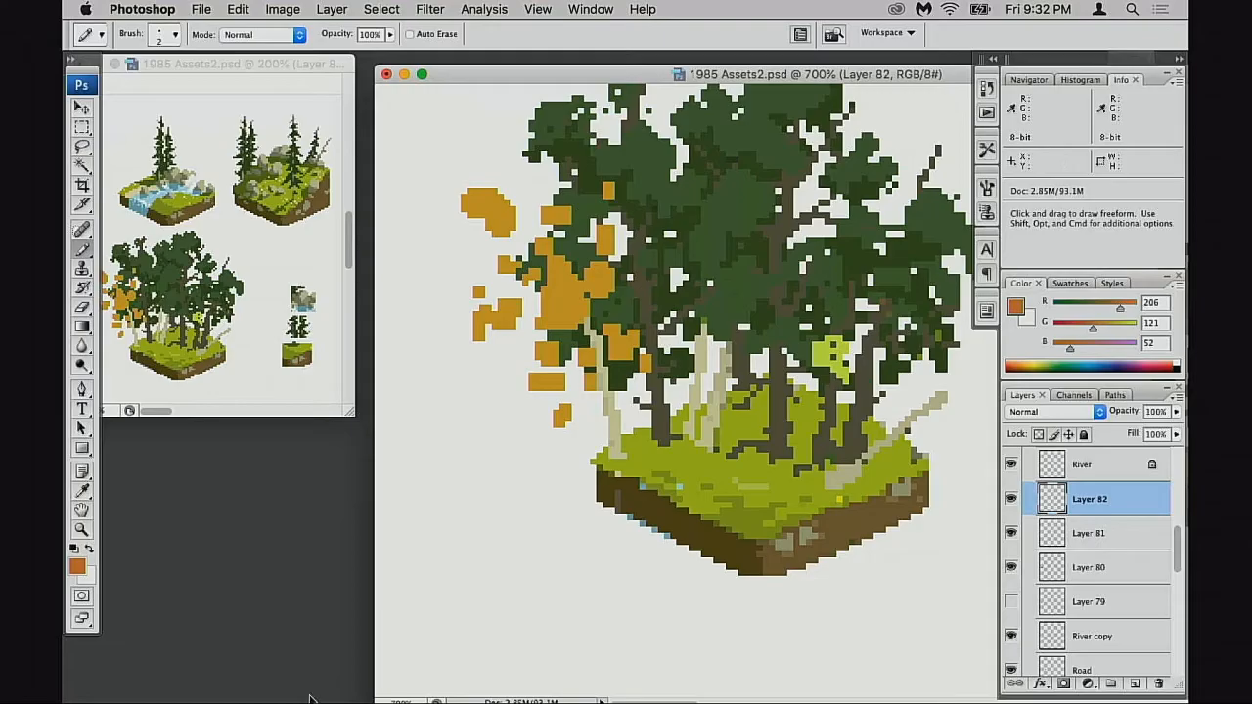
# - Switch to Chrome, open the golden autumn forest photo from the birch tree image results, and move the browser window aside
pyautogui.moveTo(539, 684)
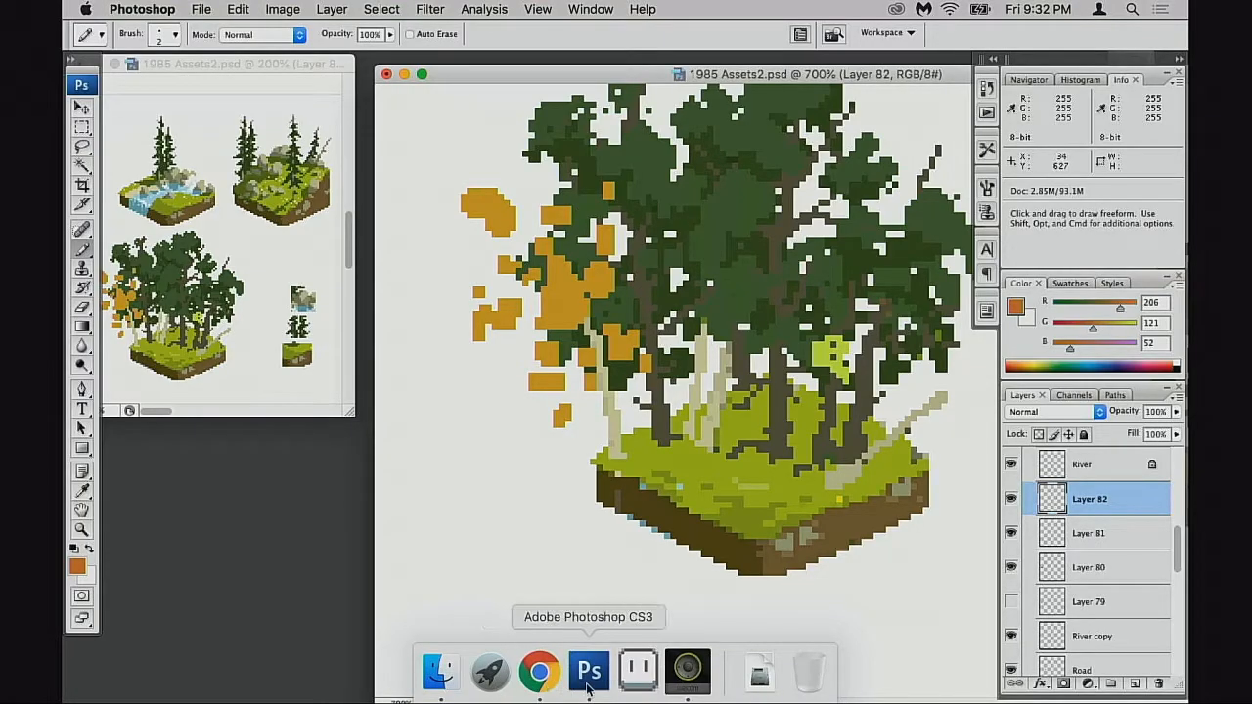
pyautogui.click(542, 683)
pyautogui.scroll(-10, 614, 234)
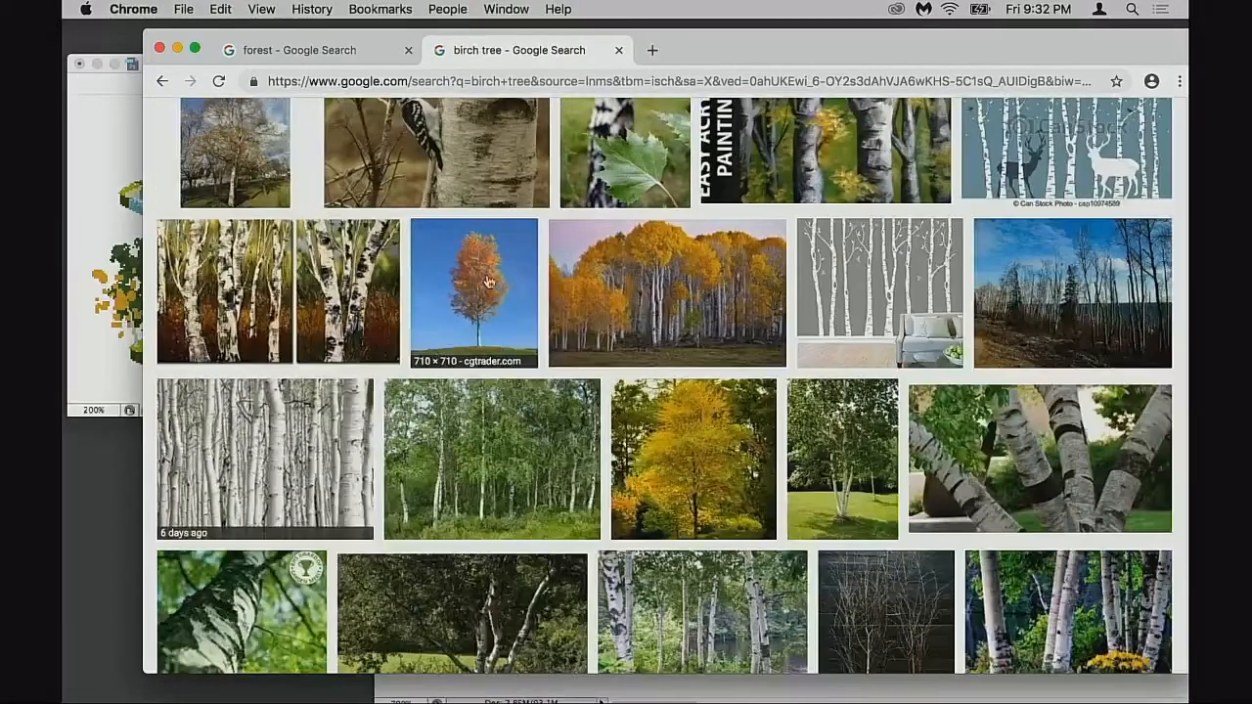
pyautogui.click(668, 294)
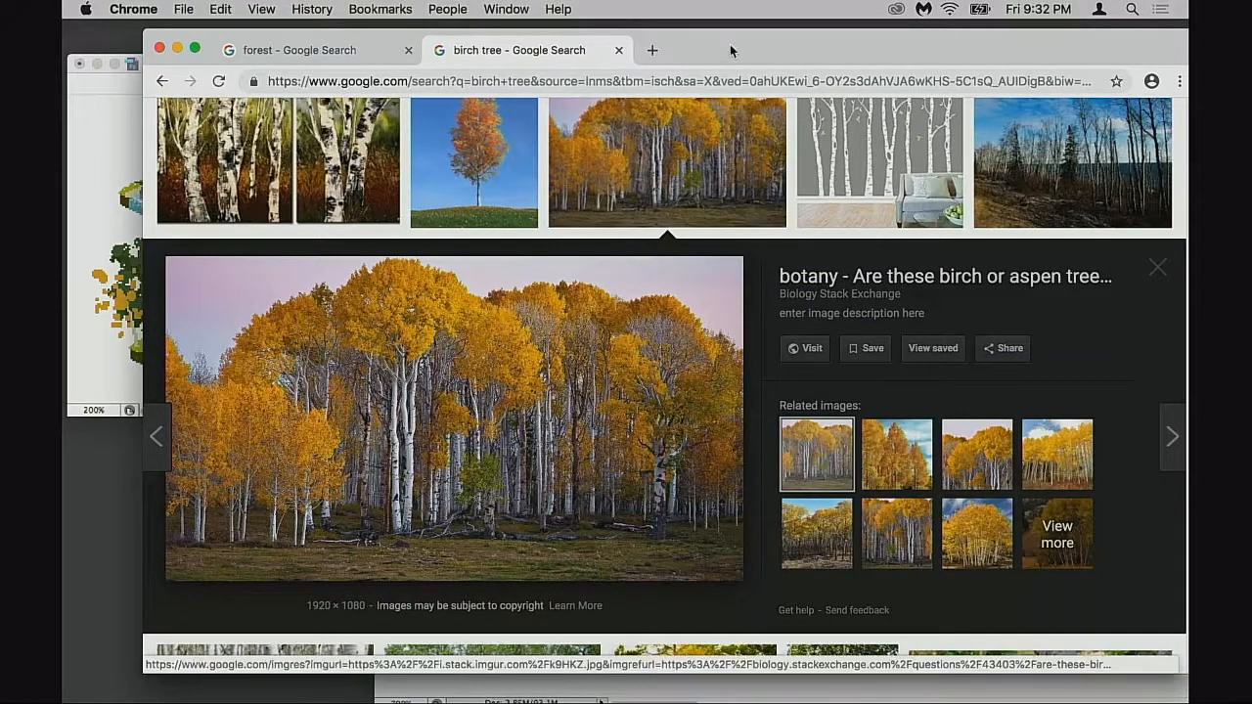
pyautogui.moveTo(730, 44); pyautogui.dragTo(899, 80)
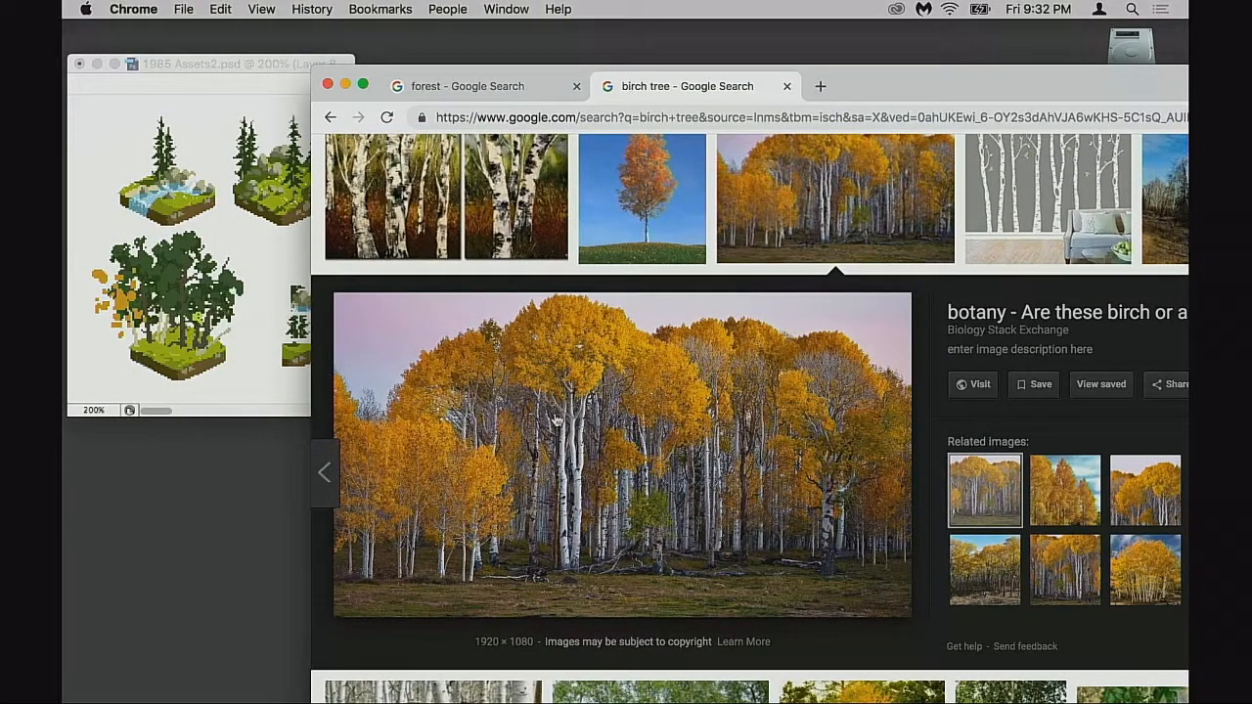
# - Back in Photoshop, sample the foliage's golden yellow, RGB 216, 168, 42, and join the clumps around the left birch with a 3 px pencil
pyautogui.click(257, 263)
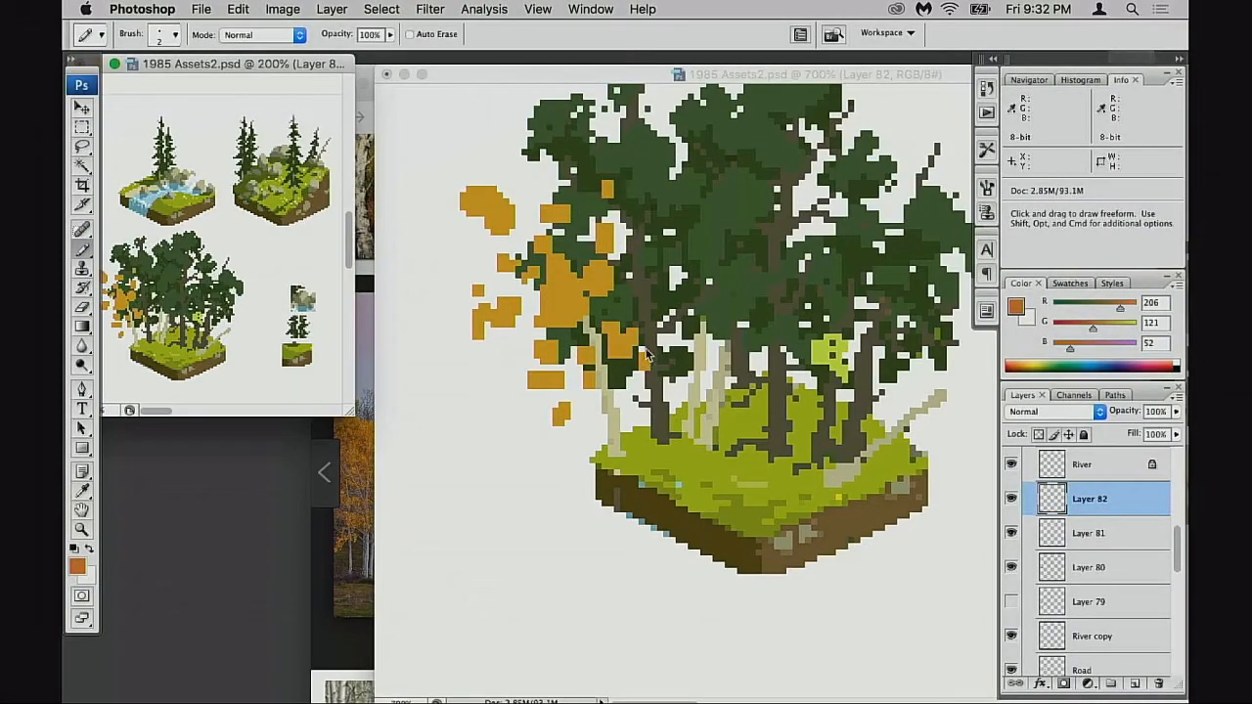
pyautogui.keyDown('alt'); pyautogui.click(577, 279); pyautogui.keyUp('alt')
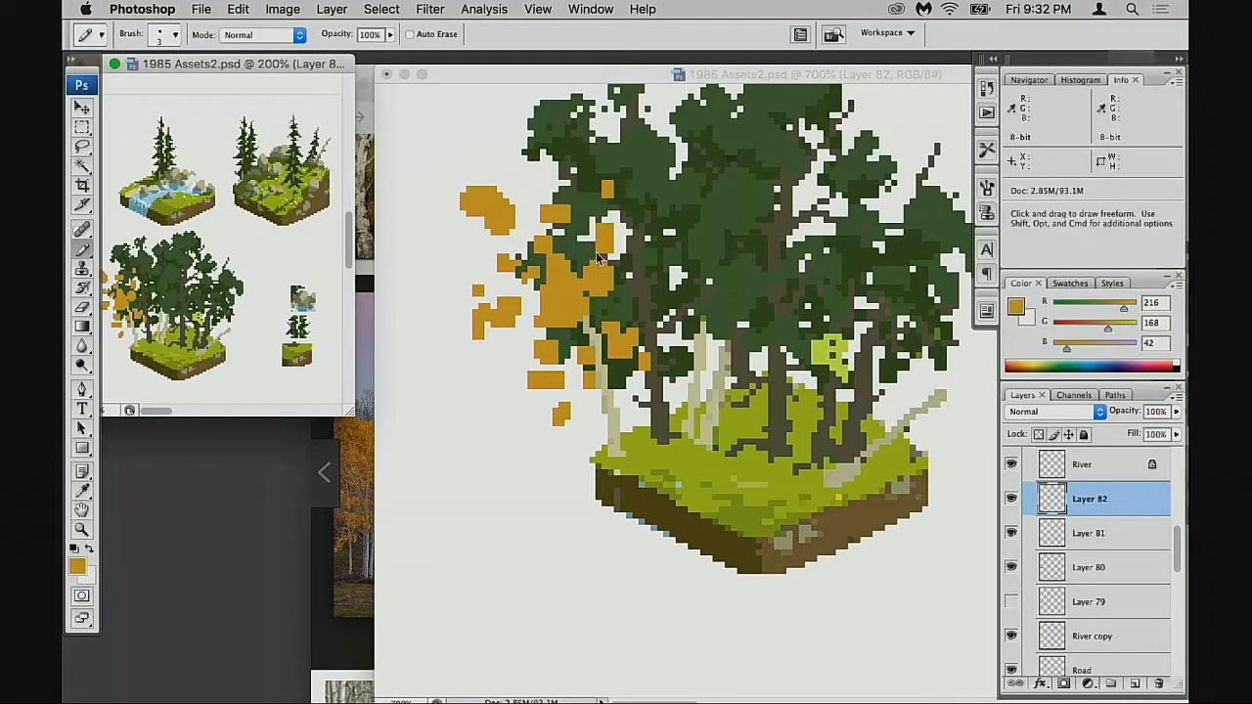
pyautogui.moveTo(587, 266); pyautogui.dragTo(594, 252)
pyautogui.press('[')
pyautogui.press('[')
pyautogui.press(']')
pyautogui.press(']')
pyautogui.moveTo(507, 245); pyautogui.dragTo(513, 261)
pyautogui.moveTo(487, 252); pyautogui.dragTo(484, 285)
pyautogui.moveTo(539, 232); pyautogui.dragTo(572, 207)
pyautogui.moveTo(608, 259); pyautogui.dragTo(614, 269)
pyautogui.press('space')
pyautogui.moveTo(598, 321); pyautogui.dragTo(599, 325)
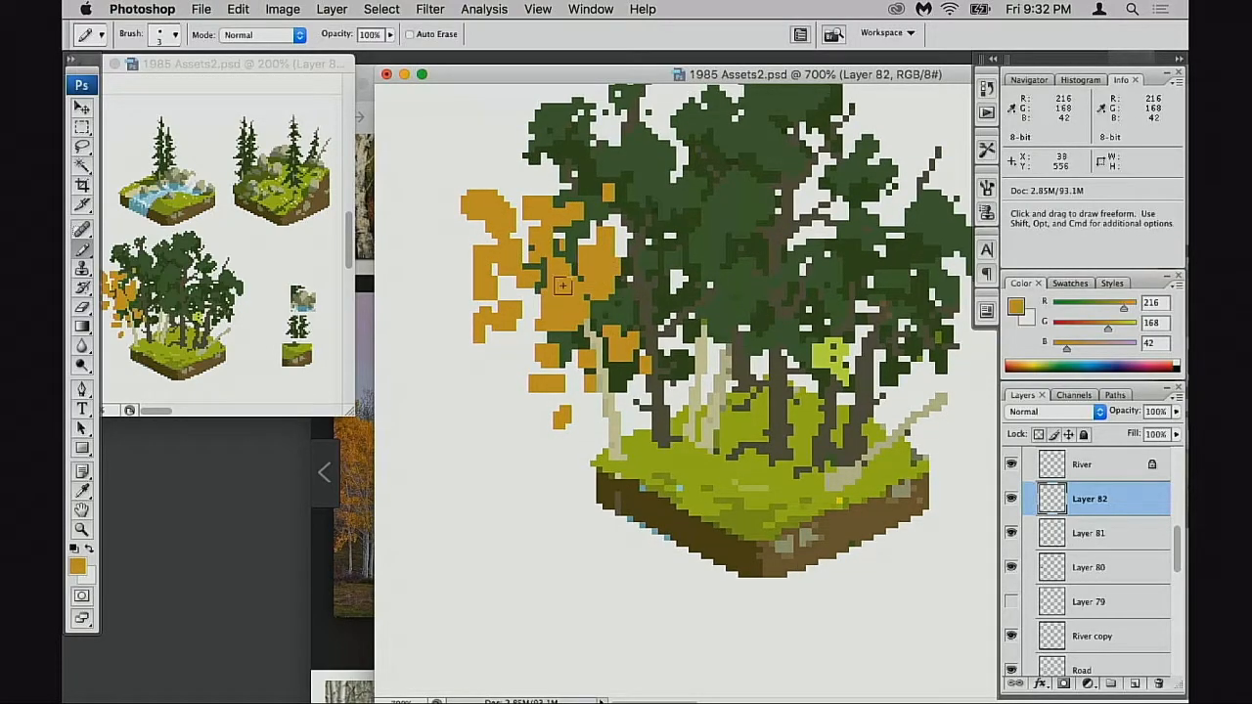
# - Shift the 200% preview window slightly and consult the golden autumn forest photo in Chrome again
pyautogui.click(304, 64)
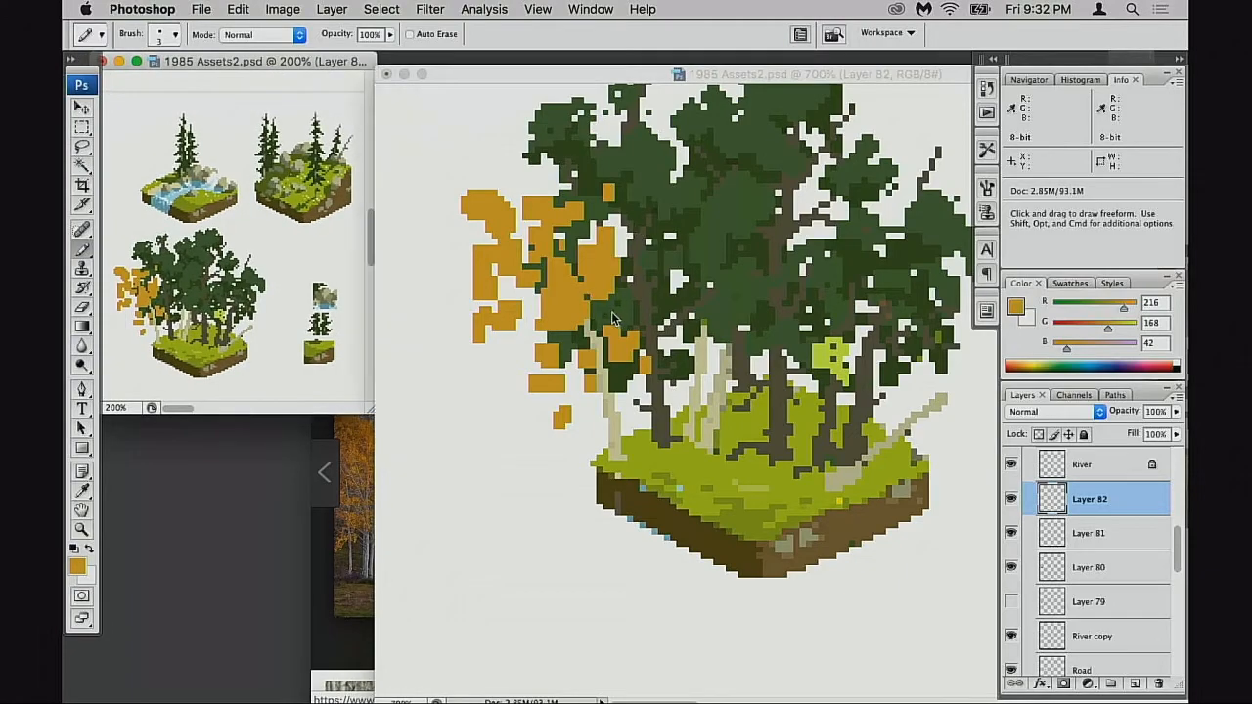
pyautogui.click(354, 529)
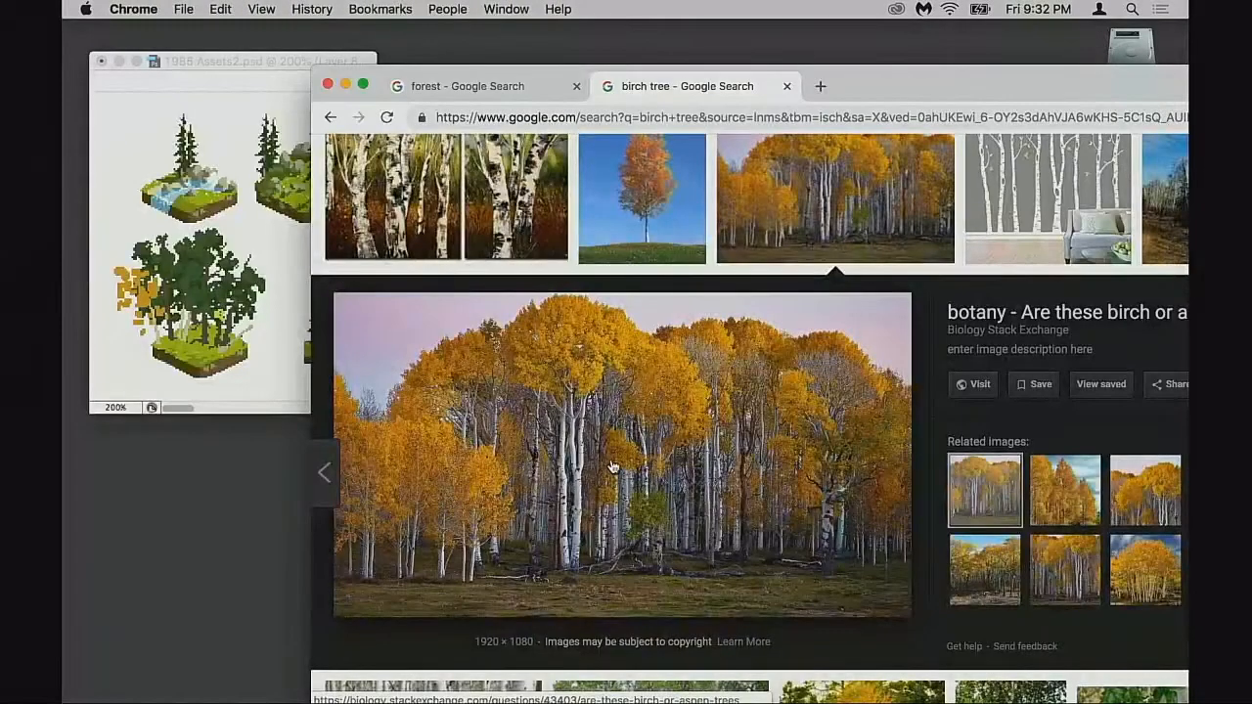
pyautogui.click(299, 386)
# - Erase the outer golden clumps and thin the rest of the left birch's foliage with a 4 px eraser
pyautogui.press('e')
pyautogui.moveTo(492, 188); pyautogui.dragTo(501, 299)
pyautogui.moveTo(496, 222); pyautogui.dragTo(486, 299)
pyautogui.moveTo(481, 311)
pyautogui.mouseDown()
pyautogui.moveTo(512, 310)
pyautogui.moveTo(529, 274)
pyautogui.mouseUp()
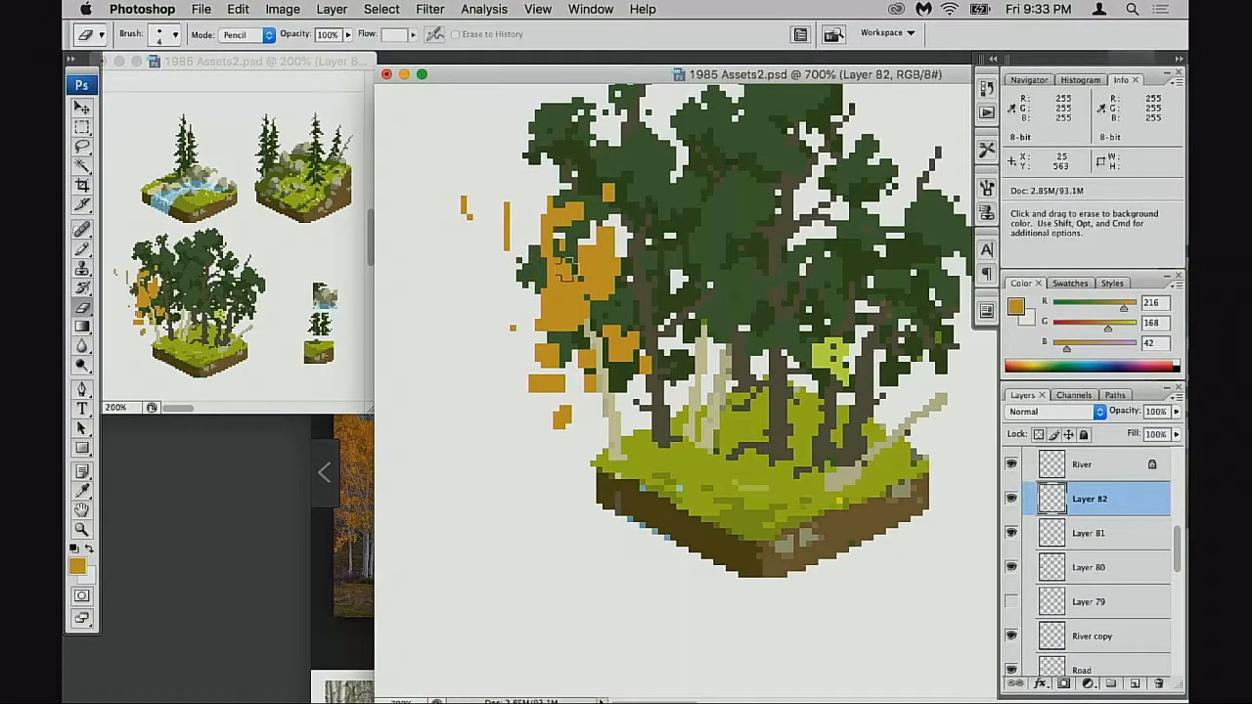
pyautogui.moveTo(603, 191); pyautogui.dragTo(611, 289)
pyautogui.moveTo(628, 331); pyautogui.dragTo(624, 356)
pyautogui.moveTo(545, 332); pyautogui.dragTo(555, 429)
pyautogui.click(613, 328)
pyautogui.moveTo(612, 191)
pyautogui.mouseDown()
pyautogui.moveTo(557, 208)
pyautogui.moveTo(466, 205)
pyautogui.moveTo(511, 276)
pyautogui.moveTo(543, 232)
pyautogui.moveTo(535, 215)
pyautogui.moveTo(501, 238)
pyautogui.moveTo(553, 190)
pyautogui.moveTo(566, 198)
pyautogui.mouseUp()
# - Pencil a solid golden crown along the dark foliage's left edge and extend it upward into a pointed top at 1 px
pyautogui.press('b')
pyautogui.moveTo(536, 250)
pyautogui.mouseDown()
pyautogui.moveTo(493, 215)
pyautogui.moveTo(526, 260)
pyautogui.moveTo(551, 257)
pyautogui.moveTo(540, 238)
pyautogui.moveTo(564, 231)
pyautogui.moveTo(577, 268)
pyautogui.moveTo(550, 278)
pyautogui.moveTo(566, 282)
pyautogui.moveTo(558, 249)
pyautogui.mouseUp()
pyautogui.press('[')
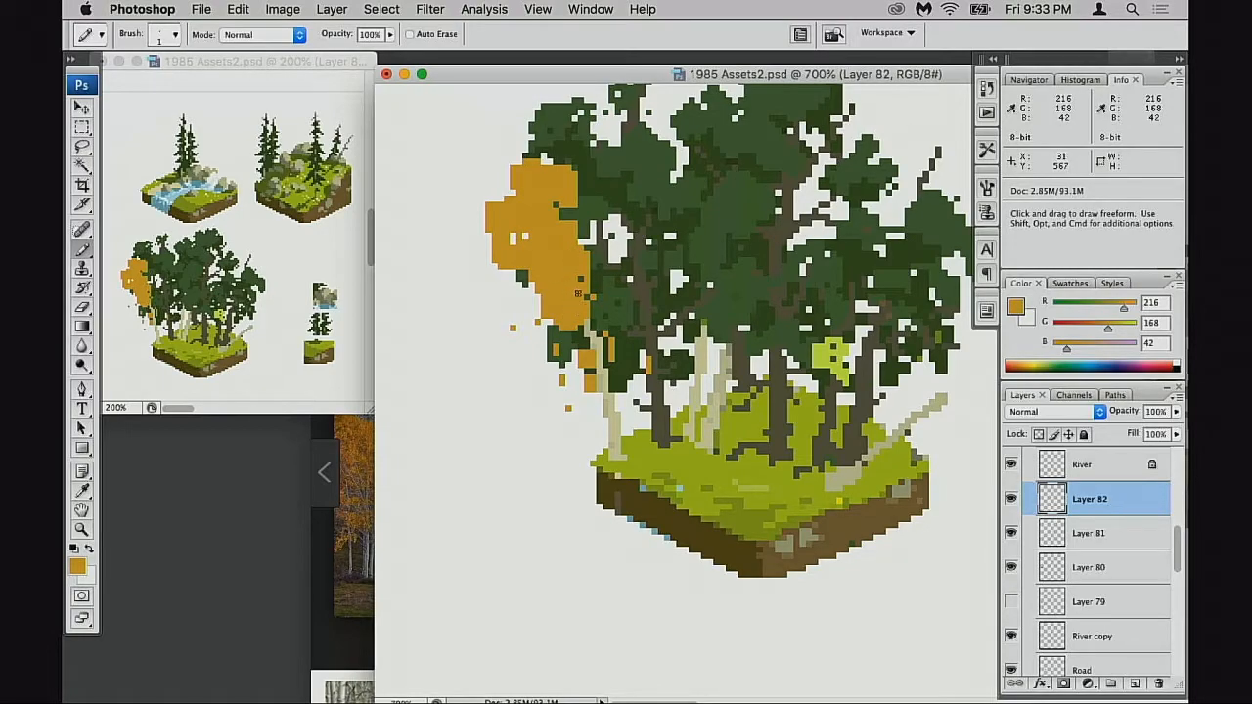
pyautogui.moveTo(519, 154)
pyautogui.mouseDown()
pyautogui.moveTo(496, 159)
pyautogui.moveTo(509, 174)
pyautogui.moveTo(499, 119)
pyautogui.moveTo(493, 214)
pyautogui.mouseUp()
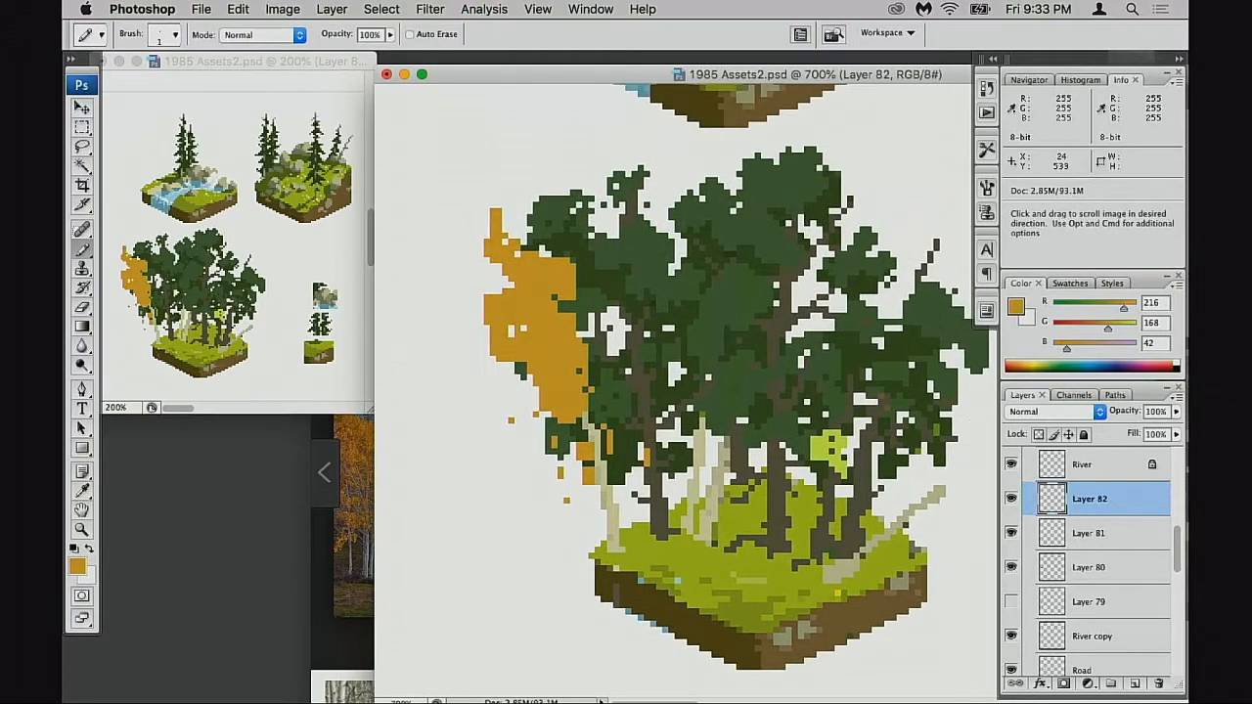
pyautogui.moveTo(513, 227); pyautogui.dragTo(497, 186)
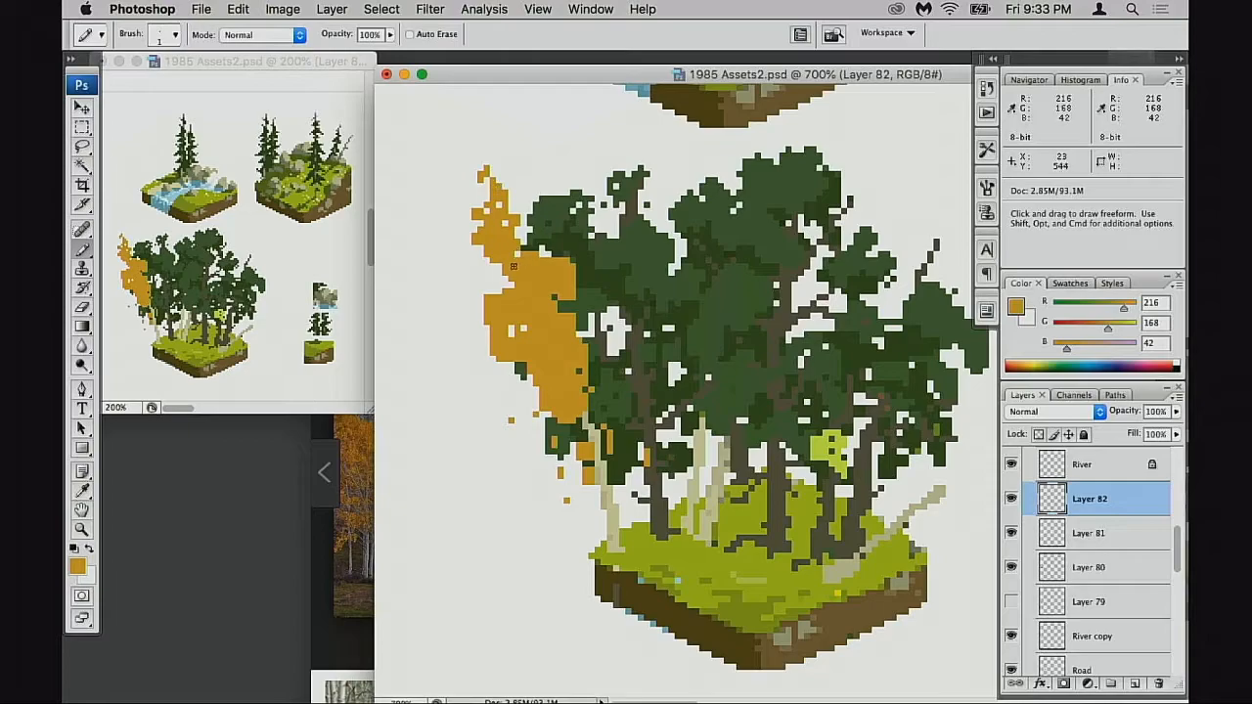
# - Erase the golden crown's pointed tip and fill out its left side with a 3 px pencil
pyautogui.press('e')
pyautogui.click(488, 182)
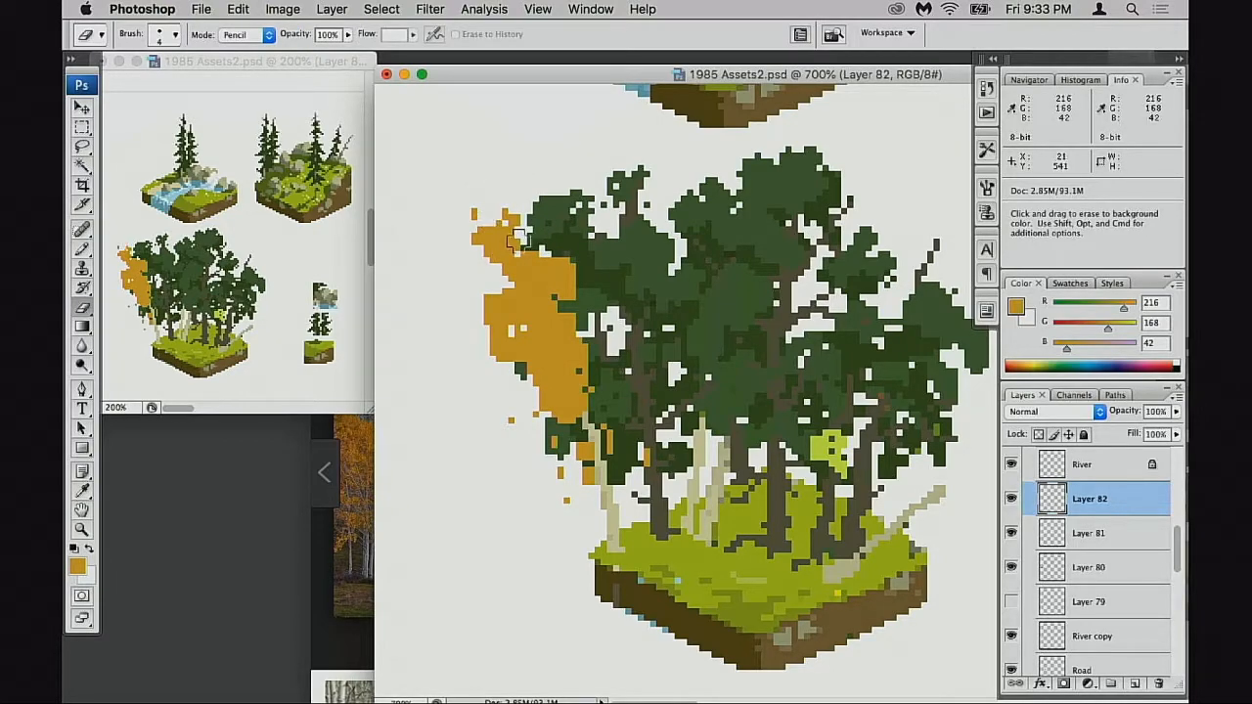
pyautogui.press('b')
pyautogui.moveTo(511, 236)
pyautogui.mouseDown()
pyautogui.moveTo(481, 307)
pyautogui.moveTo(528, 381)
pyautogui.moveTo(515, 413)
pyautogui.mouseUp()
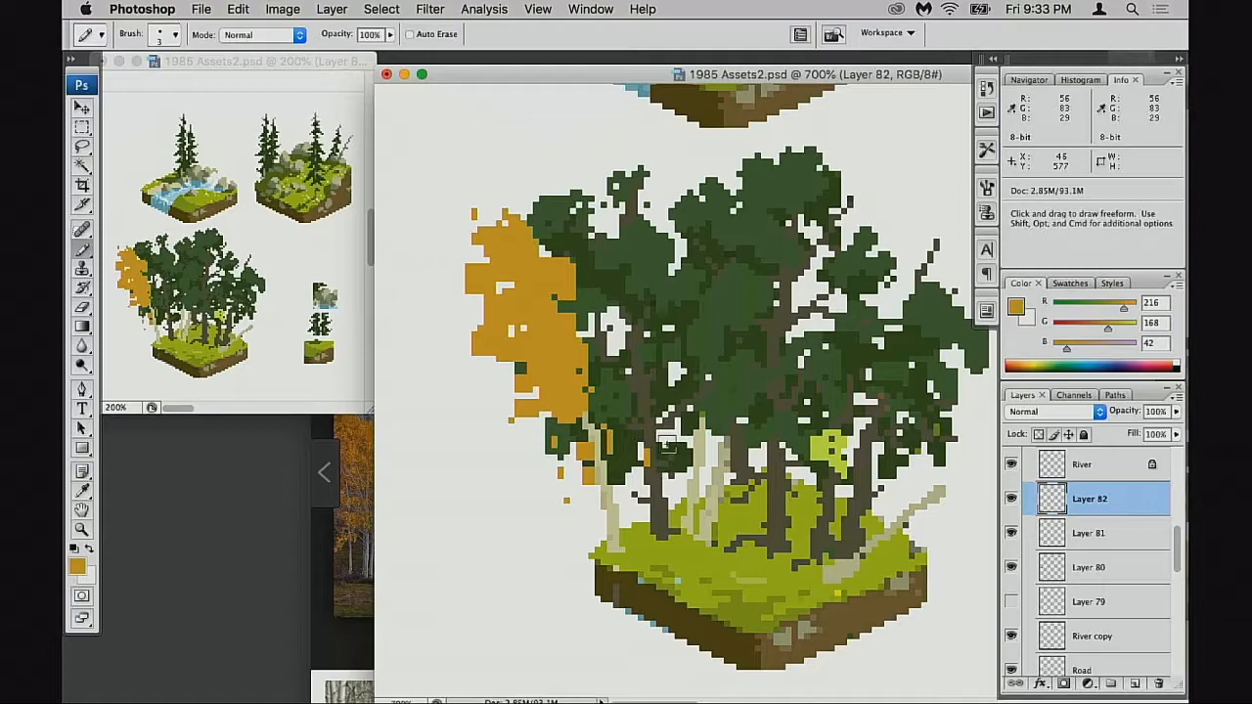
# - Select the upper part of the golden crown, nudge it slightly right, and deselect it
pyautogui.press('m')
pyautogui.moveTo(423, 186)
pyautogui.mouseDown()
pyautogui.moveTo(548, 383)
pyautogui.moveTo(593, 384)
pyautogui.moveTo(615, 364)
pyautogui.moveTo(596, 355)
pyautogui.mouseUp()
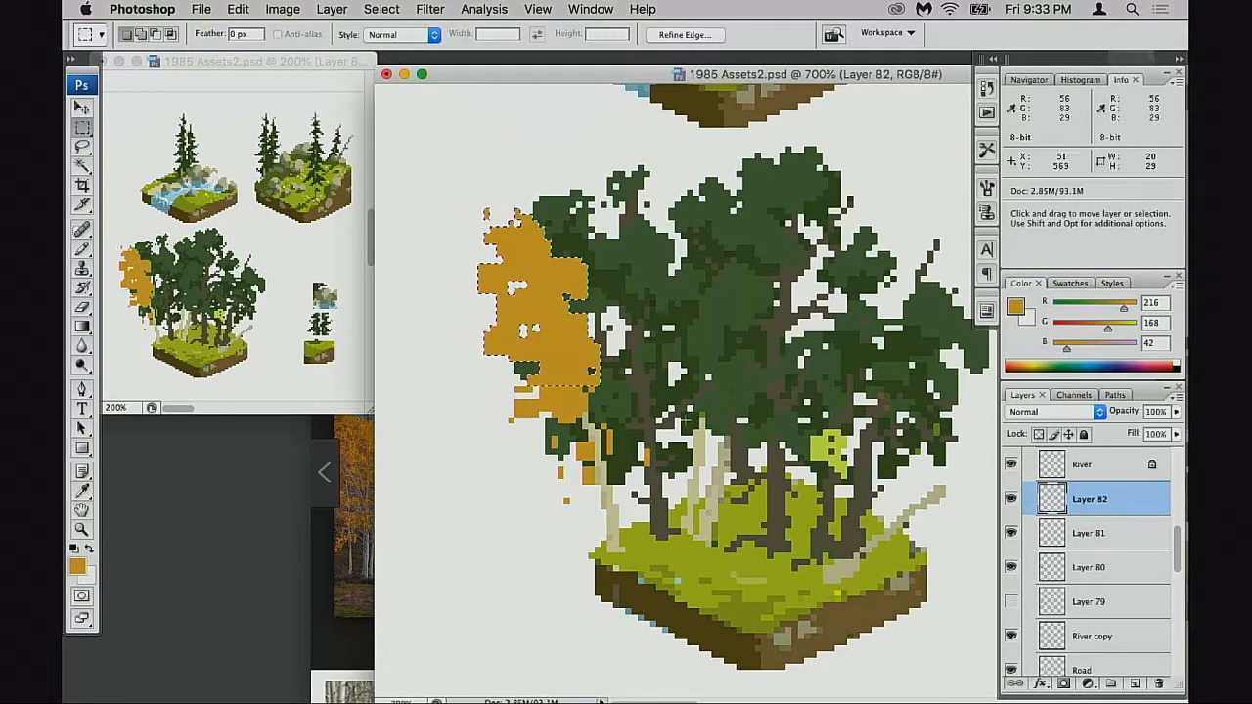
pyautogui.press('super+d')
# - Marquee-select the whole left birch, try moving its foliage to the right, and undo the move
pyautogui.moveTo(465, 179)
pyautogui.mouseDown()
pyautogui.moveTo(637, 571)
pyautogui.moveTo(668, 584)
pyautogui.mouseUp()
pyautogui.moveTo(650, 534); pyautogui.dragTo(763, 537)
pyautogui.press('super+z')
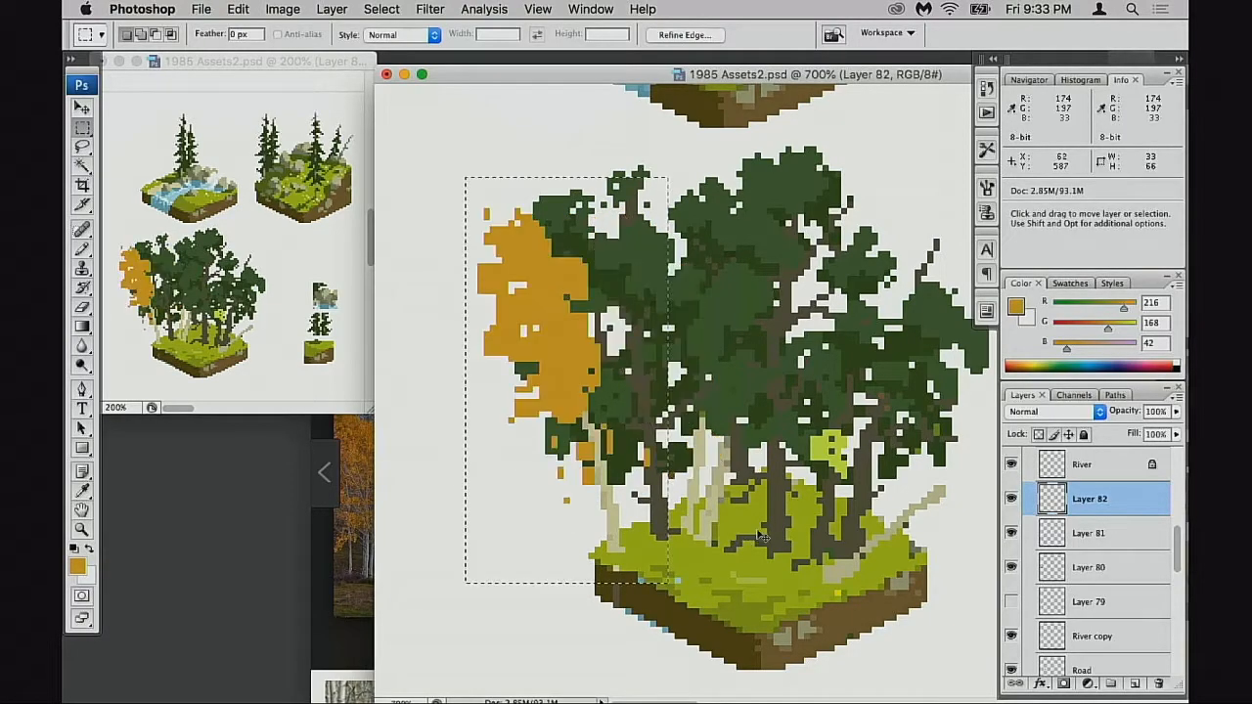
# - Merge the golden foliage layer down into the birch trunk layer, toggling layer visibility to check their contents
pyautogui.click(1086, 533)
pyautogui.click(1011, 533)
pyautogui.click(1010, 534)
pyautogui.click(1044, 501)
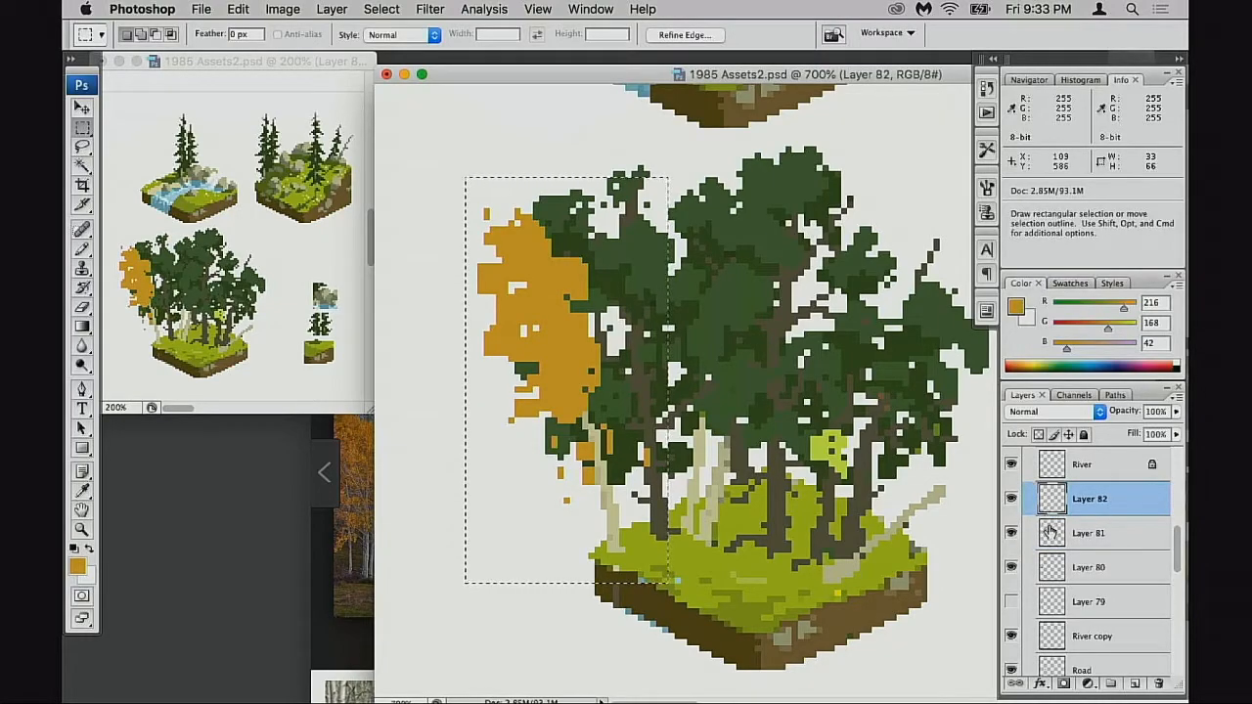
pyautogui.press('super+e')
pyautogui.click(1013, 501)
pyautogui.click(1013, 501)
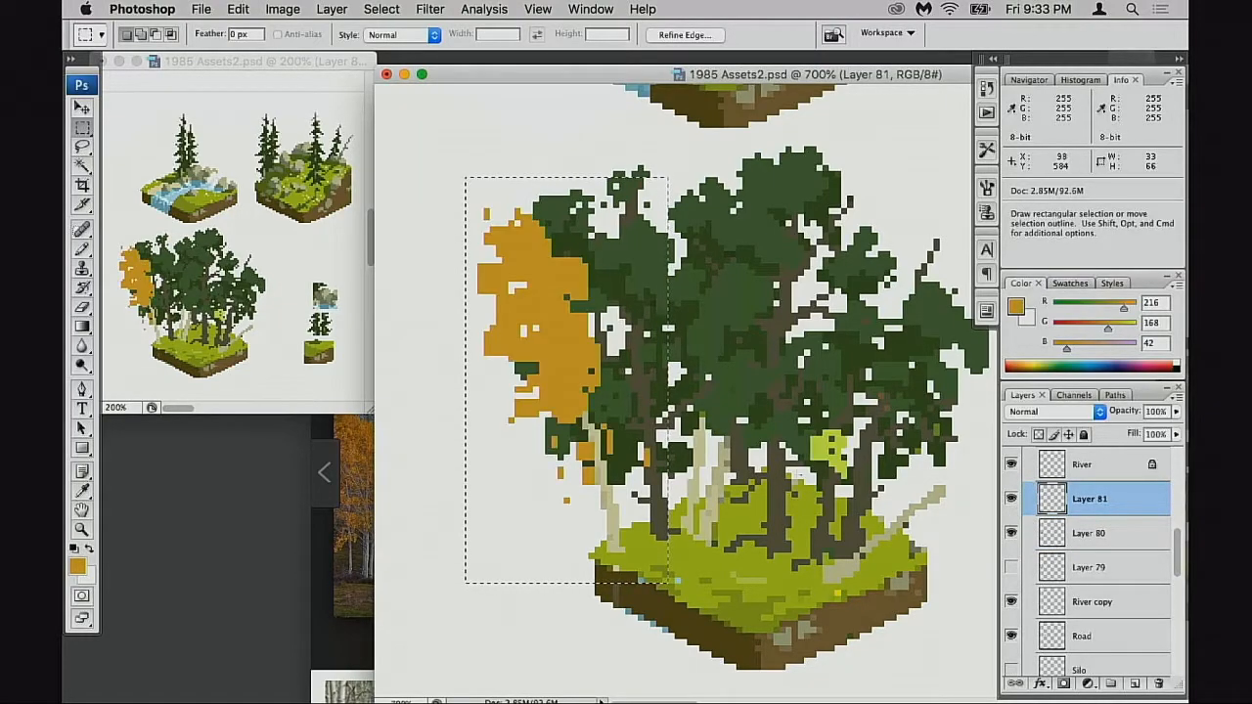
# - Move the selected golden birch off the forest island onto the empty canvas beyond the sample swatches
pyautogui.moveTo(645, 484); pyautogui.dragTo(707, 533)
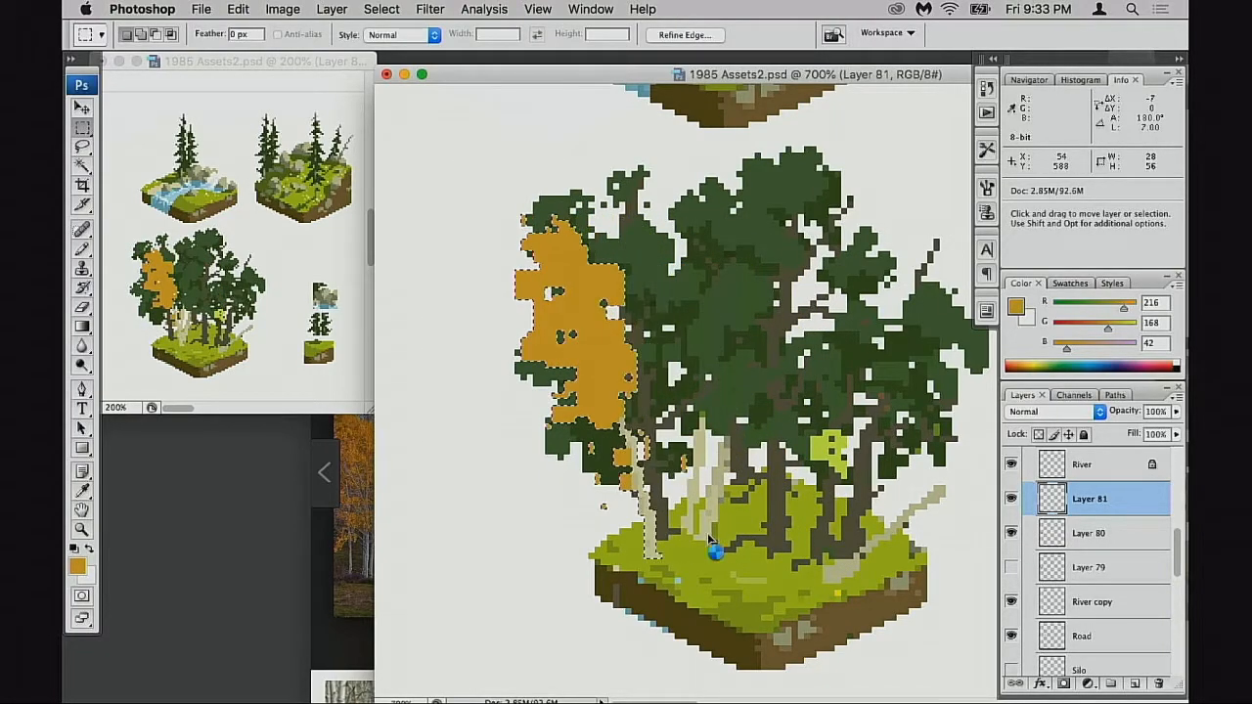
pyautogui.press('super+t')
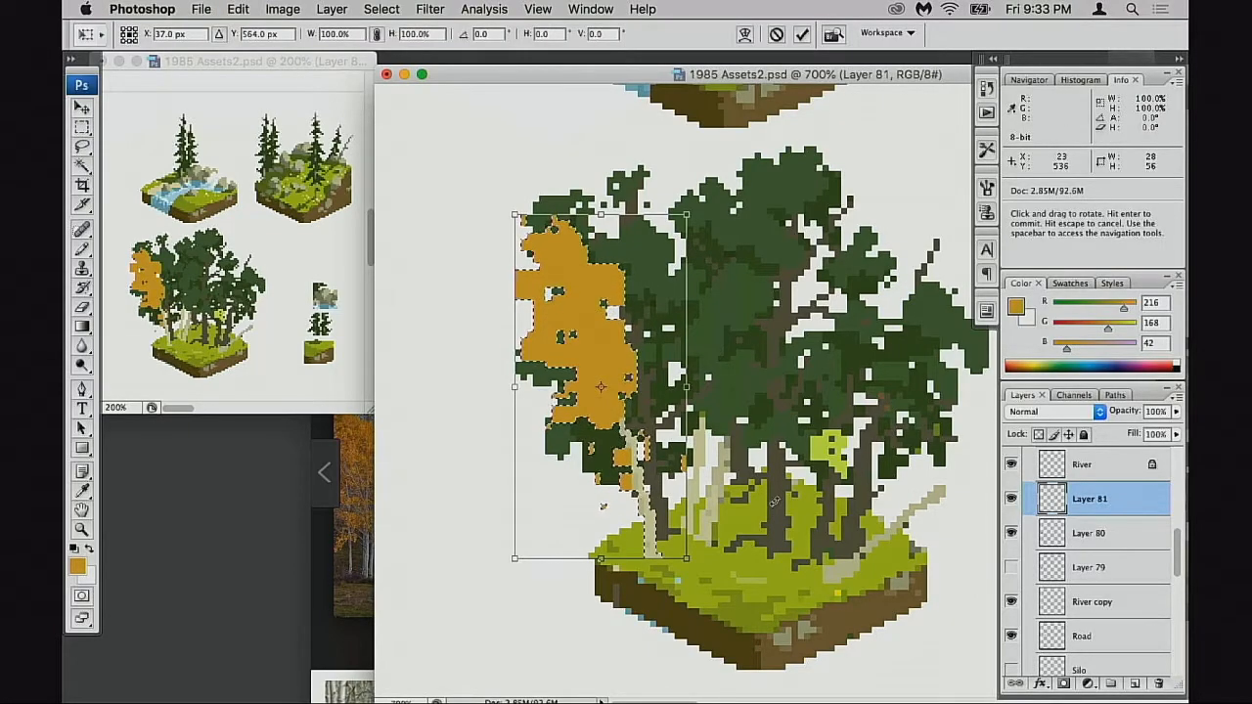
pyautogui.press('Return')
pyautogui.press('b')
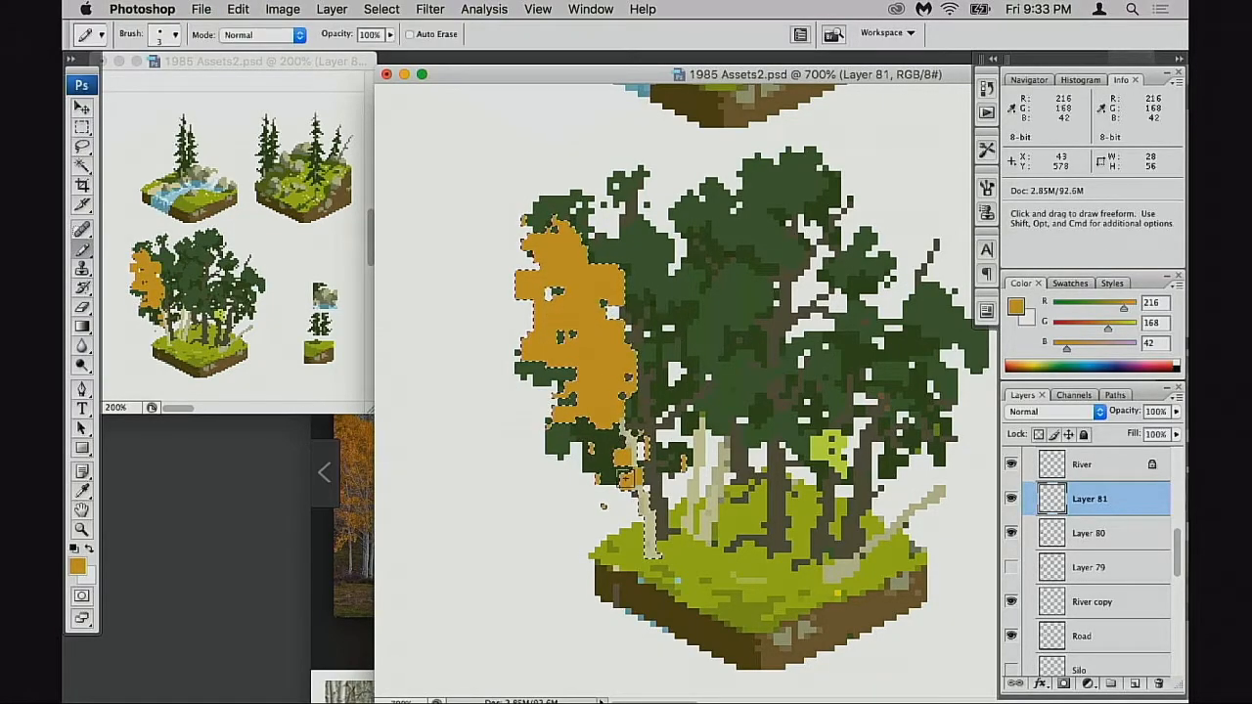
pyautogui.press('v')
pyautogui.moveTo(662, 479)
pyautogui.mouseDown()
pyautogui.moveTo(524, 480)
pyautogui.moveTo(889, 493)
pyautogui.mouseUp()
pyautogui.moveTo(975, 510); pyautogui.dragTo(583, 448)
pyautogui.moveTo(437, 456); pyautogui.dragTo(809, 469)
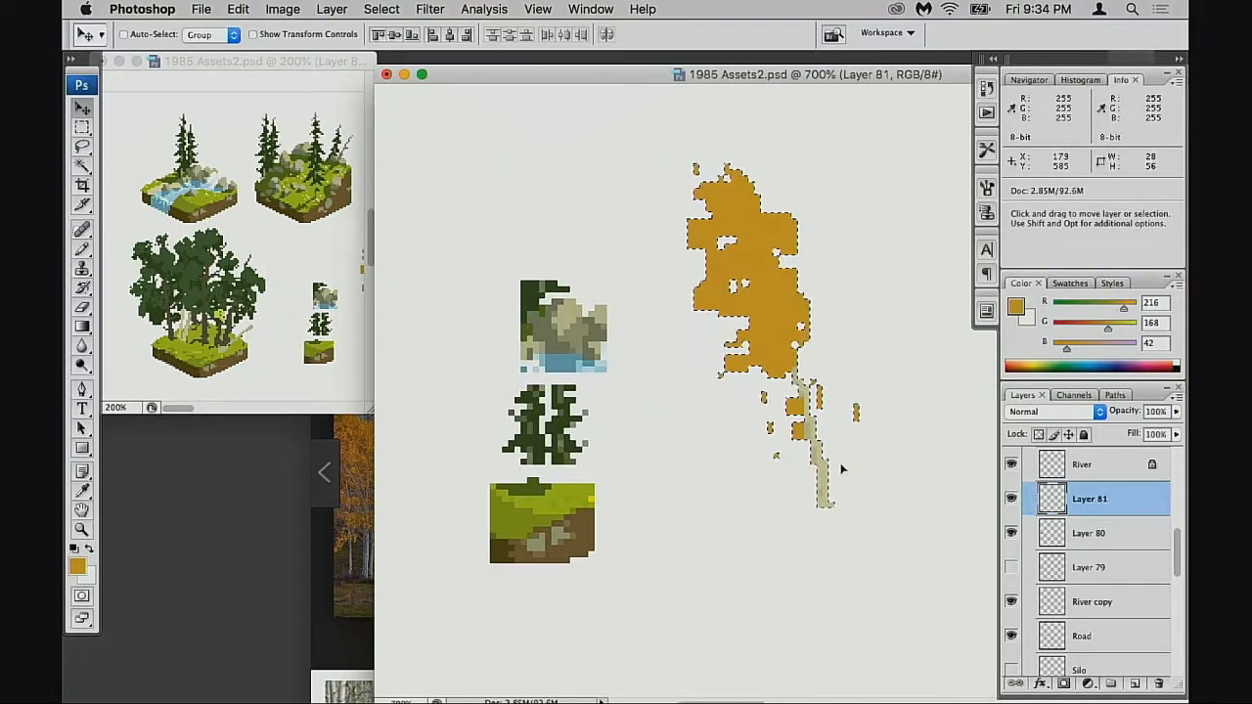
# - Shift the golden crown about 2 px right, deselect it, and patch the upper trunk in its sampled pale beige
pyautogui.press('m')
pyautogui.moveTo(657, 156)
pyautogui.mouseDown()
pyautogui.moveTo(878, 452)
pyautogui.moveTo(856, 420)
pyautogui.mouseUp()
pyautogui.moveTo(699, 150); pyautogui.dragTo(907, 400)
pyautogui.moveTo(846, 355); pyautogui.dragTo(851, 355)
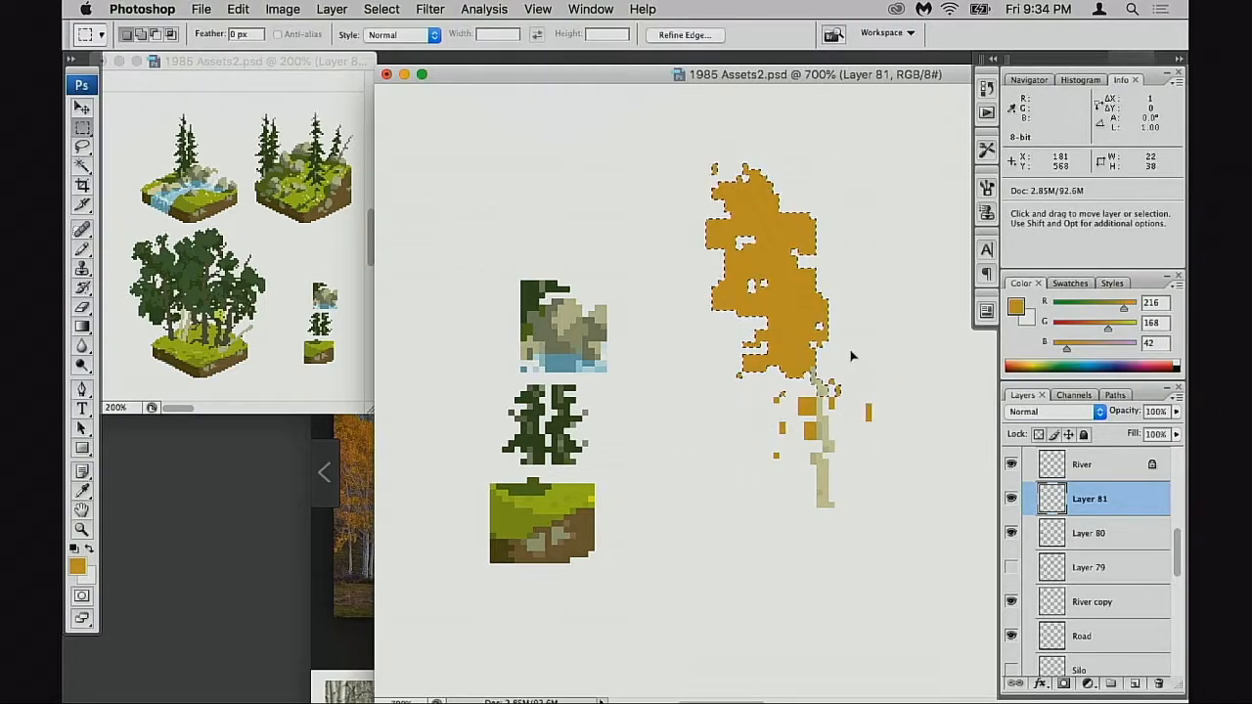
pyautogui.press('super+d')
pyautogui.press('b')
pyautogui.keyDown('alt'); pyautogui.click(825, 459); pyautogui.keyUp('alt')
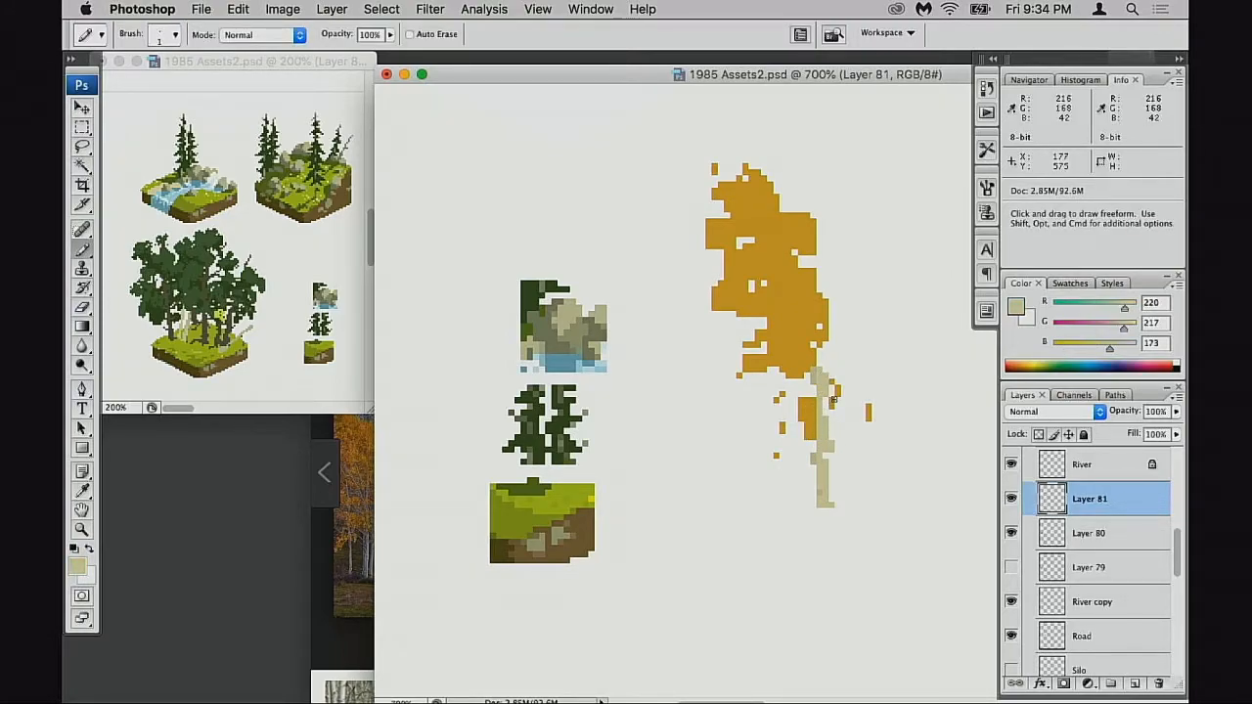
# - Marquee-select the golden crown again, move it about 4 px farther right over the trunk, and deselect
pyautogui.press('m')
pyautogui.moveTo(638, 133); pyautogui.dragTo(891, 369)
pyautogui.moveTo(845, 335); pyautogui.dragTo(883, 334)
pyautogui.press('super+d')
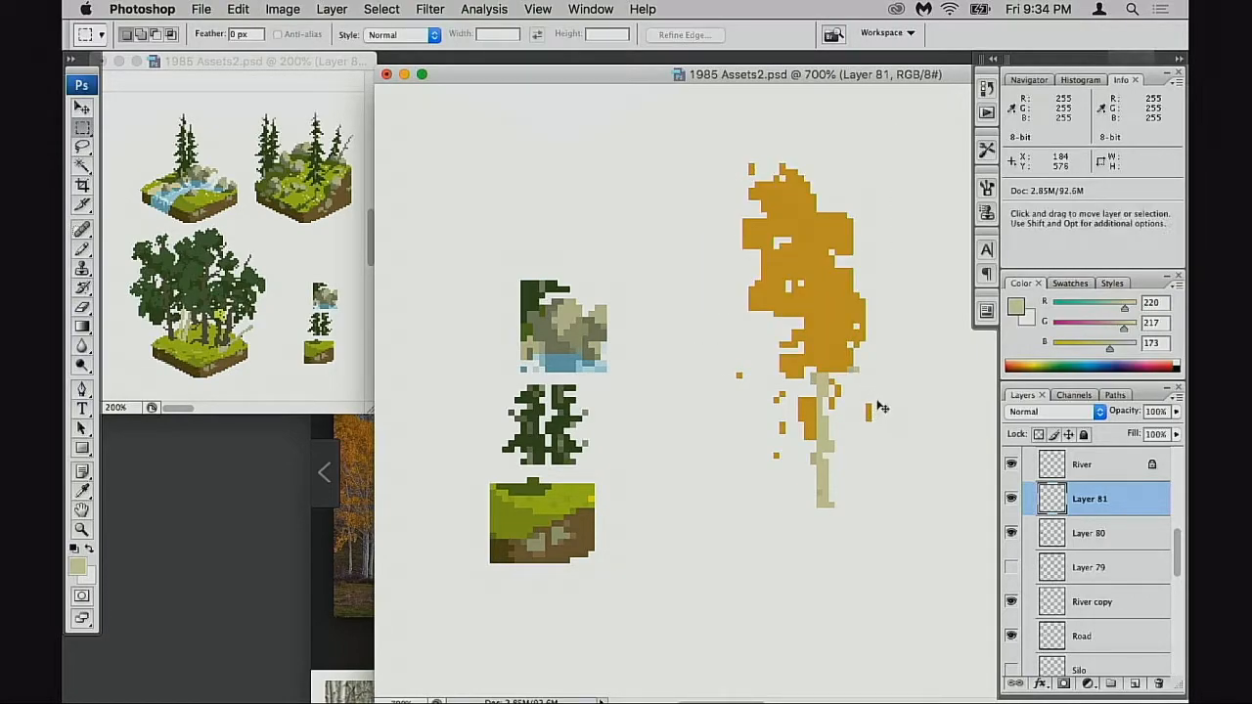
# - Erase the stray golden leaves below the crown and clean up the pale trunk's edges with a 4 px eraser
pyautogui.press('e')
pyautogui.moveTo(748, 368)
pyautogui.mouseDown()
pyautogui.moveTo(776, 403)
pyautogui.moveTo(765, 464)
pyautogui.moveTo(798, 402)
pyautogui.moveTo(798, 438)
pyautogui.moveTo(847, 398)
pyautogui.mouseUp()
pyautogui.click(803, 402)
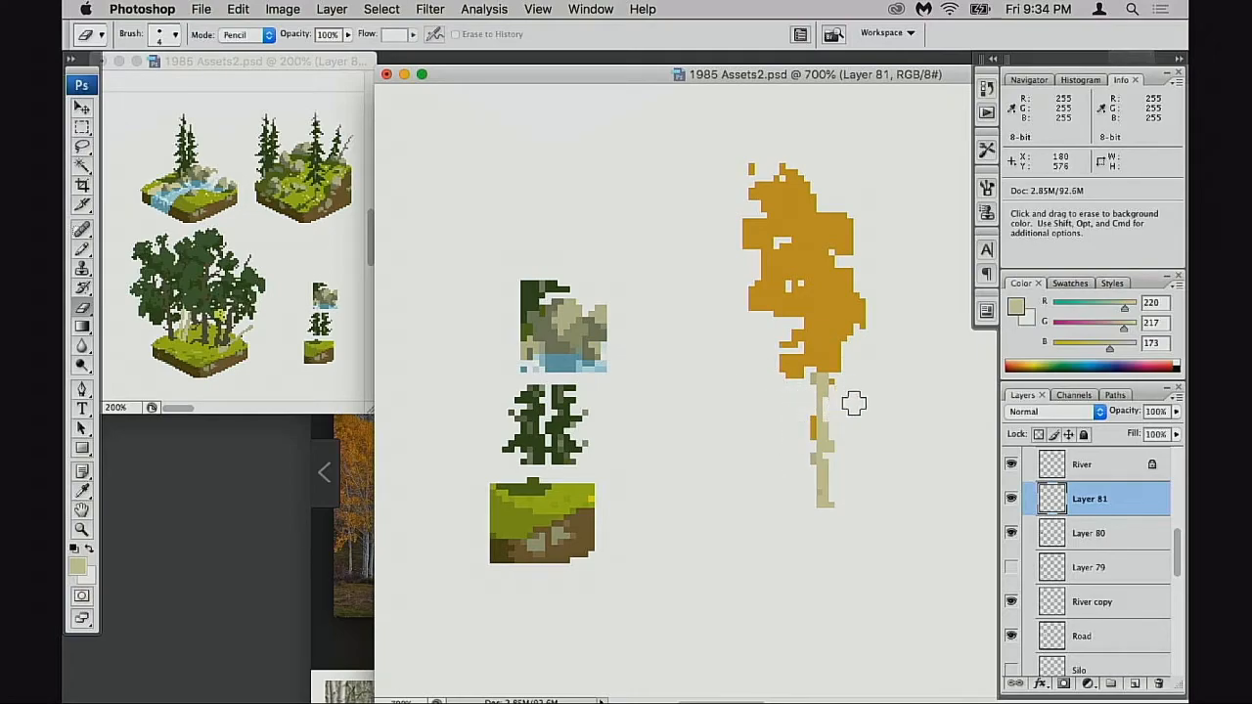
pyautogui.press('b')
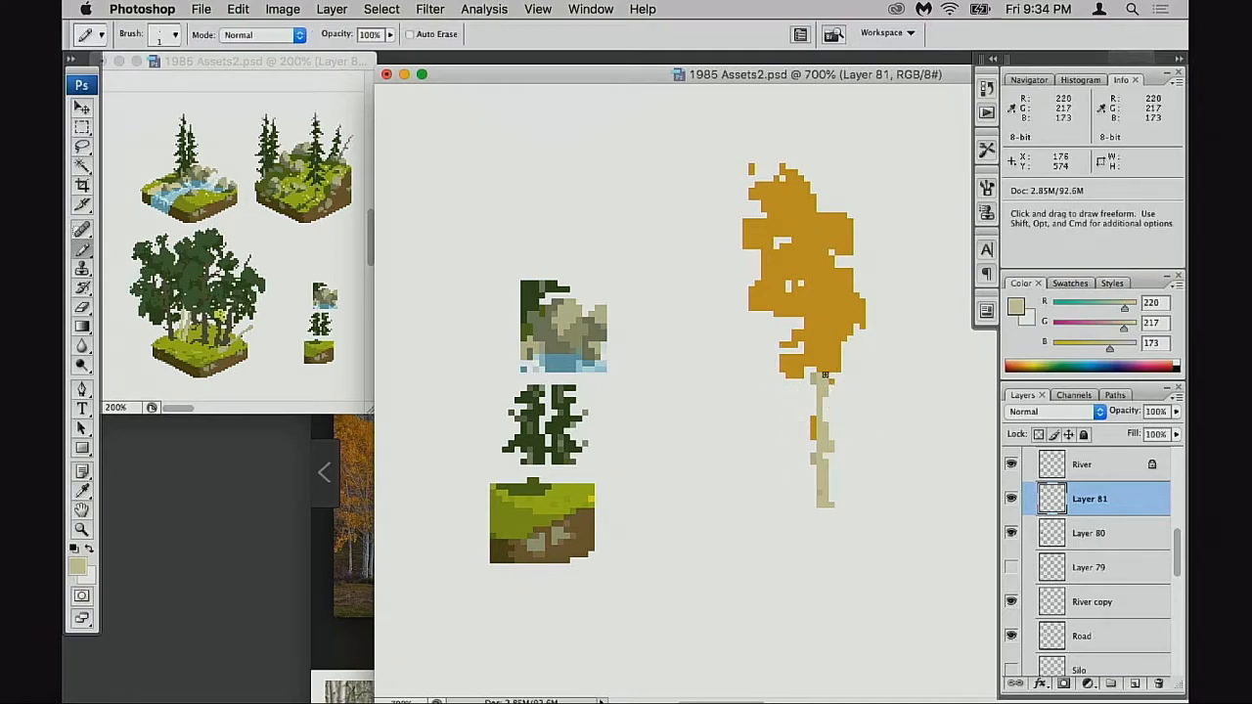
pyautogui.press('e')
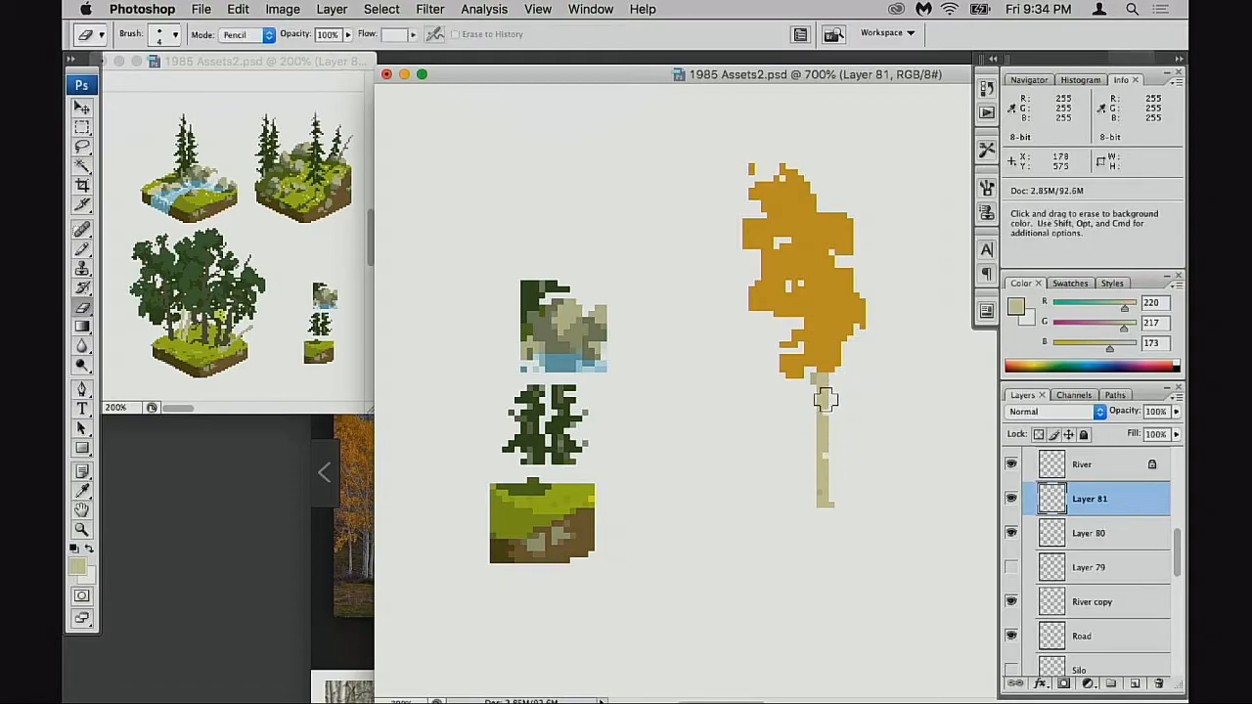
# - Enlarge the 200% overview window and return to the main working window
pyautogui.keyDown('alt'); pyautogui.click(756, 440); pyautogui.keyUp('alt')
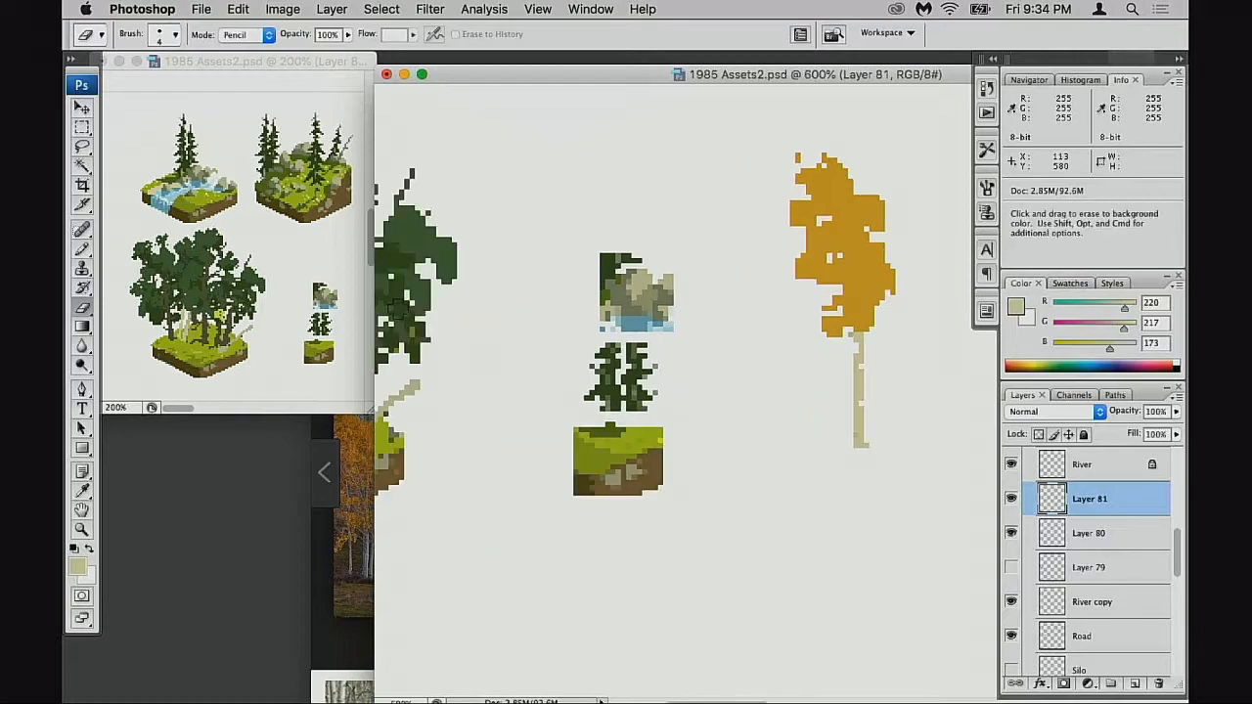
pyautogui.click(324, 298)
pyautogui.moveTo(371, 412); pyautogui.dragTo(507, 450)
pyautogui.click(847, 411)
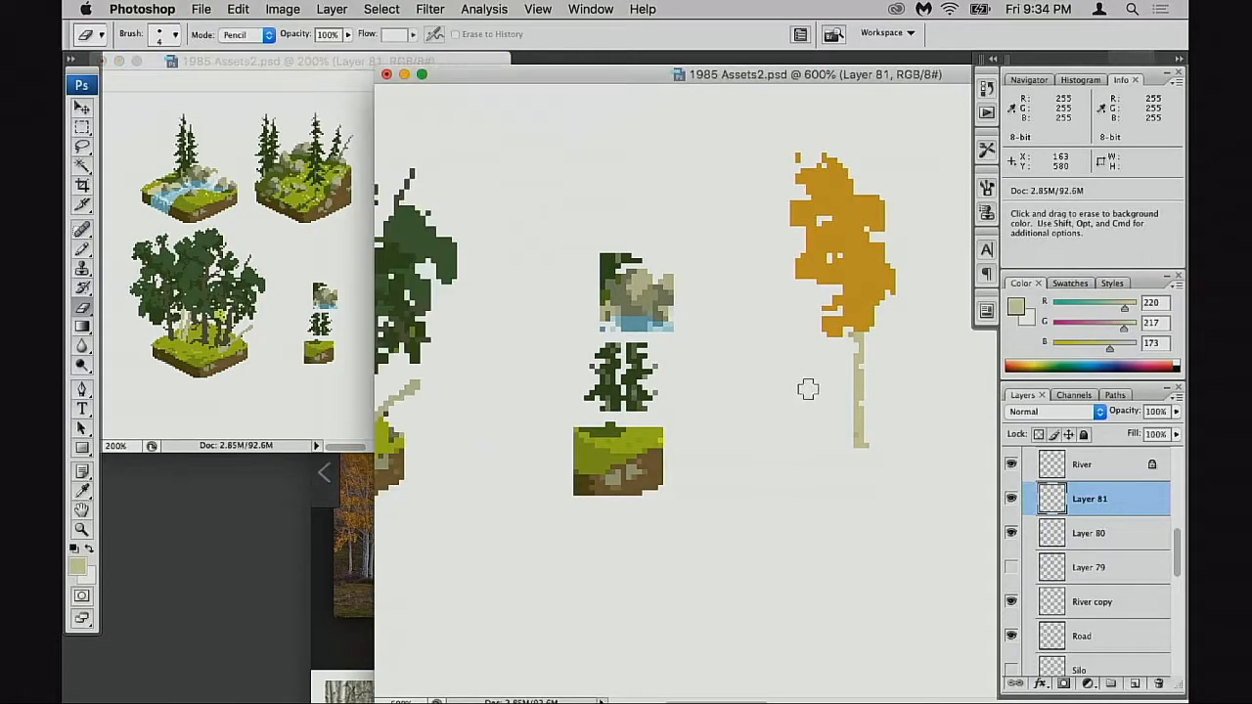
# - Move the cleaned-up golden birch to the empty area just left of the forest island
pyautogui.press('v')
pyautogui.moveTo(861, 419); pyautogui.dragTo(734, 408)
pyautogui.press('space')
pyautogui.moveTo(764, 425); pyautogui.dragTo(947, 427)
pyautogui.moveTo(854, 443); pyautogui.dragTo(630, 454)
pyautogui.press('space')
pyautogui.moveTo(634, 454); pyautogui.dragTo(454, 470)
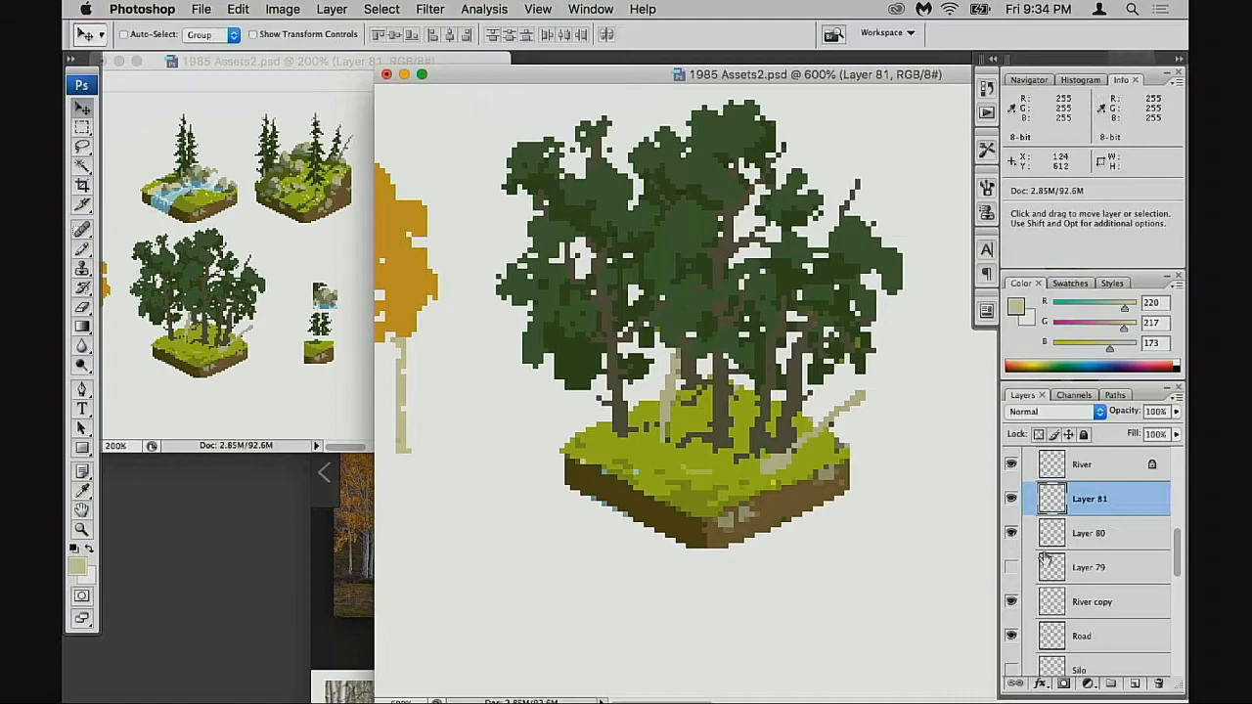
# - Identify the dark-green trees on Layer 80 by toggling its visibility and nudge them about 5 px right
pyautogui.click(1013, 534)
pyautogui.click(1013, 534)
pyautogui.click(1045, 543)
pyautogui.press('Right')
pyautogui.press('Right')
pyautogui.press('Right')
pyautogui.press('Right')
pyautogui.press('Right')
pyautogui.press('Right')
pyautogui.press('Right')
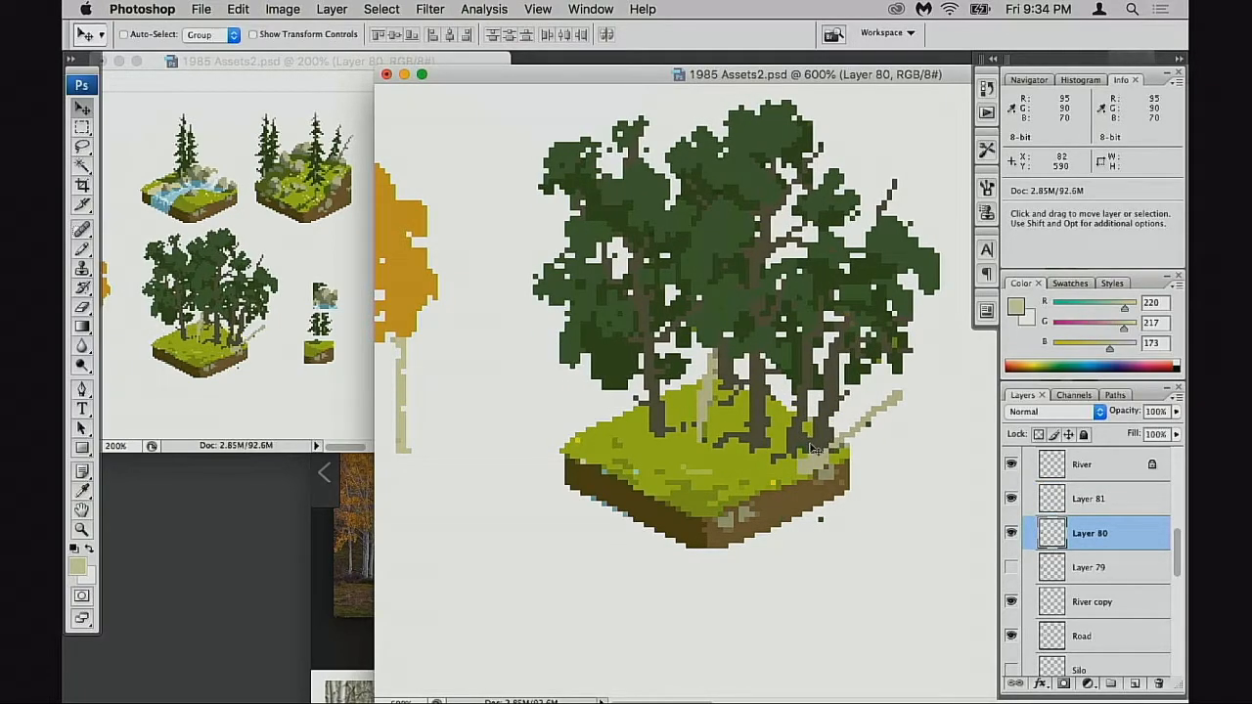
pyautogui.press('Up')
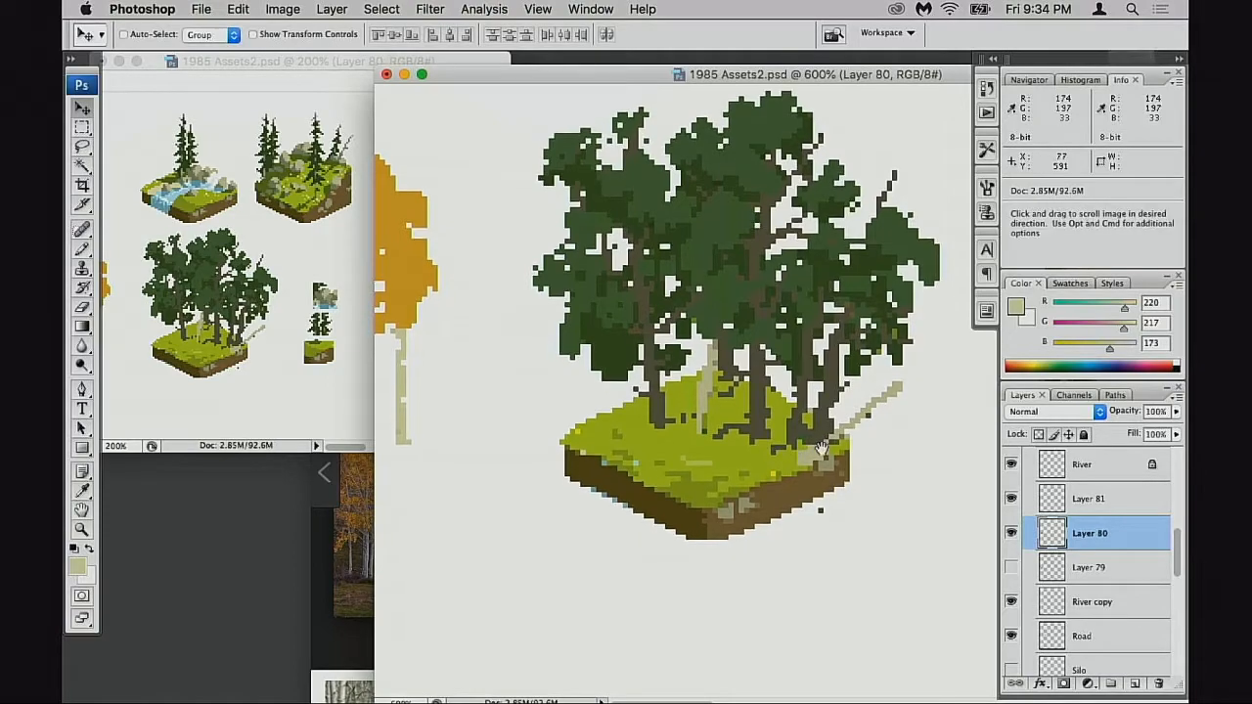
# - Select Layer 81 and move the golden birch right, towards the forest island
pyautogui.click(1049, 501)
pyautogui.moveTo(644, 462); pyautogui.dragTo(786, 467)
pyautogui.press('Right')
pyautogui.press('Right')
pyautogui.press('Right')
# - Select Layer 80 and nudge the dark-green trees back to the left
pyautogui.moveTo(1045, 501); pyautogui.dragTo(1048, 550)
pyautogui.press('Left')
pyautogui.press('Left')
pyautogui.press('Left')
# - Position the golden birch on Layer 81 at the island's right side, beside the dark-green trees
pyautogui.moveTo(751, 457); pyautogui.dragTo(883, 486)
pyautogui.click(1055, 507)
pyautogui.click(1053, 535)
pyautogui.moveTo(1062, 537); pyautogui.dragTo(1065, 487)
pyautogui.moveTo(865, 489); pyautogui.dragTo(836, 484)
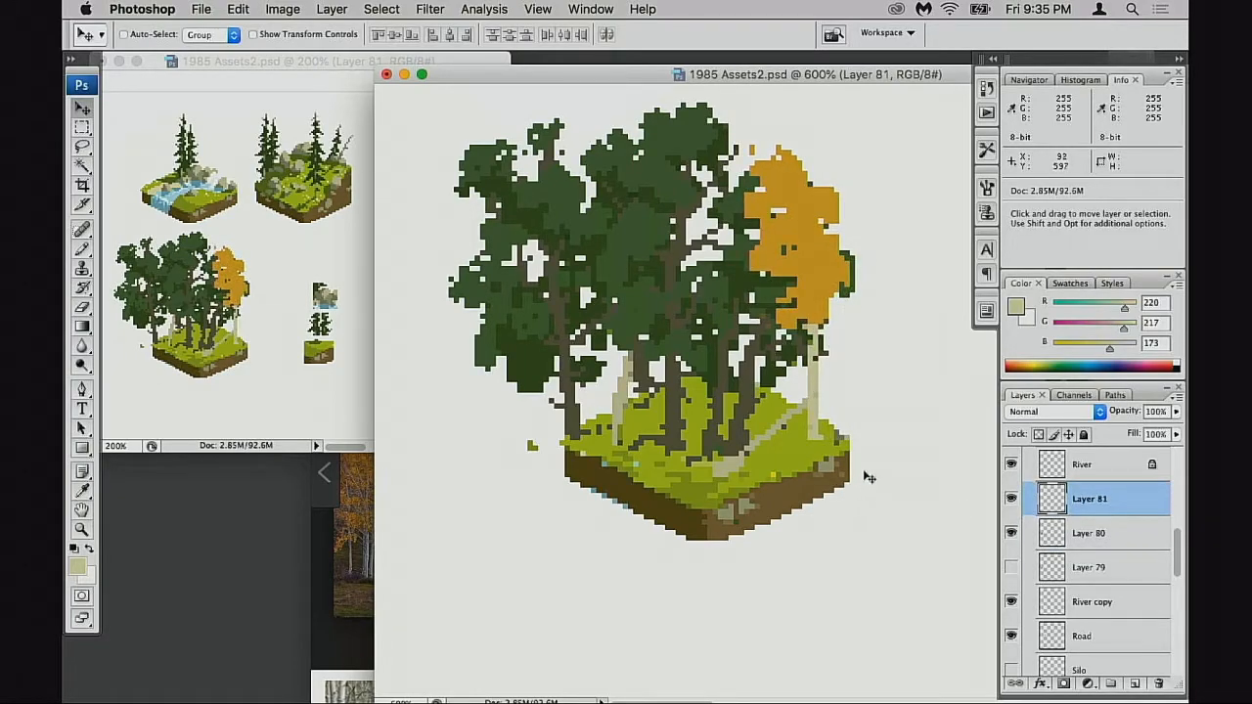
# - Flip Layer 81 horizontally and move the mirrored golden birch back to the island's right edge
pyautogui.press('super+t')
pyautogui.rightClick(783, 348)
pyautogui.click(838, 543)
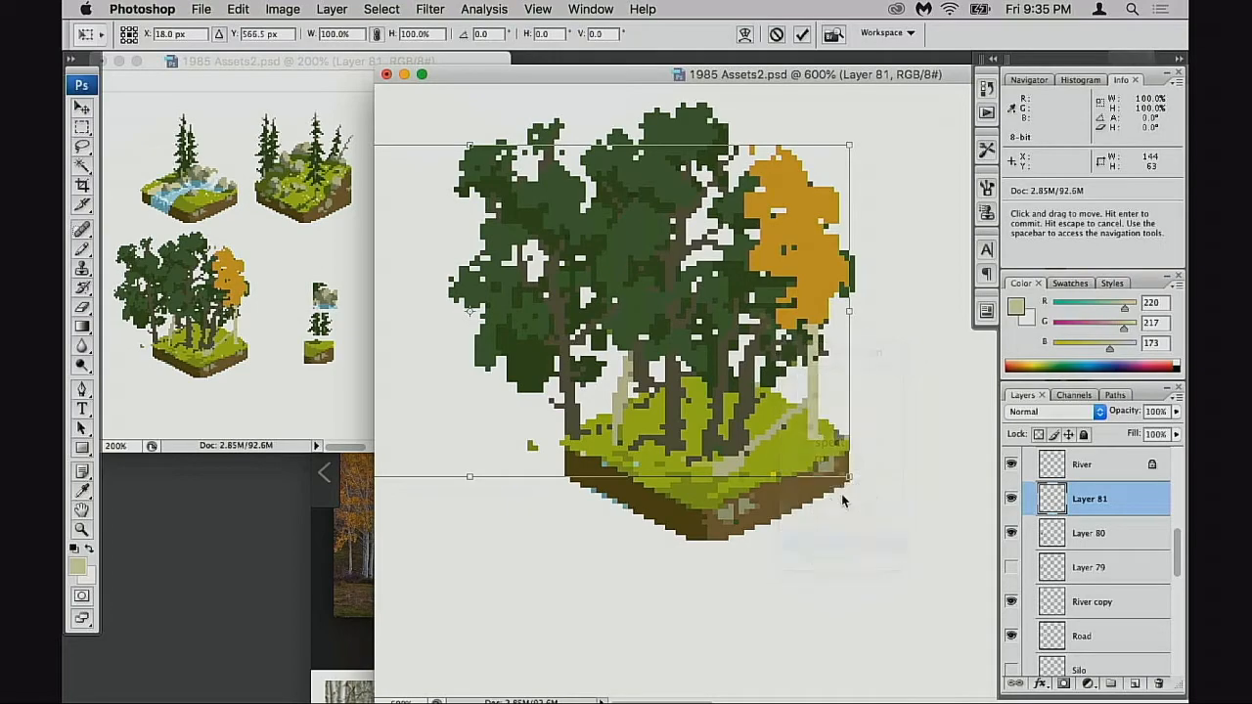
pyautogui.press('Return')
pyautogui.moveTo(744, 460); pyautogui.dragTo(1085, 456)
# - Nudge the mirrored golden birch a few pixels left, closer to the dark-green trees
pyautogui.moveTo(551, 474); pyautogui.dragTo(748, 540)
pyautogui.keyDown('alt'); pyautogui.click(820, 499); pyautogui.keyUp('alt')
pyautogui.keyDown('alt'); pyautogui.click(820, 498); pyautogui.keyUp('alt')
pyautogui.keyDown('alt'); pyautogui.click(819, 497); pyautogui.keyUp('alt')
pyautogui.scroll(3, 748, 540)
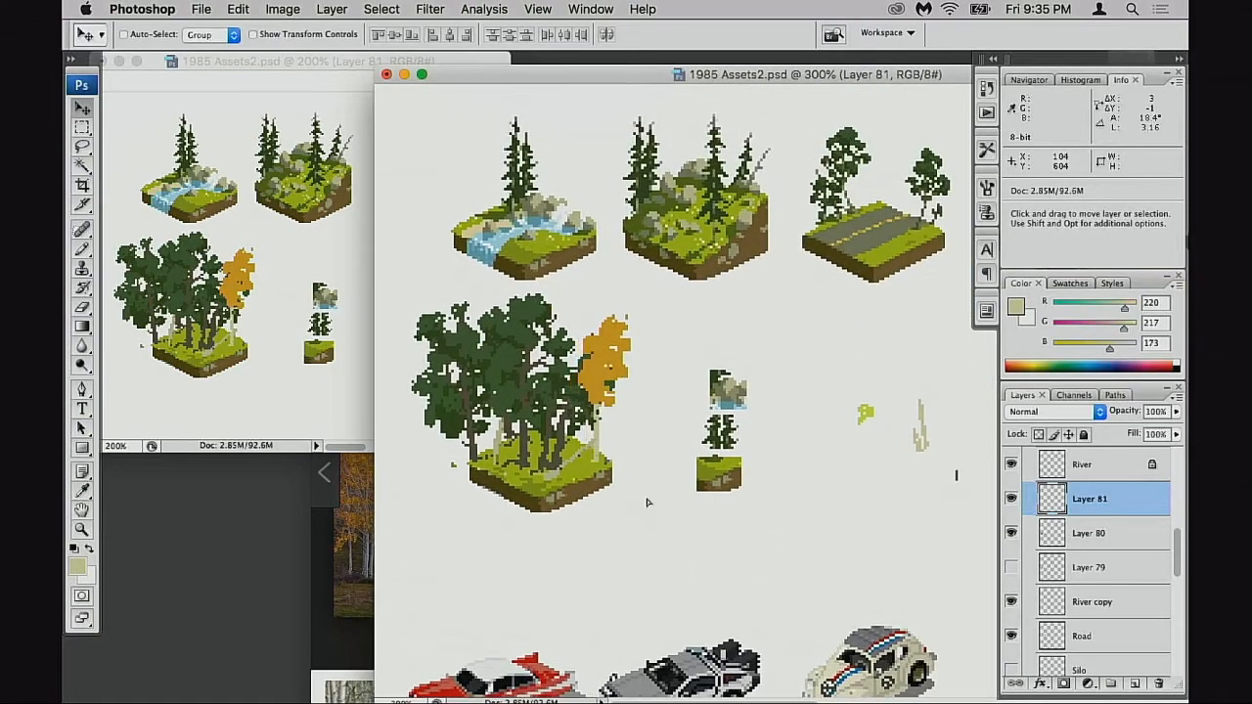
pyautogui.press('Left')
pyautogui.press('Left')
pyautogui.press('Left')
# - On Layer 80, marquee-select the leftmost dark-green trees, shift them a few pixels right, and deselect
pyautogui.click(1013, 536)
pyautogui.click(1013, 535)
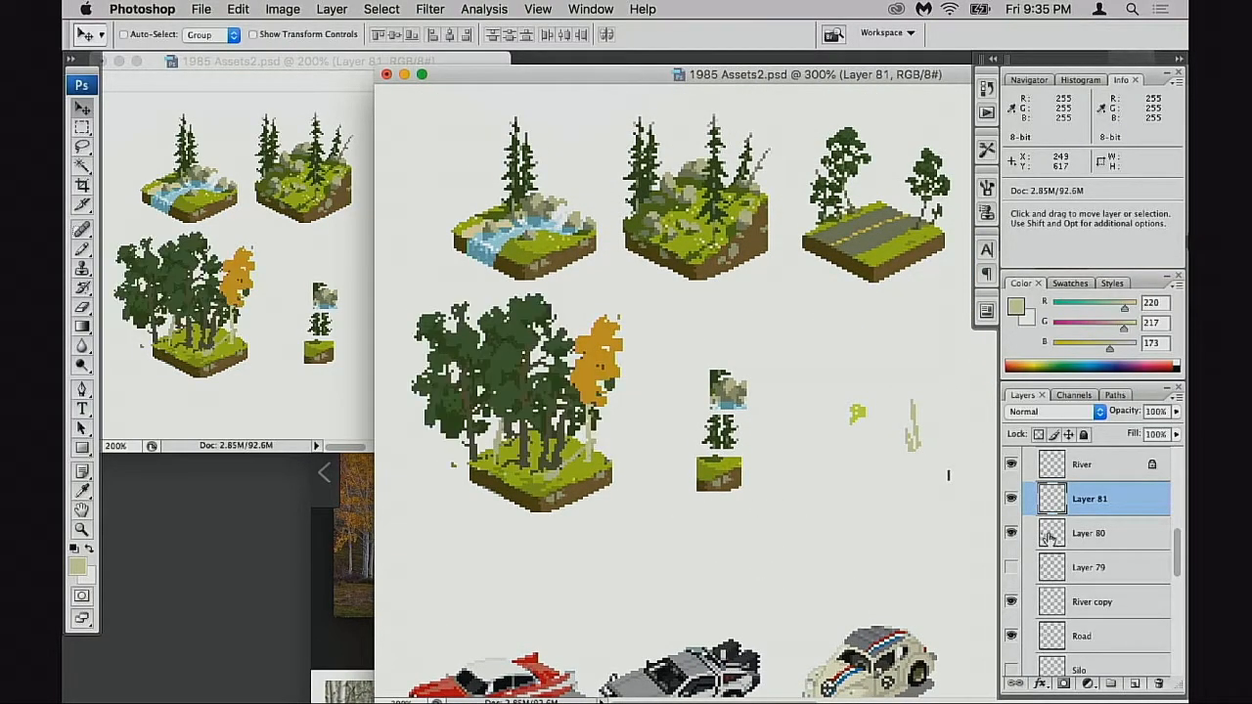
pyautogui.click(1046, 540)
pyautogui.press('e')
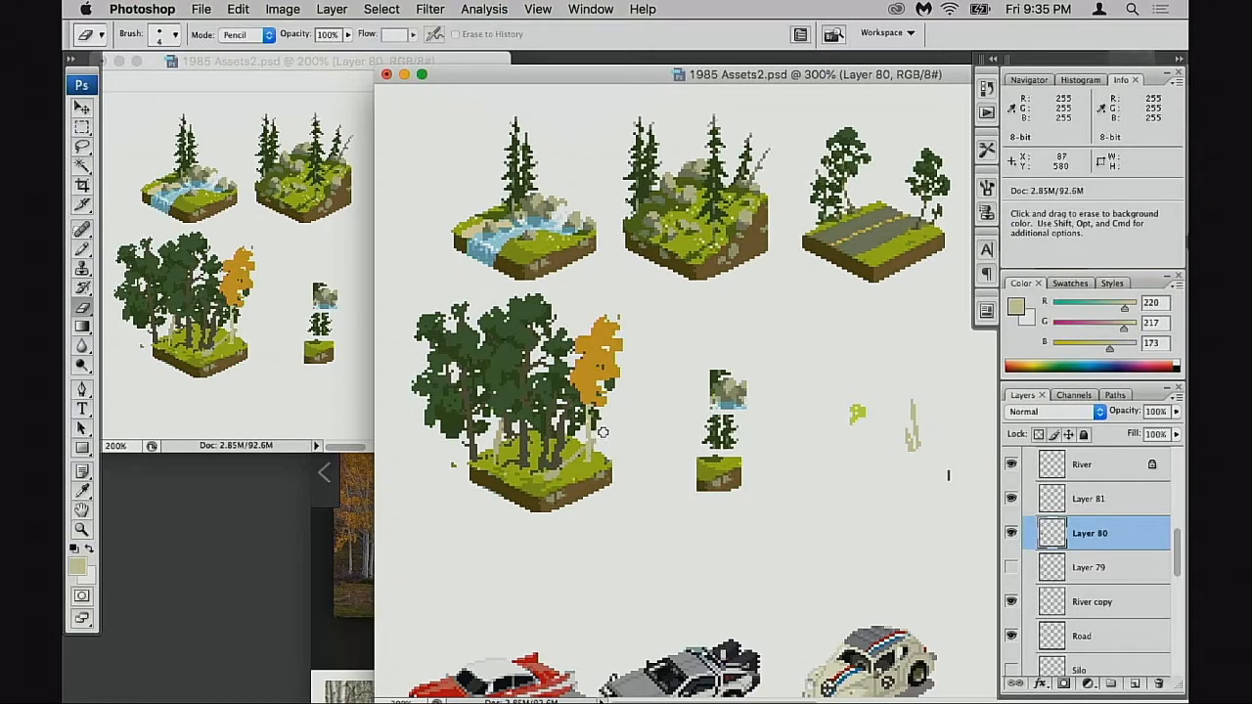
pyautogui.press('m')
pyautogui.moveTo(402, 281)
pyautogui.mouseDown()
pyautogui.moveTo(505, 487)
pyautogui.moveTo(486, 490)
pyautogui.moveTo(503, 484)
pyautogui.mouseUp()
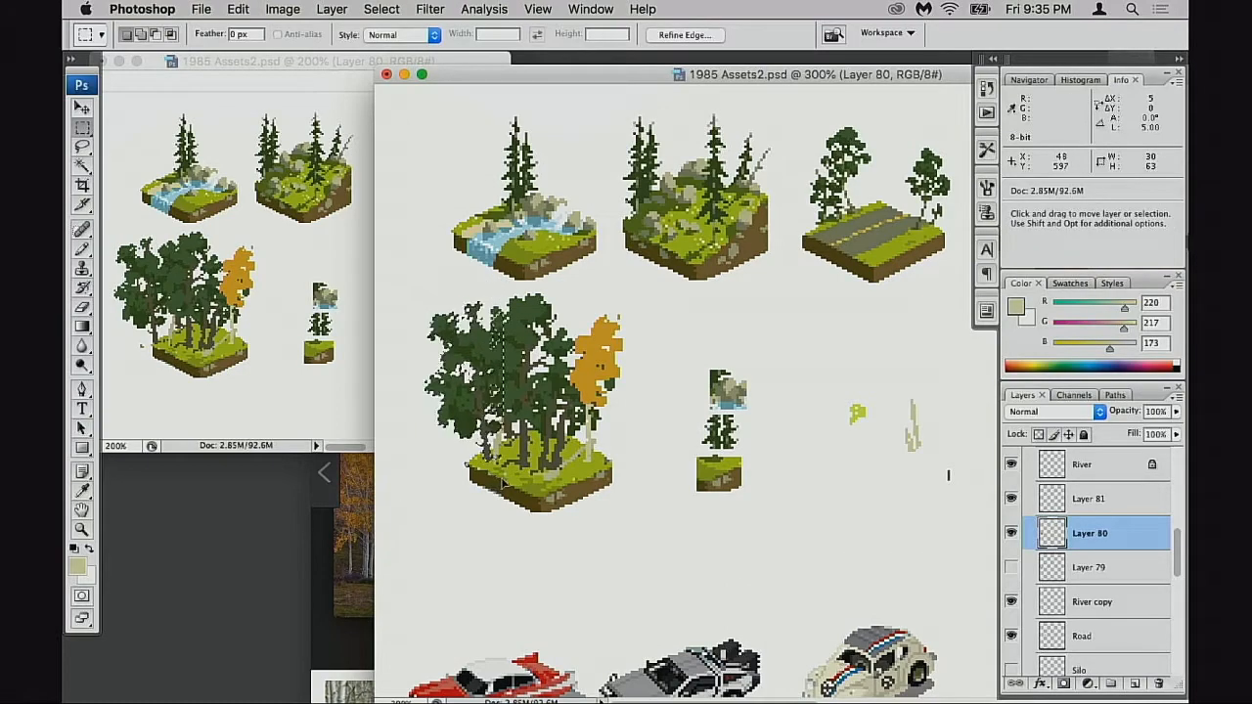
pyautogui.press('super+d')
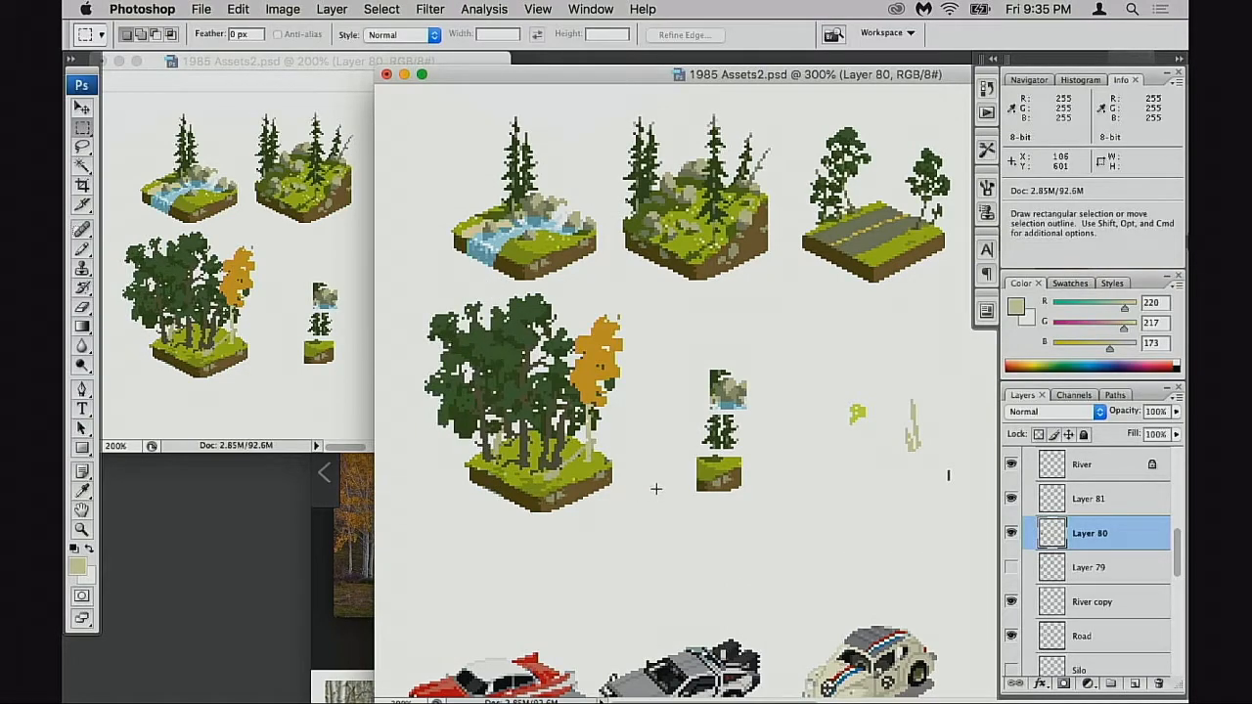
# - Nudge all the dark-green trees on Layer 80 about 2 px left
pyautogui.press('super+shift+d')
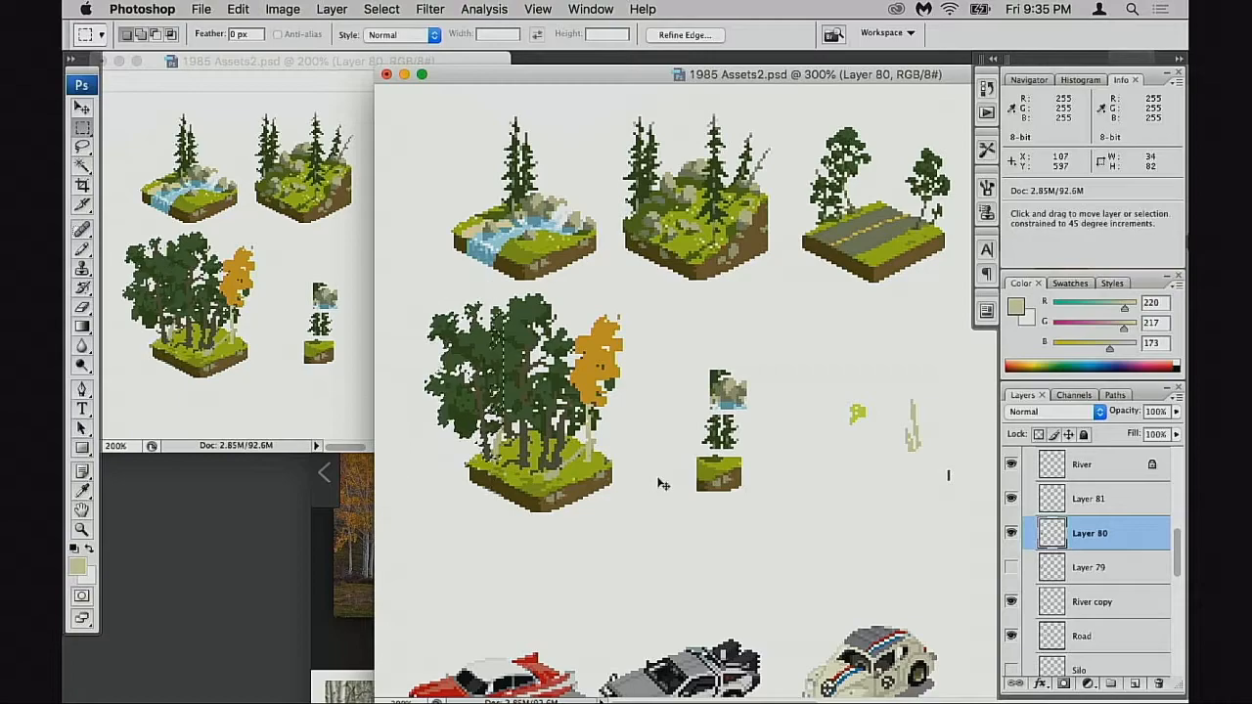
pyautogui.press('v')
pyautogui.press('Left')
pyautogui.press('Left')
pyautogui.press('Left')
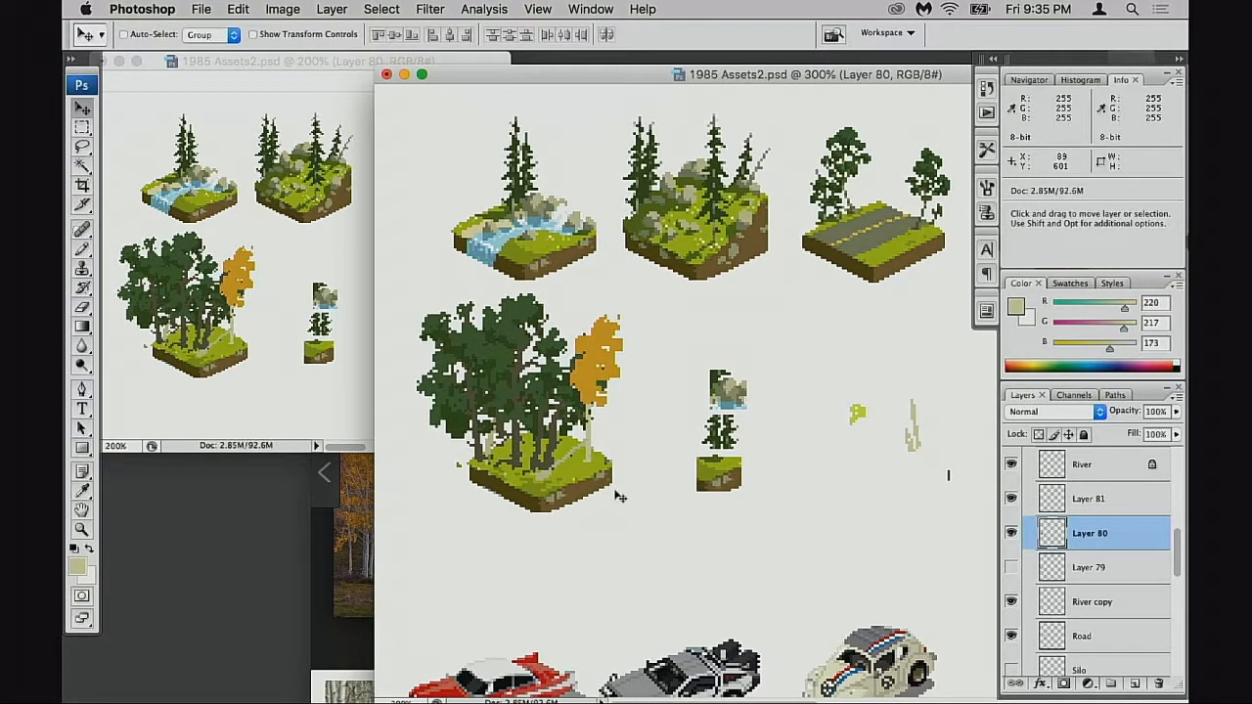
# - Toggle the visibility of Layer 80, River copy and Layer 81 to check what each one contains
pyautogui.click(1011, 534)
pyautogui.click(1011, 533)
pyautogui.click(1013, 601)
pyautogui.click(1013, 601)
pyautogui.click(1012, 499)
pyautogui.click(1012, 499)
# - Select Layer 81 and set the 1 px pencil's colour to a darker grey-beige, RGB 151, 150, 128
pyautogui.click(1044, 511)
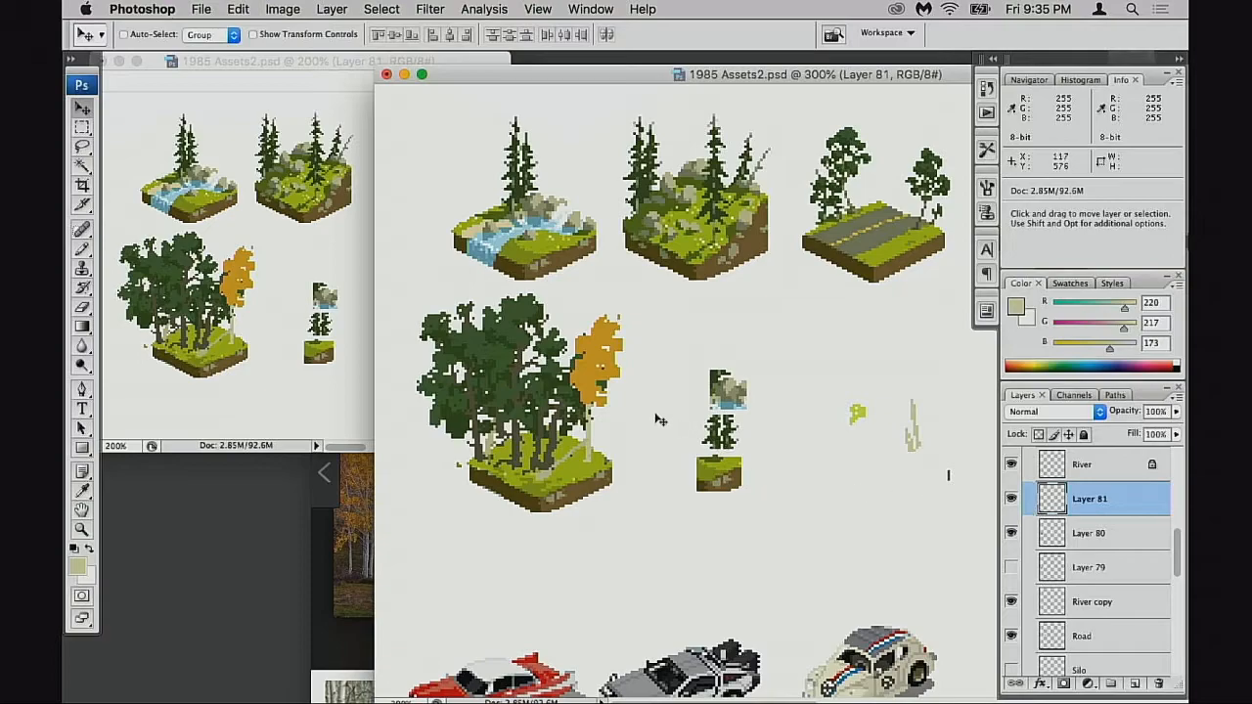
pyautogui.keyDown('super'); pyautogui.click(616, 414); pyautogui.keyUp('super')
pyautogui.press('b')
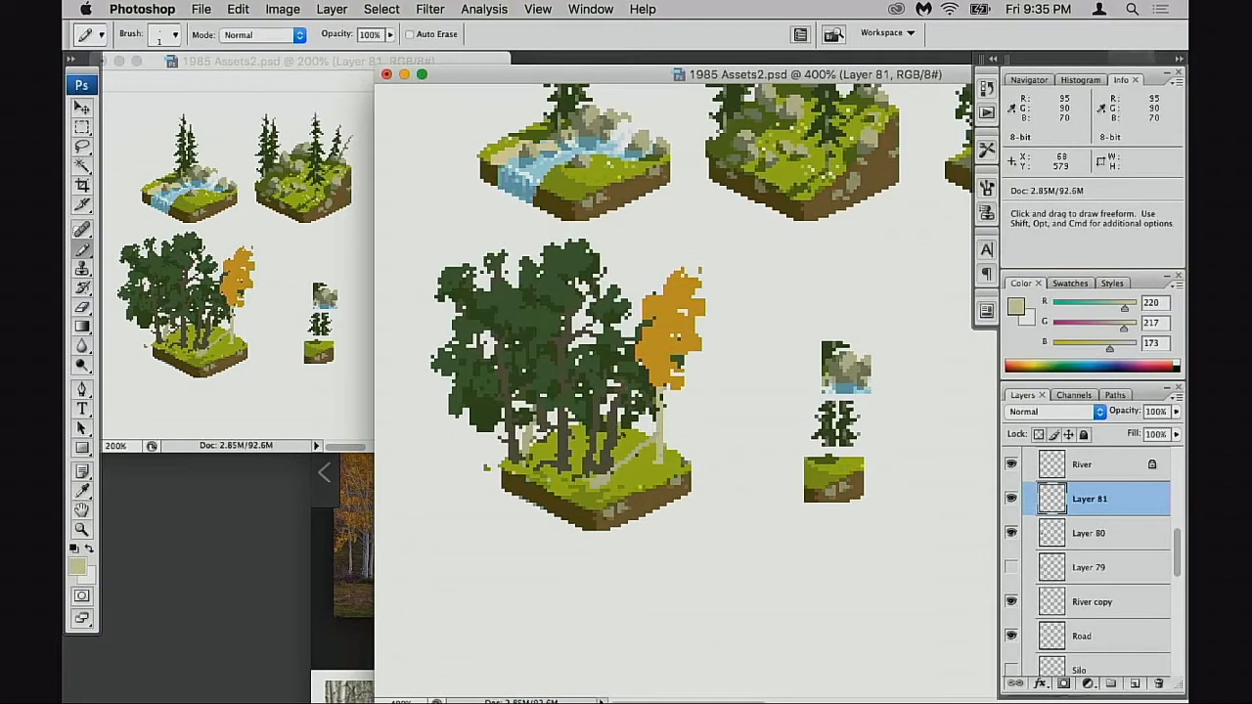
pyautogui.keyDown('super'); pyautogui.click(637, 451); pyautogui.keyUp('super')
pyautogui.keyDown('super'); pyautogui.click(653, 443); pyautogui.keyUp('super')
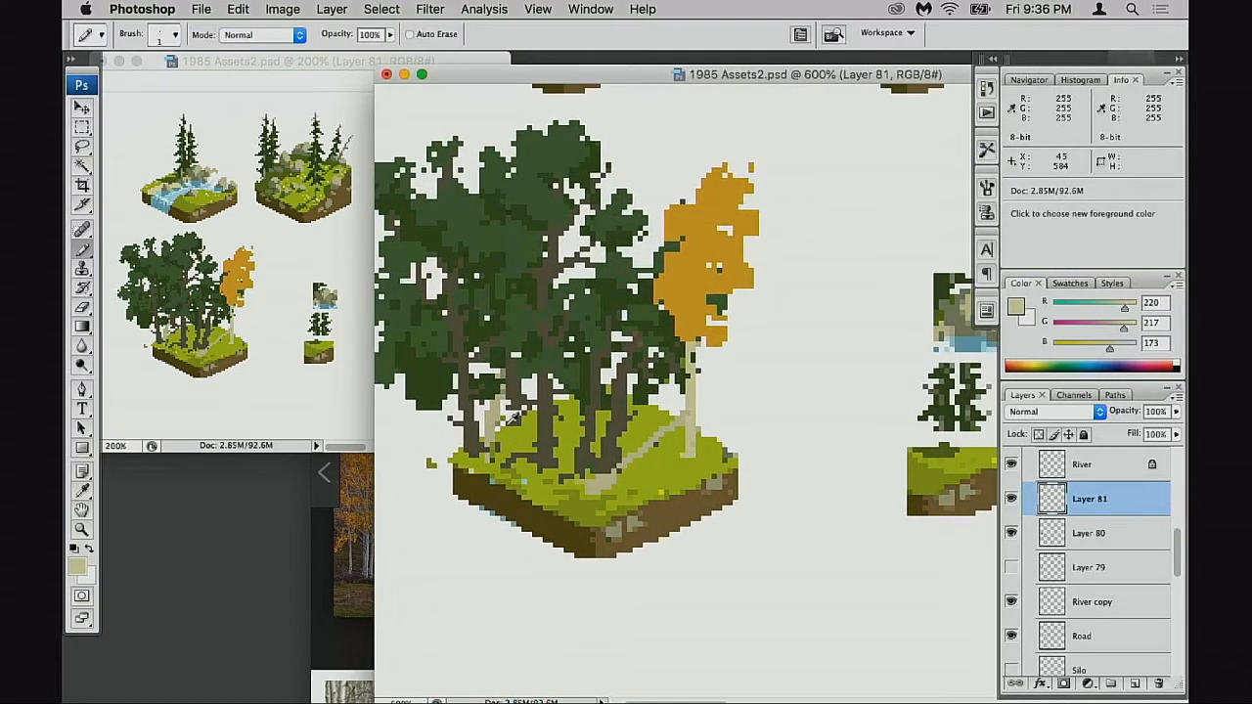
pyautogui.click(77, 567)
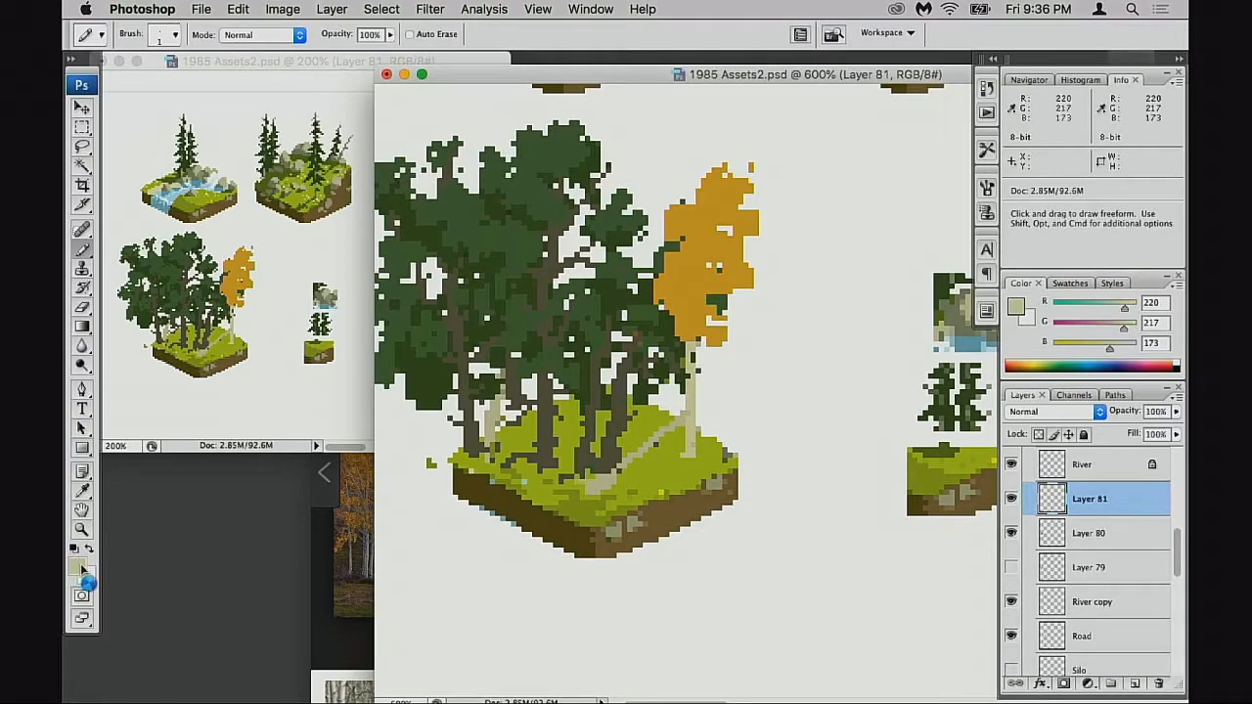
pyautogui.moveTo(789, 165); pyautogui.dragTo(775, 224)
pyautogui.click(1130, 128)
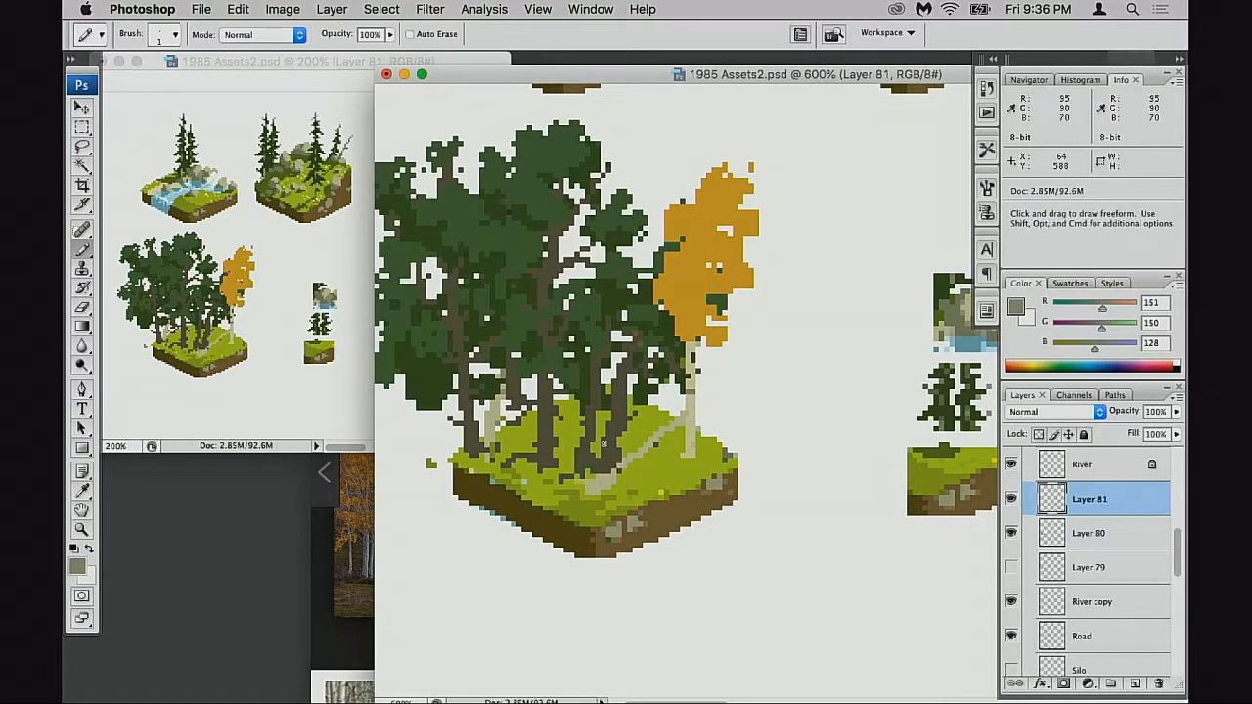
# - Add darker bark marks across the birch's pale trunk on Layer 81 with the 1 px pencil in Multiply mode at 30% opacity
pyautogui.hotkey('alt', 'shift', 'm')
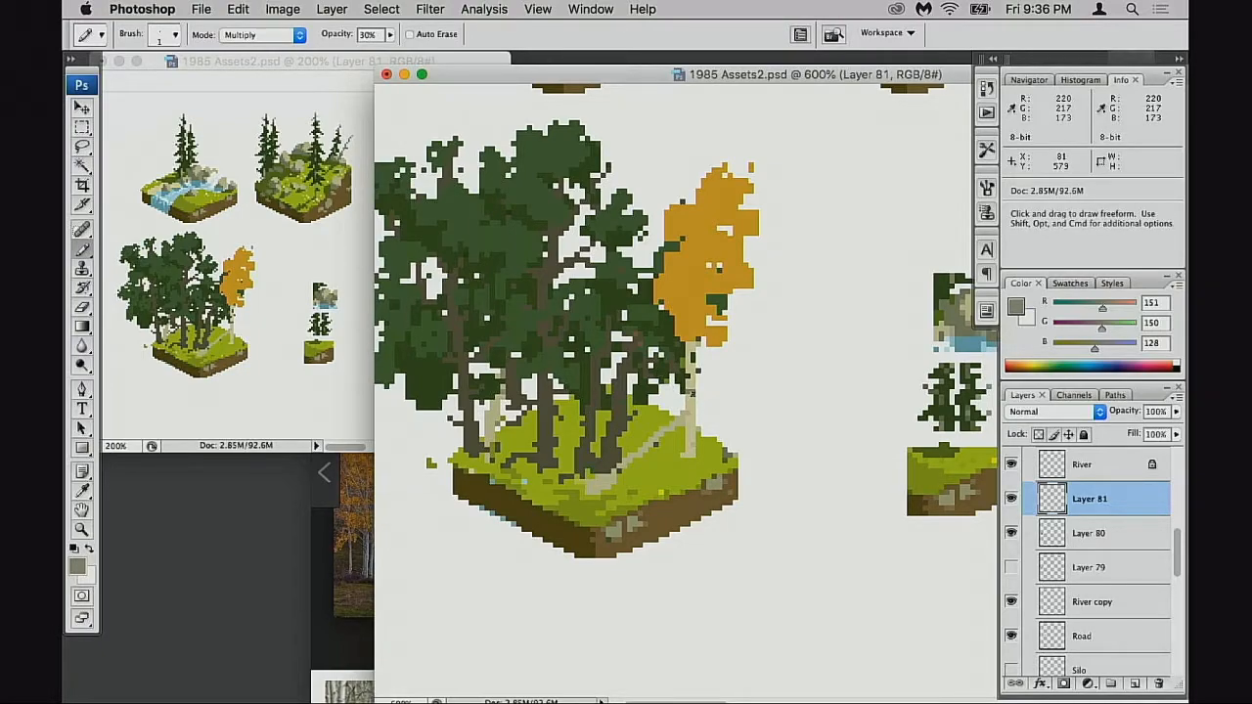
pyautogui.press('v')
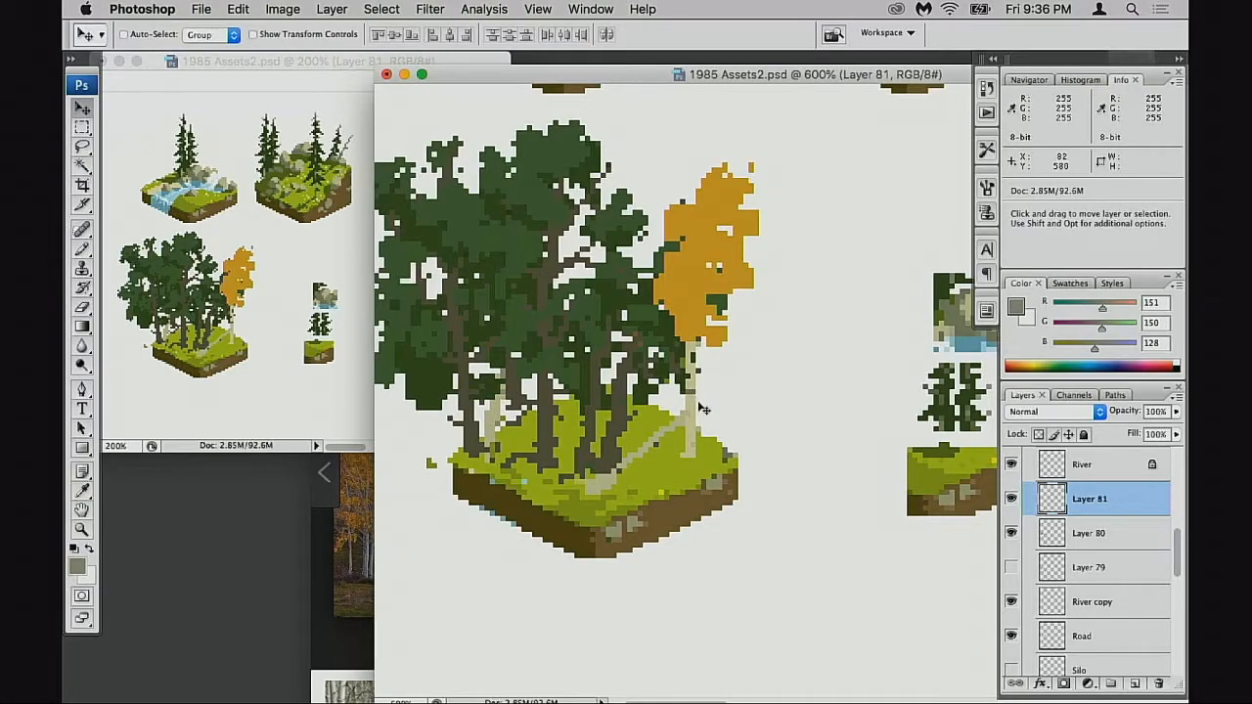
pyautogui.press('b')
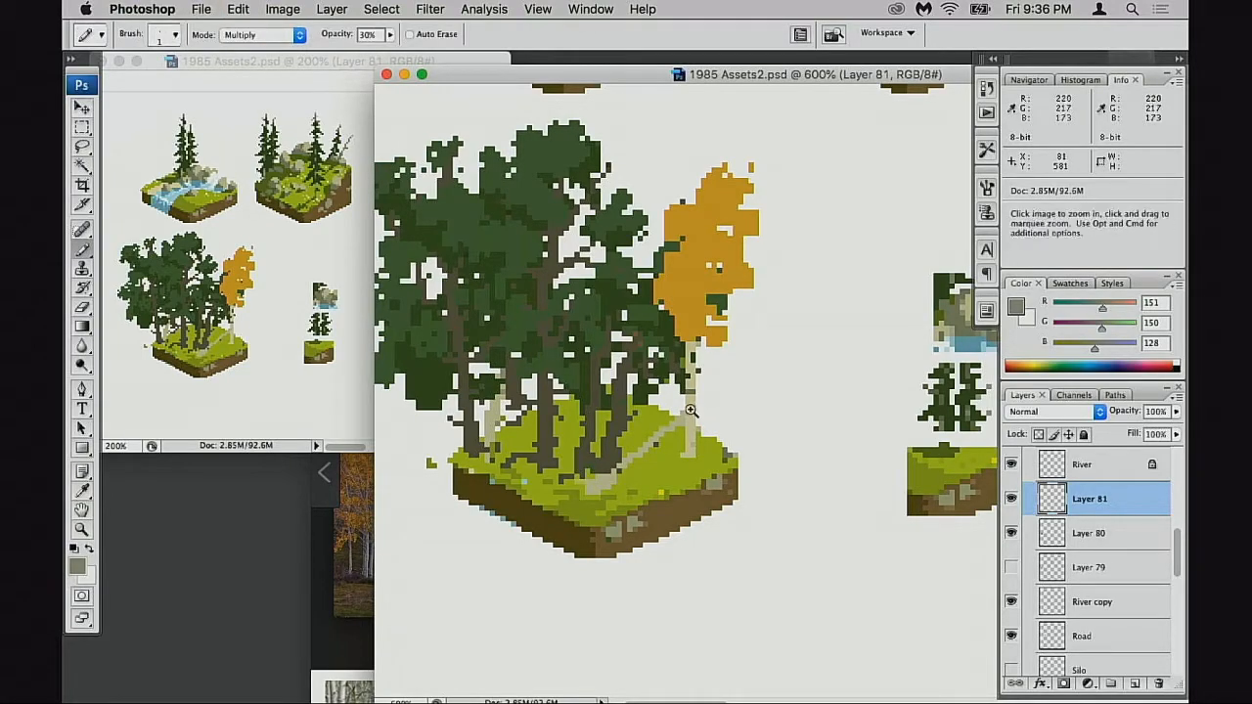
pyautogui.scroll(1, 757, 379)
pyautogui.keyDown('alt'); pyautogui.click(811, 372); pyautogui.keyUp('alt')
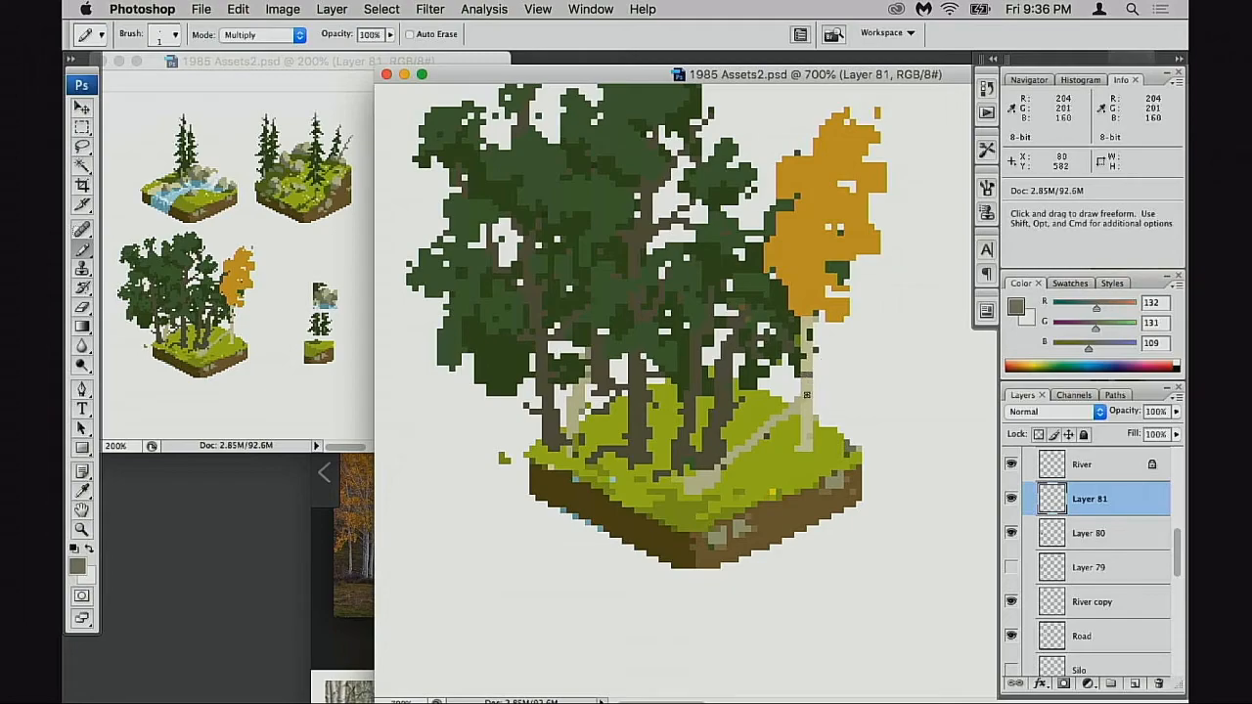
pyautogui.click(808, 393)
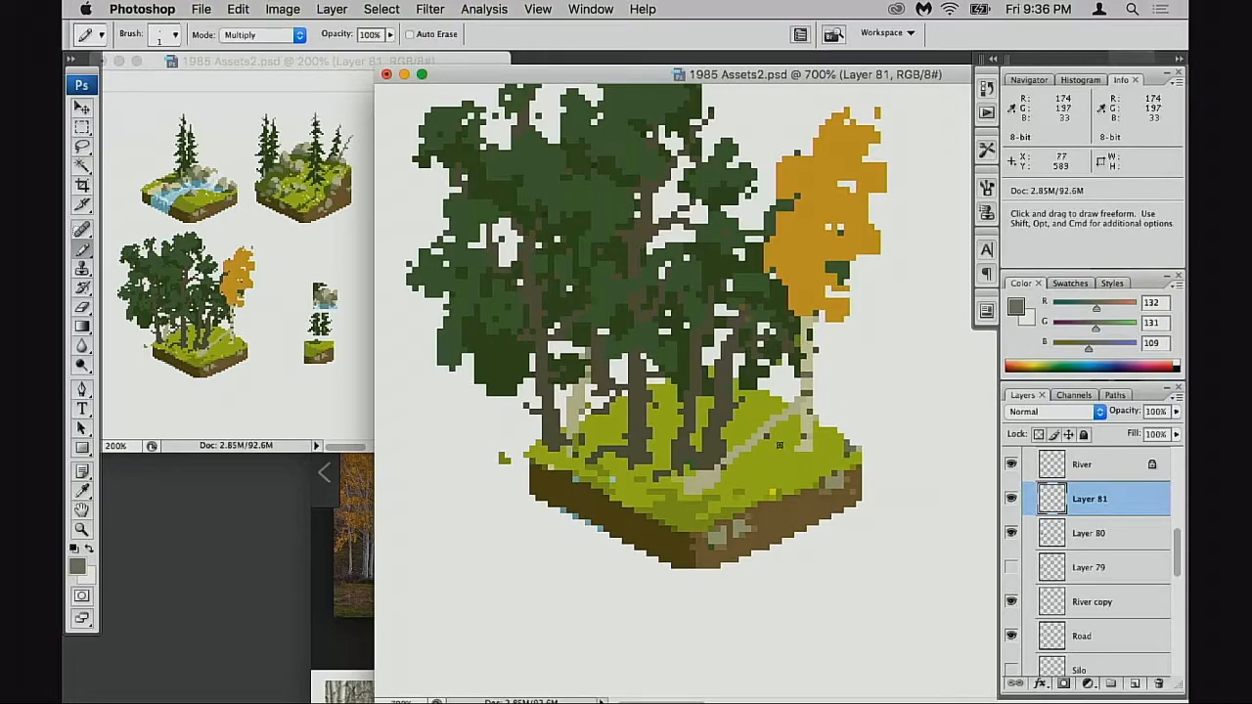
# - Find which layer holds the pale diagonal stroke across the grass and erase it
pyautogui.press('e')
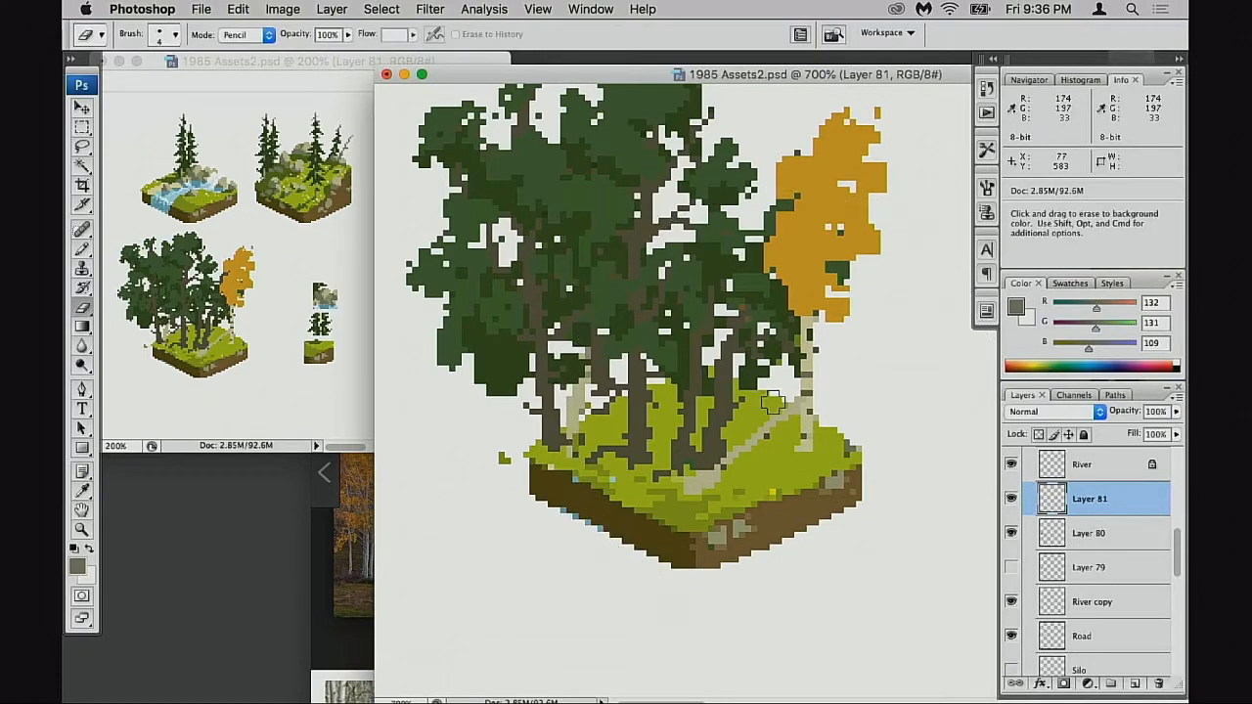
pyautogui.rightClick(789, 411)
pyautogui.doubleClick(838, 527)
pyautogui.click(1013, 499)
pyautogui.click(1014, 500)
pyautogui.click(1012, 499)
pyautogui.click(1012, 499)
pyautogui.click(1012, 465)
pyautogui.click(1012, 465)
pyautogui.click(1012, 533)
pyautogui.click(1011, 534)
pyautogui.click(1086, 533)
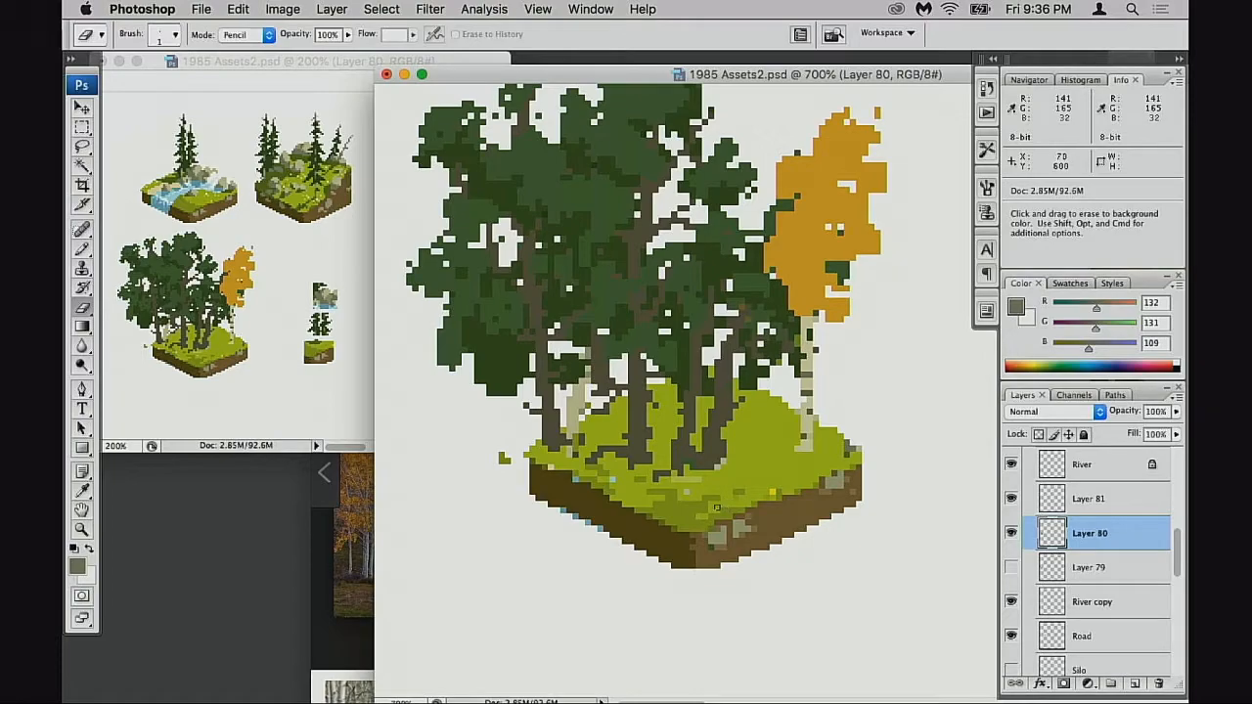
# - Select Layer 81 and move the birch about 1 px left
pyautogui.click(1011, 498)
pyautogui.click(1011, 498)
pyautogui.click(1047, 504)
pyautogui.press('v')
pyautogui.moveTo(840, 470)
pyautogui.mouseDown()
pyautogui.moveTo(820, 483)
pyautogui.moveTo(834, 496)
pyautogui.moveTo(841, 484)
pyautogui.moveTo(822, 481)
pyautogui.moveTo(834, 471)
pyautogui.mouseUp()
# - Extend the base of the birch trunk downward in RGB 220, 217, 173 and erase along its edge to slim it
pyautogui.press('b')
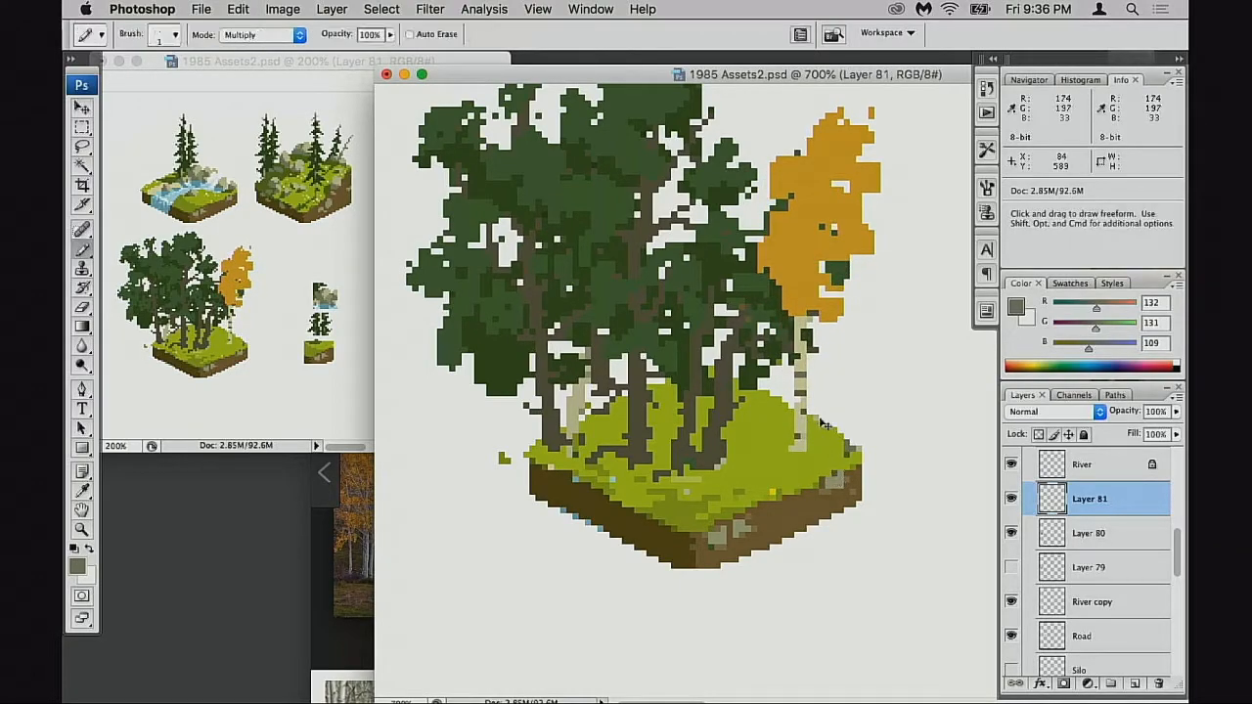
pyautogui.keyDown('alt'); pyautogui.click(801, 436); pyautogui.keyUp('alt')
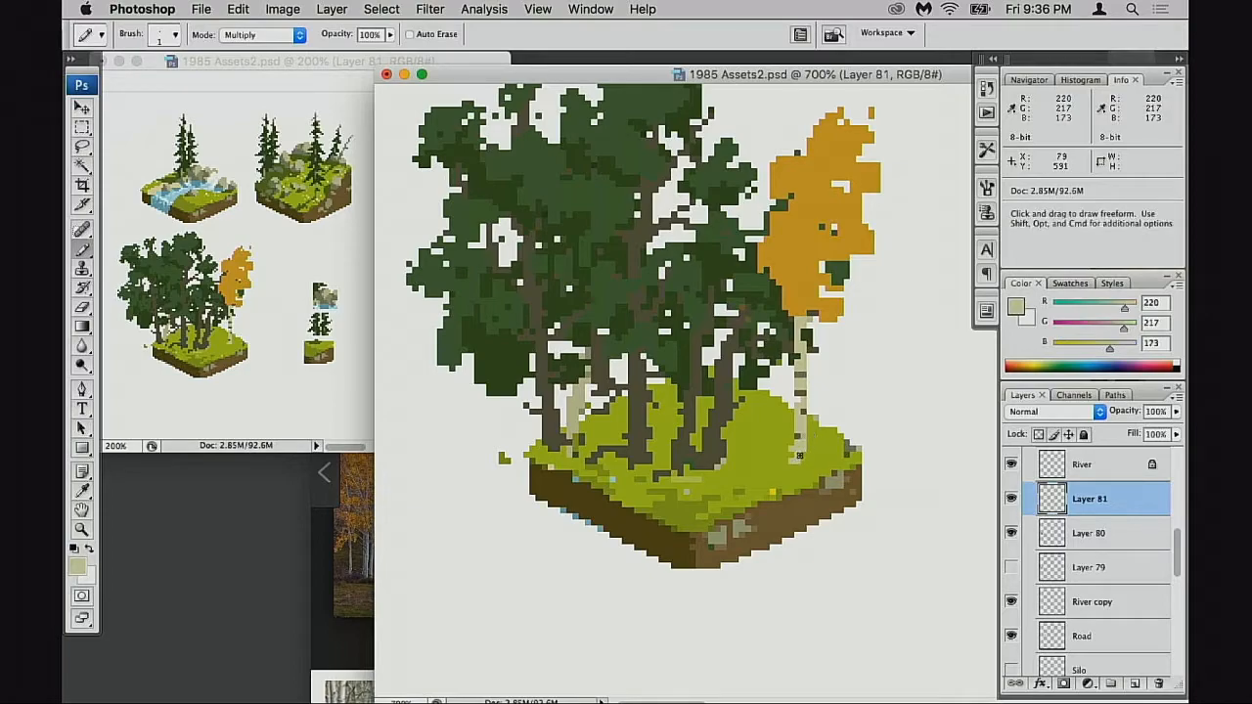
pyautogui.press('e')
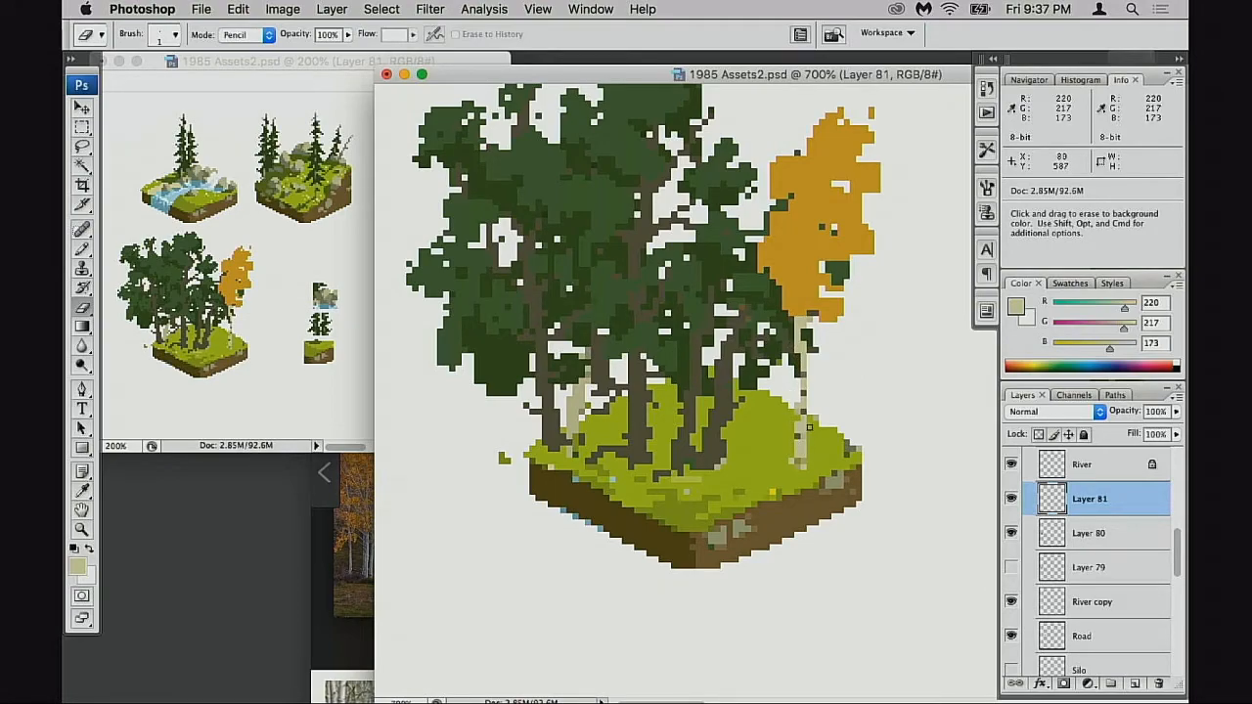
# - Shade the trunk with the pencil in Multiply at 40% opacity, return to Normal mode, and shift the birch about 3 px left and slightly up
pyautogui.press('b')
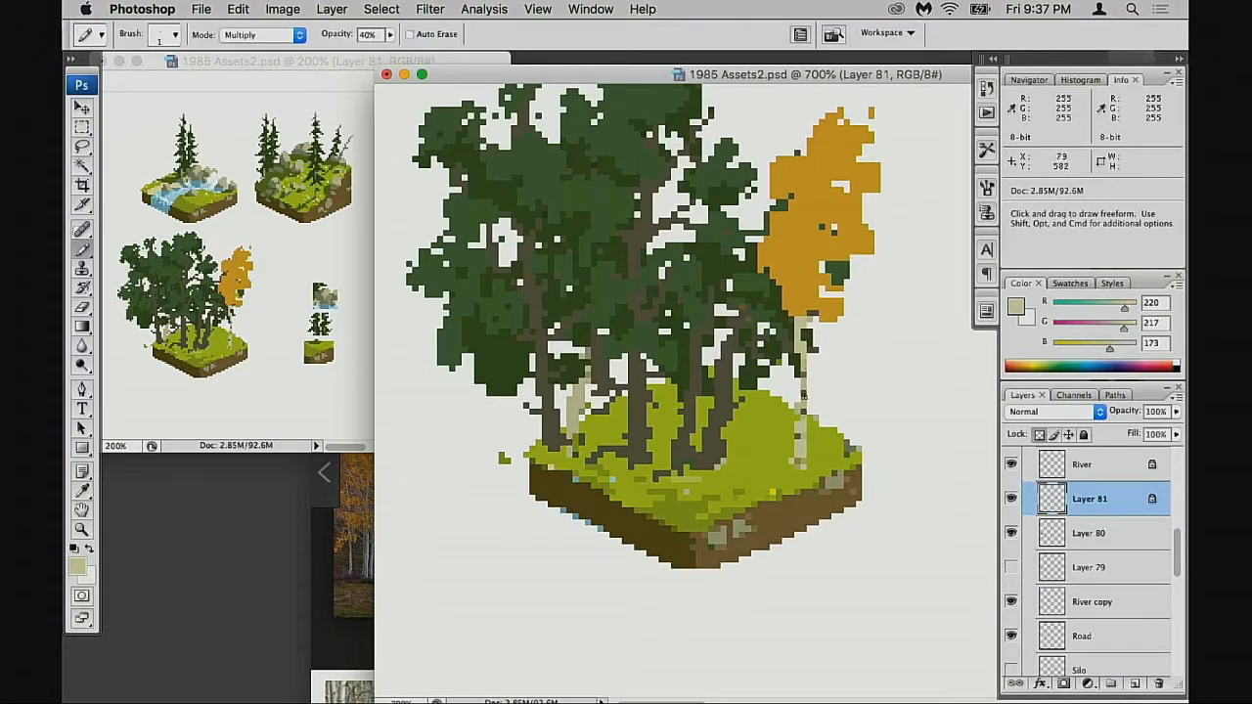
pyautogui.hotkey('shift', 'alt', 'n')
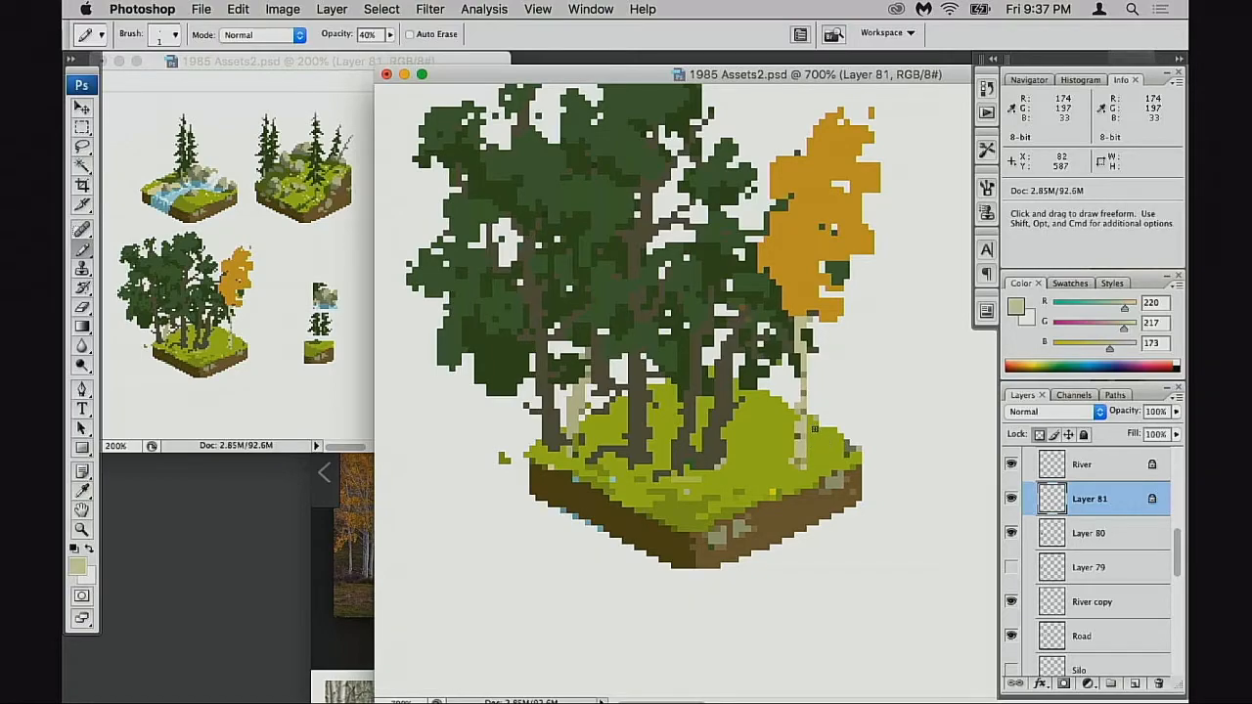
pyautogui.moveTo(814, 428)
pyautogui.mouseDown()
pyautogui.moveTo(769, 438)
pyautogui.moveTo(783, 439)
pyautogui.mouseUp()
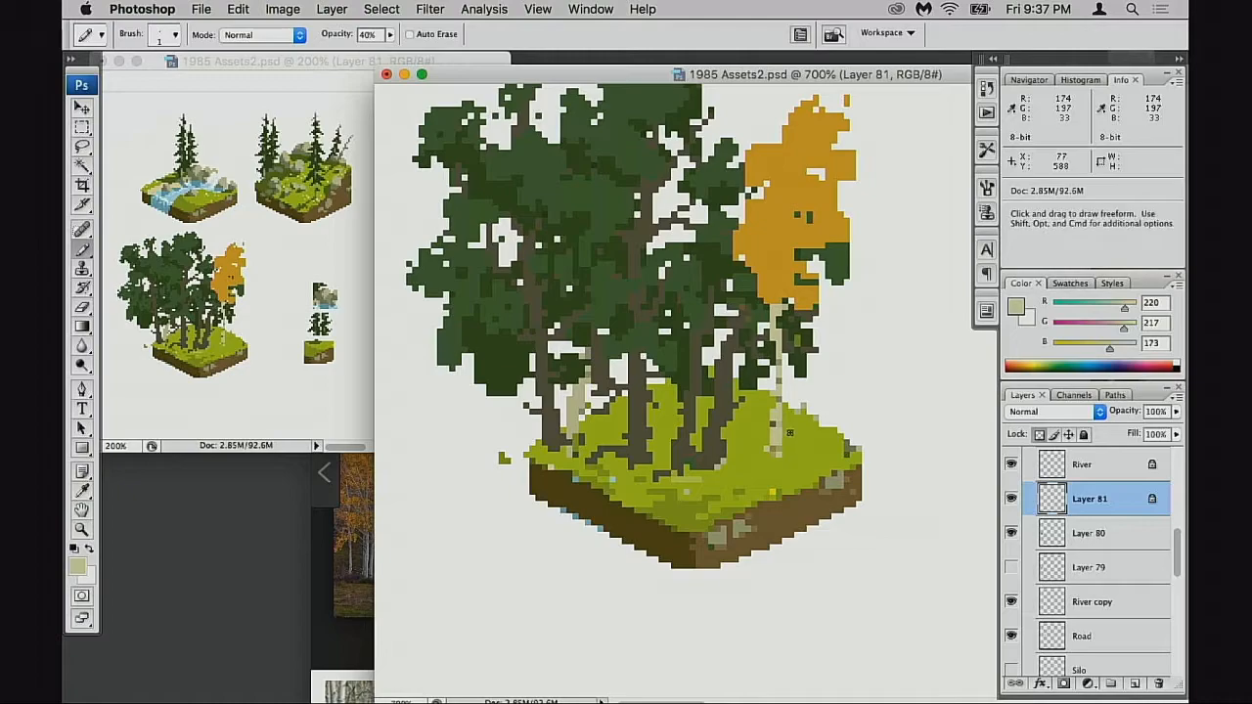
# - Trim the foliage's lower edge and paint extra golden leaf clumps, RGB 216, 168, 42, beside the trunk and above the birch's crown
pyautogui.press('e')
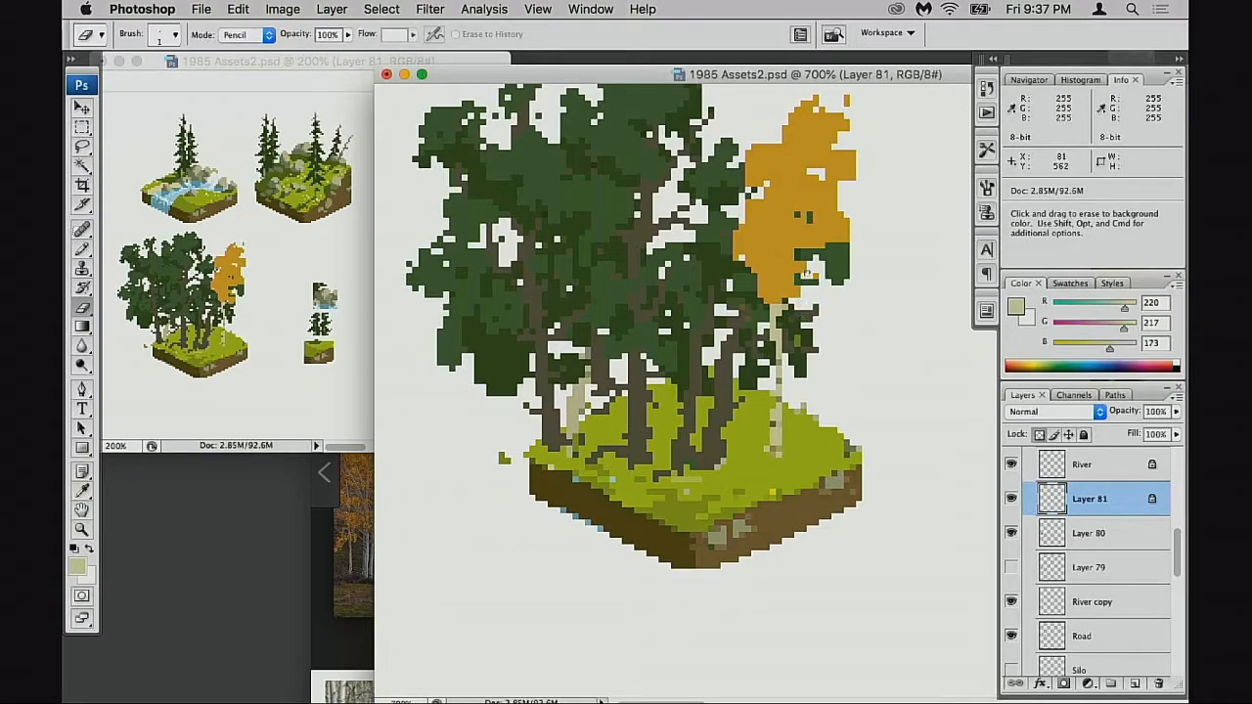
pyautogui.press('b')
pyautogui.keyDown('alt'); pyautogui.click(783, 289); pyautogui.keyUp('alt')
pyautogui.press(']')
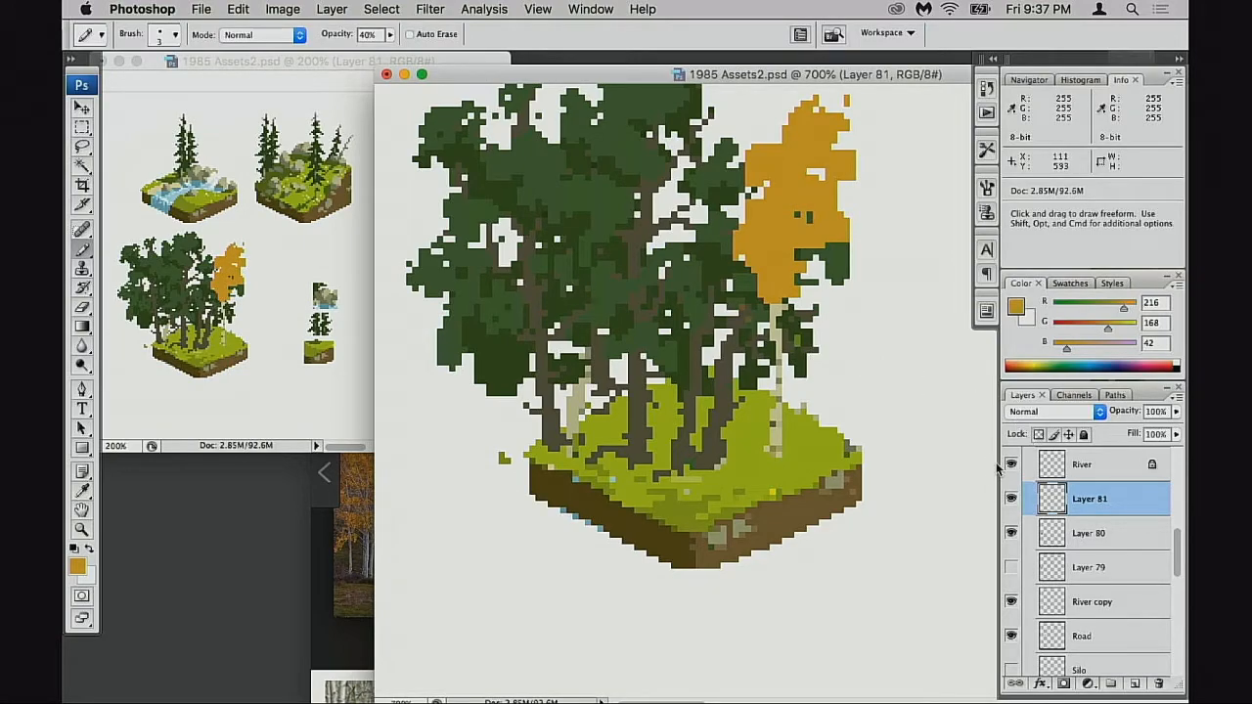
pyautogui.press('0')
pyautogui.moveTo(793, 353); pyautogui.dragTo(824, 347)
pyautogui.press('[')
pyautogui.click(802, 330)
pyautogui.press('[')
pyautogui.click(759, 368)
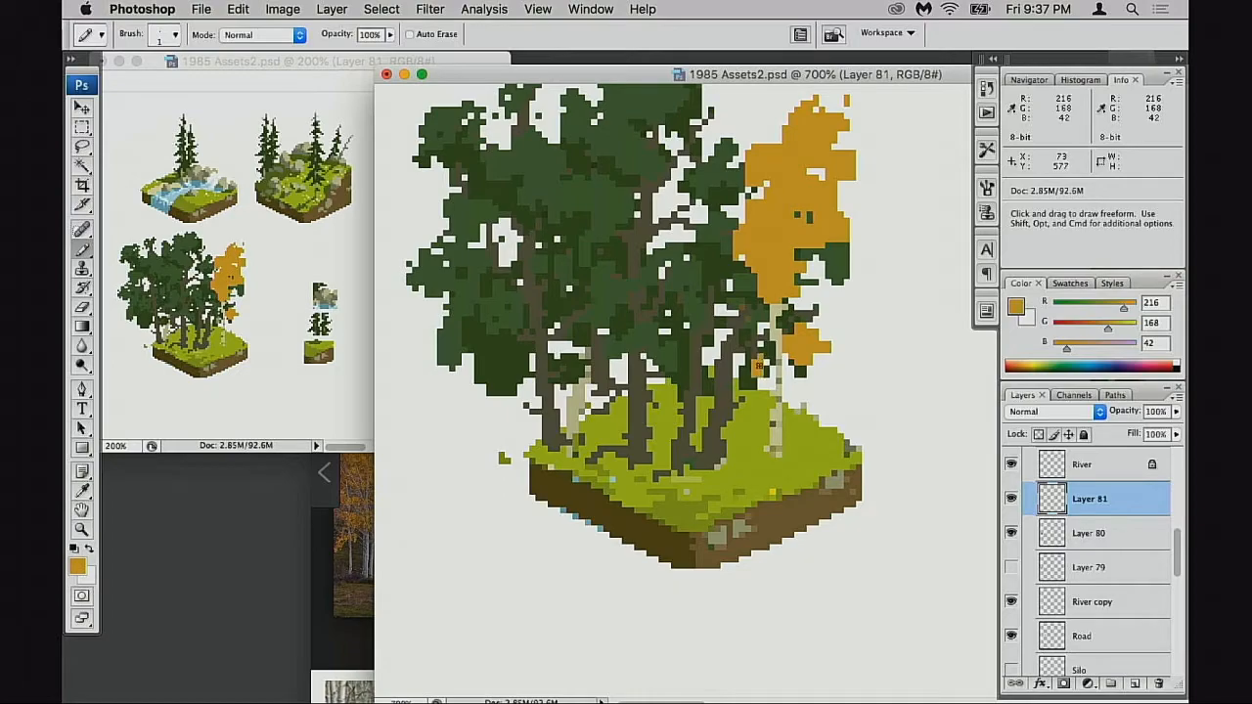
pyautogui.moveTo(750, 379); pyautogui.dragTo(766, 363)
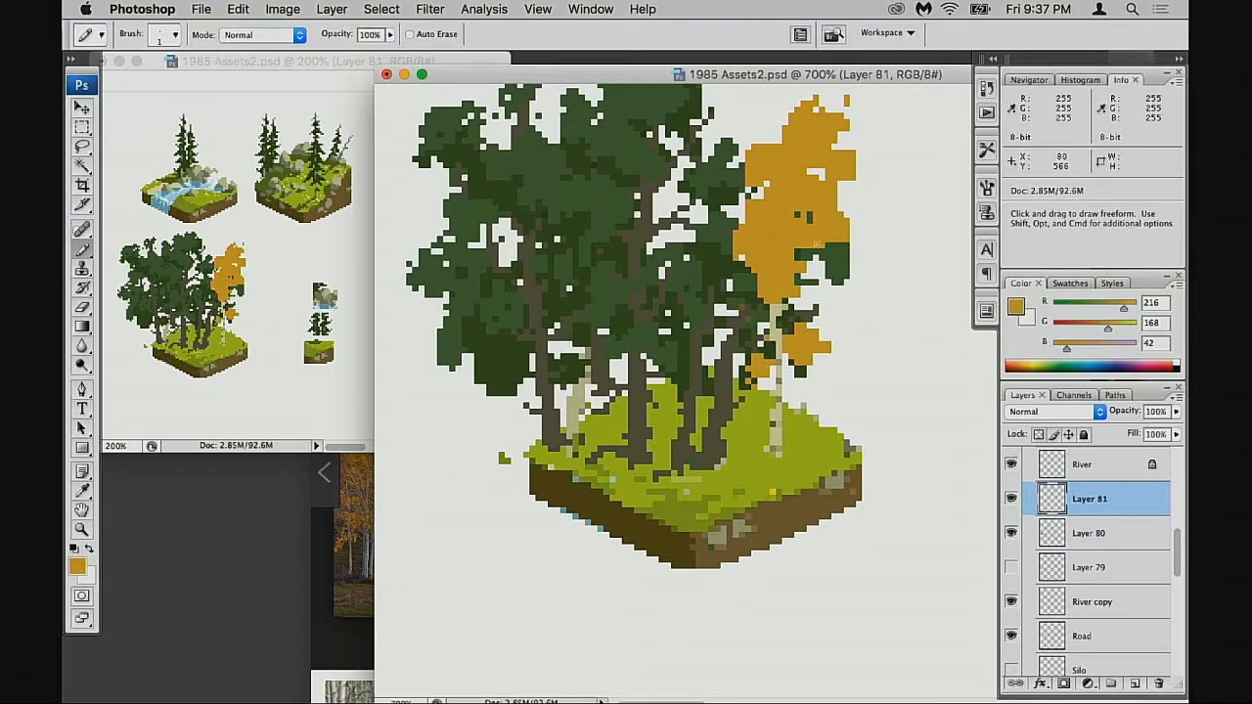
pyautogui.scroll(3, 759, 293)
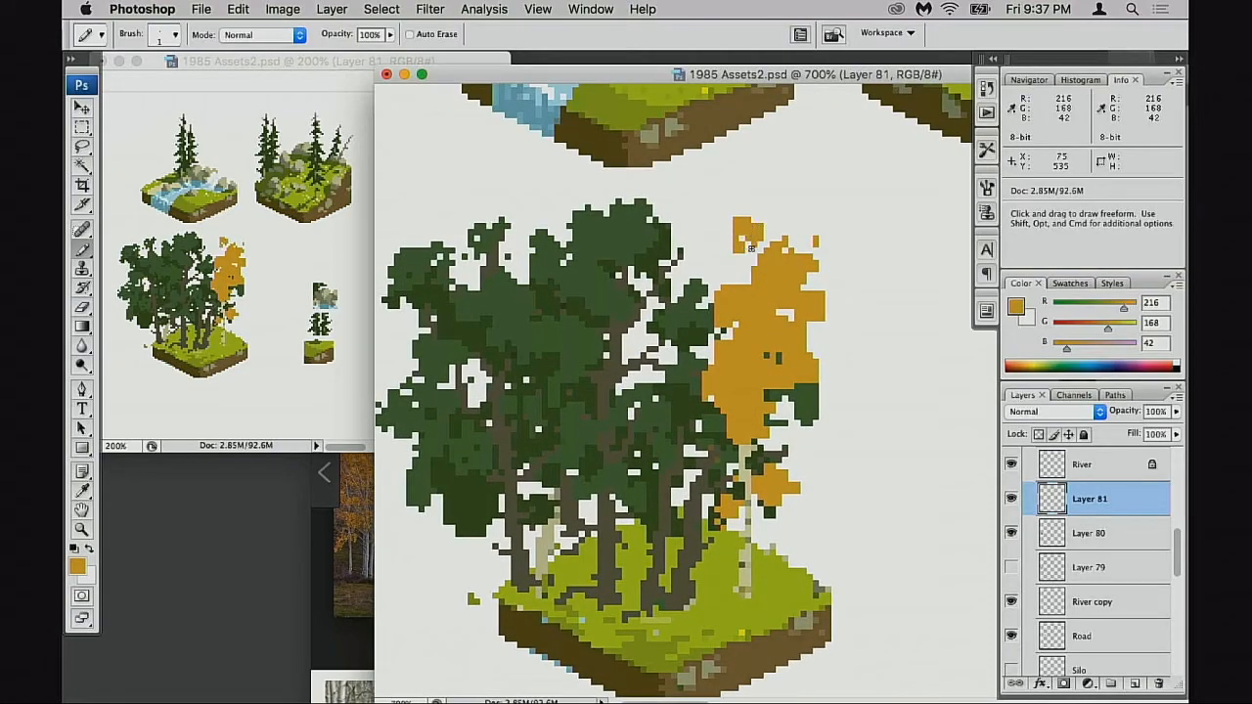
pyautogui.moveTo(754, 208); pyautogui.dragTo(762, 217)
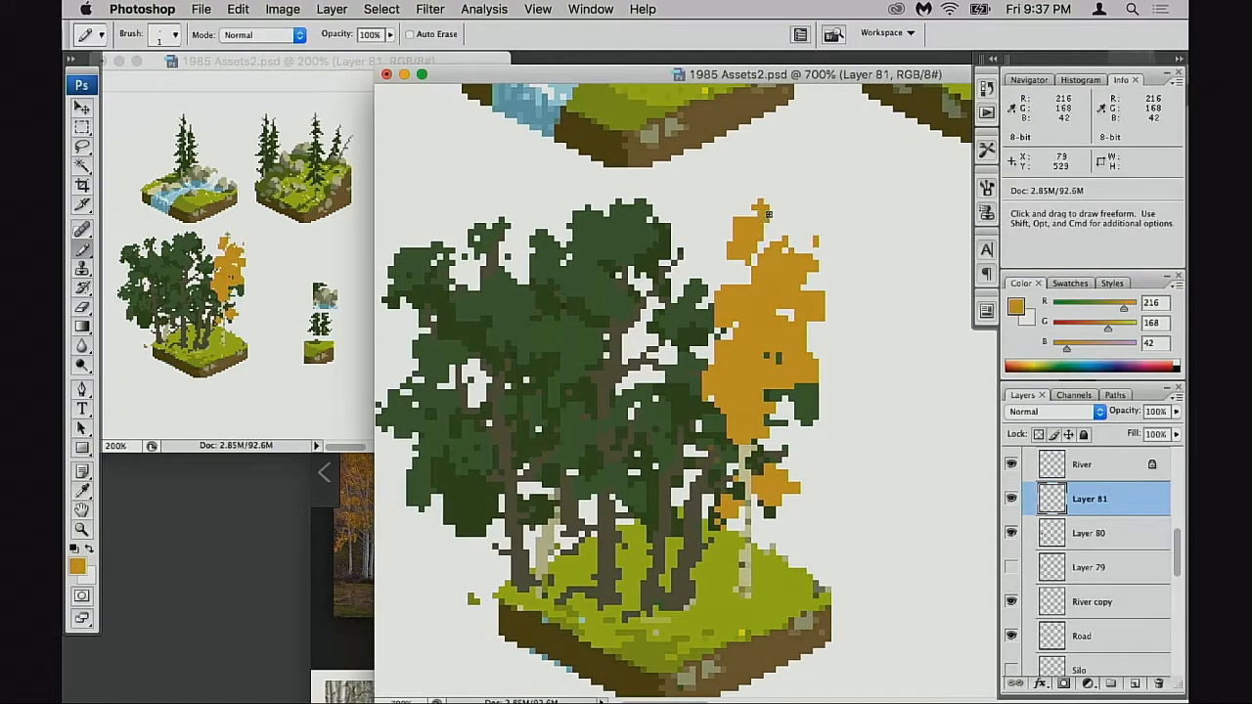
# - Paint pale trunk segments showing through the golden foliage in RGB 220, 217, 173, shade them with RGB 167, 165, 135, and soften them at 50% opacity
pyautogui.keyDown('alt'); pyautogui.click(753, 466); pyautogui.keyUp('alt')
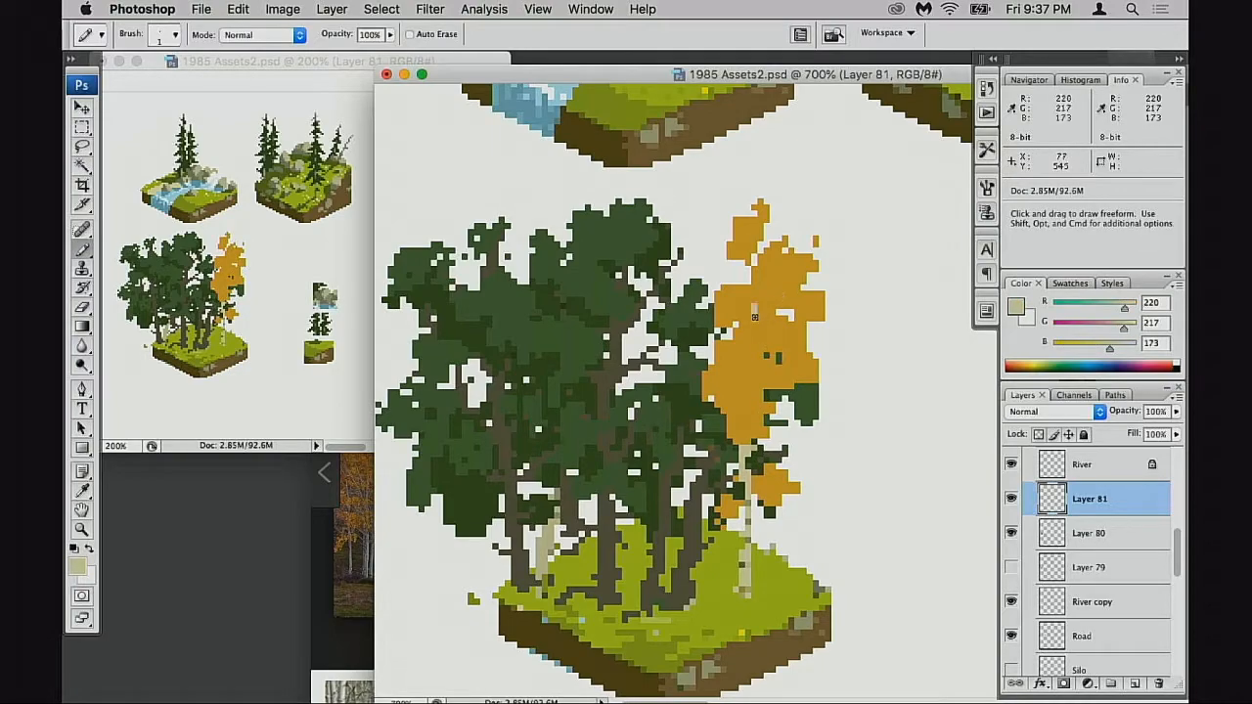
pyautogui.moveTo(755, 331); pyautogui.dragTo(756, 322)
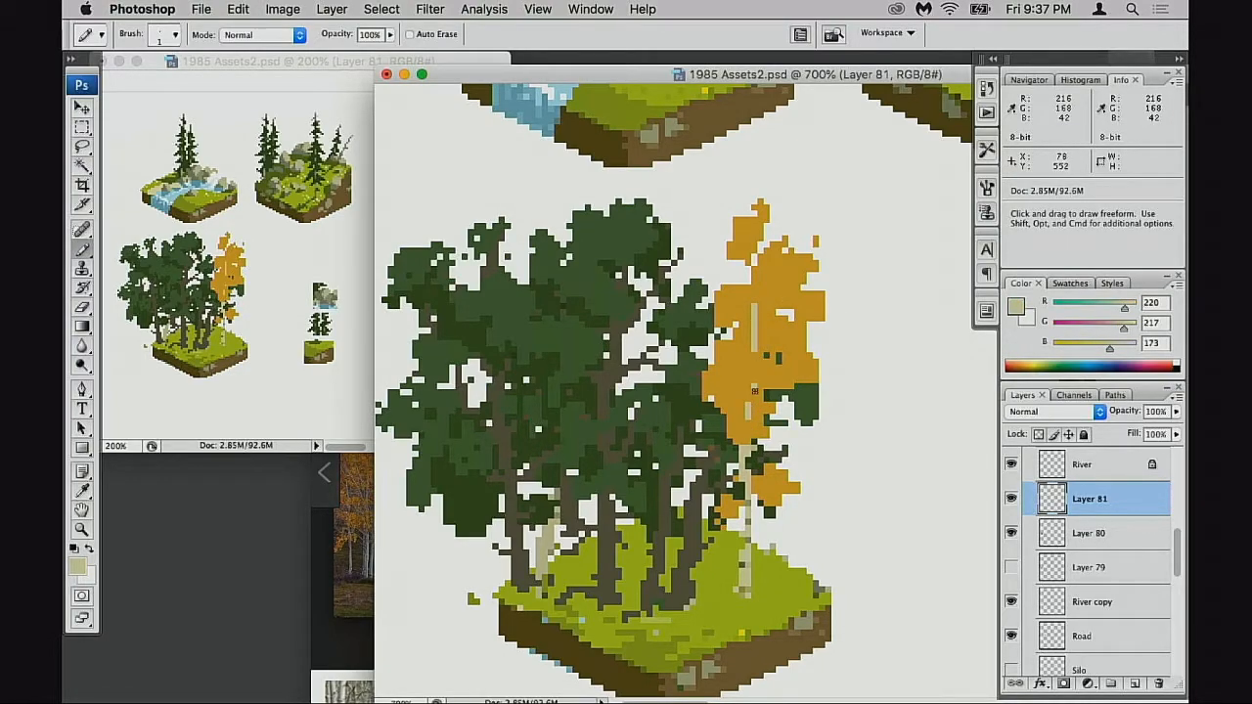
pyautogui.keyDown('alt'); pyautogui.click(750, 501); pyautogui.keyUp('alt')
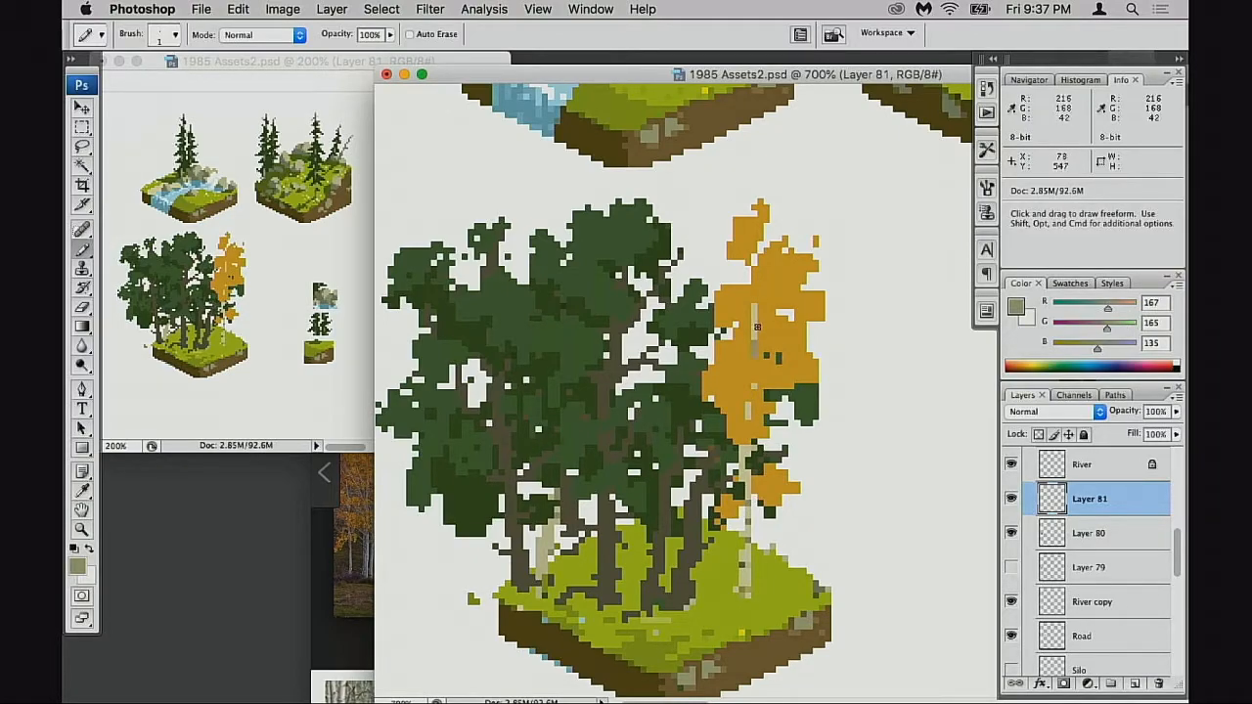
pyautogui.keyDown('alt'); pyautogui.click(760, 338); pyautogui.keyUp('alt')
pyautogui.press('3')
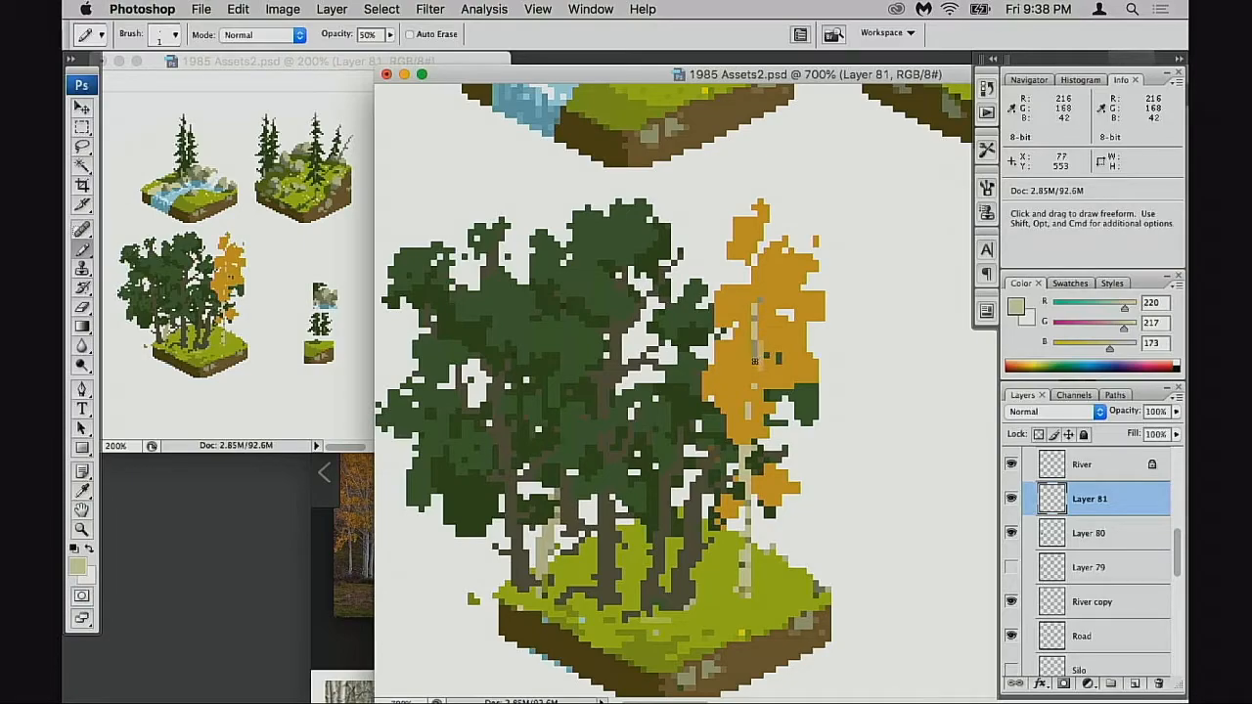
pyautogui.keyDown('alt'); pyautogui.click(760, 365); pyautogui.keyUp('alt')
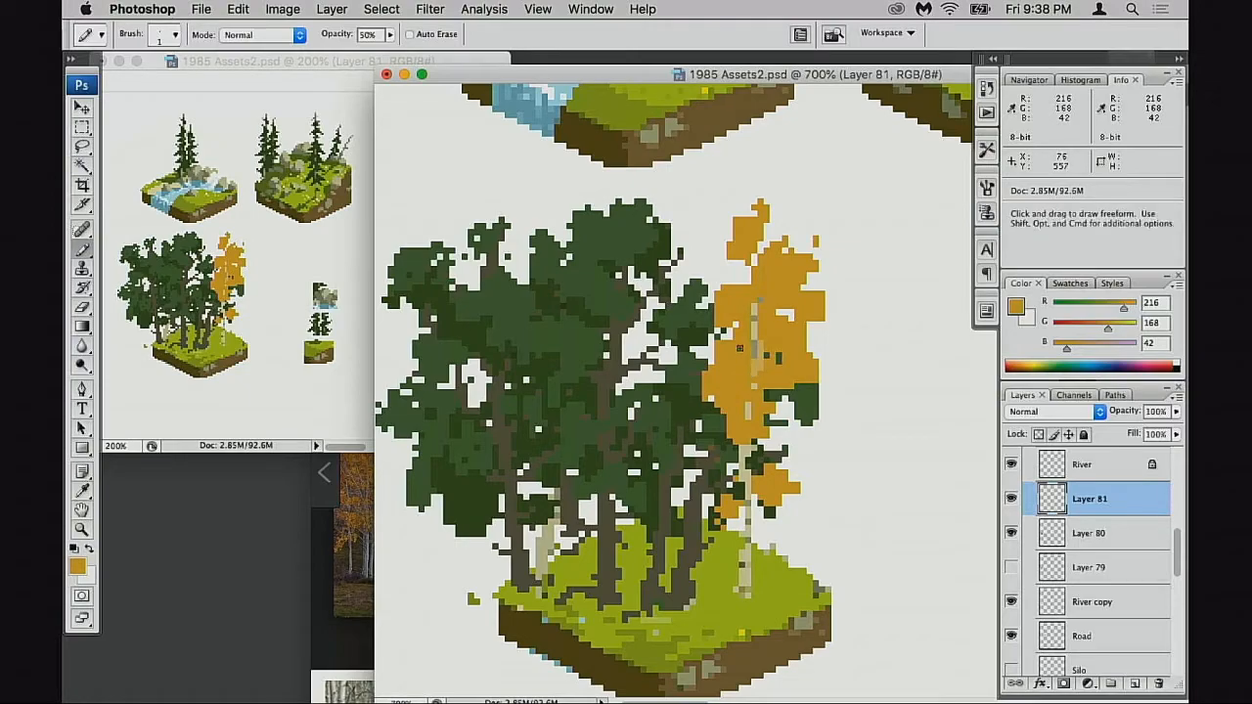
# - Check the birch by toggling Layer 81's visibility, and move it about 4 px right
pyautogui.keyDown('alt'); pyautogui.click(734, 428); pyautogui.keyUp('alt')
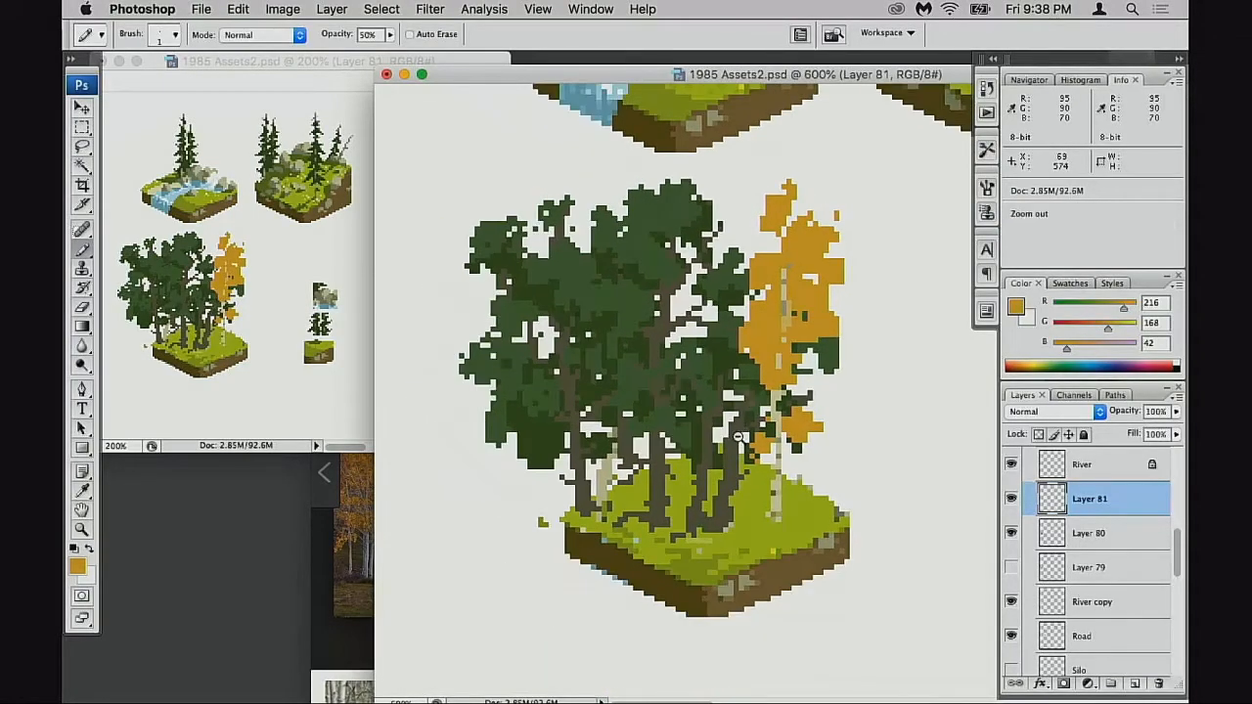
pyautogui.keyDown('alt'); pyautogui.click(738, 432); pyautogui.keyUp('alt')
pyautogui.click(1013, 500)
pyautogui.click(1013, 500)
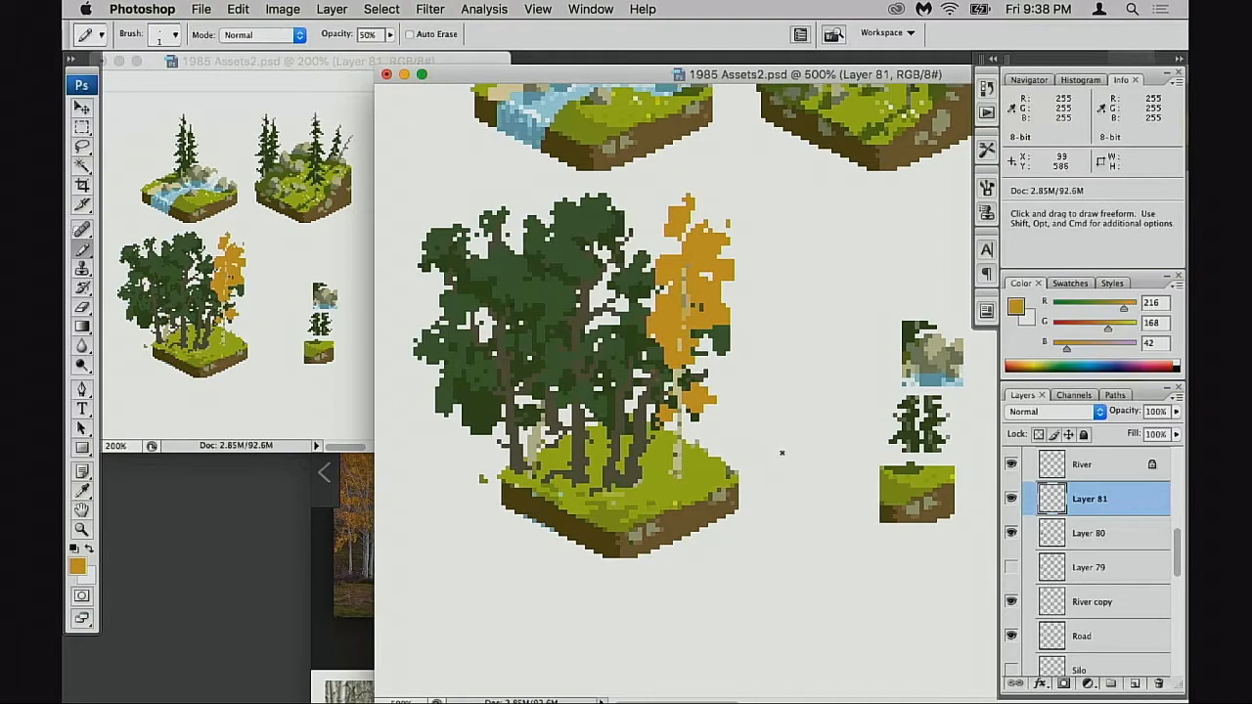
pyautogui.press('v')
pyautogui.moveTo(704, 474); pyautogui.dragTo(729, 474)
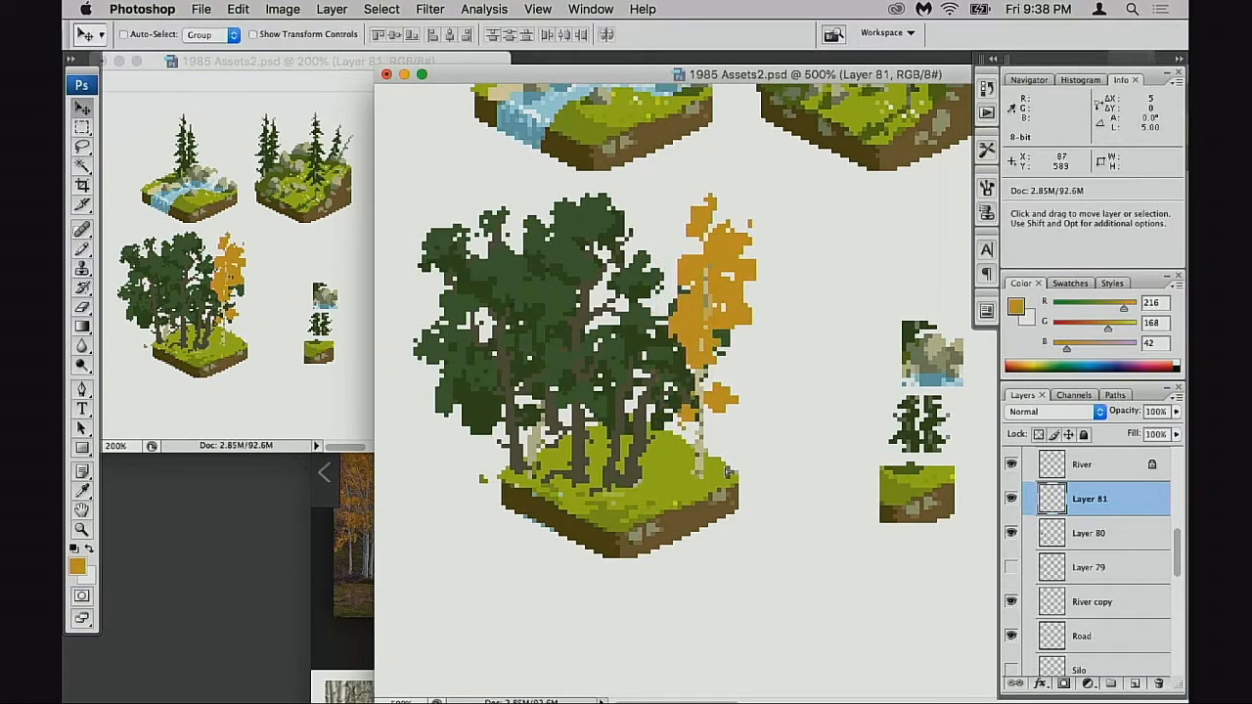
pyautogui.press('Left')
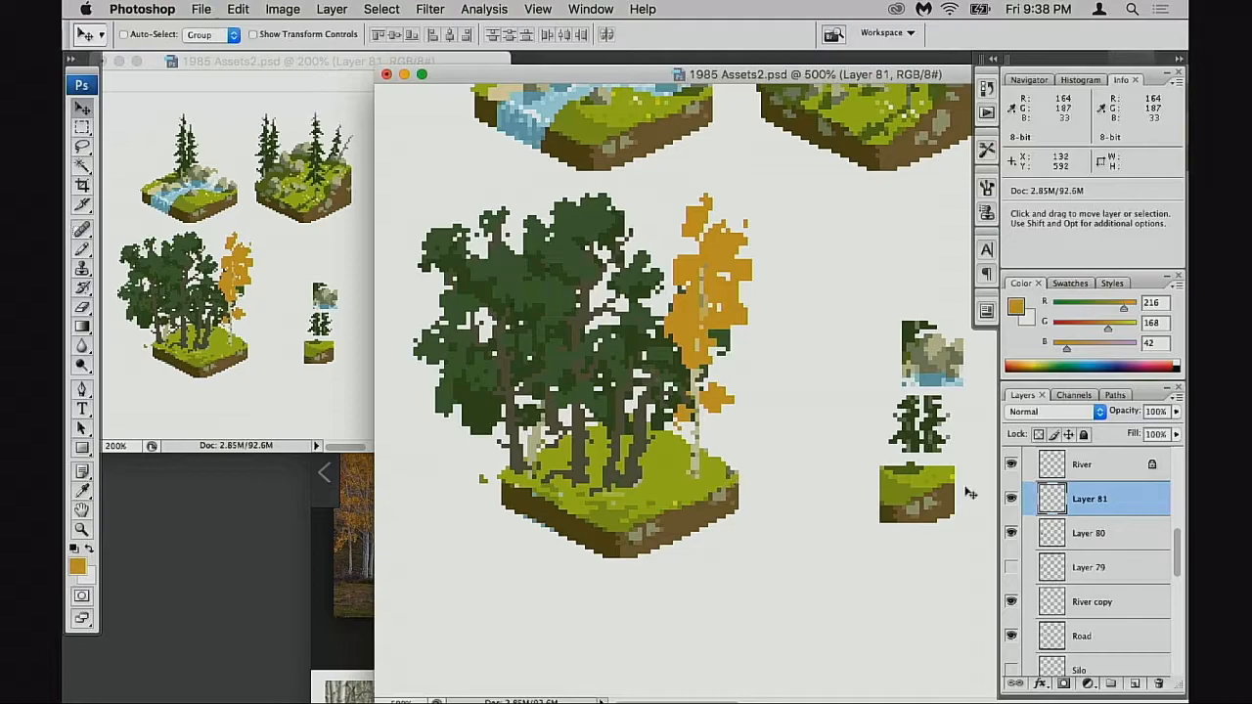
# - Duplicate Layer 81, place the copy beneath Layer 80, and move the copied birch to the empty space beside the island
pyautogui.press('super+j')
pyautogui.moveTo(1064, 500); pyautogui.dragTo(1064, 554)
pyautogui.moveTo(729, 545); pyautogui.dragTo(839, 530)
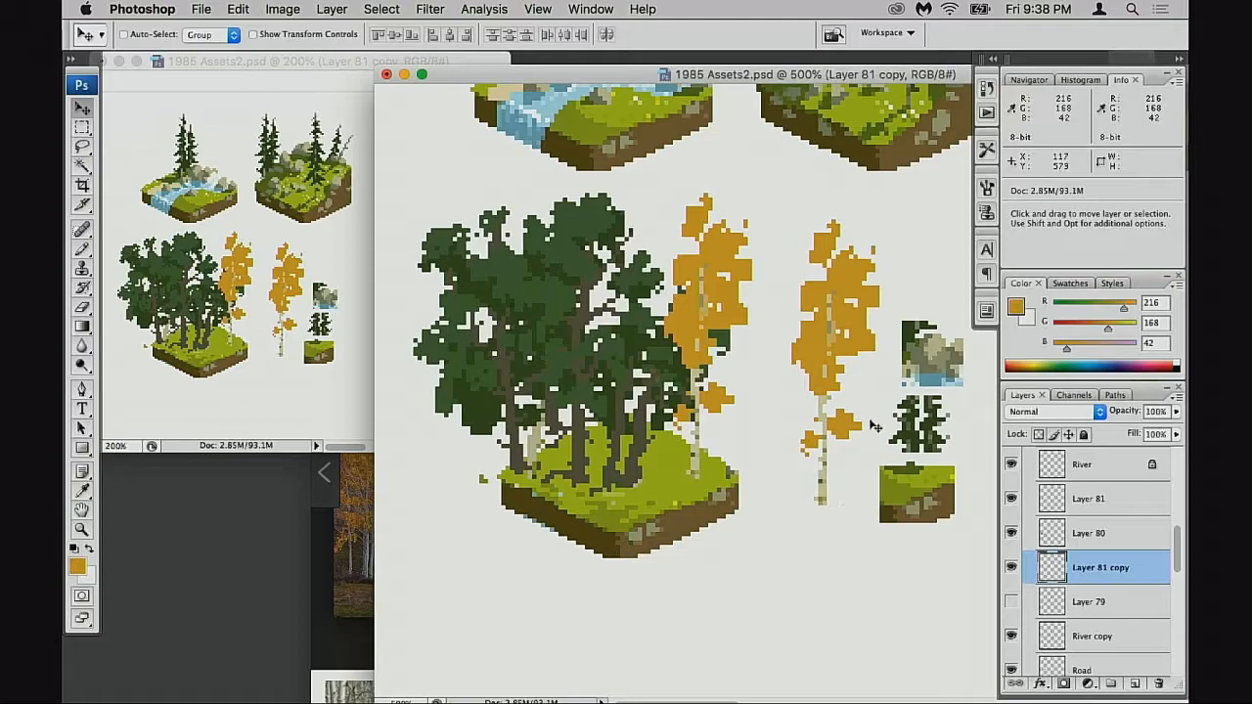
# - Darken the copied birch by lowering the white output in Levels, and reduce its saturation to -15
pyautogui.press('super+l')
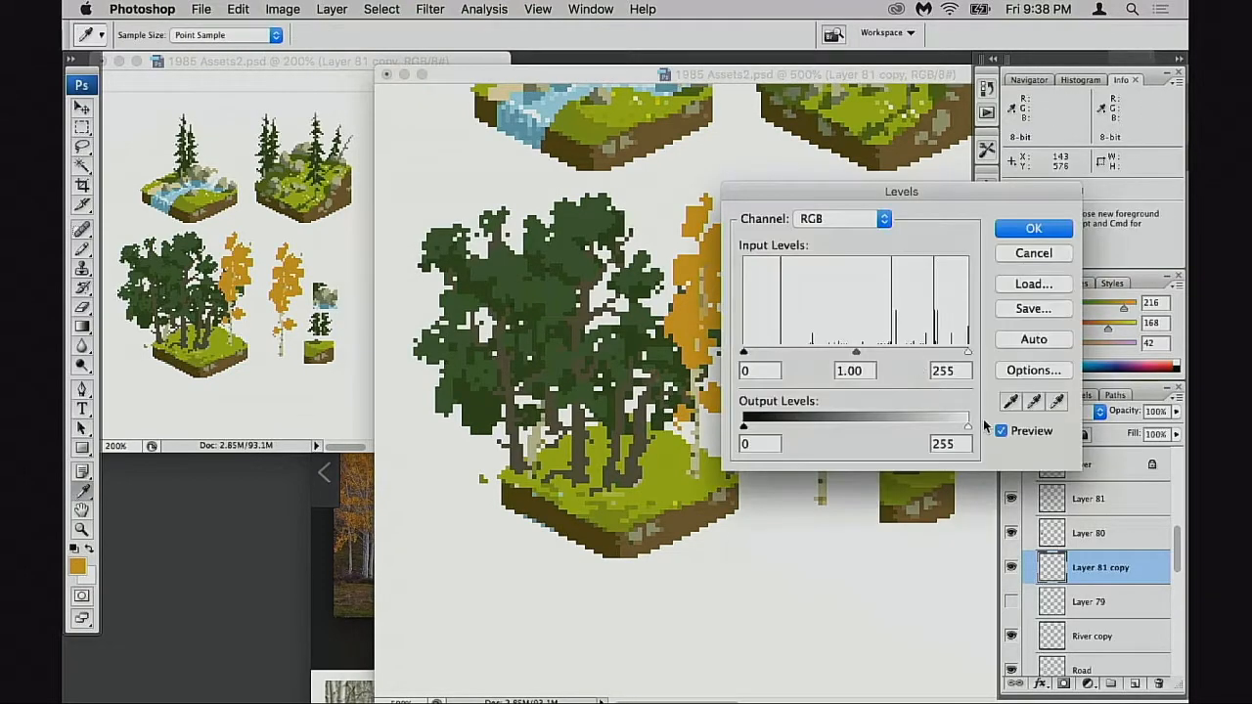
pyautogui.moveTo(962, 429); pyautogui.dragTo(910, 427)
pyautogui.click(1053, 232)
pyautogui.press('super+u')
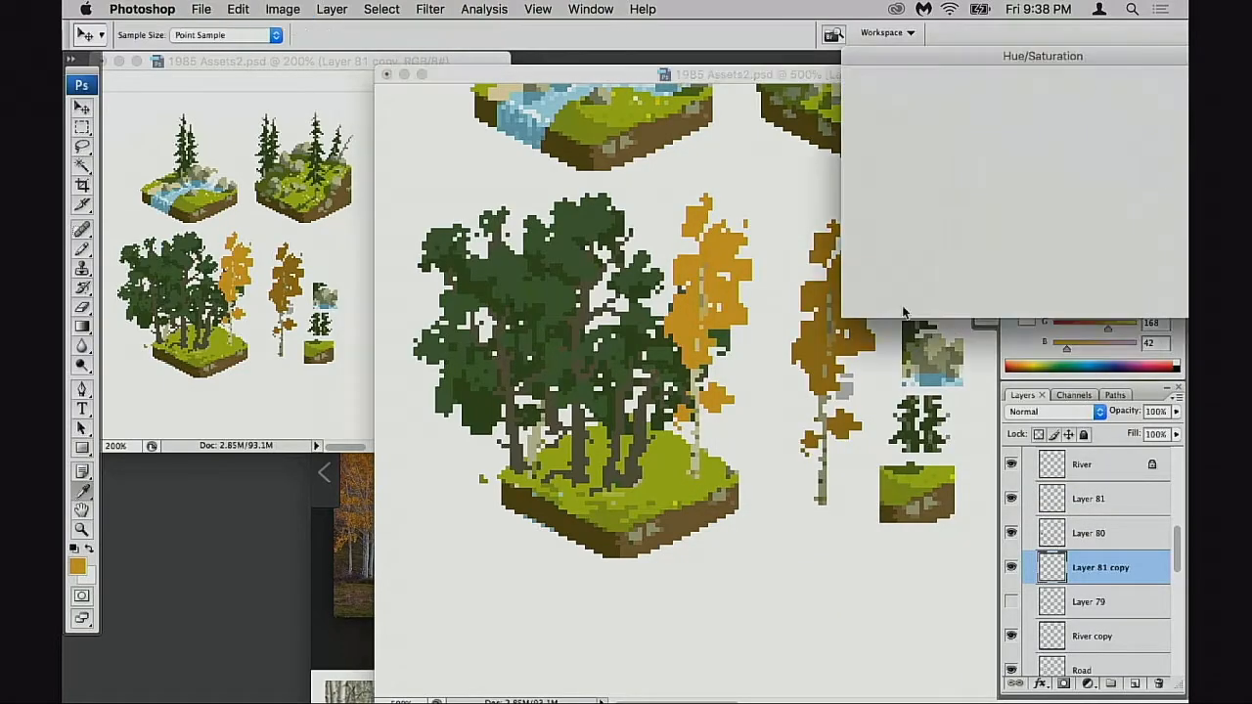
pyautogui.moveTo(996, 192); pyautogui.dragTo(981, 196)
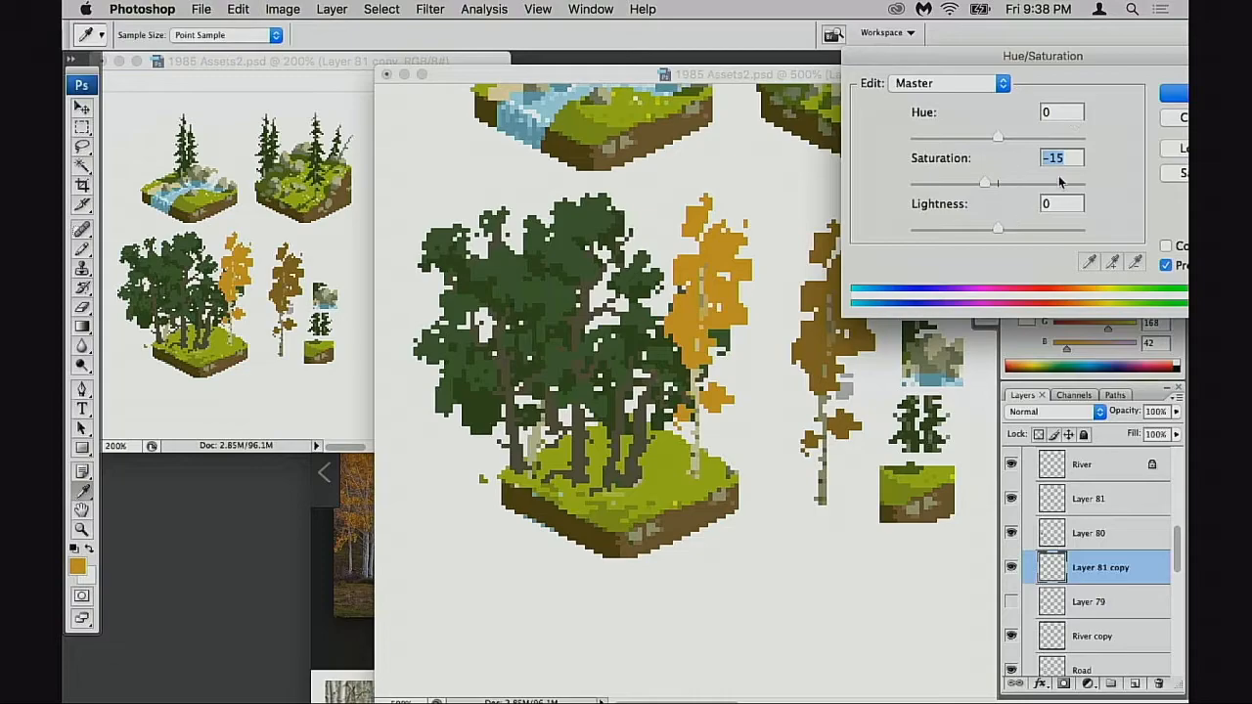
pyautogui.press('Return')
# - Shift the copied birch's midtone colour balance slightly toward blue and position it behind the dark-green trees and the golden birch
pyautogui.press('super+b')
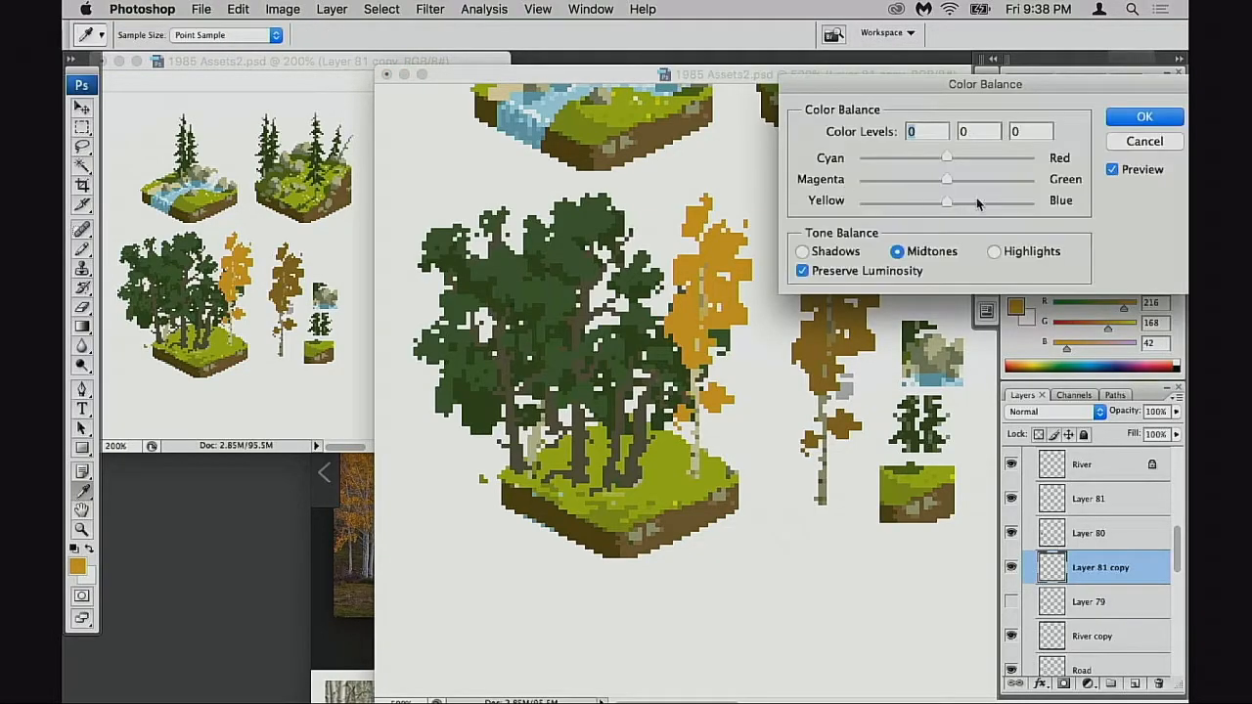
pyautogui.moveTo(955, 204); pyautogui.dragTo(964, 205)
pyautogui.press('Return')
pyautogui.press('v')
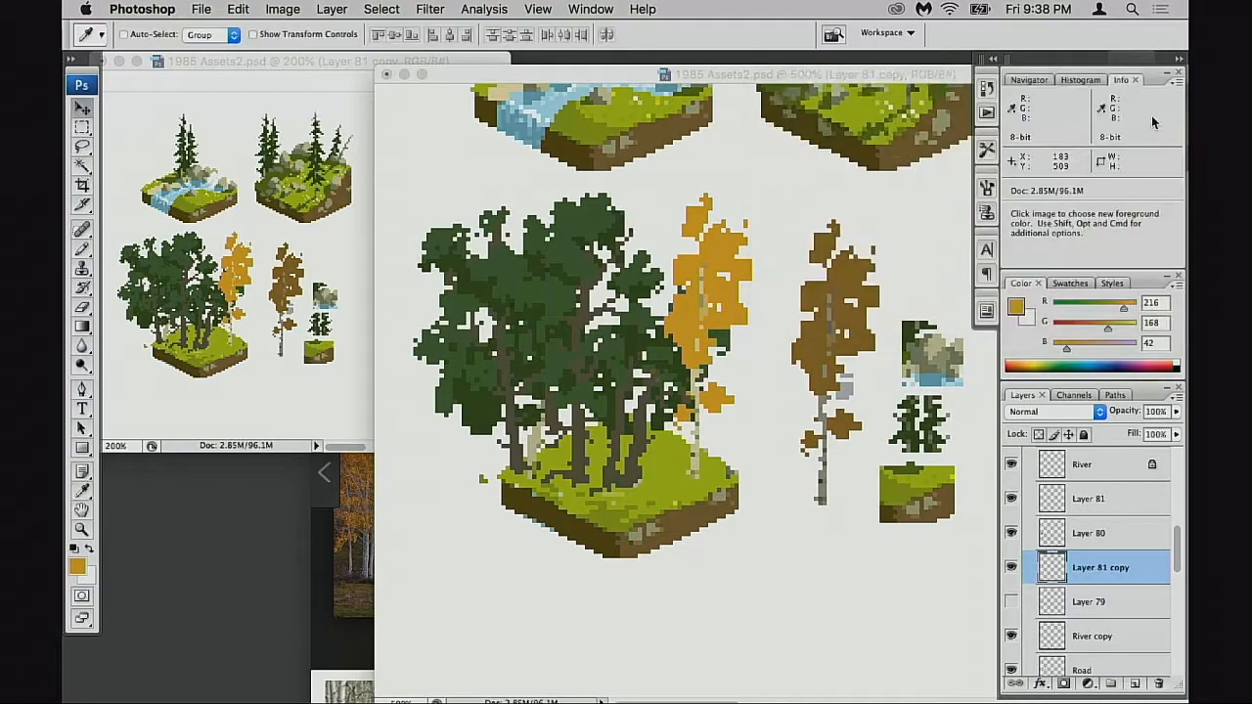
pyautogui.moveTo(763, 411); pyautogui.dragTo(673, 491)
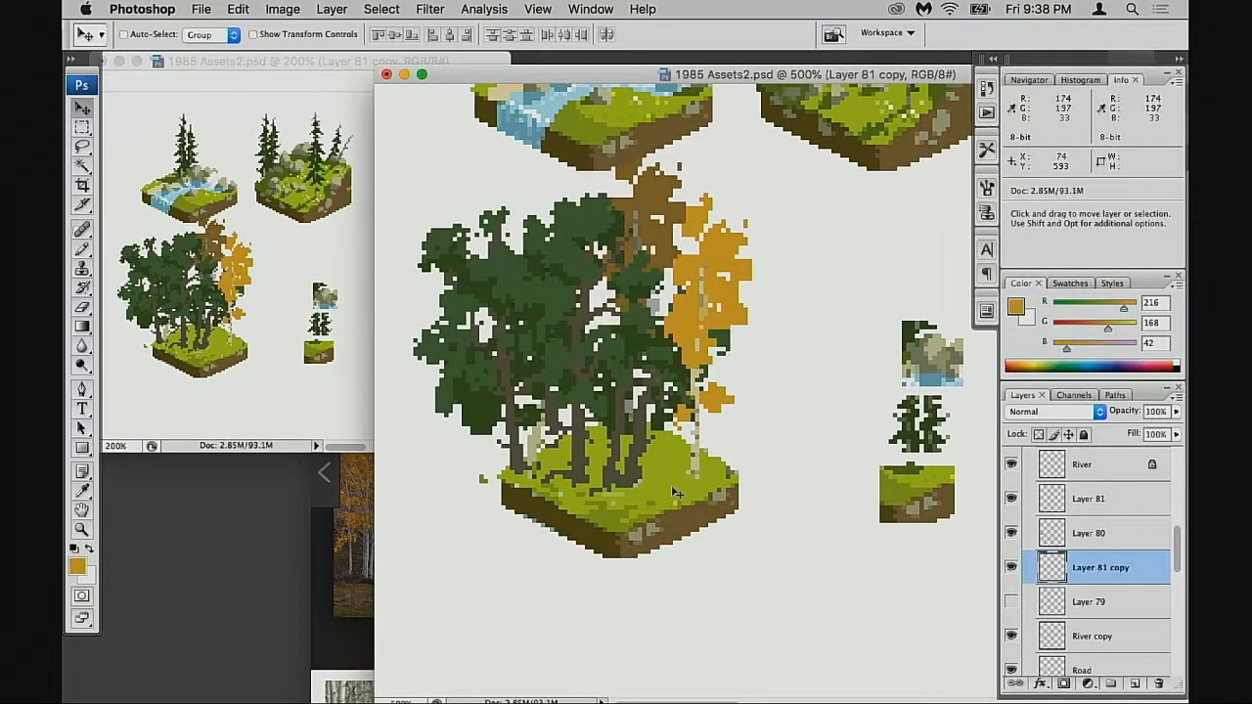
# - Shift the copied birch's hue to +19 so its foliage turns olive
pyautogui.press('super+u')
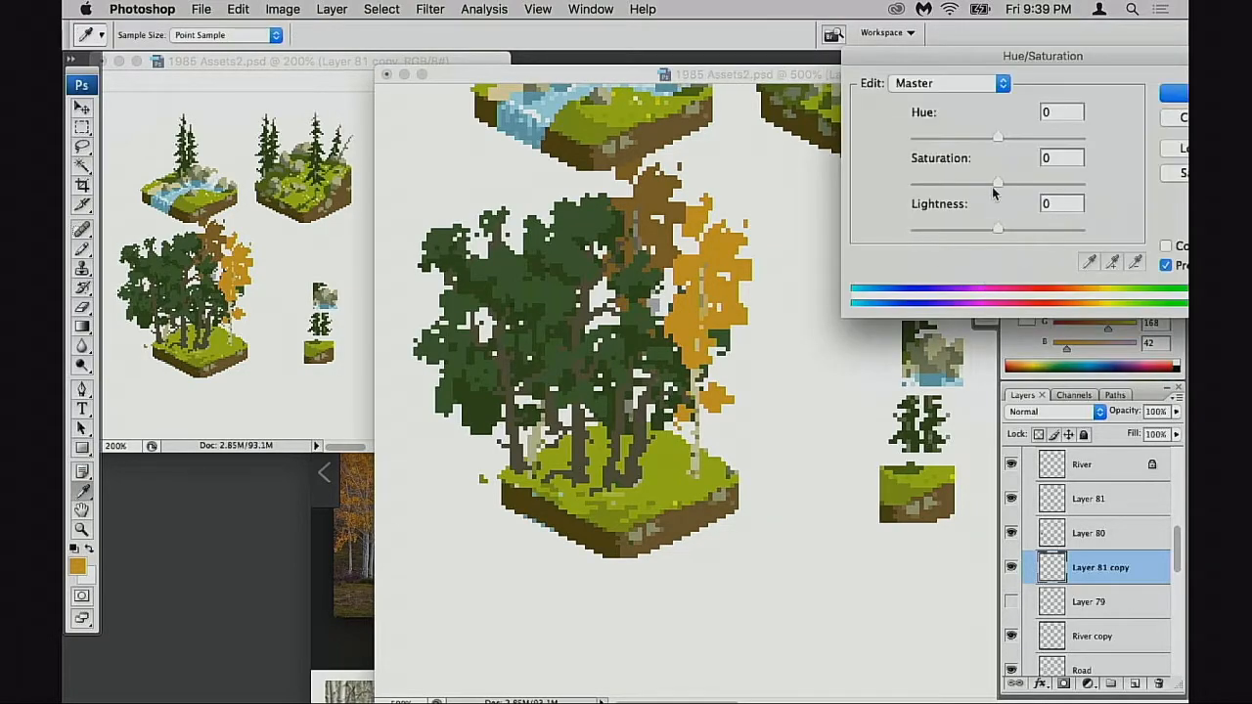
pyautogui.moveTo(1003, 142); pyautogui.dragTo(1016, 140)
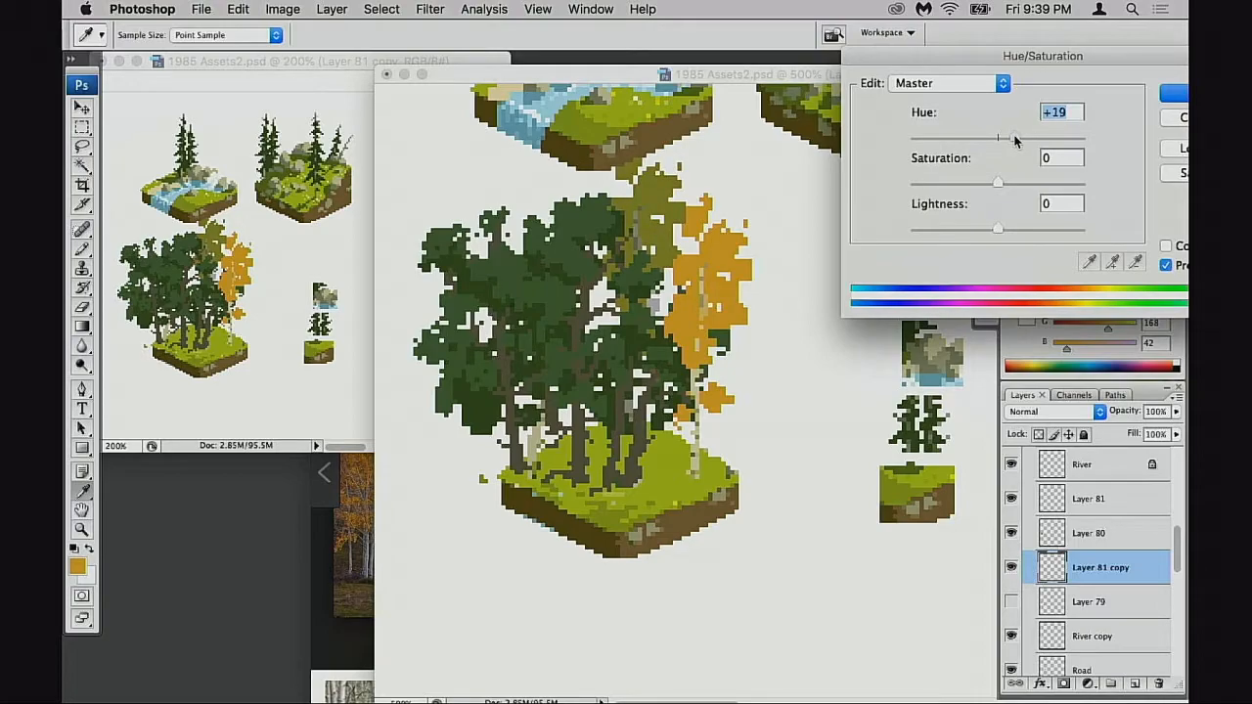
pyautogui.click(1167, 98)
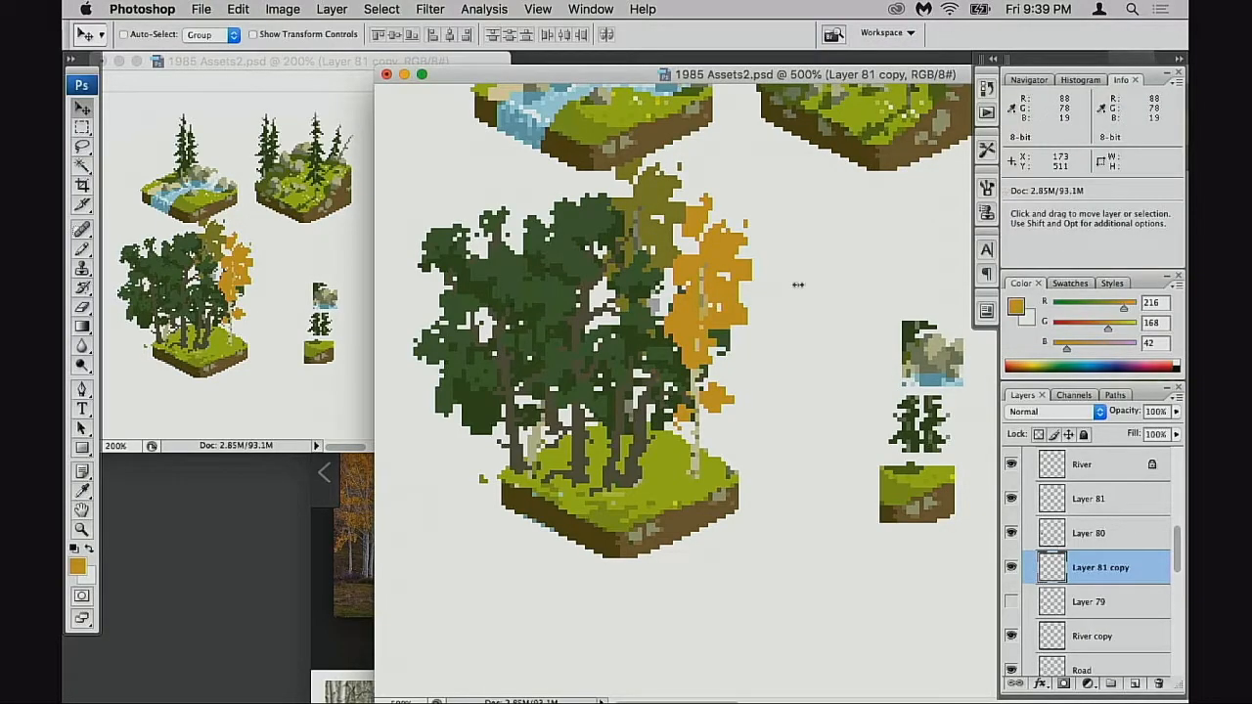
# - Move the copied birch slightly down toward the golden birch and flip it horizontally
pyautogui.press('b')
pyautogui.keyDown('super'); pyautogui.click(704, 430); pyautogui.keyUp('super')
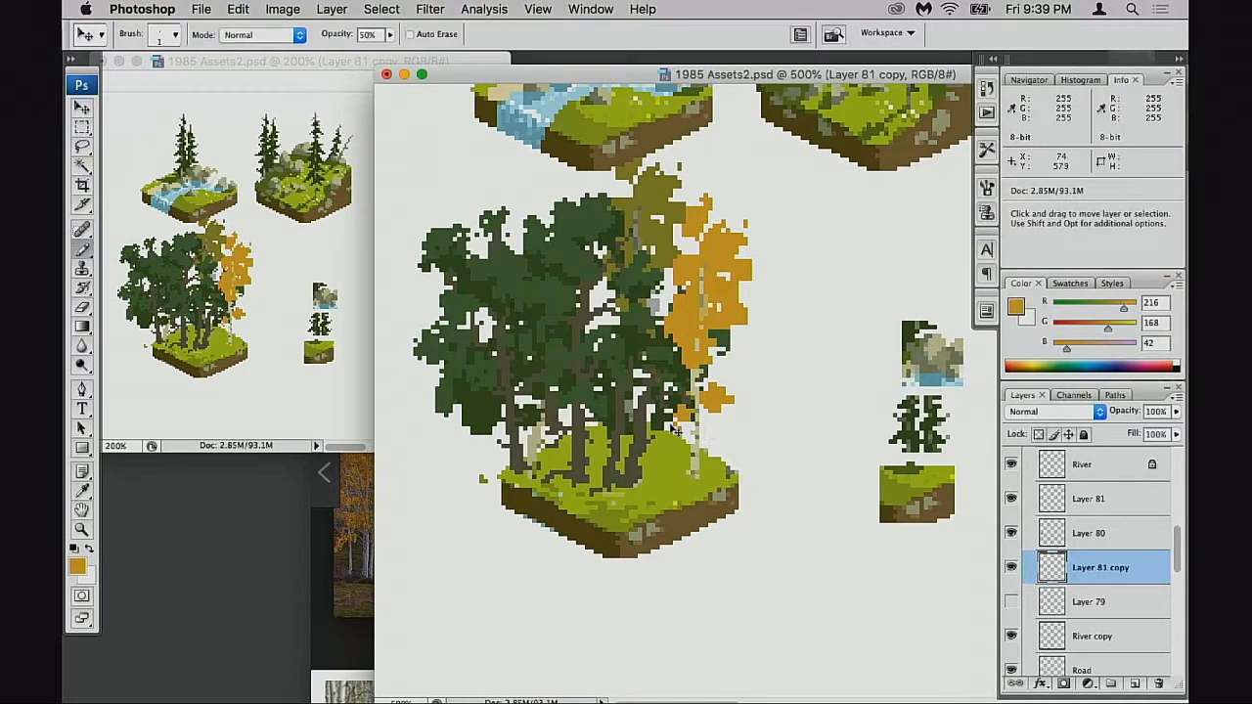
pyautogui.moveTo(659, 456); pyautogui.dragTo(684, 494)
pyautogui.press('super+t')
pyautogui.rightClick(654, 365)
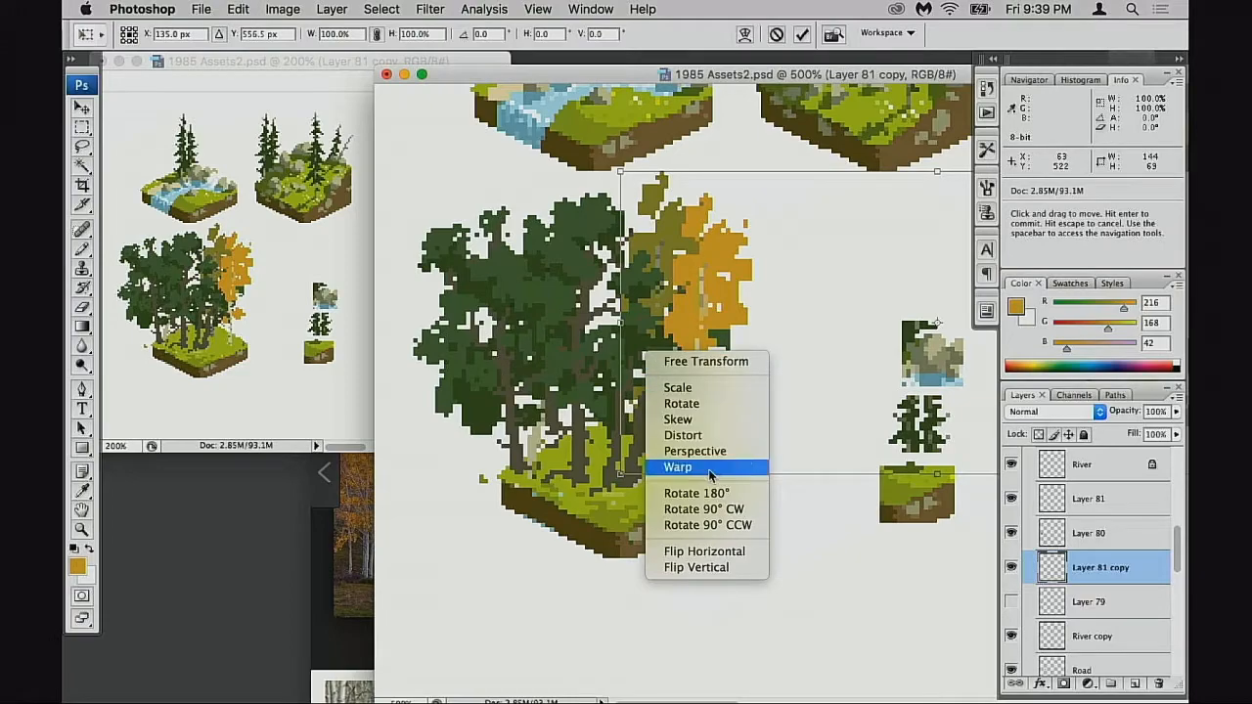
pyautogui.click(703, 551)
pyautogui.press('Return')
# - Move the flipped layer aside and delete the stray trunk and foliage fragments beside the island
pyautogui.moveTo(758, 428); pyautogui.dragTo(883, 432)
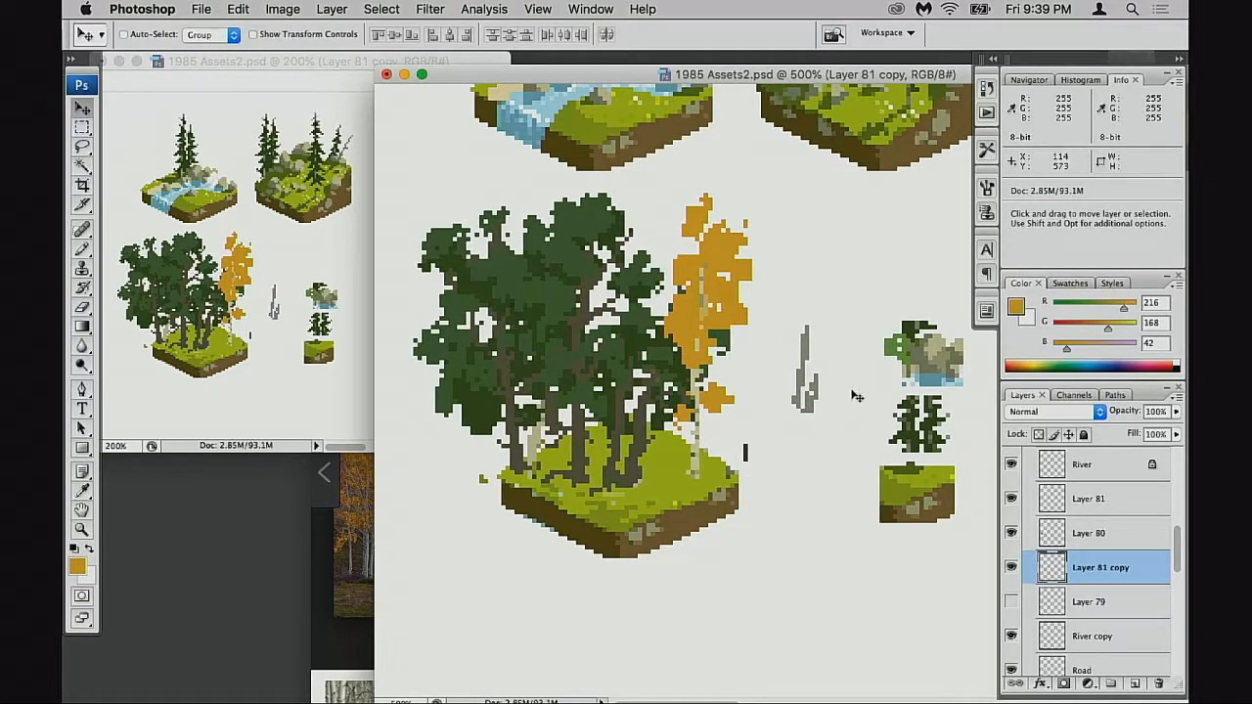
pyautogui.press('m')
pyautogui.moveTo(769, 260); pyautogui.dragTo(952, 503)
pyautogui.press('Delete')
pyautogui.press('super+d')
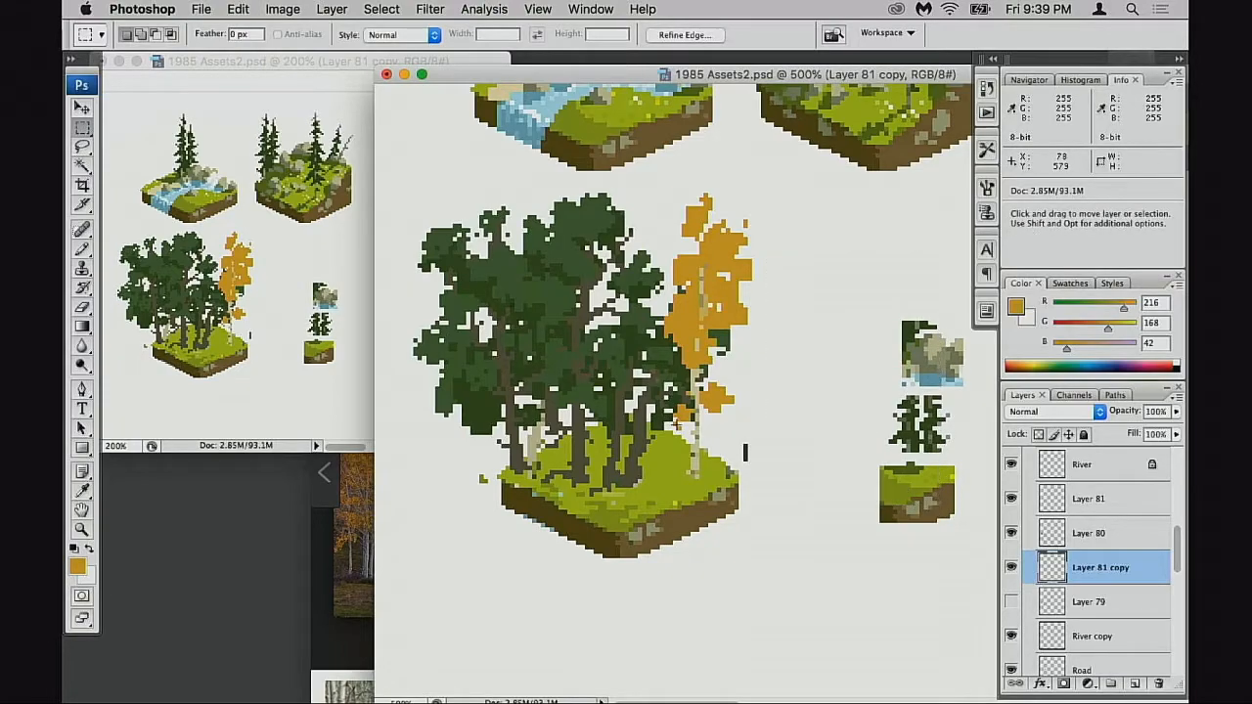
# - Bring the flipped birch back to the forest tile and position it behind the far-left dark-green trees
pyautogui.moveTo(810, 399); pyautogui.dragTo(972, 528)
pyautogui.keyDown('alt'); pyautogui.keyDown('super'); pyautogui.click(765, 468); pyautogui.keyUp('super'); pyautogui.keyUp('alt')
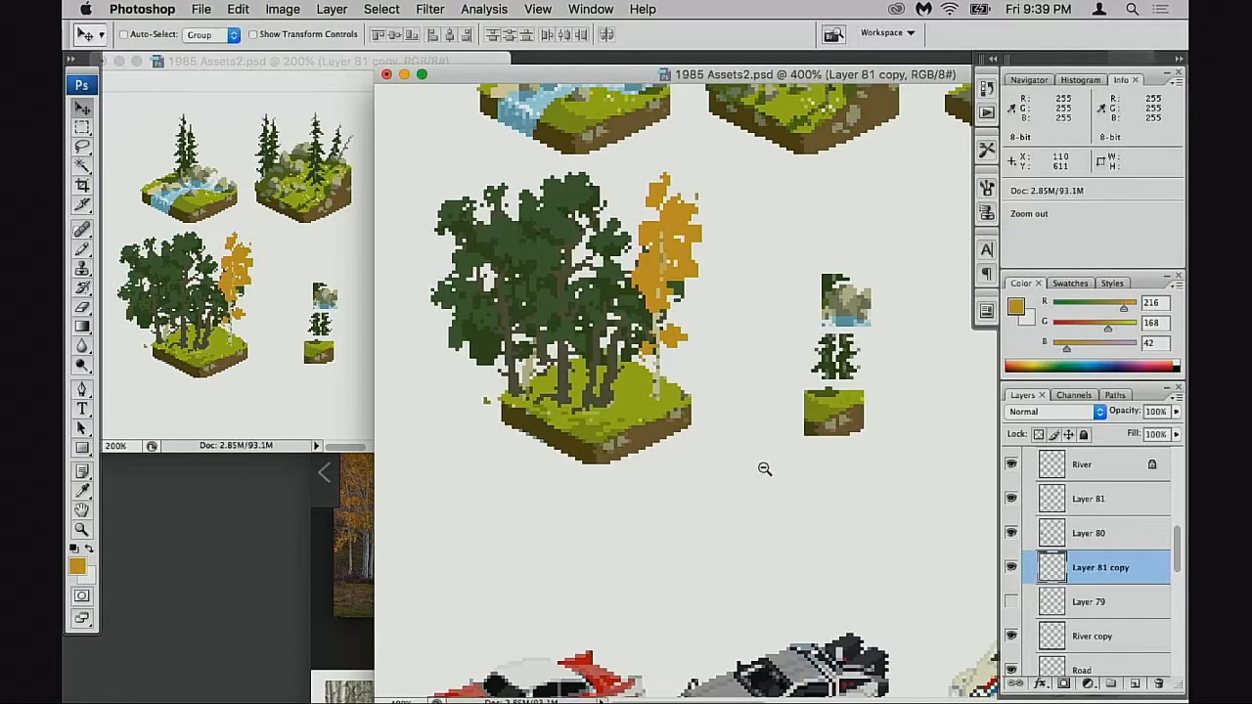
pyautogui.keyDown('alt'); pyautogui.keyDown('super'); pyautogui.click(765, 469); pyautogui.keyUp('super'); pyautogui.keyUp('alt')
pyautogui.keyDown('alt'); pyautogui.keyDown('super'); pyautogui.click(755, 475); pyautogui.keyUp('super'); pyautogui.keyUp('alt')
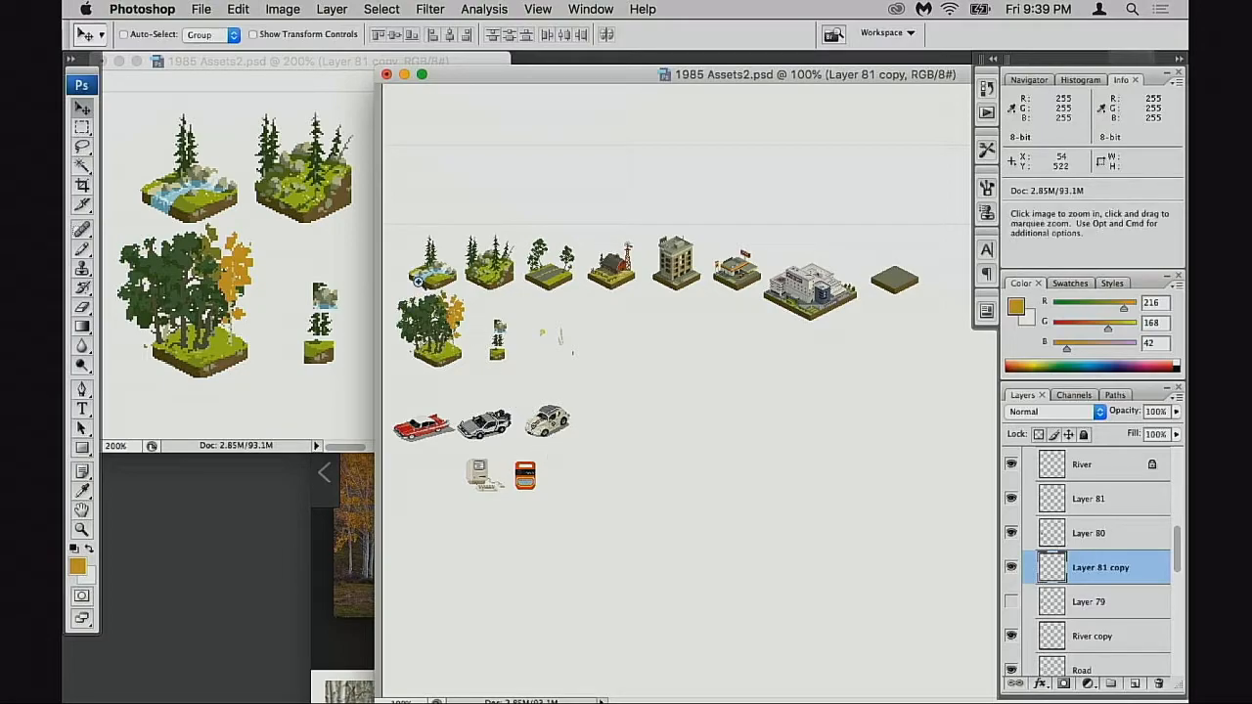
pyautogui.moveTo(393, 278); pyautogui.dragTo(519, 411)
pyautogui.moveTo(685, 394); pyautogui.dragTo(620, 411)
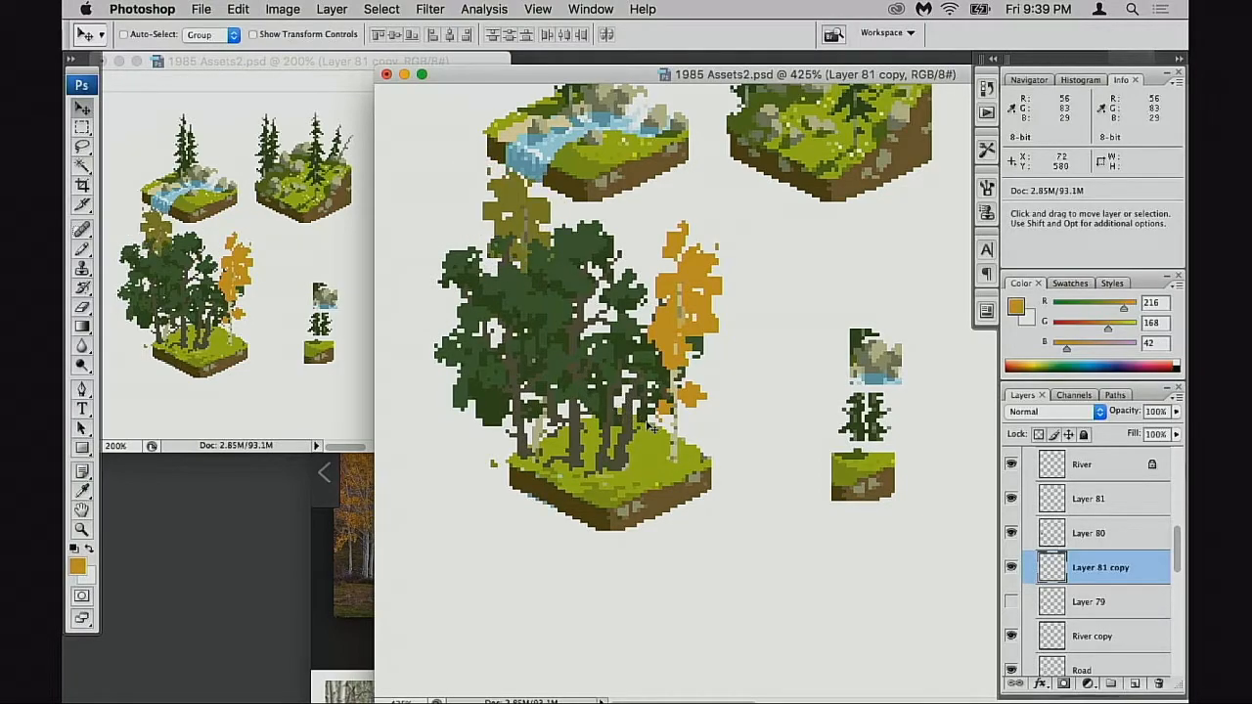
# - Select Layer 81 through River copy and move the whole forest tile down, away from the river tile
pyautogui.scroll(2, 1069, 563)
pyautogui.keyDown('shift'); pyautogui.click(1069, 543); pyautogui.keyUp('shift')
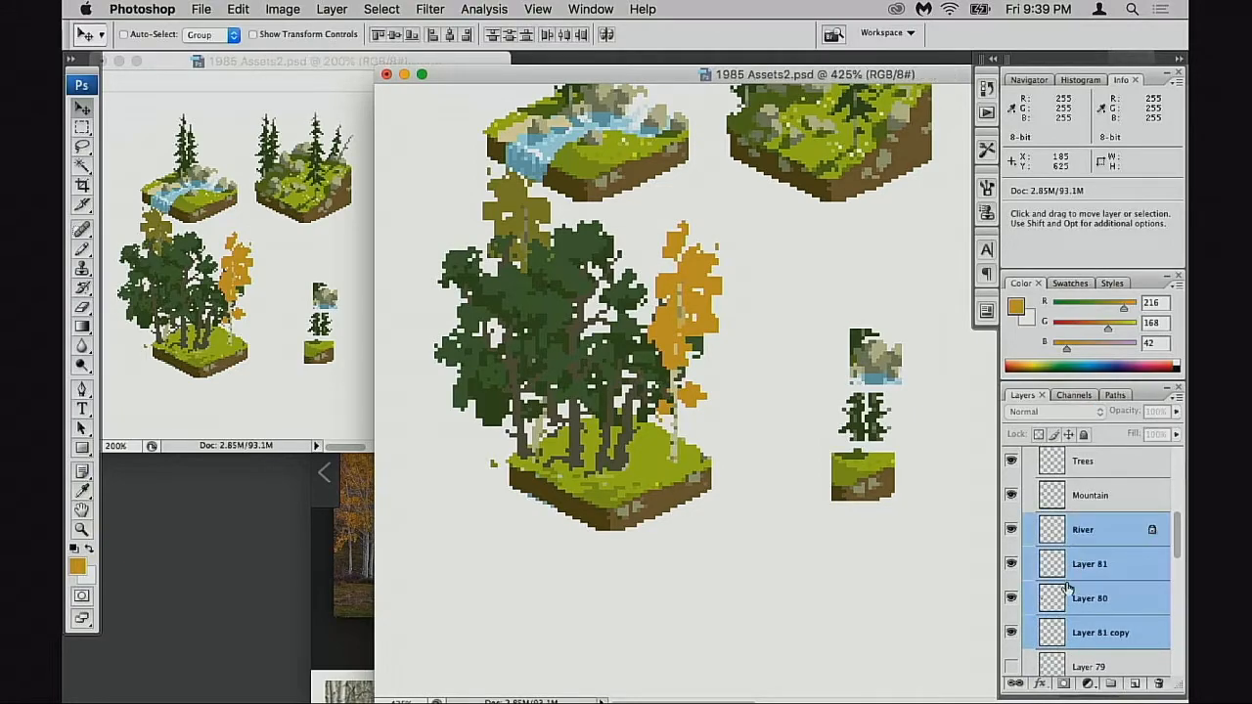
pyautogui.click(1057, 562)
pyautogui.scroll(-2, 1072, 582)
pyautogui.keyDown('shift'); pyautogui.click(1057, 624); pyautogui.keyUp('shift')
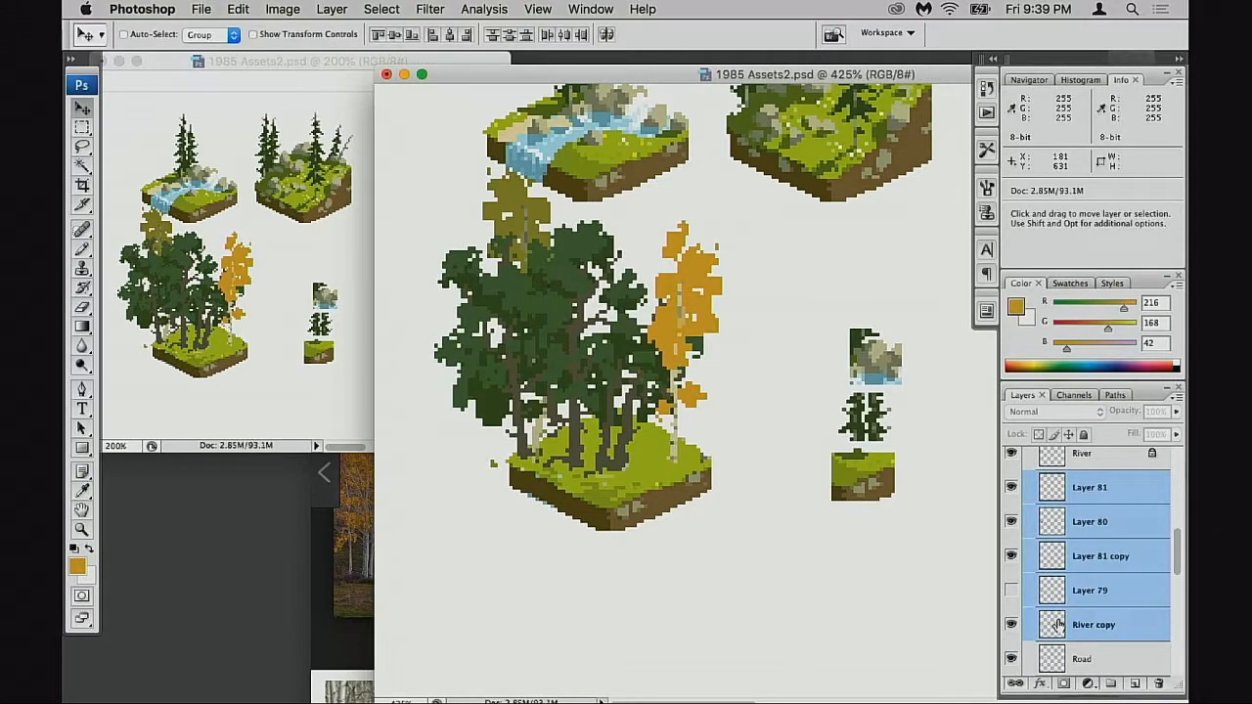
pyautogui.moveTo(687, 534); pyautogui.dragTo(698, 593)
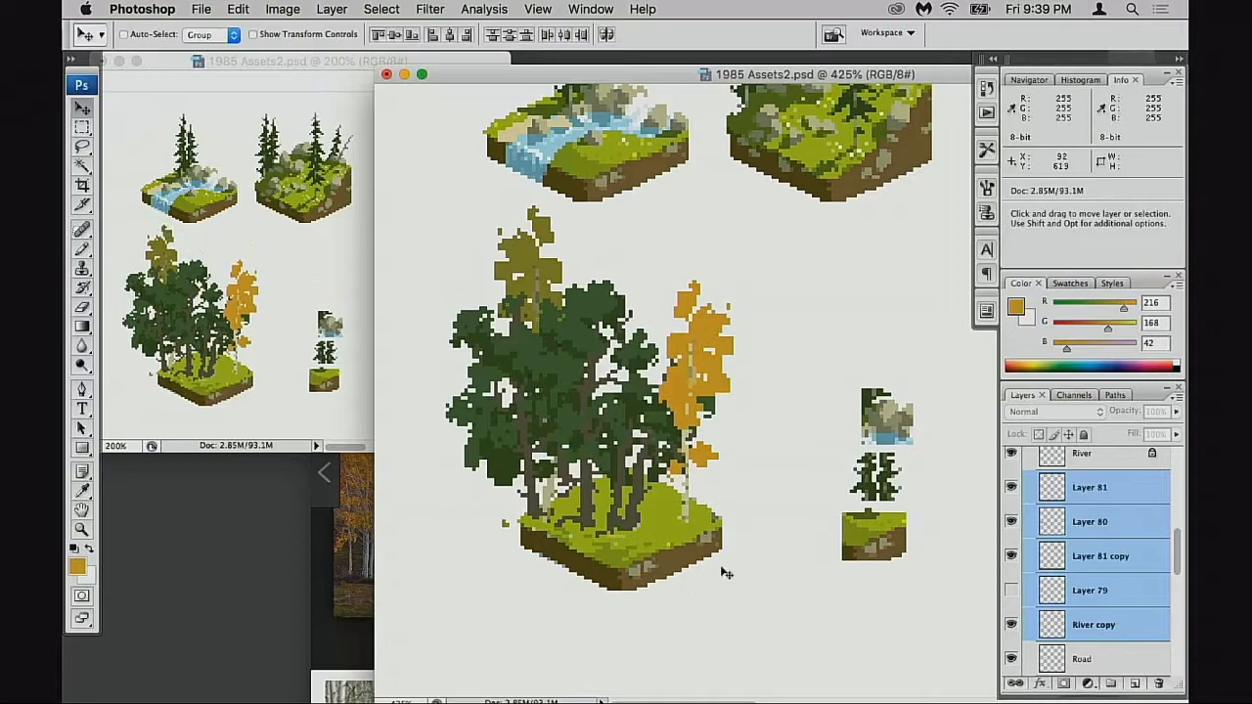
# - Check the background birch by toggling Layer 81 copy's visibility, and nudge the forest tile slightly down and left
pyautogui.moveTo(589, 675)
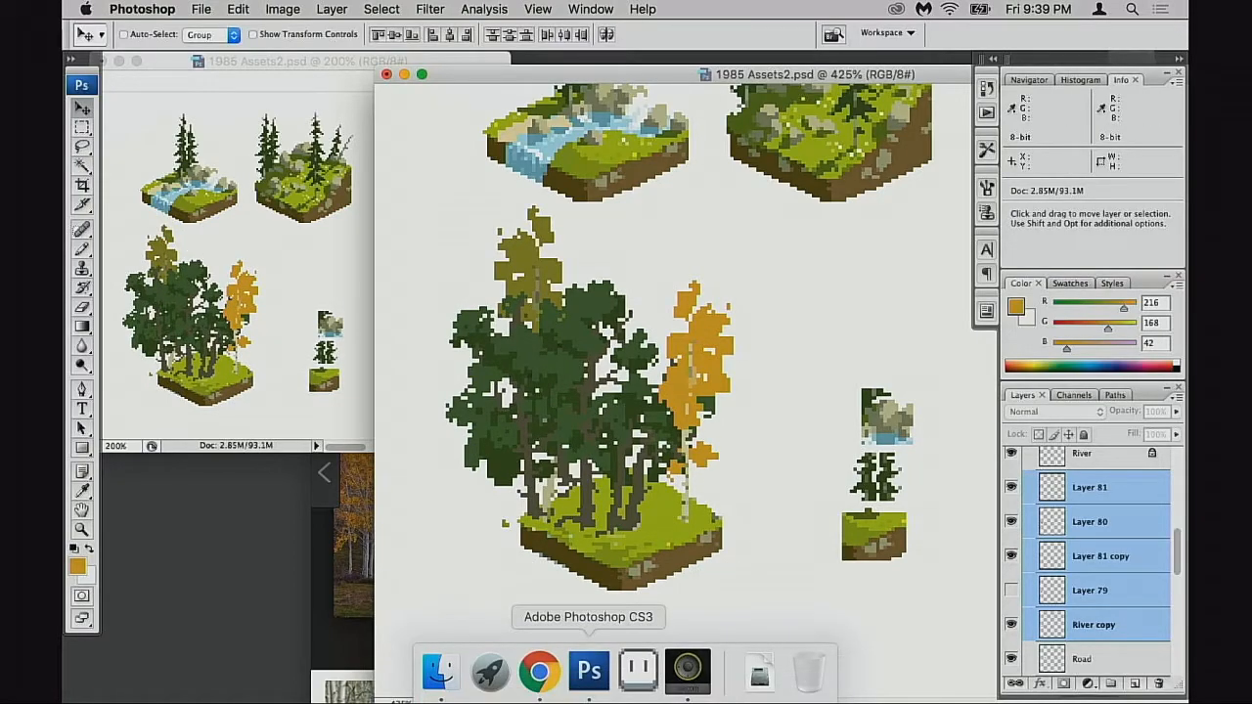
pyautogui.moveTo(659, 427); pyautogui.dragTo(631, 438)
pyautogui.moveTo(618, 383); pyautogui.dragTo(601, 459)
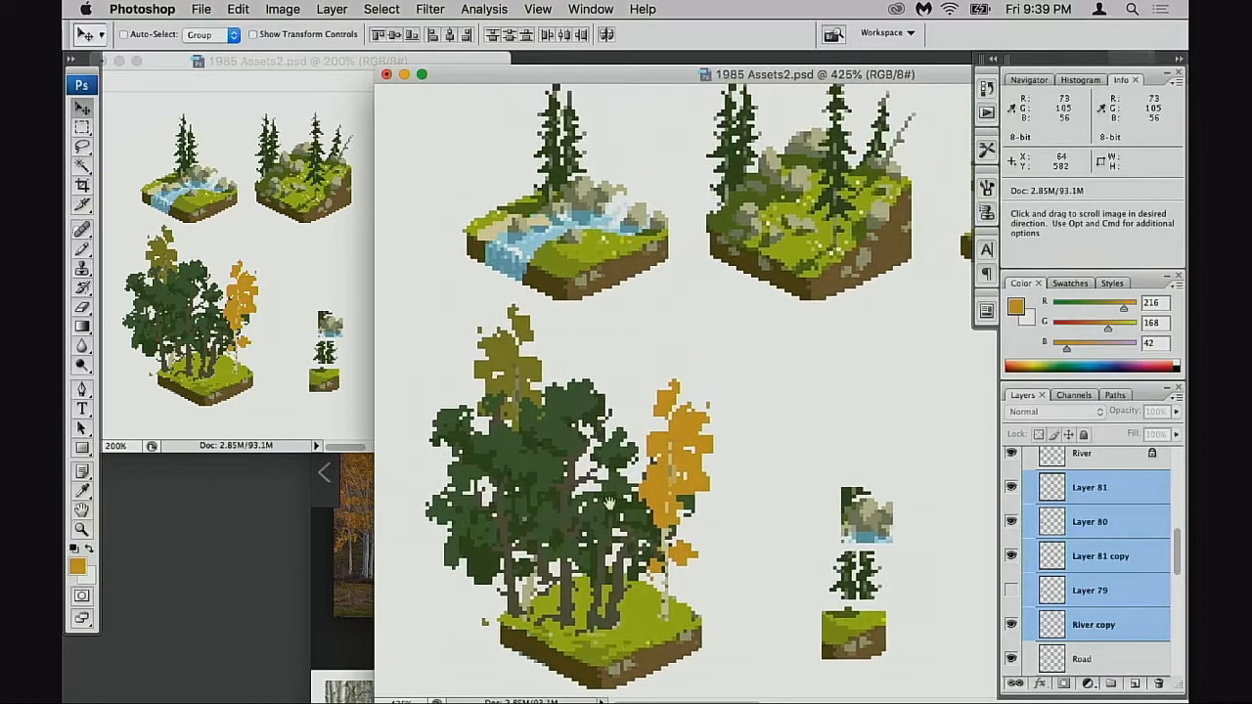
pyautogui.moveTo(792, 188); pyautogui.dragTo(788, 245)
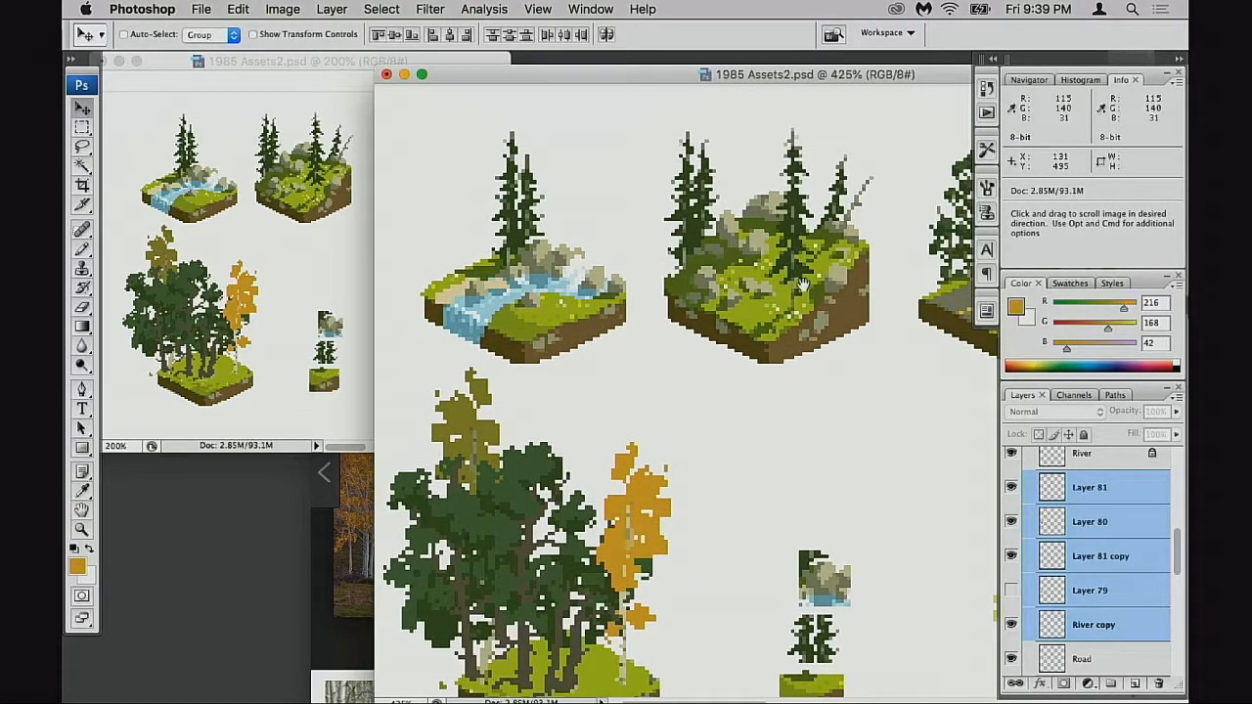
pyautogui.scroll(-4, 793, 253)
pyautogui.scroll(-5, 794, 252)
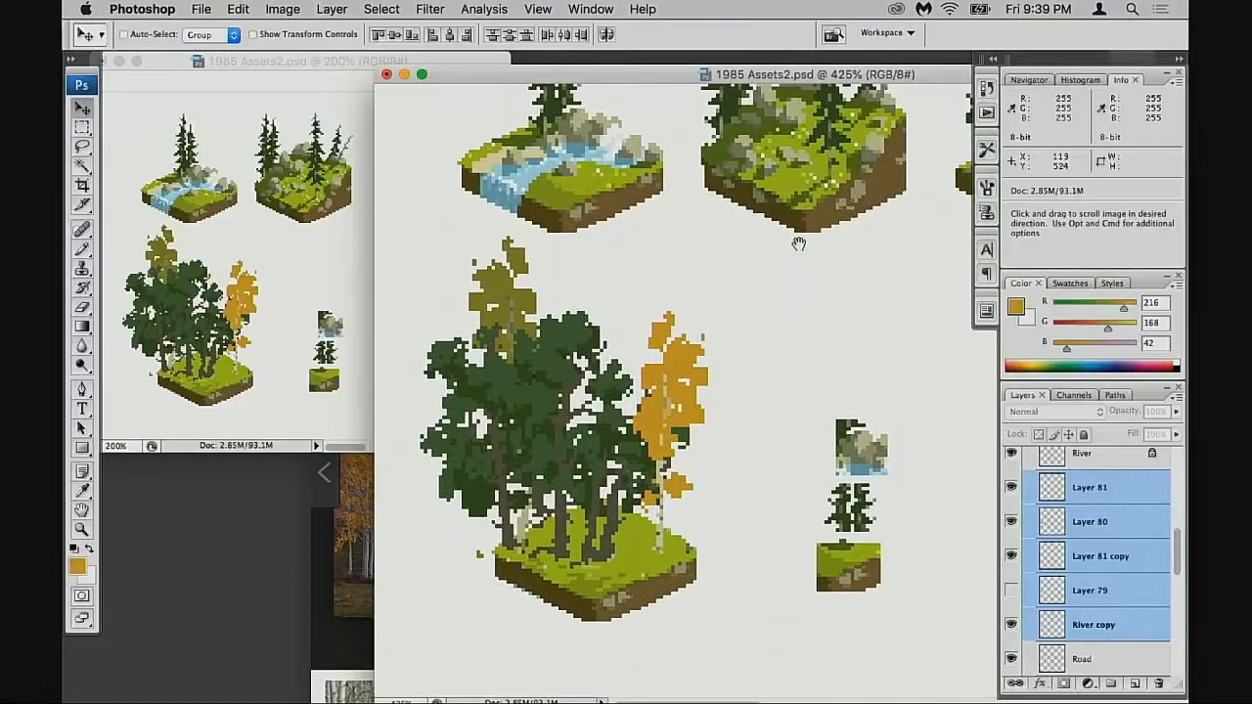
pyautogui.scroll(-3, 625, 429)
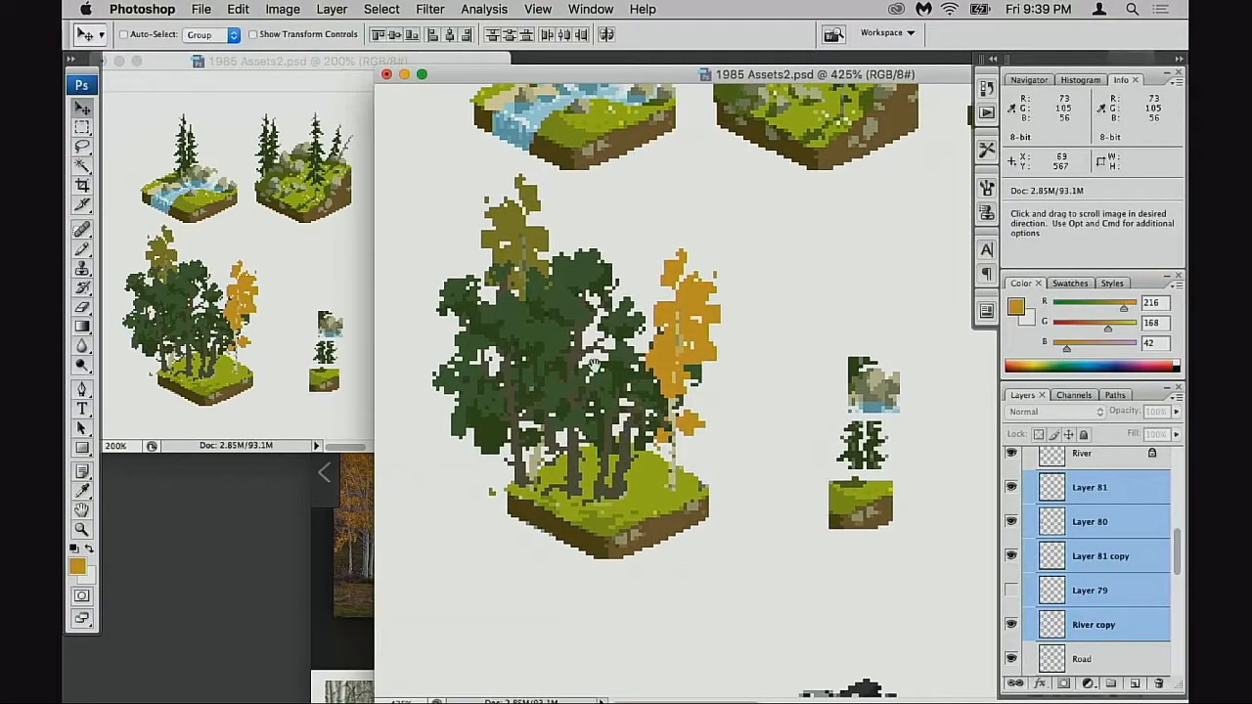
pyautogui.click(1013, 556)
pyautogui.click(1013, 556)
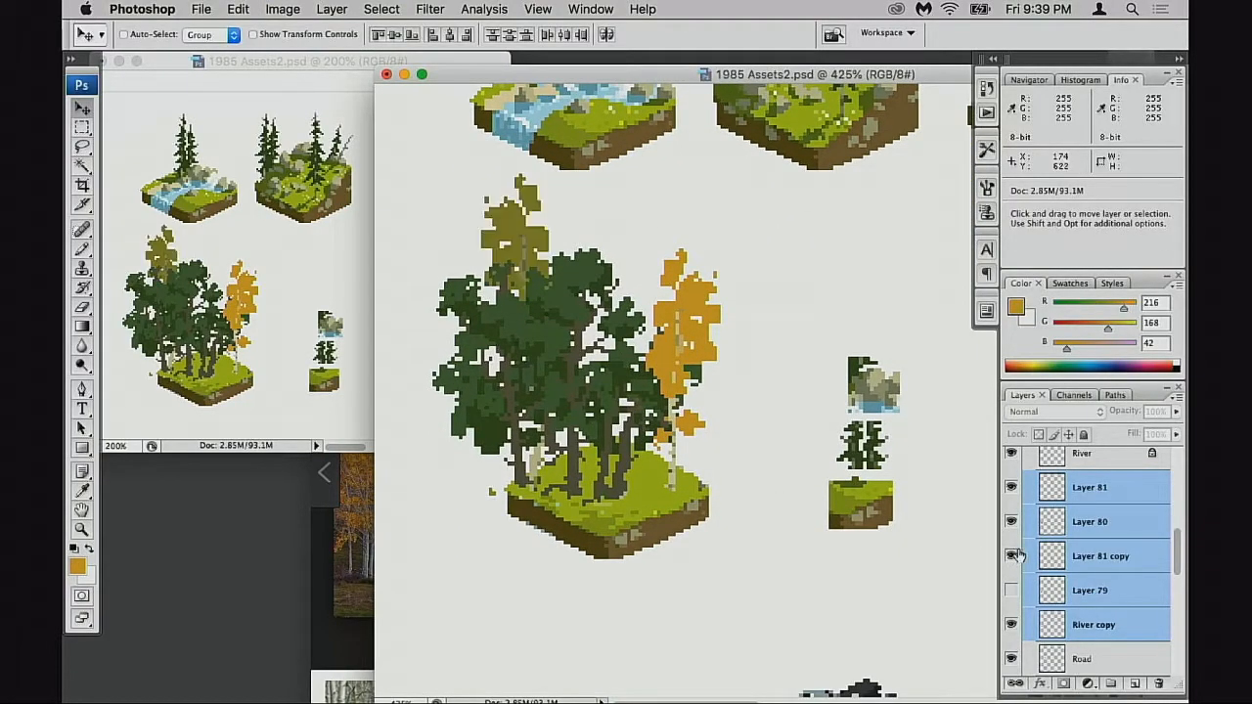
pyautogui.moveTo(601, 408)
pyautogui.mouseDown()
pyautogui.moveTo(593, 394)
pyautogui.moveTo(594, 428)
pyautogui.mouseUp()
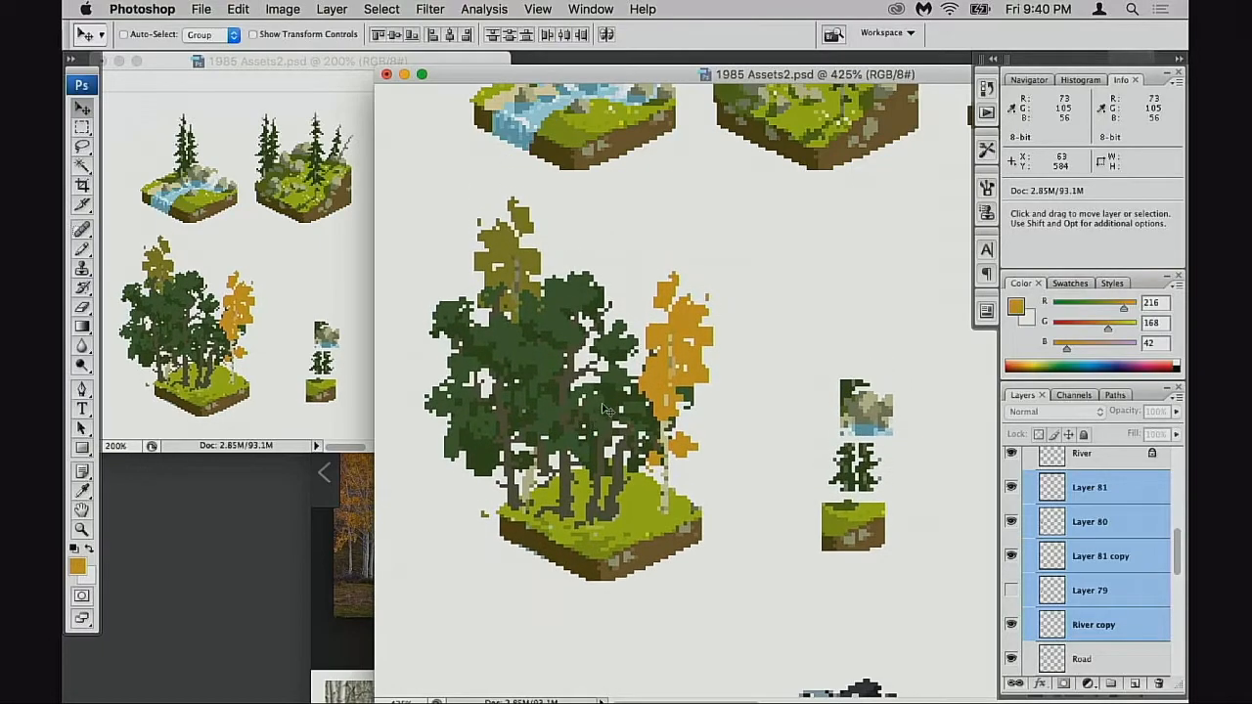
# - Examine the river, hill, road, barn, apartment, gas station and hospital tiles in comparison with the forest tile
pyautogui.click(1013, 556)
pyautogui.hscroll(10, 872, 497)
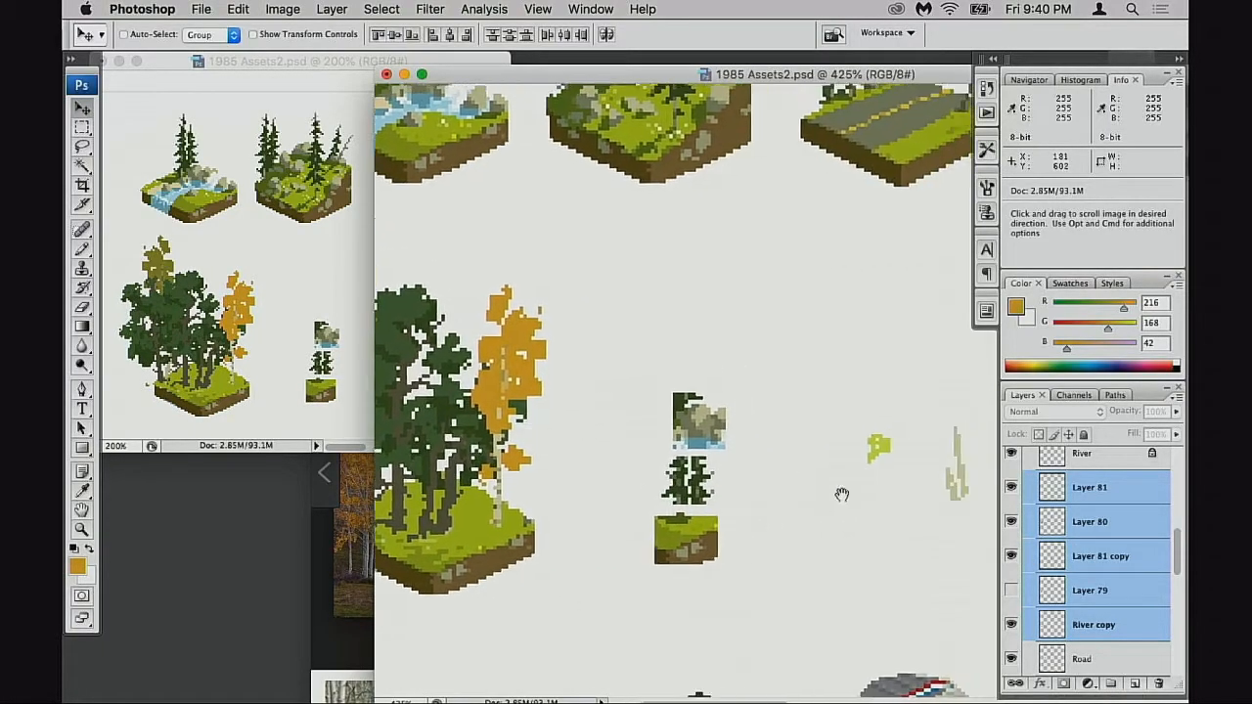
pyautogui.scroll(3, 699, 517)
pyautogui.hscroll(15, 811, 400)
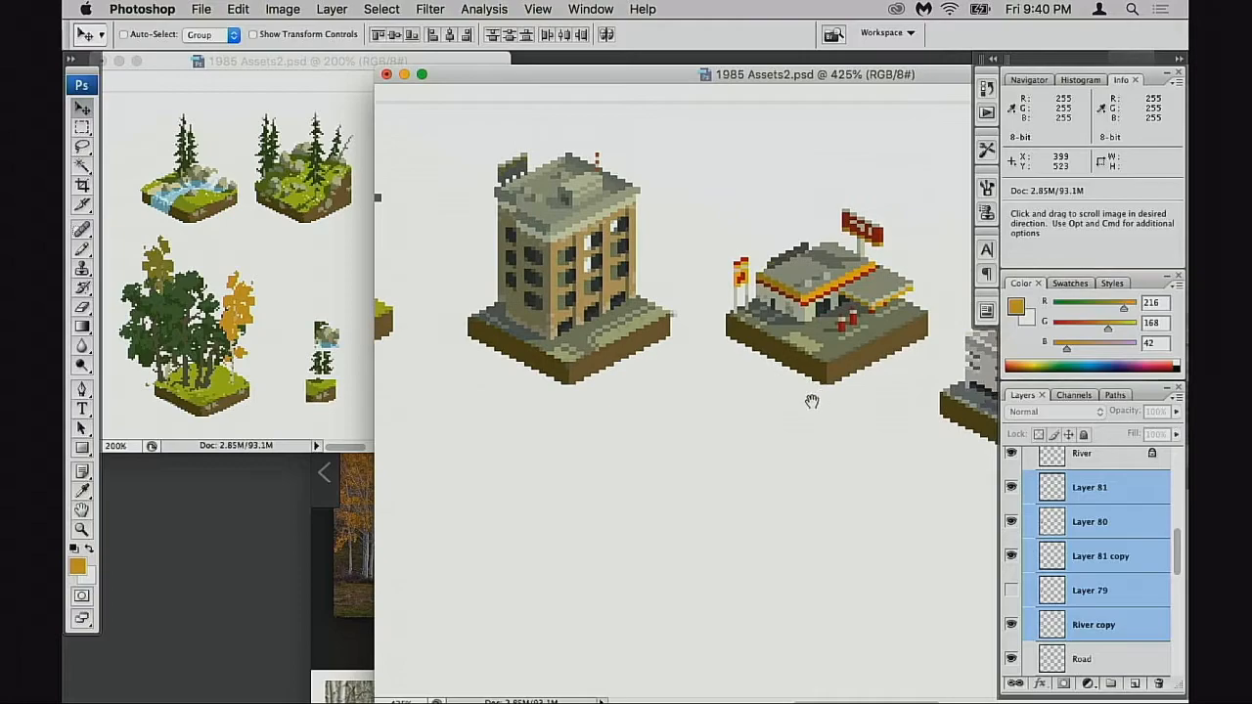
pyautogui.scroll(1, 782, 411)
pyautogui.hscroll(7, 712, 445)
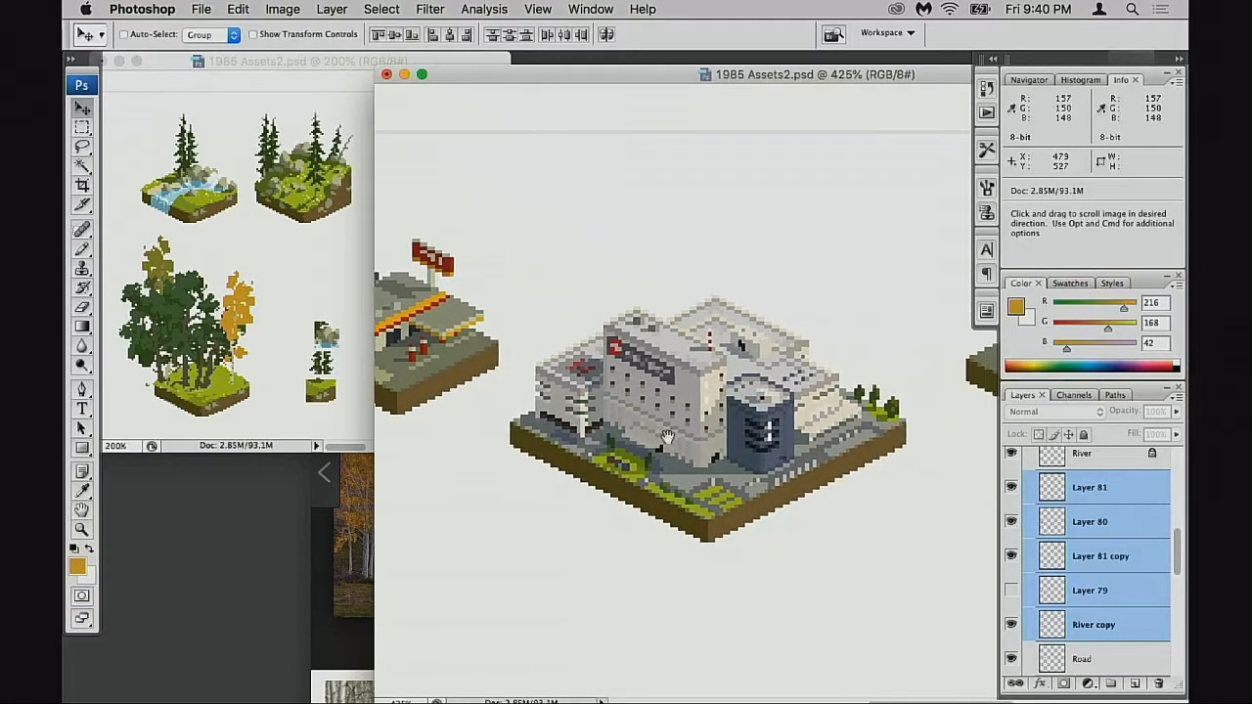
pyautogui.hscroll(-12, 744, 392)
pyautogui.hscroll(-12, 748, 375)
pyautogui.scroll(2, 748, 375)
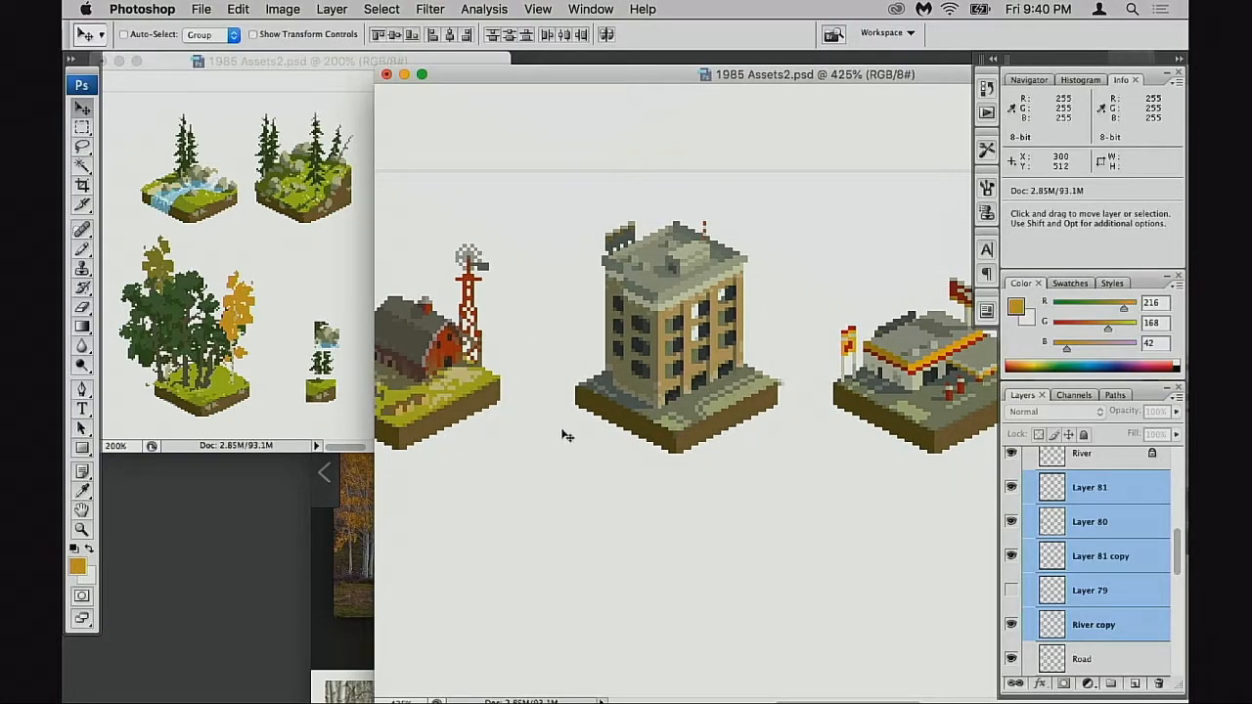
pyautogui.hscroll(-8, 573, 426)
pyautogui.scroll(-3, 583, 411)
pyautogui.hscroll(5, 588, 404)
pyautogui.hscroll(-14, 626, 428)
pyautogui.scroll(2, 626, 427)
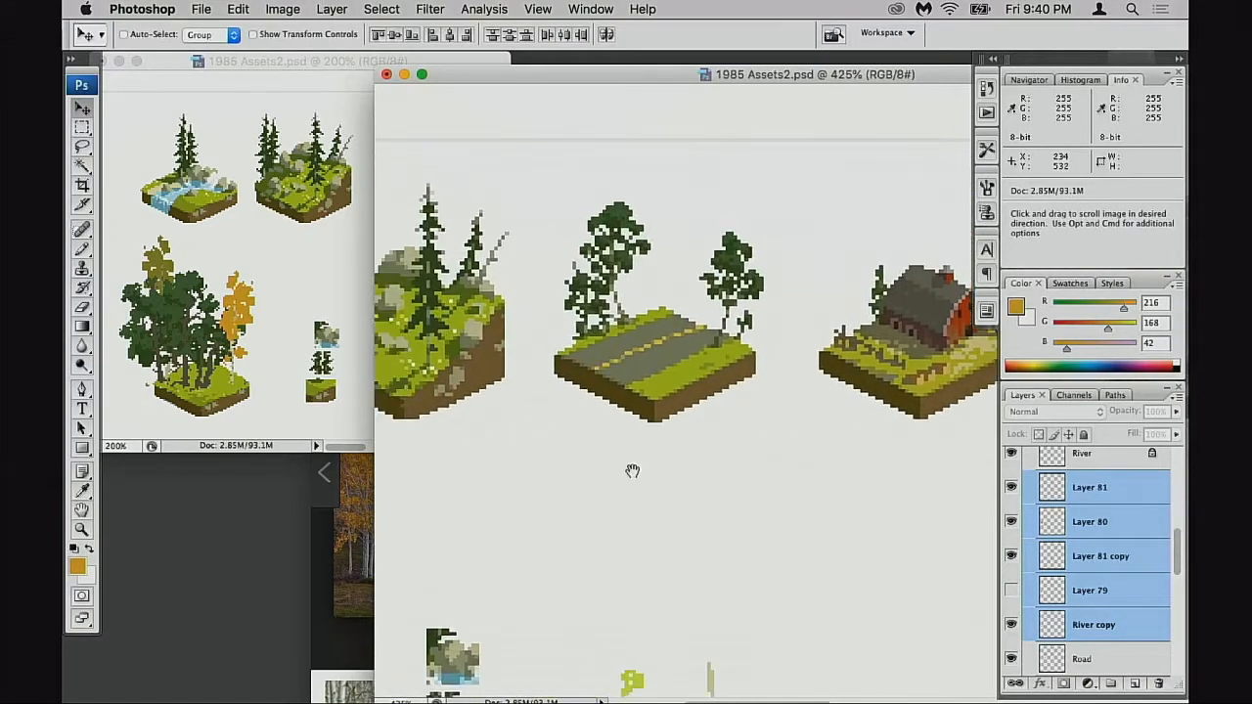
pyautogui.hscroll(-8, 724, 474)
pyautogui.scroll(-3, 773, 411)
pyautogui.hscroll(8, 704, 411)
pyautogui.scroll(4, 683, 468)
pyautogui.hscroll(12, 675, 470)
pyautogui.scroll(2, 684, 450)
pyautogui.hscroll(10, 708, 379)
pyautogui.scroll(-2, 672, 470)
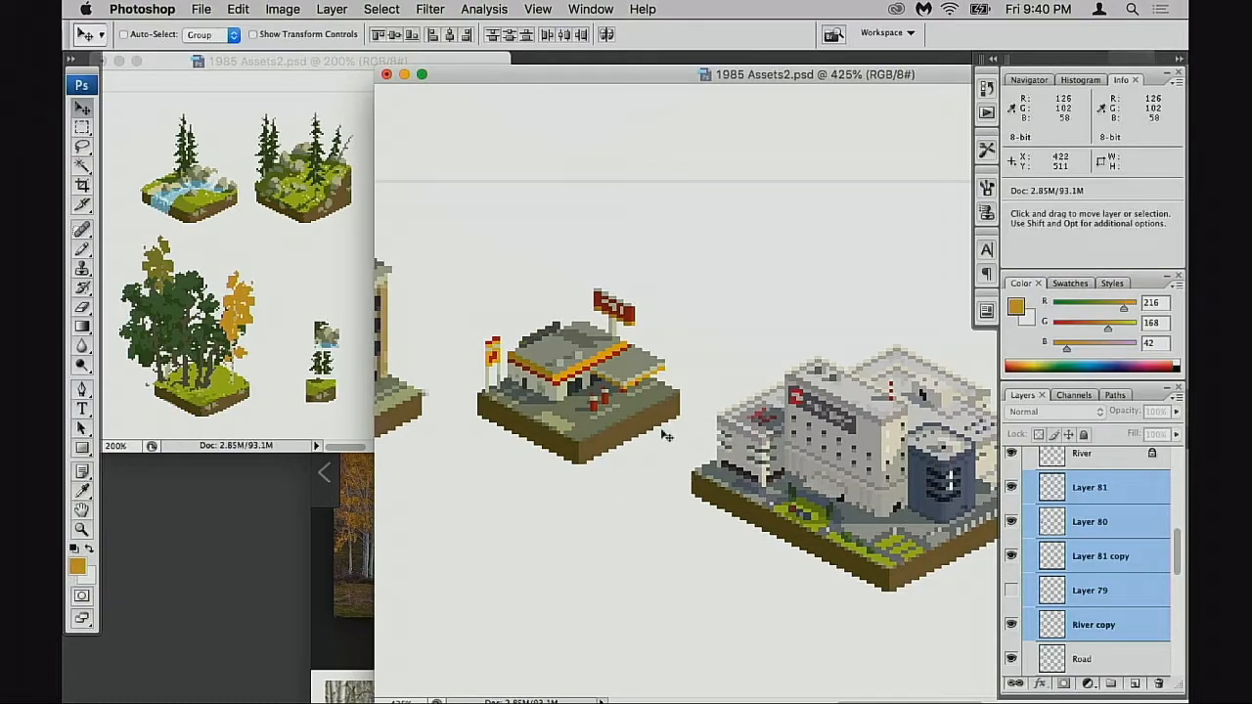
pyautogui.hscroll(-10, 663, 434)
pyautogui.hscroll(-15, 618, 540)
pyautogui.scroll(-3, 619, 540)
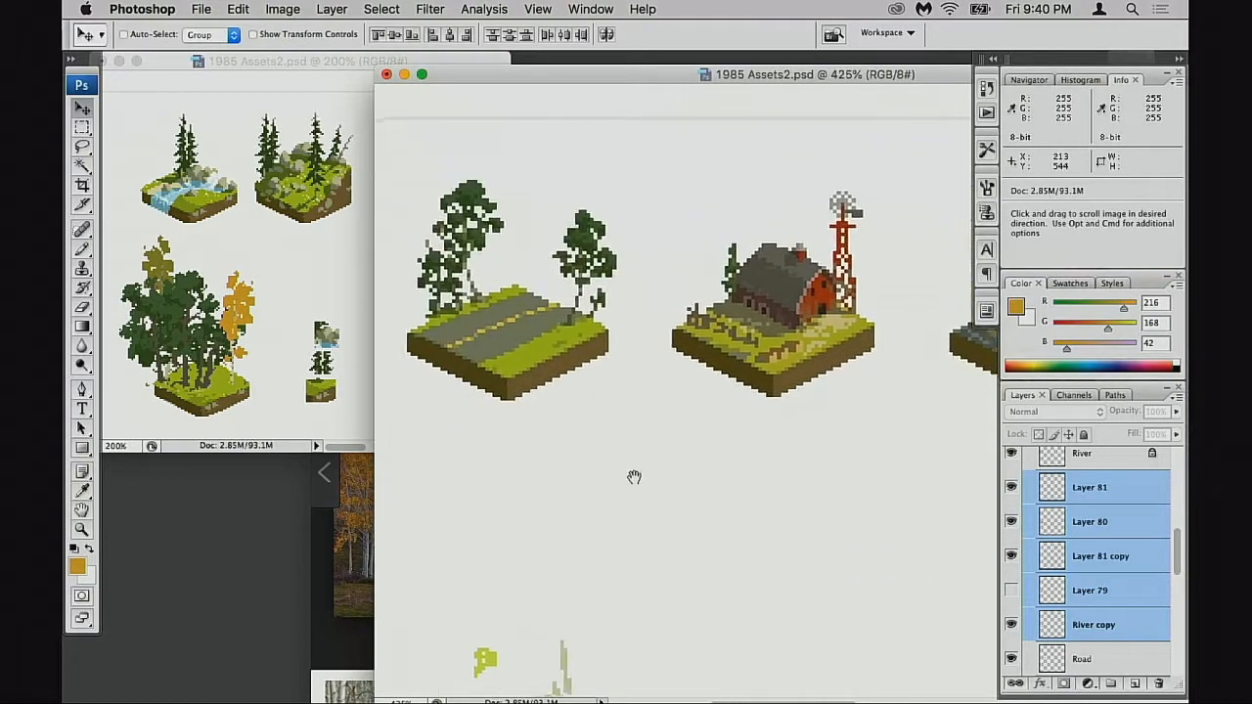
pyautogui.hscroll(5, 653, 475)
pyautogui.scroll(-2, 653, 476)
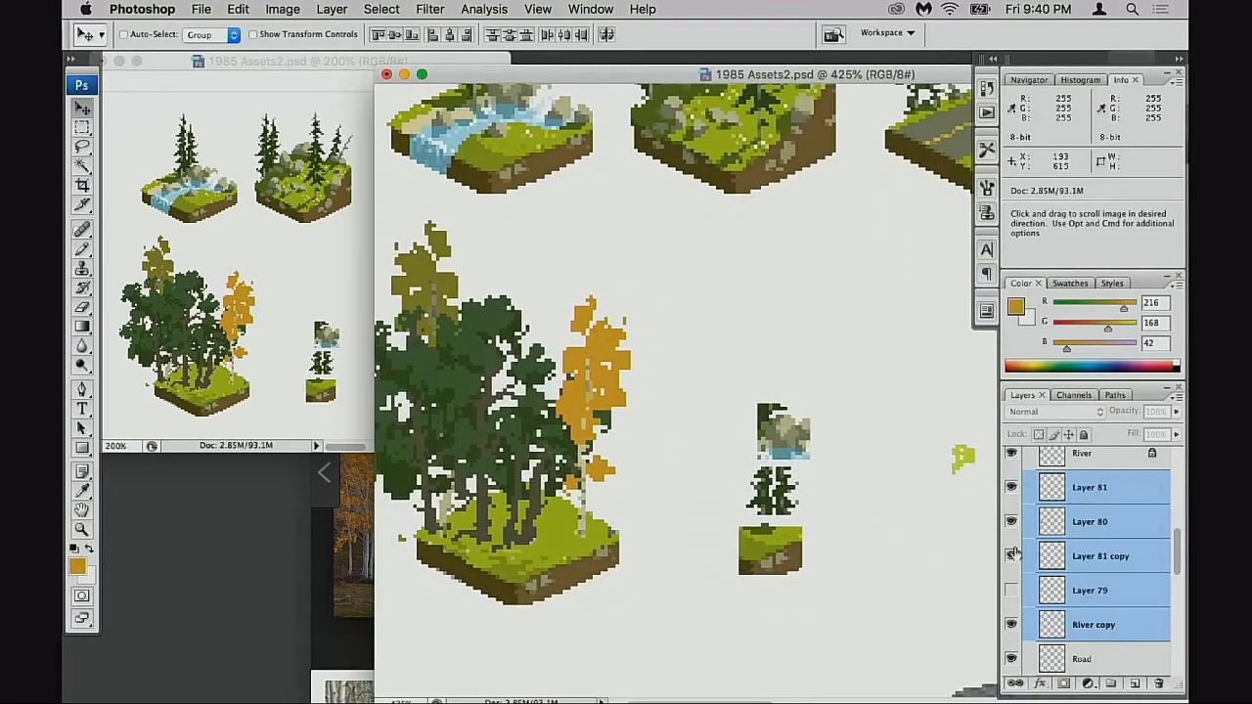
# - Select only Layer 81 copy and move the olive birch right, between the dark-green trees and the golden birch
pyautogui.click(1011, 557)
pyautogui.click(1051, 561)
pyautogui.moveTo(561, 525); pyautogui.dragTo(651, 541)
pyautogui.press('space')
pyautogui.moveTo(640, 550)
pyautogui.mouseDown()
pyautogui.moveTo(657, 536)
pyautogui.moveTo(642, 537)
pyautogui.mouseUp()
pyautogui.press('Left')
# - Thin the olive birch's crown with the Eraser and sample its foliage colour, RGB 144, 139, 46, for the Pencil
pyautogui.press('e')
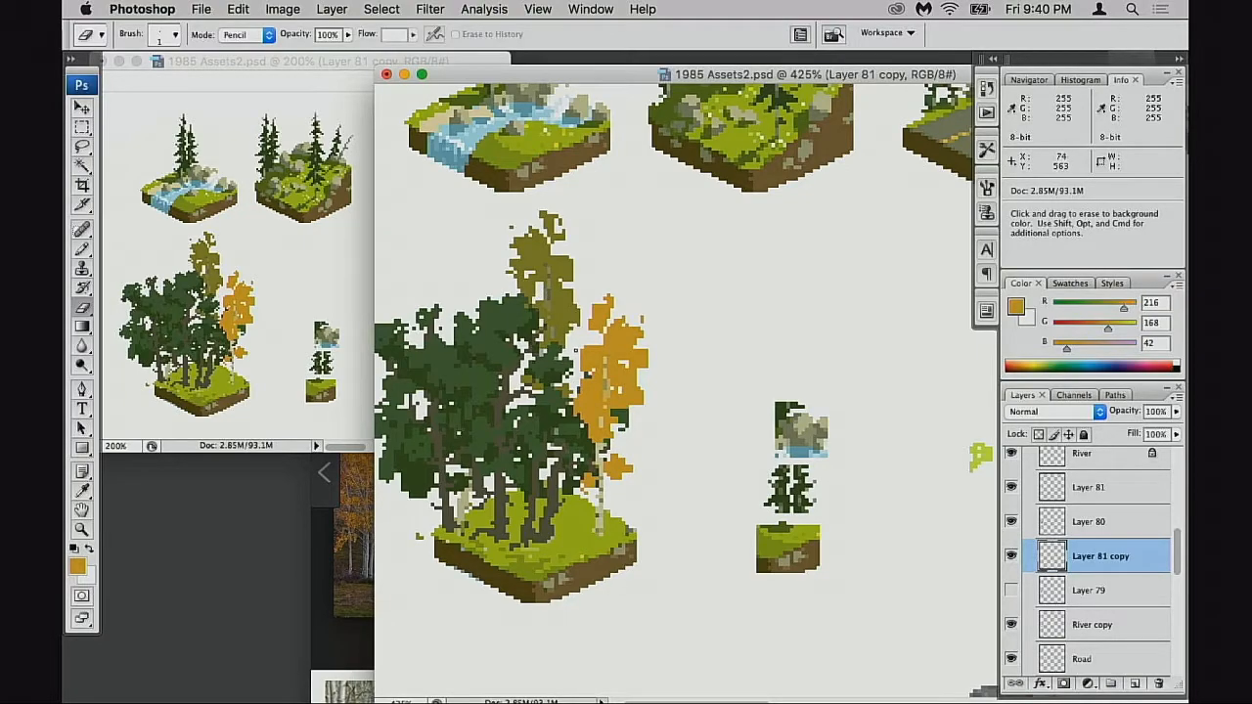
pyautogui.scroll(1, 575, 349)
pyautogui.press('b')
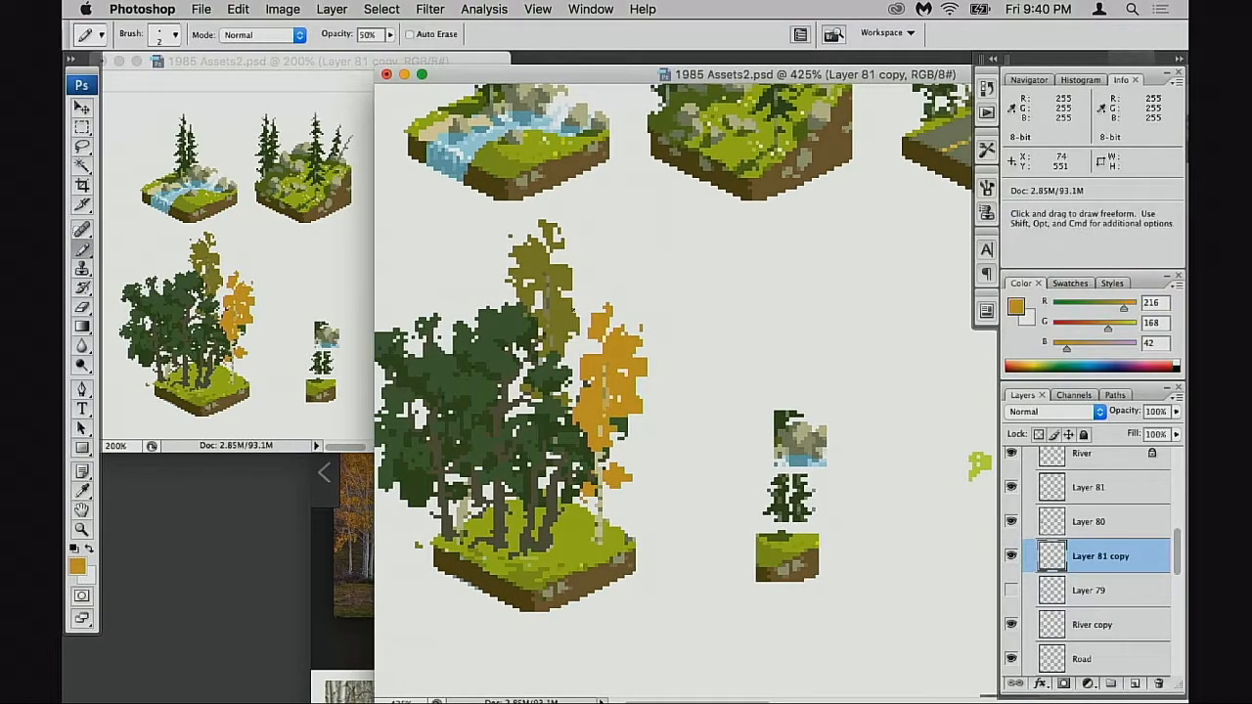
pyautogui.keyDown('alt'); pyautogui.click(571, 313); pyautogui.keyUp('alt')
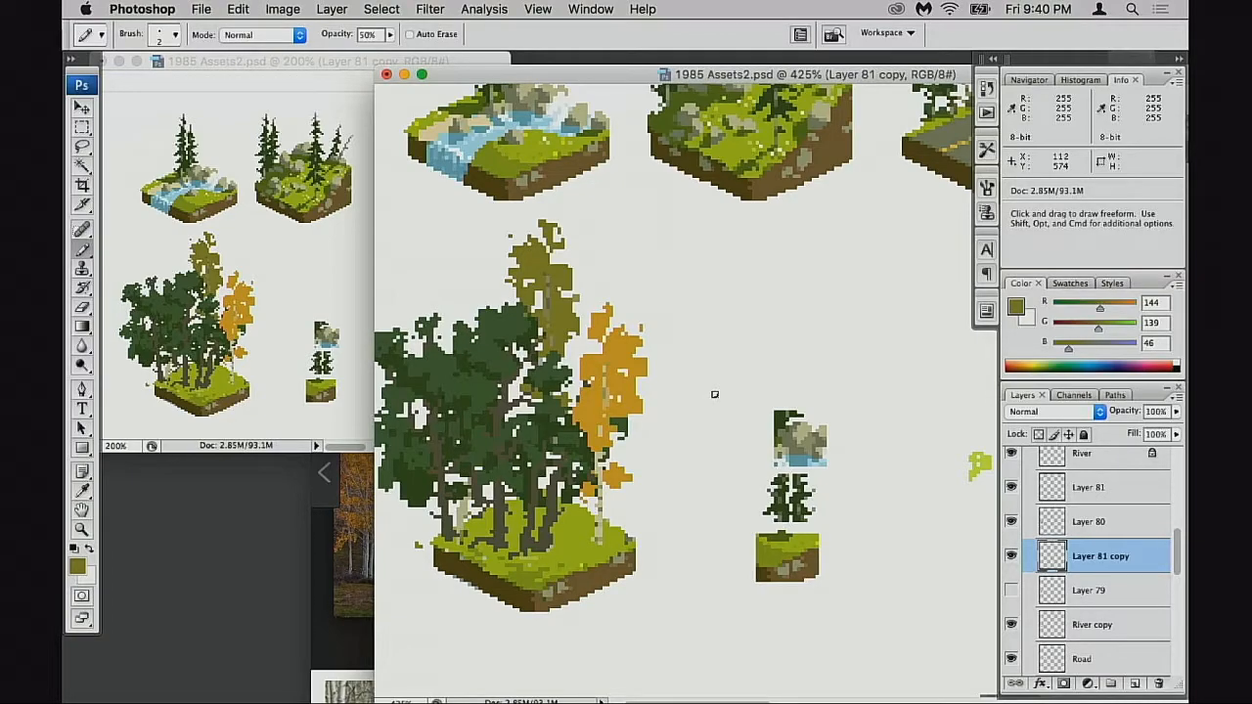
# - Move the olive birch back behind the dark-green trees on the island's far left
pyautogui.press('v')
pyautogui.moveTo(565, 432)
pyautogui.mouseDown()
pyautogui.moveTo(577, 448)
pyautogui.moveTo(588, 431)
pyautogui.moveTo(601, 458)
pyautogui.moveTo(494, 499)
pyautogui.moveTo(488, 468)
pyautogui.moveTo(503, 494)
pyautogui.mouseUp()
pyautogui.hscroll(-2, 503, 494)
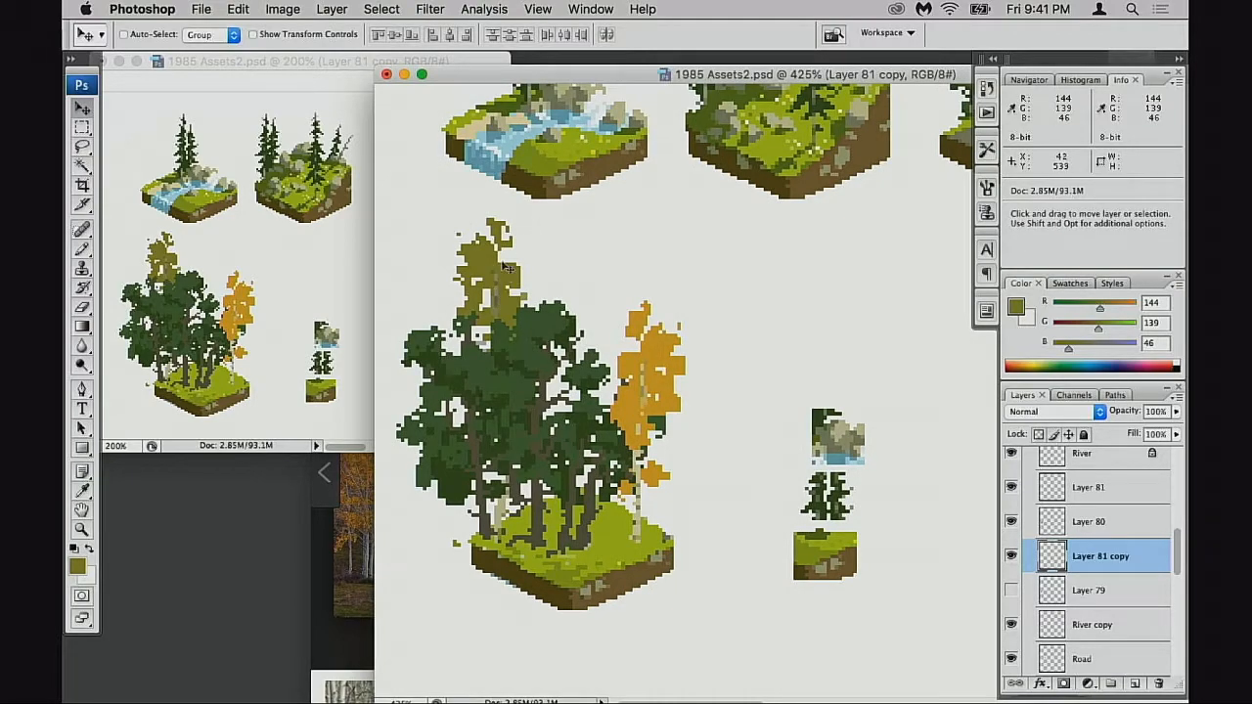
pyautogui.press('e')
pyautogui.press('b')
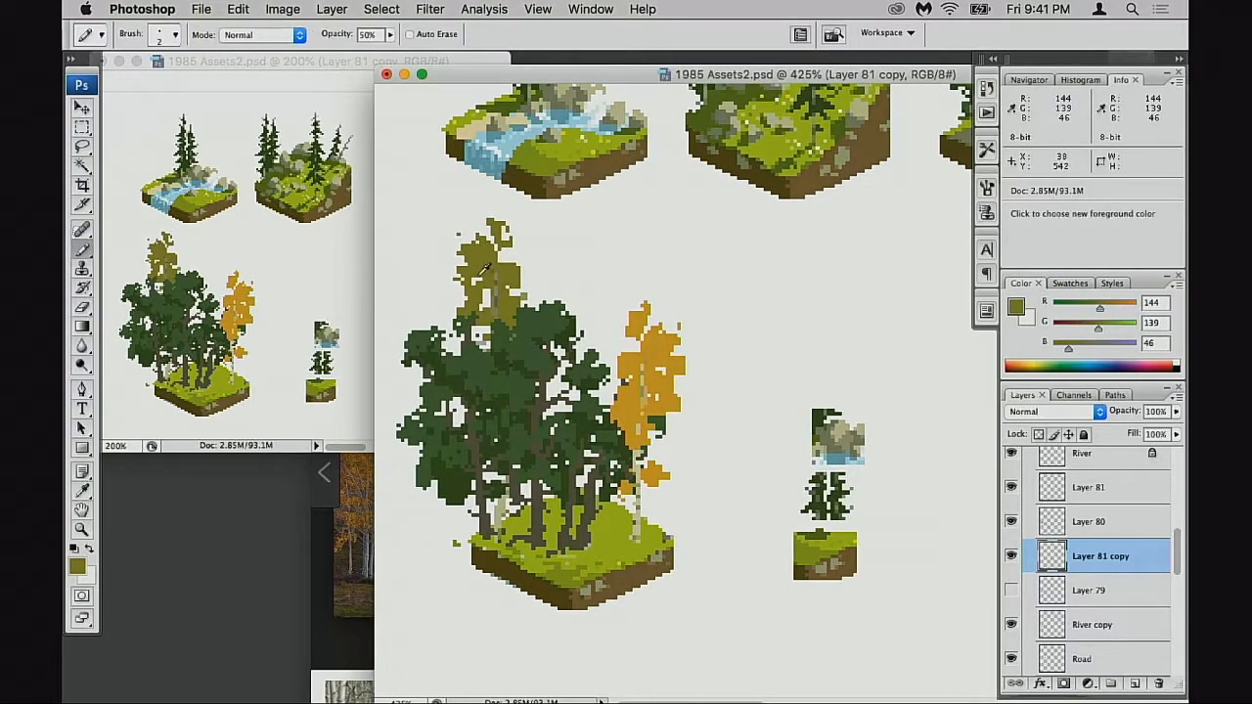
# - Try recolouring the olive birch rust-orange with Hue -18 and Lightness -16 and moving it right, and undo both changes
pyautogui.press('super+u')
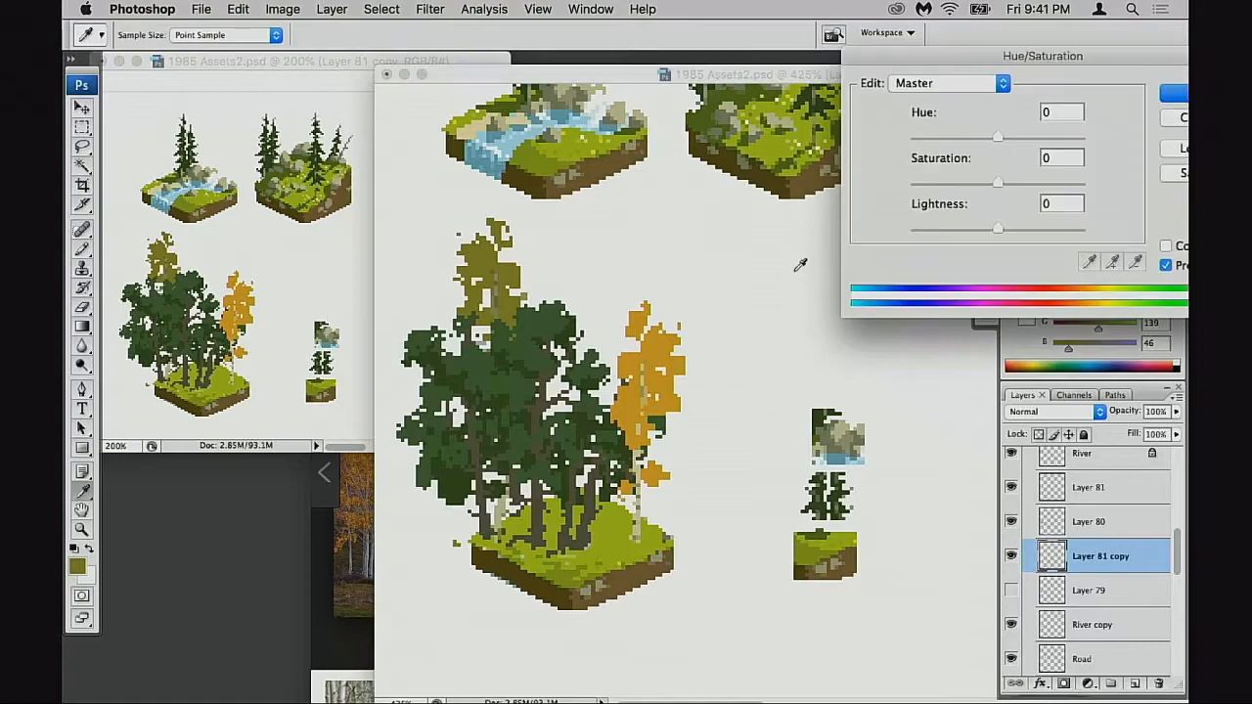
pyautogui.moveTo(998, 230); pyautogui.dragTo(984, 228)
pyautogui.moveTo(998, 183); pyautogui.dragTo(1035, 182)
pyautogui.moveTo(998, 137)
pyautogui.mouseDown()
pyautogui.moveTo(1081, 140)
pyautogui.moveTo(983, 142)
pyautogui.mouseUp()
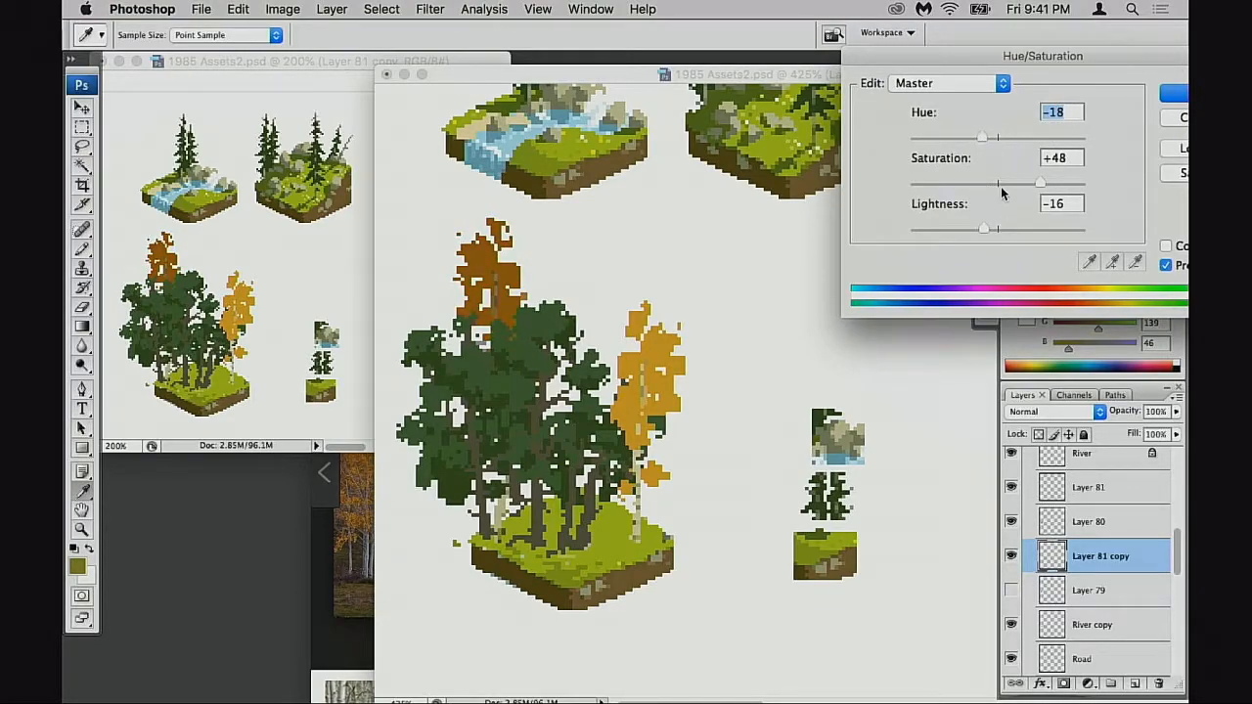
pyautogui.moveTo(1043, 182); pyautogui.dragTo(1061, 185)
pyautogui.click(1174, 93)
pyautogui.press('v')
pyautogui.moveTo(741, 377); pyautogui.dragTo(828, 432)
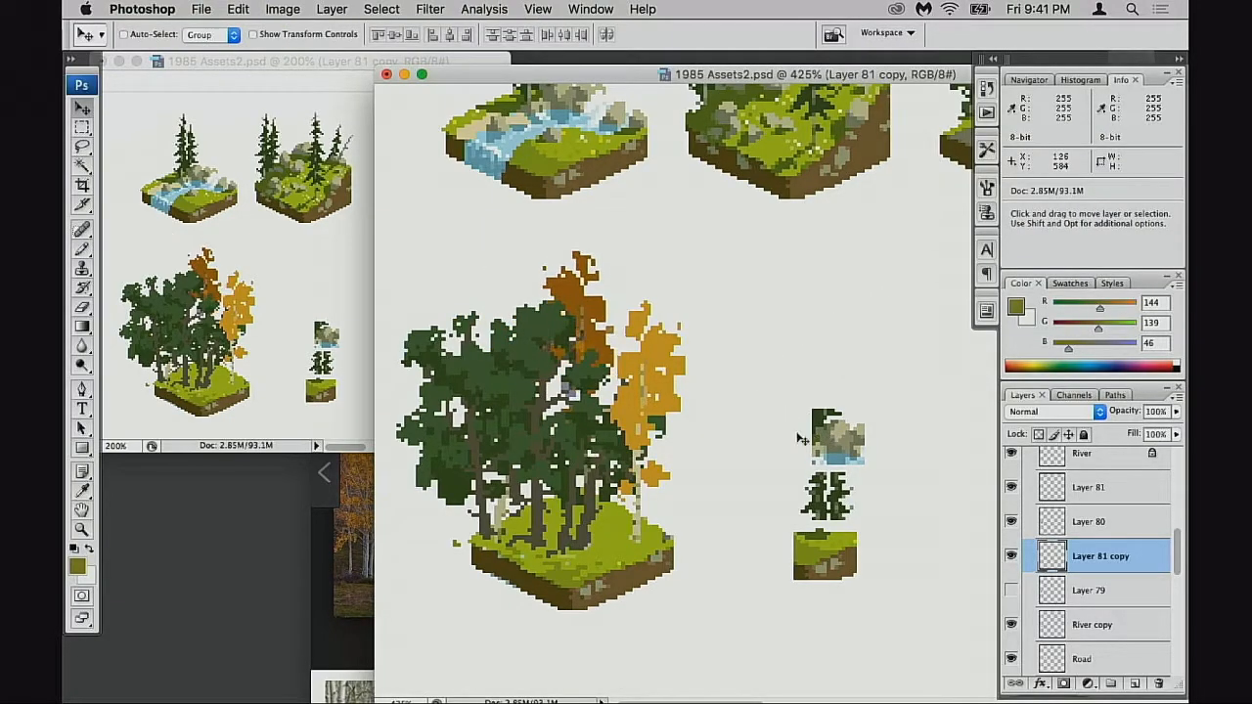
pyautogui.press('alt+super+z')
pyautogui.press('alt+super+z')
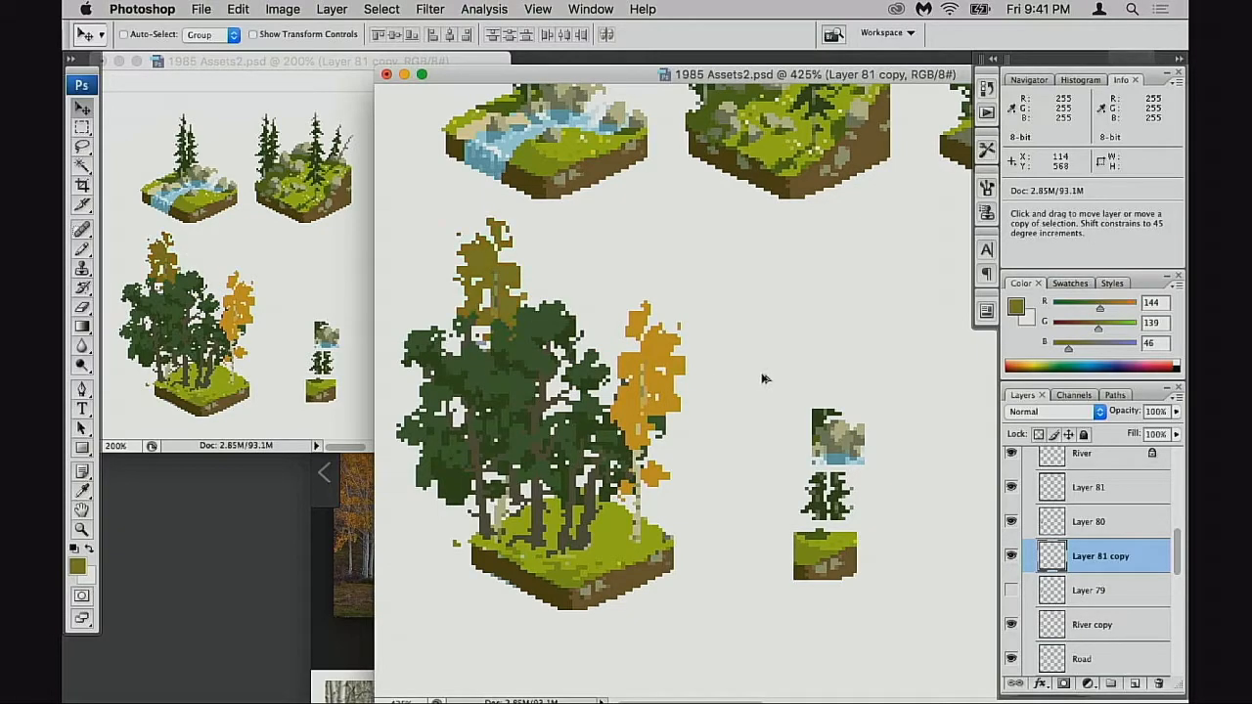
# - Move the olive birch on Layer 81 copy right, behind the dark-green trees and close beside the golden birch
pyautogui.moveTo(628, 424); pyautogui.dragTo(713, 476)
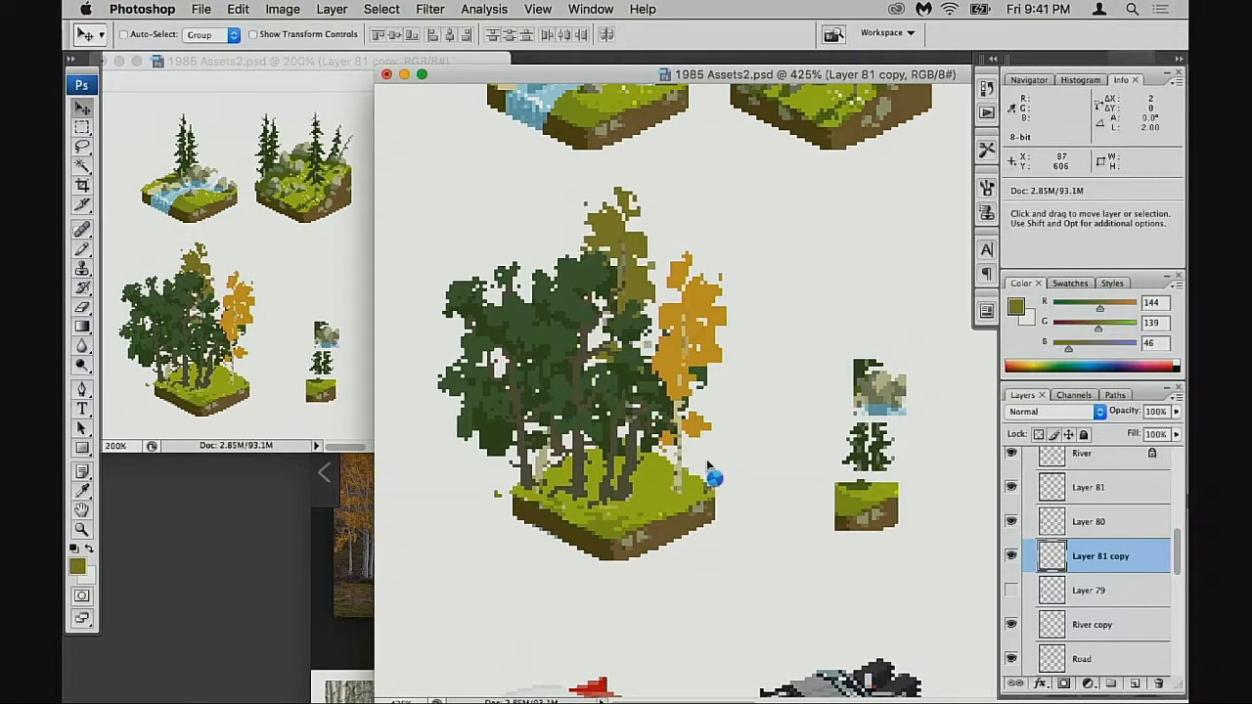
pyautogui.keyDown('super'); pyautogui.click(684, 368); pyautogui.keyUp('super')
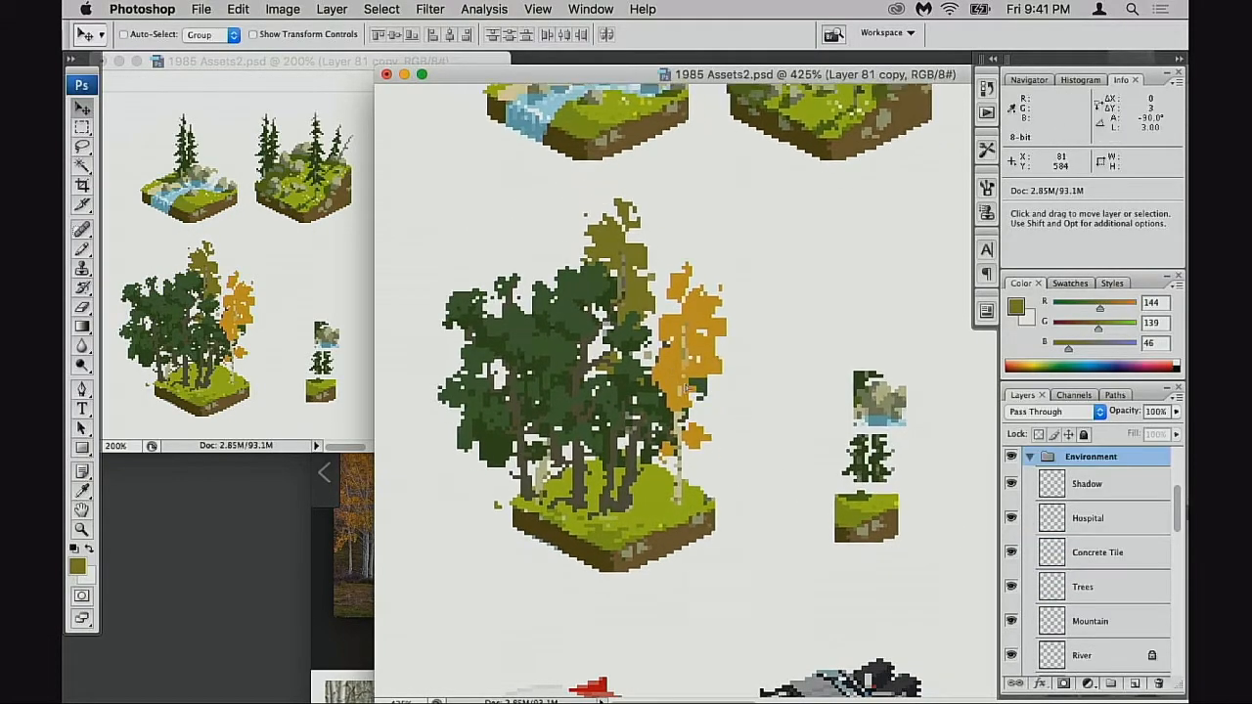
pyautogui.scroll(-2, 1076, 601)
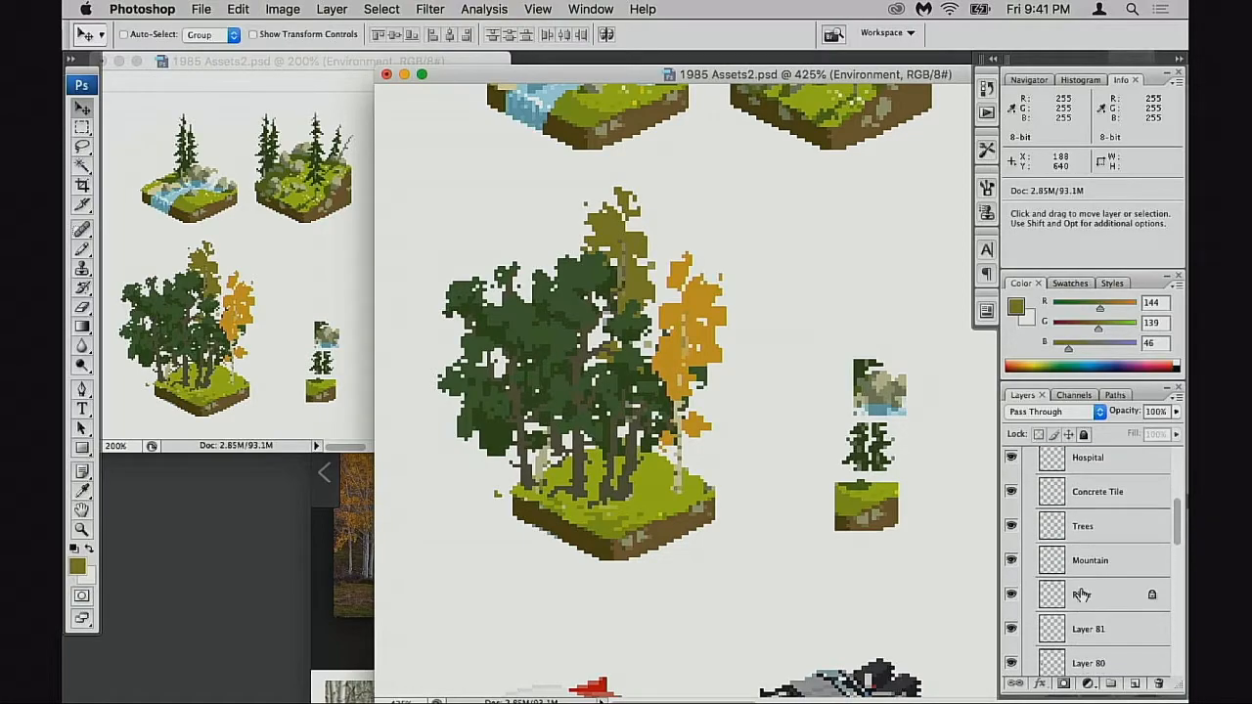
pyautogui.click(1057, 527)
pyautogui.scroll(-7, 1077, 577)
pyautogui.click(1015, 470)
pyautogui.click(1014, 471)
pyautogui.click(1015, 471)
pyautogui.click(1055, 470)
pyautogui.moveTo(717, 436); pyautogui.dragTo(750, 490)
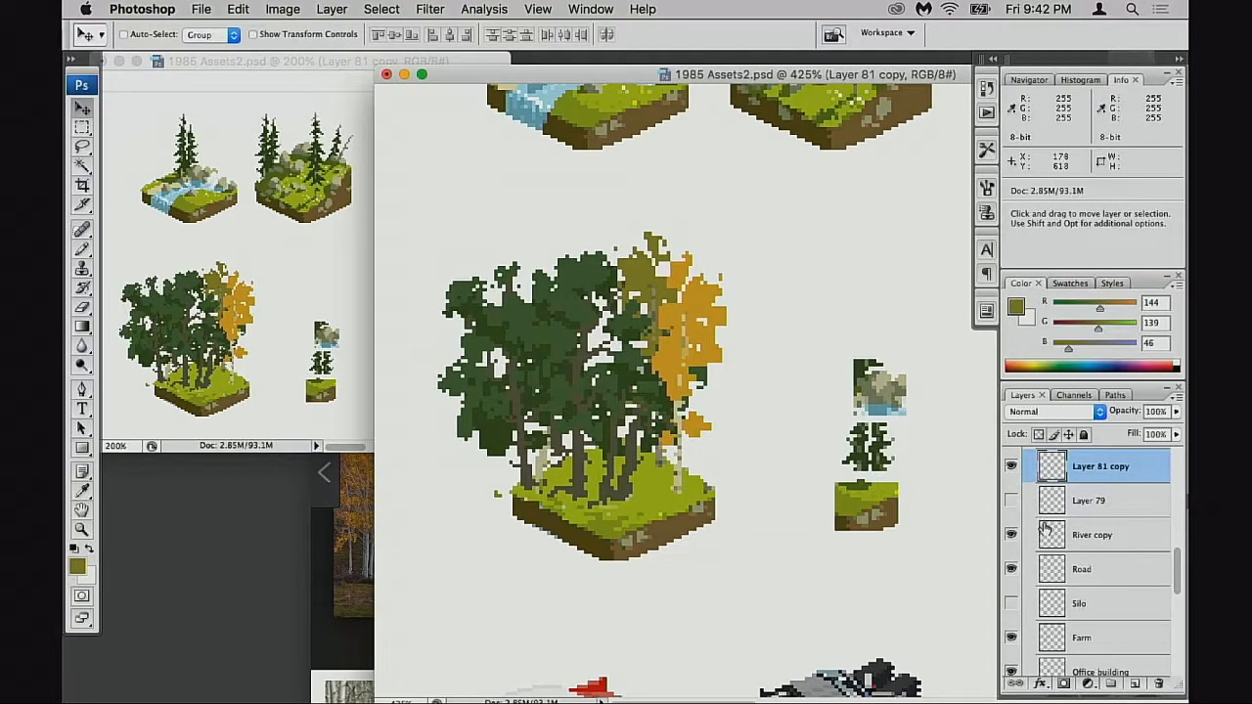
# - Select Layer 81 and move the golden birch left, in front of the dark-green trees
pyautogui.scroll(4, 1043, 529)
pyautogui.click(1013, 547)
pyautogui.click(1013, 547)
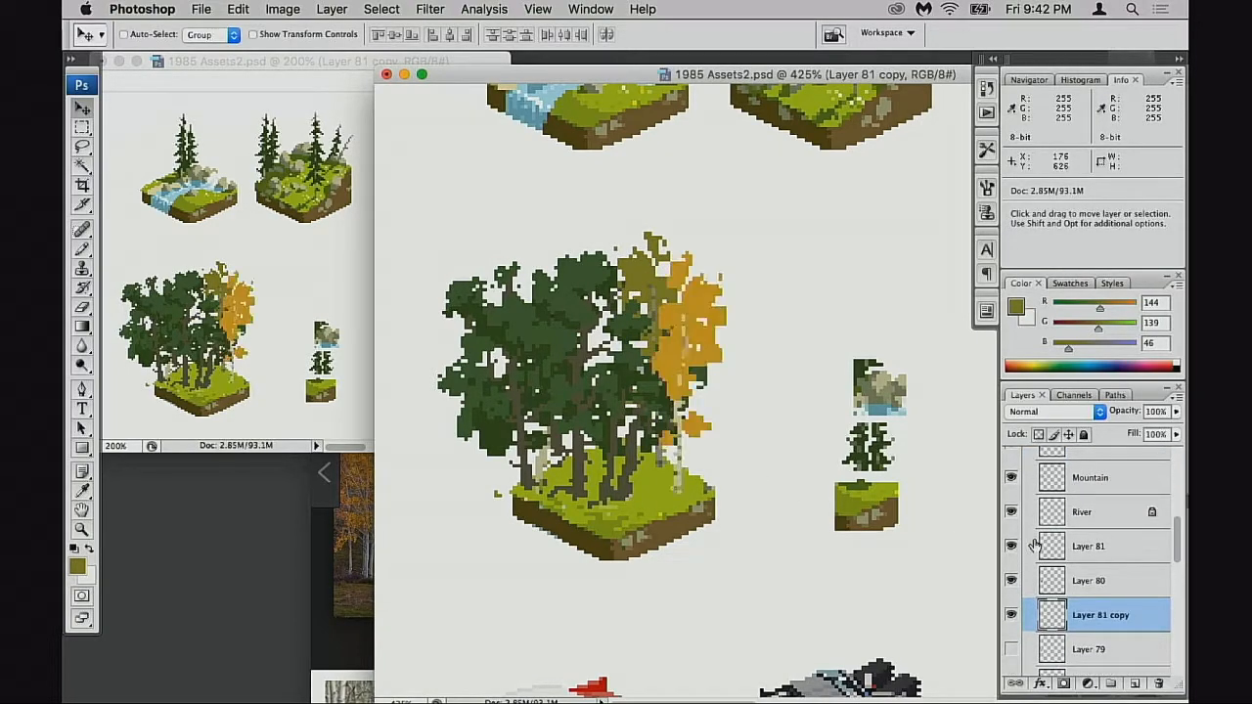
pyautogui.click(1029, 549)
pyautogui.moveTo(722, 499); pyautogui.dragTo(599, 511)
# - Toggle the River layer and Layer 80 to examine the island with and without its dark-green trees
pyautogui.click(1012, 512)
pyautogui.click(1012, 512)
pyautogui.click(1012, 581)
pyautogui.click(1013, 582)
pyautogui.click(1012, 582)
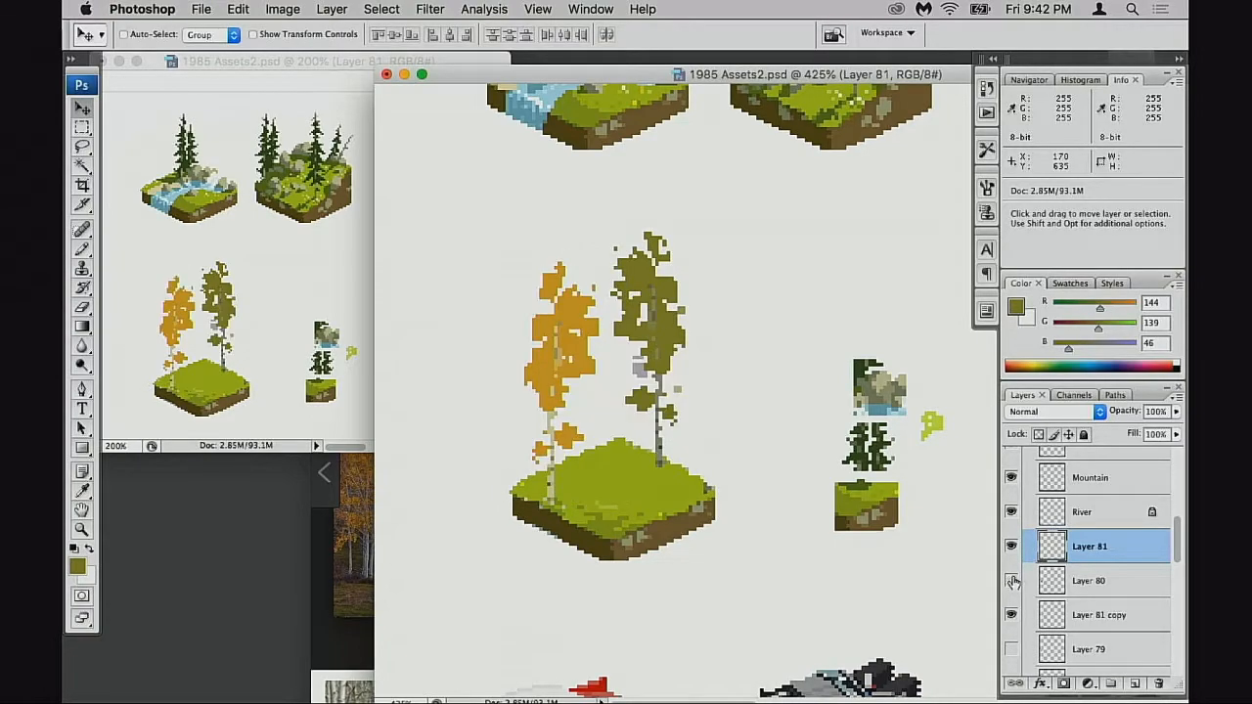
pyautogui.click(1013, 581)
pyautogui.click(1012, 581)
pyautogui.click(1013, 581)
pyautogui.click(1013, 581)
pyautogui.click(1012, 581)
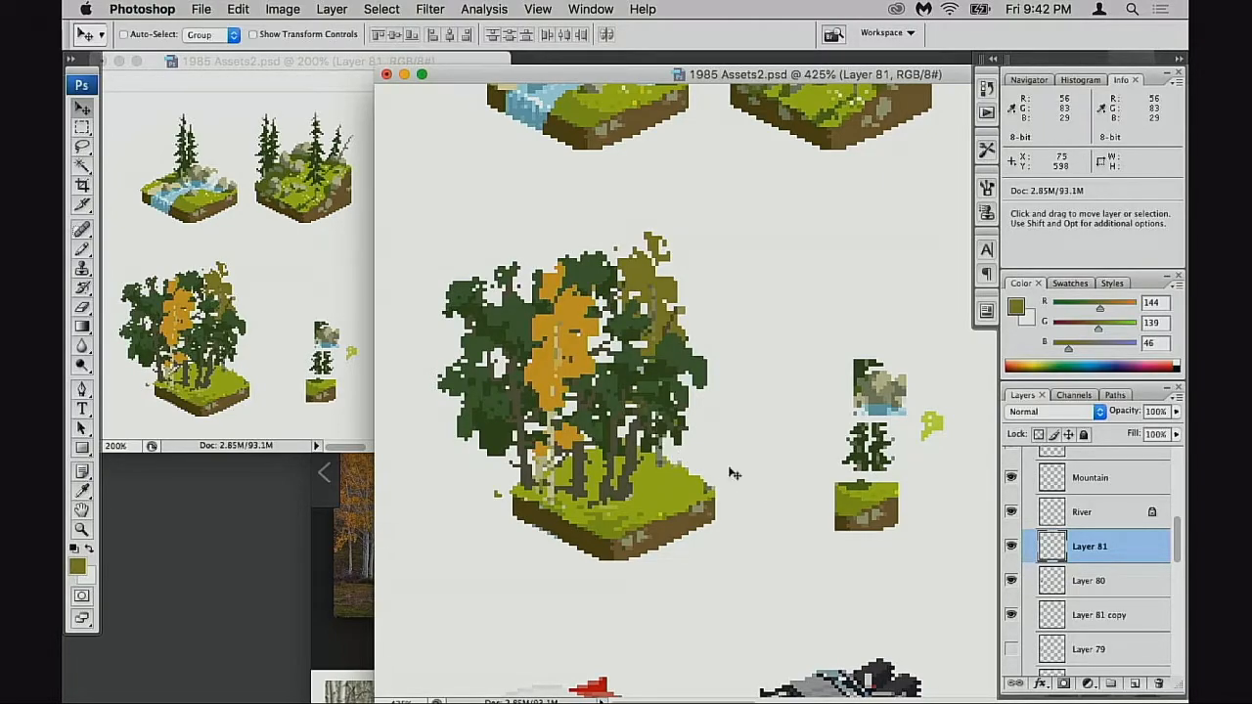
pyautogui.click(1013, 581)
pyautogui.click(1012, 581)
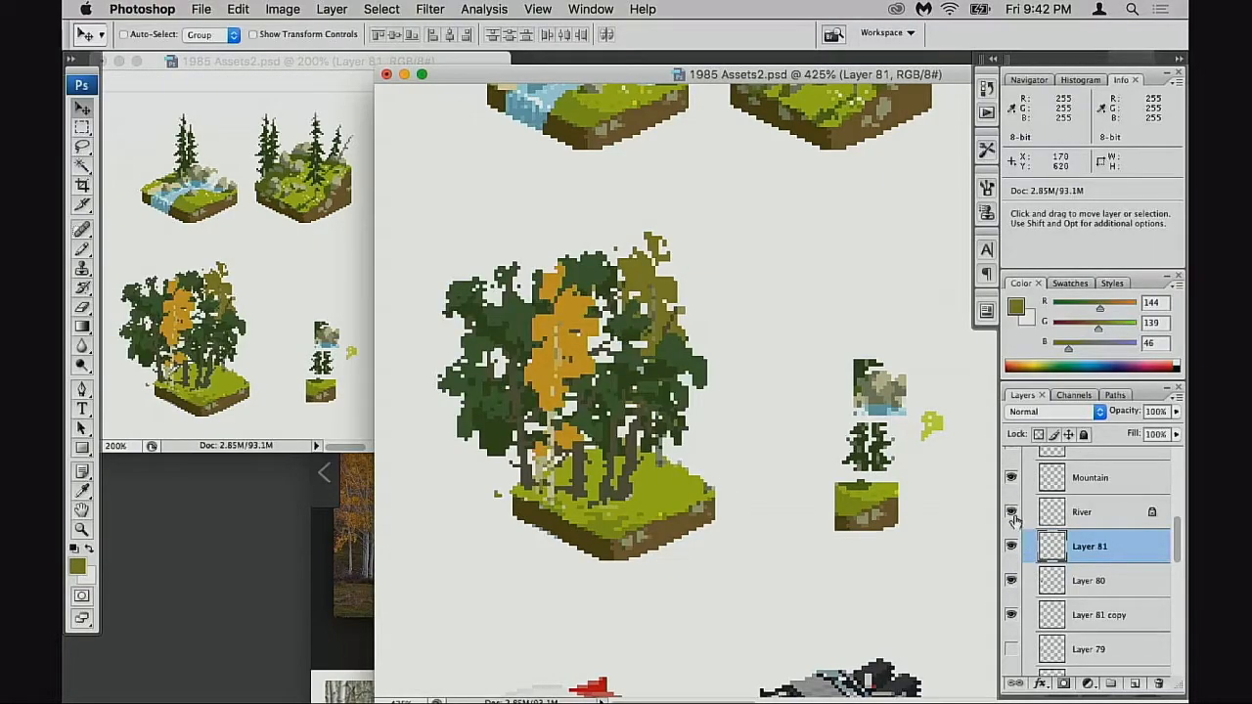
pyautogui.click(1013, 581)
pyautogui.click(1013, 581)
# - Move the olive birch to the island's right side and place Layer 81 copy above Layer 80
pyautogui.click(1013, 616)
pyautogui.click(1012, 615)
pyautogui.click(1101, 615)
pyautogui.moveTo(685, 475); pyautogui.dragTo(712, 505)
pyautogui.moveTo(1063, 611); pyautogui.dragTo(1058, 568)
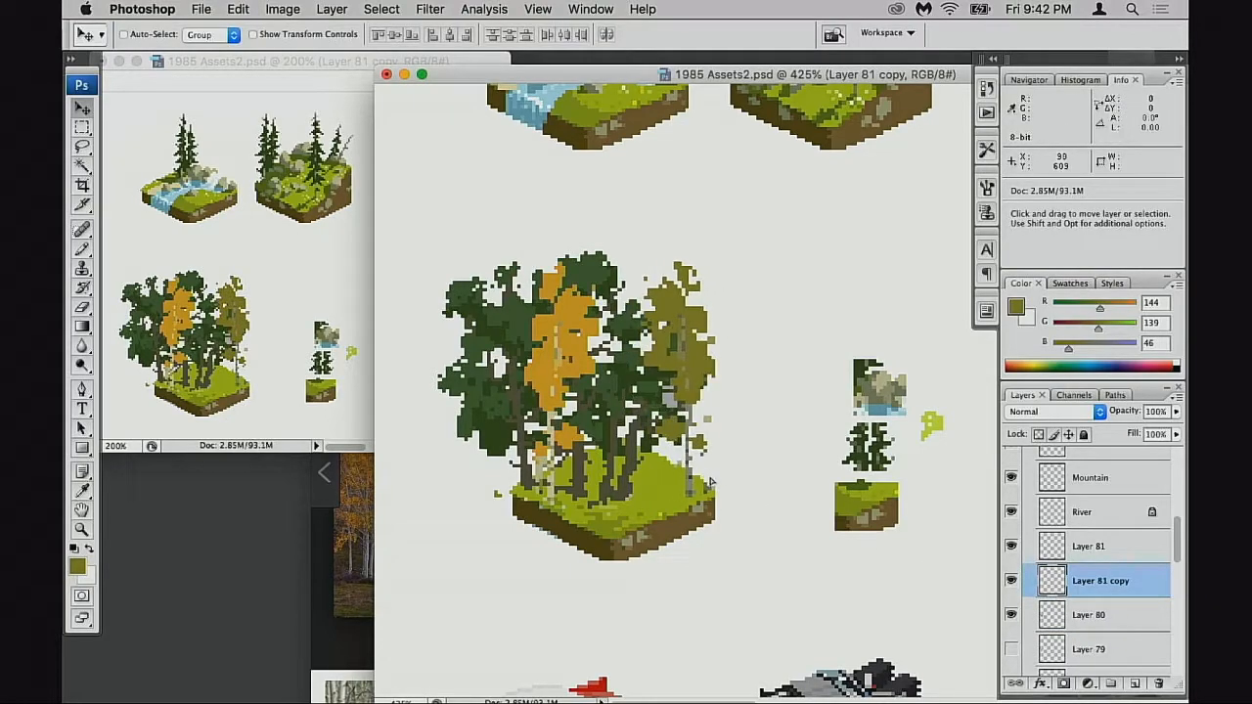
pyautogui.moveTo(719, 496); pyautogui.dragTo(719, 484)
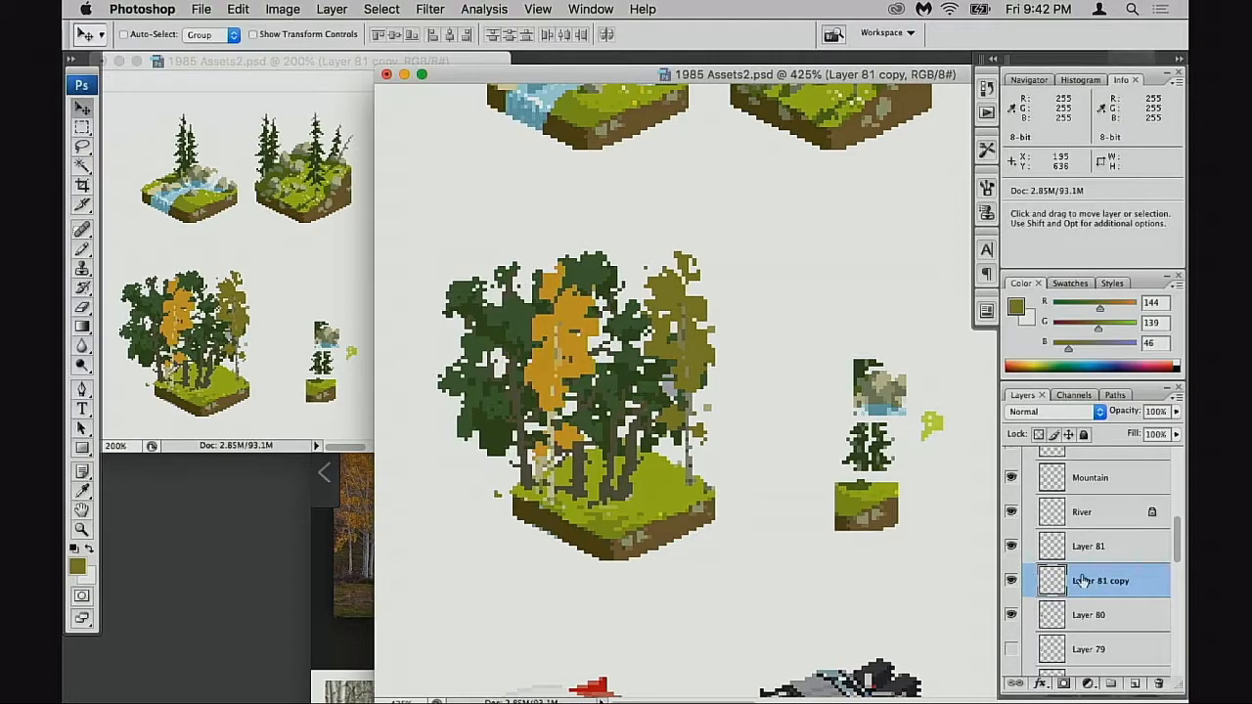
# - Select Layer 81 and move the golden birch right so it stands just in front of the olive birch
pyautogui.click(1012, 513)
pyautogui.click(1012, 512)
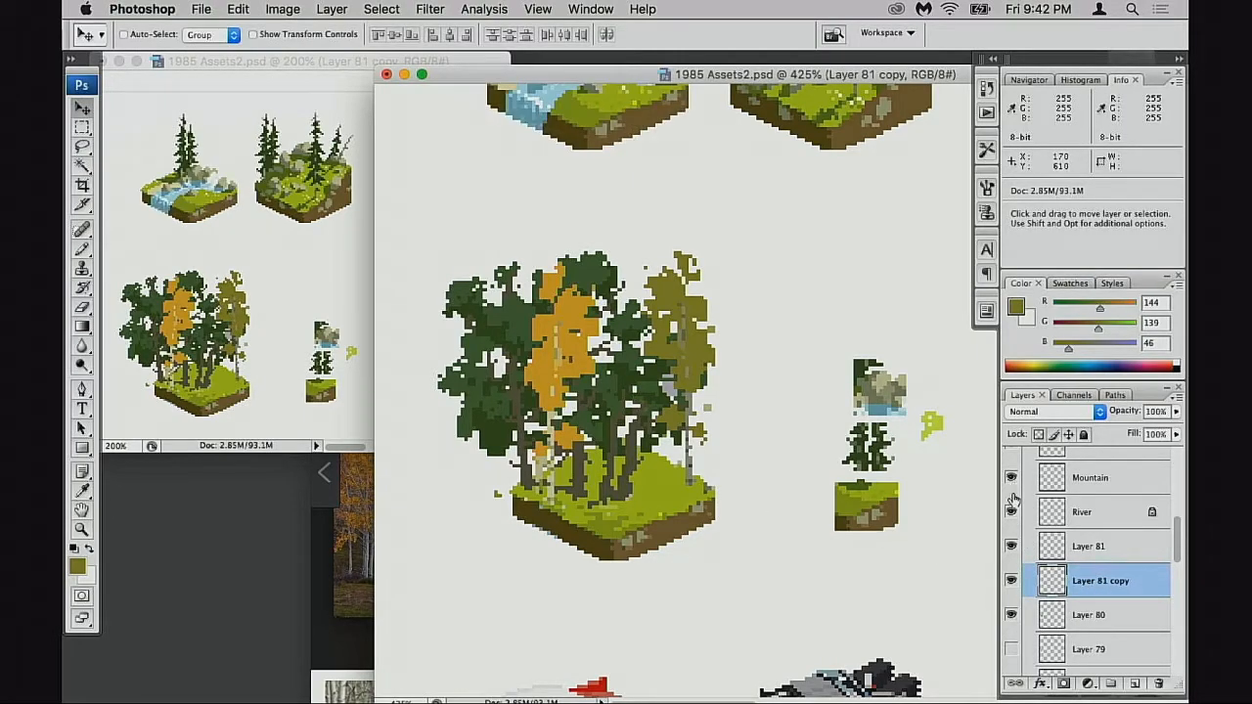
pyautogui.click(1012, 546)
pyautogui.click(1011, 546)
pyautogui.click(1057, 546)
pyautogui.moveTo(591, 499); pyautogui.dragTo(661, 549)
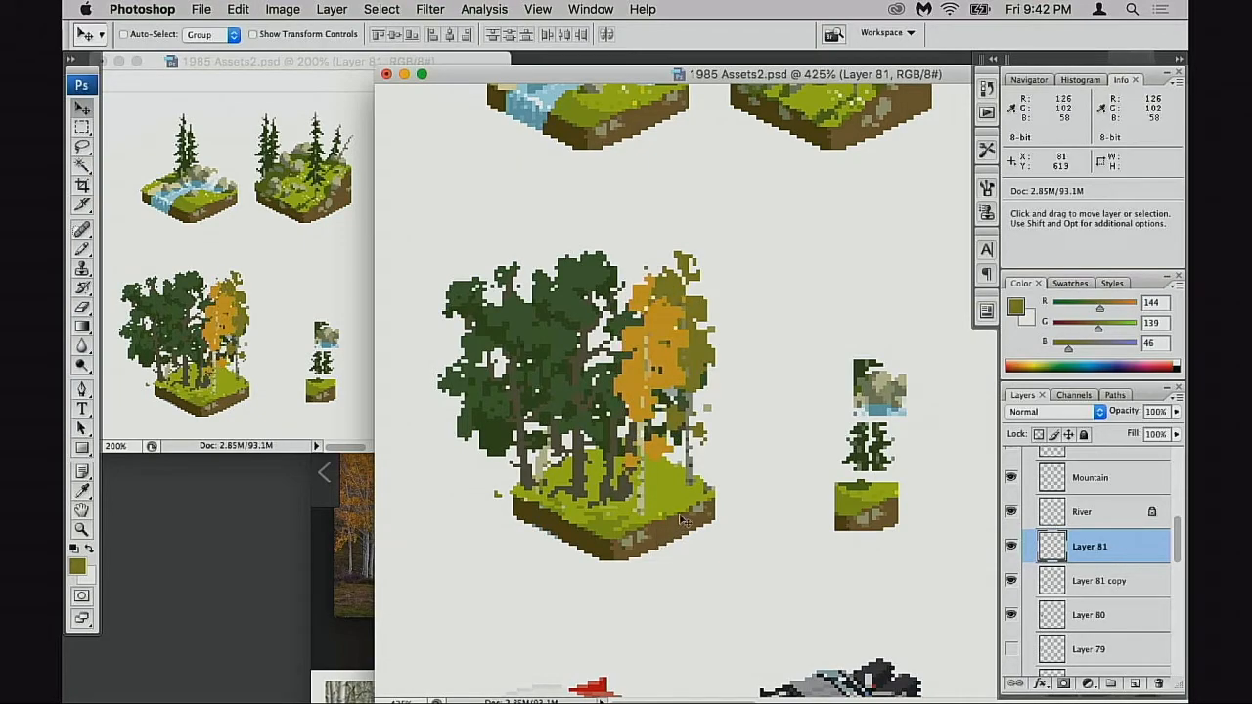
# - On Layer 81 copy, set a 1 px Pencil at 100% opacity with the golden birch's pale trunk colour, RGB 220, 217, 173
pyautogui.keyDown('super'); pyautogui.click(655, 488); pyautogui.keyUp('super')
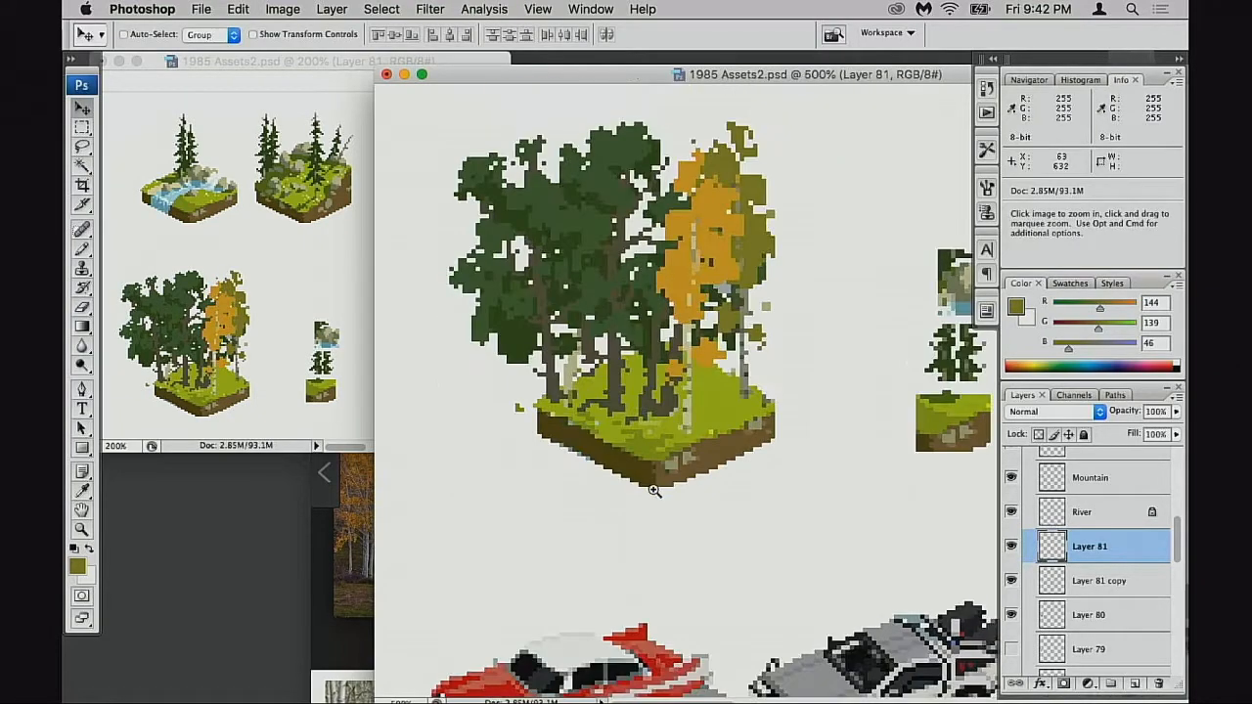
pyautogui.moveTo(656, 493); pyautogui.dragTo(710, 382)
pyautogui.moveTo(763, 313); pyautogui.dragTo(658, 475)
pyautogui.keyDown('super'); pyautogui.click(675, 458); pyautogui.keyUp('super')
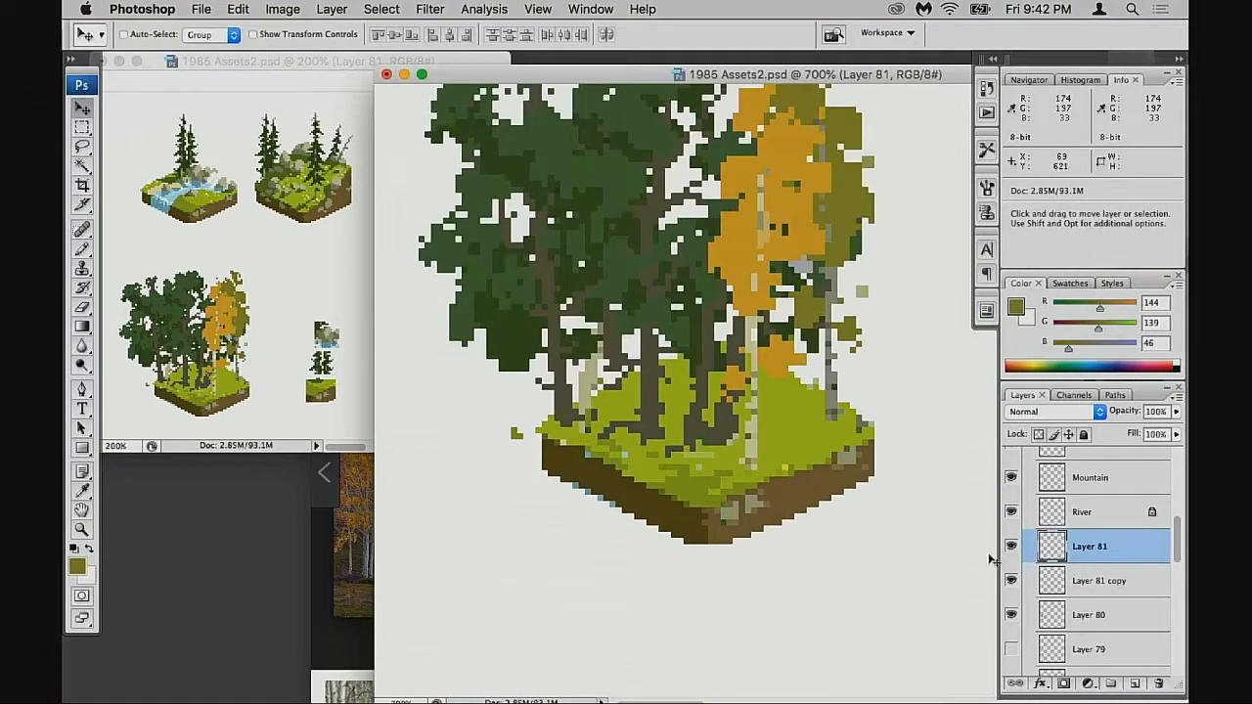
pyautogui.click(1013, 582)
pyautogui.click(1013, 583)
pyautogui.click(1027, 582)
pyautogui.press('b')
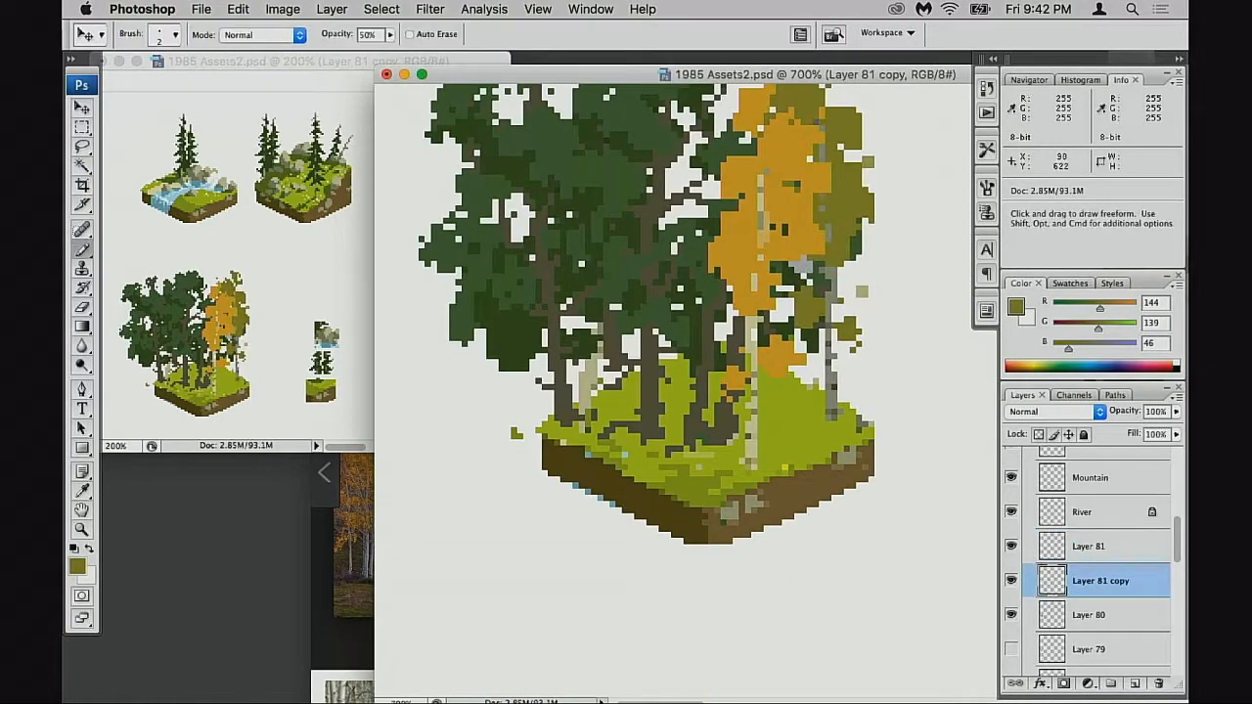
pyautogui.keyDown('alt'); pyautogui.click(754, 421); pyautogui.keyUp('alt')
pyautogui.press('0')
pyautogui.rightClick(766, 423)
pyautogui.click(794, 544)
pyautogui.press('Return')
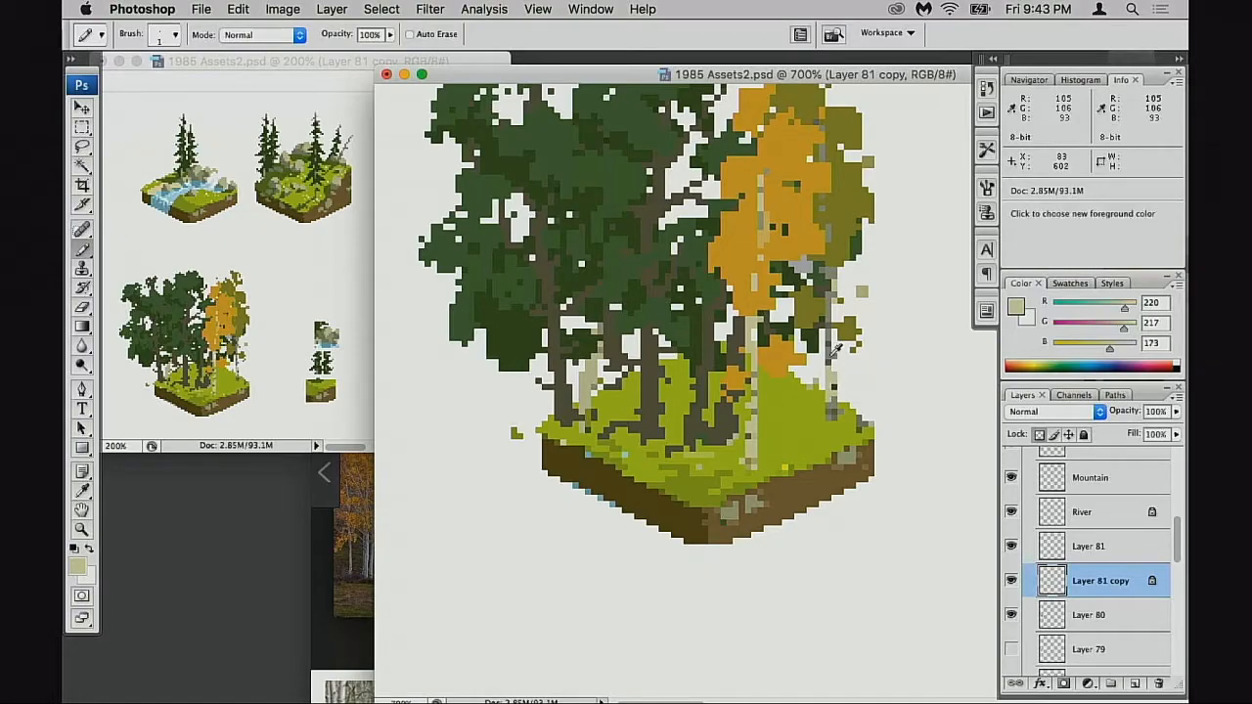
# - Sample the trunk grey, RGB 151, 154, 137, lock Layer 81's transparent pixels and return to Layer 81 copy
pyautogui.keyDown('alt'); pyautogui.click(836, 333); pyautogui.keyUp('alt')
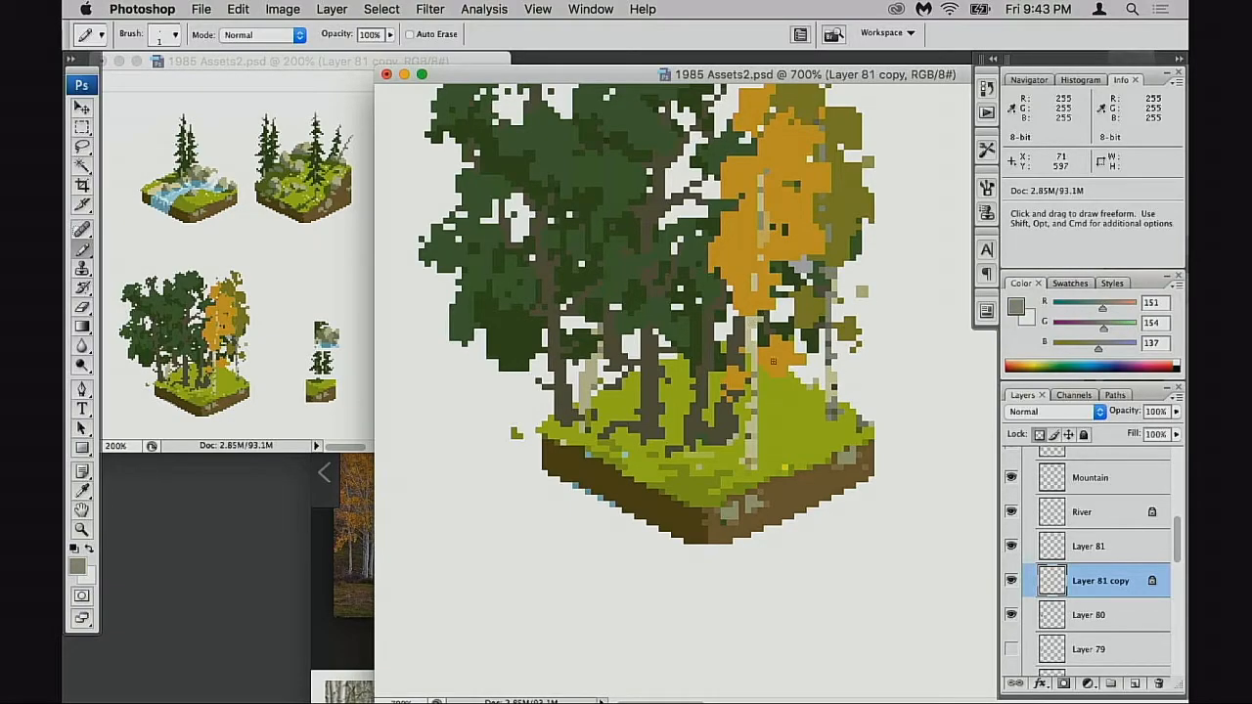
pyautogui.click(1011, 546)
pyautogui.click(1012, 546)
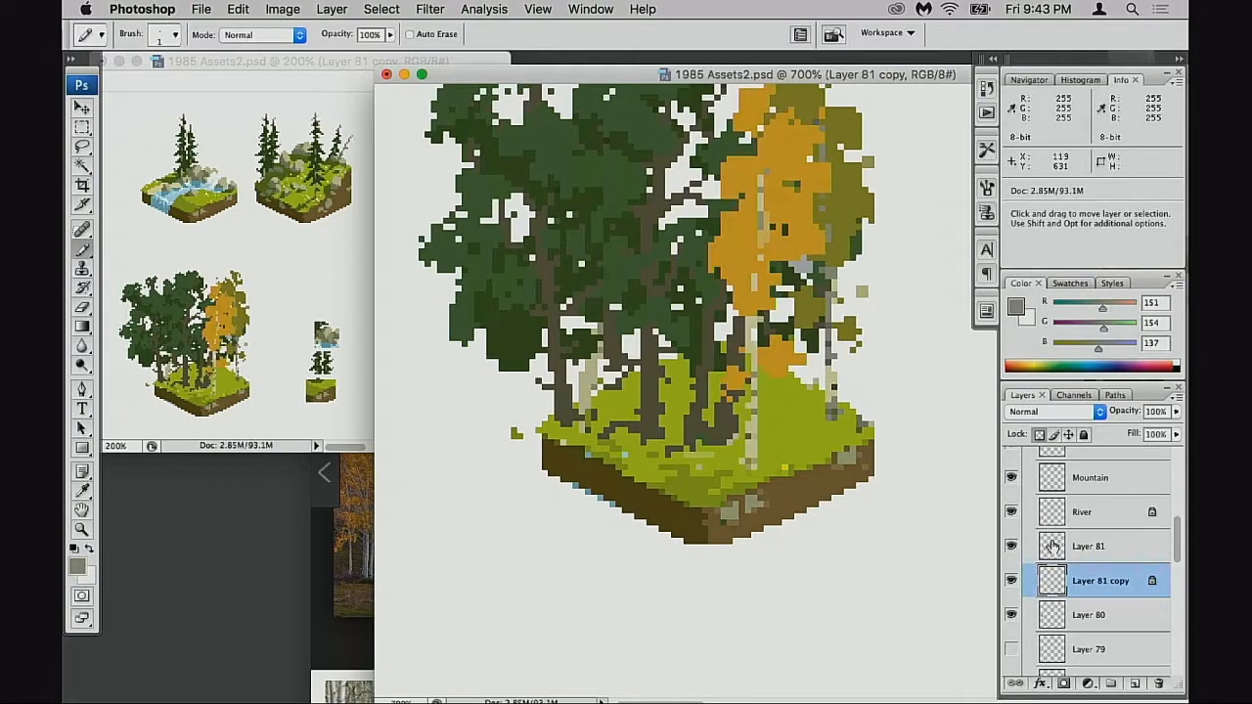
pyautogui.click(1052, 546)
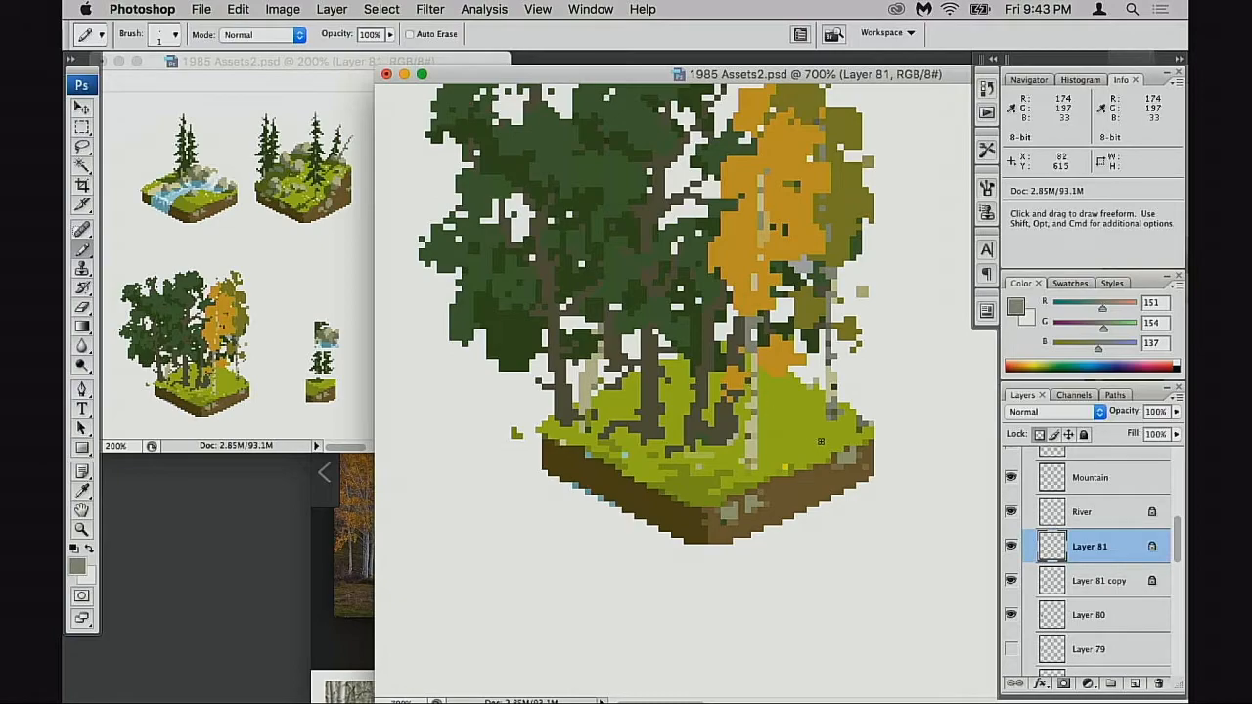
pyautogui.hotkey('alt', '[')
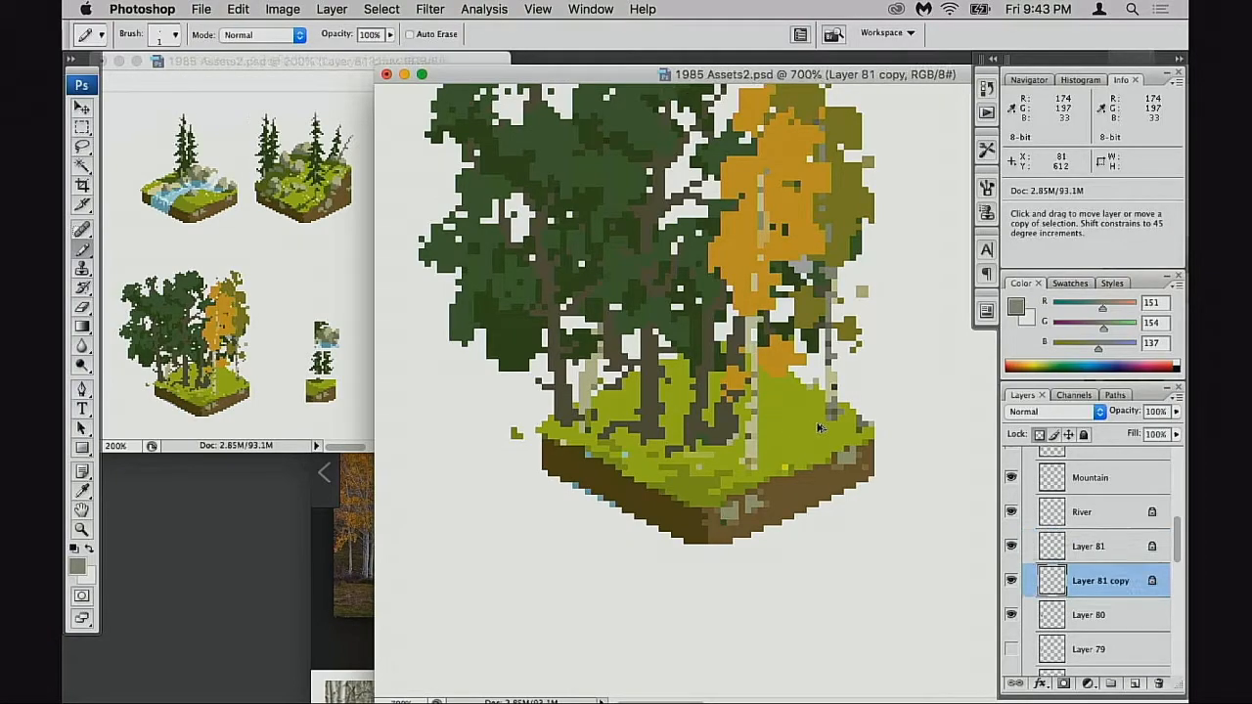
# - Hide the golden birch's Layer 81 and nudge the olive birch slightly down and left
pyautogui.moveTo(784, 451); pyautogui.dragTo(810, 440)
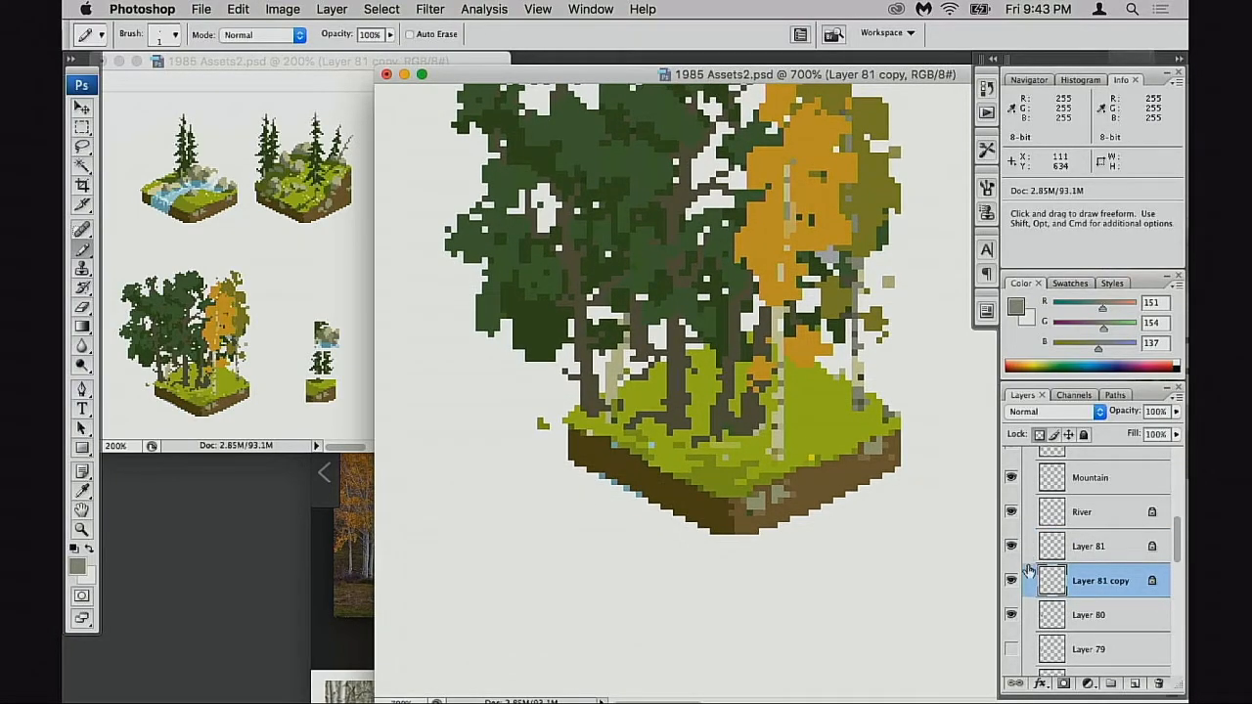
pyautogui.moveTo(924, 525); pyautogui.dragTo(950, 519)
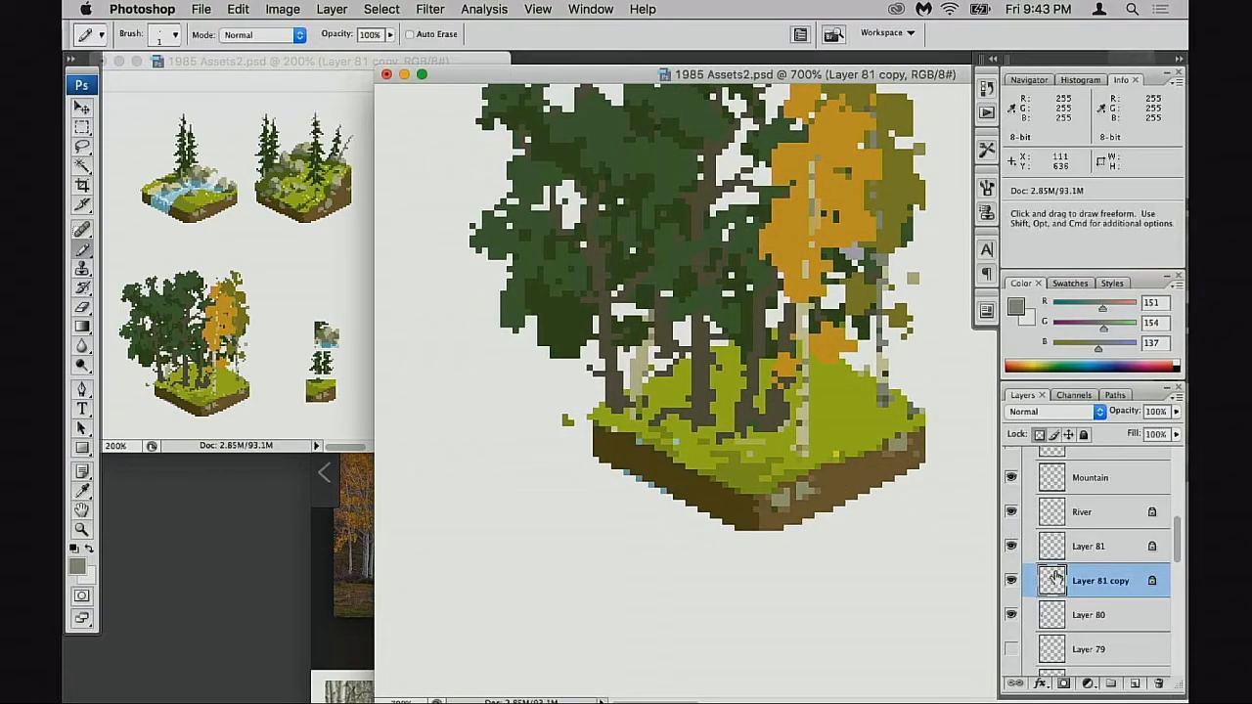
pyautogui.click(1011, 579)
pyautogui.click(1012, 579)
pyautogui.press('v')
pyautogui.press('Left')
pyautogui.press('Left')
pyautogui.press('Left')
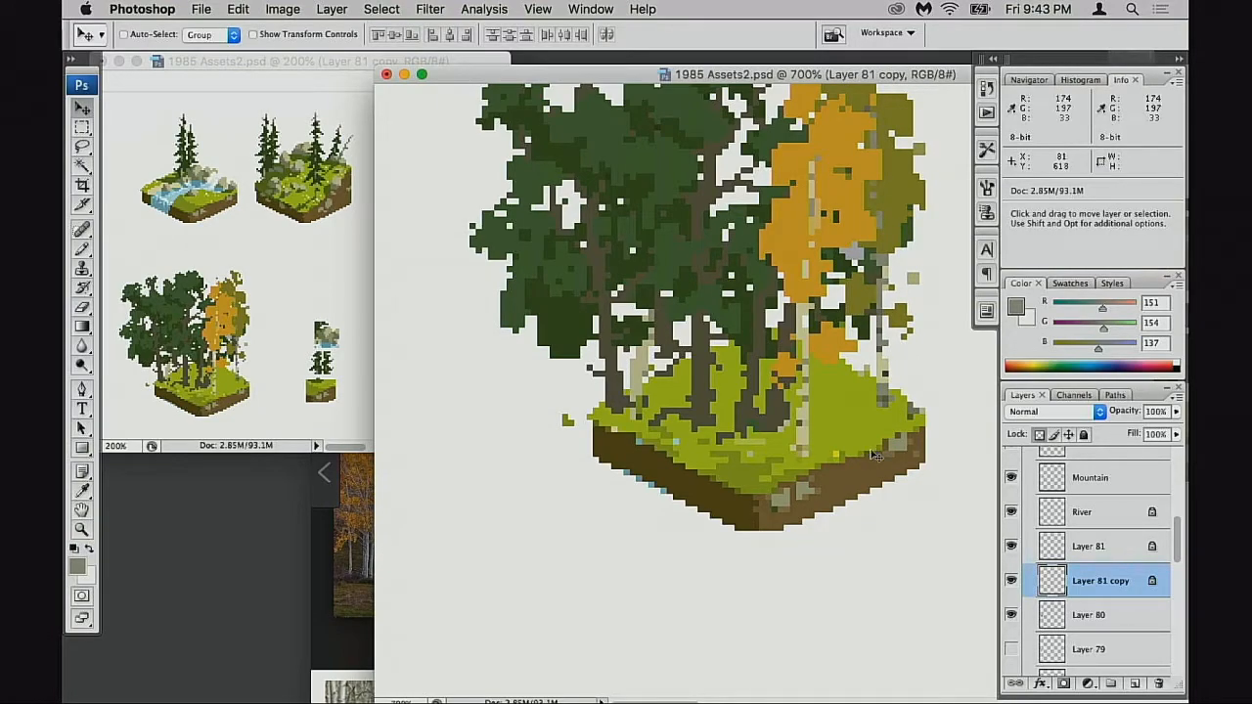
pyautogui.click(1012, 512)
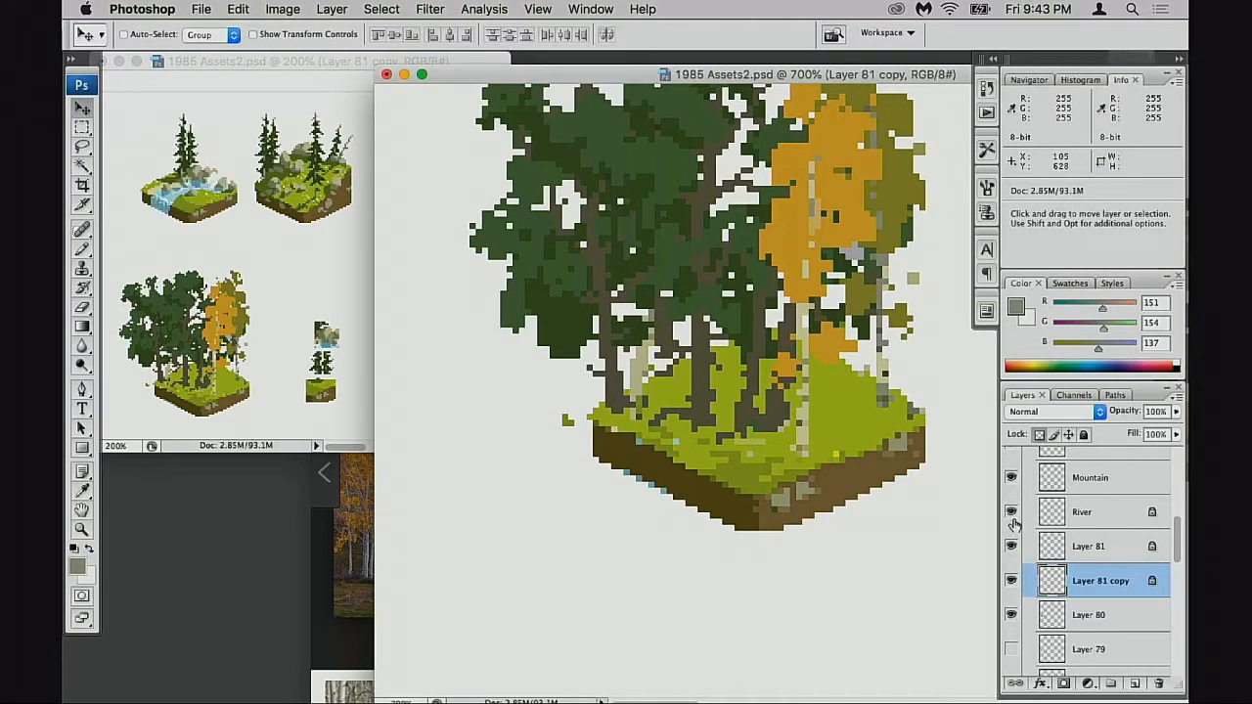
pyautogui.click(1012, 546)
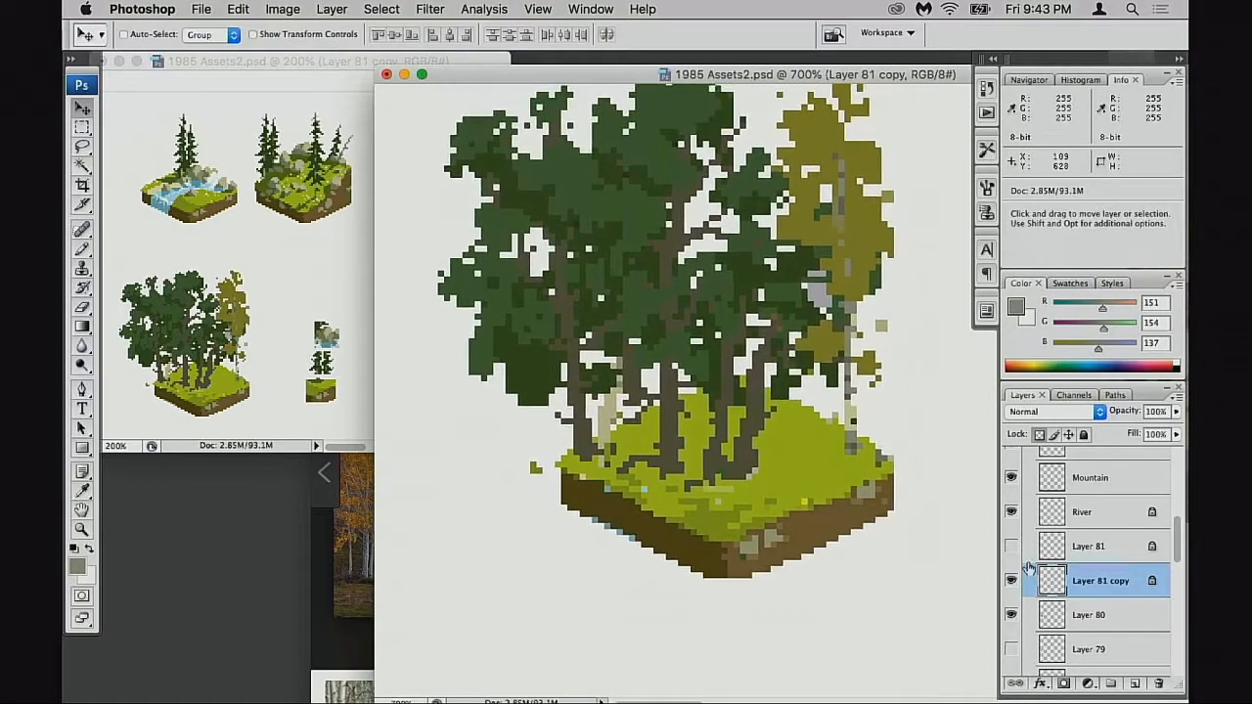
pyautogui.click(1012, 581)
pyautogui.click(1012, 581)
pyautogui.moveTo(869, 509)
pyautogui.mouseDown()
pyautogui.moveTo(842, 529)
pyautogui.moveTo(893, 526)
pyautogui.moveTo(879, 527)
pyautogui.mouseUp()
# - Repaint the olive birch's grey trunk with the Pencil in pale cream, RGB 220, 217, 173
pyautogui.press('b')
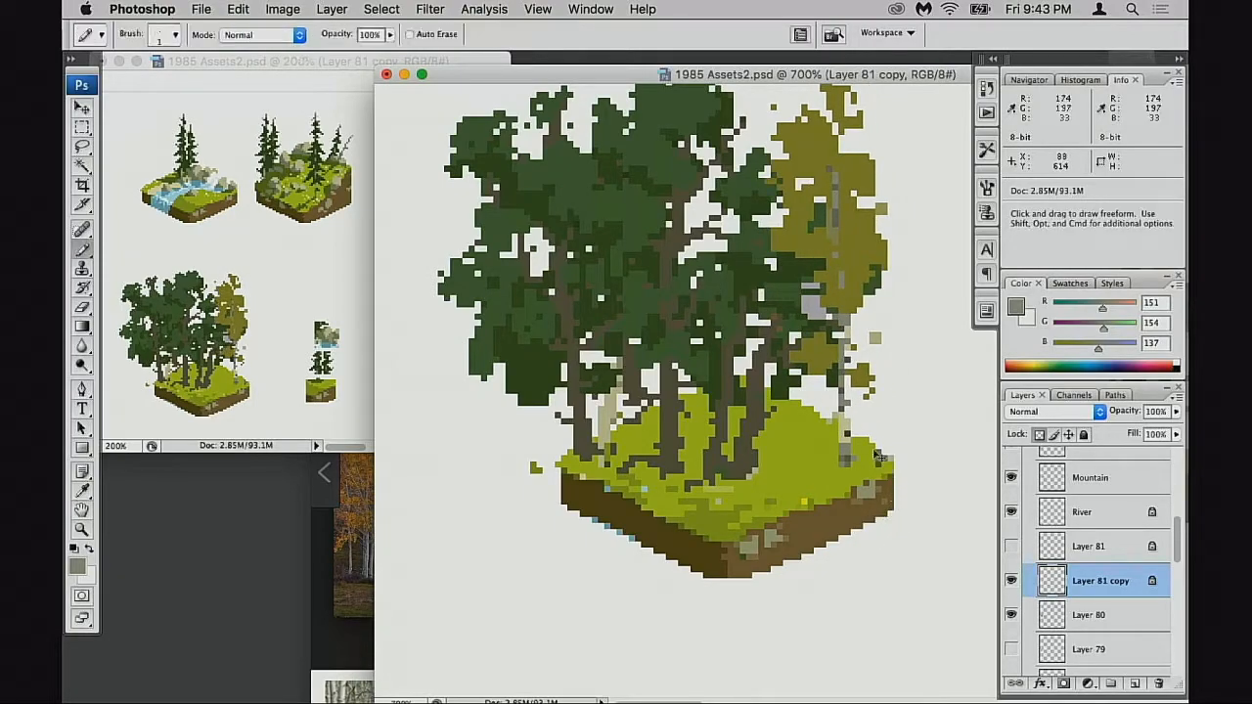
pyautogui.keyDown('alt'); pyautogui.click(857, 380); pyautogui.keyUp('alt')
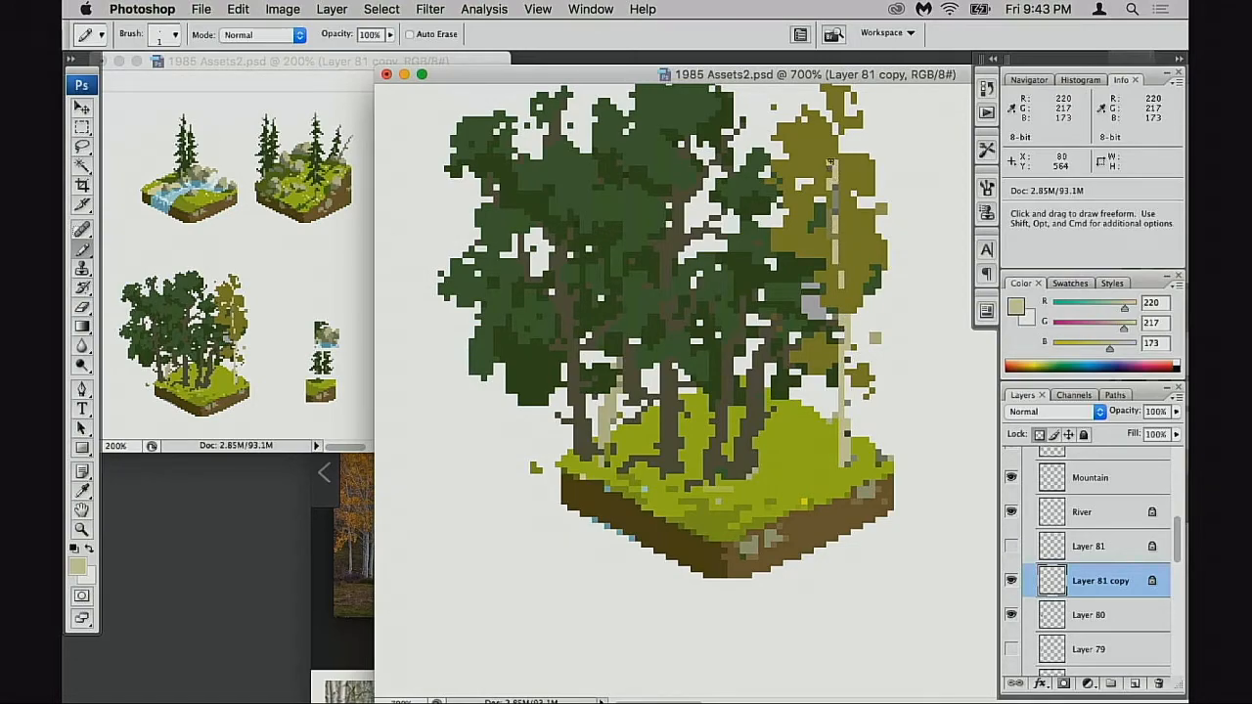
pyautogui.moveTo(849, 353)
pyautogui.mouseDown()
pyautogui.moveTo(833, 420)
pyautogui.moveTo(844, 420)
pyautogui.mouseUp()
# - Unlock Layer 81 copy's transparent pixels, erase the stray grey patch beside the olive birch's trunk and nudge the birch right
pyautogui.press('e')
pyautogui.press('super+z')
pyautogui.moveTo(801, 321)
pyautogui.mouseDown()
pyautogui.moveTo(793, 293)
pyautogui.moveTo(786, 323)
pyautogui.mouseUp()
pyautogui.press('super+z')
pyautogui.click(1040, 436)
pyautogui.press('super+Right')
pyautogui.press('super+Right')
pyautogui.press('super+Right')
pyautogui.press('super+Right')
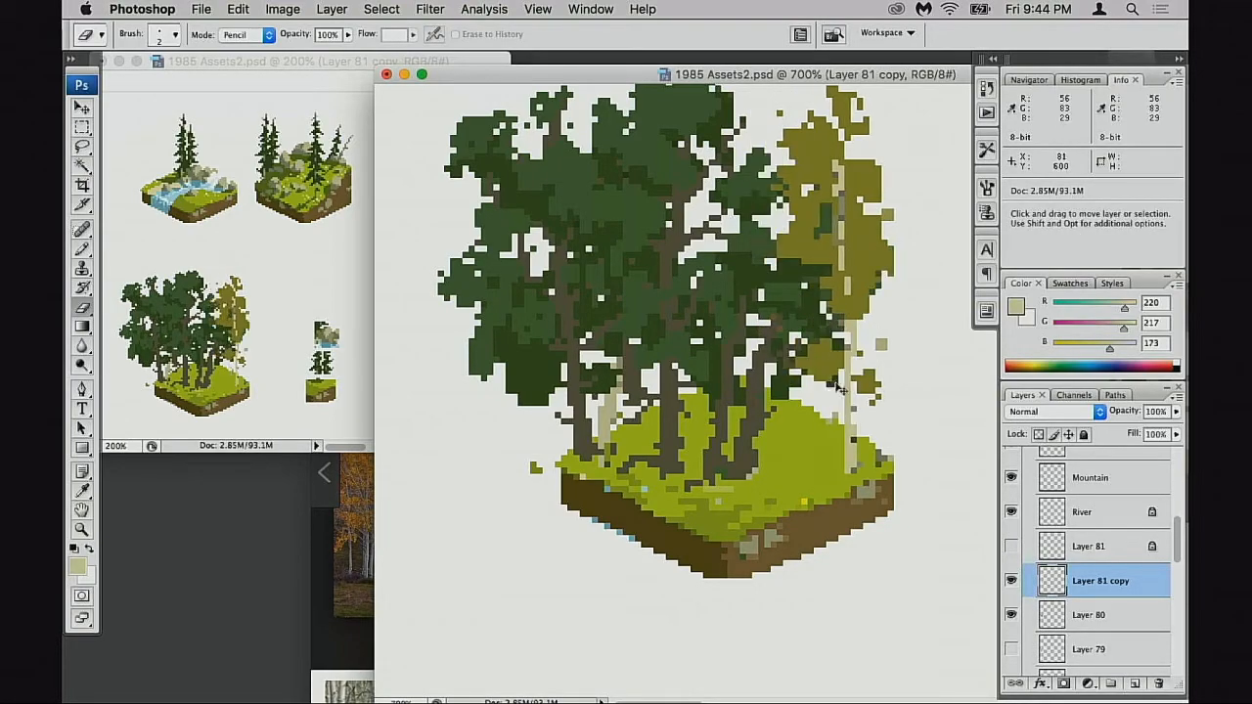
# - Sample the olive foliage for the Pencil and change the foreground colour to a light golden yellow, RGB 234, 202, 89
pyautogui.press('b')
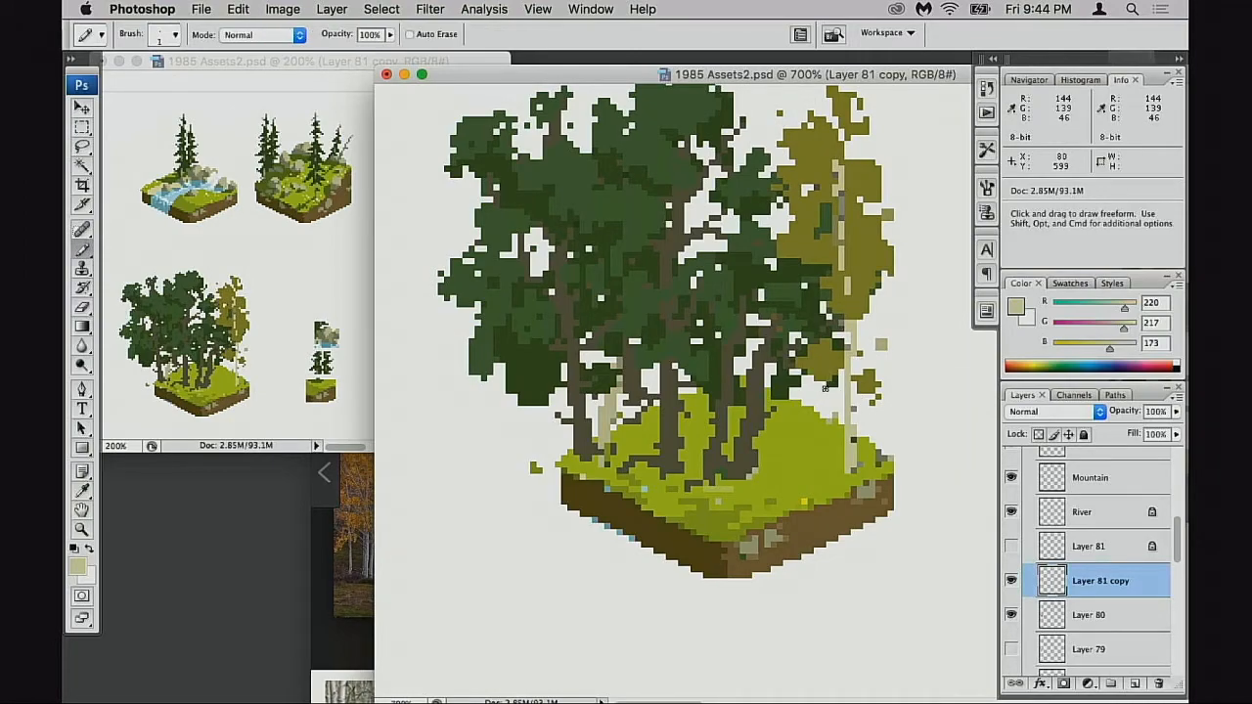
pyautogui.keyDown('alt'); pyautogui.click(865, 260); pyautogui.keyUp('alt')
pyautogui.click(79, 566)
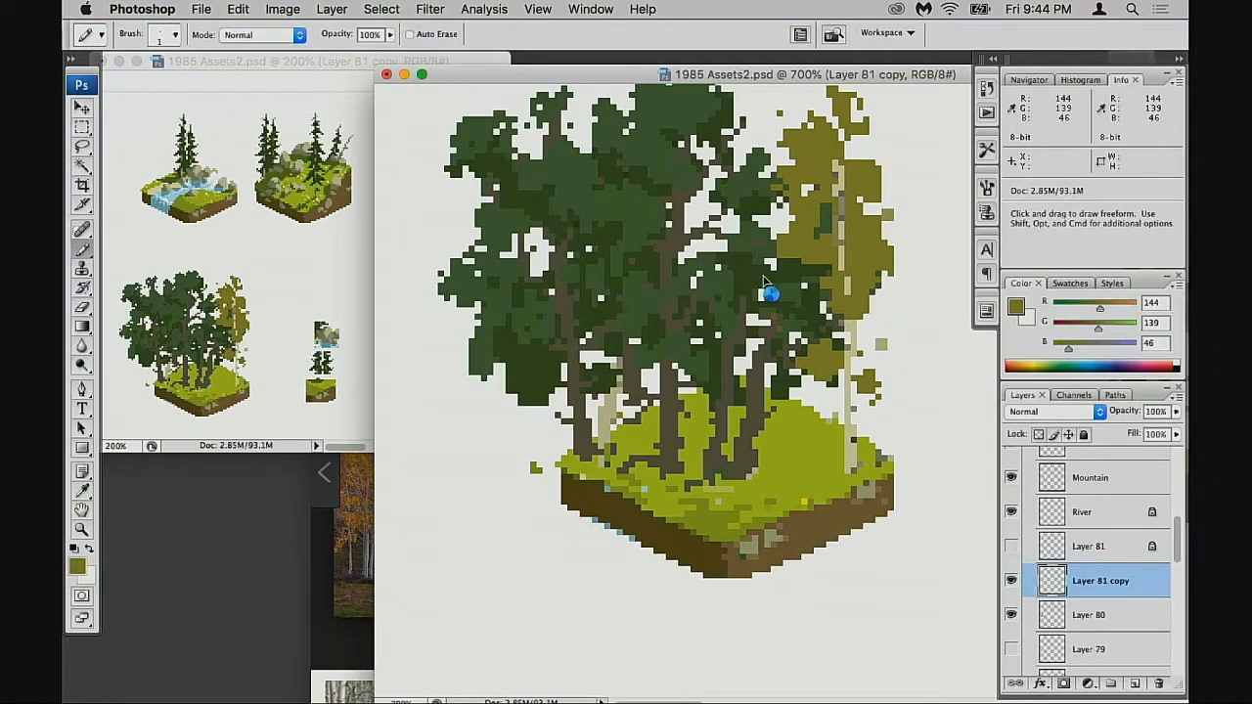
pyautogui.moveTo(902, 196); pyautogui.dragTo(910, 189)
pyautogui.moveTo(984, 323); pyautogui.dragTo(985, 318)
pyautogui.moveTo(916, 167); pyautogui.dragTo(914, 171)
pyautogui.moveTo(991, 326); pyautogui.dragTo(992, 333)
pyautogui.moveTo(900, 162); pyautogui.dragTo(880, 151)
pyautogui.moveTo(986, 340); pyautogui.dragTo(990, 335)
pyautogui.click(1135, 124)
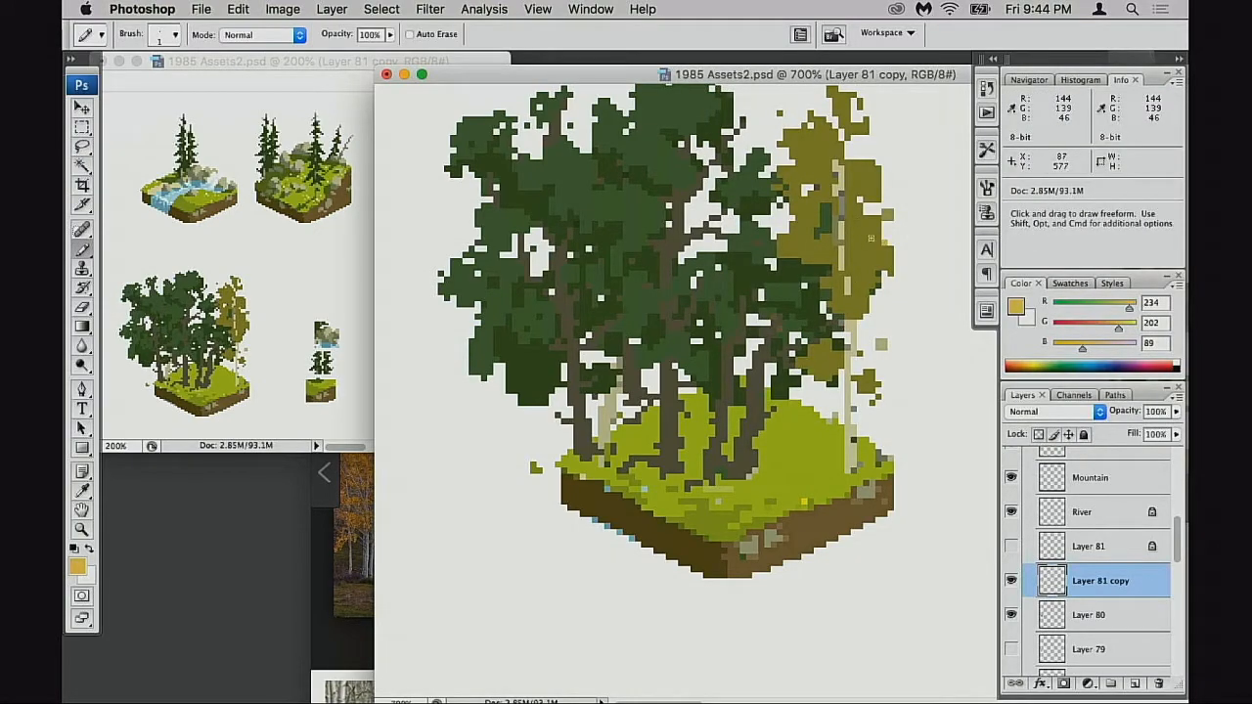
# - Try a light golden Pencil stroke on the olive birch's foliage, and undo it
pyautogui.moveTo(867, 235)
pyautogui.mouseDown()
pyautogui.moveTo(861, 219)
pyautogui.moveTo(879, 241)
pyautogui.moveTo(853, 210)
pyautogui.mouseUp()
pyautogui.press('super+alt+z')
pyautogui.press('super+alt+z')
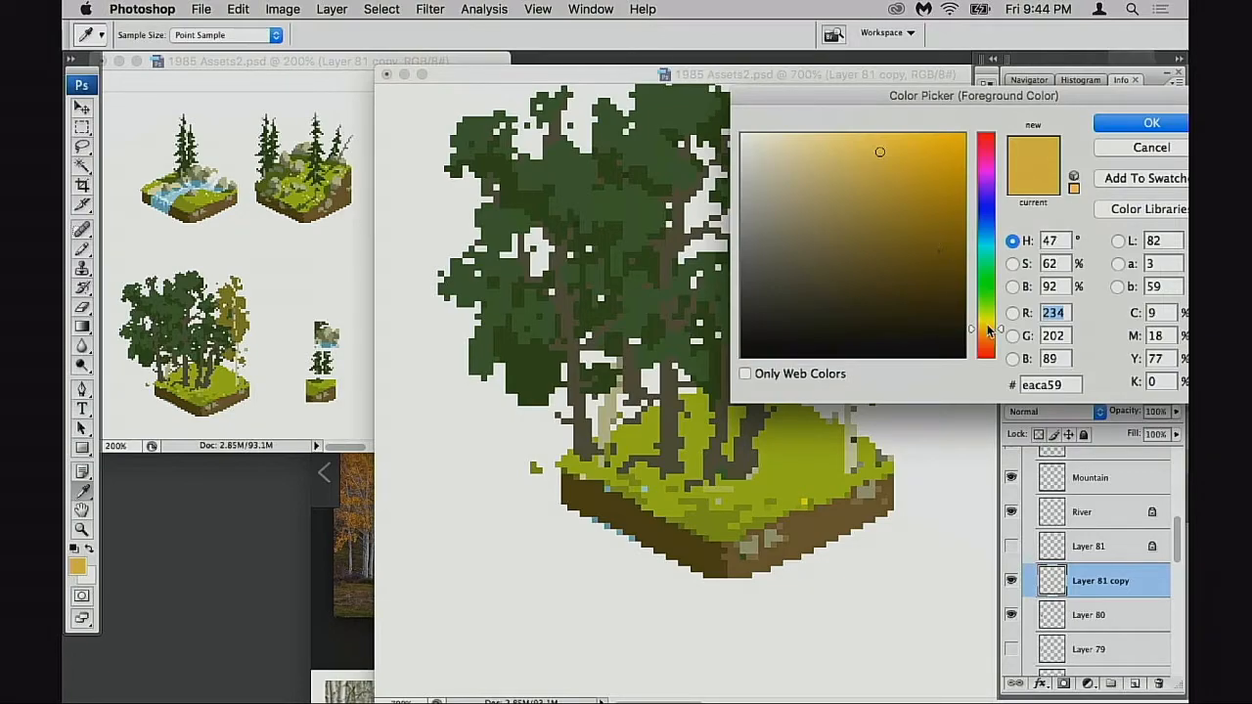
# - Shift the foreground colour to yellow, RGB 234, 219, 89, and try broad Pencil highlights across the olive birch's upper foliage
pyautogui.moveTo(989, 331); pyautogui.dragTo(989, 325)
pyautogui.click(1143, 124)
pyautogui.press('b')
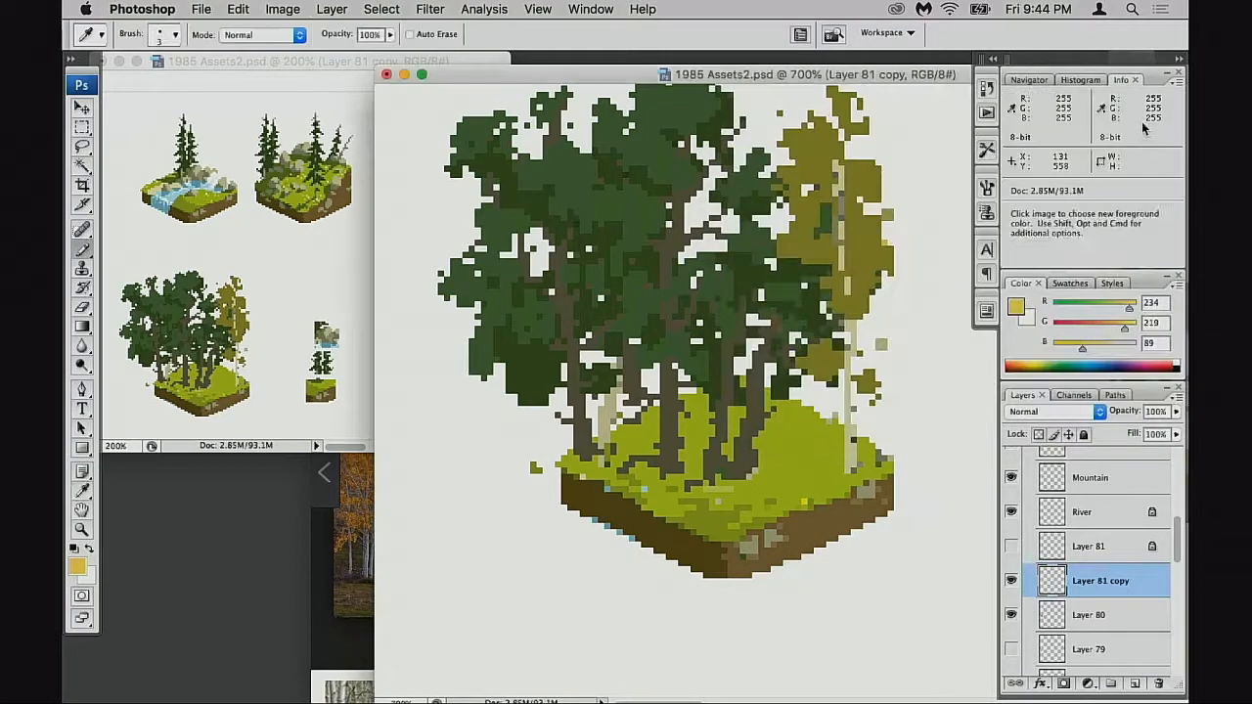
pyautogui.moveTo(874, 180)
pyautogui.mouseDown()
pyautogui.moveTo(825, 155)
pyautogui.moveTo(798, 133)
pyautogui.mouseUp()
pyautogui.press('[')
pyautogui.press(']')
pyautogui.press(']')
pyautogui.moveTo(878, 212)
pyautogui.mouseDown()
pyautogui.moveTo(872, 230)
pyautogui.moveTo(808, 191)
pyautogui.mouseUp()
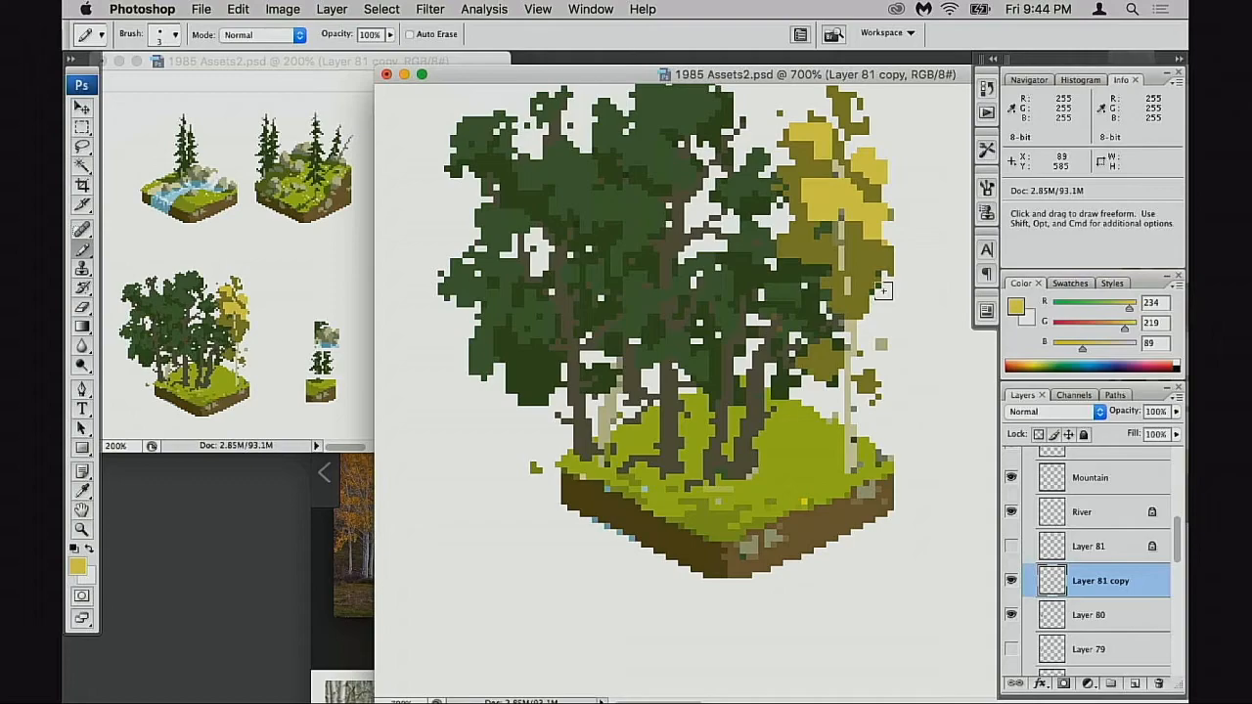
# - Undo the yellow highlights on the olive birch and sample its olive foliage, RGB 144, 139, 46, as the foreground colour
pyautogui.press('super+alt+z')
pyautogui.press('super+alt+z')
pyautogui.press('super+alt+z')
pyautogui.press('super+alt+z')
pyautogui.press('super+alt+z')
pyautogui.press('super+alt+z')
pyautogui.press('super+alt+z')
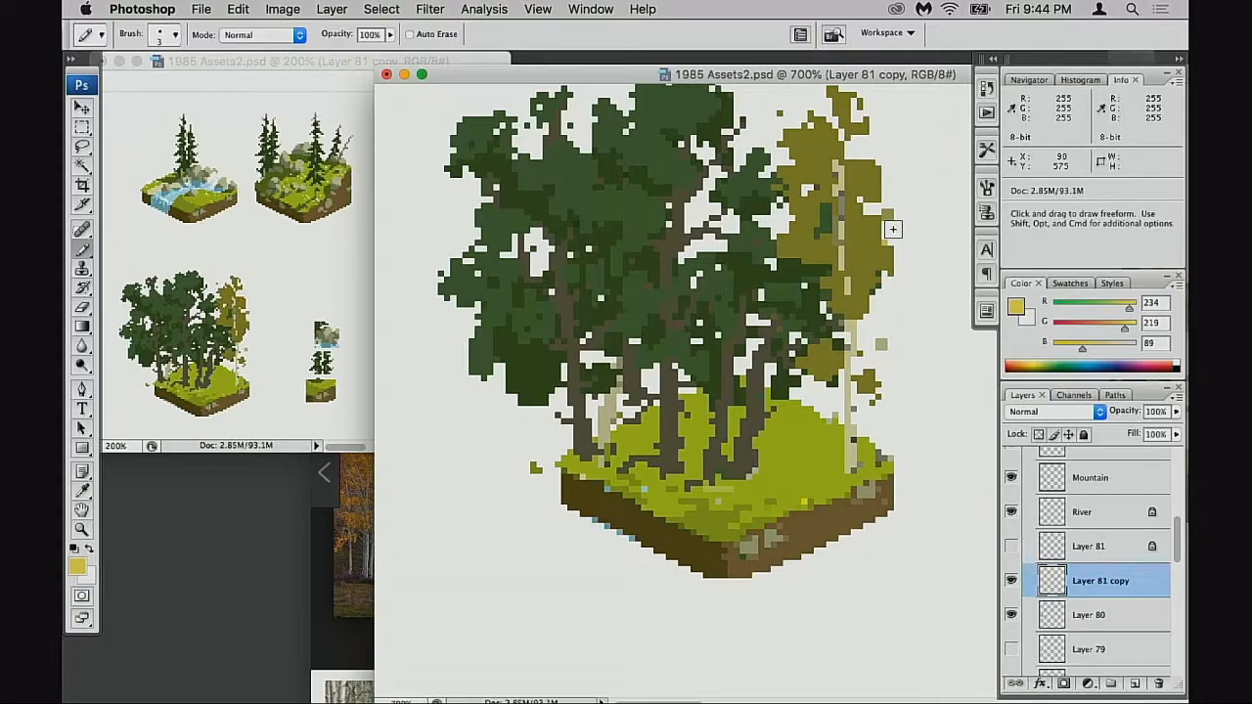
pyautogui.keyDown('alt'); pyautogui.click(830, 267); pyautogui.keyUp('alt')
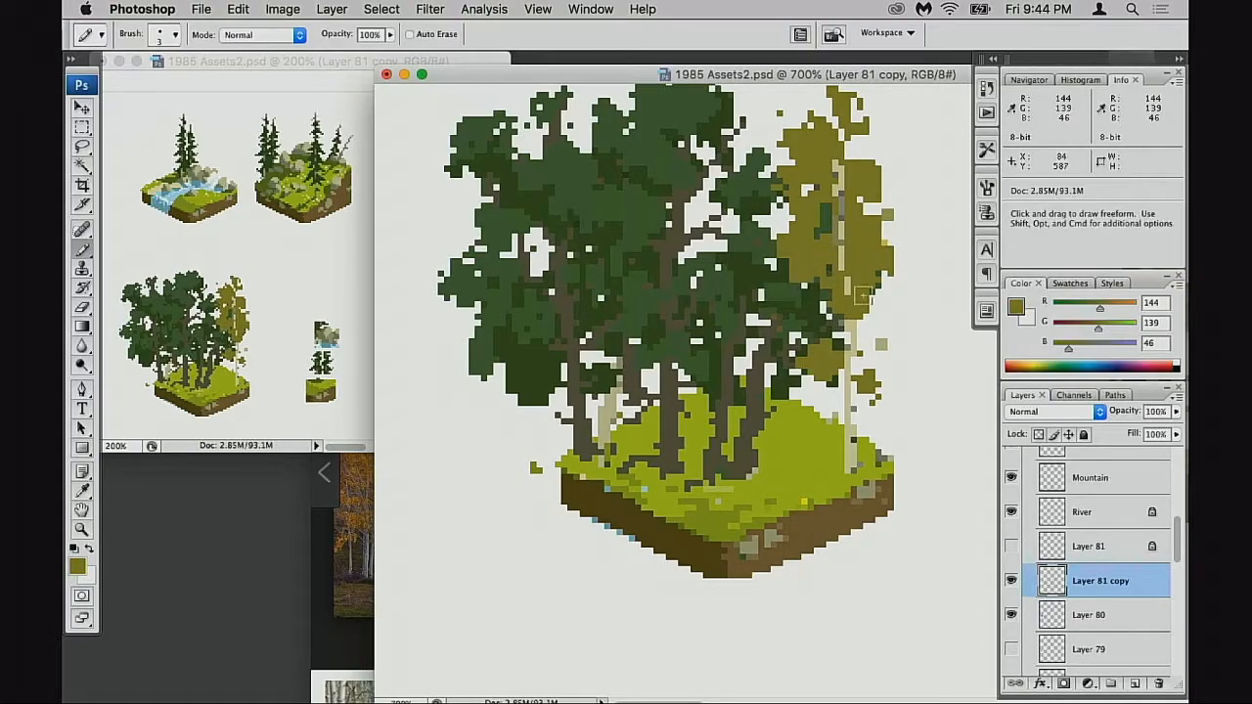
# - Compare the tile with the golden birch, with the olive birch and without either by toggling Layer 81 and Layer 81 copy
pyautogui.press('e')
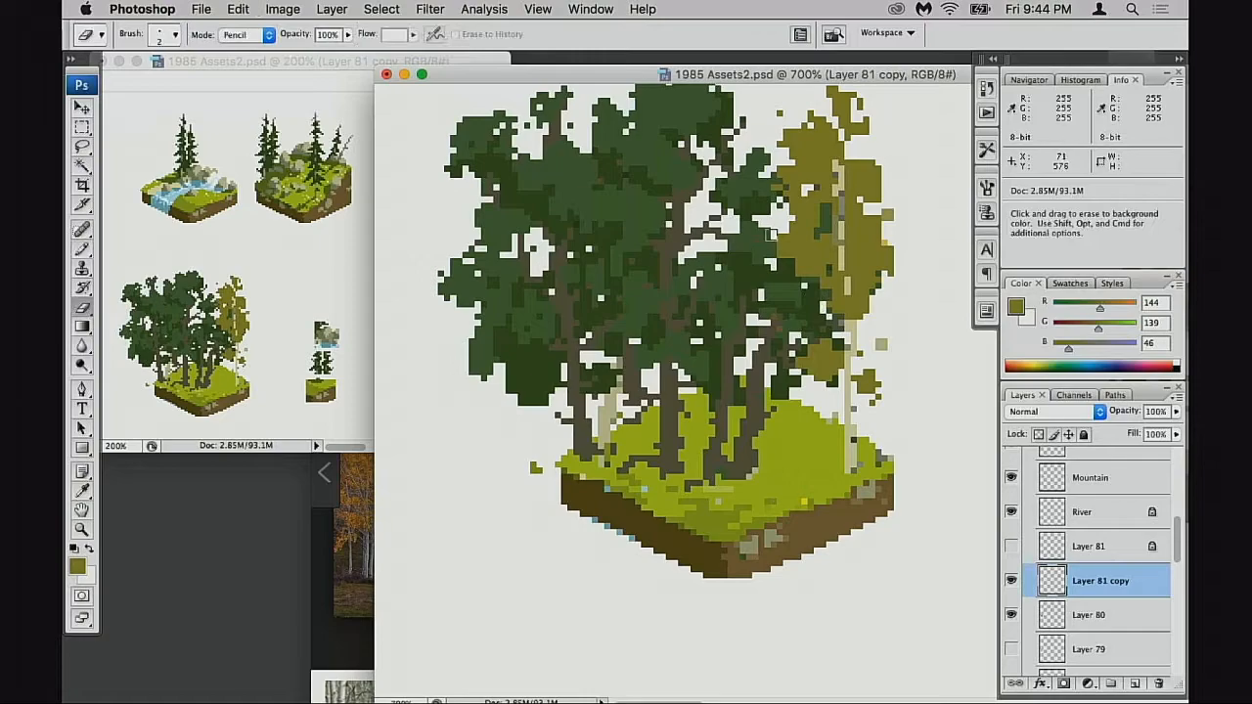
pyautogui.click(1012, 581)
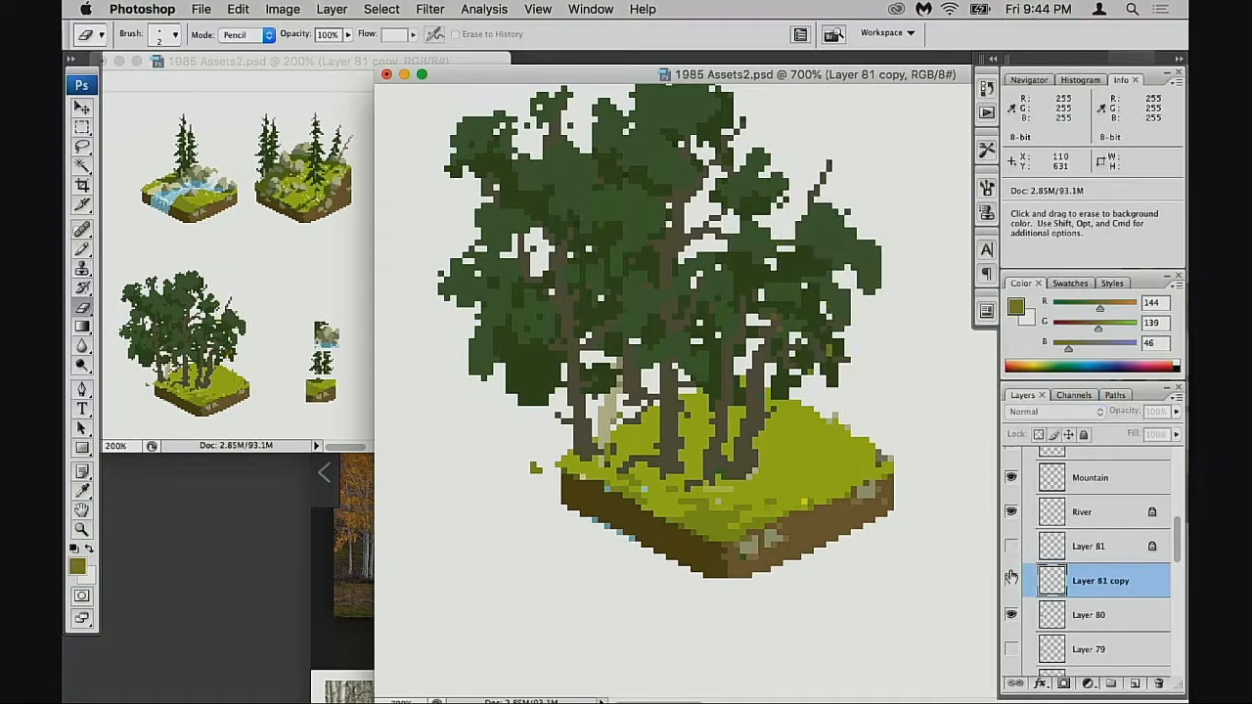
pyautogui.click(1012, 546)
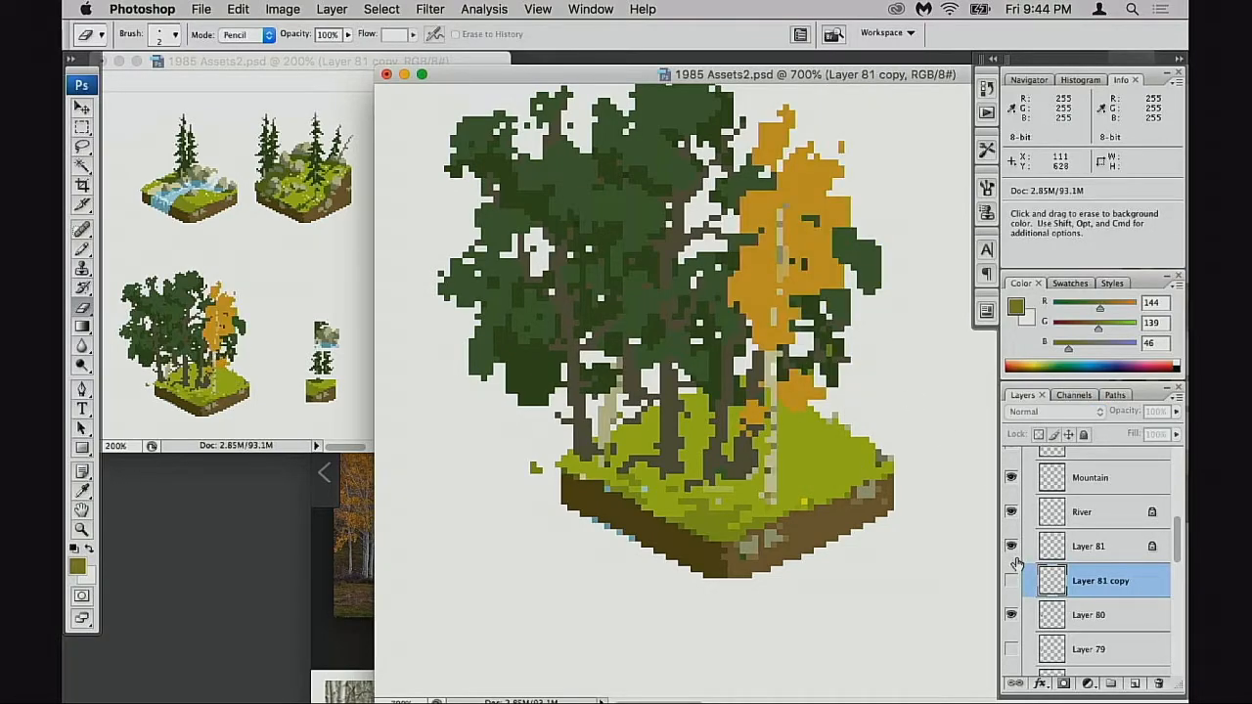
pyautogui.keyDown('alt'); pyautogui.click(841, 490); pyautogui.keyUp('alt')
pyautogui.keyDown('alt'); pyautogui.click(838, 492); pyautogui.keyUp('alt')
pyautogui.moveTo(836, 493); pyautogui.dragTo(791, 587)
pyautogui.click(1012, 546)
pyautogui.click(1012, 579)
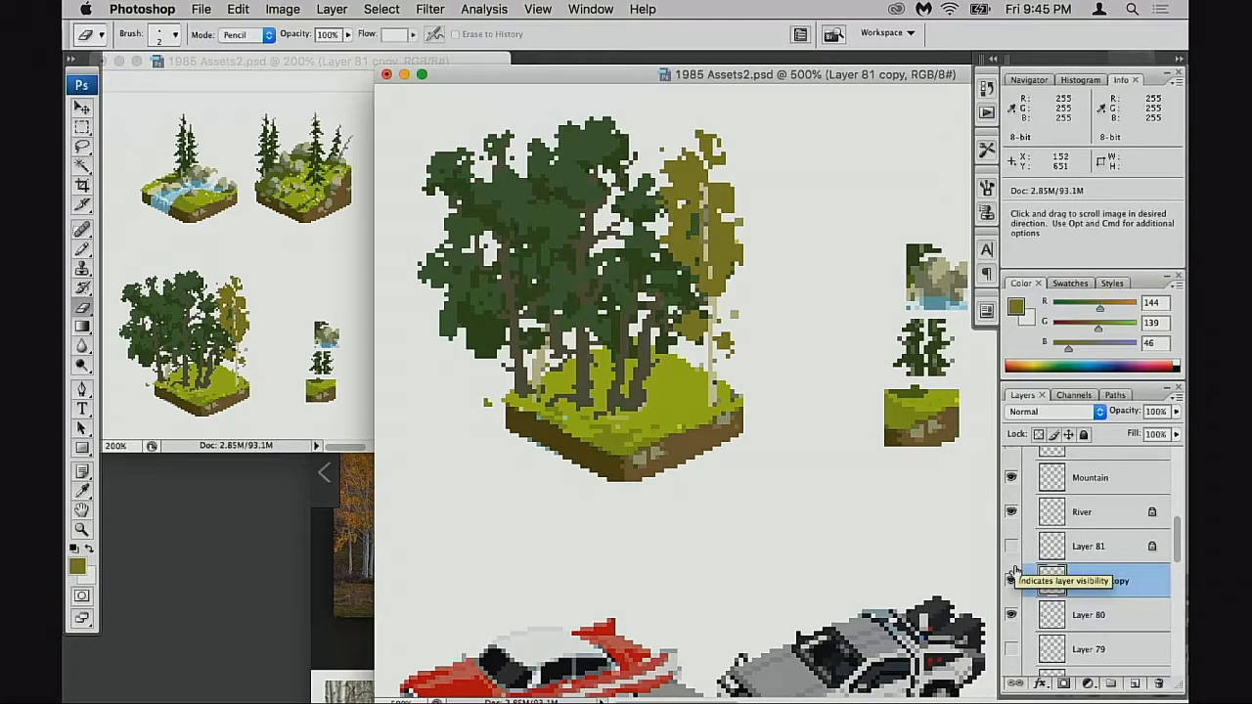
pyautogui.click(1012, 580)
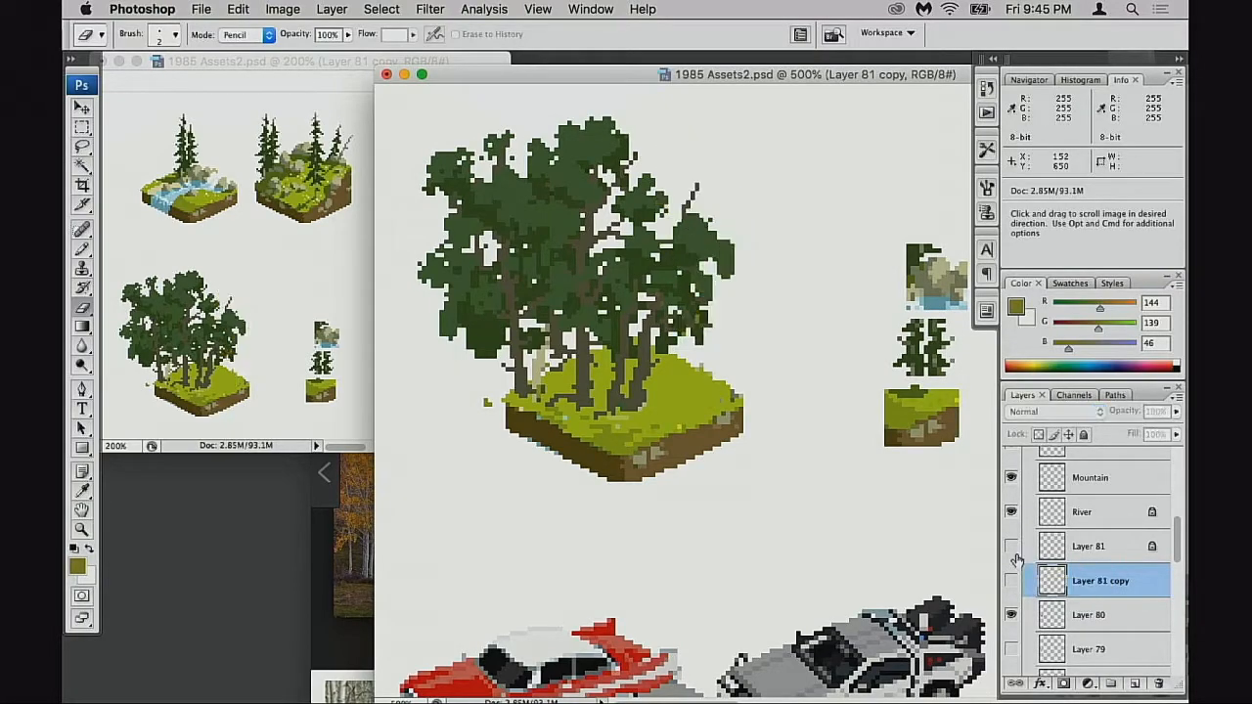
pyautogui.click(1012, 548)
pyautogui.click(1011, 546)
# - Hide the ground on River copy, keep the olive birch hidden and show the golden birch on Layer 81
pyautogui.scroll(-3, 1018, 588)
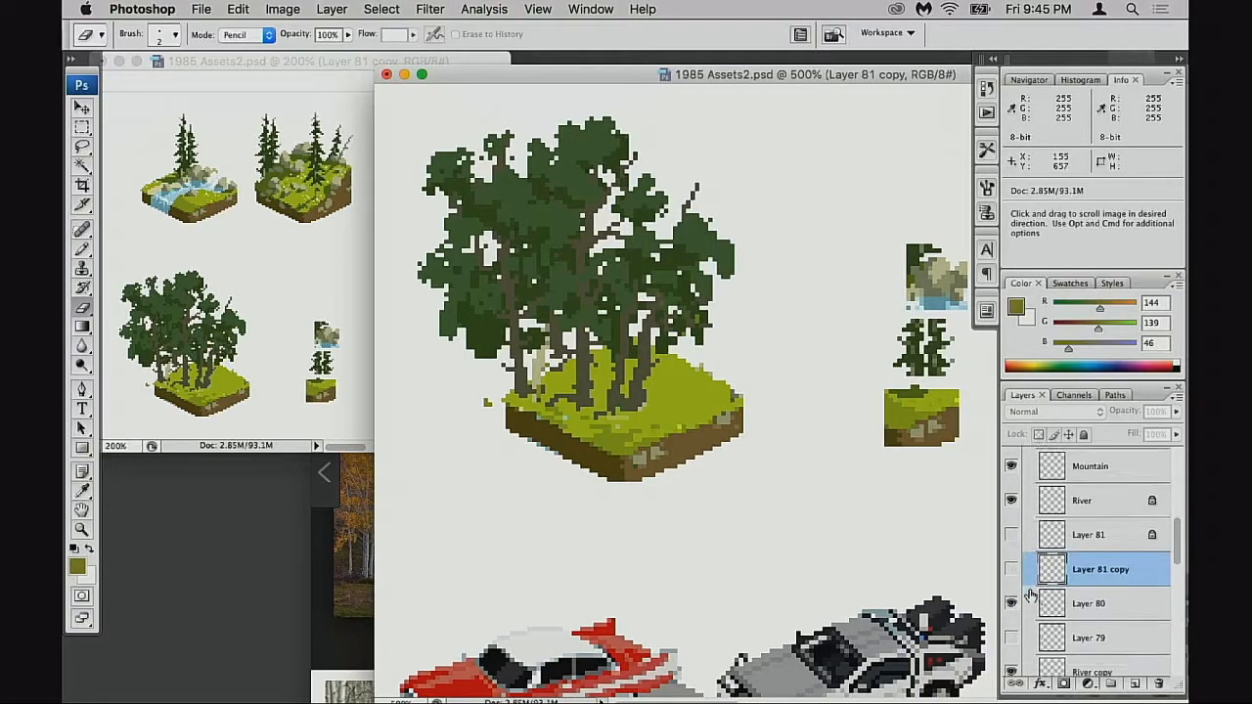
pyautogui.click(1012, 583)
pyautogui.click(1012, 583)
pyautogui.click(1012, 583)
pyautogui.click(1012, 481)
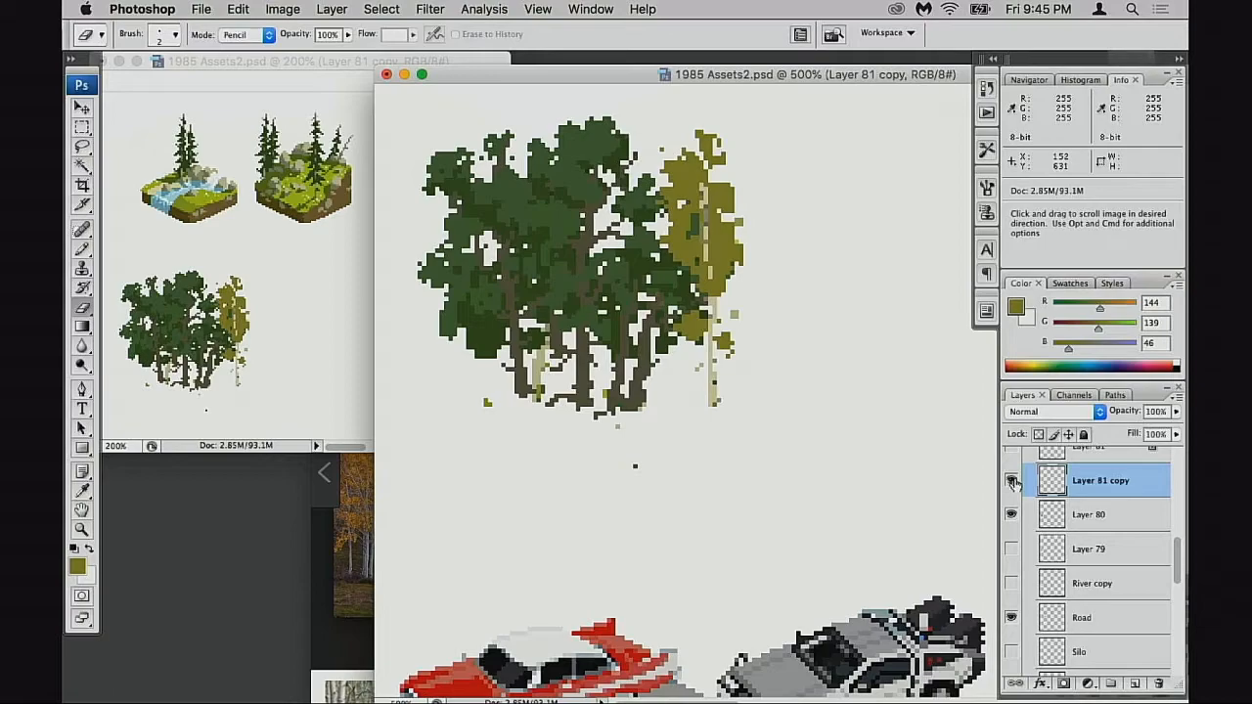
pyautogui.click(1012, 482)
pyautogui.scroll(1, 1014, 484)
pyautogui.click(1011, 489)
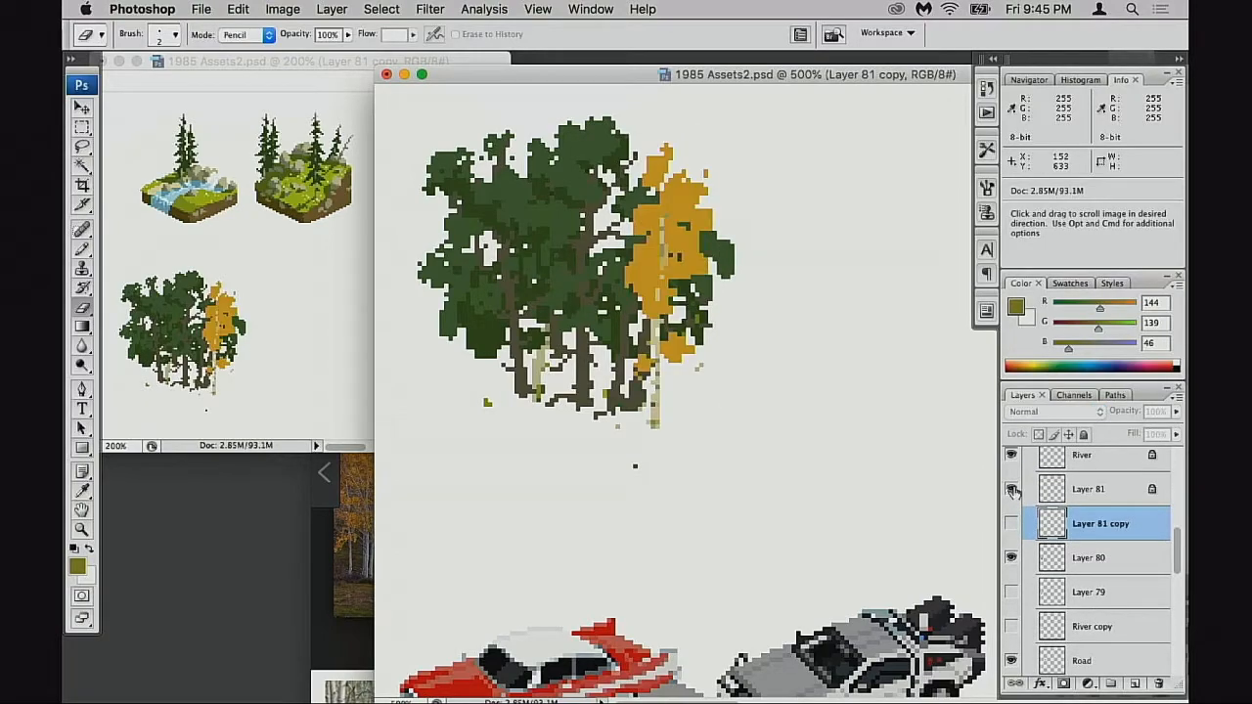
# - Check Layer 79's contents, restore the visibility of the River copy ground layer and make that layer active
pyautogui.click(1012, 592)
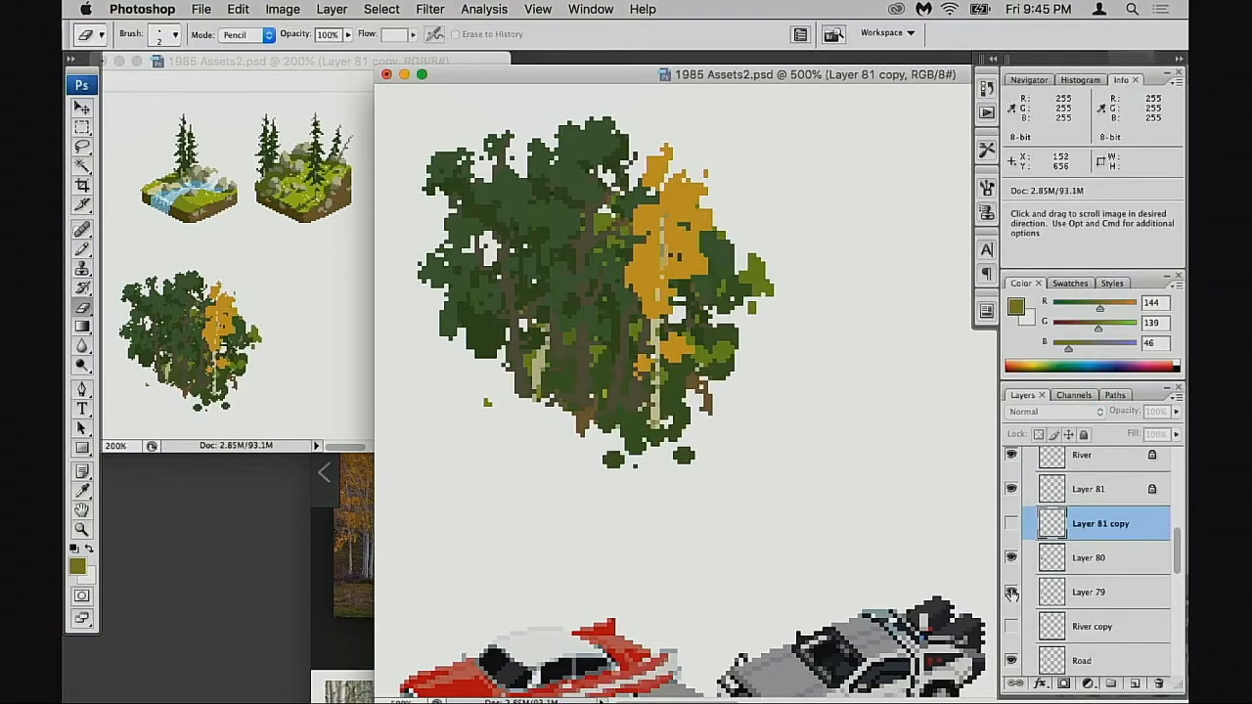
pyautogui.click(1012, 592)
pyautogui.click(1013, 626)
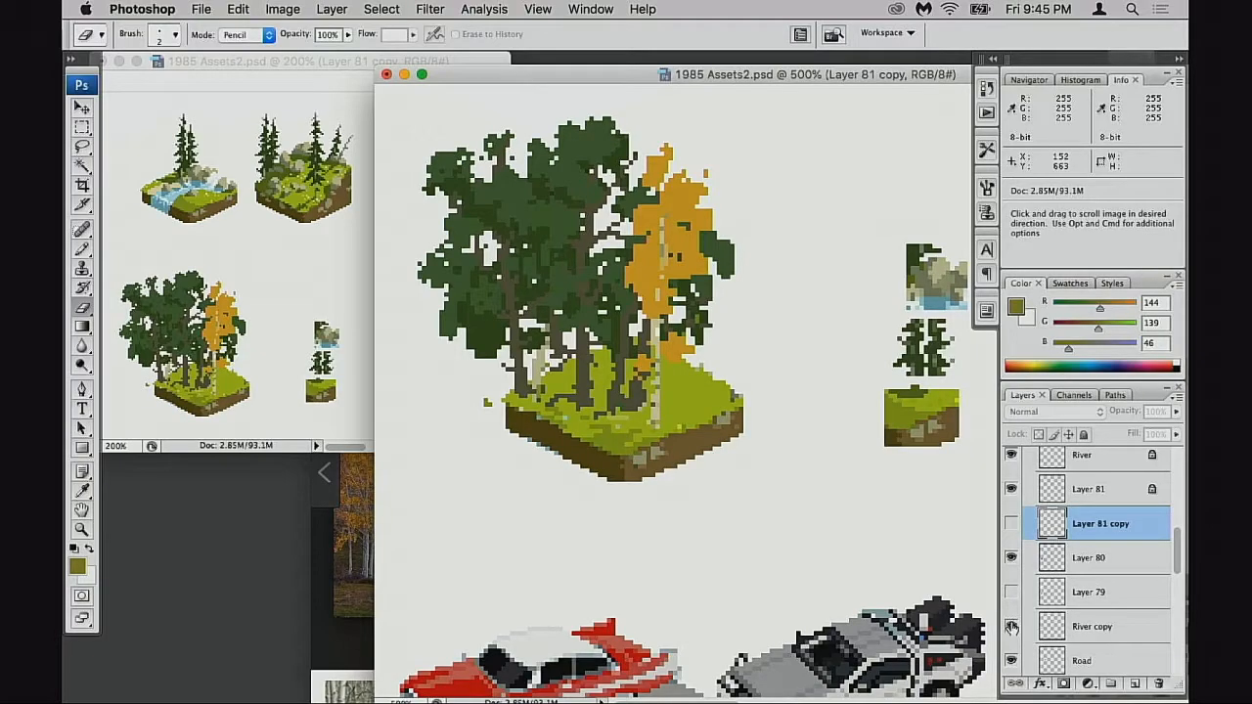
pyautogui.click(1012, 626)
pyautogui.click(1012, 626)
pyautogui.click(1040, 631)
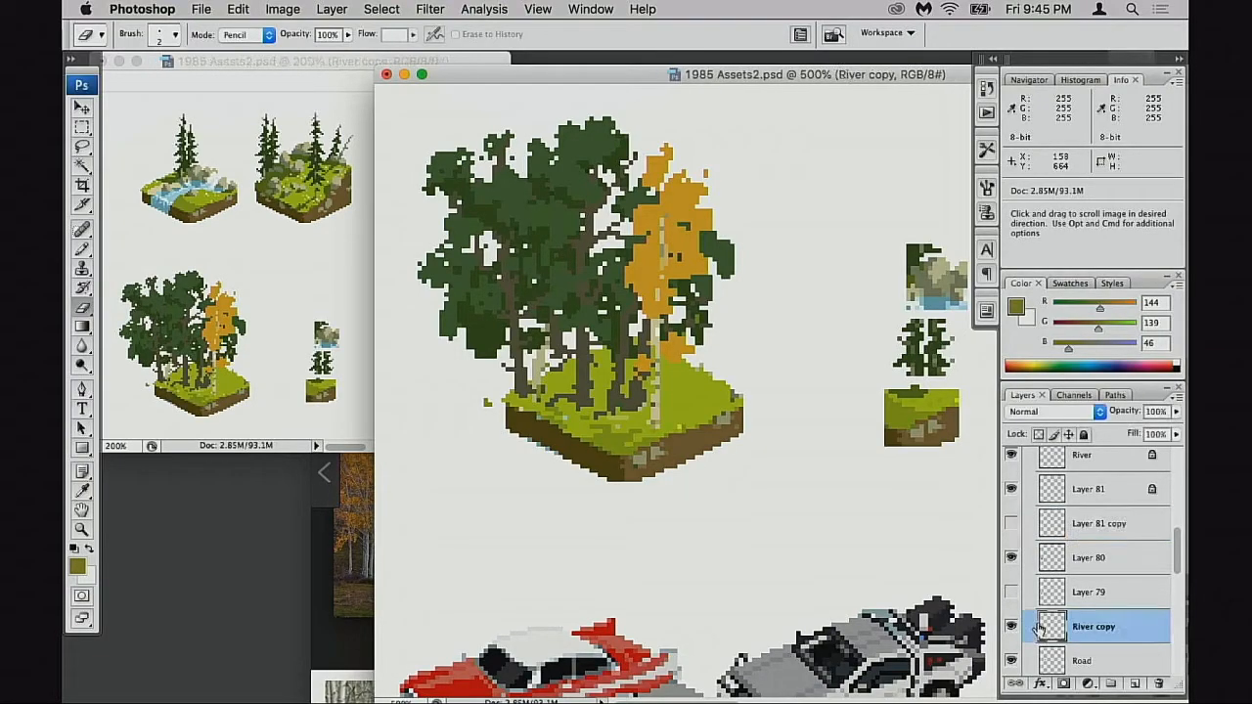
# - Select the tile's entire grass surface on River copy with the Magic Wand, excluding the brown soil sides
pyautogui.keyDown('super'); pyautogui.click(706, 445); pyautogui.keyUp('super')
pyautogui.moveTo(696, 464); pyautogui.dragTo(668, 506)
pyautogui.moveTo(787, 491); pyautogui.dragTo(757, 515)
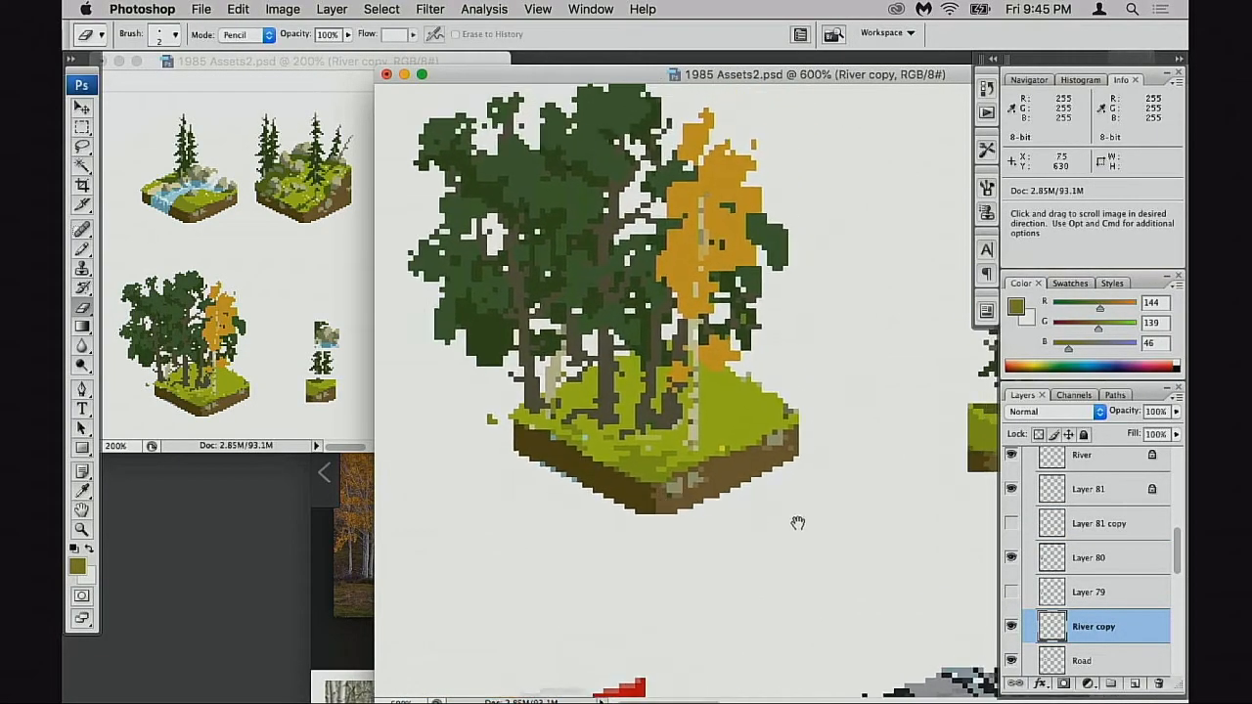
pyautogui.press('w')
pyautogui.click(731, 422)
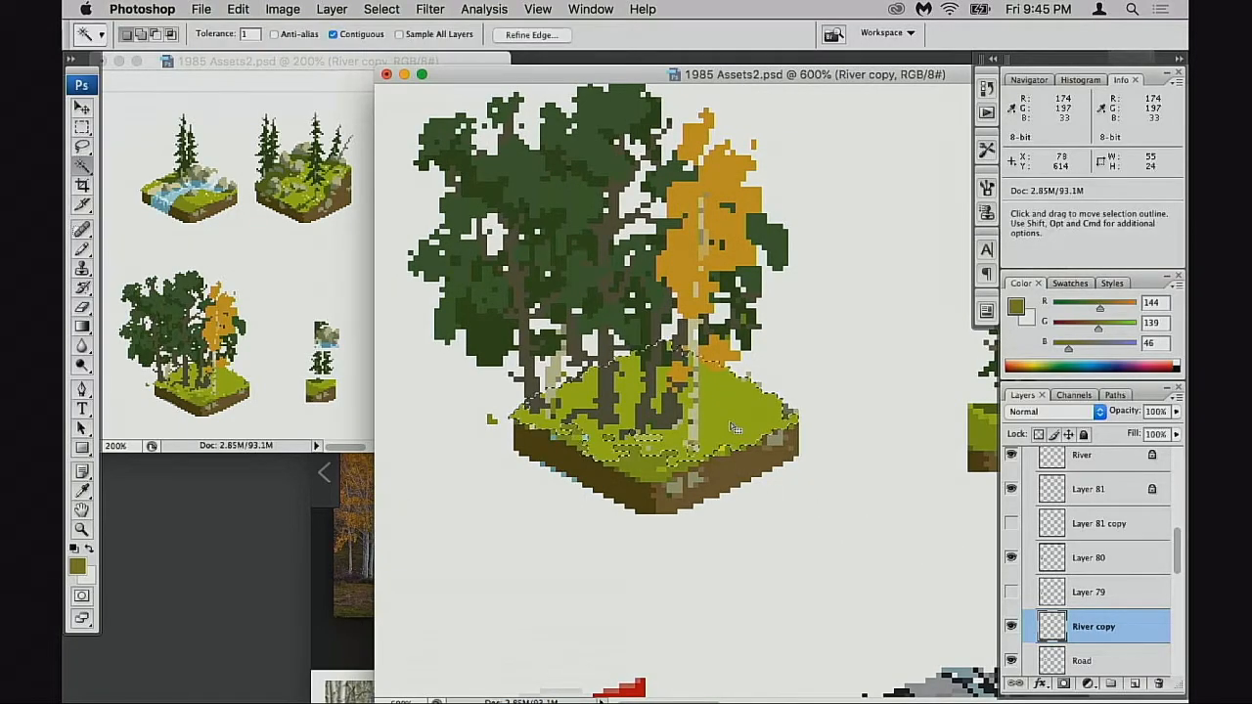
pyautogui.keyDown('shift'); pyautogui.click(631, 453); pyautogui.keyUp('shift')
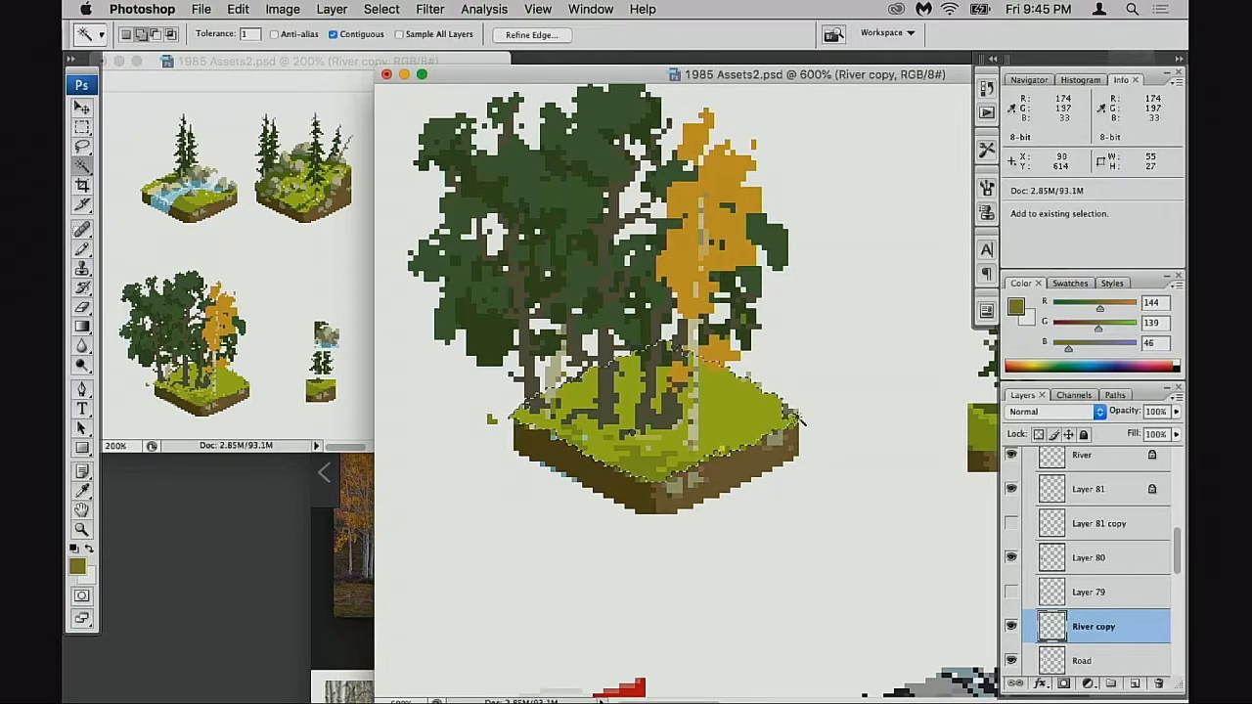
pyautogui.click(1012, 626)
pyautogui.click(1012, 626)
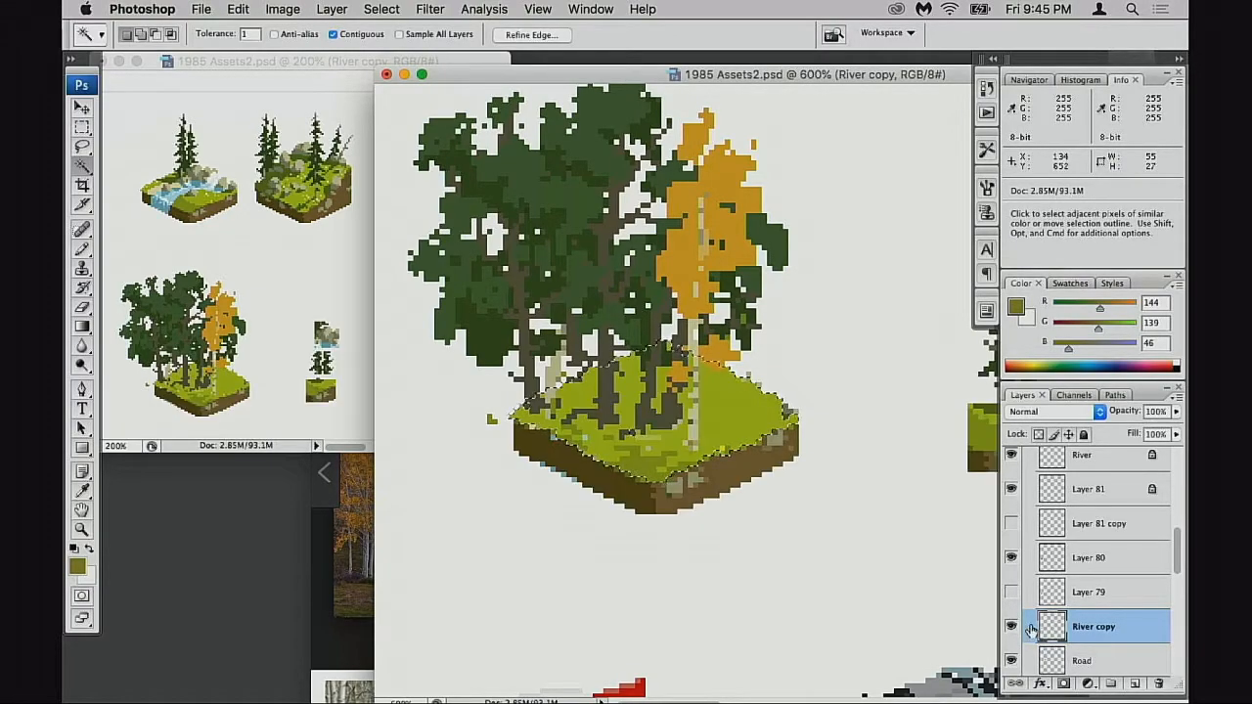
pyautogui.click(1012, 626)
pyautogui.click(1011, 626)
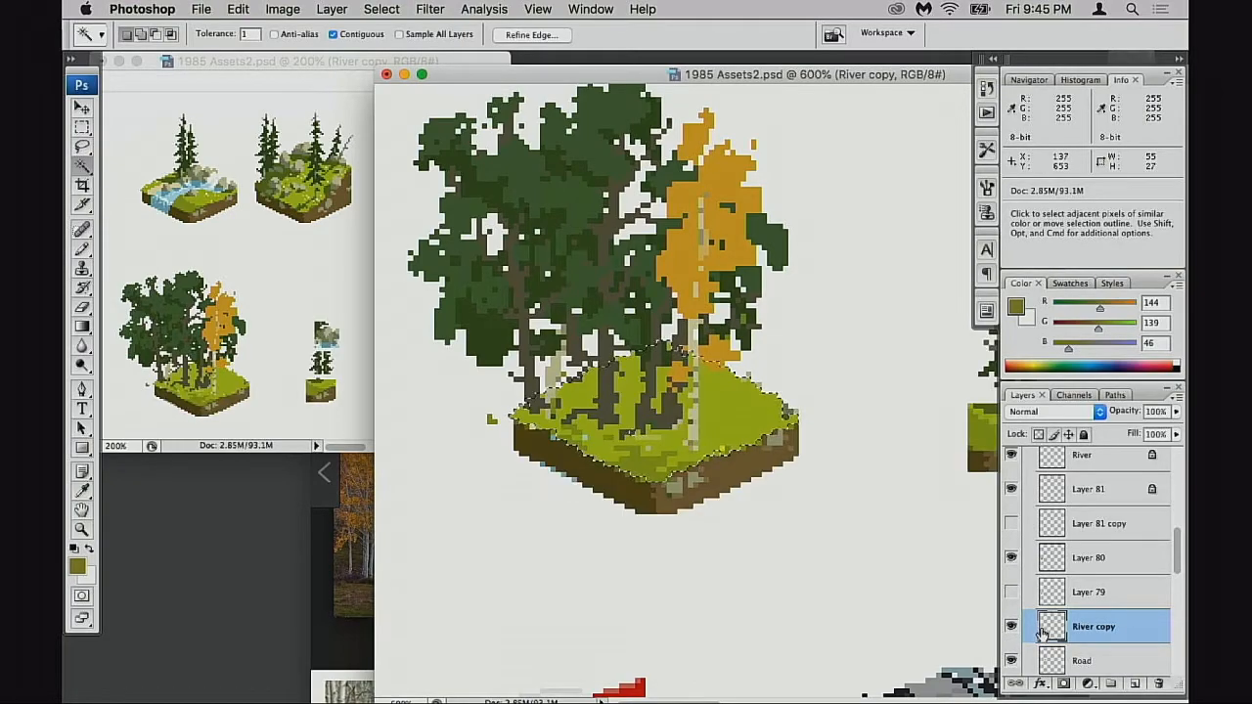
# - Hide the selection outline and darken the grass with Levels, setting output white to 205 and shifting the midtone slider slightly
pyautogui.press('super+h')
pyautogui.press('super+l')
pyautogui.moveTo(968, 428); pyautogui.dragTo(925, 428)
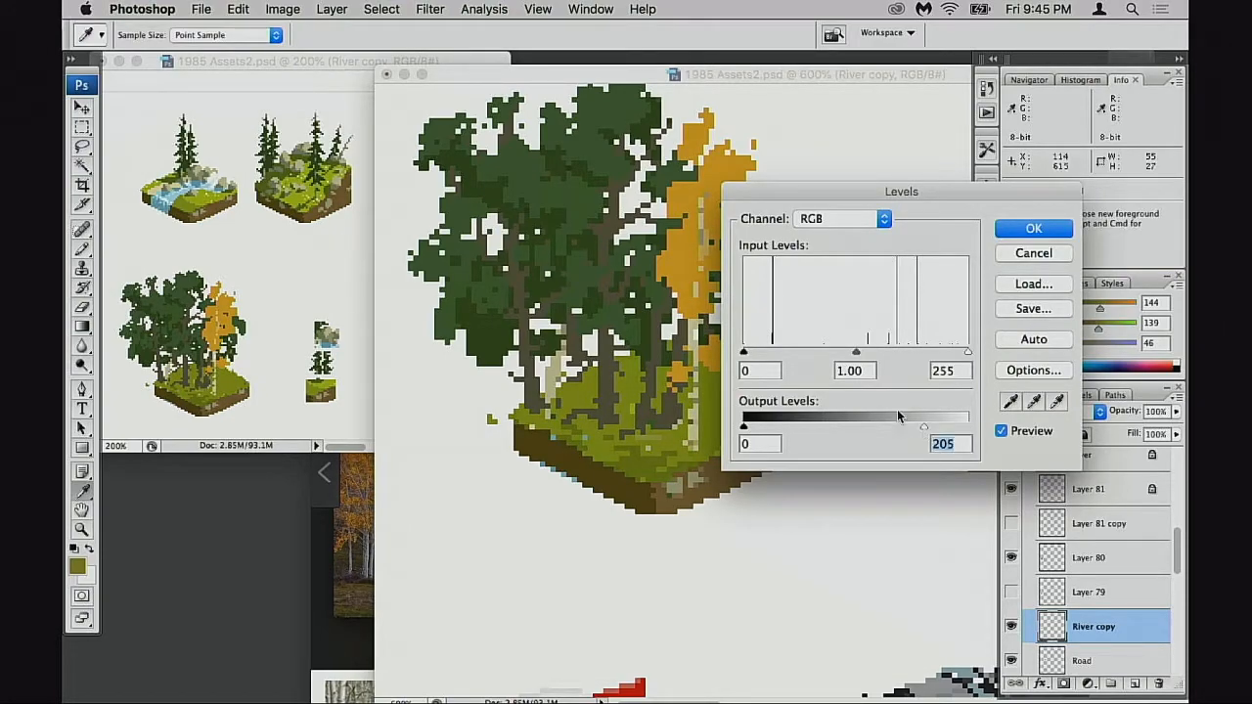
pyautogui.moveTo(854, 354); pyautogui.dragTo(846, 354)
pyautogui.click(1050, 230)
# - Mute the selected grass with Hue/Saturation, using hue +9 and saturation -35
pyautogui.press('super+u')
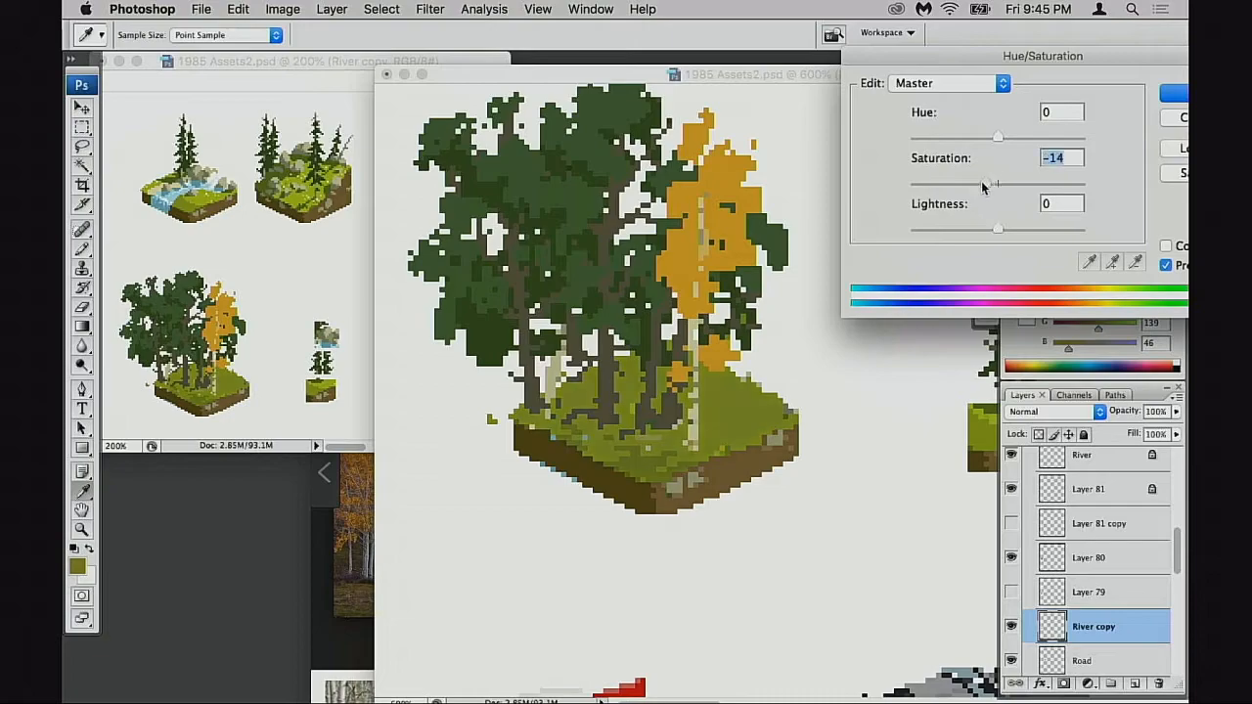
pyautogui.press('Up')
pyautogui.press('Up')
pyautogui.moveTo(998, 137); pyautogui.dragTo(1005, 140)
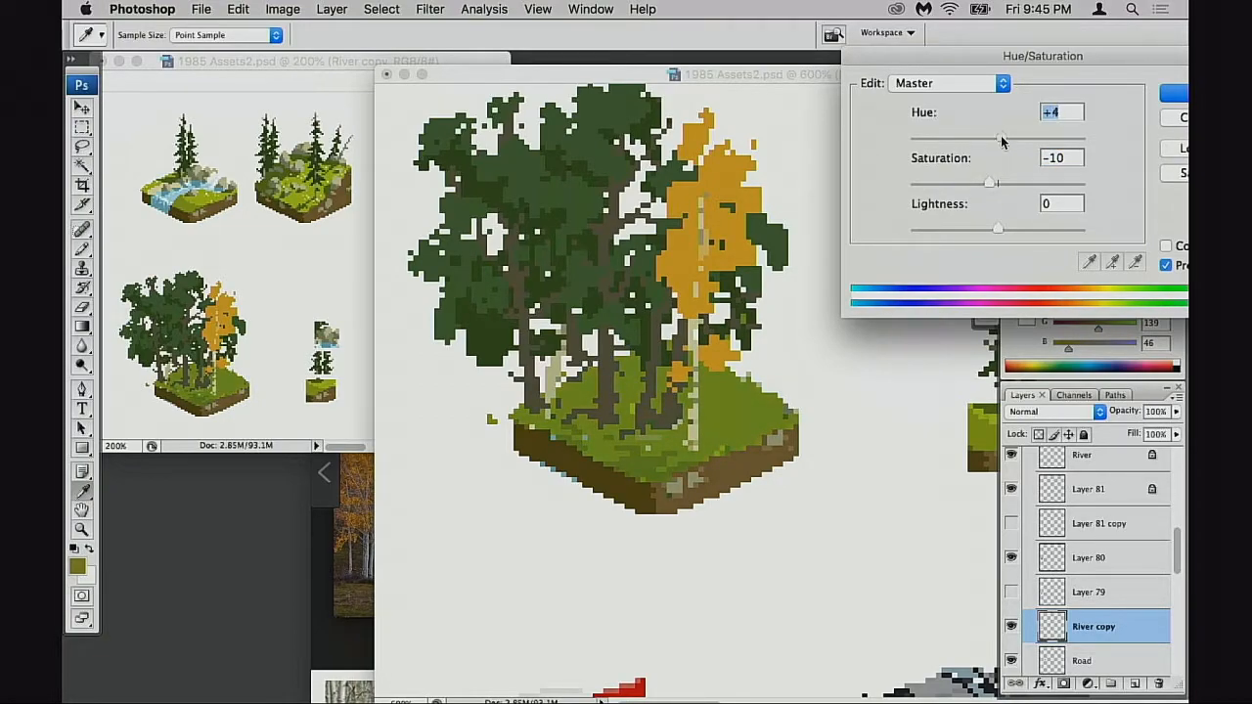
pyautogui.moveTo(986, 181); pyautogui.dragTo(971, 182)
pyautogui.moveTo(1001, 138); pyautogui.dragTo(1005, 138)
pyautogui.moveTo(972, 183)
pyautogui.mouseDown()
pyautogui.moveTo(956, 184)
pyautogui.moveTo(966, 179)
pyautogui.mouseUp()
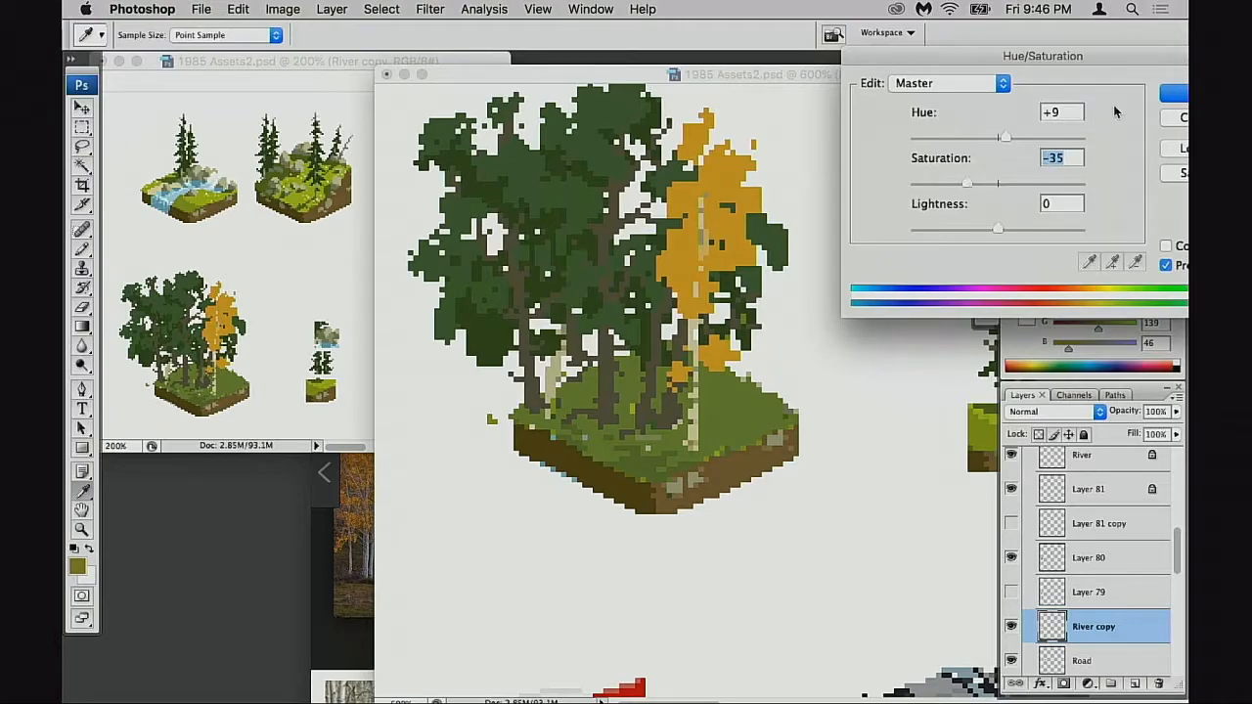
pyautogui.click(1172, 95)
# - Review the muted grass against the other tiles and its original colour, toggling River copy and the last adjustment
pyautogui.keyDown('alt'); pyautogui.click(729, 371); pyautogui.keyUp('alt')
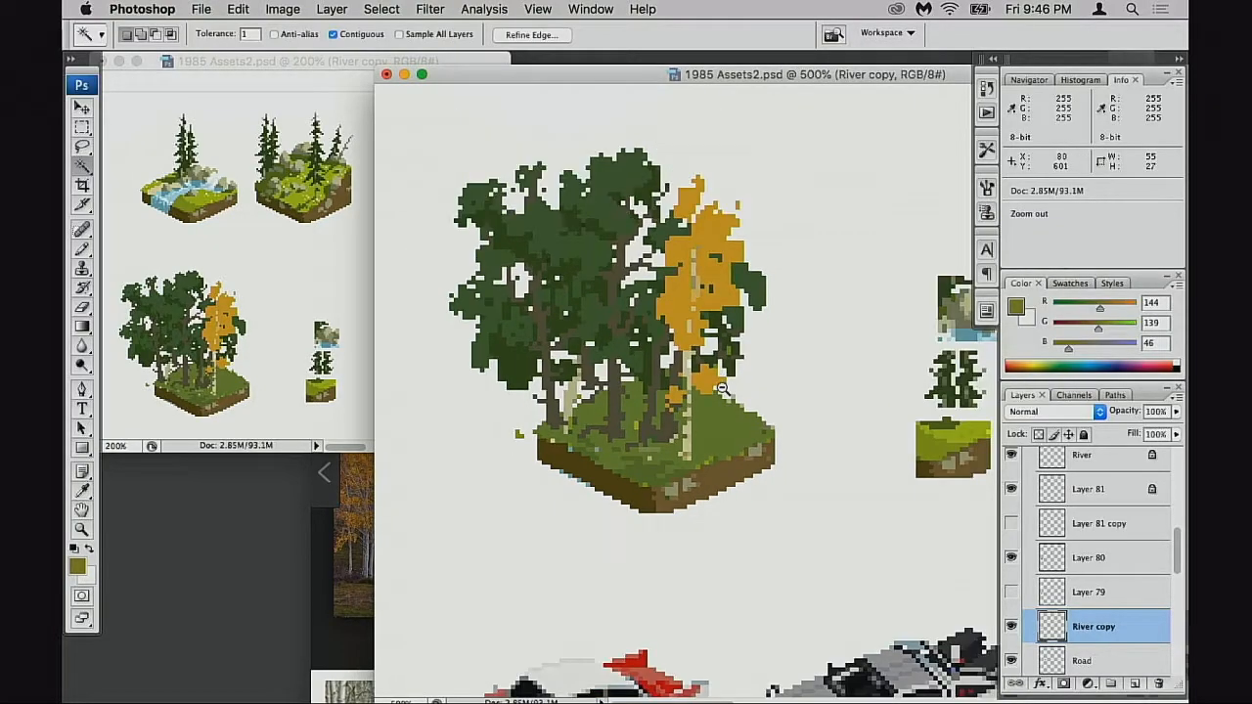
pyautogui.keyDown('alt'); pyautogui.click(726, 387); pyautogui.keyUp('alt')
pyautogui.keyDown('alt'); pyautogui.click(712, 433); pyautogui.keyUp('alt')
pyautogui.moveTo(754, 448); pyautogui.dragTo(755, 394)
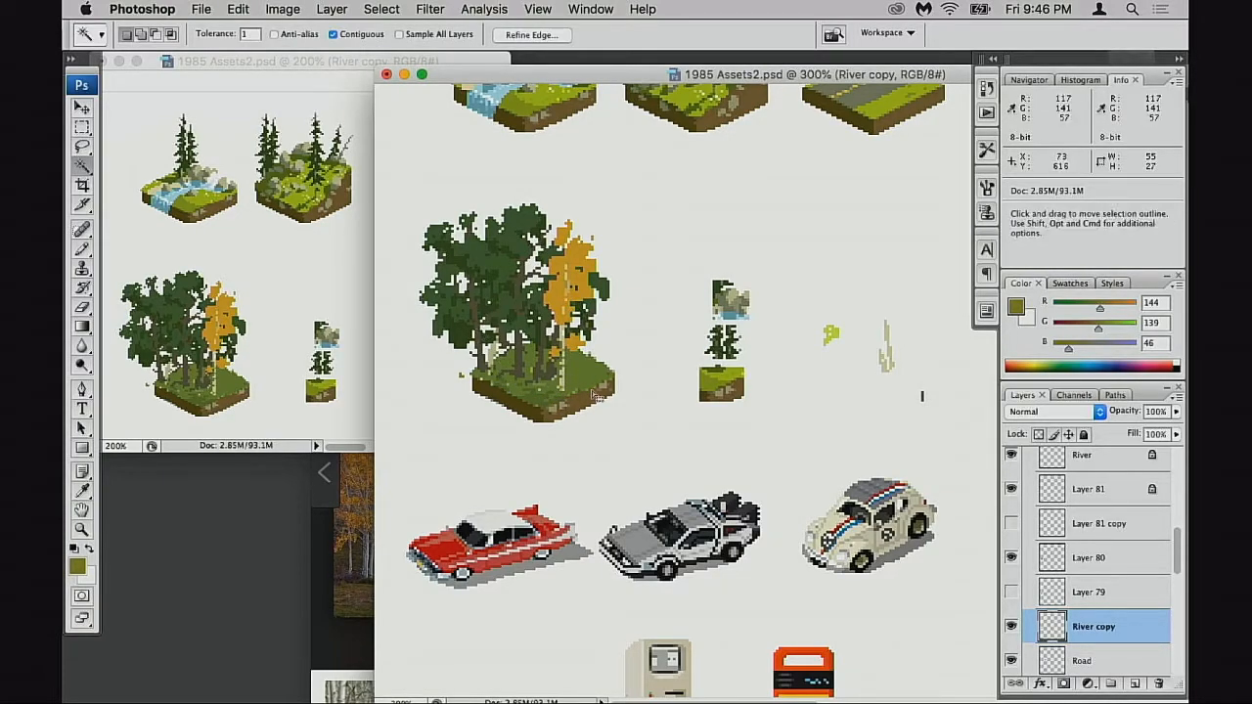
pyautogui.click(1011, 627)
pyautogui.click(1010, 626)
pyautogui.click(1013, 624)
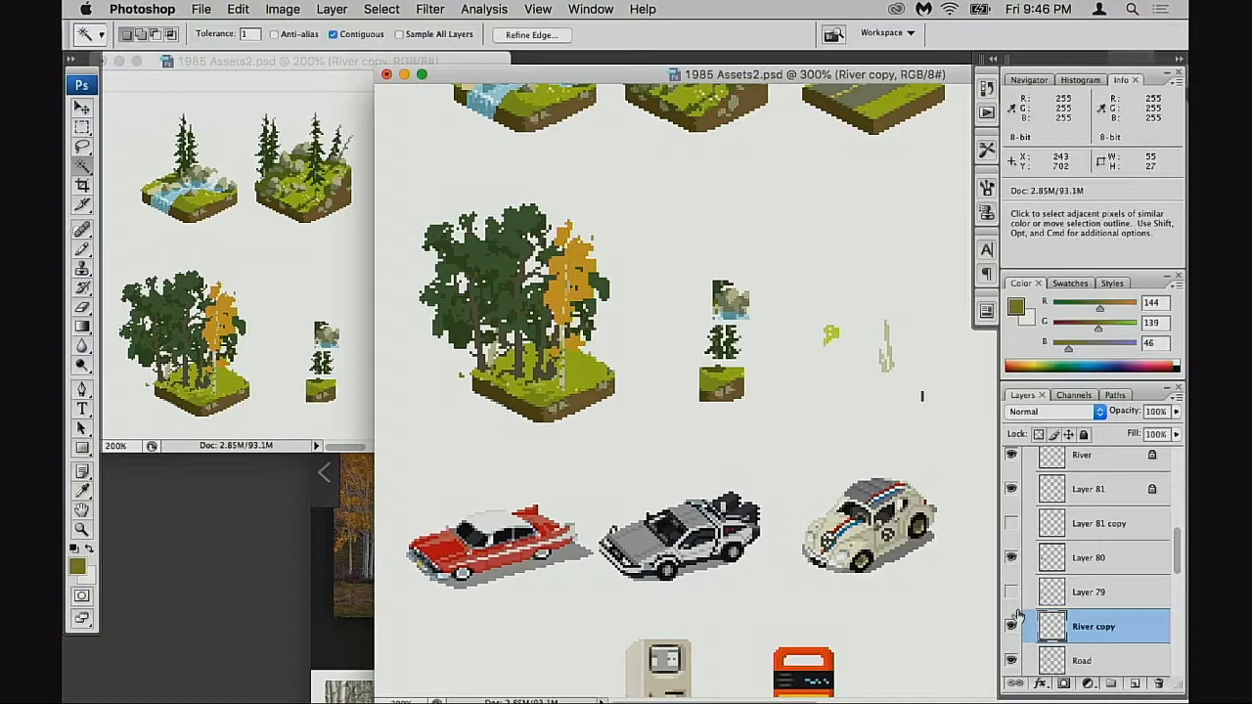
pyautogui.press('super+z')
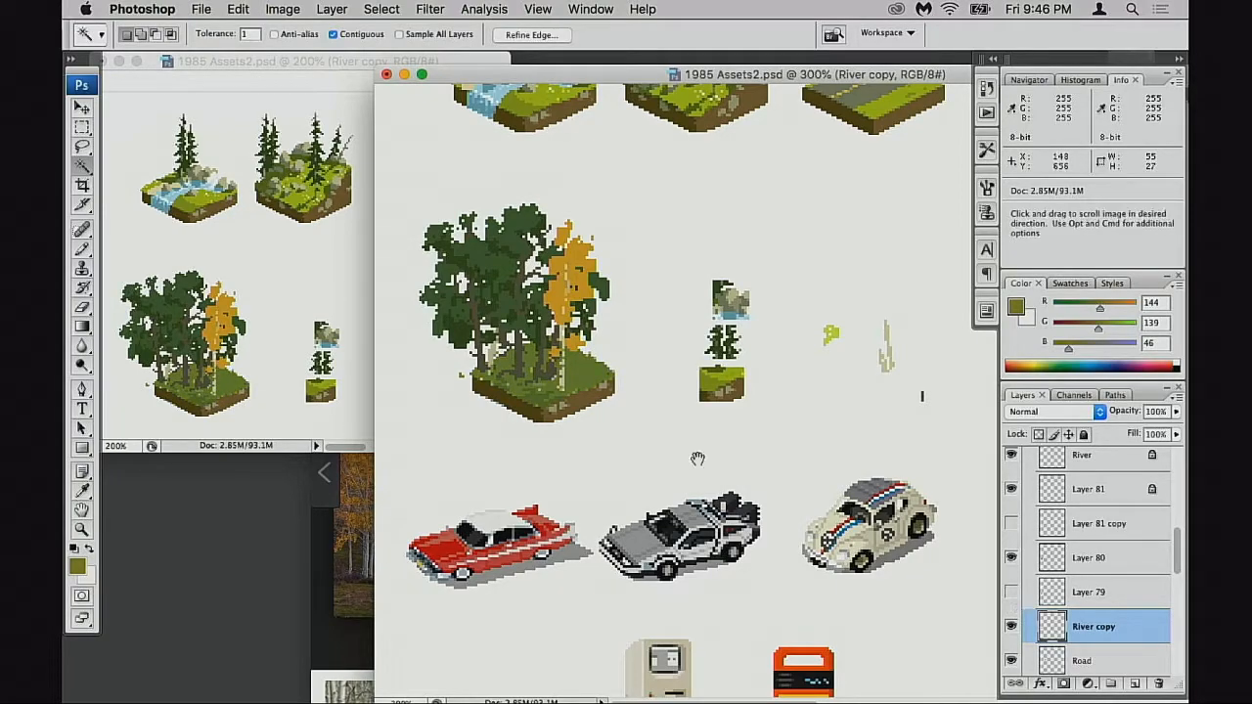
pyautogui.press('super+plus')
pyautogui.press('super+plus')
pyautogui.click(1013, 626)
pyautogui.click(1013, 628)
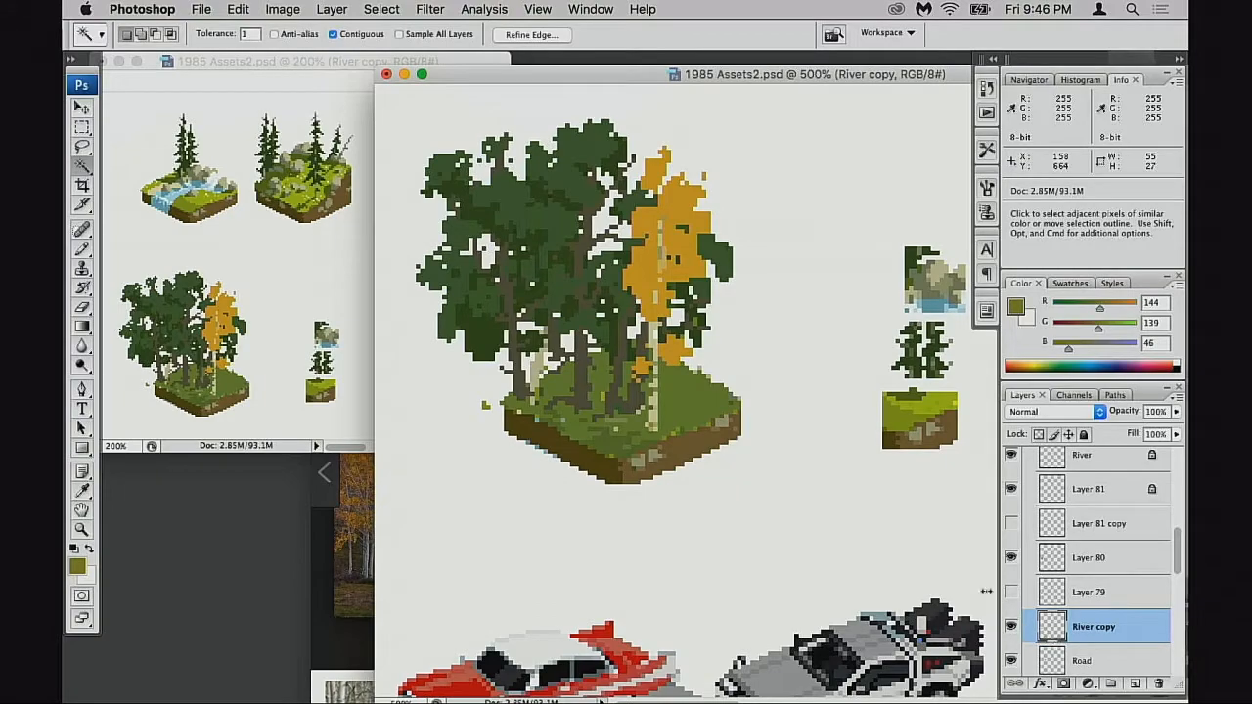
# - Set up a 1-pixel Pencil with the muted grass green, RGB 117, 141, 57, sampled from the tile
pyautogui.press('b')
pyautogui.keyDown('alt'); pyautogui.click(606, 387); pyautogui.keyUp('alt')
pyautogui.press('[')
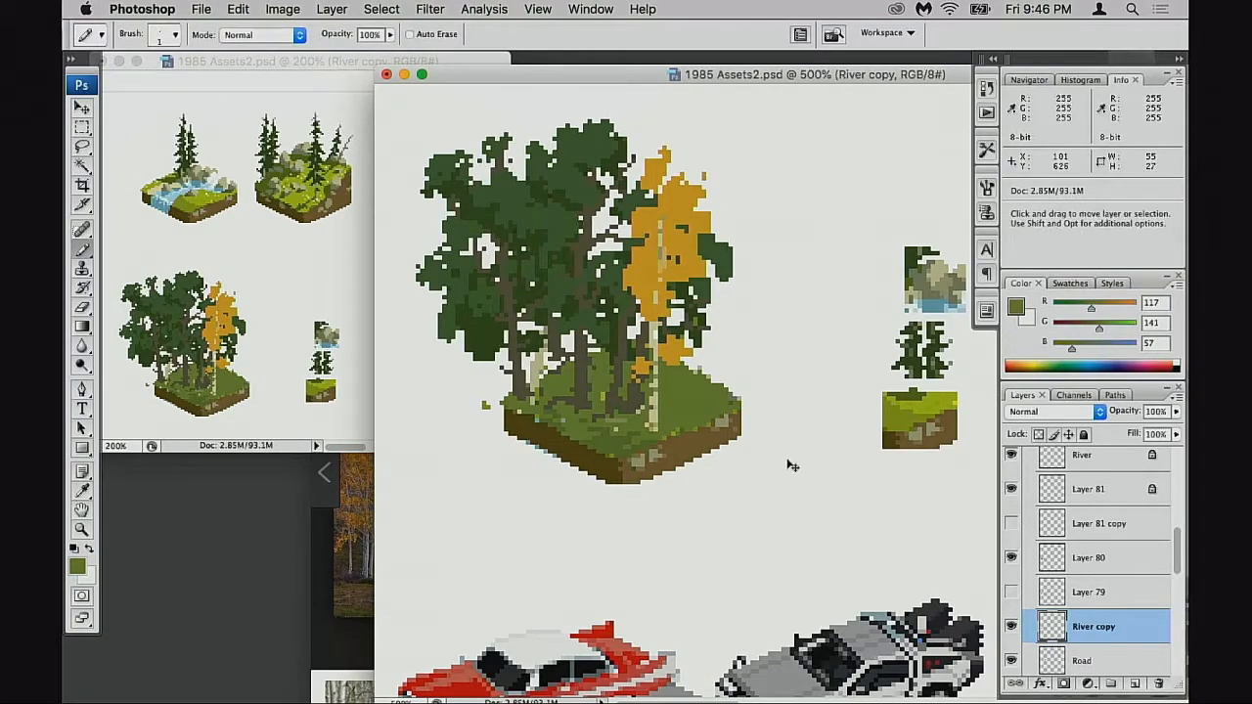
# - Hide River copy and erase the stray pixels around the tree bases on Layer 80
pyautogui.click(1013, 626)
pyautogui.click(1013, 561)
pyautogui.click(1012, 561)
pyautogui.click(1048, 563)
pyautogui.press('super+space')
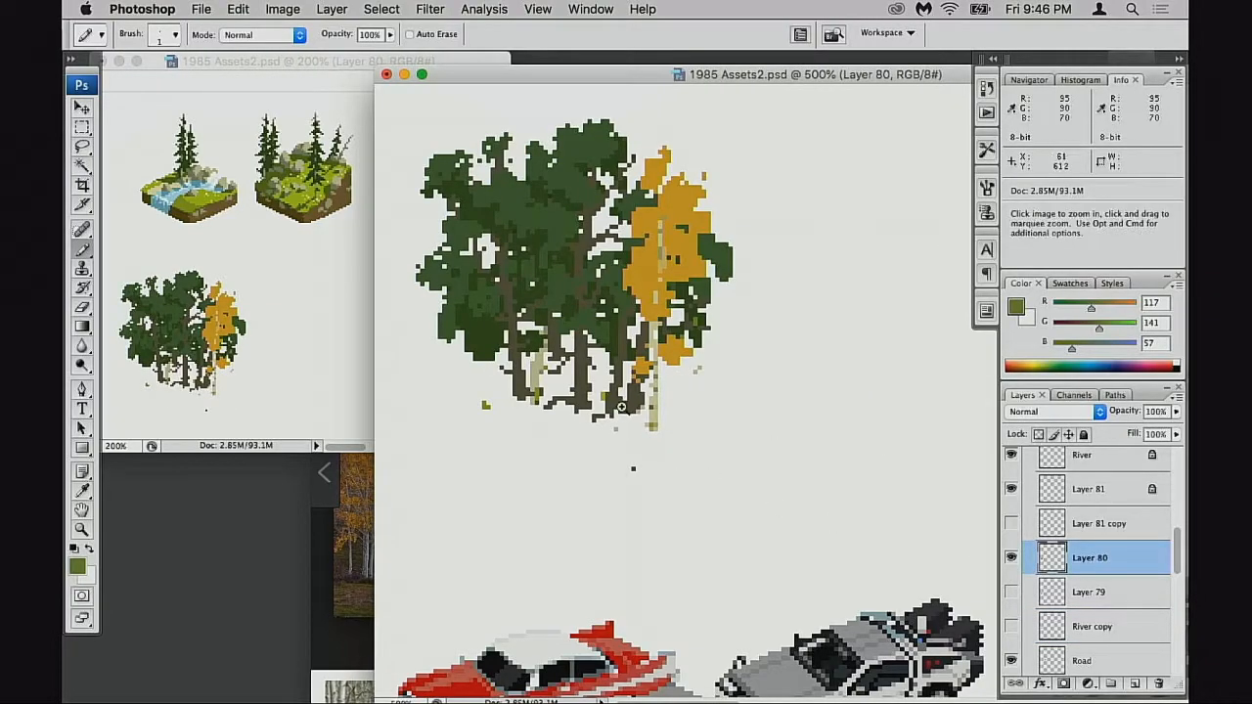
pyautogui.click(621, 407)
pyautogui.press('e')
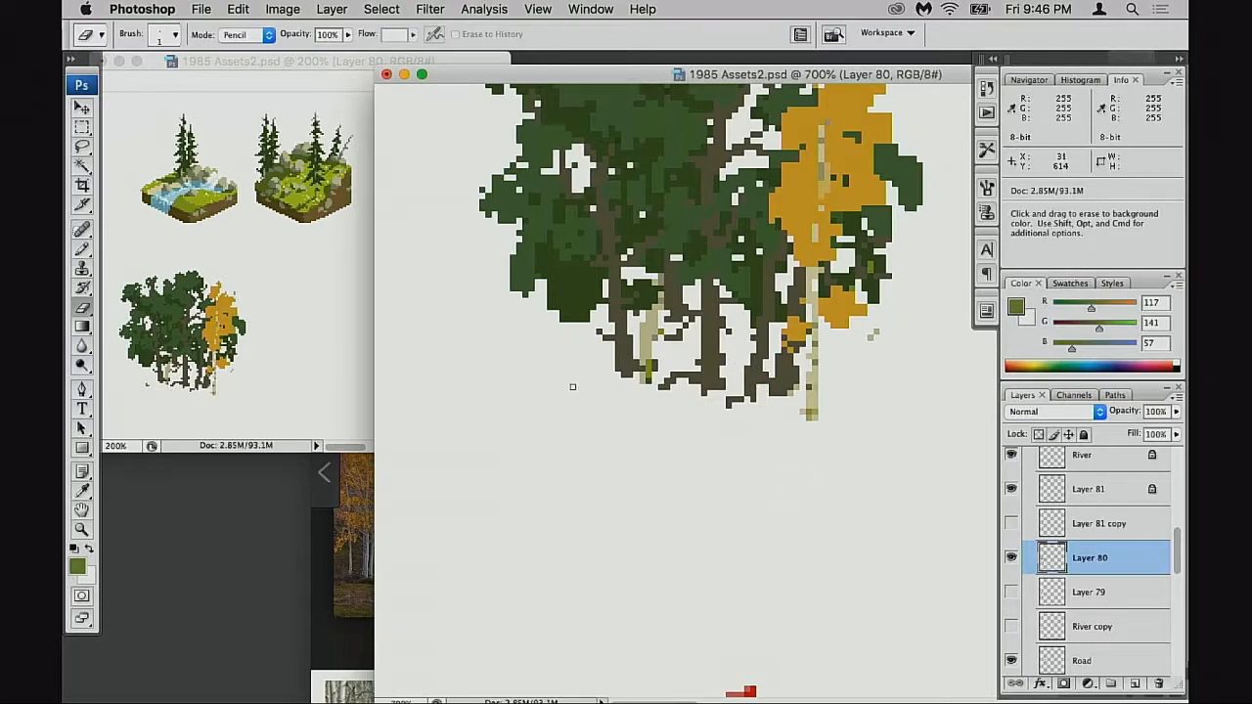
pyautogui.moveTo(646, 376)
pyautogui.mouseDown()
pyautogui.moveTo(650, 363)
pyautogui.moveTo(643, 382)
pyautogui.mouseUp()
# - Hide the dark trees on Layer 80, check Layer 81 copy and show the green foliage on Layer 79
pyautogui.click(1012, 559)
pyautogui.click(1012, 524)
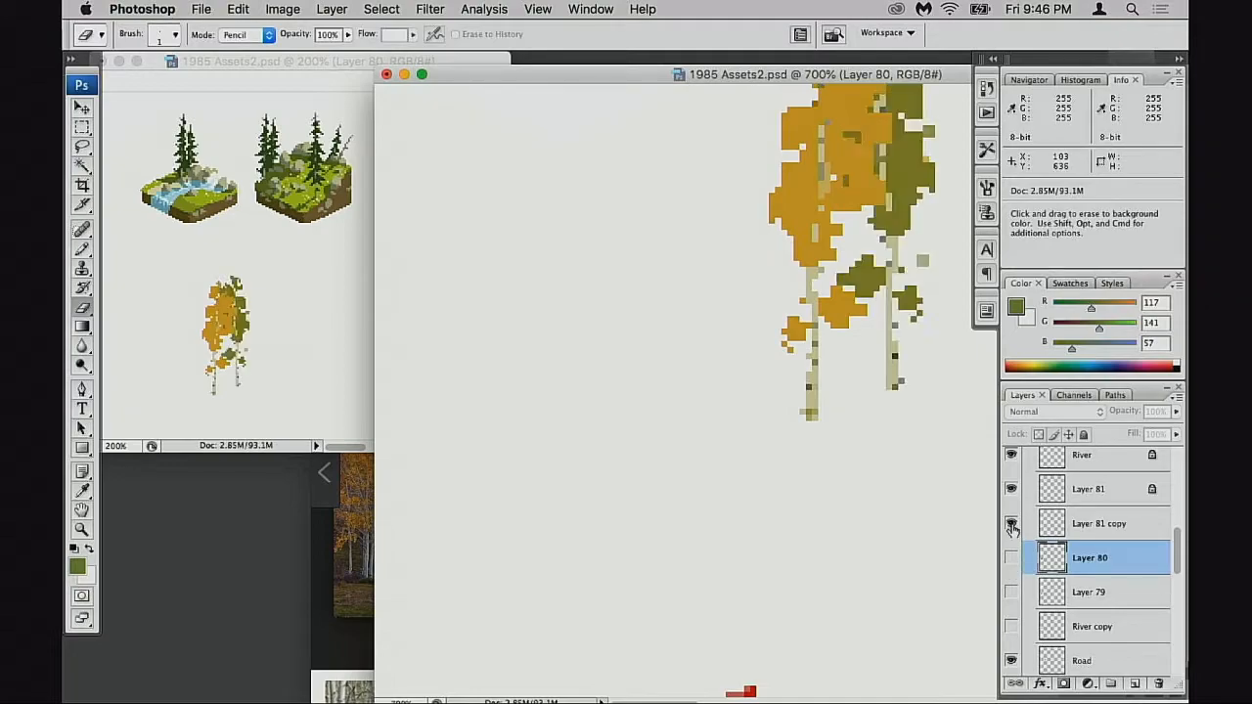
pyautogui.click(1012, 525)
pyautogui.click(1011, 590)
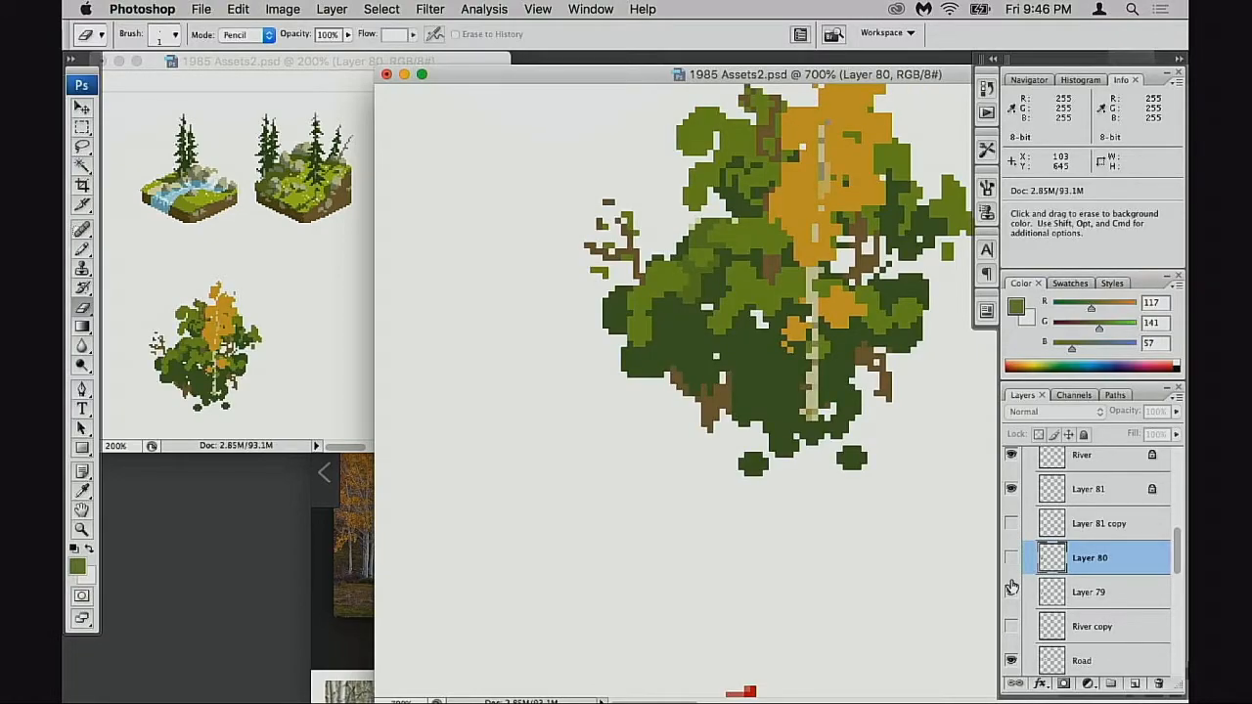
# - Hide Layer 79, show River copy and add darker grass texture in RGB 99, 122, 52 near the middle of its lawn
pyautogui.click(1011, 590)
pyautogui.click(1012, 626)
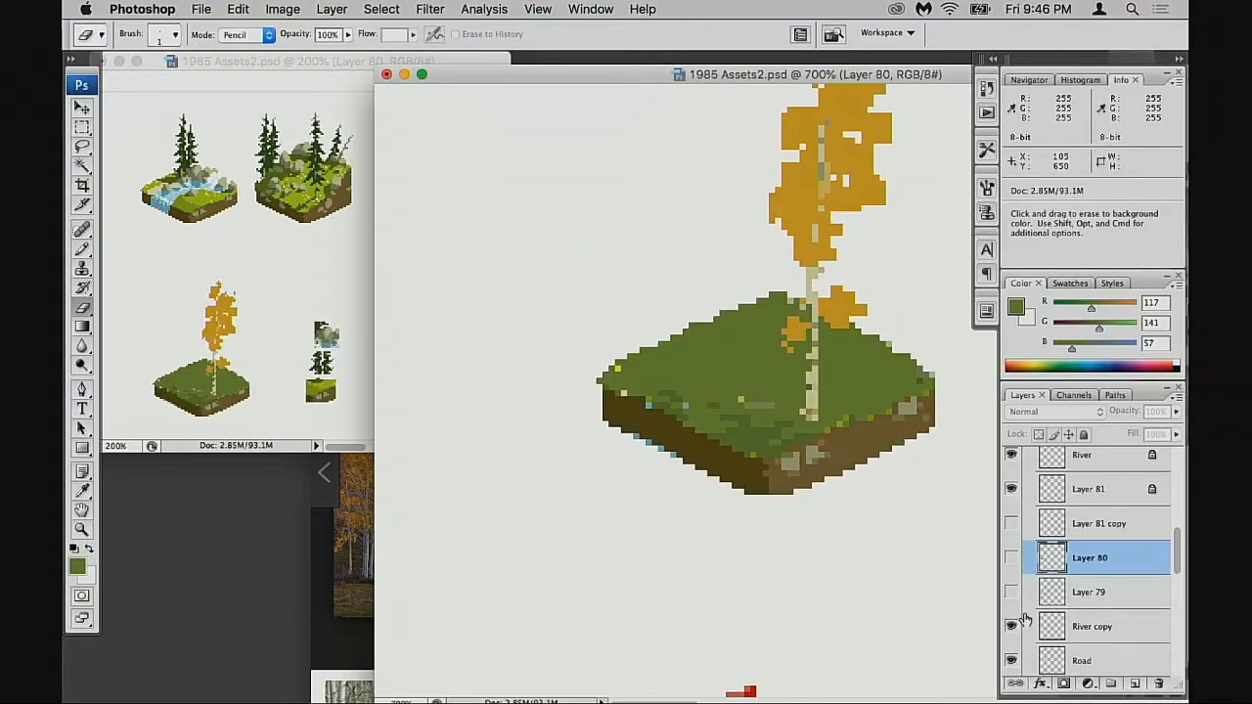
pyautogui.click(1038, 628)
pyautogui.press('b')
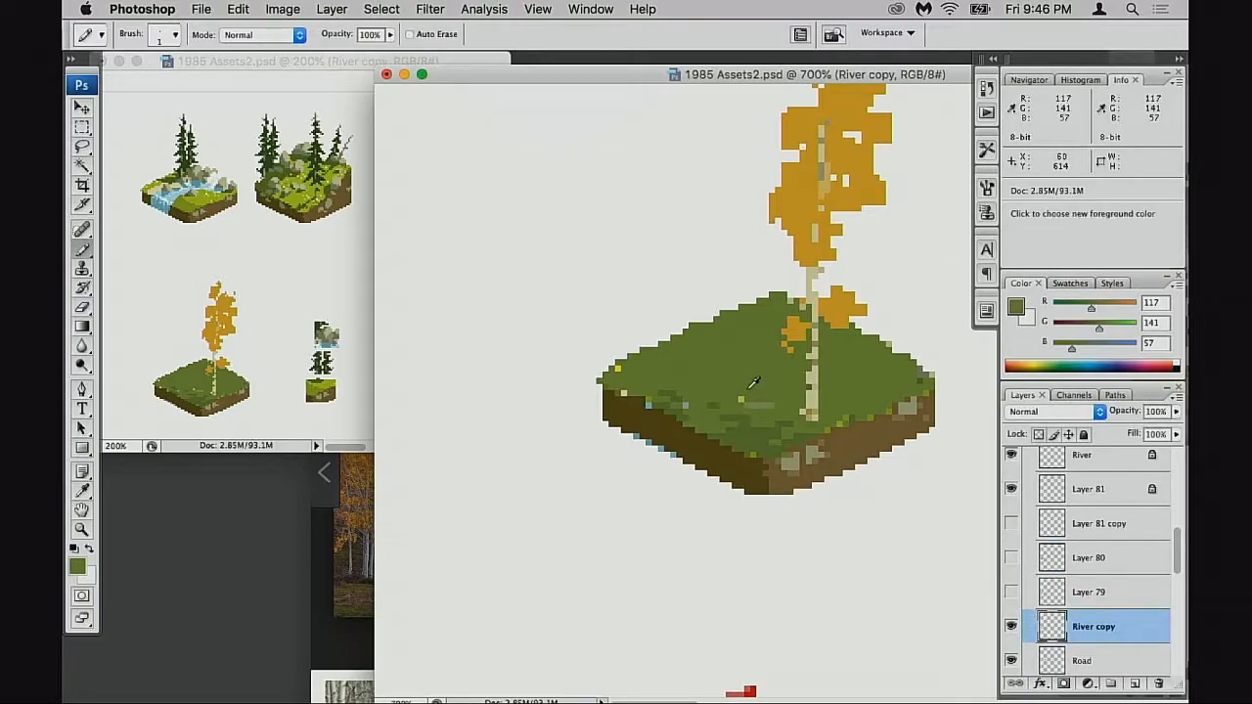
pyautogui.keyDown('alt'); pyautogui.click(751, 424); pyautogui.keyUp('alt')
pyautogui.moveTo(731, 376); pyautogui.dragTo(685, 379)
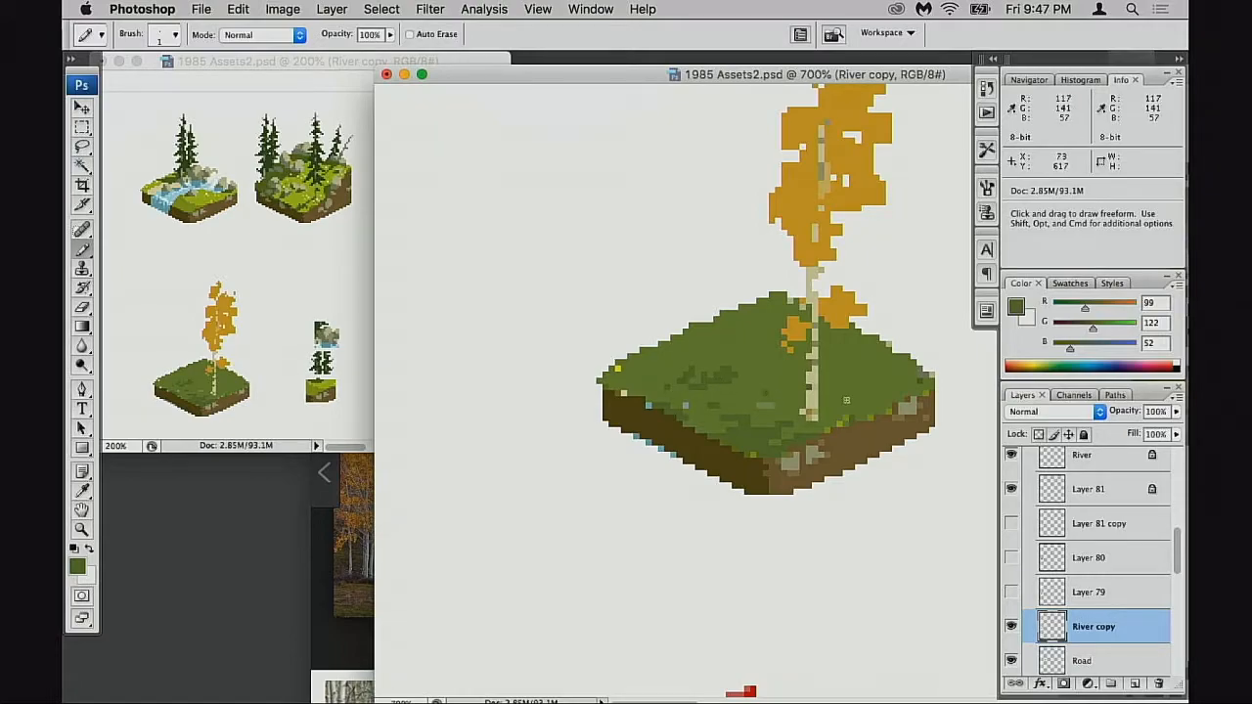
# - Cover the stray yellow and bright pixels along River copy's grass edges with the sampled grass greens
pyautogui.keyDown('alt'); pyautogui.click(636, 371); pyautogui.keyUp('alt')
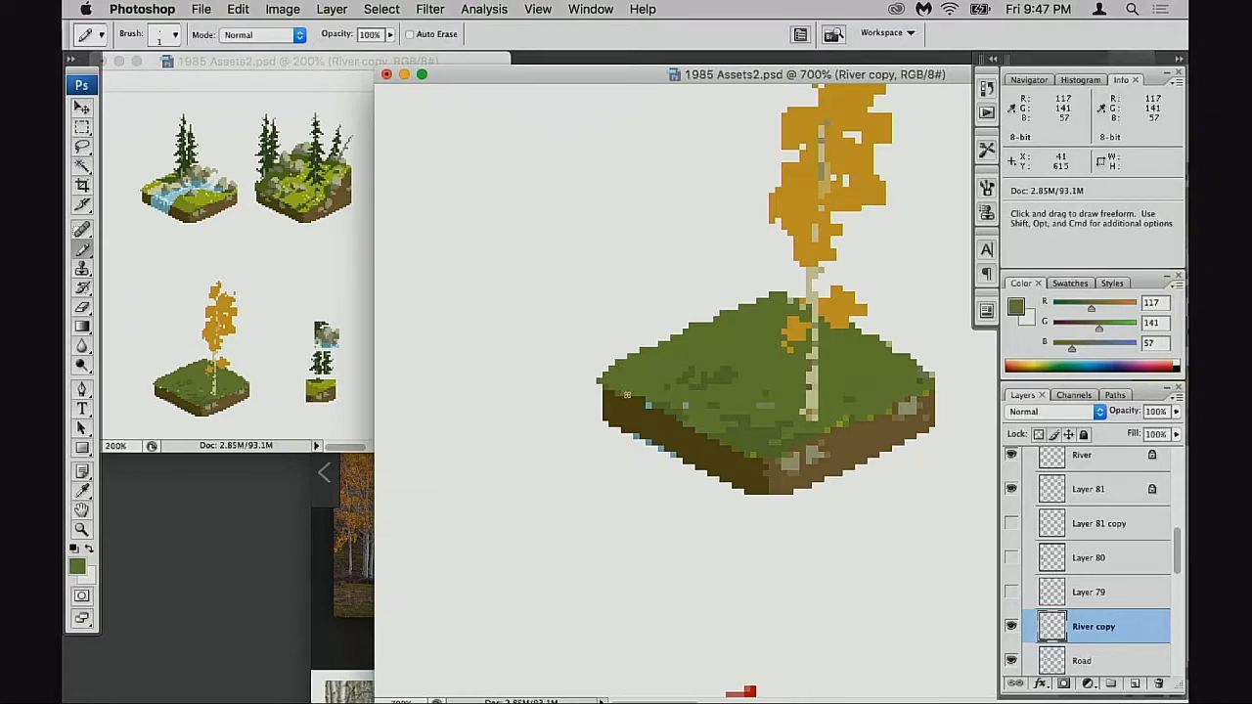
pyautogui.keyDown('alt'); pyautogui.click(651, 406); pyautogui.keyUp('alt')
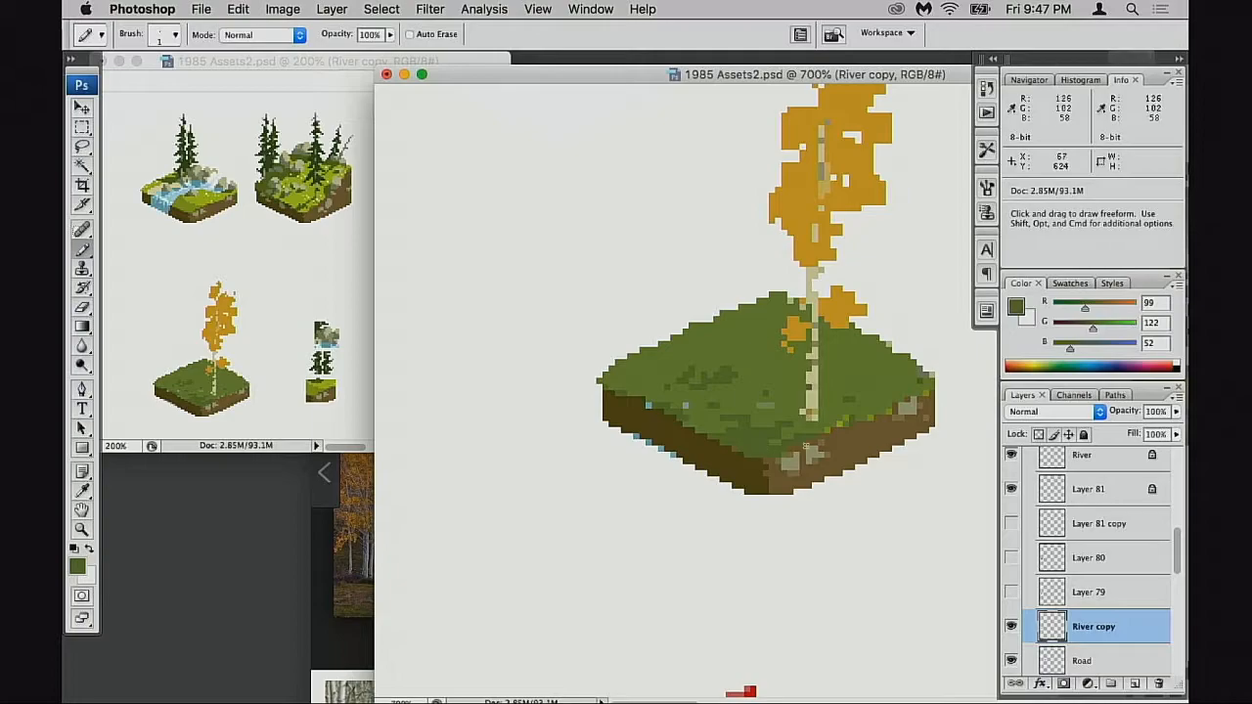
pyautogui.keyDown('alt'); pyautogui.click(857, 411); pyautogui.keyUp('alt')
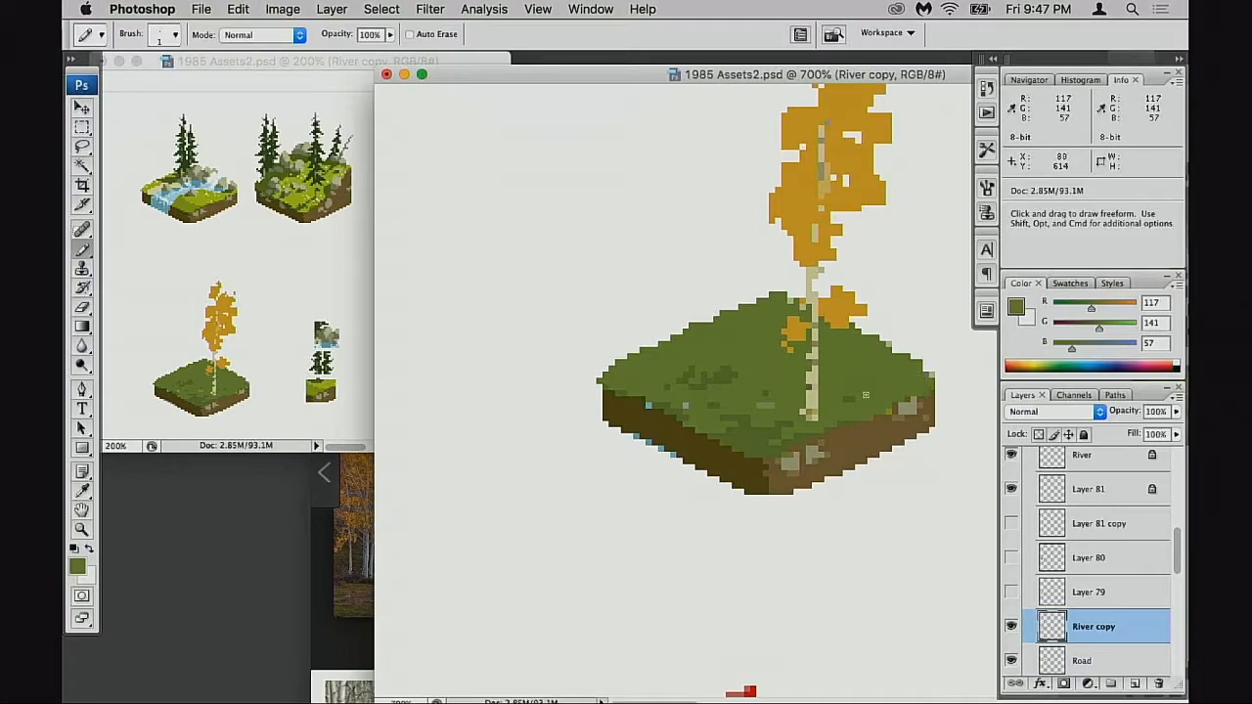
# - Preview the foliage on Layer 79, show the dark trees on Layer 80 and compare them with River copy toggled
pyautogui.hscroll(3, 865, 395)
pyautogui.click(1011, 592)
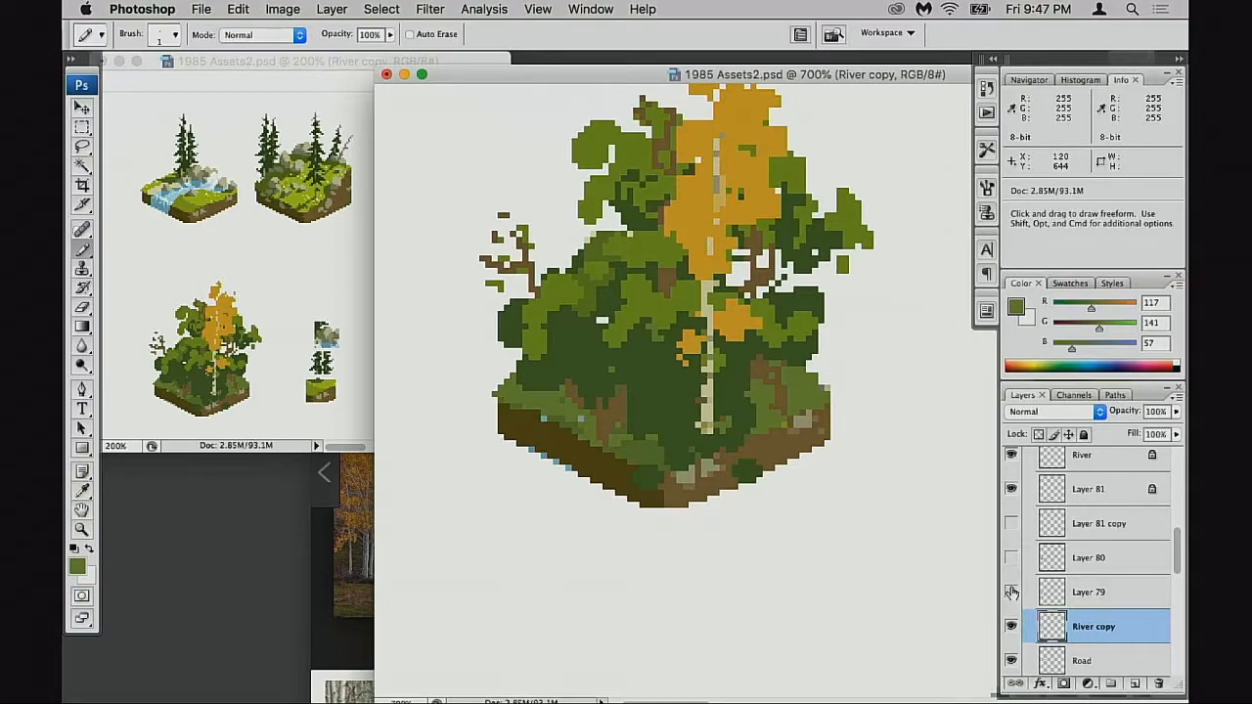
pyautogui.click(1012, 592)
pyautogui.click(1012, 559)
pyautogui.click(1012, 558)
pyautogui.click(1012, 558)
pyautogui.click(1045, 565)
pyautogui.click(1012, 626)
pyautogui.click(1012, 627)
# - Add a new layer above River copy and pencil sunlit grass patches in RGB 174, 197, 33 between and beside the trunks
pyautogui.click(1037, 626)
pyautogui.hotkey('ctrl', 'shift', 'alt', 'n')
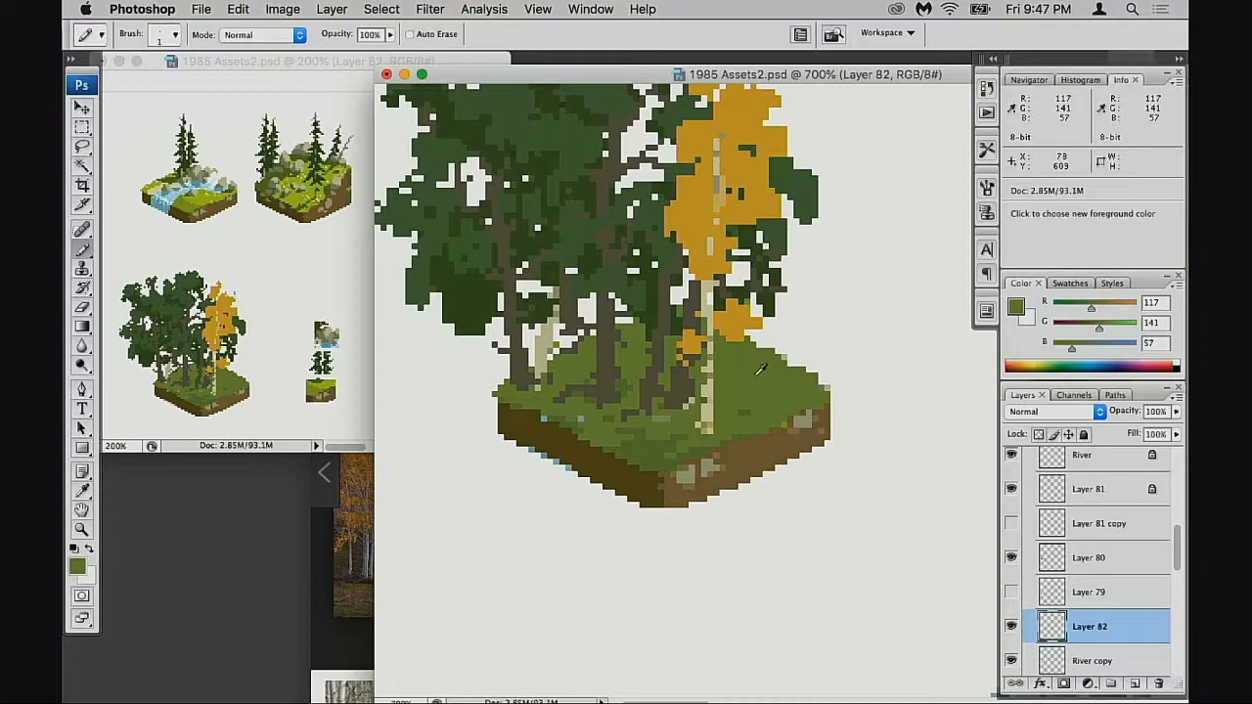
pyautogui.moveTo(767, 365); pyautogui.dragTo(805, 443)
pyautogui.keyDown('alt'); pyautogui.click(309, 187); pyautogui.keyUp('alt')
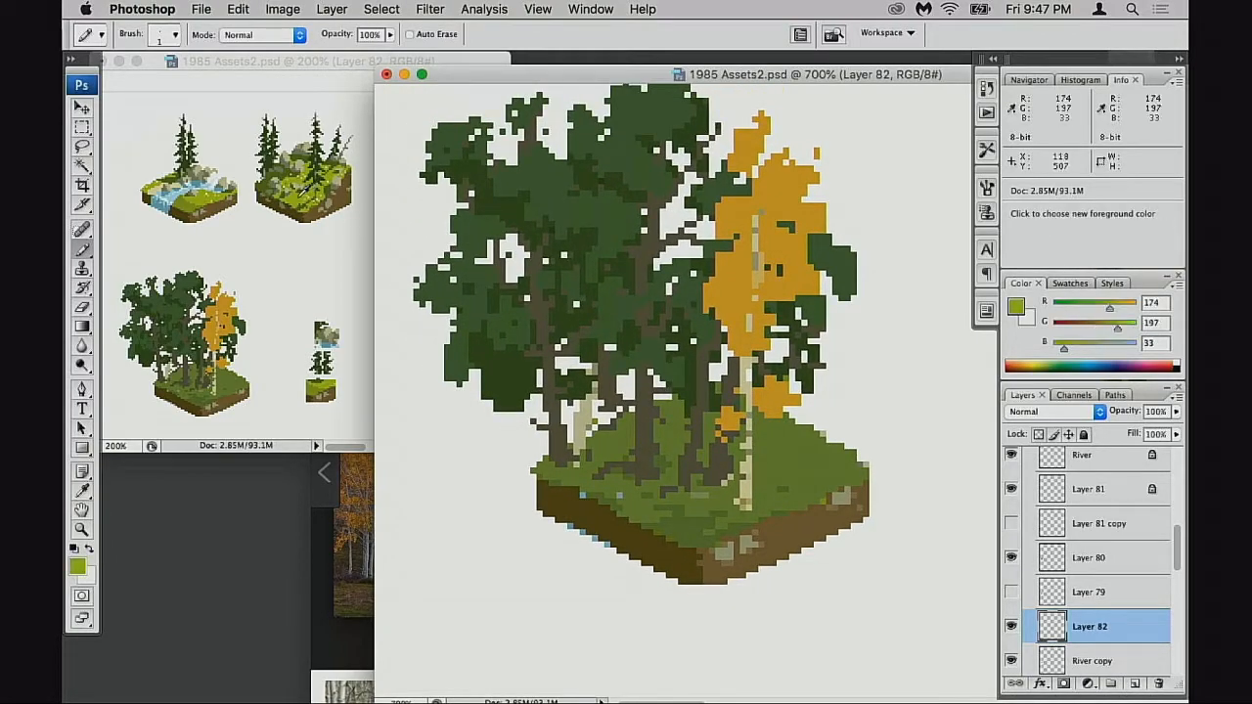
pyautogui.moveTo(636, 473)
pyautogui.mouseDown()
pyautogui.moveTo(676, 419)
pyautogui.moveTo(599, 416)
pyautogui.moveTo(672, 391)
pyautogui.mouseUp()
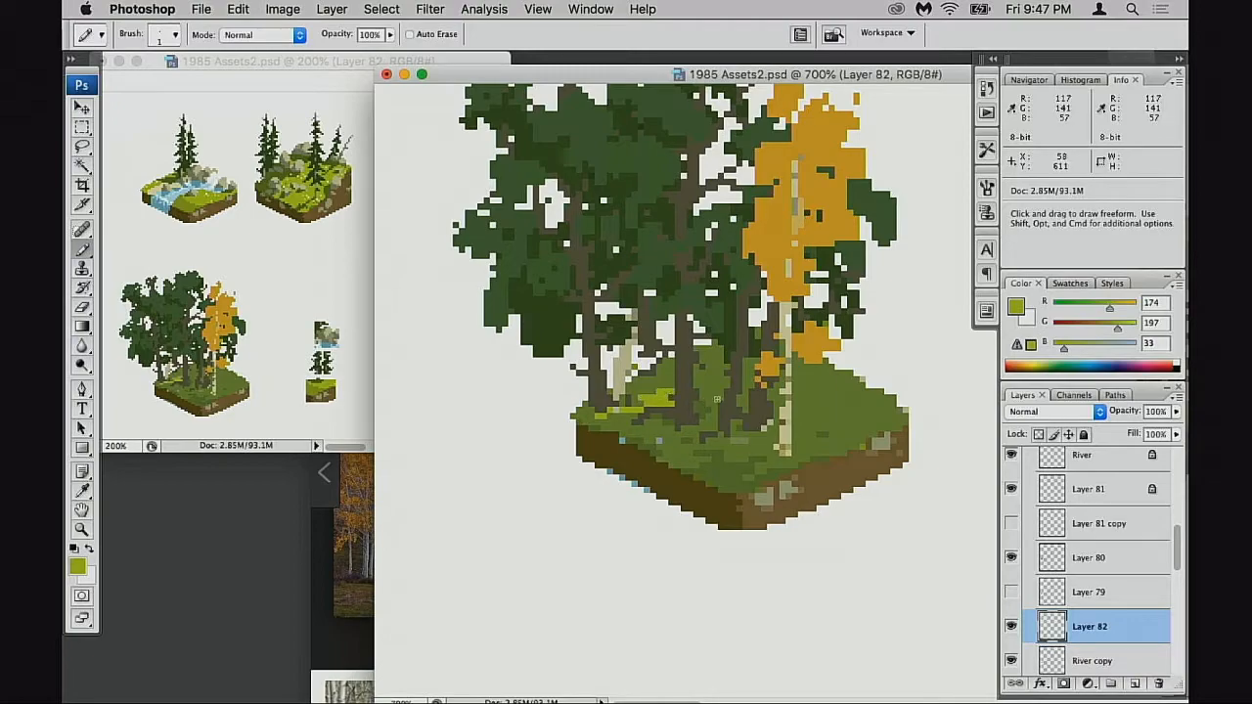
pyautogui.moveTo(879, 401)
pyautogui.mouseDown()
pyautogui.moveTo(798, 398)
pyautogui.moveTo(840, 380)
pyautogui.moveTo(821, 385)
pyautogui.moveTo(881, 411)
pyautogui.moveTo(850, 383)
pyautogui.moveTo(885, 401)
pyautogui.mouseUp()
pyautogui.moveTo(762, 436); pyautogui.dragTo(738, 447)
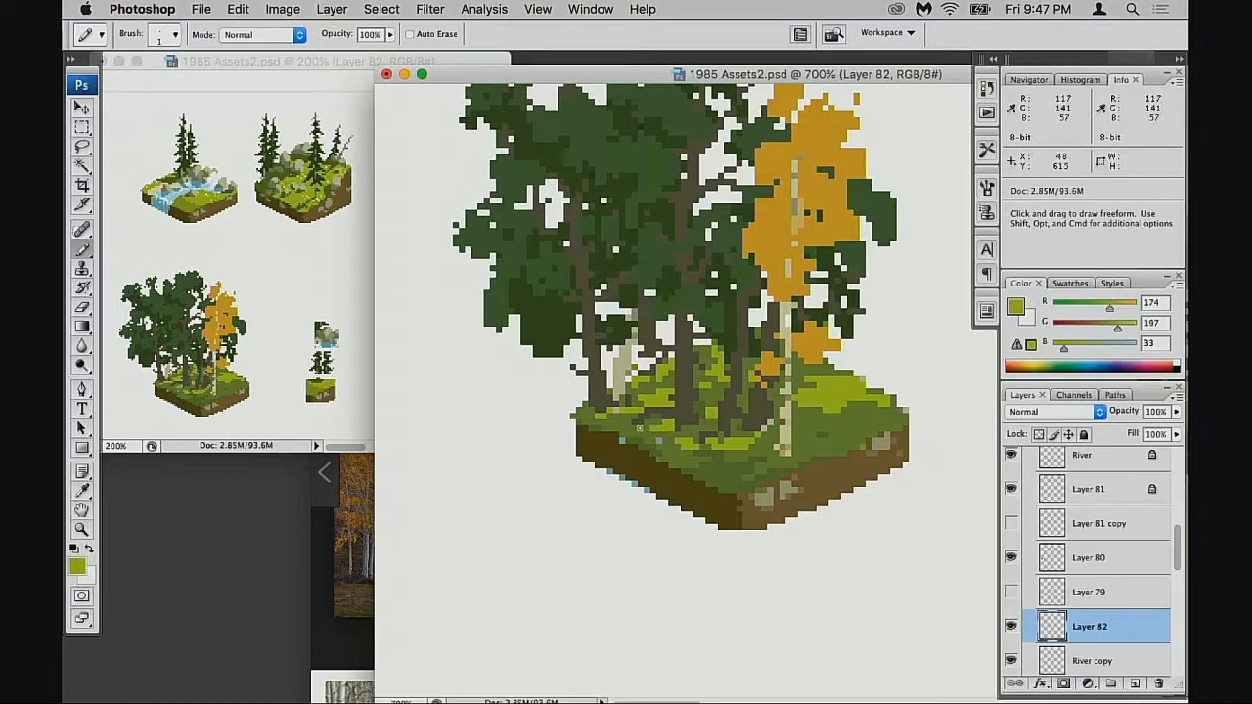
pyautogui.moveTo(863, 401)
pyautogui.mouseDown()
pyautogui.moveTo(839, 450)
pyautogui.moveTo(809, 412)
pyautogui.moveTo(848, 445)
pyautogui.moveTo(809, 461)
pyautogui.mouseUp()
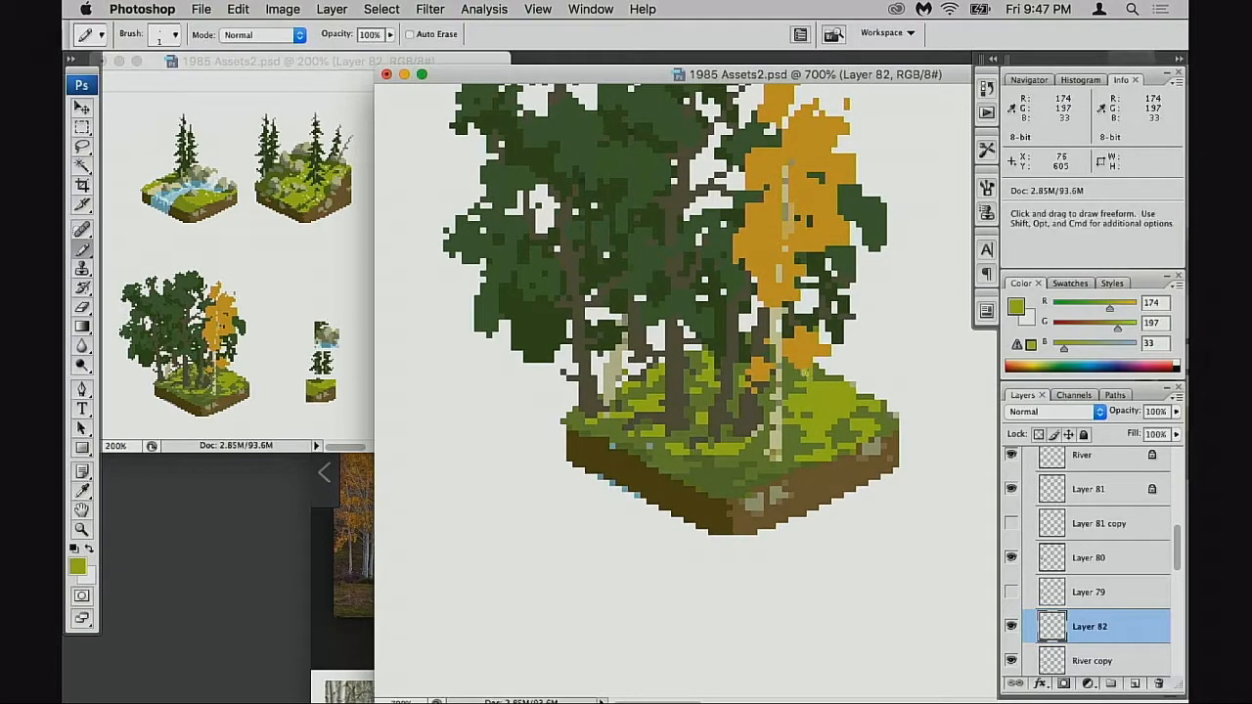
# - Refine Layer 82's patches using RGB 117, 141, 57 and 174, 197, 33, and toggle the layer to compare
pyautogui.keyDown('alt'); pyautogui.click(751, 442); pyautogui.keyUp('alt')
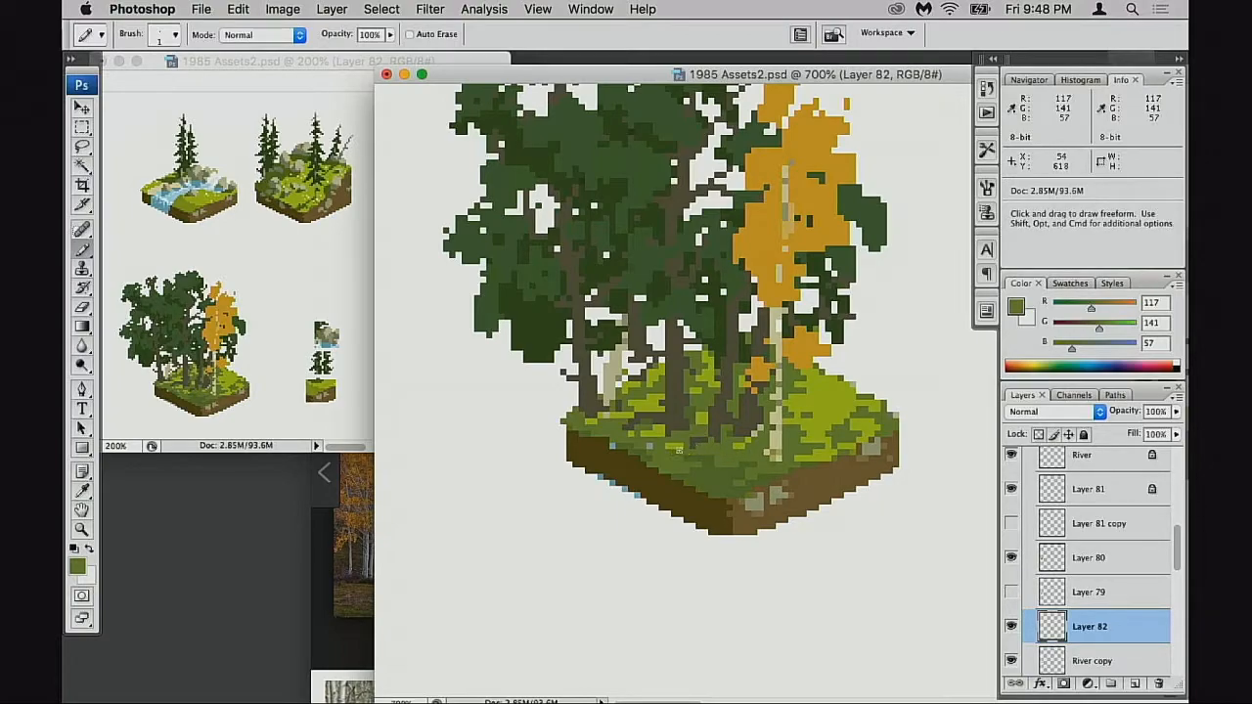
pyautogui.keyDown('alt'); pyautogui.click(662, 436); pyautogui.keyUp('alt')
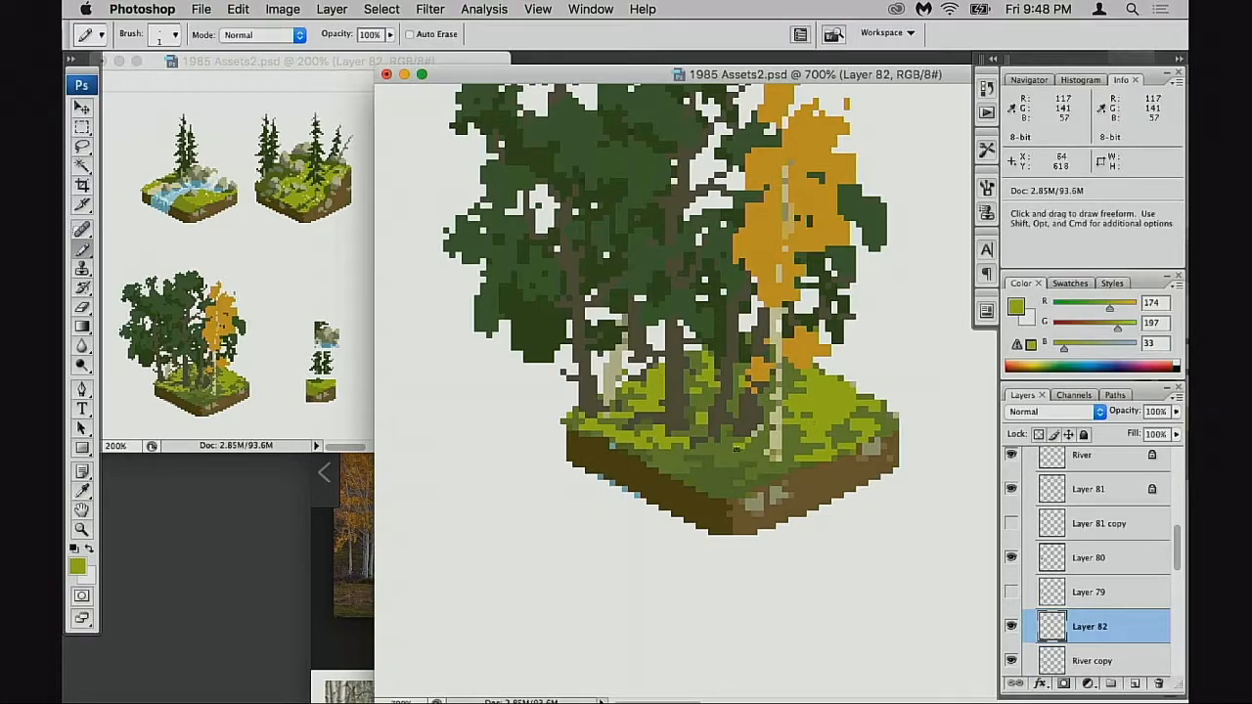
pyautogui.click(1011, 627)
pyautogui.click(1011, 626)
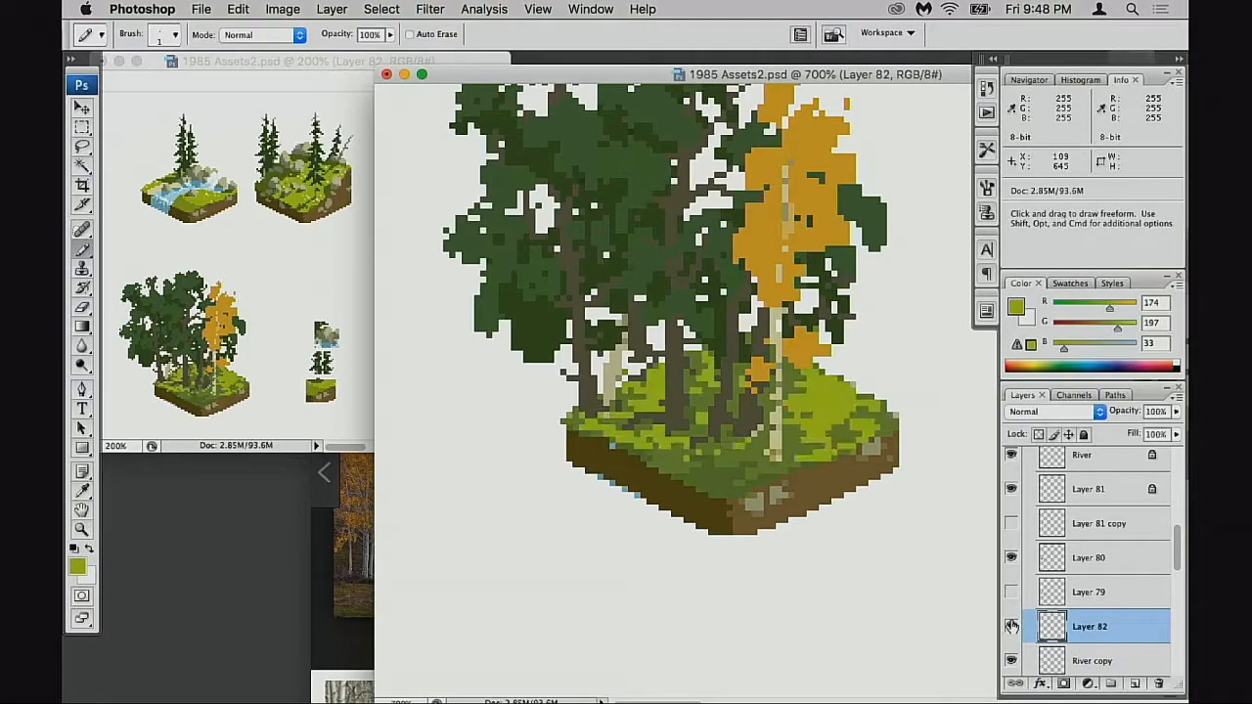
# - Try a Levels adjustment on the bright grass patches of Layer 82
pyautogui.press('super+l')
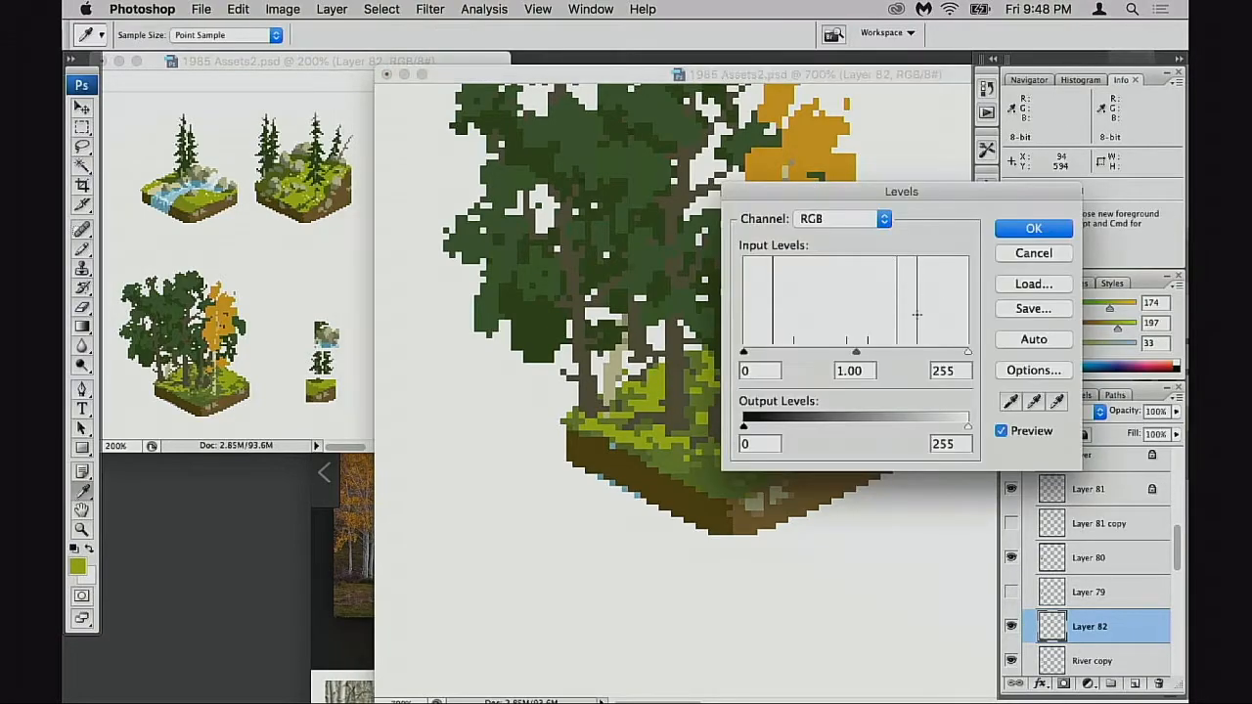
pyautogui.moveTo(967, 354)
pyautogui.mouseDown()
pyautogui.moveTo(948, 354)
pyautogui.moveTo(968, 355)
pyautogui.mouseUp()
pyautogui.click(1043, 235)
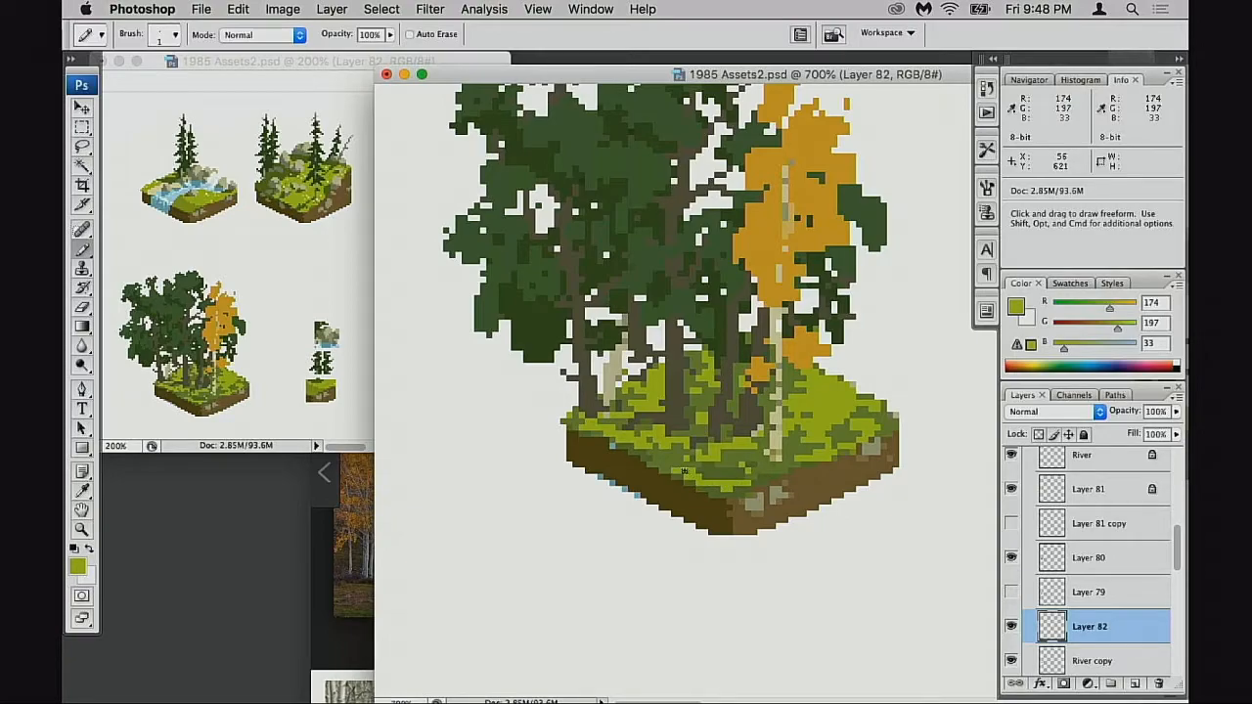
# - Extend and shape the light patches along the tile's front edge and behind the trunks, alternating the bright and muted greens
pyautogui.keyDown('alt'); pyautogui.click(703, 476); pyautogui.keyUp('alt')
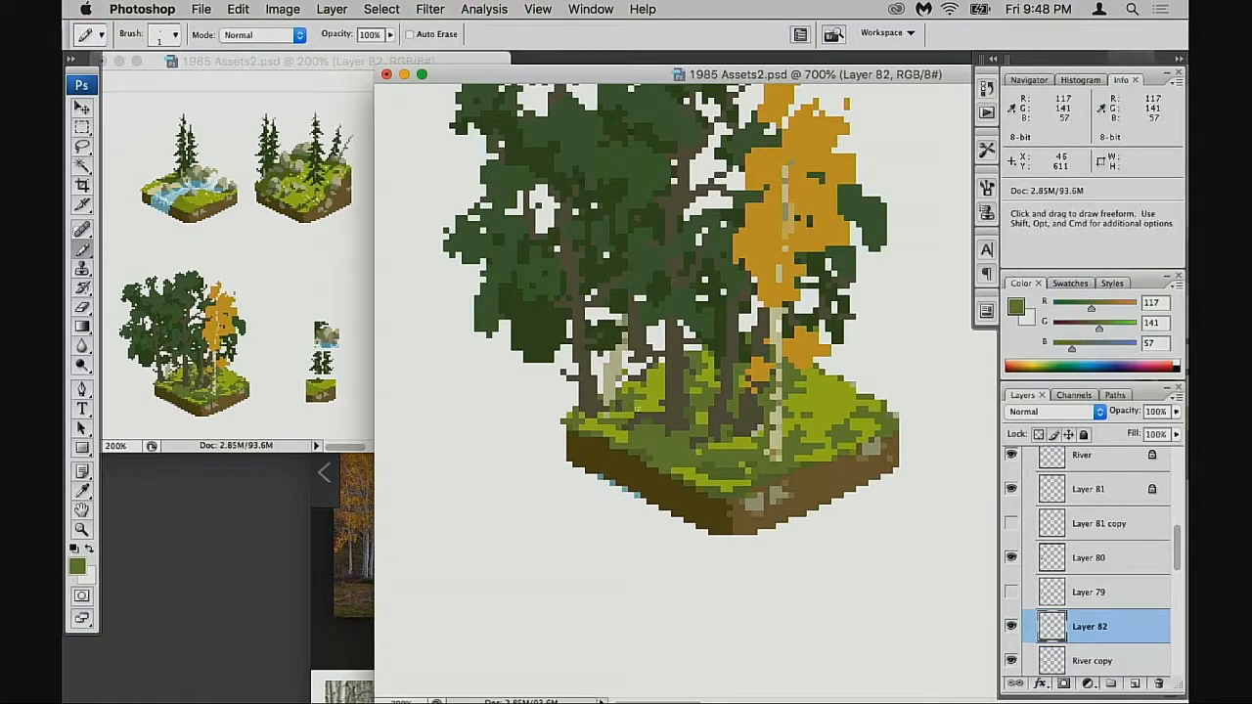
pyautogui.keyDown('alt'); pyautogui.click(642, 405); pyautogui.keyUp('alt')
pyautogui.keyDown('alt'); pyautogui.click(616, 415); pyautogui.keyUp('alt')
pyautogui.keyDown('alt'); pyautogui.click(716, 376); pyautogui.keyUp('alt')
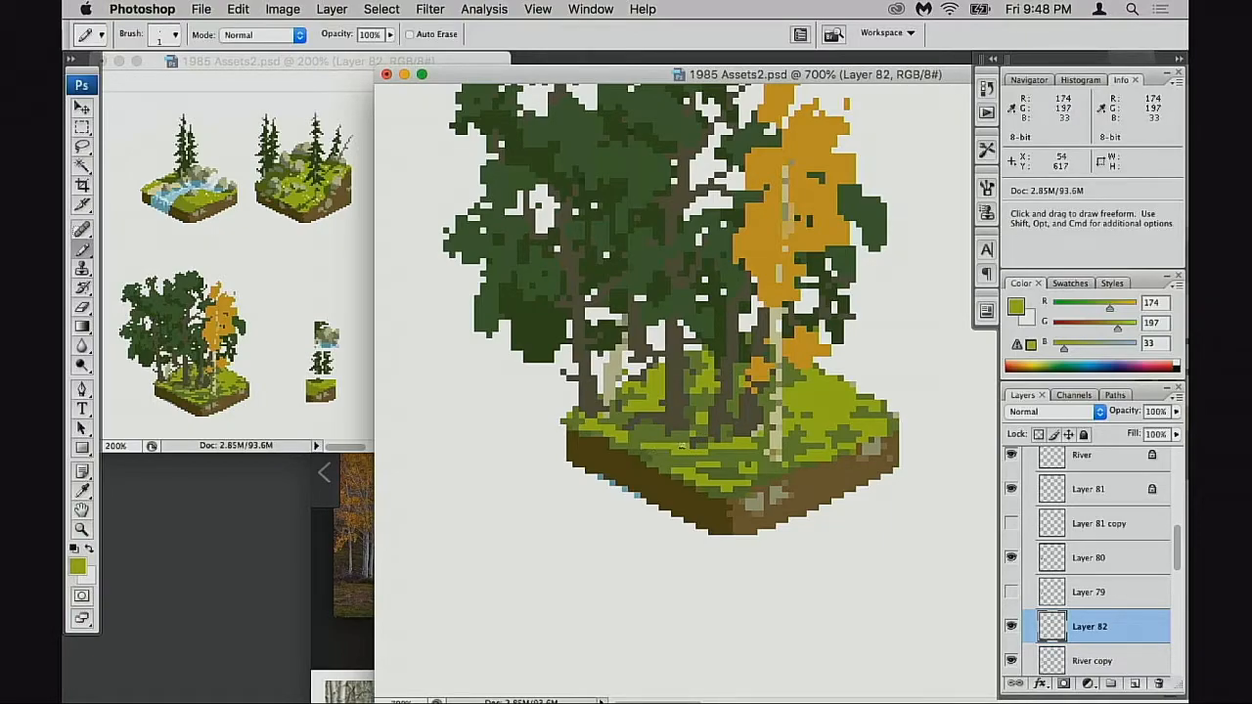
# - Break up the light patches around the dark trunk bases and the birch with alternating muted and bright green pixels
pyautogui.keyDown('alt'); pyautogui.click(656, 447); pyautogui.keyUp('alt')
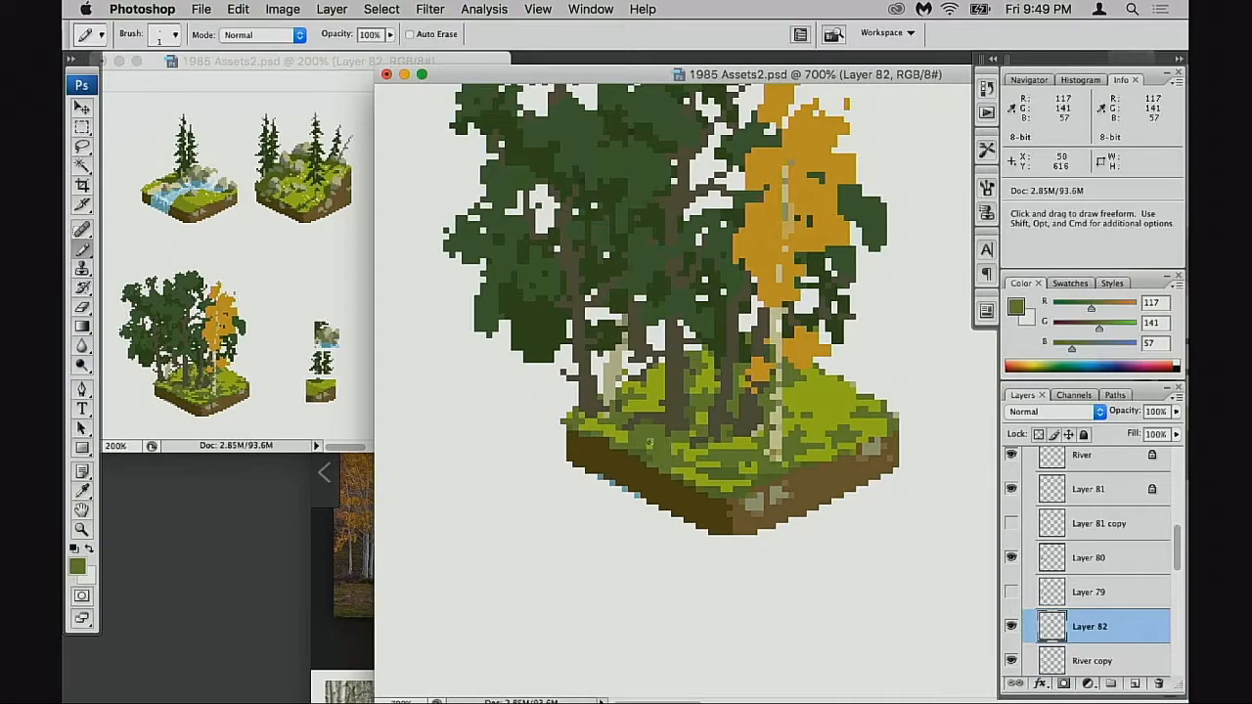
pyautogui.keyDown('alt'); pyautogui.click(691, 445); pyautogui.keyUp('alt')
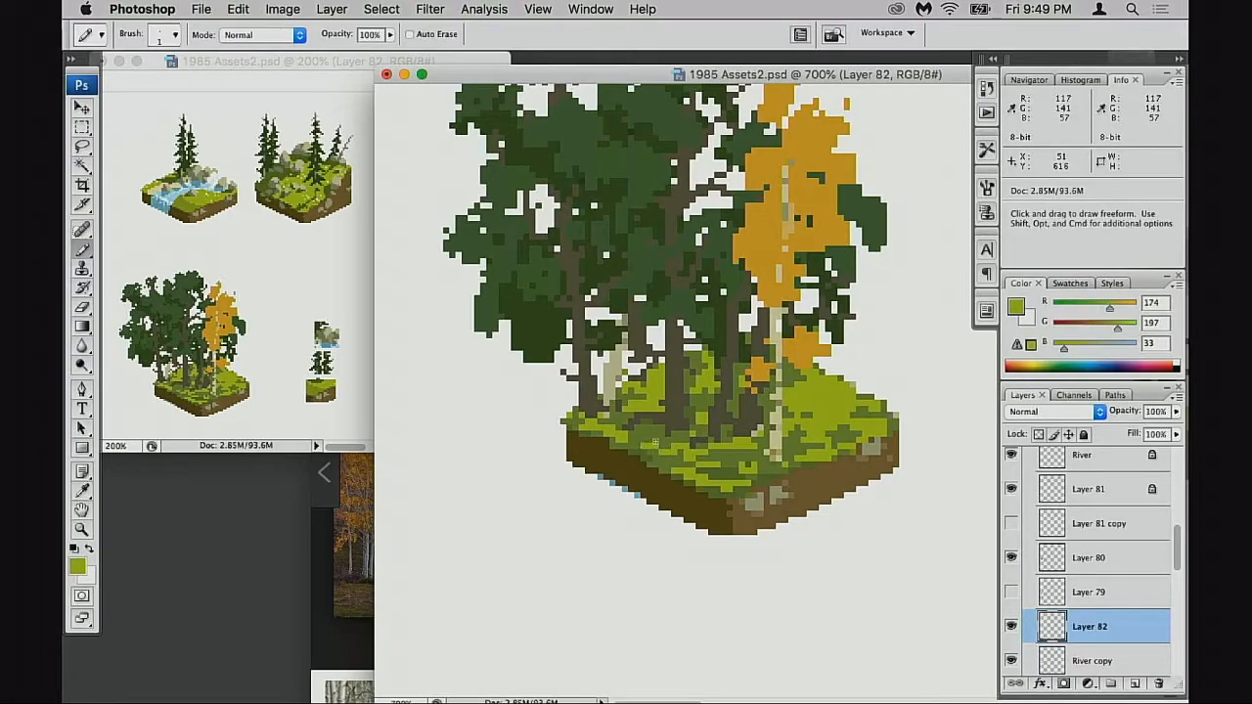
pyautogui.keyDown('alt'); pyautogui.click(669, 438); pyautogui.keyUp('alt')
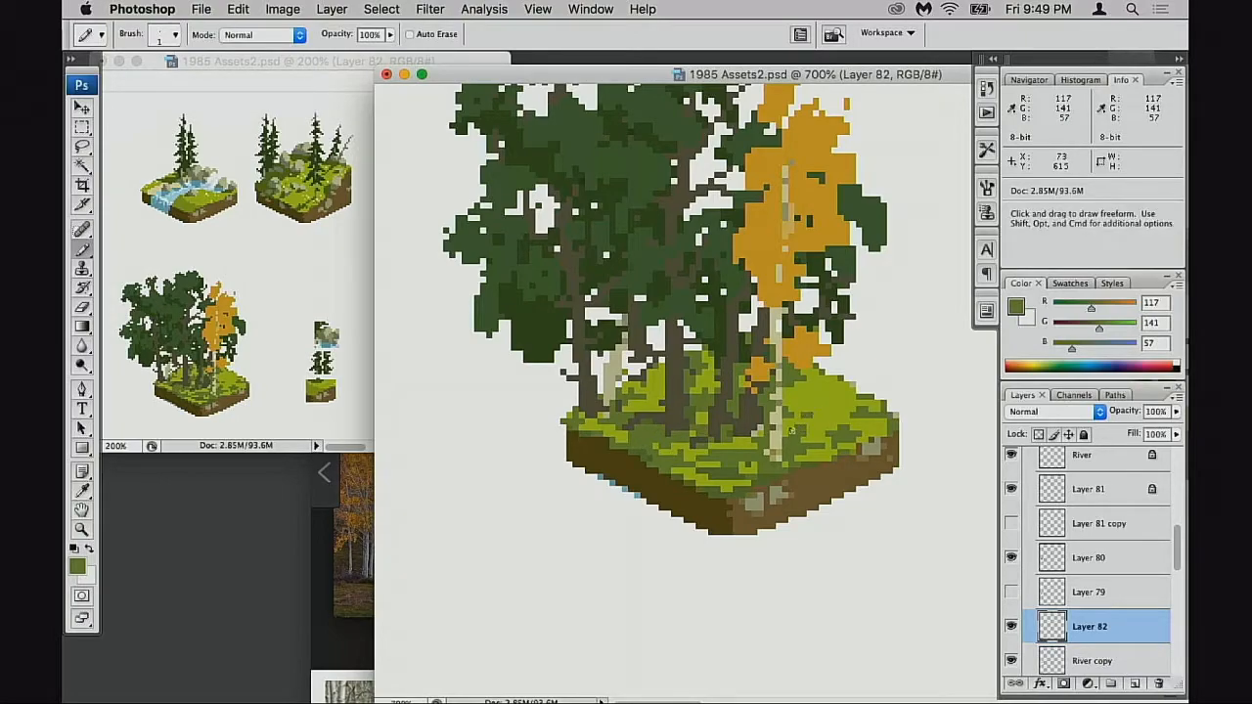
pyautogui.keyDown('alt'); pyautogui.click(773, 428); pyautogui.keyUp('alt')
pyautogui.keyDown('alt'); pyautogui.click(812, 413); pyautogui.keyUp('alt')
pyautogui.keyDown('alt'); pyautogui.click(801, 425); pyautogui.keyUp('alt')
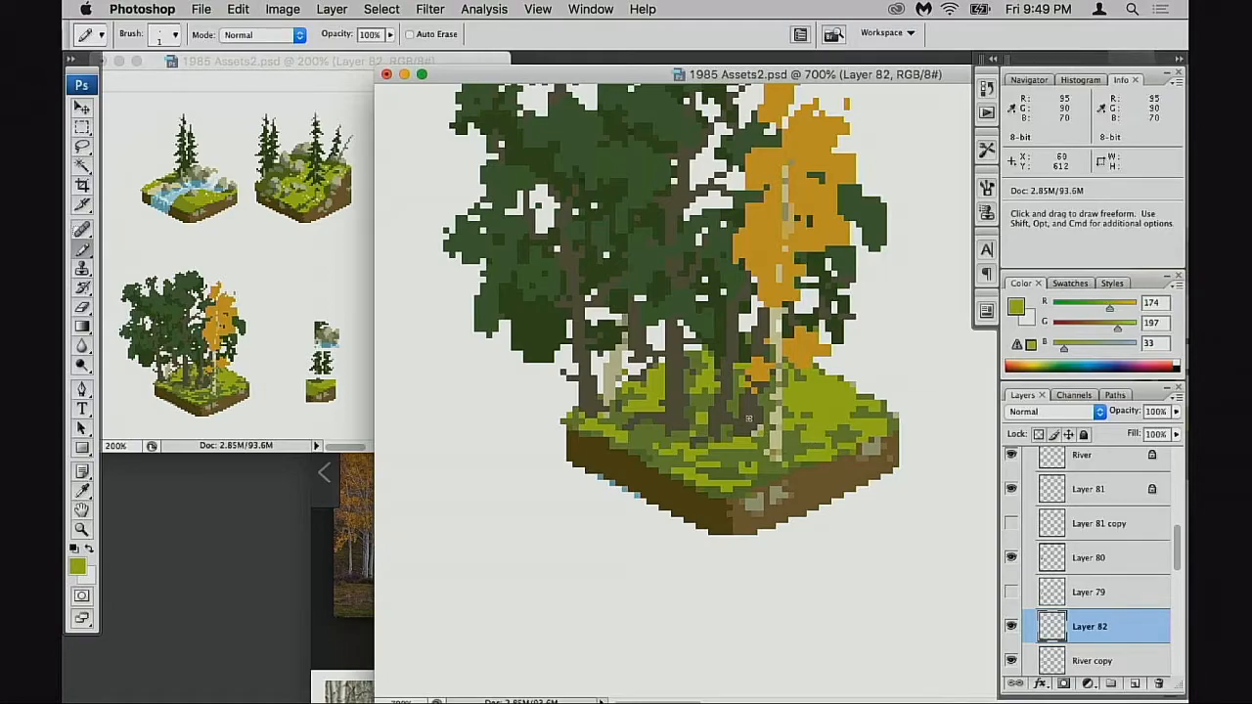
# - Switch to Chrome and run an image search for "forest gobos" in a new tab
pyautogui.click(362, 595)
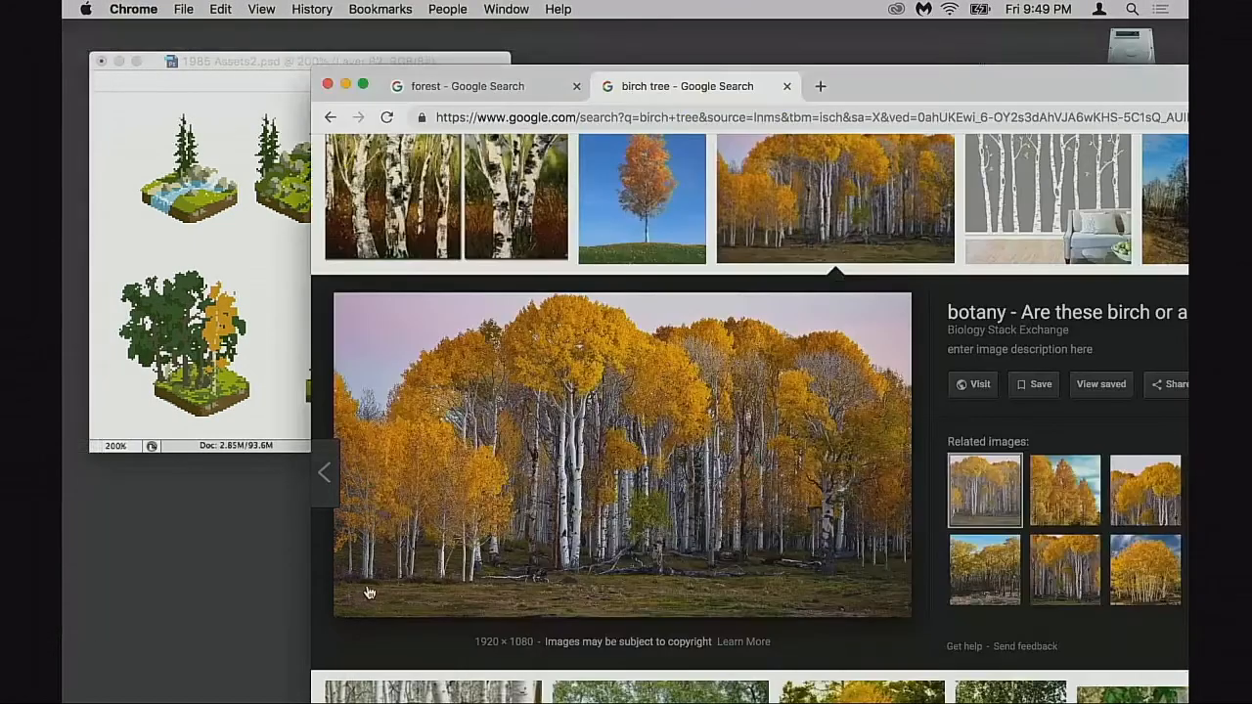
pyautogui.moveTo(760, 30); pyautogui.dragTo(565, 43)
pyautogui.click(562, 43)
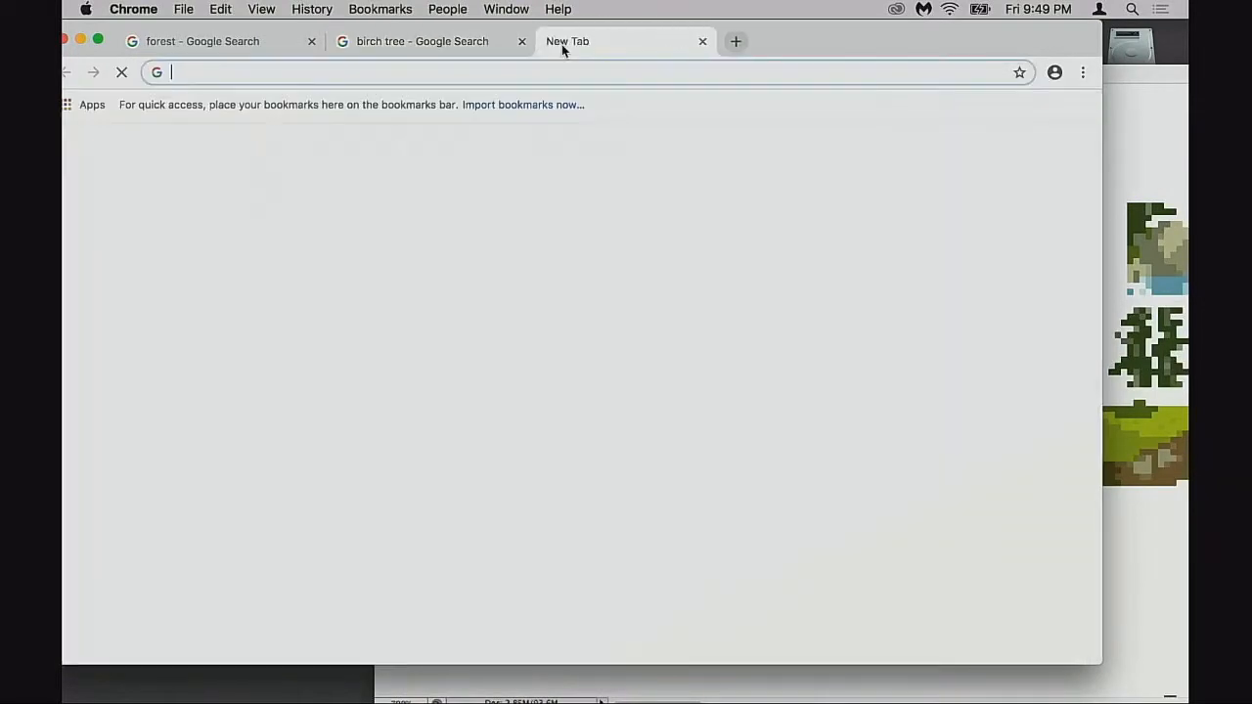
pyautogui.write('forest gobos')
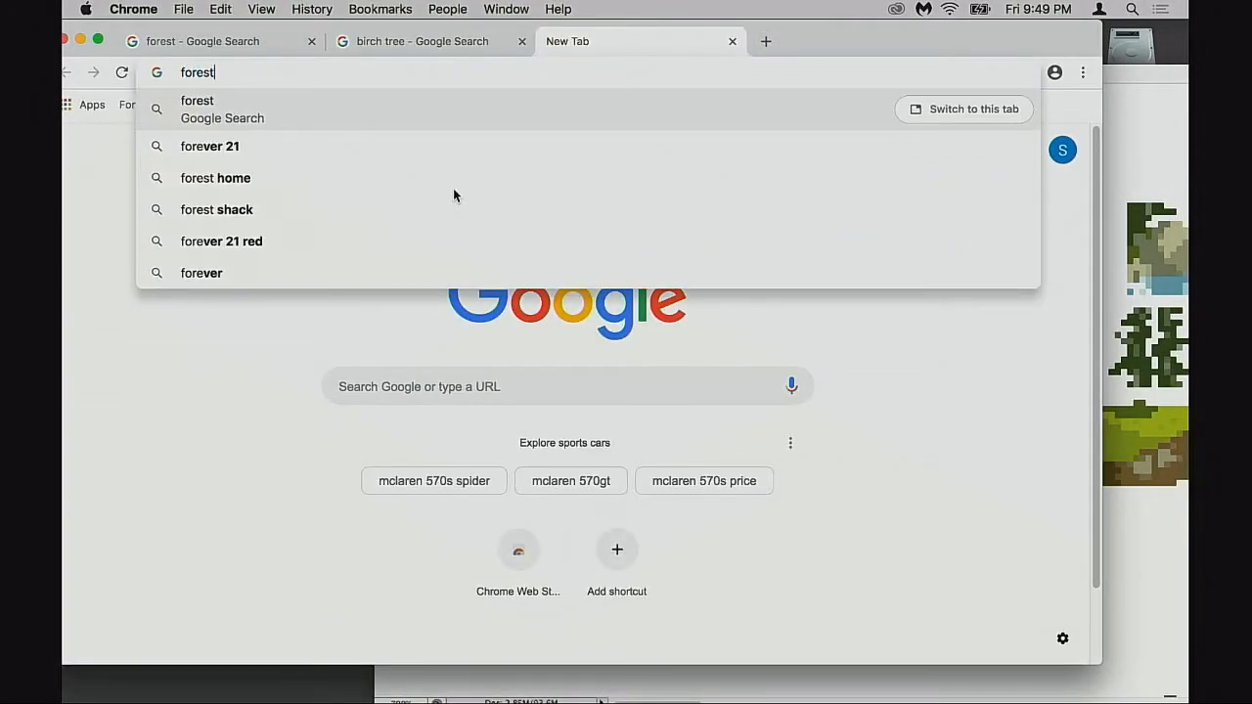
pyautogui.press('Return')
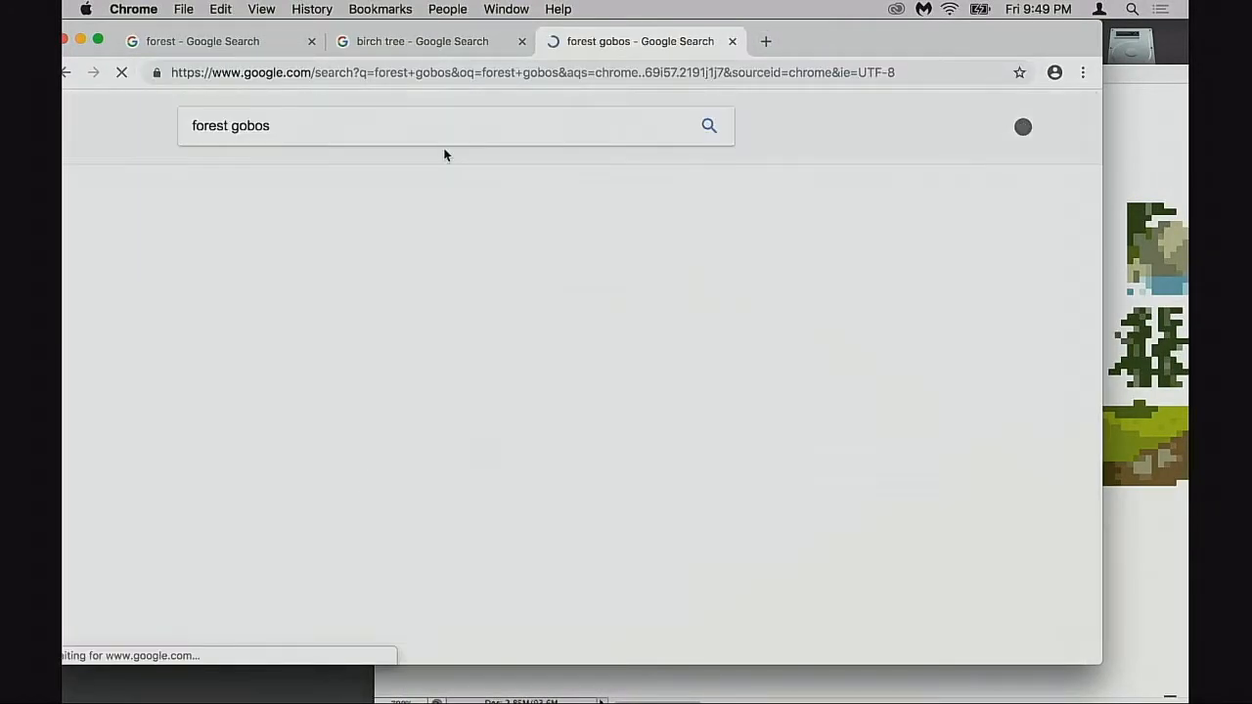
pyautogui.click(263, 184)
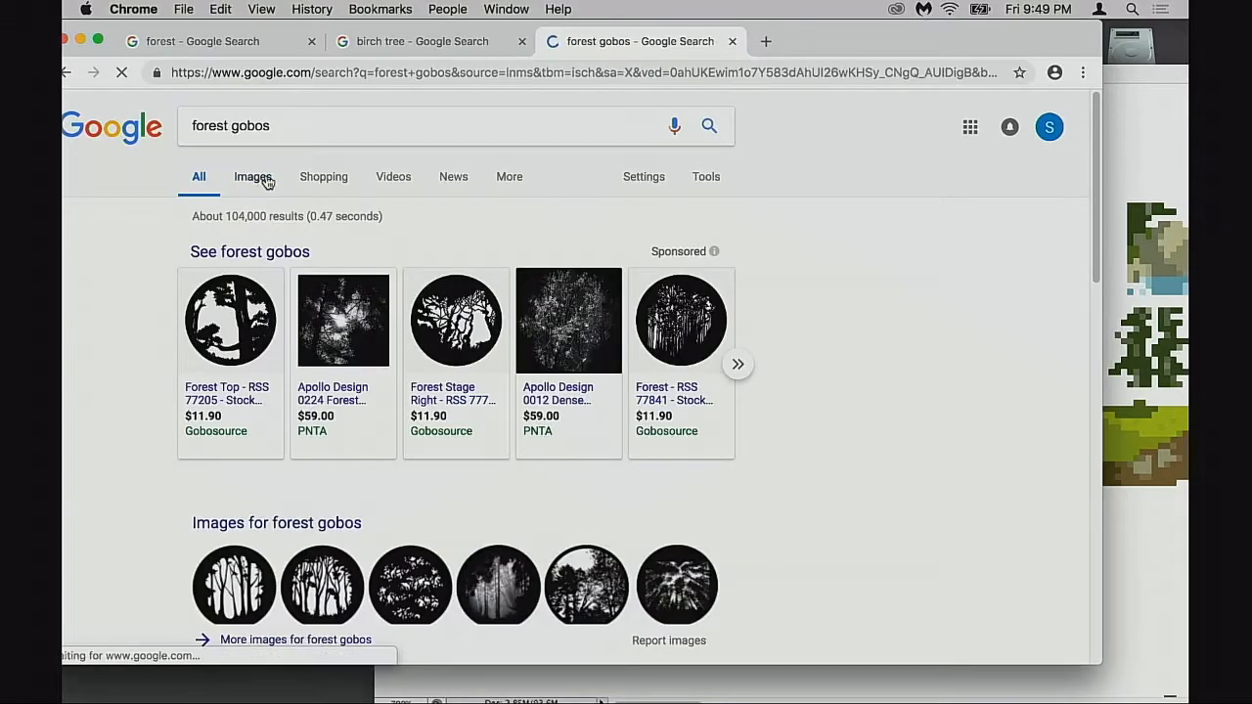
# - Examine the forest gobo images for light and shadow patterns, including an enlarged view of the Forest Path gobo
pyautogui.scroll(-2, 691, 373)
pyautogui.scroll(-10, 692, 373)
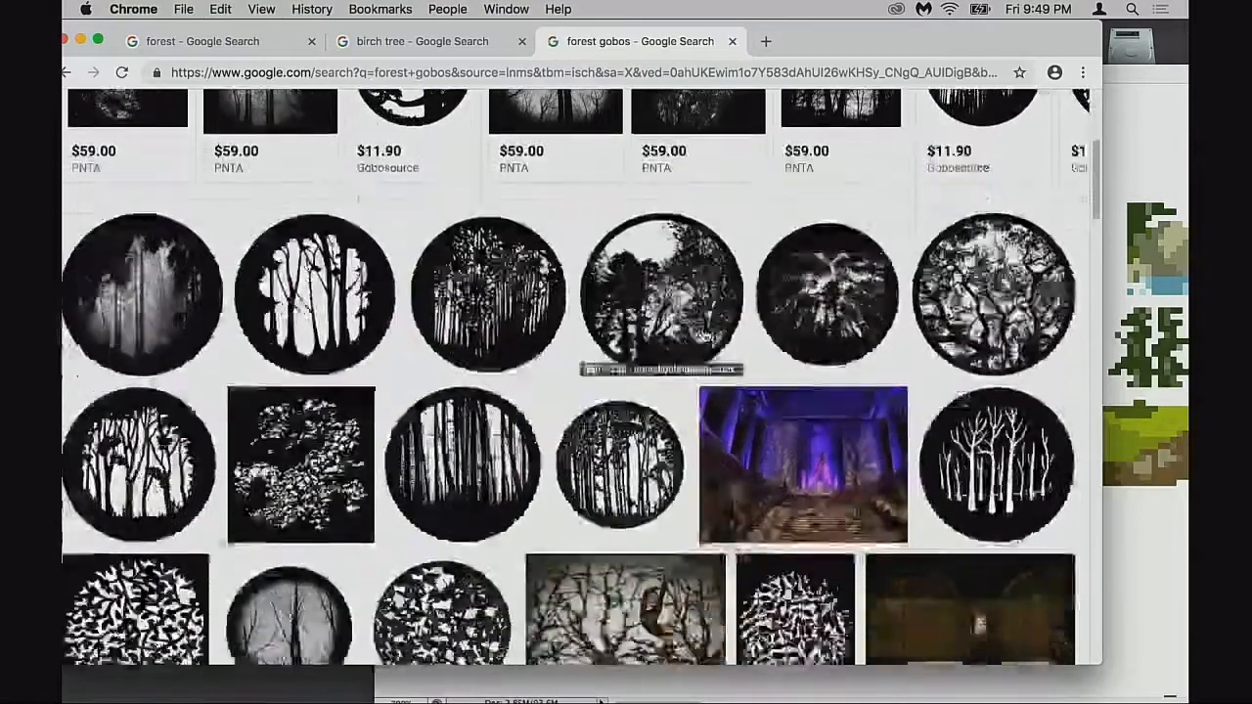
pyautogui.scroll(-15, 536, 389)
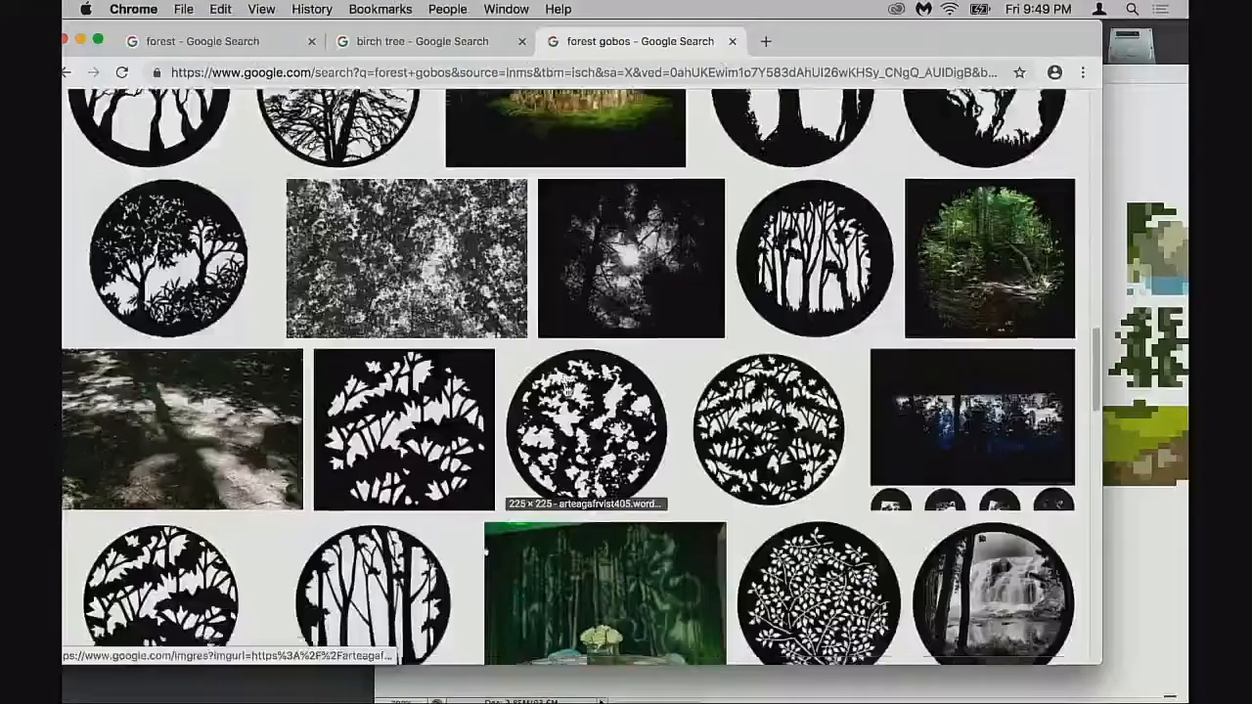
pyautogui.scroll(-8, 566, 389)
pyautogui.scroll(9, 685, 392)
pyautogui.click(988, 375)
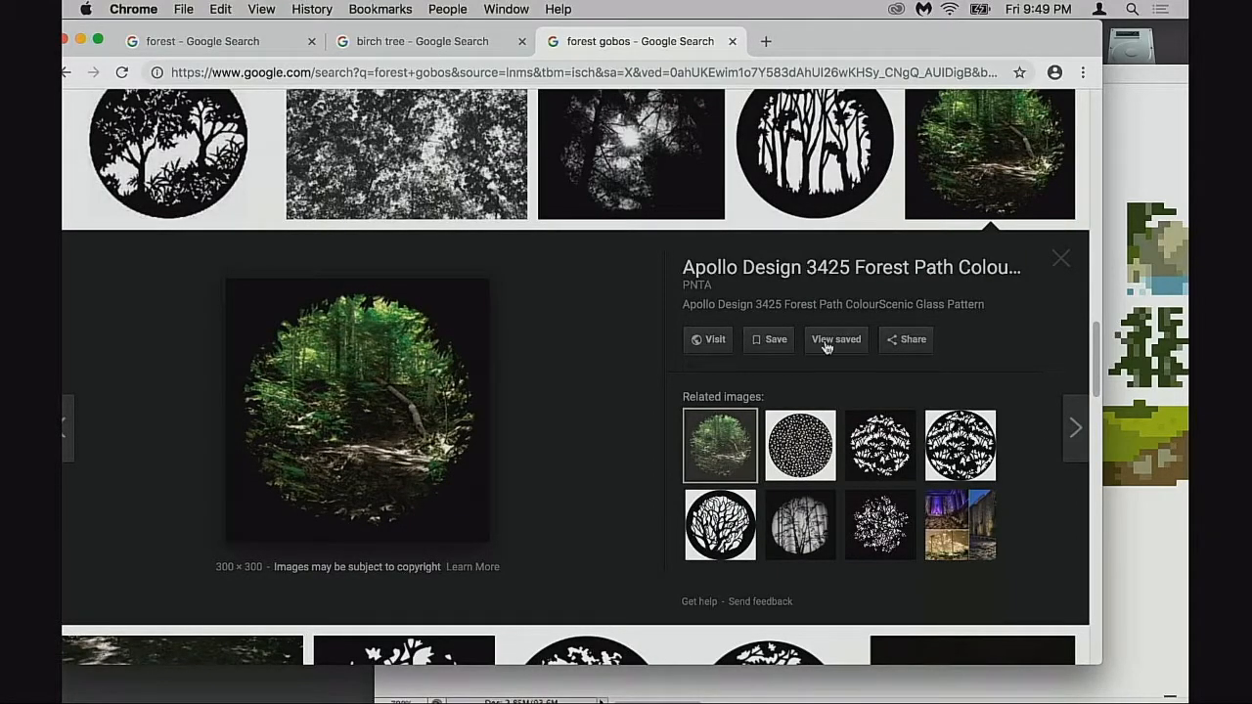
pyautogui.click(1065, 261)
pyautogui.scroll(-10, 763, 362)
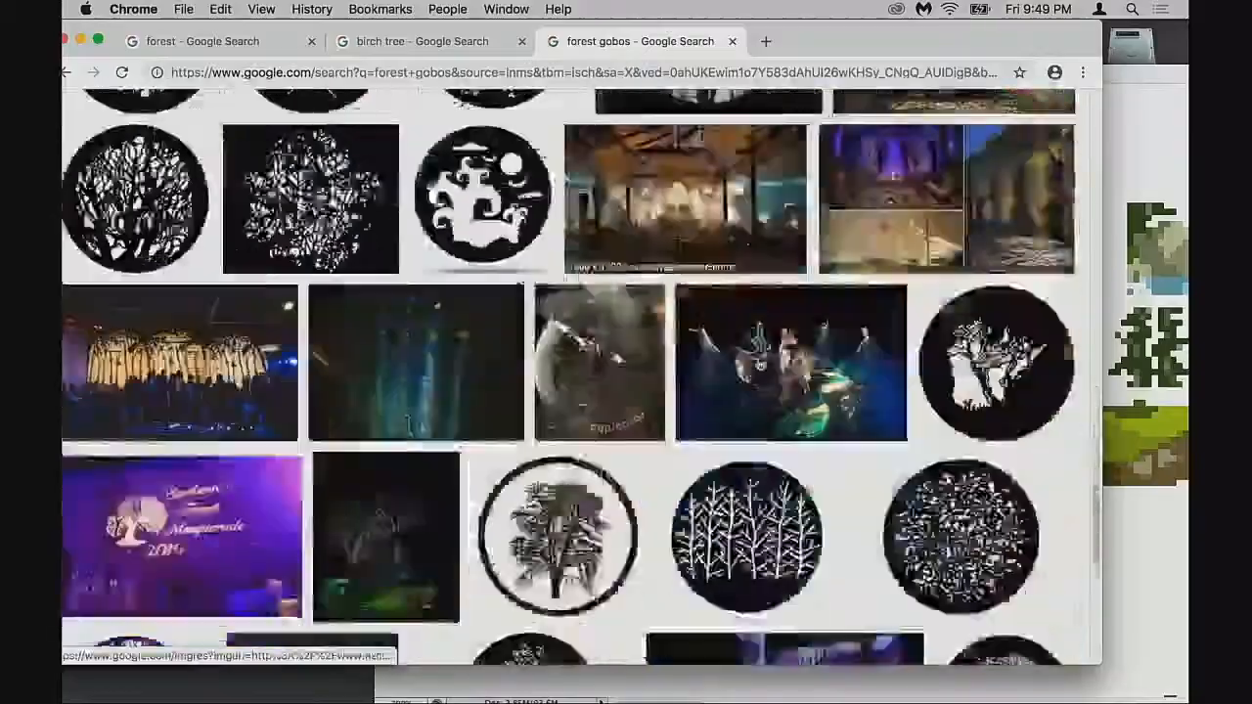
pyautogui.scroll(-10, 763, 364)
pyautogui.scroll(4, 763, 365)
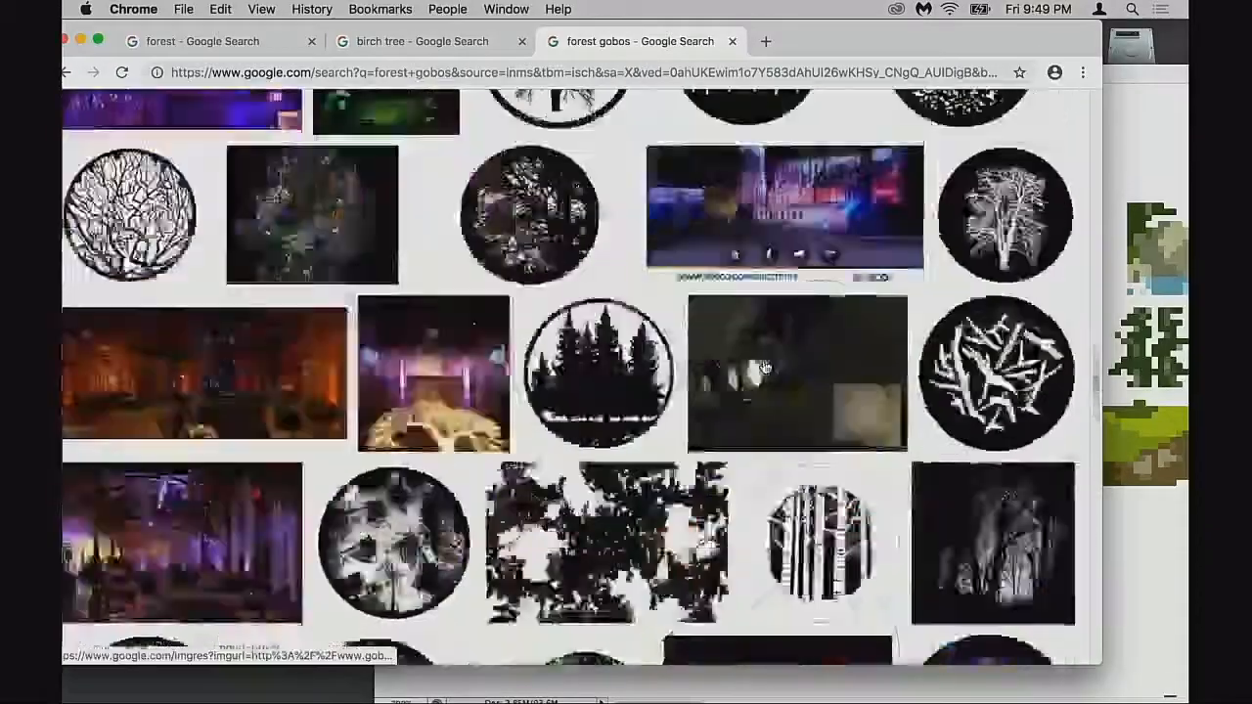
pyautogui.scroll(-6, 766, 367)
# - Search the images for "forest sunlight" instead
pyautogui.scroll(15, 765, 367)
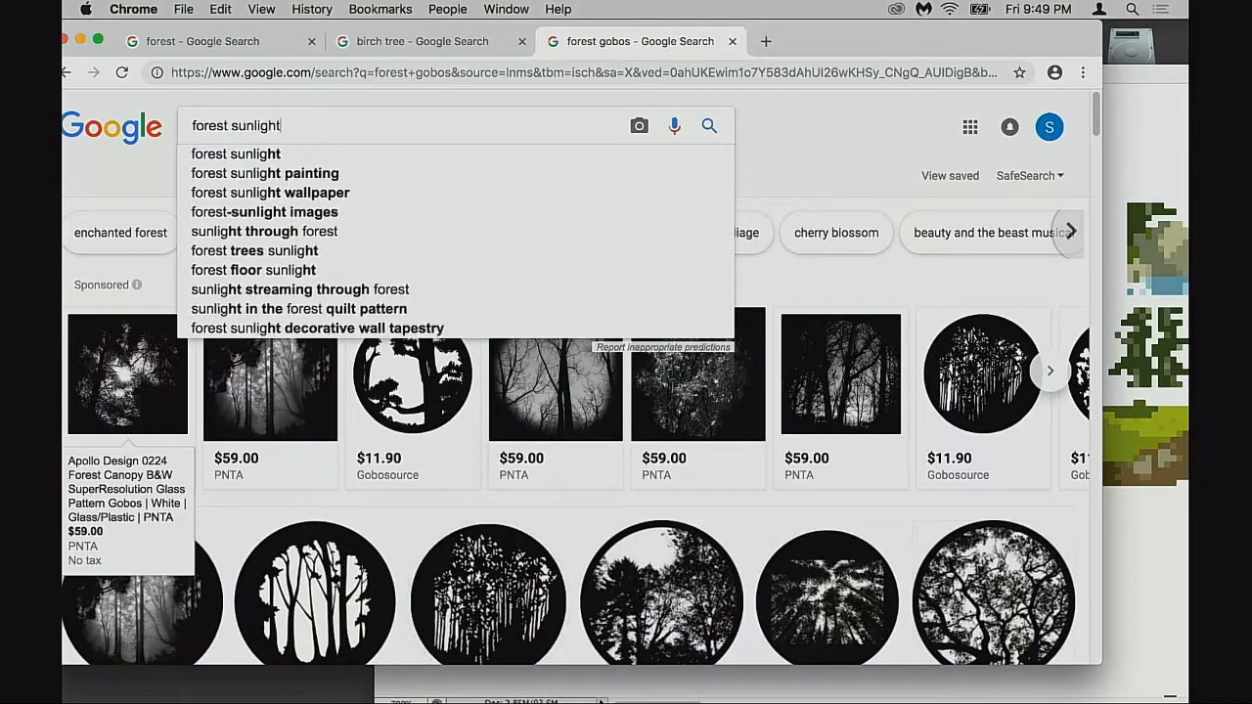
pyautogui.press('Return')
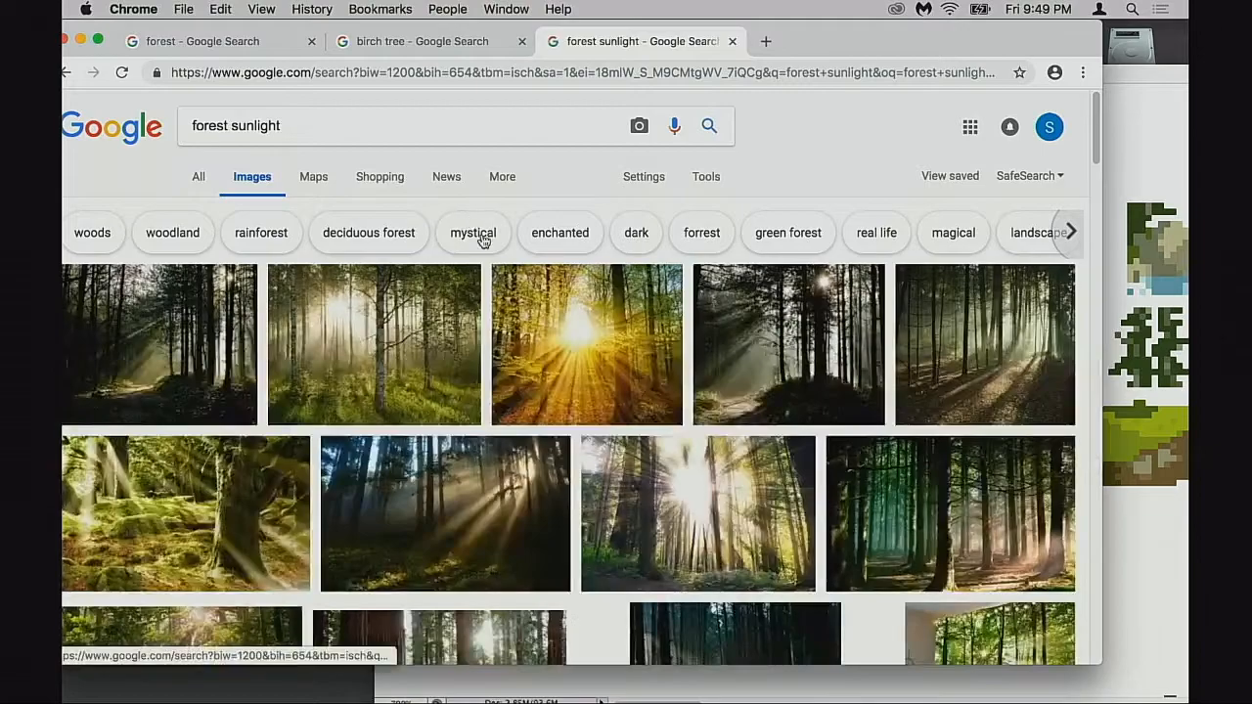
# - Examine the forest sunlight images for light on the forest floor, including the Sunlight Forest stock photo and its Shutterstock page
pyautogui.scroll(-10, 584, 327)
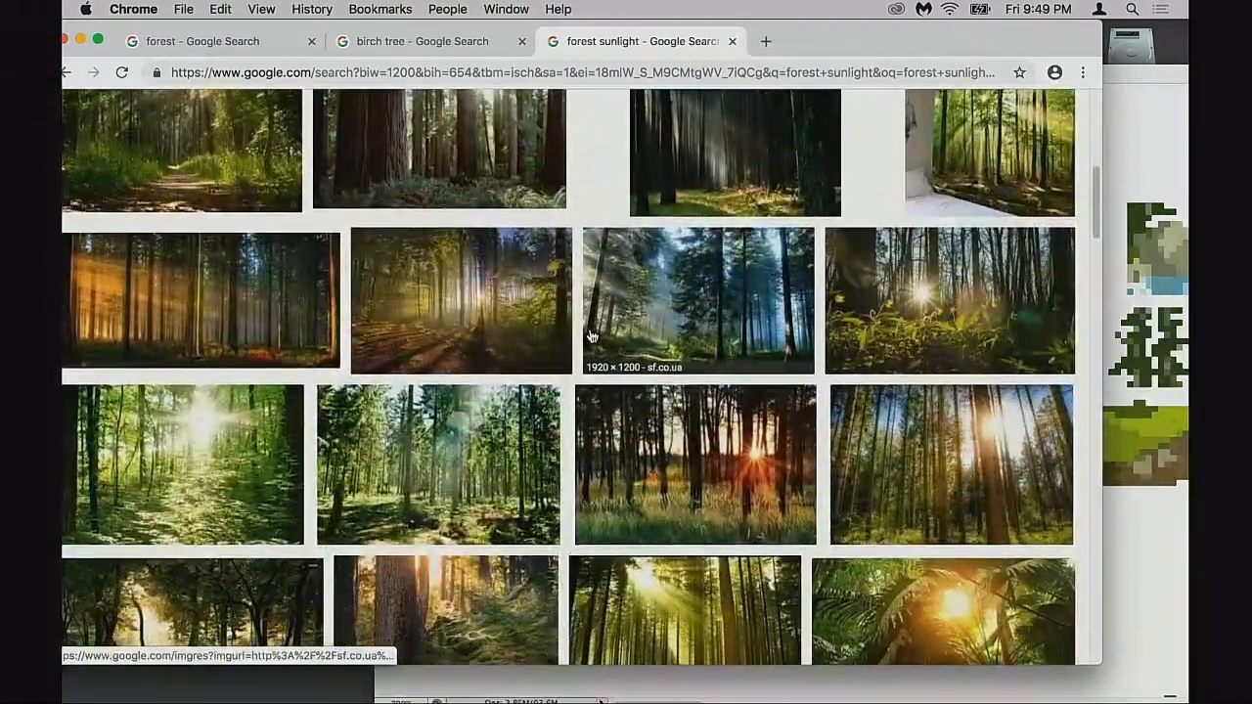
pyautogui.scroll(-5, 590, 336)
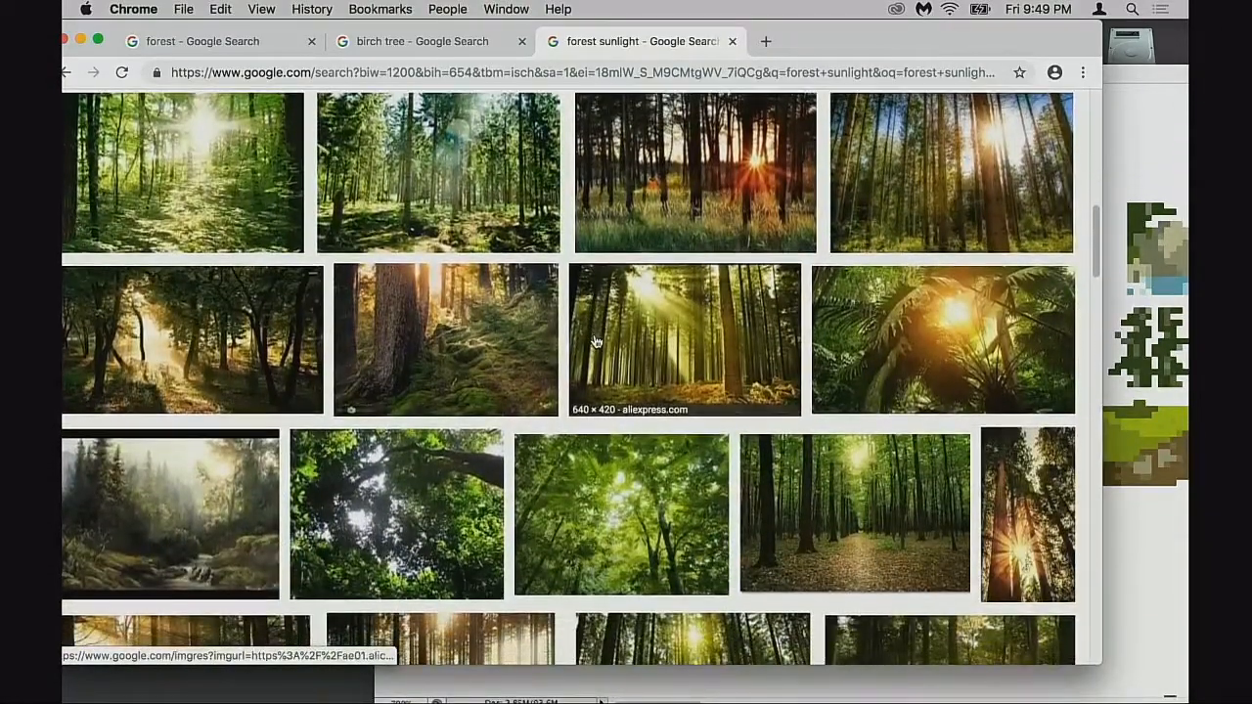
pyautogui.scroll(-5, 595, 341)
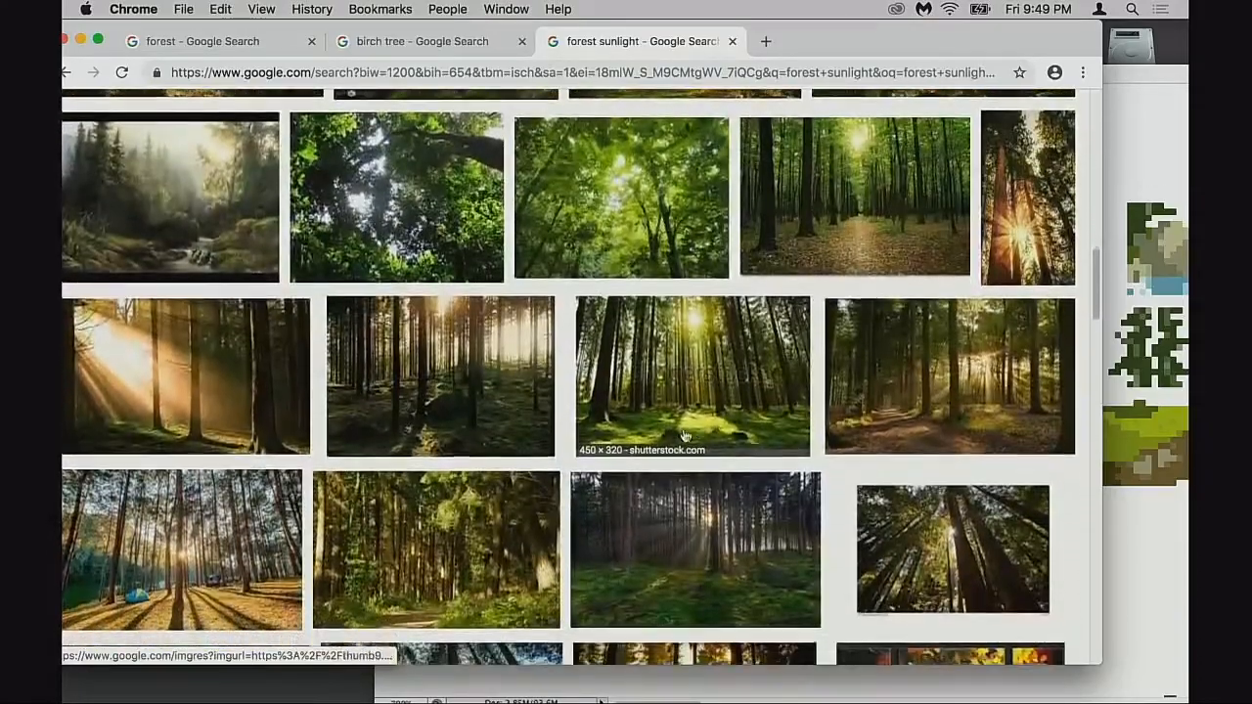
pyautogui.click(685, 435)
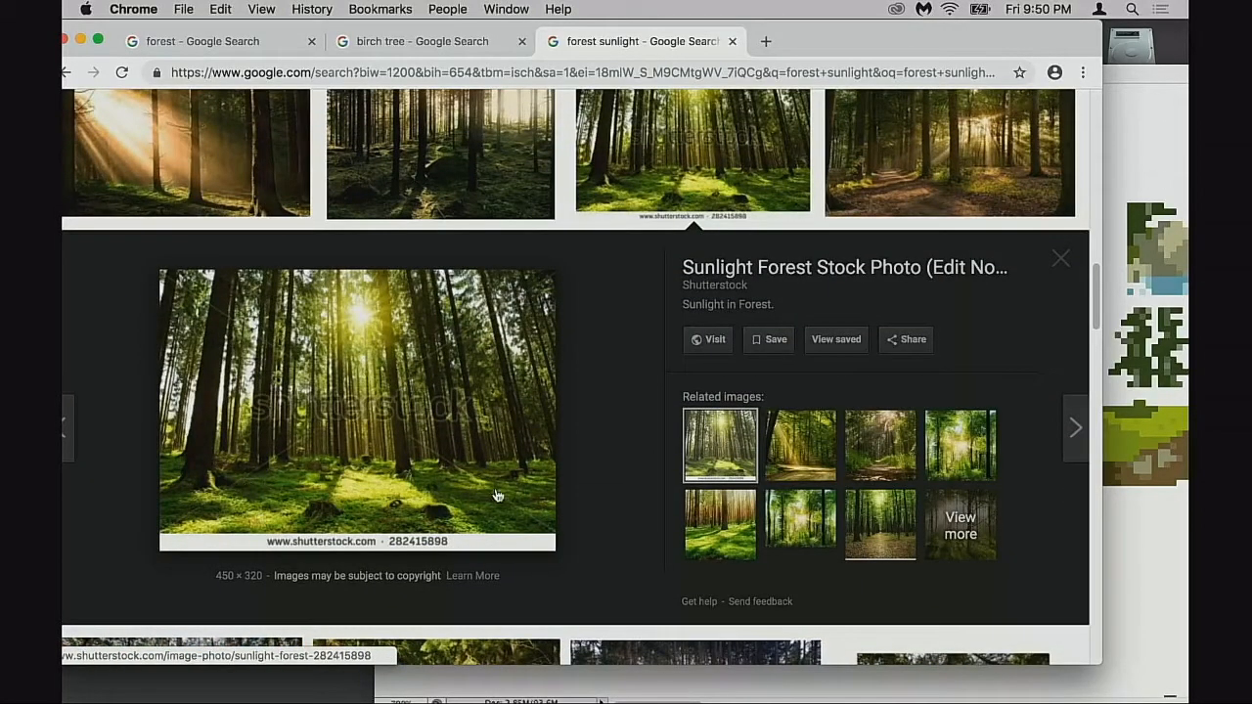
pyautogui.click(467, 504)
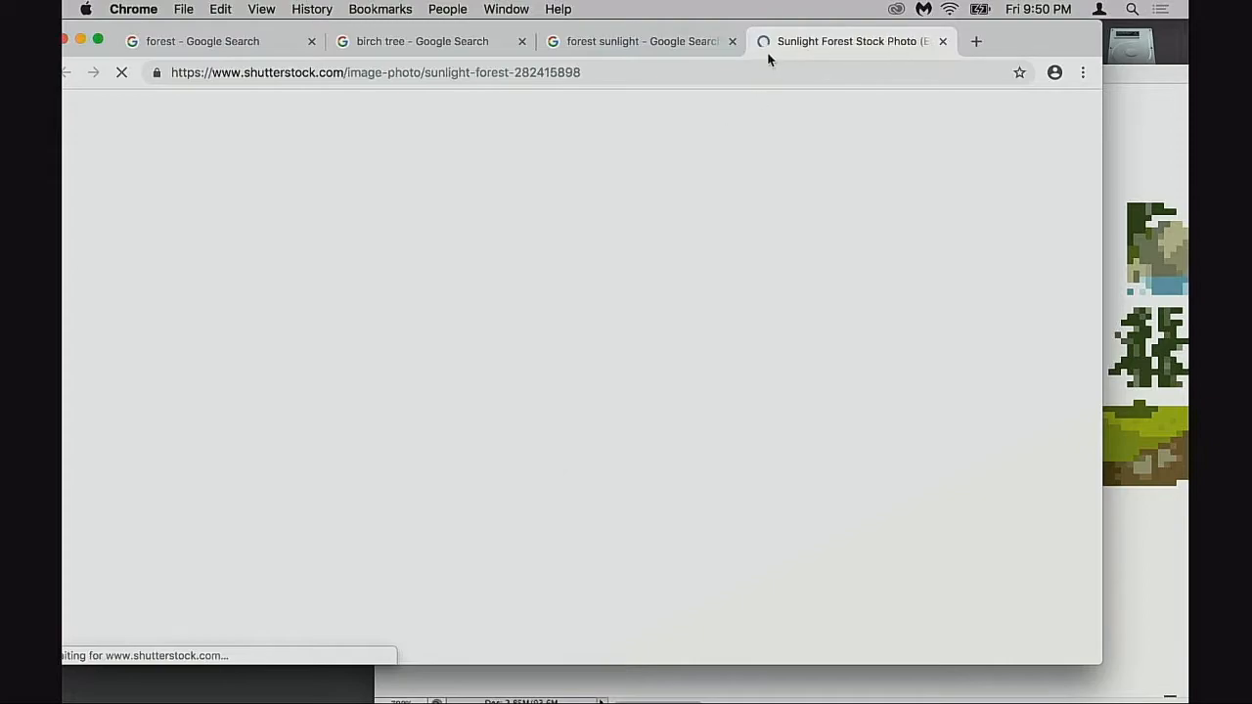
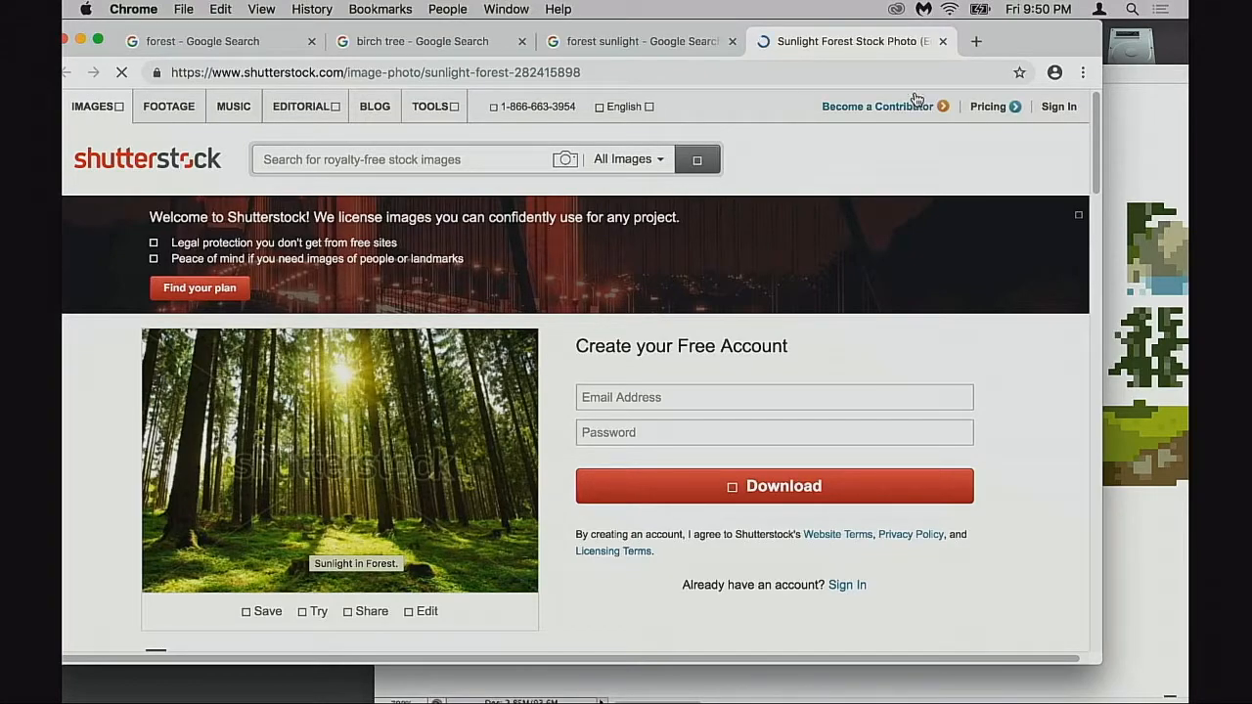
pyautogui.click(943, 41)
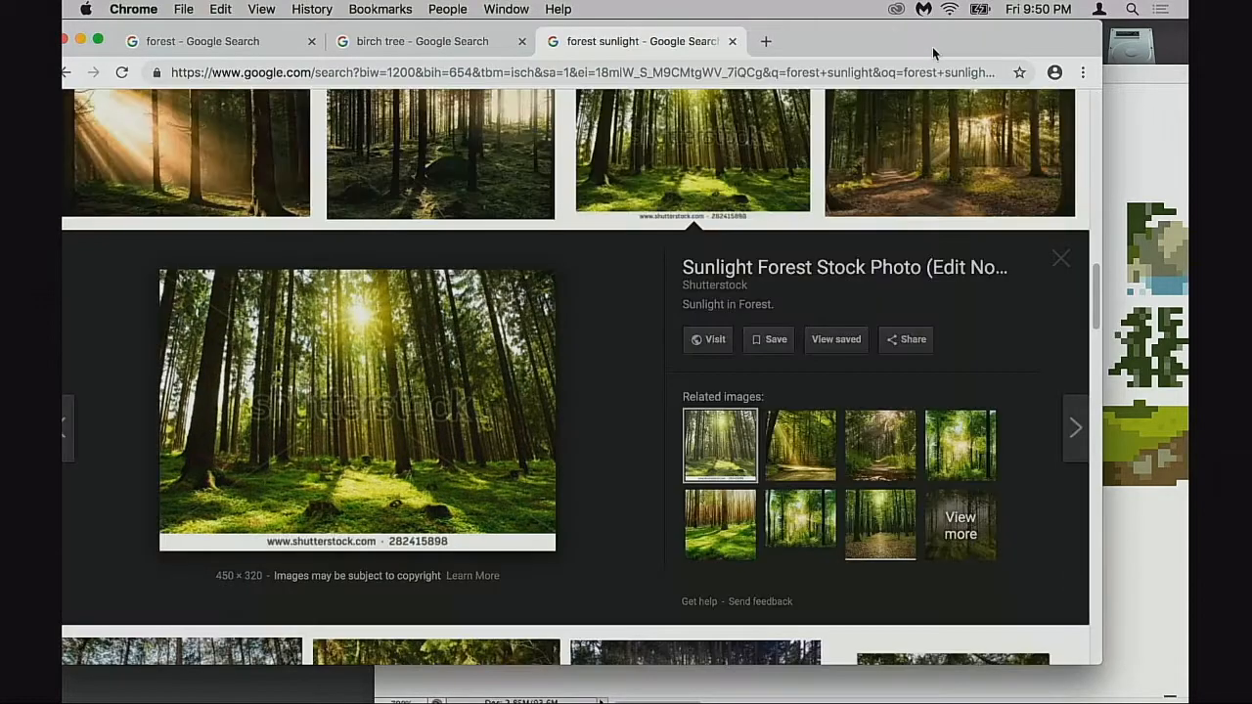
# - Preview the Sunbeam forest wallpaper and the Autumn Forest Sunlight photo to study how light falls between the trees
pyautogui.click(1058, 266)
pyautogui.click(944, 177)
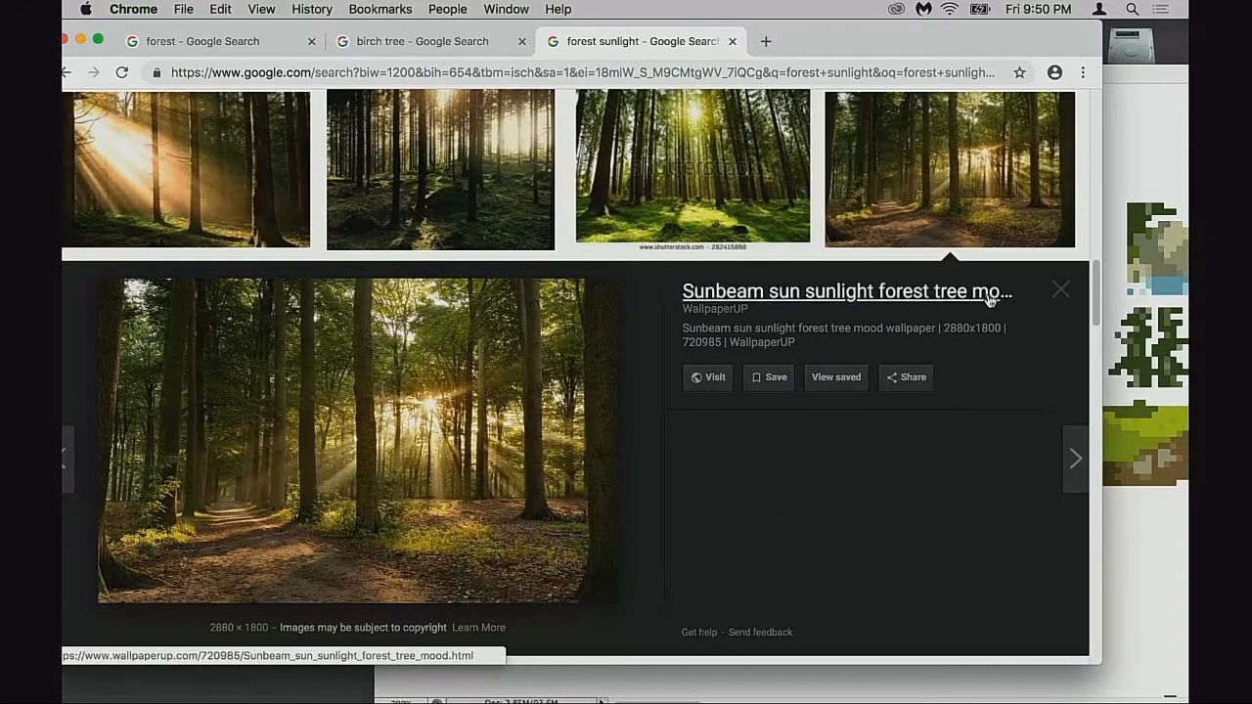
pyautogui.click(1062, 290)
pyautogui.scroll(-10, 585, 443)
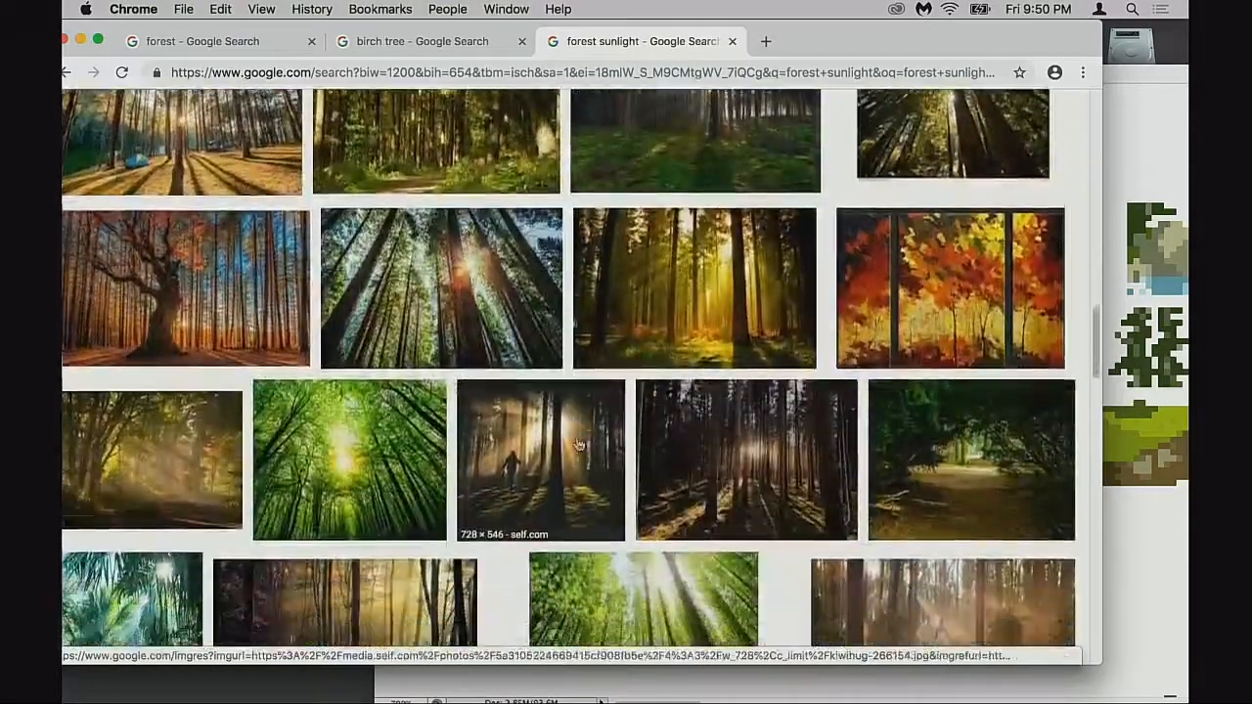
pyautogui.scroll(-12, 584, 442)
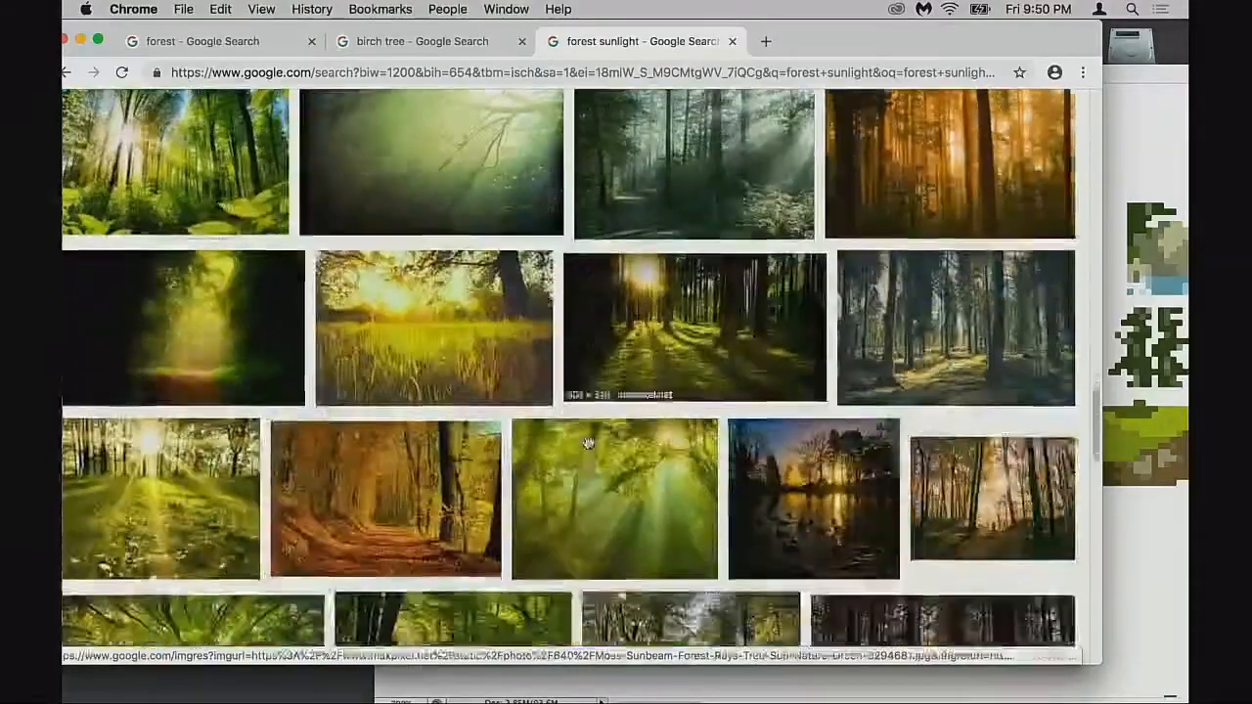
pyautogui.scroll(-6, 591, 445)
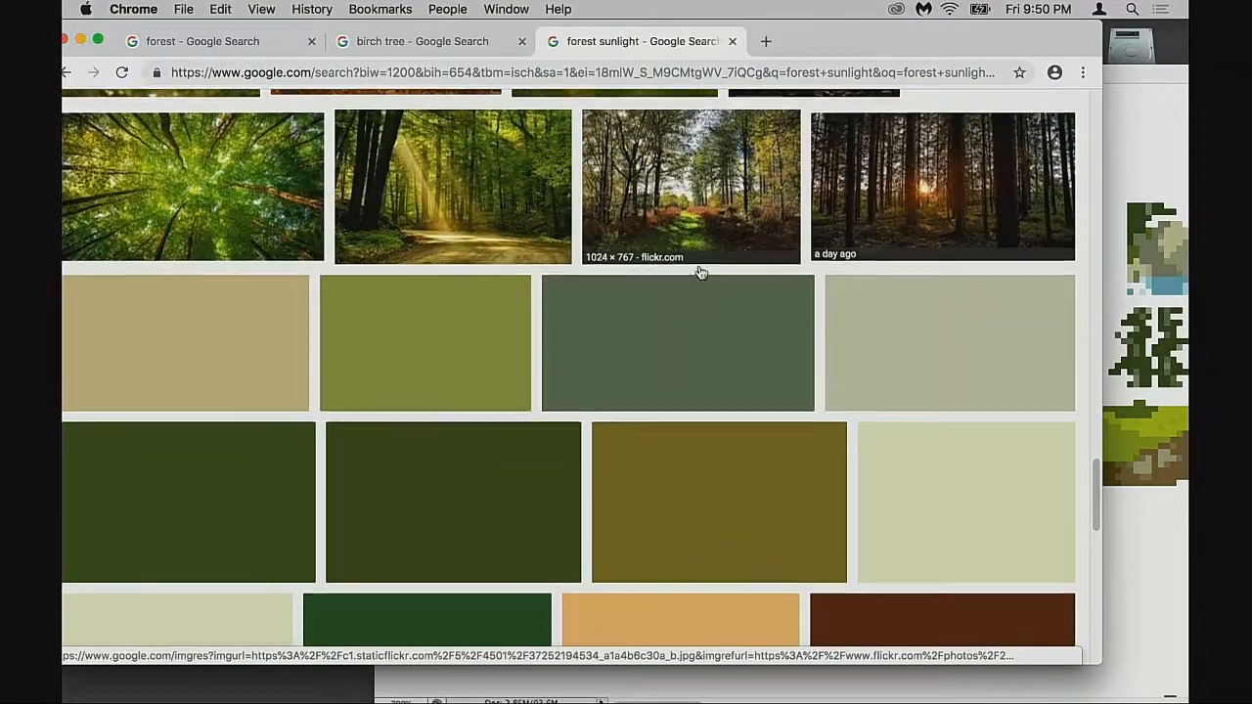
pyautogui.click(701, 266)
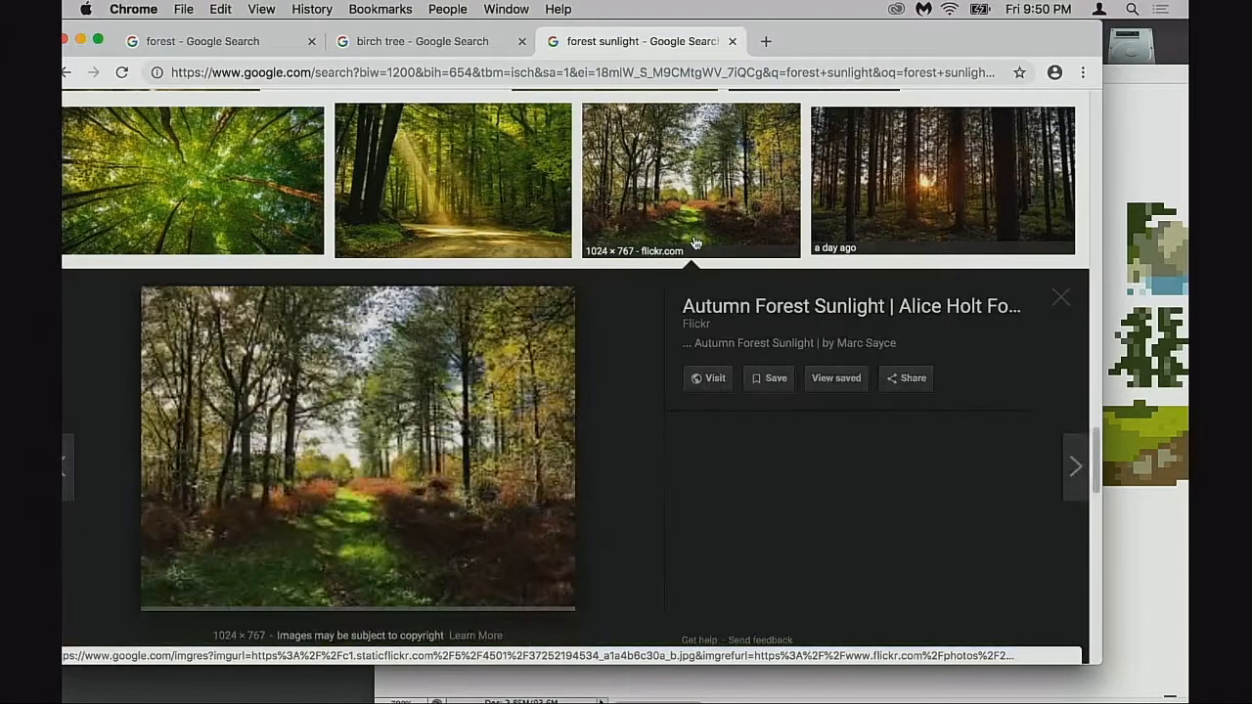
pyautogui.click(1061, 297)
# - Bring the browser window fully into view and look through further forest sunlight images for ground light patterns
pyautogui.scroll(-5, 760, 385)
pyautogui.scroll(3, 735, 380)
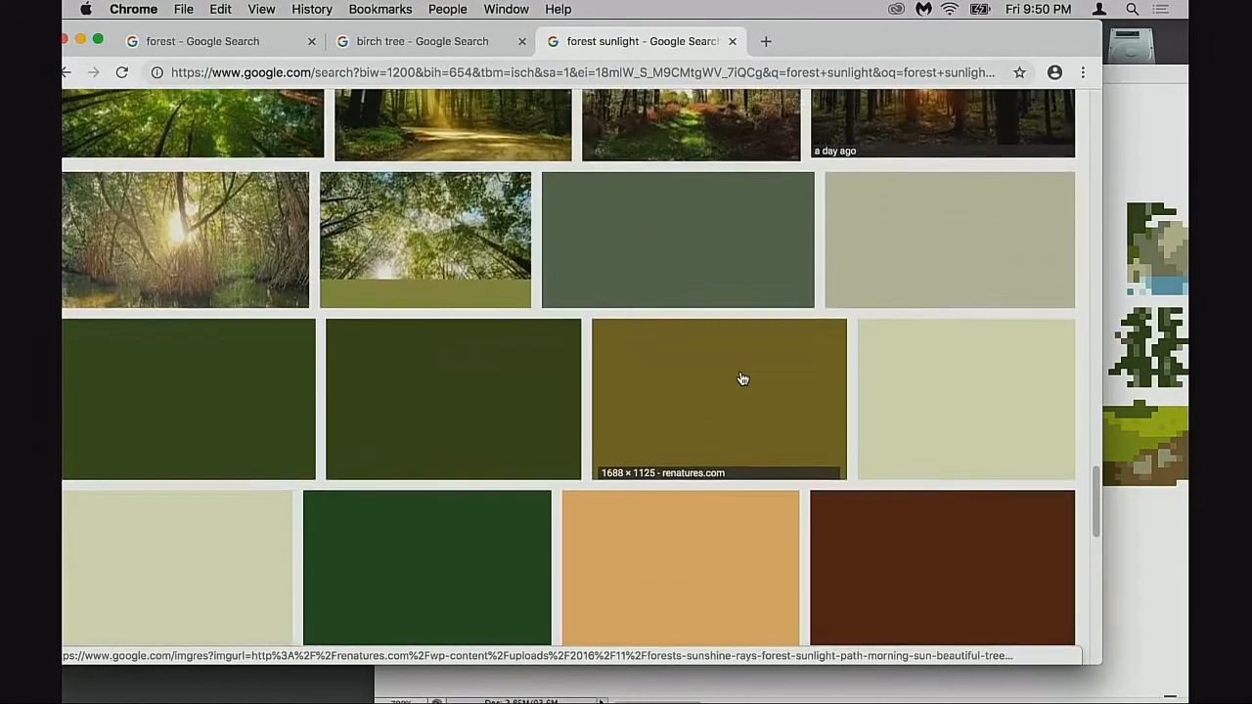
pyautogui.moveTo(834, 47); pyautogui.dragTo(856, 47)
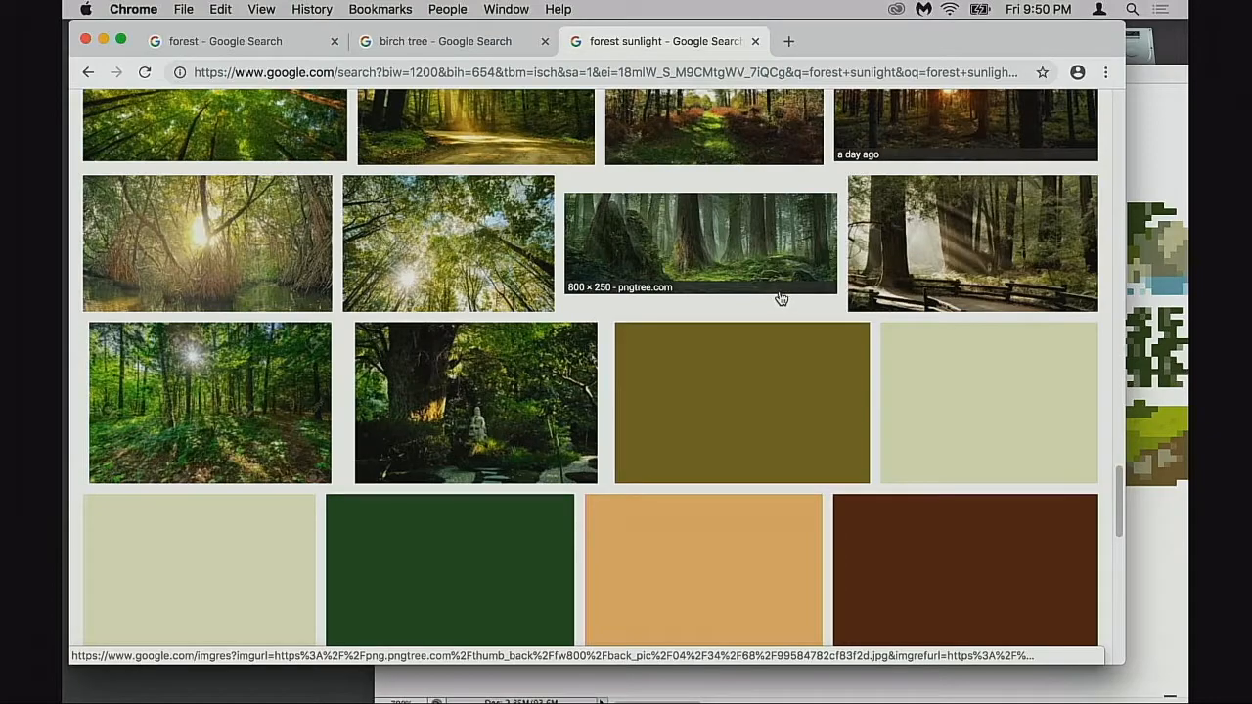
pyautogui.moveTo(843, 40); pyautogui.dragTo(852, 48)
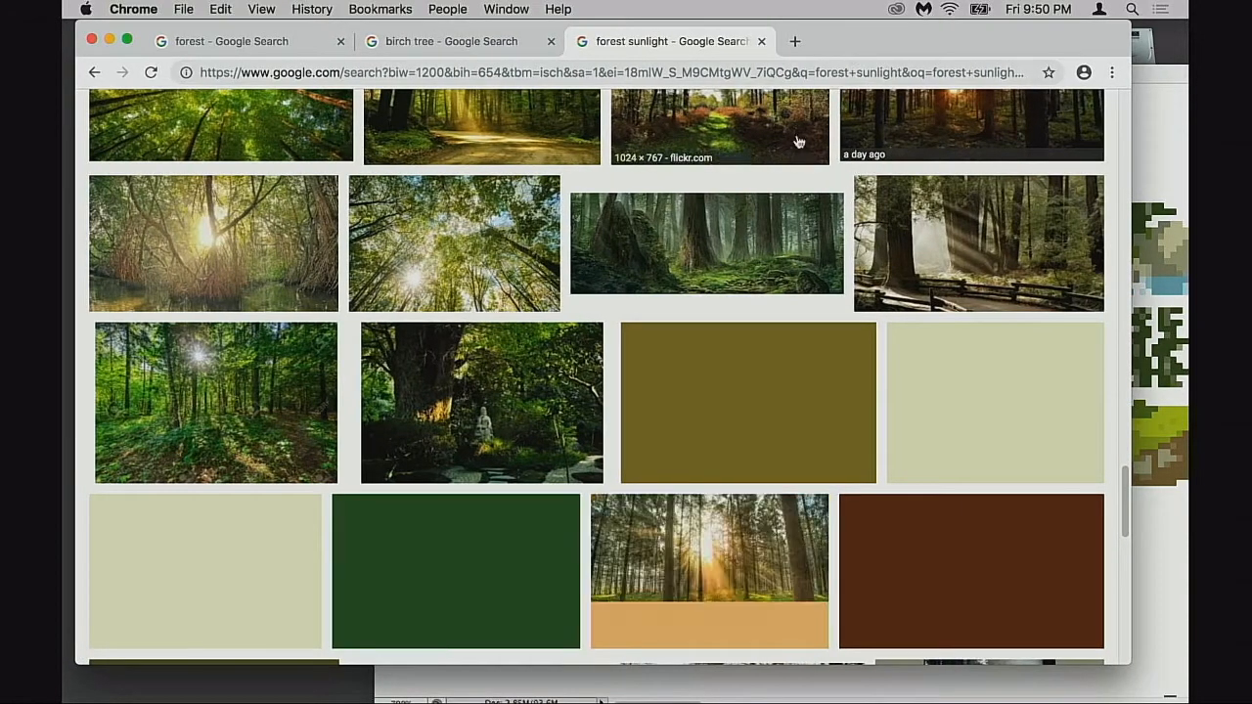
pyautogui.scroll(-3, 286, 455)
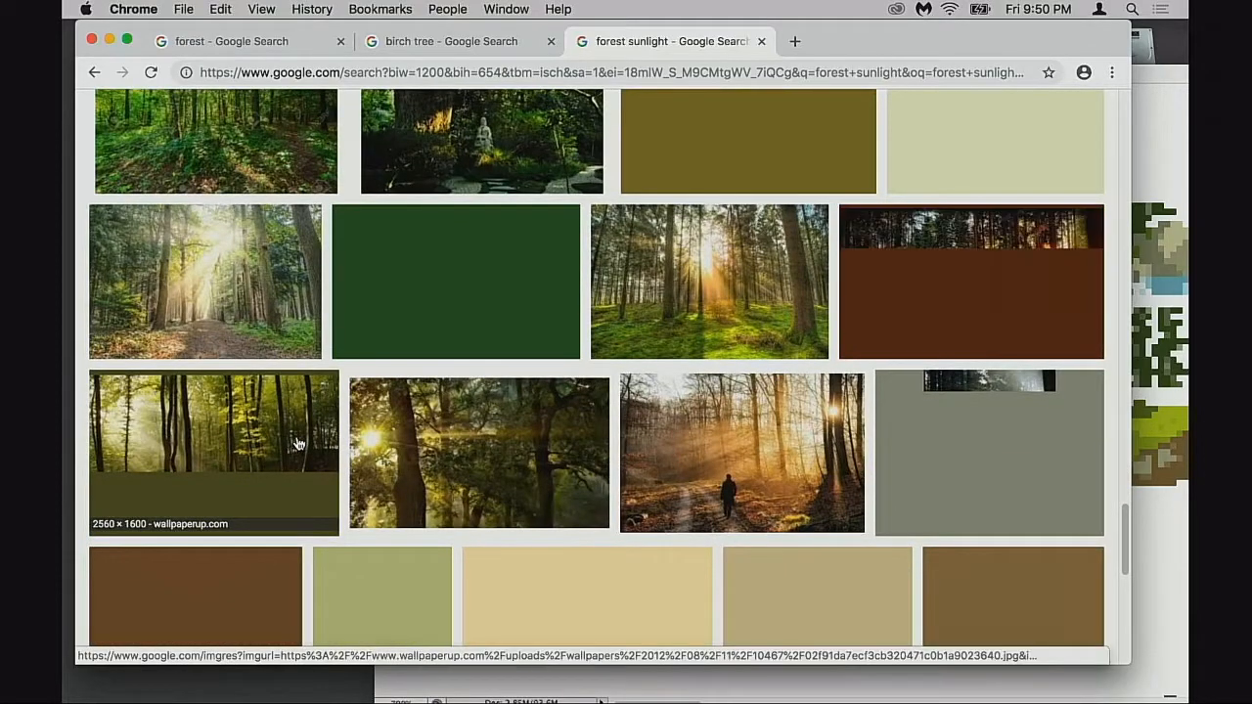
pyautogui.scroll(-3, 298, 445)
pyautogui.scroll(-5, 301, 446)
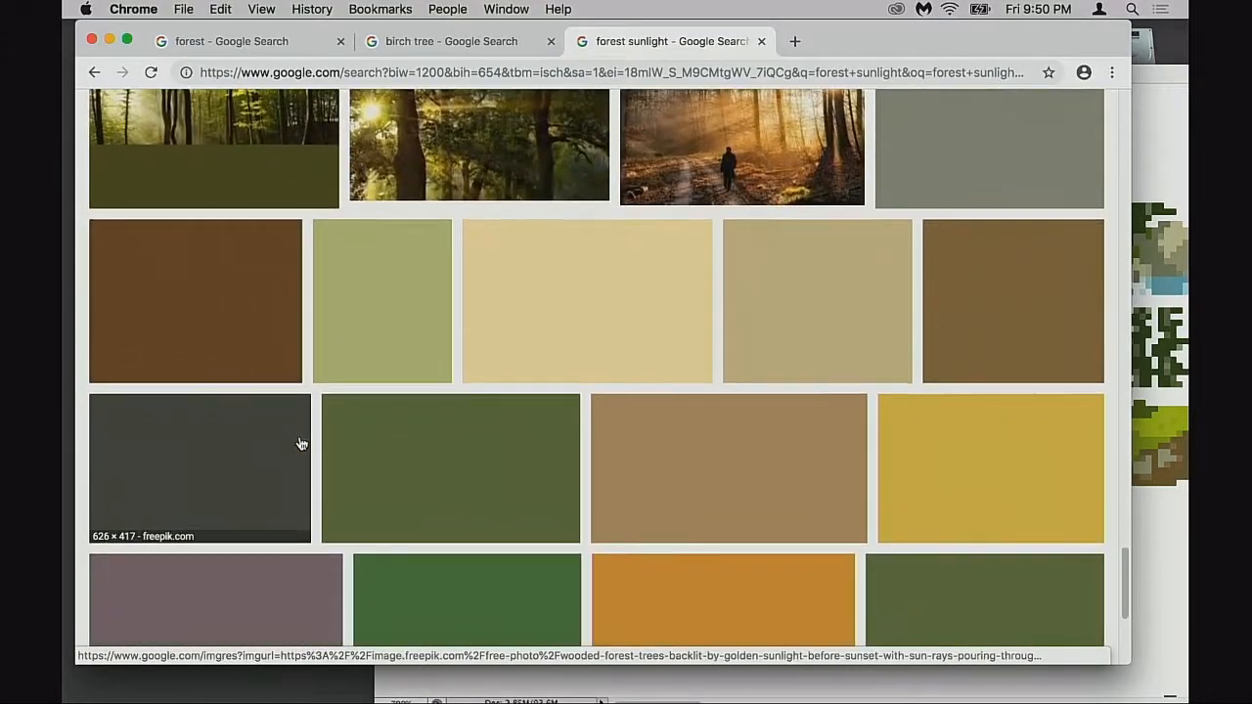
pyautogui.scroll(-1, 301, 445)
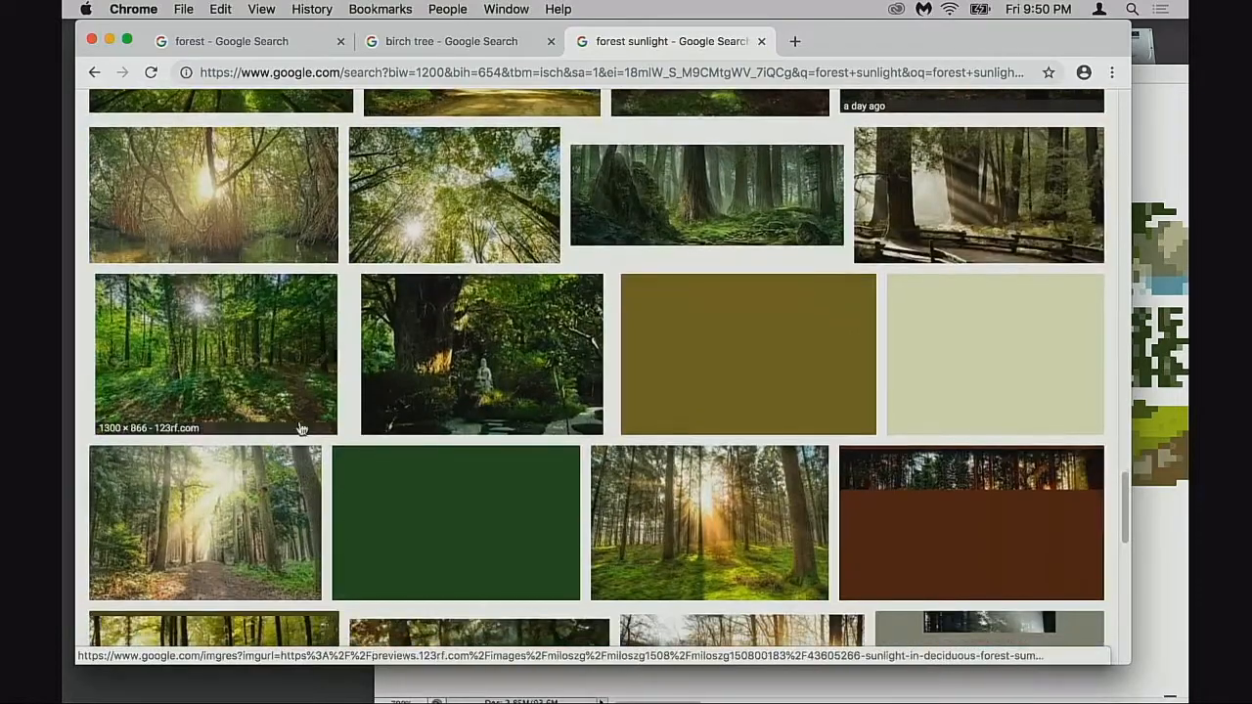
# - Enlarge the Sunlight In Deciduous Forest photo and open its image and its 123RF source page in separate tabs
pyautogui.click(251, 395)
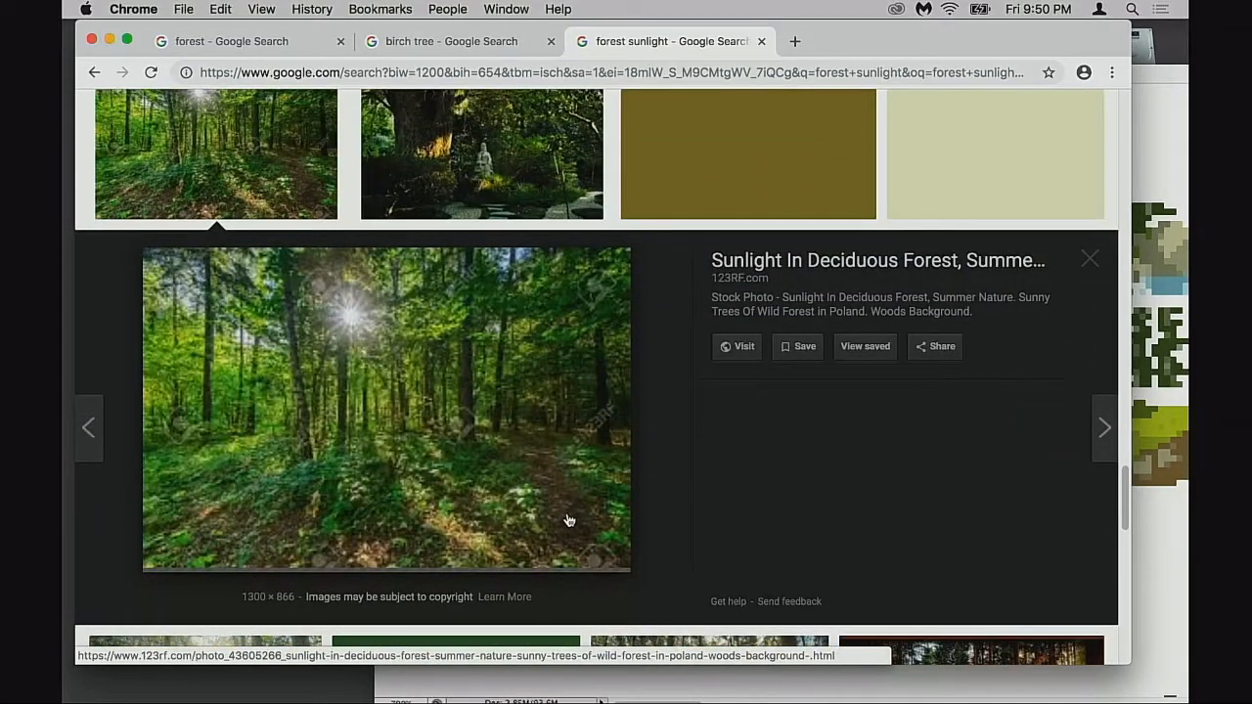
pyautogui.rightClick(449, 522)
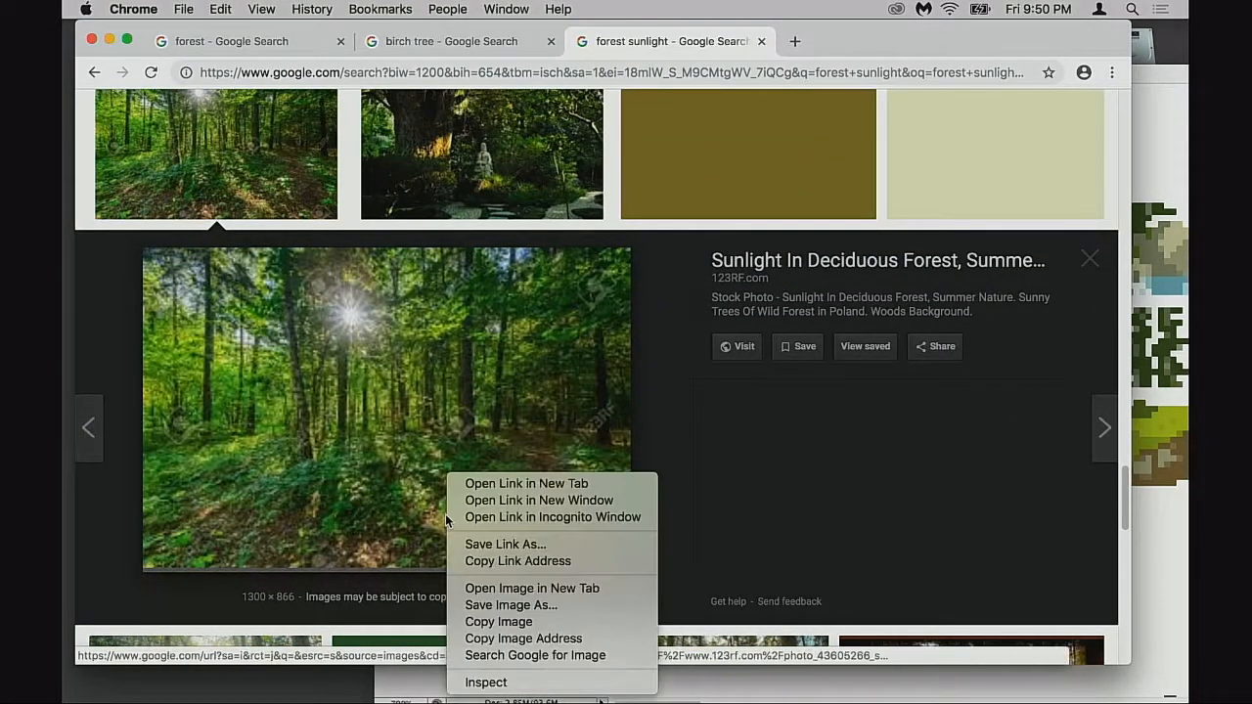
pyautogui.click(553, 588)
pyautogui.click(849, 43)
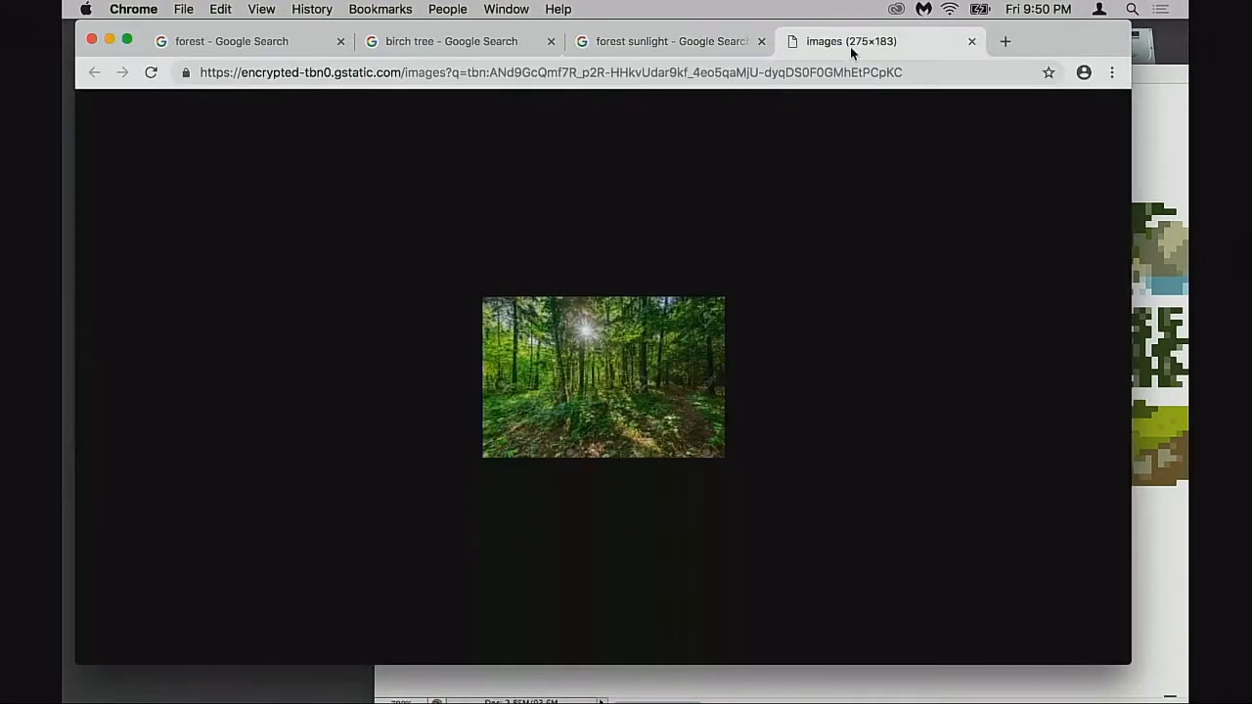
pyautogui.press('super+alt+Left')
pyautogui.click(463, 435)
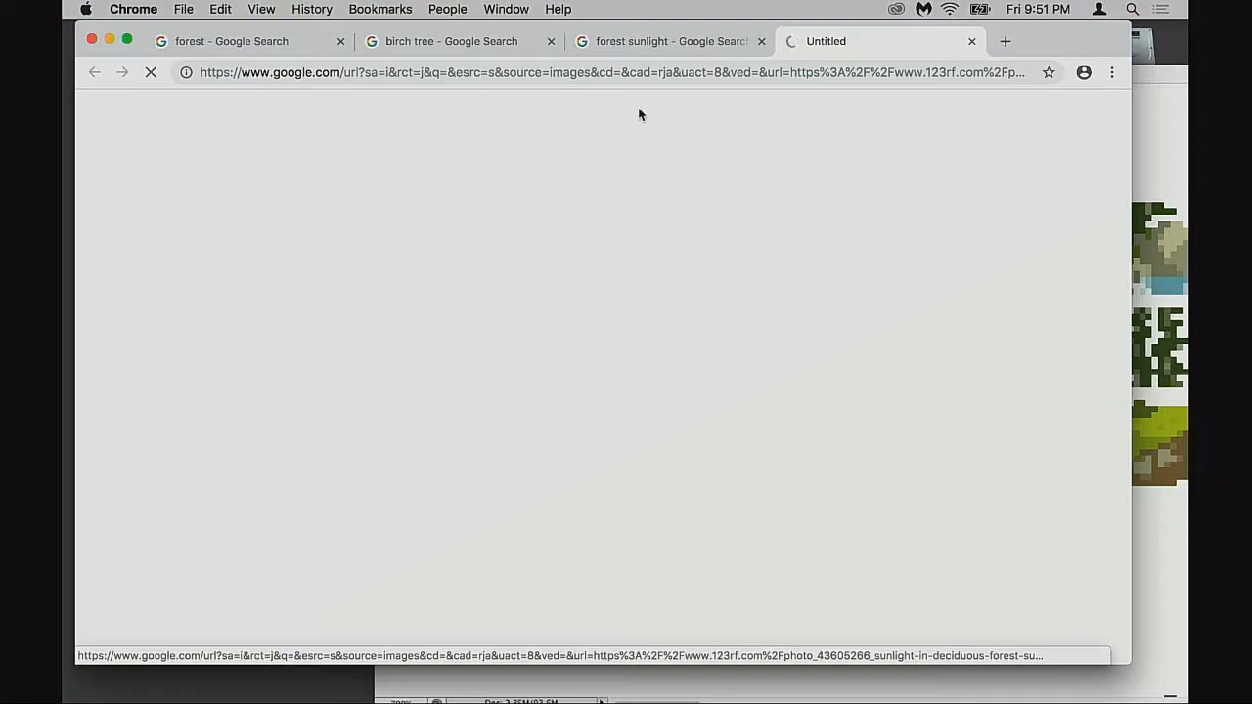
pyautogui.click(651, 45)
# - Close the photo preview and examine more forest sunlight results for light rays and dappled ground patches
pyautogui.click(1090, 259)
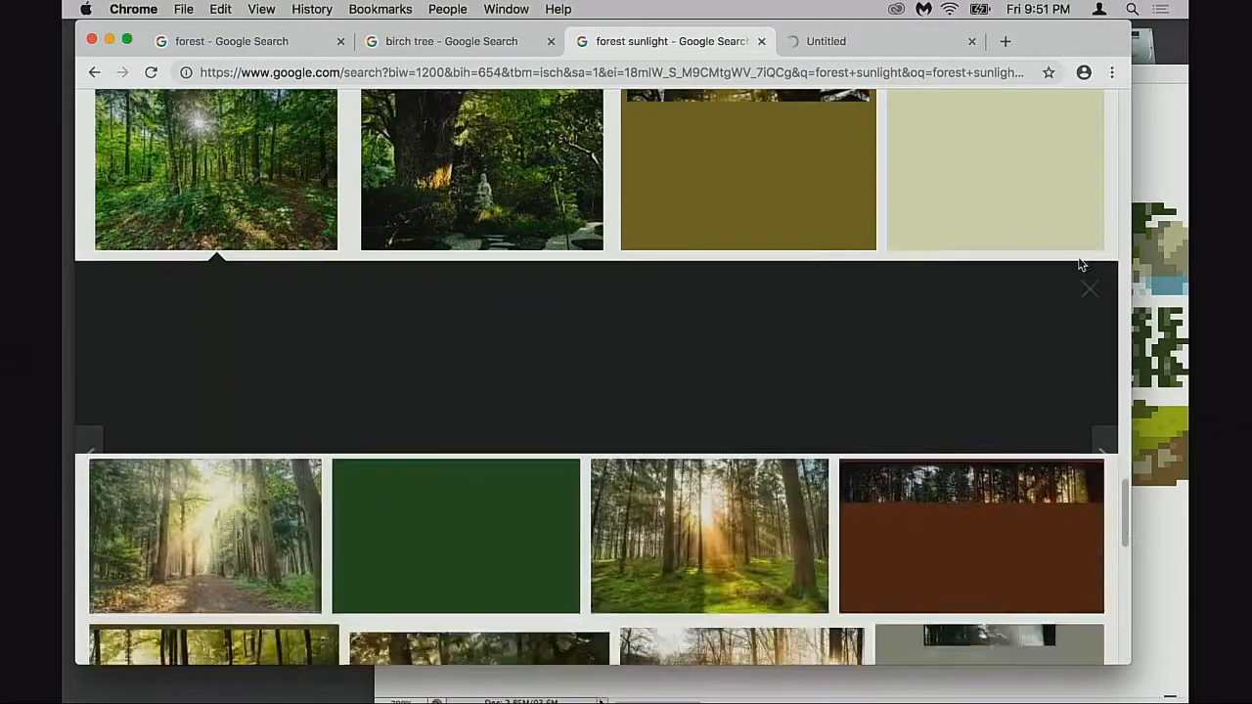
pyautogui.scroll(-3, 1019, 281)
pyautogui.scroll(-3, 1020, 281)
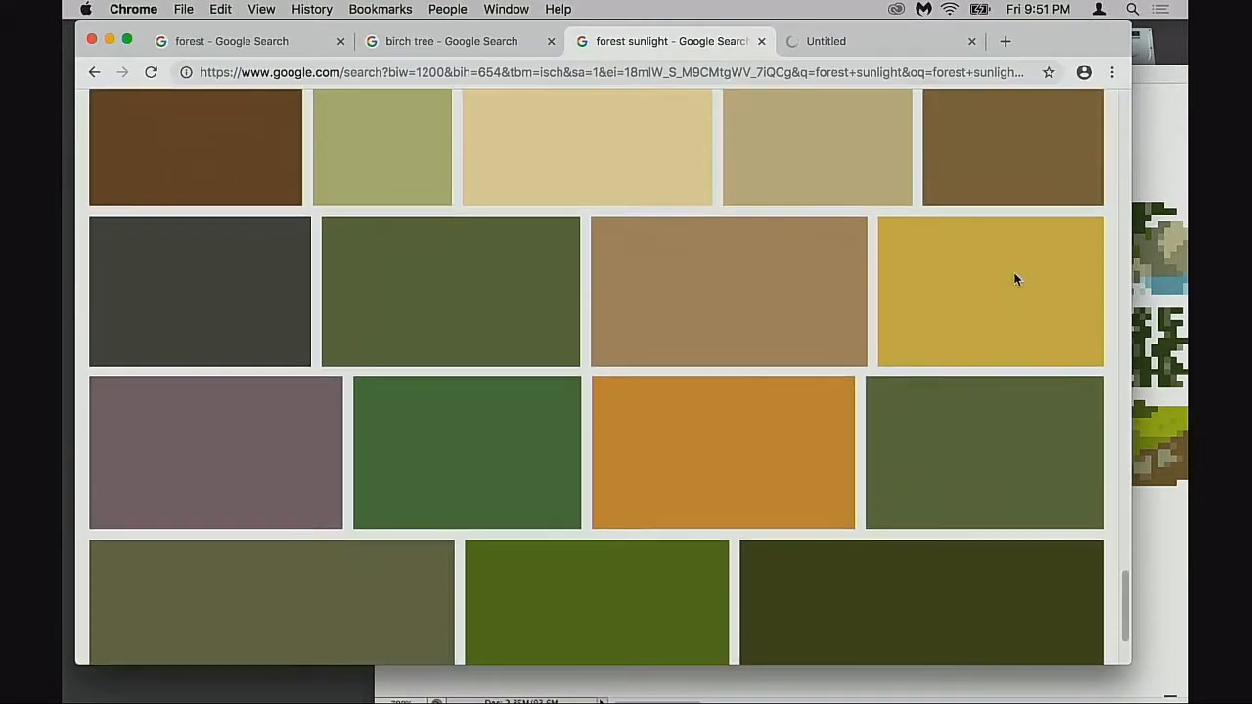
pyautogui.scroll(10, 1016, 285)
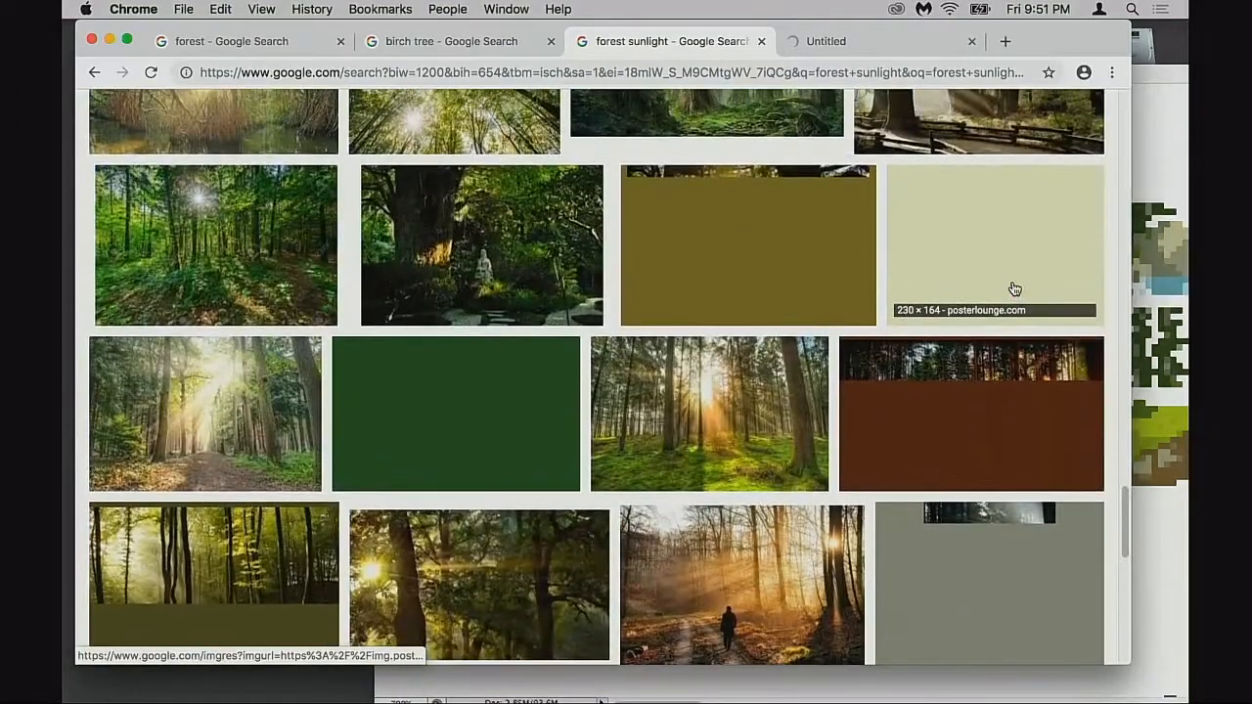
pyautogui.scroll(-4, 1013, 286)
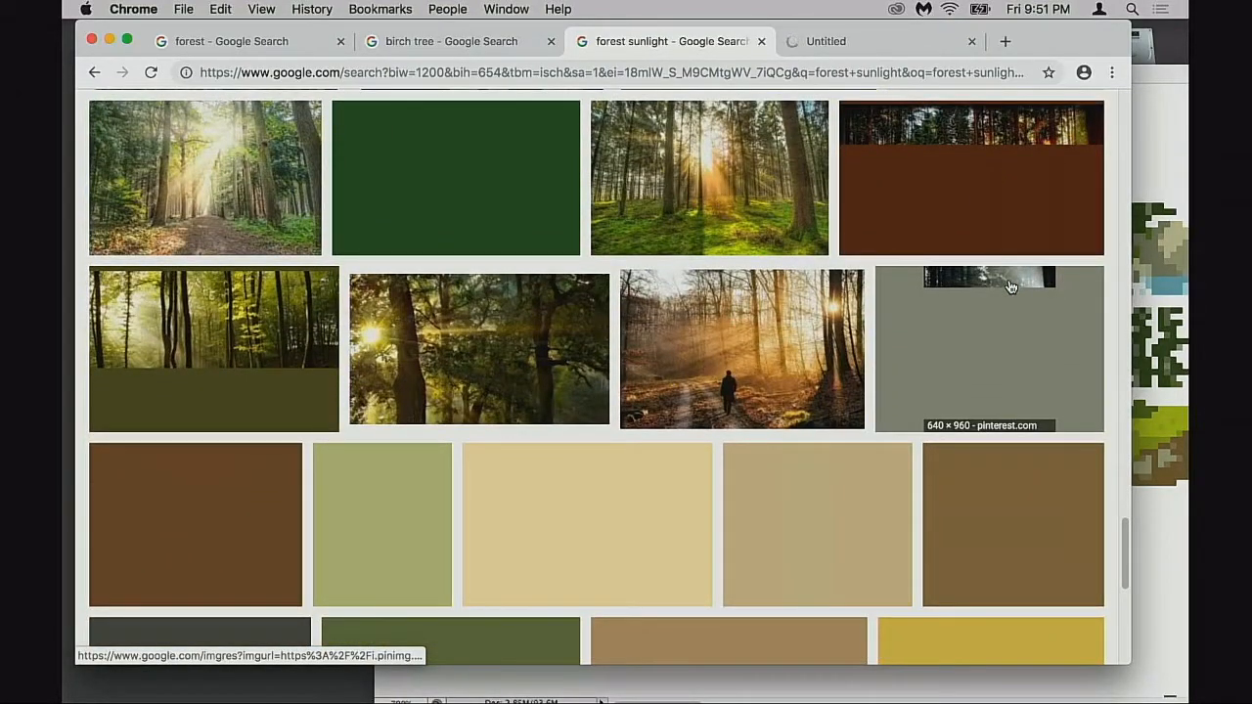
pyautogui.scroll(-5, 1006, 289)
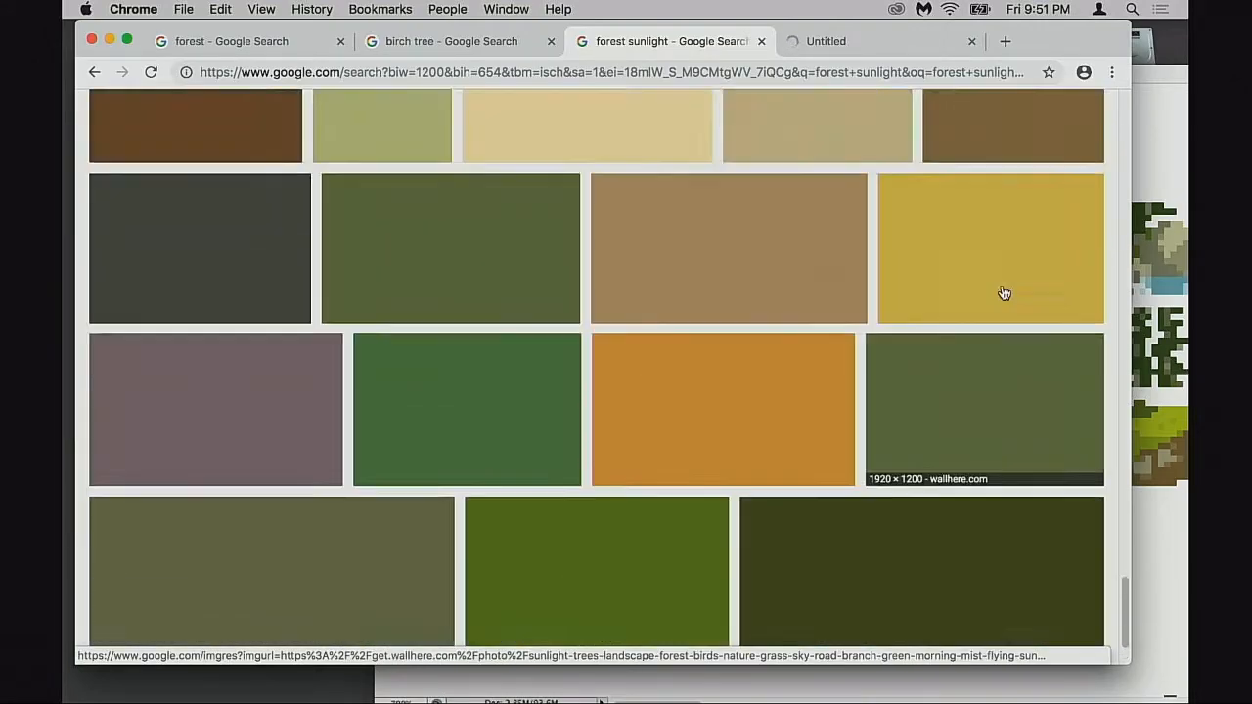
pyautogui.scroll(-3, 1000, 294)
pyautogui.scroll(-10, 996, 296)
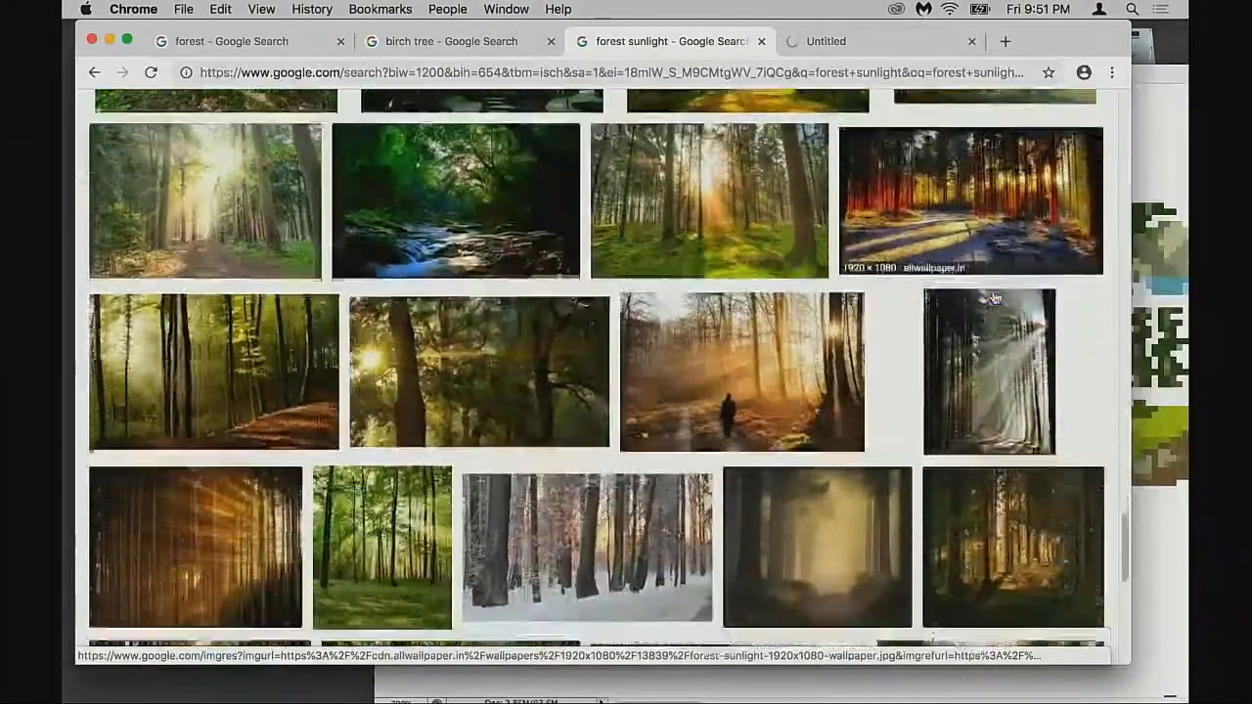
pyautogui.scroll(-4, 994, 298)
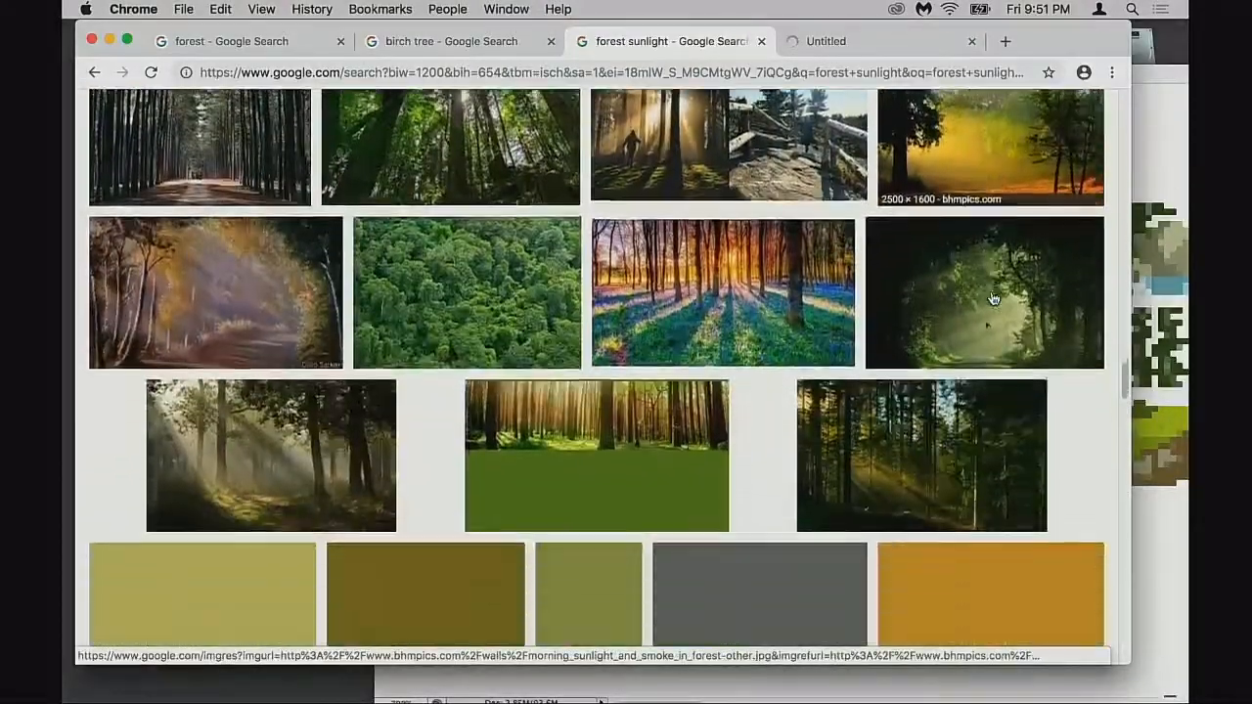
pyautogui.scroll(6, 993, 301)
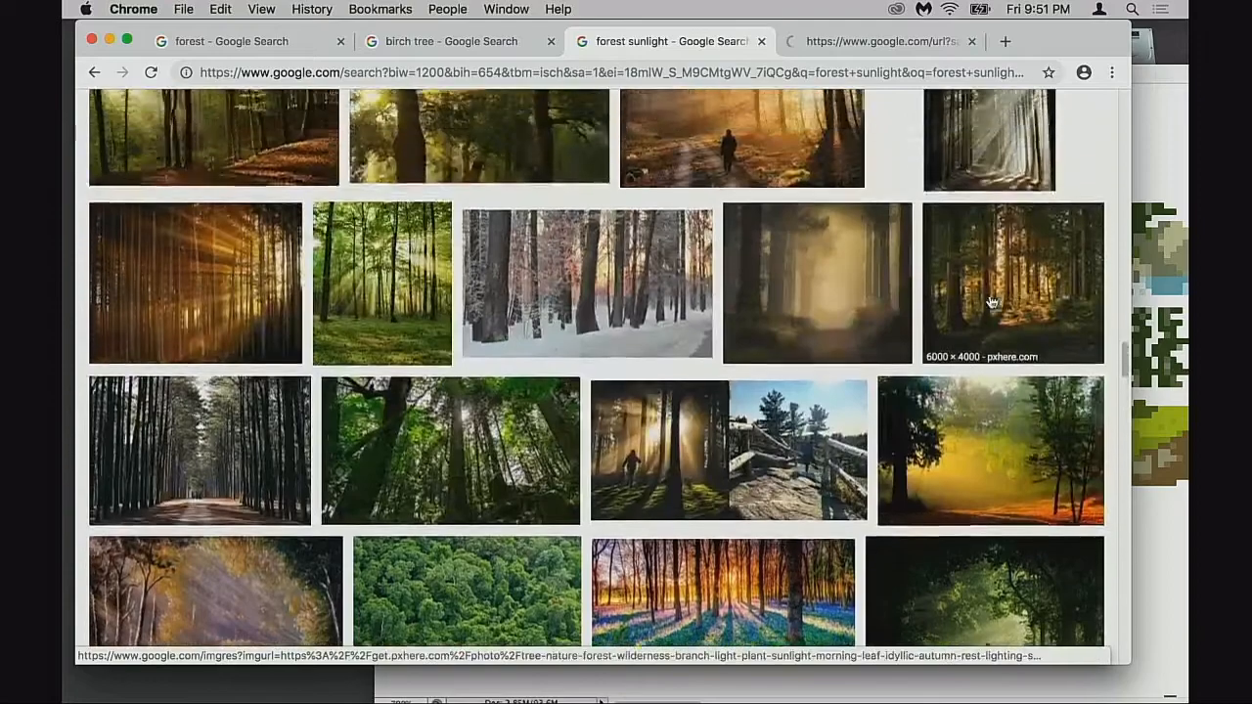
pyautogui.scroll(3, 988, 301)
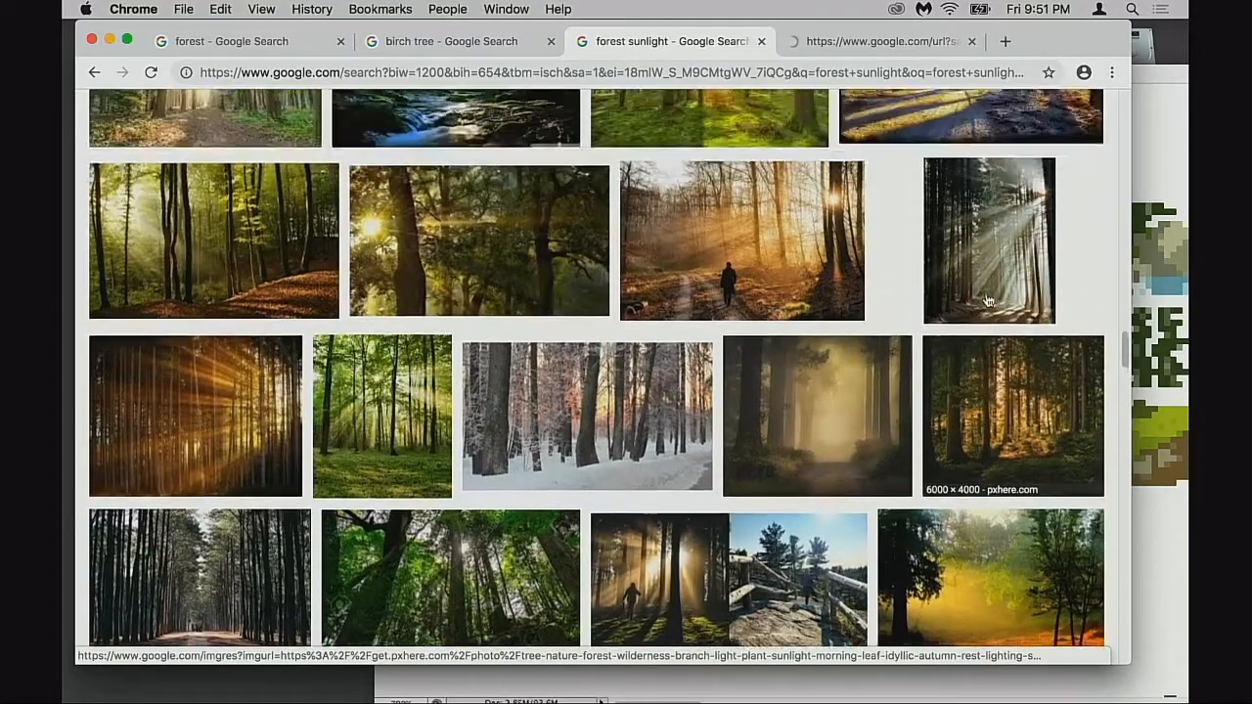
# - Check the 123RF source page and continue looking through the remaining forest sunlight images
pyautogui.click(862, 42)
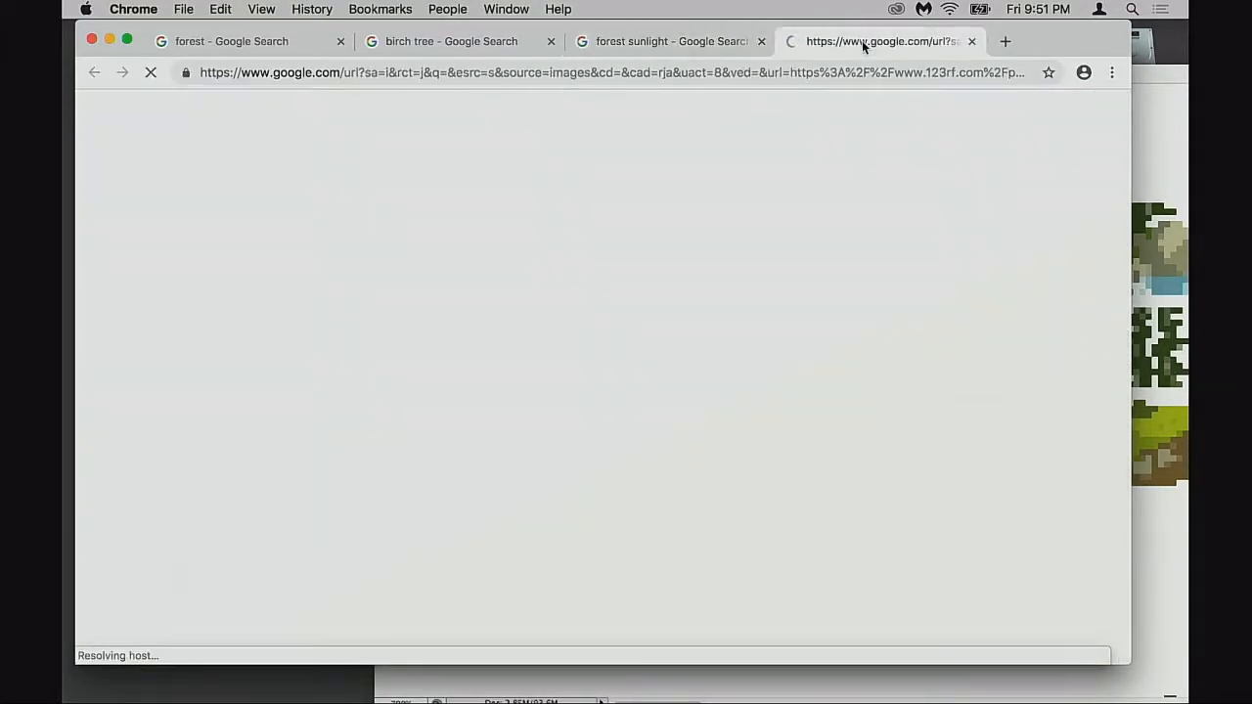
pyautogui.click(754, 42)
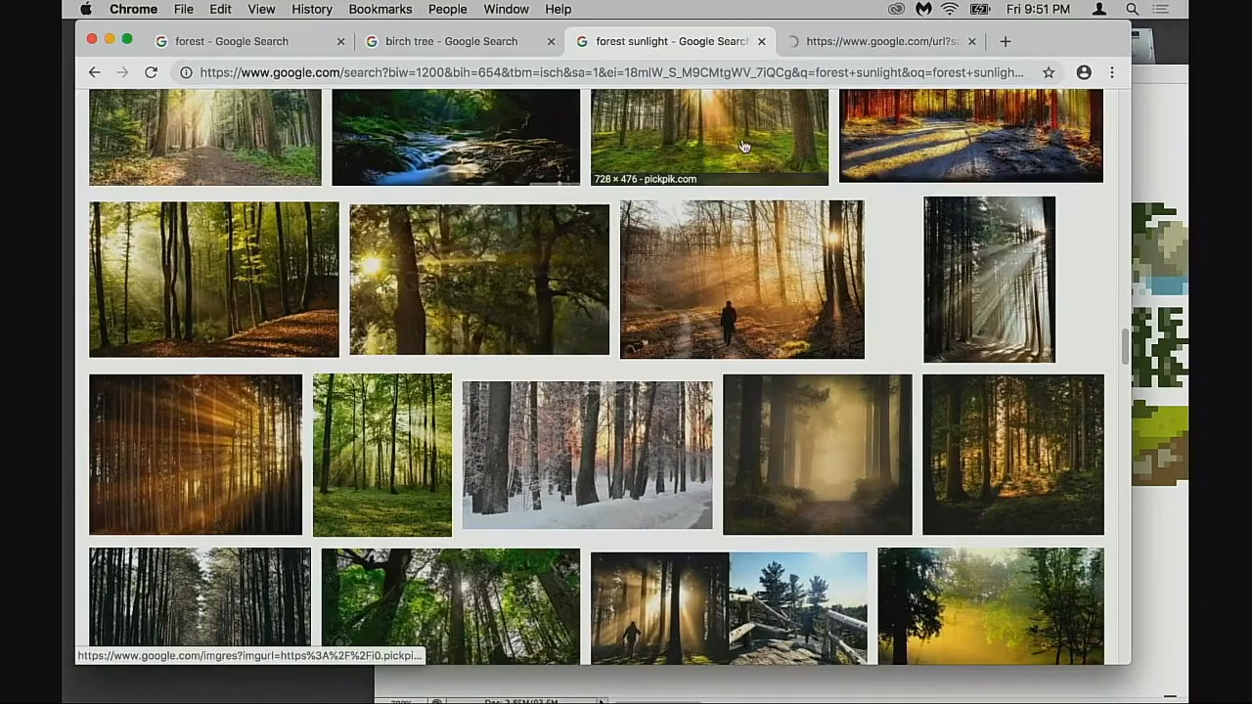
pyautogui.scroll(-1, 741, 227)
pyautogui.scroll(-15, 740, 227)
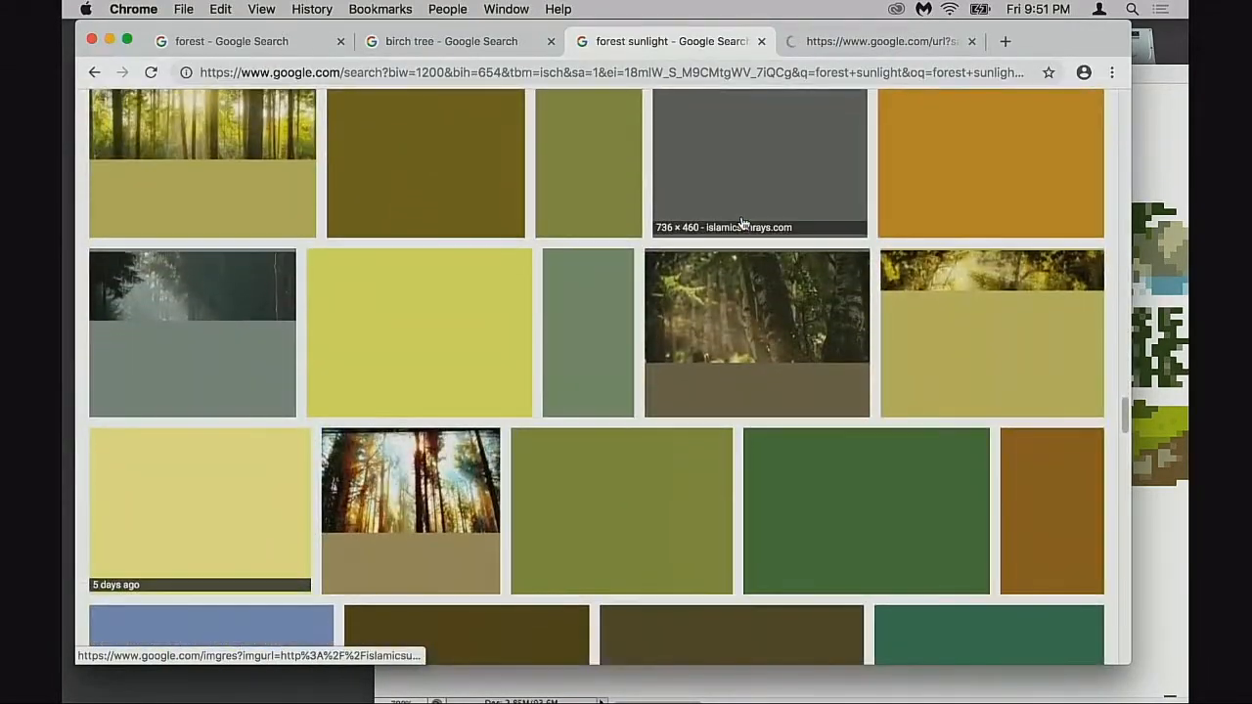
pyautogui.scroll(2, 740, 225)
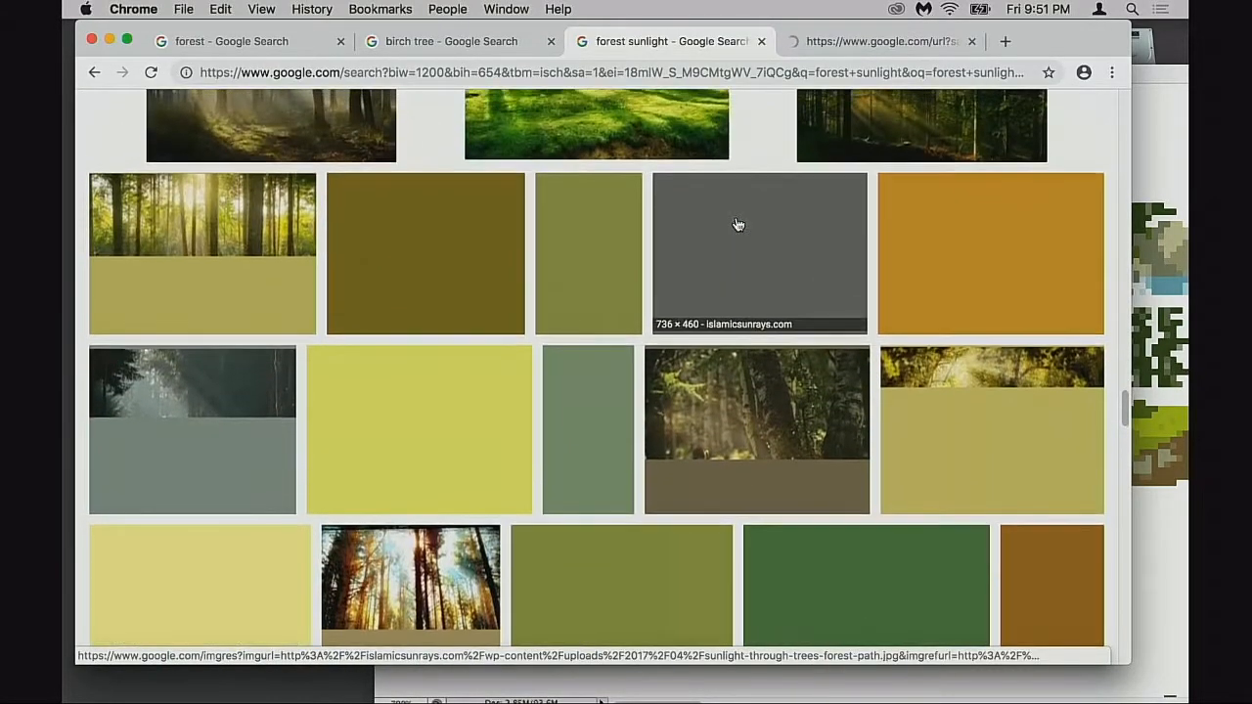
# - Look through more forest sunlight images for dappled ground light and enlarge the dark forest path photo from Wallhaven
pyautogui.scroll(1, 737, 224)
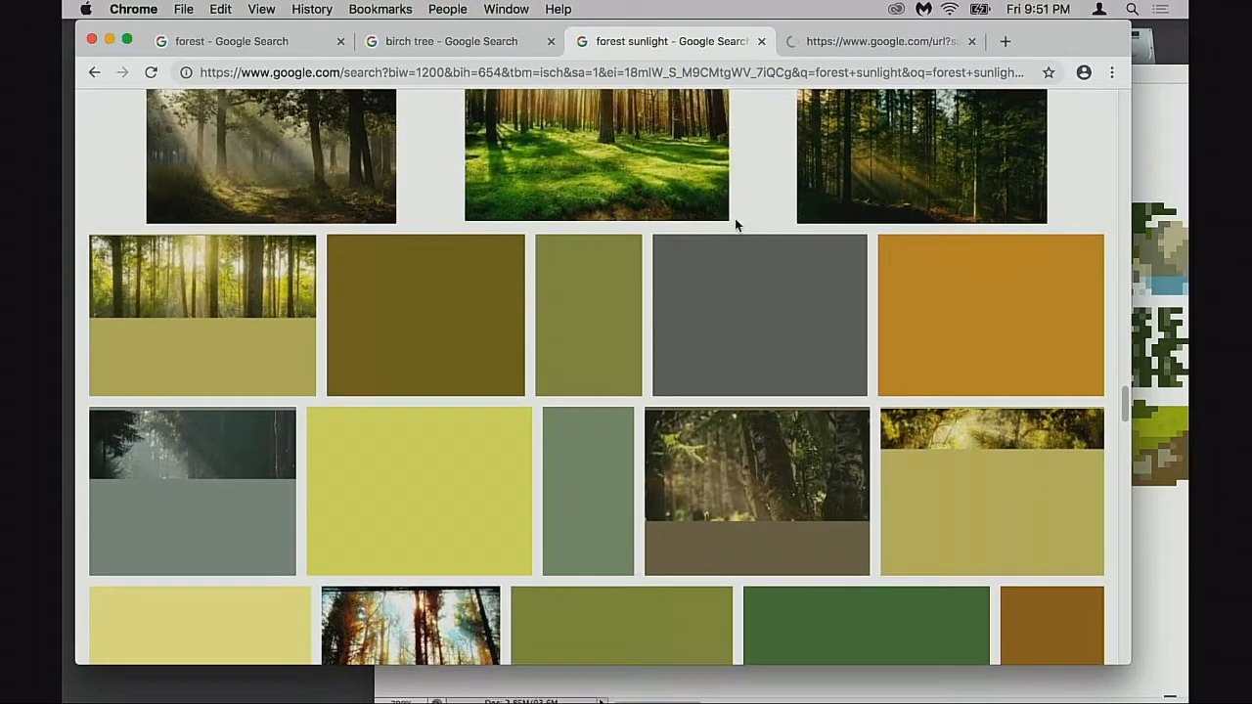
pyautogui.scroll(-5, 736, 224)
pyautogui.scroll(-2, 735, 225)
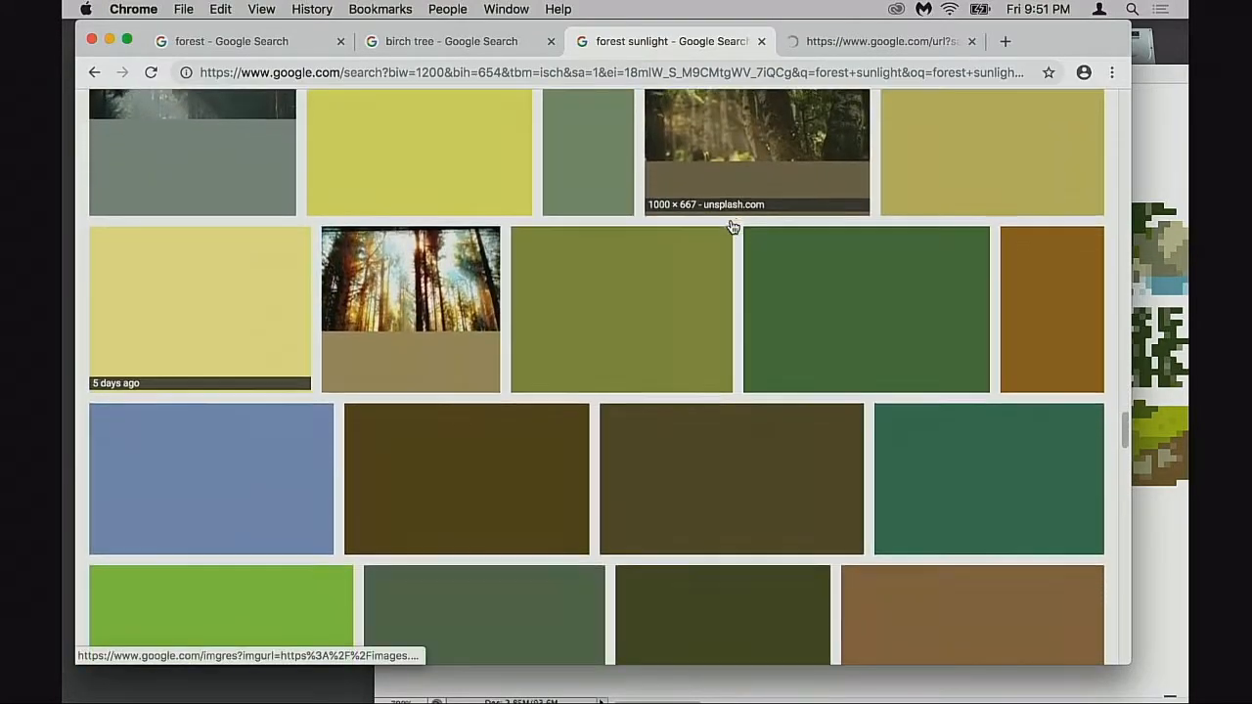
pyautogui.scroll(-6, 734, 225)
pyautogui.scroll(-1, 732, 227)
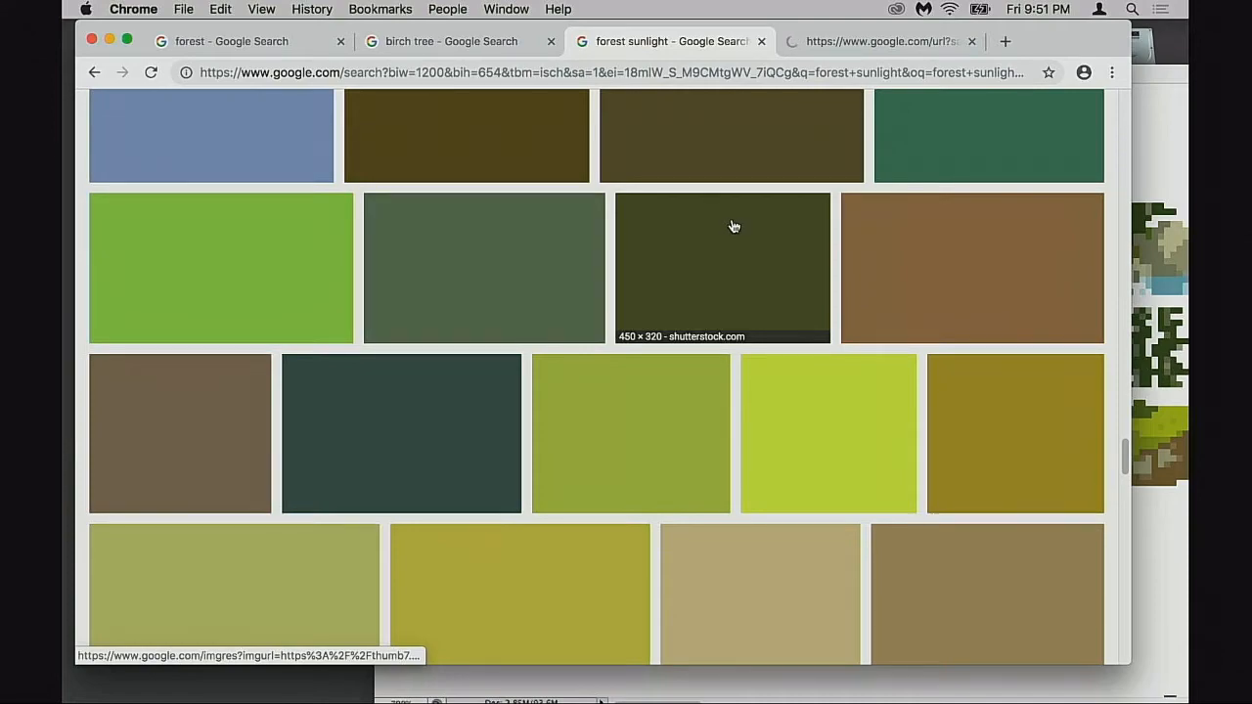
pyautogui.scroll(11, 739, 218)
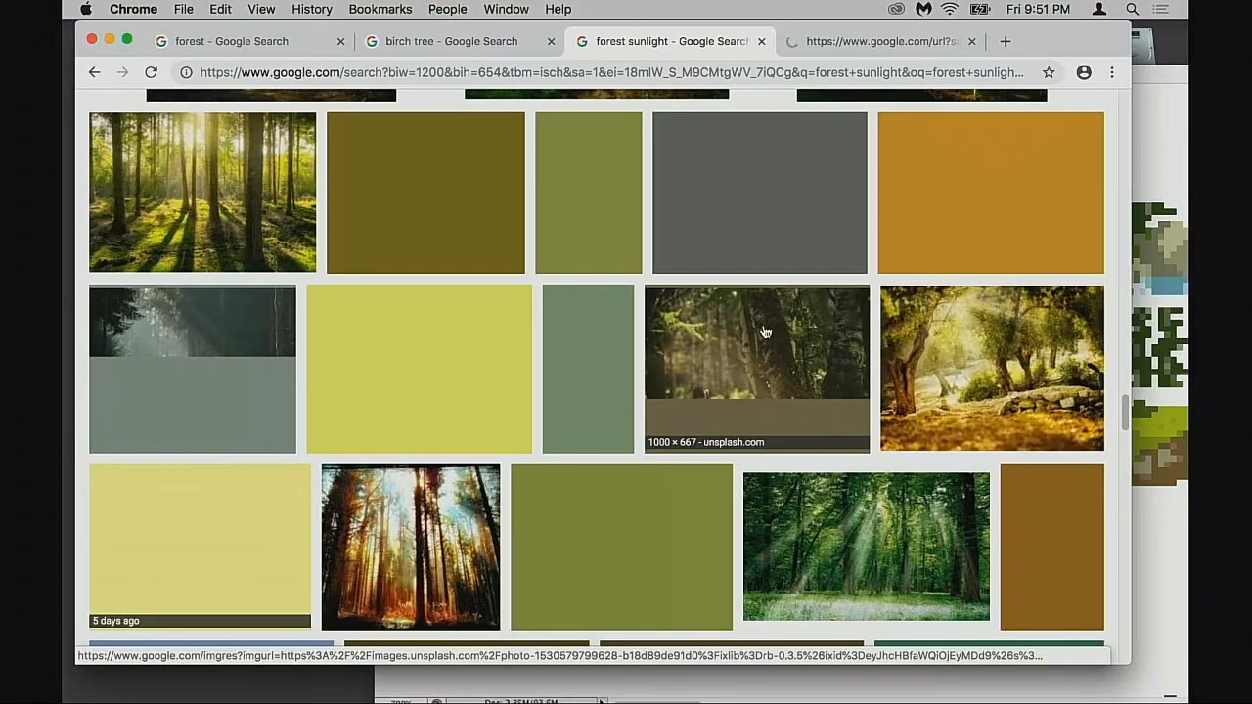
pyautogui.scroll(-10, 781, 339)
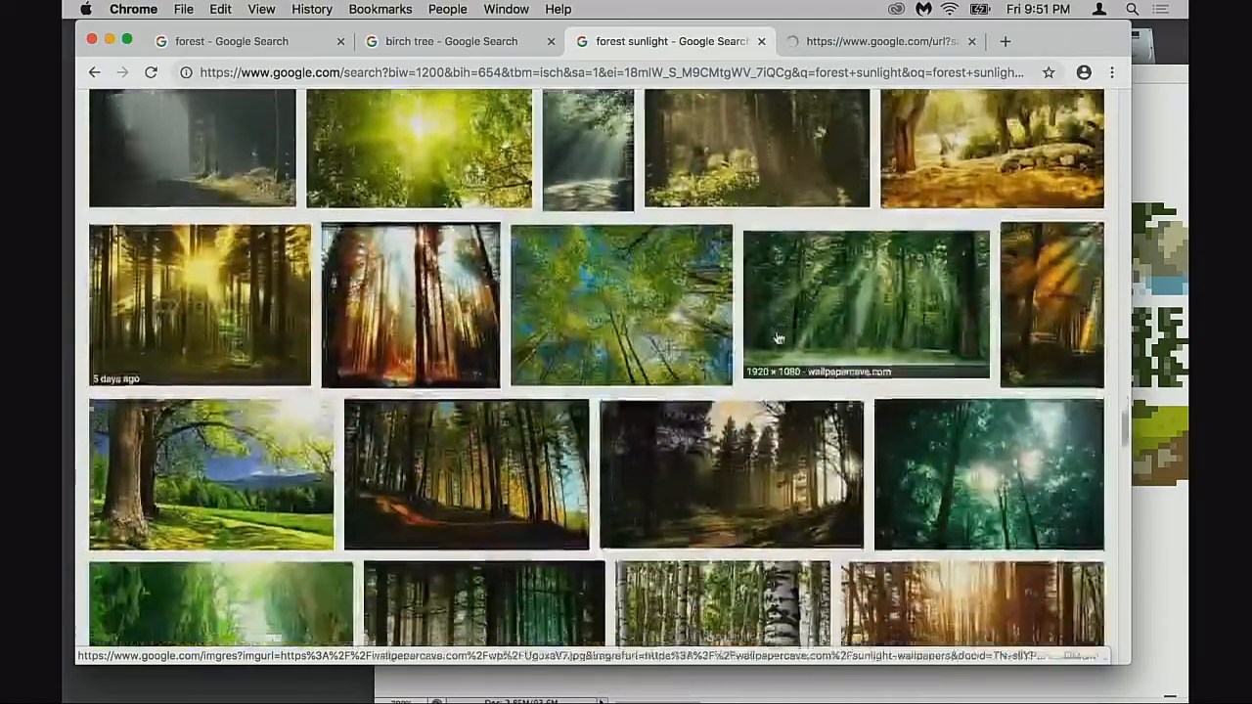
pyautogui.scroll(-3, 782, 337)
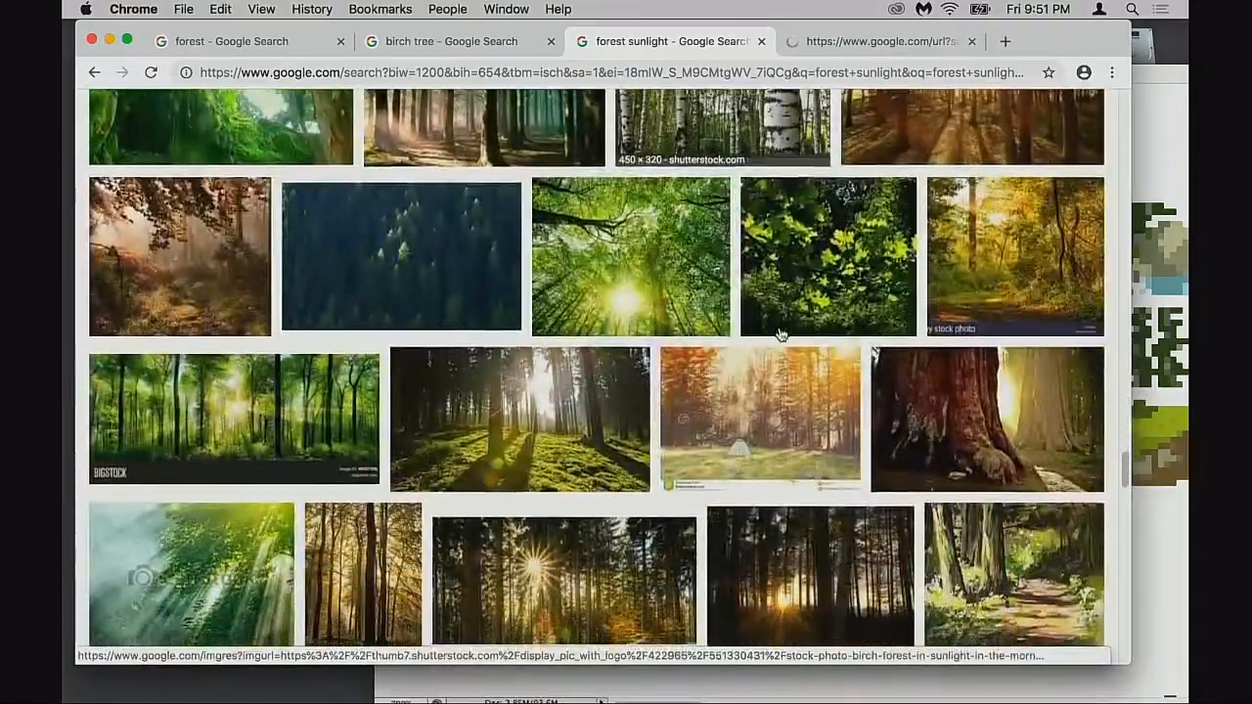
pyautogui.scroll(-6, 776, 337)
pyautogui.scroll(-8, 777, 336)
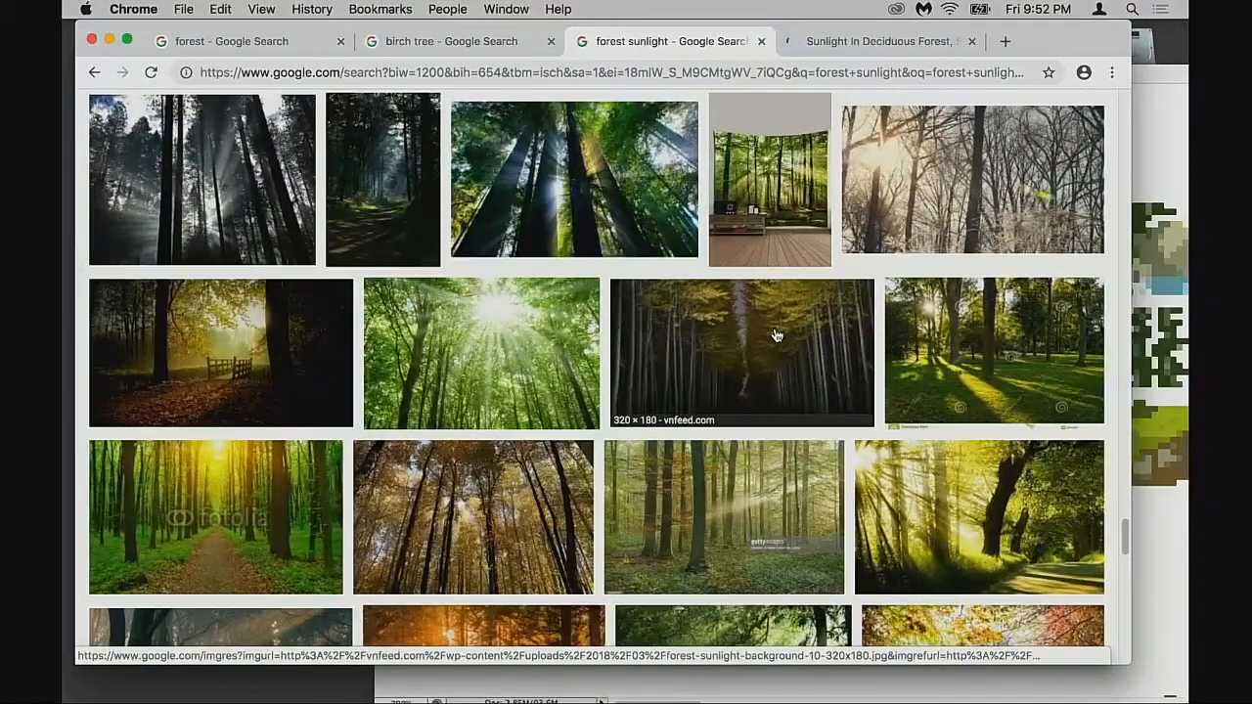
pyautogui.scroll(-12, 777, 337)
pyautogui.scroll(-13, 773, 335)
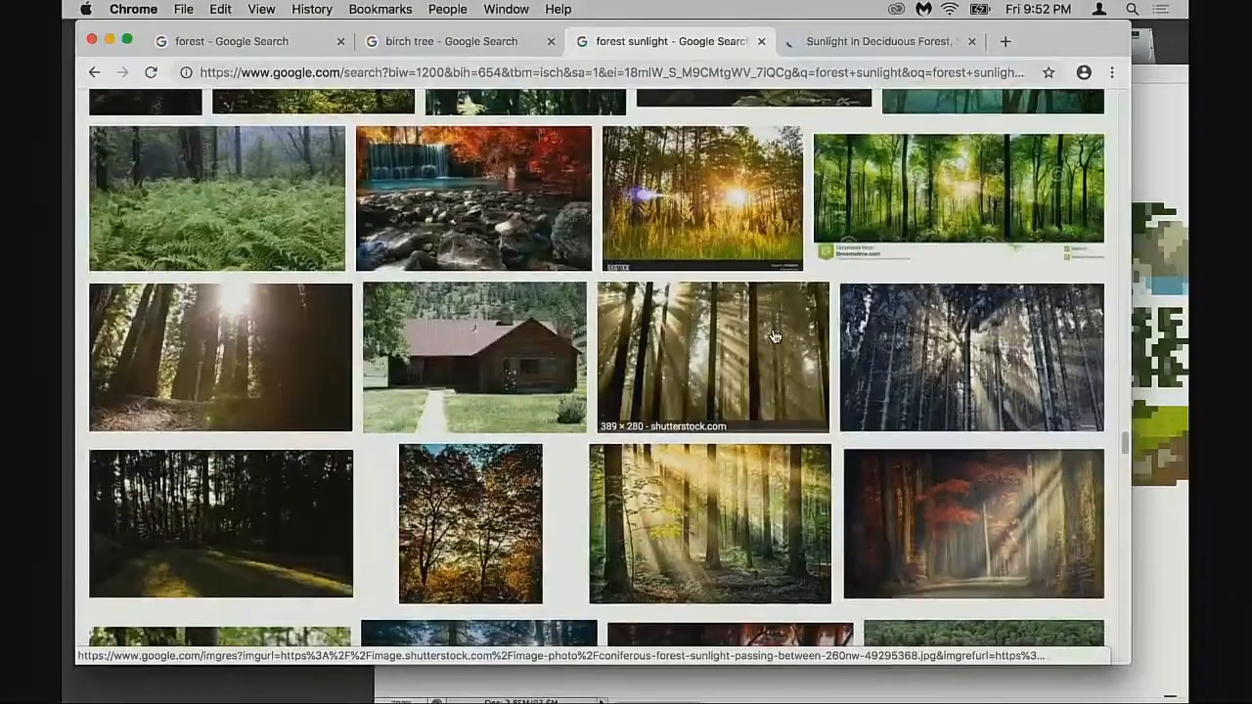
pyautogui.scroll(-8, 773, 336)
pyautogui.scroll(4, 773, 335)
pyautogui.scroll(20, 773, 336)
pyautogui.scroll(10, 773, 336)
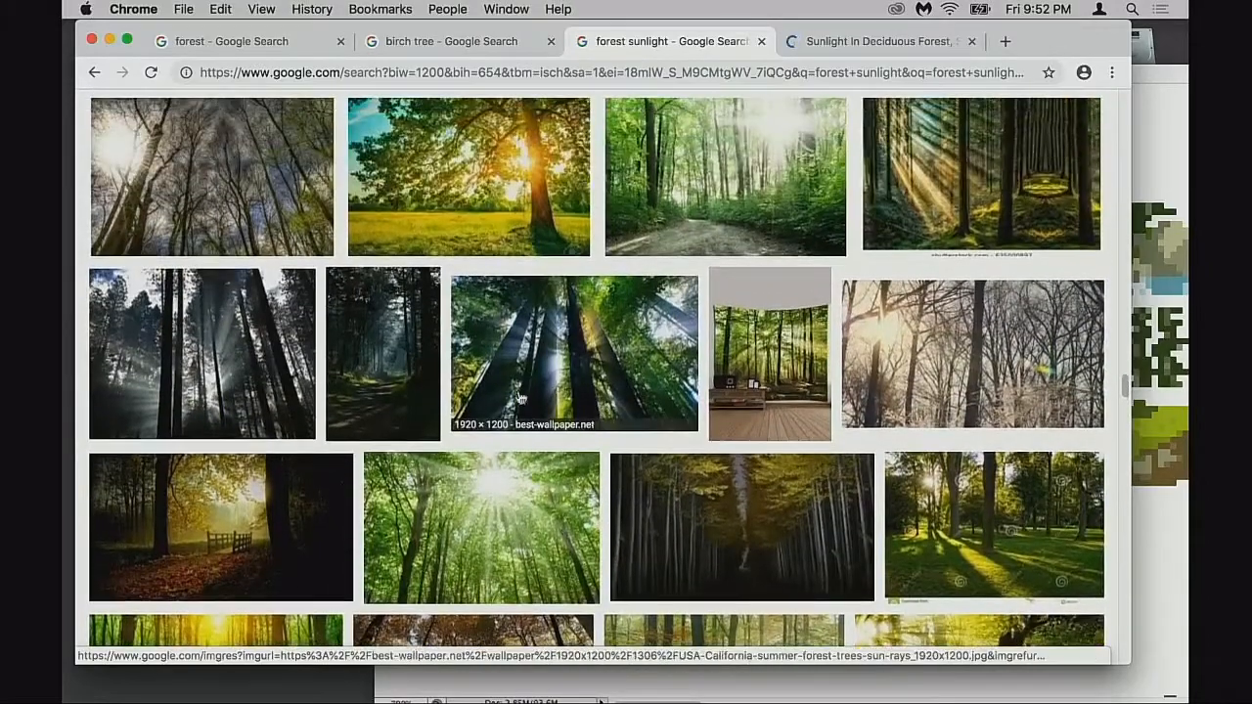
pyautogui.click(380, 401)
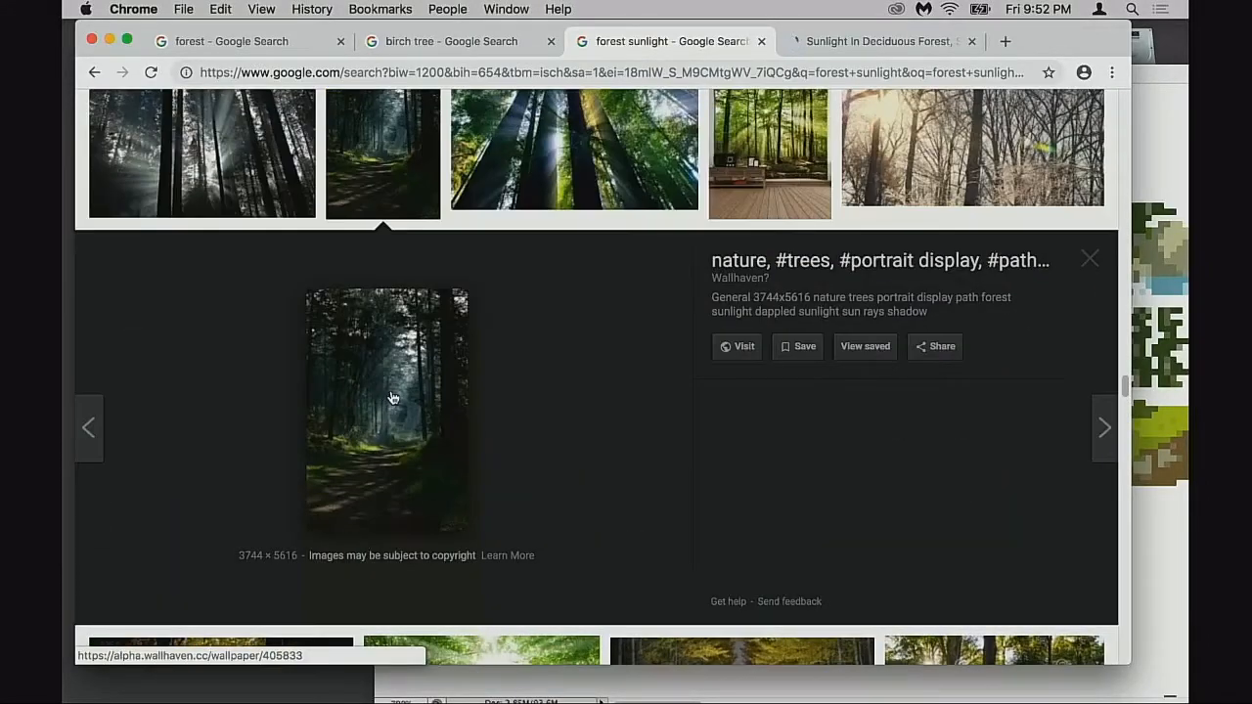
# - Open the Sunlight In Deciduous Forest image from its 123RF page in a new tab and copy the image
pyautogui.click(852, 42)
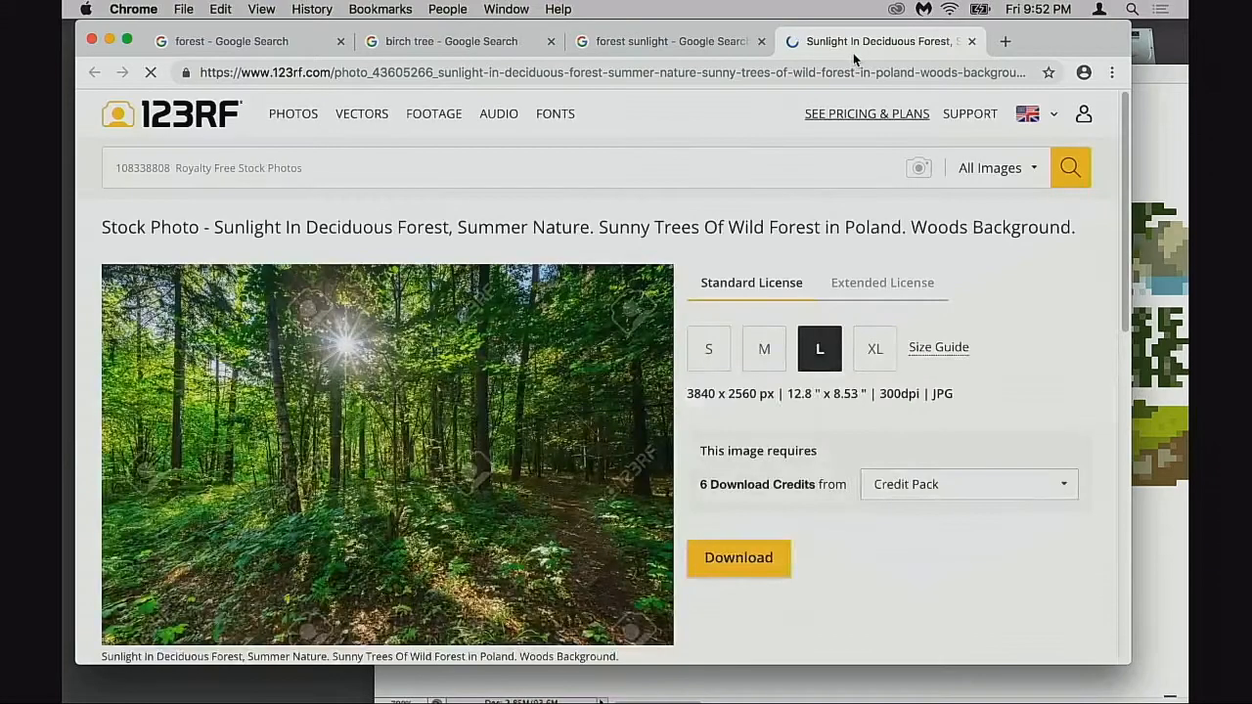
pyautogui.rightClick(457, 572)
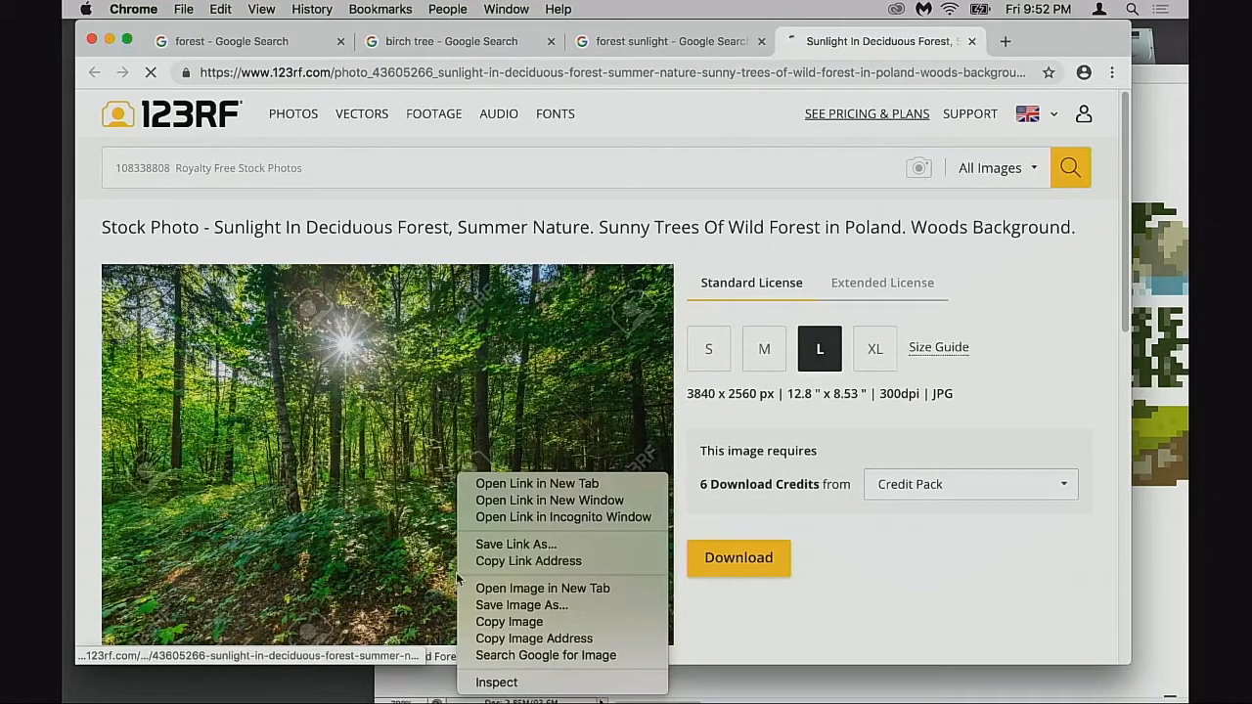
pyautogui.click(509, 588)
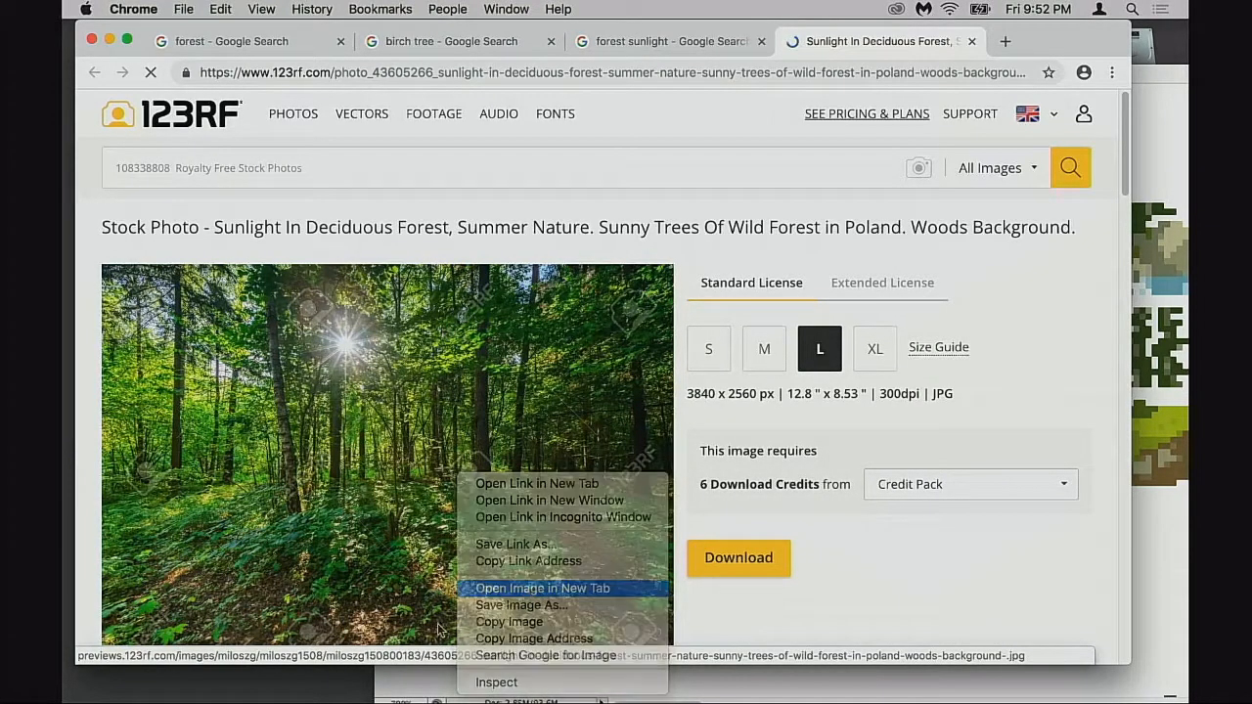
pyautogui.click(338, 673)
pyautogui.rightClick(455, 576)
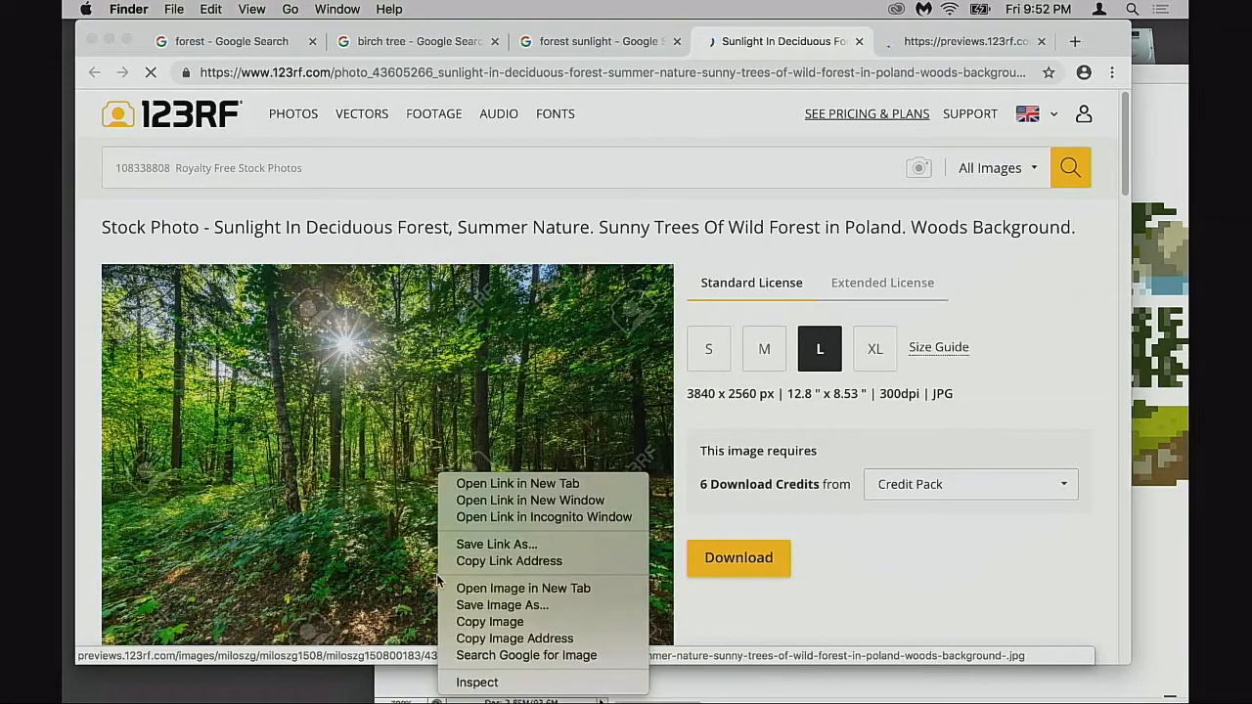
pyautogui.click(497, 623)
# - Switch to Photoshop and paste the copied forest photo into a new document
pyautogui.moveTo(499, 696)
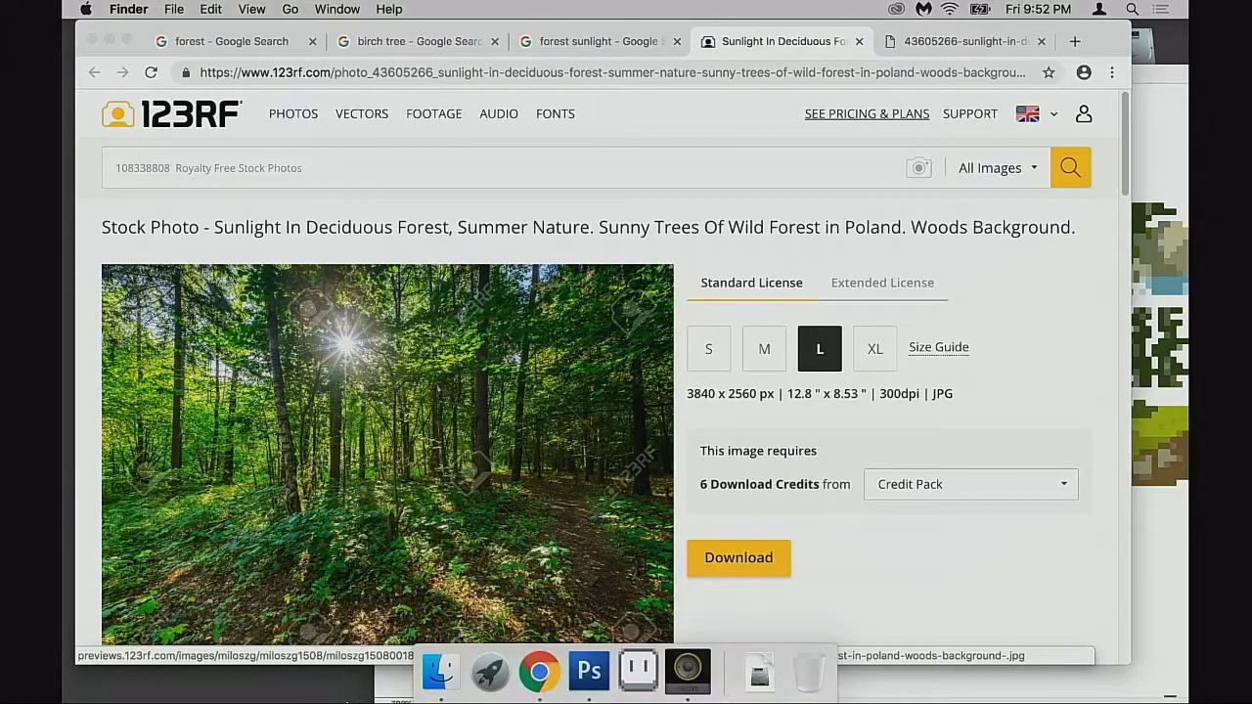
pyautogui.click(589, 671)
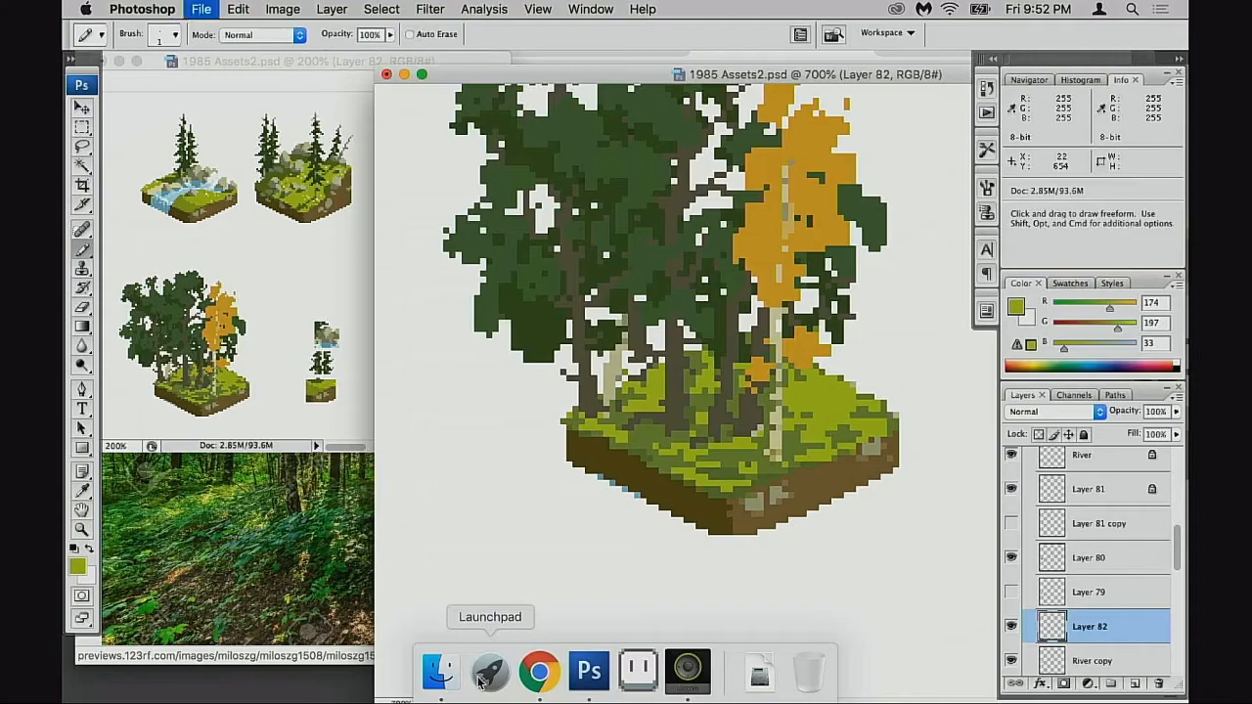
pyautogui.press('super+n')
pyautogui.press('Return')
pyautogui.press('super+v')
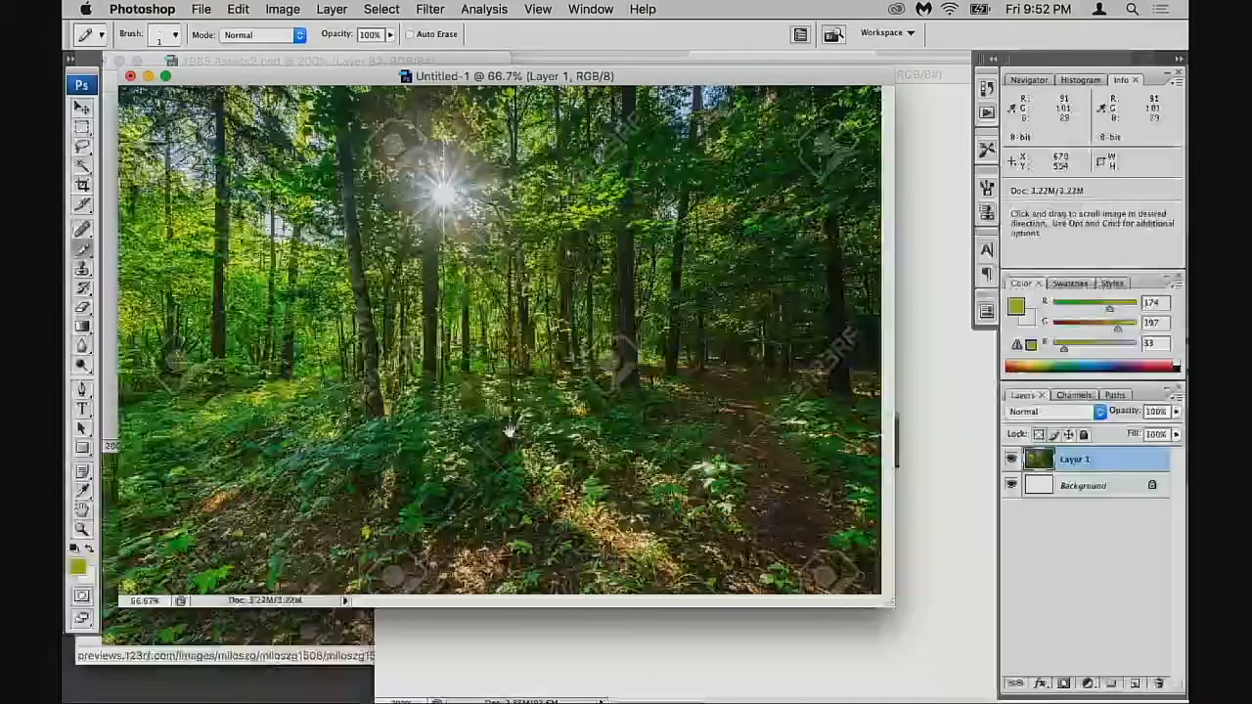
# - Examine the sunlit foliage and dirt path of the pasted forest photo at 200%
pyautogui.click(575, 509)
pyautogui.click(575, 515)
pyautogui.moveTo(582, 471); pyautogui.dragTo(525, 416)
pyautogui.moveTo(648, 302)
pyautogui.mouseDown()
pyautogui.moveTo(549, 403)
pyautogui.moveTo(589, 381)
pyautogui.mouseUp()
pyautogui.moveTo(769, 230); pyautogui.dragTo(597, 357)
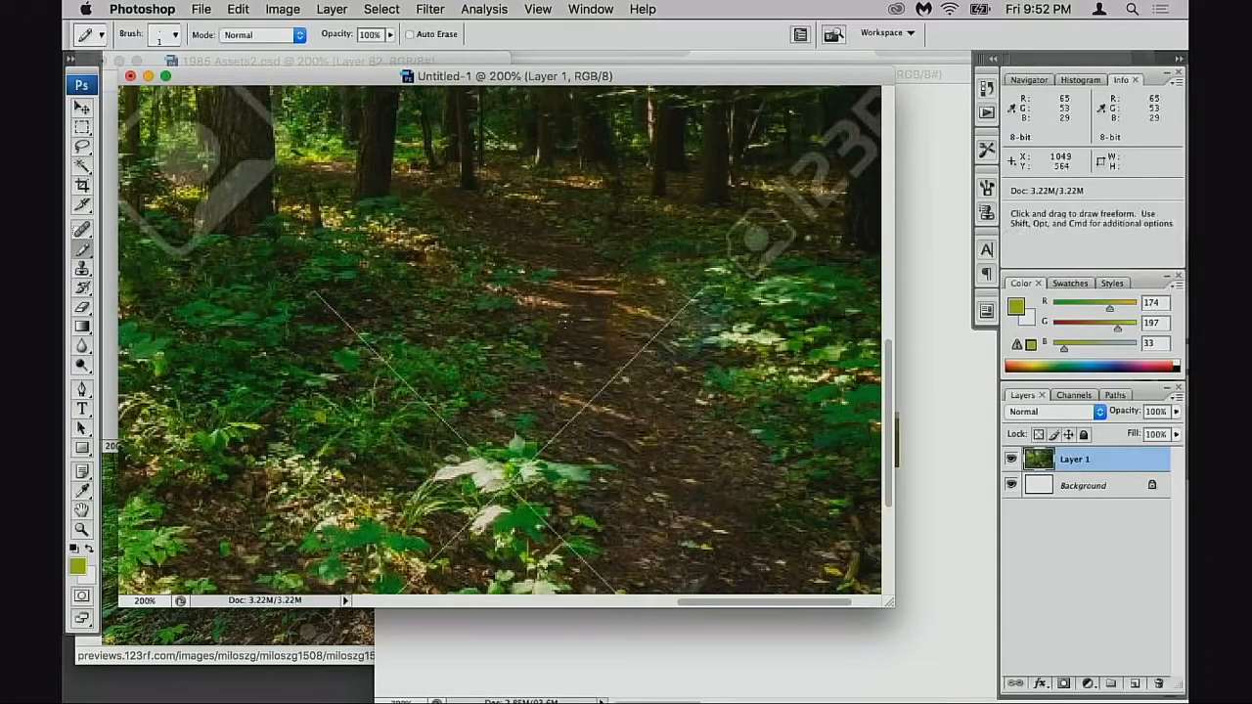
pyautogui.moveTo(557, 308)
pyautogui.mouseDown()
pyautogui.moveTo(506, 340)
pyautogui.moveTo(531, 340)
pyautogui.moveTo(459, 345)
pyautogui.mouseUp()
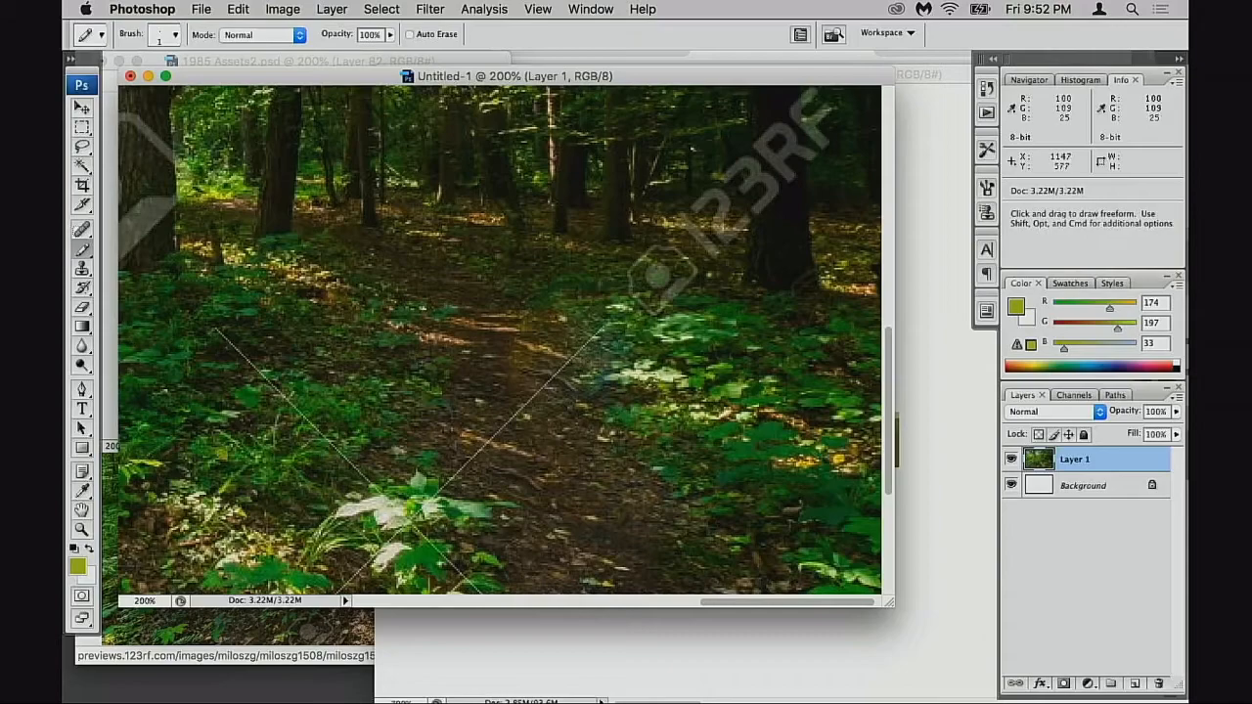
pyautogui.press('v')
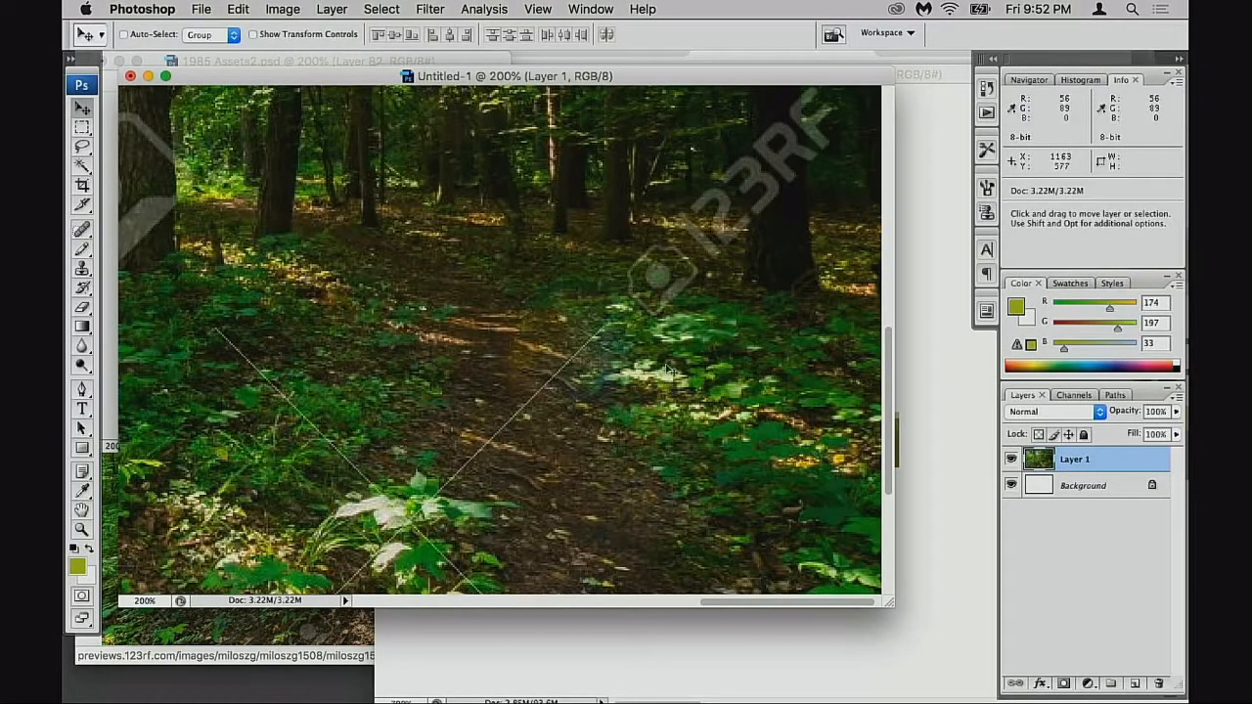
# - Sample the dark trunk colour and circle the sunlit spots on the foliage and path with a 3 px pencil
pyautogui.press('b')
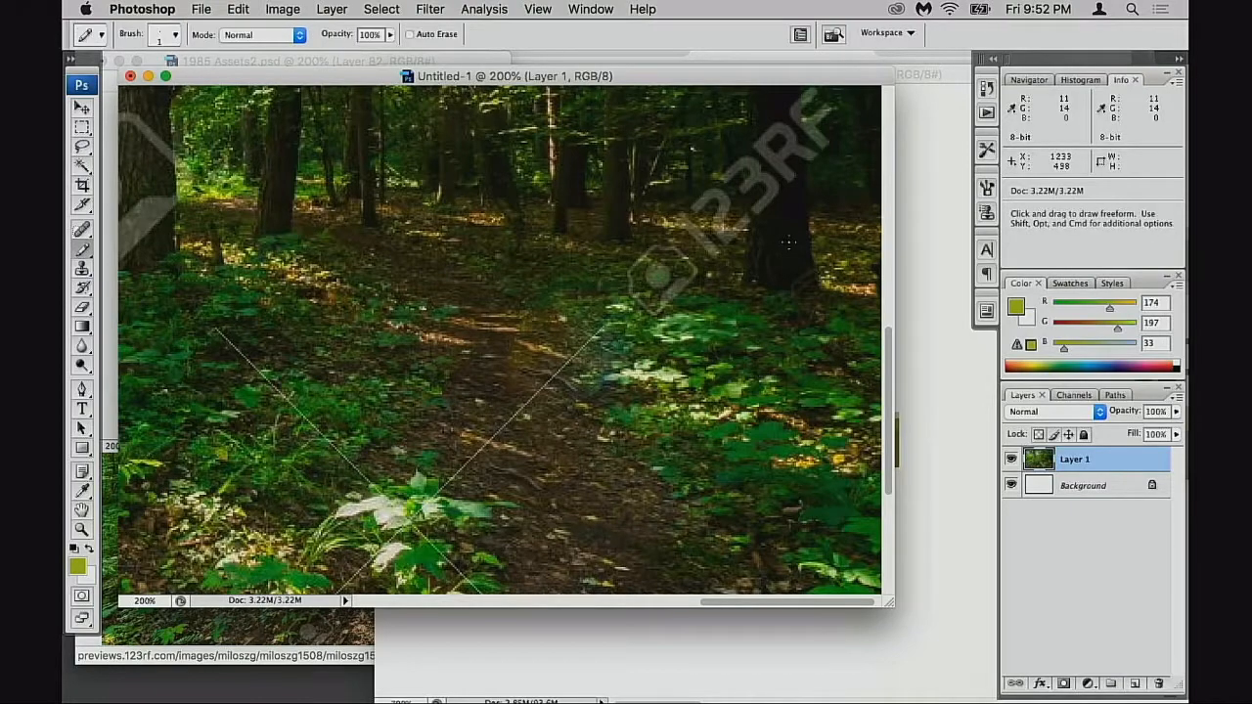
pyautogui.keyDown('alt'); pyautogui.click(774, 268); pyautogui.keyUp('alt')
pyautogui.press('[')
pyautogui.press('[')
pyautogui.moveTo(647, 365)
pyautogui.mouseDown()
pyautogui.moveTo(645, 386)
pyautogui.moveTo(697, 361)
pyautogui.mouseUp()
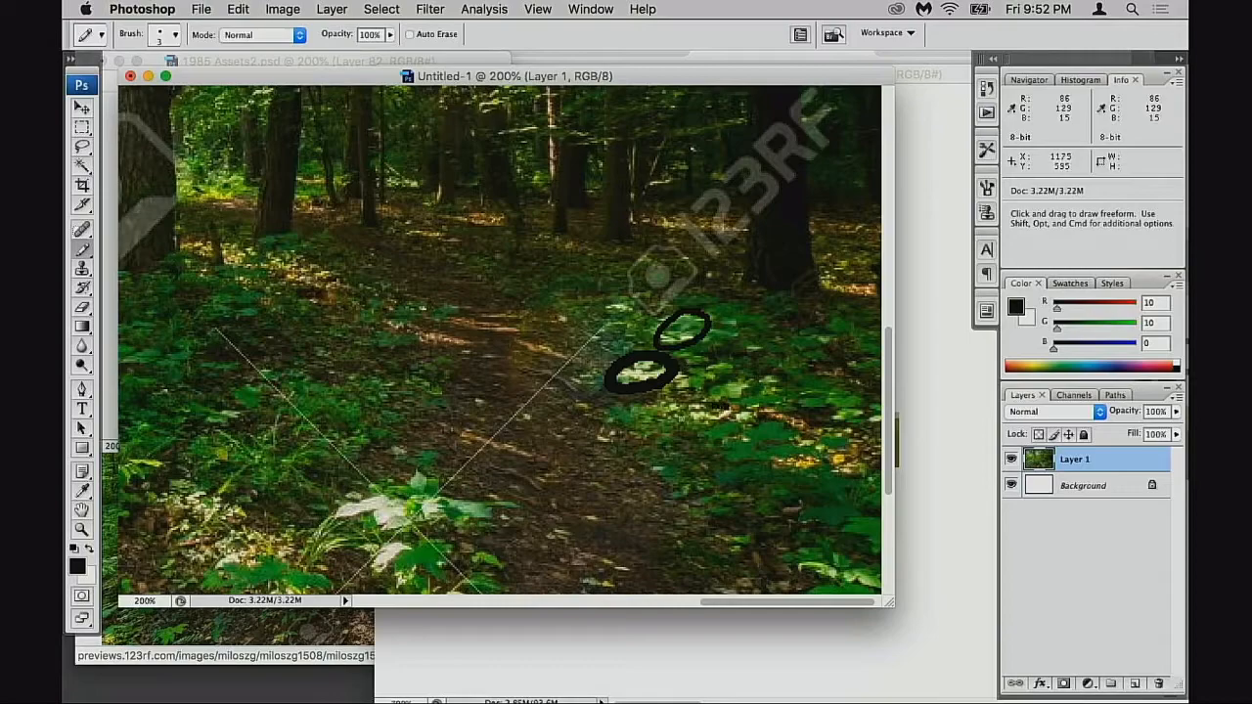
pyautogui.moveTo(778, 474); pyautogui.dragTo(786, 449)
pyautogui.moveTo(574, 396); pyautogui.dragTo(726, 423)
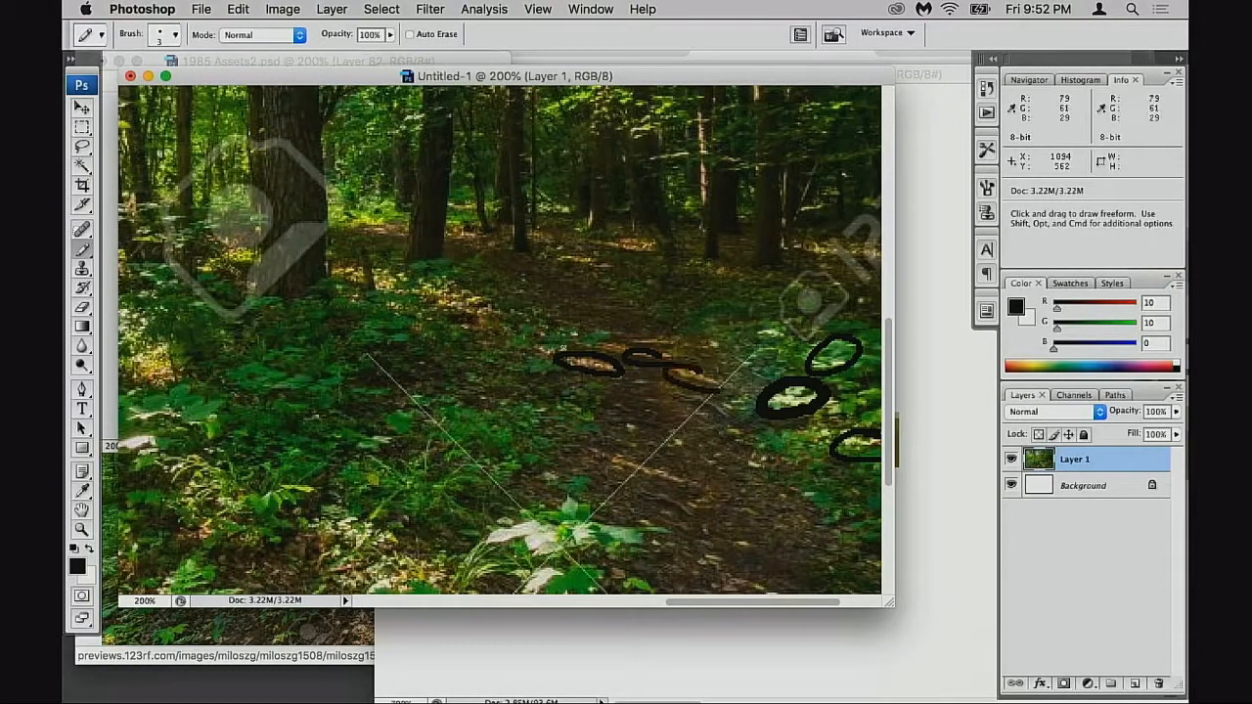
# - Outline further sunlit patches across the middle undergrowth and the narrow bright strip on the forest floor
pyautogui.moveTo(631, 248); pyautogui.dragTo(647, 256)
pyautogui.moveTo(675, 350)
pyautogui.mouseDown()
pyautogui.moveTo(705, 326)
pyautogui.moveTo(762, 194)
pyautogui.mouseUp()
pyautogui.moveTo(390, 410)
pyautogui.mouseDown()
pyautogui.moveTo(489, 436)
pyautogui.moveTo(554, 294)
pyautogui.mouseUp()
pyautogui.moveTo(466, 248)
pyautogui.mouseDown()
pyautogui.moveTo(674, 415)
pyautogui.moveTo(392, 189)
pyautogui.moveTo(380, 285)
pyautogui.mouseUp()
pyautogui.moveTo(487, 284)
pyautogui.mouseDown()
pyautogui.moveTo(632, 422)
pyautogui.moveTo(504, 262)
pyautogui.moveTo(587, 415)
pyautogui.mouseUp()
pyautogui.moveTo(538, 284); pyautogui.dragTo(529, 283)
pyautogui.moveTo(388, 319); pyautogui.dragTo(542, 361)
pyautogui.moveTo(428, 299)
pyautogui.mouseDown()
pyautogui.moveTo(496, 316)
pyautogui.moveTo(518, 427)
pyautogui.moveTo(541, 296)
pyautogui.mouseUp()
pyautogui.moveTo(471, 331)
pyautogui.mouseDown()
pyautogui.moveTo(493, 385)
pyautogui.moveTo(534, 237)
pyautogui.mouseUp()
pyautogui.moveTo(478, 399)
pyautogui.mouseDown()
pyautogui.moveTo(584, 214)
pyautogui.moveTo(598, 288)
pyautogui.moveTo(653, 264)
pyautogui.mouseUp()
pyautogui.moveTo(553, 220); pyautogui.dragTo(599, 213)
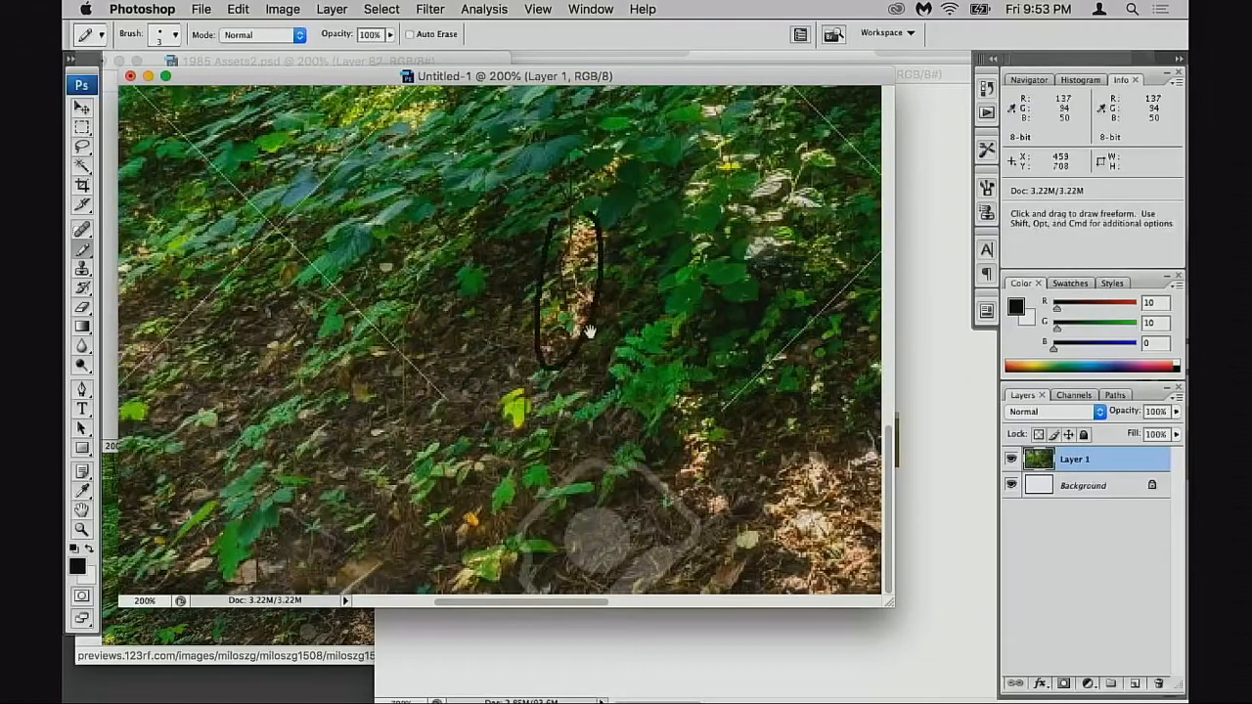
# - Circle the large sunlit leaf patch in the photo's foreground and undo the latest stray marking strokes
pyautogui.moveTo(587, 294); pyautogui.dragTo(421, 294)
pyautogui.moveTo(671, 448)
pyautogui.mouseDown()
pyautogui.moveTo(628, 437)
pyautogui.moveTo(752, 553)
pyautogui.mouseUp()
pyautogui.moveTo(779, 502); pyautogui.dragTo(641, 450)
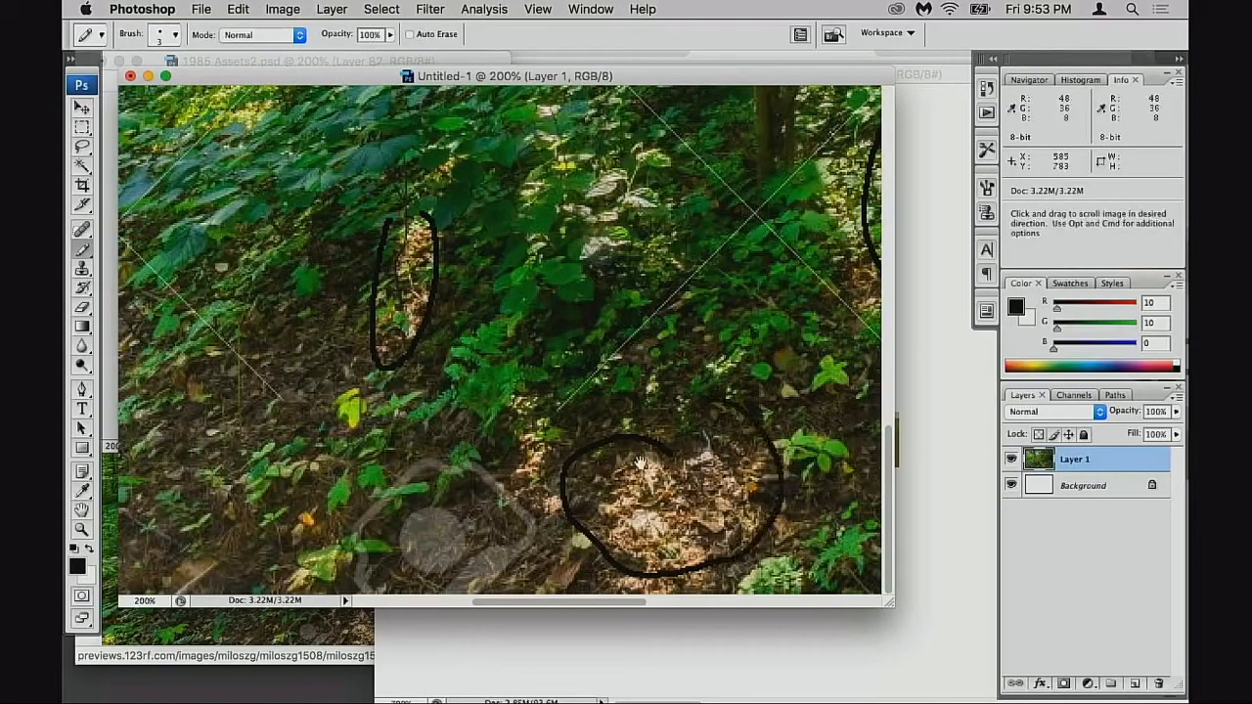
pyautogui.press('super+minus')
pyautogui.press('super+minus')
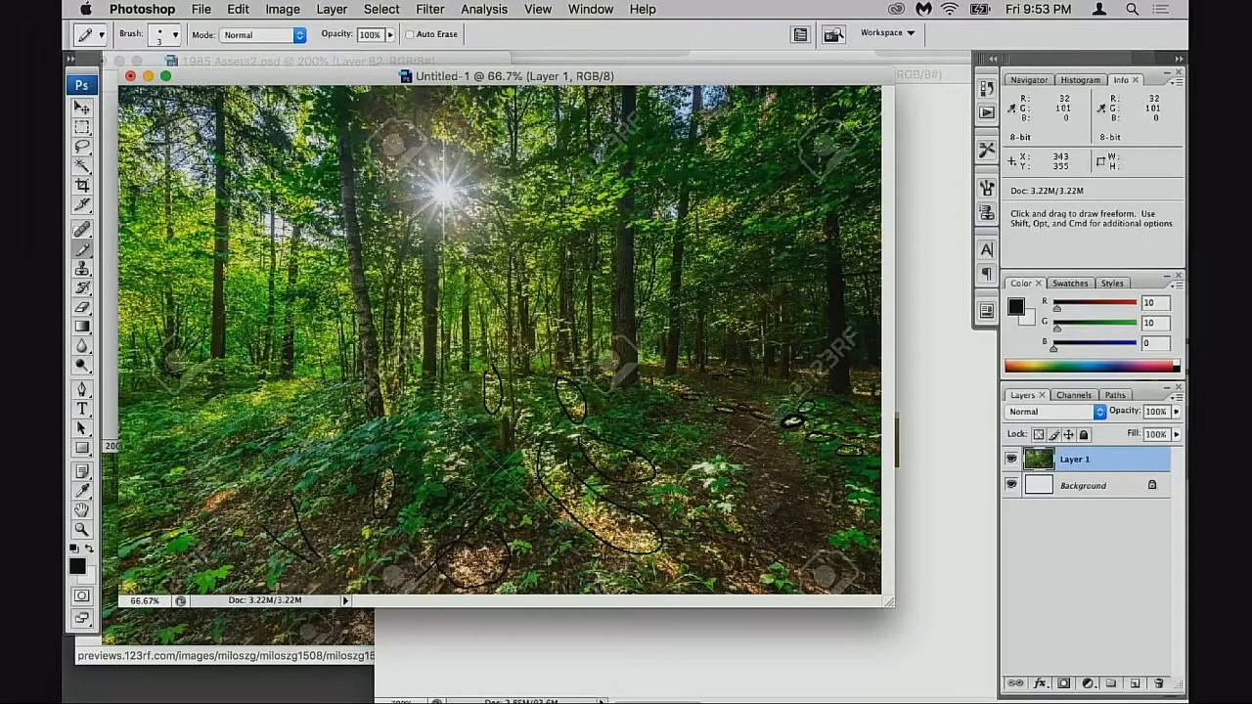
pyautogui.press('super+z')
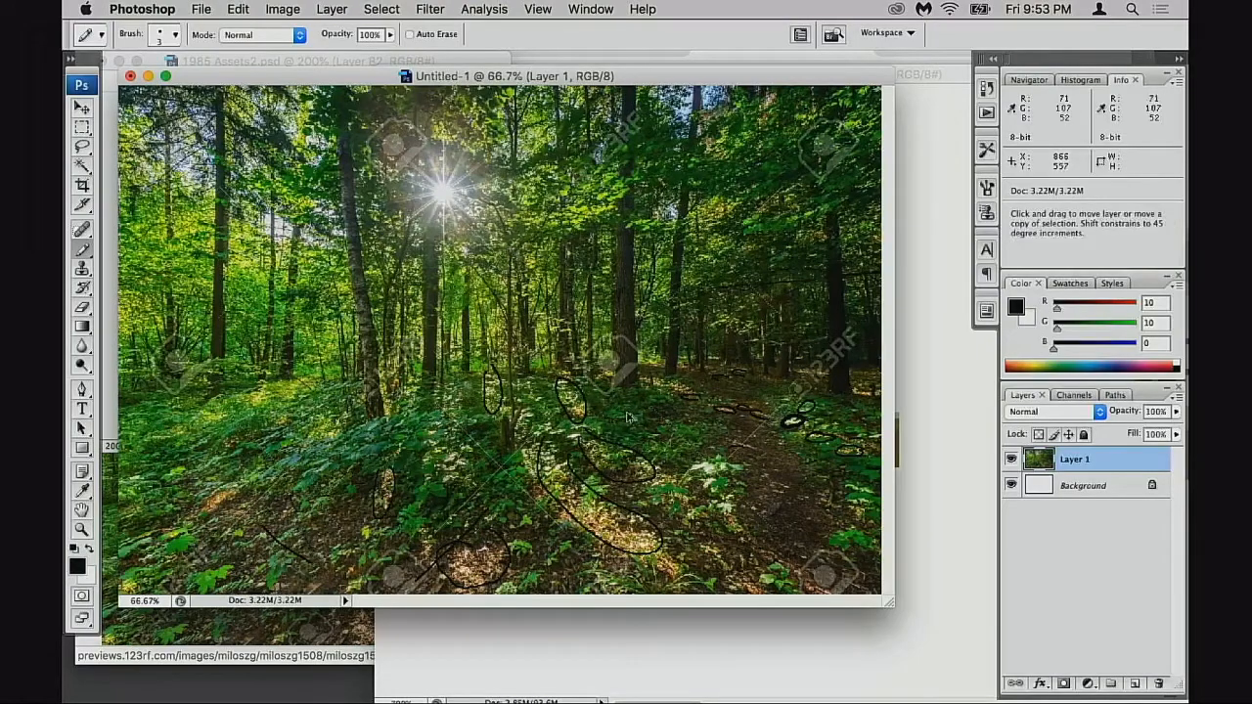
pyautogui.press('super+alt+z')
# - Move the reference photo window below the tile artwork and return to the enlarged 1985 Assets2 document
pyautogui.moveTo(459, 77); pyautogui.dragTo(463, 104)
pyautogui.moveTo(614, 106); pyautogui.dragTo(578, 476)
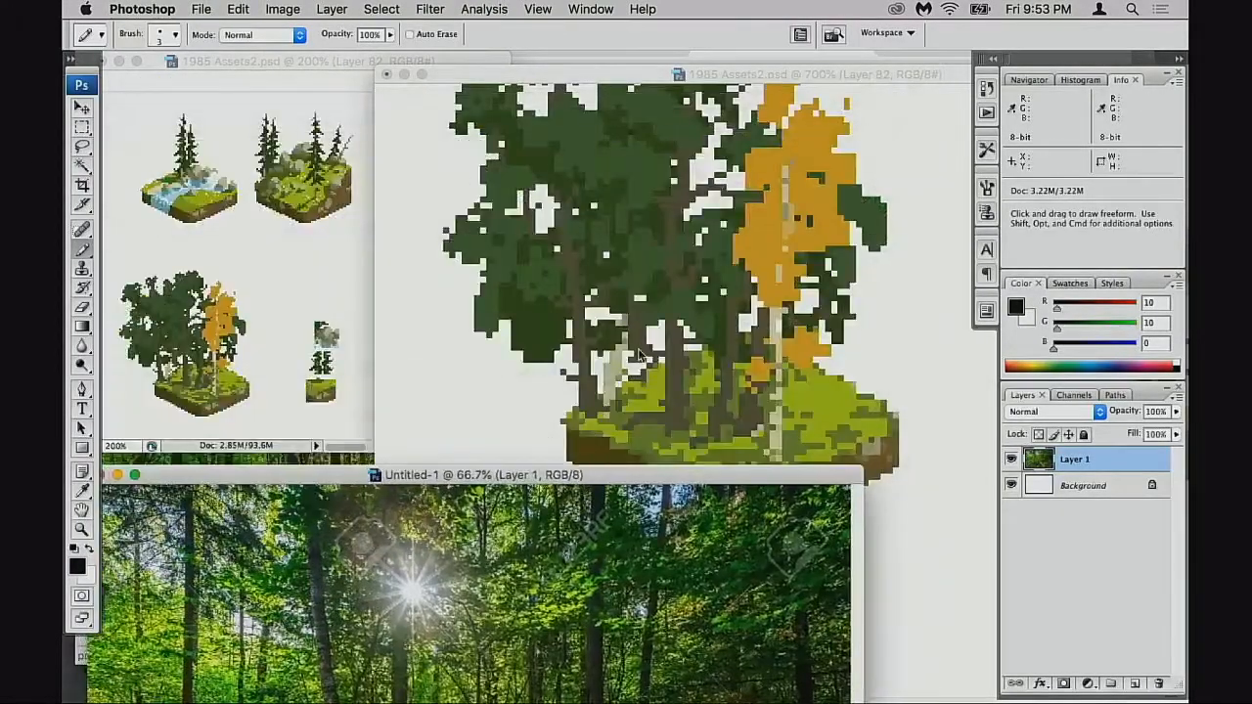
pyautogui.click(636, 372)
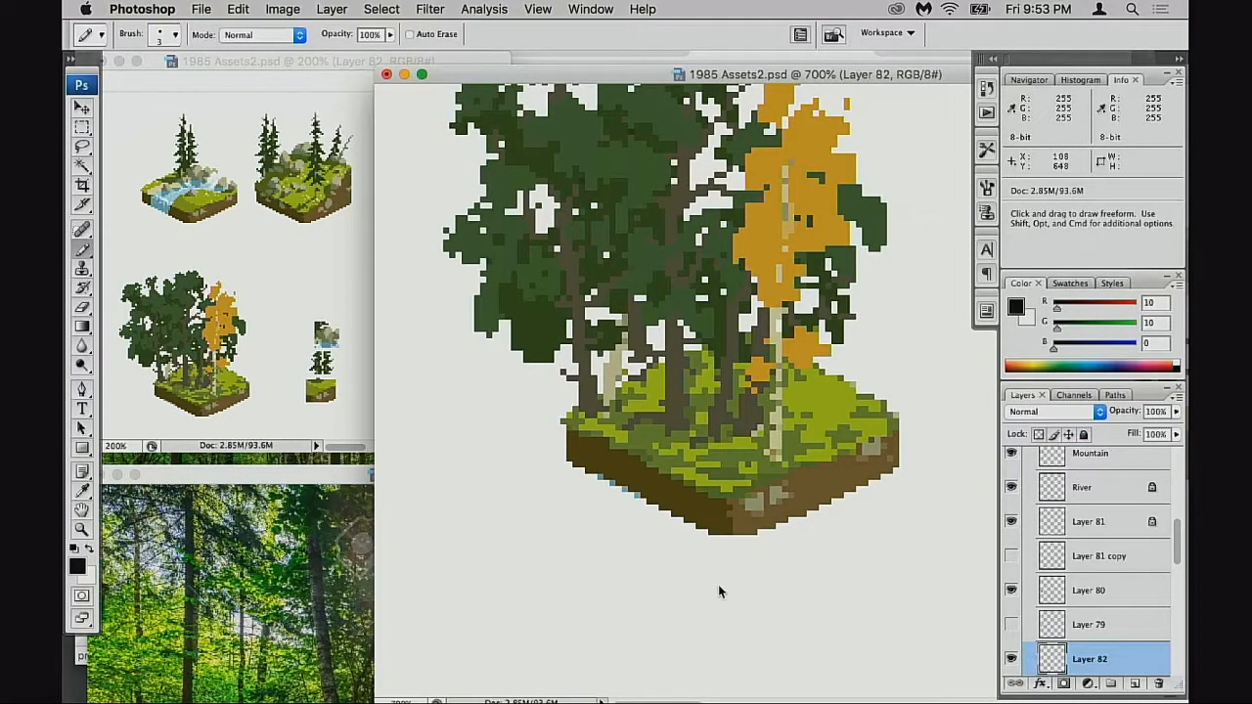
# - Check what Layer 80, Layer 82 and River copy contain by hiding and showing each of them
pyautogui.press('super+l')
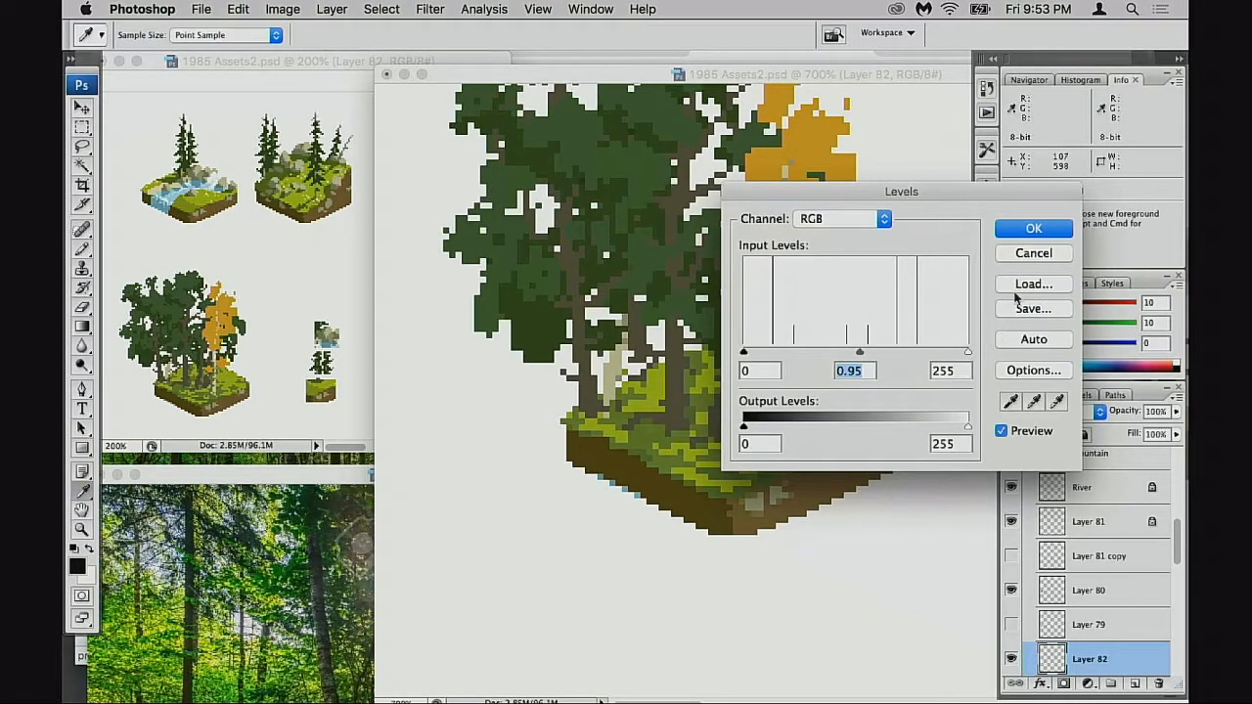
pyautogui.click(1044, 253)
pyautogui.click(1012, 592)
pyautogui.click(1012, 592)
pyautogui.click(1011, 658)
pyautogui.click(1011, 659)
pyautogui.scroll(-3, 1011, 636)
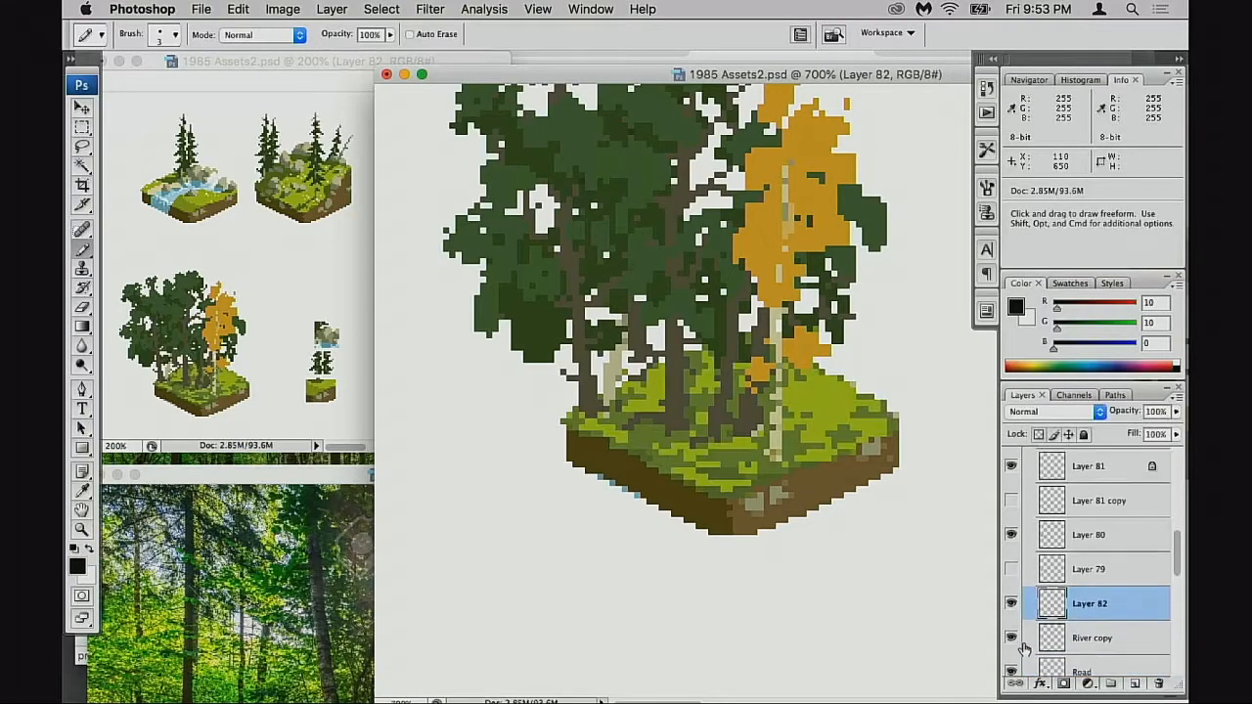
pyautogui.click(1012, 606)
pyautogui.click(1011, 606)
pyautogui.click(1047, 612)
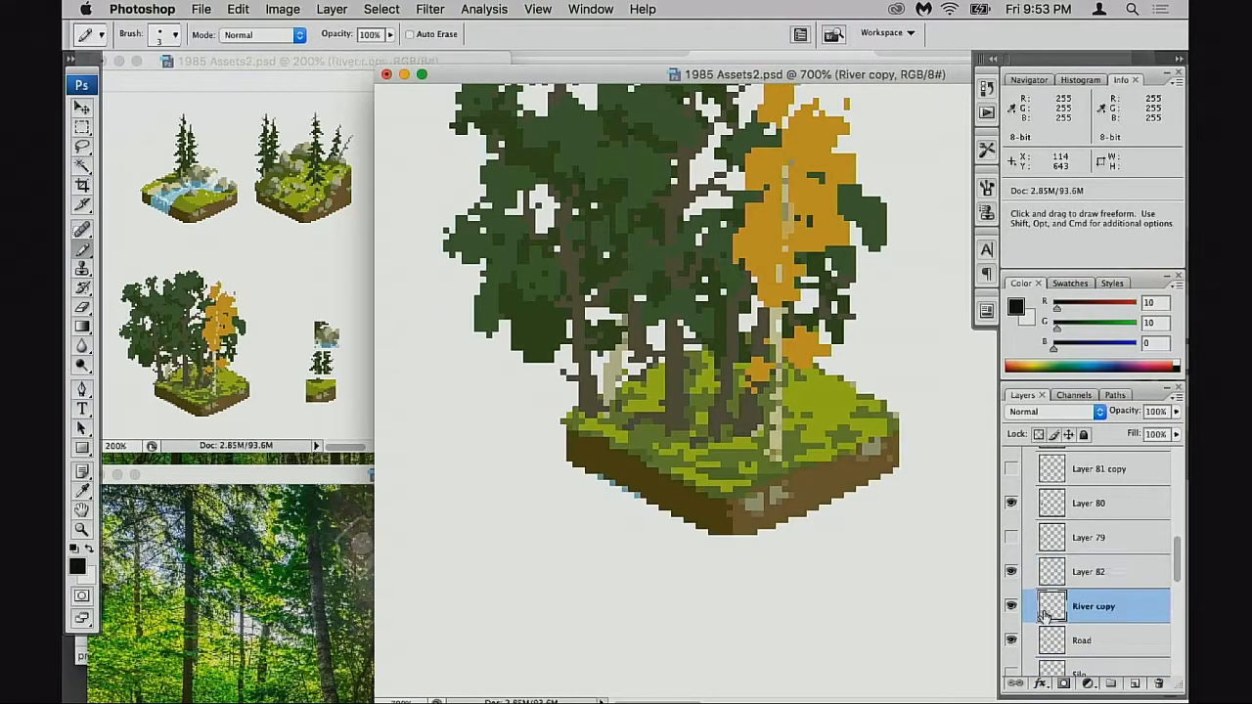
pyautogui.press('super+l')
pyautogui.moveTo(860, 355)
pyautogui.mouseDown()
pyautogui.moveTo(879, 352)
pyautogui.moveTo(864, 350)
pyautogui.mouseUp()
pyautogui.click(1010, 259)
# - On Layer 82, sample the light grass green and brighten the shaded grass around the birch's base with a 1-pixel pencil
pyautogui.click(1012, 573)
pyautogui.click(1012, 574)
pyautogui.click(1065, 584)
pyautogui.keyDown('alt'); pyautogui.click(802, 421); pyautogui.keyUp('alt')
pyautogui.press('[')
pyautogui.press('[')
pyautogui.moveTo(820, 426)
pyautogui.mouseDown()
pyautogui.moveTo(789, 432)
pyautogui.moveTo(784, 447)
pyautogui.moveTo(754, 440)
pyautogui.mouseUp()
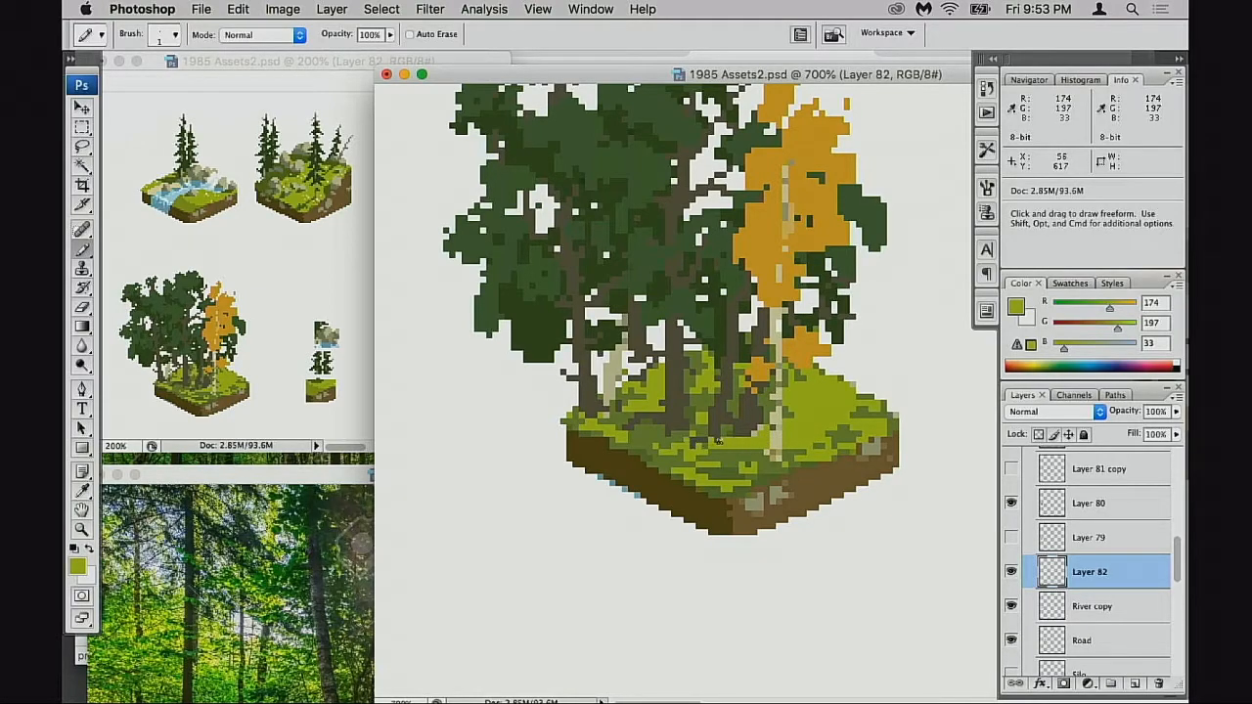
# - Break up the grass along the tile's front-left side with single pixels of the sampled olive and light greens
pyautogui.keyDown('alt'); pyautogui.click(685, 436); pyautogui.keyUp('alt')
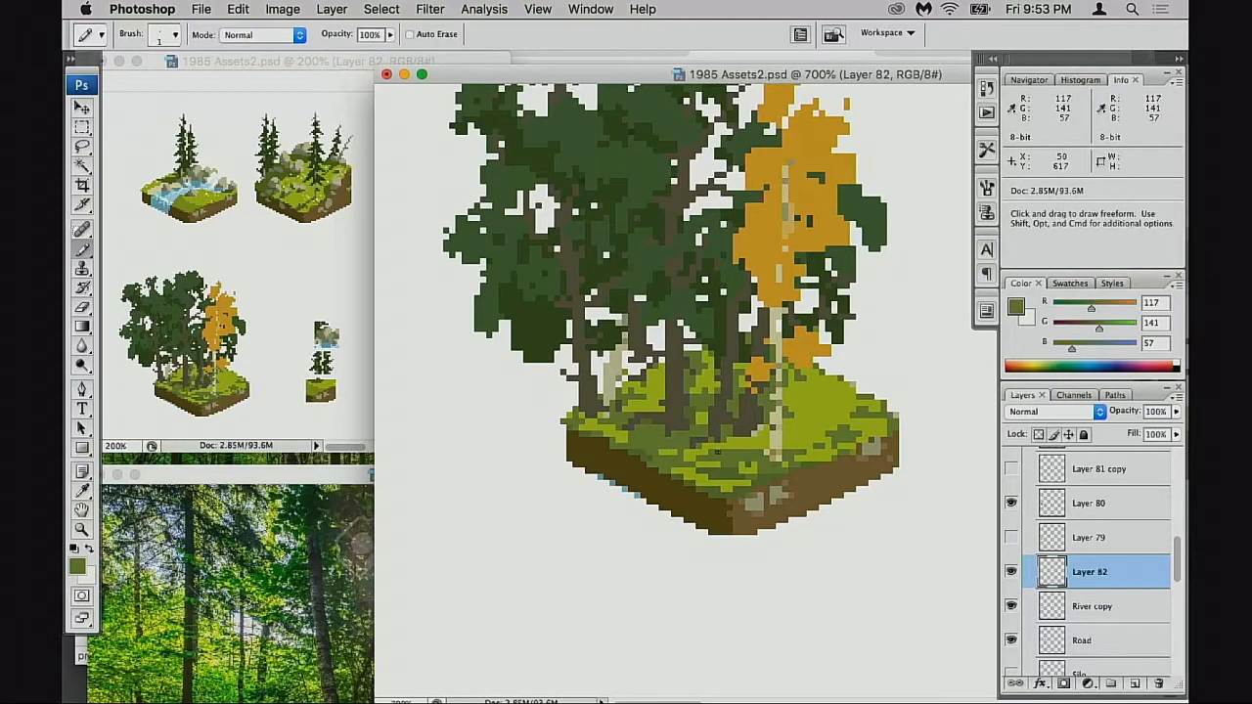
pyautogui.keyDown('alt'); pyautogui.click(683, 451); pyautogui.keyUp('alt')
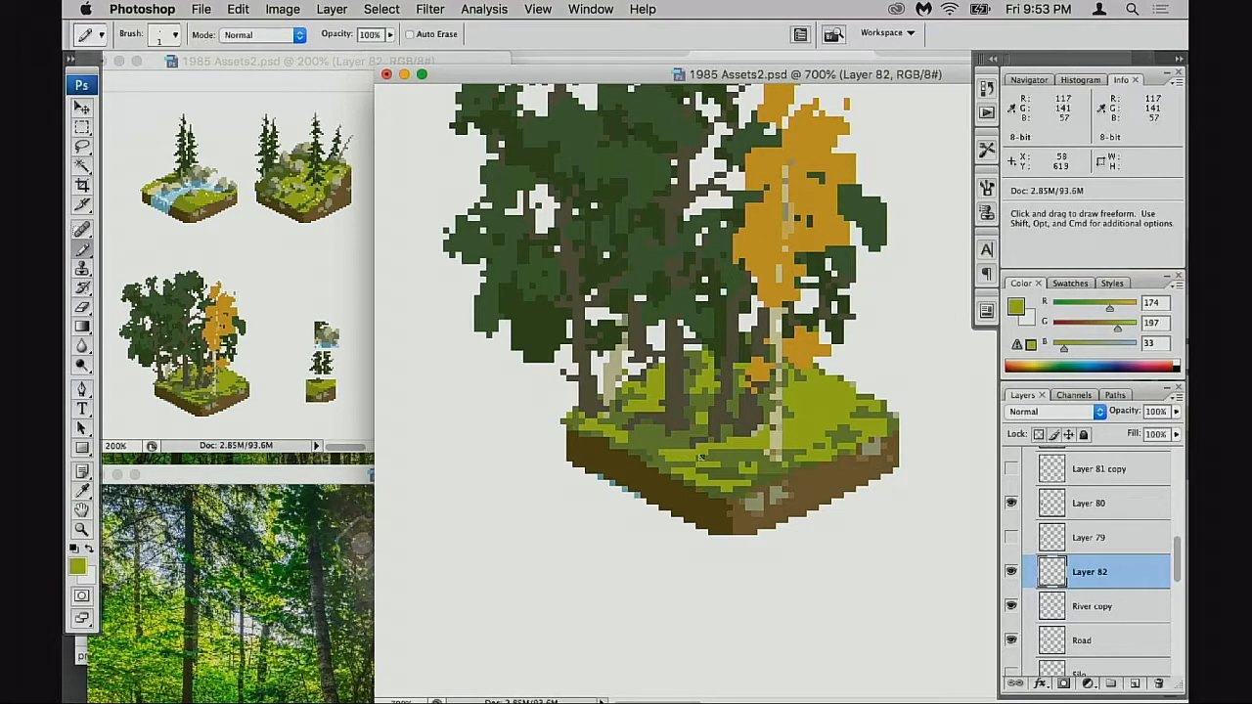
pyautogui.keyDown('super'); pyautogui.click(698, 453); pyautogui.keyUp('super')
pyautogui.keyDown('alt'); pyautogui.click(764, 362); pyautogui.keyUp('alt')
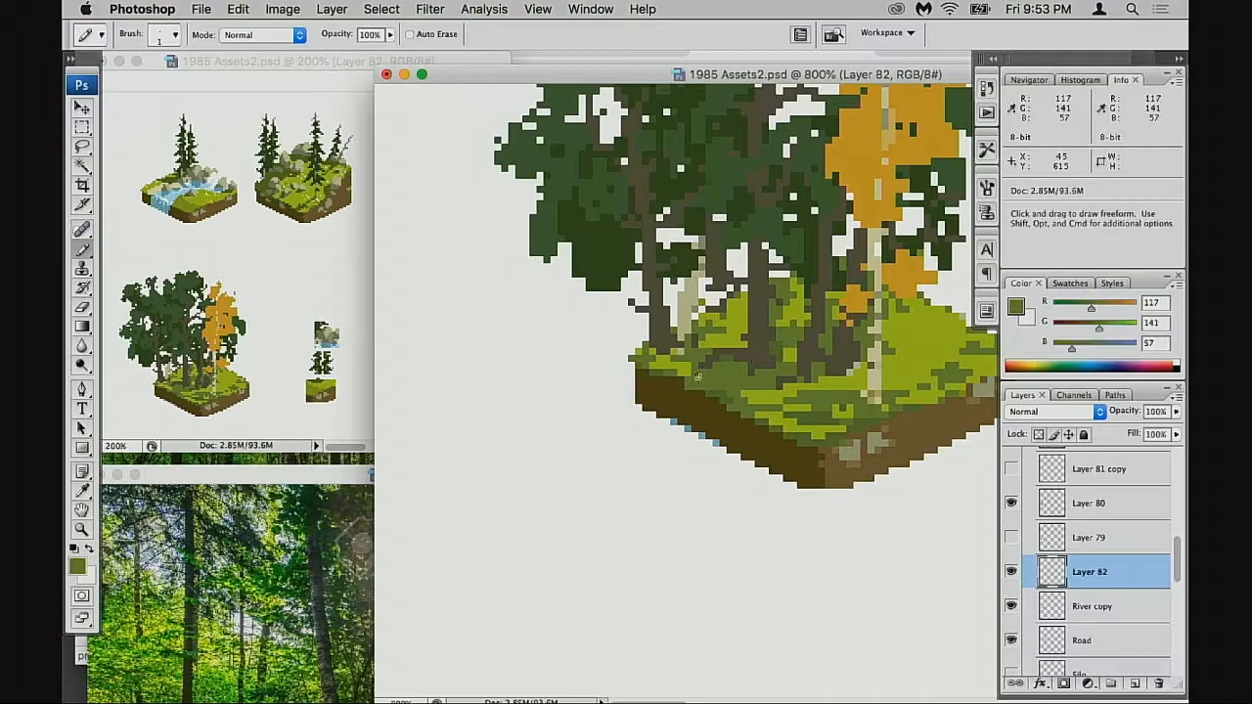
pyautogui.hscroll(3, 717, 340)
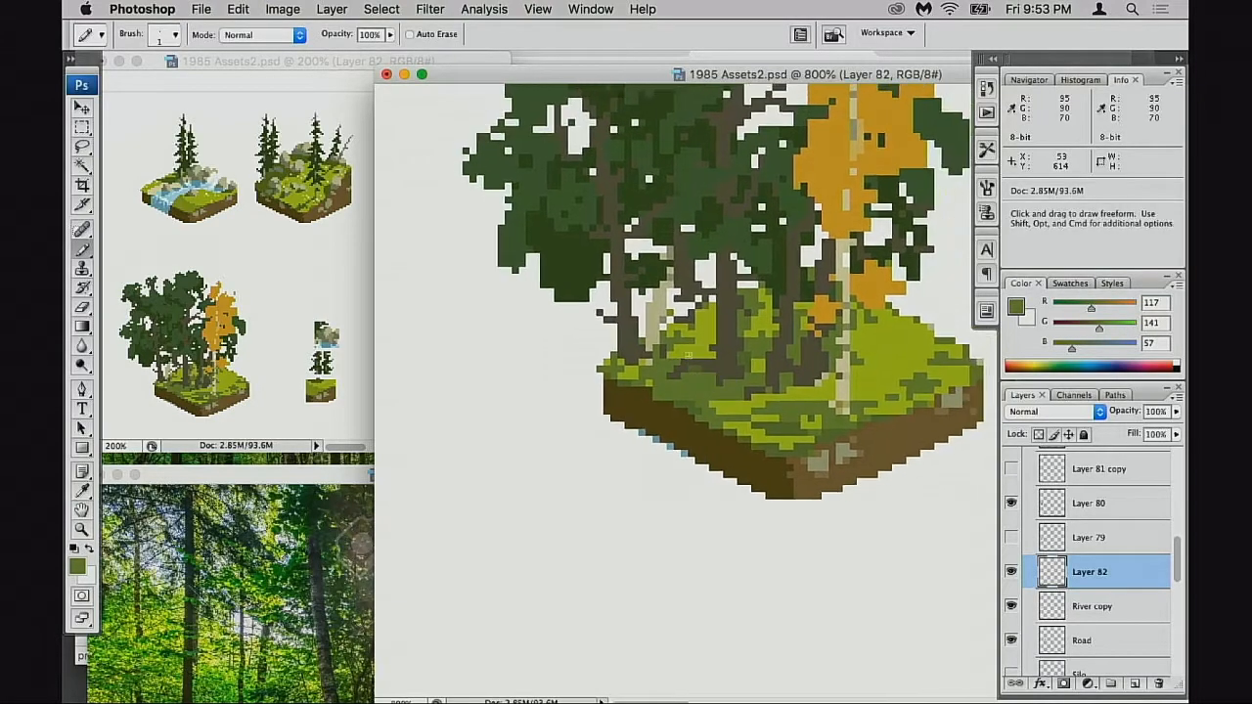
# - Reshape the sunlit patches between the dark trunks and along the front grass, alternating the sampled light and olive greens
pyautogui.keyDown('alt'); pyautogui.click(679, 362); pyautogui.keyUp('alt')
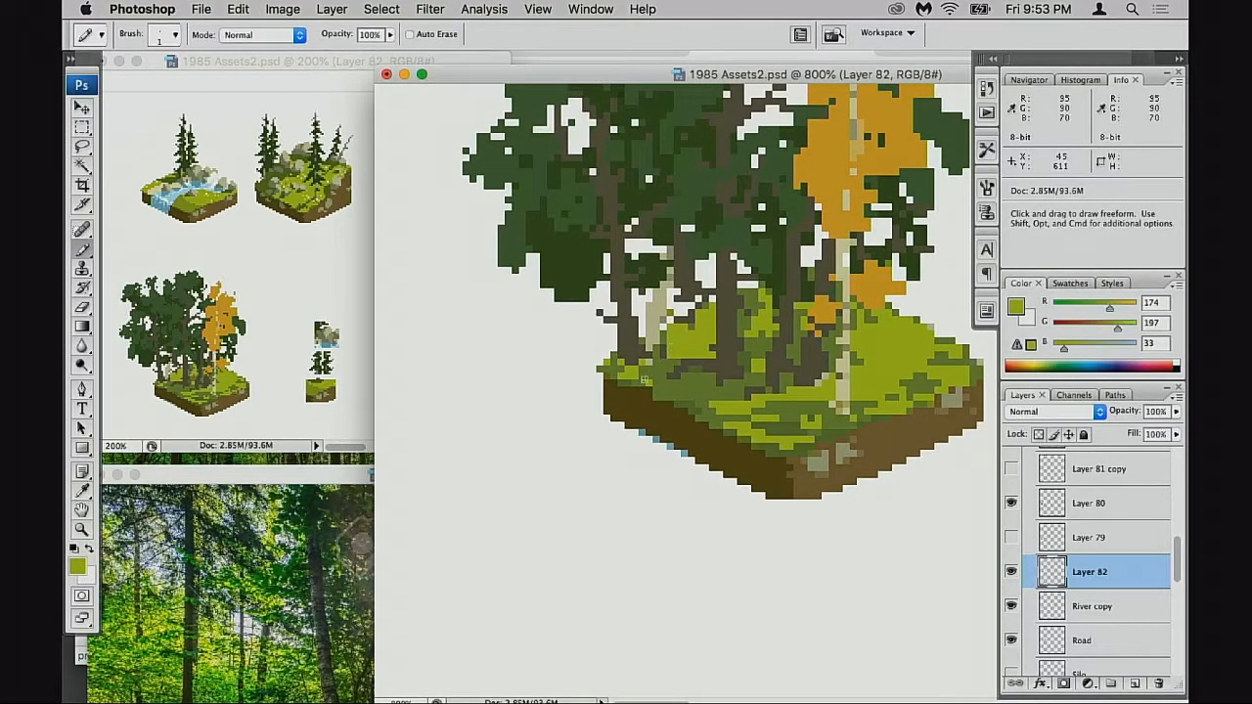
pyautogui.keyDown('alt'); pyautogui.click(670, 358); pyautogui.keyUp('alt')
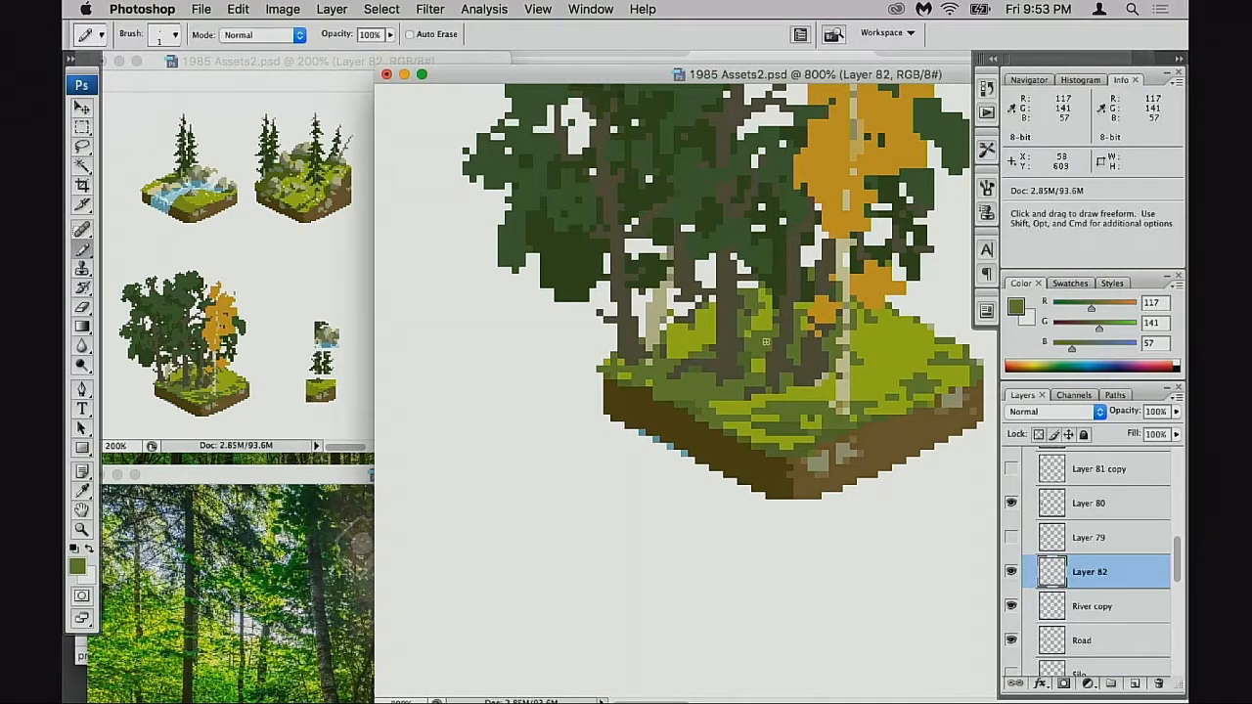
pyautogui.keyDown('alt'); pyautogui.click(841, 403); pyautogui.keyUp('alt')
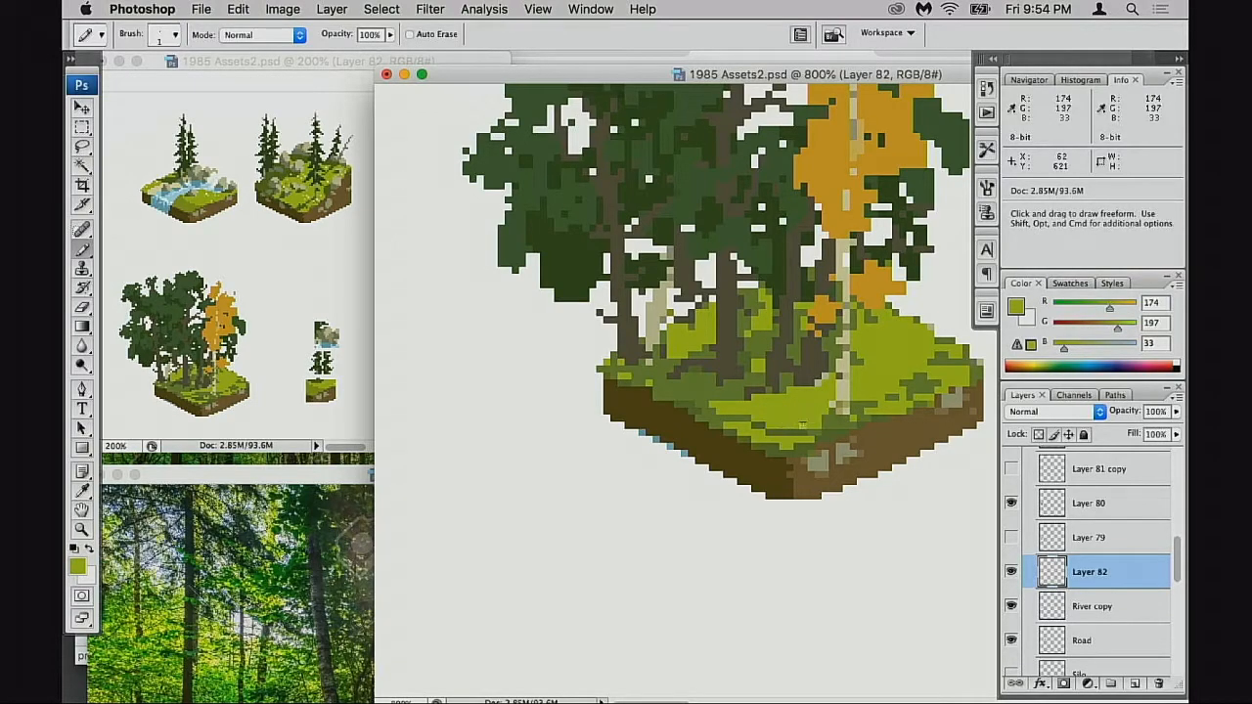
pyautogui.keyDown('alt'); pyautogui.click(816, 413); pyautogui.keyUp('alt')
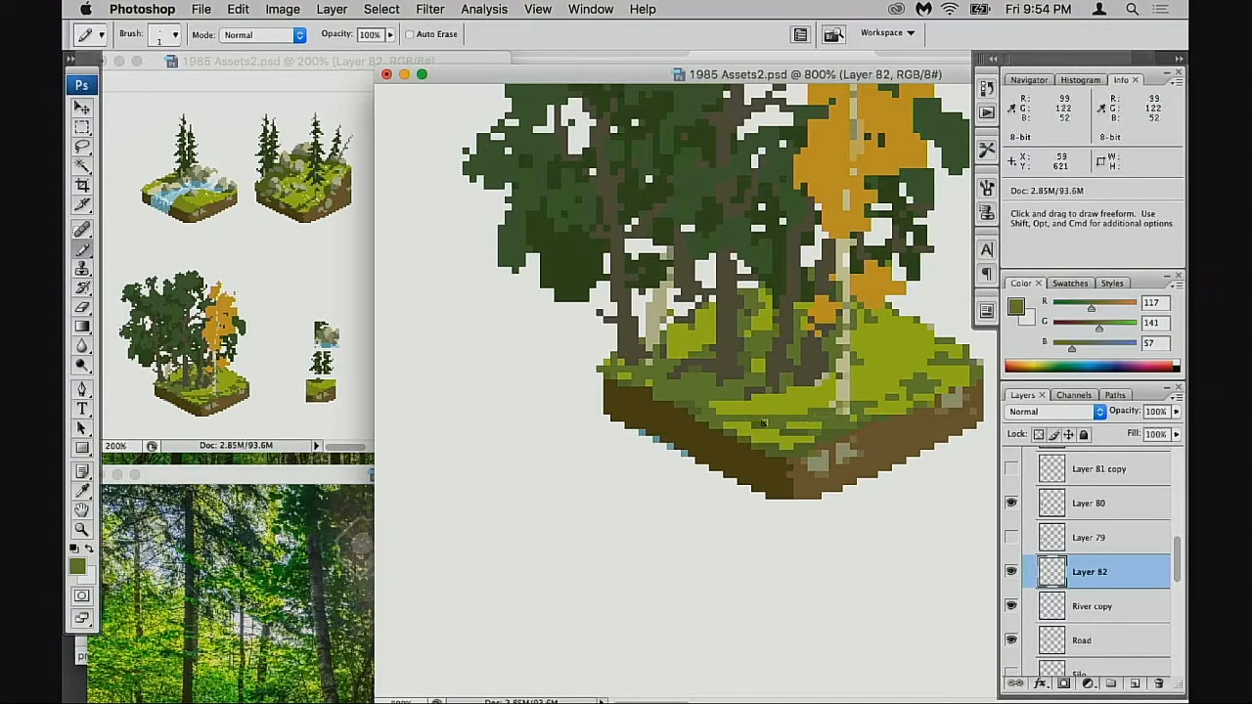
# - Paint alternating dark green (117, 141, 57) and light green (174, 197, 33) grass streaks along the tile's front corner on Layer 82
pyautogui.keyDown('alt'); pyautogui.click(810, 427); pyautogui.keyUp('alt')
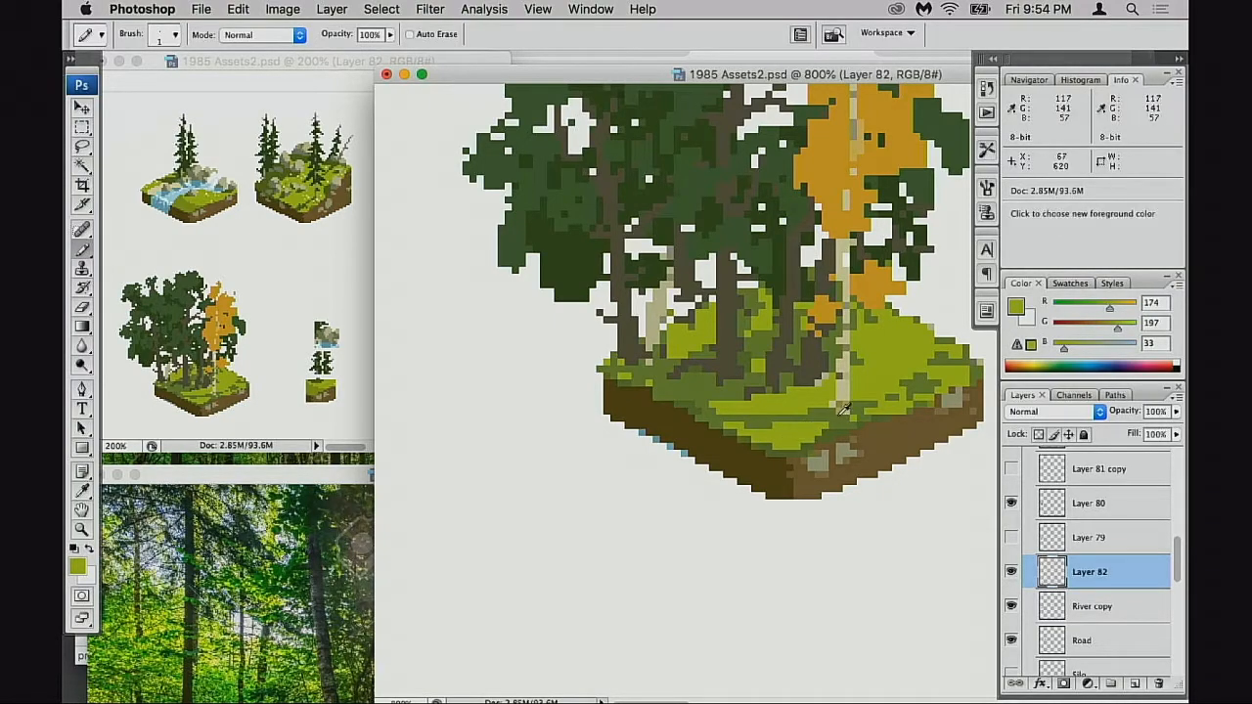
pyautogui.keyDown('alt'); pyautogui.click(843, 408); pyautogui.keyUp('alt')
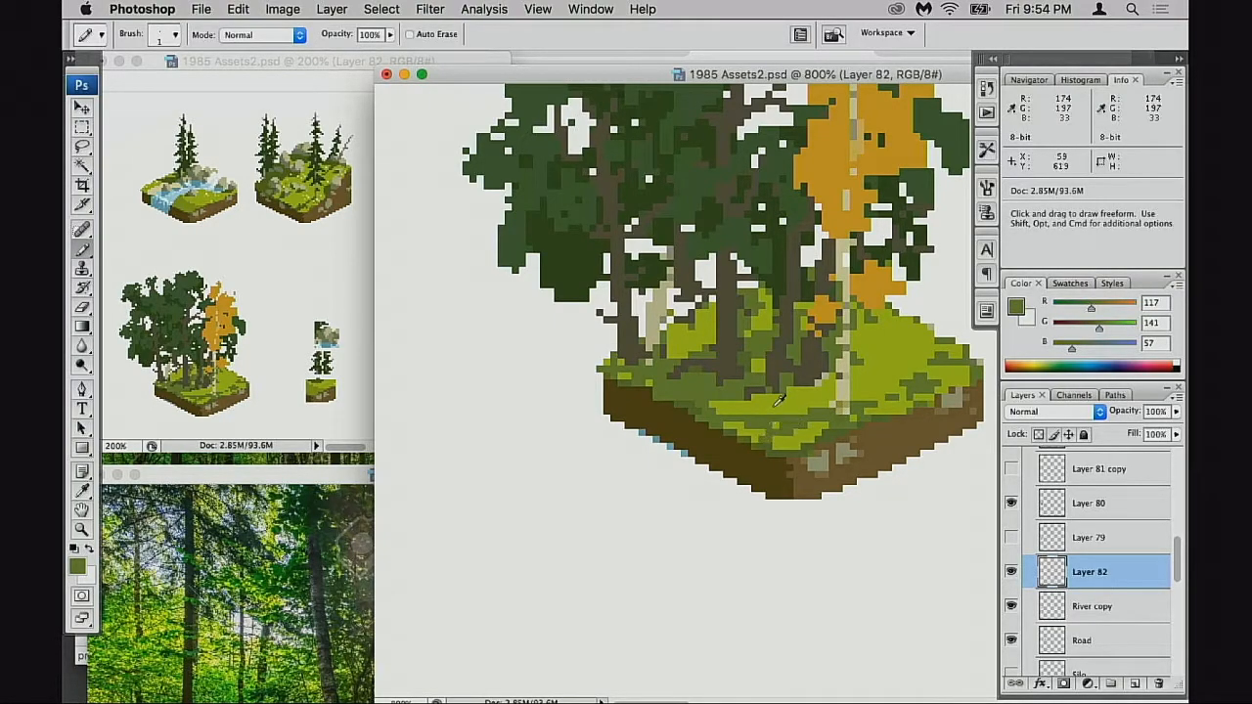
pyautogui.keyDown('alt'); pyautogui.click(763, 408); pyautogui.keyUp('alt')
pyautogui.keyDown('alt'); pyautogui.click(783, 428); pyautogui.keyUp('alt')
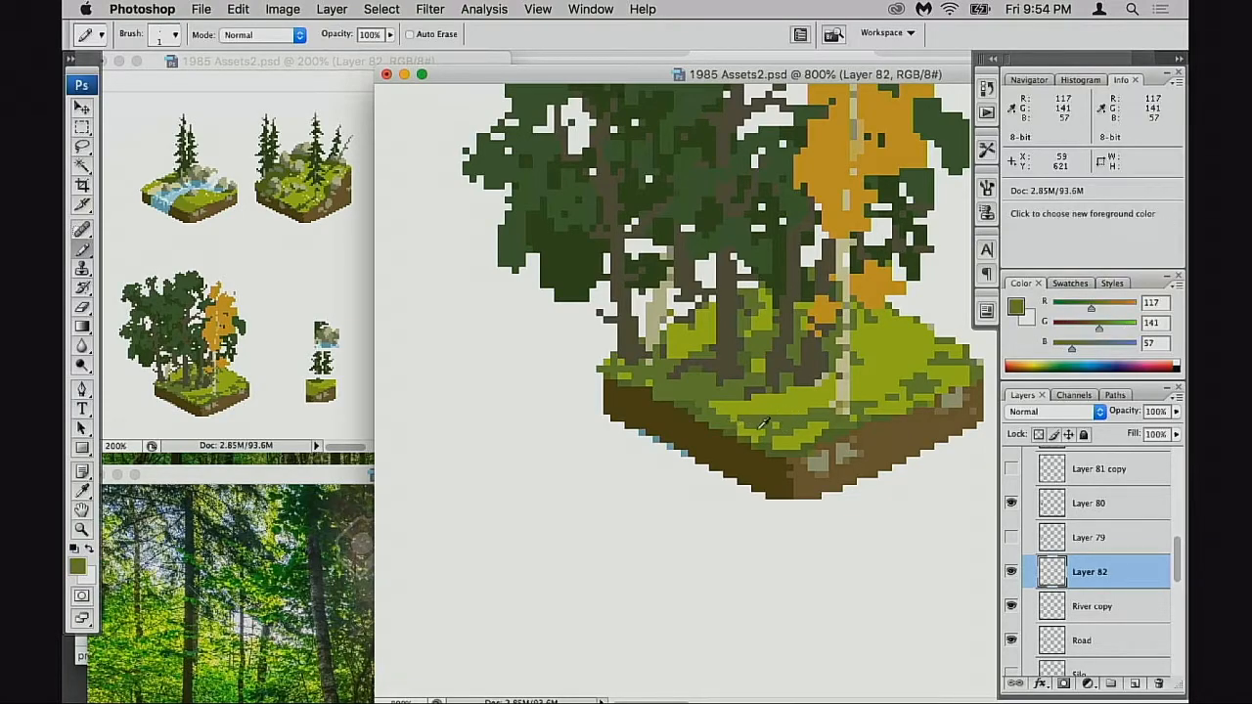
pyautogui.keyDown('alt'); pyautogui.click(768, 424); pyautogui.keyUp('alt')
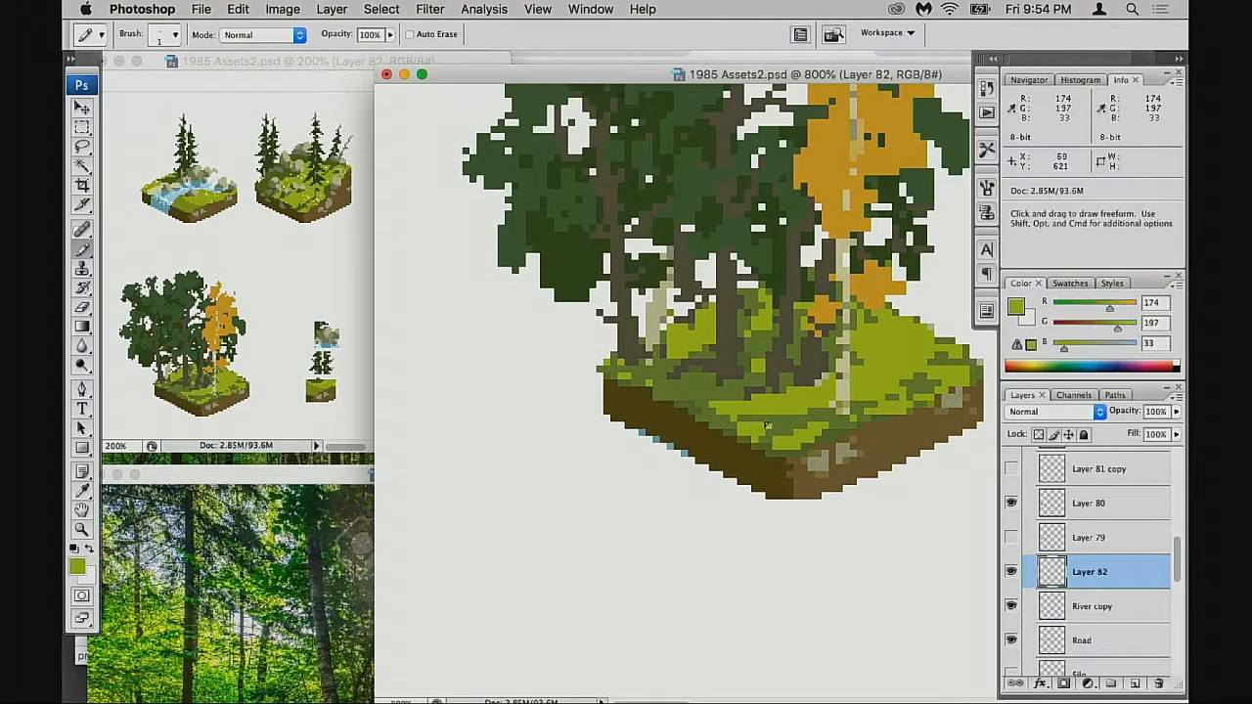
pyautogui.keyDown('alt'); pyautogui.click(783, 424); pyautogui.keyUp('alt')
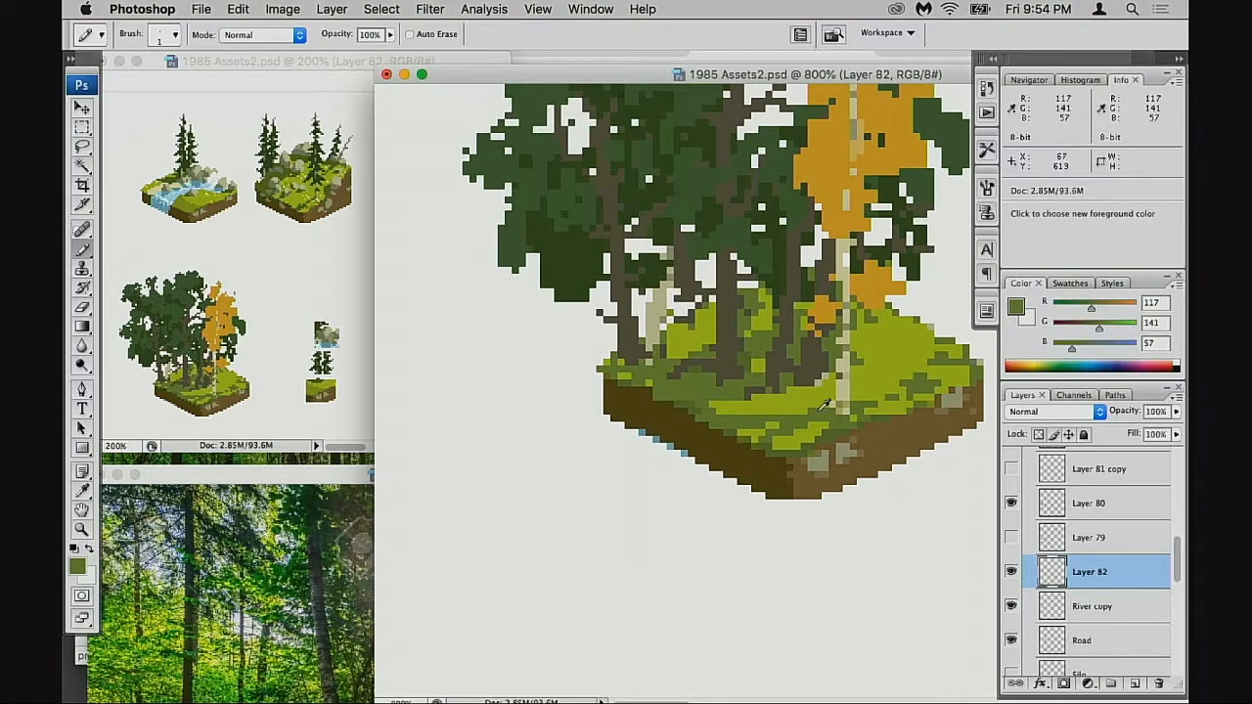
pyautogui.keyDown('alt'); pyautogui.click(773, 408); pyautogui.keyUp('alt')
# - Cover the dark speckles on the grass right of the birch with light green and compare with Layer 82 hidden
pyautogui.moveTo(838, 400)
pyautogui.mouseDown()
pyautogui.moveTo(775, 417)
pyautogui.moveTo(807, 403)
pyautogui.moveTo(853, 415)
pyautogui.moveTo(868, 400)
pyautogui.mouseUp()
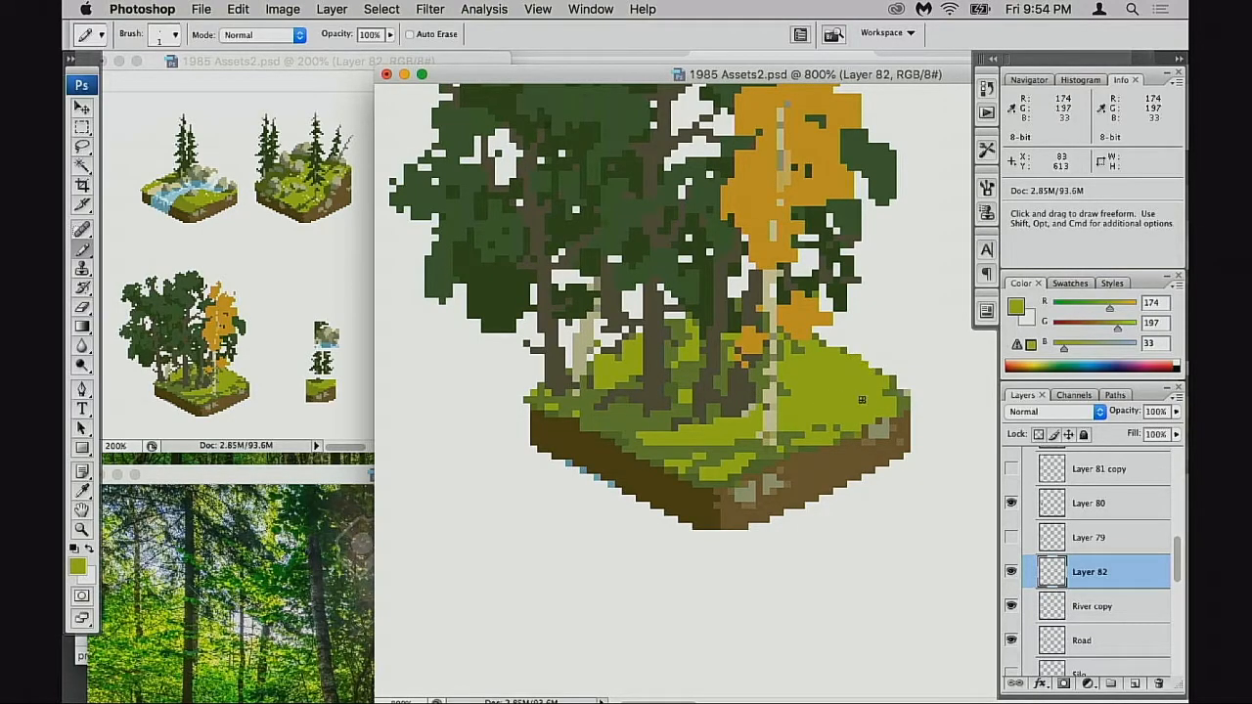
pyautogui.click(1011, 571)
pyautogui.click(1012, 572)
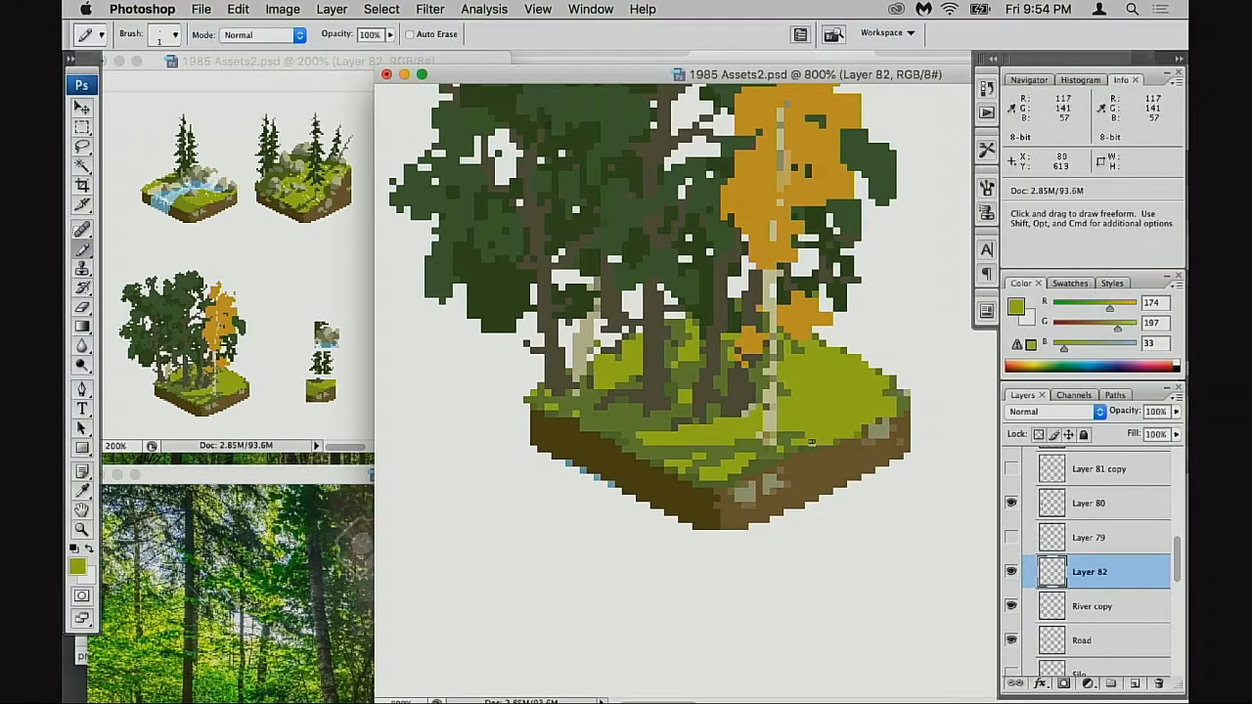
# - Repaint the grass between the back-left tree trunks with dark green shadows and light green patches
pyautogui.keyDown('alt'); pyautogui.click(646, 389); pyautogui.keyUp('alt')
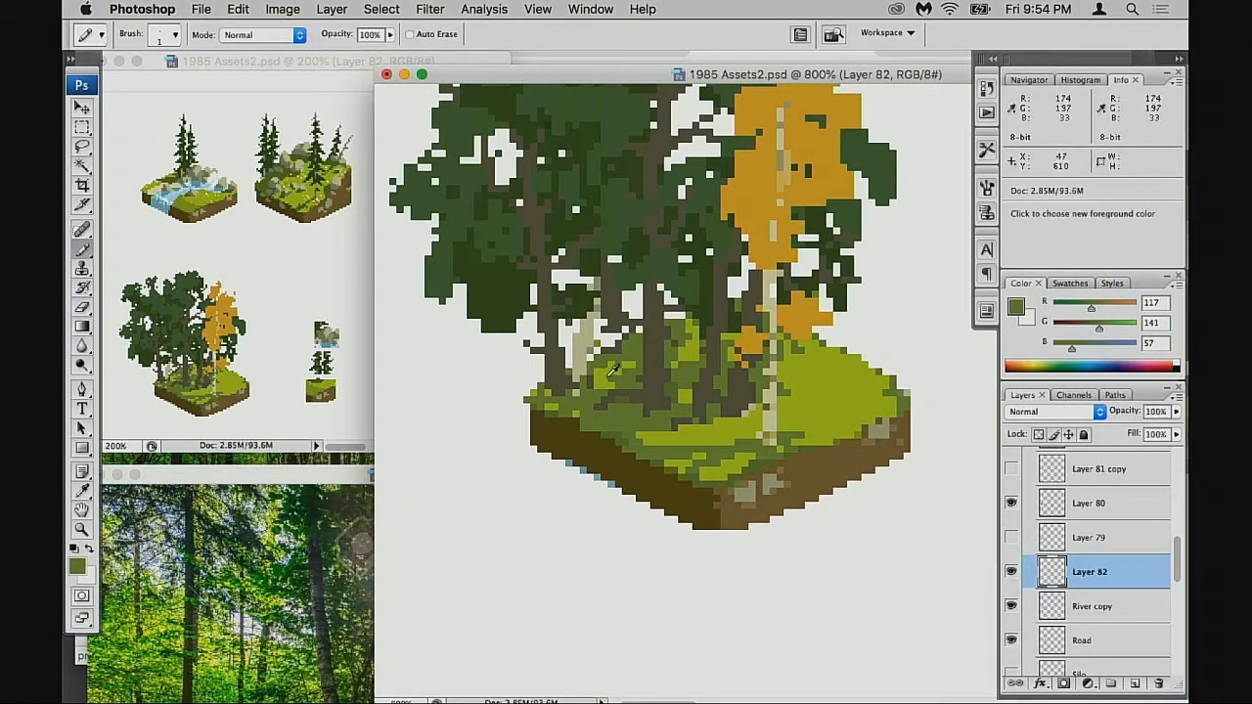
pyautogui.keyDown('alt'); pyautogui.click(618, 378); pyautogui.keyUp('alt')
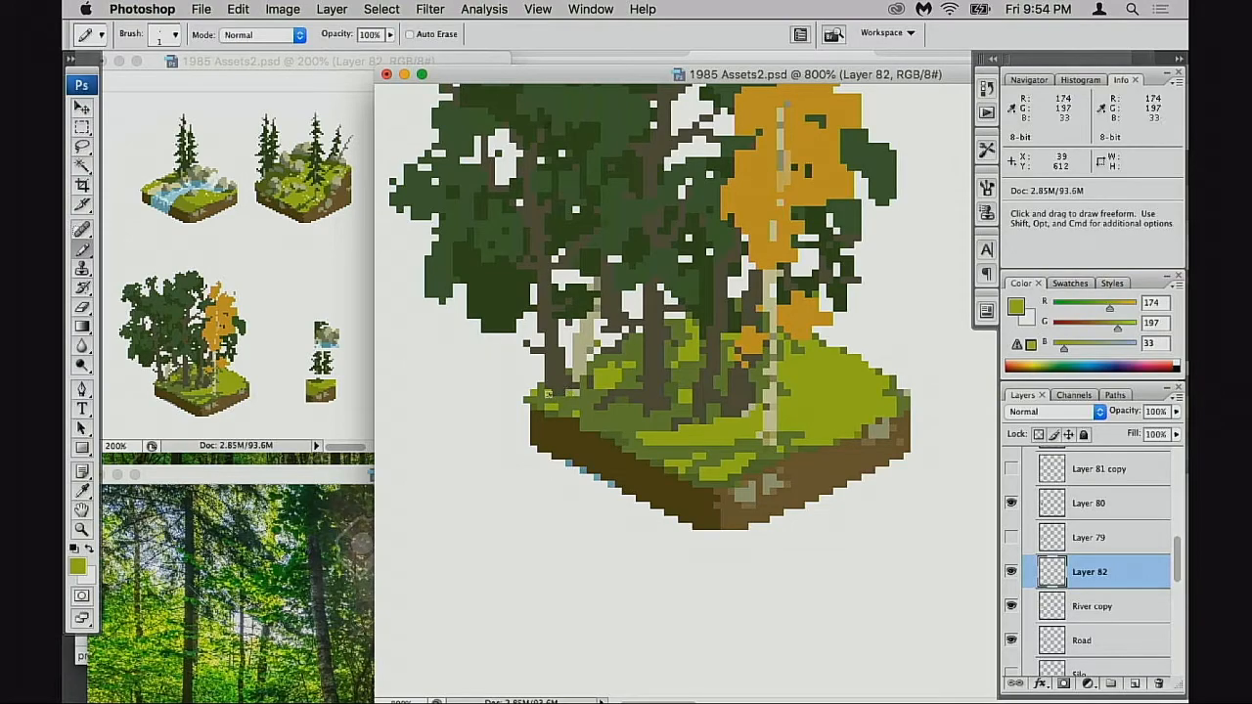
pyautogui.keyDown('alt'); pyautogui.click(563, 401); pyautogui.keyUp('alt')
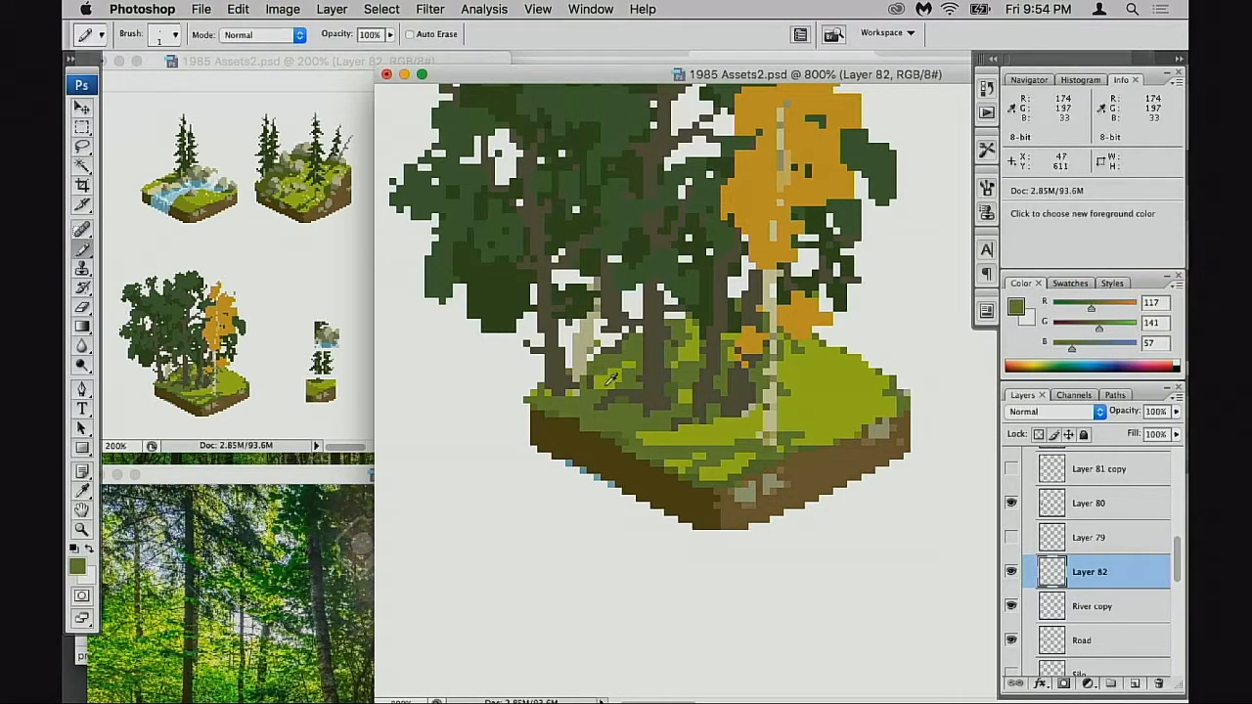
pyautogui.keyDown('alt'); pyautogui.click(598, 376); pyautogui.keyUp('alt')
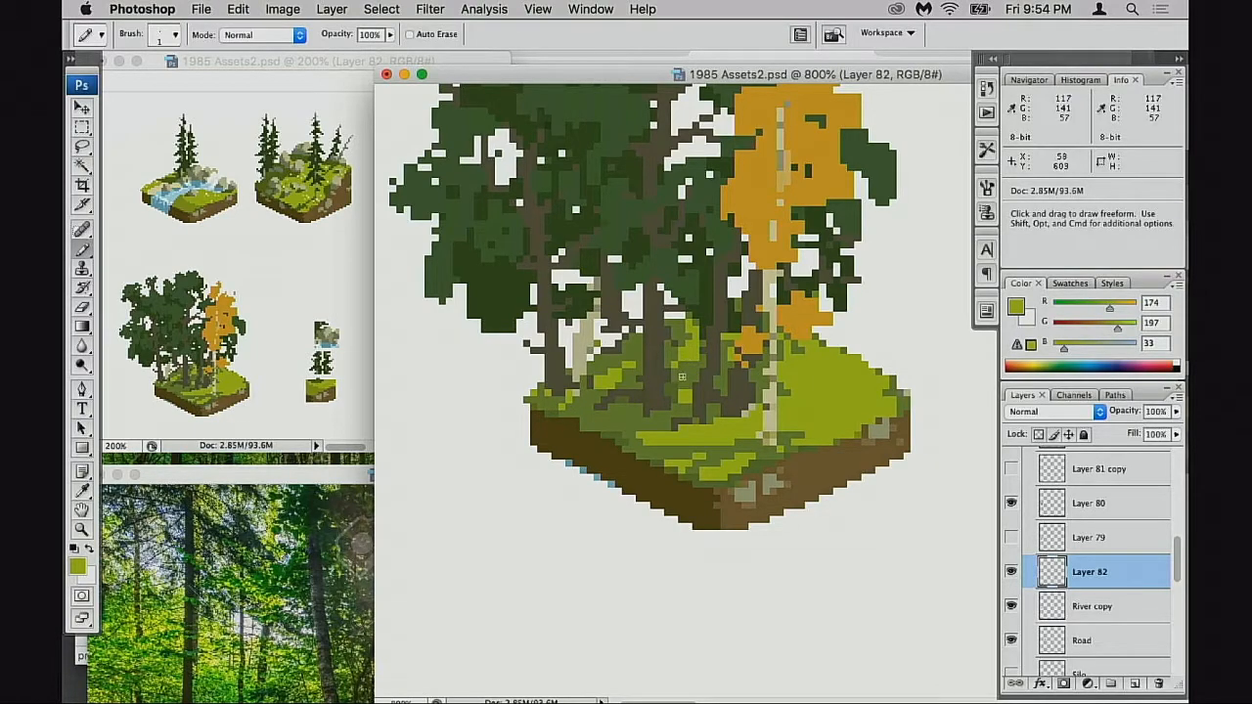
pyautogui.keyDown('alt'); pyautogui.click(684, 368); pyautogui.keyUp('alt')
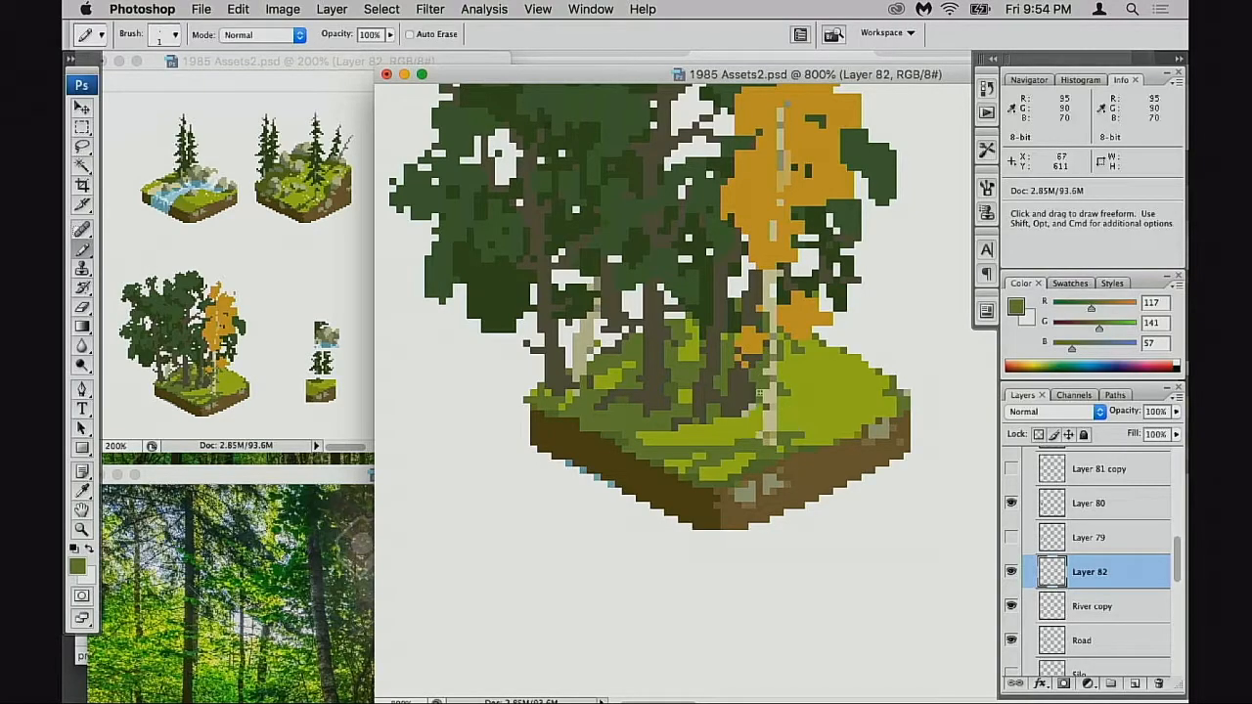
# - Paint a dark green shadow area on the grass behind and beside the orange birch, edged with light green
pyautogui.click(785, 396)
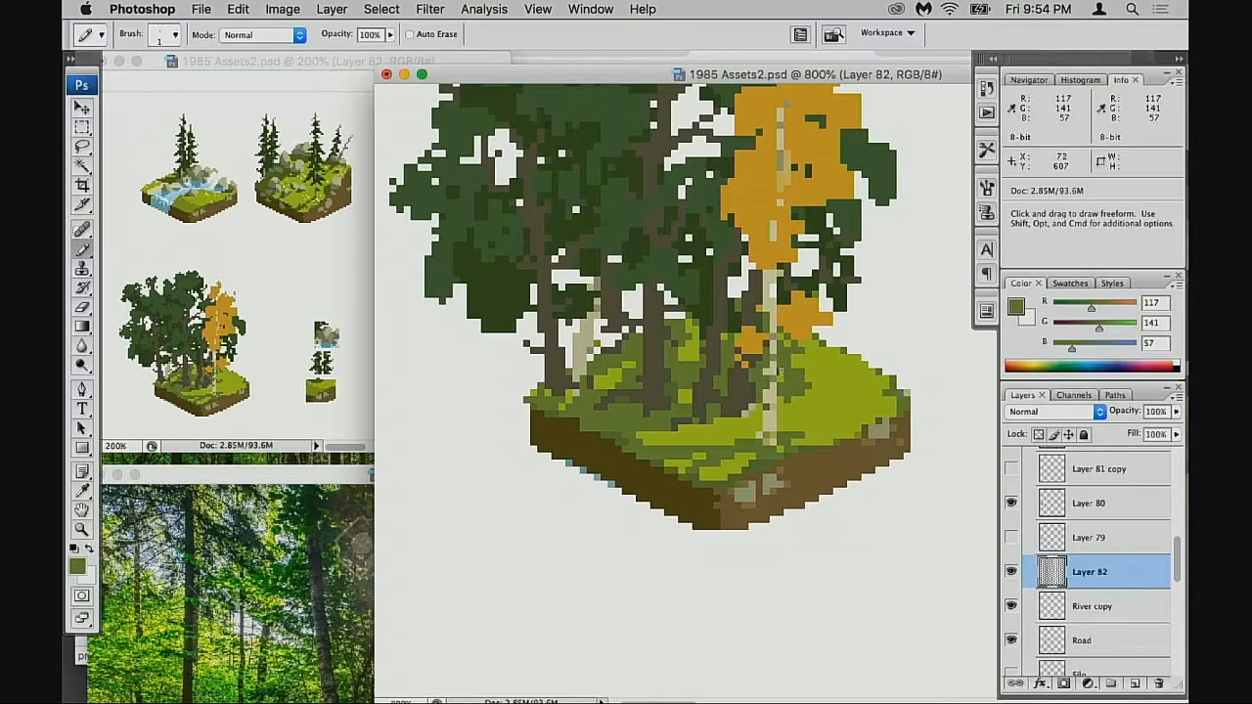
pyautogui.click(783, 400)
pyautogui.keyDown('alt'); pyautogui.click(802, 395); pyautogui.keyUp('alt')
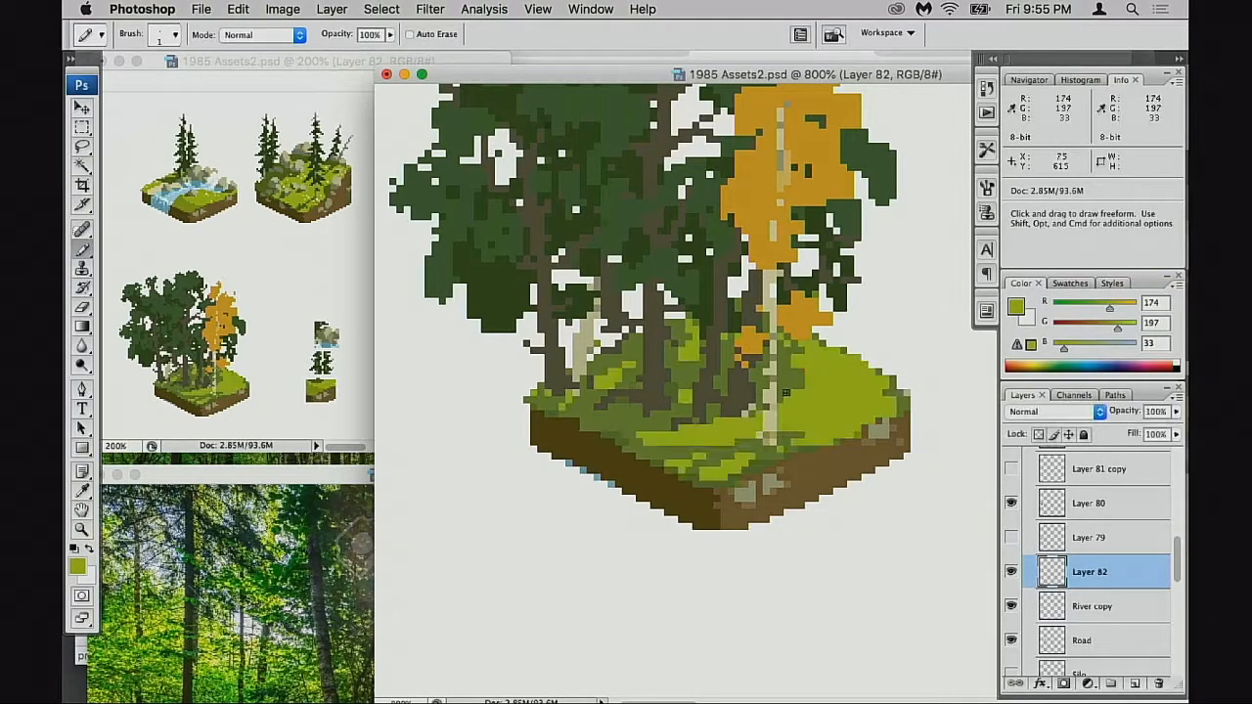
pyautogui.keyDown('alt'); pyautogui.click(823, 359); pyautogui.keyUp('alt')
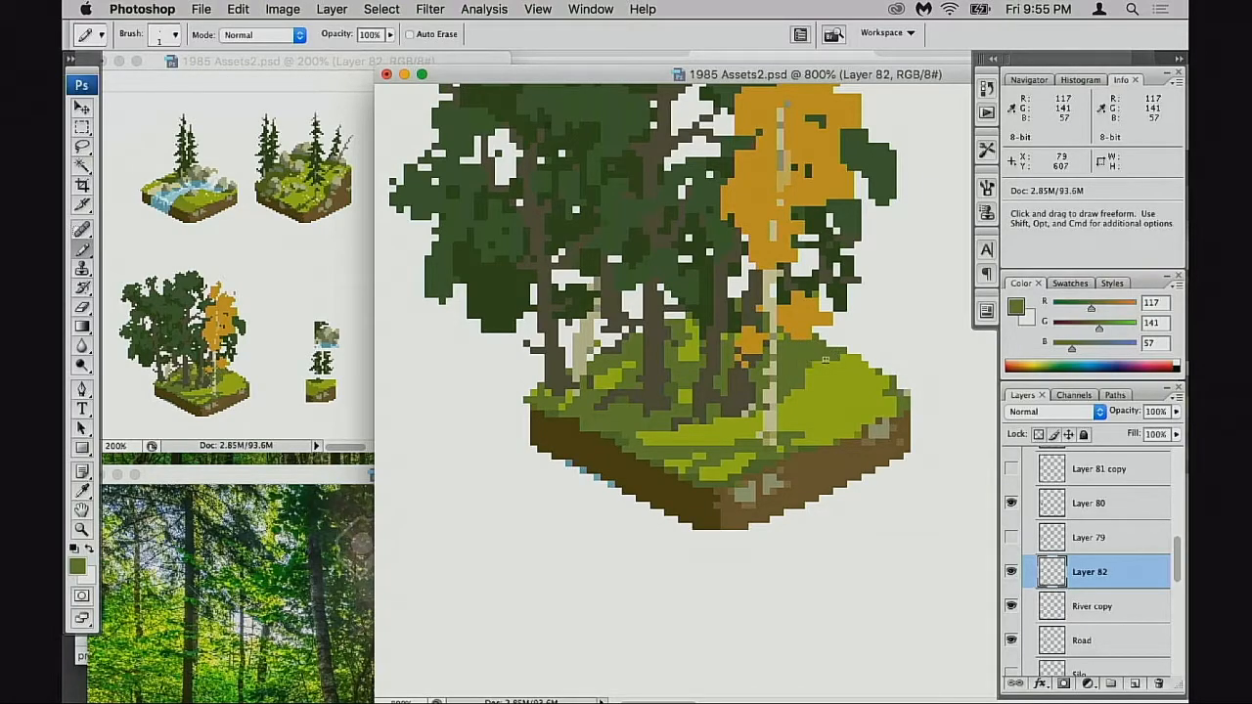
pyautogui.keyDown('alt'); pyautogui.click(797, 388); pyautogui.keyUp('alt')
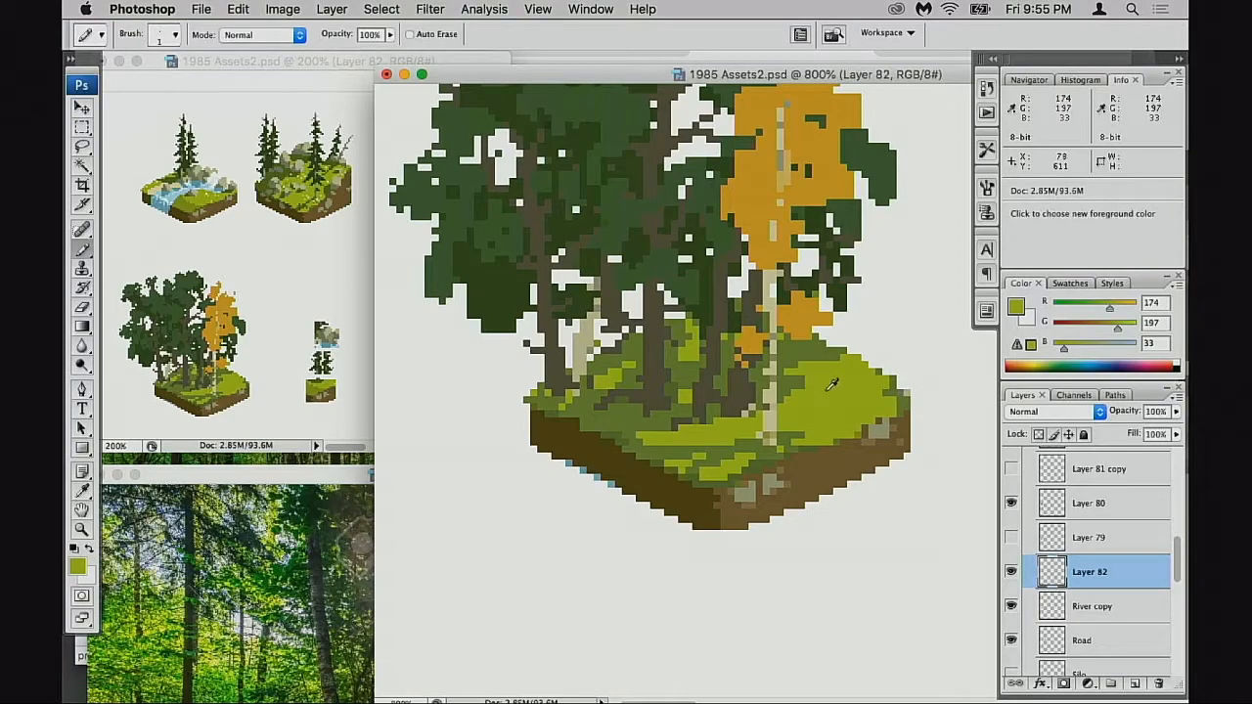
# - Darken the dark green trees on Layer 80 with Levels, setting the black input level to 13
pyautogui.moveTo(833, 410); pyautogui.dragTo(817, 426)
pyautogui.click(1012, 505)
pyautogui.click(1011, 505)
pyautogui.click(1012, 505)
pyautogui.click(1012, 504)
pyautogui.click(1037, 505)
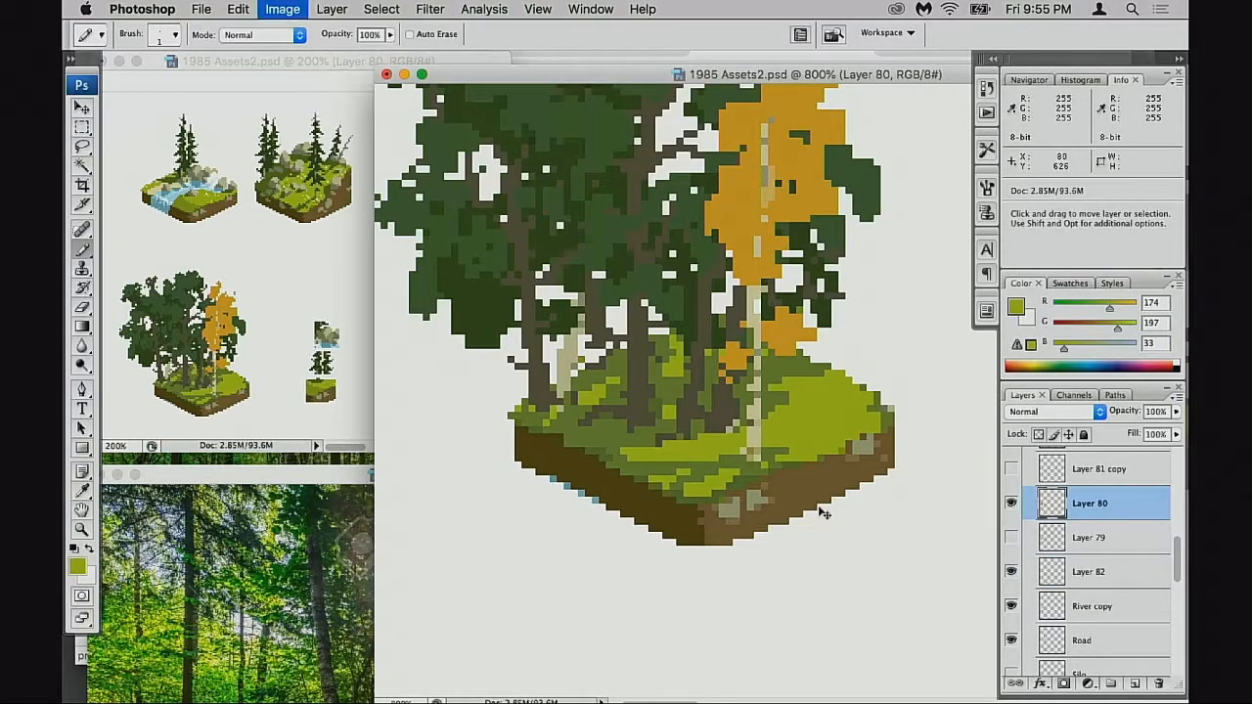
pyautogui.press('super+l')
pyautogui.moveTo(746, 352); pyautogui.dragTo(756, 358)
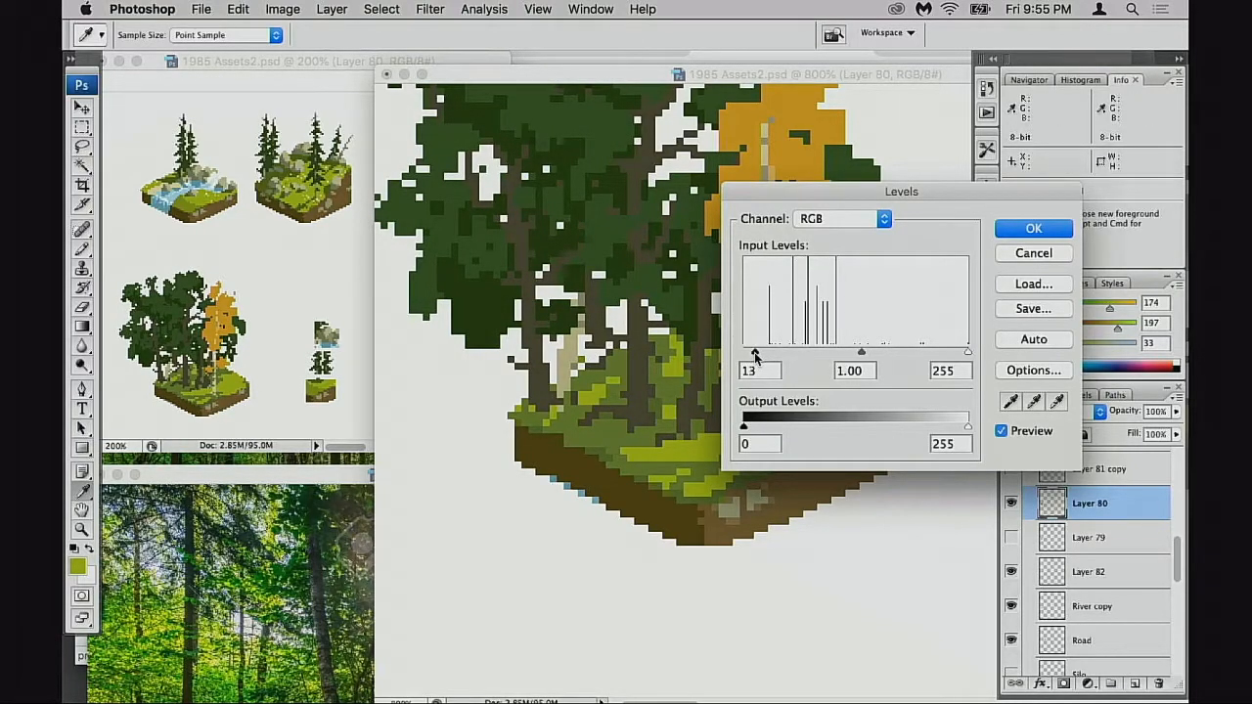
pyautogui.click(1035, 228)
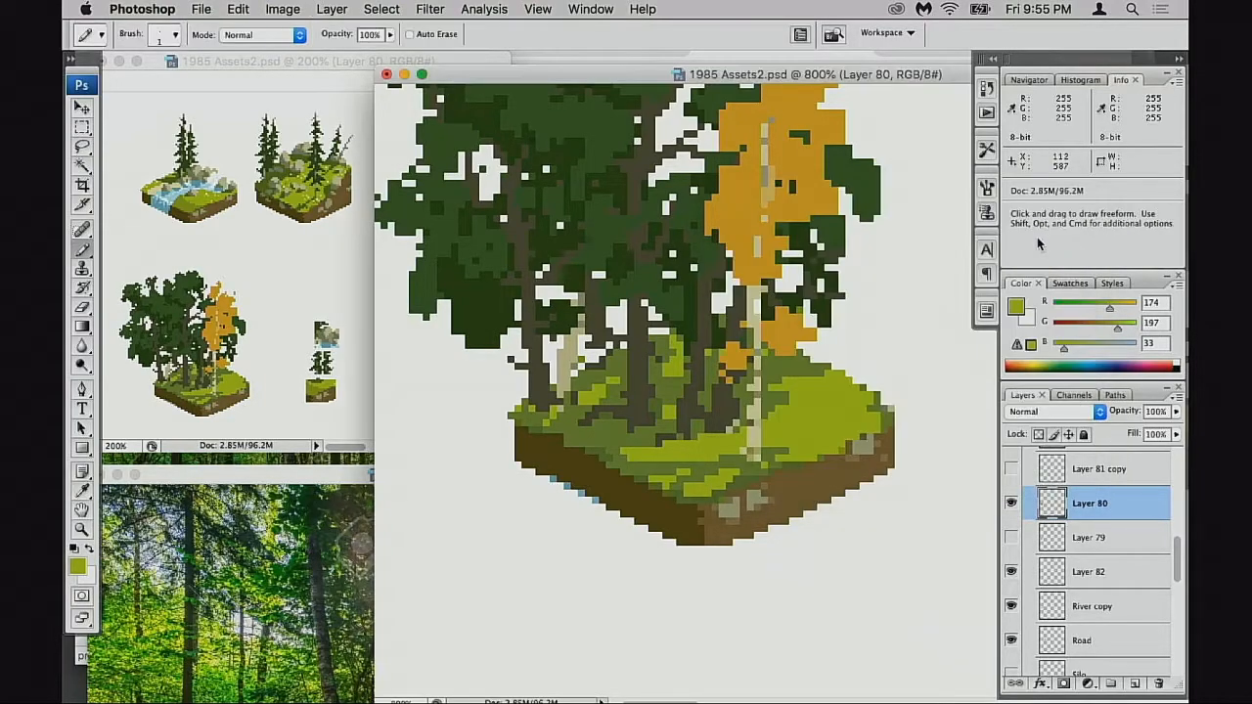
# - Compare the forest tile with the other assets on the sheet and save the document
pyautogui.scroll(2, 675, 396)
pyautogui.keyDown('alt'); pyautogui.click(675, 398); pyautogui.keyUp('alt')
pyautogui.keyDown('alt'); pyautogui.click(695, 399); pyautogui.keyUp('alt')
pyautogui.keyDown('alt'); pyautogui.click(696, 400); pyautogui.keyUp('alt')
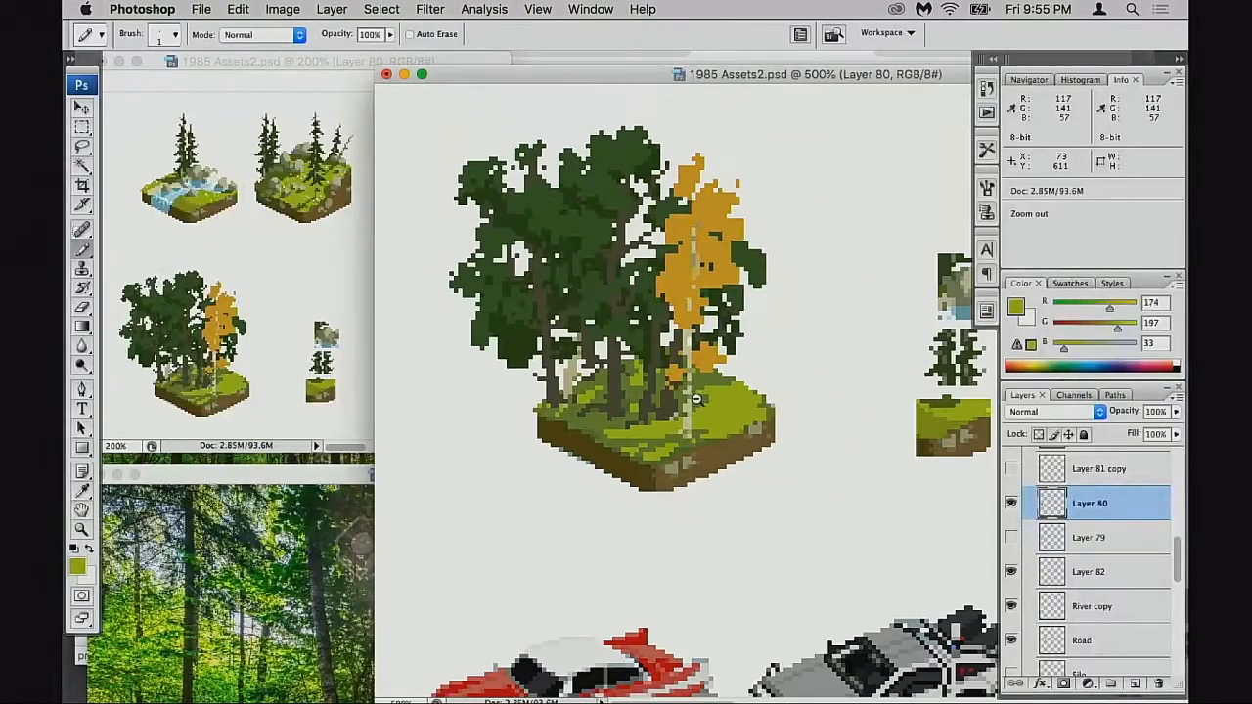
pyautogui.keyDown('alt'); pyautogui.click(696, 399); pyautogui.keyUp('alt')
pyautogui.keyDown('alt'); pyautogui.click(695, 402); pyautogui.keyUp('alt')
pyautogui.keyDown('alt'); pyautogui.click(695, 403); pyautogui.keyUp('alt')
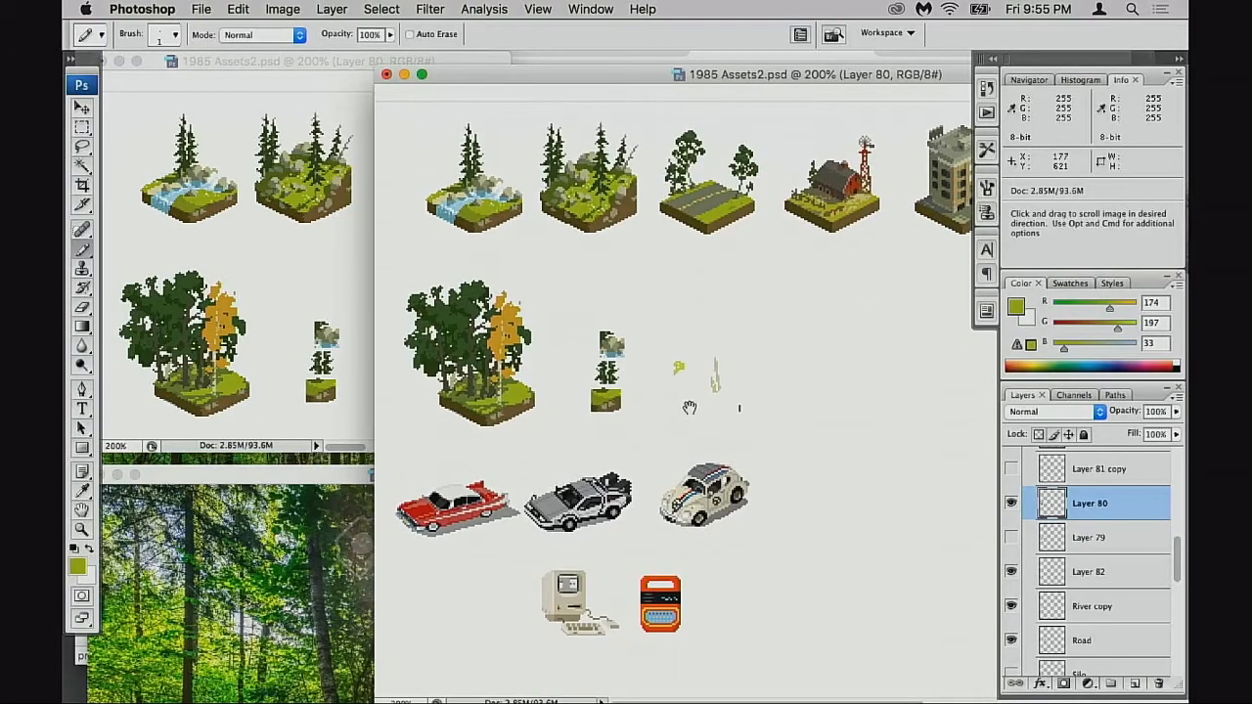
pyautogui.moveTo(416, 276); pyautogui.dragTo(579, 447)
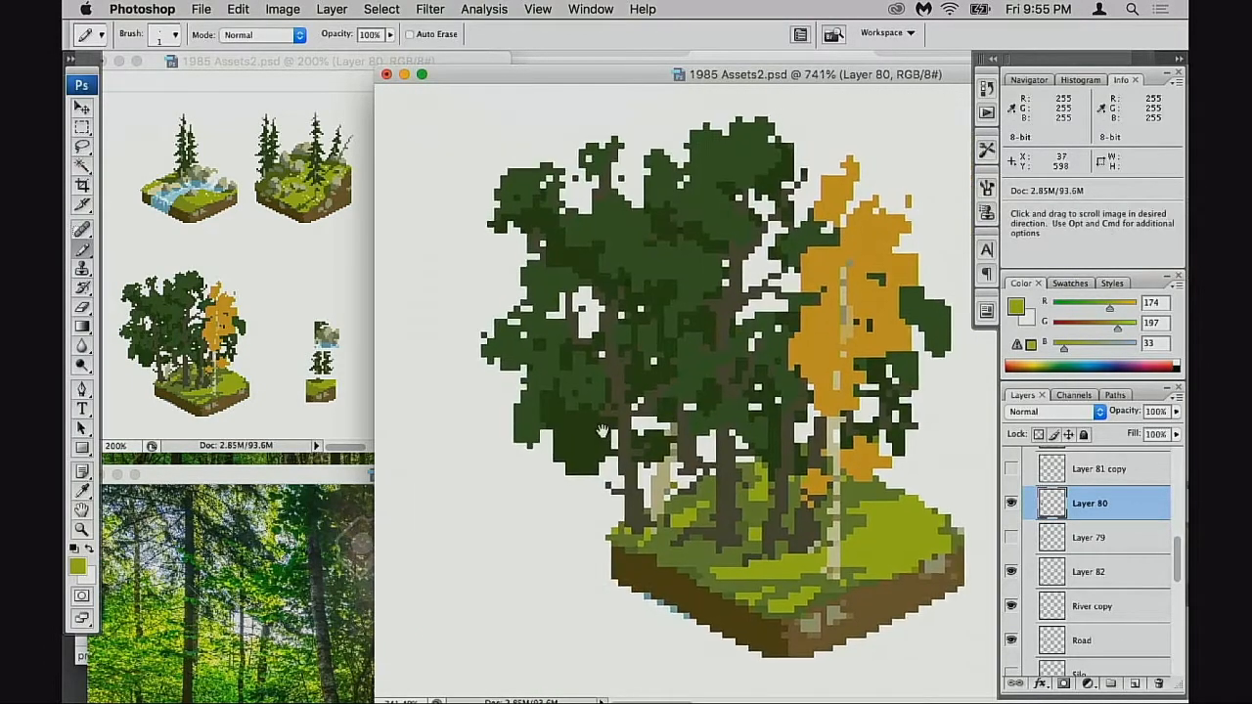
pyautogui.moveTo(801, 450); pyautogui.dragTo(709, 402)
pyautogui.press('super+s')
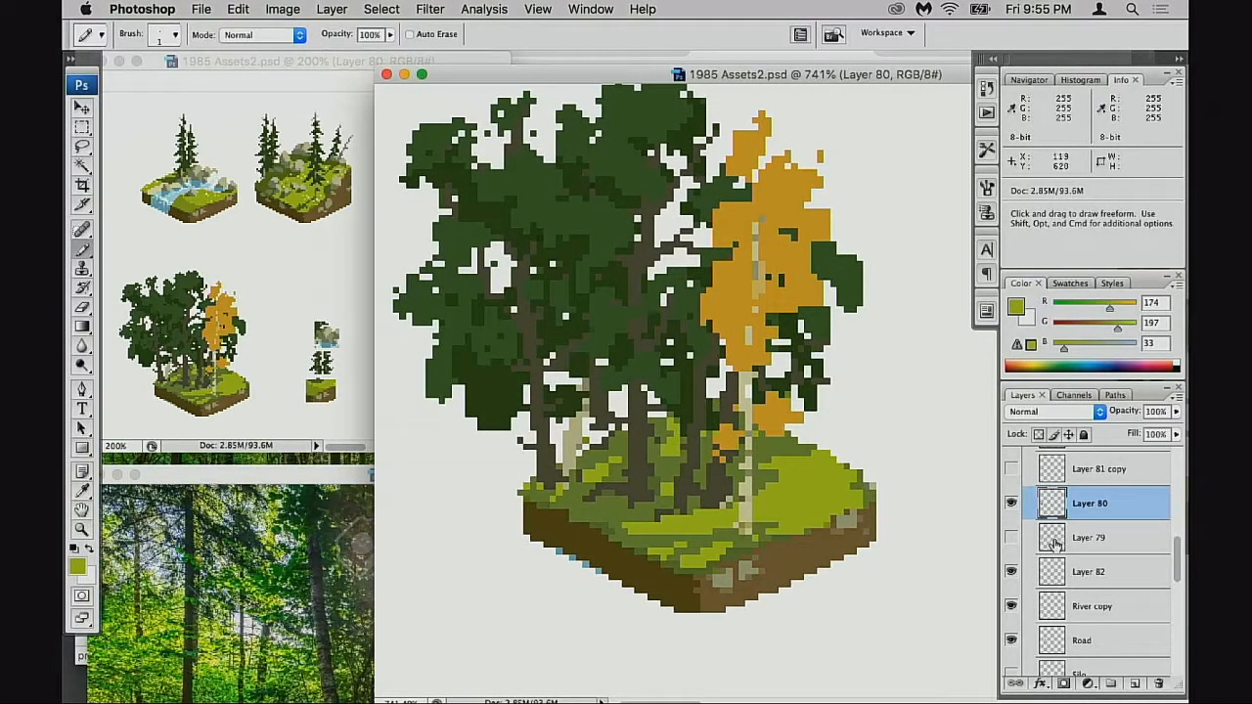
# - Move the orange birch on Layer 81 slightly up and to the right
pyautogui.scroll(3, 1043, 514)
pyautogui.click(1012, 513)
pyautogui.click(1012, 513)
pyautogui.click(1042, 517)
pyautogui.press('v')
pyautogui.moveTo(772, 509)
pyautogui.mouseDown()
pyautogui.moveTo(811, 497)
pyautogui.moveTo(729, 510)
pyautogui.moveTo(786, 514)
pyautogui.mouseUp()
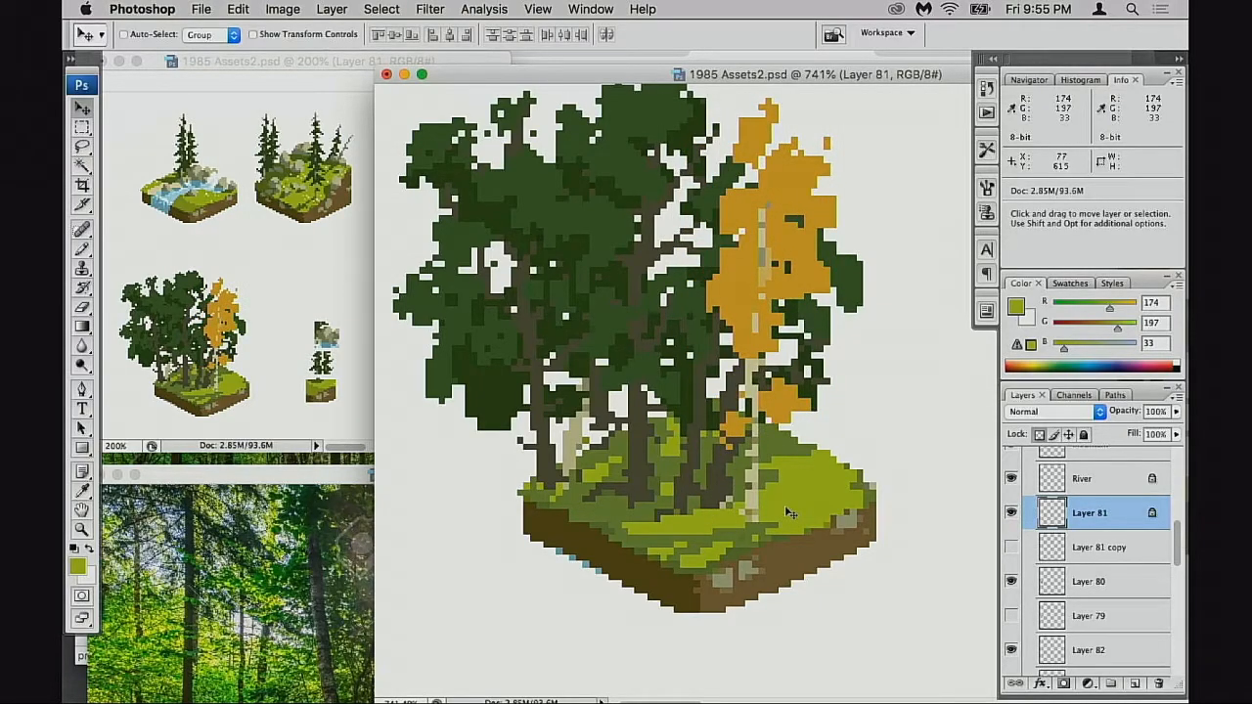
# - Unlock Layer 81's transparent pixels and repaint the birch trunks solid pale beige (220, 217, 173) down to the grass
pyautogui.press('b')
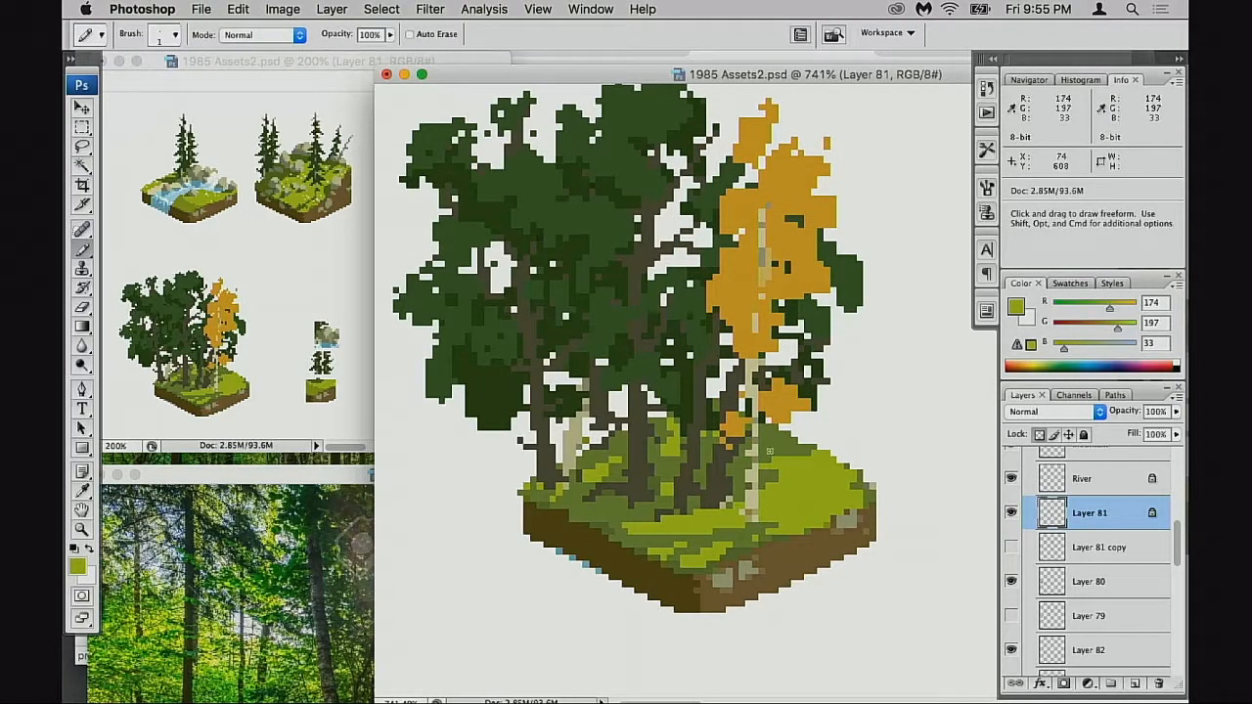
pyautogui.keyDown('alt'); pyautogui.click(752, 451); pyautogui.keyUp('alt')
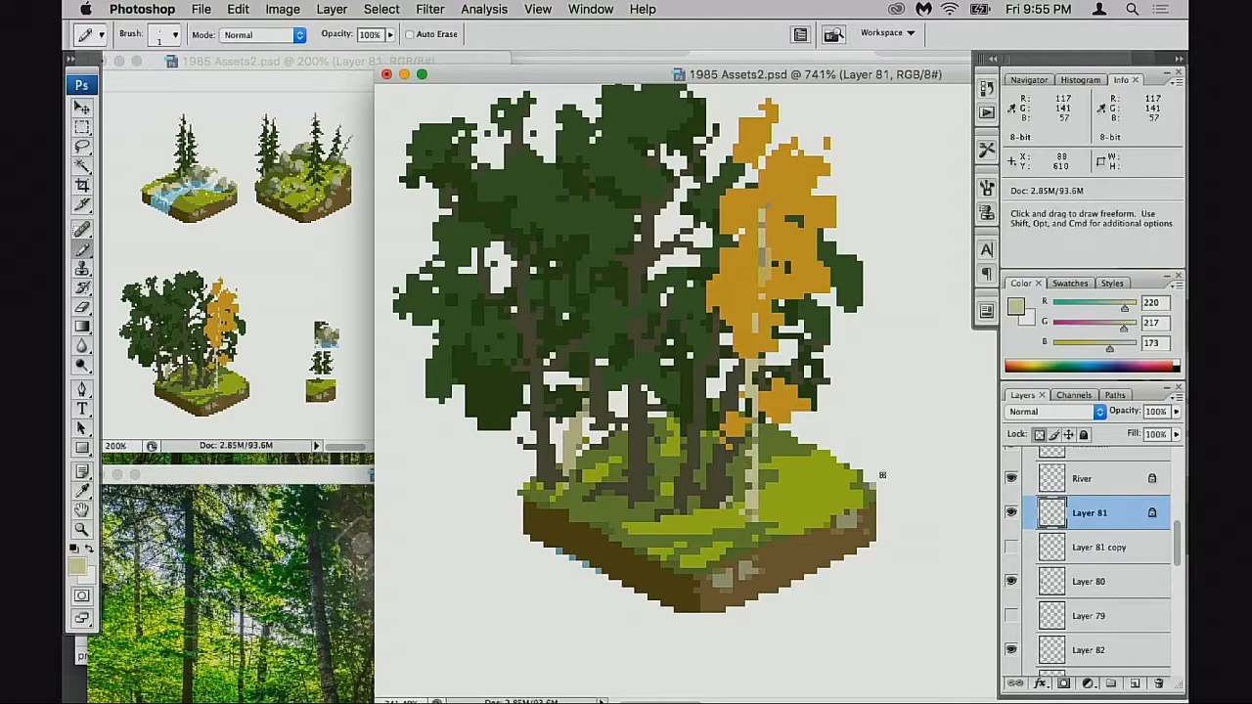
pyautogui.click(1039, 434)
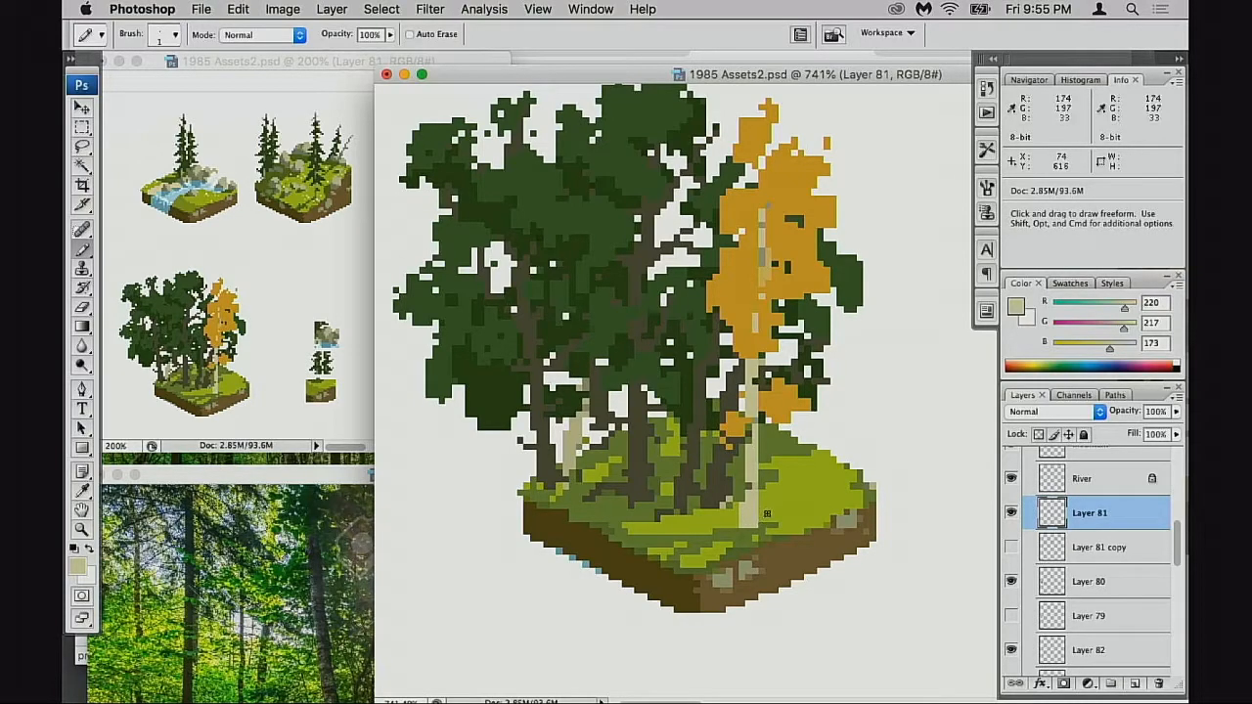
pyautogui.moveTo(575, 428)
pyautogui.mouseDown()
pyautogui.moveTo(572, 458)
pyautogui.moveTo(576, 444)
pyautogui.mouseUp()
pyautogui.press('super+z')
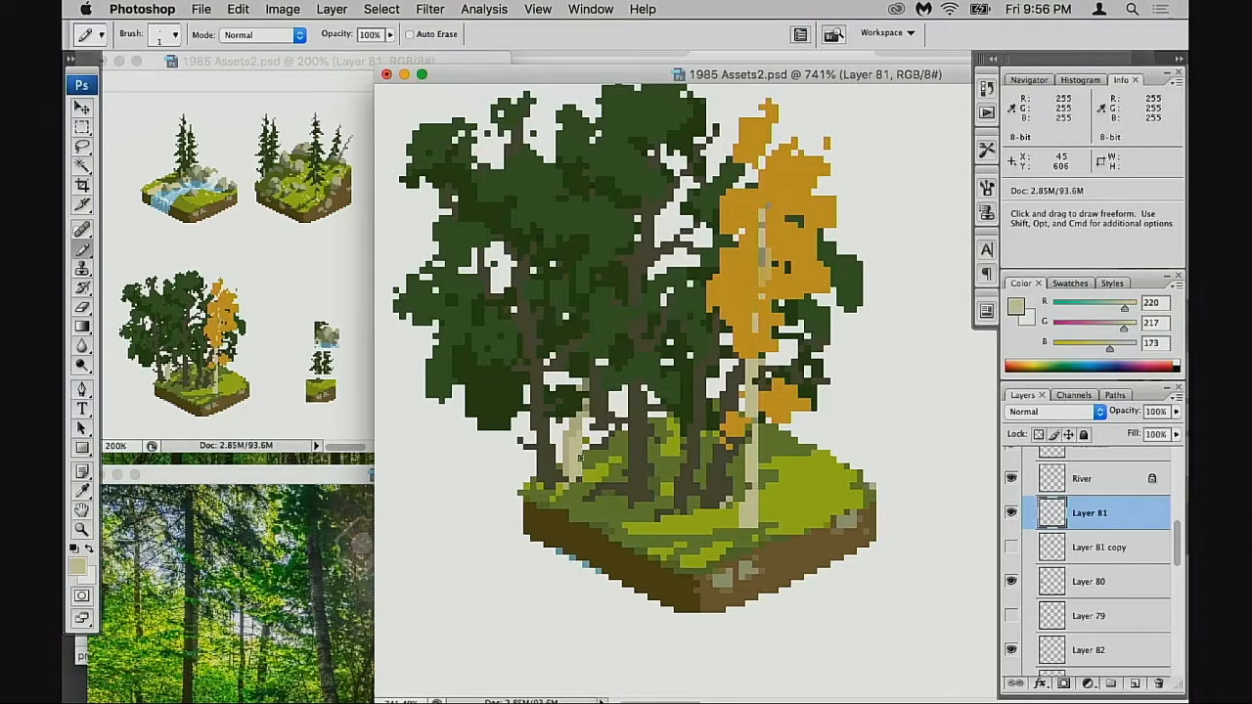
# - Compare Layers 81 and 80 by visibility and erase the leftover pale trunk pixels near the left trees on Layer 80
pyautogui.press('e')
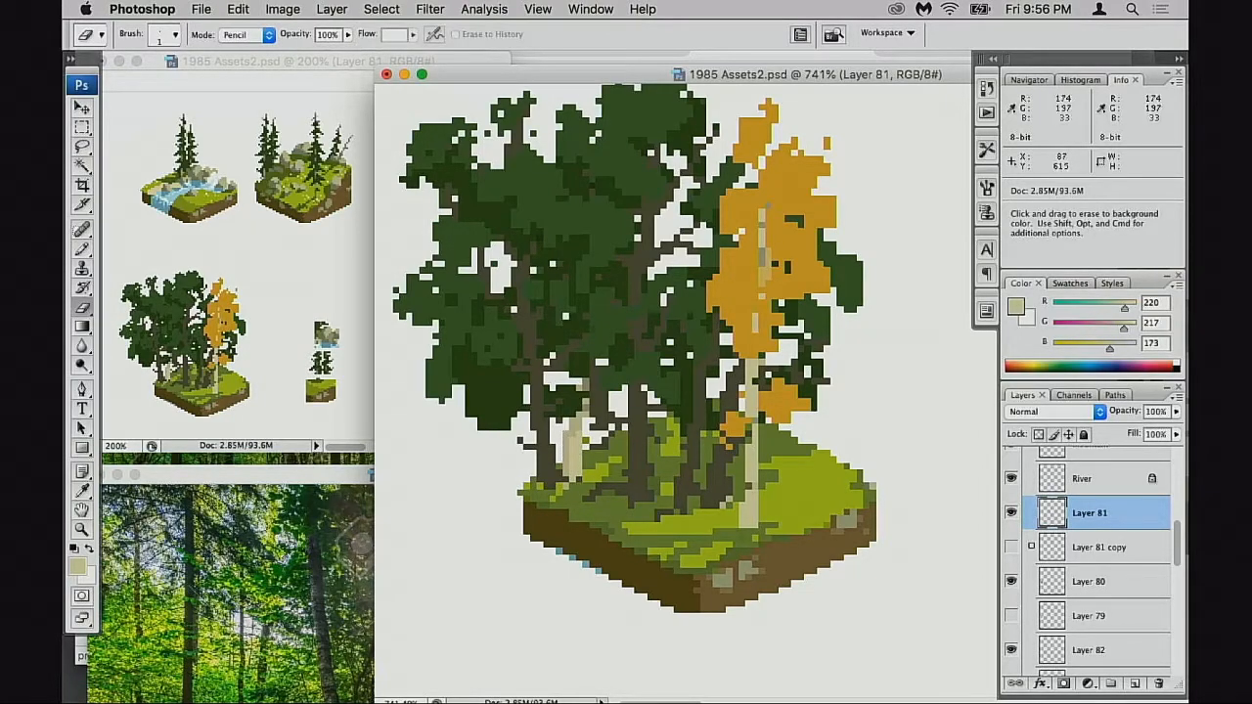
pyautogui.click(1012, 514)
pyautogui.click(1012, 514)
pyautogui.click(1012, 581)
pyautogui.click(1011, 581)
pyautogui.click(1012, 582)
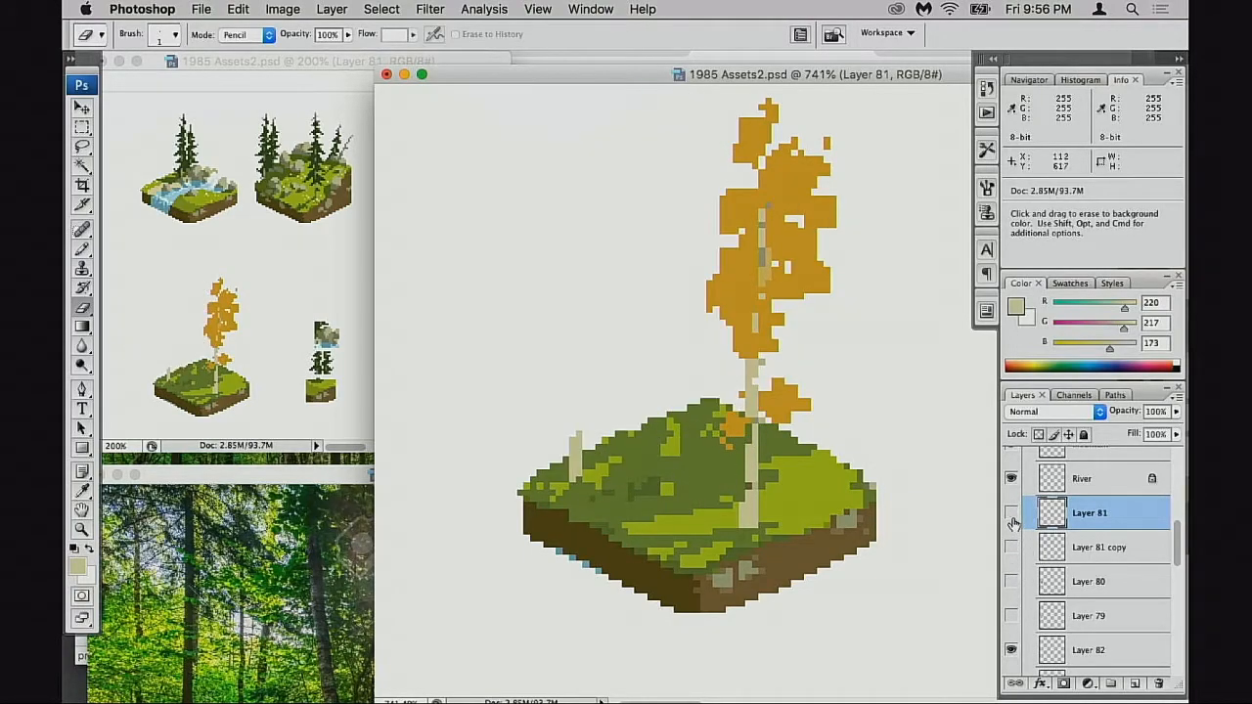
pyautogui.click(1011, 514)
pyautogui.click(1011, 581)
pyautogui.click(1105, 581)
pyautogui.moveTo(581, 415); pyautogui.dragTo(588, 409)
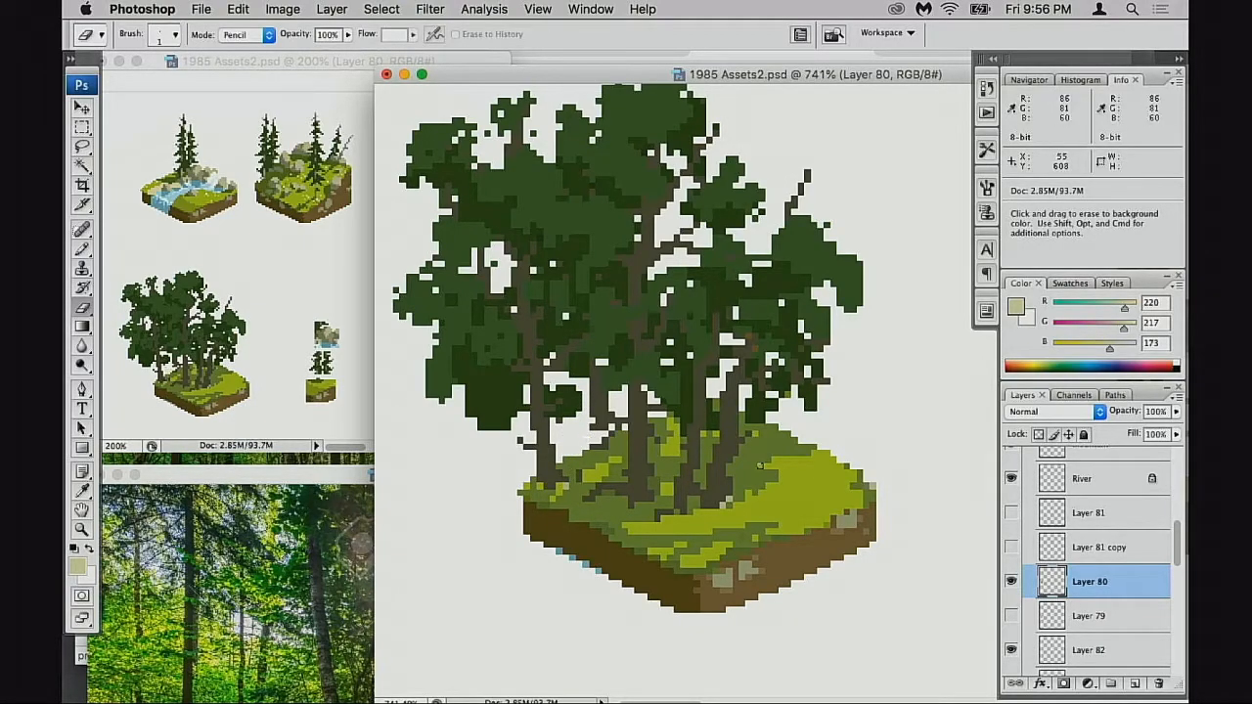
# - Show the olive birch on Layer 81 copy together with the orange birch on Layer 81
pyautogui.click(1013, 548)
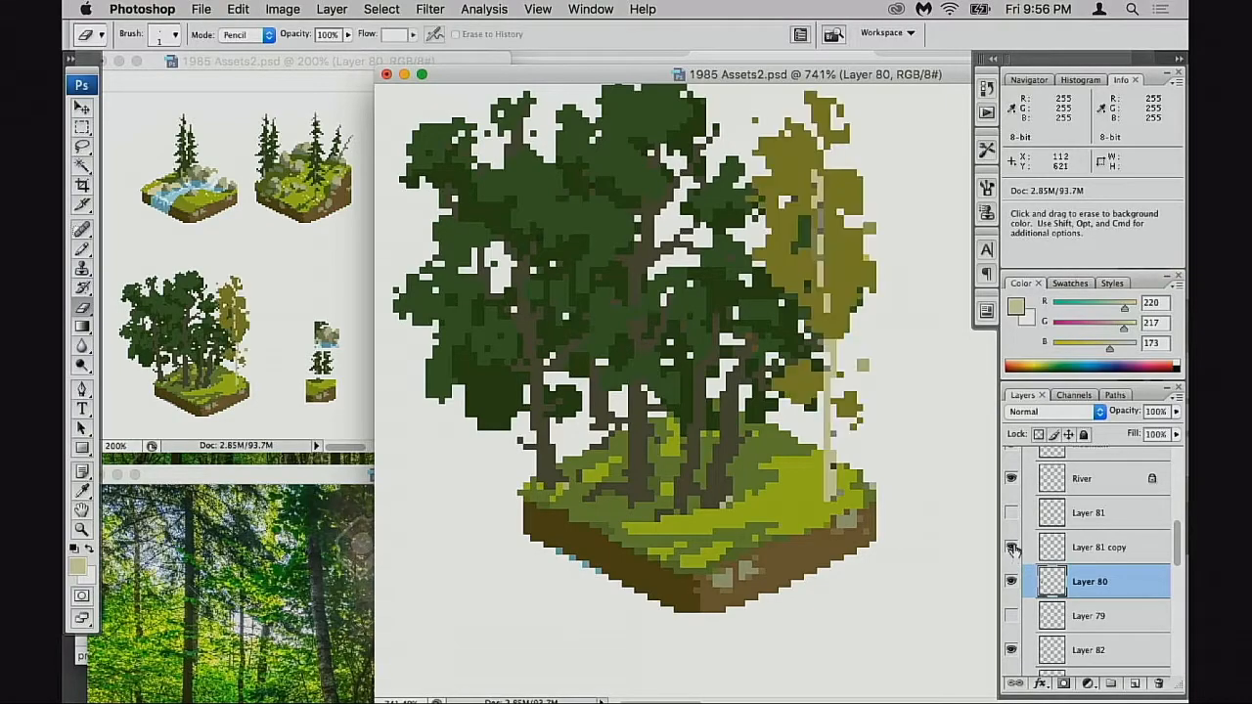
pyautogui.click(1013, 513)
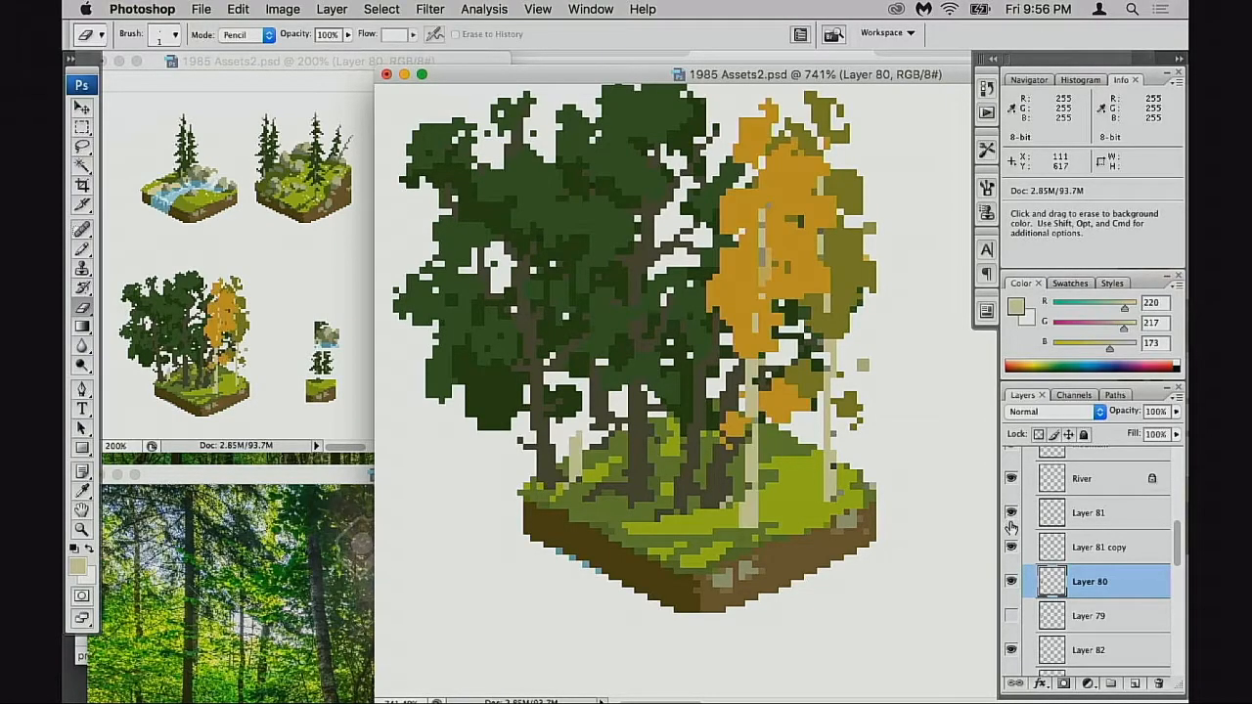
pyautogui.click(1012, 516)
pyautogui.click(1013, 516)
pyautogui.click(1012, 547)
pyautogui.click(1013, 548)
# - Paint the olive birch's trunk solid and extend the small left birch trunk upward in pale beige on Layer 81 copy
pyautogui.click(1048, 554)
pyautogui.press('b')
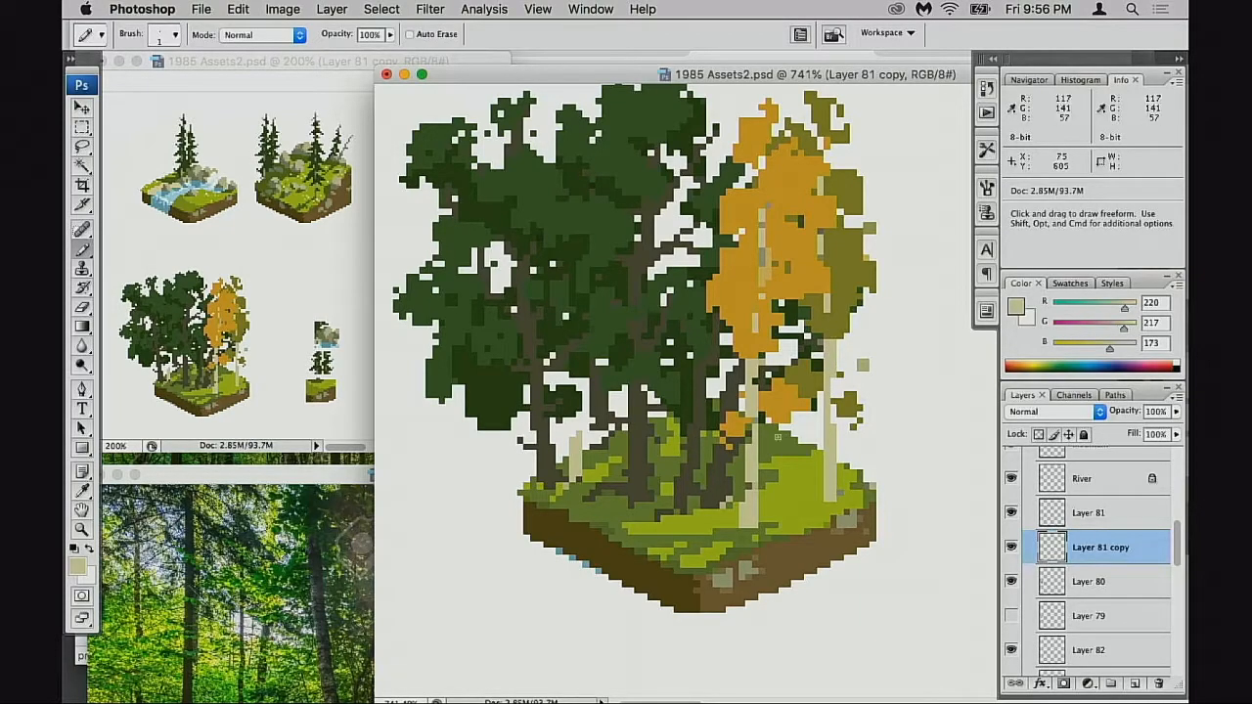
pyautogui.moveTo(675, 411); pyautogui.dragTo(701, 395)
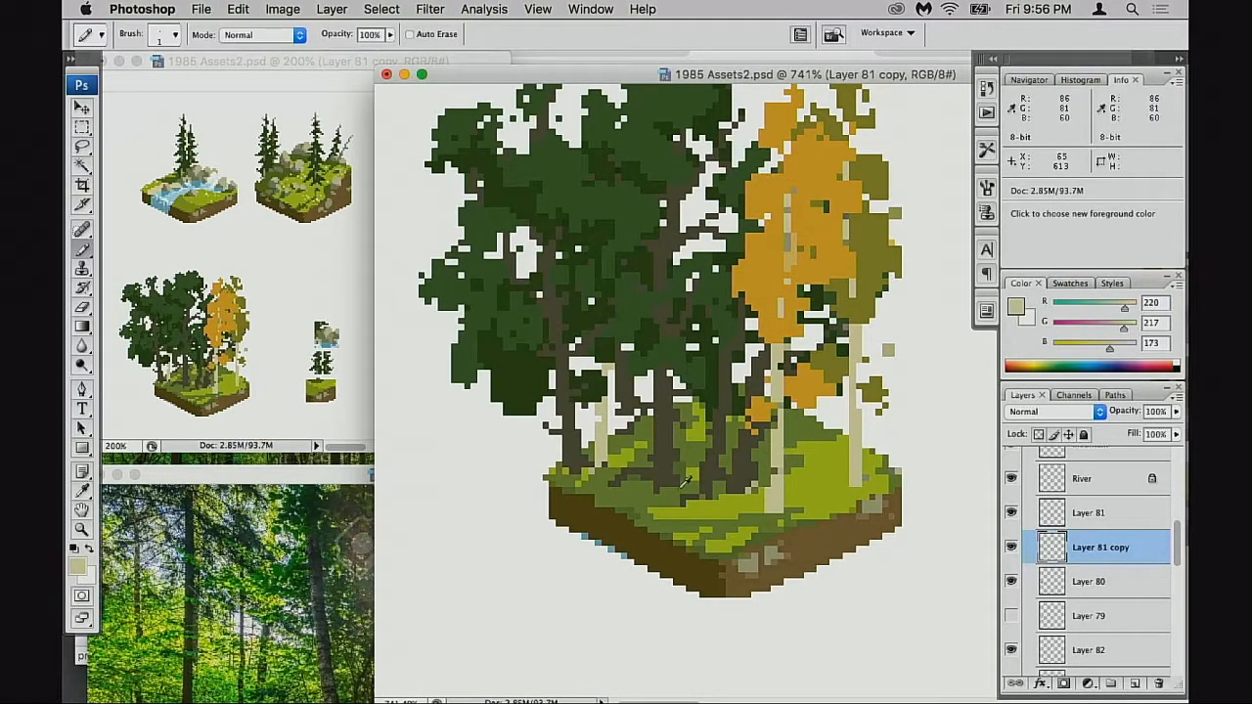
# - Toggle Layer 81 copy, Layer 80 and Layer 81 to examine which layer holds each part of the trees
pyautogui.keyDown('alt'); pyautogui.click(617, 445); pyautogui.keyUp('alt')
pyautogui.press('4')
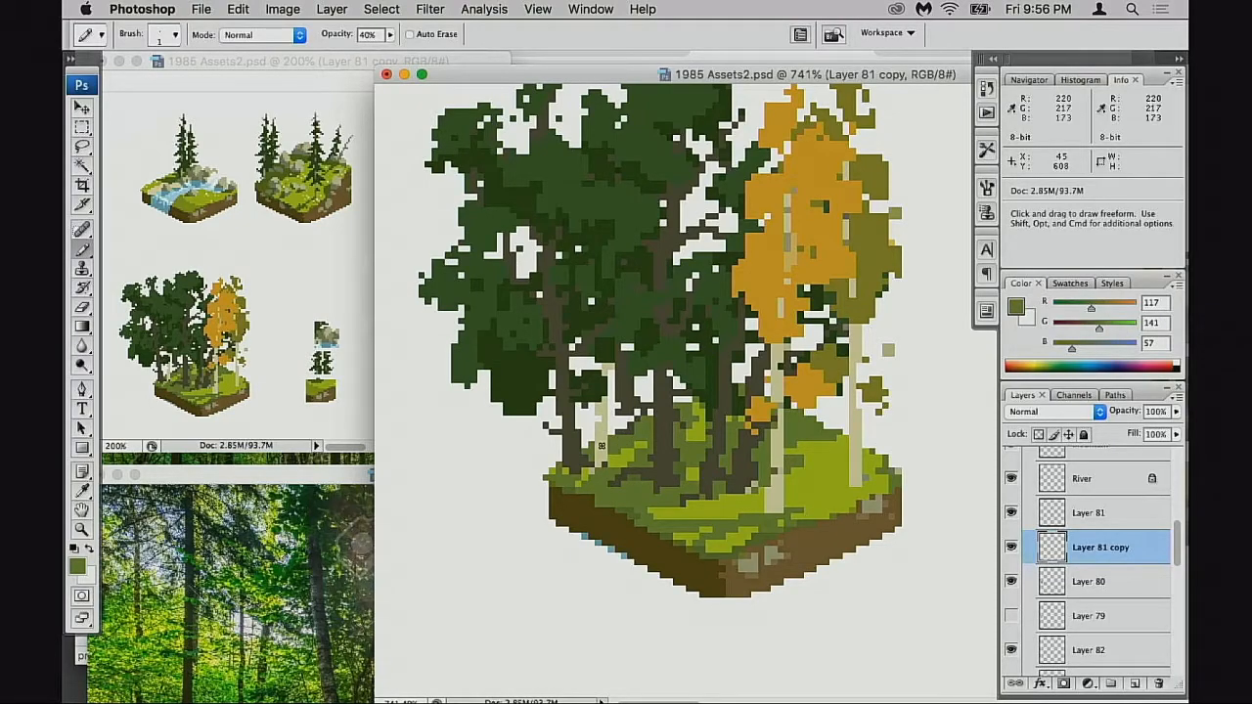
pyautogui.click(1010, 549)
pyautogui.click(1011, 549)
pyautogui.click(1010, 582)
pyautogui.click(1011, 581)
pyautogui.click(1011, 581)
pyautogui.click(1011, 513)
pyautogui.click(1012, 514)
# - Try merging Layer 81 down into Layer 81 copy
pyautogui.click(1045, 518)
pyautogui.press('super+e')
pyautogui.click(1012, 513)
pyautogui.click(1013, 513)
pyautogui.press('super+z')
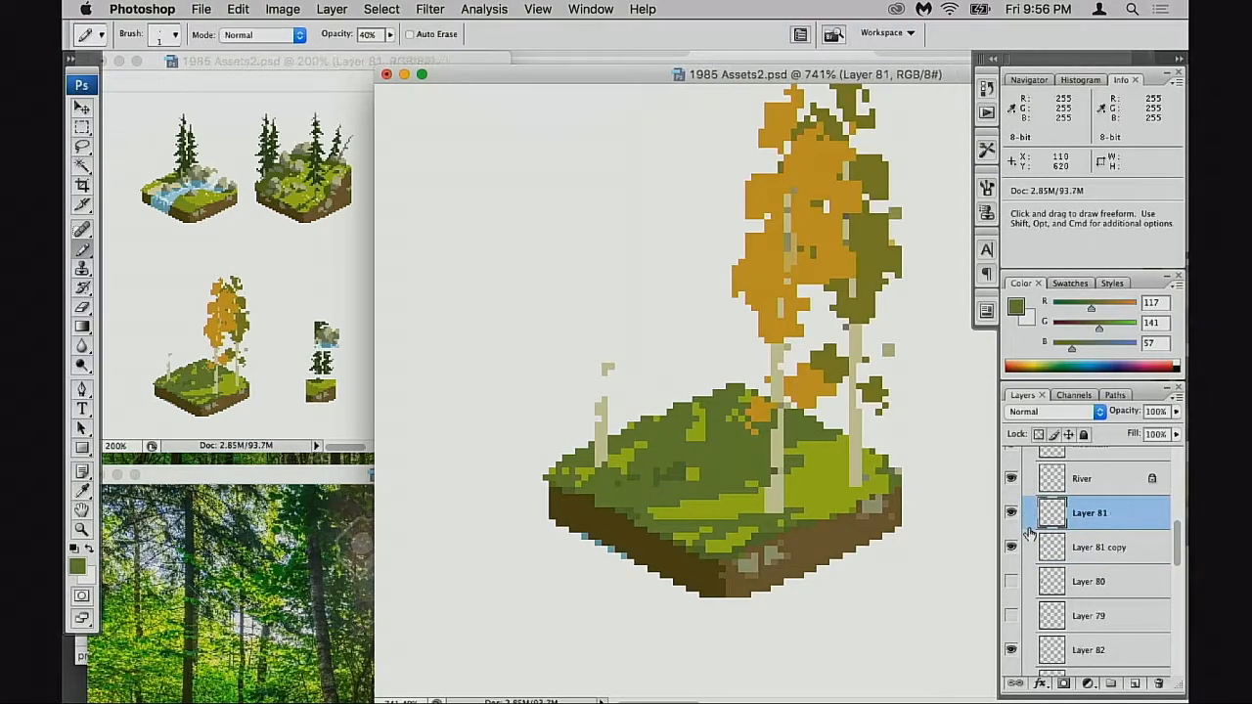
# - View Layer 81 and Layer 81 copy one at a time to compare their parts of the small left birch trunk
pyautogui.click(1013, 517)
pyautogui.click(1013, 544)
pyautogui.click(1011, 512)
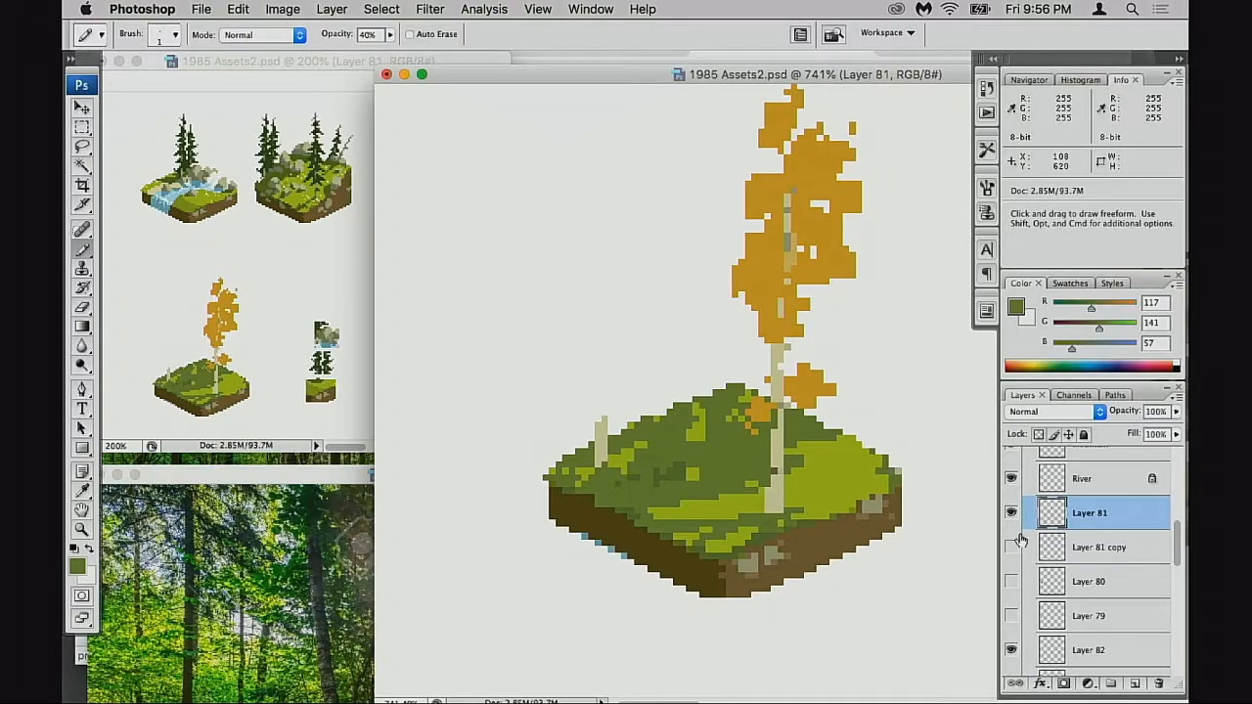
pyautogui.click(1012, 515)
pyautogui.click(1012, 548)
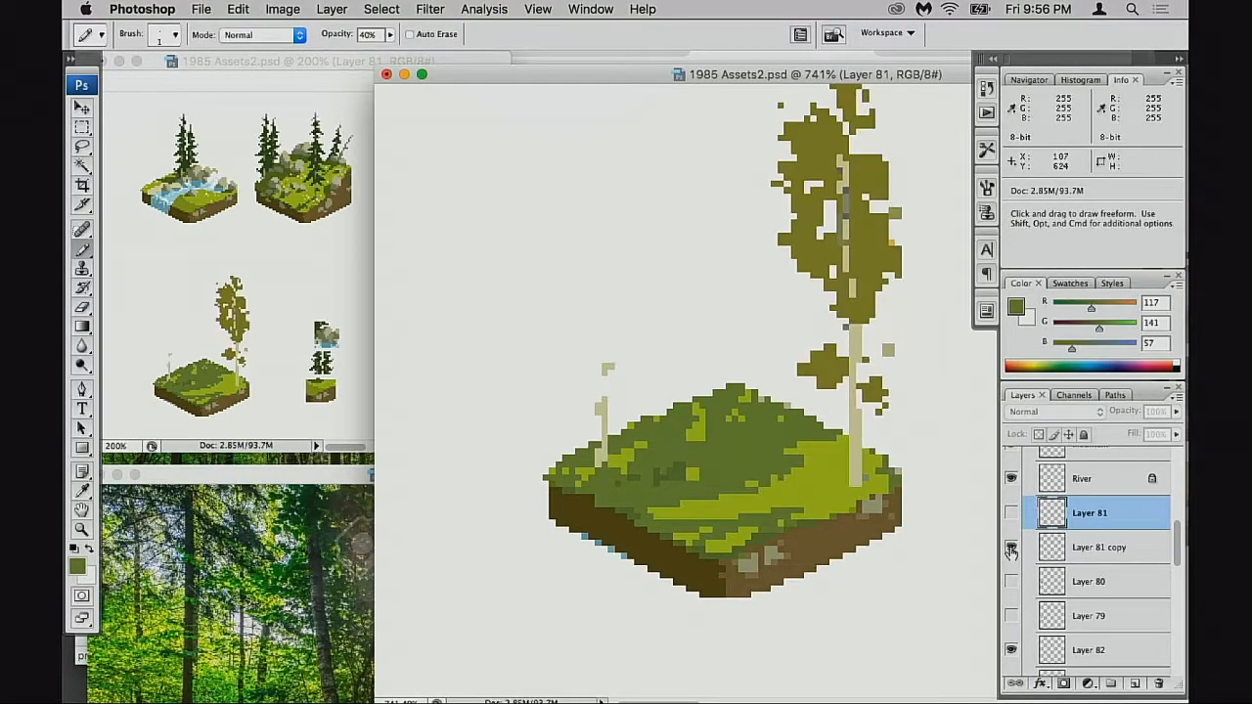
# - Cut the small left birch trunk out of Layer 81 copy using a rectangular selection around it
pyautogui.click(1035, 550)
pyautogui.press('m')
pyautogui.moveTo(549, 318); pyautogui.dragTo(686, 499)
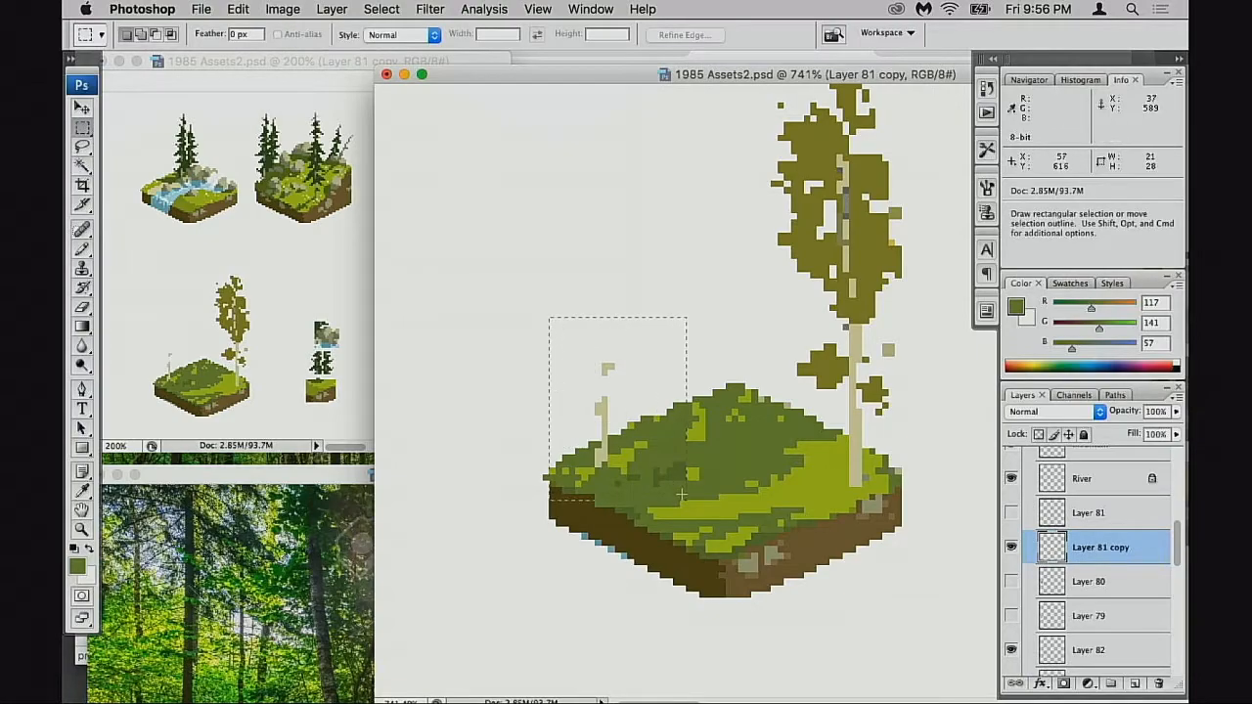
pyautogui.press('super+x')
# - Paste the cut trunk piece above Layer 81, align it over the small left birch trunk and merge it into Layer 81
pyautogui.click(1011, 514)
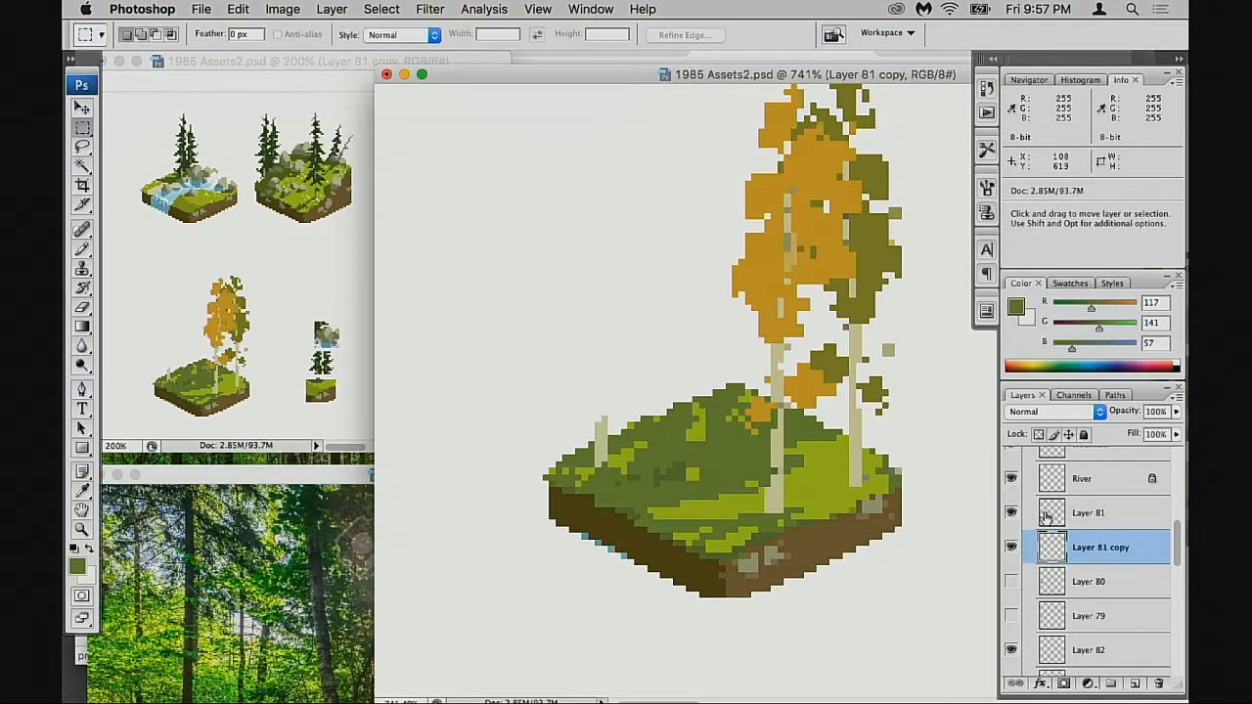
pyautogui.click(1048, 516)
pyautogui.press('super+v')
pyautogui.press('v')
pyautogui.moveTo(825, 457); pyautogui.dragTo(629, 457)
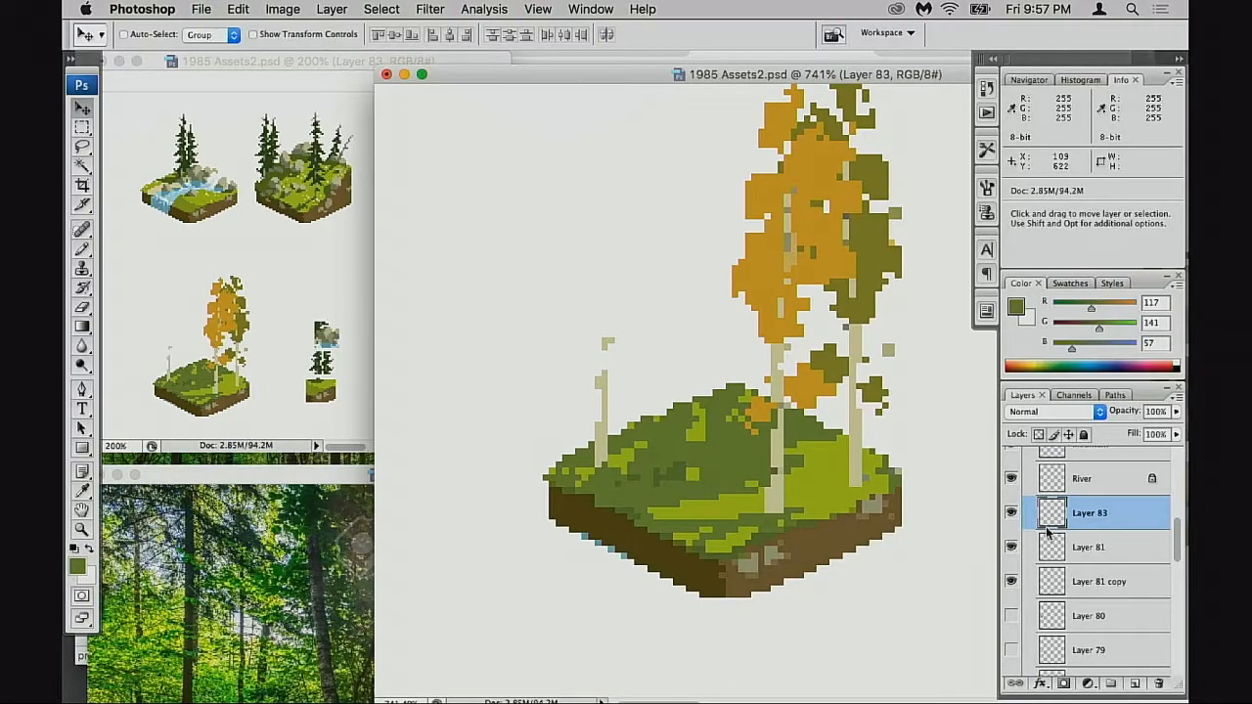
pyautogui.press('super+e')
# - Show the dark trees on Layer 80 again and check the merged birch trunk on Layer 81 against them
pyautogui.click(1012, 514)
pyautogui.click(1012, 514)
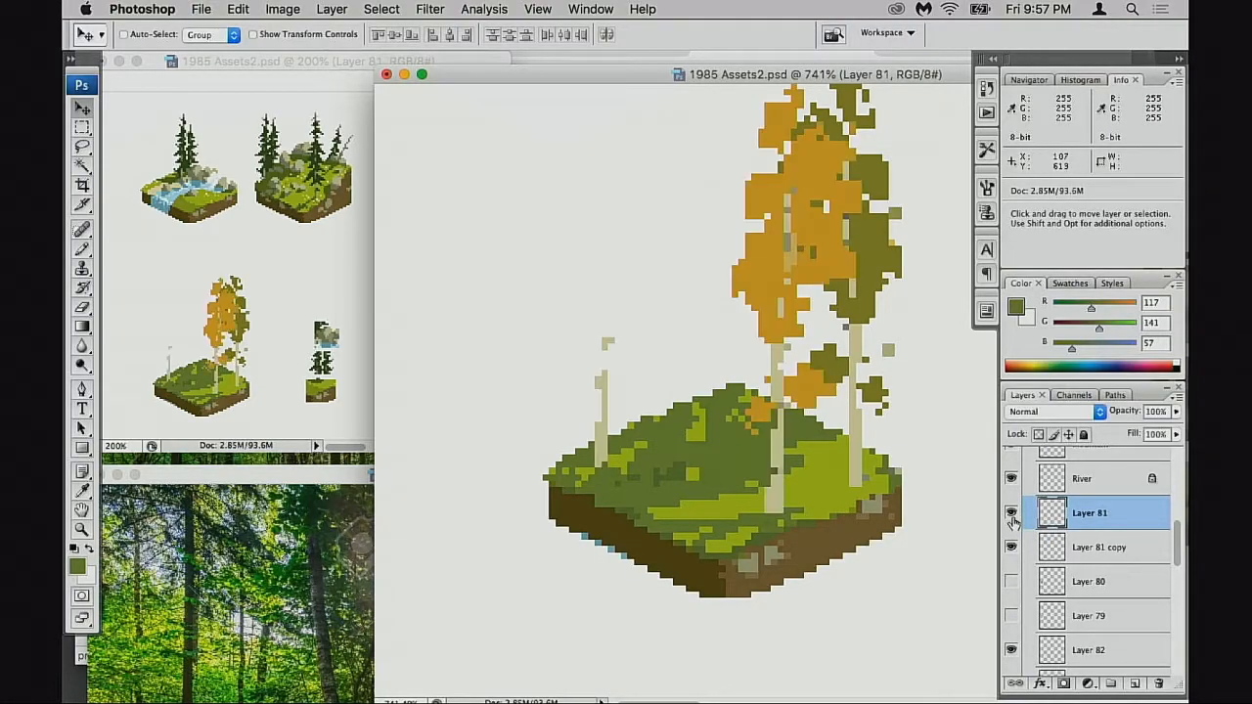
pyautogui.click(1012, 581)
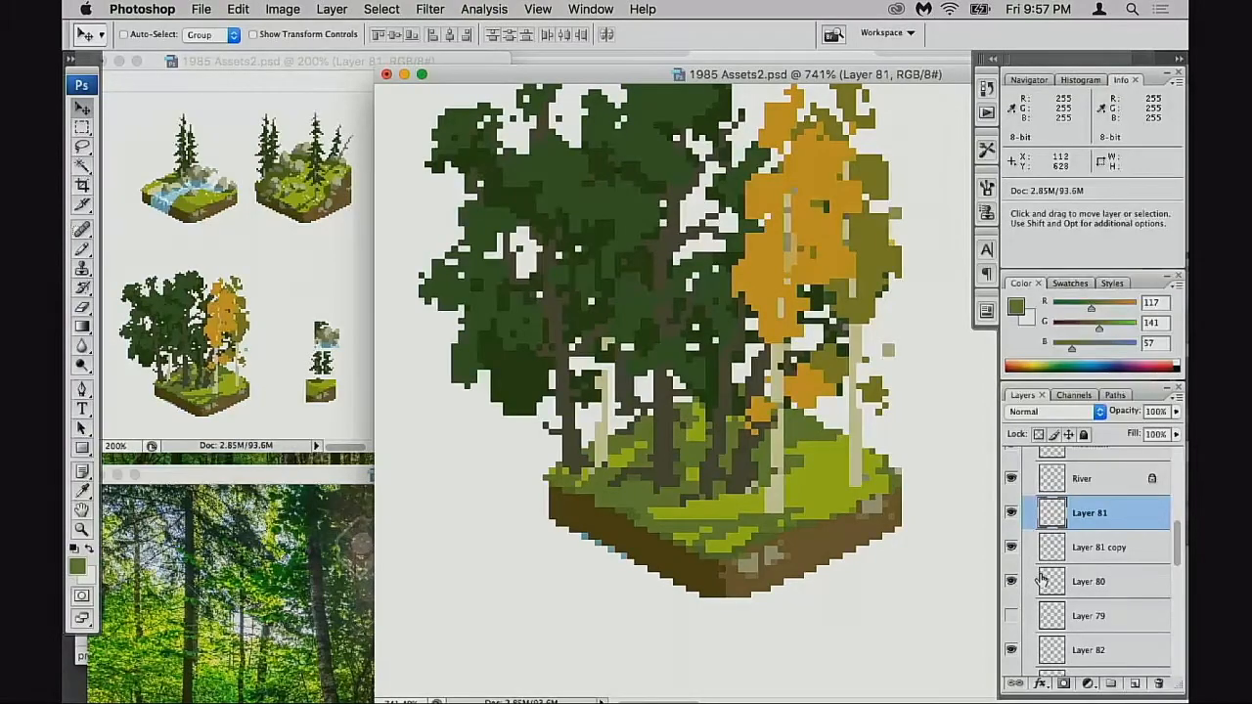
pyautogui.click(1043, 580)
pyautogui.click(1012, 515)
pyautogui.click(1012, 514)
pyautogui.click(1045, 519)
# - Sample the dark trunk brown (86, 81, 60) for the Pencil and add a new layer above Layer 81
pyautogui.press('b')
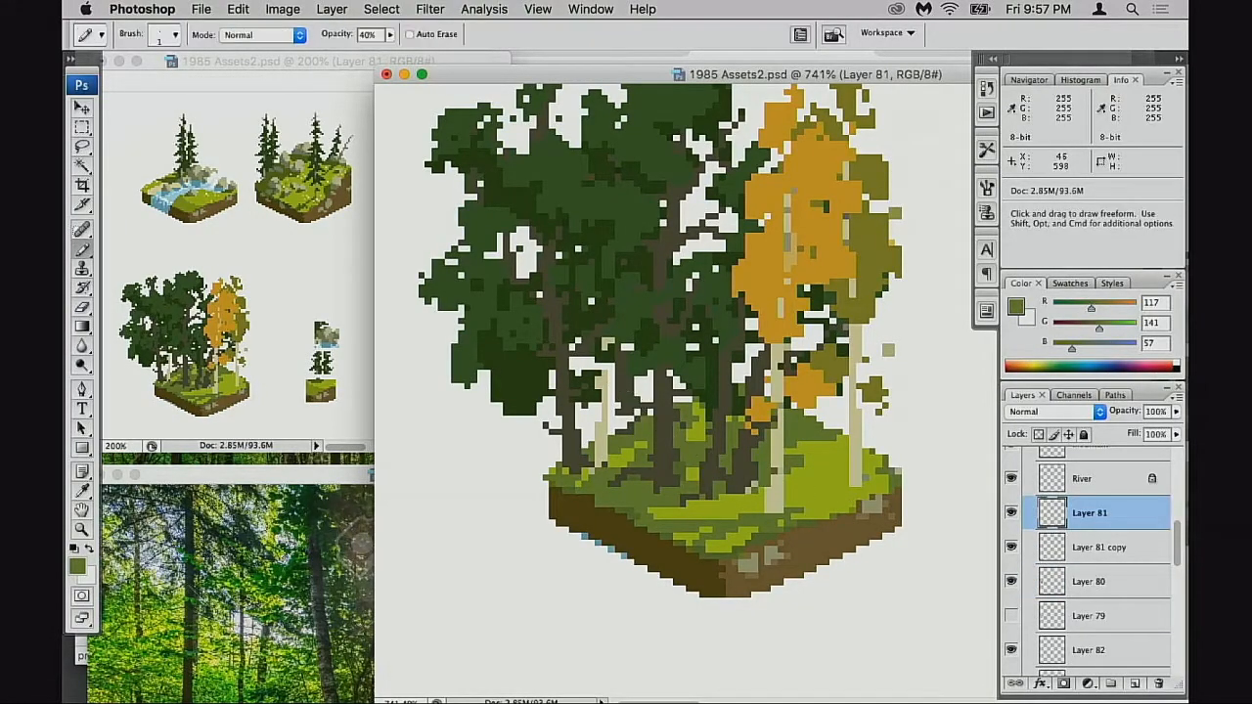
pyautogui.keyDown('alt'); pyautogui.click(601, 427); pyautogui.keyUp('alt')
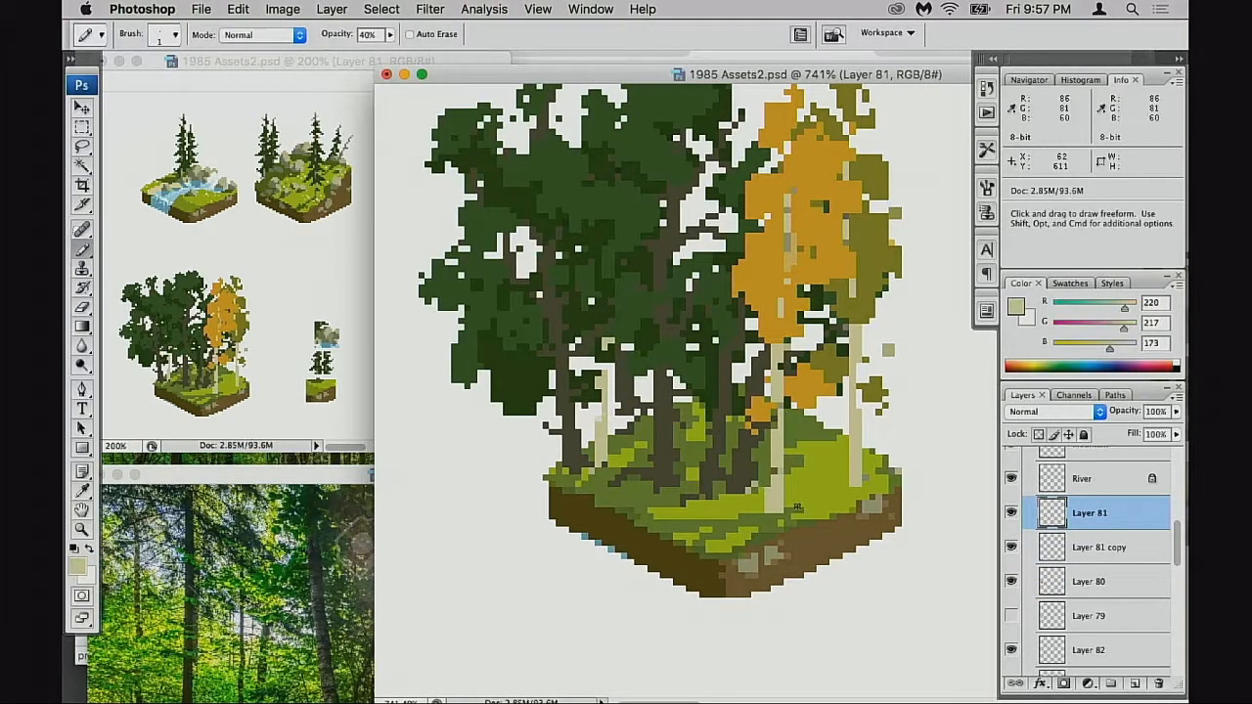
pyautogui.keyDown('alt'); pyautogui.click(798, 508); pyautogui.keyUp('alt')
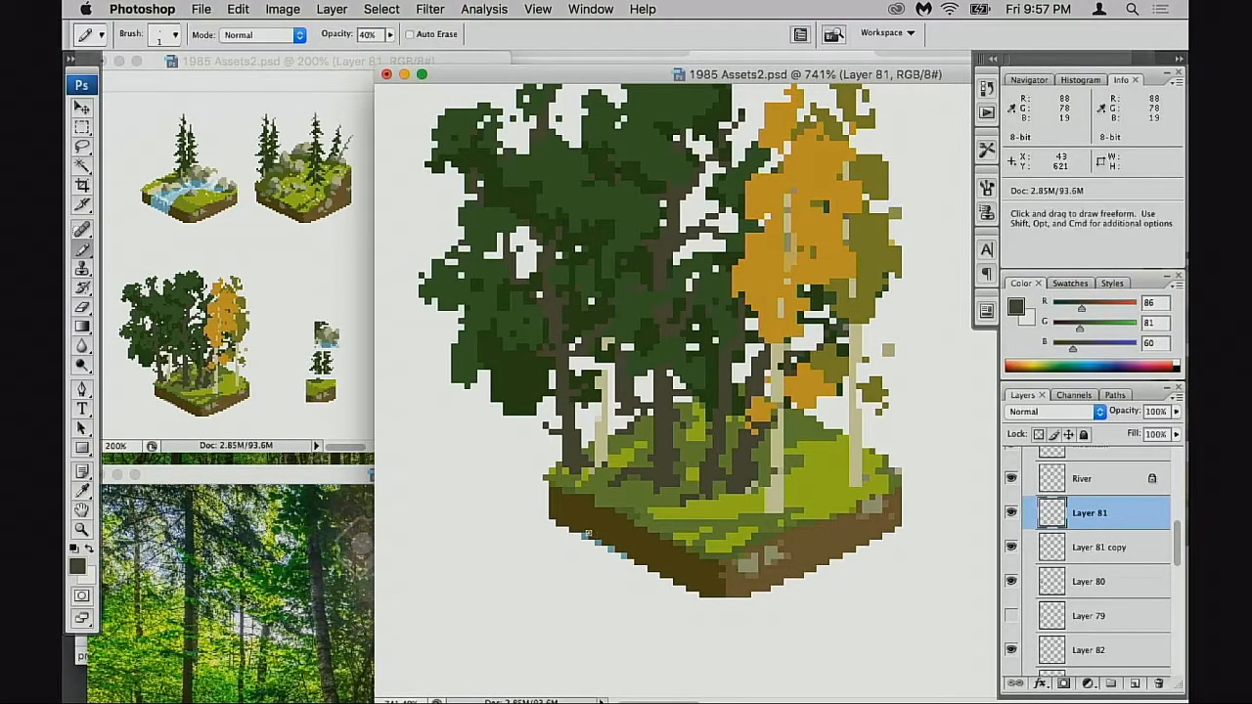
pyautogui.press('alt+shift+super+n')
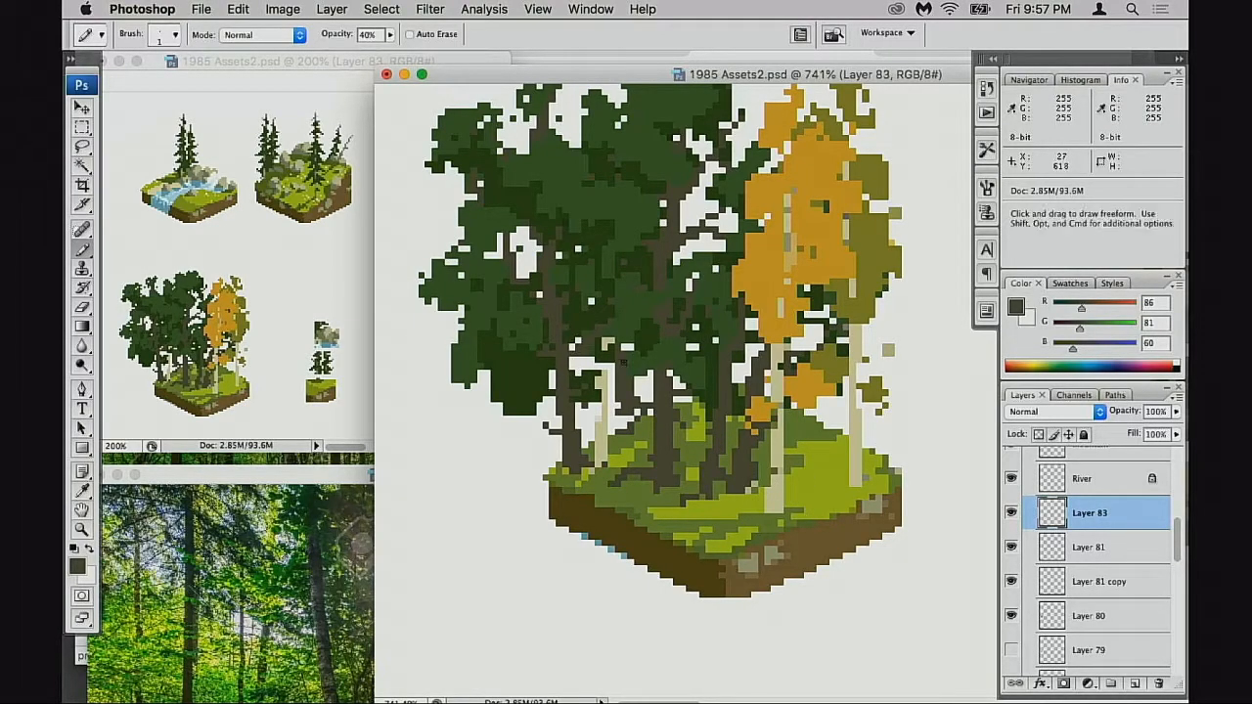
# - Try painting a dark brown log at the orange birch's base and across the bright grass beside the olive birch
pyautogui.rightClick(774, 460)
pyautogui.press('Escape')
pyautogui.moveTo(755, 501)
pyautogui.mouseDown()
pyautogui.moveTo(803, 485)
pyautogui.moveTo(780, 509)
pyautogui.moveTo(787, 495)
pyautogui.moveTo(759, 500)
pyautogui.moveTo(817, 513)
pyautogui.mouseUp()
pyautogui.press('super+z')
pyautogui.press('super+z')
pyautogui.moveTo(876, 464)
pyautogui.mouseDown()
pyautogui.moveTo(836, 473)
pyautogui.moveTo(894, 471)
pyautogui.moveTo(820, 489)
pyautogui.mouseUp()
pyautogui.press('super+z')
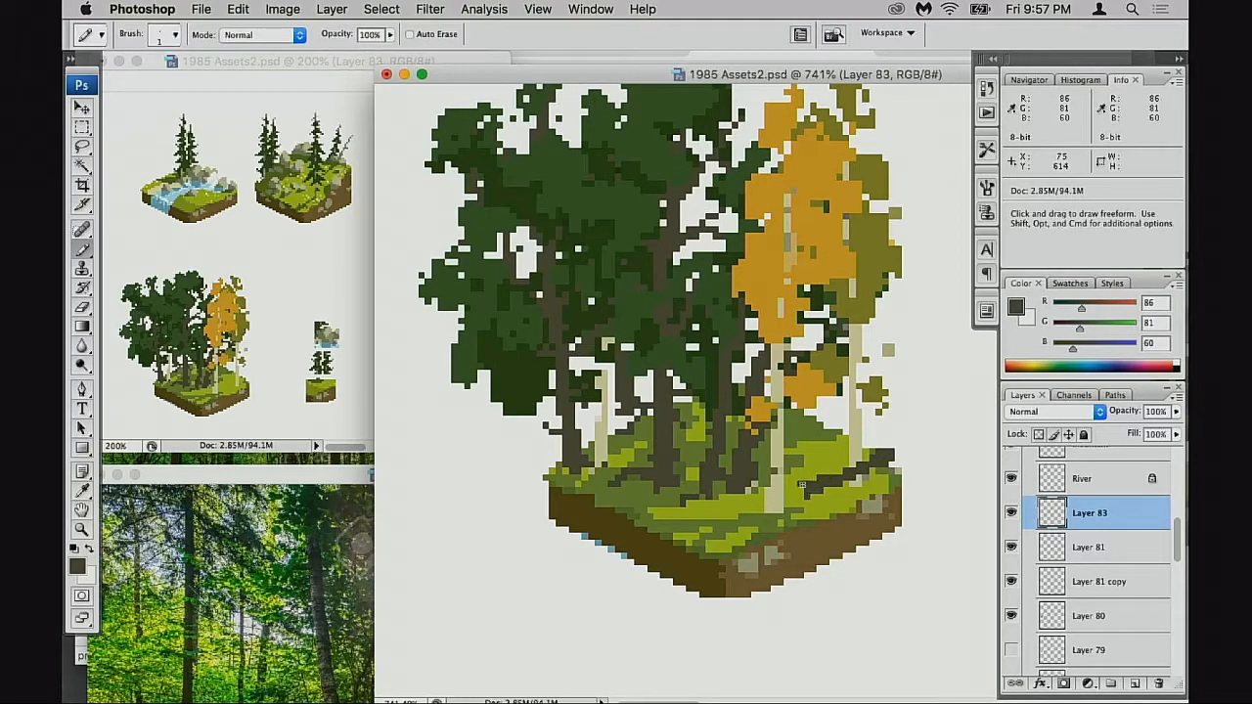
pyautogui.press('v')
pyautogui.press('super+z')
# - Paint a fallen dark brown log across the front grass on Layer 83, running toward the tile's front edge
pyautogui.press('b')
pyautogui.moveTo(708, 518); pyautogui.dragTo(781, 528)
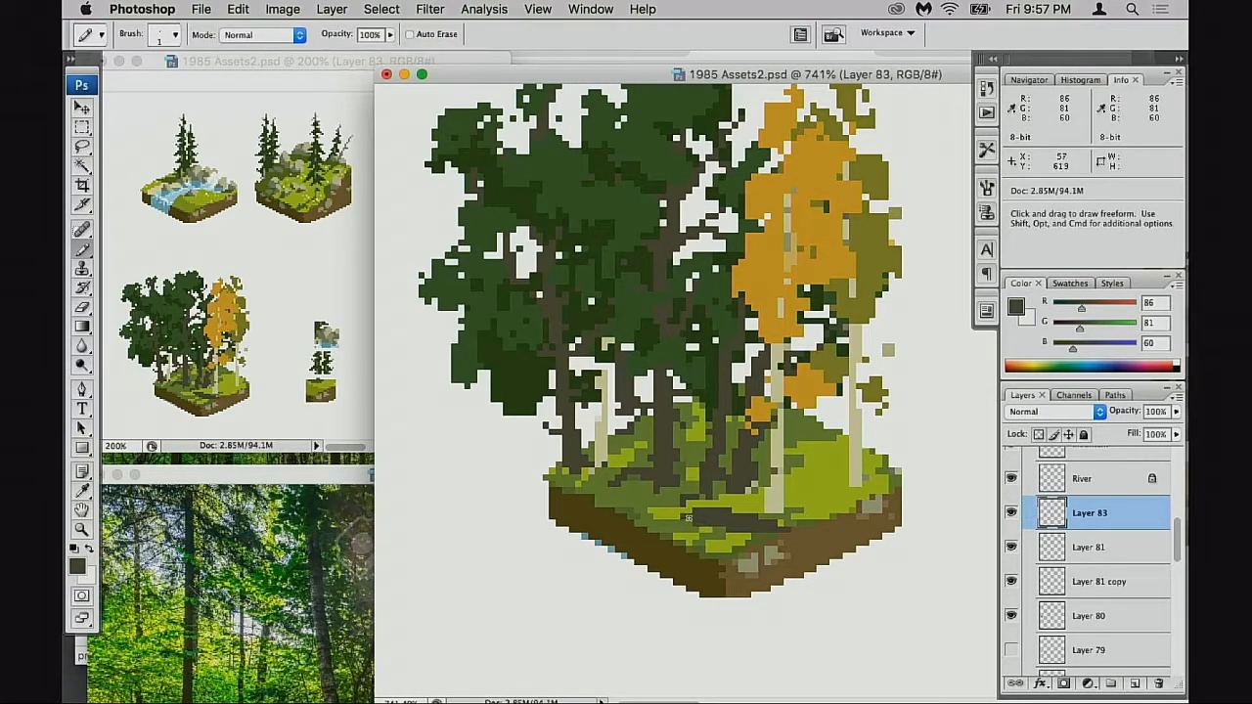
pyautogui.click(764, 536)
pyautogui.moveTo(682, 510)
pyautogui.mouseDown()
pyautogui.moveTo(695, 514)
pyautogui.moveTo(682, 512)
pyautogui.mouseUp()
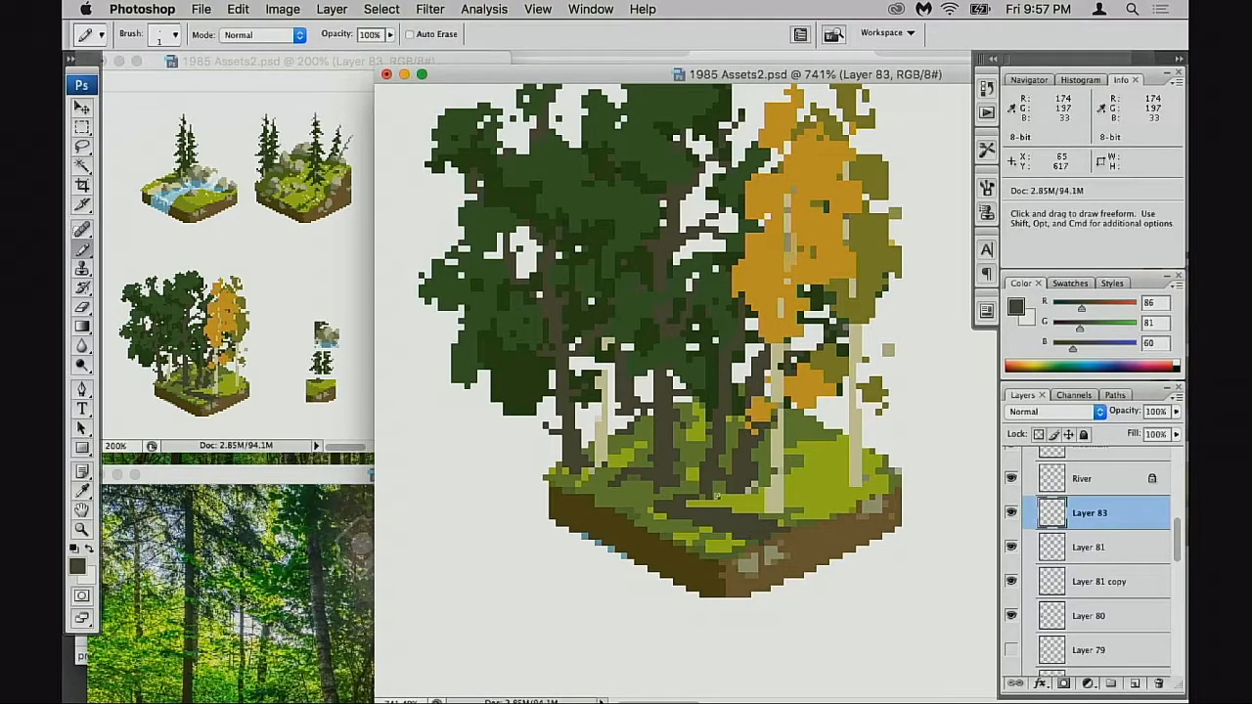
# - Sample the grass green (117, 141, 57) and blend green pixels into the log's upper edge at 30% opacity
pyautogui.keyDown('alt'); pyautogui.click(669, 493); pyautogui.keyUp('alt')
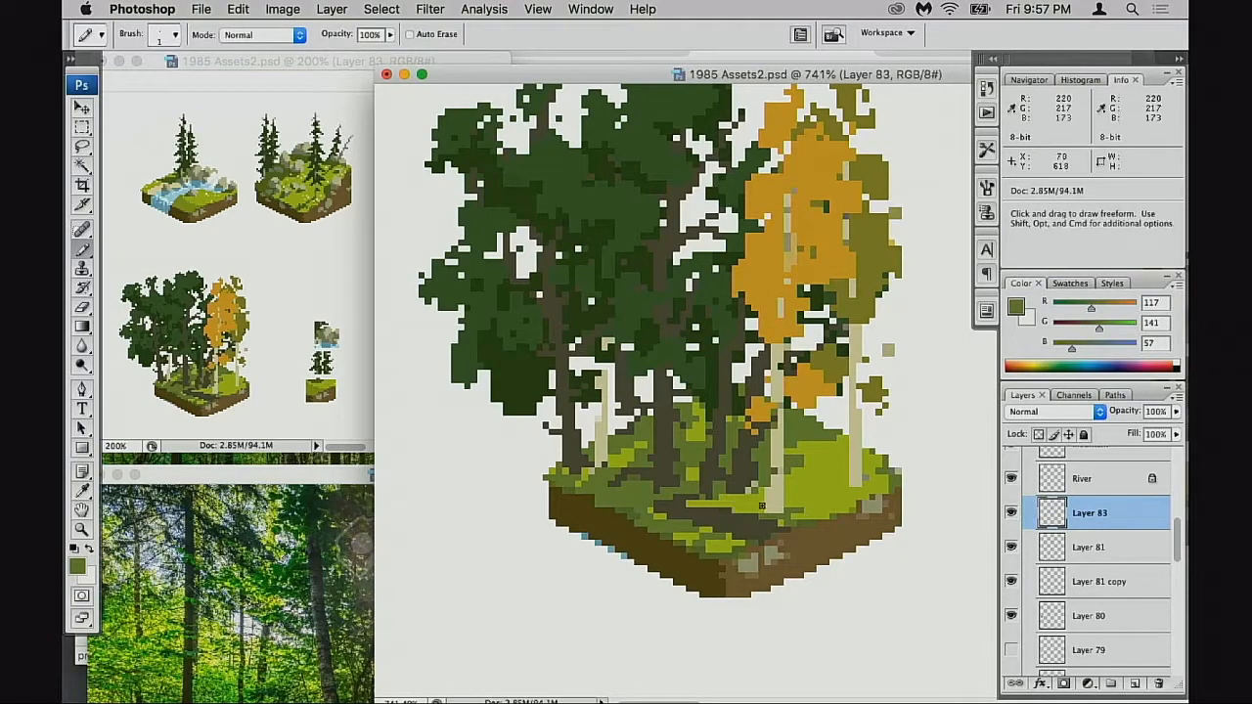
pyautogui.keyDown('alt'); pyautogui.click(732, 517); pyautogui.keyUp('alt')
pyautogui.press('3')
pyautogui.moveTo(734, 516); pyautogui.dragTo(718, 512)
pyautogui.keyDown('alt'); pyautogui.click(730, 515); pyautogui.keyUp('alt')
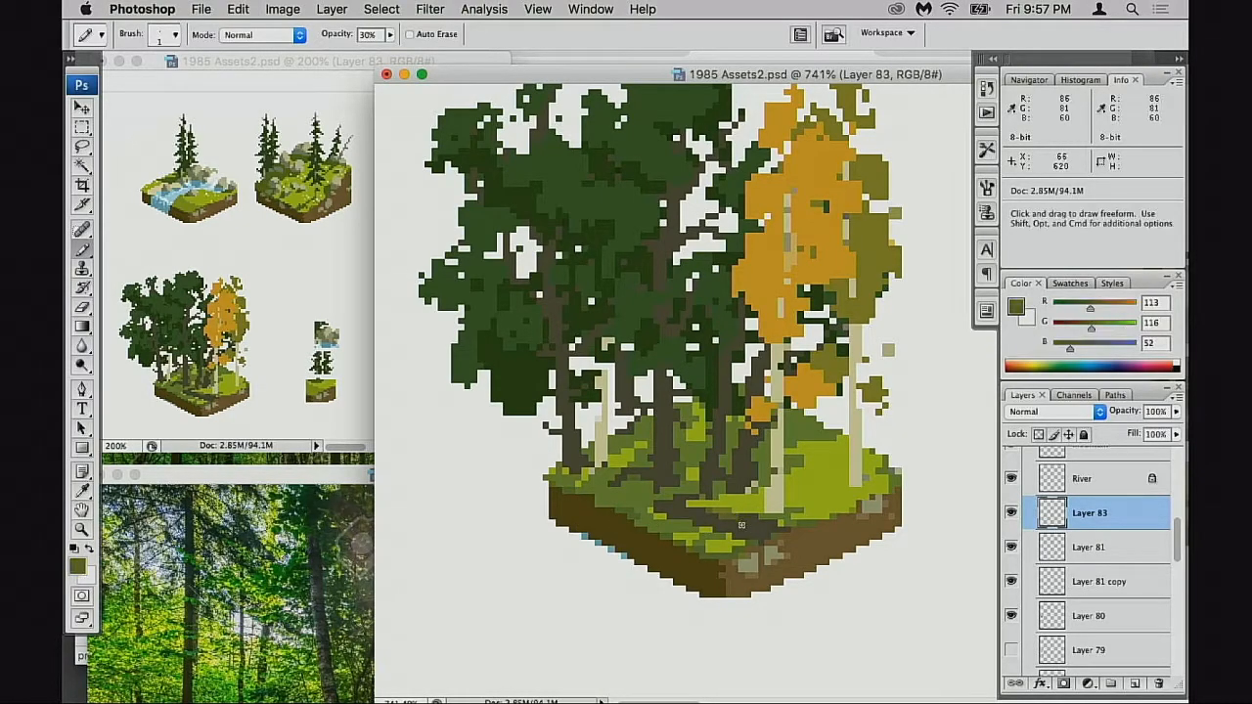
# - Try a bluish green foreground color for moss along the fallen log's upper edge
pyautogui.keyDown('super'); pyautogui.click(744, 542); pyautogui.keyUp('super')
pyautogui.keyDown('super'); pyautogui.click(744, 542); pyautogui.keyUp('super')
pyautogui.moveTo(755, 470); pyautogui.dragTo(649, 597)
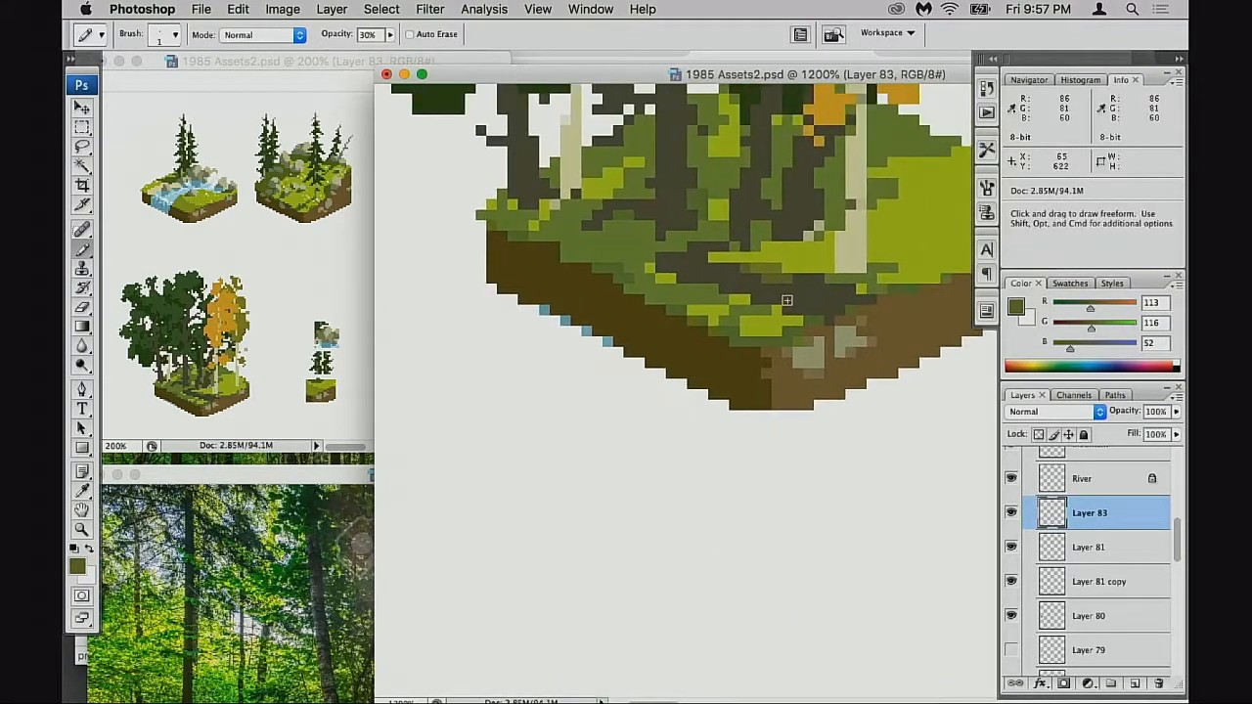
pyautogui.click(78, 567)
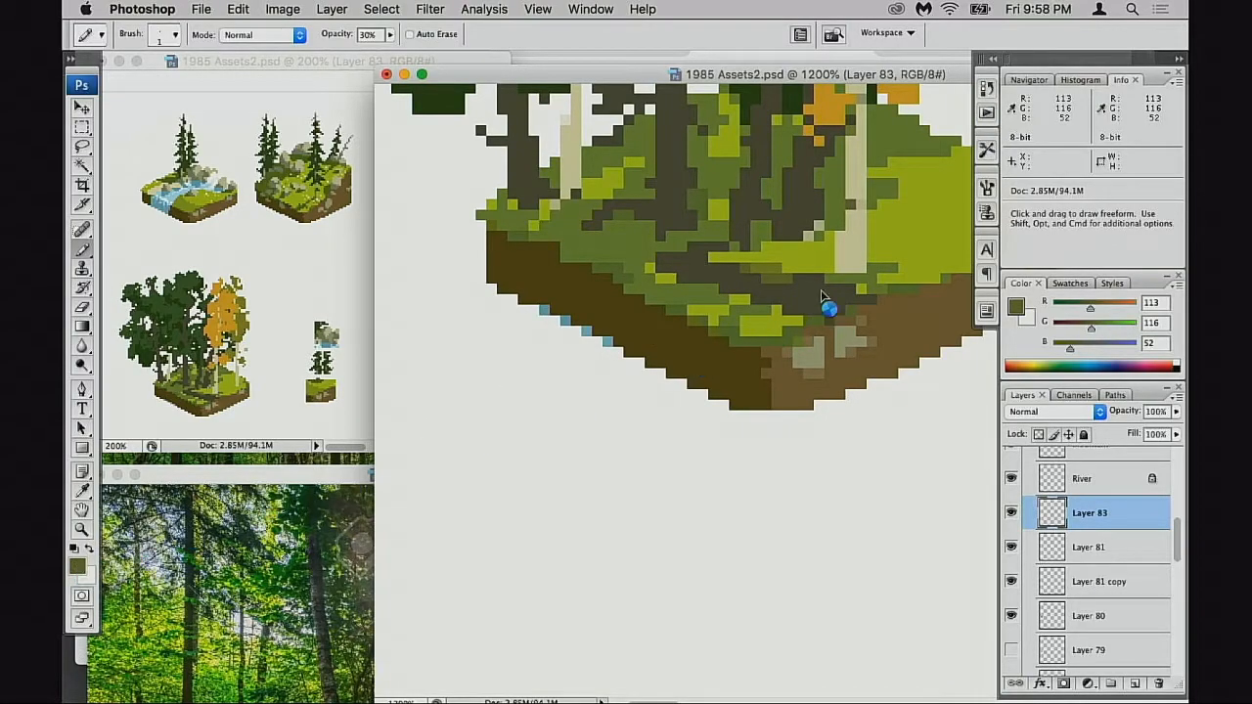
pyautogui.click(907, 204)
pyautogui.moveTo(989, 310); pyautogui.dragTo(988, 252)
pyautogui.click(927, 180)
pyautogui.moveTo(927, 179); pyautogui.dragTo(924, 178)
pyautogui.moveTo(990, 254); pyautogui.dragTo(990, 266)
pyautogui.moveTo(929, 235); pyautogui.dragTo(921, 230)
pyautogui.click(921, 230)
pyautogui.click(1151, 122)
pyautogui.moveTo(767, 275); pyautogui.dragTo(804, 278)
pyautogui.press('super+z')
# - Set the foreground color to green (46, 143, 30) and paint moss pixels along the log's upper edge
pyautogui.click(881, 206)
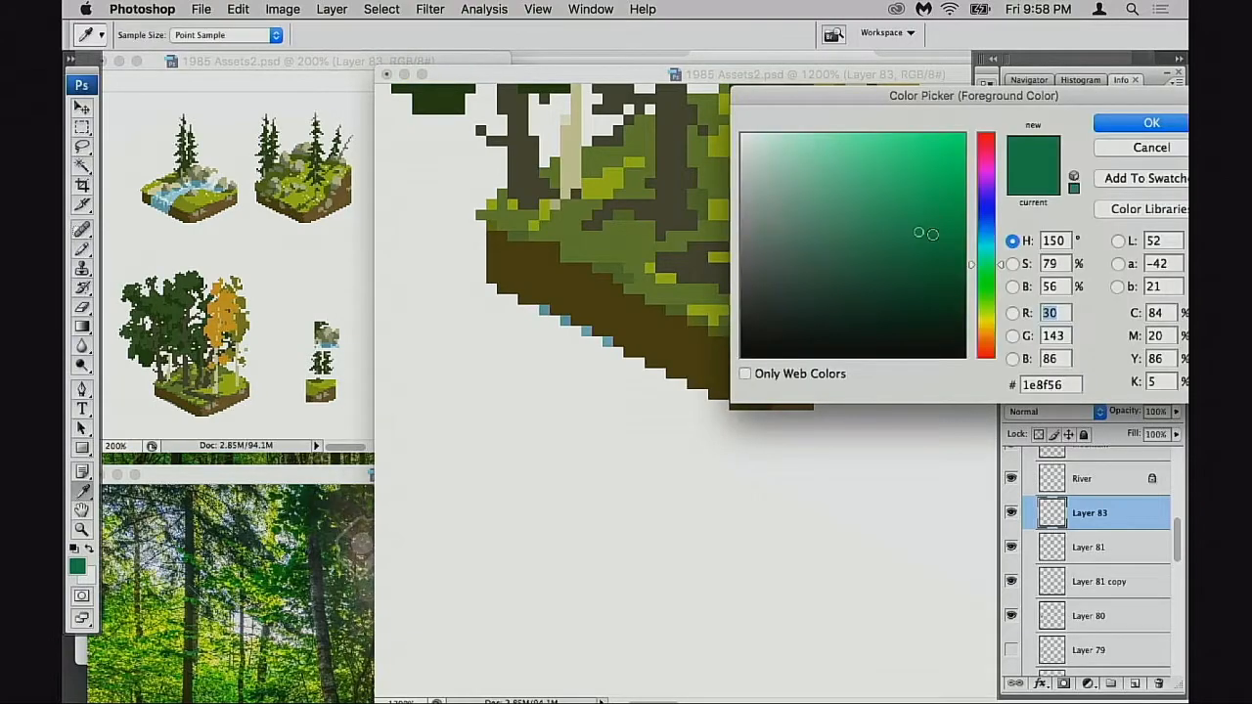
pyautogui.moveTo(986, 269); pyautogui.dragTo(987, 288)
pyautogui.click(1113, 123)
pyautogui.moveTo(756, 268); pyautogui.dragTo(778, 278)
pyautogui.click(788, 278)
pyautogui.click(707, 255)
pyautogui.click(814, 281)
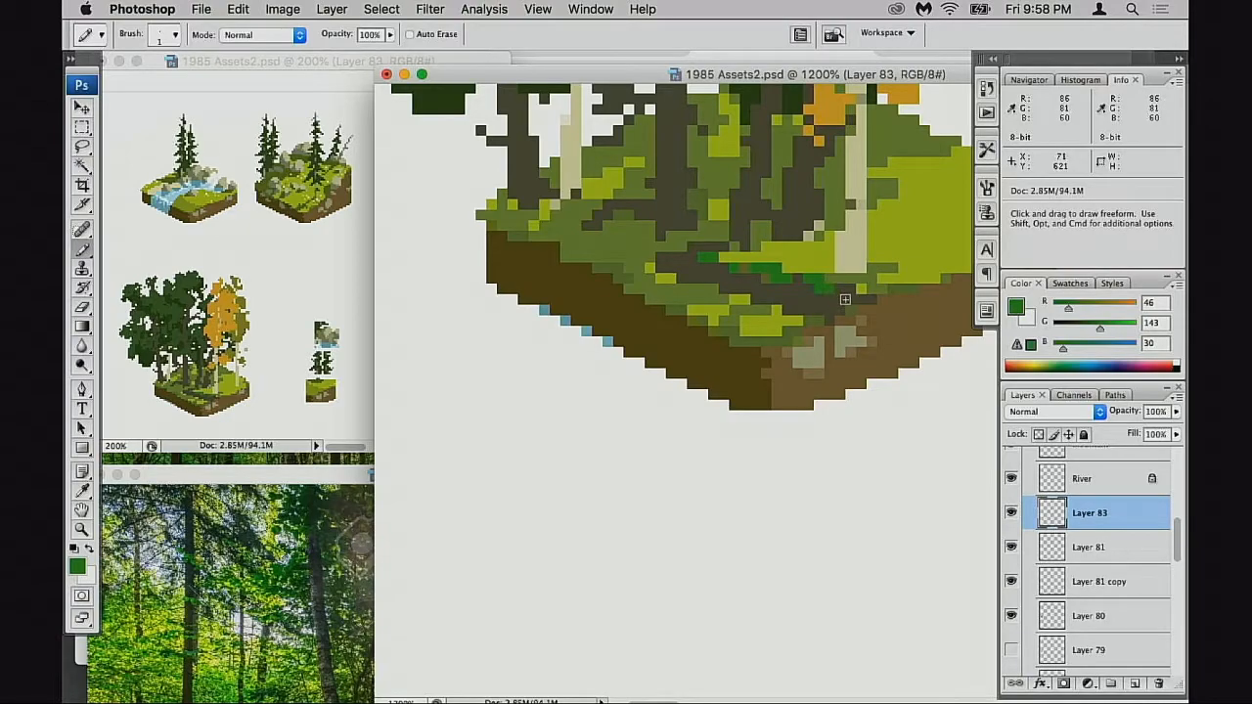
# - Extend the green moss toward the log's right end, working with the sampled log brown and greens
pyautogui.keyDown('alt'); pyautogui.click(781, 276); pyautogui.keyUp('alt')
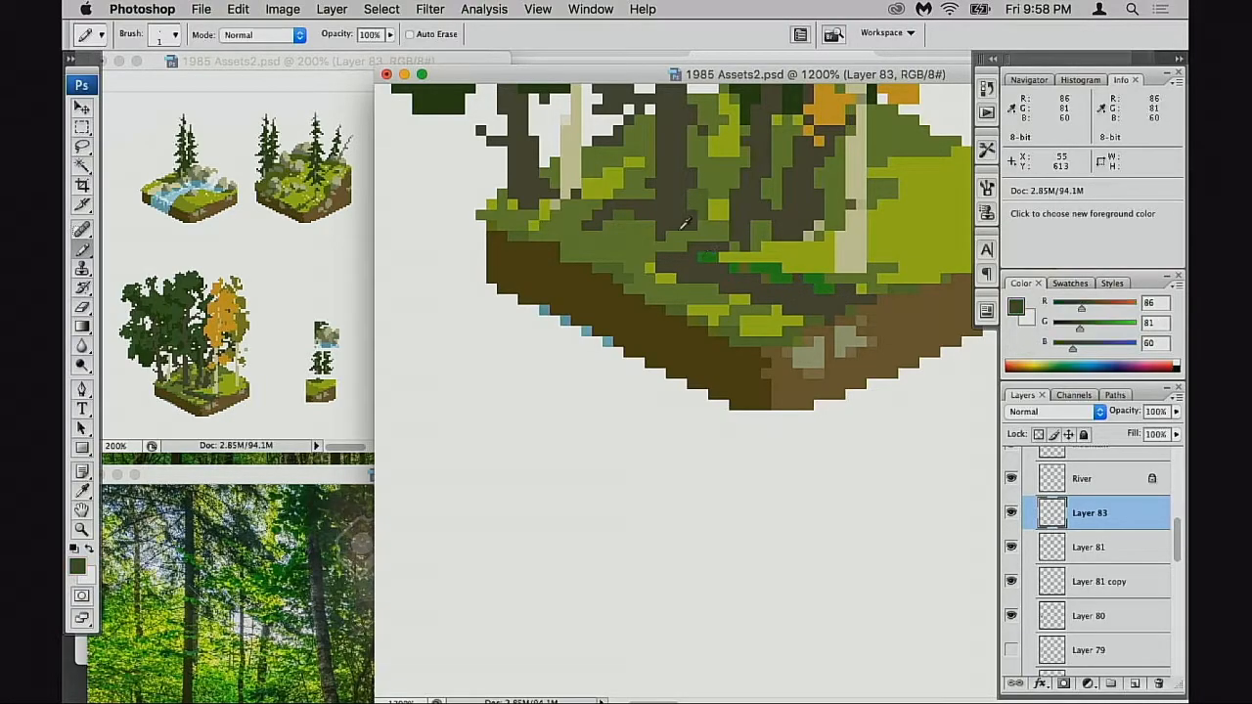
pyautogui.keyDown('alt'); pyautogui.click(761, 268); pyautogui.keyUp('alt')
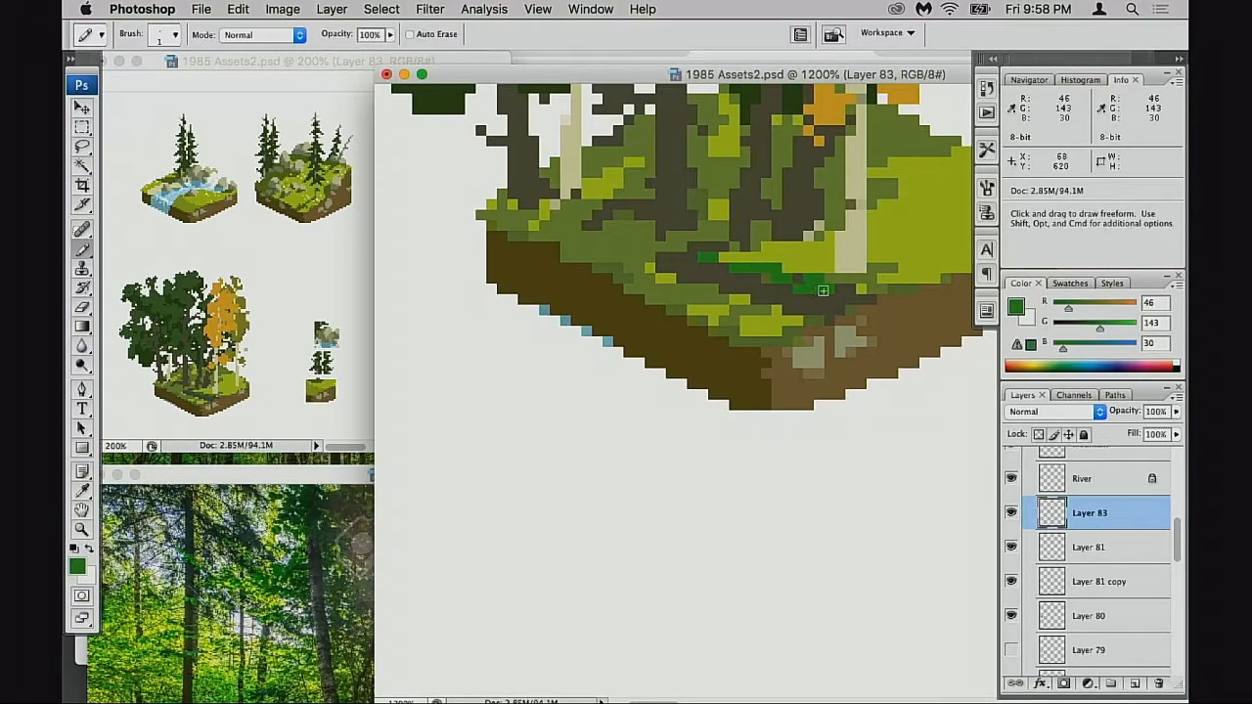
pyautogui.click(832, 292)
pyautogui.keyDown('alt'); pyautogui.click(820, 288); pyautogui.keyUp('alt')
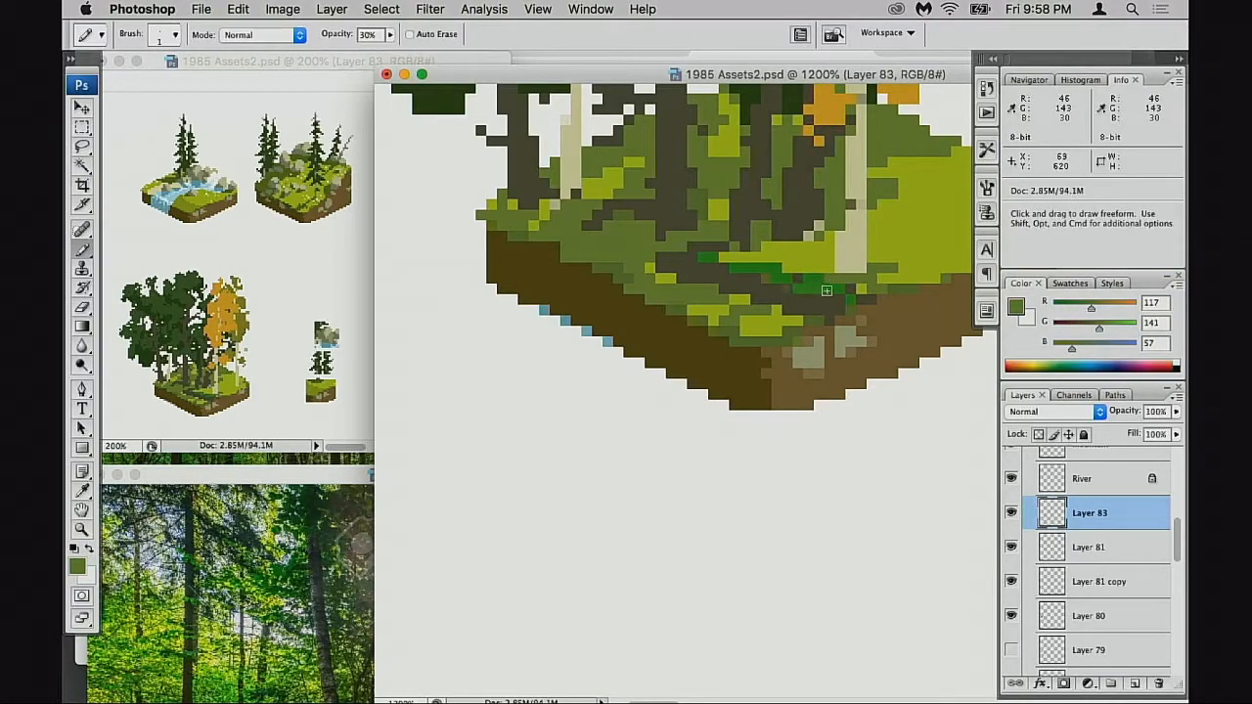
pyautogui.press('0')
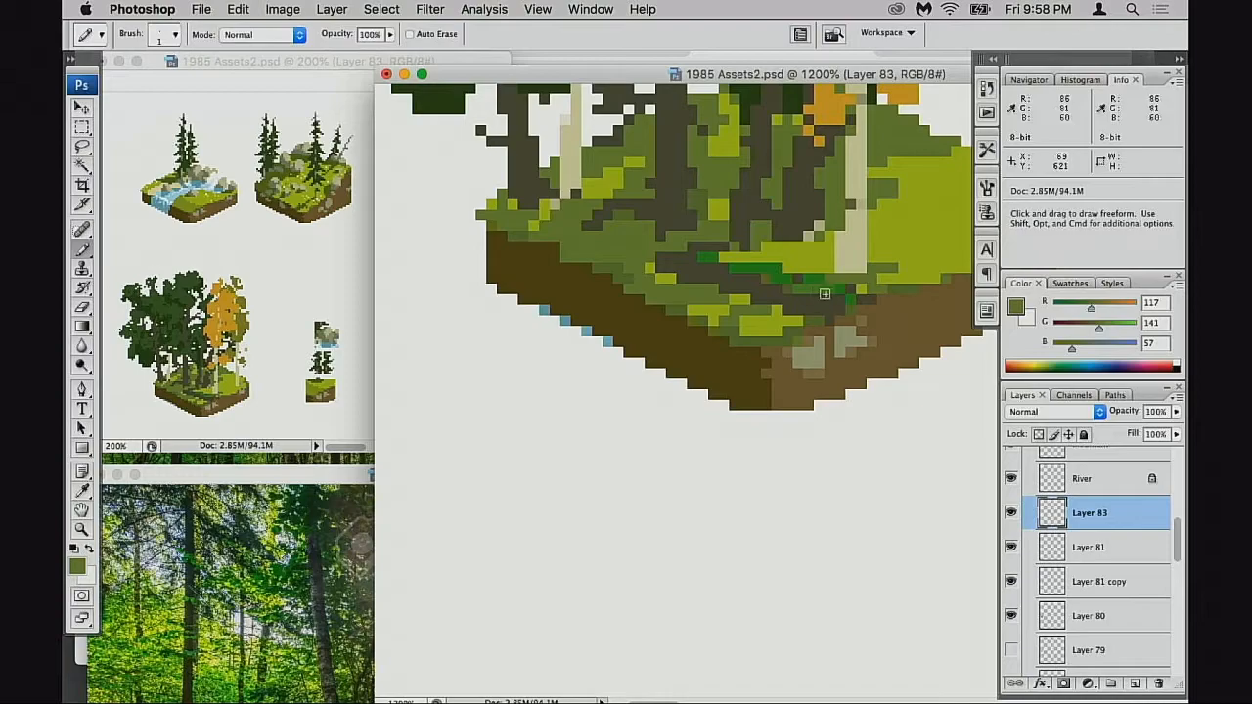
# - Soften the moss along the log's upper edge with blended greens sampled from it, including (60, 143, 35)
pyautogui.keyDown('alt'); pyautogui.click(822, 290); pyautogui.keyUp('alt')
pyautogui.moveTo(776, 269); pyautogui.dragTo(746, 269)
pyautogui.keyDown('alt'); pyautogui.click(848, 289); pyautogui.keyUp('alt')
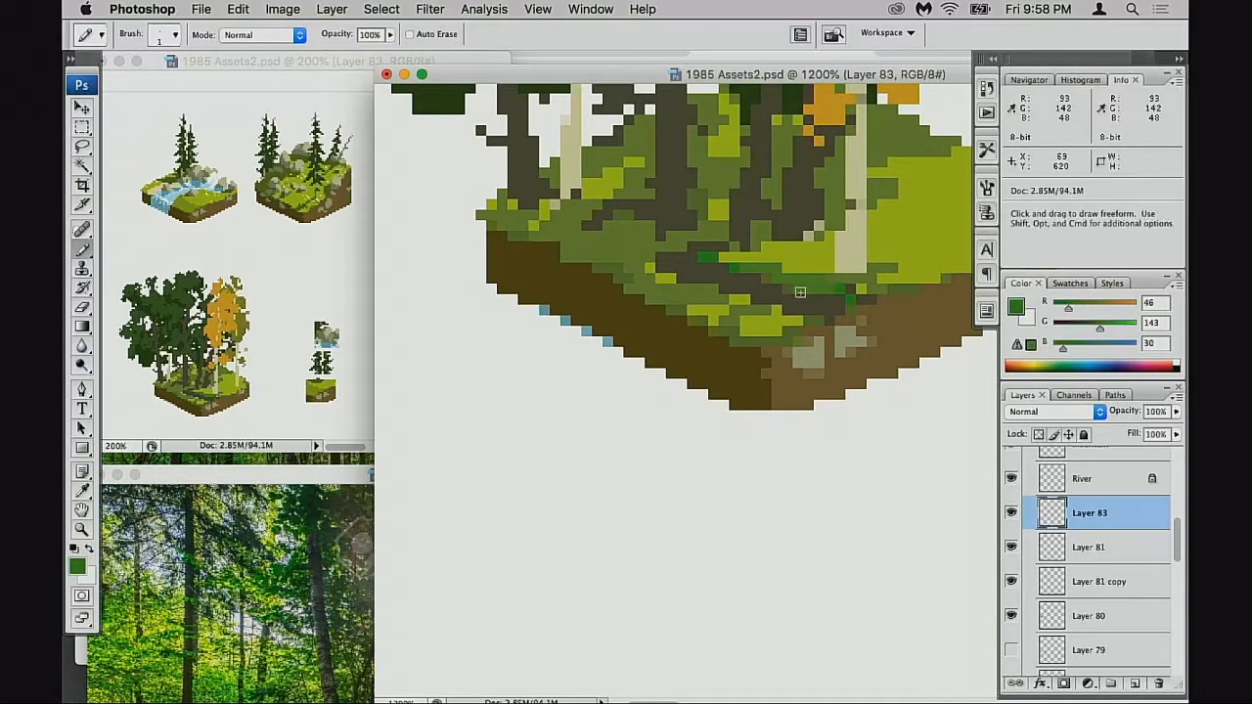
pyautogui.press('7')
pyautogui.click(801, 288)
pyautogui.keyDown('alt'); pyautogui.click(793, 281); pyautogui.keyUp('alt')
pyautogui.moveTo(788, 281); pyautogui.dragTo(731, 267)
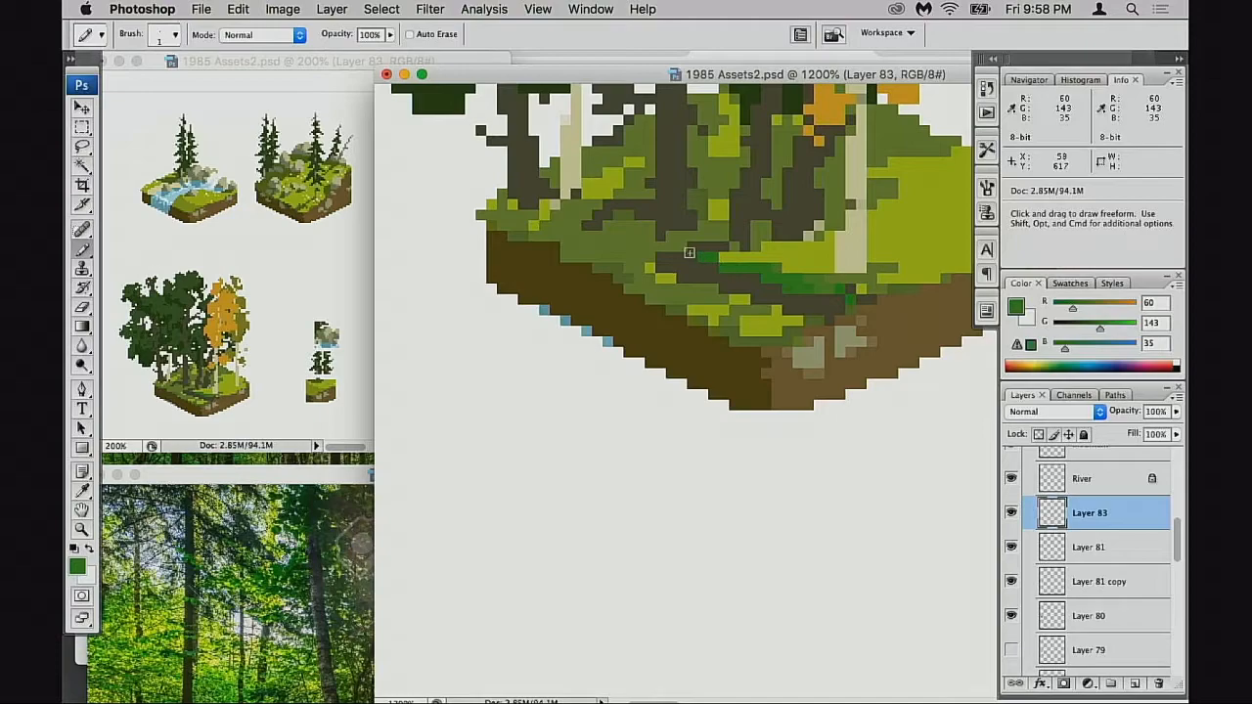
# - Thicken the moss on the log's top and left end, and resample the log's dark brown (86, 81, 60)
pyautogui.keyDown('alt'); pyautogui.click(706, 267); pyautogui.keyUp('alt')
pyautogui.moveTo(671, 279); pyautogui.dragTo(723, 290)
pyautogui.keyDown('alt'); pyautogui.click(729, 272); pyautogui.keyUp('alt')
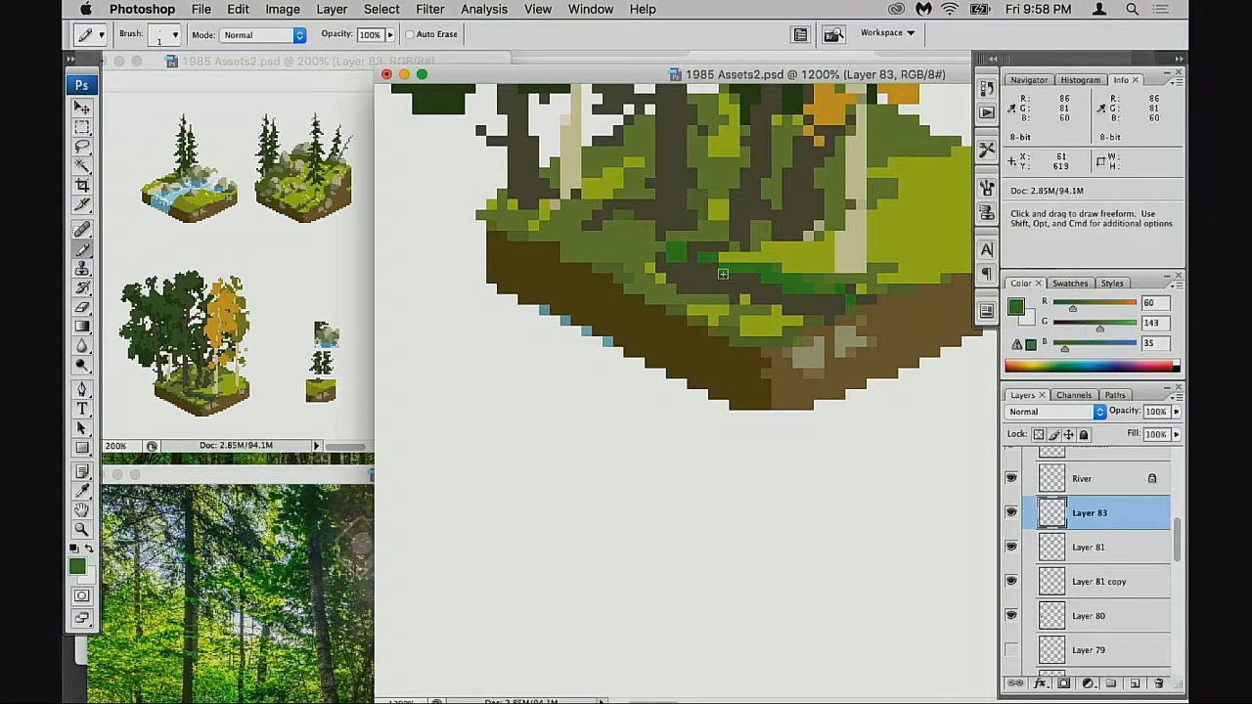
pyautogui.keyDown('alt'); pyautogui.click(739, 289); pyautogui.keyUp('alt')
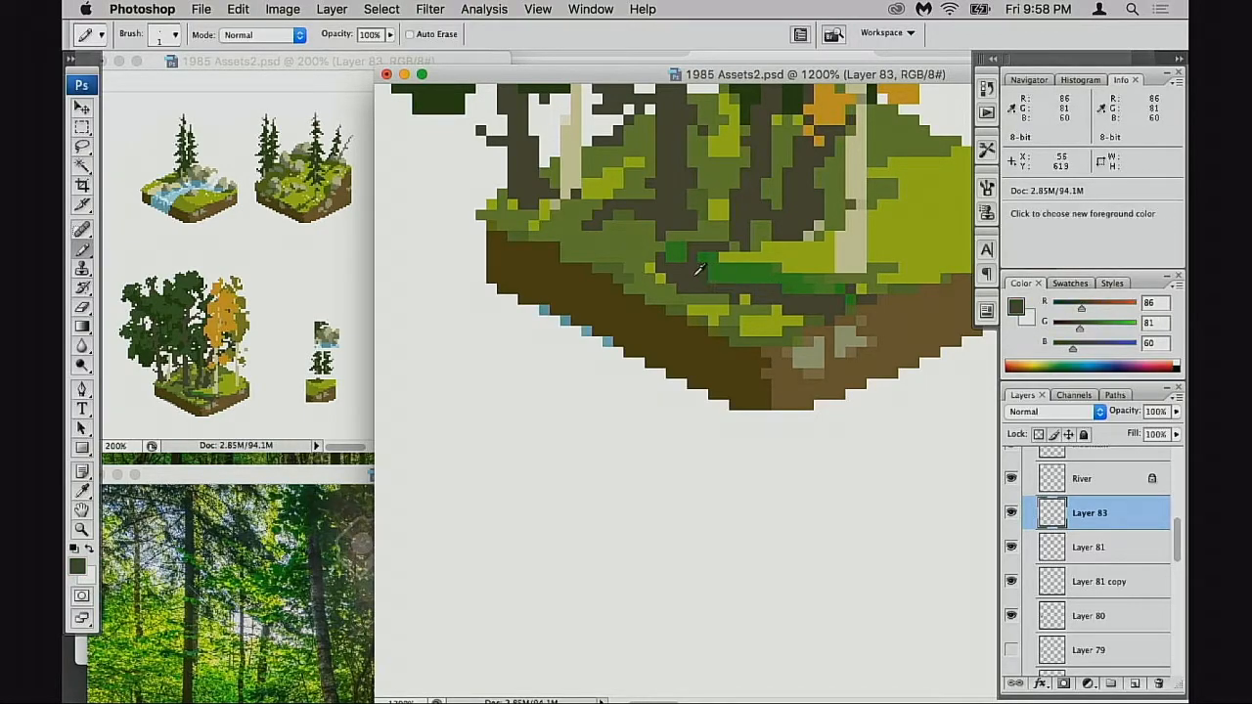
# - Lighten the middle of the fallen log with pale beige (220, 217, 173) at 30% opacity
pyautogui.keyDown('alt'); pyautogui.click(859, 261); pyautogui.keyUp('alt')
pyautogui.press('3')
pyautogui.click(701, 281)
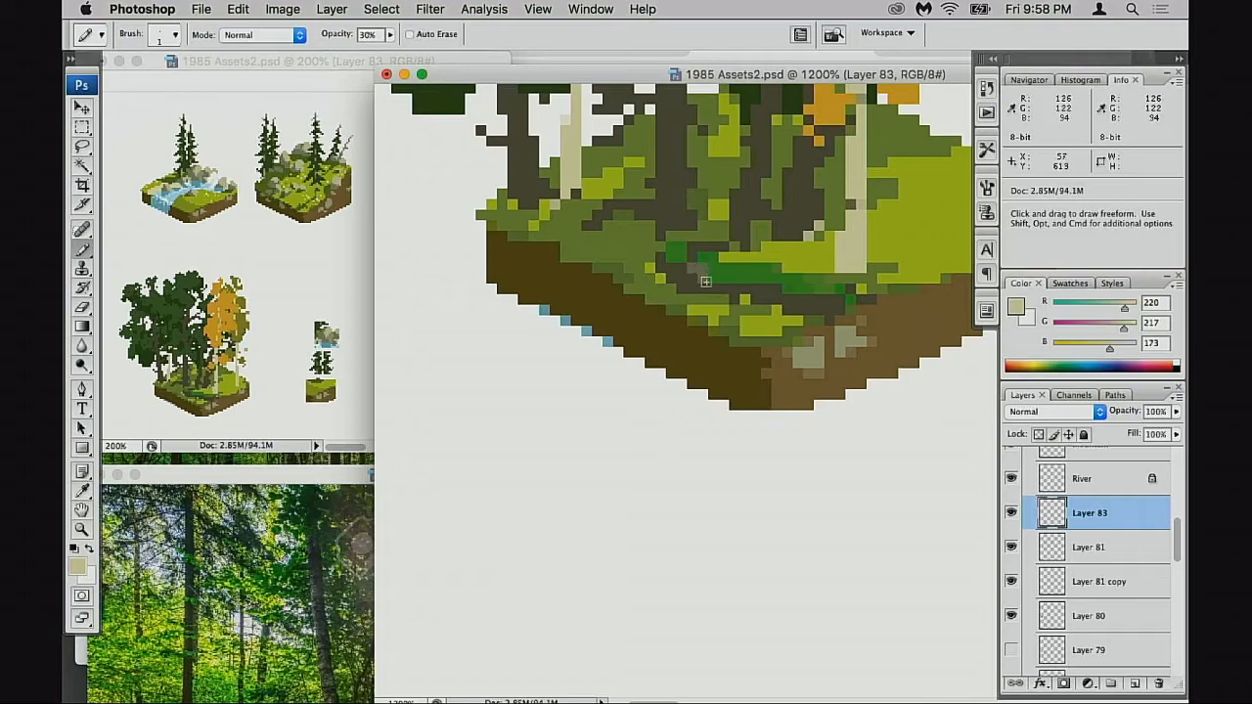
pyautogui.moveTo(683, 277); pyautogui.dragTo(789, 304)
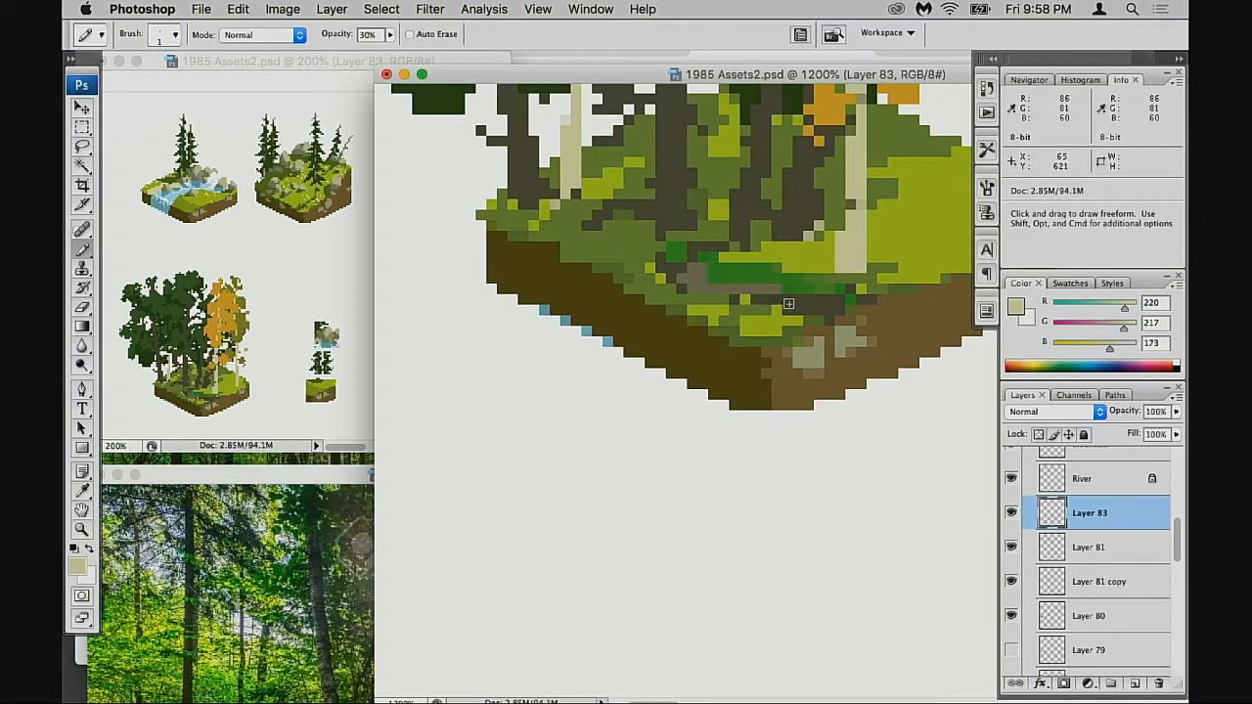
# - Try a stronger highlight color on the fallen log and save the document
pyautogui.press('0')
pyautogui.keyDown('alt'); pyautogui.click(710, 281); pyautogui.keyUp('alt')
pyautogui.keyDown('alt'); pyautogui.click(845, 256); pyautogui.keyUp('alt')
pyautogui.press('e')
pyautogui.press('super+z')
pyautogui.keyDown('alt'); pyautogui.click(852, 256); pyautogui.keyUp('alt')
pyautogui.click(772, 225)
pyautogui.press('super+s')
# - Try a pale beige (220, 217, 173) highlight on the fallen log, and repaint its body in dark grey-brown (68, 66, 58)
pyautogui.press('b')
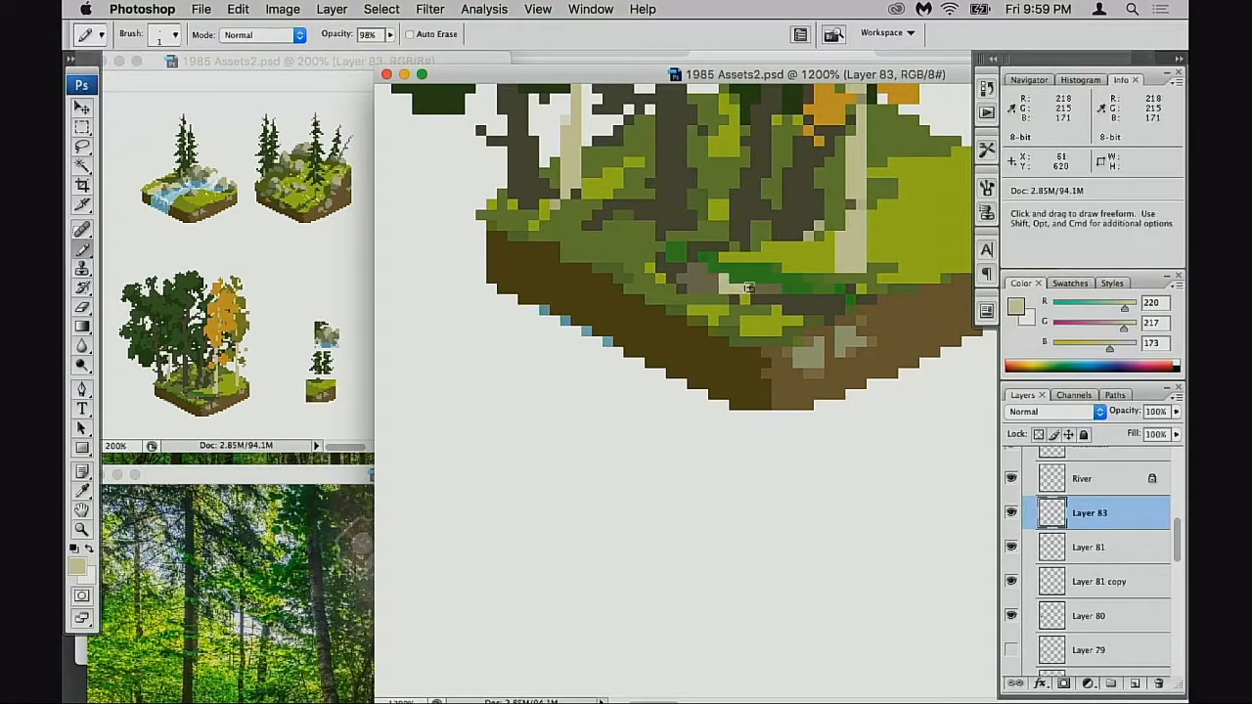
pyautogui.moveTo(729, 283)
pyautogui.mouseDown()
pyautogui.moveTo(714, 281)
pyautogui.moveTo(749, 291)
pyautogui.mouseUp()
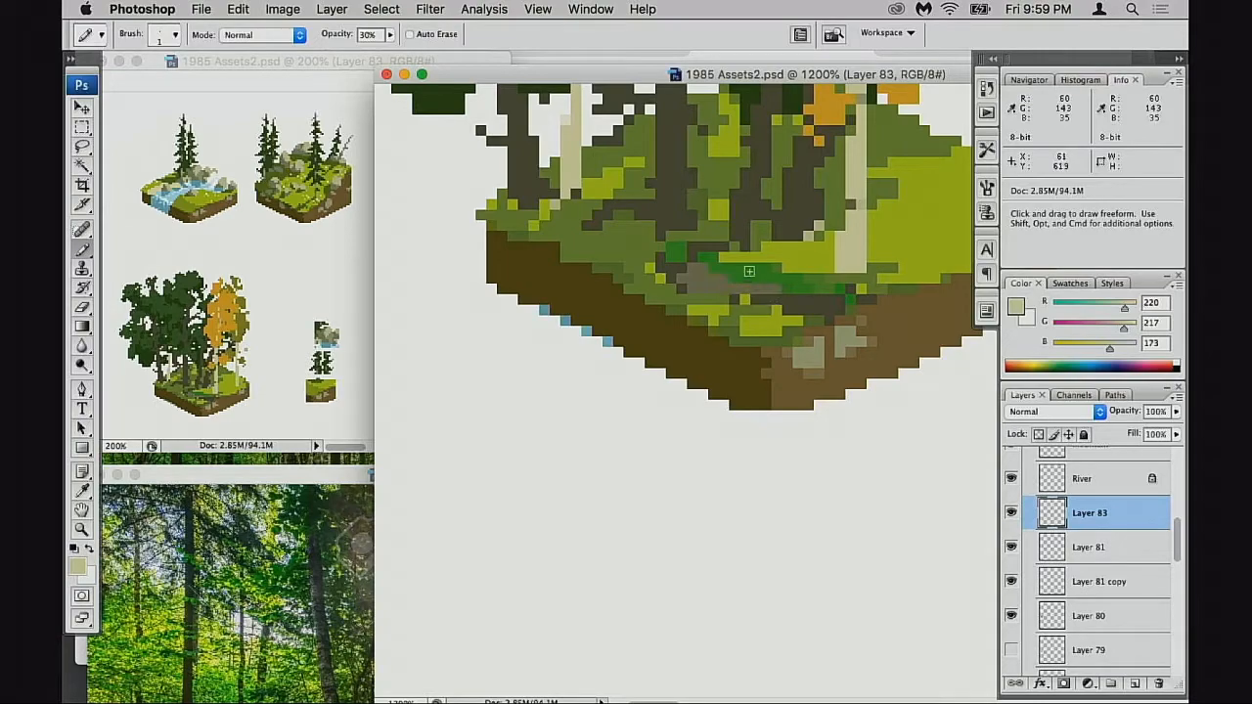
pyautogui.keyDown('alt'); pyautogui.click(756, 219); pyautogui.keyUp('alt')
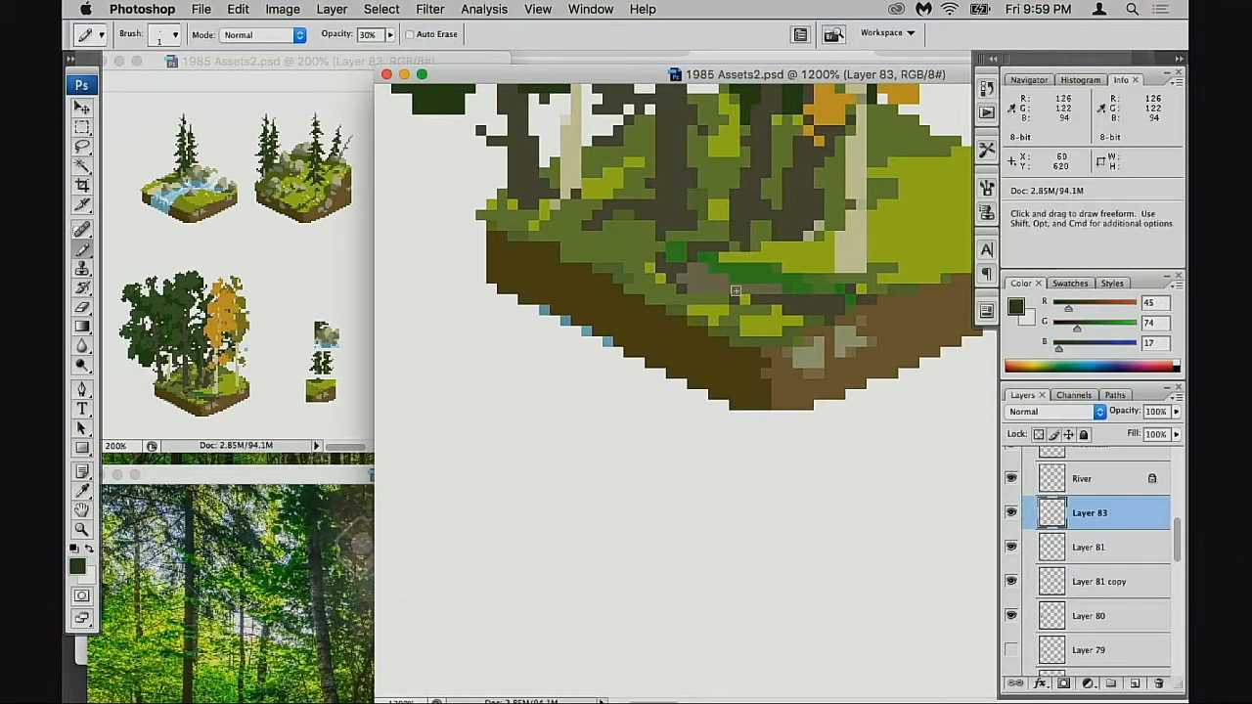
pyautogui.moveTo(716, 284); pyautogui.dragTo(774, 291)
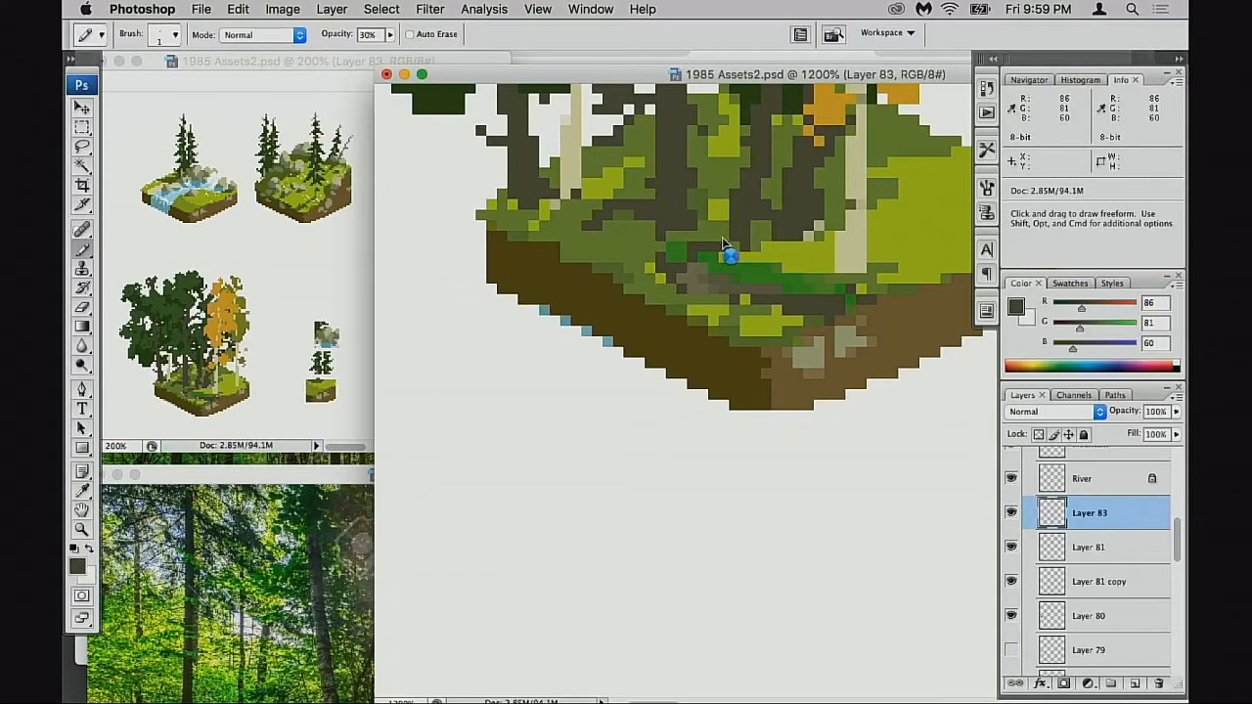
pyautogui.moveTo(809, 284); pyautogui.dragTo(782, 295)
pyautogui.click(1104, 128)
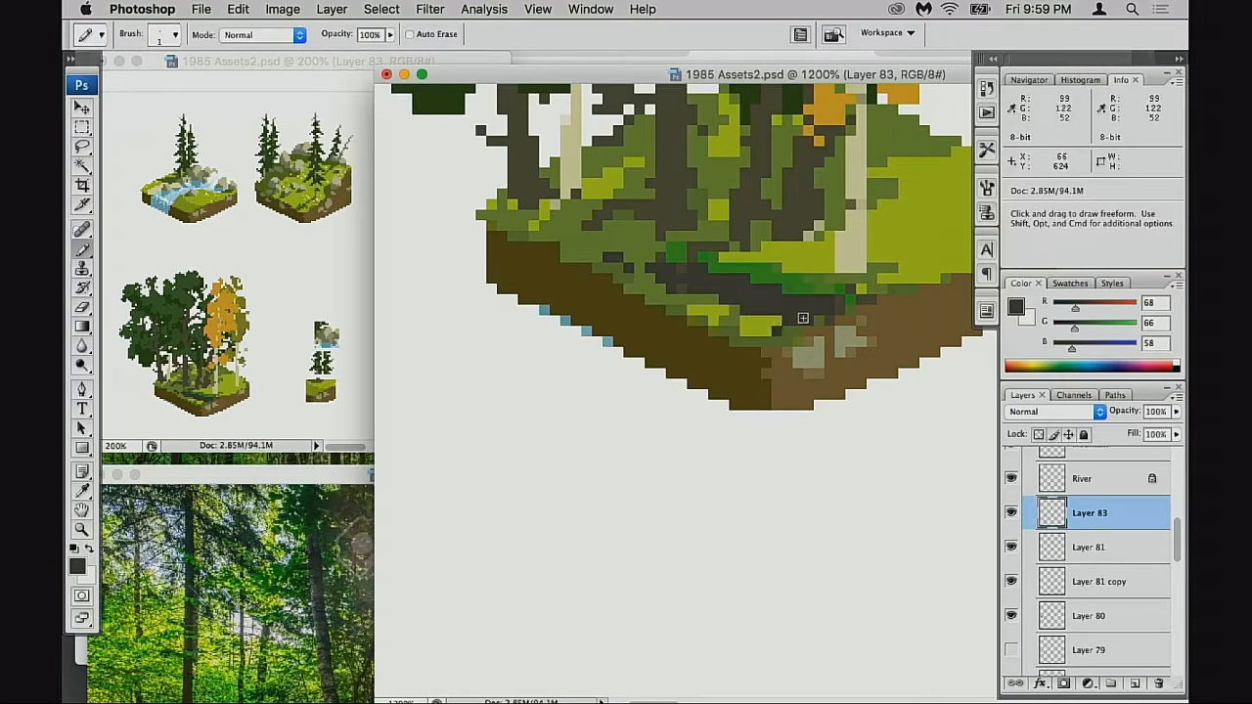
# - Cover the bright grass patches just below the log with muted olive green (117, 141, 57)
pyautogui.keyDown('alt'); pyautogui.click(820, 278); pyautogui.keyUp('alt')
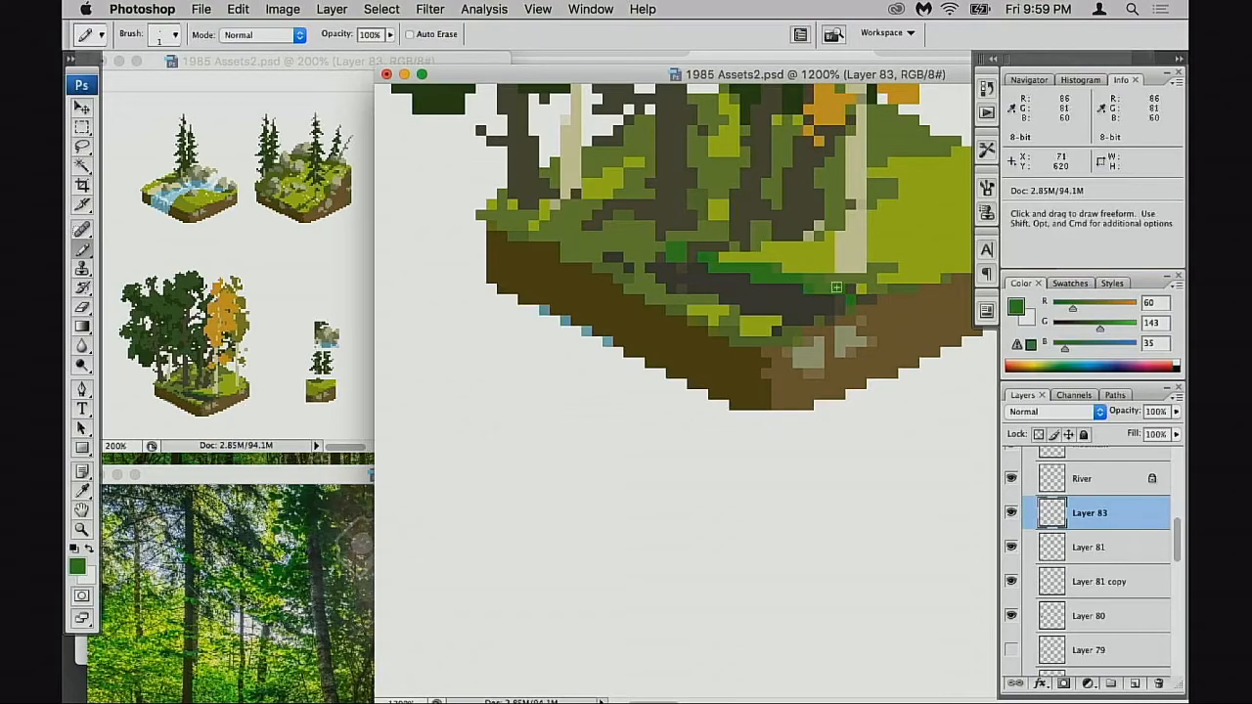
pyautogui.press('e')
pyautogui.keyDown('alt'); pyautogui.click(762, 319); pyautogui.keyUp('alt')
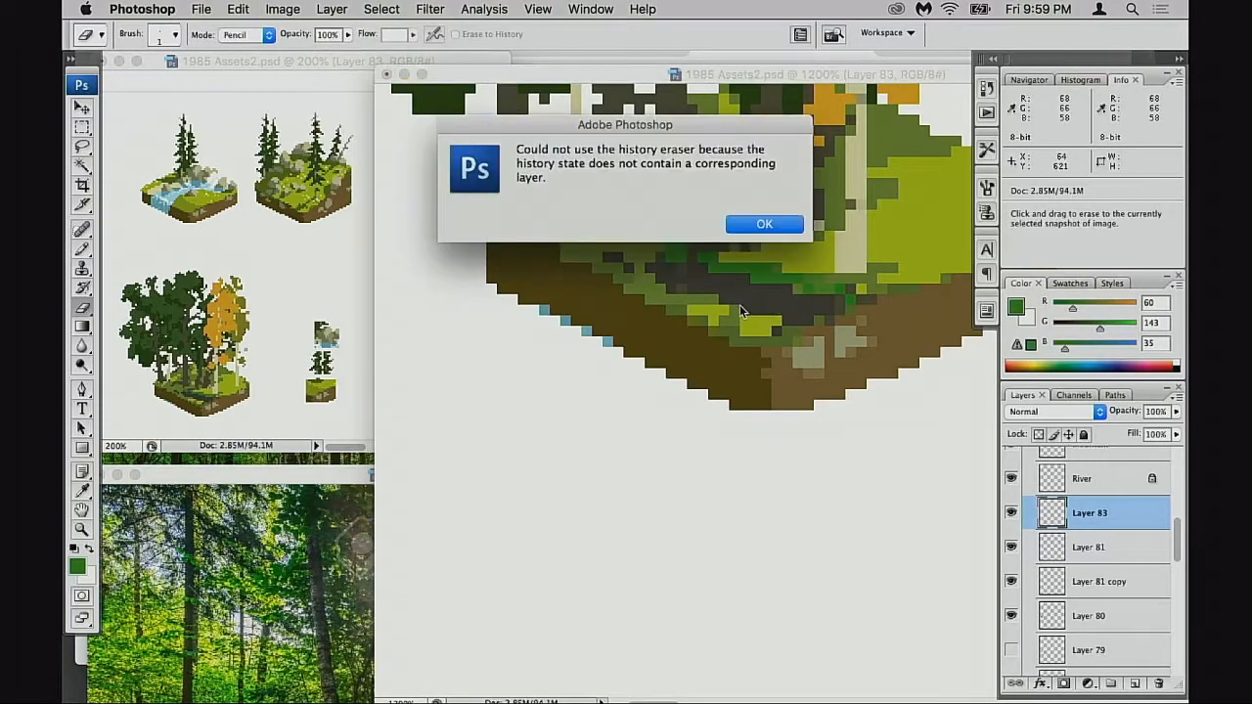
pyautogui.press('Return')
pyautogui.press('b')
pyautogui.keyDown('alt'); pyautogui.click(768, 306); pyautogui.keyUp('alt')
pyautogui.click(729, 310)
pyautogui.moveTo(757, 321)
pyautogui.mouseDown()
pyautogui.moveTo(723, 323)
pyautogui.moveTo(691, 304)
pyautogui.moveTo(757, 332)
pyautogui.mouseUp()
pyautogui.keyDown('alt'); pyautogui.click(717, 324); pyautogui.keyUp('alt')
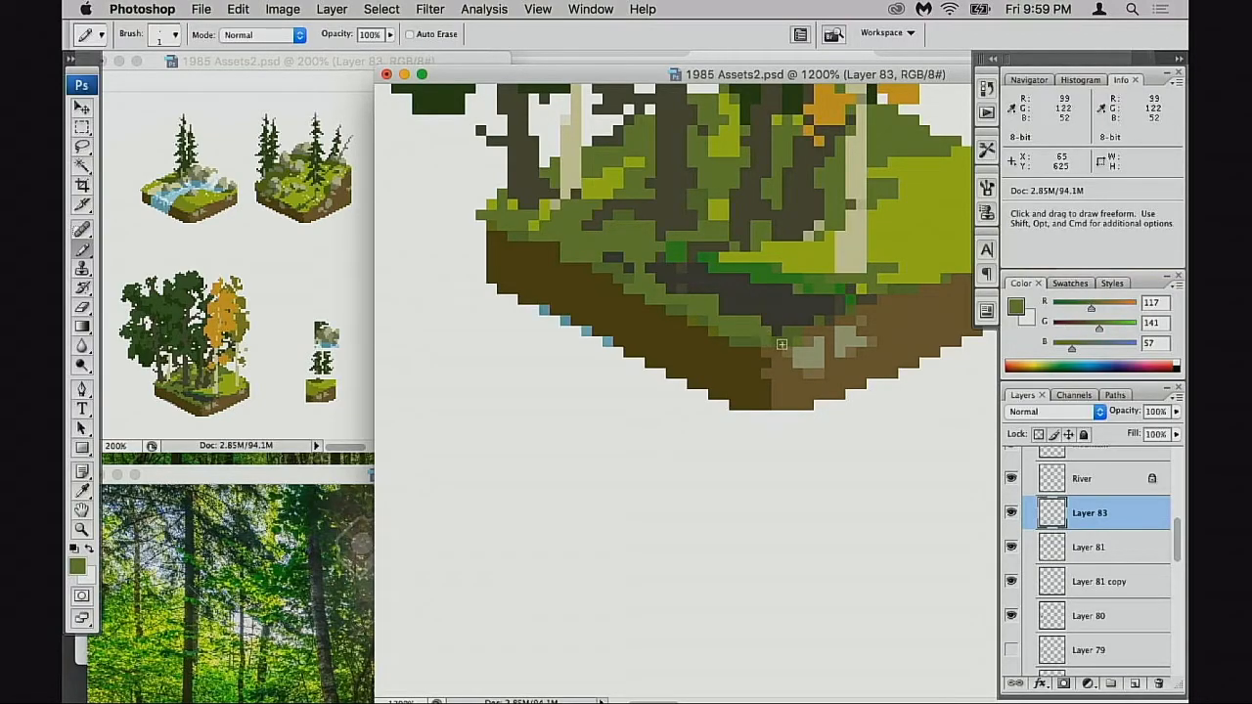
# - Rebuild the moss along the log's upper side in green (60, 143, 35), and add a dark stub (68, 66, 58) beyond its left end
pyautogui.keyDown('alt'); pyautogui.click(772, 282); pyautogui.keyUp('alt')
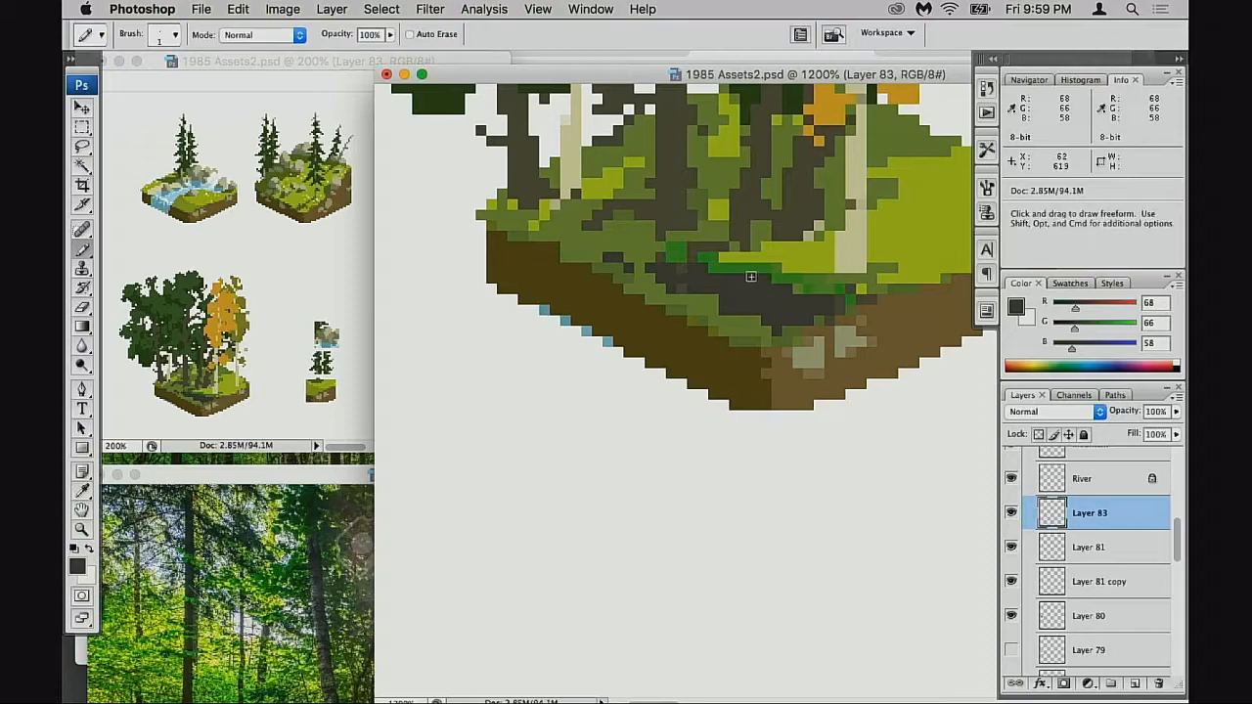
pyautogui.keyDown('alt'); pyautogui.click(766, 278); pyautogui.keyUp('alt')
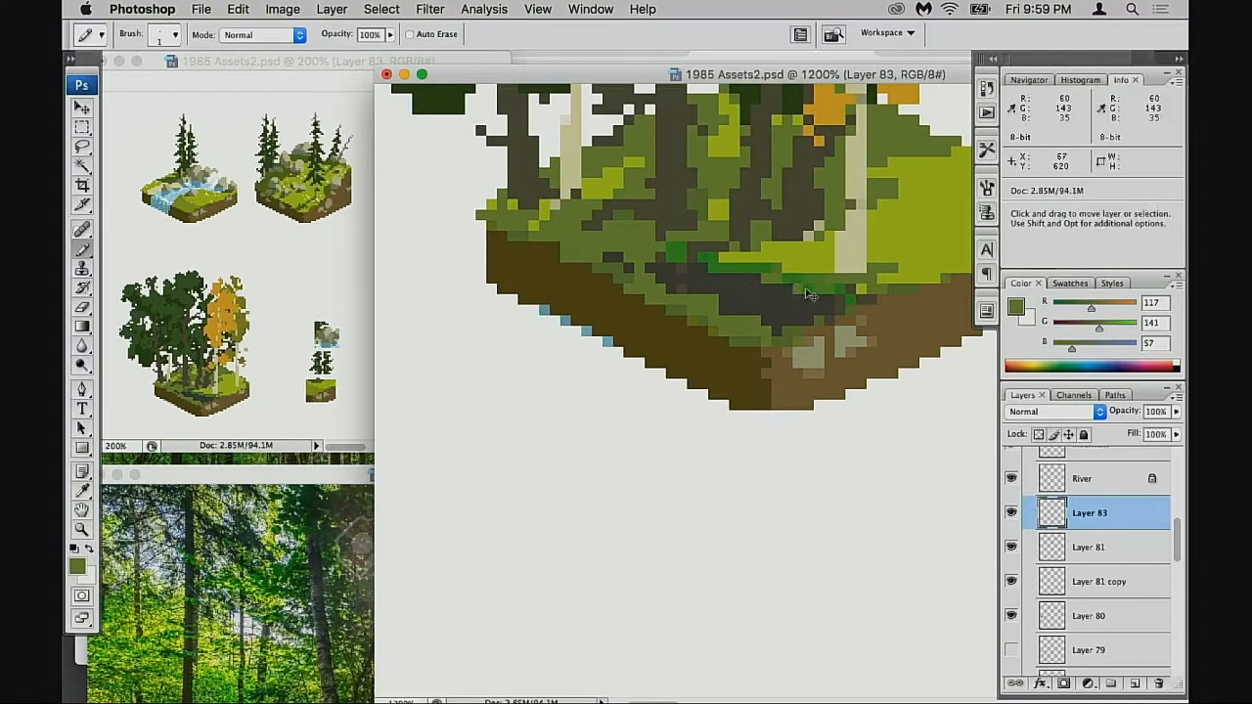
pyautogui.keyDown('alt'); pyautogui.click(754, 265); pyautogui.keyUp('alt')
pyautogui.moveTo(754, 272); pyautogui.dragTo(797, 283)
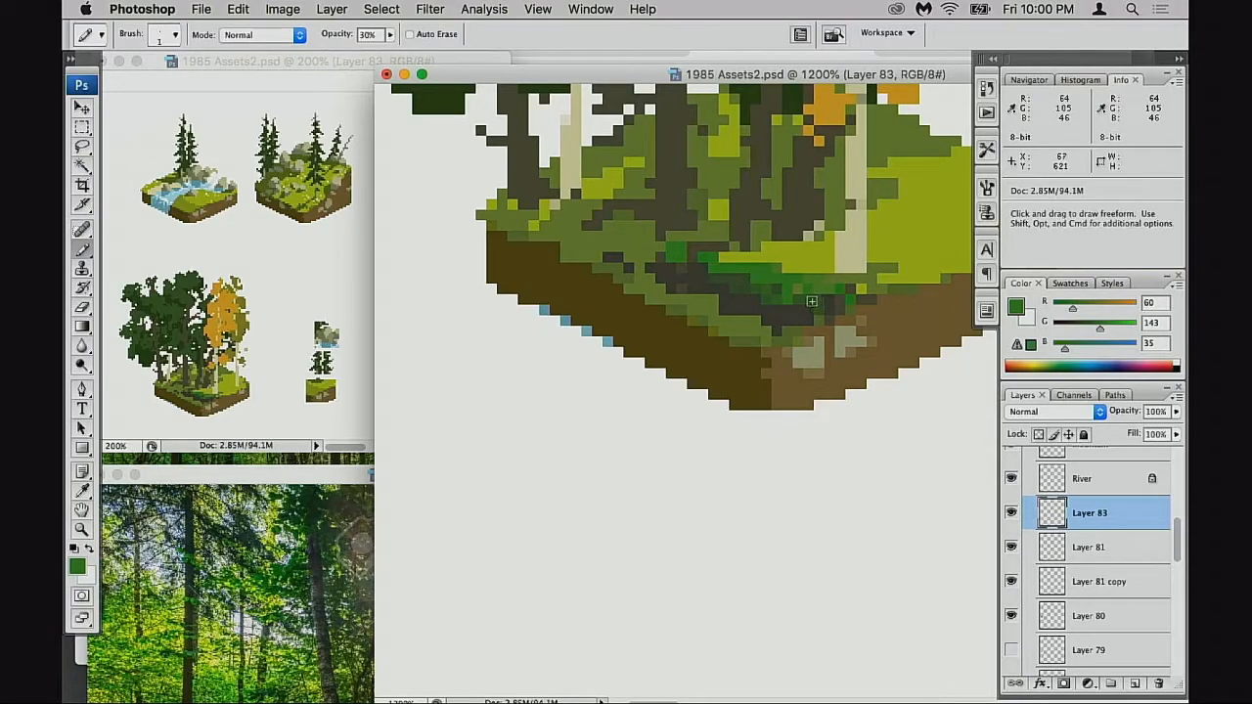
pyautogui.press('0')
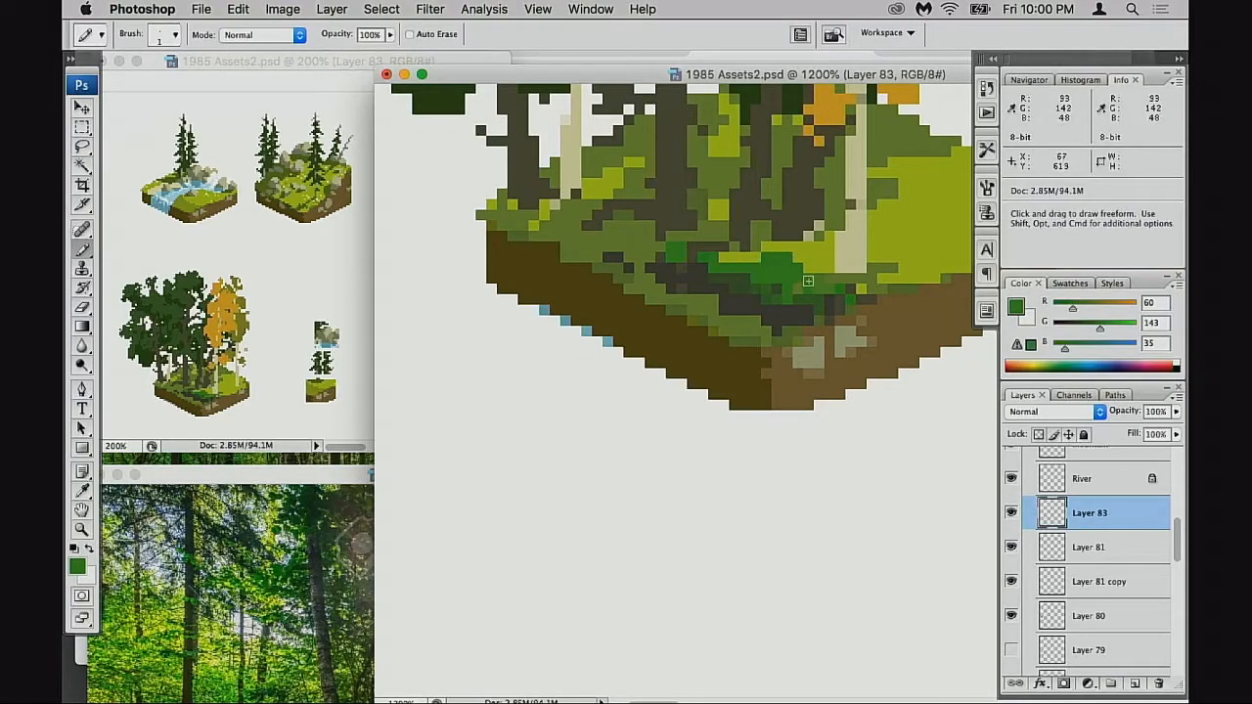
pyautogui.moveTo(639, 232)
pyautogui.mouseDown()
pyautogui.moveTo(600, 244)
pyautogui.moveTo(631, 237)
pyautogui.moveTo(641, 261)
pyautogui.mouseUp()
pyautogui.keyDown('alt'); pyautogui.click(699, 278); pyautogui.keyUp('alt')
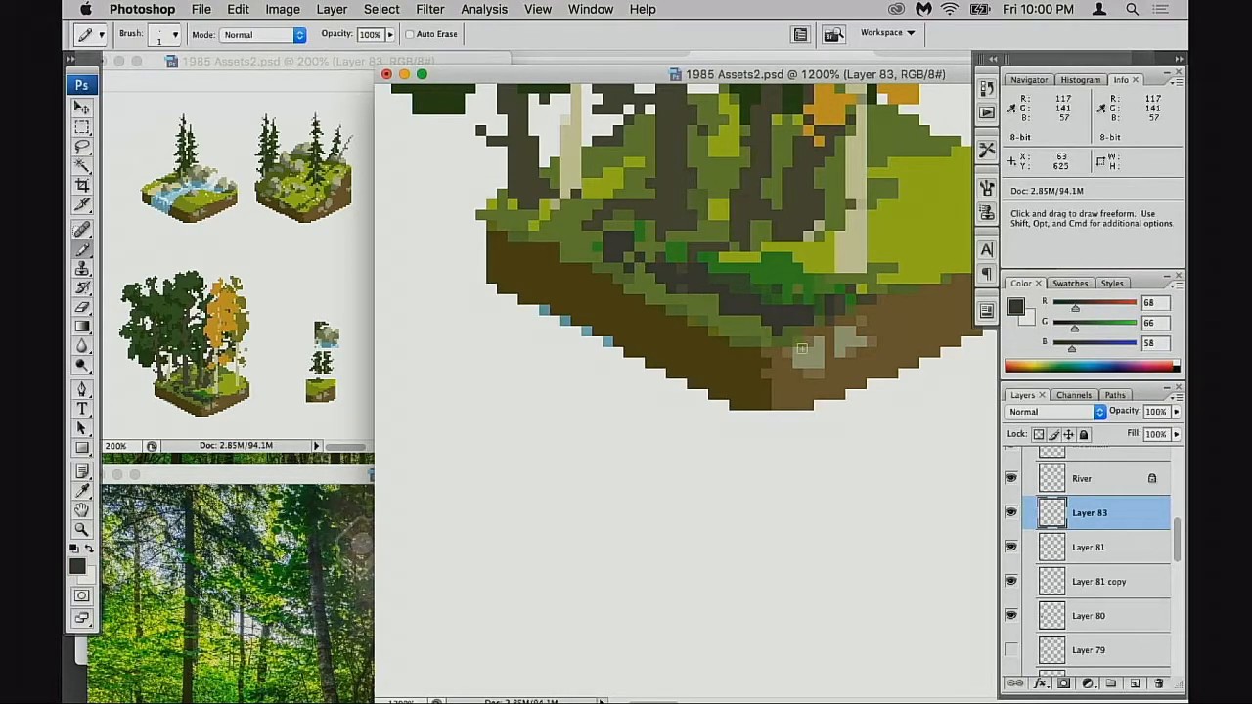
# - Compare the tile with and without Layer 83, and clear the fallen log from that layer
pyautogui.click(1010, 512)
pyautogui.click(1011, 513)
pyautogui.press('v')
pyautogui.moveTo(794, 329); pyautogui.dragTo(577, 398)
pyautogui.moveTo(601, 375)
pyautogui.mouseDown()
pyautogui.moveTo(813, 291)
pyautogui.moveTo(804, 308)
pyautogui.moveTo(774, 313)
pyautogui.moveTo(729, 299)
pyautogui.moveTo(653, 403)
pyautogui.mouseUp()
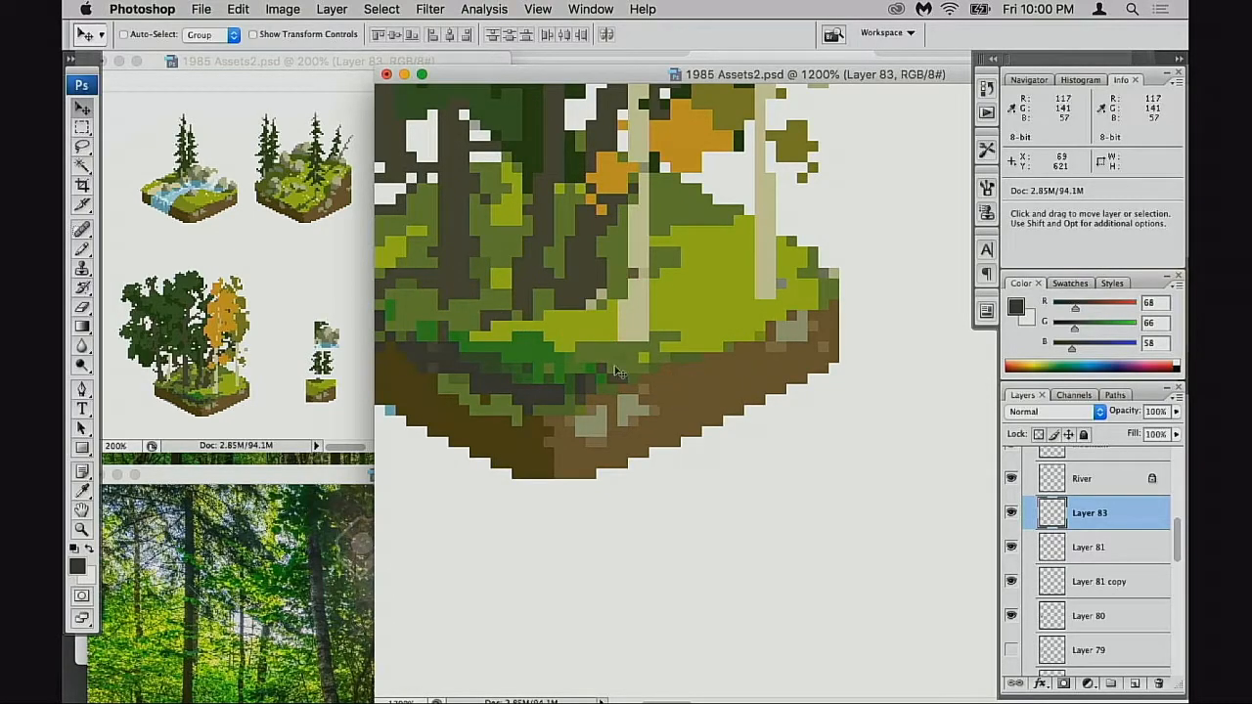
pyautogui.moveTo(641, 357); pyautogui.dragTo(749, 363)
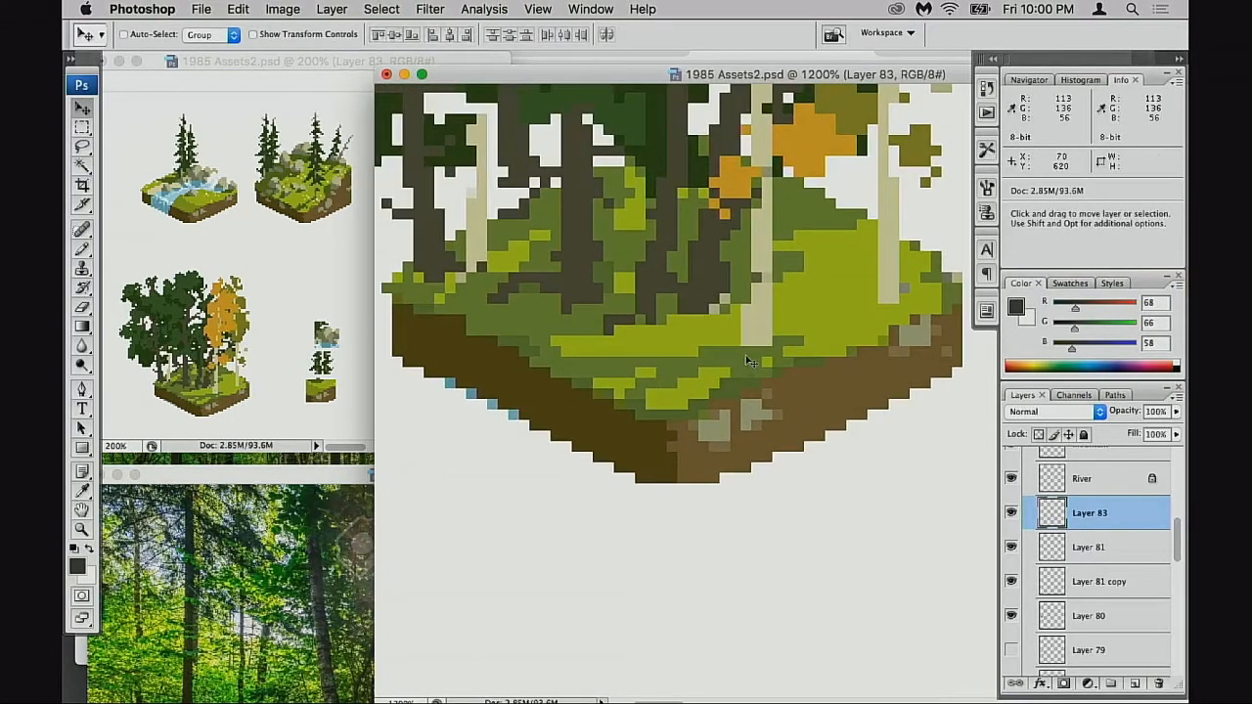
# - Try dark green strokes on the grass in front of the trunks, including (45, 74, 17) and (63, 97, 45), and undo them
pyautogui.press('b')
pyautogui.keyDown('alt'); pyautogui.click(667, 162); pyautogui.keyUp('alt')
pyautogui.moveTo(641, 348)
pyautogui.mouseDown()
pyautogui.moveTo(618, 340)
pyautogui.moveTo(611, 358)
pyautogui.moveTo(639, 356)
pyautogui.moveTo(650, 372)
pyautogui.mouseUp()
pyautogui.press('super+z')
pyautogui.press('alt+super+z')
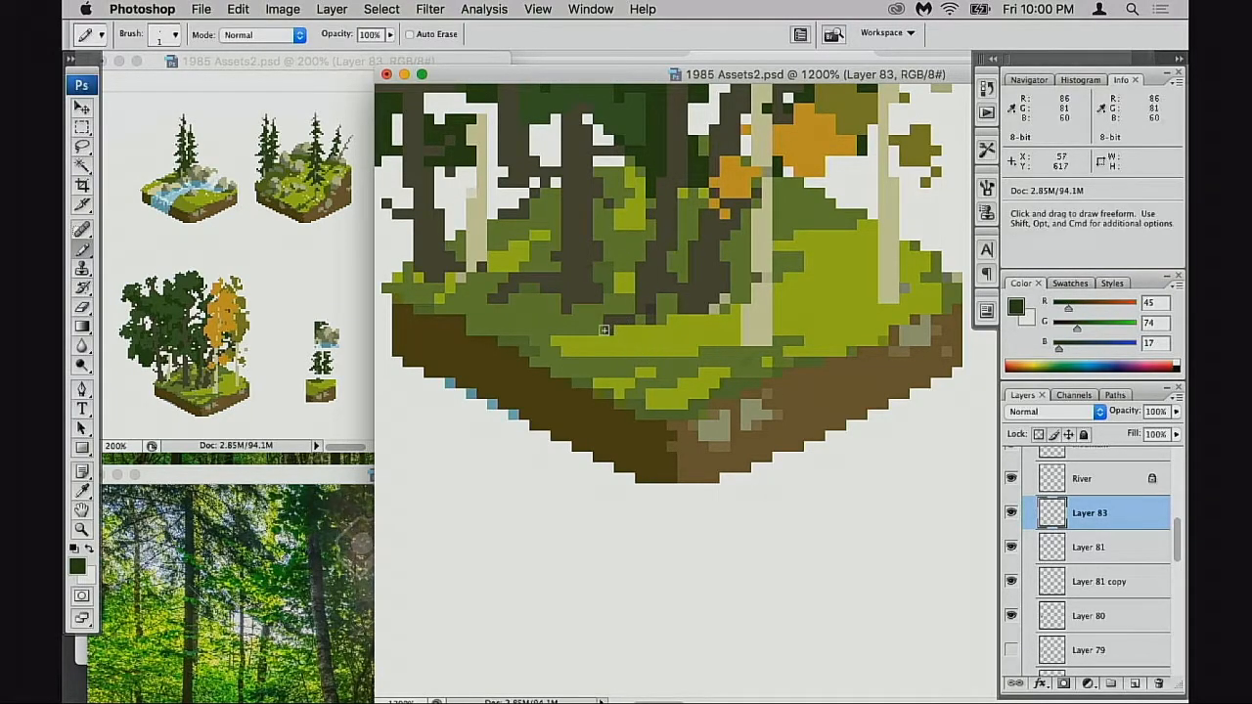
pyautogui.keyDown('alt'); pyautogui.click(631, 125); pyautogui.keyUp('alt')
pyautogui.moveTo(587, 342)
pyautogui.mouseDown()
pyautogui.moveTo(618, 360)
pyautogui.moveTo(592, 353)
pyautogui.mouseUp()
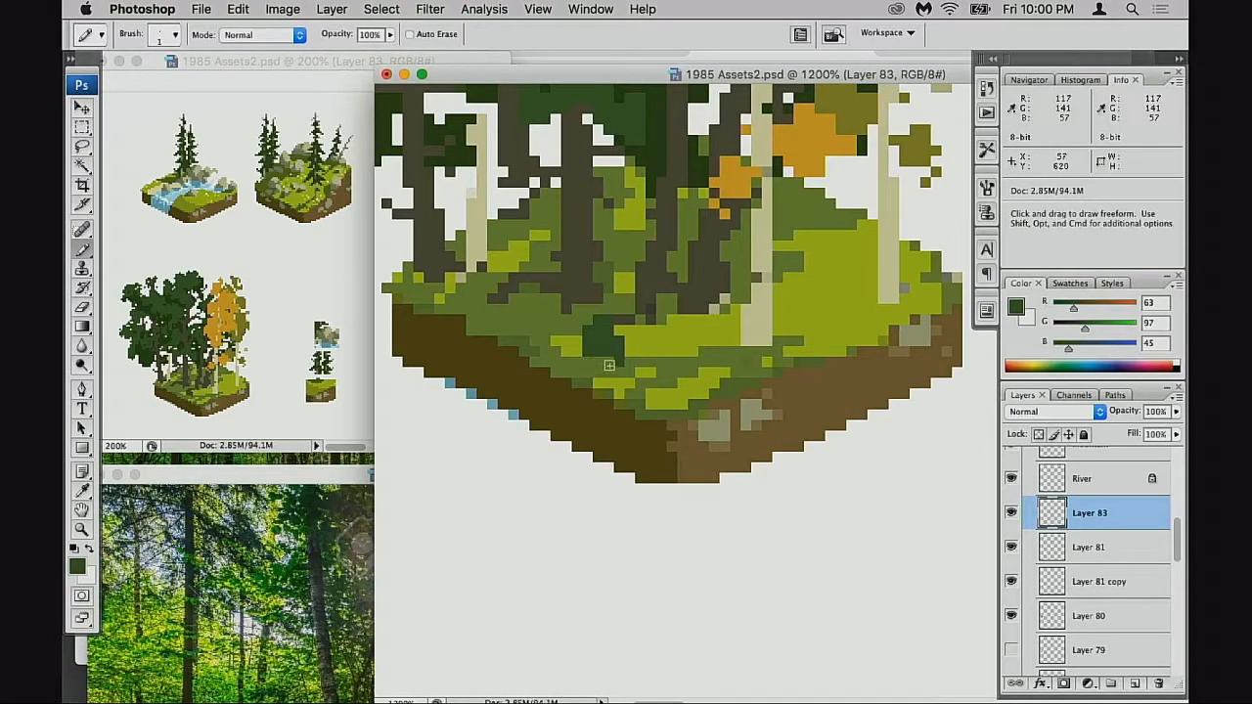
pyautogui.press('alt+super+z')
pyautogui.press('alt+super+z')
pyautogui.press('alt+super+z')
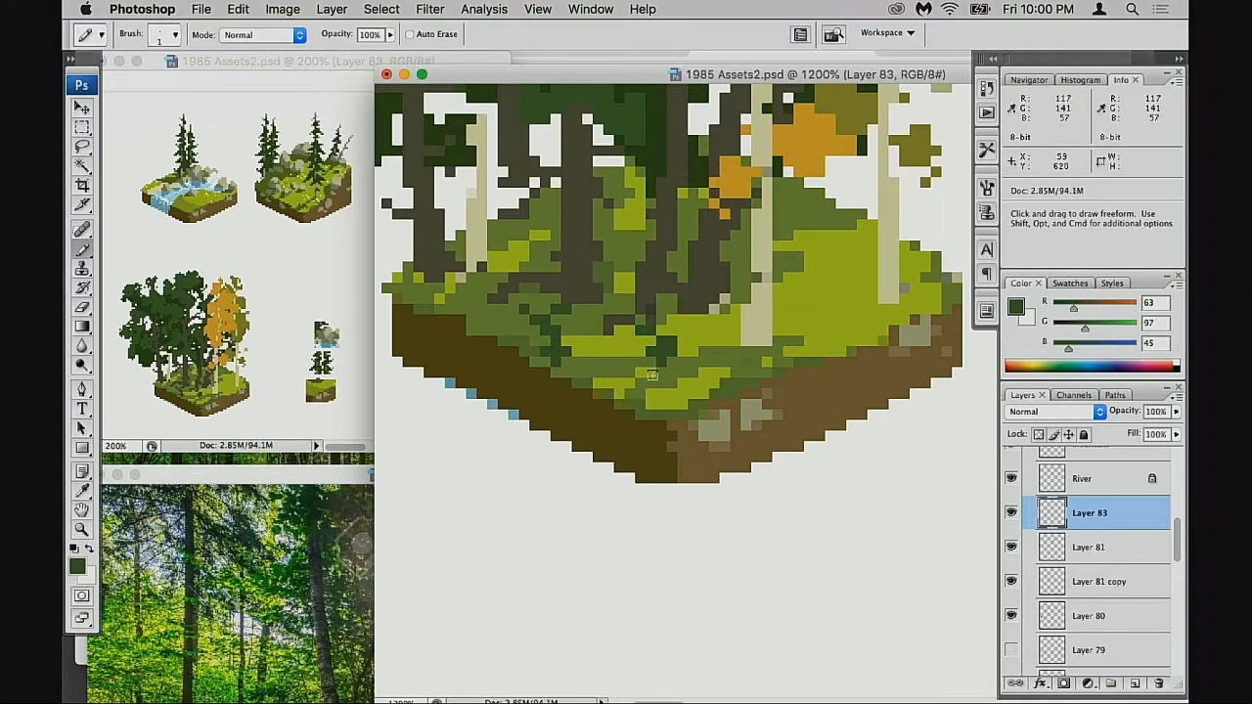
# - Extend the dark green (63, 97, 45) undergrowth across the grass around the bases of the dark trunks
pyautogui.click(1010, 516)
pyautogui.click(1009, 516)
pyautogui.moveTo(628, 346)
pyautogui.mouseDown()
pyautogui.moveTo(638, 346)
pyautogui.moveTo(619, 341)
pyautogui.mouseUp()
pyautogui.click(574, 346)
pyautogui.moveTo(541, 340)
pyautogui.mouseDown()
pyautogui.moveTo(484, 320)
pyautogui.moveTo(493, 299)
pyautogui.moveTo(518, 308)
pyautogui.moveTo(516, 329)
pyautogui.moveTo(471, 293)
pyautogui.moveTo(515, 262)
pyautogui.moveTo(543, 326)
pyautogui.moveTo(524, 290)
pyautogui.mouseUp()
# - Clear all the painted undergrowth from Layer 83 and drop the selection
pyautogui.press('super+a')
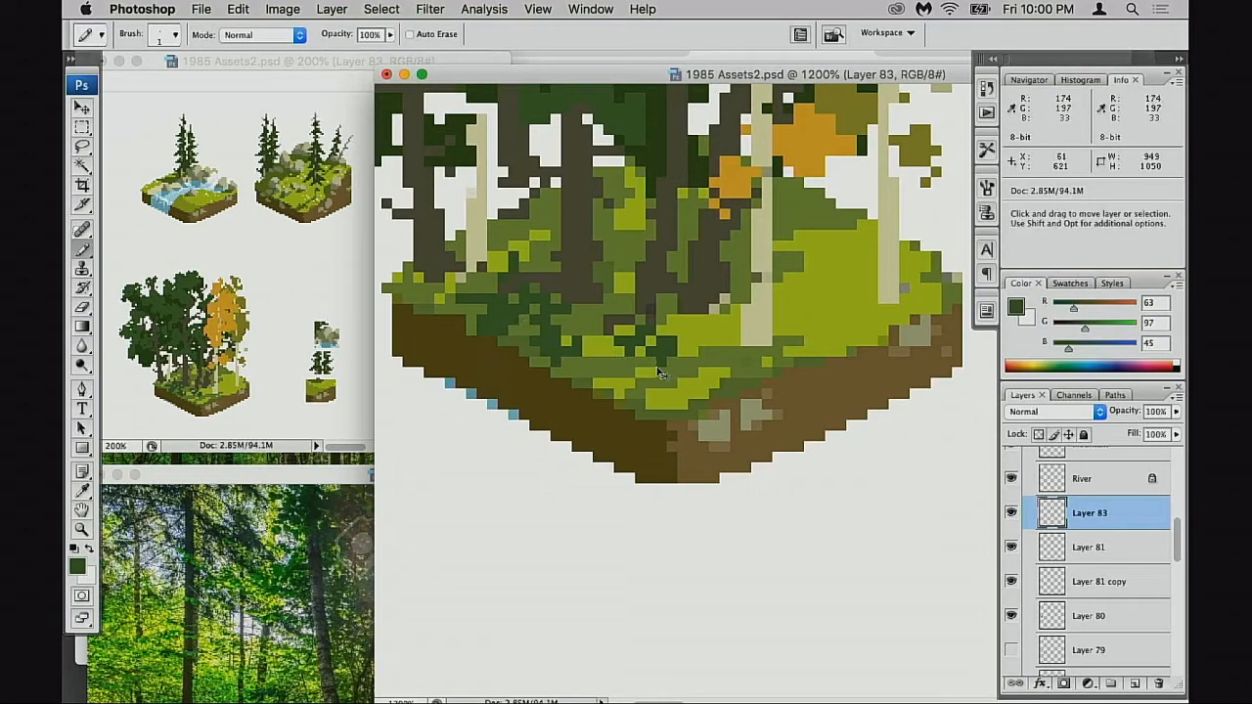
pyautogui.press('Delete')
pyautogui.press('super+d')
# - Hide and show Layer 83 to check what it contributes to the tile
pyautogui.moveTo(626, 387); pyautogui.dragTo(591, 447)
pyautogui.keyDown('alt'); pyautogui.click(509, 350); pyautogui.keyUp('alt')
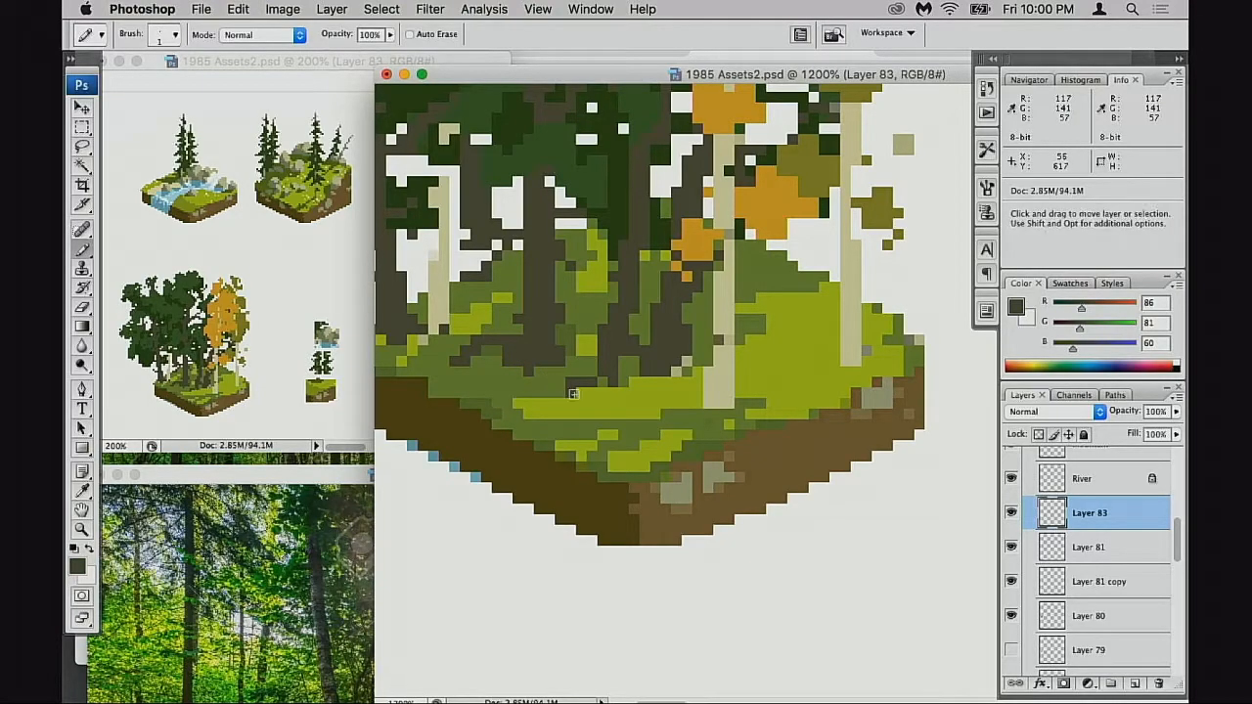
pyautogui.click(1011, 513)
pyautogui.click(1011, 516)
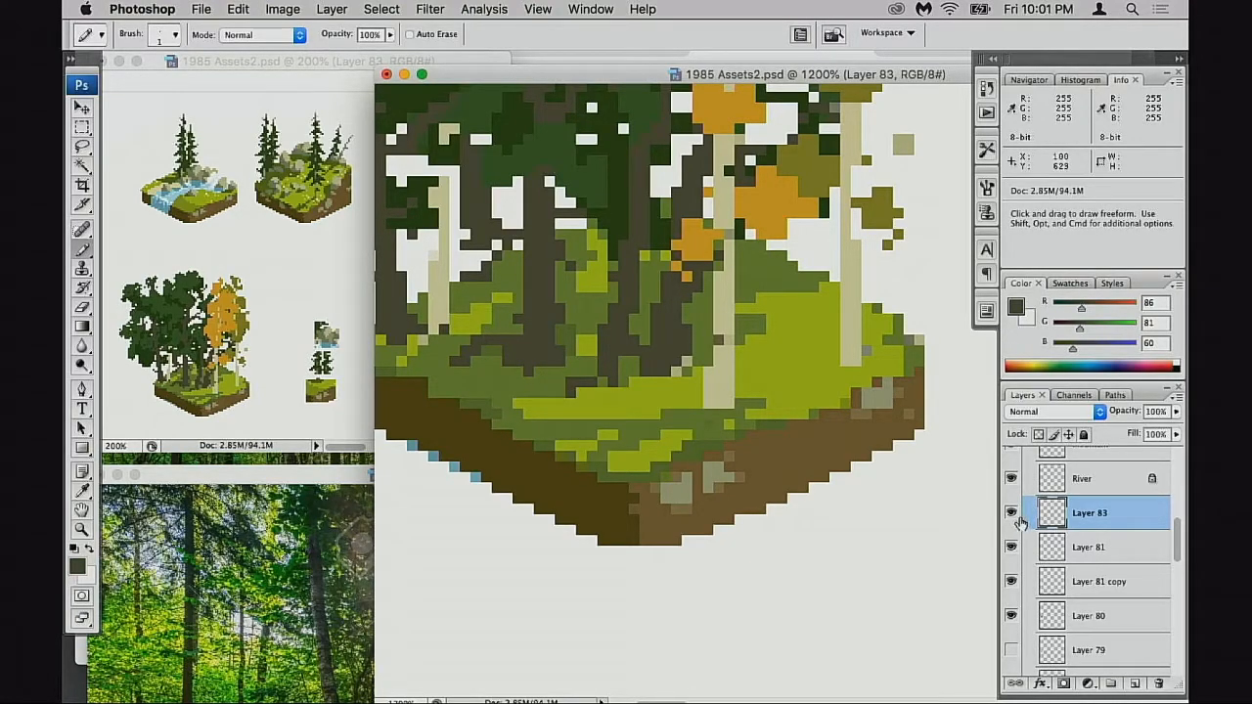
pyautogui.press('e')
pyautogui.moveTo(711, 410); pyautogui.dragTo(644, 448)
pyautogui.click(1010, 486)
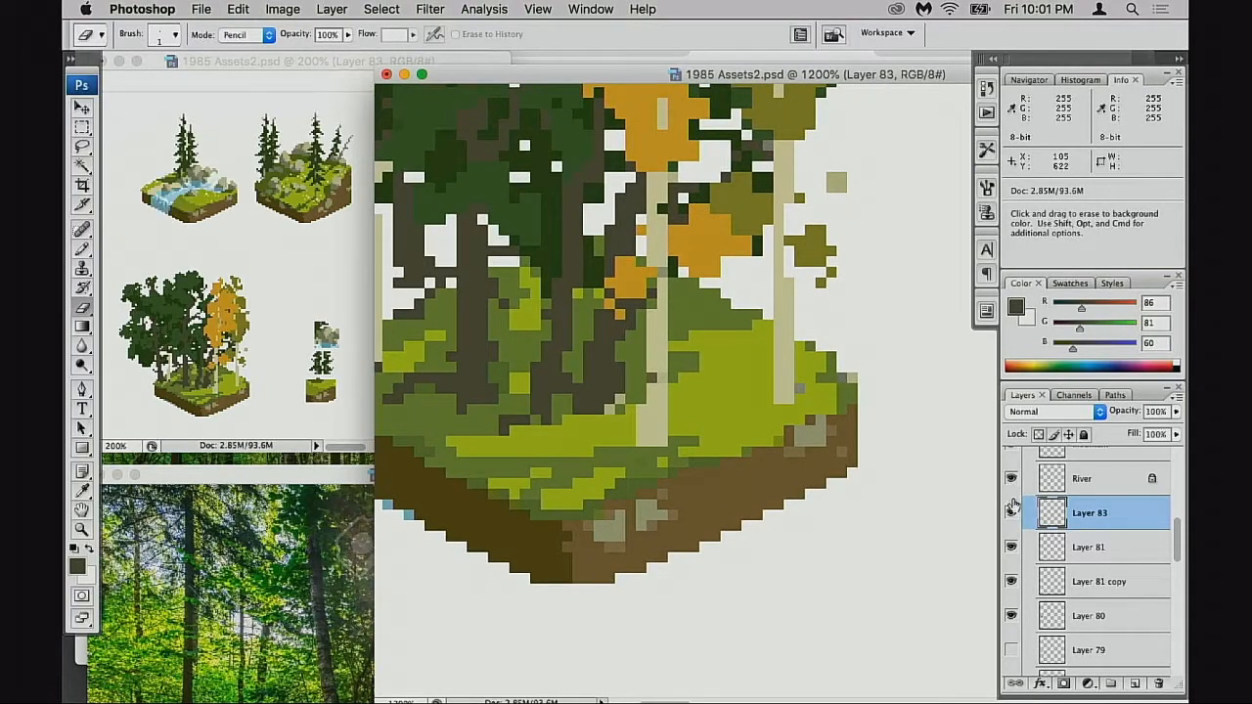
# - Toggle the visibility of Layer 81 copy, Layer 80 and Layer 82 to find the grass, and make Layer 82 active
pyautogui.click(1012, 585)
pyautogui.click(1011, 585)
pyautogui.click(1024, 584)
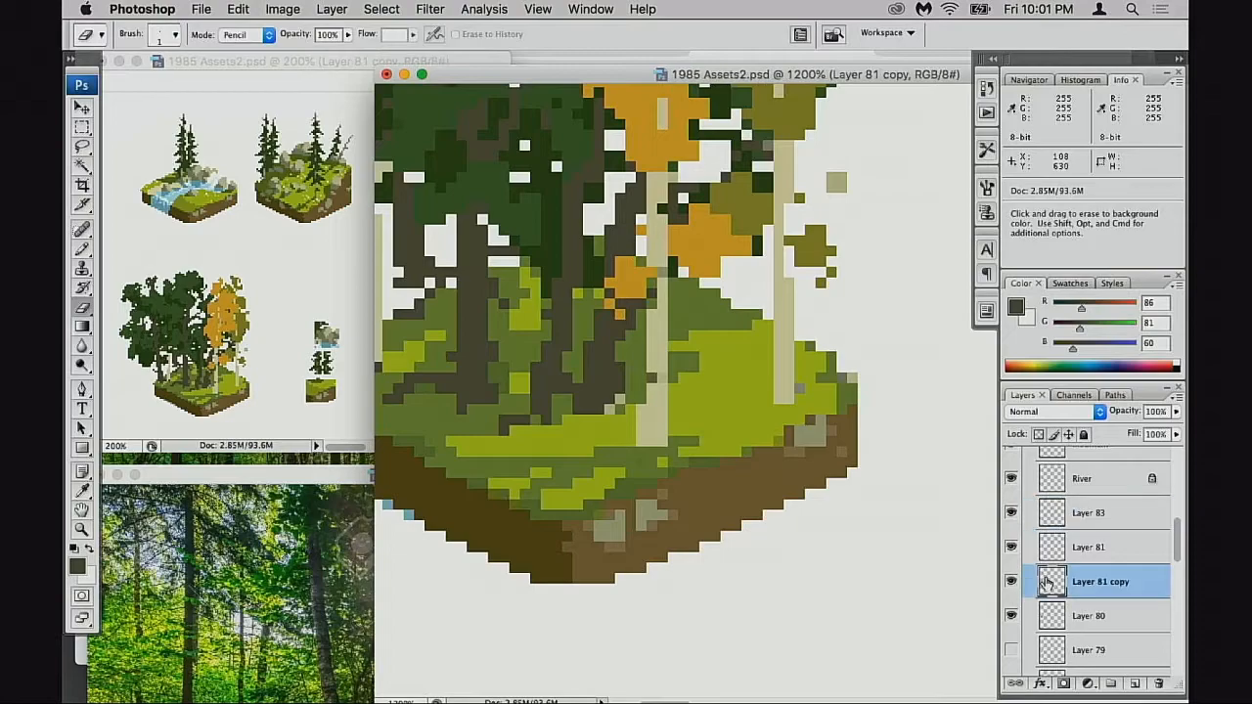
pyautogui.moveTo(880, 476); pyautogui.dragTo(830, 537)
pyautogui.press('b')
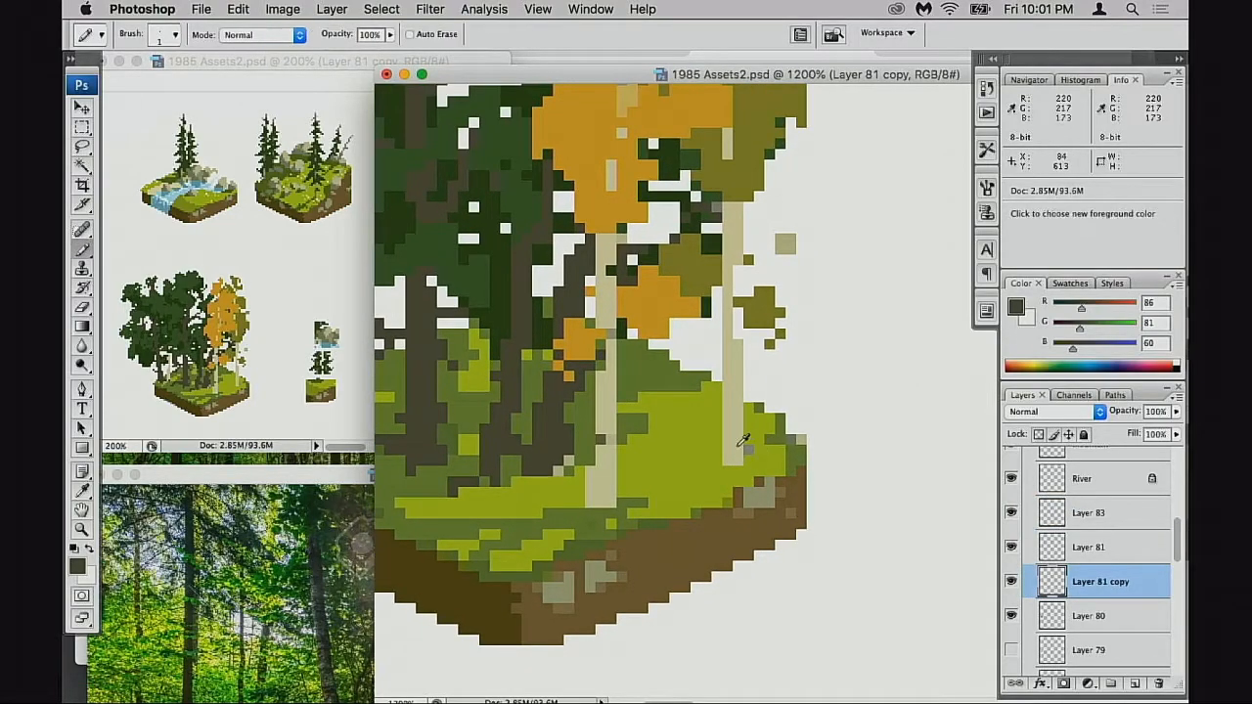
pyautogui.keyDown('alt'); pyautogui.click(734, 452); pyautogui.keyUp('alt')
pyautogui.click(1012, 617)
pyautogui.click(1013, 617)
pyautogui.scroll(-3, 1055, 631)
pyautogui.click(1012, 574)
pyautogui.click(1011, 574)
pyautogui.click(1055, 584)
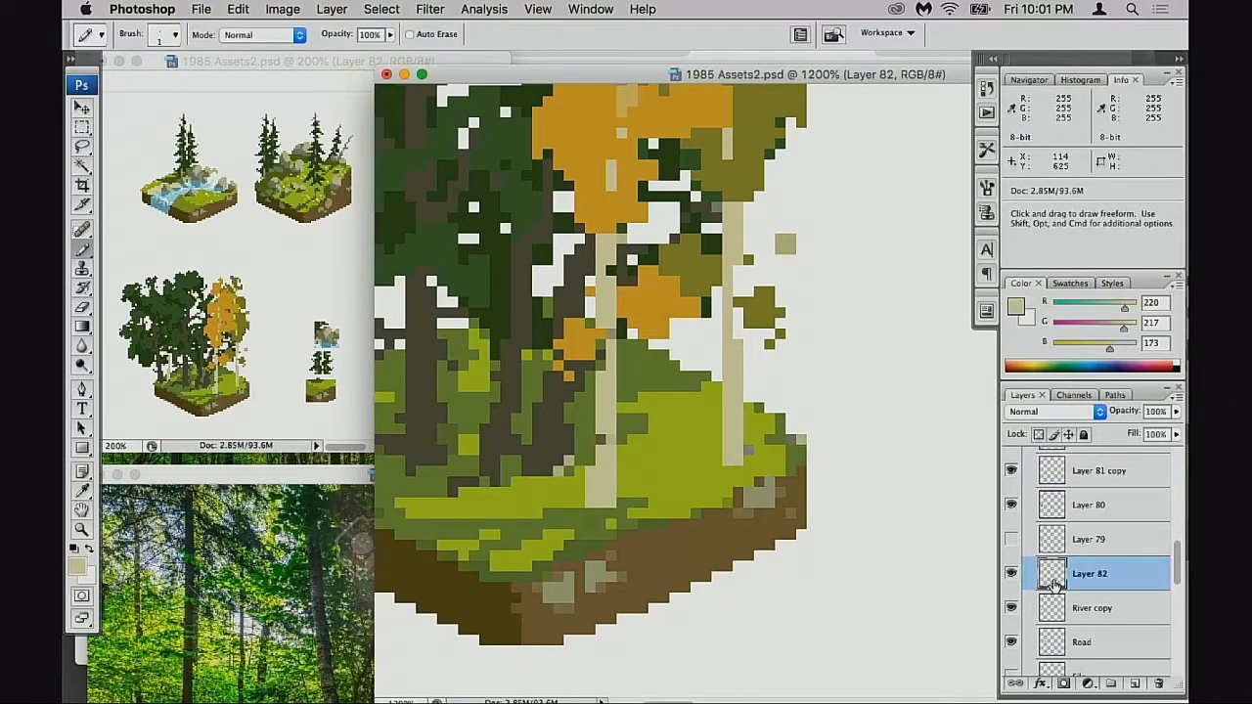
# - Paint the right birch's cast shadow across the grass in olive green (117, 141, 57), trimming its edges with bright green (174, 197, 33)
pyautogui.keyDown('alt'); pyautogui.click(594, 438); pyautogui.keyUp('alt')
pyautogui.moveTo(705, 471); pyautogui.dragTo(656, 490)
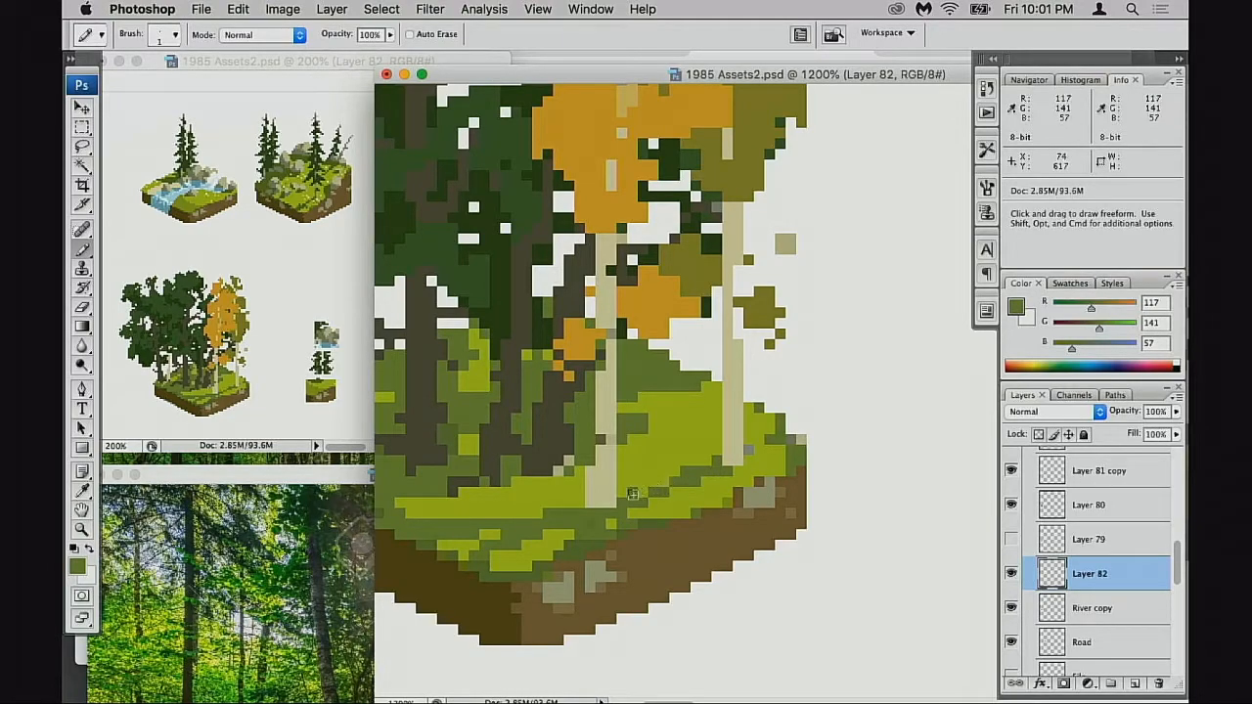
pyautogui.moveTo(658, 485); pyautogui.dragTo(623, 488)
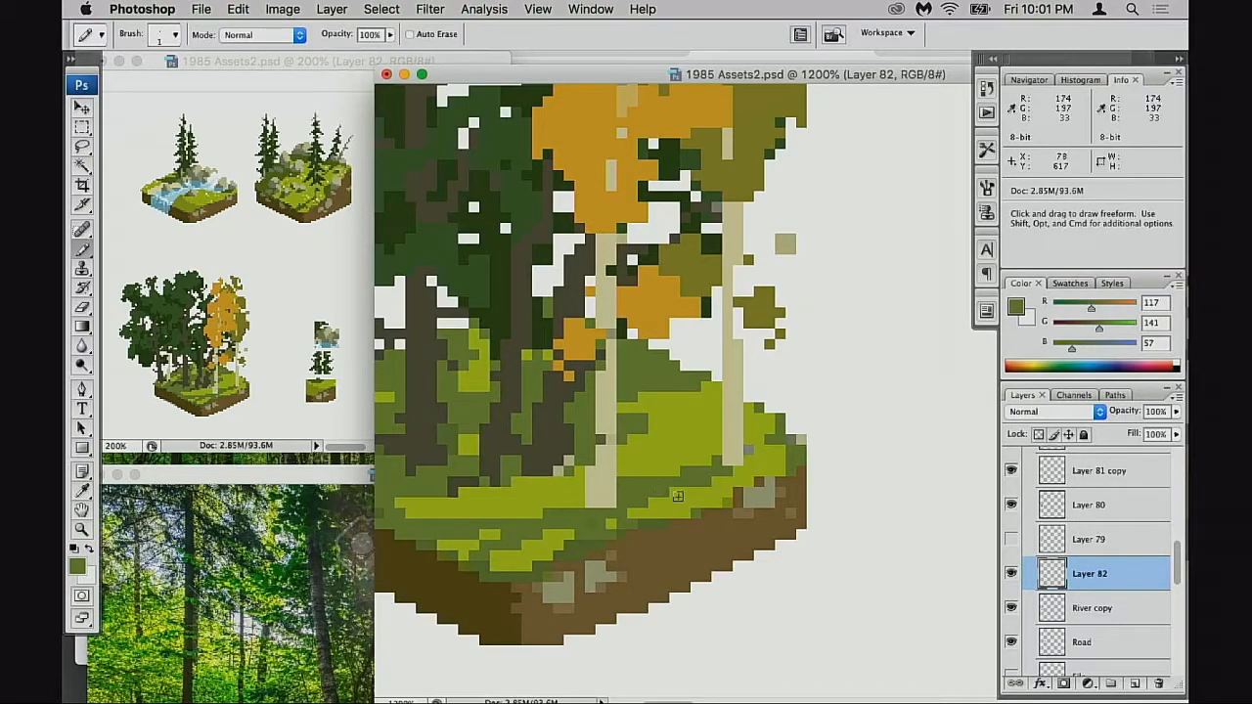
pyautogui.keyDown('alt'); pyautogui.click(635, 503); pyautogui.keyUp('alt')
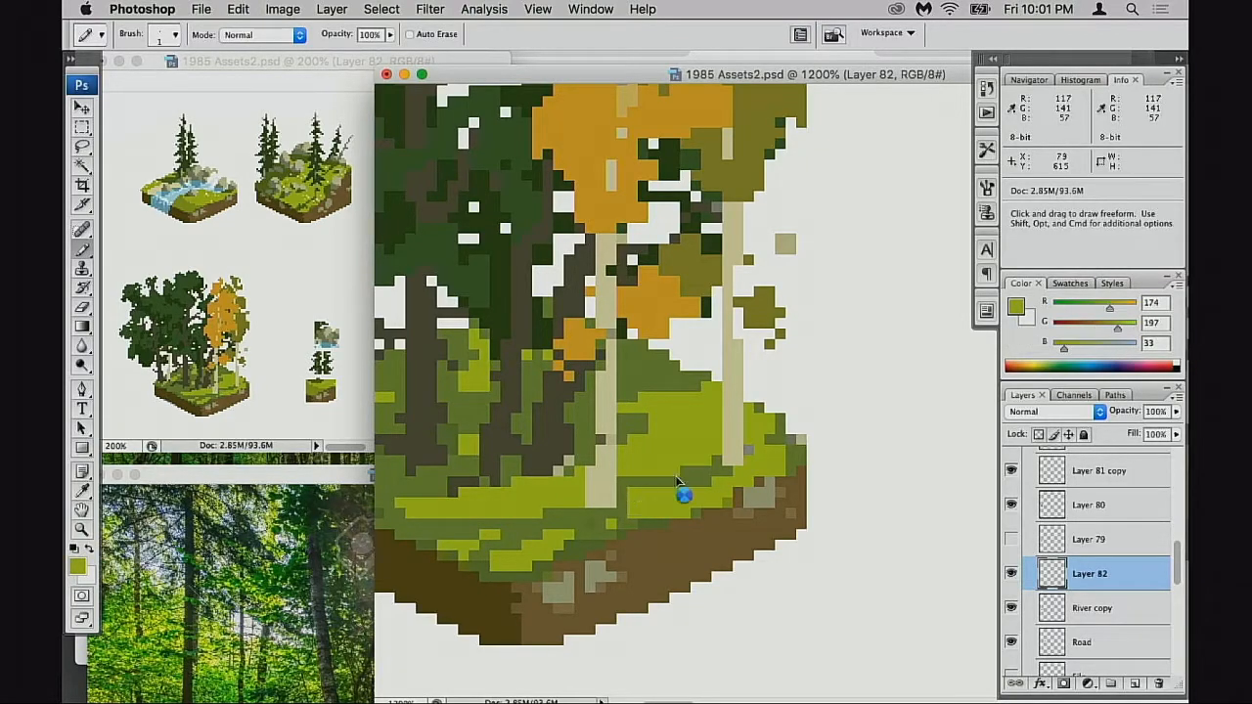
pyautogui.keyDown('alt'); pyautogui.click(715, 472); pyautogui.keyUp('alt')
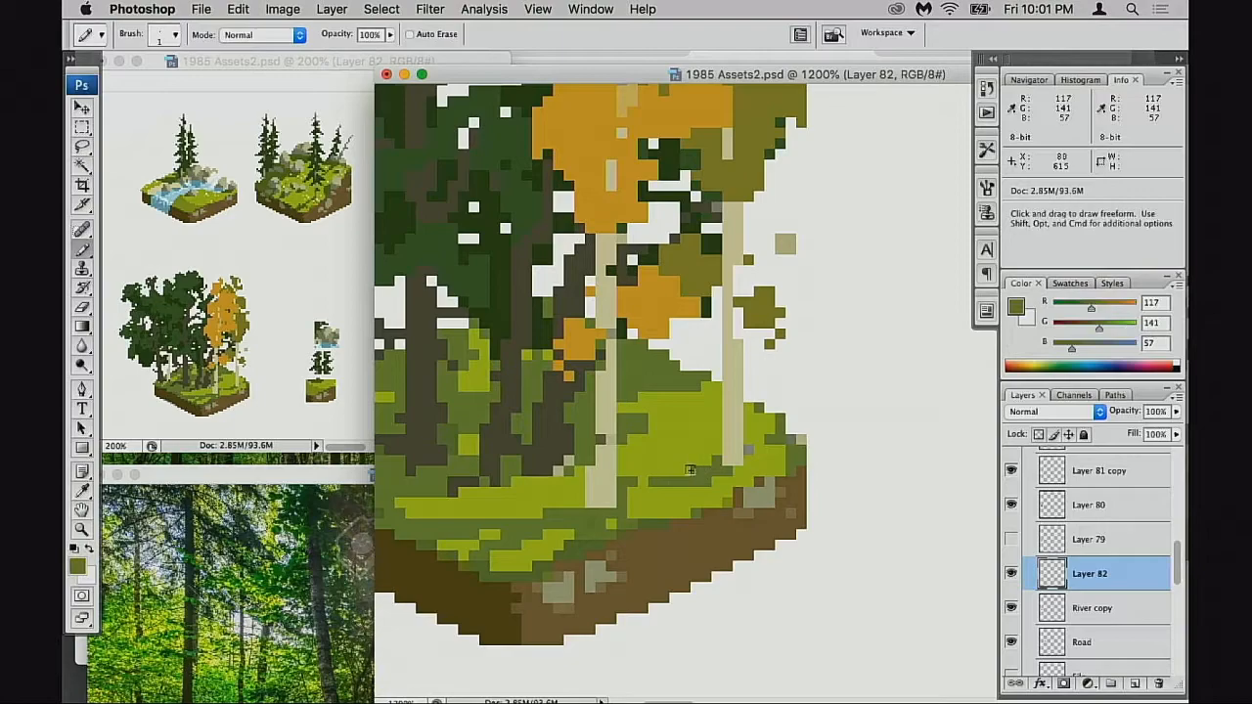
pyautogui.keyDown('alt'); pyautogui.click(672, 482); pyautogui.keyUp('alt')
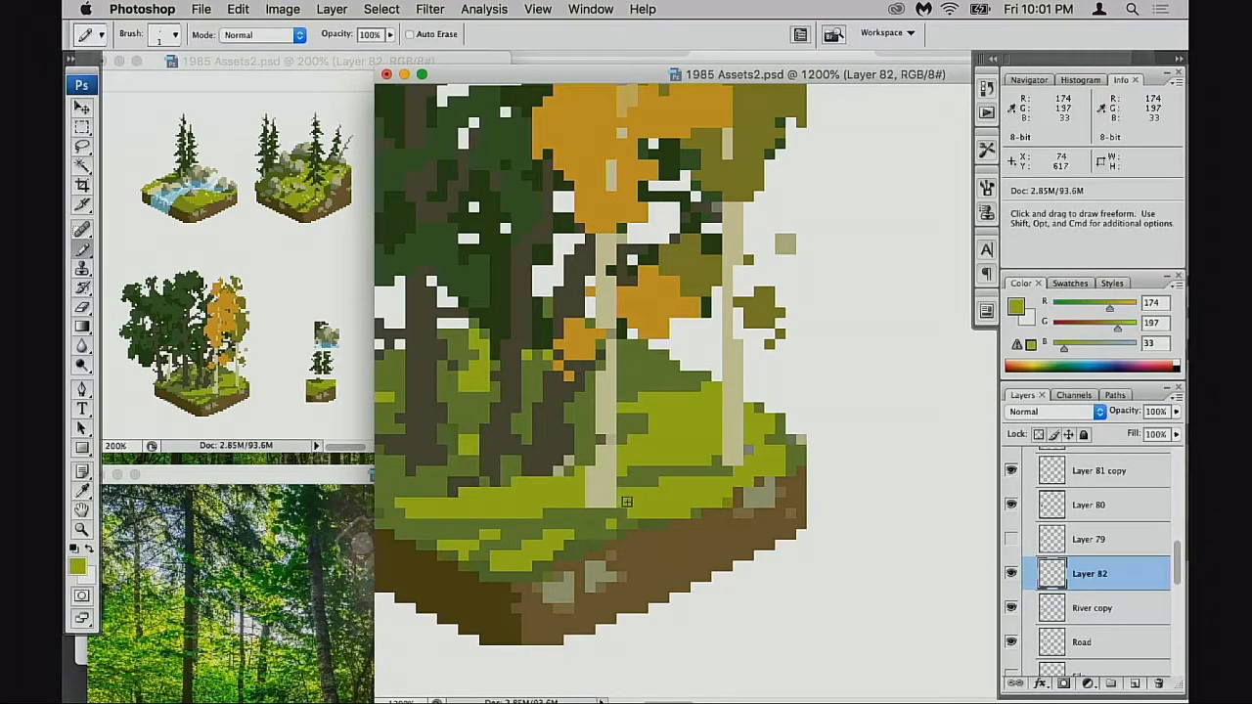
pyautogui.keyDown('alt'); pyautogui.click(585, 481); pyautogui.keyUp('alt')
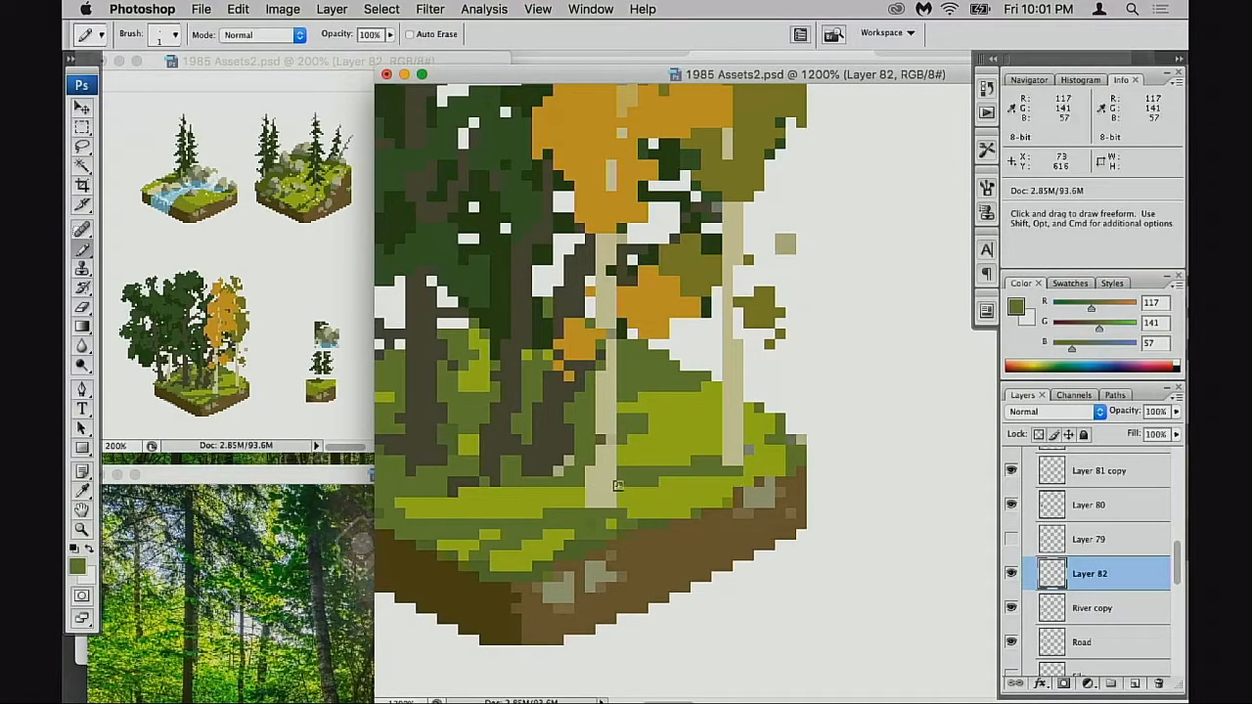
# - Reshape the front birch's cast shadow across the grass, alternating olive green (117, 141, 57) and bright green (174, 197, 33)
pyautogui.keyDown('alt'); pyautogui.click(583, 505); pyautogui.keyUp('alt')
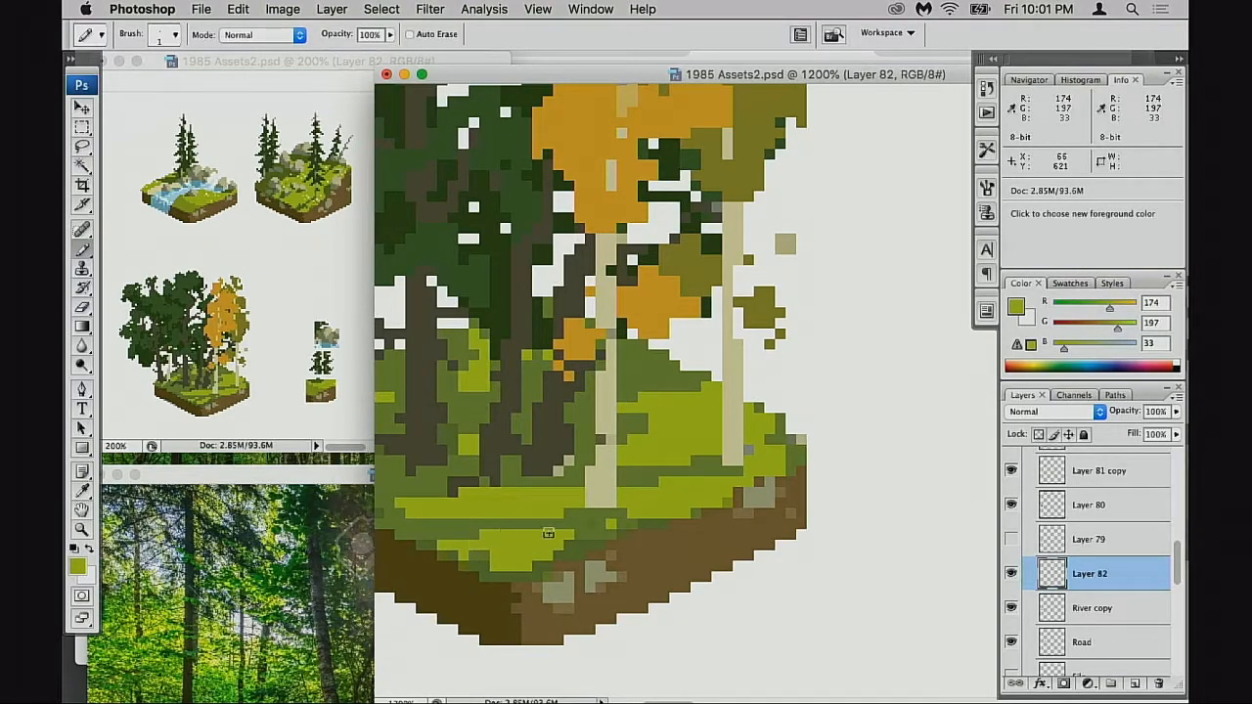
pyautogui.keyDown('alt'); pyautogui.click(576, 516); pyautogui.keyUp('alt')
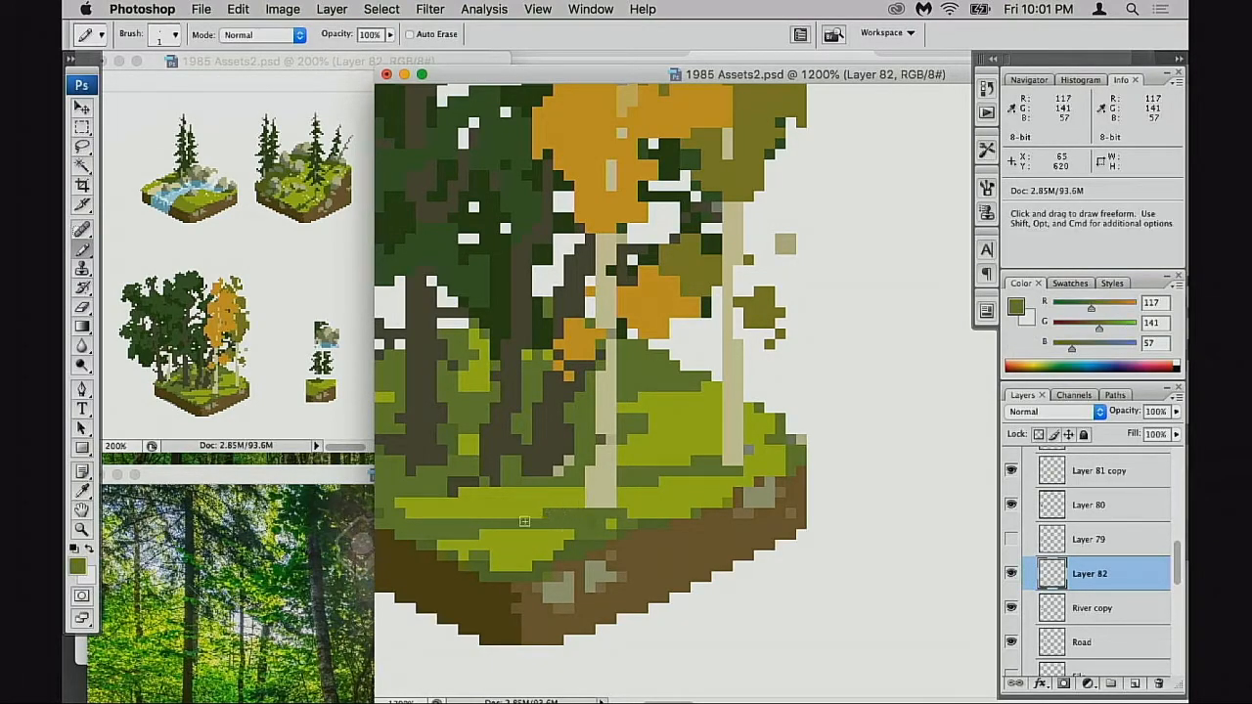
pyautogui.keyDown('alt'); pyautogui.click(599, 522); pyautogui.keyUp('alt')
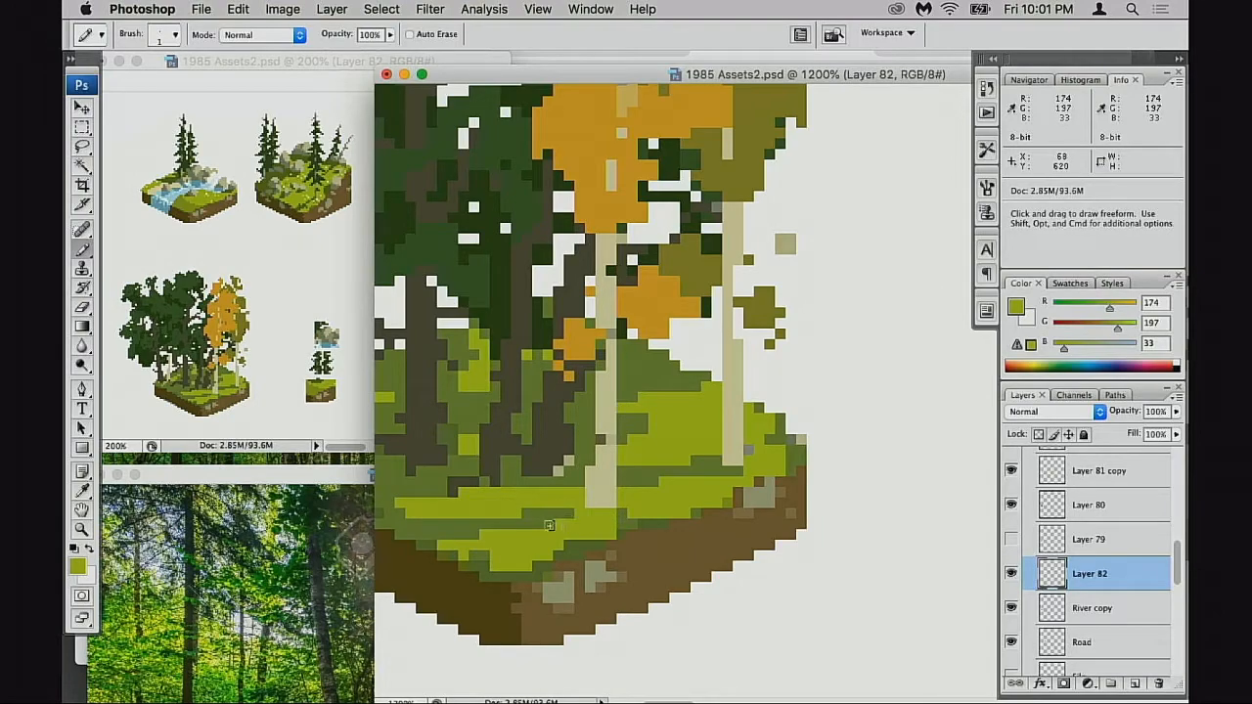
pyautogui.keyDown('alt'); pyautogui.click(587, 509); pyautogui.keyUp('alt')
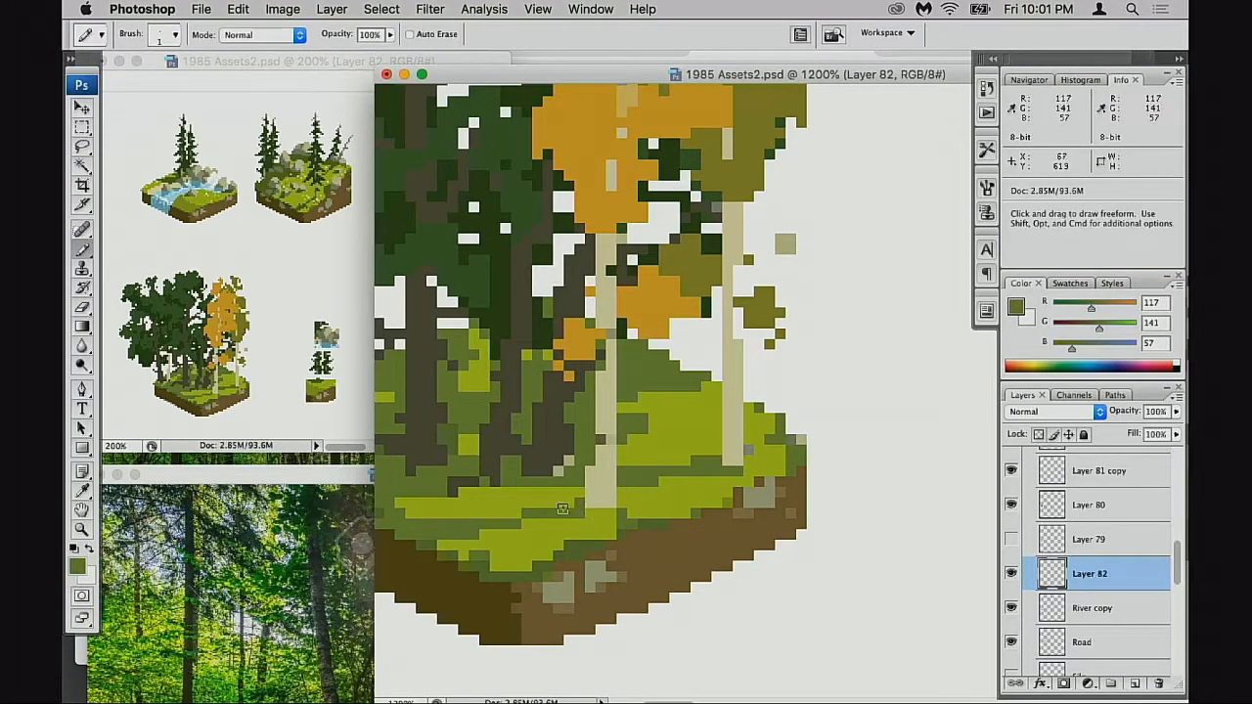
pyautogui.moveTo(522, 517); pyautogui.dragTo(483, 516)
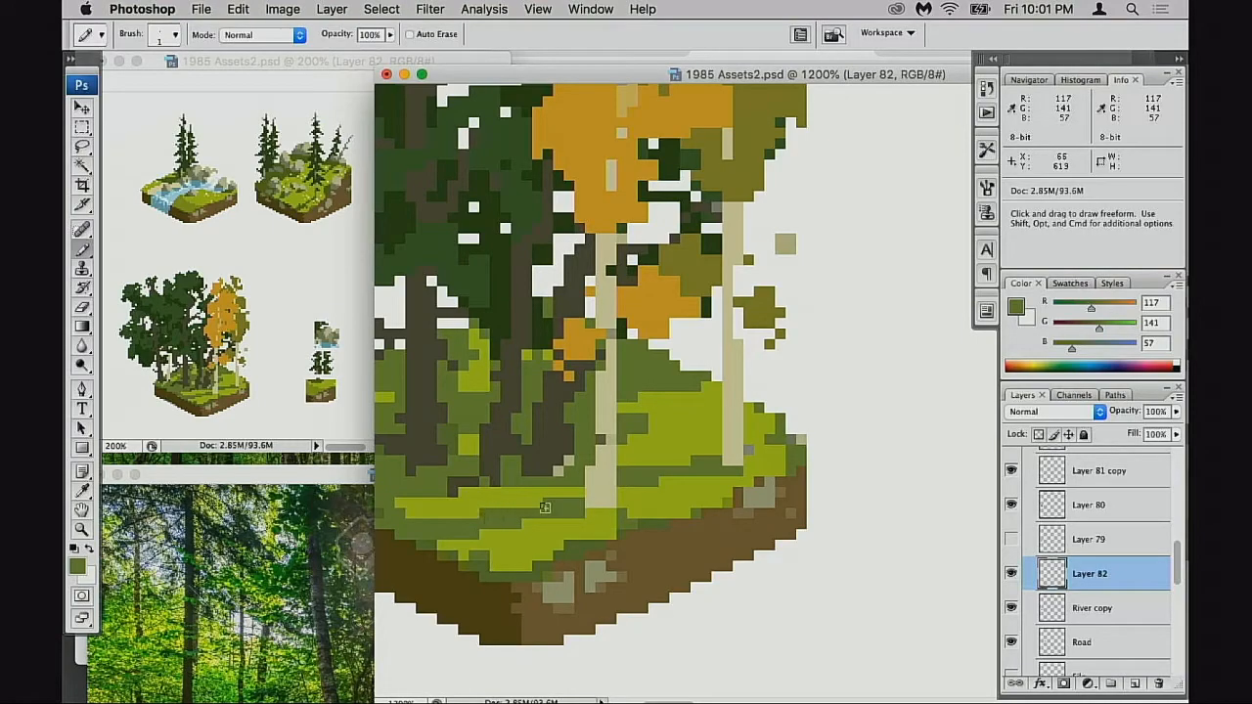
pyautogui.moveTo(580, 514); pyautogui.dragTo(591, 514)
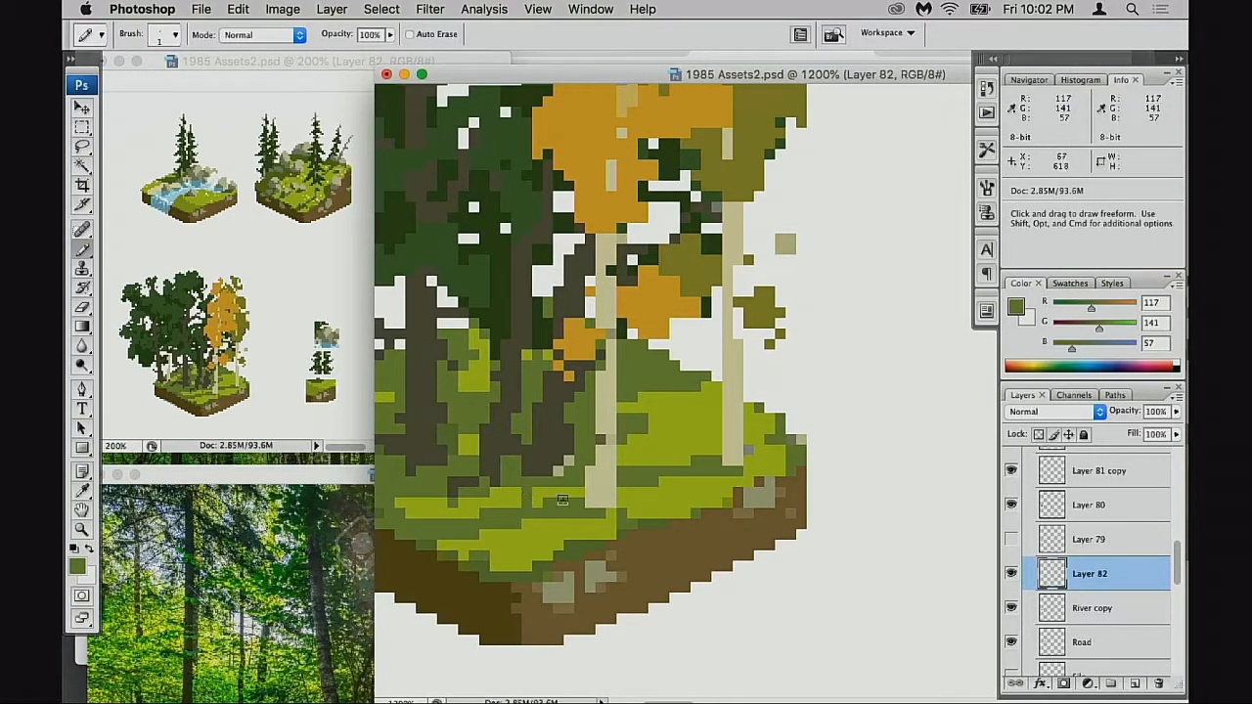
# - Trim the shadow between the dark trunks and the front birch with bright green (174, 197, 33)
pyautogui.keyDown('alt'); pyautogui.click(519, 492); pyautogui.keyUp('alt')
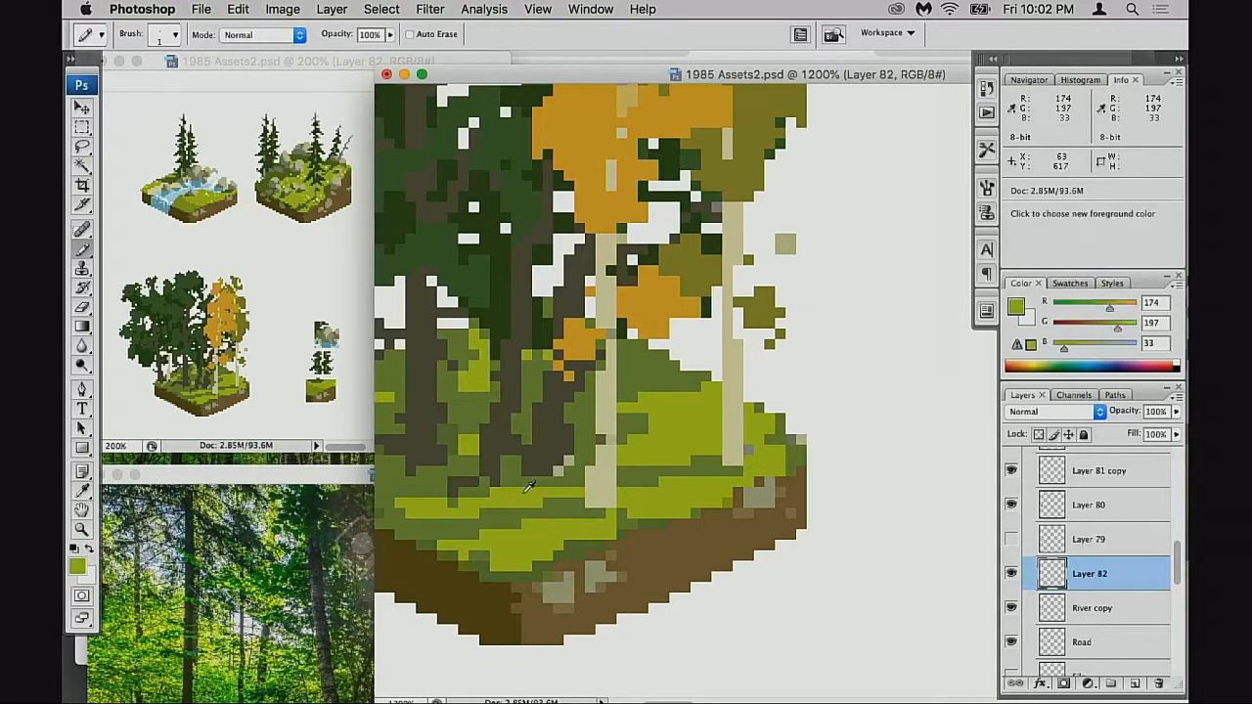
pyautogui.click(477, 491)
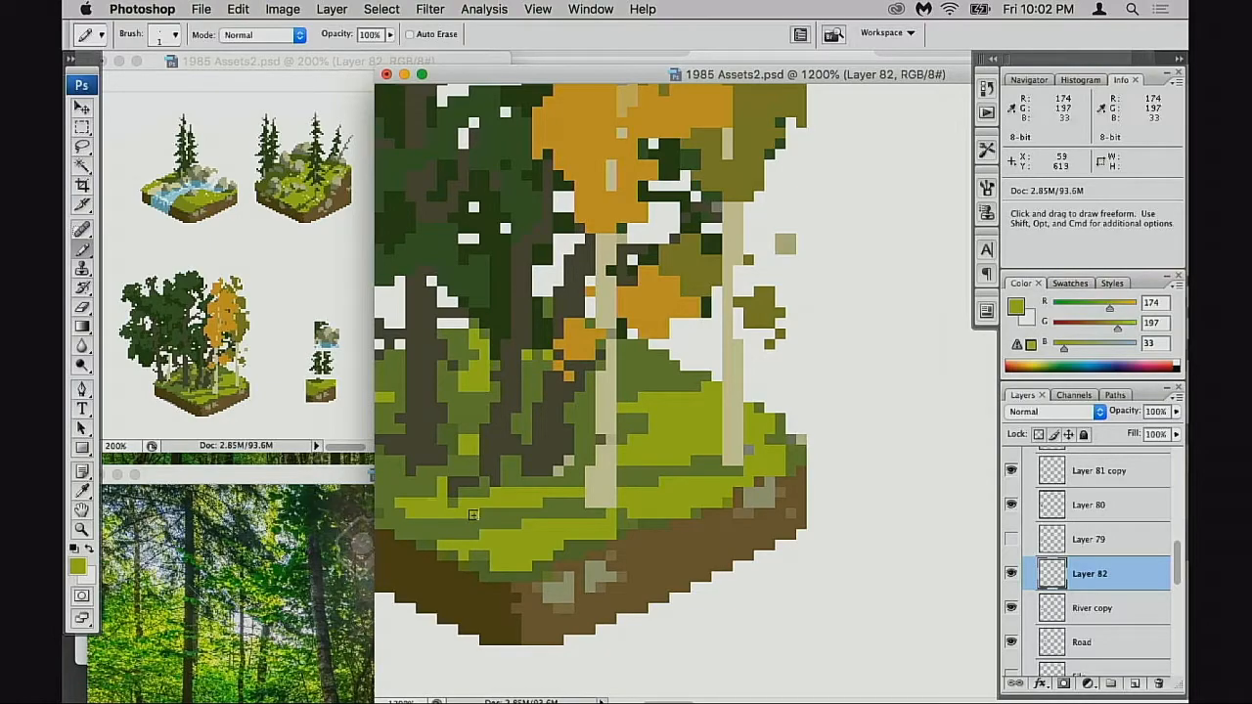
pyautogui.moveTo(580, 479)
pyautogui.mouseDown()
pyautogui.moveTo(674, 480)
pyautogui.moveTo(581, 503)
pyautogui.mouseUp()
pyautogui.keyDown('alt'); pyautogui.click(658, 482); pyautogui.keyUp('alt')
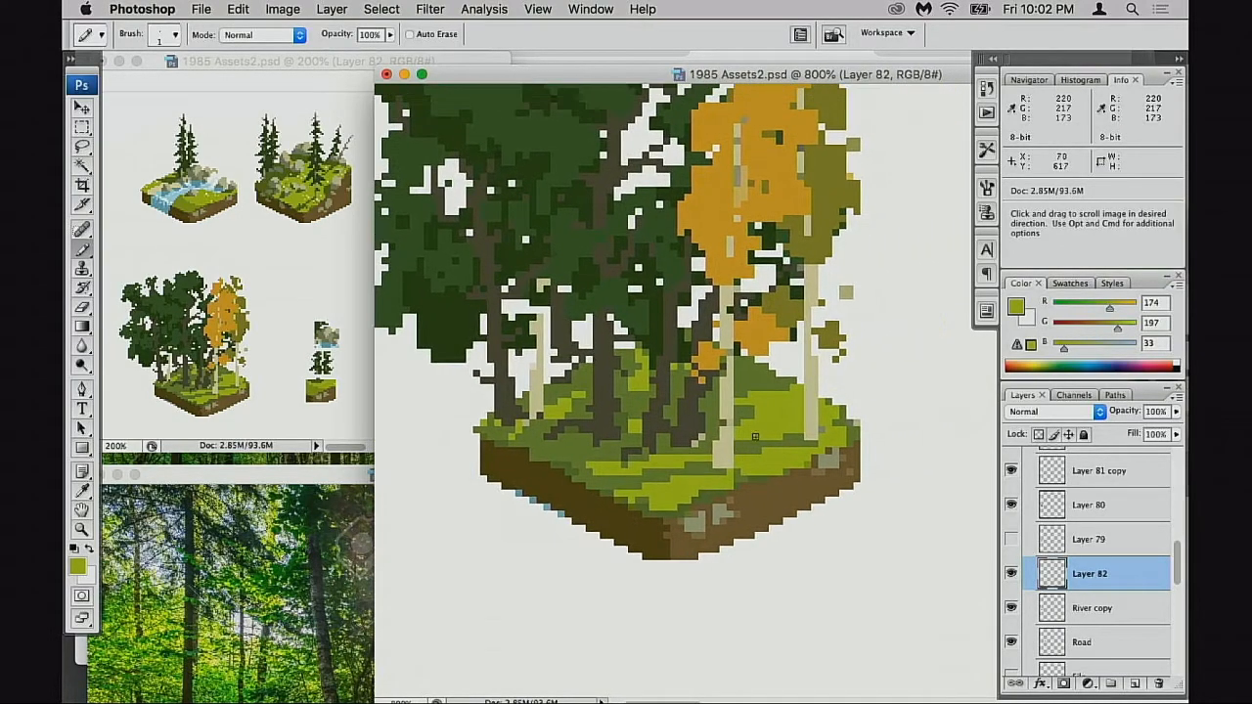
# - Rework the bright grass near the tile's front corner, separating a small patch on its left with olive green (117, 141, 57)
pyautogui.keyDown('alt'); pyautogui.click(772, 384); pyautogui.keyUp('alt')
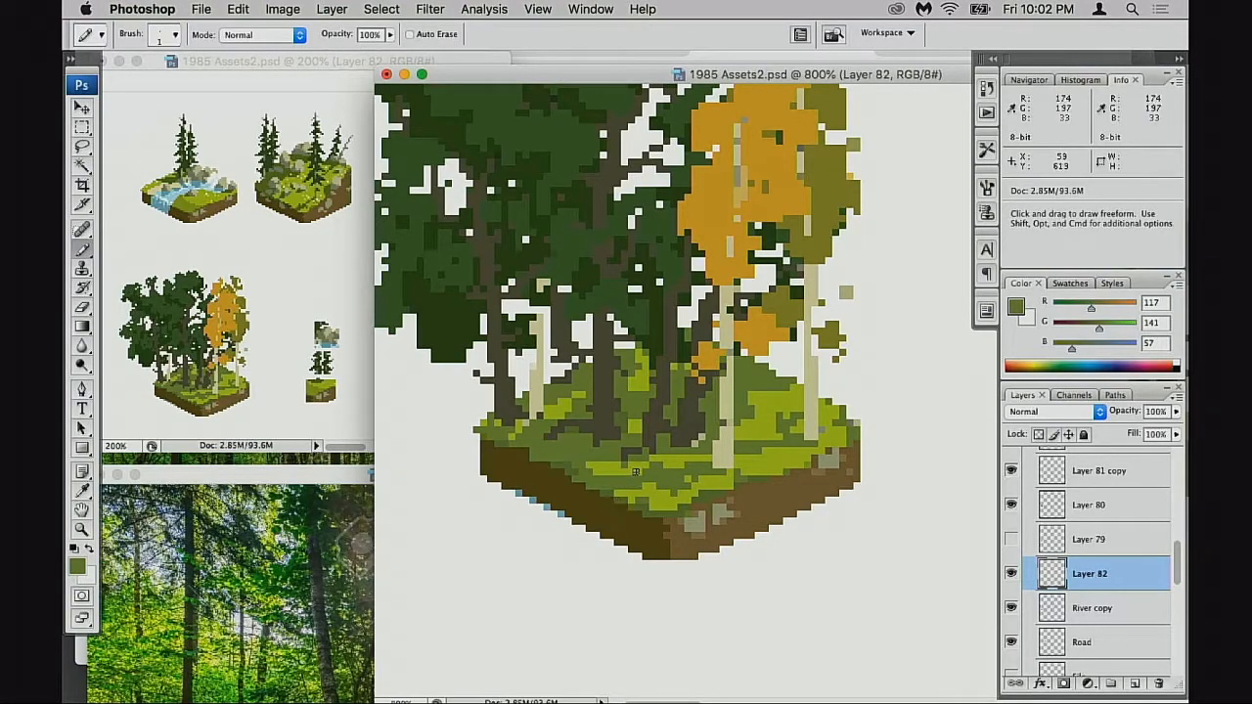
pyautogui.keyDown('alt'); pyautogui.click(672, 485); pyautogui.keyUp('alt')
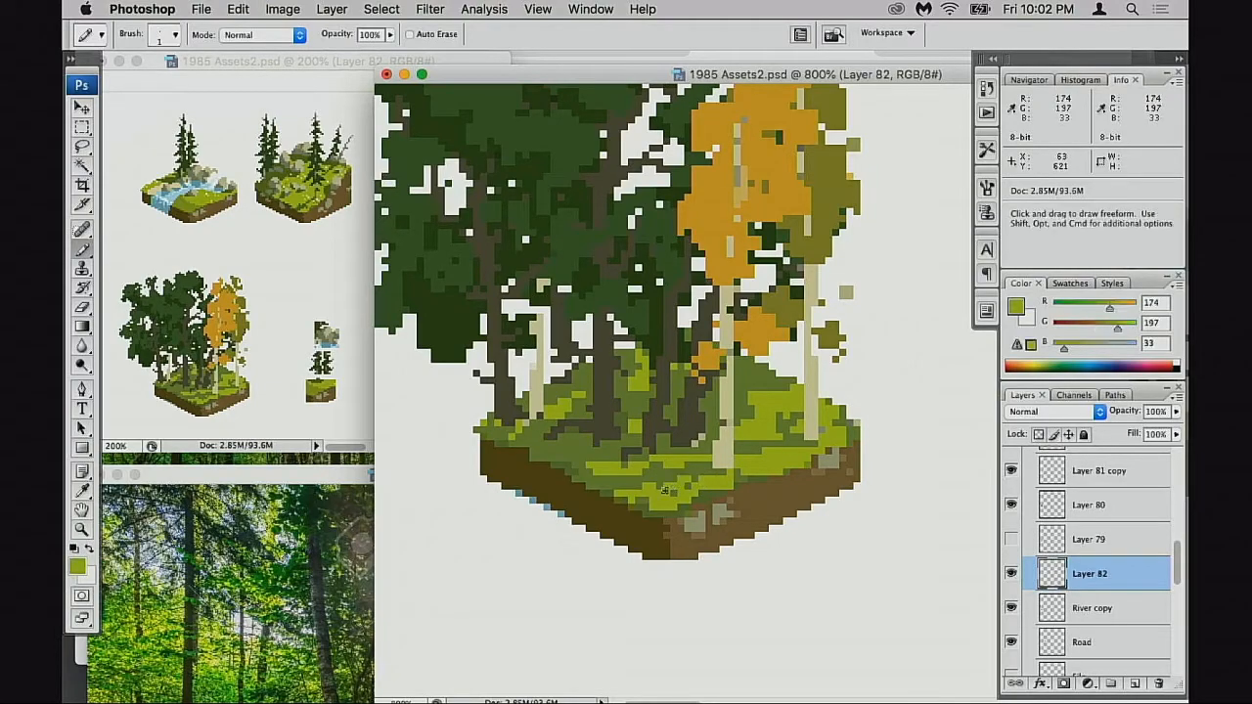
pyautogui.keyDown('alt'); pyautogui.click(659, 478); pyautogui.keyUp('alt')
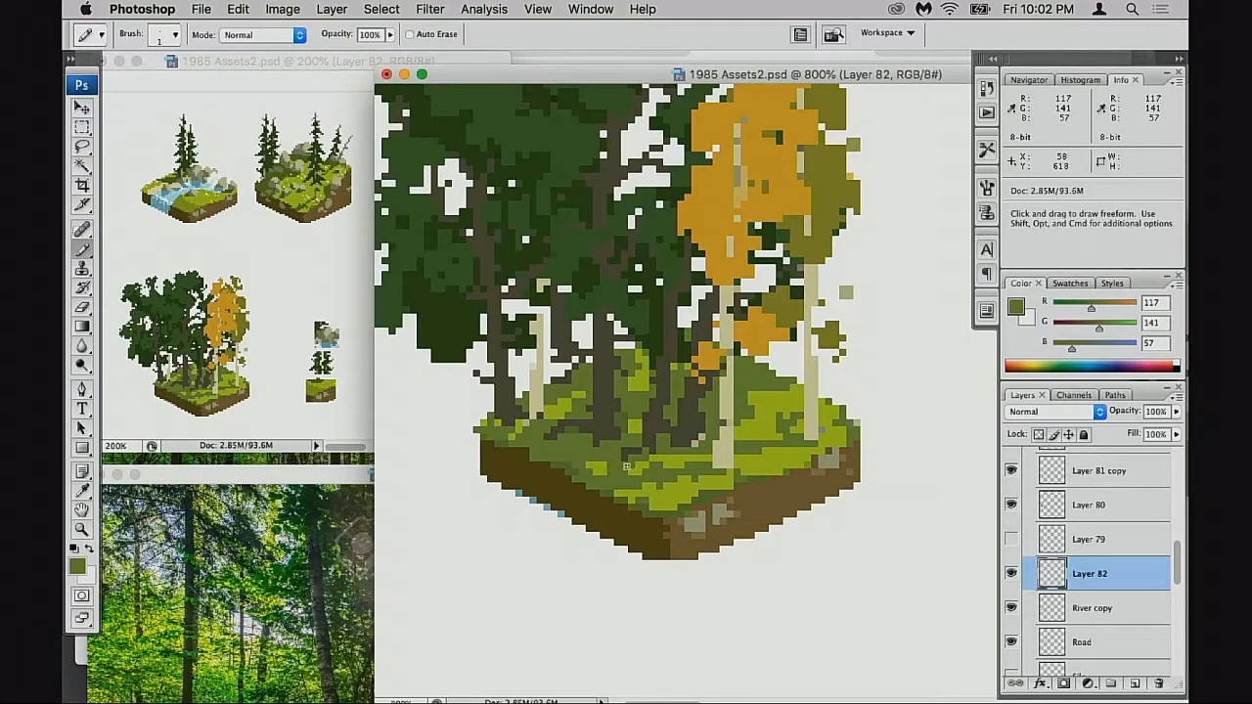
pyautogui.keyDown('alt'); pyautogui.click(669, 466); pyautogui.keyUp('alt')
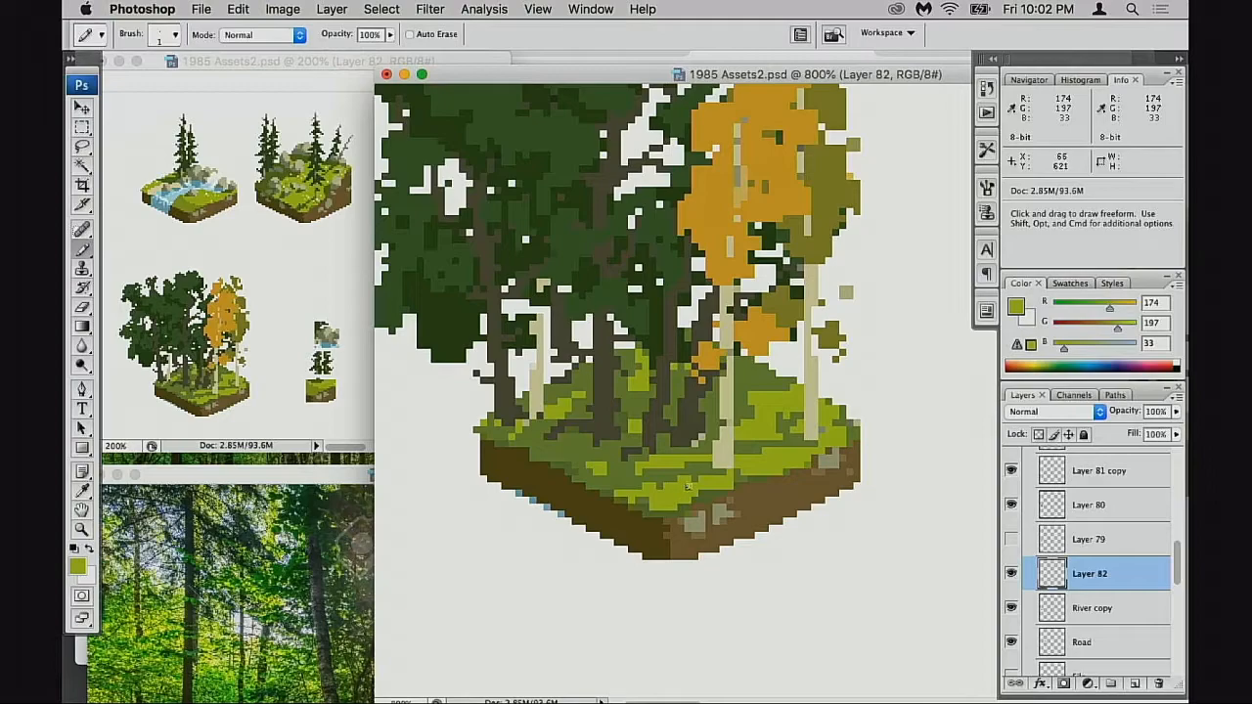
pyautogui.keyDown('alt'); pyautogui.click(686, 462); pyautogui.keyUp('alt')
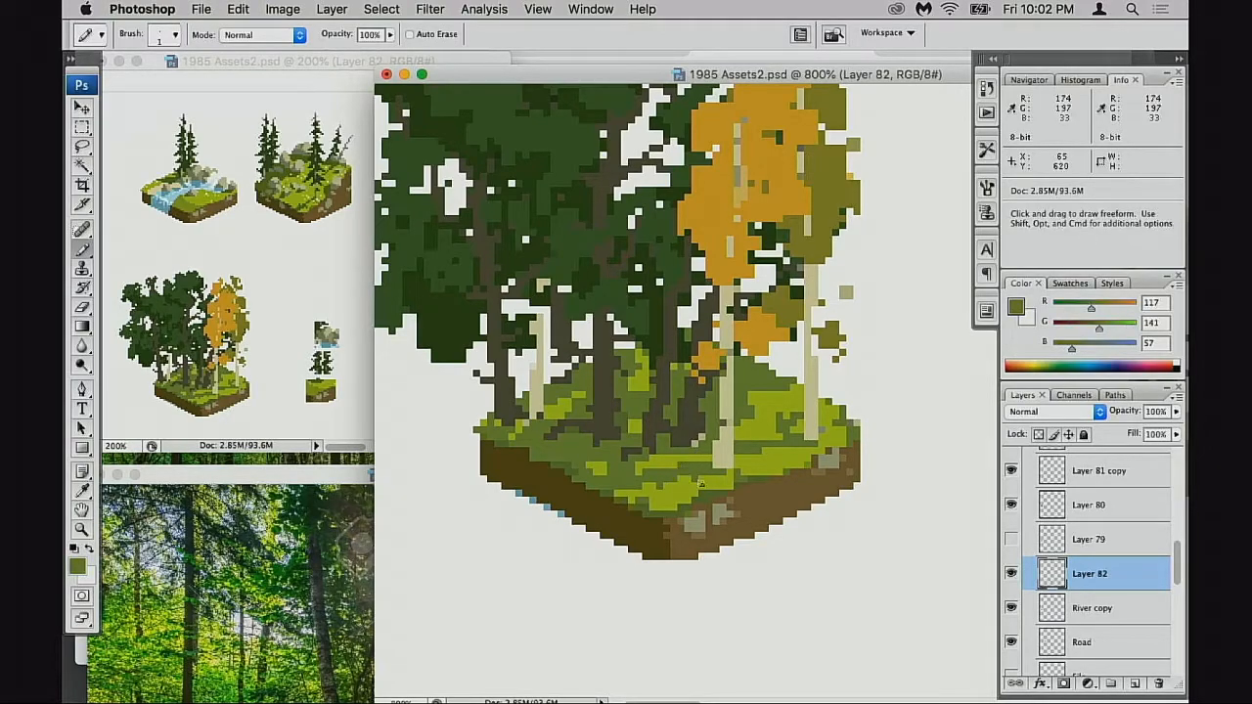
pyautogui.keyDown('alt'); pyautogui.click(701, 479); pyautogui.keyUp('alt')
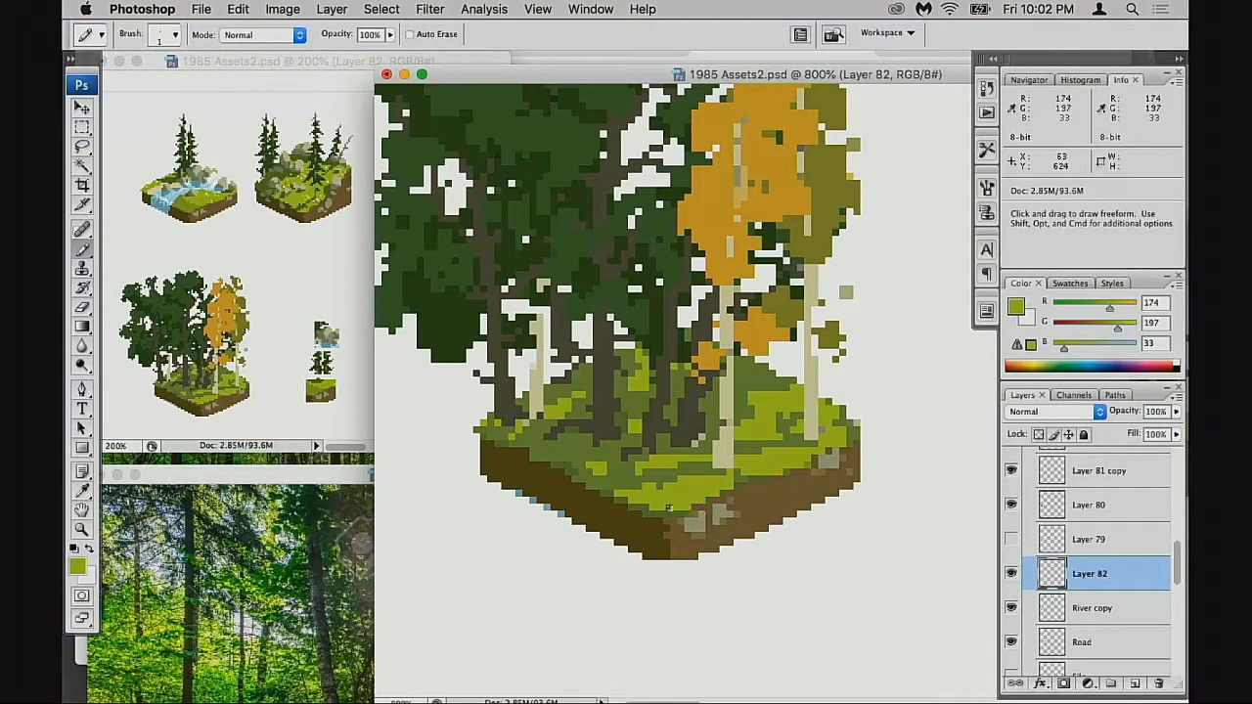
# - Clean up the grass edge along the front corner with bright green (174, 197, 33), olive green (117, 141, 57) and soil brown (88, 78, 19)
pyautogui.press('super+equal')
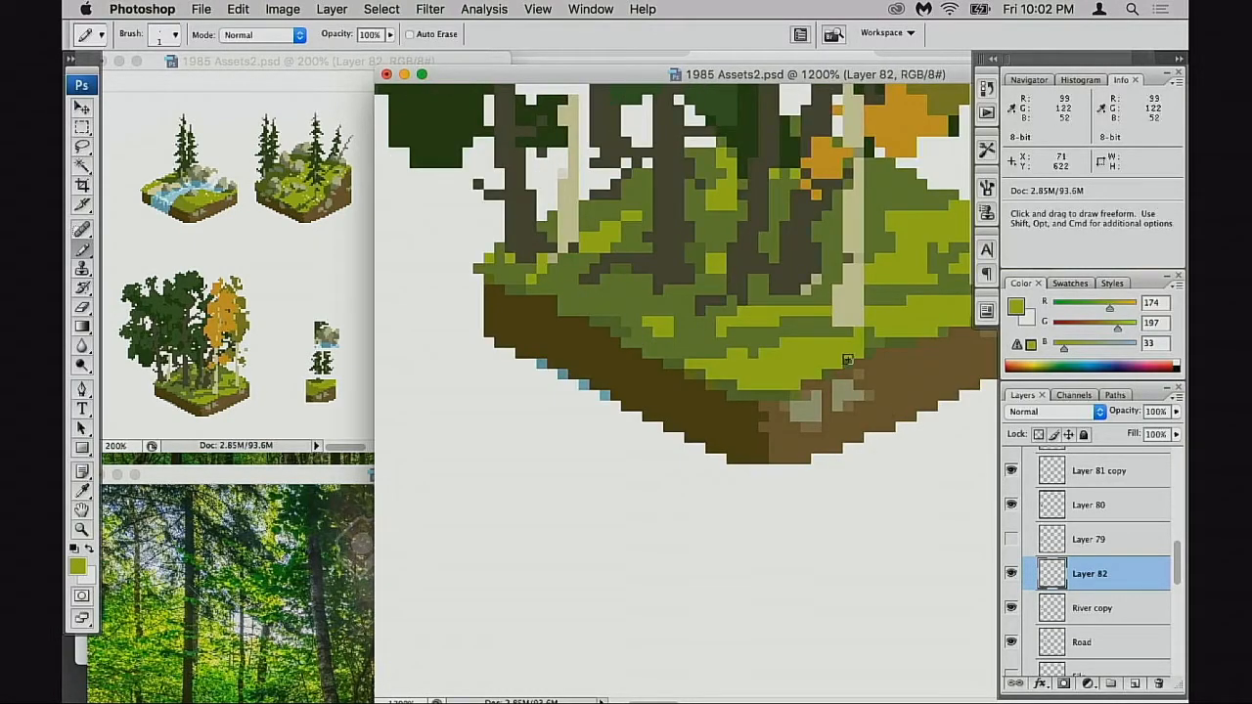
pyautogui.moveTo(803, 377)
pyautogui.mouseDown()
pyautogui.moveTo(760, 396)
pyautogui.moveTo(729, 384)
pyautogui.moveTo(742, 392)
pyautogui.mouseUp()
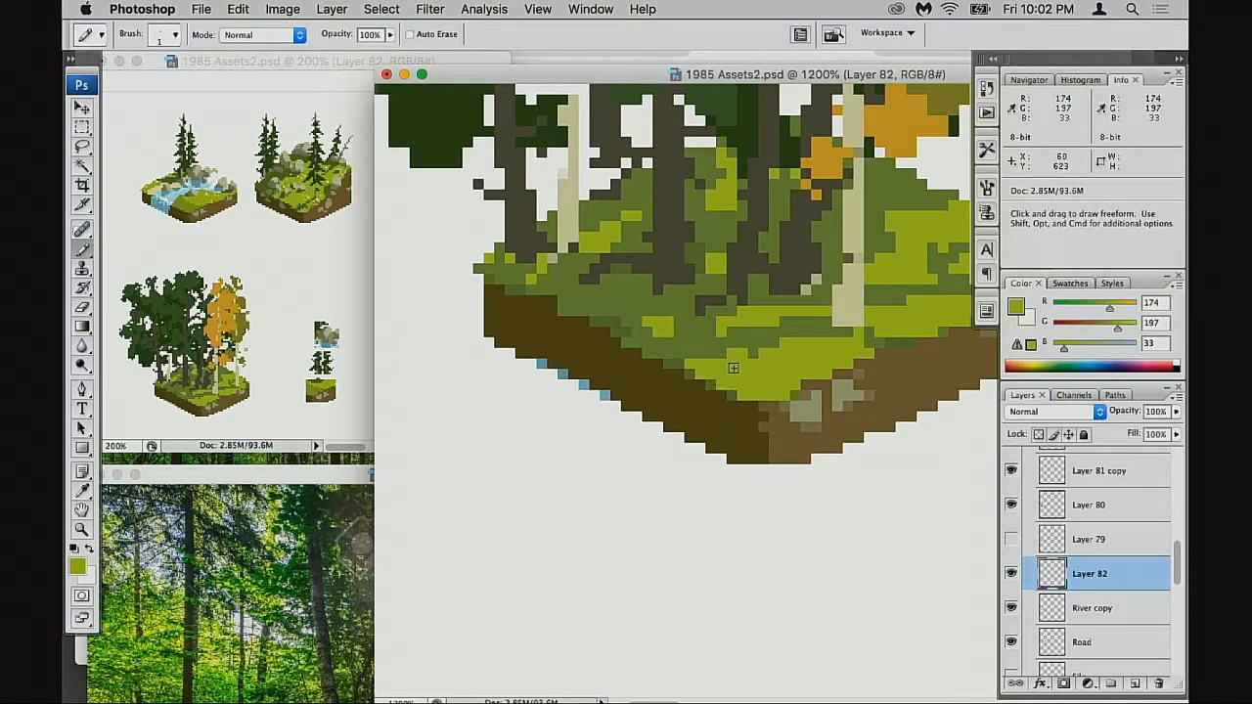
pyautogui.keyDown('alt'); pyautogui.click(638, 360); pyautogui.keyUp('alt')
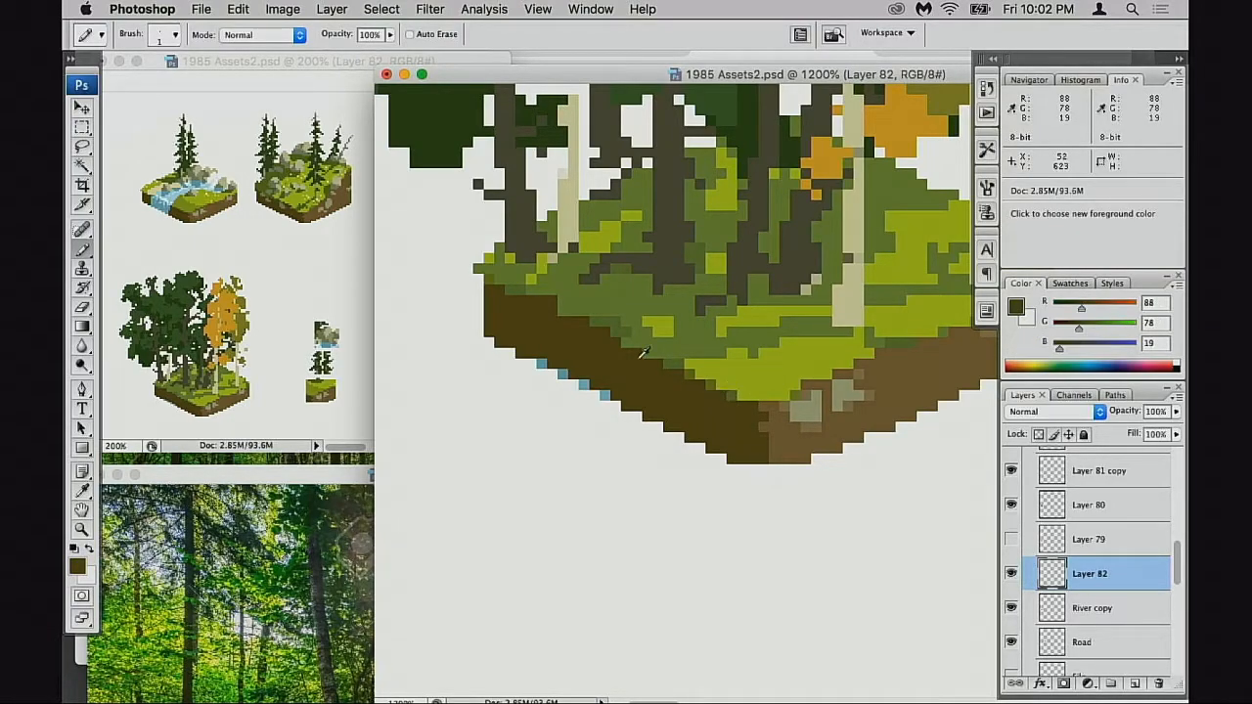
pyautogui.keyDown('alt'); pyautogui.click(695, 381); pyautogui.keyUp('alt')
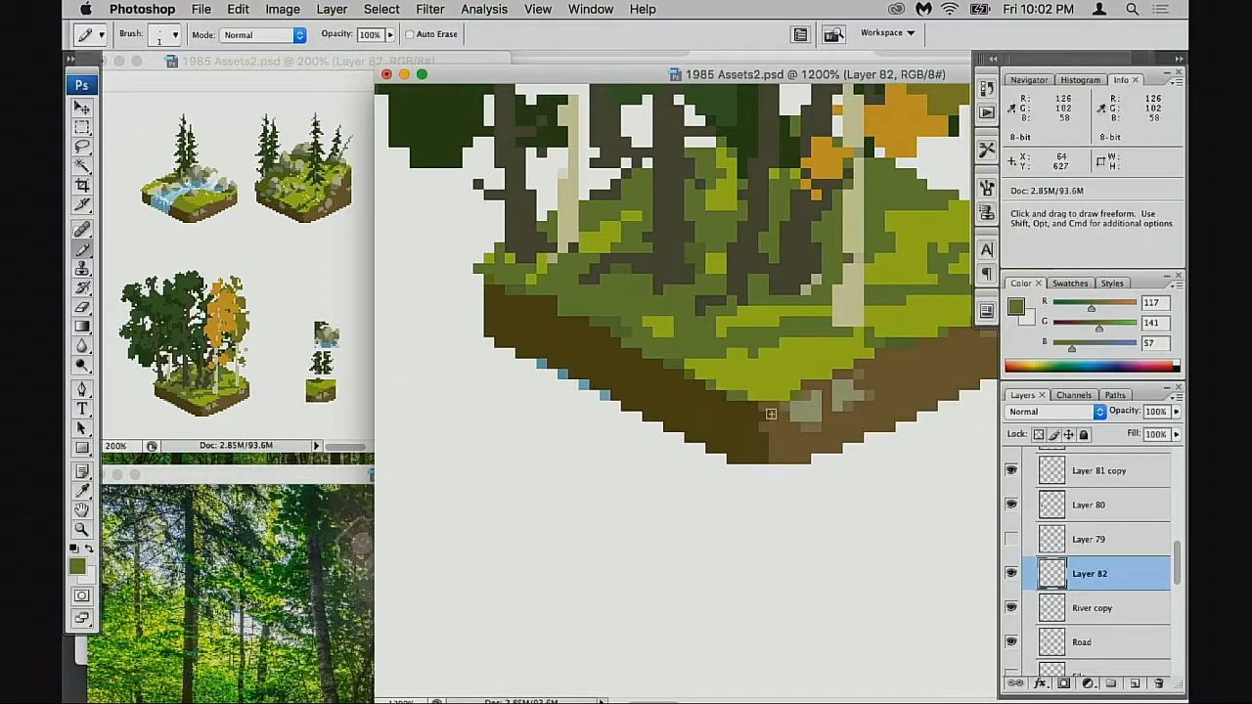
pyautogui.keyDown('alt'); pyautogui.click(731, 399); pyautogui.keyUp('alt')
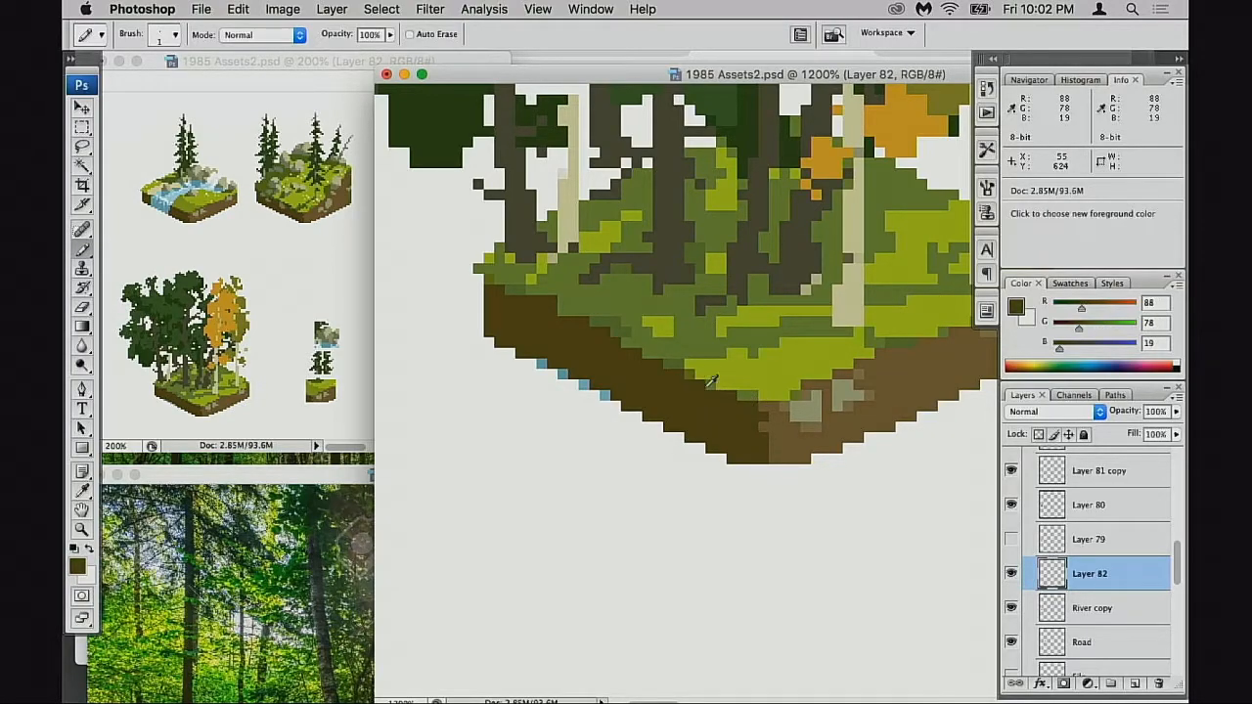
# - Touch up the grass edge just below the front birch's foot with the sampled greens
pyautogui.hscroll(5, 717, 407)
pyautogui.scroll(2, 717, 407)
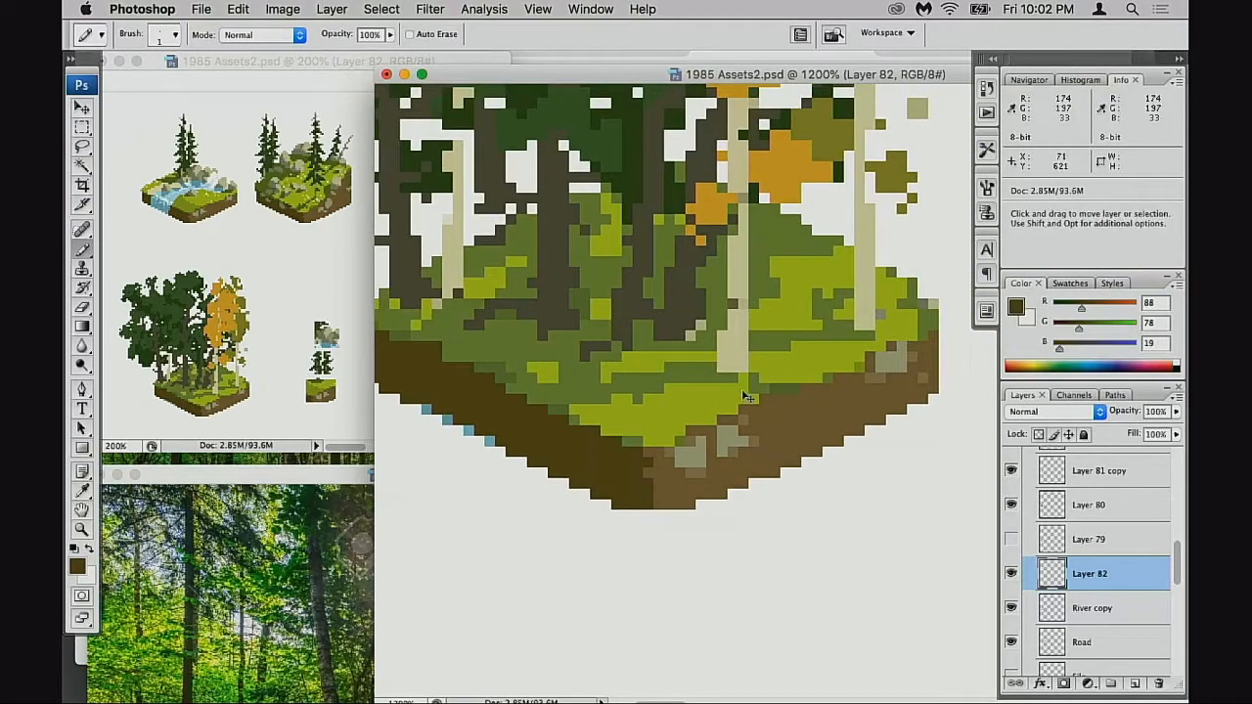
pyautogui.hscroll(2, 739, 396)
pyautogui.scroll(1, 739, 396)
pyautogui.keyDown('alt'); pyautogui.click(732, 394); pyautogui.keyUp('alt')
pyautogui.click(705, 403)
pyautogui.keyDown('alt'); pyautogui.click(707, 364); pyautogui.keyUp('alt')
# - Toggle Layer 80 and Layer 81 copy to find the dark trunks, and erase the pale pixels at the right trunk's foot on Layer 80
pyautogui.click(1012, 506)
pyautogui.click(1012, 506)
pyautogui.click(1012, 474)
pyautogui.click(1013, 474)
pyautogui.click(1013, 506)
pyautogui.click(1013, 506)
pyautogui.click(1051, 508)
pyautogui.press('e')
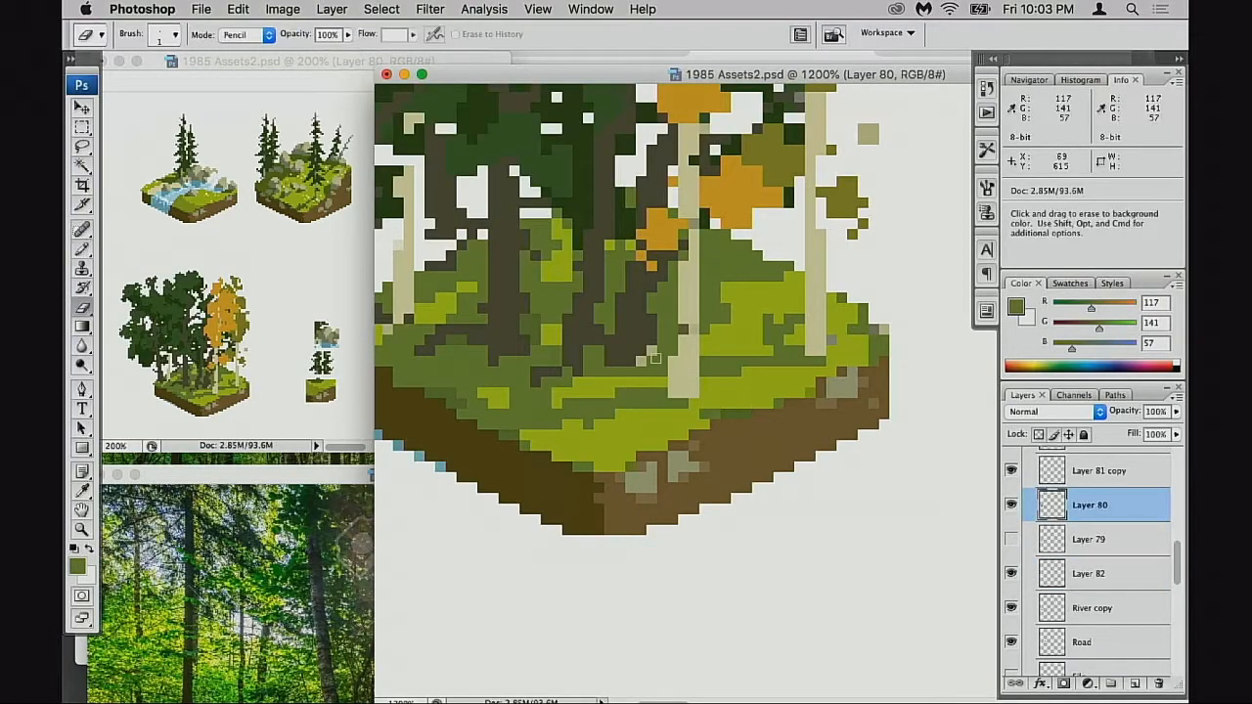
pyautogui.scroll(1, 671, 400)
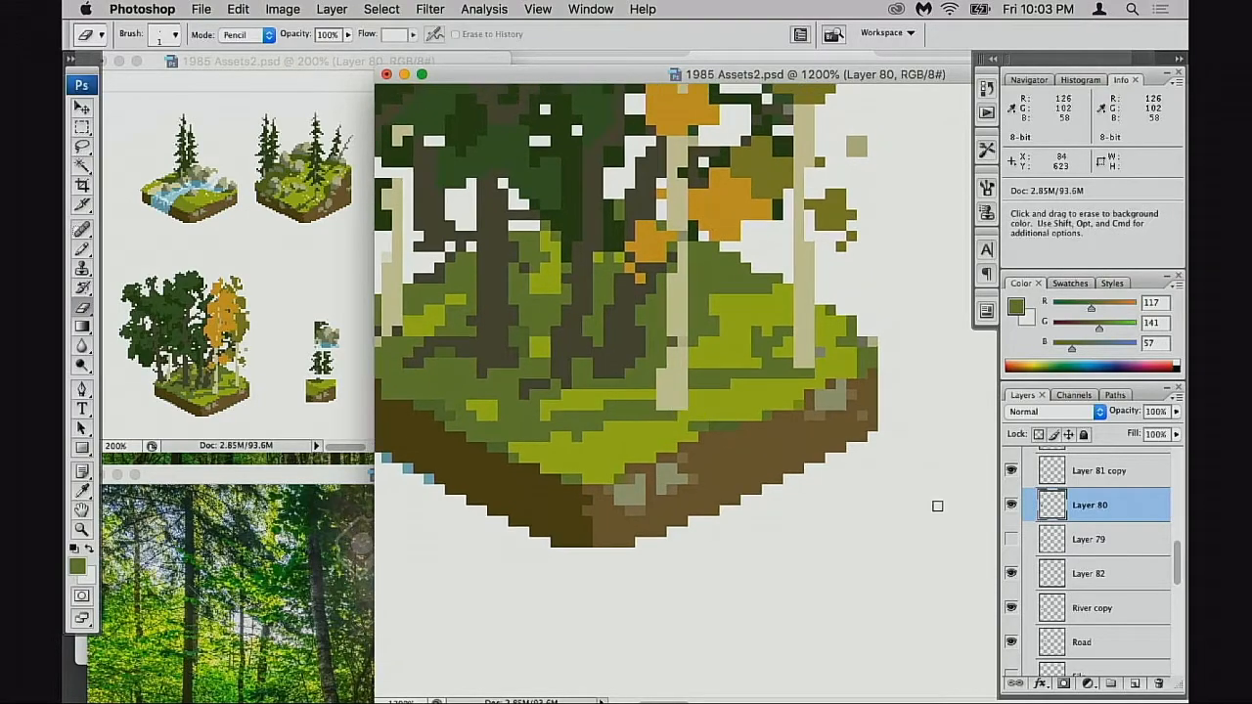
pyautogui.click(1011, 506)
pyautogui.click(1012, 506)
# - Refine the dark trunk beside the front birch on Layer 80 with dark brown (86, 81, 60) and the Eraser
pyautogui.press('b')
pyautogui.keyDown('alt'); pyautogui.click(632, 358); pyautogui.keyUp('alt')
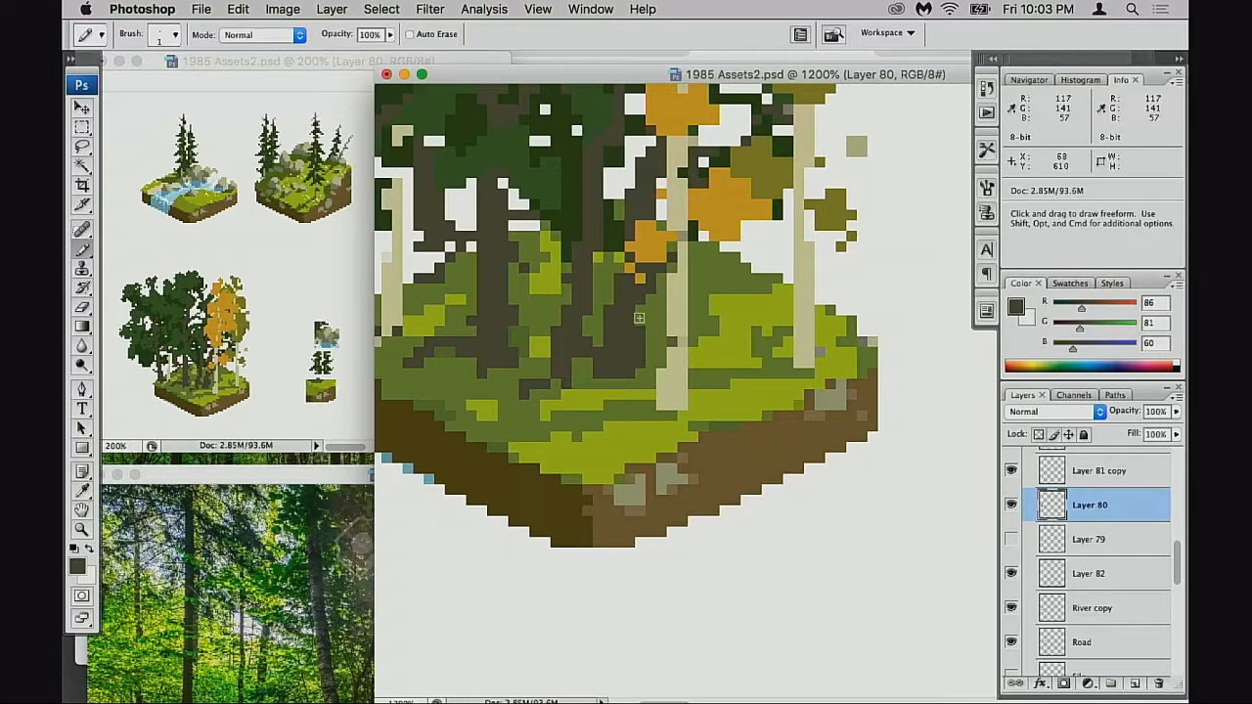
pyautogui.moveTo(636, 326); pyautogui.dragTo(634, 395)
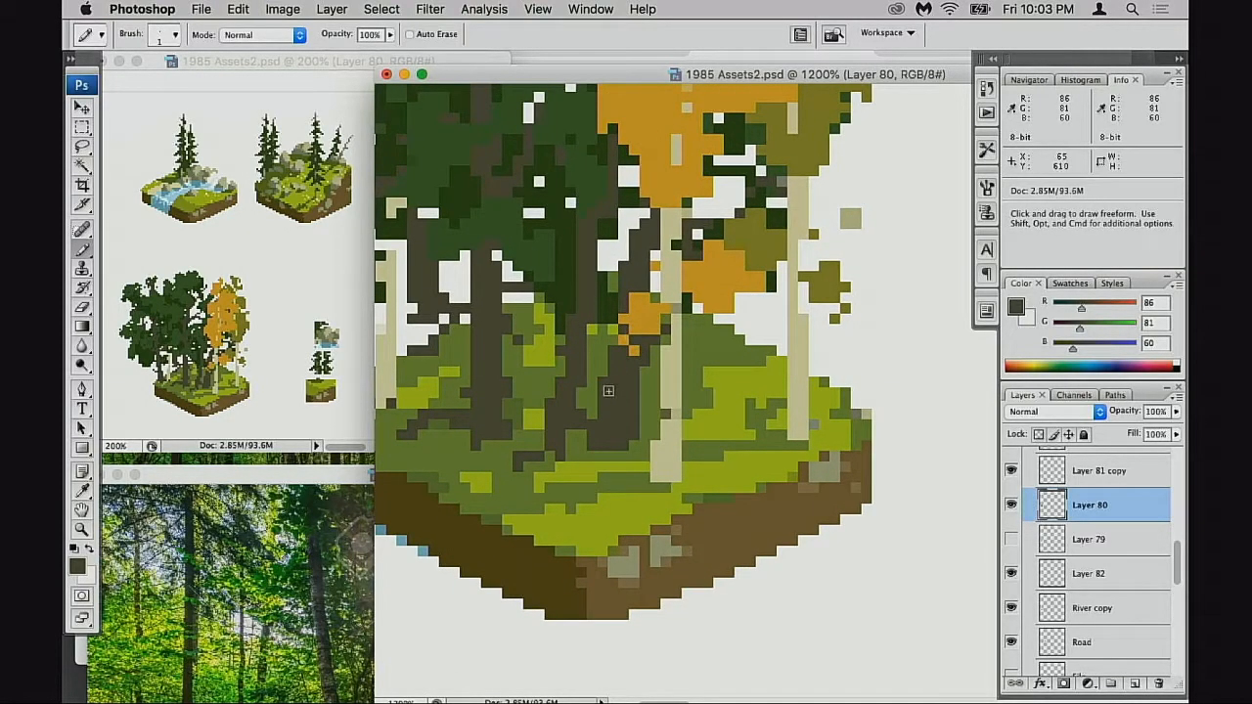
pyautogui.press('e')
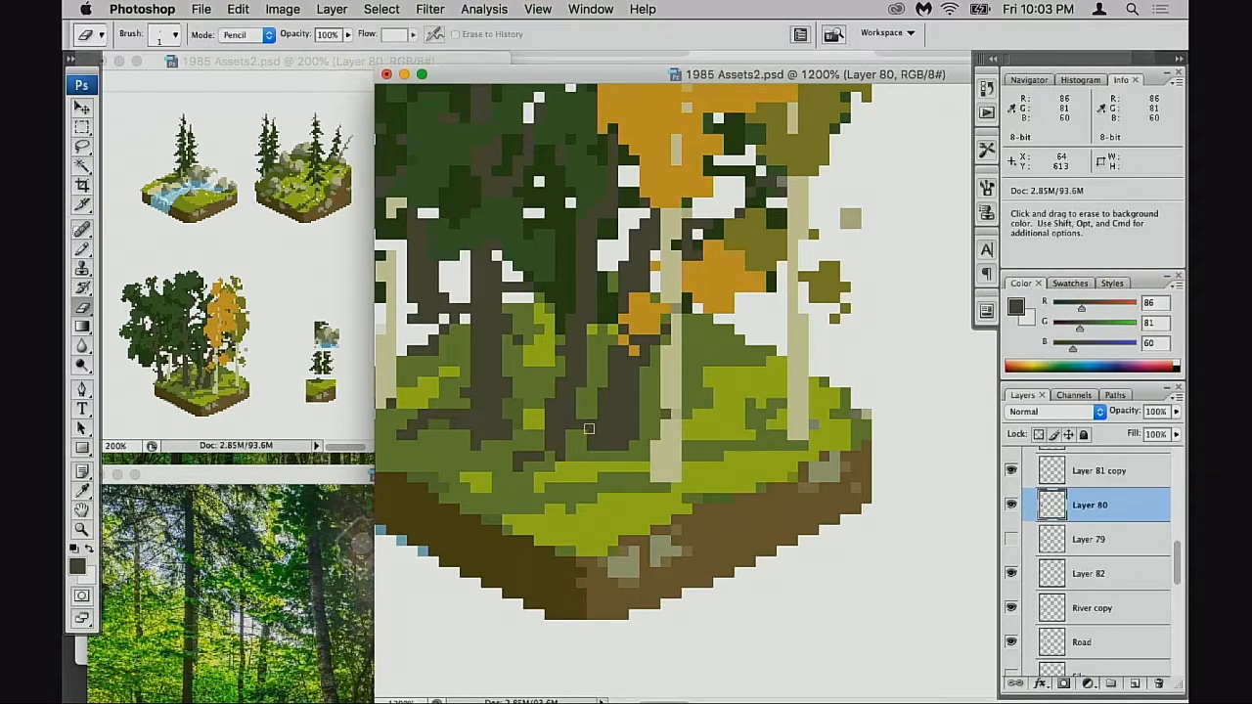
pyautogui.press('b')
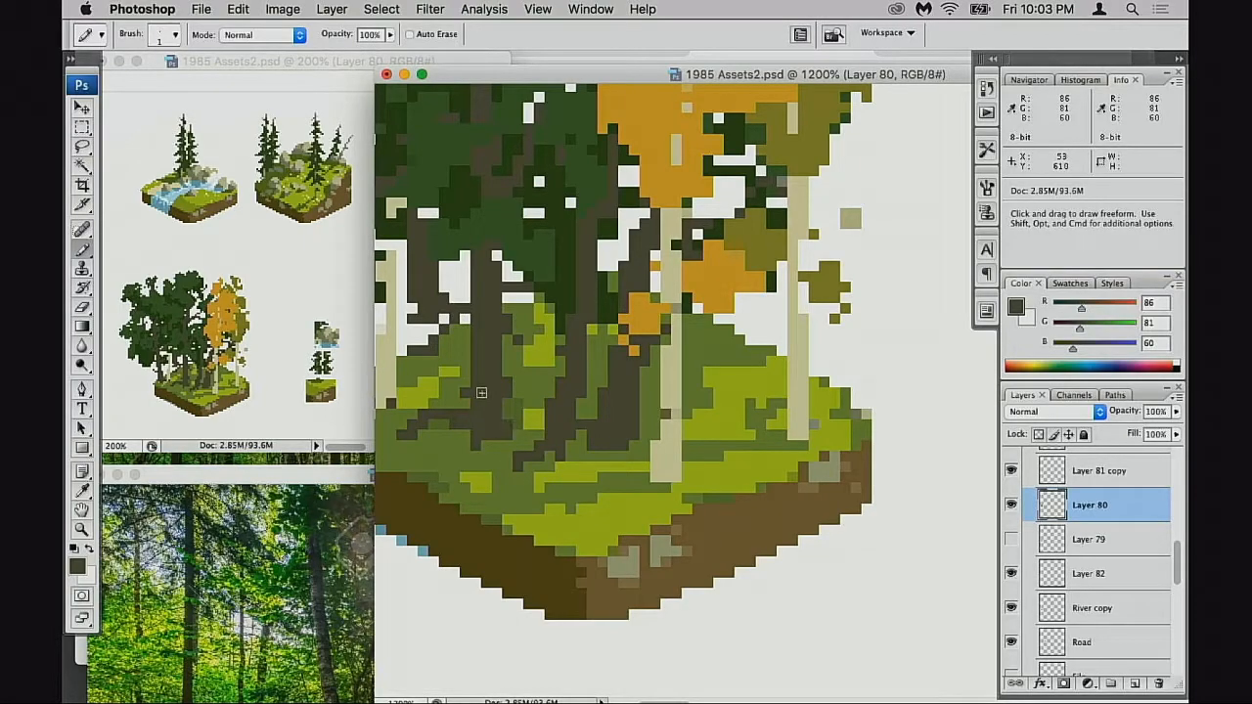
pyautogui.click(655, 381)
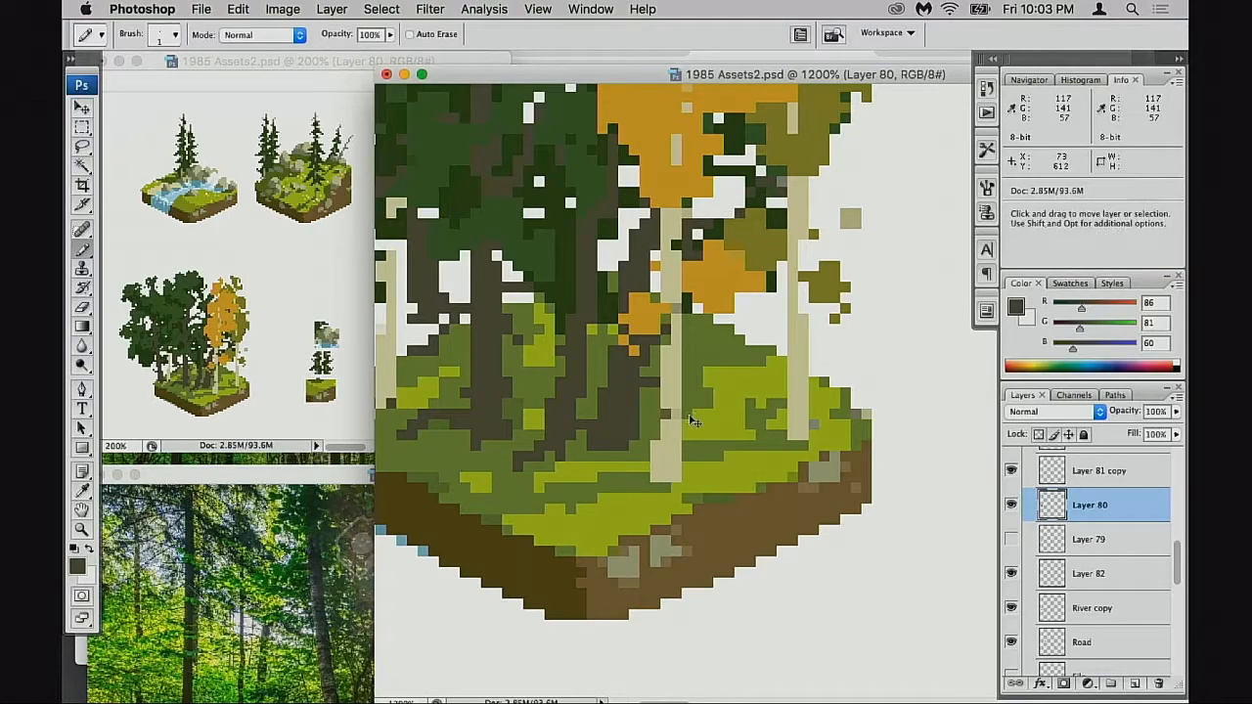
# - Toggle the visibility of Layer 81 copy and Layer 81 to find the front birch, and make Layer 81 active
pyautogui.click(1011, 474)
pyautogui.click(1011, 474)
pyautogui.scroll(3, 1039, 489)
pyautogui.click(1012, 488)
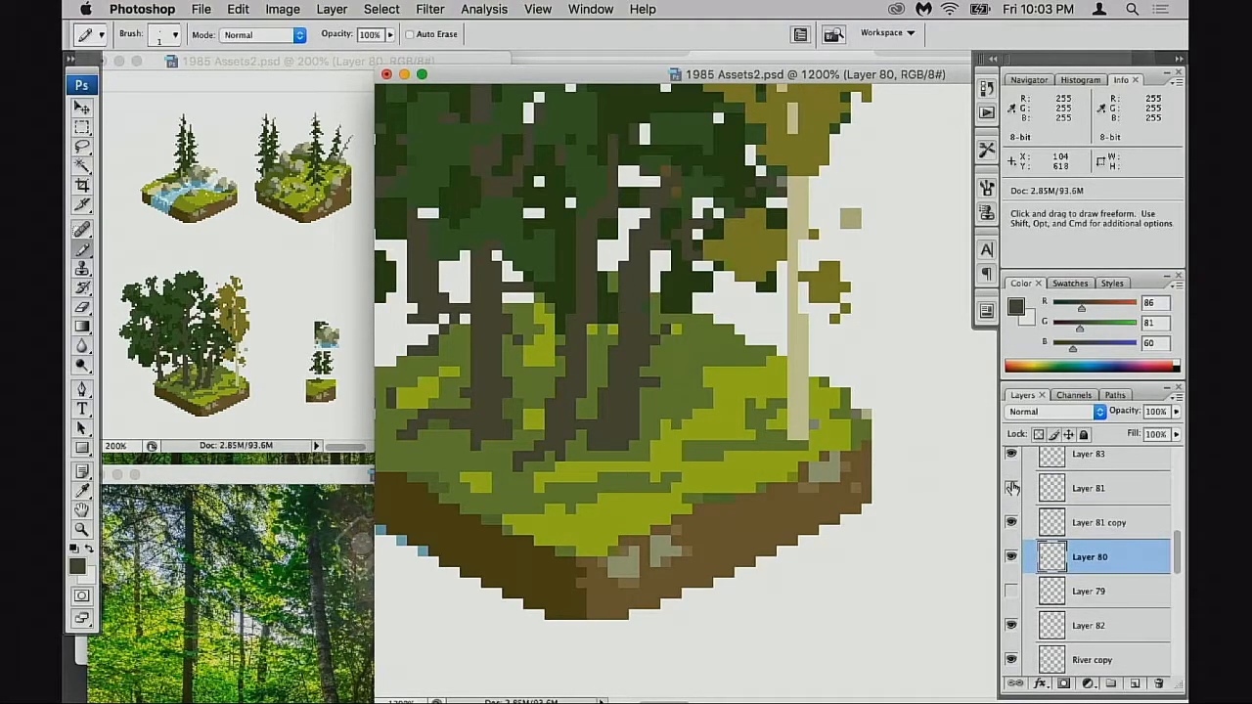
pyautogui.click(1011, 488)
pyautogui.click(1033, 494)
# - Mix a muted bark tone (161, 158, 124) by painting dark brown (86, 81, 60) over the birch trunk at 20% opacity, and restore 100% opacity
pyautogui.keyDown('alt'); pyautogui.click(672, 401); pyautogui.keyUp('alt')
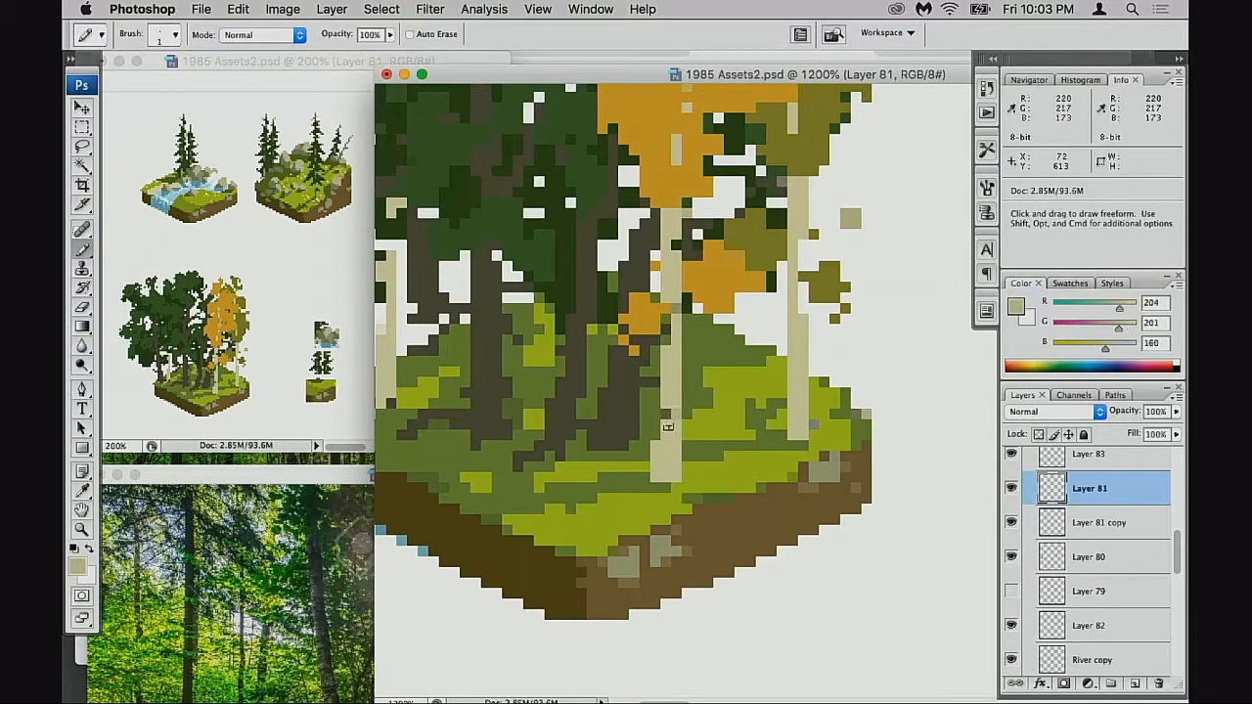
pyautogui.keyDown('alt'); pyautogui.click(809, 478); pyautogui.keyUp('alt')
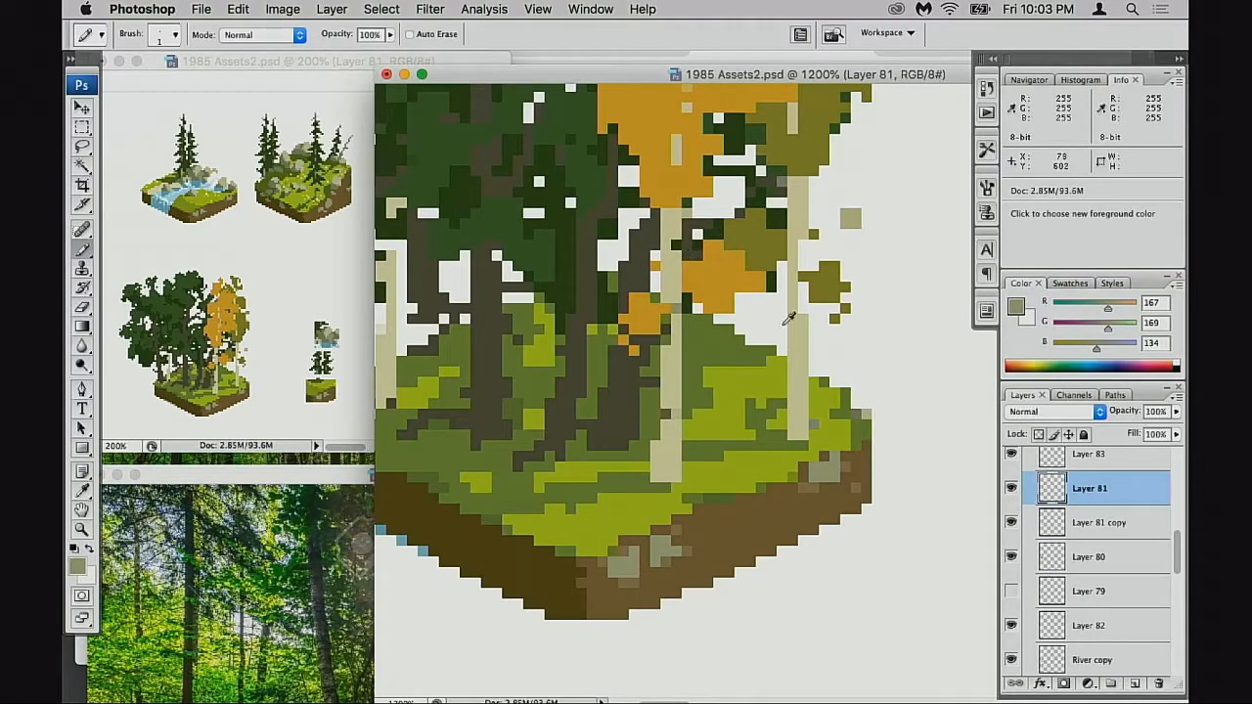
pyautogui.keyDown('alt'); pyautogui.click(783, 183); pyautogui.keyUp('alt')
pyautogui.moveTo(677, 414); pyautogui.dragTo(667, 414)
pyautogui.press('super+z')
pyautogui.press('2')
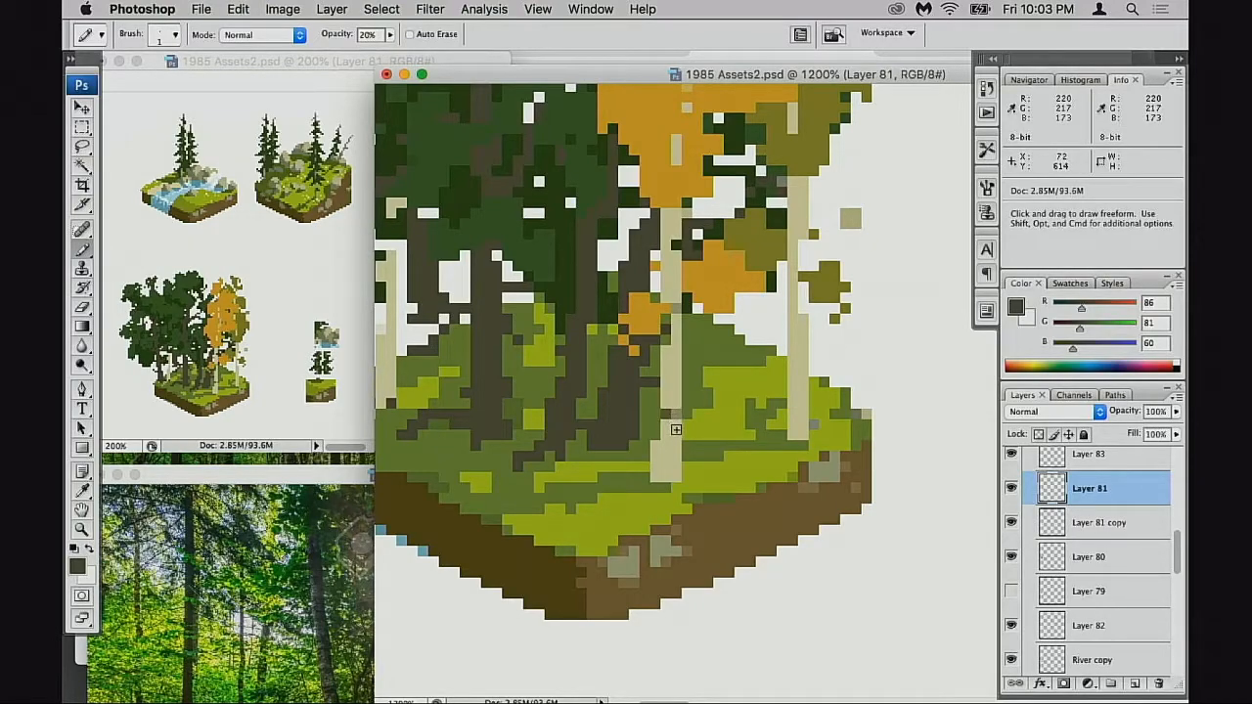
pyautogui.press('0')
pyautogui.keyDown('alt'); pyautogui.click(669, 417); pyautogui.keyUp('alt')
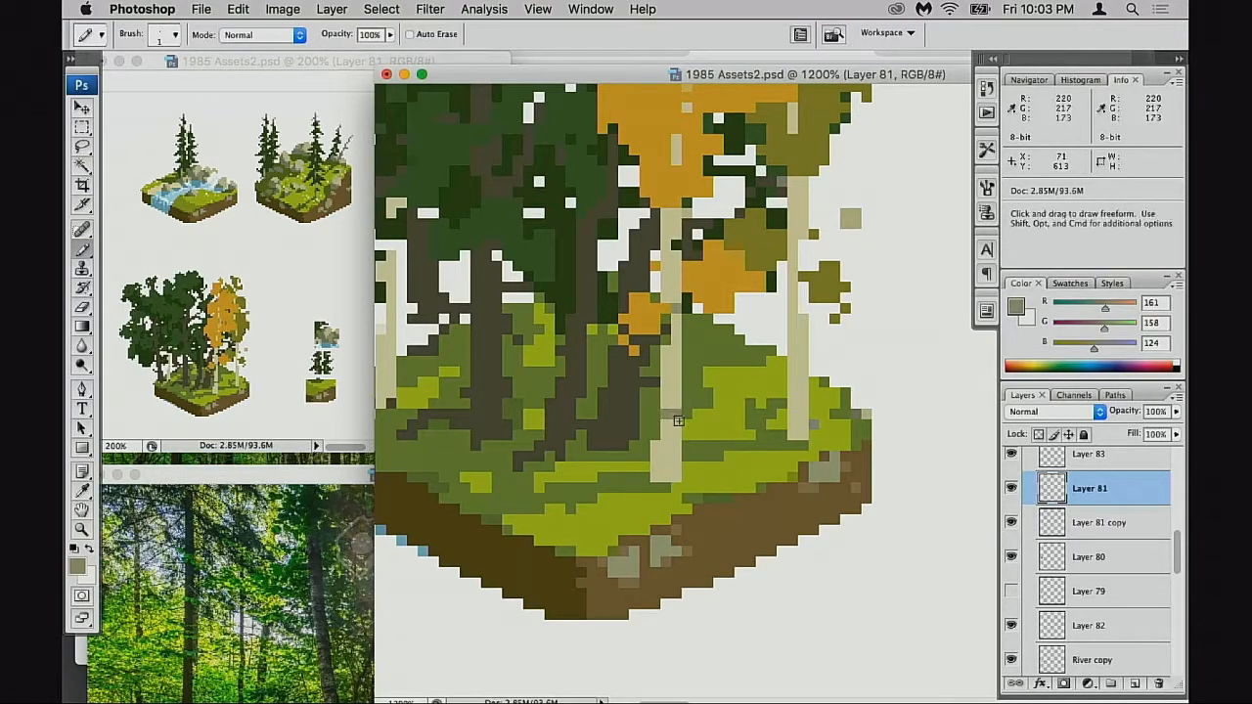
# - Paint short bark bands in the muted tone (161, 158, 124) down the front birch's trunk, and toggle Layer 81 to compare
pyautogui.moveTo(675, 381); pyautogui.dragTo(675, 372)
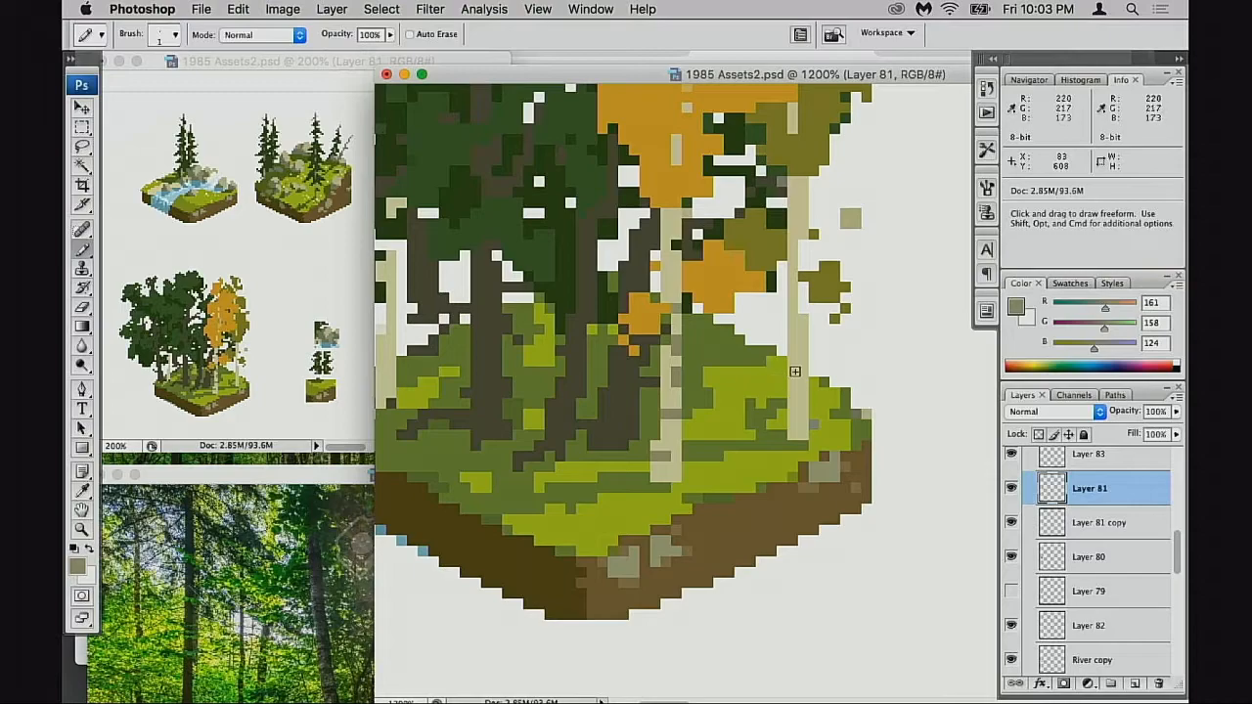
pyautogui.click(1013, 488)
pyautogui.click(1014, 489)
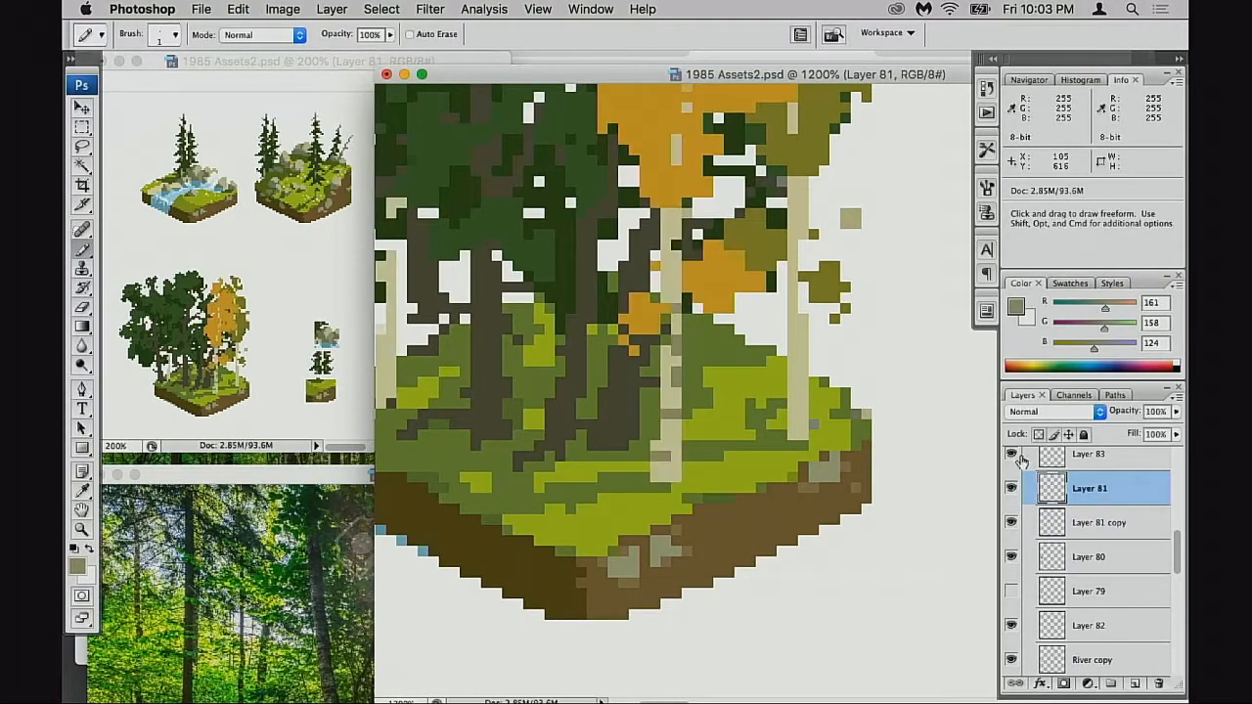
# - Paint bark marks in the muted tone (161, 158, 124) down the rightmost birch's trunk on Layer 81 copy
pyautogui.click(1011, 522)
pyautogui.click(1012, 522)
pyautogui.click(1039, 522)
pyautogui.moveTo(791, 374); pyautogui.dragTo(793, 384)
pyautogui.click(803, 340)
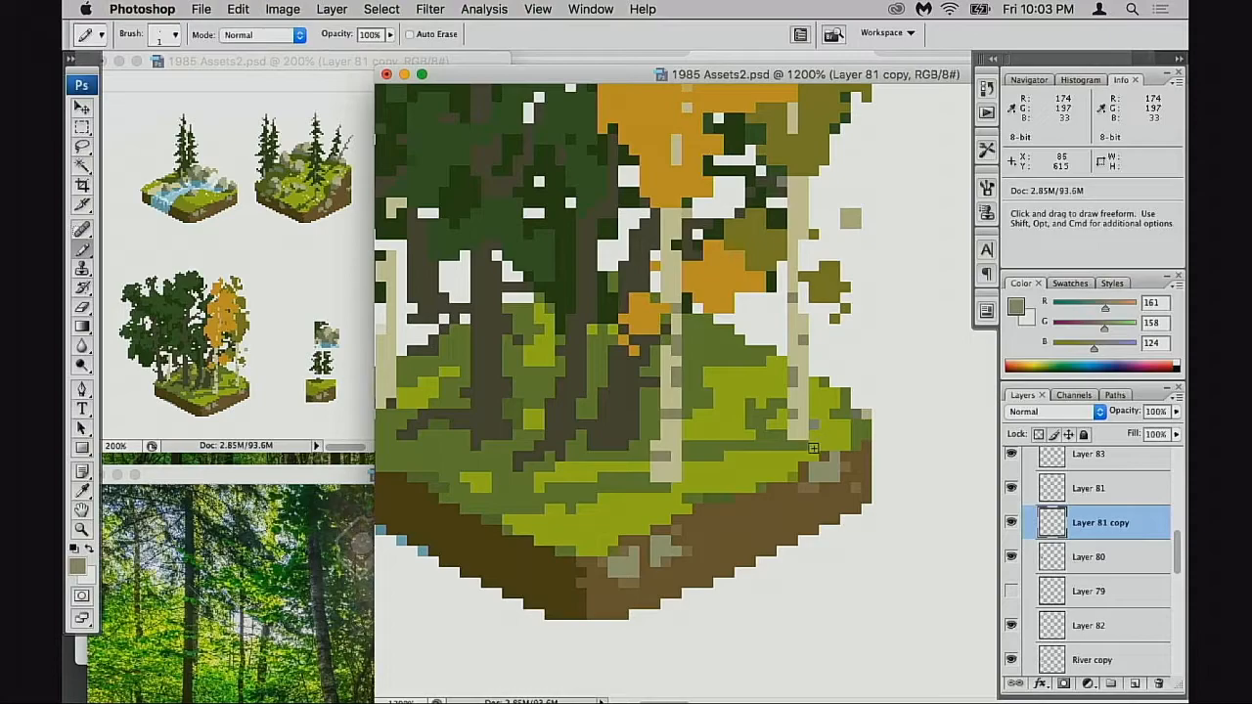
pyautogui.hscroll(-3, 793, 439)
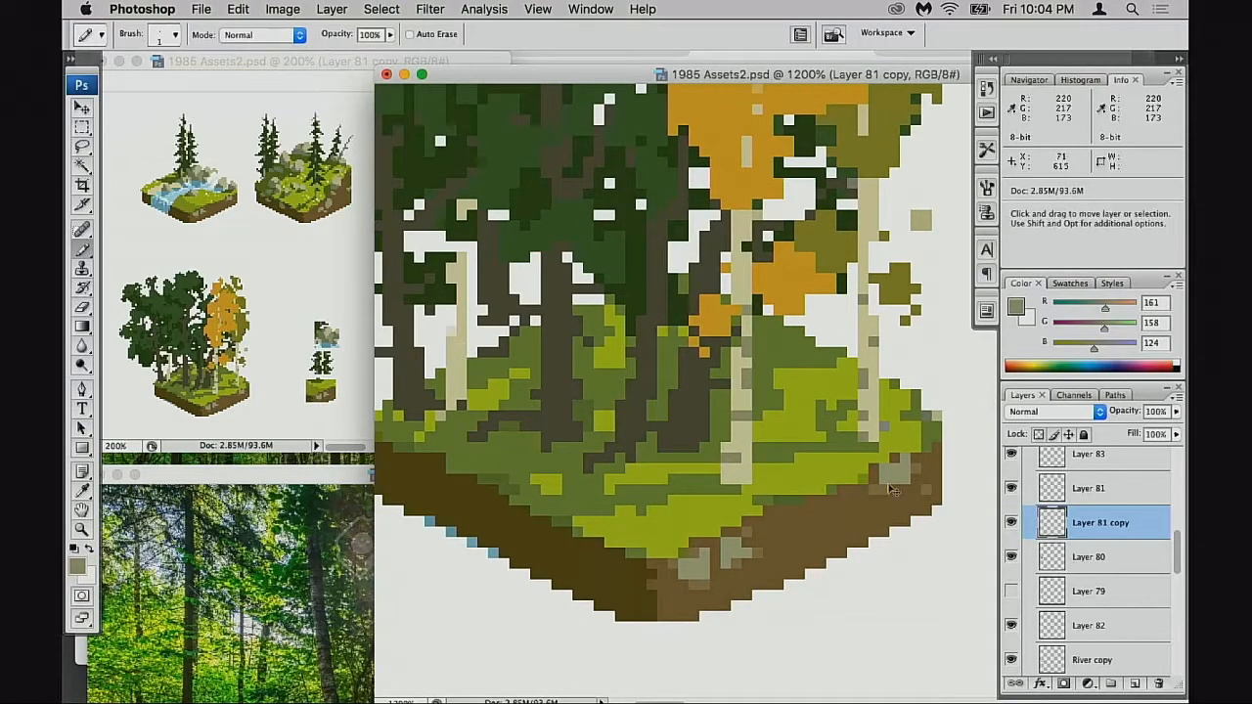
# - Paint bark marks on the leftmost birch's trunk on Layer 81, using the pale (220, 217, 173) and muted (161, 158, 124) tones
pyautogui.click(1012, 491)
pyautogui.click(1012, 488)
pyautogui.click(1091, 489)
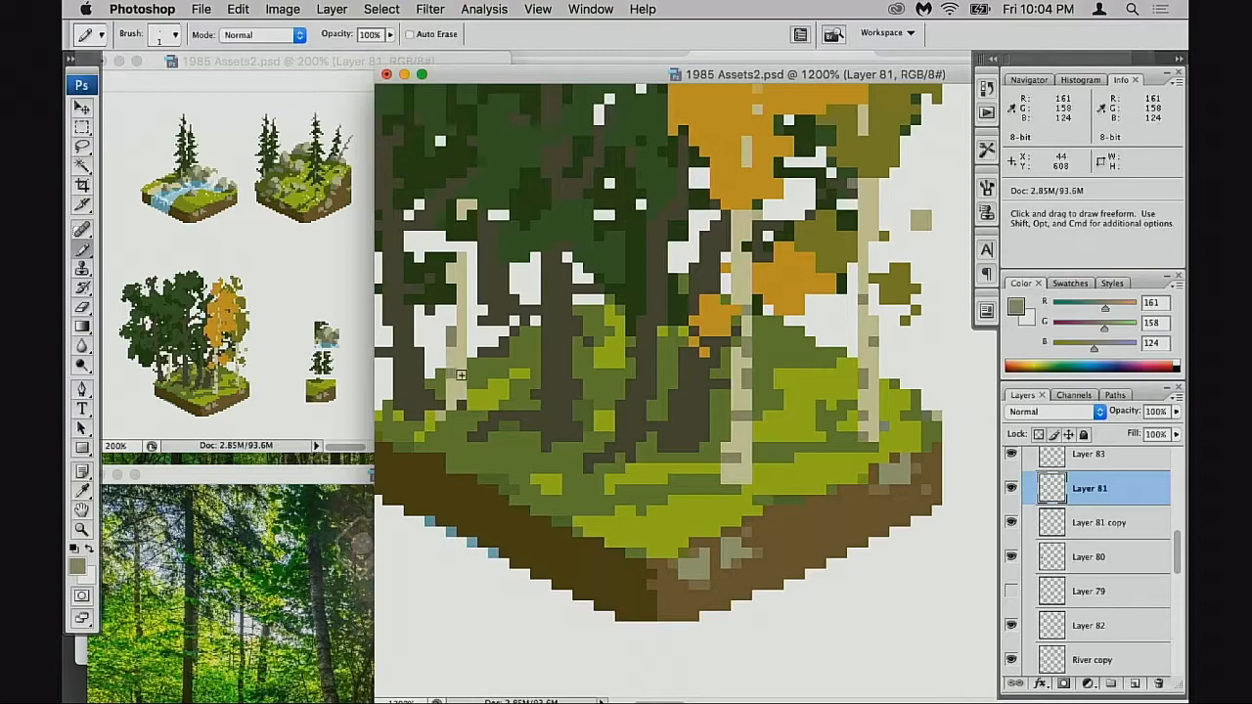
pyautogui.keyDown('alt'); pyautogui.click(456, 325); pyautogui.keyUp('alt')
pyautogui.moveTo(455, 324); pyautogui.dragTo(460, 244)
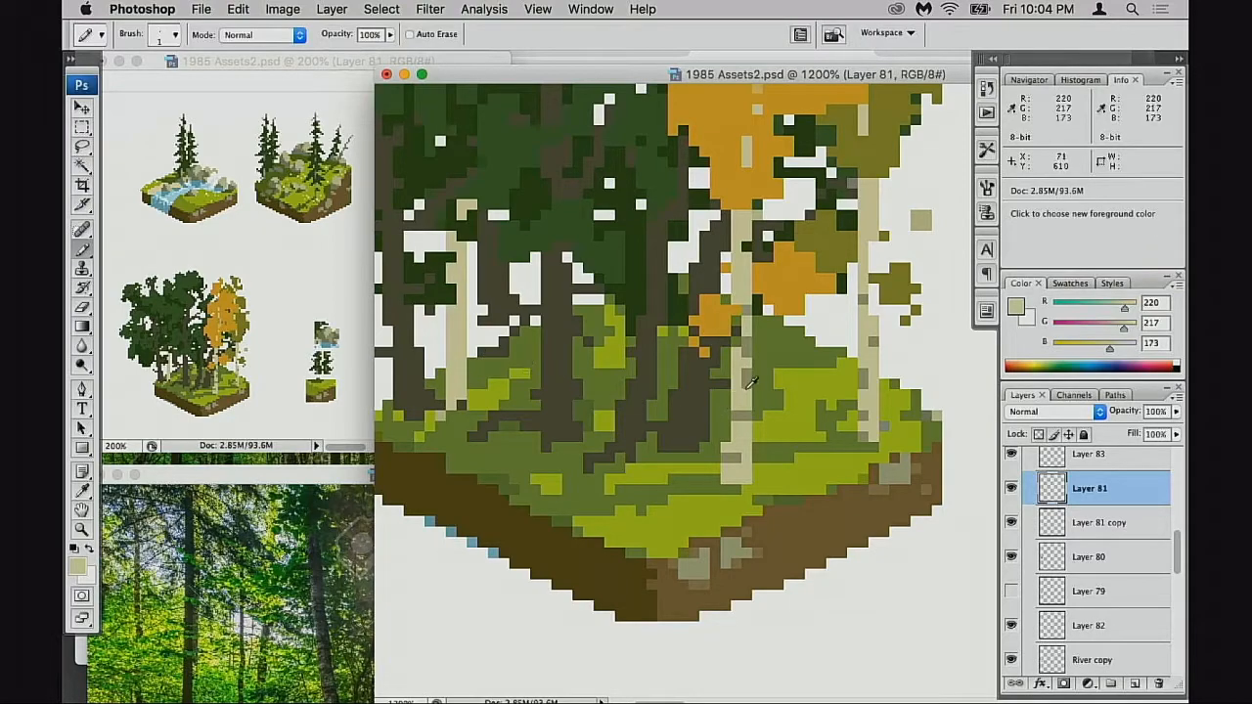
pyautogui.keyDown('alt'); pyautogui.click(750, 384); pyautogui.keyUp('alt')
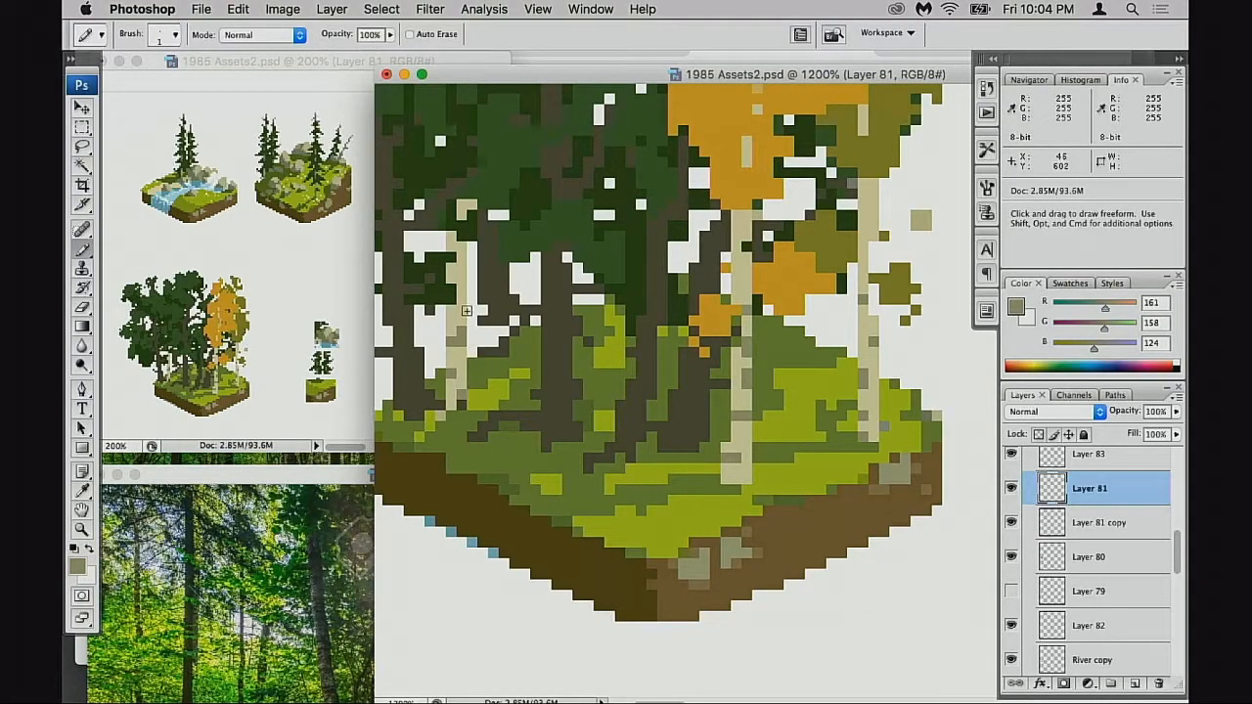
# - Toggle Layer 81 copy and Layer 79 to check their contents, and move Layer 79 below River copy
pyautogui.moveTo(600, 444); pyautogui.dragTo(690, 500)
pyautogui.click(632, 451)
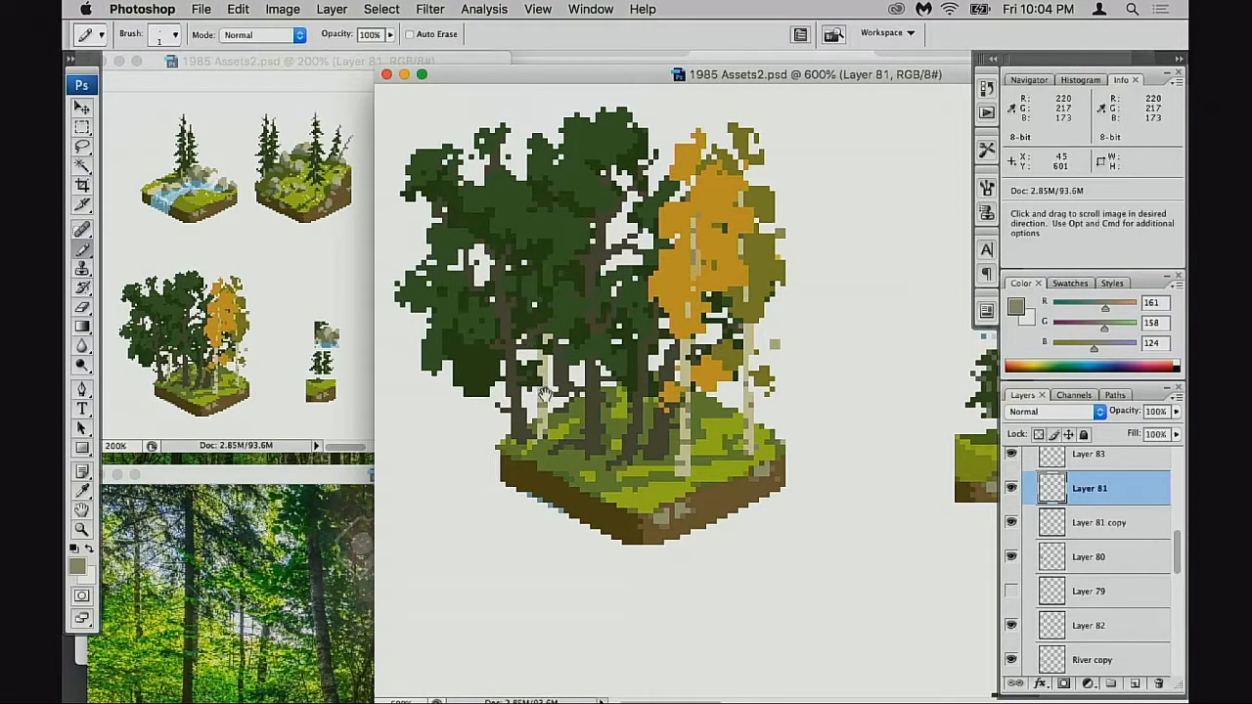
pyautogui.moveTo(774, 548); pyautogui.dragTo(799, 543)
pyautogui.click(1013, 525)
pyautogui.click(1012, 525)
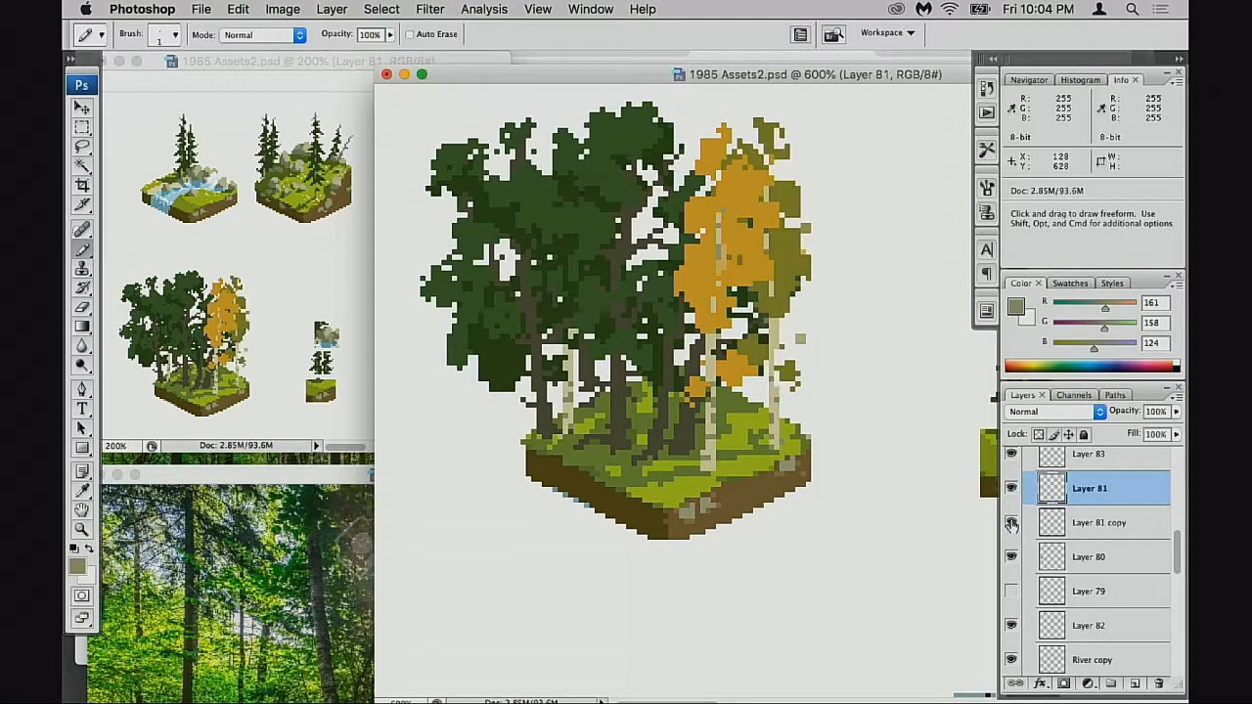
pyautogui.click(1049, 526)
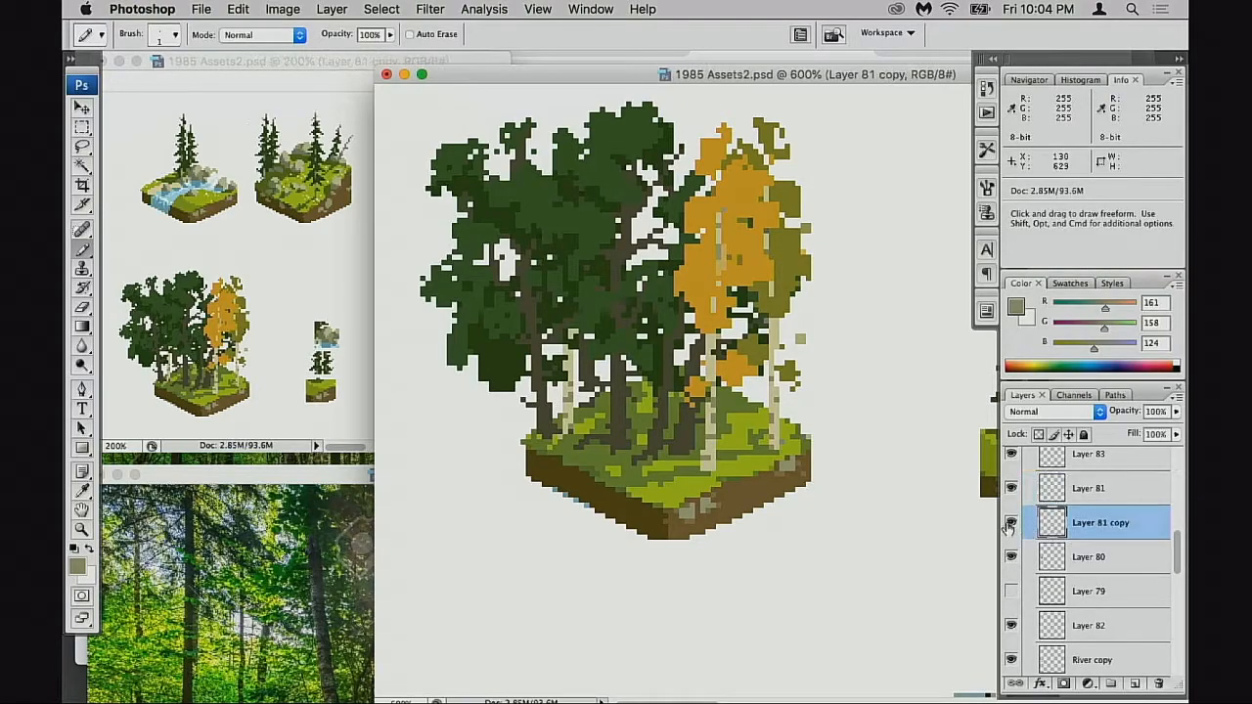
pyautogui.click(1013, 593)
pyautogui.click(1013, 593)
pyautogui.moveTo(1051, 595)
pyautogui.mouseDown()
pyautogui.moveTo(1041, 678)
pyautogui.moveTo(1060, 609)
pyautogui.moveTo(1035, 611)
pyautogui.mouseUp()
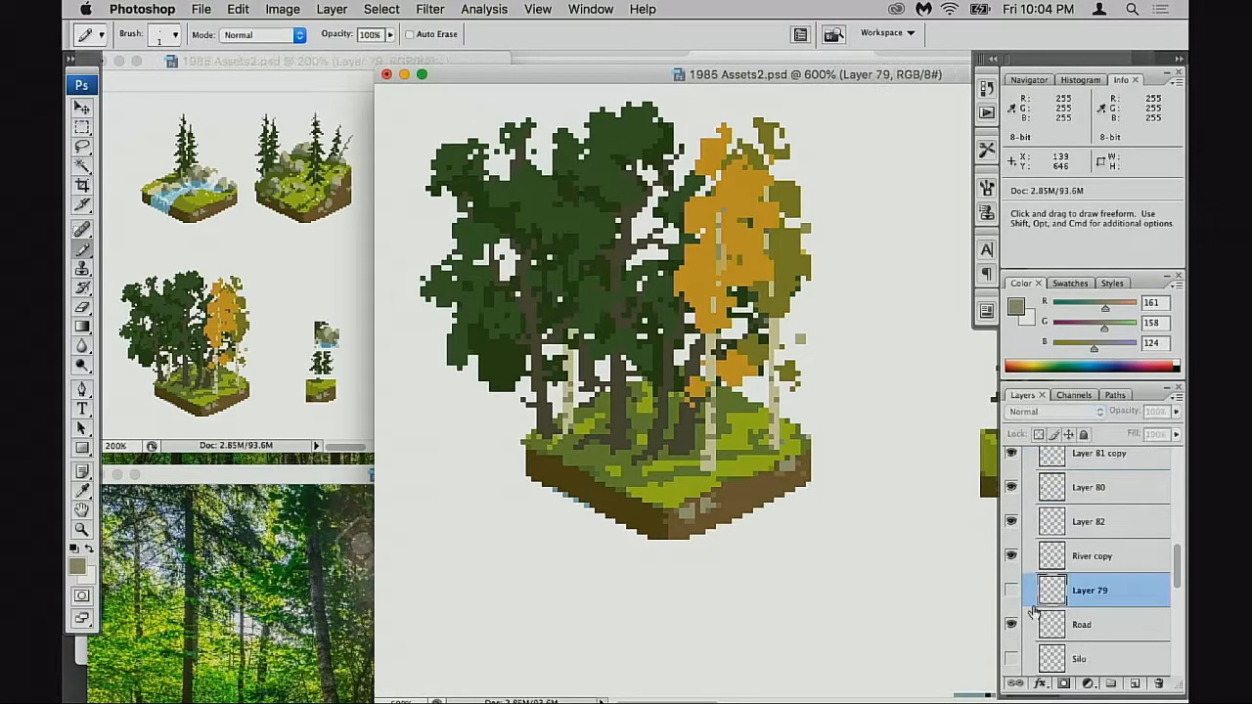
# - Toggle the visibility of River copy and Layer 82 to examine which parts of the ground each one holds
pyautogui.click(1019, 562)
pyautogui.click(1012, 556)
pyautogui.click(1013, 557)
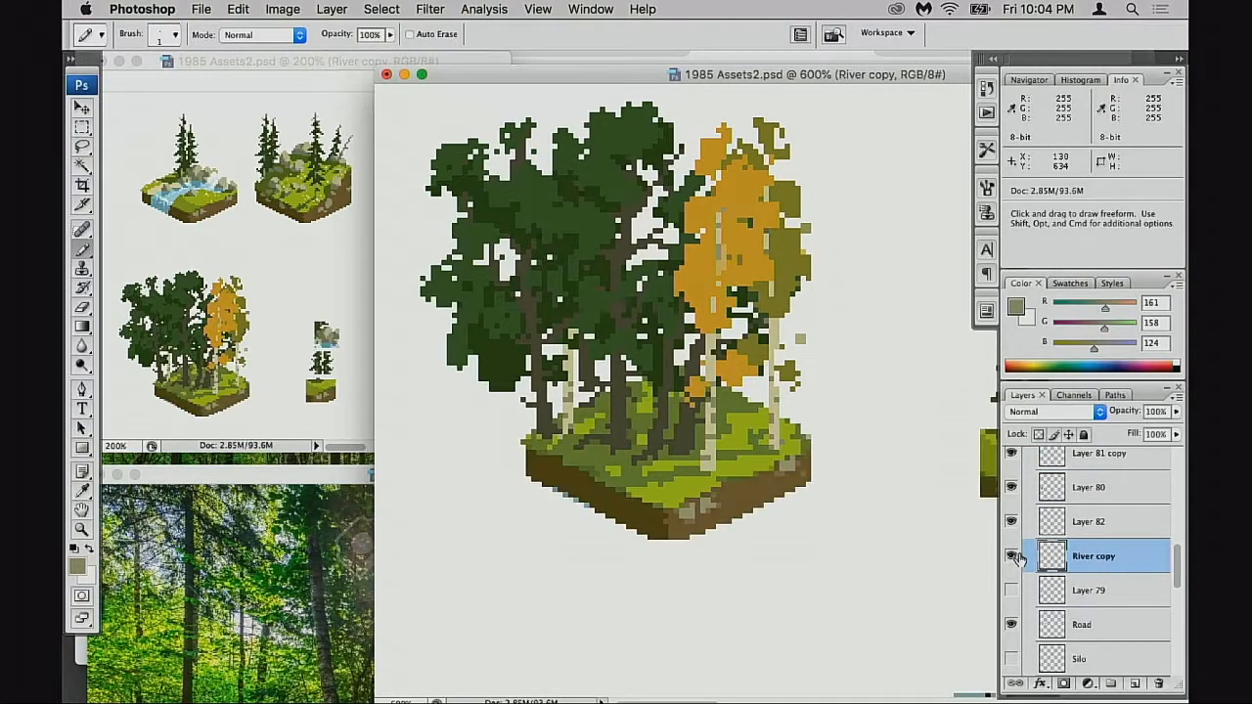
pyautogui.click(1018, 558)
pyautogui.click(1012, 521)
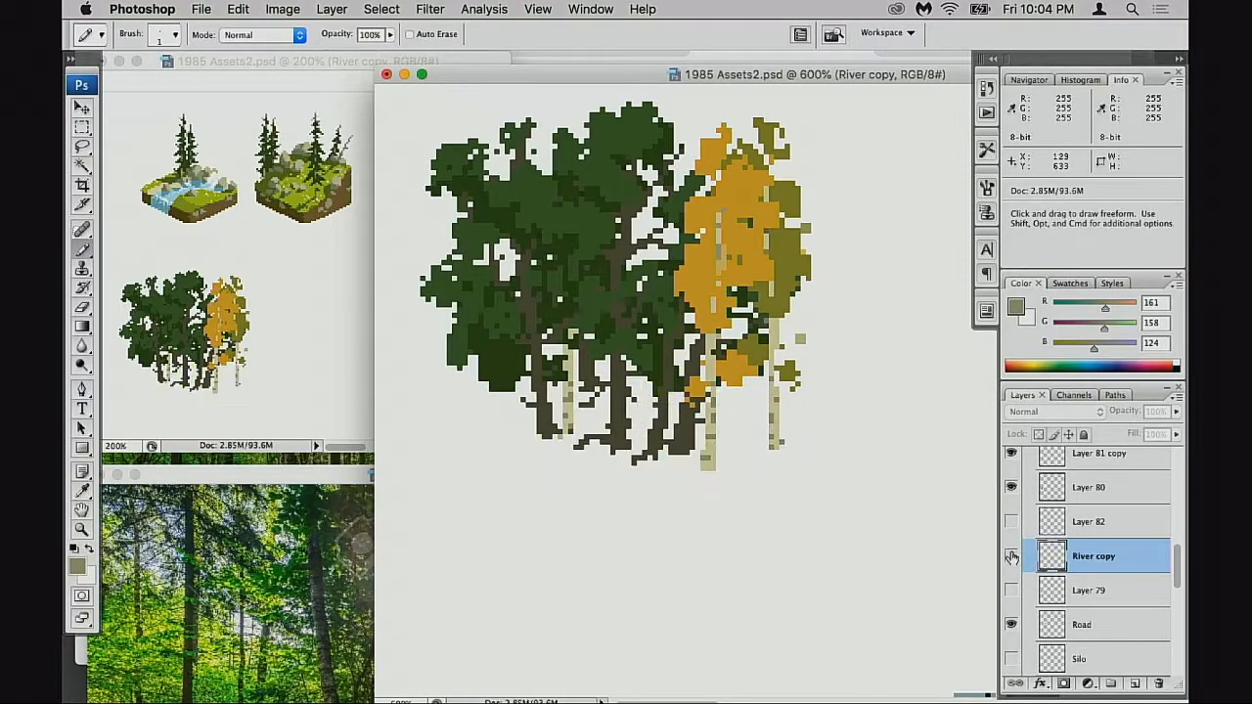
pyautogui.click(1013, 556)
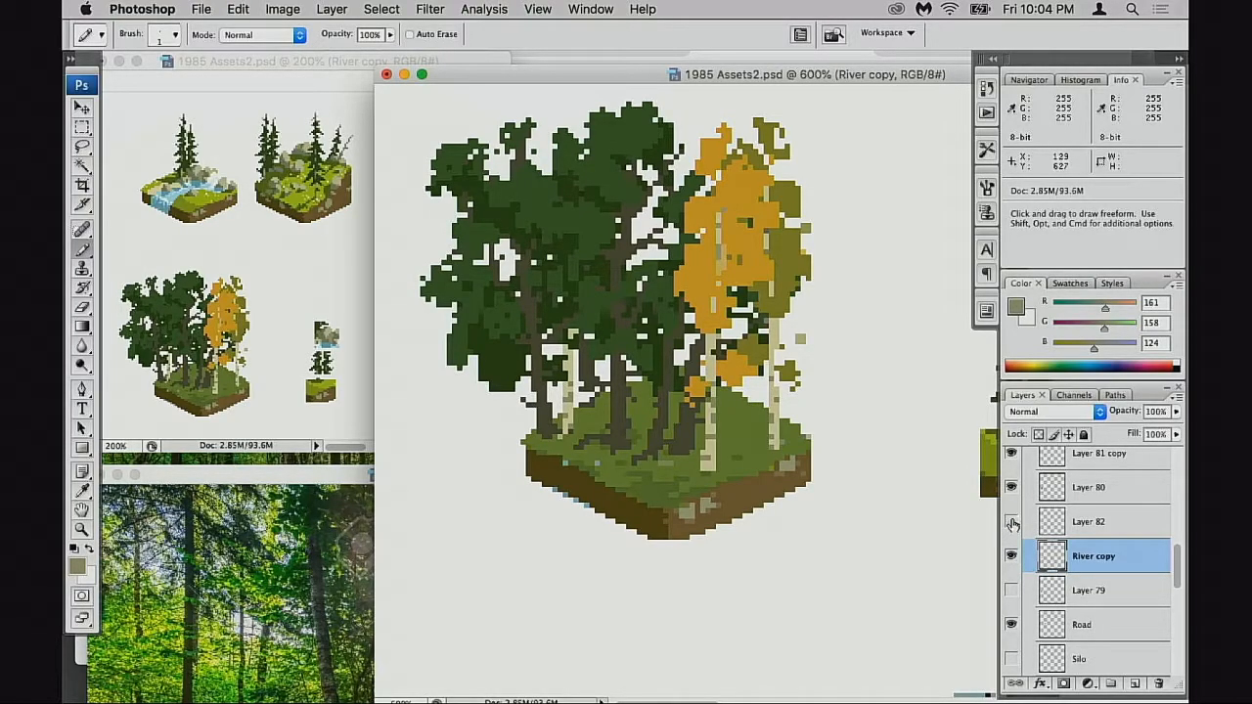
pyautogui.click(1011, 523)
pyautogui.click(1012, 523)
pyautogui.click(1012, 524)
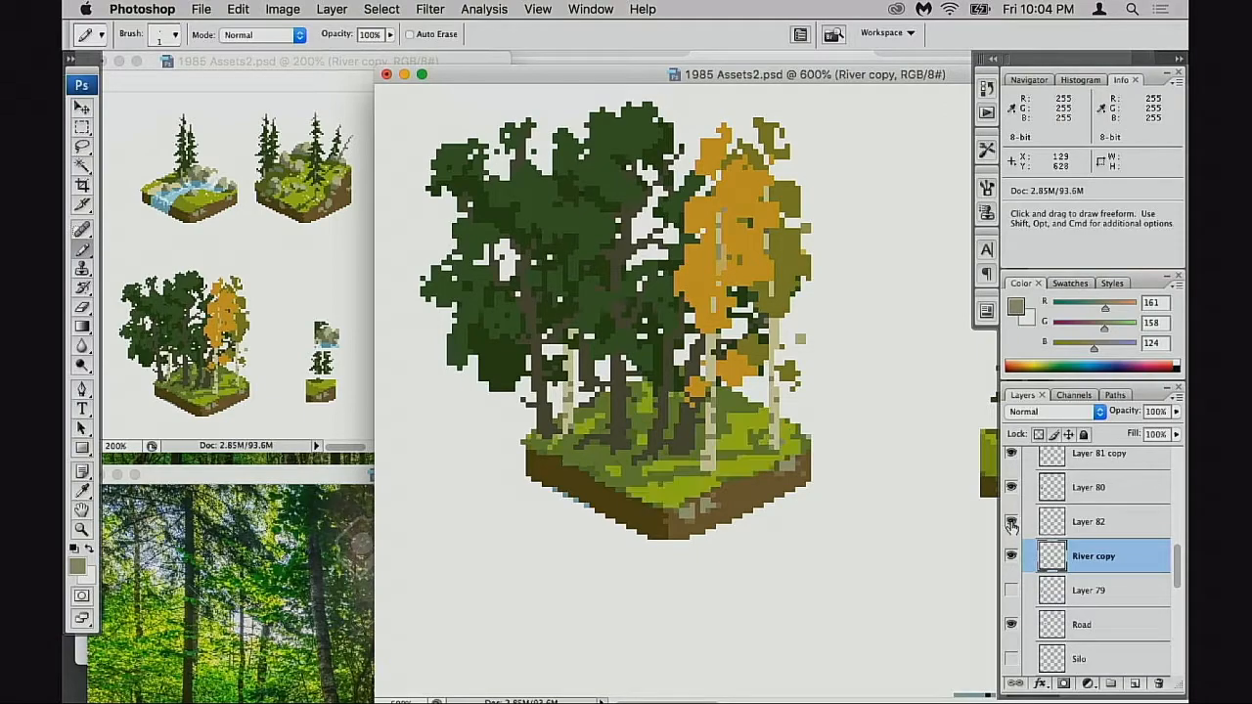
pyautogui.click(1012, 523)
pyautogui.click(1012, 524)
# - Brighten the grass on Layer 82 with Levels, setting the white input level to 243
pyautogui.click(1043, 521)
pyautogui.scroll(5, 743, 528)
pyautogui.hscroll(5, 744, 528)
pyautogui.scroll(-5, 778, 519)
pyautogui.hscroll(-5, 778, 519)
pyautogui.press('super+l')
pyautogui.moveTo(967, 353)
pyautogui.mouseDown()
pyautogui.moveTo(941, 354)
pyautogui.moveTo(991, 348)
pyautogui.moveTo(957, 353)
pyautogui.mouseUp()
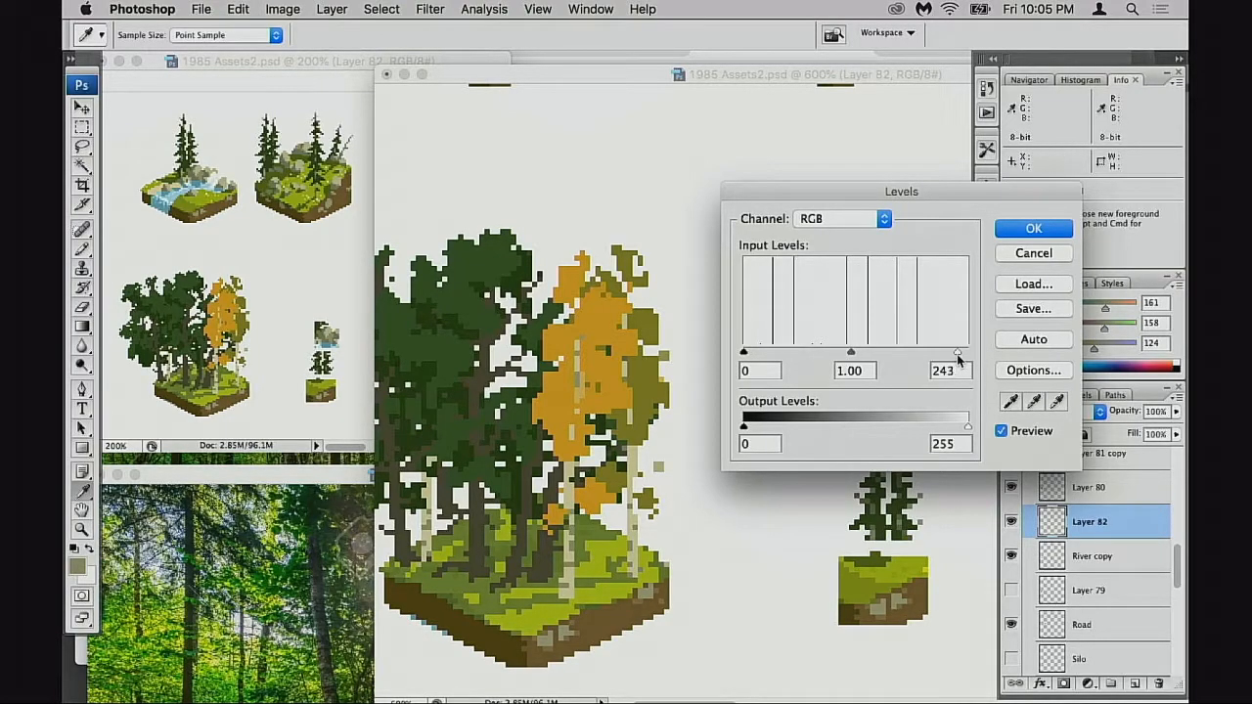
pyautogui.click(1052, 238)
# - Blend the pale birch tone (220, 217, 173) into the bright grass around the front birch at 30% opacity
pyautogui.moveTo(773, 387); pyautogui.dragTo(933, 366)
pyautogui.keyDown('alt'); pyautogui.click(676, 417); pyautogui.keyUp('alt')
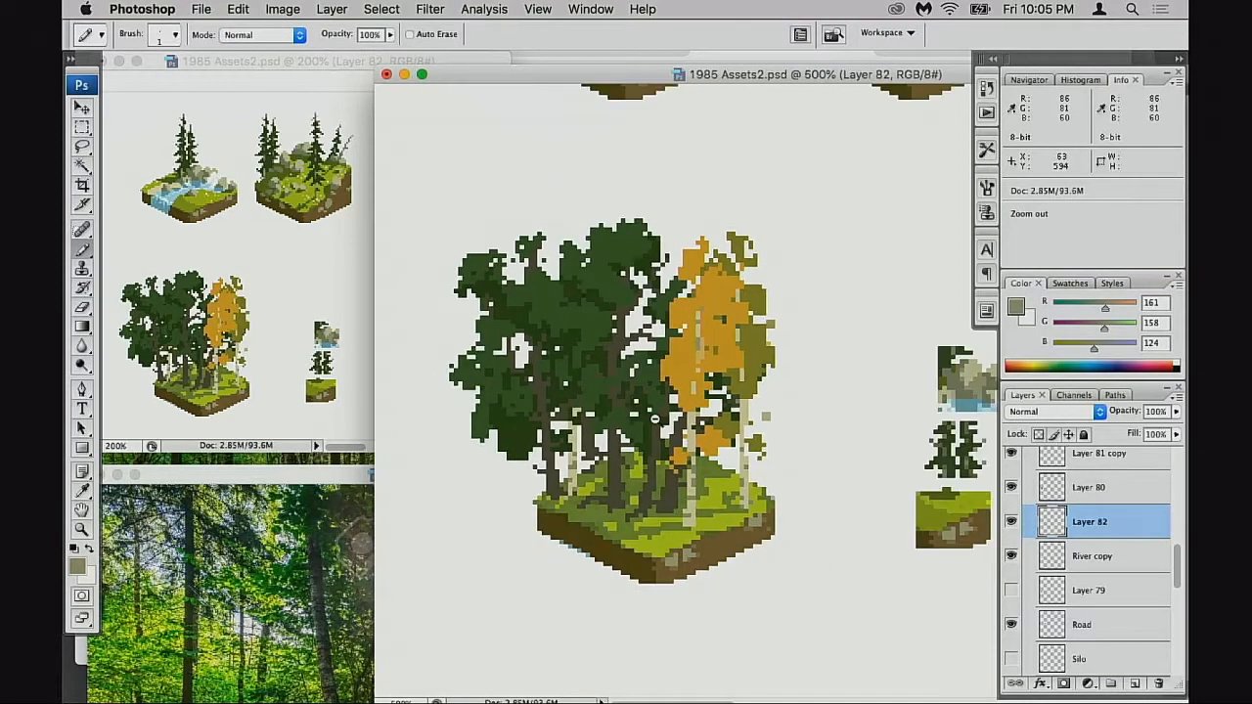
pyautogui.keyDown('alt'); pyautogui.click(671, 418); pyautogui.keyUp('alt')
pyautogui.keyDown('alt'); pyautogui.click(665, 421); pyautogui.keyUp('alt')
pyautogui.click(618, 460)
pyautogui.click(638, 443)
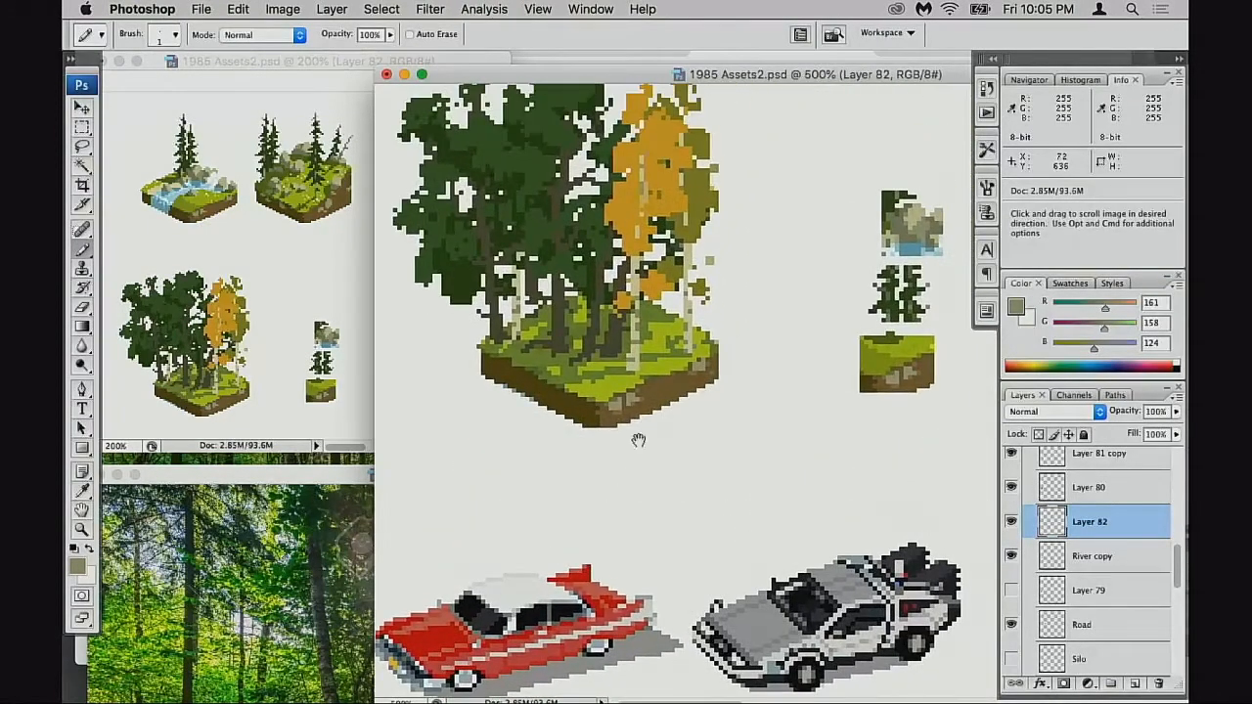
pyautogui.click(584, 286)
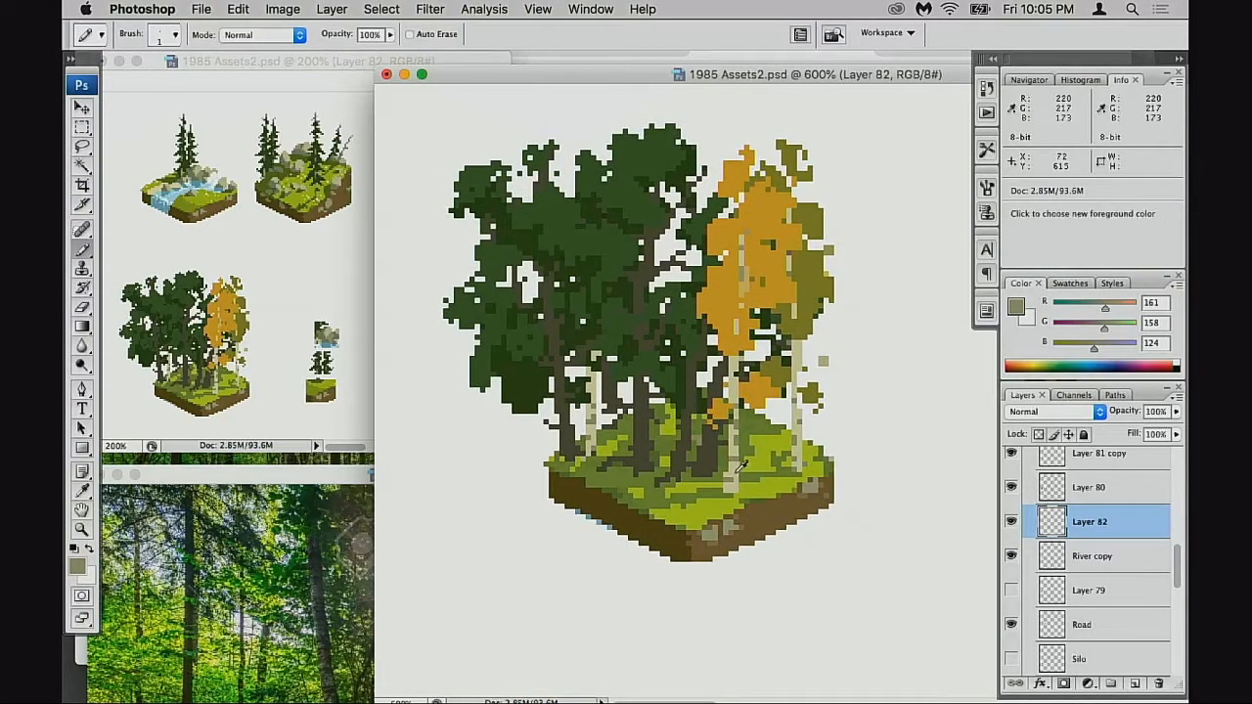
pyautogui.press('3')
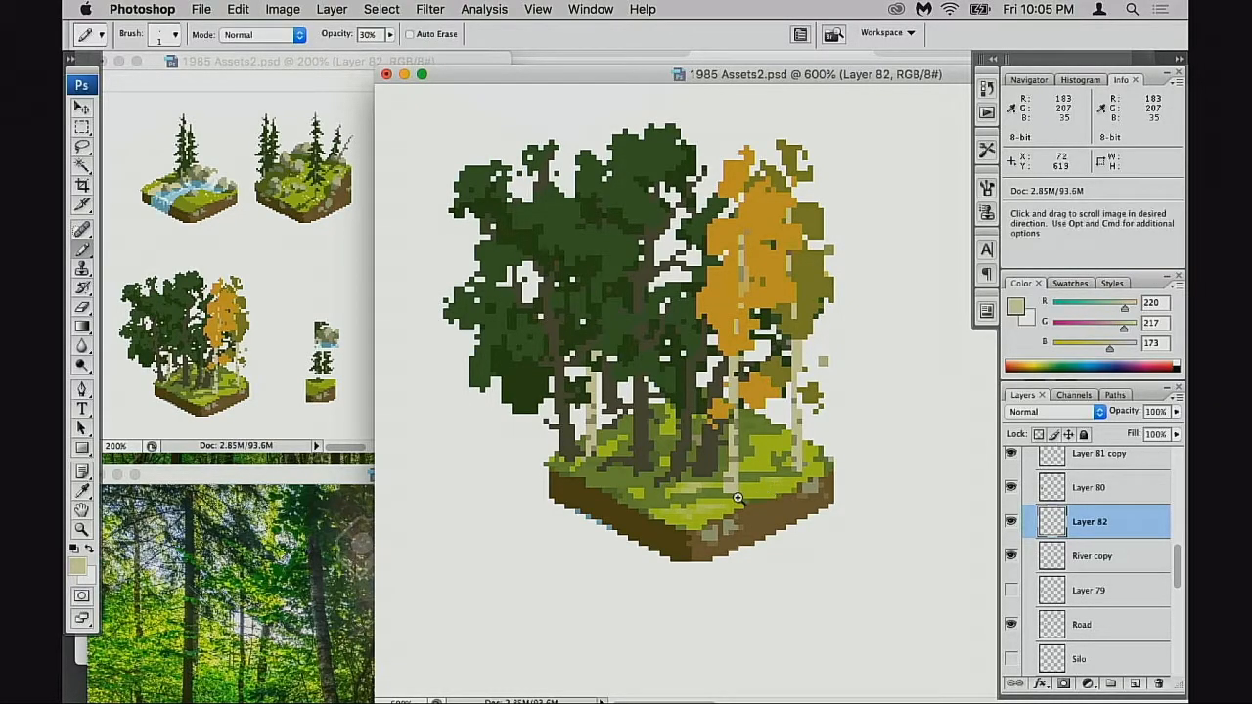
pyautogui.keyDown('super'); pyautogui.click(744, 494); pyautogui.keyUp('super')
pyautogui.moveTo(757, 492); pyautogui.dragTo(686, 500)
pyautogui.press('e')
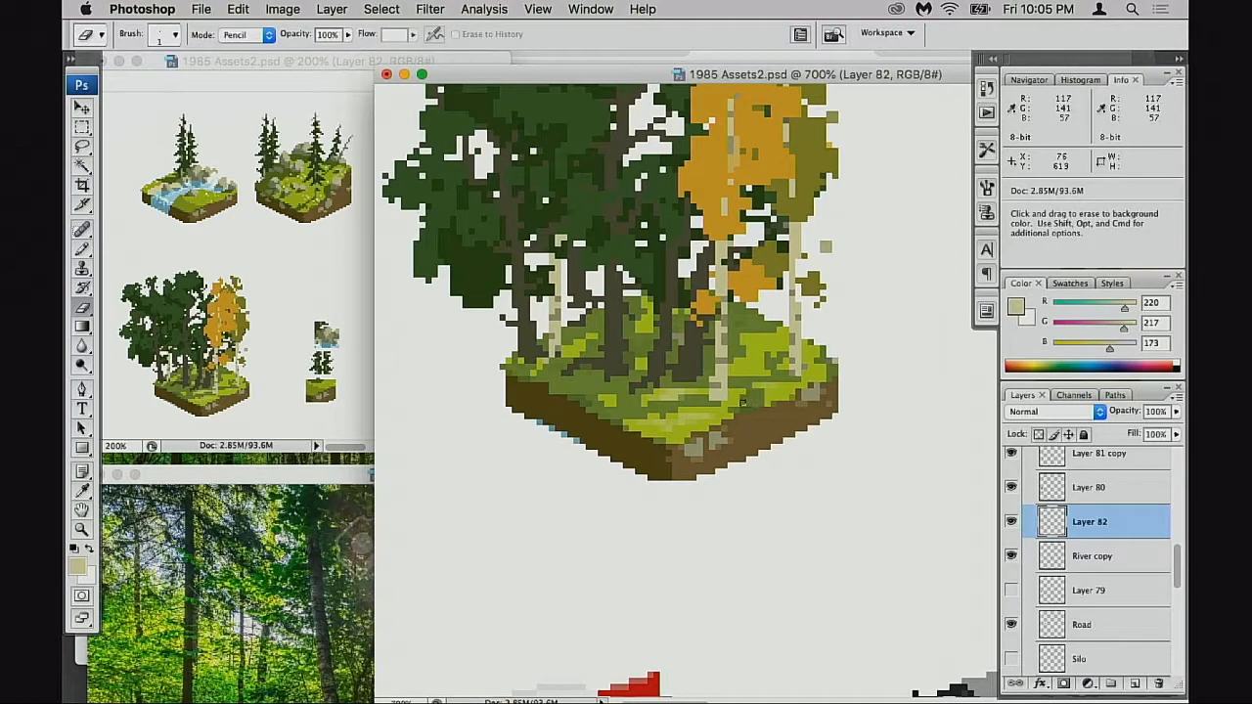
pyautogui.keyDown('alt'); pyautogui.click(693, 424); pyautogui.keyUp('alt')
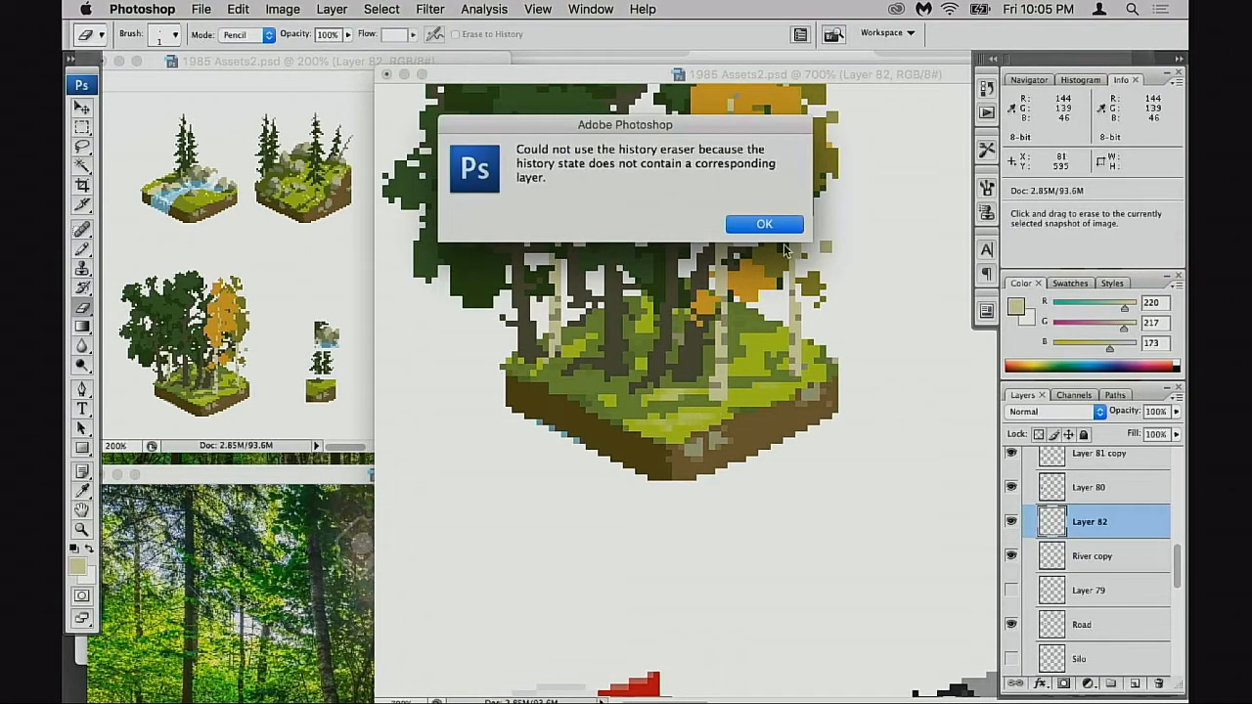
pyautogui.click(773, 226)
pyautogui.press('b')
# - Mottle the grass on Layer 82 with earthy patches in brown (126, 102, 58) and olive brown (125, 117, 59) at 30% opacity
pyautogui.keyDown('alt'); pyautogui.click(721, 423); pyautogui.keyUp('alt')
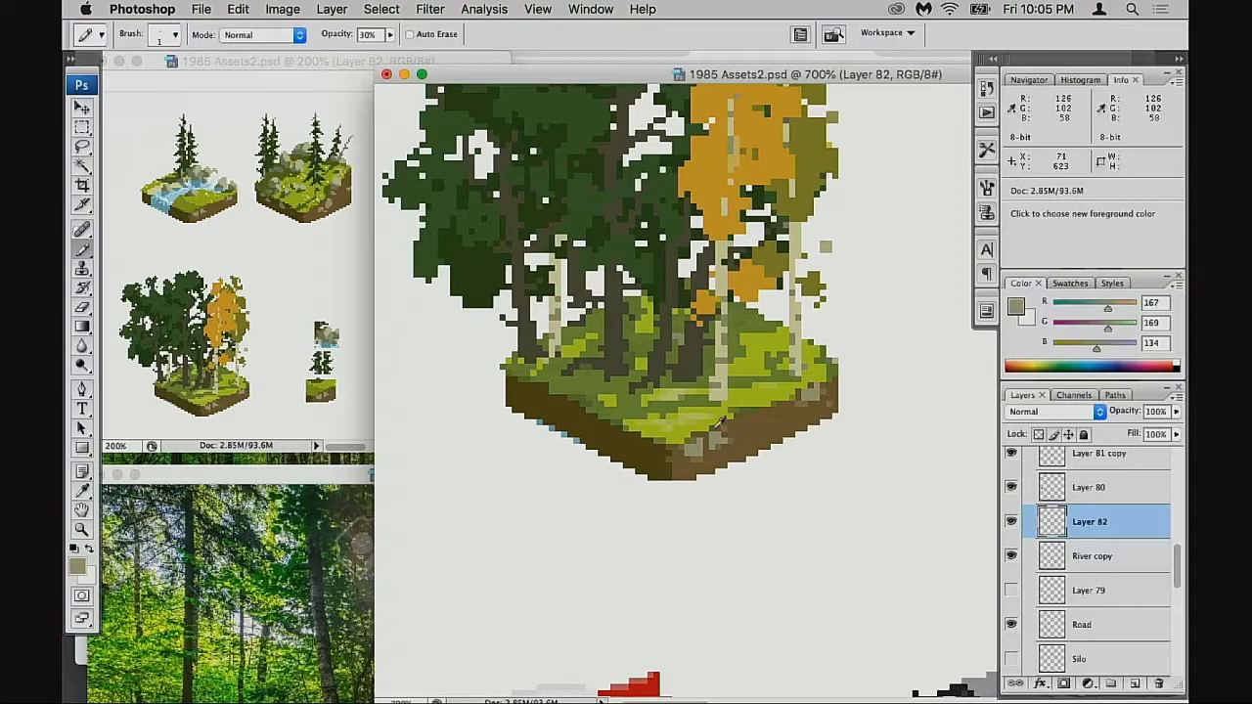
pyautogui.keyDown('alt'); pyautogui.click(760, 428); pyautogui.keyUp('alt')
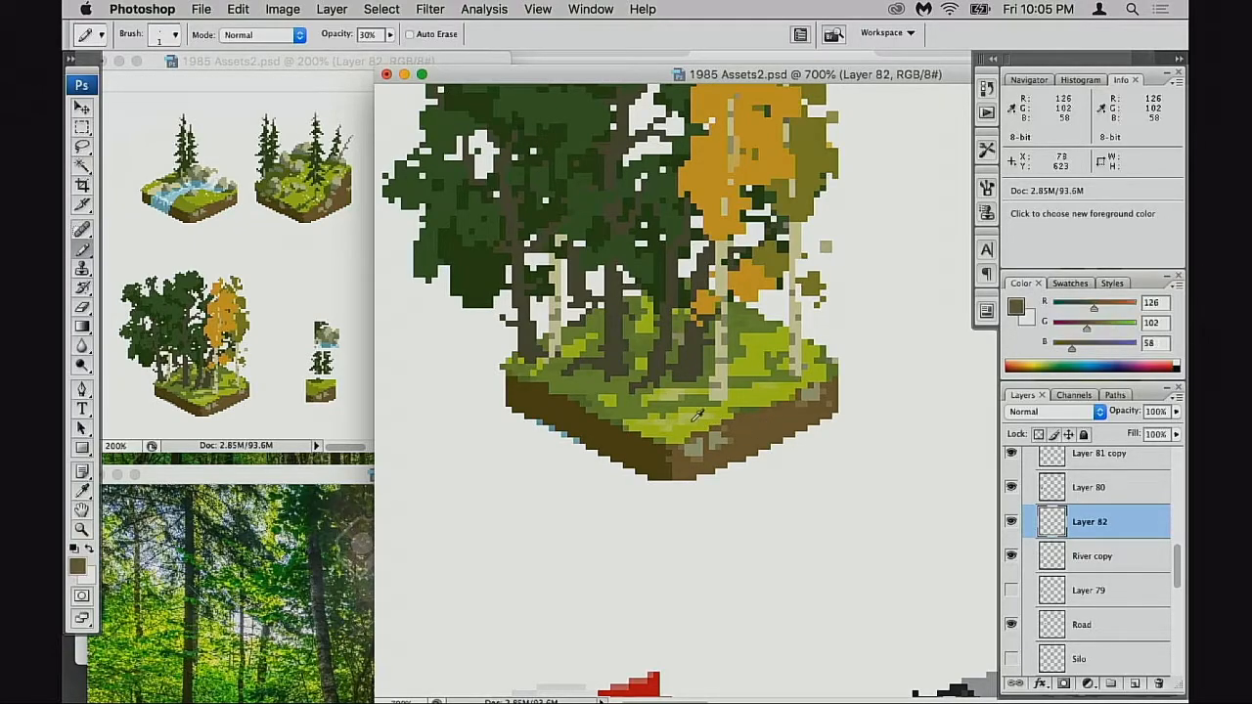
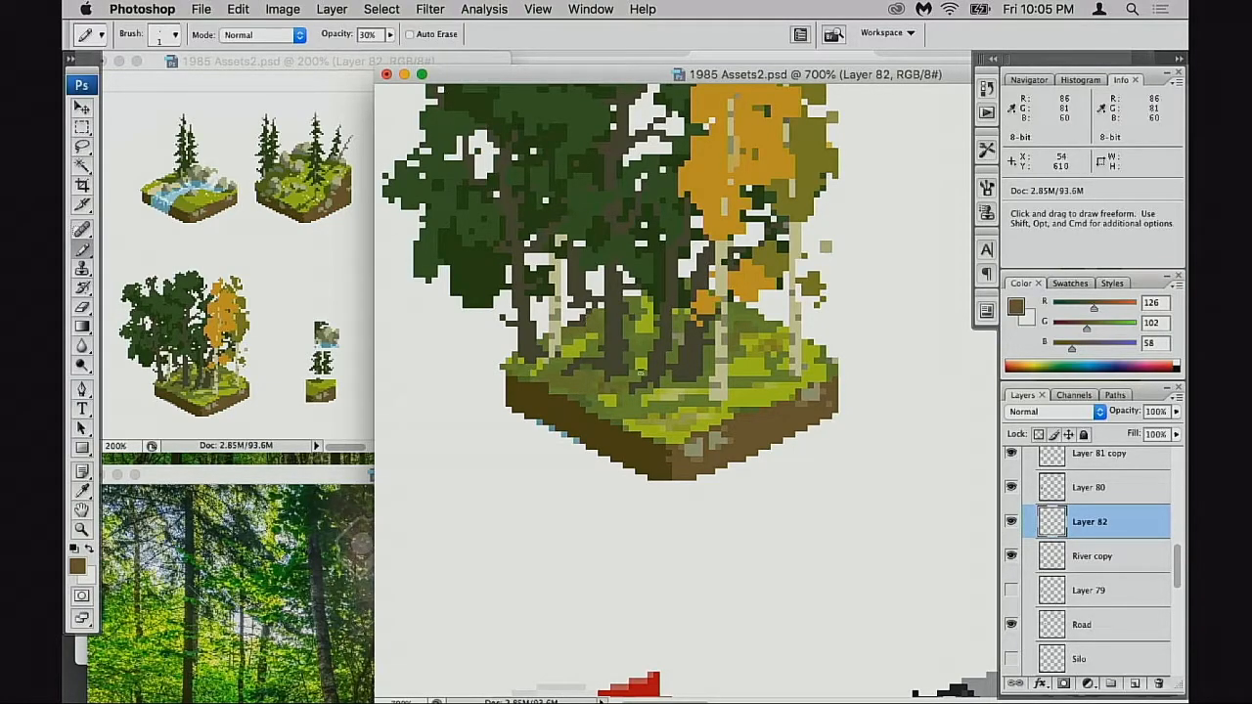
pyautogui.keyDown('super'); pyautogui.click(638, 408); pyautogui.keyUp('super')
pyautogui.keyDown('super'); pyautogui.click(641, 409); pyautogui.keyUp('super')
pyautogui.moveTo(794, 442); pyautogui.dragTo(597, 461)
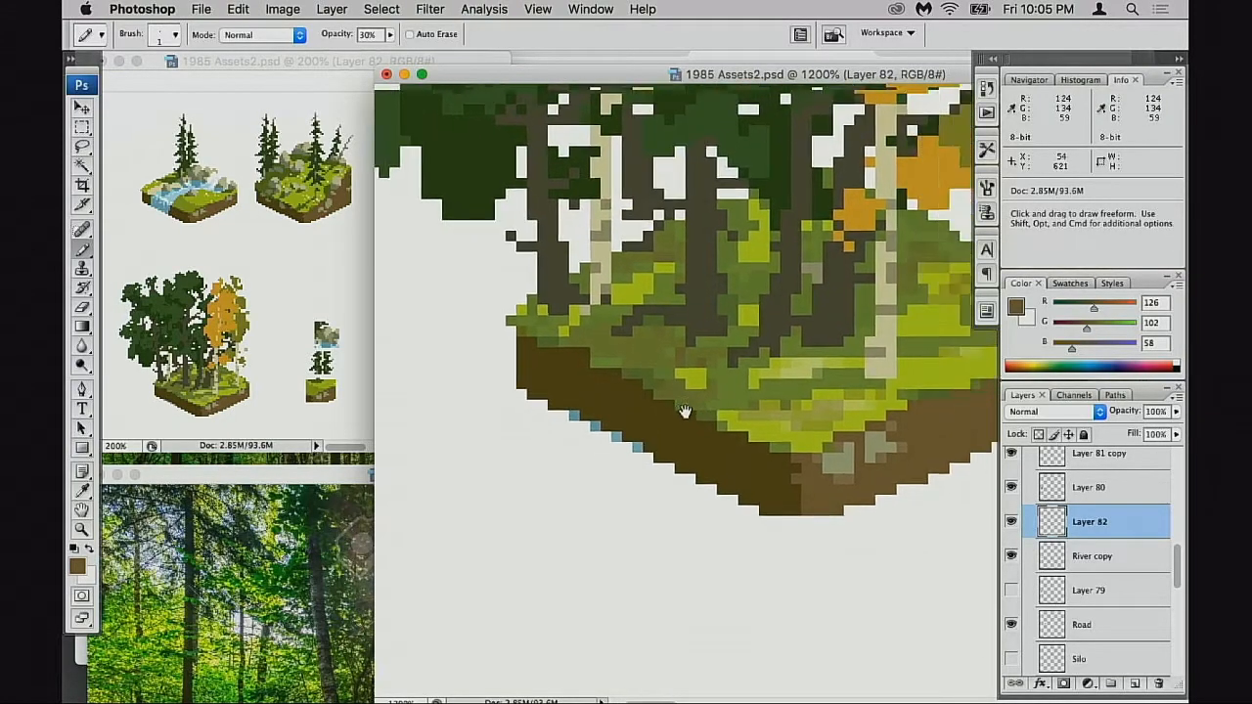
pyautogui.hscroll(5, 743, 388)
pyautogui.scroll(2, 744, 388)
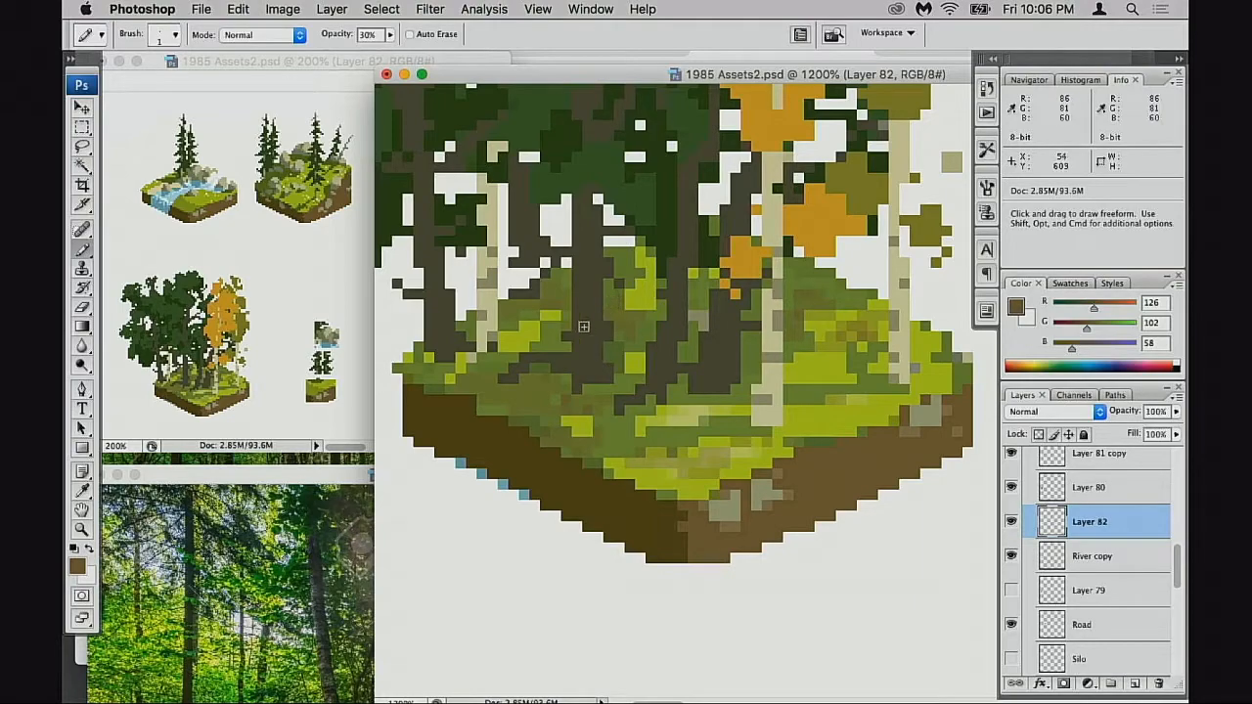
pyautogui.keyDown('alt'); pyautogui.click(590, 397); pyautogui.keyUp('alt')
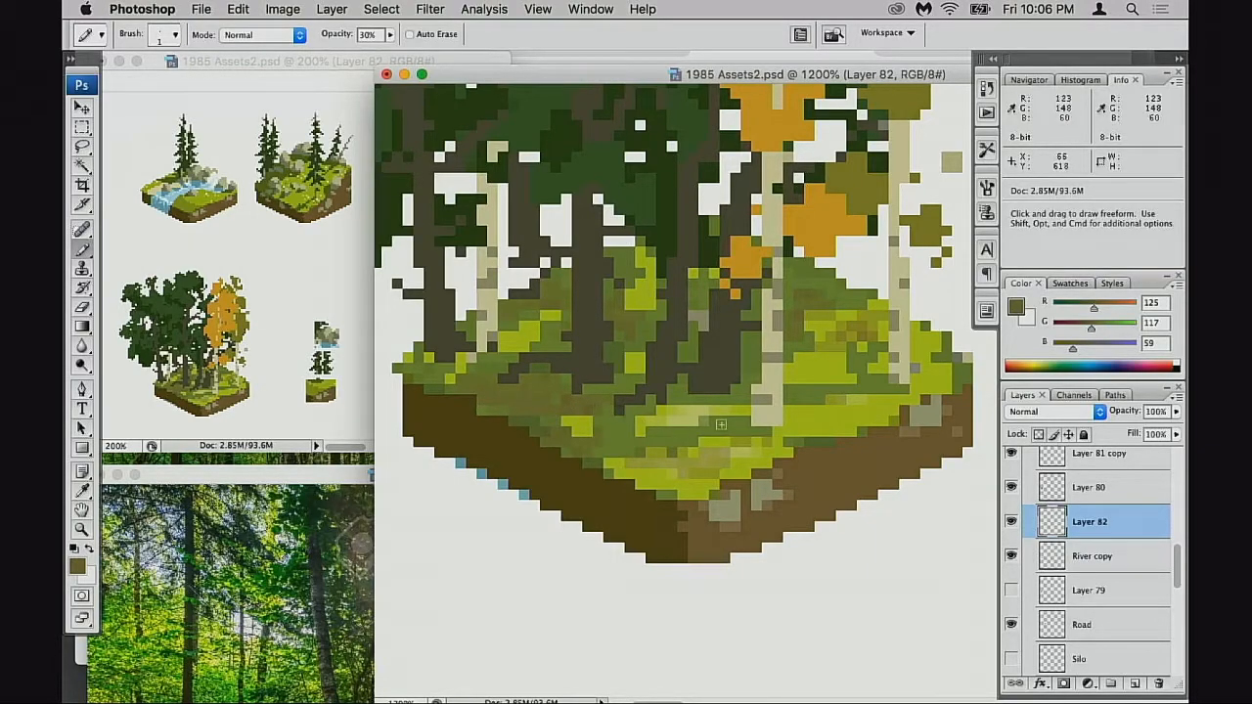
pyautogui.moveTo(775, 472); pyautogui.dragTo(767, 470)
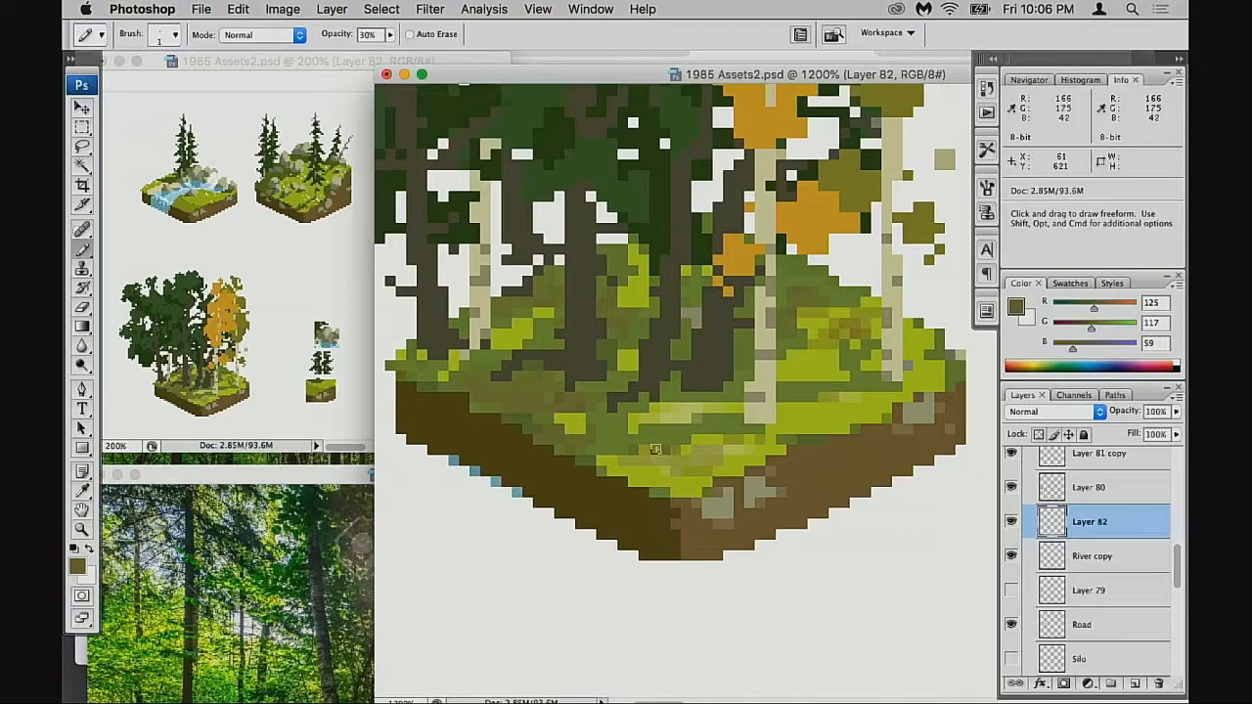
# - Paint solid patches of pale olive (179, 179, 92) over the front grass at 100% opacity
pyautogui.keyDown('alt'); pyautogui.click(671, 460); pyautogui.keyUp('alt')
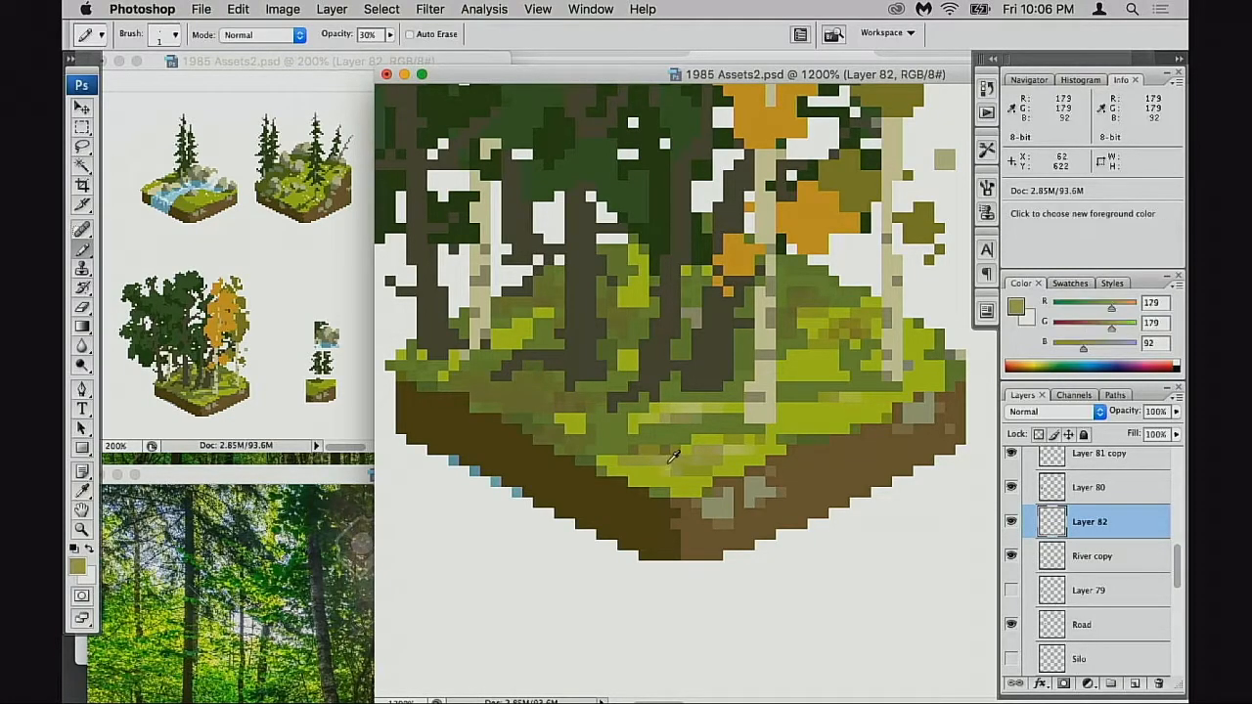
pyautogui.press('0')
pyautogui.moveTo(618, 461)
pyautogui.mouseDown()
pyautogui.moveTo(678, 483)
pyautogui.moveTo(716, 473)
pyautogui.moveTo(616, 463)
pyautogui.moveTo(759, 457)
pyautogui.mouseUp()
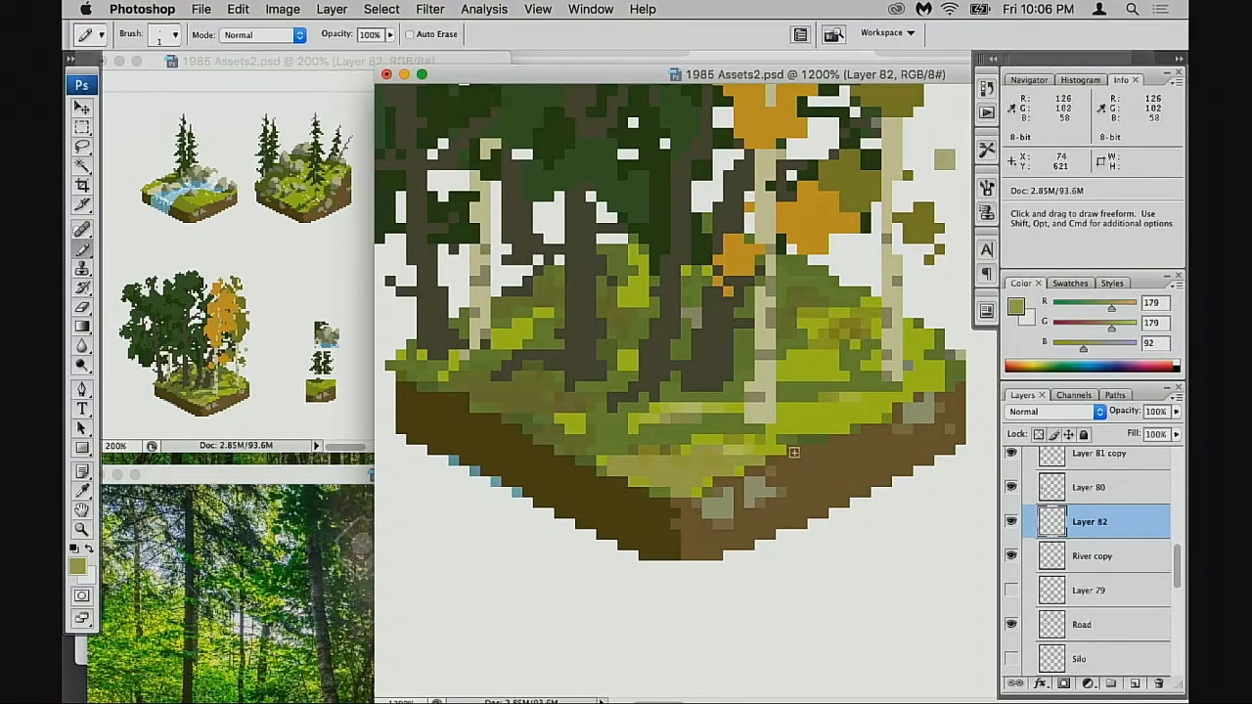
pyautogui.moveTo(725, 409); pyautogui.dragTo(704, 409)
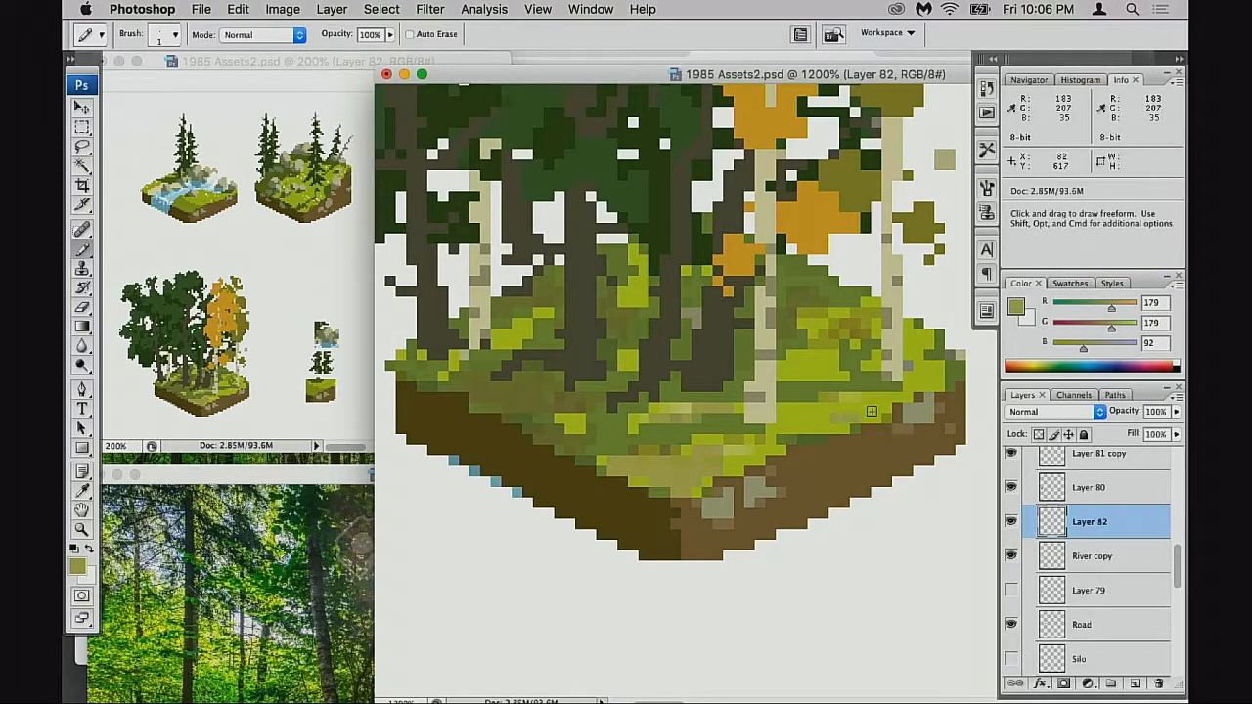
pyautogui.moveTo(790, 443); pyautogui.dragTo(820, 444)
# - Touch up the front-left grass on Layer 82 with green (123, 148, 60) and olive green (124, 134, 59)
pyautogui.keyDown('alt'); pyautogui.click(773, 448); pyautogui.keyUp('alt')
pyautogui.keyDown('alt'); pyautogui.click(792, 450); pyautogui.keyUp('alt')
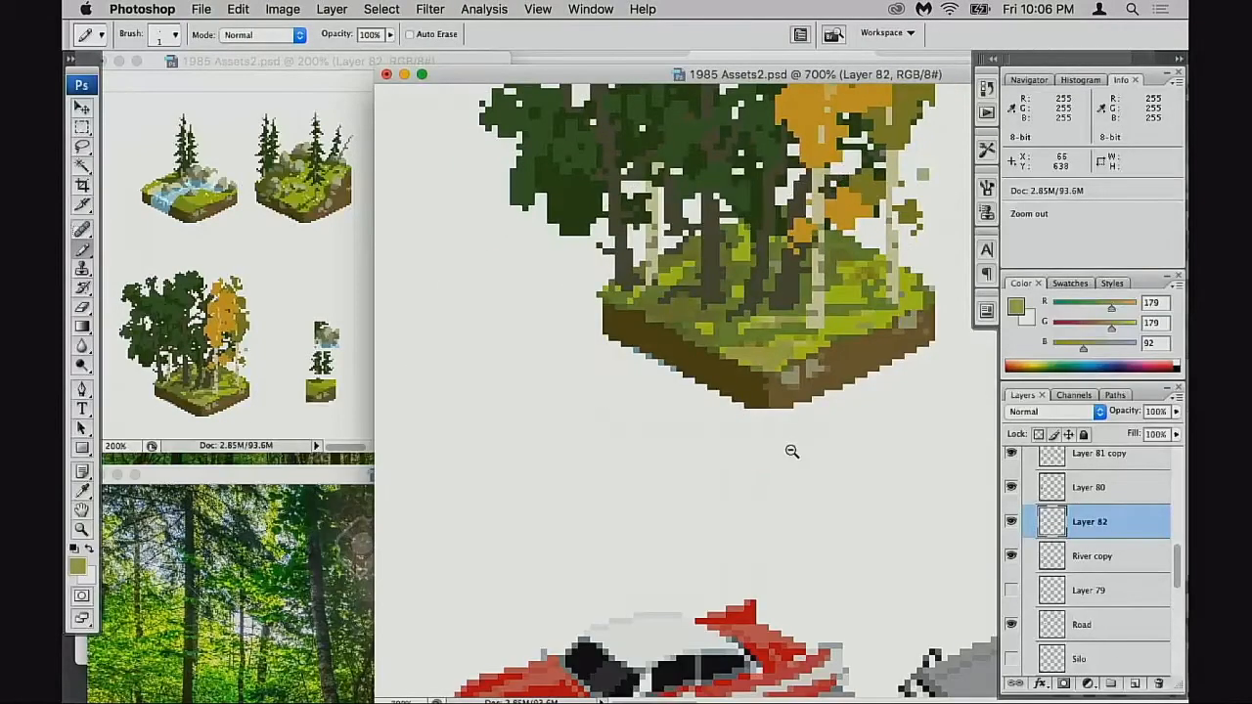
pyautogui.keyDown('alt'); pyautogui.click(750, 358); pyautogui.keyUp('alt')
pyautogui.keyDown('alt'); pyautogui.click(685, 468); pyautogui.keyUp('alt')
pyautogui.moveTo(685, 468); pyautogui.dragTo(682, 493)
pyautogui.keyDown('super'); pyautogui.click(613, 405); pyautogui.keyUp('super')
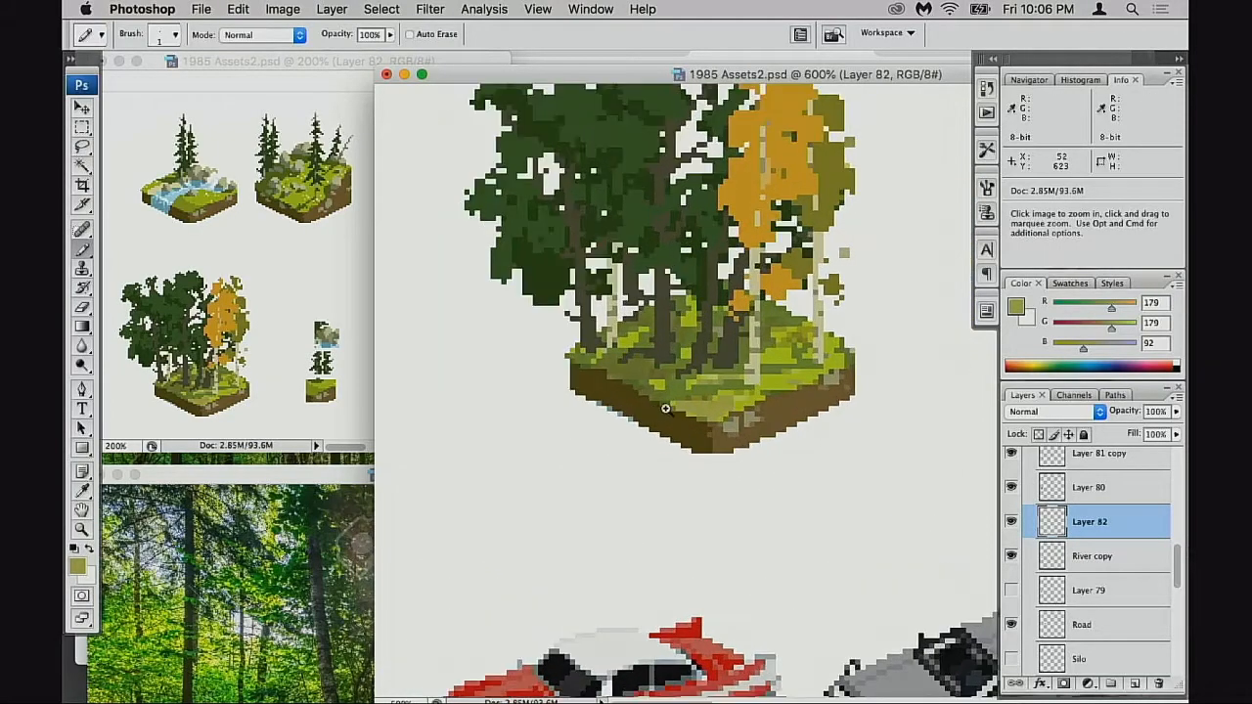
pyautogui.keyDown('super'); pyautogui.click(651, 406); pyautogui.keyUp('super')
pyautogui.moveTo(726, 376); pyautogui.dragTo(626, 391)
pyautogui.keyDown('alt'); pyautogui.click(626, 389); pyautogui.keyUp('alt')
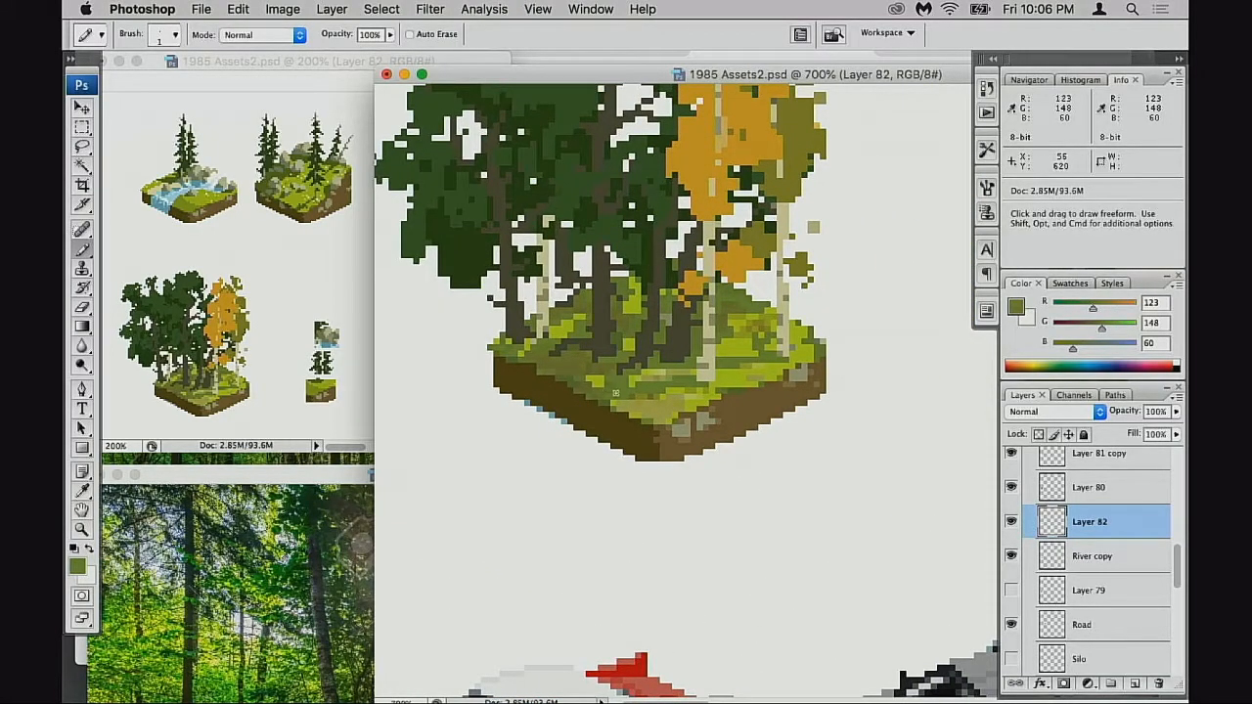
pyautogui.keyDown('super'); pyautogui.click(653, 400); pyautogui.keyUp('super')
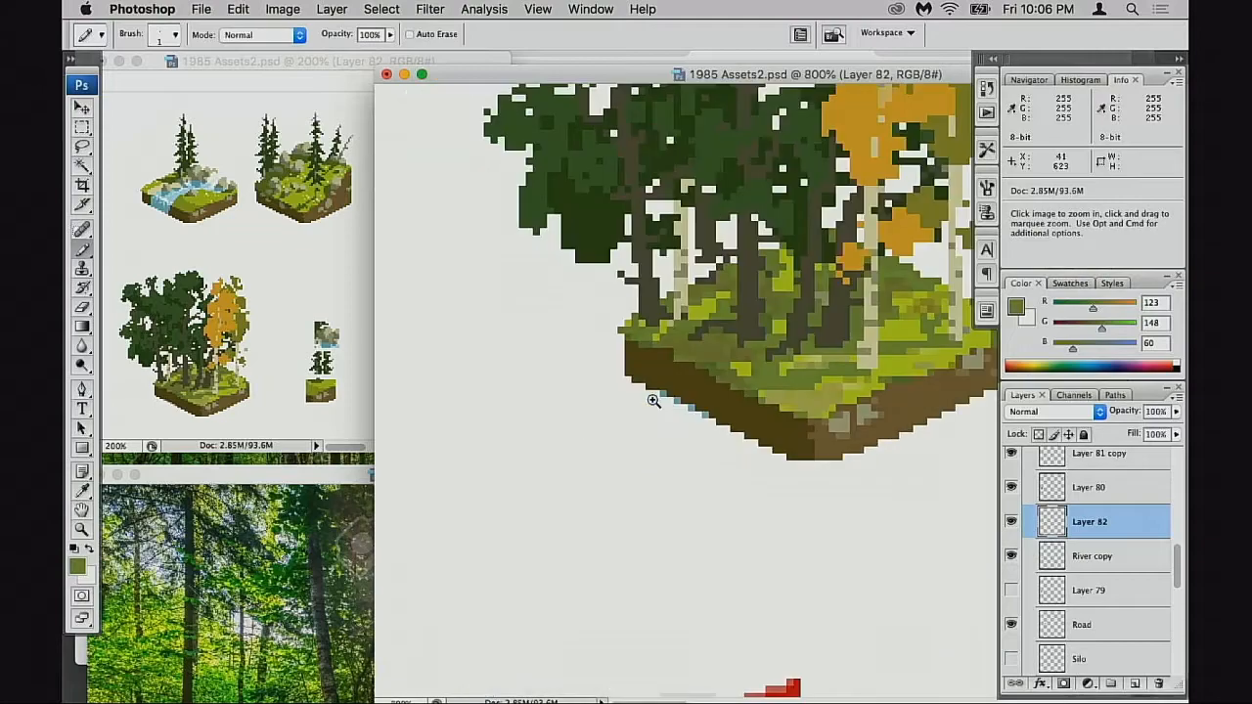
pyautogui.keyDown('alt'); pyautogui.click(729, 350); pyautogui.keyUp('alt')
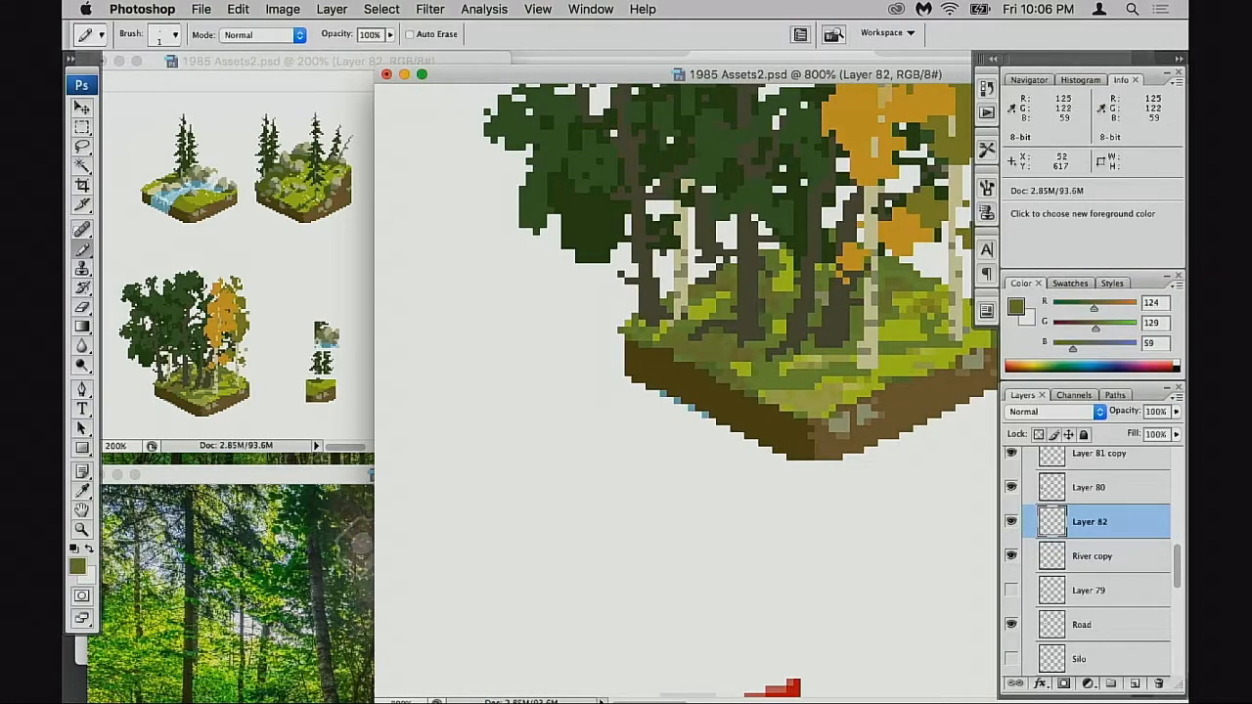
pyautogui.keyDown('alt'); pyautogui.click(738, 336); pyautogui.keyUp('alt')
pyautogui.keyDown('super'); pyautogui.click(724, 371); pyautogui.keyUp('super')
pyautogui.moveTo(724, 371); pyautogui.dragTo(609, 378)
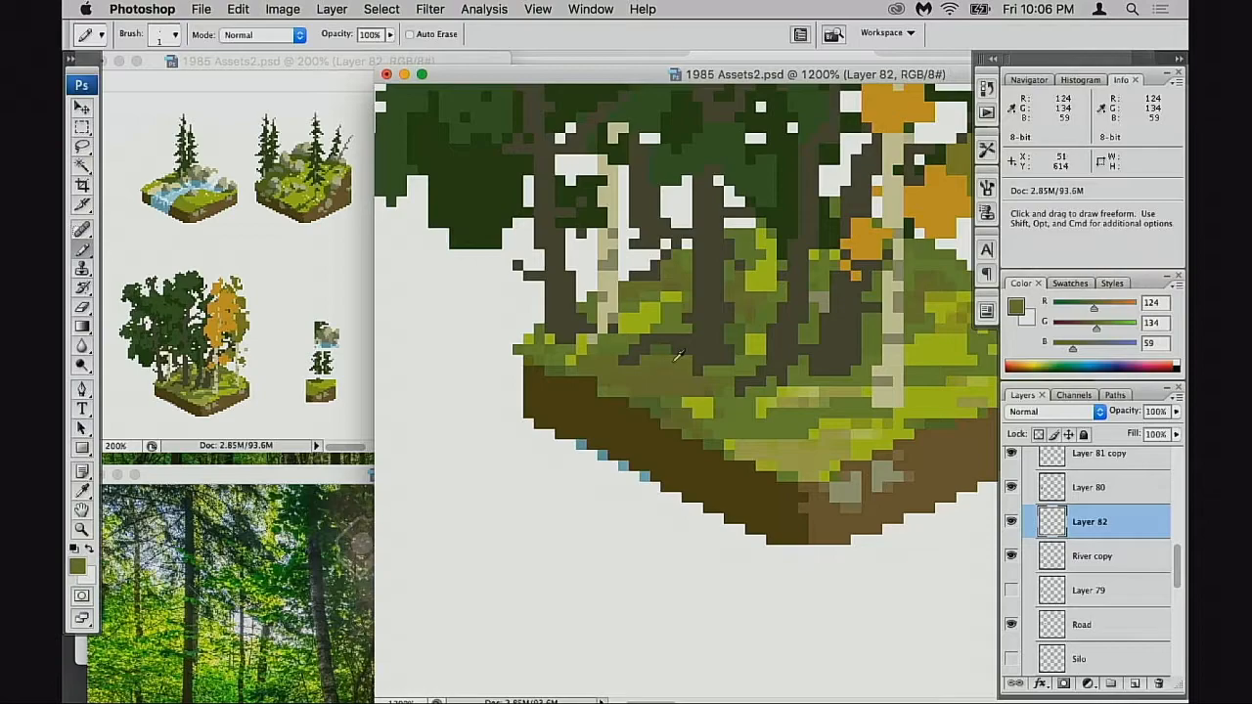
# - Repaint the grass gap between the middle trunks in bright yellow-green (183, 207, 35) and reshape its edges with green (117, 141, 57)
pyautogui.keyDown('alt'); pyautogui.click(700, 399); pyautogui.keyUp('alt')
pyautogui.click(682, 403)
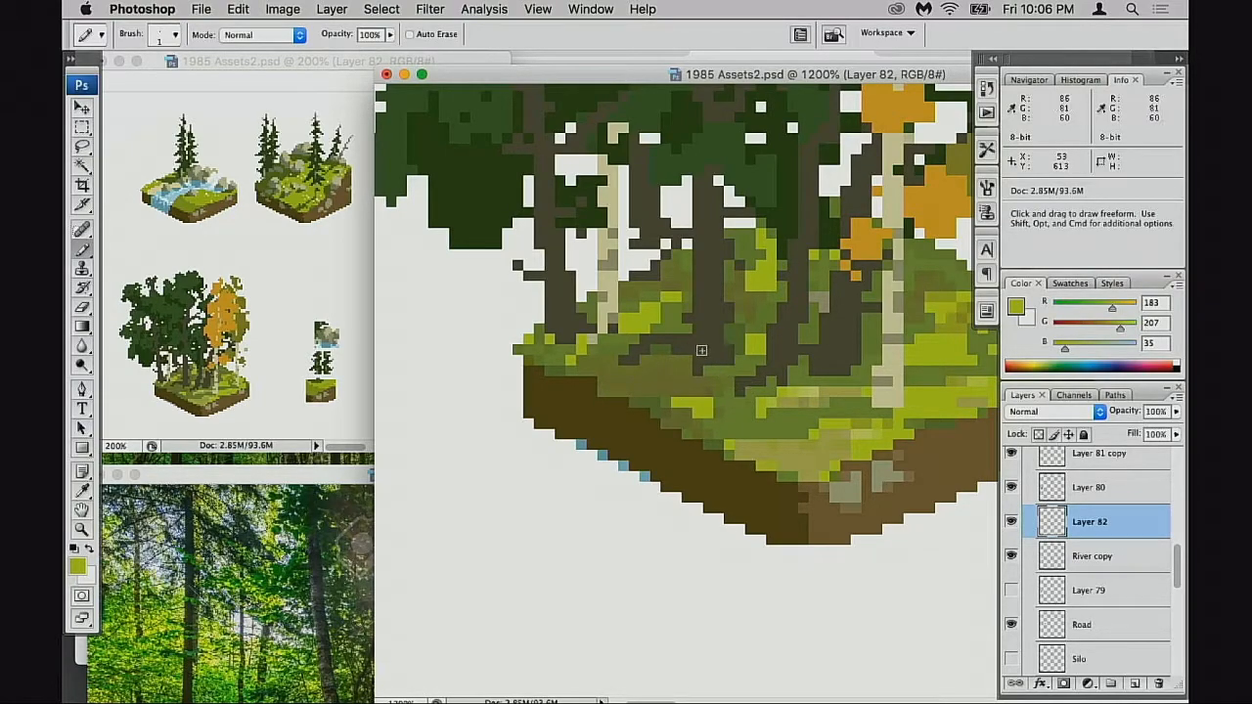
pyautogui.moveTo(744, 348); pyautogui.dragTo(731, 335)
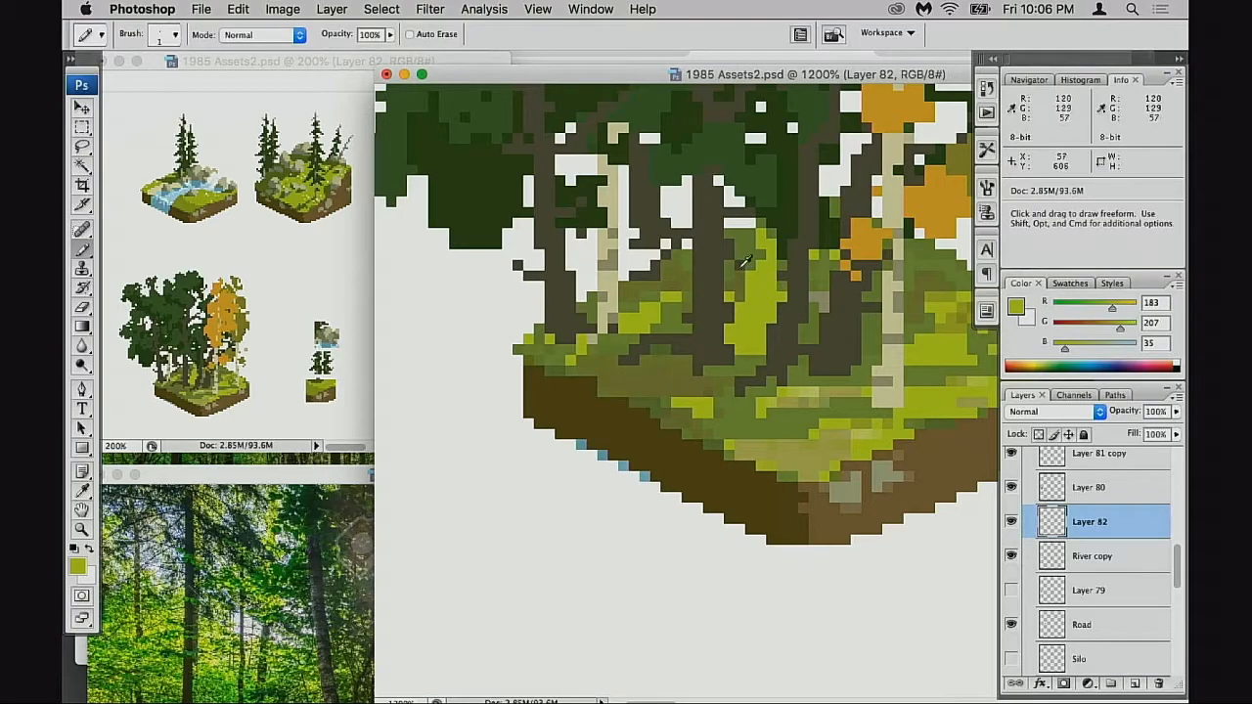
pyautogui.keyDown('alt'); pyautogui.click(761, 264); pyautogui.keyUp('alt')
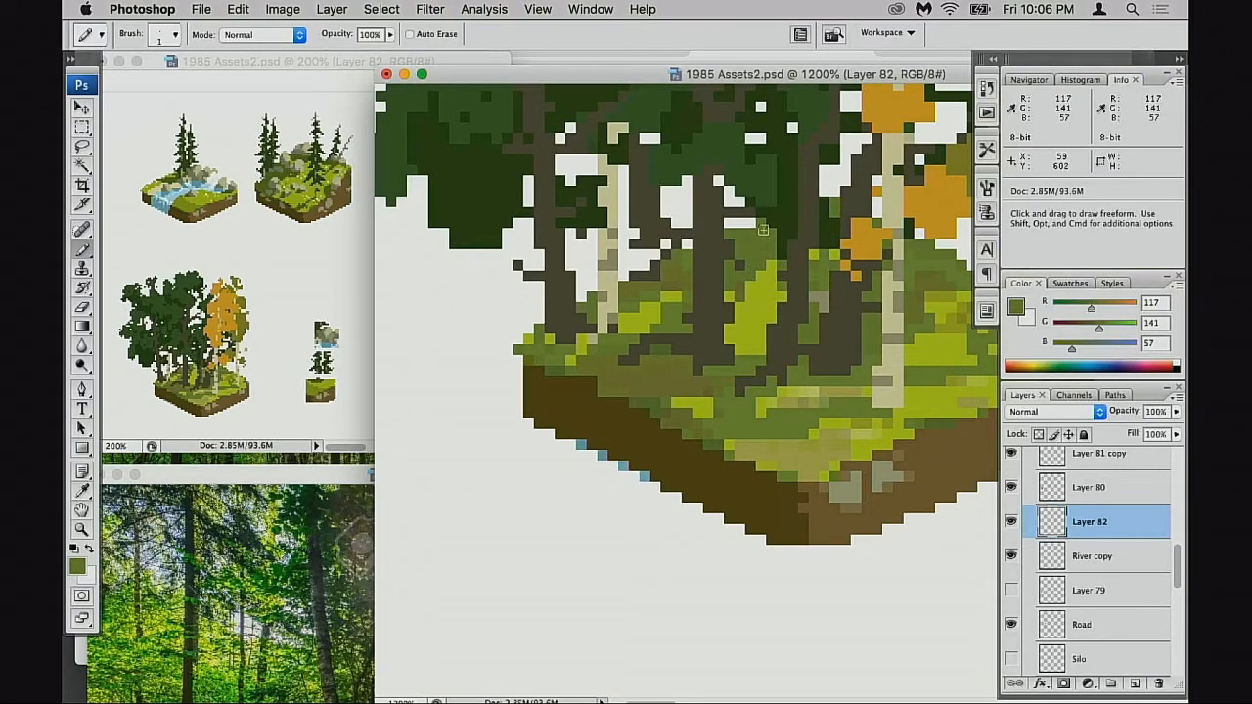
pyautogui.moveTo(773, 319)
pyautogui.mouseDown()
pyautogui.moveTo(732, 317)
pyautogui.moveTo(763, 307)
pyautogui.moveTo(753, 277)
pyautogui.moveTo(721, 275)
pyautogui.moveTo(749, 294)
pyautogui.mouseUp()
pyautogui.keyDown('alt'); pyautogui.click(763, 308); pyautogui.keyUp('alt')
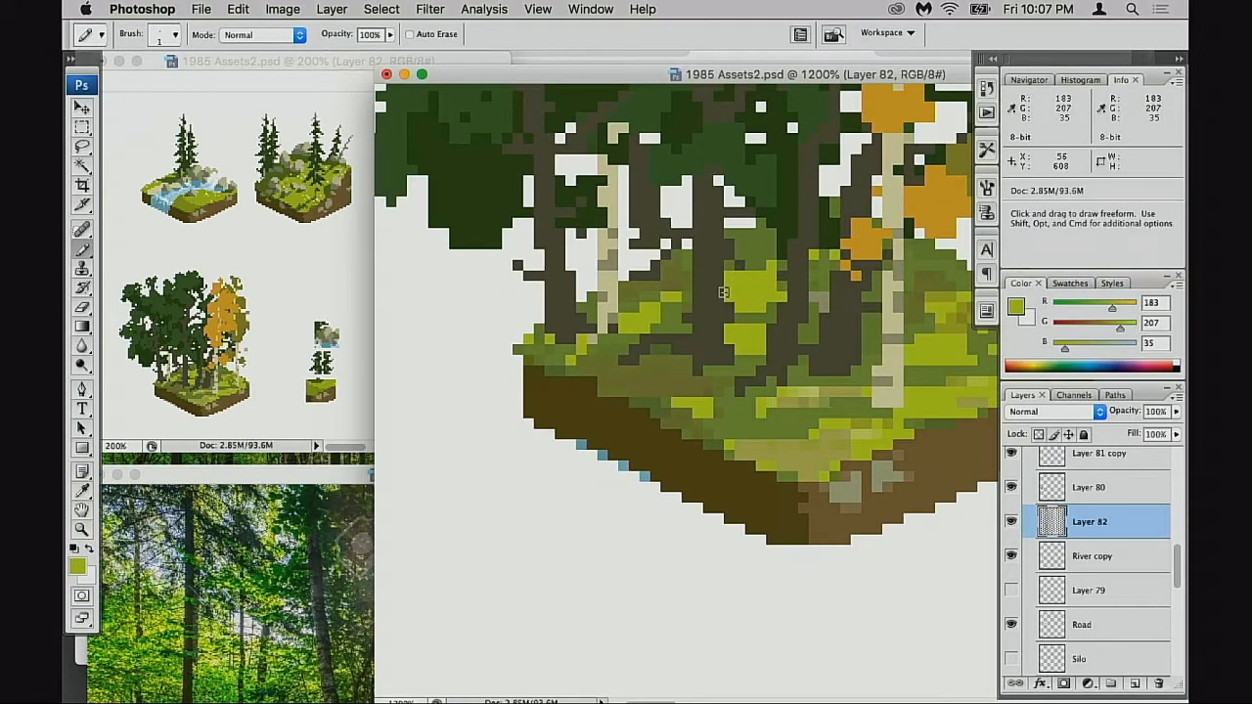
# - Extend the bright grass patch beside the rear birch and trim it with olive green (124, 134, 59)
pyautogui.moveTo(661, 304); pyautogui.dragTo(627, 306)
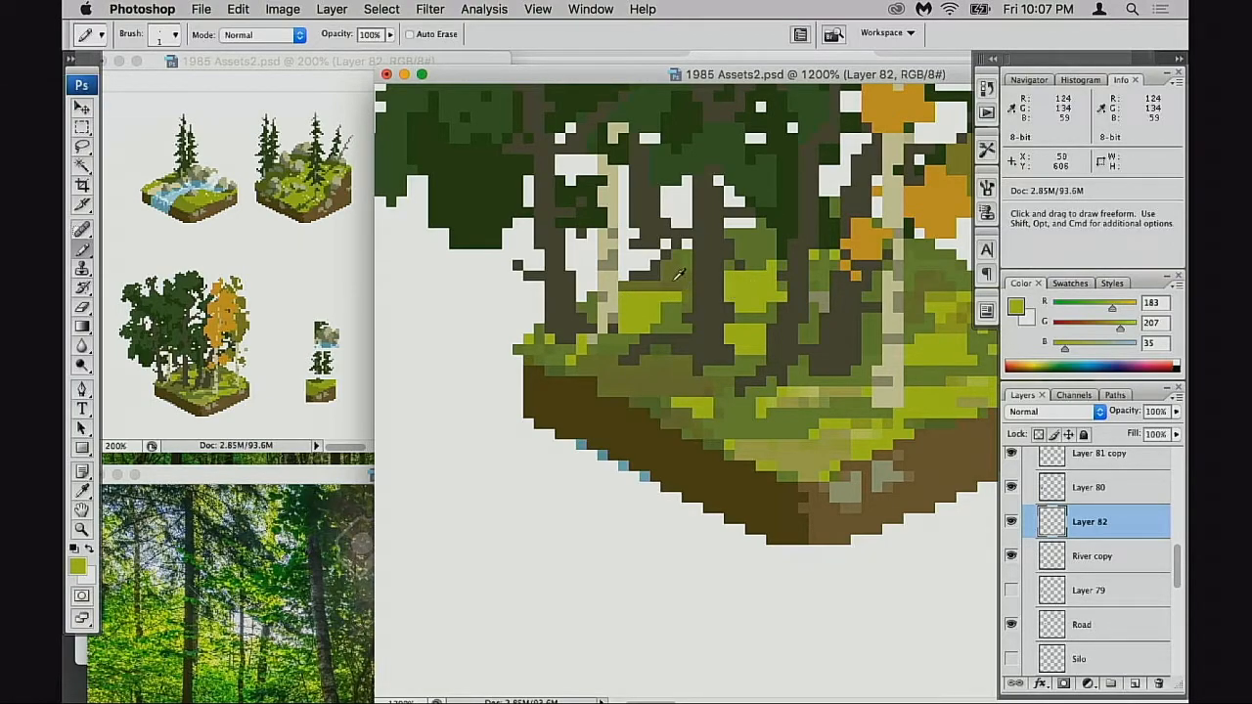
pyautogui.keyDown('alt'); pyautogui.click(683, 276); pyautogui.keyUp('alt')
pyautogui.moveTo(661, 295)
pyautogui.mouseDown()
pyautogui.moveTo(626, 301)
pyautogui.moveTo(665, 298)
pyautogui.moveTo(634, 309)
pyautogui.mouseUp()
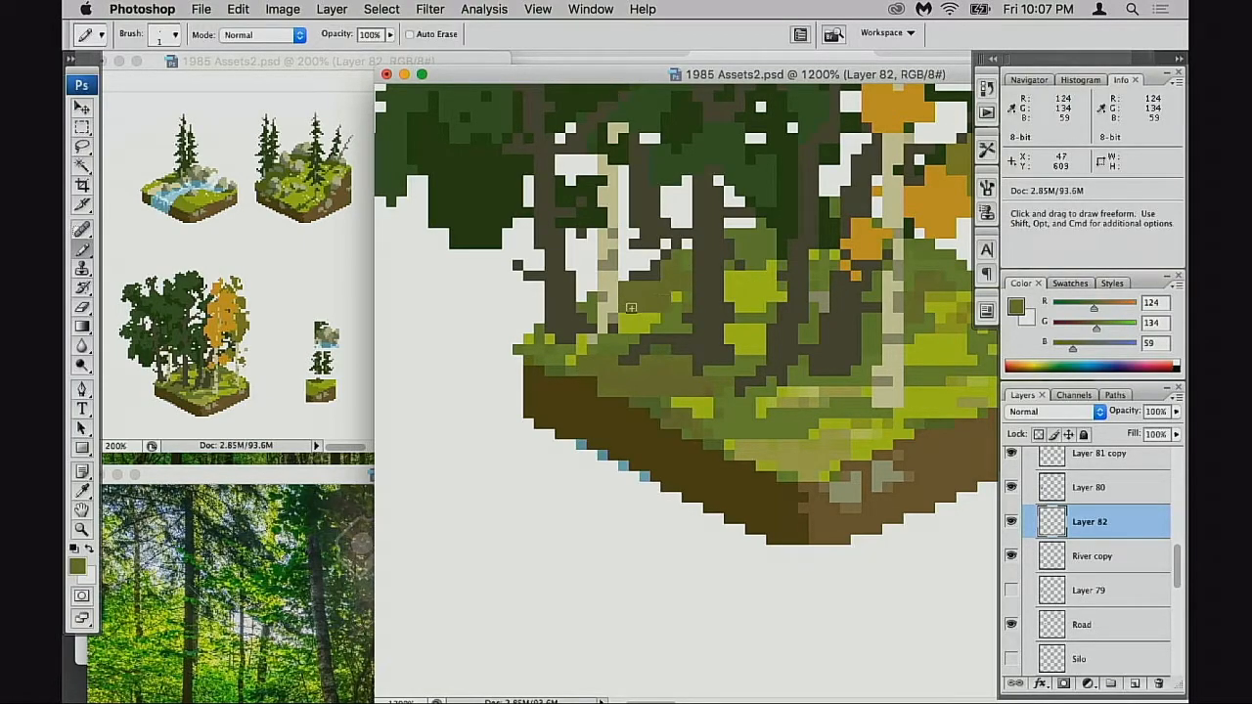
# - Examine the whole forest tile with Layer 82 hidden and shown to judge the reworked grass
pyautogui.keyDown('alt'); pyautogui.click(746, 352); pyautogui.keyUp('alt')
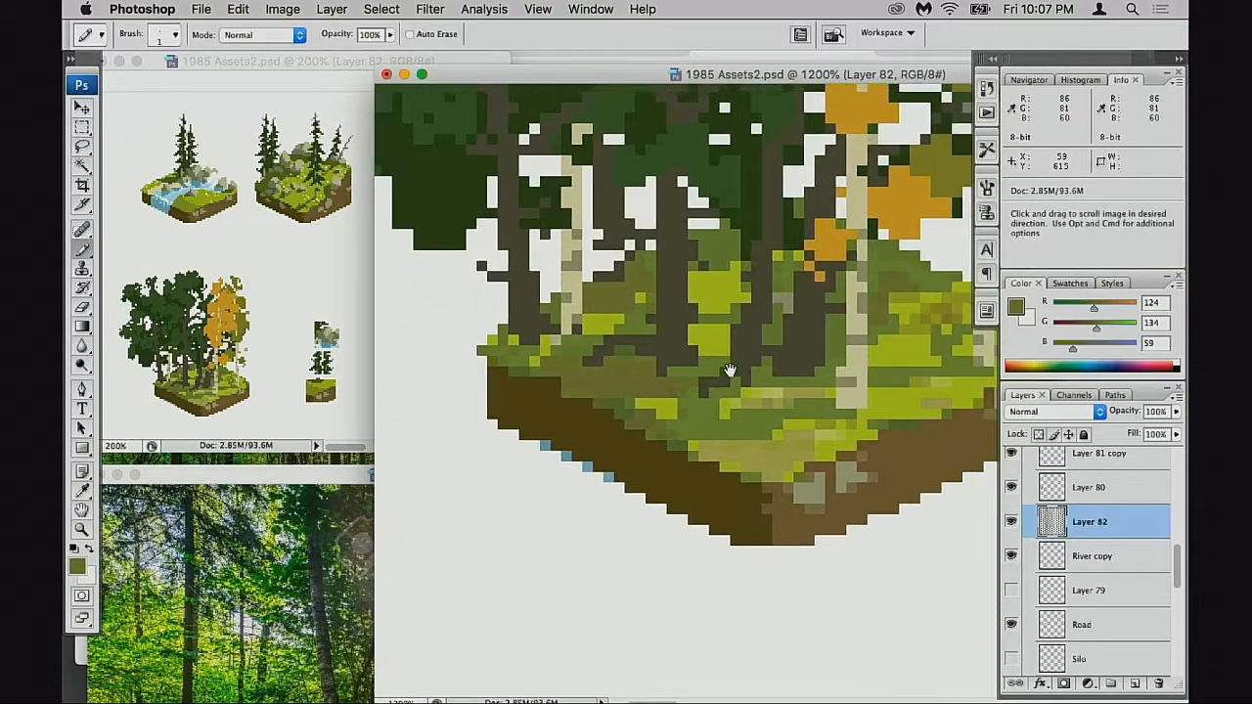
pyautogui.keyDown('alt'); pyautogui.click(785, 393); pyautogui.keyUp('alt')
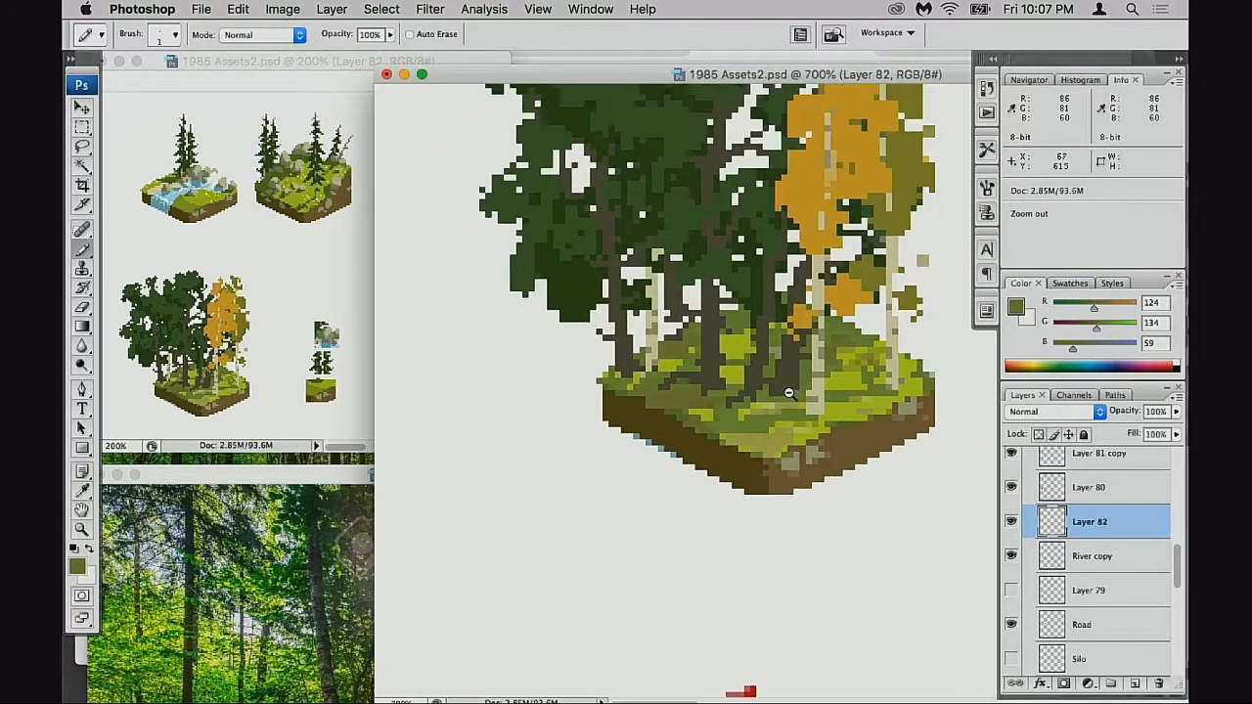
pyautogui.keyDown('alt'); pyautogui.click(785, 394); pyautogui.keyUp('alt')
pyautogui.keyDown('alt'); pyautogui.click(784, 396); pyautogui.keyUp('alt')
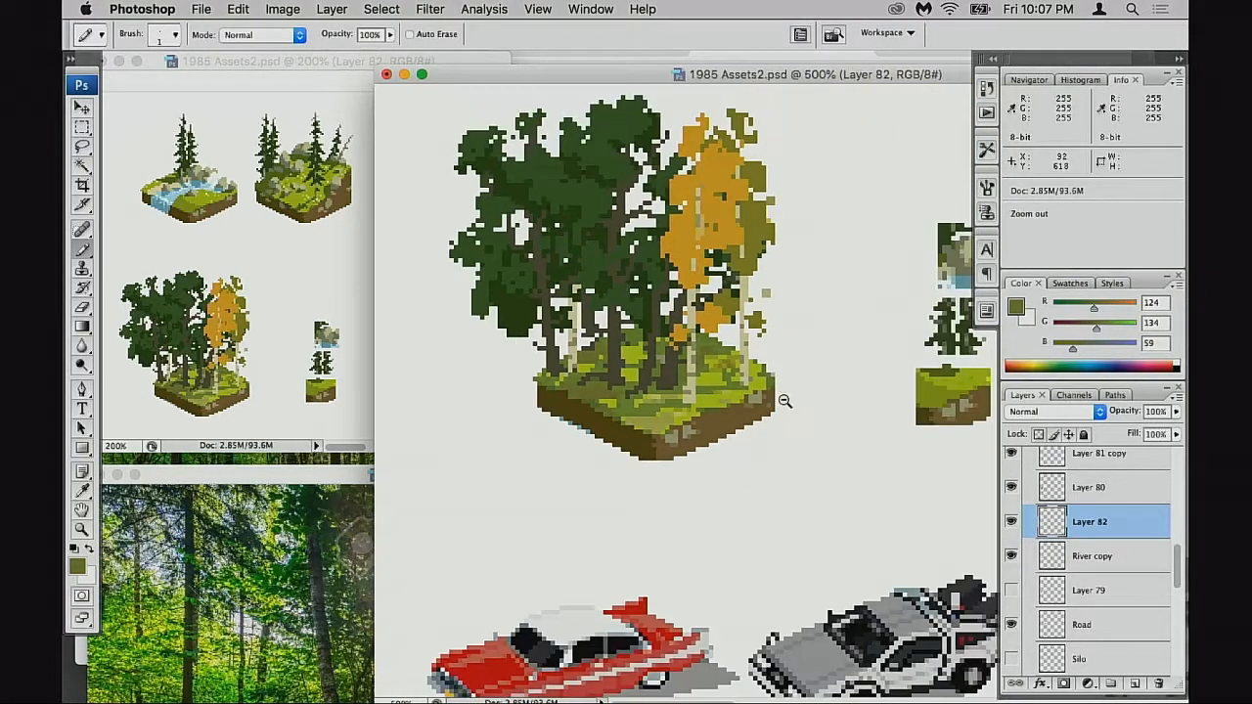
pyautogui.keyDown('super'); pyautogui.click(704, 414); pyautogui.keyUp('super')
pyautogui.click(1013, 522)
pyautogui.click(1012, 523)
pyautogui.moveTo(825, 461); pyautogui.dragTo(803, 459)
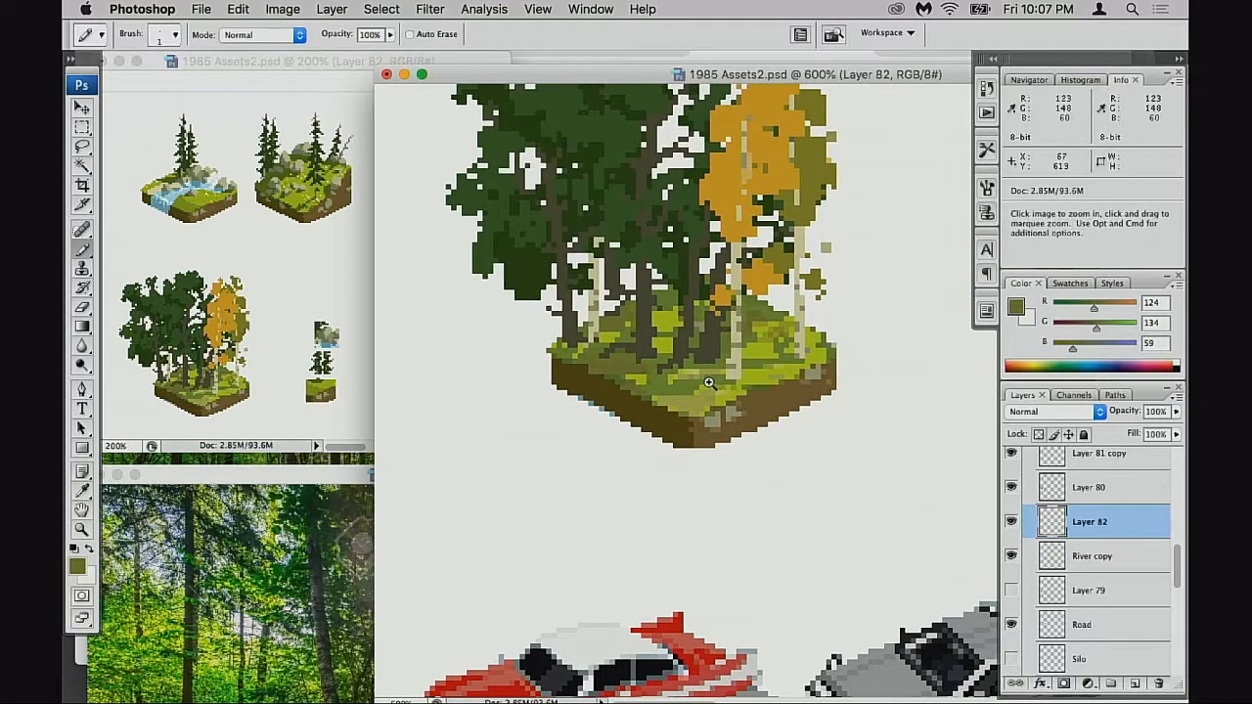
# - Refine the front-left grass patches with pale olive (179, 179, 92), yellow-green (183, 207, 35) and green (123, 148, 60)
pyautogui.keyDown('super'); pyautogui.click(710, 389); pyautogui.keyUp('super')
pyautogui.keyDown('alt'); pyautogui.click(708, 393); pyautogui.keyUp('alt')
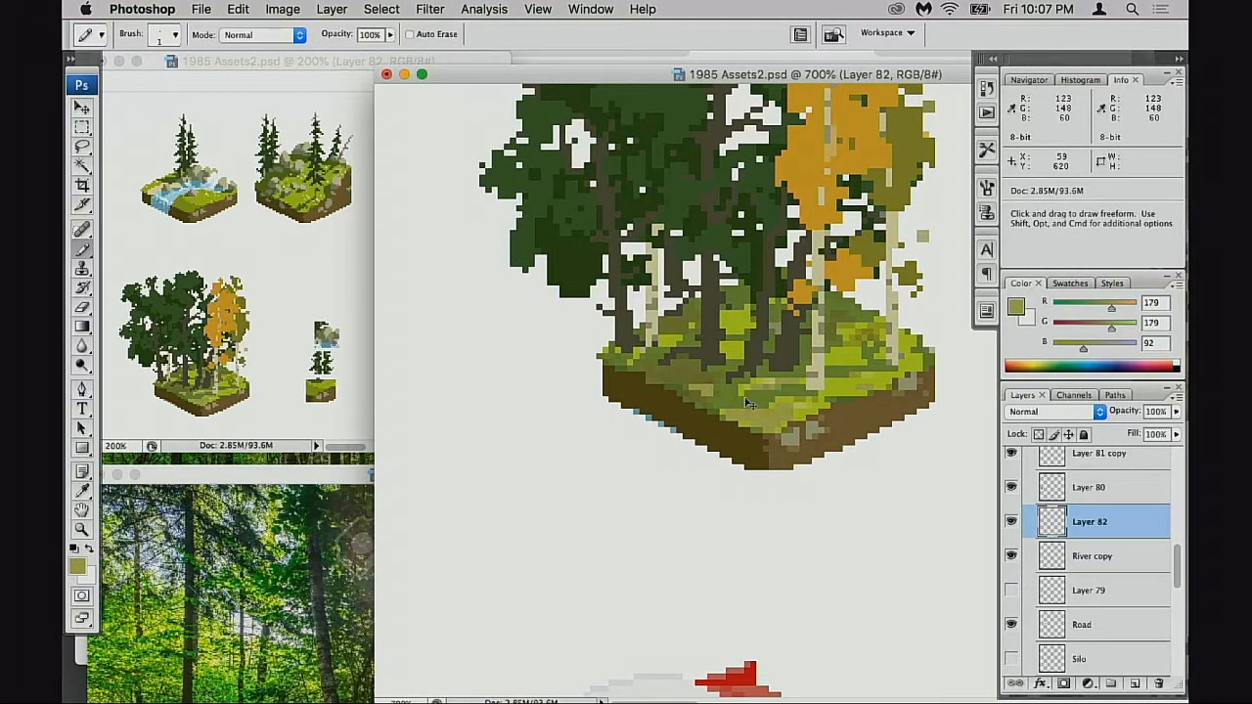
pyautogui.keyDown('alt'); pyautogui.click(713, 385); pyautogui.keyUp('alt')
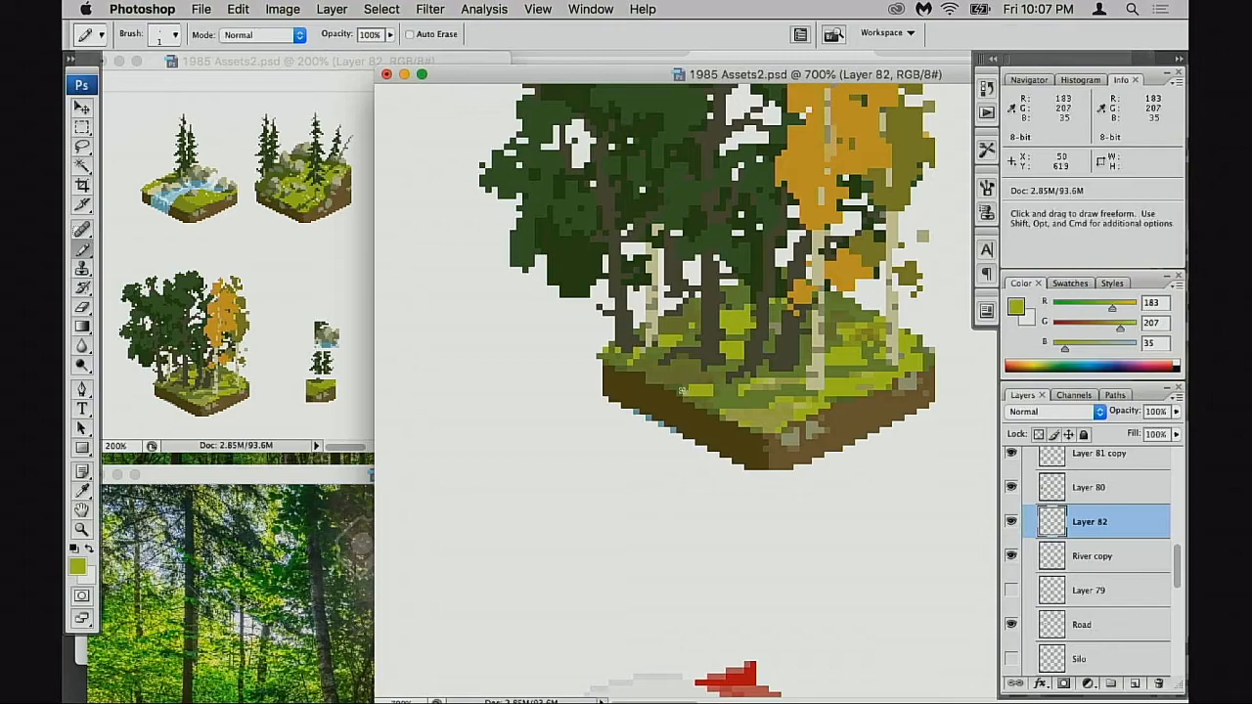
pyautogui.keyDown('alt'); pyautogui.click(761, 374); pyautogui.keyUp('alt')
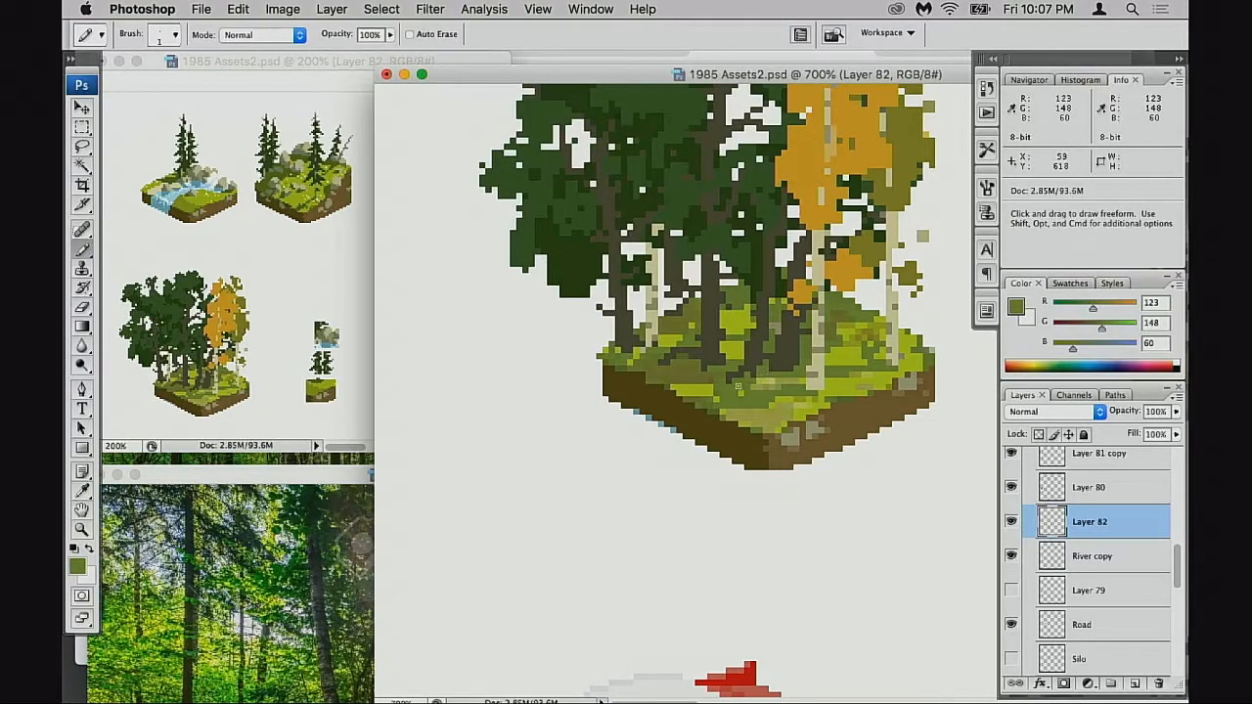
# - Touch up the lower foliage of the dark trees on Layer 80 with dark green (63, 97, 45)
pyautogui.moveTo(963, 355); pyautogui.dragTo(830, 482)
pyautogui.click(1012, 488)
pyautogui.click(1012, 487)
pyautogui.click(1052, 487)
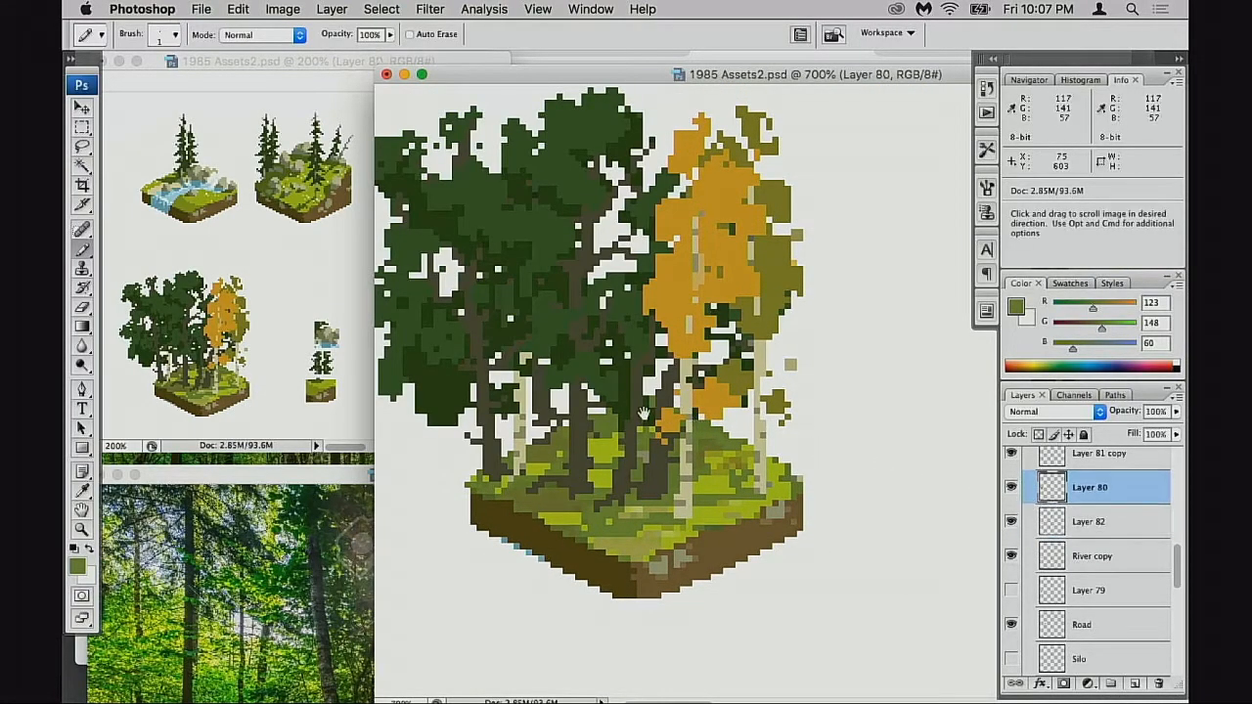
pyautogui.moveTo(525, 320); pyautogui.dragTo(658, 387)
pyautogui.keyDown('alt'); pyautogui.click(550, 400); pyautogui.keyUp('alt')
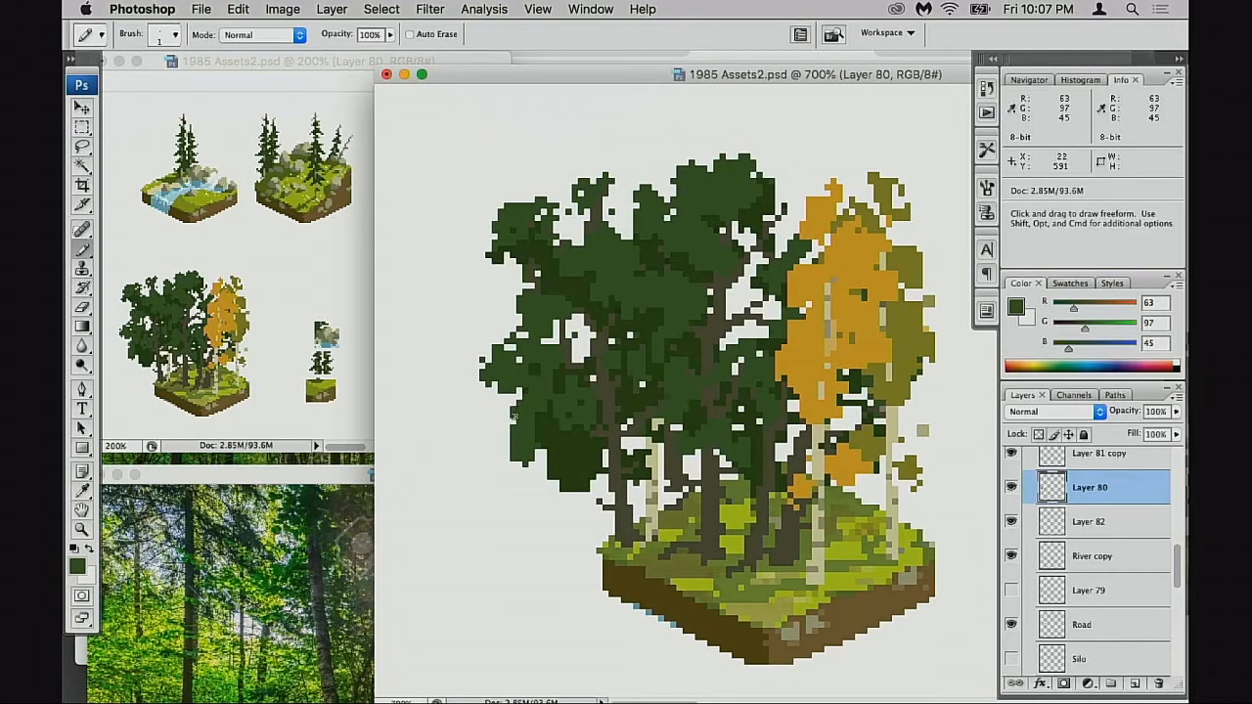
pyautogui.click(504, 428)
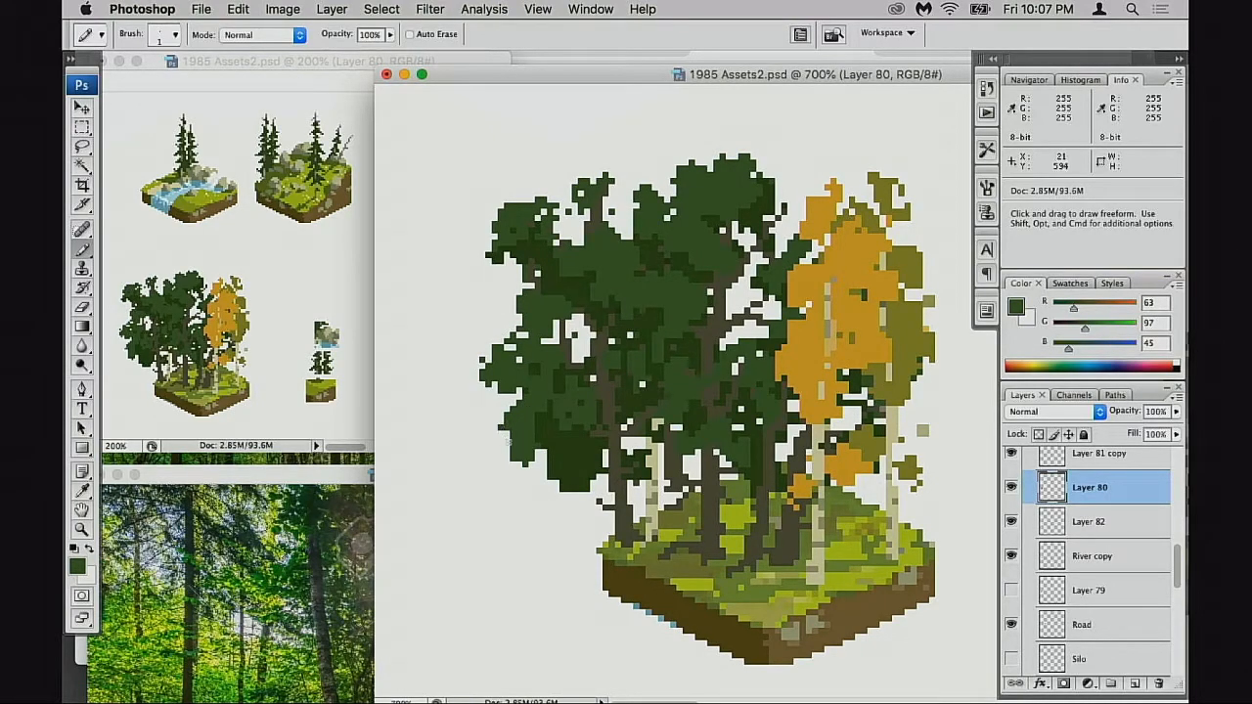
pyautogui.click(630, 448)
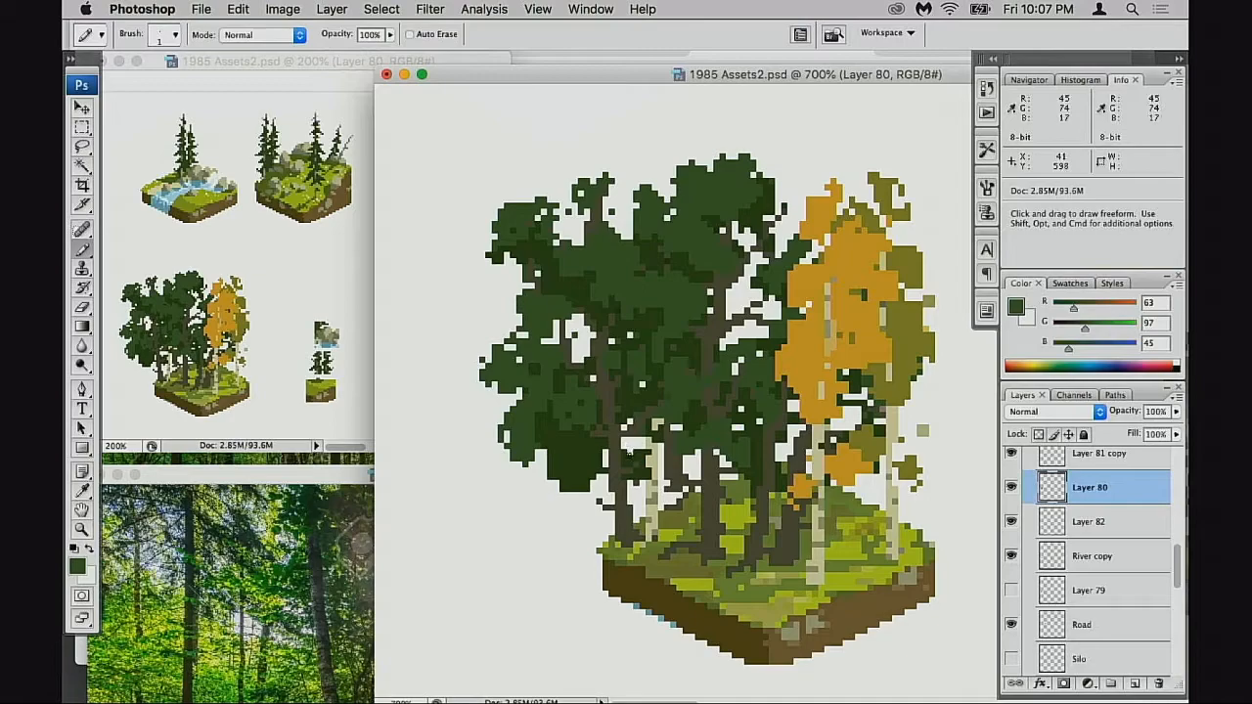
# - Examine the full tile at 400% and toggle Layer 81's visibility to identify its content
pyautogui.moveTo(679, 425)
pyautogui.mouseDown()
pyautogui.moveTo(647, 425)
pyautogui.moveTo(687, 347)
pyautogui.mouseUp()
pyautogui.press('super+minus')
pyautogui.press('super+minus')
pyautogui.press('super+minus')
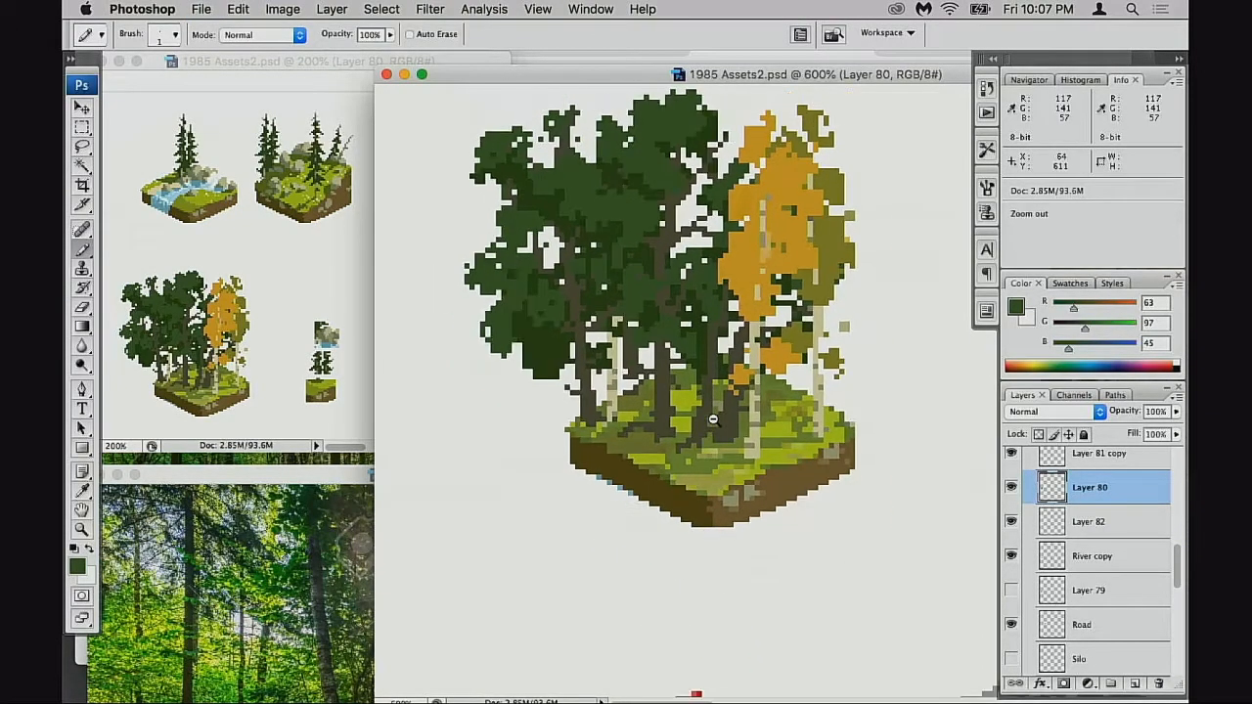
pyautogui.scroll(2, 1094, 524)
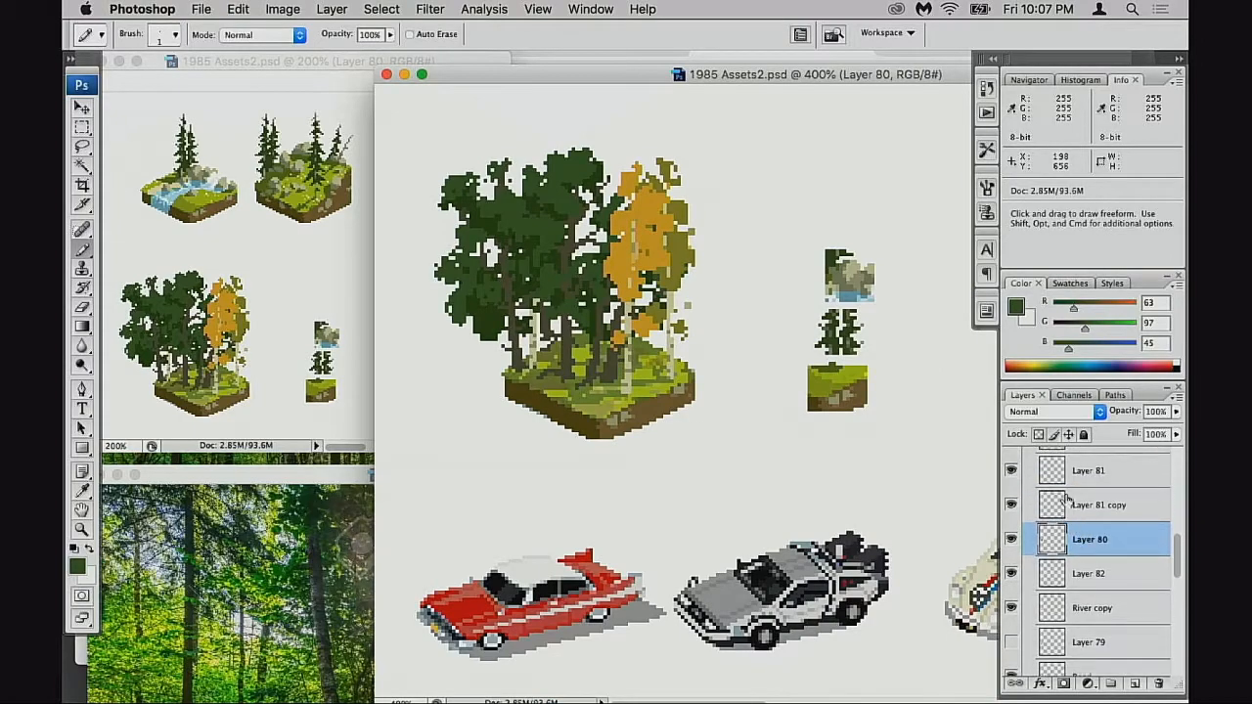
pyautogui.click(1059, 477)
pyautogui.click(1013, 472)
pyautogui.click(1013, 471)
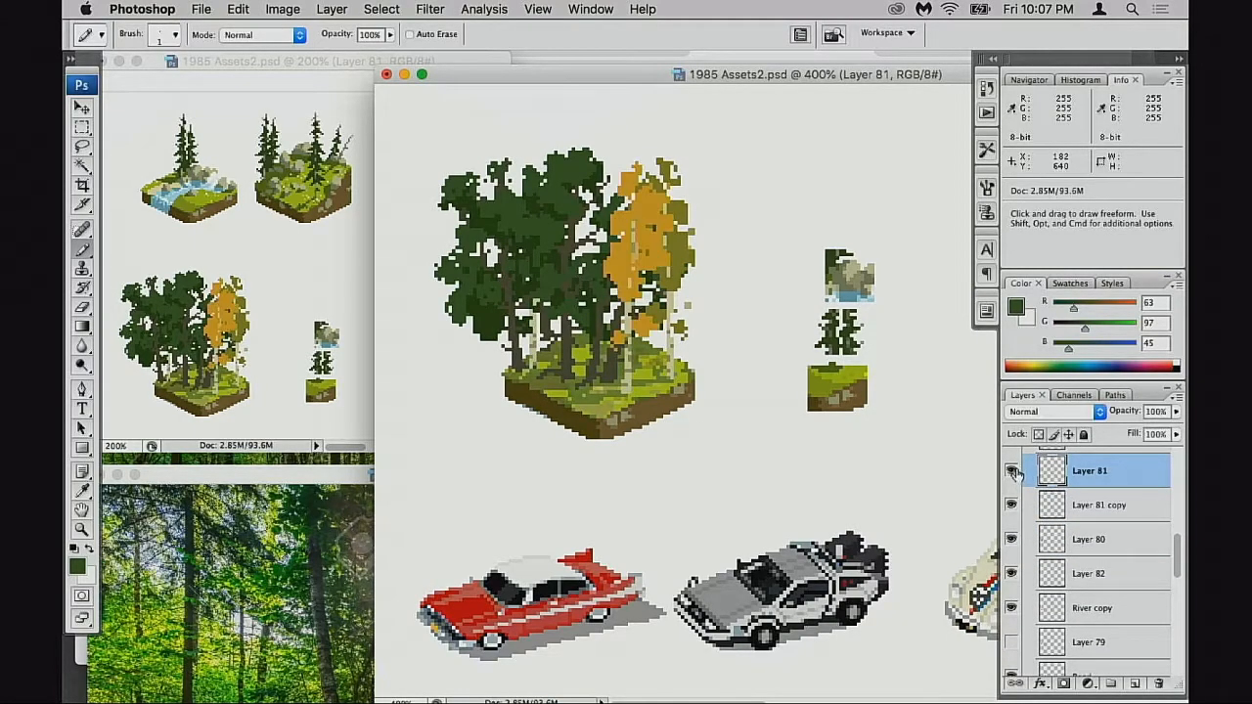
# - Check Layer 83 for pixels and delete the layer
pyautogui.scroll(2, 1051, 492)
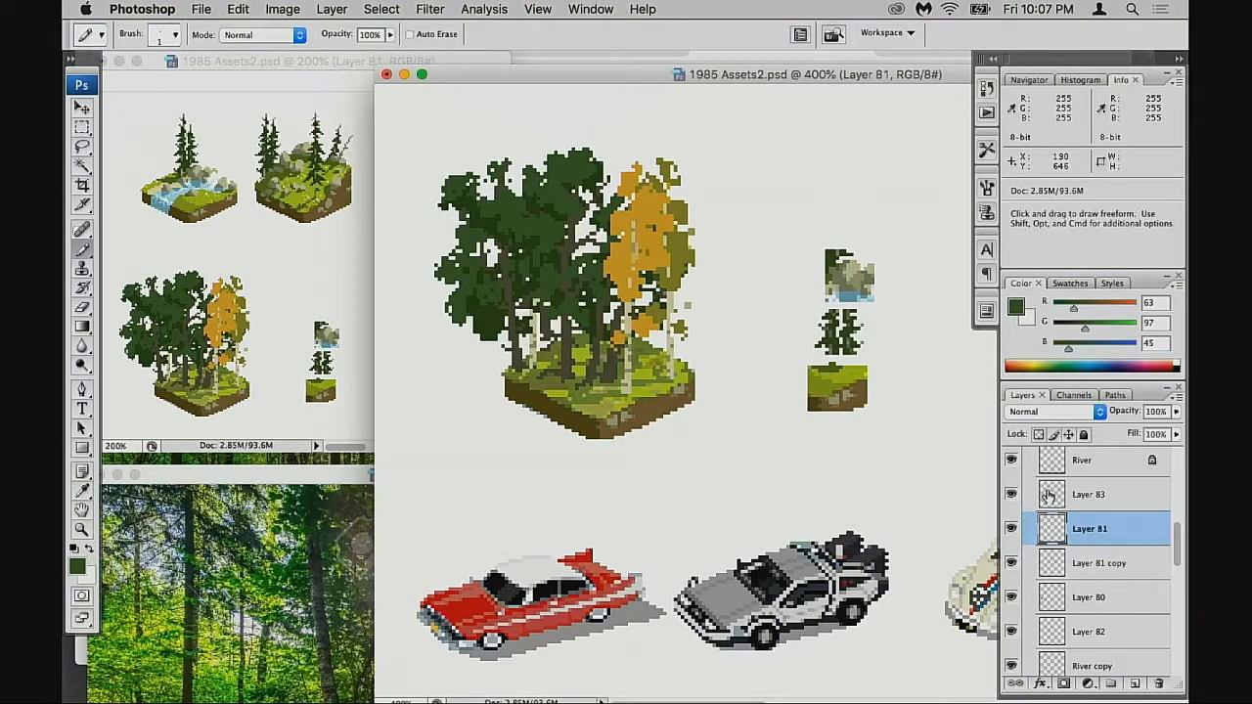
pyautogui.keyDown('super'); pyautogui.click(1049, 495); pyautogui.keyUp('super')
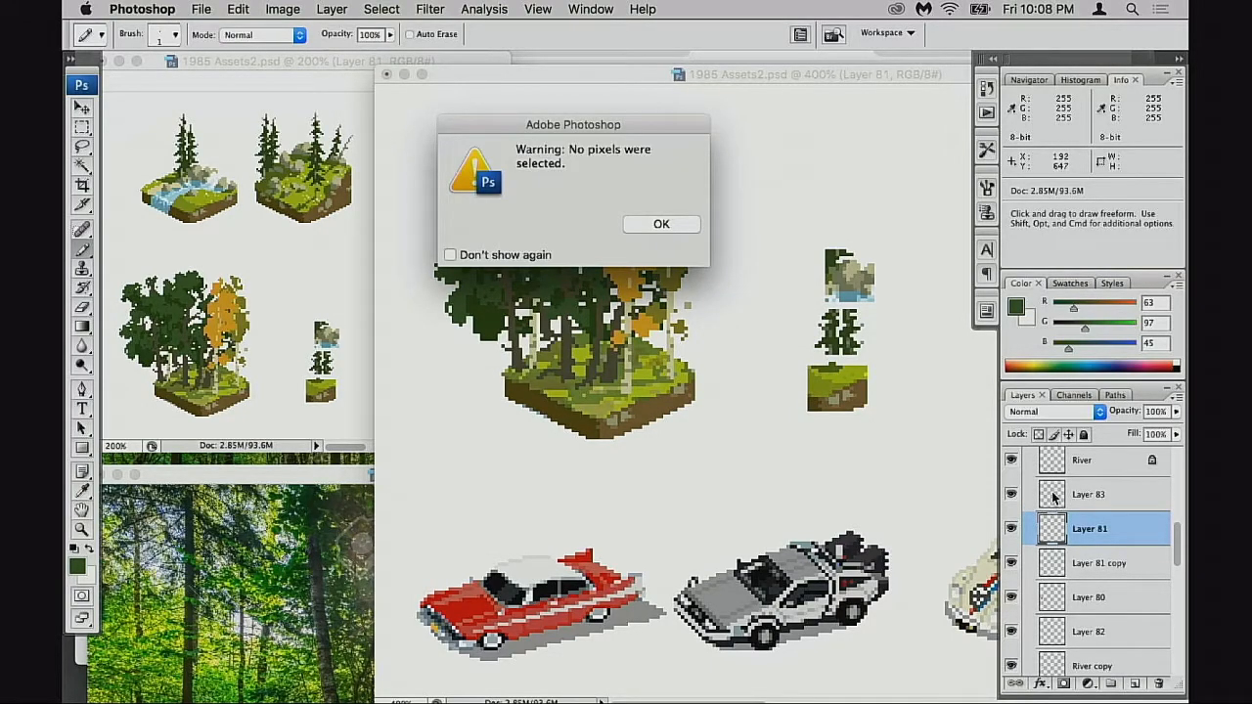
pyautogui.press('Return')
pyautogui.click(1054, 497)
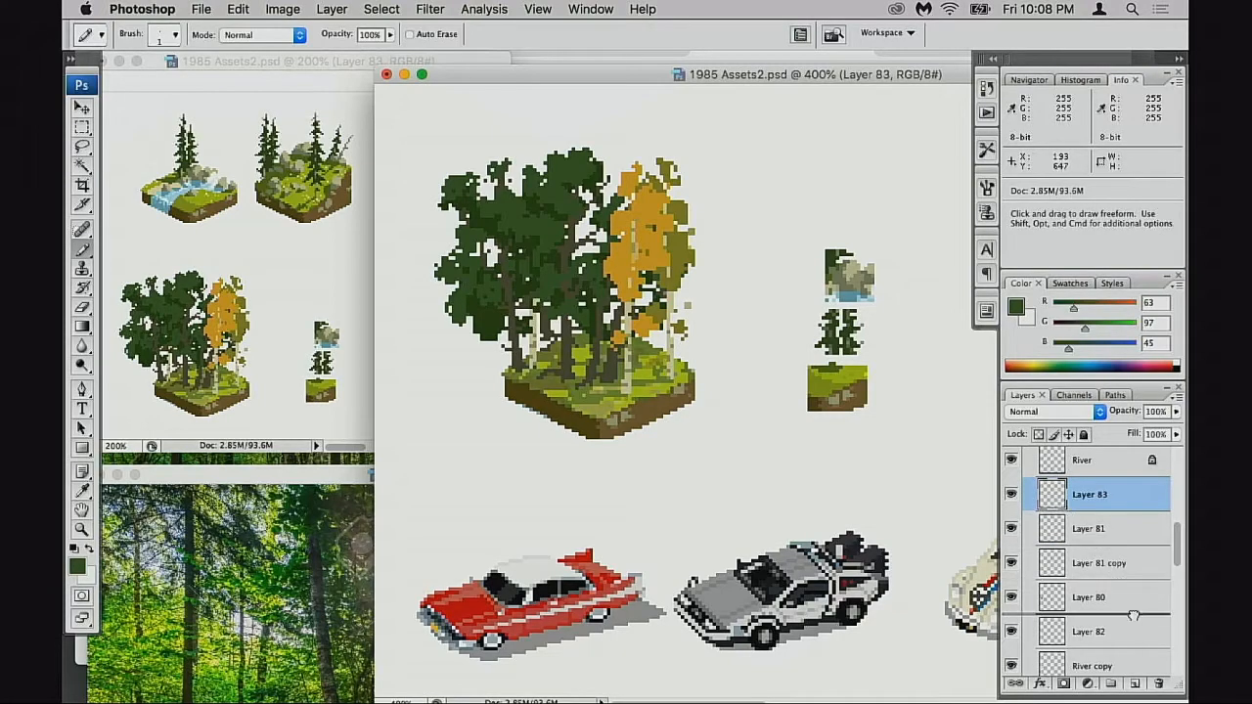
pyautogui.click(1157, 682)
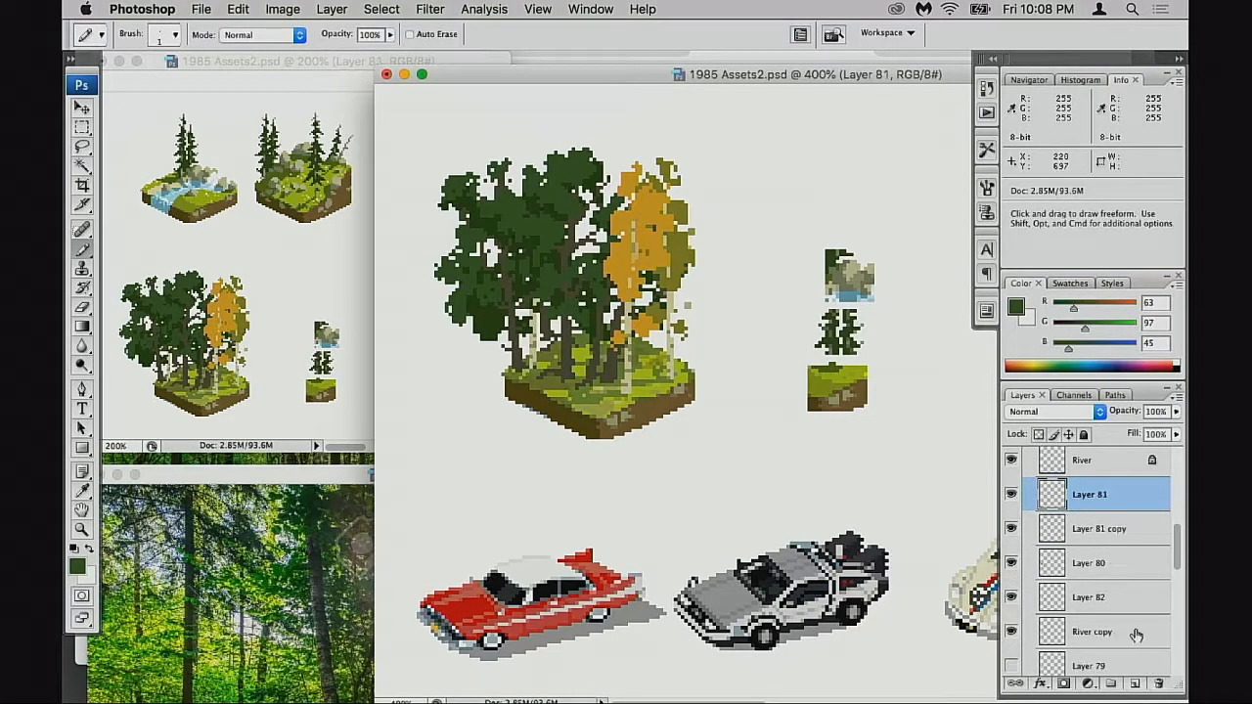
# - Check the combined extent of the layers from Layer 81 to River copy with Free Transform
pyautogui.keyDown('shift'); pyautogui.click(1057, 633); pyautogui.keyUp('shift')
pyautogui.press('super+t')
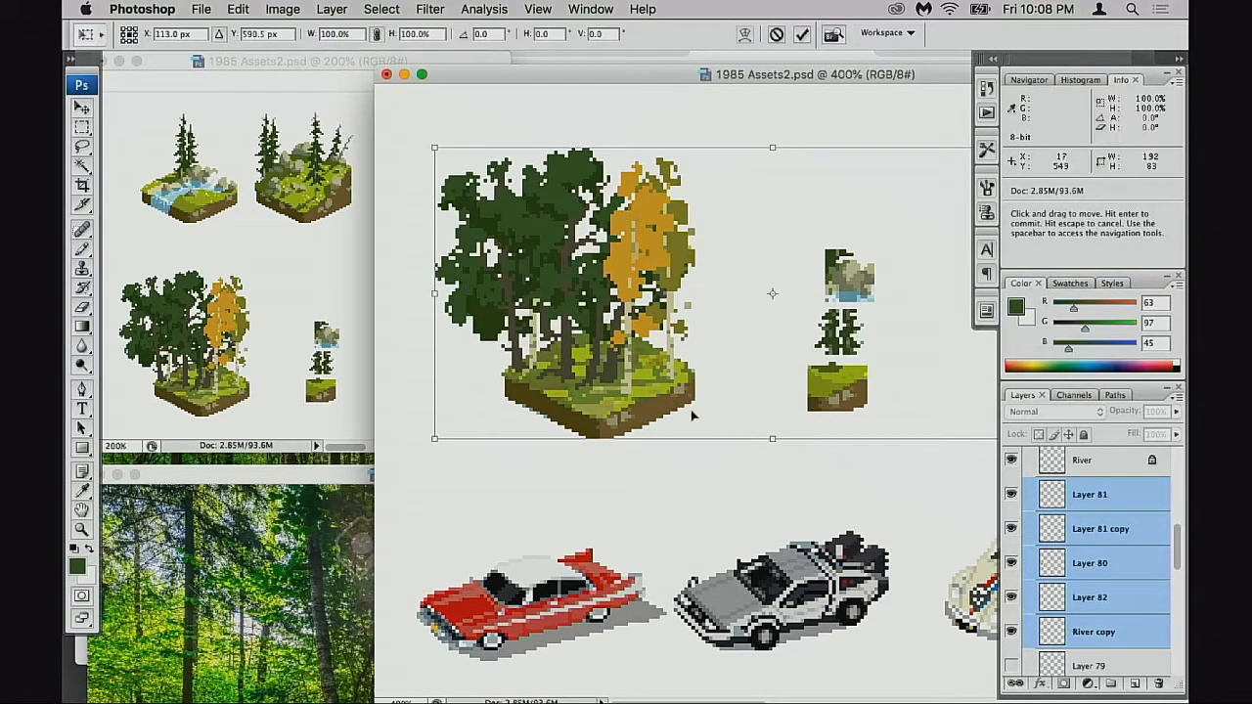
pyautogui.press('Return')
# - Marquee-select the leftover scraps beside the forest tile, delete them from Layer 81 through River copy, and deselect
pyautogui.press('super+minus')
pyautogui.press('m')
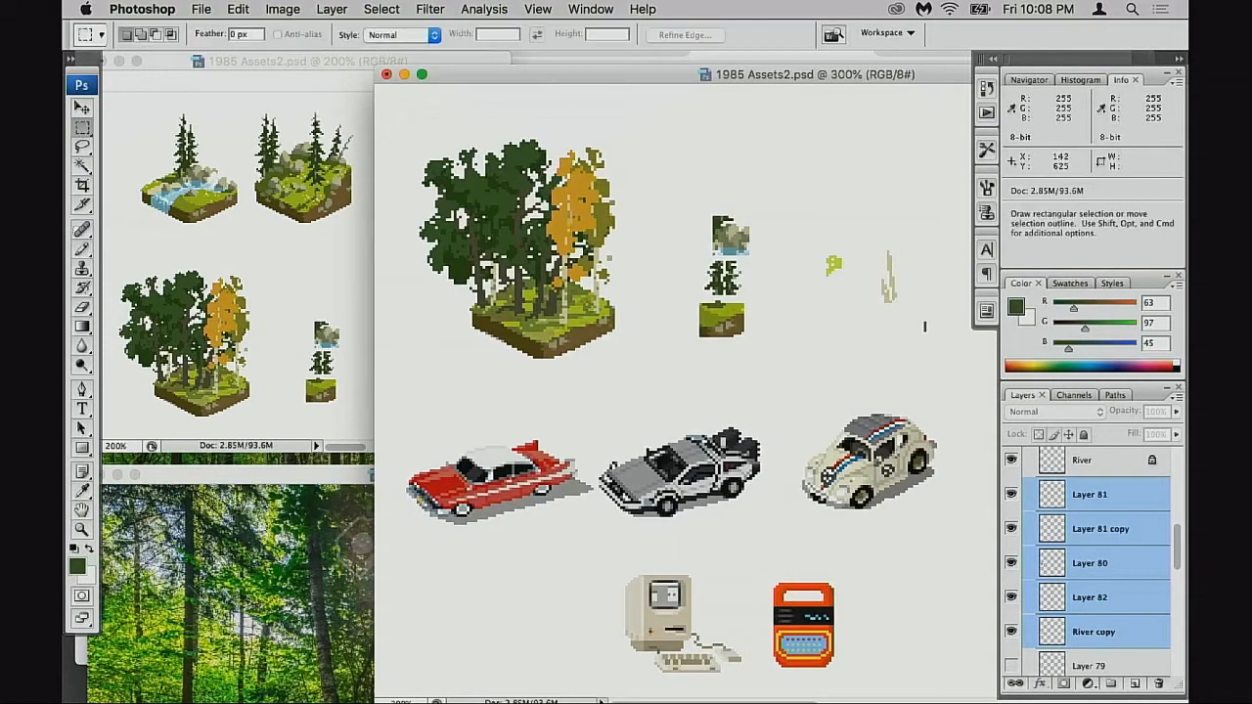
pyautogui.moveTo(688, 196); pyautogui.dragTo(947, 383)
pyautogui.click(1056, 577)
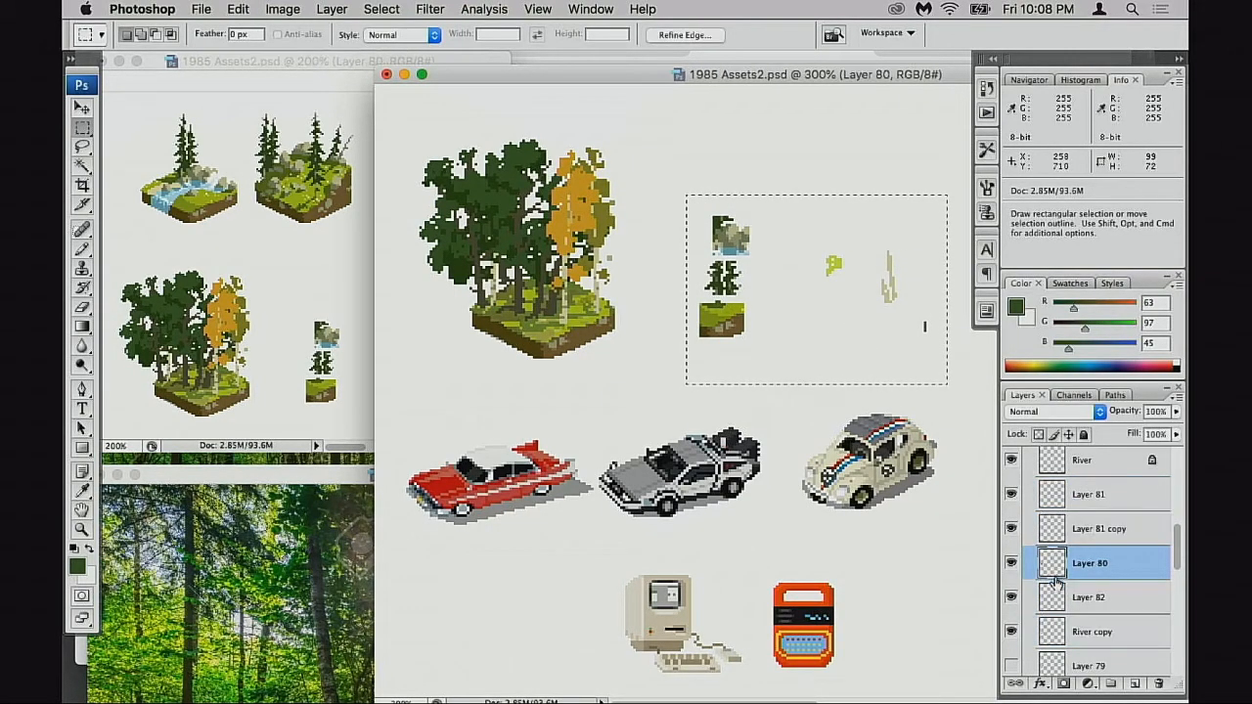
pyautogui.click(1059, 503)
pyautogui.click(1056, 531)
pyautogui.click(1059, 565)
pyautogui.click(1059, 600)
pyautogui.click(1058, 629)
pyautogui.press('Delete')
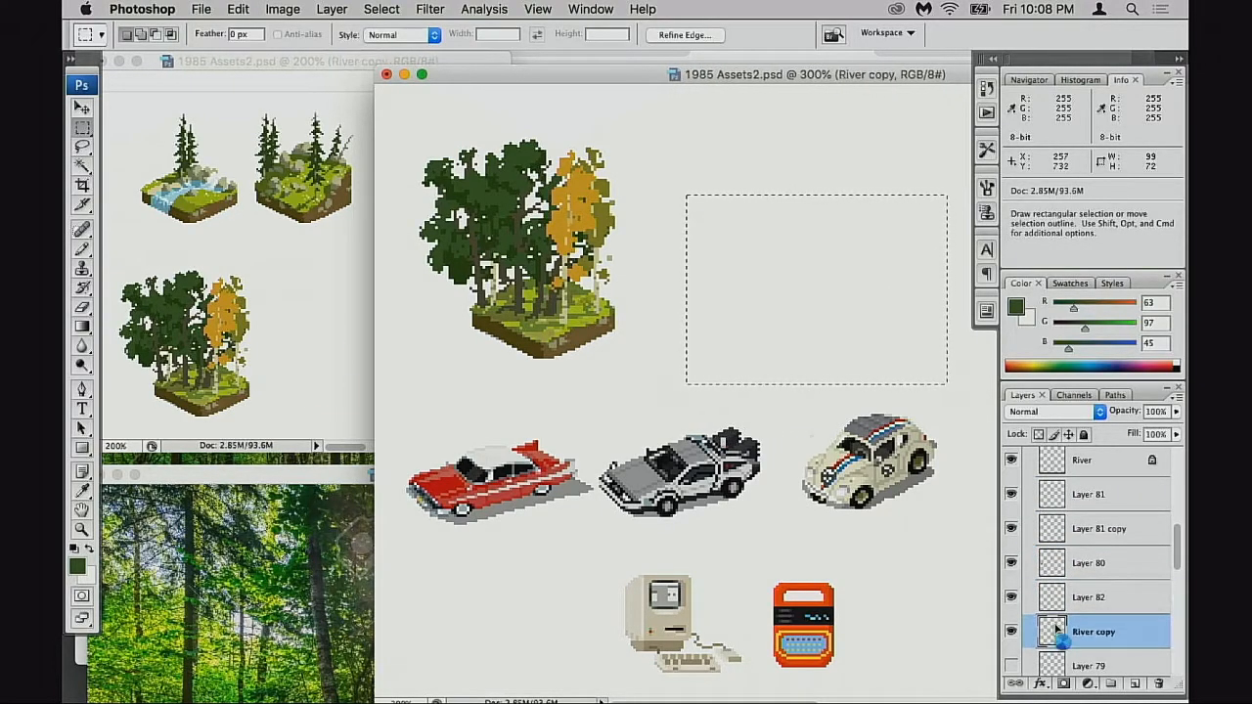
pyautogui.press('super+d')
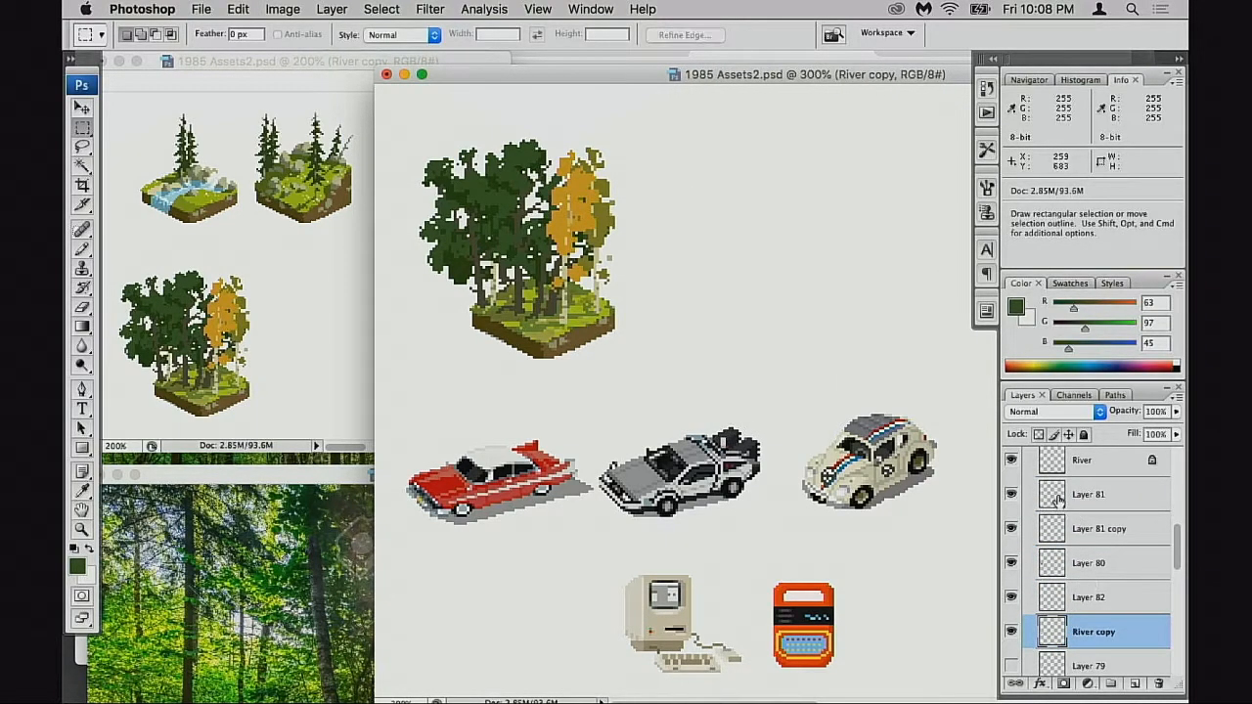
# - Flip the forest tile horizontally across Layer 81 through River copy using Free Transform
pyautogui.click(1058, 501)
pyautogui.keyDown('shift'); pyautogui.click(1062, 619); pyautogui.keyUp('shift')
pyautogui.press('super+t')
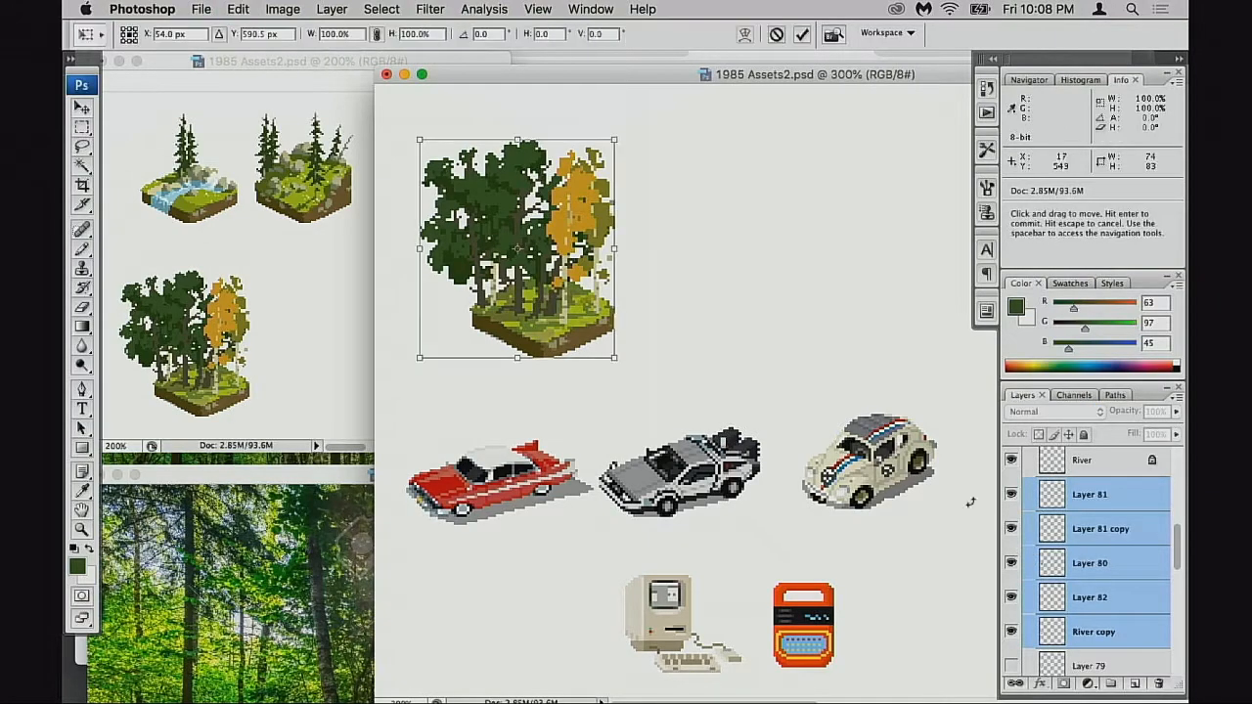
pyautogui.rightClick(606, 294)
pyautogui.click(688, 490)
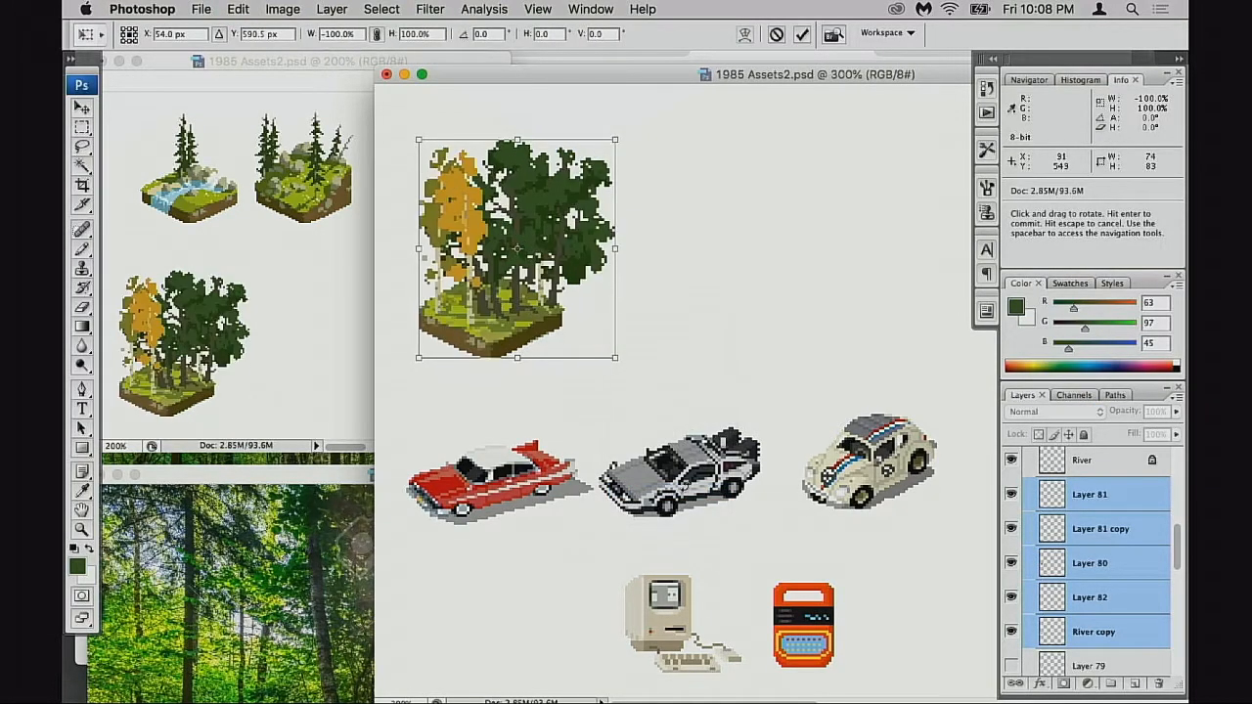
pyautogui.press('Return')
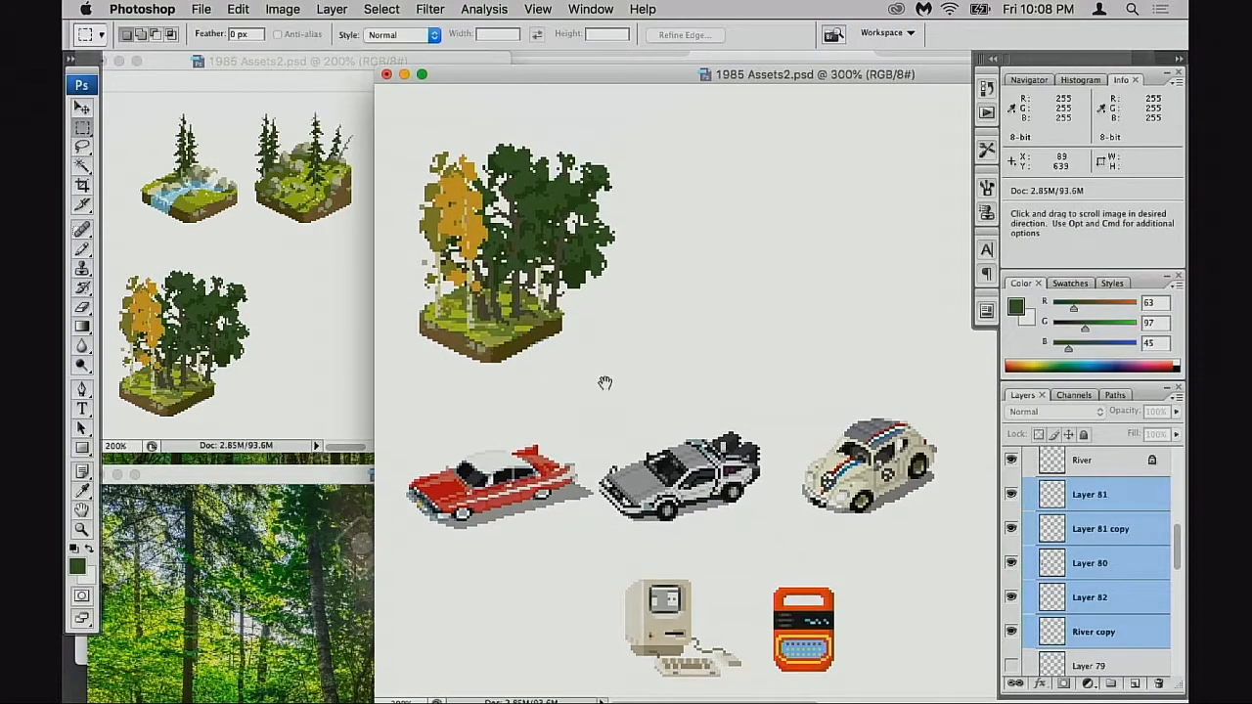
pyautogui.moveTo(610, 383); pyautogui.dragTo(623, 402)
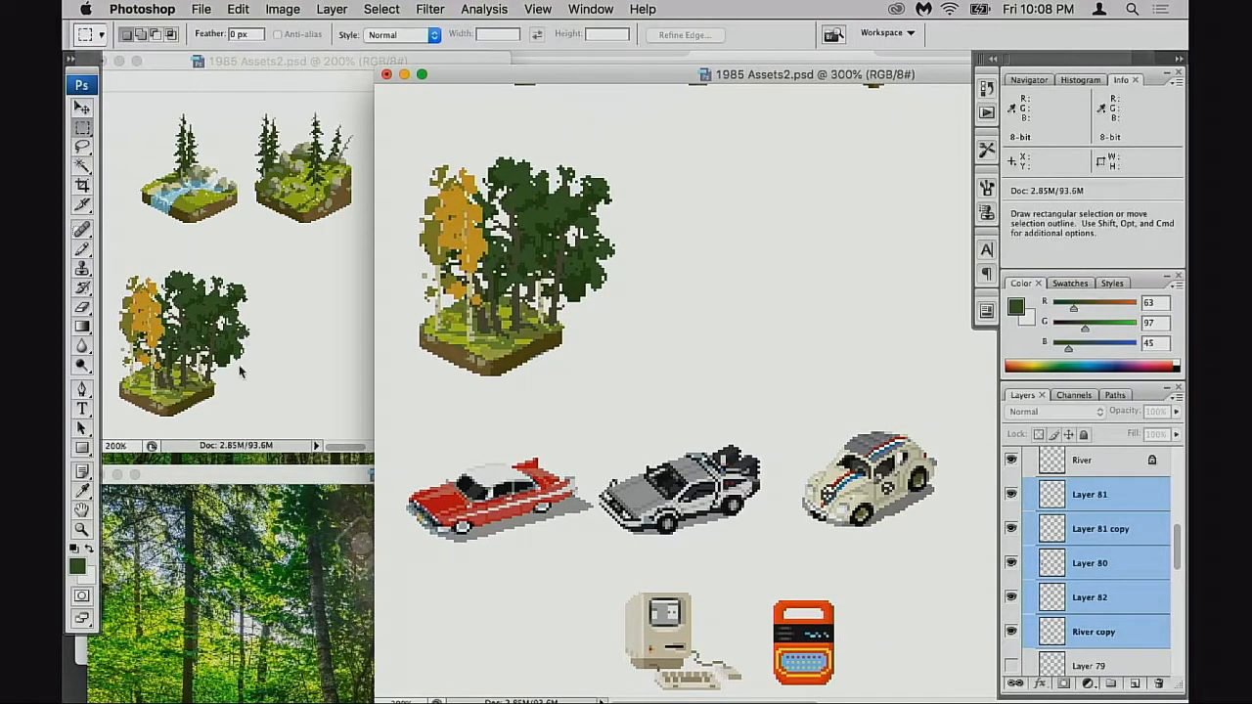
# - Toggle the visibility of Layer 82 and Layer 80 to examine what each contributes to the flipped forest tile
pyautogui.click(1010, 601)
pyautogui.click(1012, 577)
pyautogui.click(1013, 577)
pyautogui.click(1011, 580)
pyautogui.click(1011, 584)
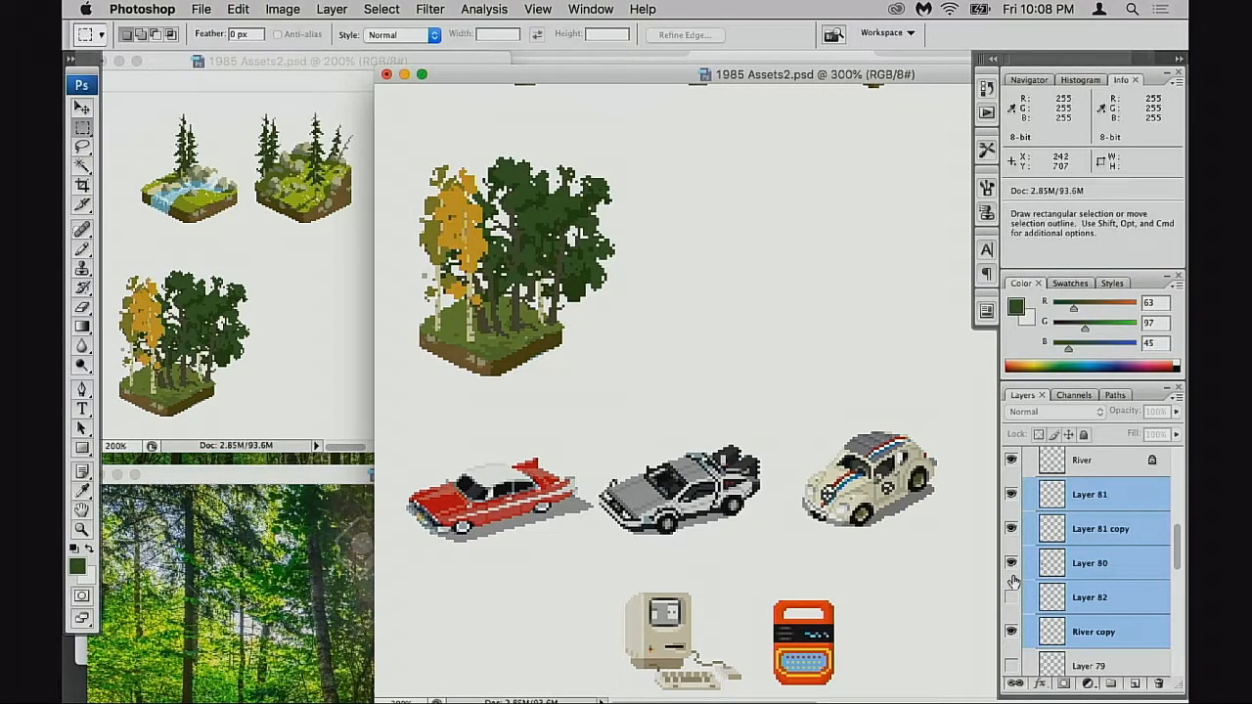
pyautogui.click(1012, 566)
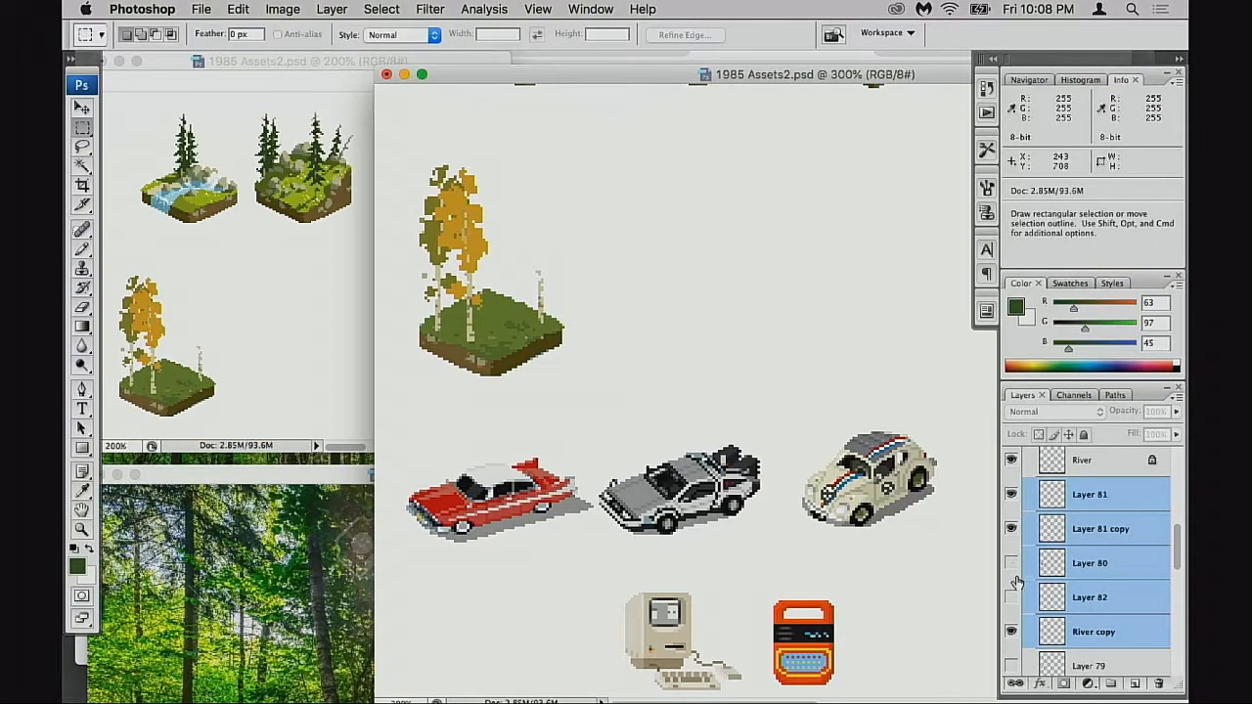
pyautogui.click(1012, 567)
pyautogui.click(1011, 597)
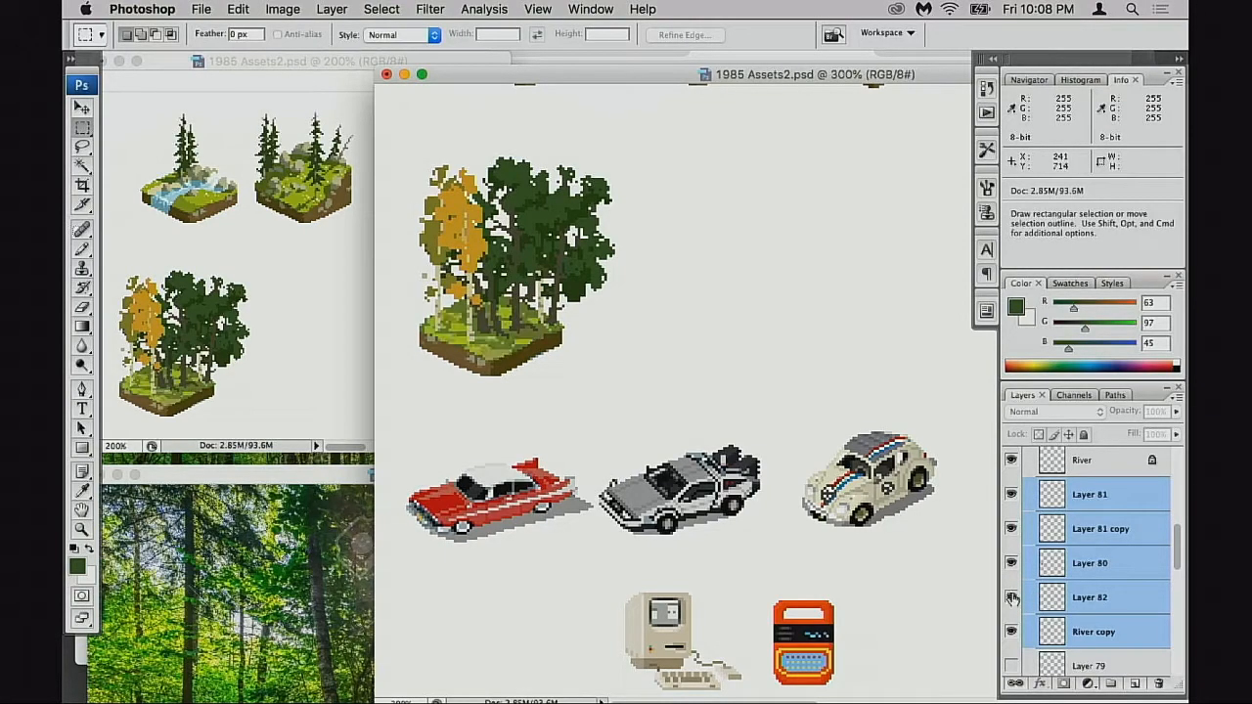
pyautogui.click(1011, 565)
pyautogui.click(1012, 566)
pyautogui.click(1012, 594)
pyautogui.click(1012, 595)
pyautogui.click(1012, 565)
pyautogui.click(1011, 566)
# - Paint a dark green foliage cluster beyond the outer edge of the yellow birch on Layer 80 with a 3-pixel Pencil
pyautogui.click(1055, 575)
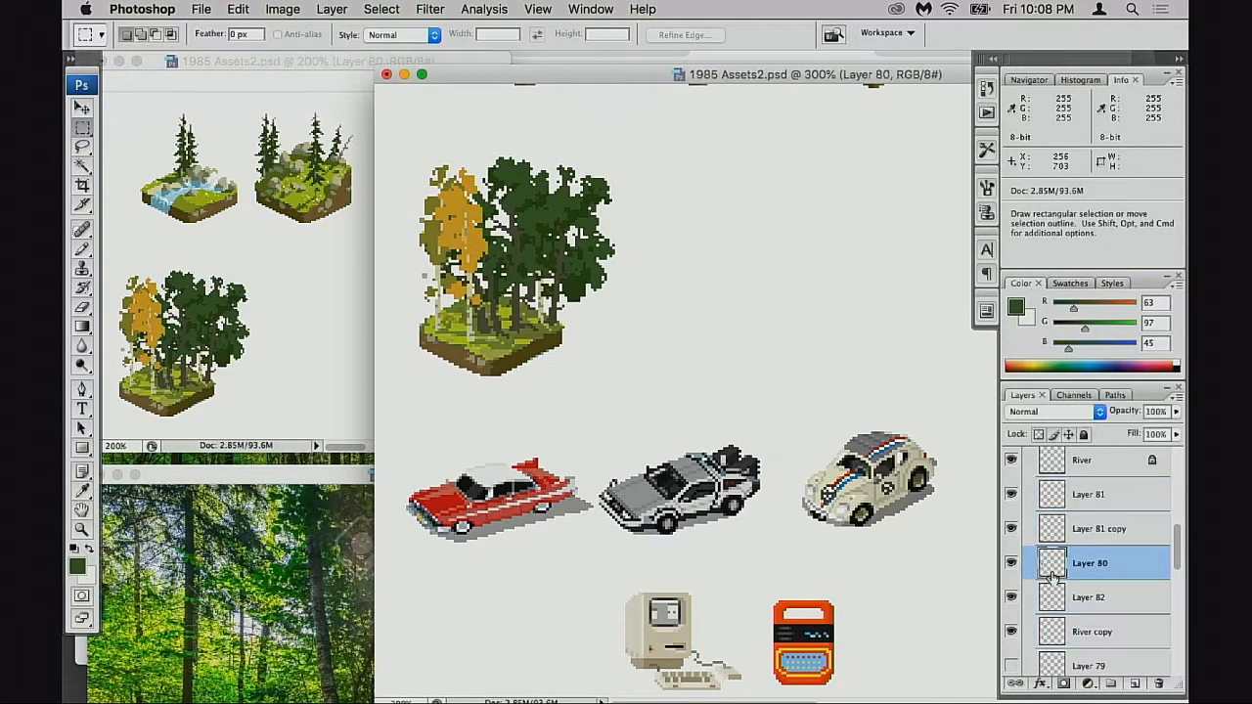
pyautogui.press('b')
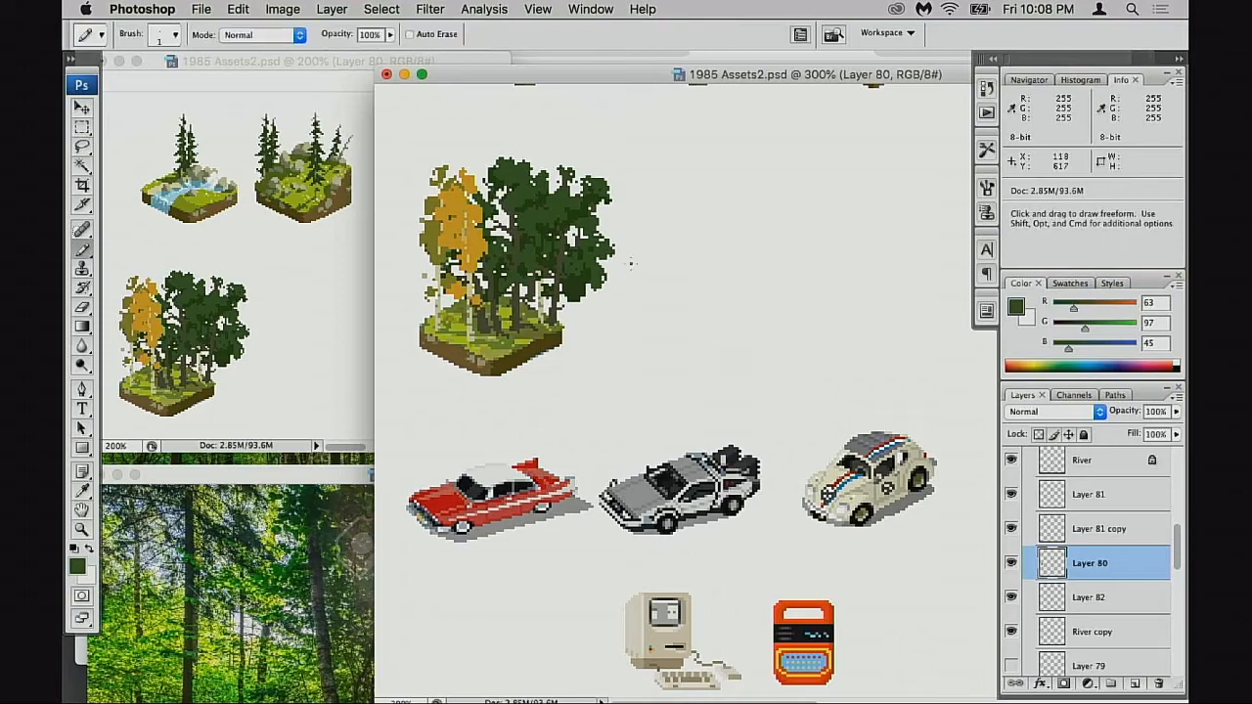
pyautogui.press(']')
pyautogui.moveTo(422, 244); pyautogui.dragTo(415, 251)
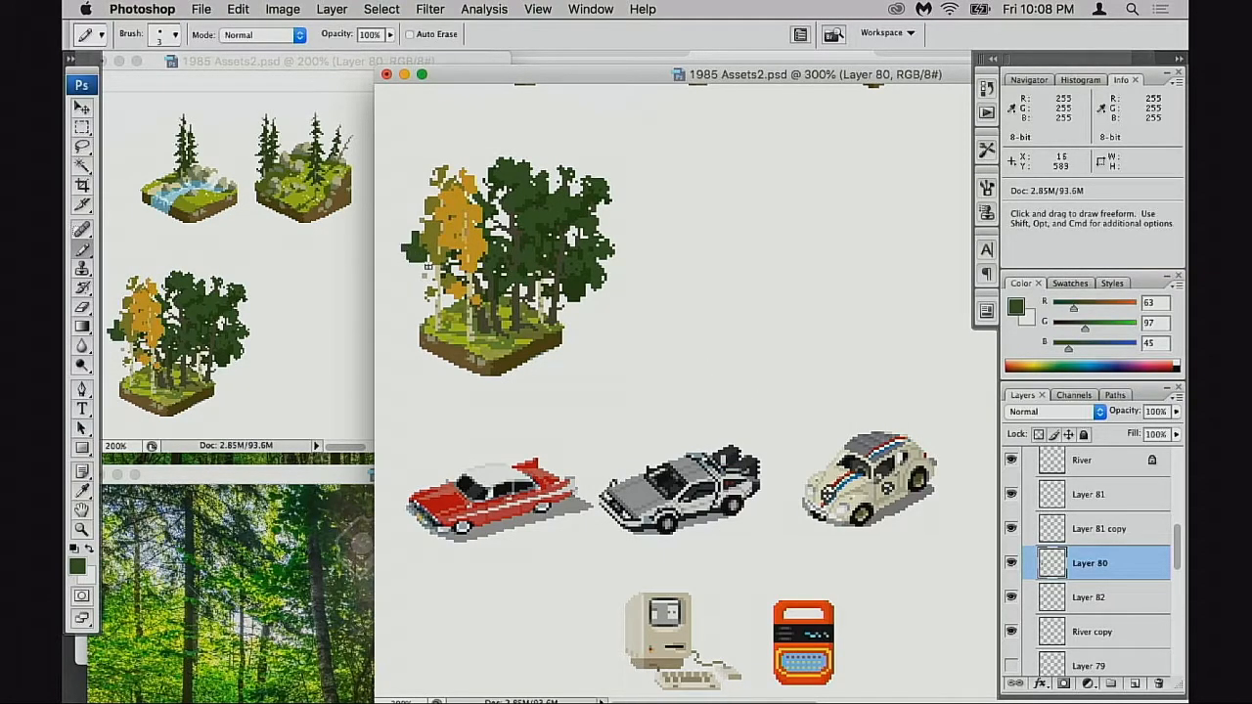
pyautogui.keyDown('alt'); pyautogui.click(414, 260); pyautogui.keyUp('alt')
pyautogui.click(415, 258)
pyautogui.moveTo(414, 260)
pyautogui.mouseDown()
pyautogui.moveTo(400, 265)
pyautogui.moveTo(418, 235)
pyautogui.moveTo(407, 227)
pyautogui.mouseUp()
pyautogui.keyDown('alt'); pyautogui.click(422, 238); pyautogui.keyUp('alt')
pyautogui.click(414, 239)
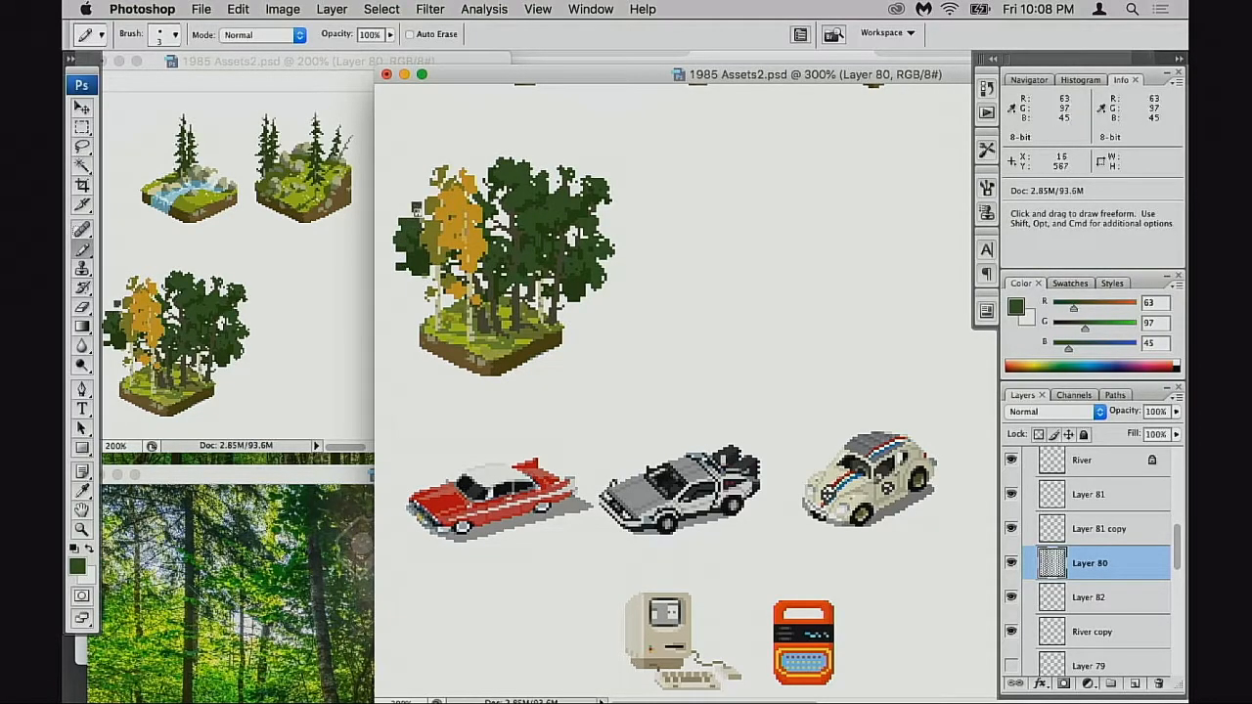
# - Paint a grey-brown trunk (RGB 86, 81, 60) beneath the new foliage, beside the birch trunk, with a 2-pixel Pencil
pyautogui.keyDown('alt'); pyautogui.click(502, 306); pyautogui.keyUp('alt')
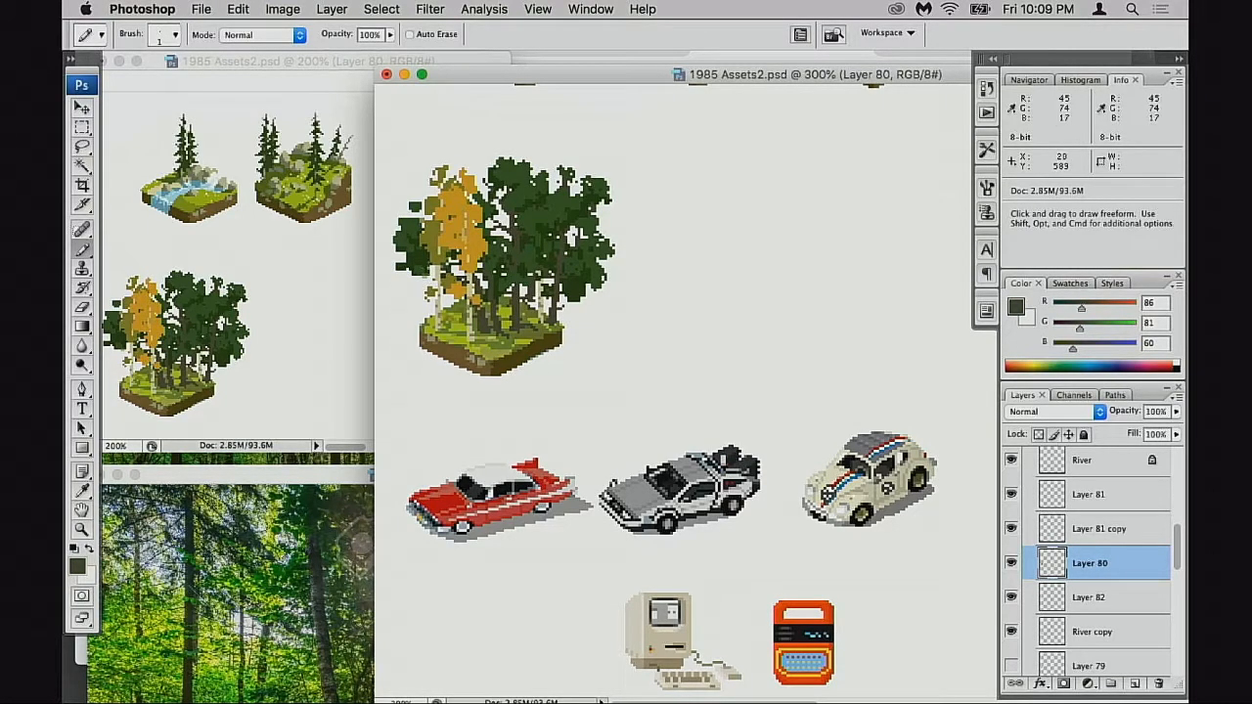
pyautogui.press('super+z')
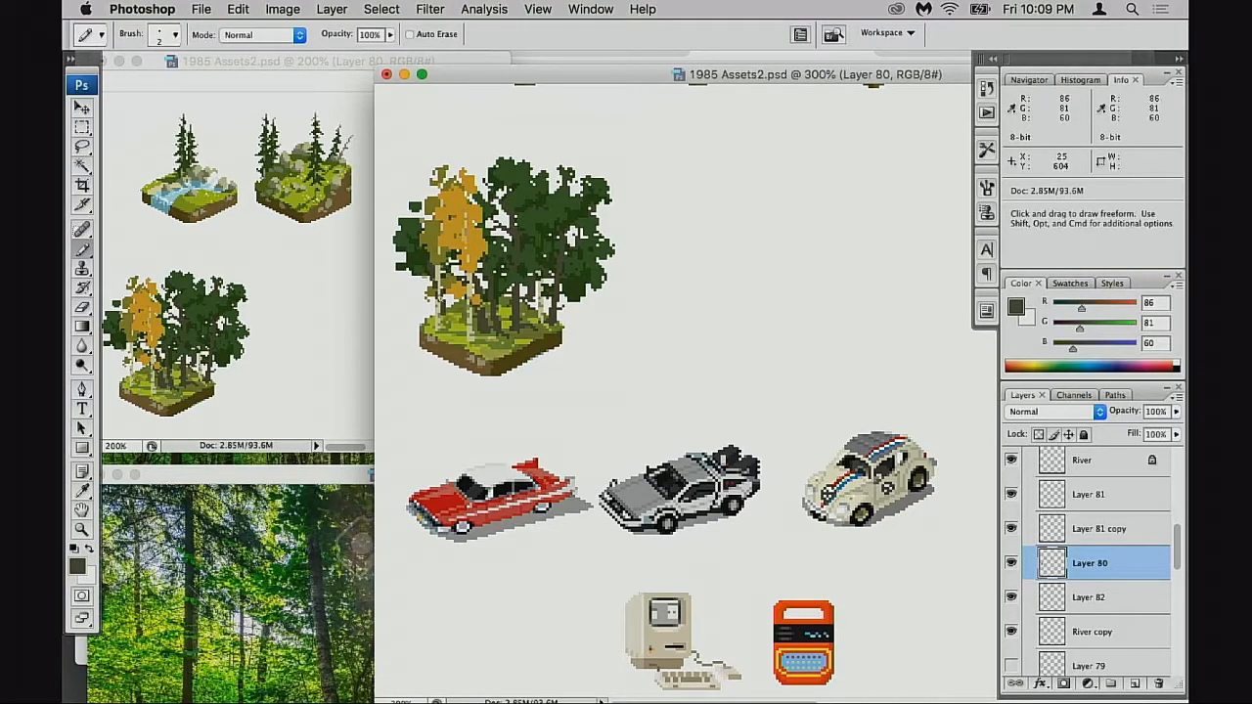
pyautogui.moveTo(442, 288); pyautogui.dragTo(450, 331)
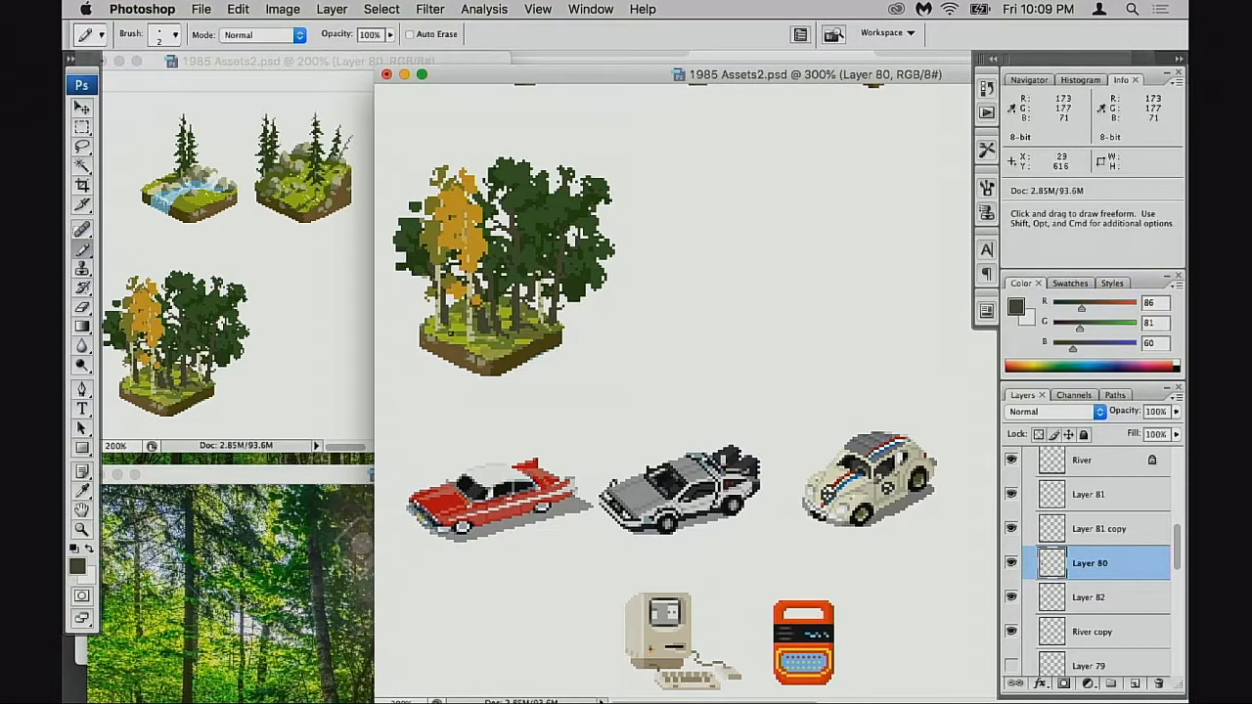
pyautogui.scroll(3, 450, 328)
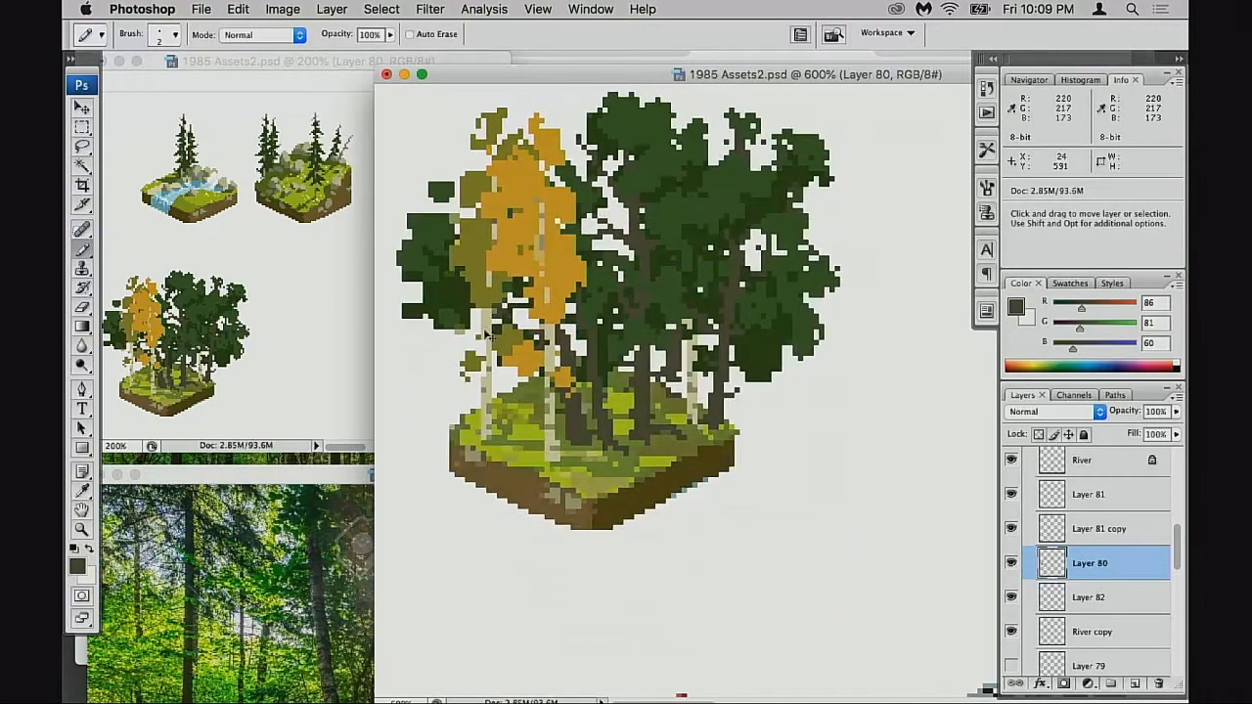
pyautogui.moveTo(491, 392); pyautogui.dragTo(499, 413)
pyautogui.press('super+z')
pyautogui.moveTo(497, 365); pyautogui.dragTo(506, 416)
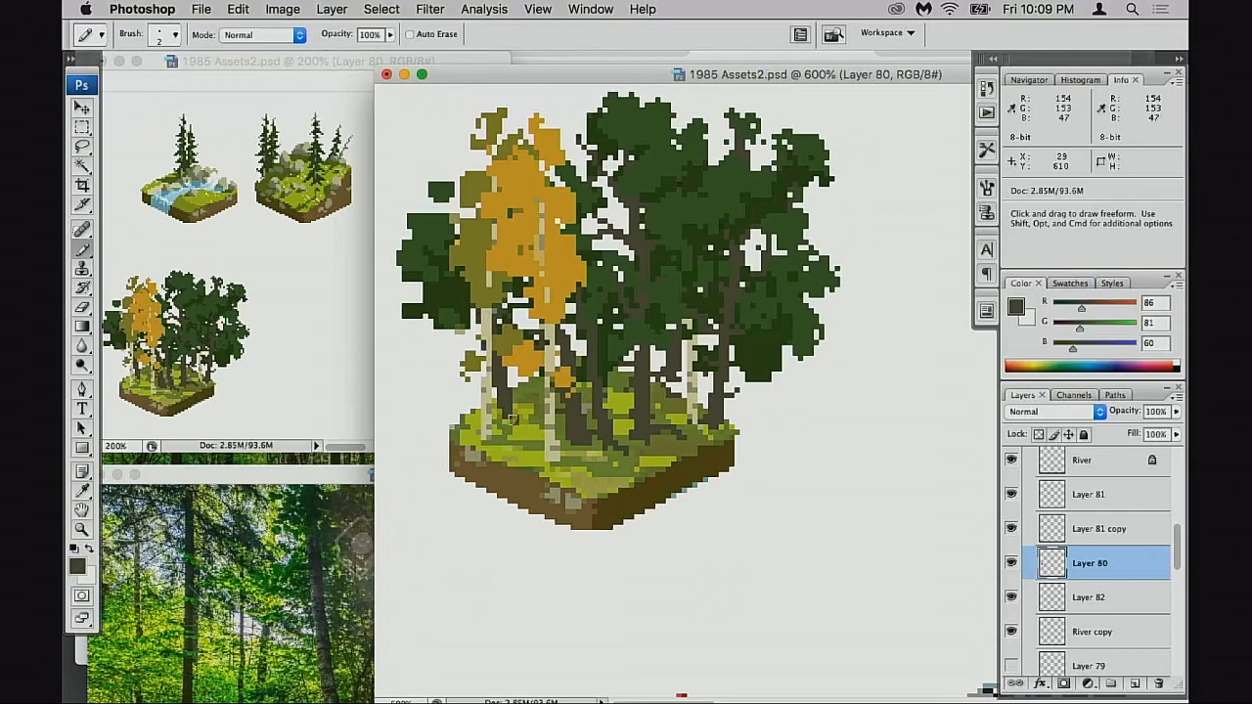
# - Add small dark green leaf touches (RGB 45, 74, 17 and 63, 97, 45) around the yellow birch on Layer 80
pyautogui.keyDown('alt'); pyautogui.click(479, 323); pyautogui.keyUp('alt')
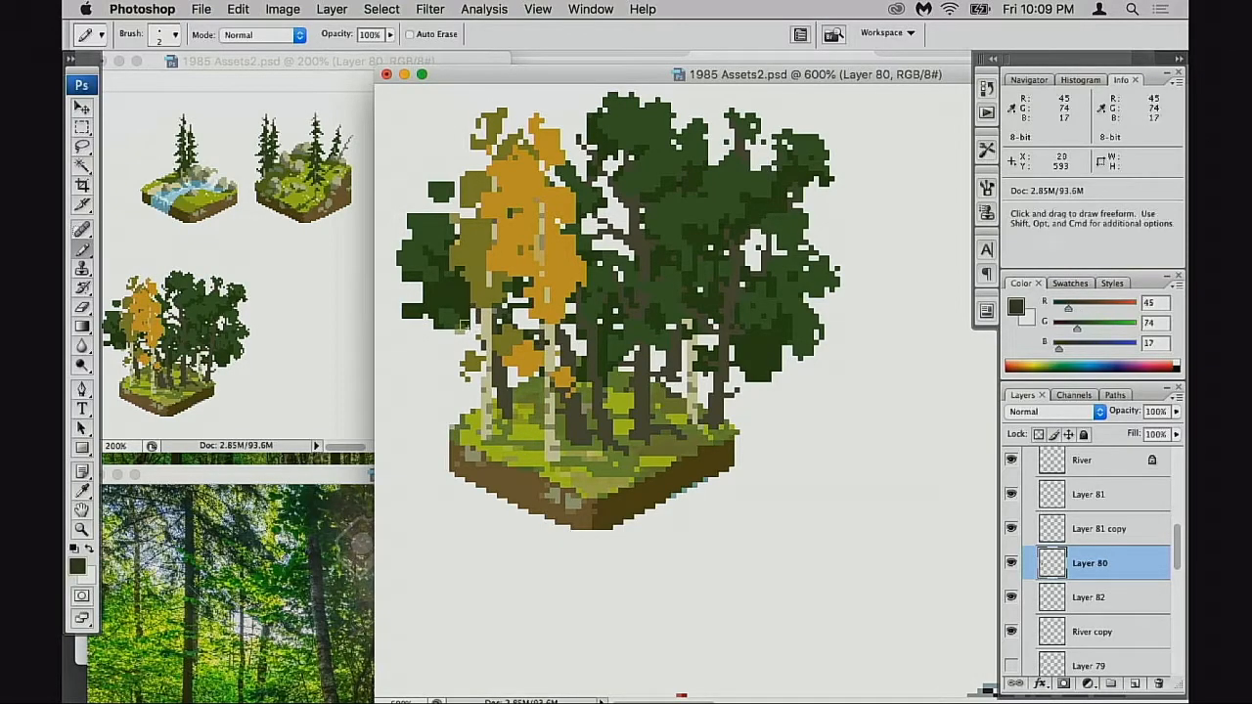
pyautogui.moveTo(481, 355); pyautogui.dragTo(450, 360)
pyautogui.keyDown('alt'); pyautogui.click(434, 251); pyautogui.keyUp('alt')
pyautogui.moveTo(428, 205); pyautogui.dragTo(427, 188)
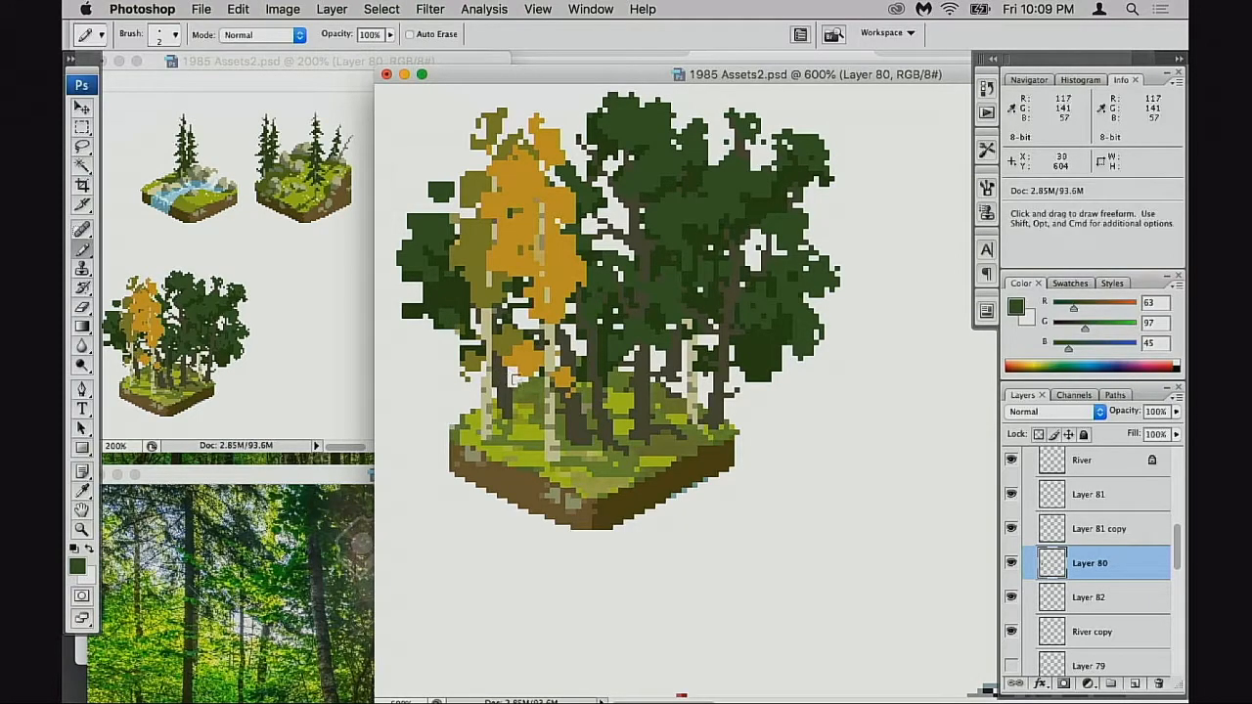
pyautogui.press('e')
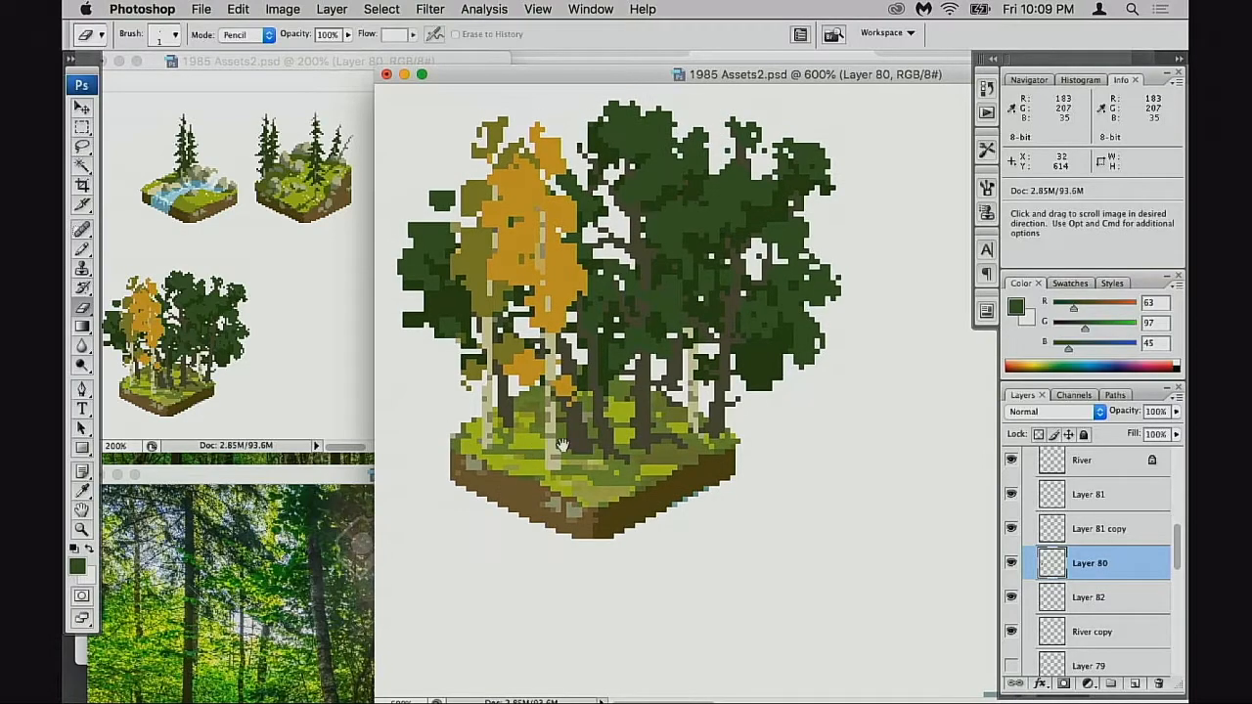
pyautogui.keyDown('alt'); pyautogui.click(597, 443); pyautogui.keyUp('alt')
pyautogui.keyDown('alt'); pyautogui.click(599, 444); pyautogui.keyUp('alt')
pyautogui.keyDown('alt'); pyautogui.click(610, 397); pyautogui.keyUp('alt')
pyautogui.scroll(2, 732, 420)
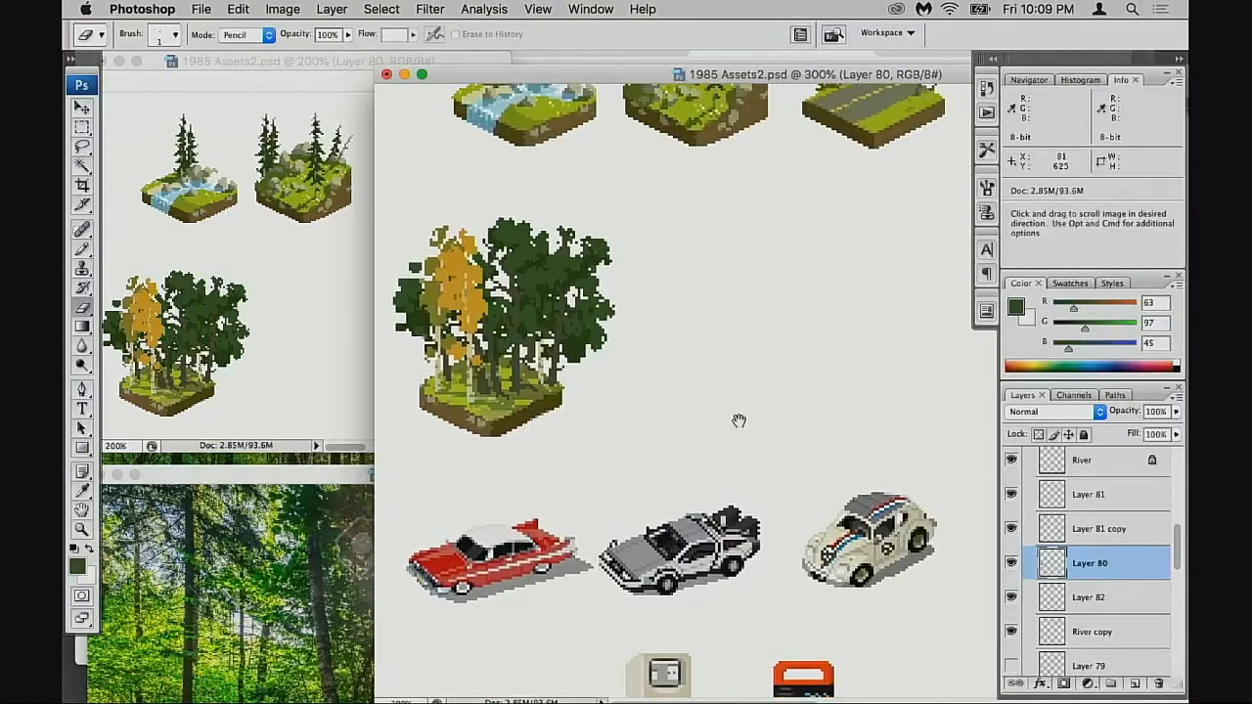
# - Flip Layer 81 through River copy horizontally again so the yellow birch returns to its original side
pyautogui.click(1055, 543)
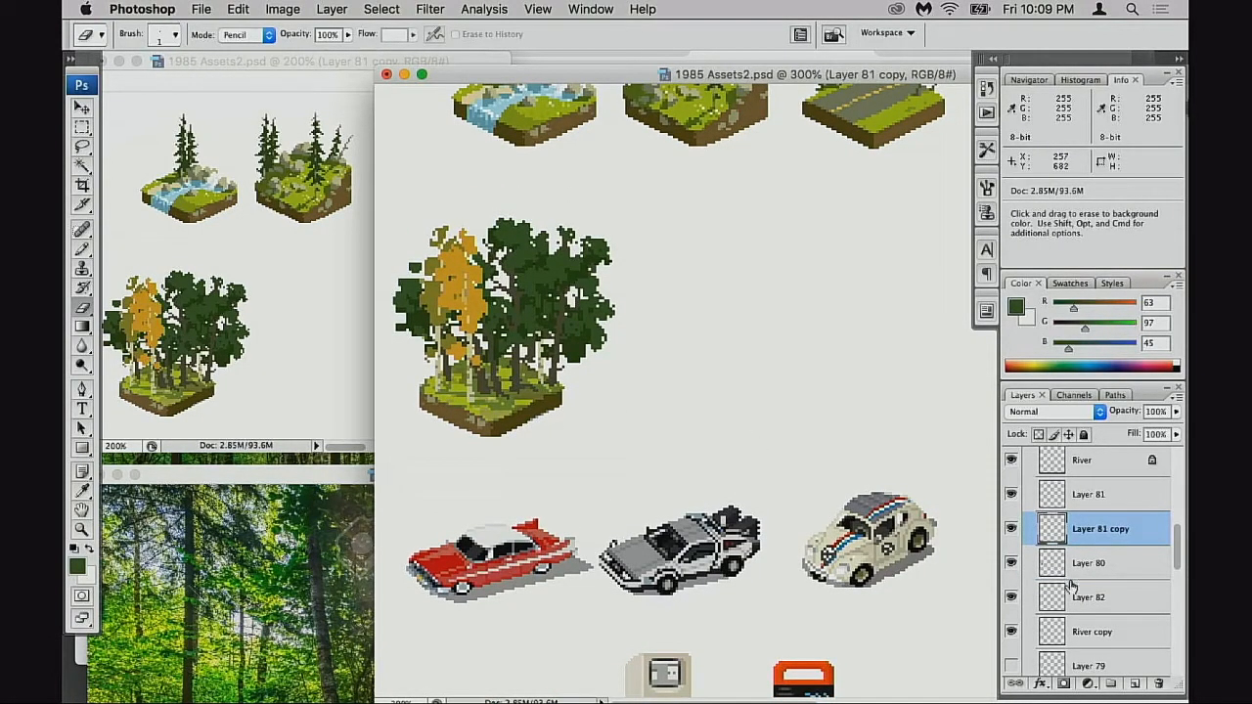
pyautogui.keyDown('shift'); pyautogui.click(1051, 509); pyautogui.keyUp('shift')
pyautogui.keyDown('shift'); pyautogui.click(1062, 627); pyautogui.keyUp('shift')
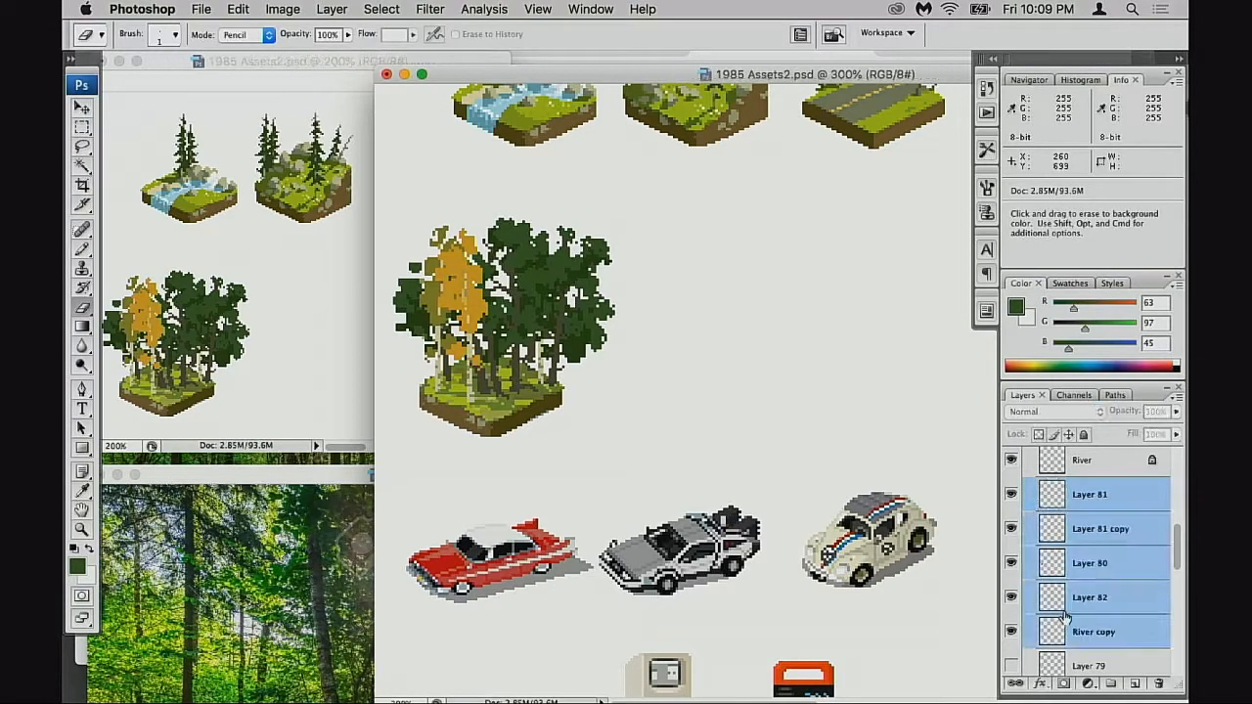
pyautogui.hotkey('ctrl', 't')
pyautogui.rightClick(524, 349)
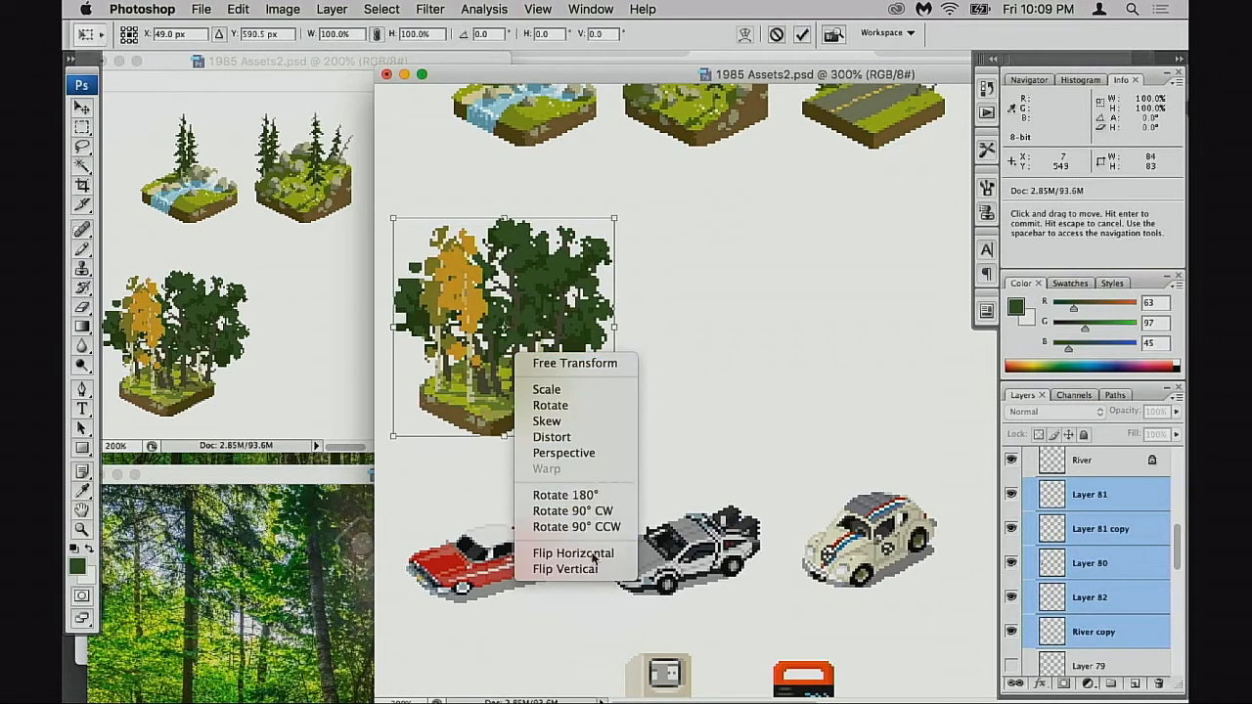
pyautogui.click(593, 551)
pyautogui.press('Return')
pyautogui.press('e')
pyautogui.scroll(-1, 601, 411)
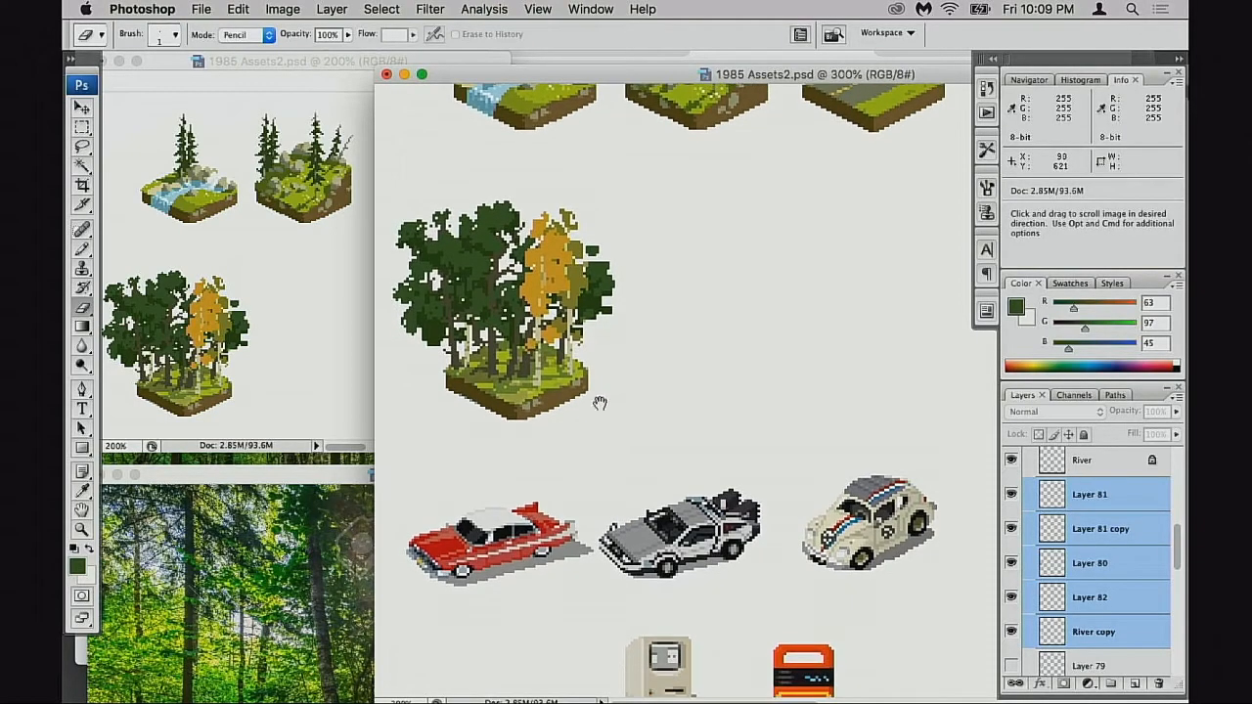
# - Nudge Layer 81, Layer 81 copy and Layer 80 one pixel right, leaving Layer 82 out of the move
pyautogui.click(1037, 501)
pyautogui.keyDown('shift'); pyautogui.click(1057, 601); pyautogui.keyUp('shift')
pyautogui.press('v')
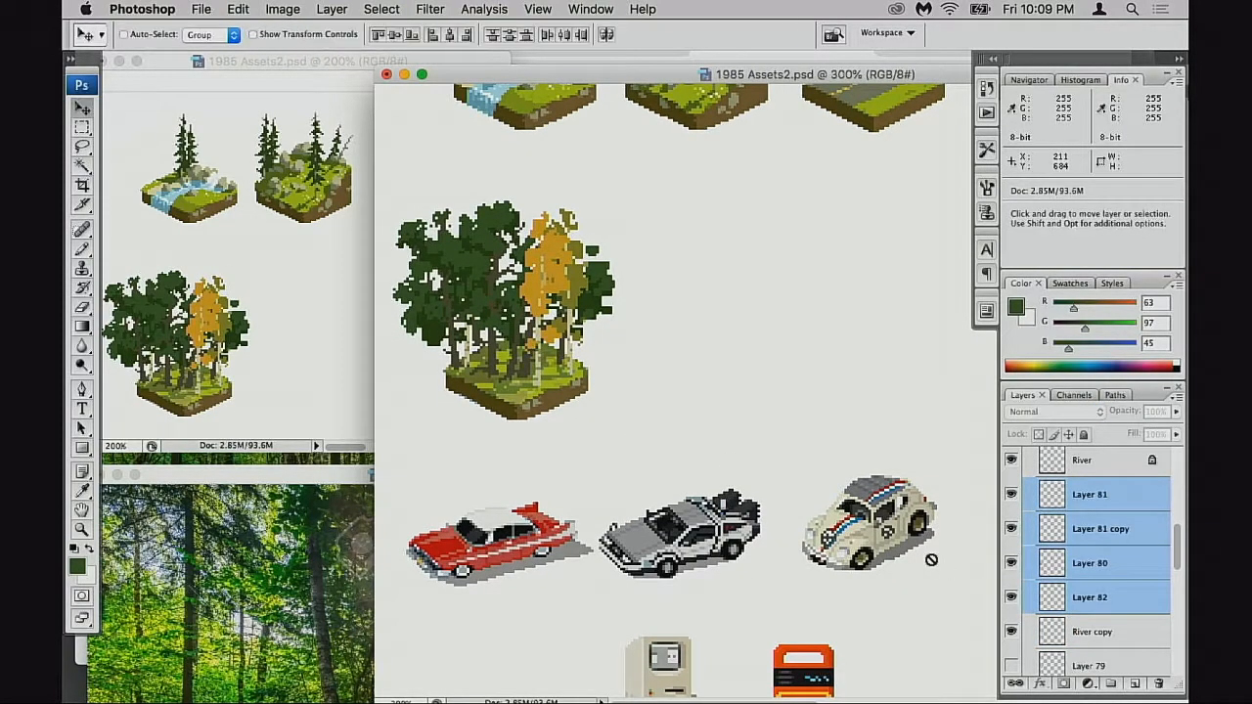
pyautogui.press('Right')
pyautogui.press('Left')
pyautogui.keyDown('super'); pyautogui.click(1058, 594); pyautogui.keyUp('super')
pyautogui.press('Right')
pyautogui.press('Left')
pyautogui.press('Right')
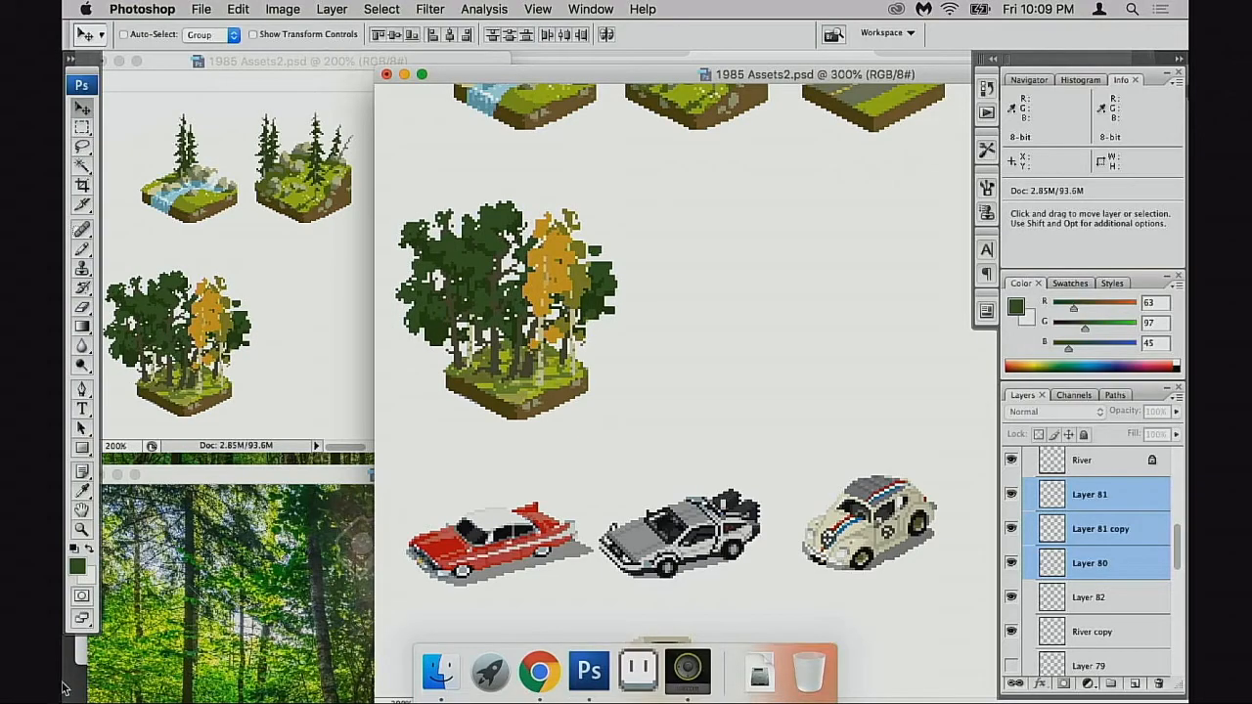
# - Toggle Layer 80 and Layer 82 off and on to compare their content, and select Layer 82
pyautogui.click(1012, 564)
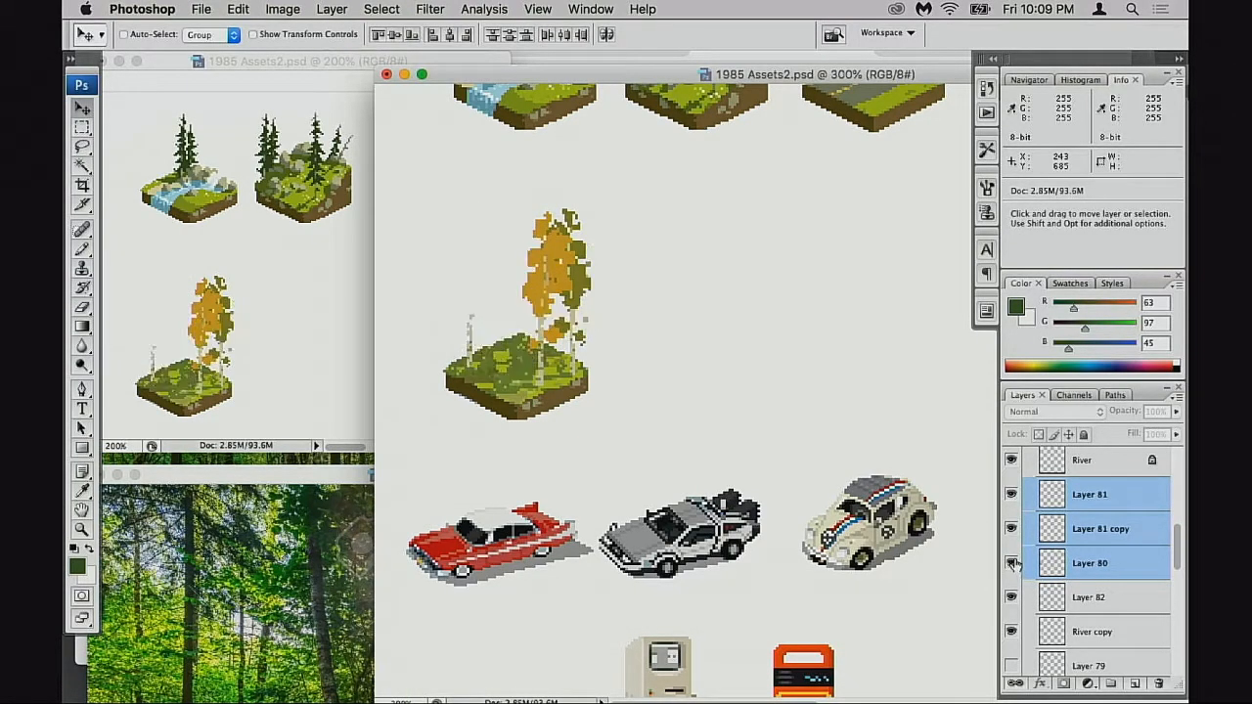
pyautogui.click(1011, 564)
pyautogui.click(1013, 598)
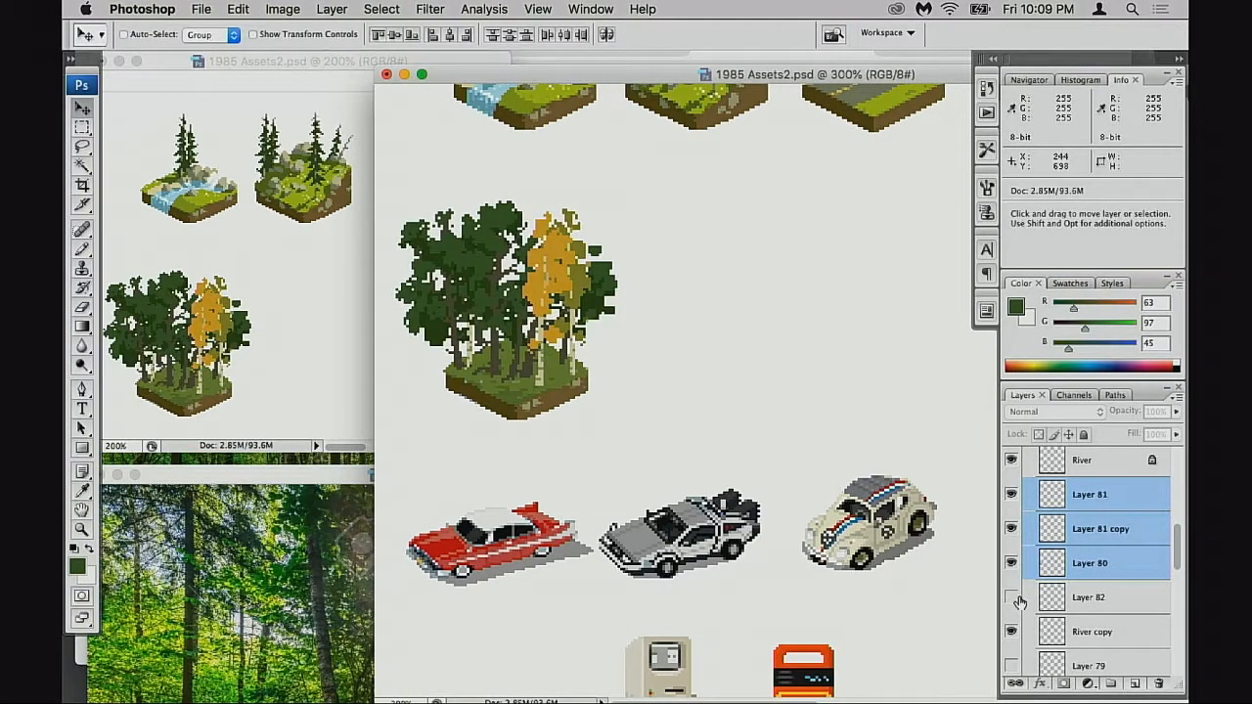
pyautogui.press('super+equal')
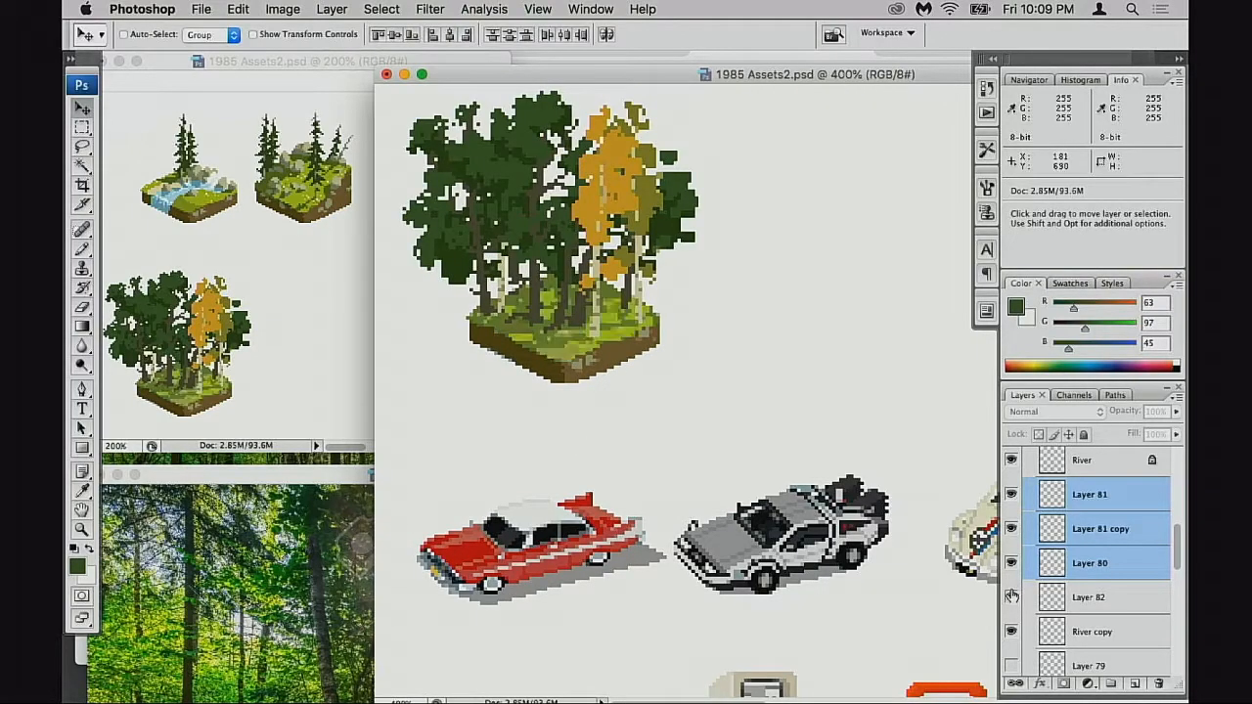
pyautogui.click(1039, 599)
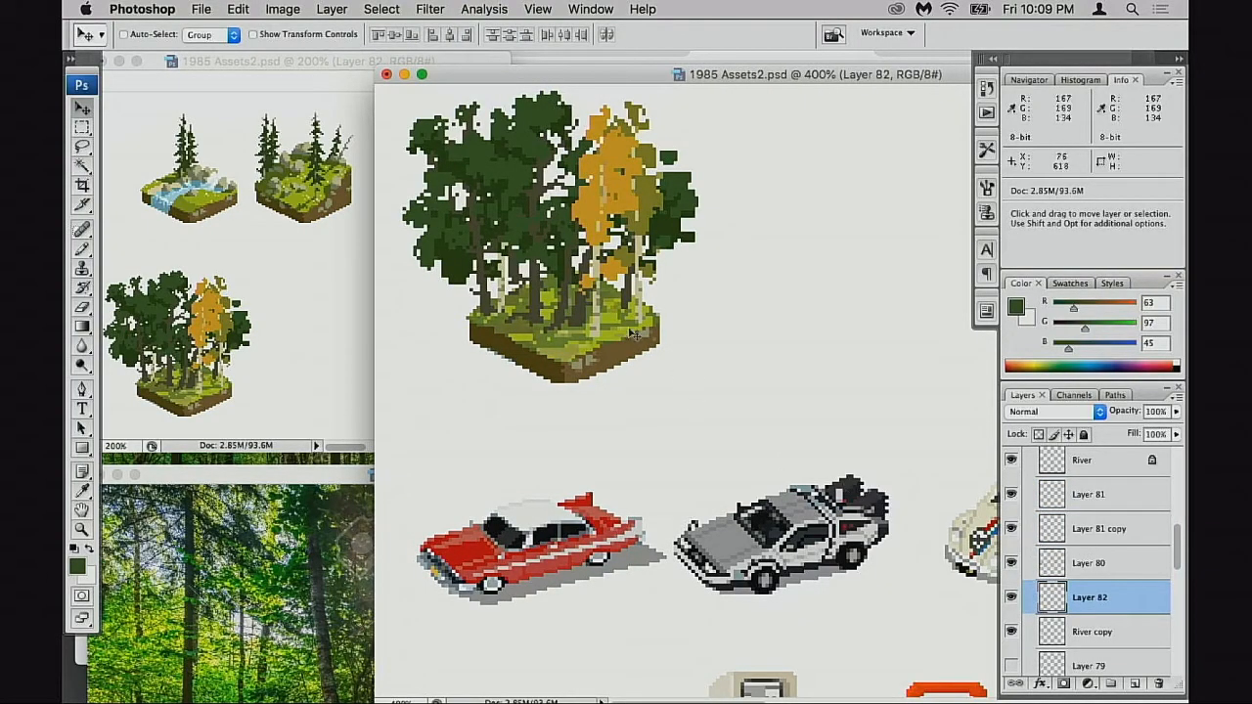
pyautogui.press('e')
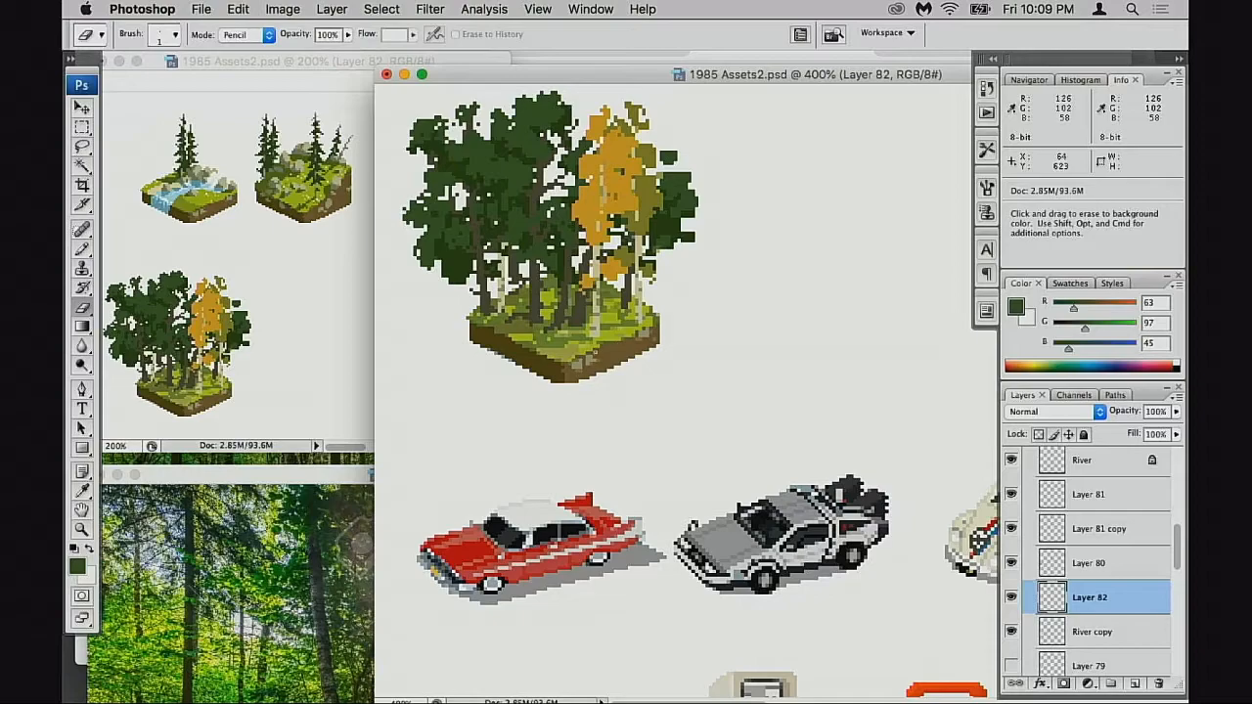
pyautogui.keyDown('alt'); pyautogui.click(587, 346); pyautogui.keyUp('alt')
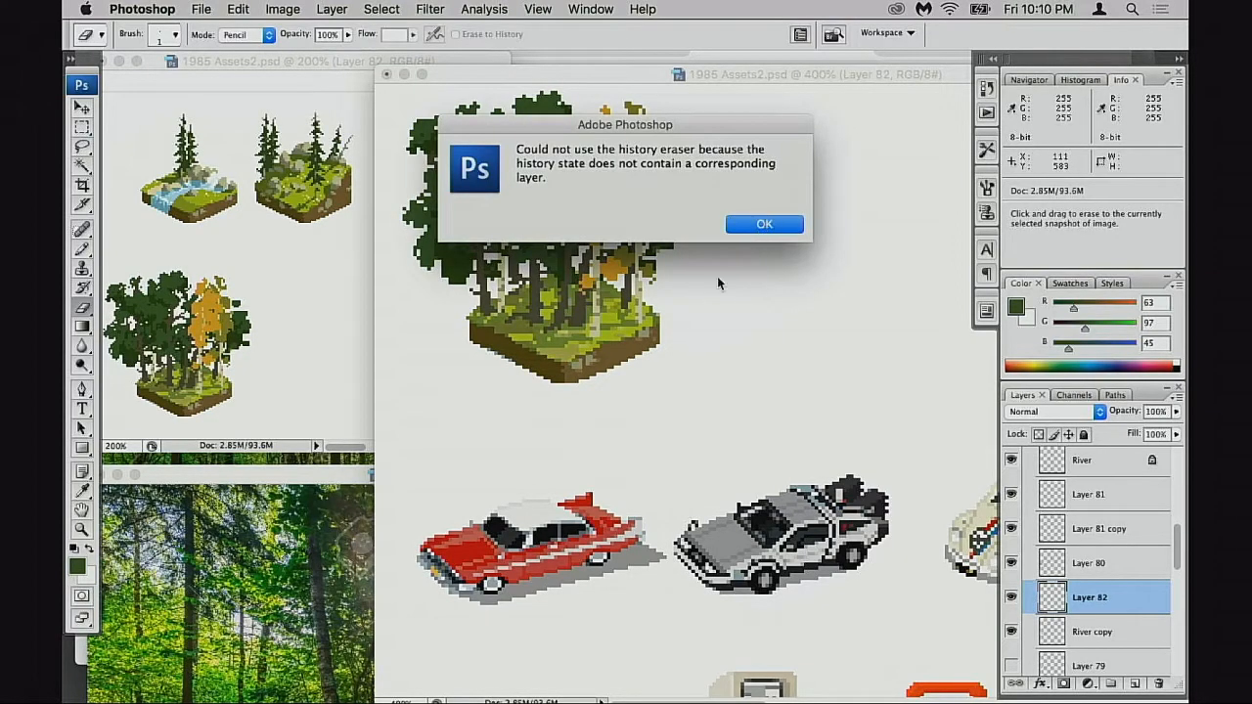
pyautogui.click(730, 227)
# - Paint over the foreground grass at the tile's front corner on Layer 82 in mid green (RGB 123, 148, 60) with the Pencil
pyautogui.click(606, 362)
pyautogui.click(606, 362)
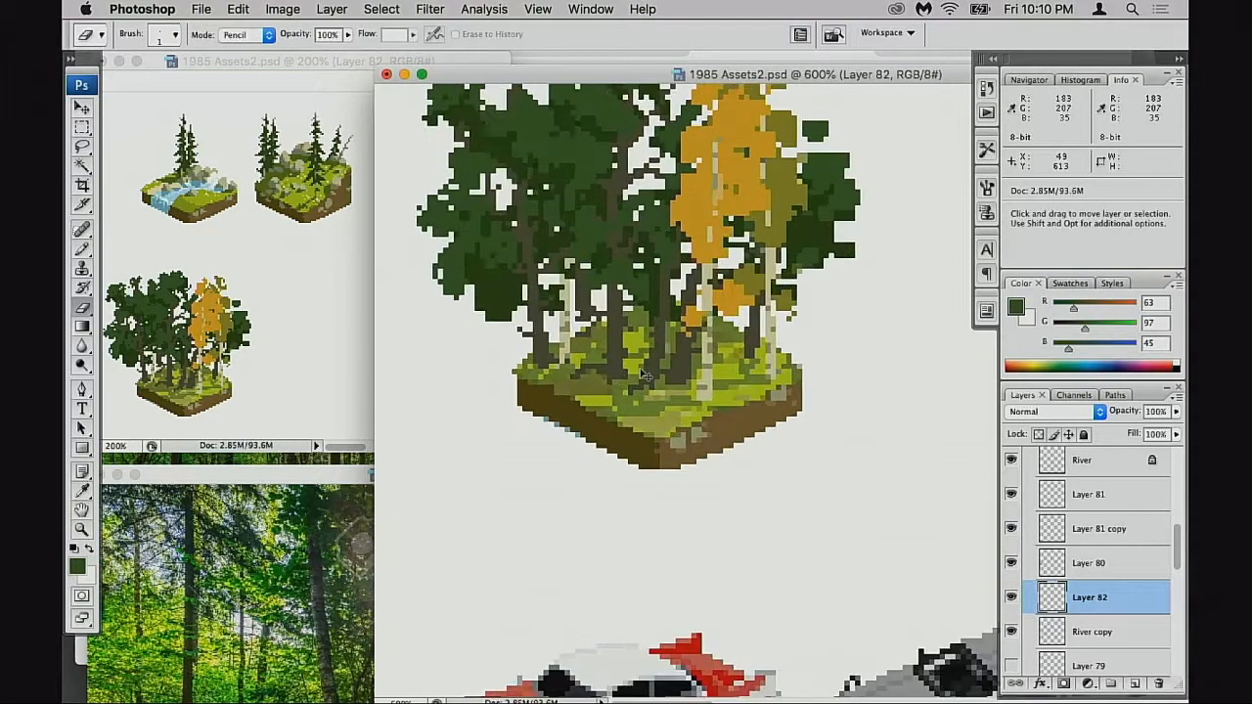
pyautogui.press('b')
pyautogui.keyDown('alt'); pyautogui.click(682, 397); pyautogui.keyUp('alt')
pyautogui.press('[')
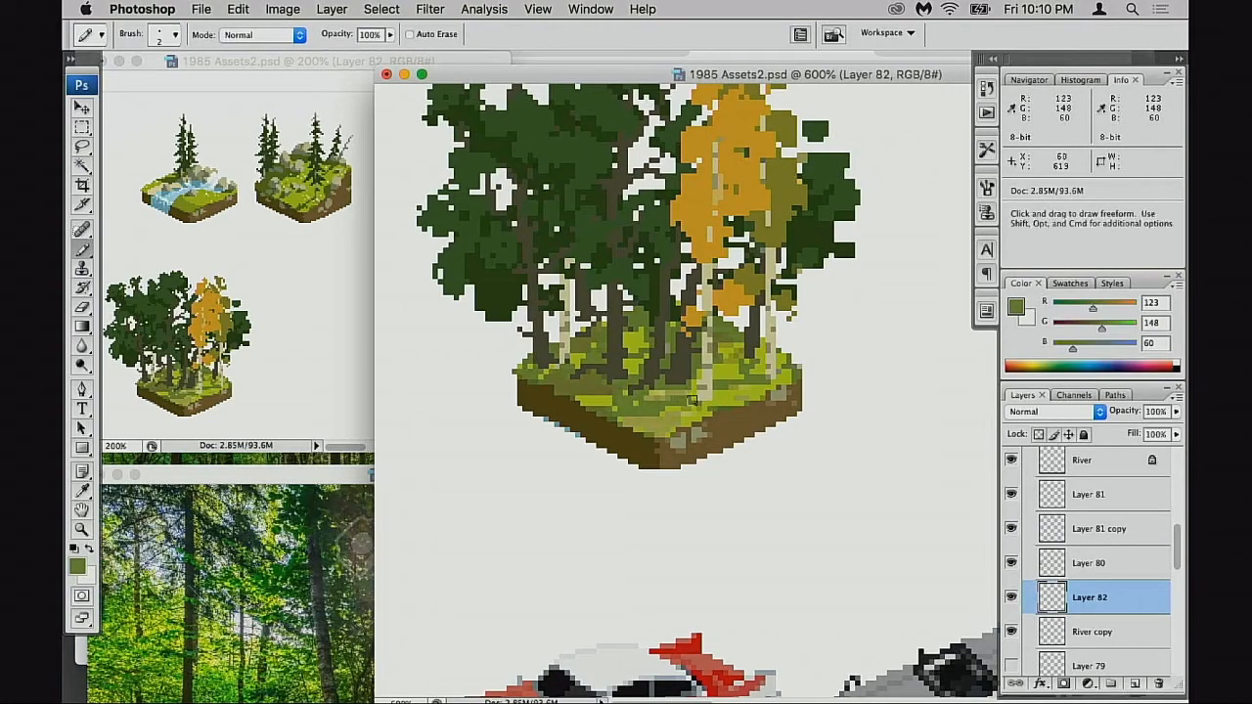
pyautogui.moveTo(670, 411)
pyautogui.mouseDown()
pyautogui.moveTo(673, 425)
pyautogui.moveTo(650, 422)
pyautogui.moveTo(662, 431)
pyautogui.moveTo(647, 389)
pyautogui.mouseUp()
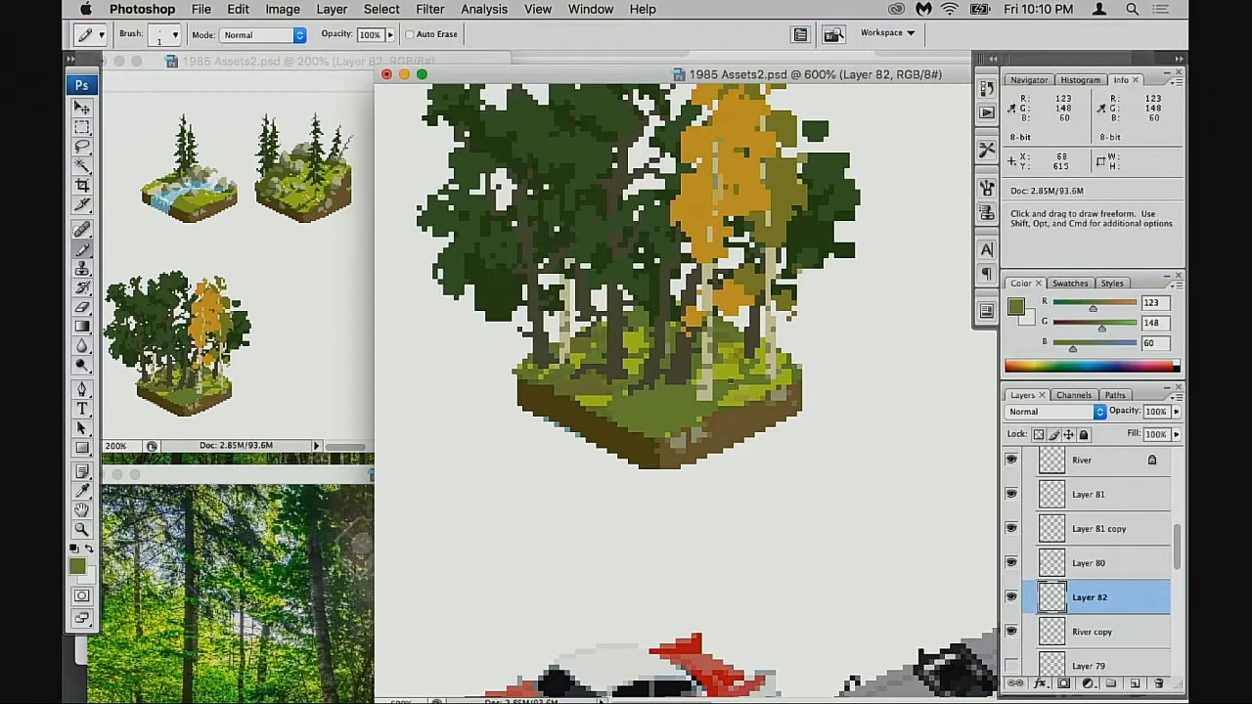
# - Brighten the foreground strip by the yellow birch in light green (RGB 183, 207, 35) and cover the grass behind the birches in mid green
pyautogui.keyDown('alt'); pyautogui.click(730, 377); pyautogui.keyUp('alt')
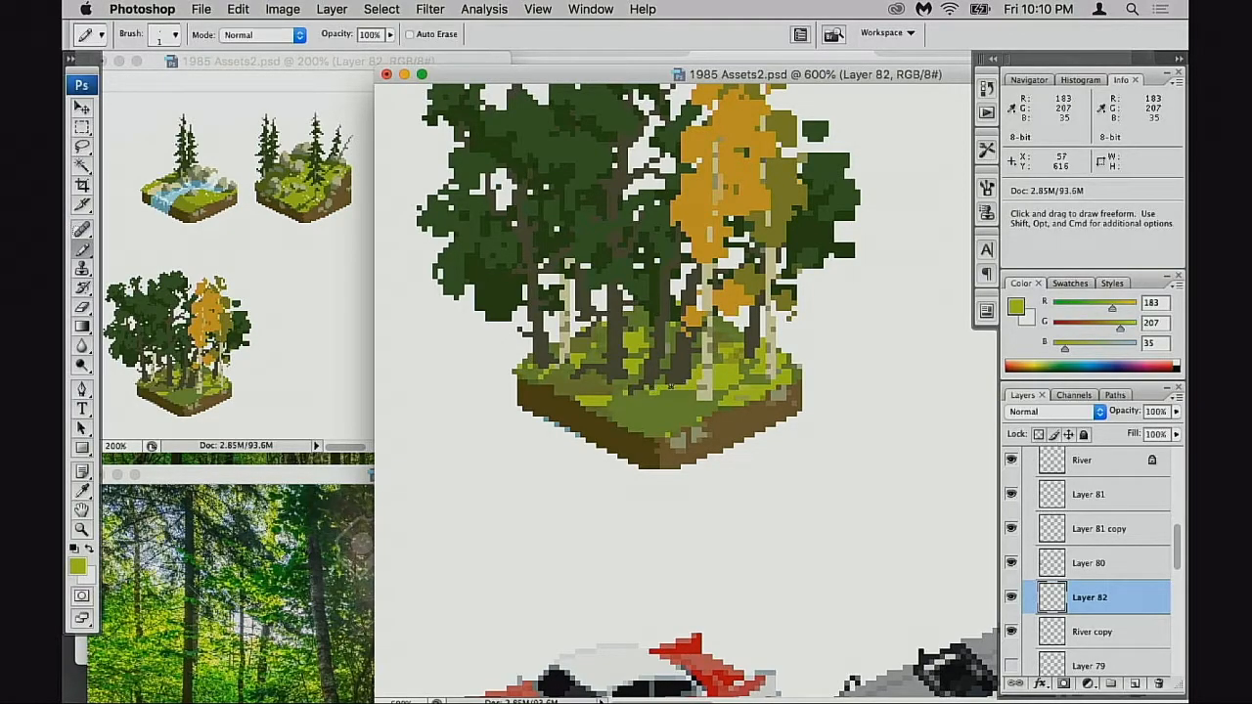
pyautogui.moveTo(665, 393)
pyautogui.mouseDown()
pyautogui.moveTo(618, 400)
pyautogui.moveTo(675, 399)
pyautogui.mouseUp()
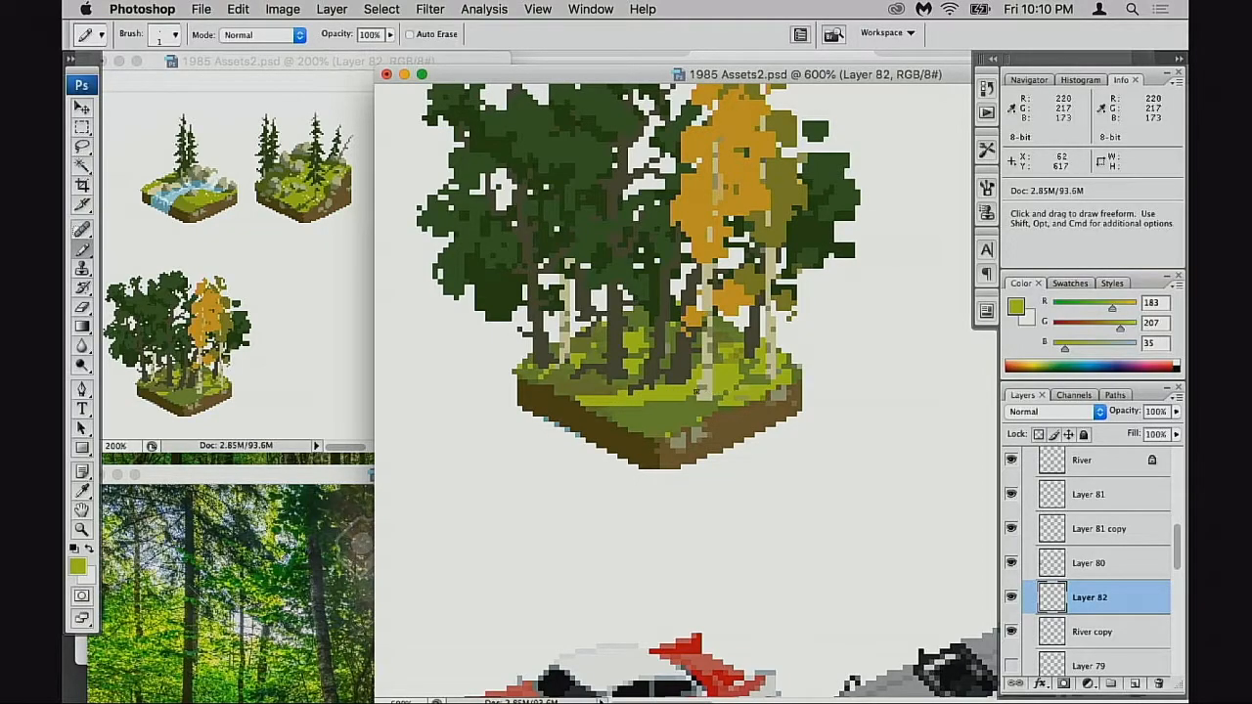
pyautogui.keyDown('alt'); pyautogui.click(691, 407); pyautogui.keyUp('alt')
pyautogui.moveTo(736, 379)
pyautogui.mouseDown()
pyautogui.moveTo(704, 377)
pyautogui.moveTo(749, 383)
pyautogui.moveTo(728, 358)
pyautogui.mouseUp()
pyautogui.keyDown('alt'); pyautogui.click(723, 387); pyautogui.keyUp('alt')
pyautogui.keyDown('alt'); pyautogui.click(720, 380); pyautogui.keyUp('alt')
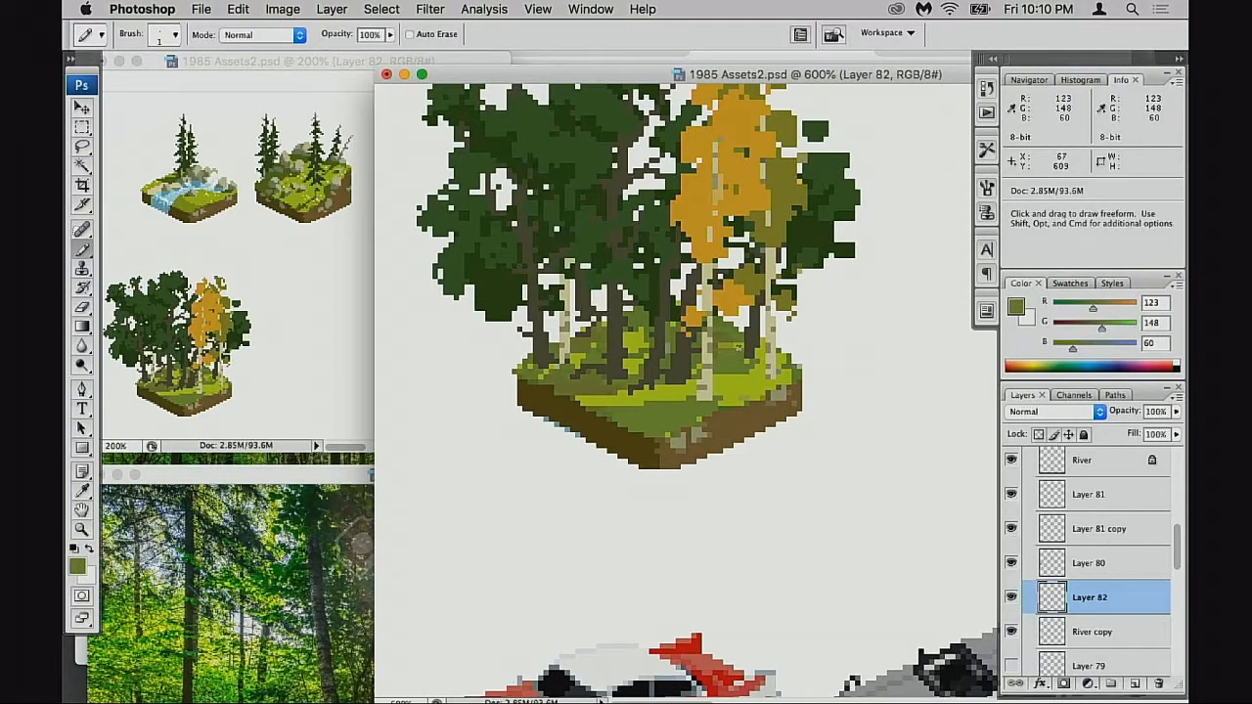
pyautogui.keyDown('alt'); pyautogui.click(735, 364); pyautogui.keyUp('alt')
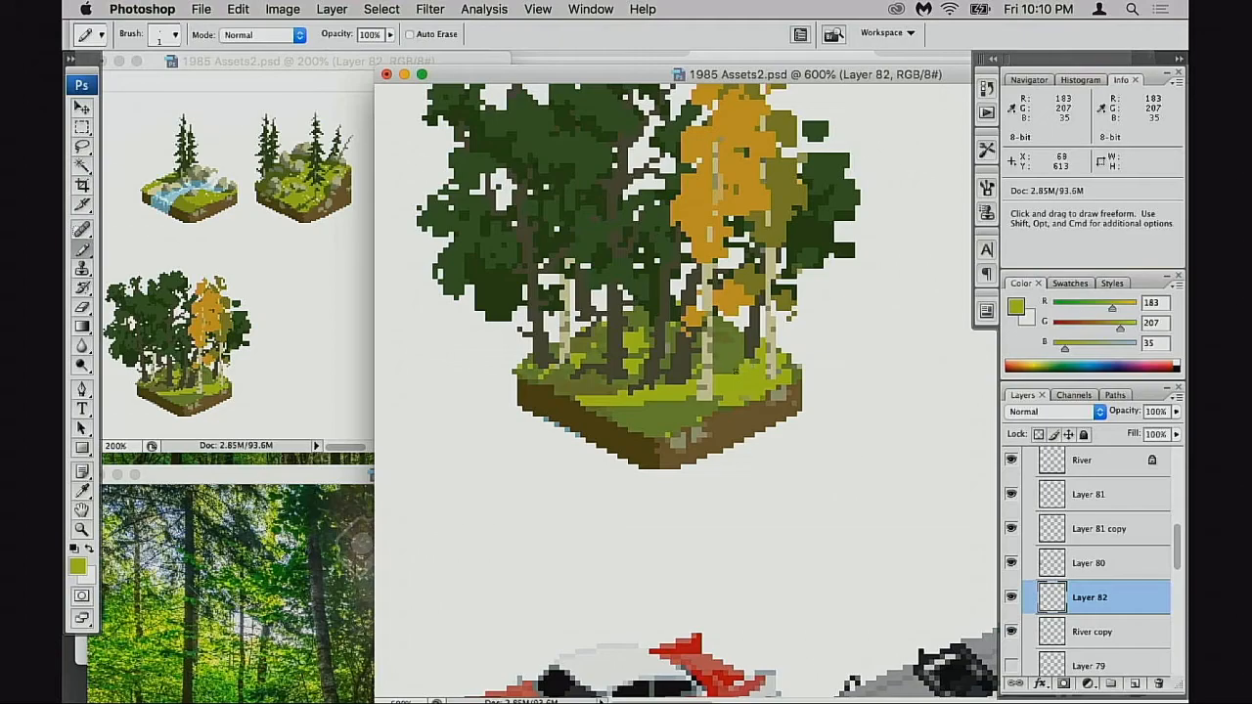
# - Repaint the tile's front corner grass on Layer 82 in light green (RGB 183, 207, 35)
pyautogui.keyDown('alt'); pyautogui.click(673, 406); pyautogui.keyUp('alt')
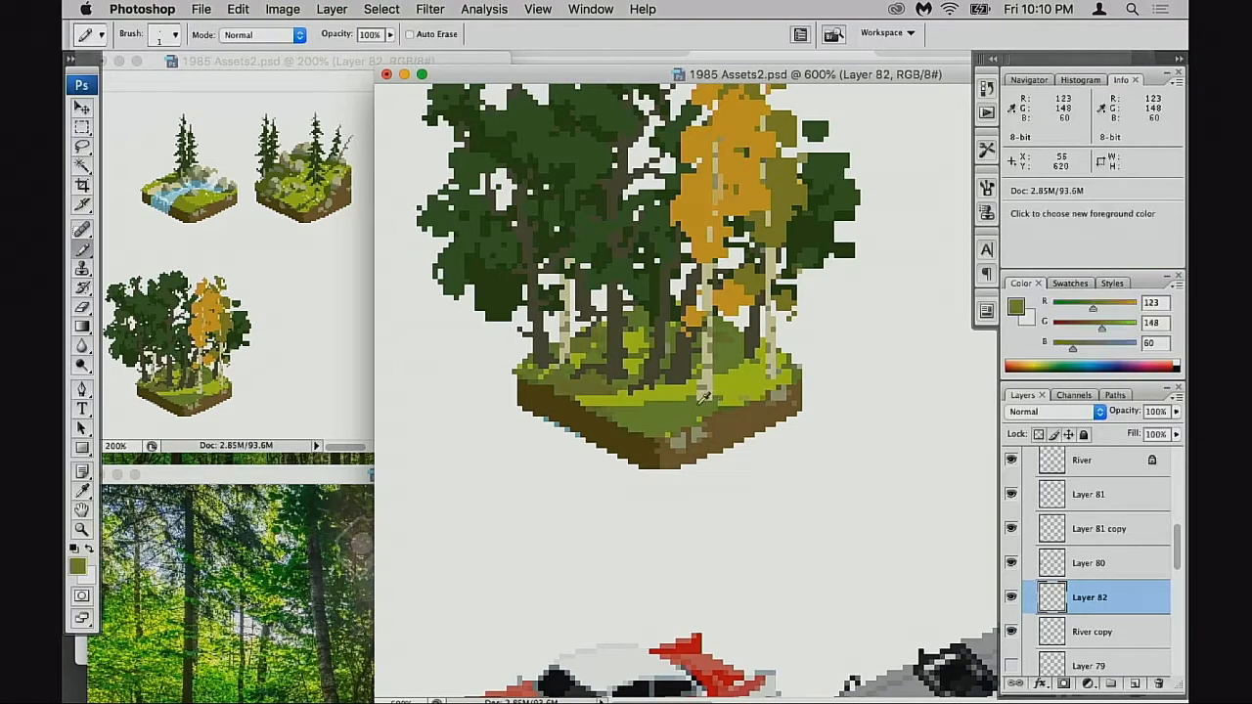
pyautogui.click(682, 401)
pyautogui.moveTo(719, 407)
pyautogui.mouseDown()
pyautogui.moveTo(739, 399)
pyautogui.moveTo(629, 408)
pyautogui.moveTo(685, 421)
pyautogui.moveTo(616, 416)
pyautogui.moveTo(656, 435)
pyautogui.mouseUp()
pyautogui.keyDown('alt'); pyautogui.click(741, 383); pyautogui.keyUp('alt')
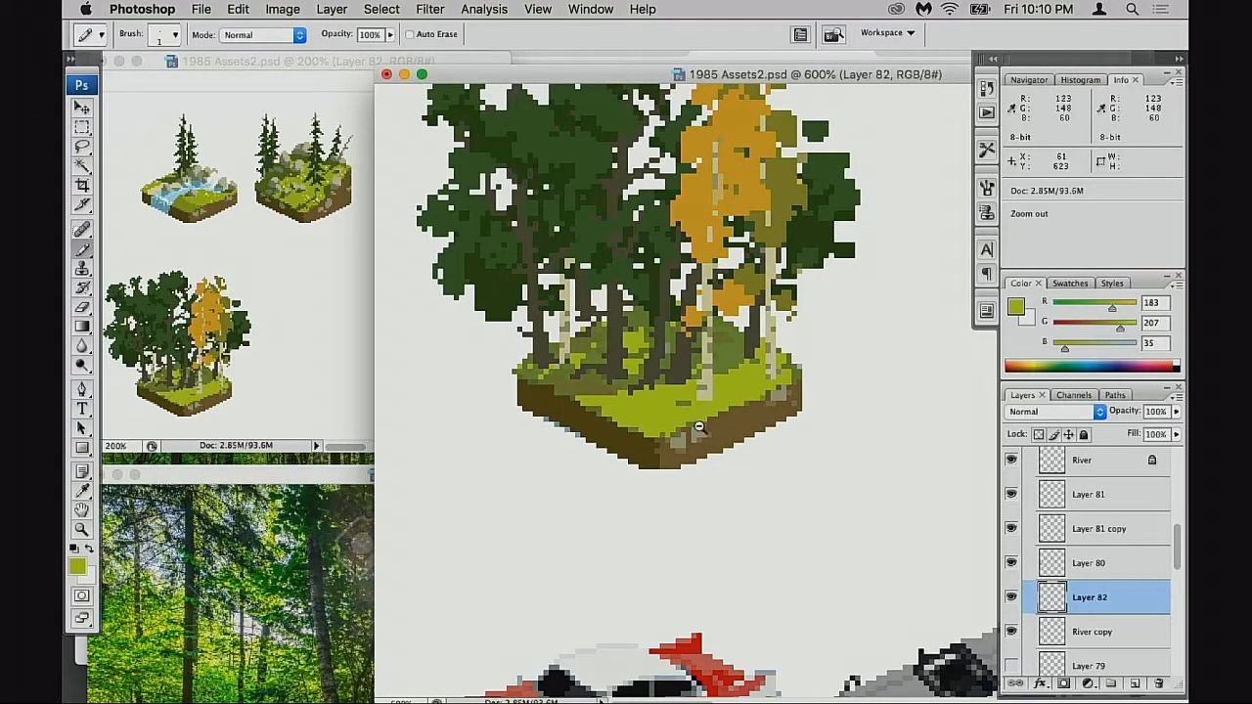
pyautogui.keyDown('alt'); pyautogui.click(701, 428); pyautogui.keyUp('alt')
pyautogui.keyDown('alt'); pyautogui.click(670, 418); pyautogui.keyUp('alt')
pyautogui.click(611, 423)
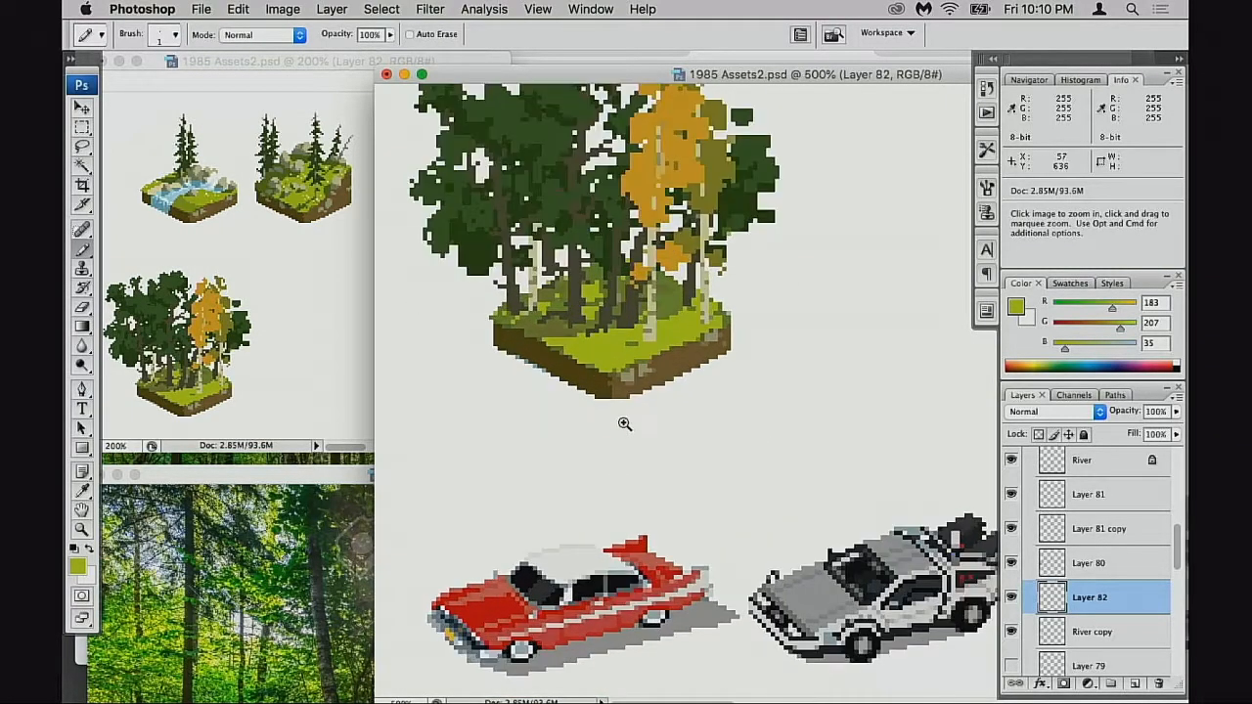
pyautogui.click(624, 424)
# - Cover the light patches under the dark trees and behind the rear birch with a 2-pixel Pencil in mid green (RGB 123, 148, 60)
pyautogui.keyDown('alt'); pyautogui.click(700, 348); pyautogui.keyUp('alt')
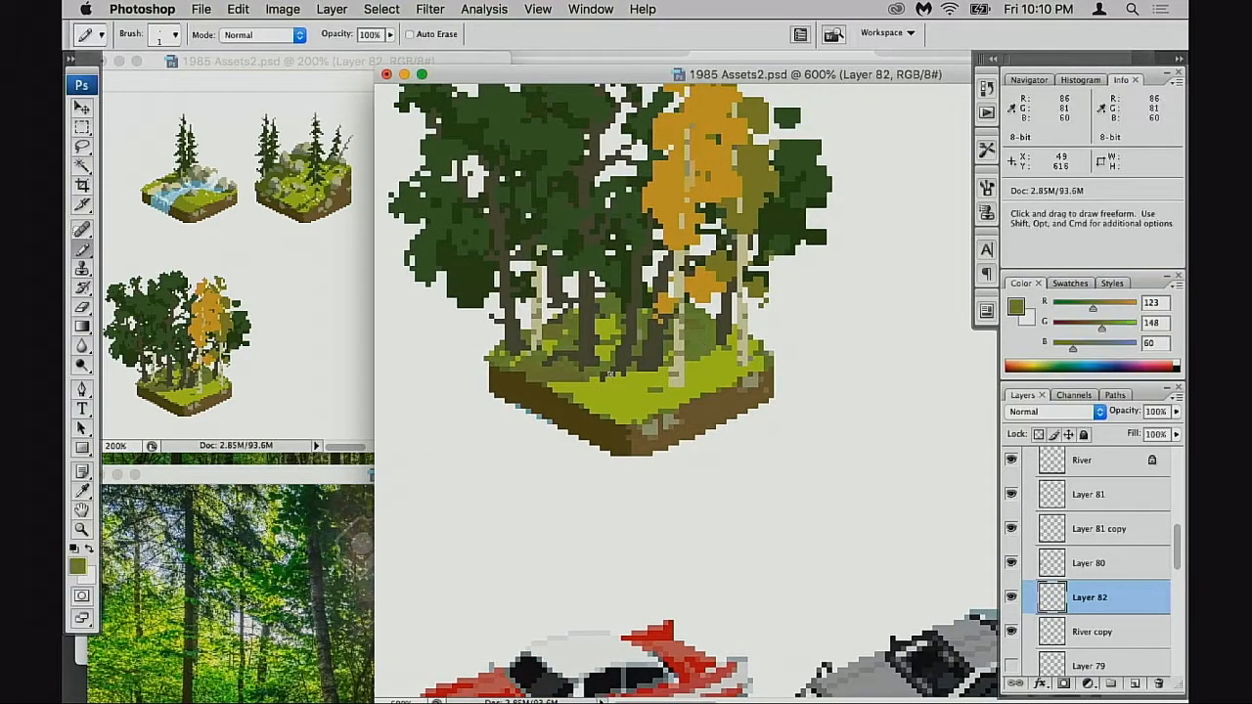
pyautogui.press('super+z')
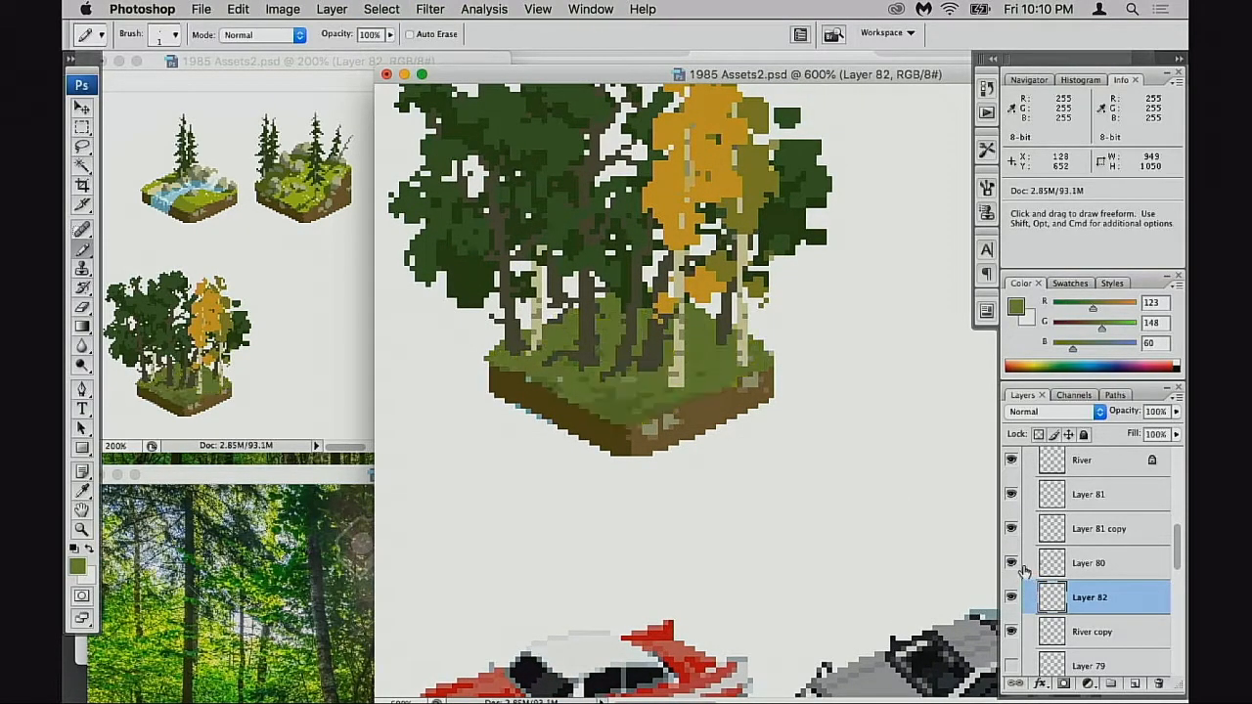
pyautogui.press('super+z')
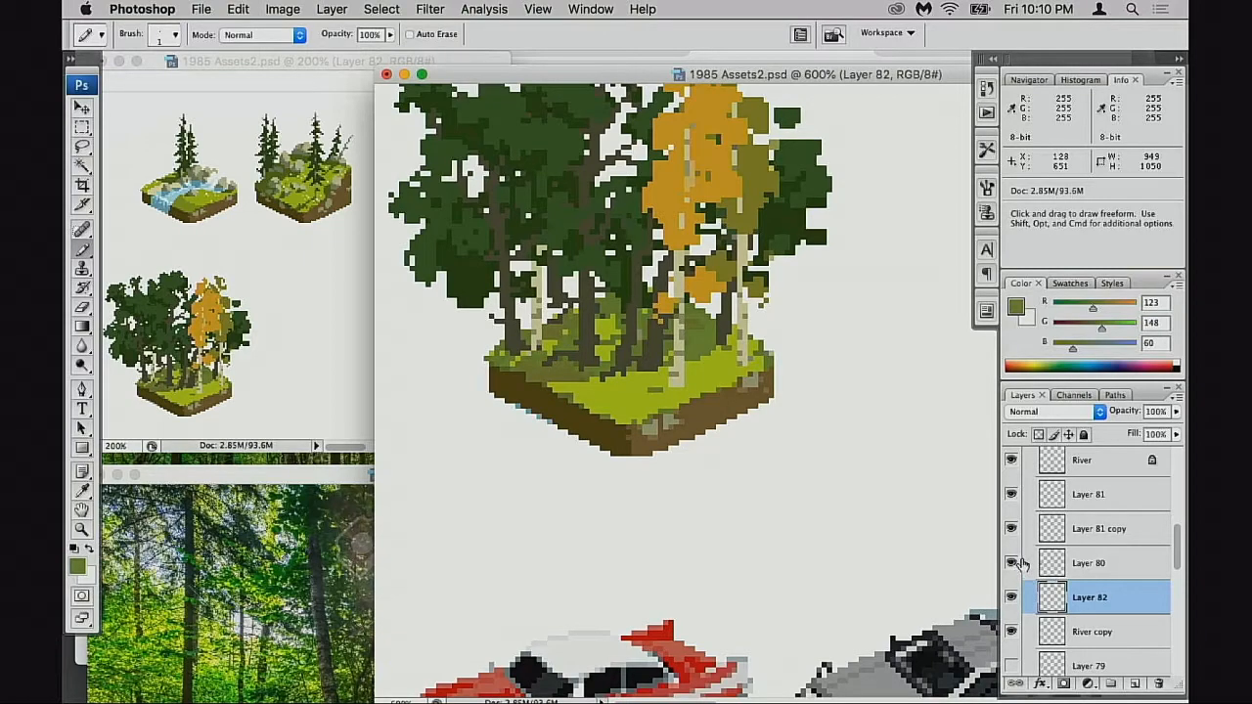
pyautogui.press(']')
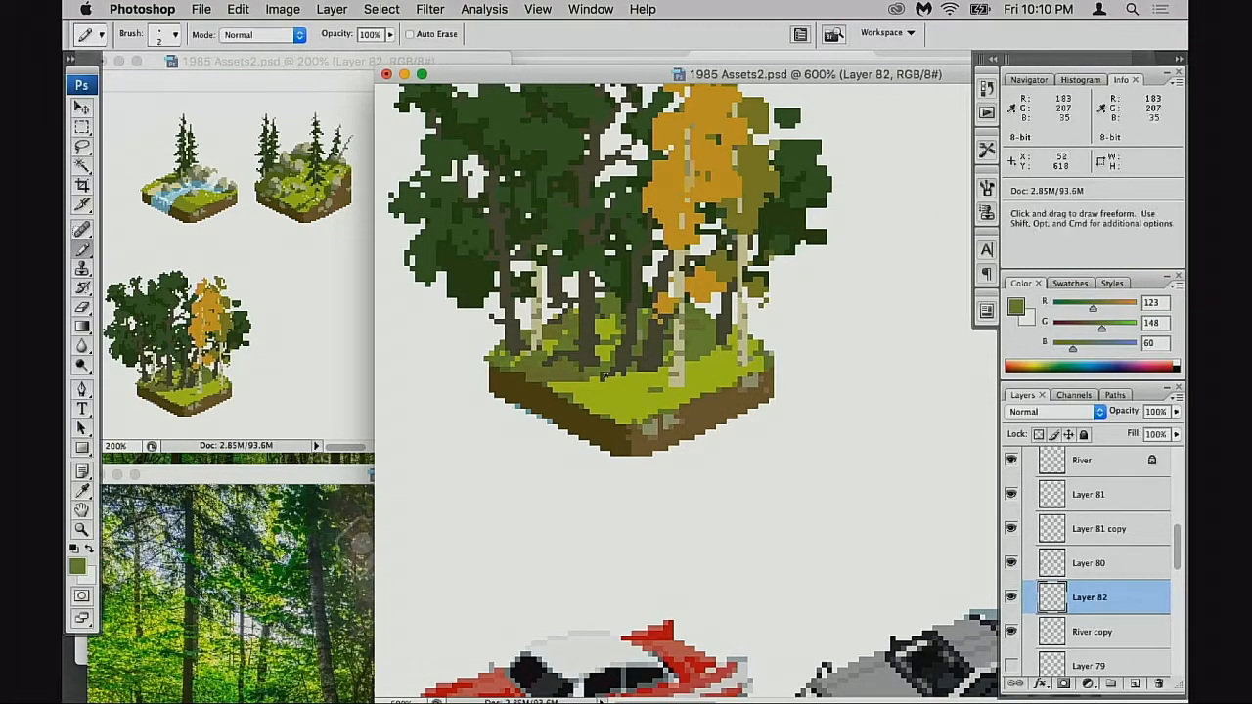
pyautogui.moveTo(608, 372)
pyautogui.mouseDown()
pyautogui.moveTo(557, 347)
pyautogui.moveTo(549, 372)
pyautogui.moveTo(577, 377)
pyautogui.moveTo(521, 355)
pyautogui.mouseUp()
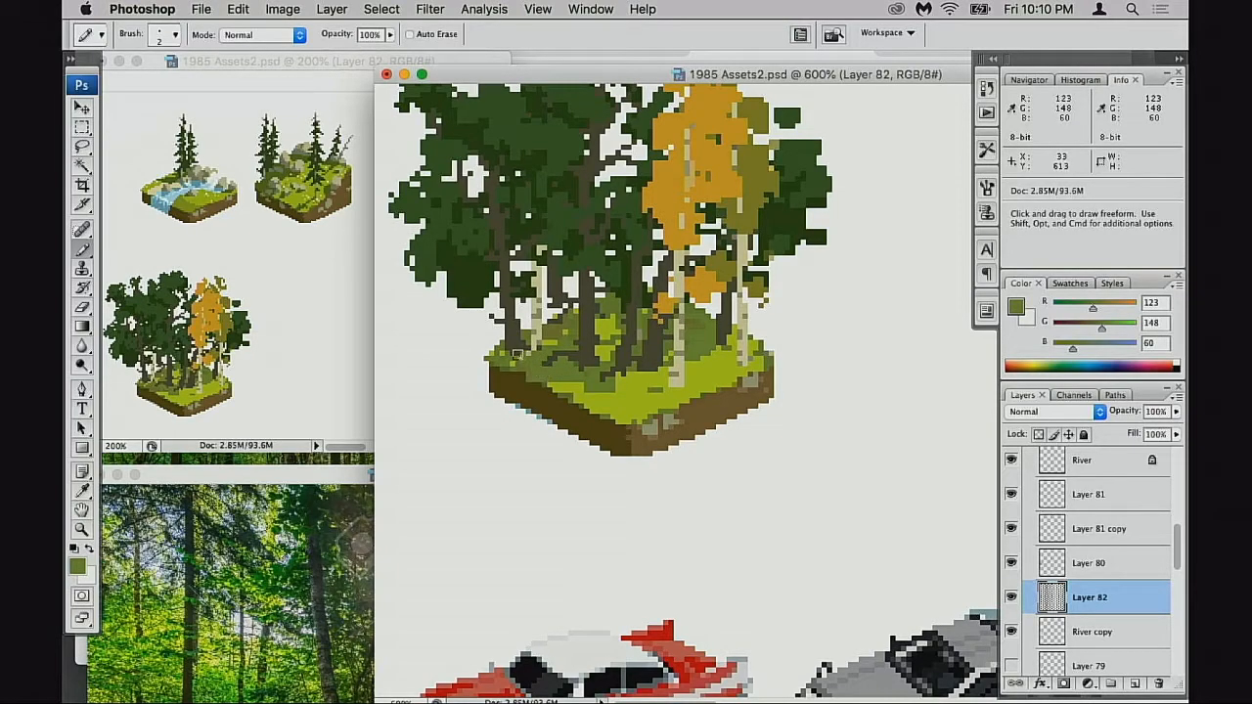
pyautogui.scroll(1, 631, 229)
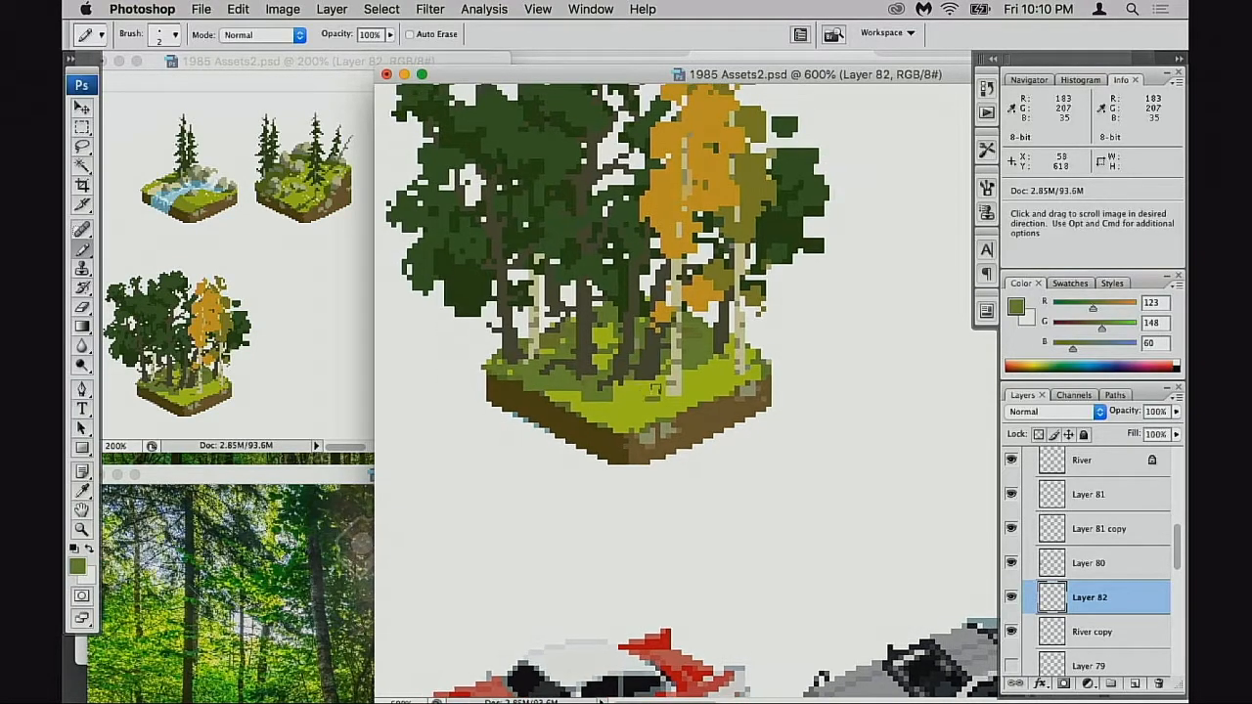
pyautogui.click(727, 365)
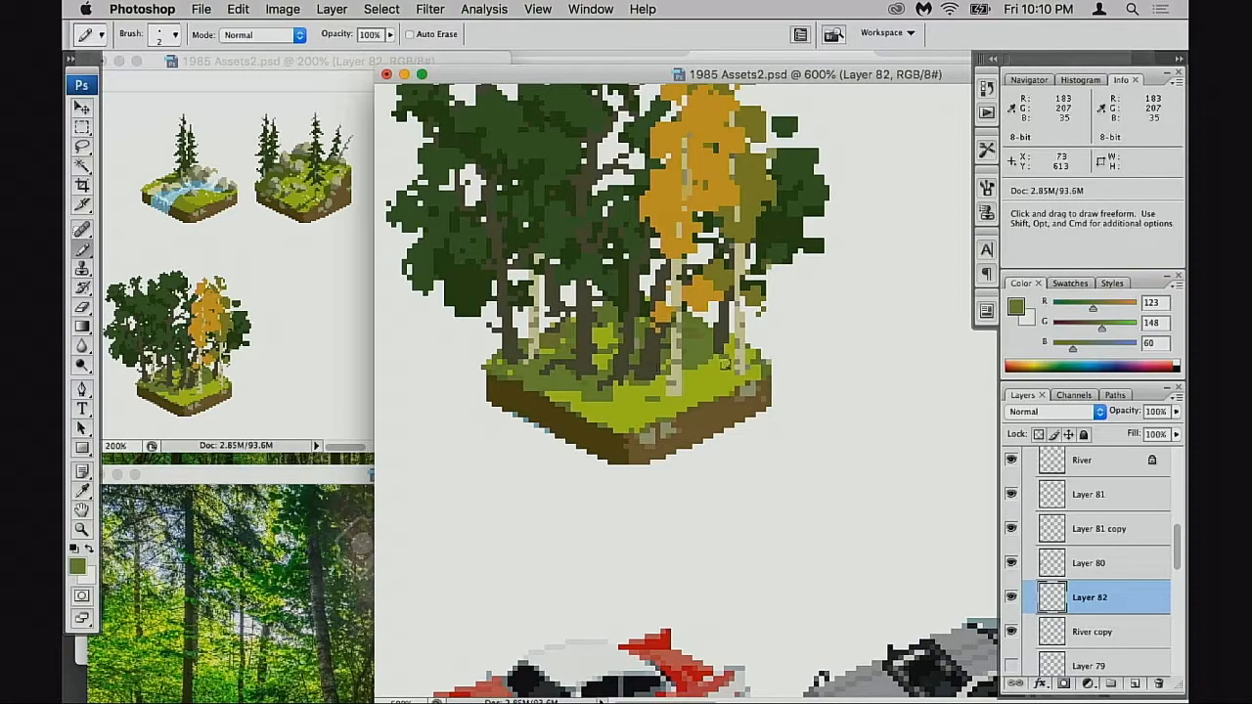
pyautogui.moveTo(708, 359); pyautogui.dragTo(717, 360)
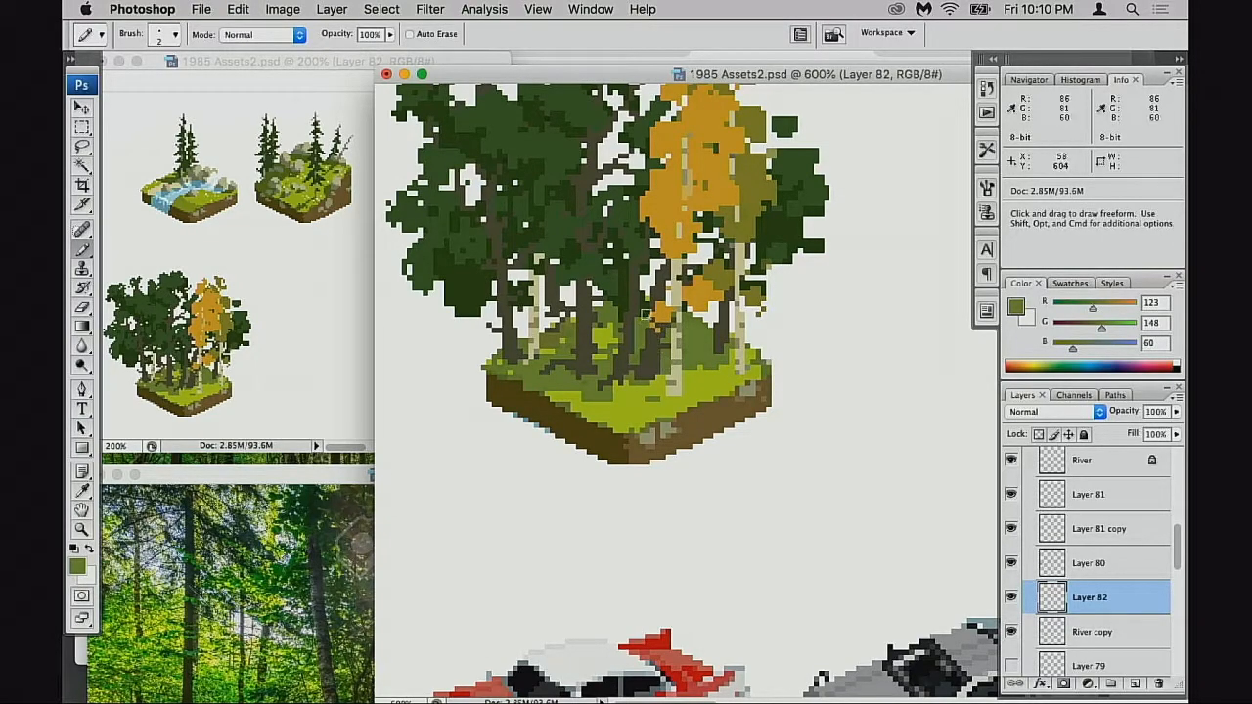
pyautogui.click(523, 364)
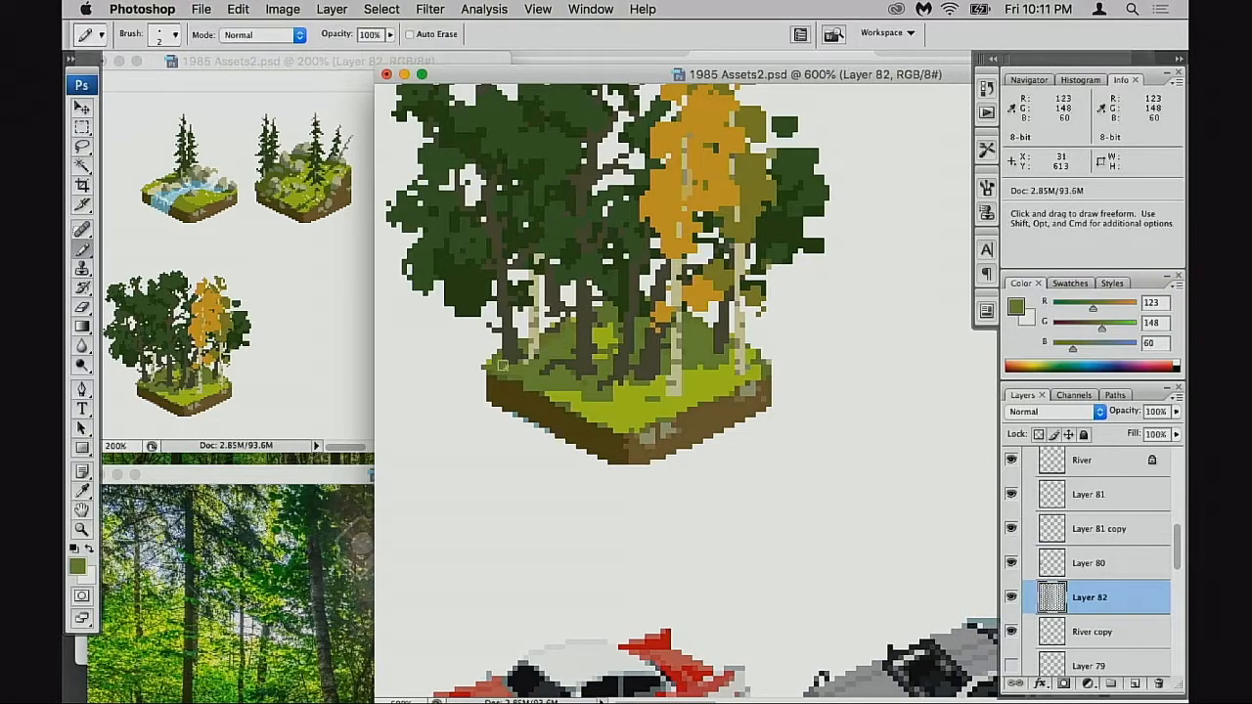
# - Touch up the edge between mid green and light green grass around the bases of the central dark trunks
pyautogui.keyDown('alt'); pyautogui.click(643, 406); pyautogui.keyUp('alt')
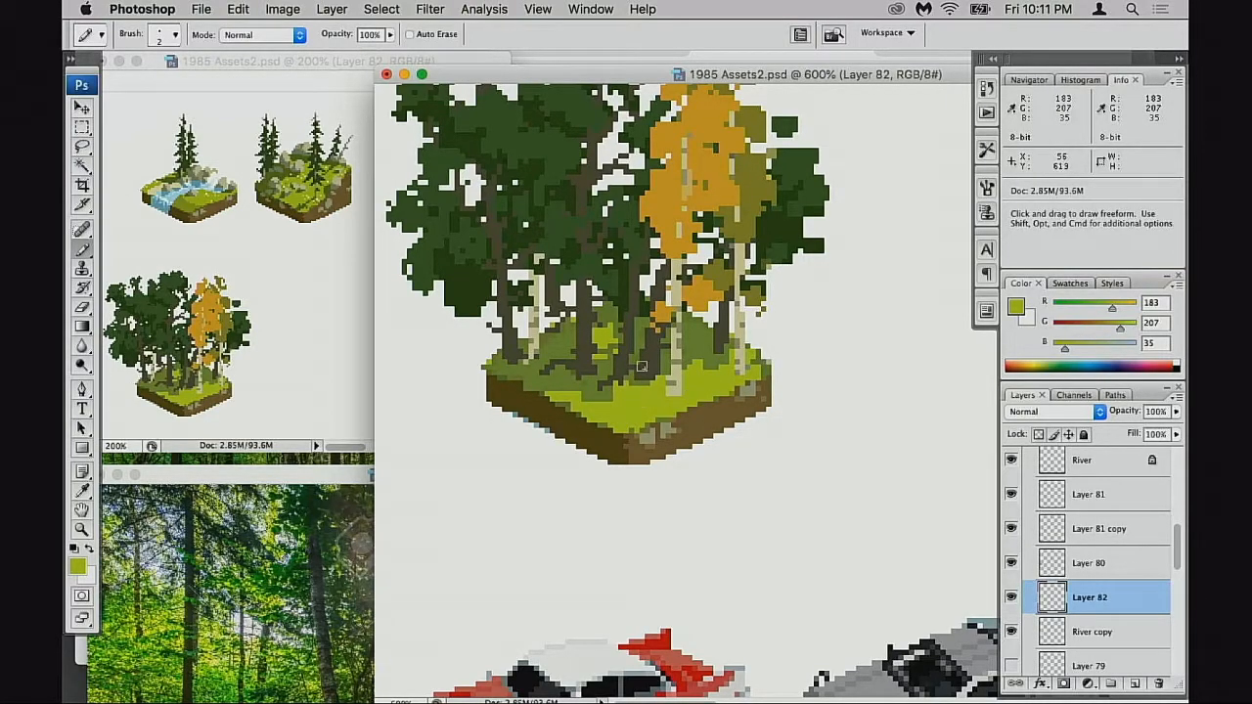
pyautogui.keyDown('alt'); pyautogui.click(583, 390); pyautogui.keyUp('alt')
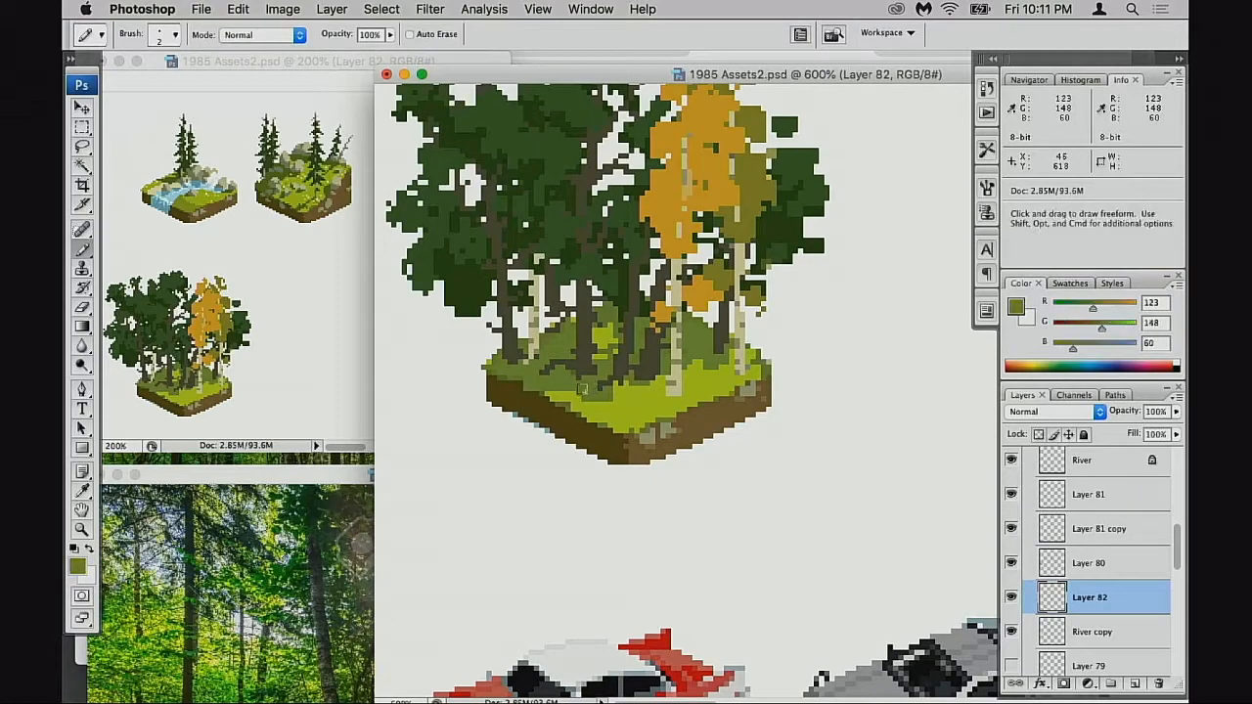
pyautogui.keyDown('alt'); pyautogui.click(634, 386); pyautogui.keyUp('alt')
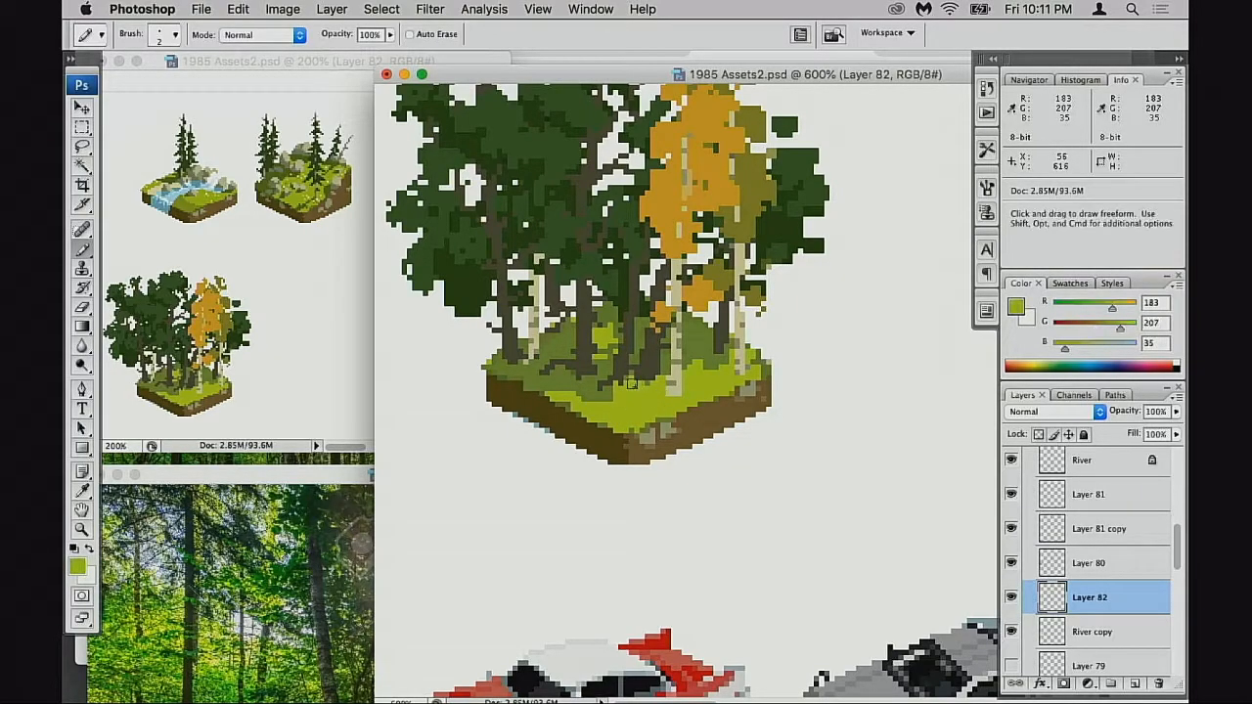
pyautogui.keyDown('alt'); pyautogui.click(633, 380); pyautogui.keyUp('alt')
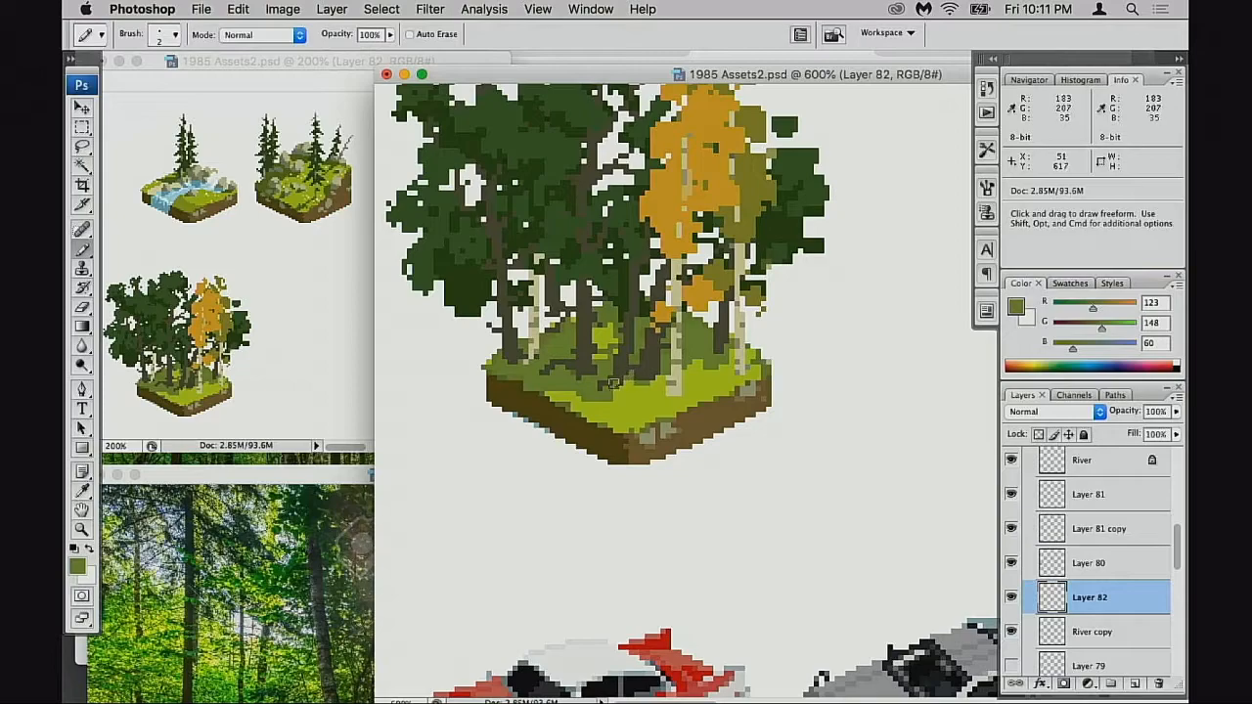
pyautogui.scroll(2, 645, 382)
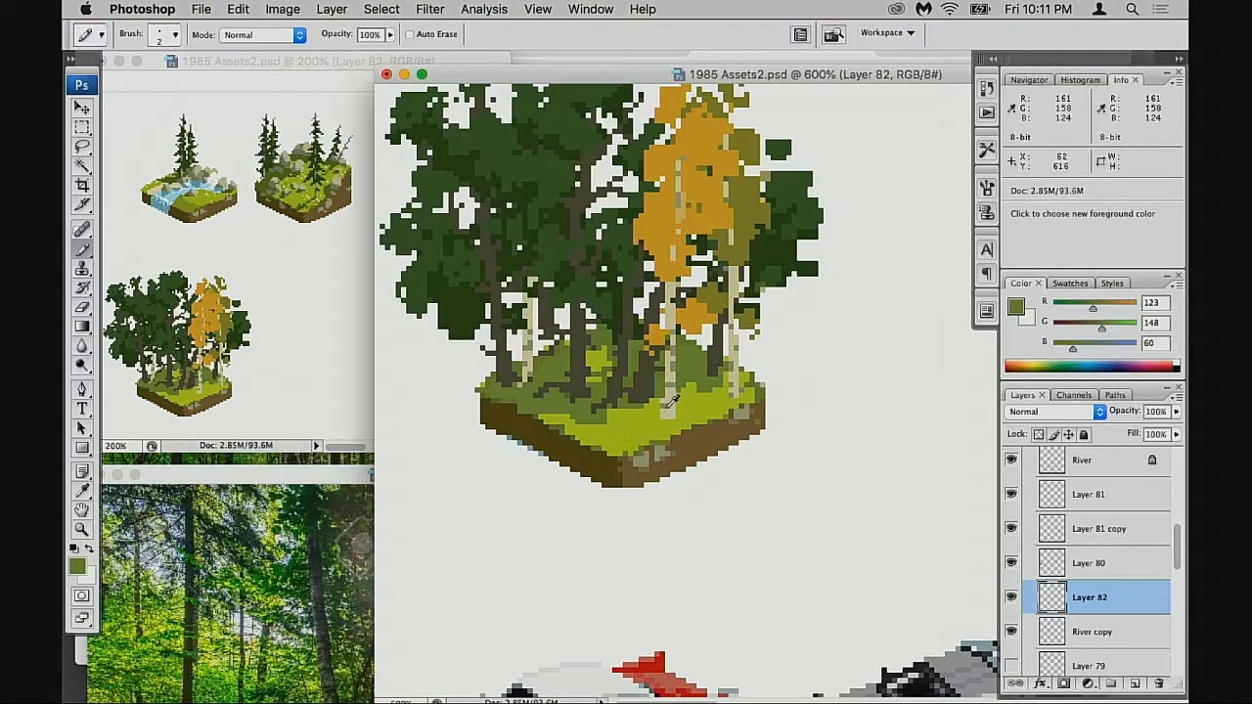
# - Draw mid green shadow streaks from the birch trunks with a 1-pixel Pencil, trim them in light green and darken the lit grass's outer end
pyautogui.press('[')
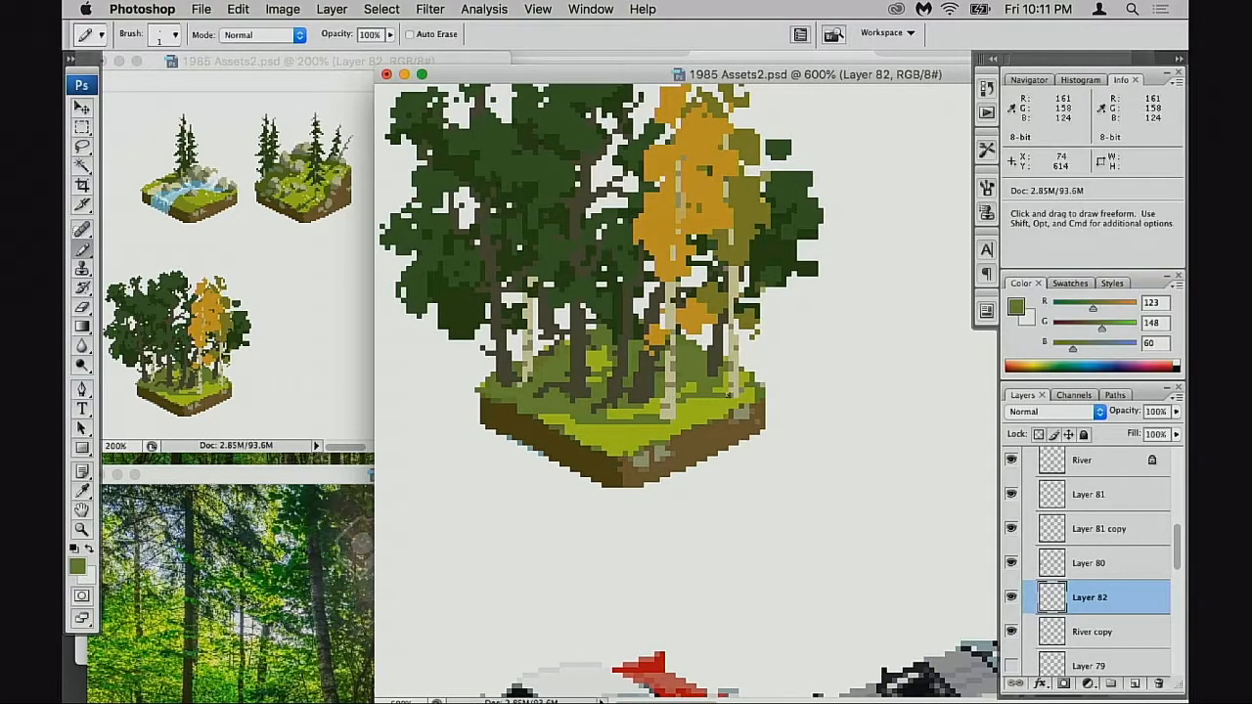
pyautogui.keyDown('alt'); pyautogui.click(720, 387); pyautogui.keyUp('alt')
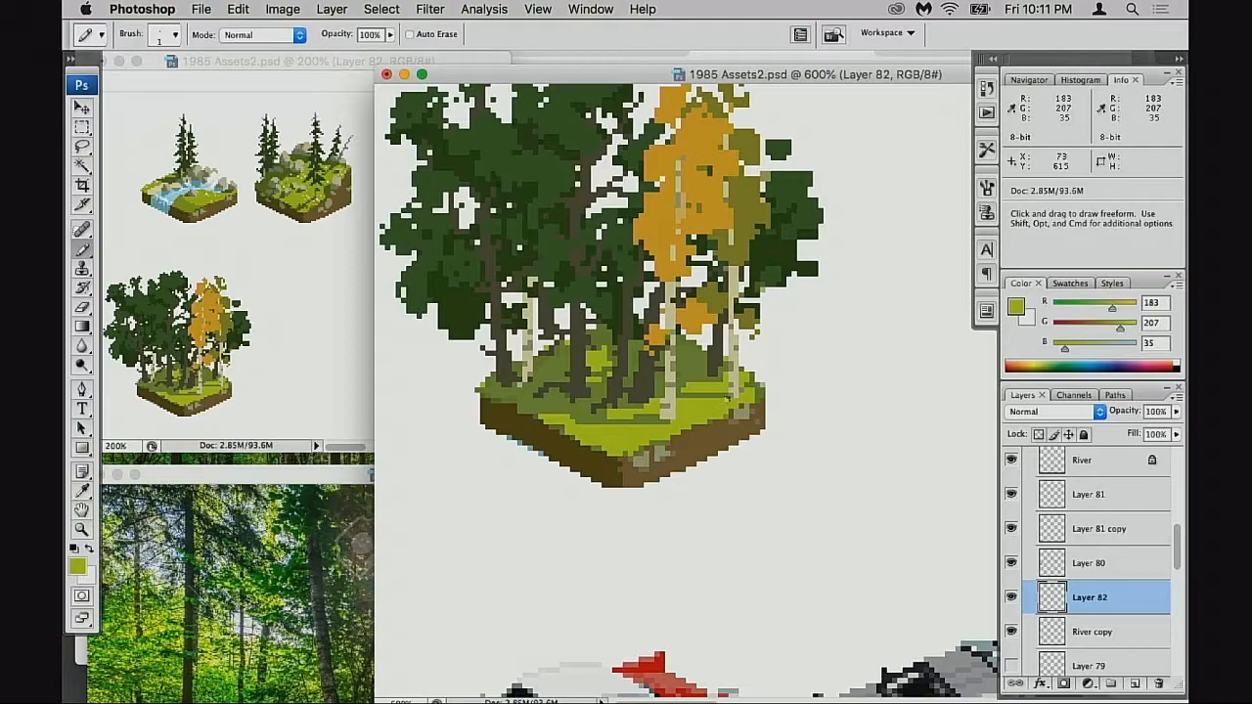
pyautogui.keyDown('alt'); pyautogui.click(725, 391); pyautogui.keyUp('alt')
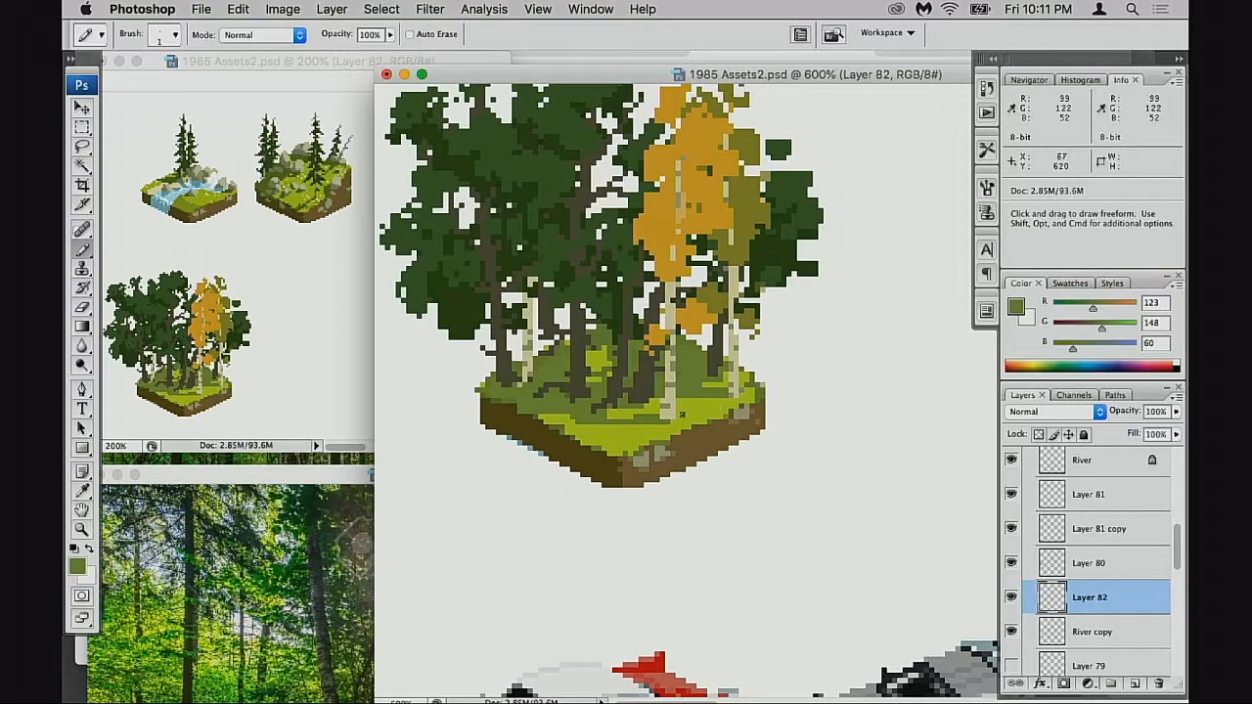
pyautogui.keyDown('alt'); pyautogui.click(712, 380); pyautogui.keyUp('alt')
pyautogui.keyDown('alt'); pyautogui.click(724, 374); pyautogui.keyUp('alt')
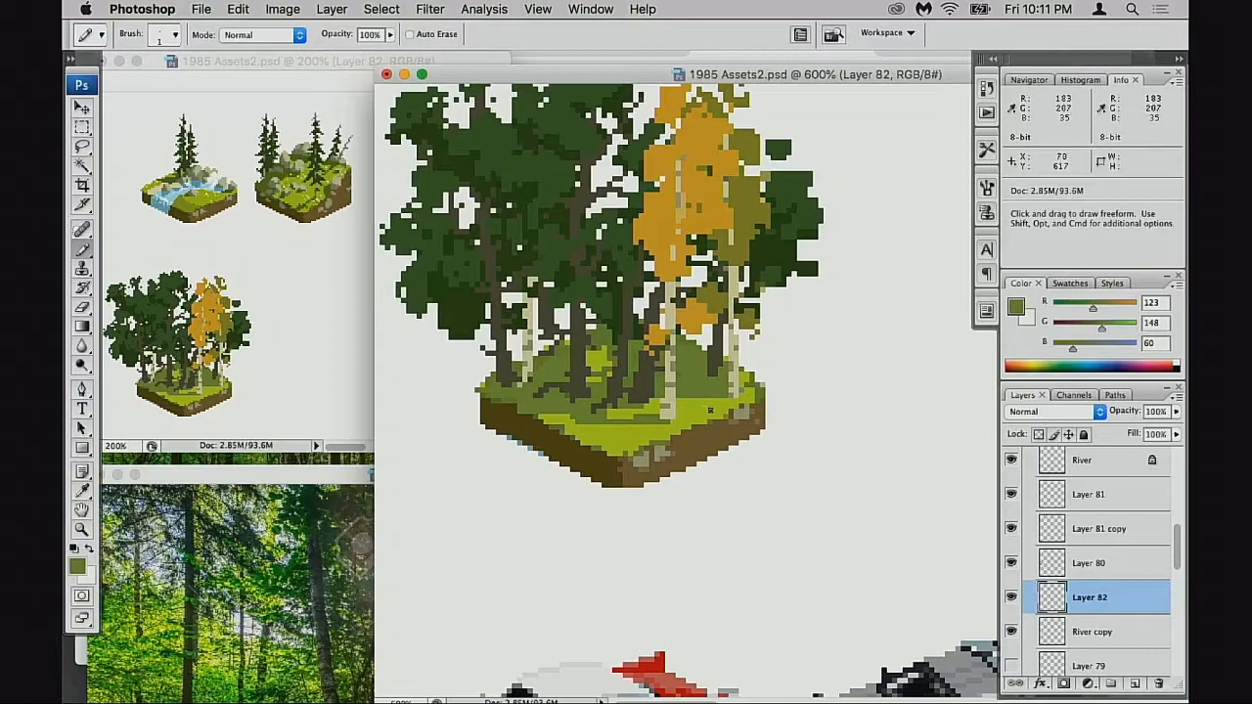
pyautogui.keyDown('alt'); pyautogui.click(705, 383); pyautogui.keyUp('alt')
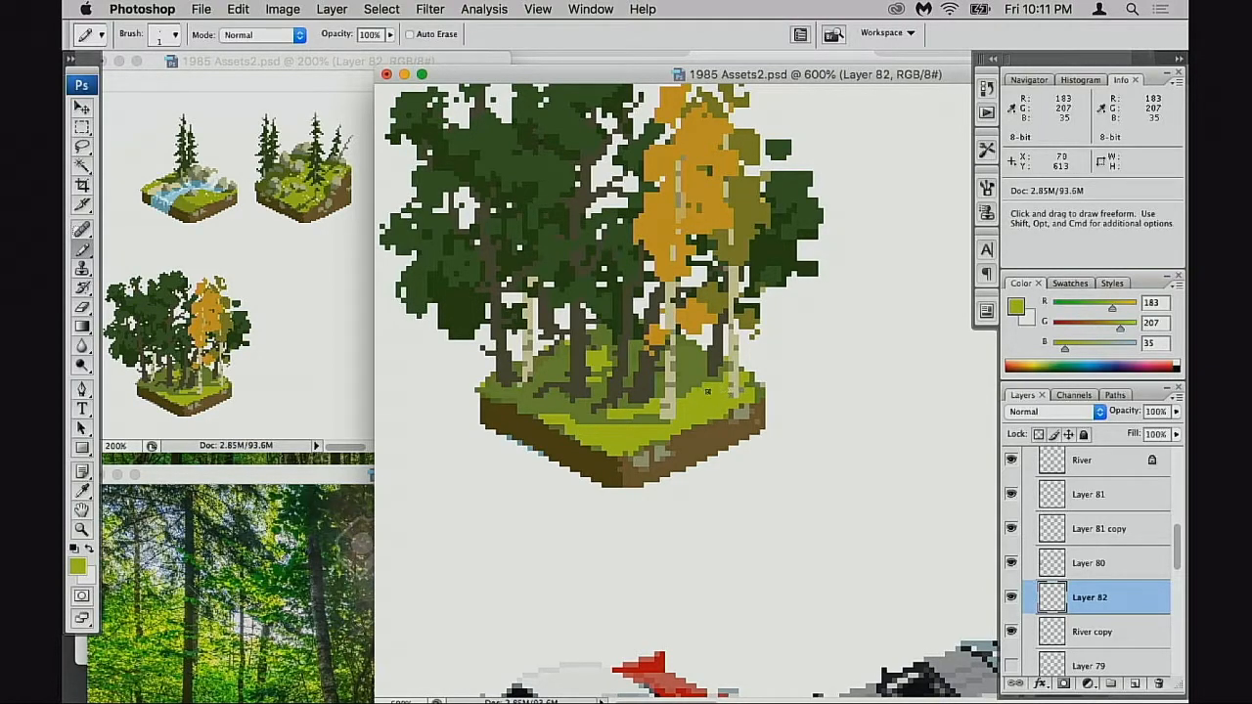
pyautogui.keyDown('alt'); pyautogui.click(727, 396); pyautogui.keyUp('alt')
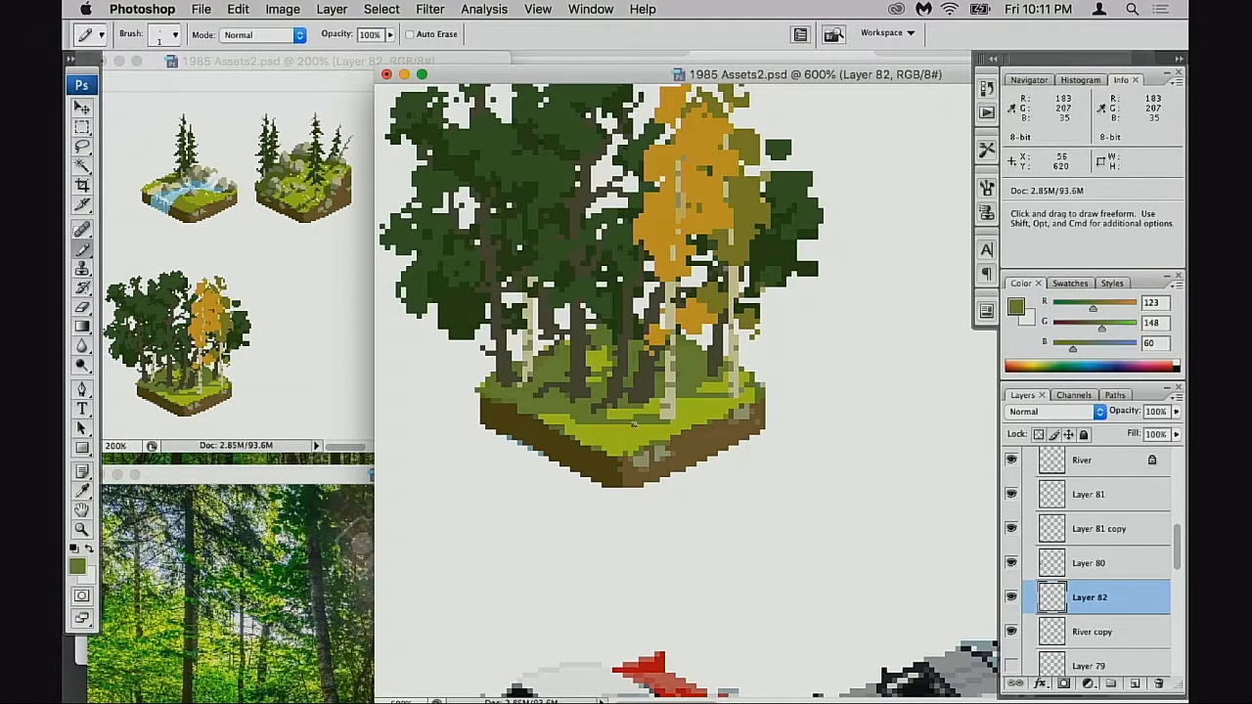
pyautogui.keyDown('alt'); pyautogui.click(586, 420); pyautogui.keyUp('alt')
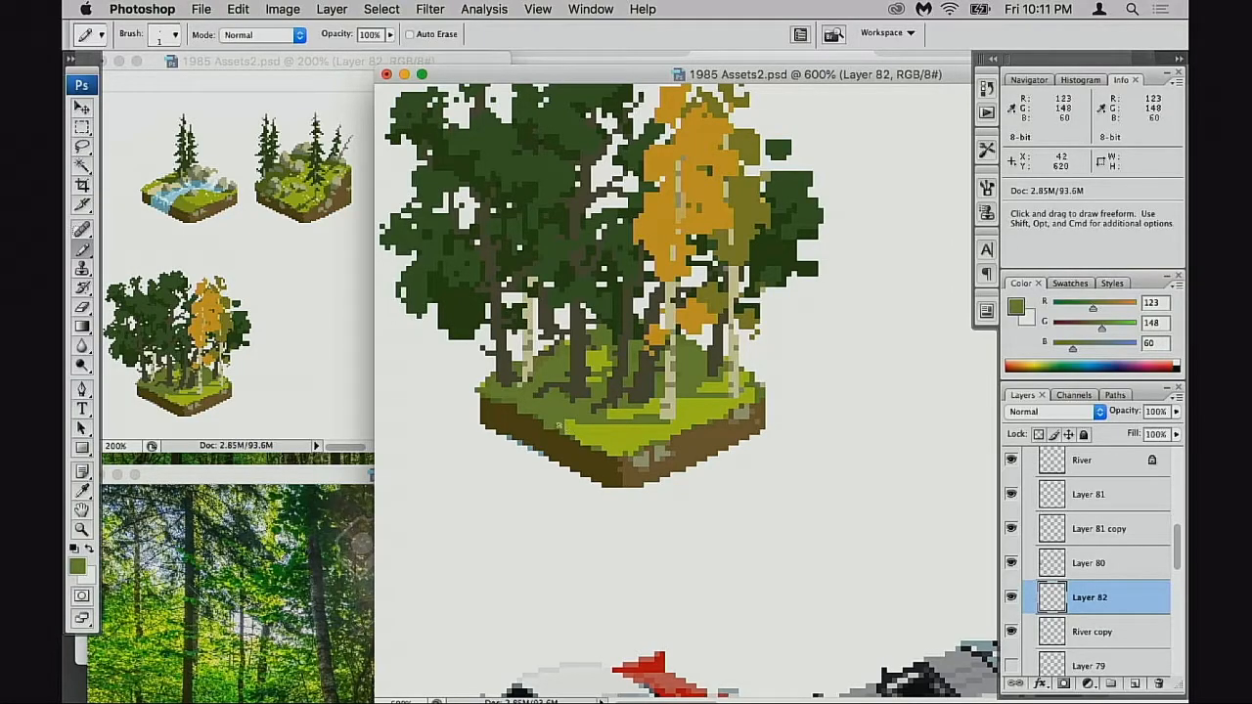
pyautogui.press('e')
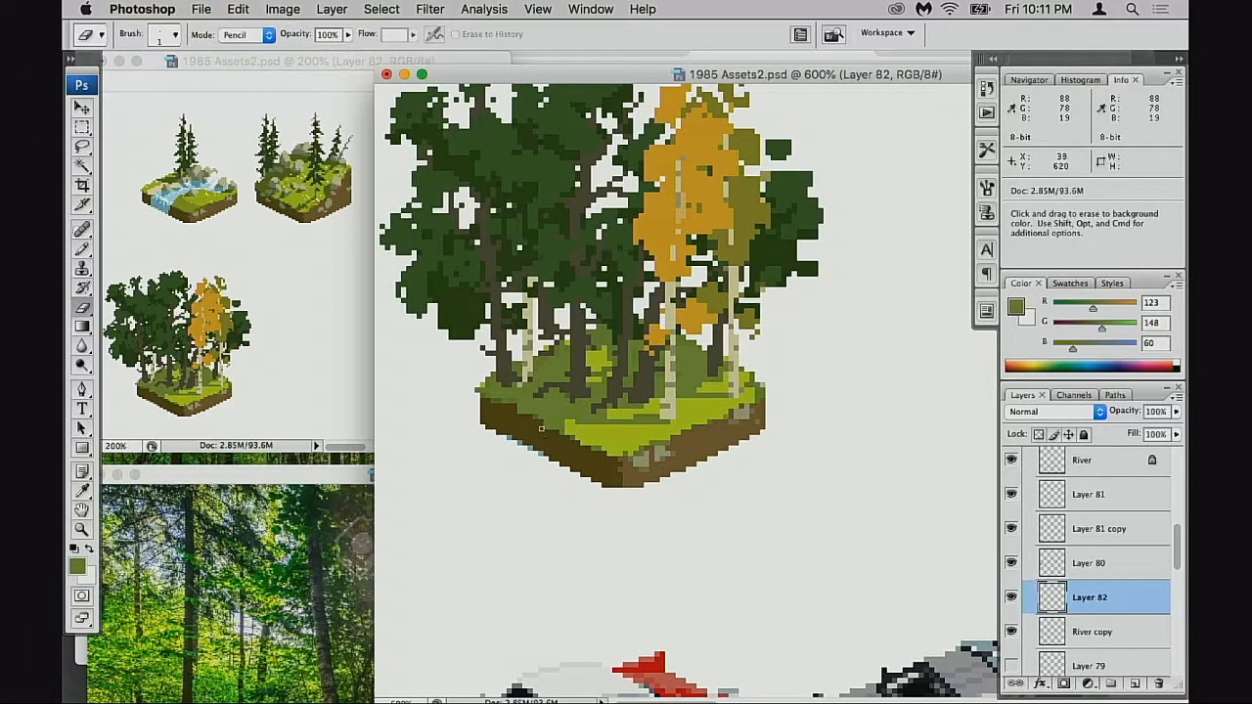
# - View the artwork at 200% and flip Layer 81 through River copy horizontally
pyautogui.keyDown('alt'); pyautogui.keyDown('super'); pyautogui.click(626, 459); pyautogui.keyUp('super'); pyautogui.keyUp('alt')
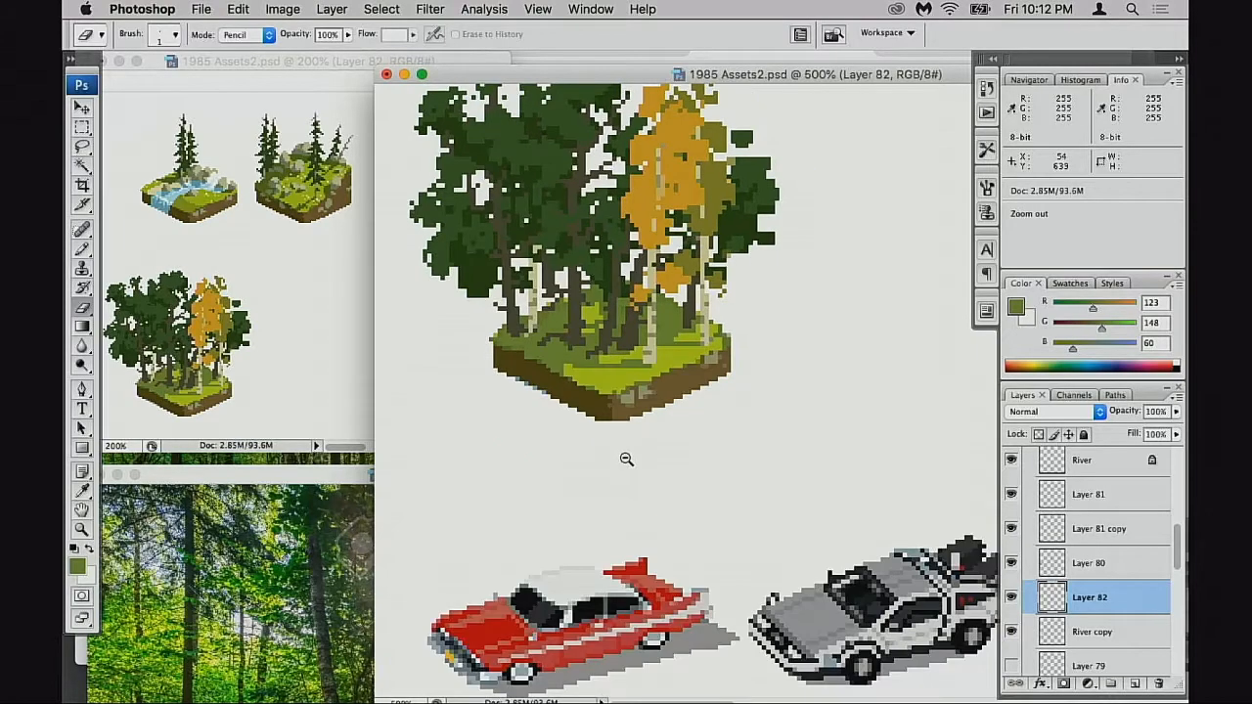
pyautogui.keyDown('alt'); pyautogui.keyDown('super'); pyautogui.click(626, 459); pyautogui.keyUp('super'); pyautogui.keyUp('alt')
pyautogui.keyDown('alt'); pyautogui.keyDown('super'); pyautogui.click(626, 459); pyautogui.keyUp('super'); pyautogui.keyUp('alt')
pyautogui.keyDown('alt'); pyautogui.keyDown('super'); pyautogui.click(628, 457); pyautogui.keyUp('super'); pyautogui.keyUp('alt')
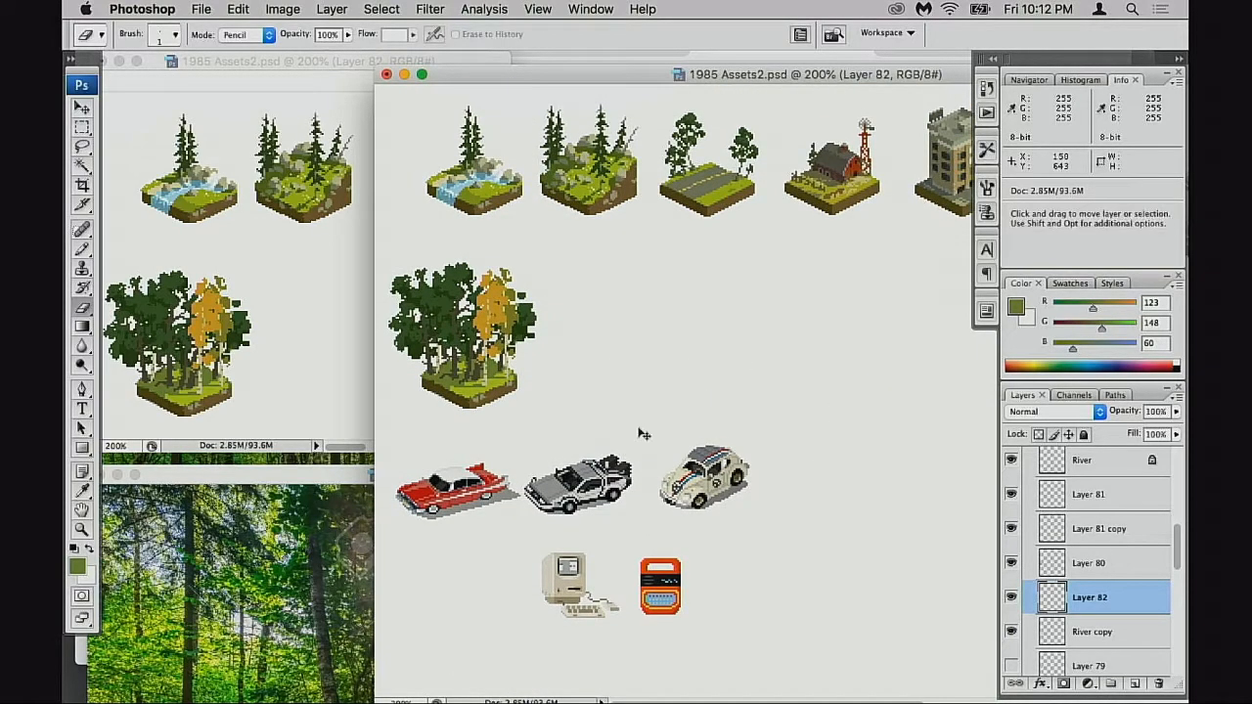
pyautogui.click(1056, 499)
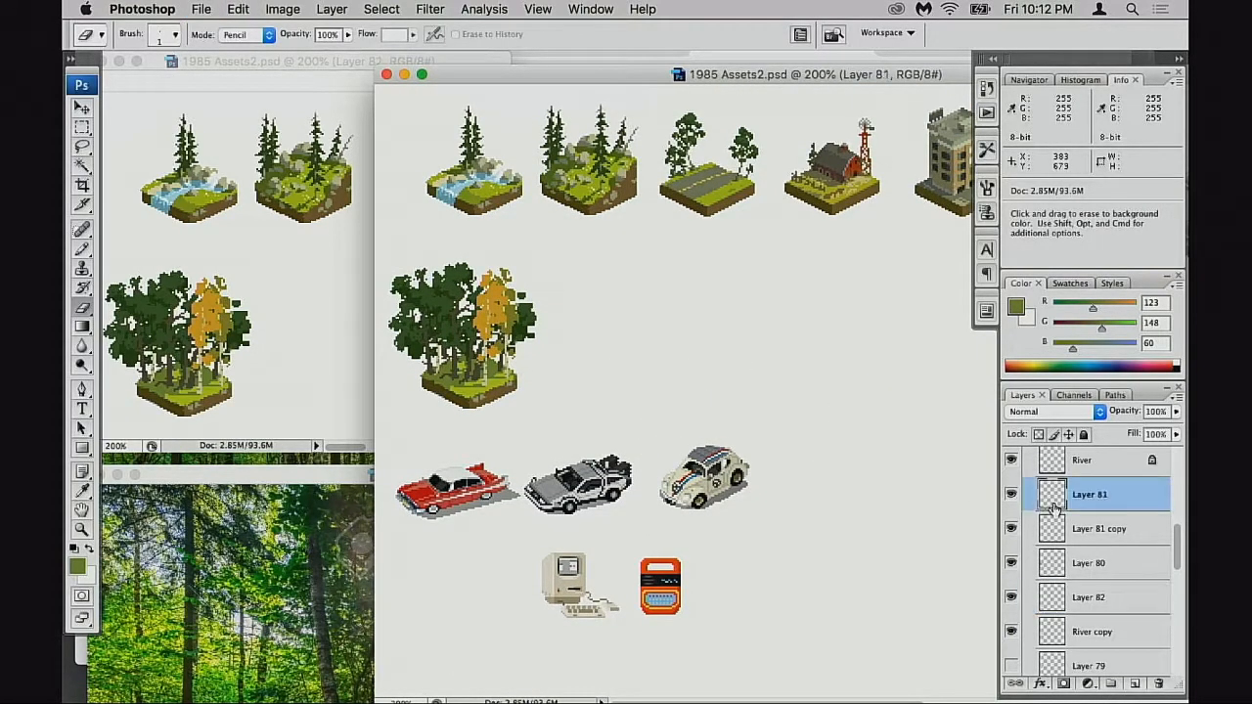
pyautogui.keyDown('shift'); pyautogui.click(1057, 594); pyautogui.keyUp('shift')
pyautogui.click(1059, 632)
pyautogui.keyDown('shift'); pyautogui.click(1061, 502); pyautogui.keyUp('shift')
pyautogui.hotkey('ctrl', 't')
pyautogui.rightClick(507, 369)
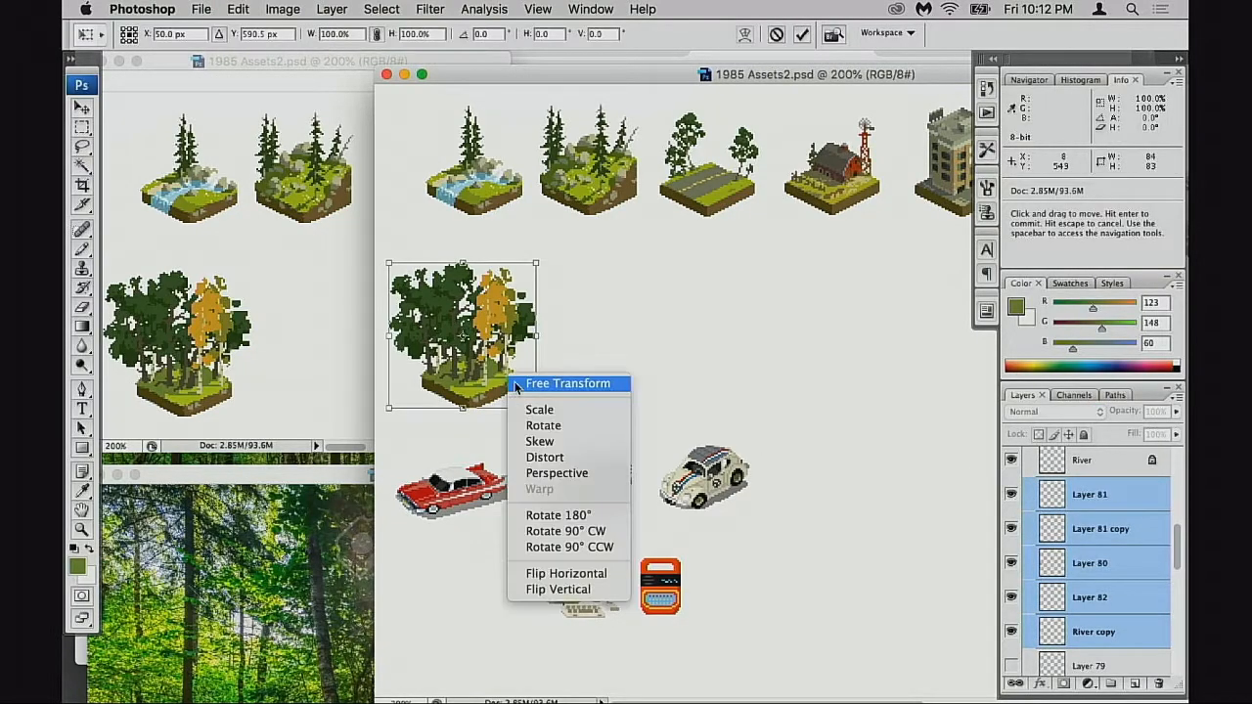
pyautogui.click(599, 578)
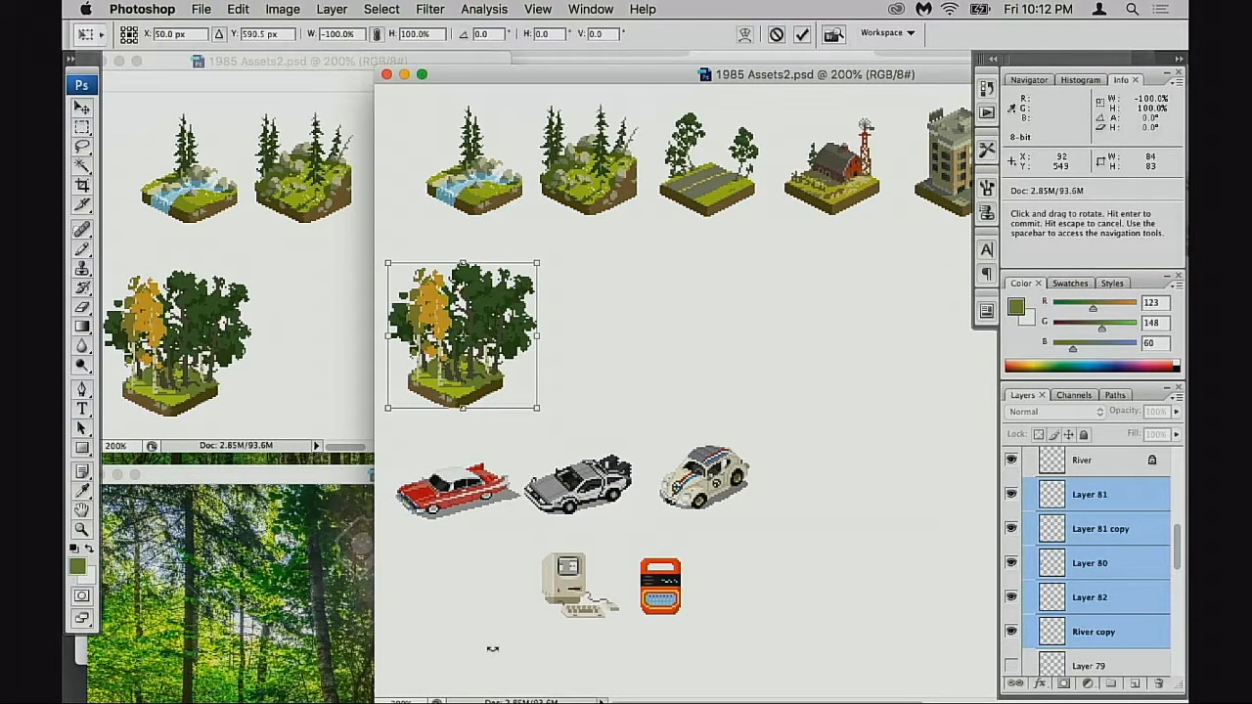
pyautogui.press('Return')
pyautogui.press('e')
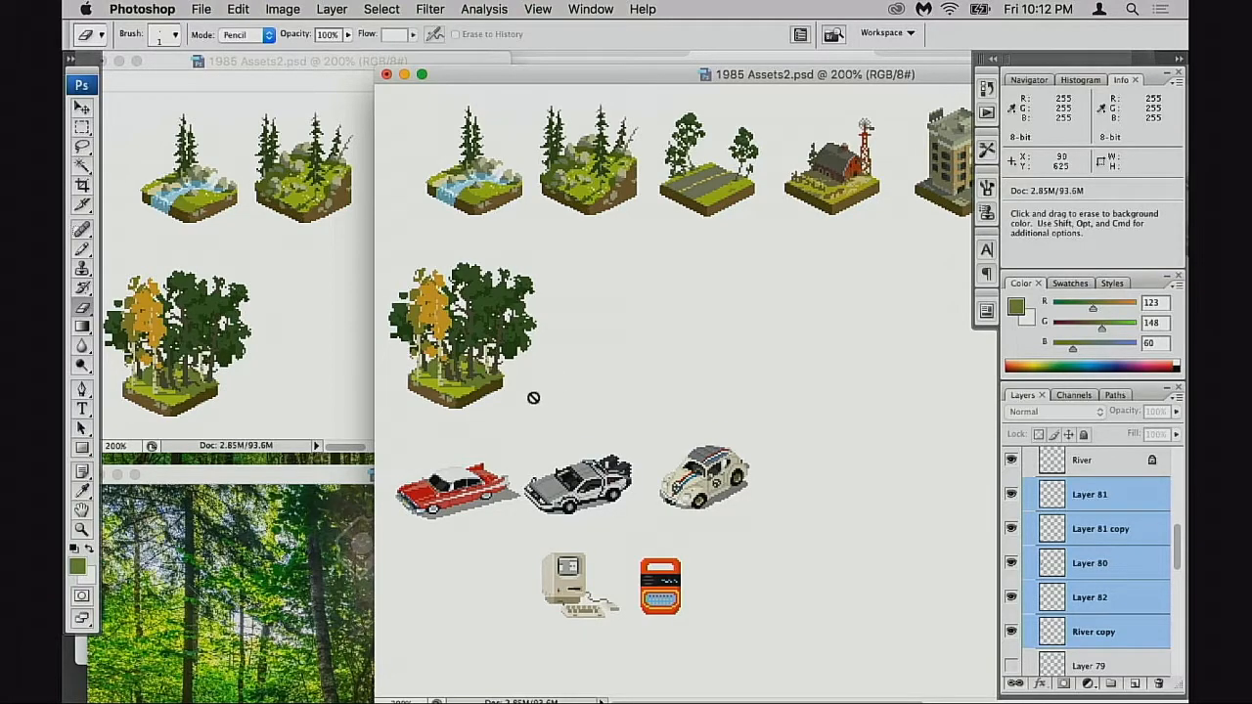
# - Undo the horizontal flip of the forest tile and view the yellow birches at 600%
pyautogui.press('super')
pyautogui.press('super+z')
pyautogui.press('super+space')
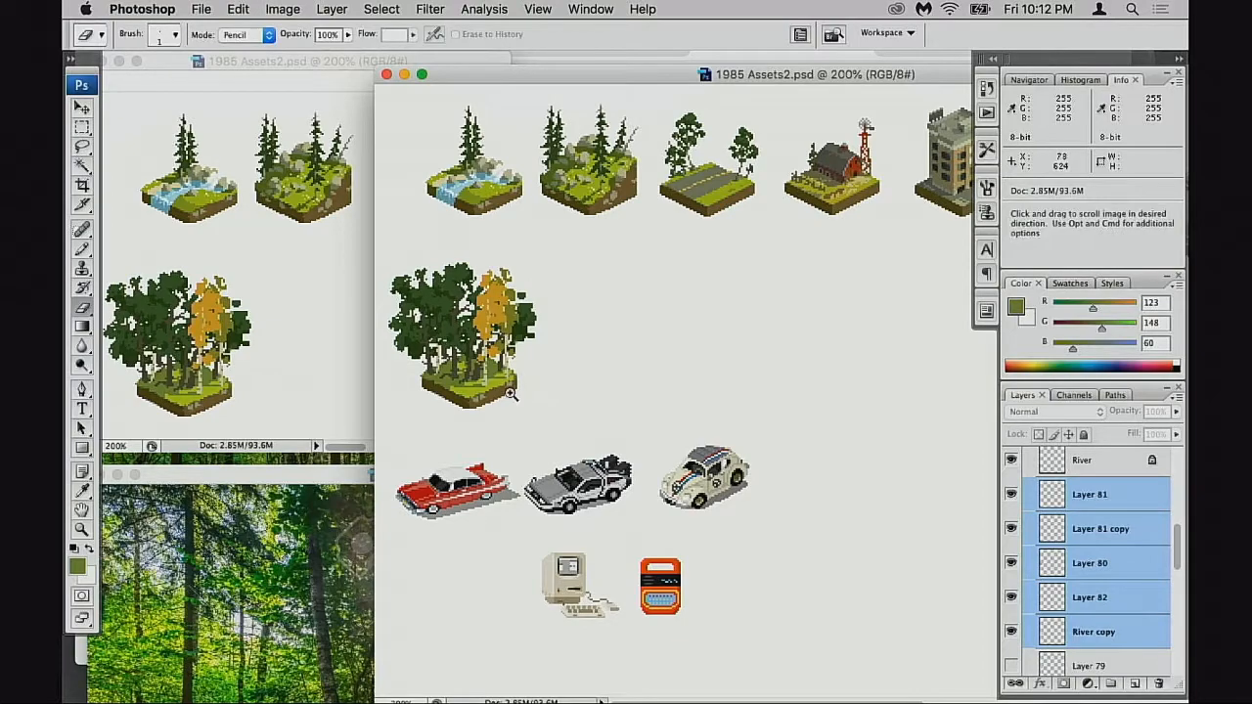
pyautogui.click(554, 395)
pyautogui.click(545, 391)
pyautogui.click(569, 372)
pyautogui.click(569, 372)
pyautogui.moveTo(570, 372); pyautogui.dragTo(477, 550)
# - Check what Layer 81 and Layer 81 copy contain by toggling their visibility, and lock the transparent pixels of Layer 81 copy
pyautogui.click(1012, 495)
pyautogui.click(1012, 494)
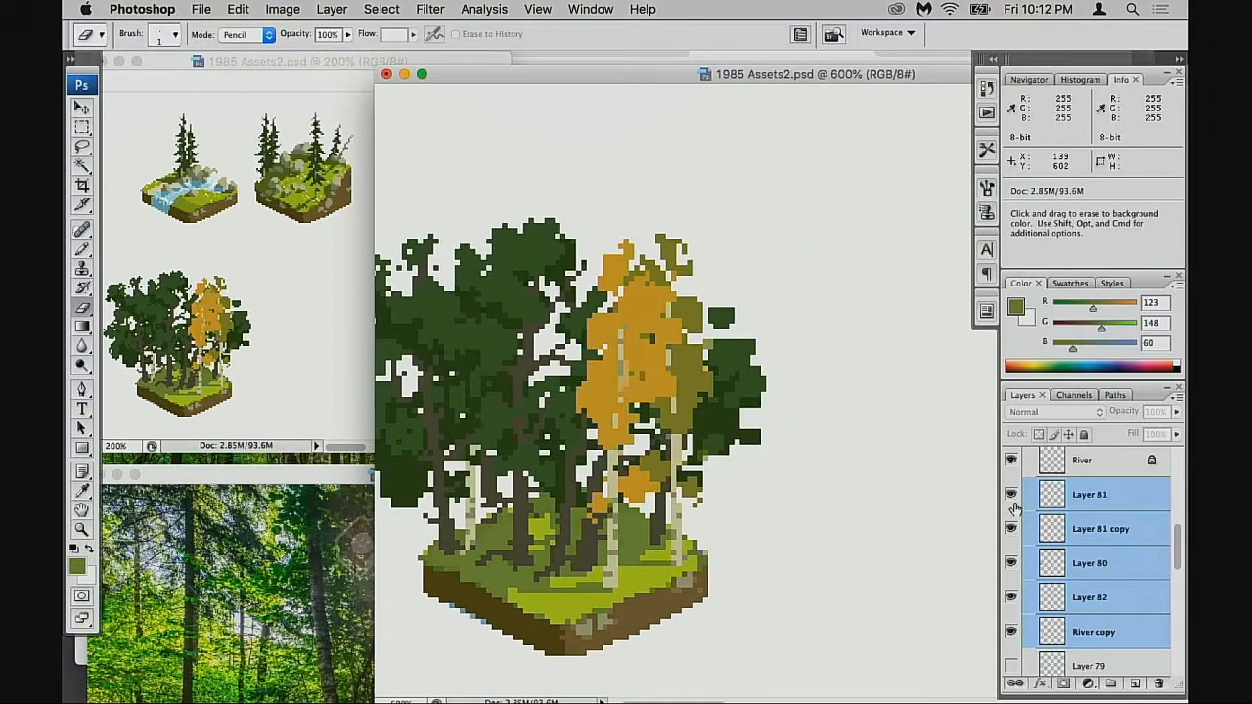
pyautogui.click(1011, 530)
pyautogui.click(1012, 530)
pyautogui.click(1062, 536)
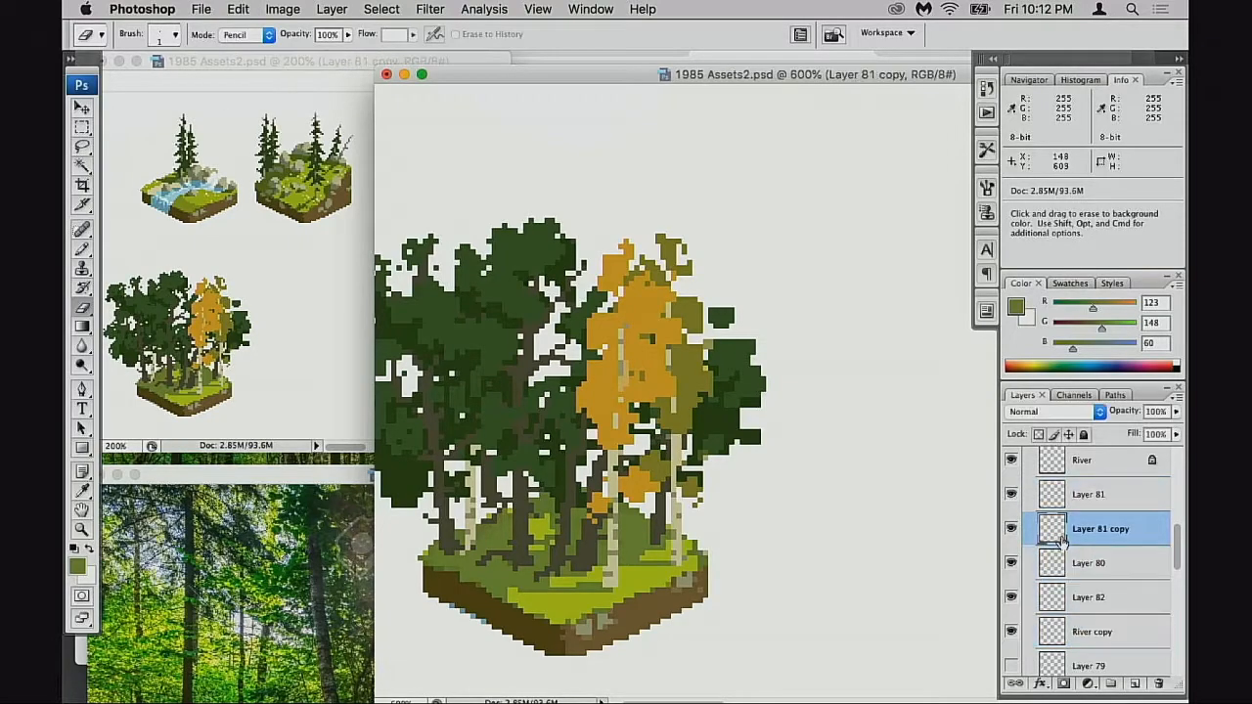
pyautogui.press('b')
pyautogui.keyDown('alt'); pyautogui.click(701, 388); pyautogui.keyUp('alt')
pyautogui.click(1039, 435)
# - Lock Layer 81's transparent pixels and set up a 4-pixel Multiply Pencil in the sampled gold (RGB 216, 168, 42)
pyautogui.keyDown('alt'); pyautogui.click(606, 388); pyautogui.keyUp('alt')
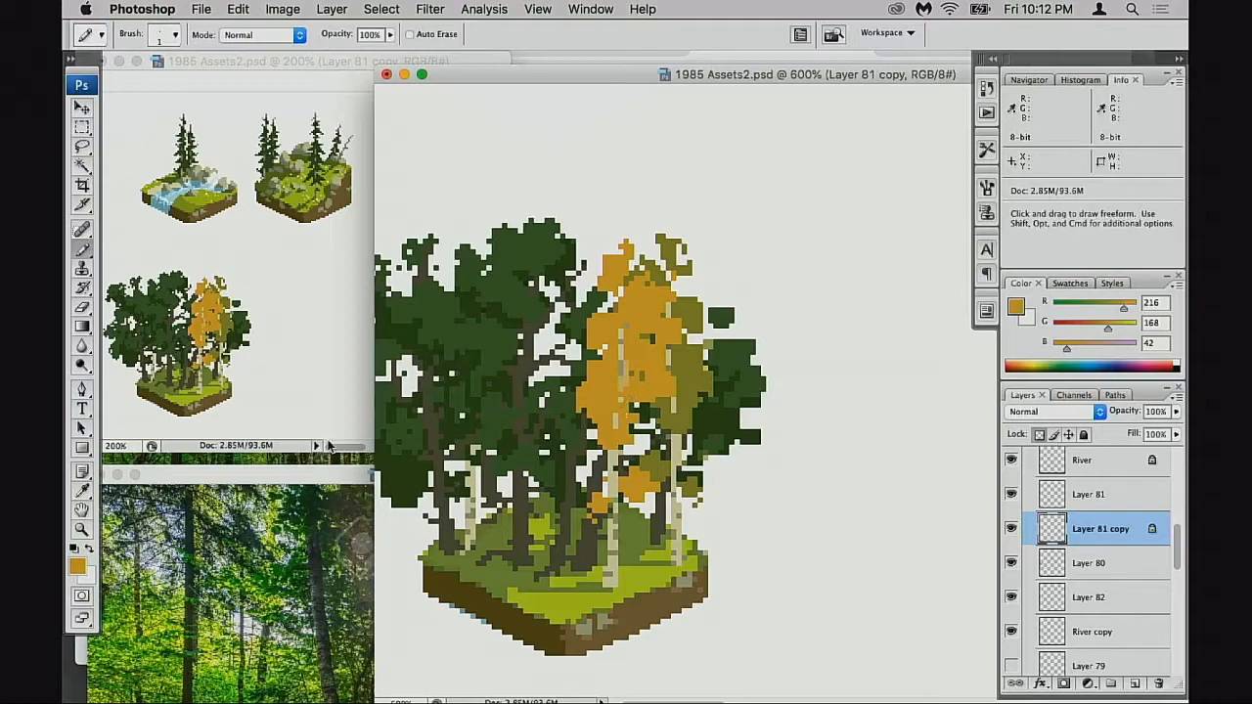
pyautogui.press(']')
pyautogui.press(']')
pyautogui.press(']')
pyautogui.click(1011, 494)
pyautogui.click(1011, 494)
pyautogui.click(1048, 494)
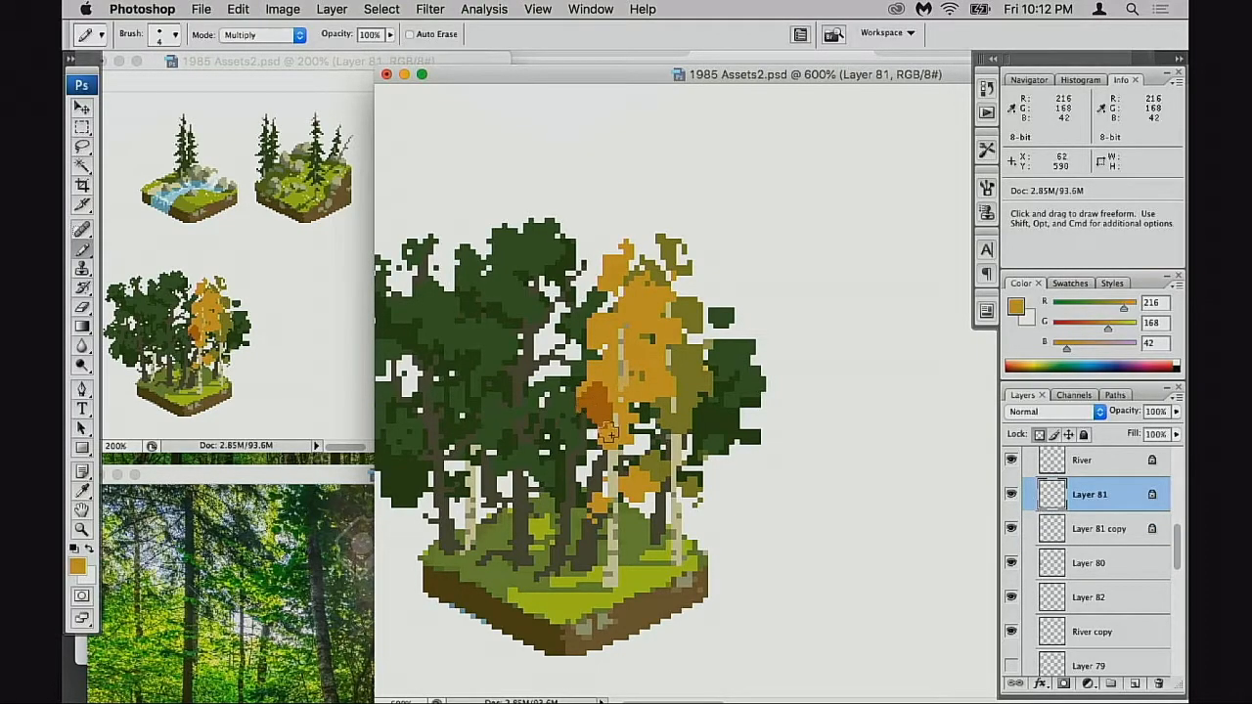
# - Replace the gold test shading on the front birch with olive (RGB 144, 139, 46) Multiply strokes at 50% opacity
pyautogui.press('super+z')
pyautogui.keyDown('alt'); pyautogui.click(699, 391); pyautogui.keyUp('alt')
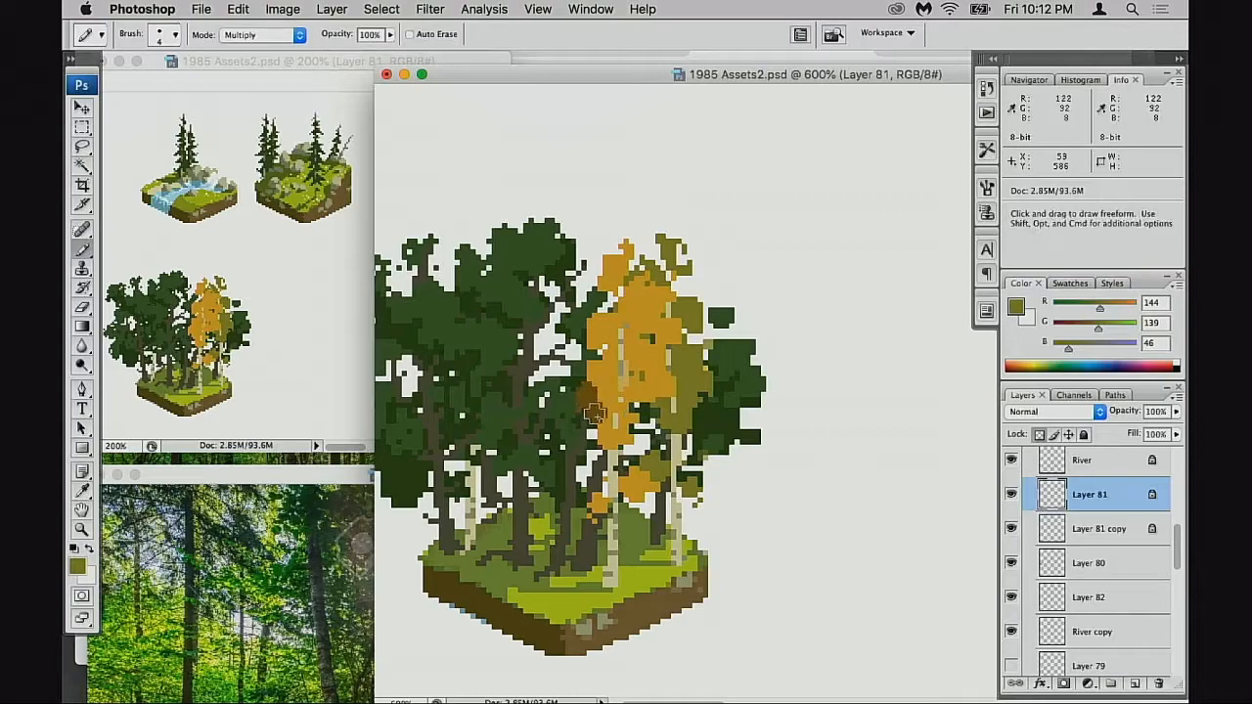
pyautogui.press('3')
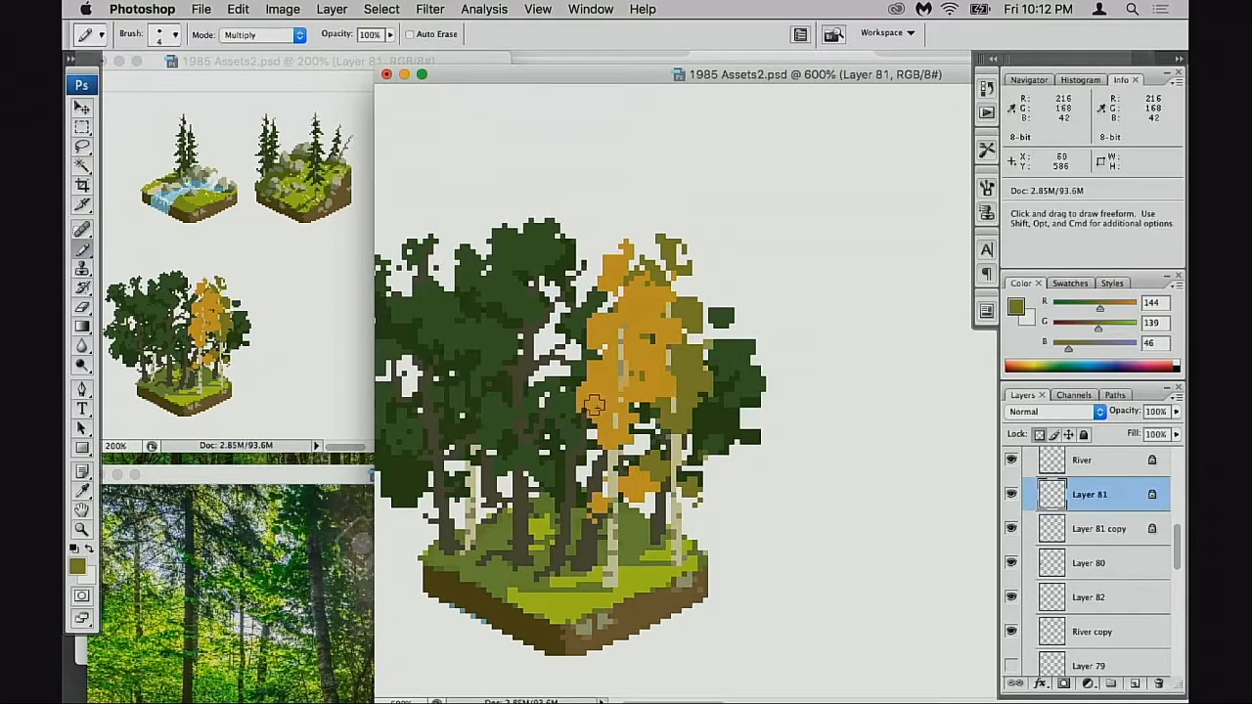
pyautogui.moveTo(593, 392)
pyautogui.mouseDown()
pyautogui.moveTo(611, 425)
pyautogui.moveTo(587, 403)
pyautogui.mouseUp()
pyautogui.press('5')
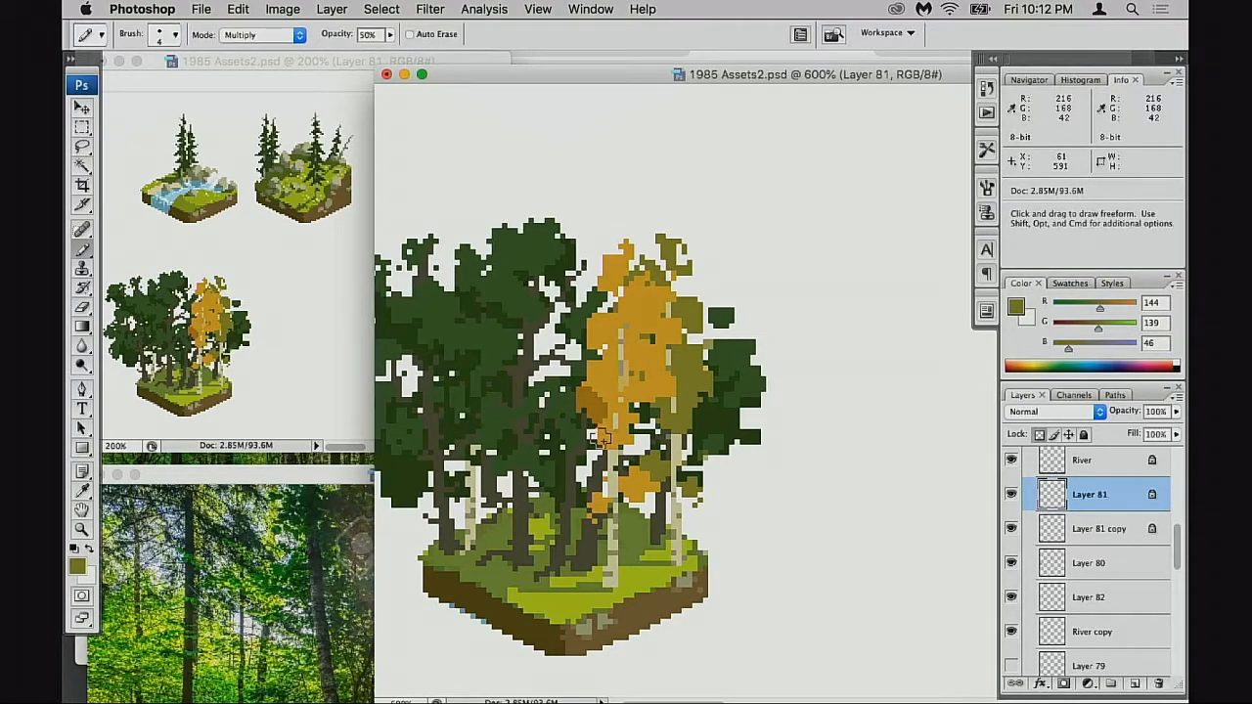
pyautogui.press('super+z')
pyautogui.moveTo(584, 395); pyautogui.dragTo(593, 411)
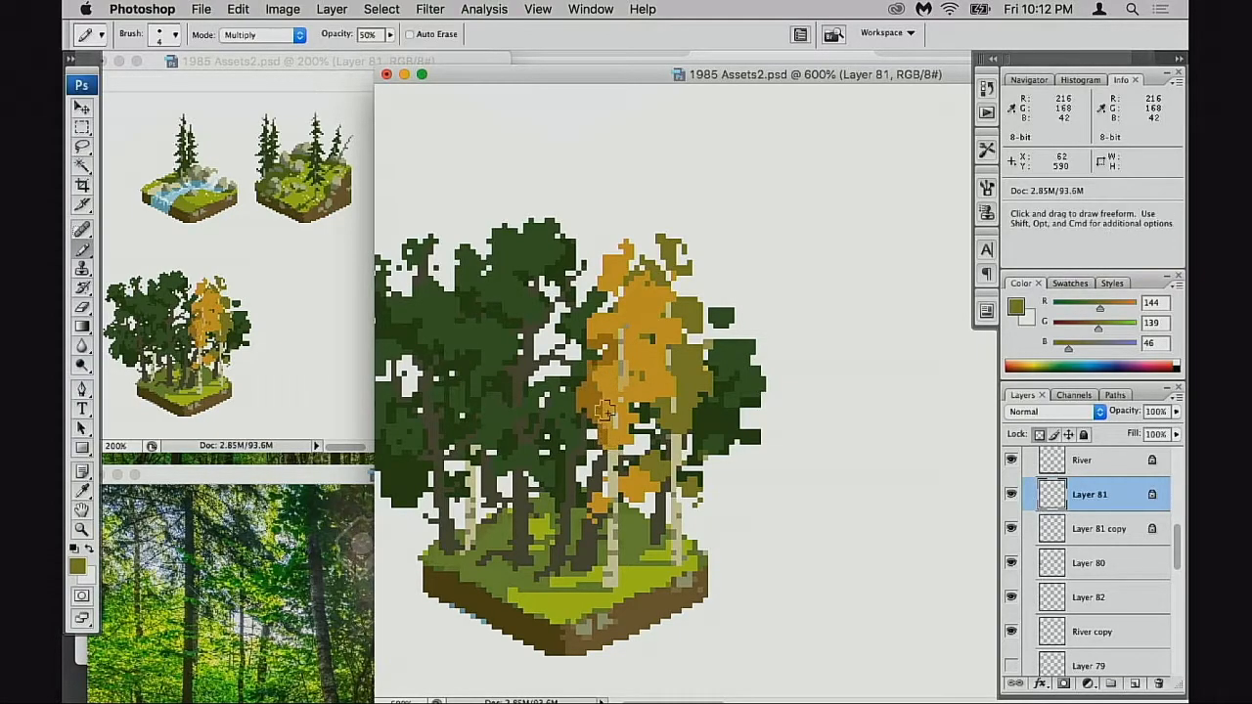
# - Set a 2-pixel Normal Pencil at 100% opacity in the sampled dark gold (RGB 169, 130, 25) and unlock Layer 81's transparent pixels
pyautogui.keyDown('alt'); pyautogui.click(593, 410); pyautogui.keyUp('alt')
pyautogui.press('0')
pyautogui.press('[')
pyautogui.press('[')
pyautogui.press('[')
pyautogui.hotkey('shift', 'alt', 'n')
pyautogui.press(']')
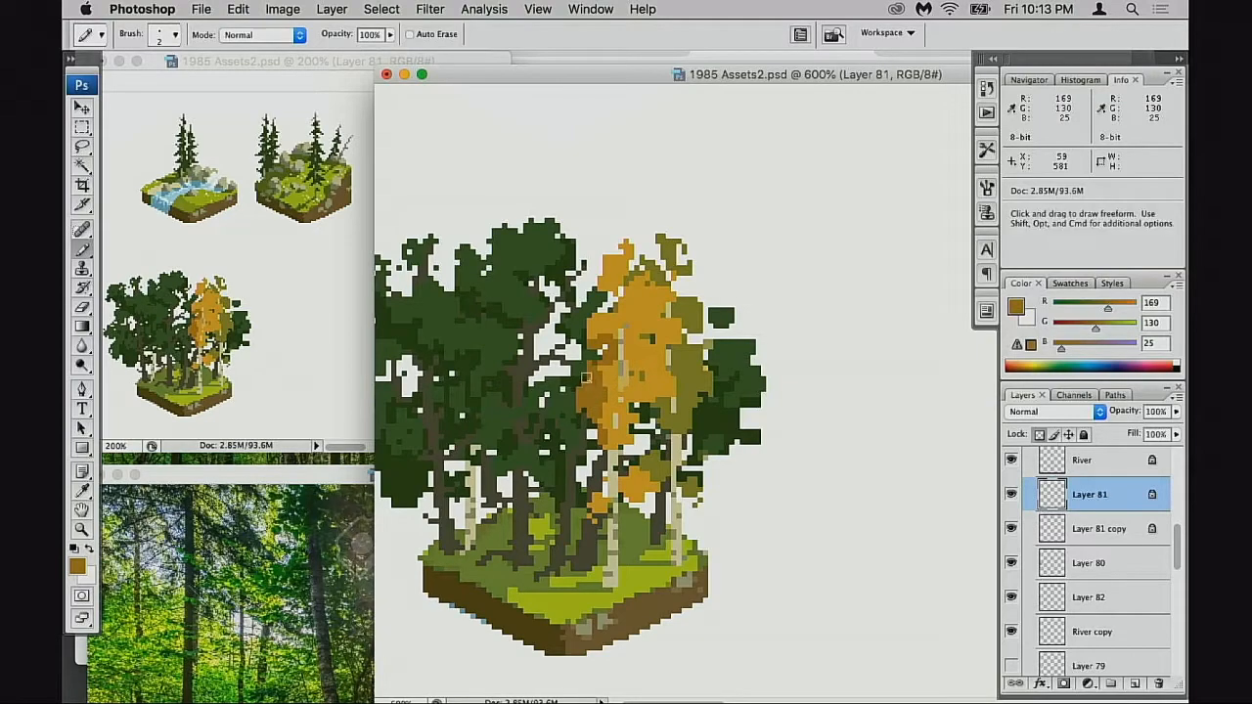
pyautogui.click(1039, 434)
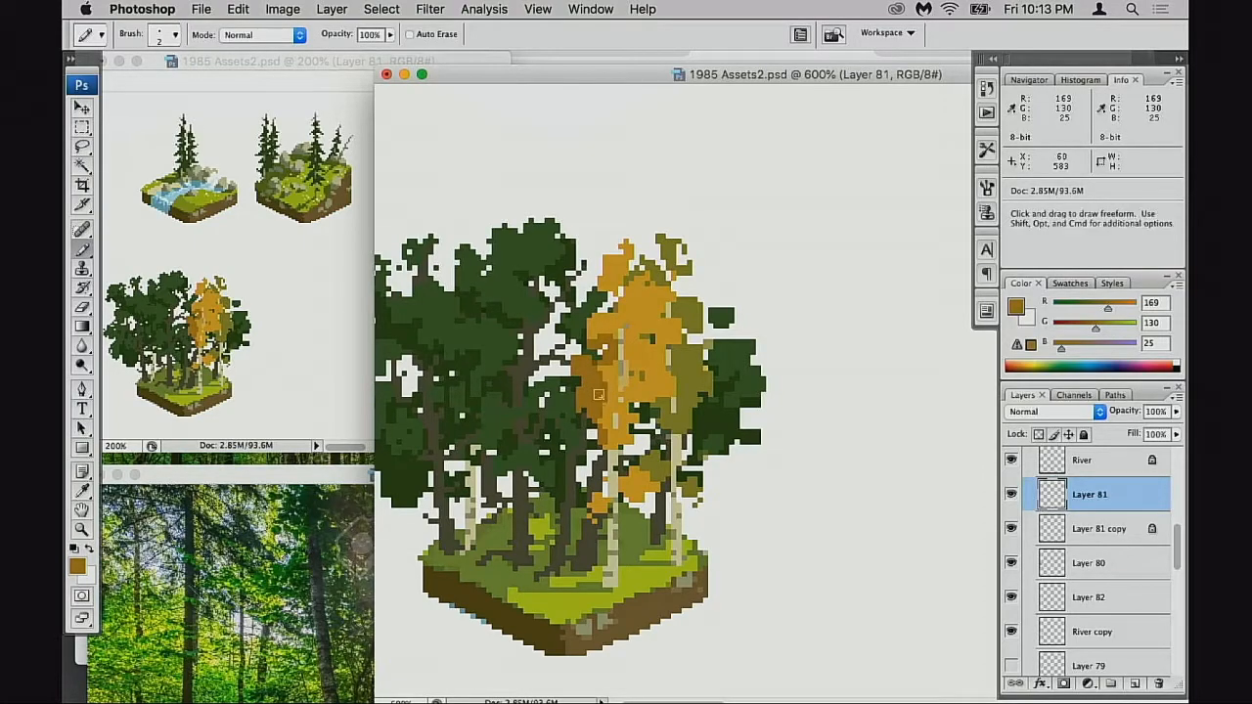
# - Shape the leaf clumps of the front birch crown with dark gold shading and gold (RGB 216, 168, 42), refining with a 1-pixel Pencil
pyautogui.keyDown('alt'); pyautogui.click(601, 375); pyautogui.keyUp('alt')
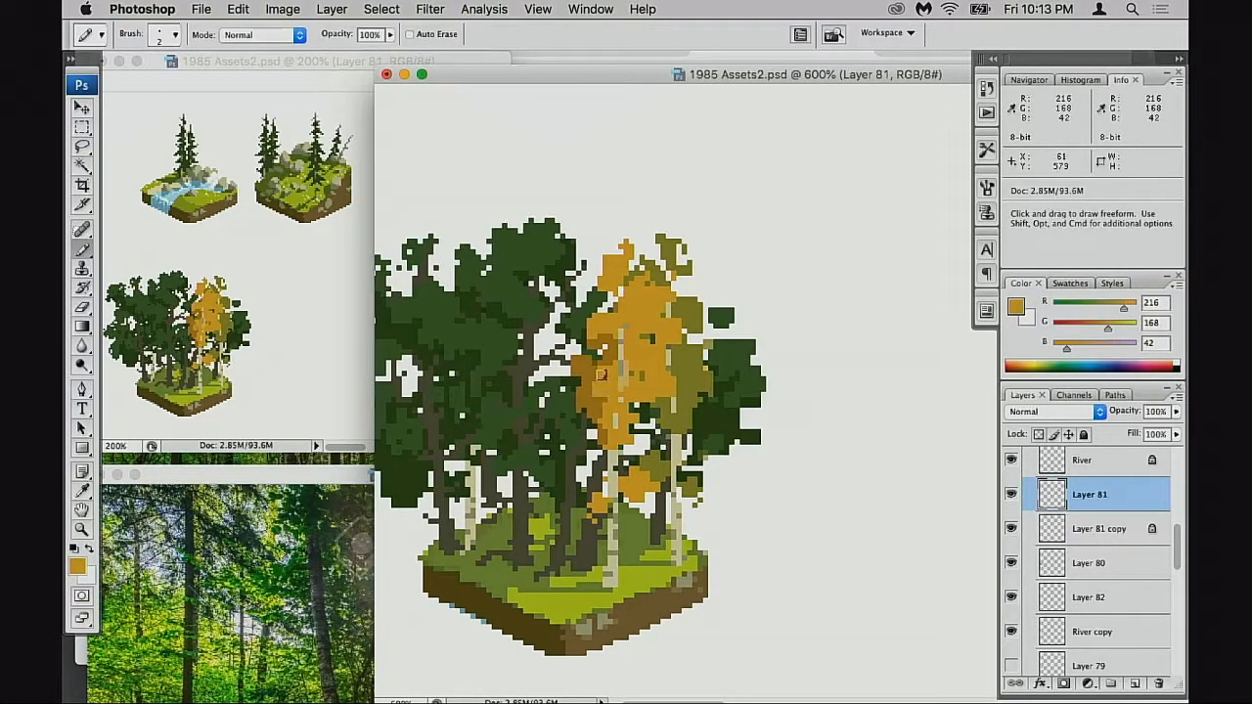
pyautogui.keyDown('alt'); pyautogui.click(601, 352); pyautogui.keyUp('alt')
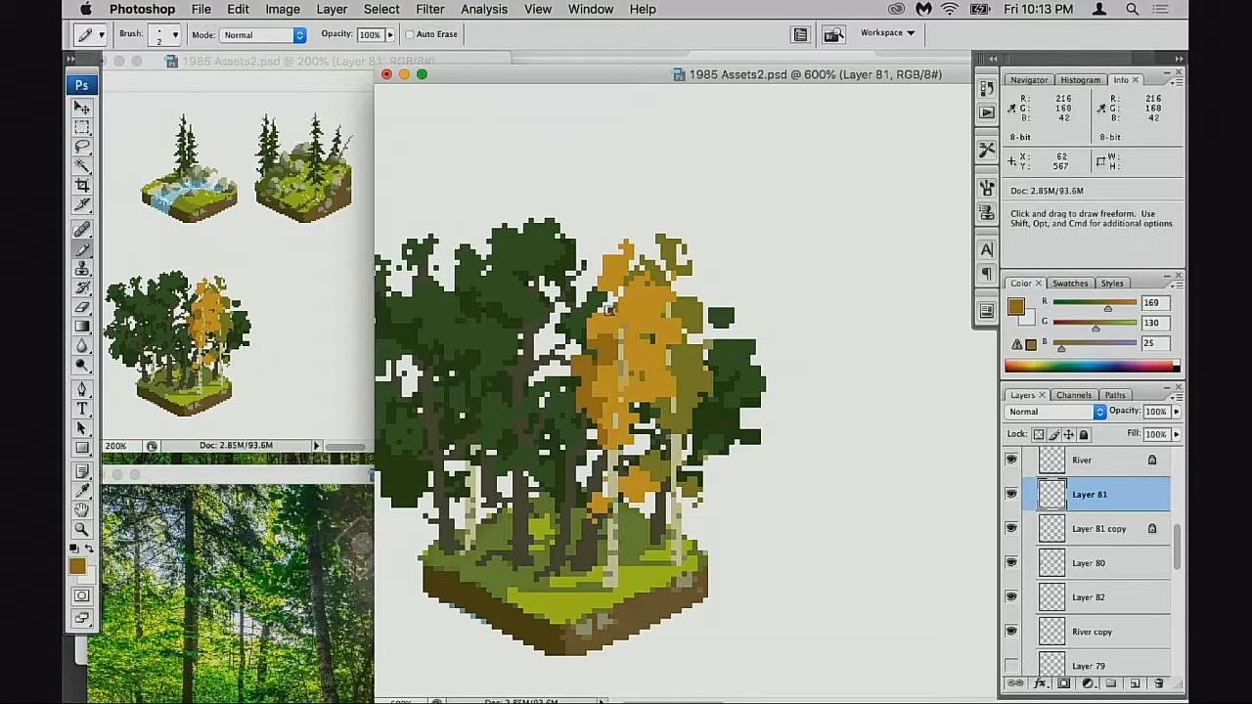
pyautogui.keyDown('alt'); pyautogui.click(627, 352); pyautogui.keyUp('alt')
pyautogui.press('[')
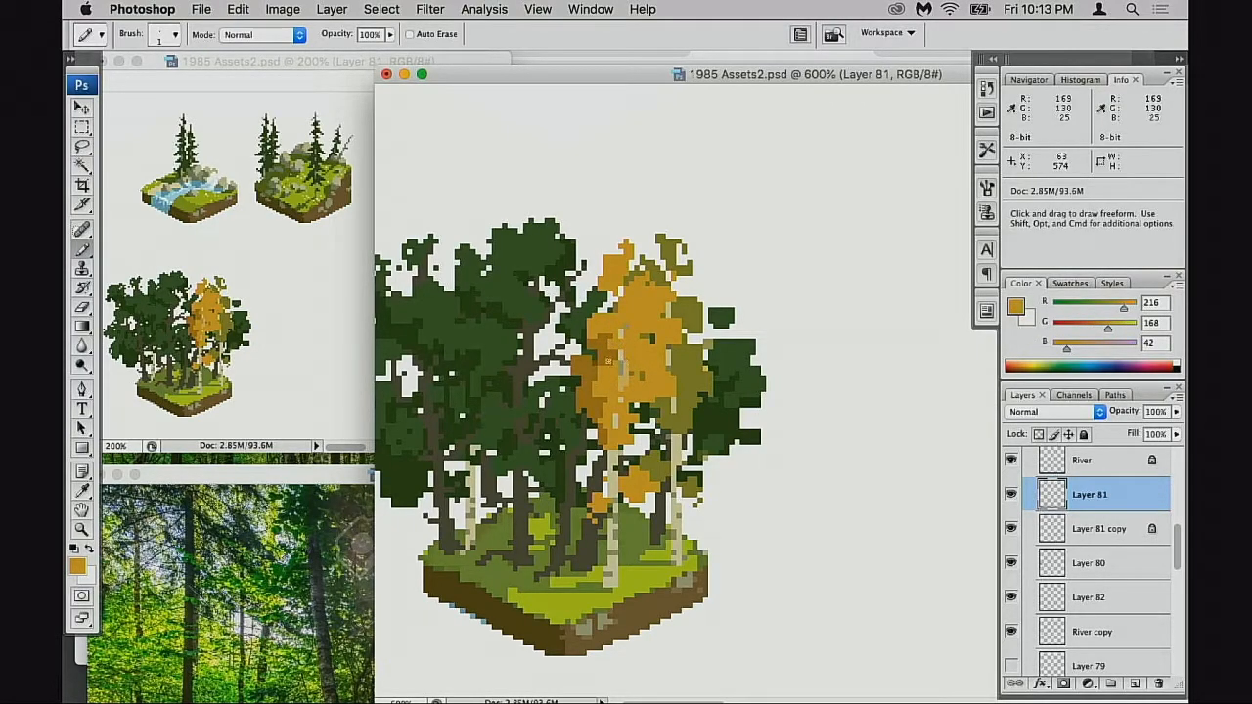
pyautogui.keyDown('alt'); pyautogui.click(606, 300); pyautogui.keyUp('alt')
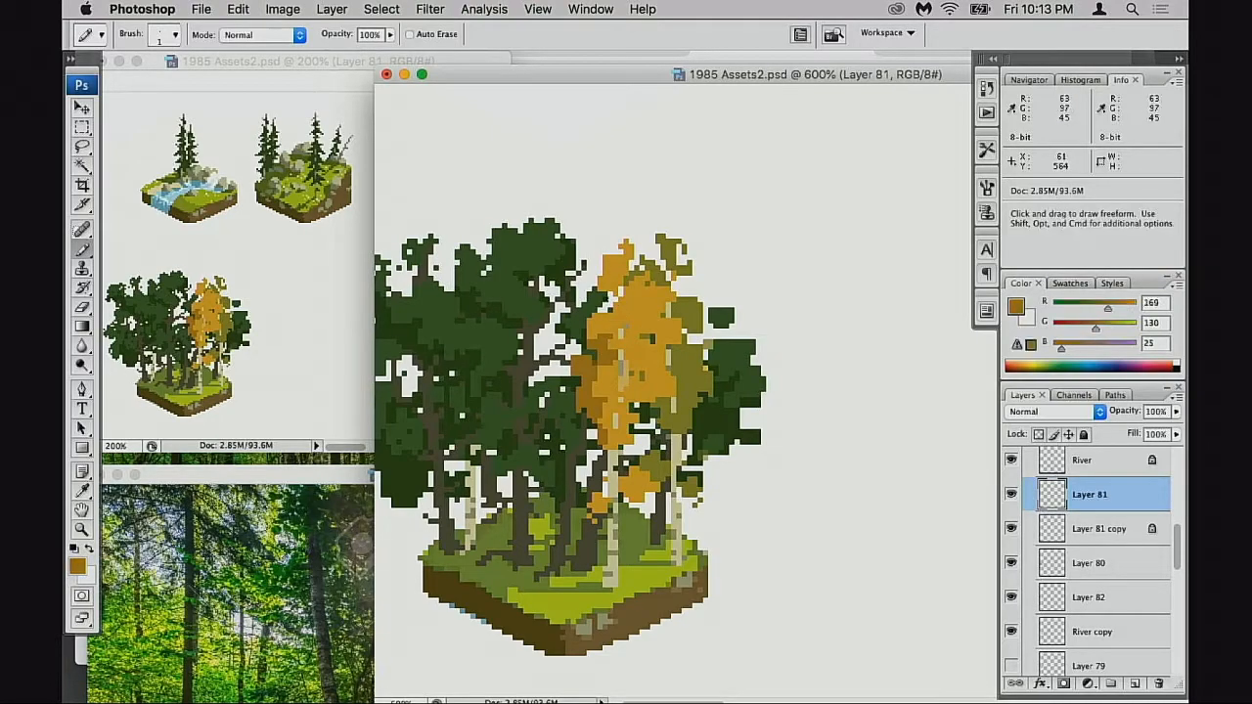
pyautogui.click(609, 287)
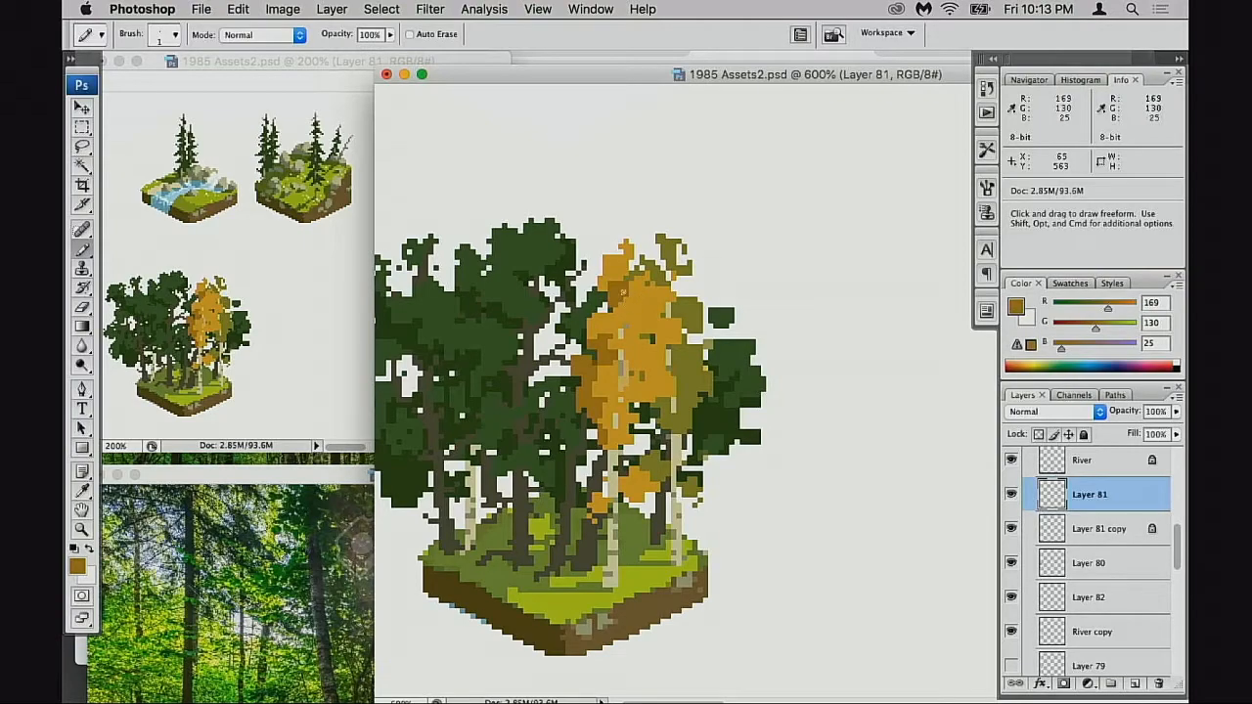
pyautogui.keyDown('alt'); pyautogui.click(634, 289); pyautogui.keyUp('alt')
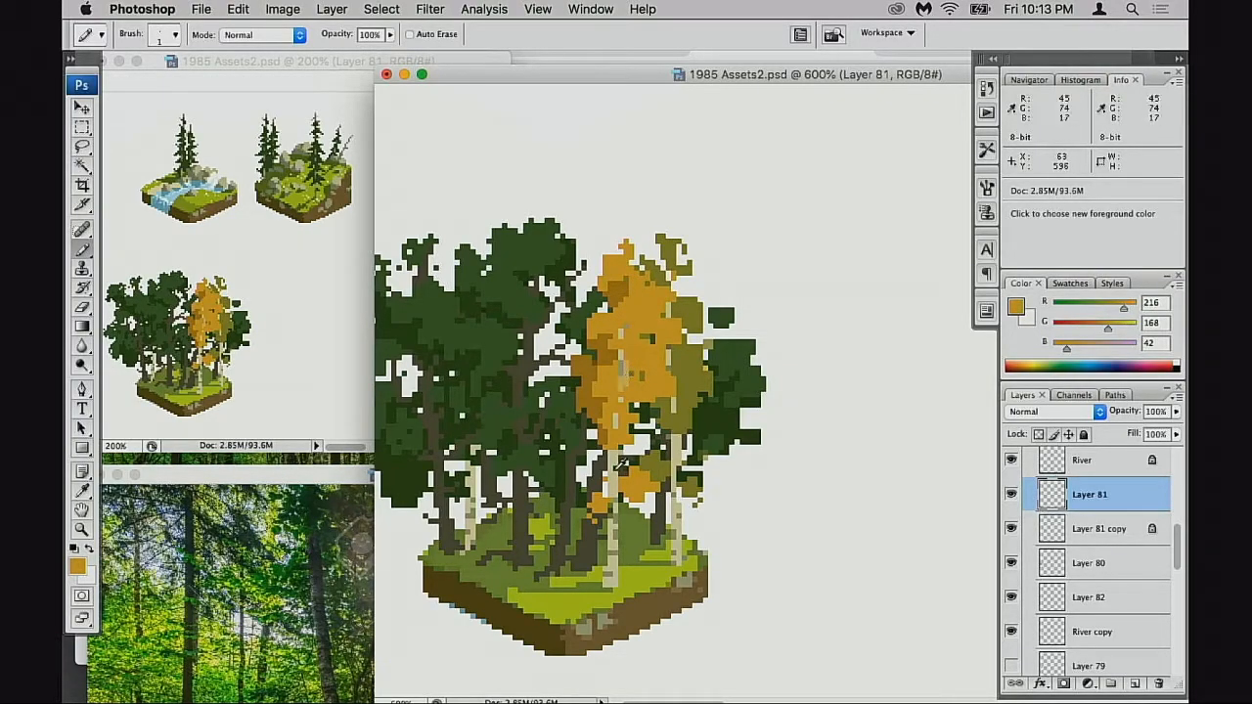
# - Extend the front birch trunk above its crown in pale beige (RGB 220, 217, 173) with grey-green bark marks (RGB 161, 158, 124)
pyautogui.keyDown('alt'); pyautogui.click(621, 458); pyautogui.keyUp('alt')
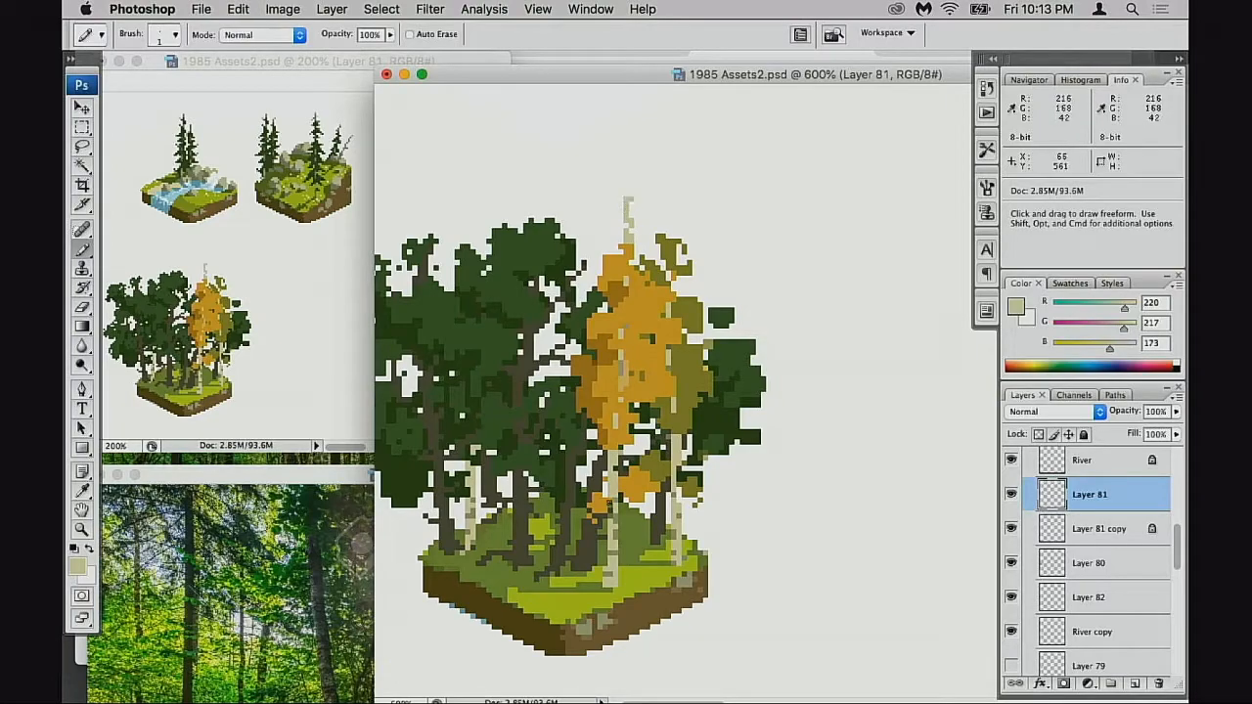
pyautogui.keyDown('alt'); pyautogui.click(622, 531); pyautogui.keyUp('alt')
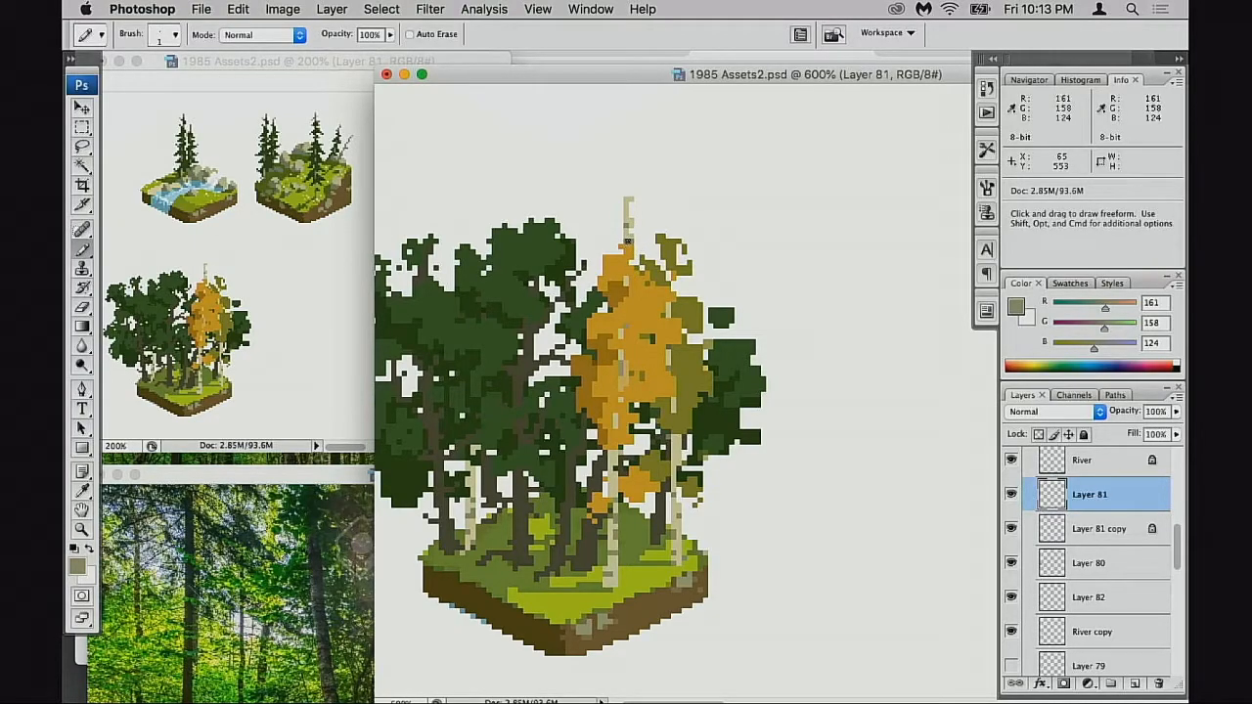
pyautogui.keyDown('alt'); pyautogui.click(632, 231); pyautogui.keyUp('alt')
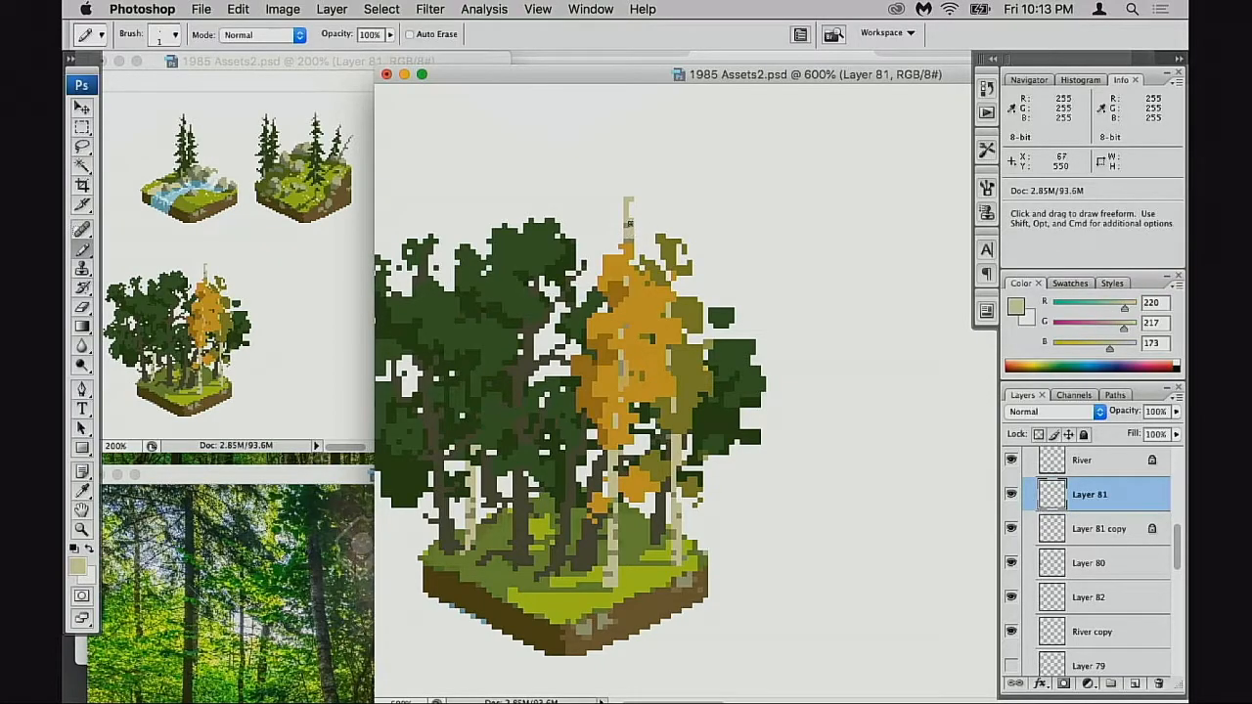
pyautogui.keyDown('alt'); pyautogui.click(626, 221); pyautogui.keyUp('alt')
pyautogui.keyDown('alt'); pyautogui.click(628, 227); pyautogui.keyUp('alt')
pyautogui.keyDown('alt'); pyautogui.click(631, 226); pyautogui.keyUp('alt')
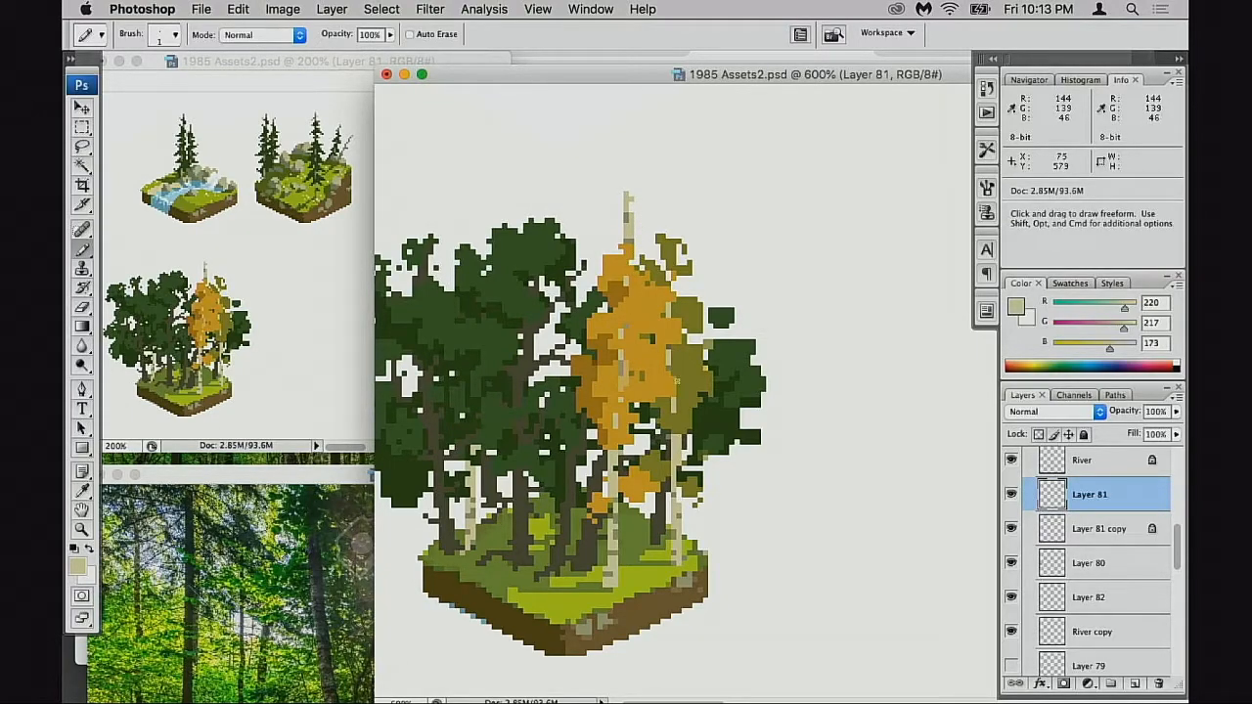
# - Add small gold leaf clusters around the new birch treetop and shade them in dark gold (RGB 169, 130, 25)
pyautogui.scroll(-2, 676, 382)
pyautogui.keyDown('alt'); pyautogui.click(642, 200); pyautogui.keyUp('alt')
pyautogui.press(']')
pyautogui.moveTo(632, 166); pyautogui.dragTo(626, 167)
pyautogui.press('[')
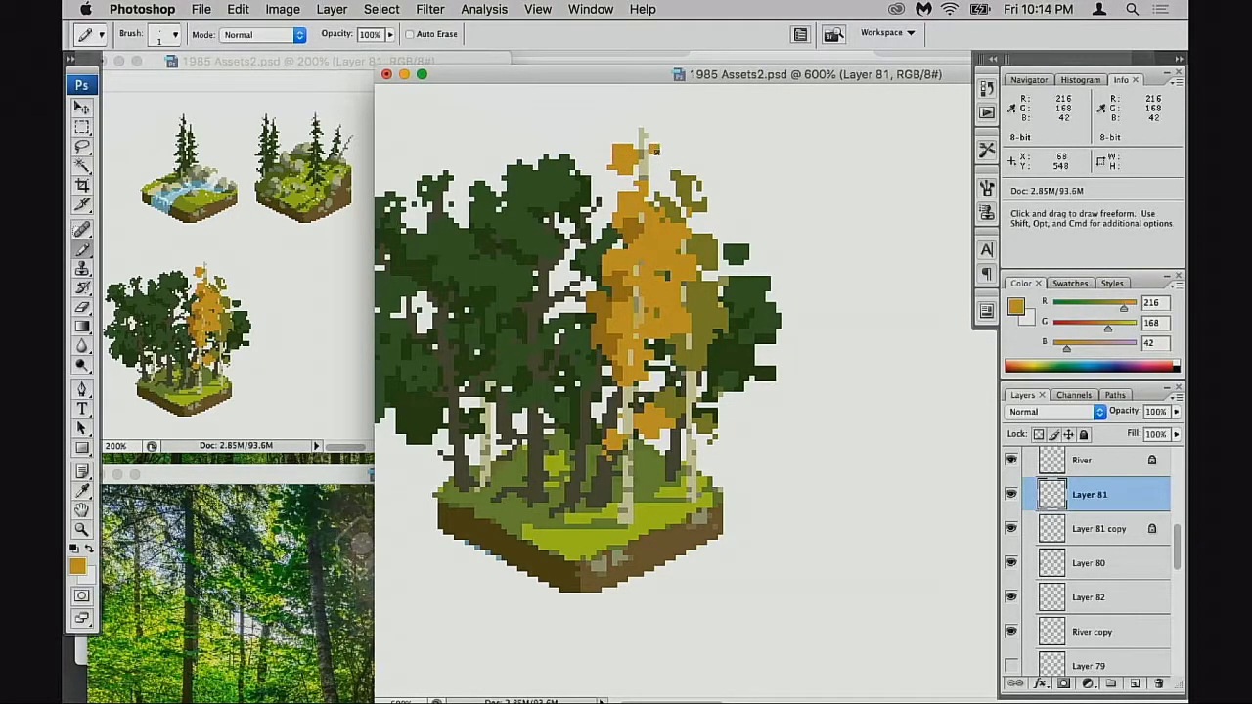
pyautogui.keyDown('alt'); pyautogui.click(634, 225); pyautogui.keyUp('alt')
pyautogui.click(627, 179)
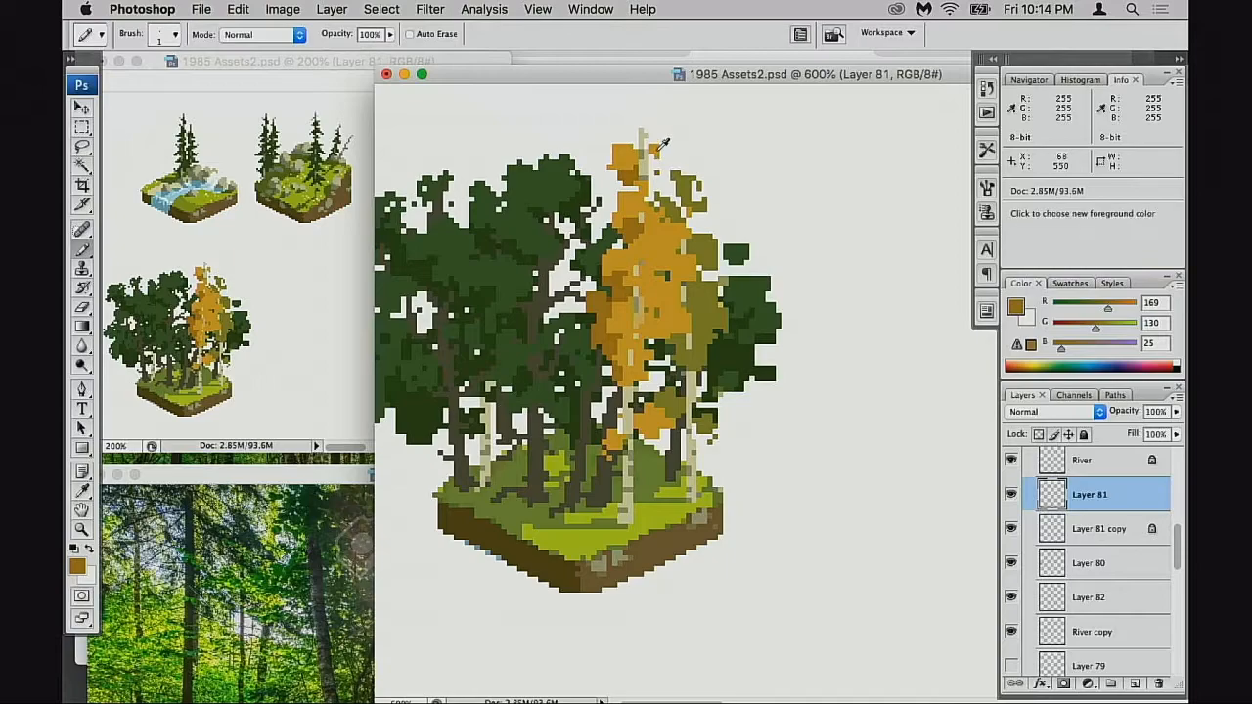
pyautogui.keyDown('alt'); pyautogui.click(642, 126); pyautogui.keyUp('alt')
pyautogui.click(641, 125)
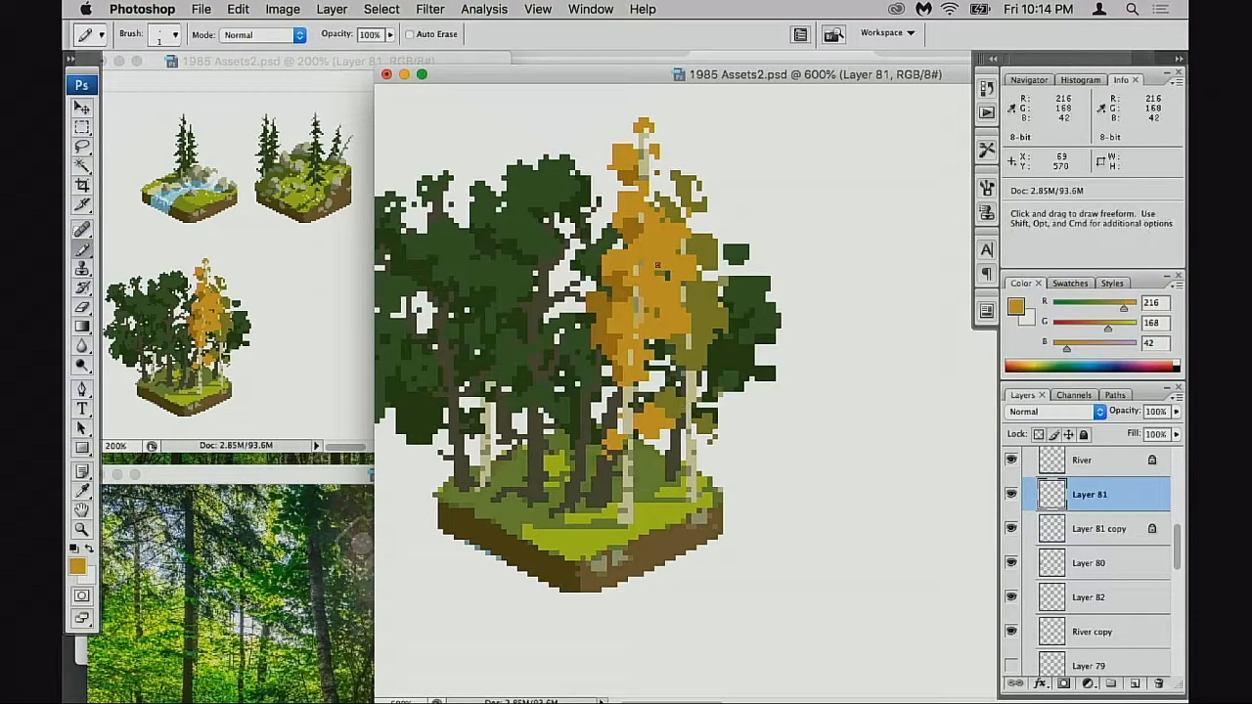
# - Refine the leaf clumps in the upper and middle birch crown with alternating gold and dark gold pixels
pyautogui.keyDown('alt'); pyautogui.click(619, 231); pyautogui.keyUp('alt')
pyautogui.keyDown('alt'); pyautogui.click(616, 209); pyautogui.keyUp('alt')
pyautogui.keyDown('alt'); pyautogui.click(622, 225); pyautogui.keyUp('alt')
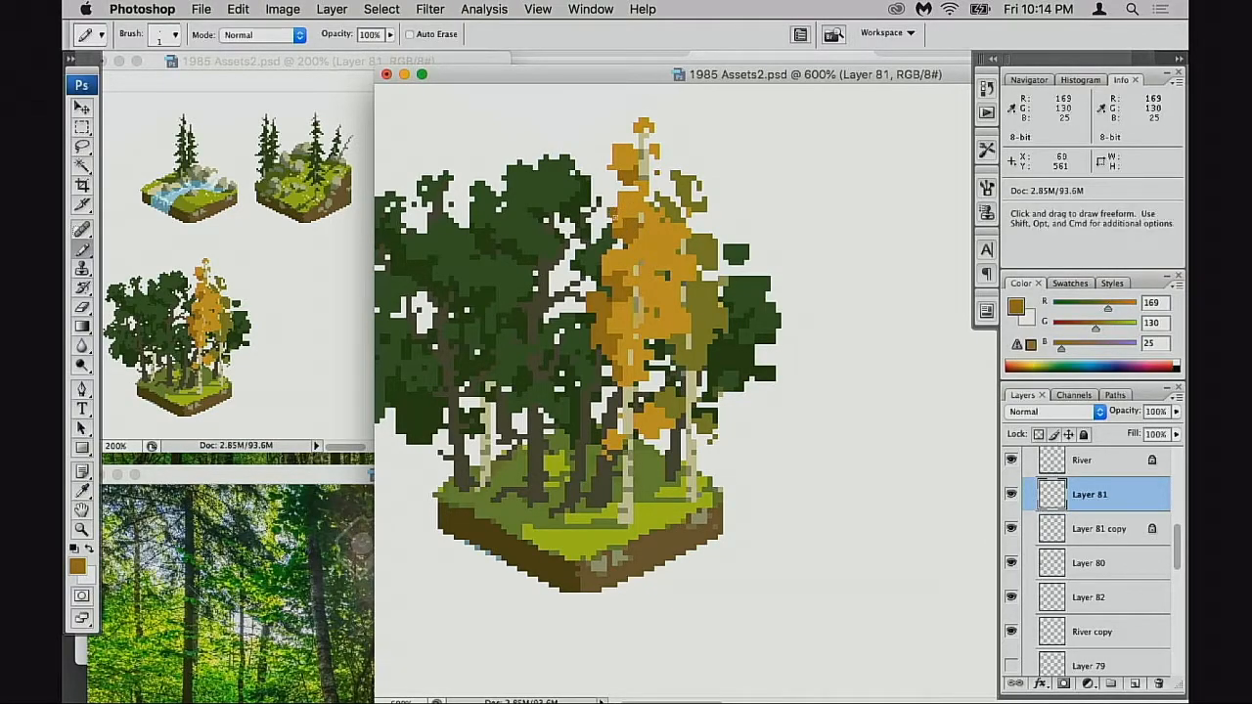
pyautogui.keyDown('alt'); pyautogui.click(626, 205); pyautogui.keyUp('alt')
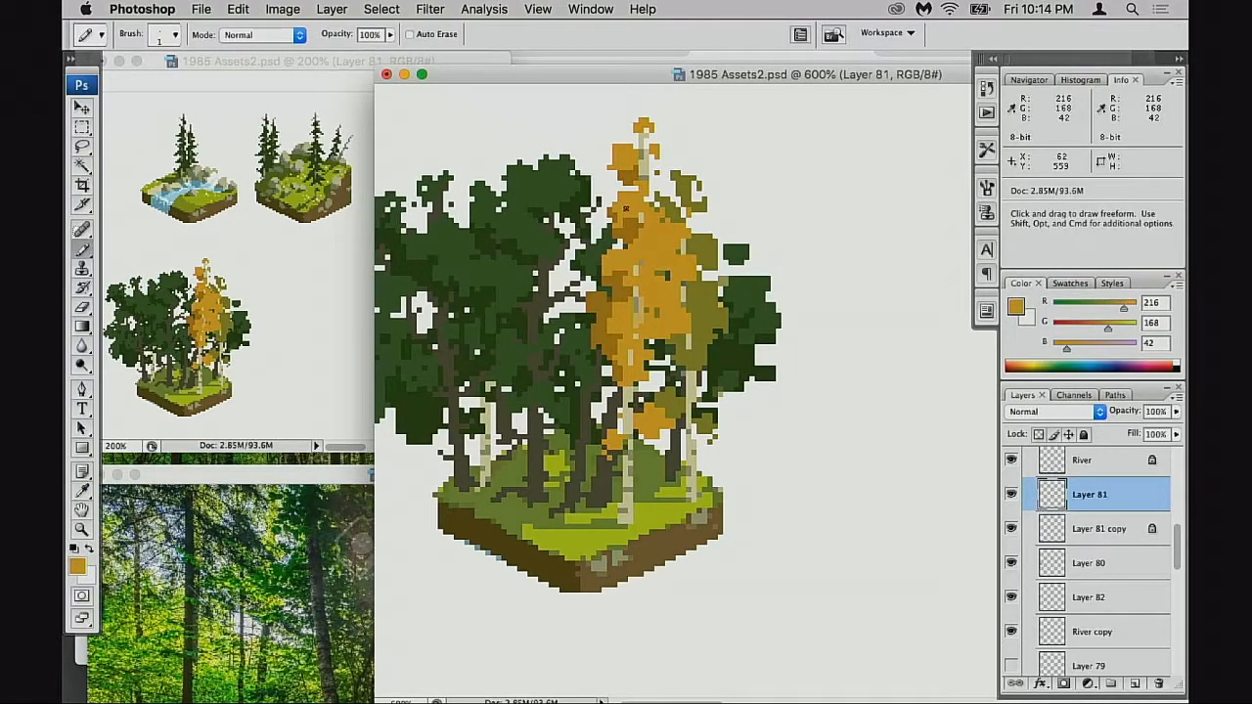
pyautogui.keyDown('alt'); pyautogui.click(627, 227); pyautogui.keyUp('alt')
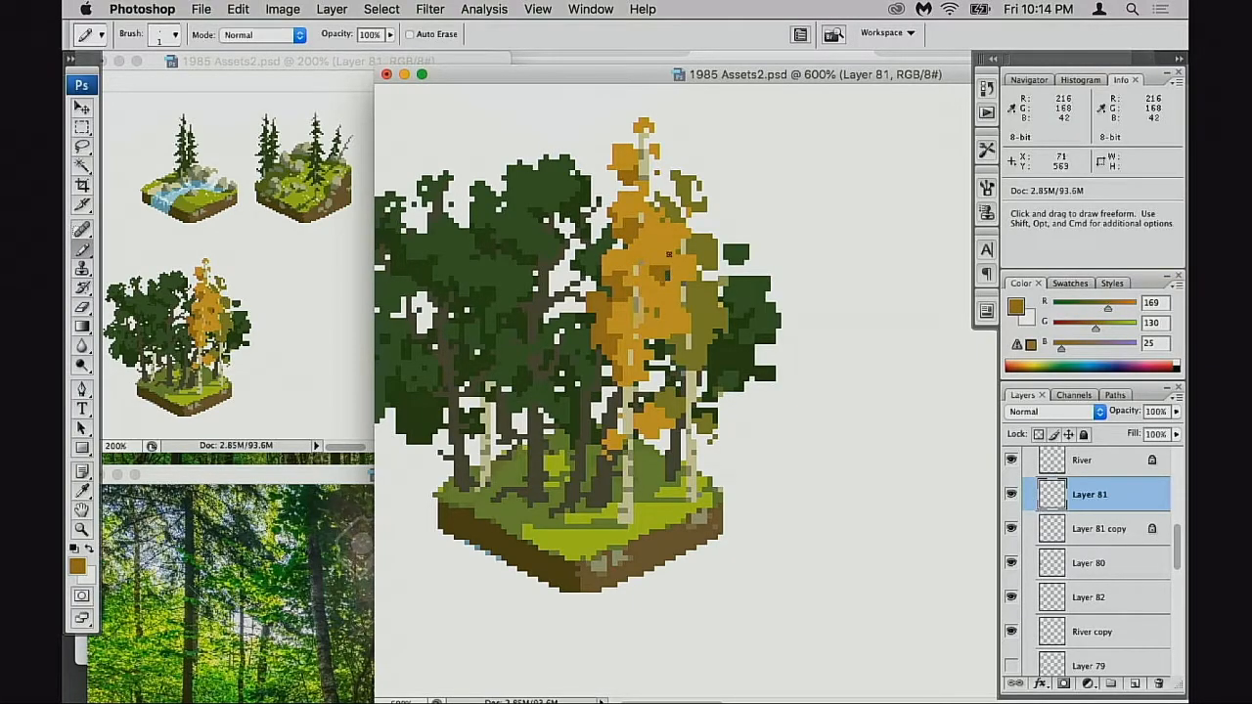
pyautogui.keyDown('alt'); pyautogui.click(667, 265); pyautogui.keyUp('alt')
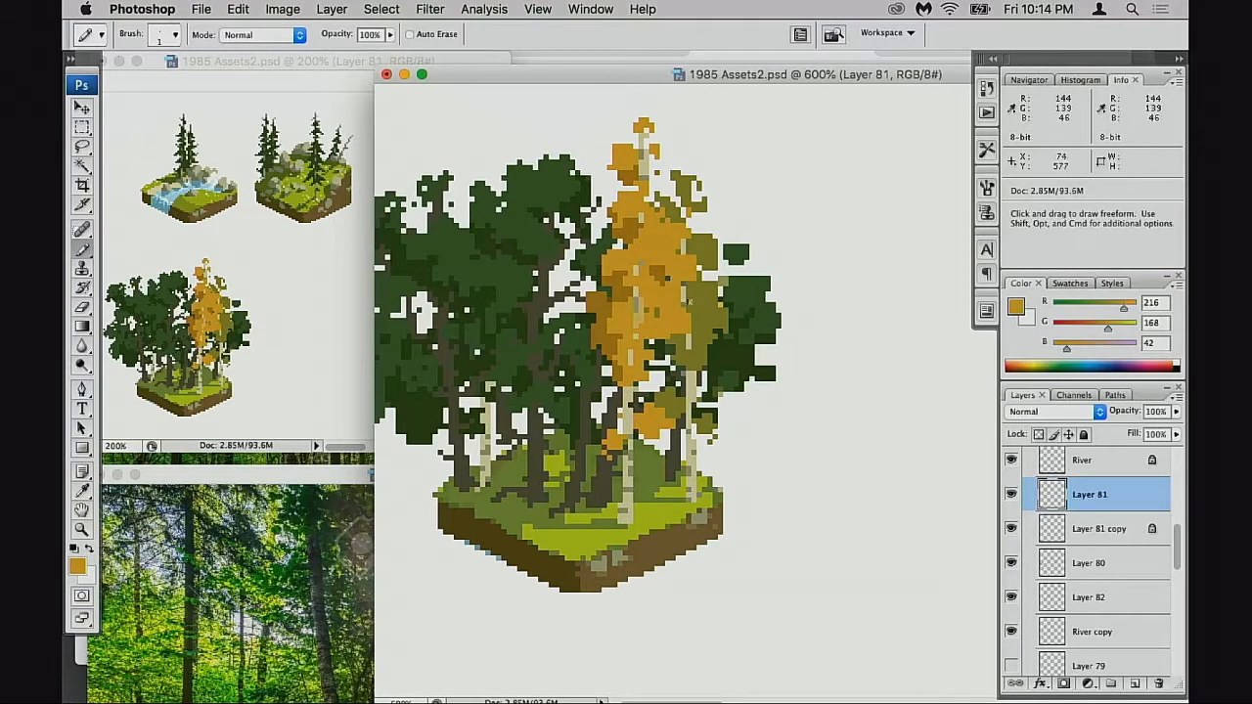
# - Examine the tree and rock shading of the river and rocky hill tiles for comparison with the forest tile
pyautogui.moveTo(685, 297); pyautogui.dragTo(739, 431)
pyautogui.moveTo(766, 278); pyautogui.dragTo(690, 498)
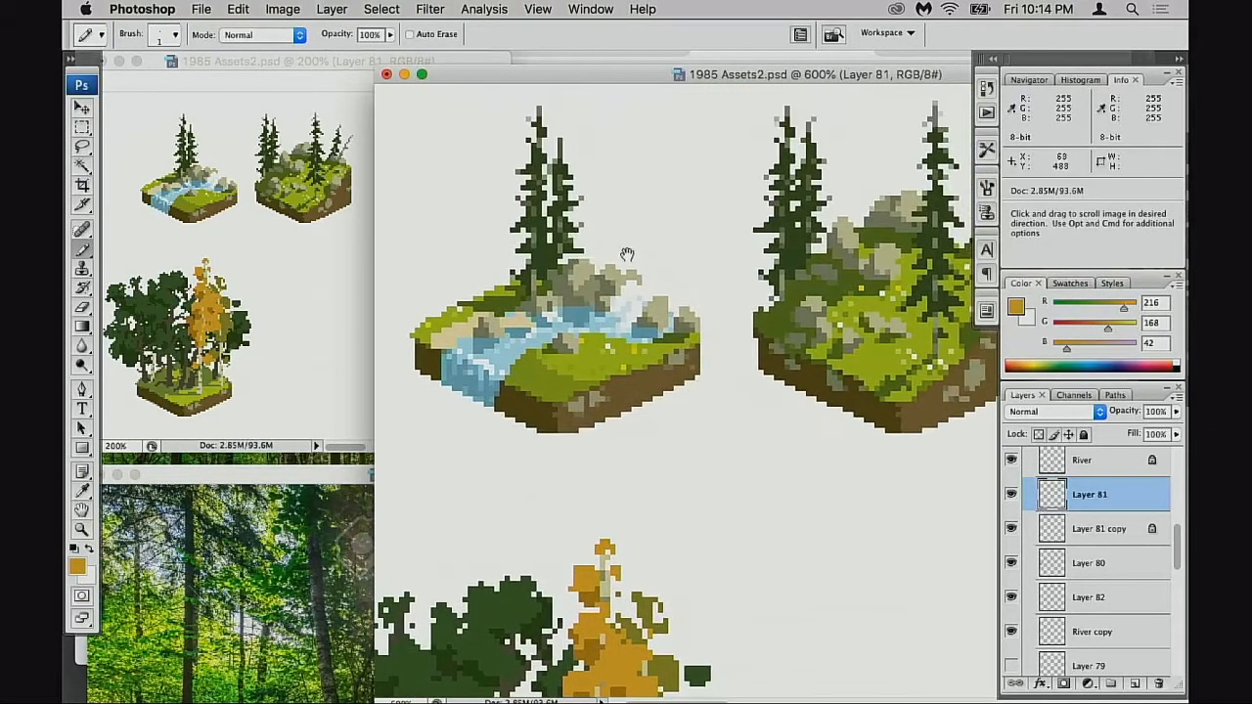
pyautogui.moveTo(862, 337); pyautogui.dragTo(779, 351)
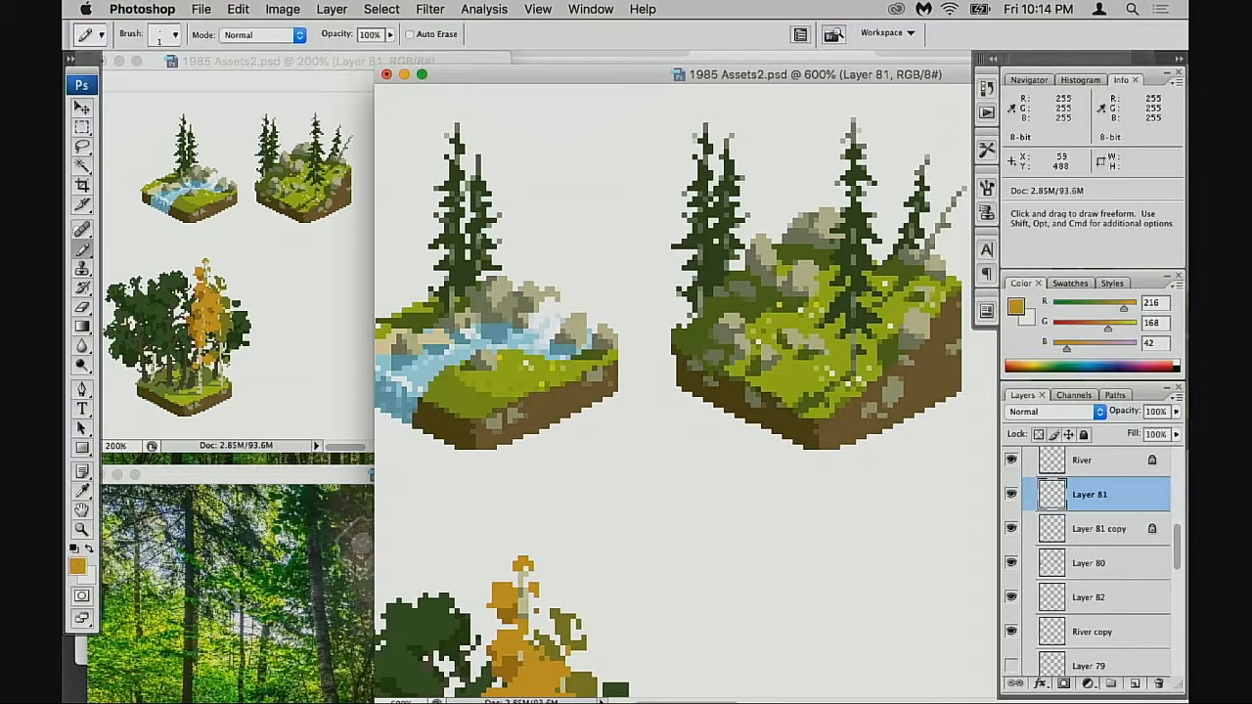
pyautogui.moveTo(677, 357)
pyautogui.mouseDown()
pyautogui.moveTo(773, 353)
pyautogui.moveTo(675, 356)
pyautogui.mouseUp()
pyautogui.moveTo(755, 275); pyautogui.dragTo(762, 295)
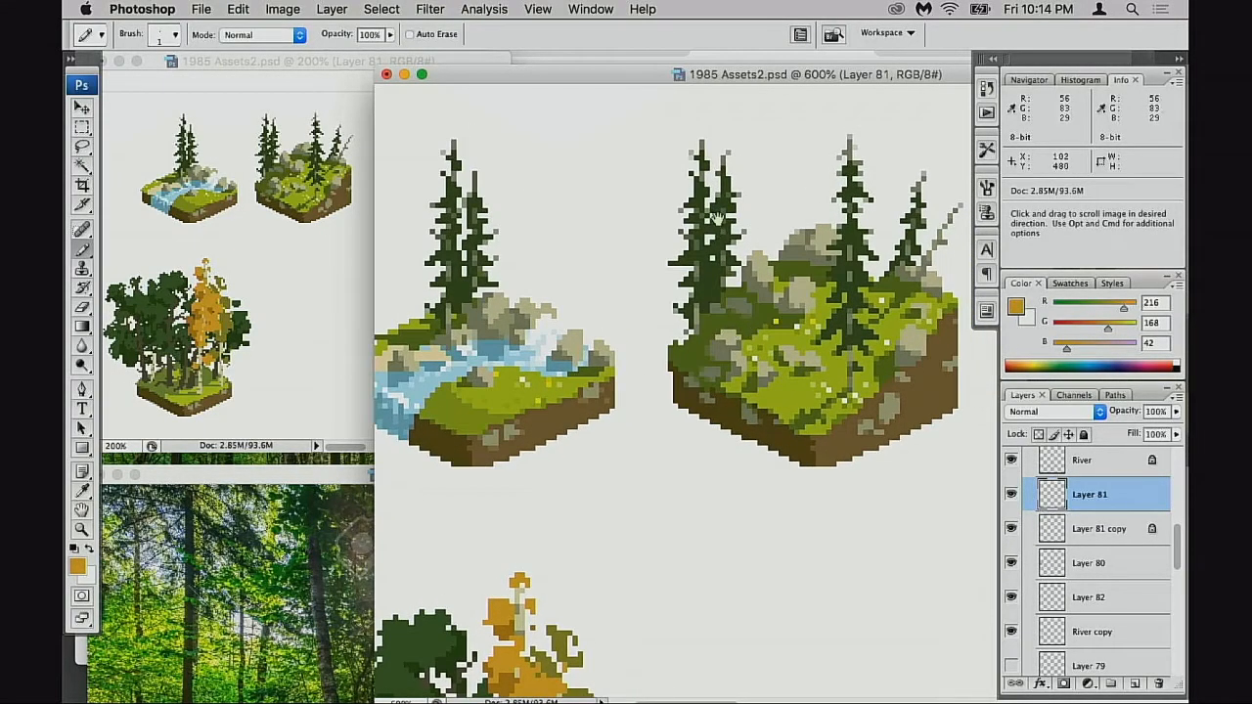
pyautogui.moveTo(644, 367); pyautogui.dragTo(724, 357)
pyautogui.moveTo(635, 502)
pyautogui.mouseDown()
pyautogui.moveTo(743, 327)
pyautogui.moveTo(770, 218)
pyautogui.moveTo(676, 473)
pyautogui.moveTo(744, 118)
pyautogui.mouseUp()
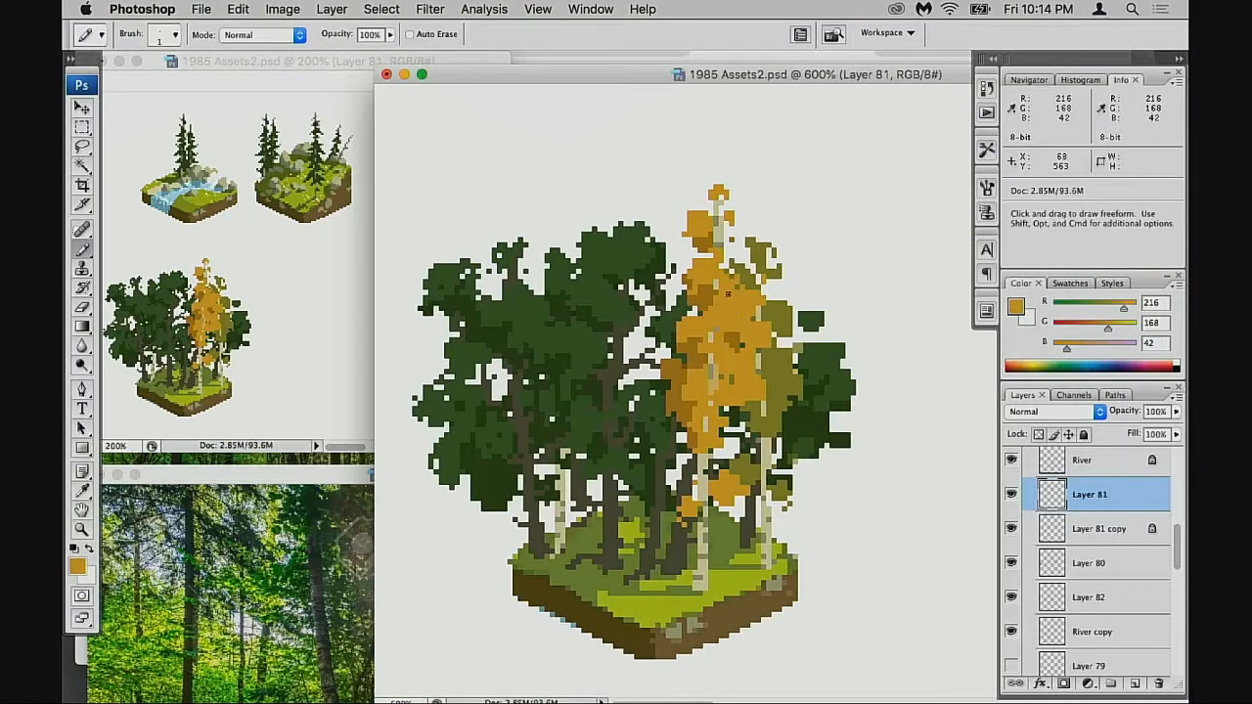
# - Touch up the front birch's mid-crown with dark gold (RGB 169, 130, 25), gold (RGB 216, 168, 42) and pale beige trunk pixels (RGB 220, 217, 173)
pyautogui.keyDown('alt'); pyautogui.click(714, 289); pyautogui.keyUp('alt')
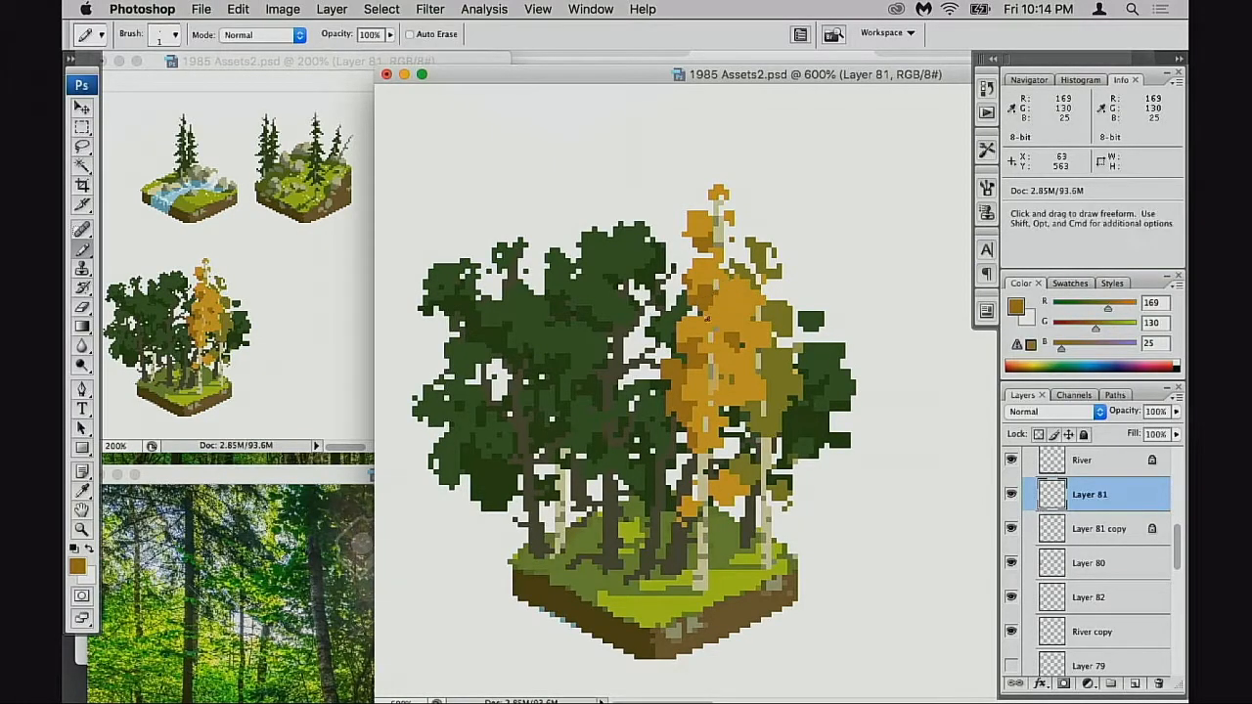
pyautogui.keyDown('alt'); pyautogui.click(716, 362); pyautogui.keyUp('alt')
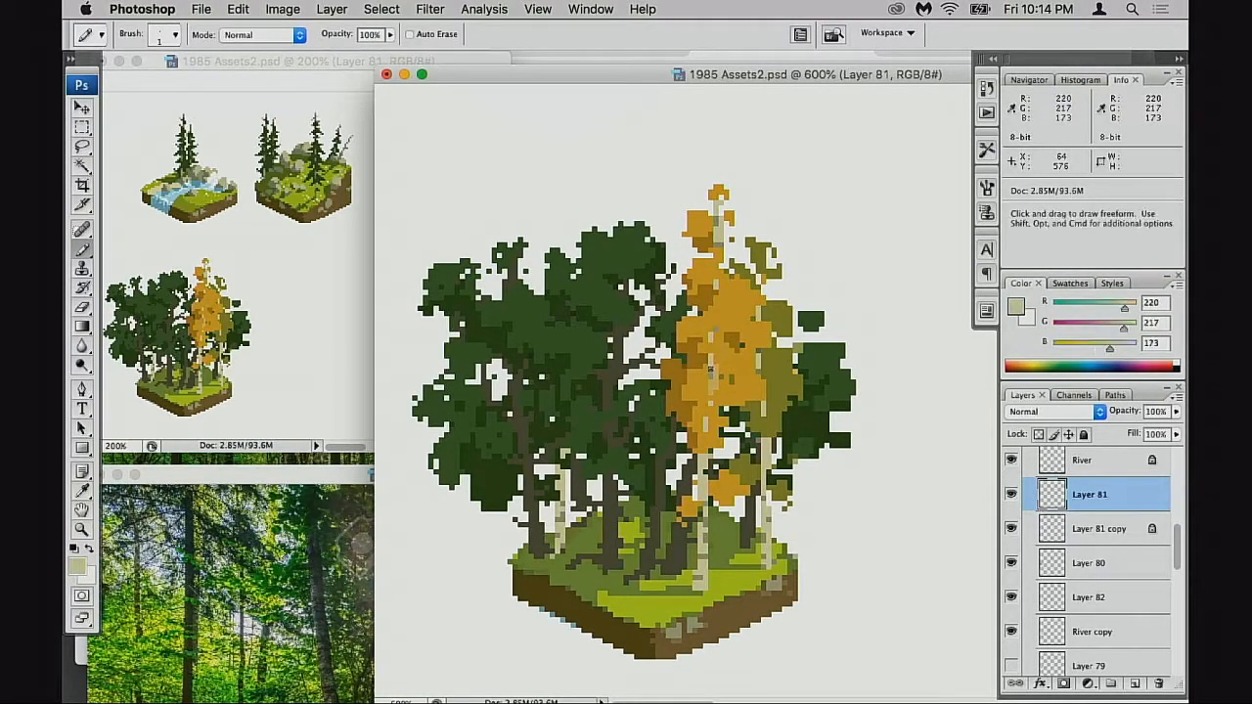
pyautogui.keyDown('alt'); pyautogui.click(717, 391); pyautogui.keyUp('alt')
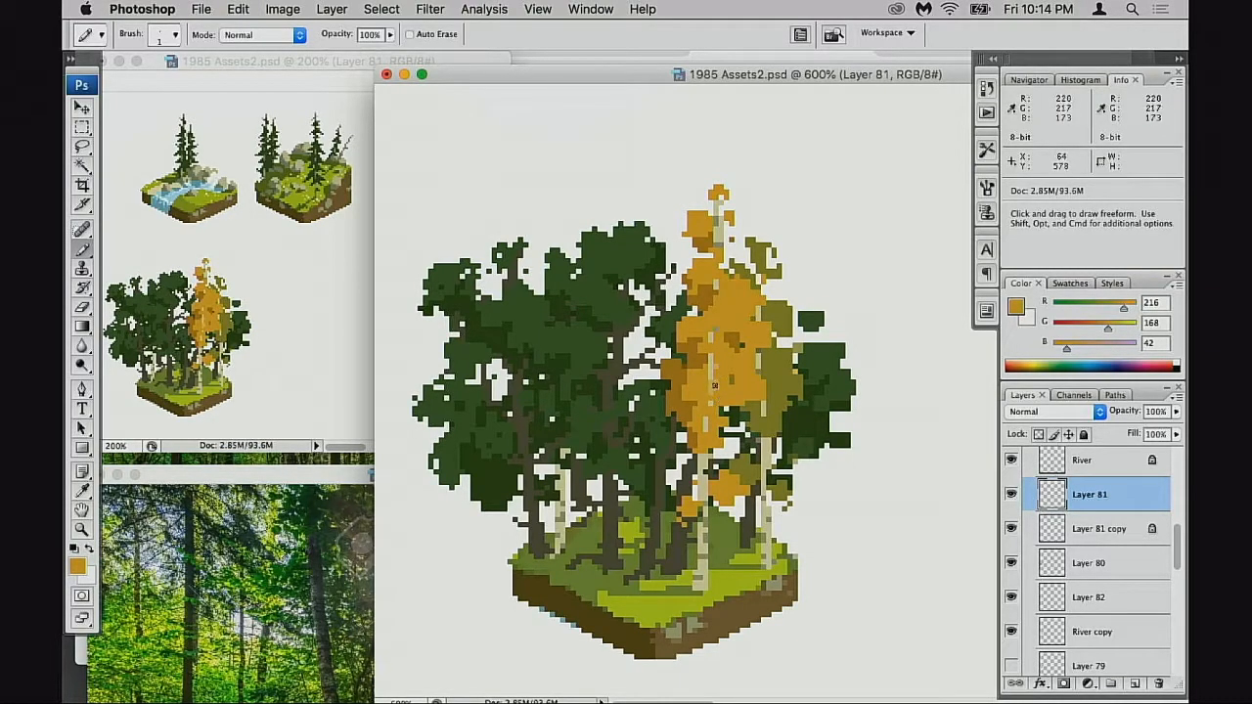
pyautogui.keyDown('alt'); pyautogui.click(708, 377); pyautogui.keyUp('alt')
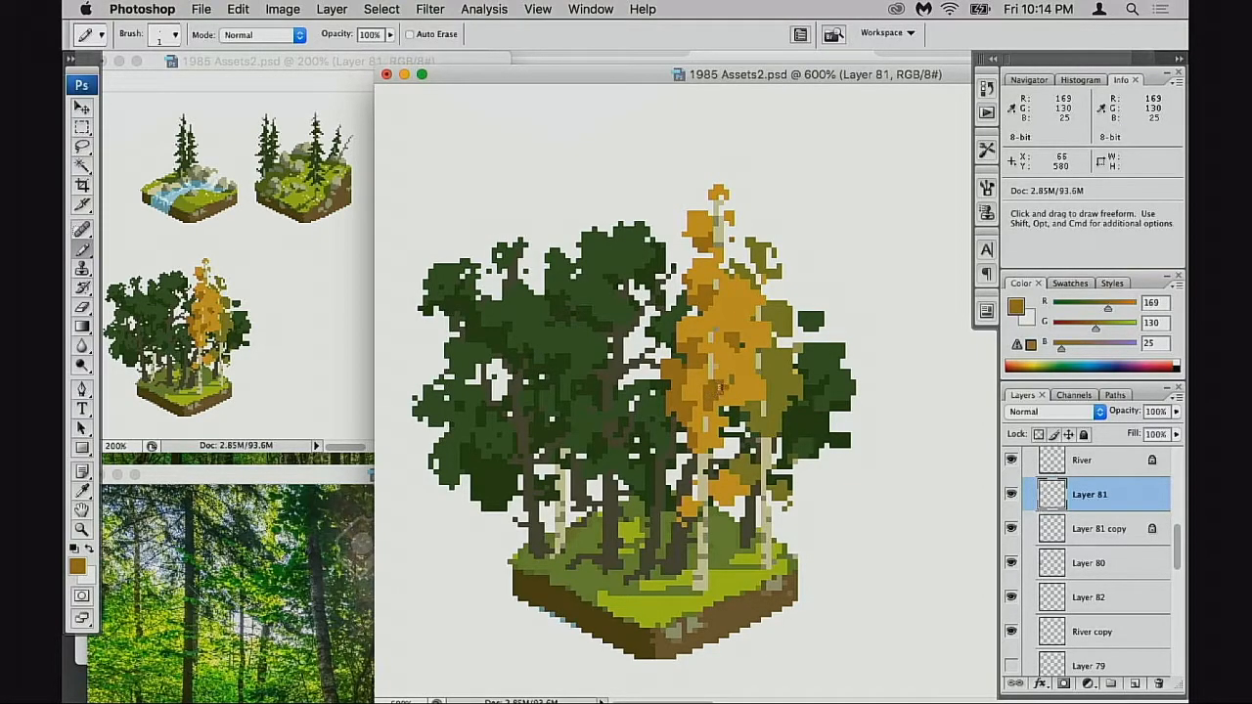
# - Add grey-green bark marks (RGB 161, 158, 124) to the front birch's trunk gaps inside the gold crown
pyautogui.keyDown('alt'); pyautogui.click(702, 527); pyautogui.keyUp('alt')
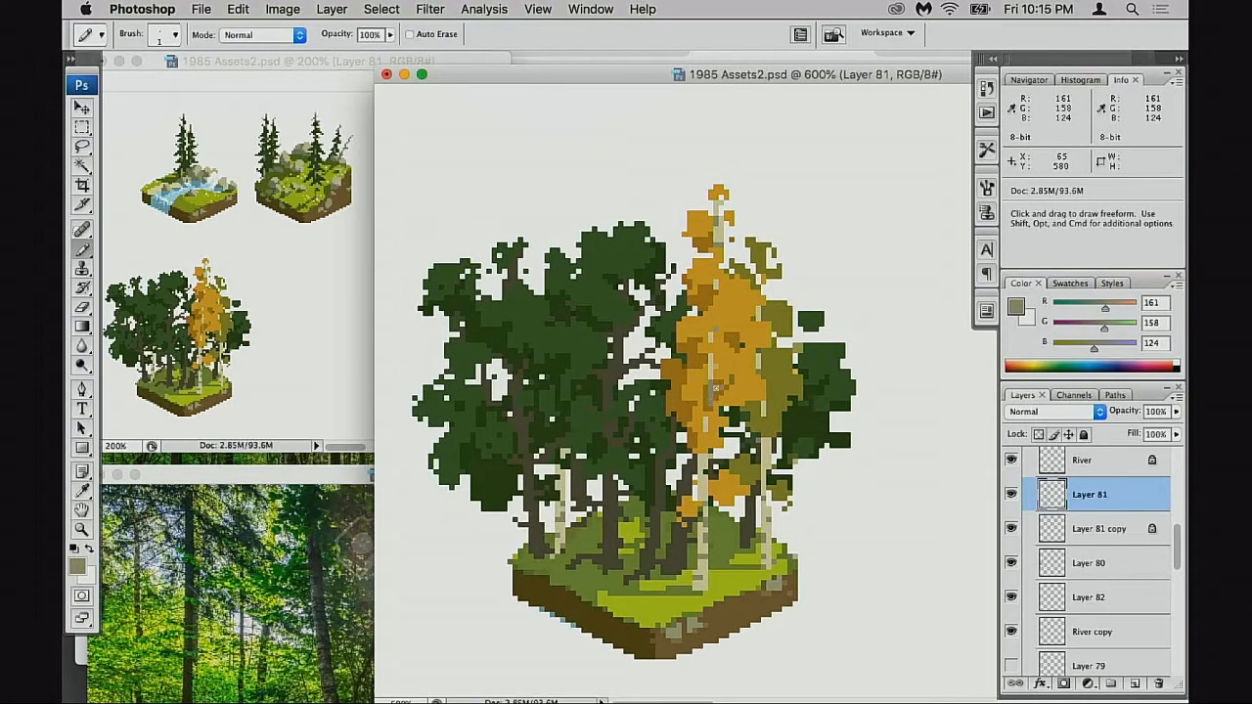
pyautogui.keyDown('alt'); pyautogui.click(716, 386); pyautogui.keyUp('alt')
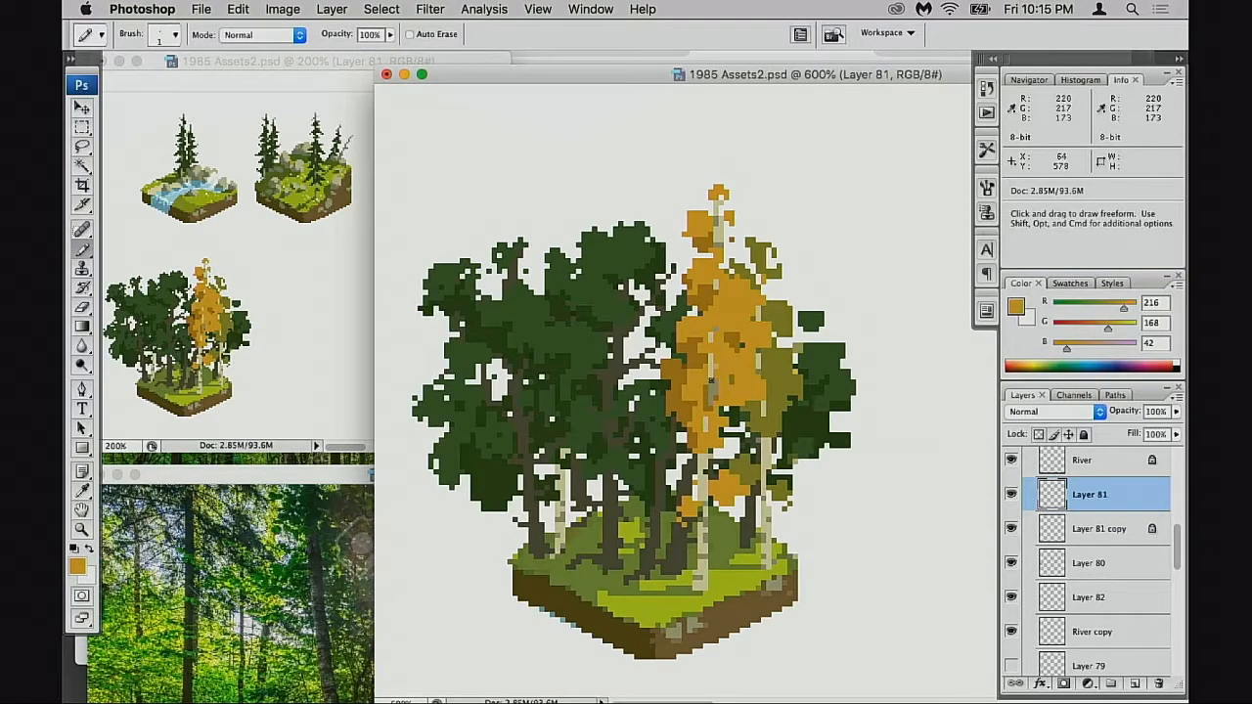
pyautogui.keyDown('alt'); pyautogui.click(712, 332); pyautogui.keyUp('alt')
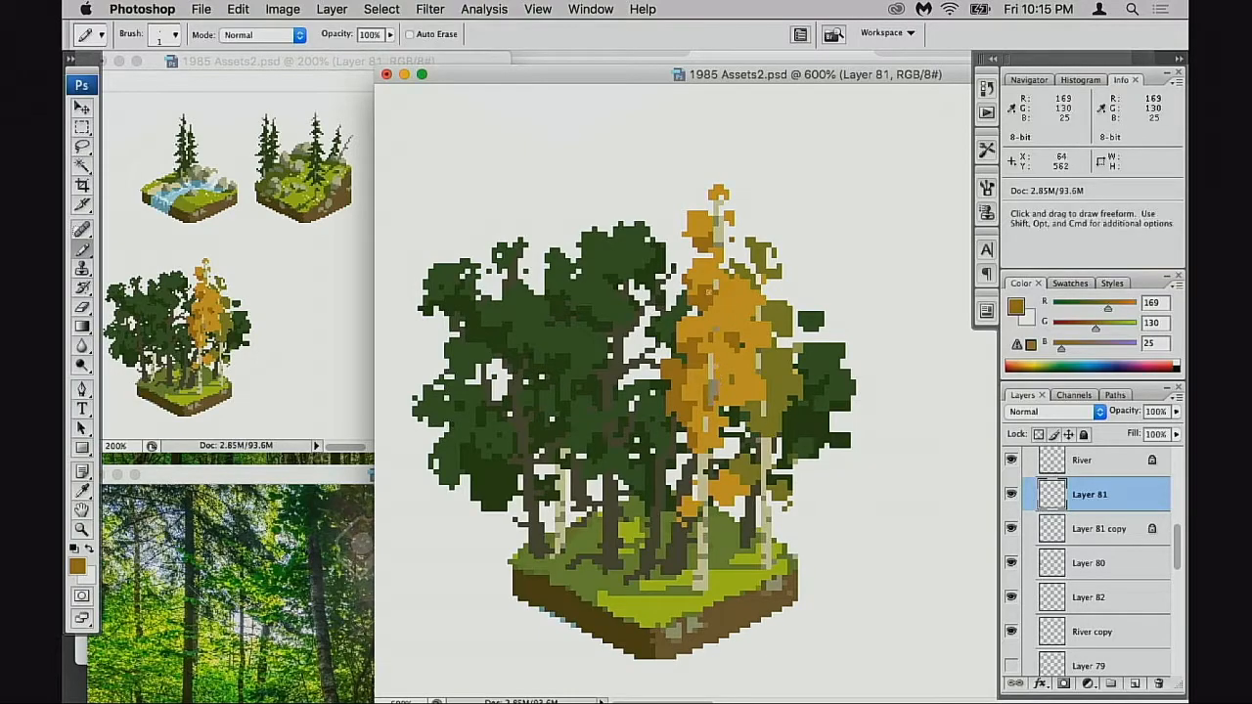
pyautogui.keyDown('alt'); pyautogui.click(715, 386); pyautogui.keyUp('alt')
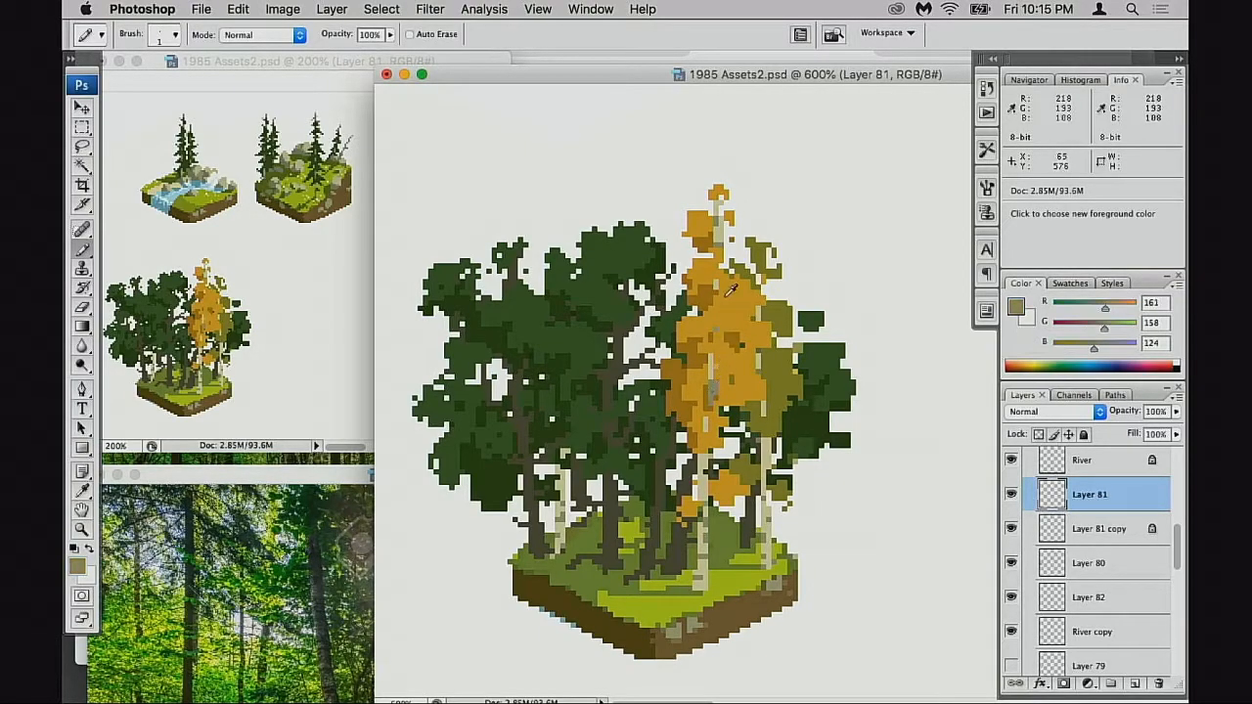
pyautogui.keyDown('alt'); pyautogui.click(713, 287); pyautogui.keyUp('alt')
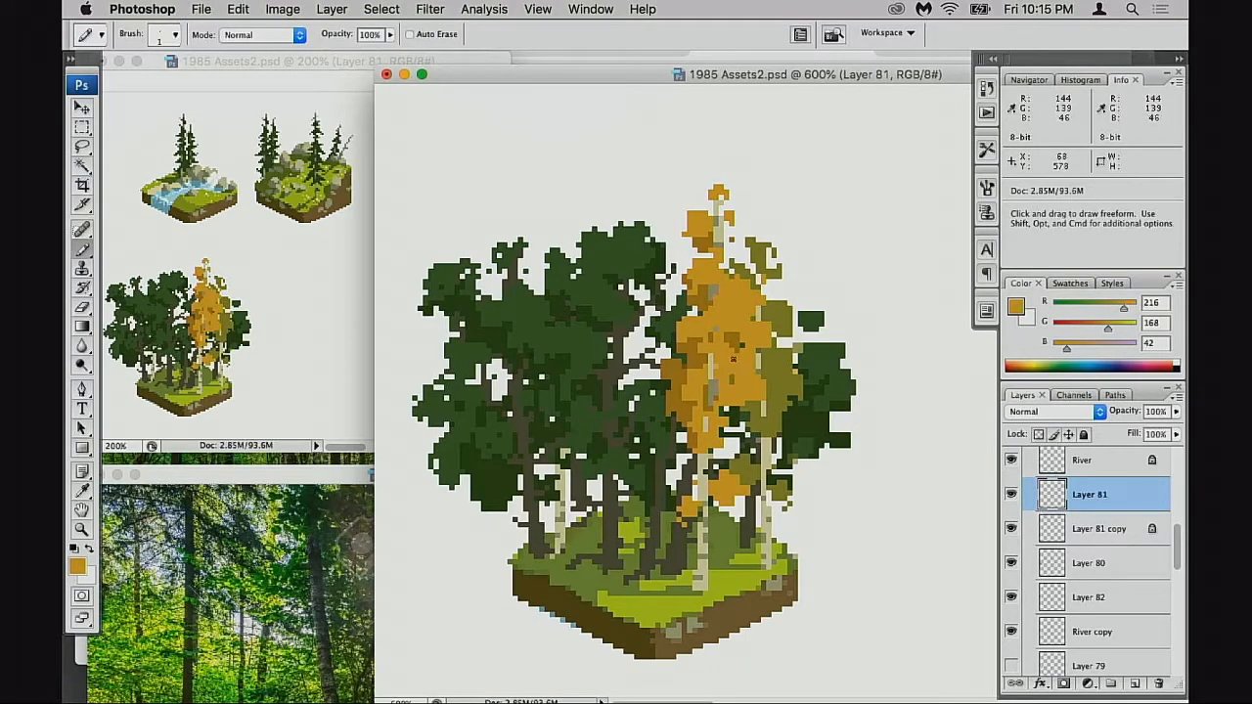
# - Soften the grey-green bark marks in the mid-crown trunk gap with pale beige (RGB 220, 217, 173) at 50% opacity
pyautogui.keyDown('alt'); pyautogui.click(712, 373); pyautogui.keyUp('alt')
pyautogui.press('e')
pyautogui.press('super+z')
pyautogui.press('5')
pyautogui.keyDown('alt'); pyautogui.click(714, 376); pyautogui.keyUp('alt')
pyautogui.click(771, 227)
pyautogui.press('super+equal')
pyautogui.press('b')
pyautogui.click(774, 358)
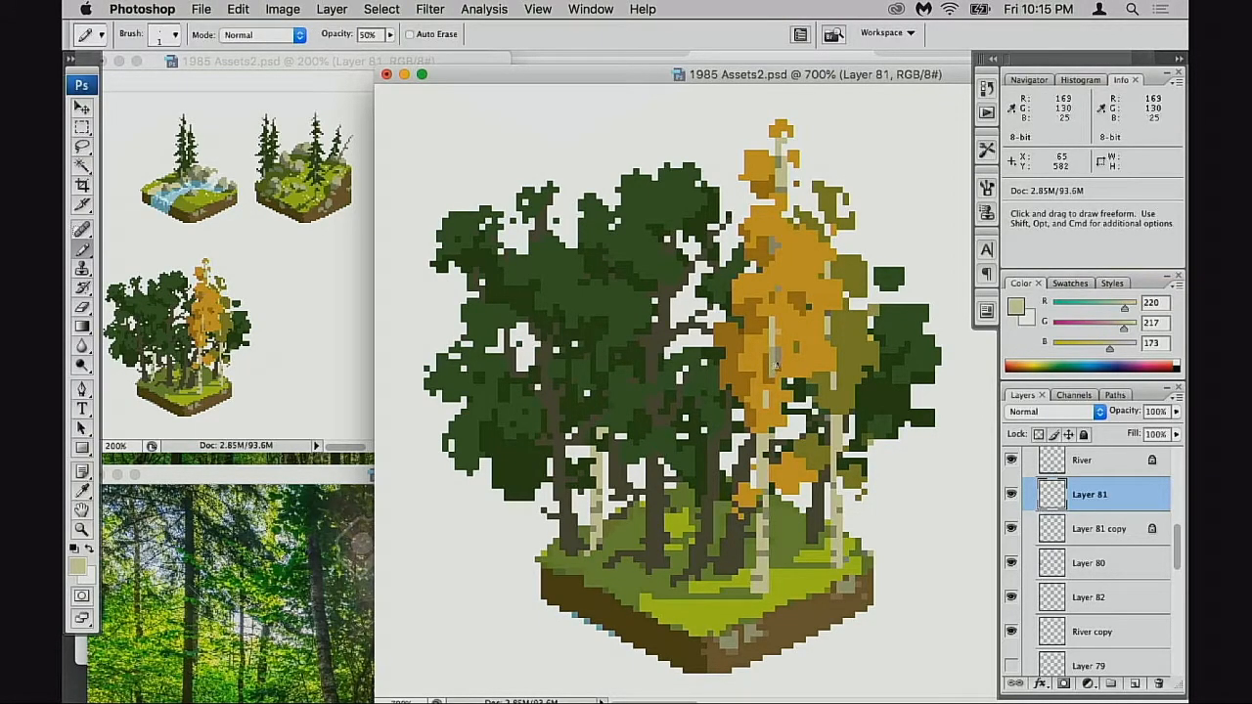
# - Reshape the trunk gap in the middle of the gold crown with full-opacity leaf and bark pixels
pyautogui.press('3')
pyautogui.press('0')
pyautogui.keyDown('alt'); pyautogui.click(775, 364); pyautogui.keyUp('alt')
pyautogui.keyDown('alt'); pyautogui.click(792, 350); pyautogui.keyUp('alt')
pyautogui.moveTo(780, 350); pyautogui.dragTo(781, 360)
pyautogui.keyDown('alt'); pyautogui.click(775, 361); pyautogui.keyUp('alt')
pyautogui.click(773, 374)
# - Rework the trunk just below the gold crown with pale beige, dark gold and muted bark pixels (RGB 179, 176, 139)
pyautogui.keyDown('alt'); pyautogui.click(765, 443); pyautogui.keyUp('alt')
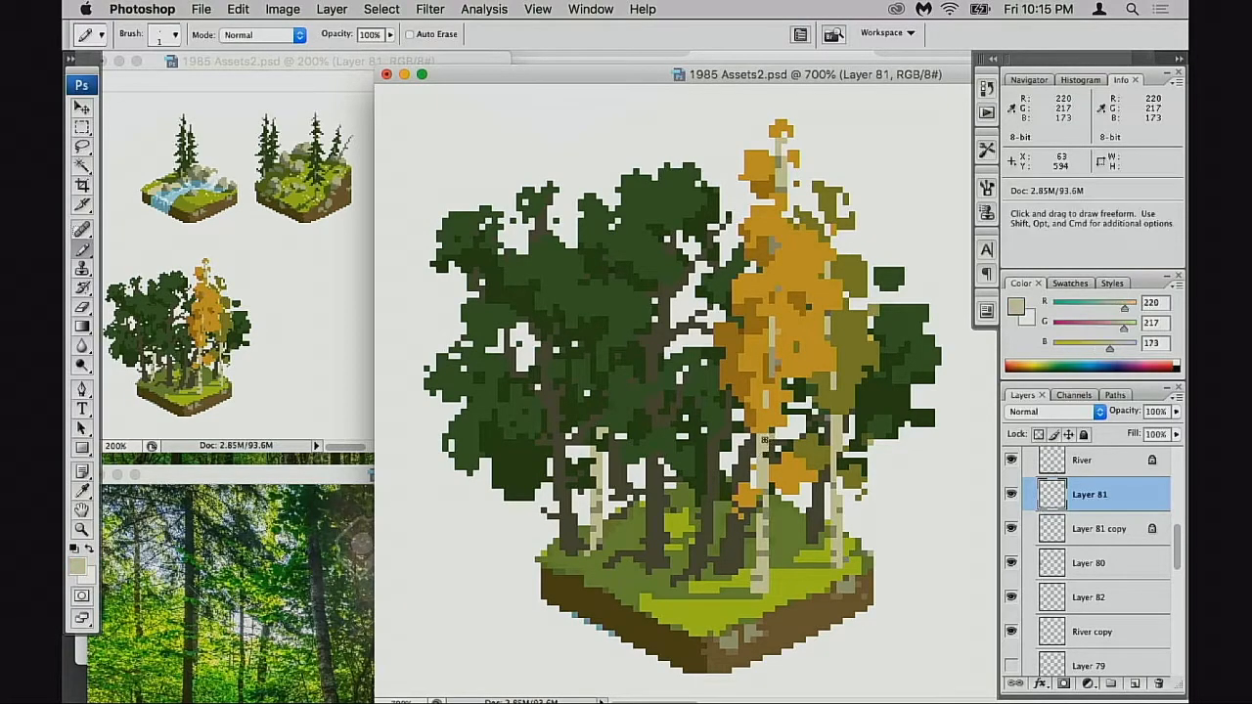
pyautogui.keyDown('alt'); pyautogui.click(764, 416); pyautogui.keyUp('alt')
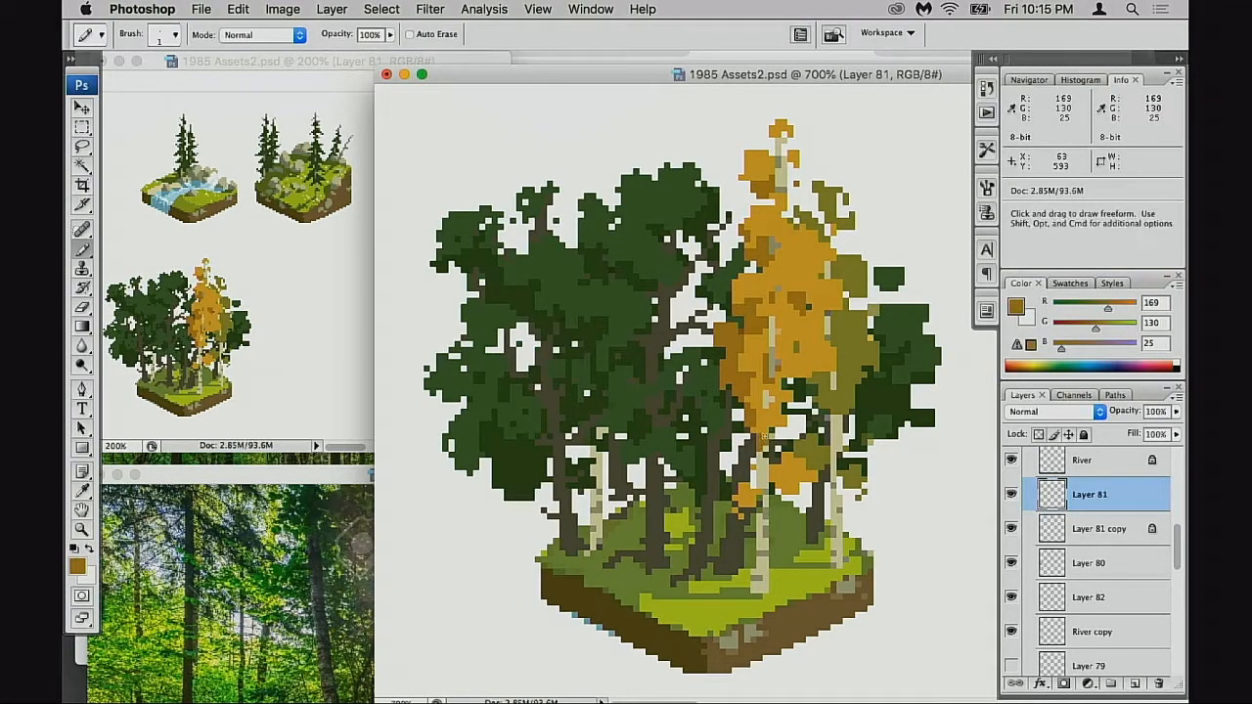
pyautogui.keyDown('alt'); pyautogui.click(777, 367); pyautogui.keyUp('alt')
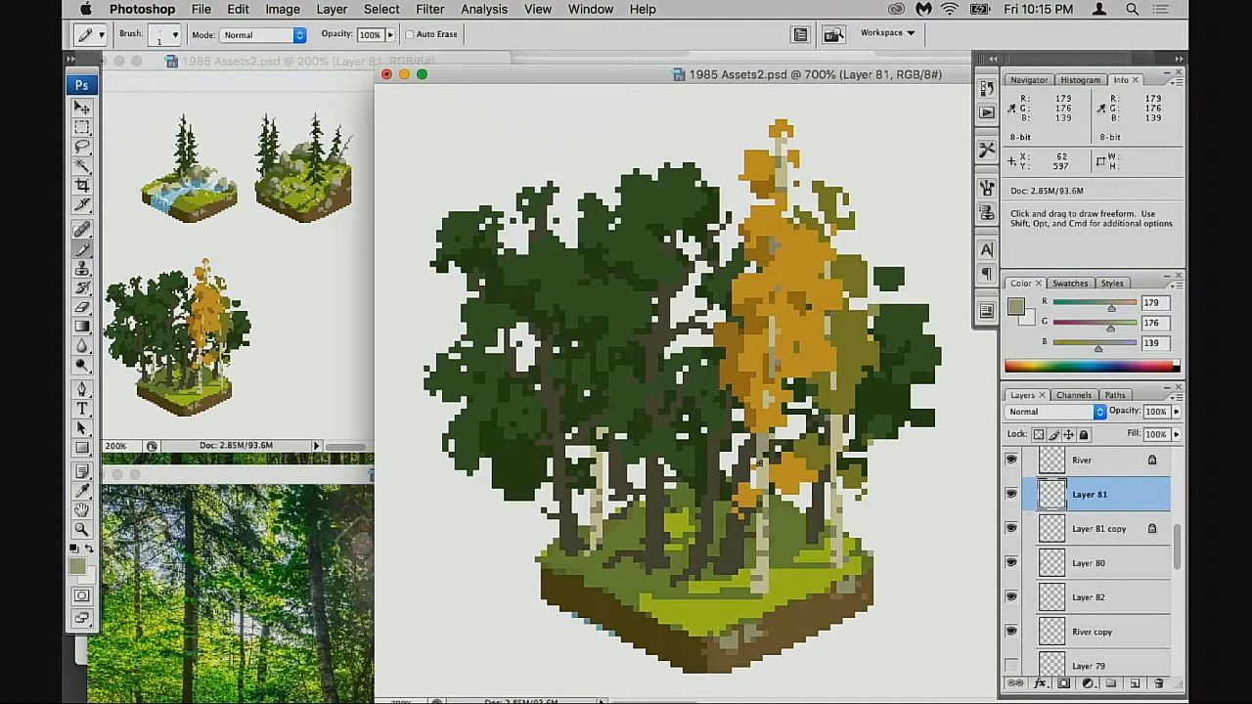
# - Widen the lower birch crown and its small leaf cluster with a 2 px pencil in gold and dark gold (RGB 169, 130, 25)
pyautogui.keyDown('alt'); pyautogui.click(769, 423); pyautogui.keyUp('alt')
pyautogui.press(']')
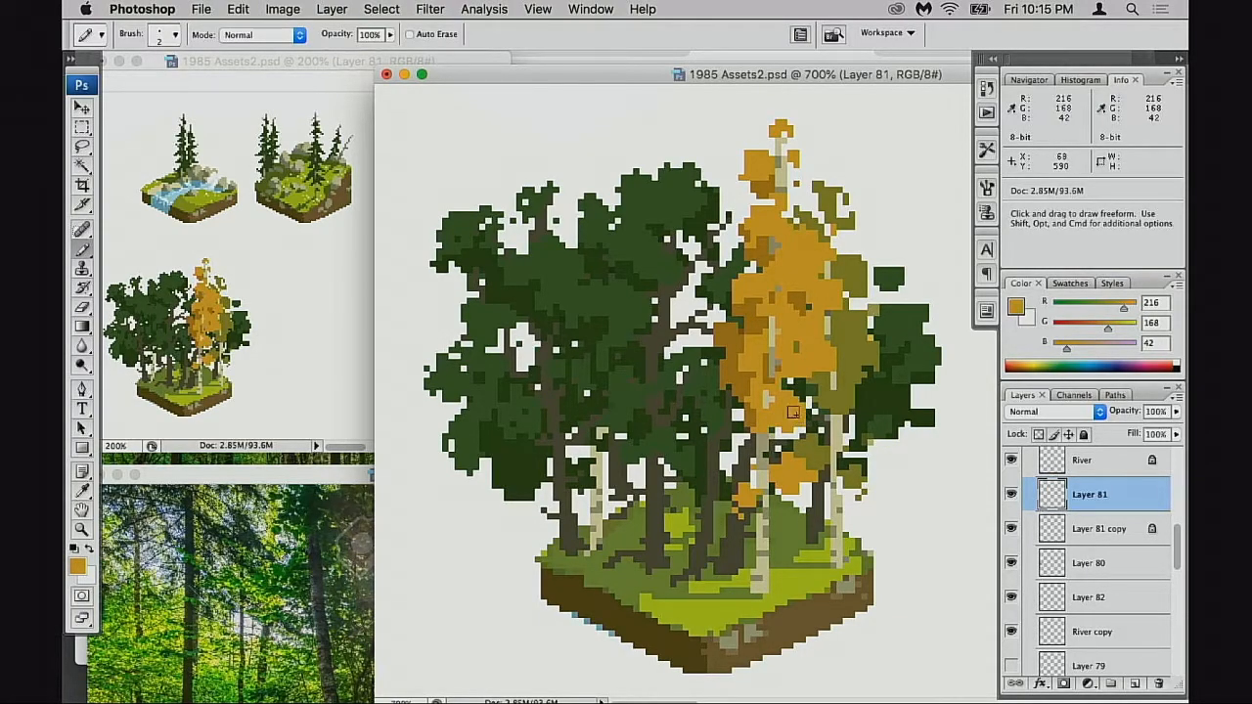
pyautogui.keyDown('alt'); pyautogui.click(732, 430); pyautogui.keyUp('alt')
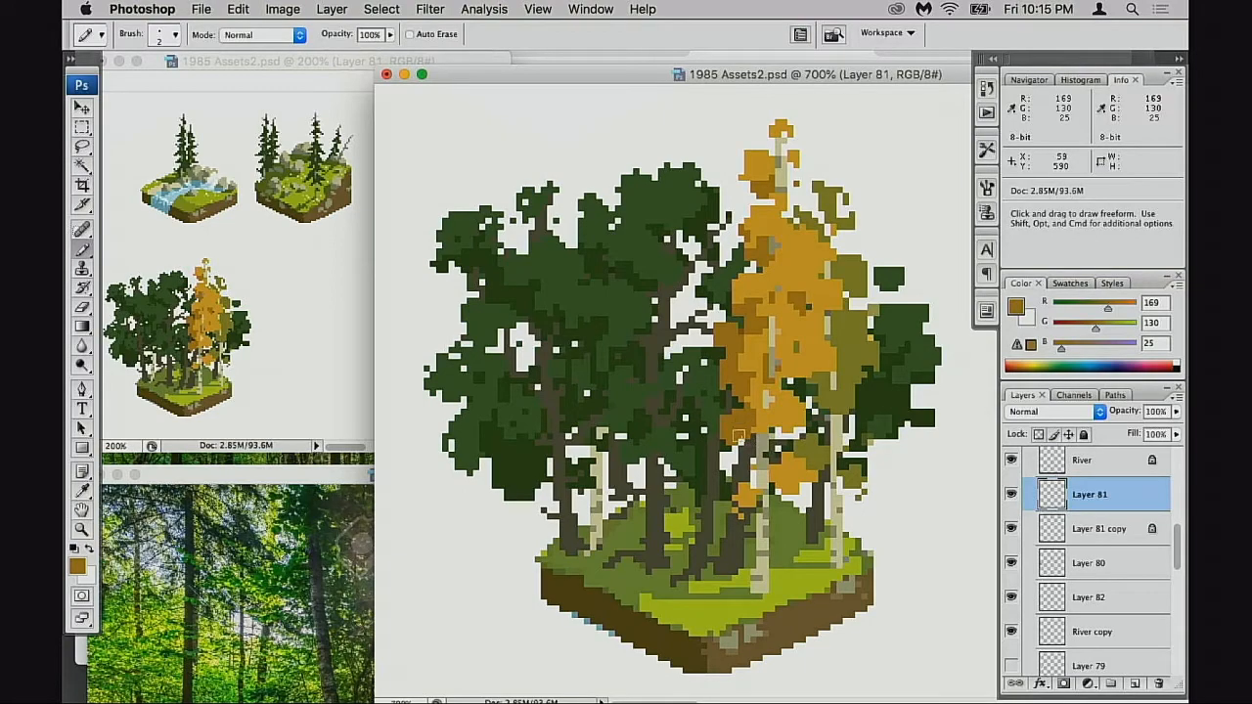
pyautogui.moveTo(778, 499); pyautogui.dragTo(782, 467)
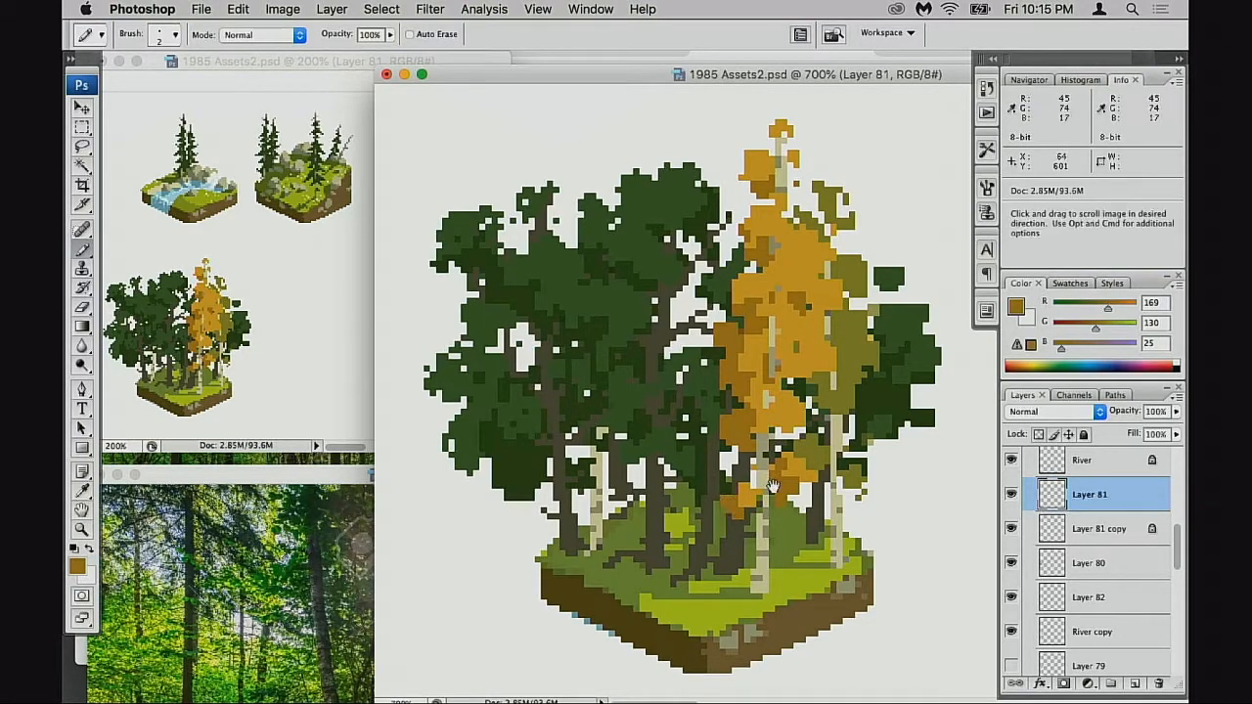
pyautogui.moveTo(780, 484); pyautogui.dragTo(777, 495)
pyautogui.moveTo(780, 409); pyautogui.dragTo(784, 395)
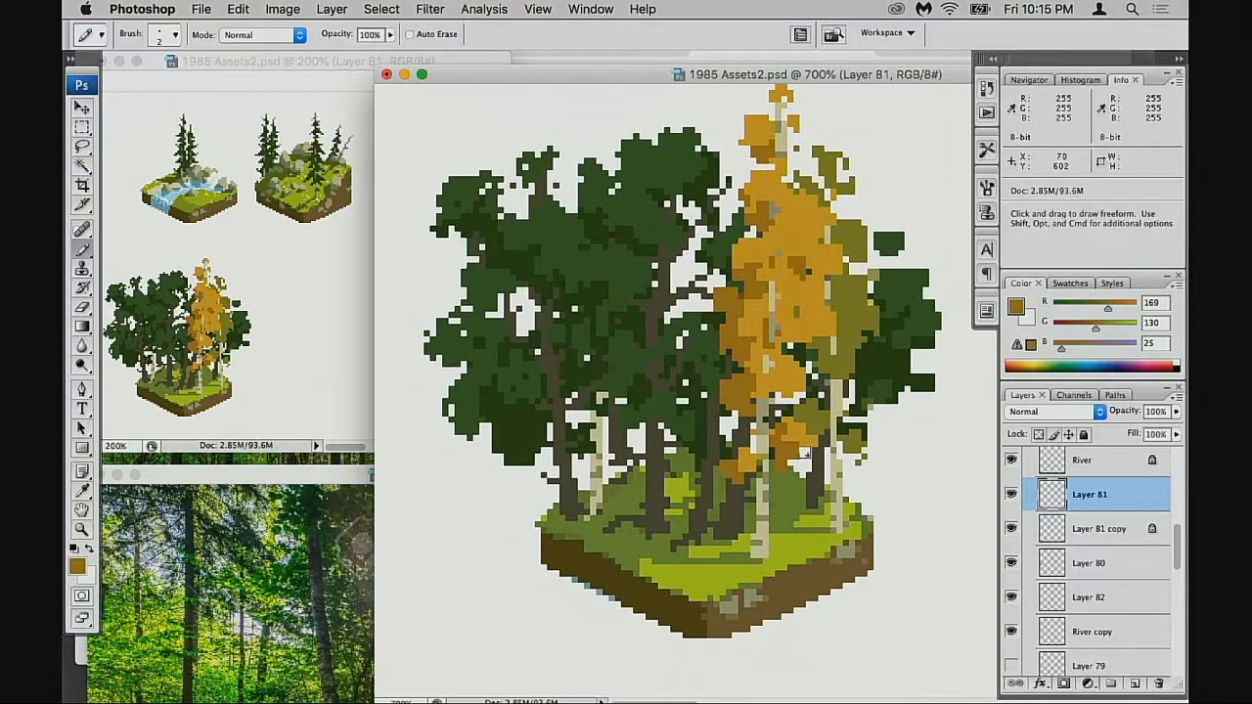
# - Examine the forest tile at reduced zoom beside the other tiles, cars and objects in the document
pyautogui.keyDown('alt'); pyautogui.click(794, 466); pyautogui.keyUp('alt')
pyautogui.keyDown('alt'); pyautogui.click(793, 467); pyautogui.keyUp('alt')
pyautogui.keyDown('alt'); pyautogui.click(793, 467); pyautogui.keyUp('alt')
pyautogui.keyDown('alt'); pyautogui.click(794, 466); pyautogui.keyUp('alt')
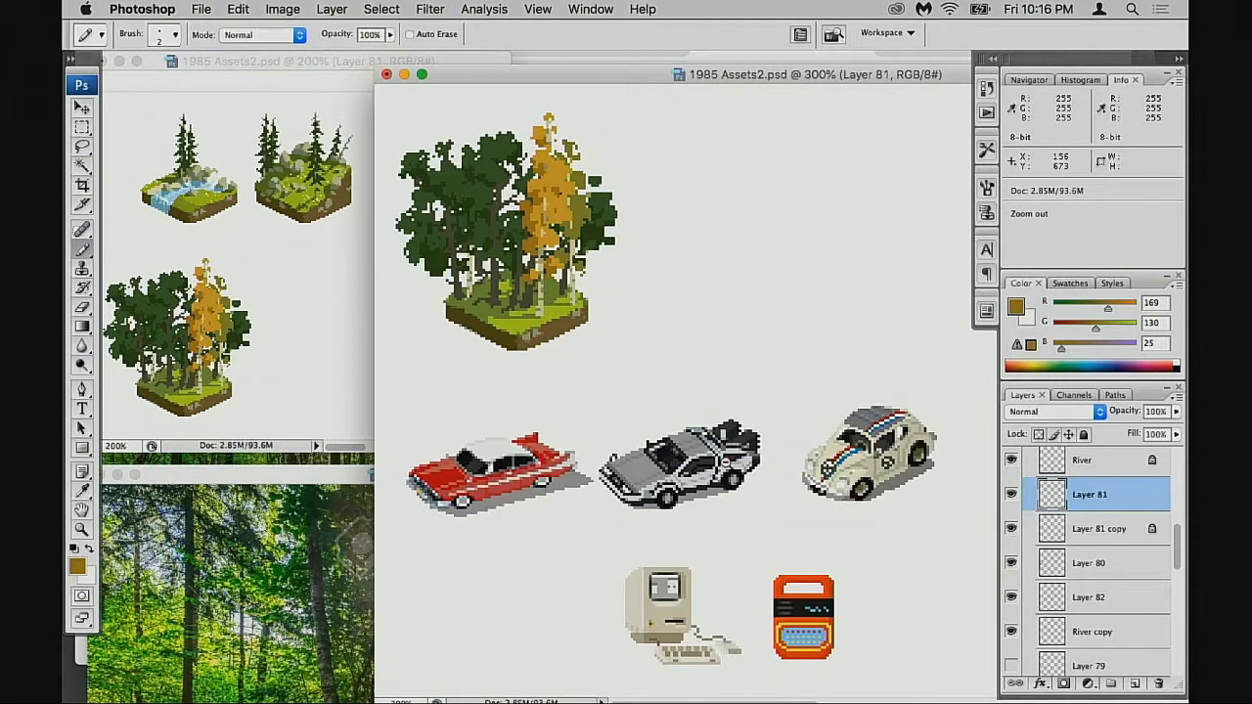
pyautogui.keyDown('alt'); pyautogui.click(645, 440); pyautogui.keyUp('alt')
pyautogui.keyDown('alt'); pyautogui.click(660, 467); pyautogui.keyUp('alt')
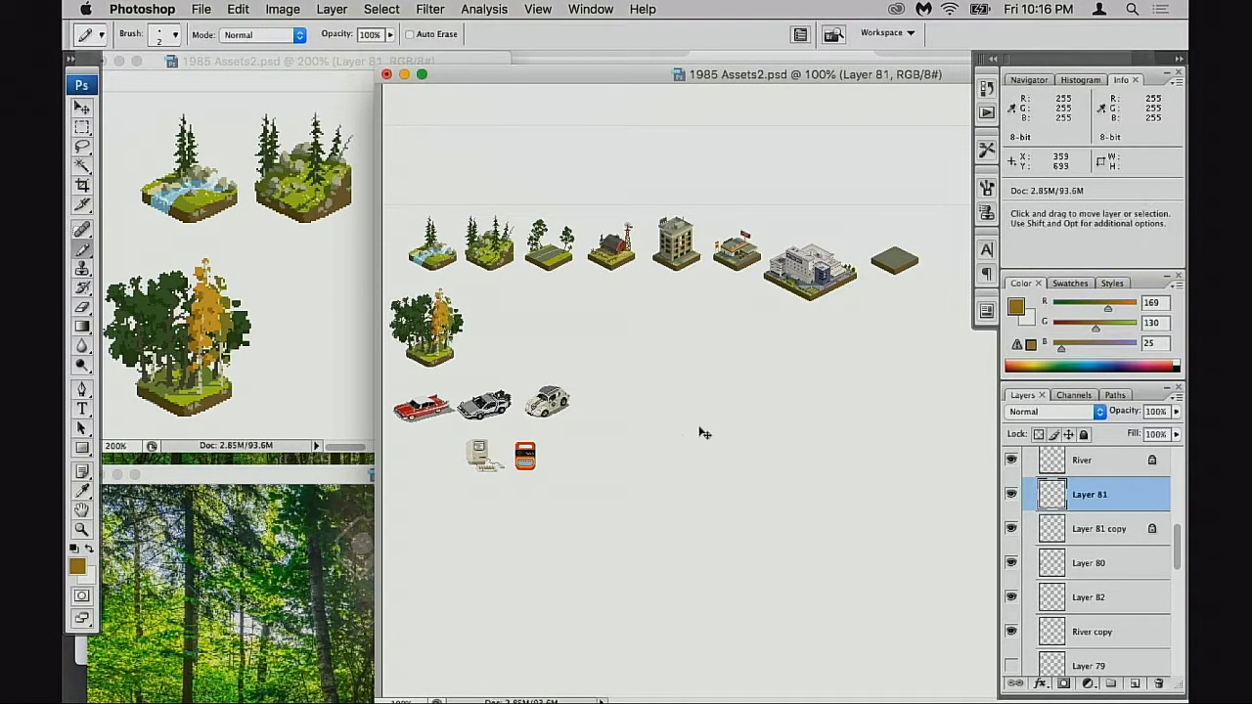
pyautogui.click(509, 380)
pyautogui.click(513, 381)
pyautogui.moveTo(540, 395)
pyautogui.mouseDown()
pyautogui.moveTo(571, 413)
pyautogui.moveTo(549, 465)
pyautogui.mouseUp()
pyautogui.keyDown('alt'); pyautogui.click(620, 428); pyautogui.keyUp('alt')
pyautogui.keyDown('alt'); pyautogui.click(619, 427); pyautogui.keyUp('alt')
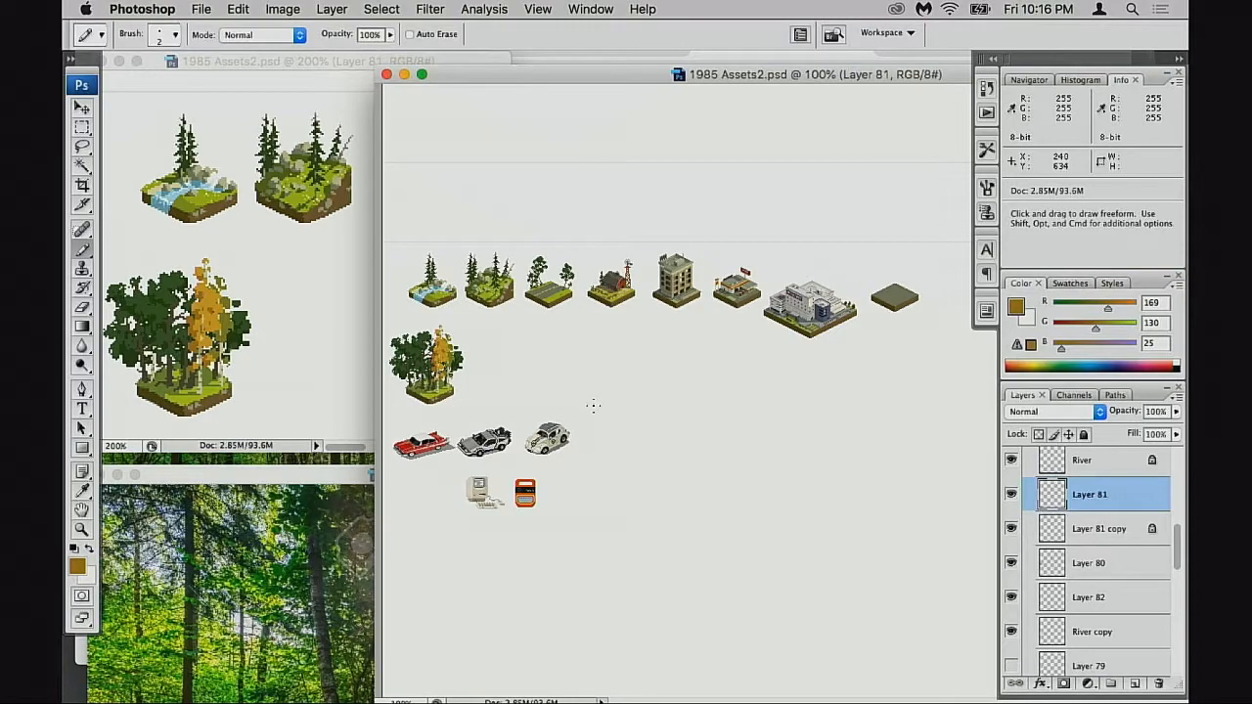
pyautogui.press('z')
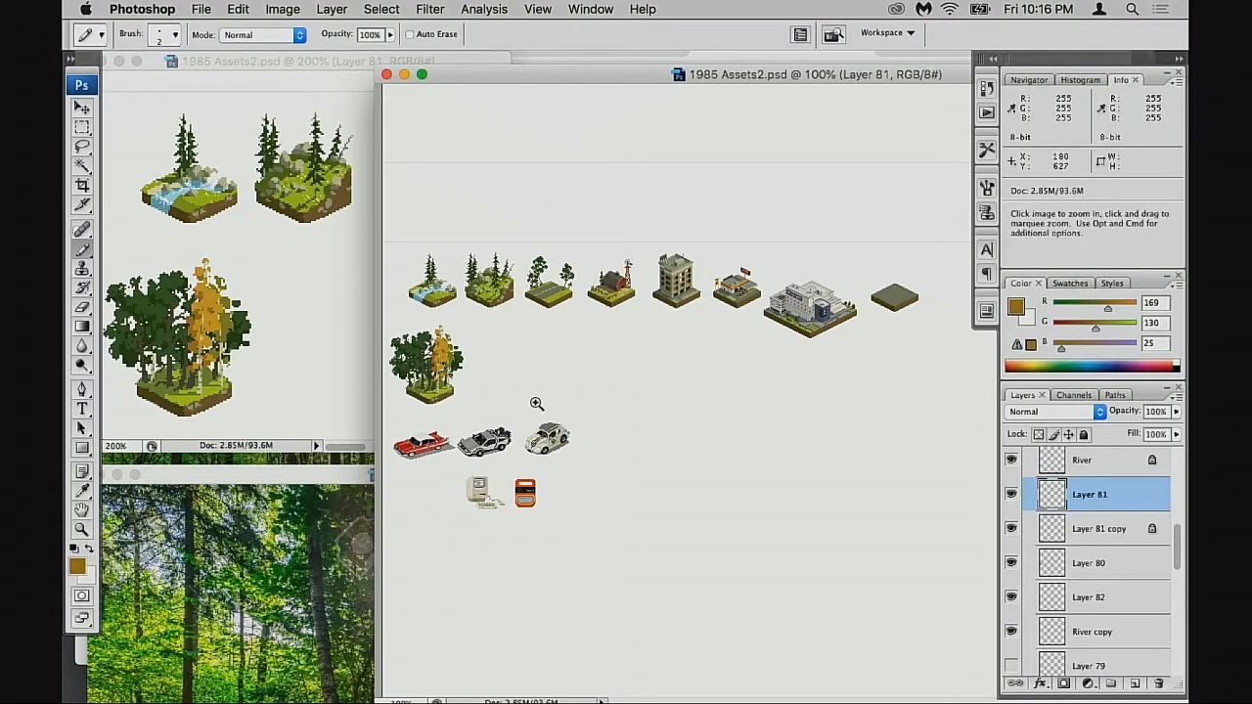
pyautogui.click(489, 399)
pyautogui.click(486, 396)
pyautogui.click(525, 400)
pyautogui.press('v')
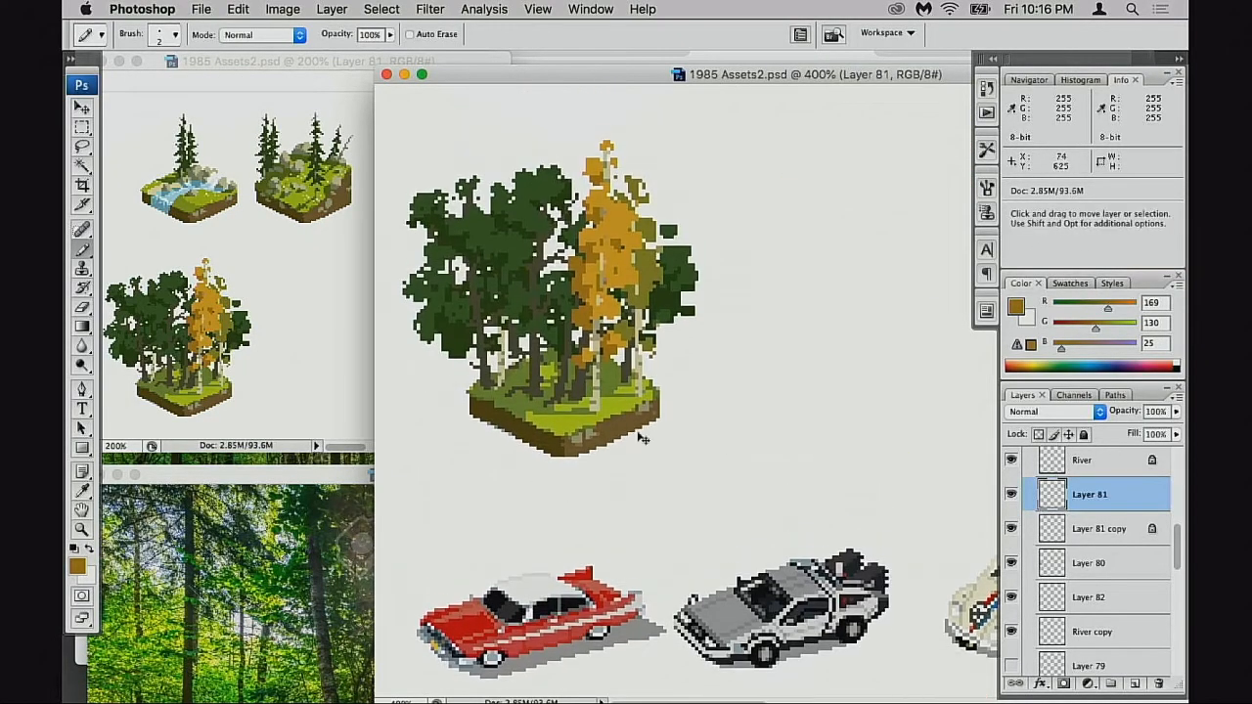
pyautogui.press('l')
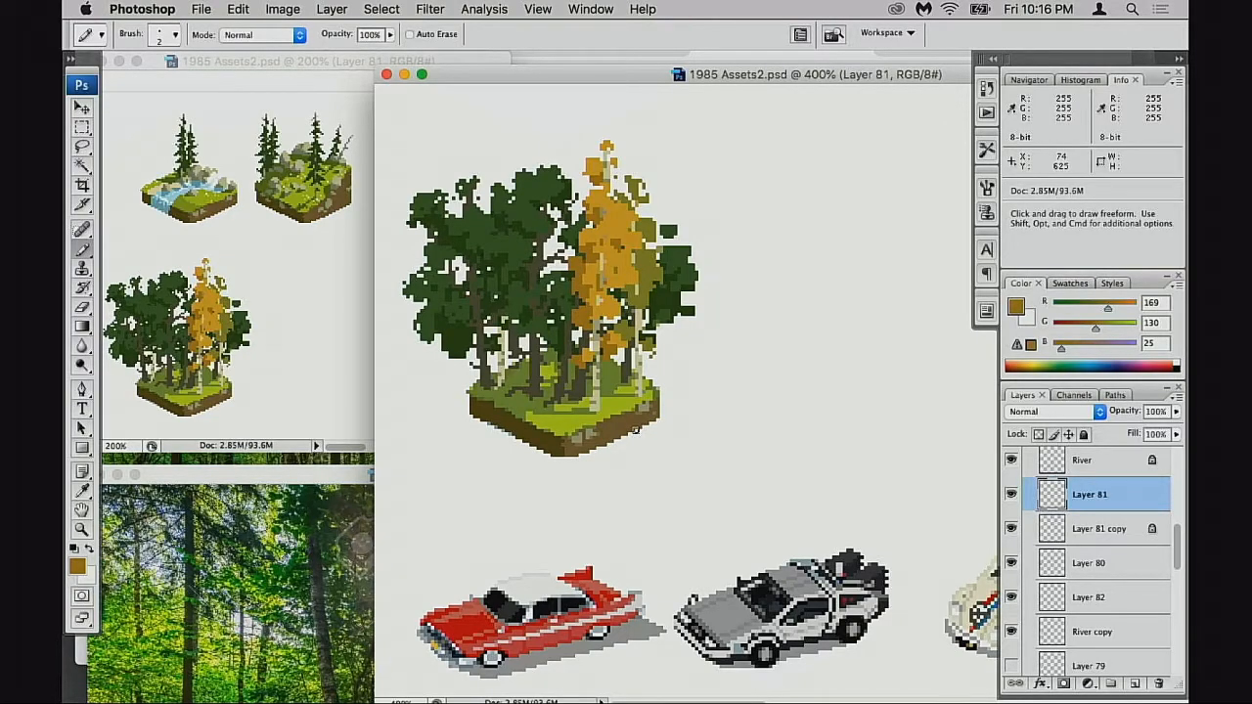
pyautogui.press('space')
pyautogui.moveTo(607, 318)
pyautogui.mouseDown()
pyautogui.moveTo(622, 315)
pyautogui.moveTo(611, 314)
pyautogui.mouseUp()
# - Brighten the olive birch on Layer 81 copy with Levels, setting the white input level to 237
pyautogui.click(1013, 496)
pyautogui.click(1013, 496)
pyautogui.click(1013, 529)
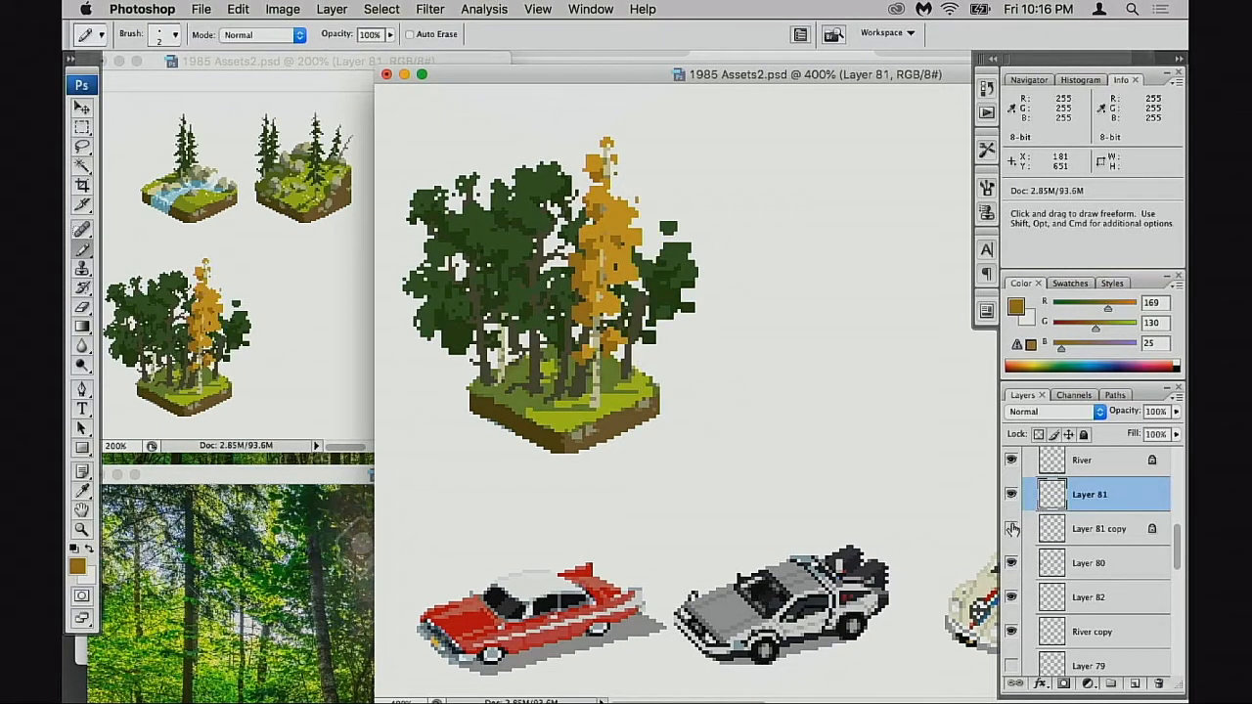
pyautogui.click(1013, 528)
pyautogui.click(1043, 528)
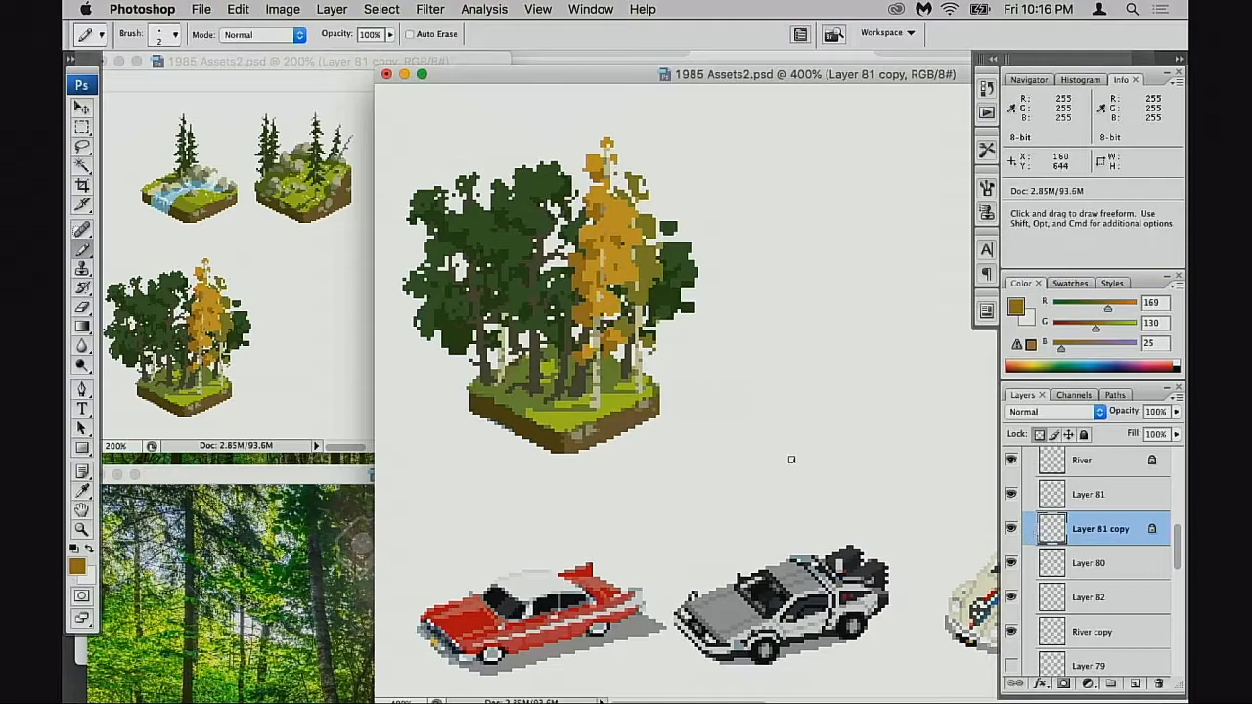
pyautogui.press('v')
pyautogui.moveTo(790, 459); pyautogui.dragTo(788, 460)
pyautogui.press('z')
pyautogui.click(750, 441)
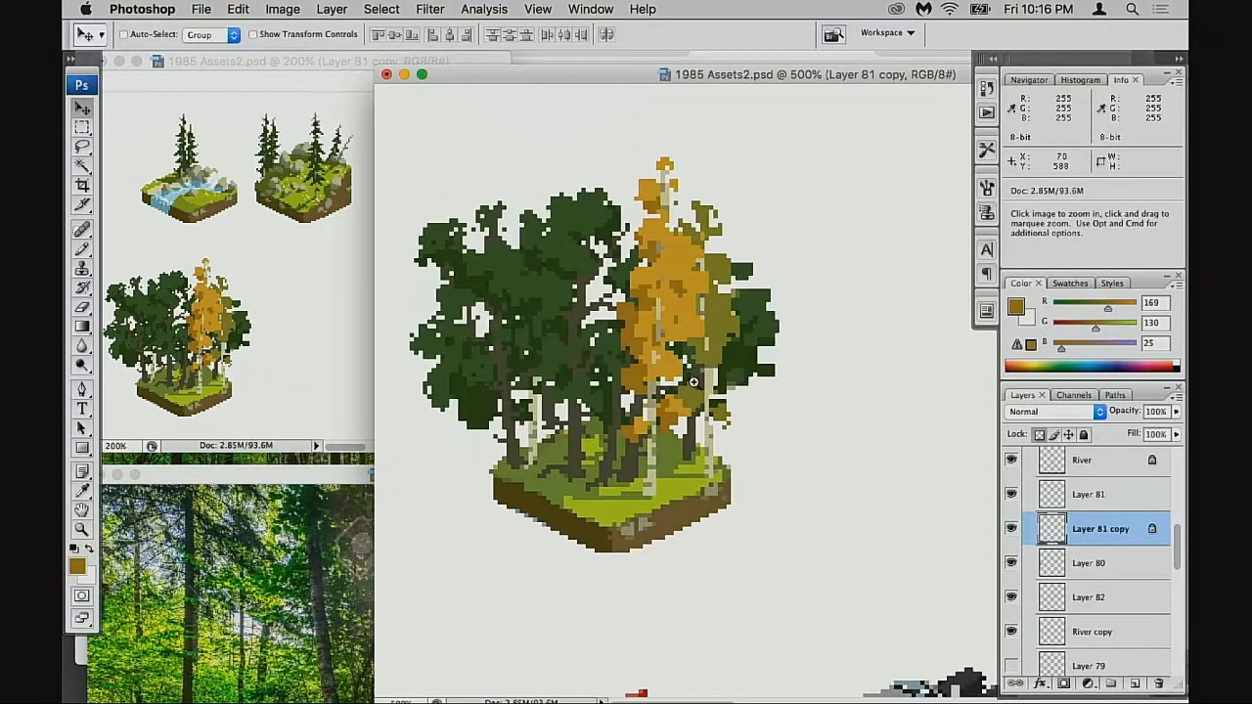
pyautogui.click(751, 441)
pyautogui.press('super+l')
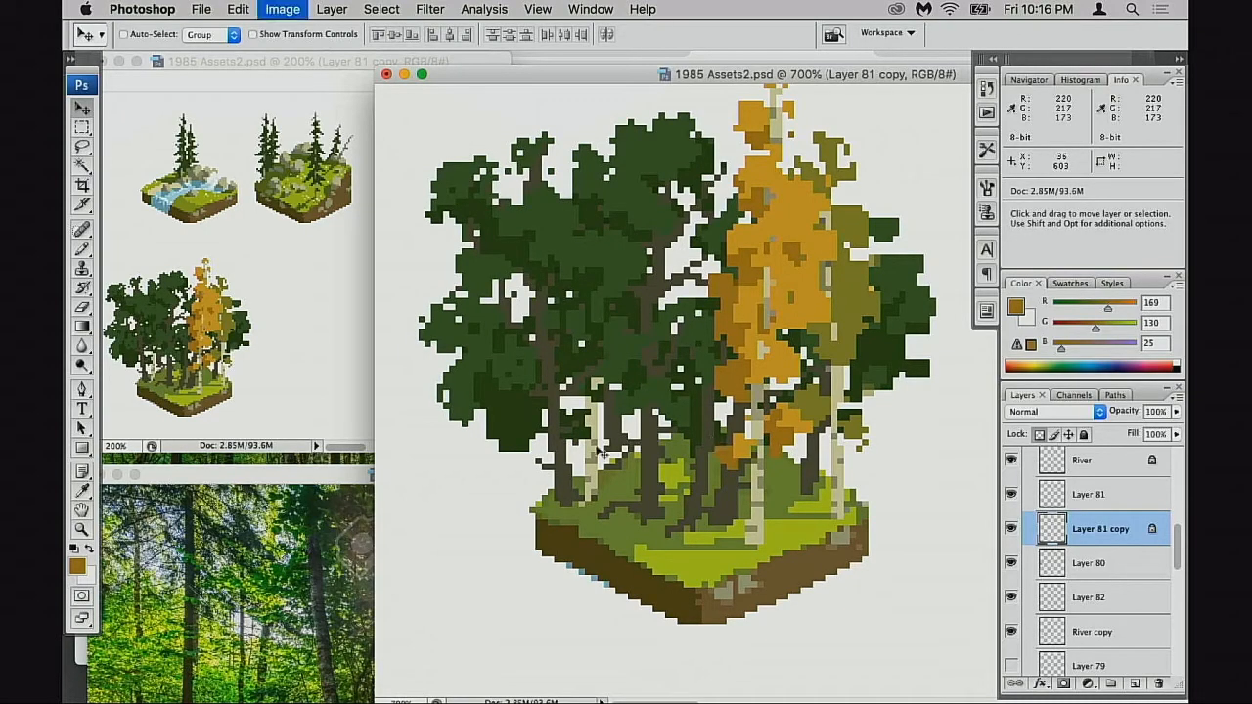
pyautogui.moveTo(968, 354)
pyautogui.mouseDown()
pyautogui.moveTo(919, 359)
pyautogui.moveTo(986, 355)
pyautogui.mouseUp()
pyautogui.moveTo(946, 358); pyautogui.dragTo(953, 358)
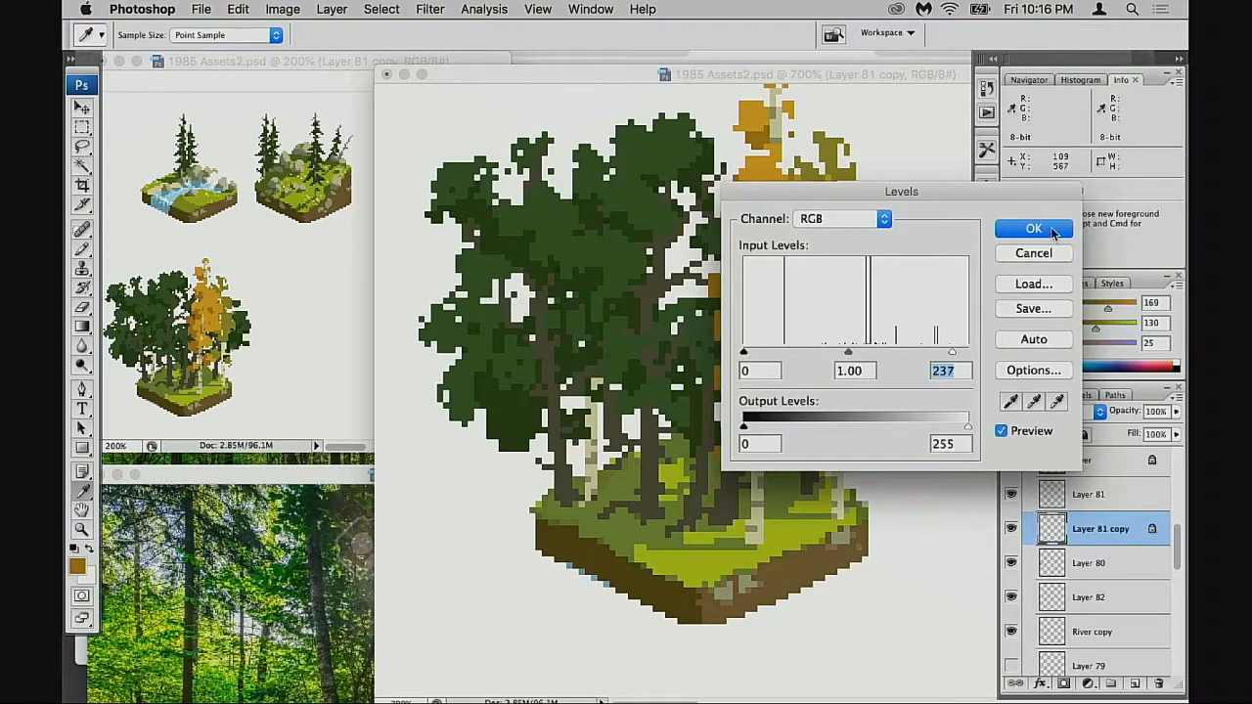
pyautogui.click(1033, 229)
# - Compare the tile with Layer 81 copy and the dark trees on Layer 80 hidden and shown
pyautogui.click(1013, 529)
pyautogui.click(1013, 529)
pyautogui.click(1012, 564)
pyautogui.click(1011, 564)
pyautogui.click(1012, 564)
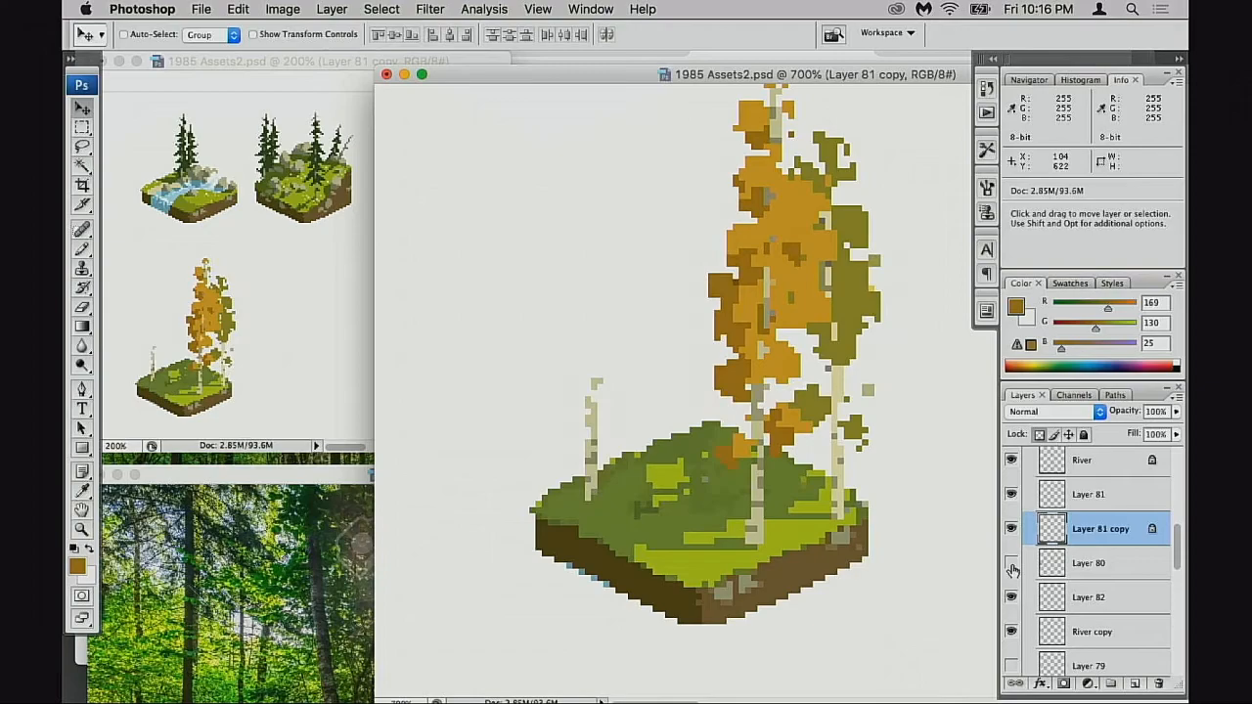
pyautogui.click(1013, 565)
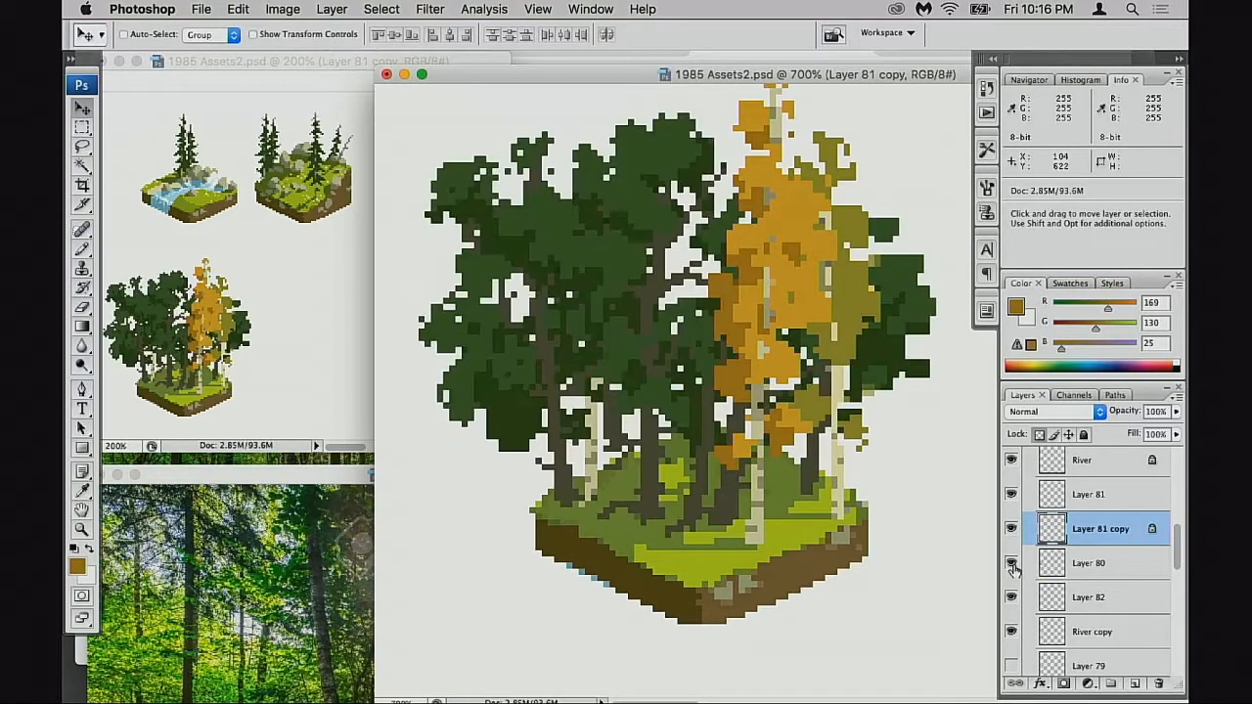
pyautogui.click(1013, 565)
pyautogui.click(1013, 565)
pyautogui.press('e')
pyautogui.click(1012, 564)
pyautogui.click(1013, 564)
# - Select Layer 80 and set the eraser to a round 7 px tip
pyautogui.click(1036, 565)
pyautogui.rightClick(863, 384)
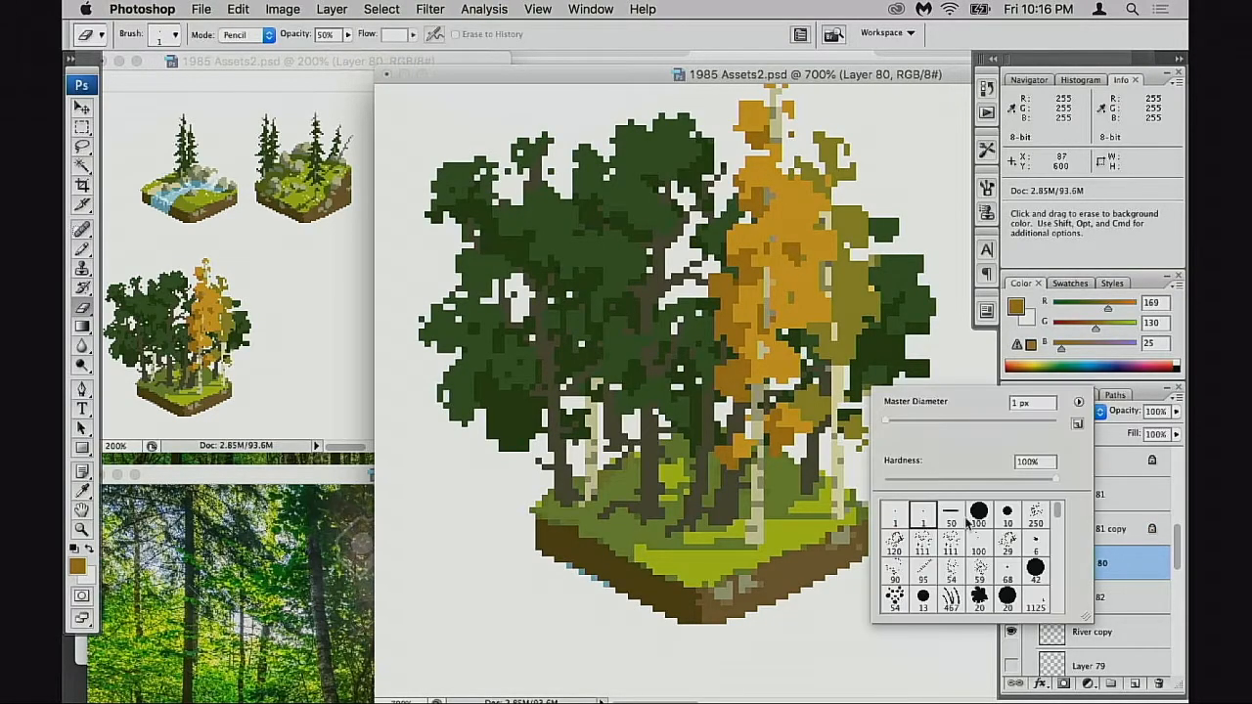
pyautogui.doubleClick(973, 528)
pyautogui.press('[')
pyautogui.press('[')
pyautogui.press('[')
pyautogui.press('[')
pyautogui.press('[')
pyautogui.press('[')
pyautogui.press('[')
pyautogui.press('[')
pyautogui.press('[')
pyautogui.press('[')
pyautogui.press('[')
pyautogui.press('[')
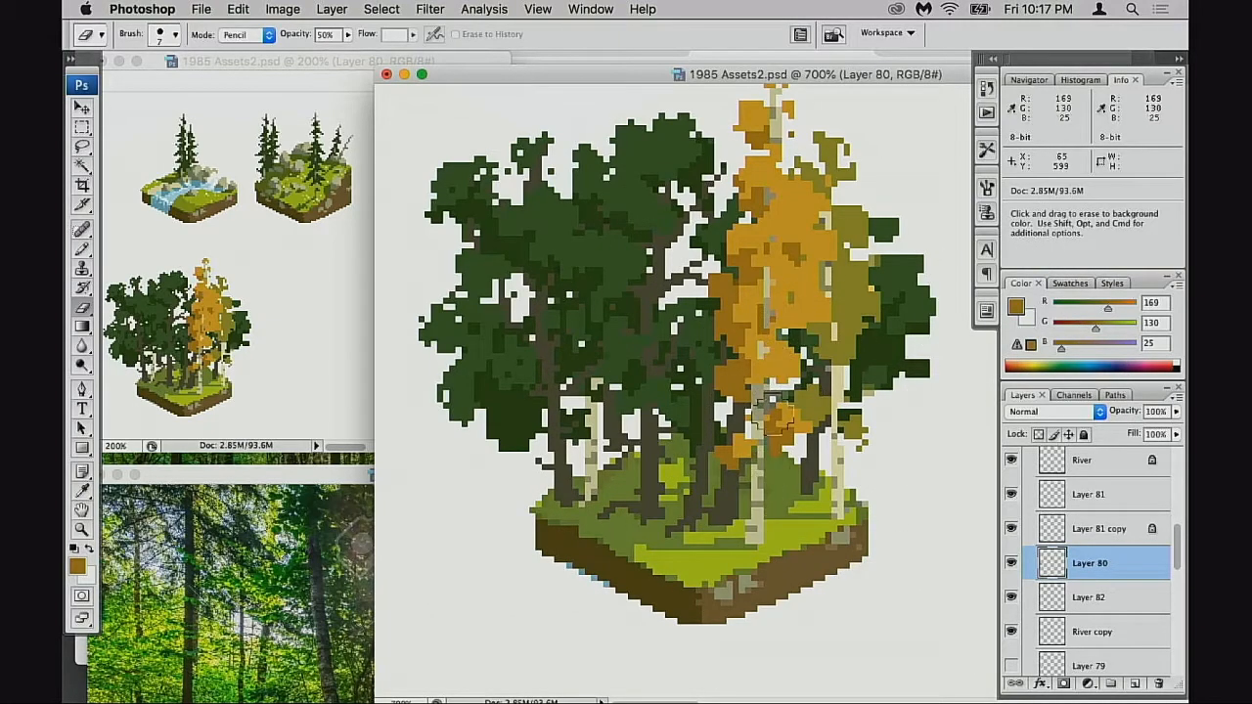
# - Erase part of the dark trees on Layer 80 behind the front birch's trunk below its crown at 100% opacity
pyautogui.click(1012, 565)
pyautogui.click(1011, 564)
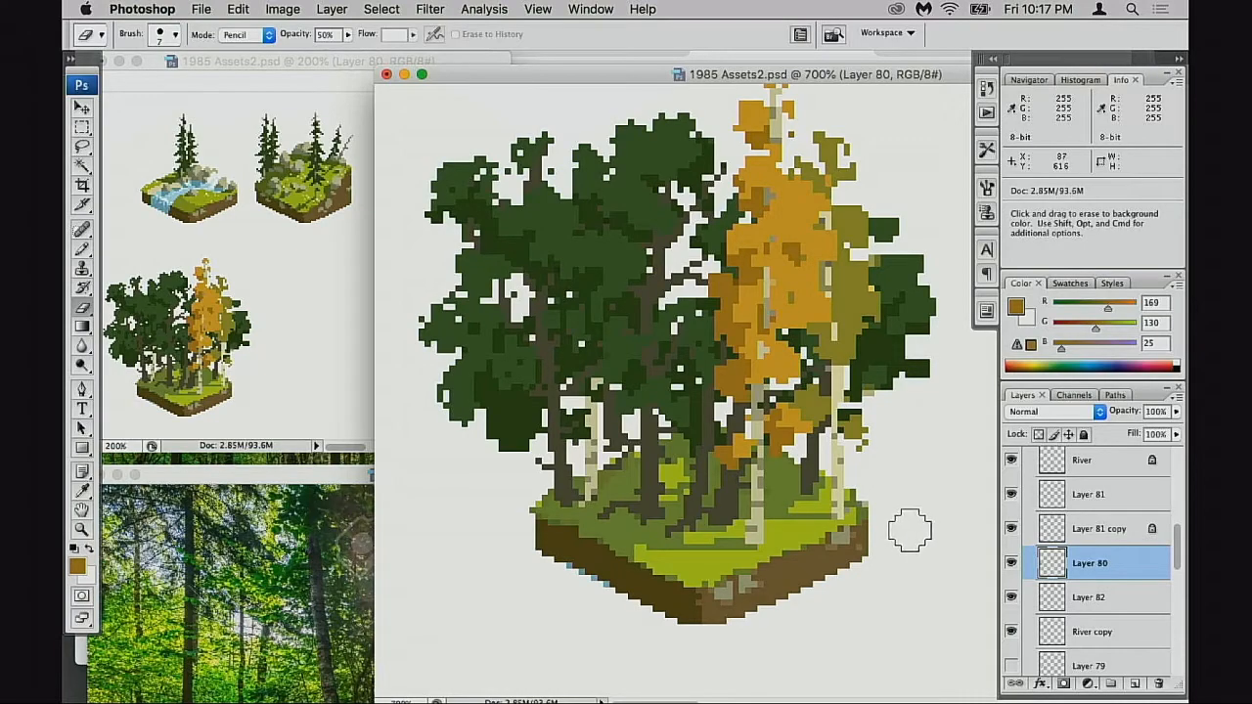
pyautogui.press('0')
pyautogui.moveTo(773, 413)
pyautogui.mouseDown()
pyautogui.moveTo(801, 459)
pyautogui.moveTo(763, 376)
pyautogui.moveTo(746, 376)
pyautogui.moveTo(756, 408)
pyautogui.mouseUp()
pyautogui.click(1012, 565)
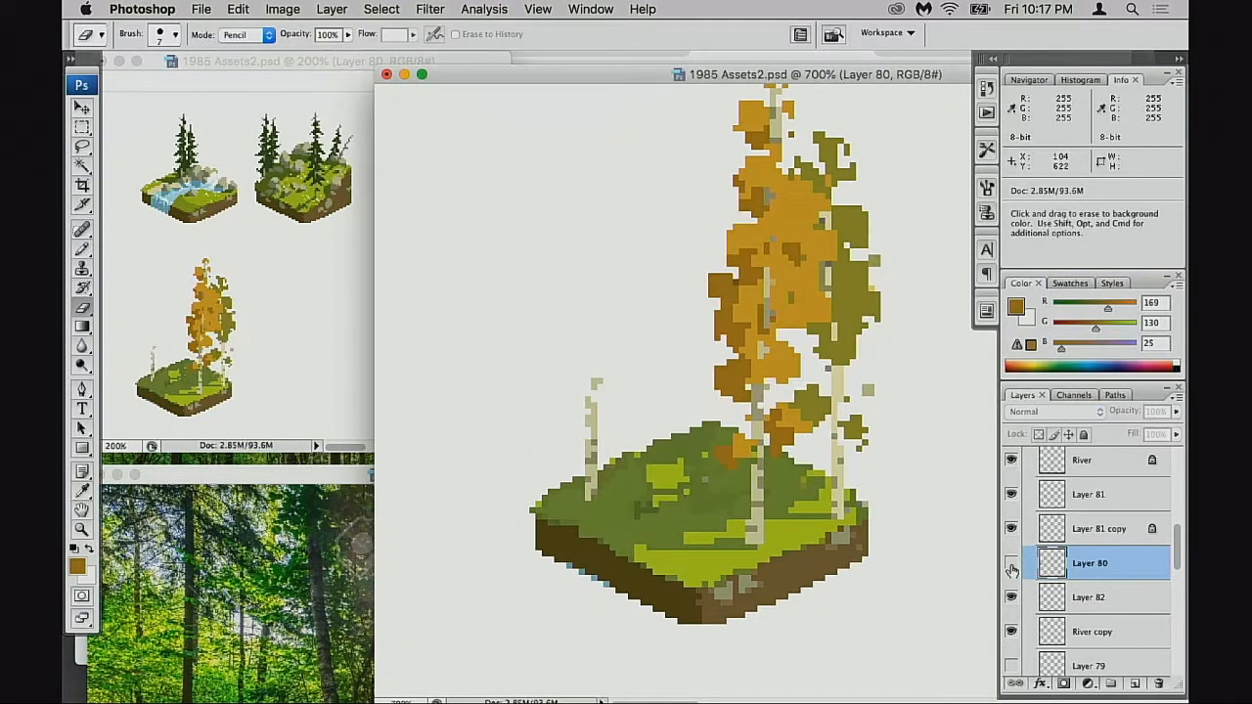
pyautogui.click(1013, 566)
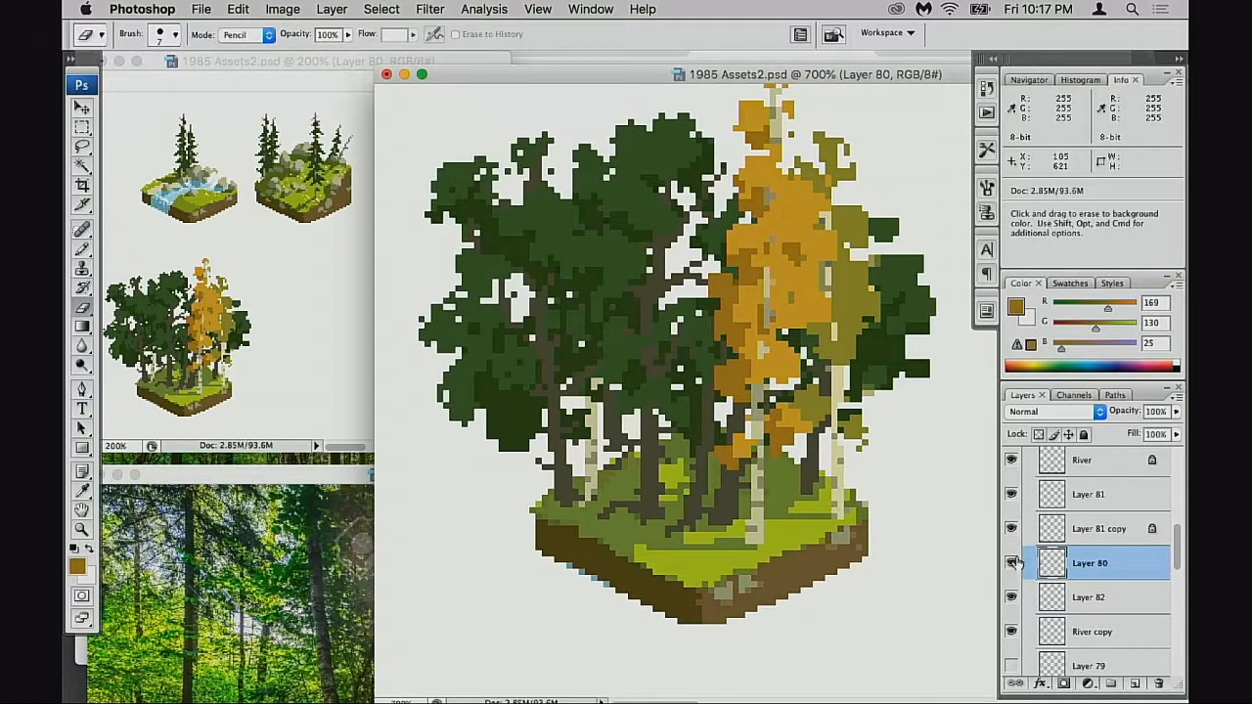
# - Try to erase the dark trunk just left of the front birch's trunk on Layer 80 with a 5 px eraser
pyautogui.click(1014, 565)
pyautogui.click(1013, 566)
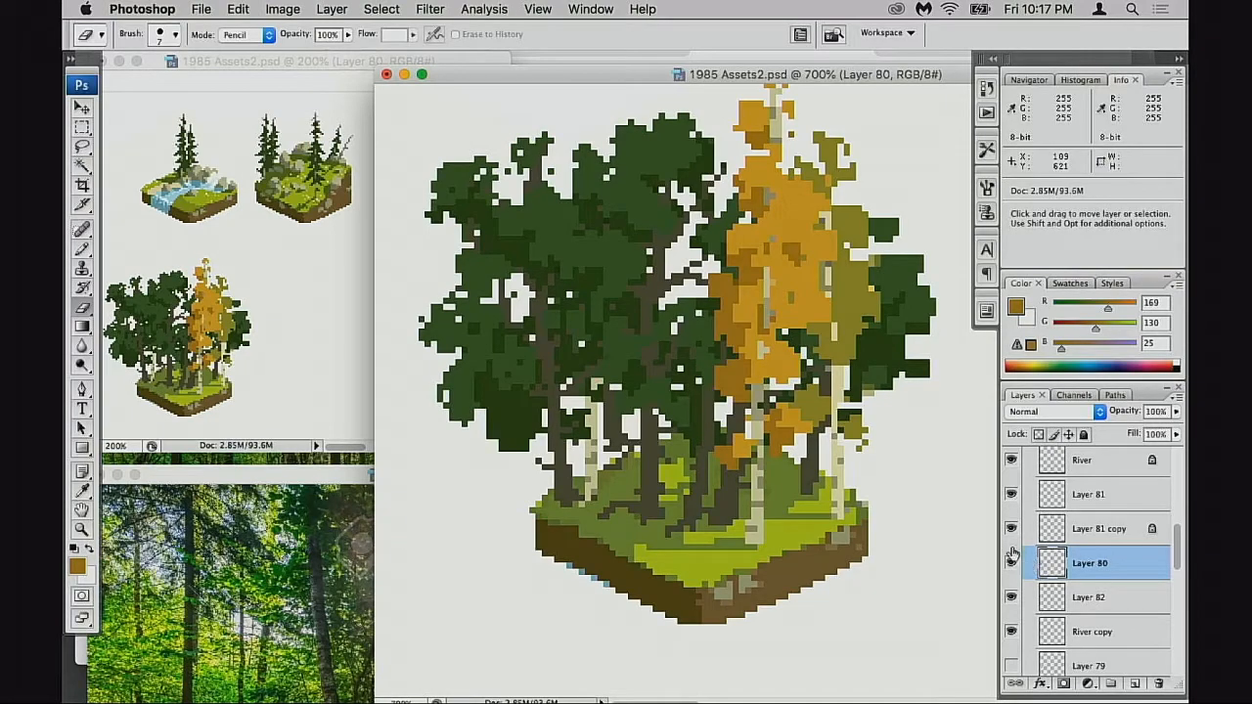
pyautogui.rightClick(662, 430)
pyautogui.doubleClick(706, 551)
pyautogui.press(']')
pyautogui.press(']')
pyautogui.press(']')
pyautogui.press(']')
pyautogui.press(']')
pyautogui.press(']')
pyautogui.moveTo(698, 367)
pyautogui.mouseDown()
pyautogui.moveTo(690, 427)
pyautogui.moveTo(732, 524)
pyautogui.mouseUp()
pyautogui.press('super+z')
pyautogui.press('[')
pyautogui.press('[')
pyautogui.press('[')
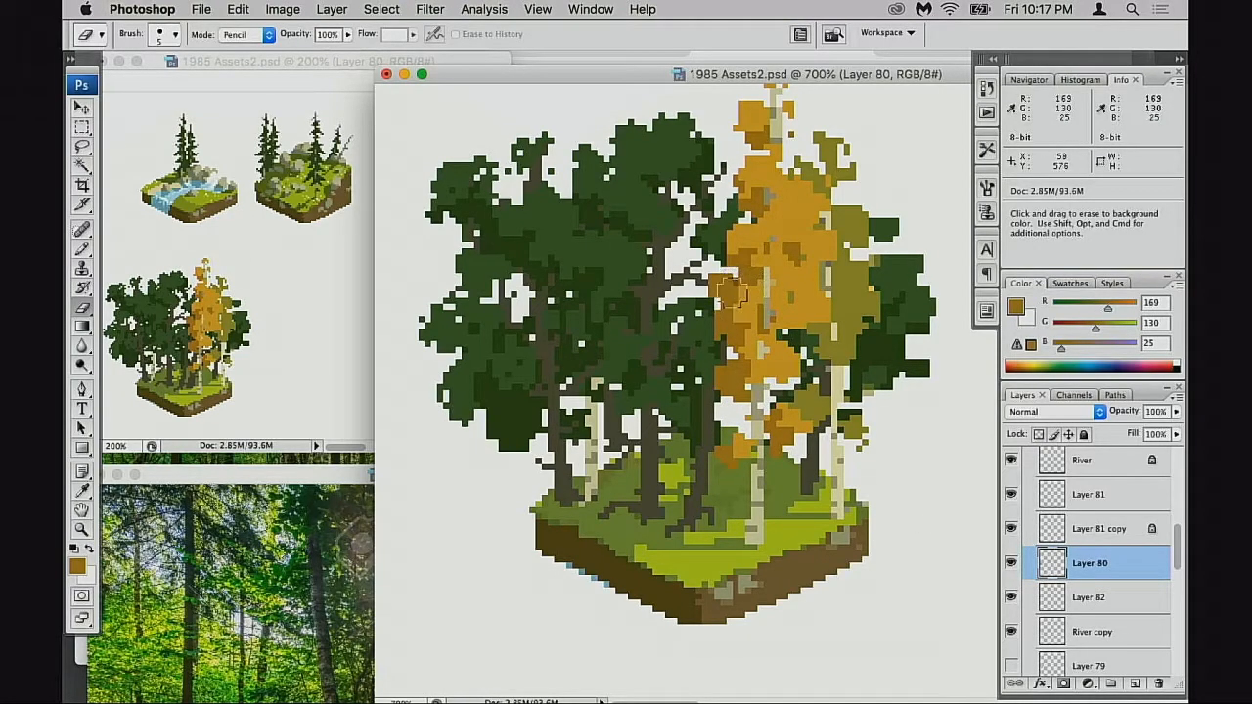
pyautogui.press('super+z')
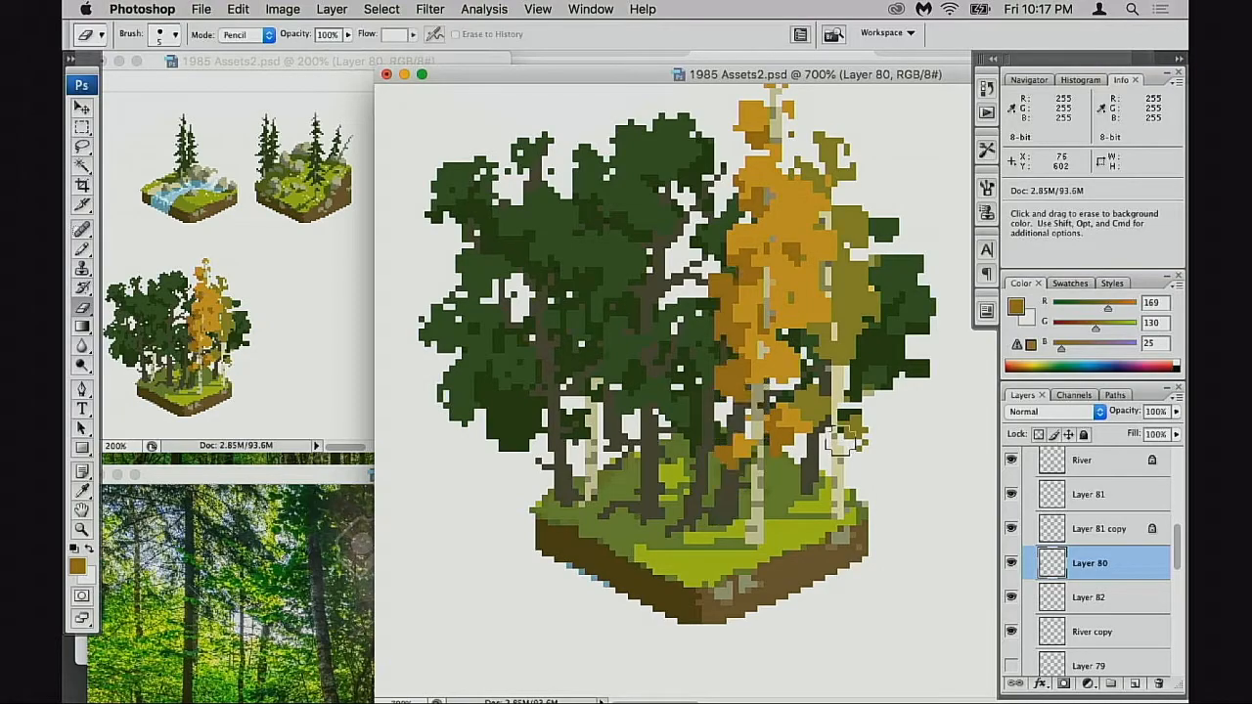
# - Try to erase the dark tree left of the golden birch and the one between the two birches on Layer 80
pyautogui.moveTo(721, 393)
pyautogui.mouseDown()
pyautogui.moveTo(701, 508)
pyautogui.moveTo(714, 321)
pyautogui.moveTo(702, 302)
pyautogui.mouseUp()
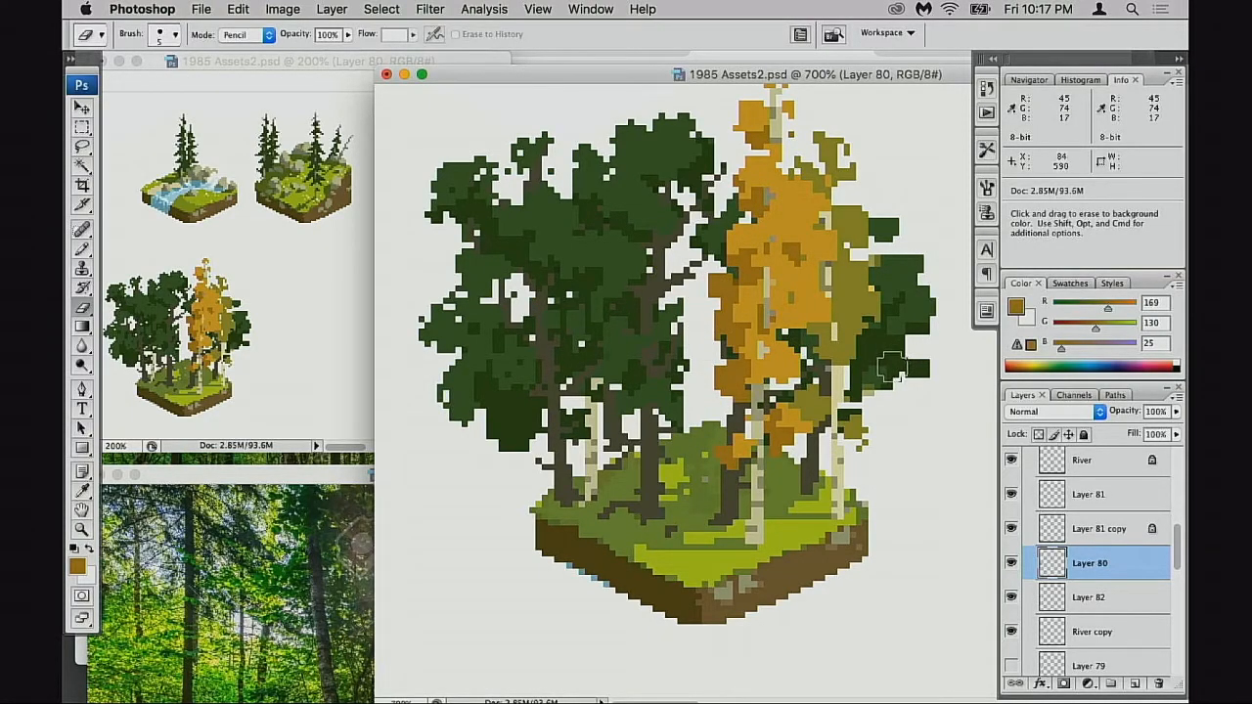
pyautogui.press('super+z')
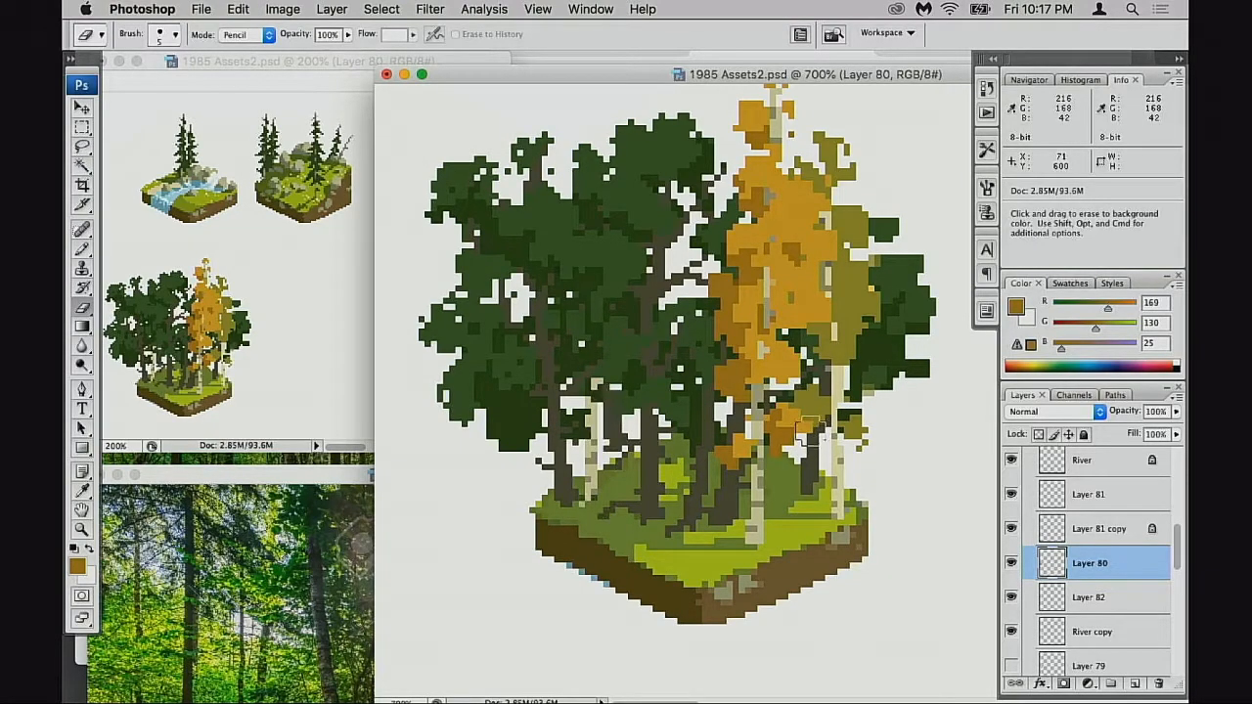
pyautogui.moveTo(796, 330); pyautogui.dragTo(814, 477)
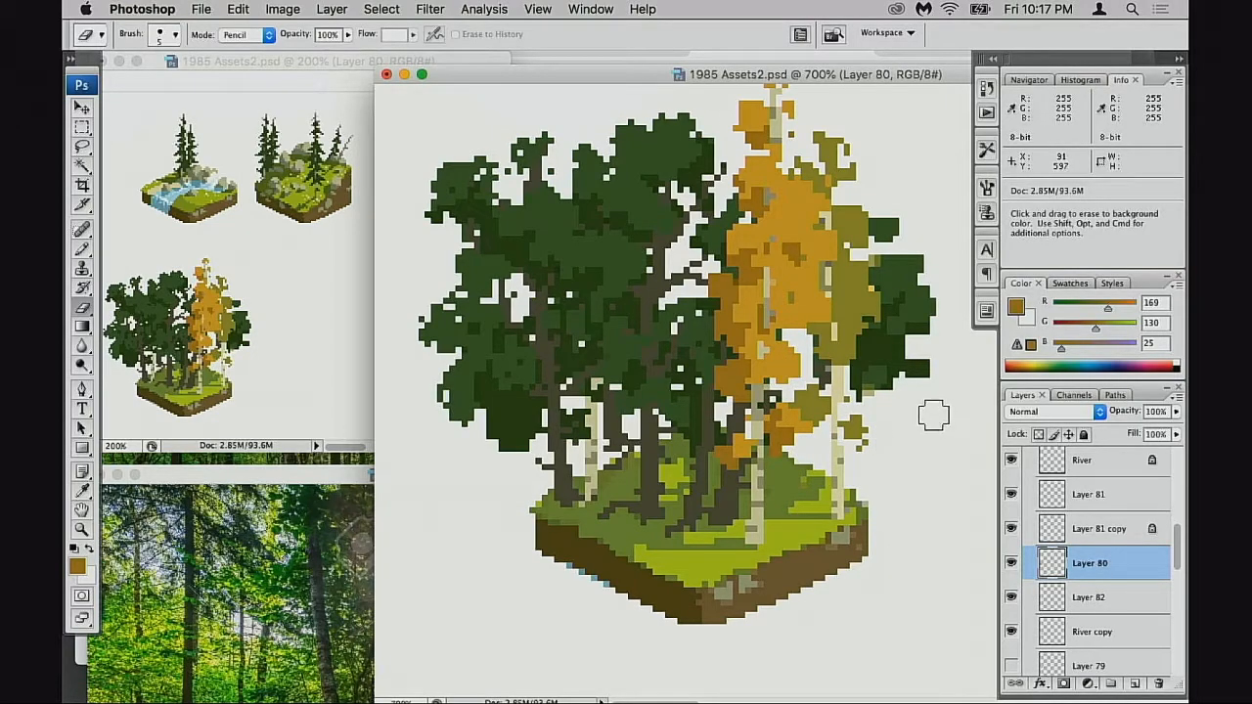
pyautogui.press('super+z')
# - Compare the tile with Layer 80, Layer 81 copy and Layer 81 each hidden and shown
pyautogui.moveTo(911, 531); pyautogui.dragTo(917, 438)
pyautogui.click(1012, 564)
pyautogui.click(1012, 565)
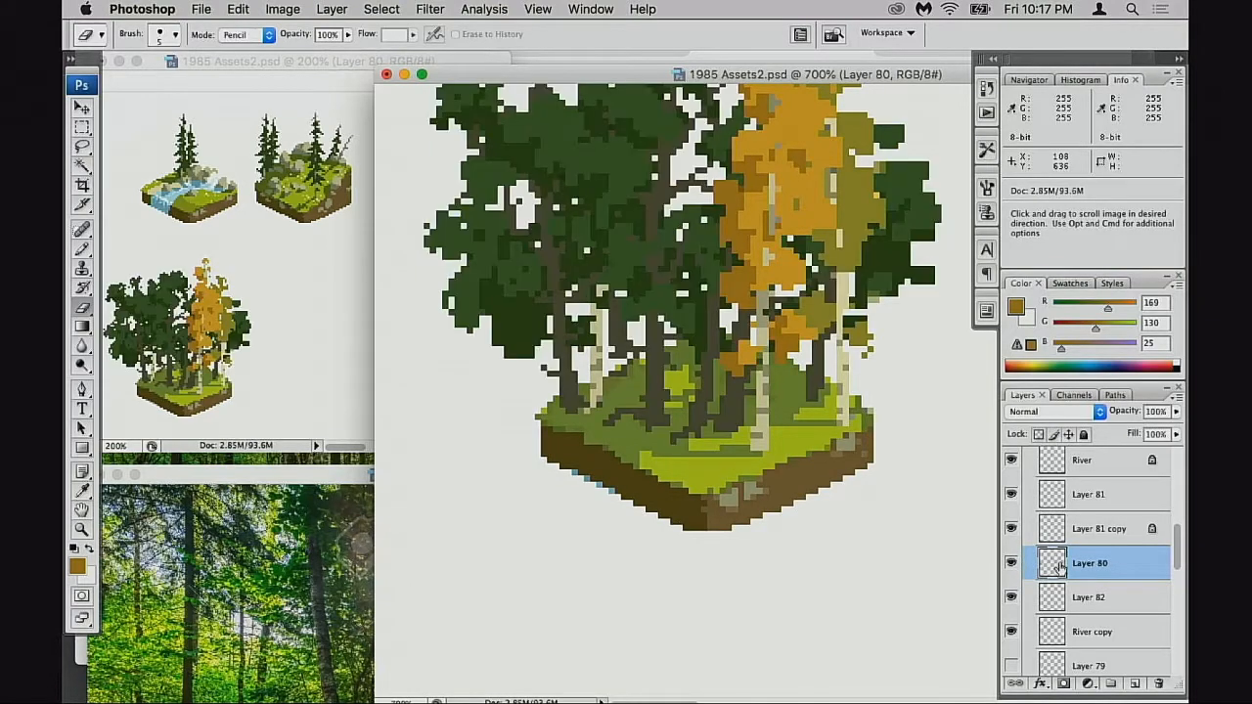
pyautogui.click(1012, 529)
pyautogui.click(1011, 530)
pyautogui.click(1012, 495)
pyautogui.click(1012, 495)
pyautogui.click(1055, 503)
pyautogui.click(1012, 529)
pyautogui.click(1011, 529)
pyautogui.click(1012, 565)
pyautogui.click(1012, 565)
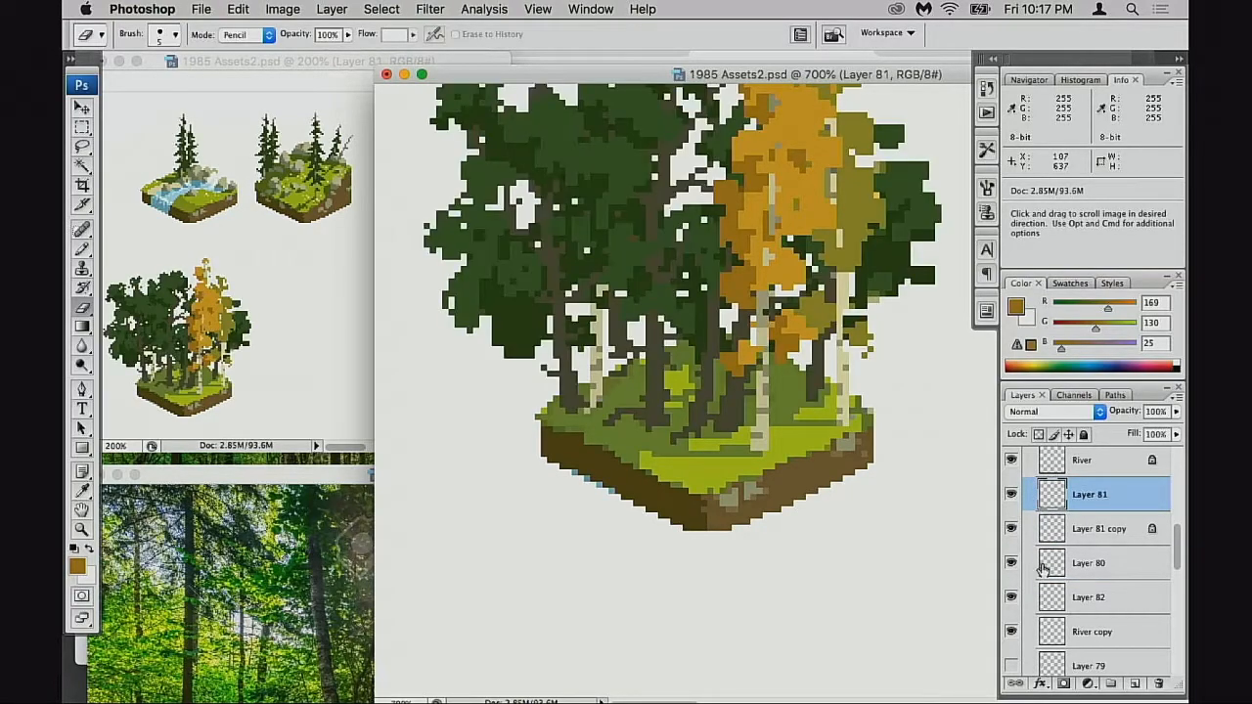
# - Select Layer 80 and sample the grass green (RGB 123, 148, 60) at the left birch's base for the 2 px Pencil
pyautogui.click(1040, 566)
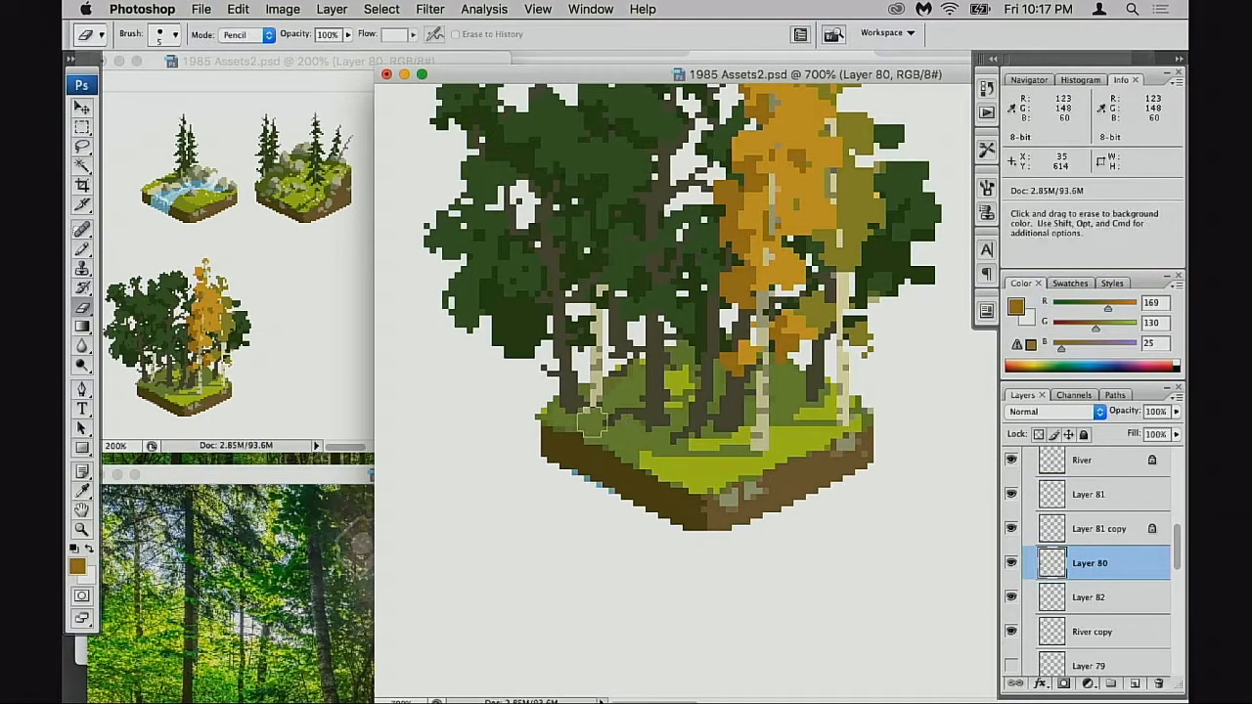
pyautogui.rightClick(602, 417)
pyautogui.doubleClick(663, 549)
pyautogui.press('b')
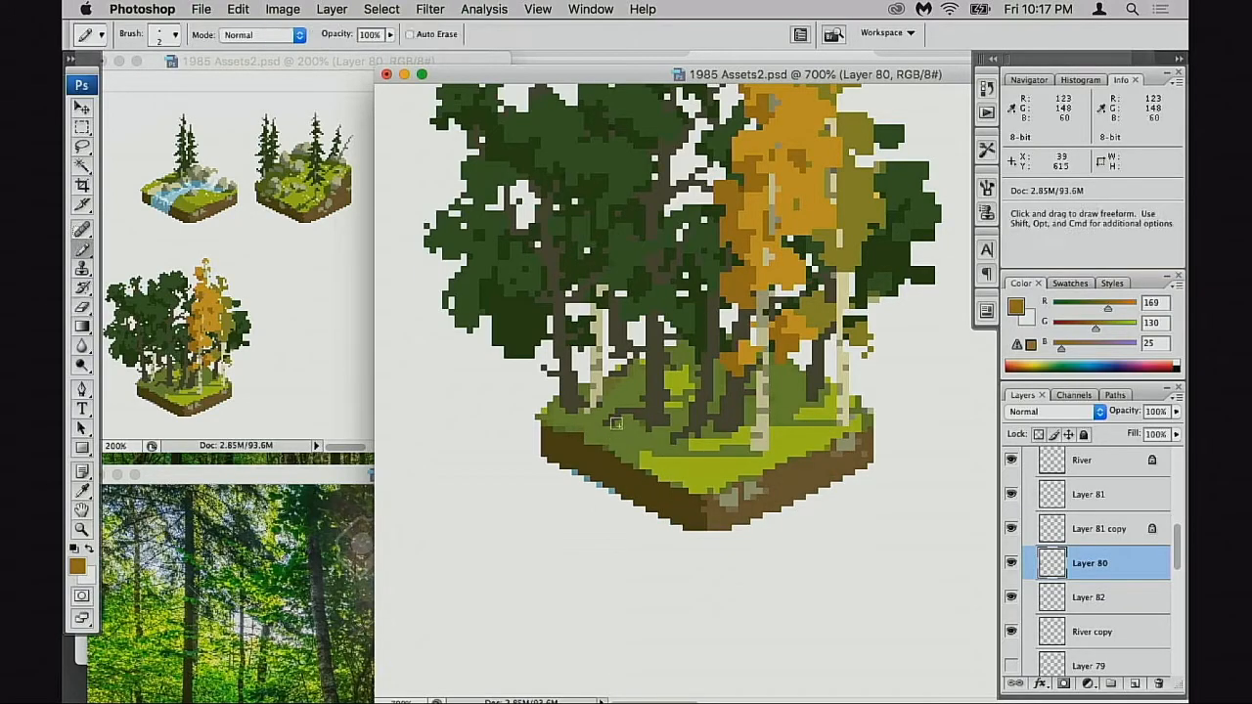
pyautogui.keyDown('alt'); pyautogui.click(597, 418); pyautogui.keyUp('alt')
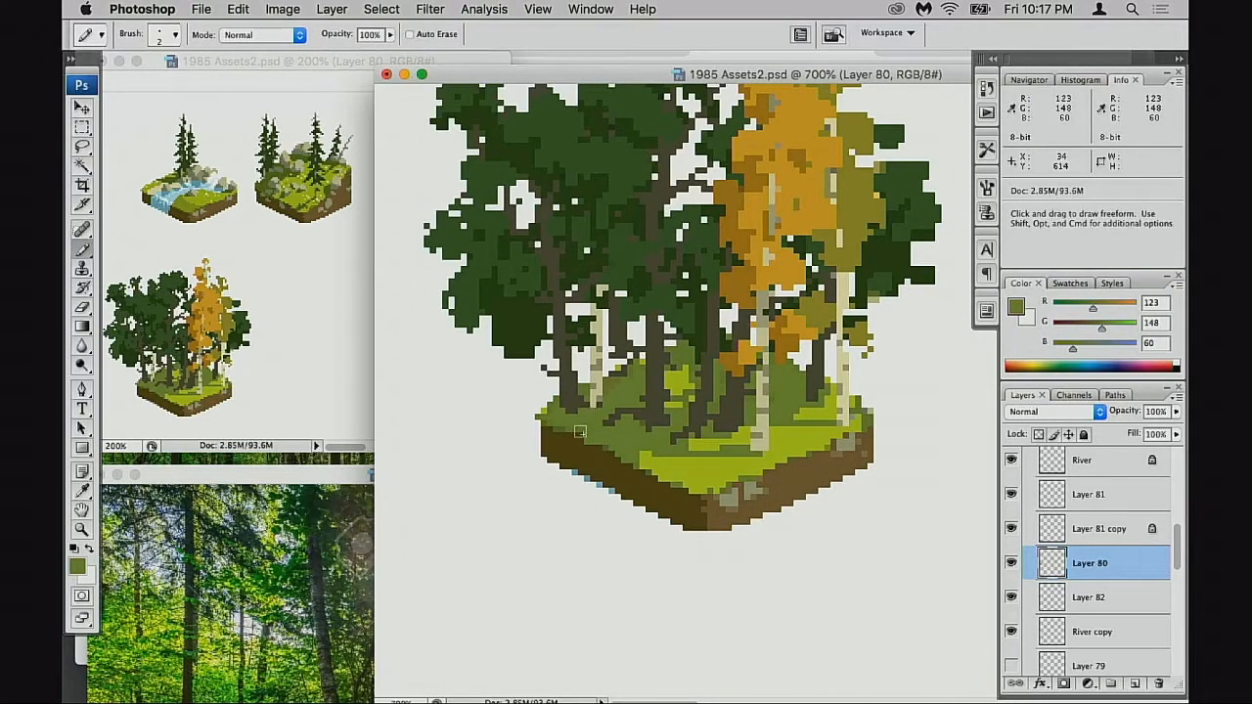
# - On Layer 80, pencil olive grass texture (RGB 124, 134, 59) with single pixels over the shaded left side of the forest tile's ground
pyautogui.hscroll(1, 631, 427)
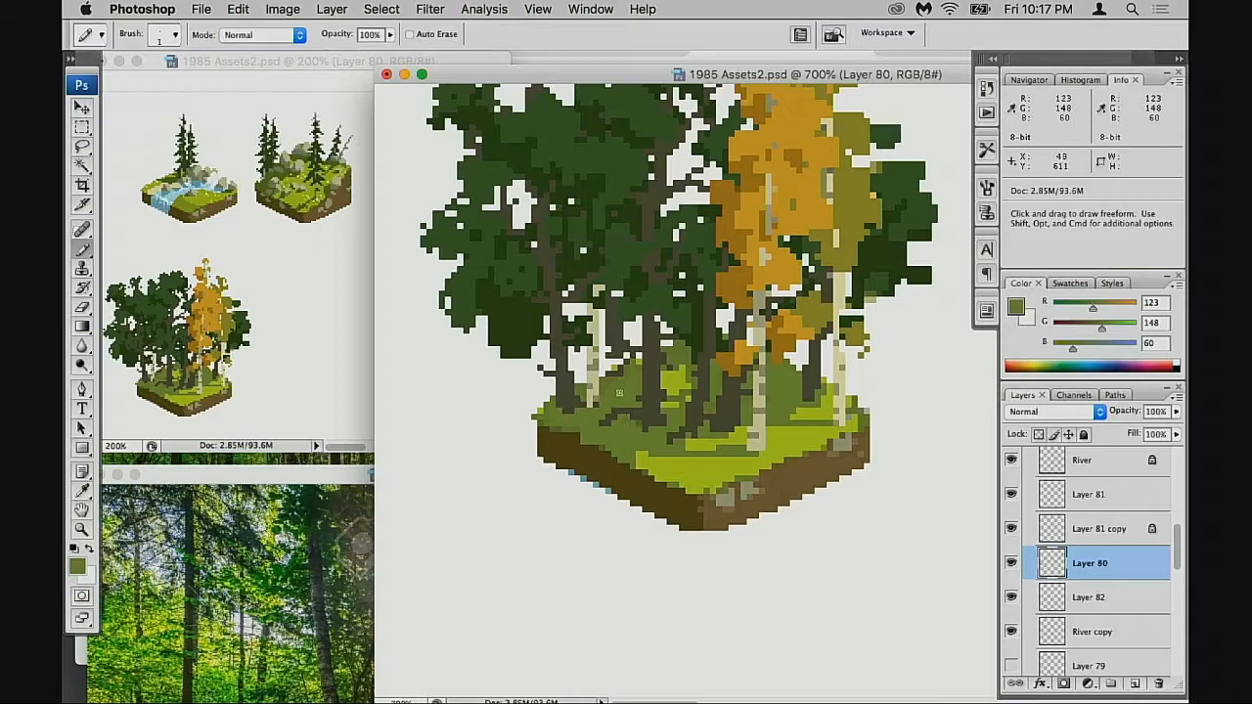
pyautogui.keyDown('alt'); pyautogui.click(613, 385); pyautogui.keyUp('alt')
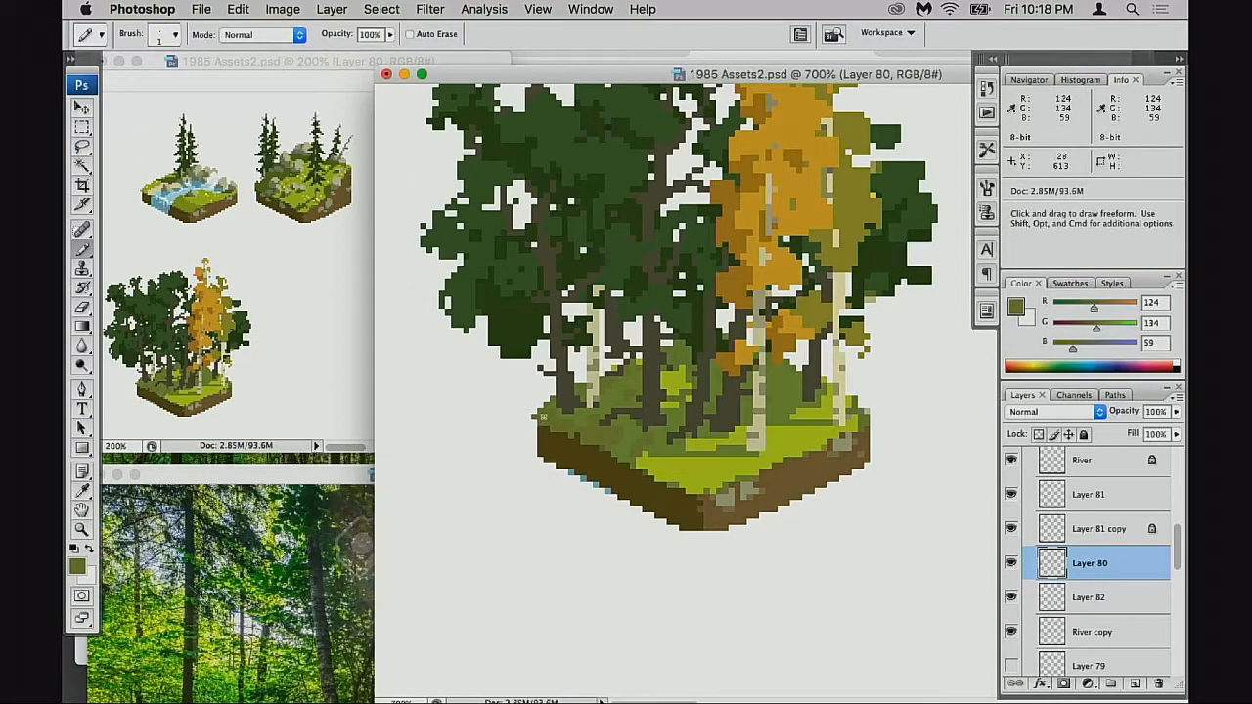
pyautogui.moveTo(751, 495)
pyautogui.mouseDown()
pyautogui.moveTo(724, 467)
pyautogui.moveTo(709, 469)
pyautogui.mouseUp()
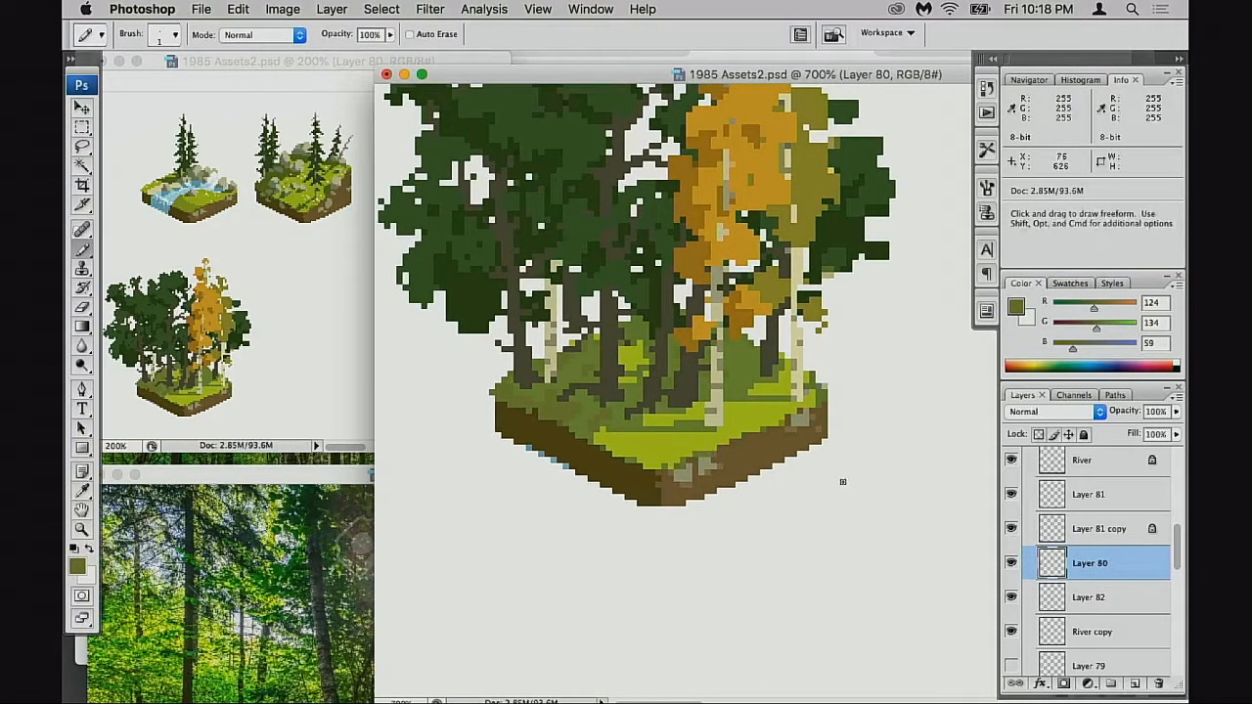
# - Toggle Layer 80, Layer 81 copy and River copy off and on to check what each layer contains
pyautogui.click(1013, 563)
pyautogui.click(1013, 563)
pyautogui.click(1013, 563)
pyautogui.click(1013, 564)
pyautogui.click(1013, 529)
pyautogui.click(1013, 528)
pyautogui.moveTo(794, 467); pyautogui.dragTo(807, 529)
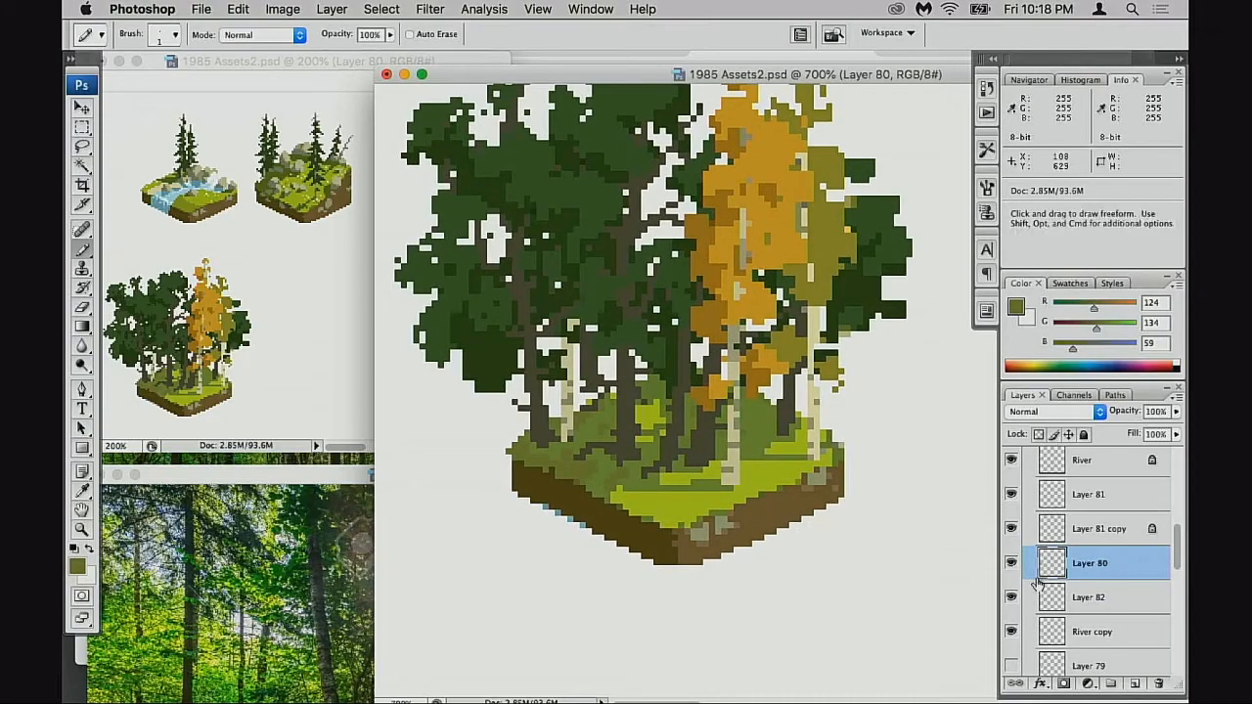
pyautogui.click(1013, 633)
pyautogui.click(1013, 633)
# - On River copy, cover the small stone at the dirt wall's right end with brown and paint a larger grey-green rock beside it
pyautogui.click(1055, 631)
pyautogui.keyDown('alt'); pyautogui.click(816, 494); pyautogui.keyUp('alt')
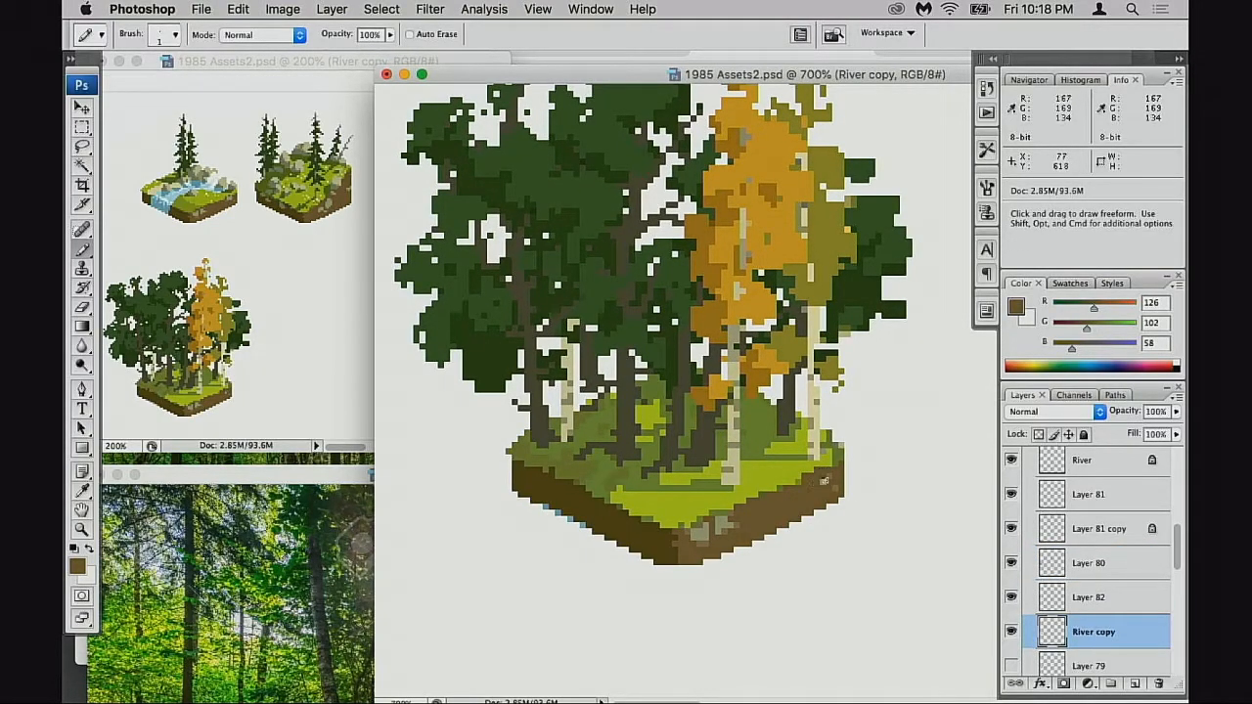
pyautogui.keyDown('alt'); pyautogui.click(731, 523); pyautogui.keyUp('alt')
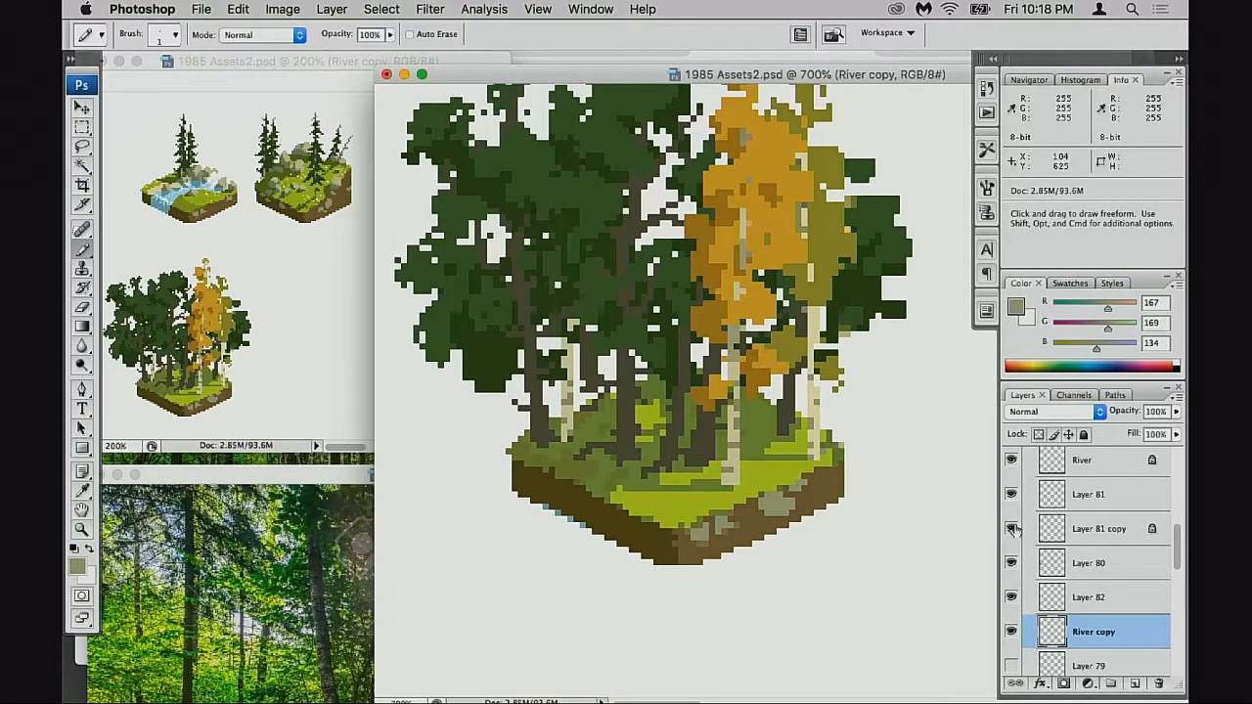
# - Activate Layer 82 and sample the light stone colour (RGB 204, 201, 160) from the rocks on the finished tiles
pyautogui.click(1011, 595)
pyautogui.click(1011, 595)
pyautogui.click(1042, 597)
pyautogui.moveTo(870, 398); pyautogui.dragTo(730, 475)
pyautogui.keyDown('alt'); pyautogui.click(746, 467); pyautogui.keyUp('alt')
pyautogui.moveTo(830, 170); pyautogui.dragTo(654, 590)
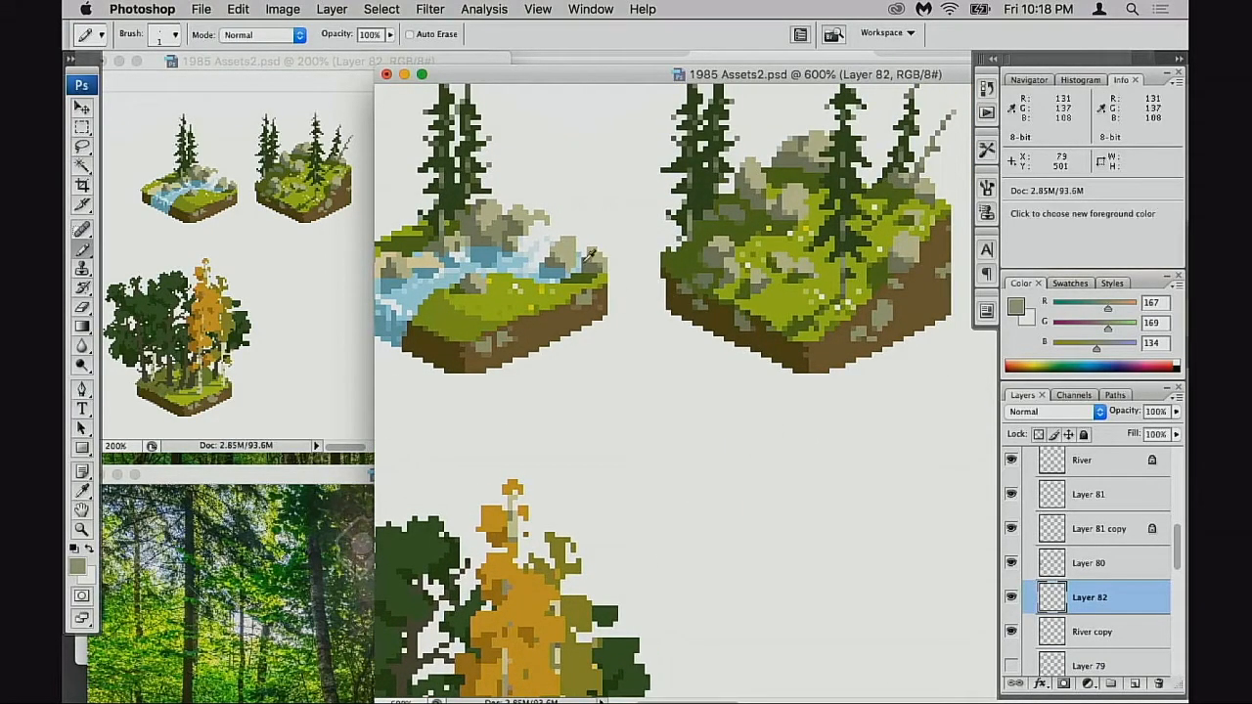
pyautogui.moveTo(679, 432); pyautogui.dragTo(727, 411)
# - Paint a light stone top over the grass edge above the new rock and blend it with mid grey-green (RGB 167, 169, 134)
pyautogui.press('f')
pyautogui.moveTo(581, 446); pyautogui.dragTo(646, 431)
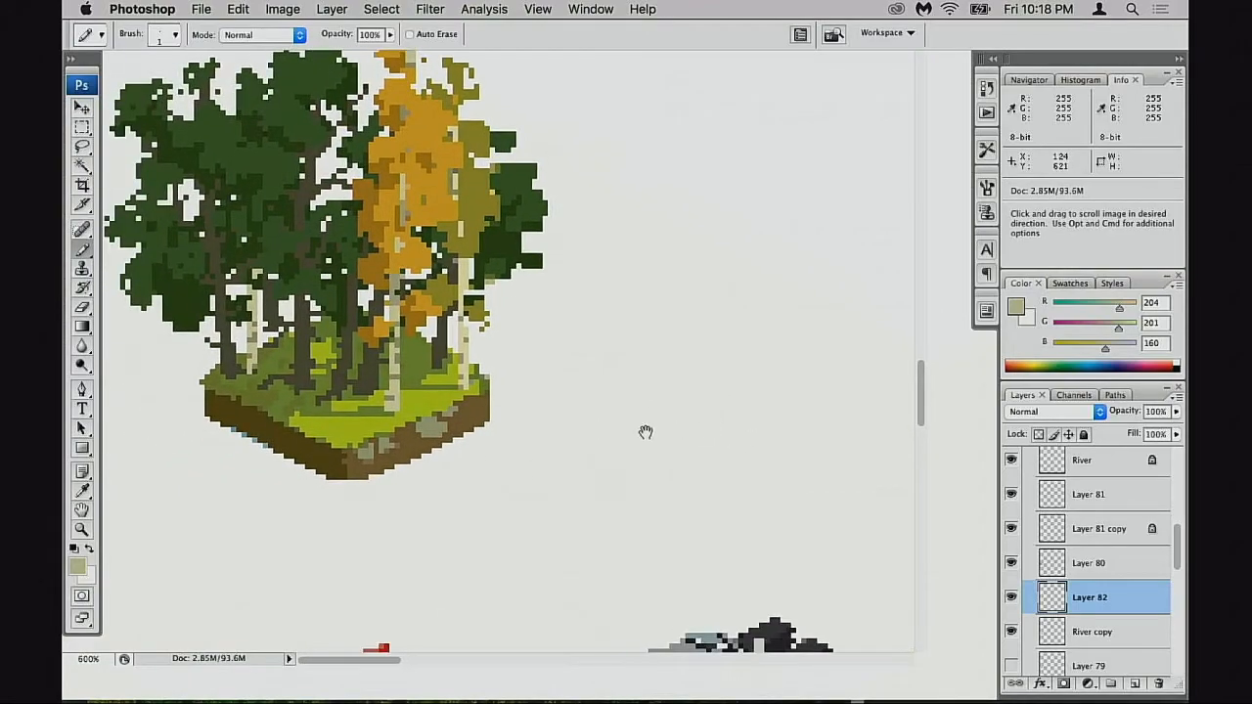
pyautogui.keyDown('super'); pyautogui.click(518, 433); pyautogui.keyUp('super')
pyautogui.keyDown('super'); pyautogui.click(500, 418); pyautogui.keyUp('super')
pyautogui.moveTo(483, 396)
pyautogui.mouseDown()
pyautogui.moveTo(610, 447)
pyautogui.moveTo(610, 461)
pyautogui.mouseUp()
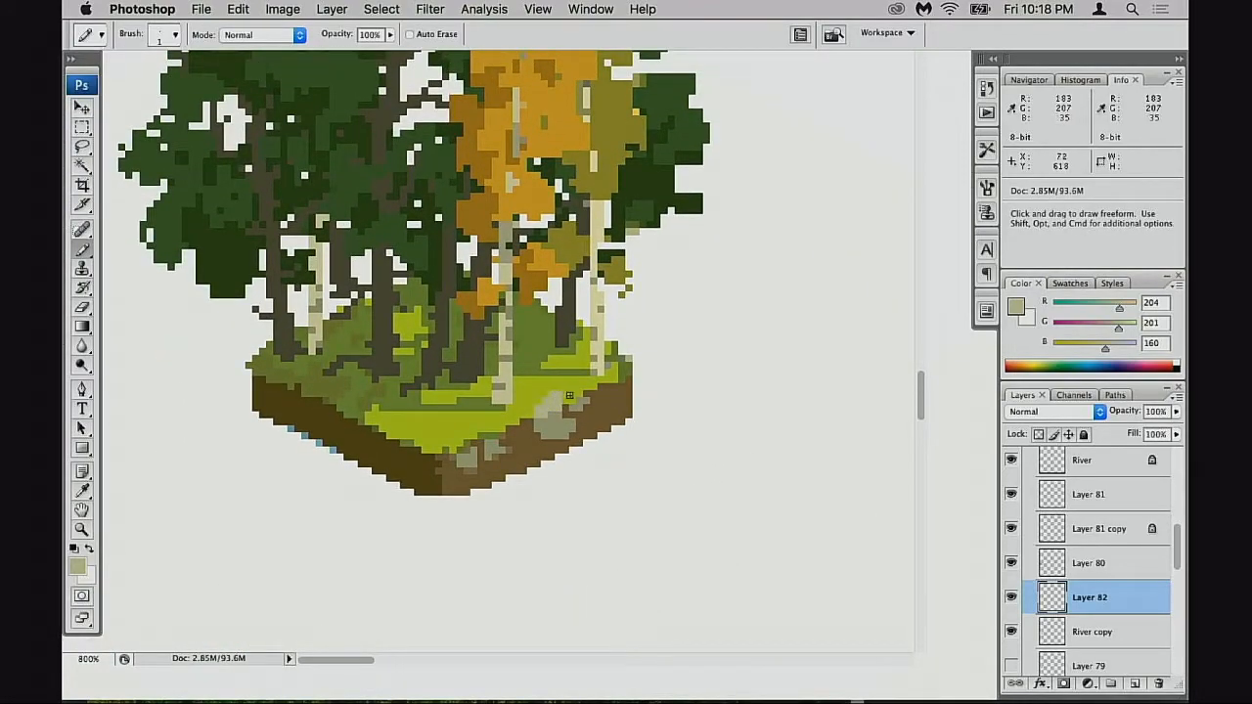
pyautogui.keyDown('alt'); pyautogui.click(545, 419); pyautogui.keyUp('alt')
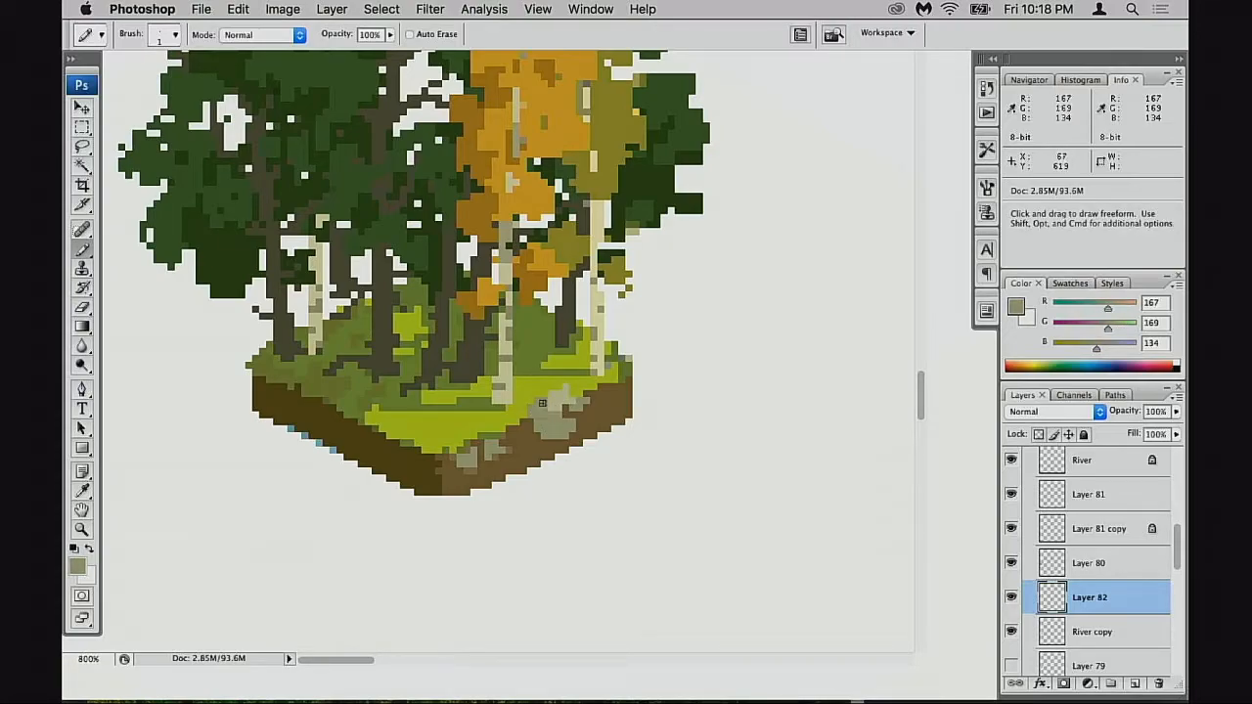
# - Return the document to windowed view and place its window beside the small preview and the forest reference photo
pyautogui.moveTo(728, 428); pyautogui.dragTo(730, 450)
pyautogui.keyDown('alt'); pyautogui.click(654, 440); pyautogui.keyUp('alt')
pyautogui.keyDown('alt'); pyautogui.click(653, 439); pyautogui.keyUp('alt')
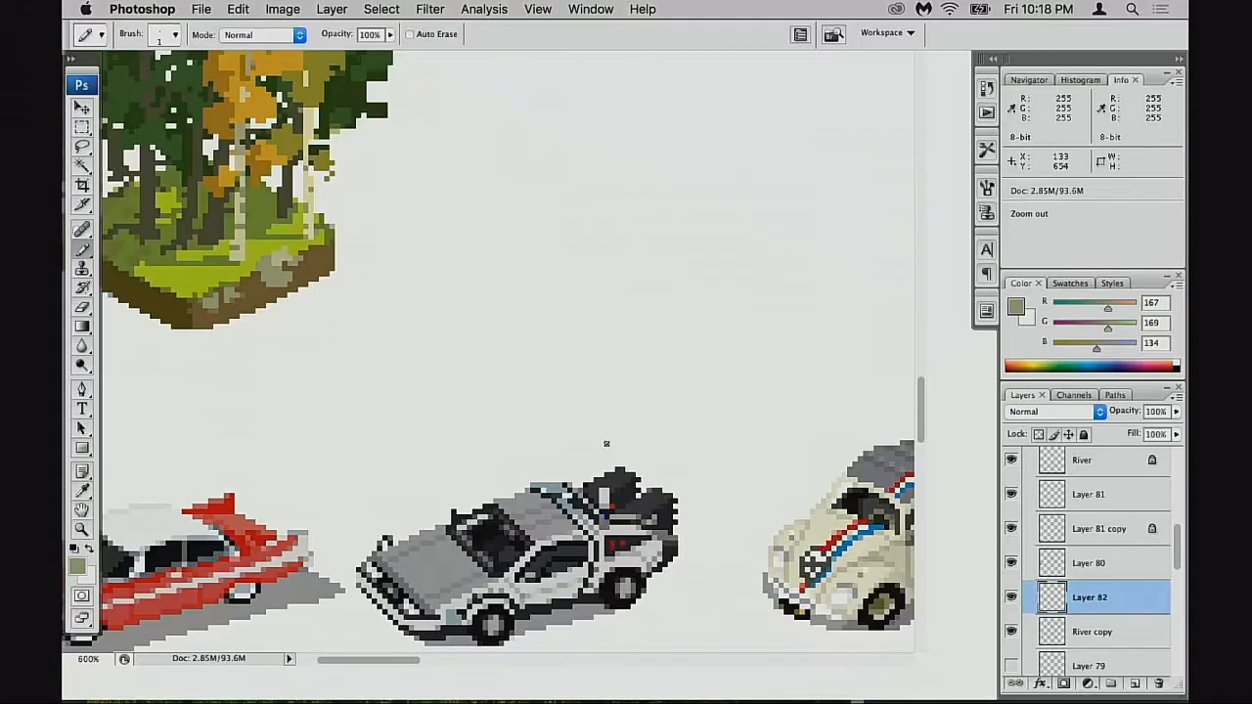
pyautogui.press('f')
pyautogui.press('f')
pyautogui.press('f')
pyautogui.press('f')
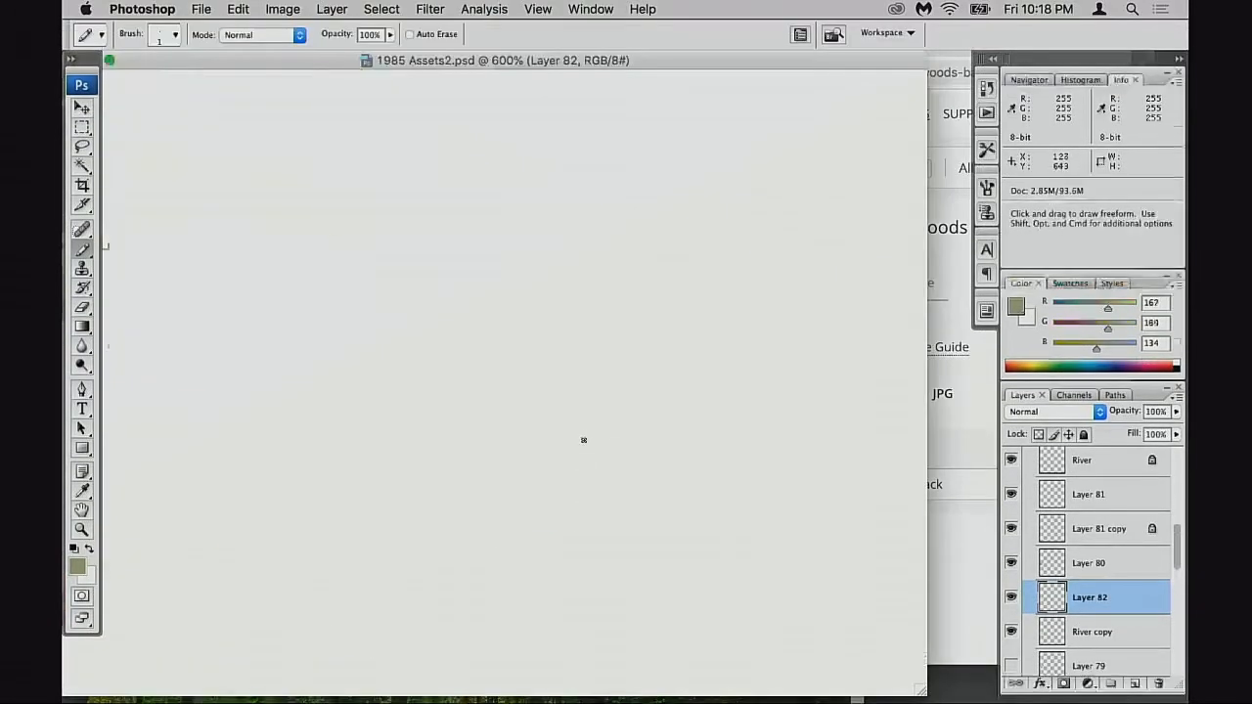
pyautogui.moveTo(545, 408); pyautogui.dragTo(555, 434)
pyautogui.moveTo(477, 62); pyautogui.dragTo(772, 116)
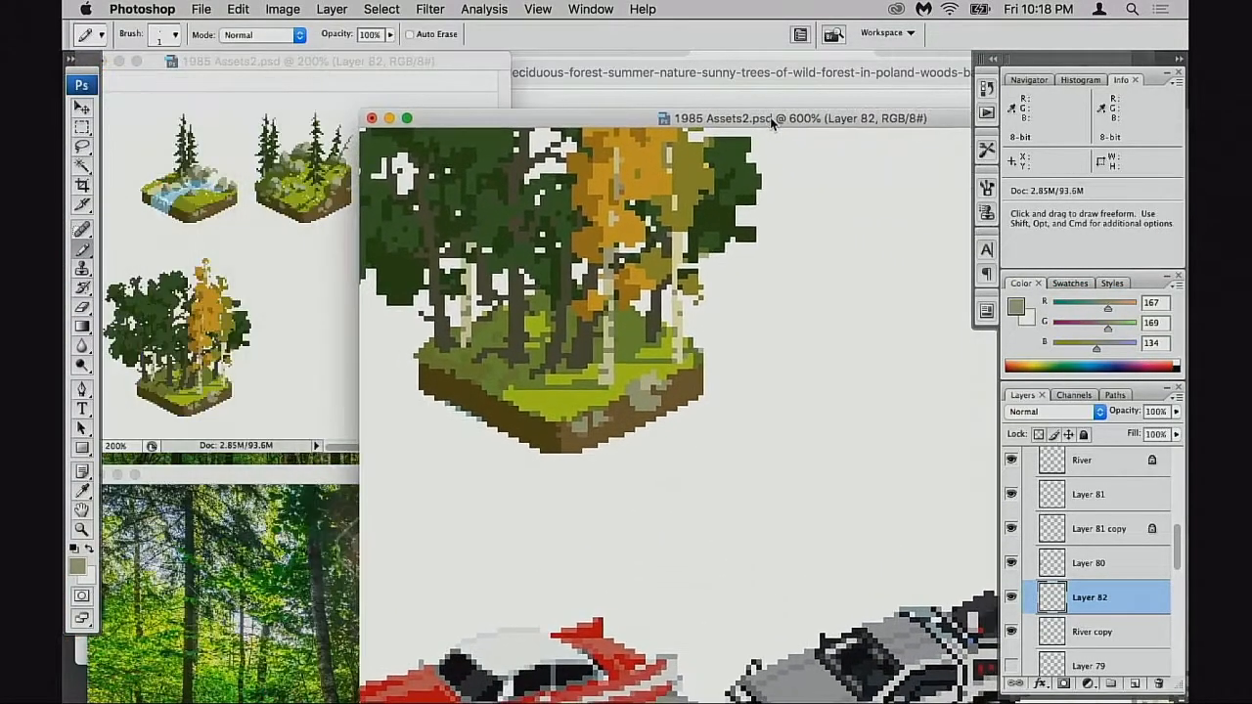
# - Compare the rocks on the finished tiles and sample their dark stone colour (RGB 131, 137, 108) for shading the forest tile's rock
pyautogui.moveTo(616, 388); pyautogui.dragTo(632, 416)
pyautogui.keyDown('super'); pyautogui.click(673, 415); pyautogui.keyUp('super')
pyautogui.moveTo(729, 407); pyautogui.dragTo(712, 451)
pyautogui.moveTo(772, 482); pyautogui.dragTo(735, 456)
pyautogui.moveTo(820, 343); pyautogui.dragTo(688, 509)
pyautogui.moveTo(784, 178); pyautogui.dragTo(665, 372)
pyautogui.keyDown('alt'); pyautogui.click(682, 314); pyautogui.keyUp('alt')
pyautogui.moveTo(658, 429); pyautogui.dragTo(786, 244)
pyautogui.moveTo(519, 596); pyautogui.dragTo(817, 223)
pyautogui.moveTo(629, 562); pyautogui.dragTo(723, 383)
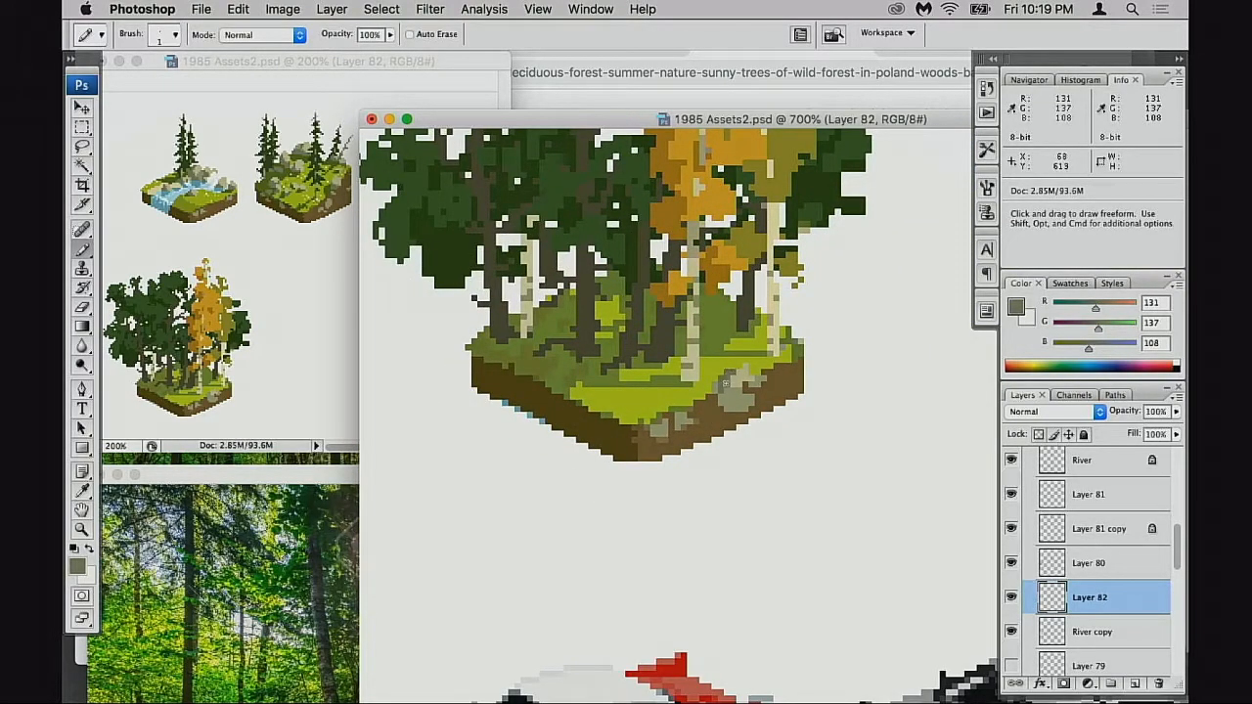
# - Shape the upper part of the large rock with alternating light, mid and dark stone pixels
pyautogui.keyDown('alt'); pyautogui.click(729, 373); pyautogui.keyUp('alt')
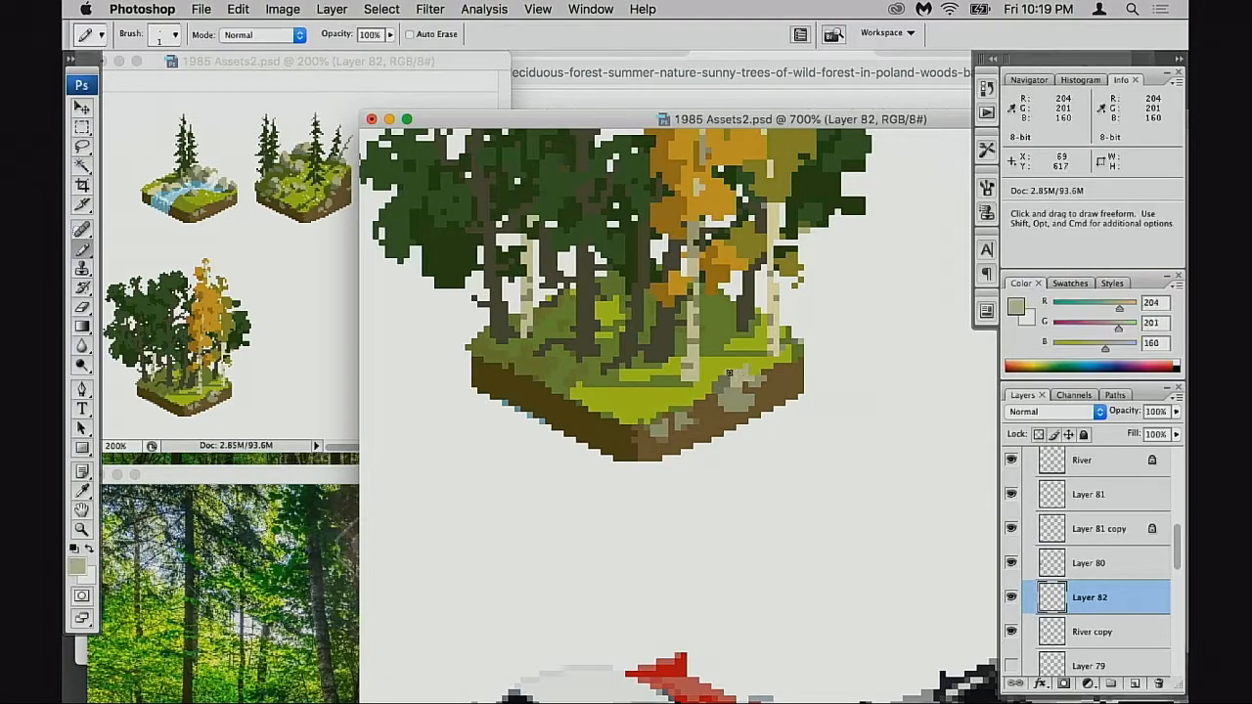
pyautogui.keyDown('alt'); pyautogui.click(730, 376); pyautogui.keyUp('alt')
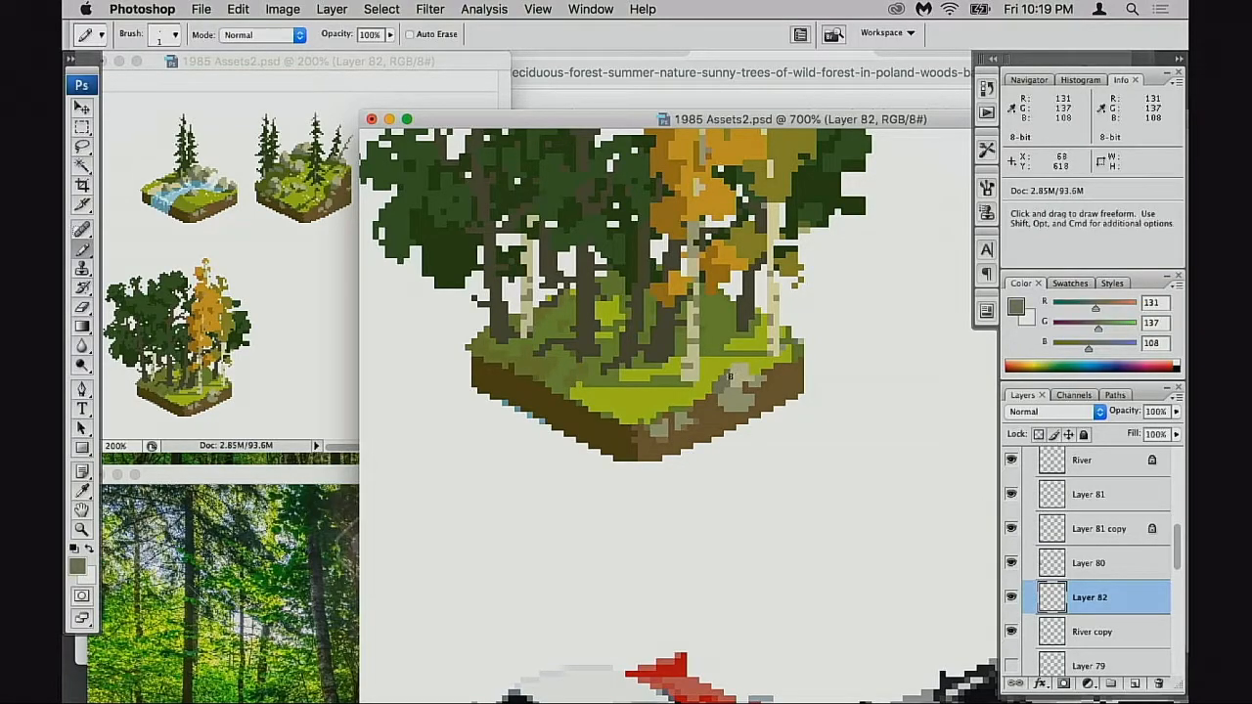
pyautogui.keyDown('alt'); pyautogui.click(740, 397); pyautogui.keyUp('alt')
pyautogui.keyDown('alt'); pyautogui.click(757, 373); pyautogui.keyUp('alt')
pyautogui.moveTo(775, 386); pyautogui.dragTo(761, 395)
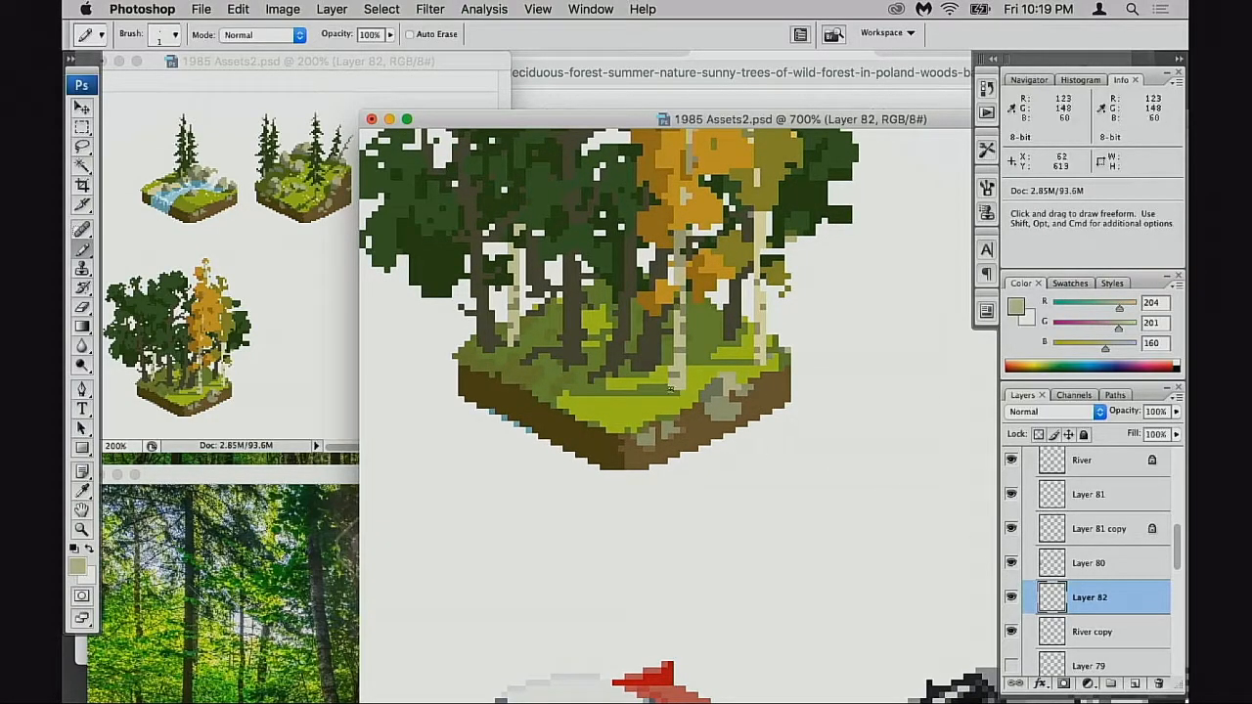
# - Refine the large rock's shading and edges with grass green, stone tones and dirt brown, and lighten the small stones near the front corner
pyautogui.keyDown('alt'); pyautogui.click(685, 396); pyautogui.keyUp('alt')
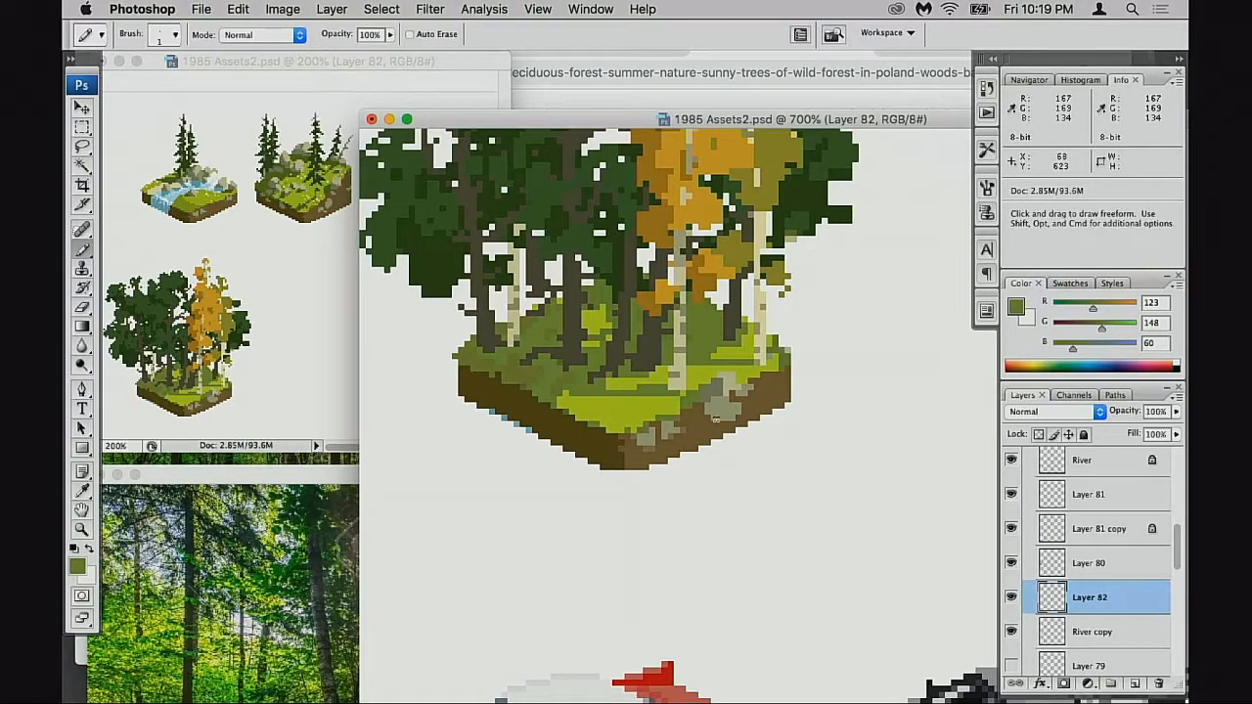
pyautogui.keyDown('alt'); pyautogui.click(723, 401); pyautogui.keyUp('alt')
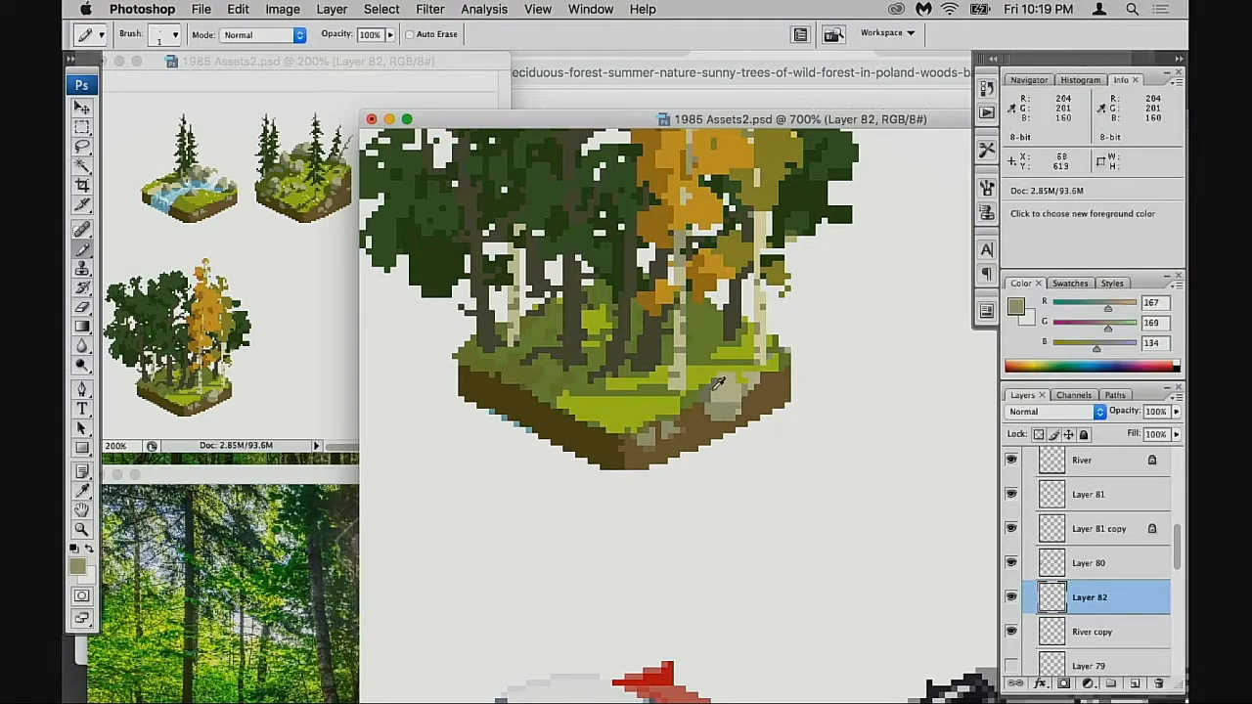
pyautogui.keyDown('alt'); pyautogui.click(714, 406); pyautogui.keyUp('alt')
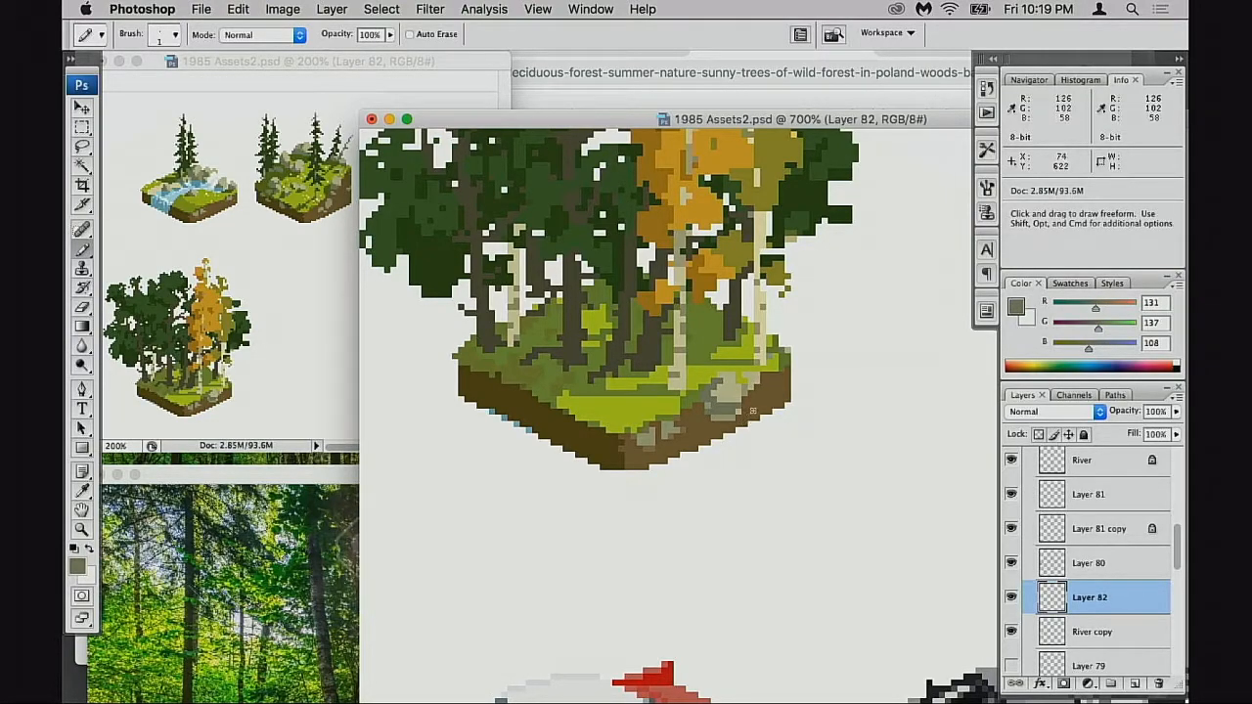
pyautogui.keyDown('alt'); pyautogui.click(711, 395); pyautogui.keyUp('alt')
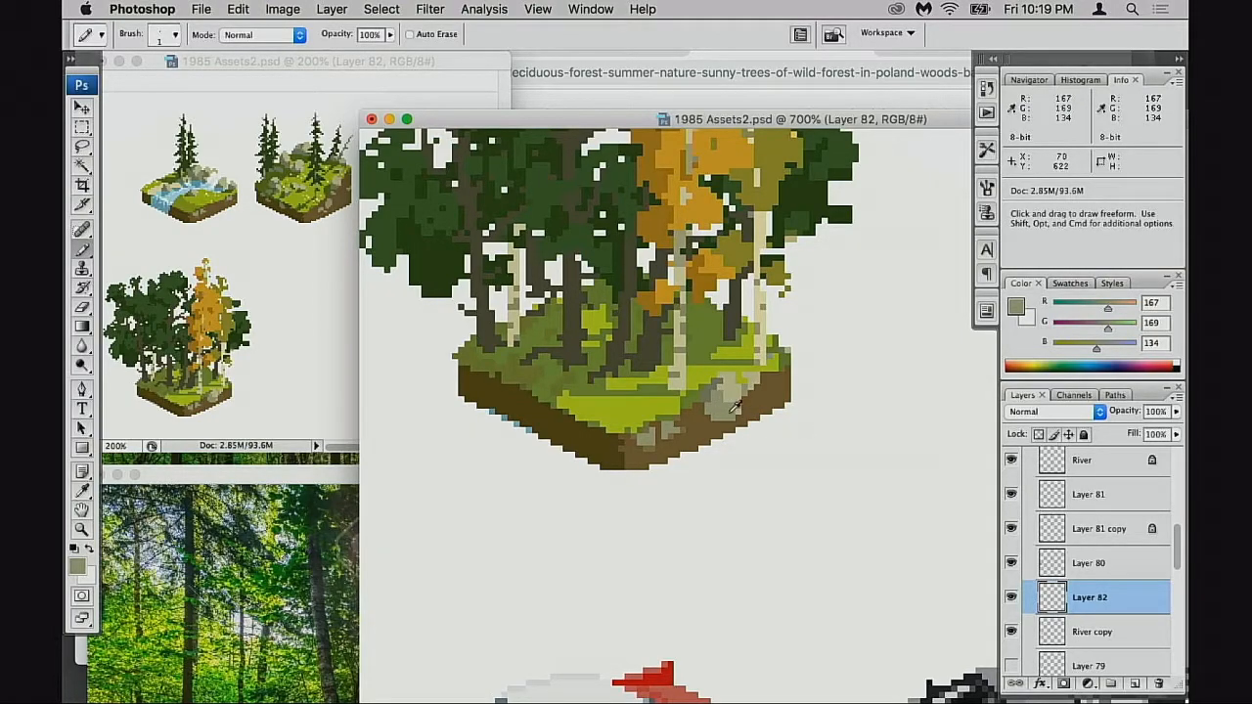
pyautogui.keyDown('alt'); pyautogui.click(749, 412); pyautogui.keyUp('alt')
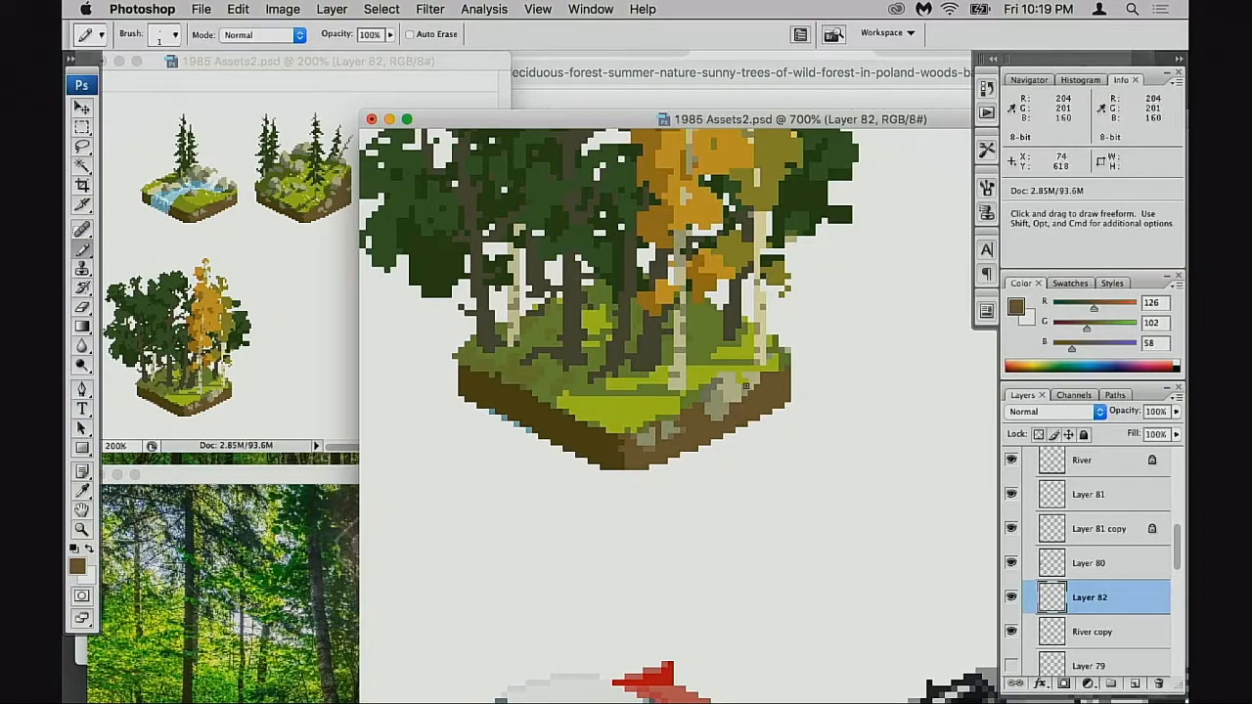
pyautogui.keyDown('alt'); pyautogui.click(734, 389); pyautogui.keyUp('alt')
pyautogui.click(676, 422)
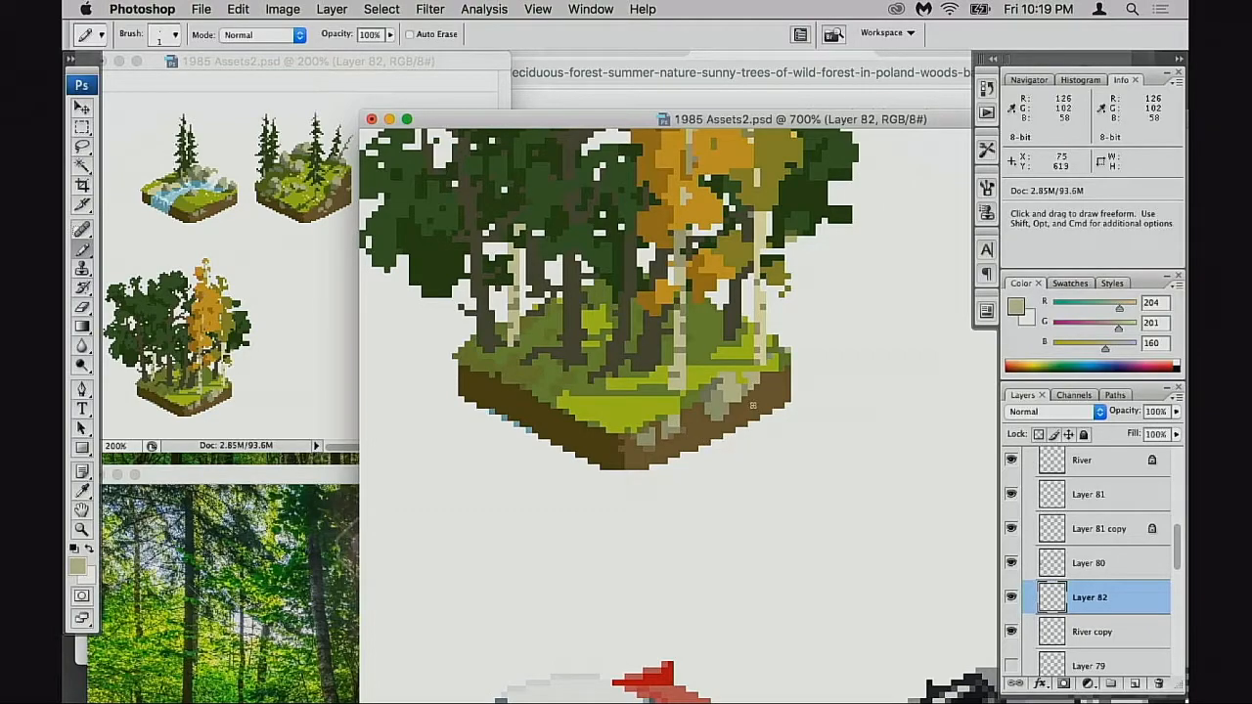
# - Paint two grey rocks along the left side's grass edge, using mid grey-green and dark stone (RGB 131, 137, 108) tones
pyautogui.keyDown('alt'); pyautogui.click(647, 437); pyautogui.keyUp('alt')
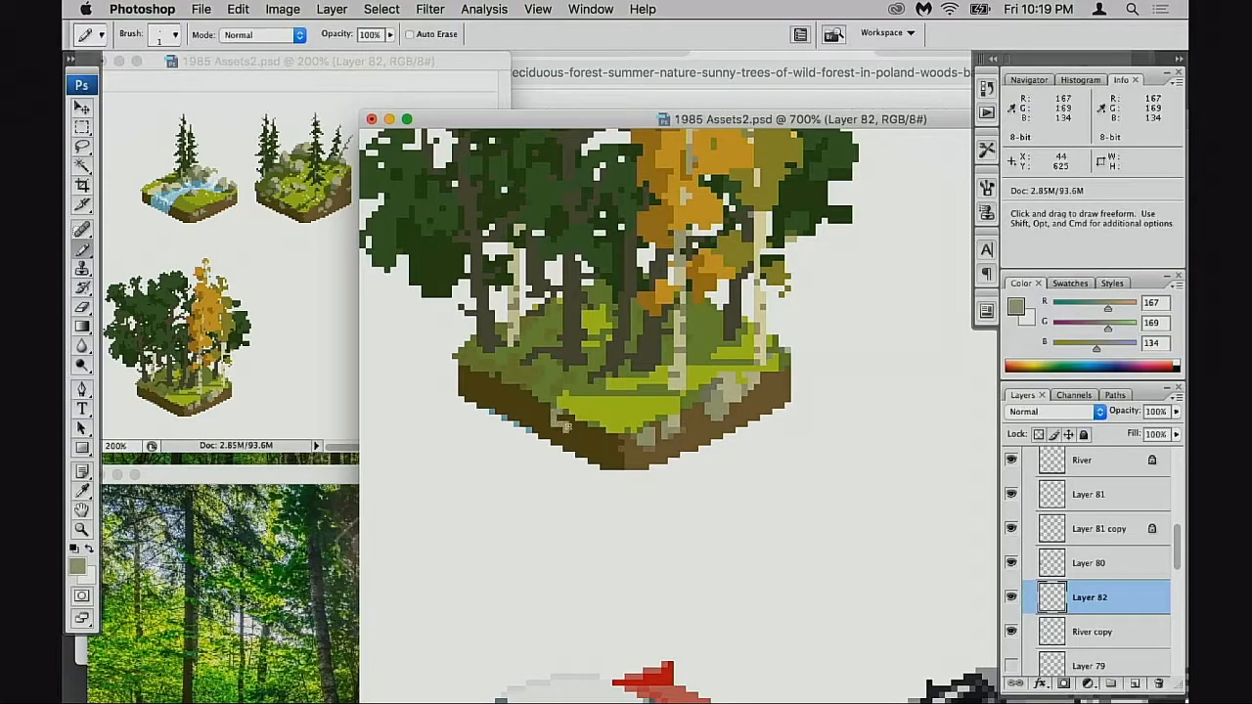
pyautogui.keyDown('alt'); pyautogui.click(706, 401); pyautogui.keyUp('alt')
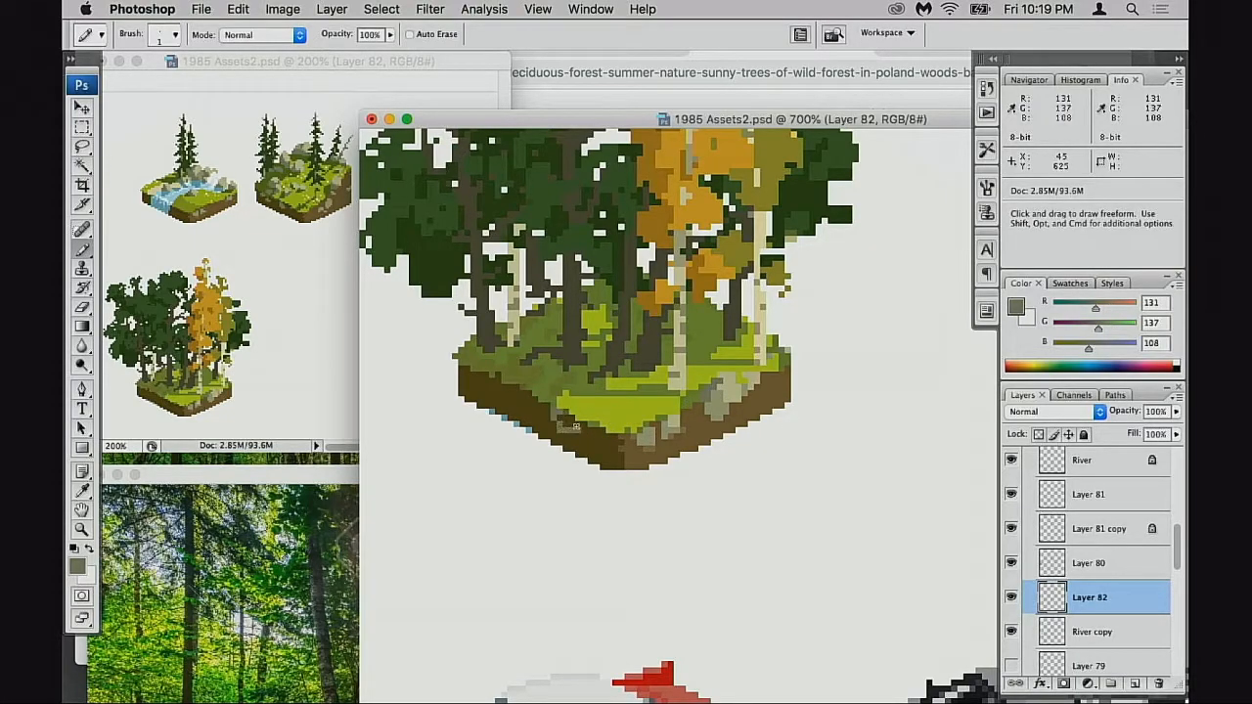
pyautogui.click(567, 424)
pyautogui.click(573, 413)
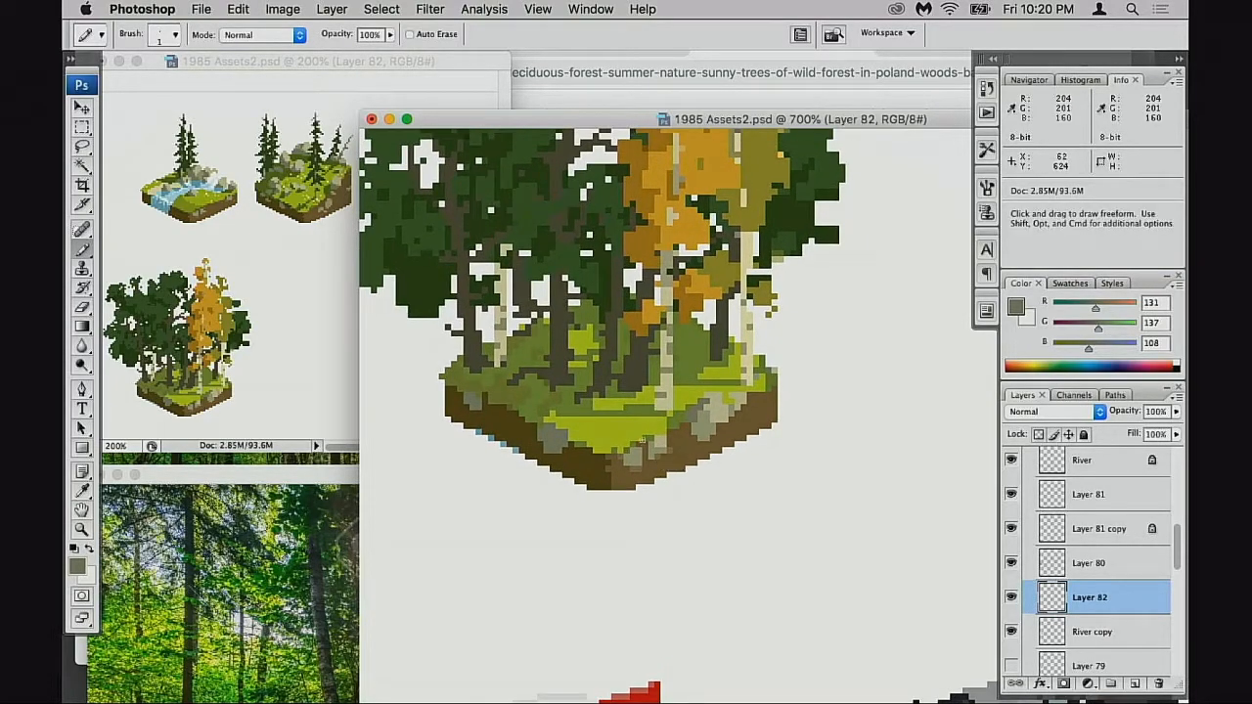
# - Trim the small stones near the tile's front corner with bright grass green (RGB 183, 207, 35) and dirt brown (RGB 126, 102, 58)
pyautogui.keyDown('alt'); pyautogui.click(650, 429); pyautogui.keyUp('alt')
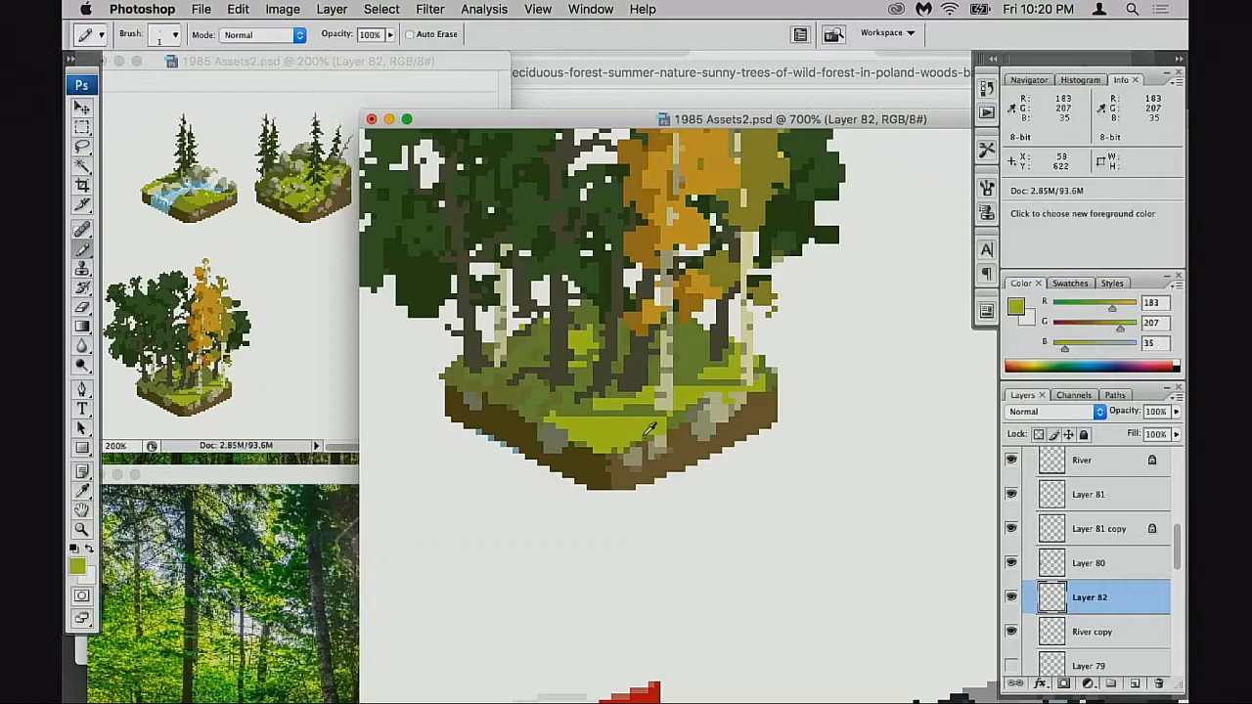
pyautogui.keyDown('alt'); pyautogui.click(635, 470); pyautogui.keyUp('alt')
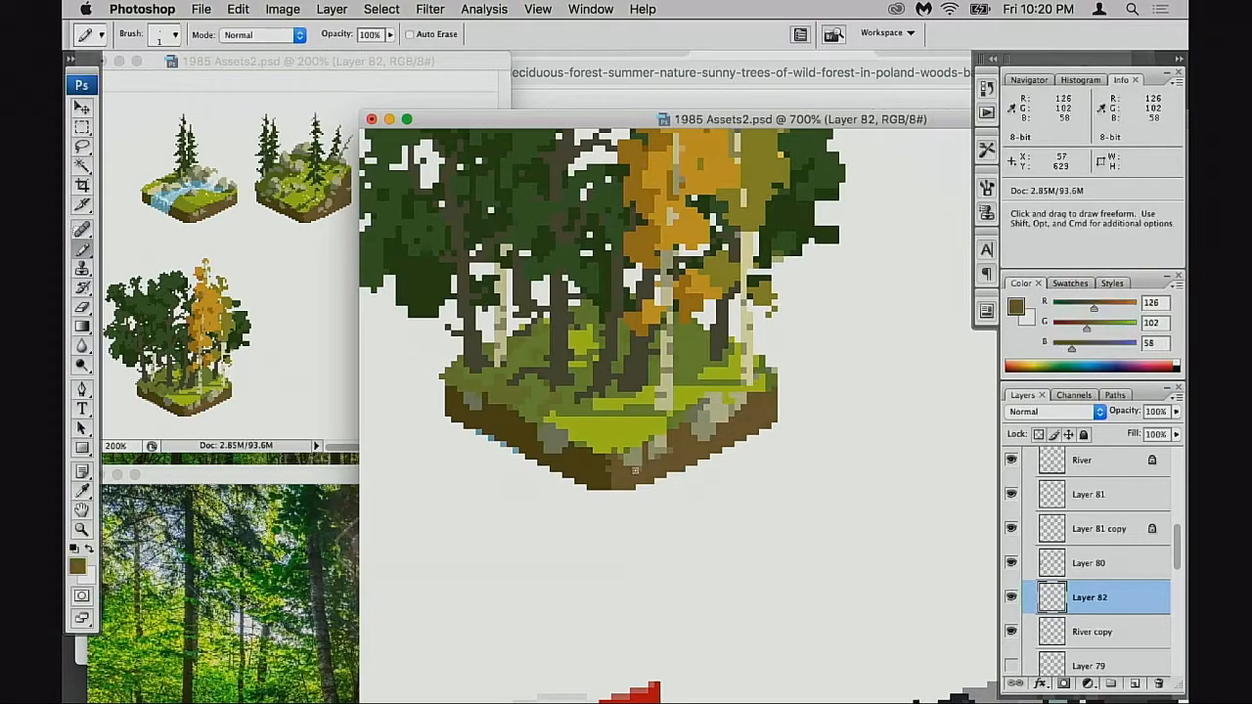
pyautogui.keyDown('alt'); pyautogui.click(673, 445); pyautogui.keyUp('alt')
pyautogui.click(659, 441)
# - Clean up the large rock's outline and right side with grass green, dirt brown and mid grey-green pixels
pyautogui.keyDown('alt'); pyautogui.click(720, 399); pyautogui.keyUp('alt')
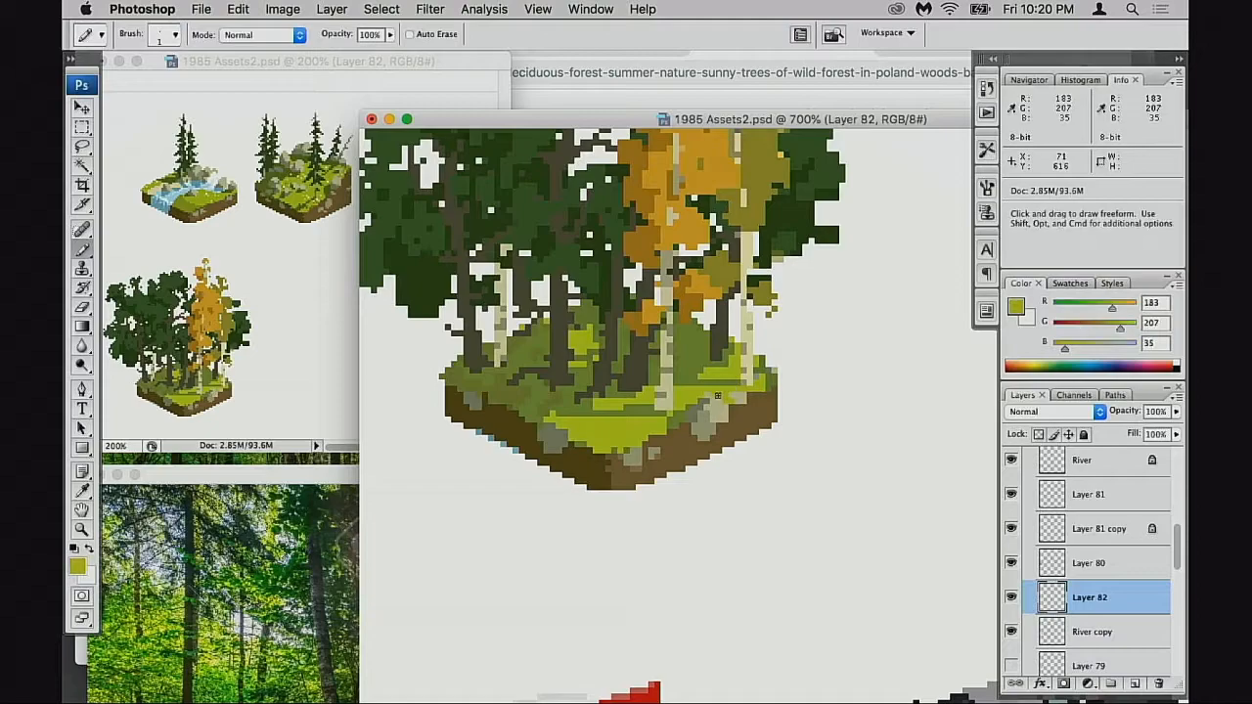
pyautogui.keyDown('alt'); pyautogui.click(716, 400); pyautogui.keyUp('alt')
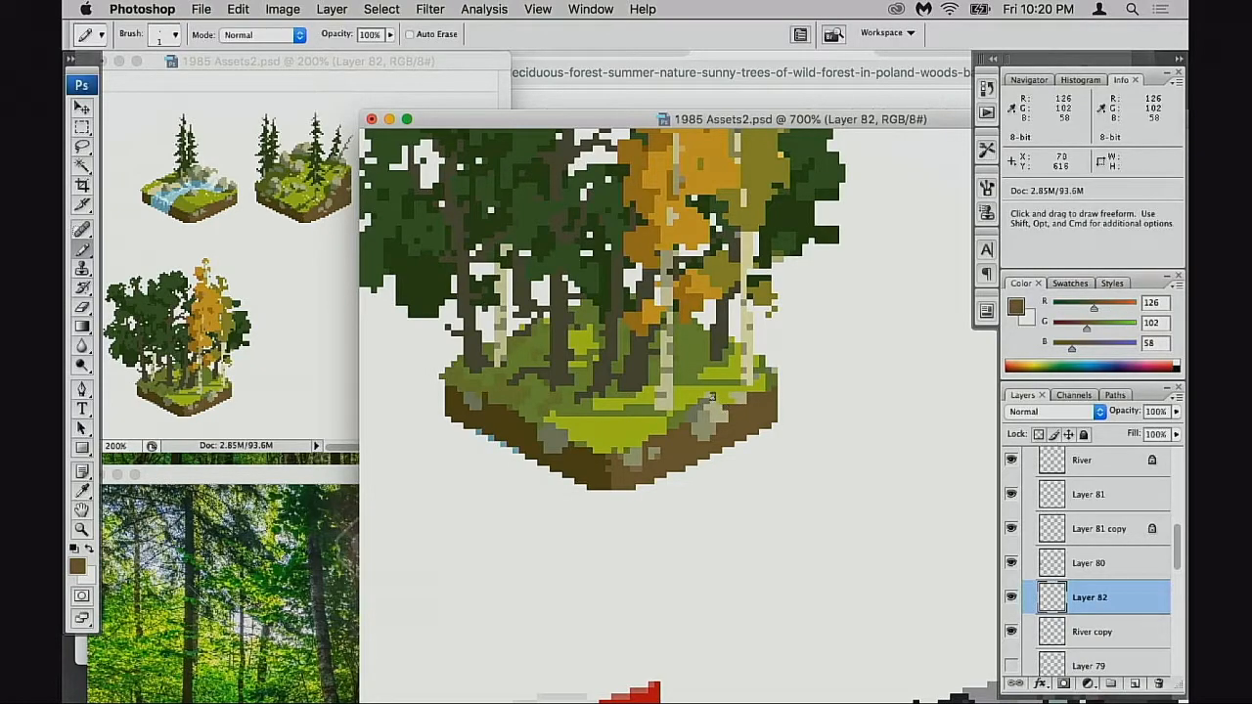
pyautogui.keyDown('alt'); pyautogui.click(714, 395); pyautogui.keyUp('alt')
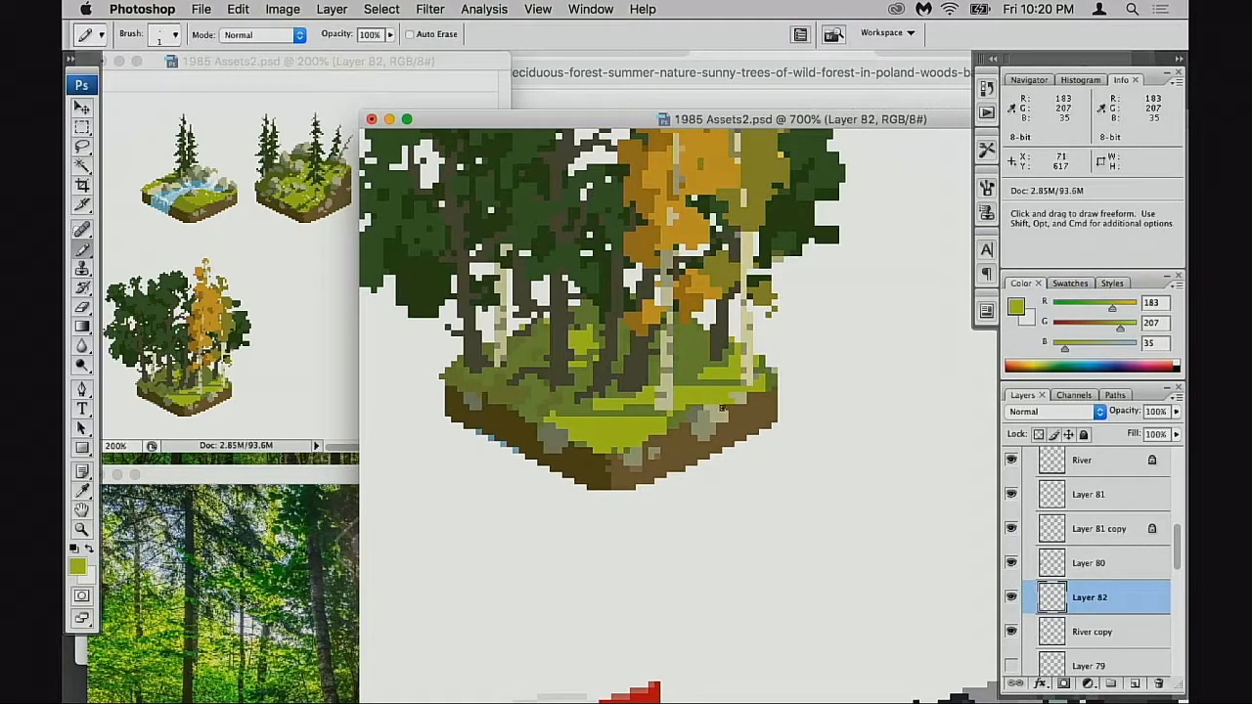
pyautogui.keyDown('alt'); pyautogui.click(717, 423); pyautogui.keyUp('alt')
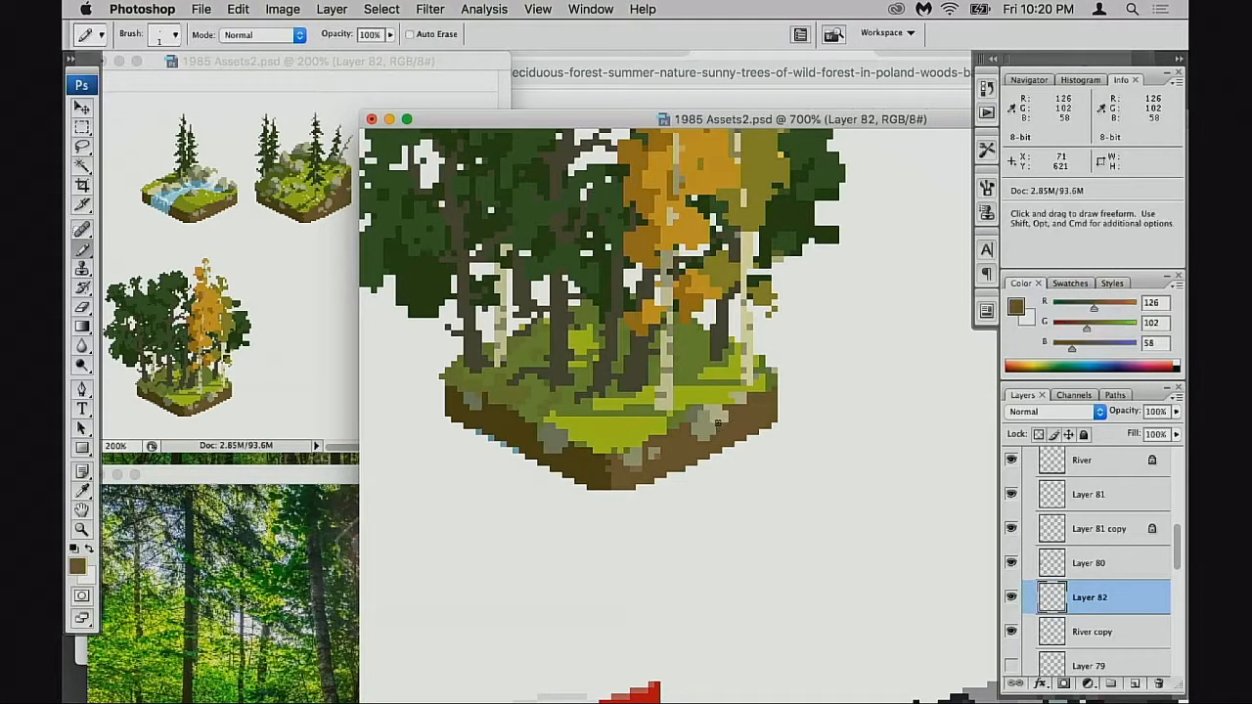
pyautogui.keyDown('alt'); pyautogui.click(718, 421); pyautogui.keyUp('alt')
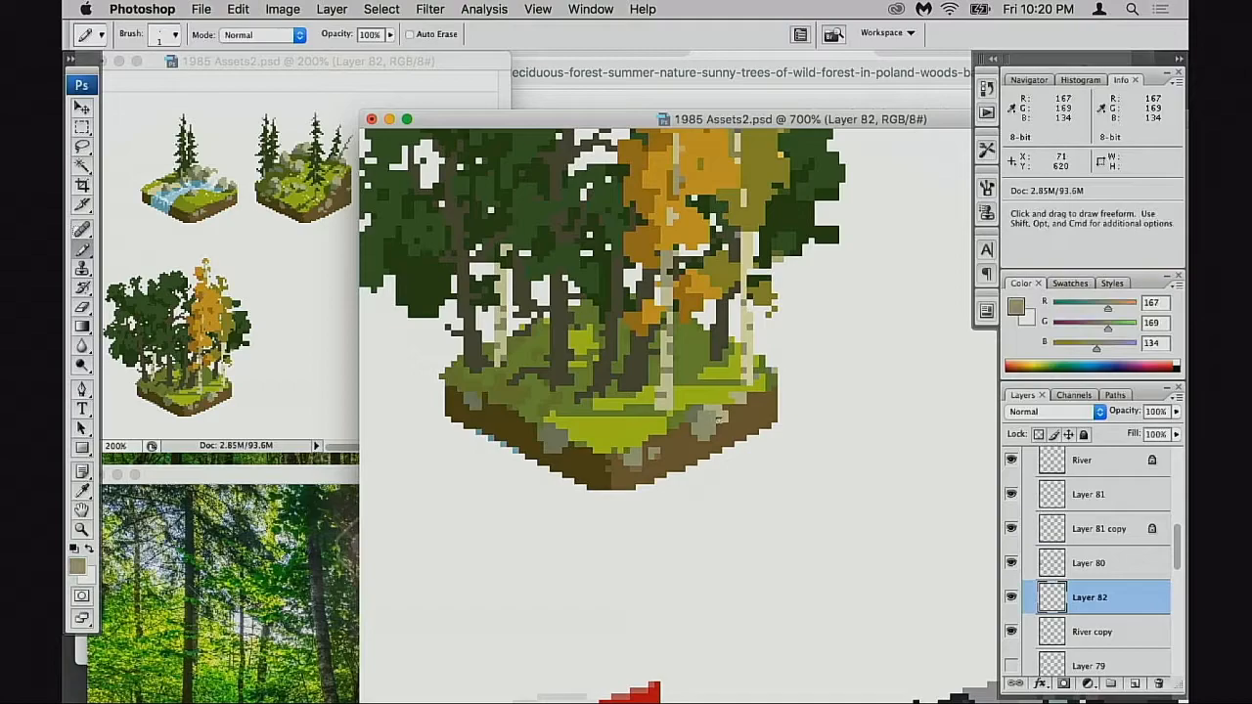
# - Add light stone highlights (RGB 204, 201, 160) to the left side's front rock and resample the mid grey-green for blending
pyautogui.keyDown('alt'); pyautogui.click(721, 417); pyautogui.keyUp('alt')
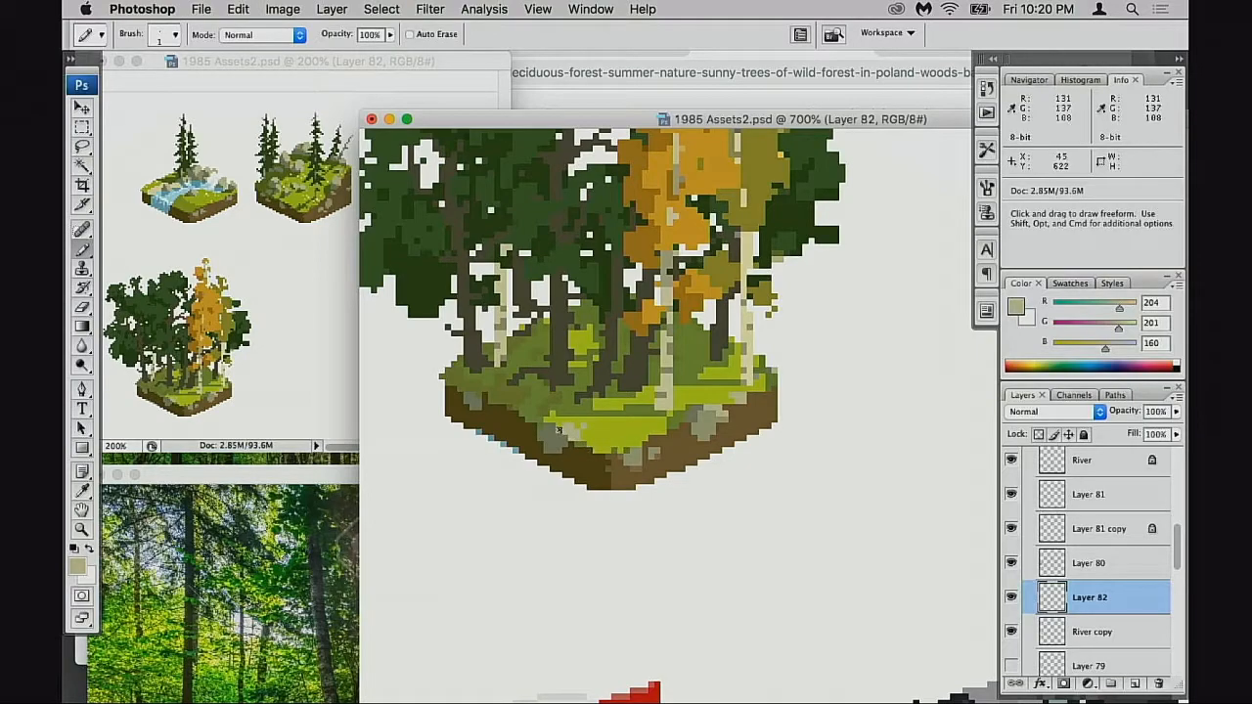
pyautogui.keyDown('alt'); pyautogui.click(564, 440); pyautogui.keyUp('alt')
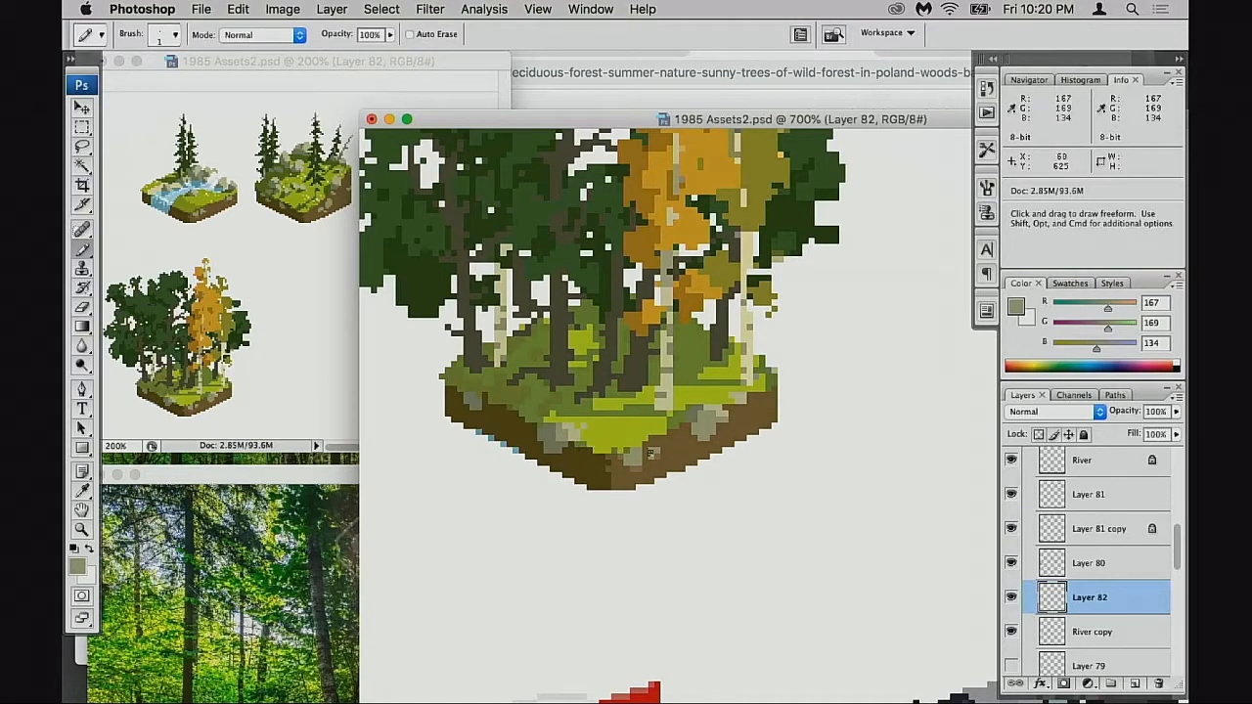
# - Make Layer 80 with the dark tree trunks active and sample the trunks' dark brown (RGB 86, 81, 60)
pyautogui.moveTo(713, 463); pyautogui.dragTo(699, 497)
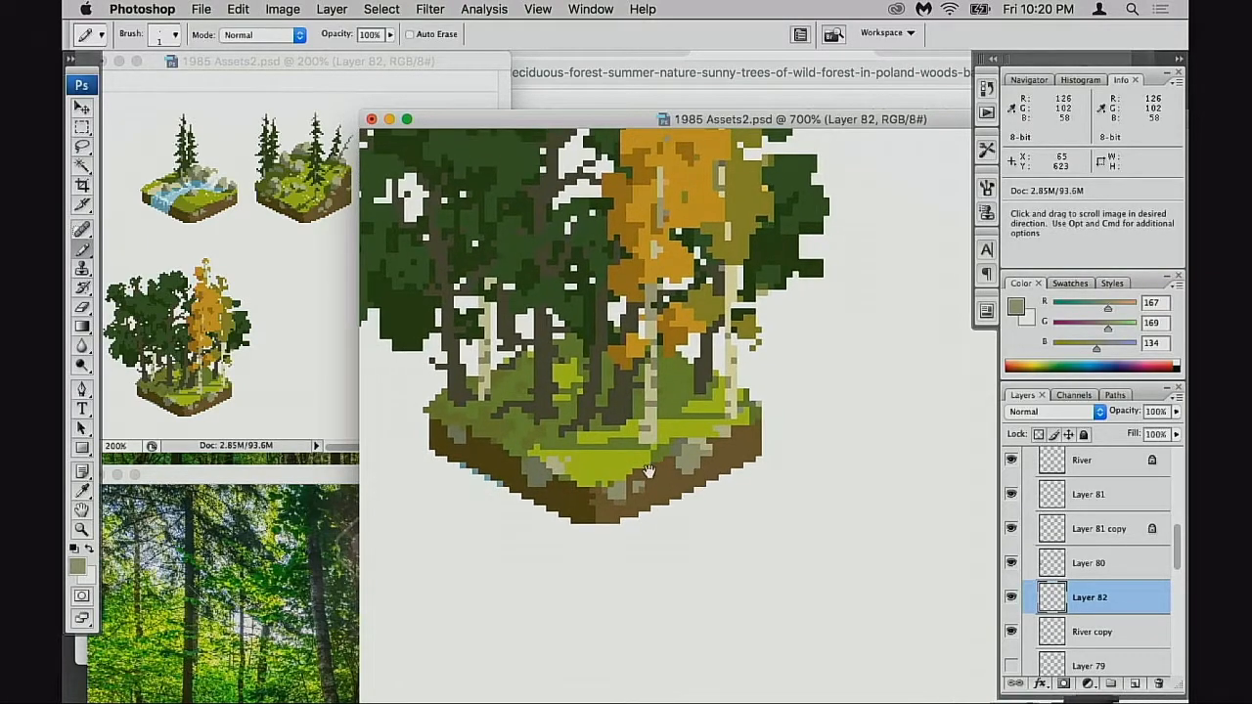
pyautogui.moveTo(607, 470); pyautogui.dragTo(688, 479)
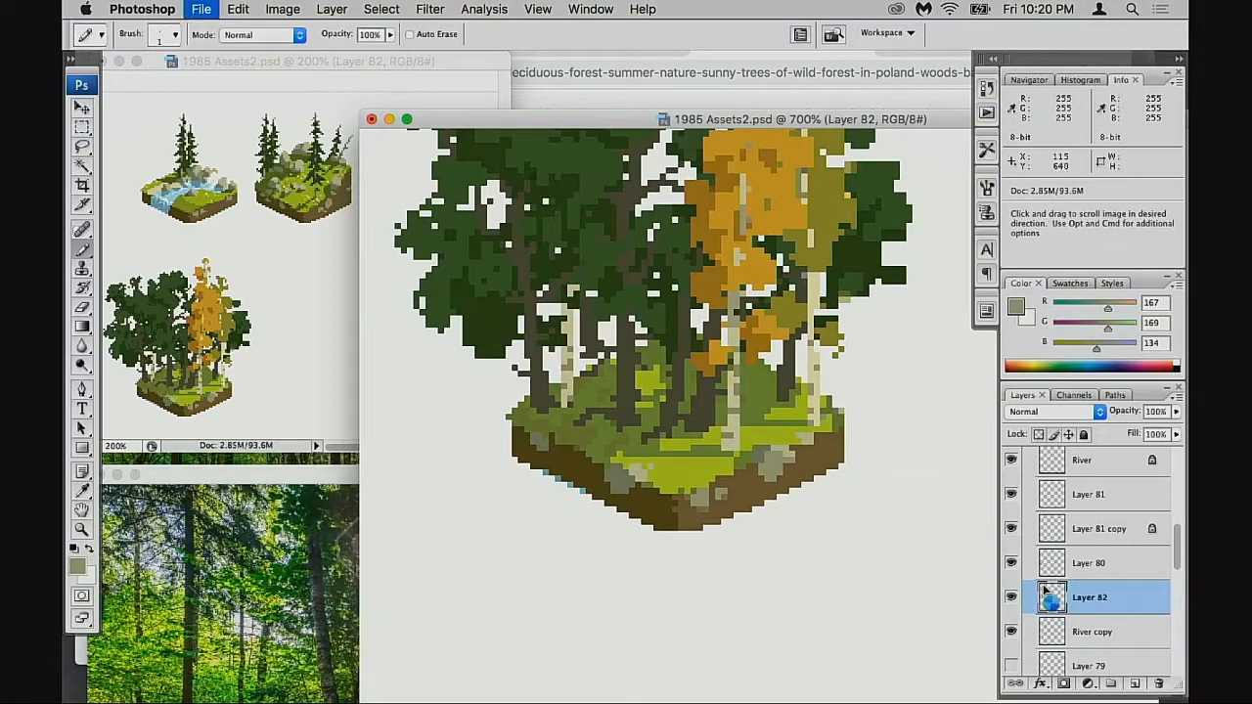
pyautogui.click(1011, 563)
pyautogui.click(1012, 564)
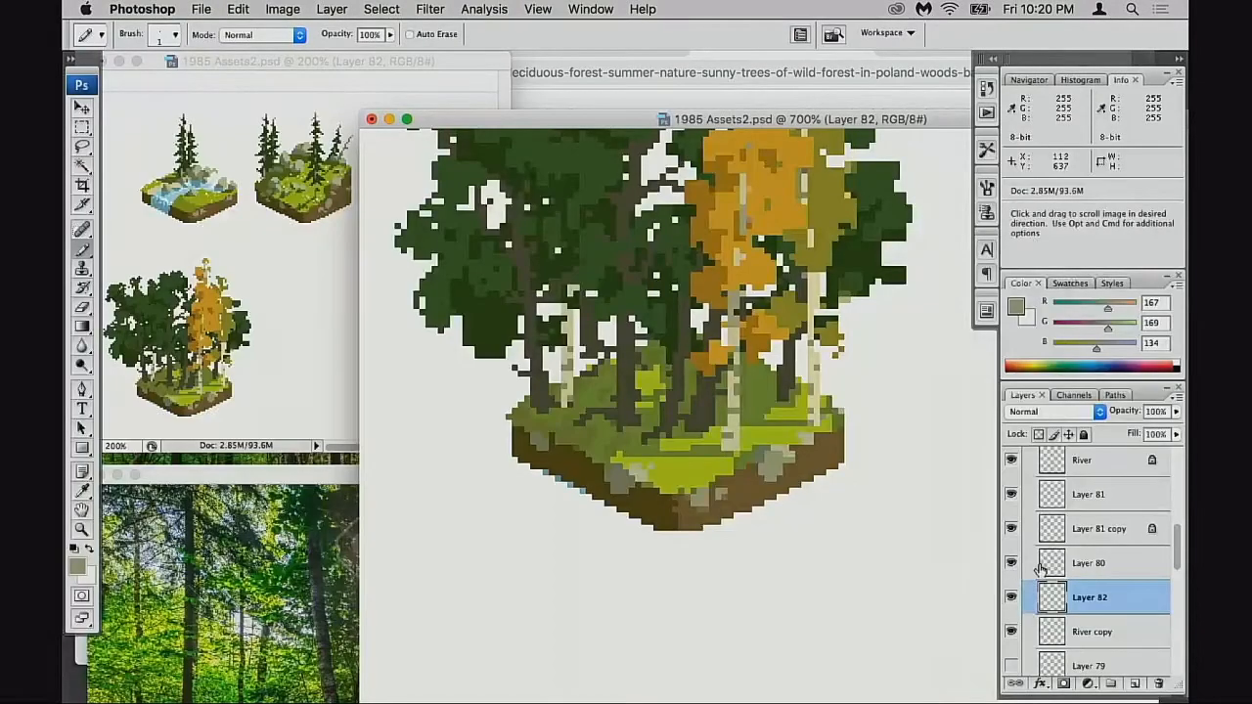
pyautogui.click(1077, 563)
pyautogui.moveTo(711, 433); pyautogui.dragTo(698, 457)
pyautogui.keyDown('super'); pyautogui.click(701, 457); pyautogui.keyUp('super')
pyautogui.moveTo(858, 474); pyautogui.dragTo(817, 512)
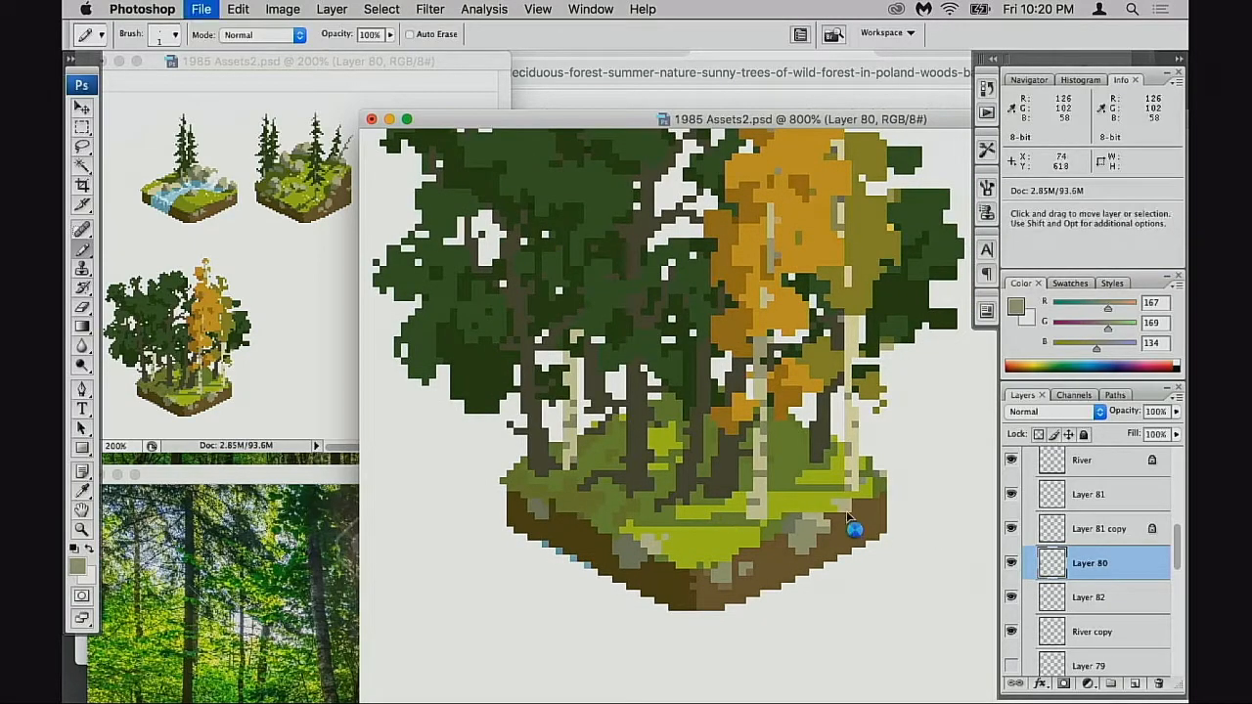
pyautogui.keyDown('super'); pyautogui.click(711, 473); pyautogui.keyUp('super')
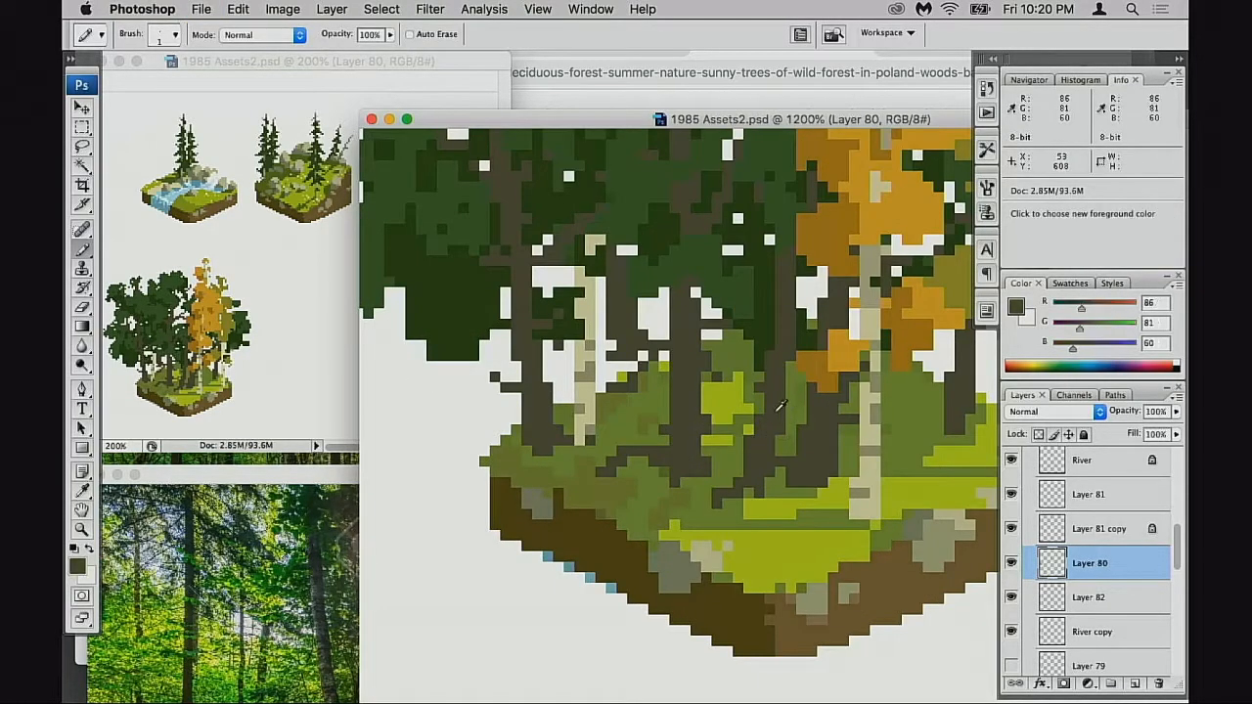
pyautogui.hscroll(2, 754, 455)
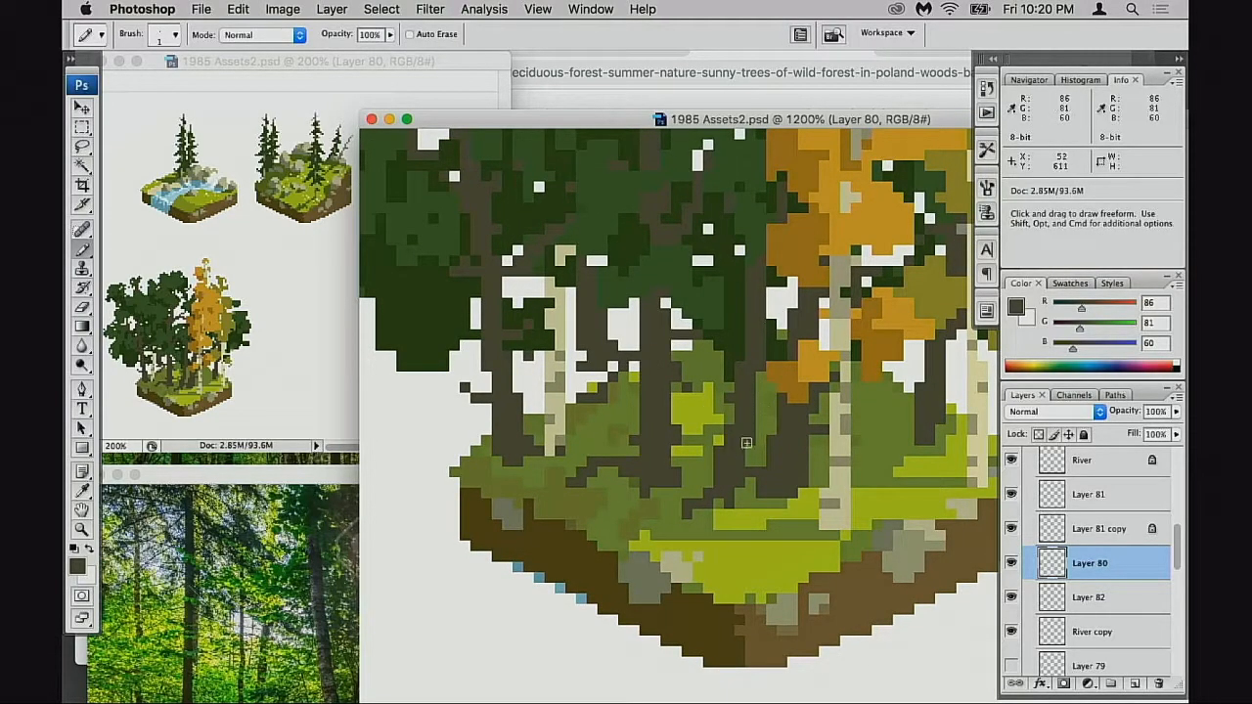
pyautogui.hscroll(2, 671, 388)
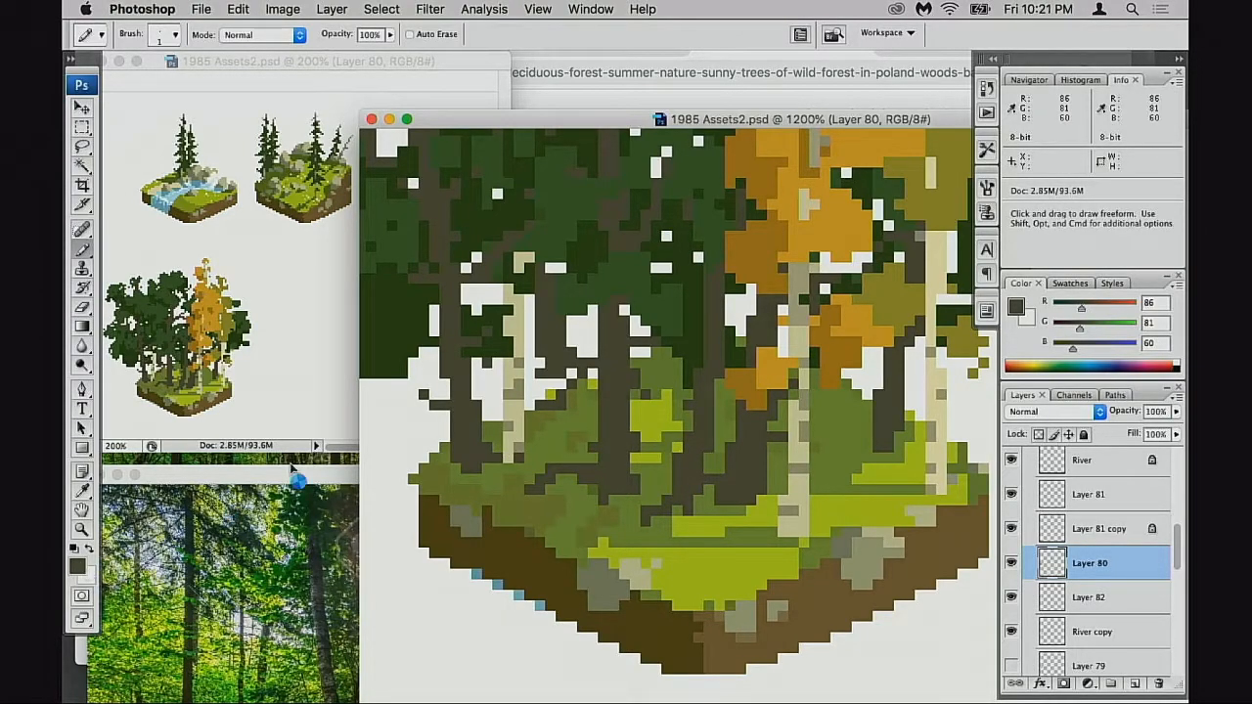
# - Mix a light tan foreground colour (RGB 177, 161, 111) and lock Layer 80's transparent pixels
pyautogui.moveTo(831, 263)
pyautogui.mouseDown()
pyautogui.moveTo(838, 241)
pyautogui.moveTo(815, 203)
pyautogui.mouseUp()
pyautogui.moveTo(988, 333); pyautogui.dragTo(988, 335)
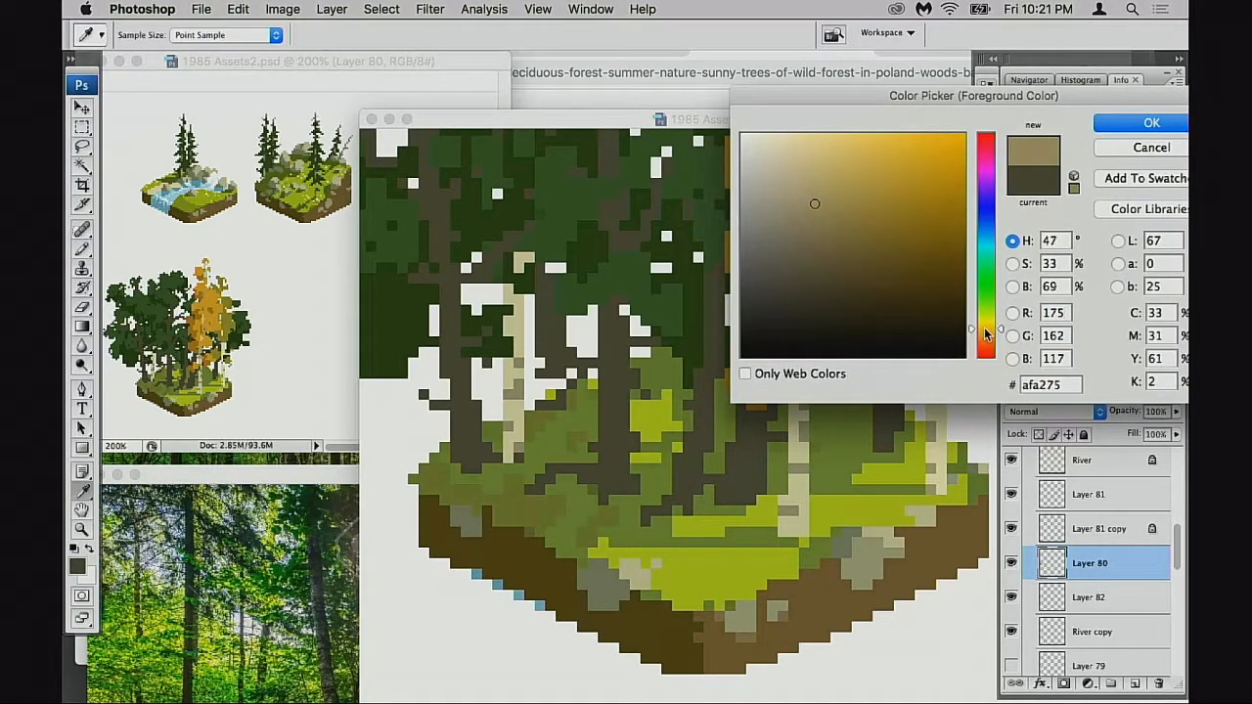
pyautogui.press('Return')
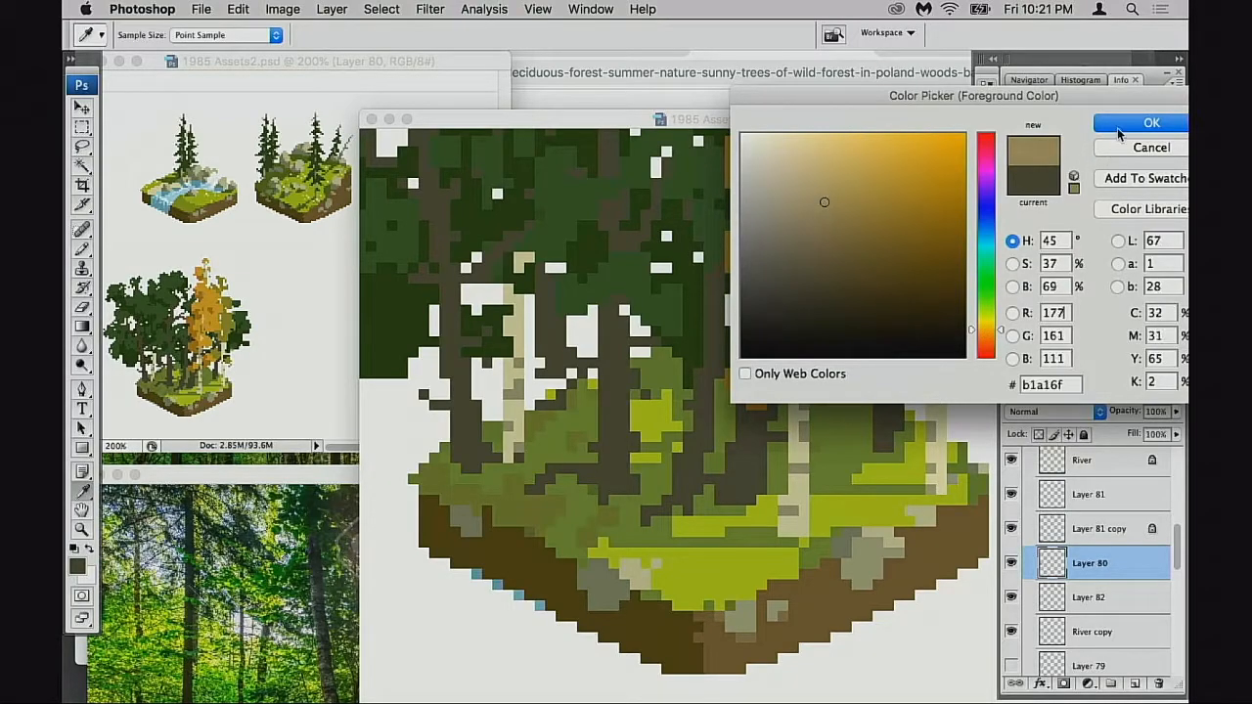
pyautogui.click(1039, 435)
# - Test the light tan on the central trunk at reduced opacity, ending with 50%, and sample the blended tan (RGB 132, 121, 86)
pyautogui.moveTo(708, 431)
pyautogui.mouseDown()
pyautogui.moveTo(699, 445)
pyautogui.moveTo(625, 427)
pyautogui.moveTo(605, 447)
pyautogui.moveTo(625, 415)
pyautogui.moveTo(606, 433)
pyautogui.mouseUp()
pyautogui.press('super+z')
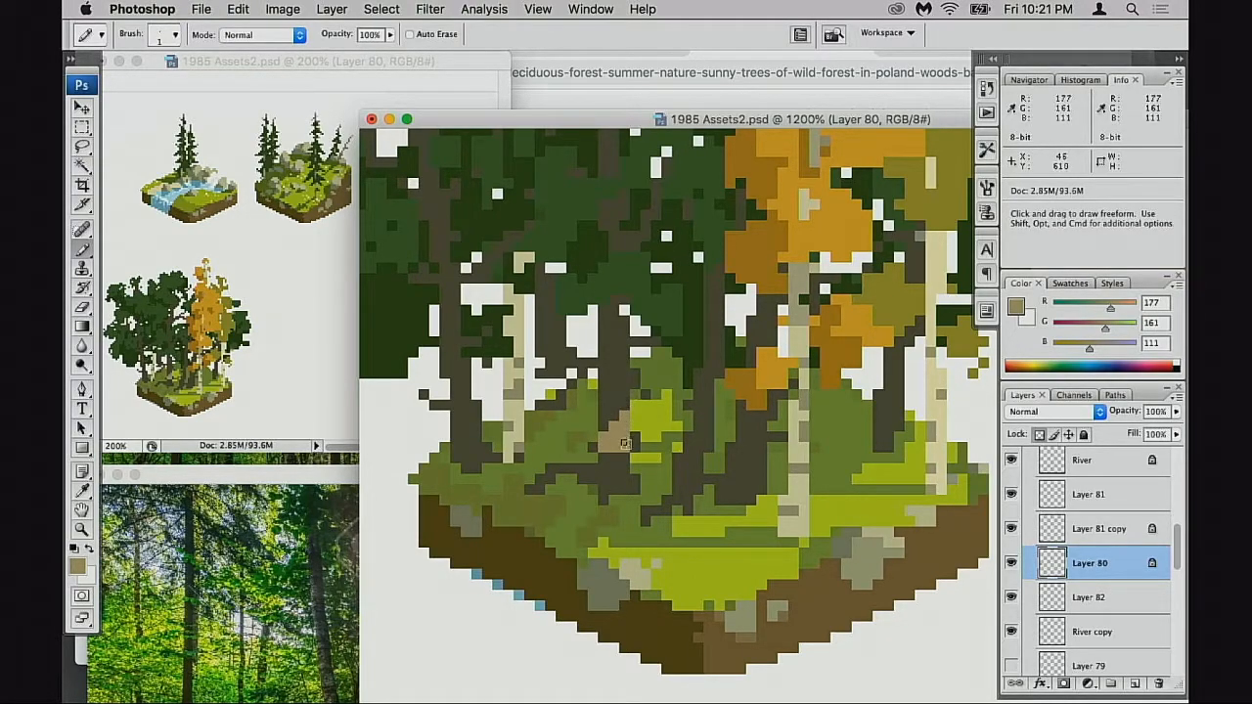
pyautogui.press('super+z')
pyautogui.press('3')
pyautogui.moveTo(626, 421); pyautogui.dragTo(621, 441)
pyautogui.press('super+z')
pyautogui.press('5')
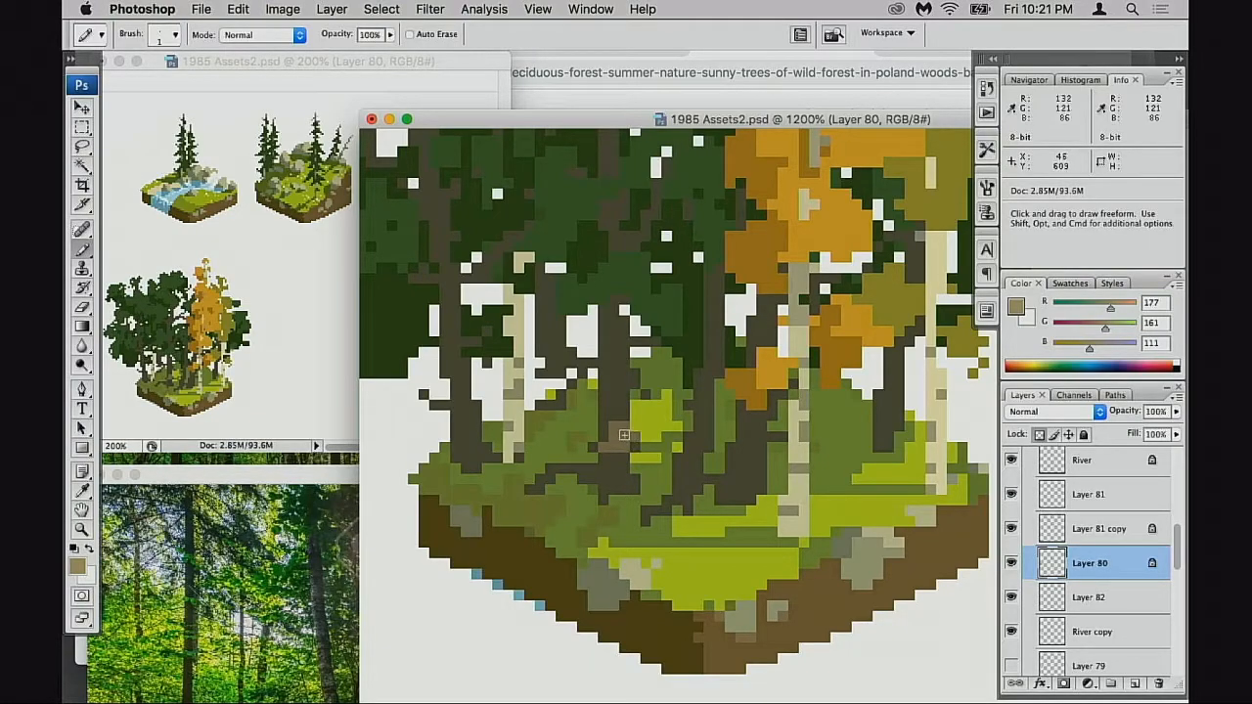
pyautogui.keyDown('alt'); pyautogui.click(626, 431); pyautogui.keyUp('alt')
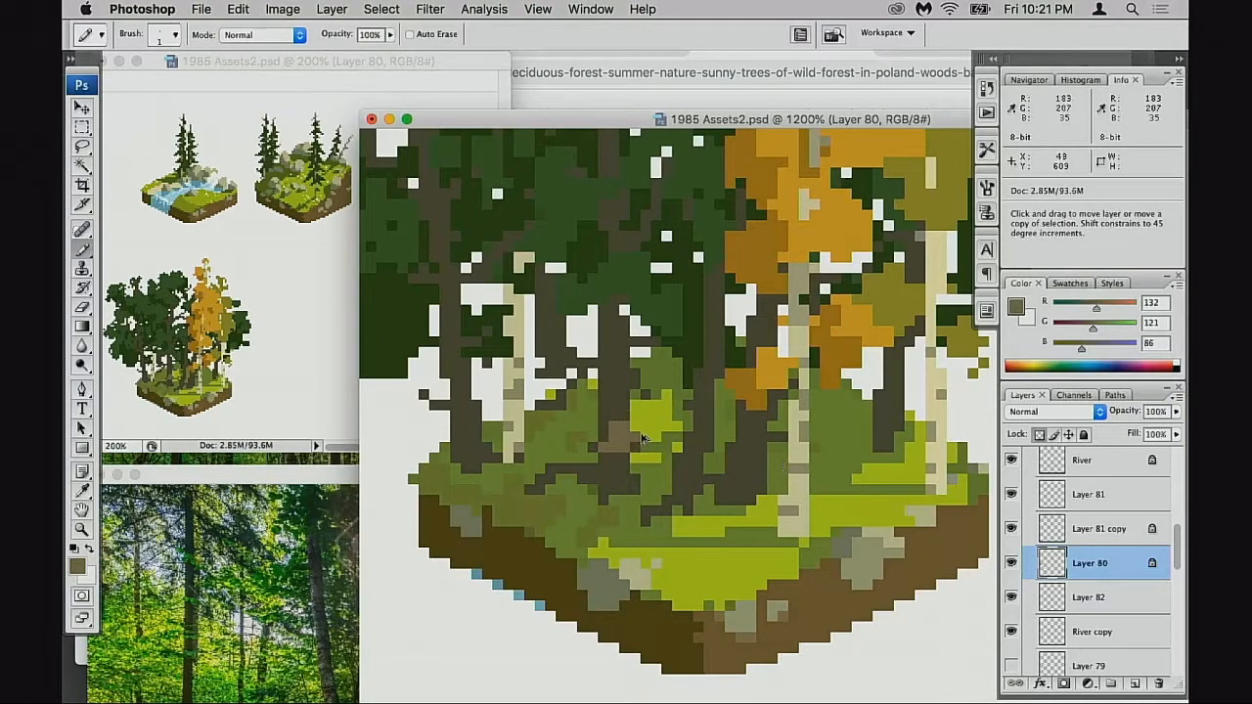
# - Toggle the visibility of Layer 82 and Layer 80 to examine what each layer contains
pyautogui.keyDown('super'); pyautogui.click(651, 432); pyautogui.keyUp('super')
pyautogui.click(1011, 597)
pyautogui.click(1011, 597)
pyautogui.click(1011, 562)
pyautogui.click(1010, 563)
pyautogui.click(1027, 561)
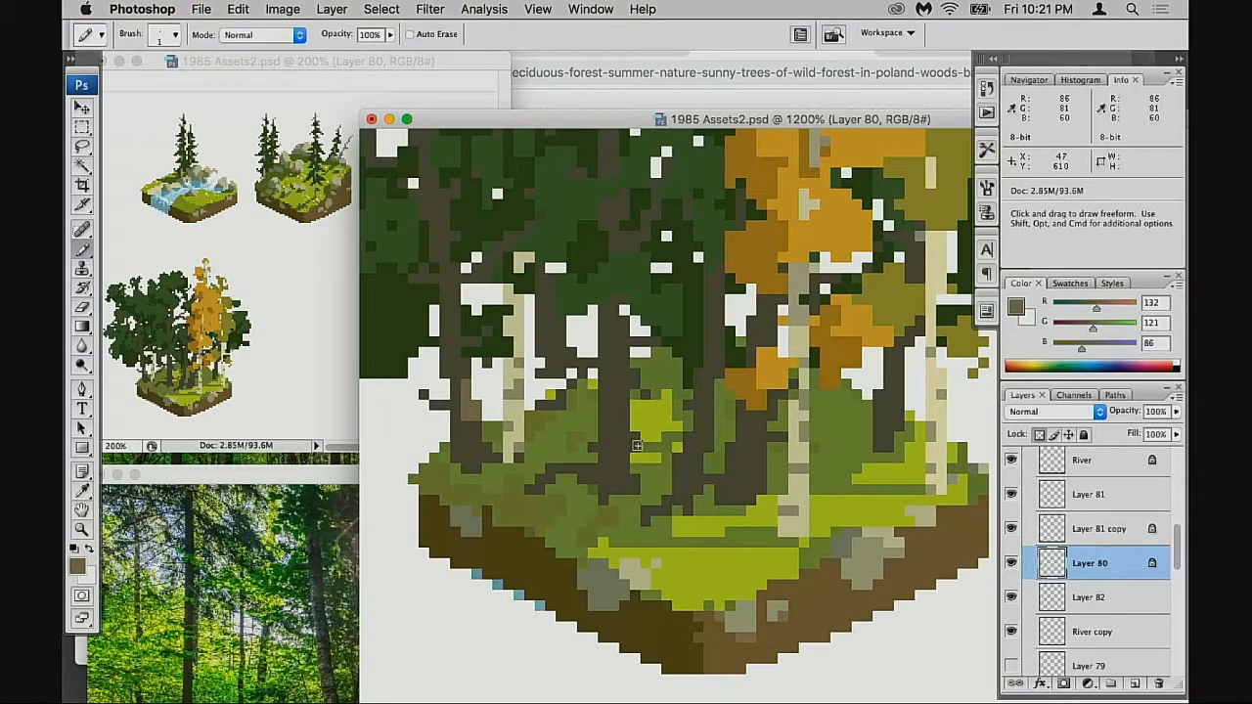
# - Try muted tan highlights (RGB 132, 121, 86) on the dark trunks between the centre and the right birch
pyautogui.press('super+z')
pyautogui.moveTo(720, 339); pyautogui.dragTo(721, 313)
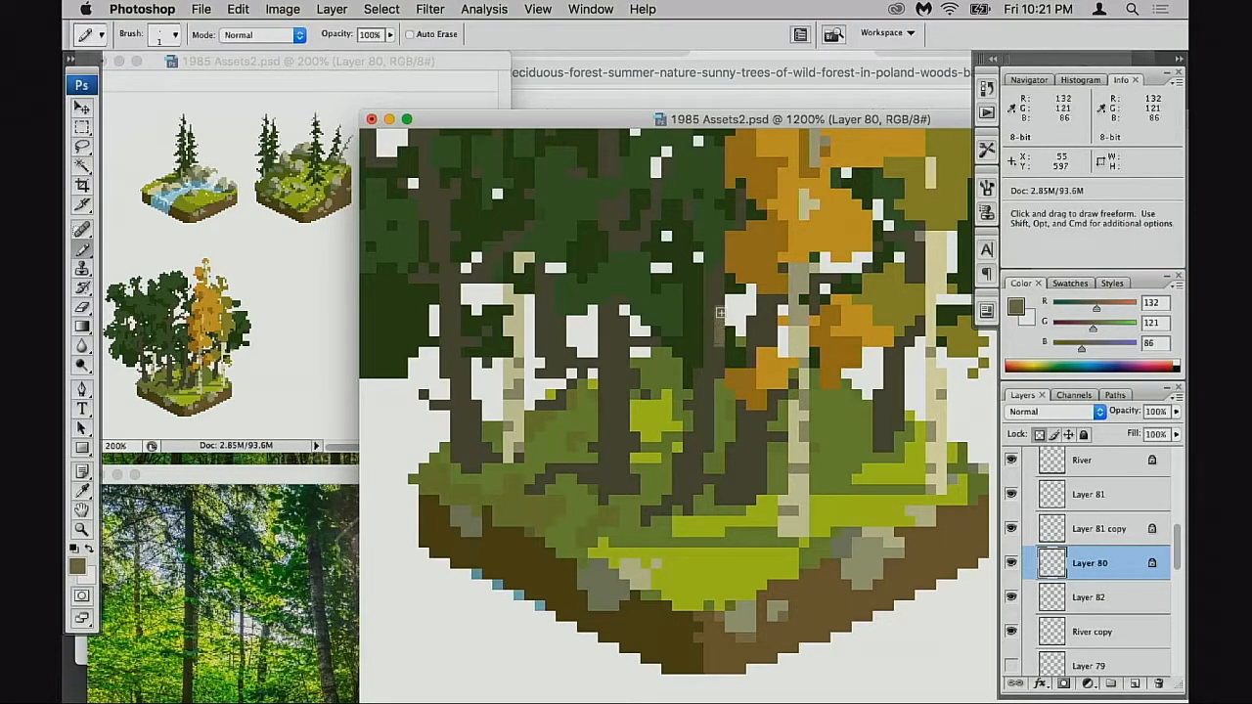
pyautogui.press('super+z')
pyautogui.click(717, 318)
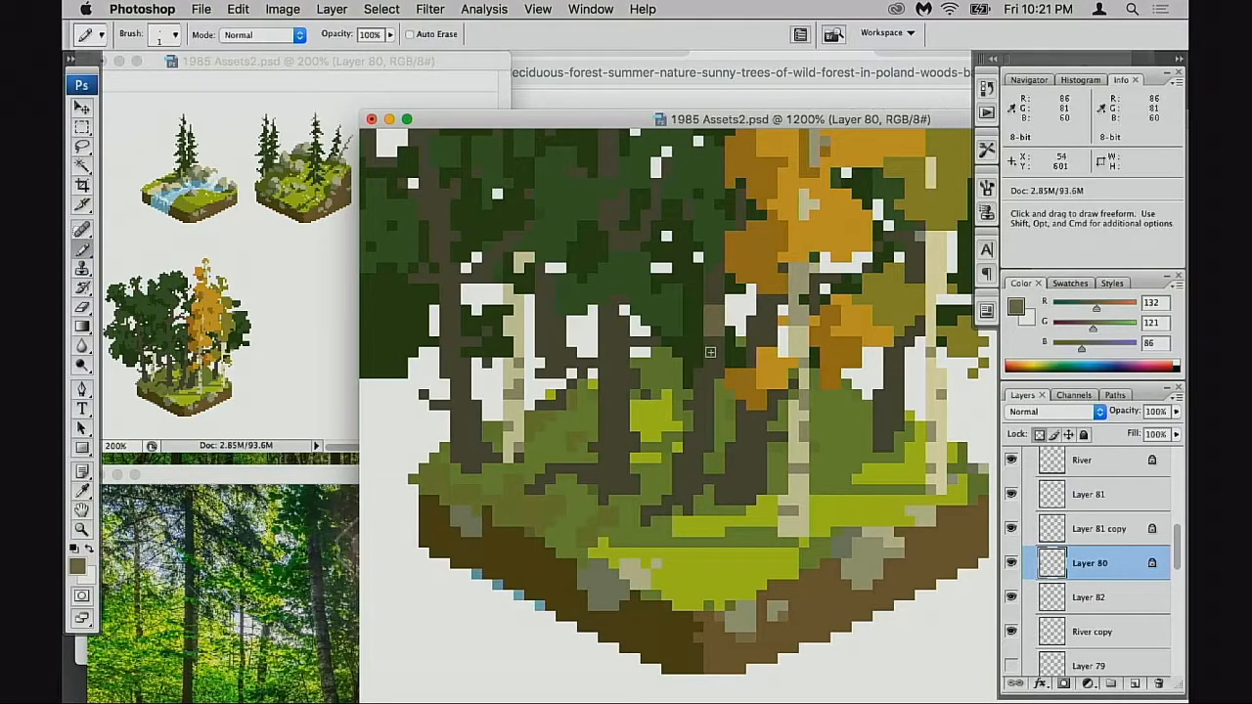
pyautogui.press('super+z')
pyautogui.moveTo(836, 425); pyautogui.dragTo(811, 399)
pyautogui.moveTo(736, 412); pyautogui.dragTo(734, 429)
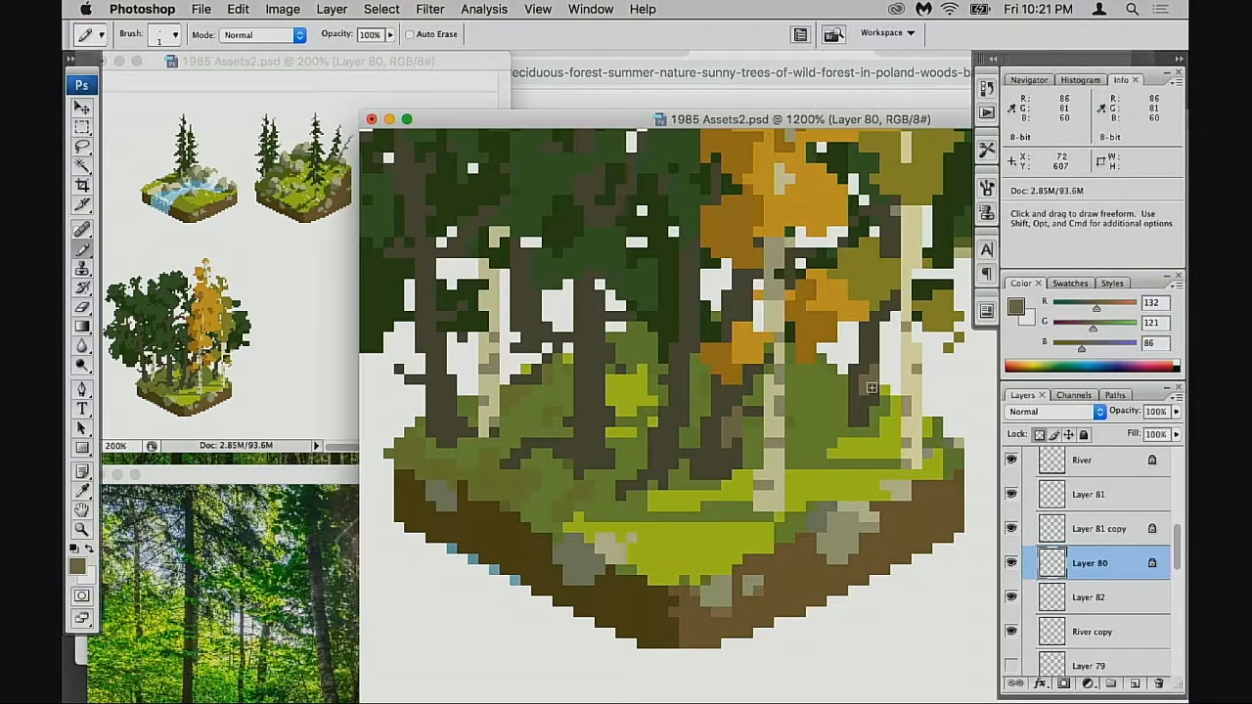
# - Paint muted tan highlights (RGB 132, 121, 86) along the right edge of the central trunk on Layer 80
pyautogui.click(1076, 597)
pyautogui.click(1013, 598)
pyautogui.click(1014, 598)
pyautogui.click(1014, 565)
pyautogui.click(1013, 564)
pyautogui.click(1055, 565)
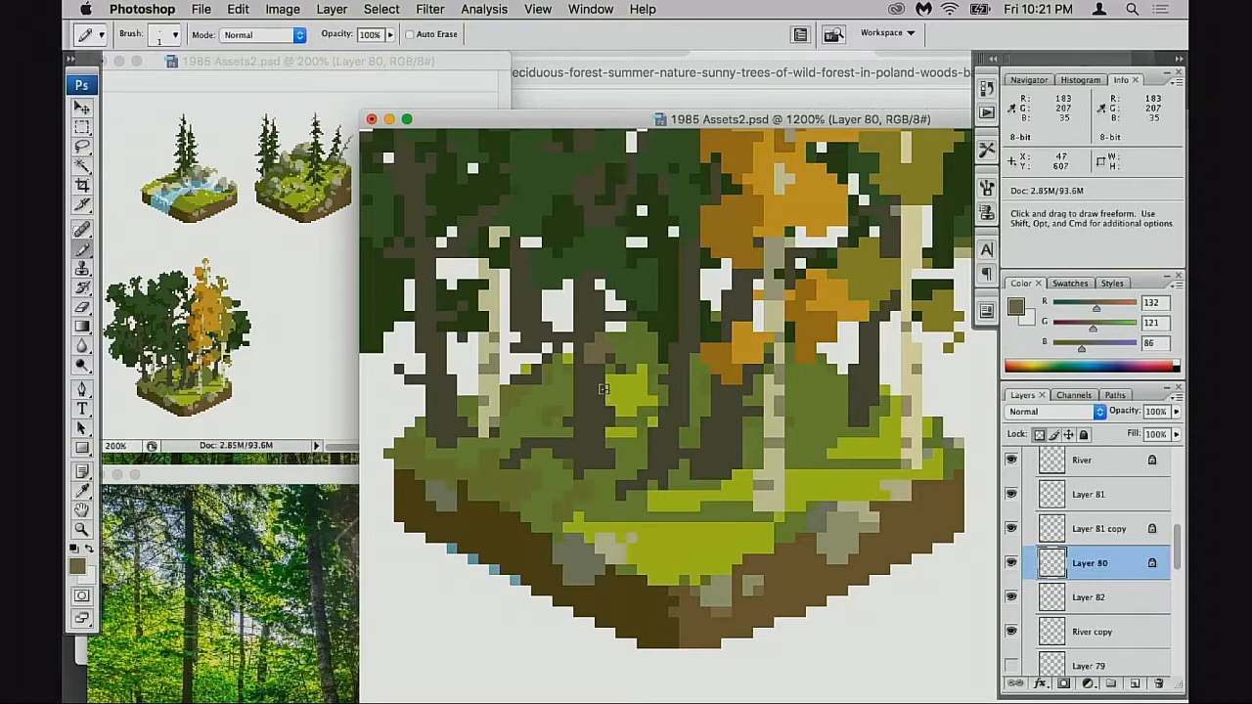
pyautogui.press('super+z')
pyautogui.moveTo(601, 326); pyautogui.dragTo(587, 437)
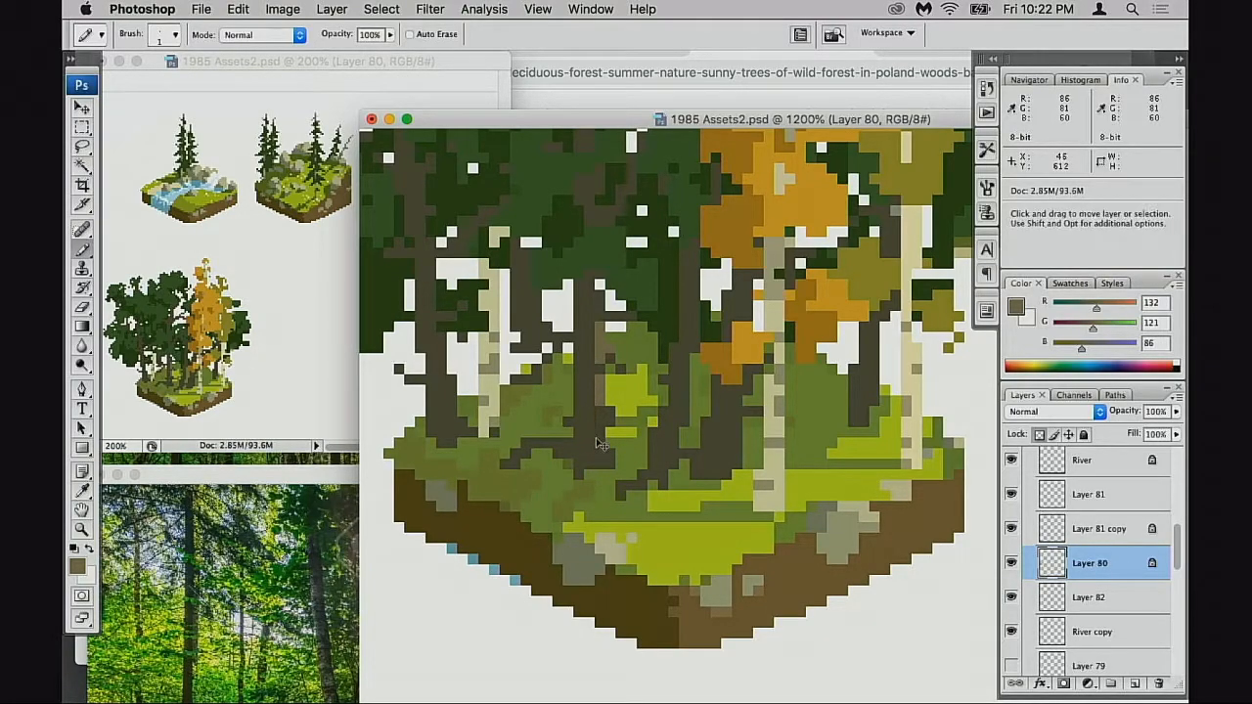
pyautogui.moveTo(601, 328); pyautogui.dragTo(601, 315)
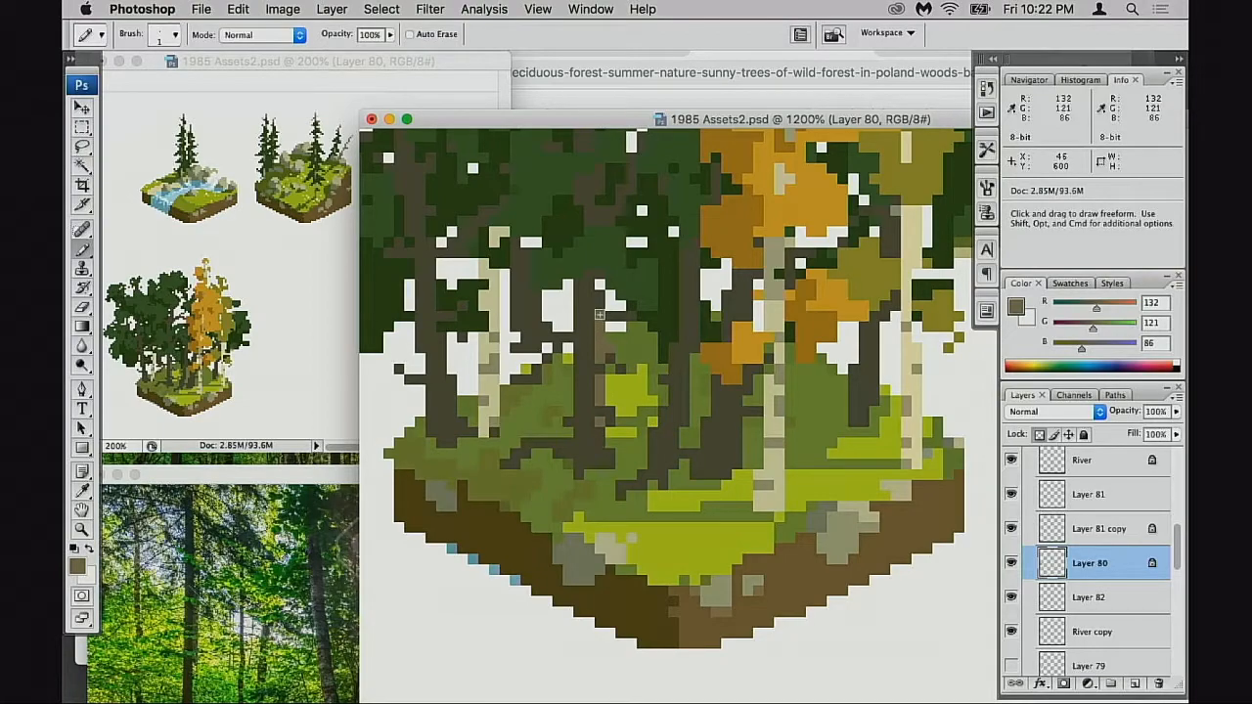
# - Try the Overlay blend mode for the pencil, and set the mode to Screen for the trunk highlights
pyautogui.press('alt+super+space')
pyautogui.keyDown('alt'); pyautogui.keyDown('super'); pyautogui.click(687, 454); pyautogui.keyUp('super'); pyautogui.keyUp('alt')
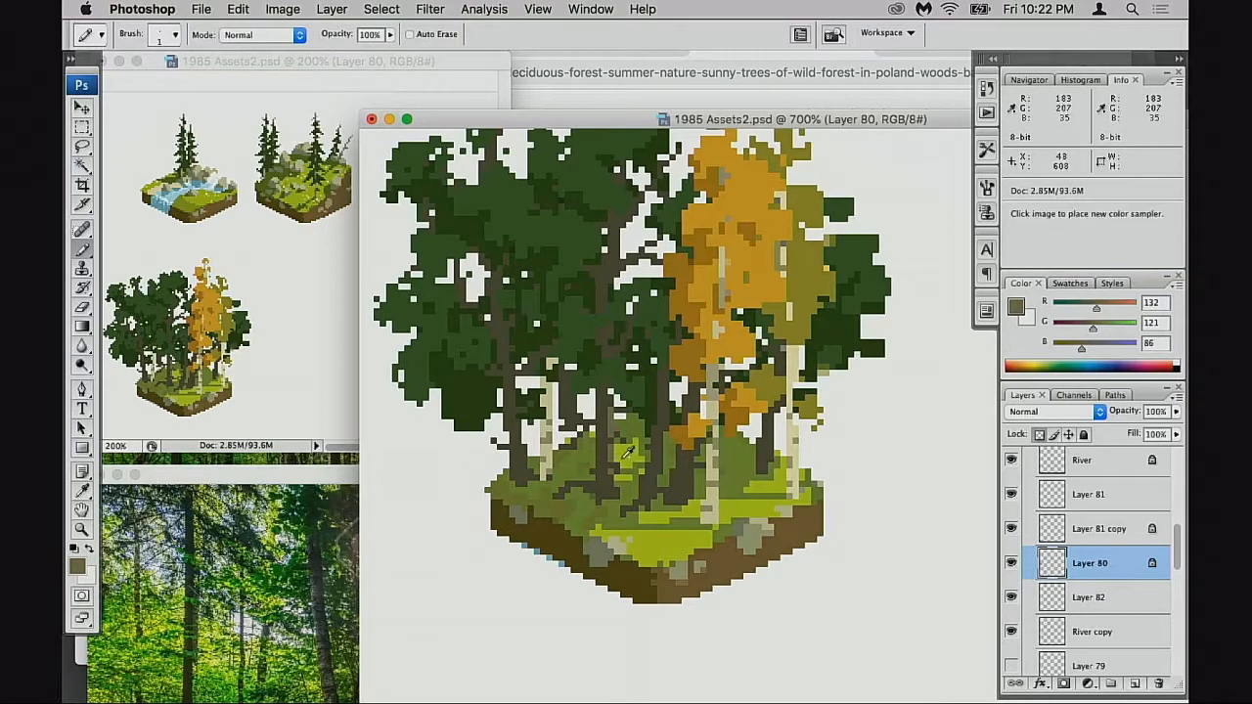
pyautogui.press('alt')
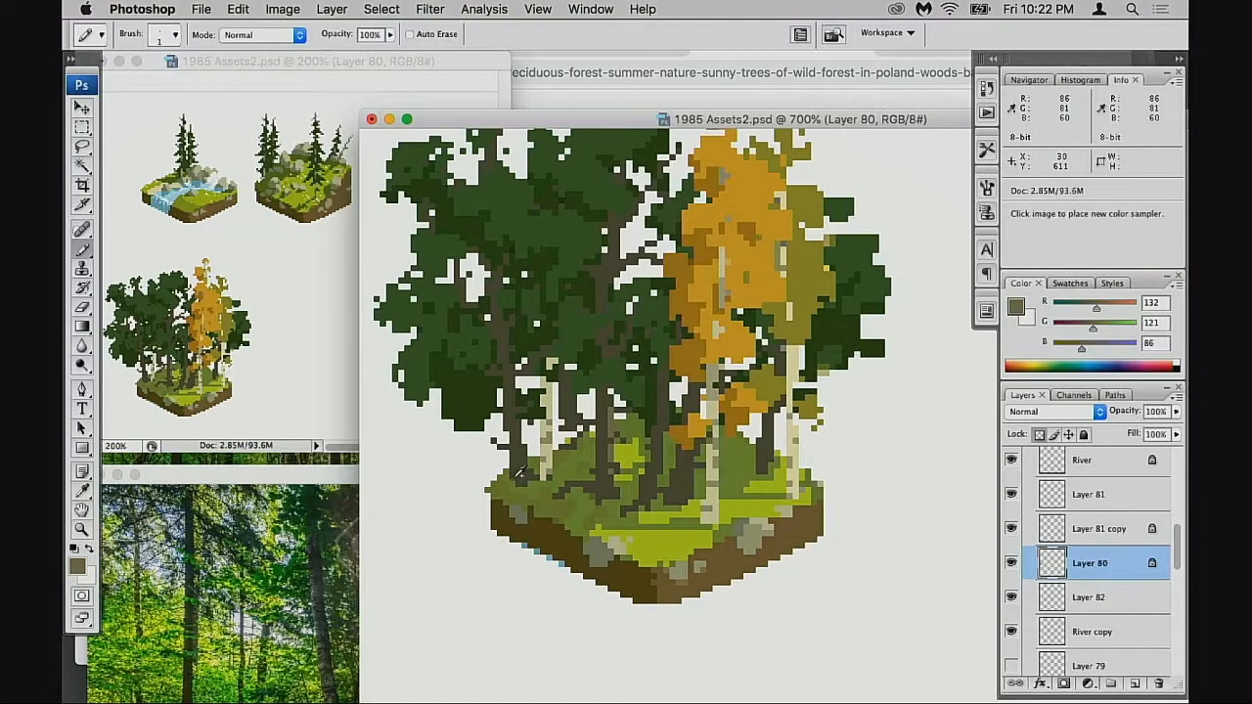
pyautogui.hotkey('alt', 'shift', 'o')
pyautogui.press('super+equal')
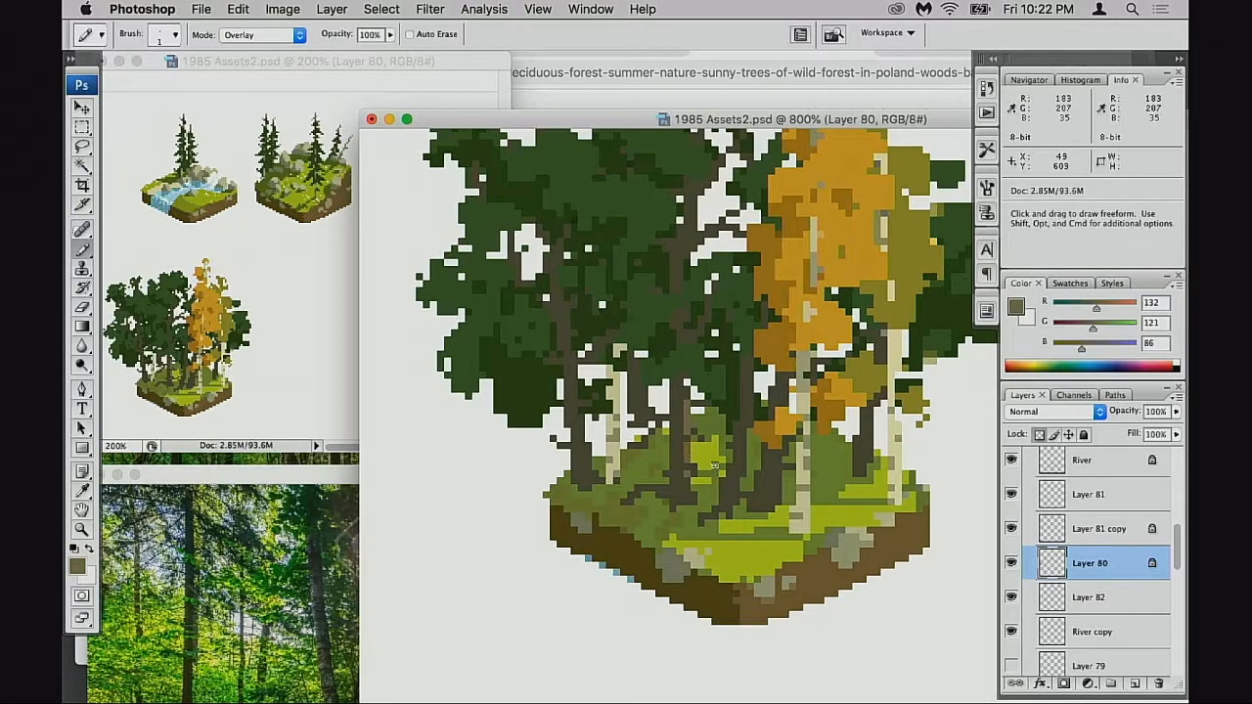
pyautogui.hotkey('alt', 'shift', 's')
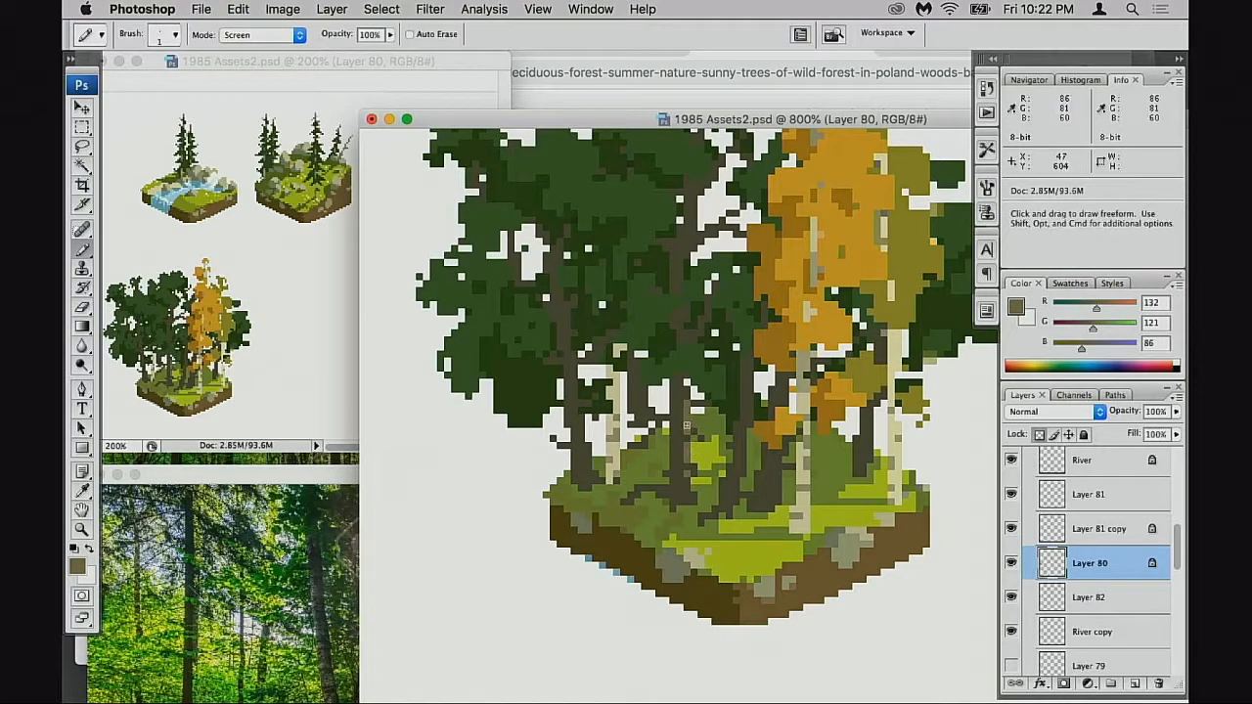
pyautogui.press('e')
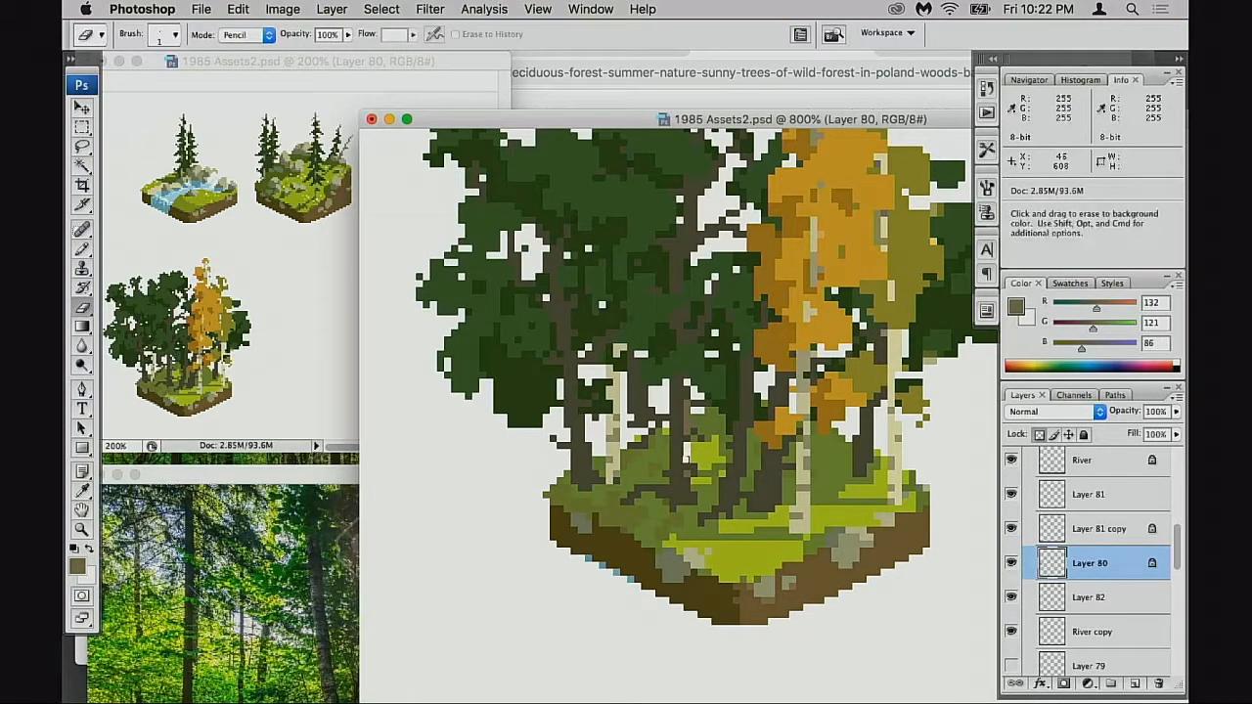
pyautogui.press('3')
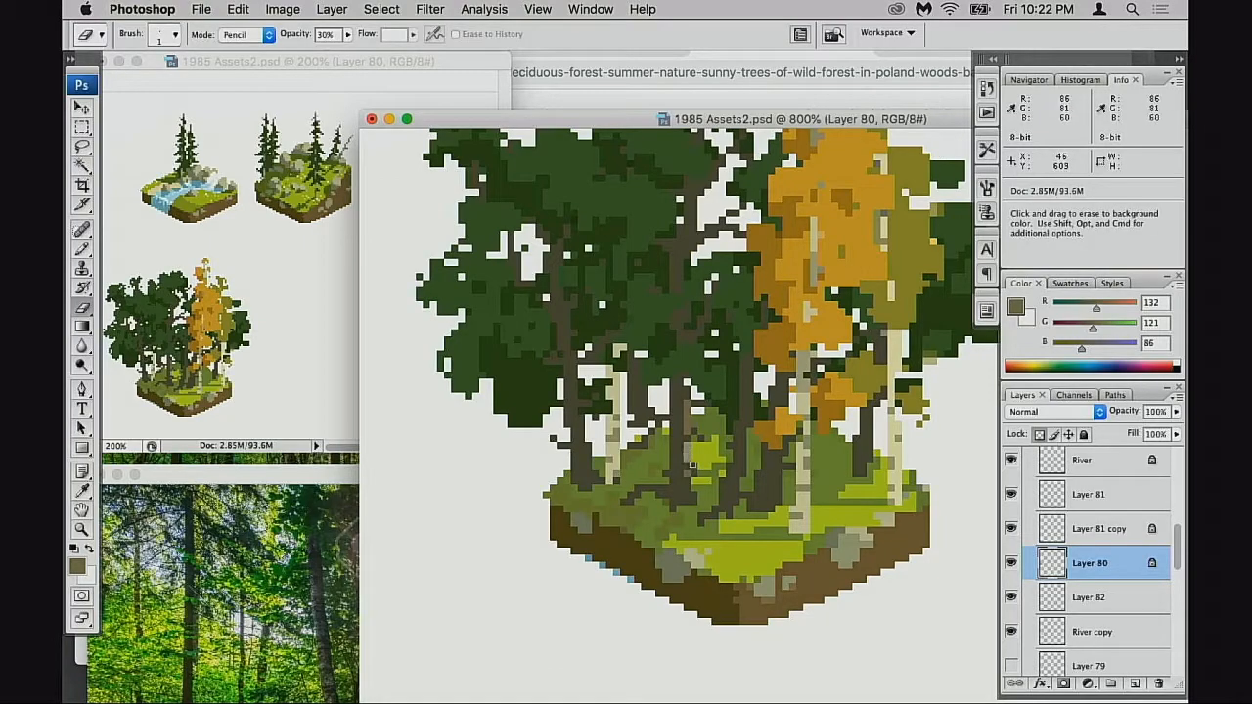
pyautogui.keyDown('alt'); pyautogui.click(797, 420); pyautogui.keyUp('alt')
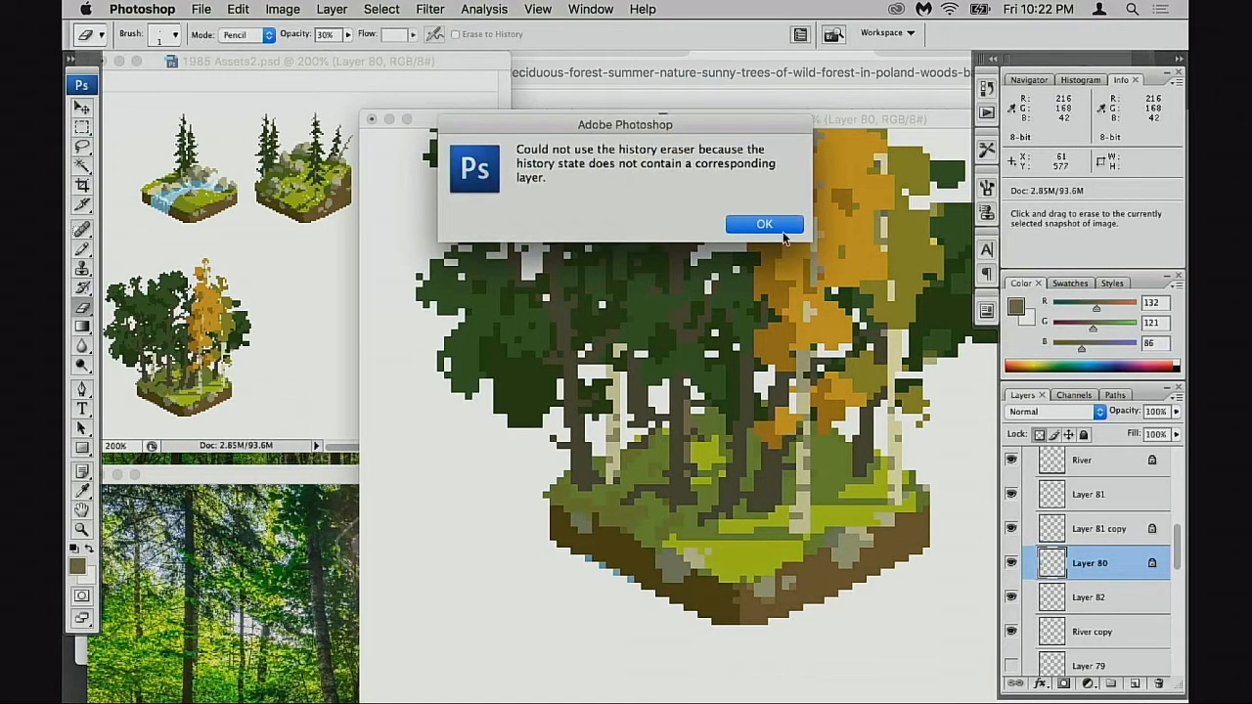
pyautogui.click(783, 231)
# - Blend the foliage orange (RGB 216, 168, 42) over the trunk highlight at 40% opacity and sample the resulting warm tan (RGB 174, 156, 97)
pyautogui.press('b')
pyautogui.keyDown('alt'); pyautogui.click(783, 428); pyautogui.keyUp('alt')
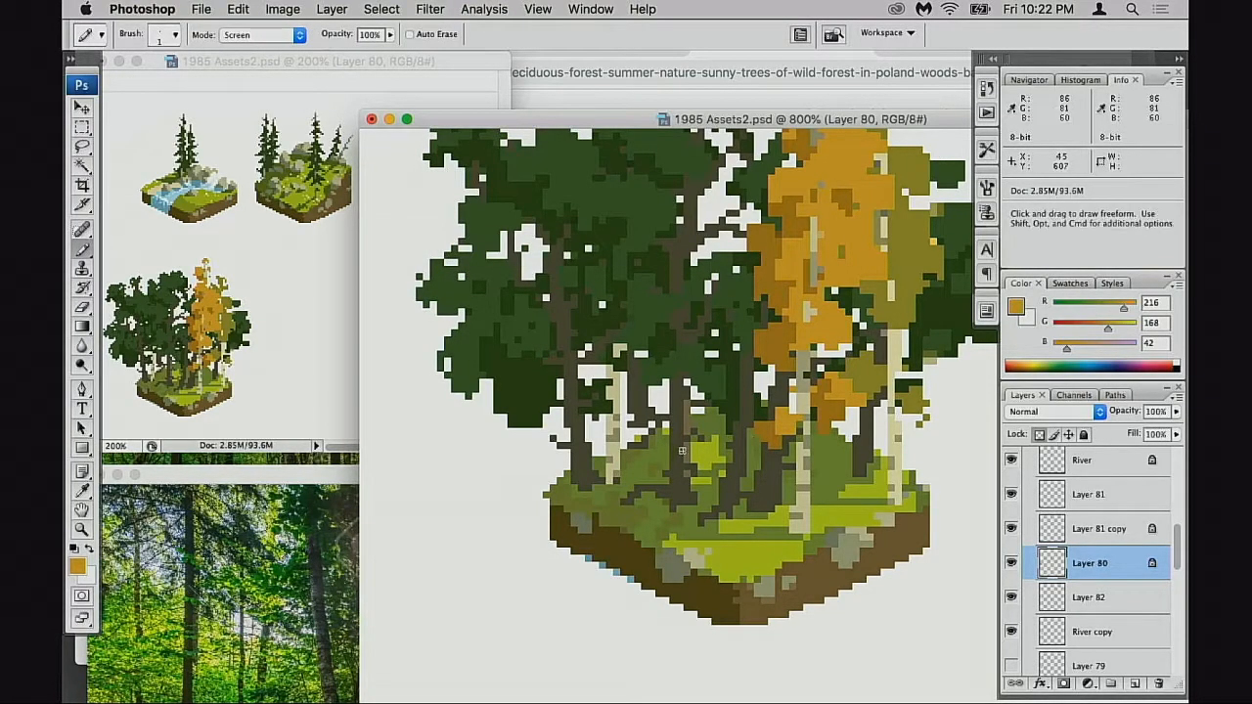
pyautogui.press('4')
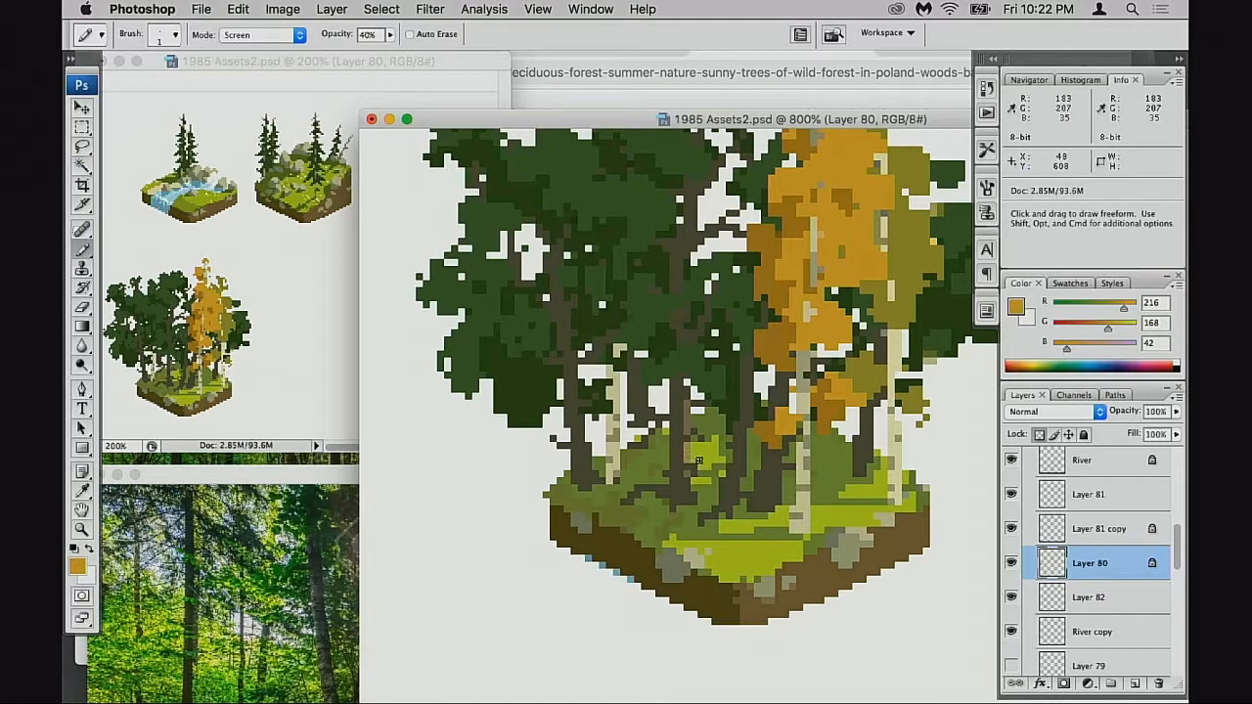
pyautogui.keyDown('alt'); pyautogui.click(687, 457); pyautogui.keyUp('alt')
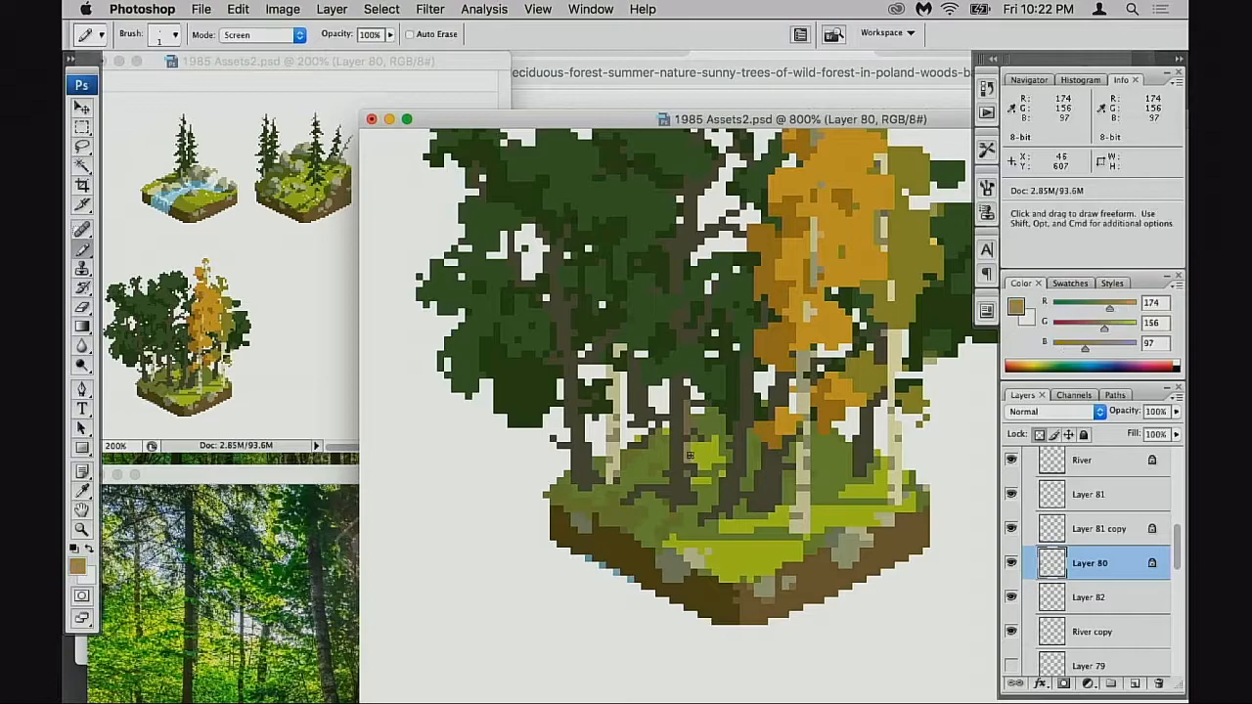
# - Return the pencil to Normal mode and shade the central trunk with warm tan (RGB 174, 156, 97) and dark brown (RGB 86, 81, 60)
pyautogui.hotkey('shift', 'alt', 'n')
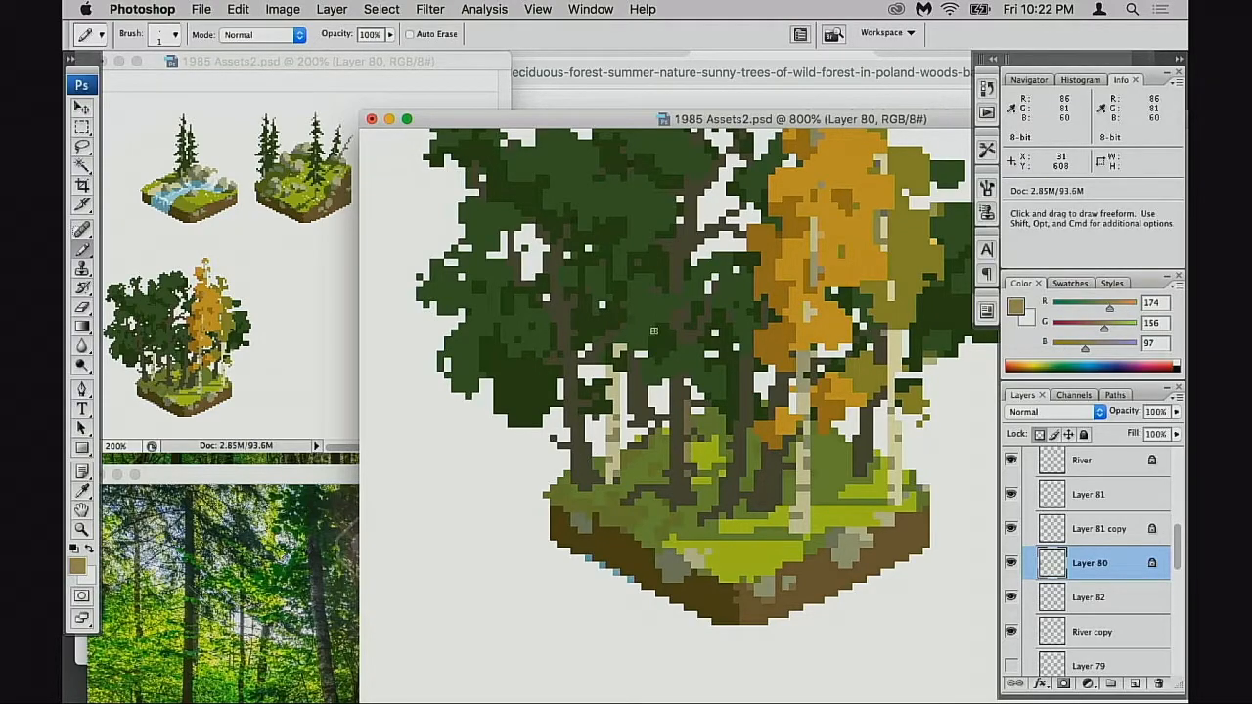
pyautogui.keyDown('alt'); pyautogui.click(693, 448); pyautogui.keyUp('alt')
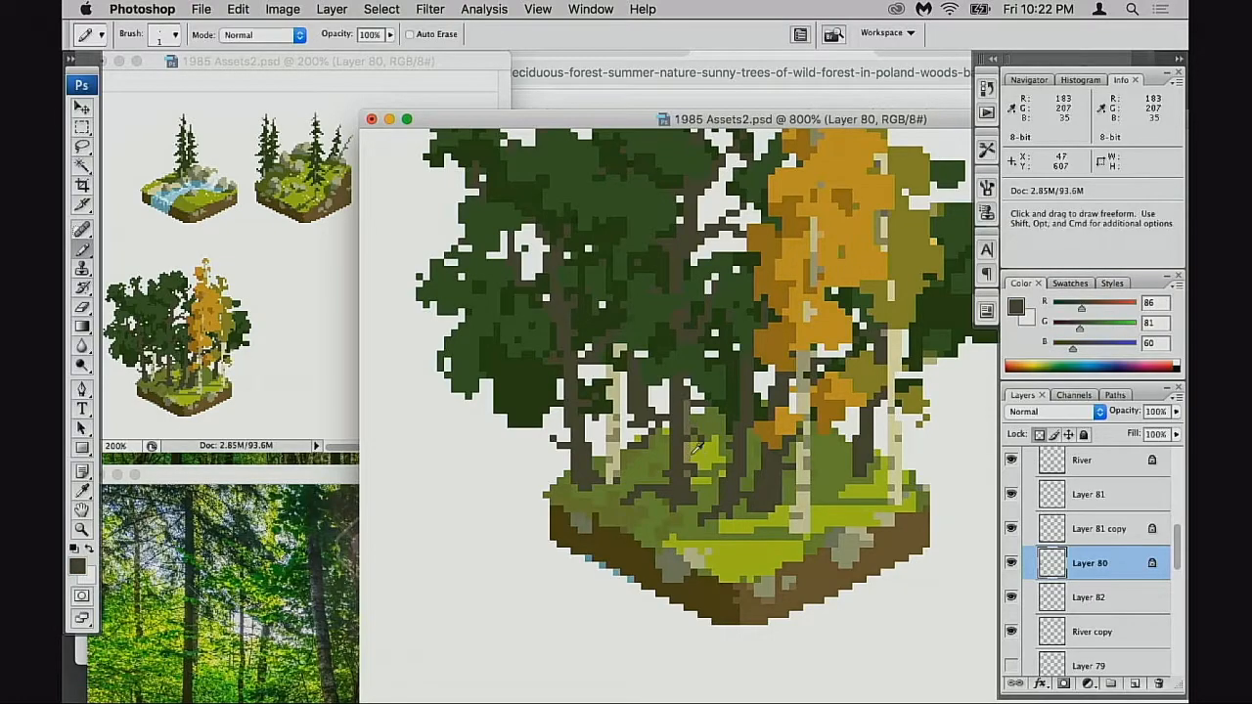
pyautogui.keyDown('alt'); pyautogui.click(693, 448); pyautogui.keyUp('alt')
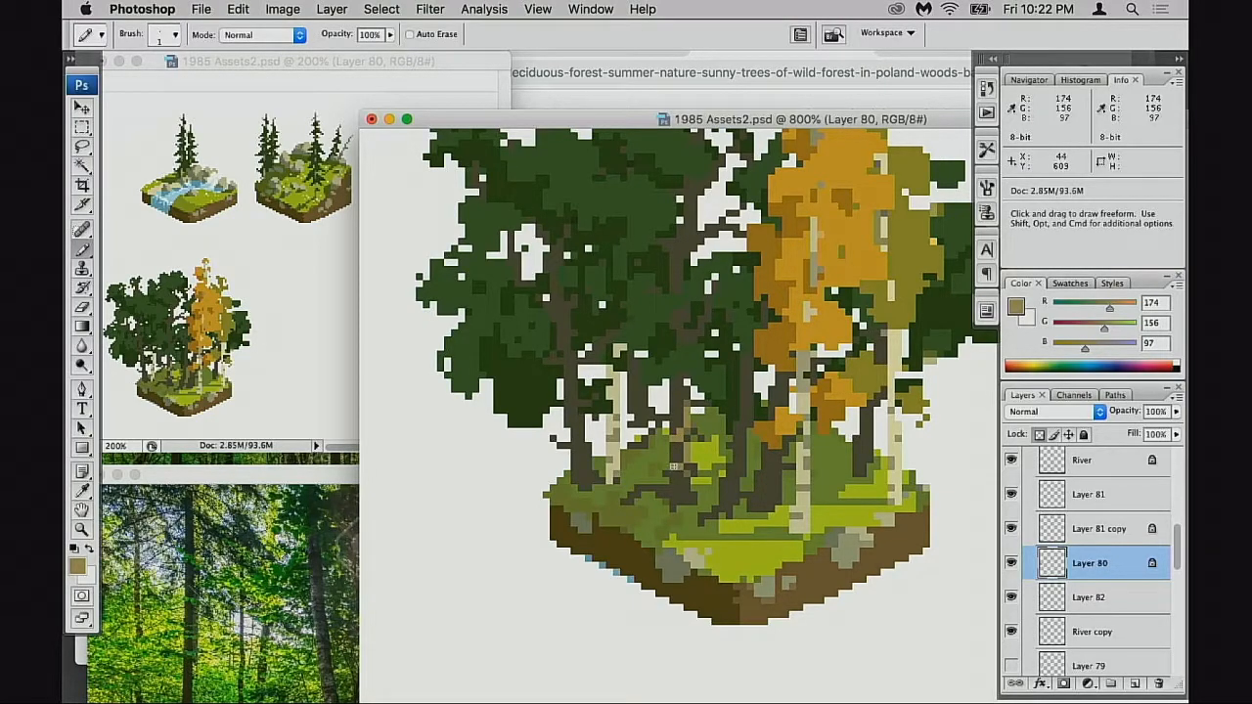
pyautogui.keyDown('alt'); pyautogui.click(683, 442); pyautogui.keyUp('alt')
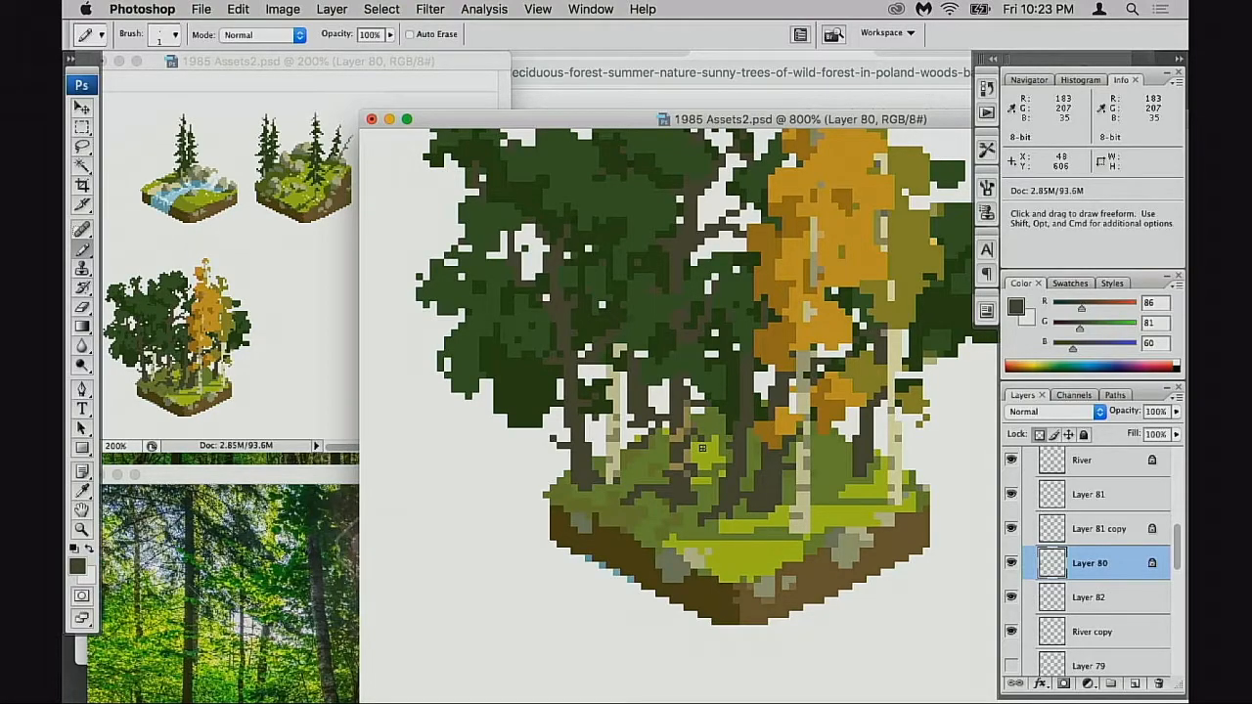
pyautogui.keyDown('alt'); pyautogui.click(683, 422); pyautogui.keyUp('alt')
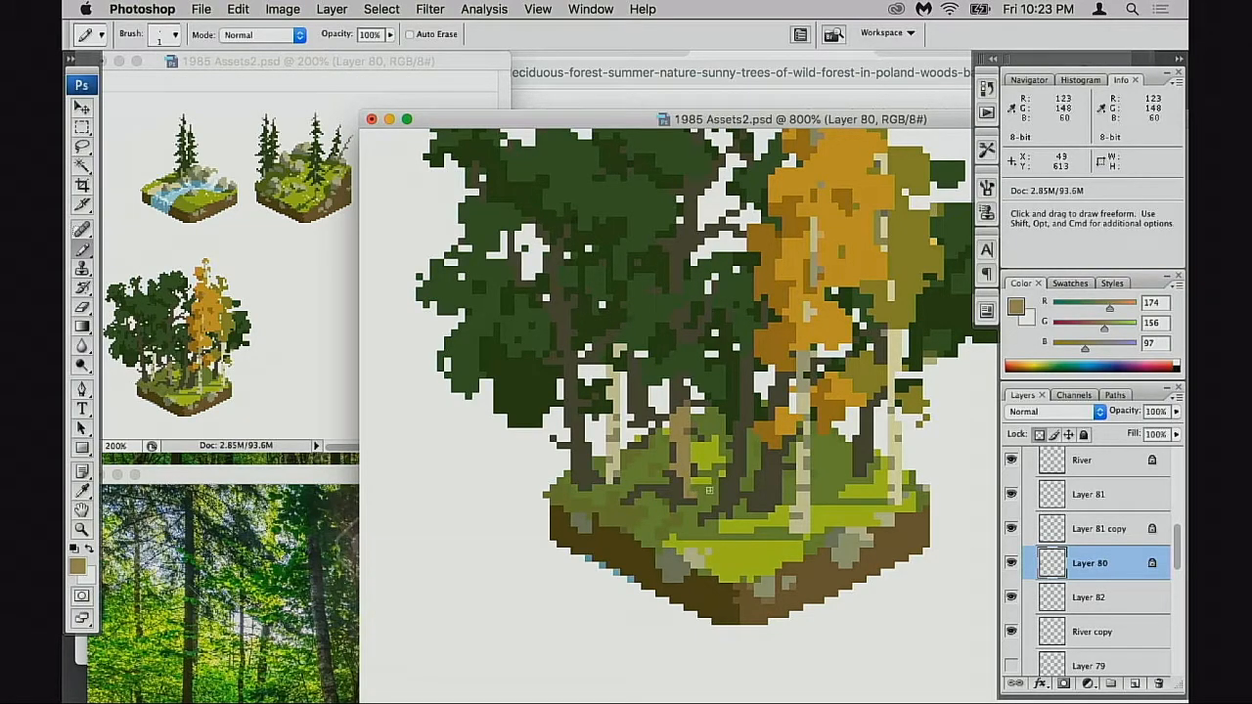
pyautogui.keyDown('alt'); pyautogui.click(674, 436); pyautogui.keyUp('alt')
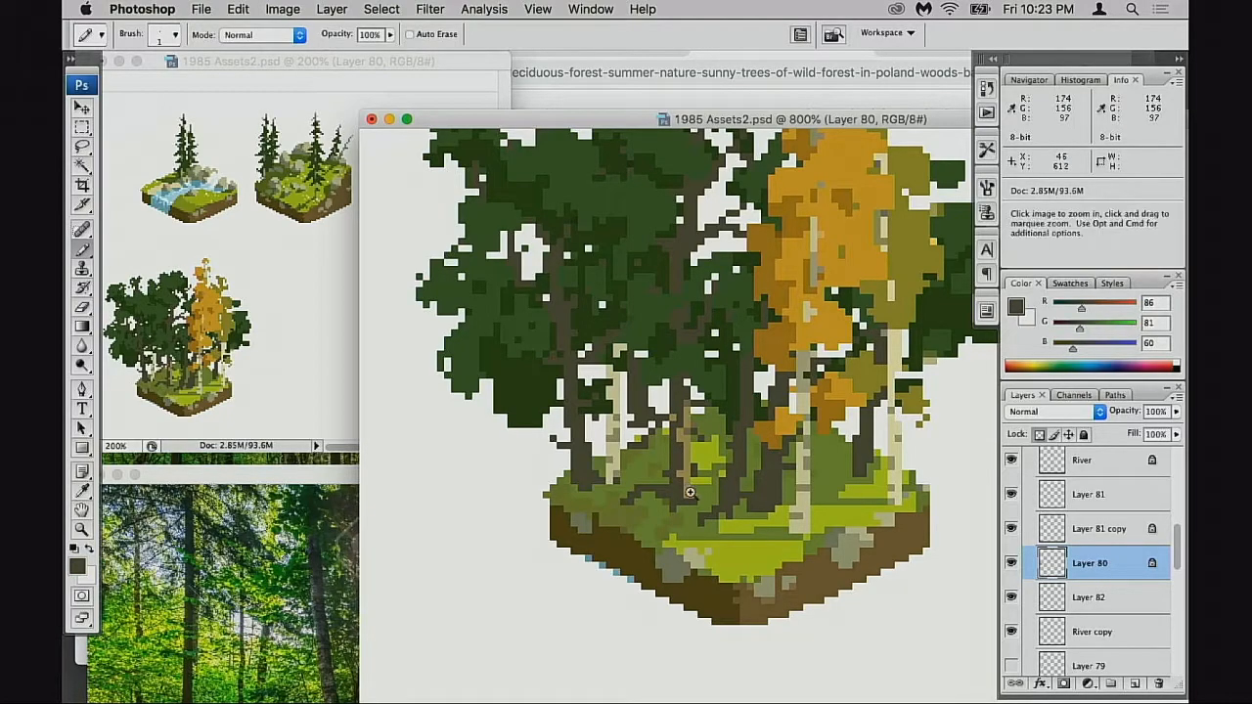
# - Sample the warm tan (RGB 174, 156, 97) and extend the highlight across the central trunk's base and roots
pyautogui.keyDown('super'); pyautogui.click(693, 492); pyautogui.keyUp('super')
pyautogui.keyDown('super'); pyautogui.click(695, 495); pyautogui.keyUp('super')
pyautogui.moveTo(740, 469); pyautogui.dragTo(516, 555)
pyautogui.keyDown('alt'); pyautogui.click(697, 400); pyautogui.keyUp('alt')
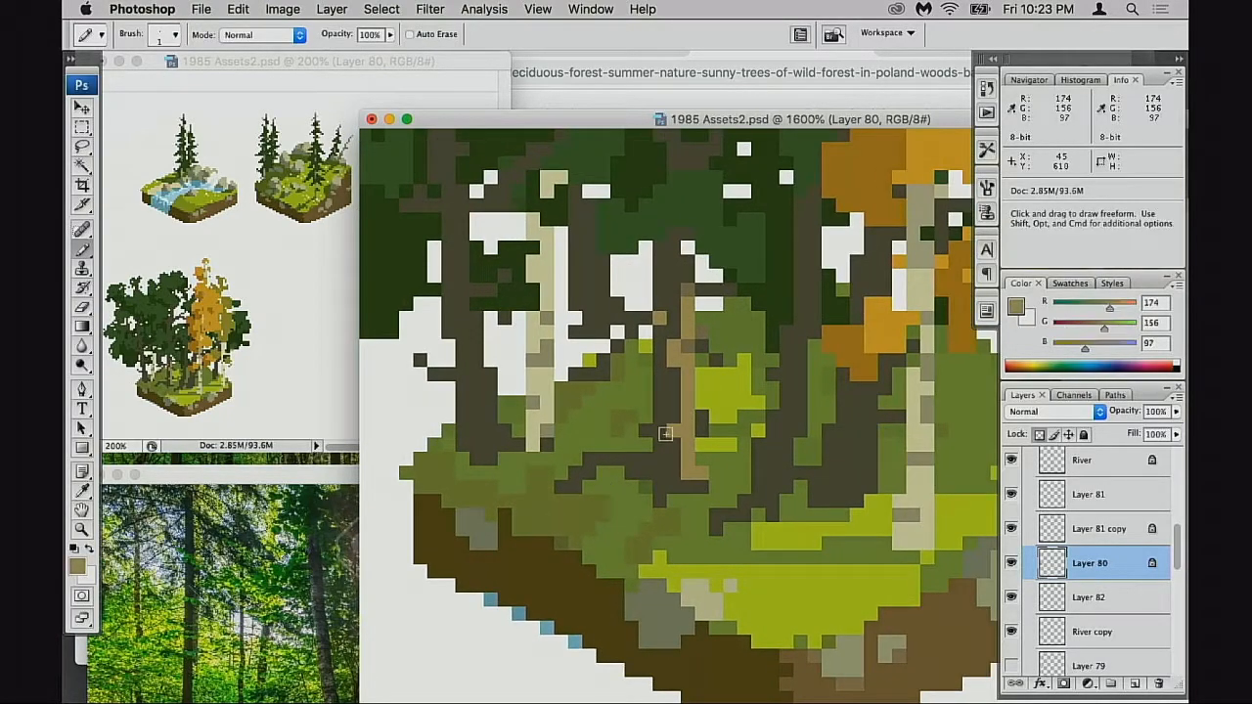
pyautogui.moveTo(663, 476); pyautogui.dragTo(685, 442)
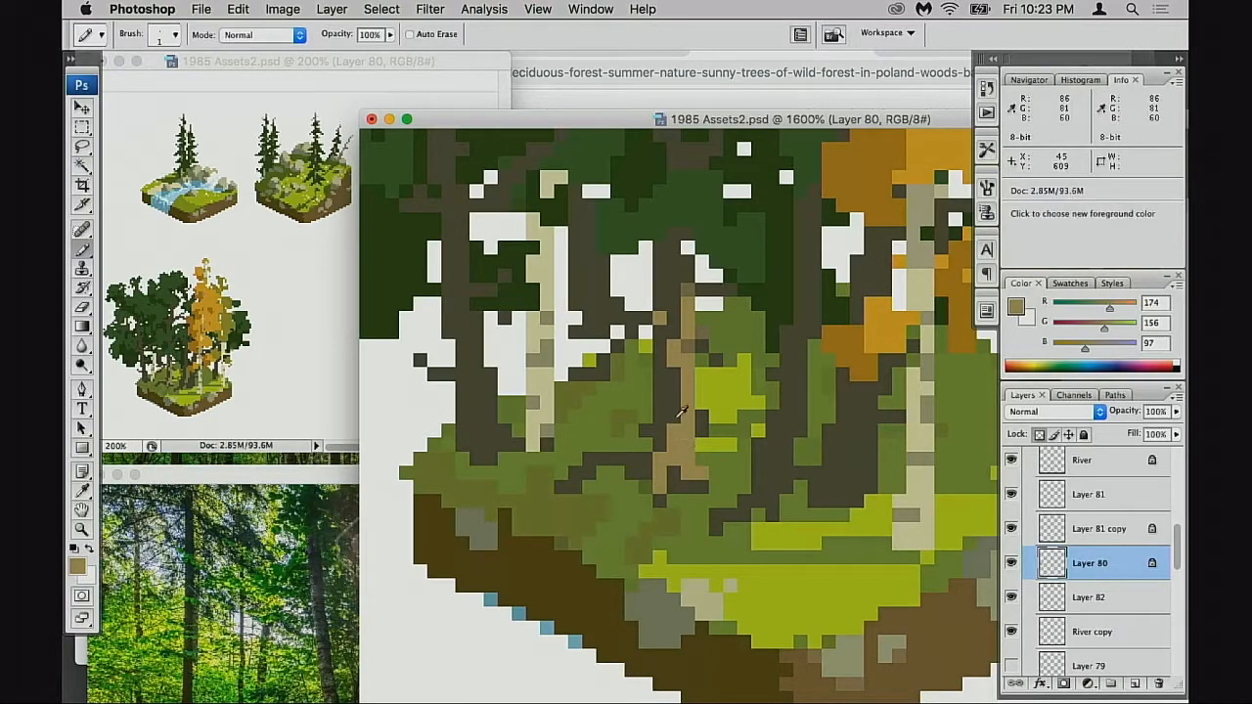
# - Tone down the central trunk's tan highlight with dark brown (RGB 86, 81, 60) at 50% opacity
pyautogui.keyDown('alt'); pyautogui.click(676, 423); pyautogui.keyUp('alt')
pyautogui.press('5')
pyautogui.moveTo(689, 323); pyautogui.dragTo(674, 433)
pyautogui.moveTo(675, 360); pyautogui.dragTo(686, 299)
pyautogui.moveTo(688, 387)
pyautogui.mouseDown()
pyautogui.moveTo(677, 430)
pyautogui.moveTo(690, 471)
pyautogui.mouseUp()
pyautogui.click(688, 472)
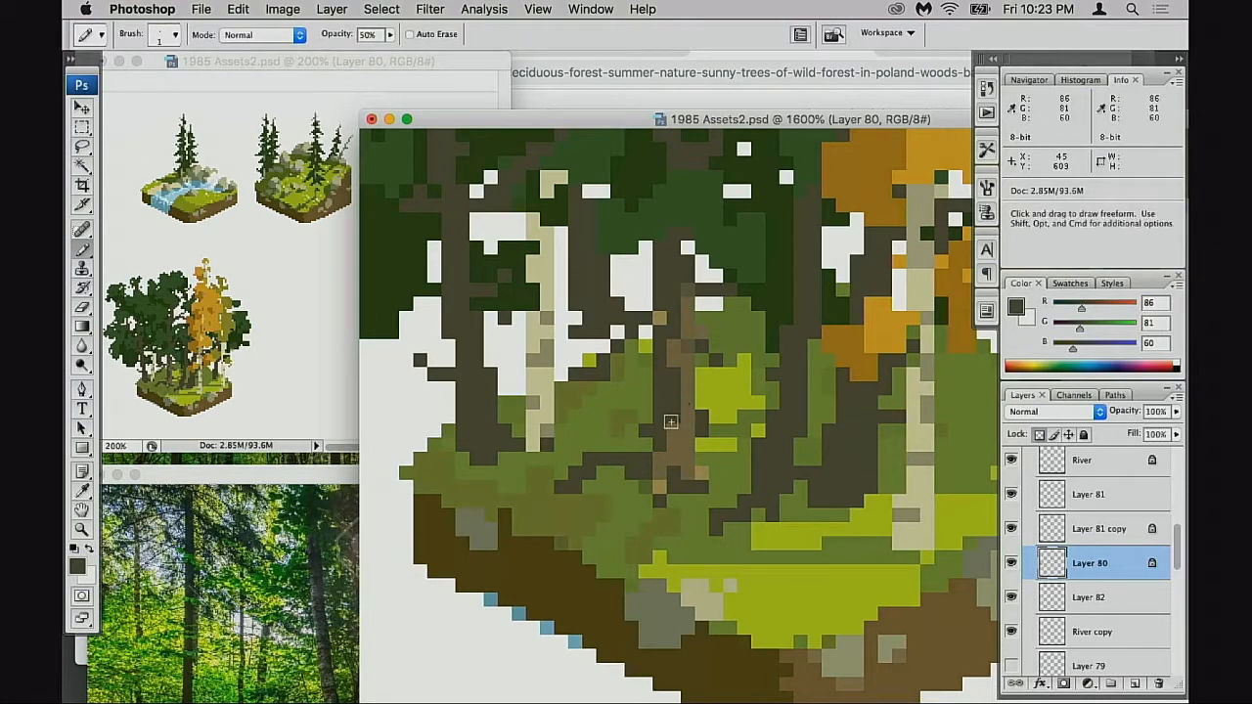
# - Refine the central trunk's light and shadow pixels with mid brown (RGB 117, 107, 73) and dark brown (RGB 86, 81, 60)
pyautogui.press('3')
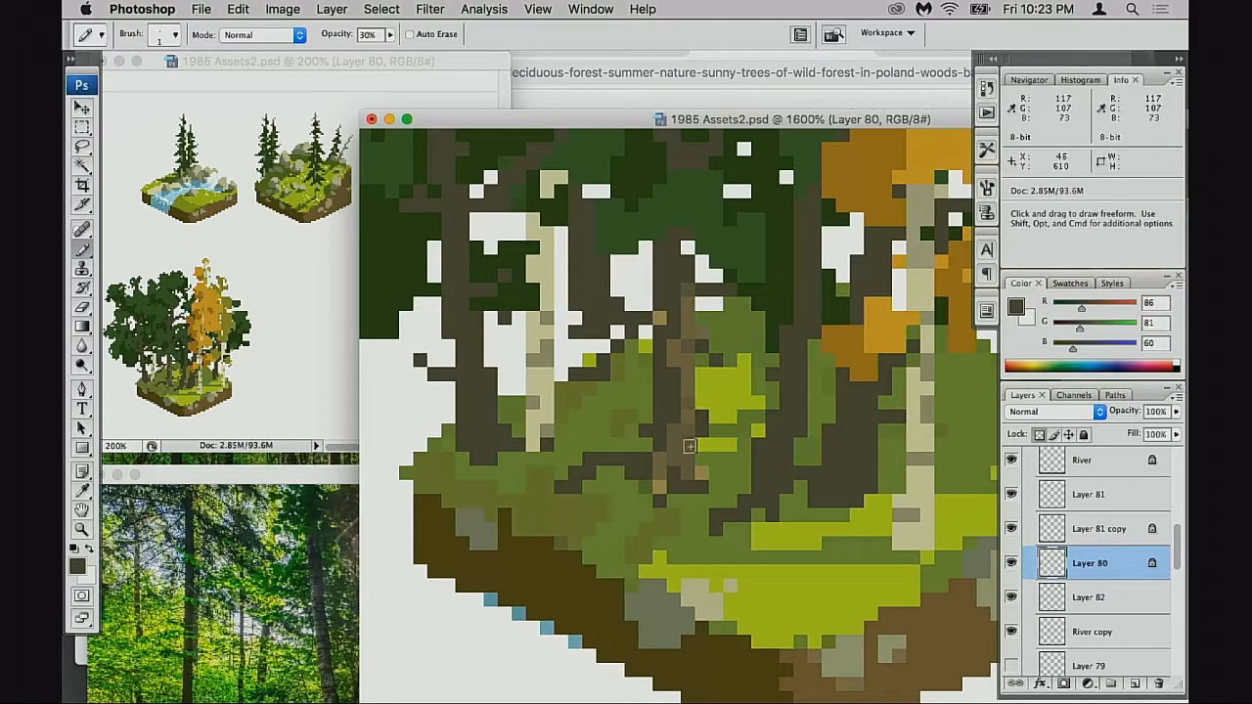
pyautogui.keyDown('alt'); pyautogui.click(690, 446); pyautogui.keyUp('alt')
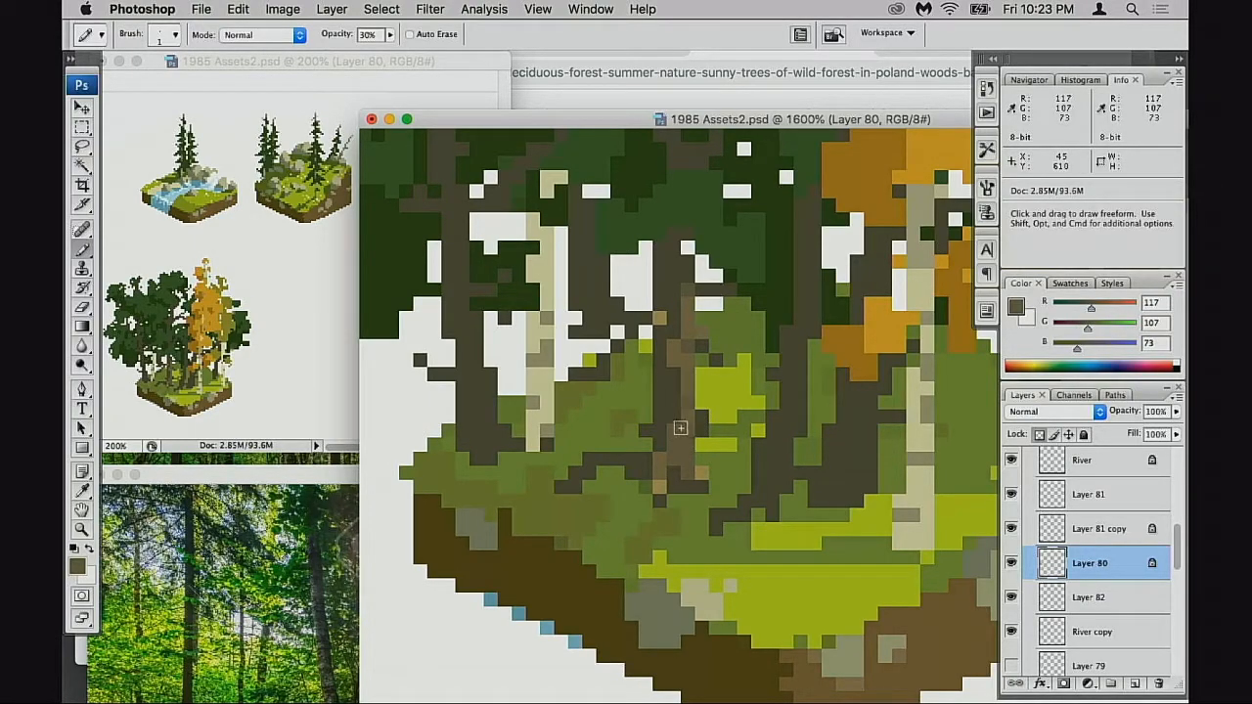
pyautogui.keyDown('alt'); pyautogui.click(662, 458); pyautogui.keyUp('alt')
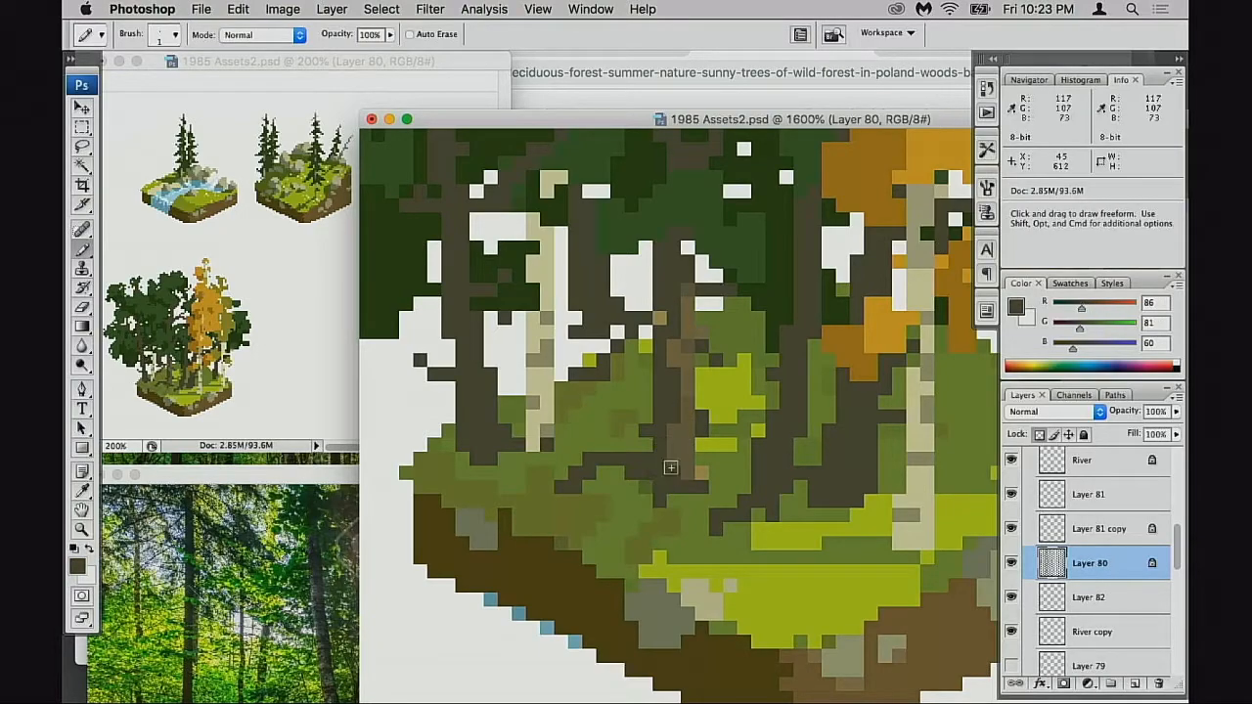
pyautogui.keyDown('alt'); pyautogui.click(682, 462); pyautogui.keyUp('alt')
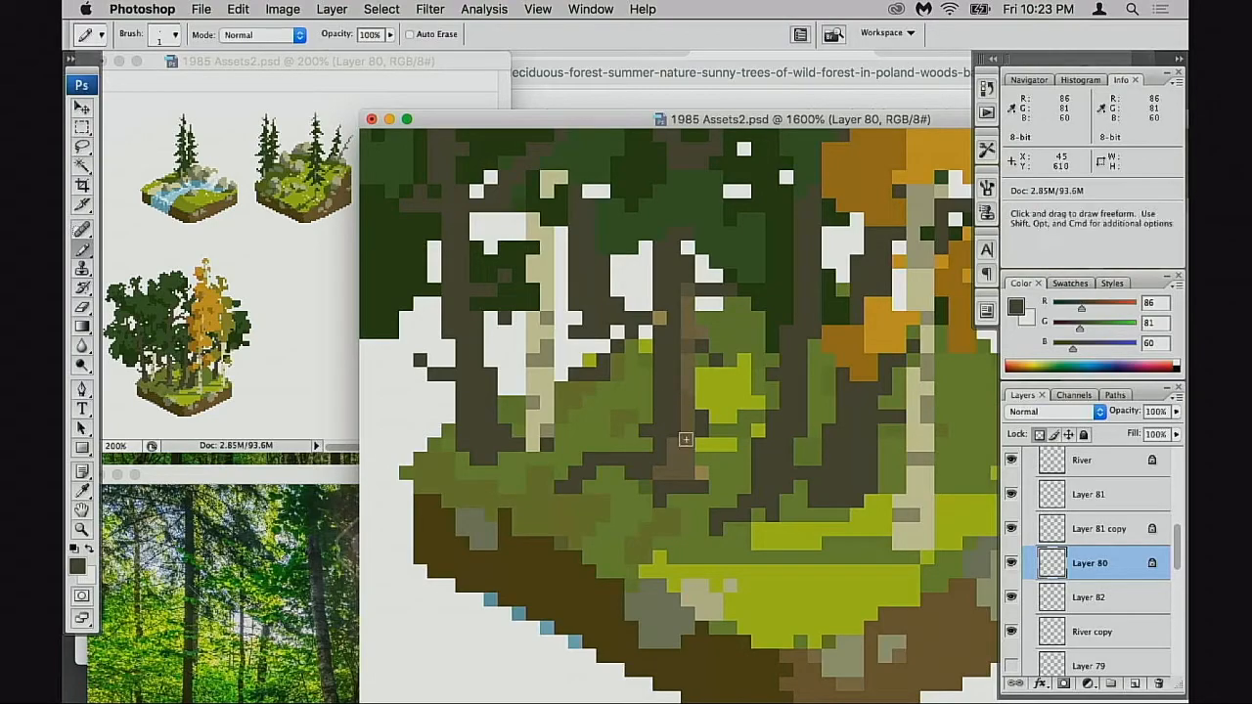
pyautogui.keyDown('alt'); pyautogui.click(678, 334); pyautogui.keyUp('alt')
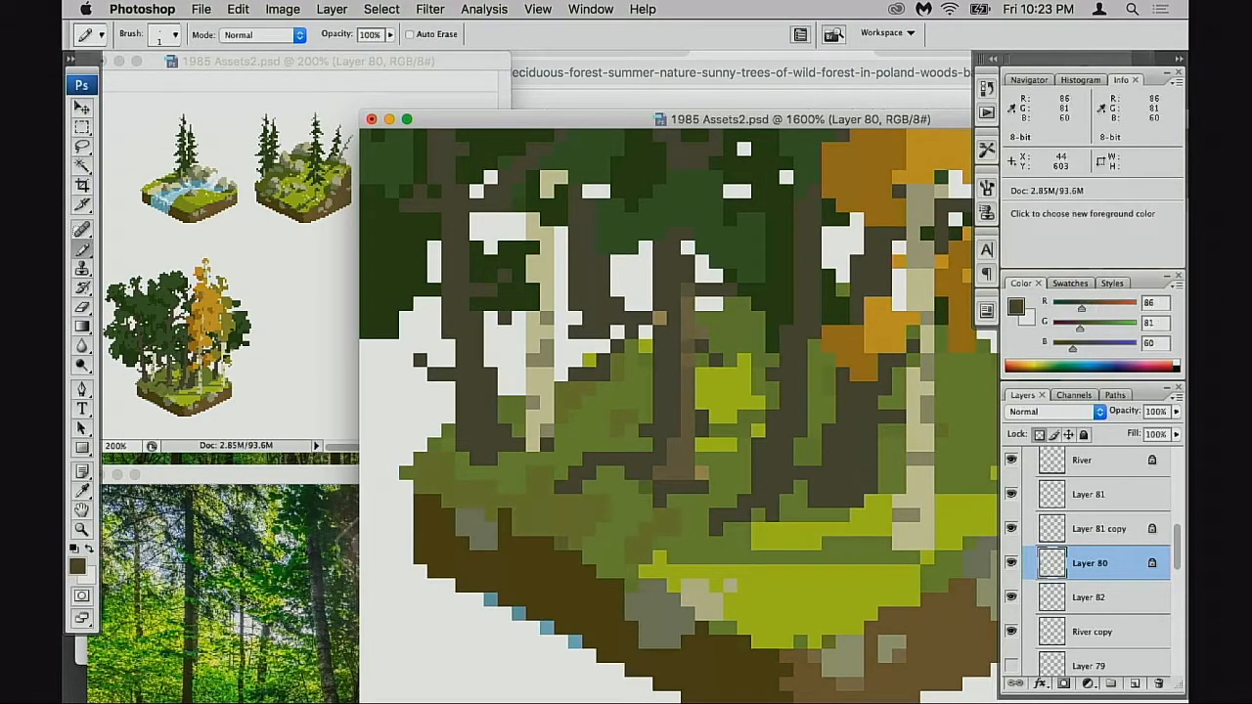
pyautogui.keyDown('alt'); pyautogui.click(691, 380); pyautogui.keyUp('alt')
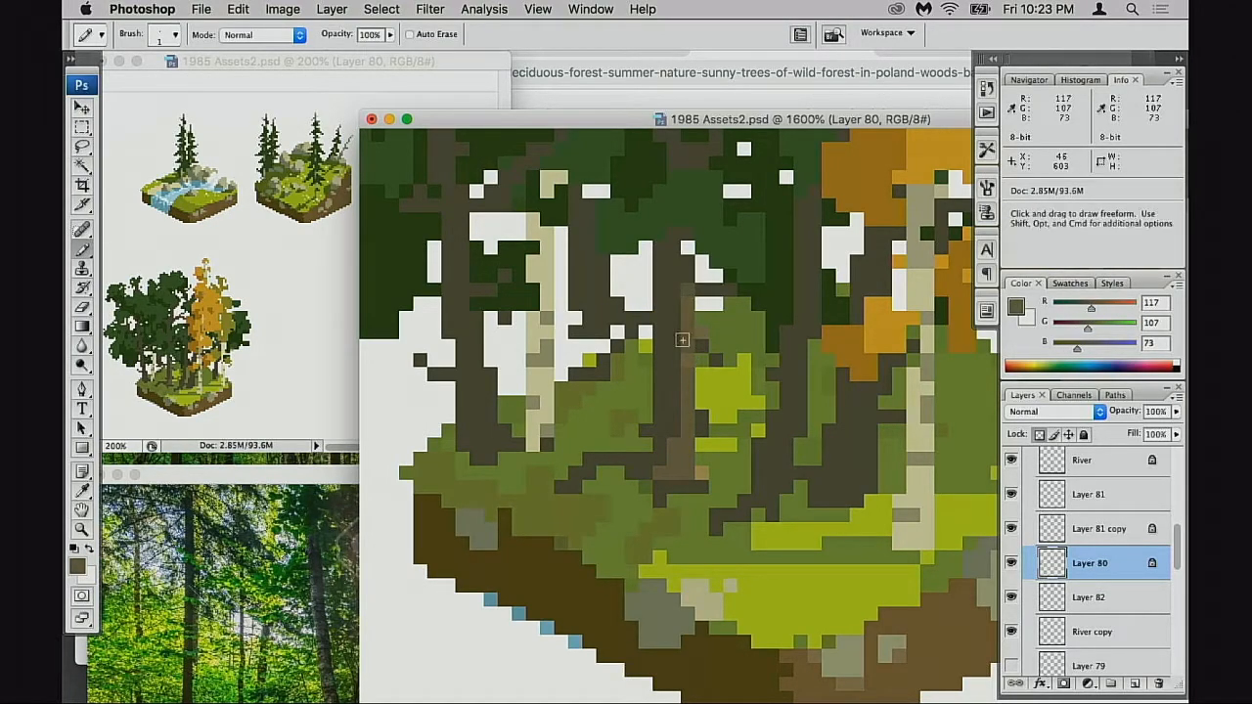
# - Paint mid brown (RGB 117, 107, 73) highlights with dark brown touch-ups on the two dark trunks left of the central one
pyautogui.press('super+z')
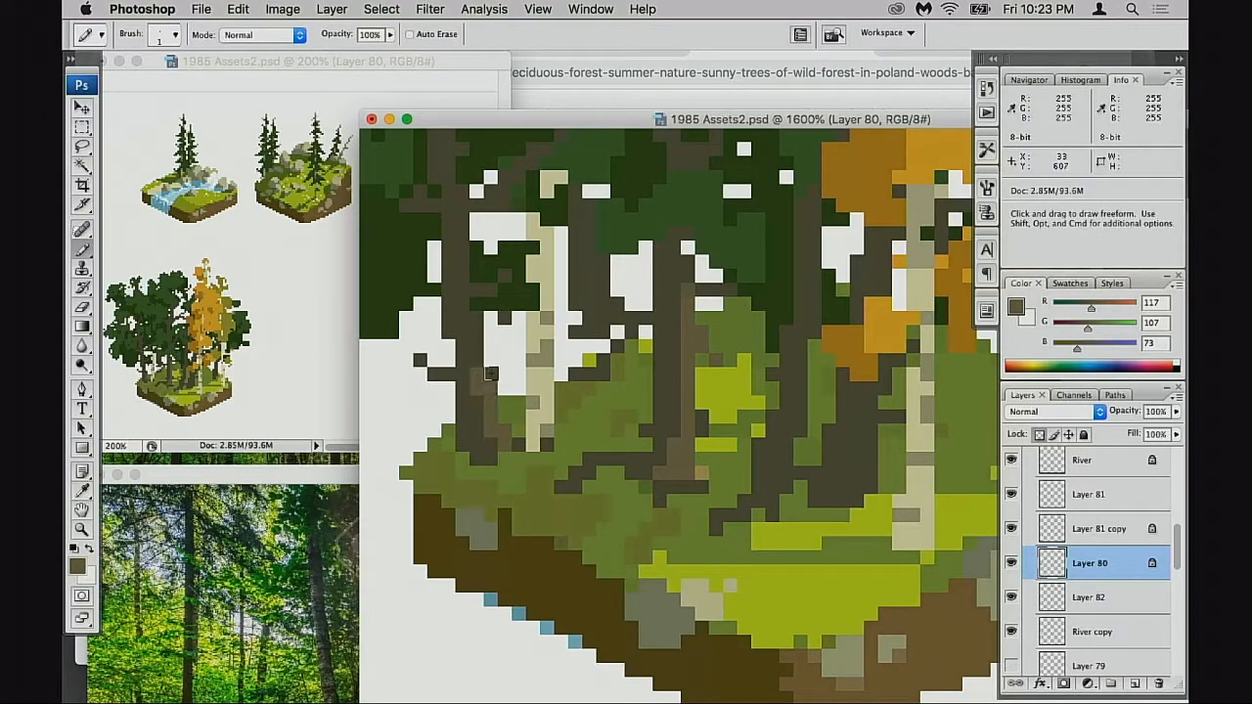
pyautogui.keyDown('alt'); pyautogui.click(595, 346); pyautogui.keyUp('alt')
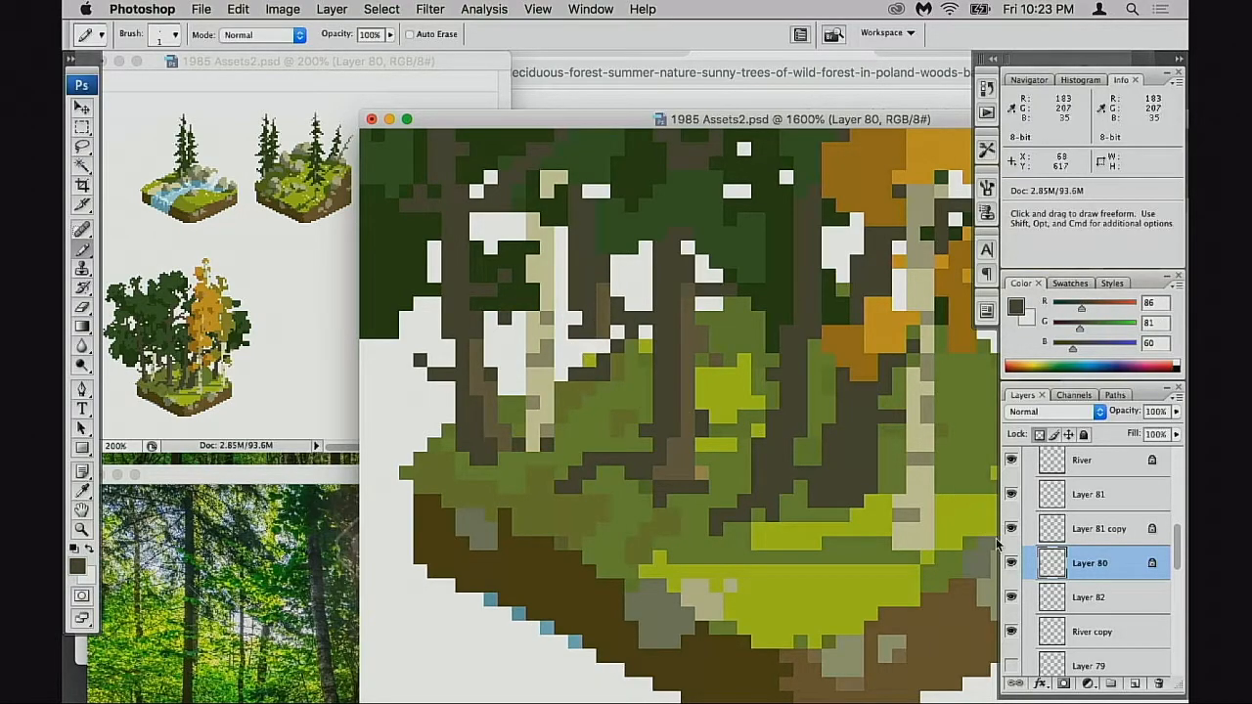
pyautogui.moveTo(591, 337); pyautogui.dragTo(606, 371)
pyautogui.keyDown('alt'); pyautogui.click(604, 332); pyautogui.keyUp('alt')
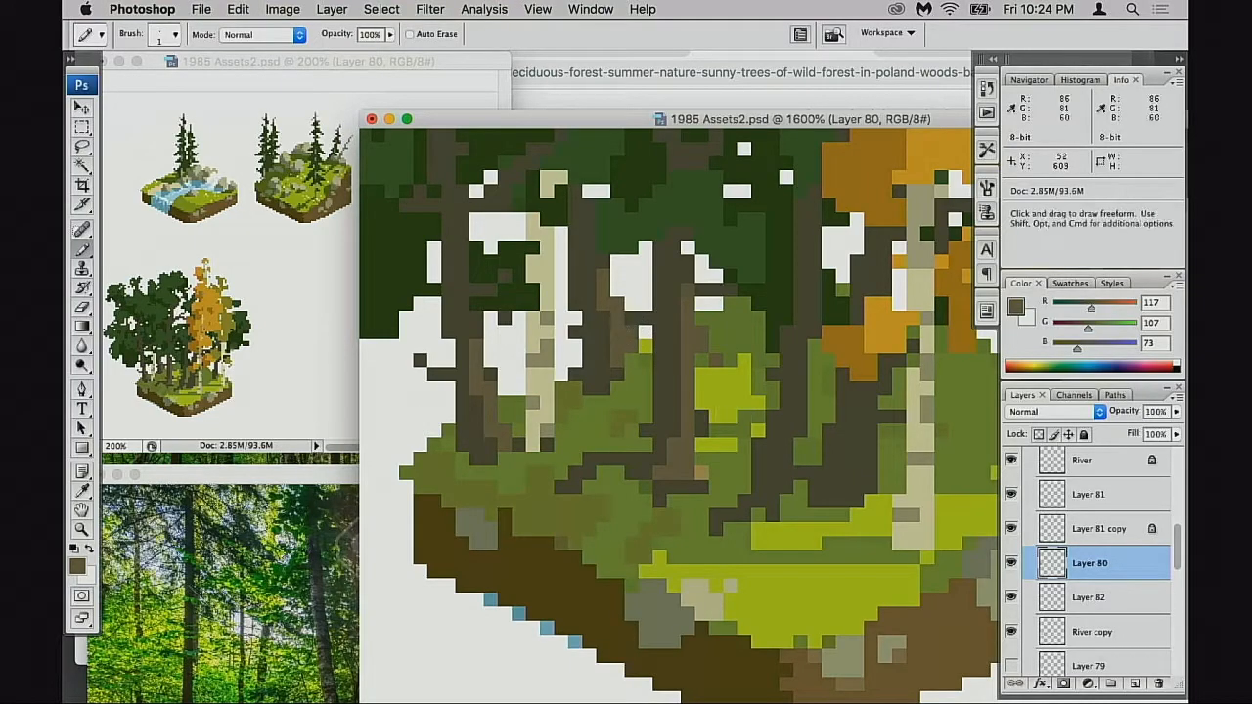
# - Add mid brown (RGB 117, 107, 73) highlights to the dark trunks right of the central one, correcting edges with dark brown
pyautogui.hscroll(4, 620, 332)
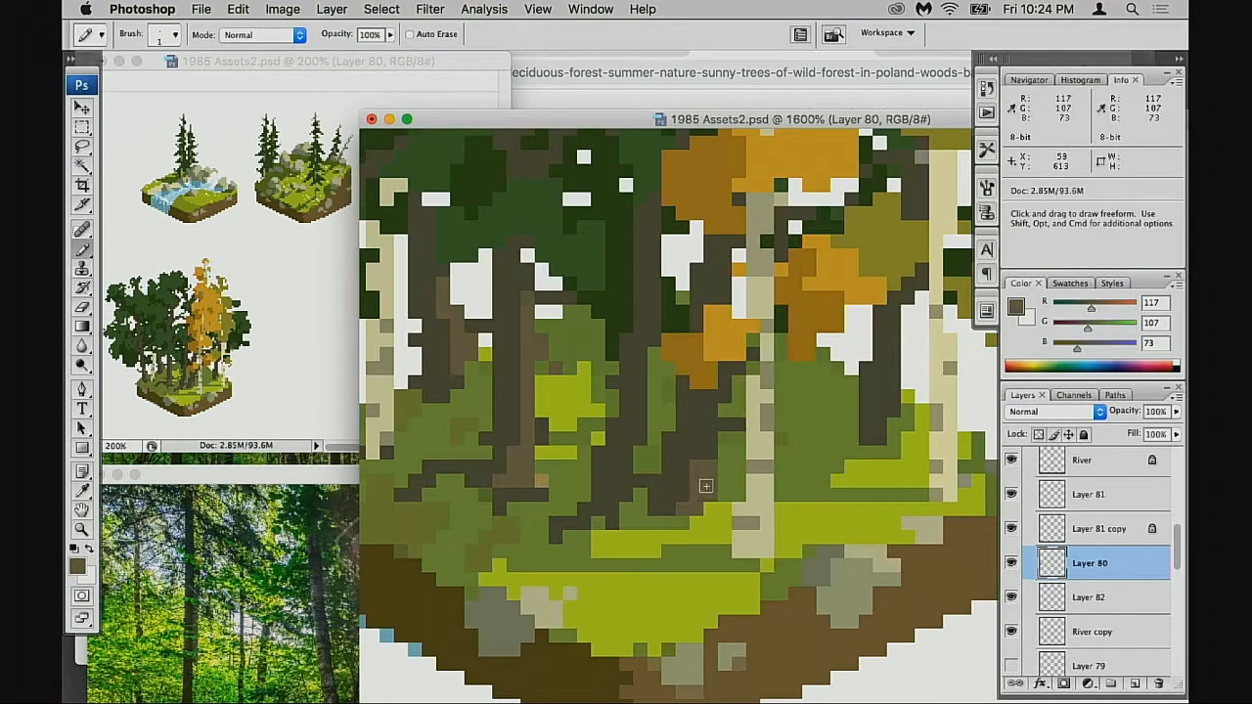
pyautogui.keyDown('alt'); pyautogui.click(711, 489); pyautogui.keyUp('alt')
pyautogui.keyDown('alt'); pyautogui.click(723, 486); pyautogui.keyUp('alt')
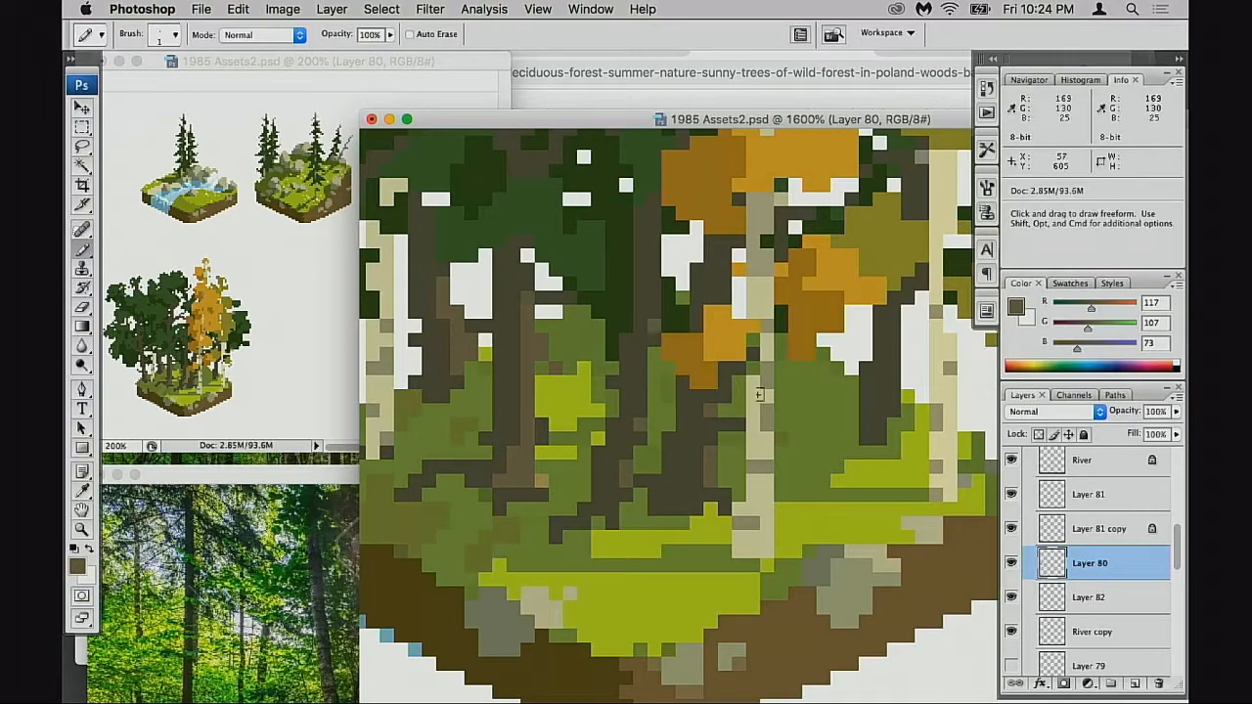
pyautogui.hscroll(5, 743, 421)
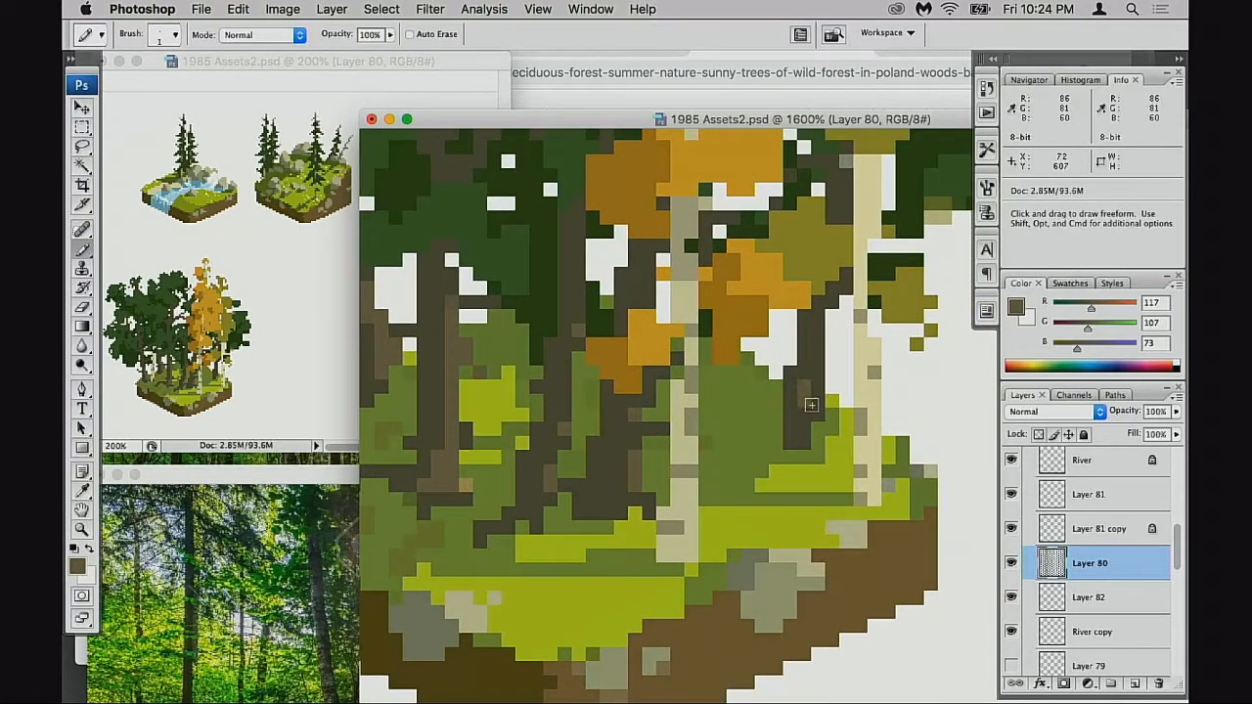
pyautogui.keyDown('alt'); pyautogui.click(793, 361); pyautogui.keyUp('alt')
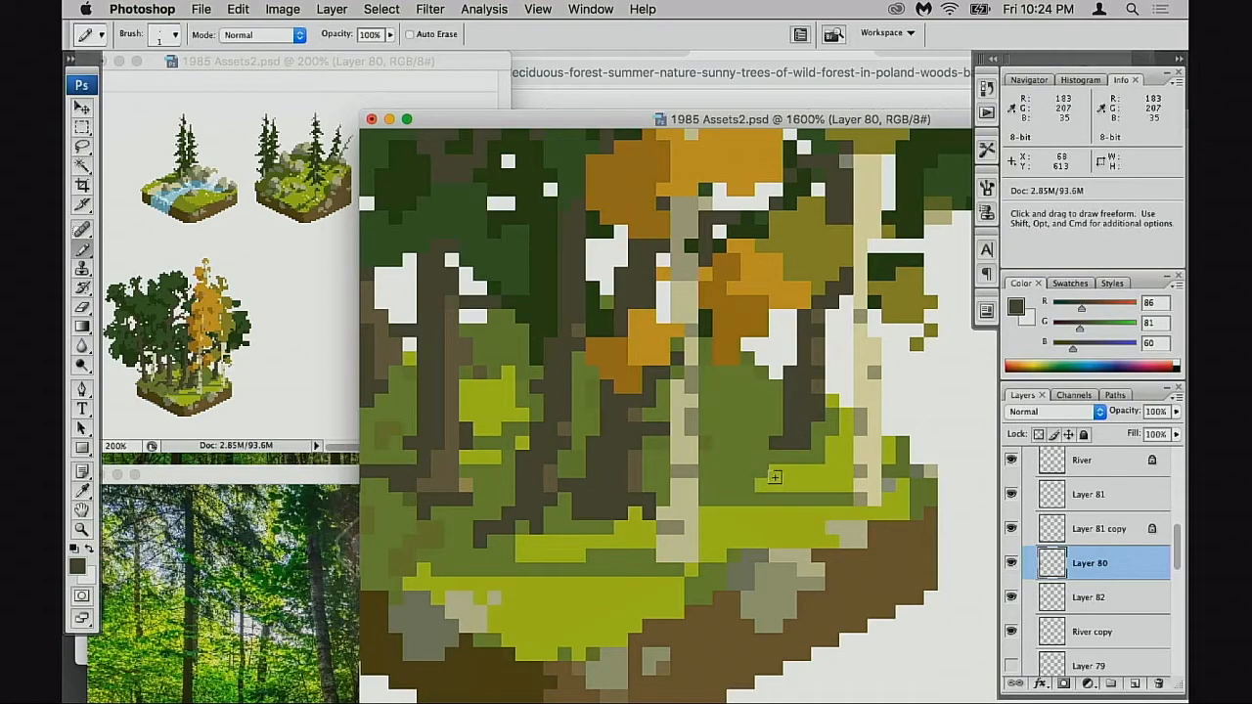
# - Highlight the upper trunks and branches among the dark foliage with mid brown (RGB 117, 107, 73), and set the pencil opacity to 40%
pyautogui.keyDown('alt'); pyautogui.keyDown('super'); pyautogui.click(723, 477); pyautogui.keyUp('super'); pyautogui.keyUp('alt')
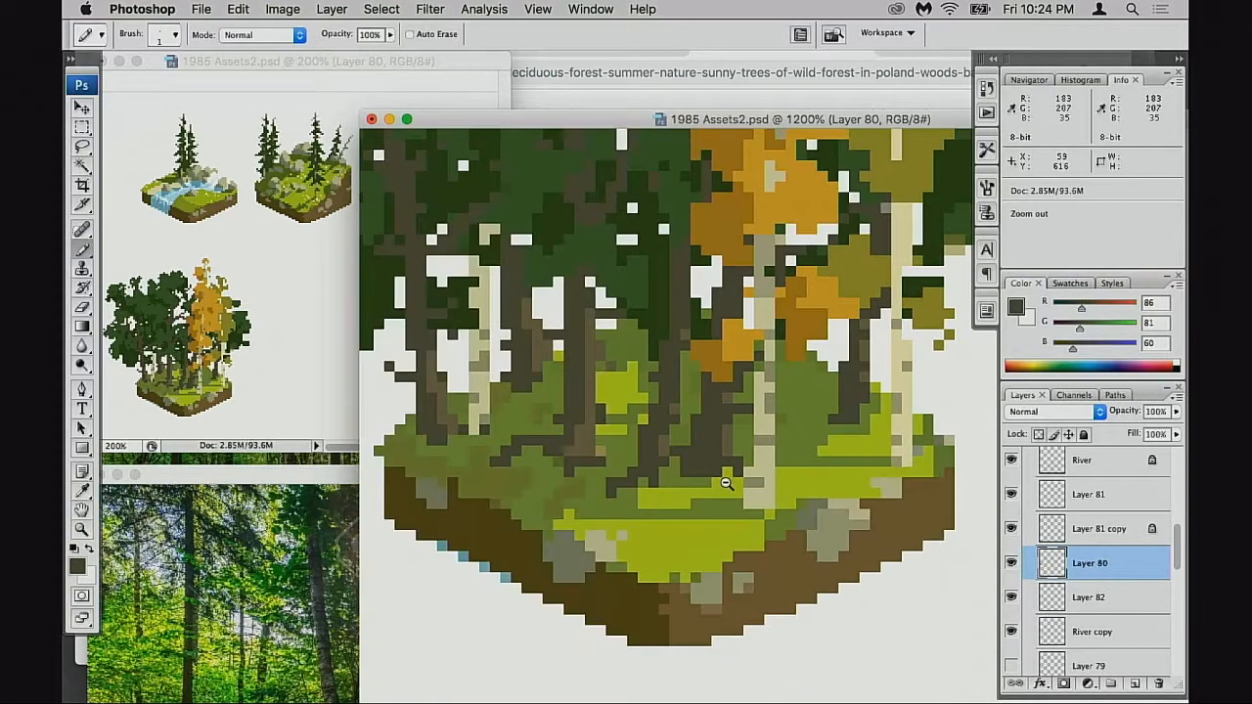
pyautogui.keyDown('alt'); pyautogui.keyDown('super'); pyautogui.click(729, 481); pyautogui.keyUp('super'); pyautogui.keyUp('alt')
pyautogui.keyDown('alt'); pyautogui.keyDown('super'); pyautogui.click(728, 486); pyautogui.keyUp('super'); pyautogui.keyUp('alt')
pyautogui.keyDown('alt'); pyautogui.keyDown('super'); pyautogui.click(735, 486); pyautogui.keyUp('super'); pyautogui.keyUp('alt')
pyautogui.keyDown('alt'); pyautogui.keyDown('super'); pyautogui.click(737, 486); pyautogui.keyUp('super'); pyautogui.keyUp('alt')
pyautogui.moveTo(724, 436); pyautogui.dragTo(737, 512)
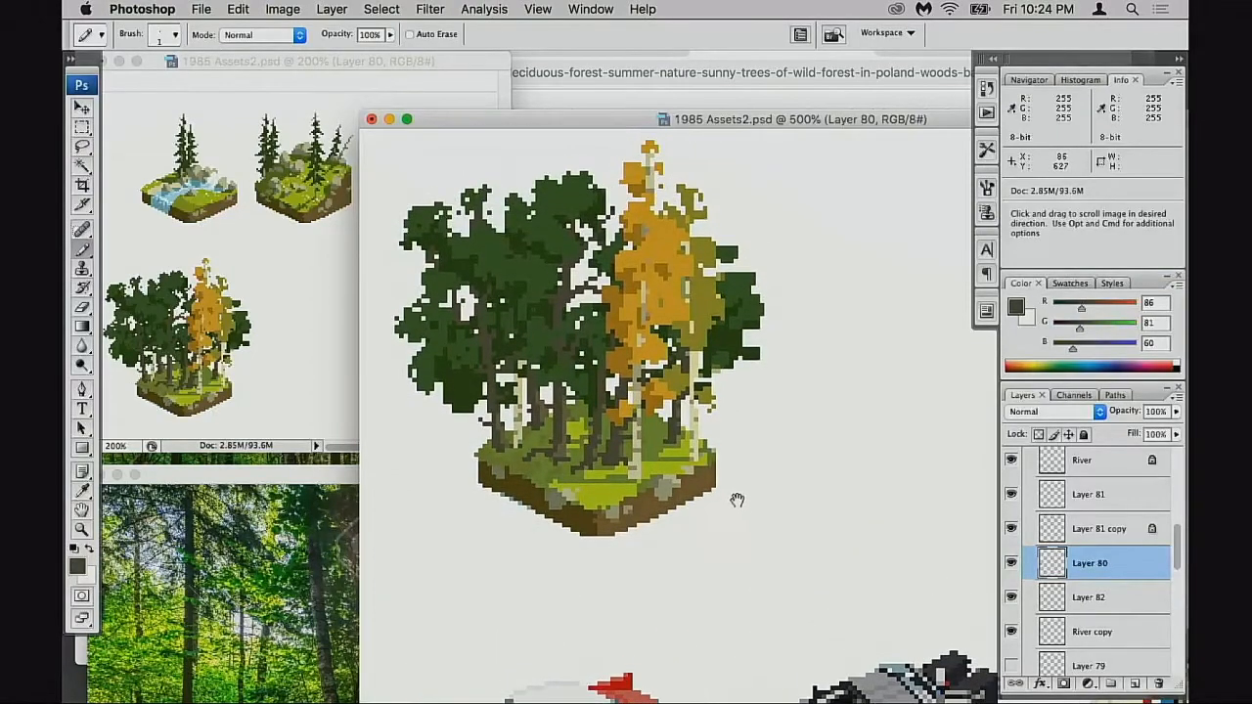
pyautogui.keyDown('alt'); pyautogui.keyDown('super'); pyautogui.click(712, 475); pyautogui.keyUp('super'); pyautogui.keyUp('alt')
pyautogui.keyDown('super'); pyautogui.click(537, 464); pyautogui.keyUp('super')
pyautogui.keyDown('super'); pyautogui.click(538, 464); pyautogui.keyUp('super')
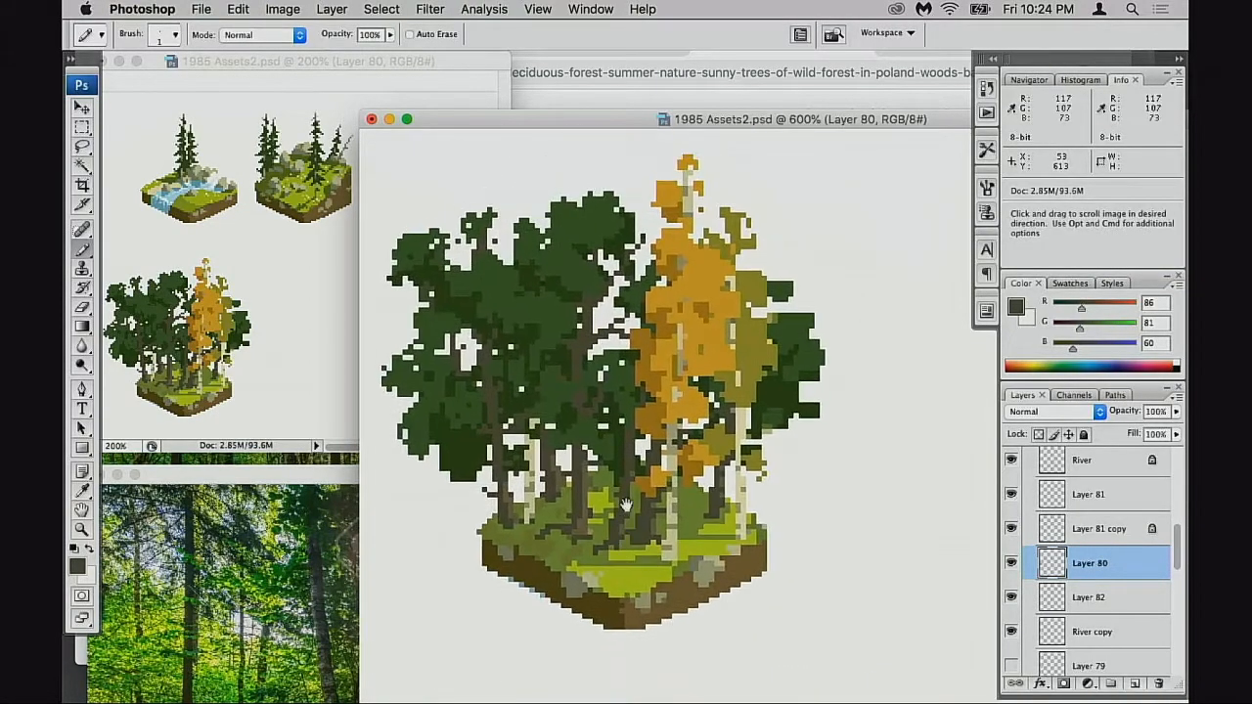
pyautogui.keyDown('super'); pyautogui.click(539, 463); pyautogui.keyUp('super')
pyautogui.keyDown('alt'); pyautogui.click(650, 456); pyautogui.keyUp('alt')
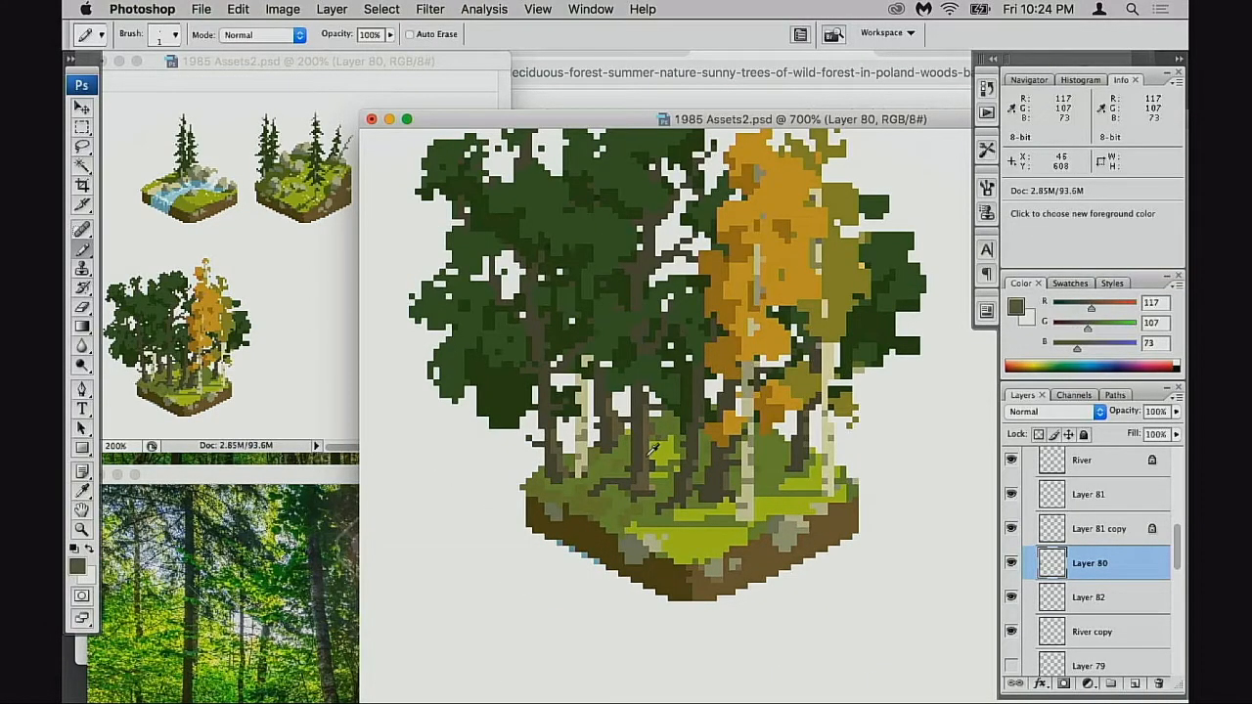
pyautogui.moveTo(648, 352); pyautogui.dragTo(645, 403)
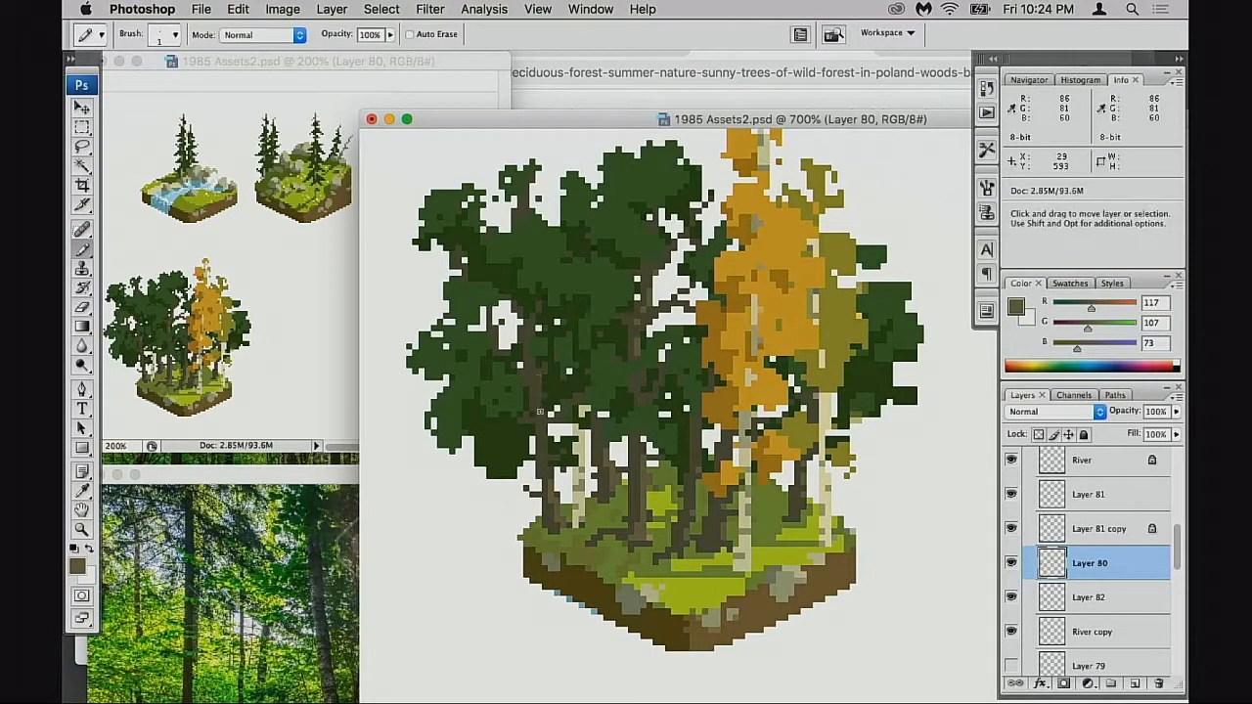
pyautogui.press('4')
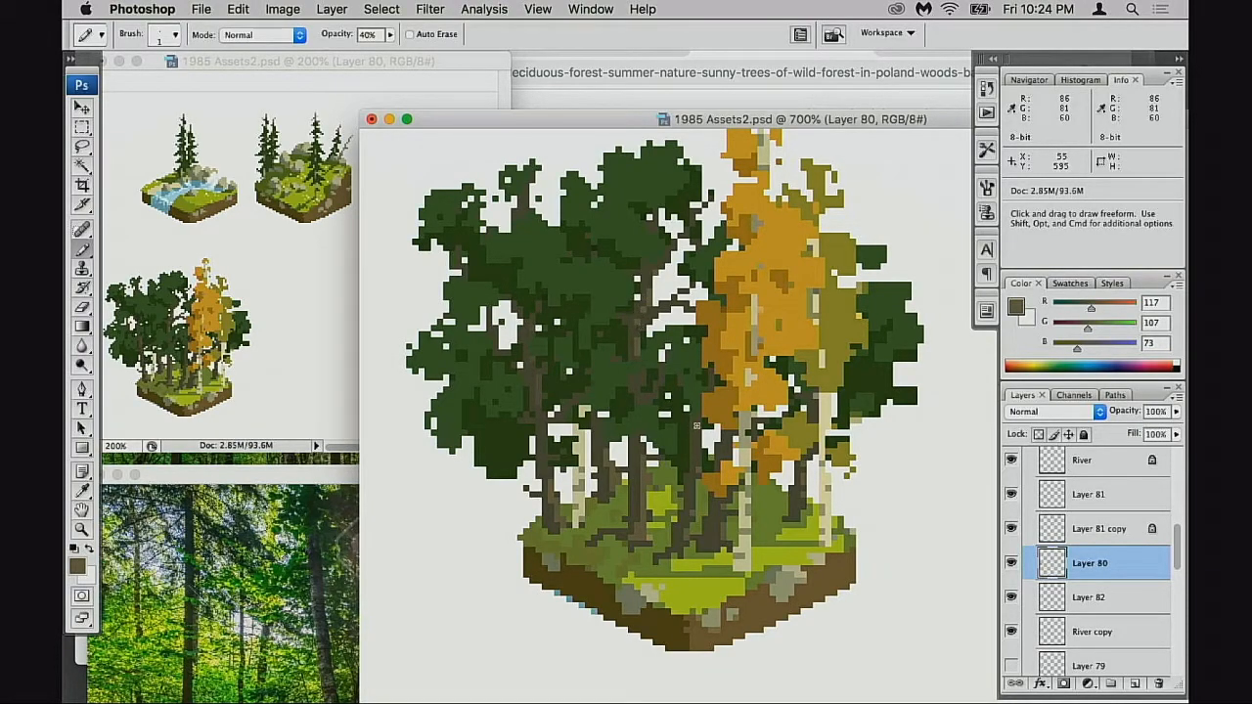
# - Hide and show Layer 80, Layer 82 and River copy to examine which part of the forest tile each one holds
pyautogui.scroll(-4, 759, 418)
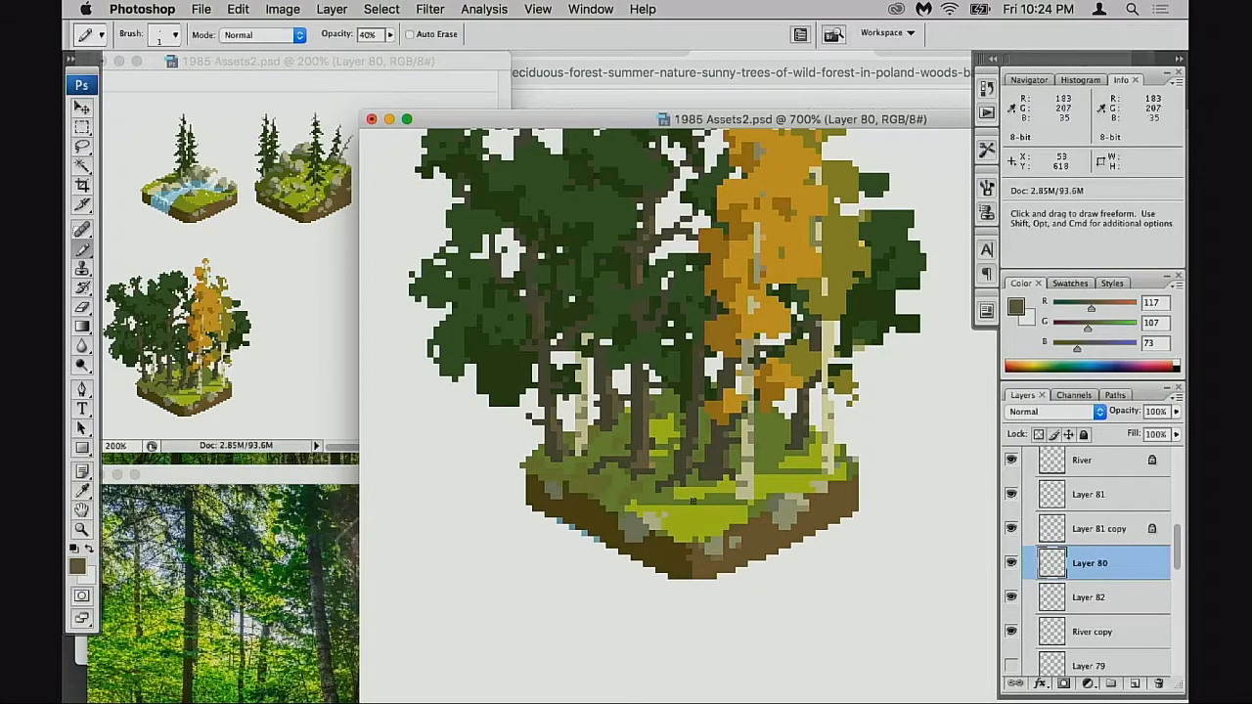
pyautogui.click(1012, 565)
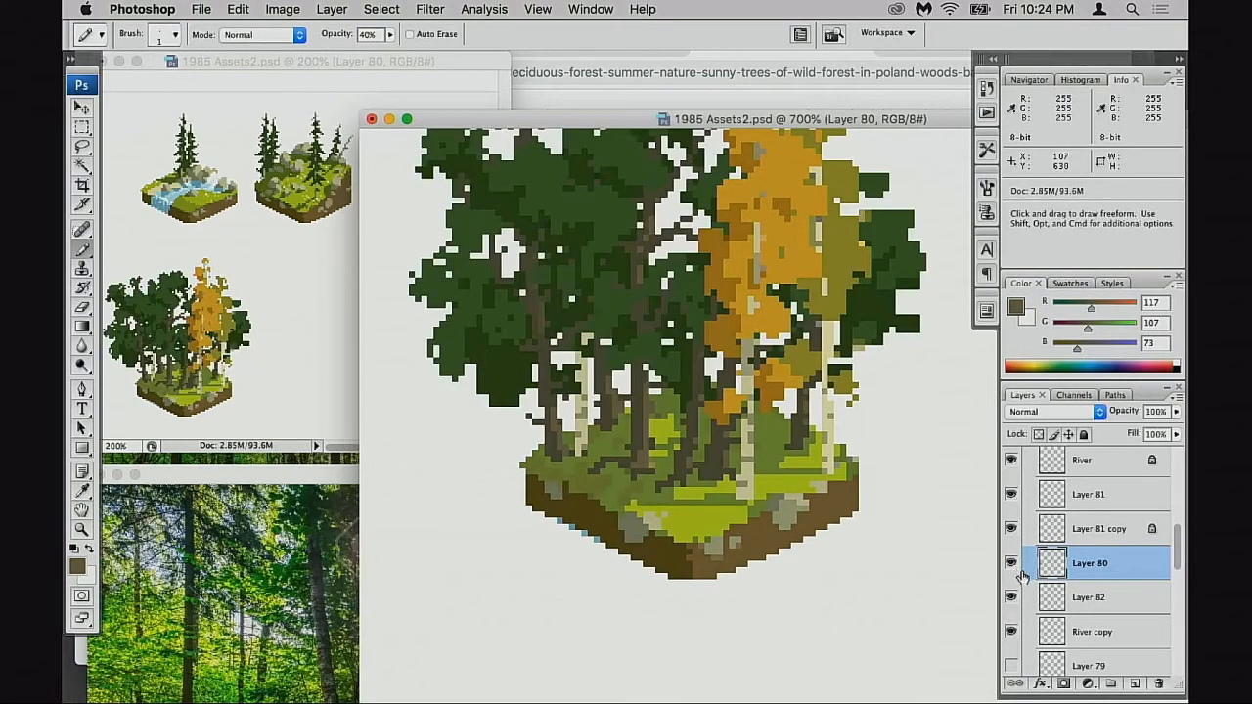
pyautogui.click(1014, 568)
pyautogui.click(1014, 570)
pyautogui.click(1014, 598)
pyautogui.click(1017, 601)
pyautogui.click(1016, 599)
pyautogui.click(1016, 600)
pyautogui.click(1014, 631)
pyautogui.click(1015, 632)
# - Rename the River copy layer to Tile and merge Layer 82 down into it
pyautogui.doubleClick(1089, 633)
pyautogui.write('Tile')
pyautogui.press('Return')
pyautogui.click(1011, 597)
pyautogui.click(1012, 597)
pyautogui.click(1058, 601)
pyautogui.press('super+e')
# - Check the contents of Tile, Layer 80, Layer 81 copy and Layer 81 by switching their visibility off and on
pyautogui.click(1011, 599)
pyautogui.click(1011, 599)
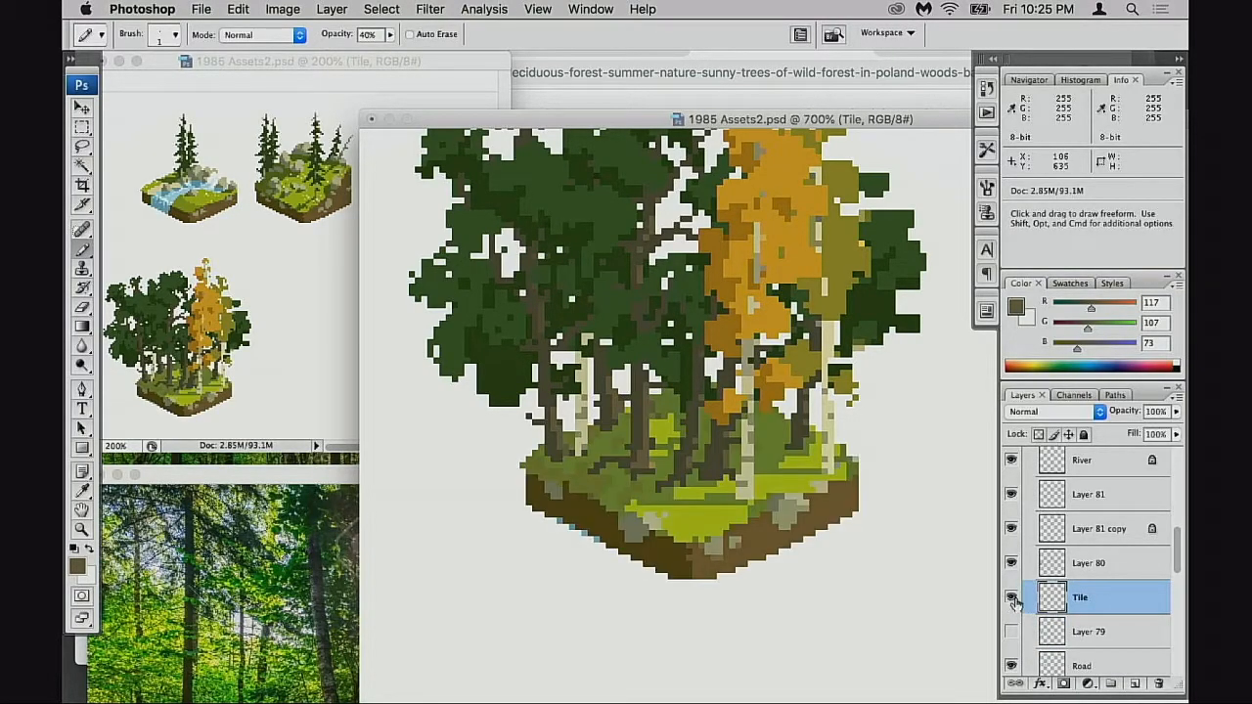
pyautogui.click(1012, 562)
pyautogui.click(1012, 563)
pyautogui.click(1013, 564)
pyautogui.click(1013, 563)
pyautogui.click(1013, 564)
pyautogui.click(1013, 564)
pyautogui.click(1012, 564)
pyautogui.click(1013, 564)
pyautogui.click(1013, 529)
pyautogui.click(1013, 529)
pyautogui.click(1057, 529)
pyautogui.moveTo(997, 479); pyautogui.dragTo(988, 559)
pyautogui.click(1013, 529)
pyautogui.click(1013, 529)
pyautogui.click(1014, 496)
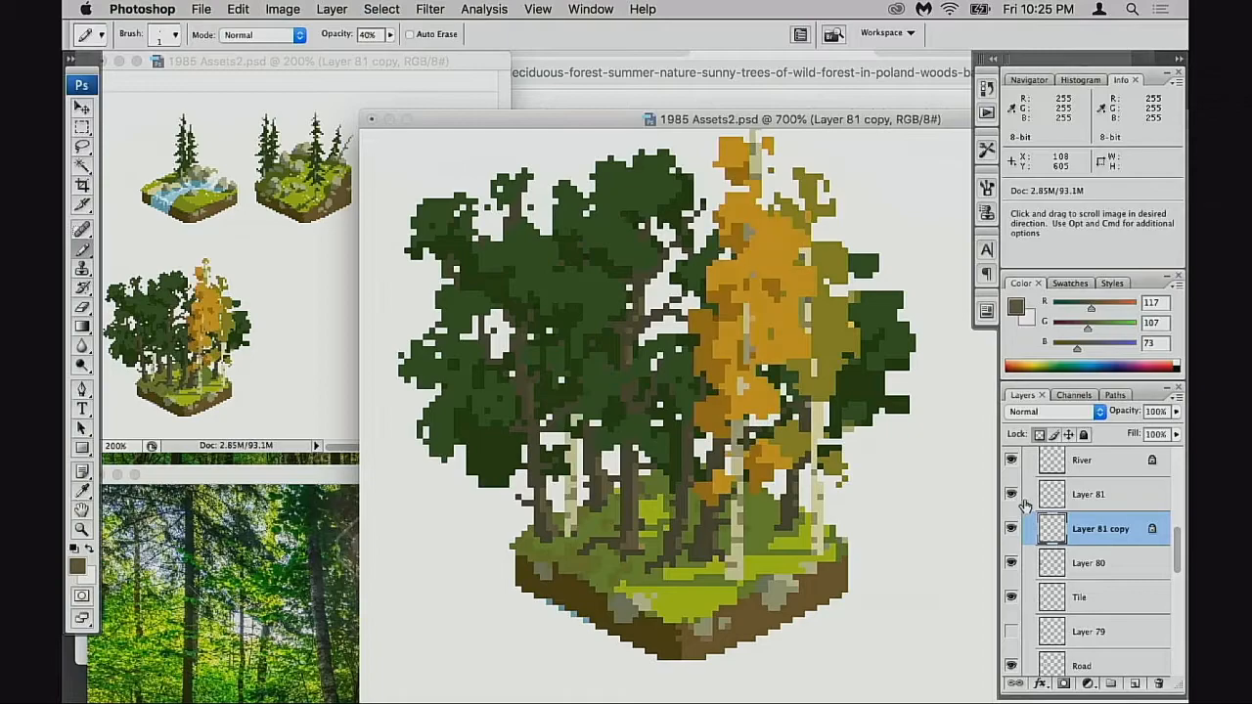
# - Lock the transparent pixels of Layer 81 and reduce the pencil brush size to 3
pyautogui.click(1055, 502)
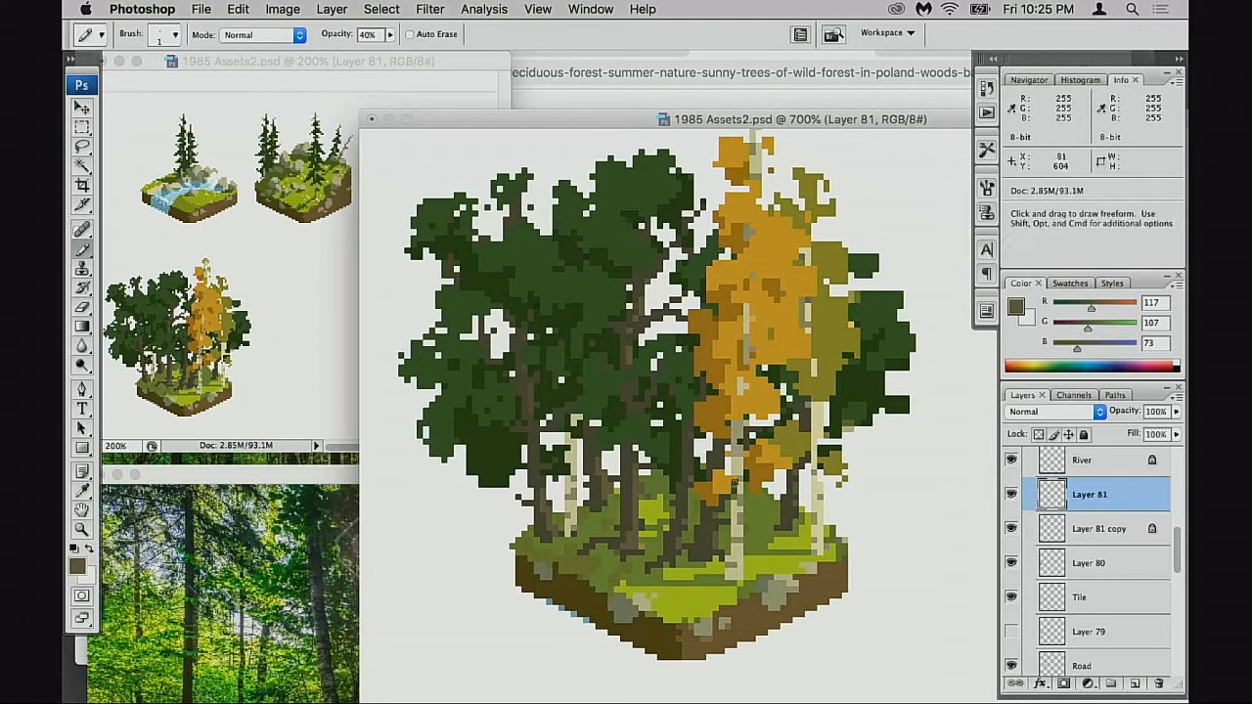
pyautogui.rightClick(640, 474)
pyautogui.doubleClick(703, 581)
pyautogui.click(1037, 434)
pyautogui.press('[')
pyautogui.press('[')
pyautogui.press('[')
pyautogui.press('[')
pyautogui.press('[')
pyautogui.press('[')
pyautogui.press('[')
pyautogui.press('[')
pyautogui.press('[')
pyautogui.press('[')
pyautogui.press('[')
pyautogui.press('[')
pyautogui.press('[')
pyautogui.press('[')
pyautogui.press('[')
pyautogui.press('[')
pyautogui.press('[')
pyautogui.press('[')
pyautogui.press('[')
pyautogui.press('[')
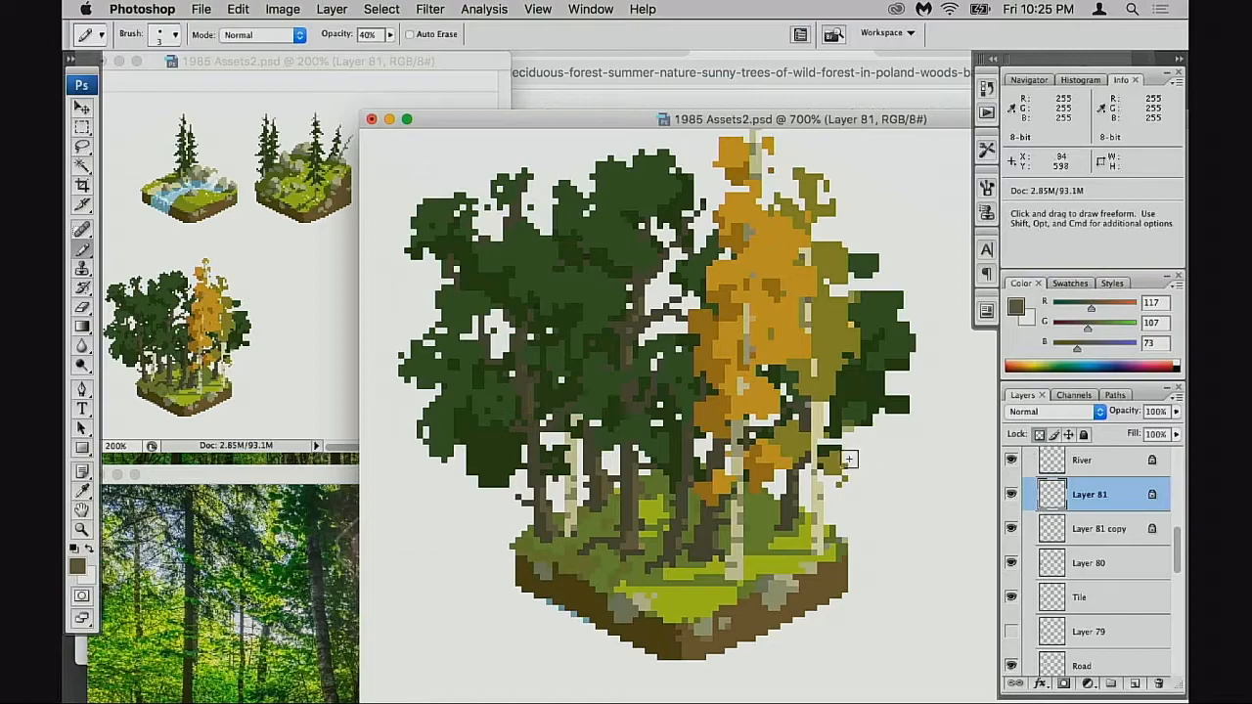
# - Try shading the left birch trunk on Layer 81 with mid brown (RGB 117, 107, 73) at 40% opacity
pyautogui.keyDown('super'); pyautogui.click(585, 498); pyautogui.keyUp('super')
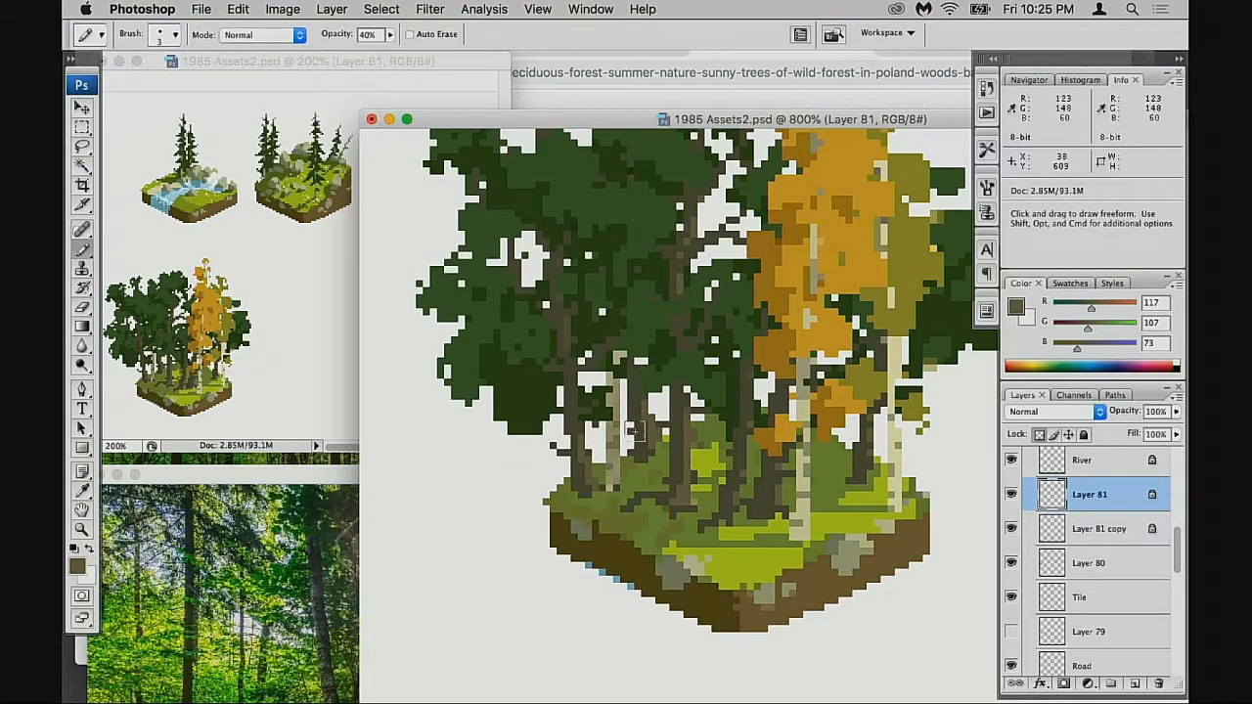
pyautogui.press('v')
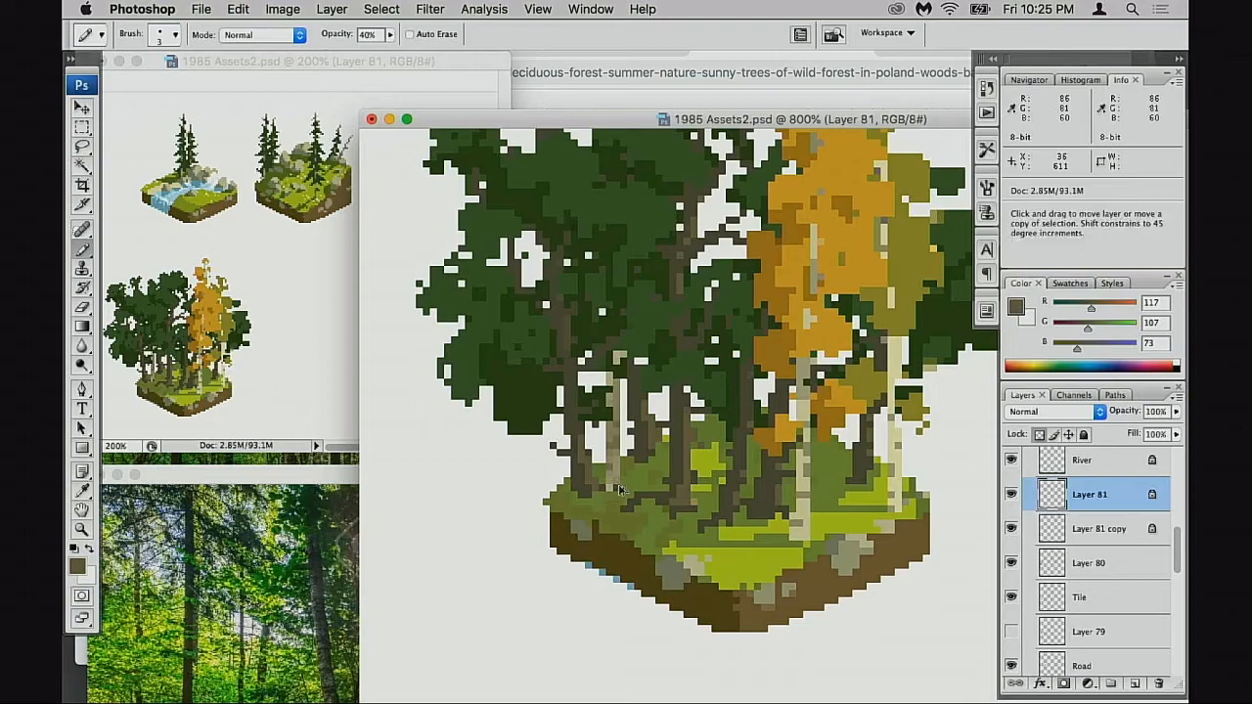
pyautogui.keyDown('super'); pyautogui.click(627, 483); pyautogui.keyUp('super')
# - Compare Layer 80, Layer 81 copy and Layer 81 by switching their visibility, and keep Layer 81 active
pyautogui.click(1013, 564)
pyautogui.click(1013, 565)
pyautogui.click(1011, 529)
pyautogui.click(1012, 529)
pyautogui.click(1012, 495)
pyautogui.click(1013, 495)
pyautogui.click(1051, 499)
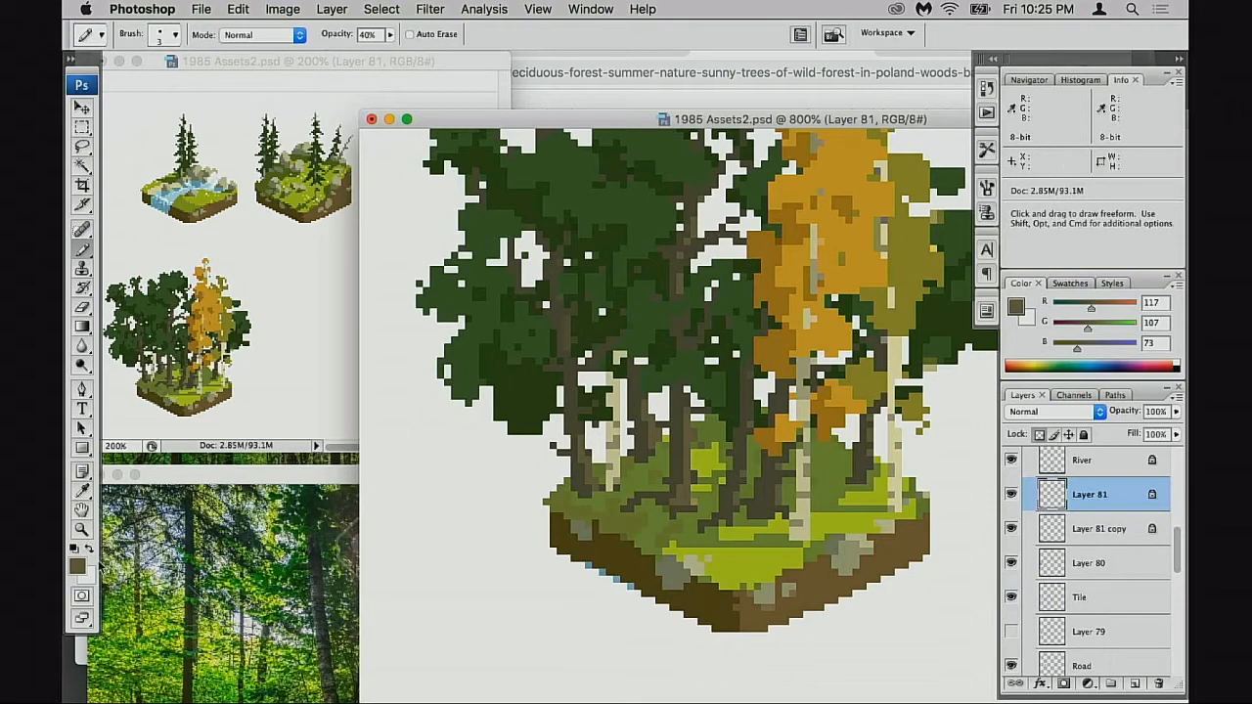
# - Pick slate blue (RGB 62, 90, 110) as foreground colour and shade the left birch trunk with it at 40% opacity
pyautogui.click(77, 565)
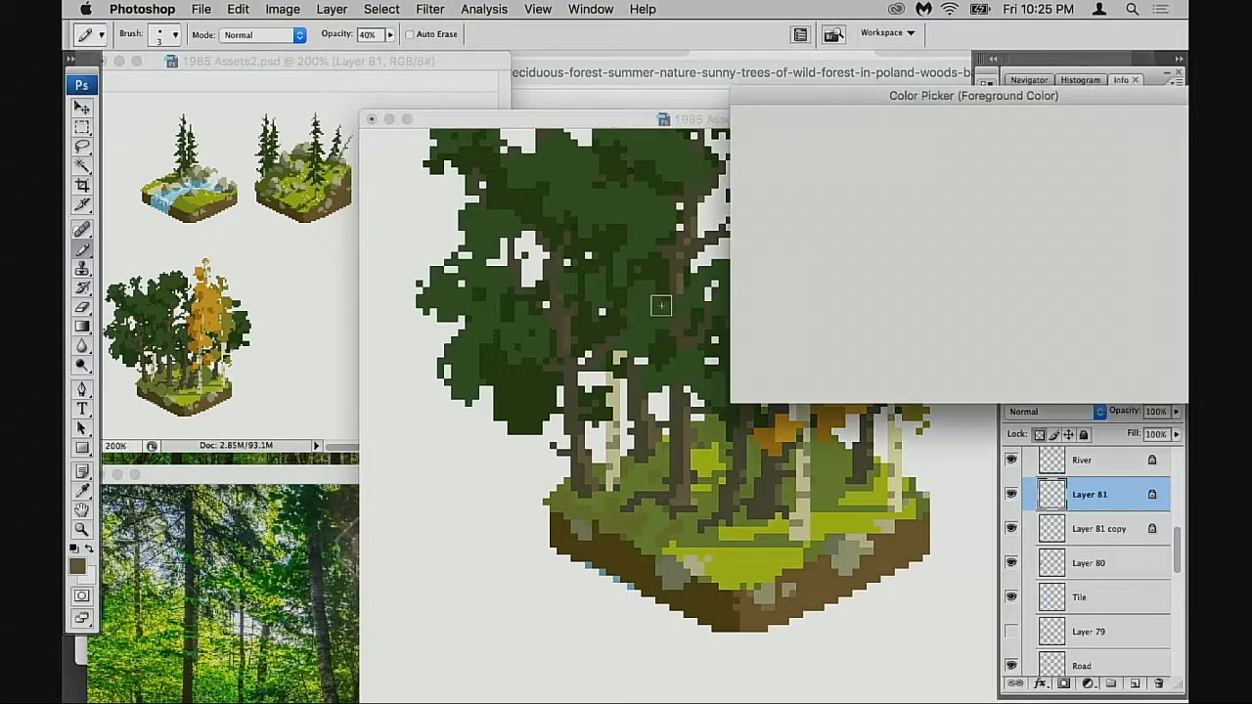
pyautogui.moveTo(981, 284); pyautogui.dragTo(982, 230)
pyautogui.moveTo(858, 258); pyautogui.dragTo(839, 261)
pyautogui.click(1106, 126)
pyautogui.press('b')
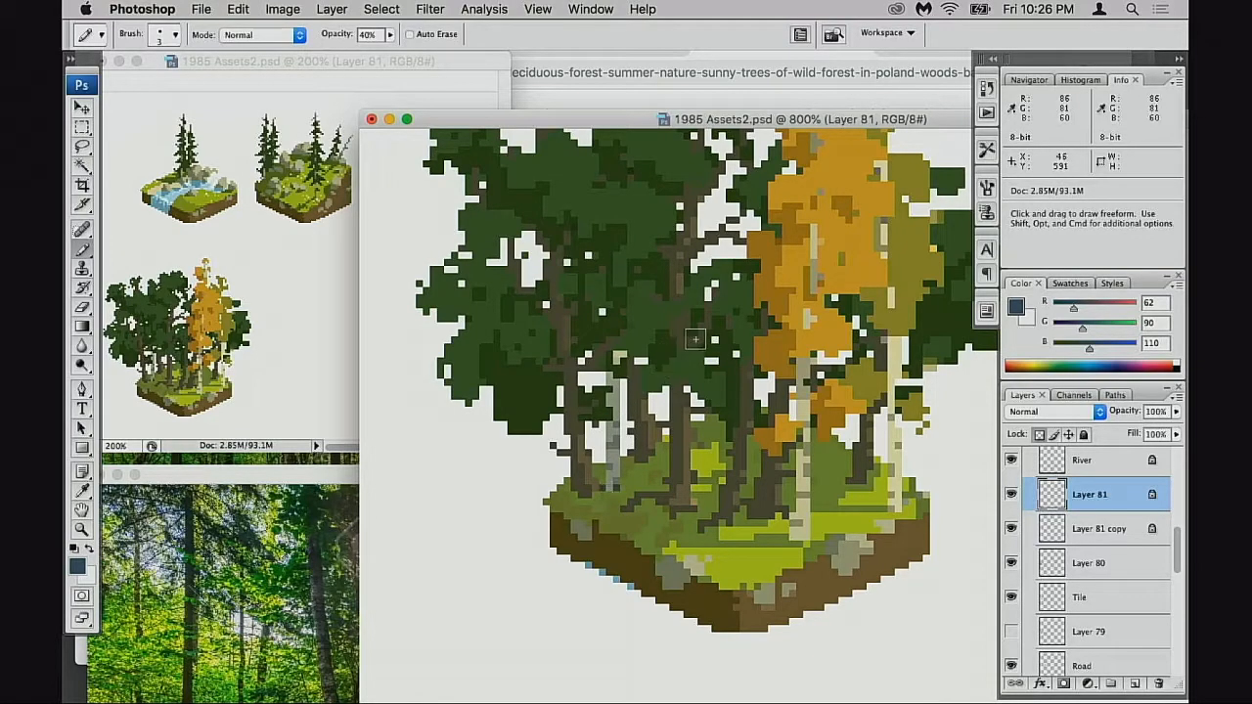
# - Shade the lower part of the front birch trunk on Layer 81 with slate blue at 40% opacity, undoing the unwanted strokes
pyautogui.keyDown('super'); pyautogui.click(644, 490); pyautogui.keyUp('super')
pyautogui.moveTo(811, 490); pyautogui.dragTo(500, 440)
pyautogui.click(1012, 497)
pyautogui.click(1013, 497)
pyautogui.moveTo(711, 257)
pyautogui.mouseDown()
pyautogui.moveTo(706, 284)
pyautogui.moveTo(718, 265)
pyautogui.mouseUp()
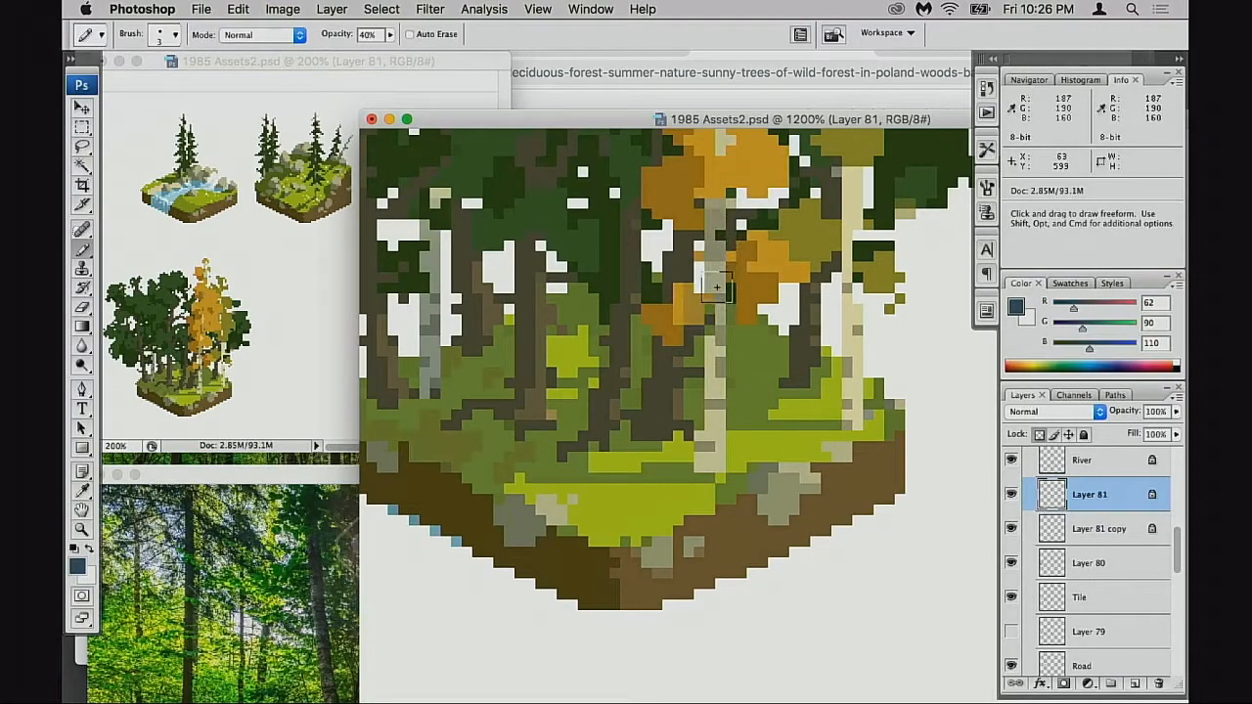
pyautogui.moveTo(719, 342)
pyautogui.mouseDown()
pyautogui.moveTo(762, 375)
pyautogui.moveTo(724, 364)
pyautogui.moveTo(737, 369)
pyautogui.moveTo(722, 375)
pyautogui.moveTo(724, 351)
pyautogui.moveTo(709, 405)
pyautogui.moveTo(741, 323)
pyautogui.mouseUp()
pyautogui.press('super+z')
pyautogui.press('super+z')
pyautogui.moveTo(697, 446); pyautogui.dragTo(707, 346)
pyautogui.press('super+z')
pyautogui.moveTo(694, 462); pyautogui.dragTo(705, 344)
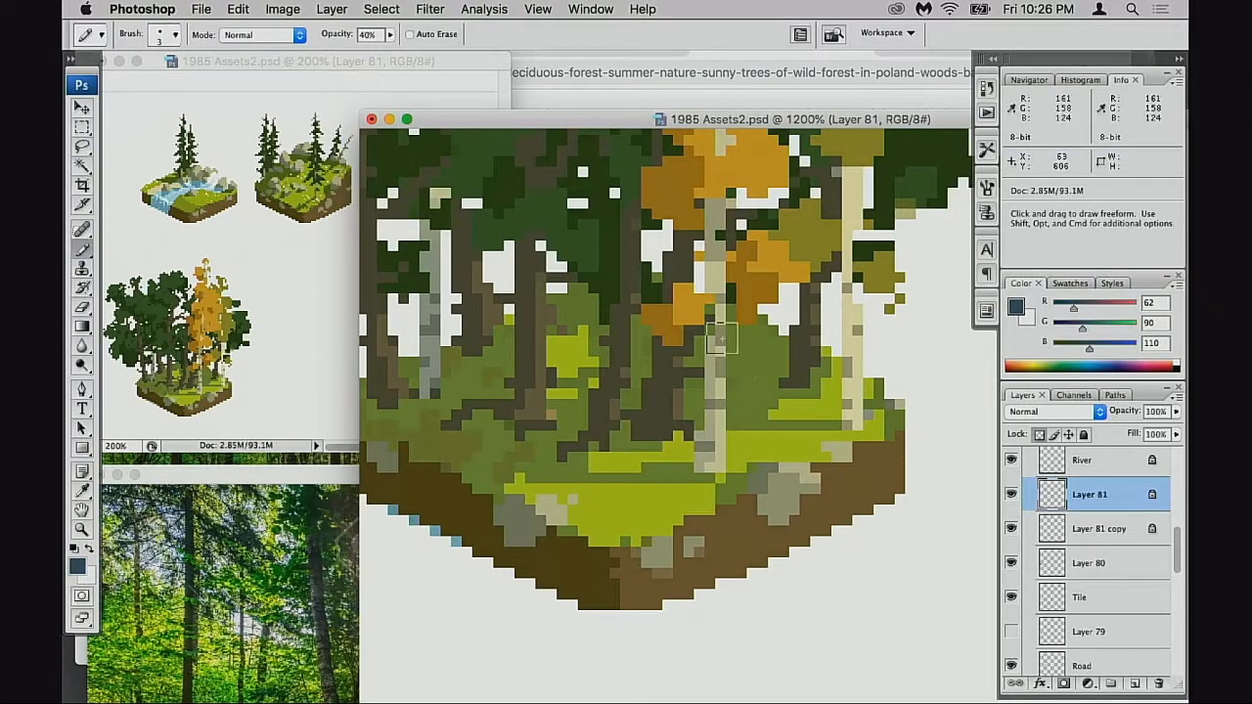
# - Make Layer 81 copy active and shade the right birch trunk with slate blue at 40% opacity
pyautogui.moveTo(756, 381); pyautogui.dragTo(731, 398)
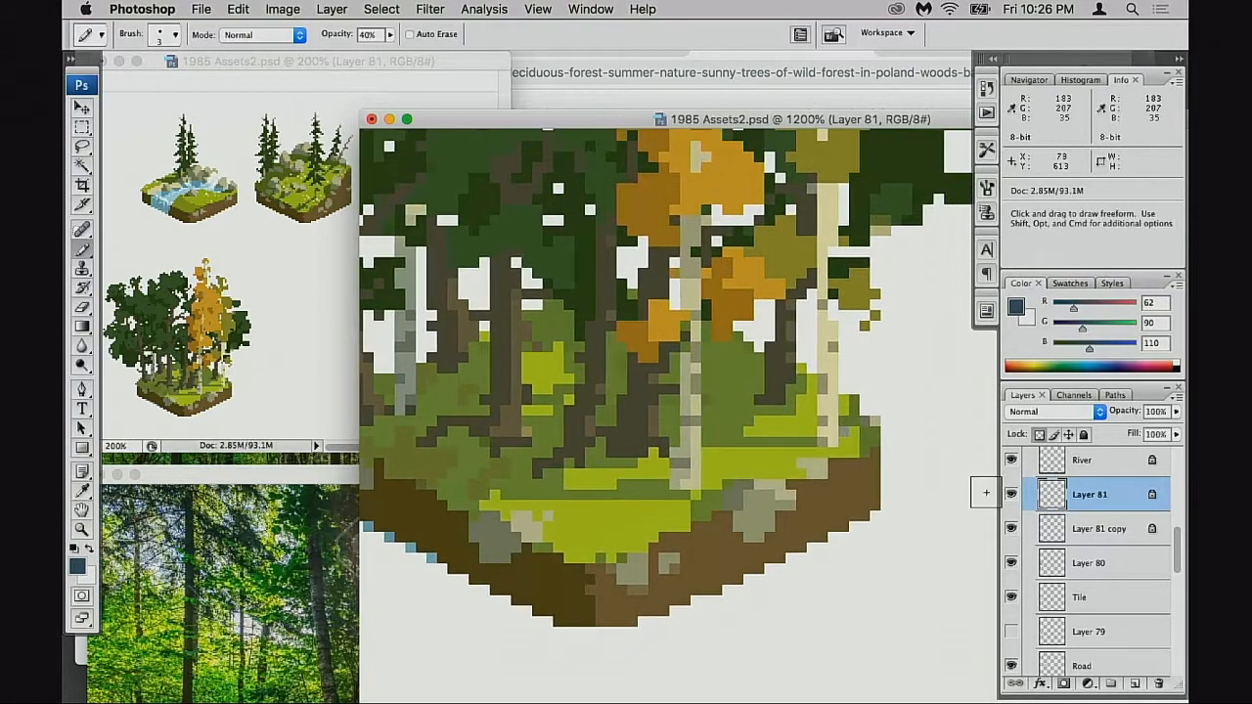
pyautogui.click(1012, 528)
pyautogui.click(1012, 529)
pyautogui.click(1012, 528)
pyautogui.click(1012, 529)
pyautogui.click(1096, 528)
pyautogui.moveTo(812, 437); pyautogui.dragTo(811, 217)
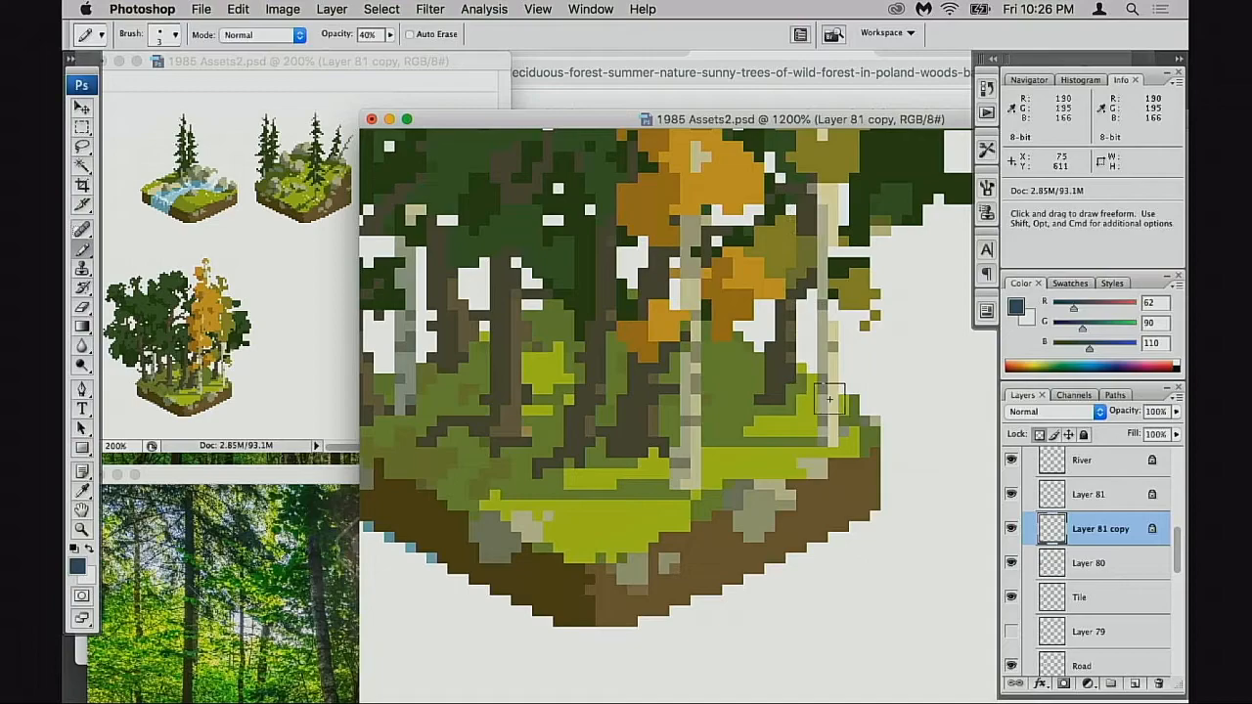
# - Refine the right birch trunk's shading on Layer 81 copy with the pencil set to 30% opacity
pyautogui.moveTo(828, 401); pyautogui.dragTo(780, 554)
pyautogui.keyDown('alt'); pyautogui.click(779, 512); pyautogui.keyUp('alt')
pyautogui.keyDown('alt'); pyautogui.click(784, 511); pyautogui.keyUp('alt')
pyautogui.keyDown('alt'); pyautogui.click(788, 509); pyautogui.keyUp('alt')
pyautogui.keyDown('alt'); pyautogui.click(792, 506); pyautogui.keyUp('alt')
pyautogui.moveTo(770, 475)
pyautogui.mouseDown()
pyautogui.moveTo(766, 574)
pyautogui.moveTo(766, 538)
pyautogui.moveTo(711, 523)
pyautogui.moveTo(696, 571)
pyautogui.mouseUp()
pyautogui.keyDown('super'); pyautogui.click(703, 501); pyautogui.keyUp('super')
pyautogui.press('3')
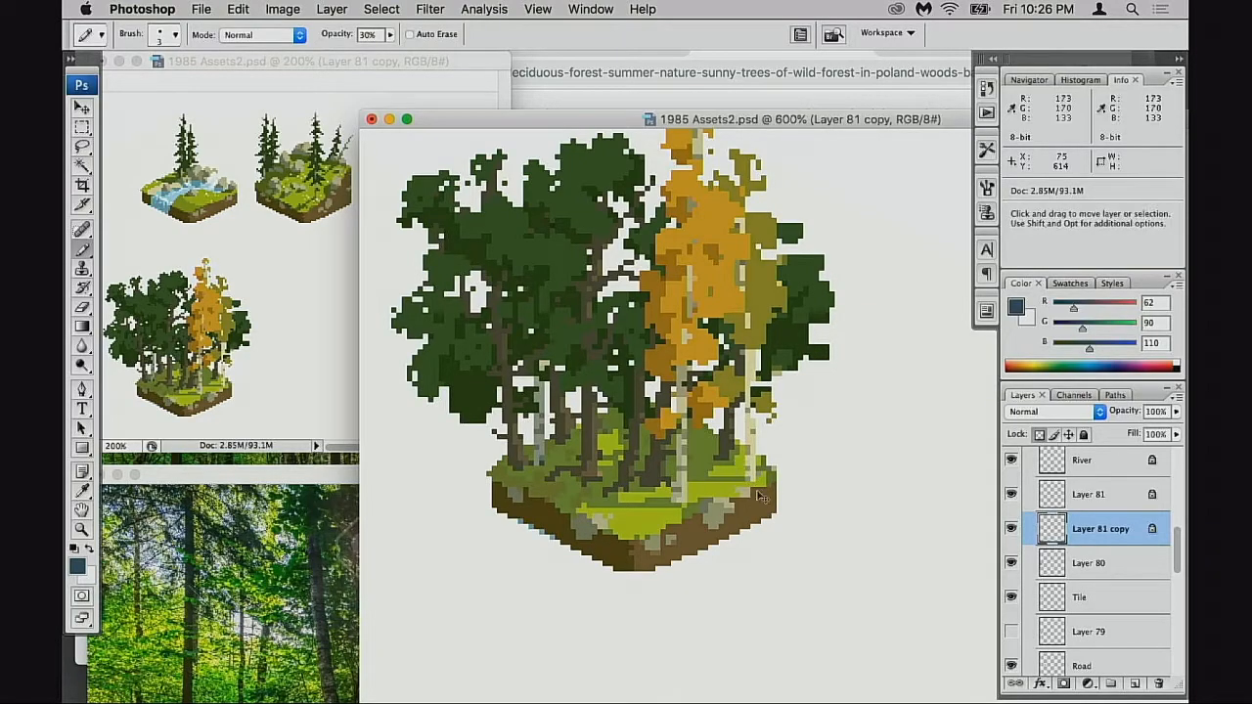
pyautogui.click(1011, 529)
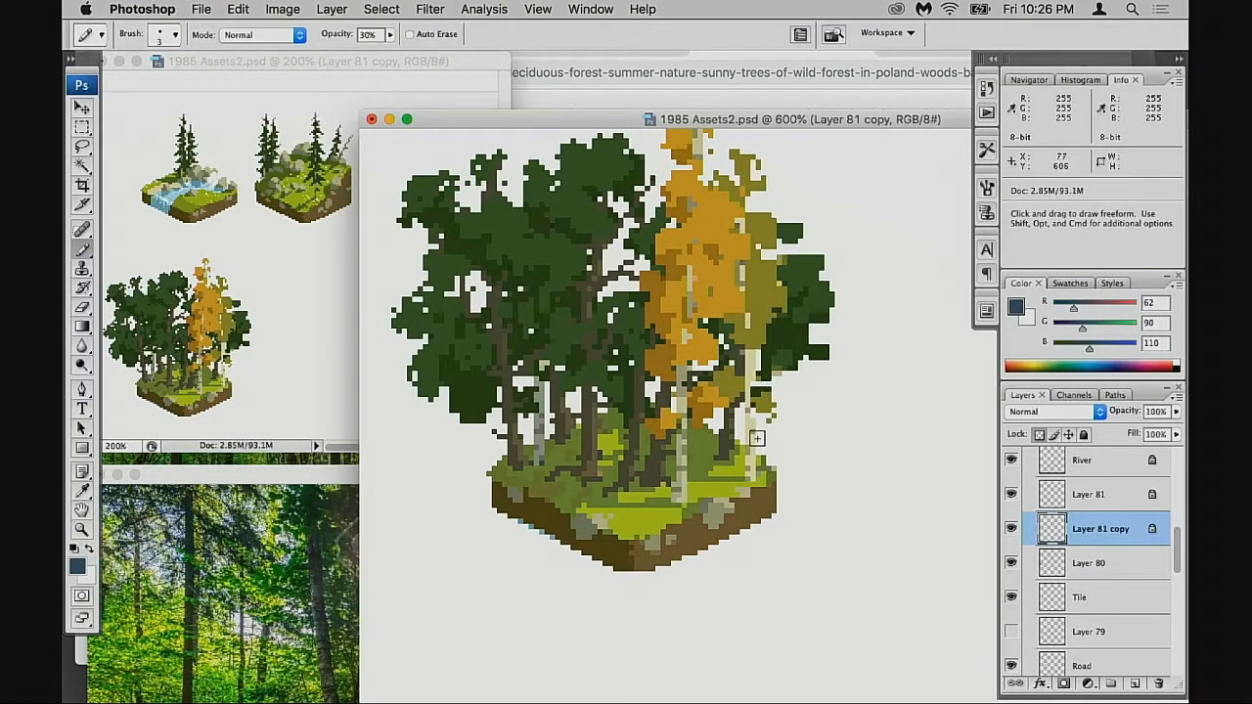
pyautogui.press('5')
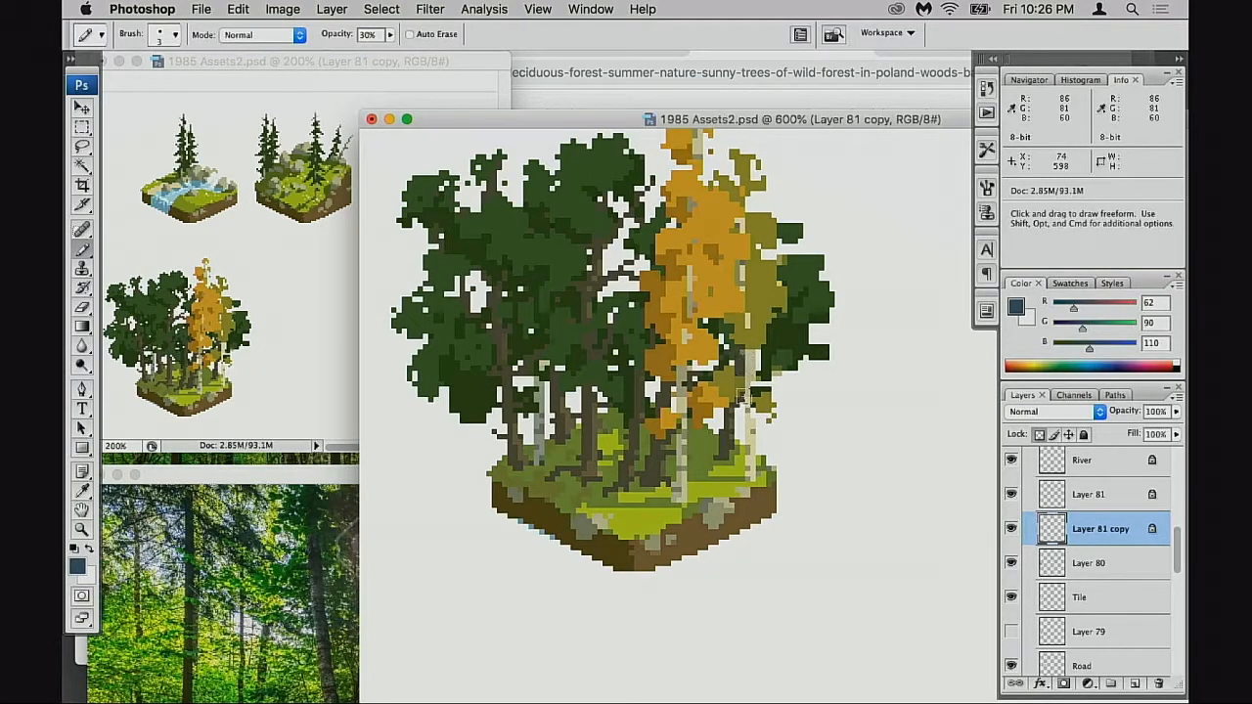
# - Compare the forest tile with the other tiles and assets at 100% zoom, returning to 600% on the forest tile
pyautogui.moveTo(729, 521); pyautogui.dragTo(725, 541)
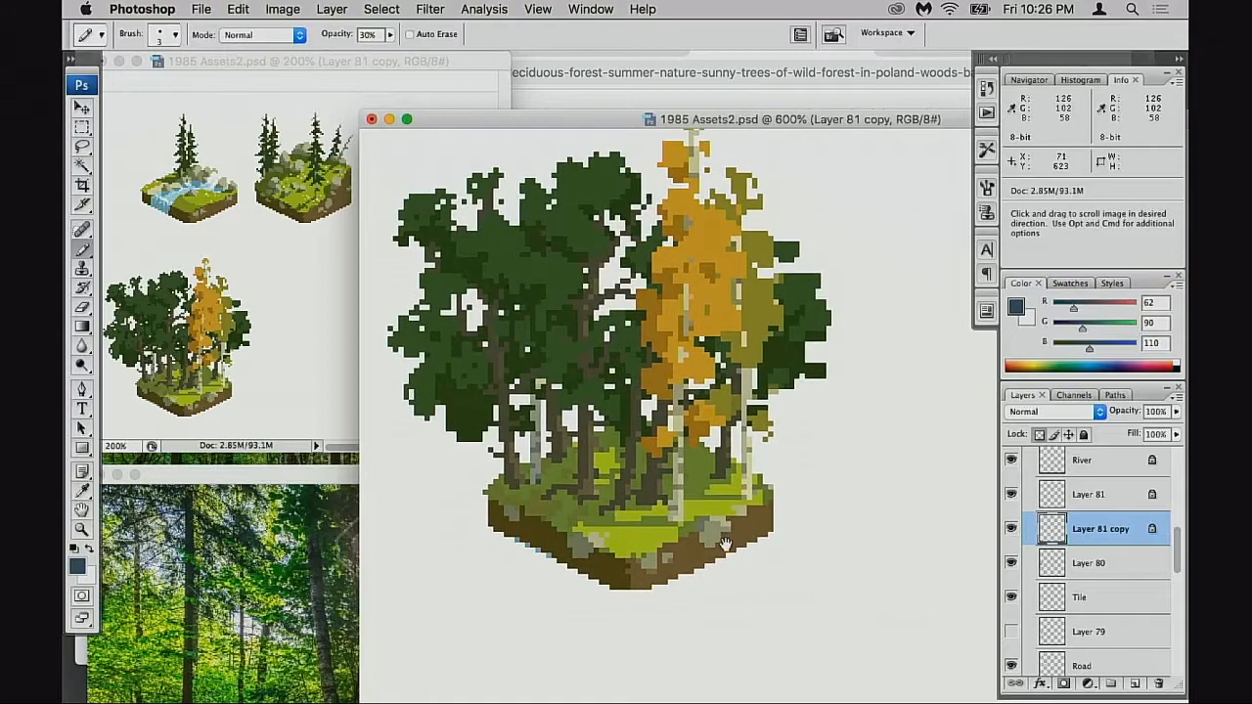
pyautogui.moveTo(775, 406); pyautogui.dragTo(743, 435)
pyautogui.keyDown('alt'); pyautogui.click(732, 467); pyautogui.keyUp('alt')
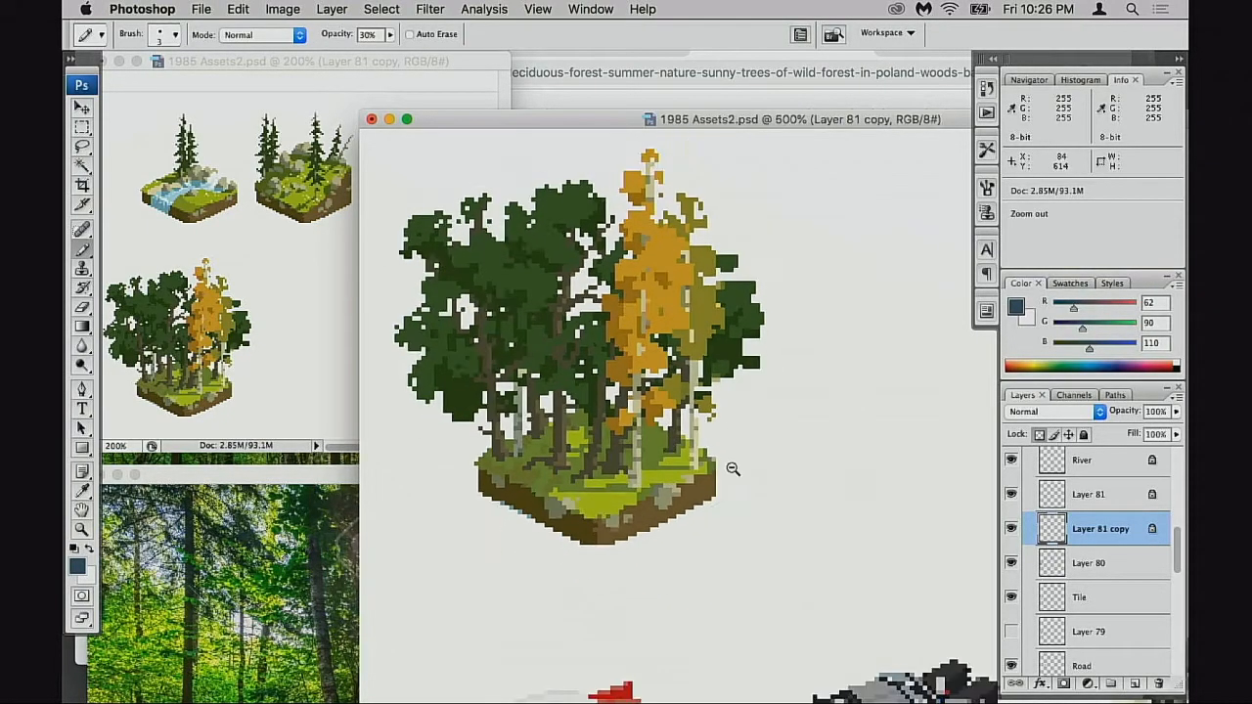
pyautogui.keyDown('alt'); pyautogui.click(733, 475); pyautogui.keyUp('alt')
pyautogui.keyDown('alt'); pyautogui.click(732, 475); pyautogui.keyUp('alt')
pyautogui.keyDown('alt'); pyautogui.click(731, 474); pyautogui.keyUp('alt')
pyautogui.keyDown('alt'); pyautogui.click(729, 475); pyautogui.keyUp('alt')
pyautogui.moveTo(634, 473); pyautogui.dragTo(681, 460)
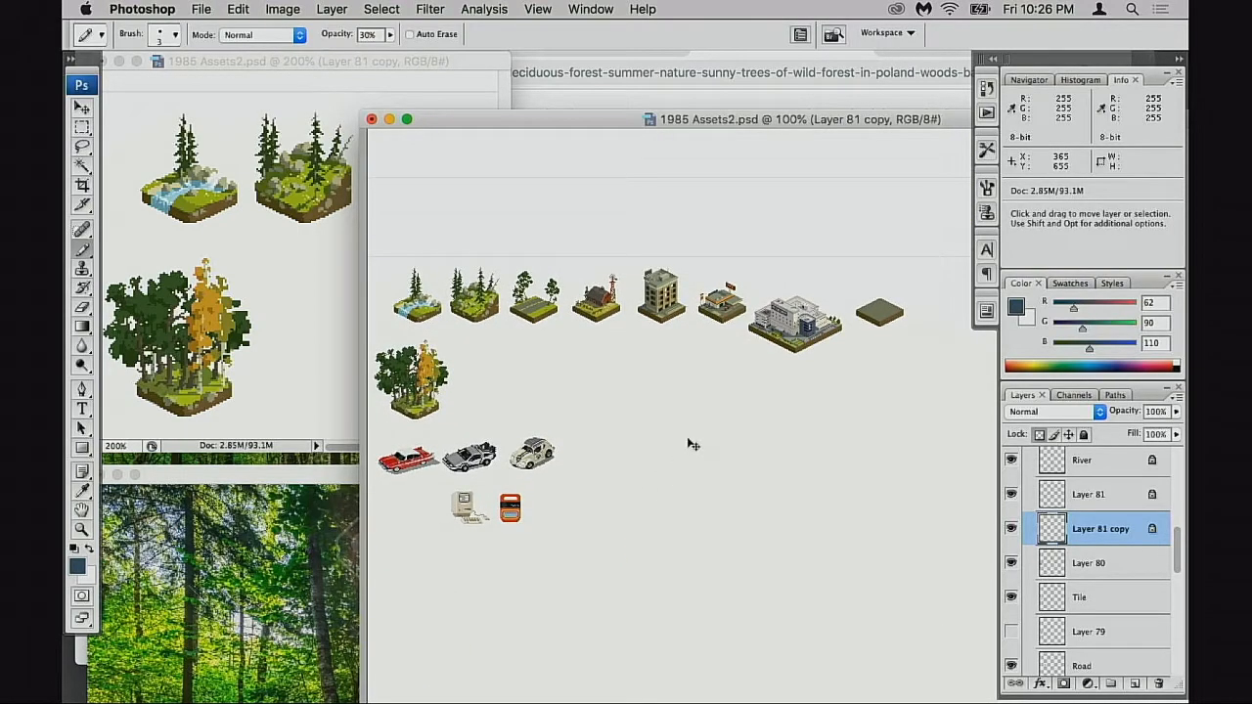
pyautogui.click(454, 404)
pyautogui.click(506, 407)
pyautogui.click(507, 407)
pyautogui.click(524, 413)
pyautogui.click(529, 421)
pyautogui.moveTo(666, 501); pyautogui.dragTo(779, 410)
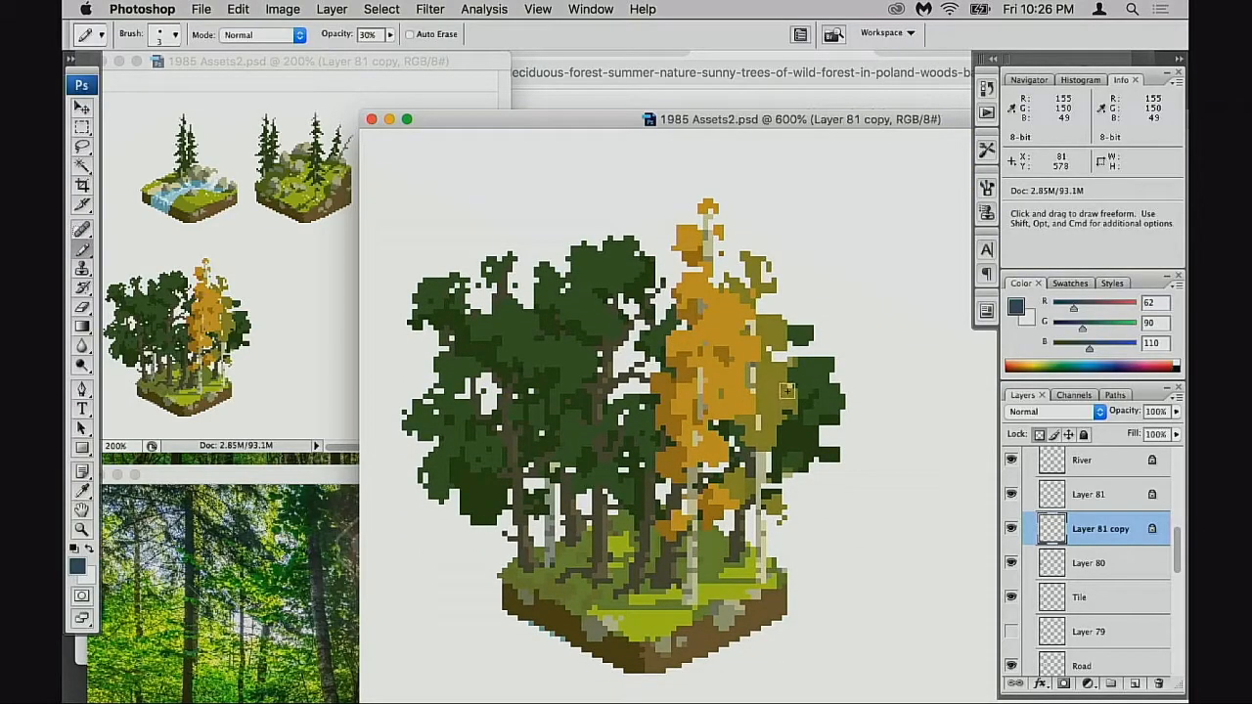
# - Check the contents of Layer 81, Layer 81 copy and Layer 80 by switching their visibility, and make Layer 80 active
pyautogui.click(1013, 494)
pyautogui.click(1013, 494)
pyautogui.click(1012, 529)
pyautogui.click(1012, 528)
pyautogui.click(1013, 563)
pyautogui.click(1013, 562)
pyautogui.click(1090, 562)
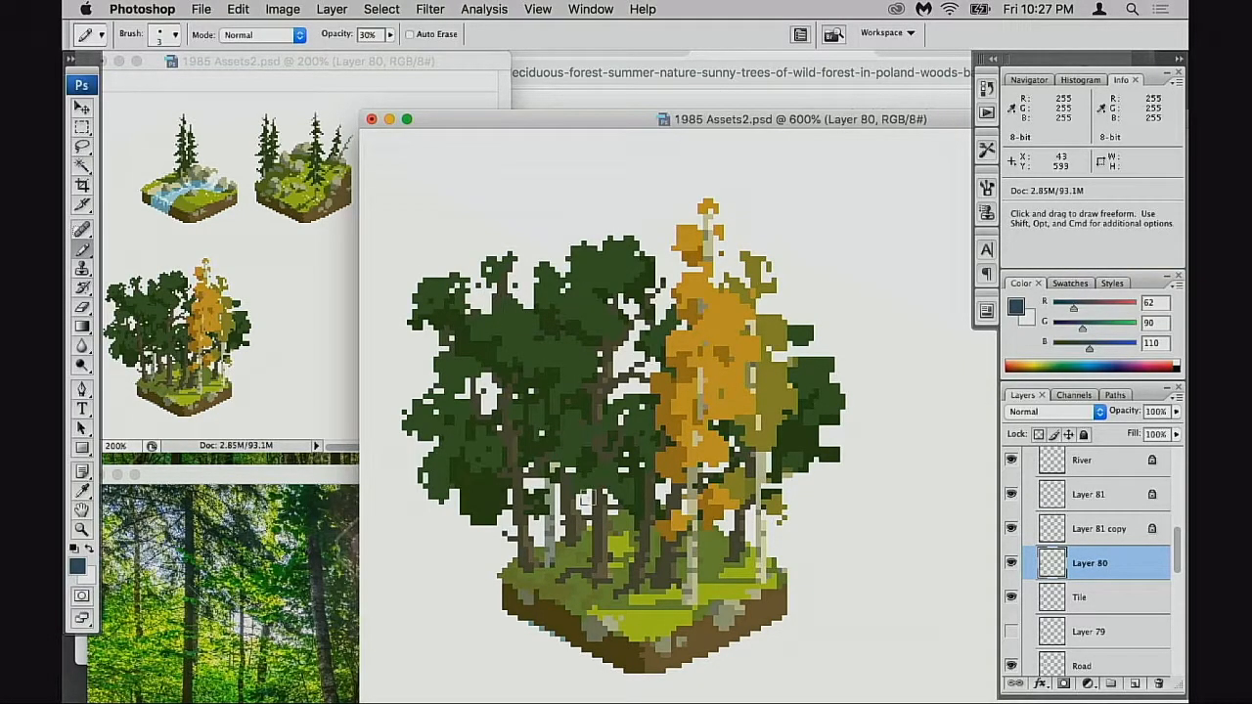
# - Set the pencil to a 1 px brush at 100% opacity and sample the dark foliage green (RGB 63, 97, 45)
pyautogui.rightClick(539, 465)
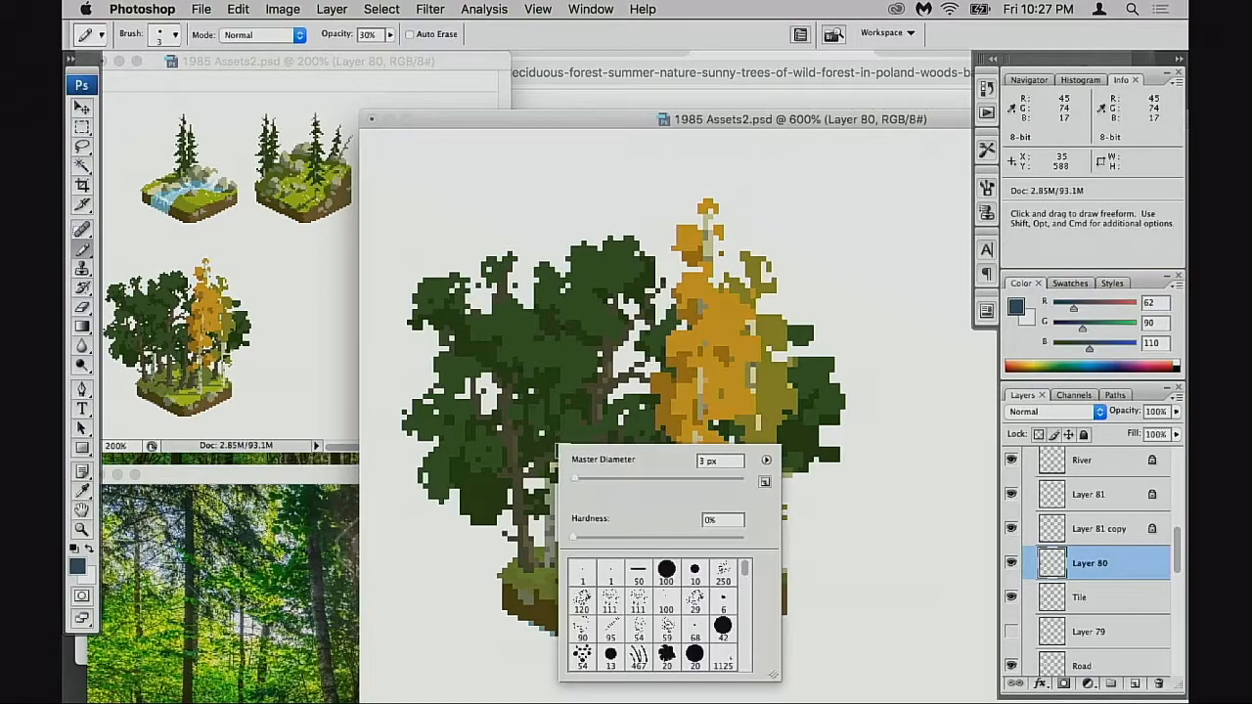
pyautogui.doubleClick(608, 570)
pyautogui.keyDown('alt'); pyautogui.click(500, 442); pyautogui.keyUp('alt')
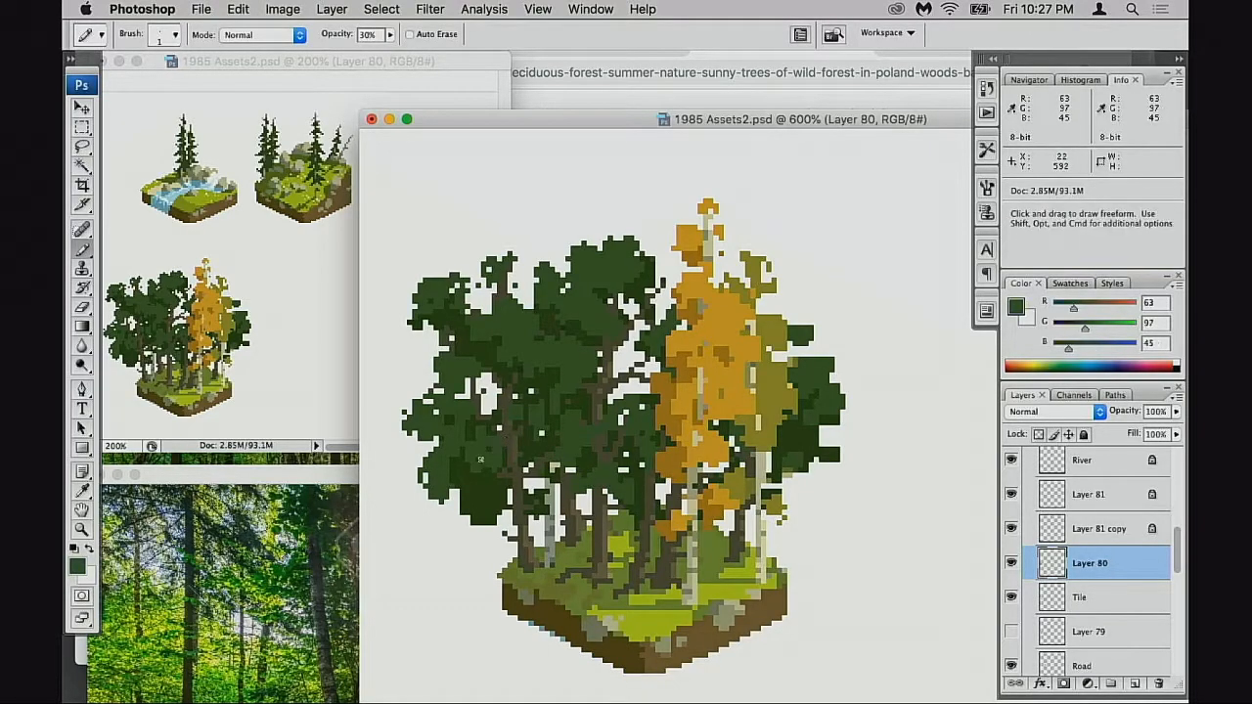
pyautogui.press(']')
pyautogui.scroll(3, 509, 369)
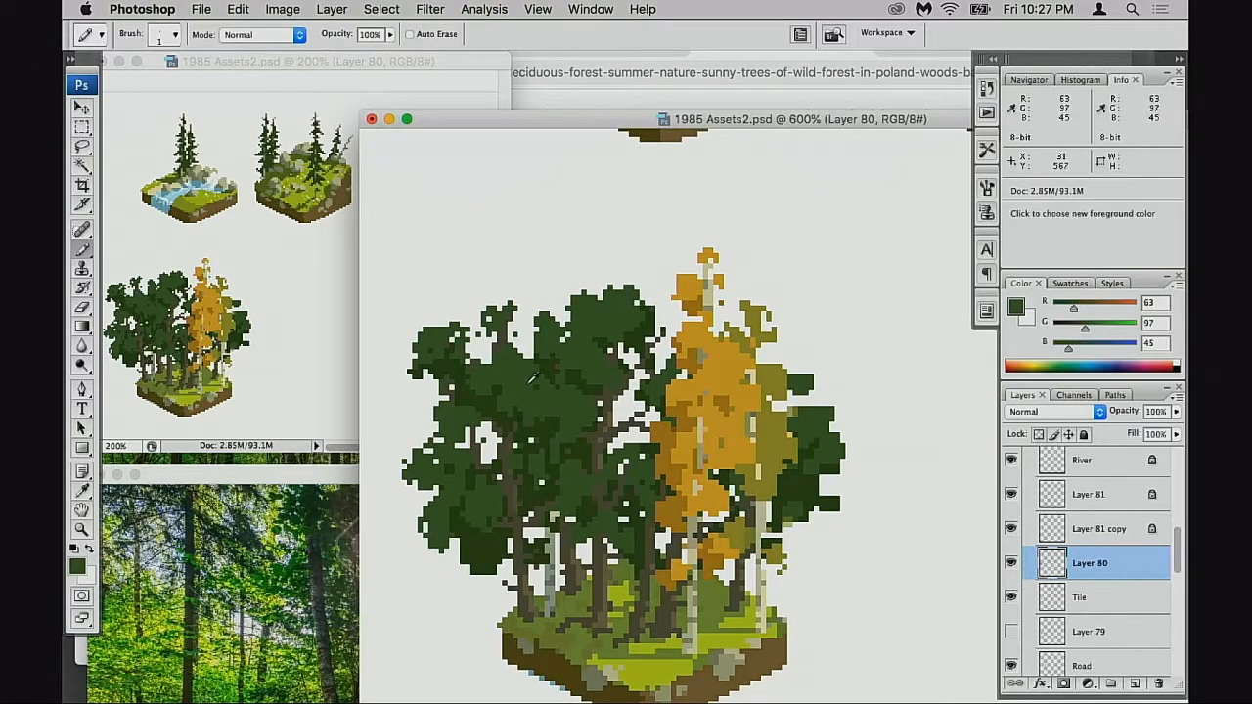
pyautogui.press('w')
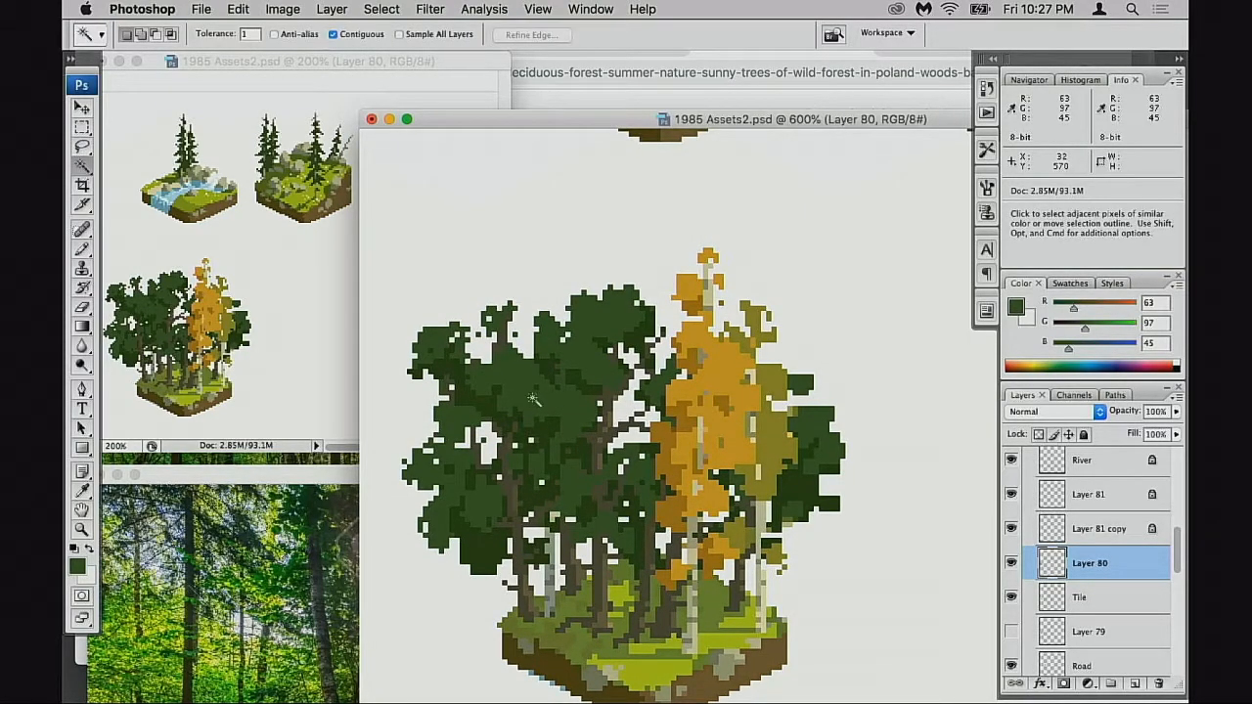
pyautogui.press('b')
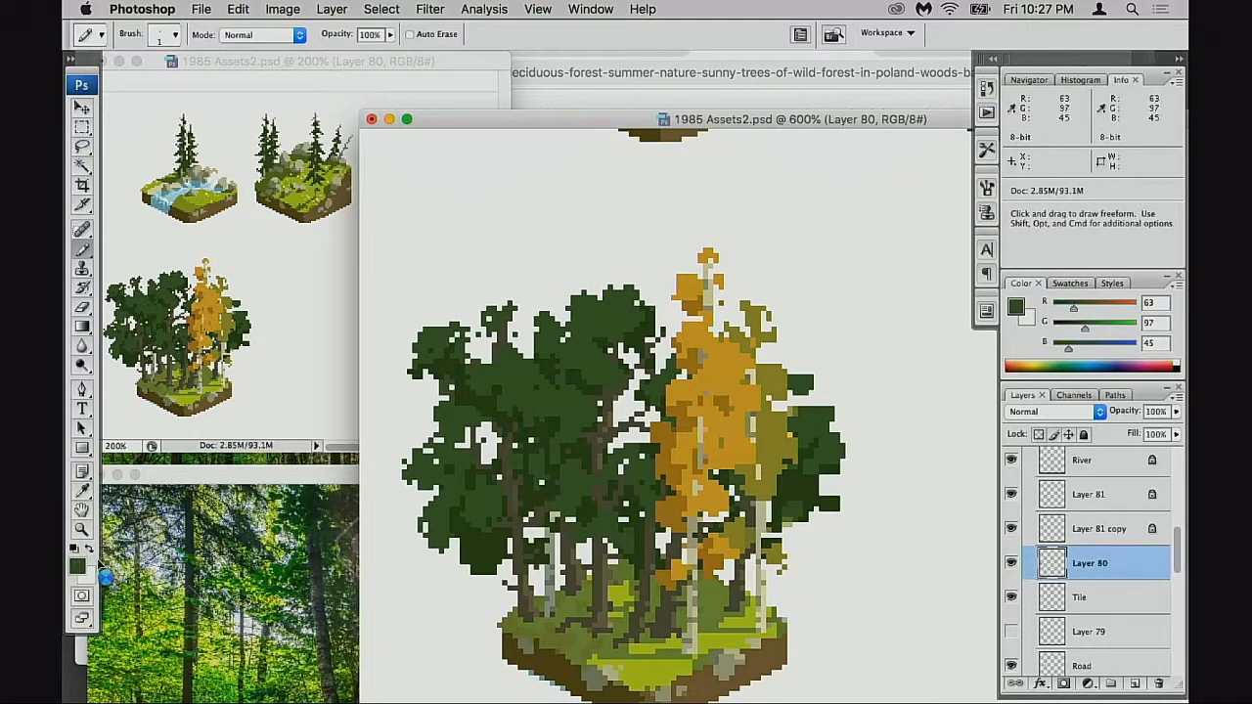
# - Set the foreground green to RGB 76, 97, 47 and tint parts of the dark foliage on Layer 80 in Color mode with a 3 px pencil
pyautogui.click(852, 272)
pyautogui.moveTo(987, 305); pyautogui.dragTo(988, 301)
pyautogui.click(985, 305)
pyautogui.moveTo(866, 266); pyautogui.dragTo(859, 273)
pyautogui.click(1122, 129)
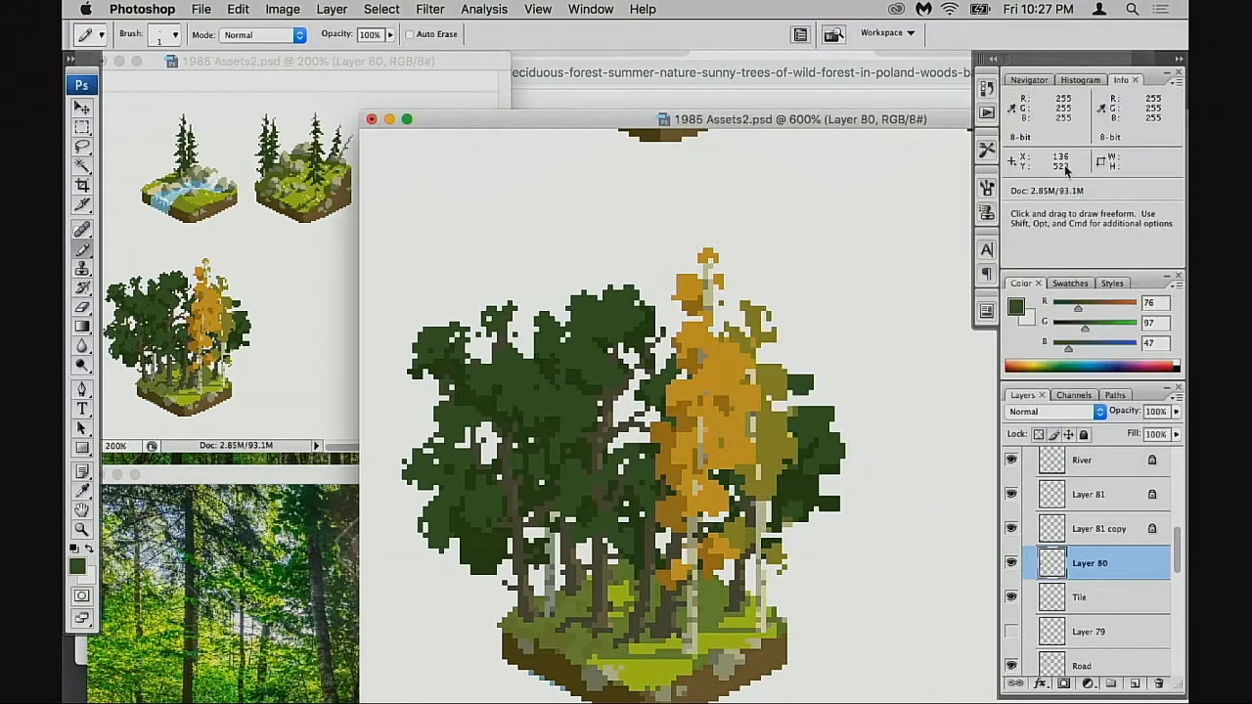
pyautogui.press(']')
pyautogui.press(']')
pyautogui.click(532, 397)
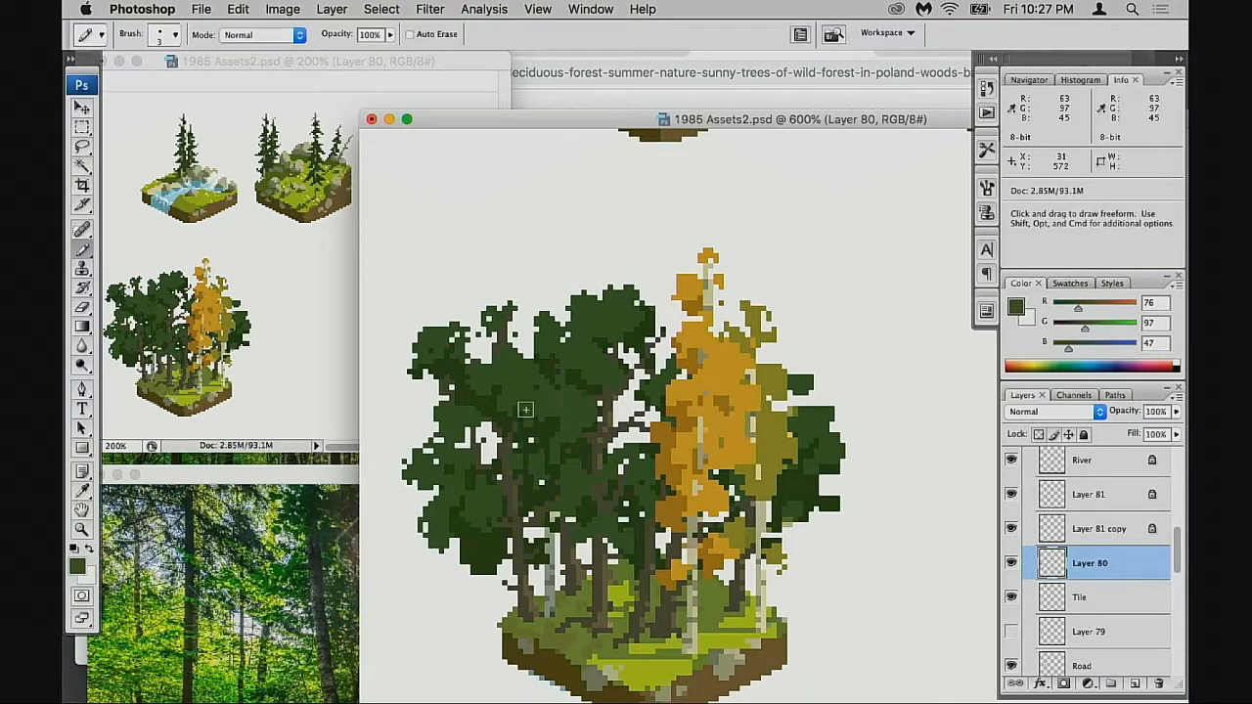
pyautogui.hotkey('shift', 'alt', 'c')
pyautogui.moveTo(476, 383)
pyautogui.mouseDown()
pyautogui.moveTo(525, 414)
pyautogui.moveTo(552, 414)
pyautogui.mouseUp()
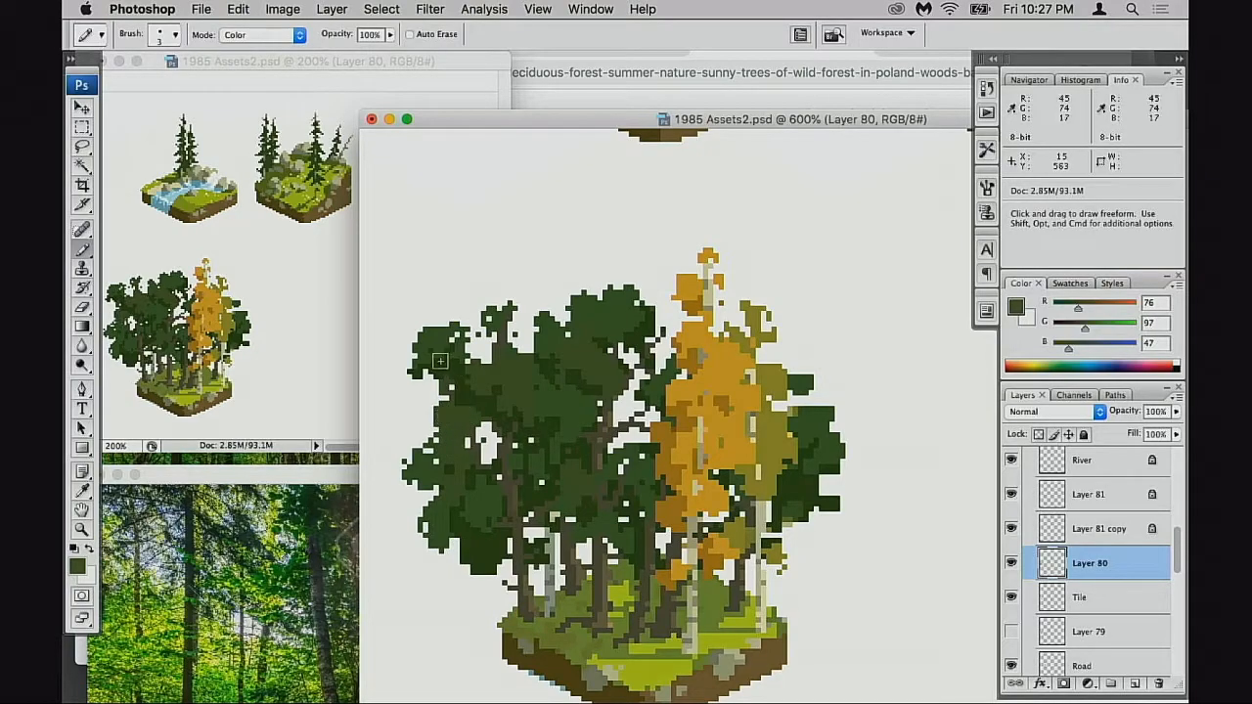
pyautogui.moveTo(644, 526); pyautogui.dragTo(645, 478)
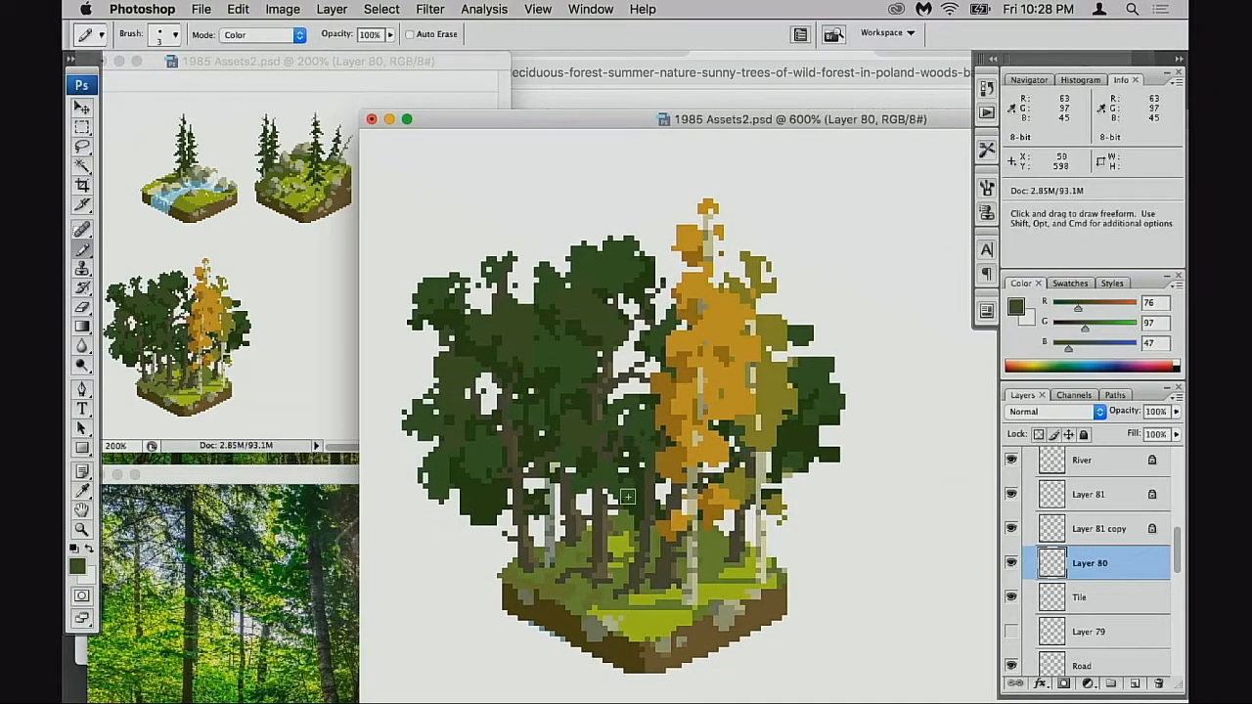
# - Sample the dark foliage green again and brighten the foreground colour to RGB 91, 129, 51
pyautogui.keyDown('alt'); pyautogui.click(667, 613); pyautogui.keyUp('alt')
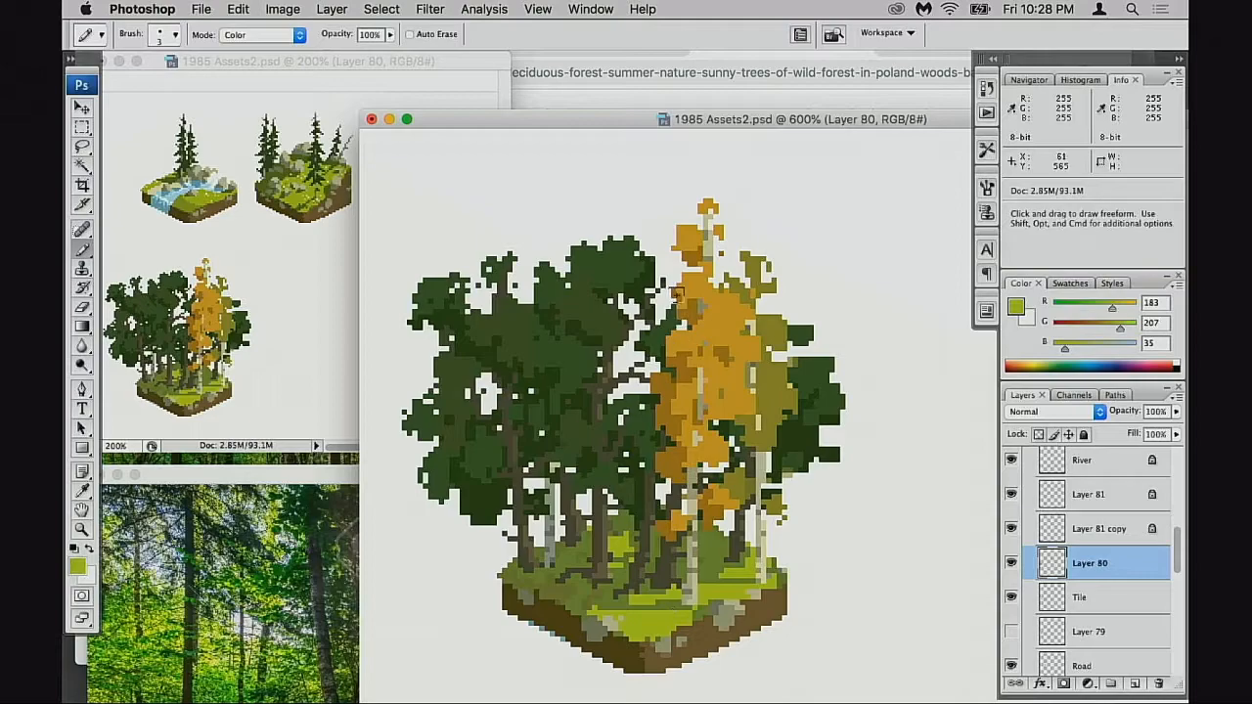
pyautogui.keyDown('alt'); pyautogui.click(575, 350); pyautogui.keyUp('alt')
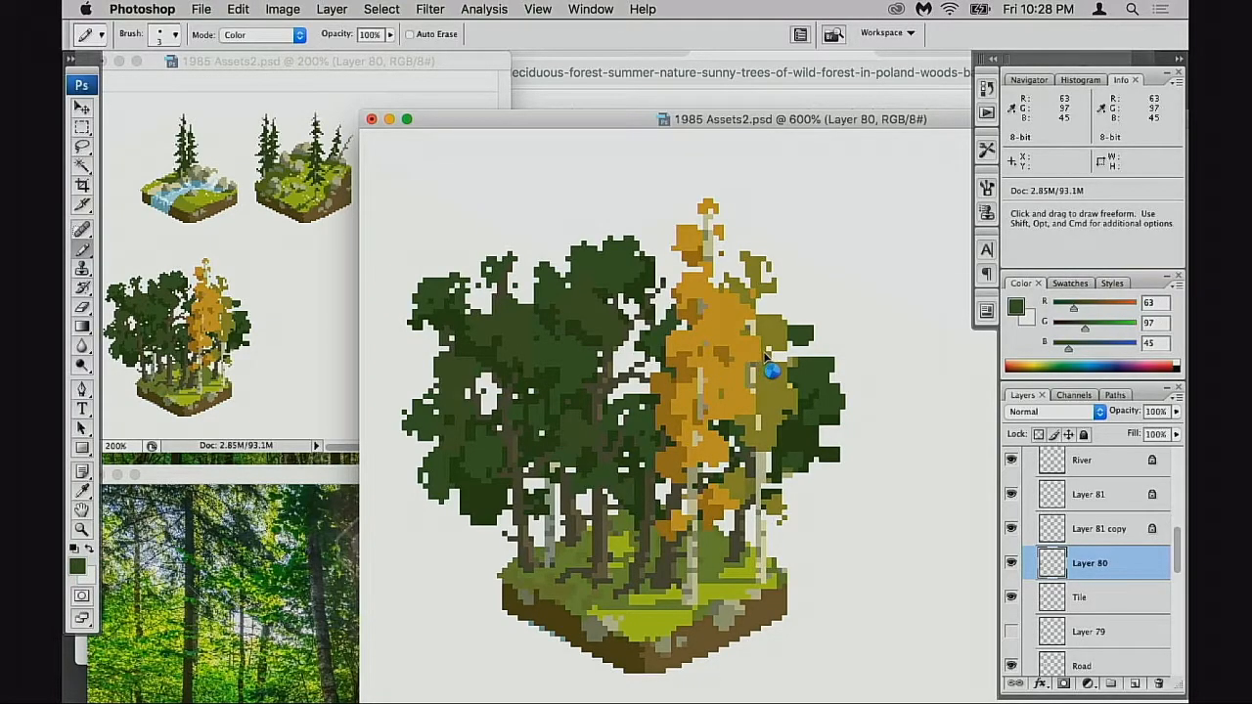
pyautogui.press('n')
pyautogui.moveTo(863, 274); pyautogui.dragTo(866, 249)
pyautogui.click(985, 298)
pyautogui.moveTo(986, 299); pyautogui.dragTo(982, 302)
pyautogui.moveTo(867, 250); pyautogui.dragTo(876, 244)
pyautogui.click(1118, 128)
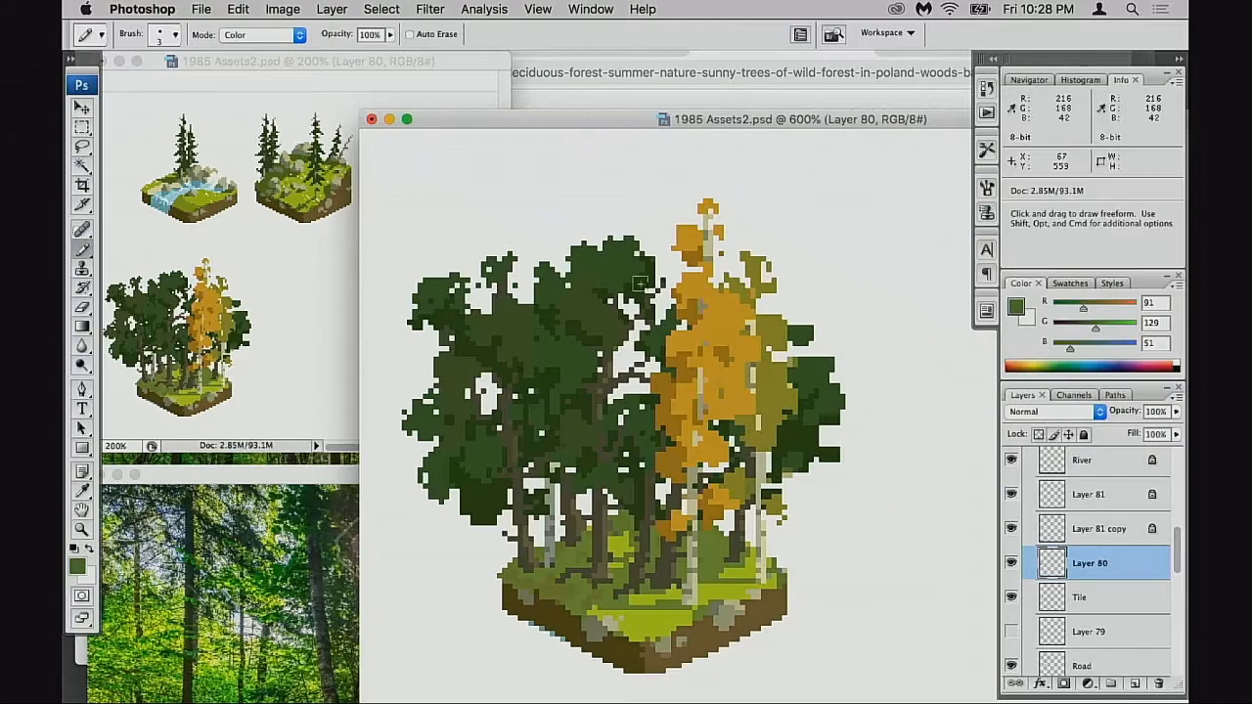
# - Return the pencil to Normal mode and try a highlight on the top of the tallest dark crown, undoing the stroke
pyautogui.press('b')
pyautogui.hotkey('shift', 'alt', 'n')
pyautogui.click(614, 252)
pyautogui.press('super+z')
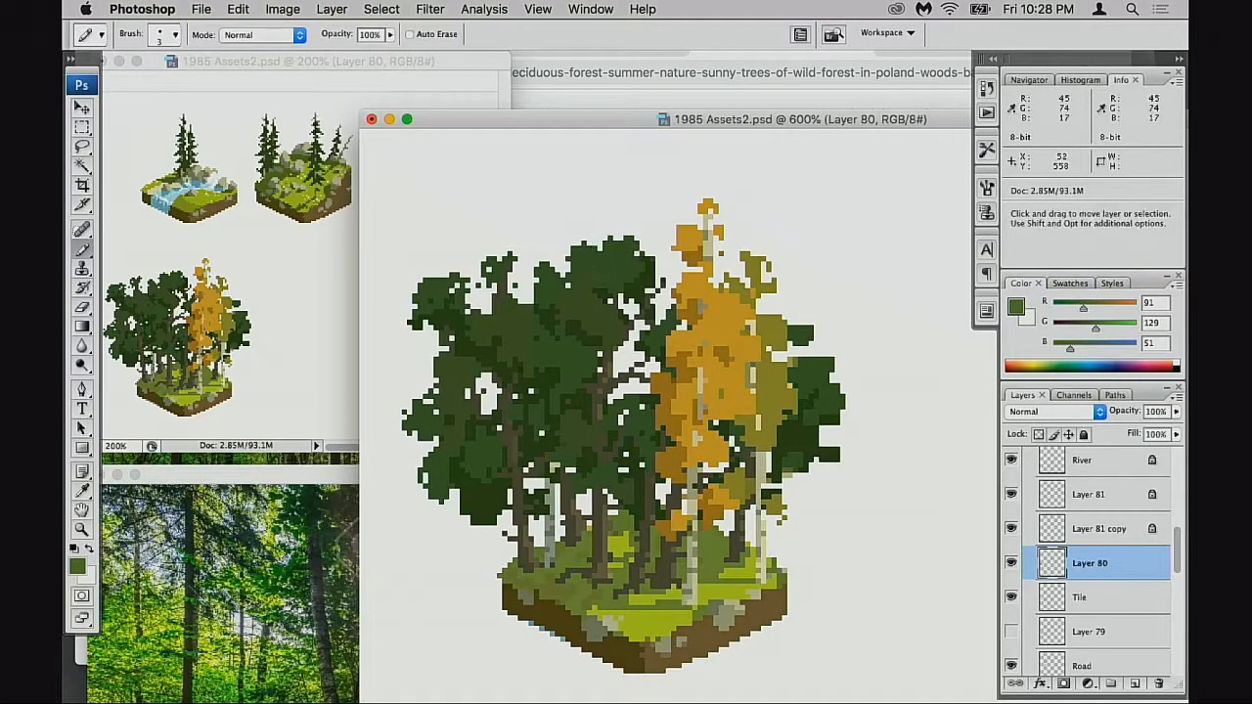
# - Try highlighting the tallest dark crown with RGB 85, 116, 52 and RGB 88, 117, 42, undoing the strokes
pyautogui.click(77, 567)
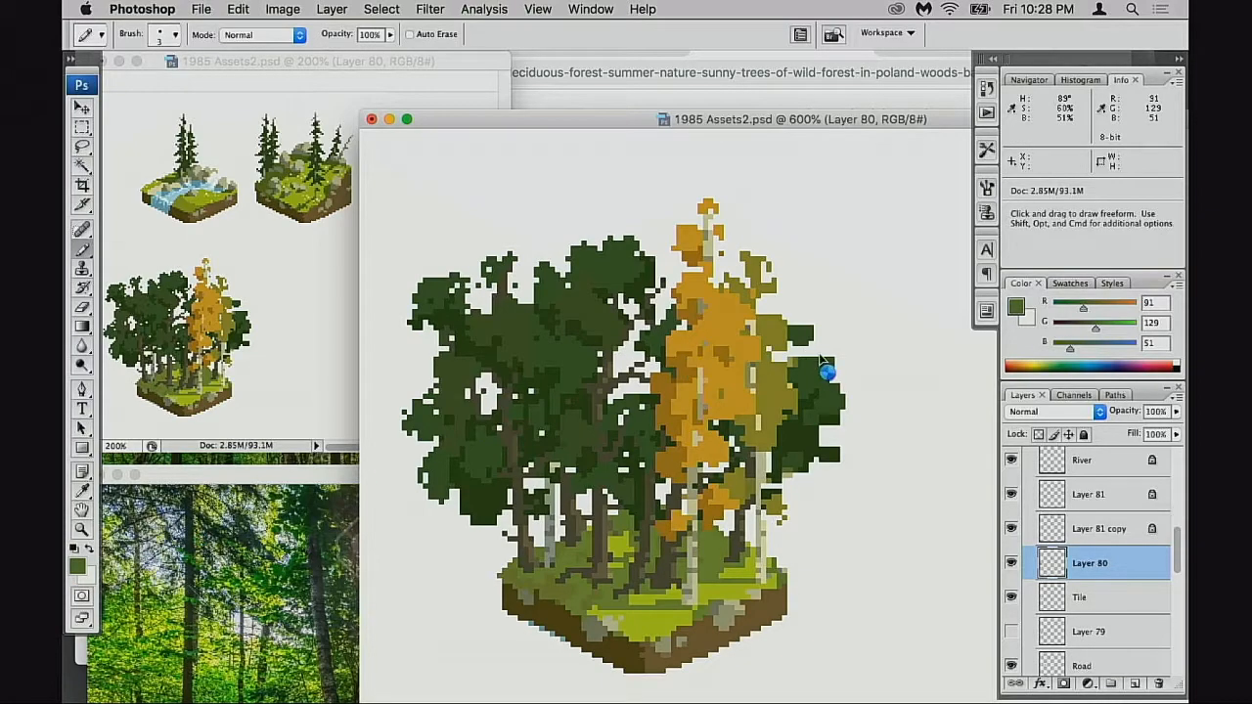
pyautogui.moveTo(871, 246); pyautogui.dragTo(865, 257)
pyautogui.click(1121, 125)
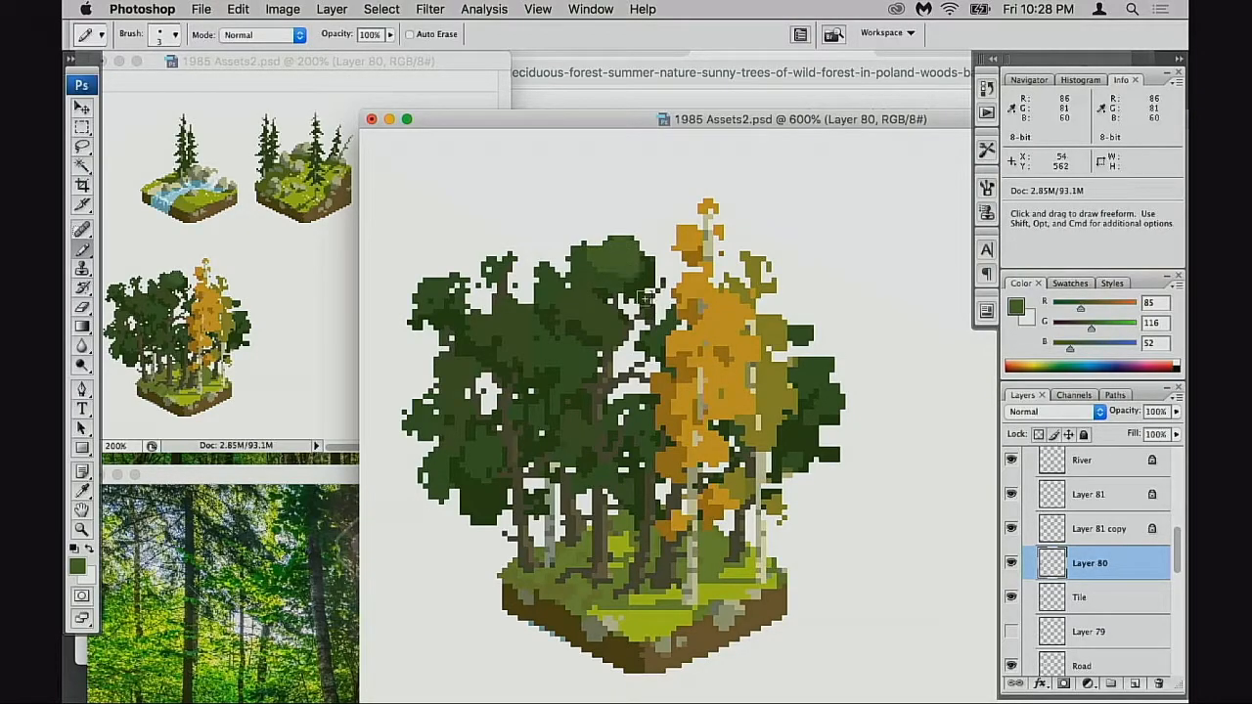
pyautogui.click(80, 566)
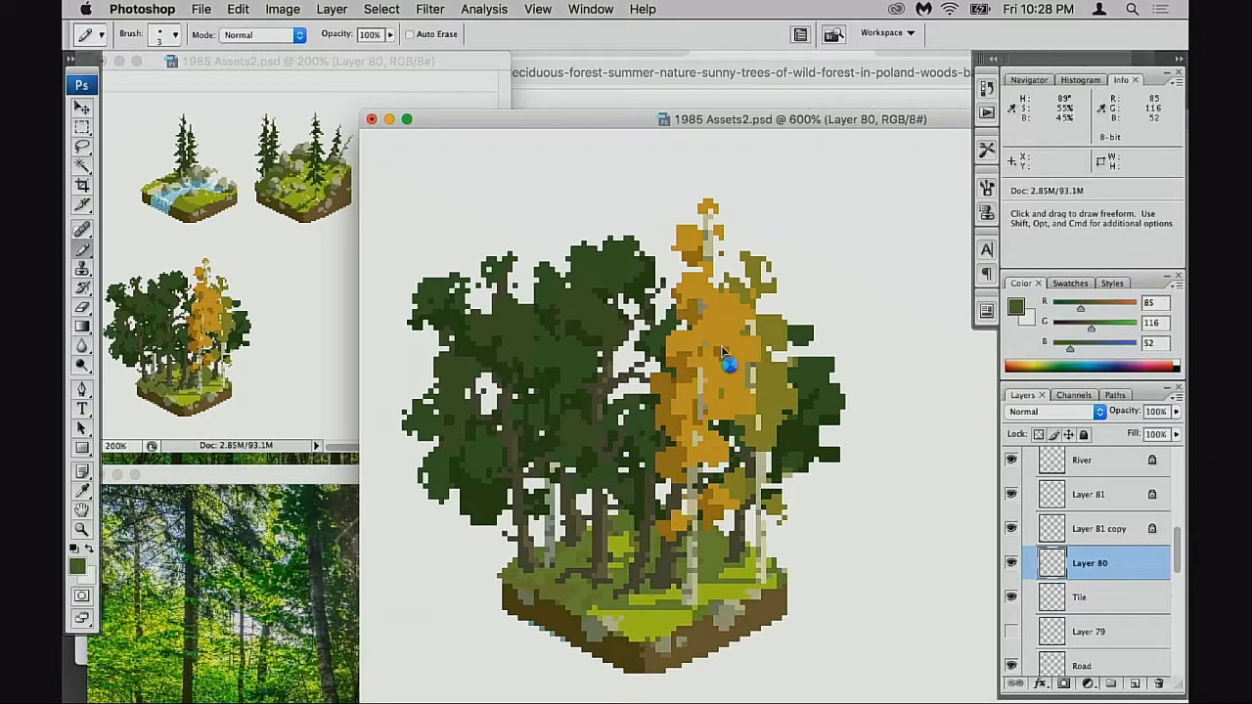
pyautogui.moveTo(982, 303); pyautogui.dragTo(983, 307)
pyautogui.moveTo(881, 256); pyautogui.dragTo(887, 254)
pyautogui.click(1151, 122)
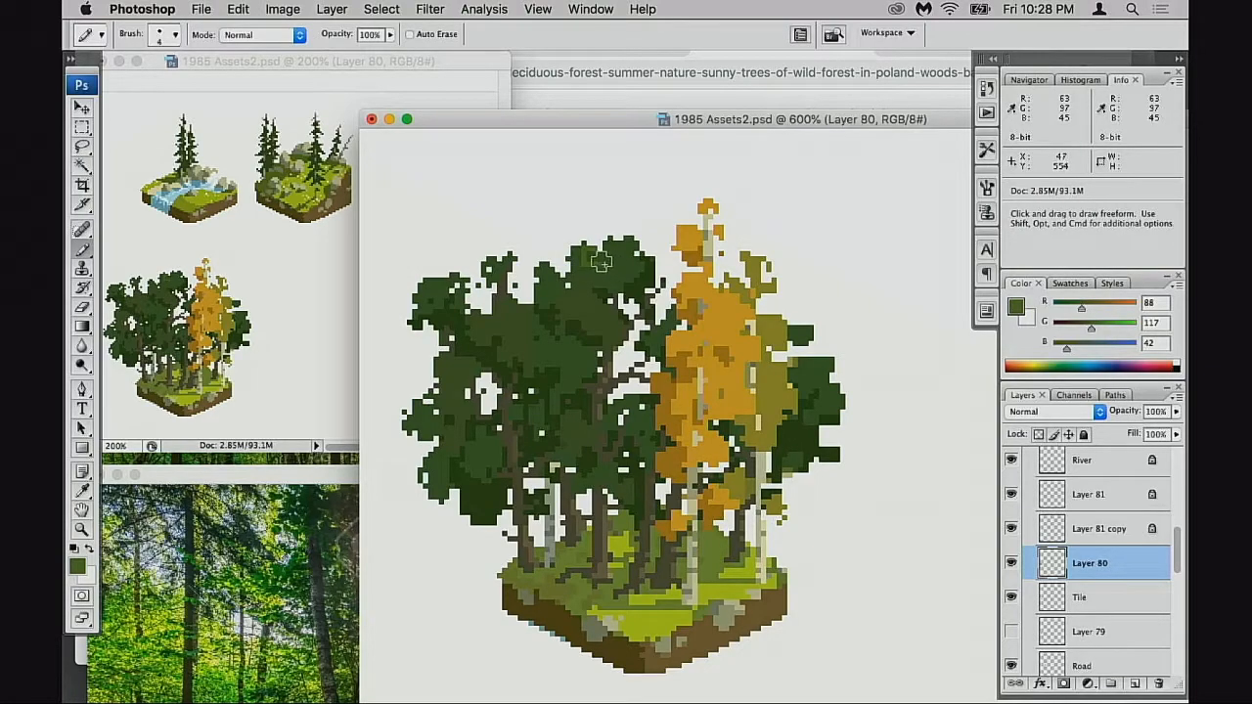
pyautogui.moveTo(584, 257); pyautogui.dragTo(617, 262)
pyautogui.press('super+z')
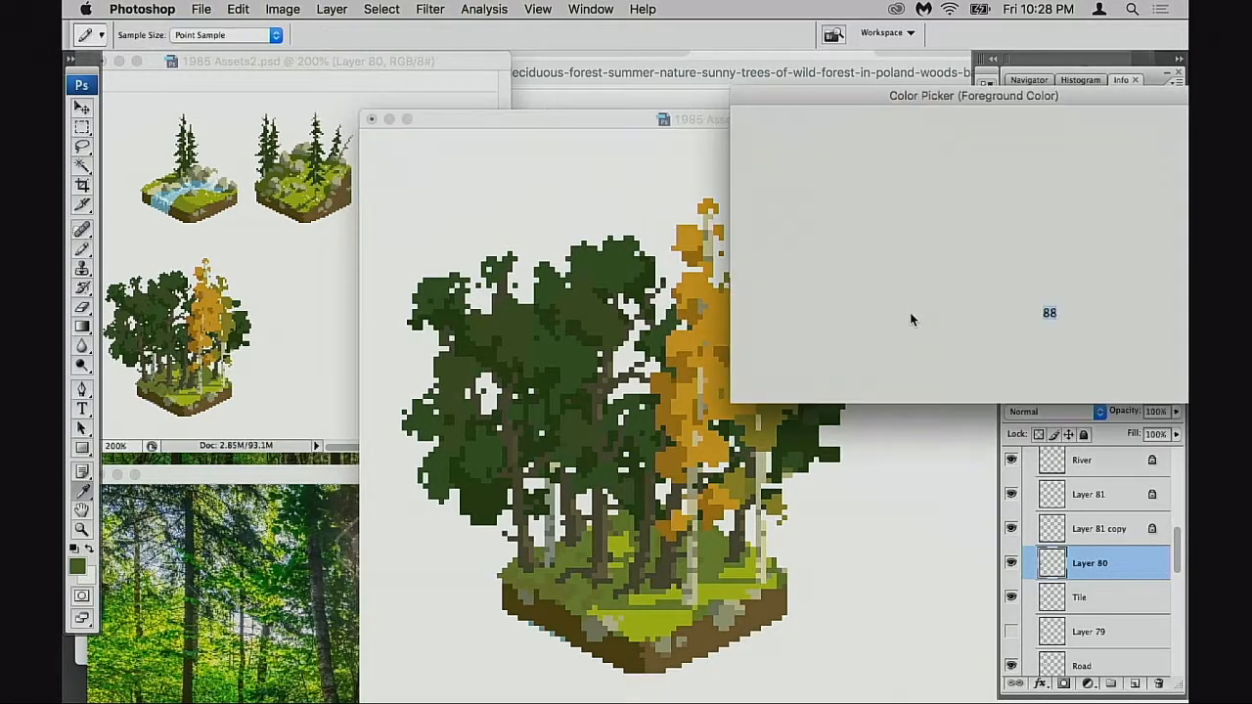
# - Set the foreground green to RGB 81, 114, 34 and highlight the dark crowns on Layer 80 at 60% opacity, undoing the full-opacity stroke
pyautogui.moveTo(892, 258); pyautogui.dragTo(900, 257)
pyautogui.press('BackSpace')
pyautogui.write('1')
pyautogui.press('Return')
pyautogui.press('[')
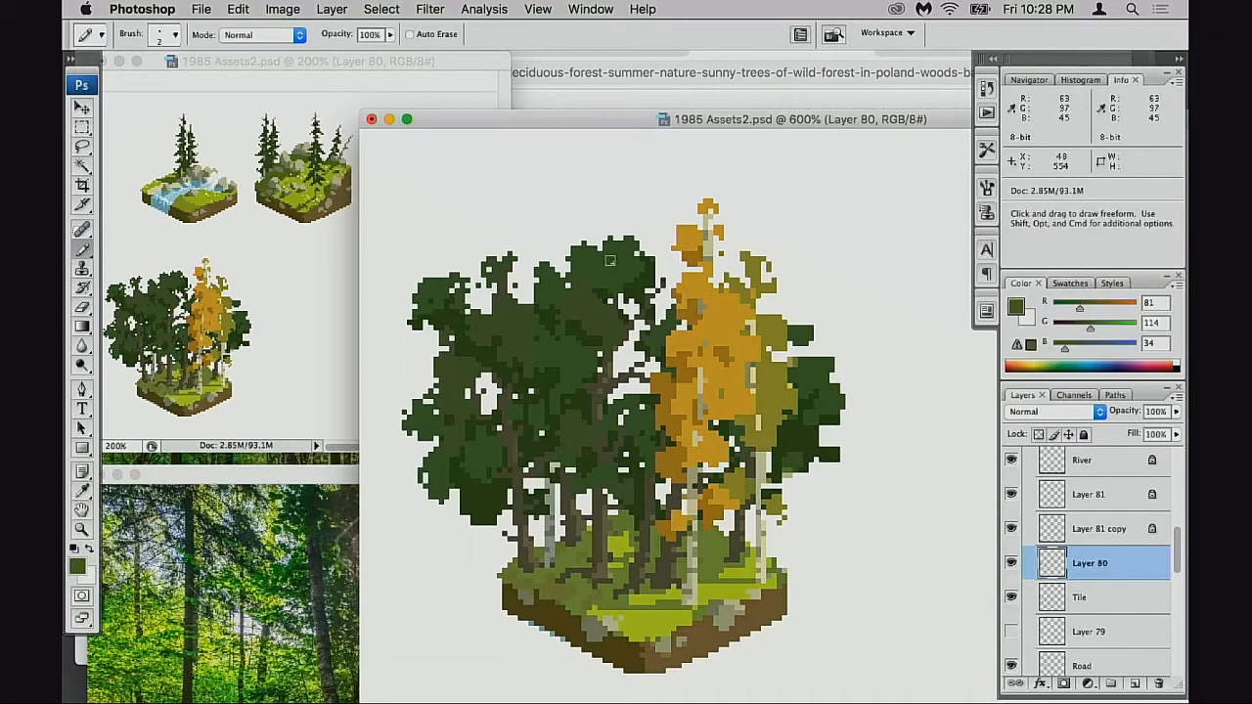
pyautogui.moveTo(591, 252); pyautogui.dragTo(605, 264)
pyautogui.press('super+z')
pyautogui.press('6')
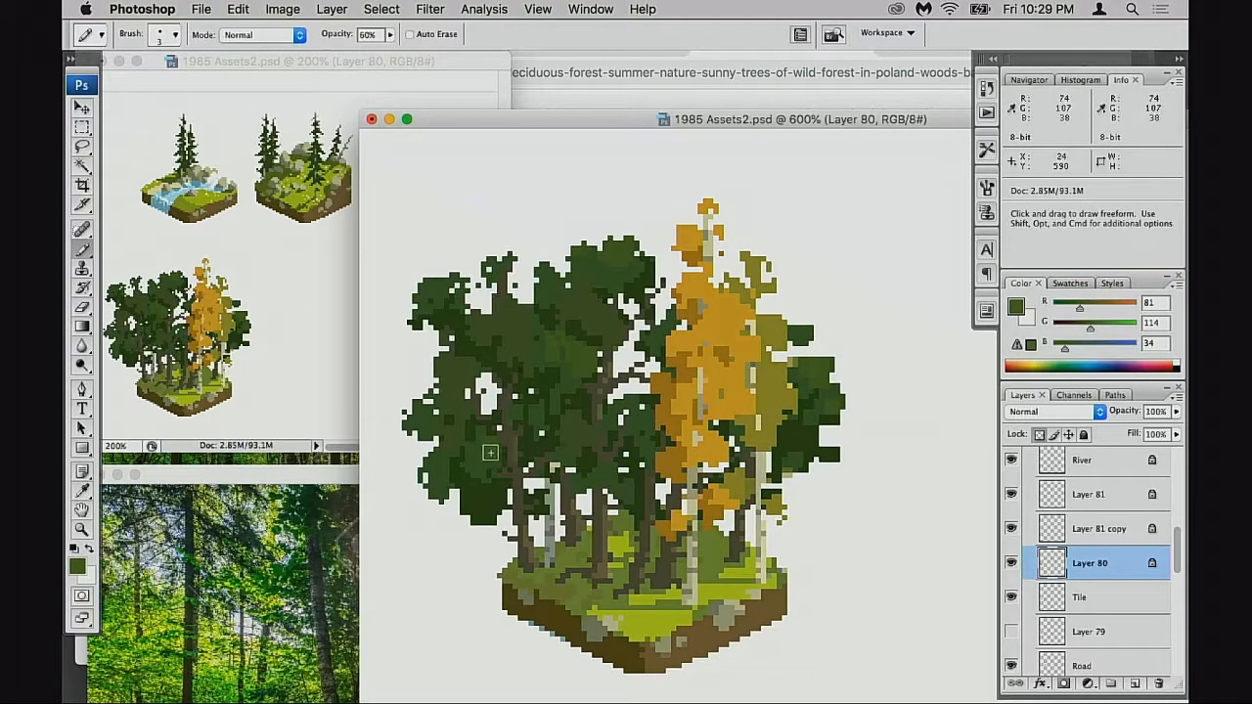
# - Refine the highlight on the lower left foliage clump with sampled green (RGB 74, 107, 38) using a 1 px pencil at 100% opacity
pyautogui.scroll(3, 476, 451)
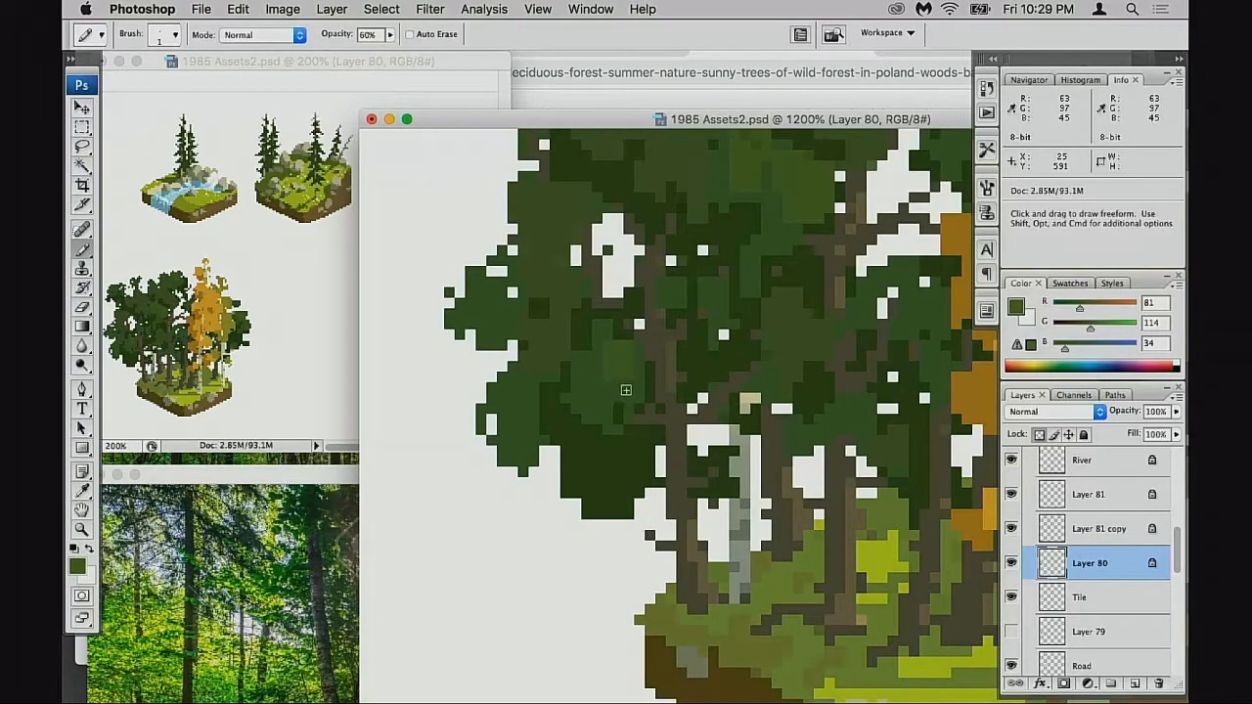
pyautogui.press('0')
pyautogui.keyDown('alt'); pyautogui.click(601, 383); pyautogui.keyUp('alt')
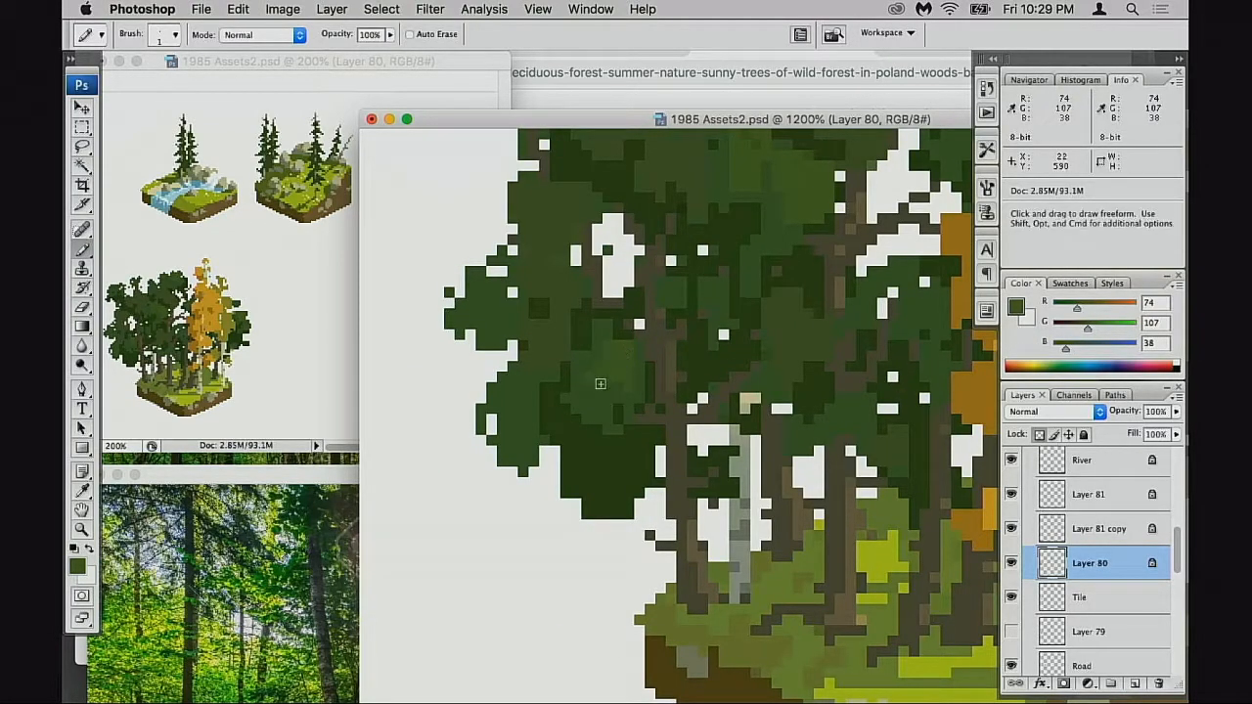
# - Sample the olive foliage green (RGB 72, 93, 43) and touch up the outer left foliage on Layer 80
pyautogui.keyDown('alt'); pyautogui.click(533, 368); pyautogui.keyUp('alt')
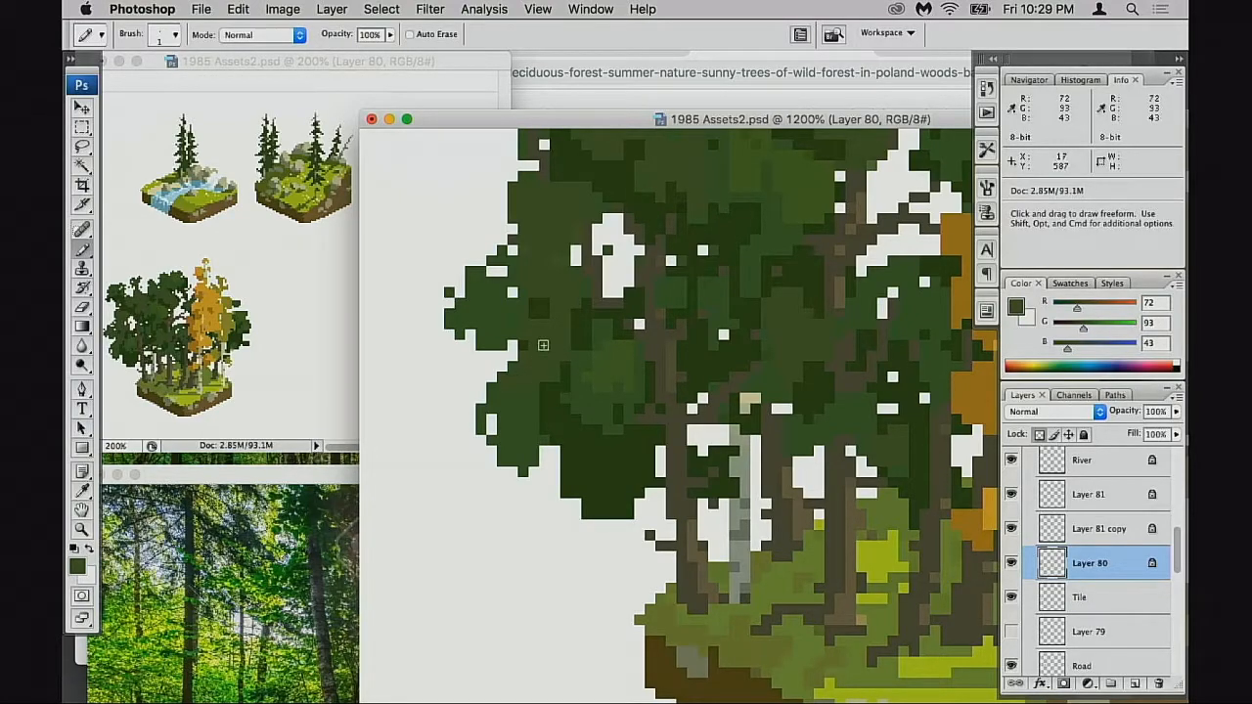
pyautogui.moveTo(491, 301); pyautogui.dragTo(480, 342)
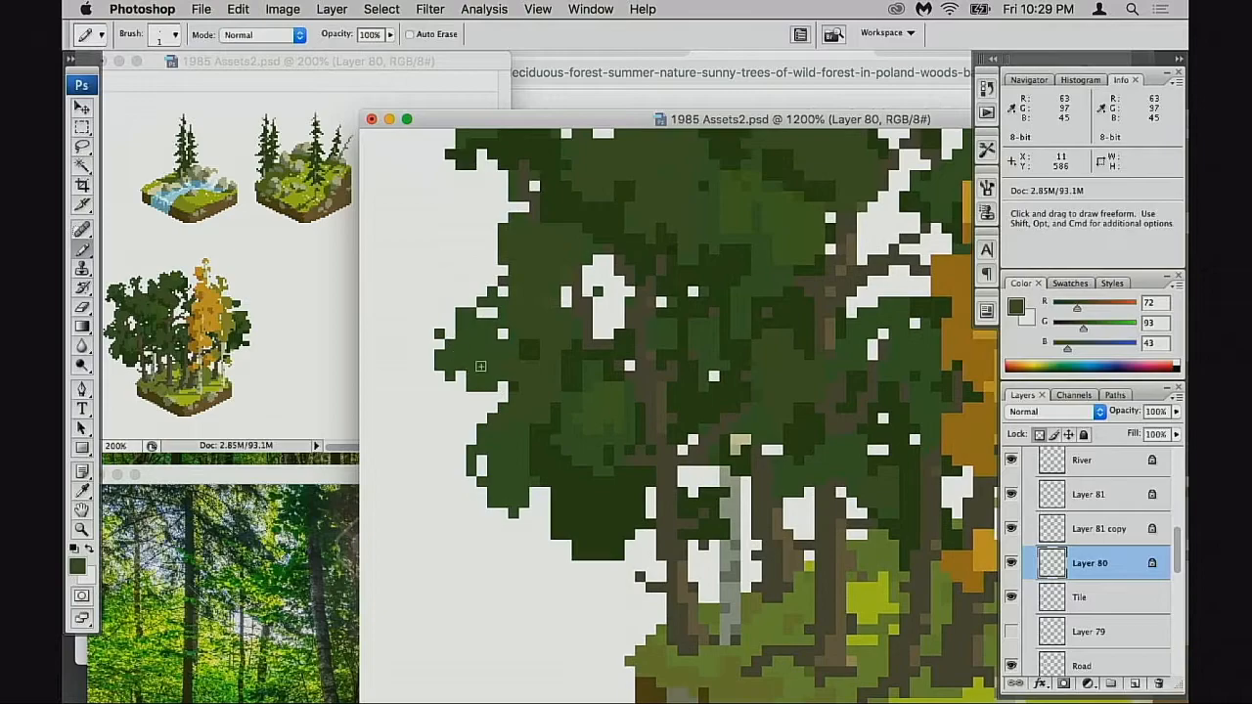
pyautogui.moveTo(509, 403); pyautogui.dragTo(457, 394)
# - Sample the highlight green (RGB 74, 107, 38) and add small highlights to the upper dark crowns on Layer 80
pyautogui.keyDown('alt'); pyautogui.click(554, 395); pyautogui.keyUp('alt')
pyautogui.moveTo(564, 389)
pyautogui.mouseDown()
pyautogui.moveTo(548, 458)
pyautogui.moveTo(502, 543)
pyautogui.mouseUp()
pyautogui.moveTo(602, 339)
pyautogui.mouseDown()
pyautogui.moveTo(665, 361)
pyautogui.moveTo(645, 325)
pyautogui.mouseUp()
pyautogui.moveTo(625, 237)
pyautogui.mouseDown()
pyautogui.moveTo(629, 212)
pyautogui.moveTo(606, 243)
pyautogui.mouseUp()
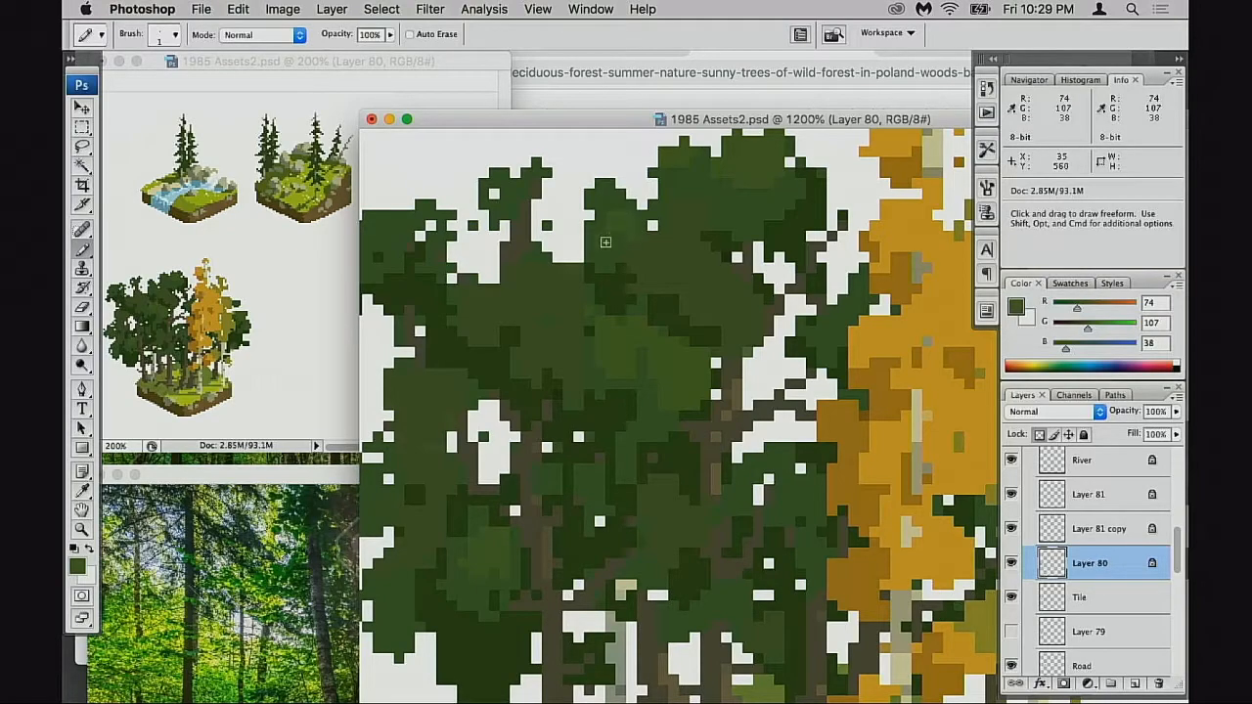
# - Compare the forest tile with the neighbouring river, mountain and road tiles at reduced magnification
pyautogui.moveTo(799, 205); pyautogui.dragTo(789, 216)
pyautogui.moveTo(706, 331); pyautogui.dragTo(759, 393)
pyautogui.keyDown('alt'); pyautogui.click(750, 412); pyautogui.keyUp('alt')
pyautogui.keyDown('alt'); pyautogui.click(750, 424); pyautogui.keyUp('alt')
pyautogui.keyDown('alt'); pyautogui.click(736, 450); pyautogui.keyUp('alt')
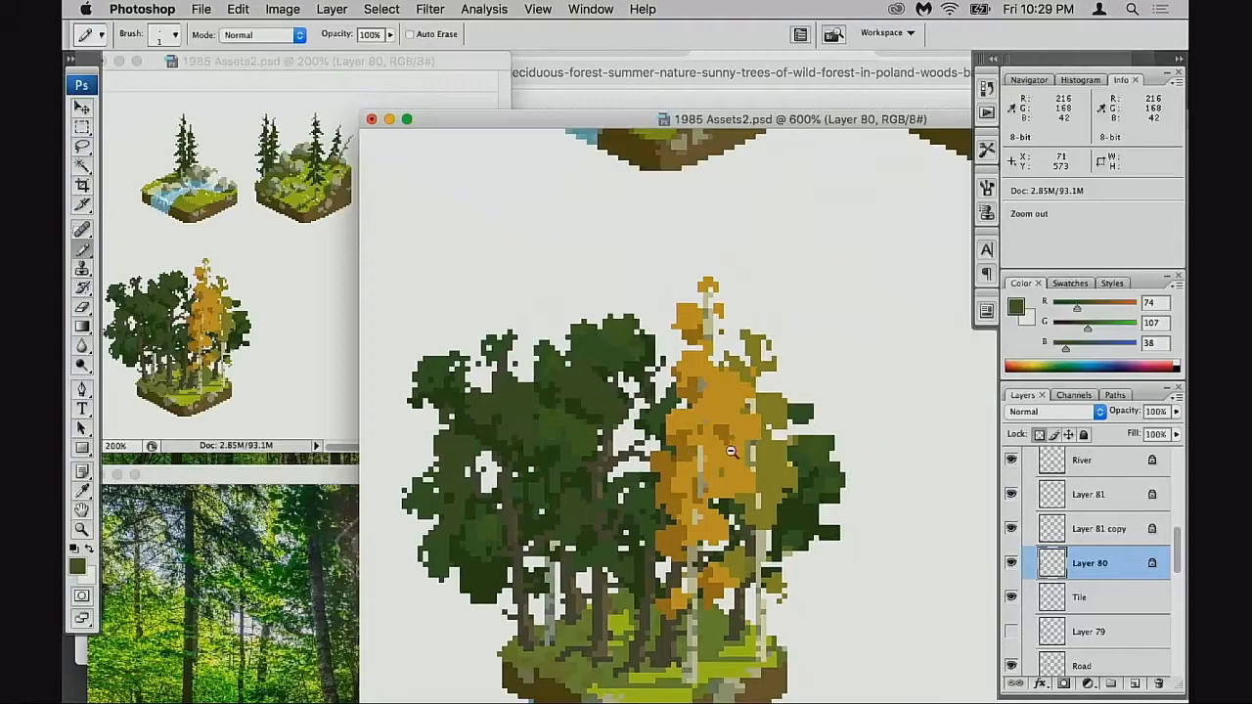
pyautogui.keyDown('alt'); pyautogui.click(680, 488); pyautogui.keyUp('alt')
pyautogui.moveTo(680, 488); pyautogui.dragTo(711, 374)
pyautogui.keyDown('alt'); pyautogui.click(691, 405); pyautogui.keyUp('alt')
pyautogui.keyDown('alt'); pyautogui.click(682, 420); pyautogui.keyUp('alt')
pyautogui.moveTo(609, 474); pyautogui.dragTo(612, 450)
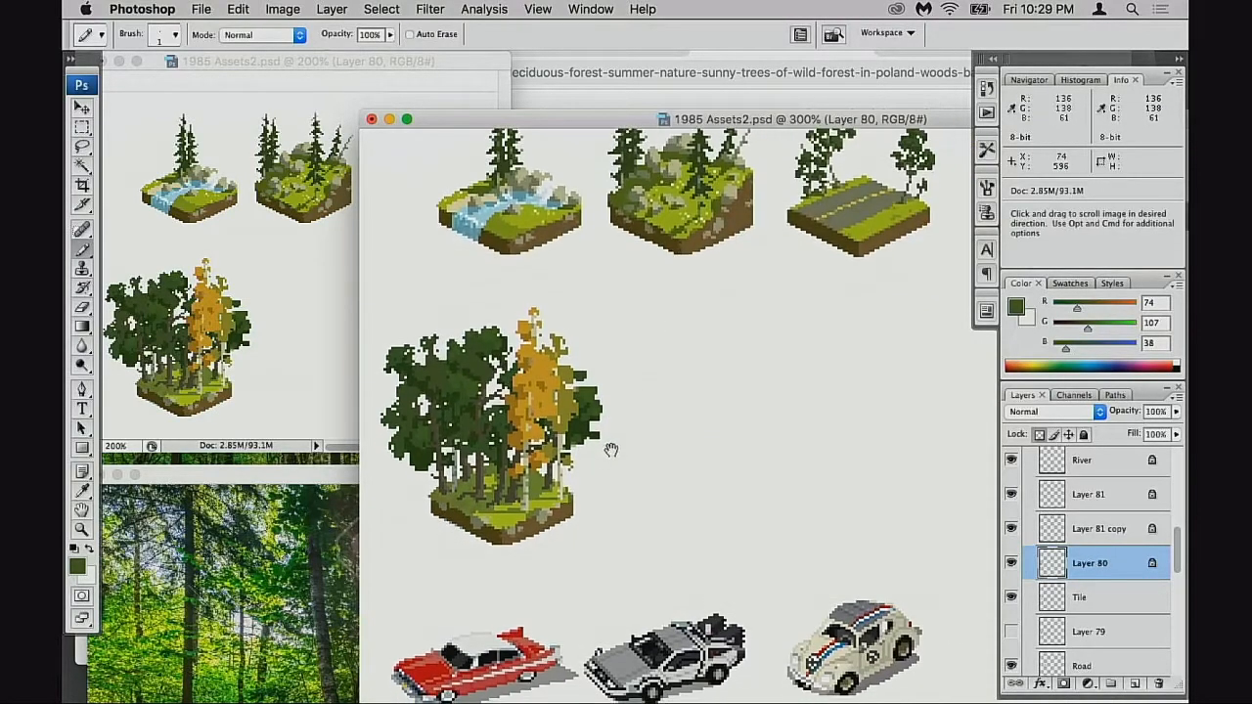
pyautogui.keyDown('super'); pyautogui.click(548, 440); pyautogui.keyUp('super')
# - Show the document in full screen mode with the menu bar and bring the forest tile into view
pyautogui.press('f')
pyautogui.moveTo(749, 393); pyautogui.dragTo(750, 501)
pyautogui.press('f')
pyautogui.moveTo(437, 463)
pyautogui.mouseDown()
pyautogui.moveTo(488, 475)
pyautogui.moveTo(630, 471)
pyautogui.mouseUp()
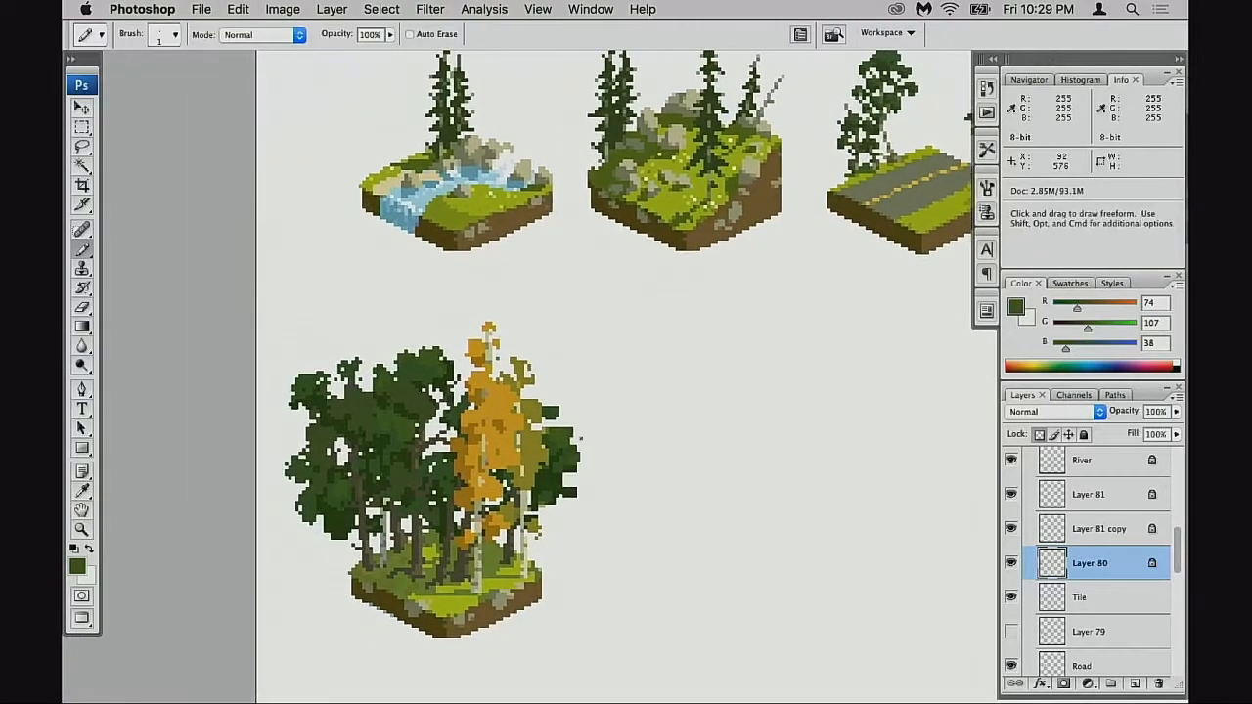
pyautogui.press('space')
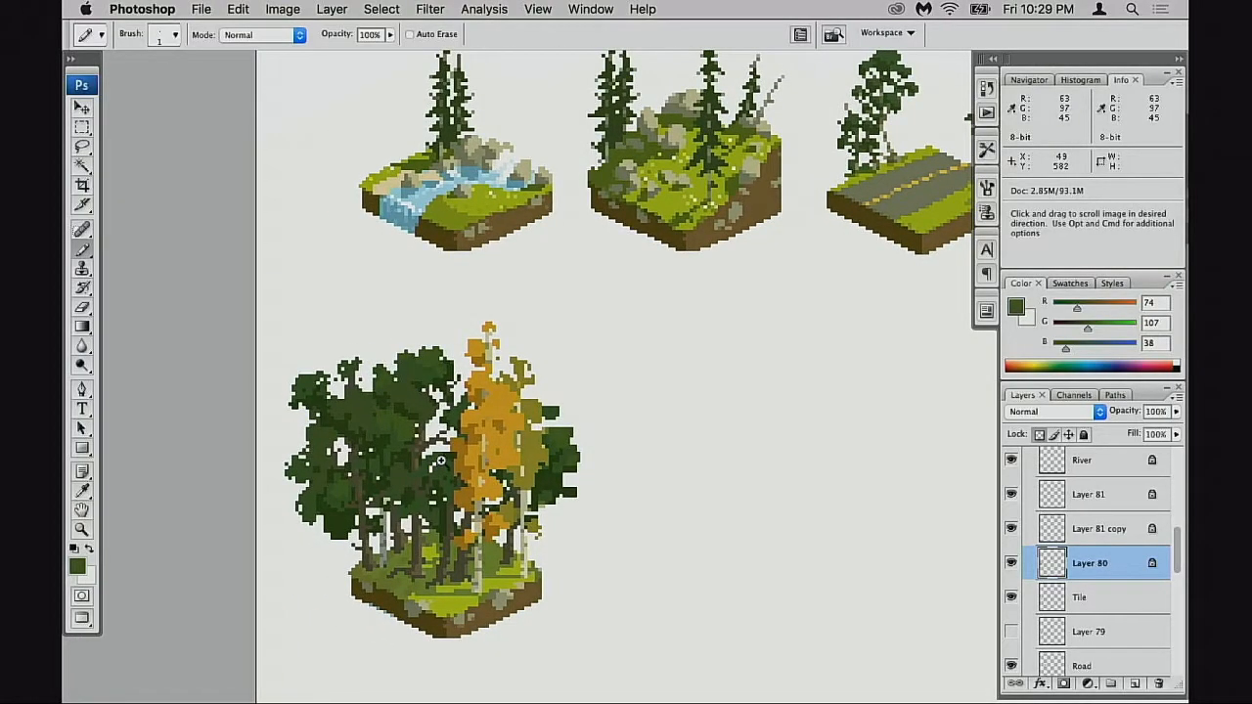
# - Add highlights to the dark upper and middle crowns on Layer 80 with the highlight green (RGB 74, 107, 38)
pyautogui.keyDown('super'); pyautogui.click(441, 461); pyautogui.keyUp('super')
pyautogui.keyDown('super'); pyautogui.click(414, 451); pyautogui.keyUp('super')
pyautogui.keyDown('super'); pyautogui.click(414, 451); pyautogui.keyUp('super')
pyautogui.moveTo(414, 451); pyautogui.dragTo(616, 474)
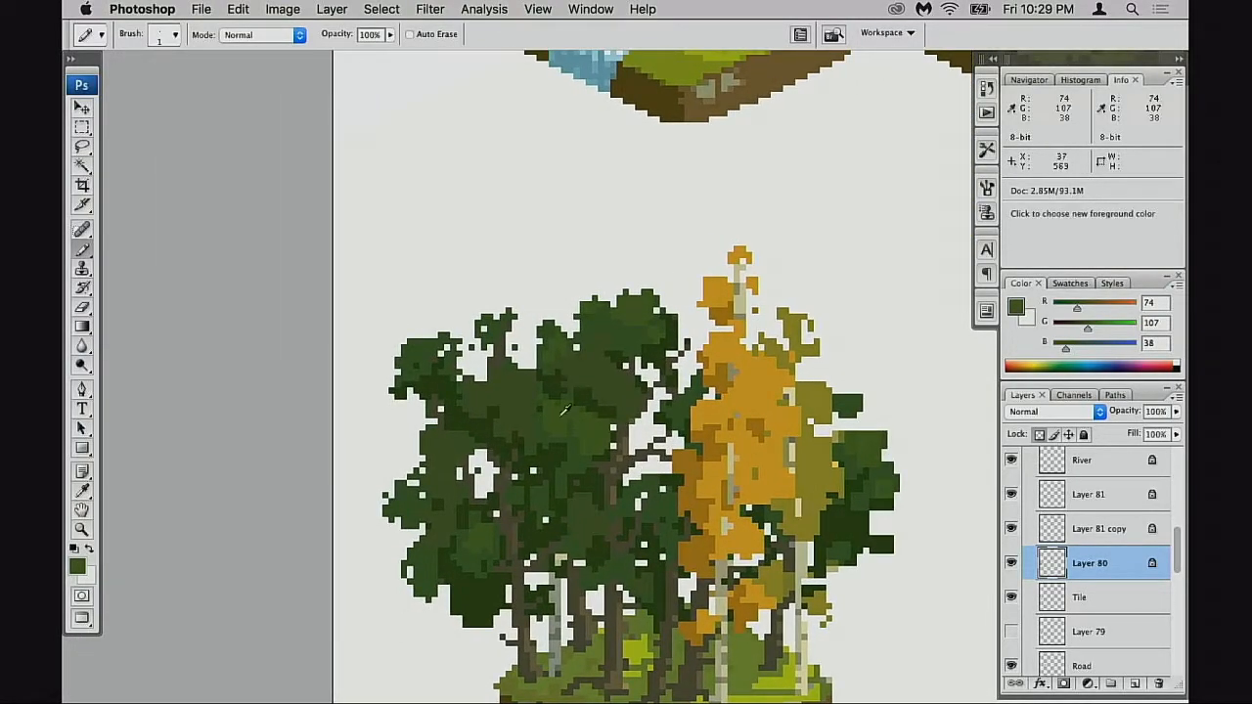
pyautogui.keyDown('super'); pyautogui.click(473, 376); pyautogui.keyUp('super')
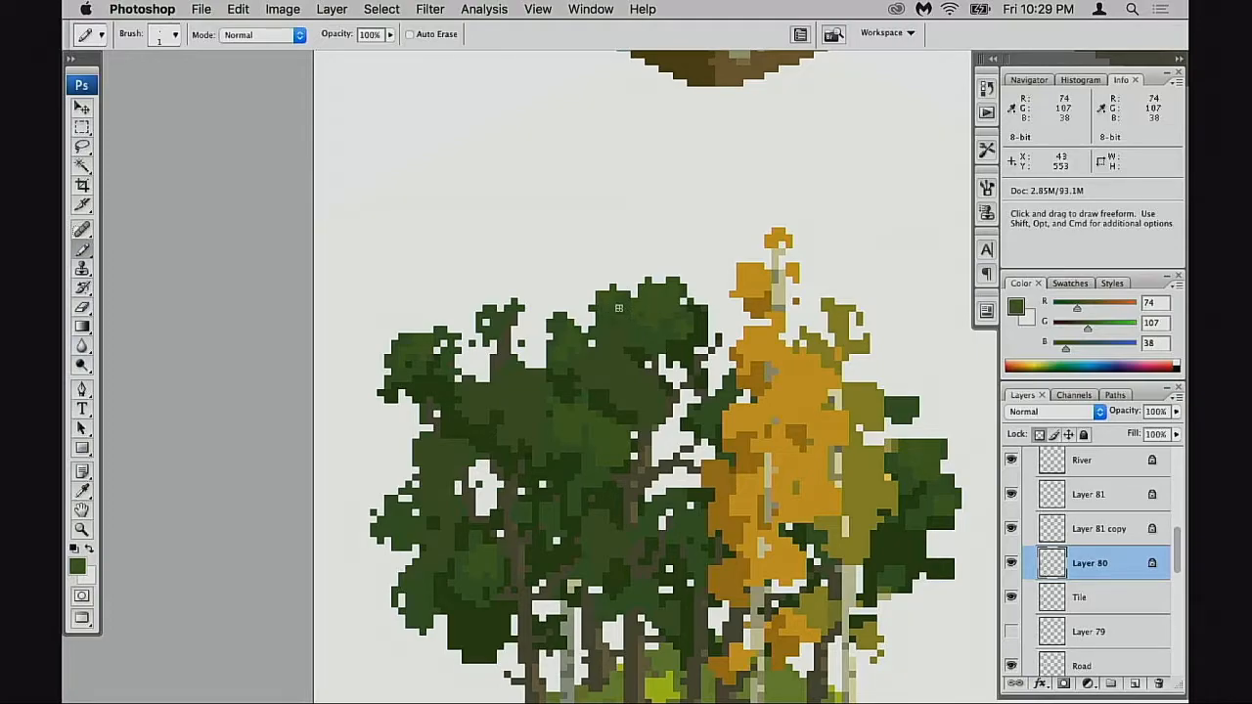
pyautogui.moveTo(724, 396); pyautogui.dragTo(603, 285)
pyautogui.moveTo(386, 446); pyautogui.dragTo(475, 408)
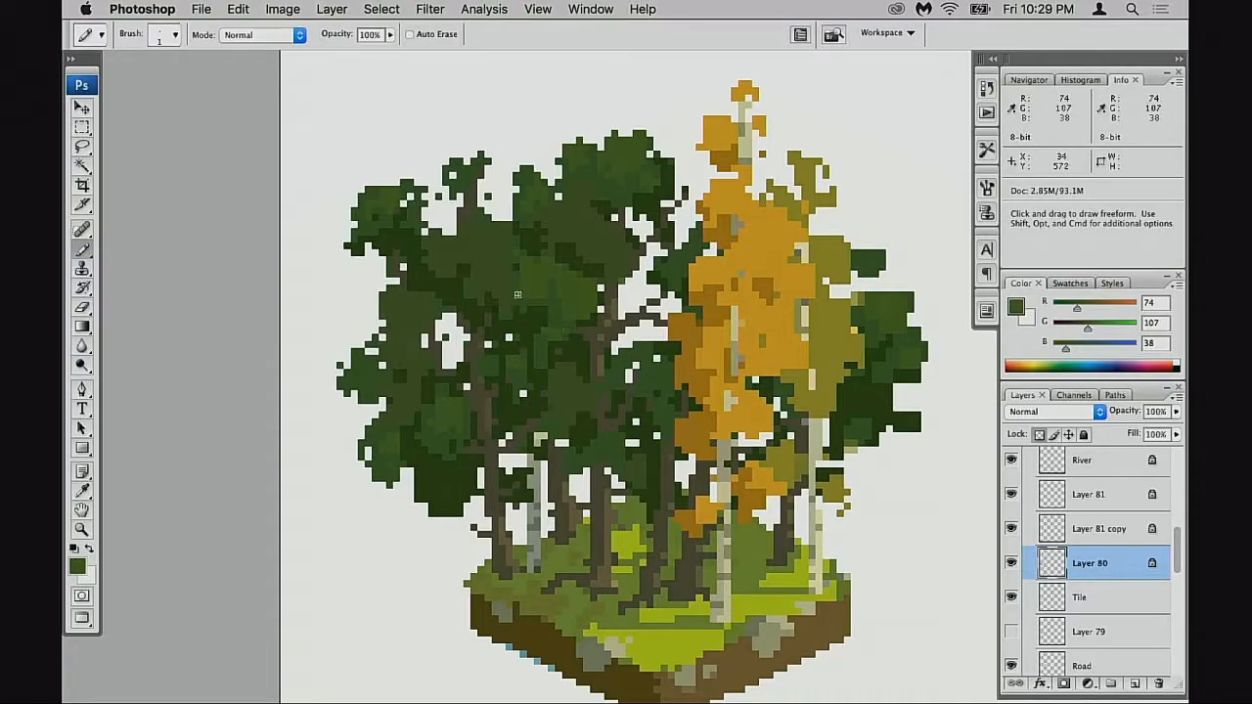
pyautogui.keyDown('alt'); pyautogui.click(553, 307); pyautogui.keyUp('alt')
pyautogui.keyDown('alt'); pyautogui.click(569, 303); pyautogui.keyUp('alt')
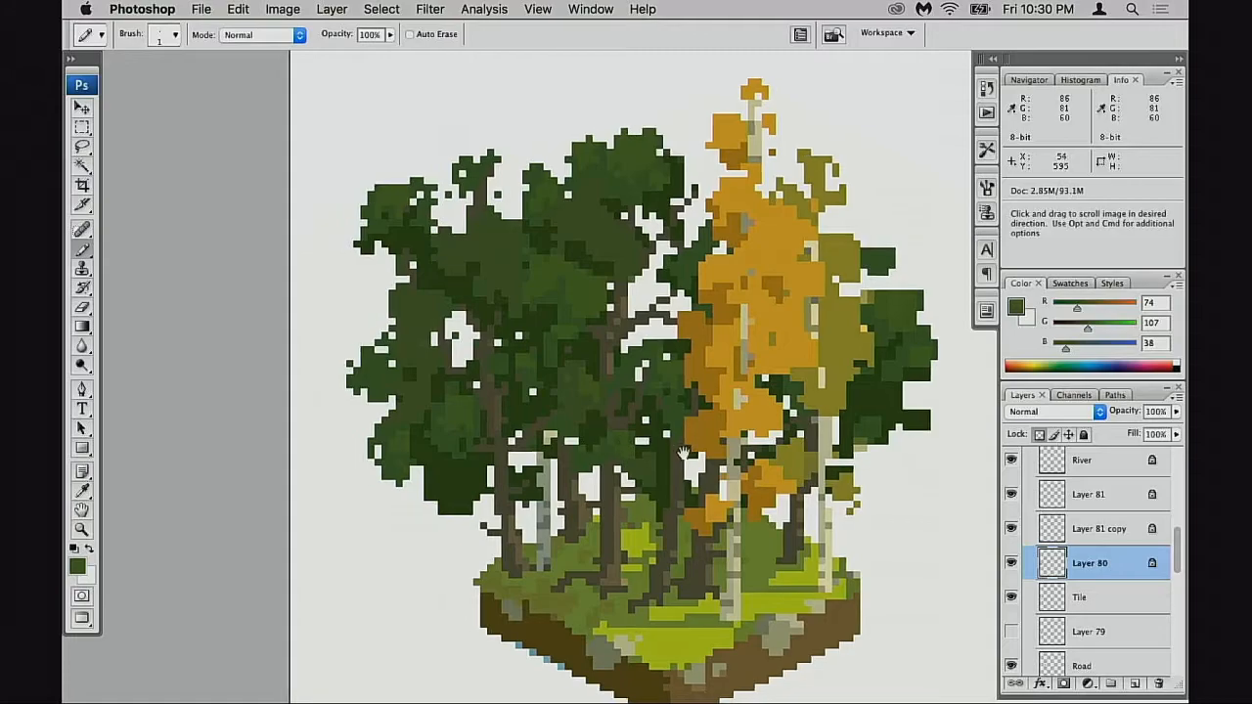
# - Sample the mid foliage green (RGB 63, 97, 45) for the lower left clump on Layer 80 and review the whole tile
pyautogui.keyDown('alt'); pyautogui.click(456, 456); pyautogui.keyUp('alt')
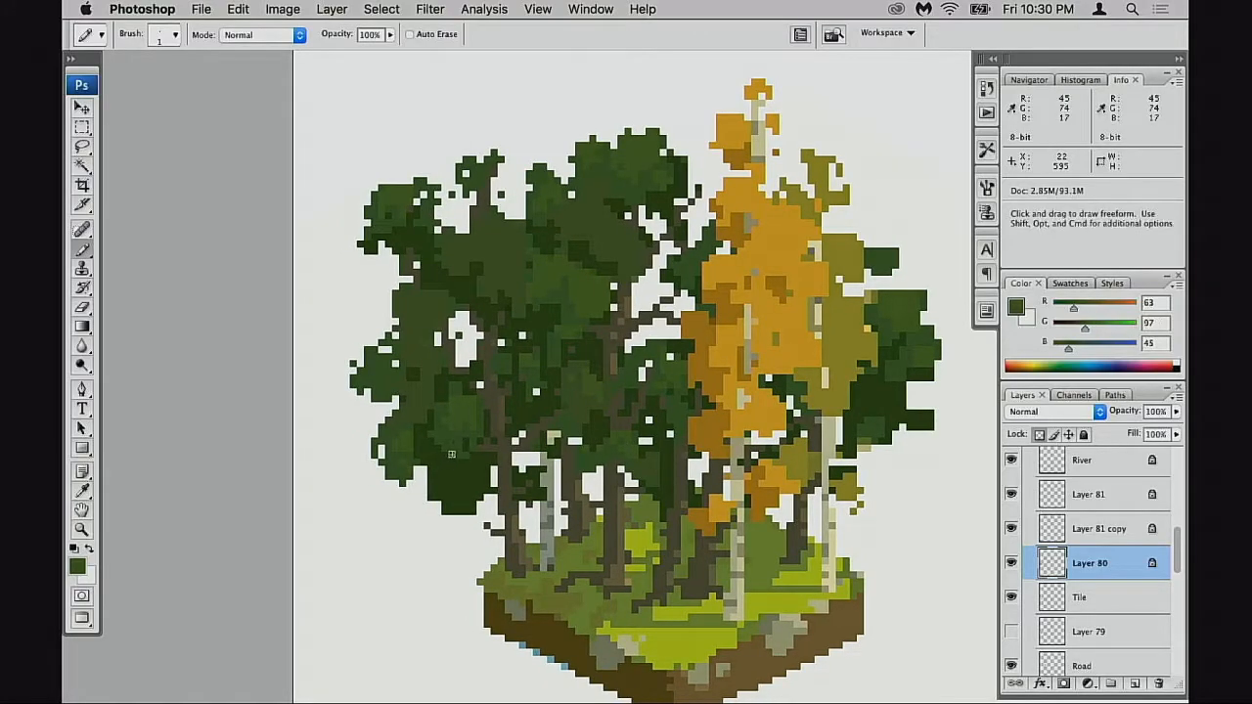
pyautogui.moveTo(640, 473); pyautogui.dragTo(660, 472)
pyautogui.keyDown('alt'); pyautogui.click(671, 483); pyautogui.keyUp('alt')
pyautogui.keyDown('alt'); pyautogui.click(671, 484); pyautogui.keyUp('alt')
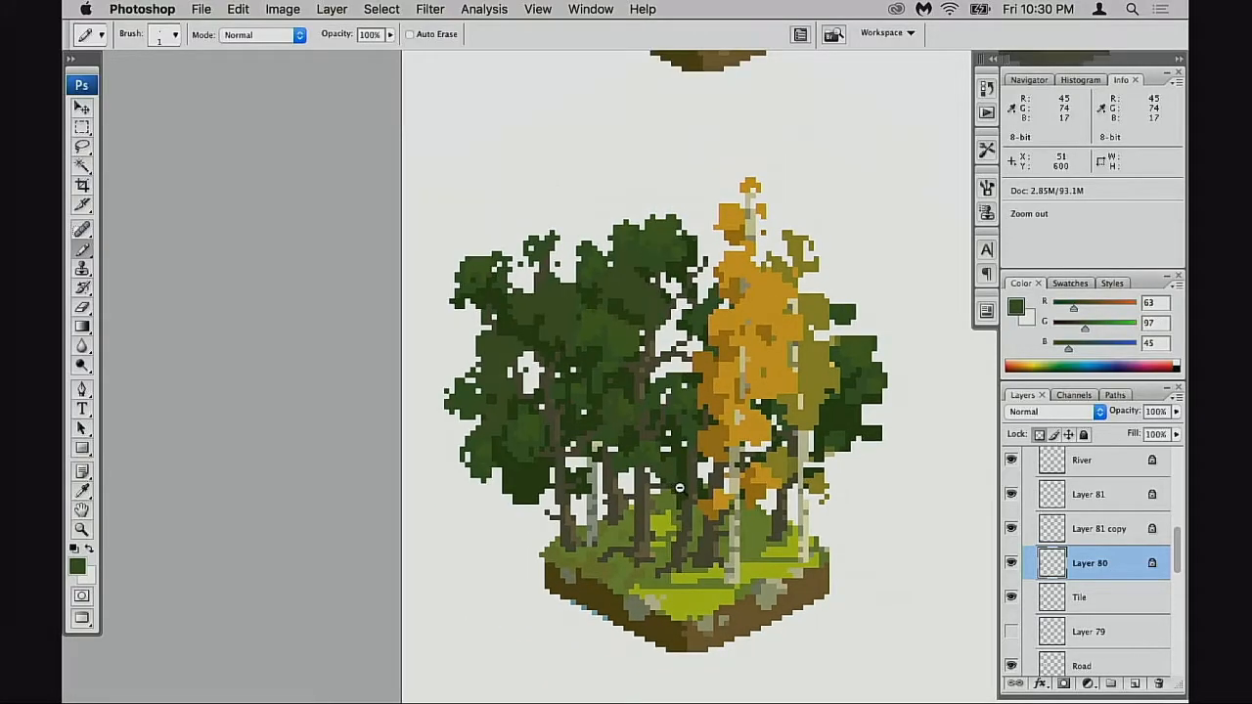
pyautogui.keyDown('alt'); pyautogui.click(677, 488); pyautogui.keyUp('alt')
pyautogui.keyDown('alt'); pyautogui.click(679, 452); pyautogui.keyUp('alt')
pyautogui.press('space')
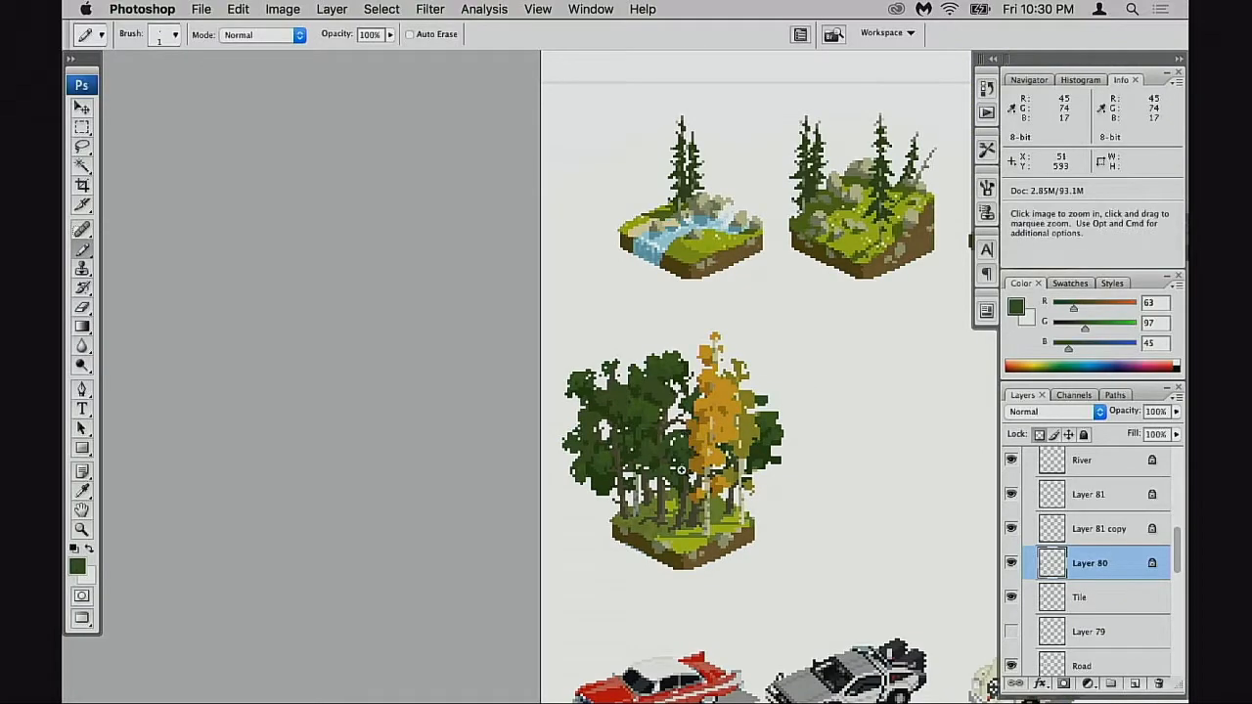
pyautogui.keyDown('super'); pyautogui.click(690, 476); pyautogui.keyUp('super')
pyautogui.keyDown('super'); pyautogui.click(687, 480); pyautogui.keyUp('super')
pyautogui.keyDown('super'); pyautogui.click(693, 468); pyautogui.keyUp('super')
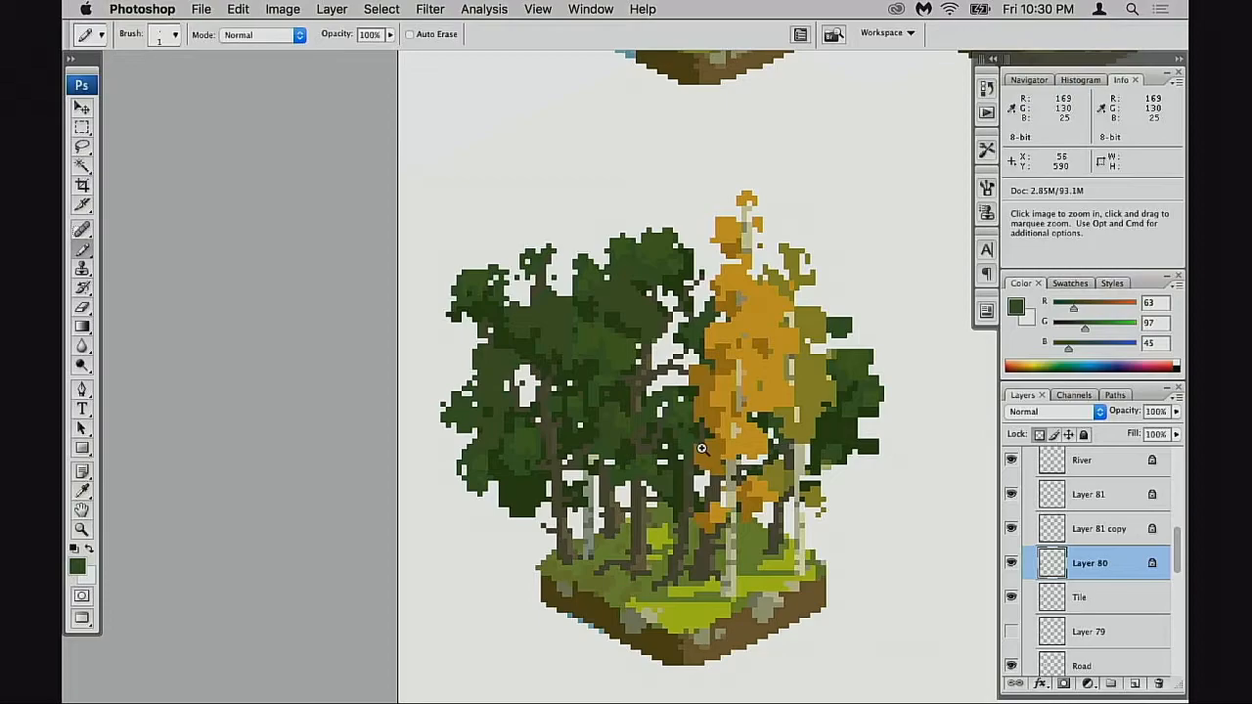
pyautogui.keyDown('super'); pyautogui.click(706, 448); pyautogui.keyUp('super')
# - Toggle the visibility of Layer 81 copy and Layer 81 to identify the birch layers, and make Layer 81 active
pyautogui.click(1013, 529)
pyautogui.click(1012, 529)
pyautogui.click(1013, 495)
pyautogui.click(1013, 496)
pyautogui.click(1086, 494)
pyautogui.moveTo(781, 343); pyautogui.dragTo(718, 394)
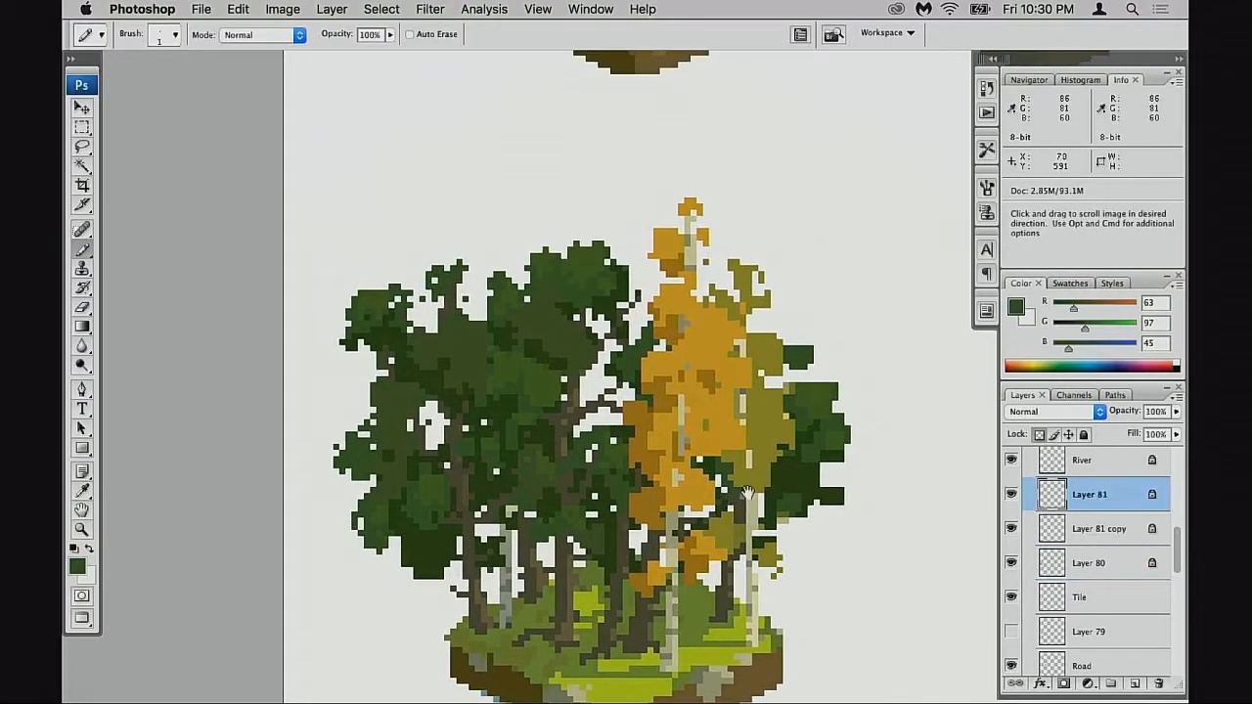
# - Sample the birch orange (RGB 216, 168, 42), set the pencil to Screen at 30% opacity, and undo a trial highlight
pyautogui.keyDown('alt'); pyautogui.click(713, 343); pyautogui.keyUp('alt')
pyautogui.hotkey('shift', 'alt', 's')
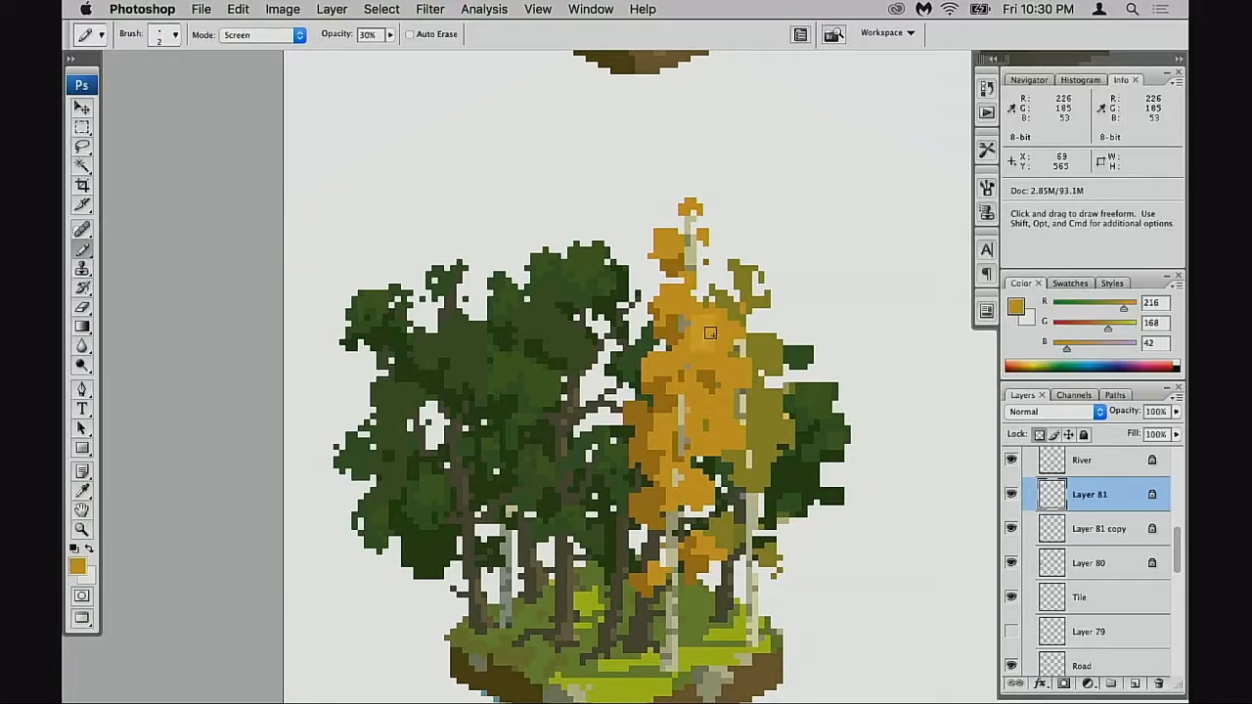
pyautogui.moveTo(708, 317); pyautogui.dragTo(716, 323)
pyautogui.press('super+z')
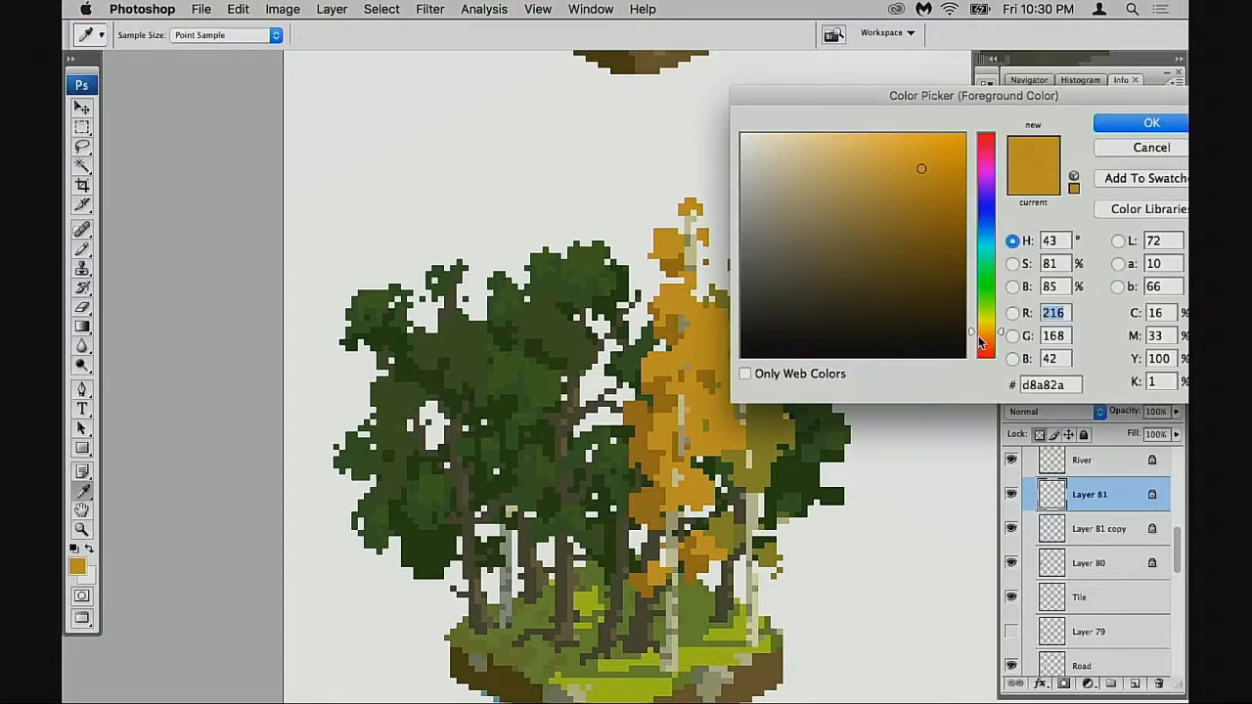
# - Set the foreground orange to RGB 216, 148, 42 and highlight the birch crown on Layer 81 with a 1 px Screen pencil at 30% opacity
pyautogui.moveTo(987, 336); pyautogui.dragTo(986, 347)
pyautogui.click(1151, 122)
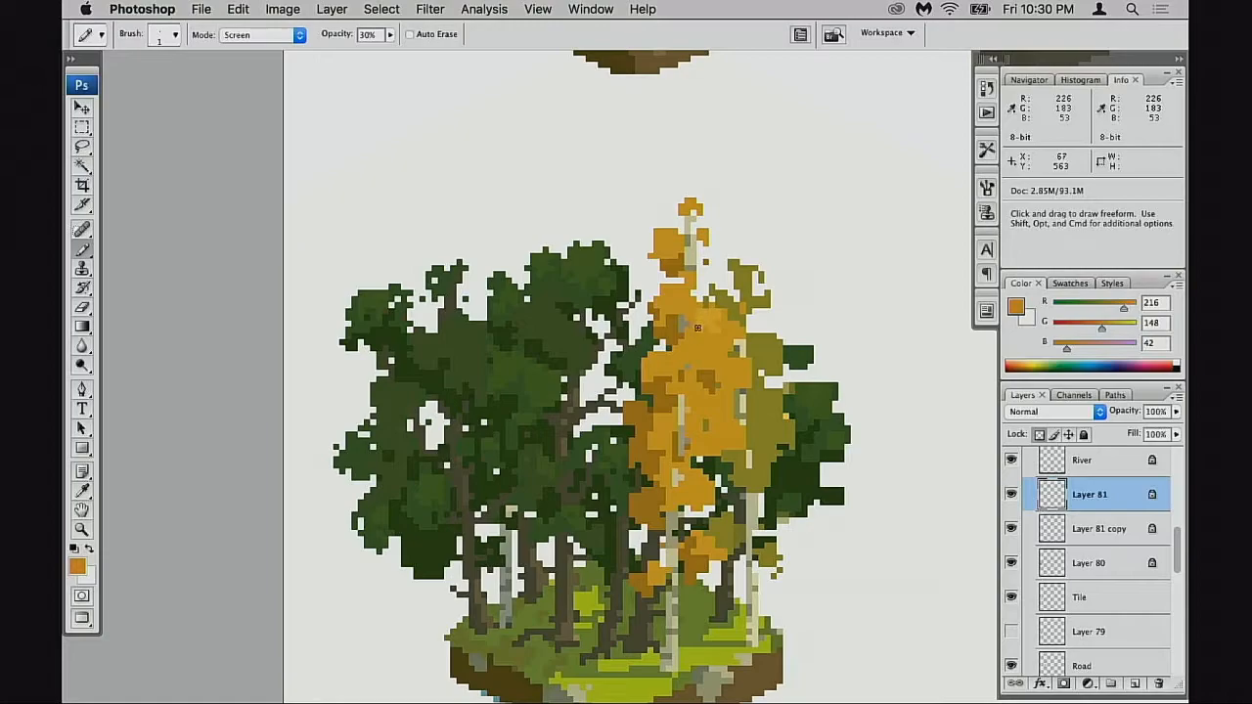
pyautogui.keyDown('alt'); pyautogui.click(755, 506); pyautogui.keyUp('alt')
pyautogui.keyDown('alt'); pyautogui.click(754, 506); pyautogui.keyUp('alt')
pyautogui.keyDown('alt'); pyautogui.click(756, 508); pyautogui.keyUp('alt')
pyautogui.keyDown('alt'); pyautogui.click(761, 511); pyautogui.keyUp('alt')
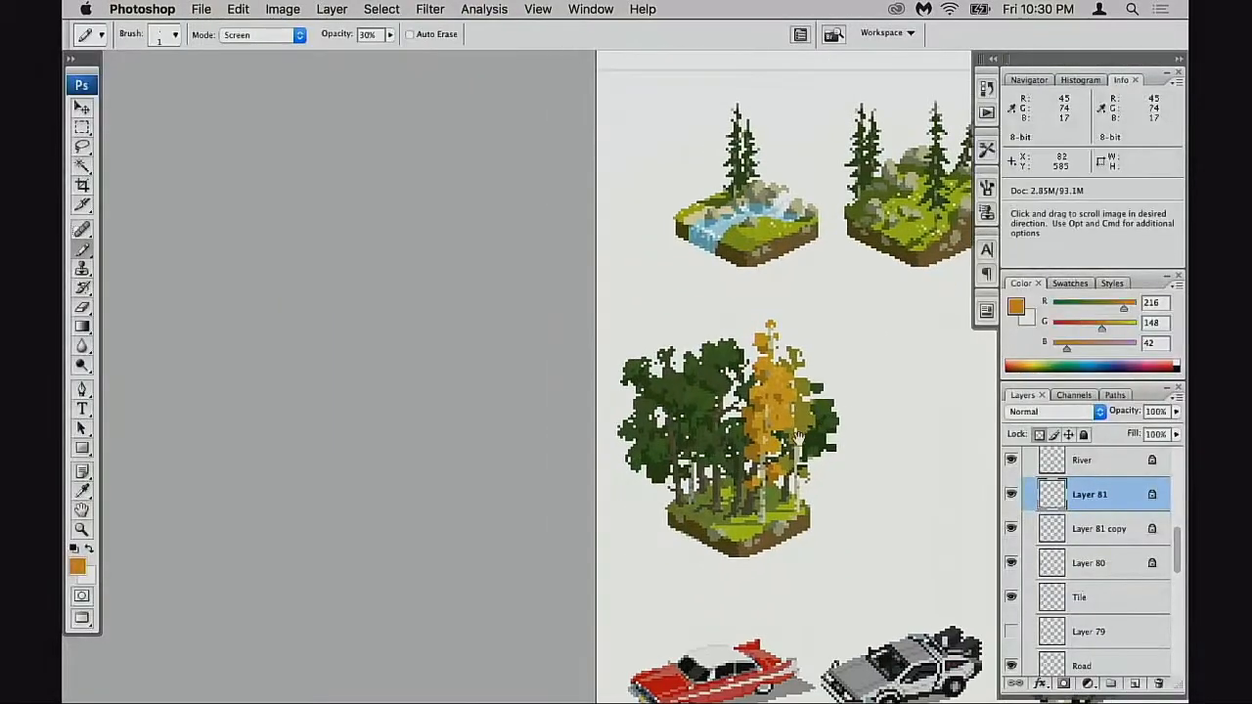
pyautogui.click(795, 420)
pyautogui.click(800, 422)
pyautogui.click(801, 423)
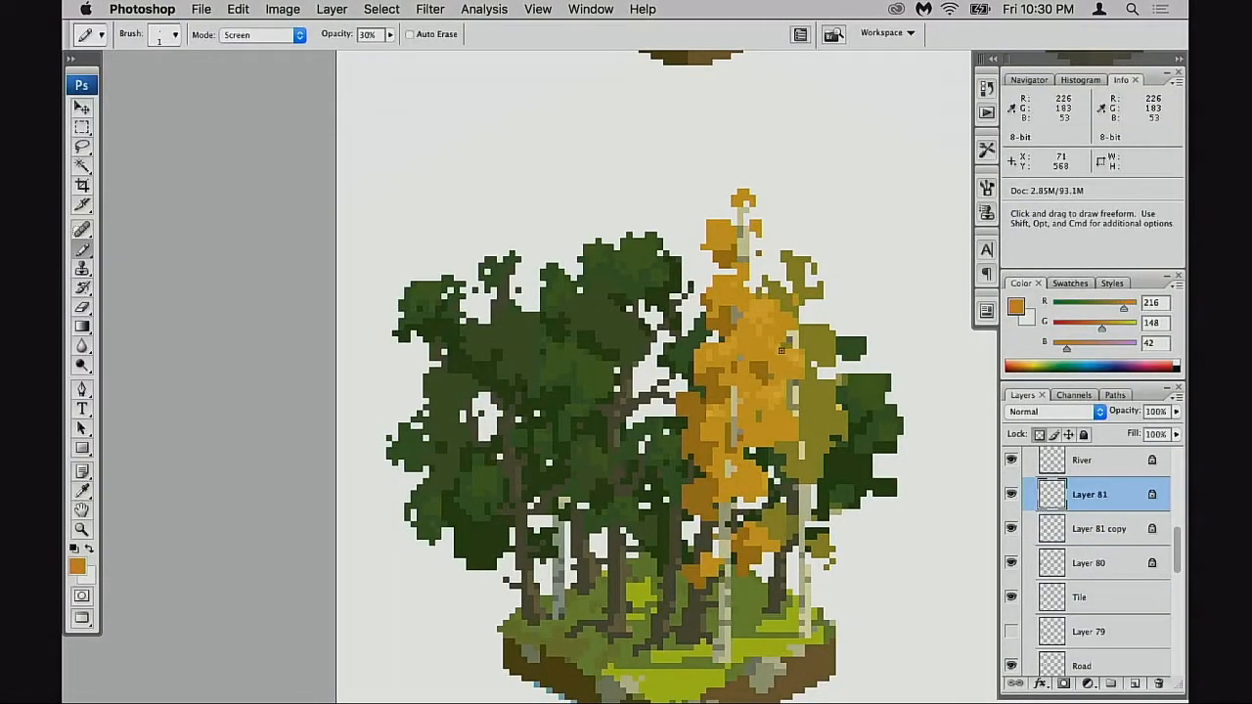
# - Sample the light birch orange (RGB 226, 183, 53) and refine the crown highlights with the pencil in Normal mode at 100% opacity
pyautogui.press('0')
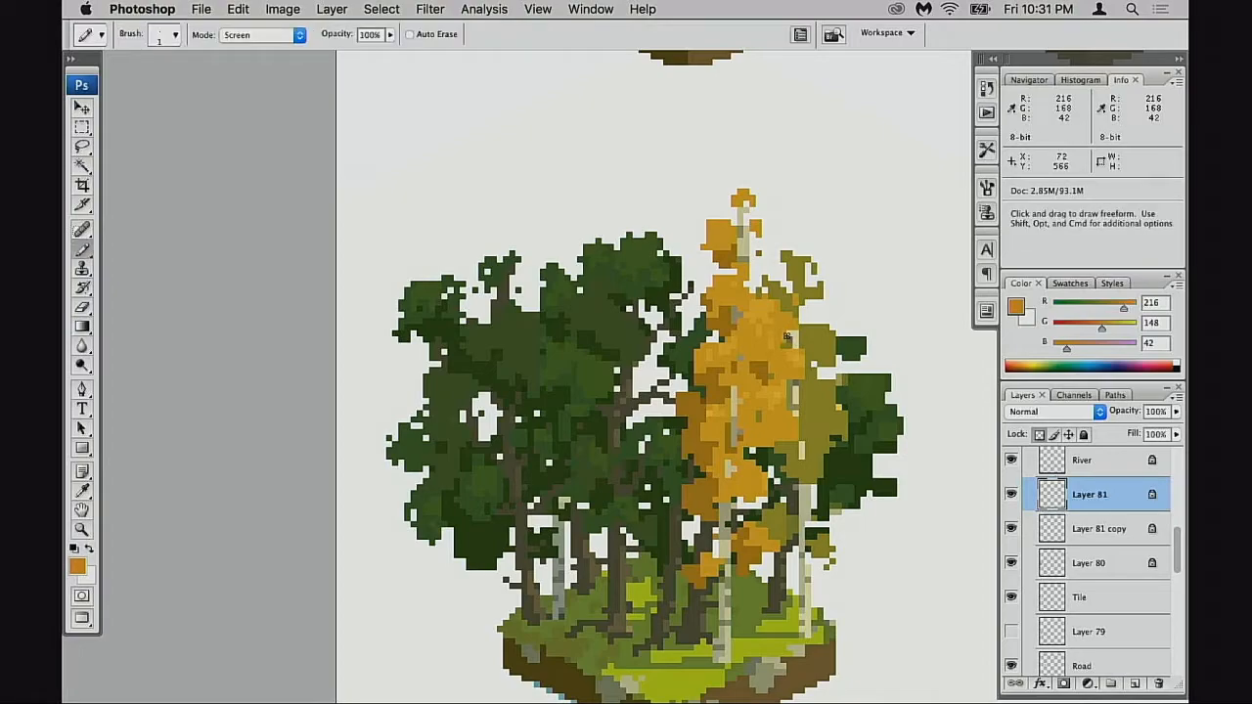
pyautogui.keyDown('alt'); pyautogui.click(774, 311); pyautogui.keyUp('alt')
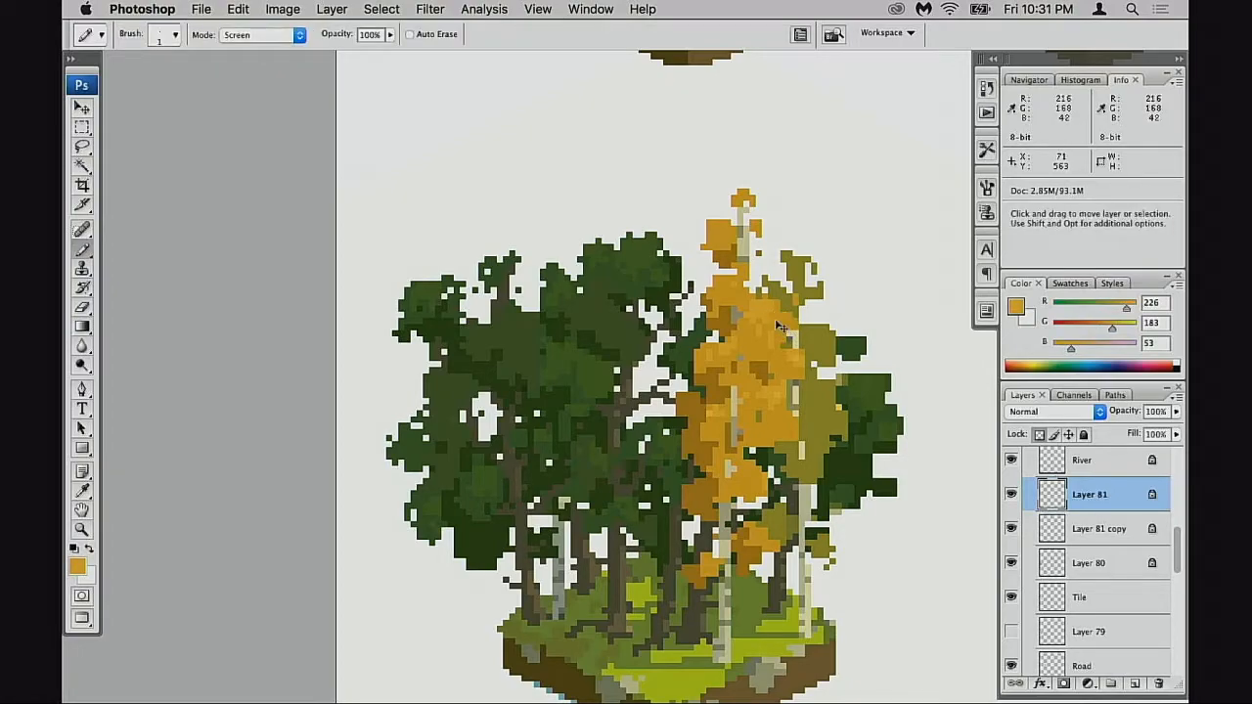
pyautogui.hotkey('shift', 'alt', 'n')
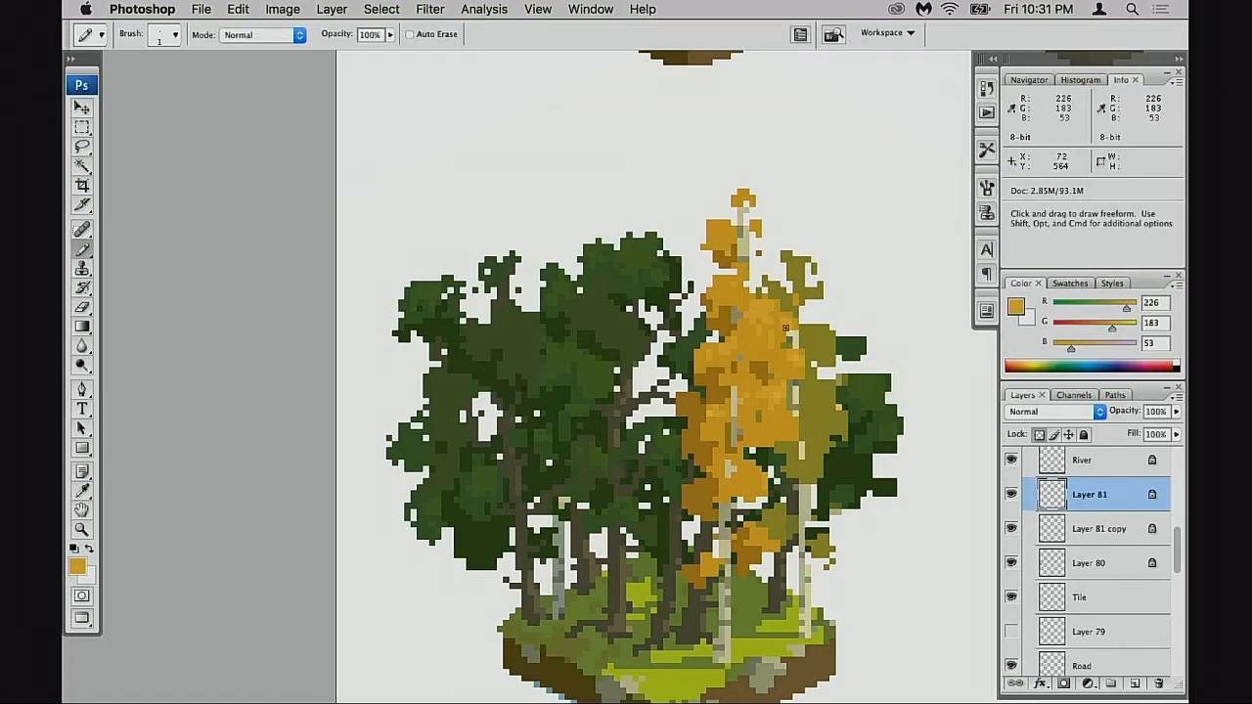
pyautogui.keyDown('alt'); pyautogui.click(833, 453); pyautogui.keyUp('alt')
pyautogui.keyDown('alt'); pyautogui.click(831, 460); pyautogui.keyUp('alt')
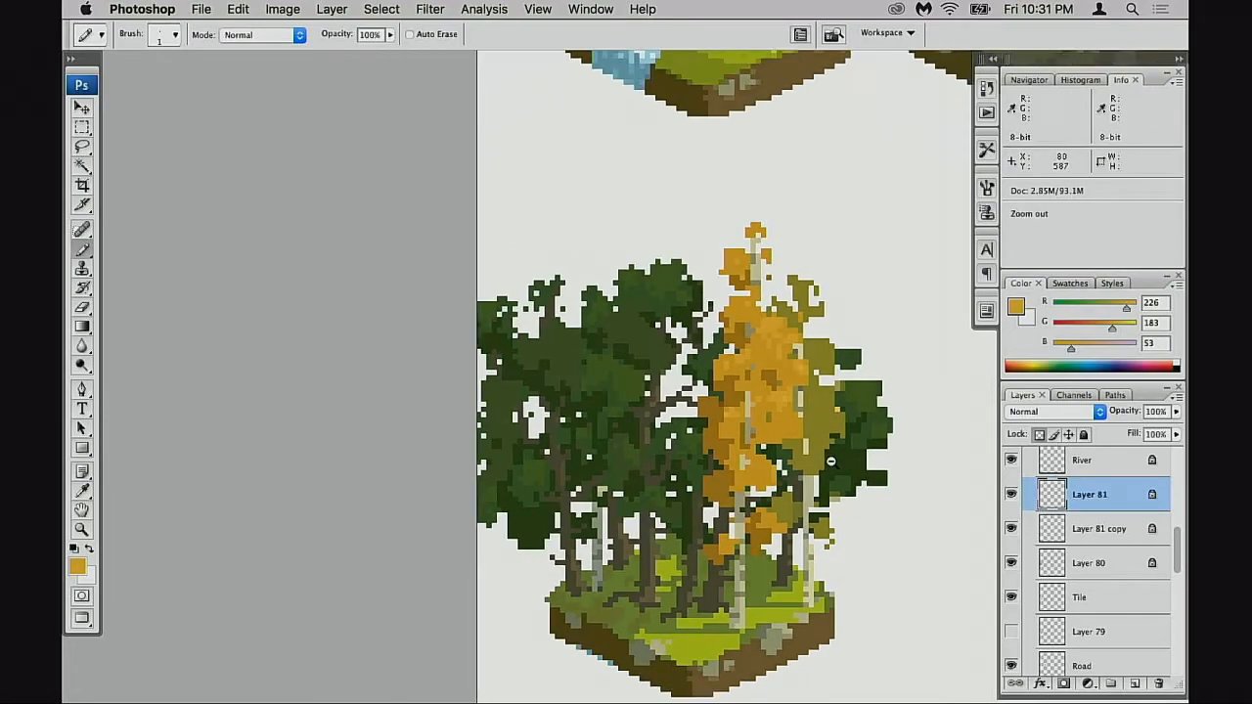
pyautogui.keyDown('alt'); pyautogui.click(831, 477); pyautogui.keyUp('alt')
pyautogui.keyDown('alt'); pyautogui.click(825, 492); pyautogui.keyUp('alt')
pyautogui.keyDown('alt'); pyautogui.click(823, 501); pyautogui.keyUp('alt')
pyautogui.moveTo(840, 568); pyautogui.dragTo(696, 417)
pyautogui.moveTo(772, 386)
pyautogui.mouseDown()
pyautogui.moveTo(768, 455)
pyautogui.moveTo(749, 479)
pyautogui.mouseUp()
# - Check what Layer 81 contains by toggling its visibility and rename the layer as Birch trees
pyautogui.click(1012, 494)
pyautogui.click(1014, 497)
pyautogui.click(1012, 495)
pyautogui.click(1013, 496)
pyautogui.click(1013, 496)
pyautogui.click(1013, 496)
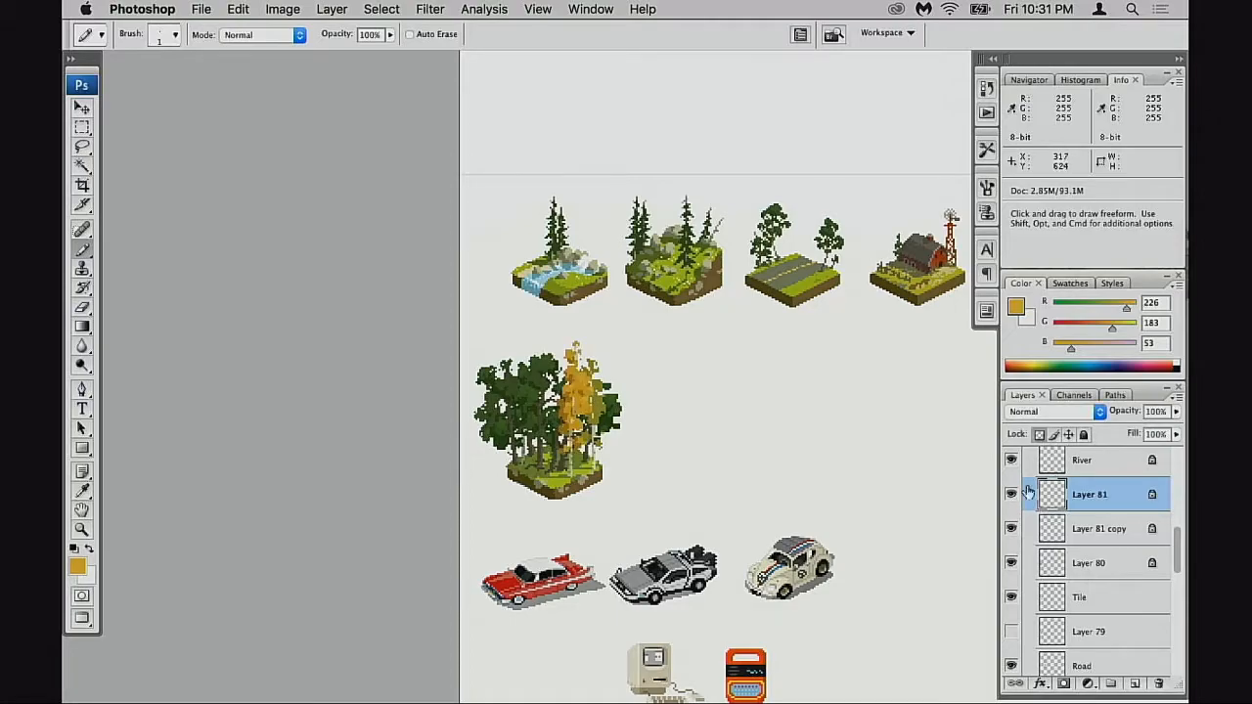
pyautogui.doubleClick(1086, 497)
pyautogui.write('Birdch Tre')
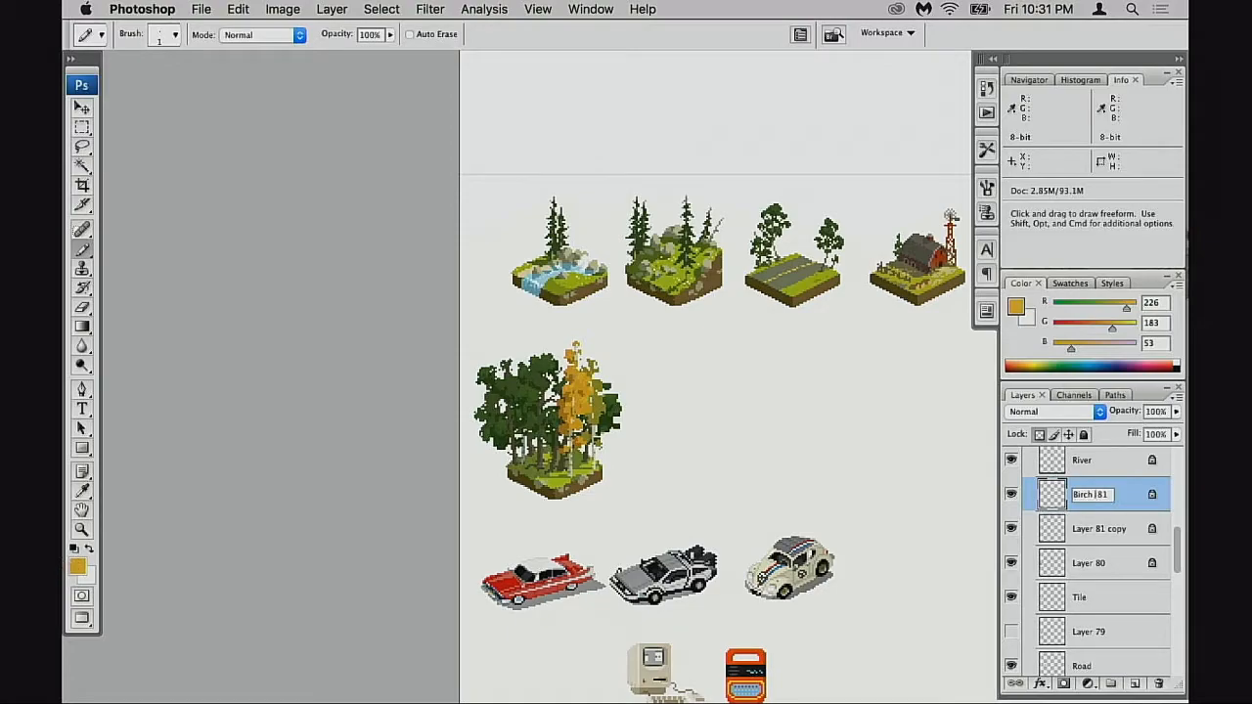
pyautogui.press('BackSpace')
pyautogui.press('BackSpace')
pyautogui.press('BackSpace')
pyautogui.write('trees')
pyautogui.press('Return')
# - Rename Layer 81 copy as Birch tree (green)
pyautogui.keyDown('super'); pyautogui.click(570, 446); pyautogui.keyUp('super')
pyautogui.click(1012, 530)
pyautogui.doubleClick(1090, 530)
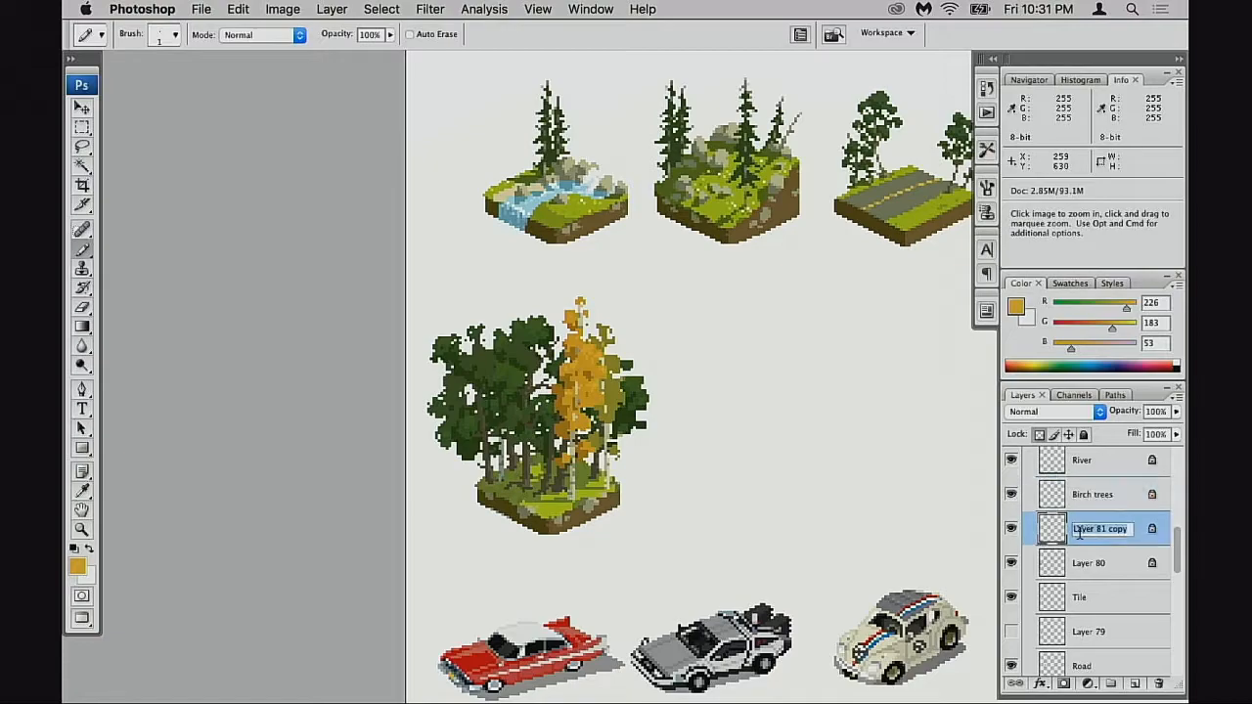
pyautogui.write('Birch tree (green)')
pyautogui.press('Return')
# - Check what Layer 80 contains by toggling its visibility and rename the layer as Oaks
pyautogui.click(1013, 593)
pyautogui.click(1012, 593)
pyautogui.click(1042, 600)
pyautogui.click(1012, 593)
pyautogui.click(1012, 592)
pyautogui.doubleClick(1089, 593)
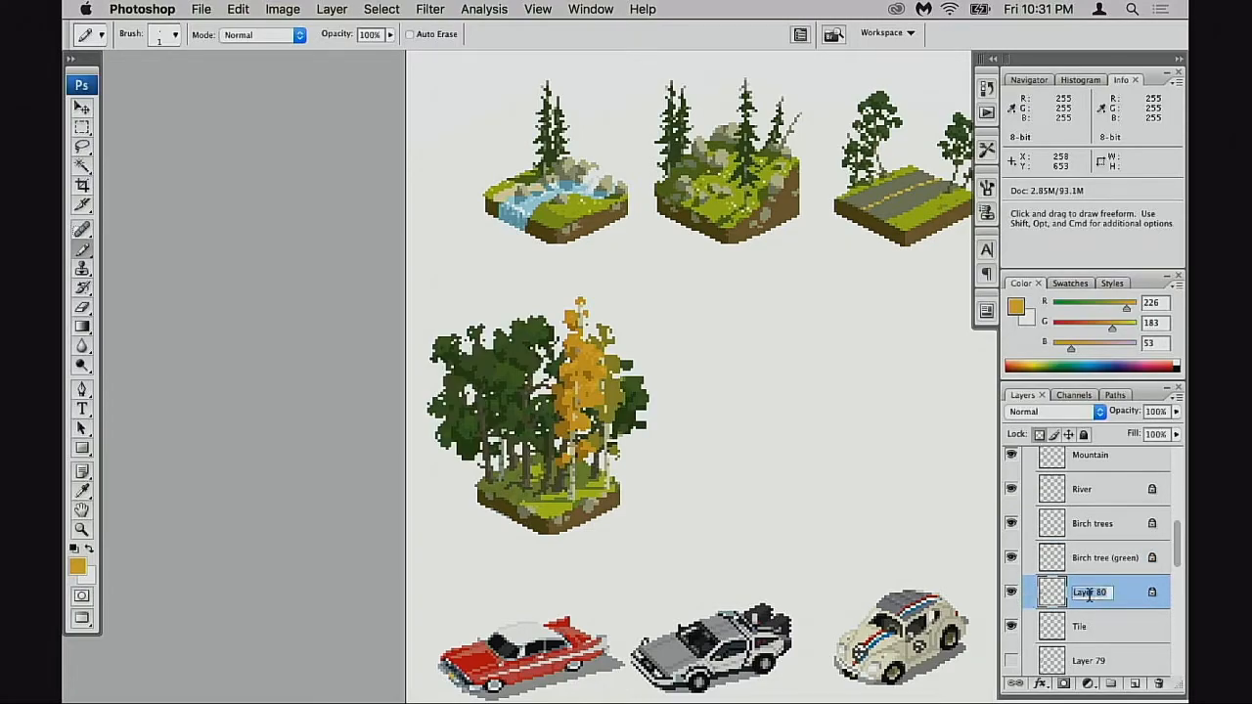
pyautogui.write('Oaks')
pyautogui.press('Return')
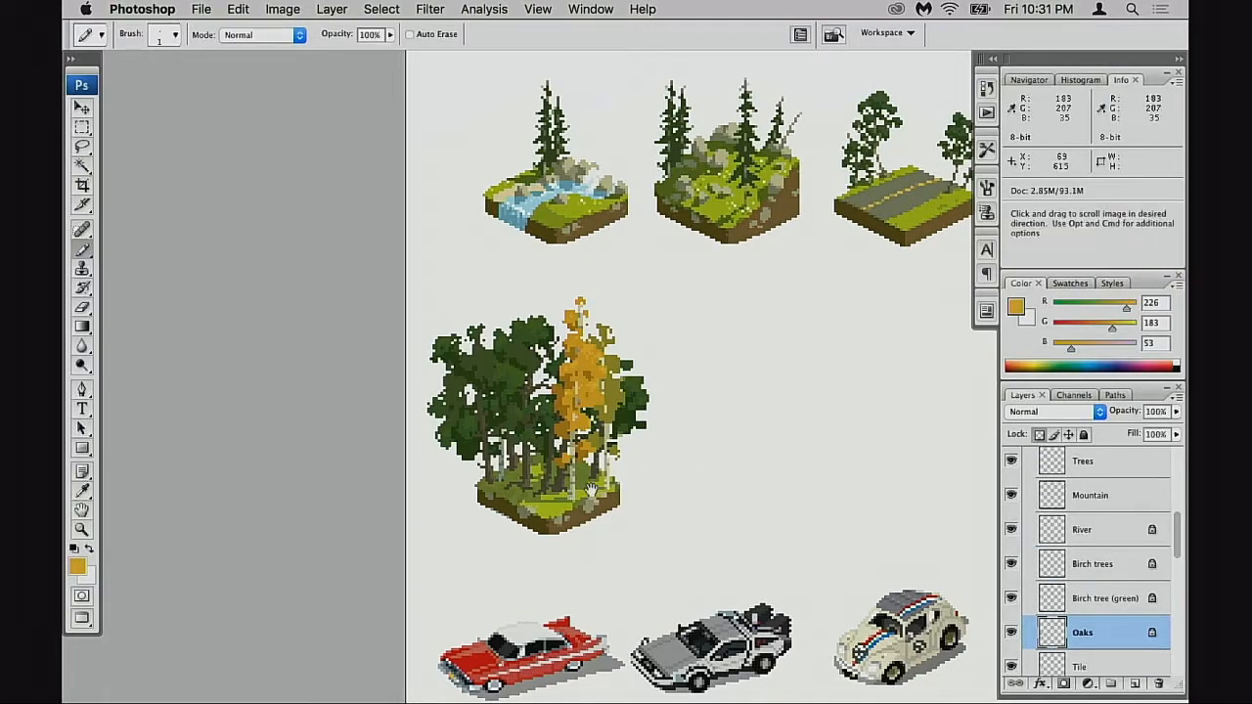
# - Sample the dark oak green (RGB 45, 74, 17) and touch up the outer edge of the far right crown on the Oaks layer
pyautogui.keyDown('super'); pyautogui.click(612, 468); pyautogui.keyUp('super')
pyautogui.keyDown('super'); pyautogui.click(654, 456); pyautogui.keyUp('super')
pyautogui.keyDown('super'); pyautogui.click(653, 442); pyautogui.keyUp('super')
pyautogui.keyDown('super'); pyautogui.click(706, 448); pyautogui.keyUp('super')
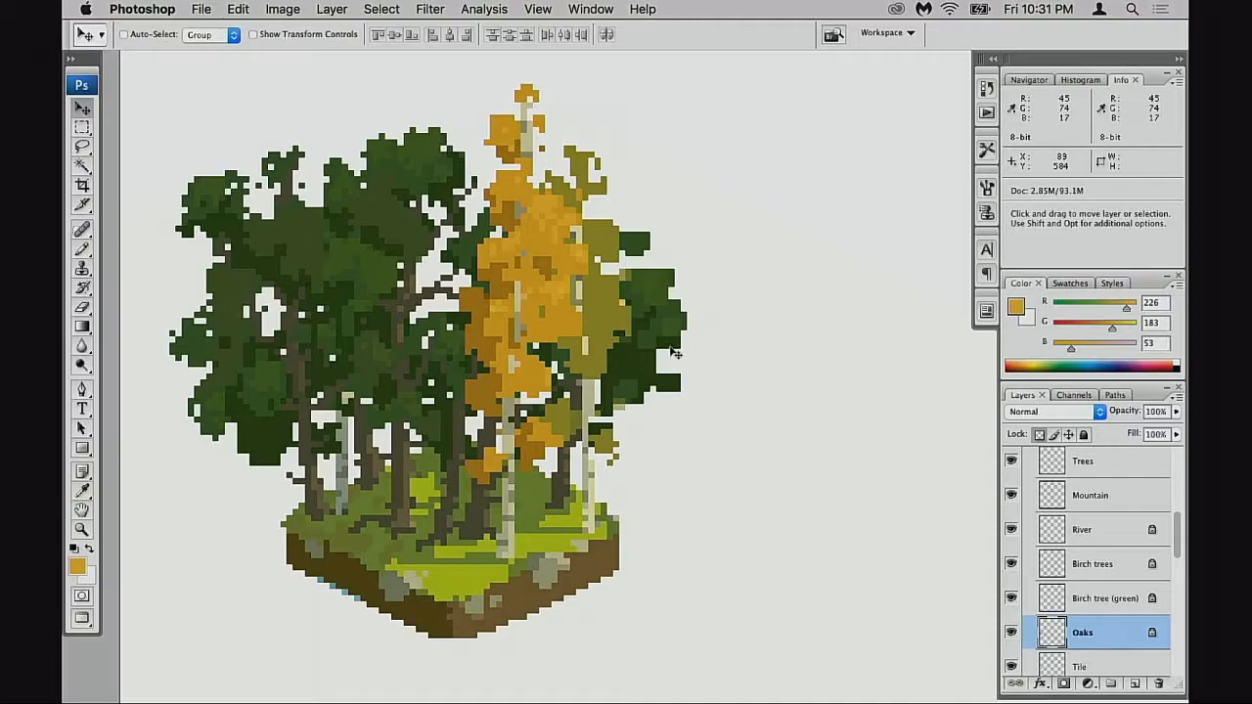
pyautogui.press('b')
pyautogui.keyDown('alt'); pyautogui.click(669, 354); pyautogui.keyUp('alt')
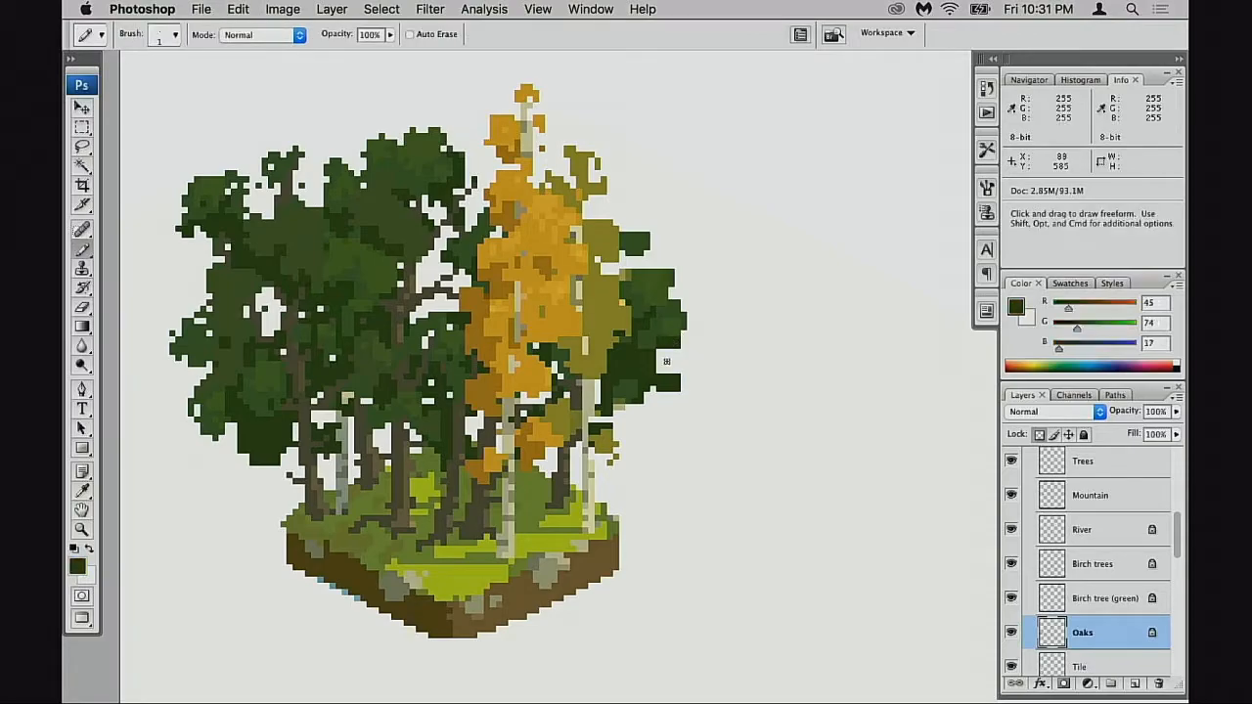
pyautogui.keyDown('super'); pyautogui.click(668, 364); pyautogui.keyUp('super')
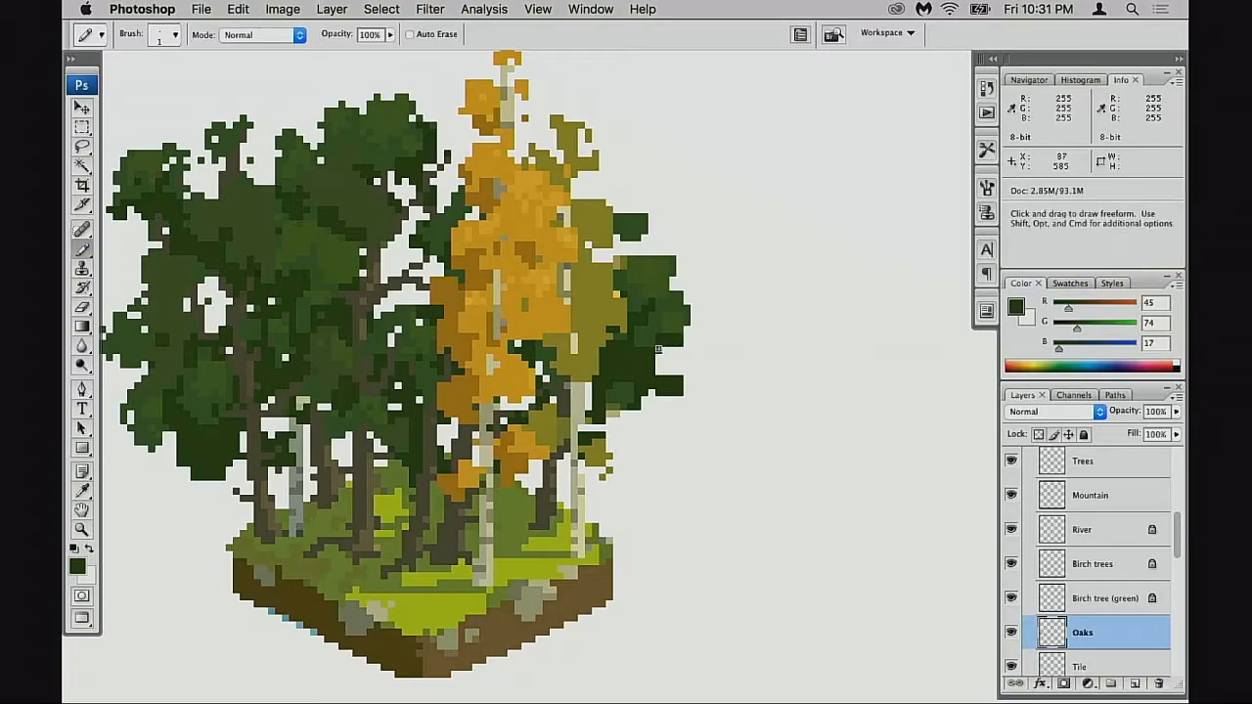
# - Sample the oak greens (RGB 63, 97, 45; 74, 107, 38; 45, 74, 17) and refine the shading of the far right crown on the Oaks layer
pyautogui.keyDown('alt'); pyautogui.click(646, 320); pyautogui.keyUp('alt')
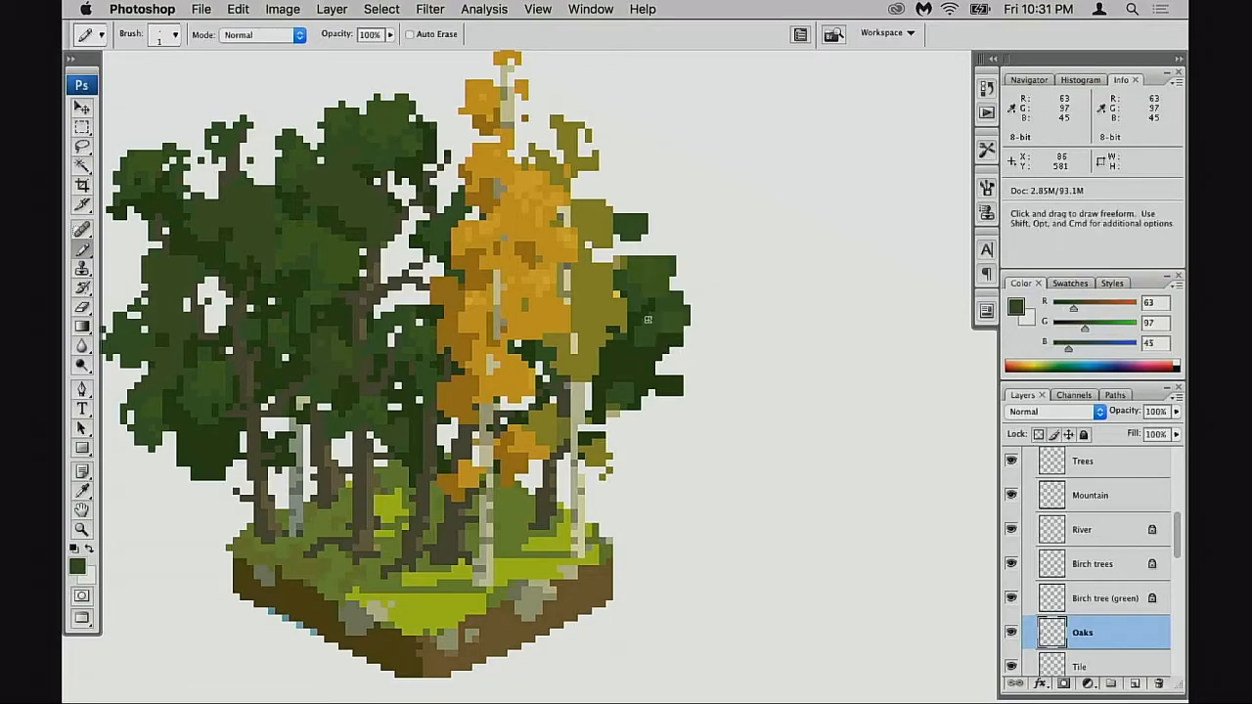
pyautogui.keyDown('alt'); pyautogui.click(655, 252); pyautogui.keyUp('alt')
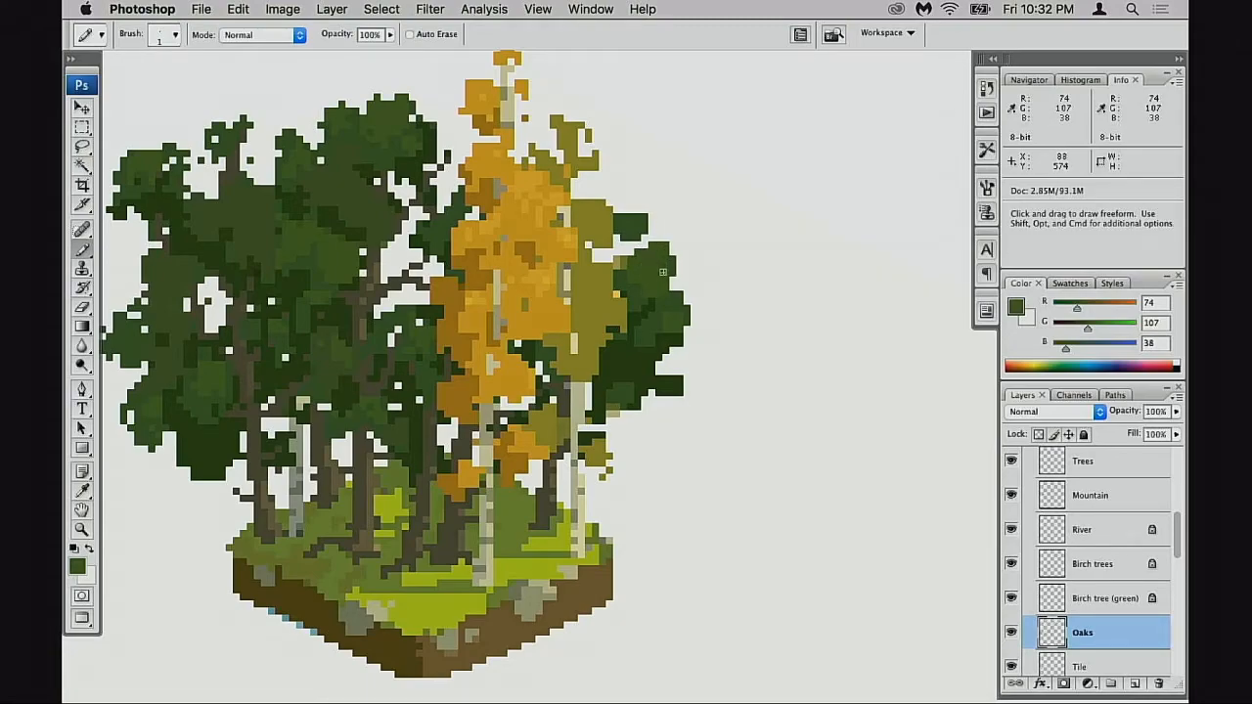
pyautogui.keyDown('alt'); pyautogui.click(631, 390); pyautogui.keyUp('alt')
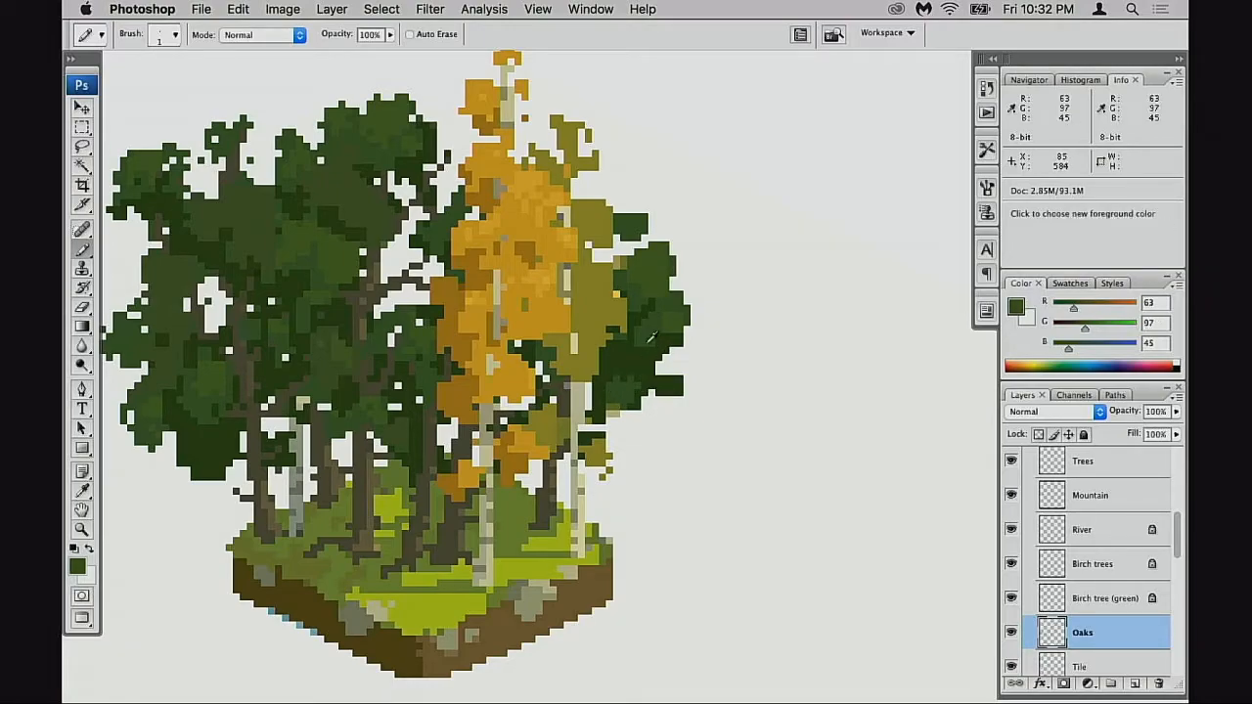
pyautogui.keyDown('alt'); pyautogui.click(642, 353); pyautogui.keyUp('alt')
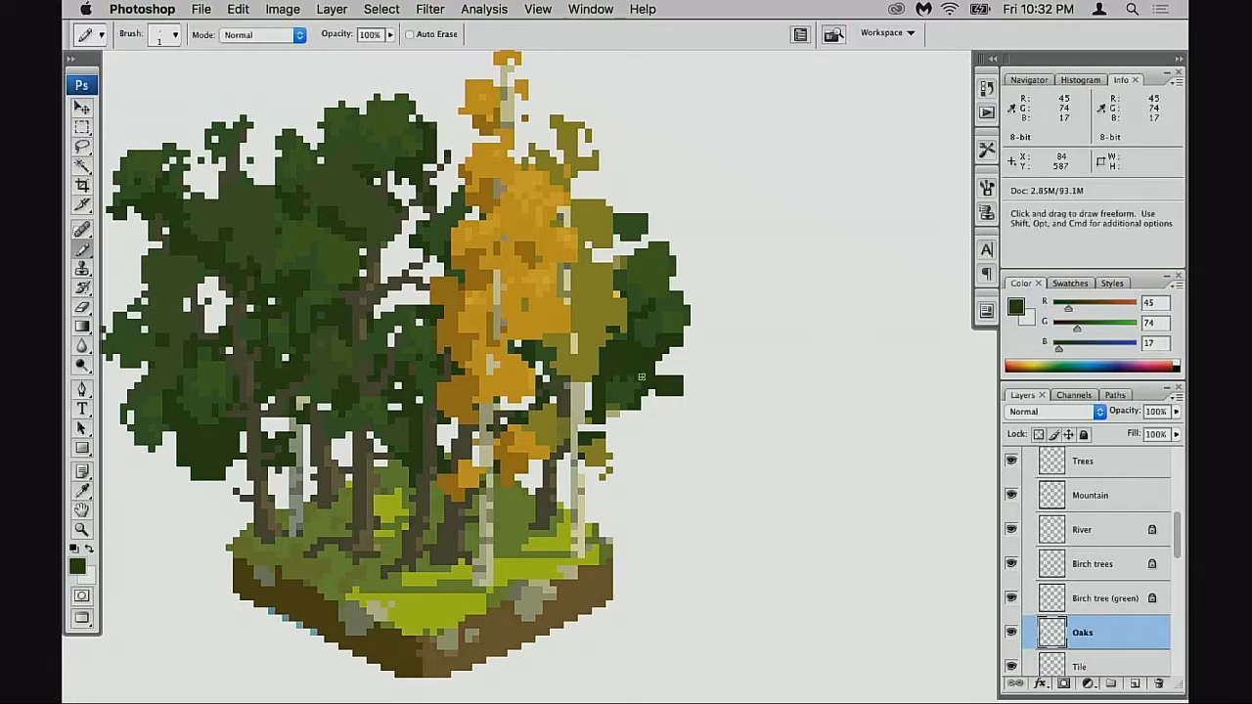
pyautogui.click(678, 454)
pyautogui.click(674, 466)
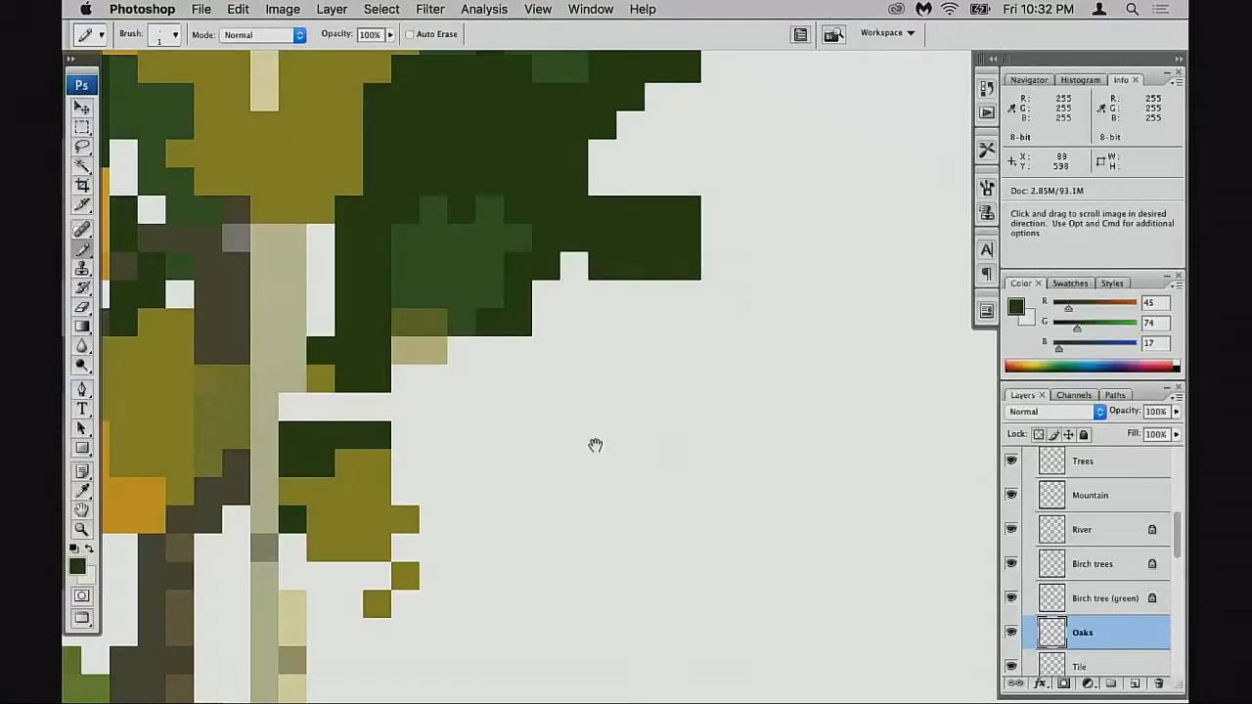
# - Review the whole forest tile at reduced scale alongside the river, mountain, road and farm tiles
pyautogui.press('super+minus')
pyautogui.press('super+minus')
pyautogui.press('super+minus')
pyautogui.press('super+minus')
pyautogui.press('super+minus')
pyautogui.press('super+minus')
pyautogui.press('super+minus')
pyautogui.press('f')
pyautogui.press('f')
pyautogui.press('f')
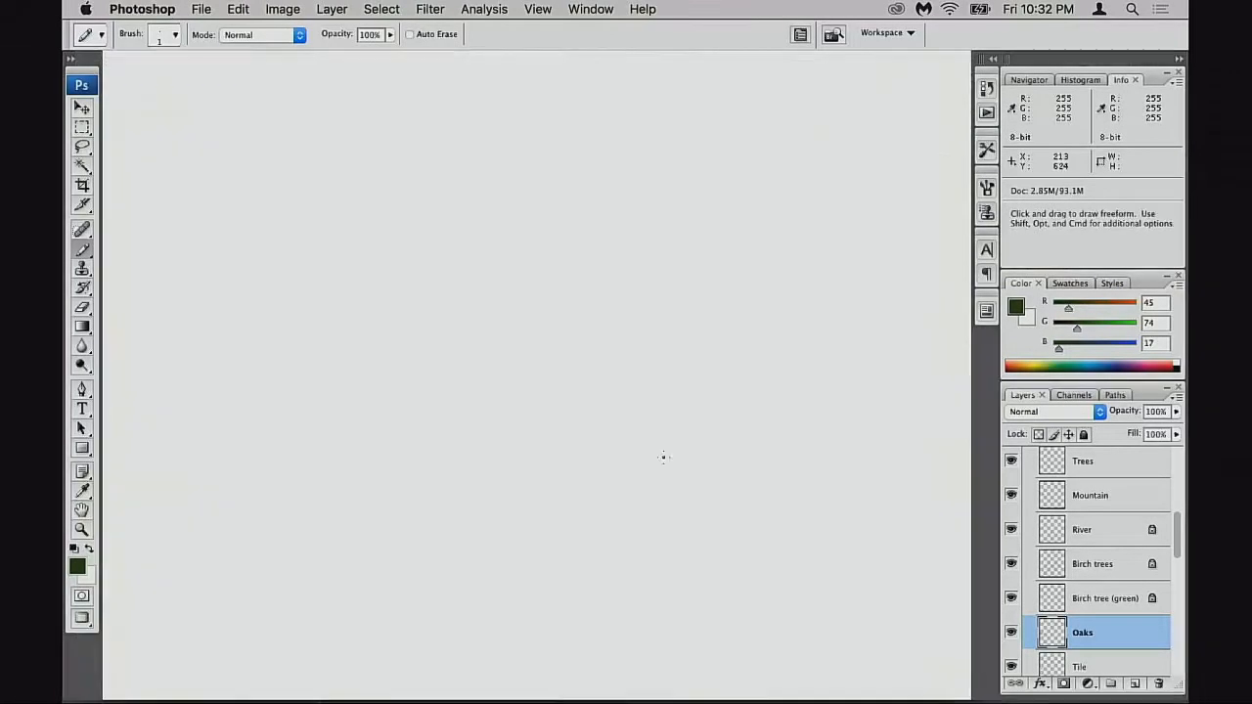
pyautogui.moveTo(487, 471); pyautogui.dragTo(559, 425)
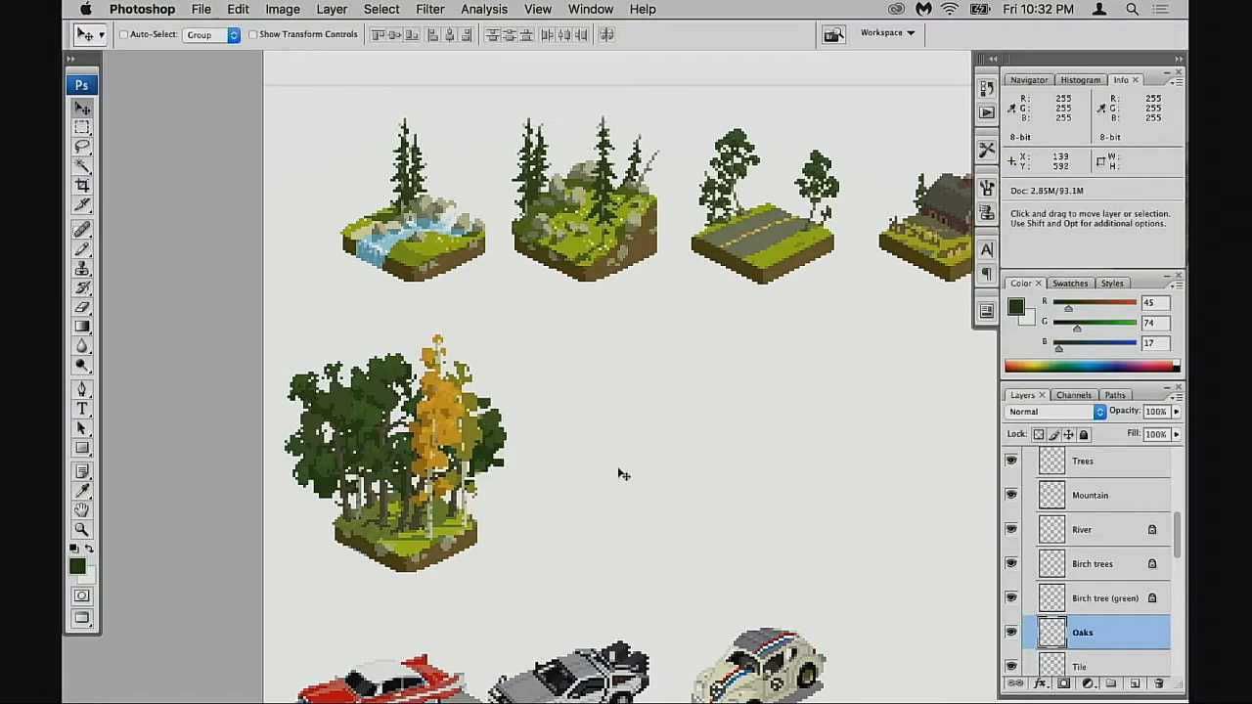
pyautogui.moveTo(584, 487); pyautogui.dragTo(590, 459)
pyautogui.keyDown('alt'); pyautogui.click(513, 464); pyautogui.keyUp('alt')
pyautogui.keyDown('alt'); pyautogui.click(519, 467); pyautogui.keyUp('alt')
pyautogui.moveTo(666, 467); pyautogui.dragTo(627, 443)
pyautogui.keyDown('super'); pyautogui.click(457, 451); pyautogui.keyUp('super')
pyautogui.keyDown('super'); pyautogui.click(467, 456); pyautogui.keyUp('super')
pyautogui.moveTo(510, 445); pyautogui.dragTo(662, 486)
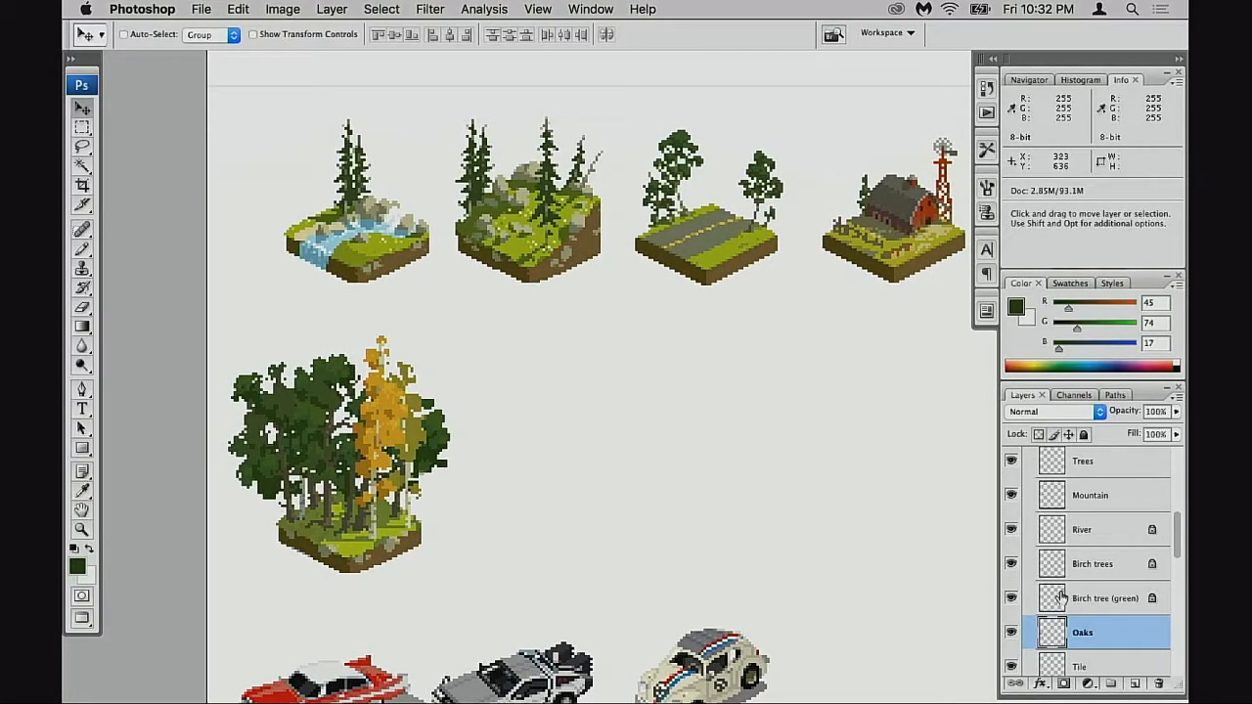
# - Check the Birch tree (green), Oaks and Birch trees layers by toggling their visibility off and on
pyautogui.click(1011, 598)
pyautogui.click(1011, 598)
pyautogui.click(1010, 633)
pyautogui.click(1011, 632)
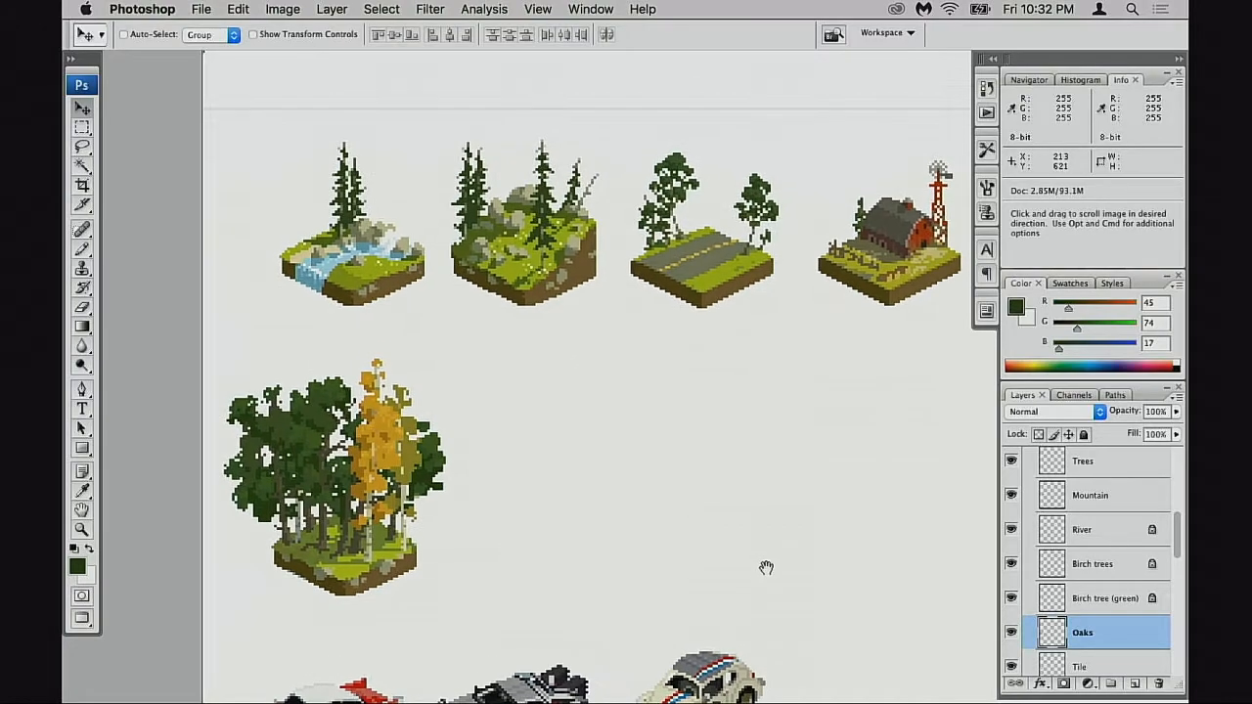
pyautogui.scroll(-1, 685, 538)
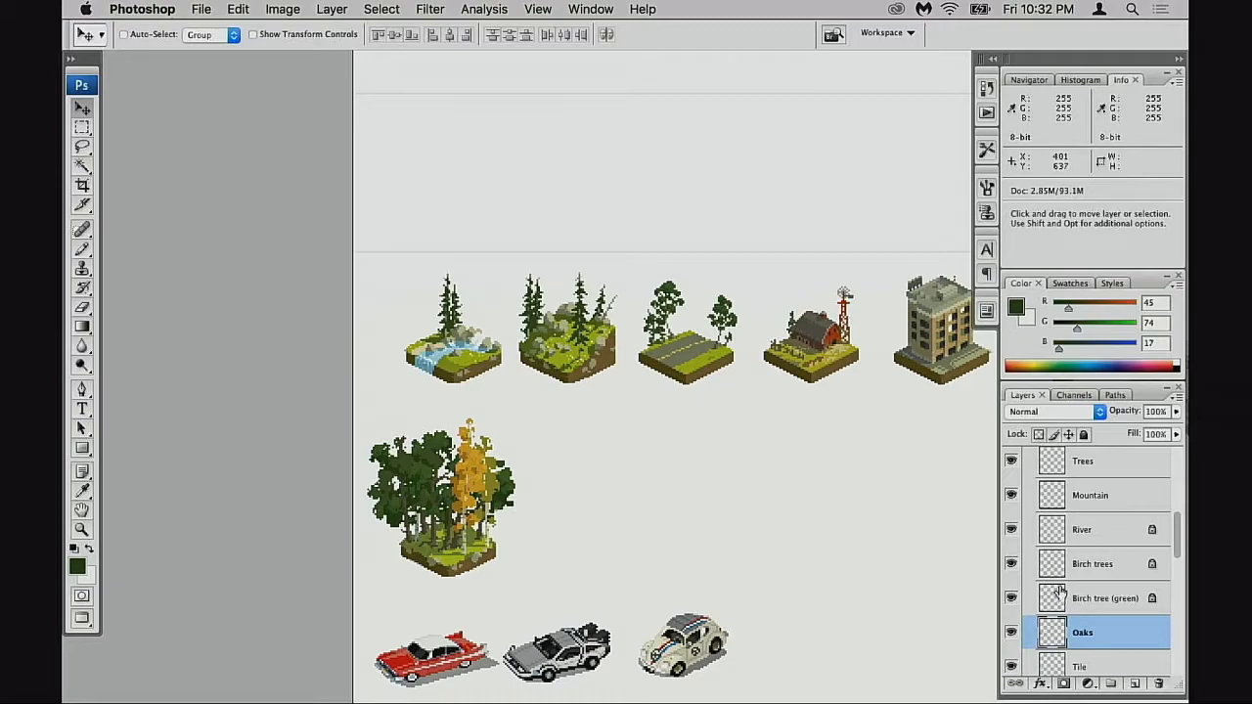
pyautogui.click(1012, 597)
pyautogui.click(1012, 597)
pyautogui.click(1014, 568)
pyautogui.click(1012, 566)
# - Hide the Oaks layer and select the Birch trees and Birch tree (green) layers together
pyautogui.click(1011, 633)
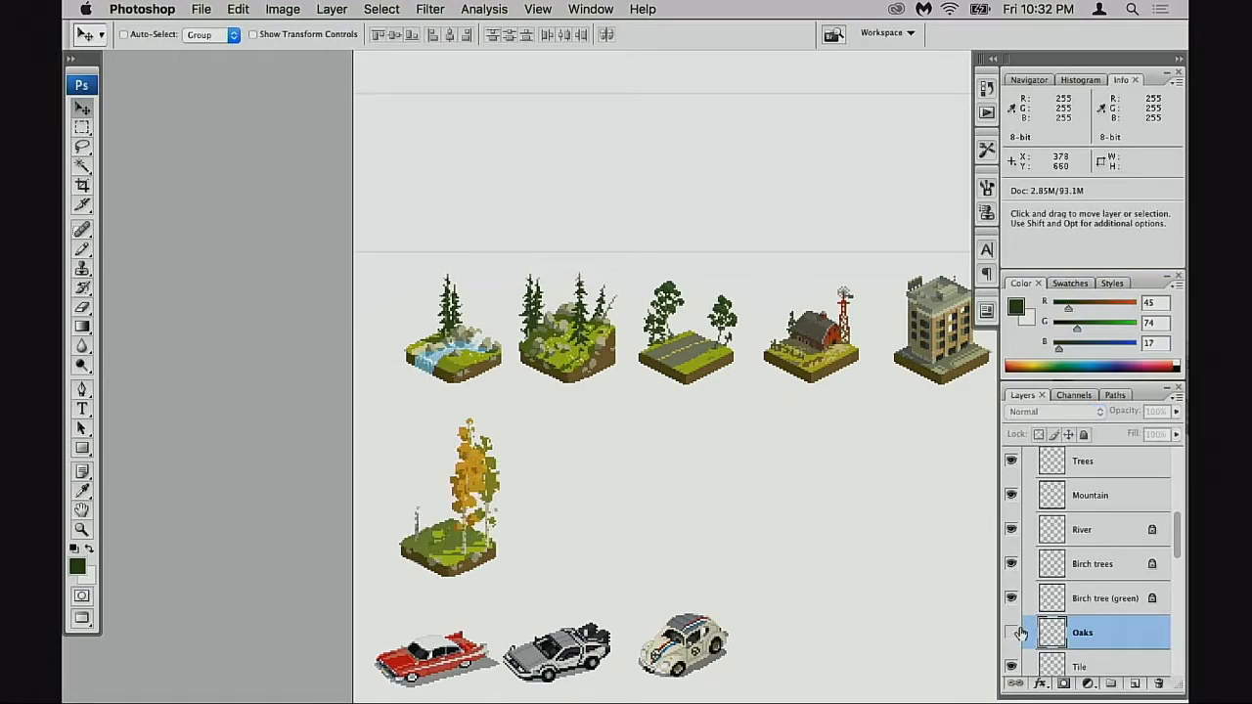
pyautogui.click(1013, 599)
pyautogui.click(1013, 599)
pyautogui.click(1049, 607)
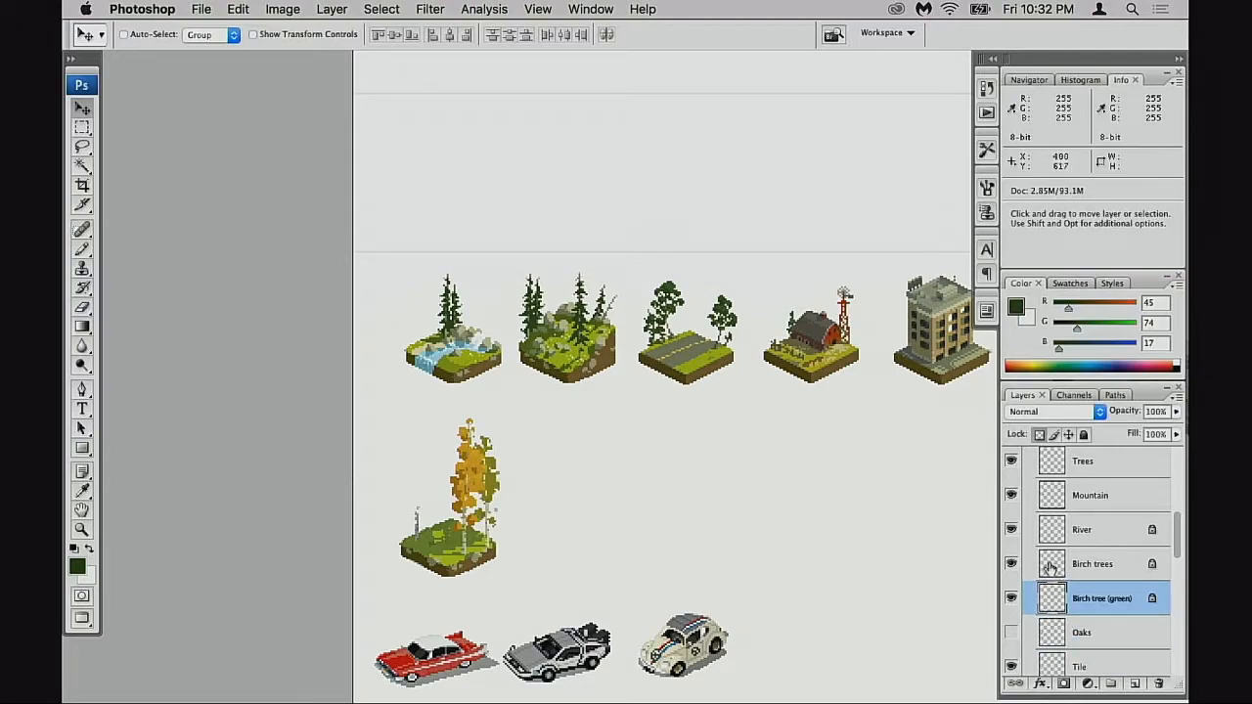
pyautogui.keyDown('shift'); pyautogui.click(1055, 561); pyautogui.keyUp('shift')
pyautogui.click(1041, 565)
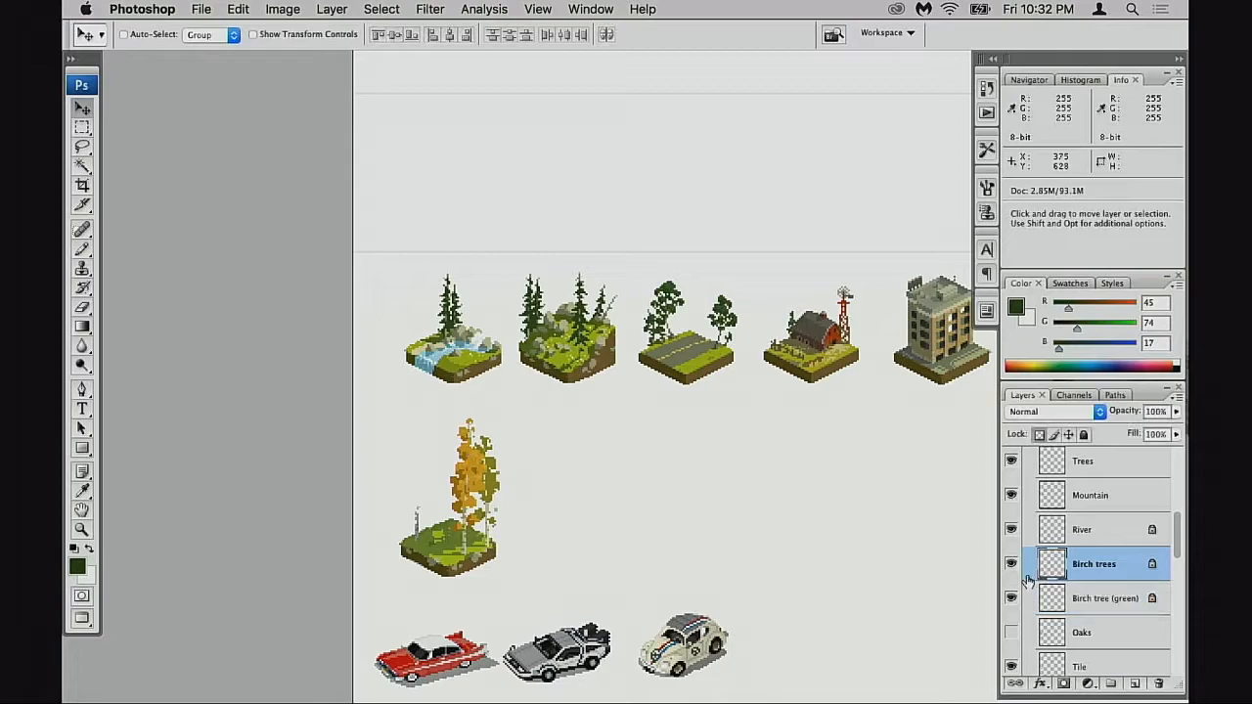
pyautogui.keyDown('shift'); pyautogui.click(1047, 601); pyautogui.keyUp('shift')
# - Try placing the two birch layers on the road tile, take the move back and show the Oaks layer again
pyautogui.moveTo(612, 579); pyautogui.dragTo(846, 390)
pyautogui.press('z')
pyautogui.click(723, 380)
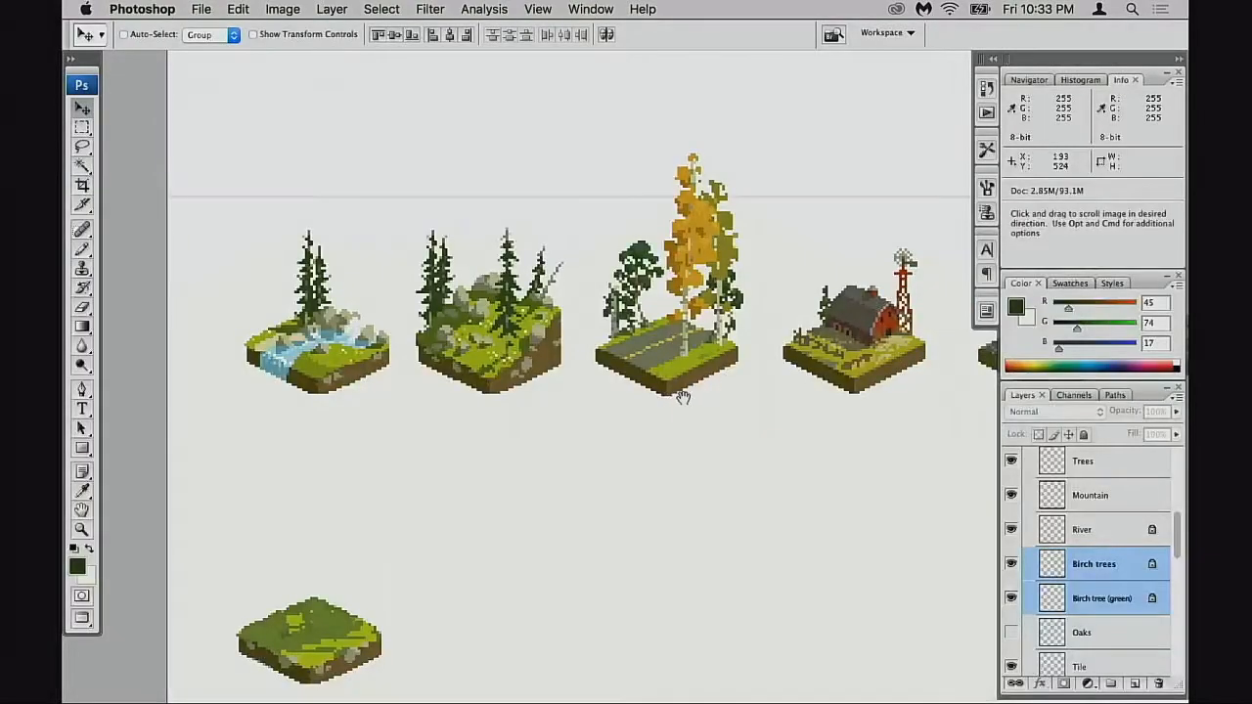
pyautogui.keyDown('super'); pyautogui.click(697, 399); pyautogui.keyUp('super')
pyautogui.moveTo(700, 428); pyautogui.dragTo(725, 480)
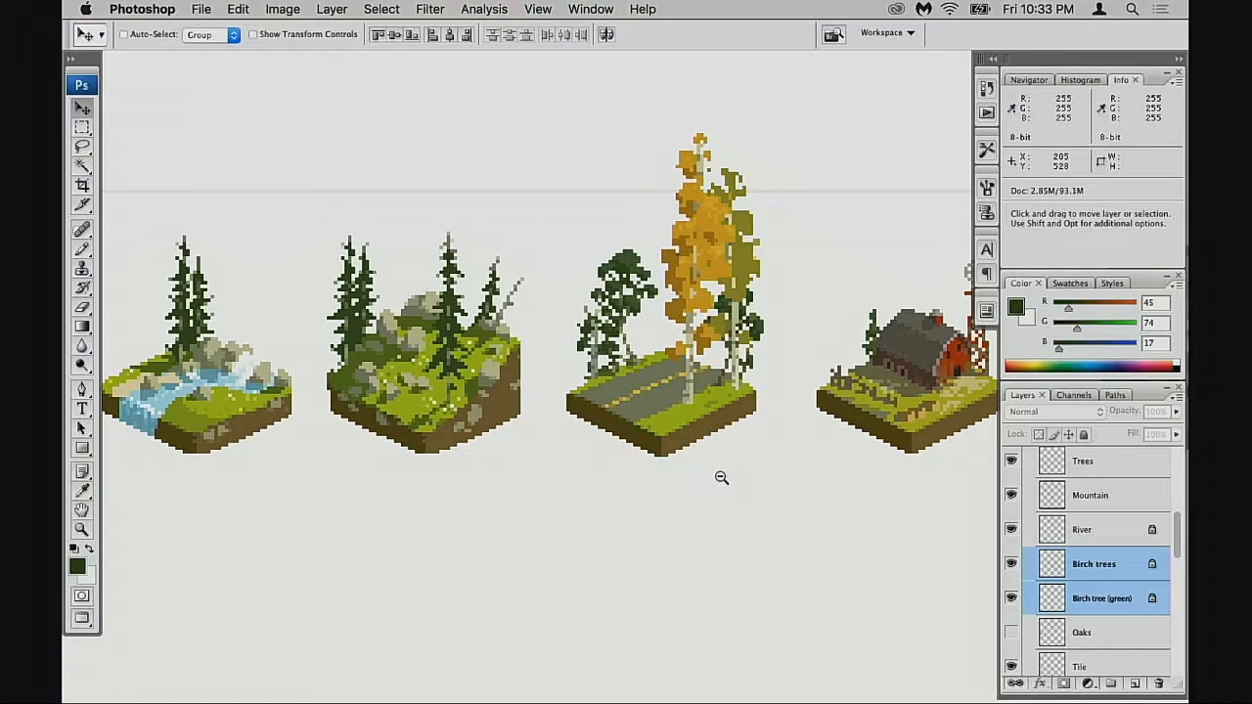
pyautogui.keyDown('alt'); pyautogui.keyDown('super'); pyautogui.click(721, 478); pyautogui.keyUp('super'); pyautogui.keyUp('alt')
pyautogui.keyDown('alt'); pyautogui.keyDown('super'); pyautogui.click(721, 483); pyautogui.keyUp('super'); pyautogui.keyUp('alt')
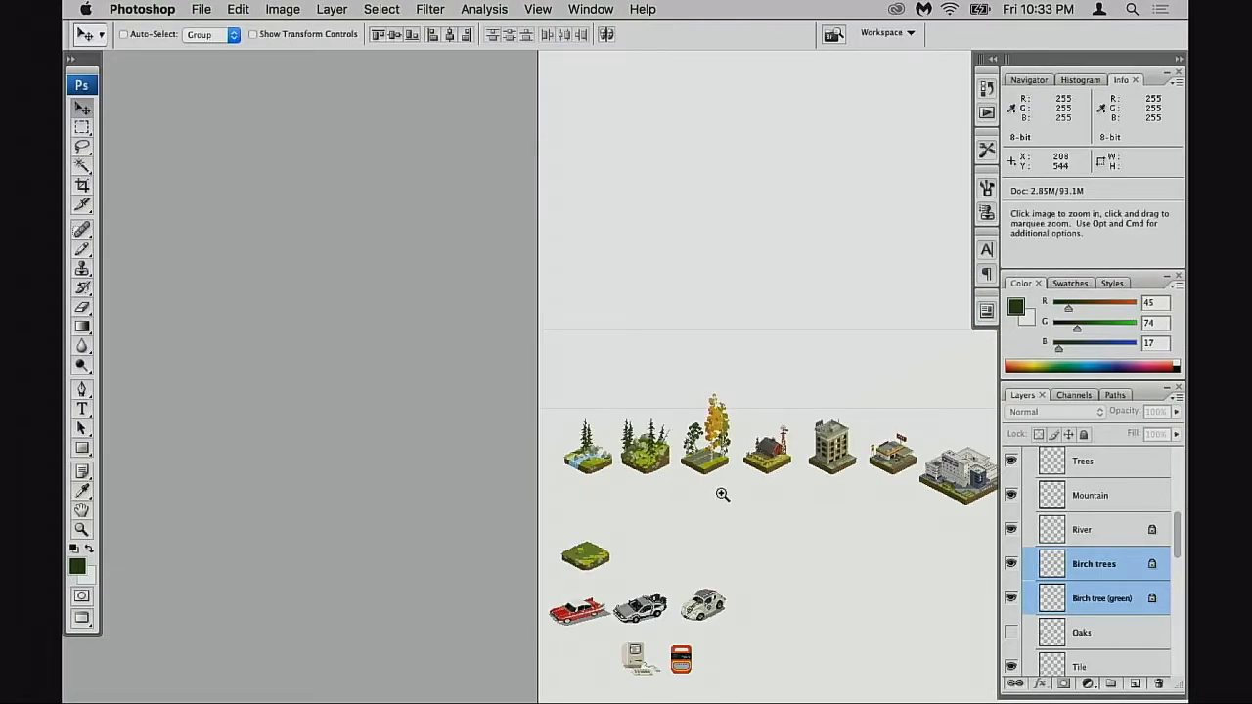
pyautogui.keyDown('super'); pyautogui.click(722, 495); pyautogui.keyUp('super')
pyautogui.keyDown('super'); pyautogui.click(721, 496); pyautogui.keyUp('super')
pyautogui.moveTo(713, 492)
pyautogui.mouseDown()
pyautogui.moveTo(780, 441)
pyautogui.moveTo(730, 498)
pyautogui.mouseUp()
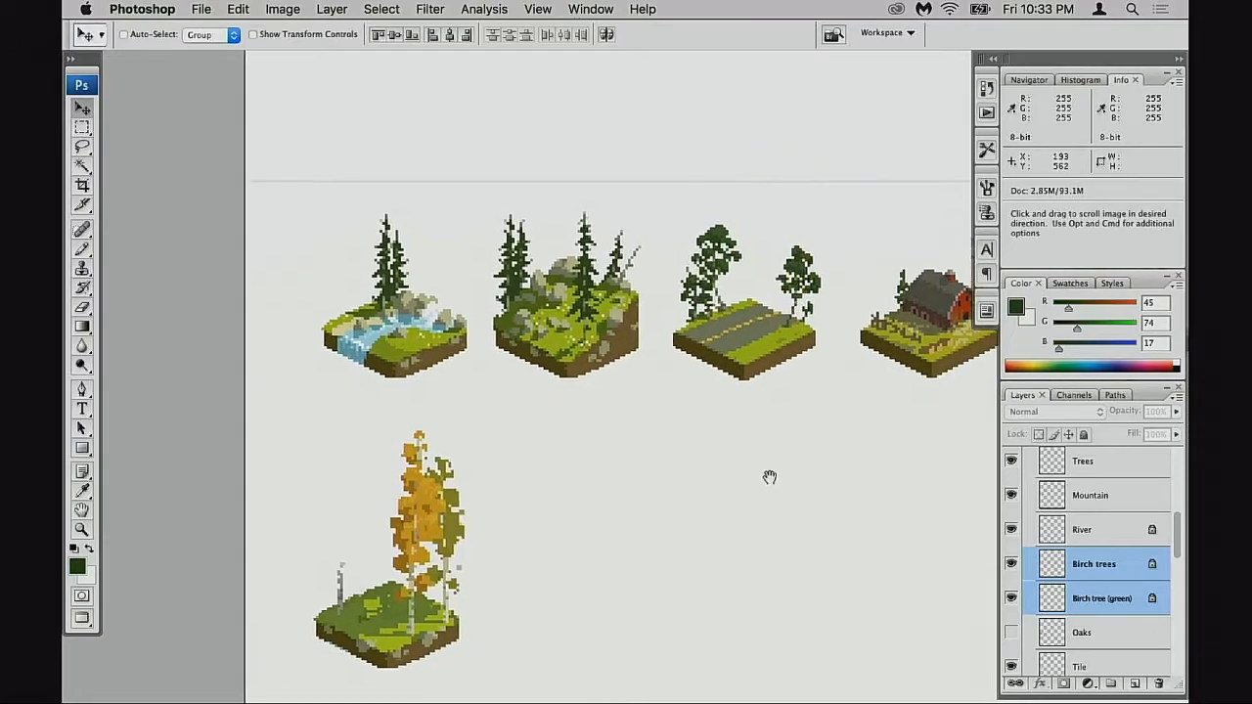
pyautogui.click(1012, 632)
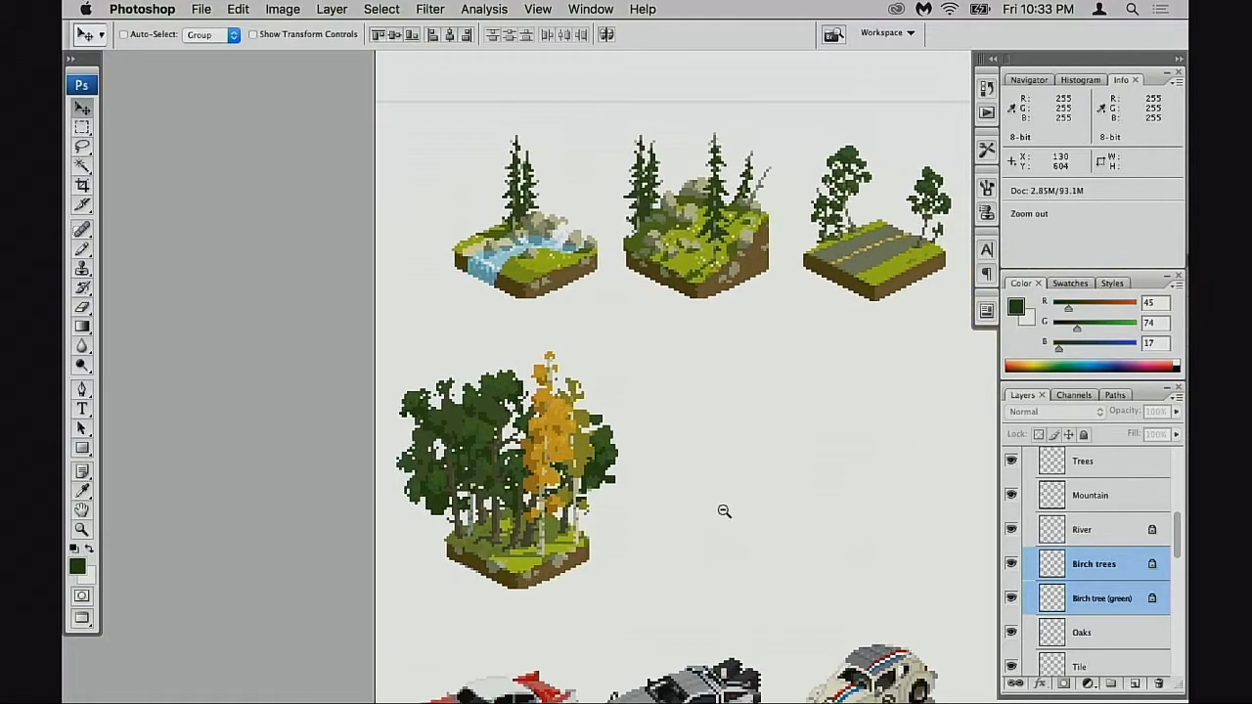
# - Compare the size and colours of the complete forest tile with the other environment tiles at several zoom levels
pyautogui.keyDown('alt'); pyautogui.click(722, 511); pyautogui.keyUp('alt')
pyautogui.keyDown('alt'); pyautogui.click(724, 512); pyautogui.keyUp('alt')
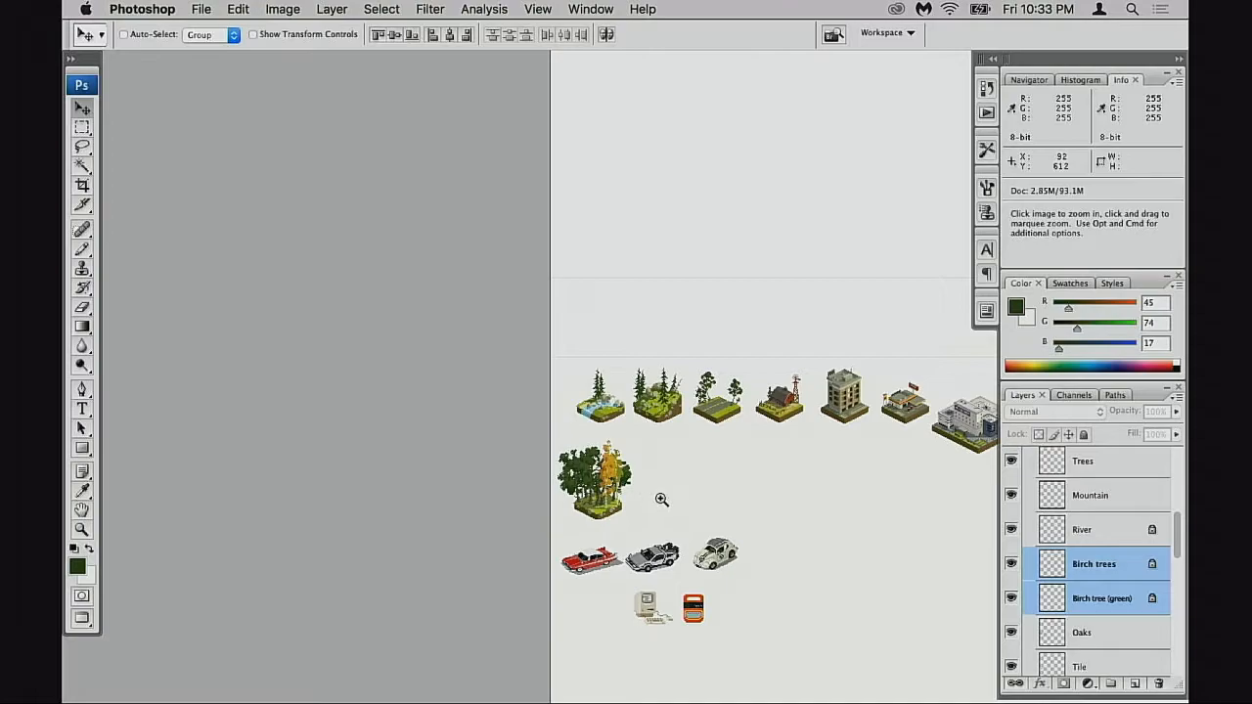
pyautogui.click(609, 502)
pyautogui.click(642, 500)
pyautogui.click(675, 497)
pyautogui.click(731, 485)
pyautogui.moveTo(689, 506)
pyautogui.mouseDown()
pyautogui.moveTo(676, 515)
pyautogui.moveTo(706, 510)
pyautogui.moveTo(697, 517)
pyautogui.mouseUp()
pyautogui.keyDown('alt'); pyautogui.click(744, 492); pyautogui.keyUp('alt')
pyautogui.moveTo(769, 503); pyautogui.dragTo(634, 564)
pyautogui.moveTo(770, 486); pyautogui.dragTo(685, 521)
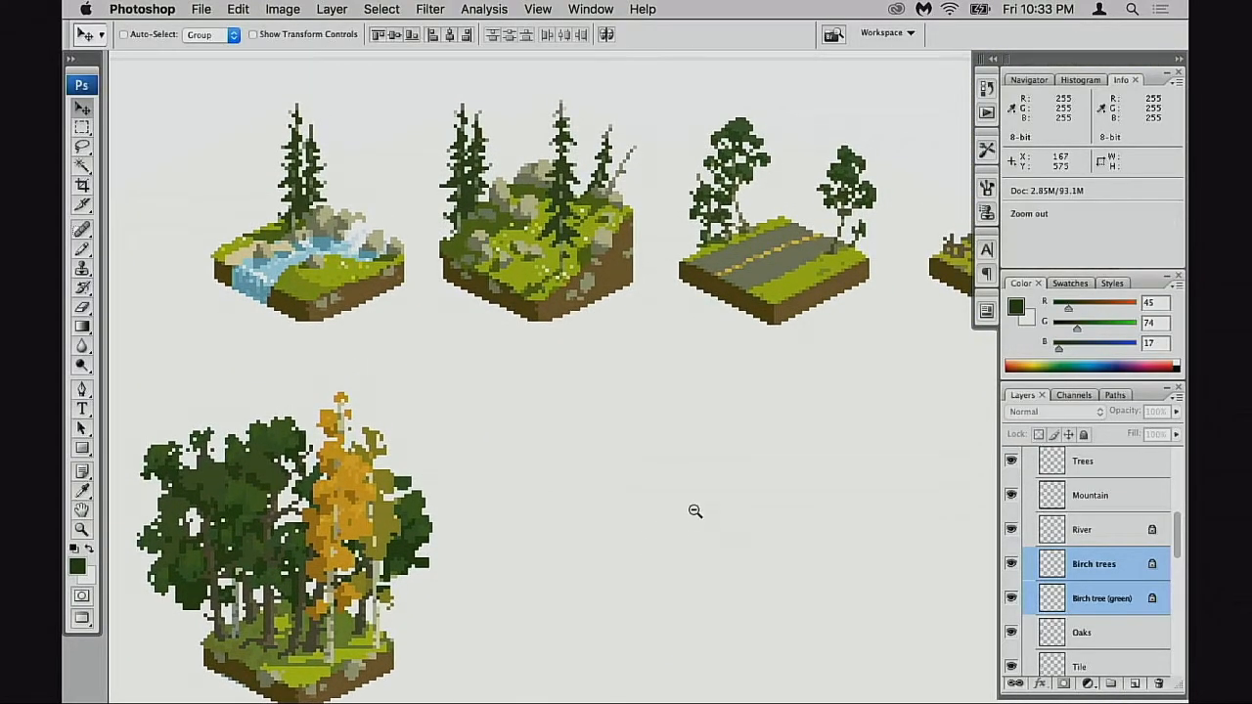
# - Try moving the birches onto the road tile once more while the oaks stay visible, then undo the move
pyautogui.keyDown('alt'); pyautogui.click(695, 511); pyautogui.keyUp('alt')
pyautogui.moveTo(737, 315); pyautogui.dragTo(928, 302)
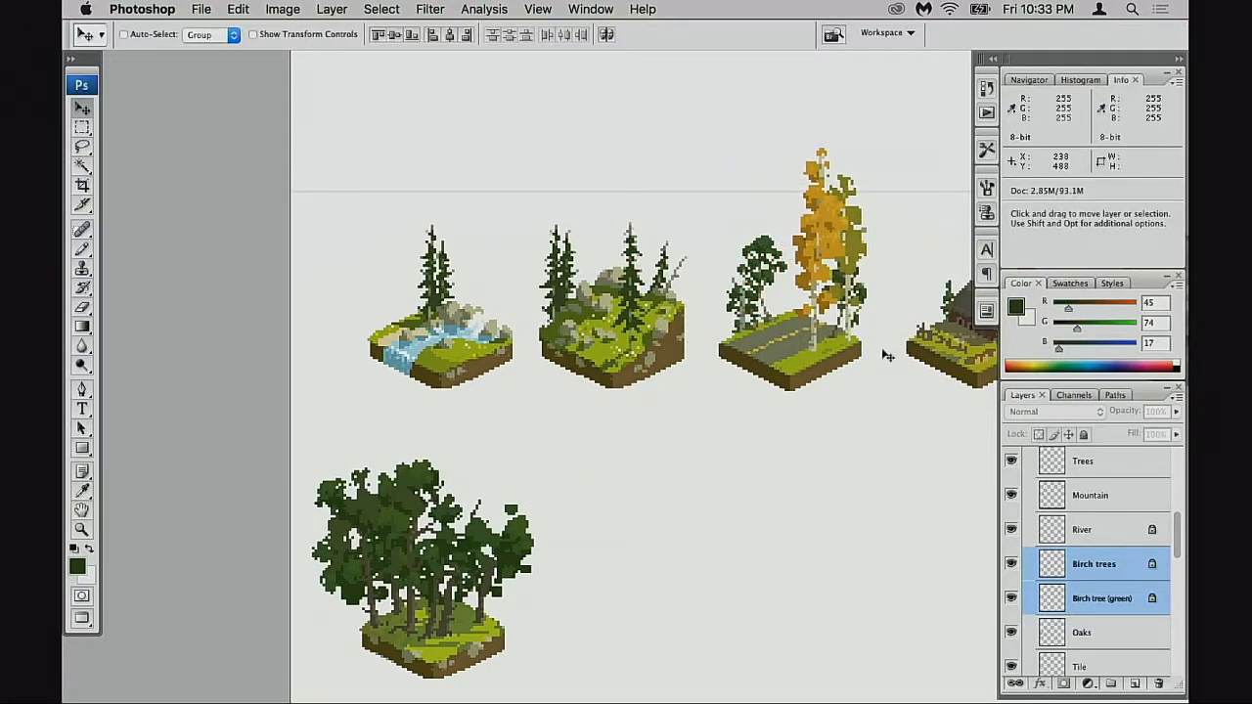
pyautogui.press('super+z')
pyautogui.moveTo(722, 463); pyautogui.dragTo(679, 501)
# - Find the hidden Trees layer between Office building and Gas Station, make it visible and select it
pyautogui.click(1018, 565)
pyautogui.click(1018, 566)
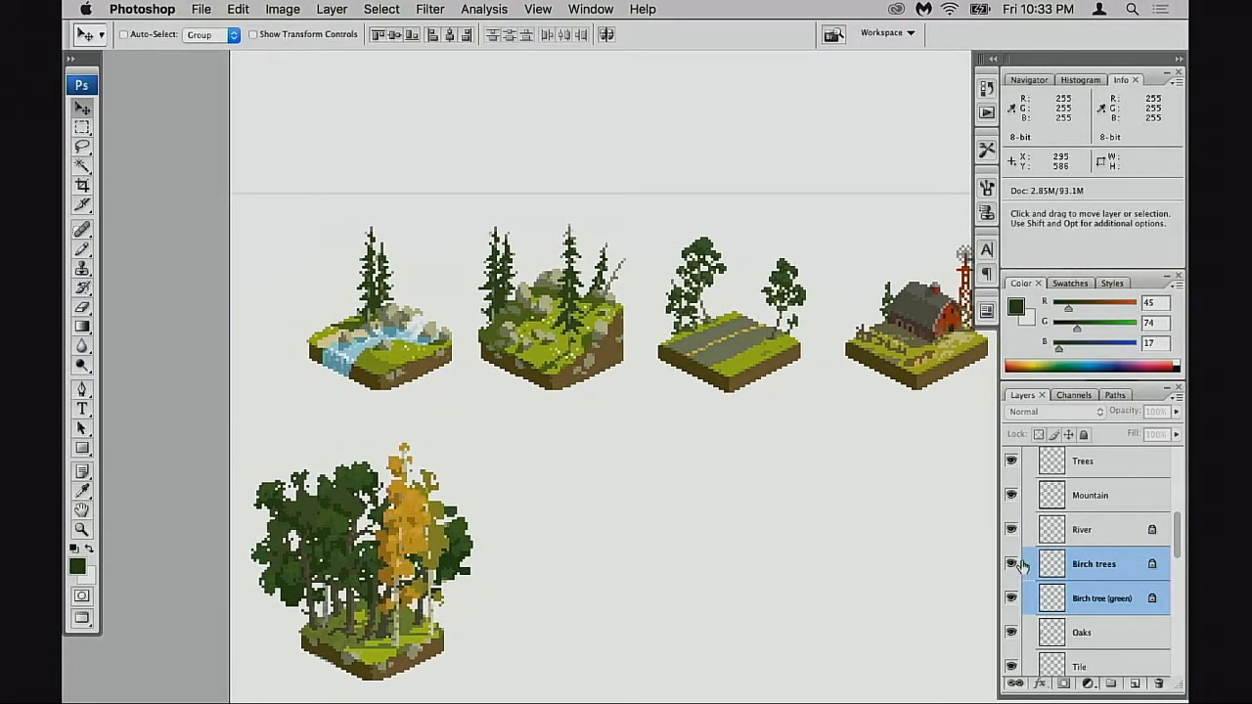
pyautogui.scroll(8, 1048, 543)
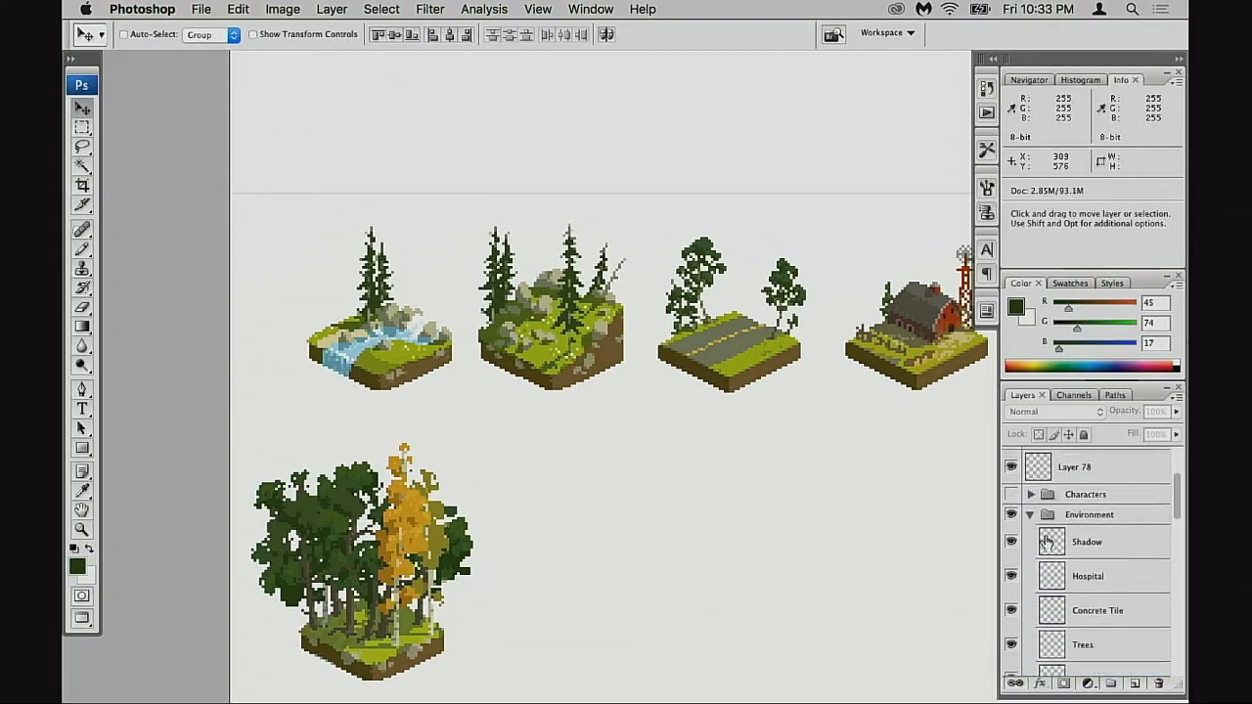
pyautogui.scroll(-8, 1048, 543)
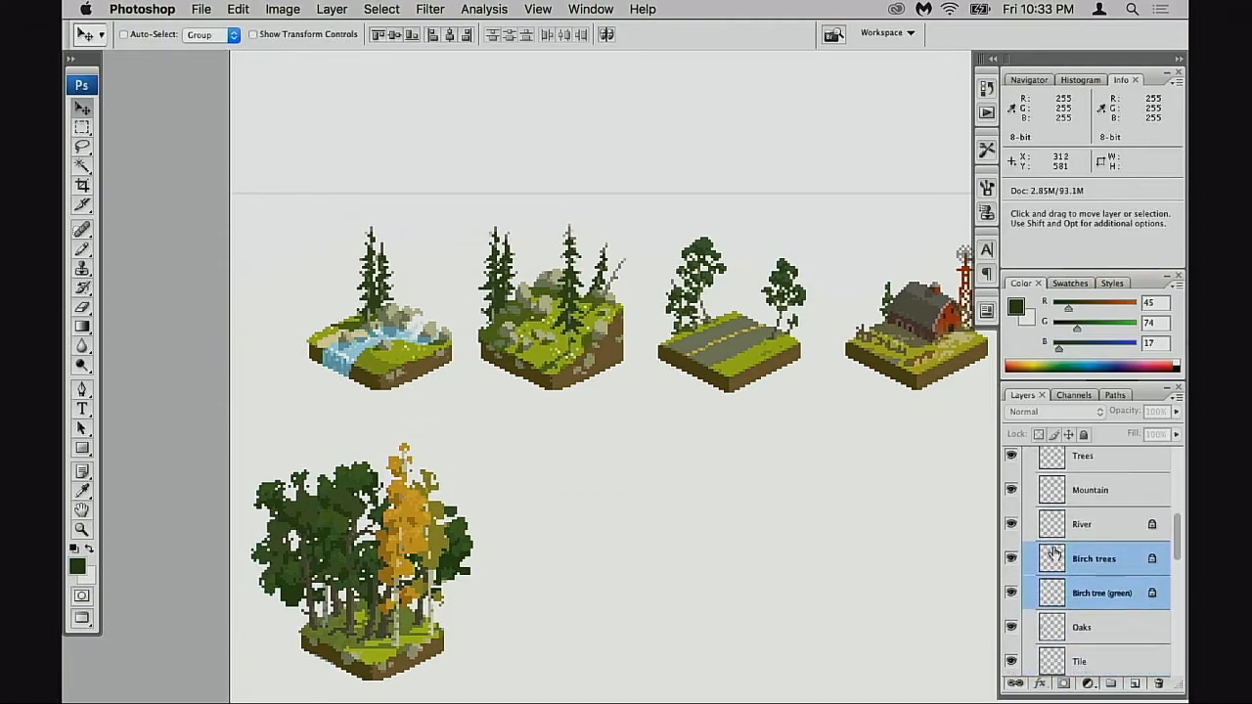
pyautogui.scroll(-6, 1054, 556)
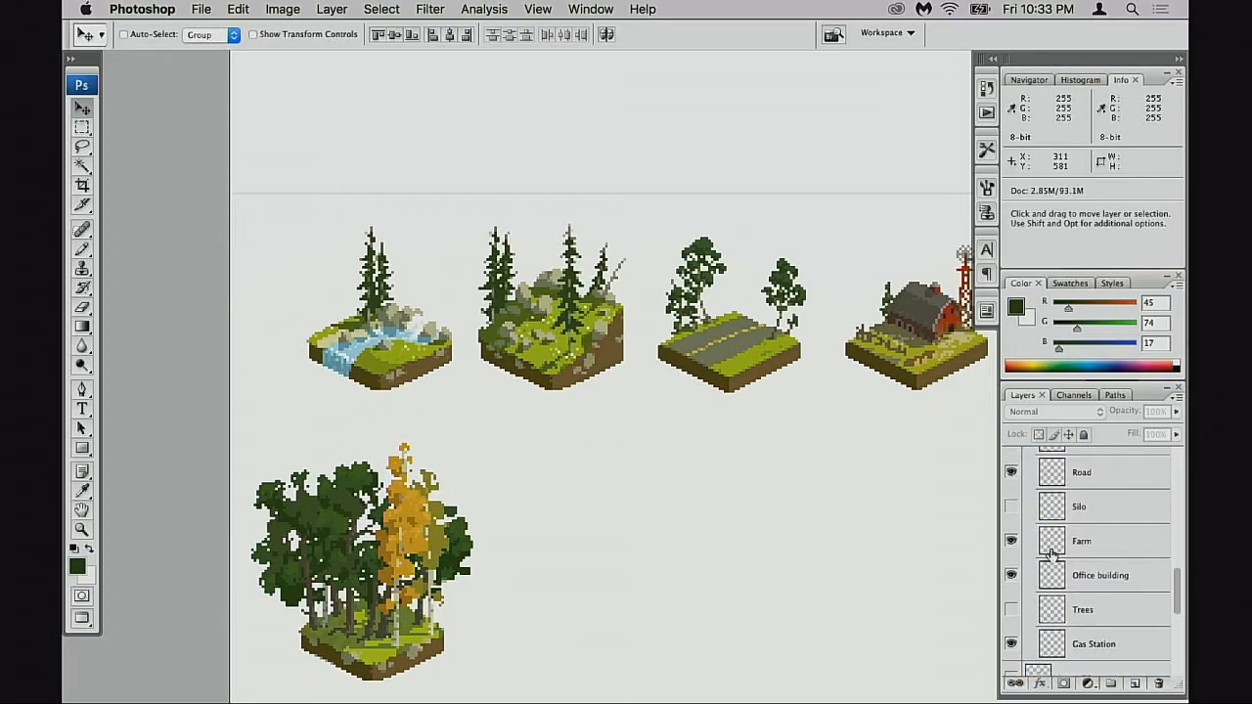
pyautogui.scroll(-3, 1053, 556)
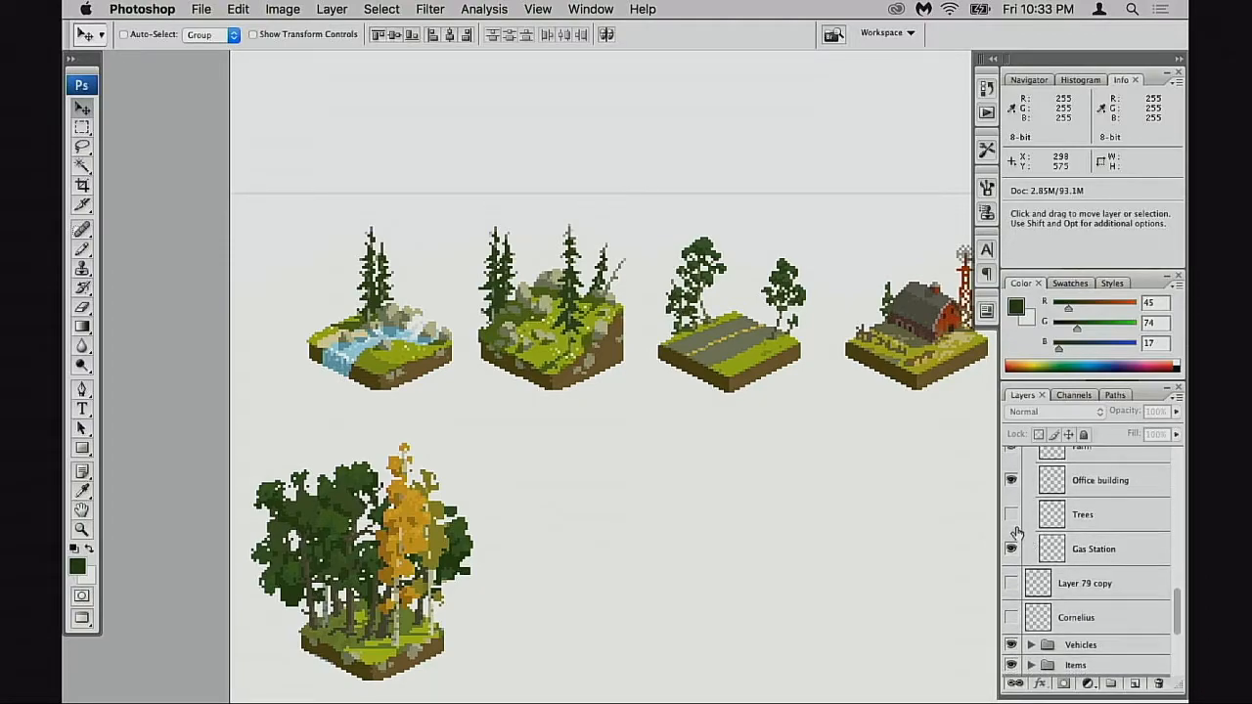
pyautogui.click(1041, 521)
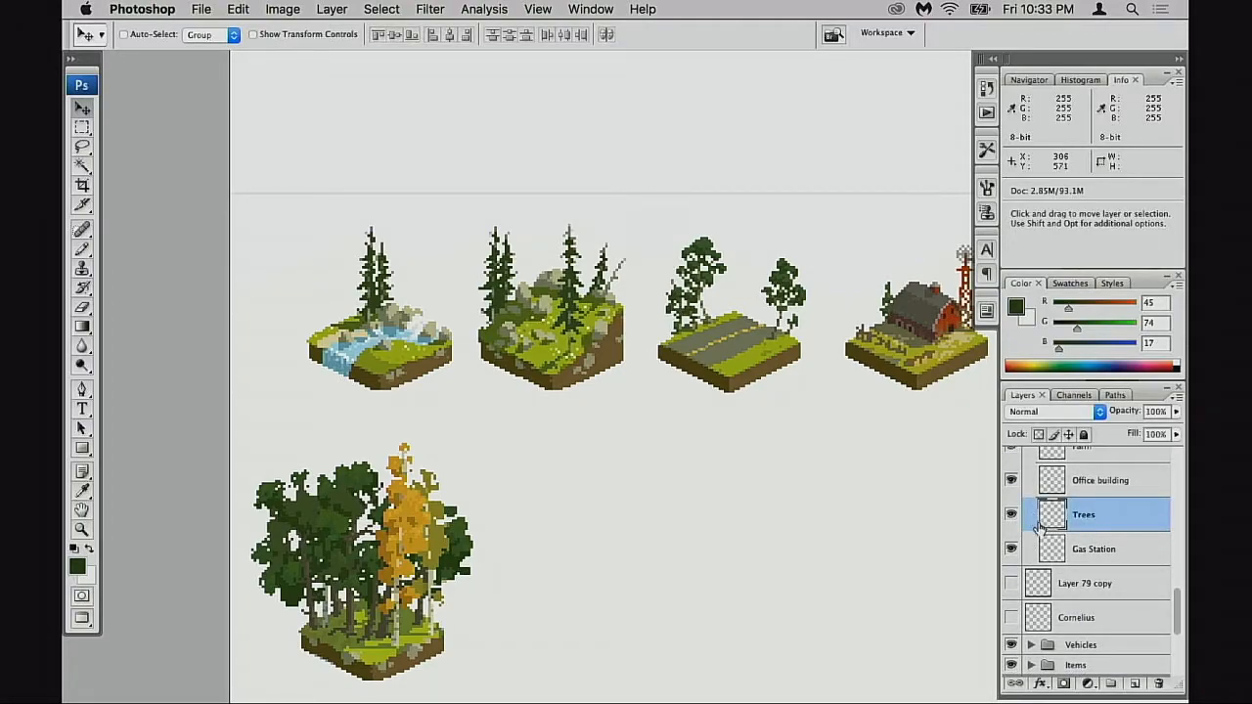
# - Try moving the office building's small trees on the Trees layer to the empty area beside the forest tile
pyautogui.keyDown('alt'); pyautogui.click(811, 519); pyautogui.keyUp('alt')
pyautogui.moveTo(728, 510); pyautogui.dragTo(600, 556)
pyautogui.click(805, 501)
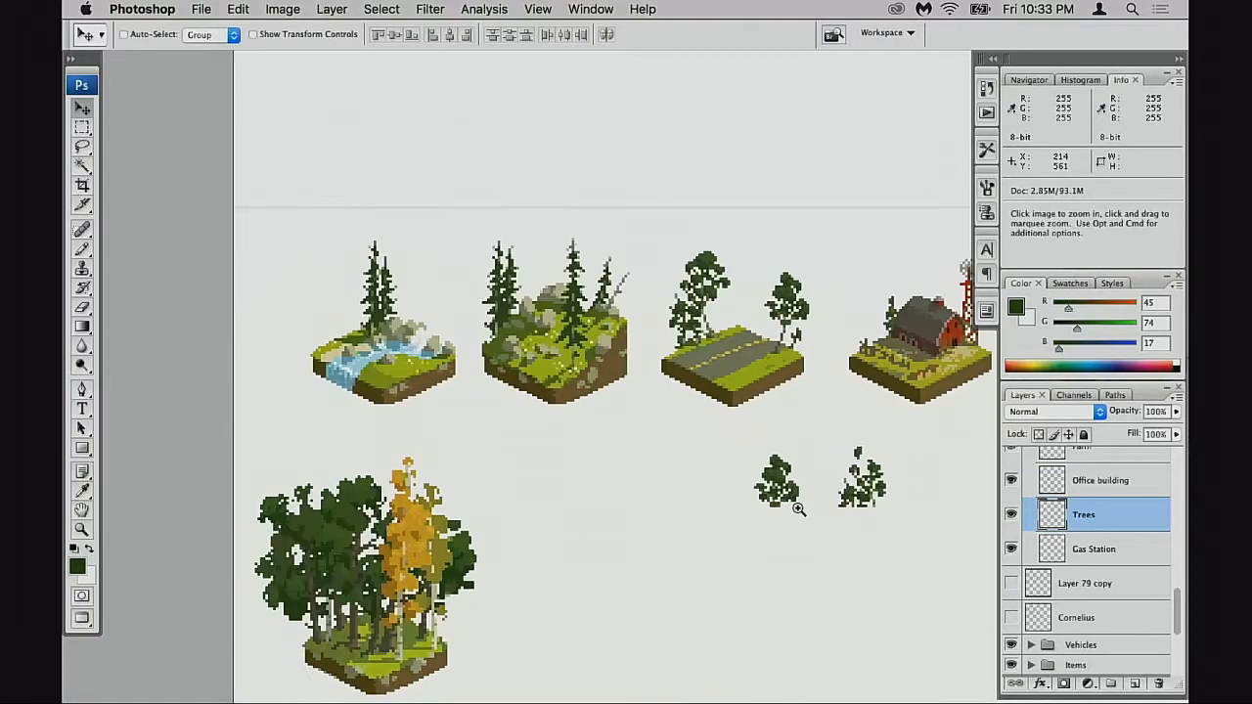
pyautogui.click(795, 516)
pyautogui.click(789, 527)
pyautogui.moveTo(822, 511); pyautogui.dragTo(858, 496)
pyautogui.moveTo(858, 503); pyautogui.dragTo(572, 602)
pyautogui.moveTo(571, 601); pyautogui.dragTo(838, 377)
pyautogui.moveTo(820, 398); pyautogui.dragTo(646, 551)
pyautogui.moveTo(814, 525); pyautogui.dragTo(822, 551)
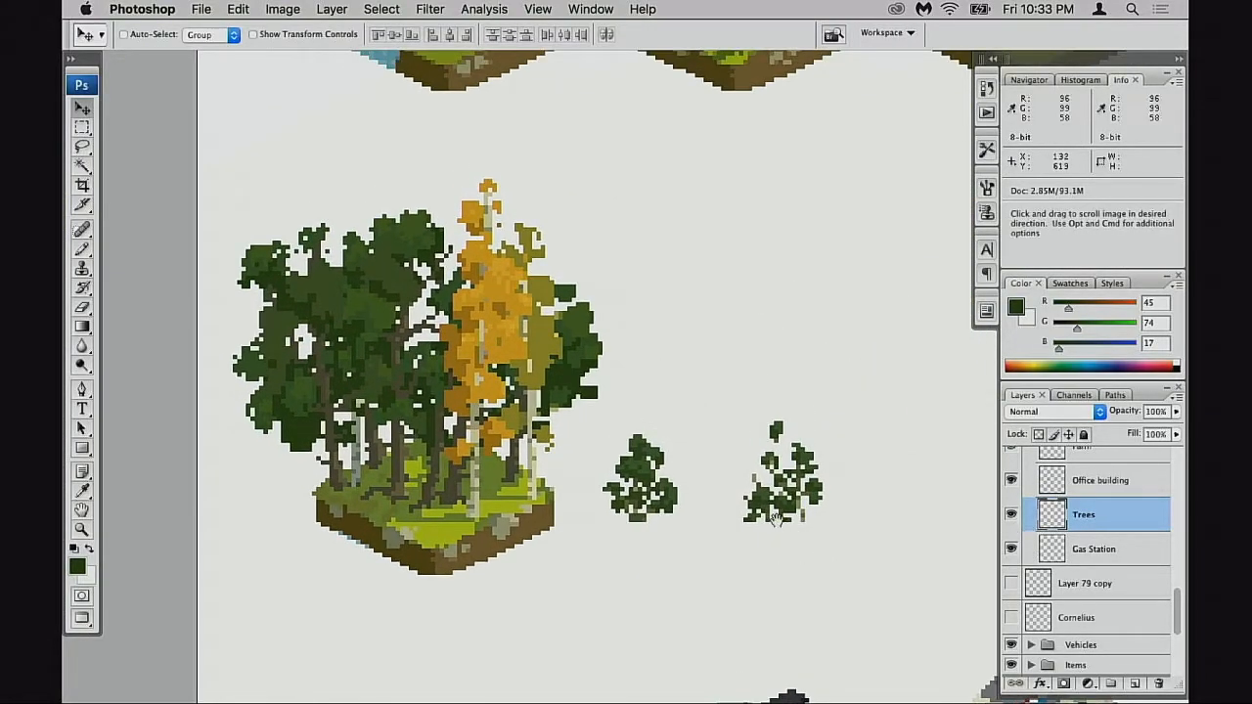
# - Undo the relocation of the Trees layer
pyautogui.keyDown('alt'); pyautogui.click(784, 514); pyautogui.keyUp('alt')
pyautogui.keyDown('alt'); pyautogui.click(796, 514); pyautogui.keyUp('alt')
pyautogui.keyDown('alt'); pyautogui.click(811, 512); pyautogui.keyUp('alt')
pyautogui.keyDown('alt'); pyautogui.click(877, 510); pyautogui.keyUp('alt')
pyautogui.moveTo(895, 498); pyautogui.dragTo(755, 504)
pyautogui.press('alt+super+z')
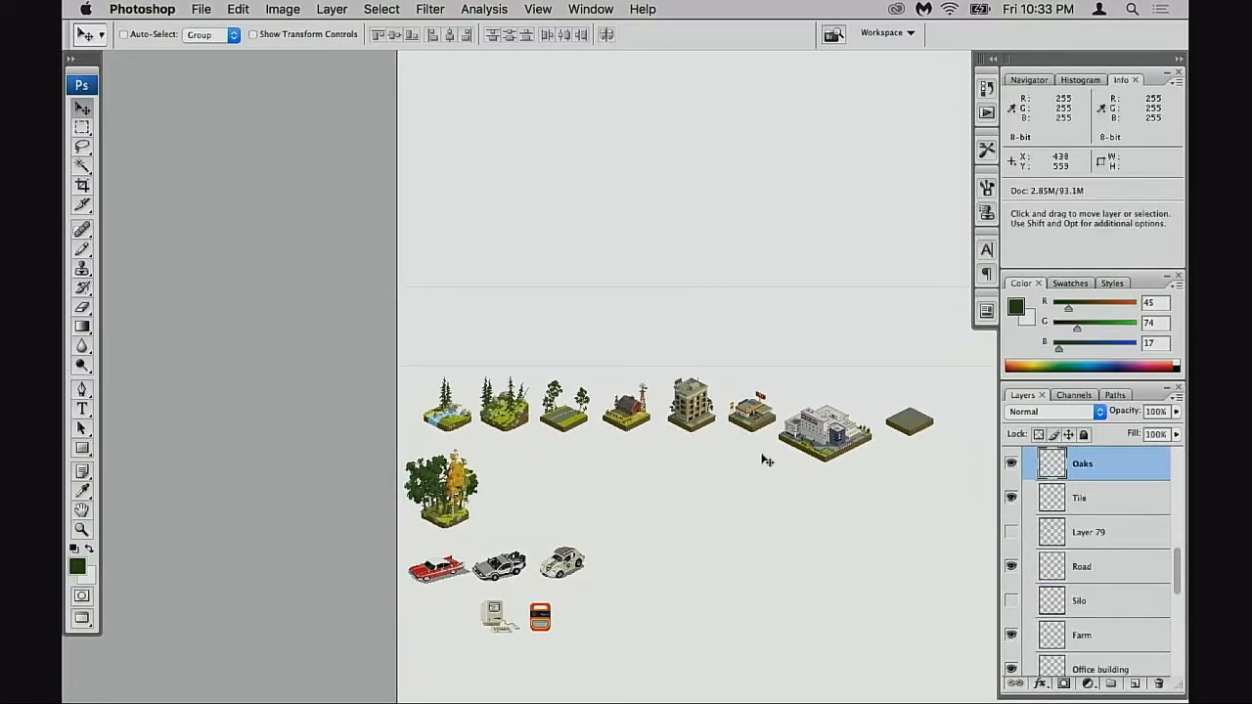
# - Examine the trees around the office building and look through the environment layers for the one holding them
pyautogui.moveTo(641, 372); pyautogui.dragTo(735, 455)
pyautogui.keyDown('alt'); pyautogui.click(722, 472); pyautogui.keyUp('alt')
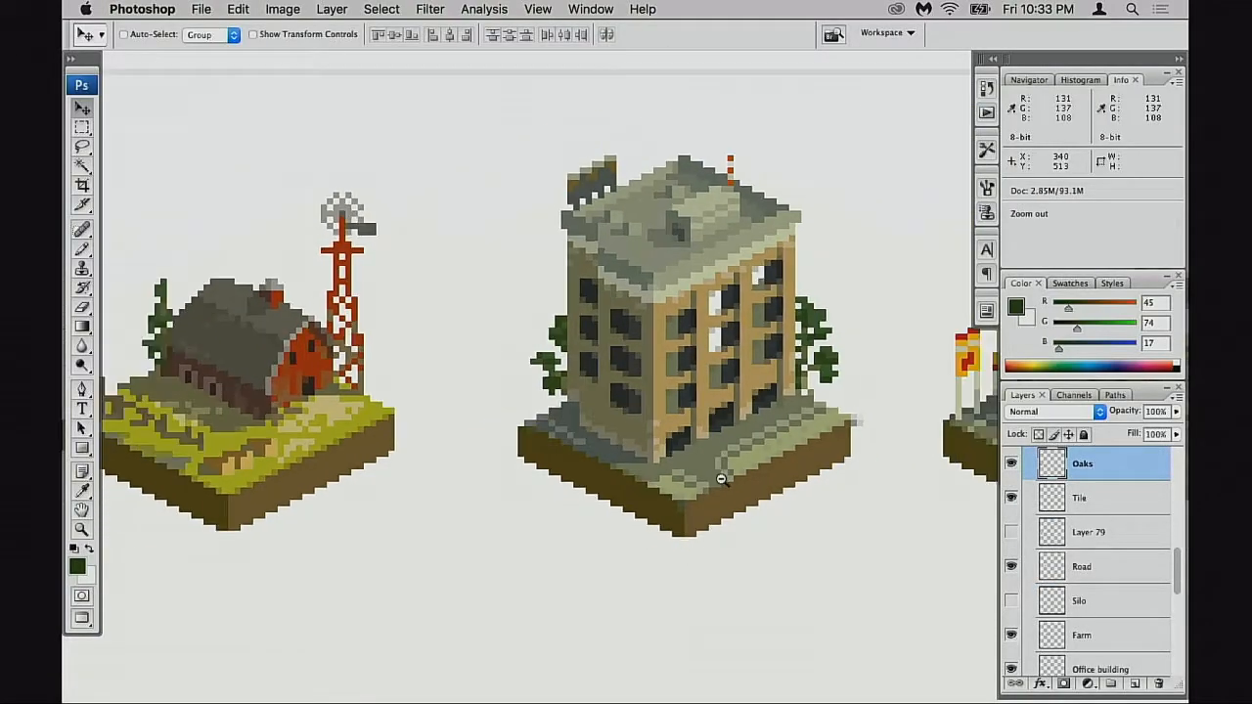
pyautogui.keyDown('alt'); pyautogui.click(722, 476); pyautogui.keyUp('alt')
pyautogui.keyDown('alt'); pyautogui.click(722, 479); pyautogui.keyUp('alt')
pyautogui.keyDown('alt'); pyautogui.click(722, 480); pyautogui.keyUp('alt')
pyautogui.keyDown('alt'); pyautogui.click(722, 479); pyautogui.keyUp('alt')
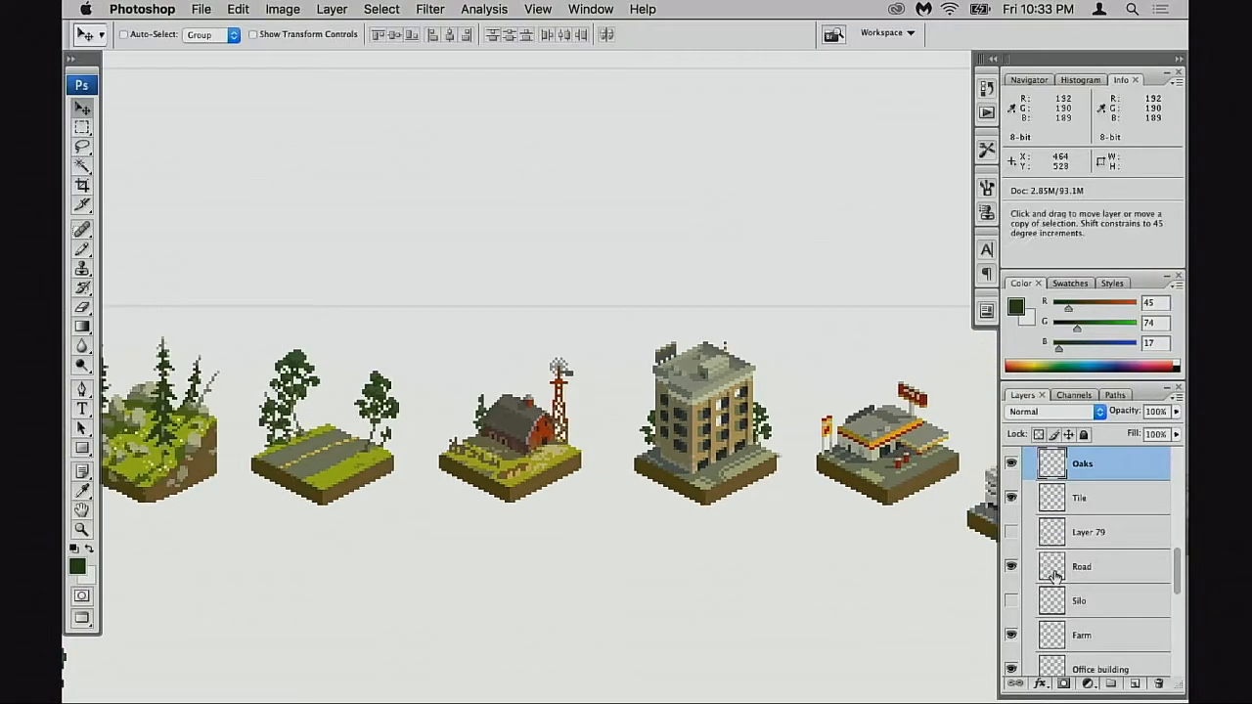
pyautogui.scroll(4, 1057, 575)
pyautogui.scroll(-3, 1057, 576)
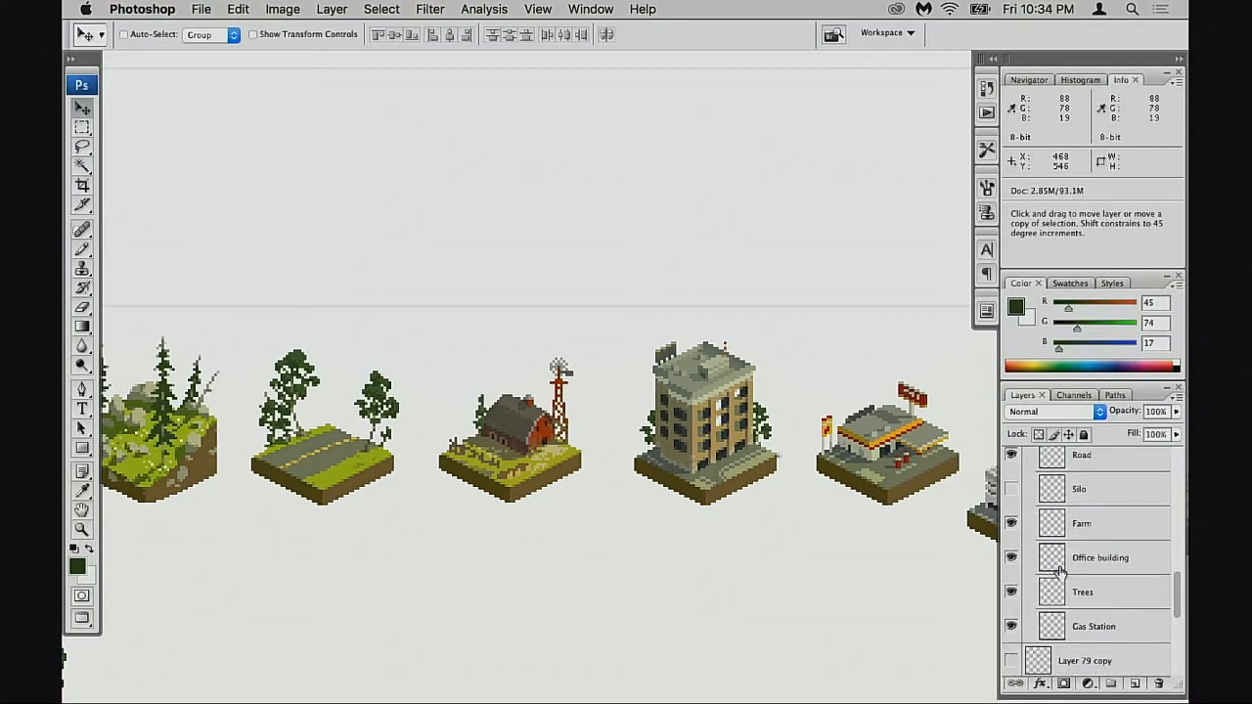
pyautogui.scroll(2, 1055, 562)
pyautogui.scroll(1, 1055, 560)
pyautogui.scroll(-3, 1042, 585)
pyautogui.scroll(-4, 1042, 585)
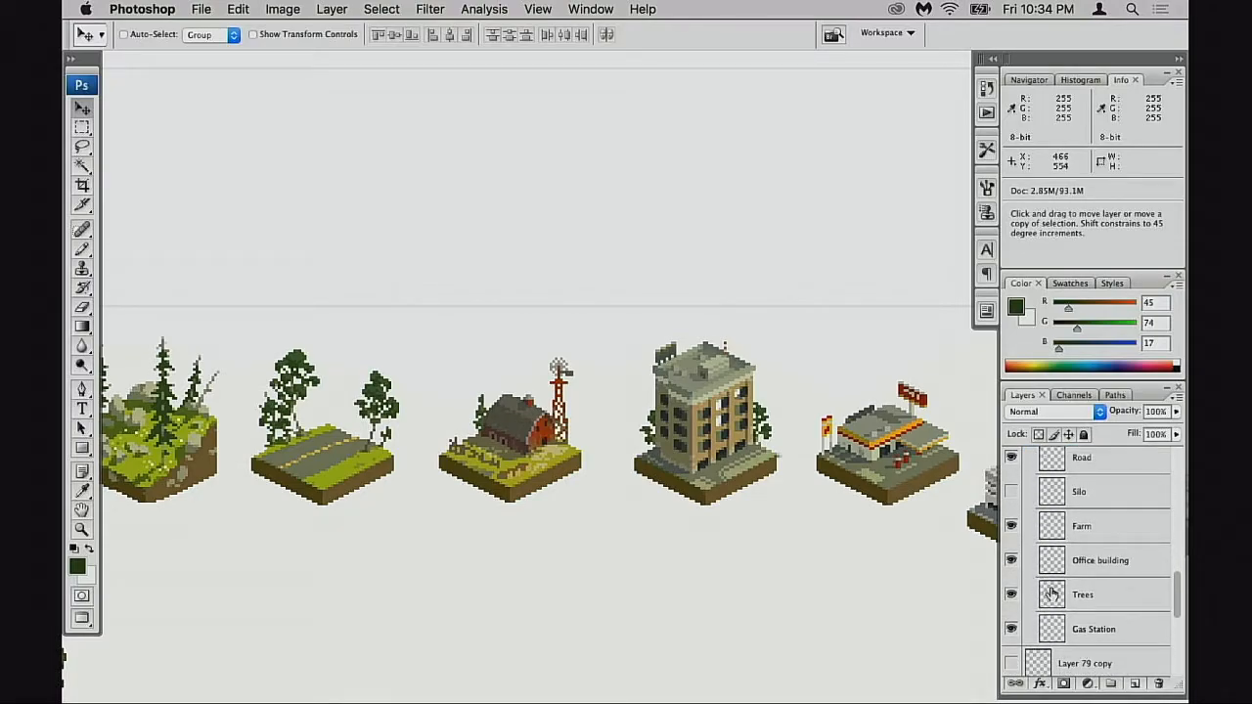
# - Move the Trees layer's foliage beside the forest tile and reorder the layer directly above Birch trees
pyautogui.click(1045, 590)
pyautogui.hscroll(-10, 744, 538)
pyautogui.scroll(-4, 744, 538)
pyautogui.moveTo(548, 603); pyautogui.dragTo(524, 628)
pyautogui.moveTo(524, 629); pyautogui.dragTo(583, 583)
pyautogui.keyDown('super'); pyautogui.click(626, 526); pyautogui.keyUp('super')
pyautogui.keyDown('super'); pyautogui.click(681, 516); pyautogui.keyUp('super')
pyautogui.moveTo(1047, 595); pyautogui.dragTo(1071, 514)
pyautogui.moveTo(707, 541)
pyautogui.mouseDown()
pyautogui.moveTo(332, 553)
pyautogui.moveTo(773, 561)
pyautogui.mouseUp()
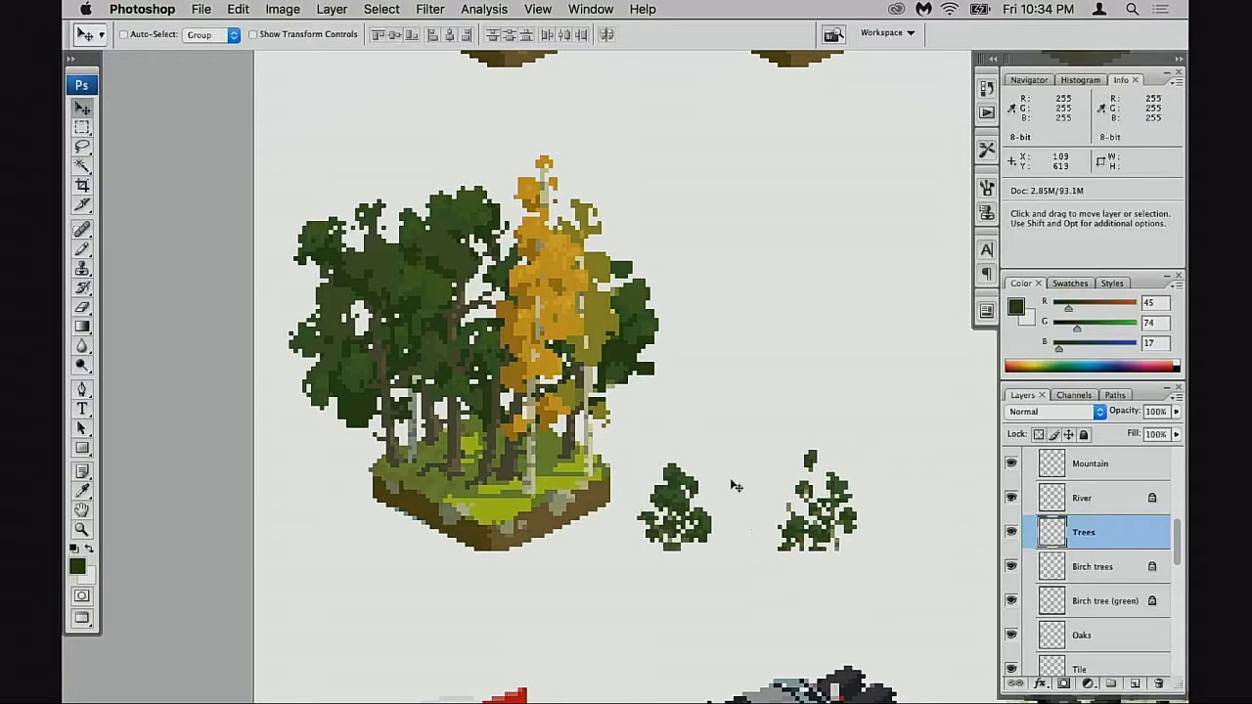
# - Lasso the upper foliage of the small tree nearest the forest tile and move it onto the tile's front-left grass as a bush
pyautogui.press('l')
pyautogui.keyDown('super'); pyautogui.click(692, 499); pyautogui.keyUp('super')
pyautogui.moveTo(671, 446)
pyautogui.mouseDown()
pyautogui.moveTo(664, 514)
pyautogui.moveTo(705, 491)
pyautogui.moveTo(727, 446)
pyautogui.mouseUp()
pyautogui.moveTo(698, 494)
pyautogui.mouseDown()
pyautogui.moveTo(446, 485)
pyautogui.moveTo(443, 471)
pyautogui.mouseUp()
pyautogui.press('super+d')
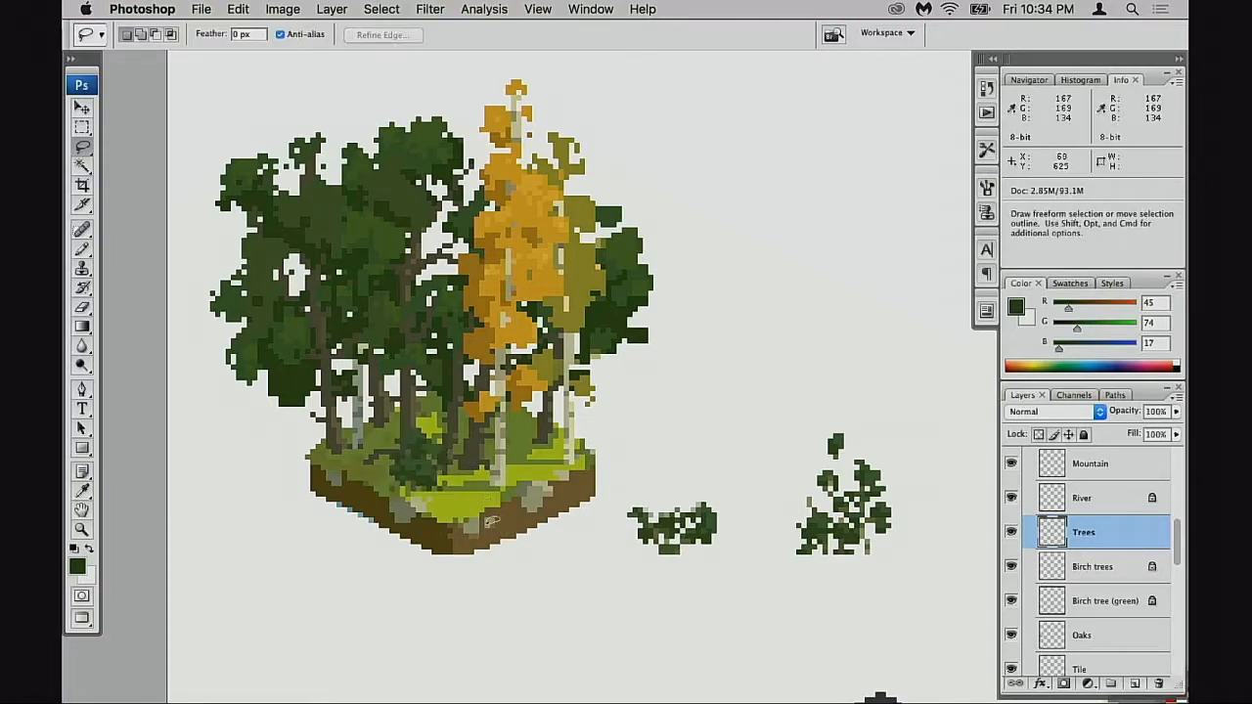
# - Try moving a clump of the nearer small tree's remaining foliage to the grass behind the front birch, then undo it
pyautogui.moveTo(490, 539); pyautogui.dragTo(566, 547)
pyautogui.moveTo(789, 504)
pyautogui.mouseDown()
pyautogui.moveTo(811, 551)
pyautogui.moveTo(794, 511)
pyautogui.moveTo(651, 489)
pyautogui.moveTo(616, 466)
pyautogui.mouseUp()
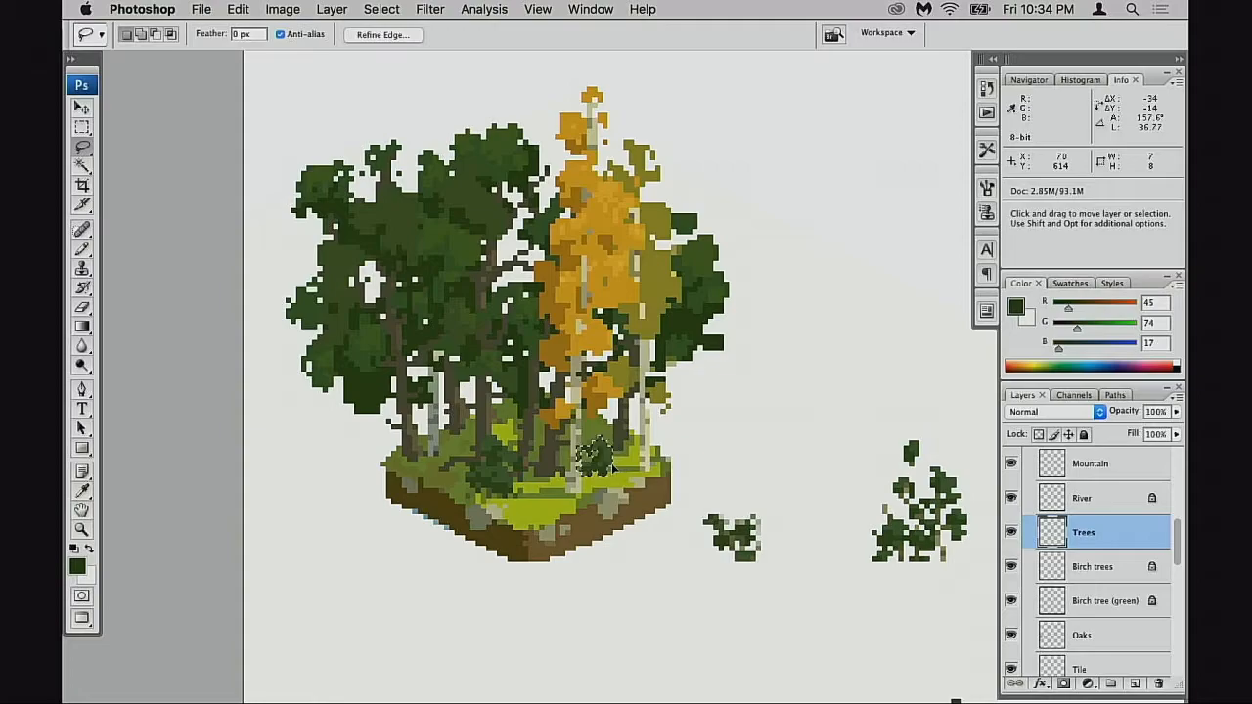
pyautogui.press('super+z')
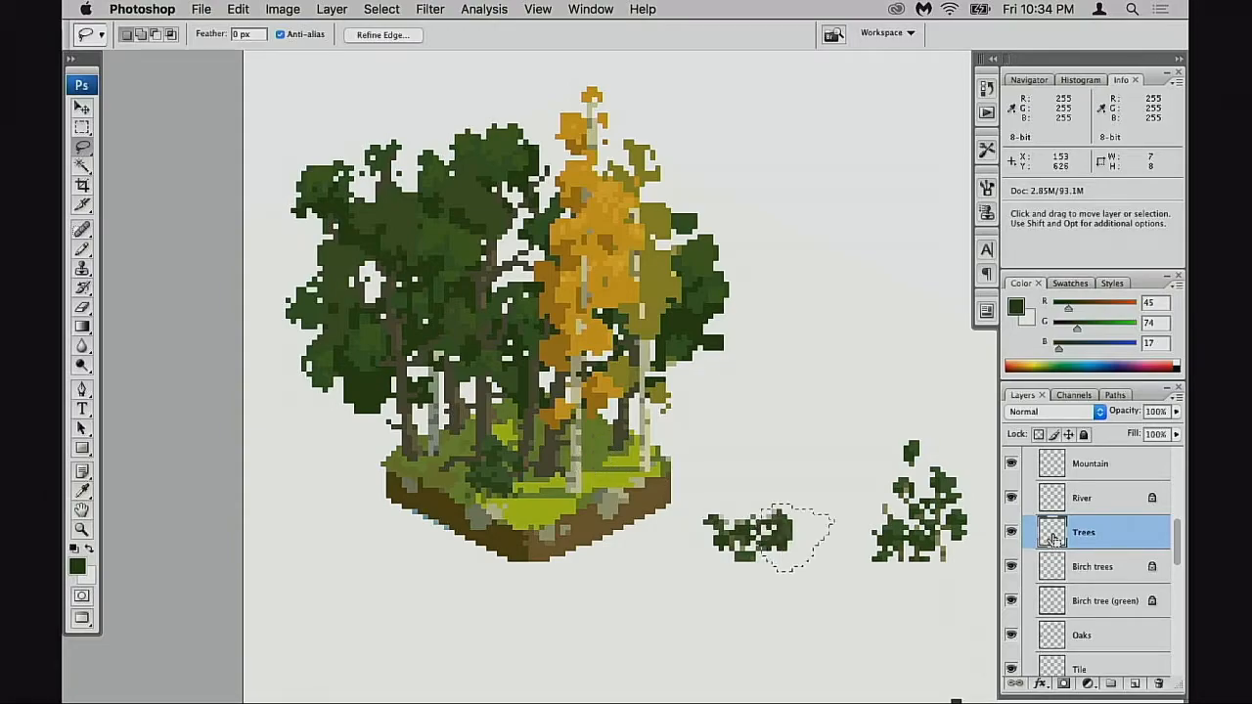
# - Transfer the nearer small tree's remaining foliage to its own layer below Birch tree (green), placing it among the forest tile's left trunks
pyautogui.moveTo(721, 493)
pyautogui.mouseDown()
pyautogui.moveTo(701, 520)
pyautogui.moveTo(816, 505)
pyautogui.mouseUp()
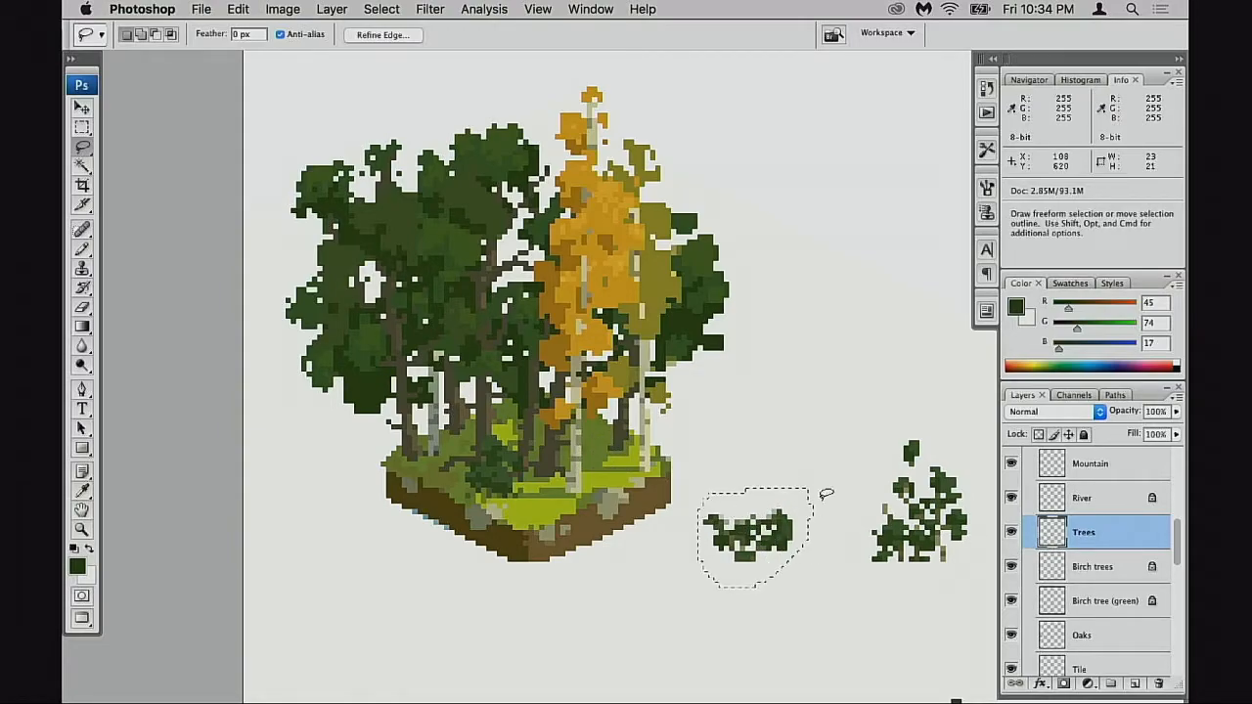
pyautogui.press('super+x')
pyautogui.click(1056, 596)
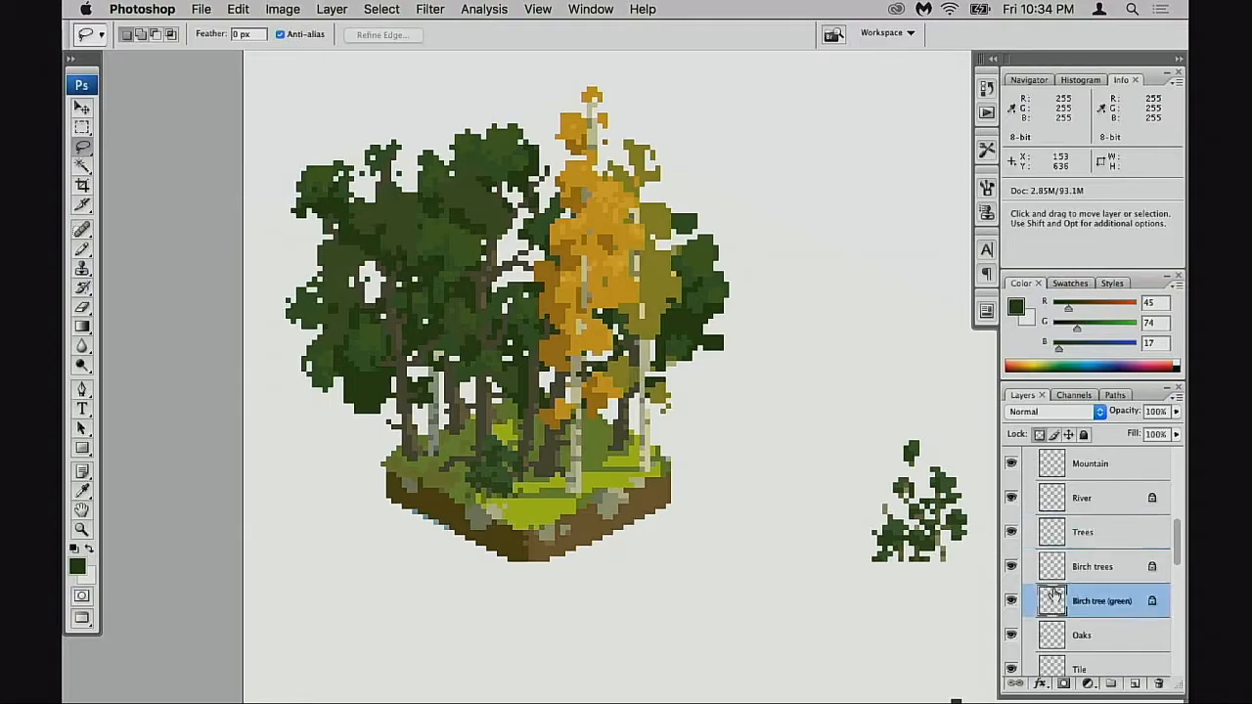
pyautogui.press('super+v')
pyautogui.press('v')
pyautogui.moveTo(732, 539); pyautogui.dragTo(644, 600)
pyautogui.moveTo(1043, 607); pyautogui.dragTo(1044, 646)
pyautogui.moveTo(676, 544); pyautogui.dragTo(583, 524)
# - Compare the forest tile with its neighbours and toggle the birch and Trees layers to identify which one holds the front bush
pyautogui.keyDown('alt'); pyautogui.click(548, 544); pyautogui.keyUp('alt')
pyautogui.keyDown('alt'); pyautogui.click(549, 544); pyautogui.keyUp('alt')
pyautogui.keyDown('alt'); pyautogui.click(549, 544); pyautogui.keyUp('alt')
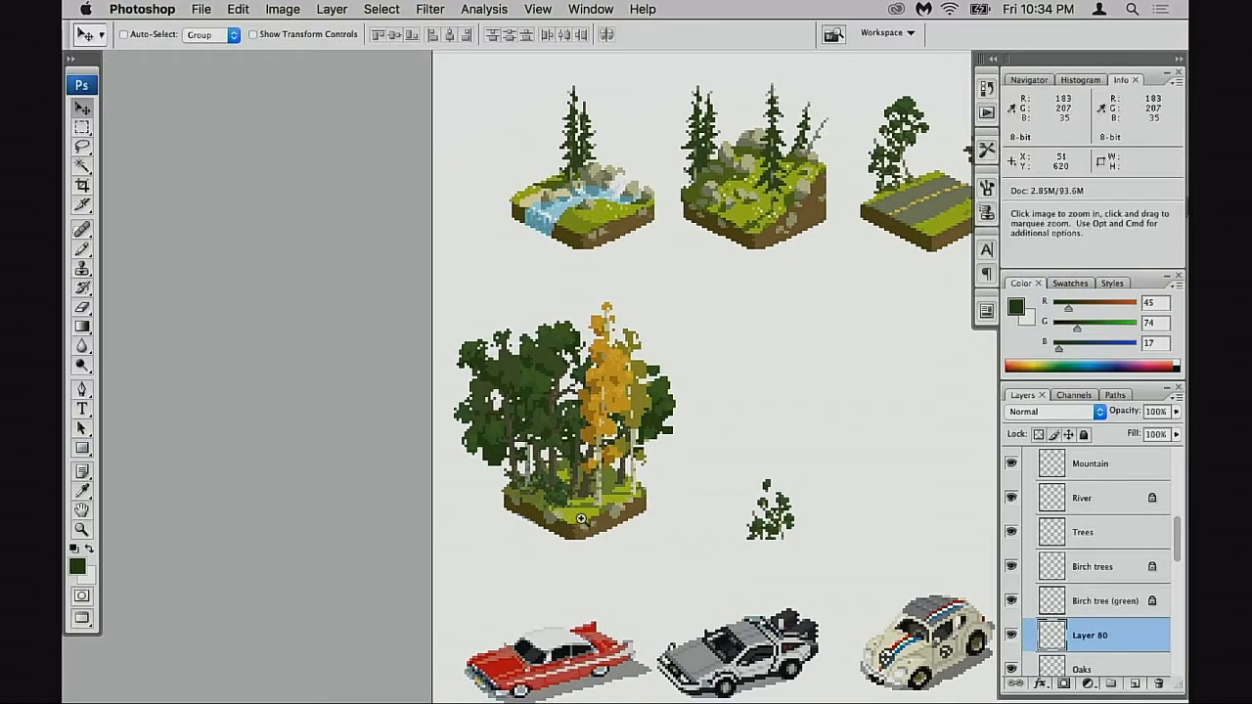
pyautogui.keyDown('ctrl'); pyautogui.click(583, 525); pyautogui.keyUp('ctrl')
pyautogui.click(1012, 600)
pyautogui.click(1012, 599)
pyautogui.click(1012, 568)
pyautogui.click(1012, 568)
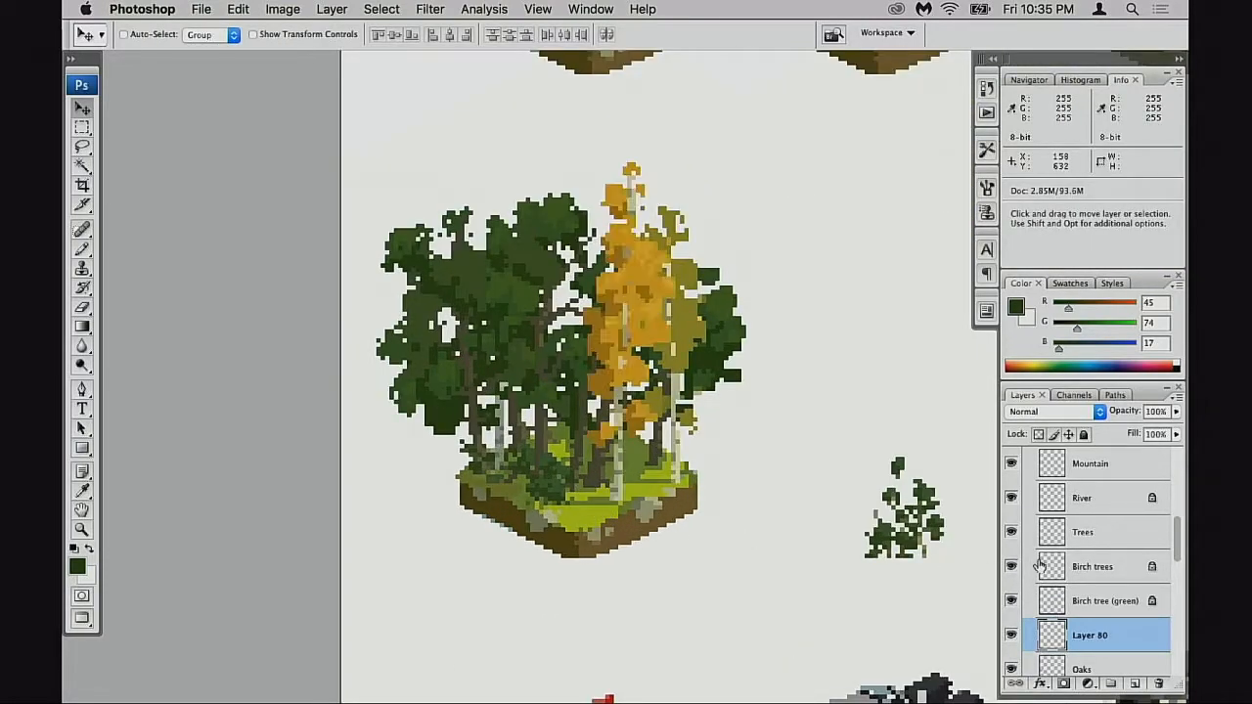
pyautogui.click(1013, 533)
pyautogui.click(1013, 533)
# - Lasso the front bush on the Trees layer and shift it slightly forward on the grass, away from the undergrowth behind it
pyautogui.click(1027, 543)
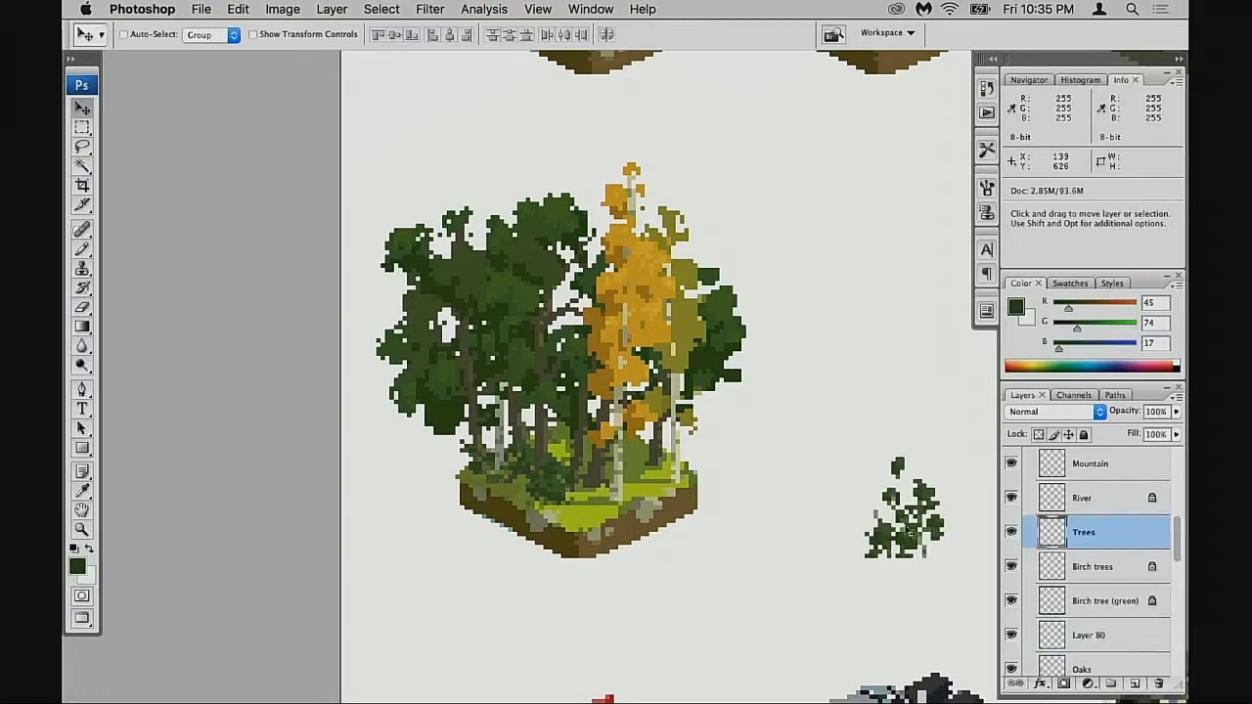
pyautogui.press('l')
pyautogui.moveTo(548, 460)
pyautogui.mouseDown()
pyautogui.moveTo(536, 509)
pyautogui.moveTo(604, 533)
pyautogui.moveTo(607, 519)
pyautogui.moveTo(605, 533)
pyautogui.moveTo(540, 544)
pyautogui.moveTo(583, 524)
pyautogui.mouseUp()
pyautogui.press('super+d')
pyautogui.moveTo(574, 521)
pyautogui.mouseDown()
pyautogui.moveTo(656, 488)
pyautogui.moveTo(661, 504)
pyautogui.moveTo(525, 569)
pyautogui.moveTo(594, 544)
pyautogui.moveTo(574, 524)
pyautogui.moveTo(618, 557)
pyautogui.moveTo(574, 529)
pyautogui.mouseUp()
pyautogui.press('super+d')
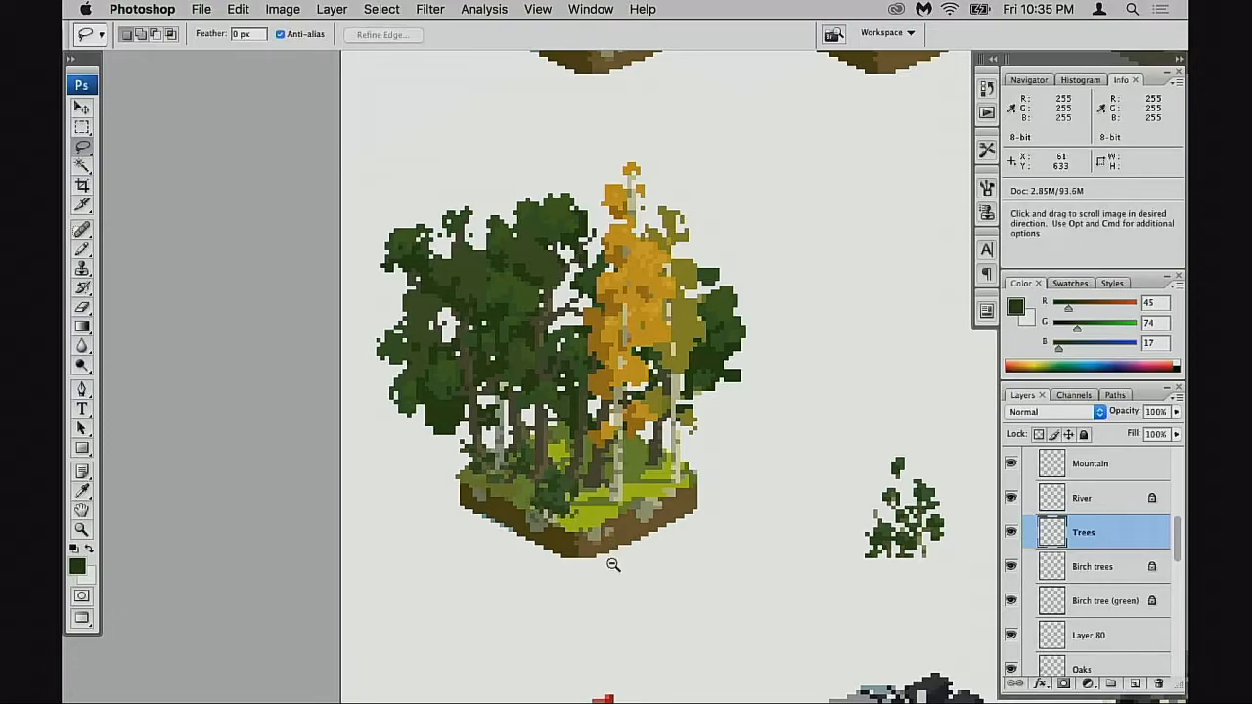
pyautogui.keyDown('alt'); pyautogui.keyDown('super'); pyautogui.click(611, 567); pyautogui.keyUp('super'); pyautogui.keyUp('alt')
pyautogui.keyDown('alt'); pyautogui.keyDown('super'); pyautogui.click(611, 567); pyautogui.keyUp('super'); pyautogui.keyUp('alt')
pyautogui.keyDown('alt'); pyautogui.keyDown('super'); pyautogui.click(614, 569); pyautogui.keyUp('super'); pyautogui.keyUp('alt')
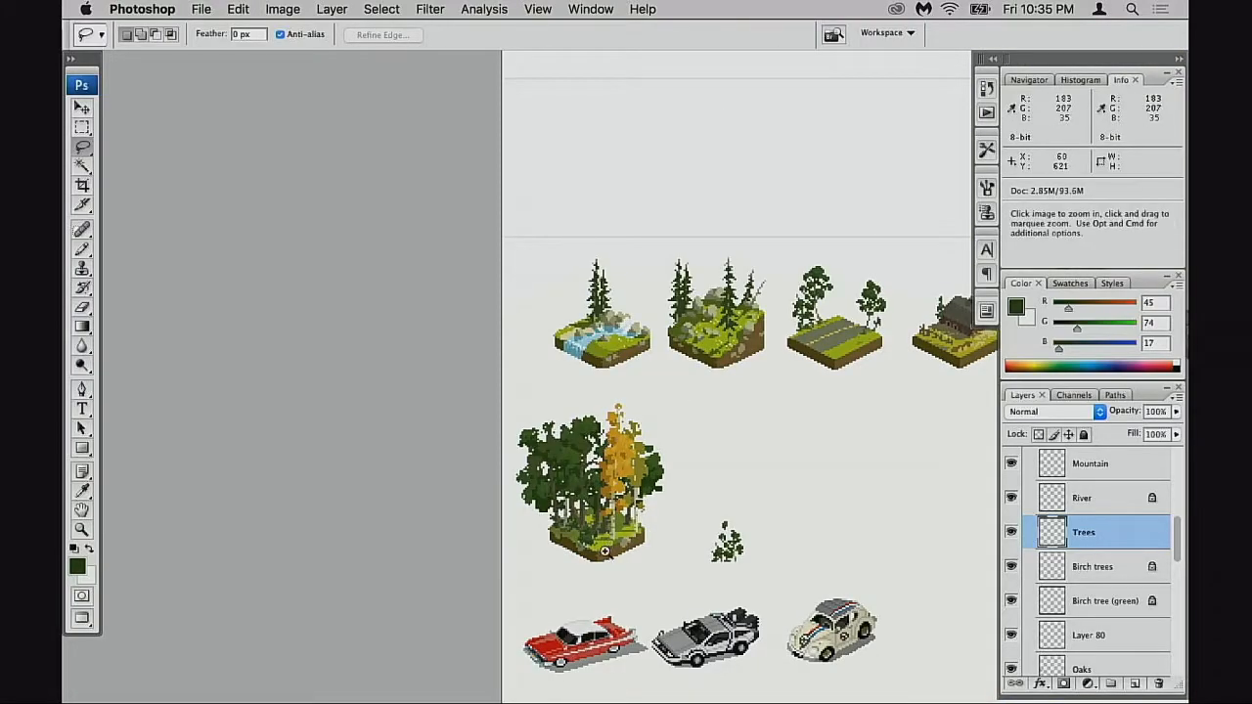
# - Nudge the front bush two pixels left and trim its lower edge with the 1 px eraser at 100% opacity
pyautogui.keyDown('super'); pyautogui.click(604, 551); pyautogui.keyUp('super')
pyautogui.keyDown('super'); pyautogui.click(605, 551); pyautogui.keyUp('super')
pyautogui.keyDown('super'); pyautogui.click(605, 553); pyautogui.keyUp('super')
pyautogui.press('e')
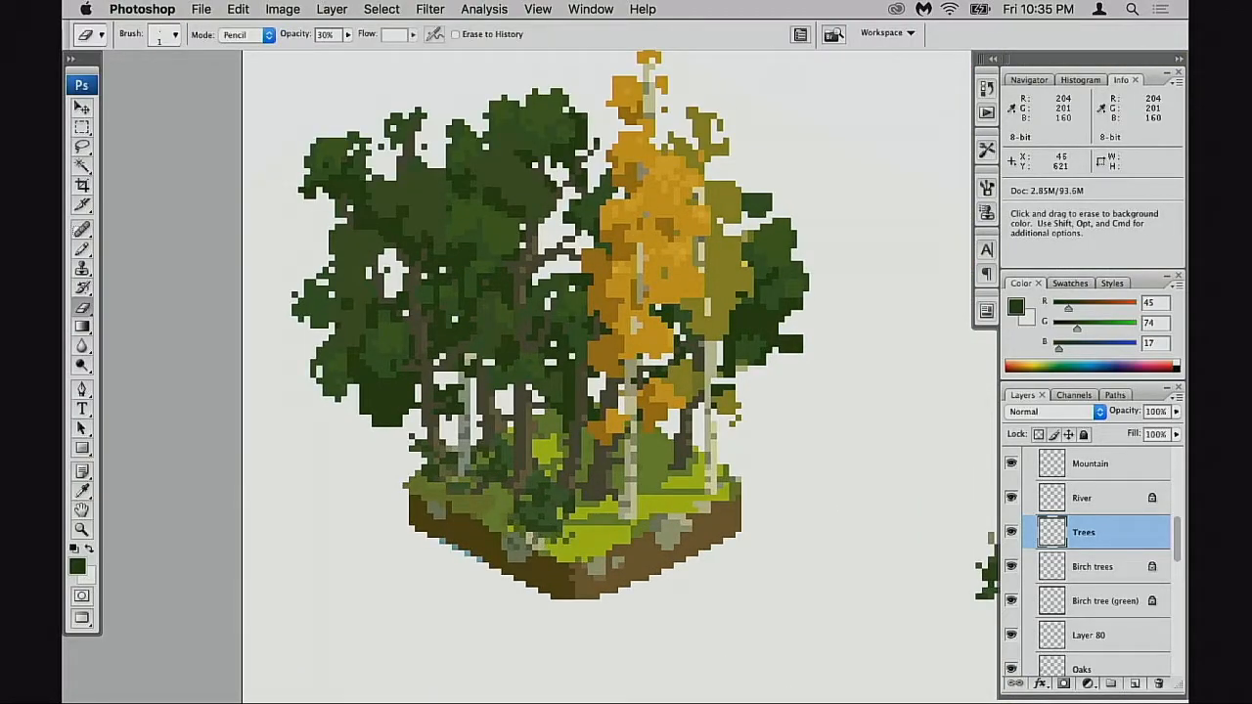
pyautogui.press('super+Right')
pyautogui.press('super+Left')
pyautogui.press('super+Left')
pyautogui.press('super+Left')
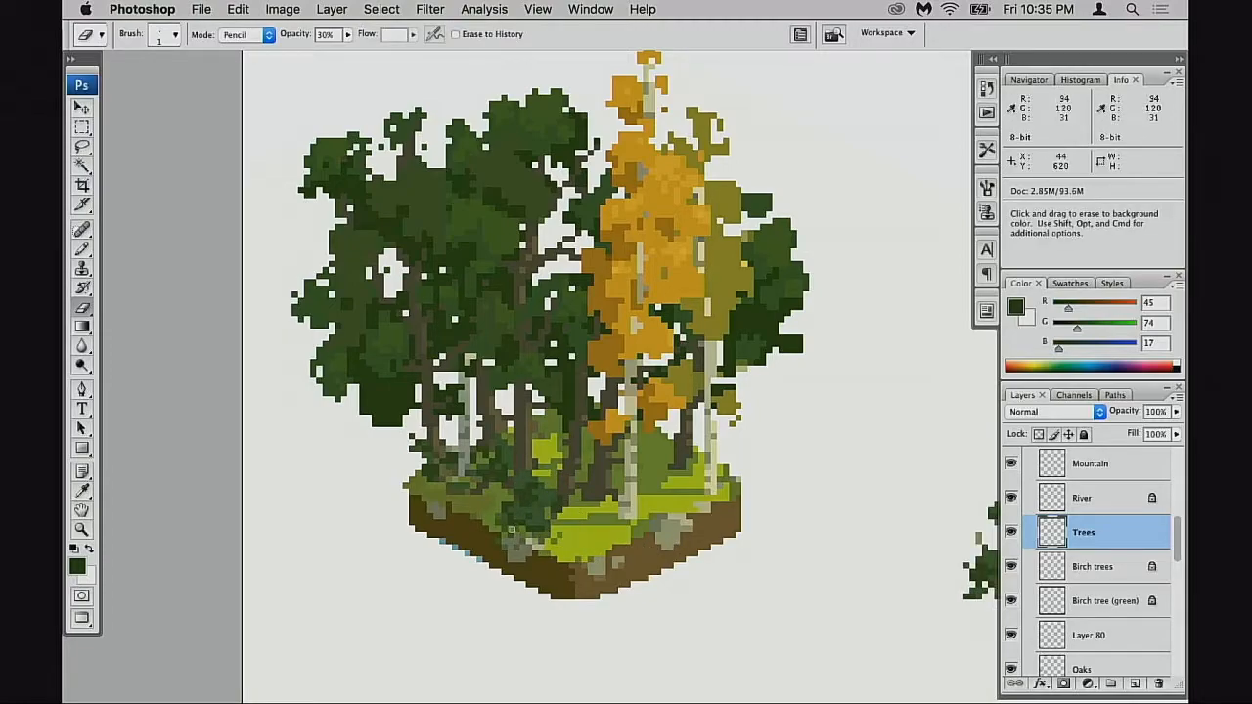
pyautogui.rightClick(513, 544)
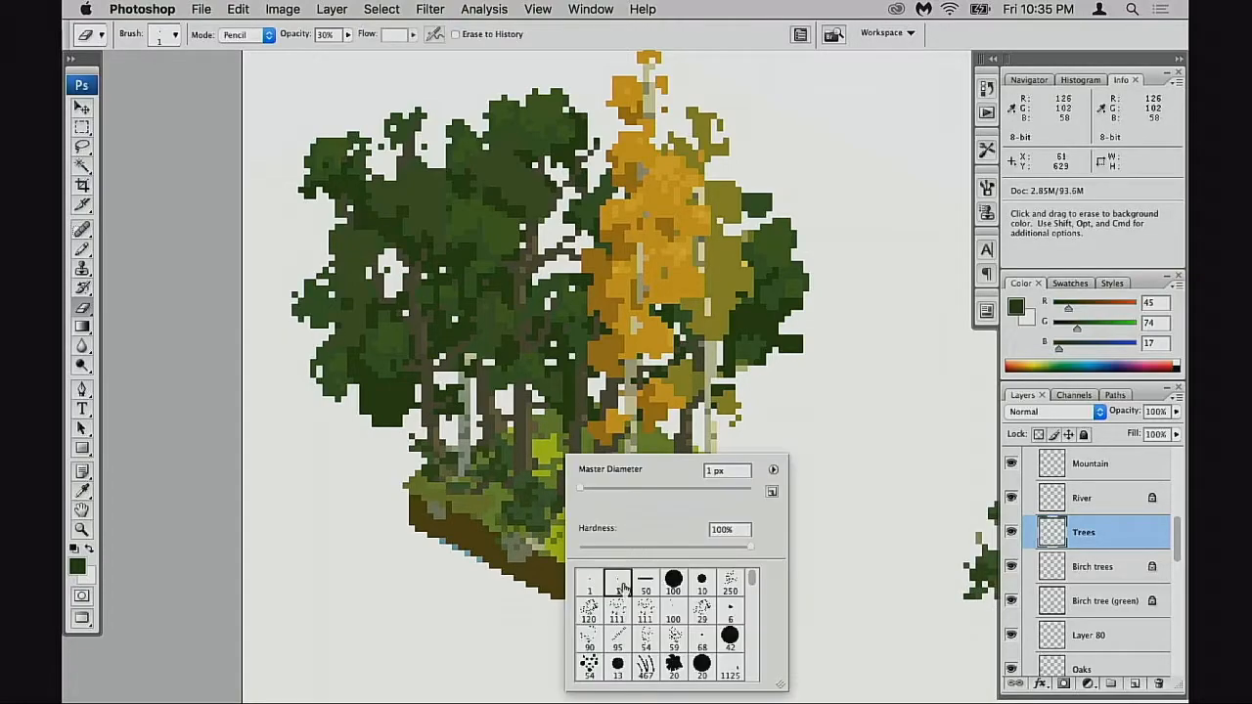
pyautogui.press('Escape')
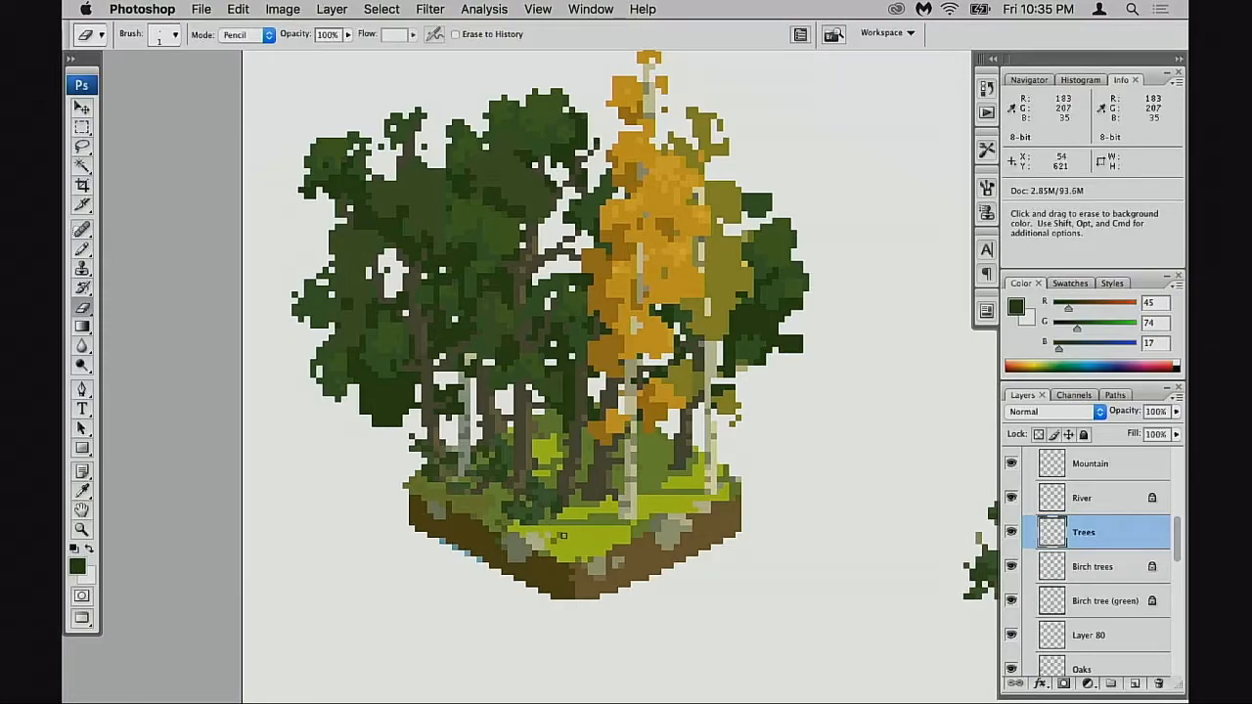
# - Pencil a small dark-green bush at the foot of the trunk beside the front birch, using greens sampled from the existing foliage
pyautogui.scroll(1, 551, 522)
pyautogui.press('b')
pyautogui.keyDown('alt'); pyautogui.click(575, 494); pyautogui.keyUp('alt')
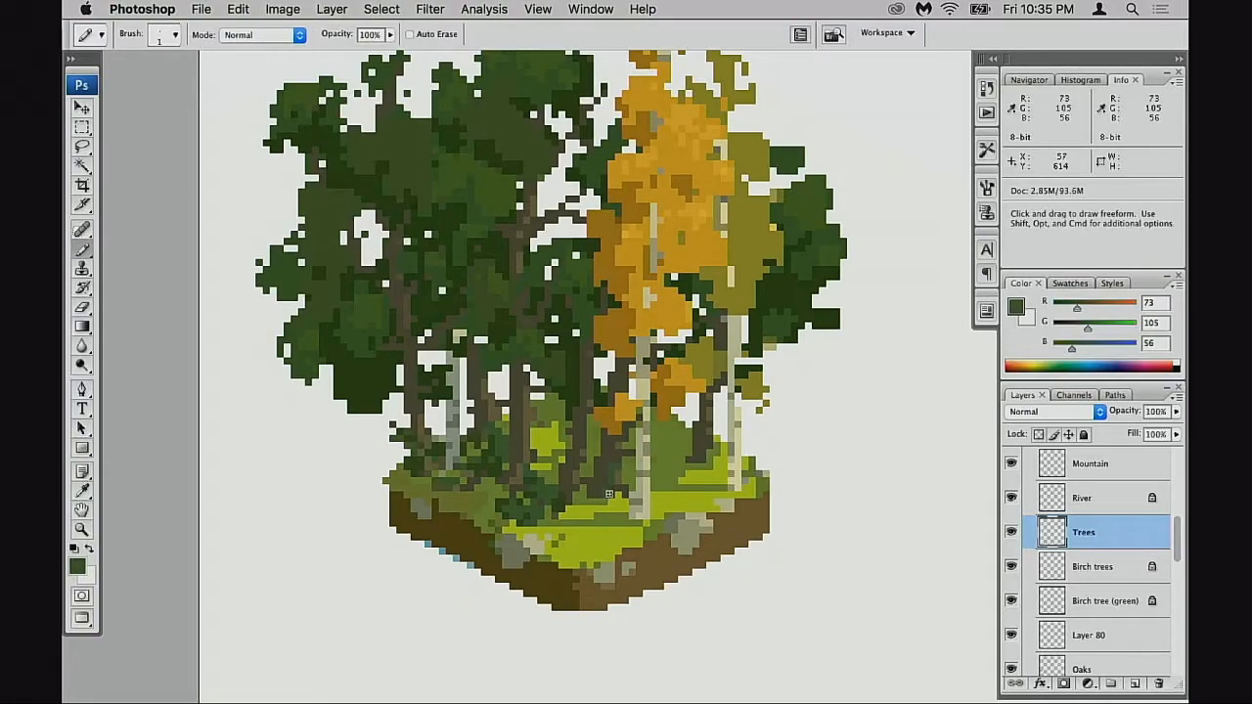
pyautogui.click(605, 506)
pyautogui.keyDown('alt'); pyautogui.click(567, 496); pyautogui.keyUp('alt')
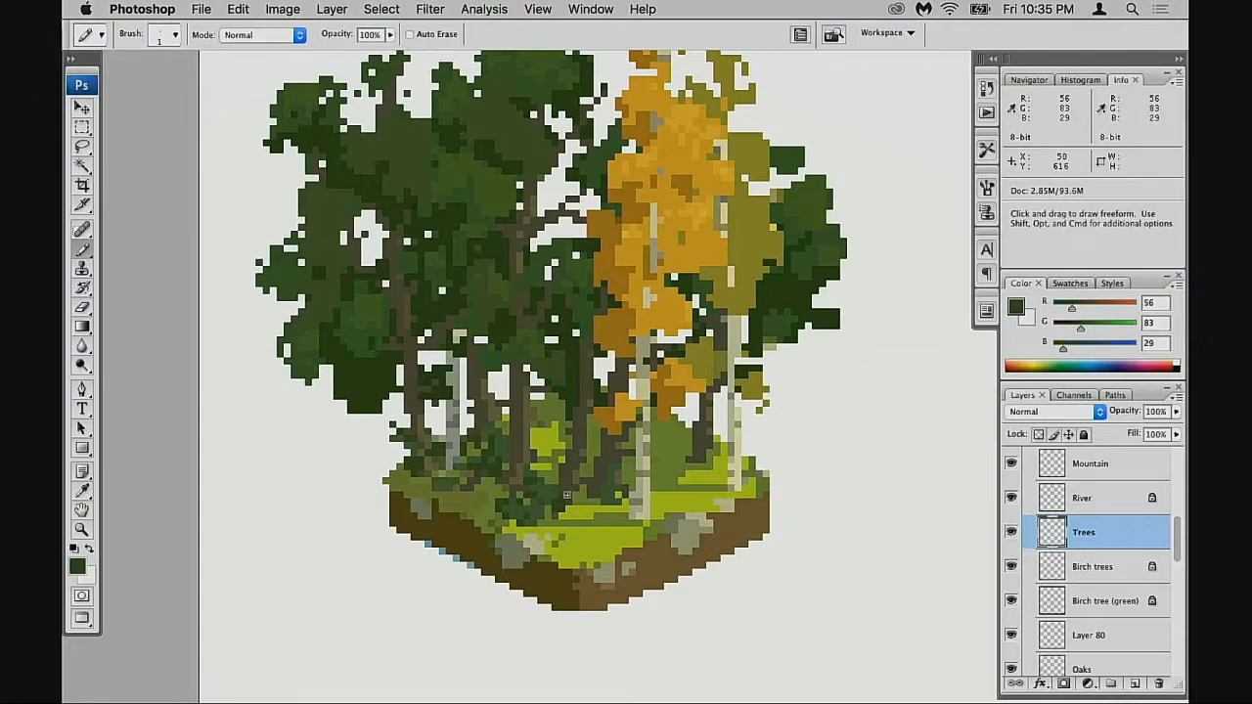
pyautogui.keyDown('alt'); pyautogui.click(619, 492); pyautogui.keyUp('alt')
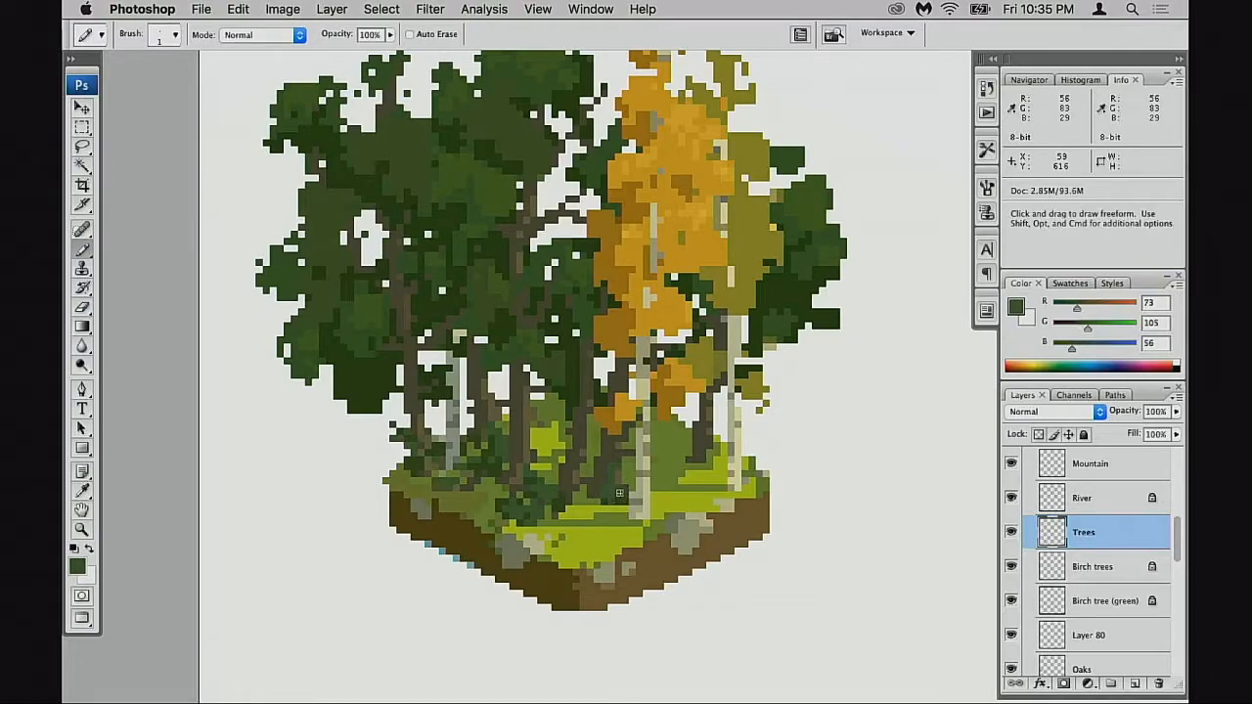
pyautogui.keyDown('alt'); pyautogui.click(606, 487); pyautogui.keyUp('alt')
pyautogui.press('e')
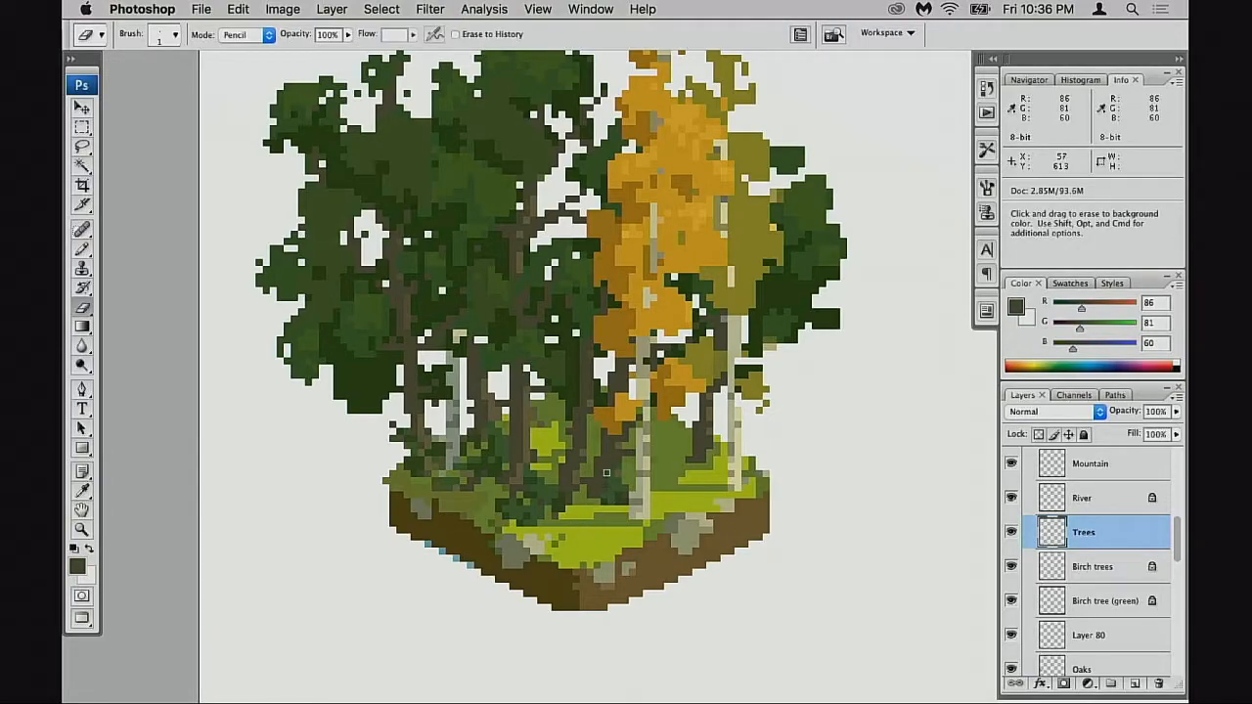
pyautogui.press('b')
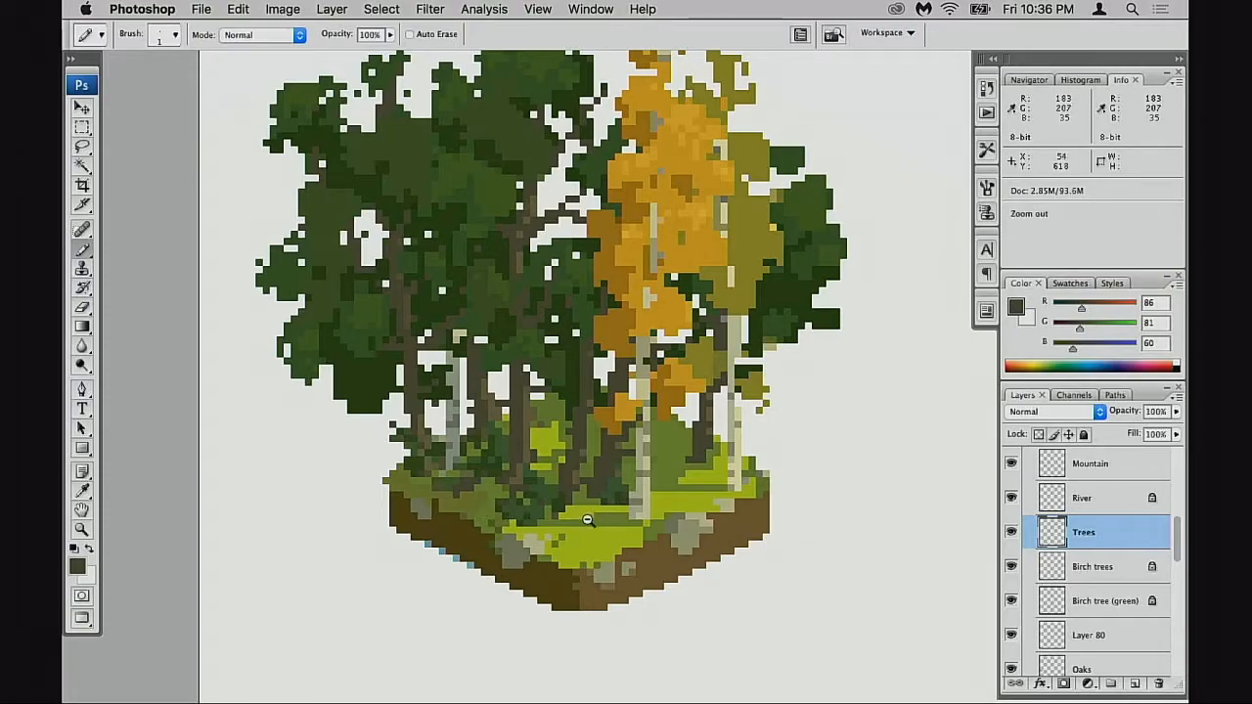
# - Pencil another small bush in the background between the two birch trunks, alternating the sampled mid and dark foliage greens
pyautogui.scroll(-1, 577, 513)
pyautogui.keyDown('alt'); pyautogui.click(566, 489); pyautogui.keyUp('alt')
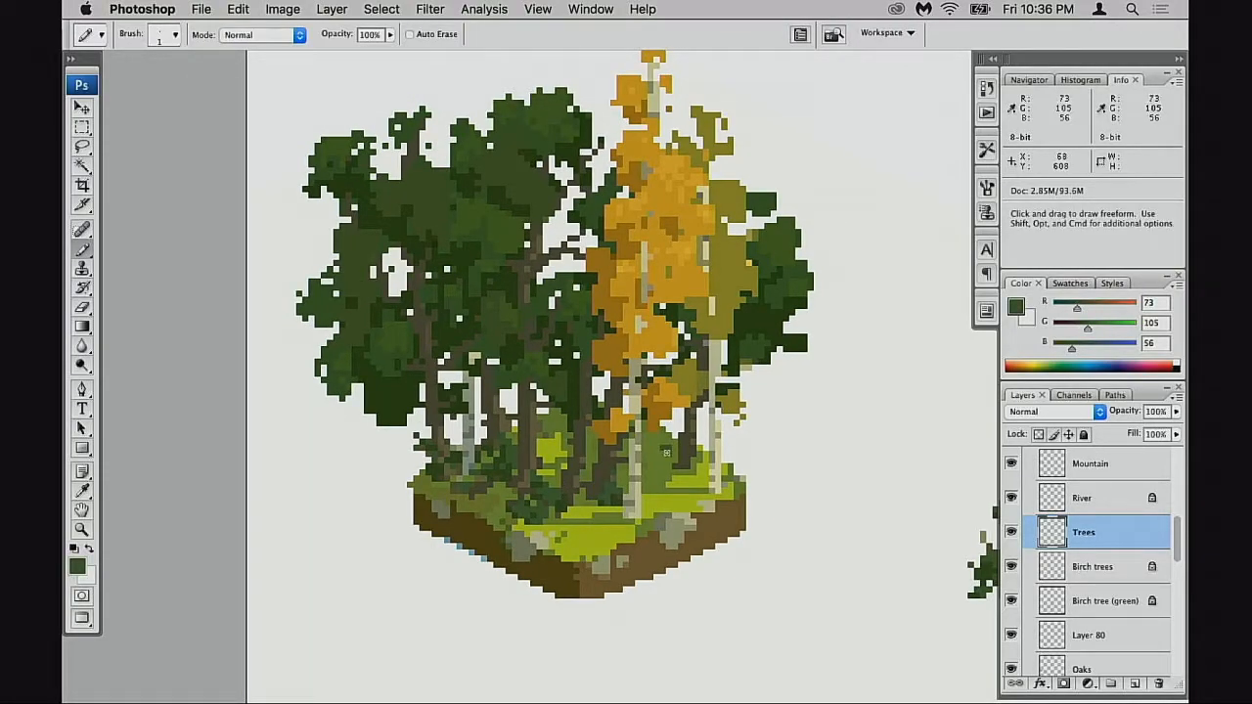
pyautogui.keyDown('alt'); pyautogui.click(623, 494); pyautogui.keyUp('alt')
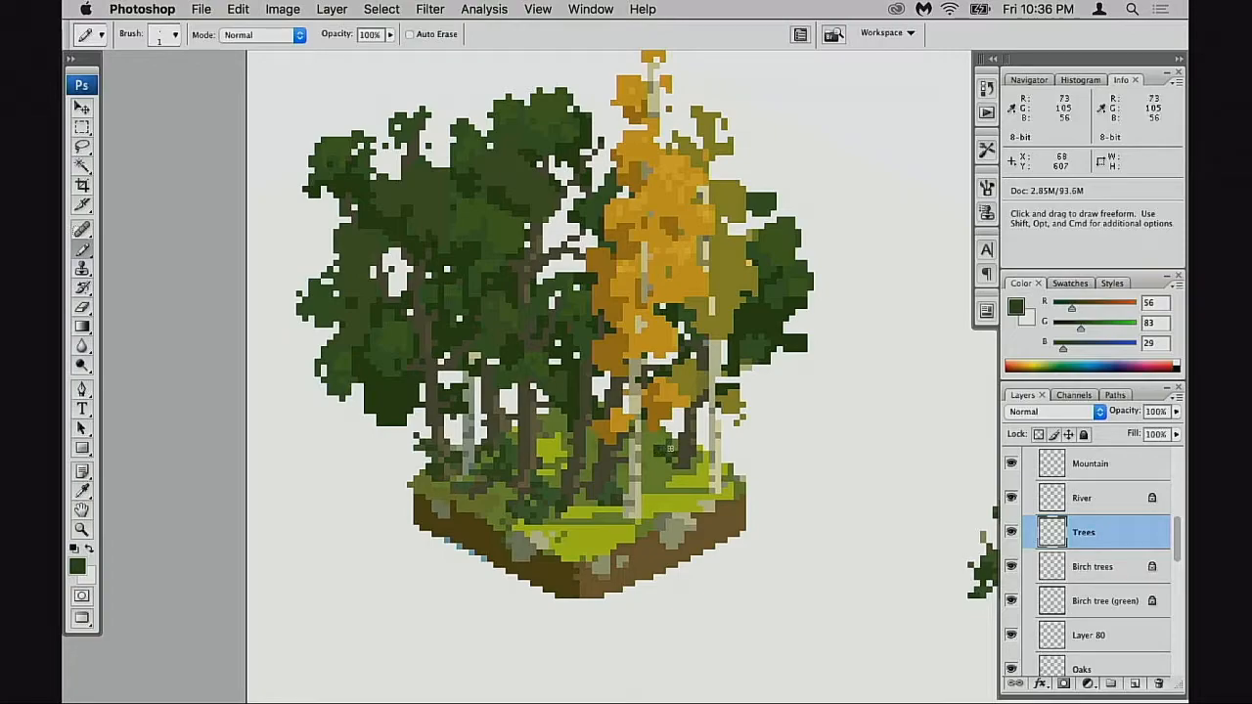
pyautogui.keyDown('alt'); pyautogui.click(662, 437); pyautogui.keyUp('alt')
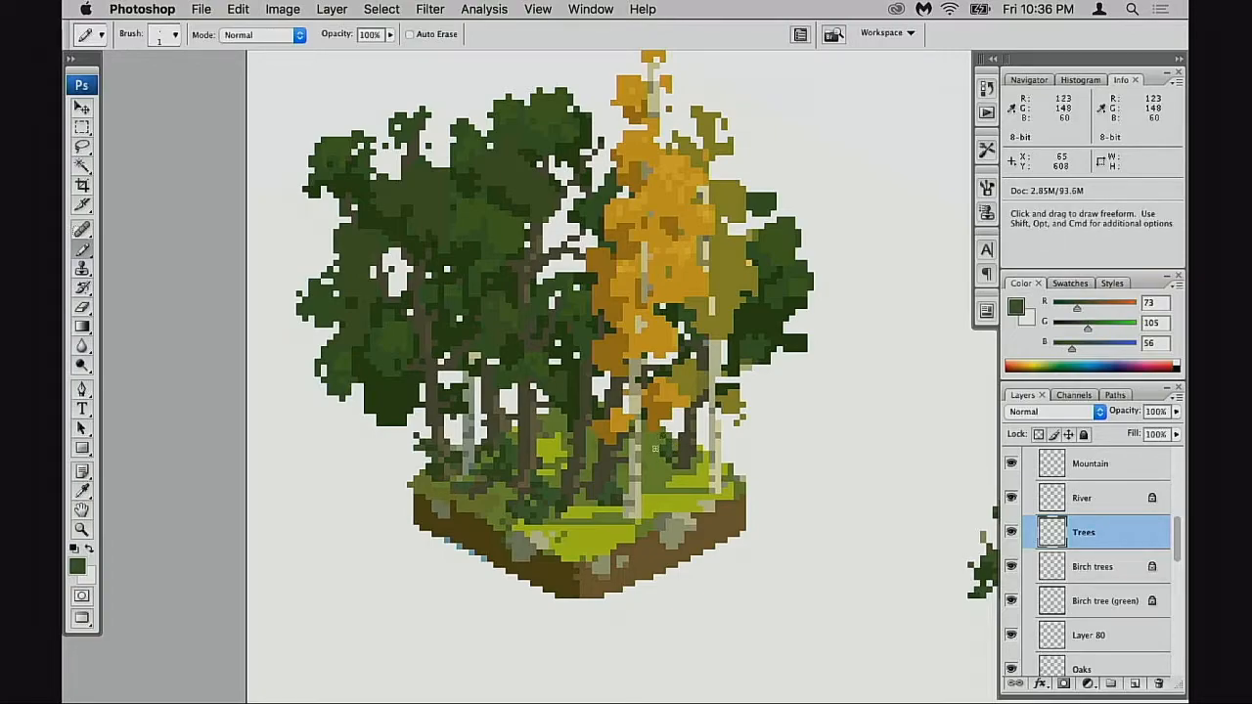
pyautogui.keyDown('alt'); pyautogui.click(654, 456); pyautogui.keyUp('alt')
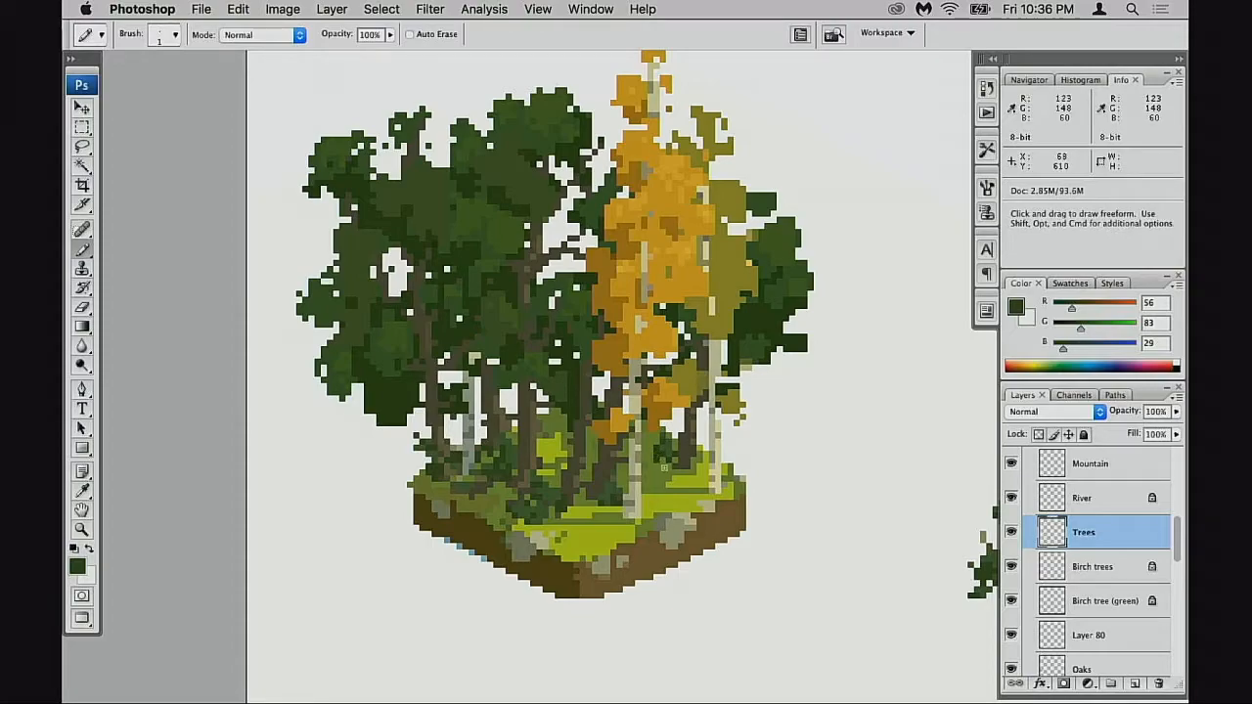
pyautogui.keyDown('alt'); pyautogui.click(661, 448); pyautogui.keyUp('alt')
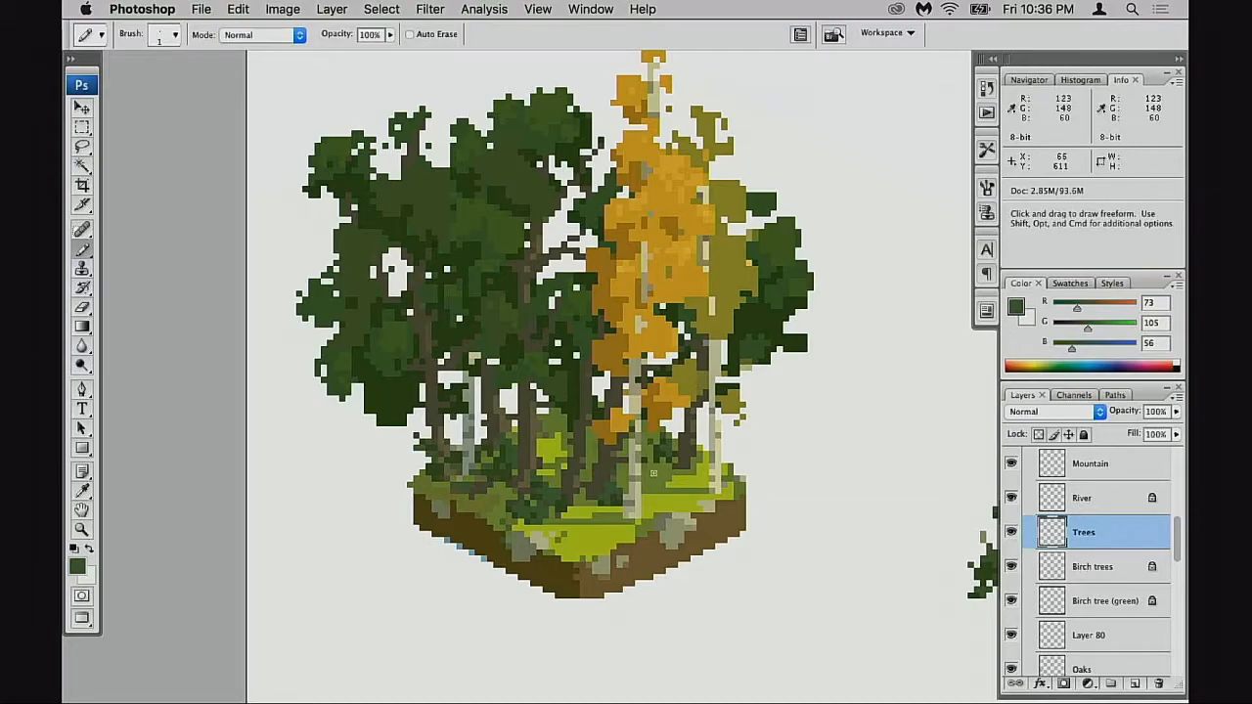
# - Review the forest tile beside the other tiles and toggle the Trees and Layer 80 layers to check which undergrowth each contains
pyautogui.keyDown('alt'); pyautogui.click(683, 533); pyautogui.keyUp('alt')
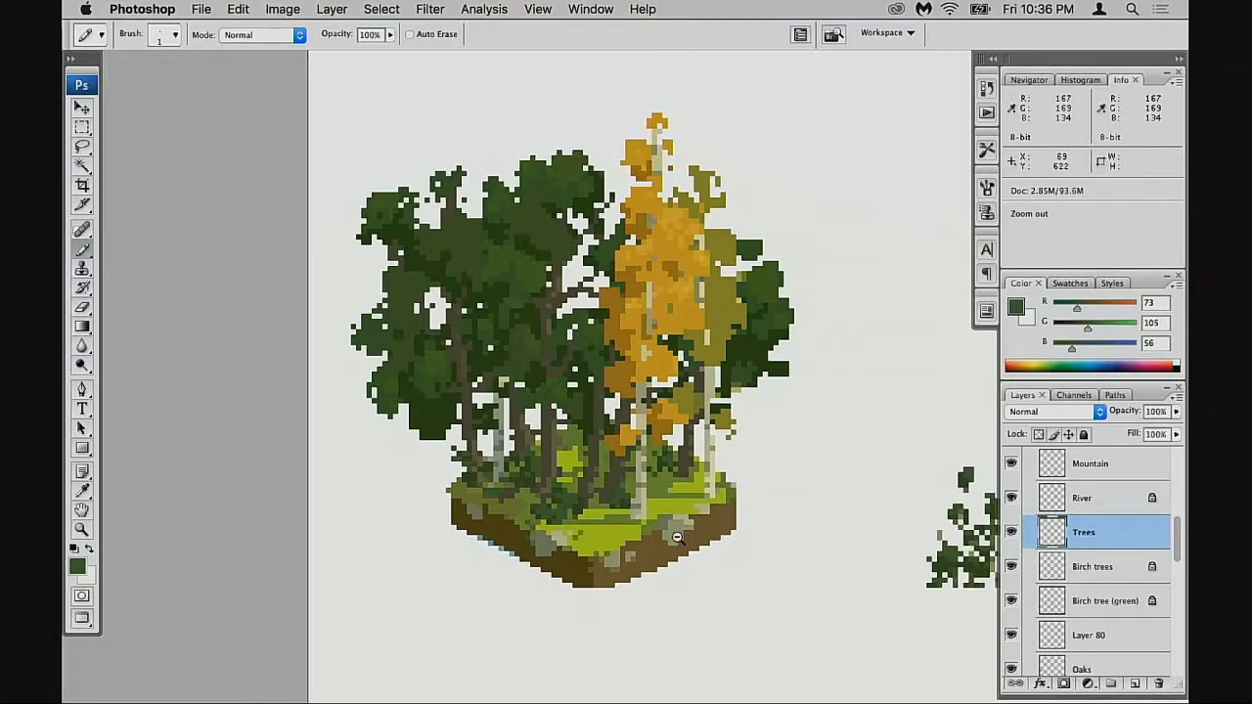
pyautogui.keyDown('alt'); pyautogui.click(678, 541); pyautogui.keyUp('alt')
pyautogui.keyDown('alt'); pyautogui.click(678, 543); pyautogui.keyUp('alt')
pyautogui.keyDown('alt'); pyautogui.click(678, 544); pyautogui.keyUp('alt')
pyautogui.moveTo(675, 562); pyautogui.dragTo(696, 505)
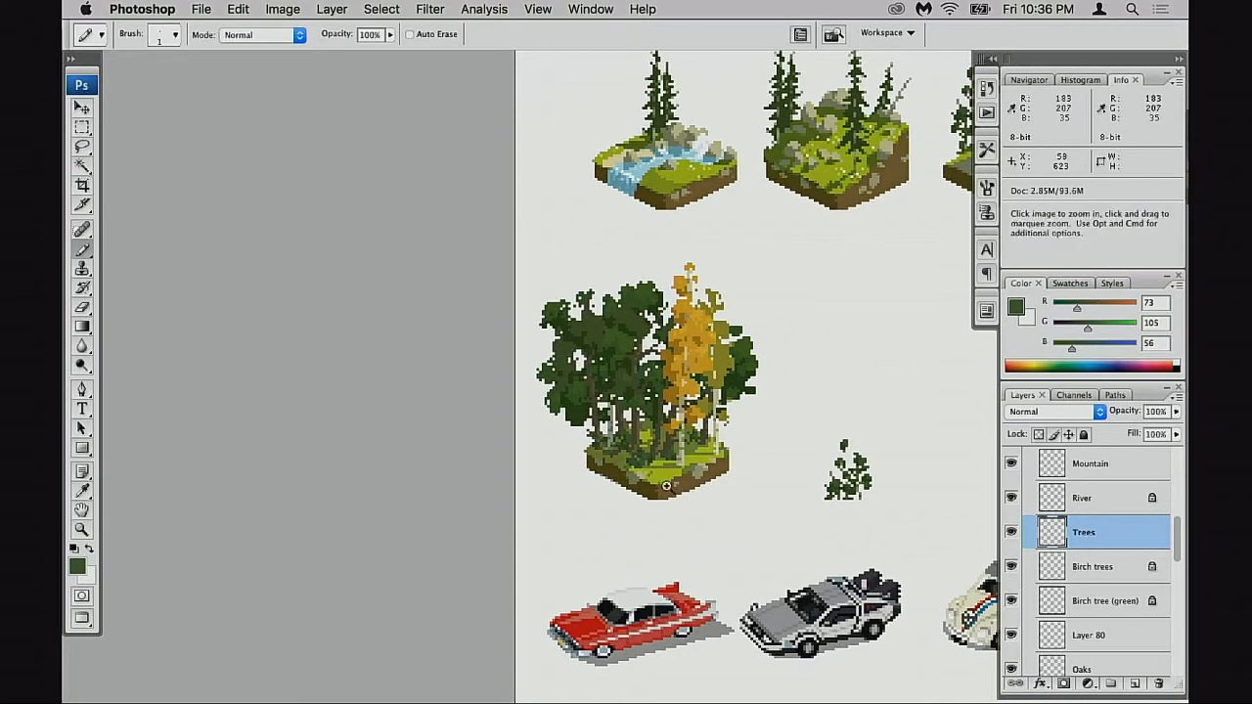
pyautogui.keyDown('super'); pyautogui.click(671, 487); pyautogui.keyUp('super')
pyautogui.keyDown('super'); pyautogui.click(671, 489); pyautogui.keyUp('super')
pyautogui.press('e')
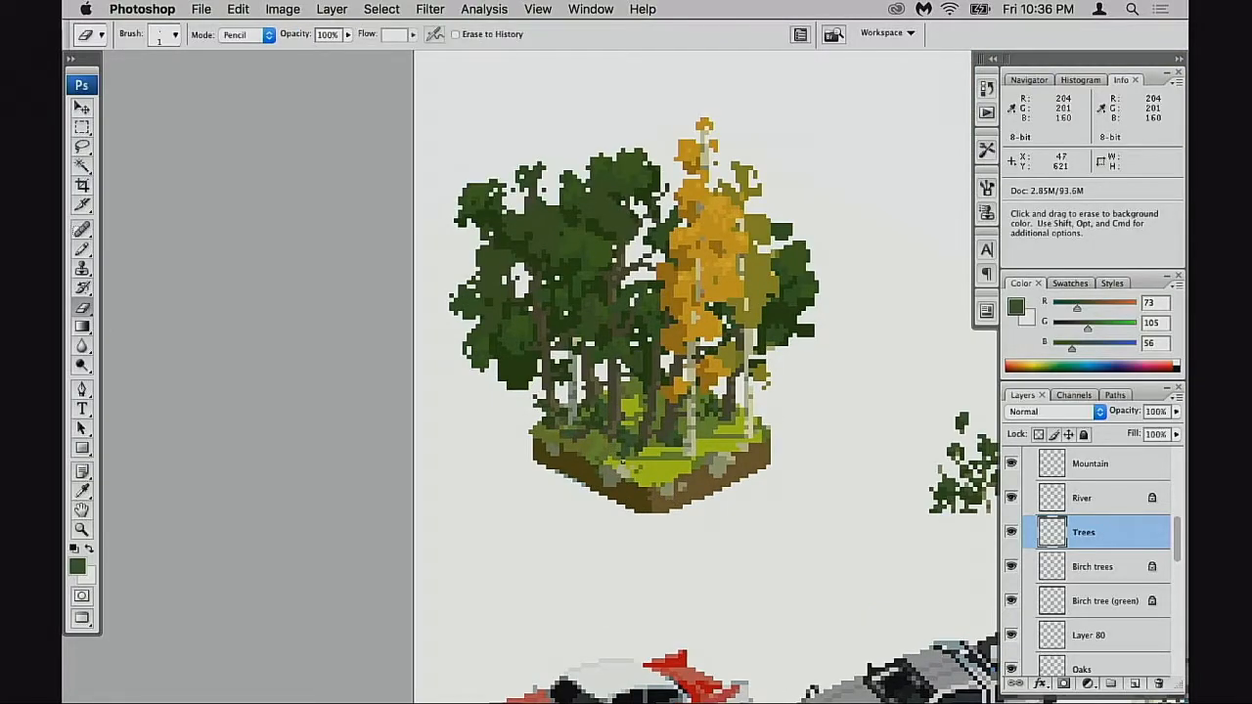
pyautogui.click(1012, 533)
pyautogui.click(1011, 537)
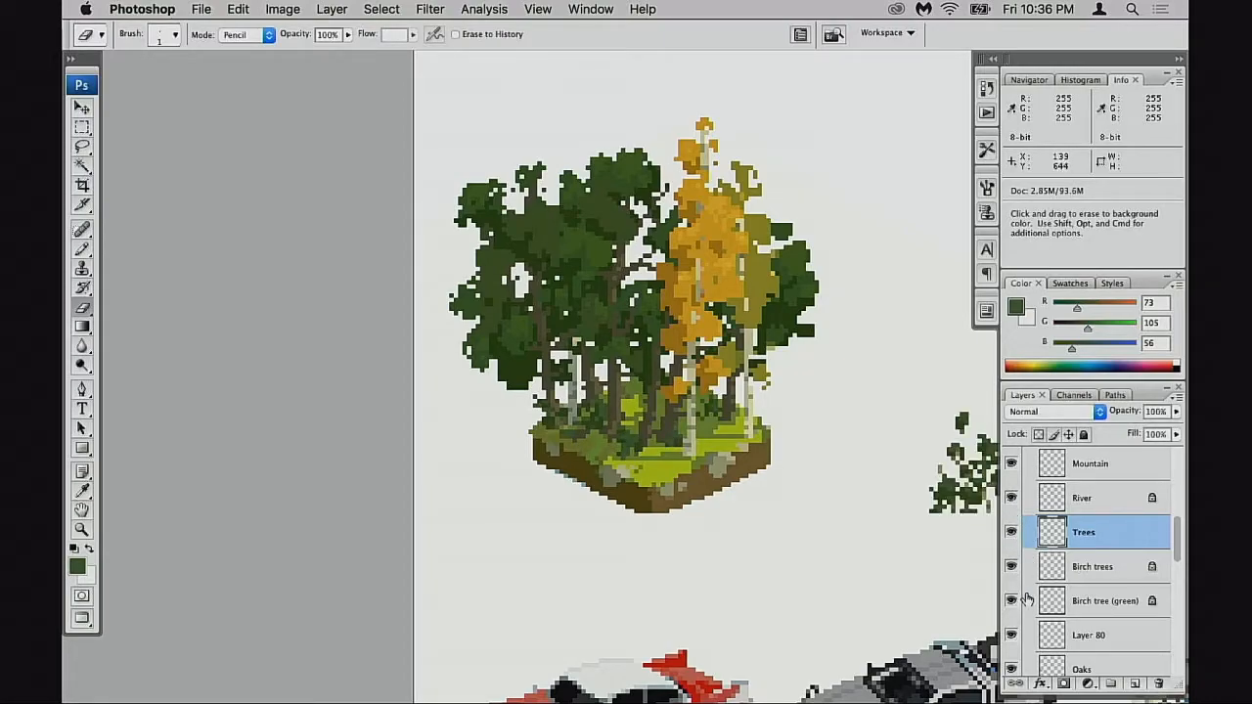
pyautogui.click(1012, 635)
pyautogui.click(1012, 635)
# - Reposition the undergrowth on Layer 80 farther right so that it sits among the trunks beside the front bush
pyautogui.click(1029, 635)
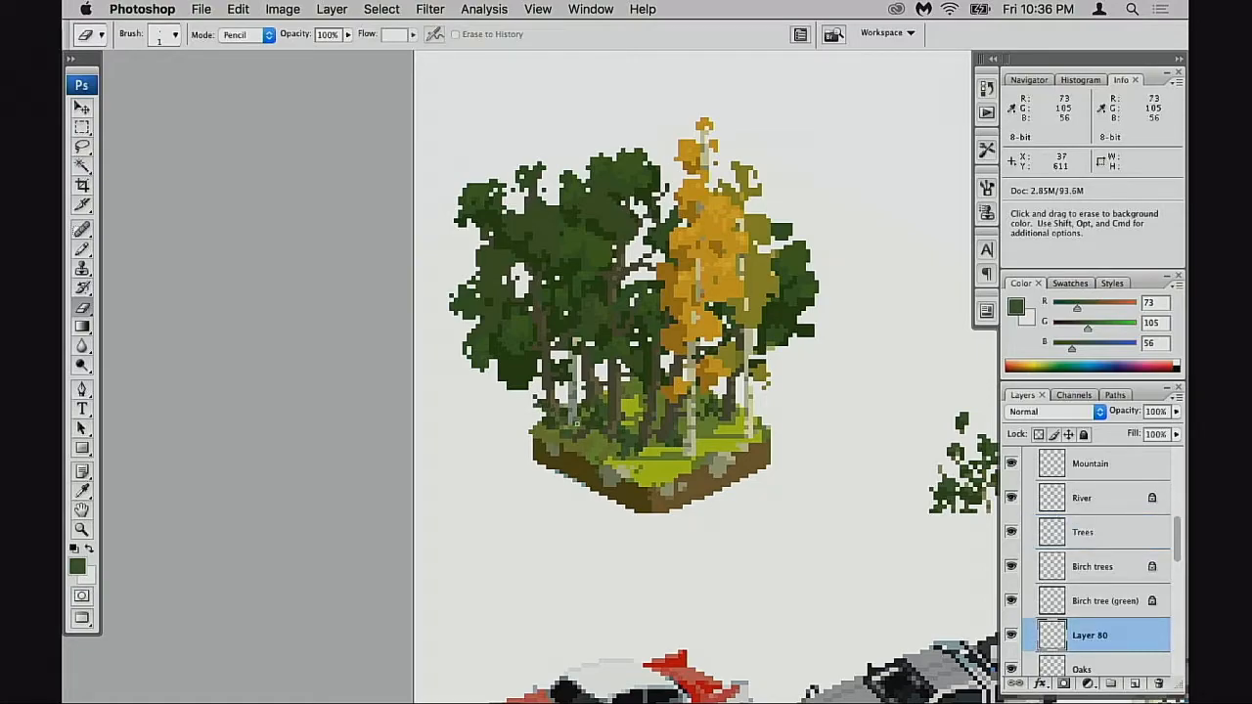
pyautogui.keyDown('alt'); pyautogui.click(666, 503); pyautogui.keyUp('alt')
pyautogui.keyDown('alt'); pyautogui.click(665, 508); pyautogui.keyUp('alt')
pyautogui.keyDown('alt'); pyautogui.click(713, 534); pyautogui.keyUp('alt')
pyautogui.moveTo(704, 520); pyautogui.dragTo(661, 532)
pyautogui.keyDown('super'); pyautogui.click(675, 496); pyautogui.keyUp('super')
pyautogui.keyDown('super'); pyautogui.click(641, 504); pyautogui.keyUp('super')
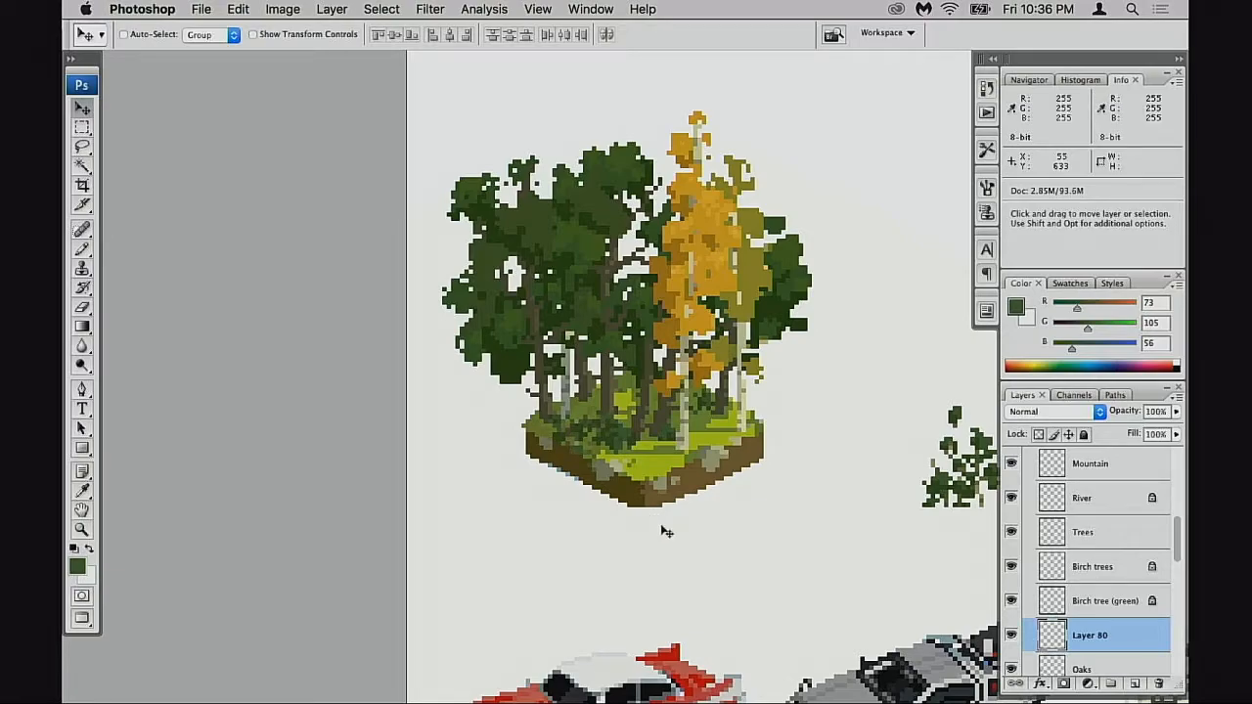
pyautogui.keyDown('alt'); pyautogui.keyDown('super'); pyautogui.click(659, 524); pyautogui.keyUp('super'); pyautogui.keyUp('alt')
pyautogui.keyDown('alt'); pyautogui.keyDown('super'); pyautogui.click(665, 532); pyautogui.keyUp('super'); pyautogui.keyUp('alt')
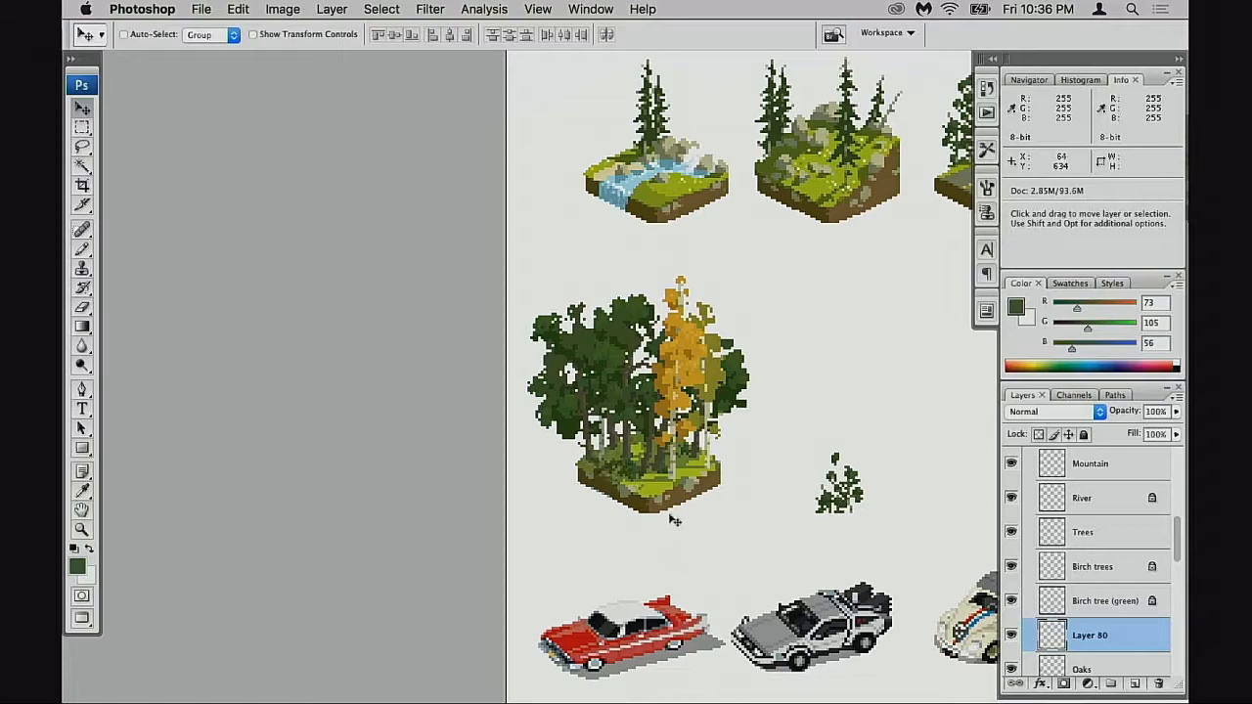
pyautogui.moveTo(646, 502); pyautogui.dragTo(671, 530)
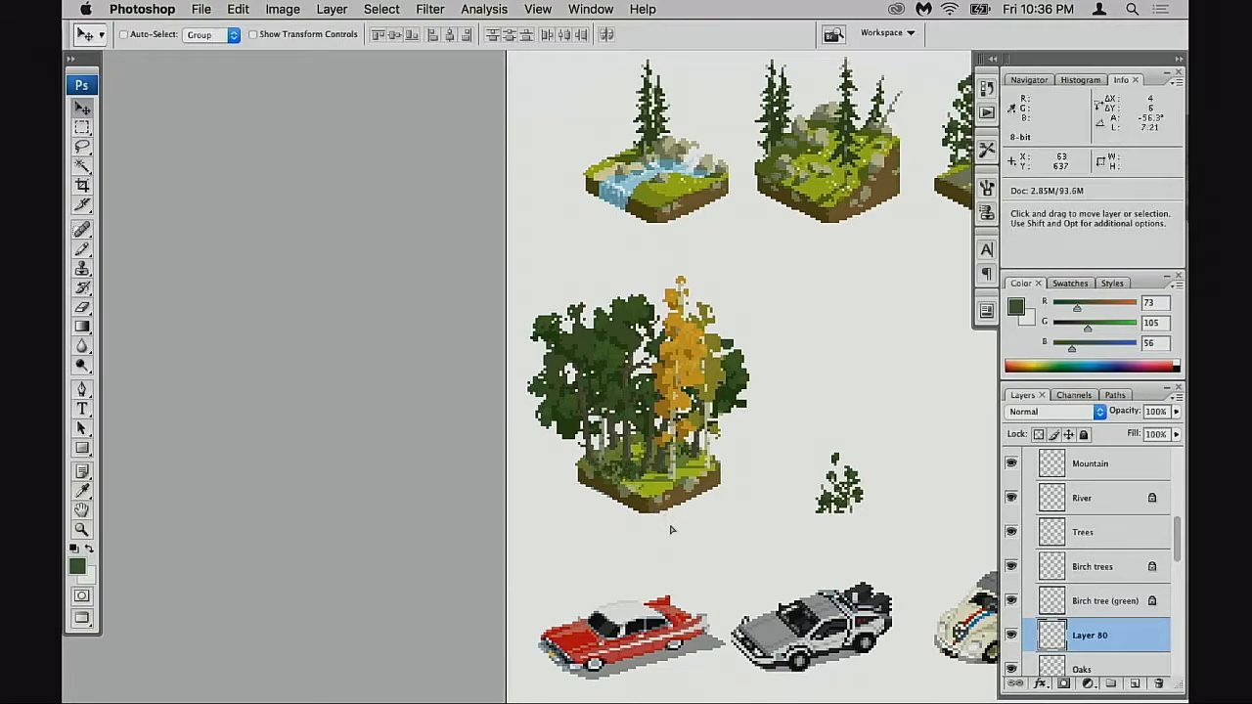
# - Clean up the Layer 80 undergrowth along the tile's front-left grass edge with the 1 px eraser
pyautogui.keyDown('super'); pyautogui.click(649, 500); pyautogui.keyUp('super')
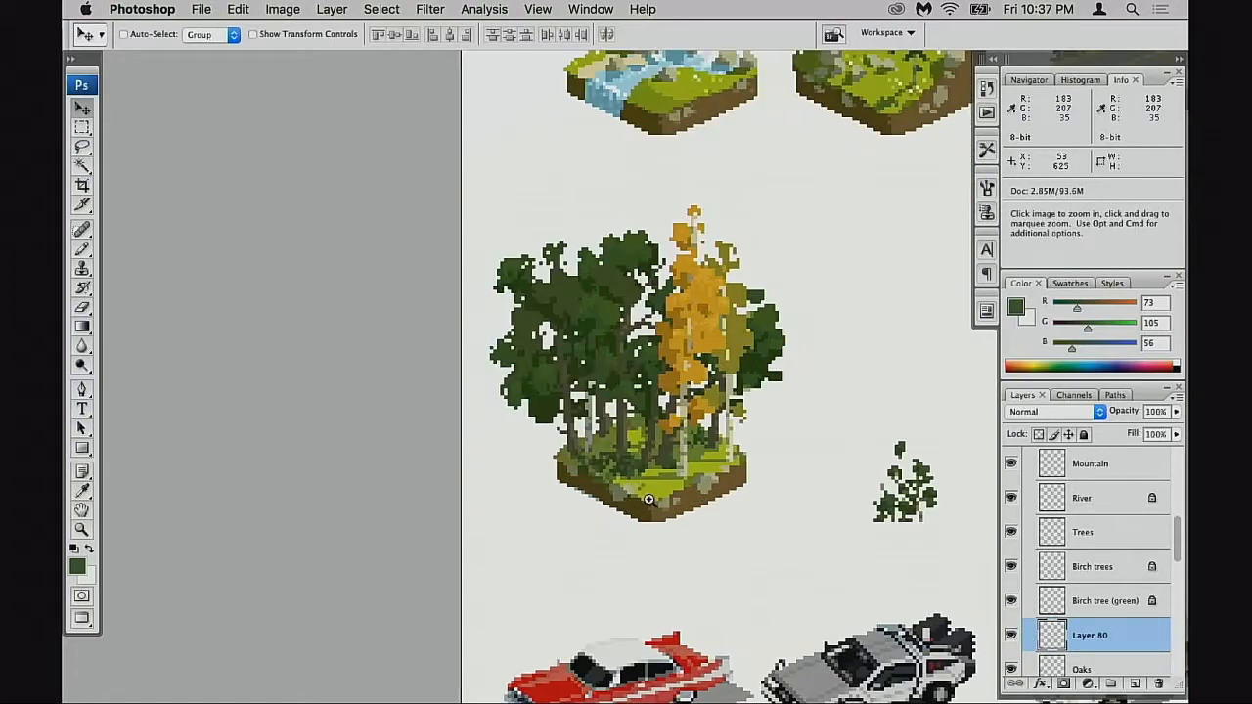
pyautogui.keyDown('super'); pyautogui.click(649, 500); pyautogui.keyUp('super')
pyautogui.keyDown('super'); pyautogui.click(654, 505); pyautogui.keyUp('super')
pyautogui.press('e')
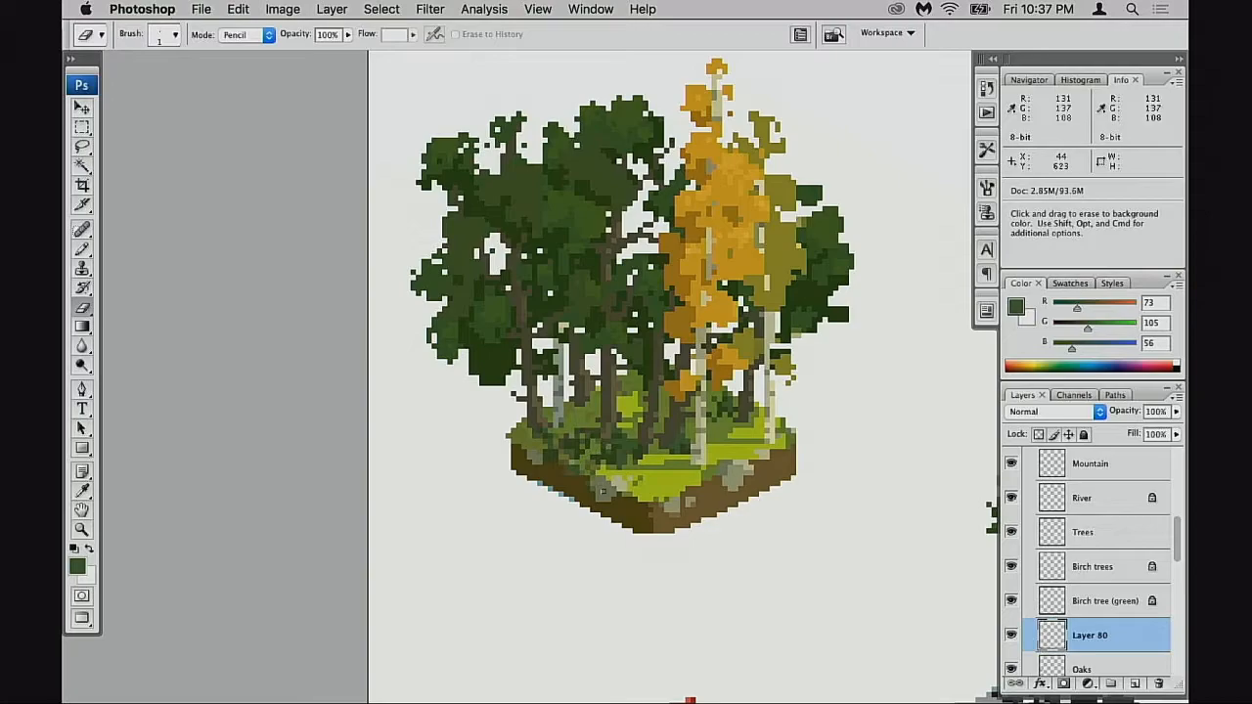
pyautogui.keyDown('alt'); pyautogui.keyDown('super'); pyautogui.click(648, 538); pyautogui.keyUp('super'); pyautogui.keyUp('alt')
pyautogui.keyDown('alt'); pyautogui.keyDown('super'); pyautogui.click(649, 545); pyautogui.keyUp('super'); pyautogui.keyUp('alt')
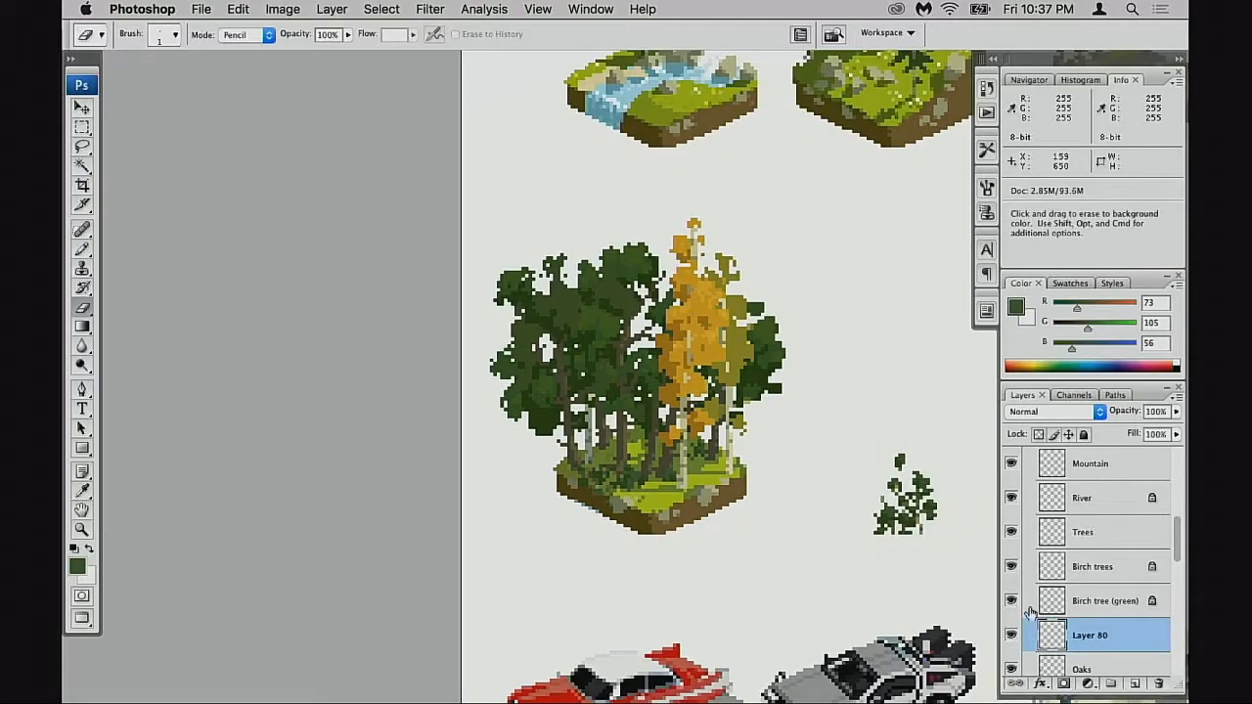
# - Delete the spare foliage piece beside the forest tile from the Trees layer, clear the selection and save the document
pyautogui.click(1014, 534)
pyautogui.click(1013, 534)
pyautogui.click(1043, 573)
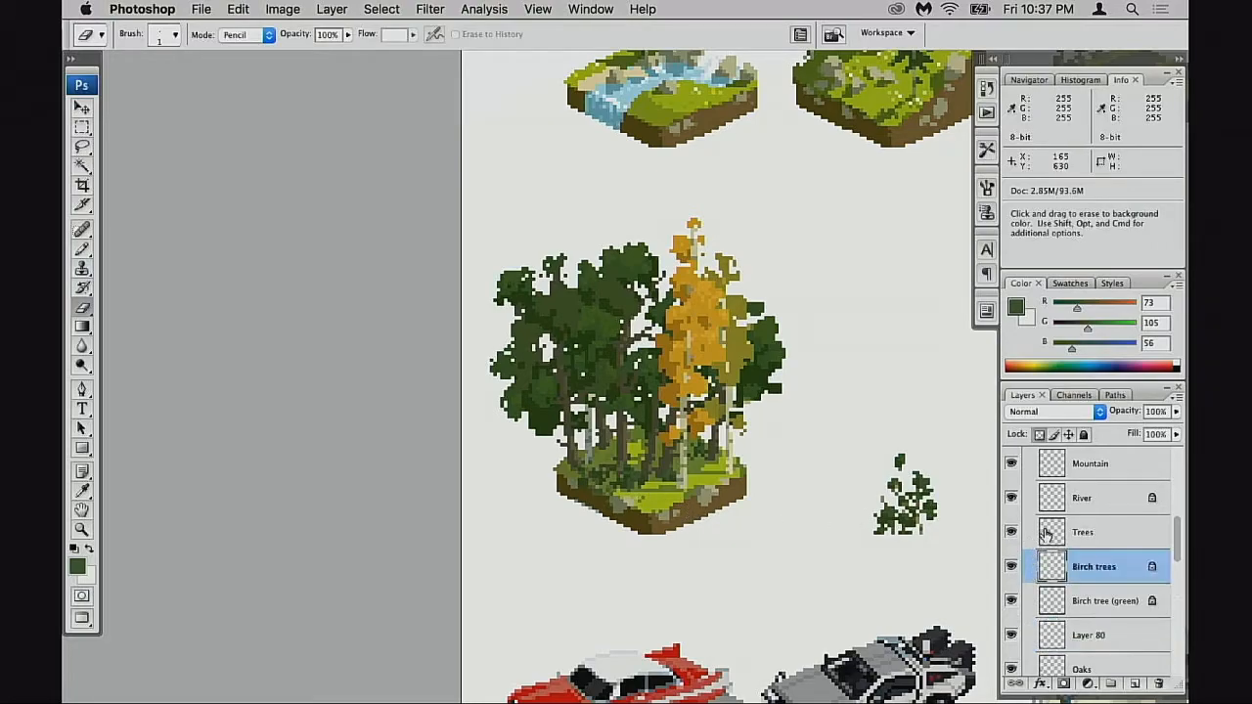
pyautogui.click(1046, 534)
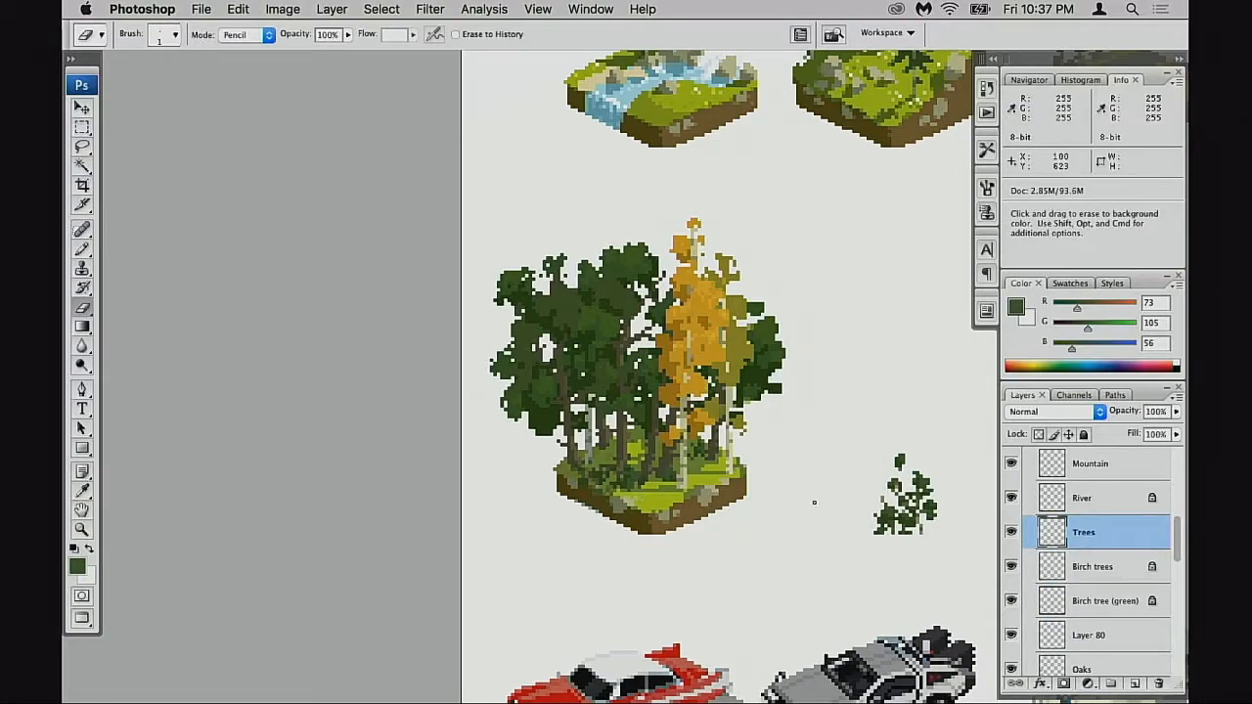
pyautogui.press('m')
pyautogui.moveTo(803, 433); pyautogui.dragTo(958, 565)
pyautogui.press('space')
pyautogui.moveTo(806, 491); pyautogui.dragTo(576, 474)
pyautogui.moveTo(681, 509); pyautogui.dragTo(673, 534)
pyautogui.press('super+z')
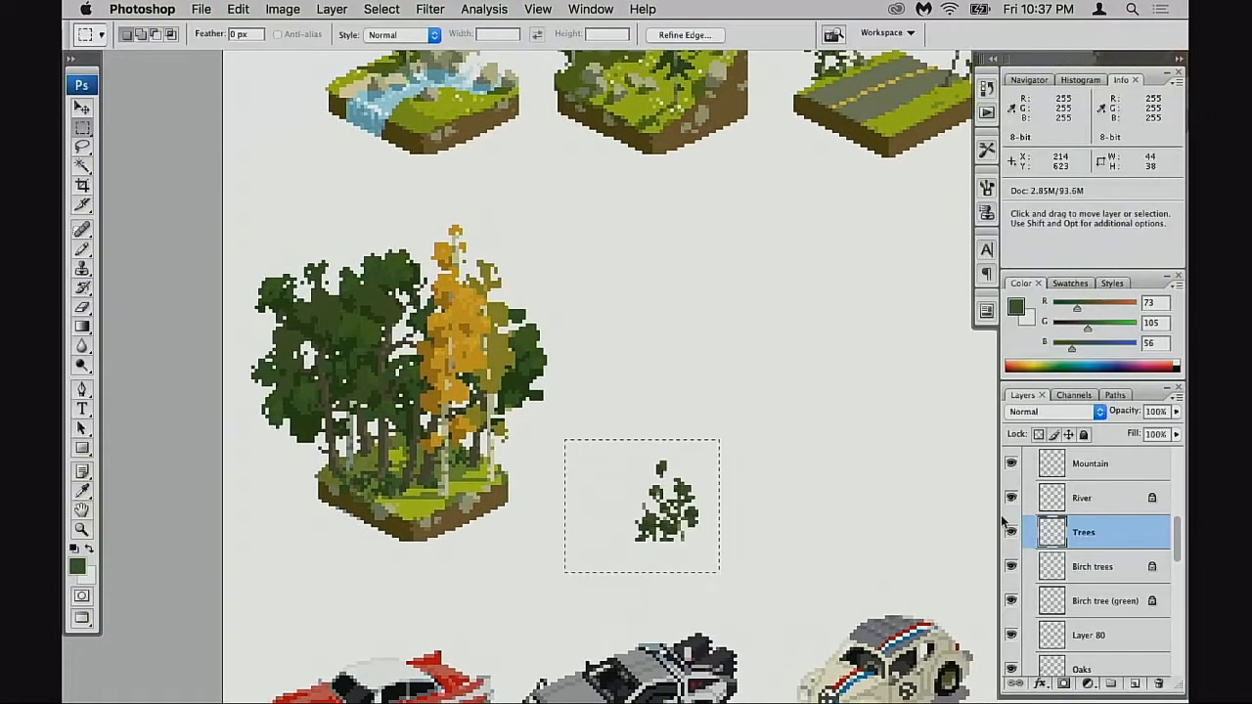
pyautogui.press('space')
pyautogui.moveTo(674, 608); pyautogui.dragTo(546, 611)
pyautogui.press('Delete')
pyautogui.press('space')
pyautogui.moveTo(622, 456); pyautogui.dragTo(783, 477)
pyautogui.press('super+d')
pyautogui.press('super+s')
# - Compare the forest tile with the other tiles and vehicles at reduced scale, and inspect its trees and undergrowth up close
pyautogui.hotkey('alt', 'space')
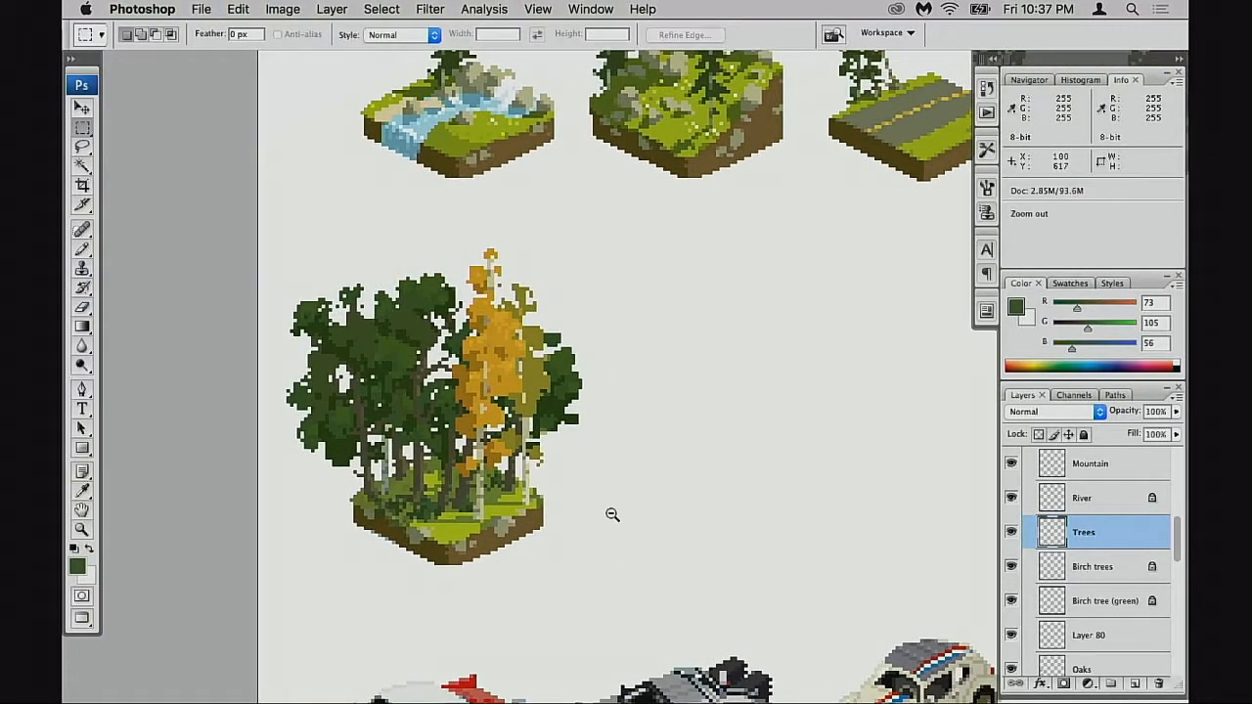
pyautogui.keyDown('alt'); pyautogui.click(612, 520); pyautogui.keyUp('alt')
pyautogui.keyDown('alt'); pyautogui.click(613, 523); pyautogui.keyUp('alt')
pyautogui.keyDown('alt'); pyautogui.click(675, 531); pyautogui.keyUp('alt')
pyautogui.press('space')
pyautogui.moveTo(720, 518); pyautogui.dragTo(751, 441)
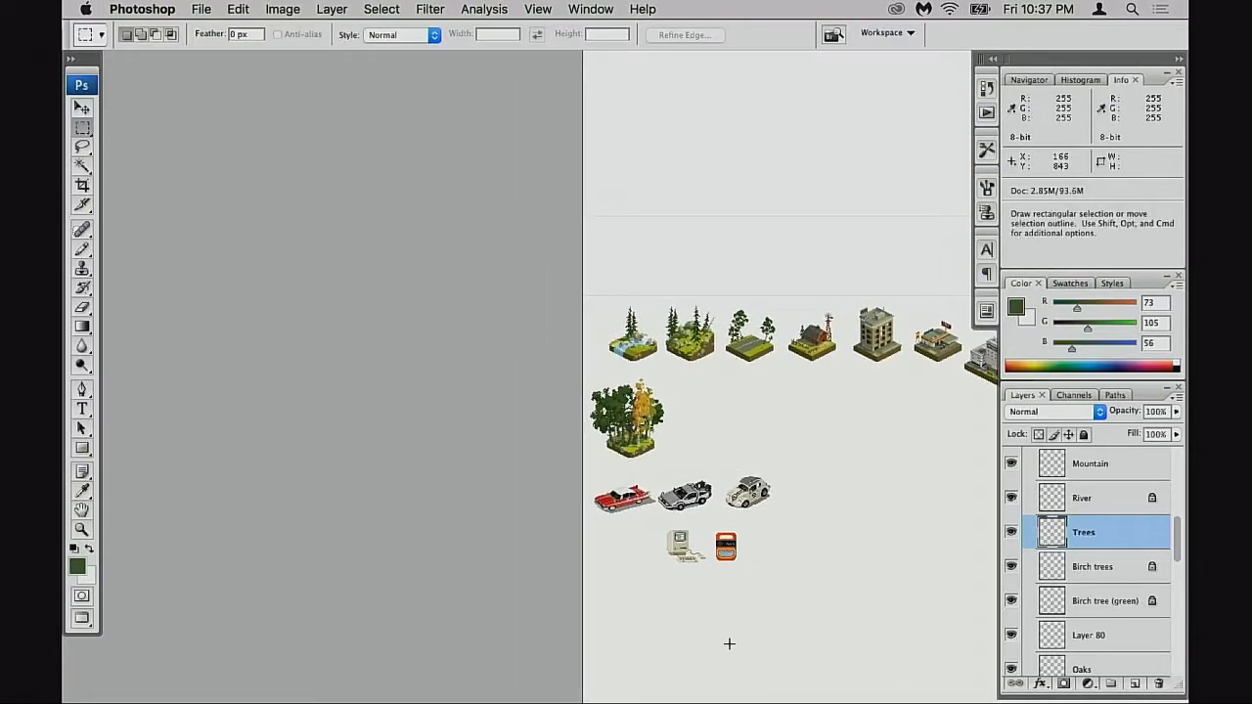
pyautogui.hotkey('ctrl', 'space')
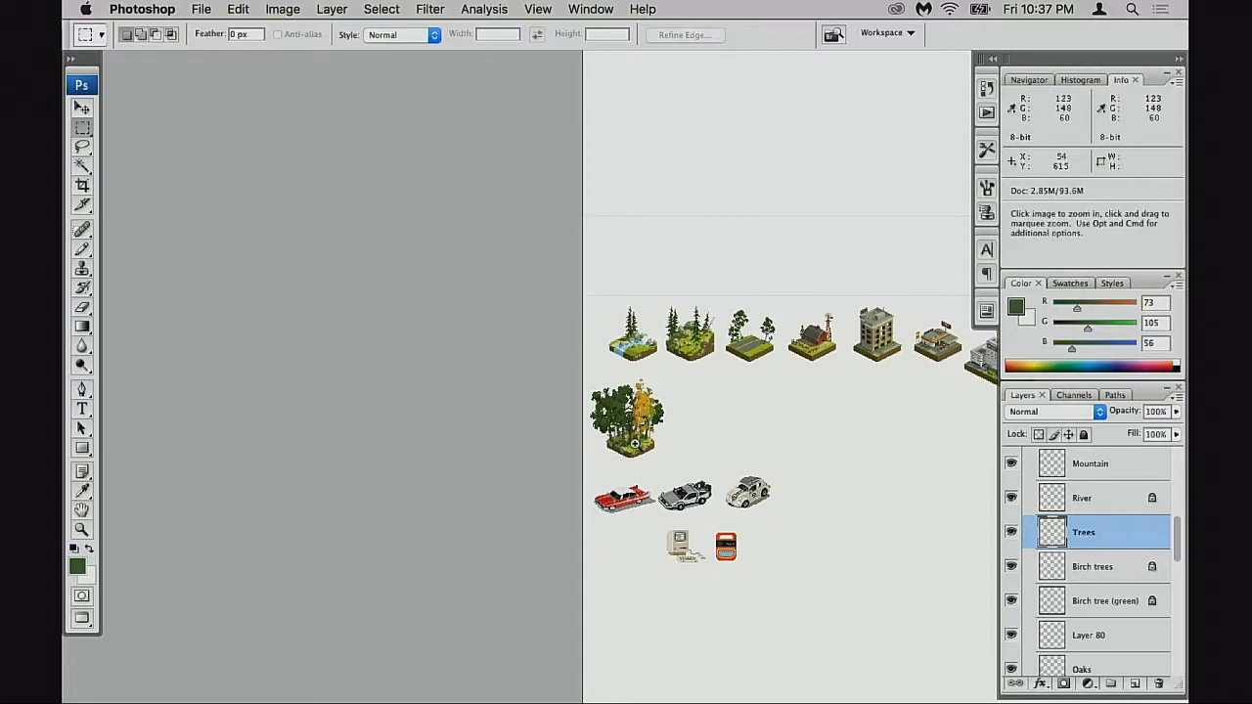
pyautogui.click(636, 433)
pyautogui.click(631, 432)
pyautogui.click(631, 431)
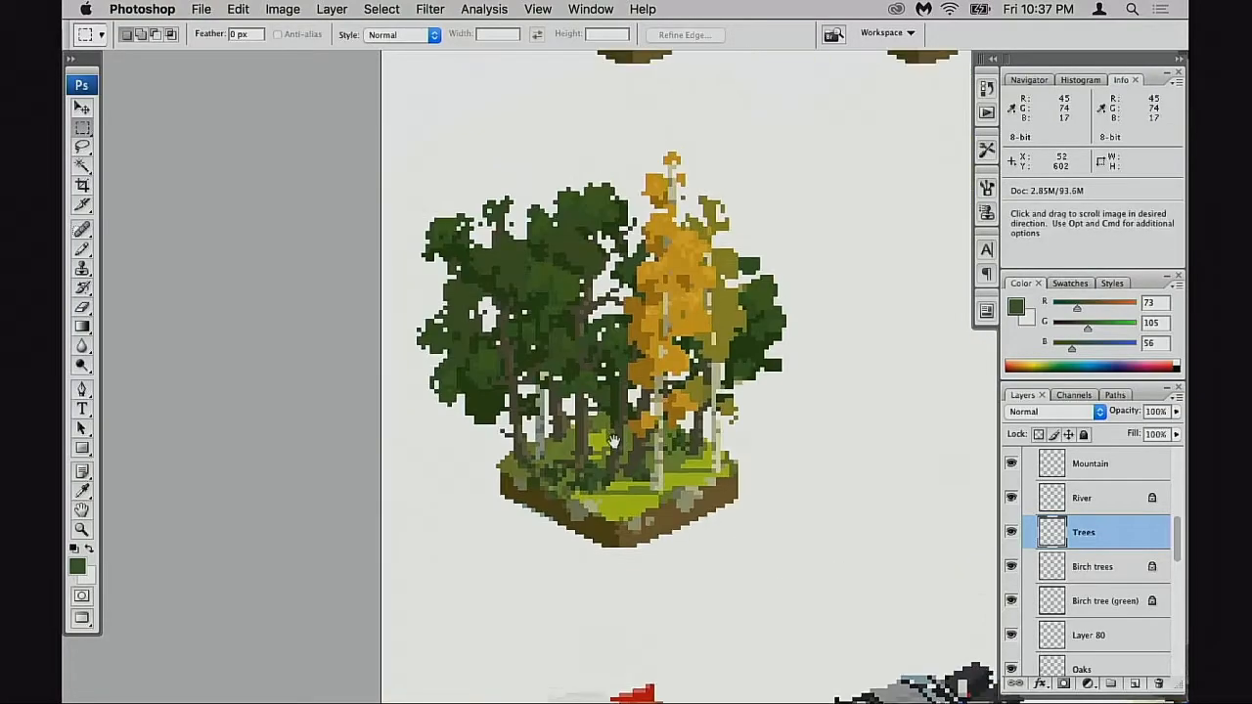
pyautogui.click(585, 431)
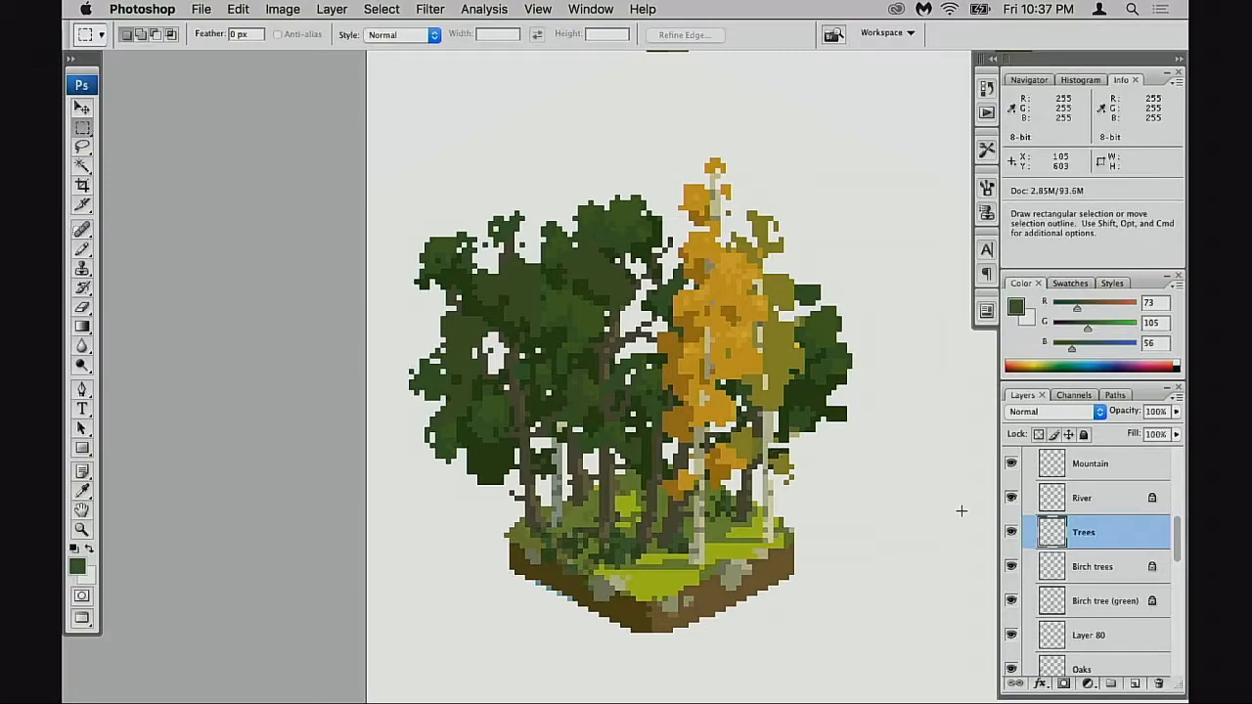
# - On the Birch trees layer, pencil and touch up 1 px grey bark glimpses of the back-left birch trunk among the dark foliage with sampled bark colours
pyautogui.click(1012, 569)
pyautogui.click(1012, 569)
pyautogui.click(1053, 569)
pyautogui.press('b')
pyautogui.keyDown('alt'); pyautogui.click(563, 457); pyautogui.keyUp('alt')
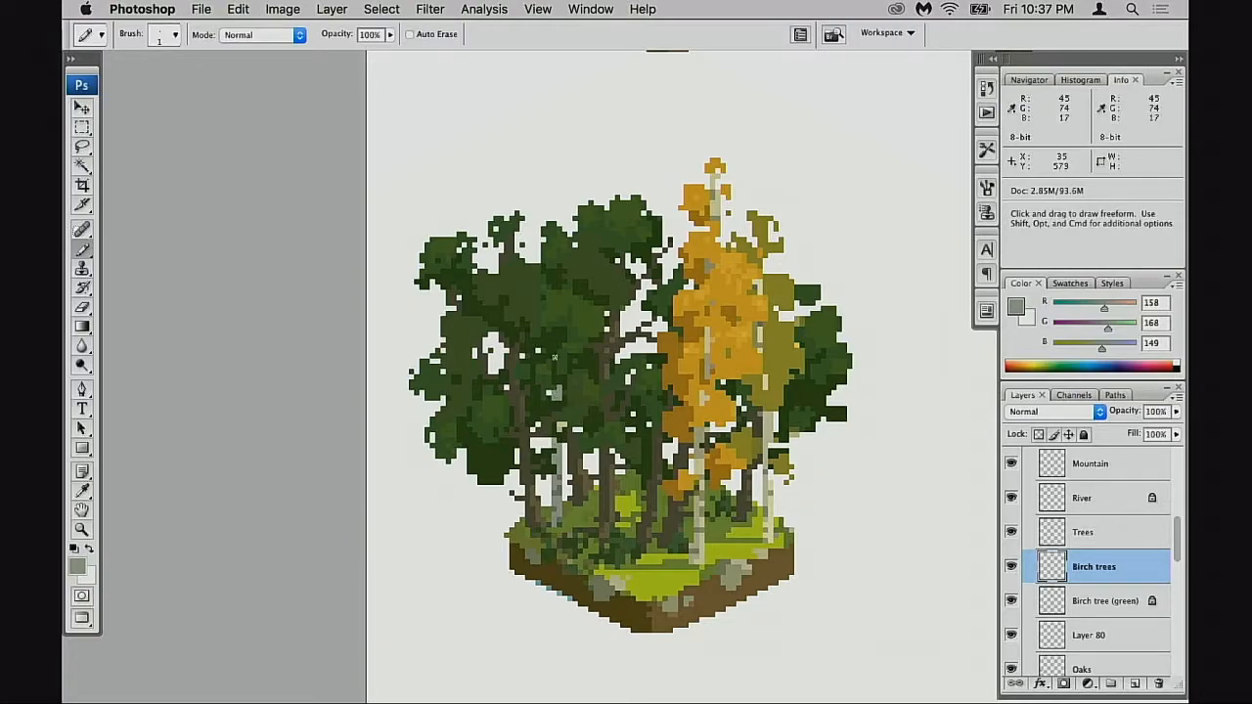
pyautogui.keyDown('alt'); pyautogui.click(564, 488); pyautogui.keyUp('alt')
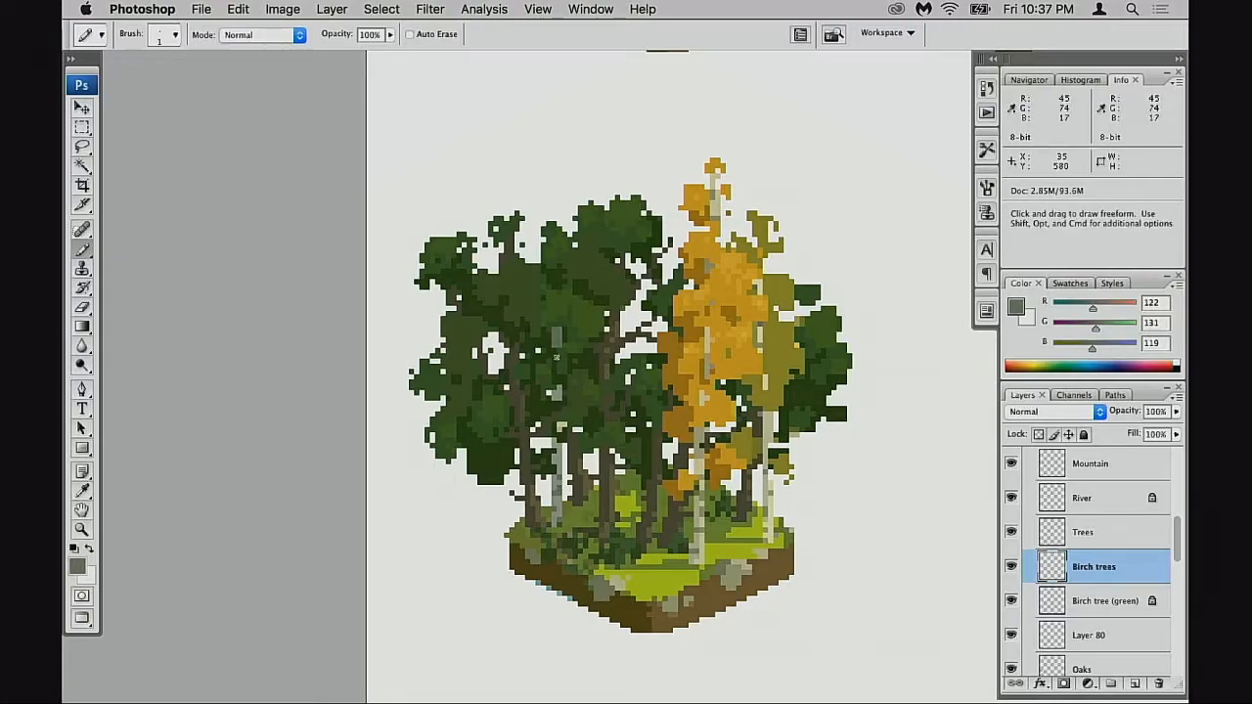
pyautogui.press('e')
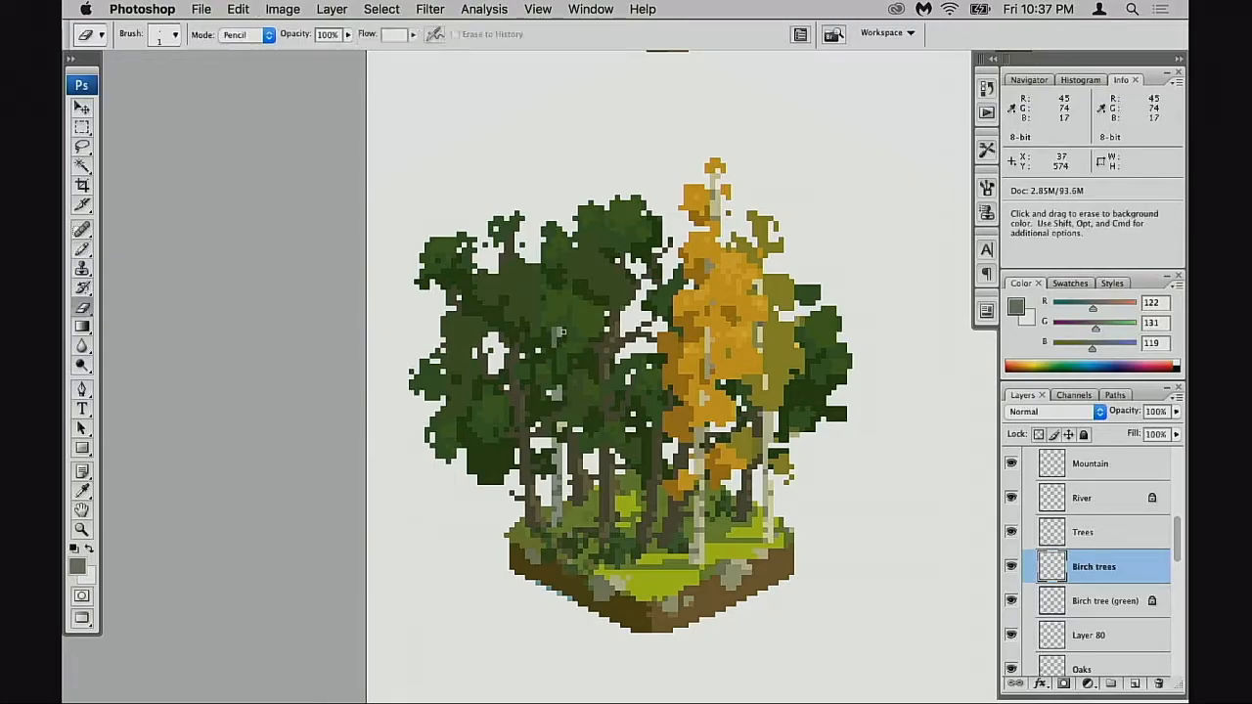
pyautogui.press('b')
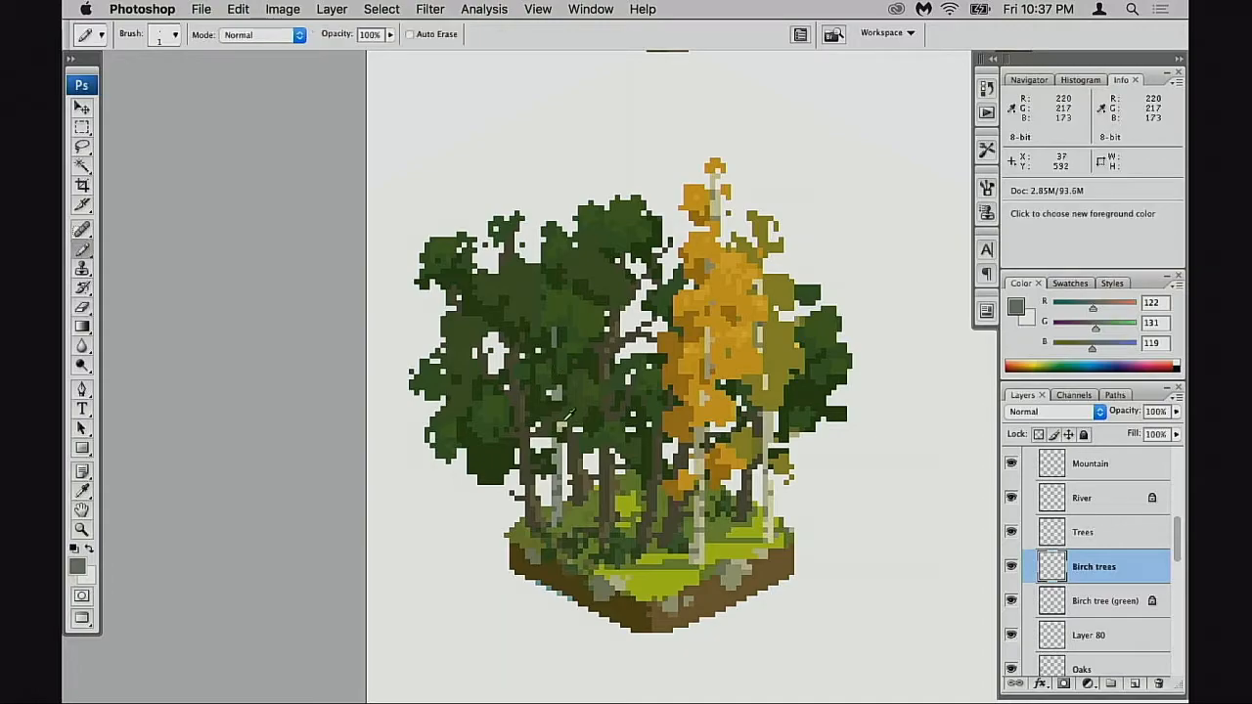
pyautogui.press('e')
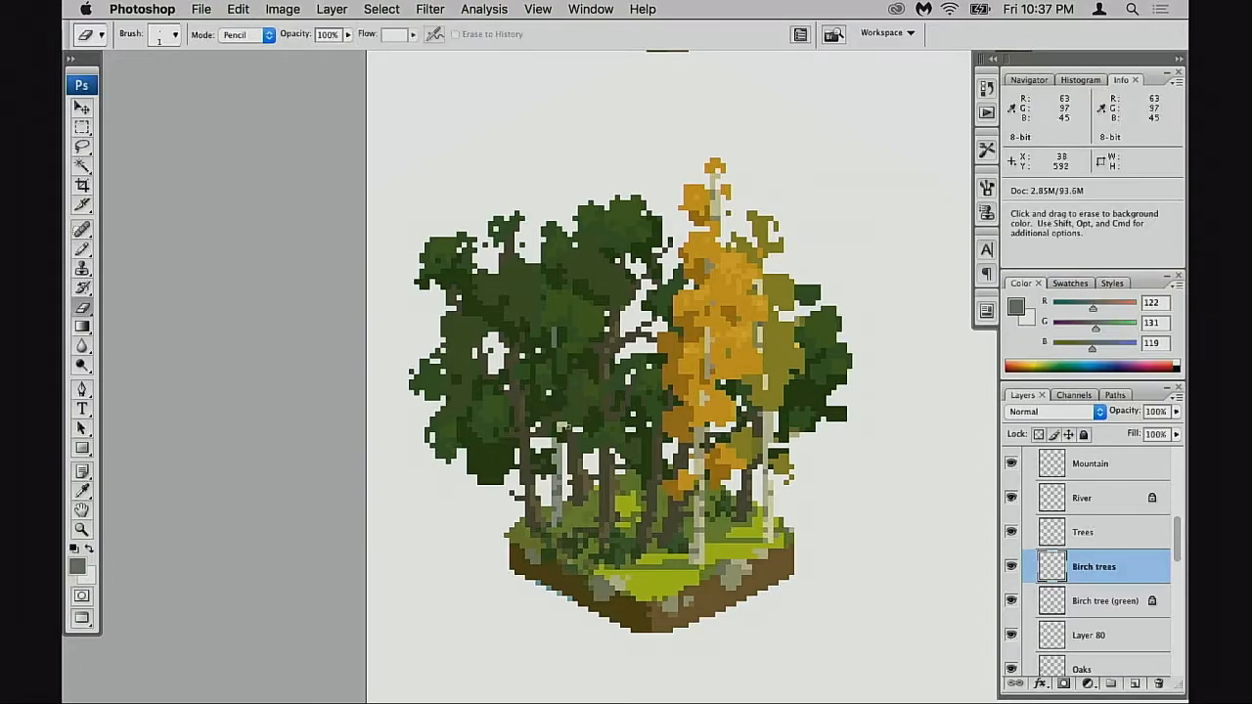
pyautogui.press('b')
pyautogui.keyDown('alt'); pyautogui.click(562, 455); pyautogui.keyUp('alt')
pyautogui.keyDown('alt'); pyautogui.click(565, 479); pyautogui.keyUp('alt')
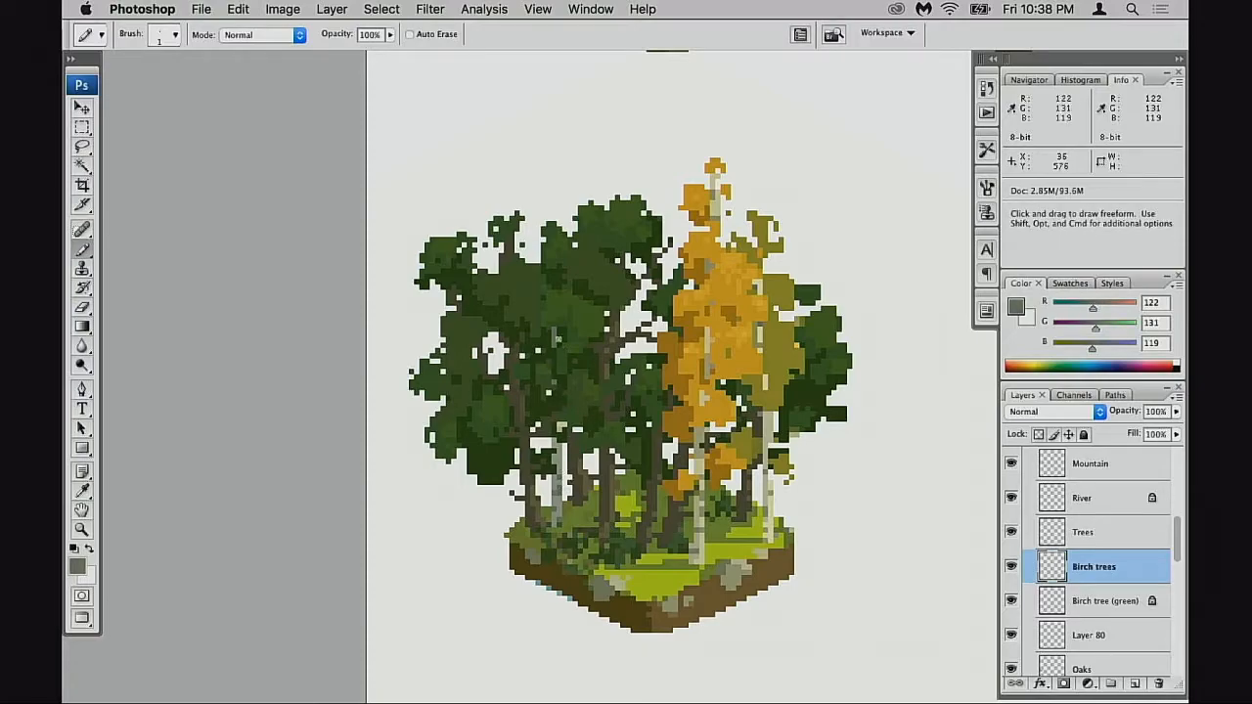
# - Review the forest tile and toggle the Trees, River, Layer 80 and Birch tree (green) layers to identify the one holding the green birch
pyautogui.moveTo(636, 503); pyautogui.dragTo(625, 477)
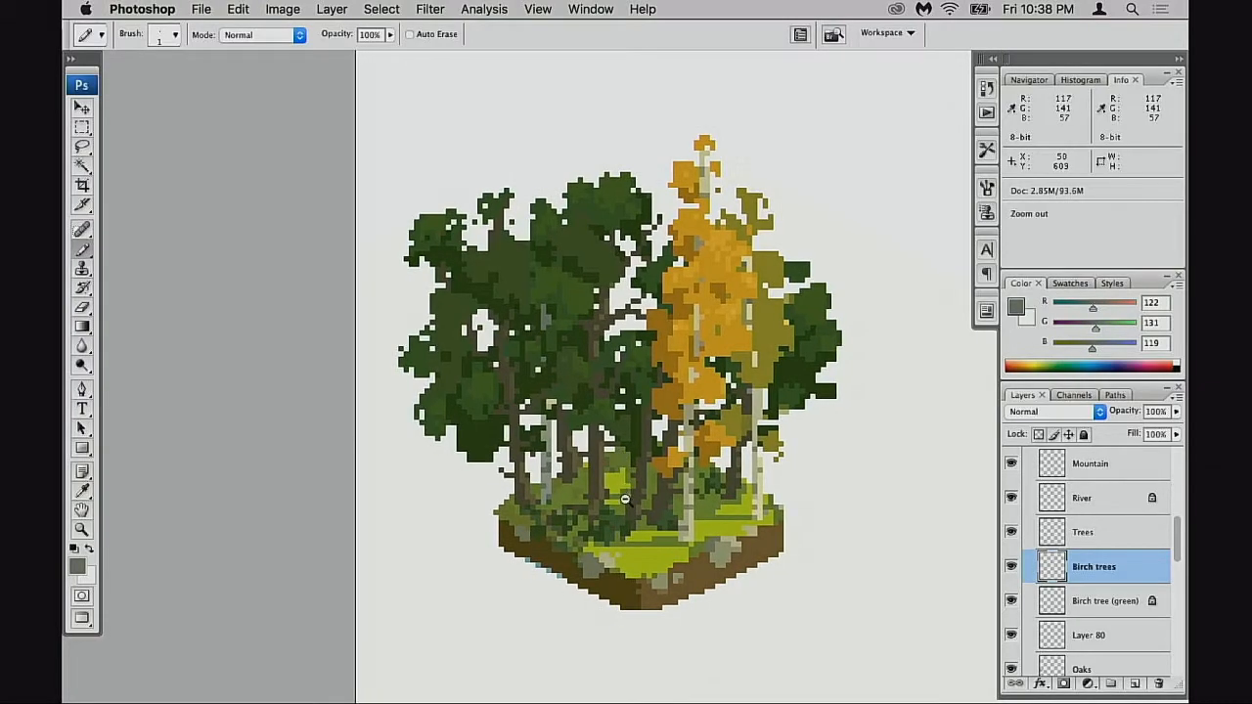
pyautogui.keyDown('alt'); pyautogui.click(626, 503); pyautogui.keyUp('alt')
pyautogui.keyDown('alt'); pyautogui.click(627, 513); pyautogui.keyUp('alt')
pyautogui.moveTo(631, 526)
pyautogui.mouseDown()
pyautogui.moveTo(609, 478)
pyautogui.moveTo(643, 449)
pyautogui.moveTo(612, 475)
pyautogui.mouseUp()
pyautogui.keyDown('super'); pyautogui.click(638, 487); pyautogui.keyUp('super')
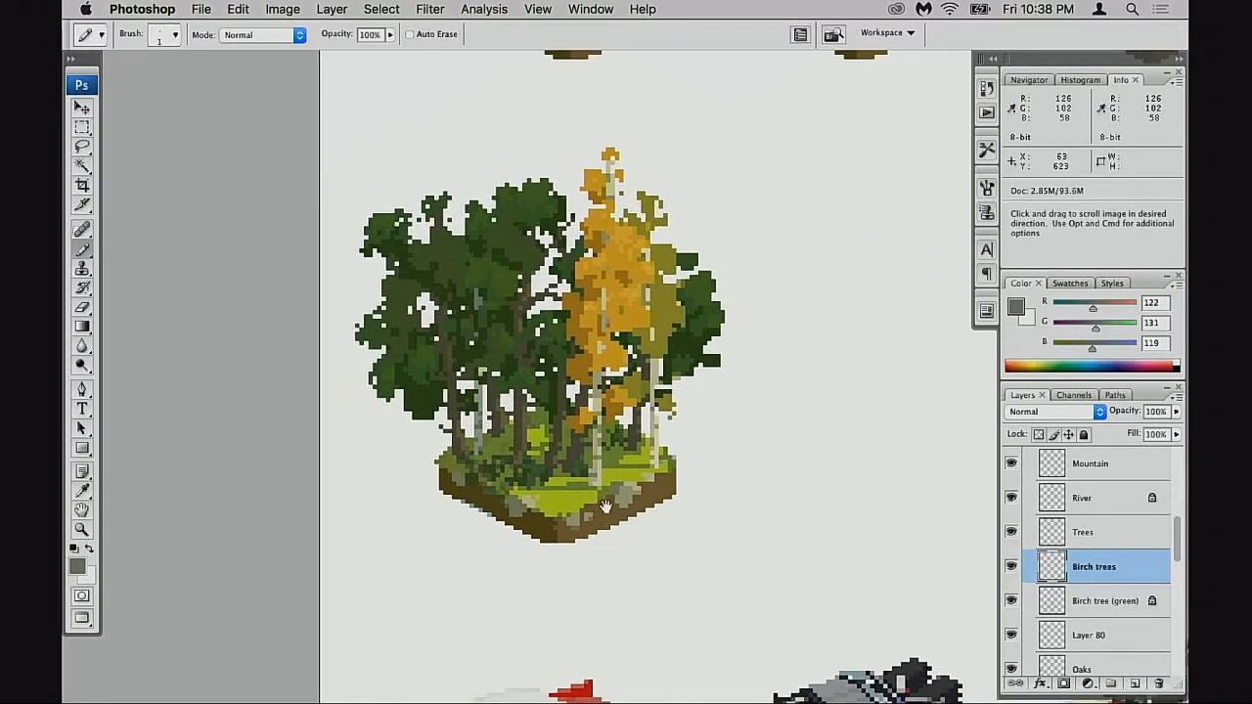
pyautogui.click(1013, 535)
pyautogui.click(1014, 499)
pyautogui.click(1014, 499)
pyautogui.click(1013, 633)
pyautogui.click(1013, 633)
pyautogui.click(1013, 601)
pyautogui.click(1013, 601)
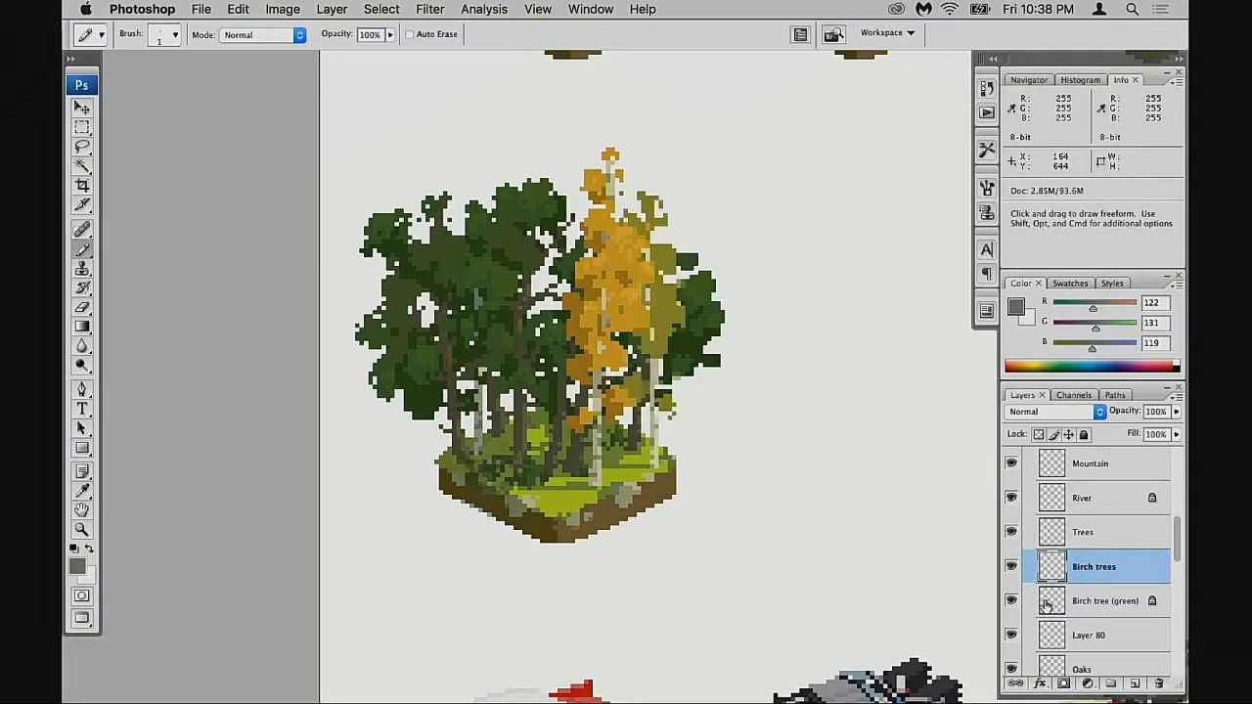
# - On the Birch tree (green) layer, try shading the olive foliage with sampled greens using a 2 px Multiply pencil at 30% opacity
pyautogui.click(1046, 602)
pyautogui.scroll(1, 685, 364)
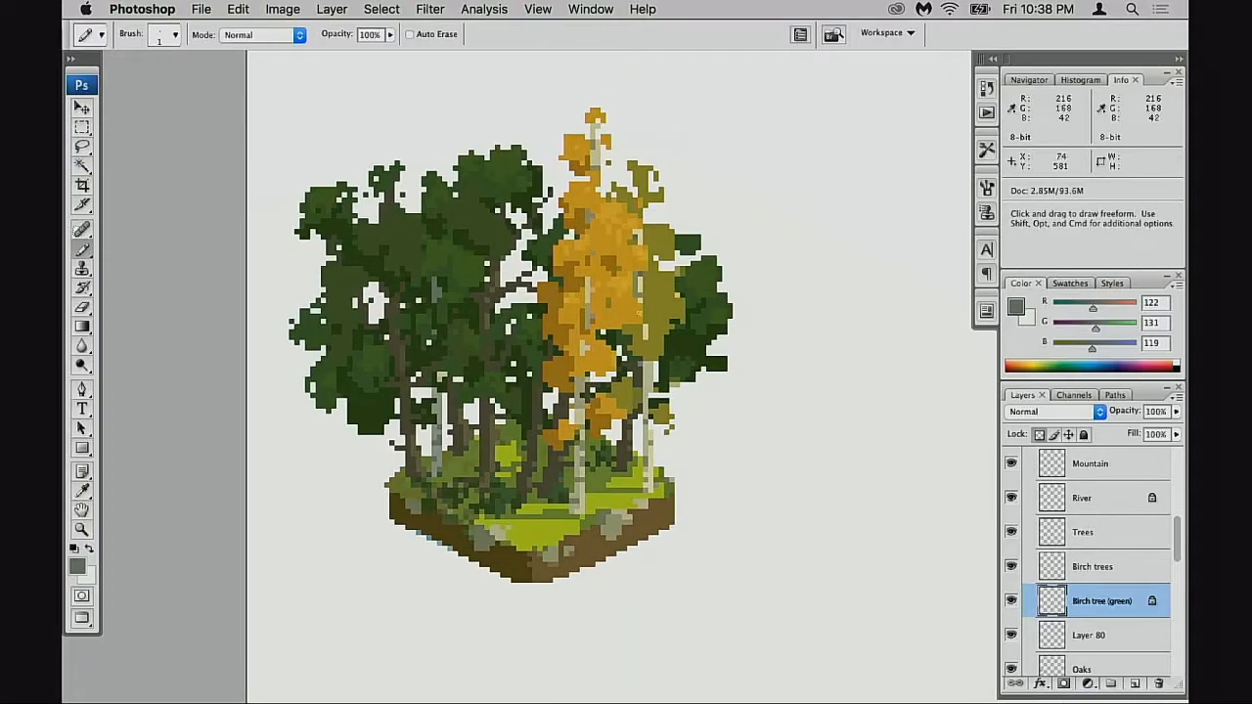
pyautogui.keyDown('alt'); pyautogui.click(655, 316); pyautogui.keyUp('alt')
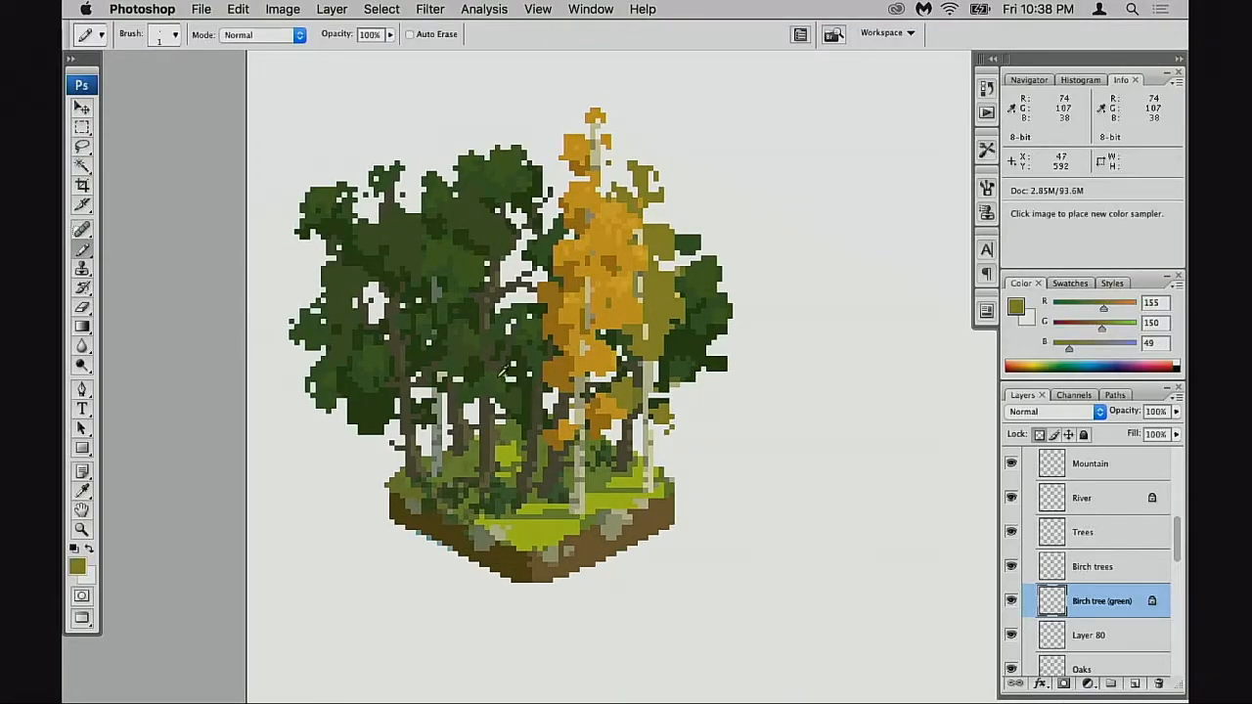
pyautogui.hotkey('shift', 'alt', 'm')
pyautogui.press('3')
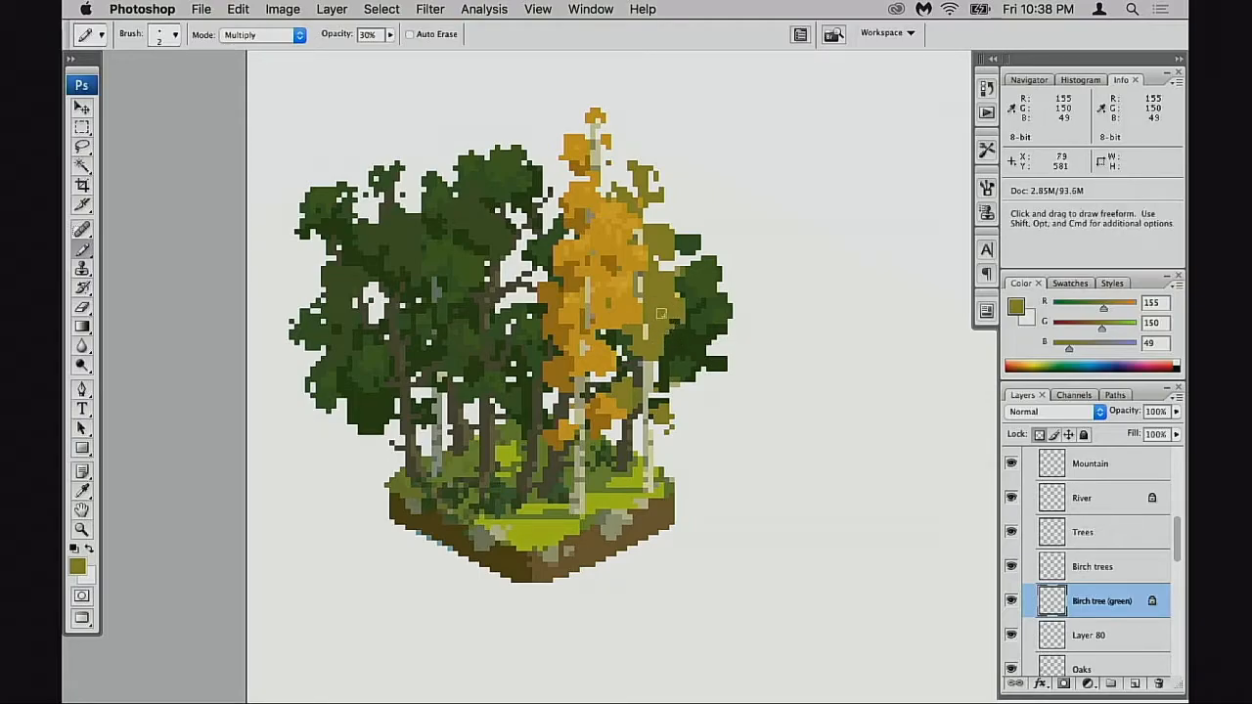
pyautogui.keyDown('alt'); pyautogui.click(660, 311); pyautogui.keyUp('alt')
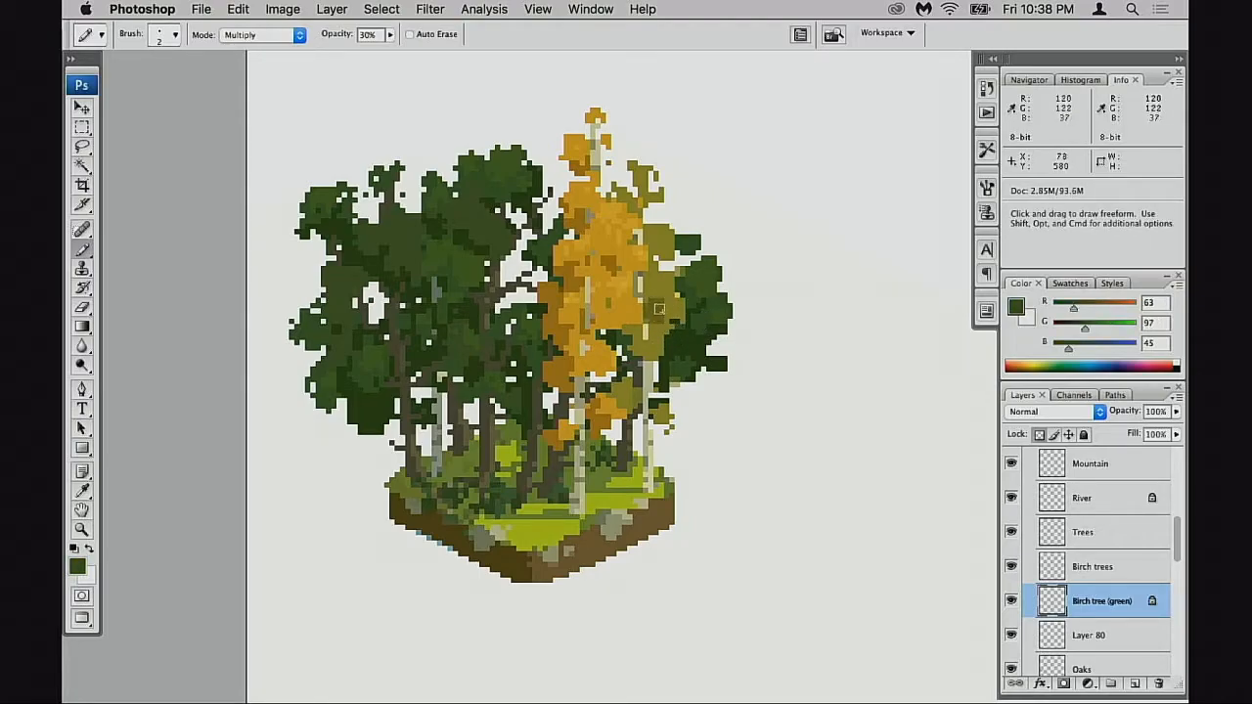
pyautogui.keyDown('alt'); pyautogui.click(660, 315); pyautogui.keyUp('alt')
pyautogui.press('super+z')
pyautogui.moveTo(659, 318)
pyautogui.mouseDown()
pyautogui.moveTo(671, 309)
pyautogui.moveTo(656, 326)
pyautogui.mouseUp()
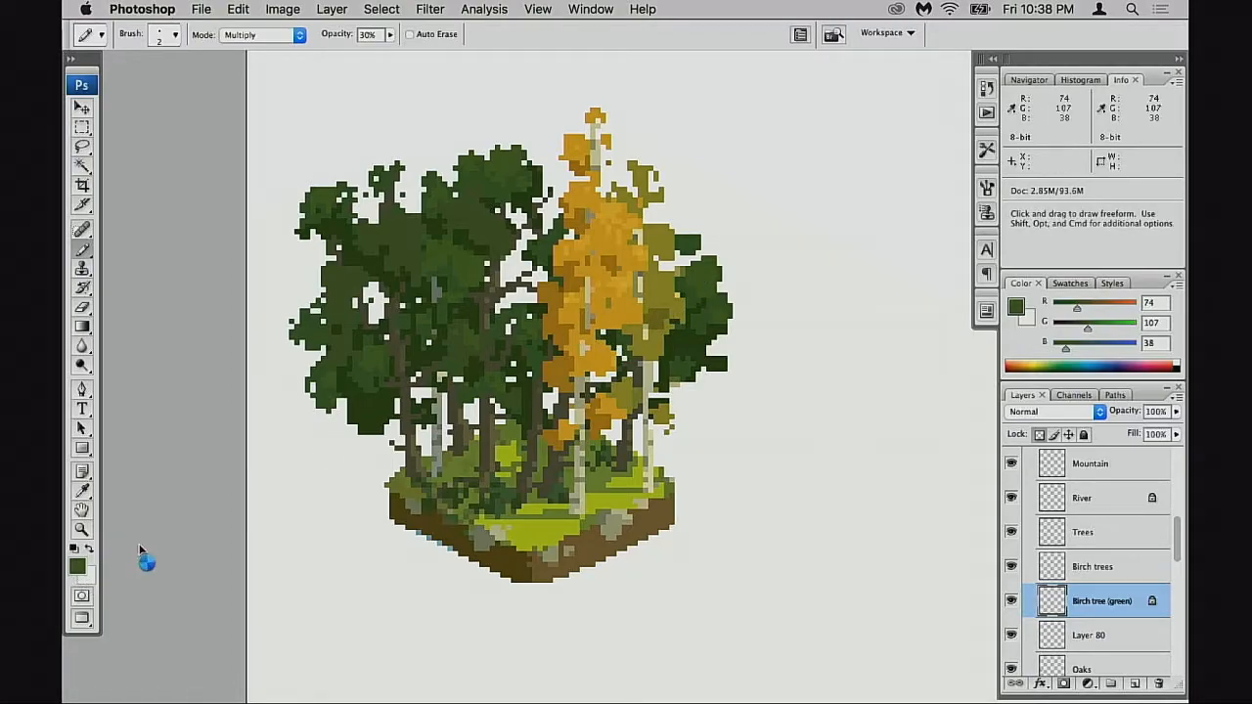
# - Try shading the green birch's foliage with the darker green 266b16, and undo the attempt
pyautogui.moveTo(882, 265)
pyautogui.mouseDown()
pyautogui.moveTo(909, 246)
pyautogui.moveTo(918, 264)
pyautogui.mouseUp()
pyautogui.moveTo(981, 305); pyautogui.dragTo(978, 292)
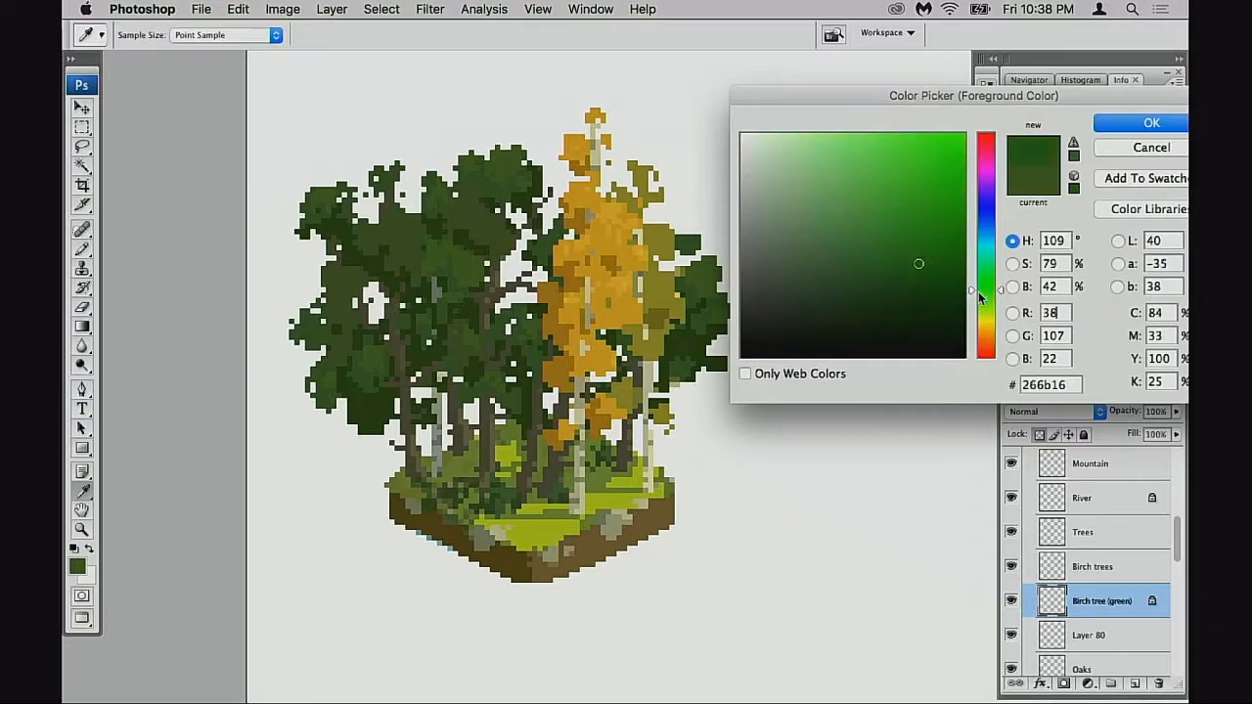
pyautogui.click(1125, 124)
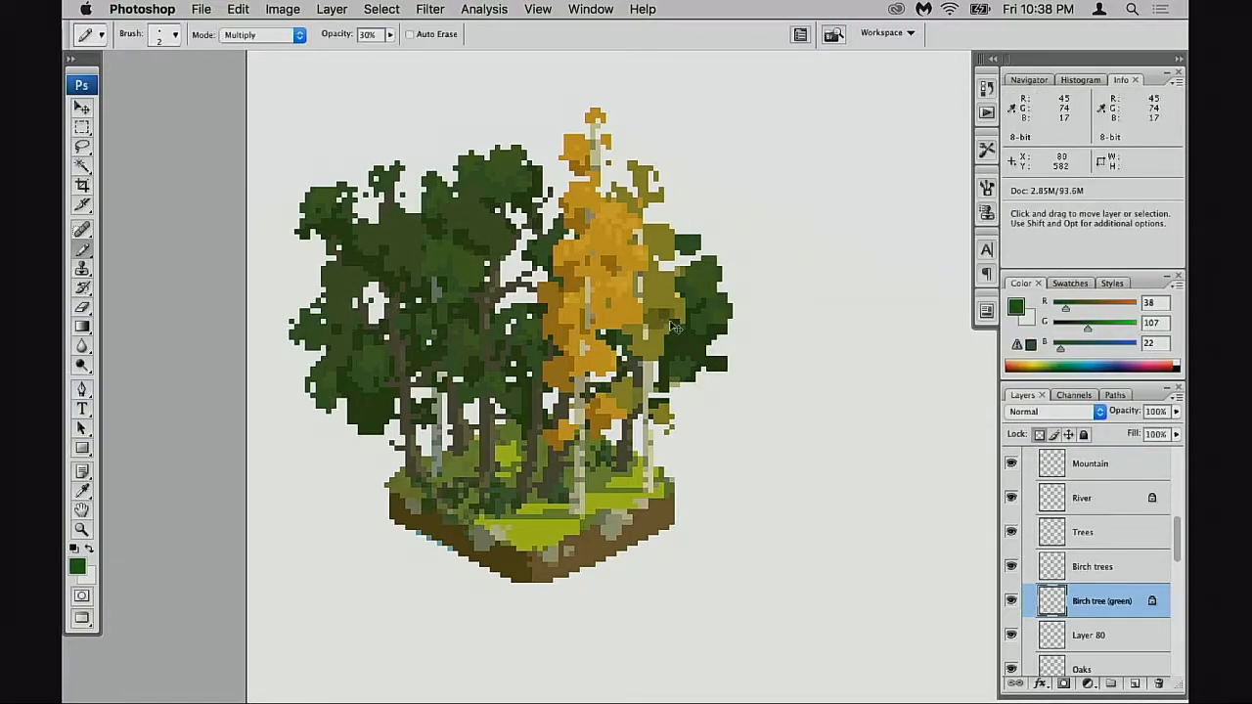
pyautogui.hotkey('alt', ']')
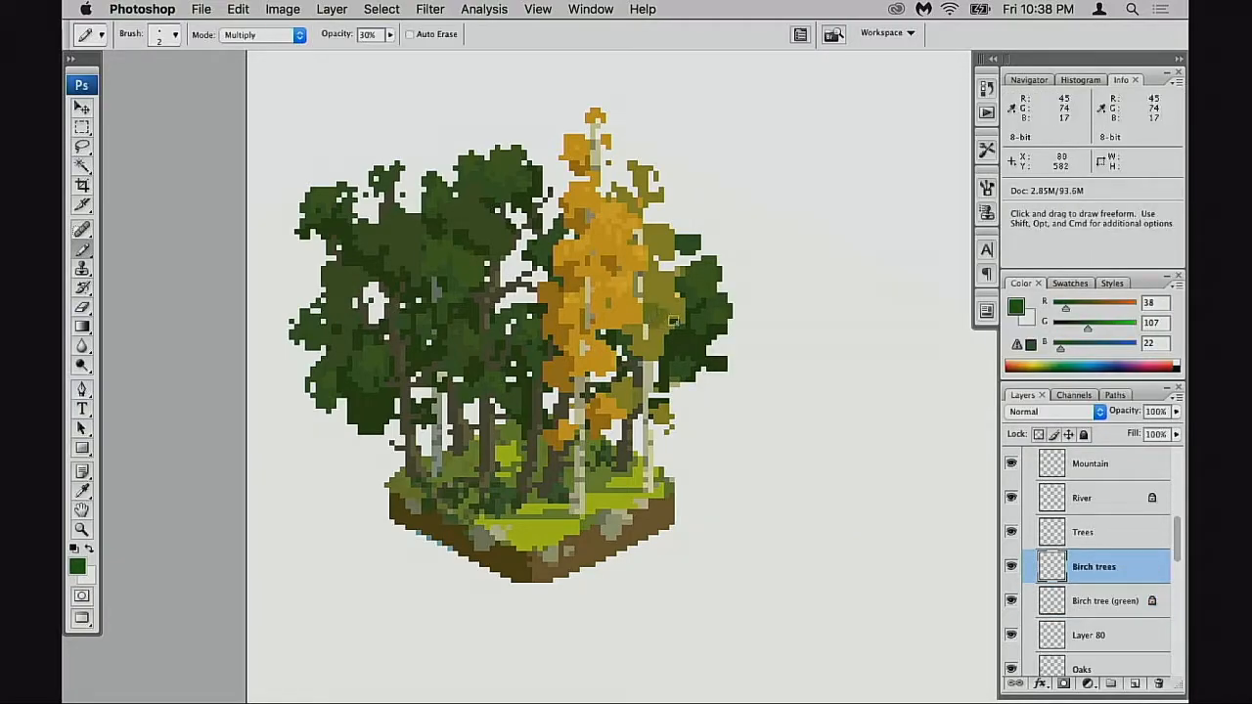
pyautogui.press('super+z')
# - Change the pencil's foreground colour to a dark bluish green with RGB 22, 95, 51
pyautogui.click(79, 568)
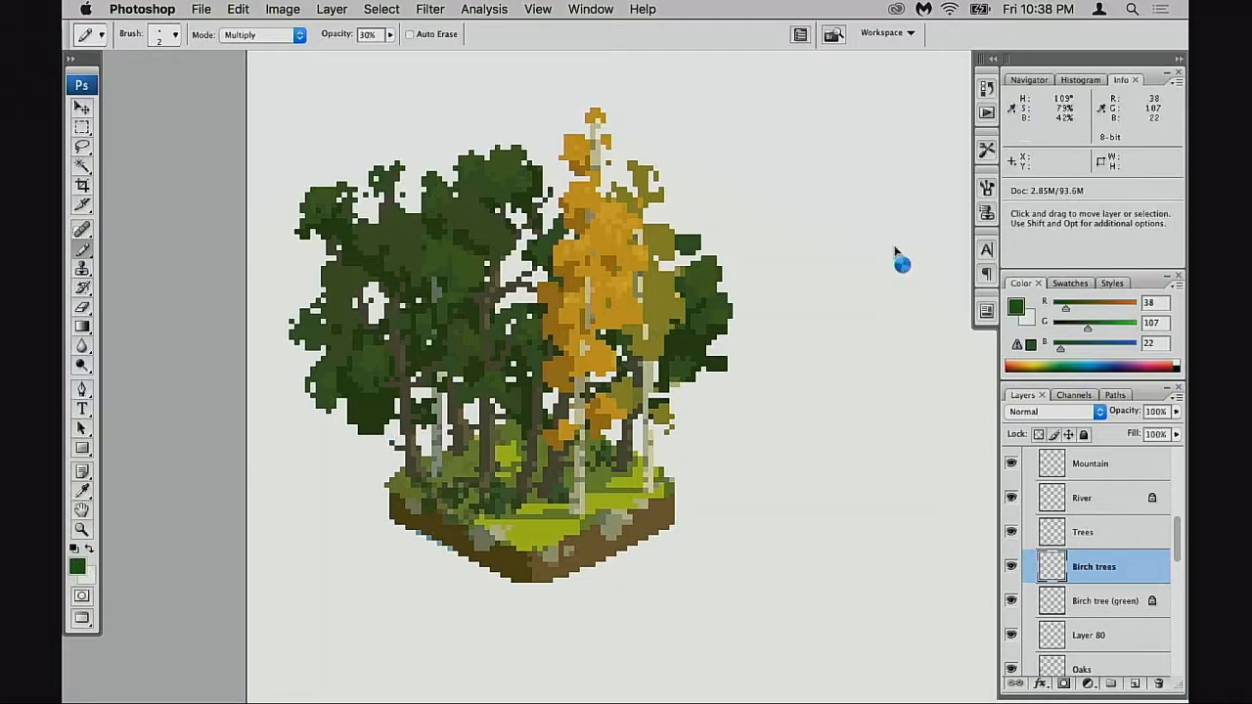
pyautogui.click(919, 272)
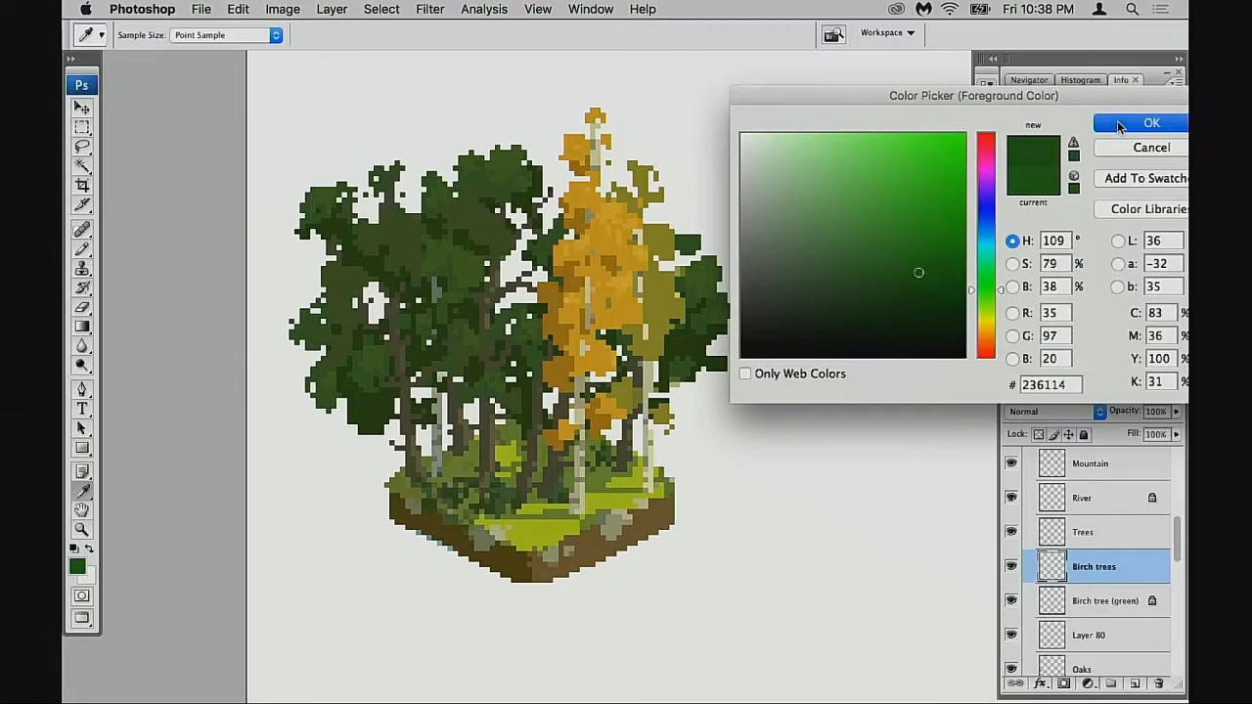
pyautogui.click(1121, 124)
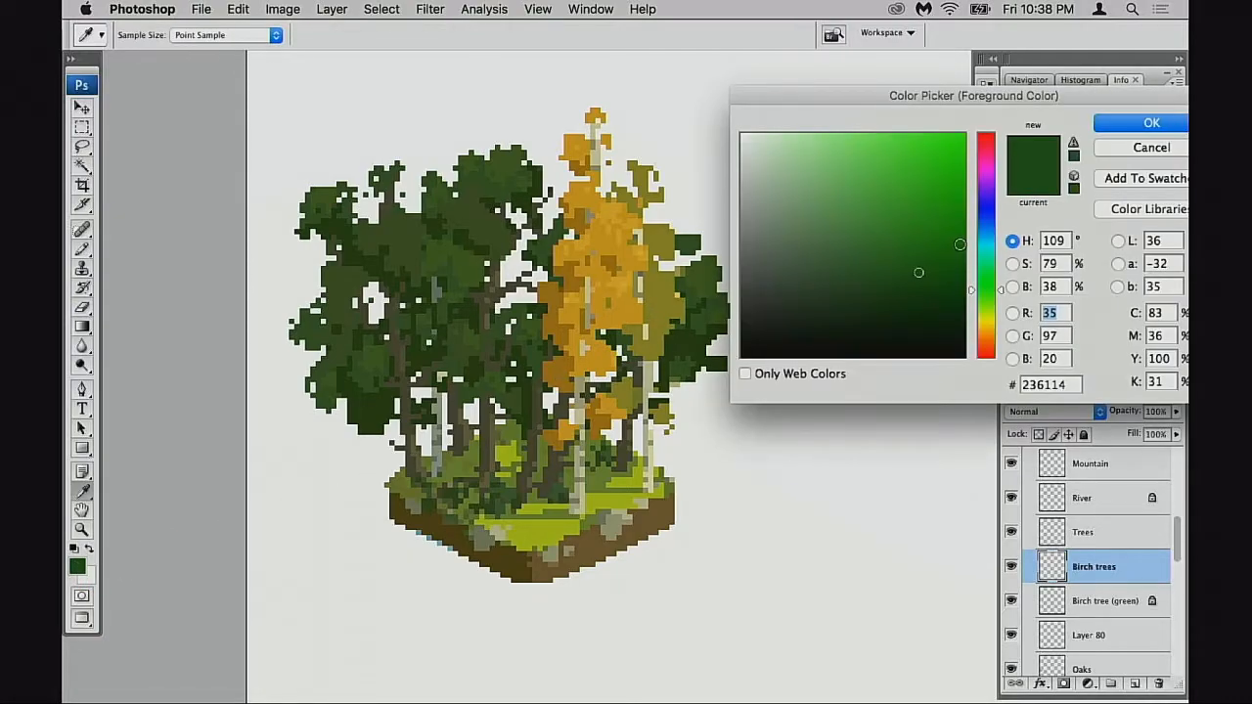
pyautogui.moveTo(992, 294)
pyautogui.mouseDown()
pyautogui.moveTo(978, 274)
pyautogui.moveTo(912, 274)
pyautogui.mouseUp()
pyautogui.click(1126, 127)
pyautogui.press('b')
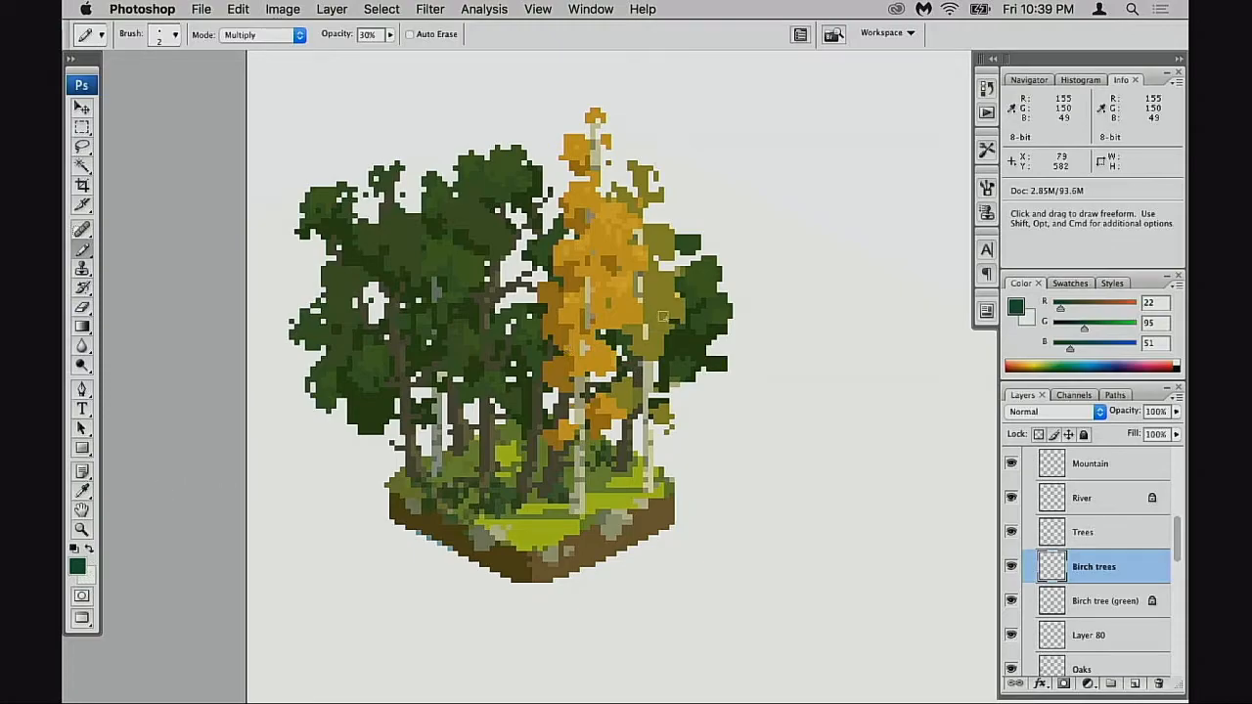
# - Test a Multiply shadow on the olive birch foliage at 20% opacity, sample the blended green, and pencil with it at 100% opacity
pyautogui.press('2')
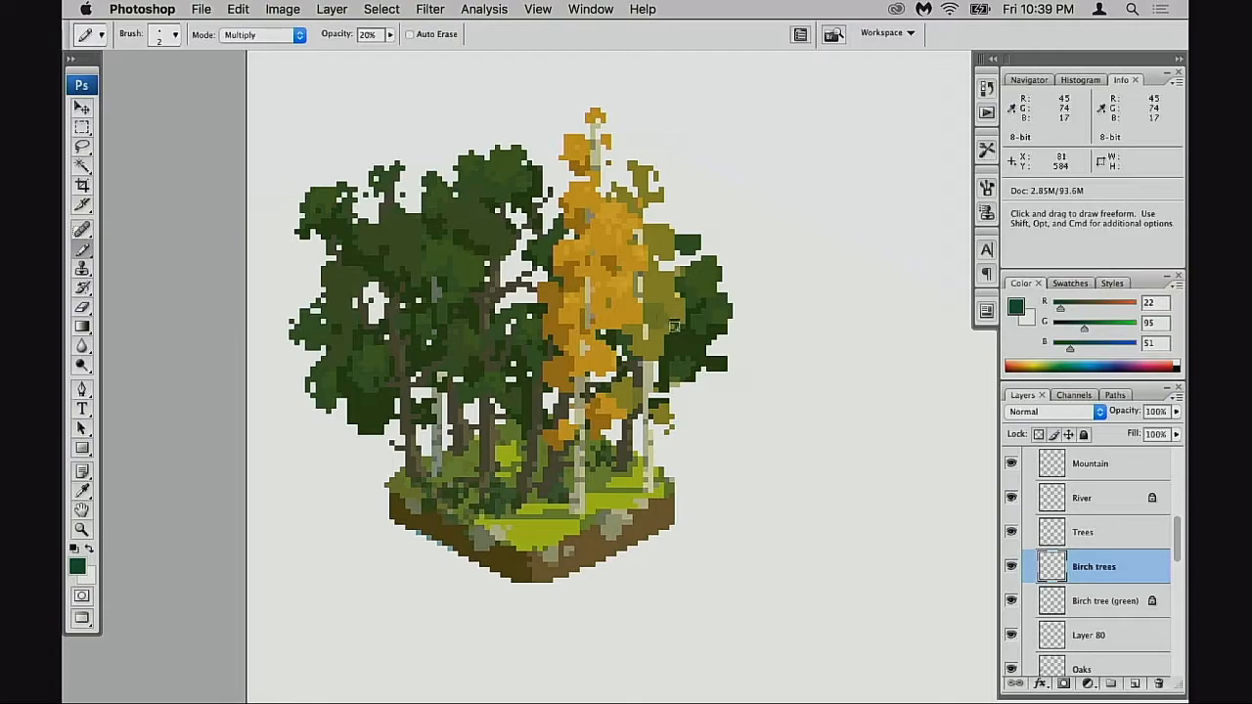
pyautogui.press('o')
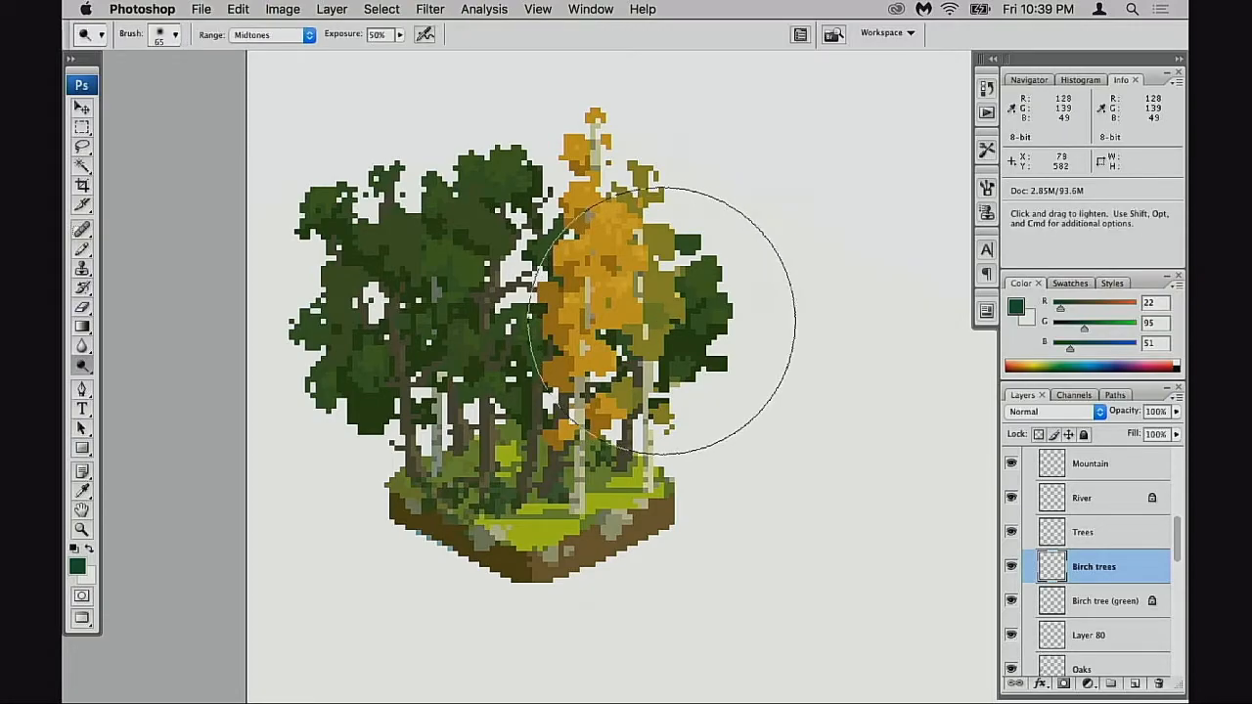
pyautogui.press('b')
pyautogui.keyDown('alt'); pyautogui.click(661, 323); pyautogui.keyUp('alt')
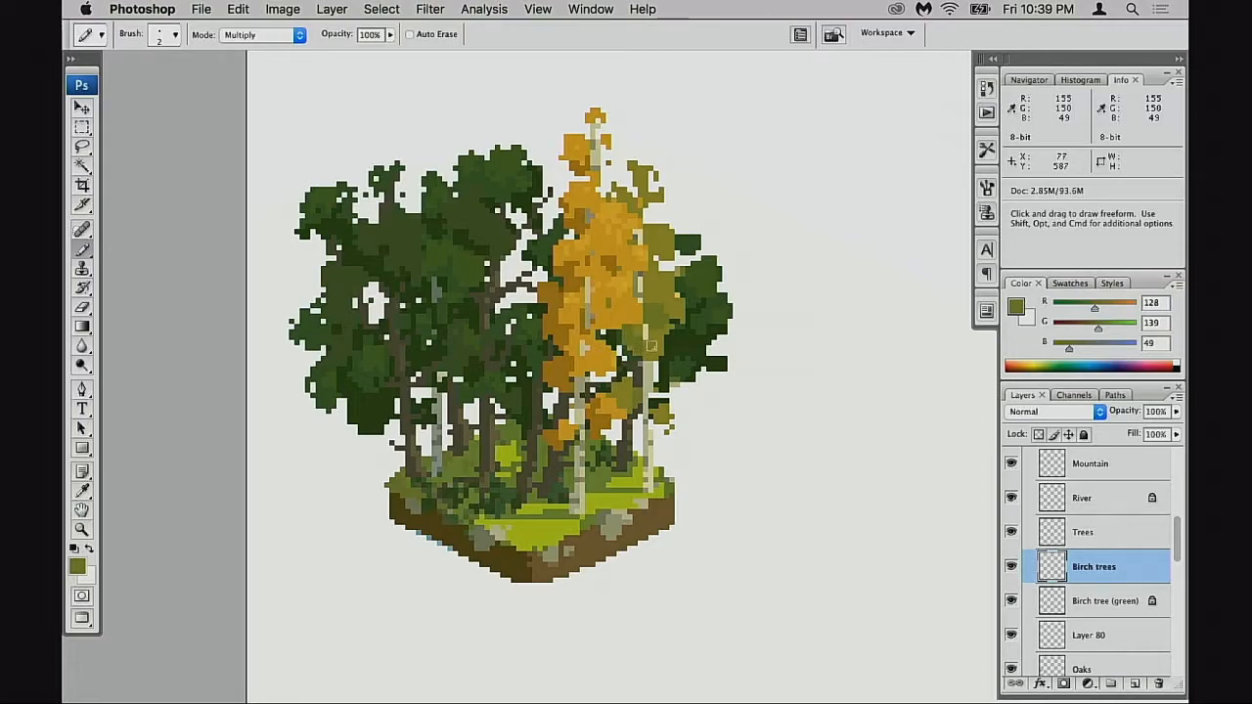
pyautogui.click(642, 273)
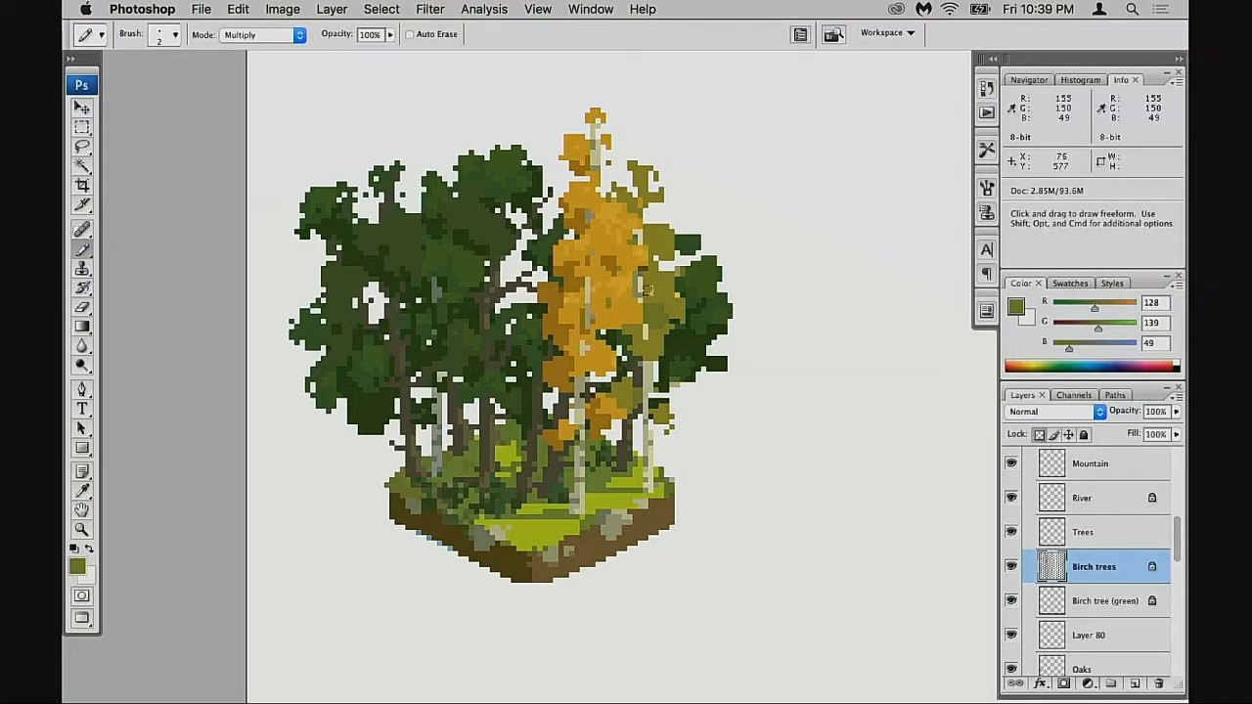
# - Check the contents of both birch layers by toggling them, unlock Birch trees' transparency and make Birch tree (green) the active layer
pyautogui.click(1011, 568)
pyautogui.click(1012, 567)
pyautogui.press('/')
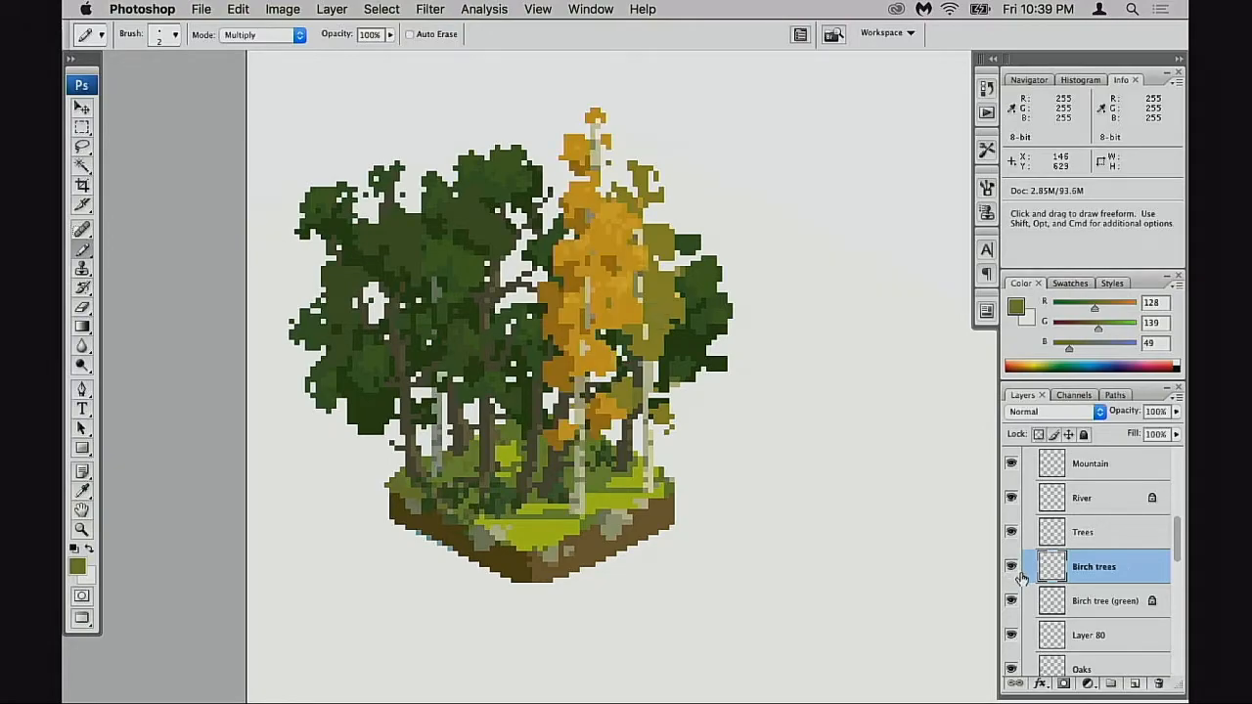
pyautogui.click(1011, 600)
pyautogui.click(1011, 600)
pyautogui.click(1096, 601)
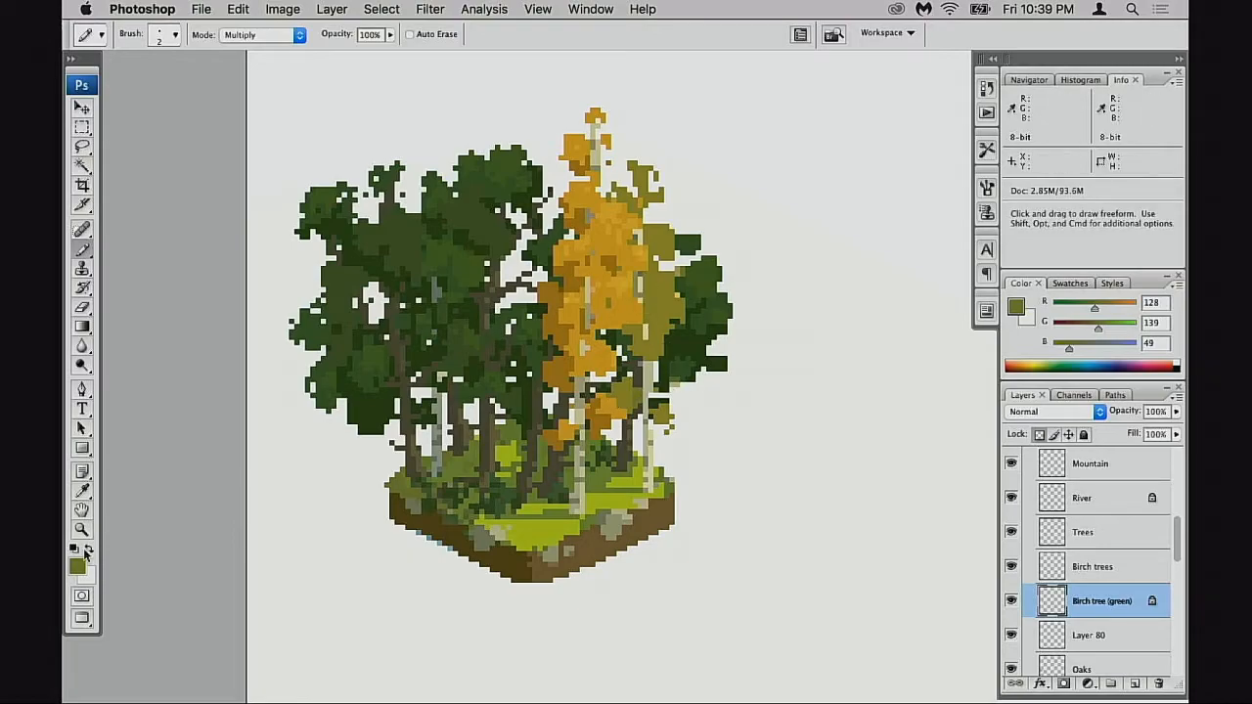
# - Set the pencil's blending mode to Normal and shade the green birch's foliage with olive green RGB 128, 139, 49
pyautogui.hotkey('shift', 'alt', 'n')
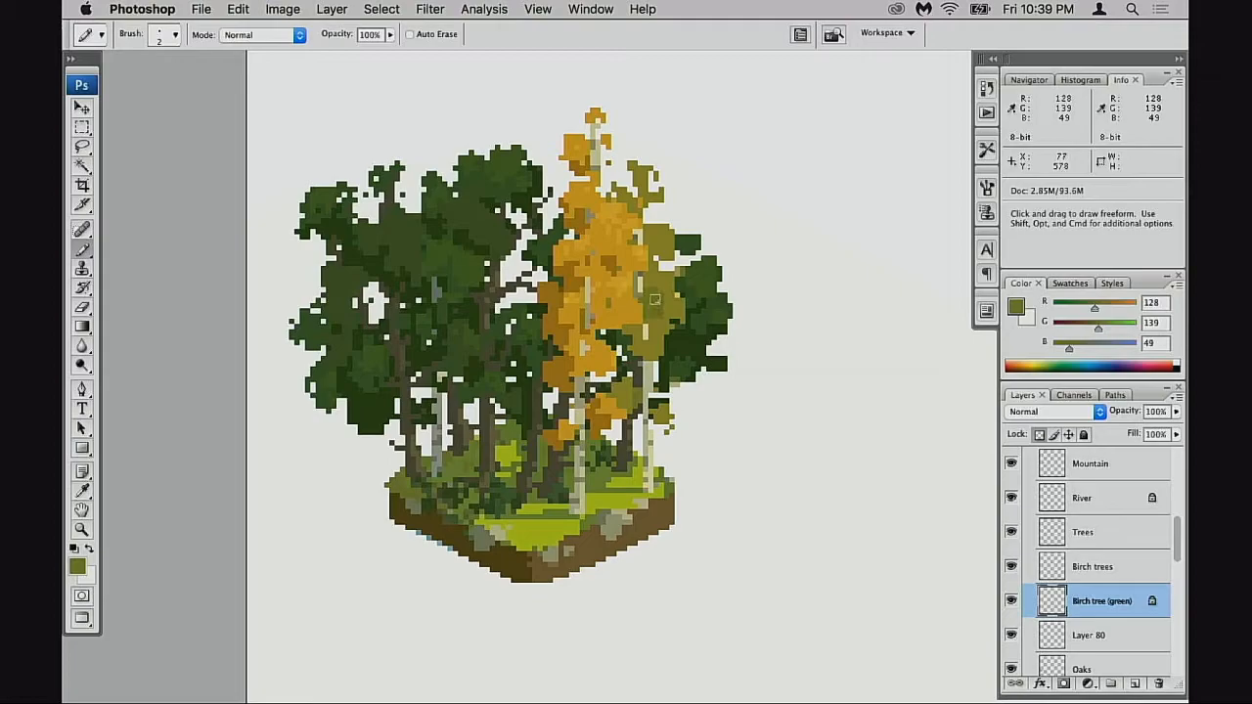
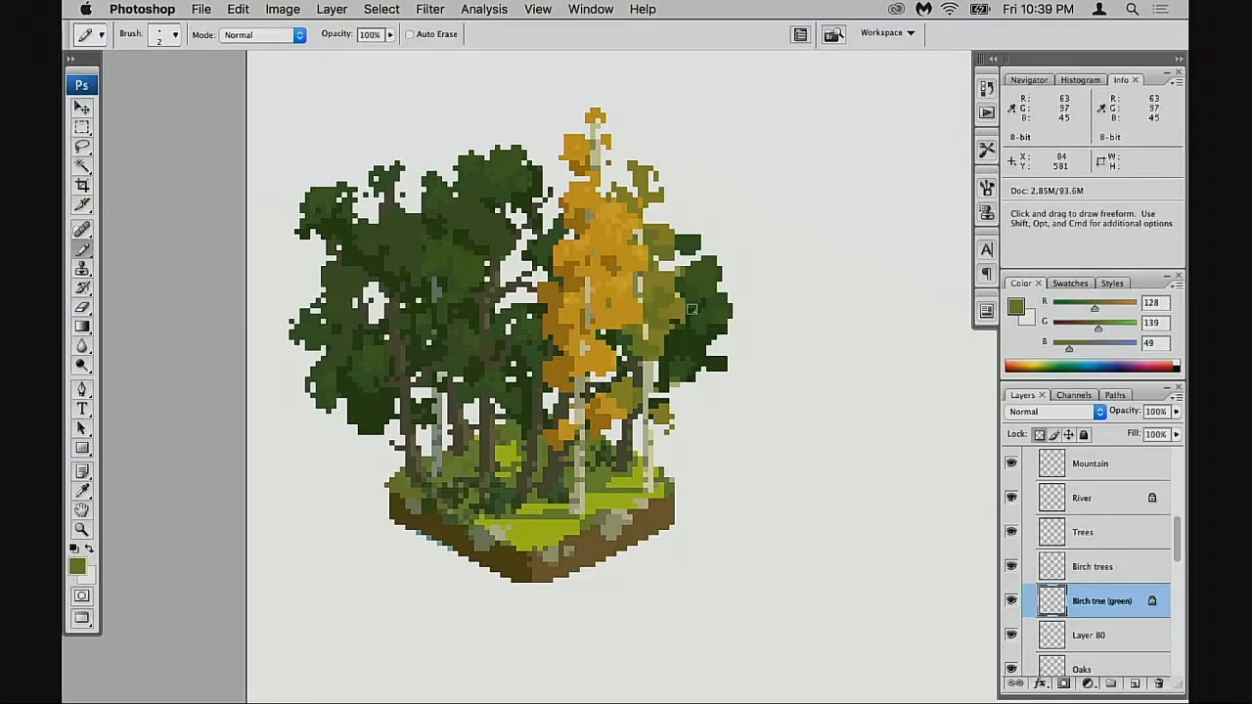
pyautogui.scroll(-5, 691, 314)
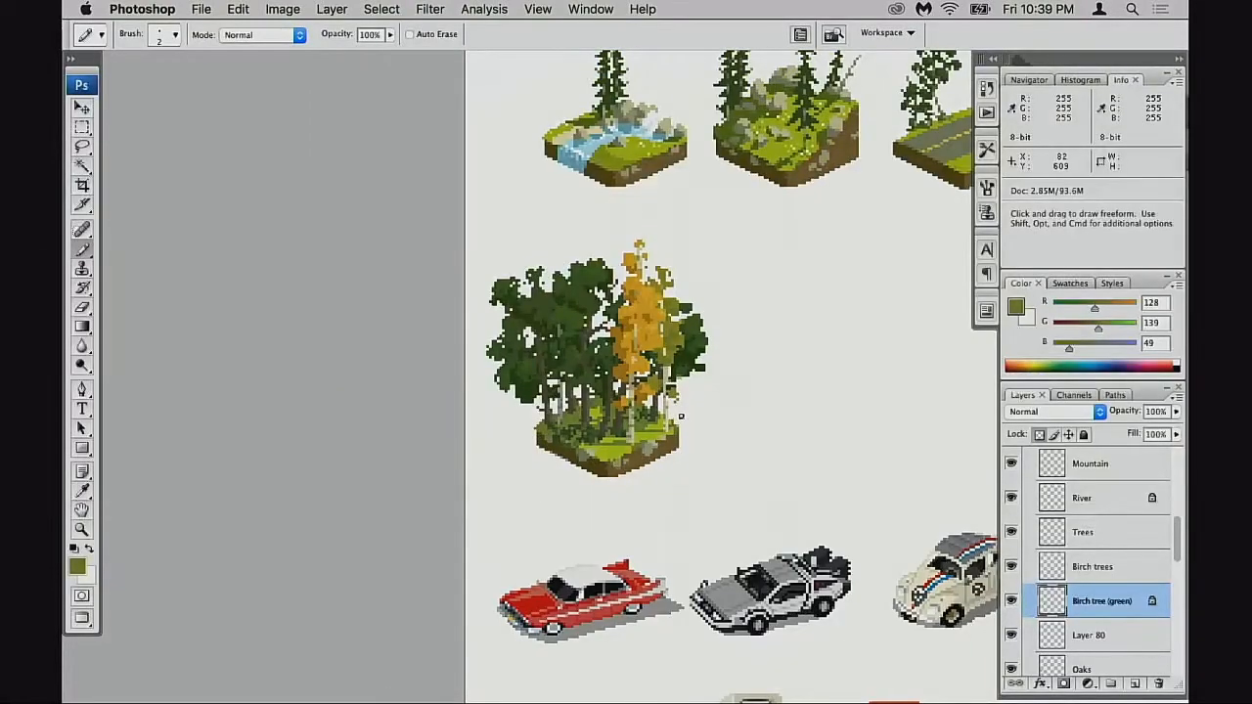
pyautogui.keyDown('alt'); pyautogui.click(681, 399); pyautogui.keyUp('alt')
pyautogui.keyDown('super'); pyautogui.click(679, 399); pyautogui.keyUp('super')
pyautogui.keyDown('super'); pyautogui.click(680, 399); pyautogui.keyUp('super')
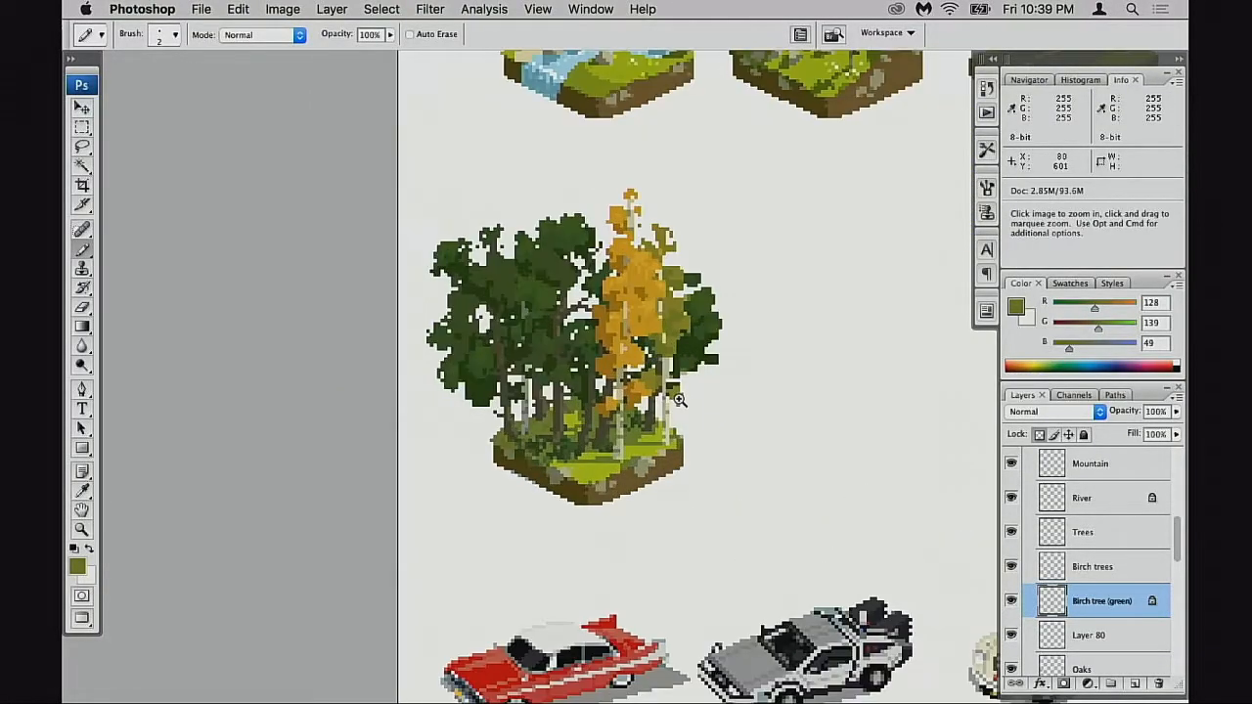
pyautogui.keyDown('super'); pyautogui.click(680, 400); pyautogui.keyUp('super')
pyautogui.keyDown('super'); pyautogui.click(680, 399); pyautogui.keyUp('super')
pyautogui.keyDown('super'); pyautogui.click(681, 397); pyautogui.keyUp('super')
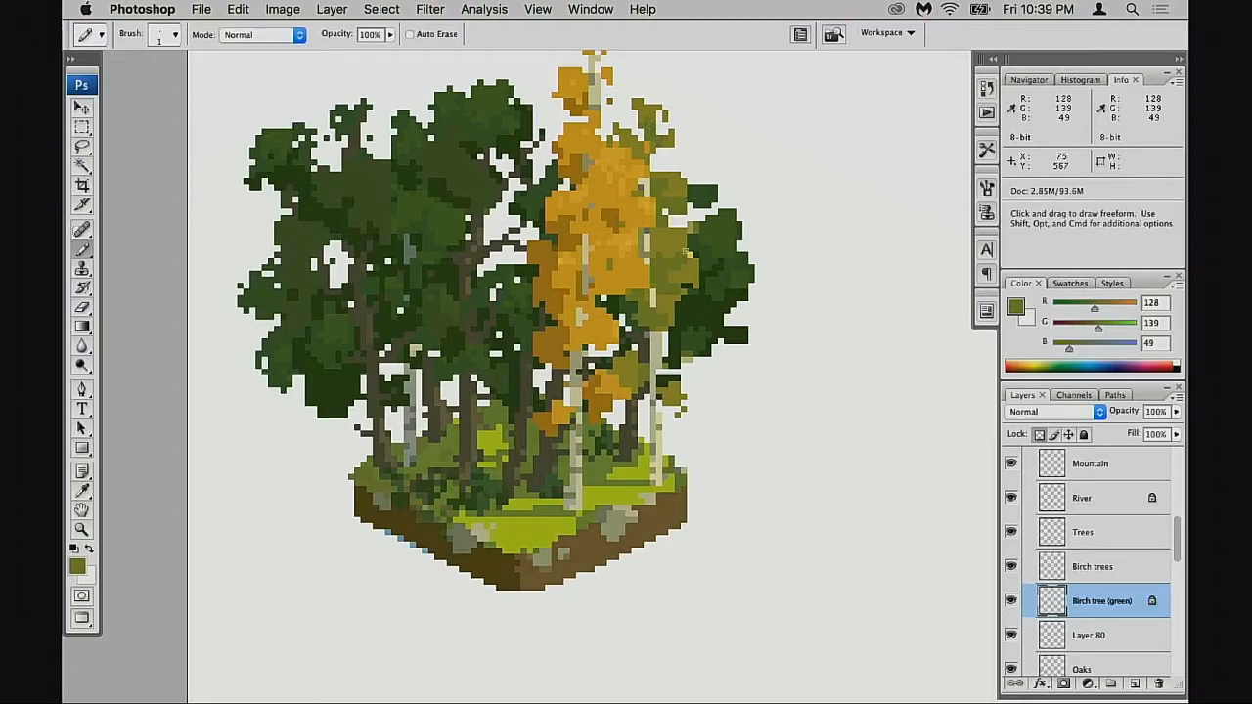
# - Switch to the 1-pixel Eraser and examine the forest tile up close and beside the neighbouring tiles and cars
pyautogui.press('e')
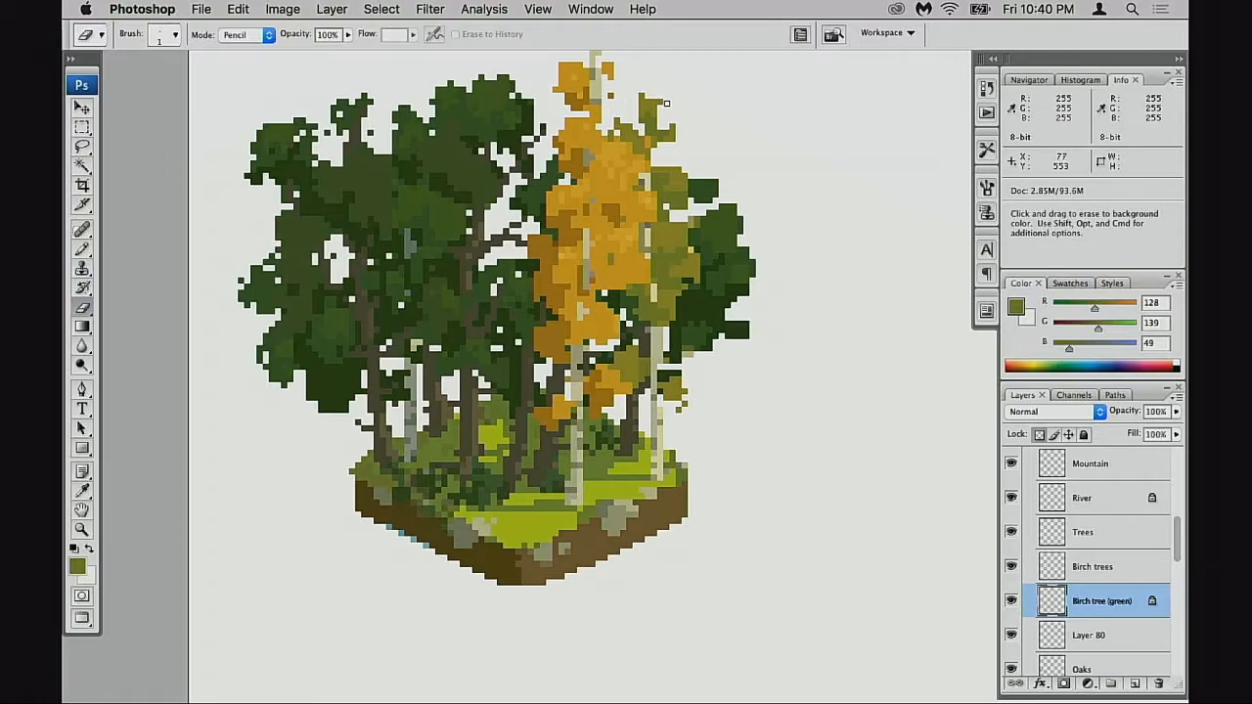
pyautogui.moveTo(703, 371); pyautogui.dragTo(696, 338)
pyautogui.keyDown('alt'); pyautogui.click(702, 346); pyautogui.keyUp('alt')
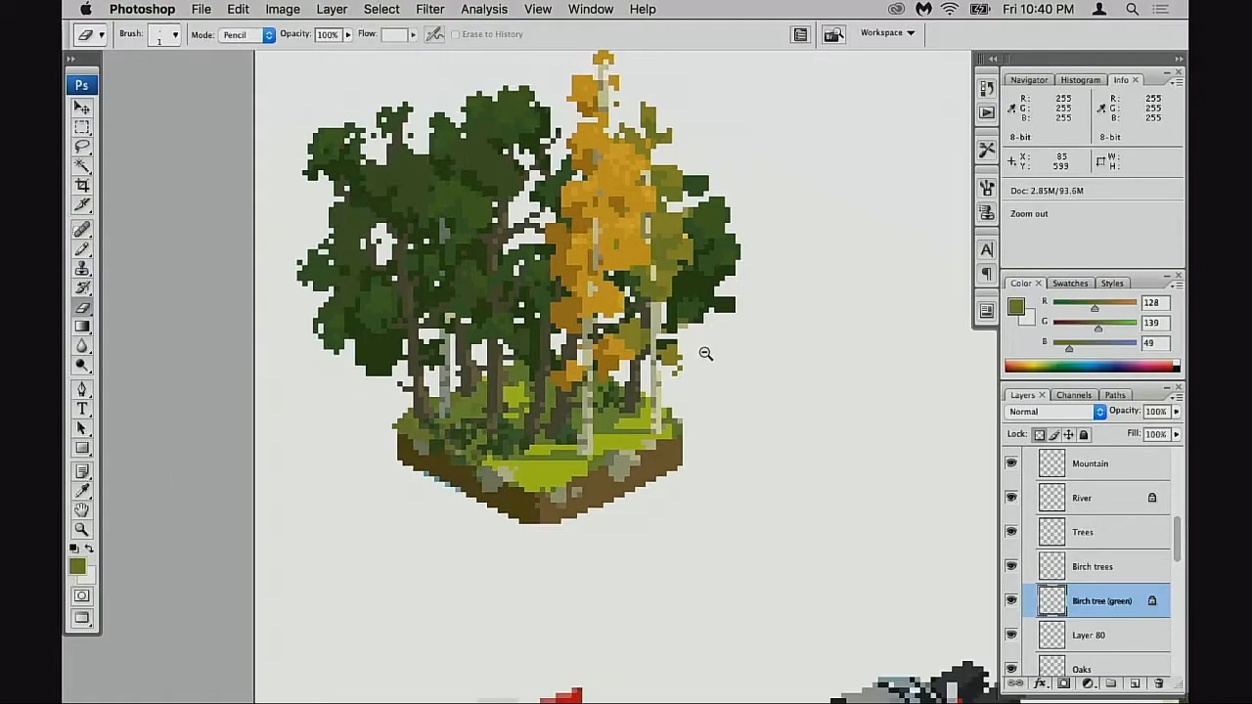
pyautogui.keyDown('alt'); pyautogui.click(711, 362); pyautogui.keyUp('alt')
pyautogui.keyDown('alt'); pyautogui.click(716, 366); pyautogui.keyUp('alt')
pyautogui.keyDown('alt'); pyautogui.click(745, 350); pyautogui.keyUp('alt')
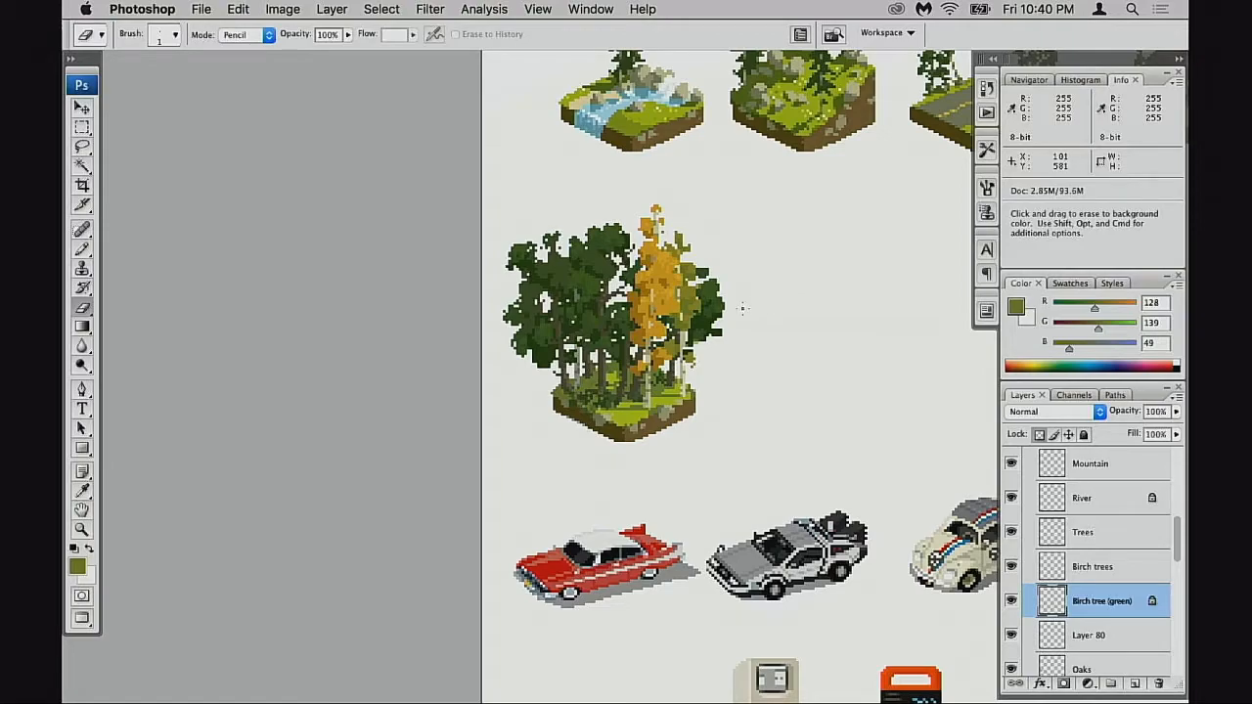
pyautogui.keyDown('alt'); pyautogui.click(691, 372); pyautogui.keyUp('alt')
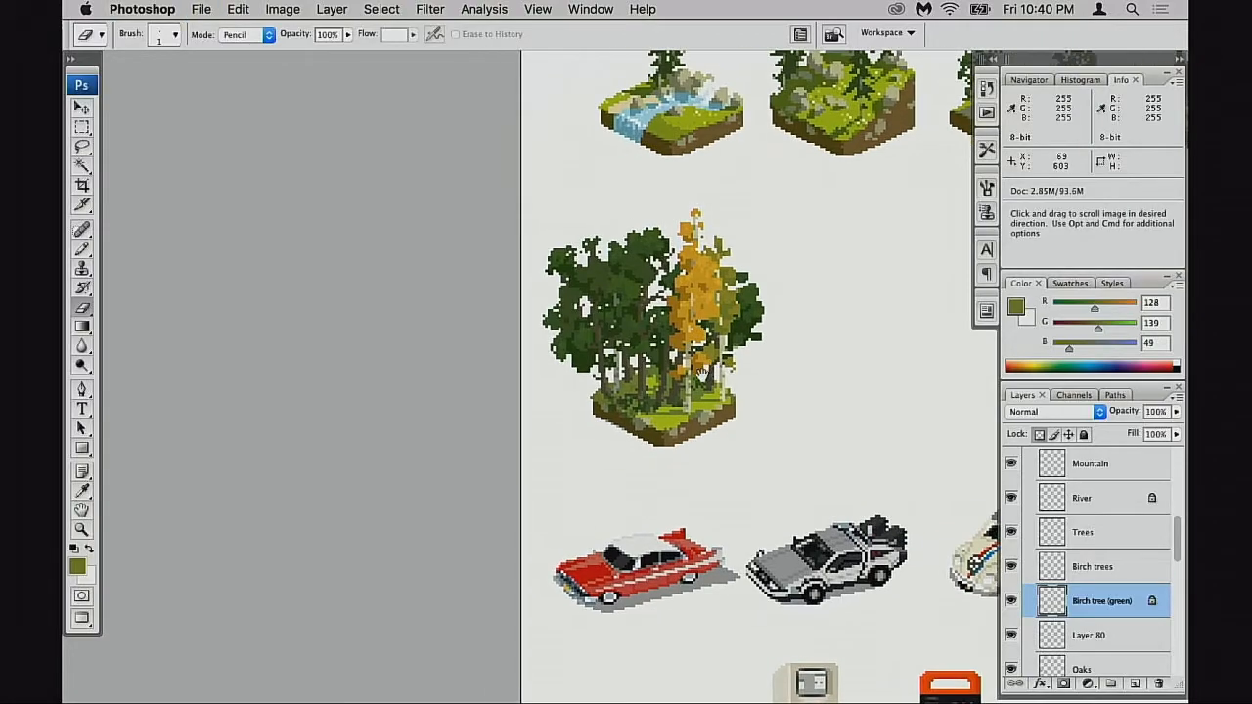
pyautogui.moveTo(759, 401); pyautogui.dragTo(735, 342)
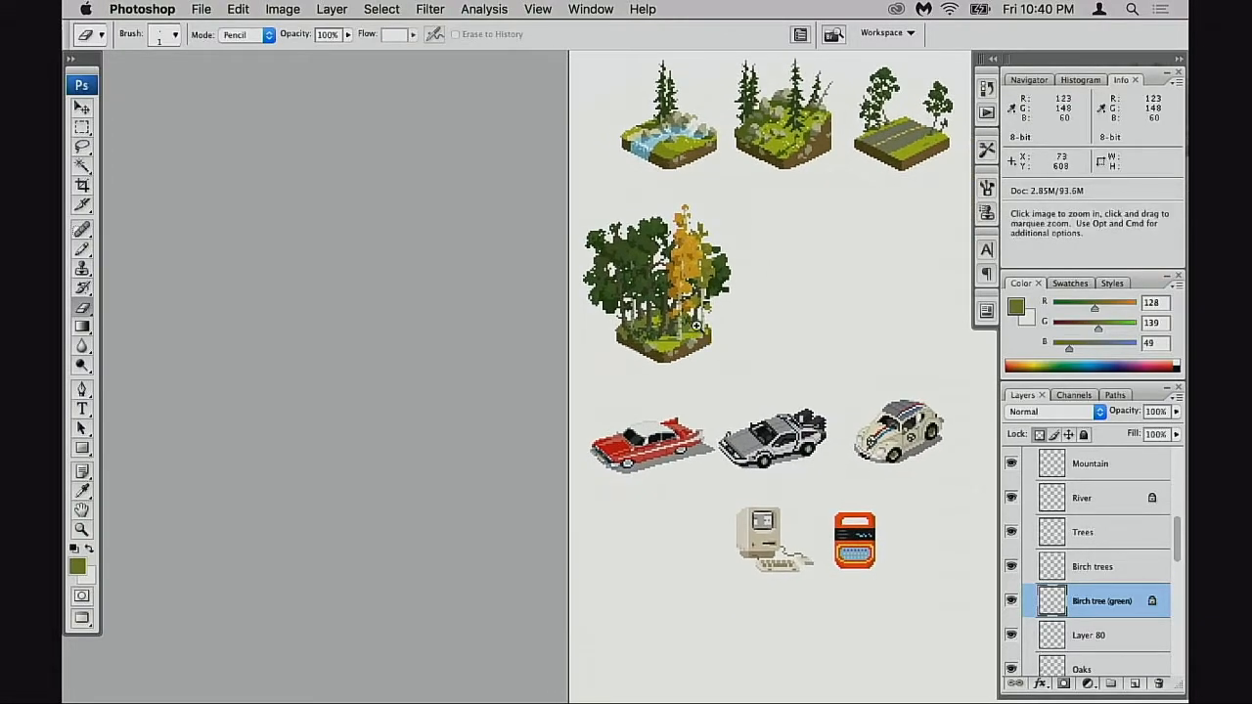
pyautogui.keyDown('super'); pyautogui.click(695, 339); pyautogui.keyUp('super')
pyautogui.keyDown('super'); pyautogui.click(680, 348); pyautogui.keyUp('super')
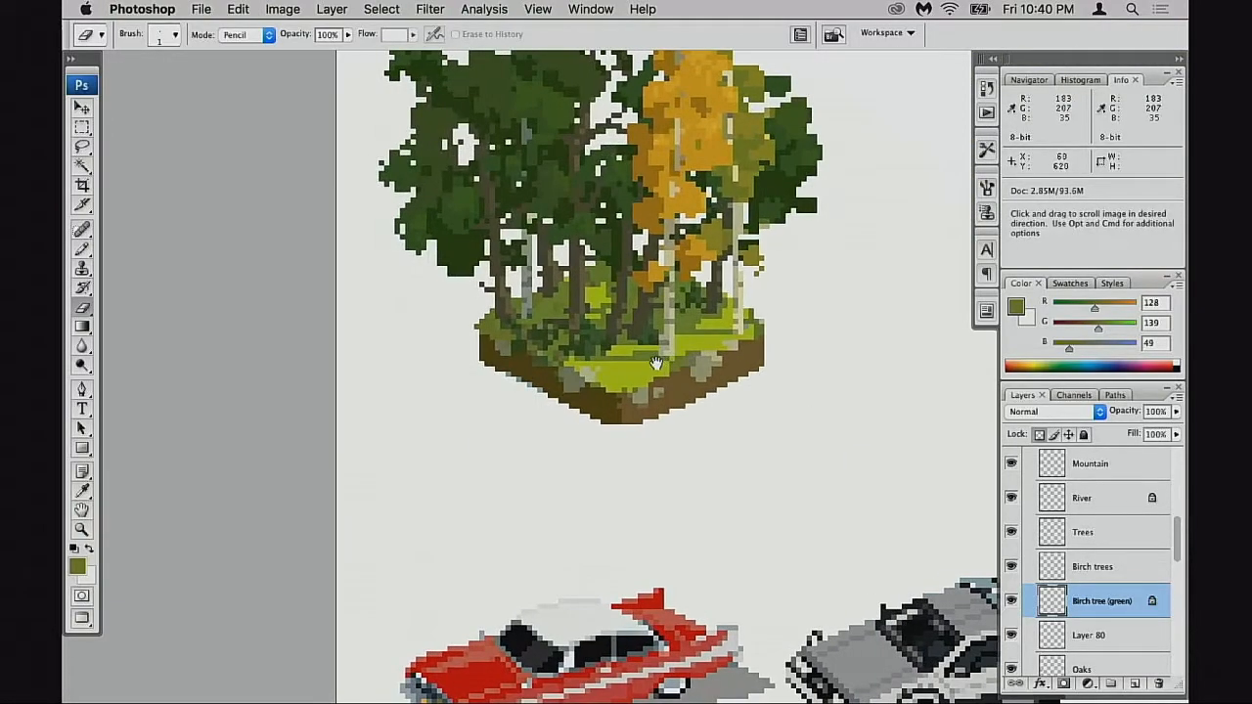
# - Check the green birch's contribution to the tile by hiding and showing the Birch tree (green) layer
pyautogui.click(1015, 600)
pyautogui.click(1015, 600)
pyautogui.click(1015, 601)
pyautogui.click(1015, 601)
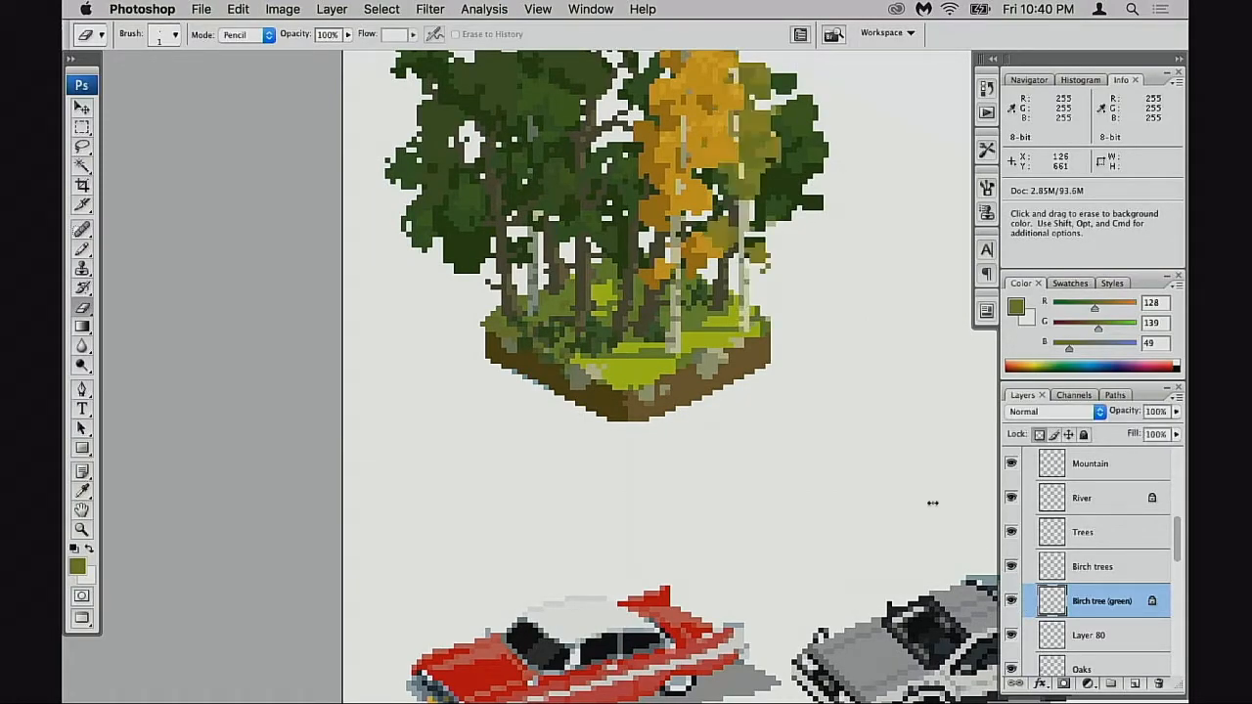
pyautogui.moveTo(882, 443); pyautogui.dragTo(854, 530)
pyautogui.click(1015, 600)
pyautogui.click(1015, 600)
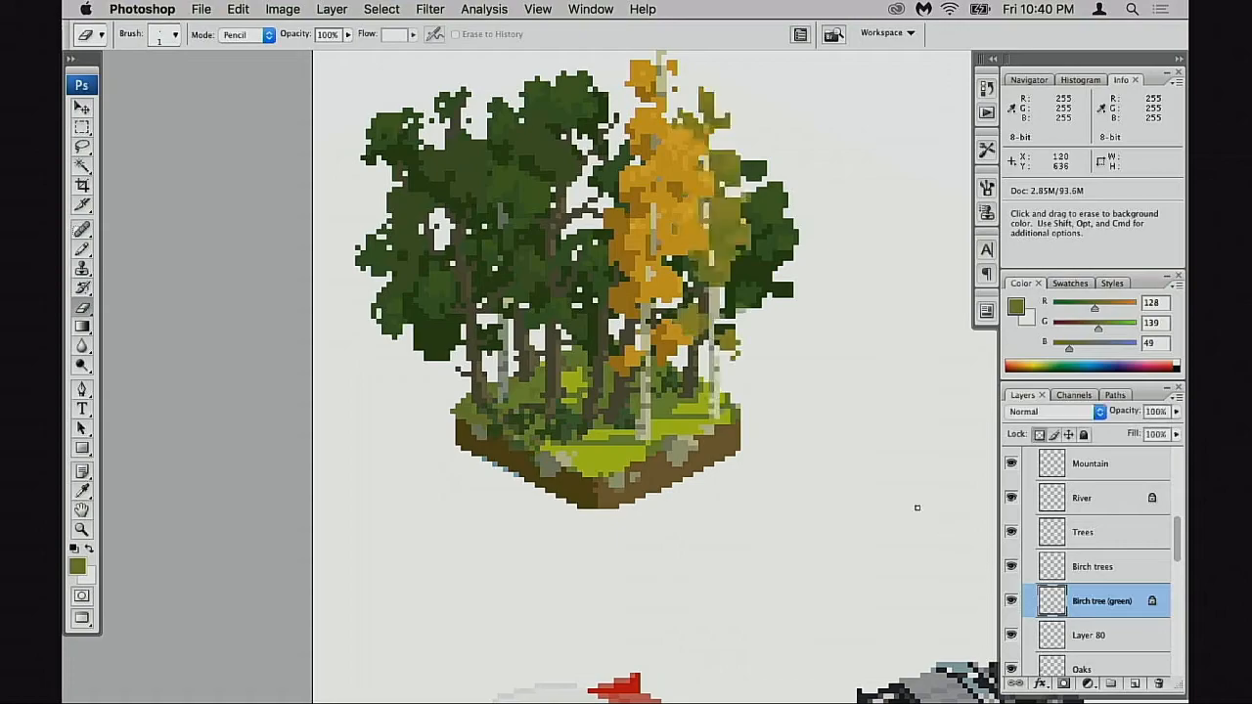
# - Unlock Birch tree (green)'s transparency and pencil the small leaf cluster beside its lower trunk with RGB 155, 150, 49 and 128, 139, 49
pyautogui.click(785, 384)
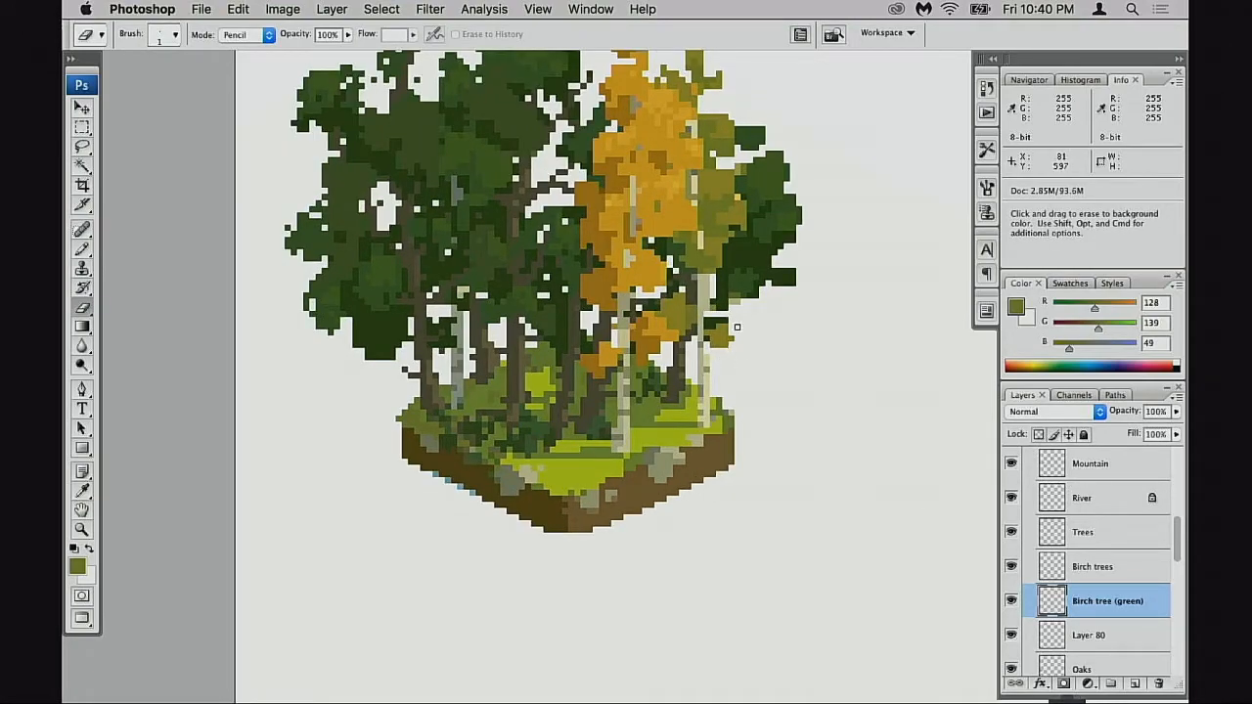
pyautogui.press('b')
pyautogui.keyDown('alt'); pyautogui.click(700, 263); pyautogui.keyUp('alt')
pyautogui.keyDown('alt'); pyautogui.click(722, 338); pyautogui.keyUp('alt')
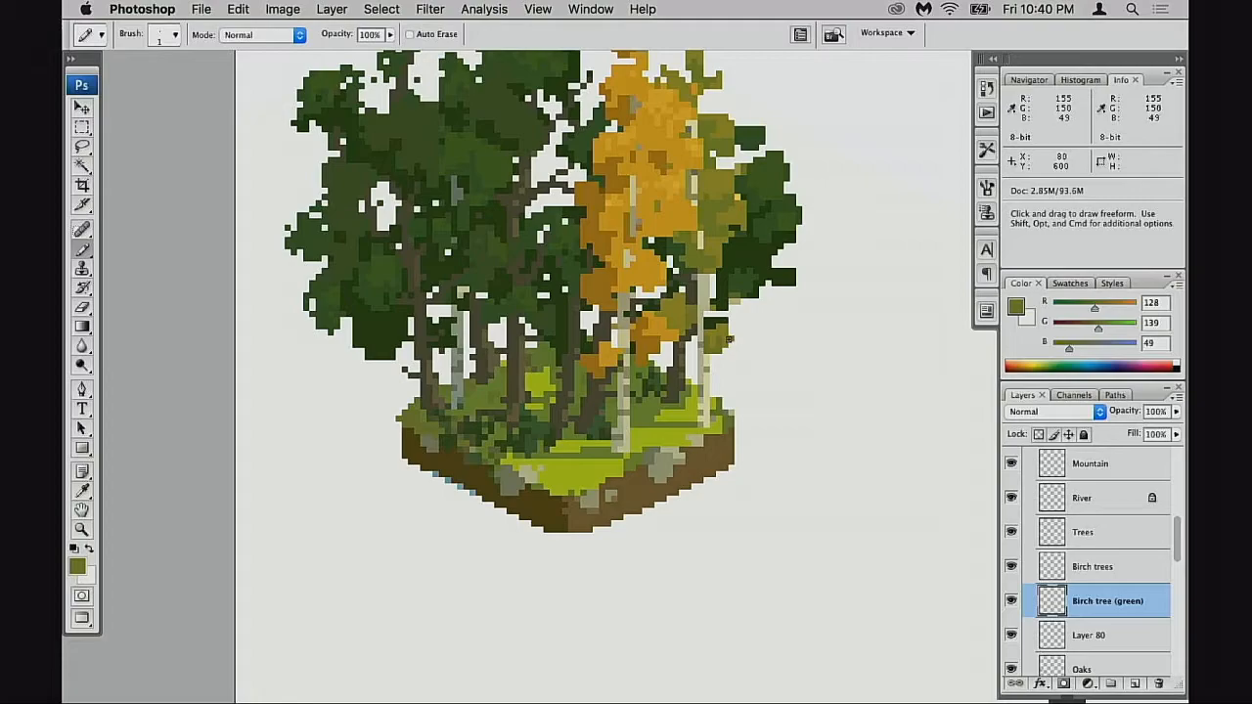
pyautogui.keyDown('alt'); pyautogui.click(720, 345); pyautogui.keyUp('alt')
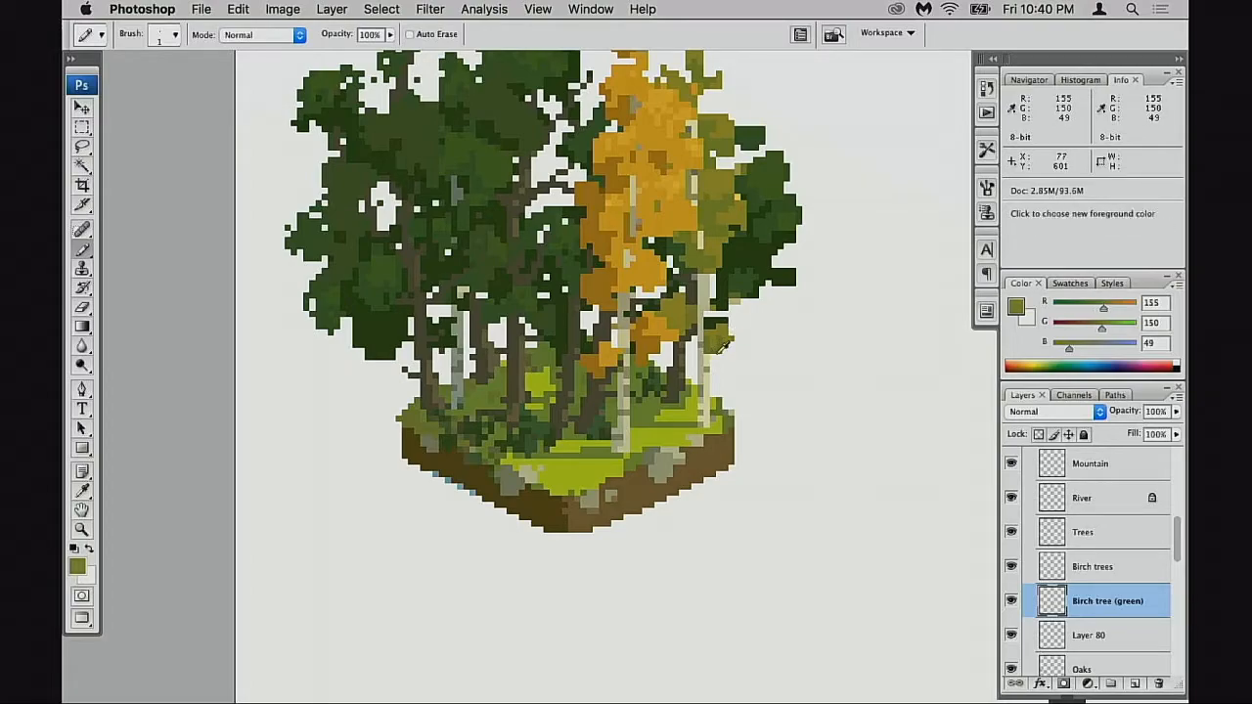
pyautogui.click(729, 339)
pyautogui.keyDown('alt'); pyautogui.click(728, 342); pyautogui.keyUp('alt')
pyautogui.click(735, 338)
pyautogui.keyDown('alt'); pyautogui.click(714, 342); pyautogui.keyUp('alt')
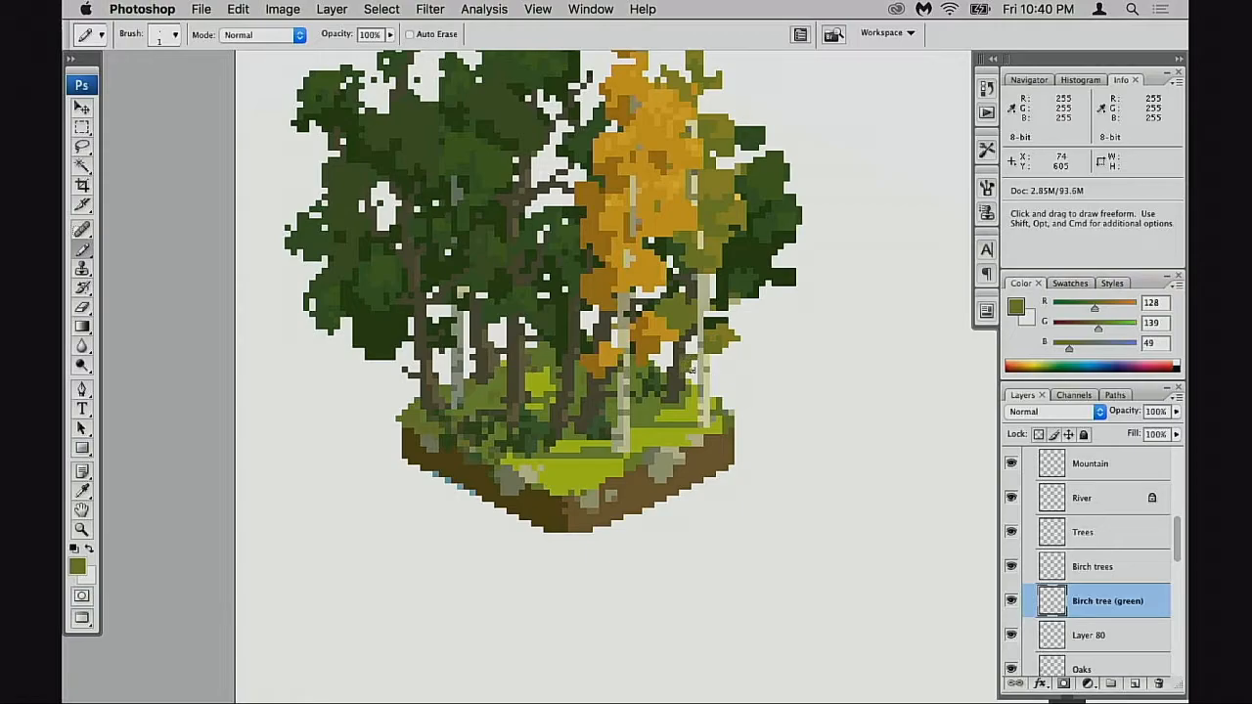
# - Examine the small leaf cluster in the whole tile and compare the tile with Birch tree (green) hidden and shown
pyautogui.moveTo(703, 410); pyautogui.dragTo(714, 415)
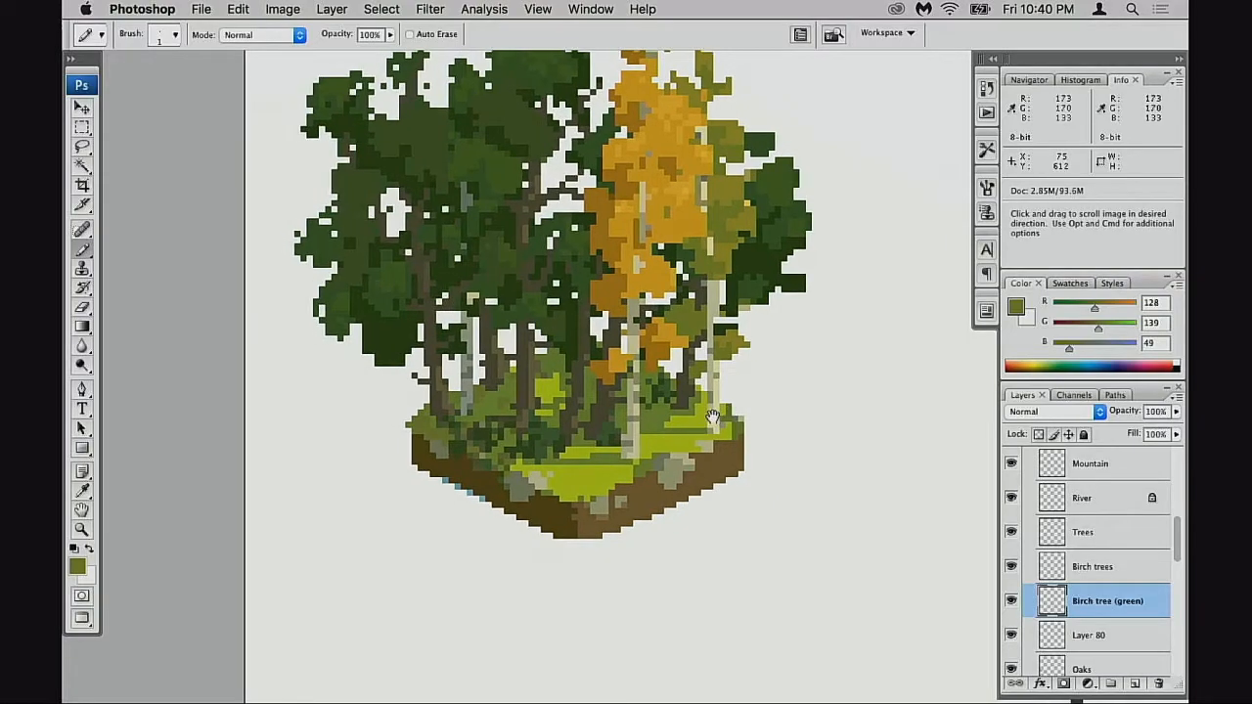
pyautogui.keyDown('alt'); pyautogui.click(714, 418); pyautogui.keyUp('alt')
pyautogui.keyDown('alt'); pyautogui.click(716, 424); pyautogui.keyUp('alt')
pyautogui.keyDown('super'); pyautogui.click(724, 391); pyautogui.keyUp('super')
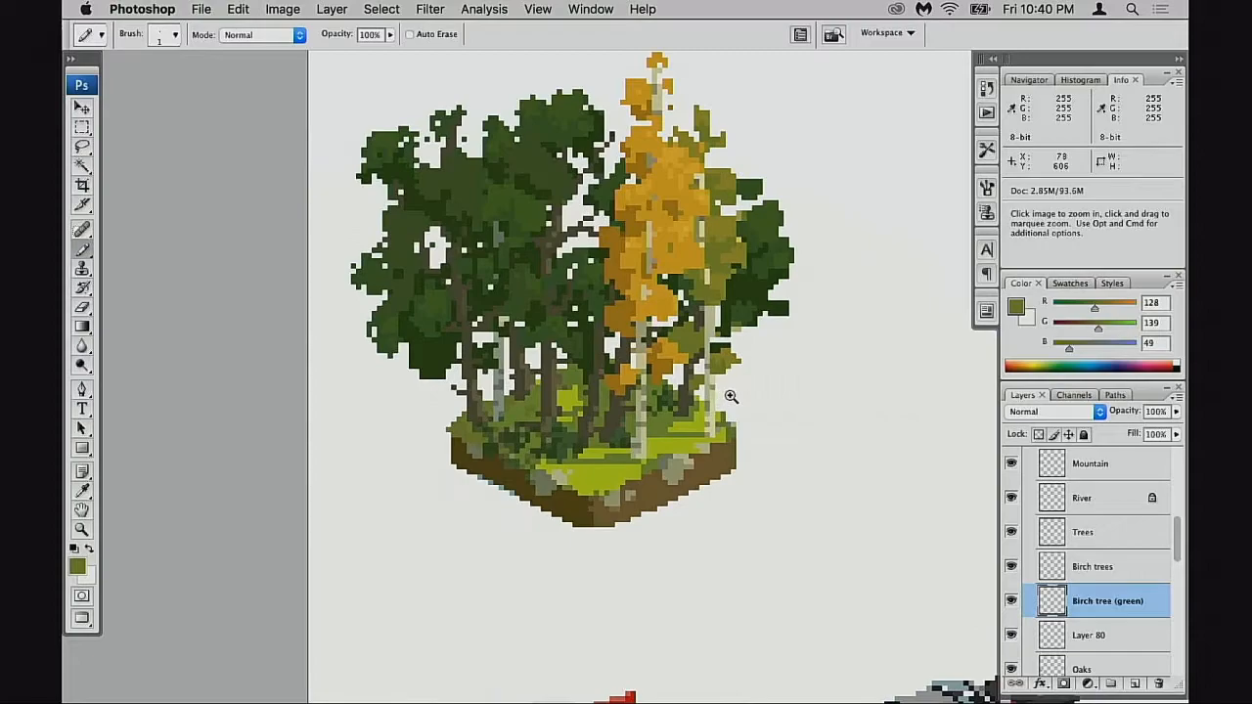
pyautogui.click(729, 396)
pyautogui.moveTo(781, 402); pyautogui.dragTo(791, 449)
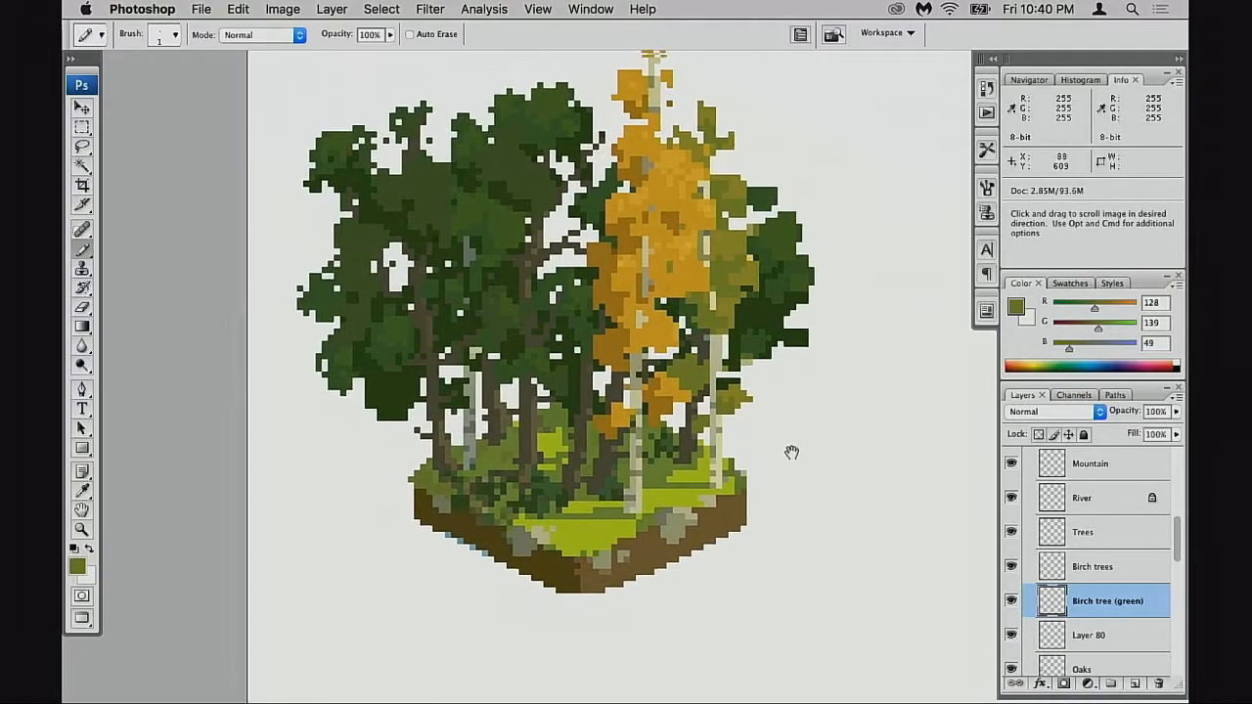
pyautogui.click(1011, 601)
pyautogui.click(1011, 601)
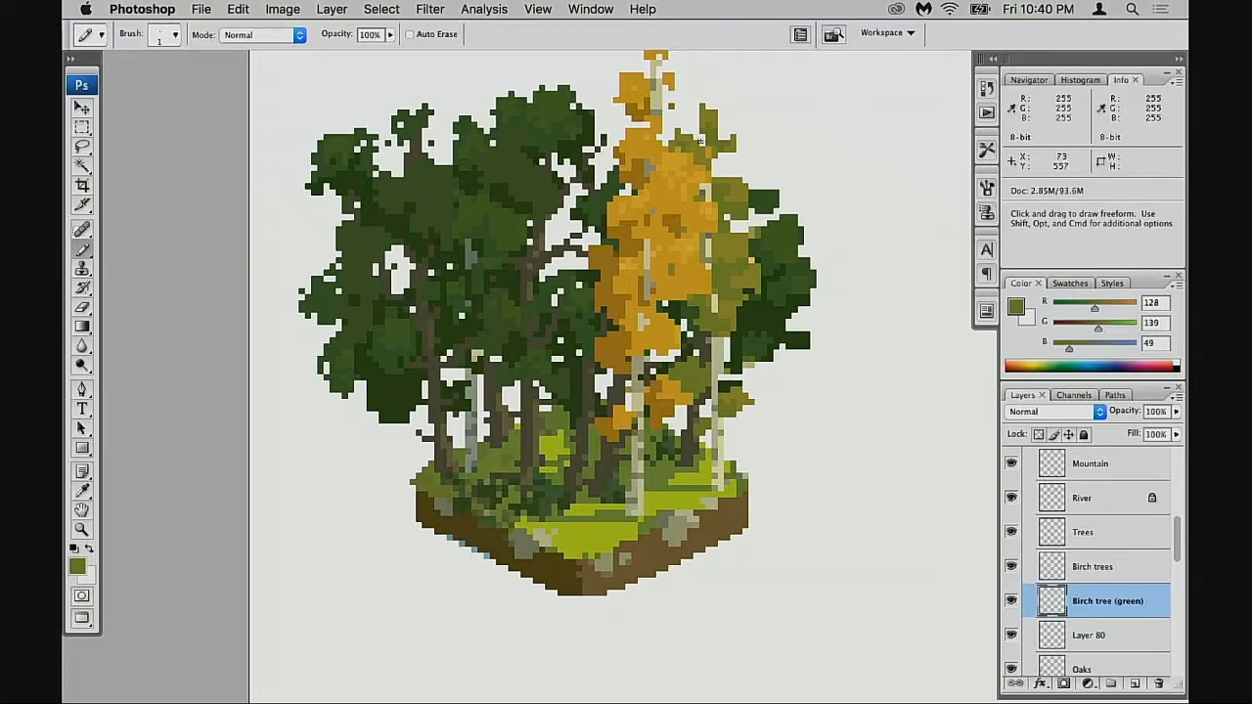
# - Undo the last pencil edit and touch up the green birch's upper trunk with cream RGB 237, 233, 186 and beige 179, 176, 139
pyautogui.press('super+z')
pyautogui.keyDown('alt'); pyautogui.click(684, 144); pyautogui.keyUp('alt')
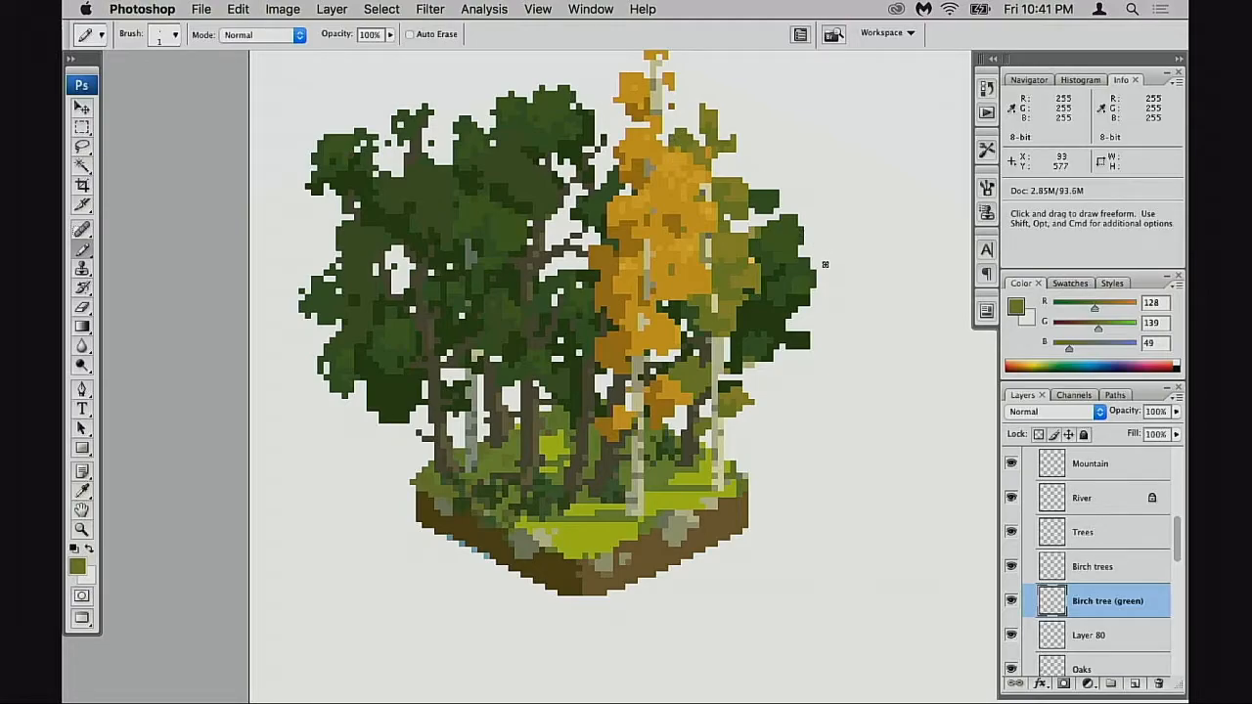
pyautogui.keyDown('alt'); pyautogui.click(710, 201); pyautogui.keyUp('alt')
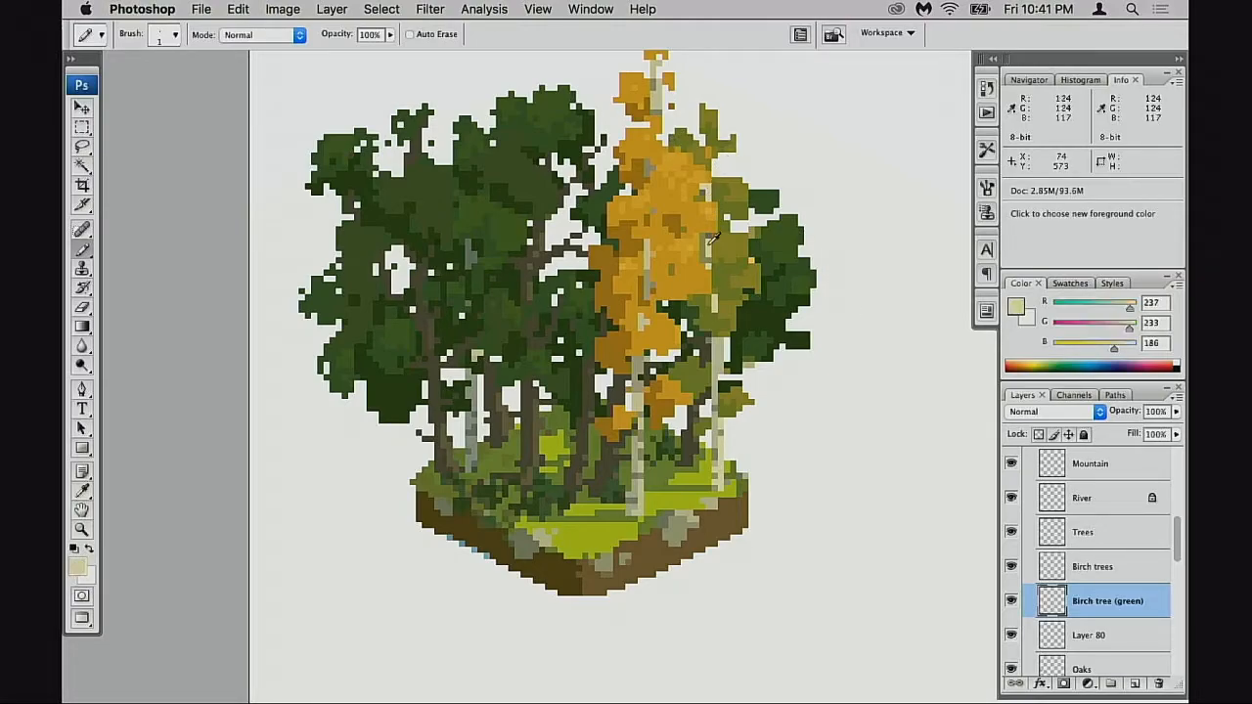
pyautogui.keyDown('alt'); pyautogui.click(648, 356); pyautogui.keyUp('alt')
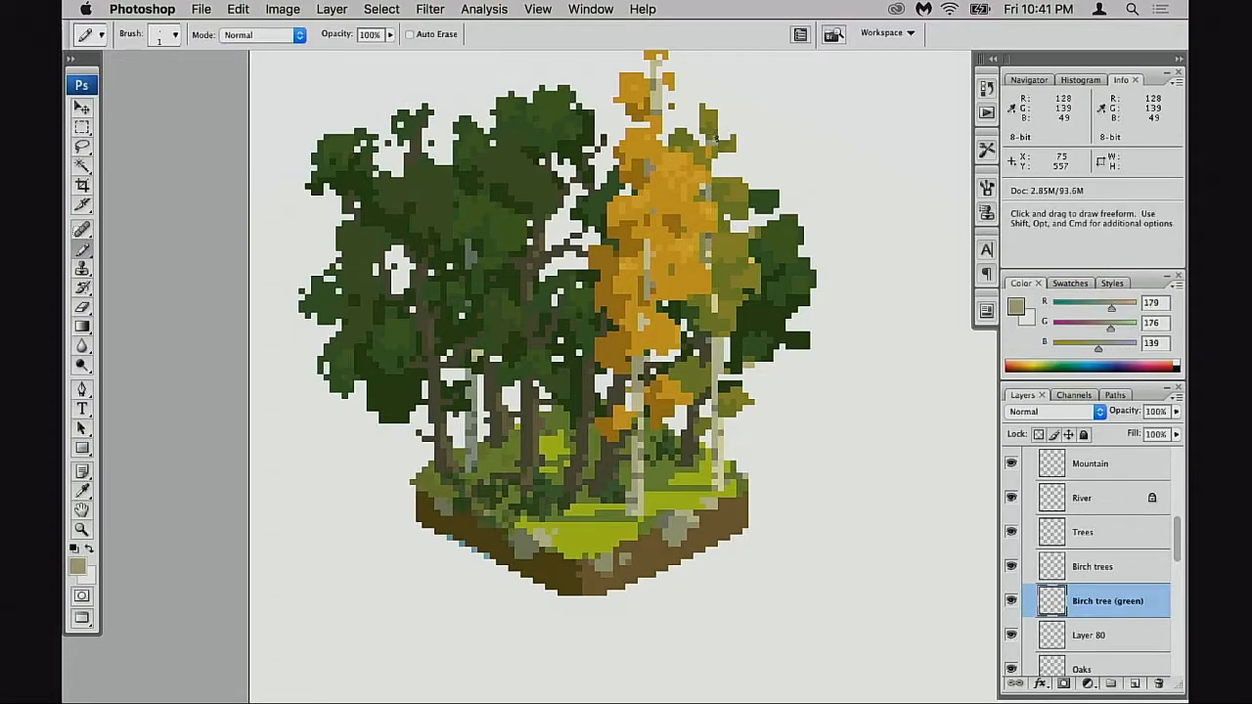
# - Shade the trunk within the green birch's foliage using RGB 205, 207, 172, grey 124, 124, 117 at 40% opacity, and blended 146, 146, 107
pyautogui.keyDown('alt'); pyautogui.click(721, 318); pyautogui.keyUp('alt')
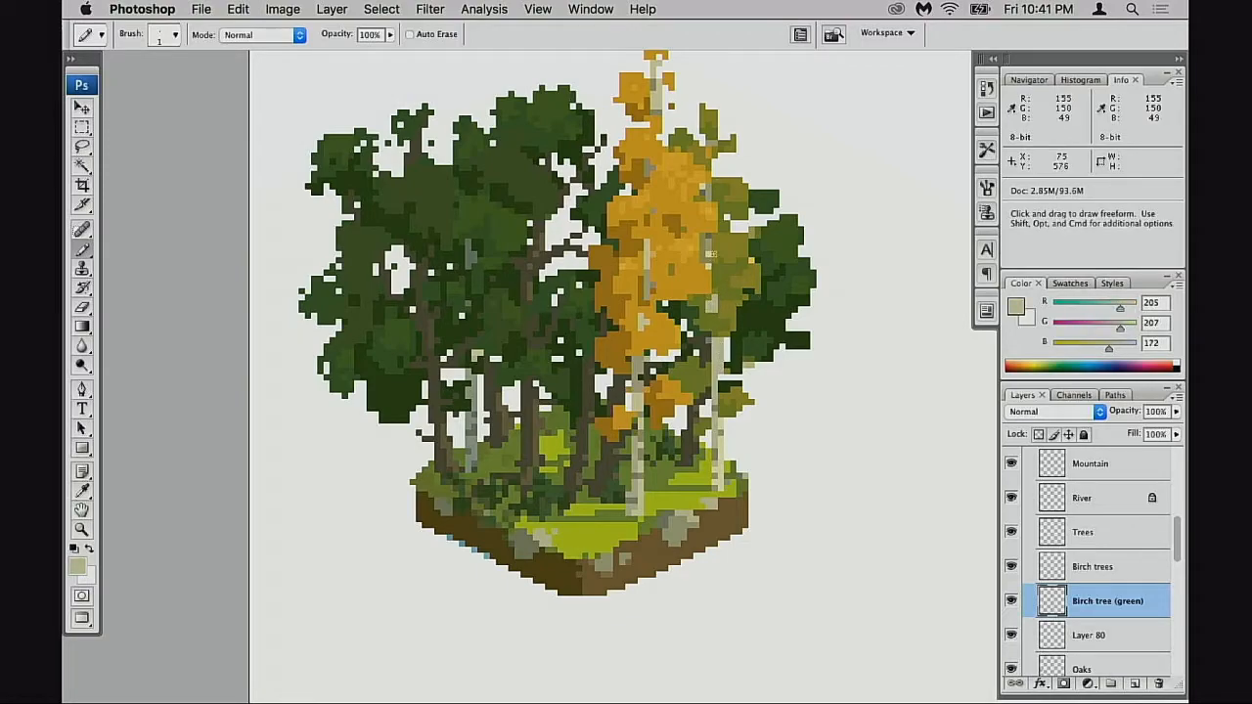
pyautogui.keyDown('alt'); pyautogui.click(712, 251); pyautogui.keyUp('alt')
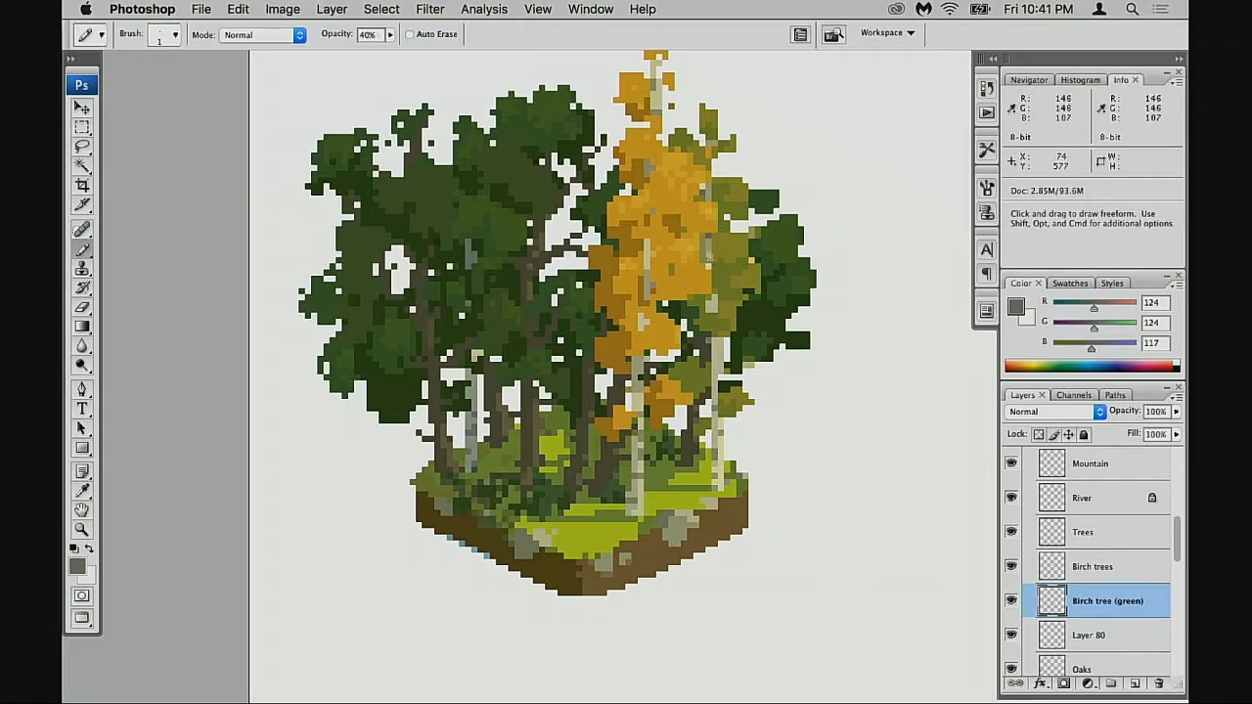
pyautogui.keyDown('alt'); pyautogui.click(711, 253); pyautogui.keyUp('alt')
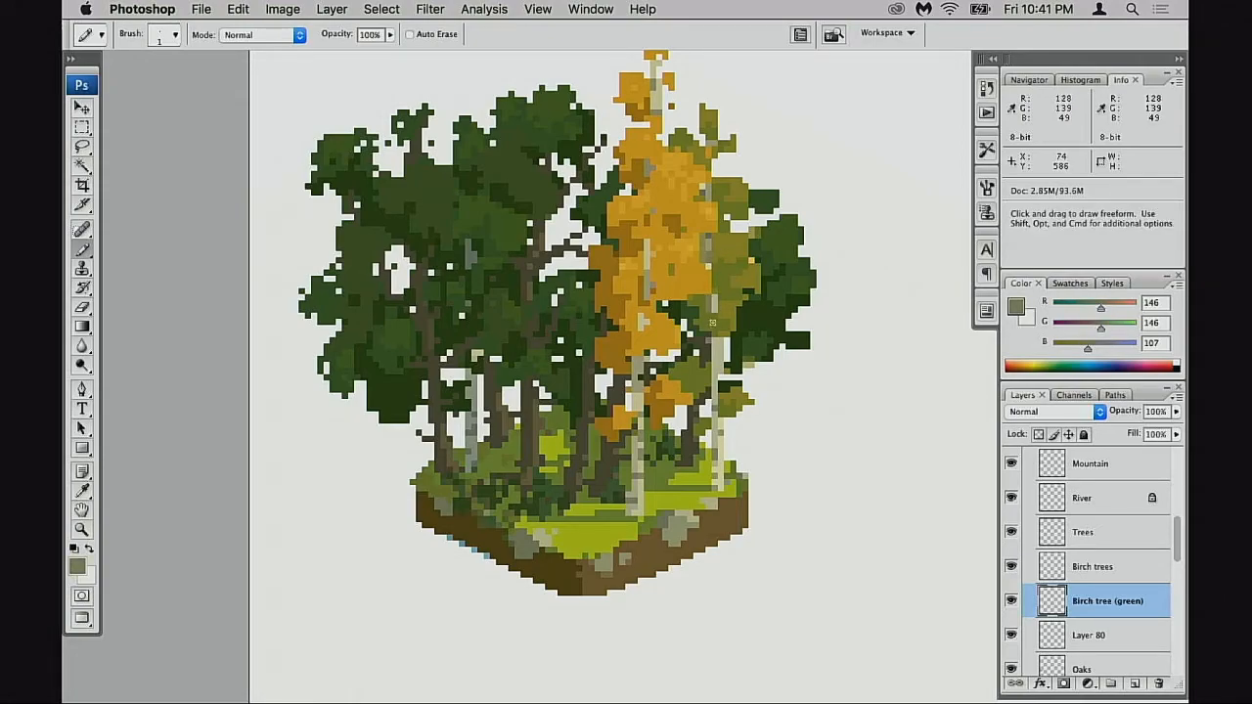
# - Rework the trunk patch in the green birch's lower foliage, undoing one stroke and using RGB 206, 208, 173, cream 237, 233, 186 and olive 155, 150, 49
pyautogui.keyDown('alt'); pyautogui.click(711, 302); pyautogui.keyUp('alt')
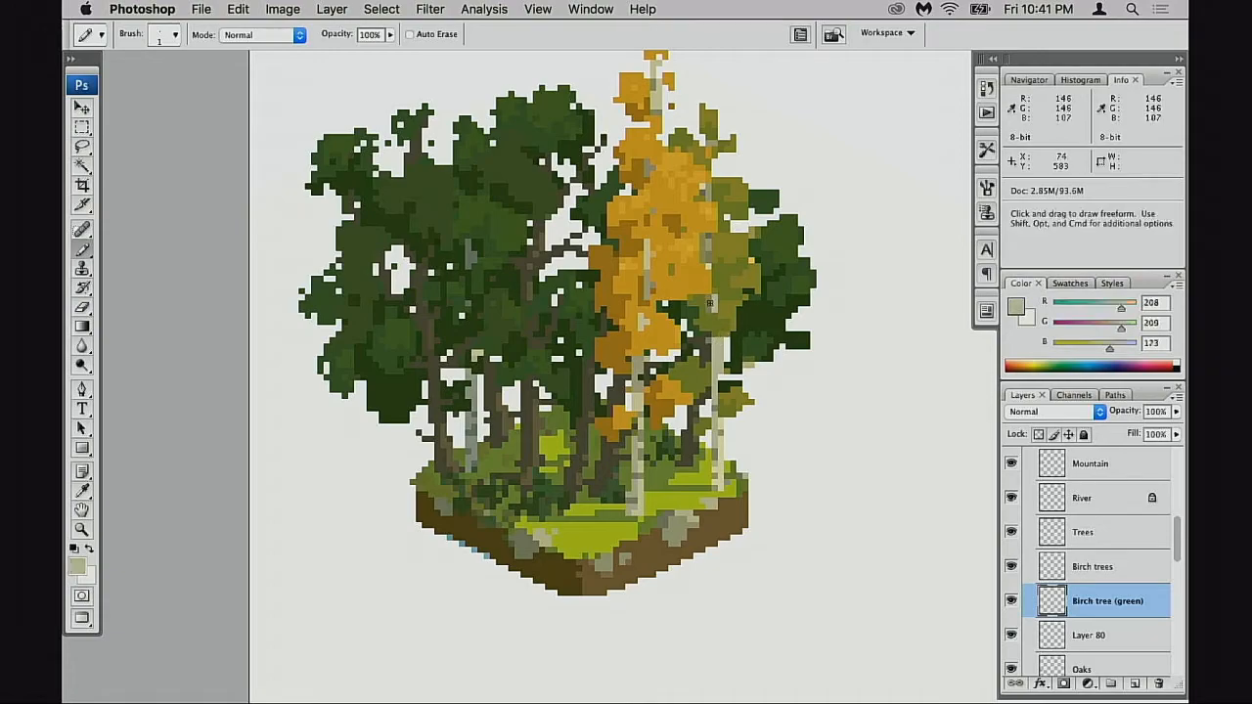
pyautogui.press('super+z')
pyautogui.keyDown('alt'); pyautogui.click(719, 356); pyautogui.keyUp('alt')
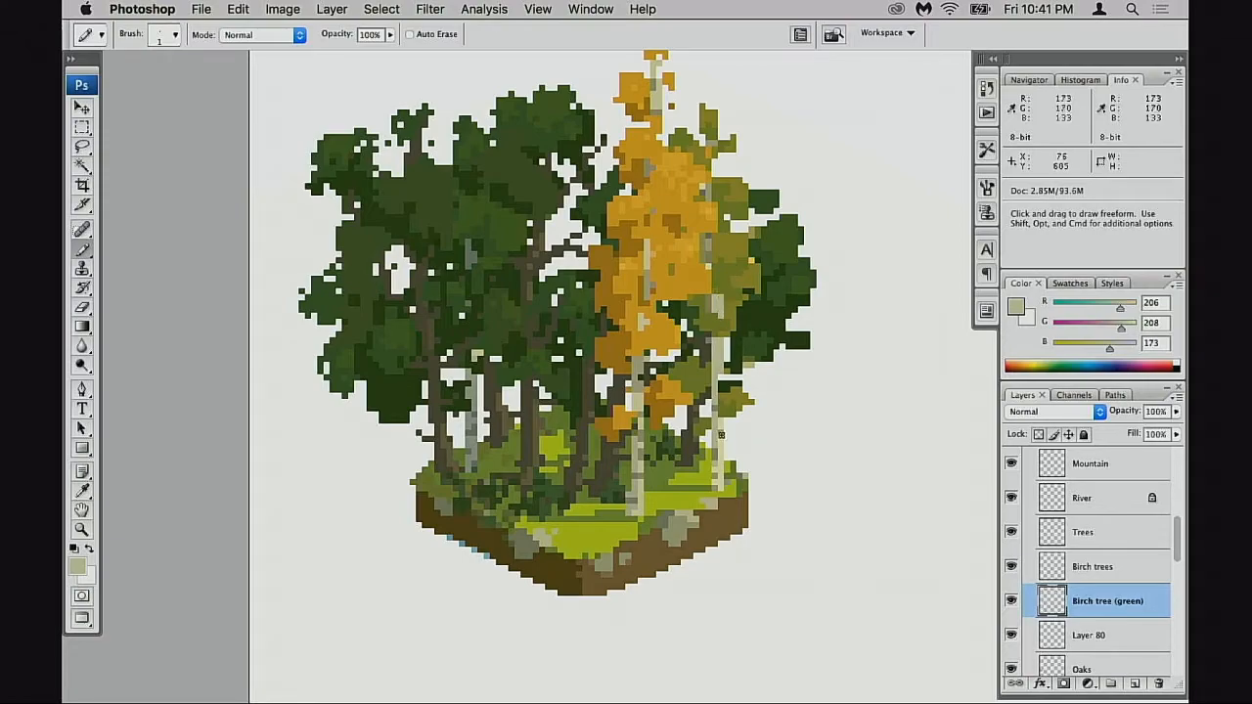
pyautogui.keyDown('alt'); pyautogui.click(729, 401); pyautogui.keyUp('alt')
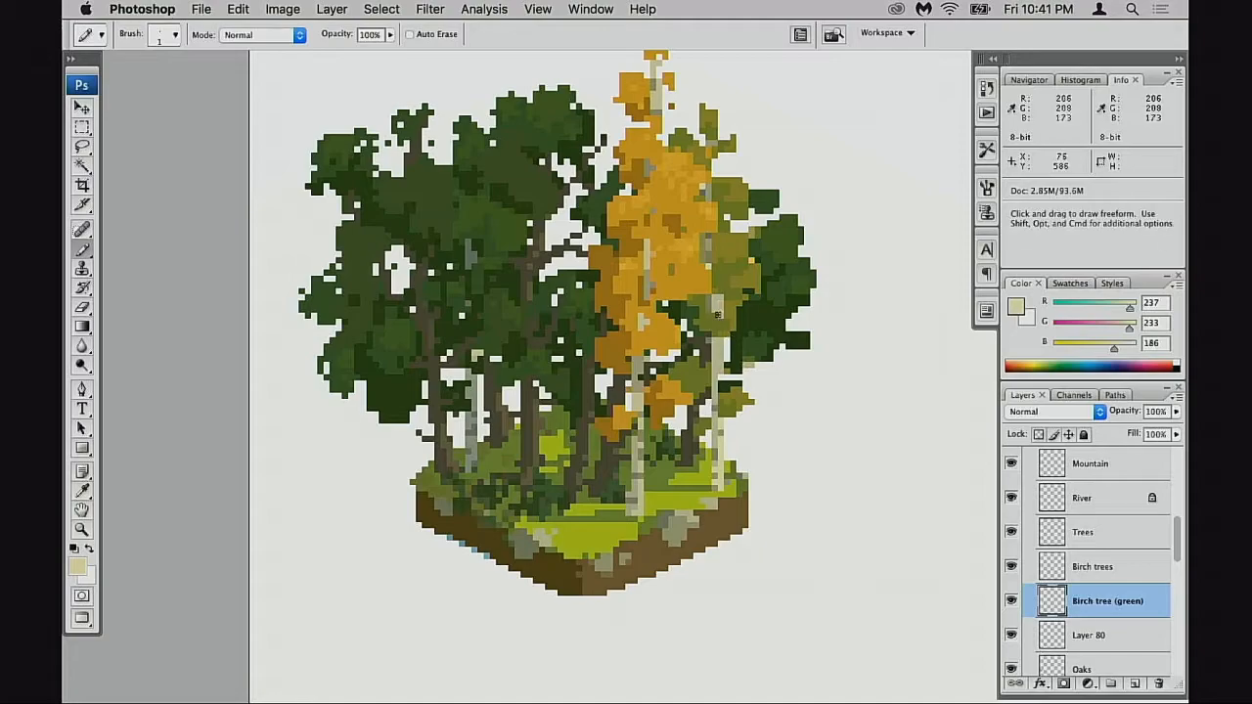
pyautogui.keyDown('alt'); pyautogui.click(723, 307); pyautogui.keyUp('alt')
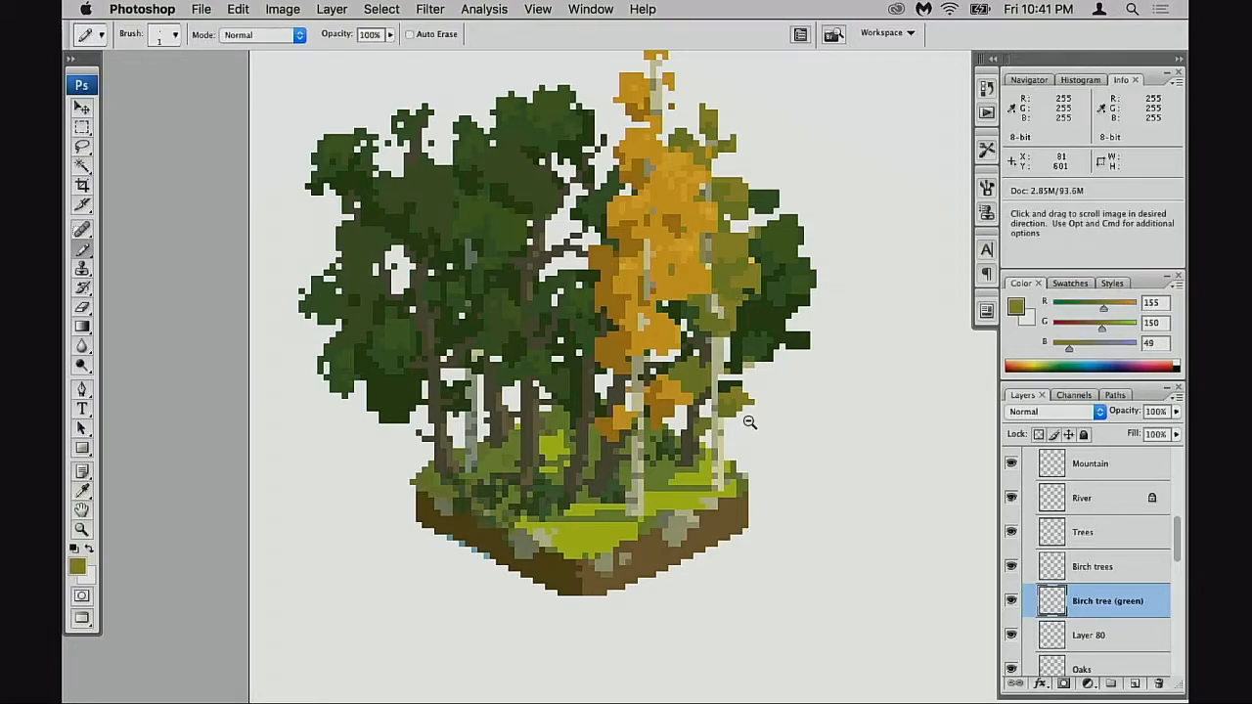
# - Refine the green birch's trunk under the foliage with RGB 237, 233, 186 and 207, 209, 173, and compare by toggling its layer
pyautogui.scroll(-4, 749, 419)
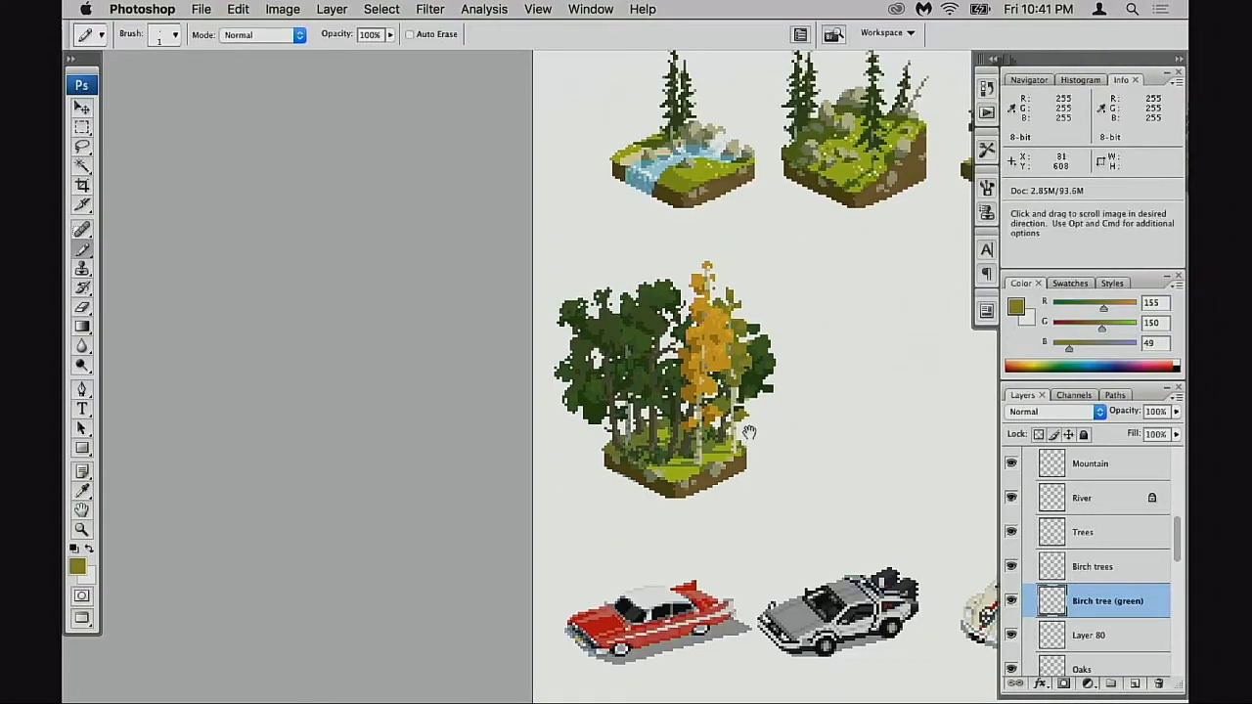
pyautogui.keyDown('super'); pyautogui.click(747, 404); pyautogui.keyUp('super')
pyautogui.keyDown('super'); pyautogui.click(744, 406); pyautogui.keyUp('super')
pyautogui.keyDown('super'); pyautogui.click(739, 392); pyautogui.keyUp('super')
pyautogui.keyDown('super'); pyautogui.click(737, 377); pyautogui.keyUp('super')
pyautogui.keyDown('alt'); pyautogui.click(736, 467); pyautogui.keyUp('alt')
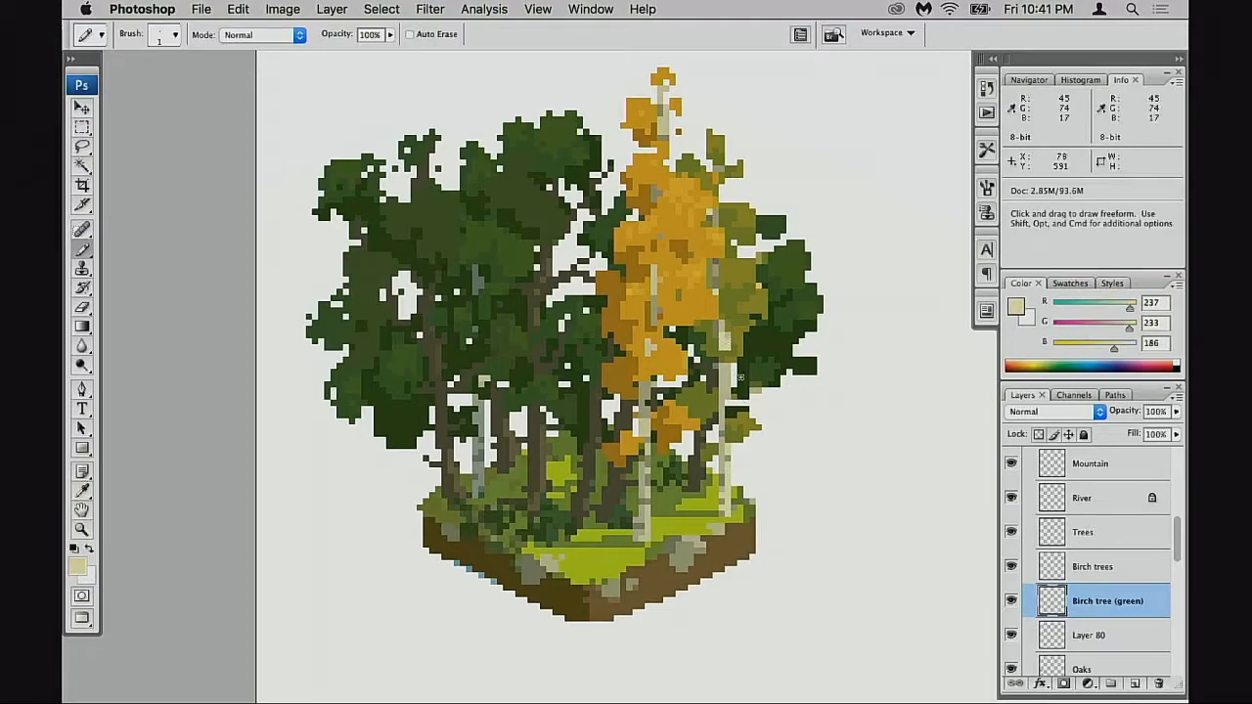
pyautogui.keyDown('alt'); pyautogui.click(731, 366); pyautogui.keyUp('alt')
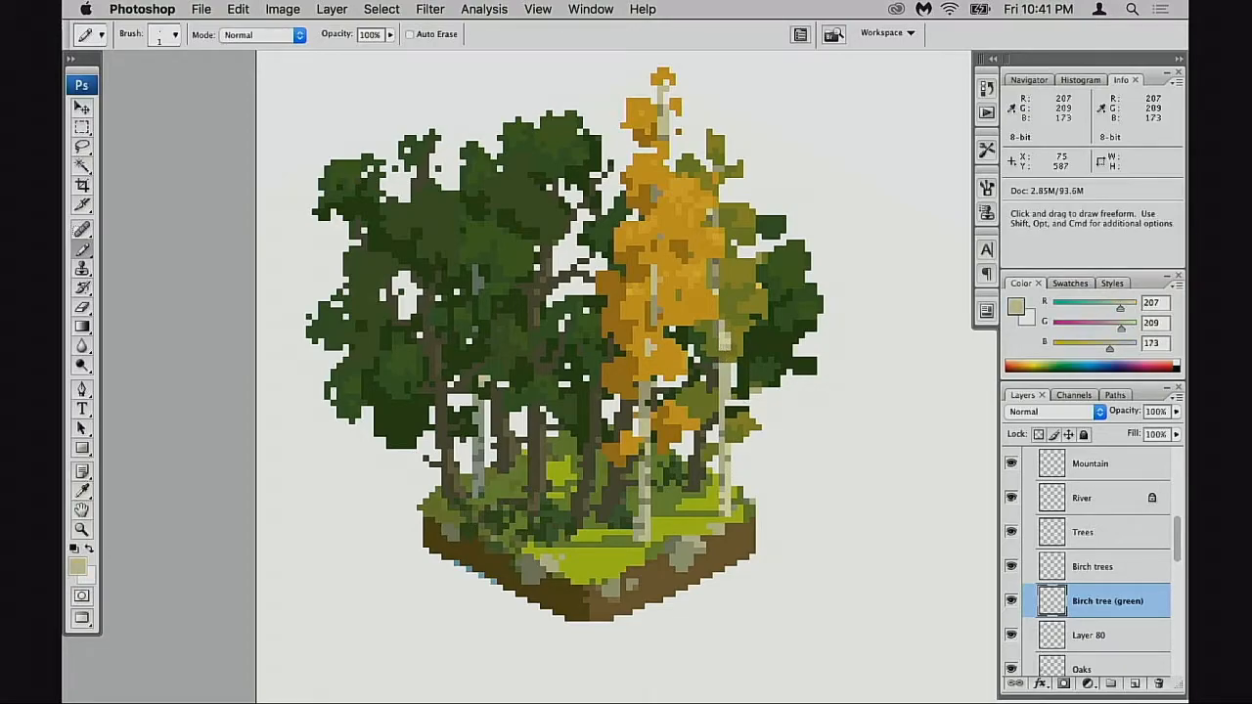
pyautogui.moveTo(735, 388); pyautogui.dragTo(789, 371)
pyautogui.click(1010, 601)
pyautogui.click(1009, 600)
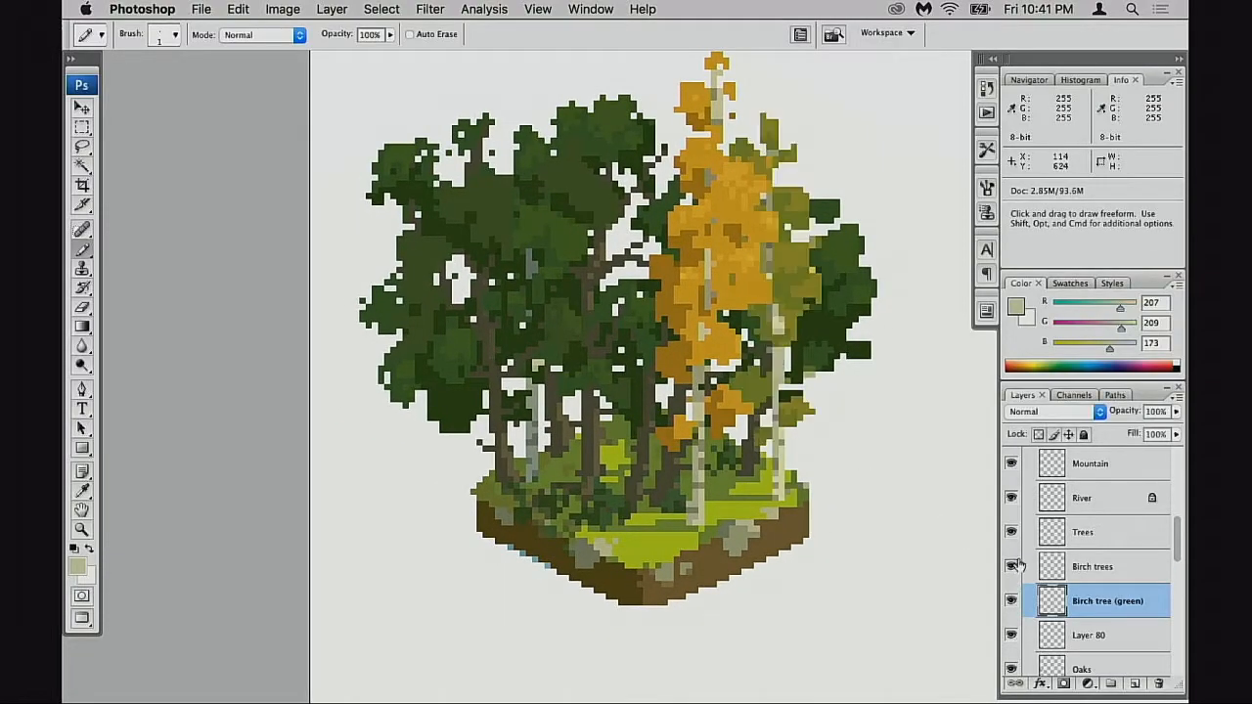
# - Compare the yellow and green birches by toggling their layers, and touch up the green birch's trunk with RGB 149, 153, 128
pyautogui.click(1011, 566)
pyautogui.click(1012, 567)
pyautogui.click(1009, 601)
pyautogui.click(1010, 600)
pyautogui.keyDown('alt'); pyautogui.click(782, 456); pyautogui.keyUp('alt')
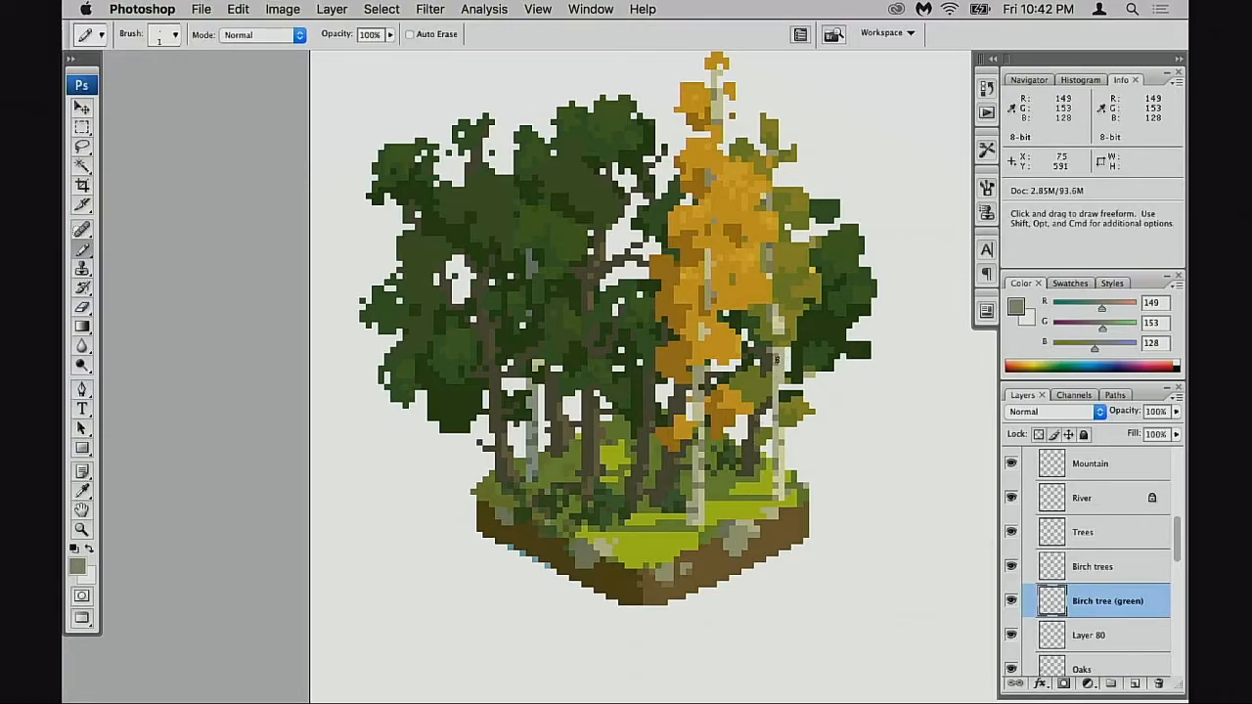
pyautogui.moveTo(973, 574); pyautogui.dragTo(982, 573)
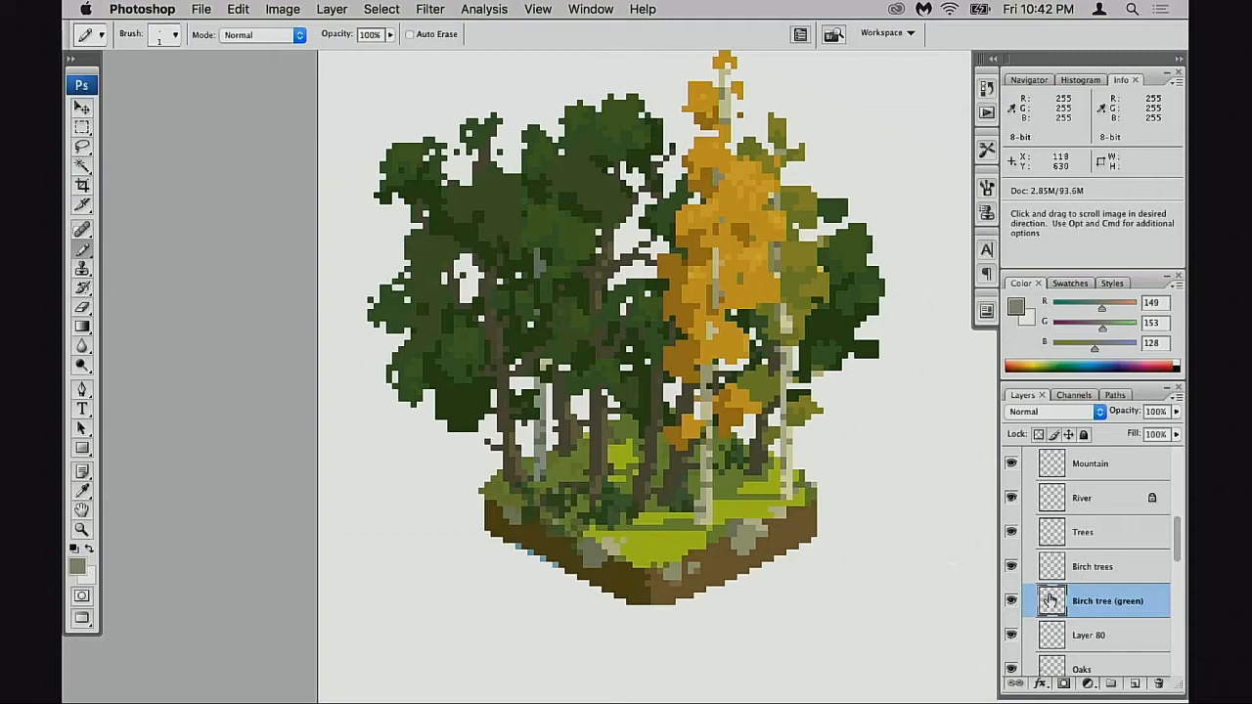
# - Examine how each birch affects the tile by hiding and showing the Birch tree (green) and Birch trees layers
pyautogui.click(1012, 600)
pyautogui.click(1011, 600)
pyautogui.click(1012, 566)
pyautogui.click(1011, 566)
pyautogui.click(1012, 566)
pyautogui.click(1012, 566)
# - Select the Birch trees layer and refine the yellow birch's uppermost leaf cluster with RGB 226, 183, 53 and 216, 168, 42
pyautogui.click(1036, 568)
pyautogui.click(1012, 567)
pyautogui.click(1011, 567)
pyautogui.moveTo(802, 404); pyautogui.dragTo(754, 440)
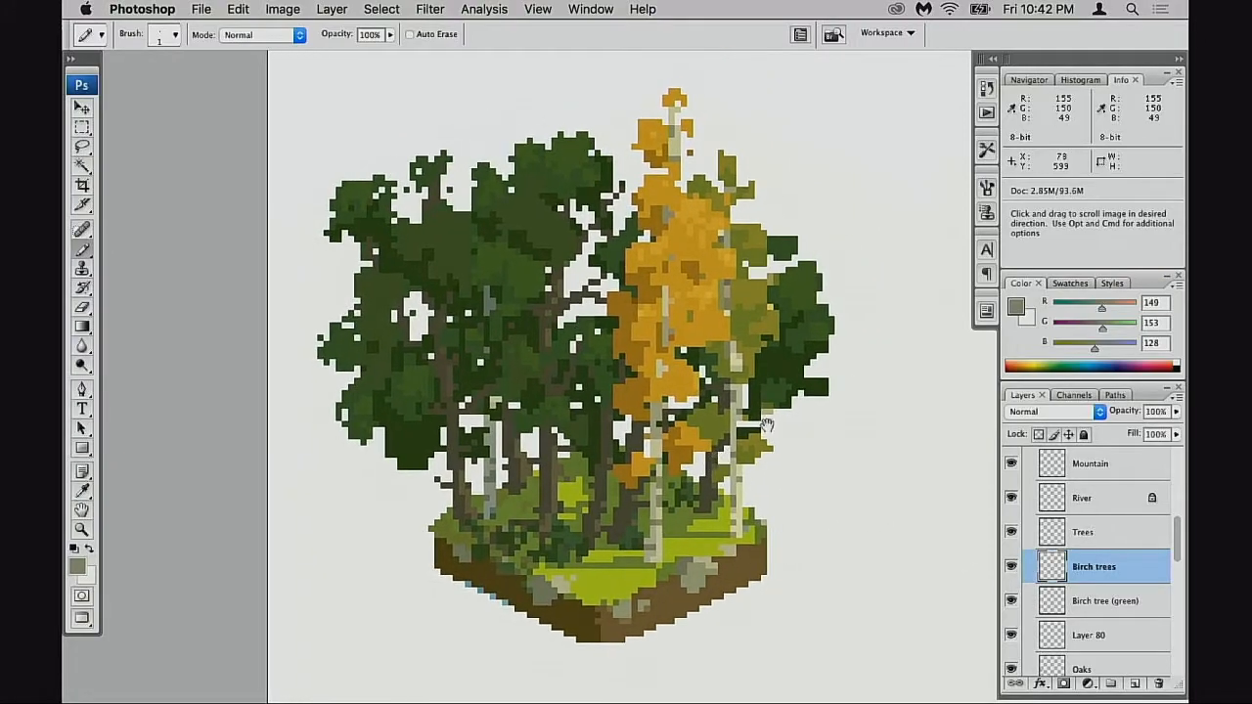
pyautogui.keyDown('super'); pyautogui.click(739, 338); pyautogui.keyUp('super')
pyautogui.moveTo(679, 200); pyautogui.dragTo(666, 260)
pyautogui.keyDown('alt'); pyautogui.click(665, 261); pyautogui.keyUp('alt')
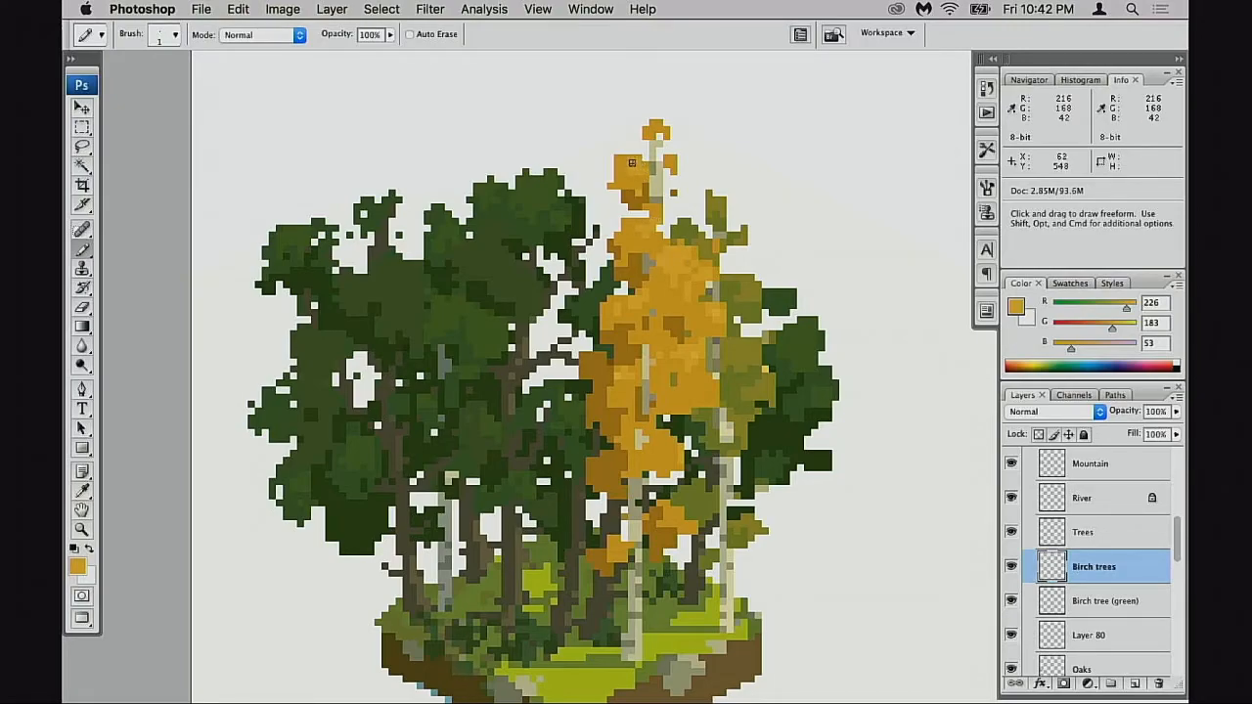
pyautogui.keyDown('alt'); pyautogui.click(628, 188); pyautogui.keyUp('alt')
pyautogui.click(612, 180)
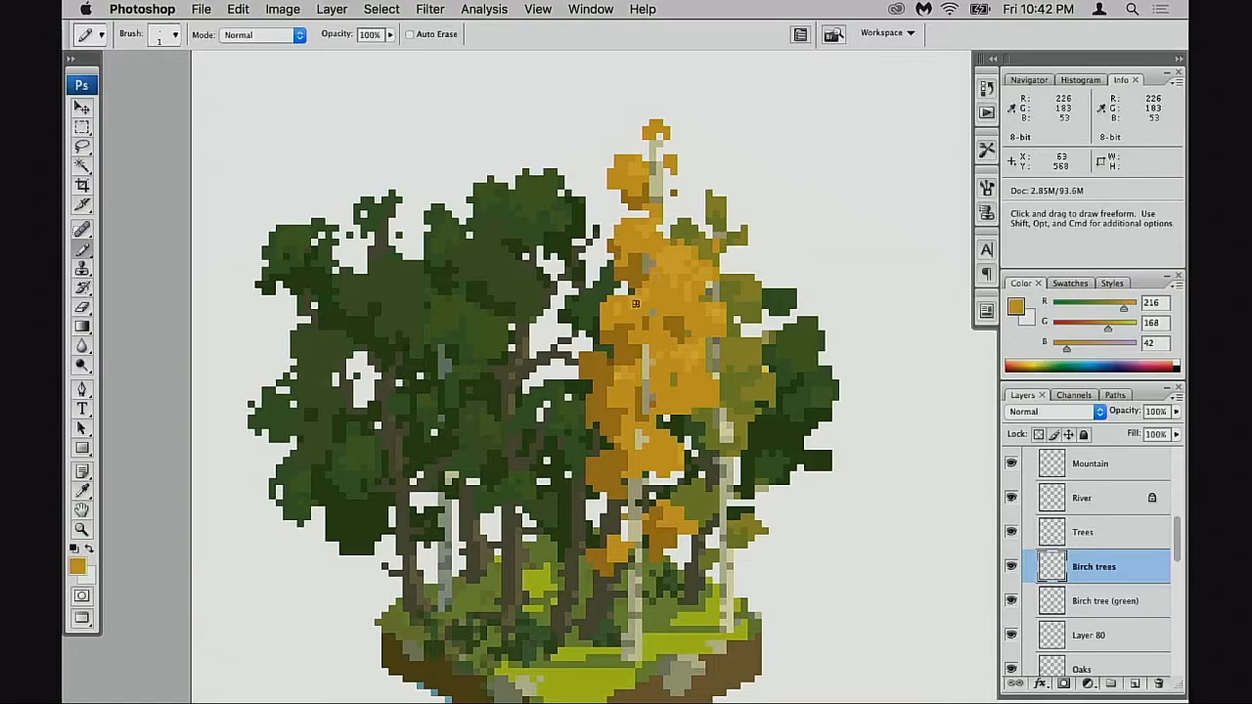
# - Extend the shaded left edge of the yellow birch's foliage with a 1 px pencil in dark ochre RGB 169, 130, 25
pyautogui.keyDown('alt'); pyautogui.click(595, 370); pyautogui.keyUp('alt')
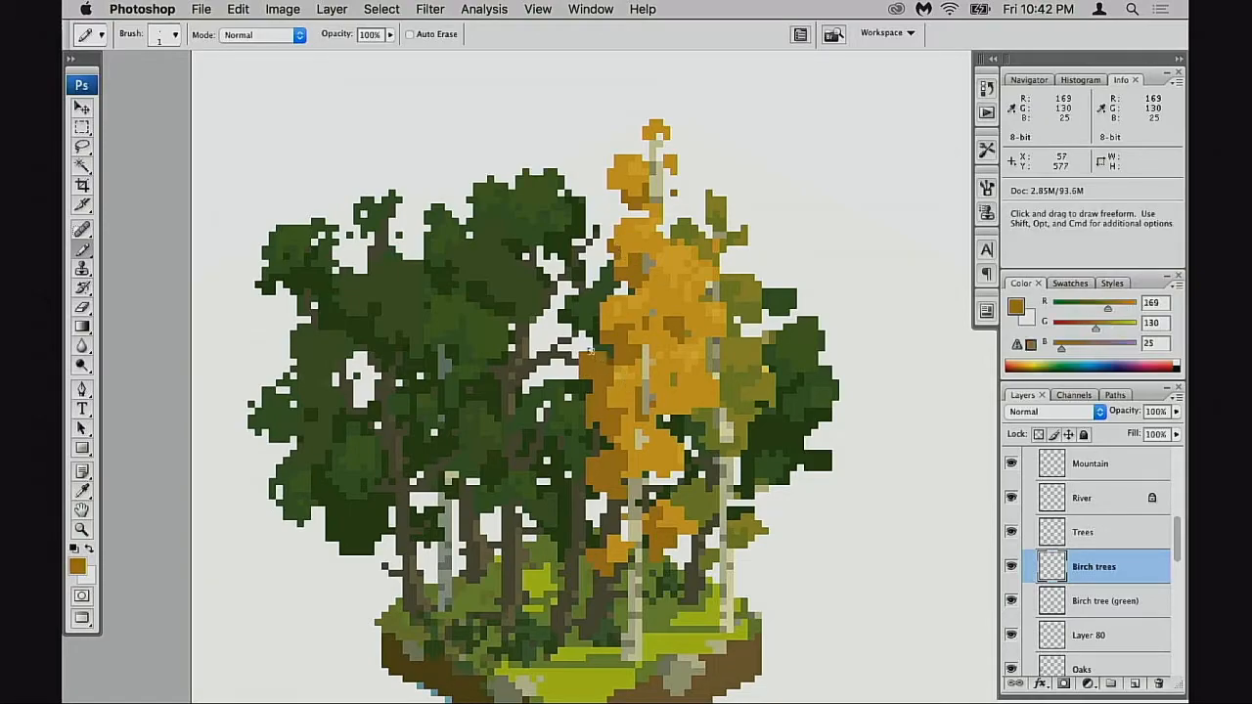
pyautogui.keyDown('super'); pyautogui.click(619, 390); pyautogui.keyUp('super')
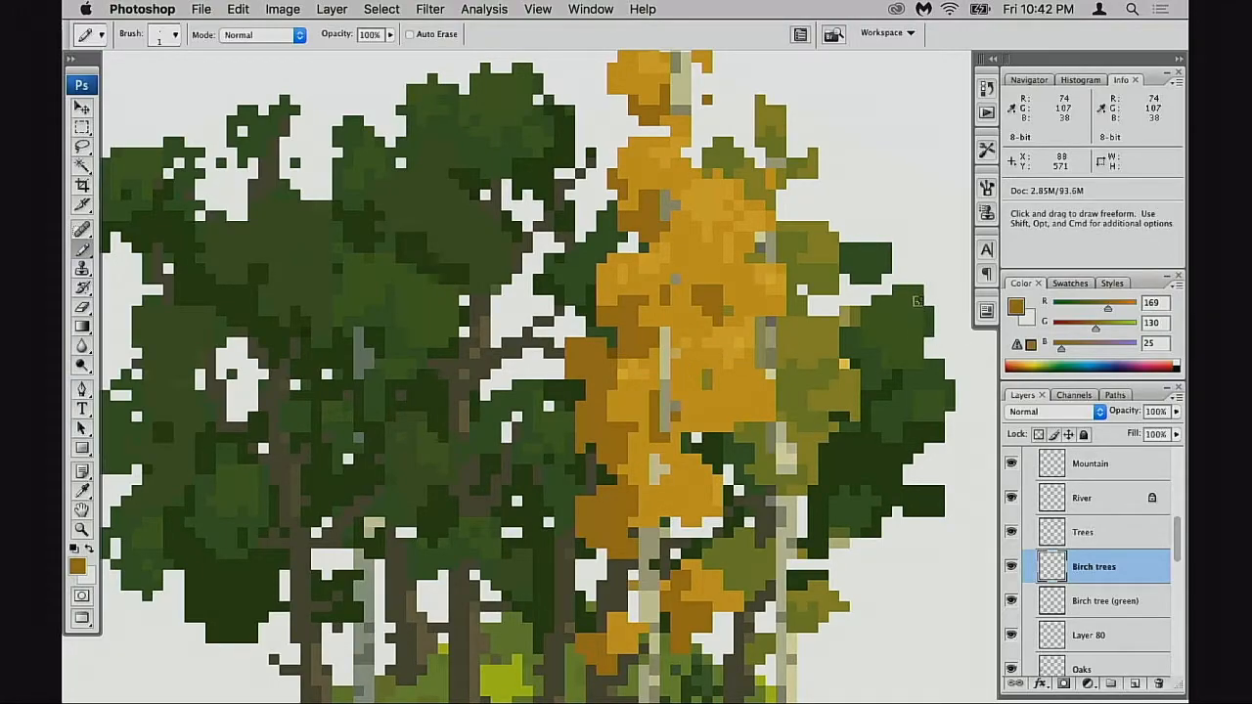
pyautogui.press(']')
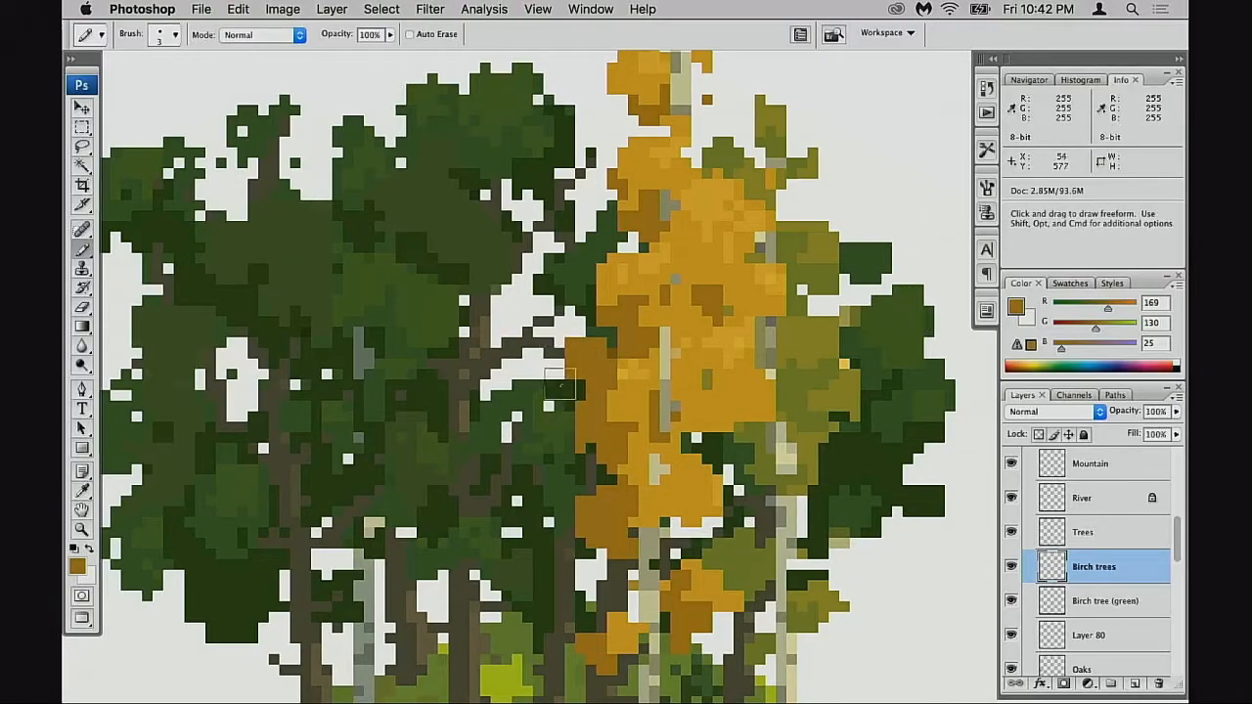
pyautogui.hscroll(5, 596, 479)
pyautogui.moveTo(694, 406); pyautogui.dragTo(787, 399)
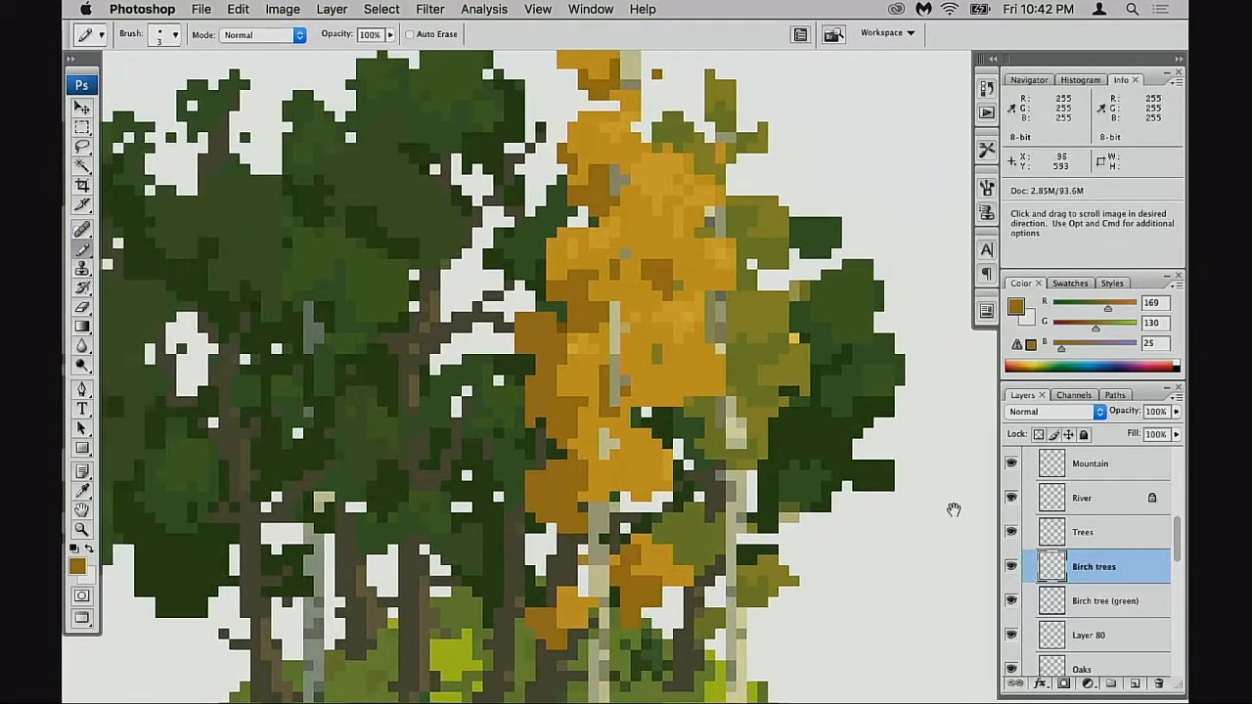
pyautogui.click(1011, 566)
pyautogui.click(1012, 567)
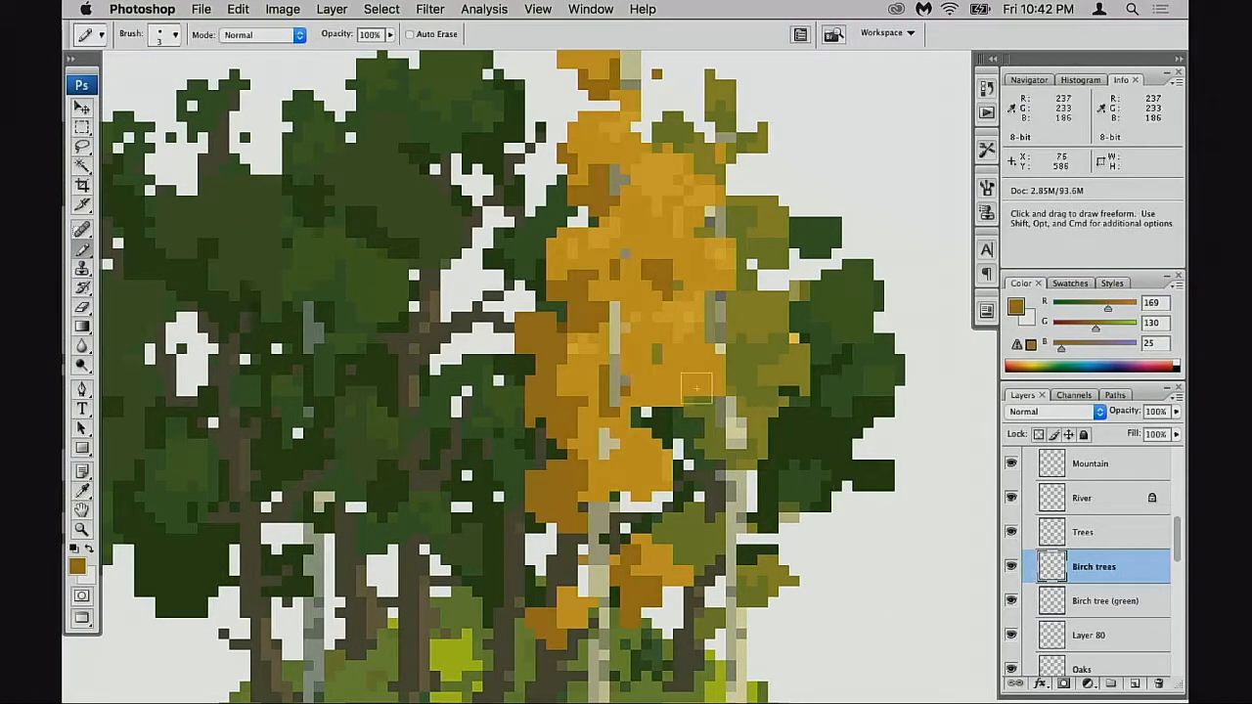
pyautogui.press('[')
pyautogui.press('[')
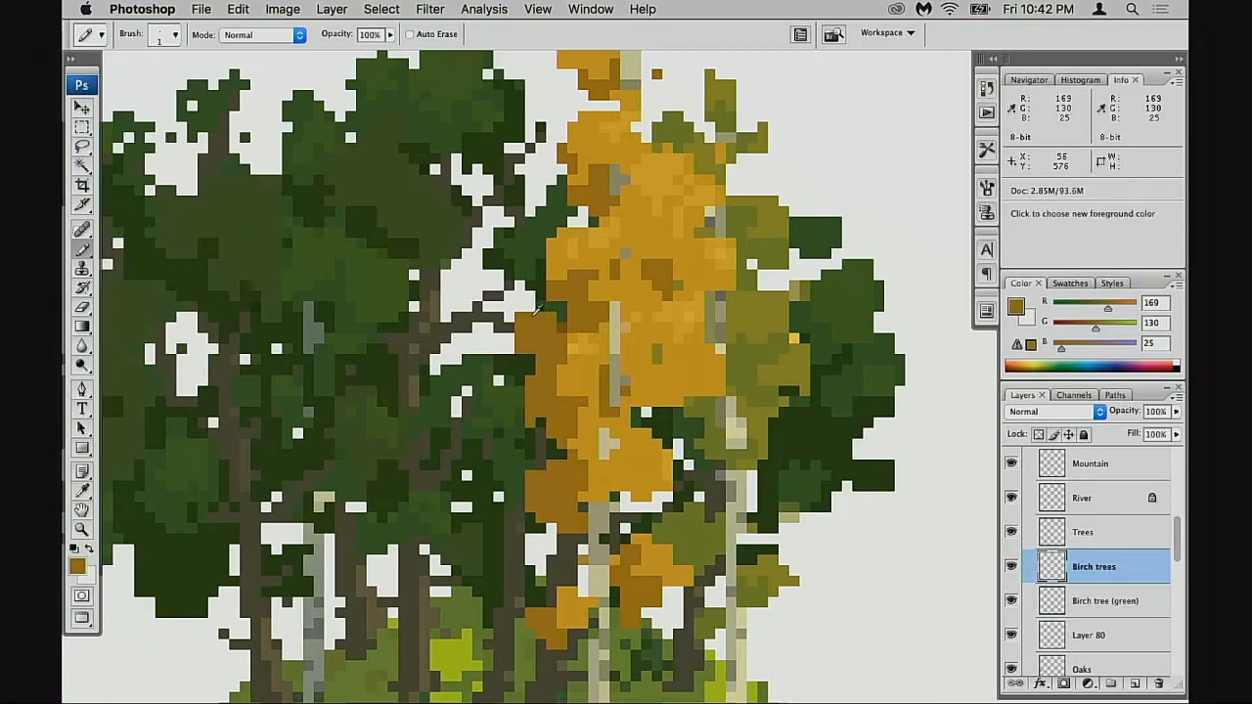
pyautogui.click(510, 344)
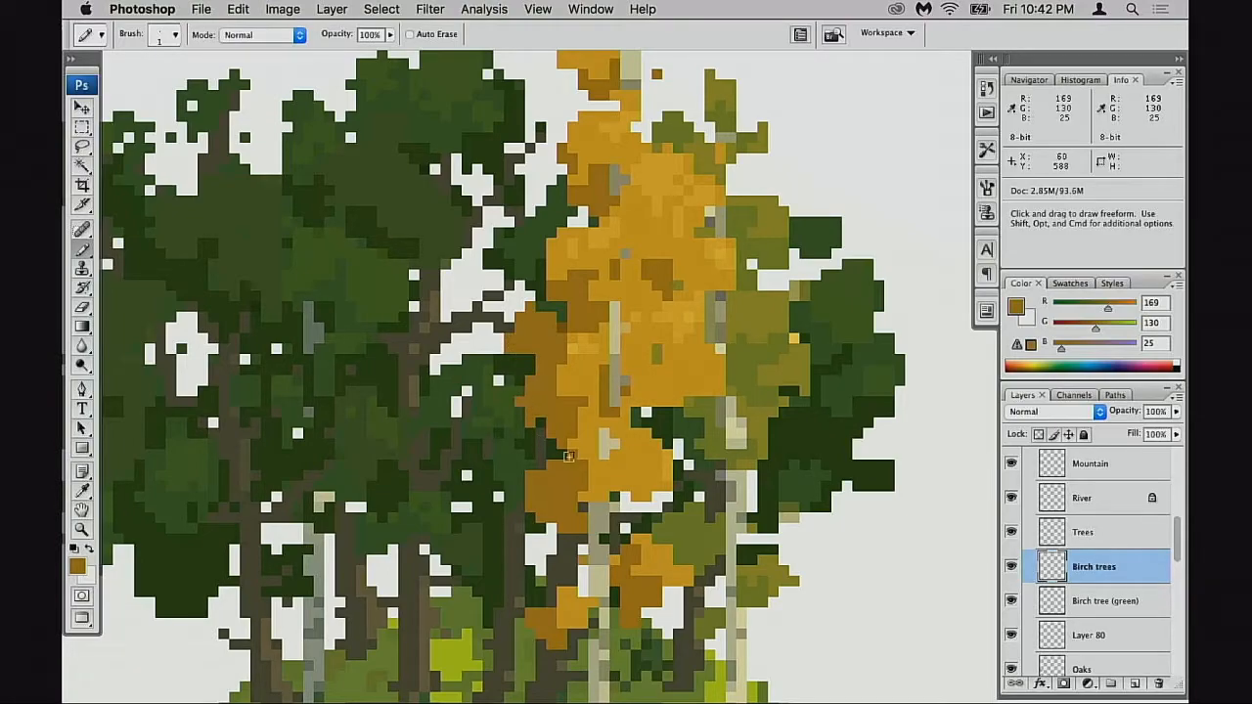
# - Reshape the yellow birch's lowest left leaf cluster by erasing edge pixels and adding RGB 169, 130, 25 and 216, 168, 42
pyautogui.press('e')
pyautogui.scroll(-4, 548, 480)
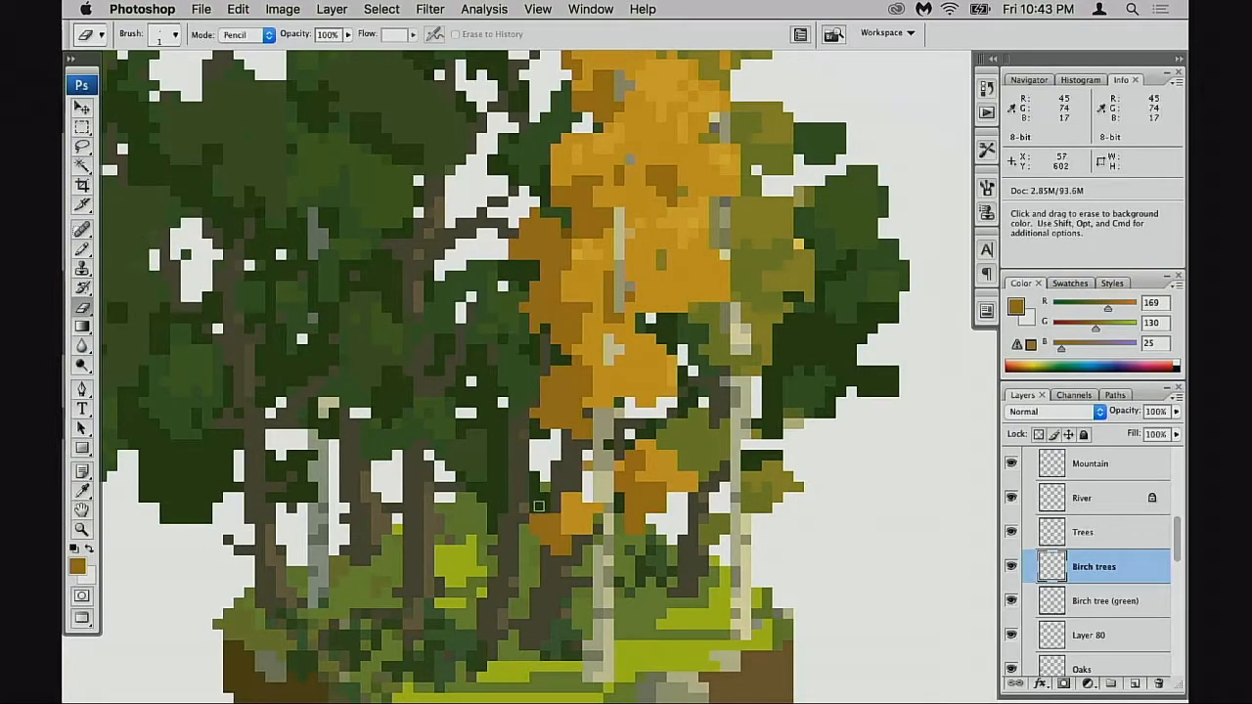
pyautogui.press('b')
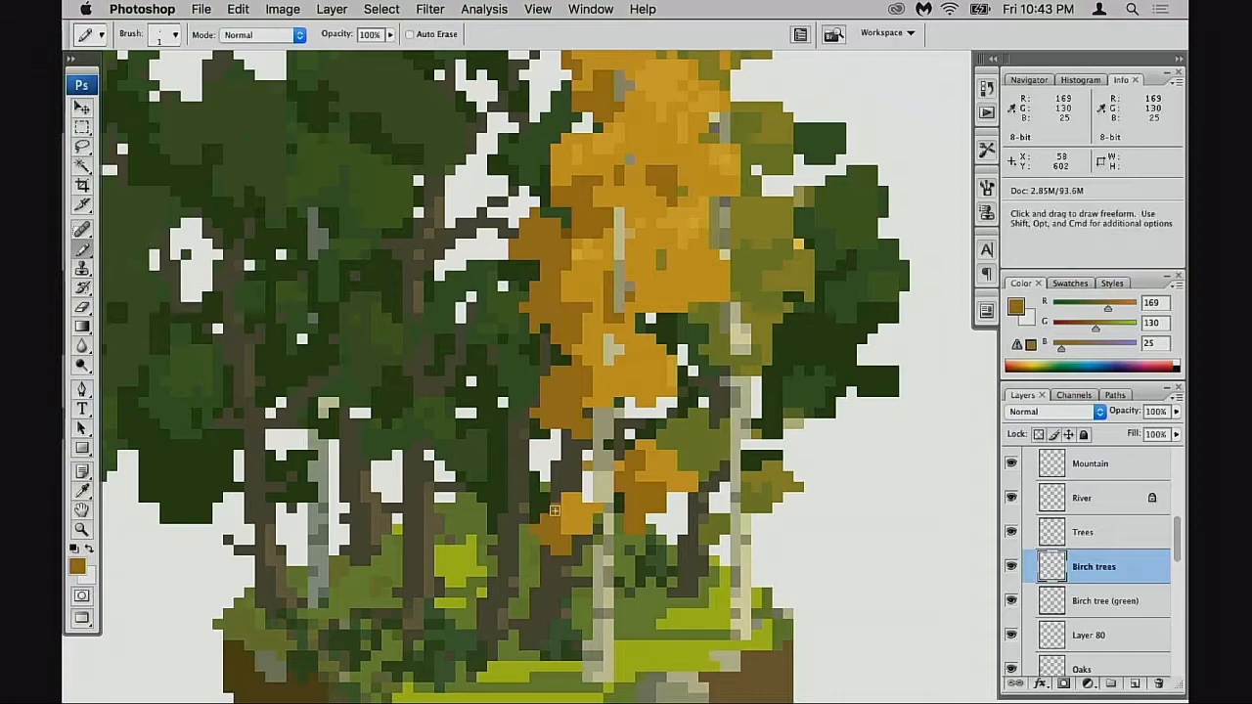
pyautogui.keyDown('alt'); pyautogui.click(571, 516); pyautogui.keyUp('alt')
pyautogui.click(557, 514)
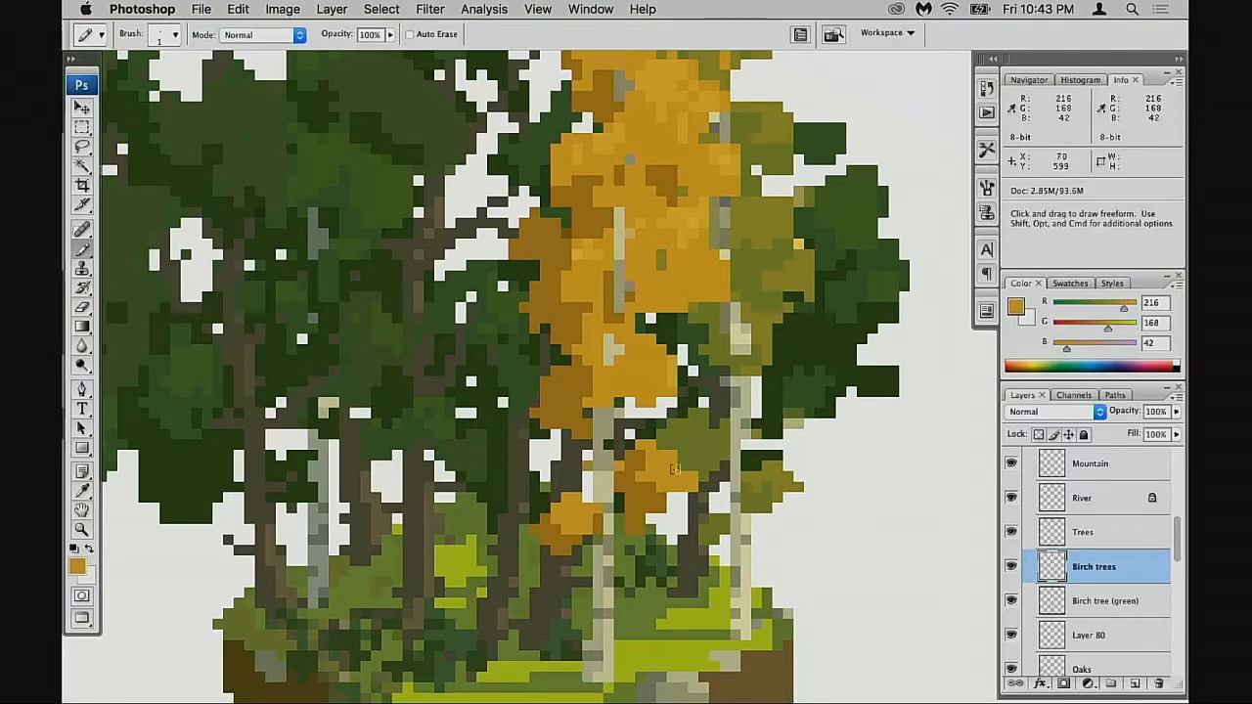
# - Undo the last stray pencil mark and touch up the yellow birch's lower-right cluster and mid-foliage with RGB 216, 168, 42 and 226, 183, 53
pyautogui.click(693, 509)
pyautogui.press('super+z')
pyautogui.keyDown('alt'); pyautogui.click(683, 476); pyautogui.keyUp('alt')
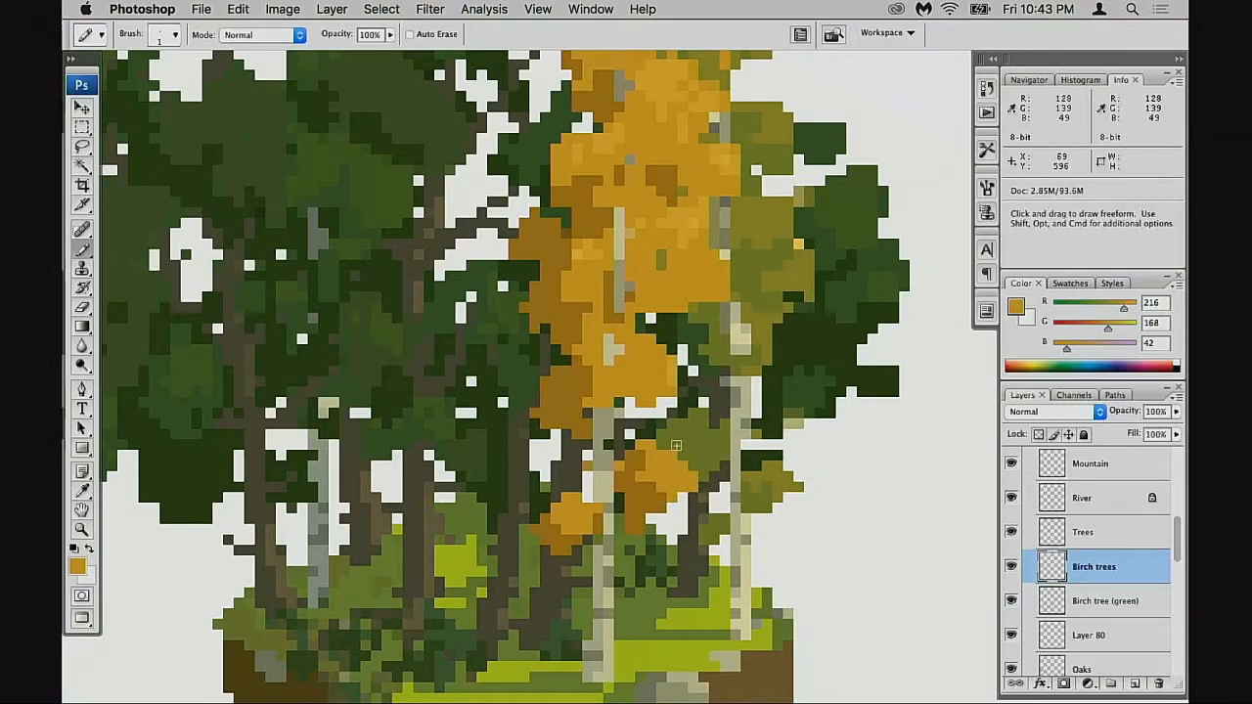
pyautogui.keyDown('alt'); pyautogui.click(685, 373); pyautogui.keyUp('alt')
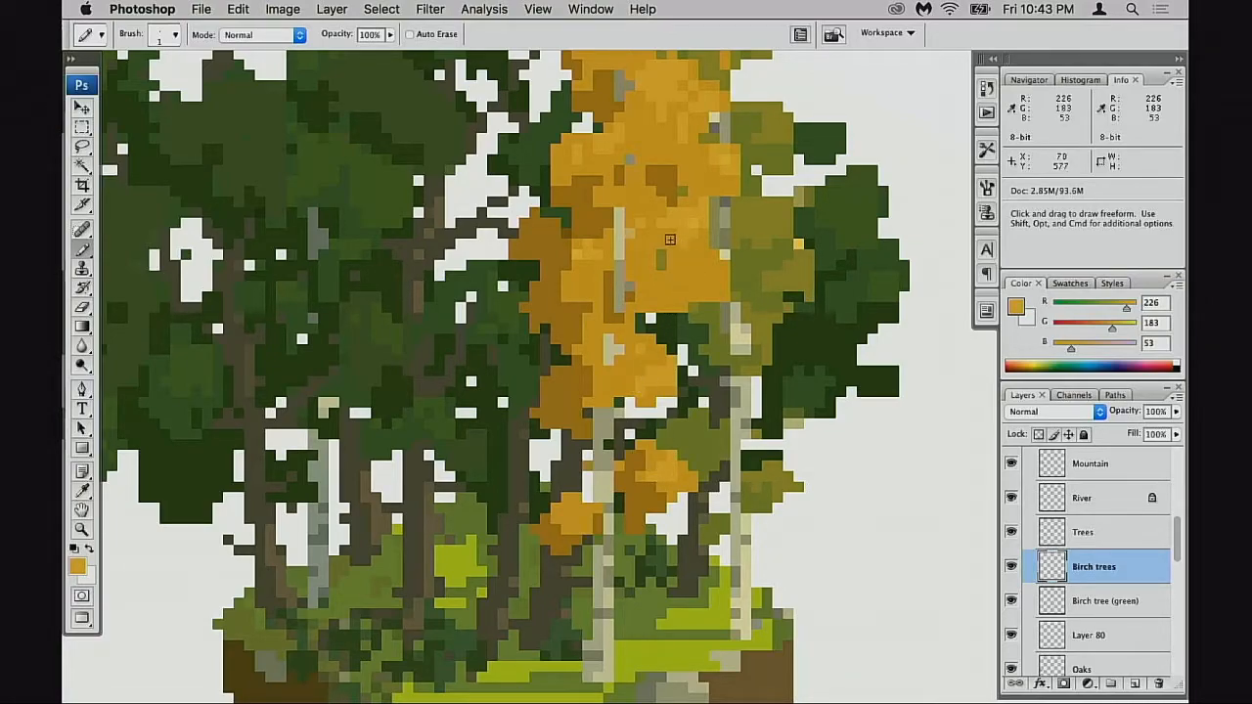
pyautogui.click(661, 266)
# - Leave the full-screen view and examine the forest tile beside the other landscape tiles and cars at 300% and 600%
pyautogui.moveTo(717, 366); pyautogui.dragTo(726, 454)
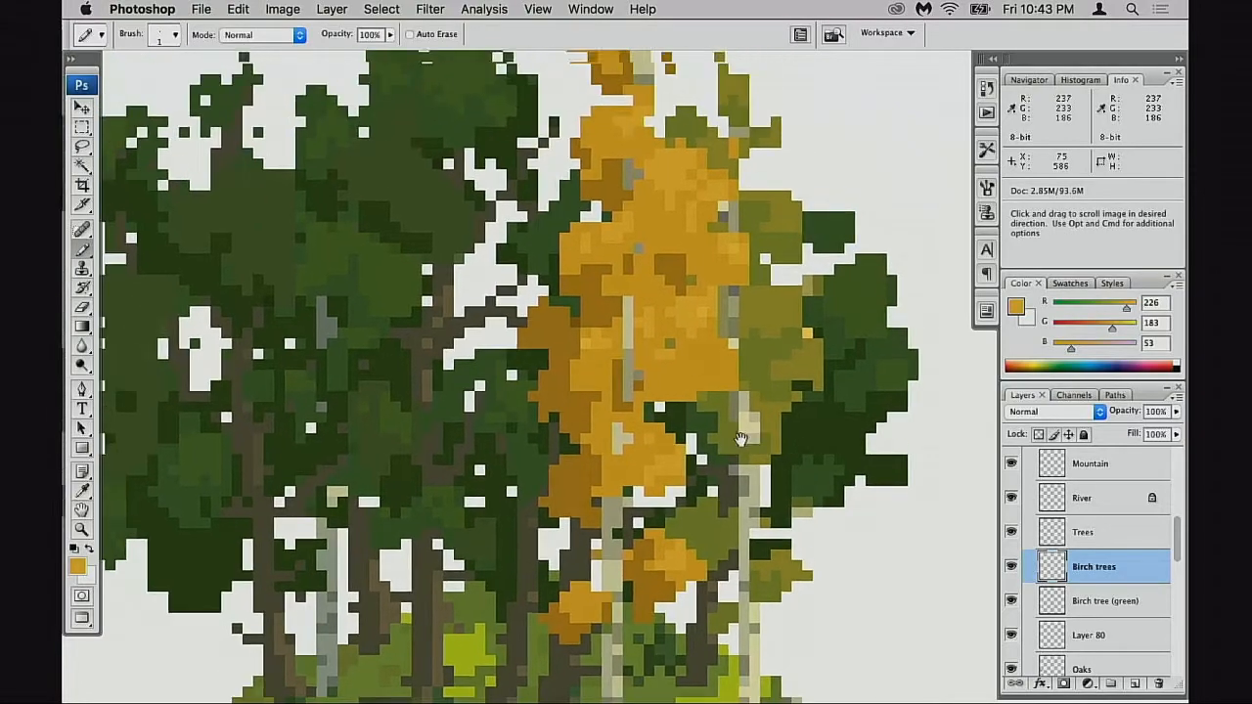
pyautogui.keyDown('alt'); pyautogui.click(726, 454); pyautogui.keyUp('alt')
pyautogui.moveTo(754, 574); pyautogui.dragTo(715, 427)
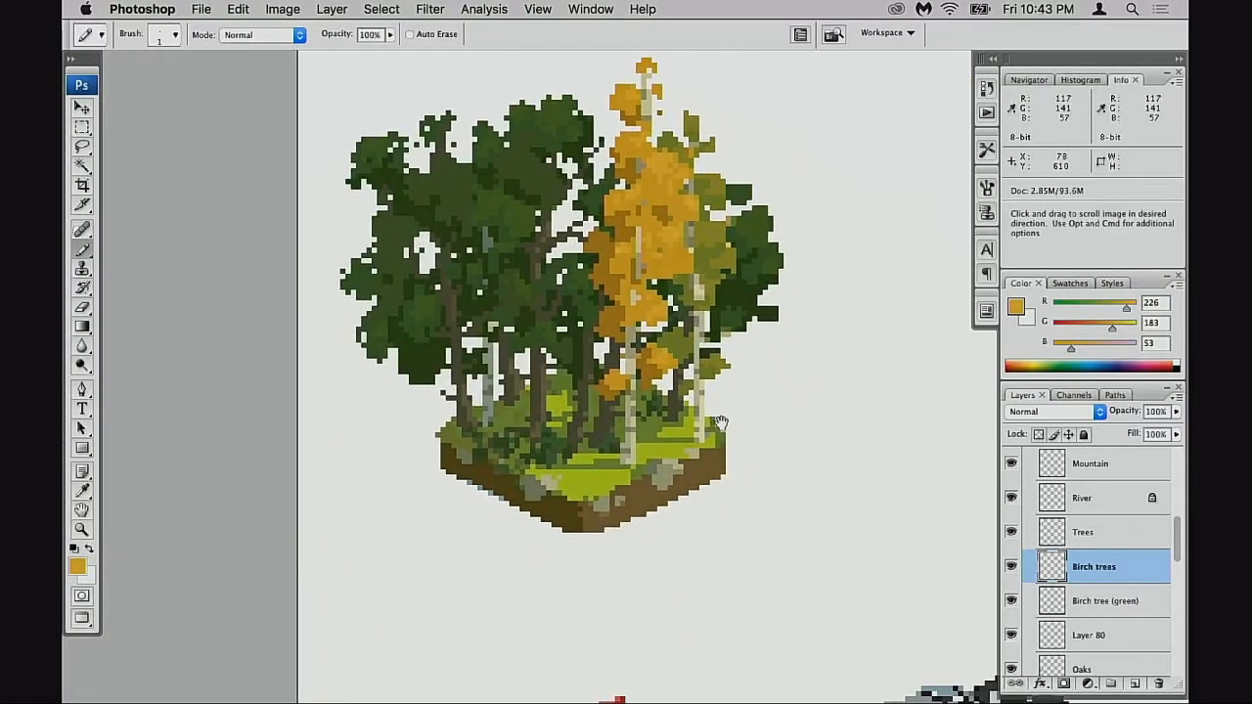
pyautogui.keyDown('alt'); pyautogui.click(730, 434); pyautogui.keyUp('alt')
pyautogui.keyDown('alt'); pyautogui.click(735, 457); pyautogui.keyUp('alt')
pyautogui.keyDown('alt'); pyautogui.click(740, 458); pyautogui.keyUp('alt')
pyautogui.press('f')
pyautogui.press('f')
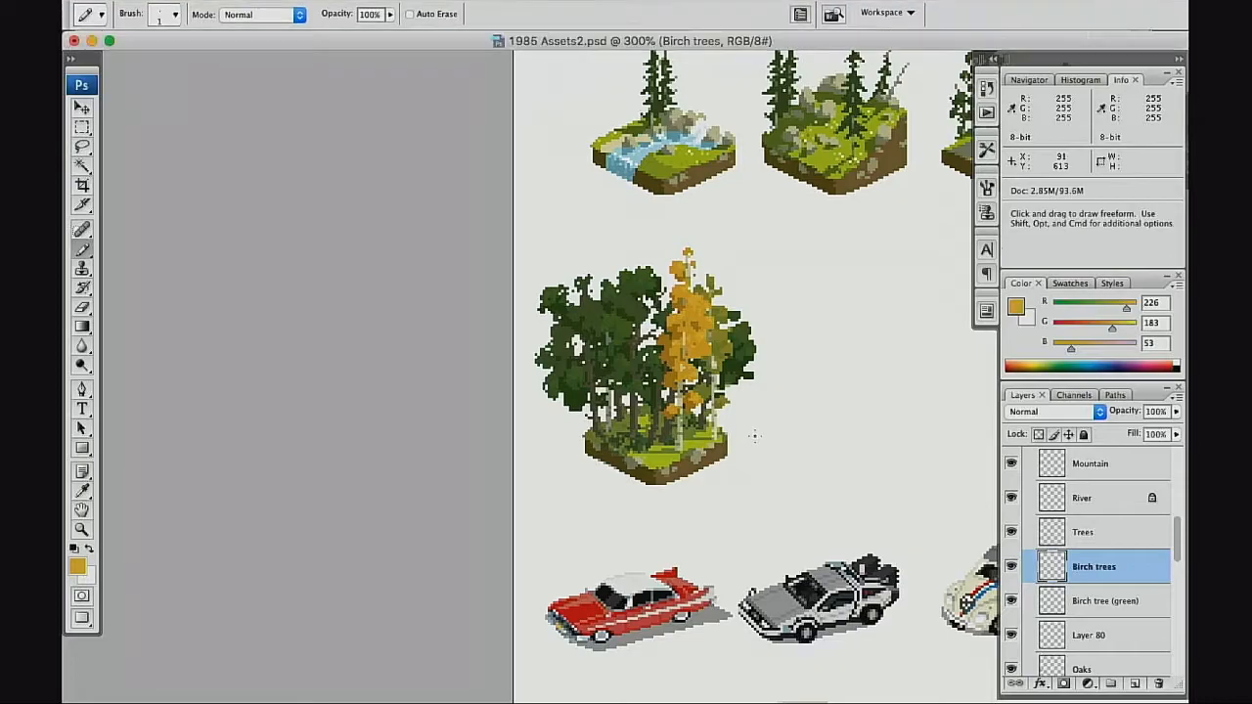
pyautogui.scroll(-2, 655, 461)
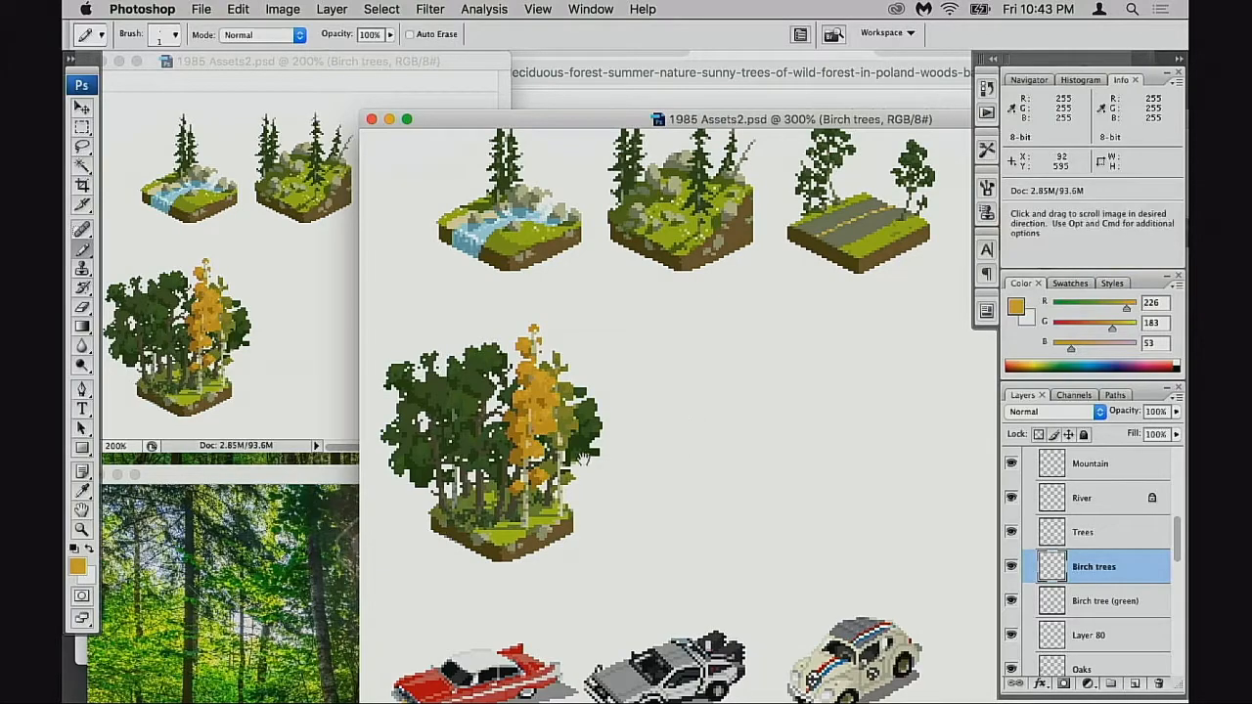
pyautogui.keyDown('super'); pyautogui.click(597, 460); pyautogui.keyUp('super')
pyautogui.keyDown('super'); pyautogui.click(595, 462); pyautogui.keyUp('super')
pyautogui.keyDown('super'); pyautogui.click(650, 433); pyautogui.keyUp('super')
pyautogui.moveTo(634, 467); pyautogui.dragTo(608, 495)
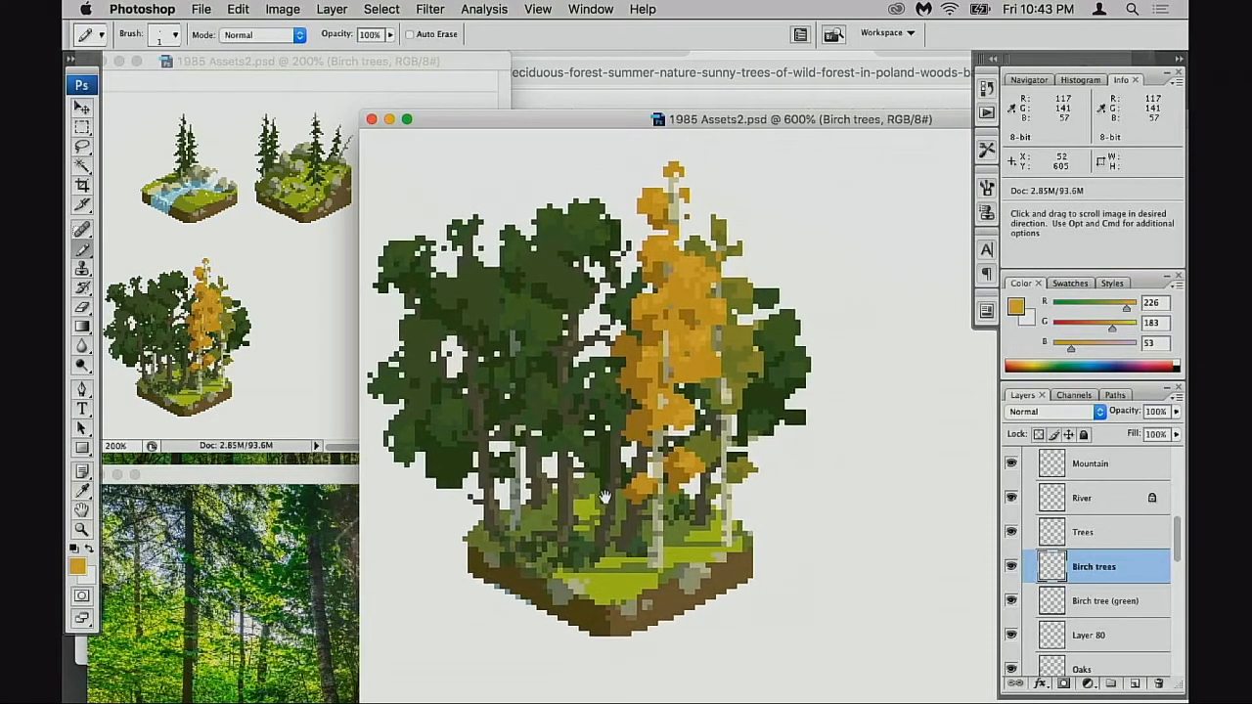
pyautogui.keyDown('alt'); pyautogui.click(637, 472); pyautogui.keyUp('alt')
pyautogui.keyDown('alt'); pyautogui.click(641, 470); pyautogui.keyUp('alt')
pyautogui.keyDown('alt'); pyautogui.click(649, 464); pyautogui.keyUp('alt')
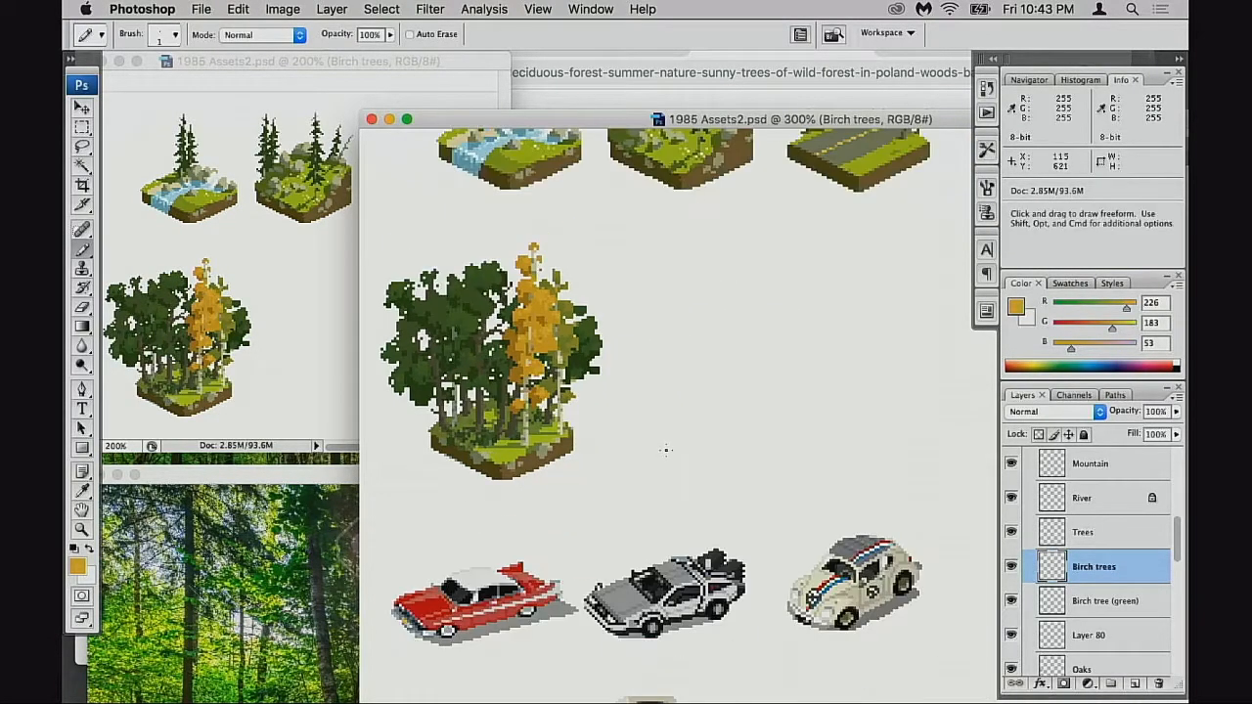
pyautogui.scroll(5, 661, 443)
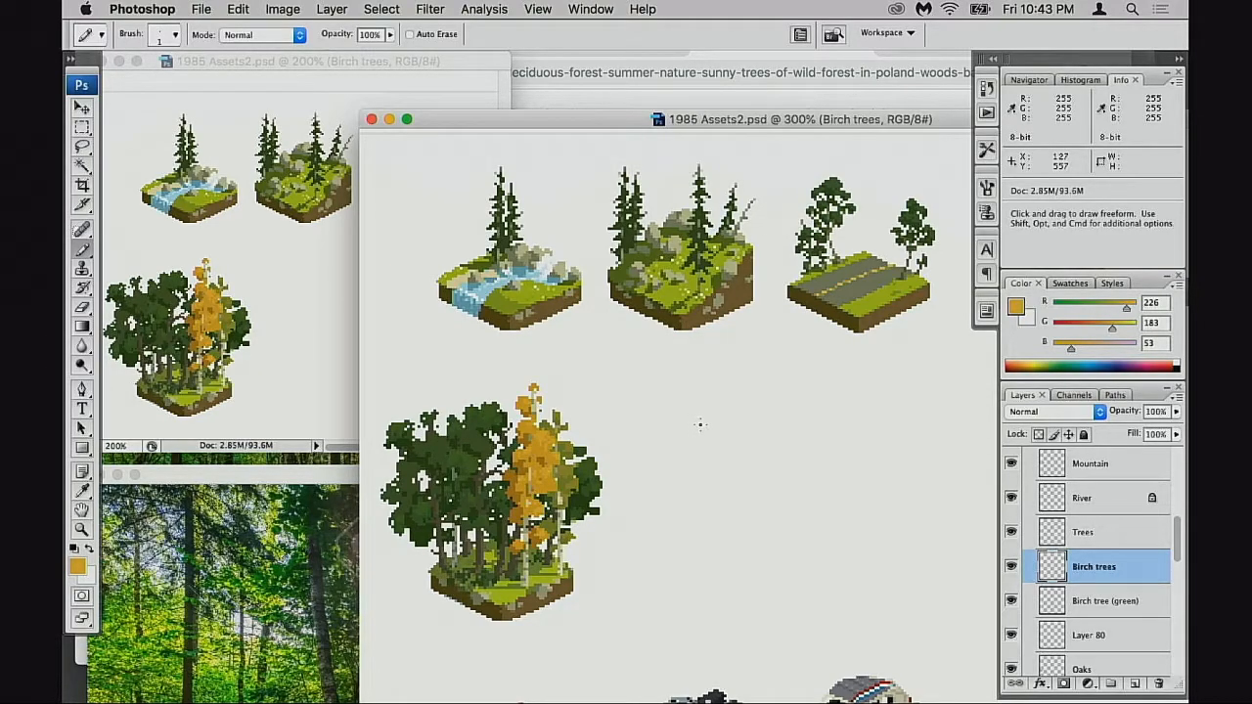
# - Compare the forest tile with and without the yellow birch by repeatedly toggling the Birch trees layer at 500%
pyautogui.keyDown('super'); pyautogui.click(569, 515); pyautogui.keyUp('super')
pyautogui.keyDown('super'); pyautogui.click(571, 515); pyautogui.keyUp('super')
pyautogui.moveTo(718, 456); pyautogui.dragTo(694, 530)
pyautogui.click(1012, 566)
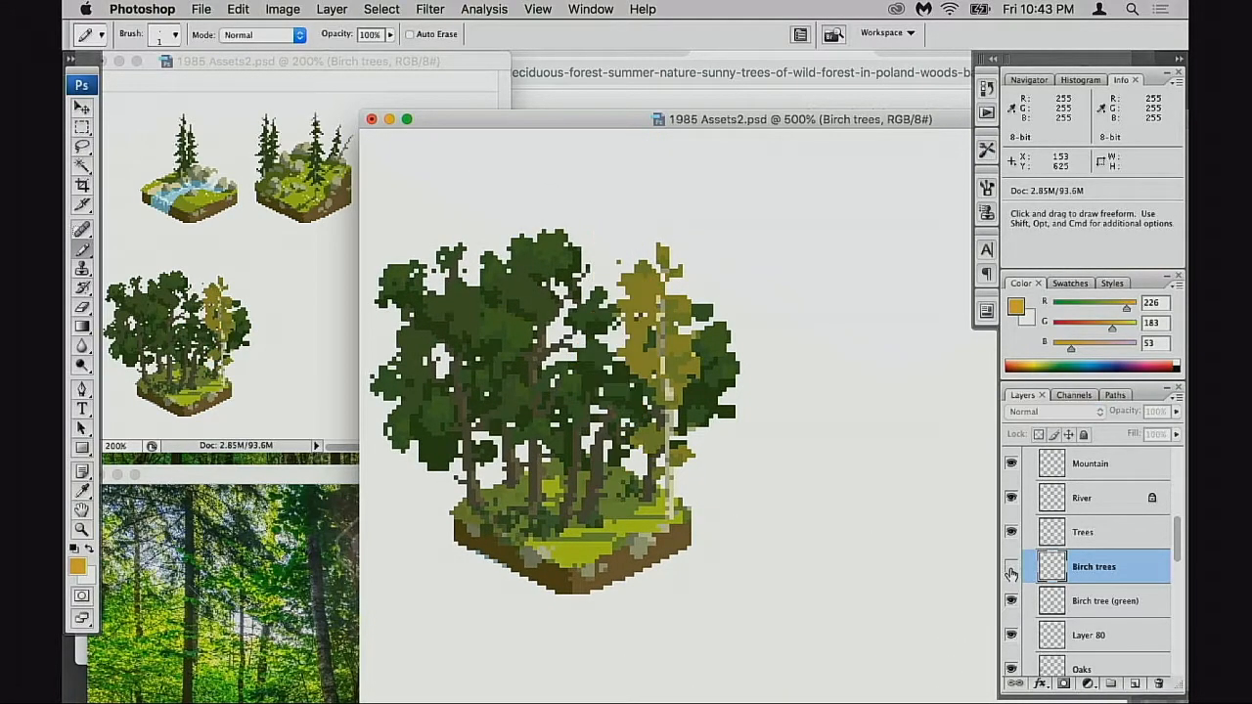
pyautogui.click(1011, 567)
pyautogui.click(1011, 567)
pyautogui.click(1012, 567)
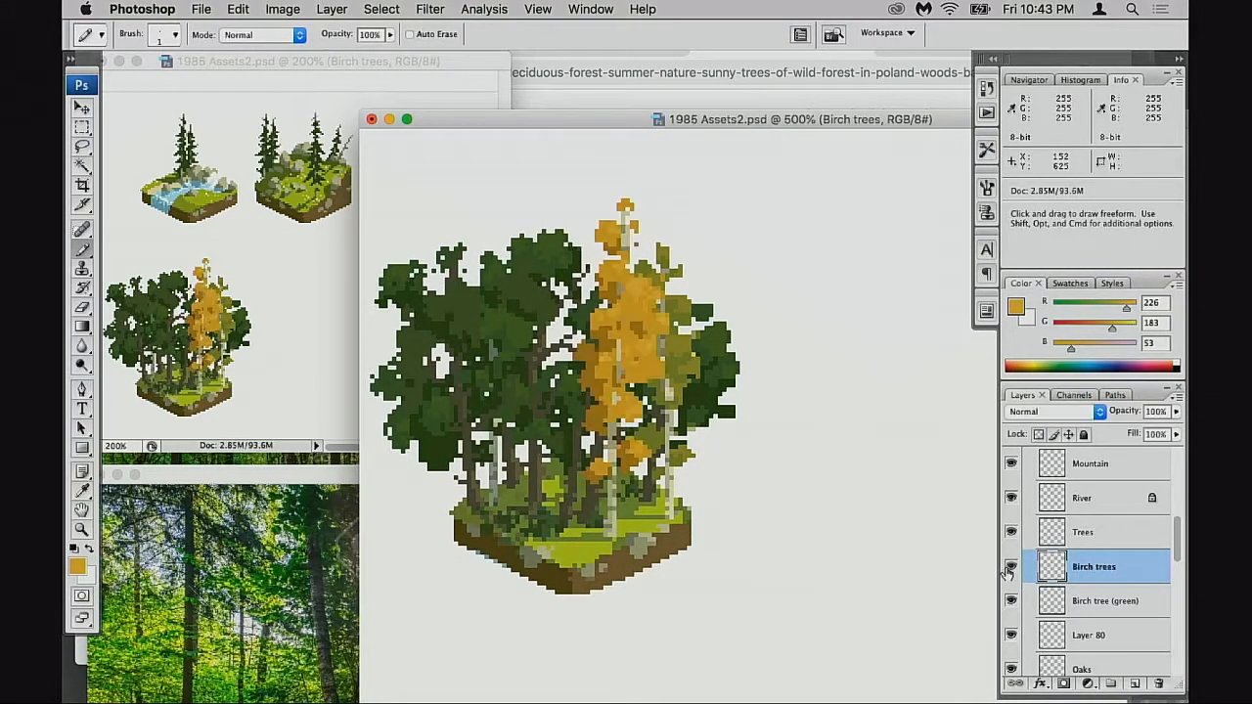
pyautogui.click(1012, 567)
pyautogui.click(1011, 567)
pyautogui.click(1010, 571)
pyautogui.click(1011, 571)
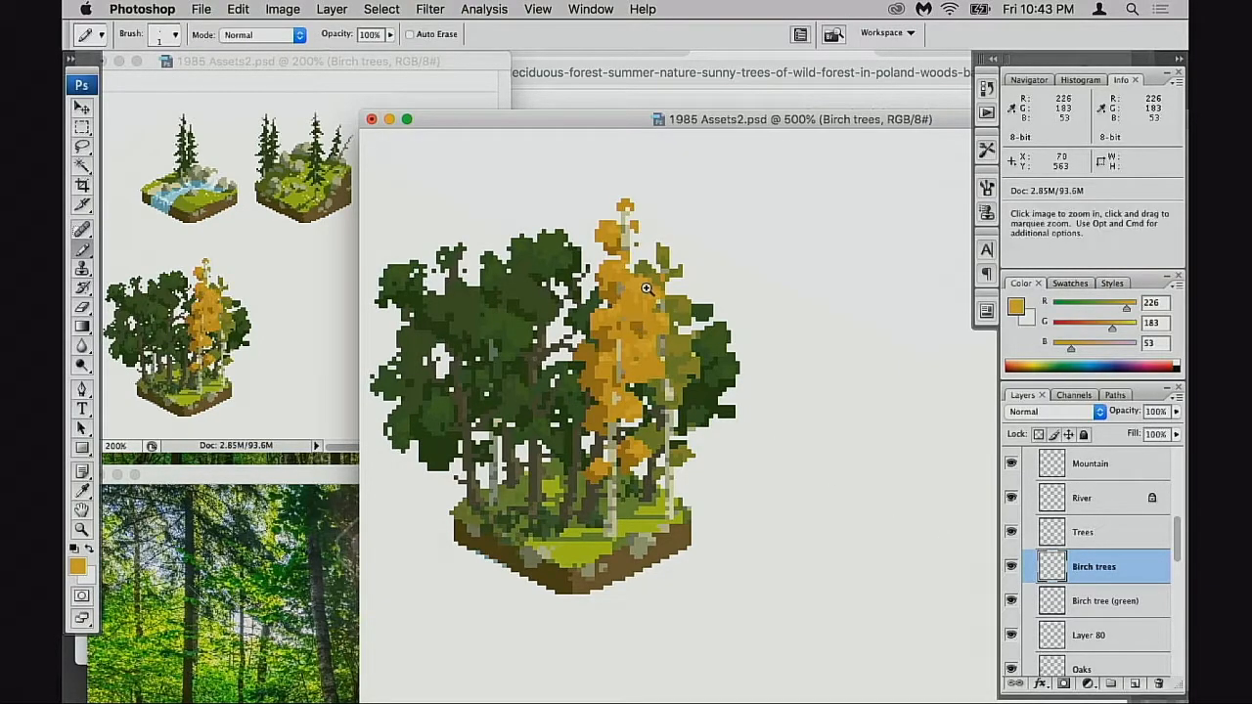
# - Retouch the yellow birch's top leaf clusters with RGB 216, 168, 42, 226, 183, 53 and 169, 130, 25, erasing stray pixels beside the trunk
pyautogui.keyDown('super'); pyautogui.click(649, 295); pyautogui.keyUp('super')
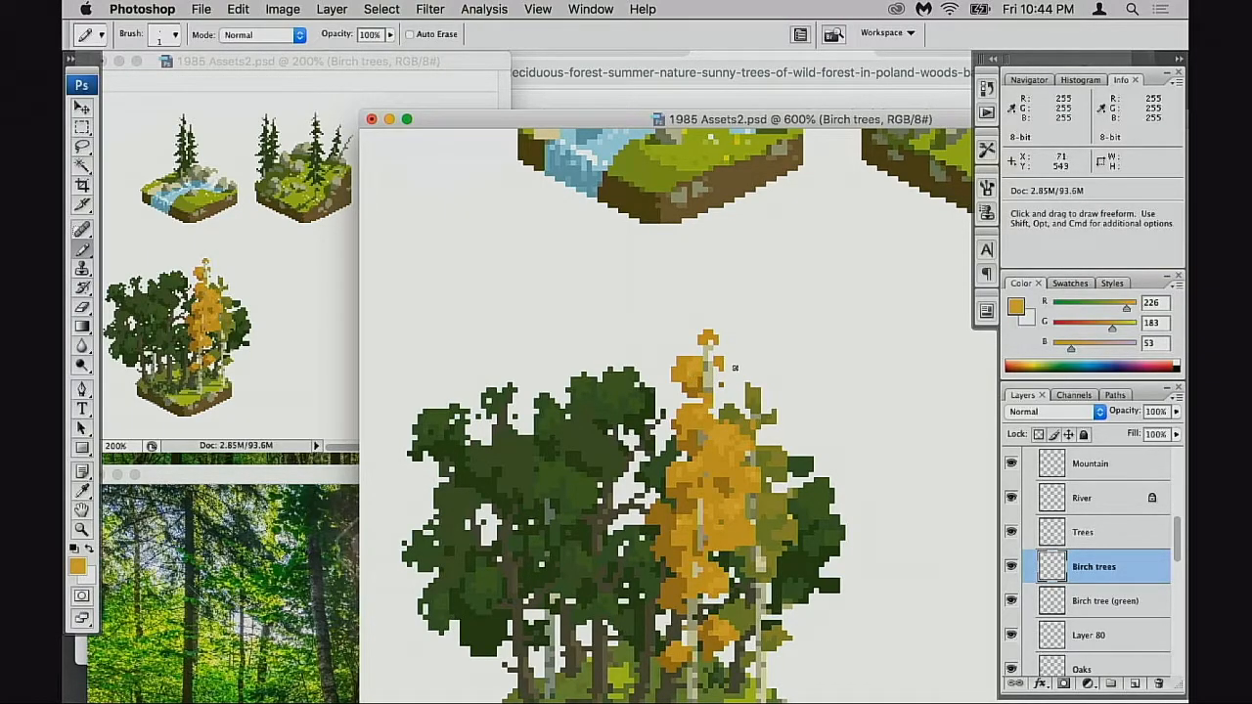
pyautogui.keyDown('alt'); pyautogui.click(693, 362); pyautogui.keyUp('alt')
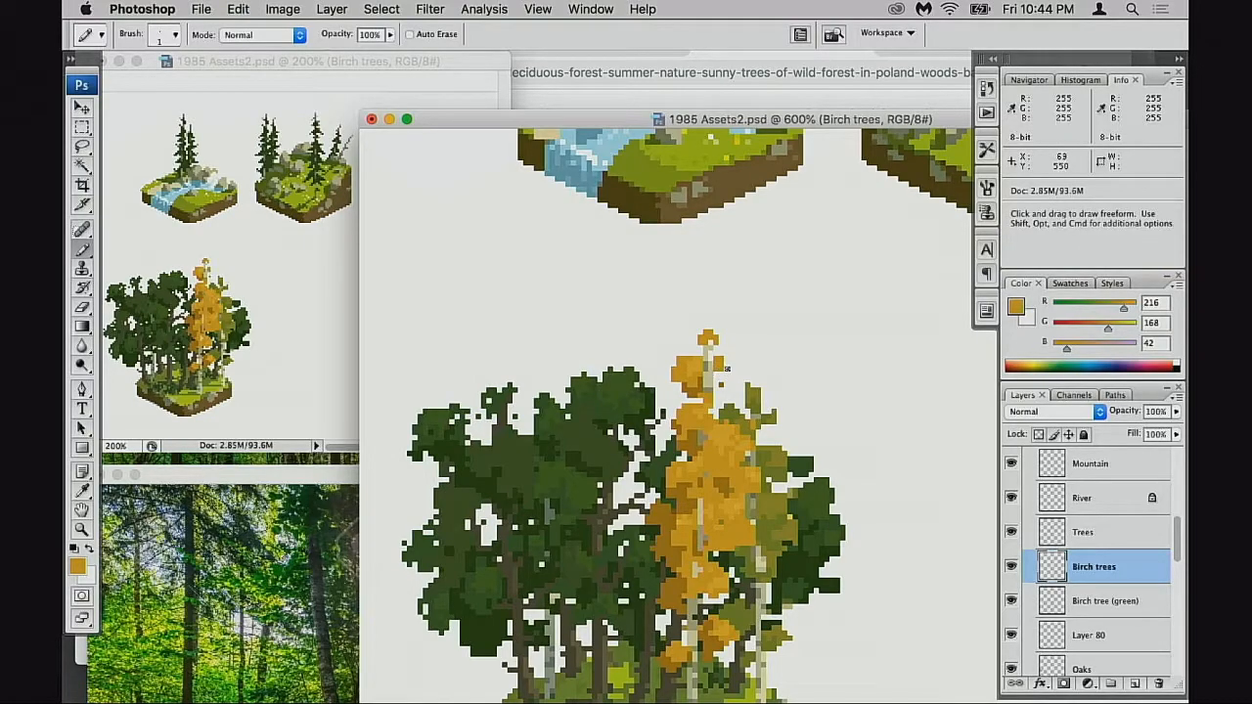
pyautogui.keyDown('alt'); pyautogui.click(725, 364); pyautogui.keyUp('alt')
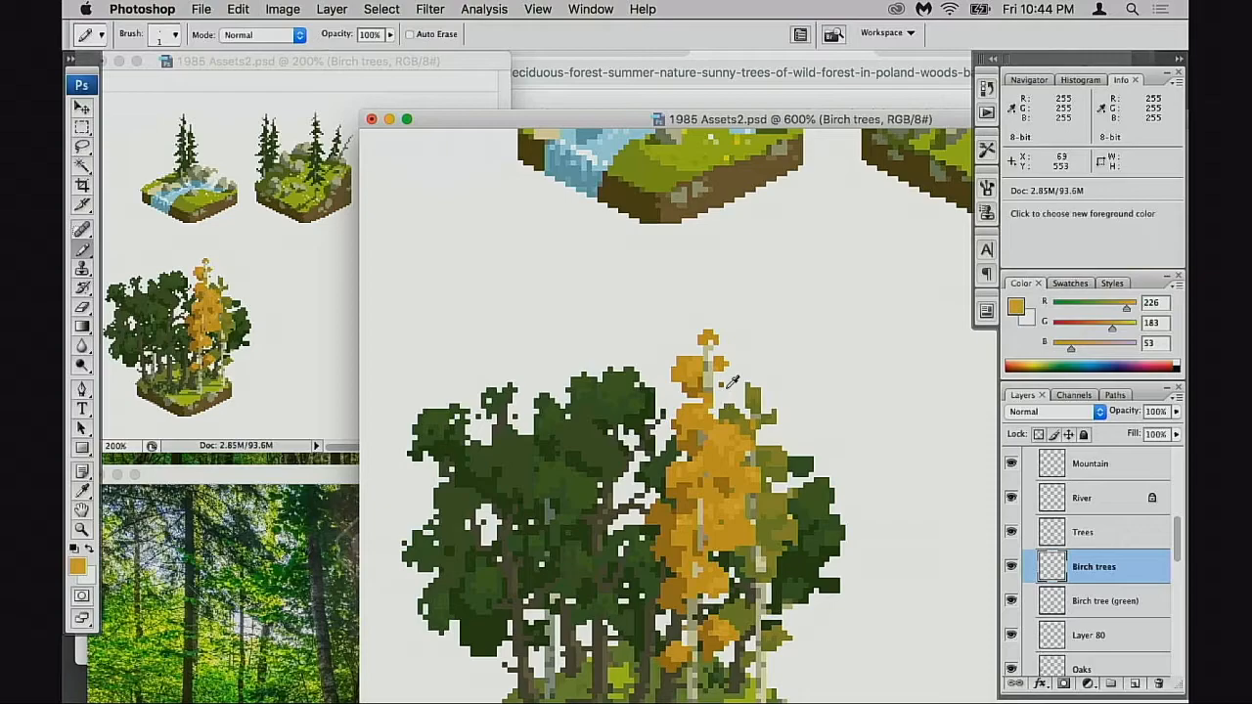
pyautogui.press('e')
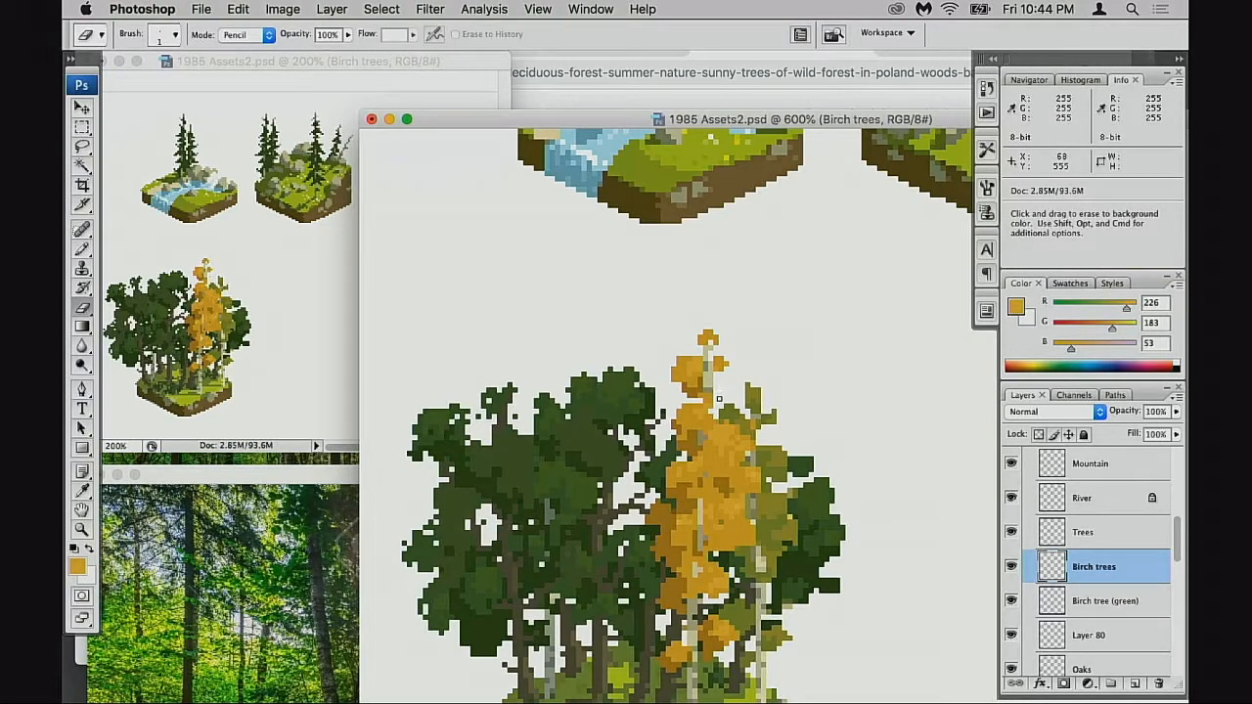
pyautogui.press('b')
pyautogui.keyDown('alt'); pyautogui.click(686, 388); pyautogui.keyUp('alt')
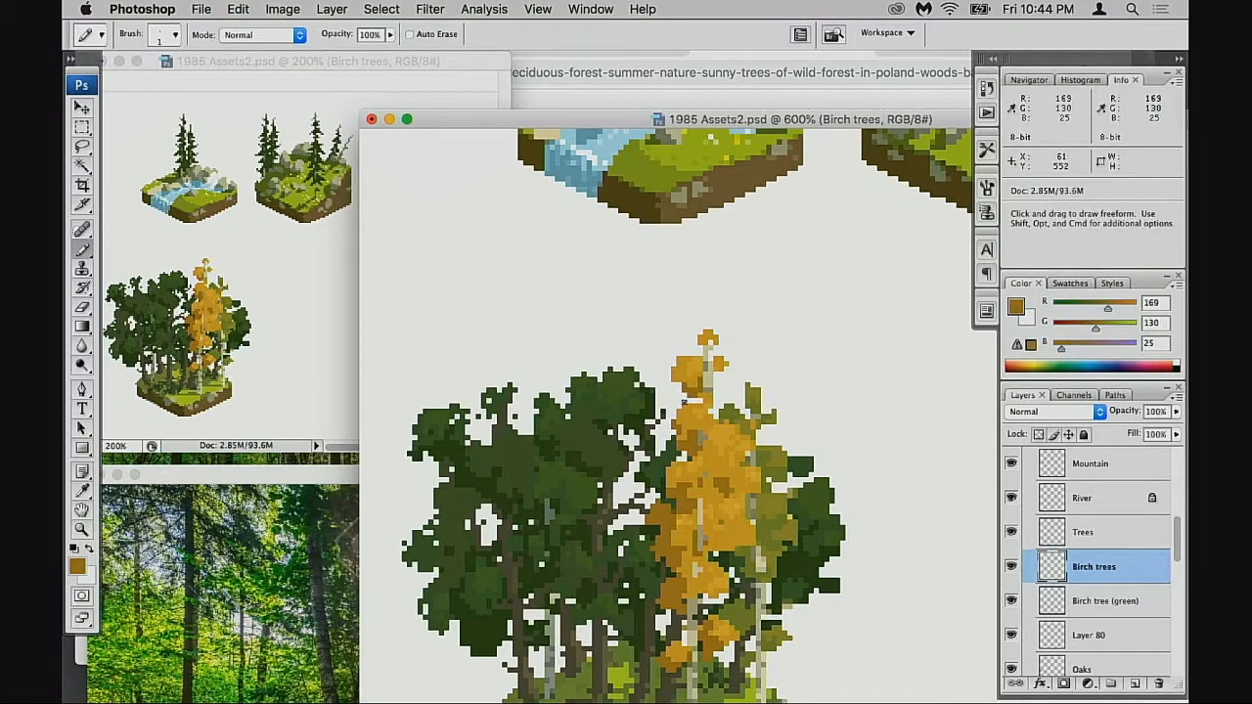
pyautogui.scroll(-5, 700, 467)
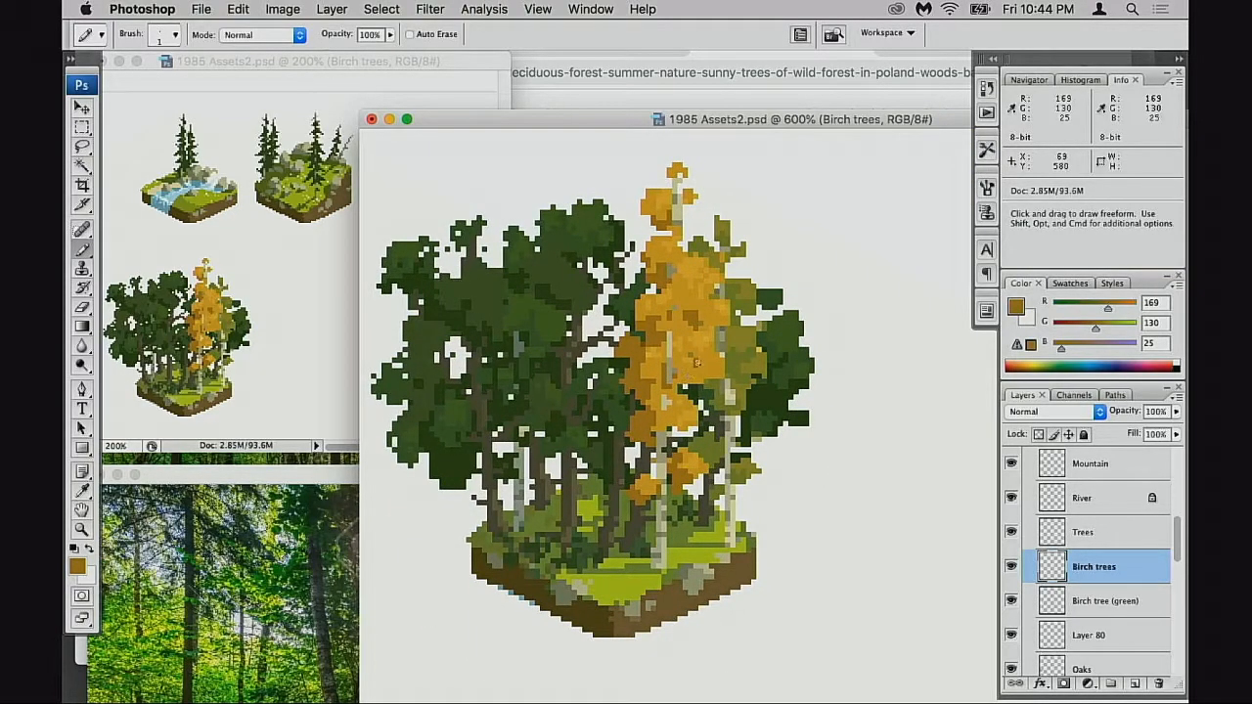
# - Shade the yellow birch's middle foliage with dark ochre RGB 169, 130, 25, and compare by toggling the Birch trees layer
pyautogui.moveTo(684, 358); pyautogui.dragTo(691, 347)
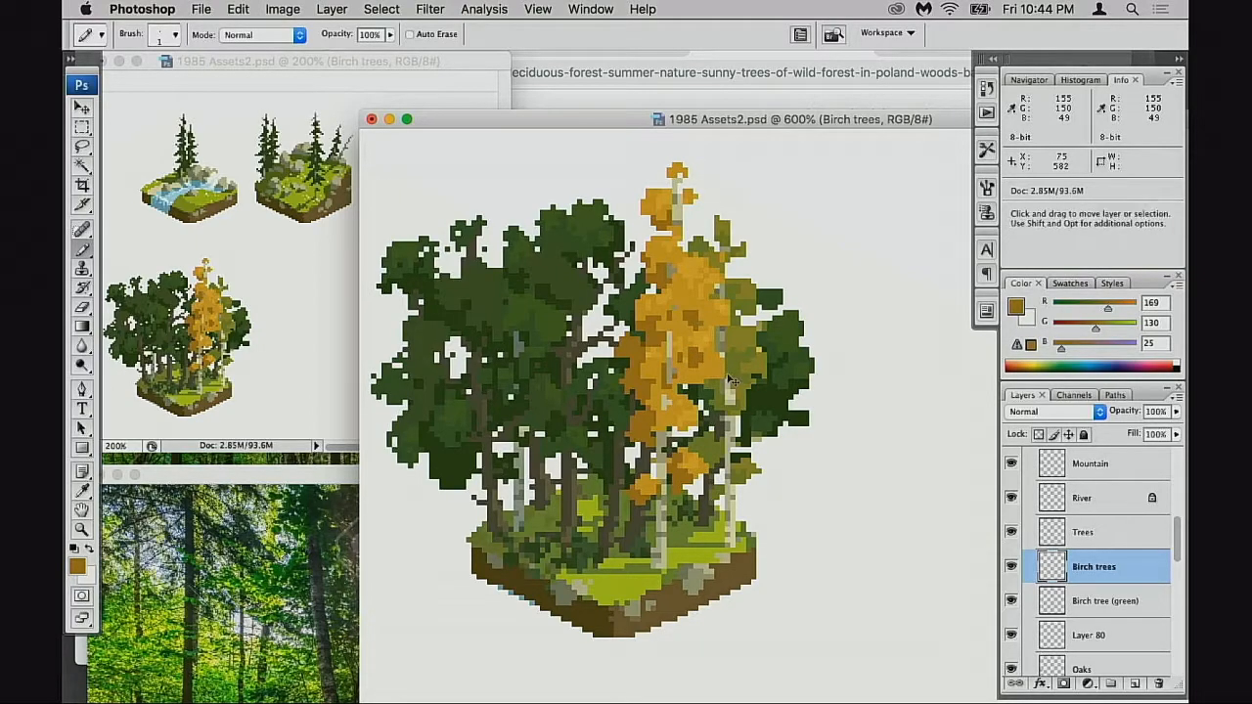
pyautogui.keyDown('alt'); pyautogui.click(699, 359); pyautogui.keyUp('alt')
pyautogui.keyDown('alt'); pyautogui.click(674, 360); pyautogui.keyUp('alt')
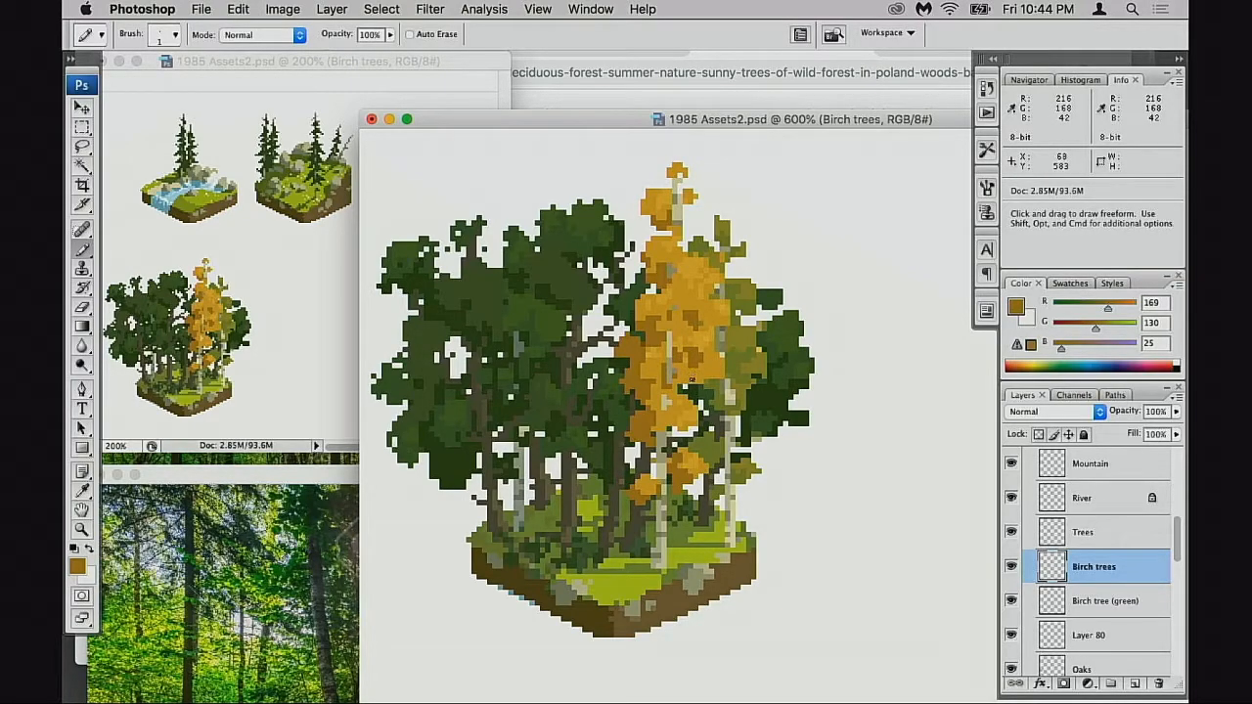
pyautogui.click(657, 359)
pyautogui.click(649, 378)
pyautogui.click(644, 375)
pyautogui.moveTo(649, 383); pyautogui.dragTo(680, 361)
pyautogui.click(1012, 568)
pyautogui.click(1011, 567)
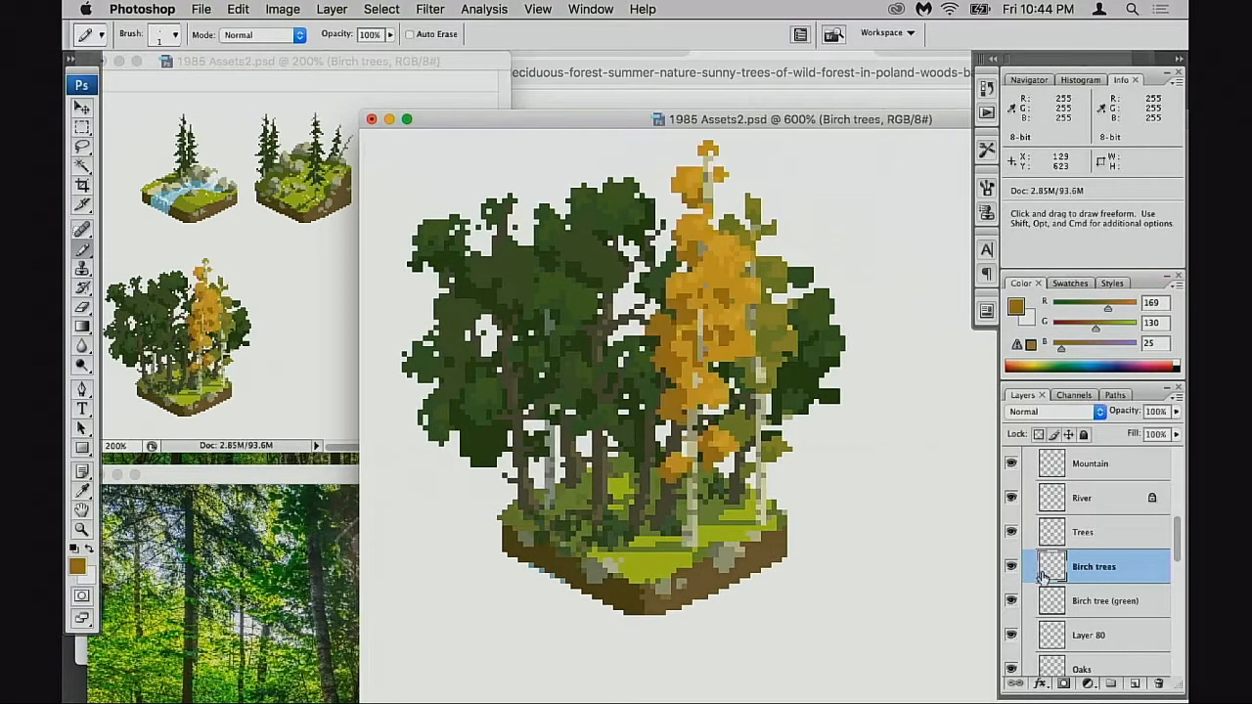
# - Toggle the visibility of the Trees, Birch trees and Birch tree (green) layers to examine what each one contributes to the forest tile
pyautogui.click(1012, 532)
pyautogui.click(1012, 532)
pyautogui.click(1012, 532)
pyautogui.click(1012, 532)
pyautogui.click(1012, 532)
pyautogui.click(1011, 532)
pyautogui.keyDown('super'); pyautogui.click(626, 530); pyautogui.keyUp('super')
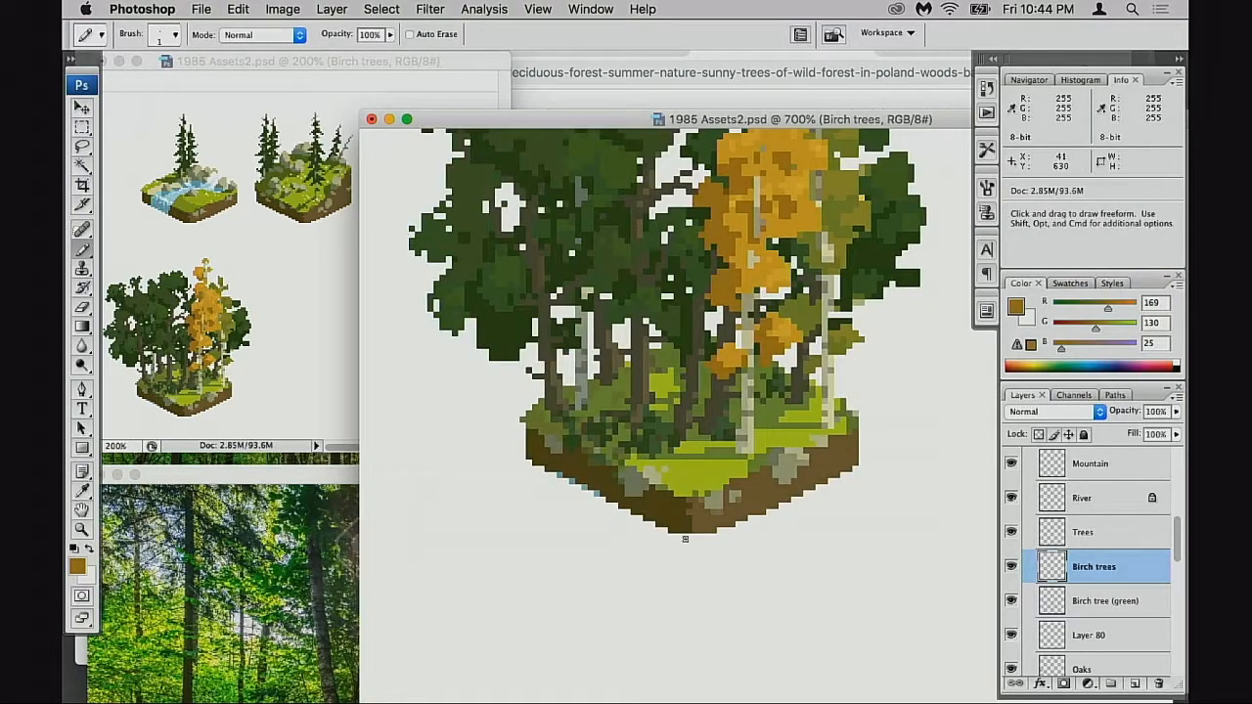
pyautogui.click(1012, 567)
pyautogui.click(1012, 566)
pyautogui.click(1012, 533)
pyautogui.click(1011, 534)
pyautogui.click(1014, 602)
pyautogui.click(1013, 602)
pyautogui.moveTo(839, 496); pyautogui.dragTo(783, 563)
pyautogui.click(1012, 602)
pyautogui.click(1012, 601)
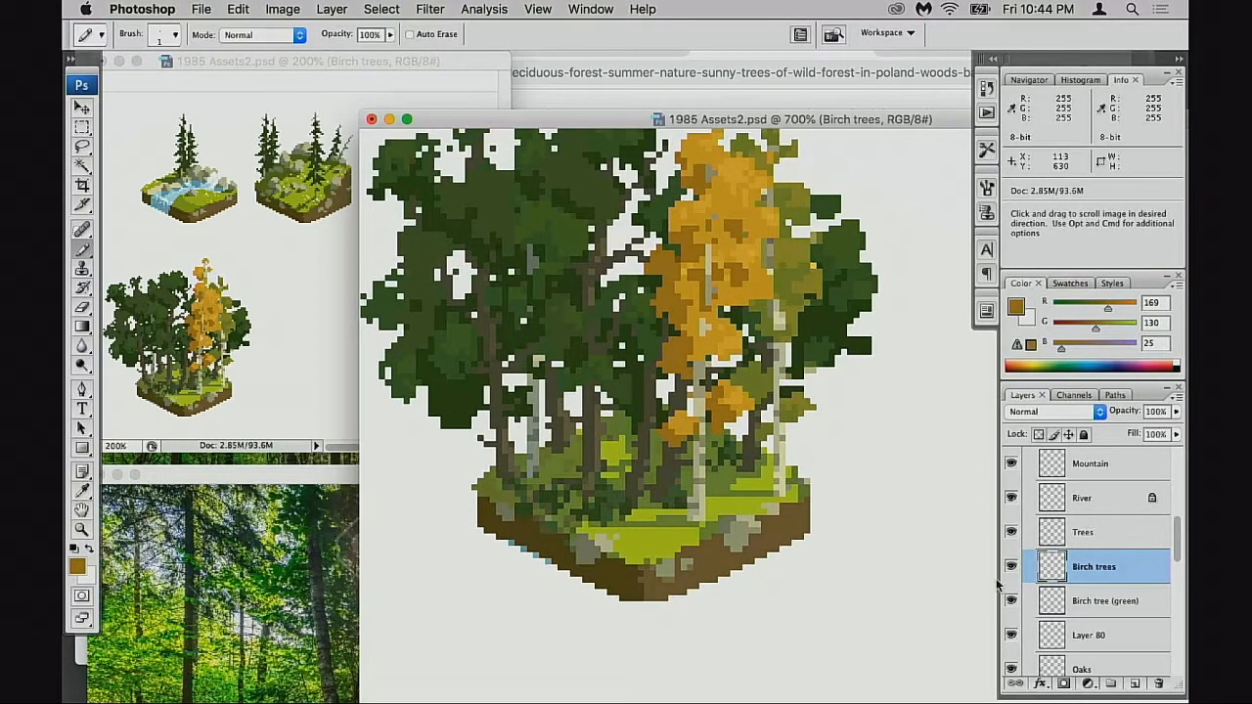
# - On the Birch tree (green) layer, retouch the olive birch foliage with the Pencil, using green shades sampled from the artwork
pyautogui.press('e')
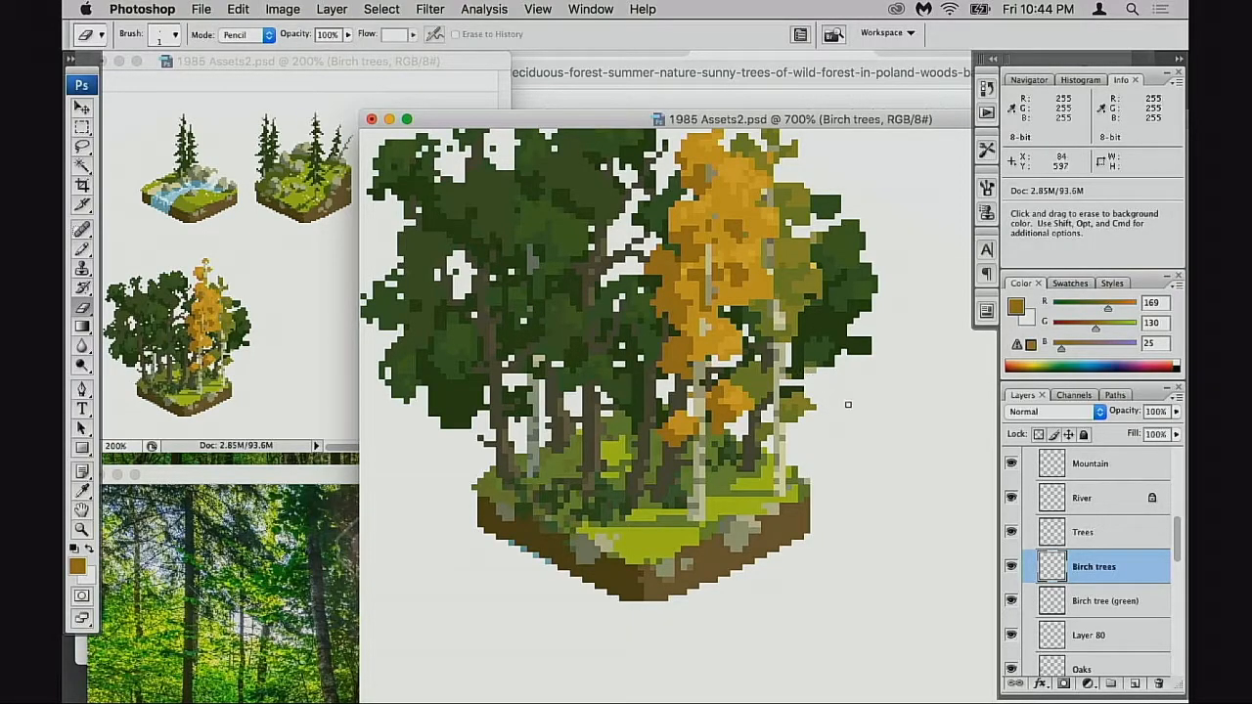
pyautogui.click(1011, 566)
pyautogui.click(1012, 566)
pyautogui.click(1012, 601)
pyautogui.click(1012, 601)
pyautogui.hotkey('alt', '[')
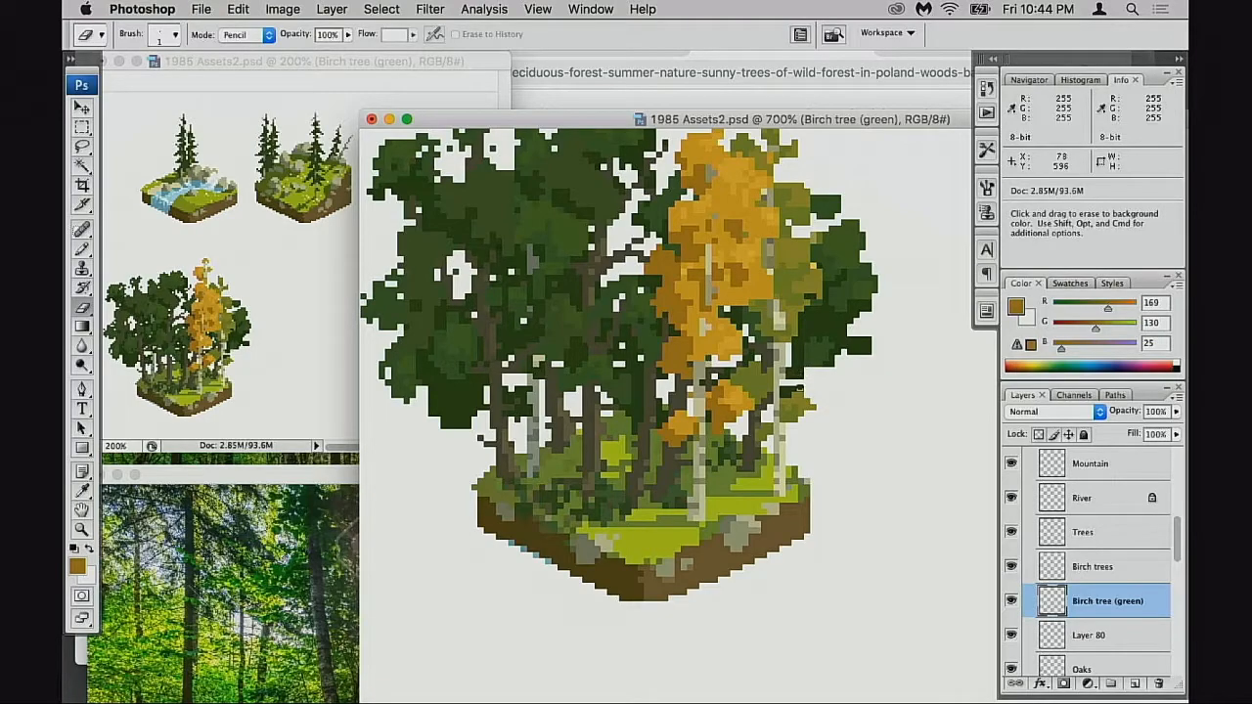
pyautogui.press('super+equal')
pyautogui.press('b')
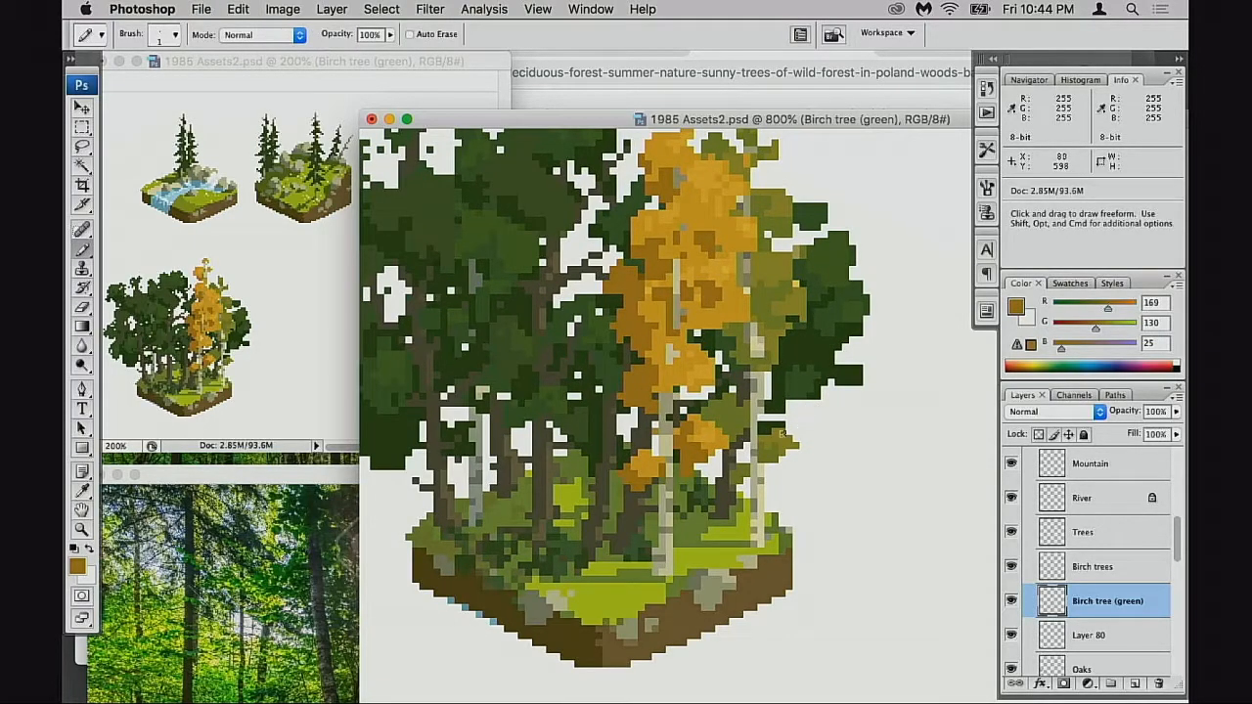
pyautogui.keyDown('alt'); pyautogui.click(788, 310); pyautogui.keyUp('alt')
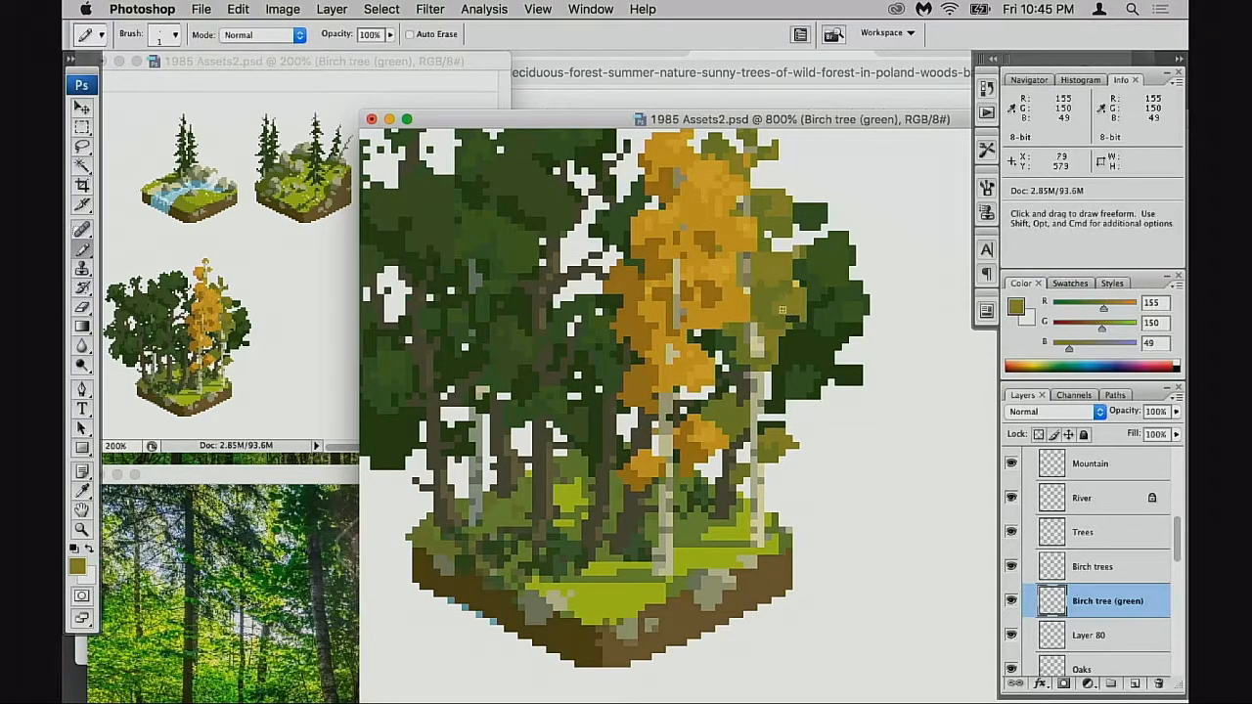
pyautogui.moveTo(804, 342); pyautogui.dragTo(782, 430)
pyautogui.keyDown('alt'); pyautogui.click(759, 403); pyautogui.keyUp('alt')
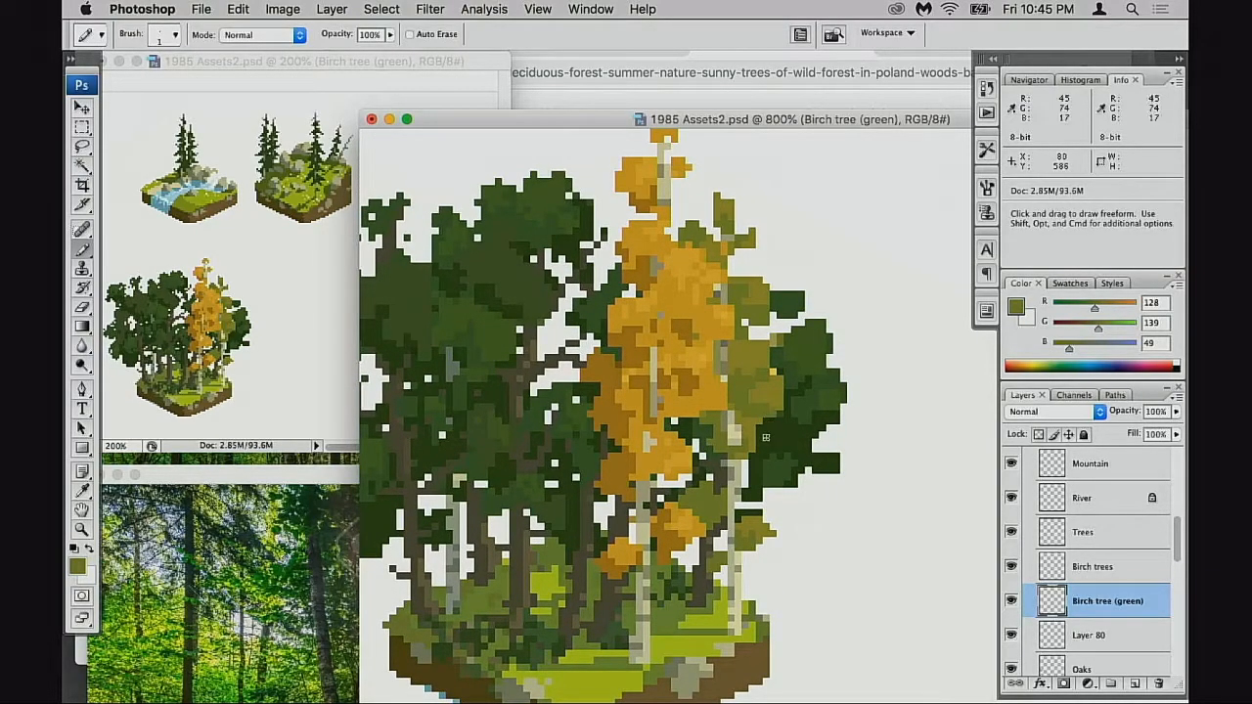
pyautogui.keyDown('alt'); pyautogui.click(769, 293); pyautogui.keyUp('alt')
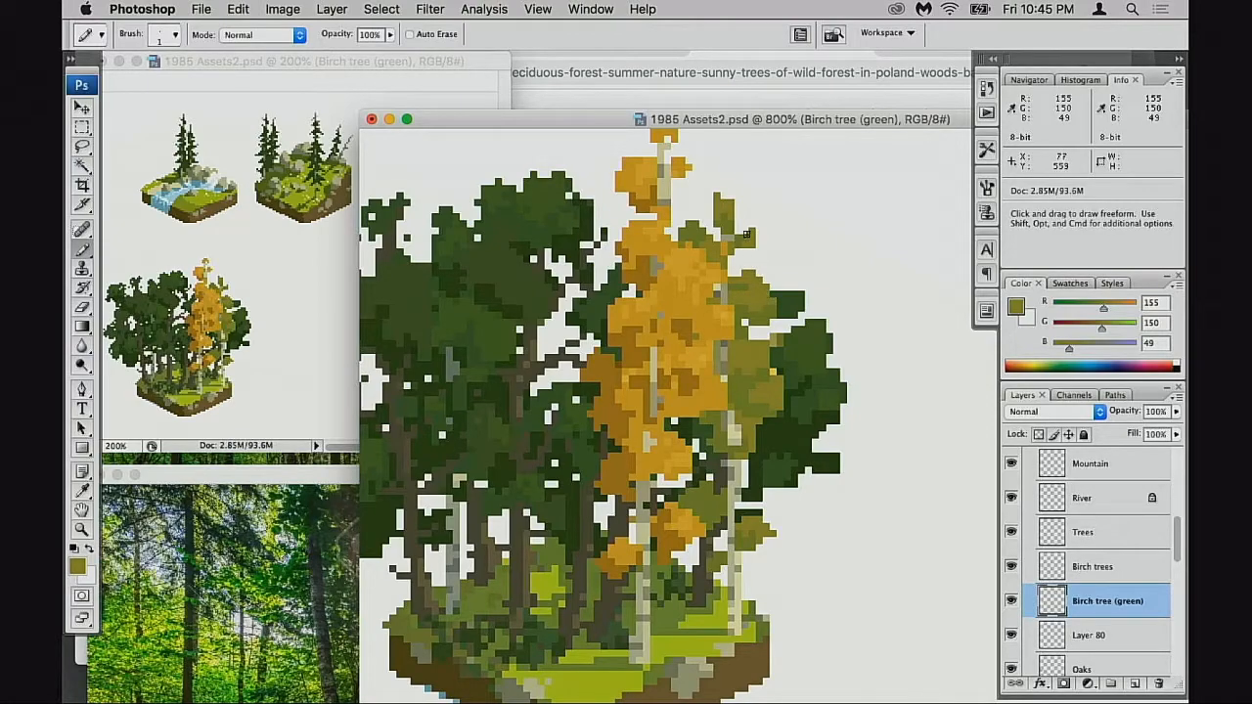
# - Toggle the Birch tree (green) layer and Layer 80 to examine which parts of the forest each one holds
pyautogui.scroll(-3, 717, 235)
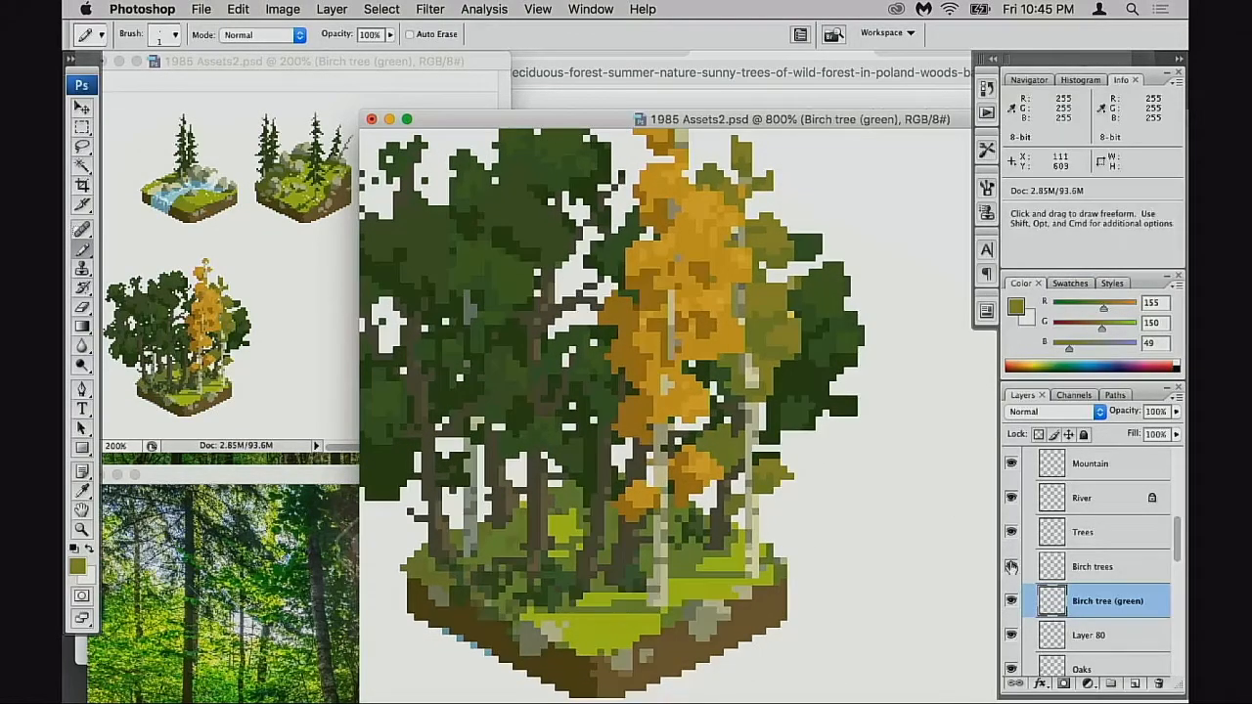
pyautogui.click(1012, 601)
pyautogui.click(1012, 600)
pyautogui.click(1012, 601)
pyautogui.click(1012, 600)
pyautogui.scroll(-4, 853, 480)
pyautogui.click(1012, 635)
pyautogui.click(1012, 635)
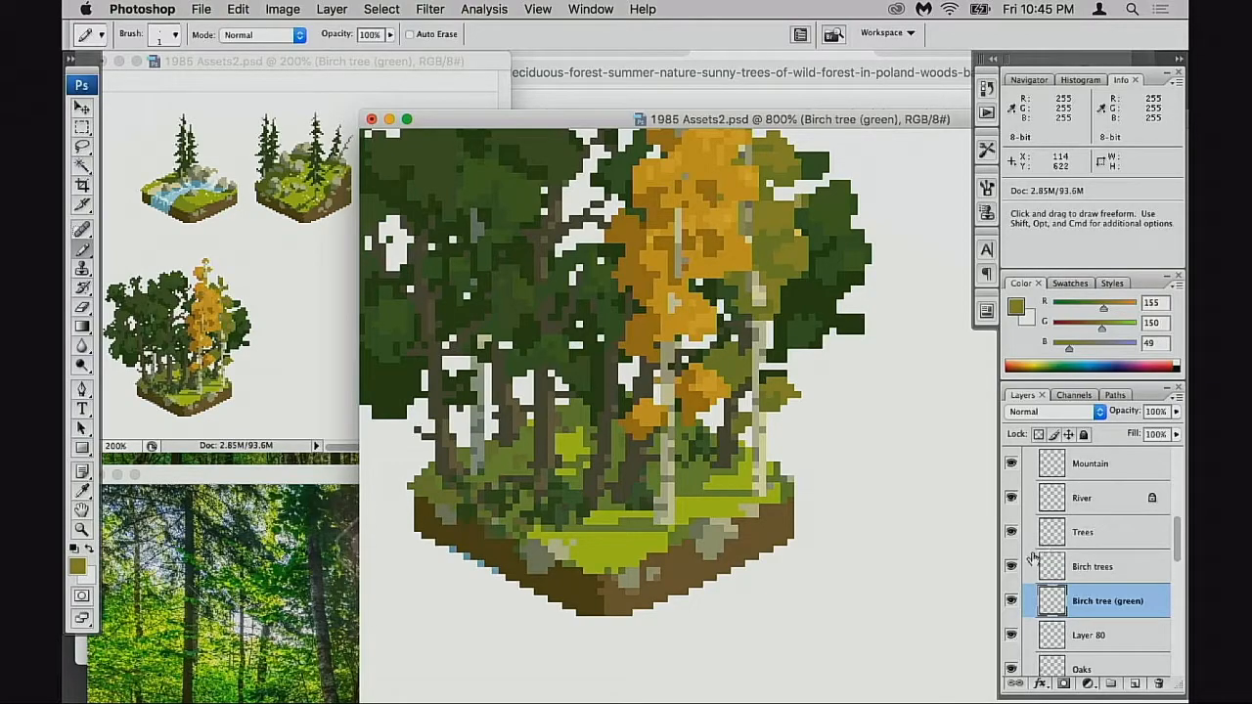
# - Move the Trees layer below Birch tree (green), merge it down into Layer 80 and check the merged layer's contents
pyautogui.click(1012, 532)
pyautogui.click(1013, 531)
pyautogui.moveTo(1047, 536); pyautogui.dragTo(1068, 631)
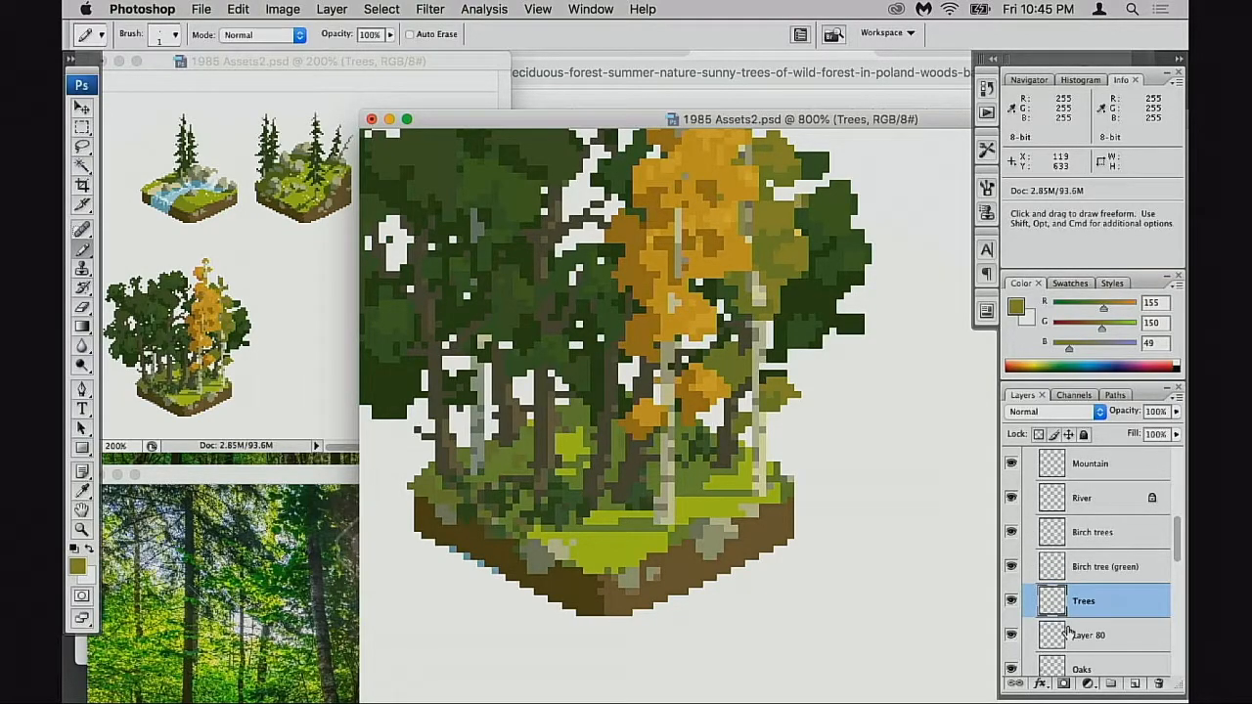
pyautogui.press('super+e')
pyautogui.click(1012, 601)
pyautogui.click(1012, 601)
pyautogui.click(1012, 601)
pyautogui.click(1012, 601)
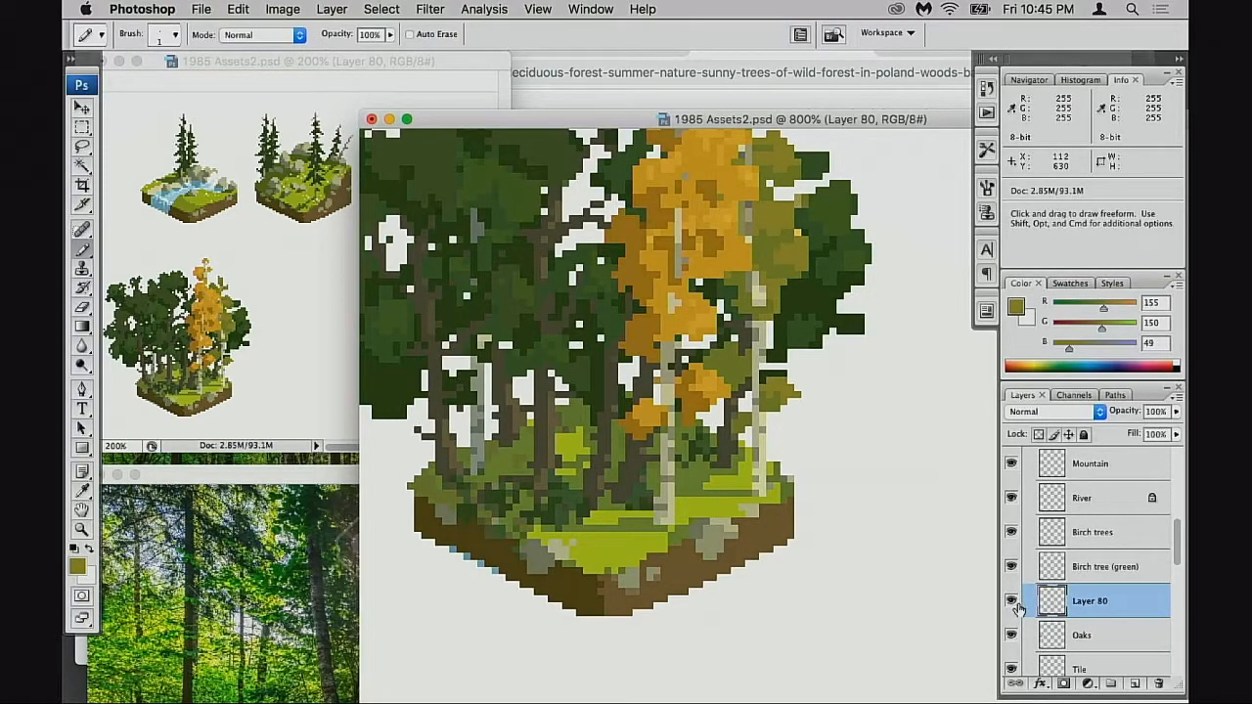
# - Try Layer 80 at 50% opacity, restore it to 100%, and compare it with the Oaks layer by toggling both
pyautogui.press('v')
pyautogui.press('5')
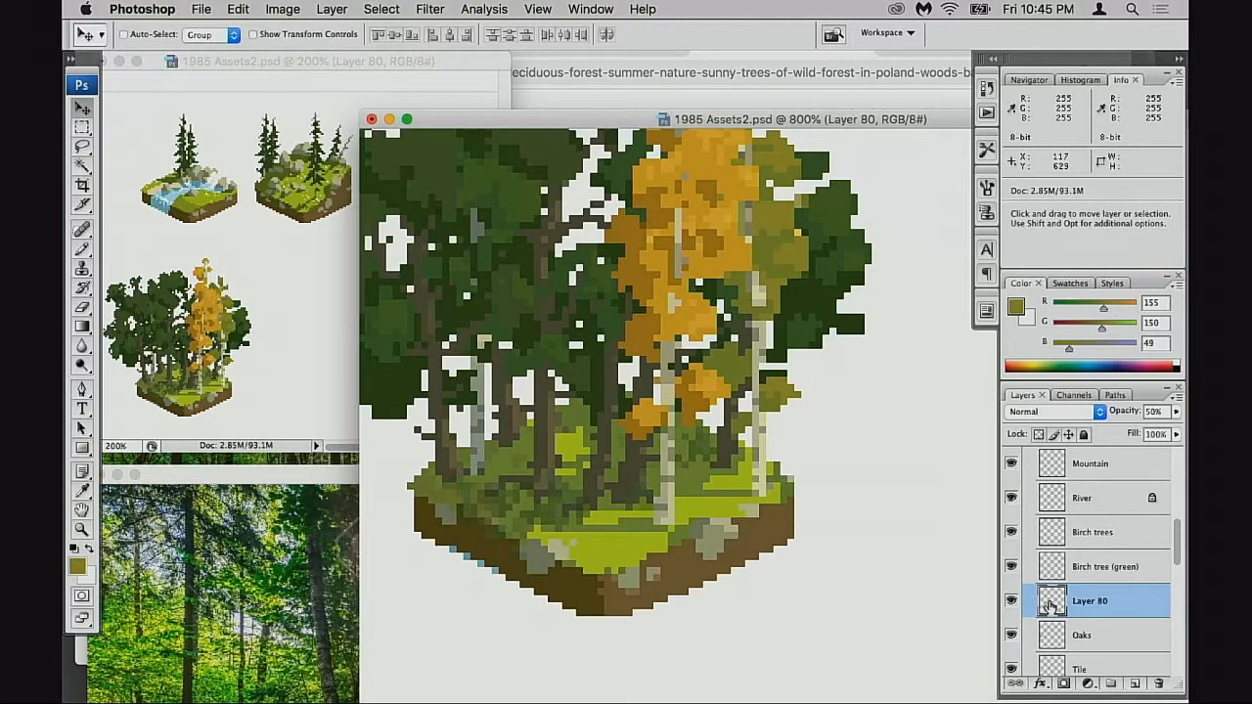
pyautogui.press('0')
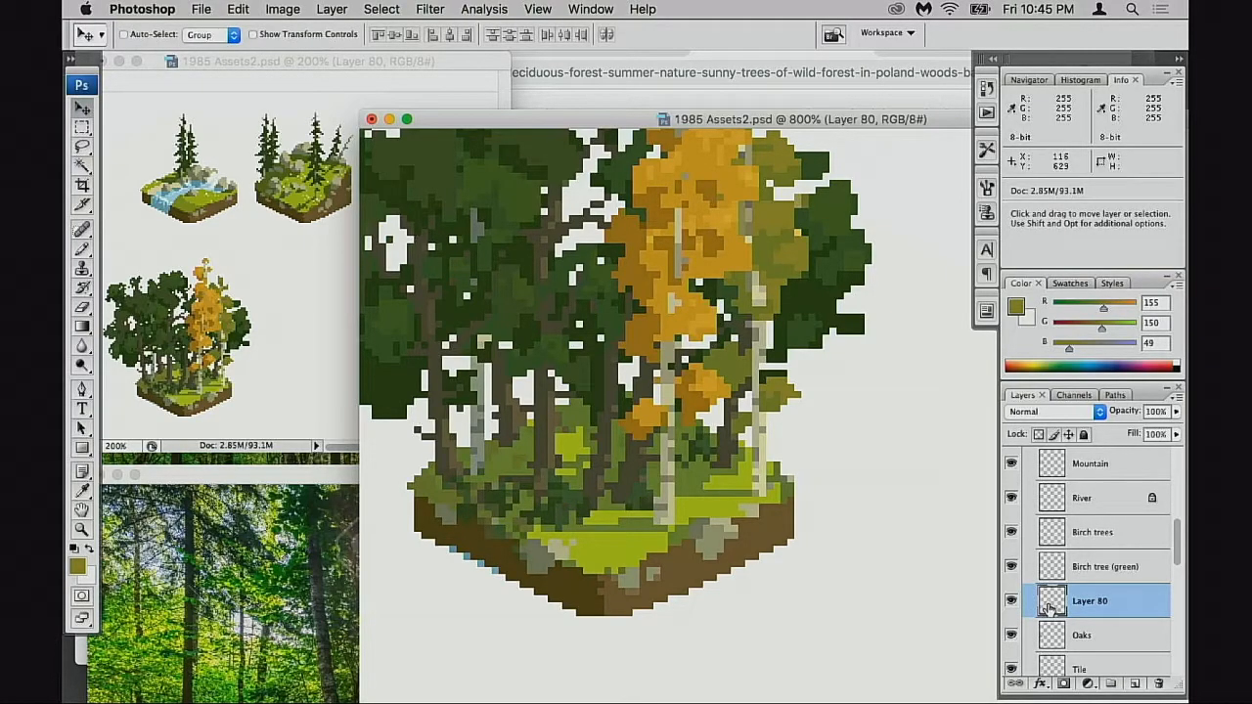
pyautogui.click(1014, 603)
pyautogui.click(1014, 602)
pyautogui.click(1012, 635)
pyautogui.click(1013, 635)
# - On the Oaks layer, pencil highlight pixels in the sampled green RGB 74, 107, 38 onto the rounded leaf cluster of the outer oak
pyautogui.click(1043, 638)
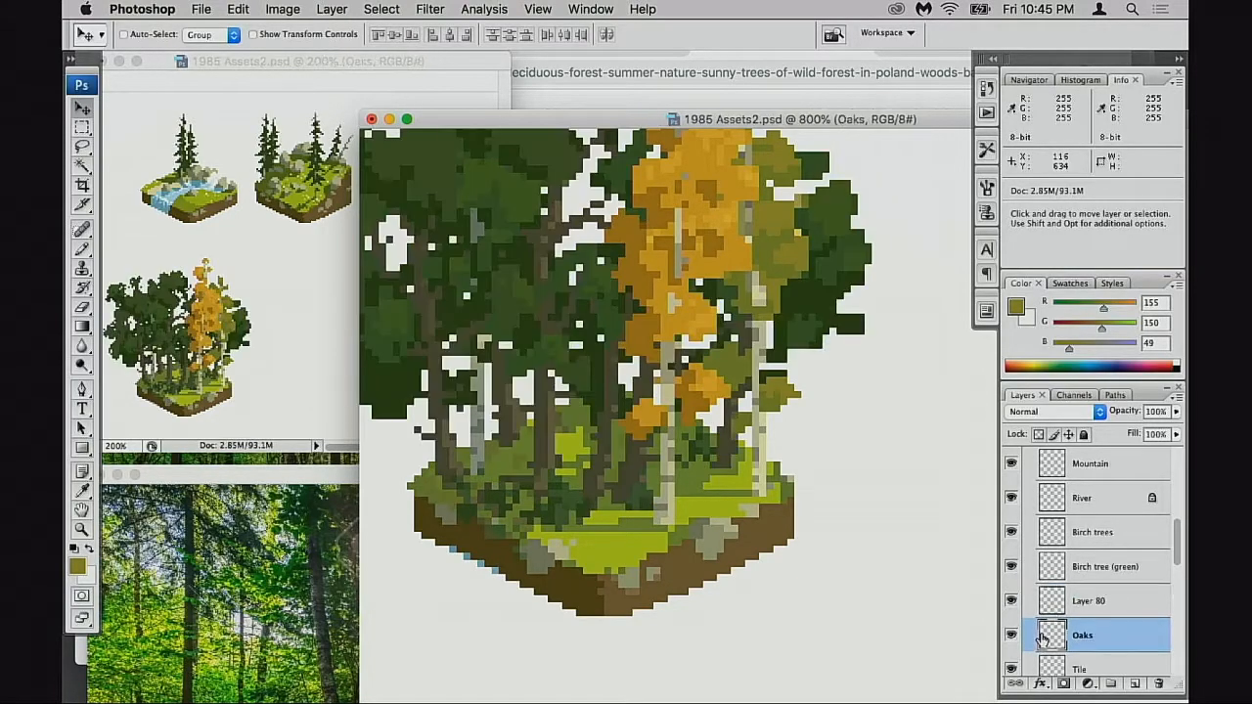
pyautogui.scroll(-2, 1060, 614)
pyautogui.click(1013, 565)
pyautogui.click(1013, 565)
pyautogui.hscroll(-5, 881, 528)
pyautogui.scroll(3, 880, 528)
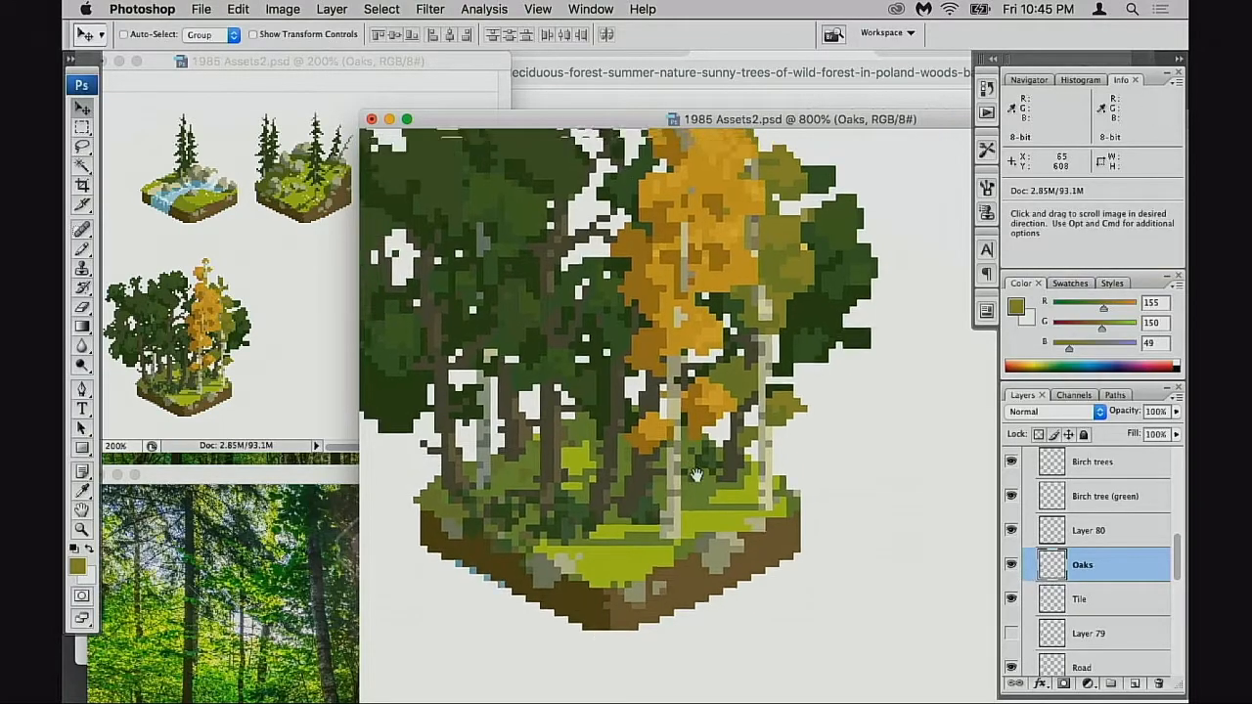
pyautogui.click(1013, 565)
pyautogui.click(1013, 565)
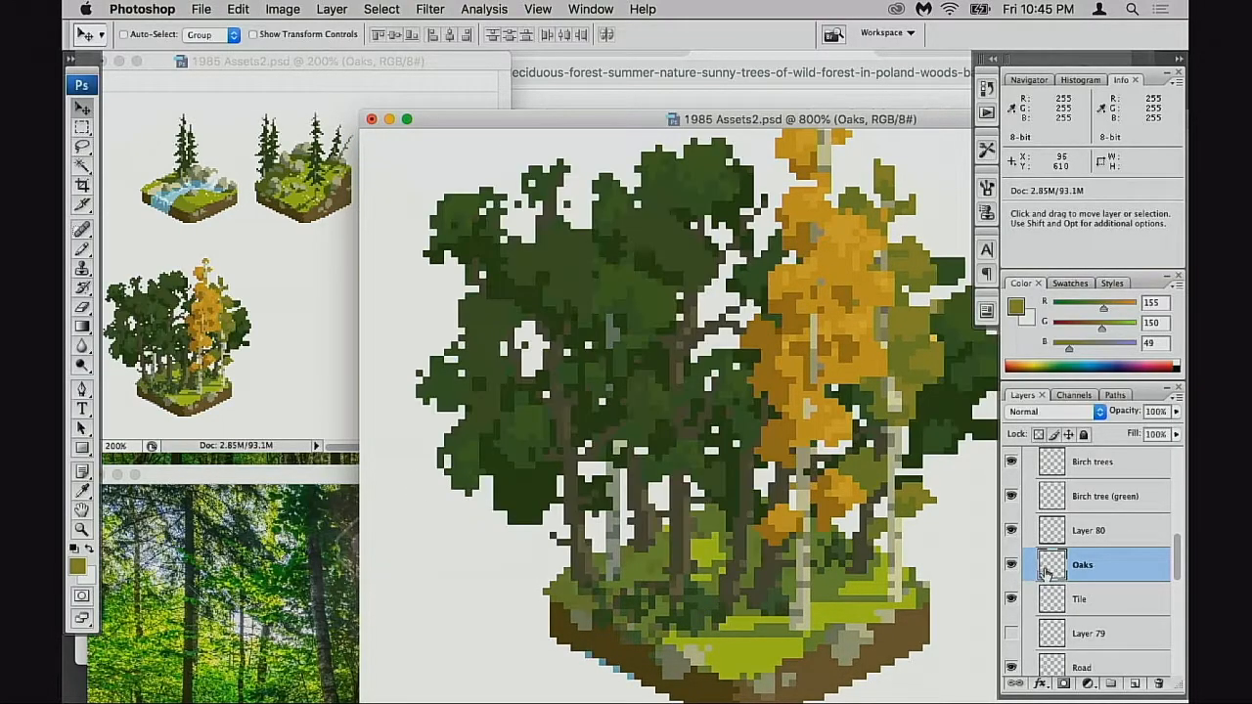
pyautogui.scroll(2, 608, 456)
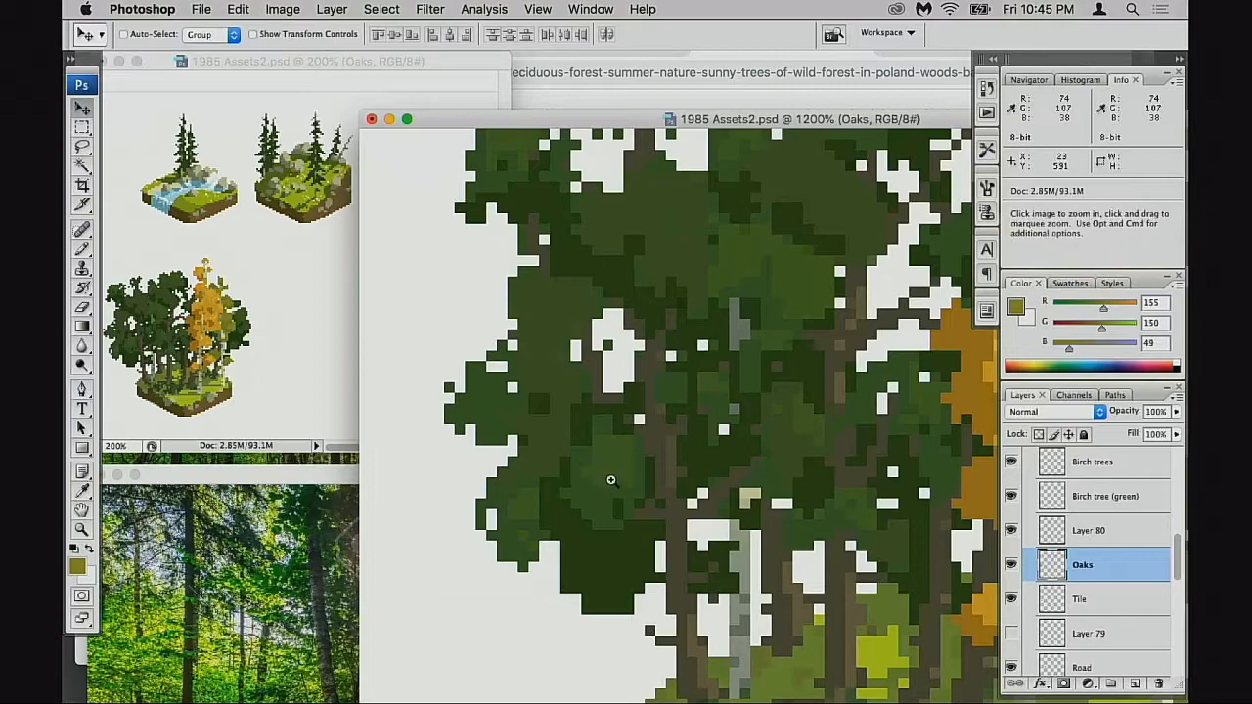
pyautogui.scroll(1, 607, 481)
pyautogui.press('b')
pyautogui.click(662, 442)
pyautogui.press('super+z')
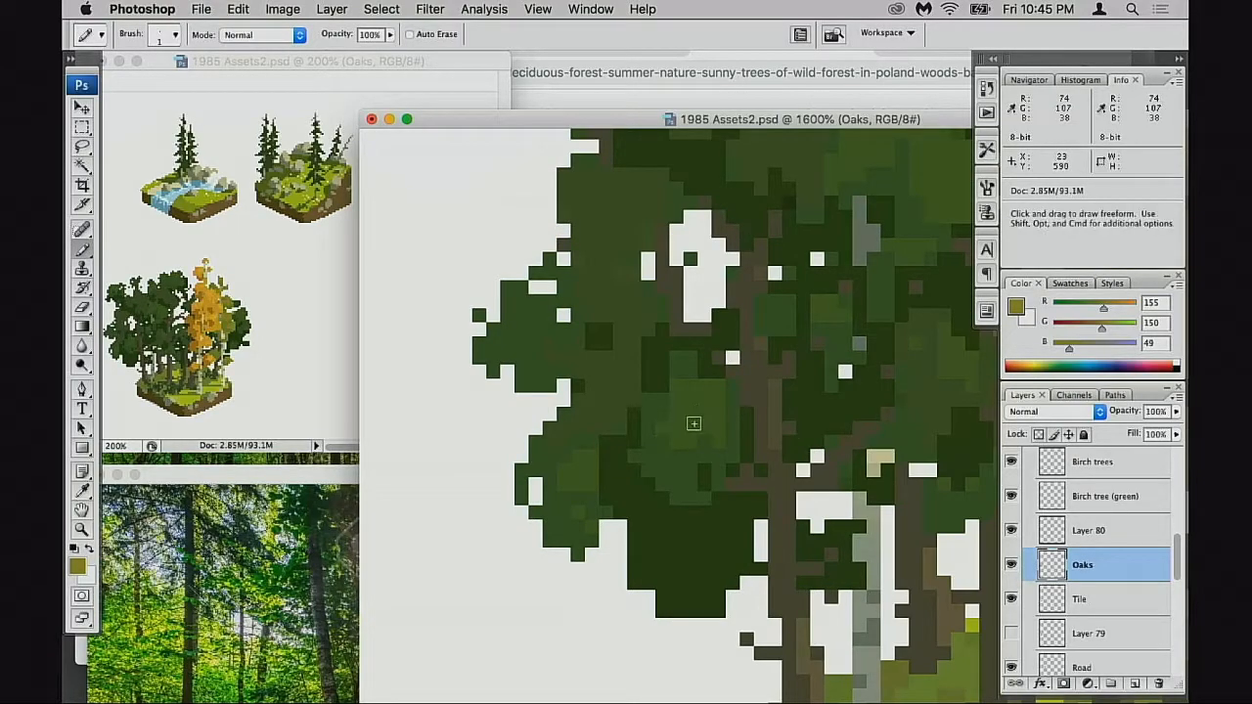
pyautogui.keyDown('alt'); pyautogui.click(691, 427); pyautogui.keyUp('alt')
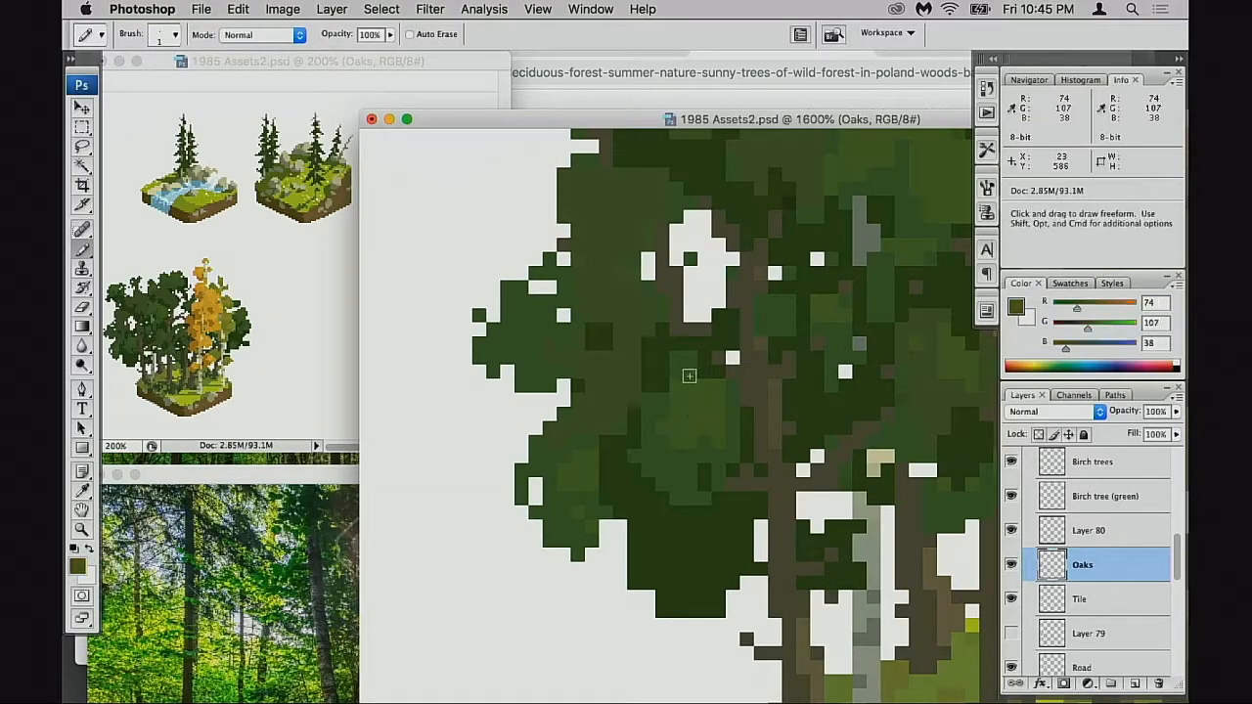
pyautogui.moveTo(727, 415); pyautogui.dragTo(730, 421)
# - Blend the oak's outermost leaf cluster into the neighbouring foliage with the sampled greens RGB 72, 93, 43 and 63, 97, 45
pyautogui.keyDown('alt'); pyautogui.click(600, 401); pyautogui.keyUp('alt')
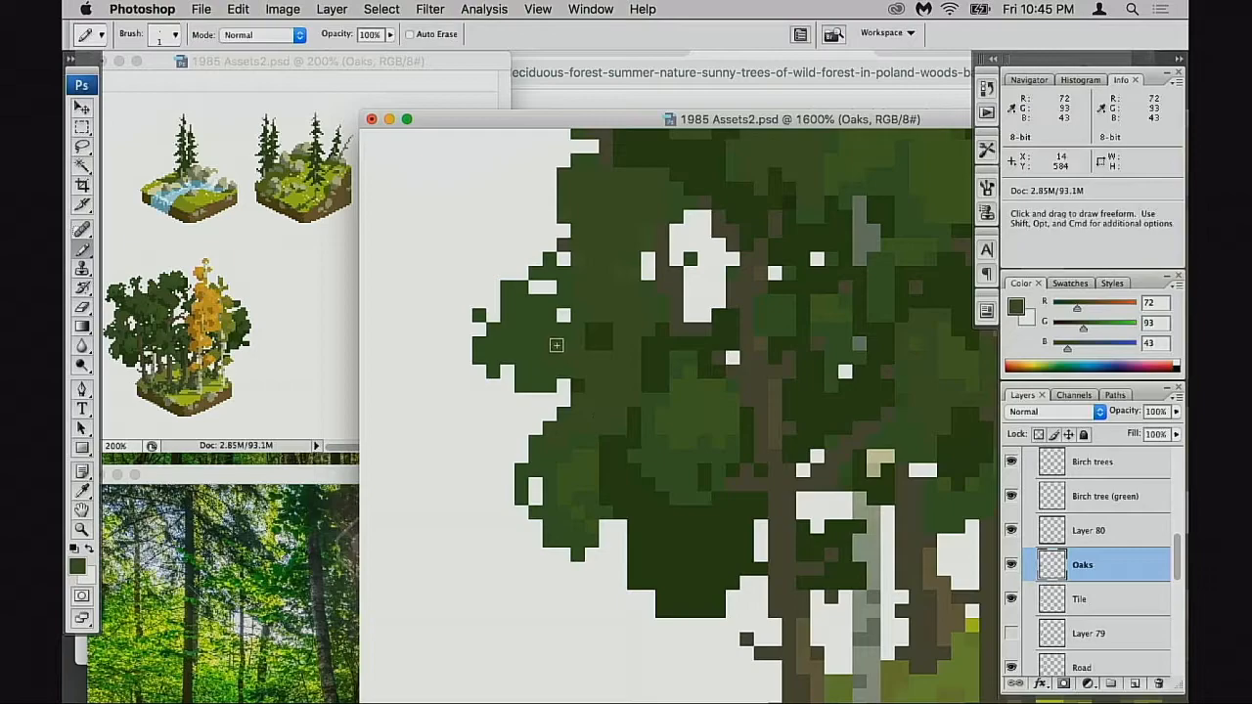
pyautogui.moveTo(550, 374); pyautogui.dragTo(561, 347)
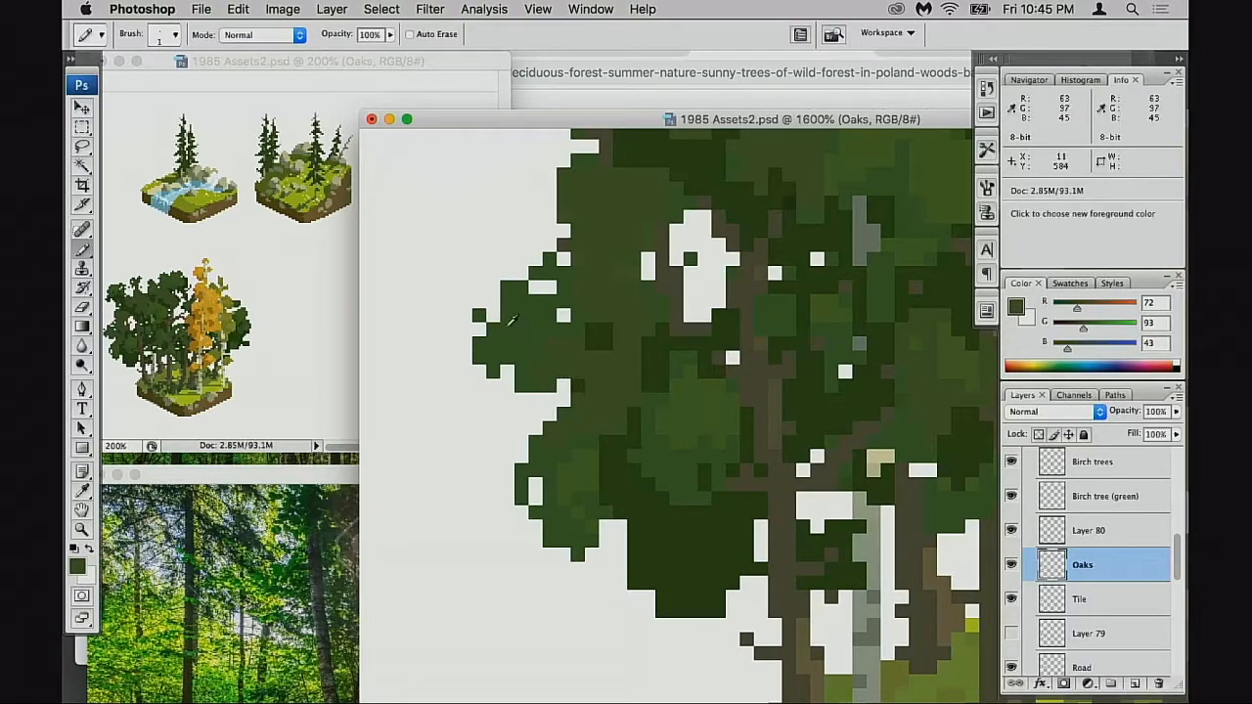
pyautogui.keyDown('alt'); pyautogui.click(494, 313); pyautogui.keyUp('alt')
pyautogui.keyDown('alt'); pyautogui.click(509, 334); pyautogui.keyUp('alt')
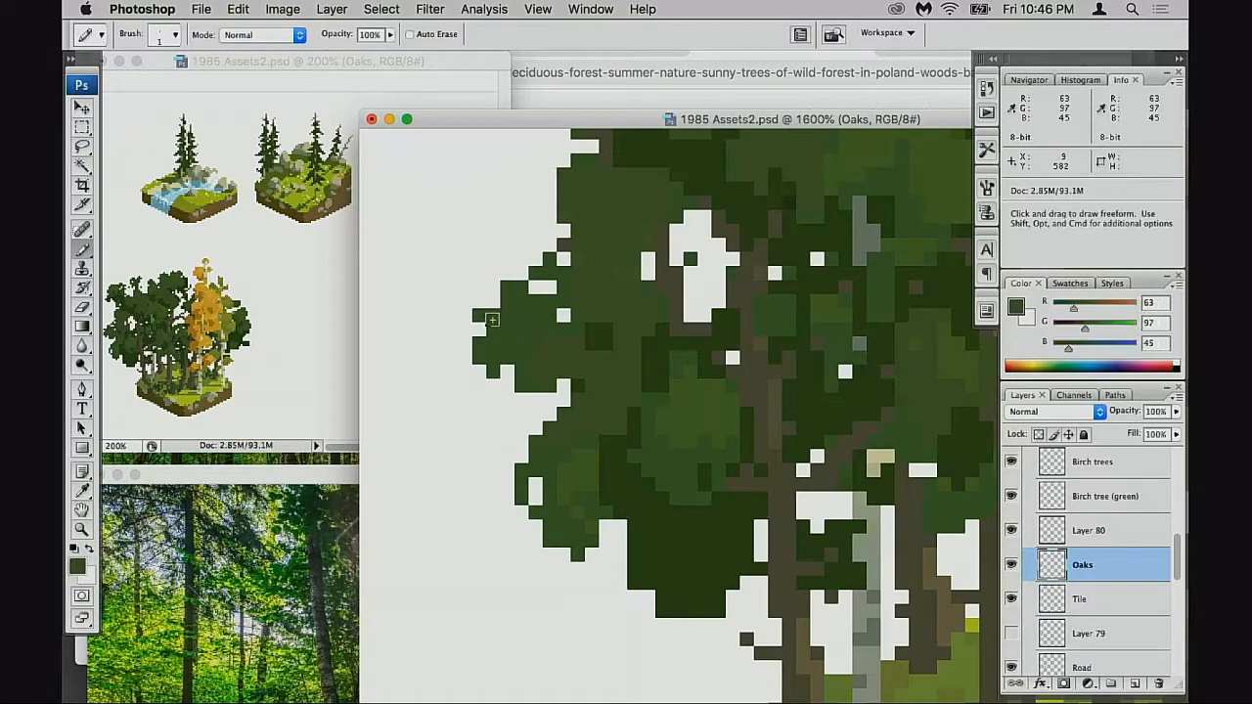
pyautogui.moveTo(569, 328); pyautogui.dragTo(557, 371)
# - Add small leaf highlights in RGB 74, 107, 38 to the foliage above and beside the gap in the outer oak's crown
pyautogui.moveTo(589, 237); pyautogui.dragTo(579, 345)
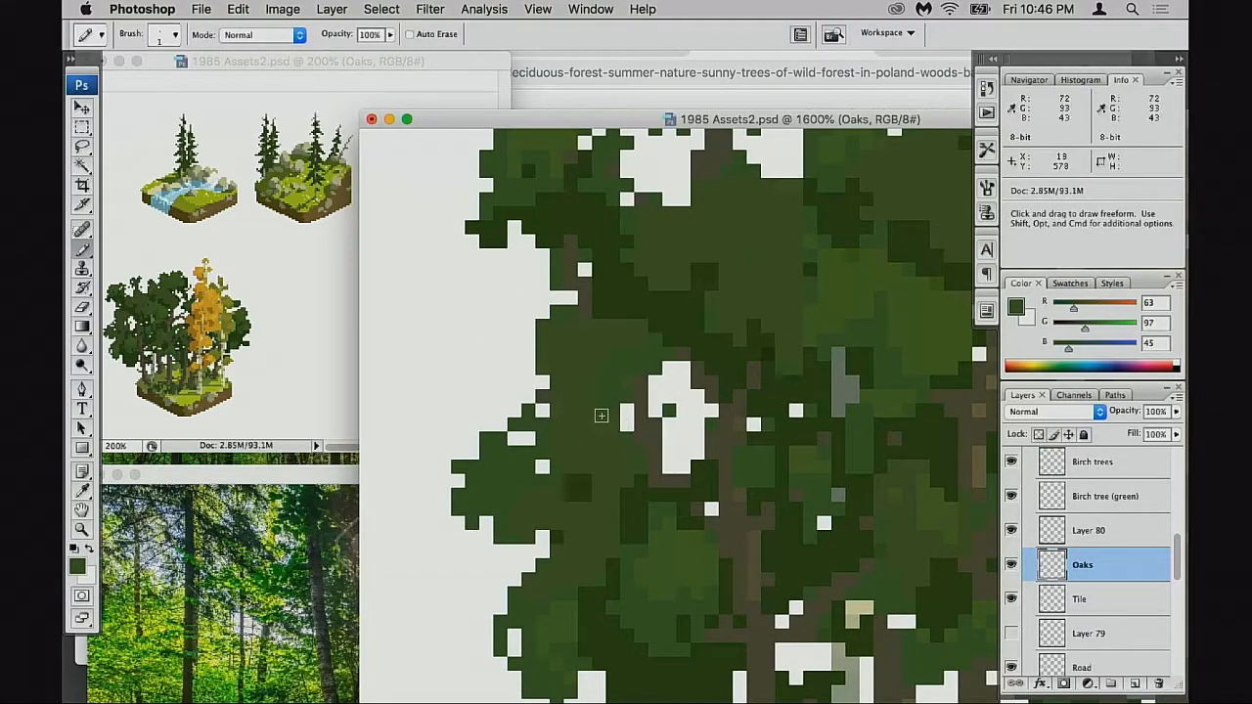
pyautogui.keyDown('alt'); pyautogui.click(685, 551); pyautogui.keyUp('alt')
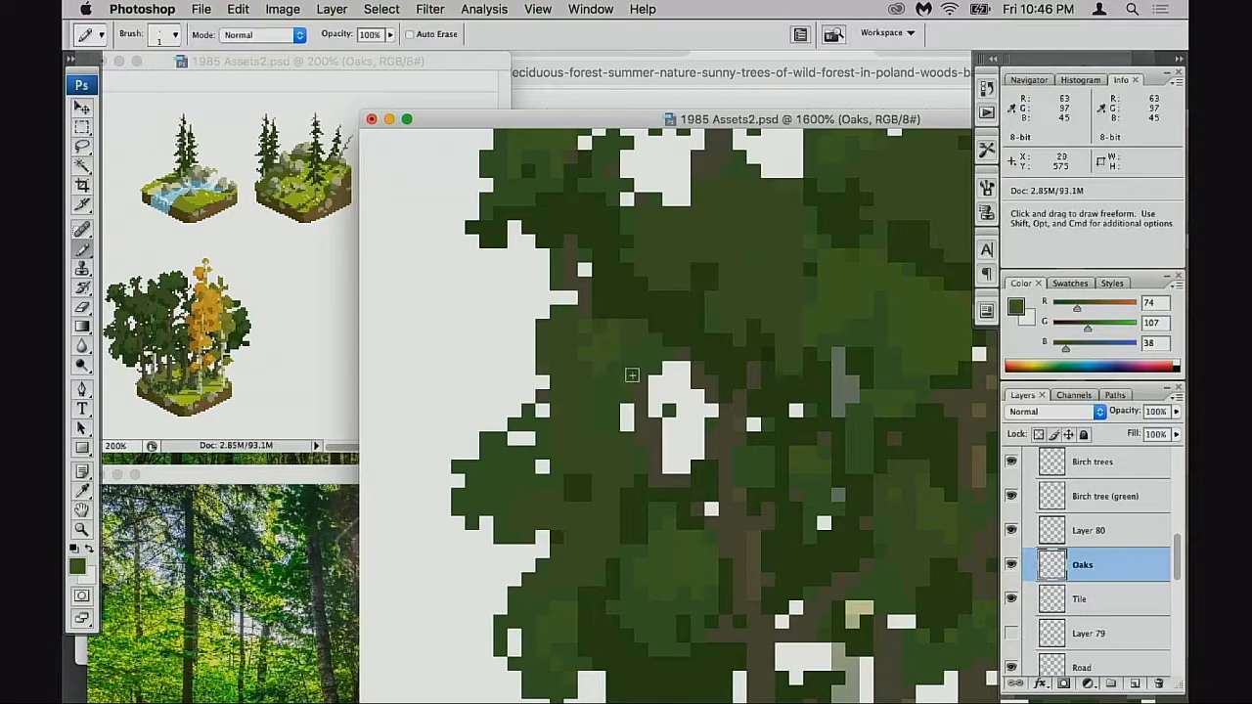
pyautogui.moveTo(680, 368); pyautogui.dragTo(683, 442)
pyautogui.press('super+z')
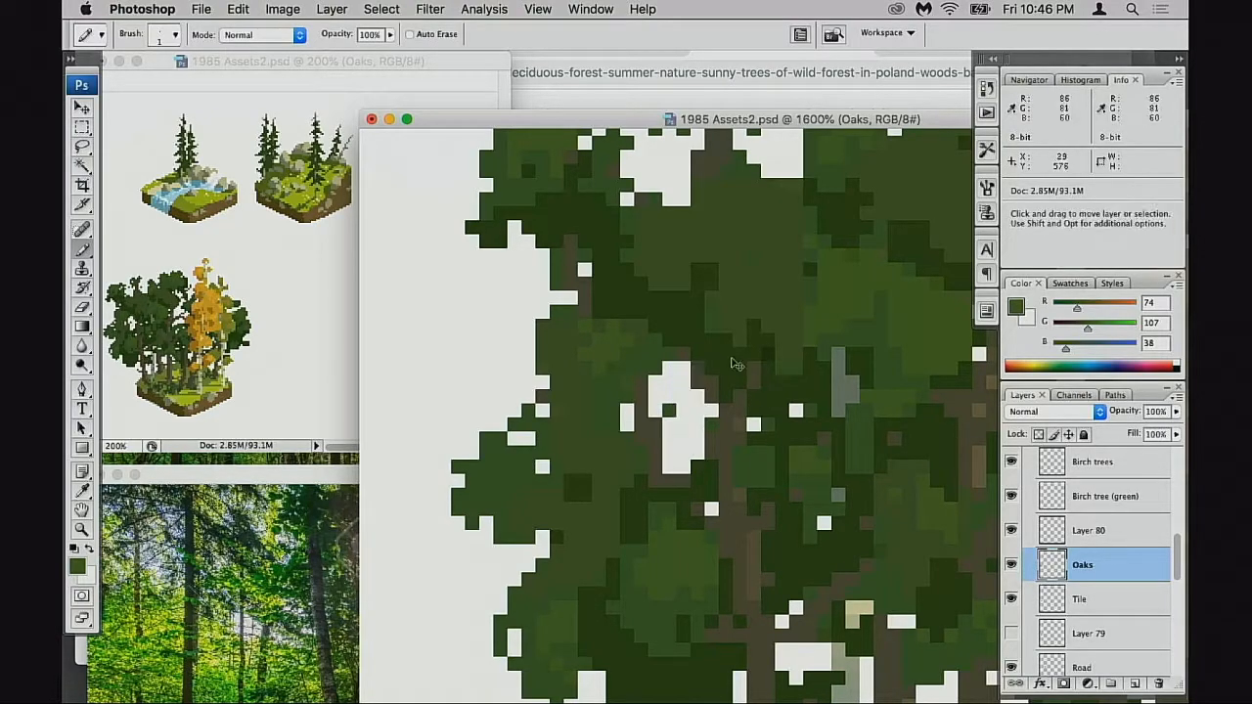
# - Texture the upper foliage of the outer oaks with leaf pixels in the sampled greens RGB 63, 97, 45 and 74, 107, 38
pyautogui.moveTo(719, 287); pyautogui.dragTo(702, 405)
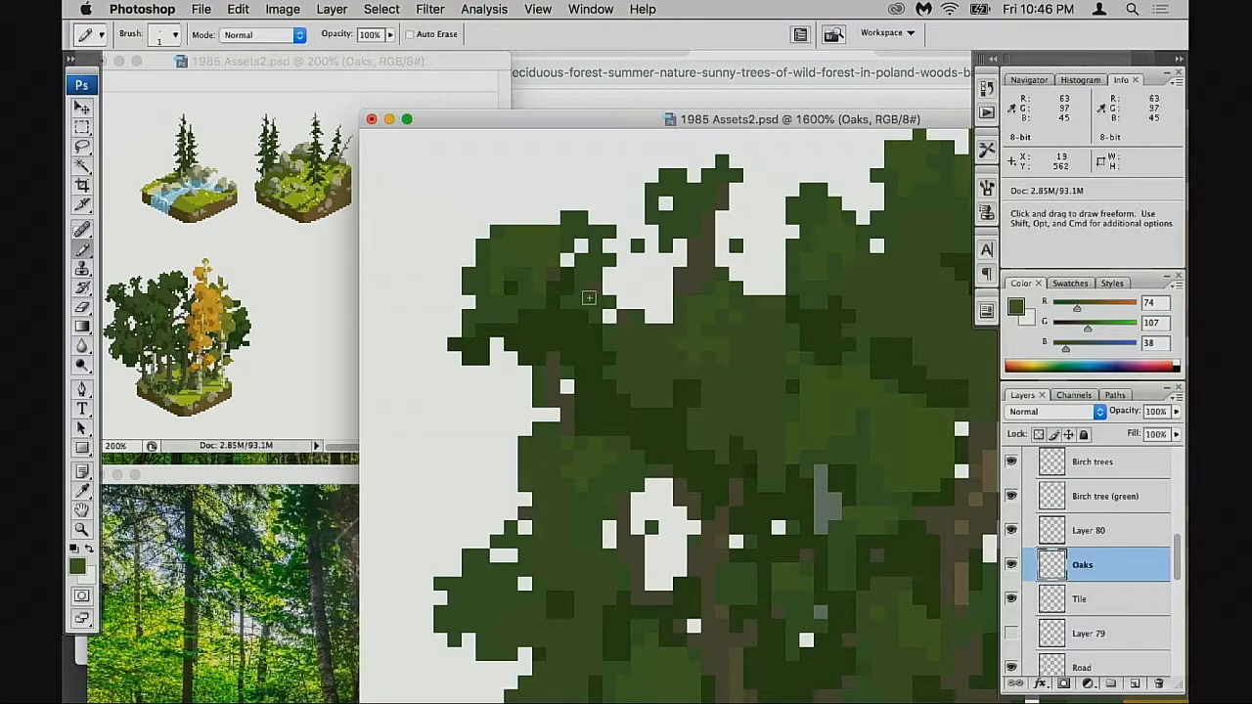
pyautogui.keyDown('alt'); pyautogui.click(492, 288); pyautogui.keyUp('alt')
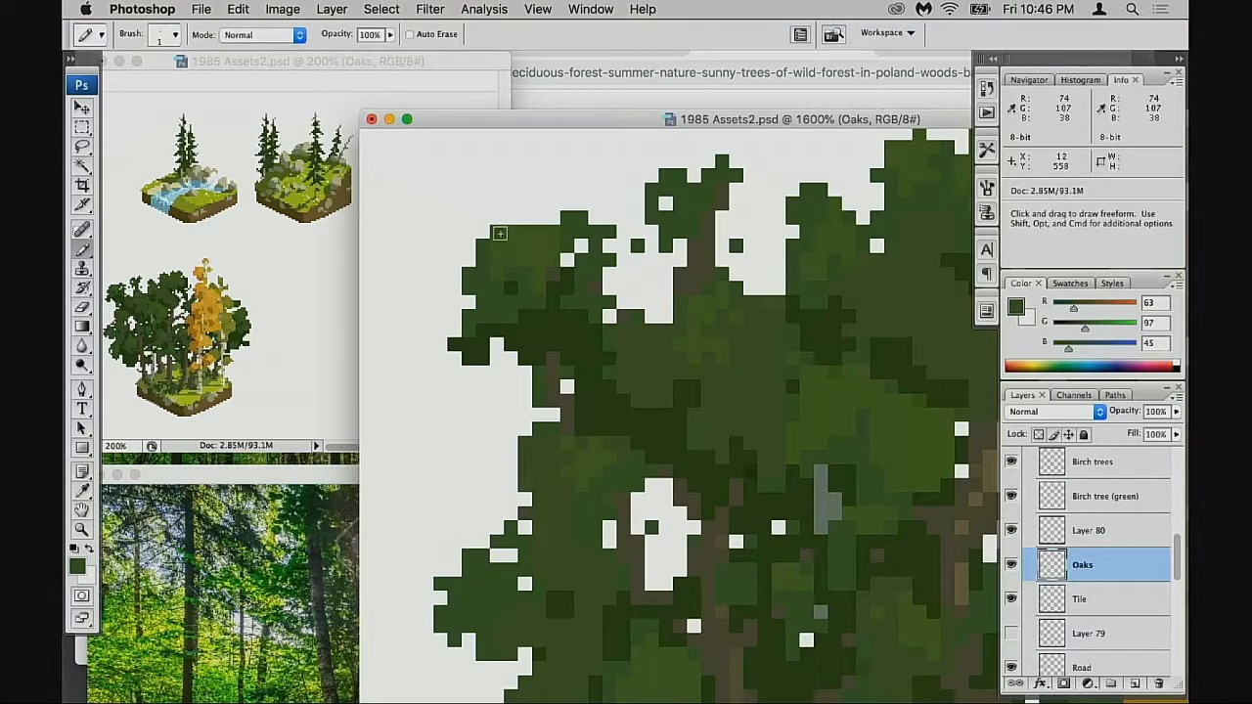
pyautogui.moveTo(679, 327); pyautogui.dragTo(663, 344)
pyautogui.keyDown('alt'); pyautogui.click(696, 326); pyautogui.keyUp('alt')
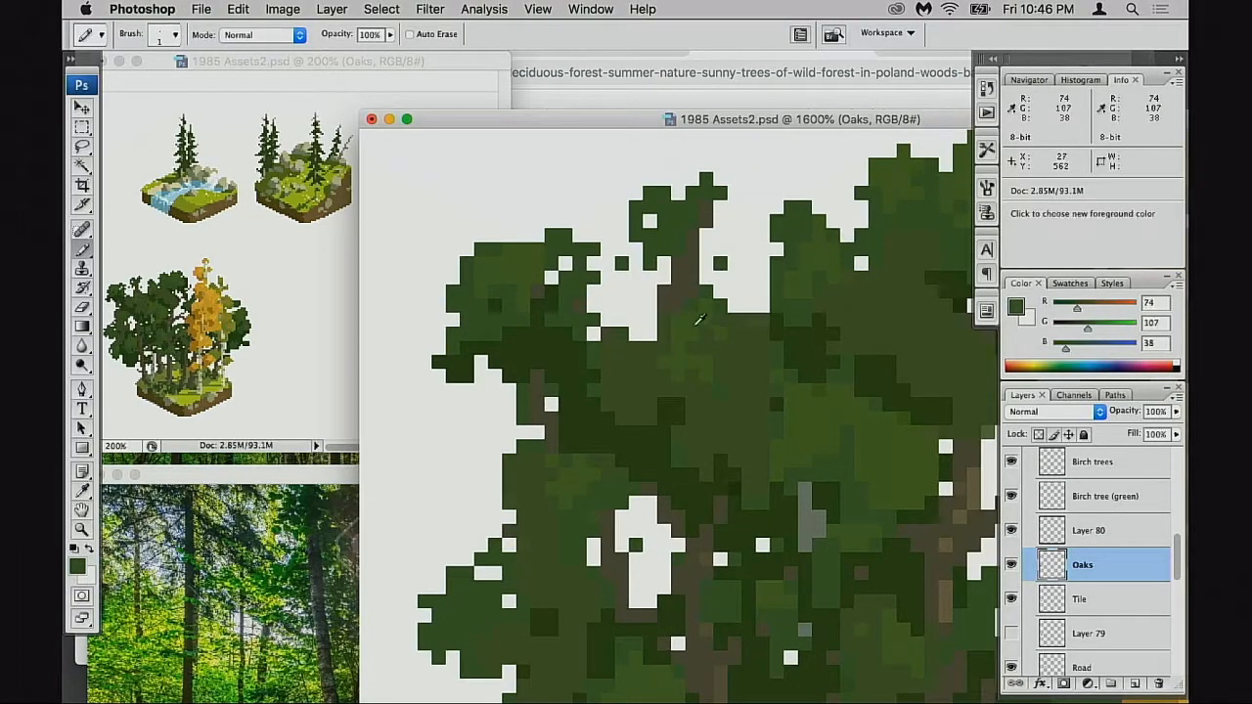
# - Pencil lighter leaf pixels in RGB 74, 107, 38 onto the tallest oak's crown and the dull foliage below it
pyautogui.hscroll(5, 666, 210)
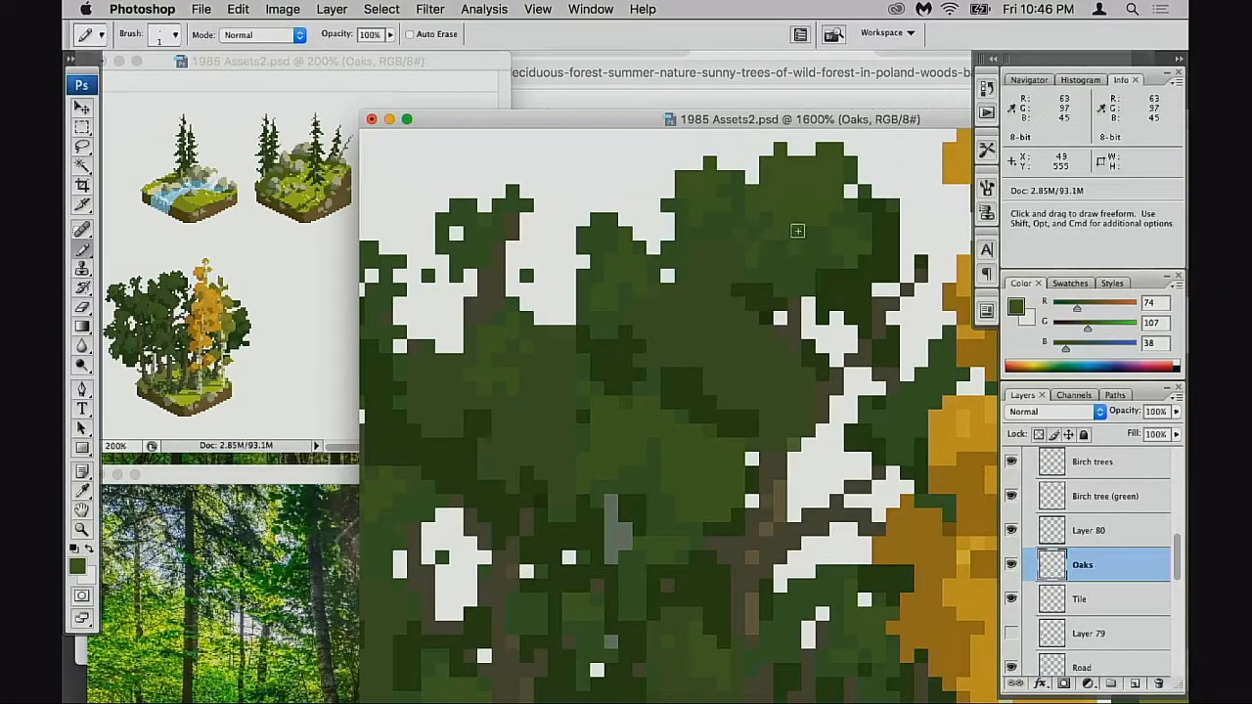
pyautogui.hscroll(2, 769, 300)
pyautogui.scroll(-1, 769, 299)
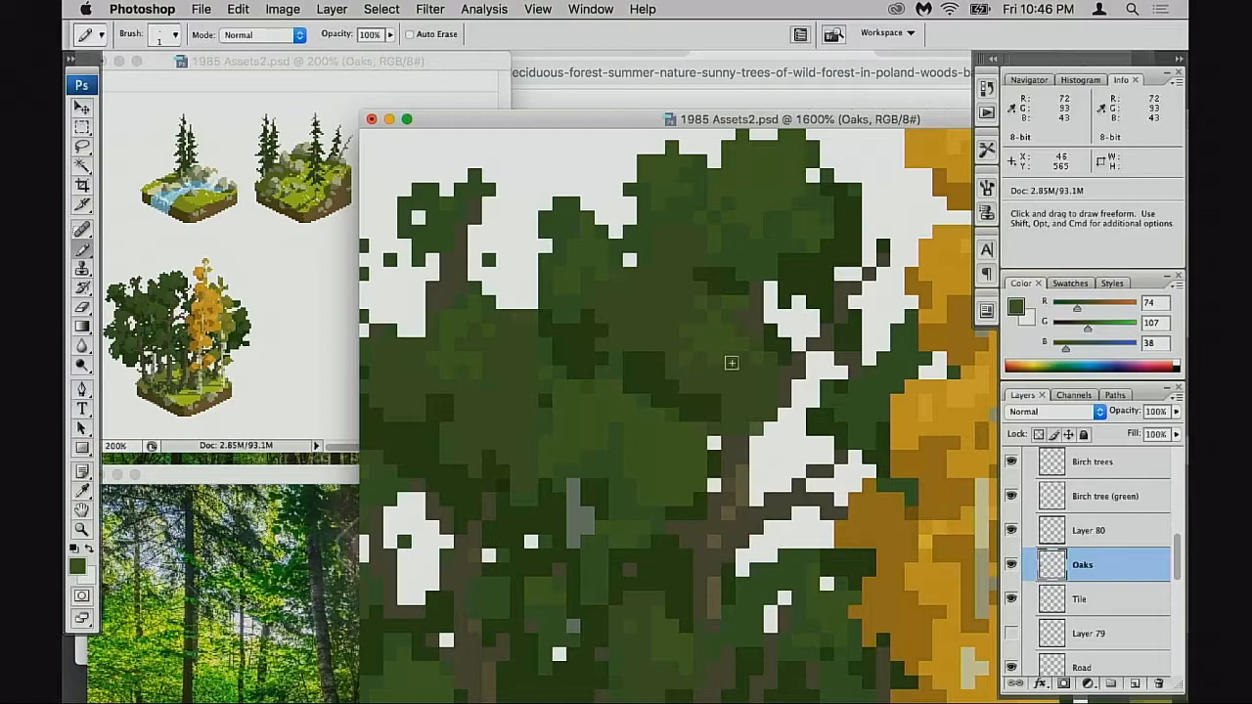
# - Refine the foliage below the tallest oak's crown with single pixels in the sampled greens RGB 63, 97, 45 and 74, 107, 38
pyautogui.keyDown('alt'); pyautogui.click(661, 371); pyautogui.keyUp('alt')
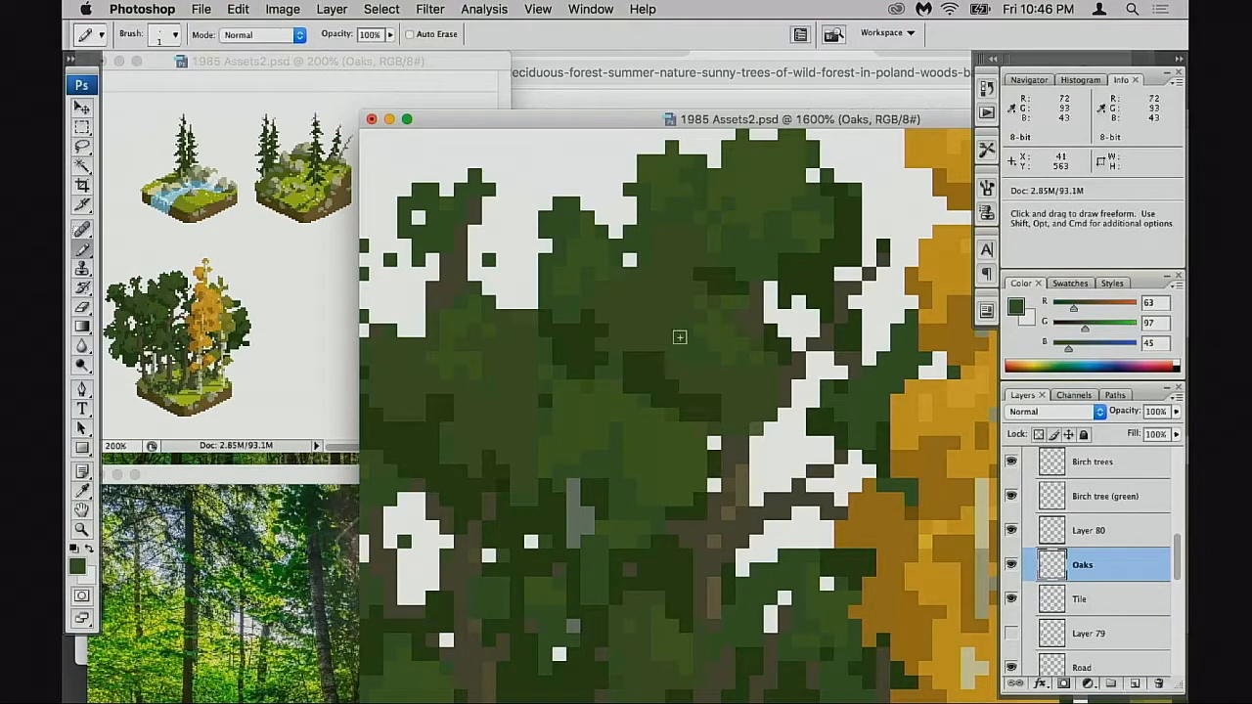
pyautogui.keyDown('alt'); pyautogui.click(682, 336); pyautogui.keyUp('alt')
pyautogui.keyDown('alt'); pyautogui.click(712, 343); pyautogui.keyUp('alt')
pyautogui.click(679, 347)
pyautogui.click(694, 316)
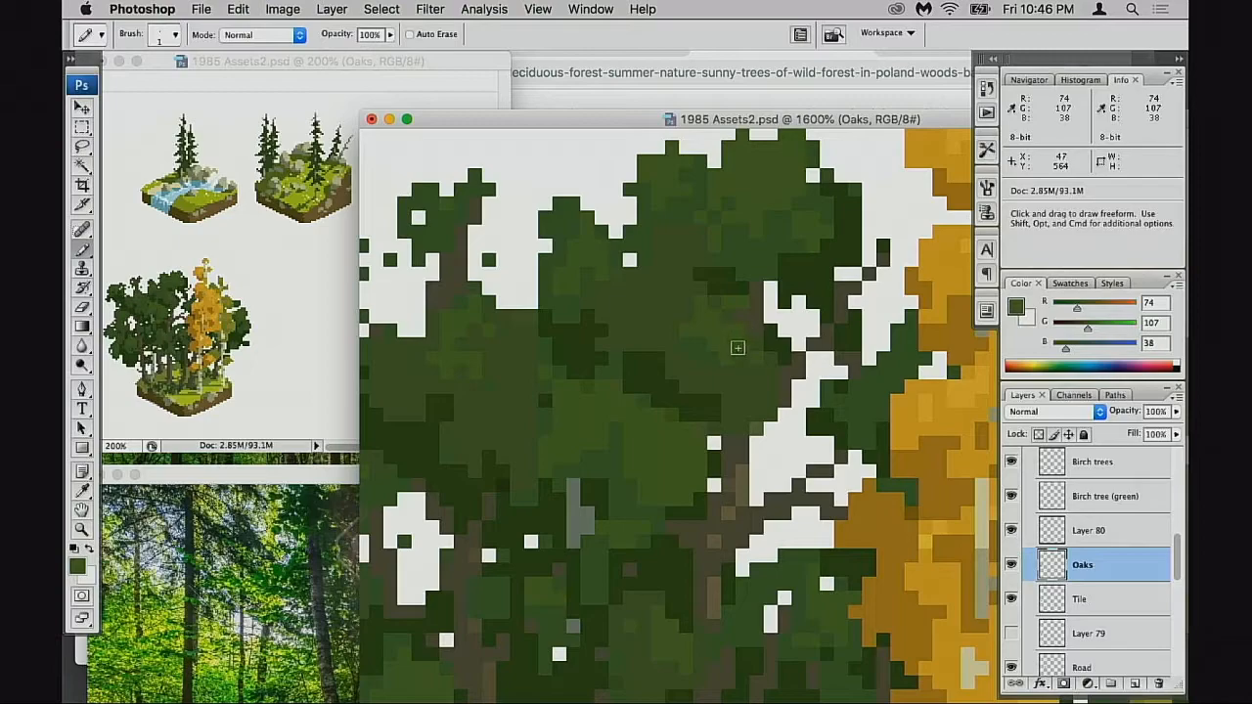
pyautogui.scroll(-1, 735, 376)
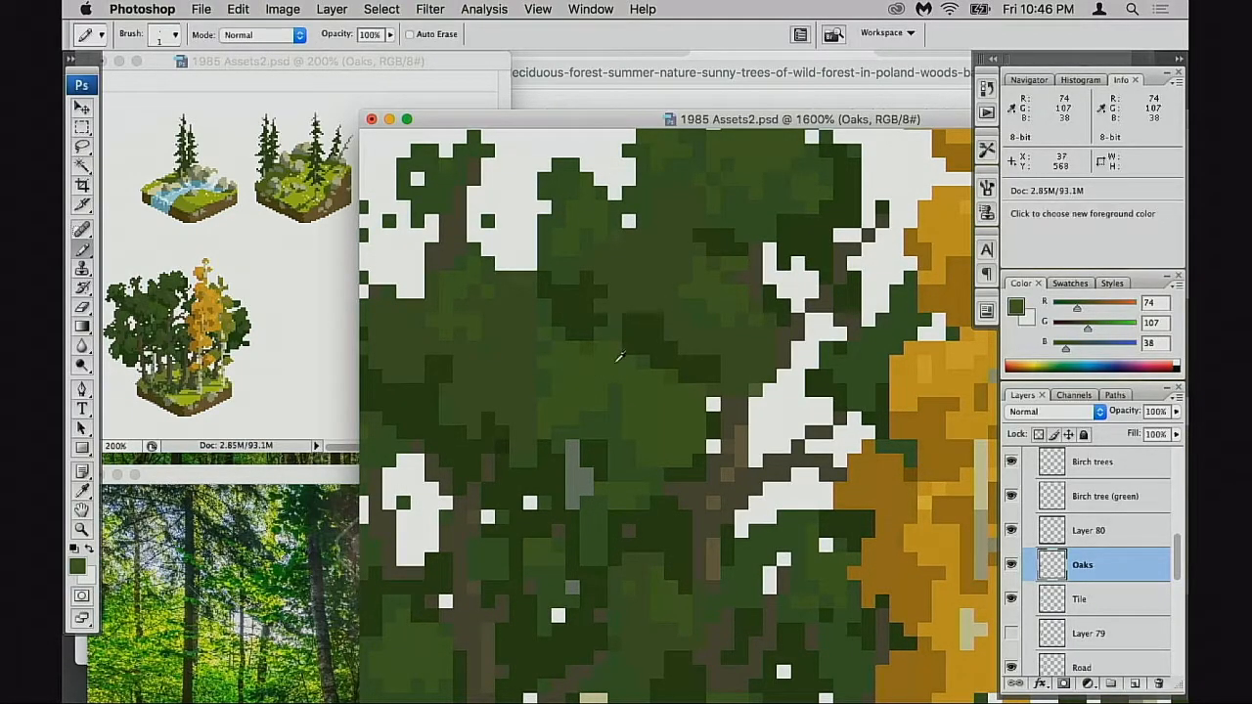
pyautogui.scroll(-3, 652, 402)
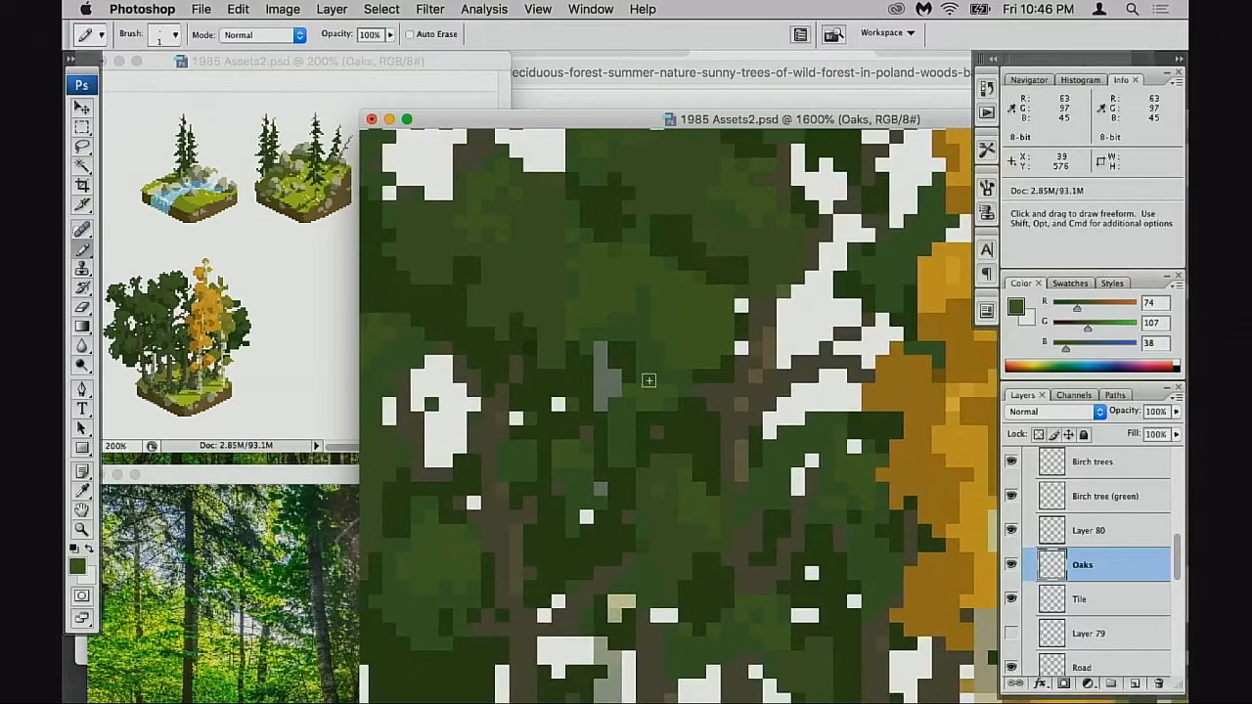
# - Blend the central oak's trunk with pencil pixels at 60% opacity in the sampled browns RGB 117, 107, 73 and 86, 81, 60
pyautogui.moveTo(629, 415); pyautogui.dragTo(546, 374)
pyautogui.keyDown('alt'); pyautogui.click(660, 315); pyautogui.keyUp('alt')
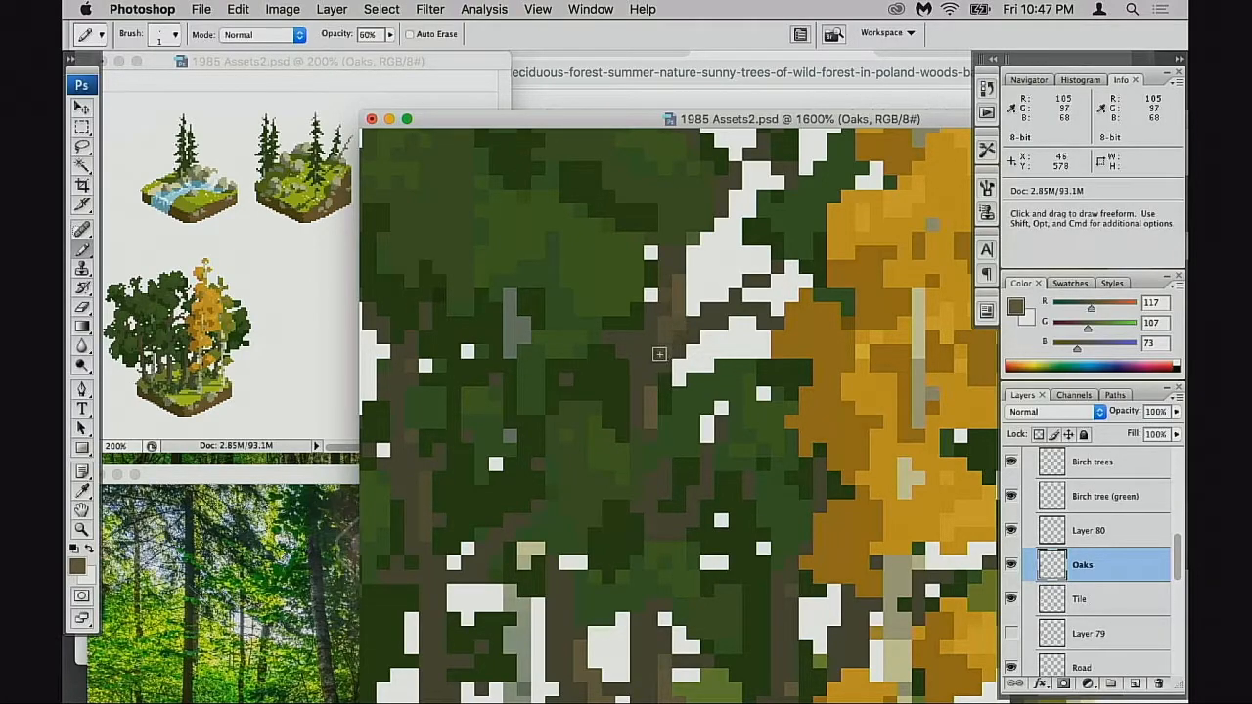
pyautogui.keyDown('alt'); pyautogui.click(671, 297); pyautogui.keyUp('alt')
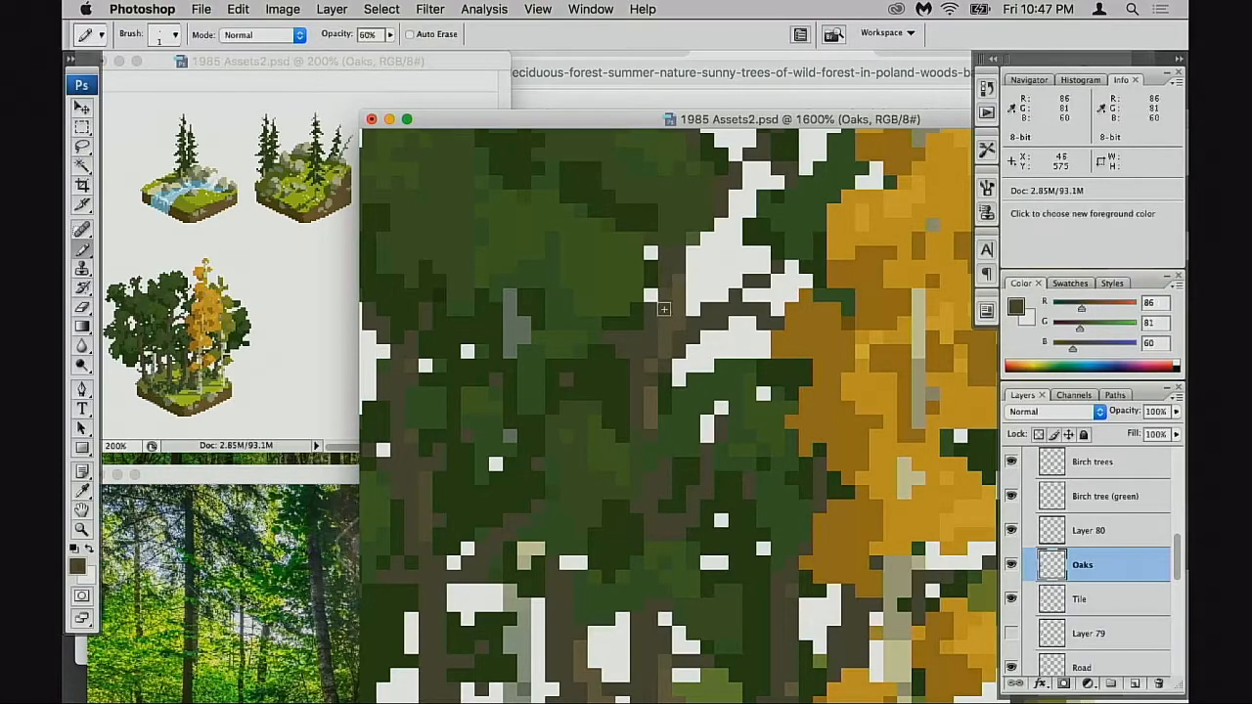
pyautogui.scroll(-3, 672, 382)
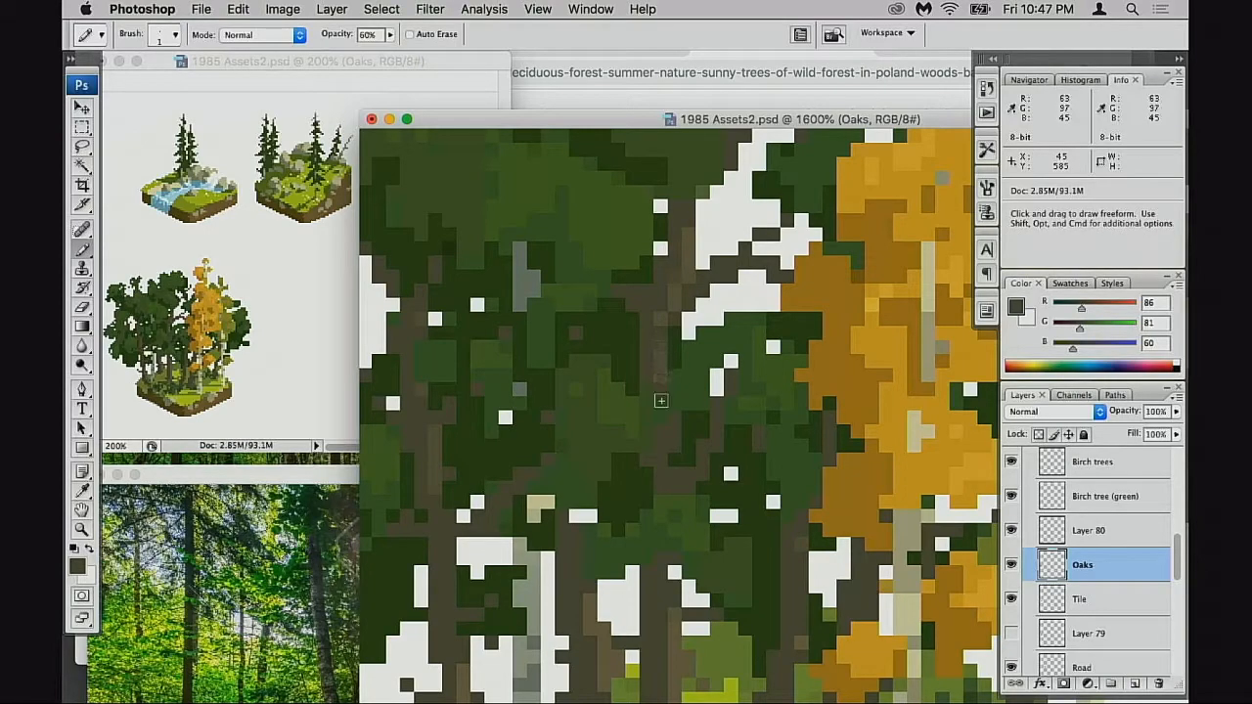
pyautogui.scroll(-5, 660, 392)
pyautogui.scroll(5, 714, 469)
pyautogui.hscroll(5, 714, 469)
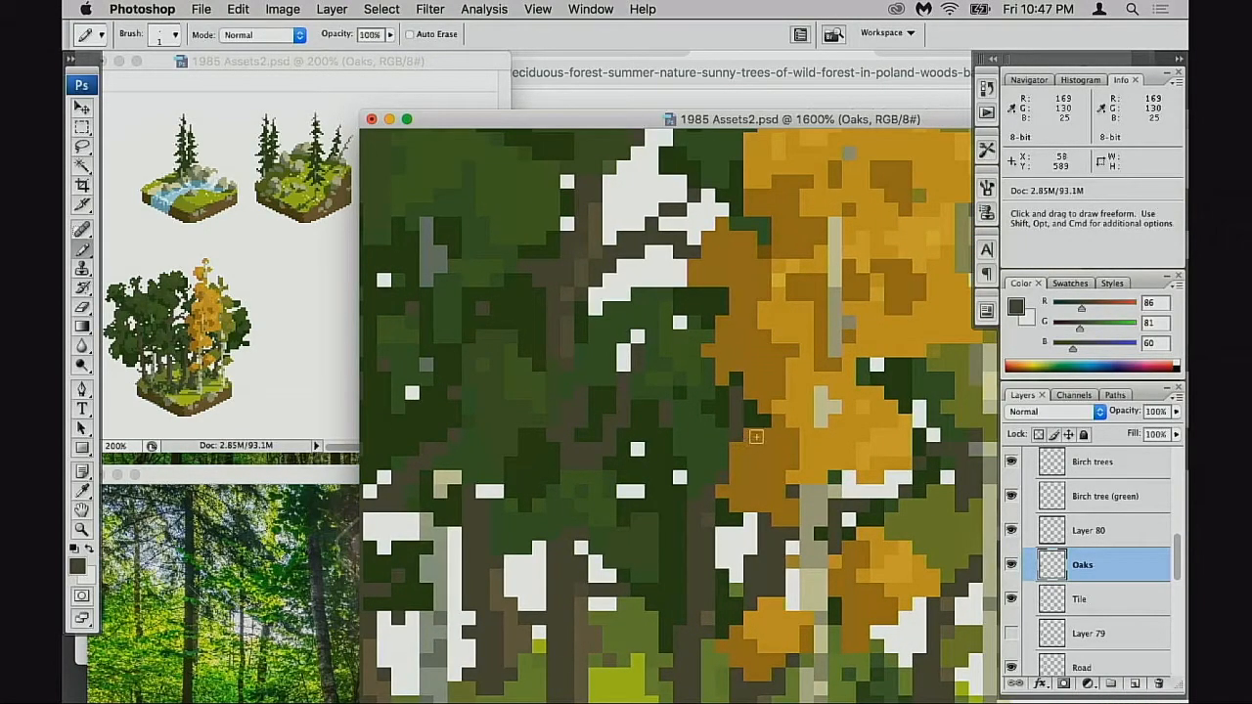
# - Add leaf pixels in RGB 63, 97, 45 at full opacity to the dark foliage between the oak branches and the yellow birch
pyautogui.moveTo(724, 338); pyautogui.dragTo(698, 488)
pyautogui.keyDown('alt'); pyautogui.click(692, 302); pyautogui.keyUp('alt')
pyautogui.press('0')
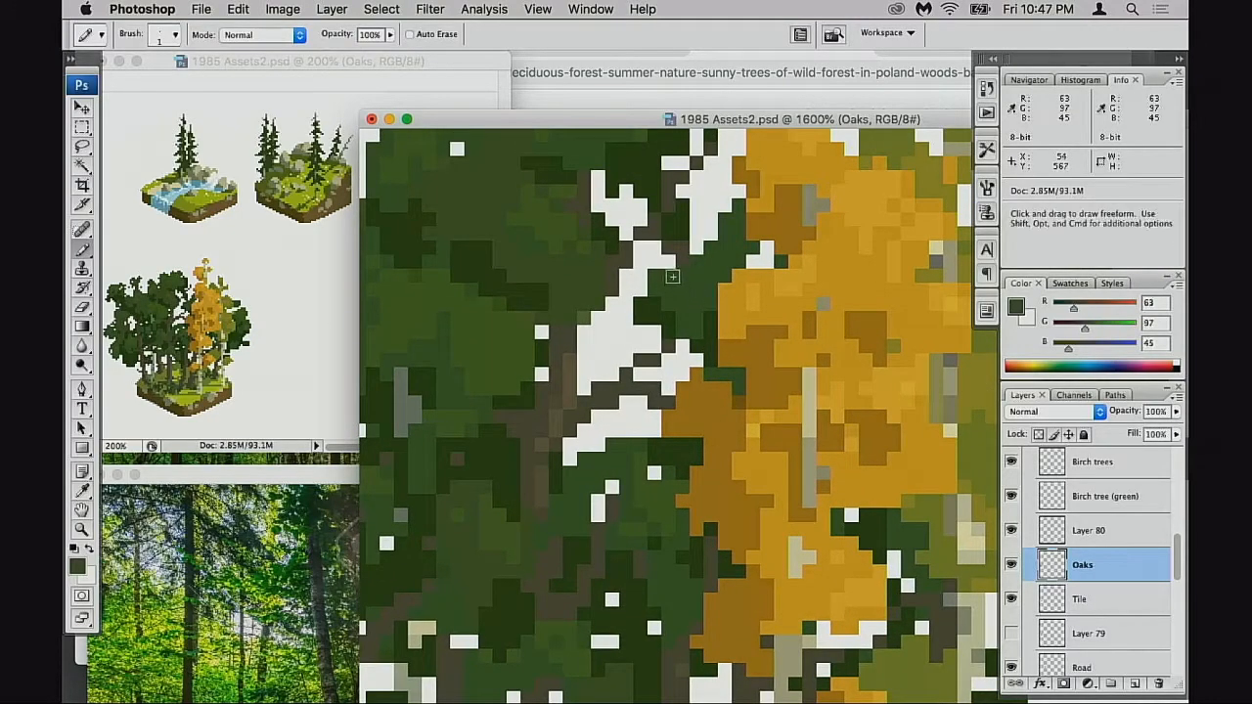
pyautogui.scroll(1, 673, 277)
pyautogui.hscroll(1, 673, 277)
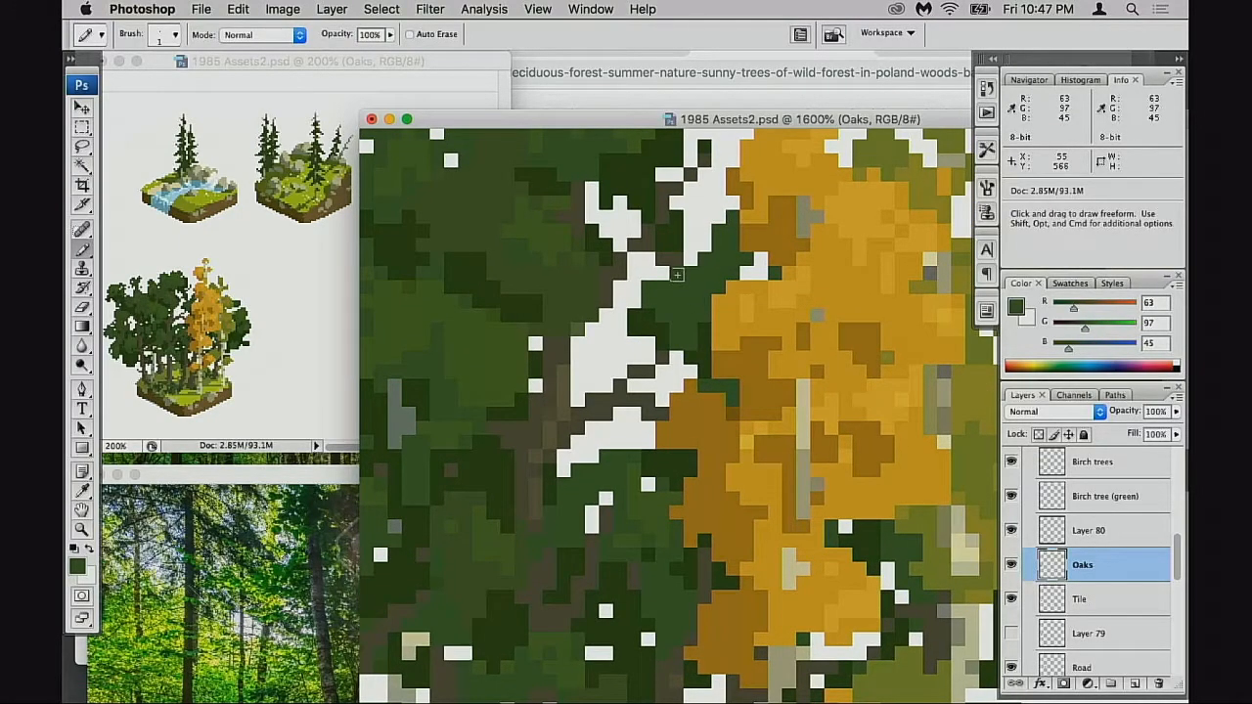
pyautogui.scroll(6, 708, 282)
pyautogui.moveTo(732, 611); pyautogui.dragTo(634, 376)
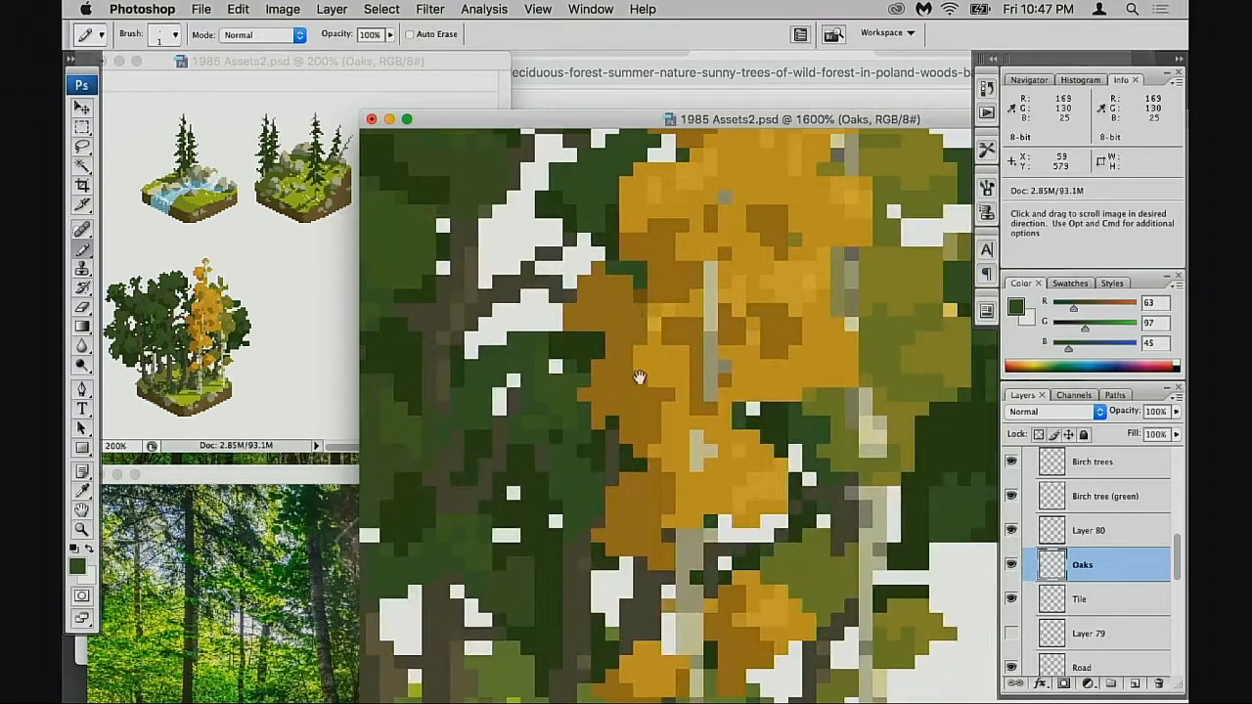
# - Shade the oak behind the green birch with RGB 74, 107, 38 highlights and RGB 45, 74, 17 shadows, and notch its lower edge
pyautogui.scroll(-5, 634, 376)
pyautogui.hscroll(5, 743, 370)
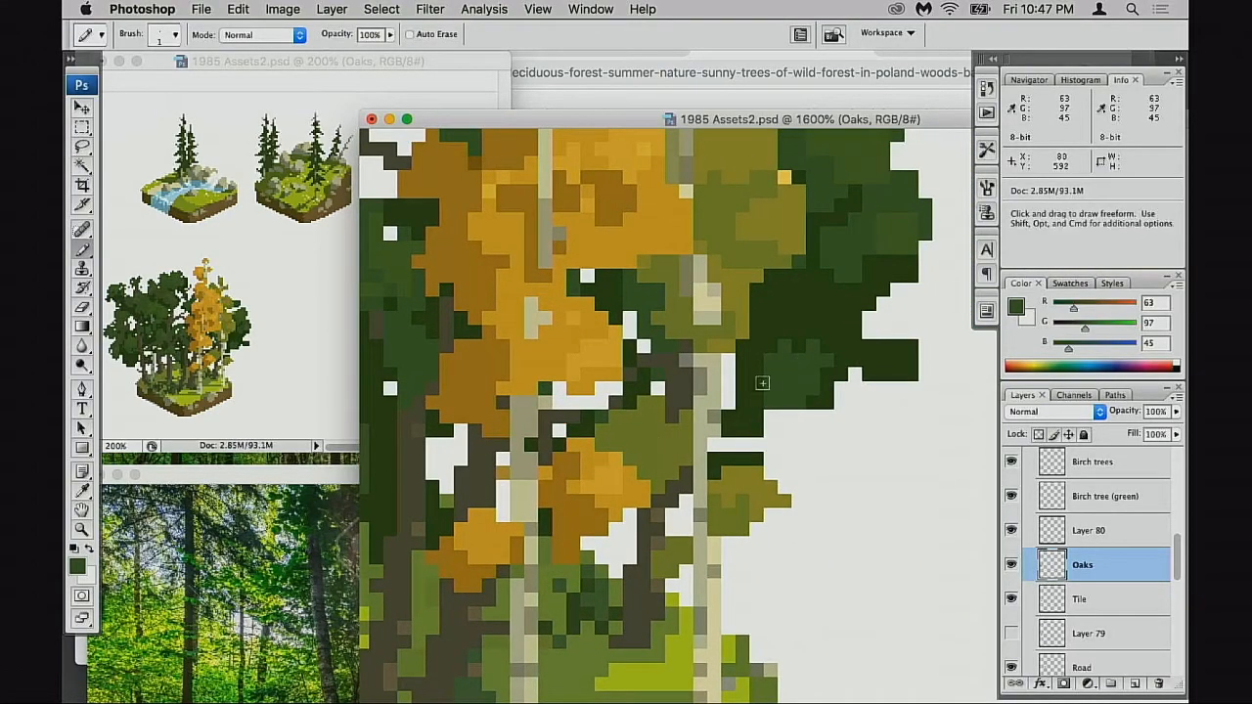
pyautogui.scroll(3, 762, 383)
pyautogui.hscroll(1, 803, 362)
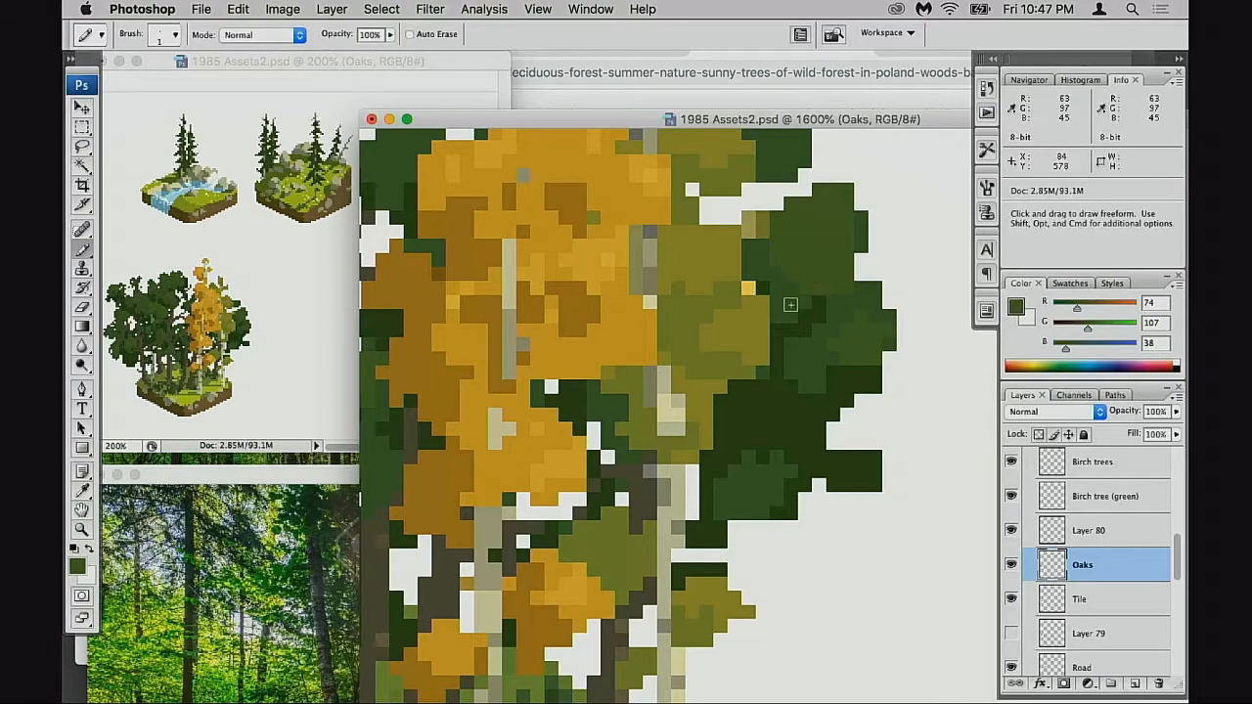
pyautogui.keyDown('alt'); pyautogui.click(793, 463); pyautogui.keyUp('alt')
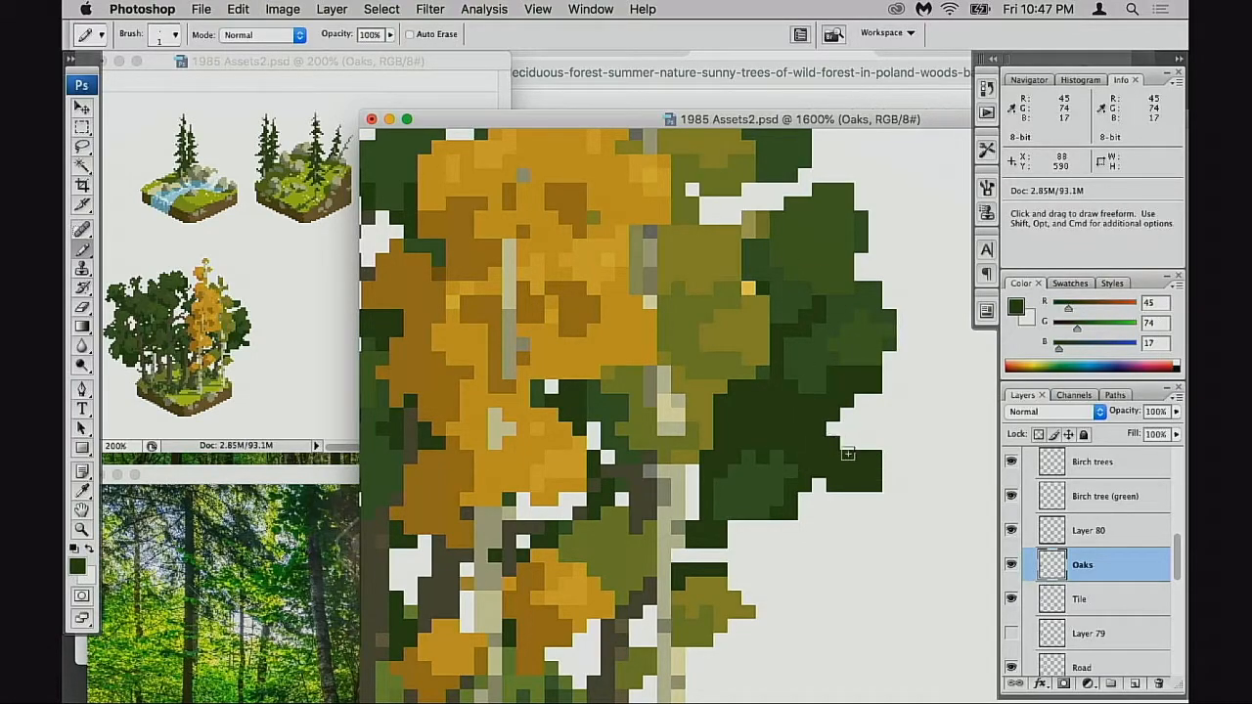
pyautogui.press('e')
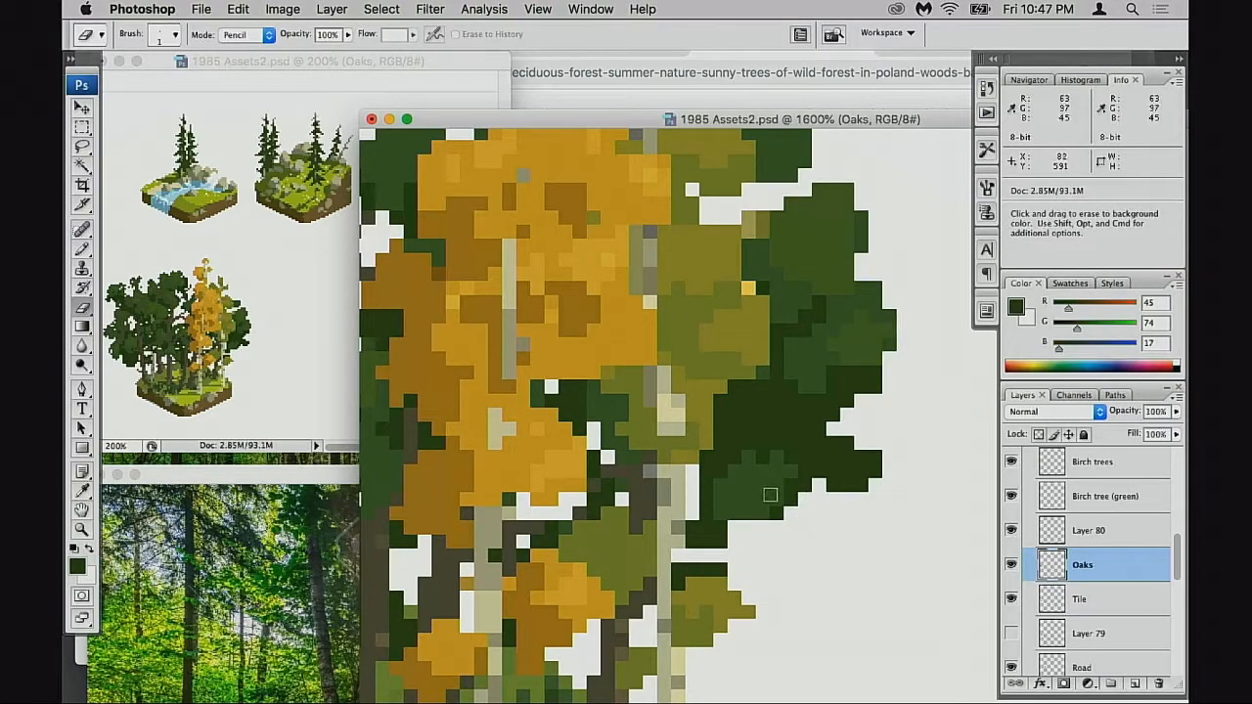
# - Refine that oak's lowest foliage in RGB 63, 97, 45 and 45, 74, 17, and erase the dark strip above the small birch leaf clump
pyautogui.press('b')
pyautogui.keyDown('alt'); pyautogui.click(750, 453); pyautogui.keyUp('alt')
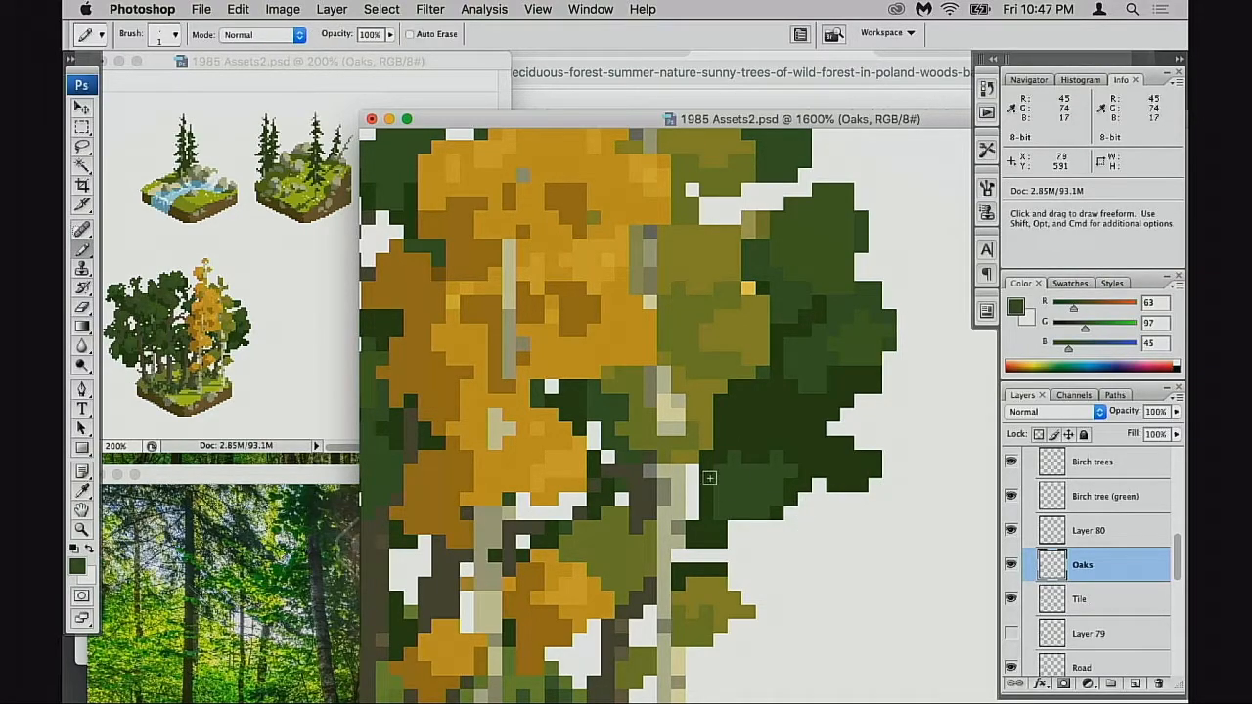
pyautogui.keyDown('alt'); pyautogui.click(711, 557); pyautogui.keyUp('alt')
pyautogui.scroll(-5, 700, 391)
pyautogui.press('e')
pyautogui.moveTo(697, 432)
pyautogui.mouseDown()
pyautogui.moveTo(706, 448)
pyautogui.moveTo(646, 449)
pyautogui.mouseUp()
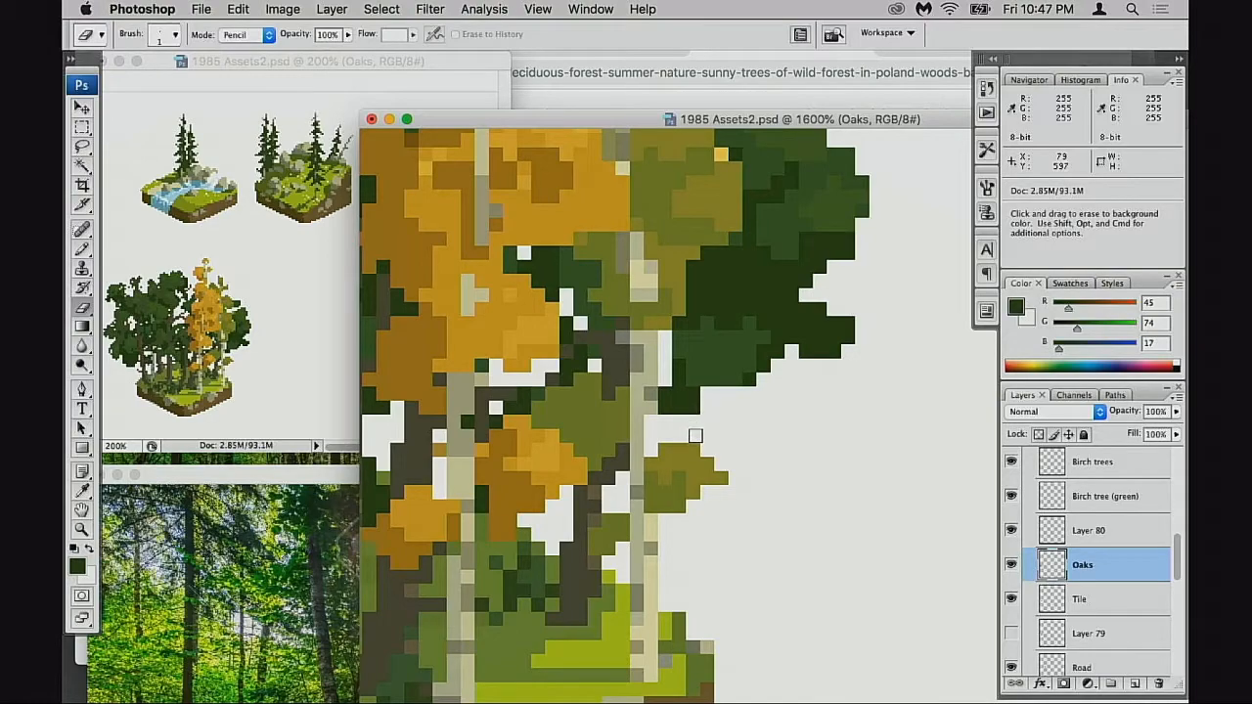
pyautogui.press('b')
pyautogui.moveTo(725, 371); pyautogui.dragTo(719, 422)
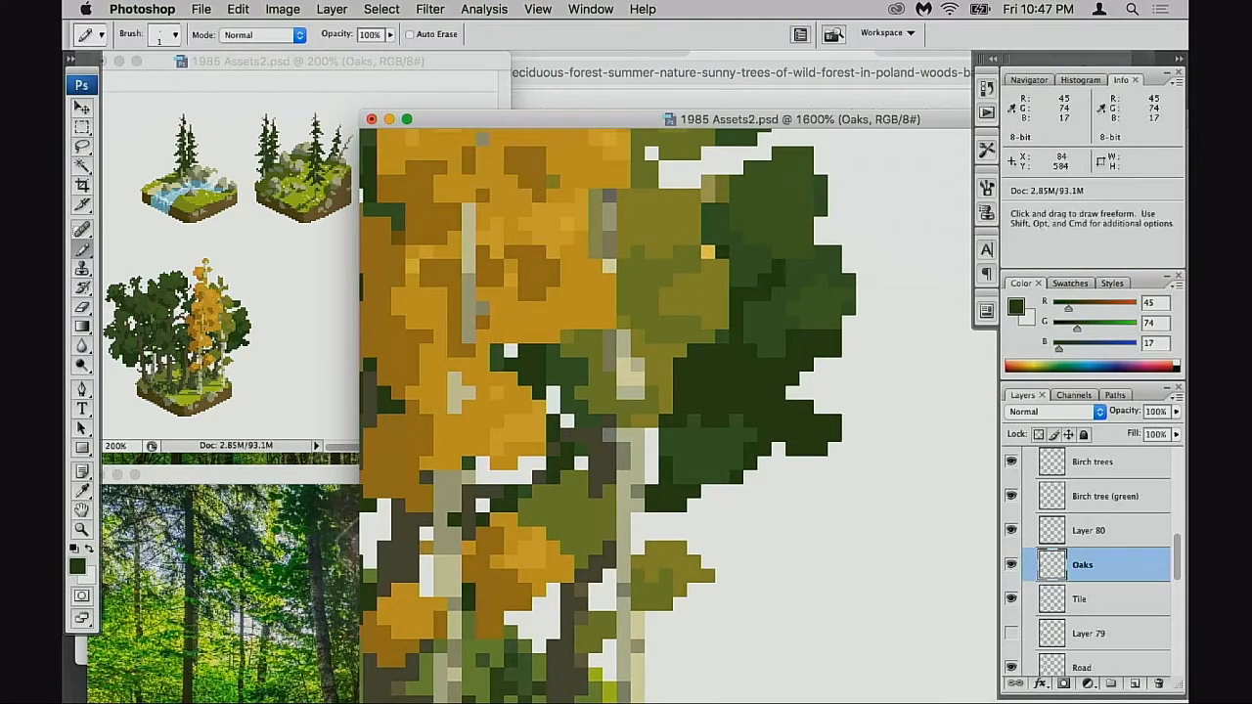
# - Texture the upper foliage of the oak behind the green birch in the sampled greens RGB 74, 107, 38 and 63, 97, 45
pyautogui.moveTo(799, 206); pyautogui.dragTo(760, 361)
pyautogui.keyDown('alt'); pyautogui.click(766, 343); pyautogui.keyUp('alt')
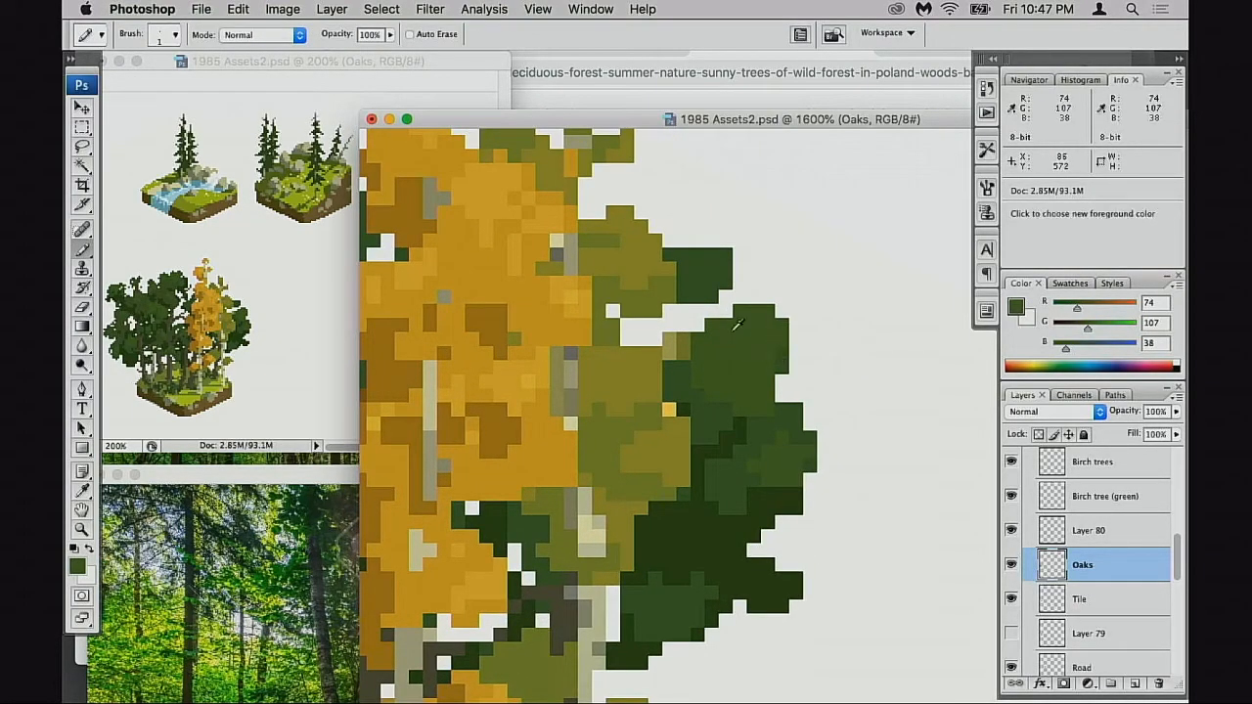
pyautogui.keyDown('alt'); pyautogui.click(783, 362); pyautogui.keyUp('alt')
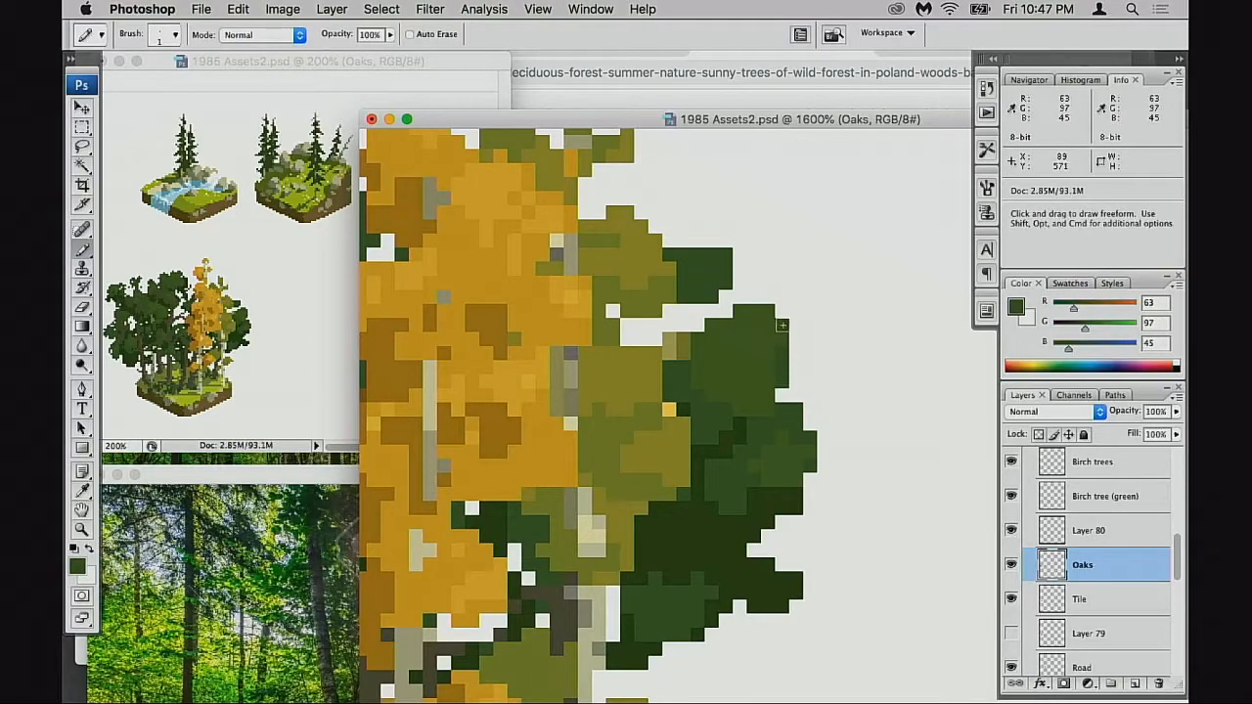
pyautogui.keyDown('alt'); pyautogui.click(780, 339); pyautogui.keyUp('alt')
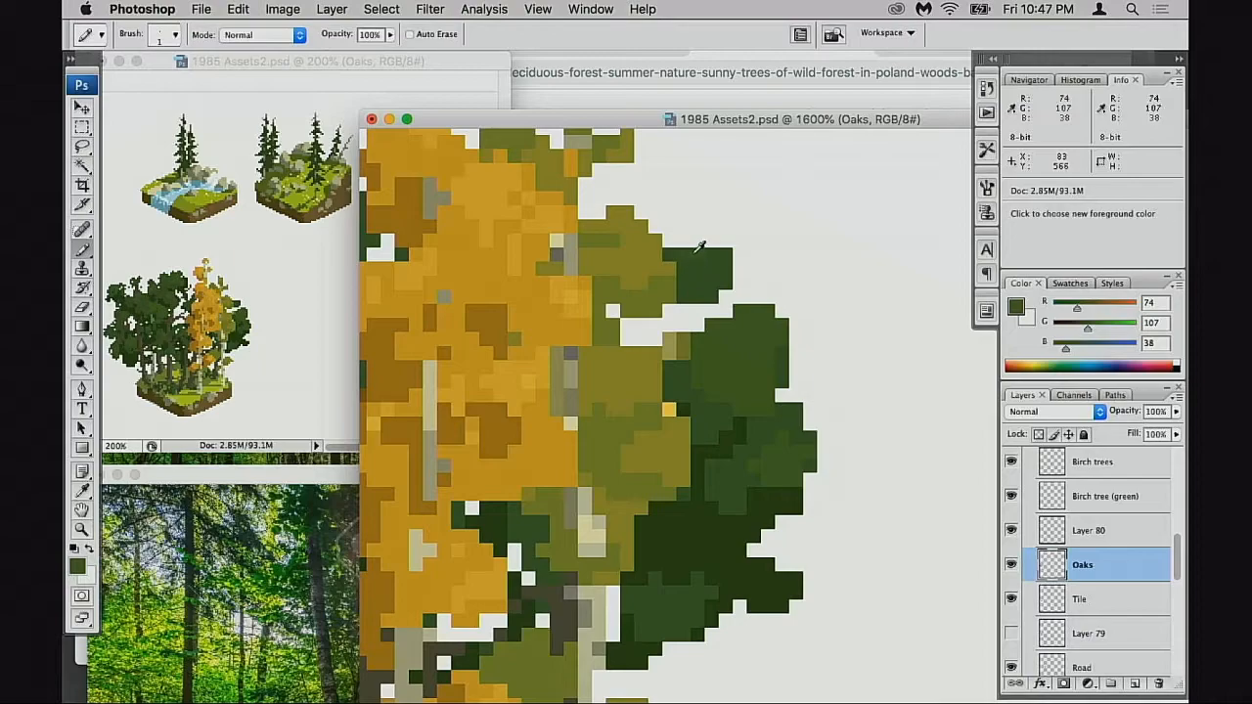
pyautogui.moveTo(688, 282); pyautogui.dragTo(710, 361)
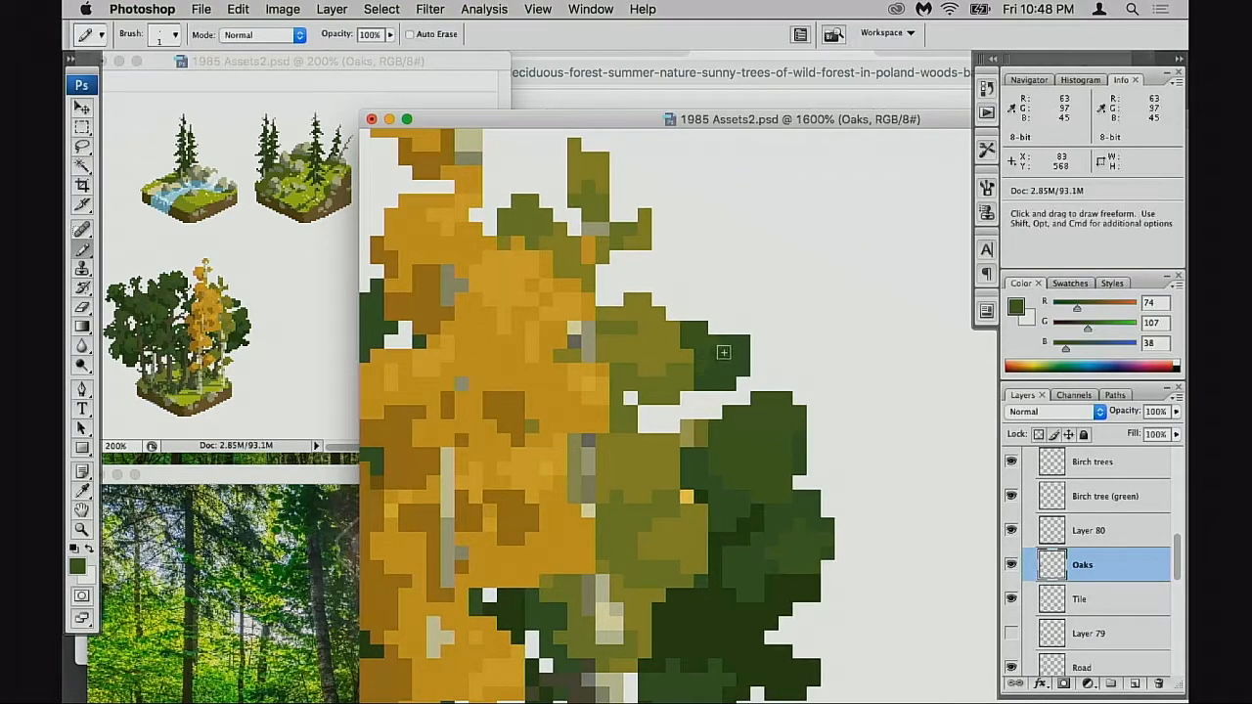
pyautogui.moveTo(671, 595); pyautogui.dragTo(734, 355)
pyautogui.moveTo(675, 406); pyautogui.dragTo(743, 386)
pyautogui.keyDown('alt'); pyautogui.click(726, 403); pyautogui.keyUp('alt')
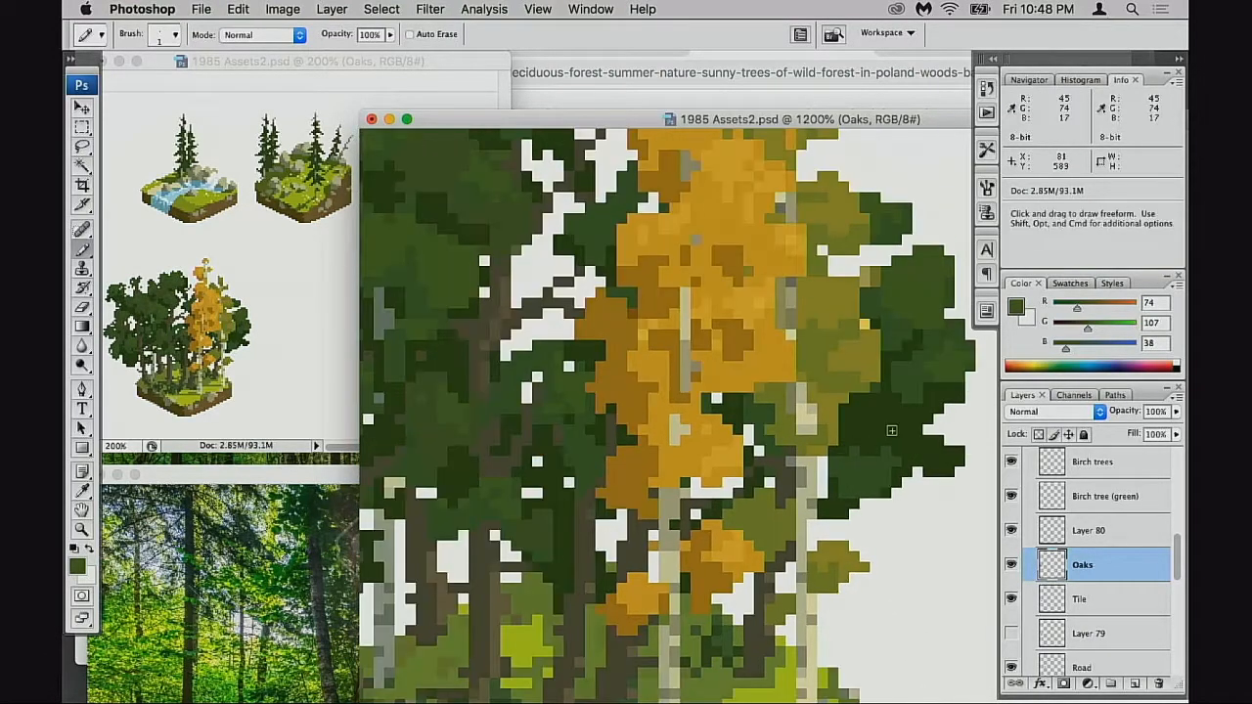
# - Add outlying leaf pixels along that oak's outer edge in RGB 63, 97, 45 and 74, 107, 38
pyautogui.moveTo(834, 418); pyautogui.dragTo(719, 431)
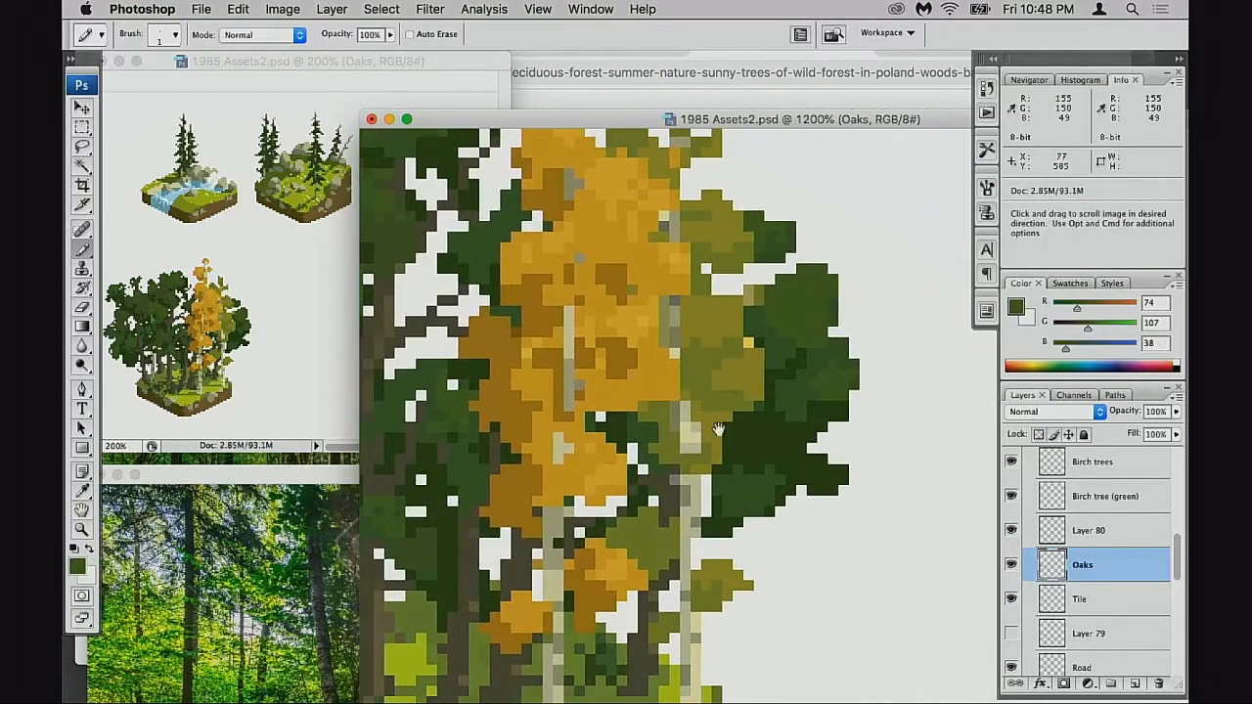
pyautogui.keyDown('alt'); pyautogui.click(857, 356); pyautogui.keyUp('alt')
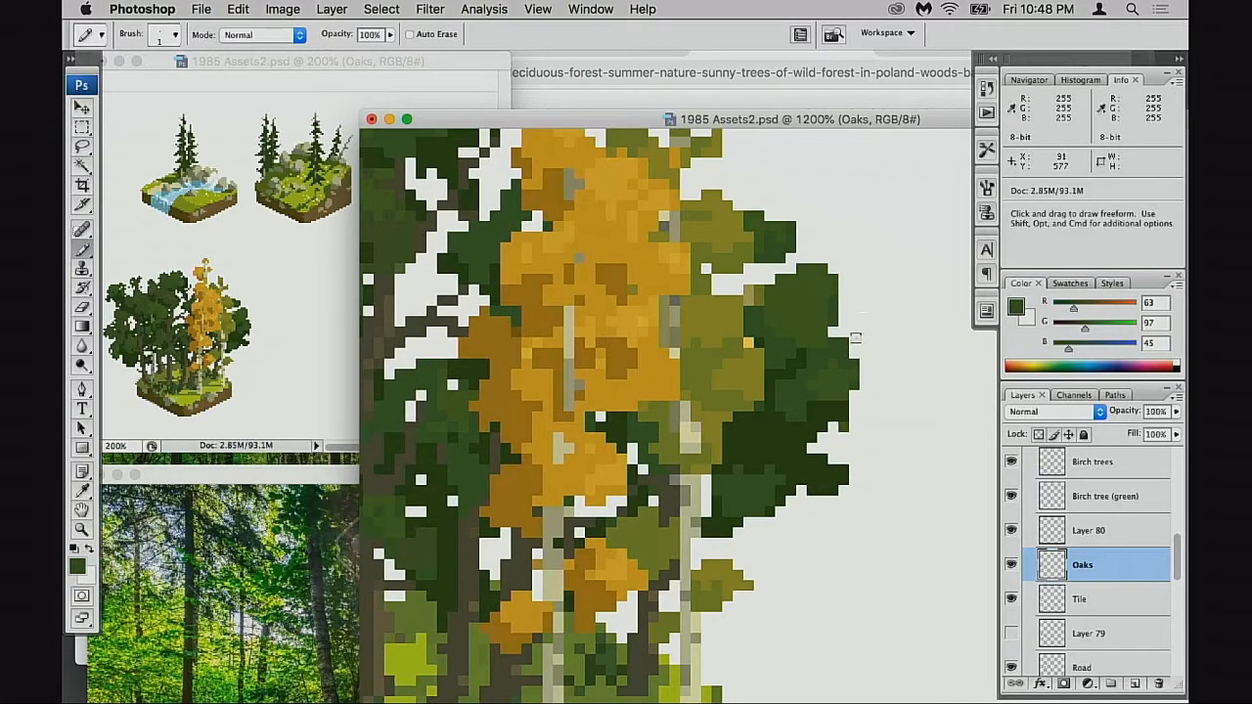
pyautogui.keyDown('alt'); pyautogui.click(841, 282); pyautogui.keyUp('alt')
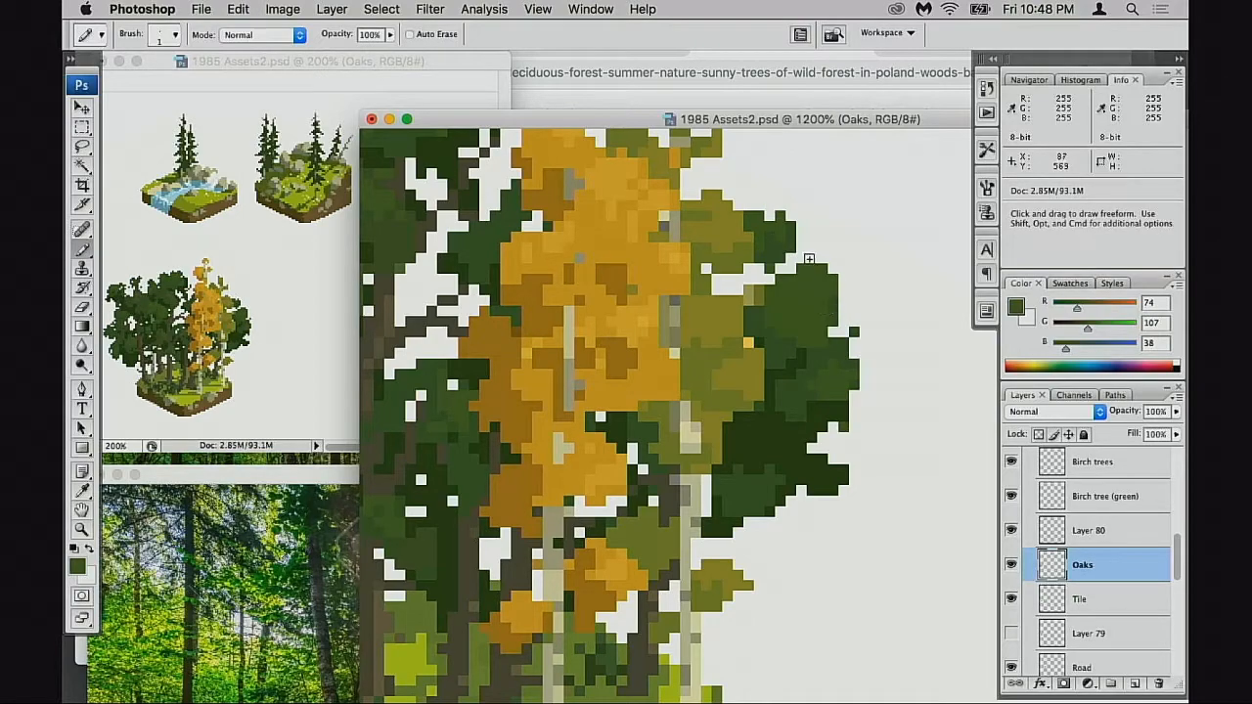
# - Add shadow pixels in the sampled dark green RGB 45, 74, 17 to the lower foliage of the oaks across from the birches
pyautogui.keyDown('alt'); pyautogui.click(760, 524); pyautogui.keyUp('alt')
pyautogui.moveTo(771, 523); pyautogui.dragTo(905, 582)
pyautogui.moveTo(479, 305); pyautogui.dragTo(750, 357)
pyautogui.moveTo(520, 253); pyautogui.dragTo(468, 4)
pyautogui.keyDown('alt'); pyautogui.click(489, 471); pyautogui.keyUp('alt')
pyautogui.click(466, 466)
pyautogui.moveTo(750, 399)
pyautogui.mouseDown()
pyautogui.moveTo(759, 426)
pyautogui.moveTo(676, 493)
pyautogui.moveTo(635, 487)
pyautogui.moveTo(686, 405)
pyautogui.moveTo(709, 409)
pyautogui.mouseUp()
pyautogui.keyDown('alt'); pyautogui.click(585, 318); pyautogui.keyUp('alt')
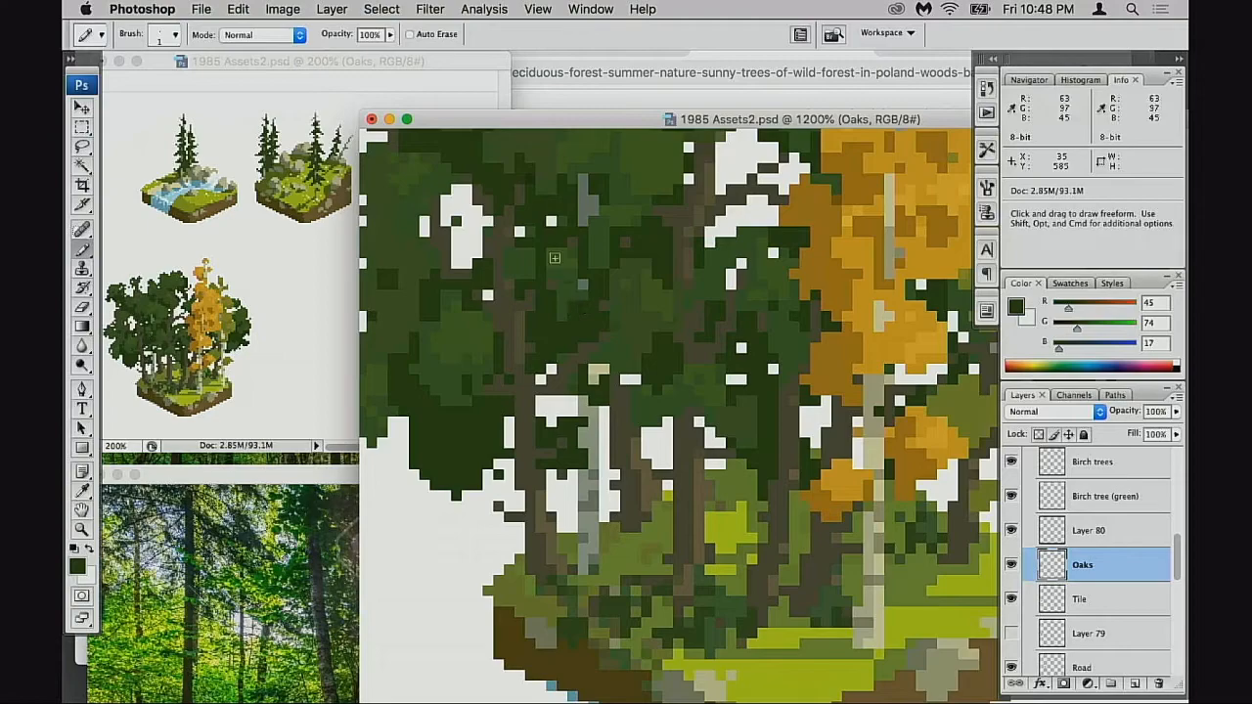
pyautogui.moveTo(591, 335)
pyautogui.mouseDown()
pyautogui.moveTo(624, 308)
pyautogui.moveTo(626, 337)
pyautogui.mouseUp()
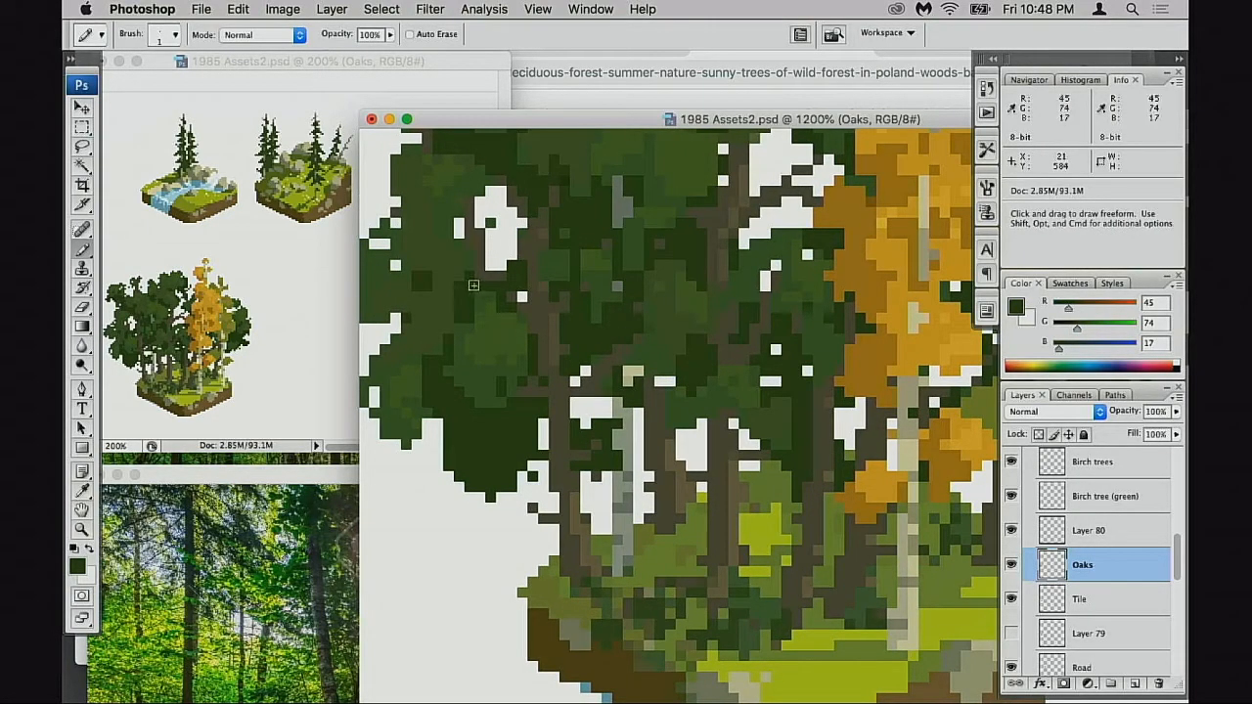
pyautogui.moveTo(845, 365)
pyautogui.mouseDown()
pyautogui.moveTo(822, 393)
pyautogui.moveTo(738, 337)
pyautogui.mouseUp()
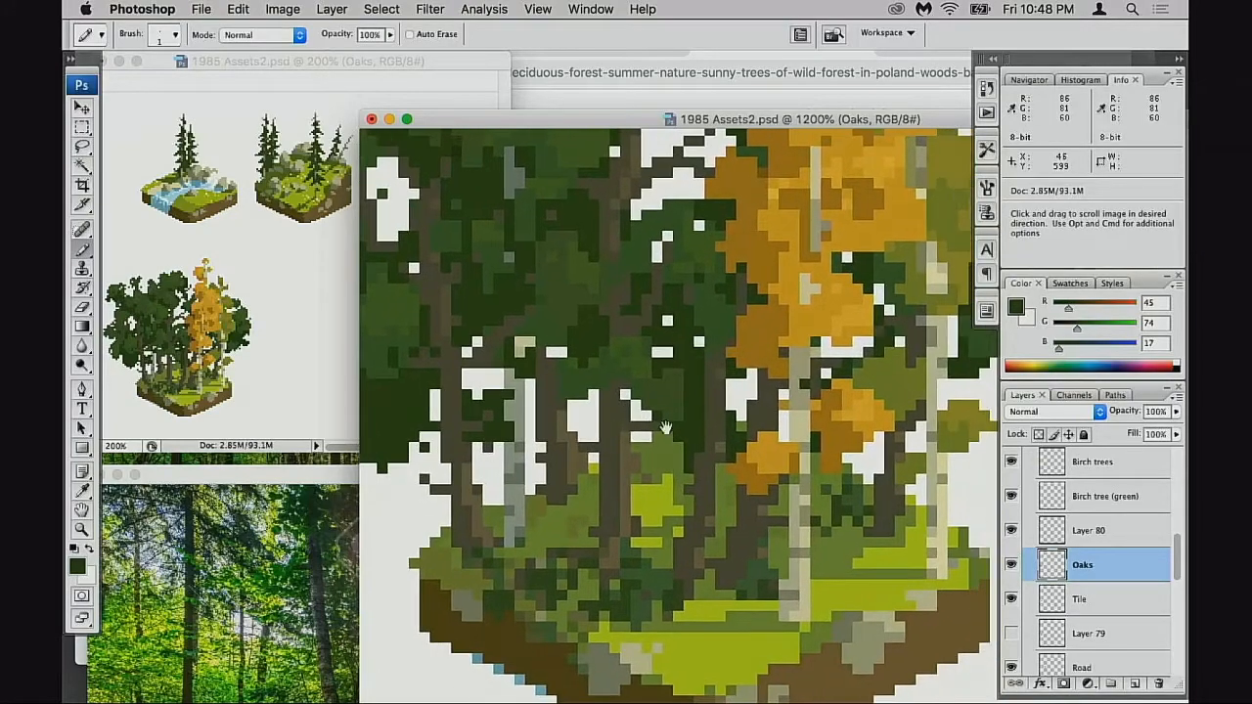
# - Touch up the branches and foliage beside the yellow birch with branch brown RGB 86, 81, 60 and dark green RGB 45, 74, 17
pyautogui.keyDown('alt'); pyautogui.click(713, 346); pyautogui.keyUp('alt')
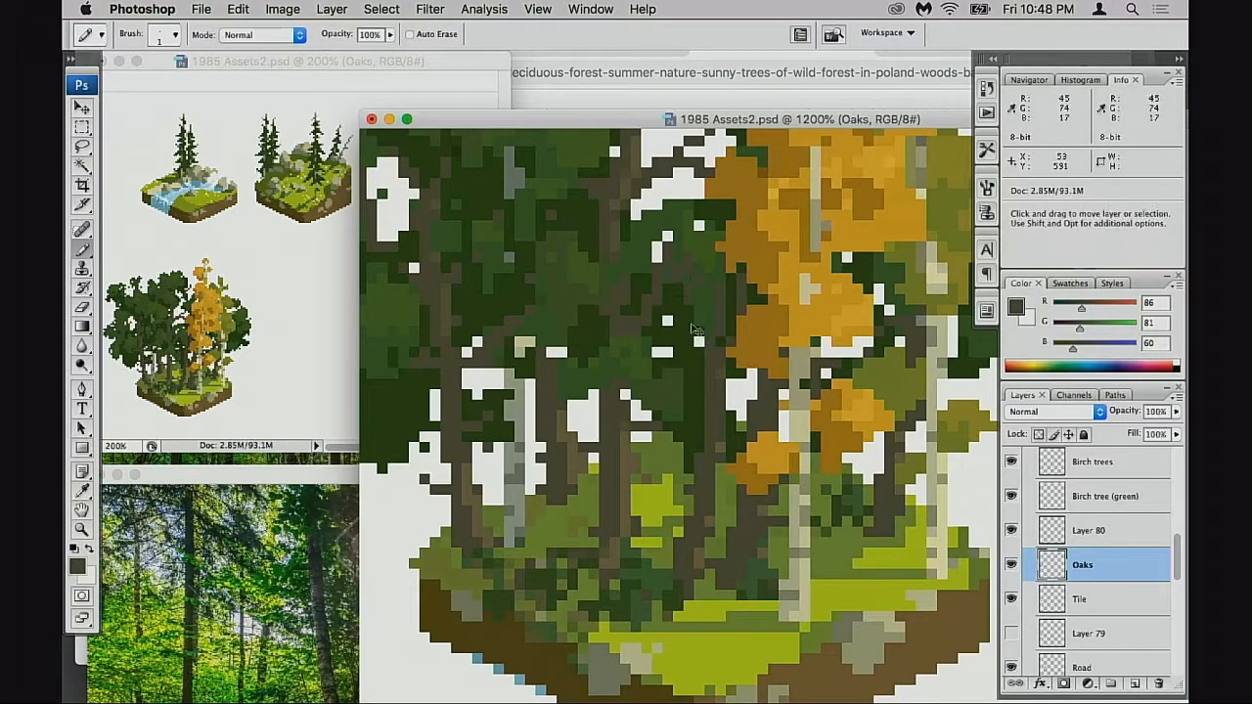
pyautogui.keyDown('alt'); pyautogui.click(677, 283); pyautogui.keyUp('alt')
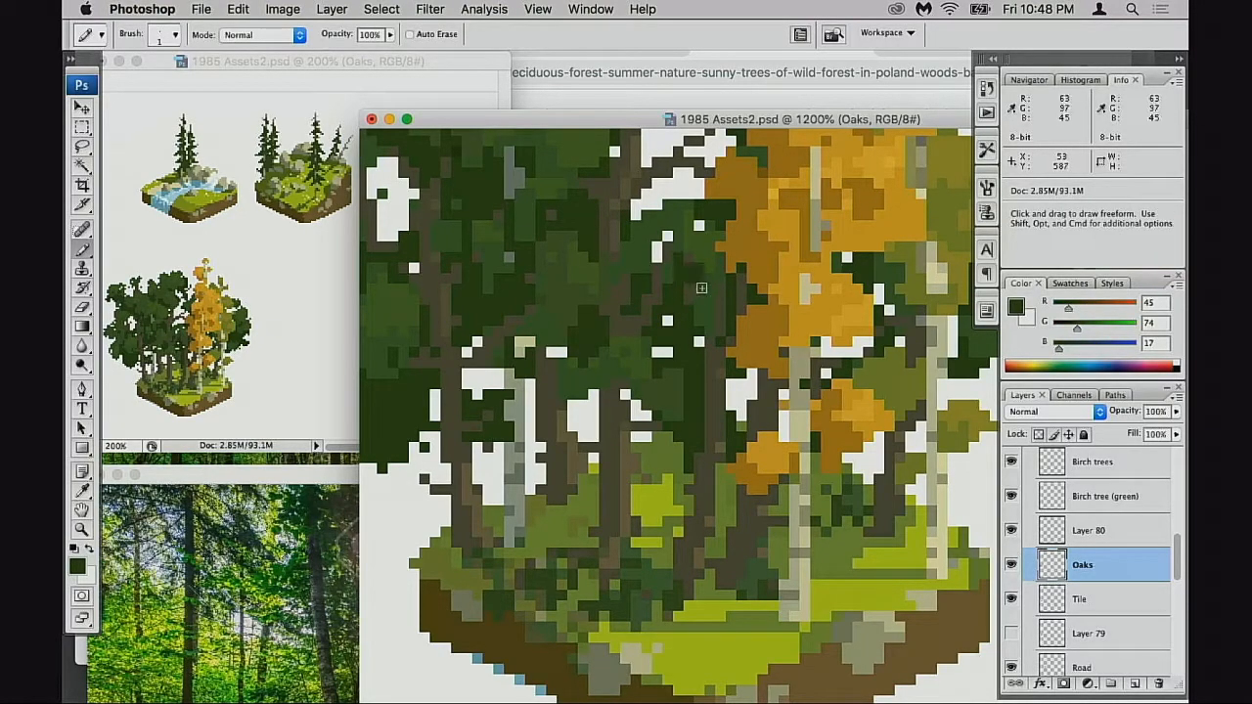
# - Check the whole forest tile at 400% and save the document
pyautogui.moveTo(779, 471); pyautogui.dragTo(748, 457)
pyautogui.keyDown('alt'); pyautogui.click(755, 459); pyautogui.keyUp('alt')
pyautogui.keyDown('alt'); pyautogui.click(757, 455); pyautogui.keyUp('alt')
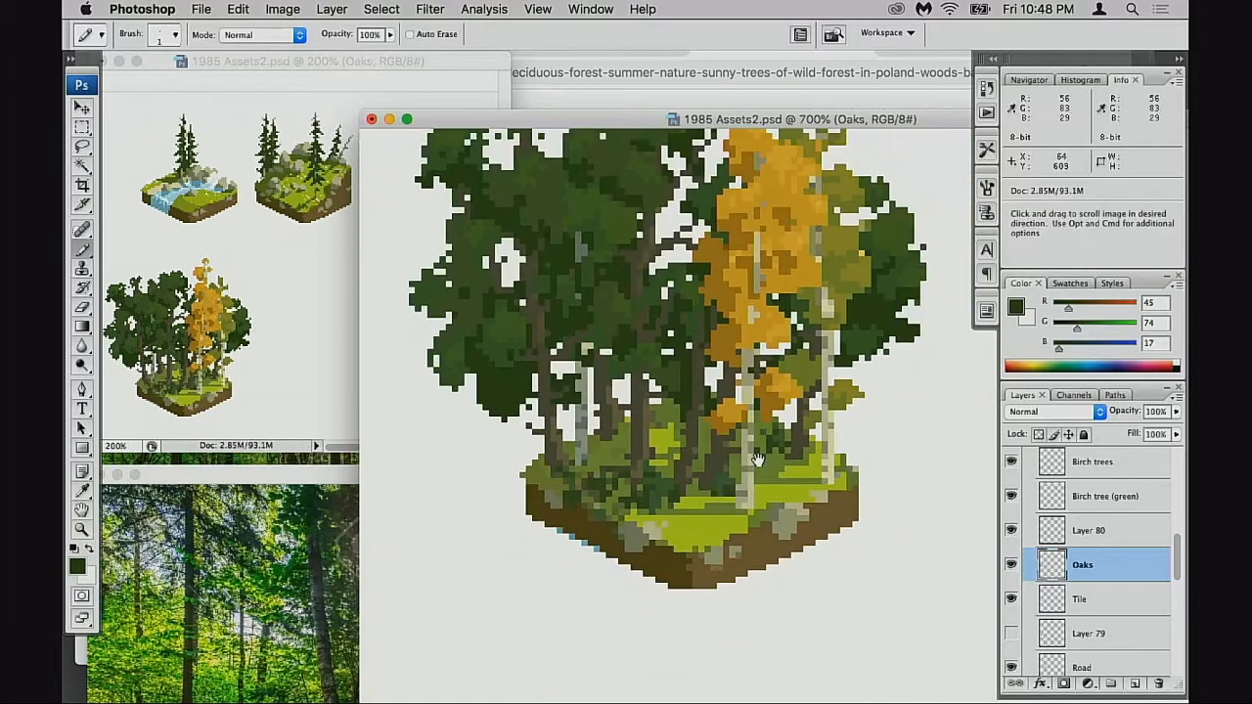
pyautogui.keyDown('alt'); pyautogui.click(761, 462); pyautogui.keyUp('alt')
pyautogui.keyDown('alt'); pyautogui.click(761, 462); pyautogui.keyUp('alt')
pyautogui.keyDown('alt'); pyautogui.click(760, 460); pyautogui.keyUp('alt')
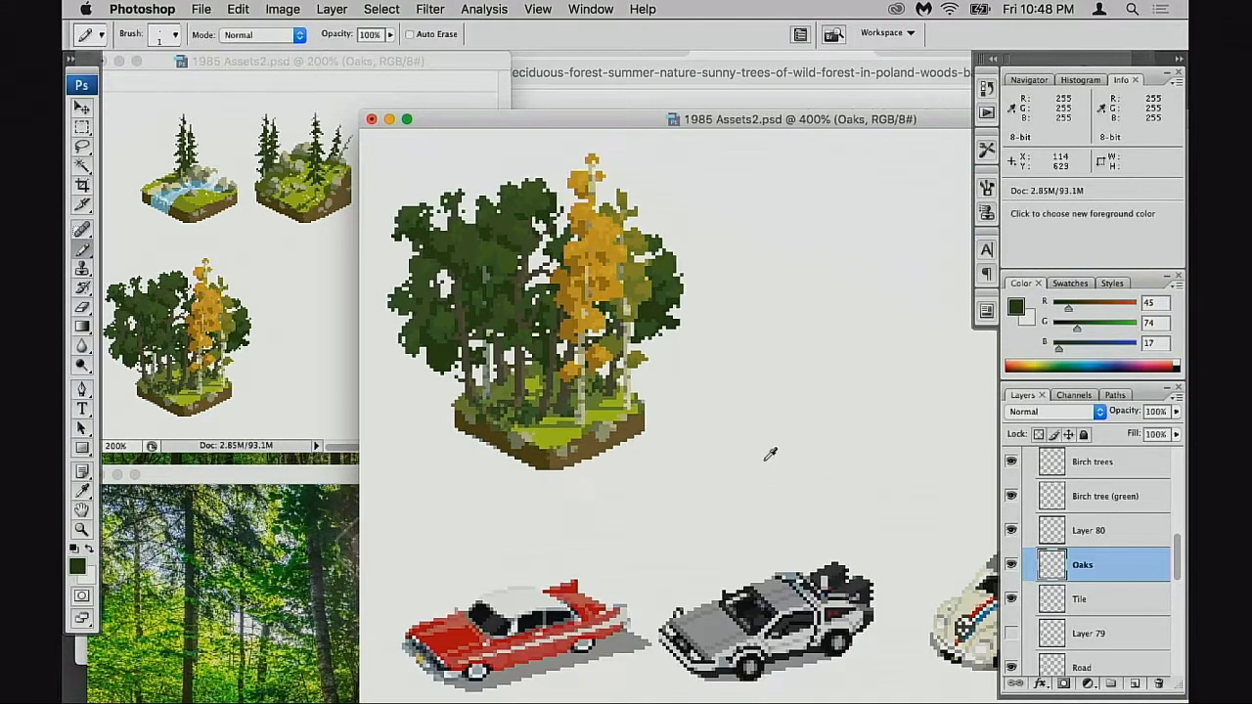
pyautogui.press('super+s')
pyautogui.scroll(3, 799, 489)
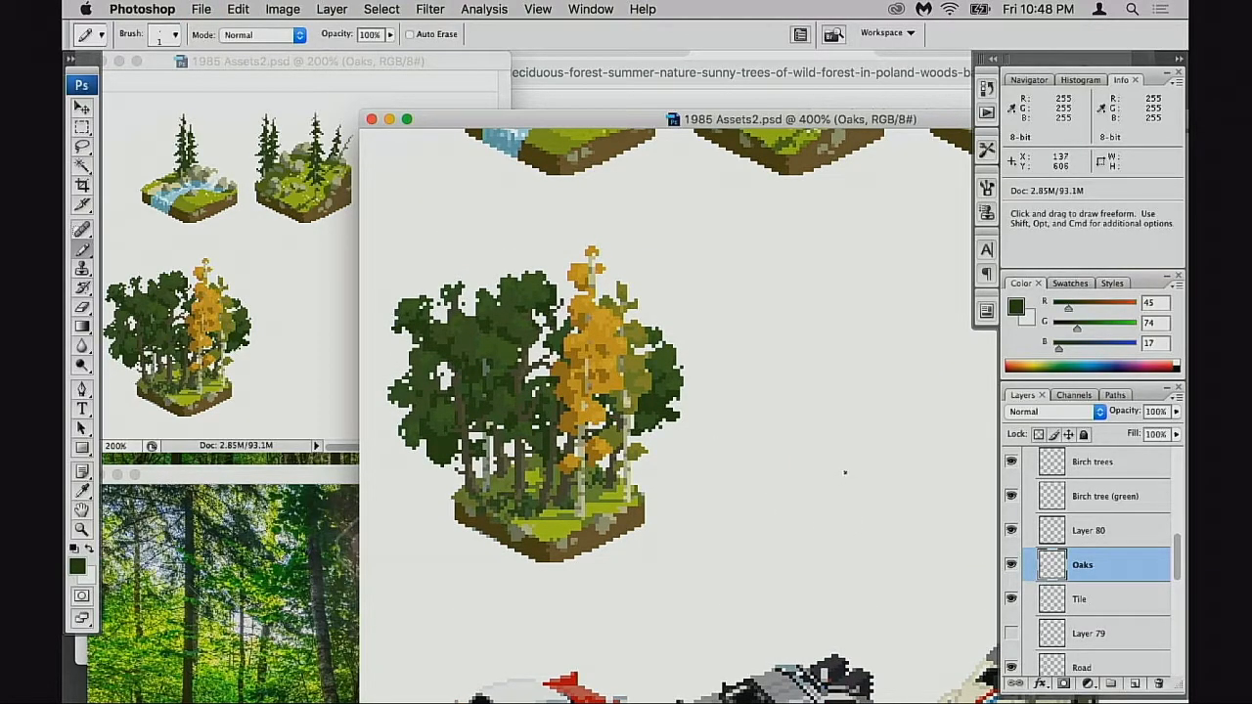
# - Refine the tallest oak's crown with leaf pixels in the sampled green RGB 63, 97, 45
pyautogui.keyDown('super'); pyautogui.click(579, 392); pyautogui.keyUp('super')
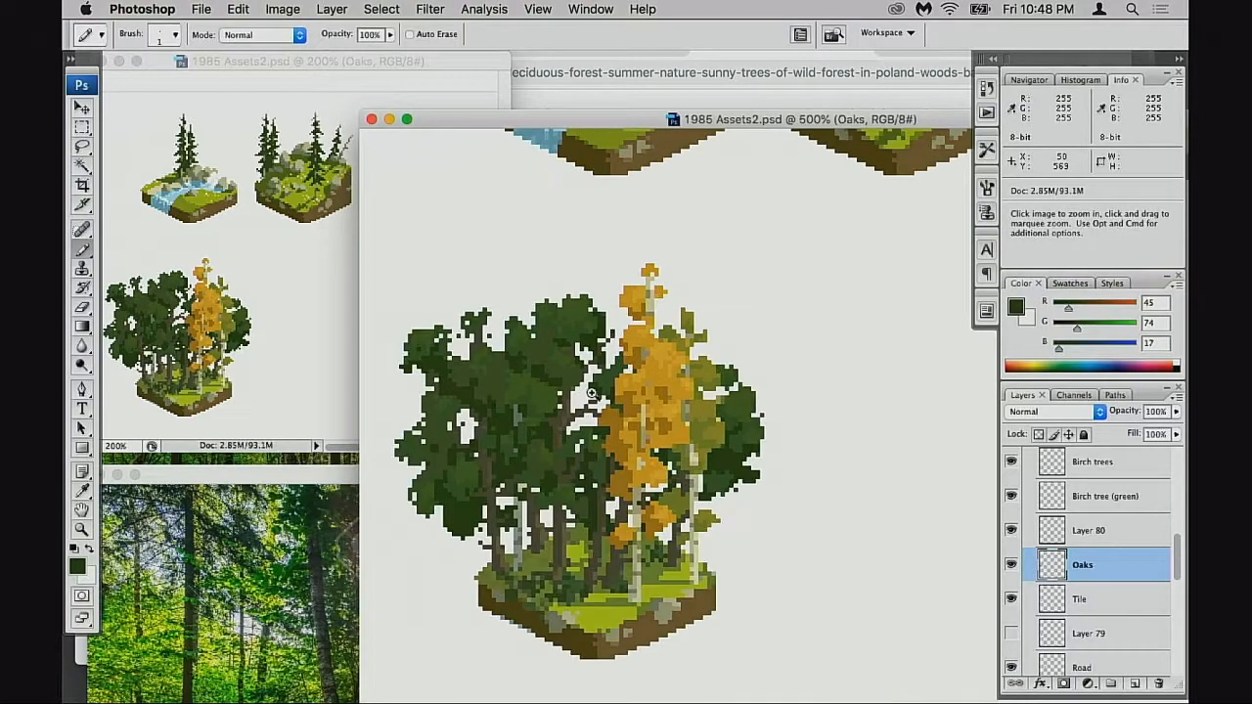
pyautogui.keyDown('super'); pyautogui.click(587, 394); pyautogui.keyUp('super')
pyautogui.keyDown('super'); pyautogui.click(591, 396); pyautogui.keyUp('super')
pyautogui.keyDown('super'); pyautogui.click(604, 425); pyautogui.keyUp('super')
pyautogui.moveTo(586, 352); pyautogui.dragTo(521, 217)
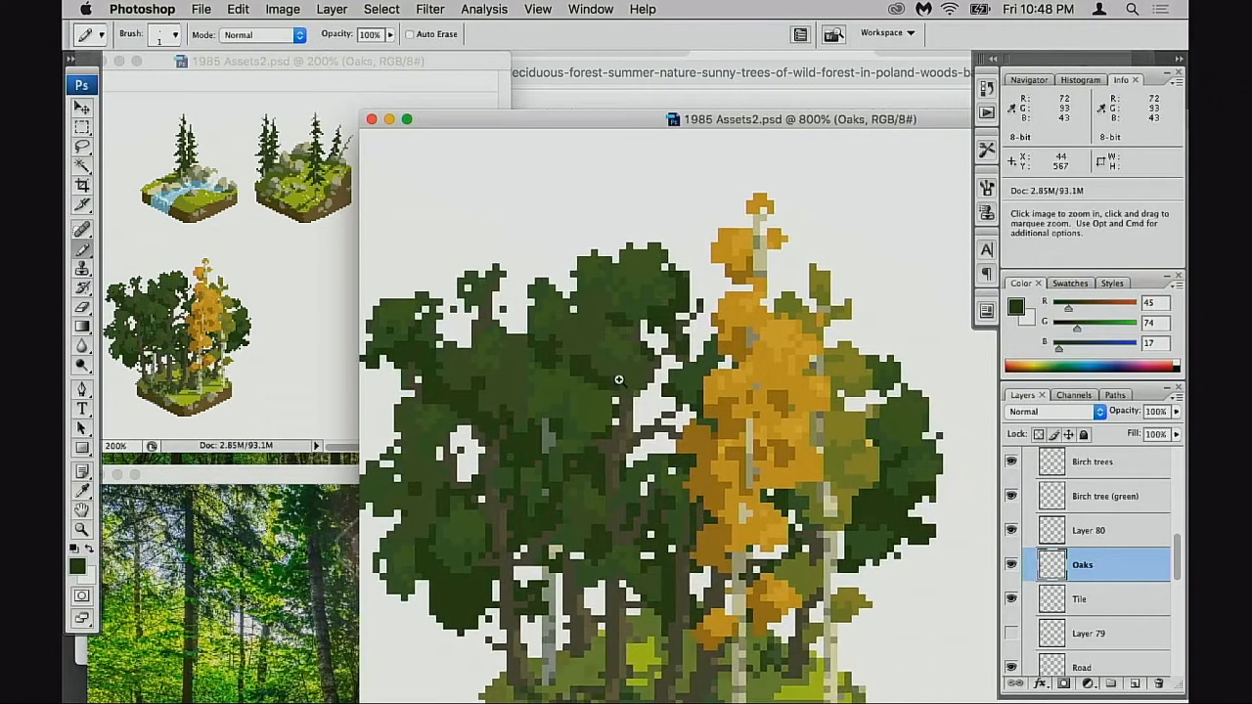
pyautogui.keyDown('super'); pyautogui.click(619, 380); pyautogui.keyUp('super')
pyautogui.keyDown('super'); pyautogui.click(654, 406); pyautogui.keyUp('super')
pyautogui.moveTo(710, 396); pyautogui.dragTo(665, 392)
pyautogui.keyDown('alt'); pyautogui.click(646, 376); pyautogui.keyUp('alt')
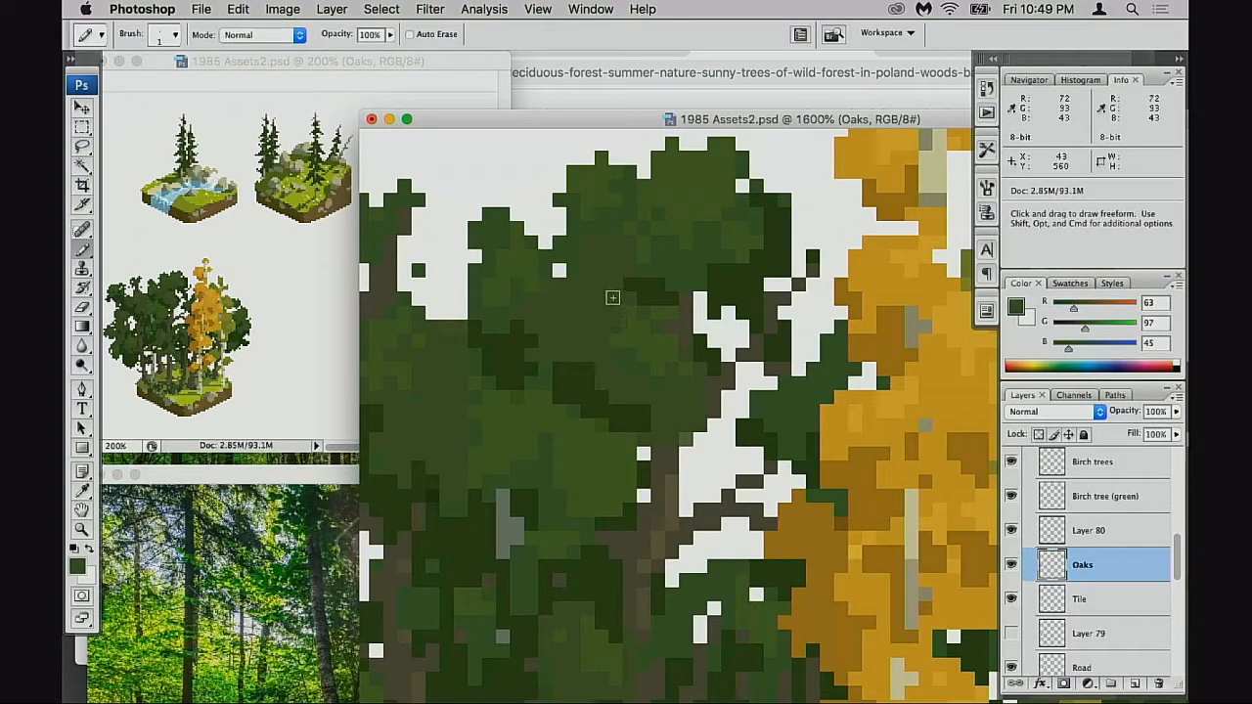
# - Refine the oaks' middle foliage with leaf pixels in the sampled greens RGB 74, 107, 38 and 45, 74, 17
pyautogui.moveTo(693, 448)
pyautogui.mouseDown()
pyautogui.moveTo(712, 328)
pyautogui.moveTo(722, 333)
pyautogui.mouseUp()
pyautogui.keyDown('alt'); pyautogui.click(615, 339); pyautogui.keyUp('alt')
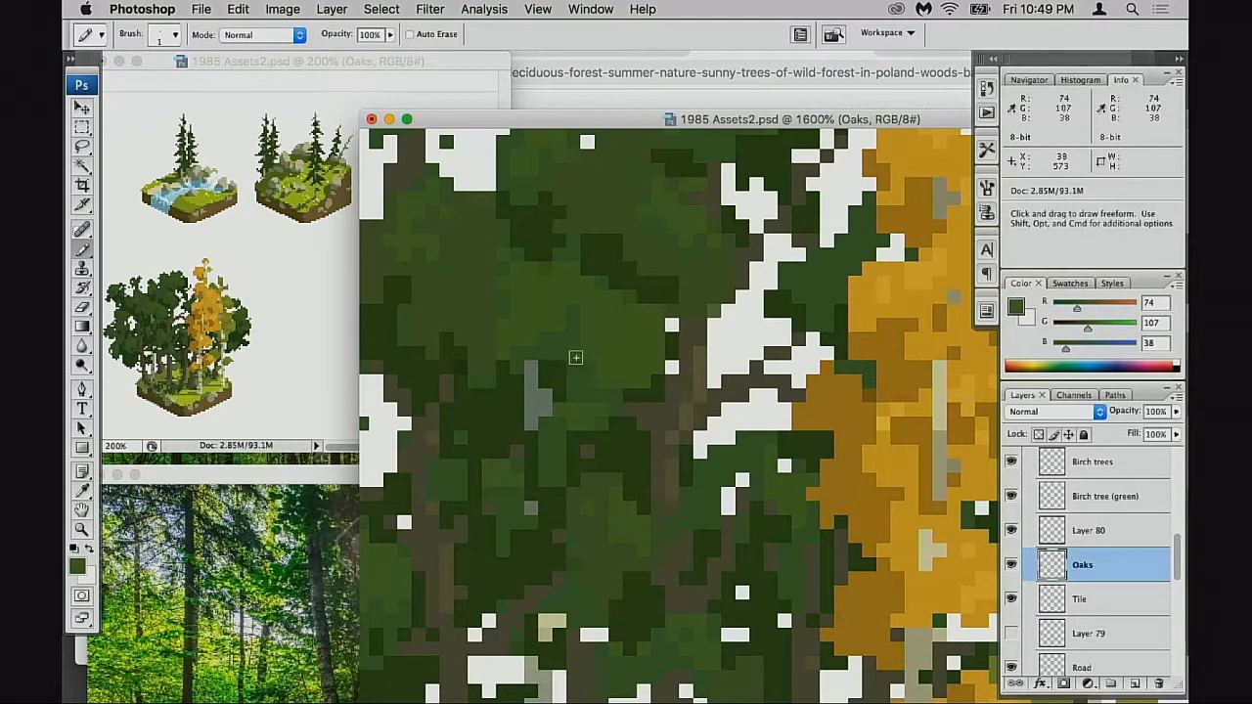
pyautogui.moveTo(651, 419); pyautogui.dragTo(640, 278)
pyautogui.moveTo(563, 277); pyautogui.dragTo(557, 326)
pyautogui.moveTo(784, 483); pyautogui.dragTo(669, 381)
pyautogui.keyDown('alt'); pyautogui.click(536, 381); pyautogui.keyUp('alt')
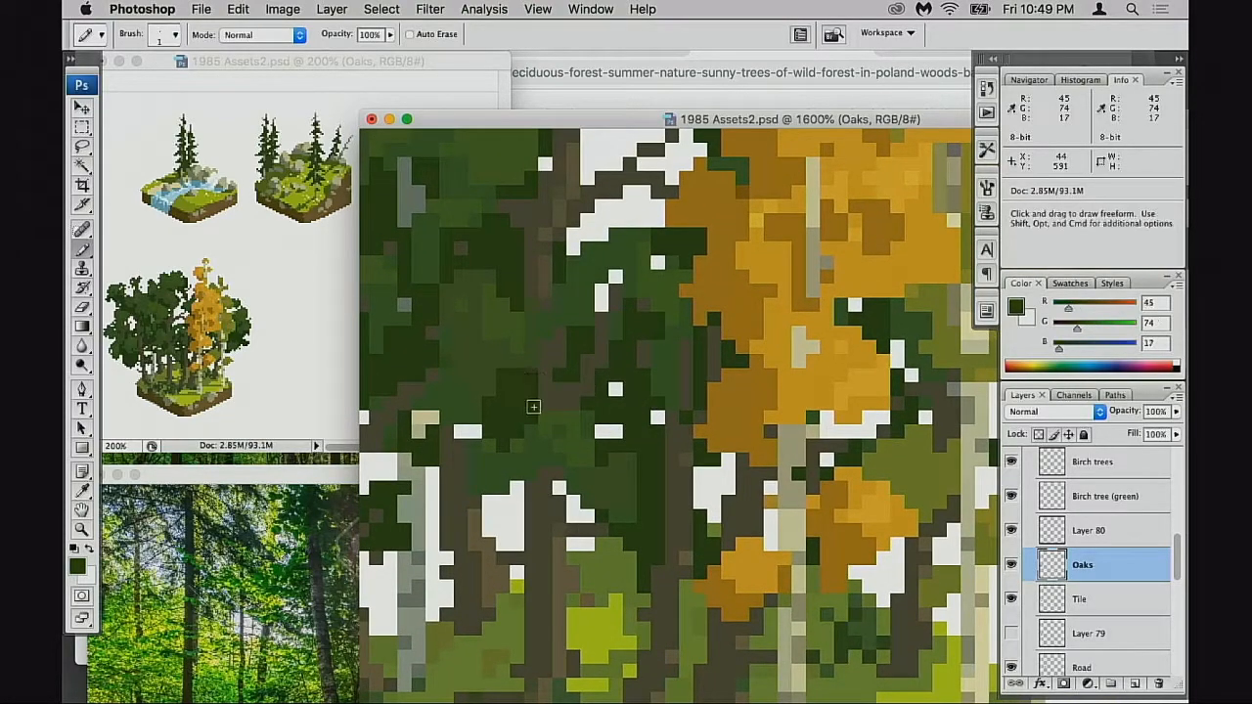
# - Touch up the tallest oak's trunk with the sampled browns RGB 86, 81, 60, RGB 117, 107, 73 and RGB 98, 91, 65
pyautogui.keyDown('alt'); pyautogui.click(558, 402); pyautogui.keyUp('alt')
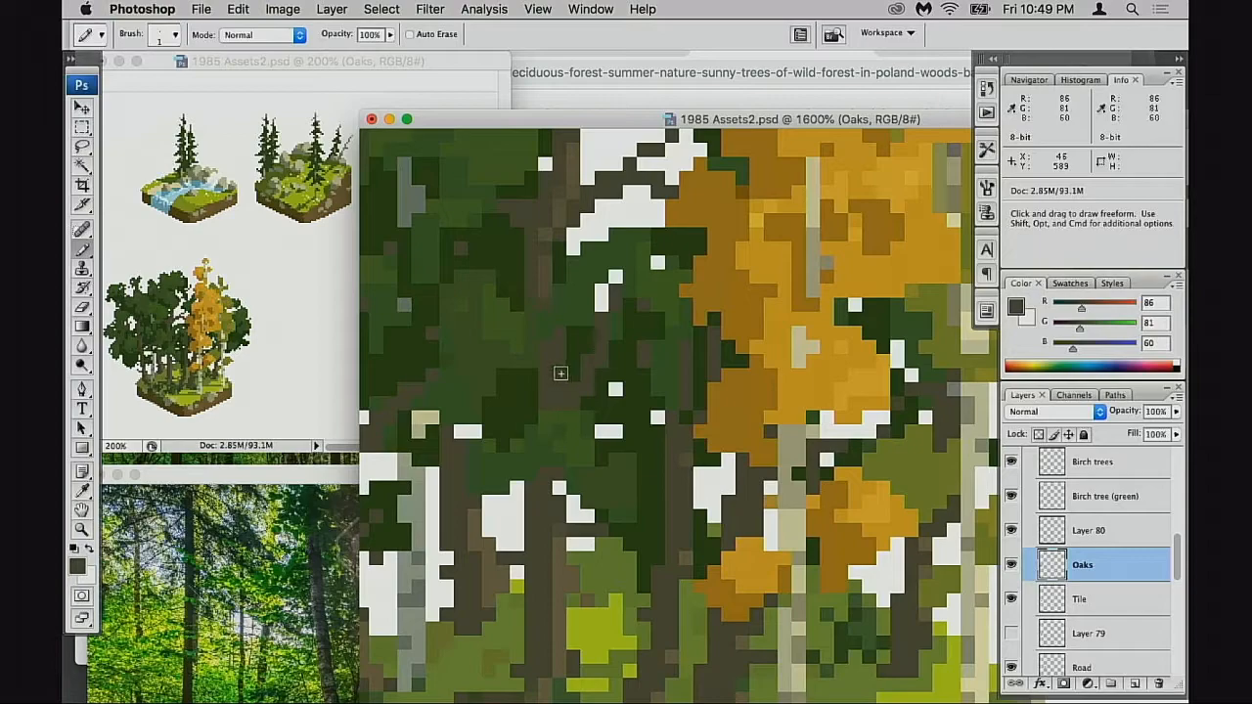
pyautogui.keyDown('alt'); pyautogui.click(568, 519); pyautogui.keyUp('alt')
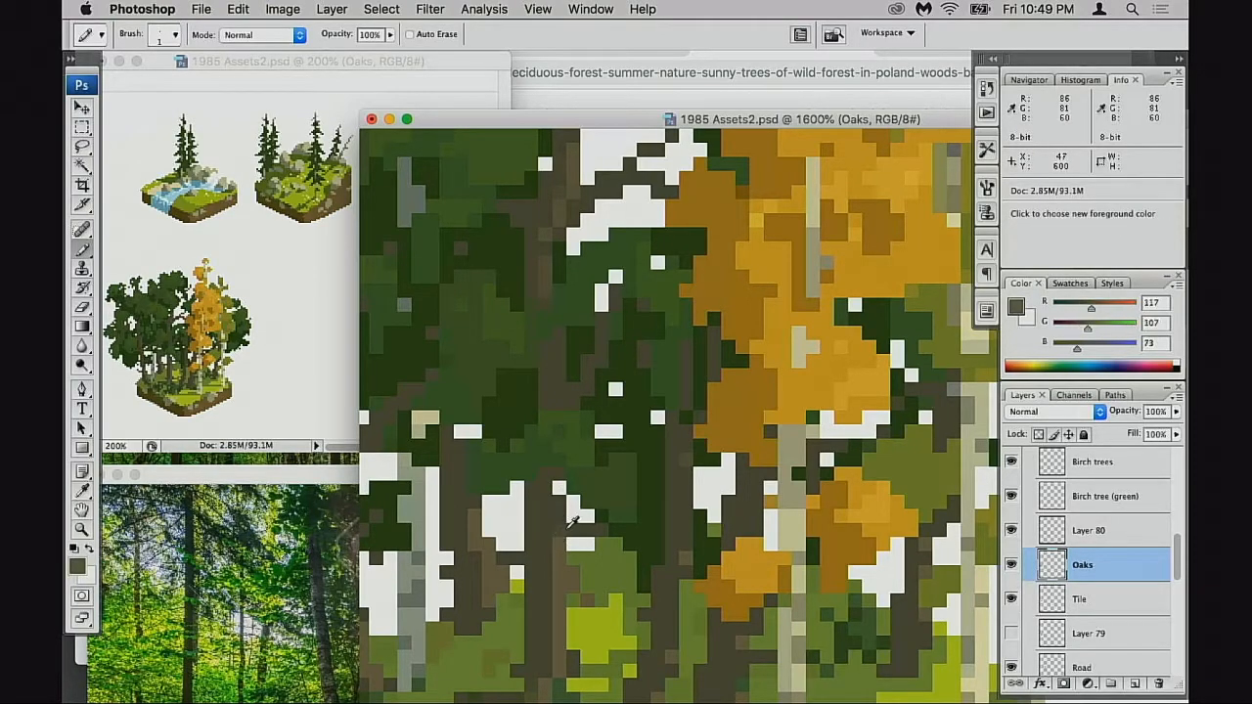
pyautogui.keyDown('alt'); pyautogui.click(693, 456); pyautogui.keyUp('alt')
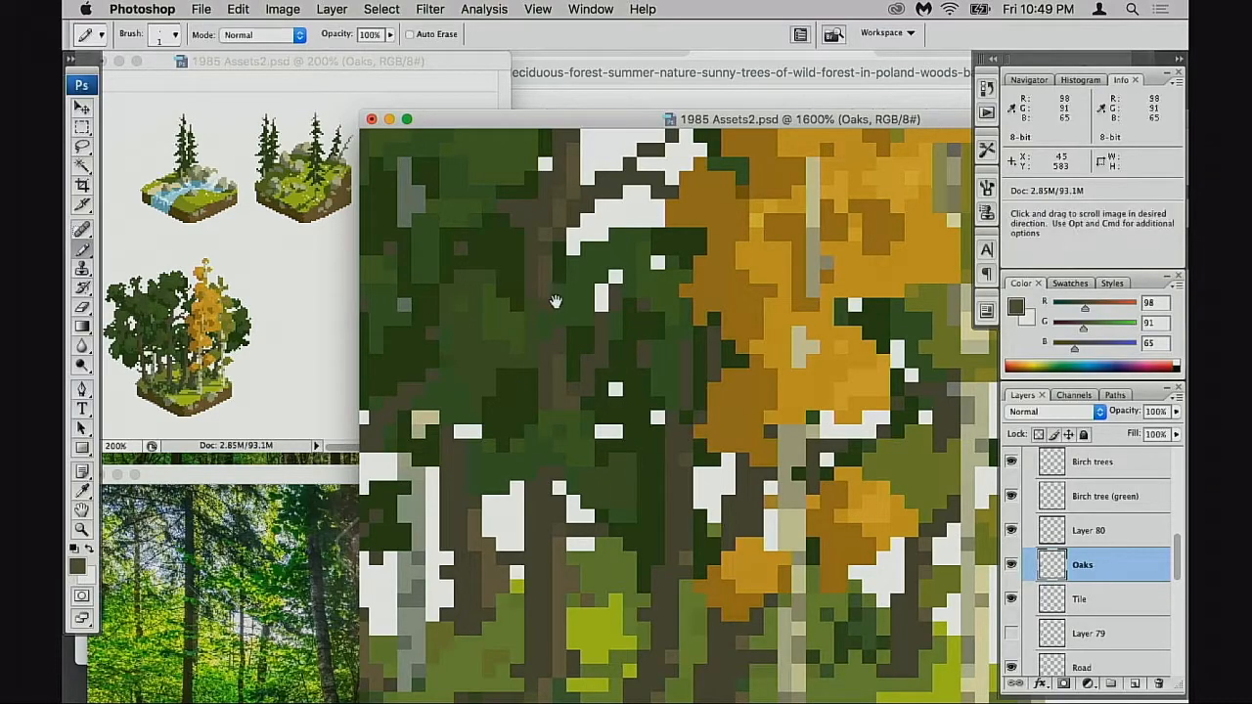
pyautogui.keyDown('alt'); pyautogui.click(696, 409); pyautogui.keyUp('alt')
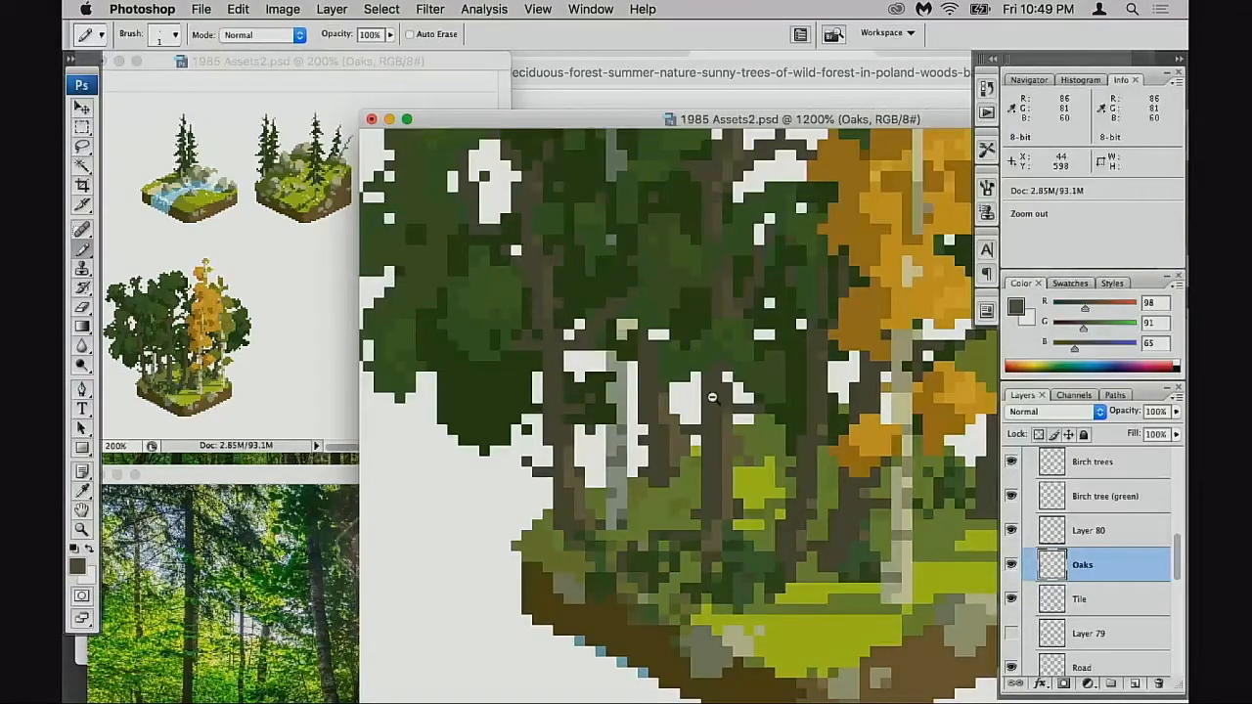
# - Clean up the tallest oak's outer crown edge and the branches beneath it with dark green RGB 45, 74, 17, the Eraser and brown RGB 86, 81, 60
pyautogui.keyDown('alt'); pyautogui.click(712, 398); pyautogui.keyUp('alt')
pyautogui.keyDown('alt'); pyautogui.click(712, 397); pyautogui.keyUp('alt')
pyautogui.moveTo(885, 444); pyautogui.dragTo(799, 435)
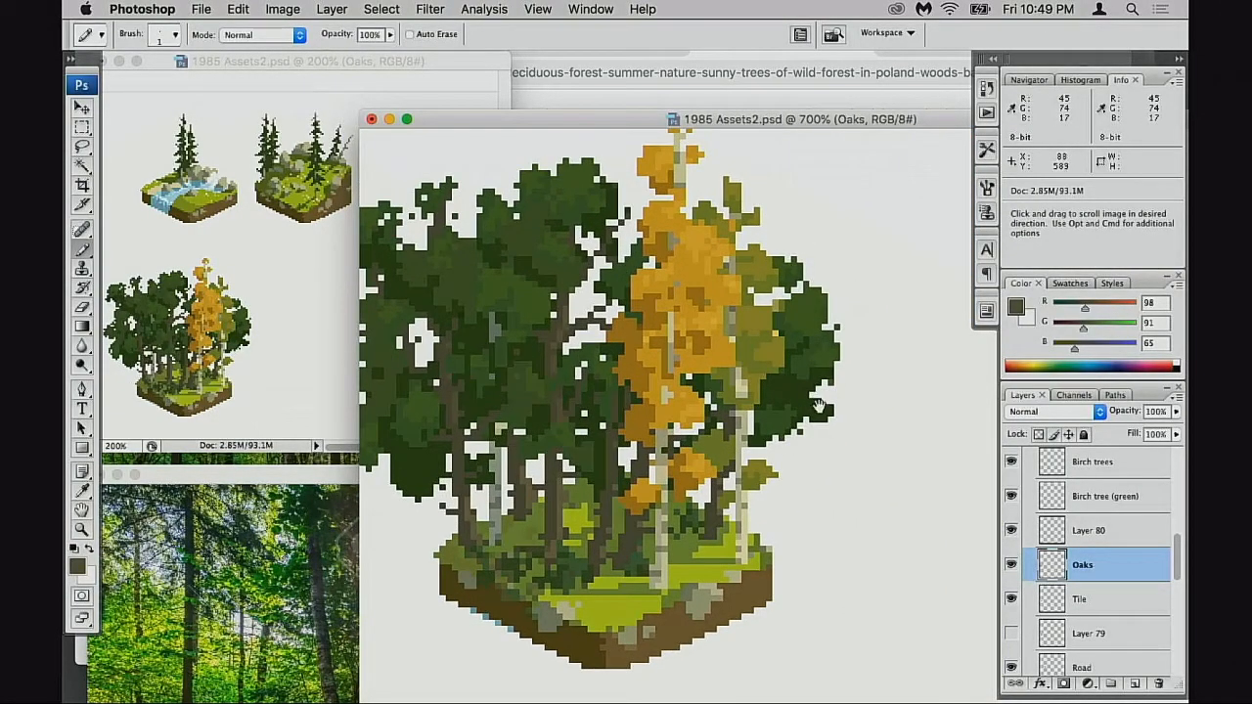
pyautogui.keyDown('super'); pyautogui.click(823, 352); pyautogui.keyUp('super')
pyautogui.keyDown('super'); pyautogui.click(786, 370); pyautogui.keyUp('super')
pyautogui.moveTo(548, 455)
pyautogui.mouseDown()
pyautogui.moveTo(652, 362)
pyautogui.moveTo(790, 348)
pyautogui.mouseUp()
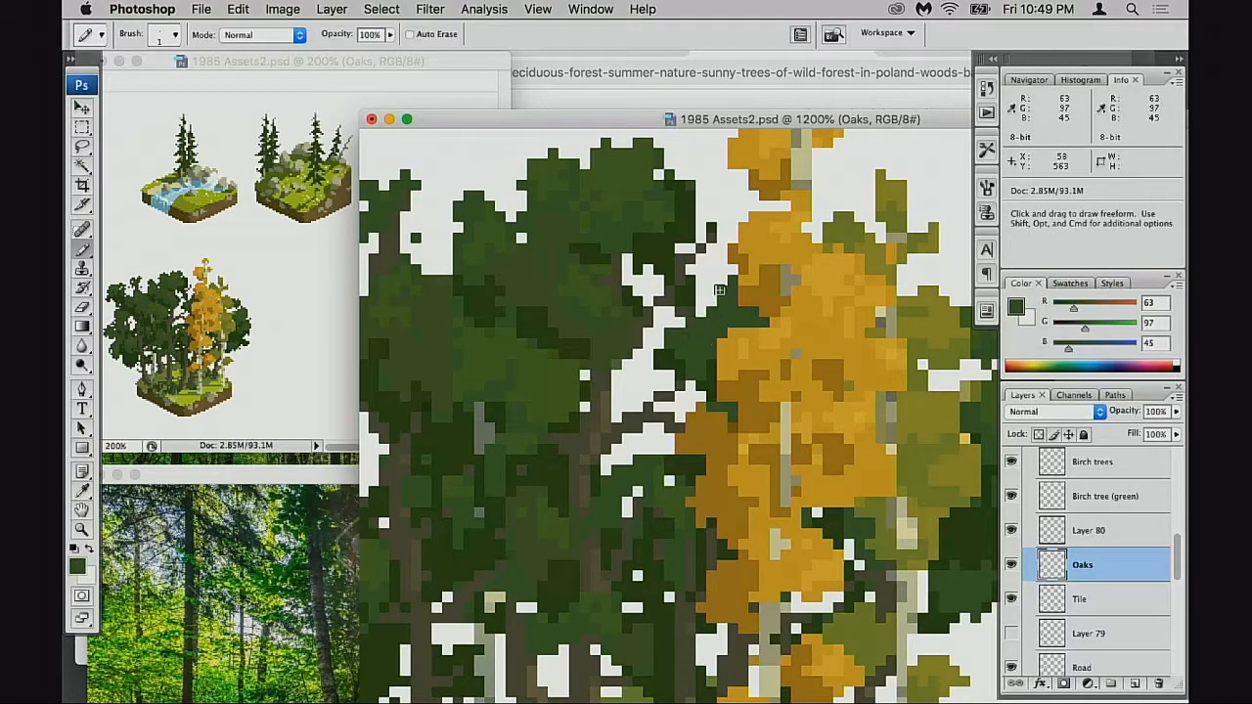
pyautogui.keyDown('alt'); pyautogui.click(690, 193); pyautogui.keyUp('alt')
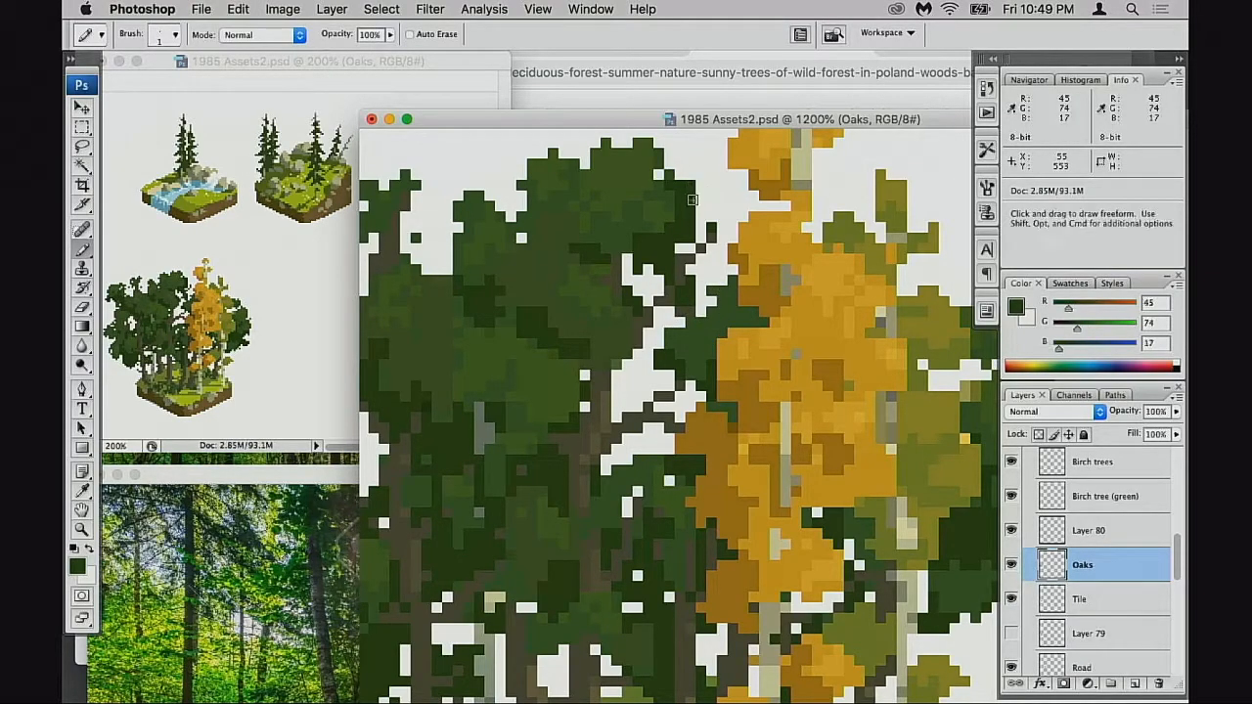
pyautogui.press('e')
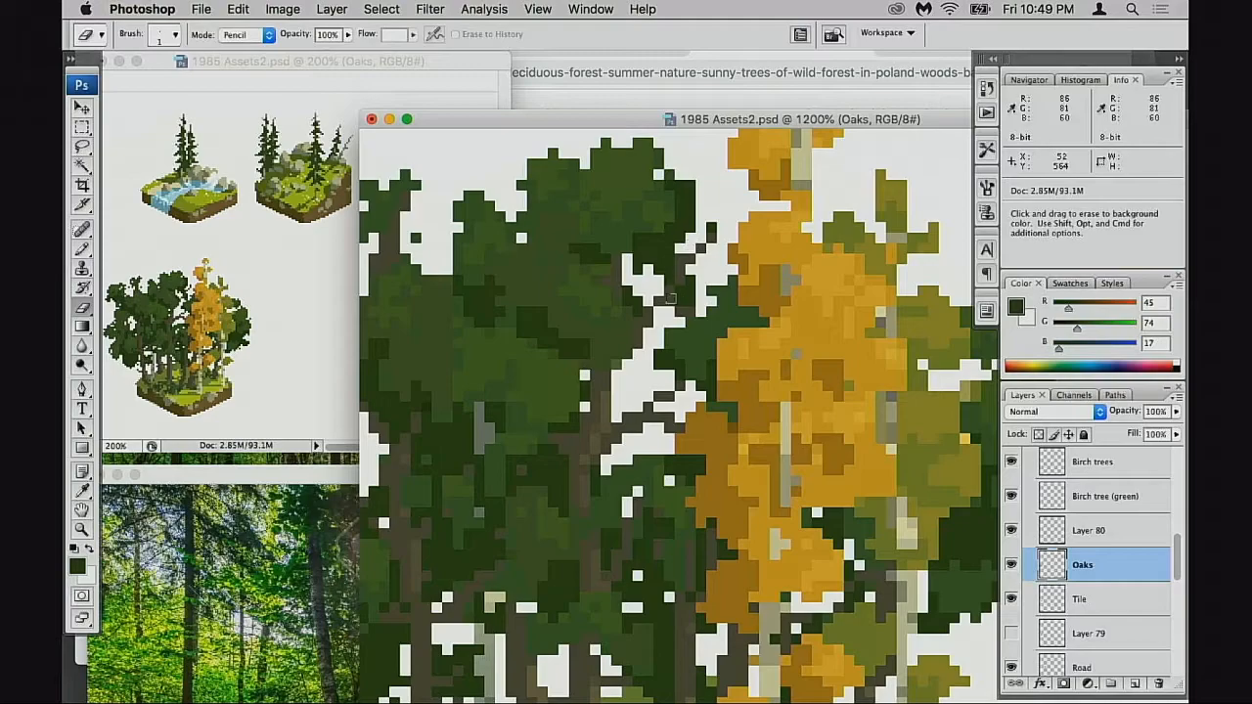
pyautogui.press('b')
pyautogui.click(635, 282)
pyautogui.keyDown('alt'); pyautogui.click(638, 278); pyautogui.keyUp('alt')
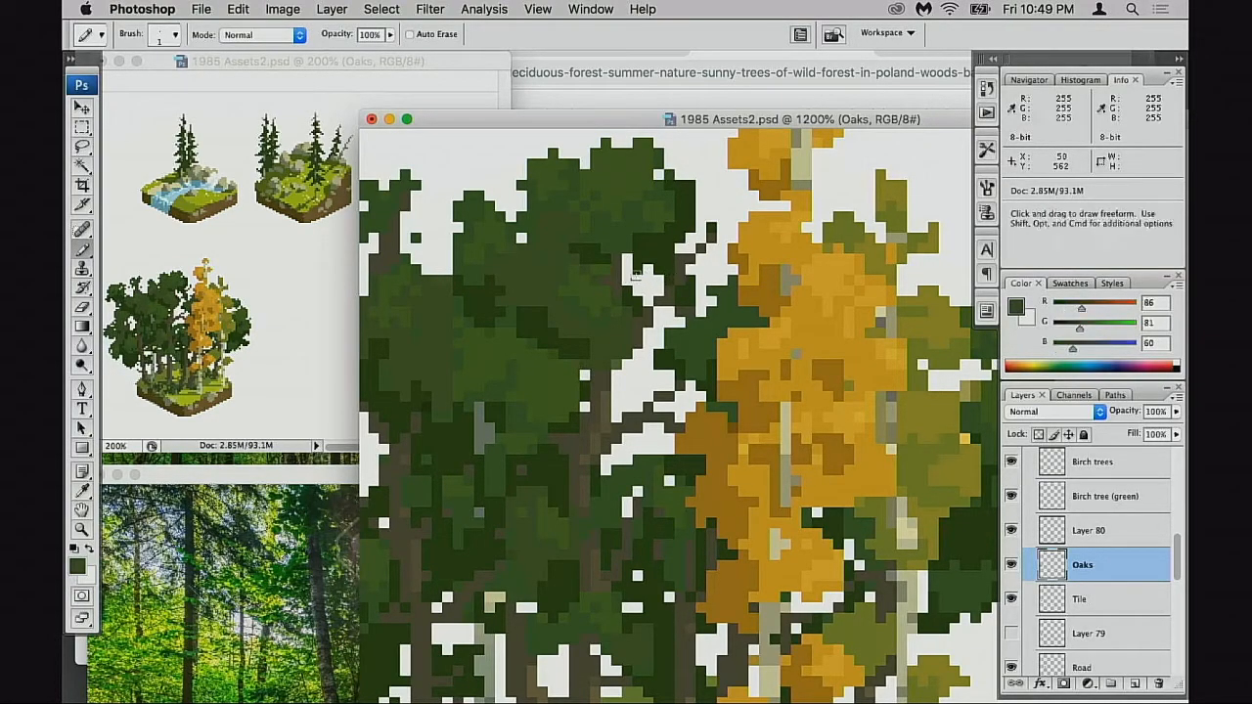
# - Examine the trunks and overall silhouette of the forest tile at 400% in the overview window
pyautogui.moveTo(644, 361); pyautogui.dragTo(667, 361)
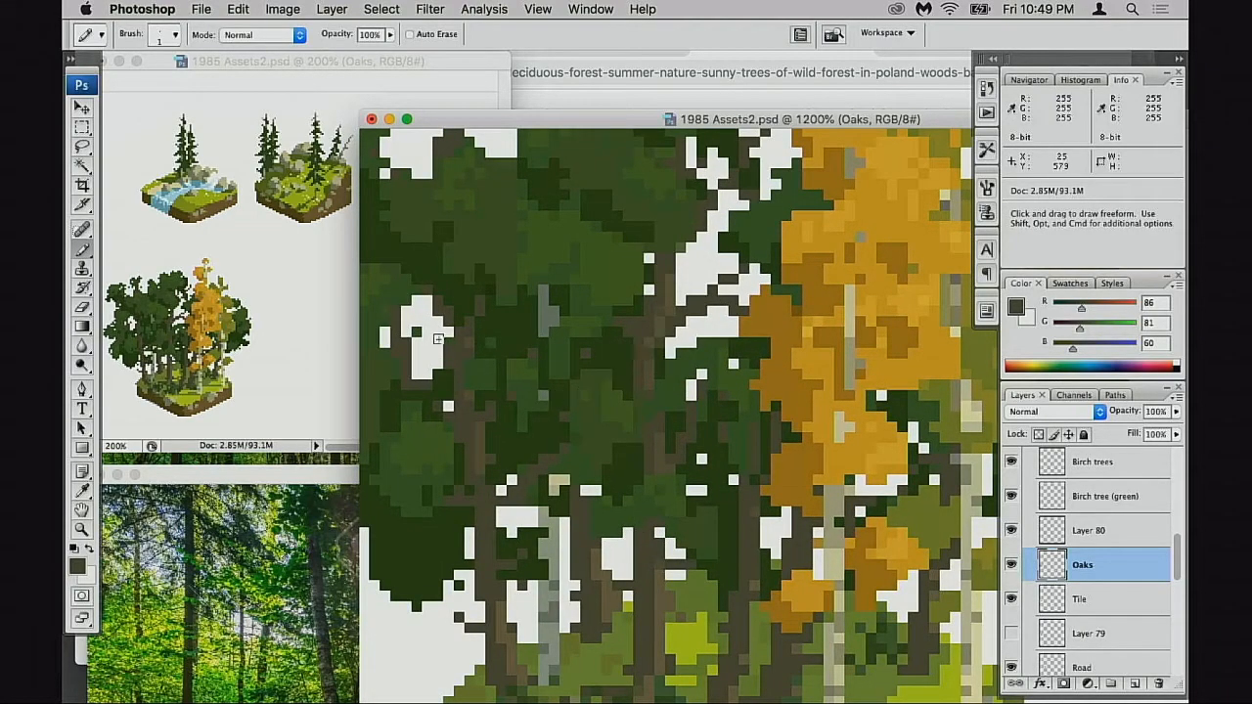
pyautogui.scroll(-5, 562, 417)
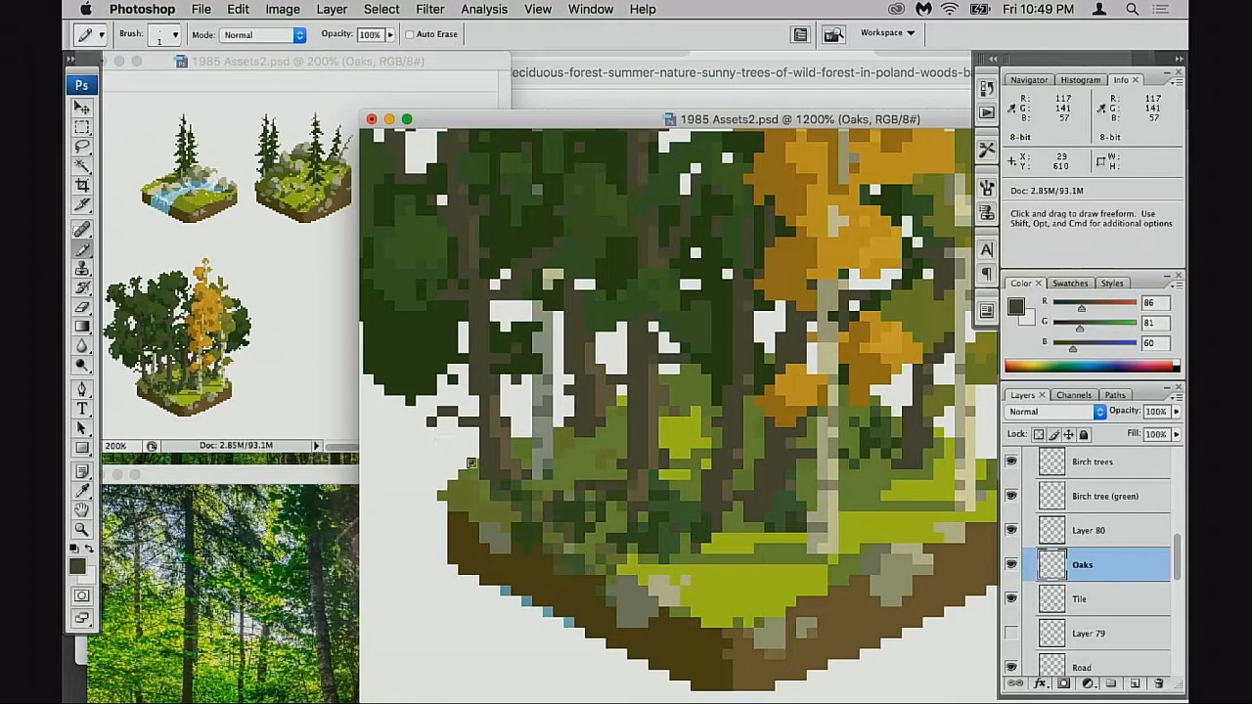
pyautogui.click(208, 429)
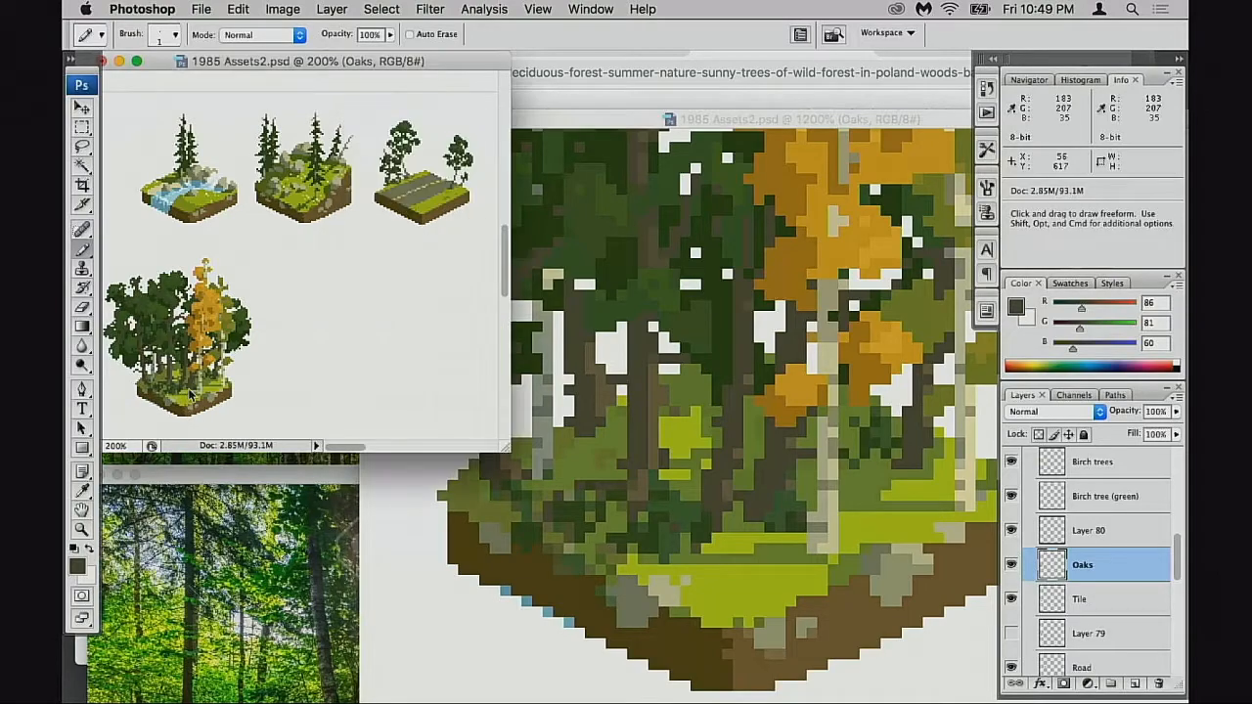
pyautogui.keyDown('super'); pyautogui.click(153, 379); pyautogui.keyUp('super')
pyautogui.keyDown('super'); pyautogui.click(153, 380); pyautogui.keyUp('super')
pyautogui.scroll(5, 304, 415)
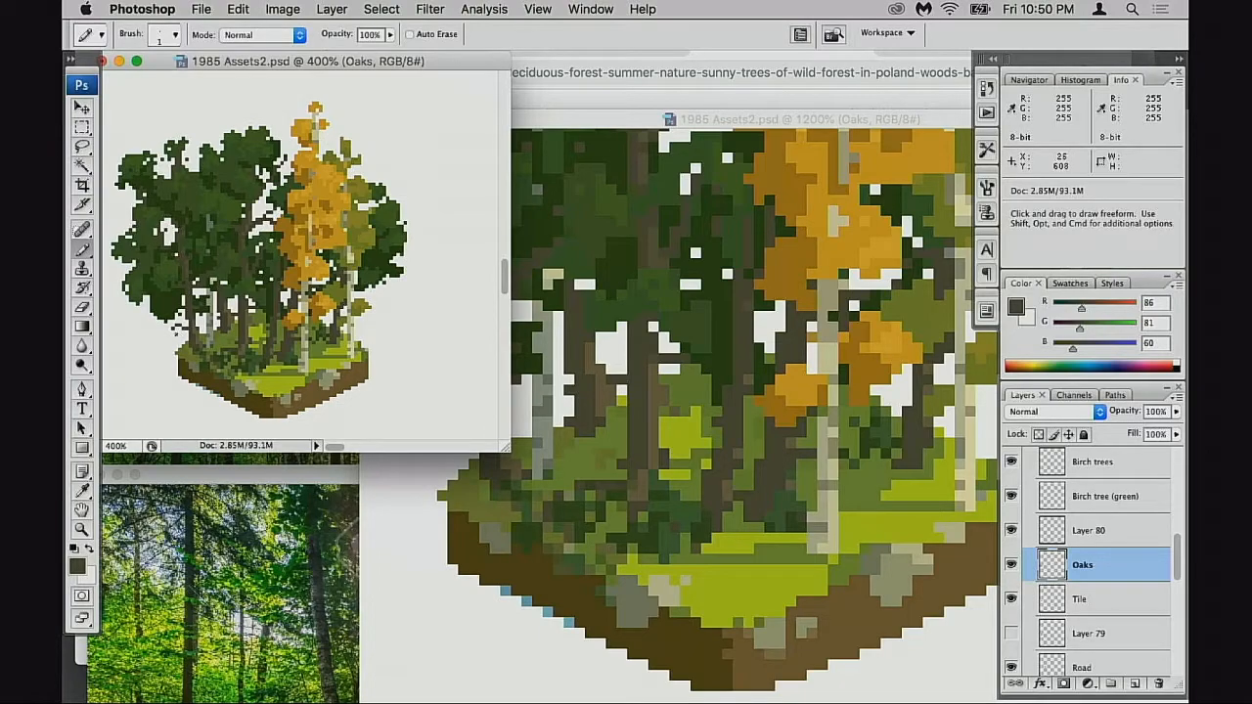
pyautogui.moveTo(270, 375); pyautogui.dragTo(264, 376)
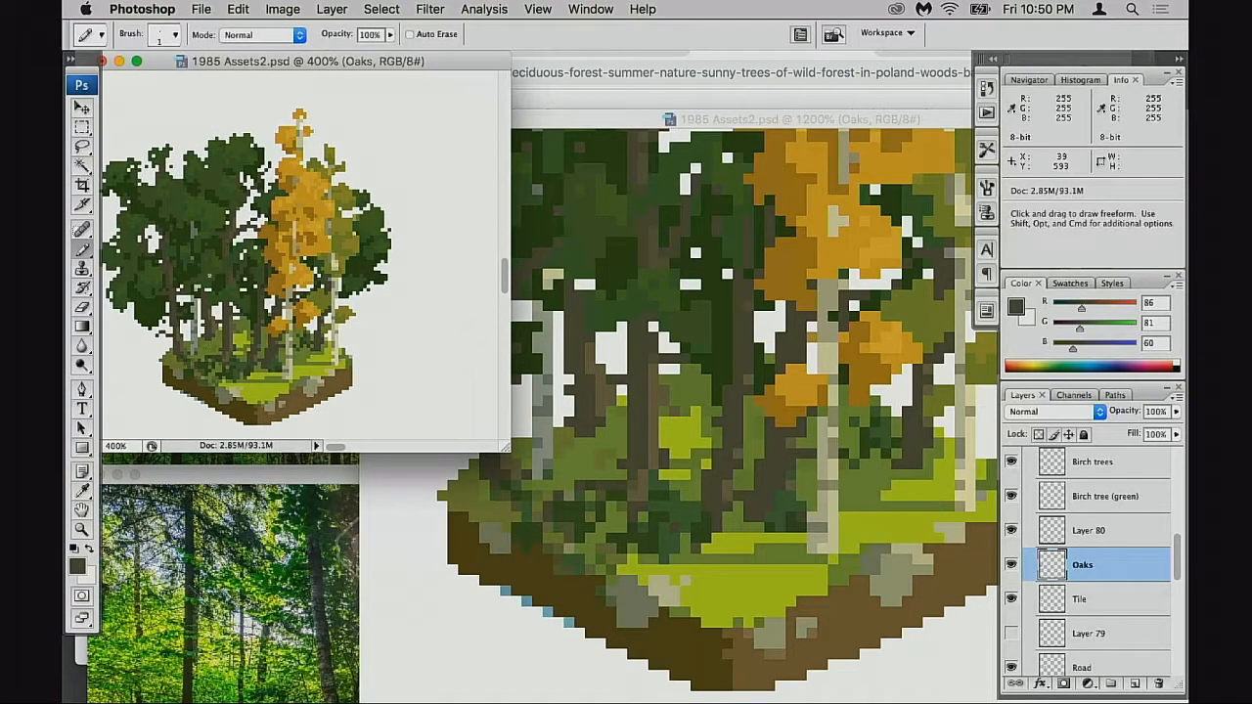
pyautogui.moveTo(256, 313); pyautogui.dragTo(277, 321)
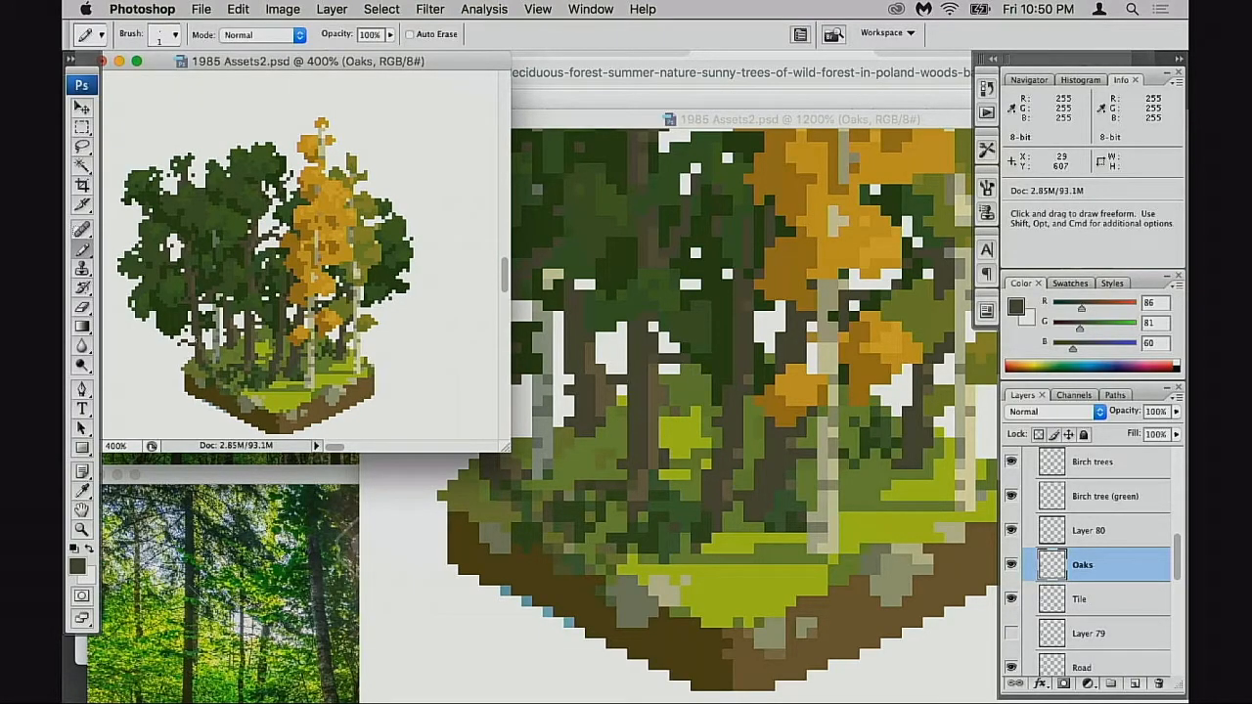
pyautogui.press('space')
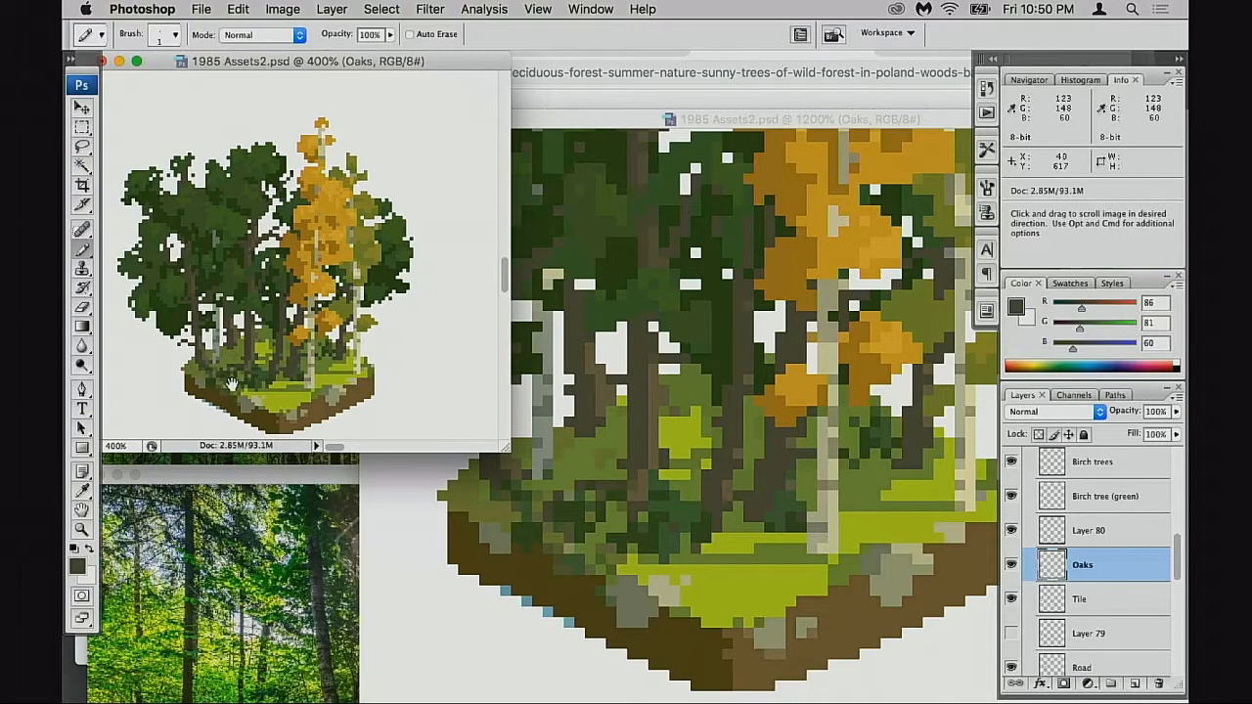
pyautogui.moveTo(227, 370); pyautogui.dragTo(223, 338)
pyautogui.click(558, 459)
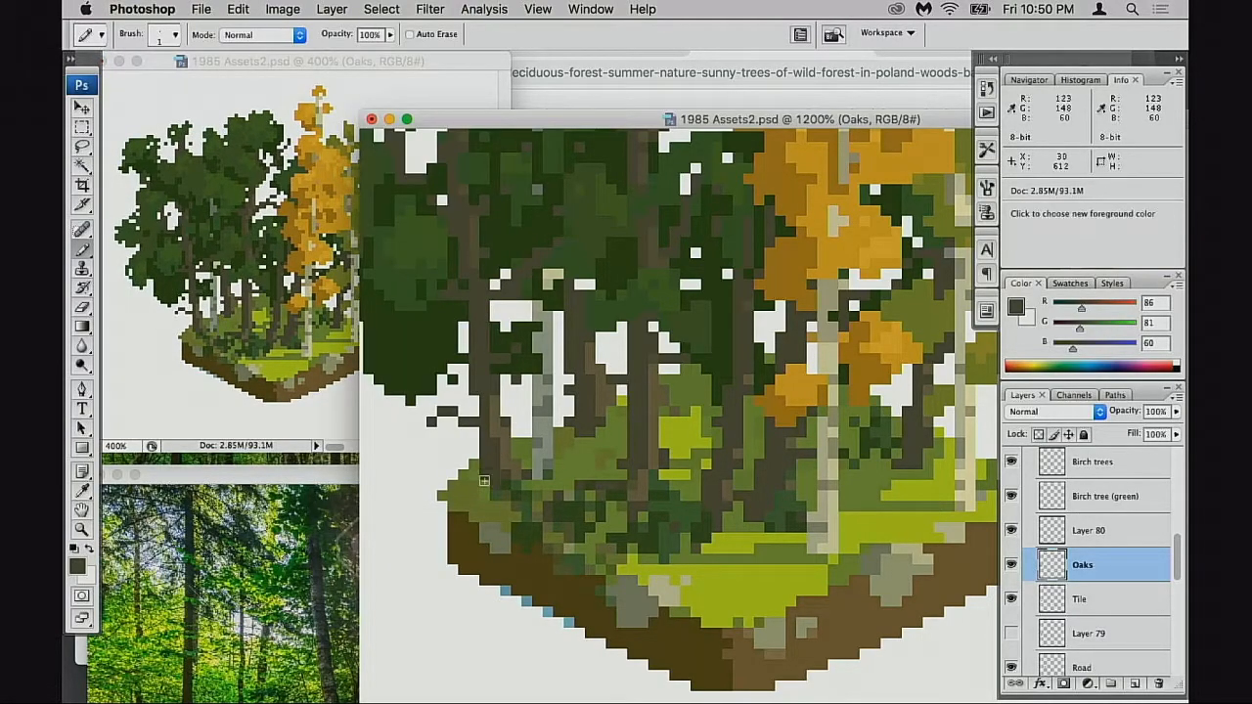
# - Shade the outermost oak's lower trunk with browns RGB 98, 91, 65 and 117, 107, 73, and touch up its low twigs in RGB 86, 81, 60
pyautogui.press('alt')
pyautogui.press('alt')
pyautogui.press('alt')
pyautogui.keyDown('alt'); pyautogui.click(665, 257); pyautogui.keyUp('alt')
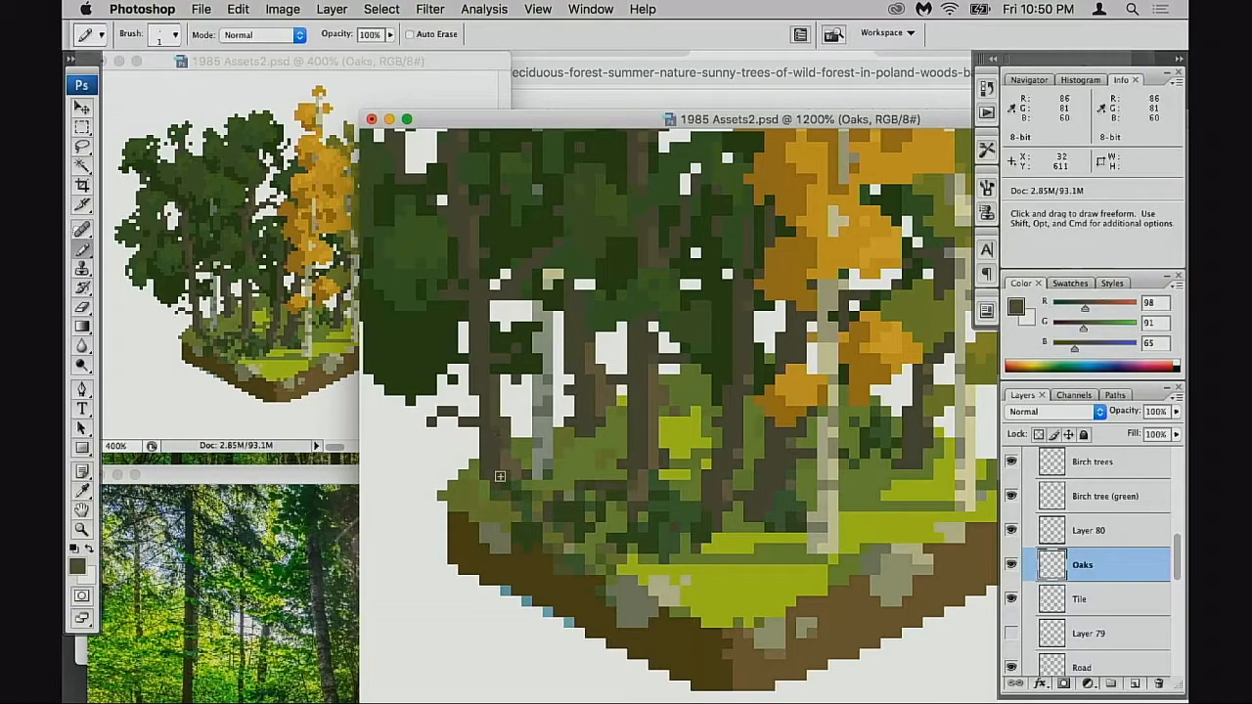
pyautogui.keyDown('alt'); pyautogui.click(503, 443); pyautogui.keyUp('alt')
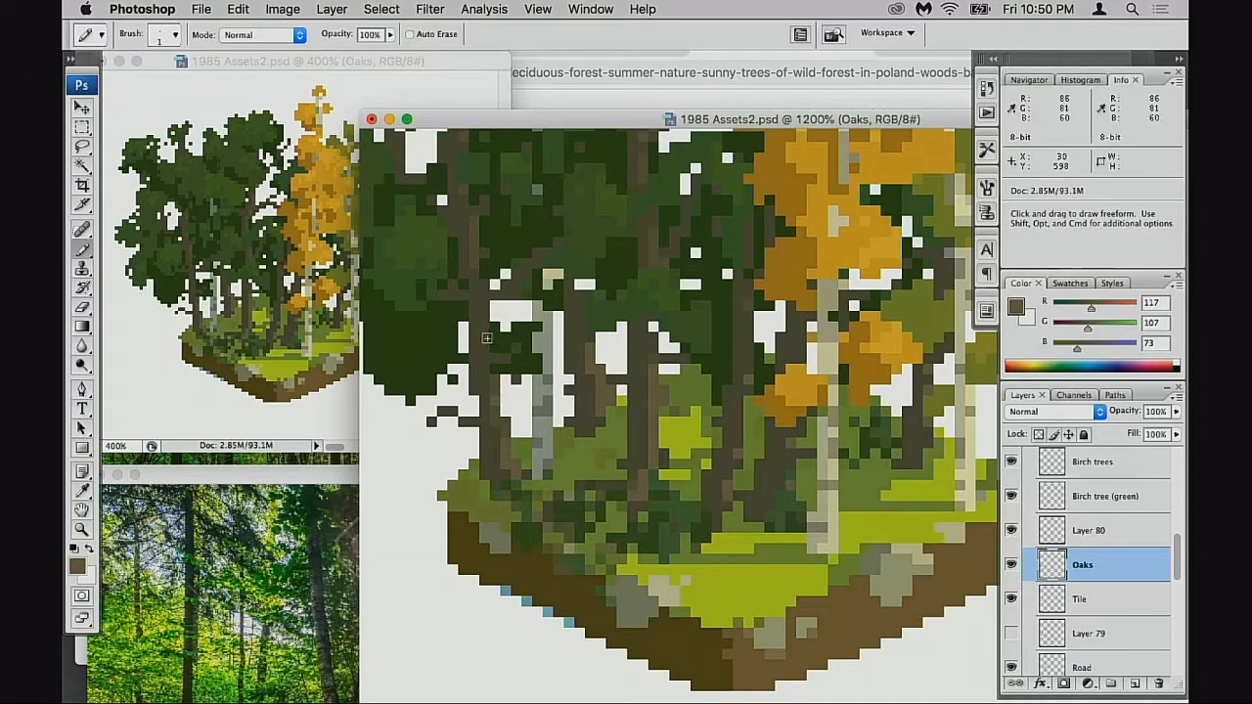
pyautogui.keyDown('alt'); pyautogui.click(467, 424); pyautogui.keyUp('alt')
pyautogui.click(432, 433)
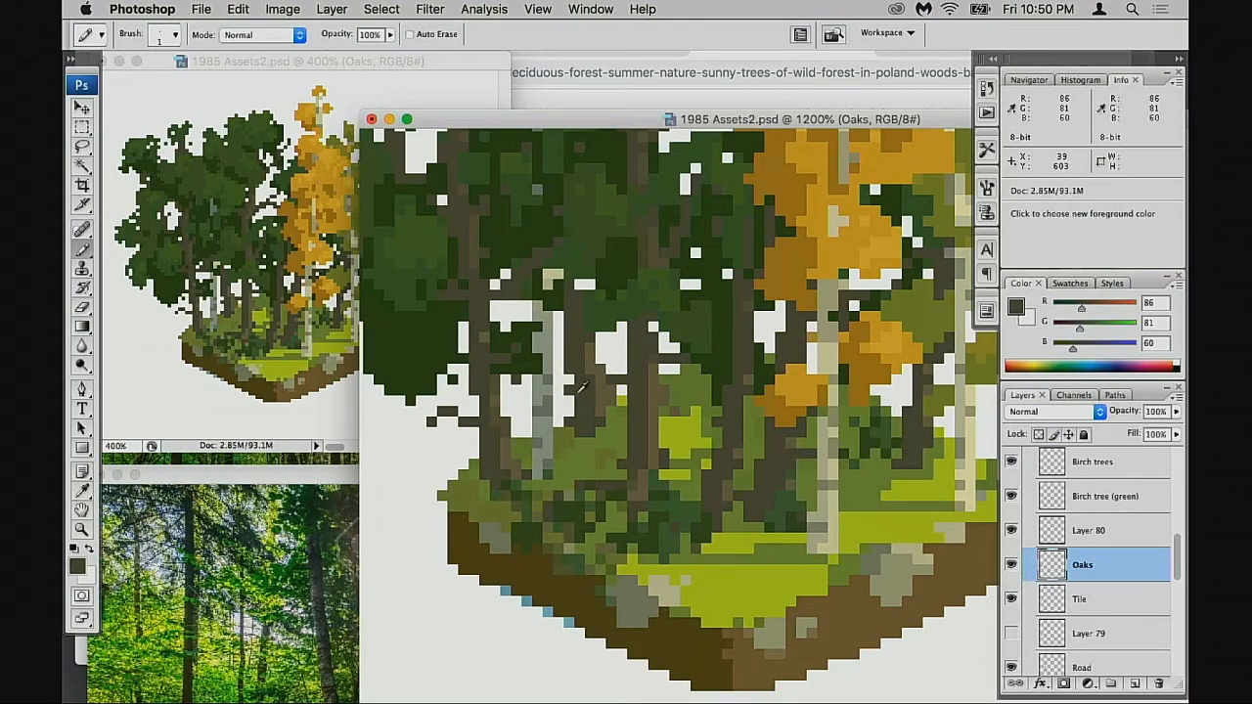
# - Clean up the trunks and undergrowth around the grey birch with the Eraser and Pencil, using brown RGB 86, 81, 60 and green RGB 103, 122, 58
pyautogui.press('e')
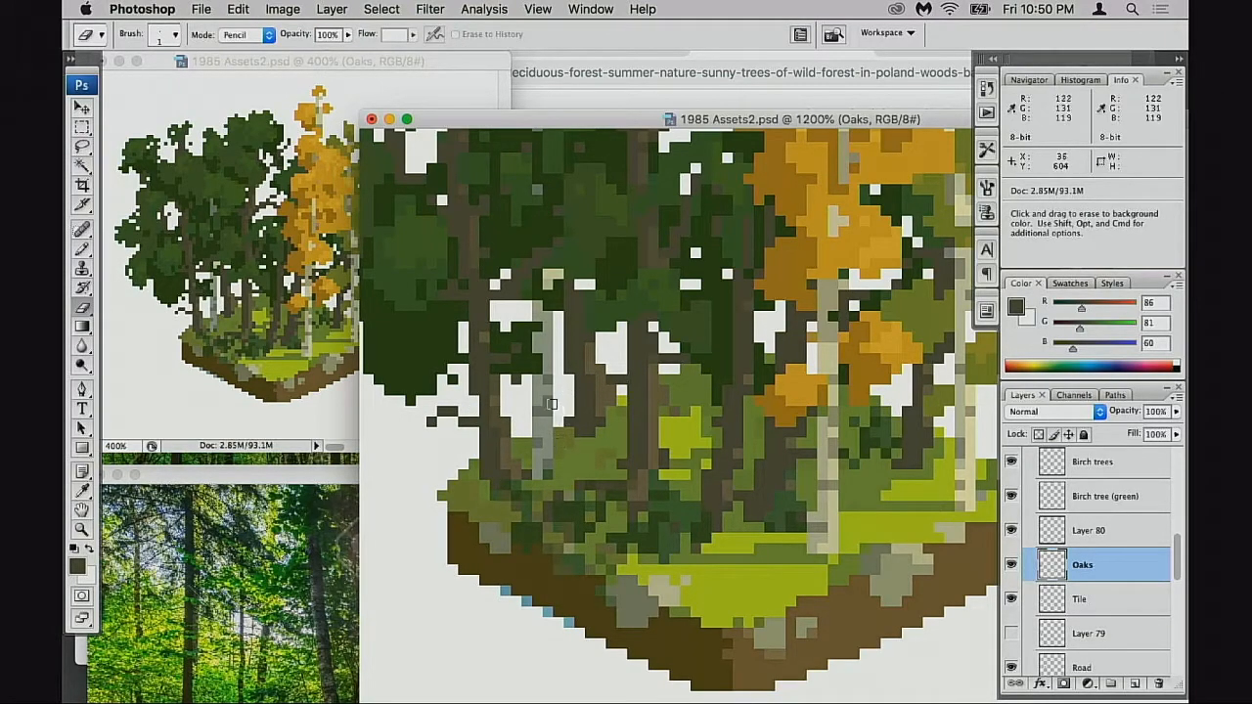
pyautogui.press('b')
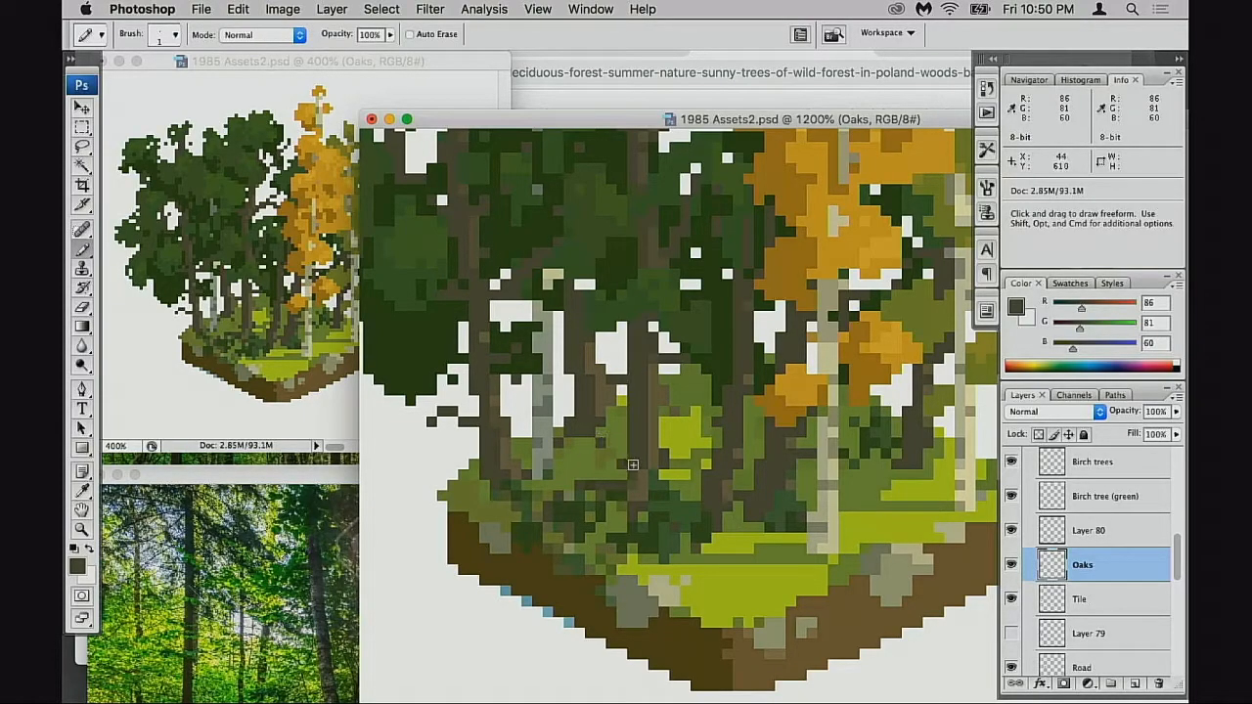
pyautogui.keyDown('alt'); pyautogui.click(604, 441); pyautogui.keyUp('alt')
pyautogui.keyDown('alt'); pyautogui.click(593, 441); pyautogui.keyUp('alt')
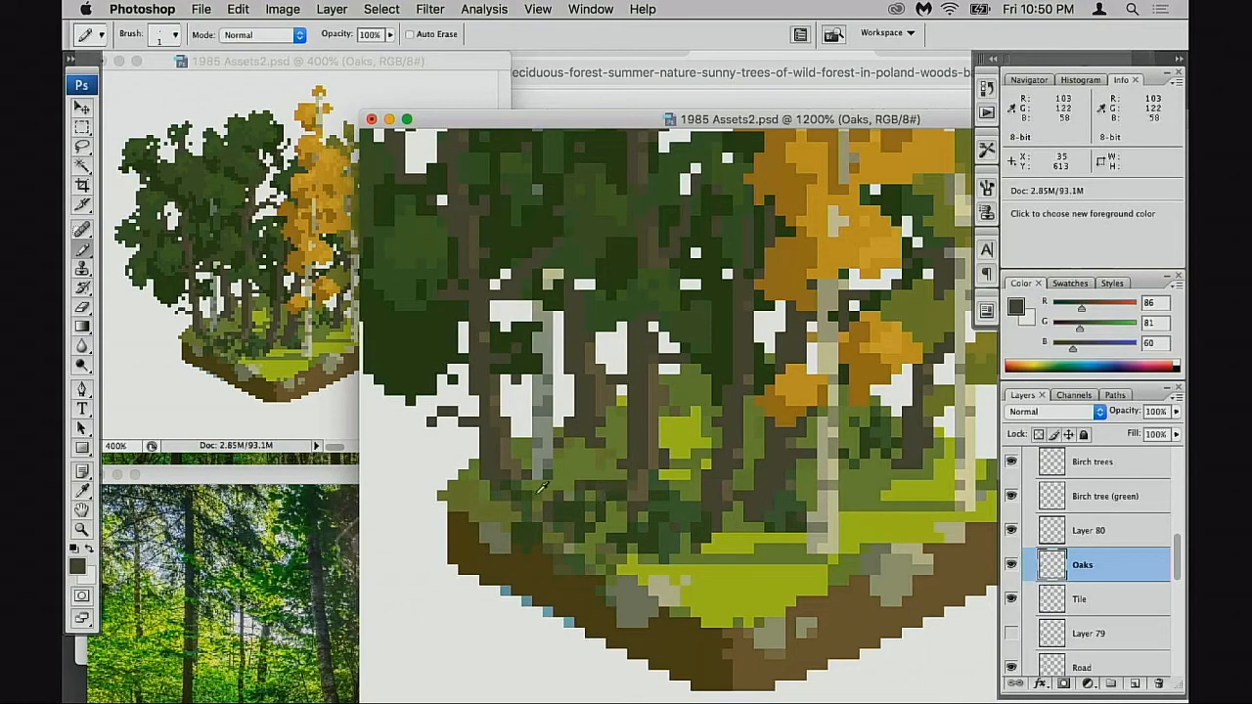
pyautogui.keyDown('alt'); pyautogui.click(543, 486); pyautogui.keyUp('alt')
# - Extend the sunlit grass patch between the oak trunks in bright green RGB 183, 207, 35 and break it up with RGB 117, 141, 57
pyautogui.hscroll(5, 602, 434)
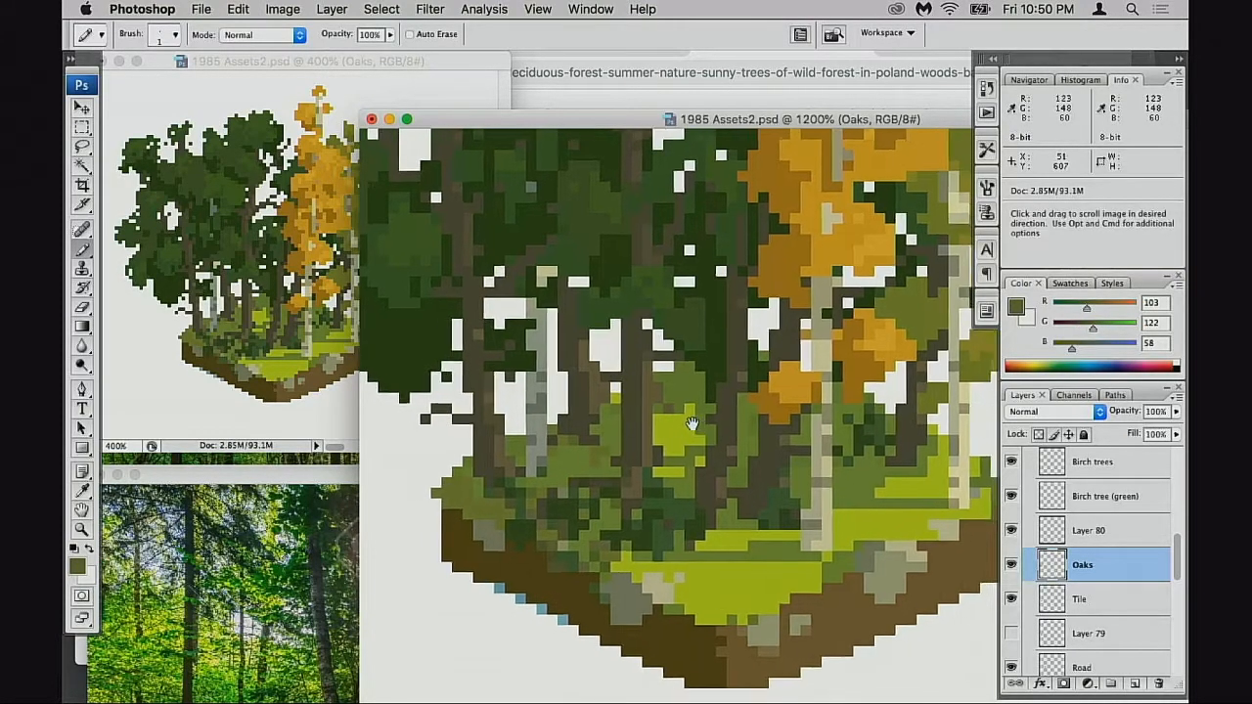
pyautogui.keyDown('alt'); pyautogui.click(585, 428); pyautogui.keyUp('alt')
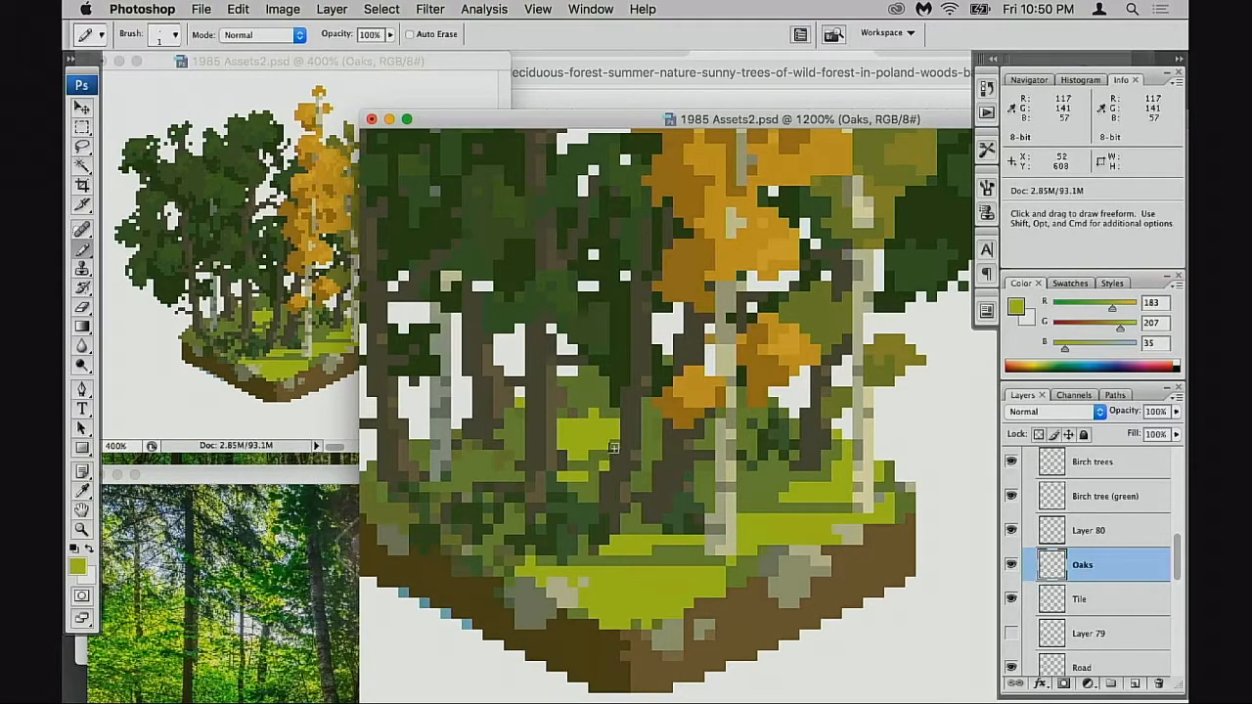
pyautogui.click(507, 427)
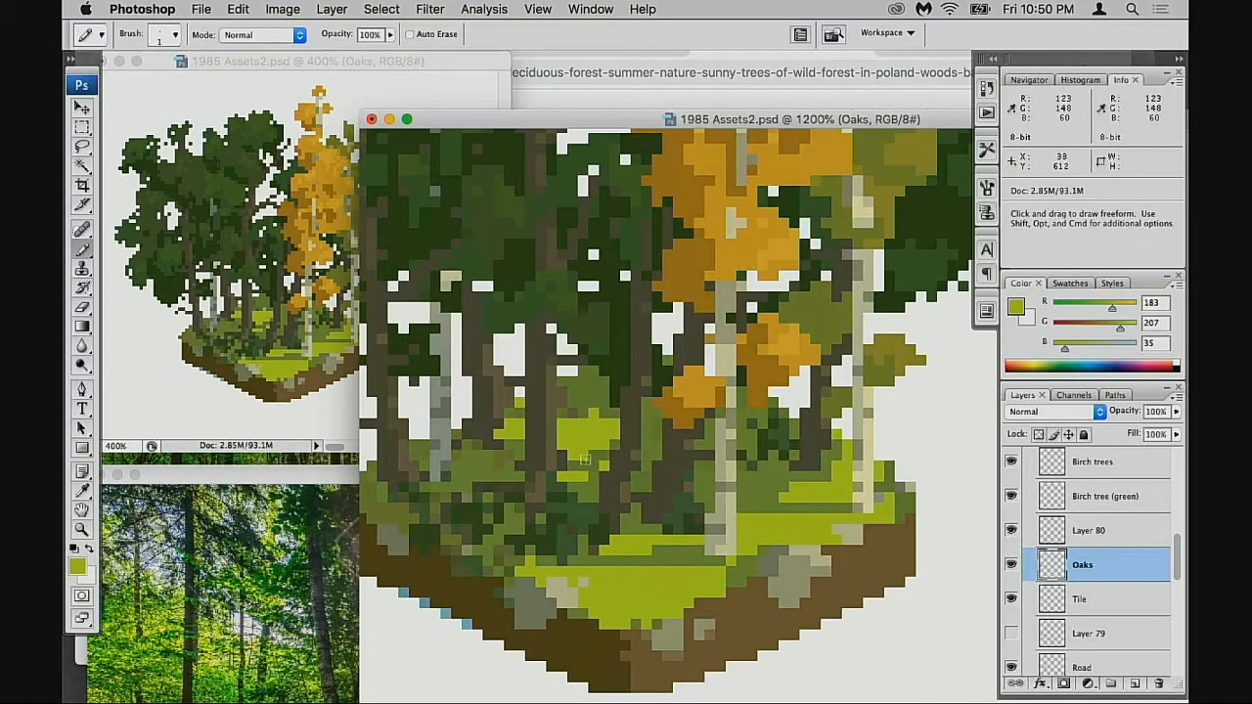
pyautogui.click(608, 411)
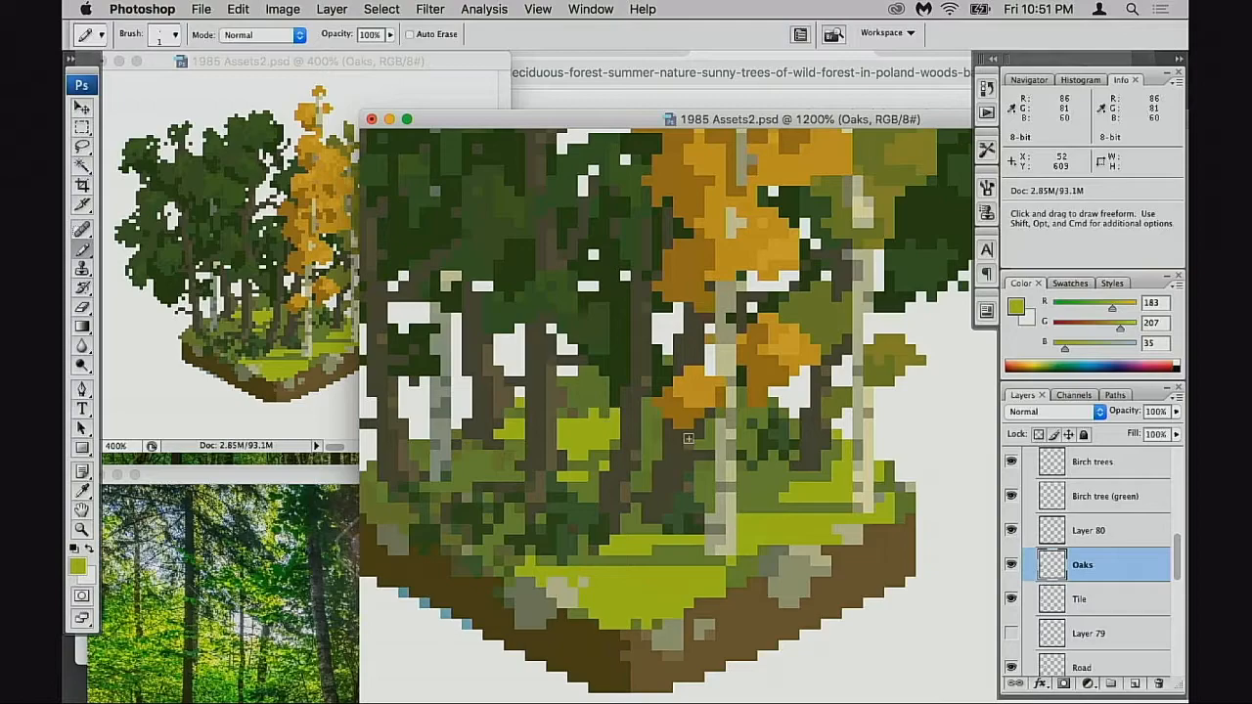
pyautogui.moveTo(674, 466); pyautogui.dragTo(665, 375)
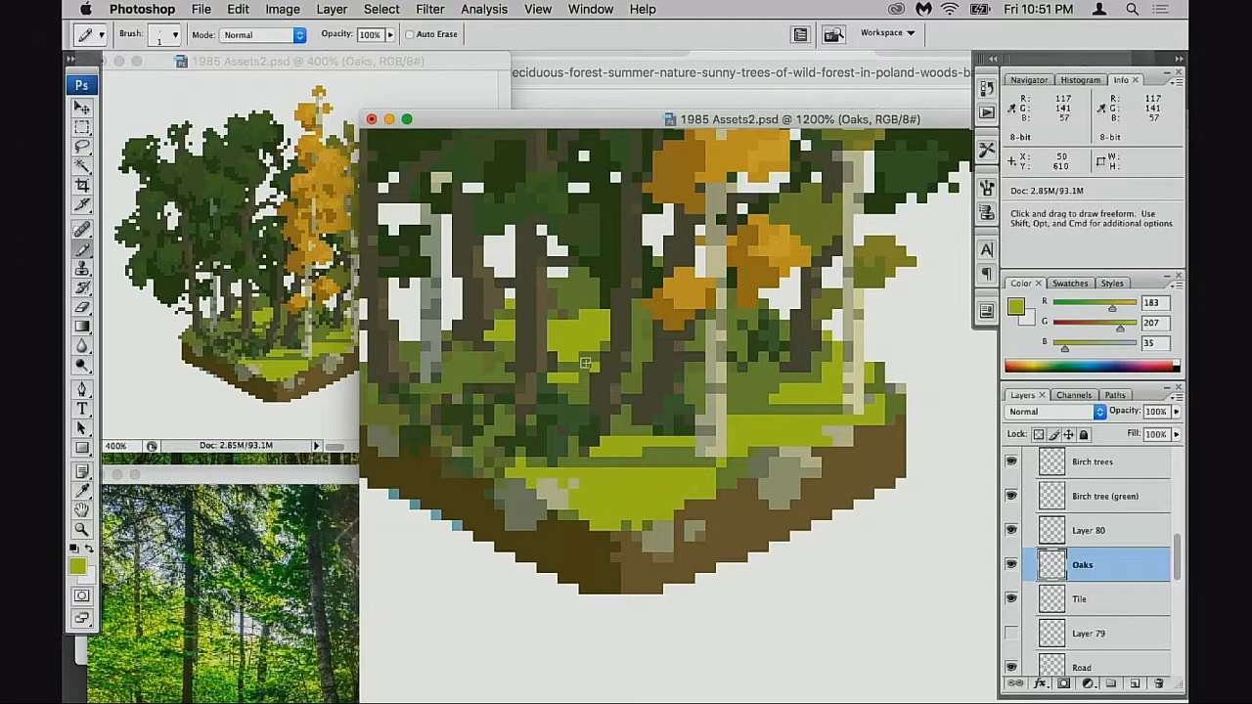
pyautogui.keyDown('alt'); pyautogui.click(587, 358); pyautogui.keyUp('alt')
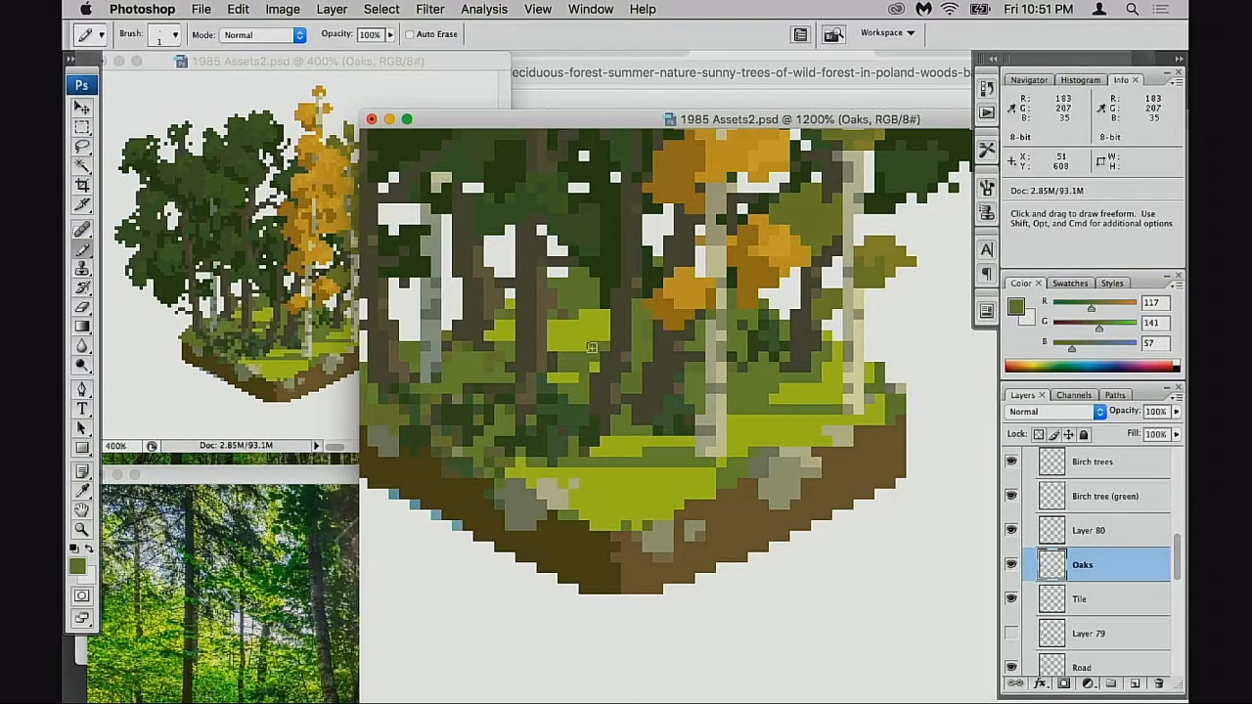
pyautogui.keyDown('alt'); pyautogui.click(589, 344); pyautogui.keyUp('alt')
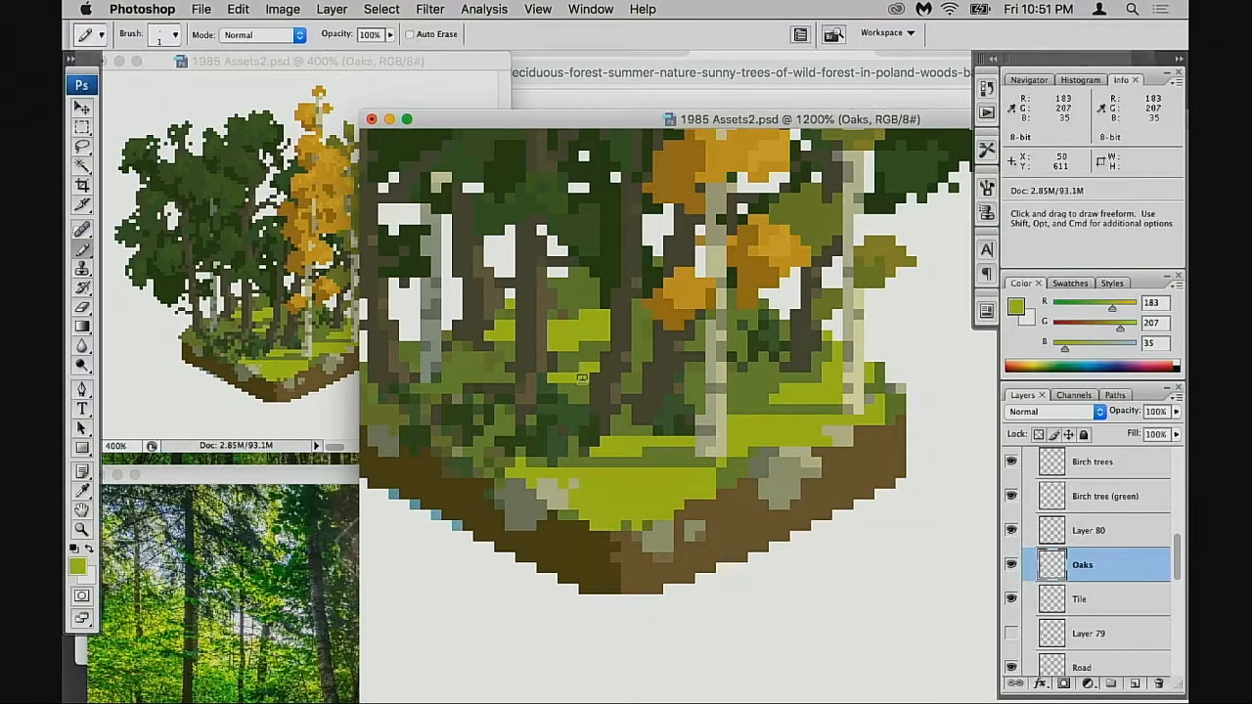
# - Touch up the grass along the tile's front edge near the bushes with green RGB 123, 148, 60 and zoom out to 800%
pyautogui.moveTo(730, 450)
pyautogui.mouseDown()
pyautogui.moveTo(603, 422)
pyautogui.moveTo(748, 412)
pyautogui.mouseUp()
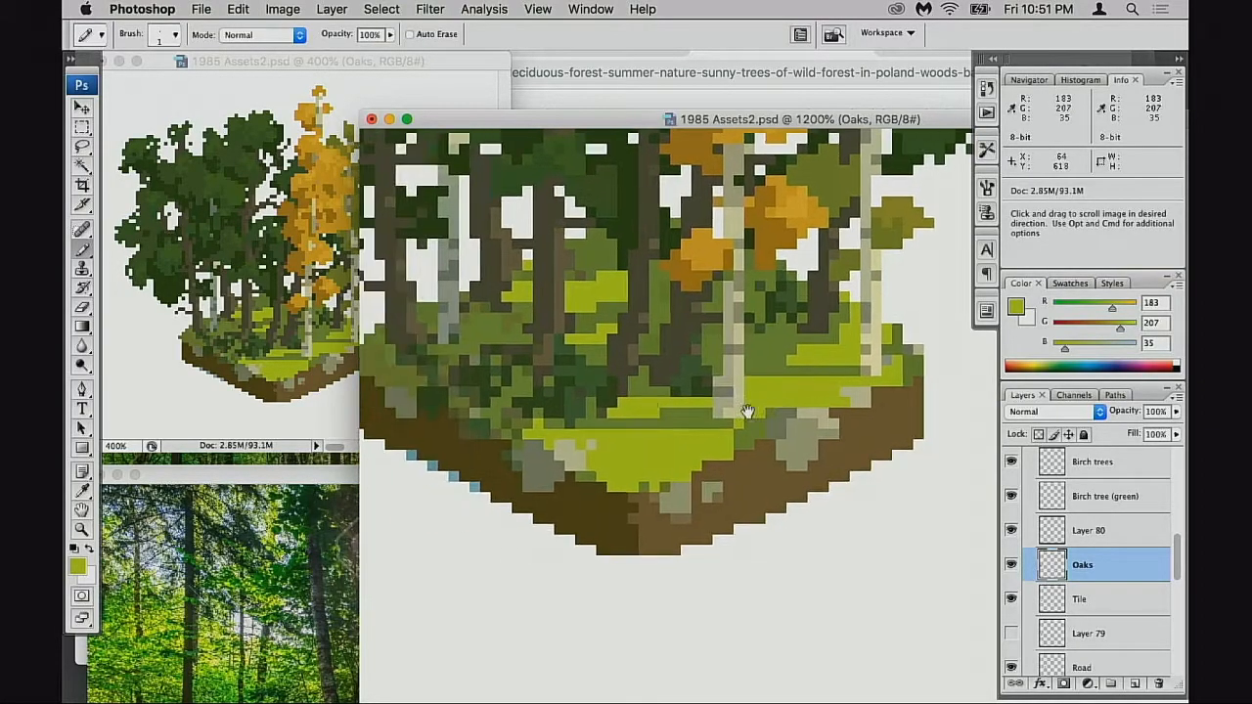
pyautogui.keyDown('alt'); pyautogui.click(546, 415); pyautogui.keyUp('alt')
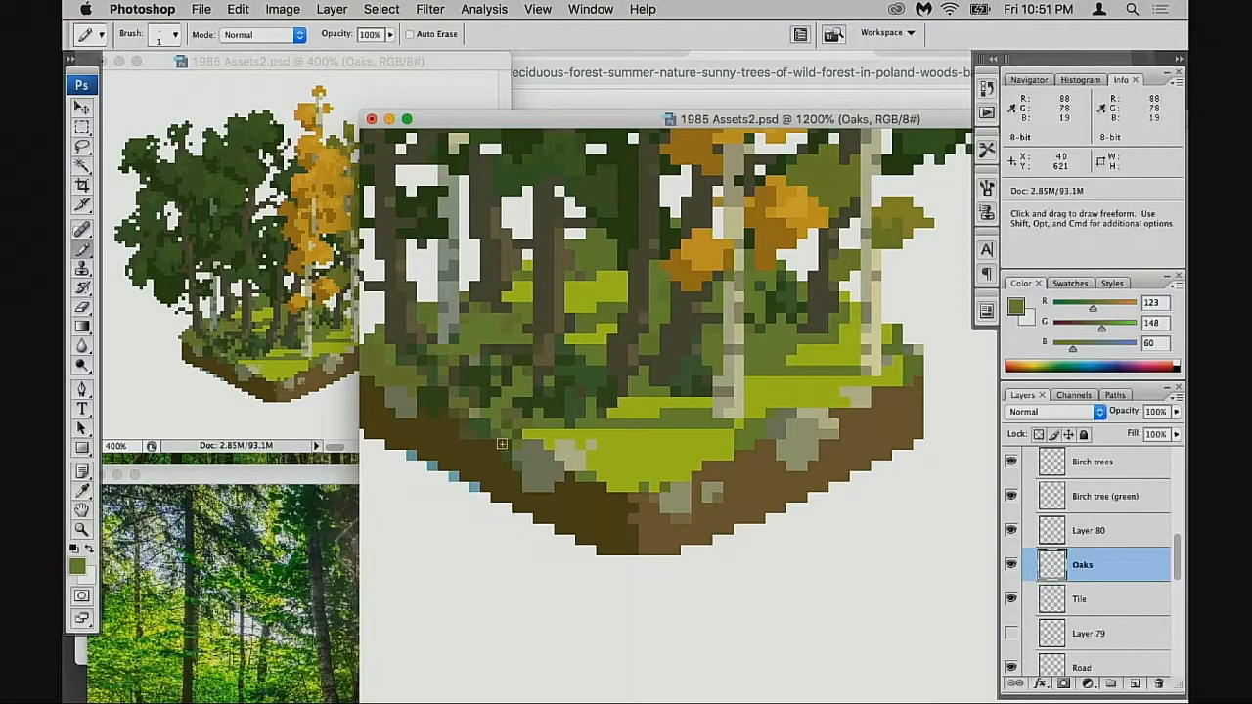
pyautogui.moveTo(655, 446); pyautogui.dragTo(633, 461)
pyautogui.keyDown('alt'); pyautogui.click(717, 441); pyautogui.keyUp('alt')
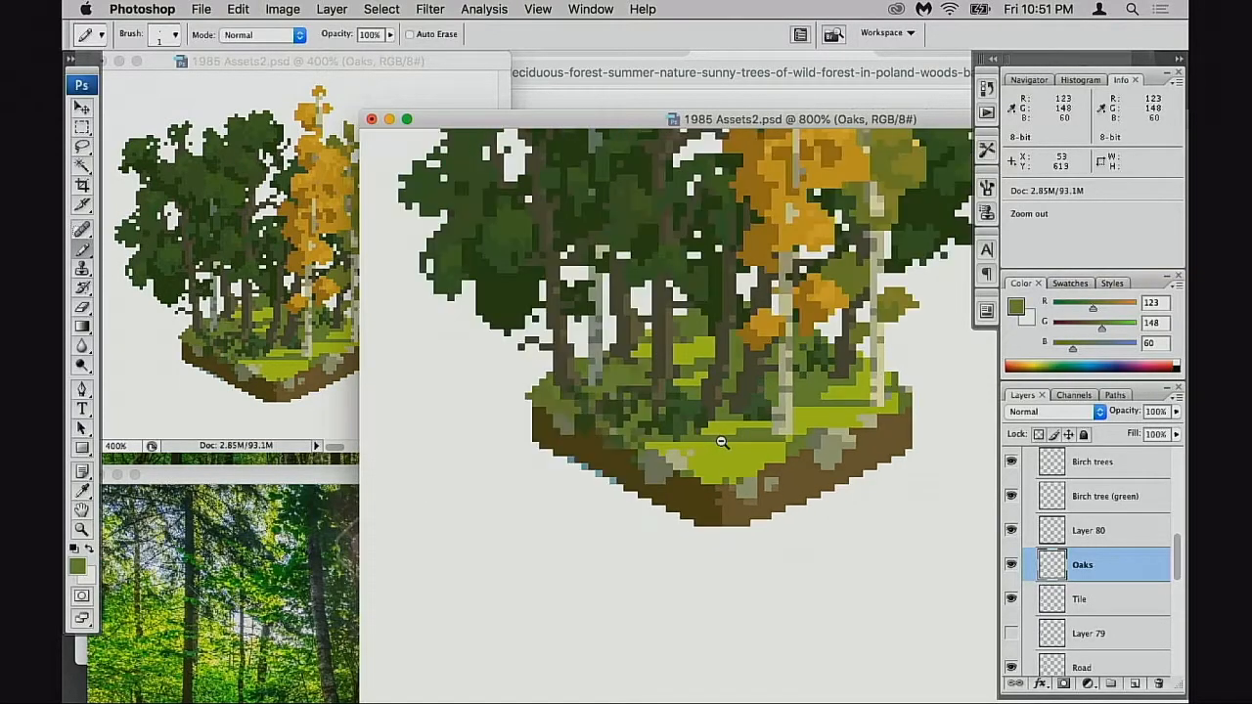
# - Zoom out to 200% to bring the other tiles and vehicles into view and save the document
pyautogui.keyDown('alt'); pyautogui.click(719, 443); pyautogui.keyUp('alt')
pyautogui.keyDown('alt'); pyautogui.click(719, 443); pyautogui.keyUp('alt')
pyautogui.keyDown('alt'); pyautogui.click(721, 445); pyautogui.keyUp('alt')
pyautogui.keyDown('alt'); pyautogui.click(722, 449); pyautogui.keyUp('alt')
pyautogui.keyDown('alt'); pyautogui.click(722, 451); pyautogui.keyUp('alt')
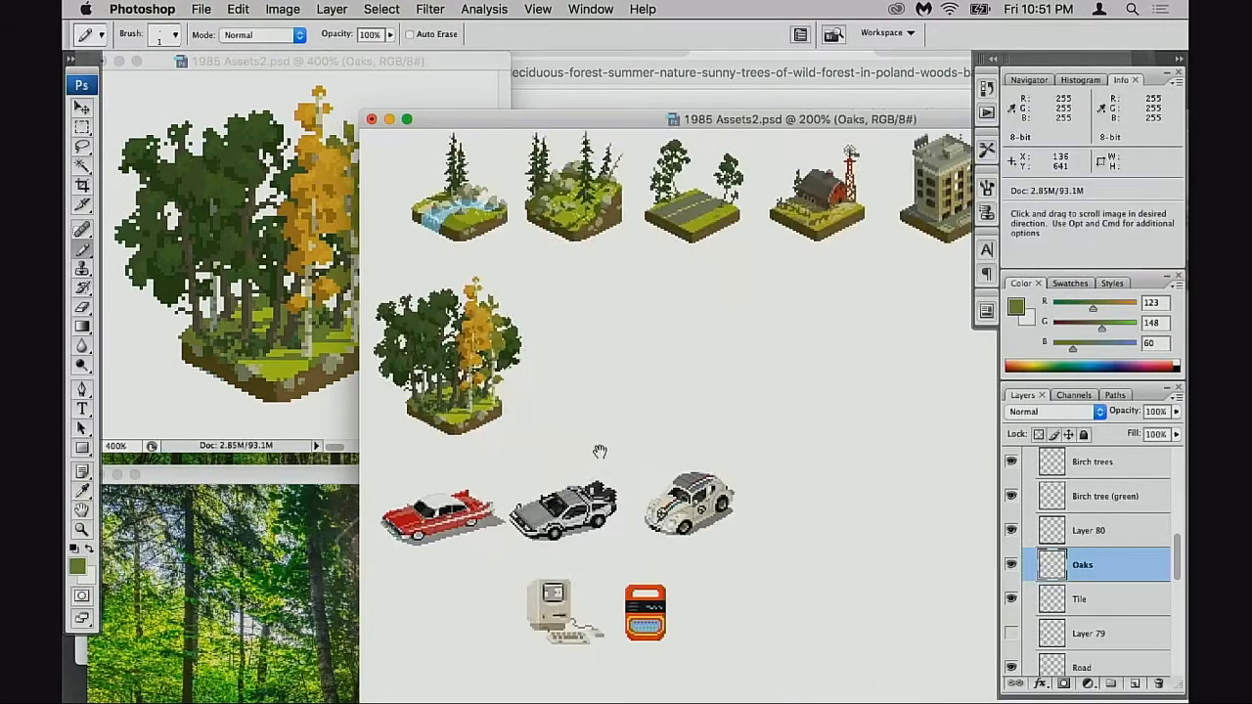
pyautogui.press('super+s')
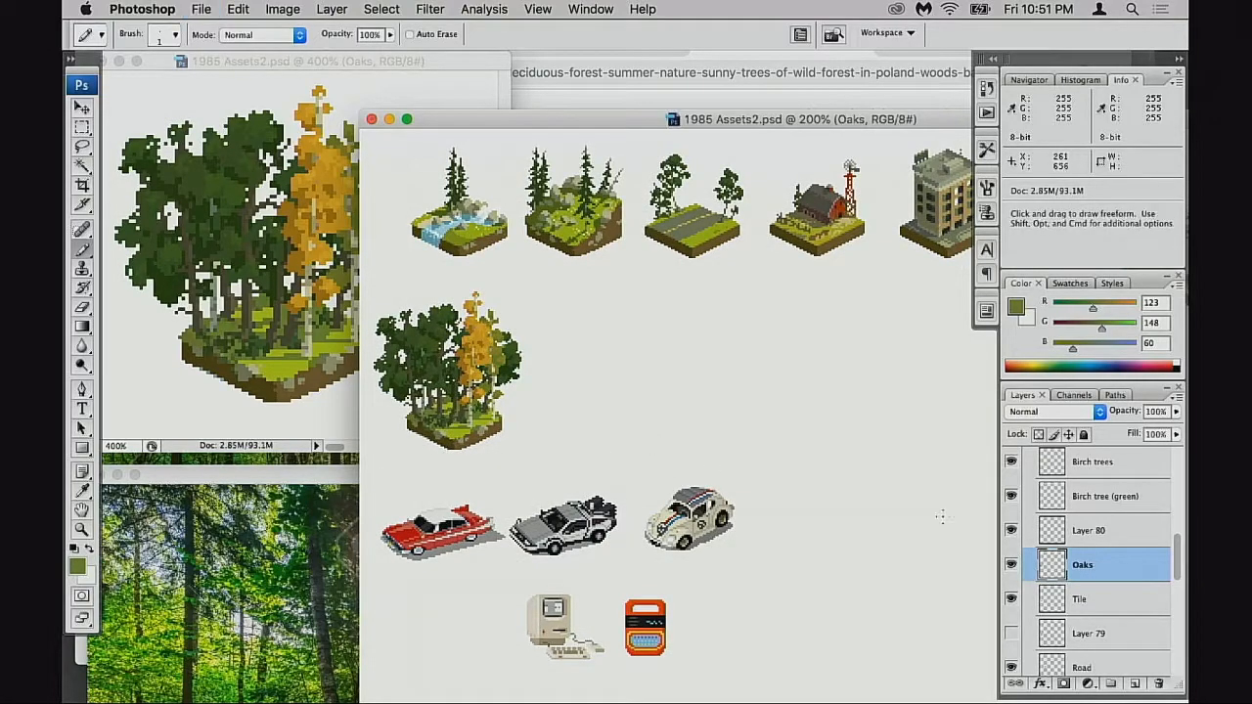
# - Switch the document to full screen mode and frame the forest tile at 300%
pyautogui.click(1017, 570)
pyautogui.click(1016, 569)
pyautogui.press('f')
pyautogui.moveTo(509, 424); pyautogui.dragTo(699, 473)
pyautogui.keyDown('super'); pyautogui.click(336, 386); pyautogui.keyUp('super')
pyautogui.moveTo(359, 395); pyautogui.dragTo(394, 416)
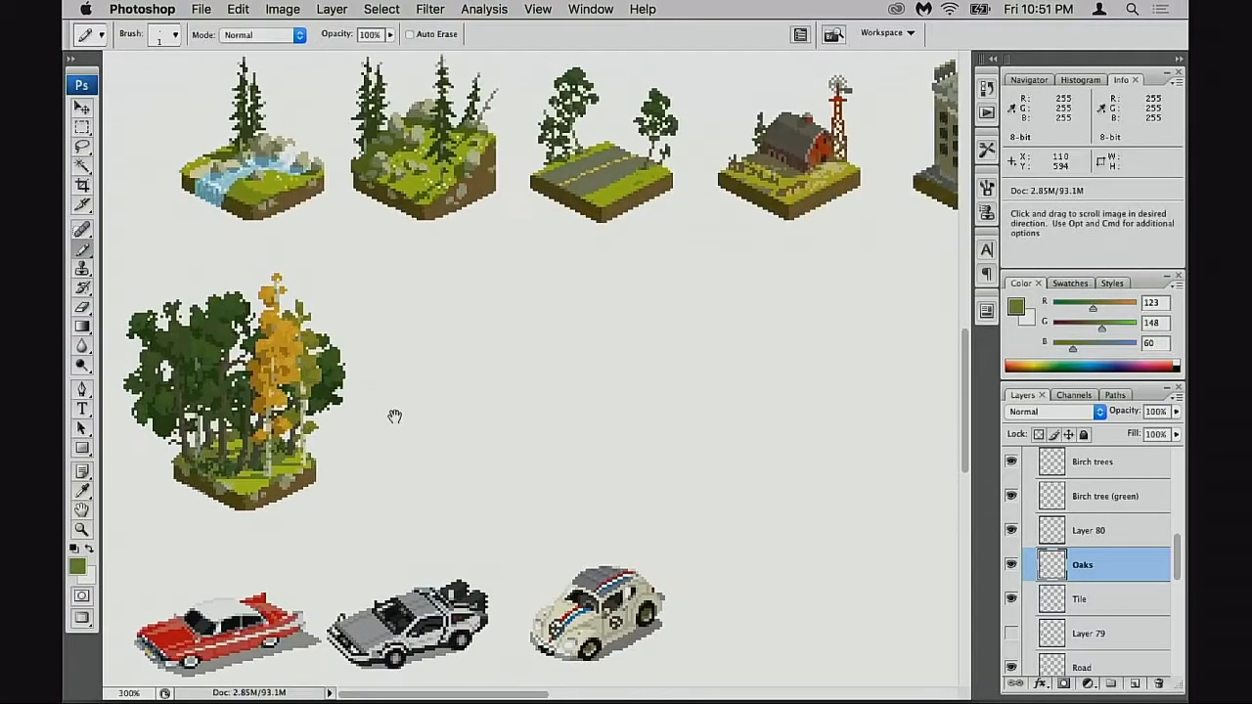
# - Flip all the forest tile's layers, from Birch trees through Tile, horizontally
pyautogui.click(1055, 471)
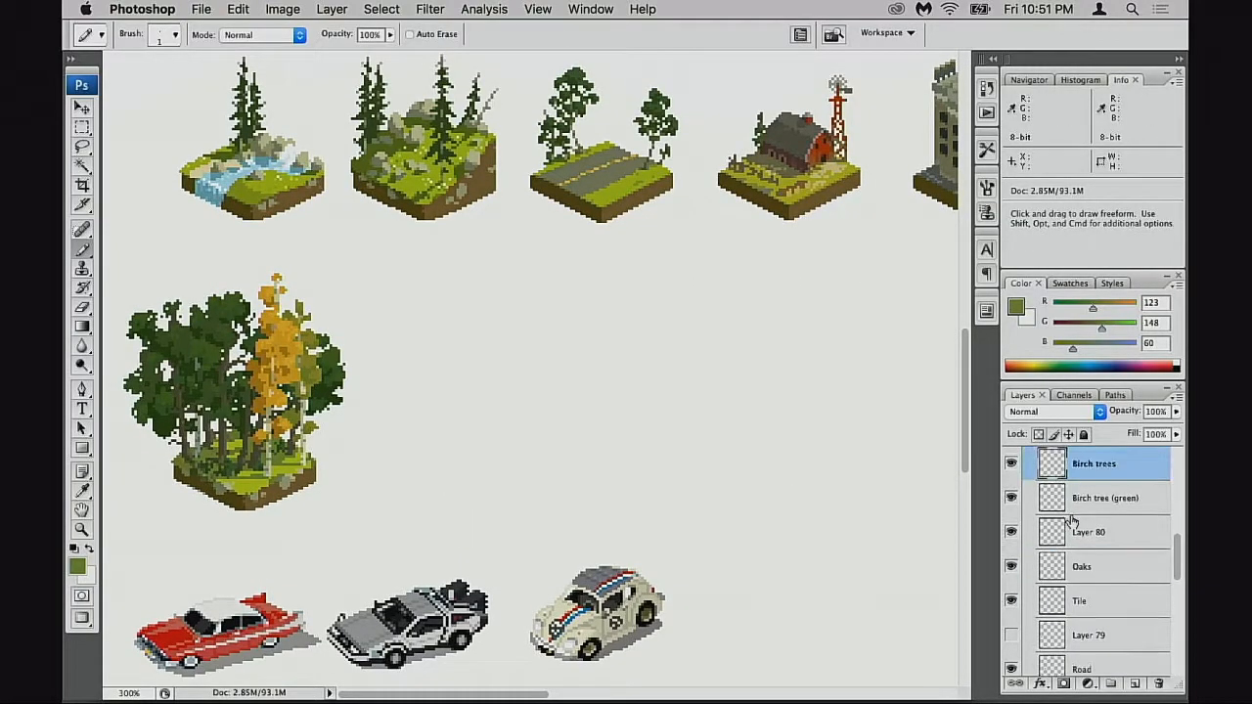
pyautogui.keyDown('shift'); pyautogui.click(1065, 607); pyautogui.keyUp('shift')
pyautogui.scroll(2, 1071, 587)
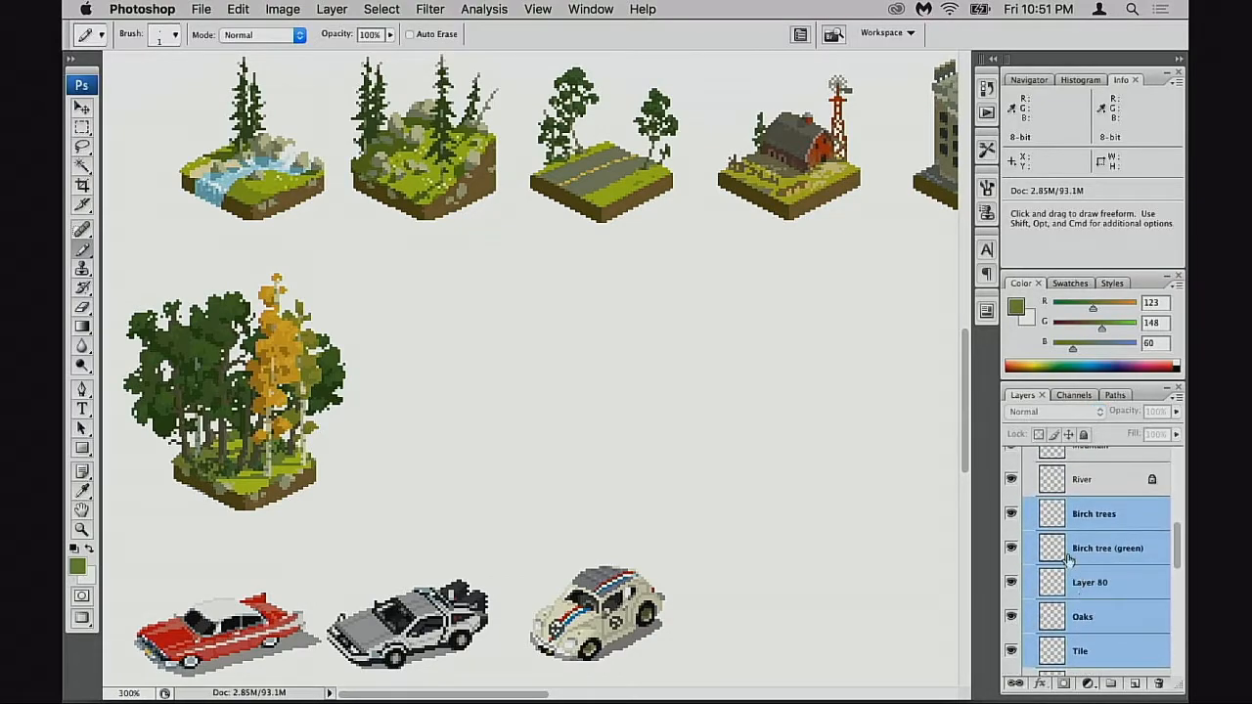
pyautogui.press('super+t')
pyautogui.rightClick(270, 391)
pyautogui.click(278, 589)
pyautogui.press('Return')
pyautogui.press('b')
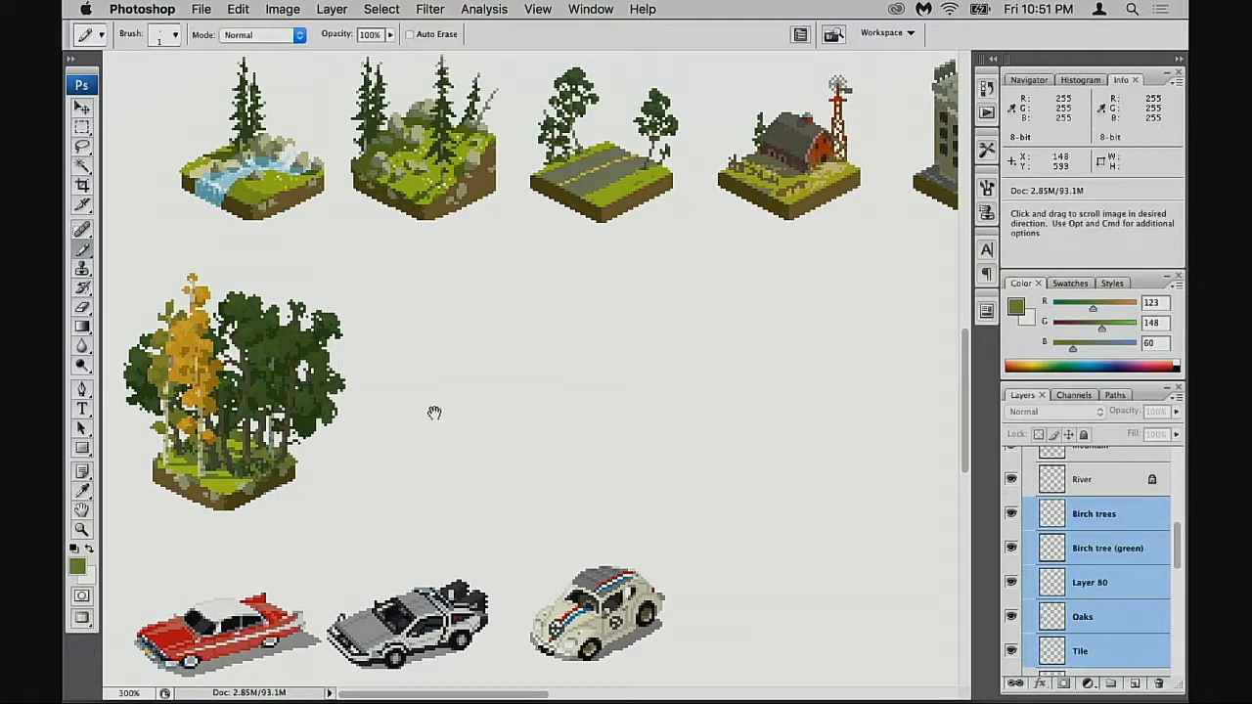
# - Inspect the mirrored forest tile near and far, and undo the horizontal flip
pyautogui.keyDown('alt'); pyautogui.click(303, 450); pyautogui.keyUp('alt')
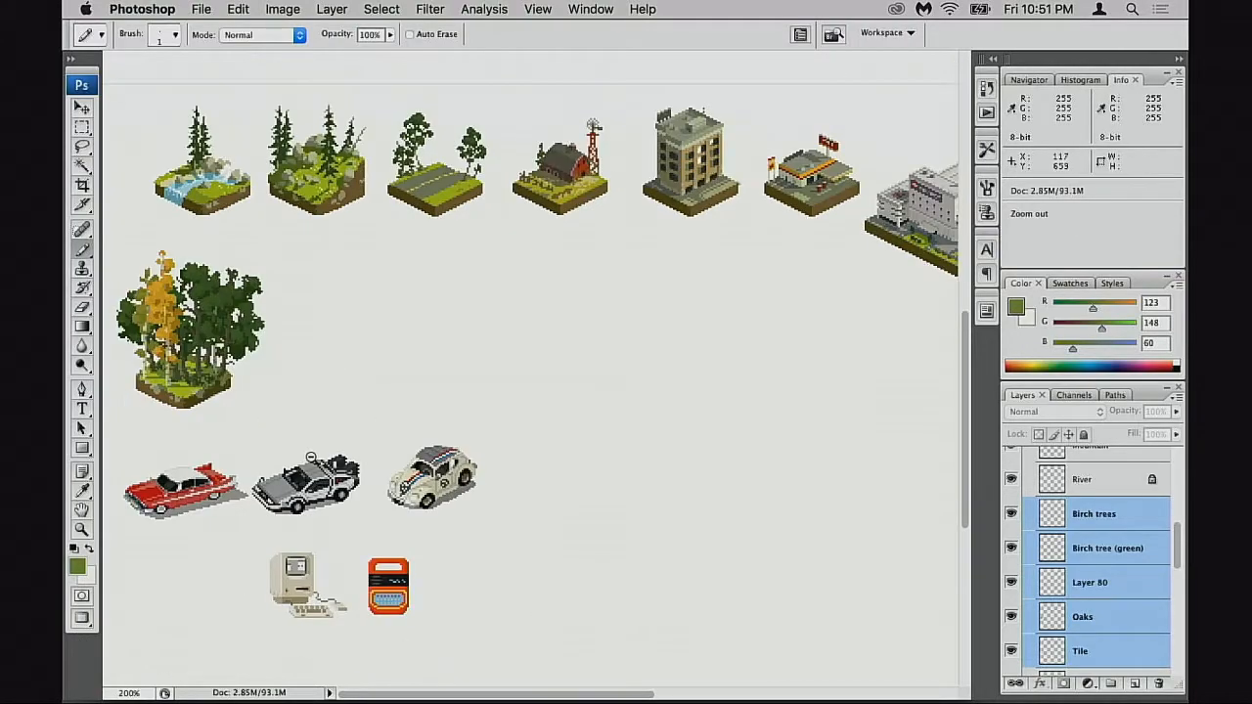
pyautogui.keyDown('super'); pyautogui.click(203, 360); pyautogui.keyUp('super')
pyautogui.keyDown('super'); pyautogui.click(246, 372); pyautogui.keyUp('super')
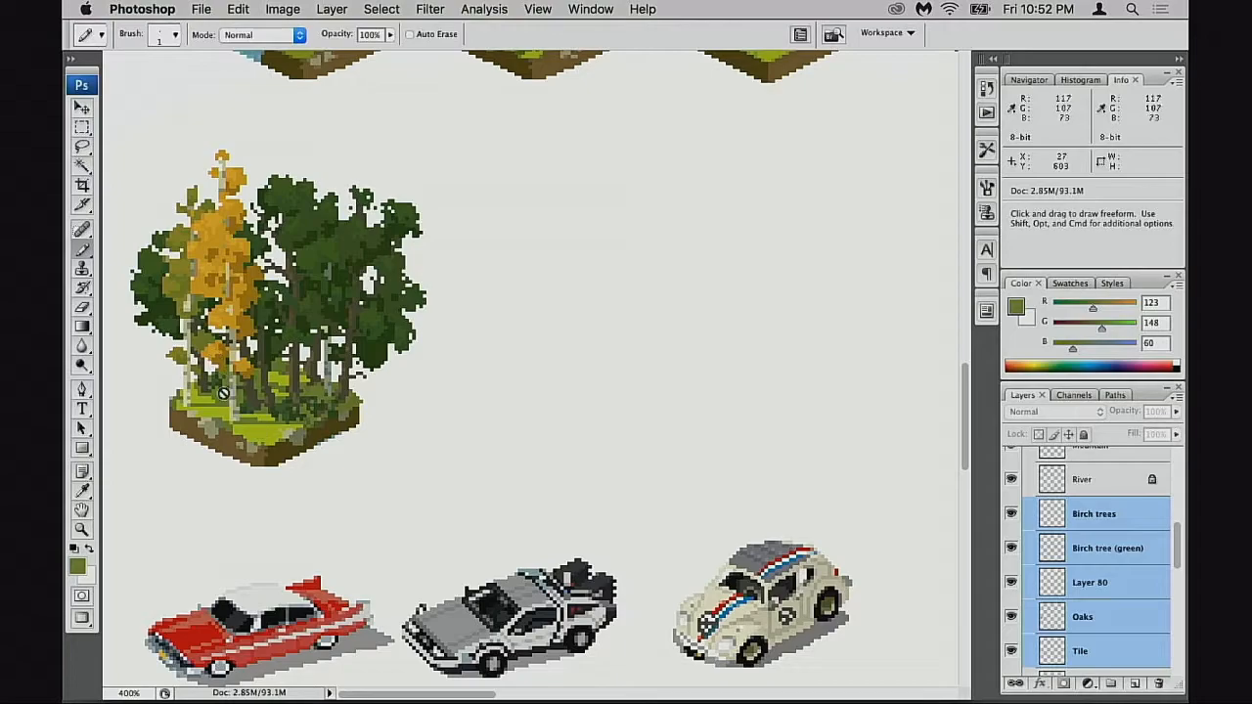
pyautogui.hotkey('alt', 'space')
pyautogui.keyDown('alt'); pyautogui.click(289, 442); pyautogui.keyUp('alt')
pyautogui.keyDown('alt'); pyautogui.click(293, 441); pyautogui.keyUp('alt')
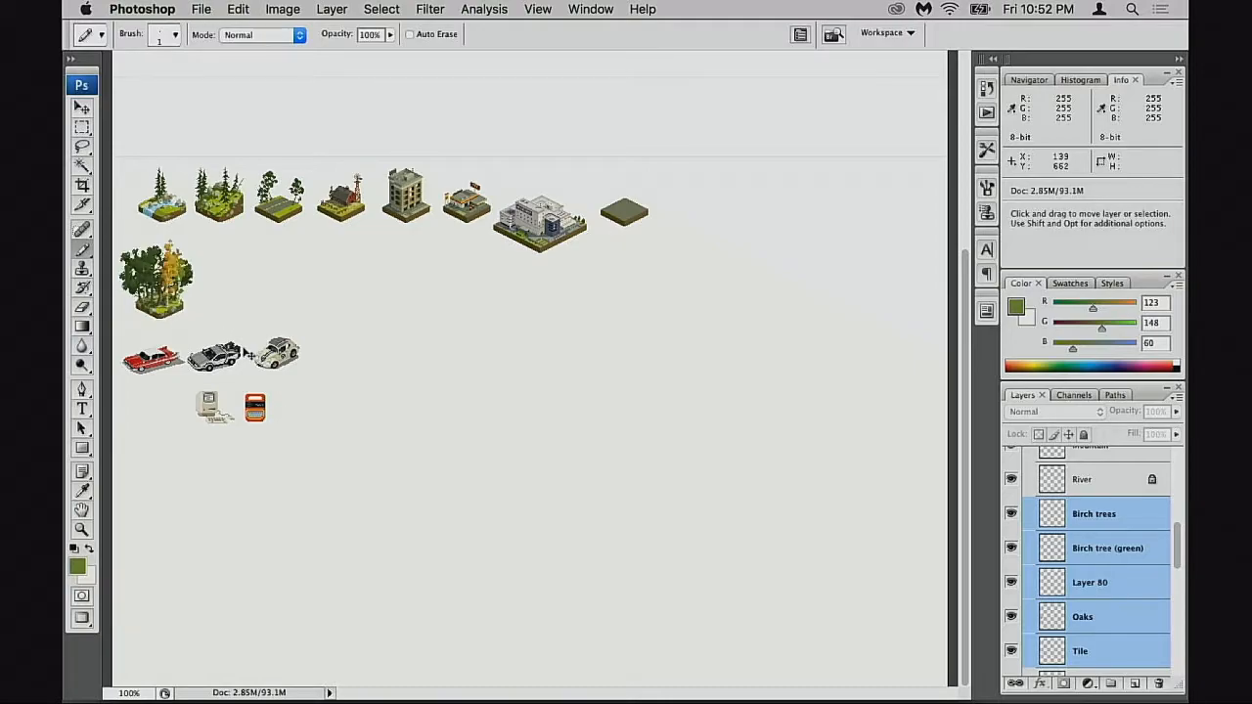
# - Examine the forest tile up close and beside the river, mountain and road tiles for balance and silhouette
pyautogui.keyDown('super'); pyautogui.click(203, 327); pyautogui.keyUp('super')
pyautogui.keyDown('super'); pyautogui.click(227, 350); pyautogui.keyUp('super')
pyautogui.keyDown('super'); pyautogui.click(267, 382); pyautogui.keyUp('super')
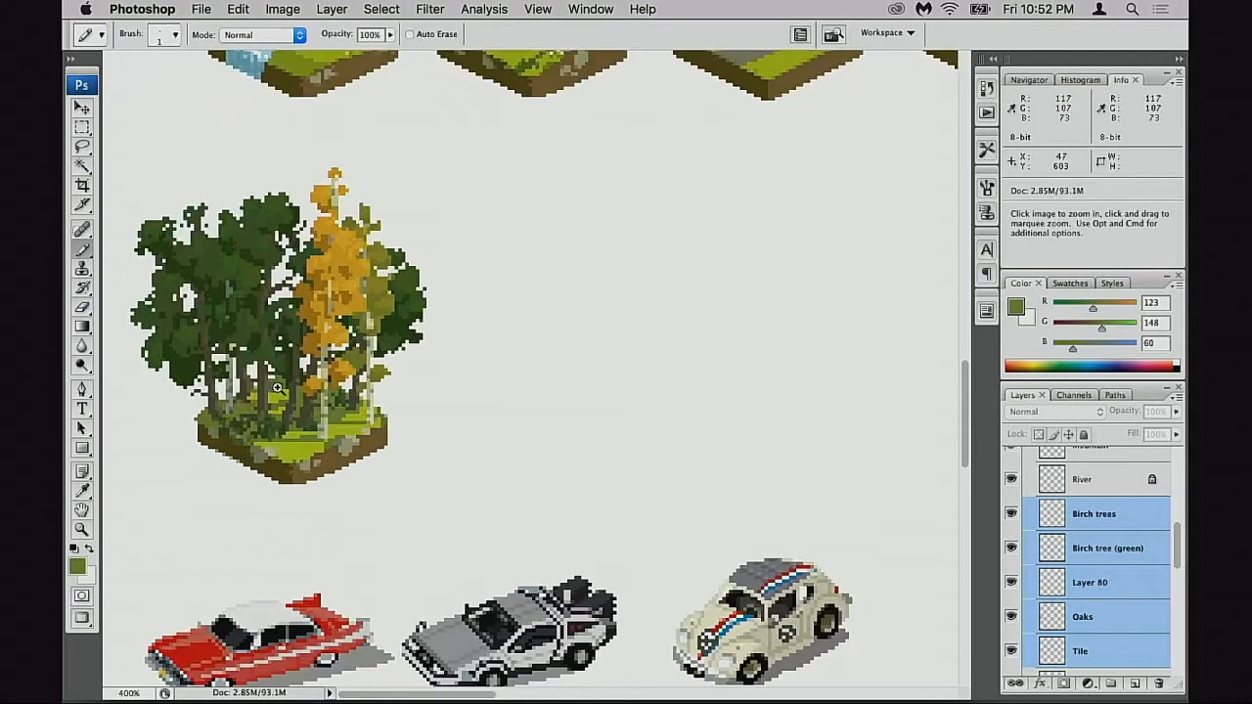
pyautogui.keyDown('super'); pyautogui.click(289, 391); pyautogui.keyUp('super')
pyautogui.keyDown('super'); pyautogui.click(343, 384); pyautogui.keyUp('super')
pyautogui.moveTo(399, 364)
pyautogui.mouseDown()
pyautogui.moveTo(336, 428)
pyautogui.moveTo(348, 414)
pyautogui.moveTo(339, 490)
pyautogui.mouseUp()
pyautogui.moveTo(330, 412); pyautogui.dragTo(375, 418)
pyautogui.moveTo(584, 456); pyautogui.dragTo(558, 480)
pyautogui.keyDown('alt'); pyautogui.click(599, 374); pyautogui.keyUp('alt')
pyautogui.keyDown('alt'); pyautogui.click(559, 358); pyautogui.keyUp('alt')
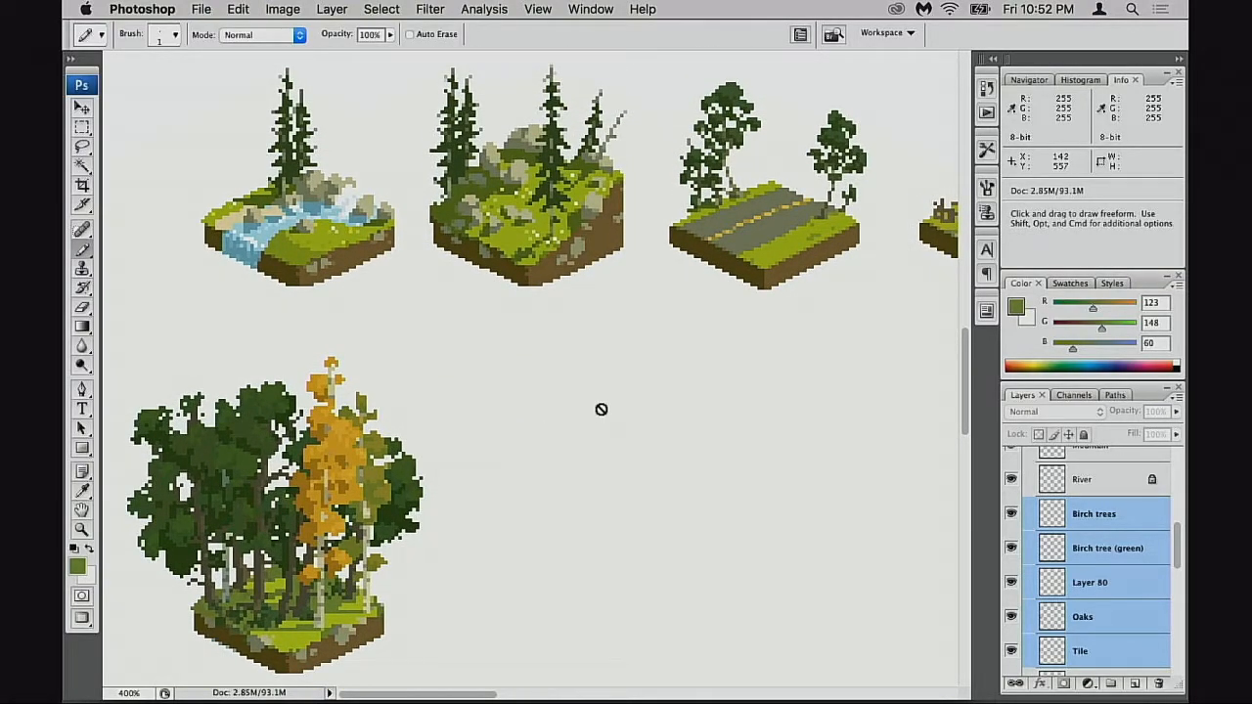
pyautogui.press('z')
pyautogui.click(251, 425)
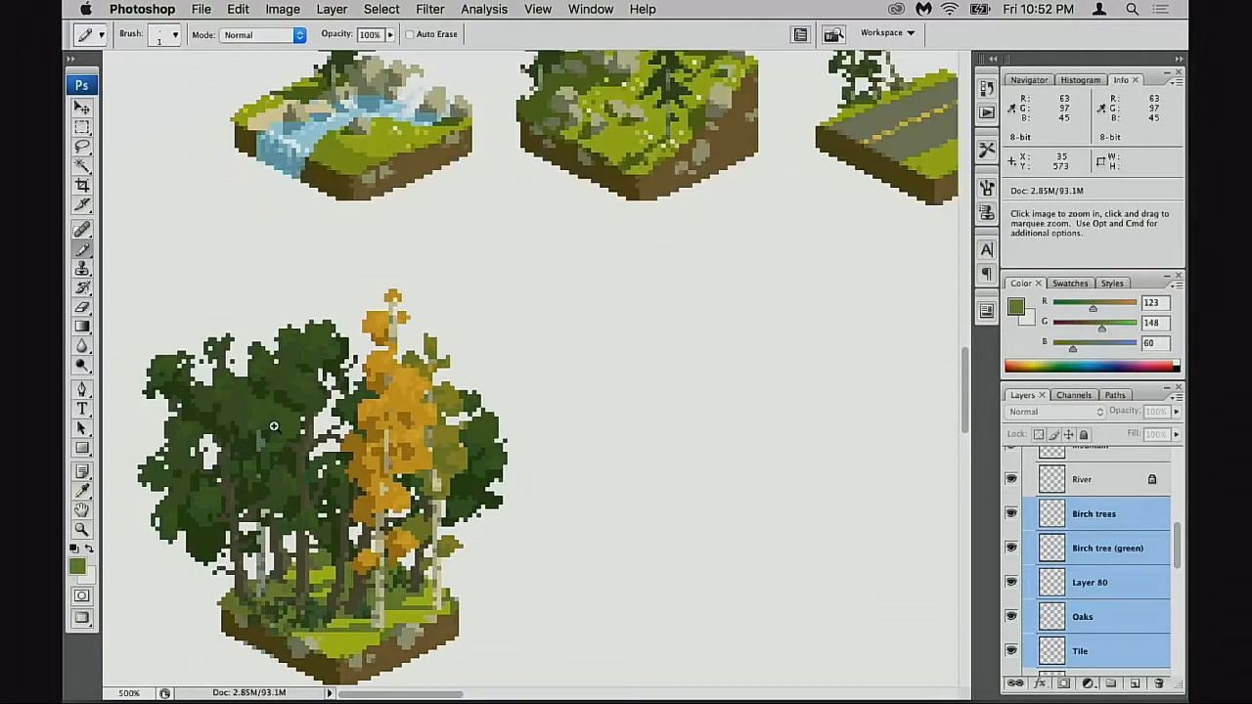
pyautogui.keyDown('super'); pyautogui.click(274, 427); pyautogui.keyUp('super')
pyautogui.keyDown('super'); pyautogui.click(277, 421); pyautogui.keyUp('super')
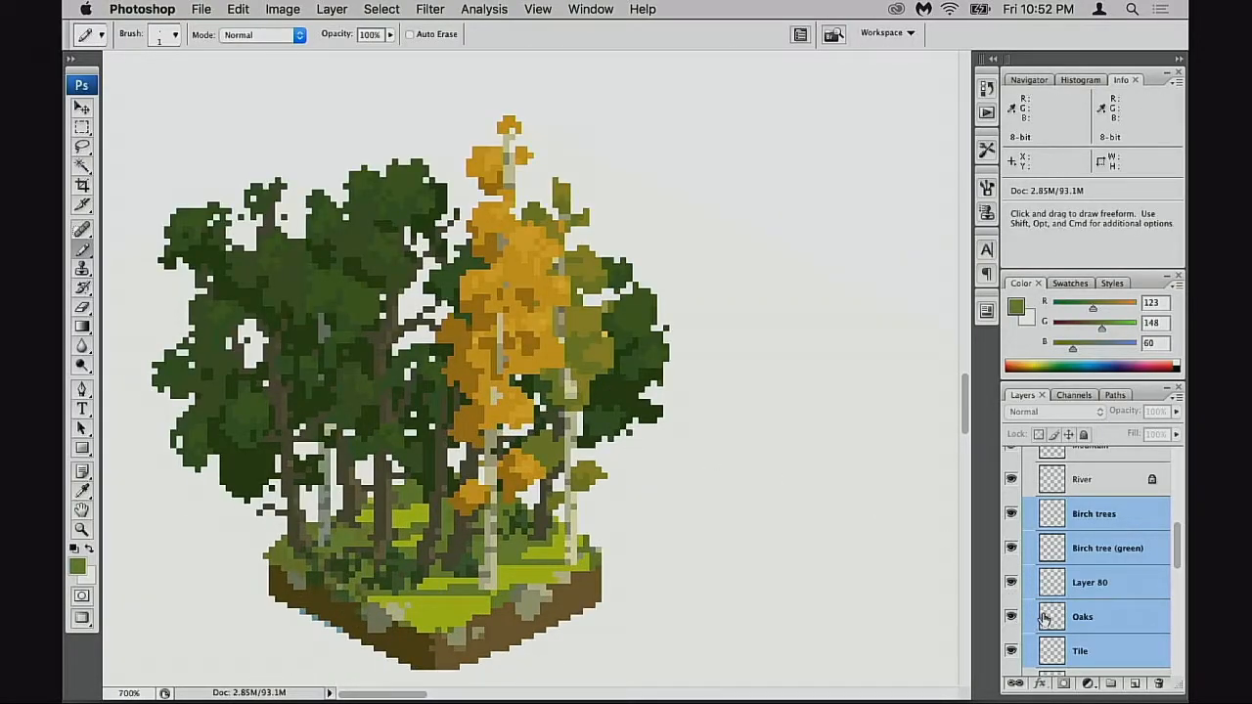
# - Add bare twigs around the crowns of the dark oaks on the Oaks layer in brown RGB 86, 81, 60
pyautogui.click(1045, 619)
pyautogui.press('super+equal')
pyautogui.keyDown('alt'); pyautogui.click(331, 207); pyautogui.keyUp('alt')
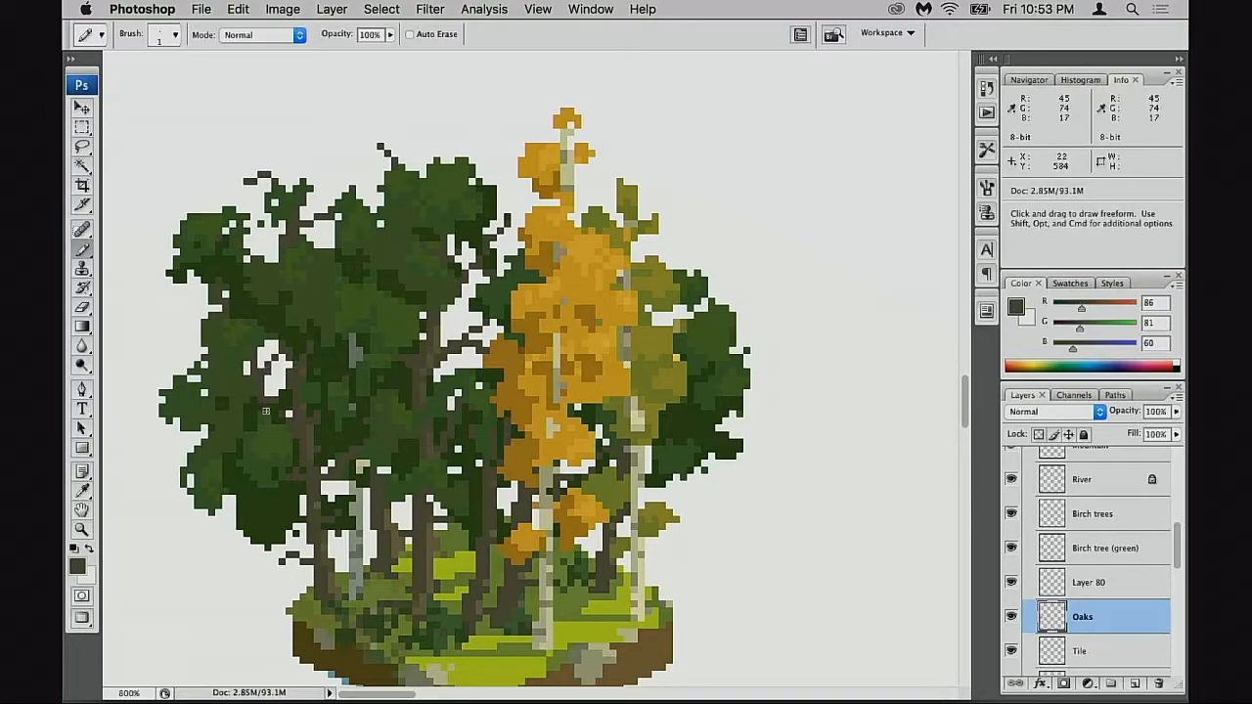
pyautogui.scroll(-3, 230, 338)
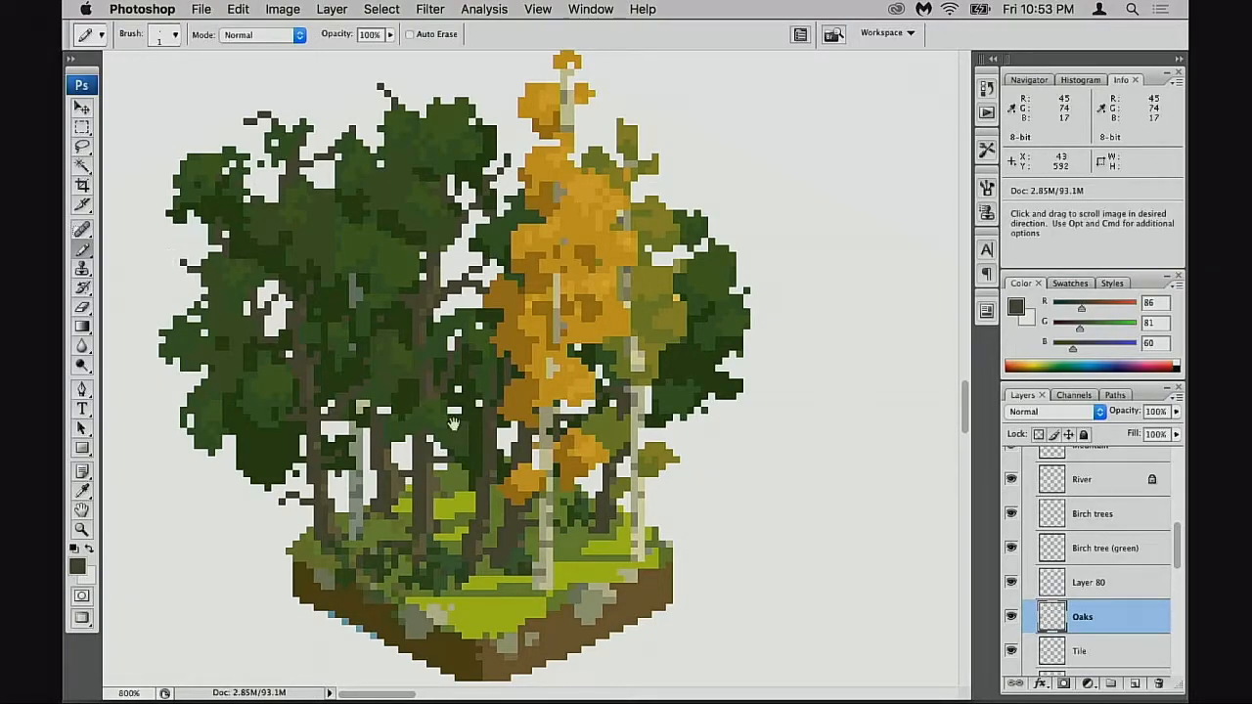
pyautogui.scroll(-2, 203, 310)
# - Draw a small brown twig on the outer edge of the oak behind the green birch
pyautogui.keyDown('alt'); pyautogui.click(556, 439); pyautogui.keyUp('alt')
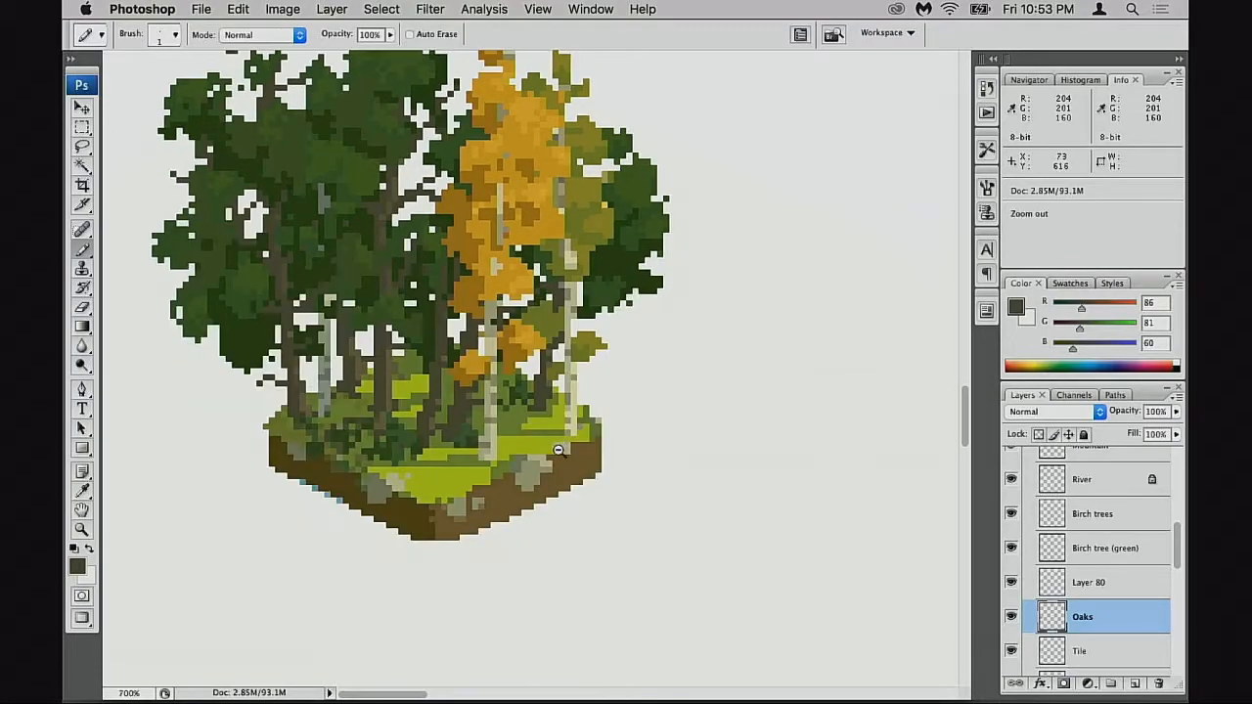
pyautogui.keyDown('alt'); pyautogui.click(558, 448); pyautogui.keyUp('alt')
pyautogui.keyDown('alt'); pyautogui.click(558, 448); pyautogui.keyUp('alt')
pyautogui.moveTo(509, 342); pyautogui.dragTo(507, 499)
pyautogui.keyDown('super'); pyautogui.click(503, 310); pyautogui.keyUp('super')
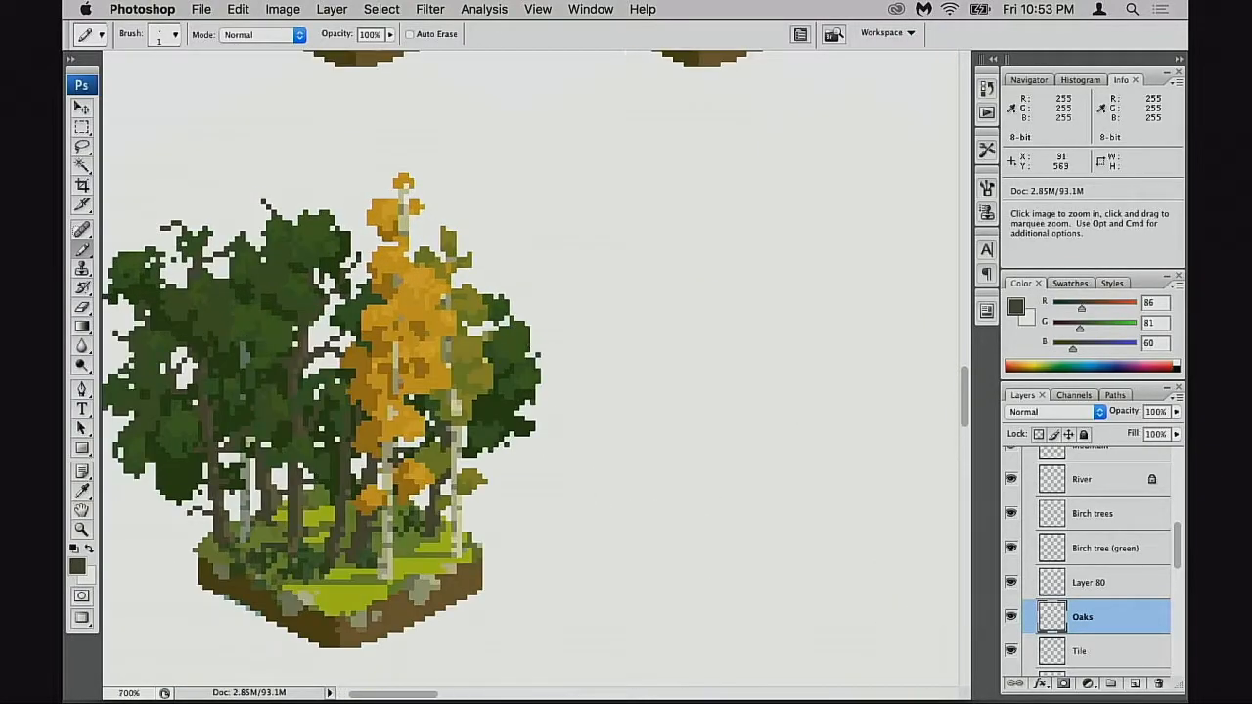
pyautogui.keyDown('super'); pyautogui.click(510, 330); pyautogui.keyUp('super')
pyautogui.click(570, 388)
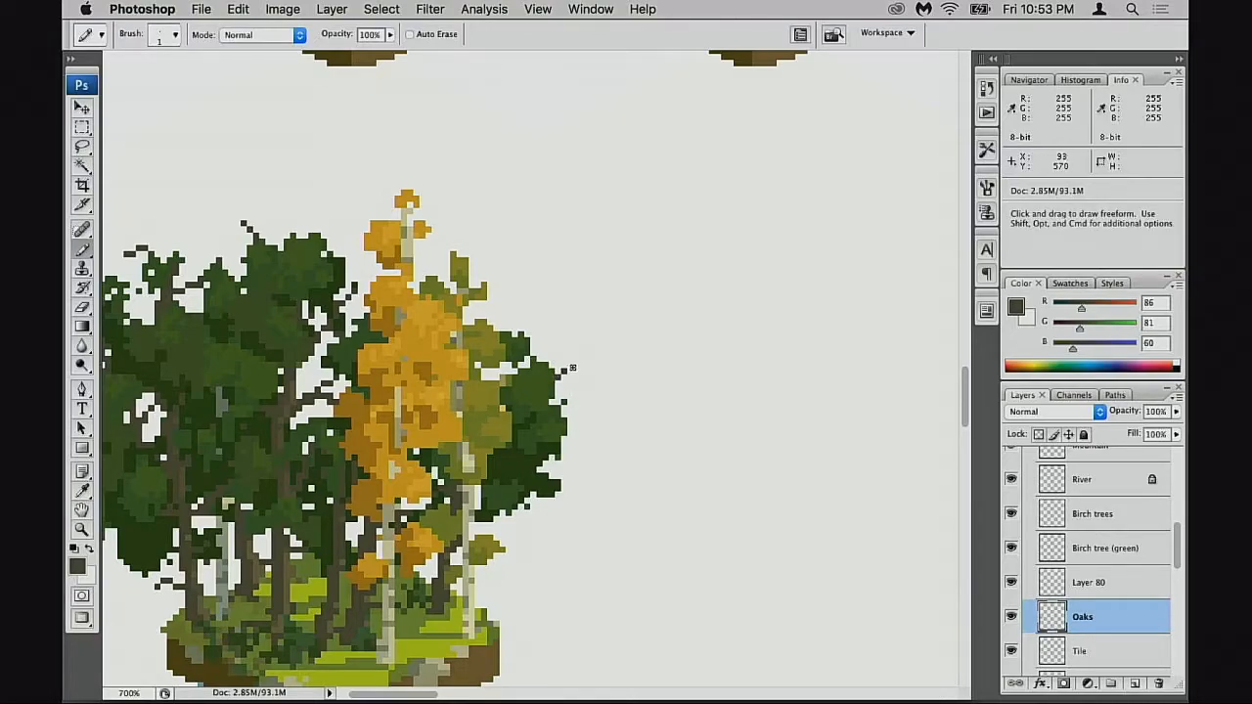
pyautogui.moveTo(548, 419); pyautogui.dragTo(629, 190)
# - Examine the finished forest tile at reduced size beside the other tiles and vehicles
pyautogui.keyDown('alt'); pyautogui.click(582, 314); pyautogui.keyUp('alt')
pyautogui.keyDown('alt'); pyautogui.click(575, 328); pyautogui.keyUp('alt')
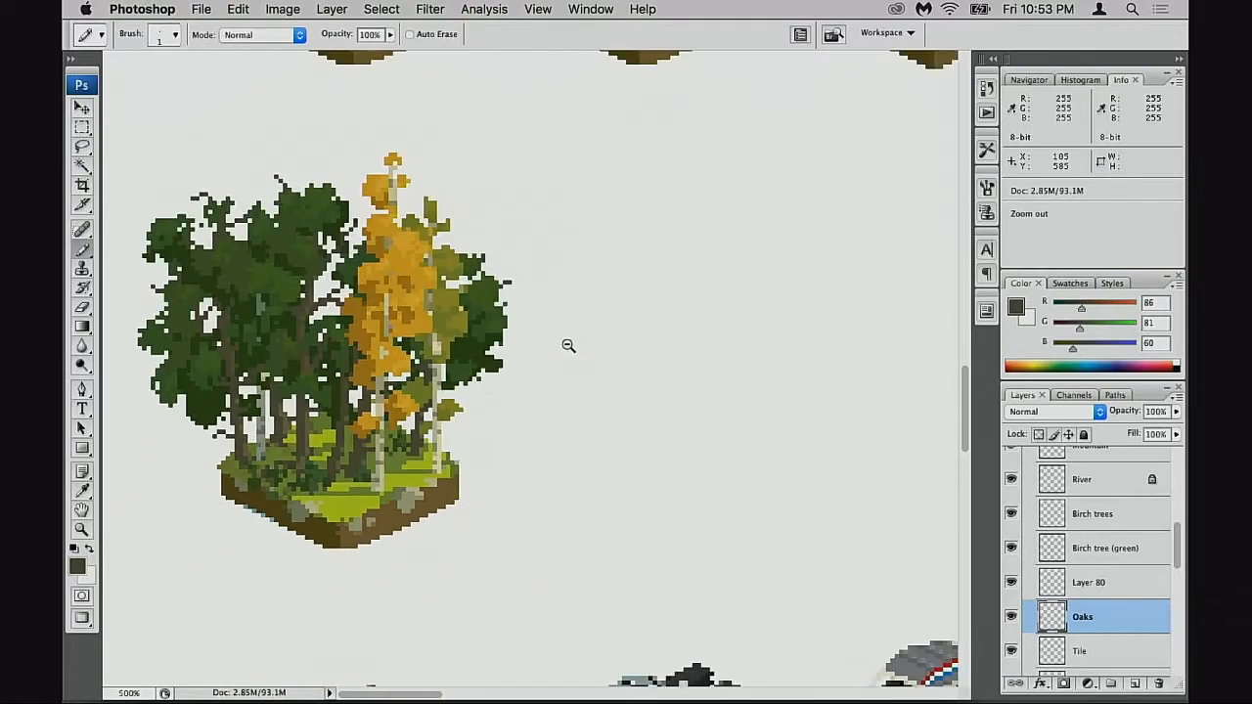
pyautogui.keyDown('alt'); pyautogui.click(562, 354); pyautogui.keyUp('alt')
pyautogui.keyDown('alt'); pyautogui.click(549, 393); pyautogui.keyUp('alt')
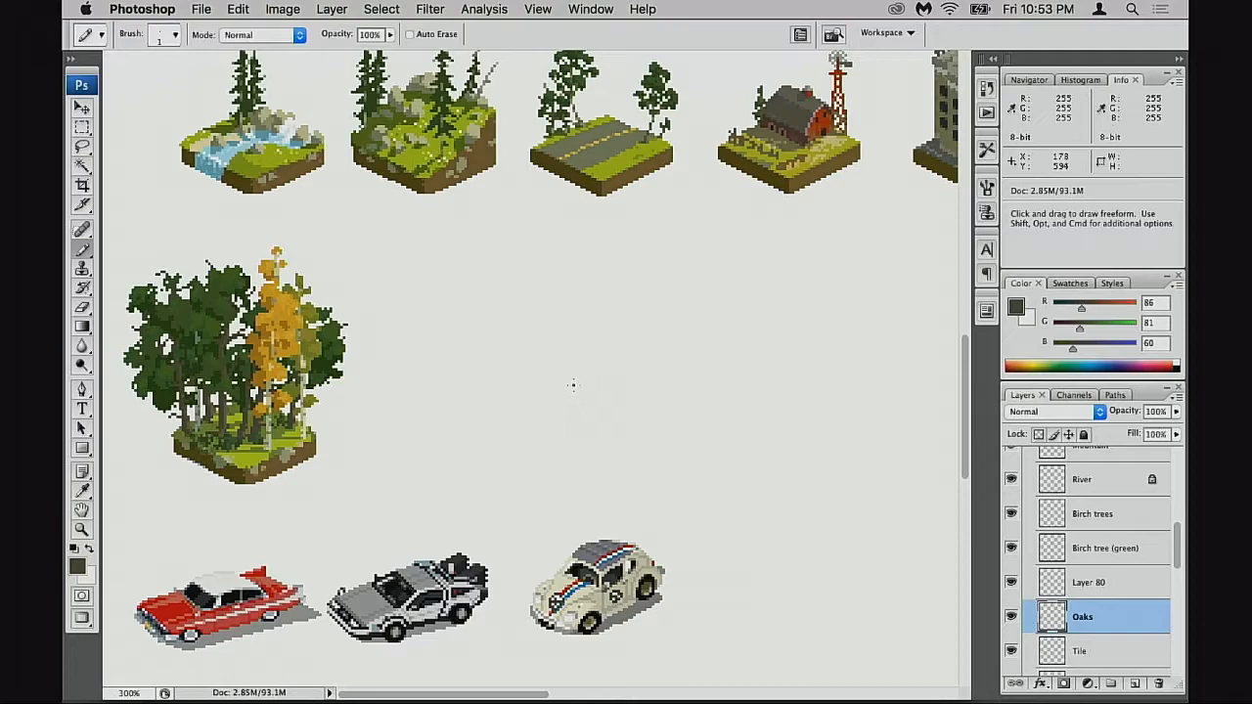
pyautogui.moveTo(497, 388); pyautogui.dragTo(529, 461)
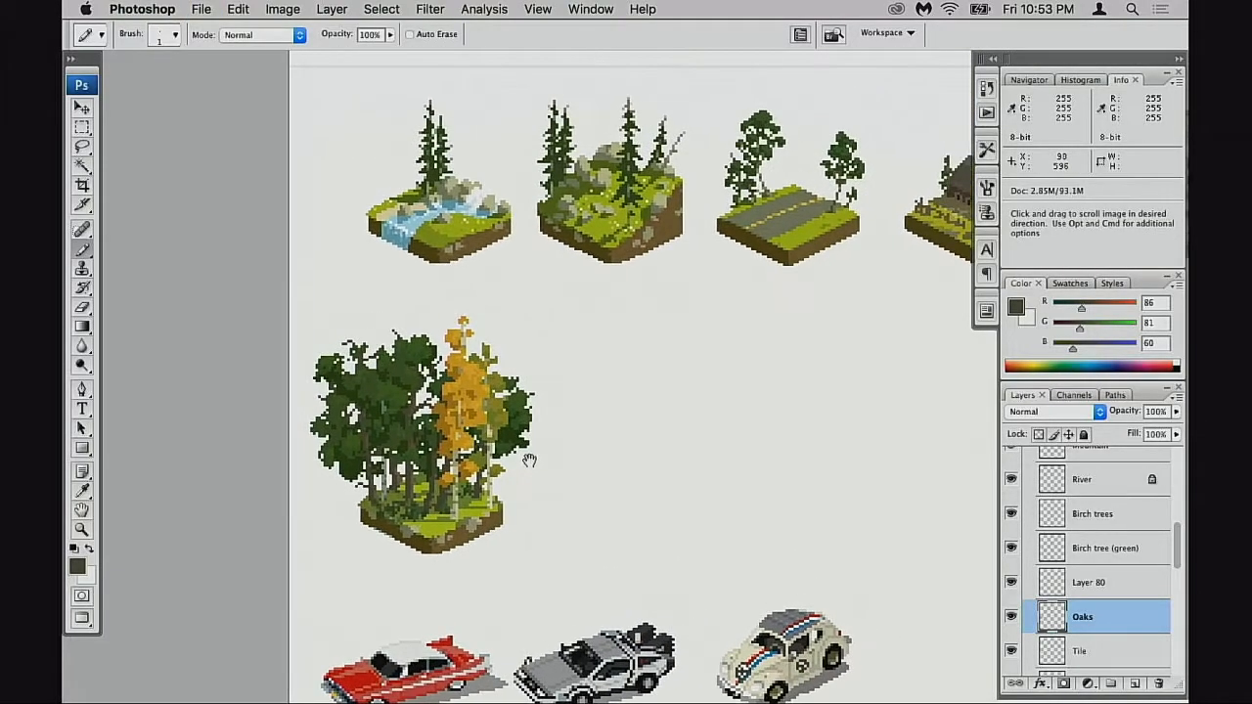
pyautogui.moveTo(598, 425)
pyautogui.mouseDown()
pyautogui.moveTo(572, 468)
pyautogui.moveTo(507, 419)
pyautogui.moveTo(488, 430)
pyautogui.mouseUp()
pyautogui.keyDown('alt'); pyautogui.click(578, 473); pyautogui.keyUp('alt')
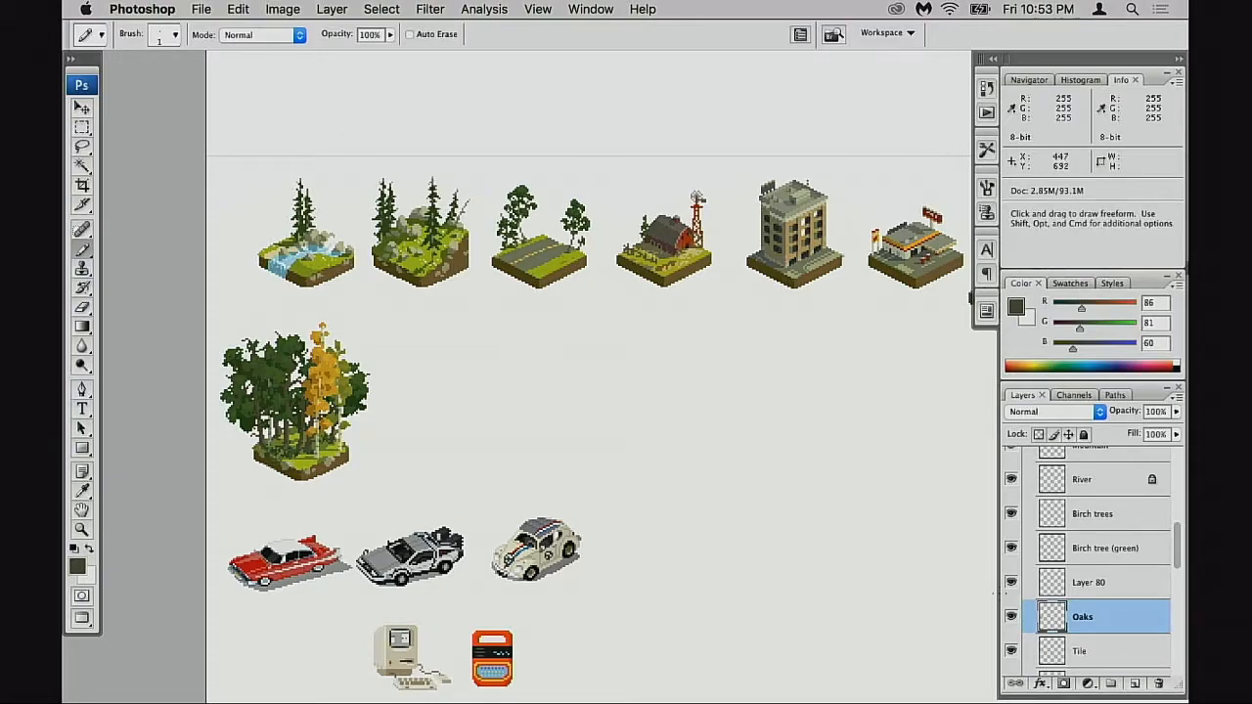
# - Copy the yellow birches from the Birch trees layer to a new layer and move the copy onto the road tile
pyautogui.click(1011, 479)
pyautogui.click(1011, 480)
pyautogui.click(1011, 513)
pyautogui.click(1011, 514)
pyautogui.click(1039, 519)
pyautogui.press('m')
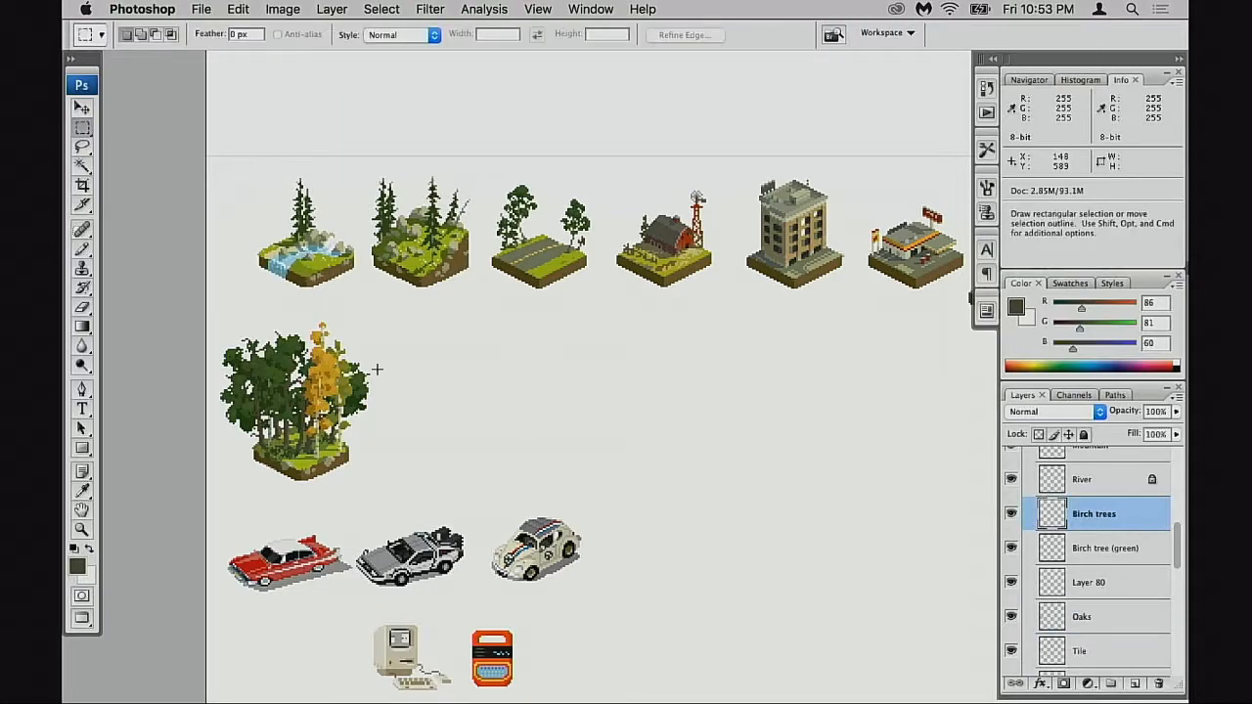
pyautogui.moveTo(257, 317); pyautogui.dragTo(405, 490)
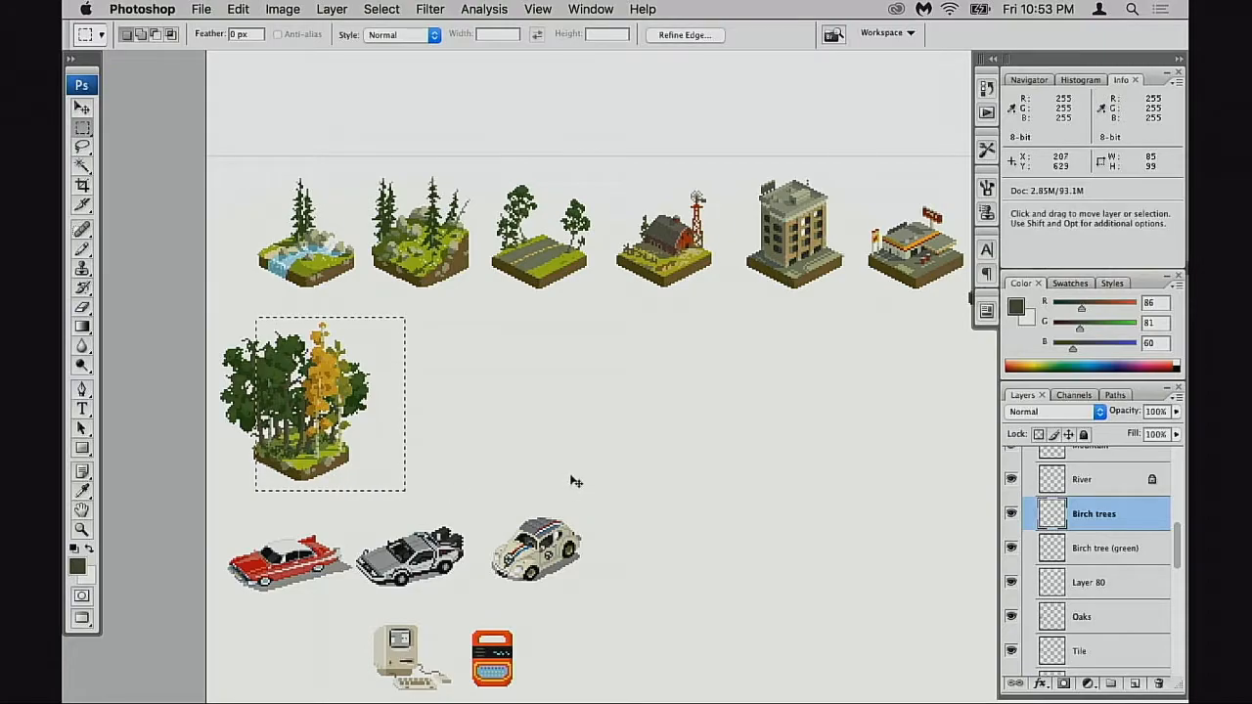
pyautogui.press('super+j')
pyautogui.press('v')
pyautogui.moveTo(502, 489); pyautogui.dragTo(754, 283)
# - Delete the surplus birch from the copied trees, keeping the tall yellow one, and clear the selection
pyautogui.press('z')
pyautogui.click(604, 270)
pyautogui.click(604, 270)
pyautogui.moveTo(578, 299); pyautogui.dragTo(575, 352)
pyautogui.moveTo(493, 311); pyautogui.dragTo(476, 417)
pyautogui.moveTo(542, 424)
pyautogui.mouseDown()
pyautogui.moveTo(531, 424)
pyautogui.moveTo(551, 415)
pyautogui.moveTo(535, 431)
pyautogui.moveTo(460, 436)
pyautogui.moveTo(559, 425)
pyautogui.mouseUp()
pyautogui.press('m')
pyautogui.moveTo(427, 210); pyautogui.dragTo(509, 416)
pyautogui.press('Delete')
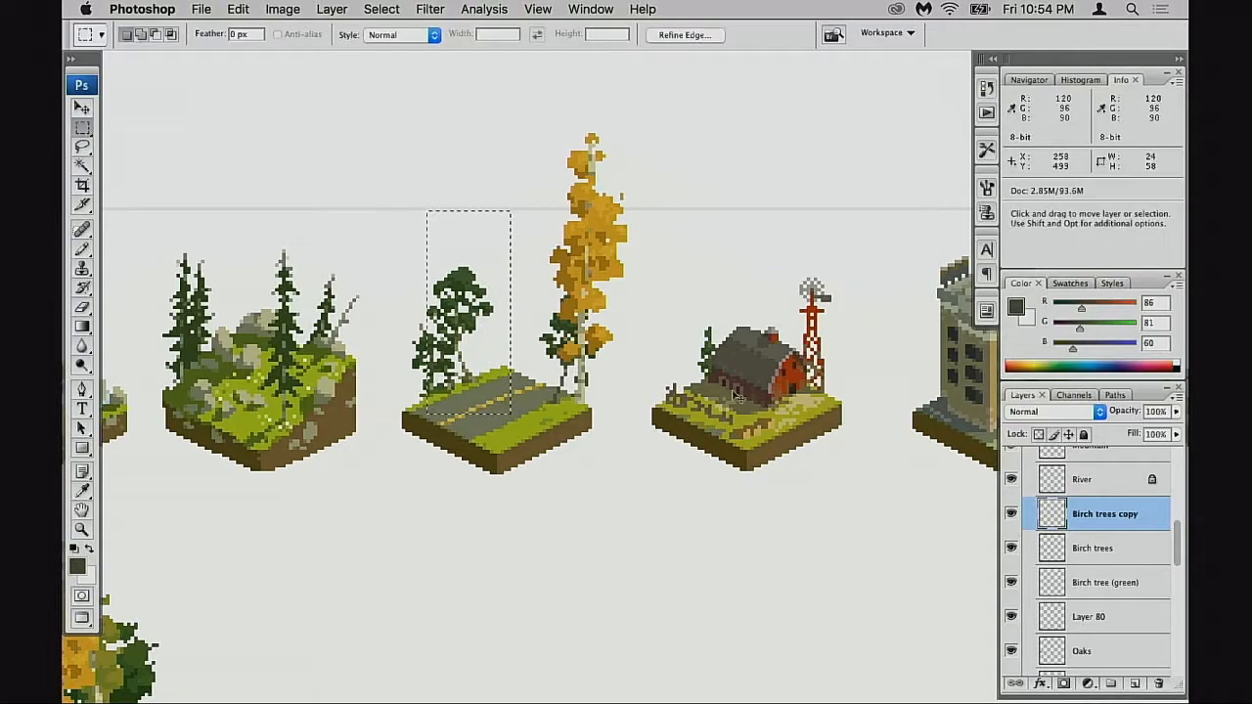
pyautogui.press('super+d')
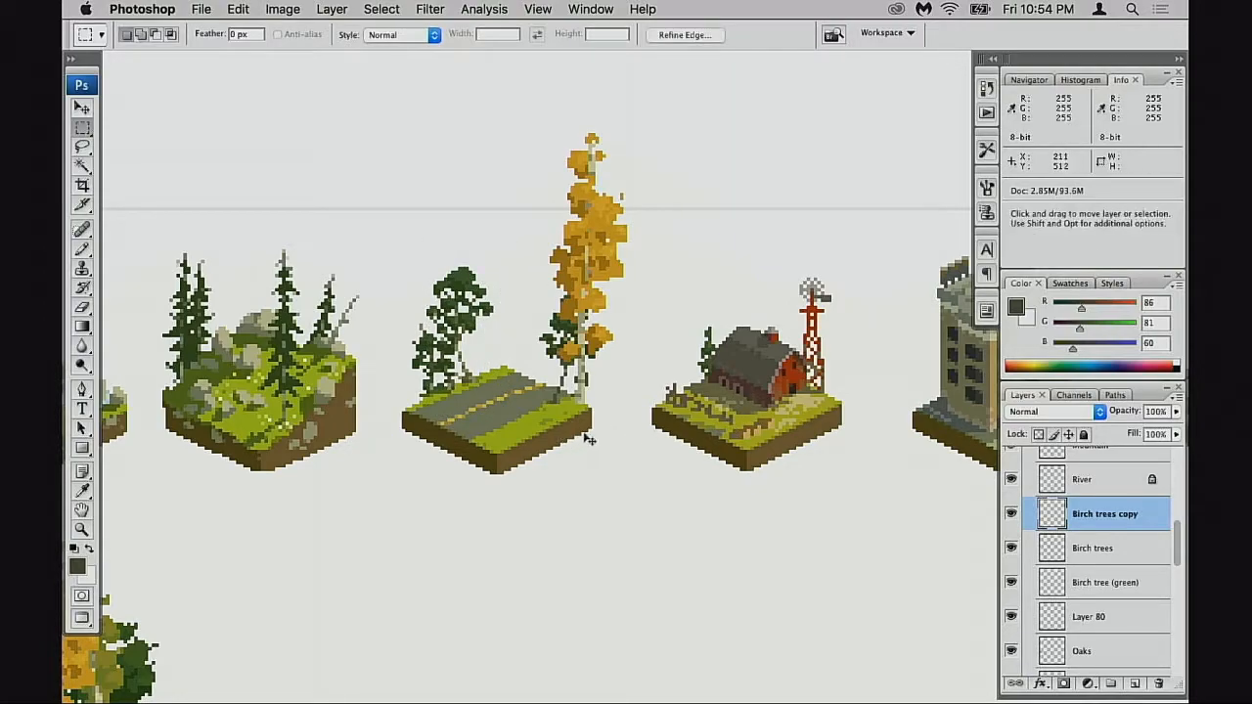
# - Move the copied yellow birch onto the road tile's grass verge and place its layer directly above Road
pyautogui.press('v')
pyautogui.moveTo(586, 436); pyautogui.dragTo(569, 446)
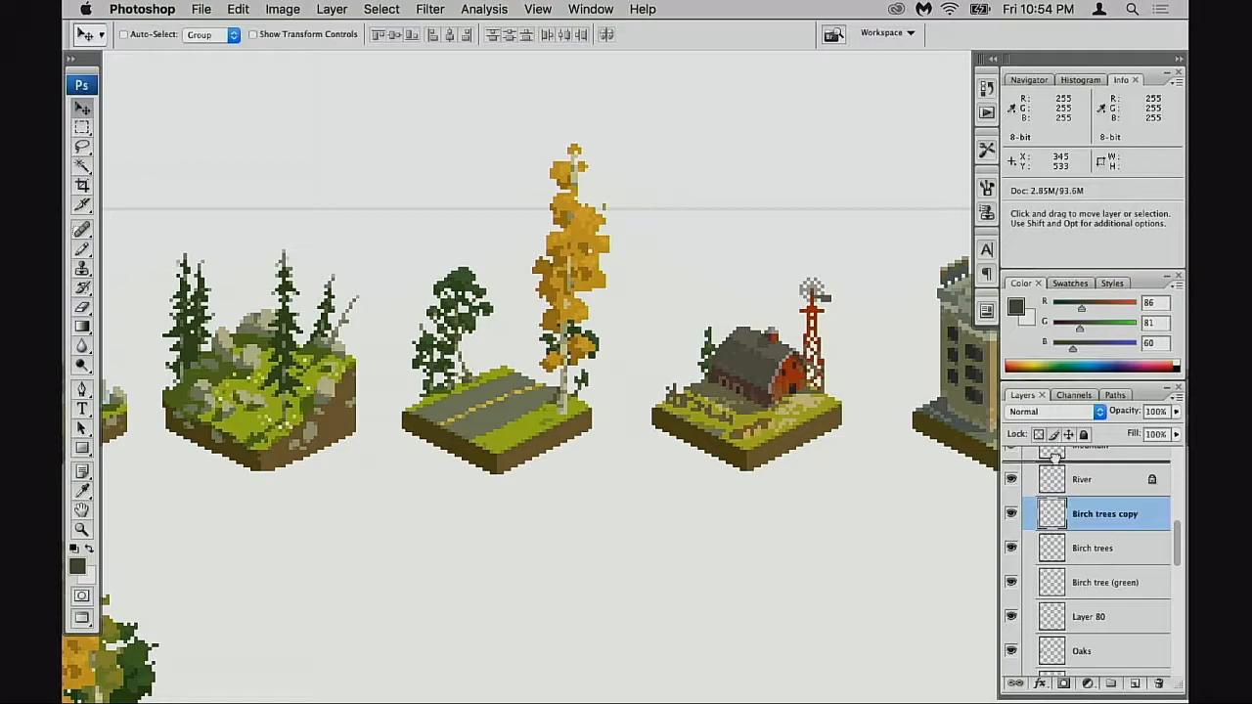
pyautogui.scroll(4, 1091, 567)
pyautogui.scroll(4, 1091, 568)
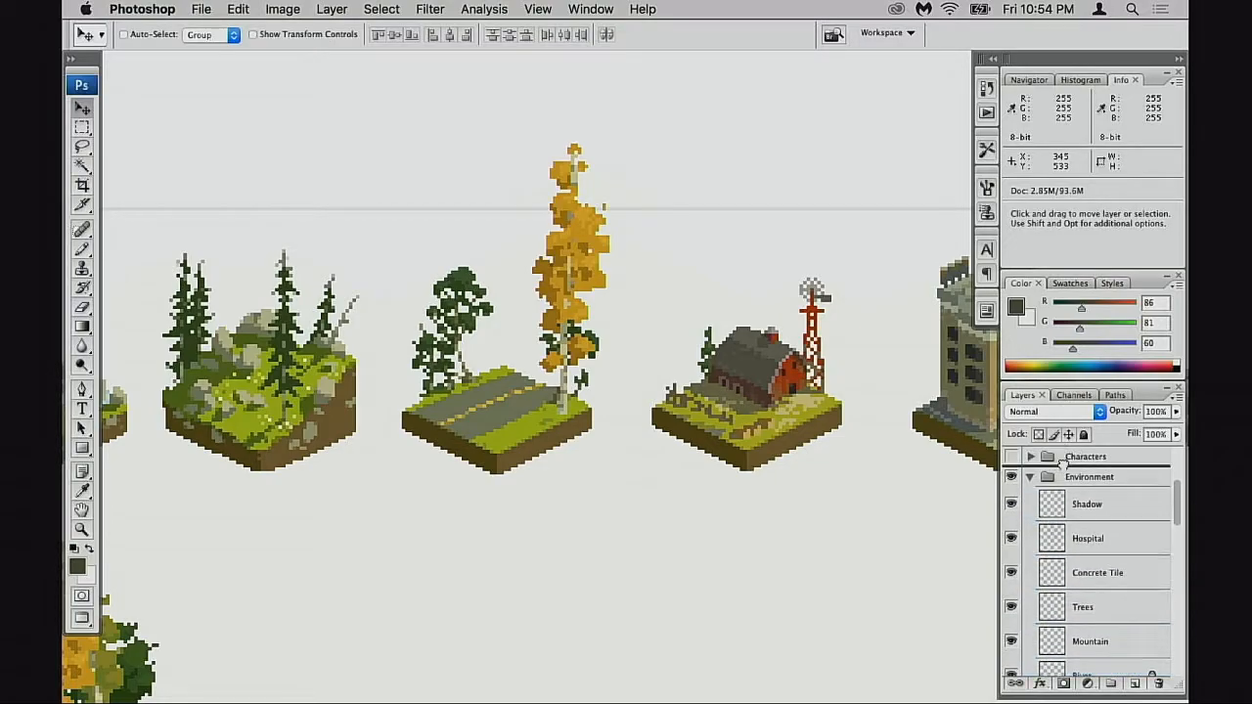
pyautogui.moveTo(1055, 687); pyautogui.dragTo(1076, 504)
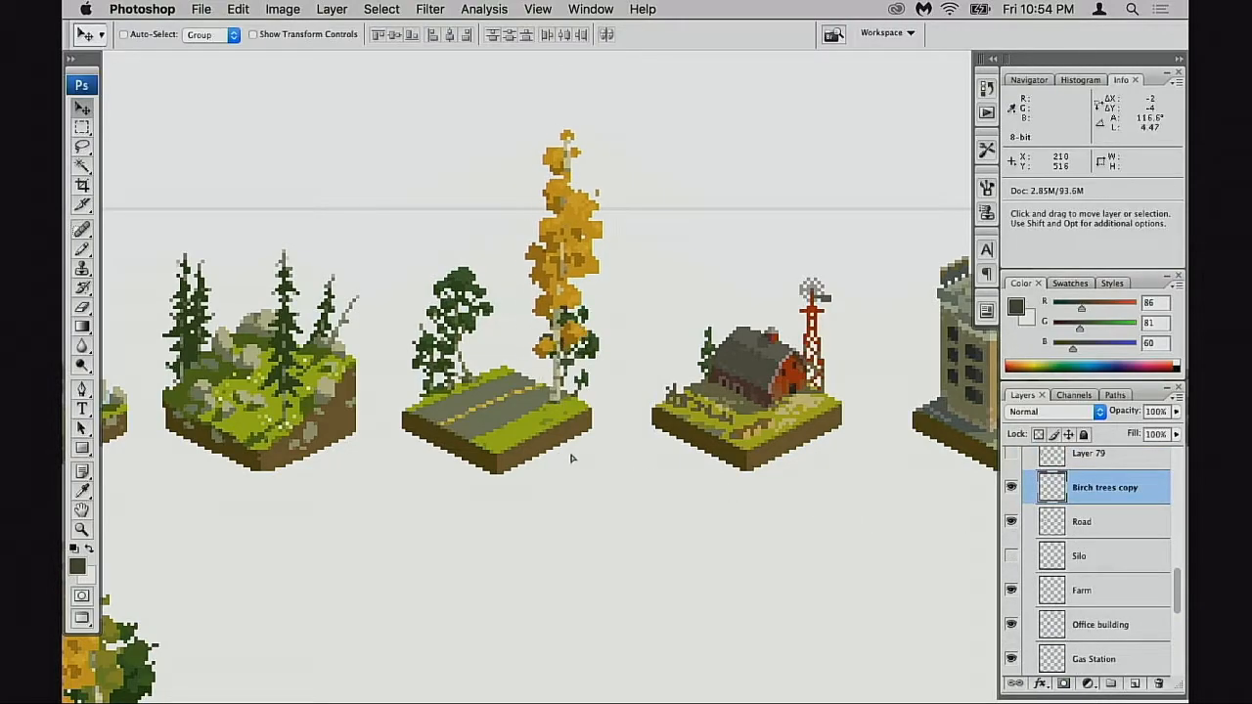
# - Hide the copied birch, duplicate the Road layer as a backup, and hide the duplicate to work on Road
pyautogui.click(1012, 488)
pyautogui.click(1012, 524)
pyautogui.click(1012, 523)
pyautogui.click(1055, 533)
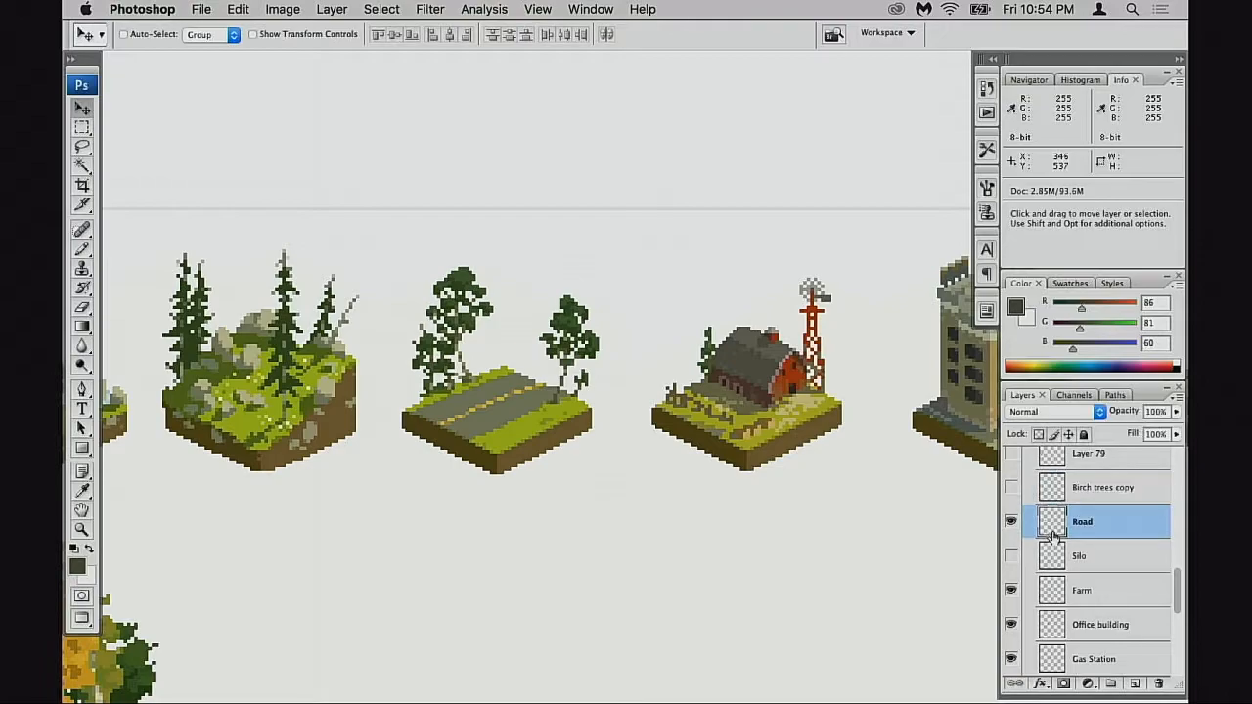
pyautogui.press('super+j')
pyautogui.click(1031, 557)
pyautogui.click(1014, 524)
# - Erase the smaller tree beside the road on the Road layer with the Eraser, using 3 px and 1 px brushes
pyautogui.press('e')
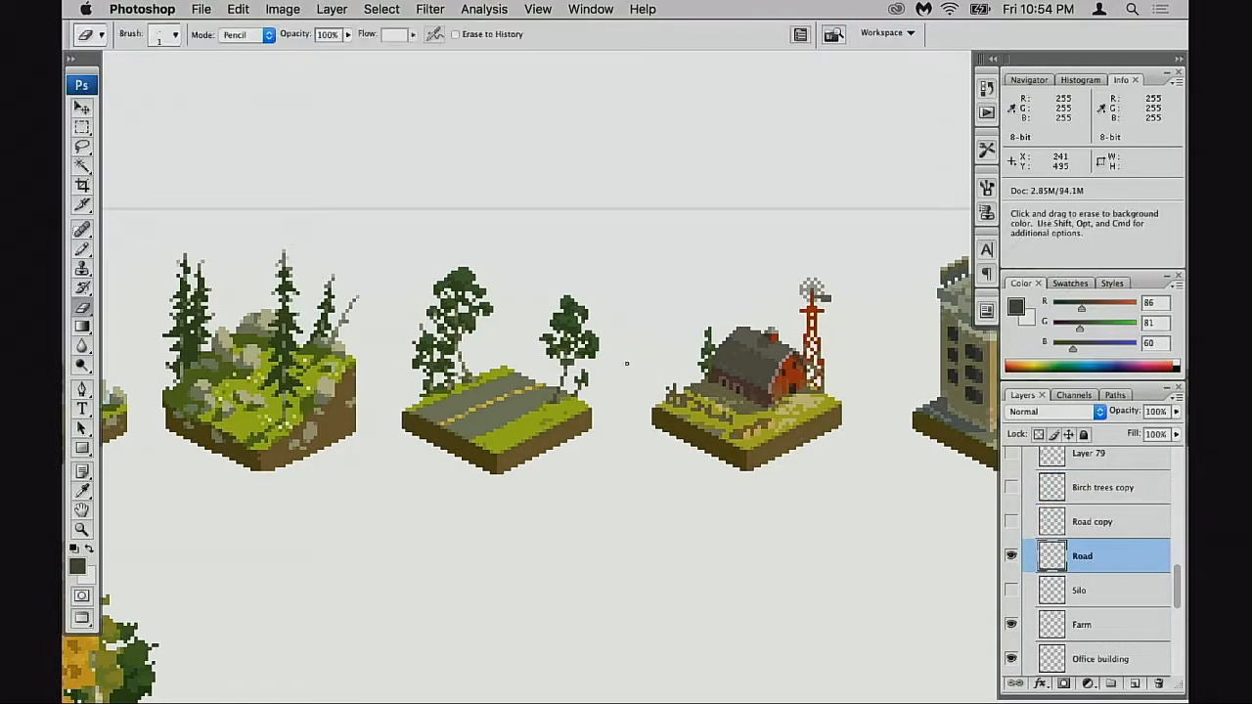
pyautogui.moveTo(554, 311)
pyautogui.mouseDown()
pyautogui.moveTo(572, 344)
pyautogui.moveTo(594, 326)
pyautogui.moveTo(574, 372)
pyautogui.moveTo(583, 380)
pyautogui.moveTo(567, 379)
pyautogui.moveTo(582, 364)
pyautogui.moveTo(543, 314)
pyautogui.moveTo(548, 338)
pyautogui.moveTo(589, 314)
pyautogui.mouseUp()
pyautogui.press(']')
pyautogui.press(']')
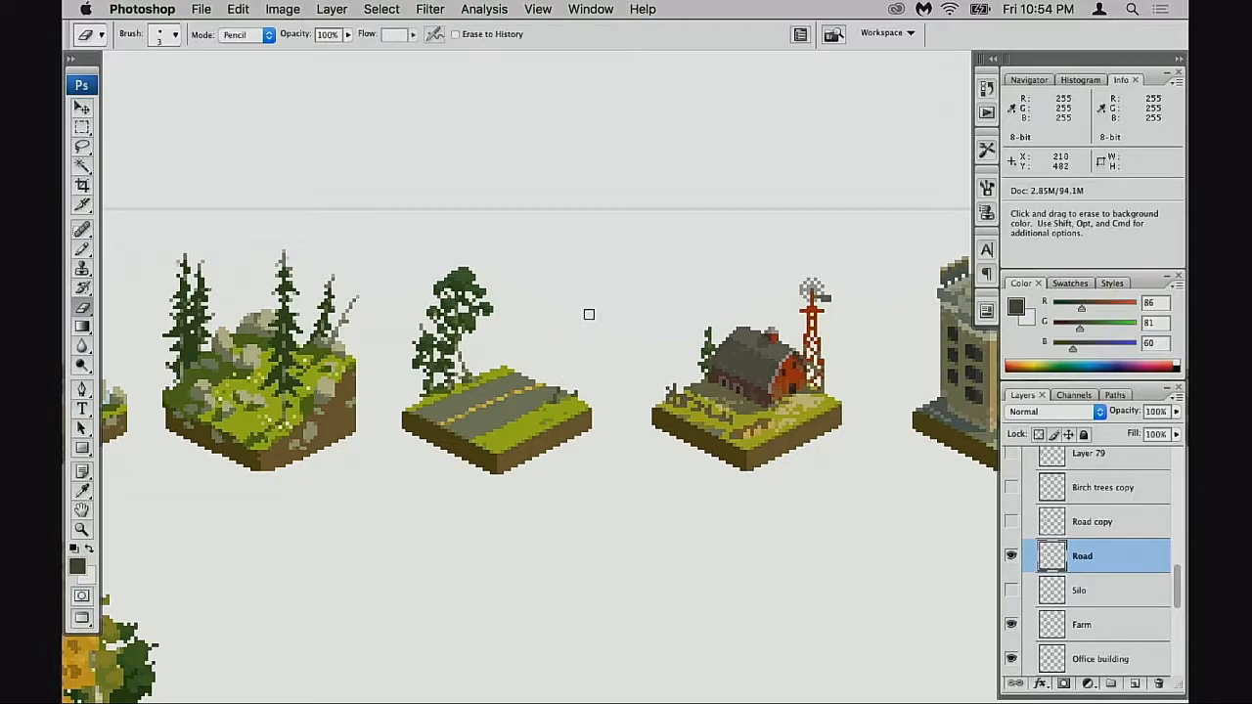
pyautogui.click(581, 403)
pyautogui.press('[')
pyautogui.press('[')
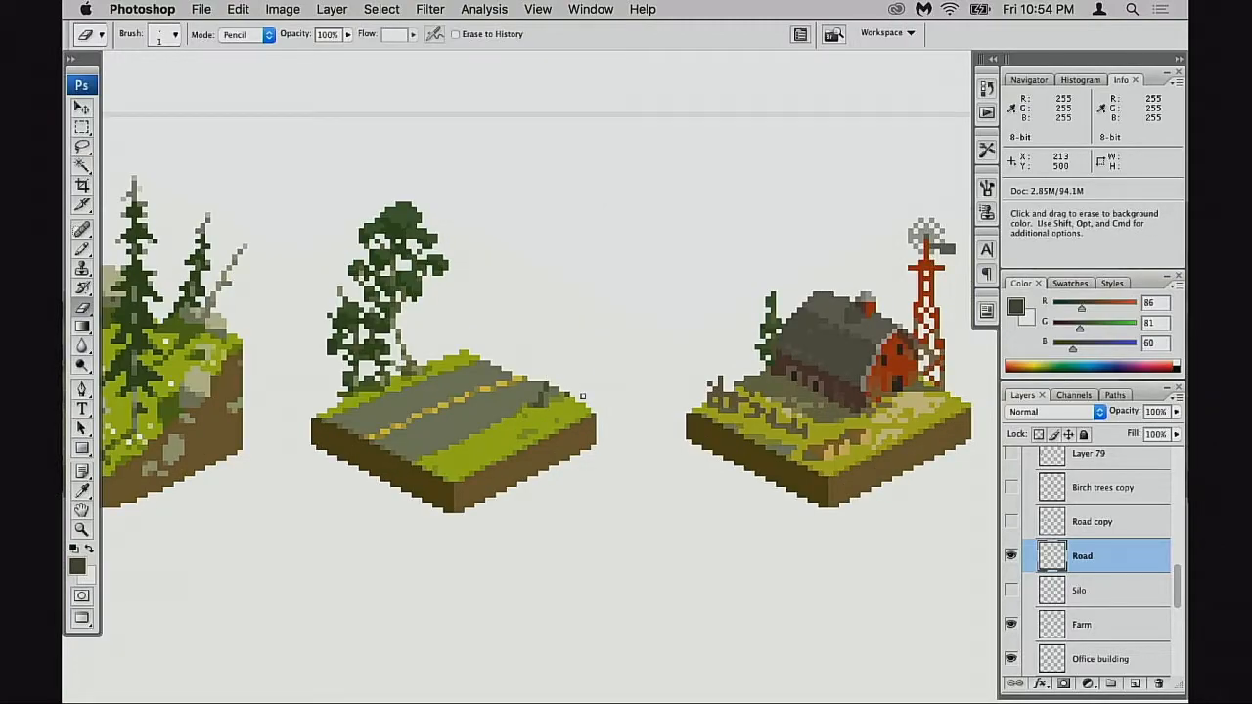
# - Compare the road tile with its backup, then show the copied birch and position it where the tree was erased
pyautogui.click(1012, 525)
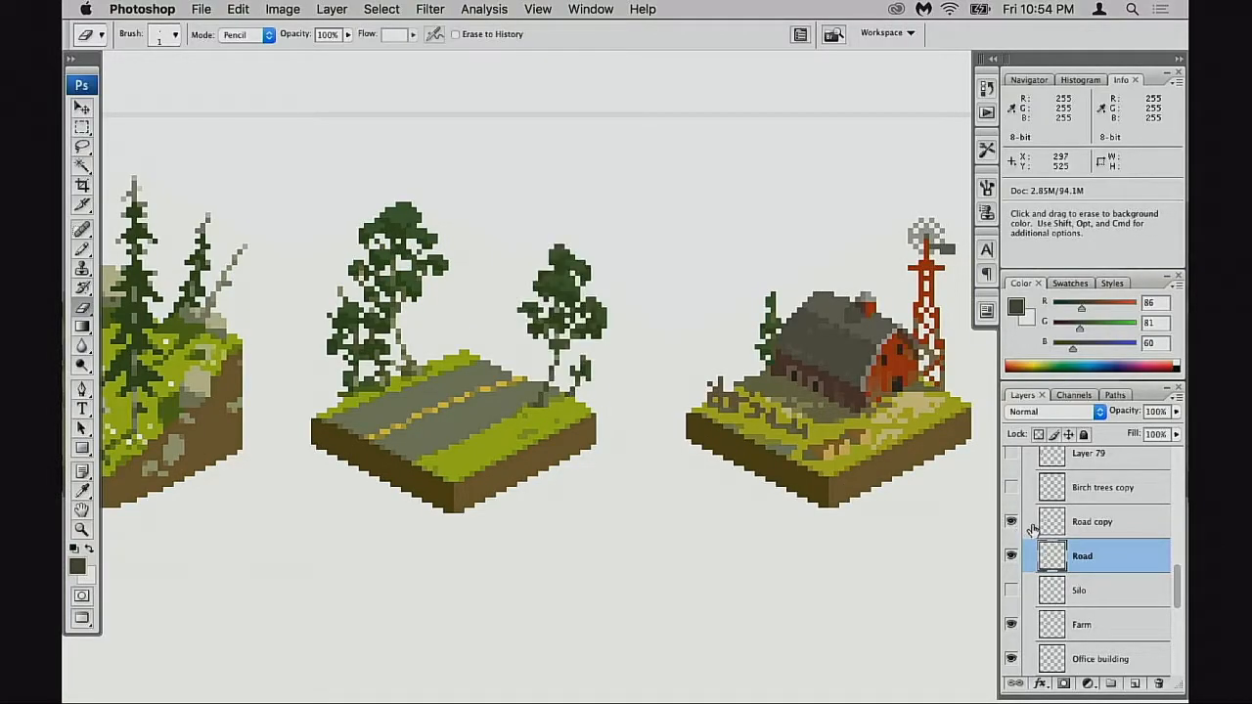
pyautogui.click(1035, 531)
pyautogui.click(1013, 524)
pyautogui.click(1014, 487)
pyautogui.click(1076, 487)
pyautogui.press('v')
pyautogui.moveTo(556, 422); pyautogui.dragTo(560, 434)
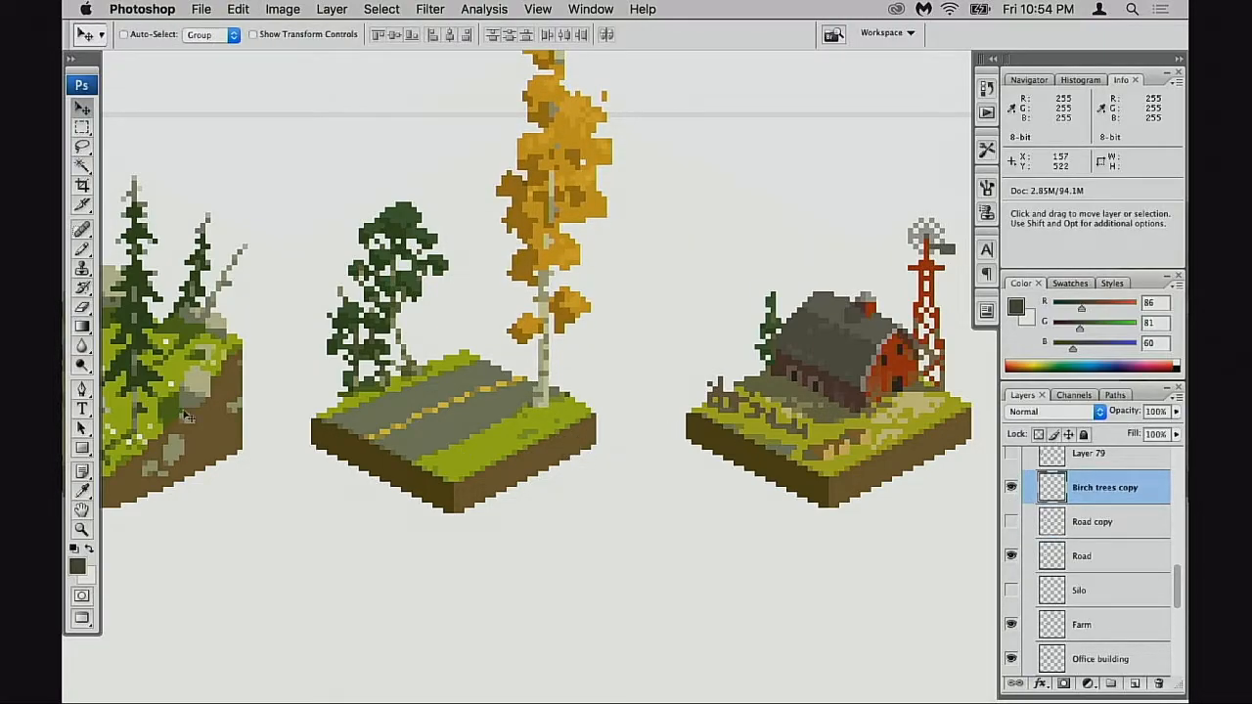
# - Adjust the copied birch's Yellows in Hue/Saturation, narrowing the range start to 15°/40° with hue +17 and lightness -2
pyautogui.keyDown('alt'); pyautogui.click(570, 404); pyautogui.keyUp('alt')
pyautogui.keyDown('alt'); pyautogui.click(569, 406); pyautogui.keyUp('alt')
pyautogui.moveTo(559, 432); pyautogui.dragTo(548, 482)
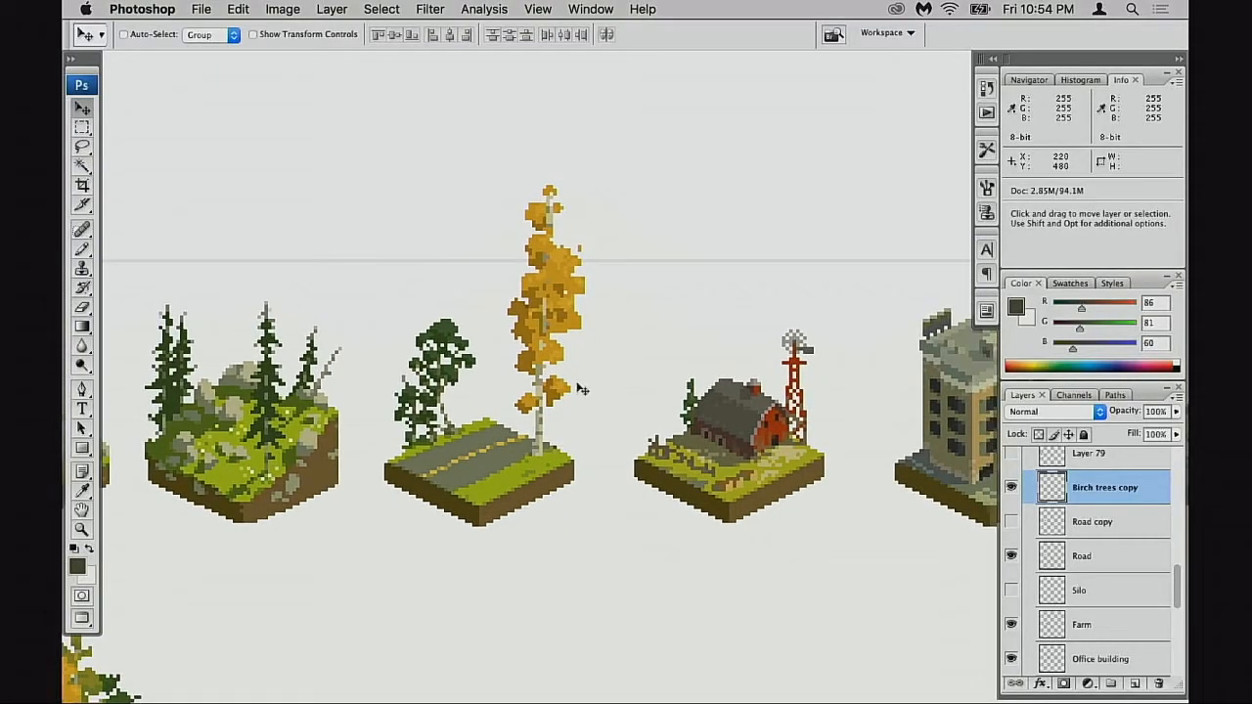
pyautogui.keyDown('super'); pyautogui.click(542, 372); pyautogui.keyUp('super')
pyautogui.press('super+u')
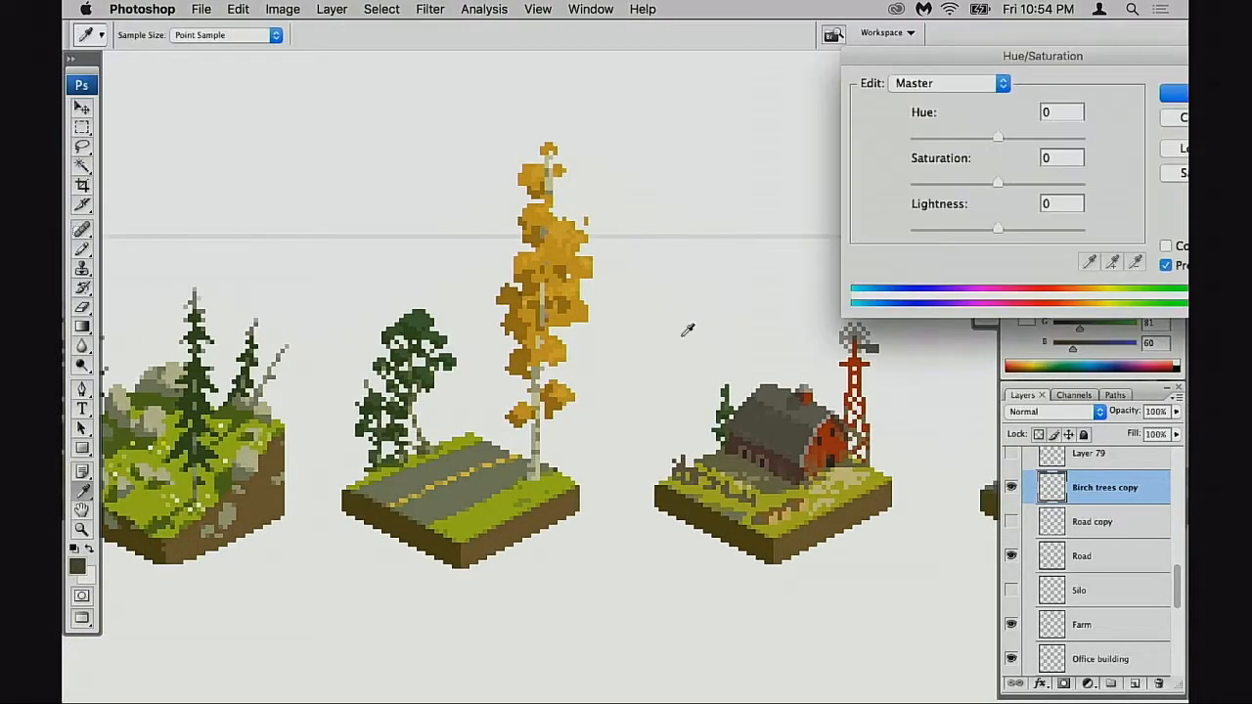
pyautogui.click(925, 85)
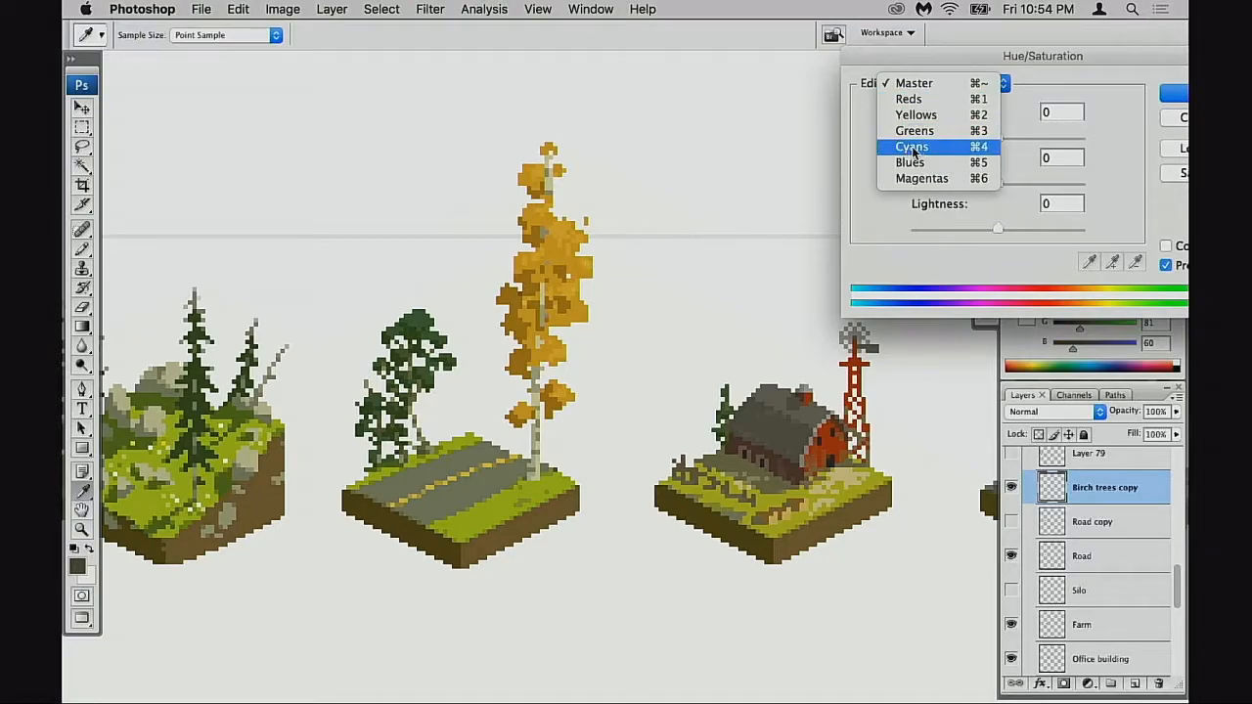
pyautogui.click(917, 115)
pyautogui.click(574, 234)
pyautogui.moveTo(997, 228)
pyautogui.mouseDown()
pyautogui.moveTo(916, 233)
pyautogui.moveTo(1011, 233)
pyautogui.moveTo(898, 231)
pyautogui.moveTo(992, 227)
pyautogui.mouseUp()
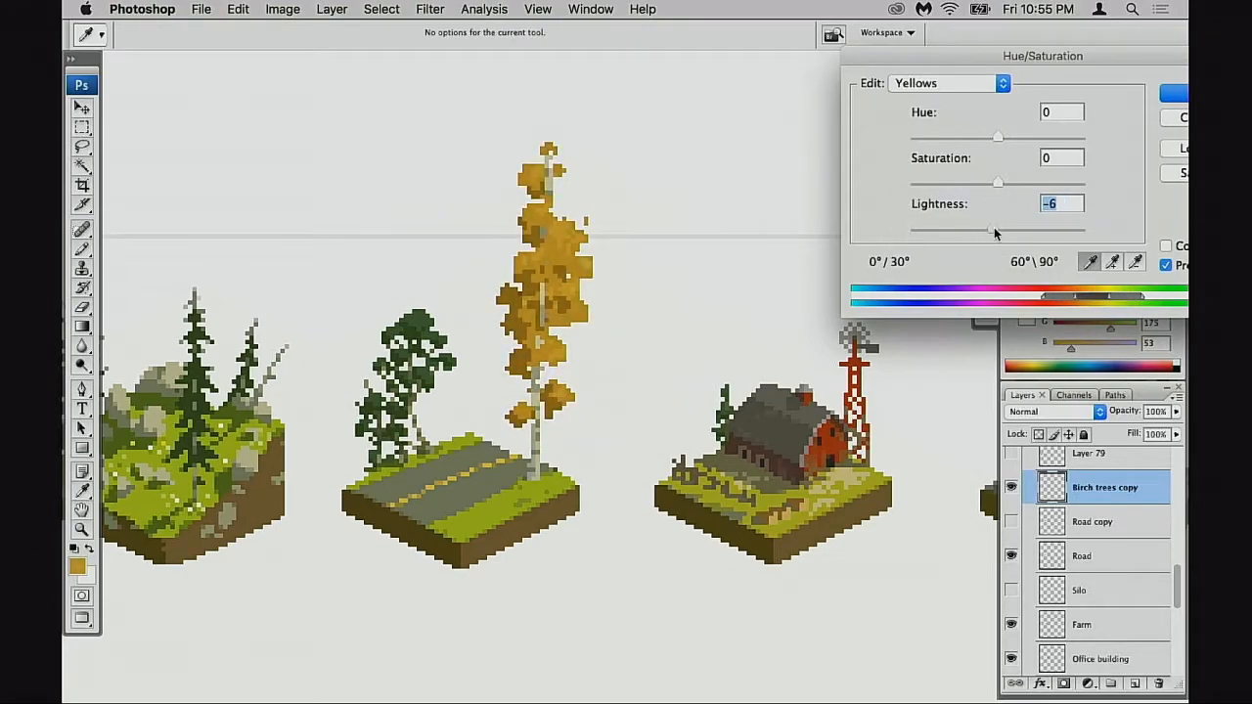
pyautogui.moveTo(1058, 294)
pyautogui.mouseDown()
pyautogui.moveTo(1095, 301)
pyautogui.moveTo(1066, 294)
pyautogui.mouseUp()
pyautogui.moveTo(997, 233)
pyautogui.mouseDown()
pyautogui.moveTo(861, 222)
pyautogui.moveTo(997, 238)
pyautogui.mouseUp()
pyautogui.moveTo(998, 137); pyautogui.dragTo(1013, 142)
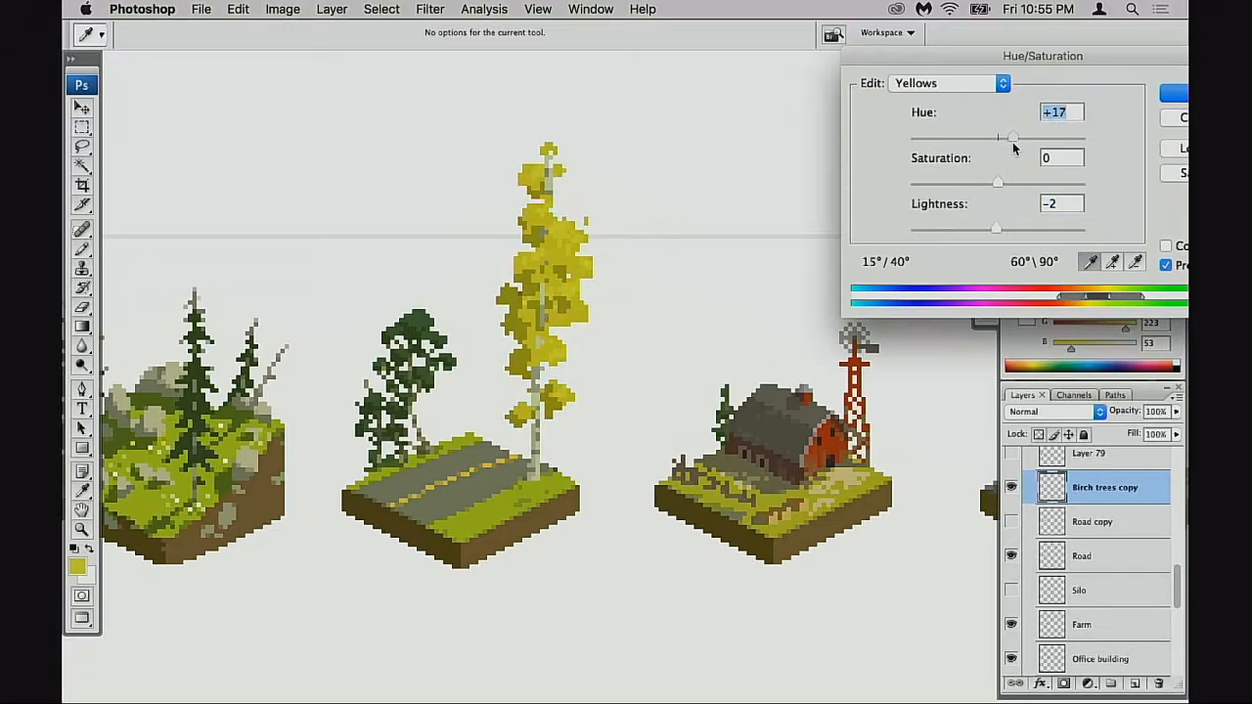
# - Try alternative birch foliage colors in the Yellows range with hue +9, saturation +6, and a red hue of -34
pyautogui.keyDown('alt'); pyautogui.click(647, 413); pyautogui.keyUp('alt')
pyautogui.keyDown('alt'); pyautogui.click(649, 421); pyautogui.keyUp('alt')
pyautogui.keyDown('alt'); pyautogui.click(650, 422); pyautogui.keyUp('alt')
pyautogui.keyDown('alt'); pyautogui.click(650, 422); pyautogui.keyUp('alt')
pyautogui.moveTo(680, 424); pyautogui.dragTo(658, 420)
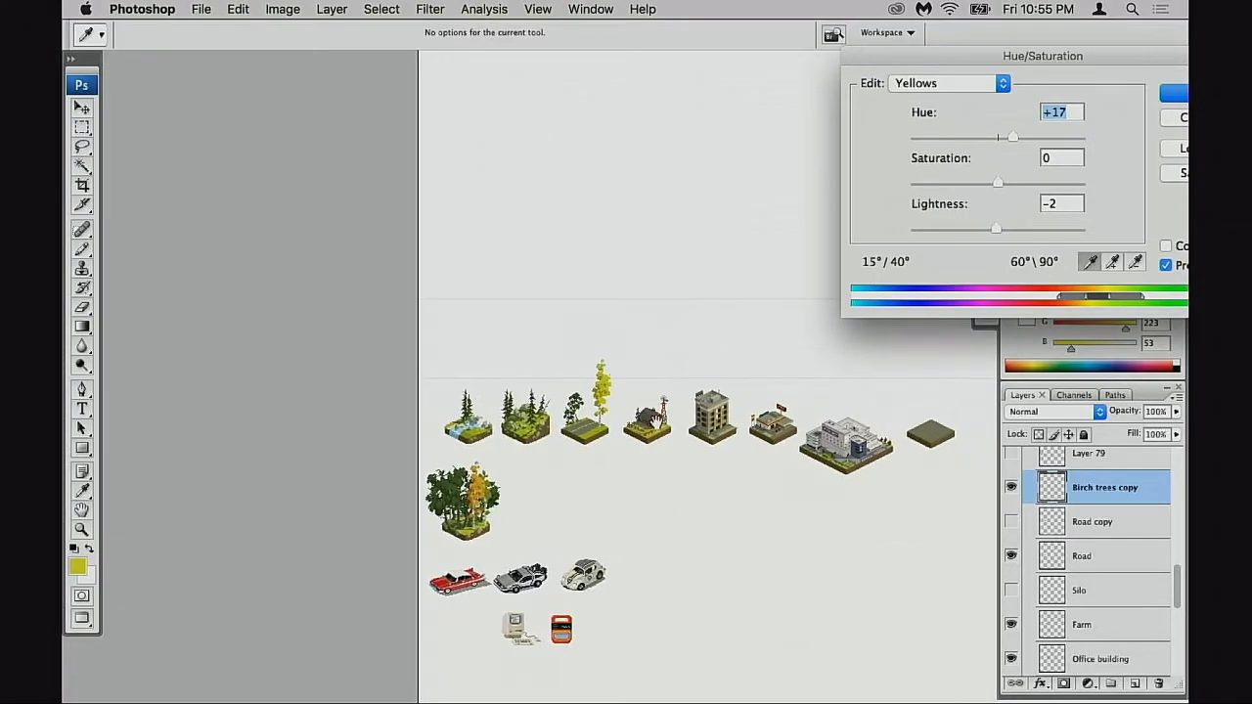
pyautogui.press('super+plus')
pyautogui.moveTo(992, 233)
pyautogui.mouseDown()
pyautogui.moveTo(978, 231)
pyautogui.moveTo(1000, 220)
pyautogui.mouseUp()
pyautogui.moveTo(1014, 140); pyautogui.dragTo(1005, 137)
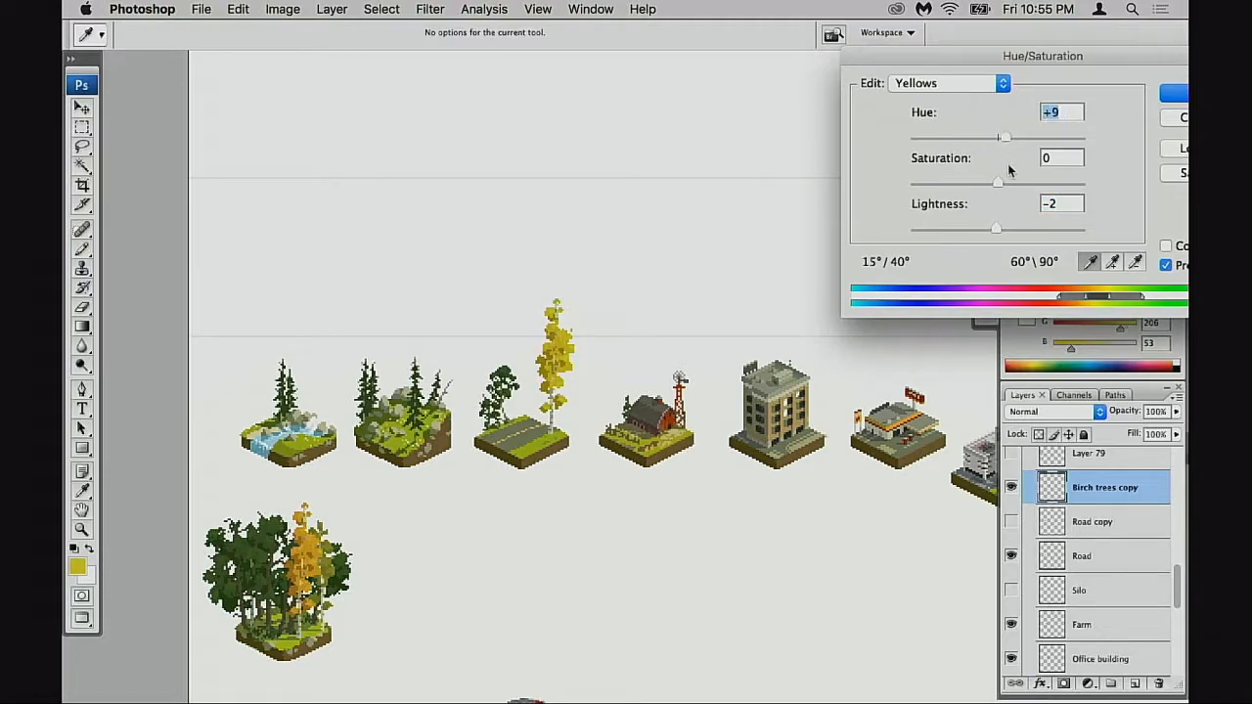
pyautogui.moveTo(1000, 183); pyautogui.dragTo(1004, 182)
pyautogui.moveTo(1006, 139); pyautogui.dragTo(968, 142)
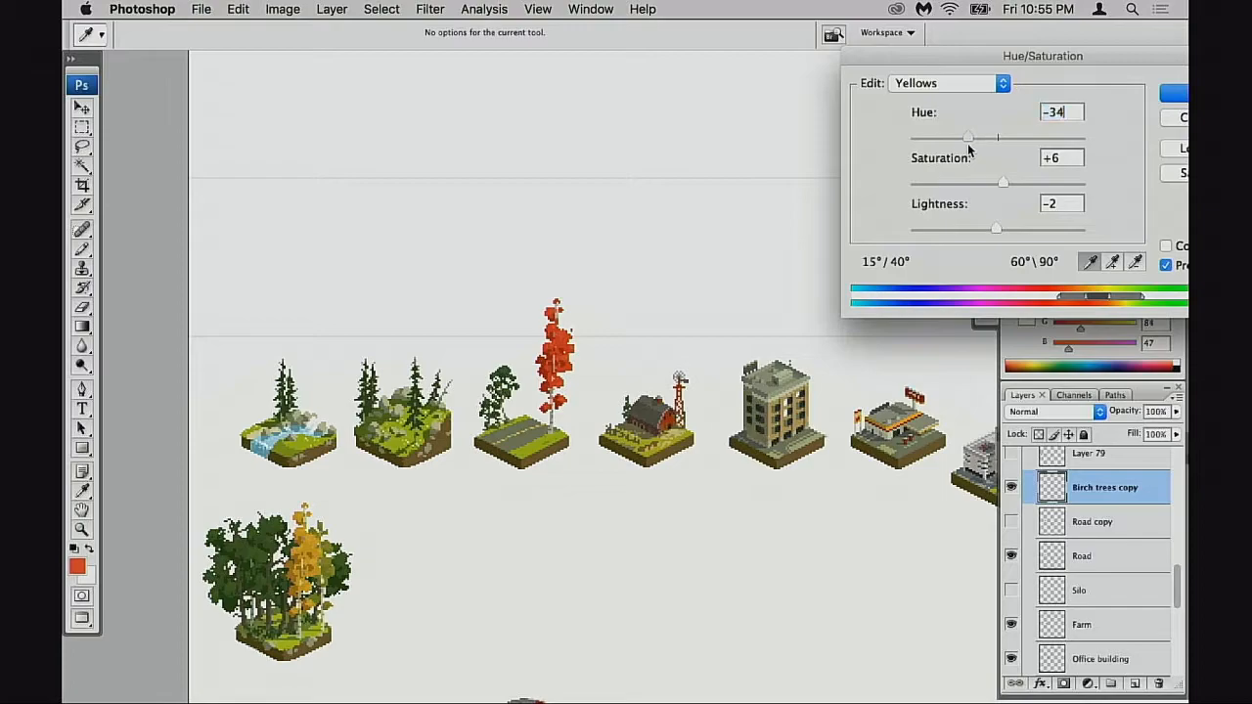
# - Recolor the birch's Yellows with hue +10, saturation 0 and lightness -2, and lower its Levels midtones to 0.87
pyautogui.moveTo(971, 143); pyautogui.dragTo(1001, 143)
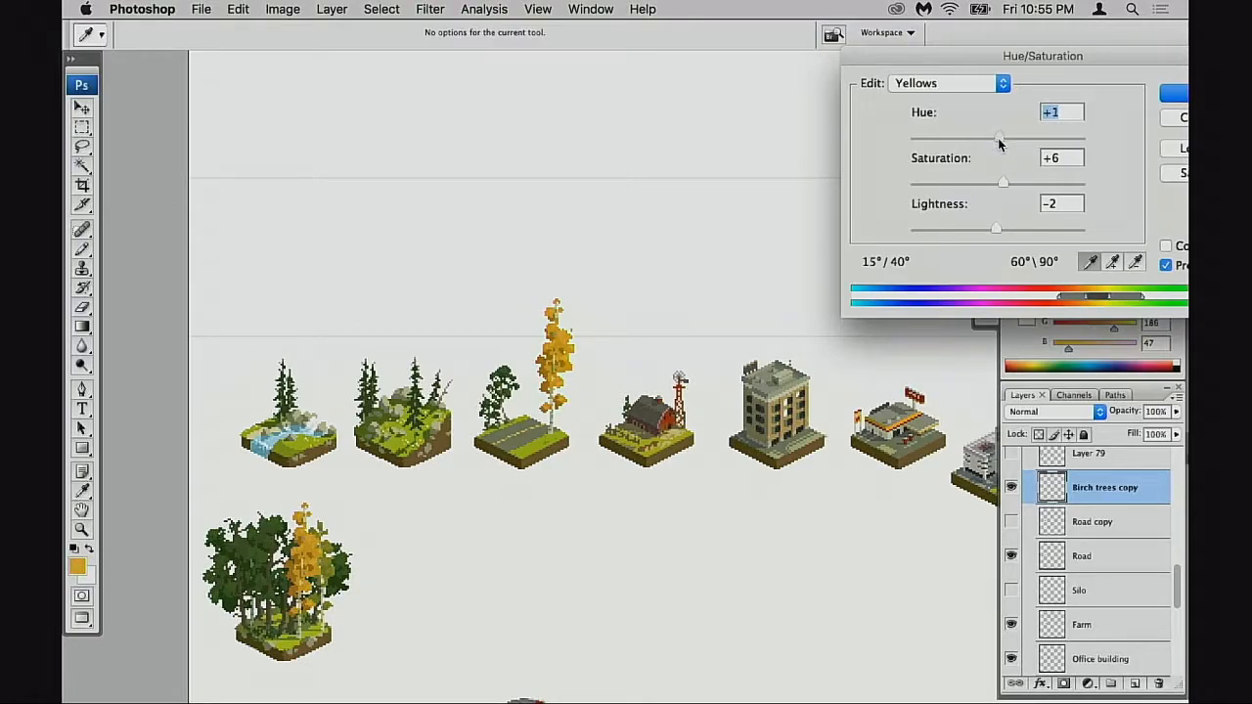
pyautogui.moveTo(991, 189); pyautogui.dragTo(1001, 194)
pyautogui.moveTo(1009, 134); pyautogui.dragTo(1008, 142)
pyautogui.moveTo(1000, 233); pyautogui.dragTo(996, 229)
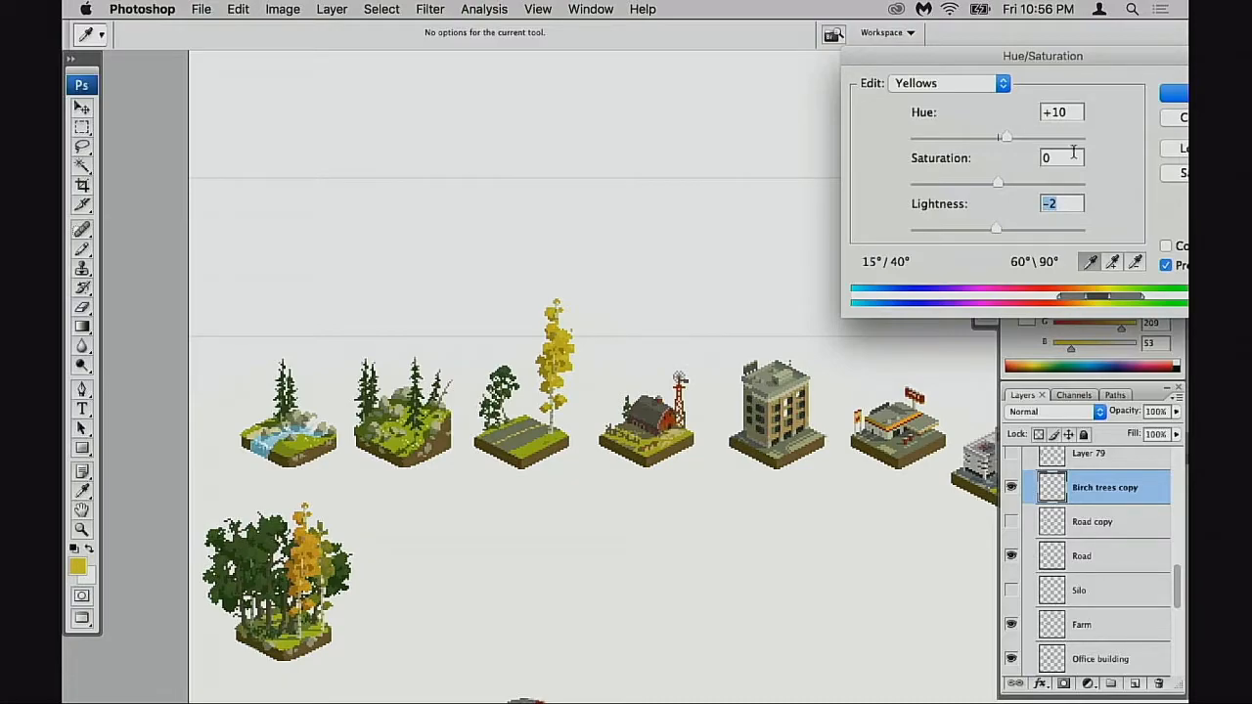
pyautogui.click(1169, 93)
pyautogui.press('super+l')
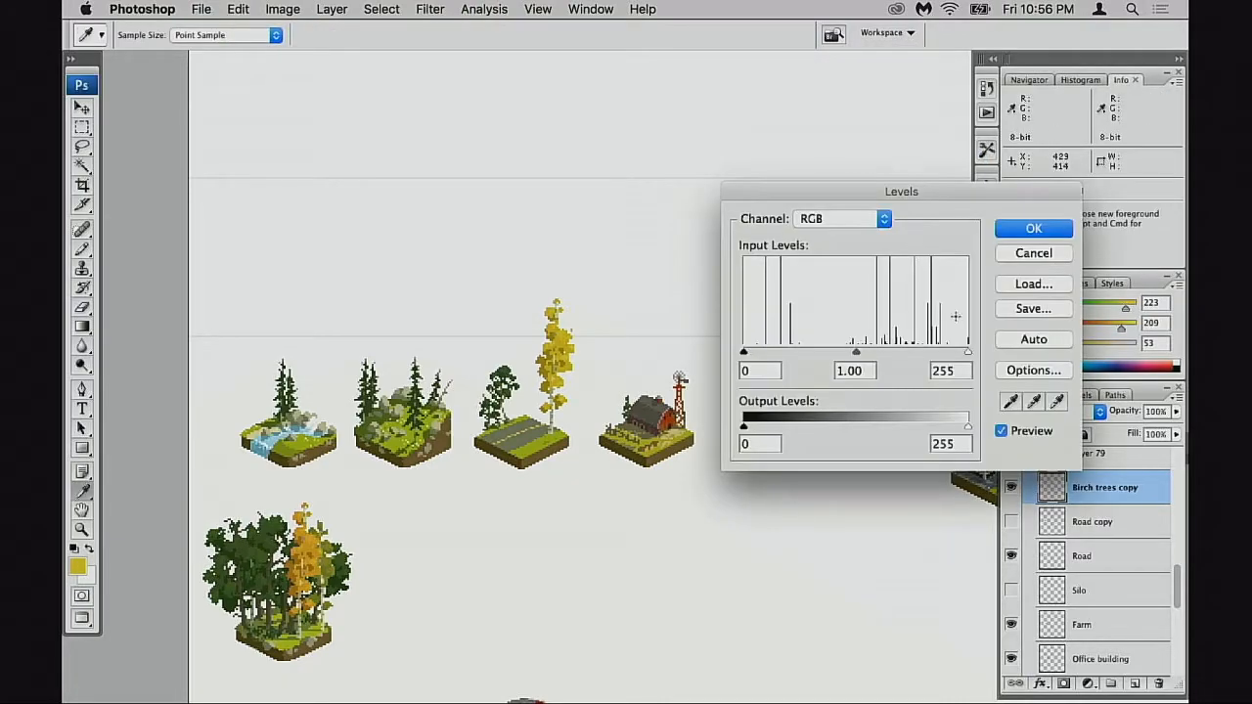
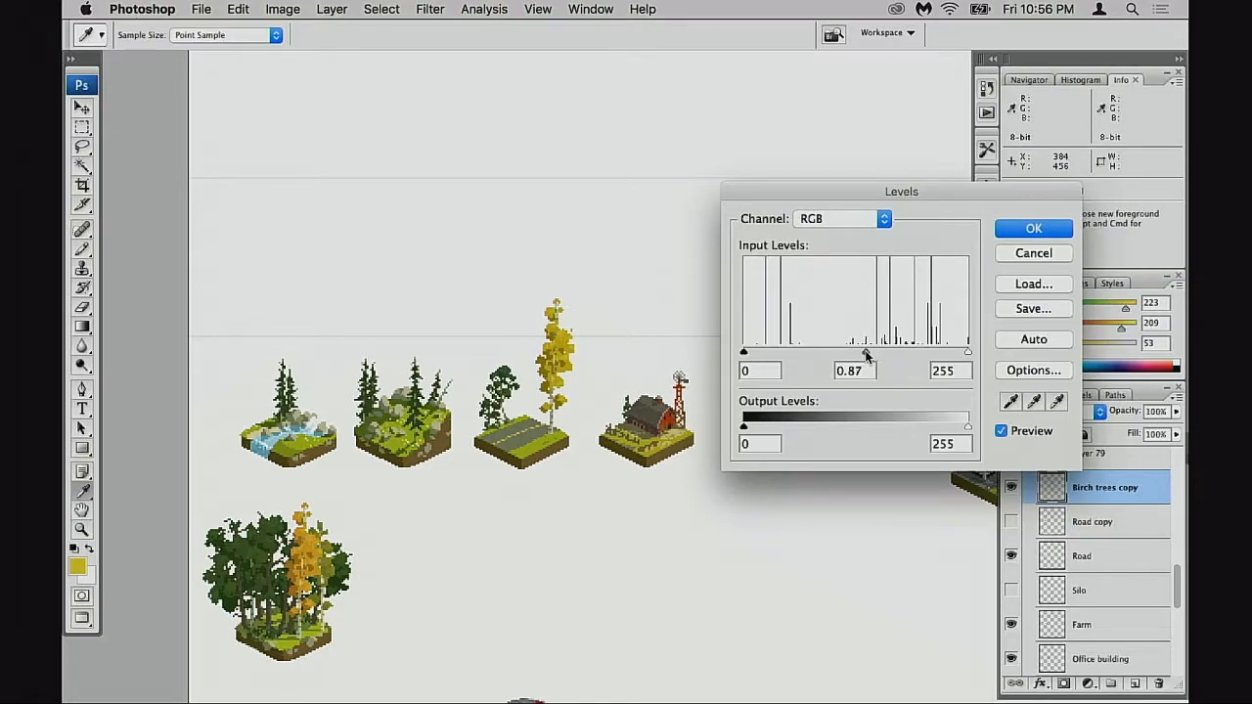
pyautogui.click(1034, 228)
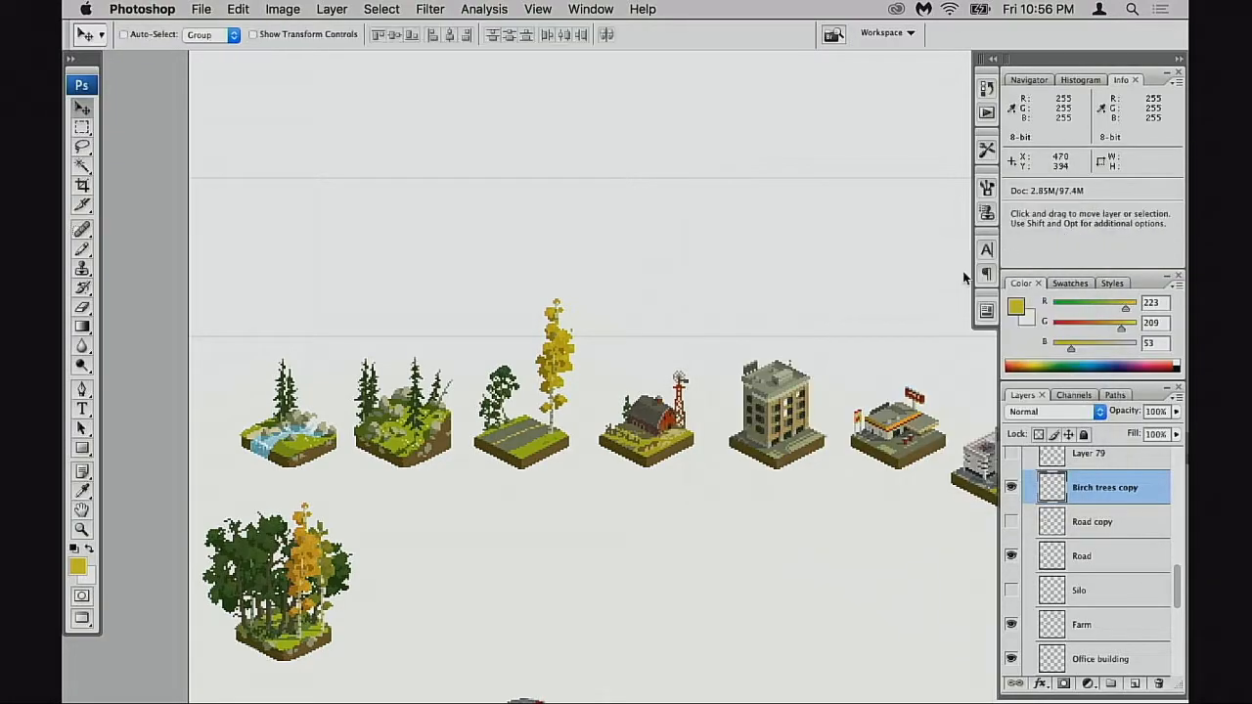
# - Compare the road tile with the Birch trees copy and Road layers hidden and shown, leaving Road selected
pyautogui.keyDown('super'); pyautogui.click(552, 441); pyautogui.keyUp('super')
pyautogui.keyDown('super'); pyautogui.click(552, 442); pyautogui.keyUp('super')
pyautogui.moveTo(564, 487); pyautogui.dragTo(655, 436)
pyautogui.press('space')
pyautogui.click(1014, 488)
pyautogui.click(1014, 489)
pyautogui.press('space')
pyautogui.moveTo(825, 483); pyautogui.dragTo(887, 385)
pyautogui.moveTo(796, 418); pyautogui.dragTo(794, 479)
pyautogui.click(1012, 558)
pyautogui.click(1012, 558)
pyautogui.click(1041, 564)
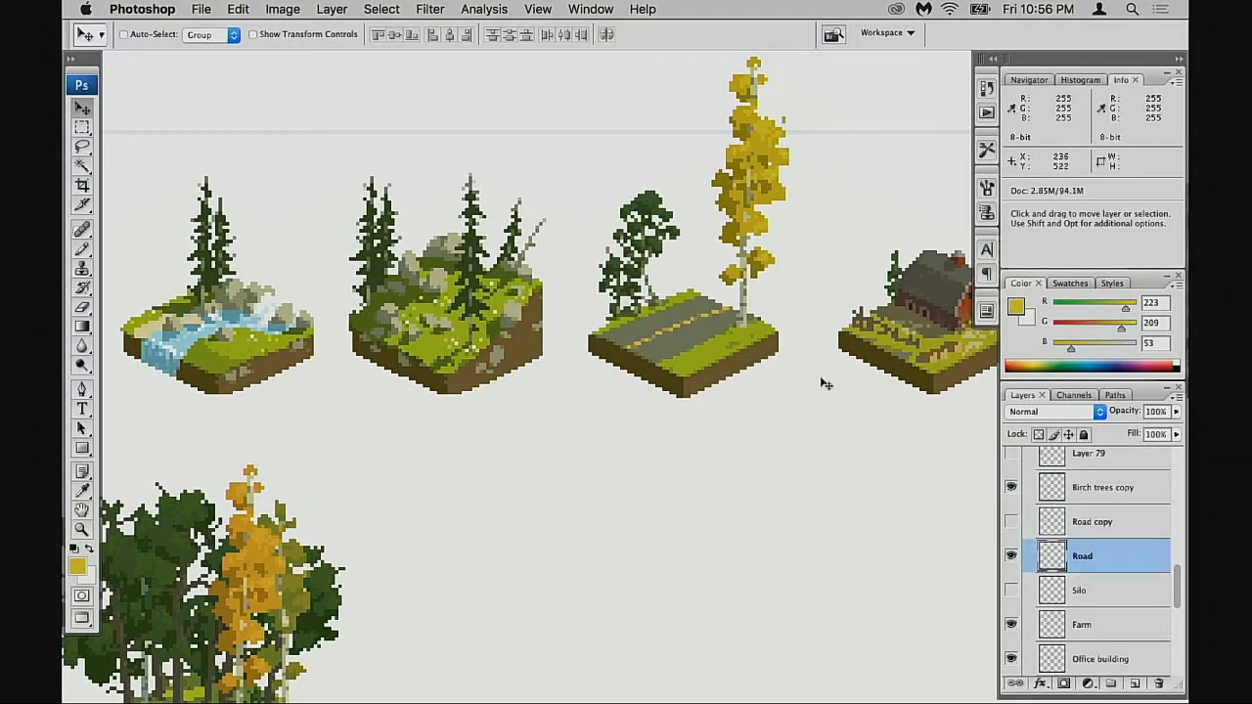
# - Look over the tiles and search the layer list for the layer holding the forest tile's oaks
pyautogui.press('e')
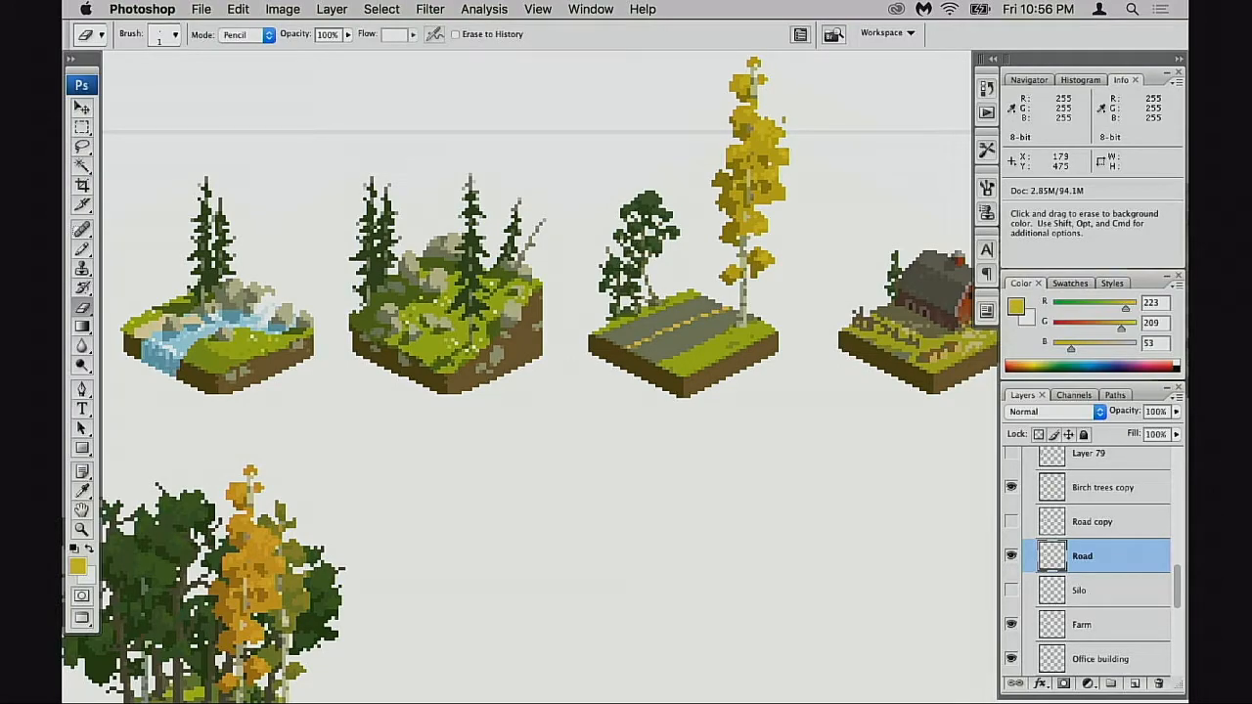
pyautogui.keyDown('alt'); pyautogui.keyDown('super'); pyautogui.click(653, 364); pyautogui.keyUp('super'); pyautogui.keyUp('alt')
pyautogui.keyDown('alt'); pyautogui.keyDown('super'); pyautogui.click(654, 364); pyautogui.keyUp('super'); pyautogui.keyUp('alt')
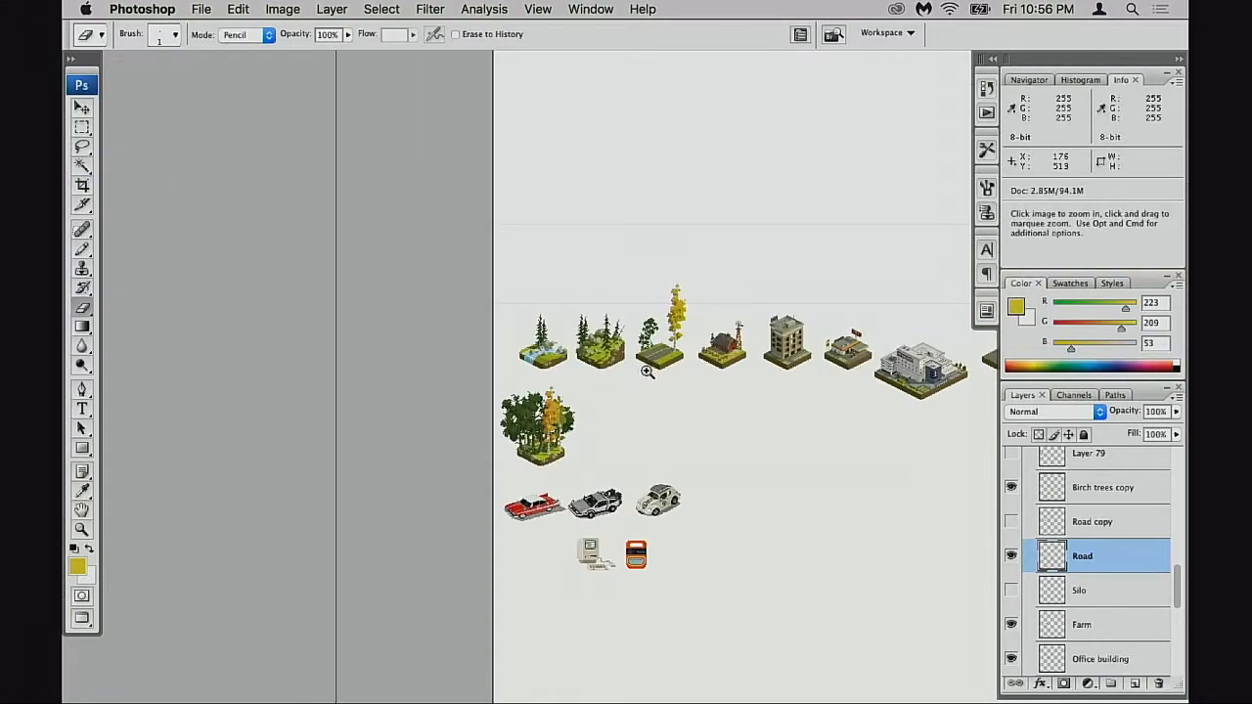
pyautogui.click(647, 378)
pyautogui.keyDown('super'); pyautogui.click(647, 377); pyautogui.keyUp('super')
pyautogui.moveTo(632, 376); pyautogui.dragTo(693, 285)
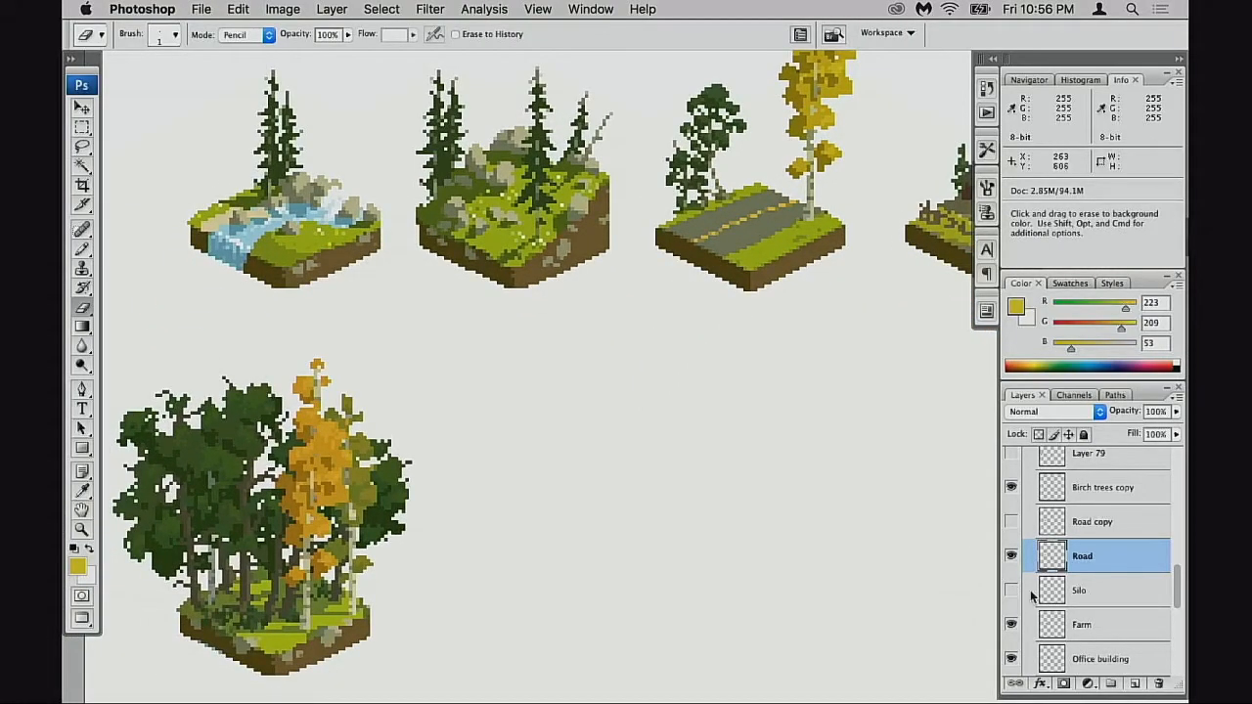
pyautogui.scroll(-5, 1047, 602)
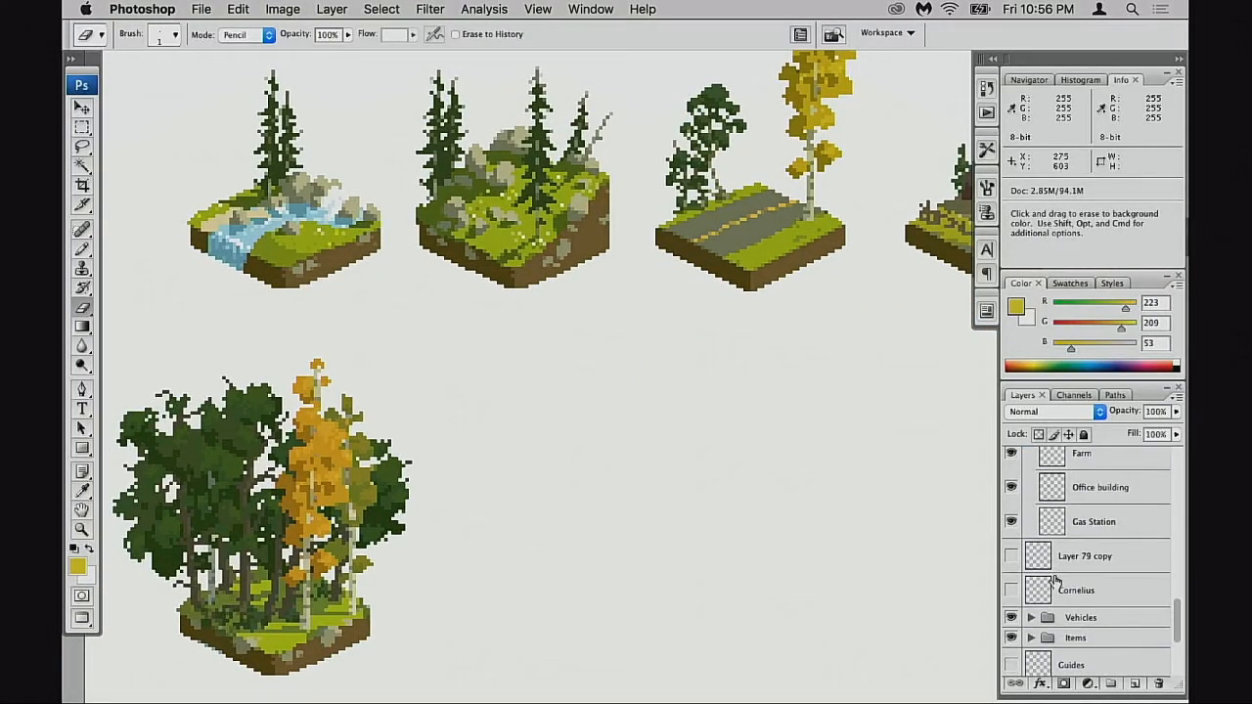
pyautogui.scroll(6, 1046, 567)
pyautogui.scroll(1, 1039, 529)
pyautogui.click(1012, 536)
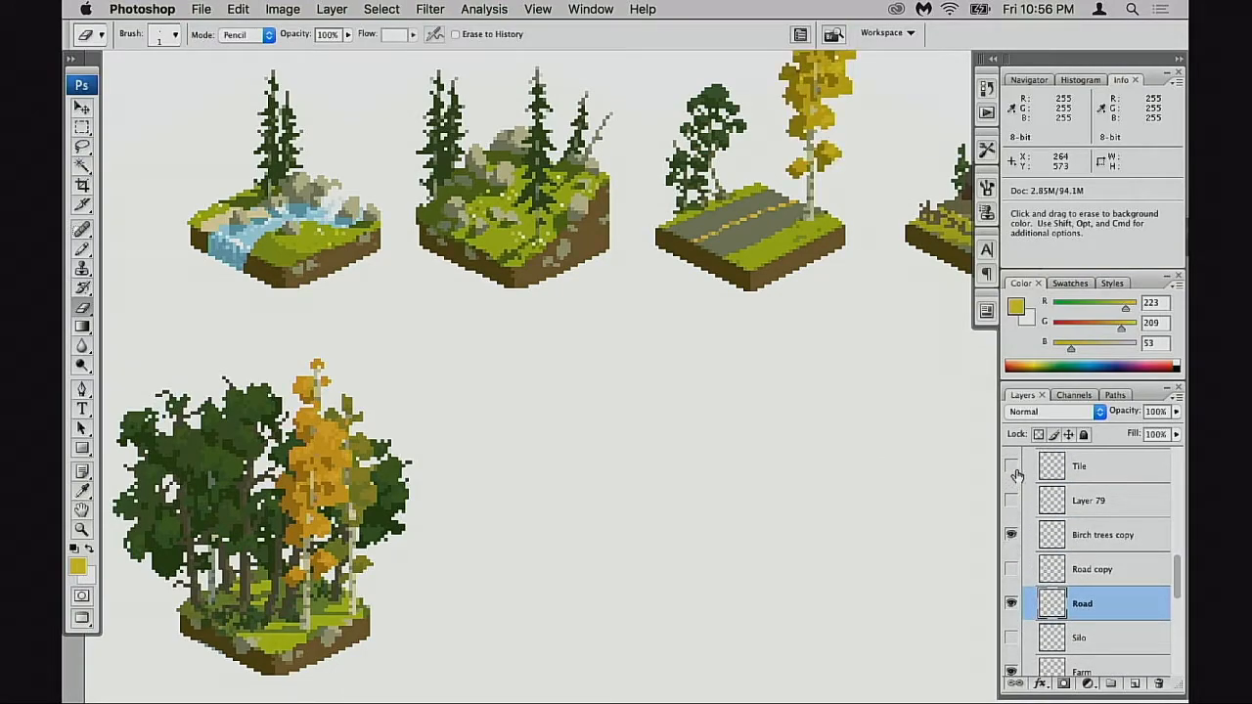
pyautogui.scroll(-5, 1026, 548)
pyautogui.scroll(-8, 1037, 580)
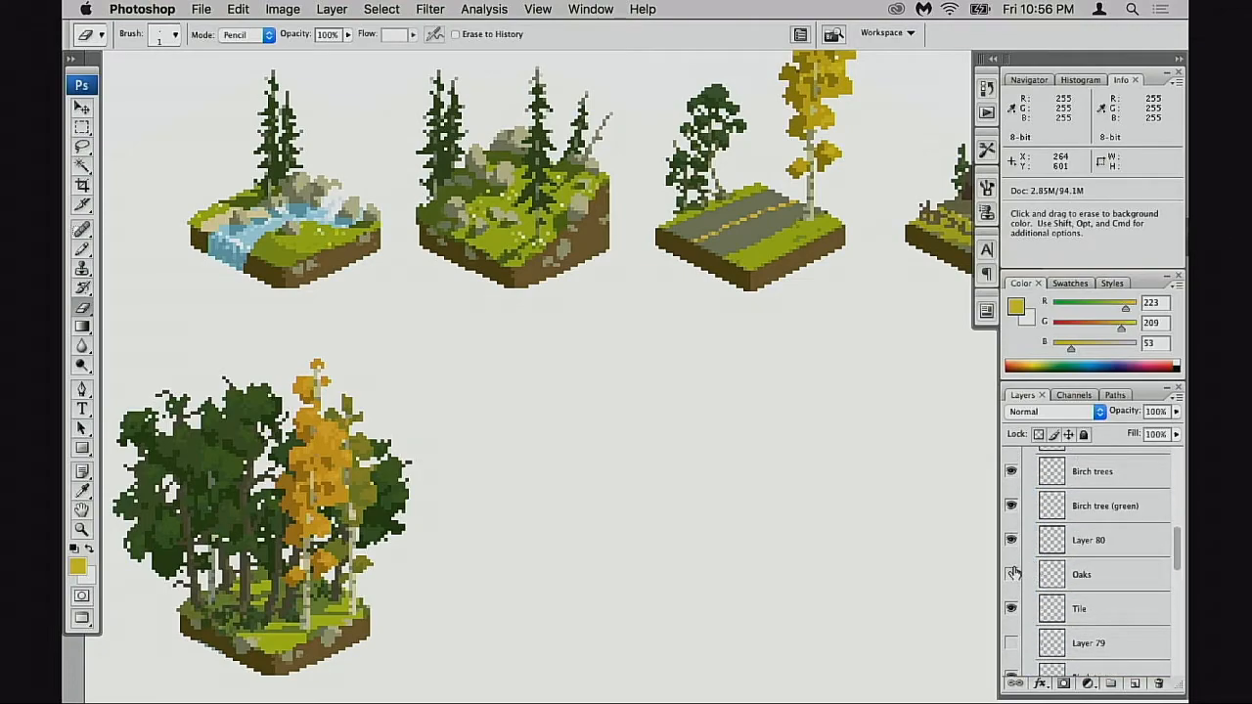
# - Duplicate the Oaks layer, place the copy directly above Birch trees copy, and try it on the road tile's far verge
pyautogui.click(1046, 581)
pyautogui.press('super+j')
pyautogui.press('v')
pyautogui.moveTo(441, 542); pyautogui.dragTo(835, 403)
pyautogui.moveTo(1065, 683); pyautogui.dragTo(1078, 575)
pyautogui.moveTo(699, 476); pyautogui.dragTo(794, 436)
pyautogui.moveTo(764, 432); pyautogui.dragTo(511, 577)
pyautogui.moveTo(519, 552); pyautogui.dragTo(726, 394)
pyautogui.moveTo(726, 394); pyautogui.dragTo(374, 346)
pyautogui.scroll(1, 609, 252)
pyautogui.moveTo(364, 392)
pyautogui.mouseDown()
pyautogui.moveTo(480, 370)
pyautogui.moveTo(476, 382)
pyautogui.mouseUp()
# - Erase the copied oaks that overlap the yellow birch and the road with a 9 px Eraser
pyautogui.press('b')
pyautogui.rightClick(492, 285)
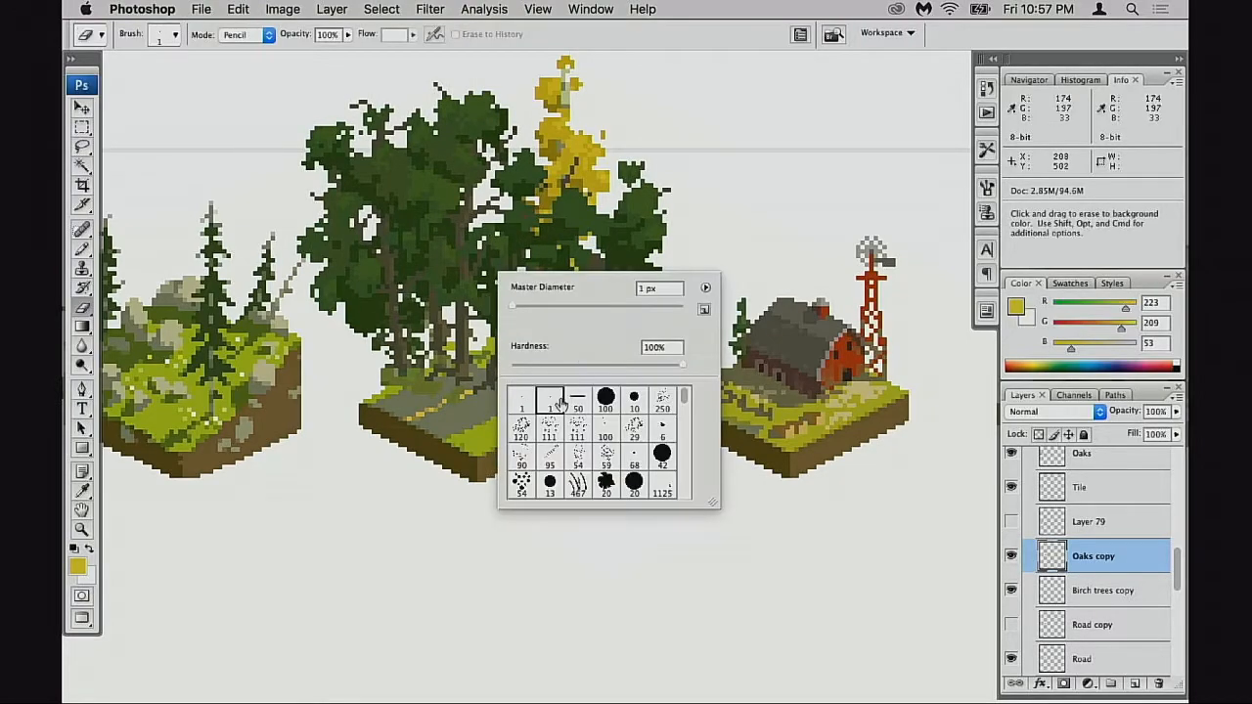
pyautogui.doubleClick(555, 402)
pyautogui.moveTo(519, 166)
pyautogui.mouseDown()
pyautogui.moveTo(522, 213)
pyautogui.moveTo(486, 354)
pyautogui.moveTo(522, 288)
pyautogui.moveTo(537, 325)
pyautogui.moveTo(566, 315)
pyautogui.moveTo(578, 345)
pyautogui.moveTo(615, 310)
pyautogui.mouseUp()
pyautogui.moveTo(517, 360); pyautogui.dragTo(507, 351)
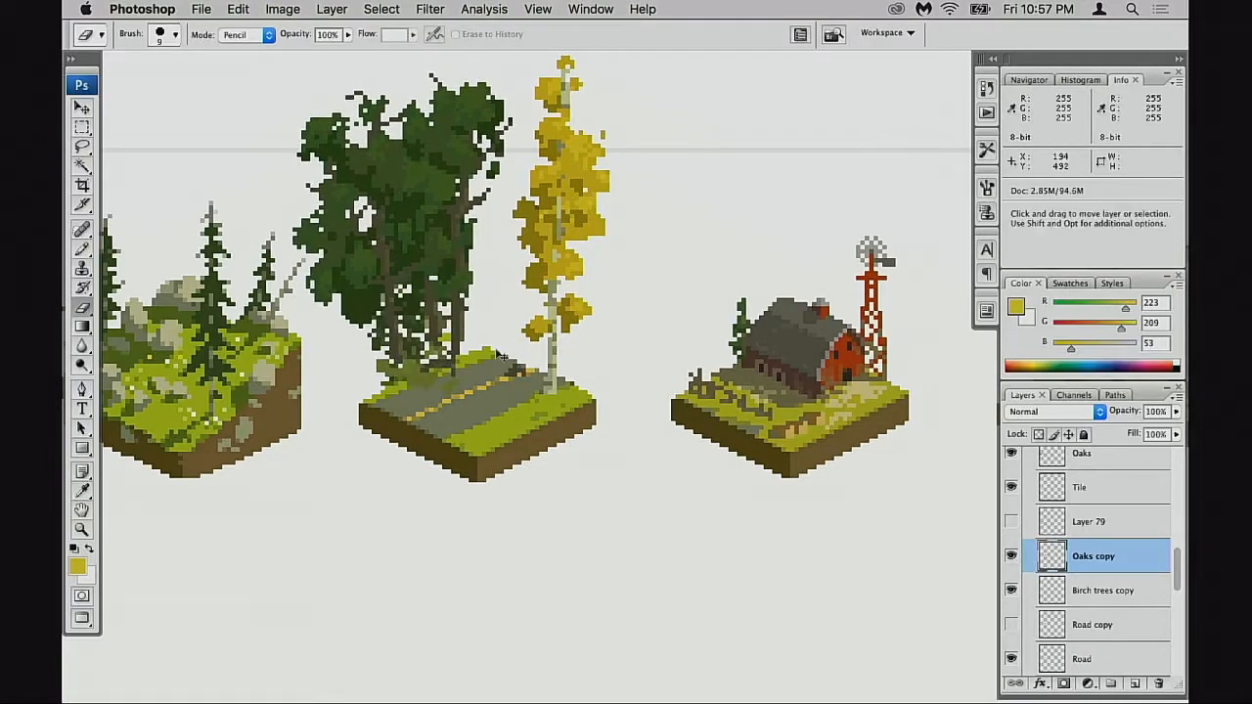
pyautogui.moveTo(452, 388); pyautogui.dragTo(454, 412)
pyautogui.moveTo(515, 186); pyautogui.dragTo(524, 147)
pyautogui.moveTo(552, 306); pyautogui.dragTo(562, 304)
# - Try thinning the copied oaks to a narrow clump beside the road, and delete the Oaks copy layer
pyautogui.keyDown('alt'); pyautogui.click(576, 382); pyautogui.keyUp('alt')
pyautogui.keyDown('alt'); pyautogui.click(564, 394); pyautogui.keyUp('alt')
pyautogui.keyDown('alt'); pyautogui.click(561, 409); pyautogui.keyUp('alt')
pyautogui.moveTo(563, 411); pyautogui.dragTo(635, 445)
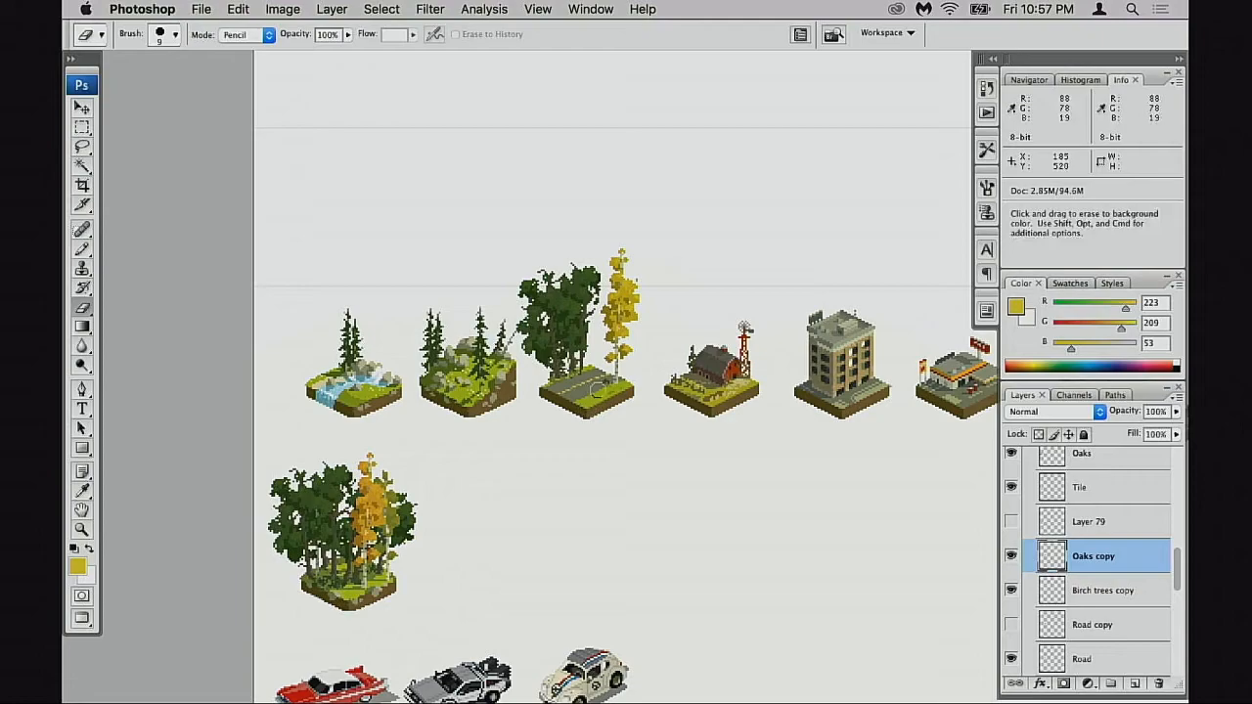
pyautogui.moveTo(563, 295)
pyautogui.mouseDown()
pyautogui.moveTo(550, 325)
pyautogui.moveTo(554, 296)
pyautogui.moveTo(539, 339)
pyautogui.moveTo(549, 352)
pyautogui.moveTo(529, 283)
pyautogui.moveTo(537, 345)
pyautogui.mouseUp()
pyautogui.moveTo(565, 413); pyautogui.dragTo(551, 419)
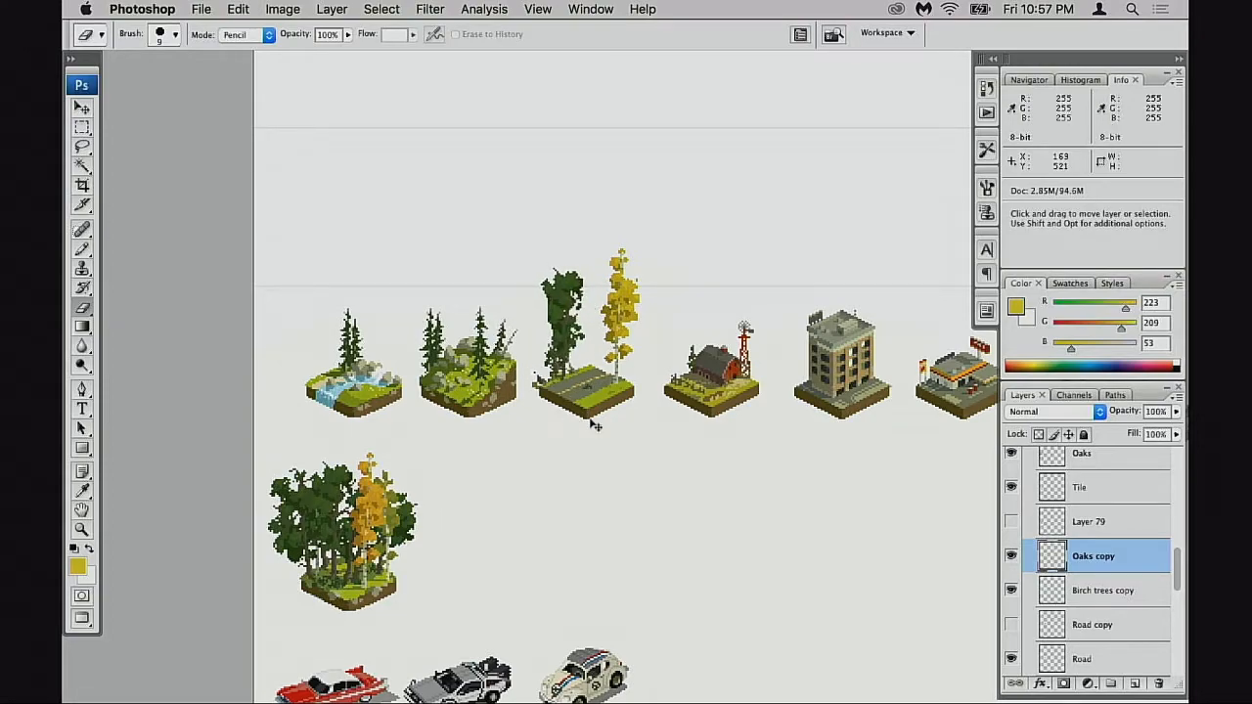
pyautogui.moveTo(1027, 560); pyautogui.dragTo(1158, 683)
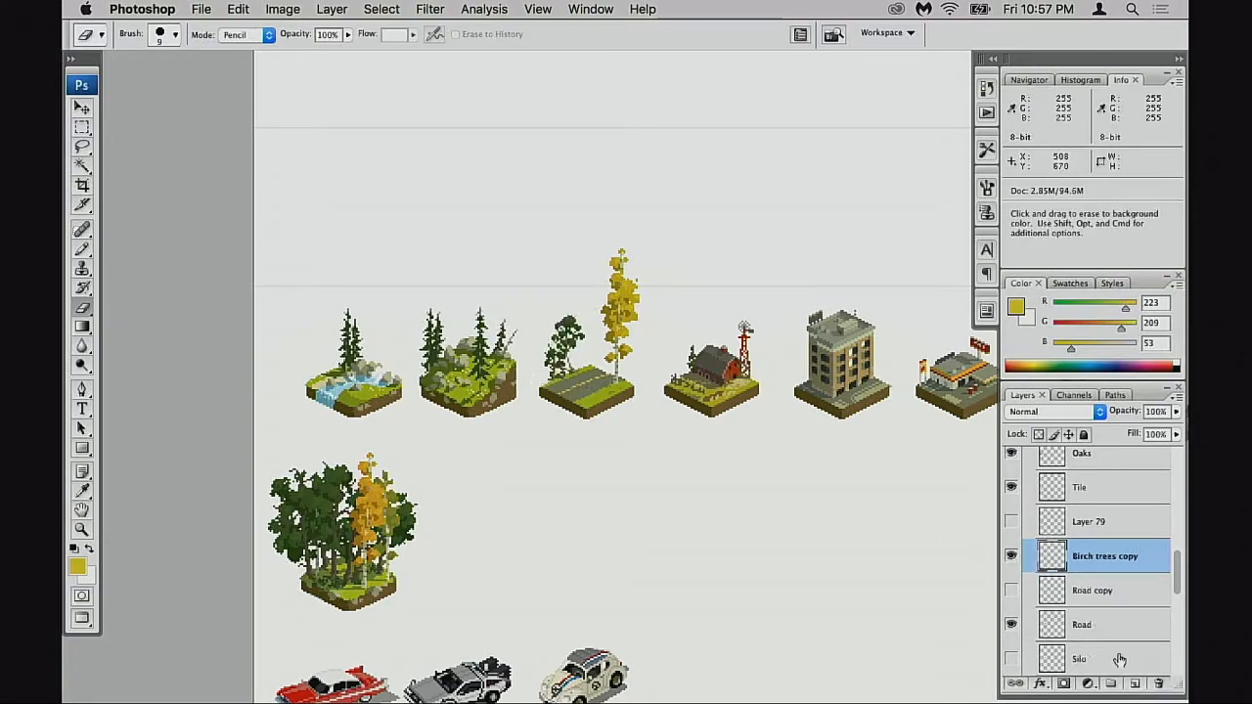
# - Toggle layer visibility to identify which layer holds the forest tile's green birch
pyautogui.click(1013, 555)
pyautogui.click(1013, 556)
pyautogui.click(1013, 522)
pyautogui.click(1012, 521)
pyautogui.click(1012, 522)
pyautogui.click(1012, 522)
pyautogui.click(1014, 489)
pyautogui.click(1014, 489)
pyautogui.scroll(3, 1026, 518)
pyautogui.scroll(2, 1027, 544)
pyautogui.click(1012, 503)
pyautogui.click(1012, 503)
pyautogui.click(1012, 537)
pyautogui.click(1012, 537)
# - Duplicate the Birch tree (green) layer, place the copy directly above Birch trees copy, and move it behind the road
pyautogui.click(1047, 546)
pyautogui.press('super+j')
pyautogui.moveTo(1061, 685); pyautogui.dragTo(1072, 615)
pyautogui.press('v')
pyautogui.moveTo(618, 573); pyautogui.dragTo(773, 380)
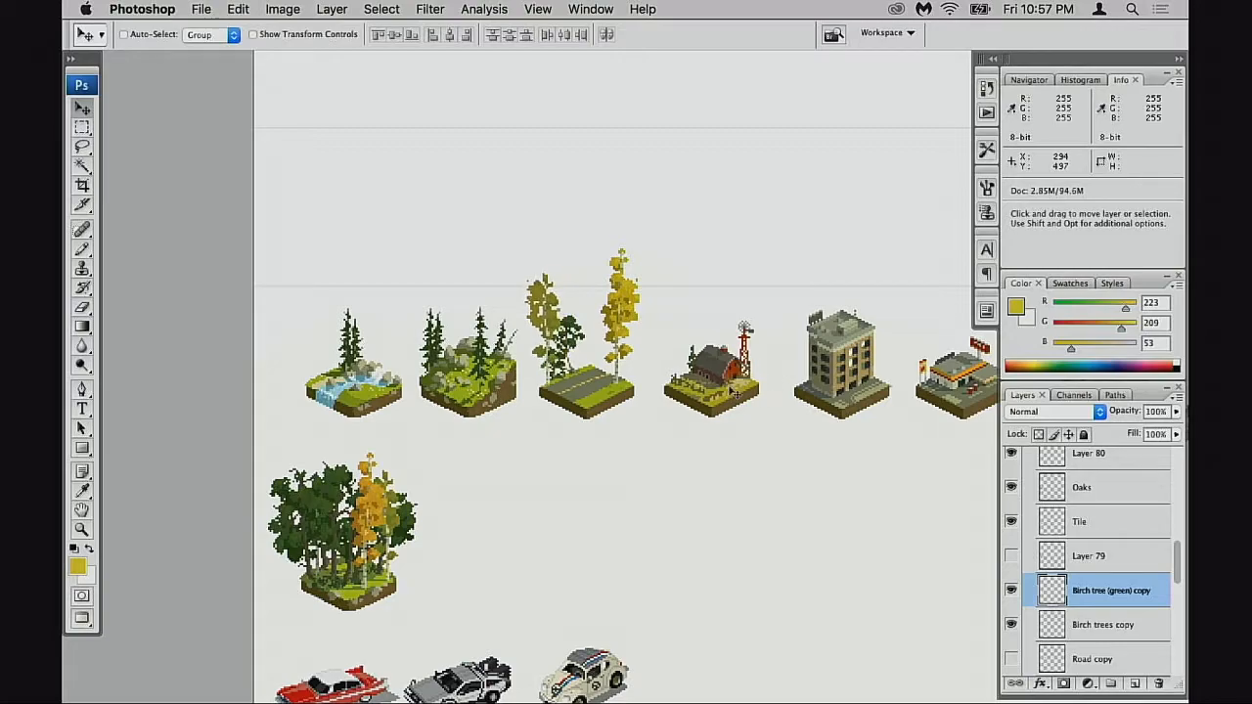
# - Brighten the copied green birch by lowering the white input point in Levels
pyautogui.keyDown('super'); pyautogui.click(610, 363); pyautogui.keyUp('super')
pyautogui.keyDown('super'); pyautogui.click(604, 378); pyautogui.keyUp('super')
pyautogui.keyDown('super'); pyautogui.click(588, 377); pyautogui.keyUp('super')
pyautogui.keyDown('super'); pyautogui.click(579, 375); pyautogui.keyUp('super')
pyautogui.moveTo(528, 362); pyautogui.dragTo(620, 509)
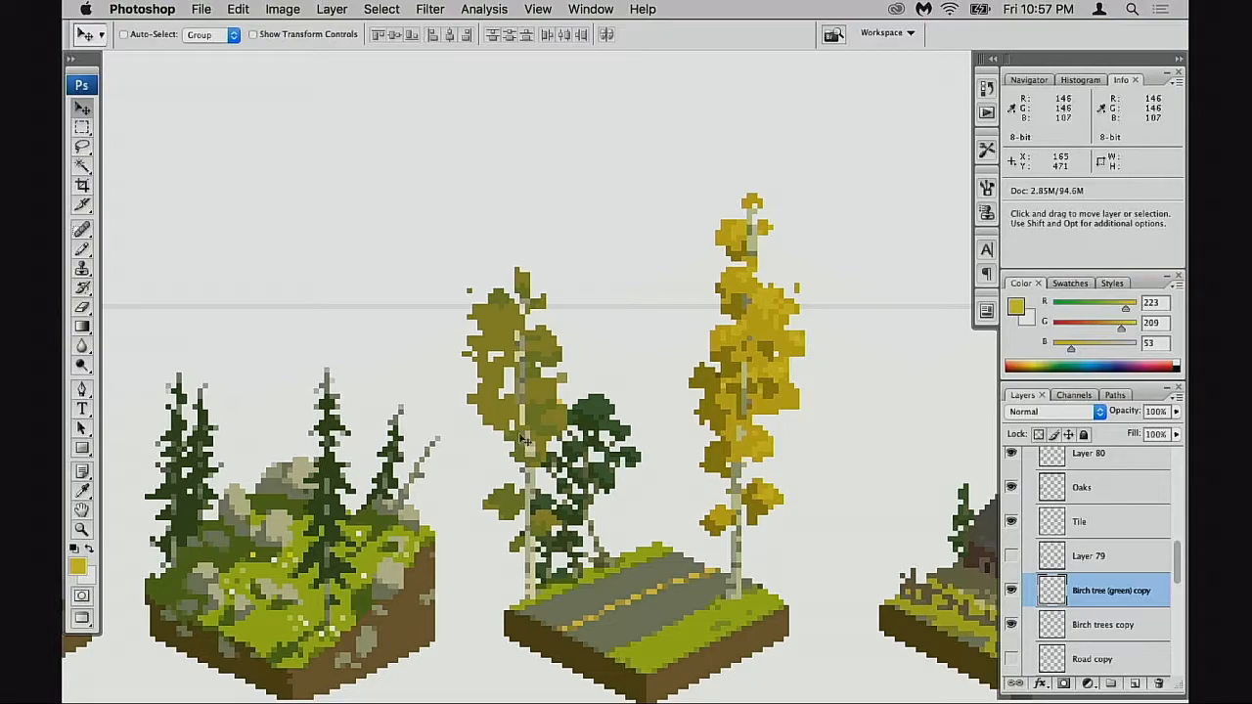
pyautogui.press('super+l')
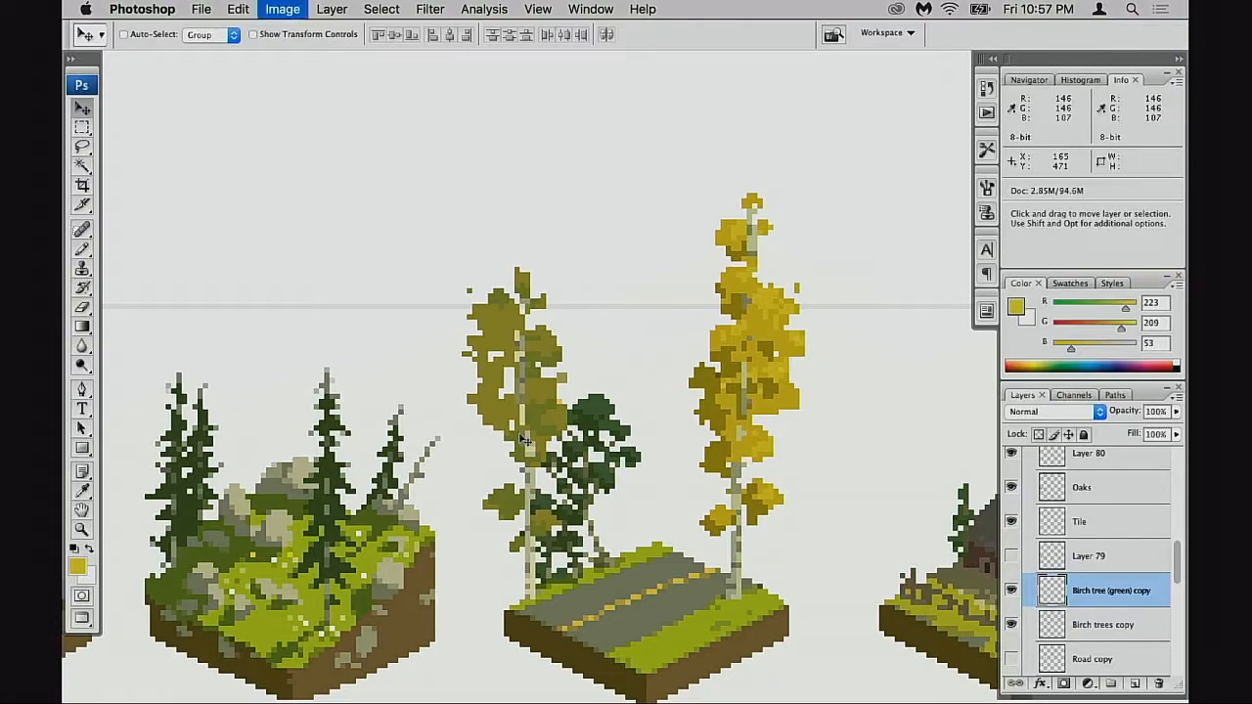
pyautogui.moveTo(968, 352); pyautogui.dragTo(941, 360)
pyautogui.click(1034, 228)
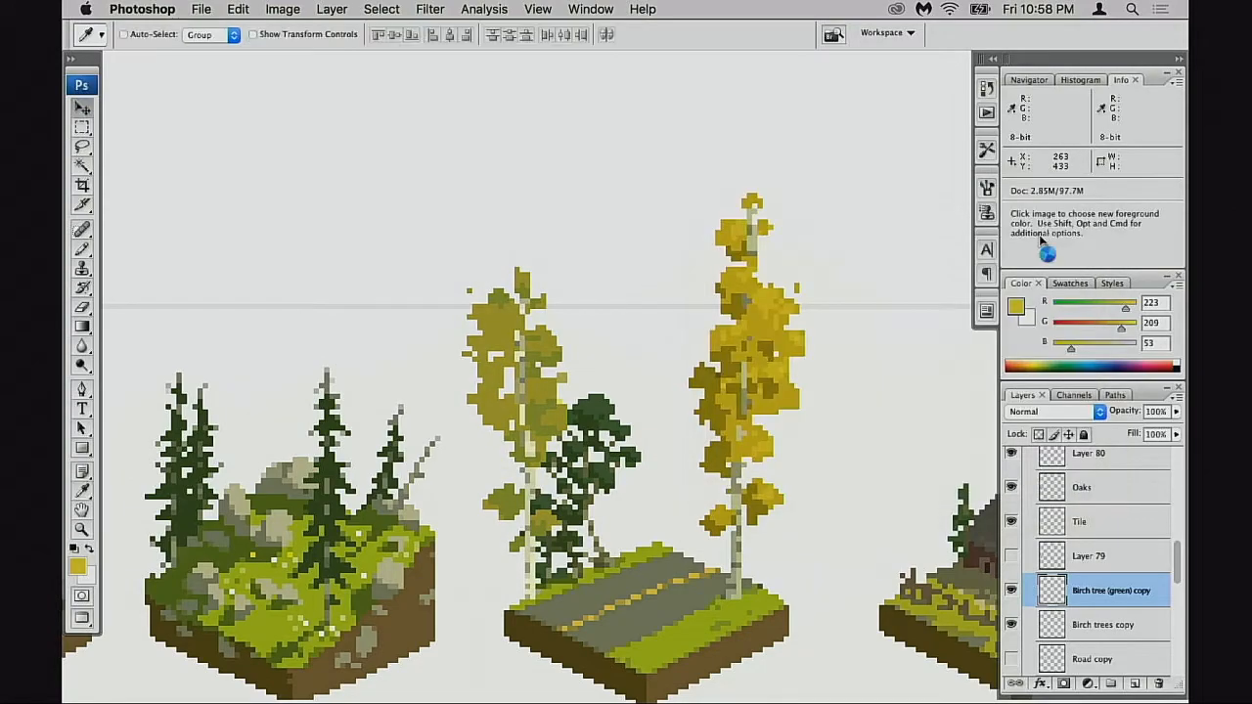
# - Shift the copied green birch toward orange with a Master hue of -16 in Hue/Saturation
pyautogui.press('super+u')
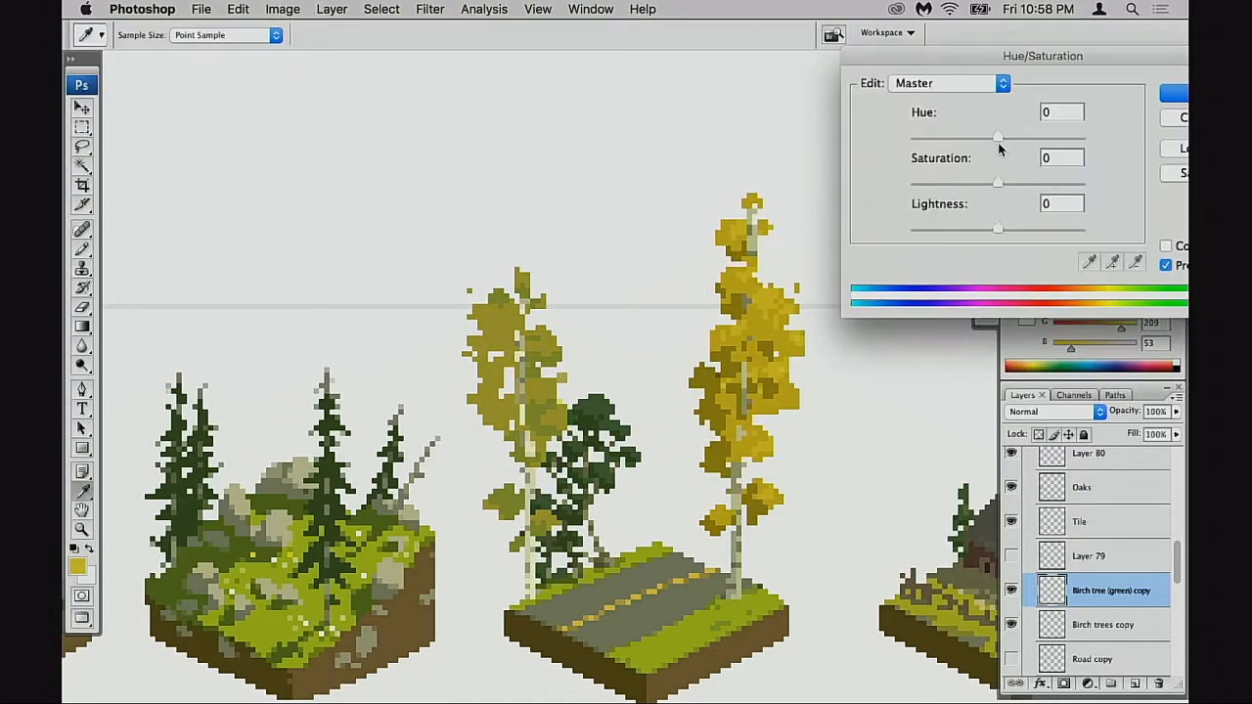
pyautogui.moveTo(999, 143); pyautogui.dragTo(981, 143)
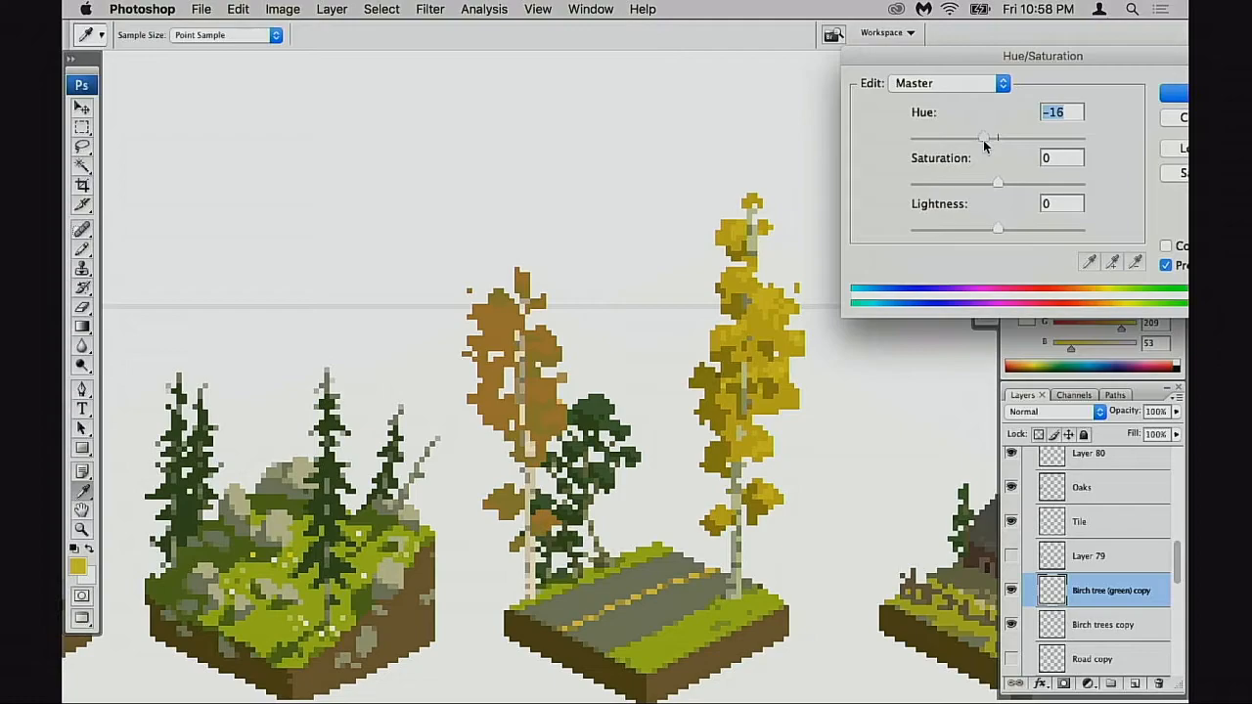
pyautogui.click(1171, 95)
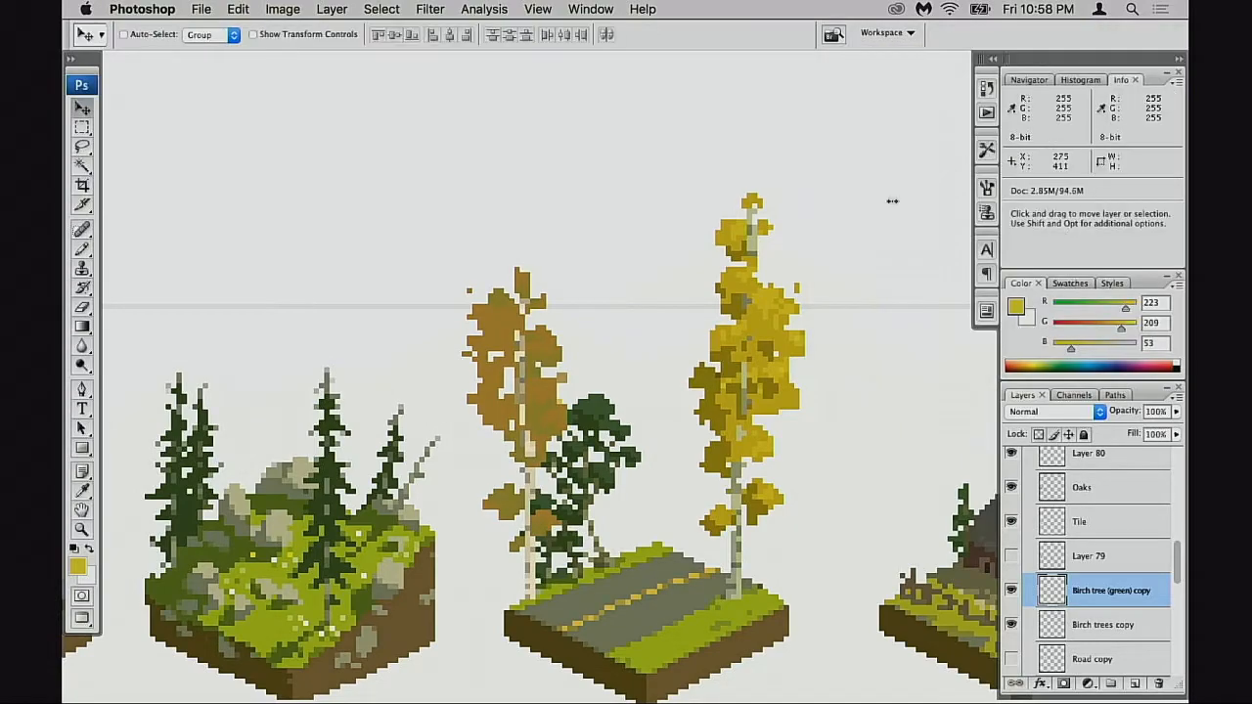
# - Set the Pencil to 2 px and sample the ochre foliage color of the recolored birch
pyautogui.scroll(1, 584, 408)
pyautogui.press('b')
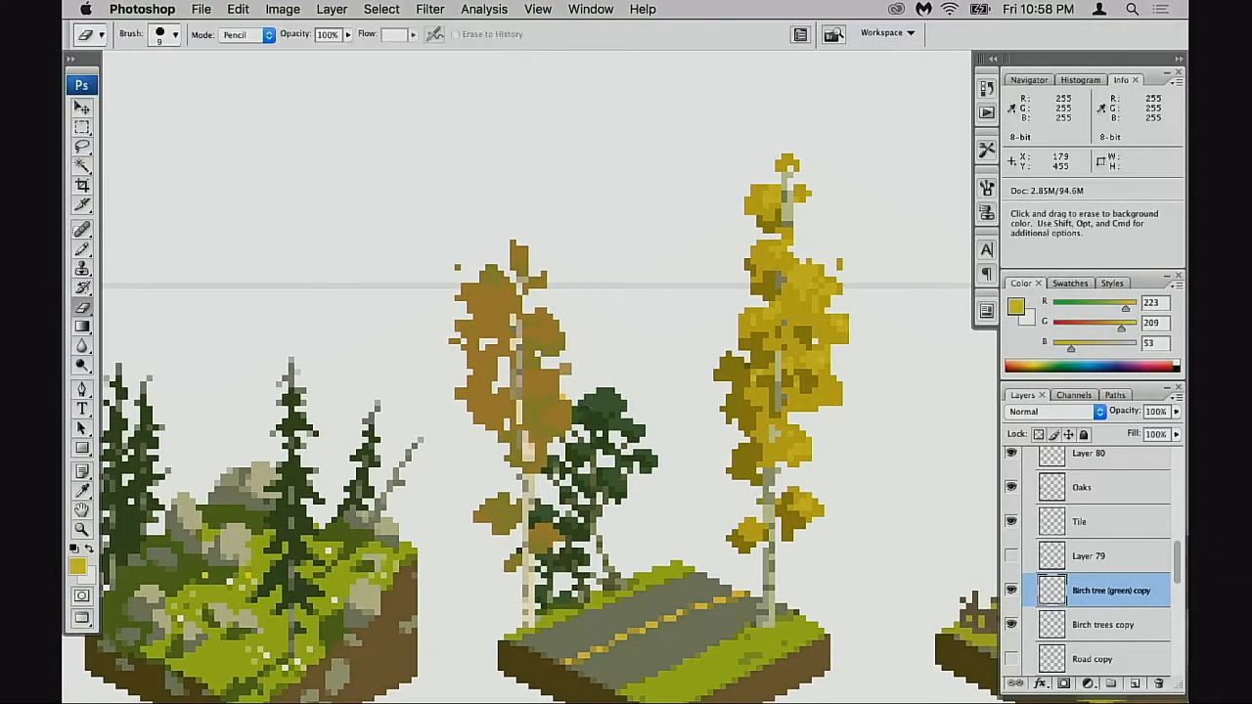
pyautogui.rightClick(544, 346)
pyautogui.click(634, 478)
pyautogui.keyDown('alt'); pyautogui.click(548, 311); pyautogui.keyUp('alt')
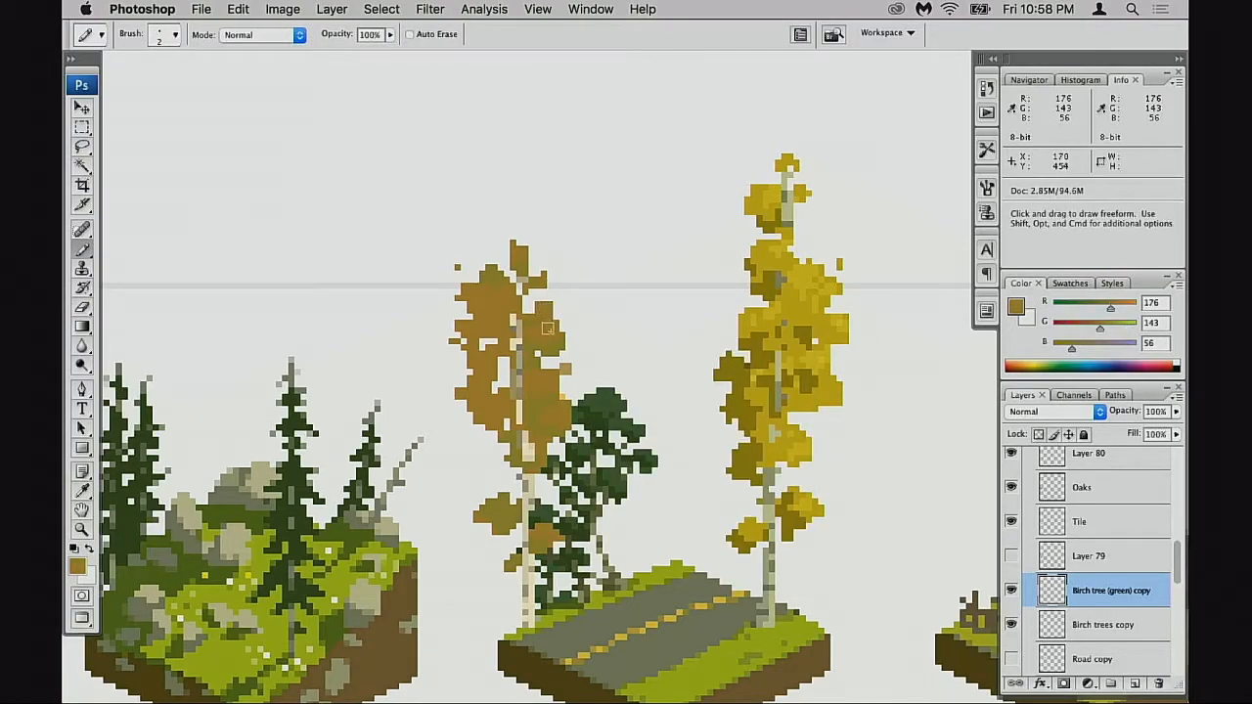
# - Erase the stray pixels around the orange birch with a 1 px Pencil-mode Eraser and shift the tree closer to the dark green trees
pyautogui.press('e')
pyautogui.press('[')
pyautogui.press('[')
pyautogui.press('[')
pyautogui.press('[')
pyautogui.press('[')
pyautogui.press('[')
pyautogui.press('[')
pyautogui.press('[')
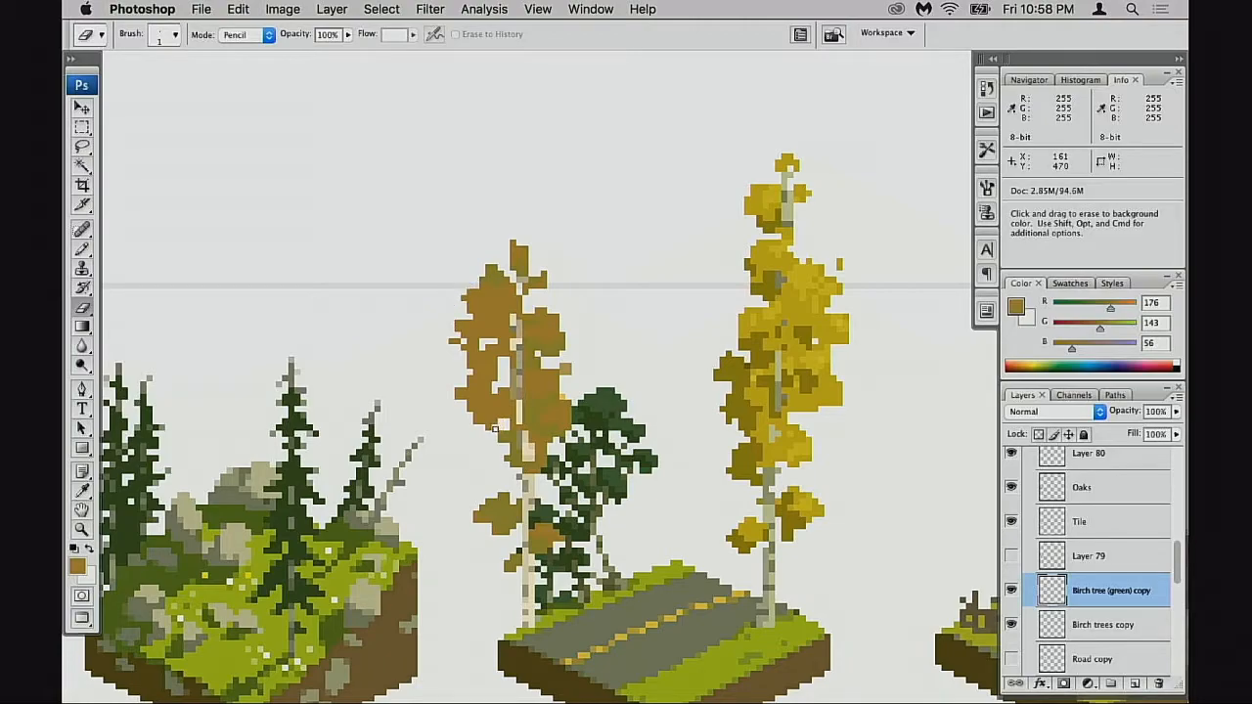
pyautogui.moveTo(507, 461); pyautogui.dragTo(530, 396)
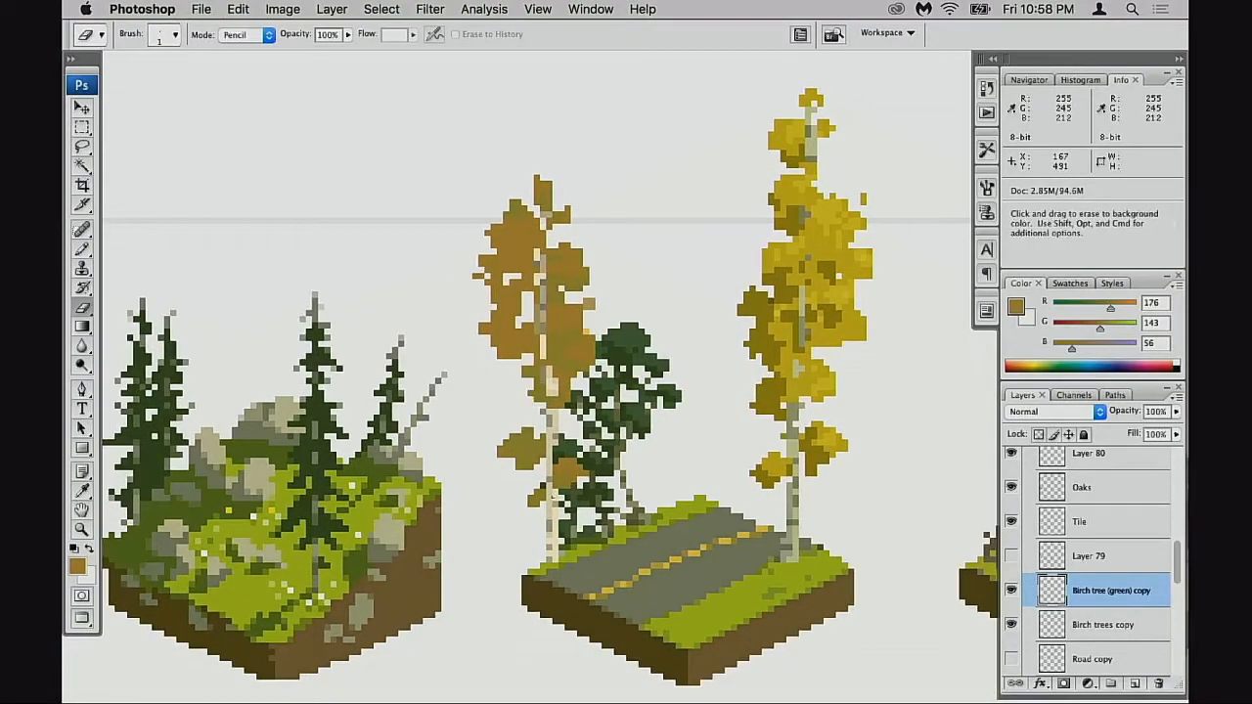
pyautogui.moveTo(553, 488); pyautogui.dragTo(605, 474)
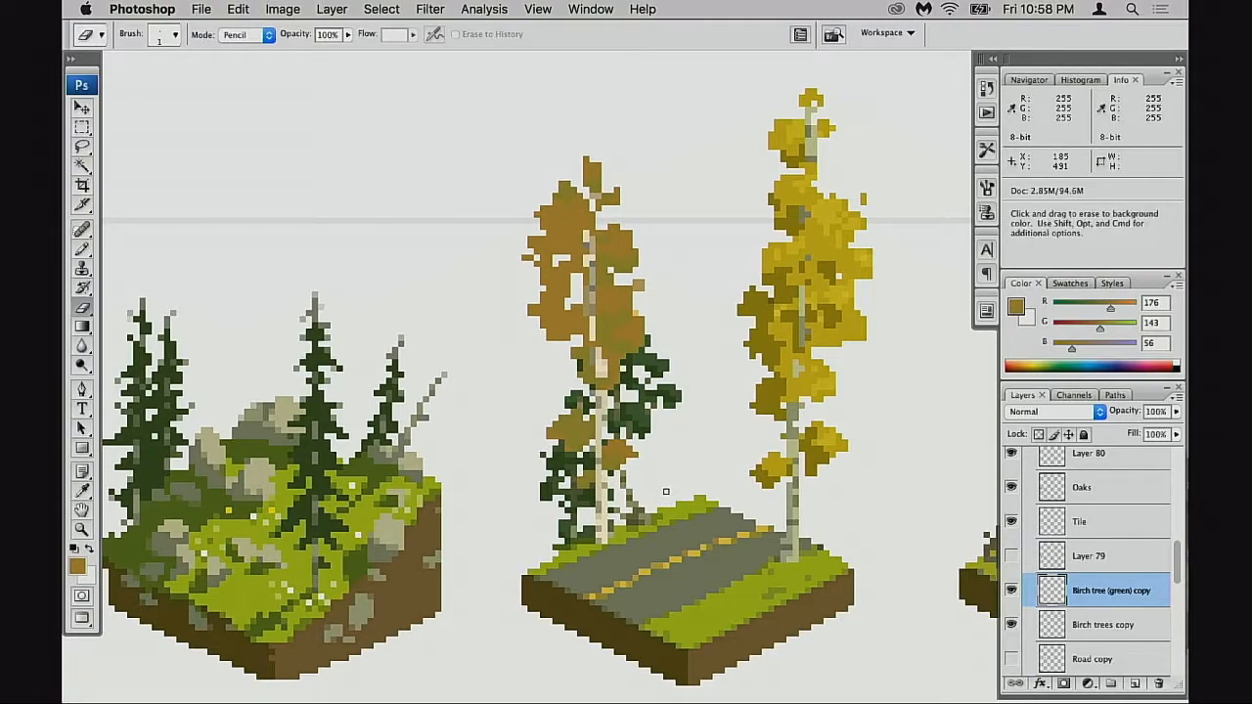
# - Select the light trunk sections of the orange birch, from its base up into the crown, with combined rectangular marquees
pyautogui.press('m')
pyautogui.scroll(1, 614, 497)
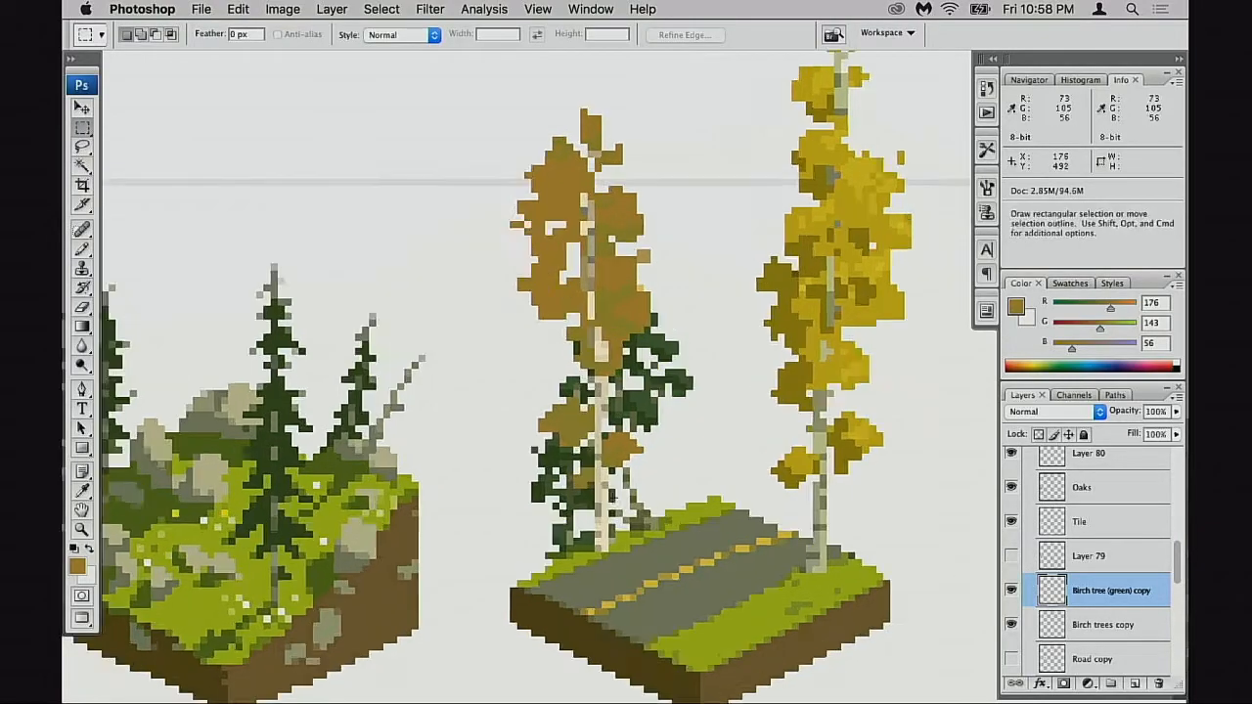
pyautogui.moveTo(638, 554); pyautogui.dragTo(647, 575)
pyautogui.moveTo(590, 420); pyautogui.dragTo(597, 458)
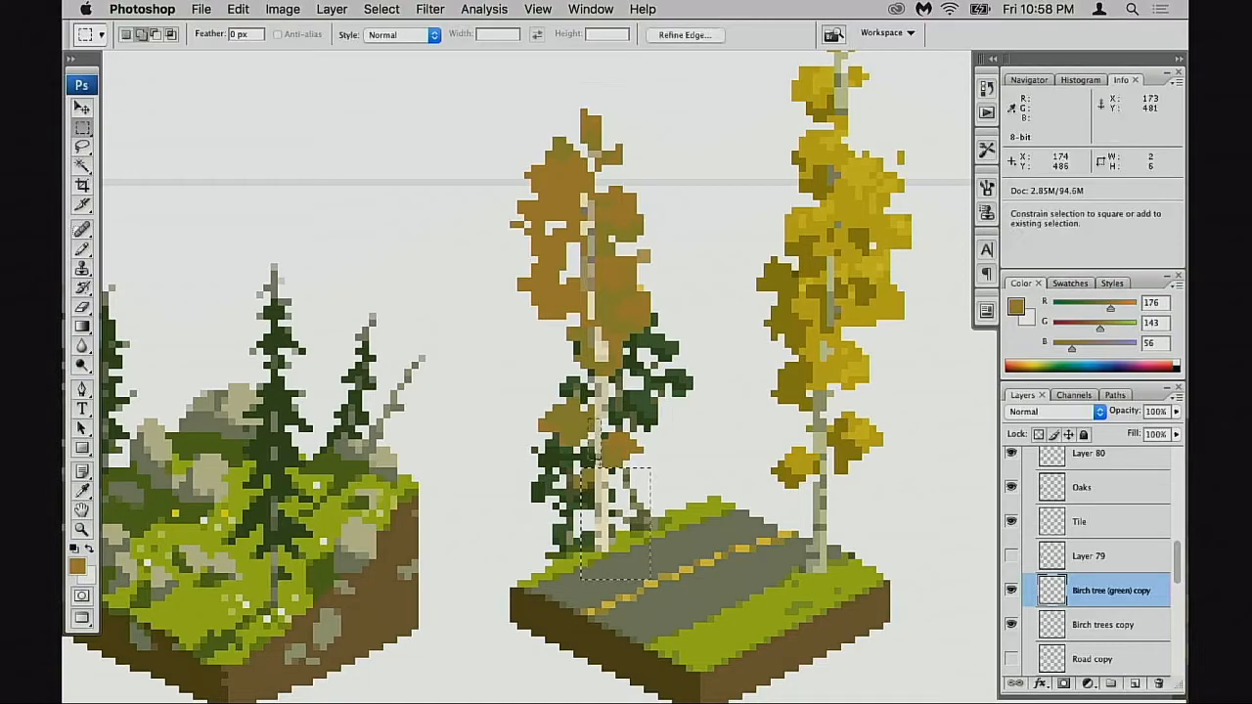
pyautogui.scroll(1, 597, 464)
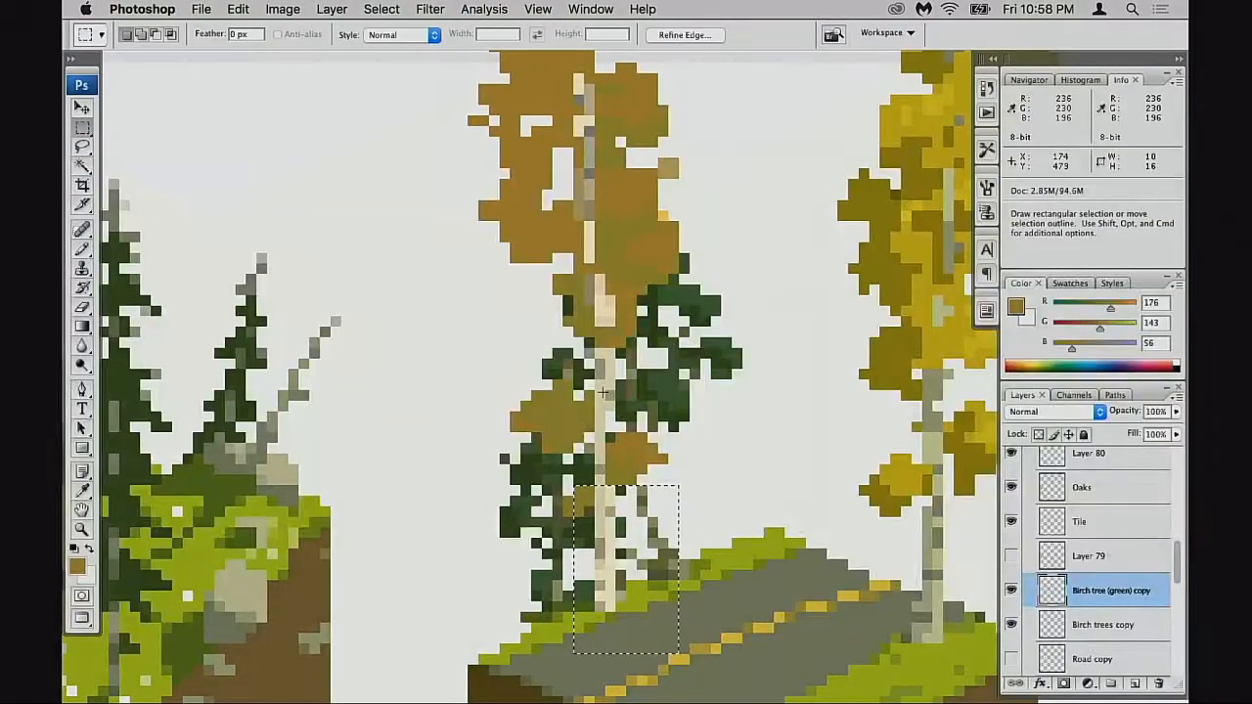
pyautogui.moveTo(598, 460); pyautogui.dragTo(600, 360)
pyautogui.moveTo(597, 297)
pyautogui.mouseDown()
pyautogui.moveTo(614, 324)
pyautogui.moveTo(591, 278)
pyautogui.mouseUp()
pyautogui.moveTo(585, 127); pyautogui.dragTo(593, 209)
pyautogui.moveTo(580, 84); pyautogui.dragTo(581, 100)
pyautogui.moveTo(648, 331); pyautogui.dragTo(651, 140)
pyautogui.press('super+z')
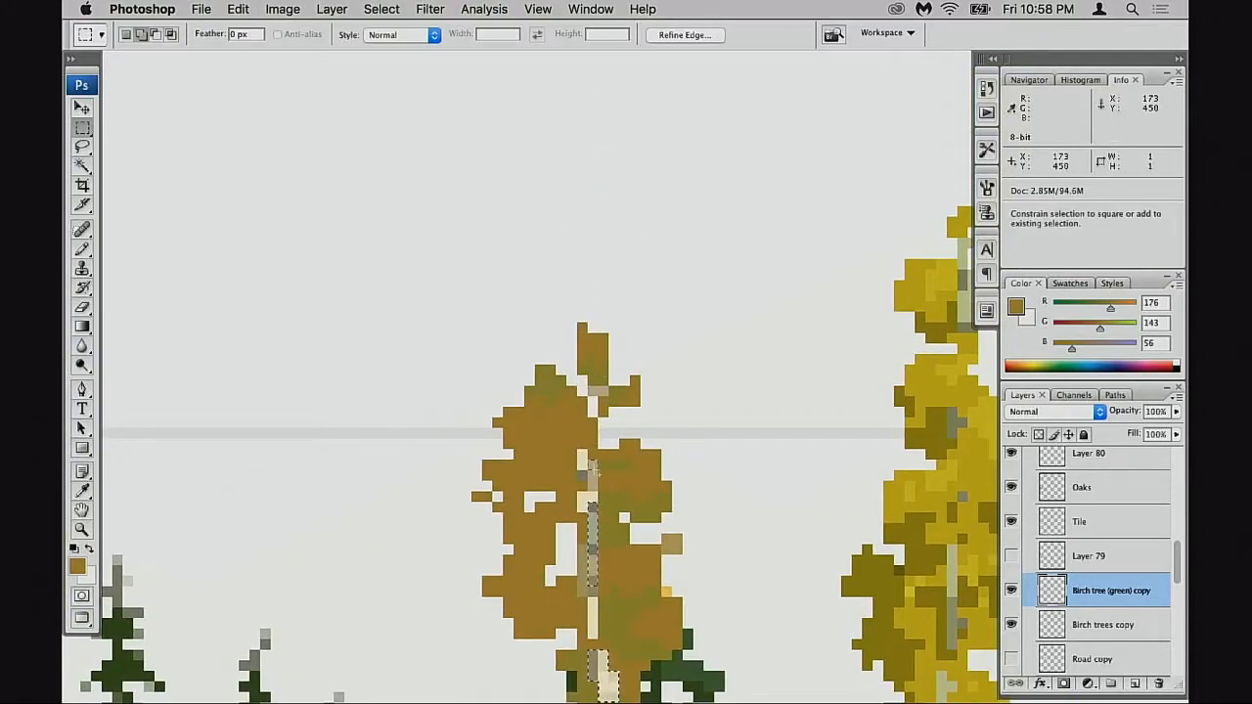
pyautogui.moveTo(579, 452); pyautogui.dragTo(587, 478)
pyautogui.moveTo(630, 602); pyautogui.dragTo(640, 324)
pyautogui.keyDown('alt'); pyautogui.keyDown('super'); pyautogui.click(636, 364); pyautogui.keyUp('super'); pyautogui.keyUp('alt')
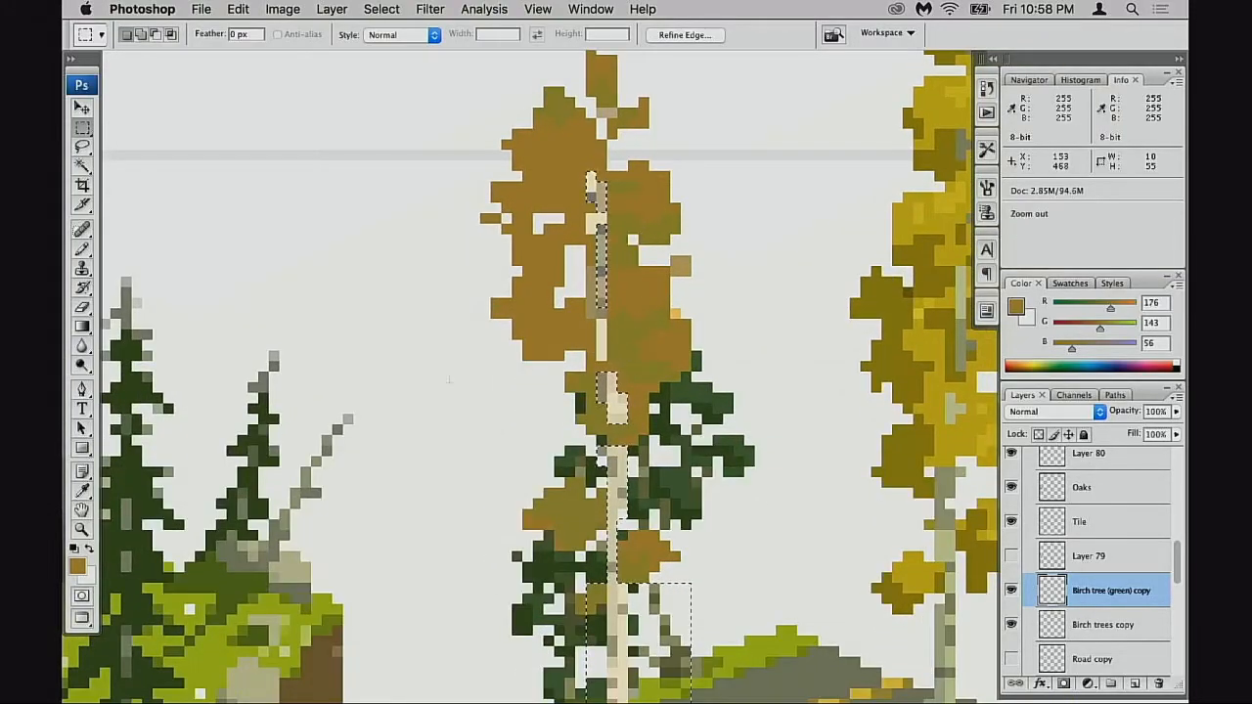
# - Hide the selection edges and mute the birch trunk in Levels with midtones 0.91 and output levels 50 and 229
pyautogui.press('super+h')
pyautogui.press('super+l')
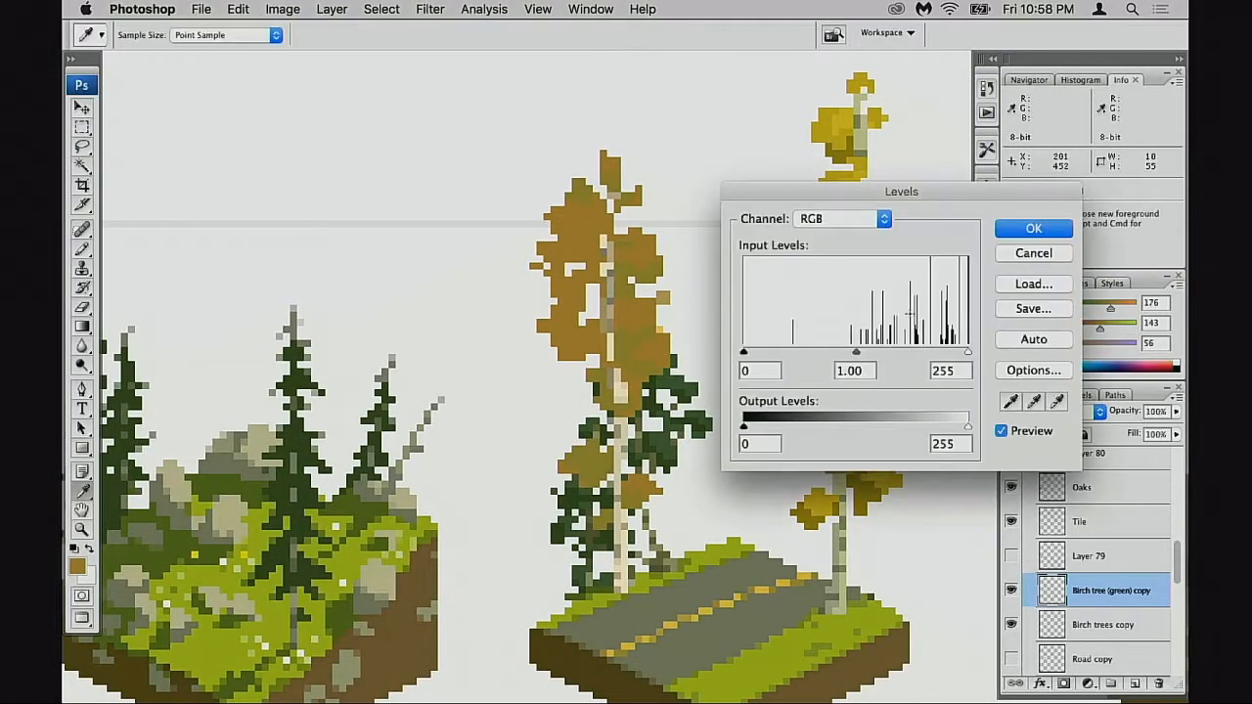
pyautogui.moveTo(870, 353)
pyautogui.mouseDown()
pyautogui.moveTo(886, 353)
pyautogui.moveTo(863, 354)
pyautogui.mouseUp()
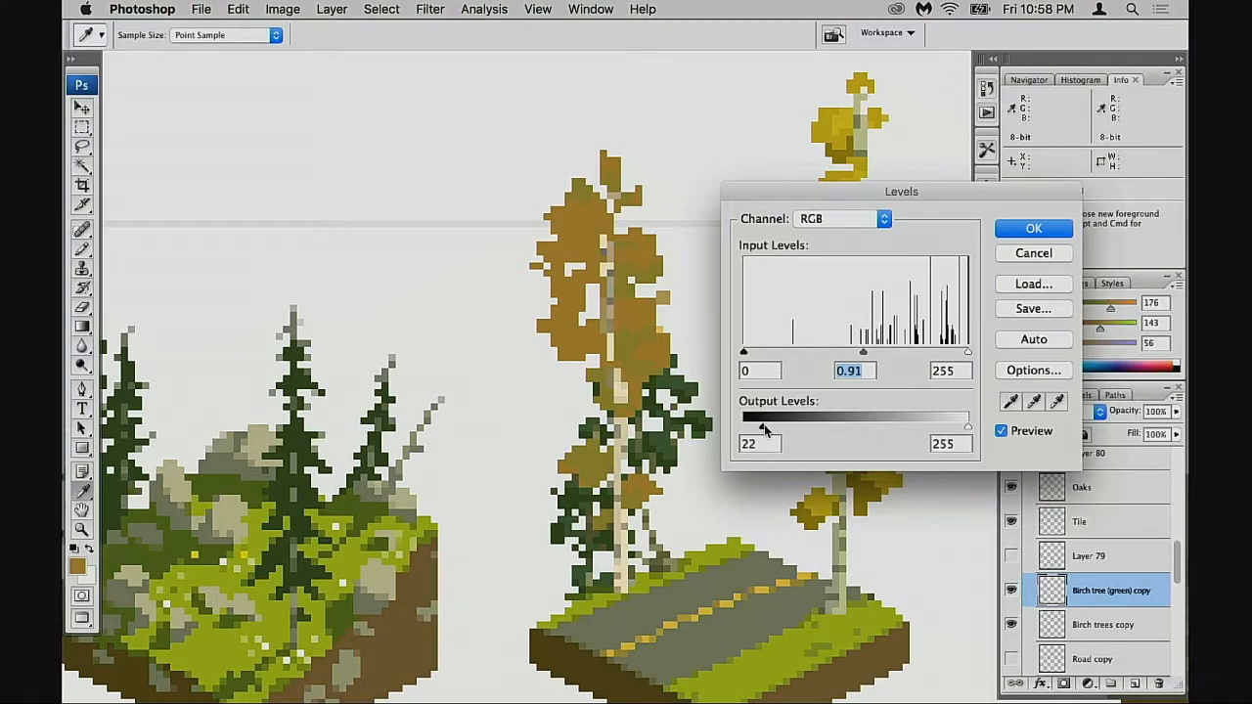
pyautogui.moveTo(968, 430)
pyautogui.mouseDown()
pyautogui.moveTo(934, 430)
pyautogui.moveTo(946, 430)
pyautogui.mouseUp()
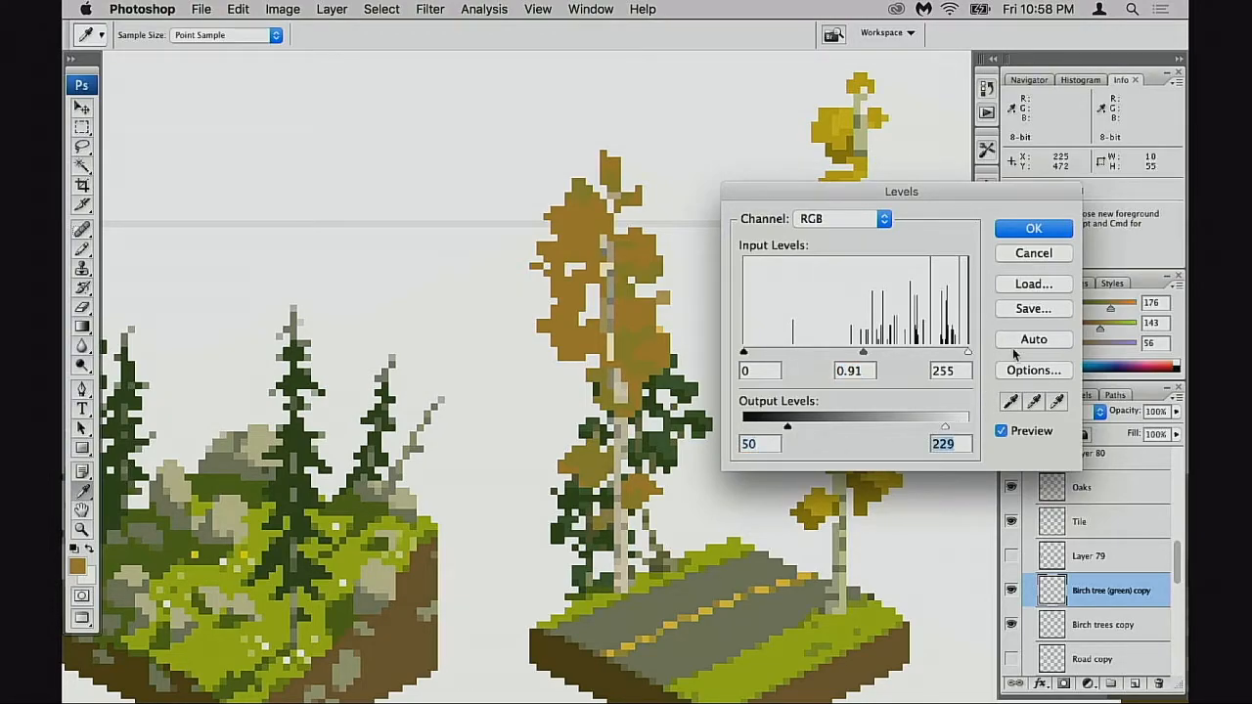
pyautogui.click(1034, 229)
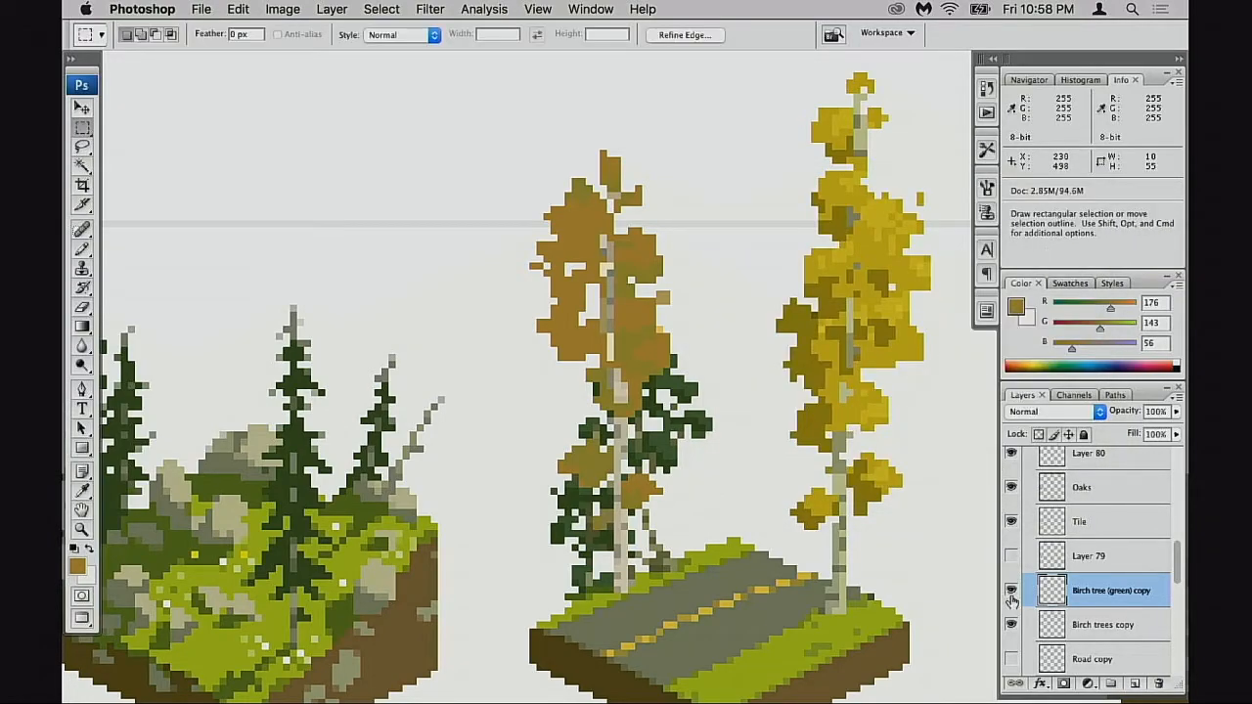
# - Hide the Birch tree (green) copy and Birch trees copy layers to inspect the tile without birches
pyautogui.moveTo(1012, 592); pyautogui.dragTo(1011, 625)
pyautogui.click(1013, 658)
pyautogui.click(1013, 657)
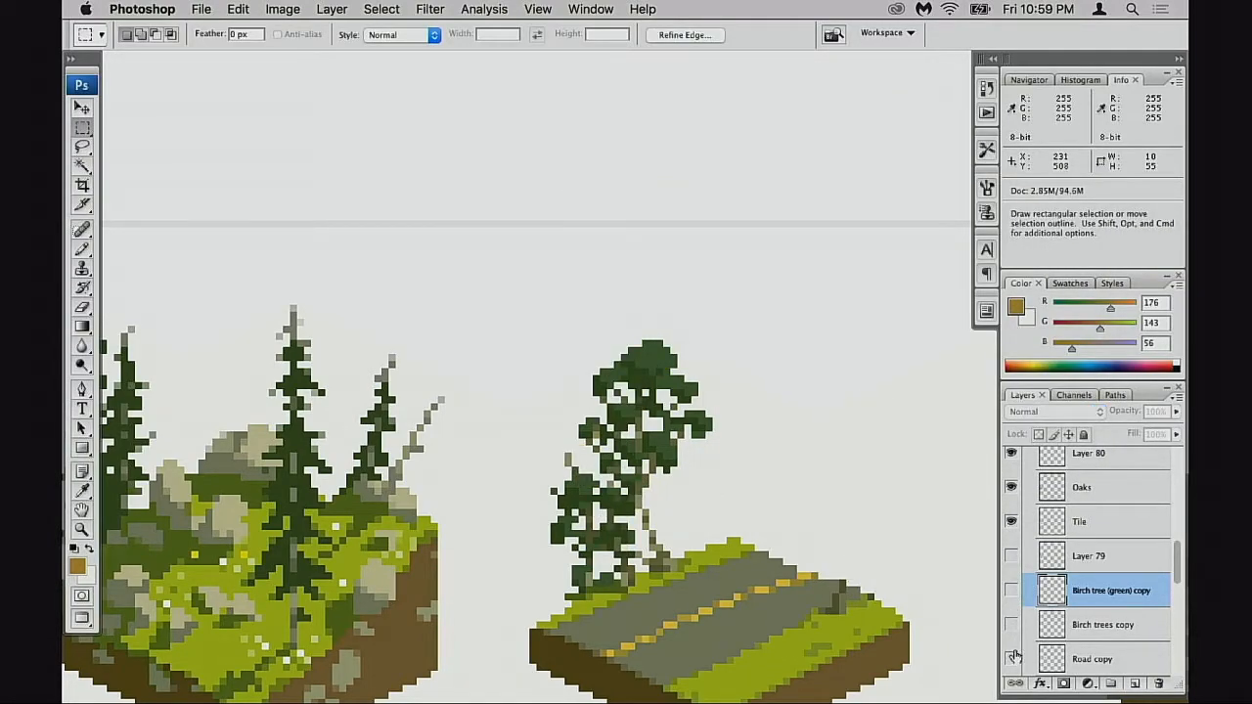
# - Erase the smaller dark green tree beside the taller one from the Road layer with a 3 px Eraser
pyautogui.scroll(-3, 1037, 646)
pyautogui.click(1012, 617)
pyautogui.click(1012, 617)
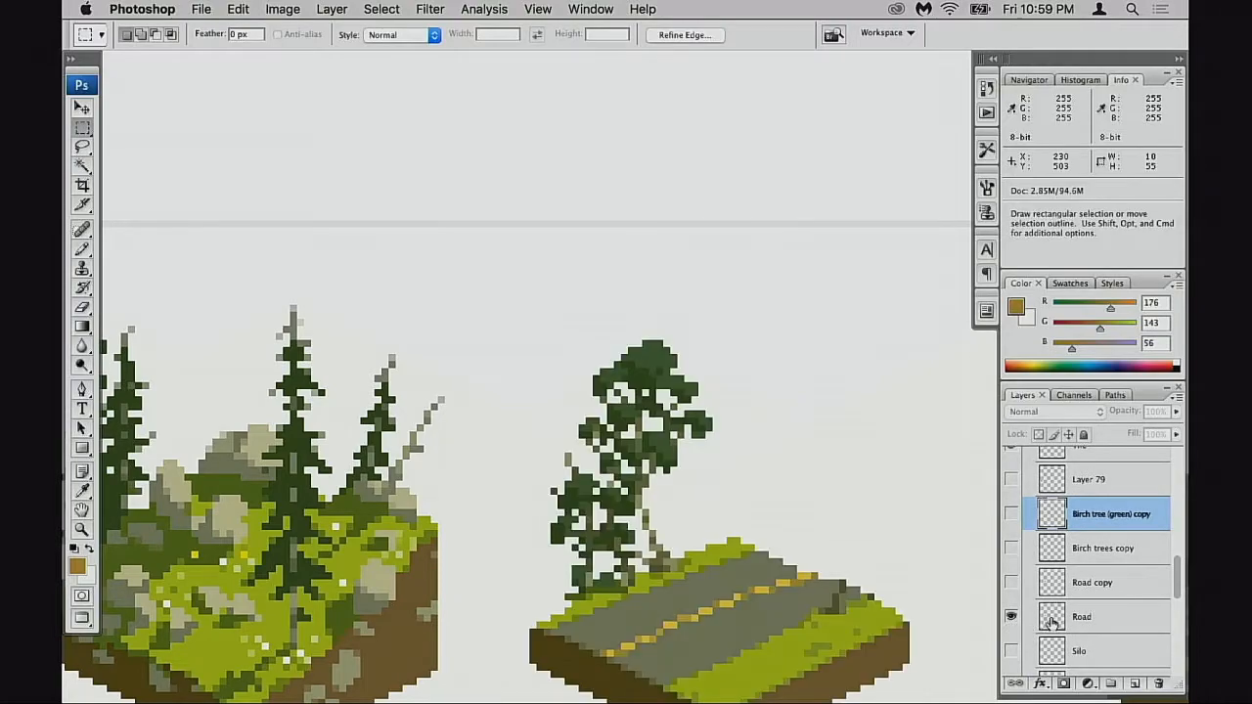
pyautogui.click(1047, 622)
pyautogui.press('e')
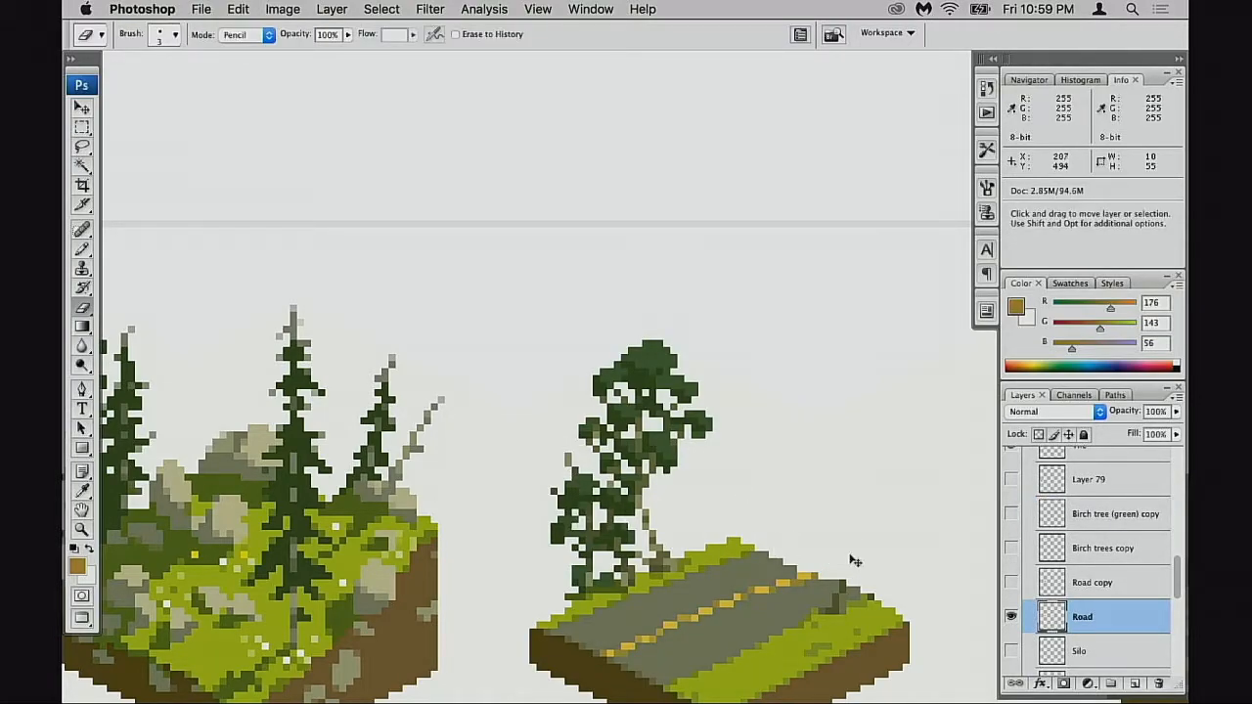
pyautogui.moveTo(563, 470)
pyautogui.mouseDown()
pyautogui.moveTo(573, 460)
pyautogui.moveTo(592, 504)
pyautogui.moveTo(579, 525)
pyautogui.moveTo(604, 531)
pyautogui.moveTo(584, 579)
pyautogui.mouseUp()
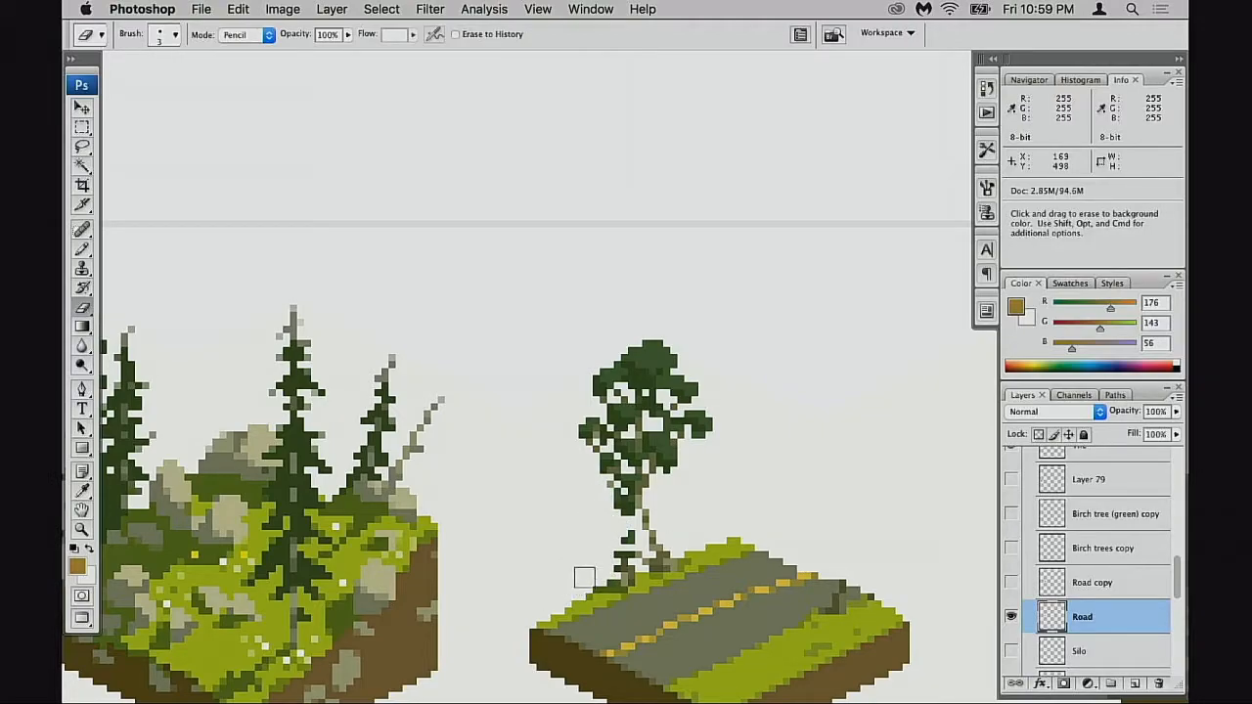
# - Lasso the crown of the remaining dark green tree and lower it to the grass behind the road
pyautogui.press('l')
pyautogui.moveTo(694, 308)
pyautogui.mouseDown()
pyautogui.moveTo(565, 397)
pyautogui.moveTo(721, 413)
pyautogui.moveTo(708, 537)
pyautogui.moveTo(694, 533)
pyautogui.mouseUp()
pyautogui.press('super+d')
pyautogui.press('e')
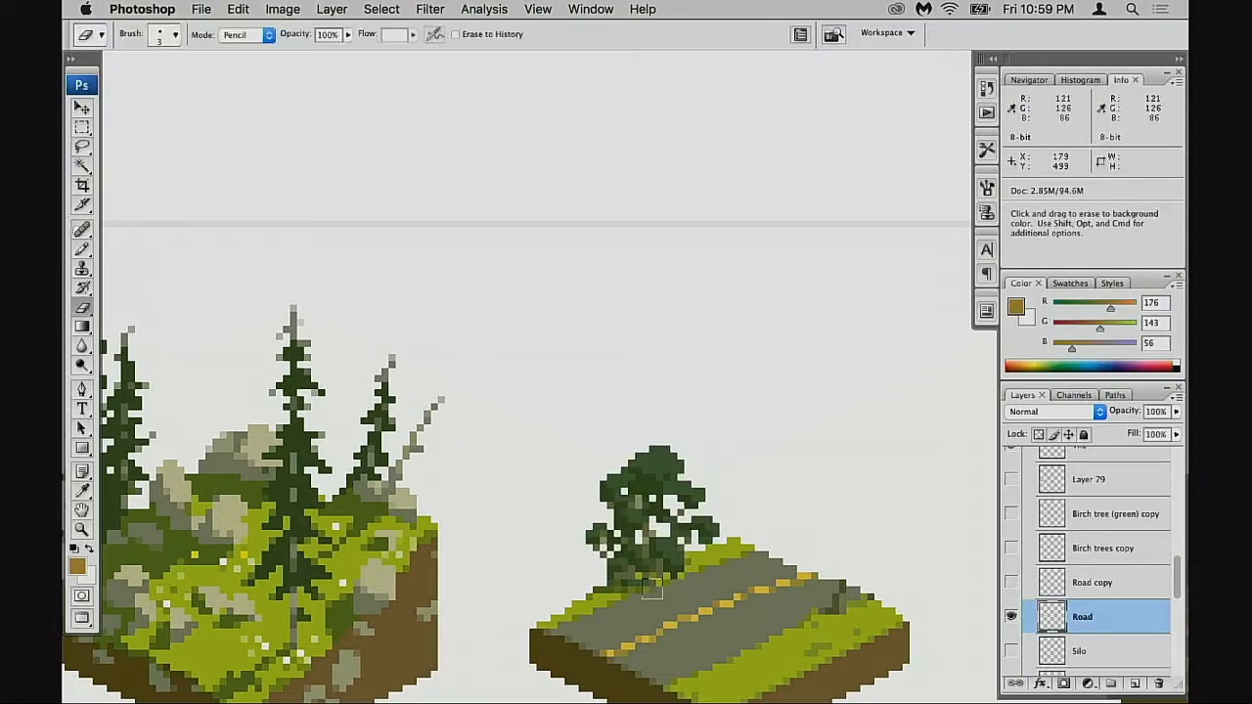
# - Step back to the active crown selection, cut and paste the crown onto its own layer, and move it clear of the trunk remnants
pyautogui.press('alt+super+z')
pyautogui.press('alt+super+z')
pyautogui.press('alt+super+z')
pyautogui.press('alt+super+z')
pyautogui.press('alt+super+z')
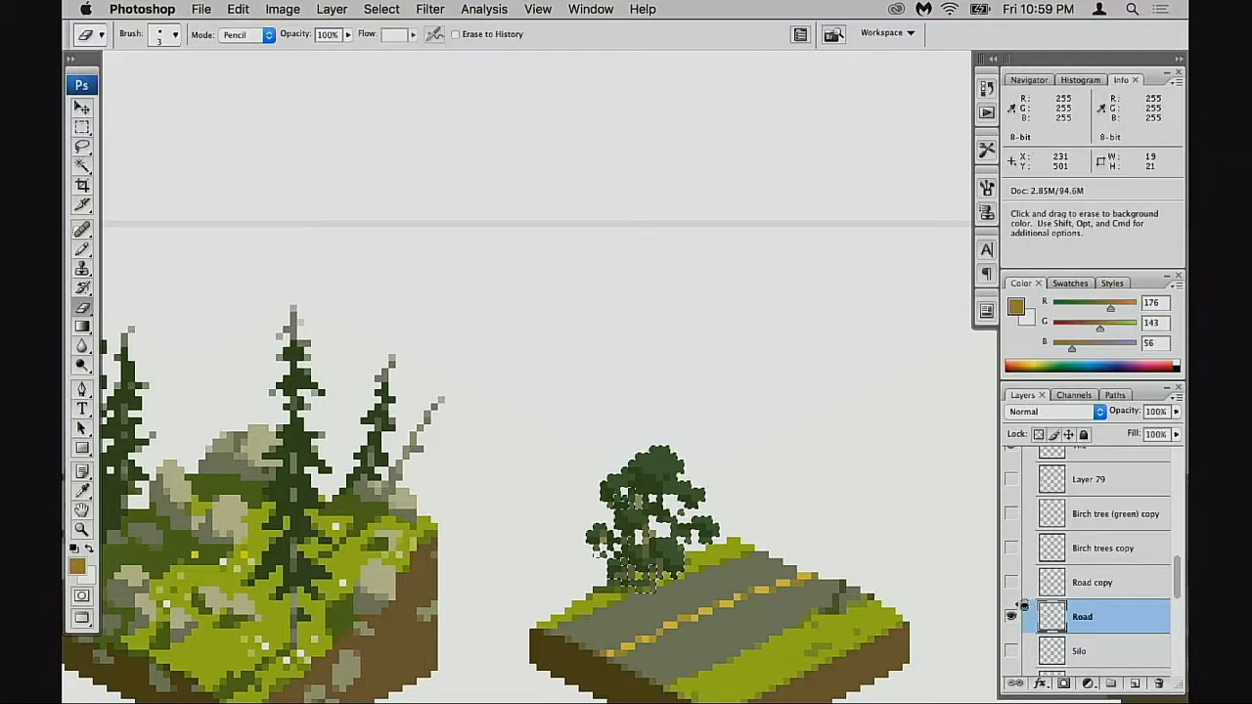
pyautogui.press('super+x')
pyautogui.press('super+v')
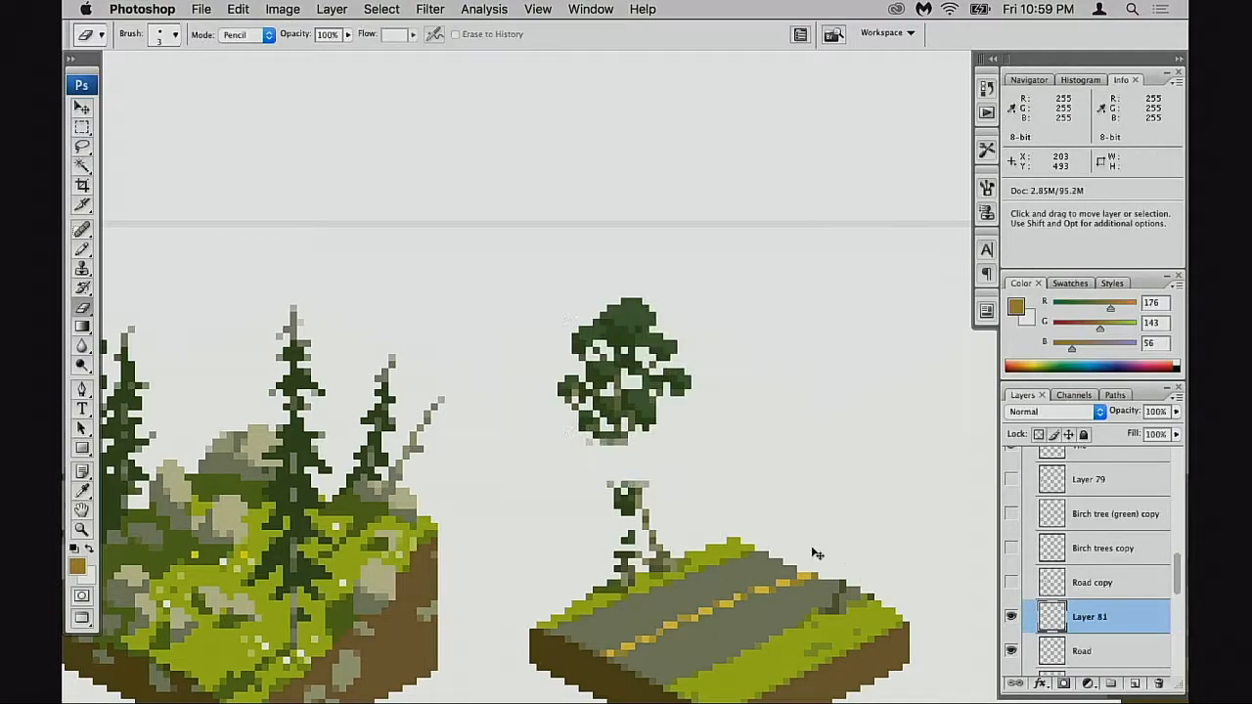
pyautogui.press('v')
pyautogui.moveTo(650, 419); pyautogui.dragTo(708, 378)
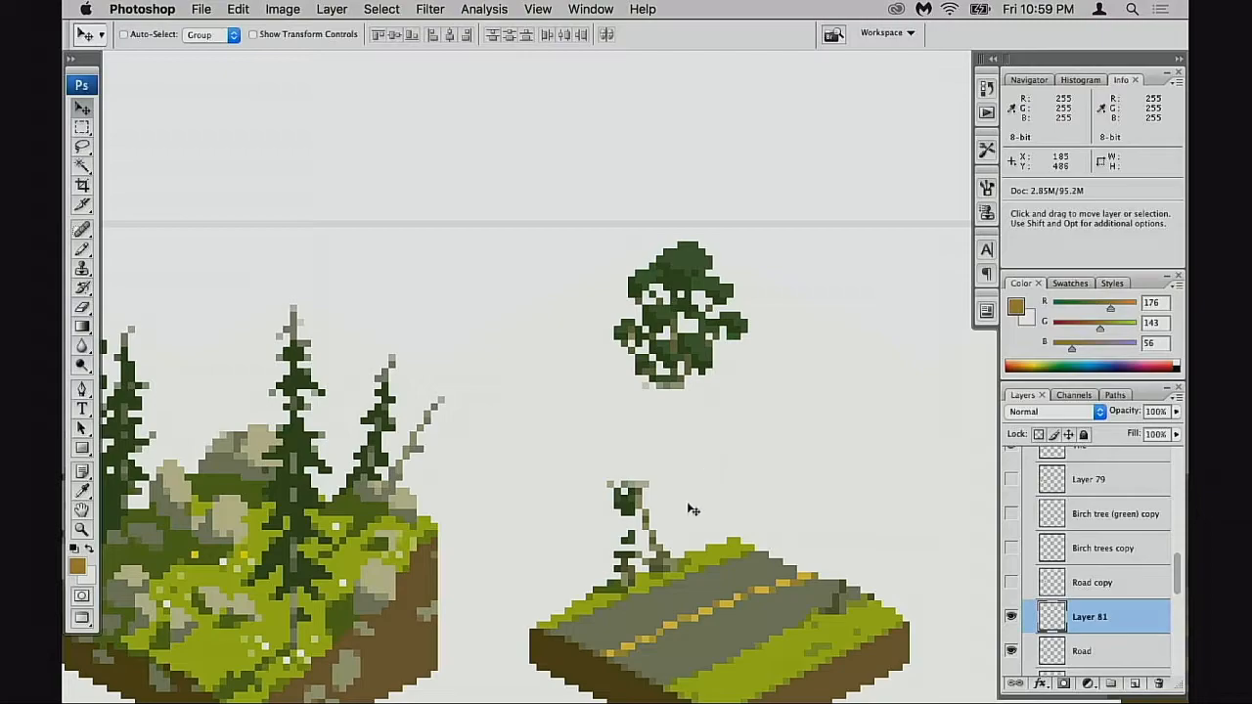
# - Erase the leftover trunk and foliage behind the road from the Road layer
pyautogui.press('e')
pyautogui.click(1077, 651)
pyautogui.moveTo(593, 503)
pyautogui.mouseDown()
pyautogui.moveTo(663, 538)
pyautogui.moveTo(598, 574)
pyautogui.moveTo(637, 485)
pyautogui.mouseUp()
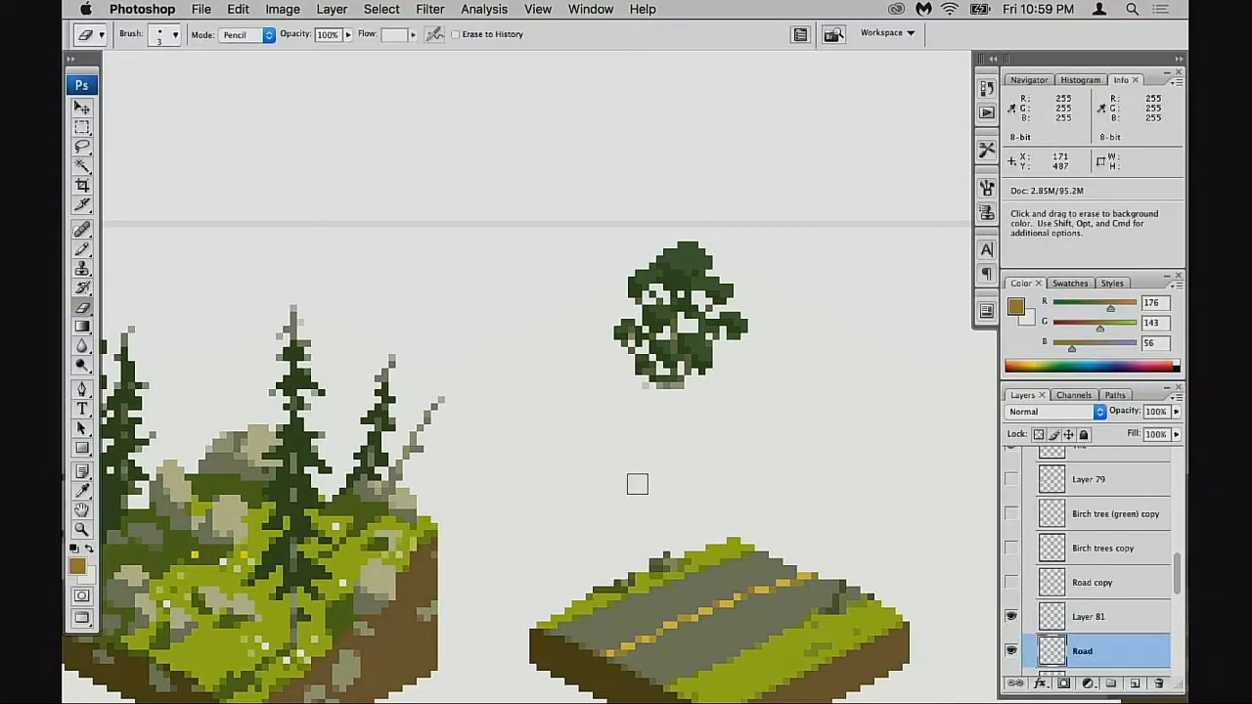
# - Lower the crown on Layer 81 onto the grass behind the road and trim its base with the Eraser
pyautogui.hotkey('alt', ']')
pyautogui.press('v')
pyautogui.moveTo(691, 403)
pyautogui.mouseDown()
pyautogui.moveTo(691, 572)
pyautogui.moveTo(705, 572)
pyautogui.mouseUp()
pyautogui.press('e')
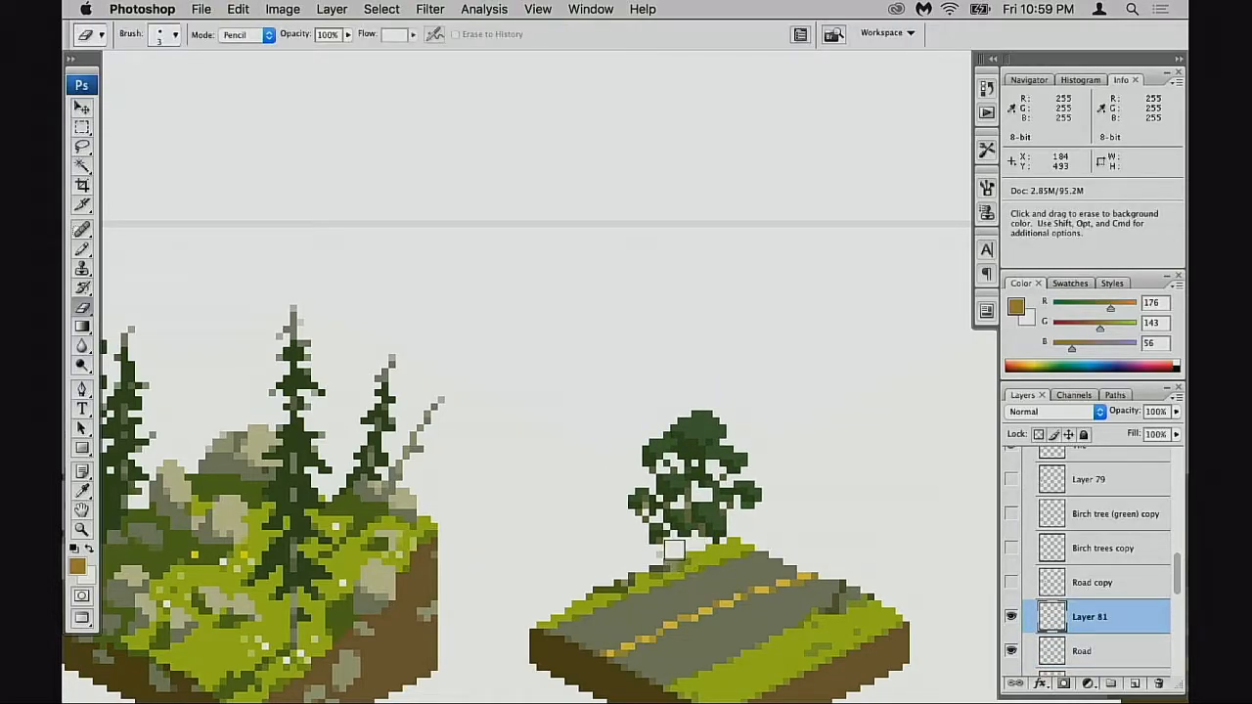
pyautogui.press('v')
pyautogui.moveTo(701, 544); pyautogui.dragTo(706, 589)
pyautogui.press('e')
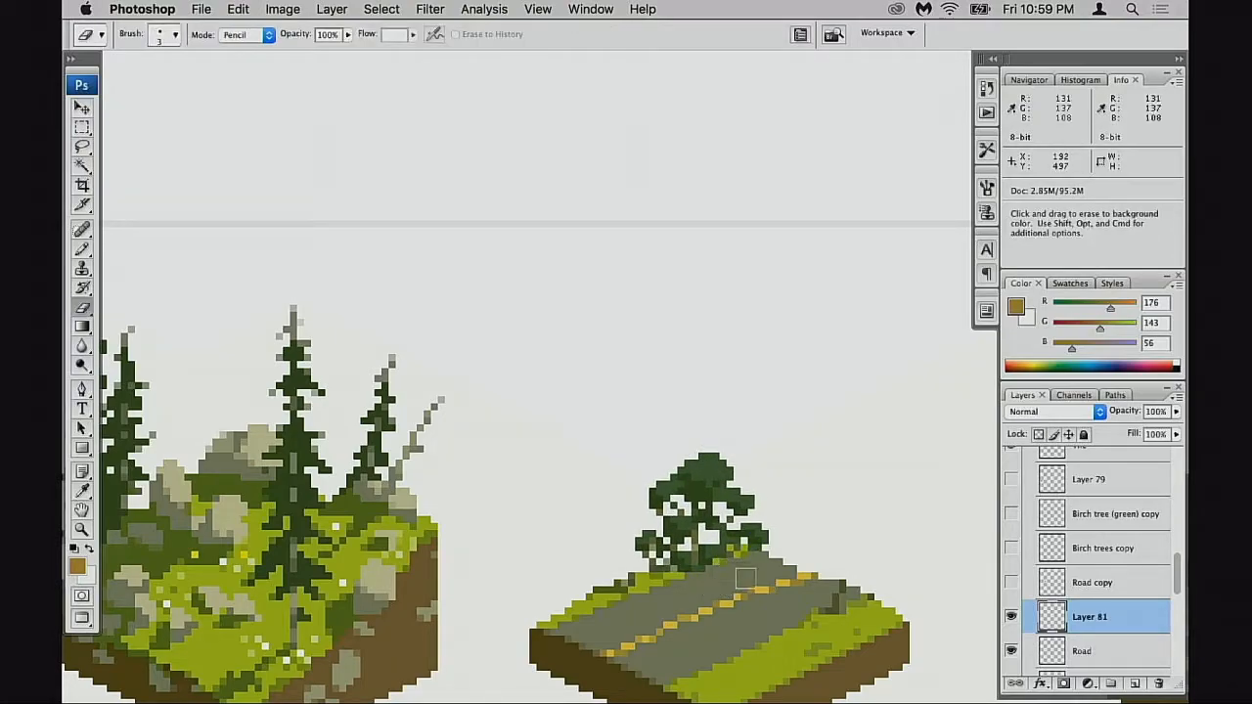
# - Fill in the low tree's foliage with a 1 px Pencil using its sampled medium and dark greens
pyautogui.press('b')
pyautogui.keyDown('alt'); pyautogui.click(717, 491); pyautogui.keyUp('alt')
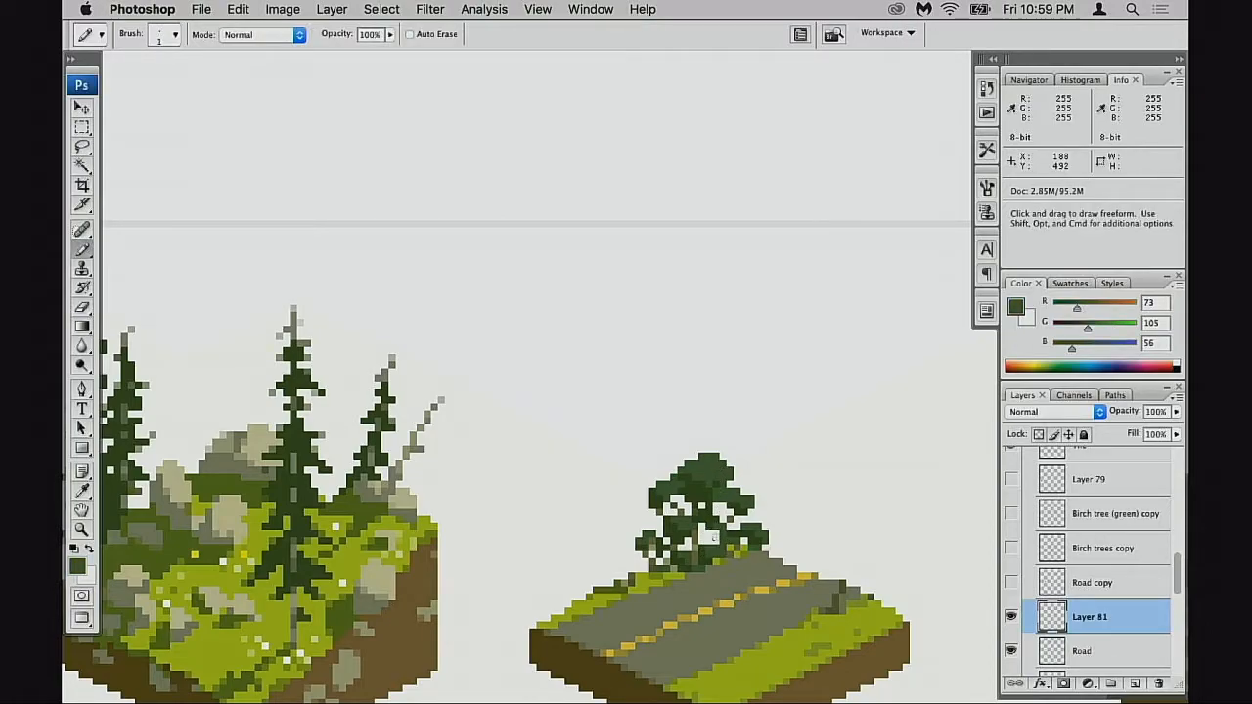
pyautogui.click(650, 566)
pyautogui.scroll(-2, 773, 578)
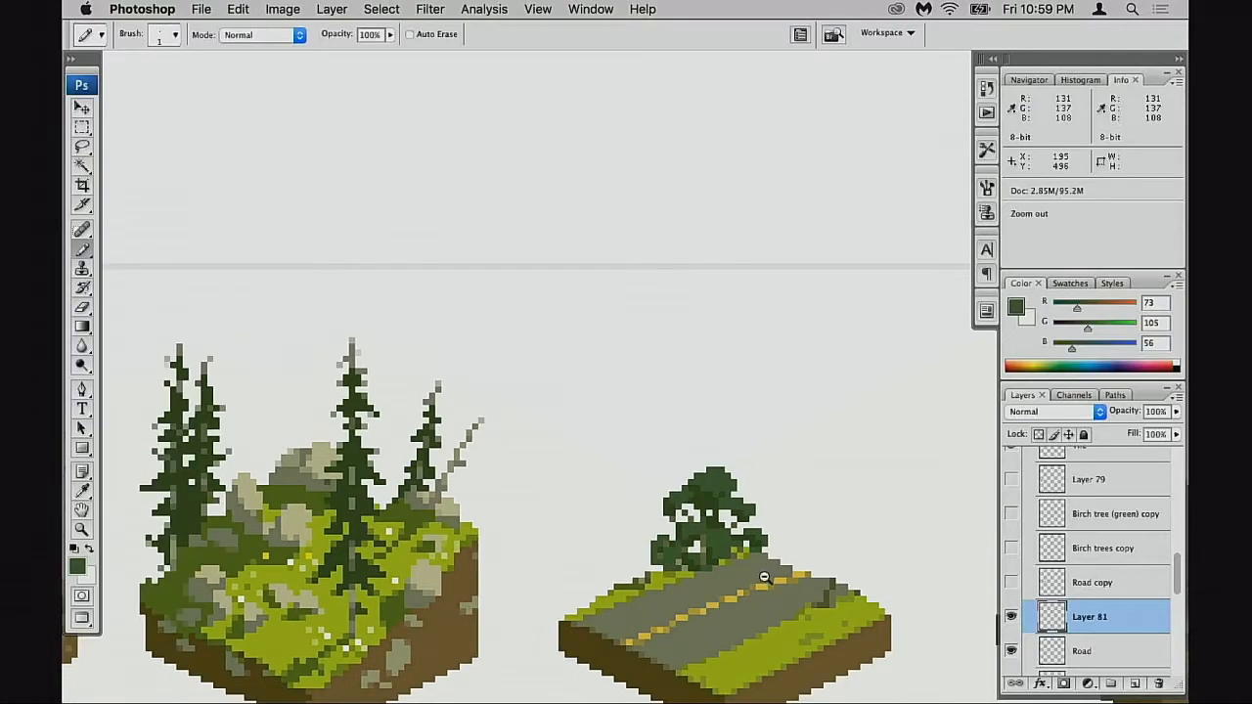
pyautogui.keyDown('alt'); pyautogui.click(713, 505); pyautogui.keyUp('alt')
# - Move the low tree slightly further down behind the road and erase excess foliage pixels around its base
pyautogui.press('e')
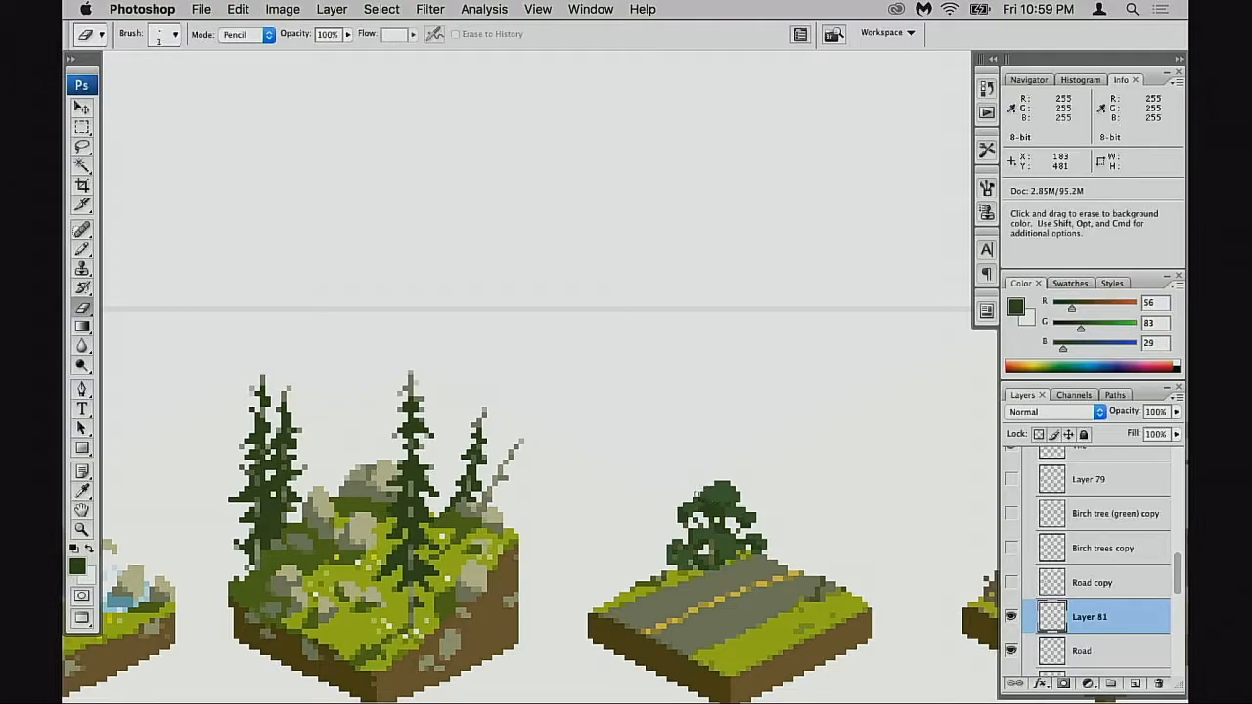
pyautogui.press('super')
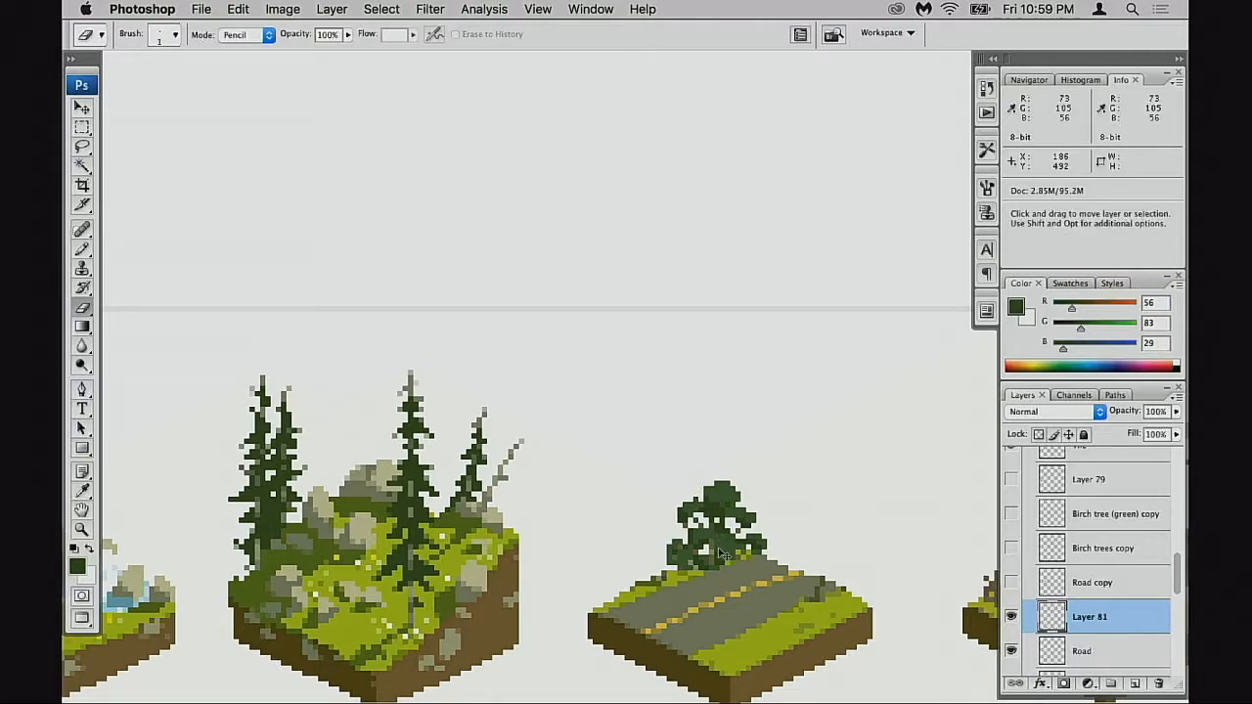
pyautogui.moveTo(720, 547); pyautogui.dragTo(720, 558)
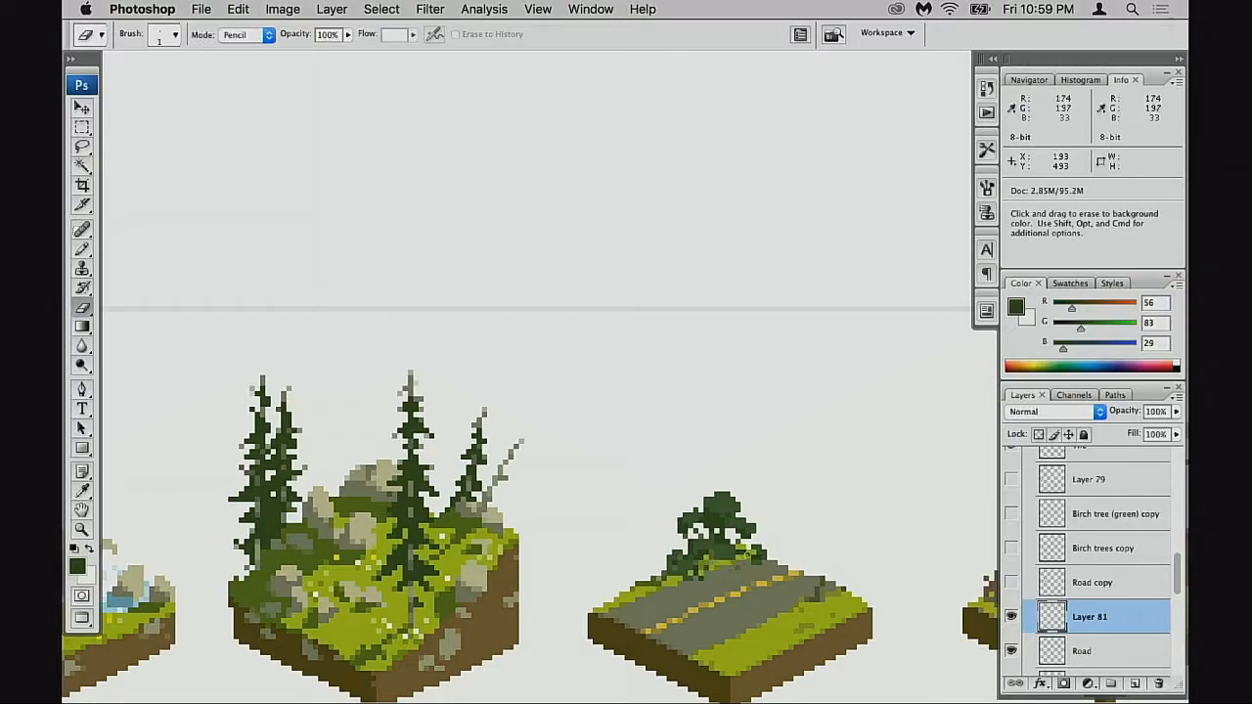
pyautogui.click(700, 575)
pyautogui.click(689, 576)
# - Paint small bushes along the road's back edge, left of the tree, with the sampled foliage greens
pyautogui.press('b')
pyautogui.keyDown('alt'); pyautogui.click(686, 568); pyautogui.keyUp('alt')
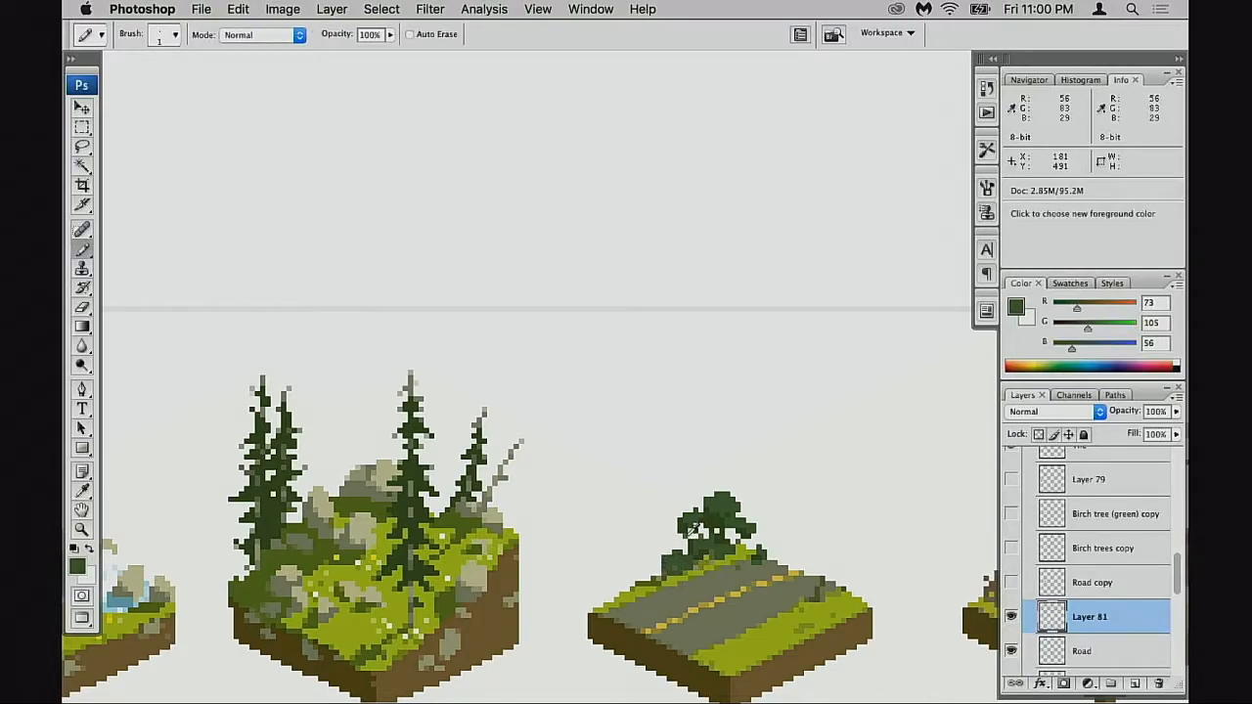
pyautogui.press('x')
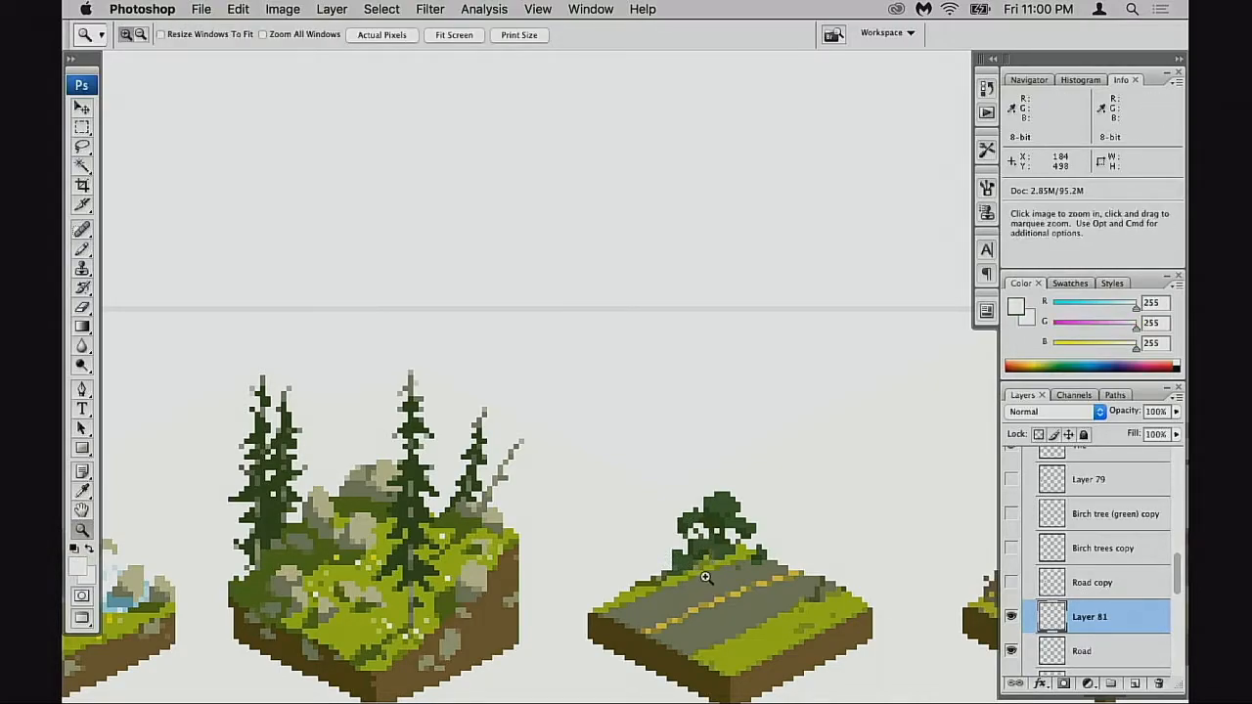
pyautogui.click(716, 572)
pyautogui.press('b')
pyautogui.keyDown('alt'); pyautogui.click(672, 559); pyautogui.keyUp('alt')
pyautogui.moveTo(671, 564); pyautogui.dragTo(628, 588)
pyautogui.keyDown('alt'); pyautogui.click(684, 556); pyautogui.keyUp('alt')
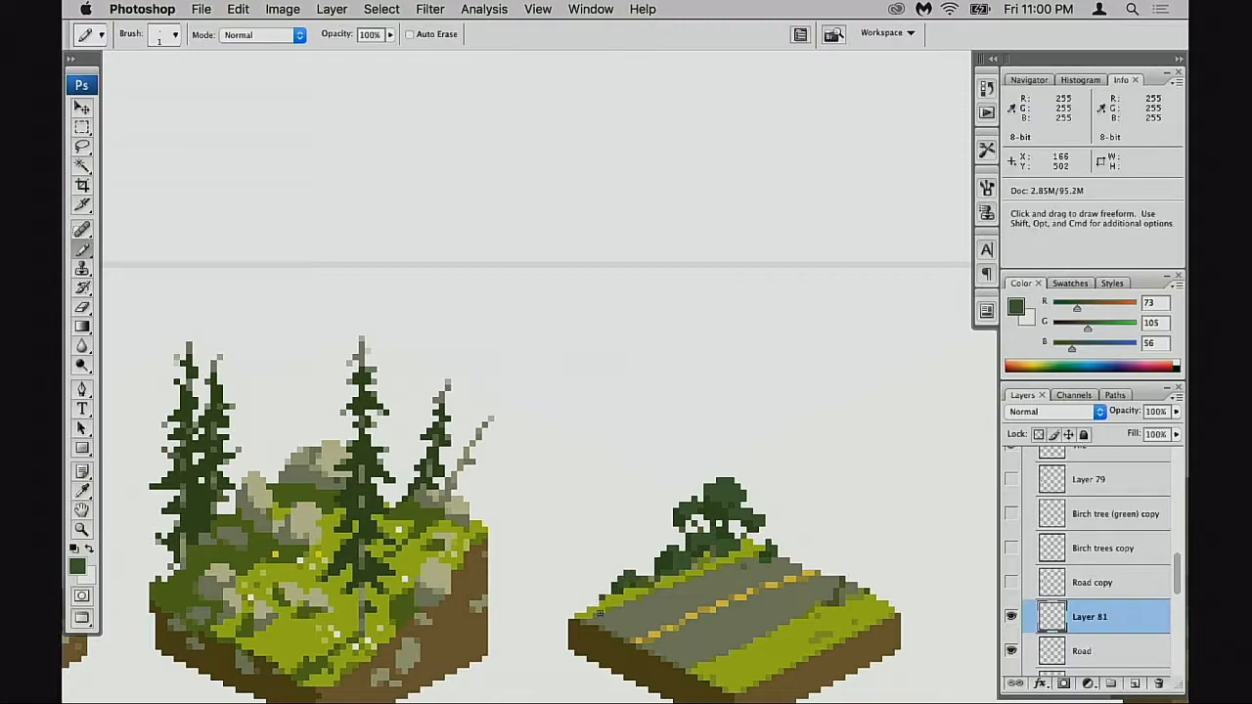
# - Paint a bush on the grass along the road's near edge with sampled dark and medium greens
pyautogui.scroll(-5, 767, 601)
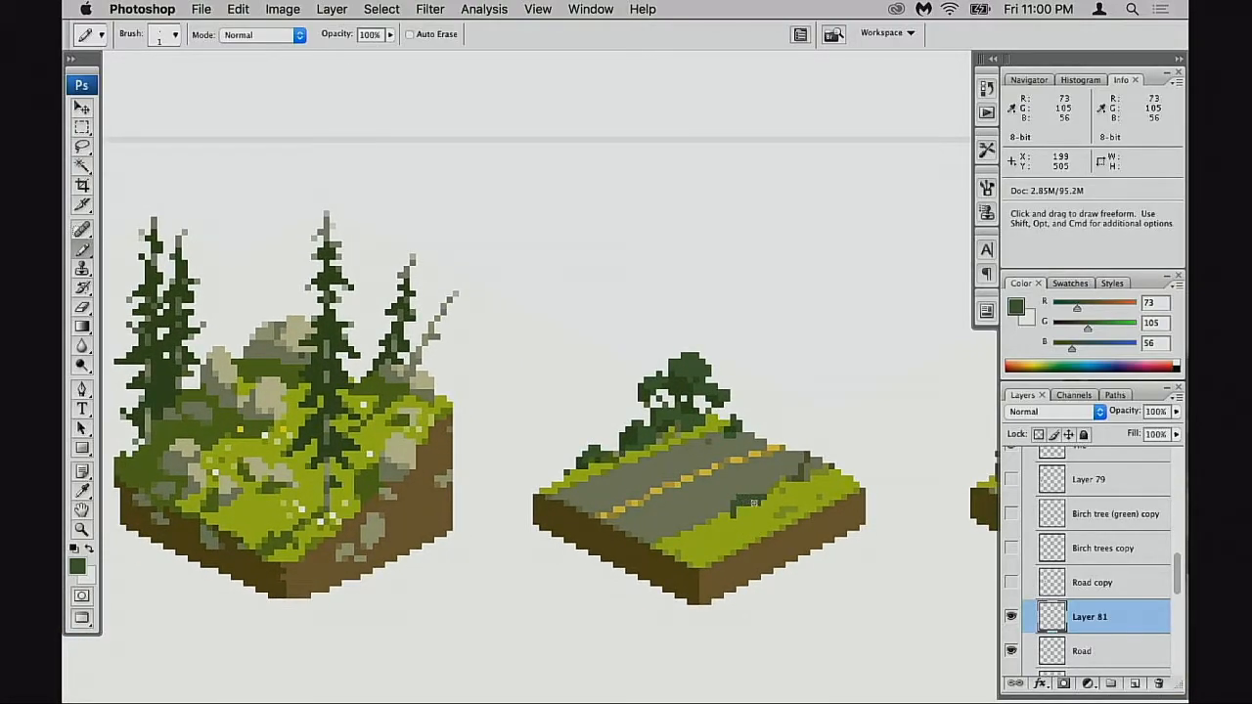
pyautogui.keyDown('alt'); pyautogui.click(742, 505); pyautogui.keyUp('alt')
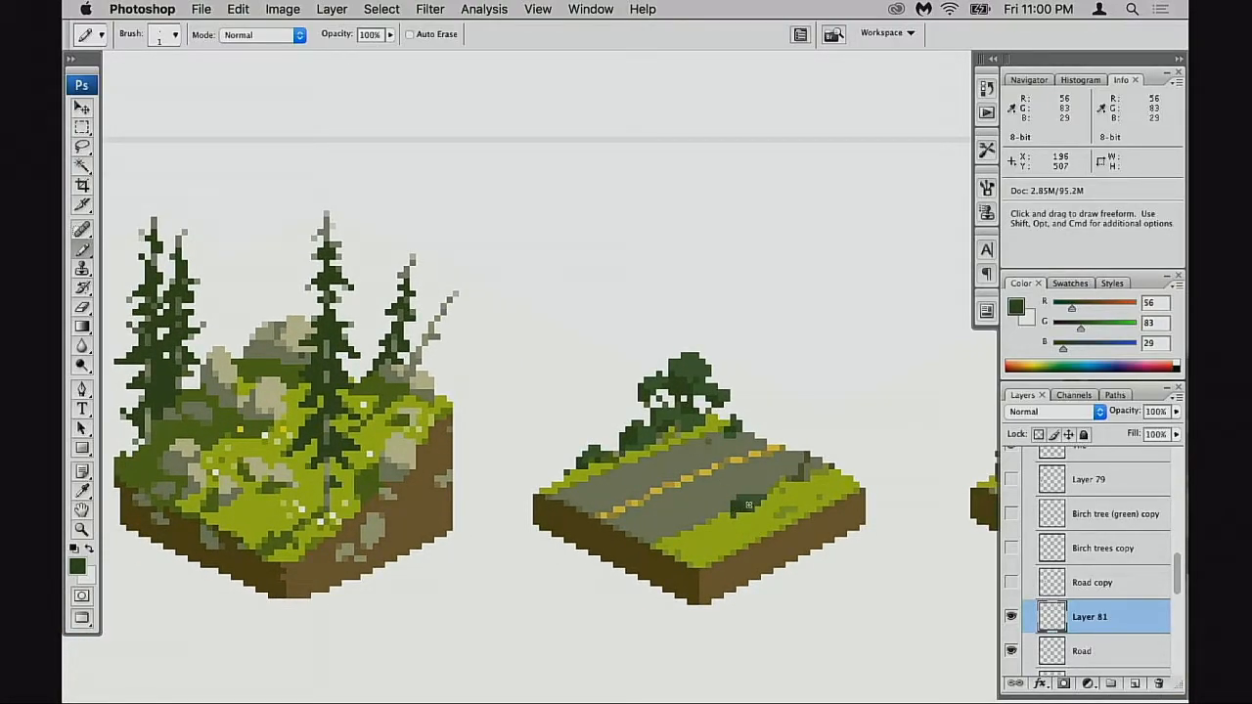
pyautogui.keyDown('alt'); pyautogui.click(709, 376); pyautogui.keyUp('alt')
pyautogui.moveTo(753, 488)
pyautogui.mouseDown()
pyautogui.moveTo(729, 506)
pyautogui.moveTo(744, 508)
pyautogui.moveTo(737, 490)
pyautogui.moveTo(756, 494)
pyautogui.moveTo(737, 486)
pyautogui.moveTo(732, 516)
pyautogui.moveTo(693, 534)
pyautogui.mouseUp()
pyautogui.keyDown('alt'); pyautogui.click(743, 501); pyautogui.keyUp('alt')
pyautogui.keyDown('alt'); pyautogui.click(757, 492); pyautogui.keyUp('alt')
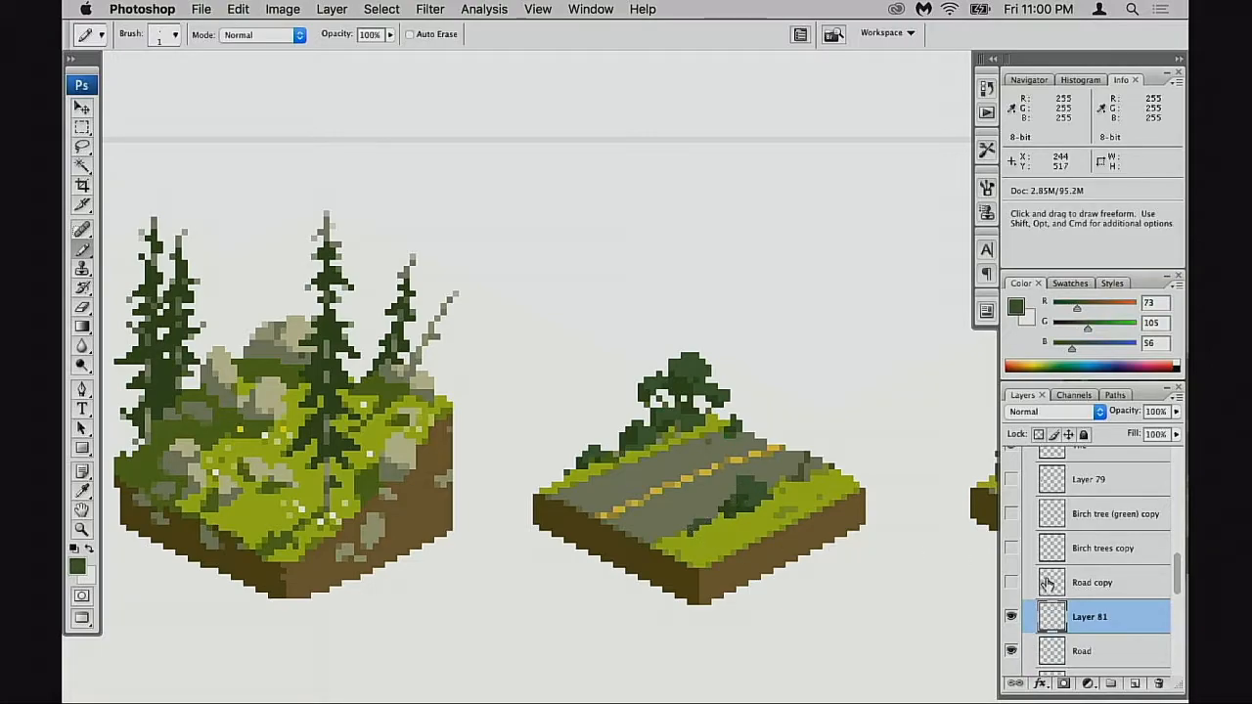
pyautogui.press('super+minus')
pyautogui.press('super+minus')
pyautogui.press('super+minus')
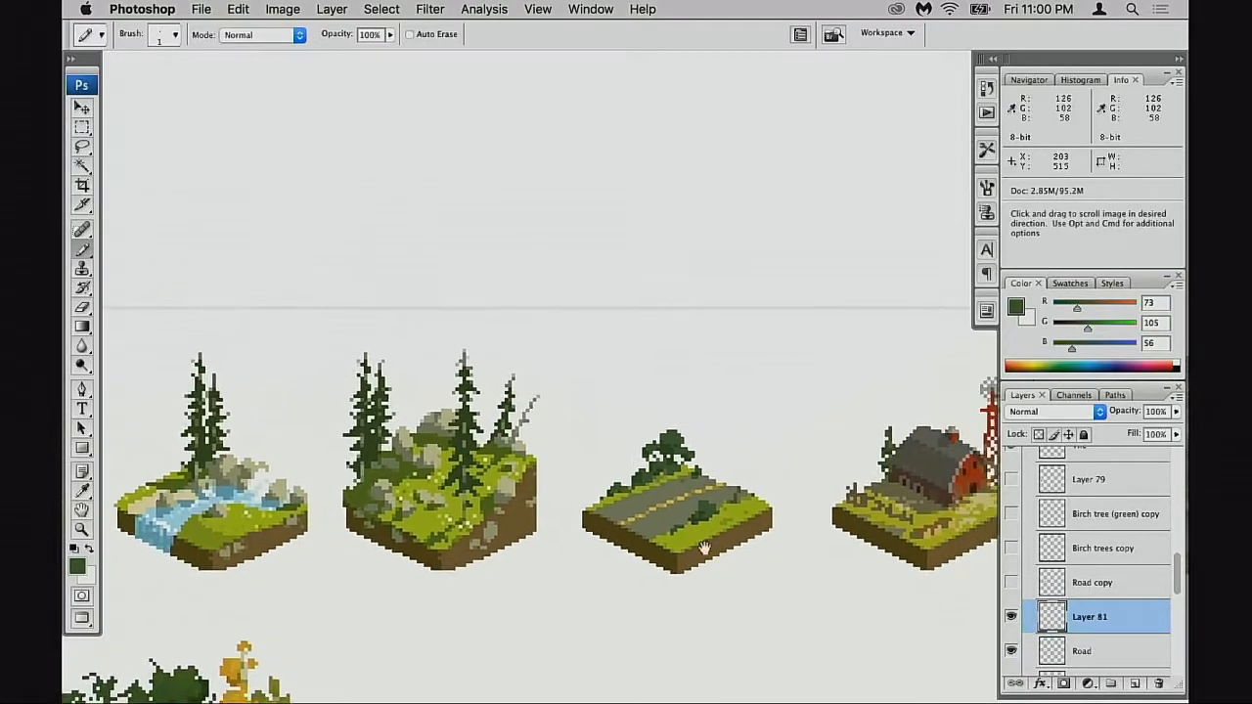
# - Toggle the Road copy layer's visibility to compare versions, leave it hidden, and move it beneath the Road layer
pyautogui.click(1011, 582)
pyautogui.click(1011, 583)
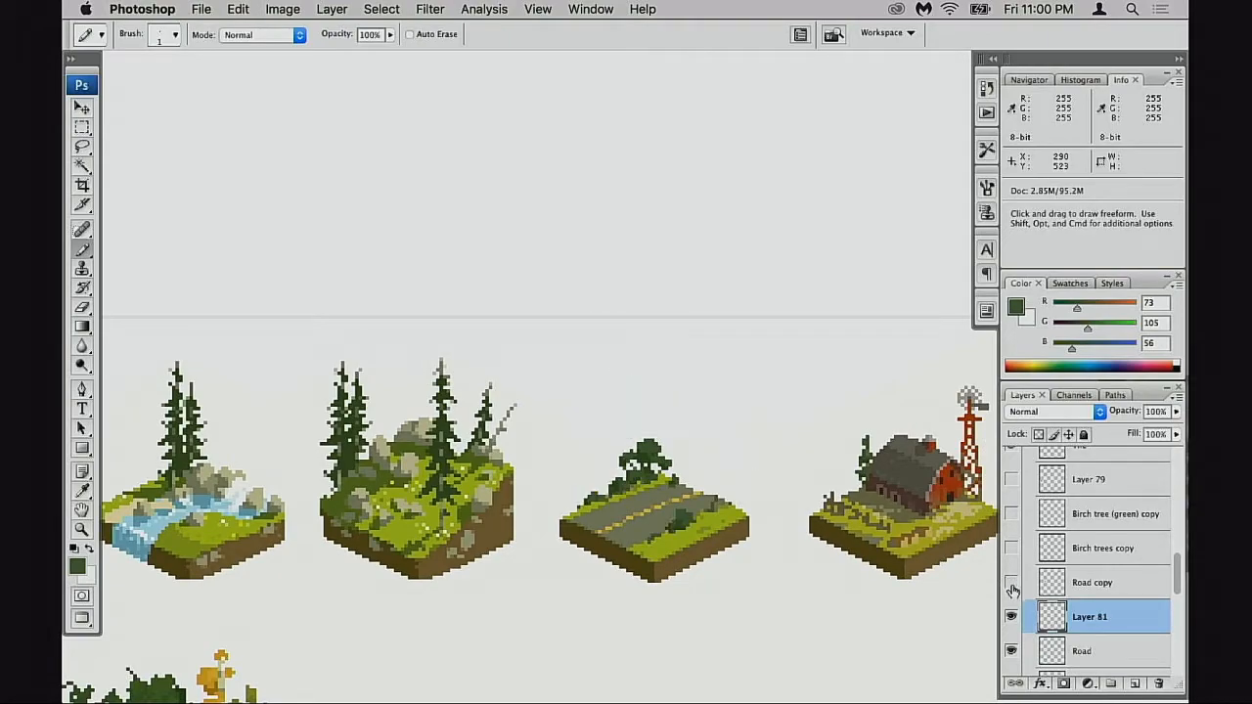
pyautogui.click(1012, 582)
pyautogui.click(1011, 583)
pyautogui.moveTo(1047, 583); pyautogui.dragTo(1064, 654)
# - Show the Birch trees copy and Birch tree (green) copy layers so both tall birches stand on the road tile
pyautogui.click(1012, 549)
pyautogui.click(1013, 546)
pyautogui.click(1012, 548)
pyautogui.click(1013, 518)
pyautogui.moveTo(766, 497); pyautogui.dragTo(778, 380)
pyautogui.keyDown('alt'); pyautogui.click(717, 531); pyautogui.keyUp('alt')
pyautogui.keyDown('alt'); pyautogui.click(724, 539); pyautogui.keyUp('alt')
pyautogui.moveTo(771, 469); pyautogui.dragTo(739, 488)
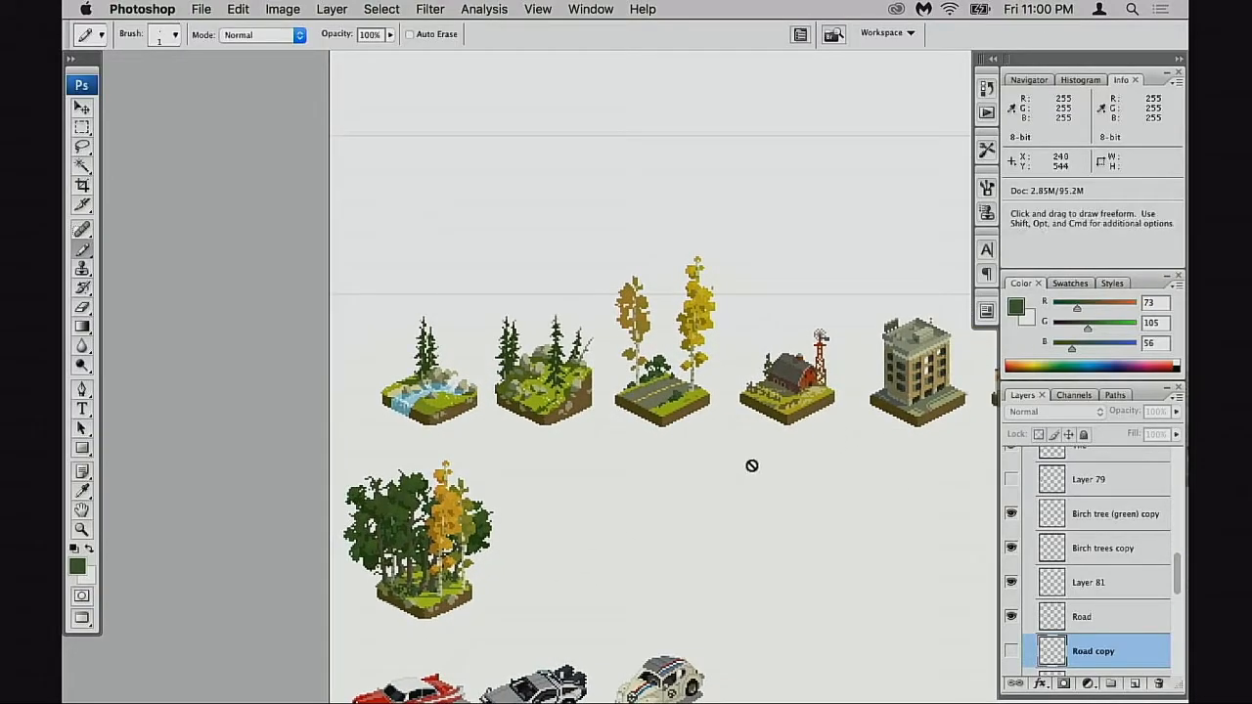
pyautogui.keyDown('super'); pyautogui.click(695, 416); pyautogui.keyUp('super')
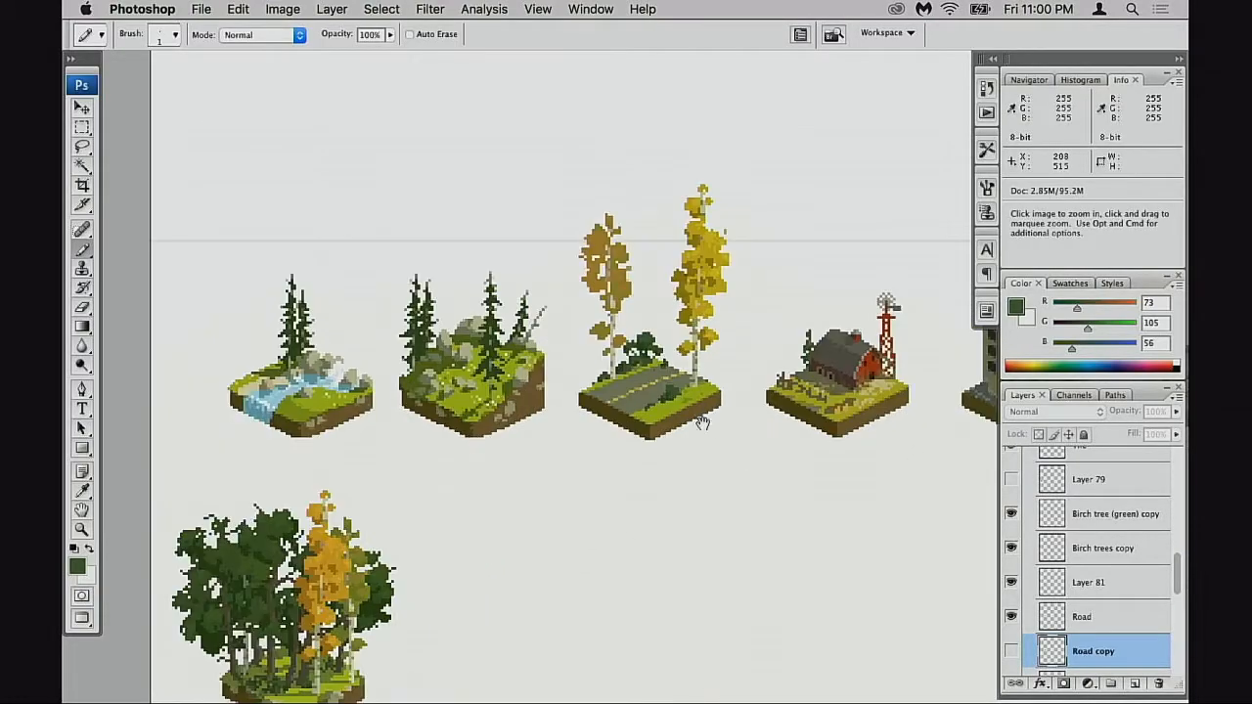
pyautogui.keyDown('super'); pyautogui.click(699, 424); pyautogui.keyUp('super')
pyautogui.moveTo(692, 443); pyautogui.dragTo(628, 490)
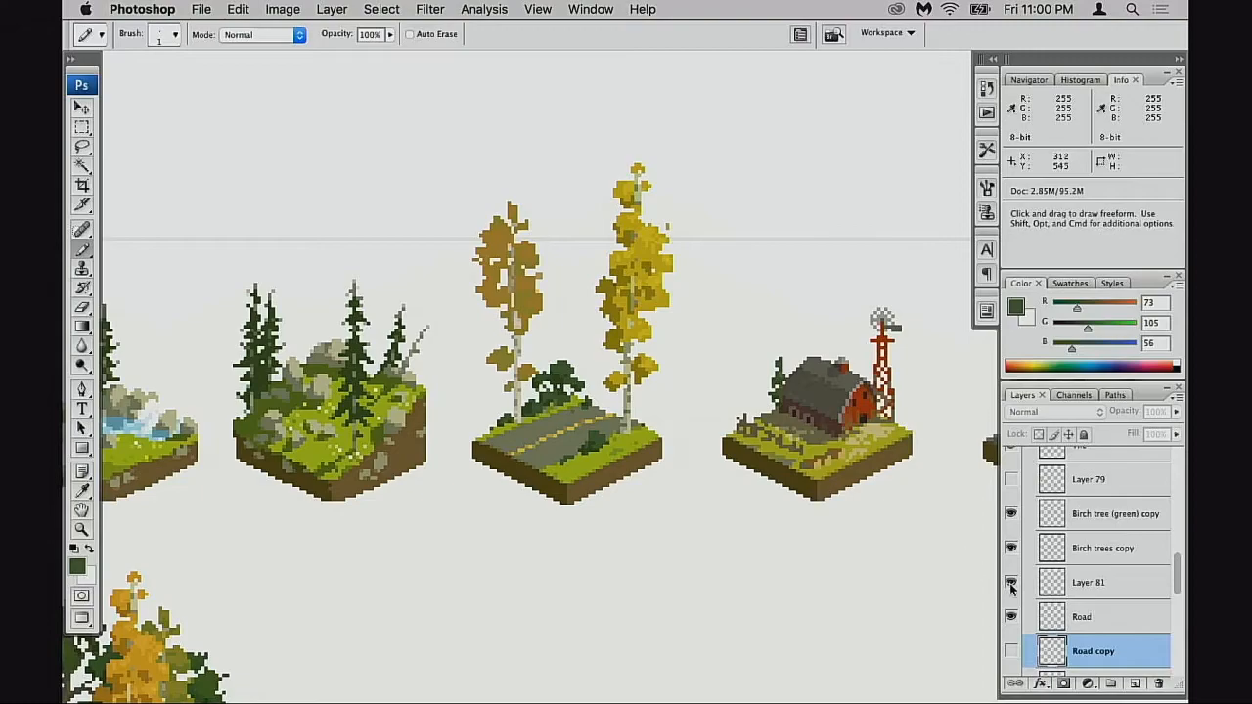
# - Toggle the two birch layers to identify which tree each holds, and select Birch tree (green) copy
pyautogui.click(1010, 518)
pyautogui.click(1012, 483)
pyautogui.click(1012, 548)
pyautogui.click(1012, 548)
pyautogui.click(1012, 548)
pyautogui.click(1012, 548)
pyautogui.click(1053, 548)
pyautogui.click(1011, 517)
pyautogui.click(1010, 517)
pyautogui.click(1045, 518)
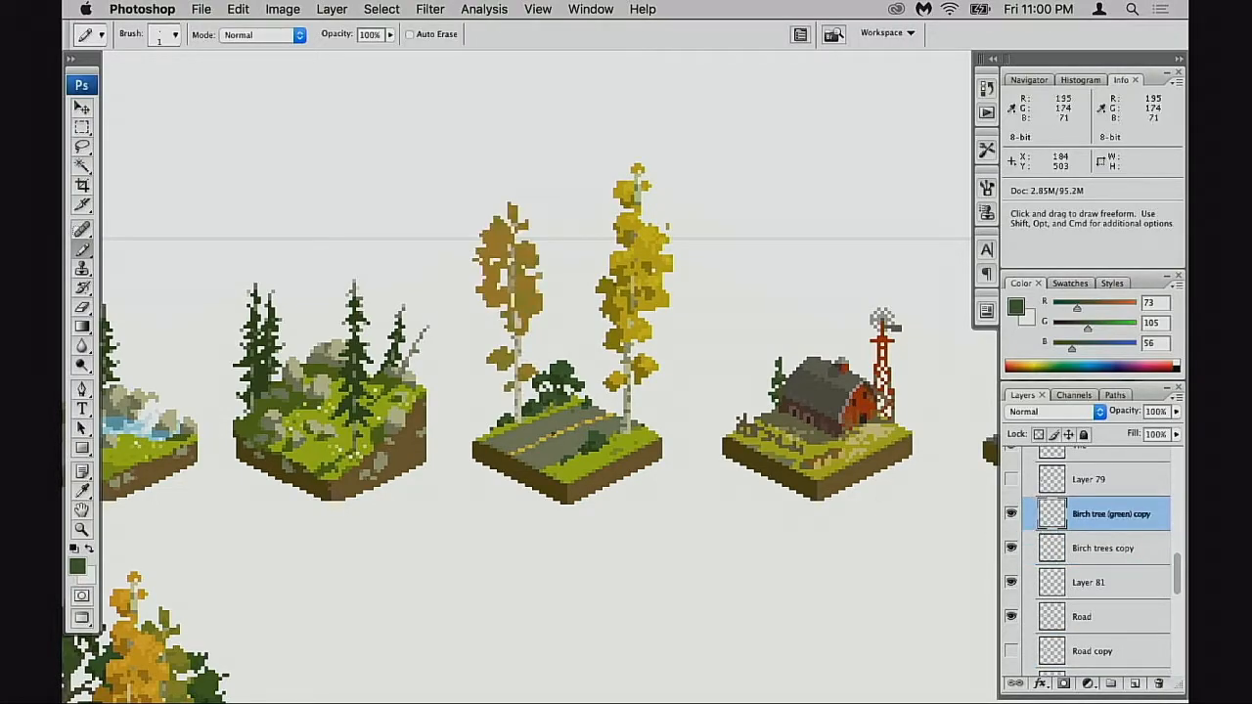
# - Try placing the brown birch beside the yellow one with its layer beneath Birch trees copy, and undo the change
pyautogui.press('v')
pyautogui.moveTo(544, 445); pyautogui.dragTo(636, 455)
pyautogui.moveTo(1051, 517); pyautogui.dragTo(1045, 562)
pyautogui.moveTo(716, 467); pyautogui.dragTo(697, 481)
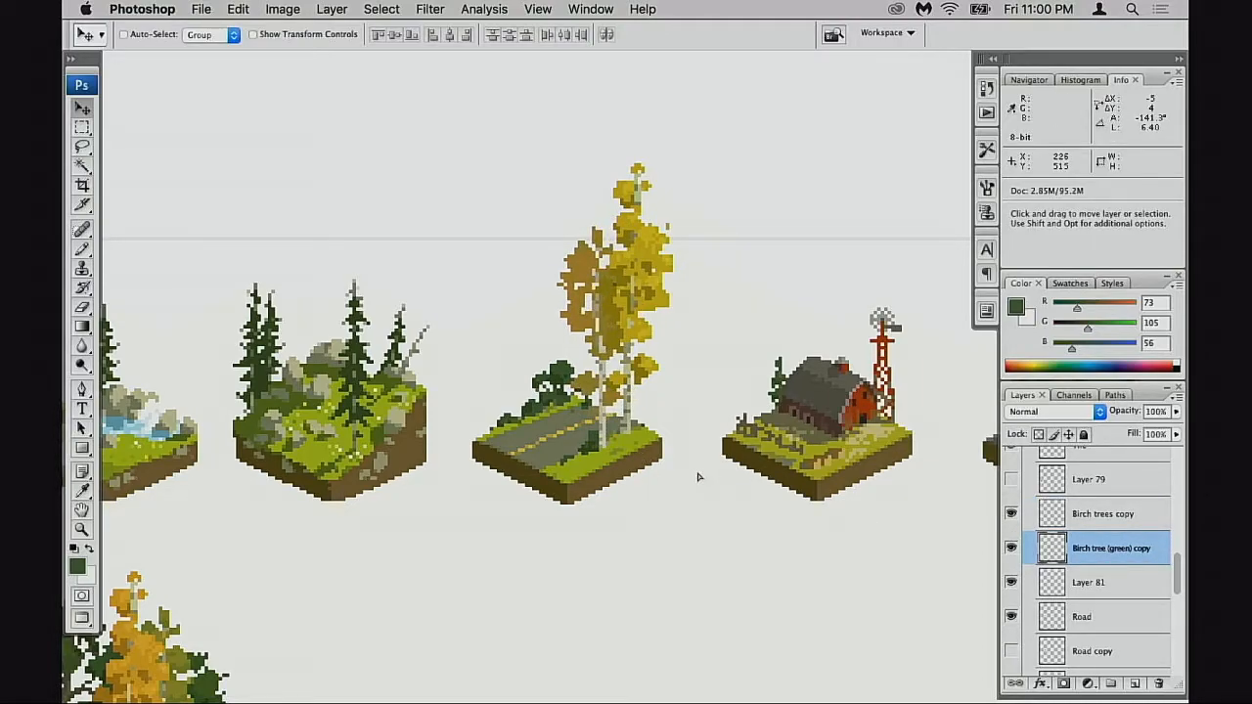
pyautogui.moveTo(696, 477)
pyautogui.mouseDown()
pyautogui.moveTo(746, 464)
pyautogui.moveTo(708, 469)
pyautogui.mouseUp()
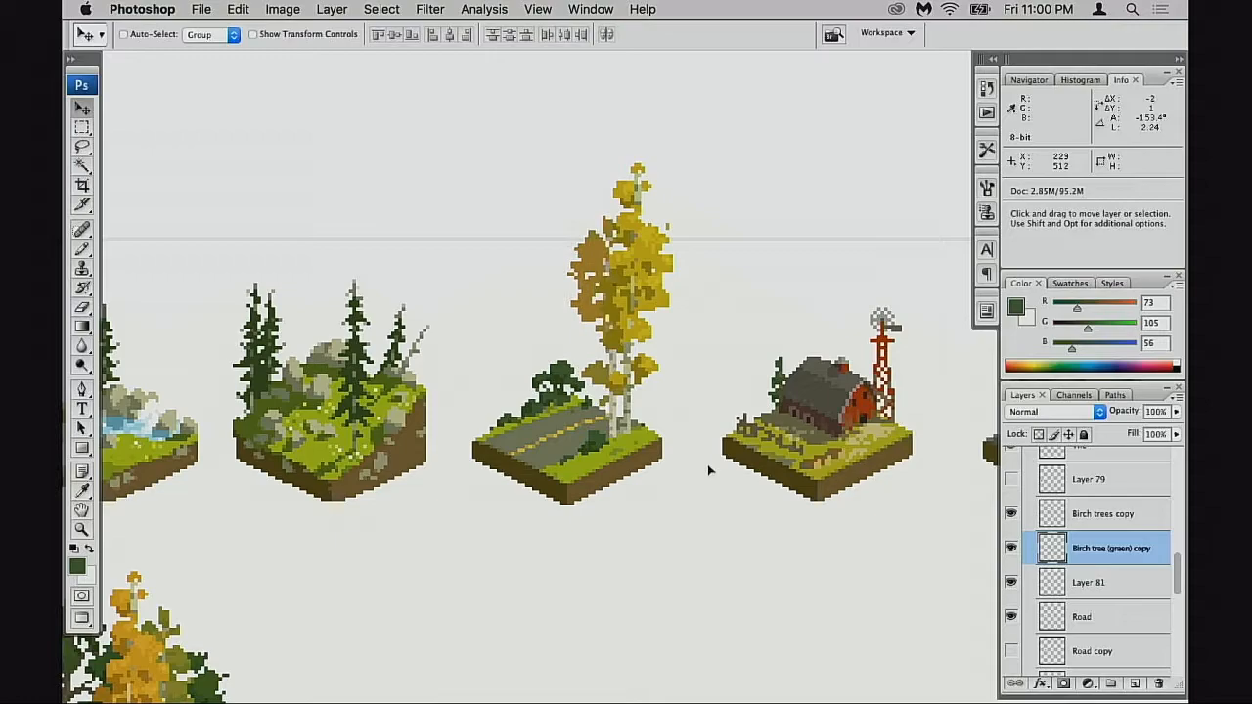
pyautogui.click(695, 501)
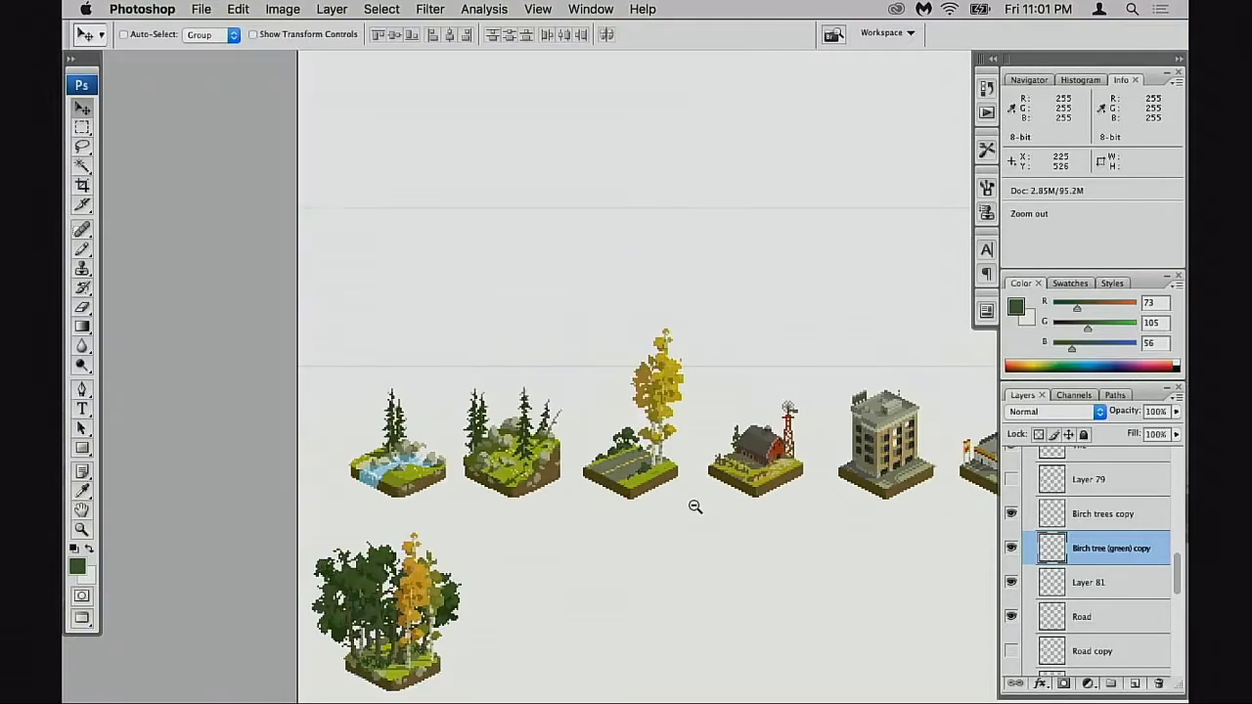
pyautogui.click(688, 524)
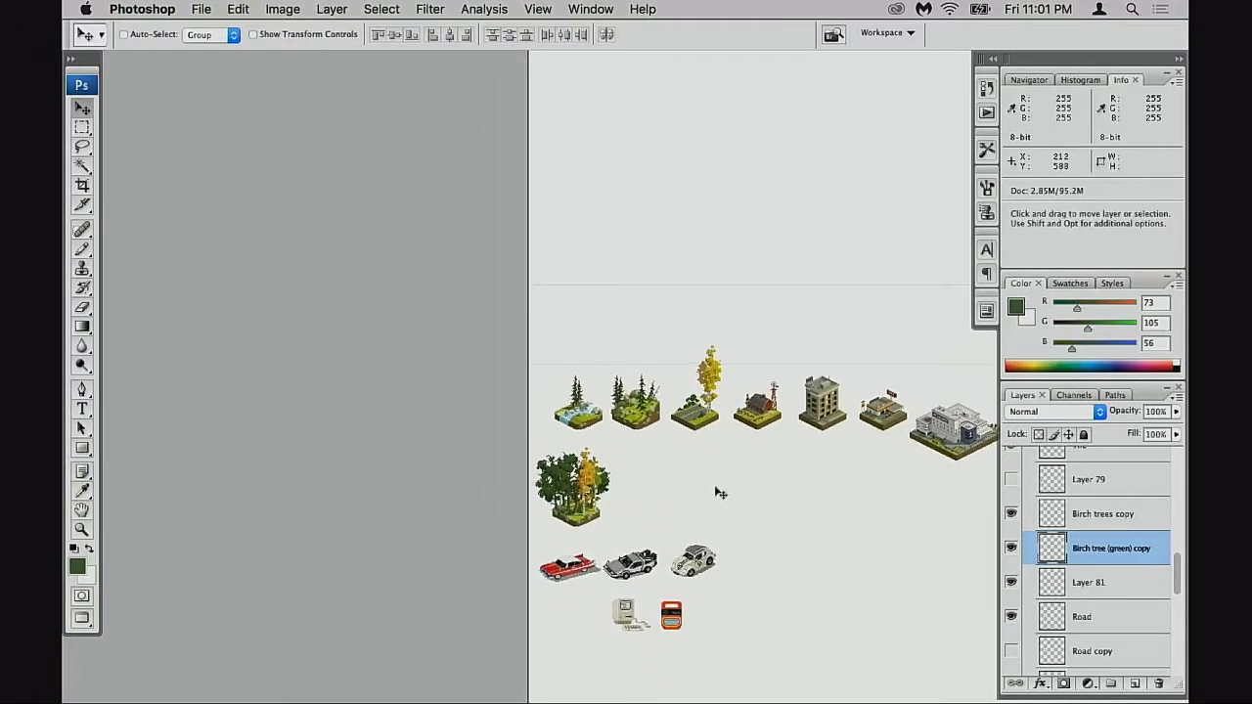
pyautogui.press('alt+super+z')
pyautogui.press('alt+super+z')
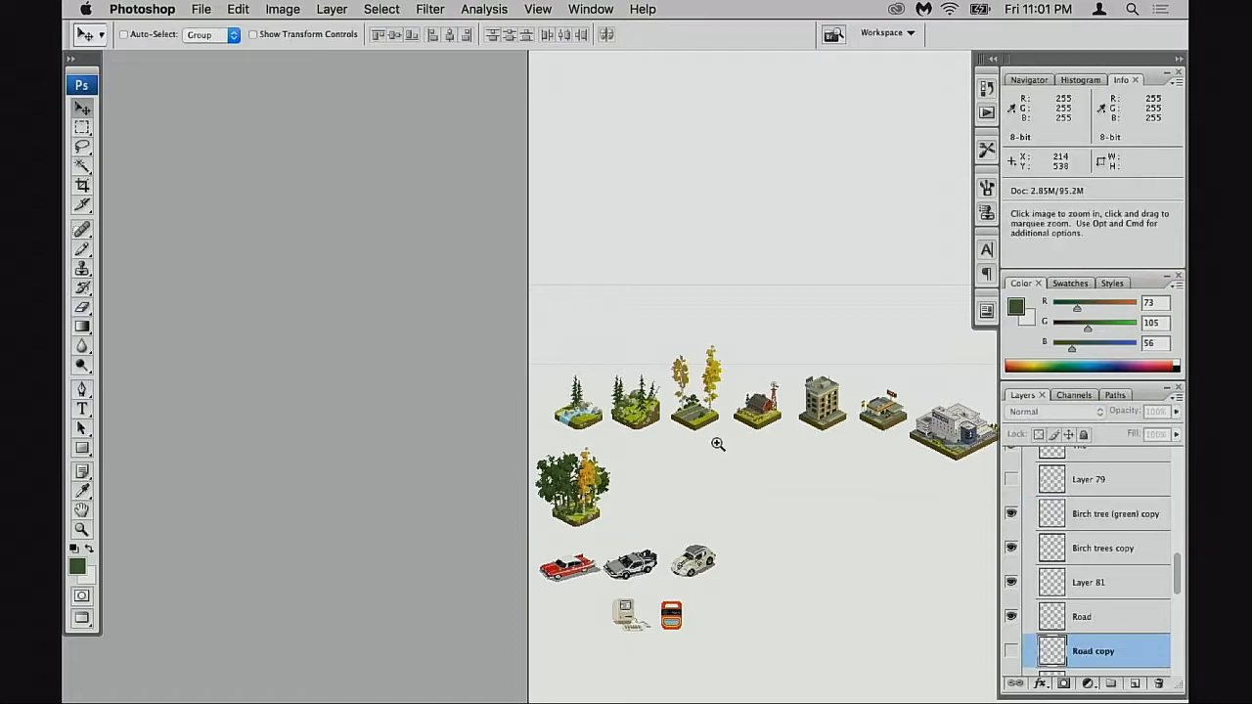
# - Compare the road tile with and without Layer 81 and each of the two birch layers
pyautogui.click(718, 444)
pyautogui.click(718, 450)
pyautogui.click(719, 452)
pyautogui.click(714, 460)
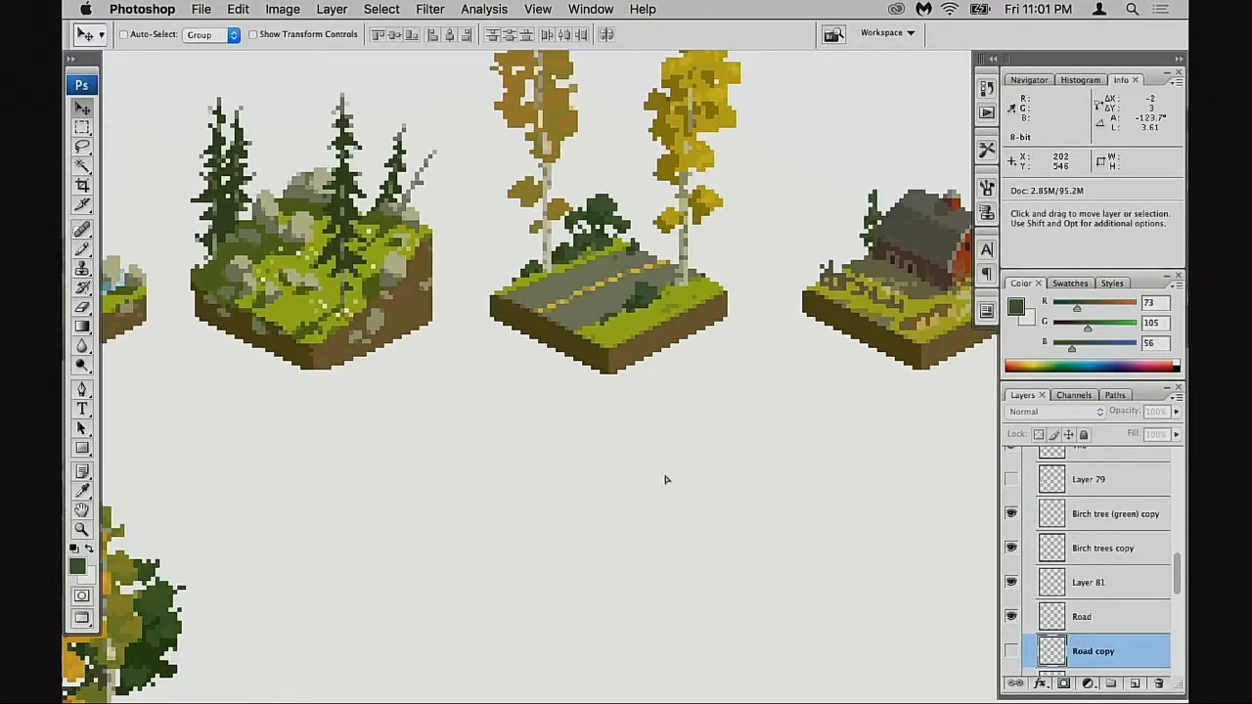
pyautogui.click(1016, 582)
pyautogui.click(1015, 582)
pyautogui.click(1012, 549)
pyautogui.click(1012, 549)
pyautogui.click(1014, 517)
pyautogui.click(1014, 518)
# - Move the brown birch on Birch tree (green) copy down along the road's back edge toward the tile's left corner
pyautogui.click(1082, 516)
pyautogui.moveTo(705, 391); pyautogui.dragTo(691, 536)
pyautogui.moveTo(608, 421); pyautogui.dragTo(587, 431)
pyautogui.keyDown('alt'); pyautogui.scroll(-2, 588, 450); pyautogui.keyUp('alt')
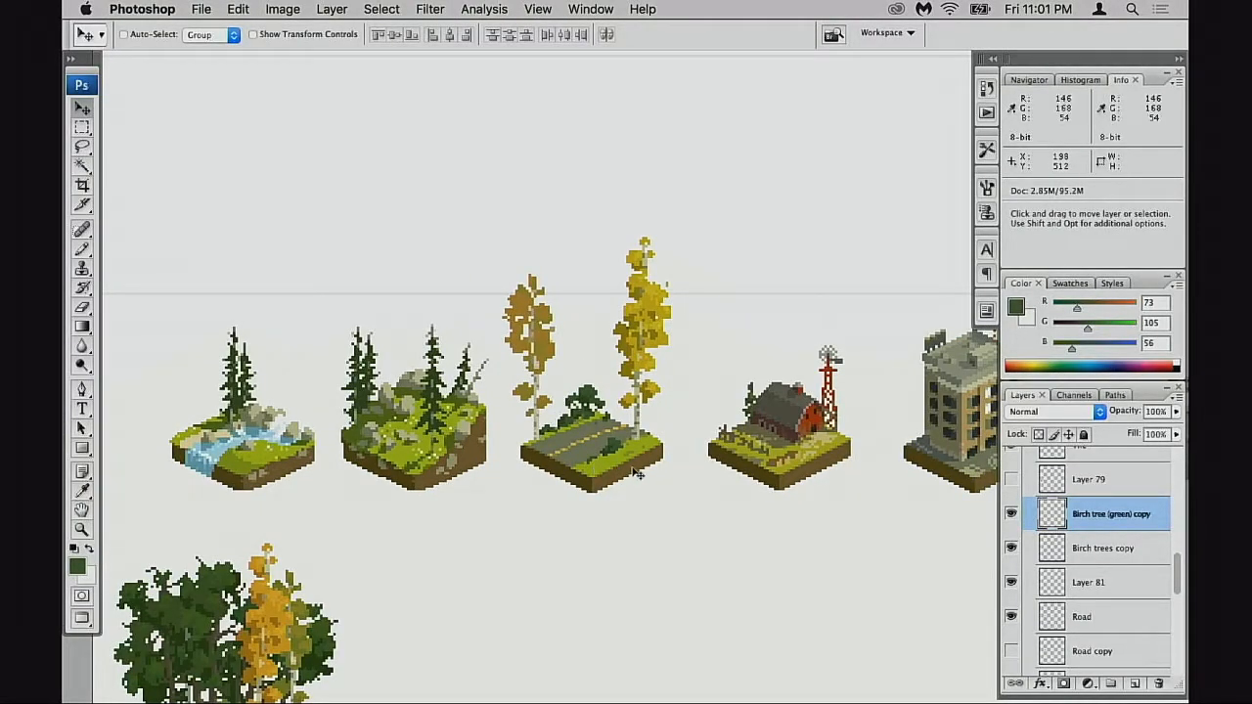
pyautogui.moveTo(578, 467); pyautogui.dragTo(579, 468)
pyautogui.click(1011, 517)
pyautogui.click(1011, 515)
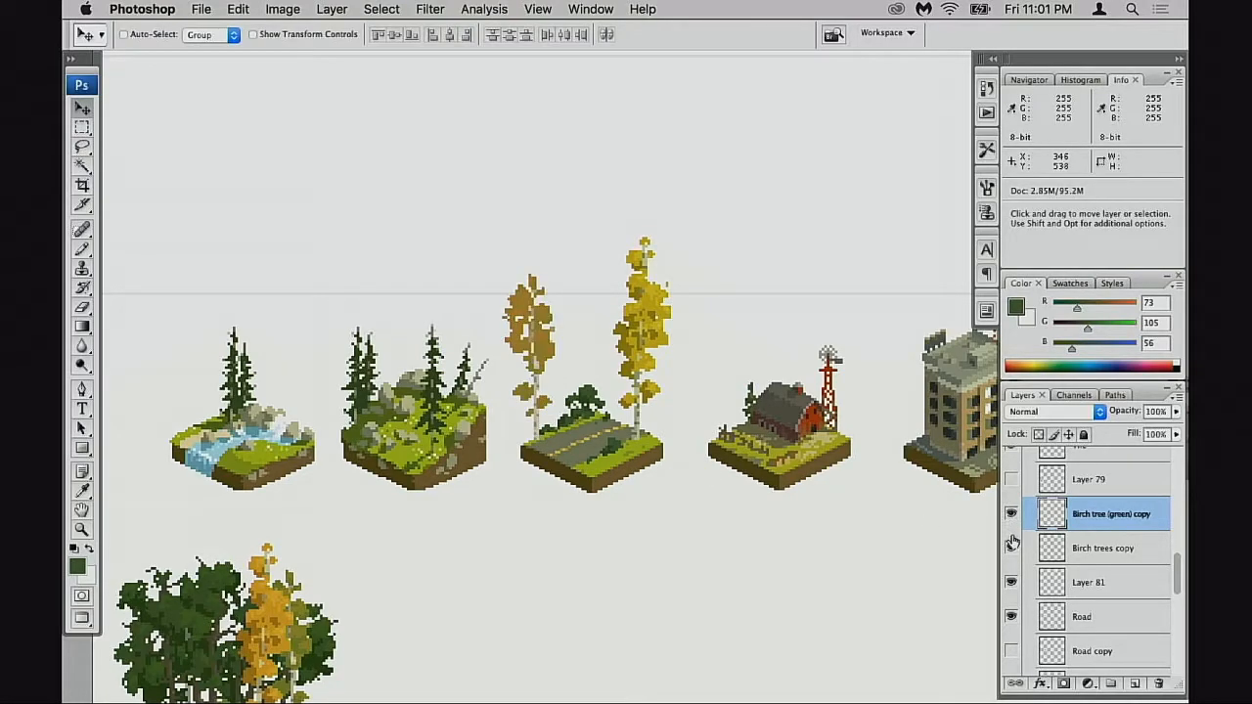
# - Try shifting the brown birch up the road's back edge toward the low tree, and undo the move
pyautogui.keyDown('alt'); pyautogui.click(749, 470); pyautogui.keyUp('alt')
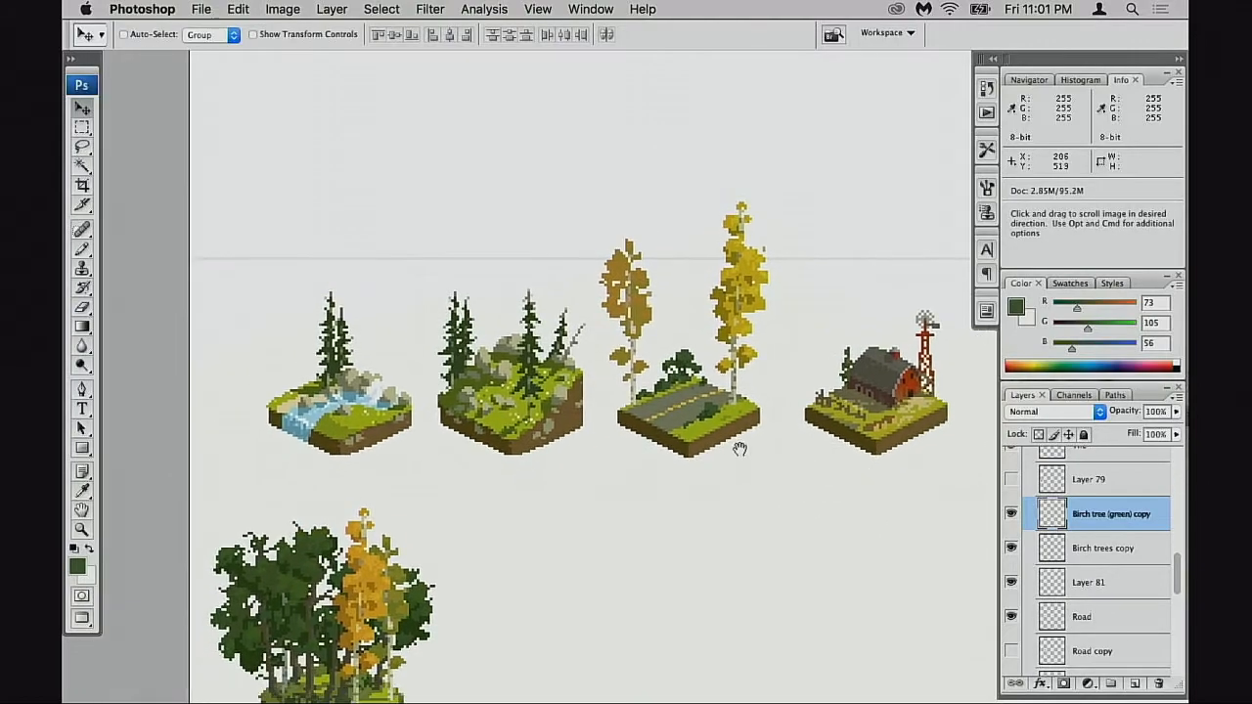
pyautogui.keyDown('alt'); pyautogui.click(739, 460); pyautogui.keyUp('alt')
pyautogui.keyDown('alt'); pyautogui.click(740, 470); pyautogui.keyUp('alt')
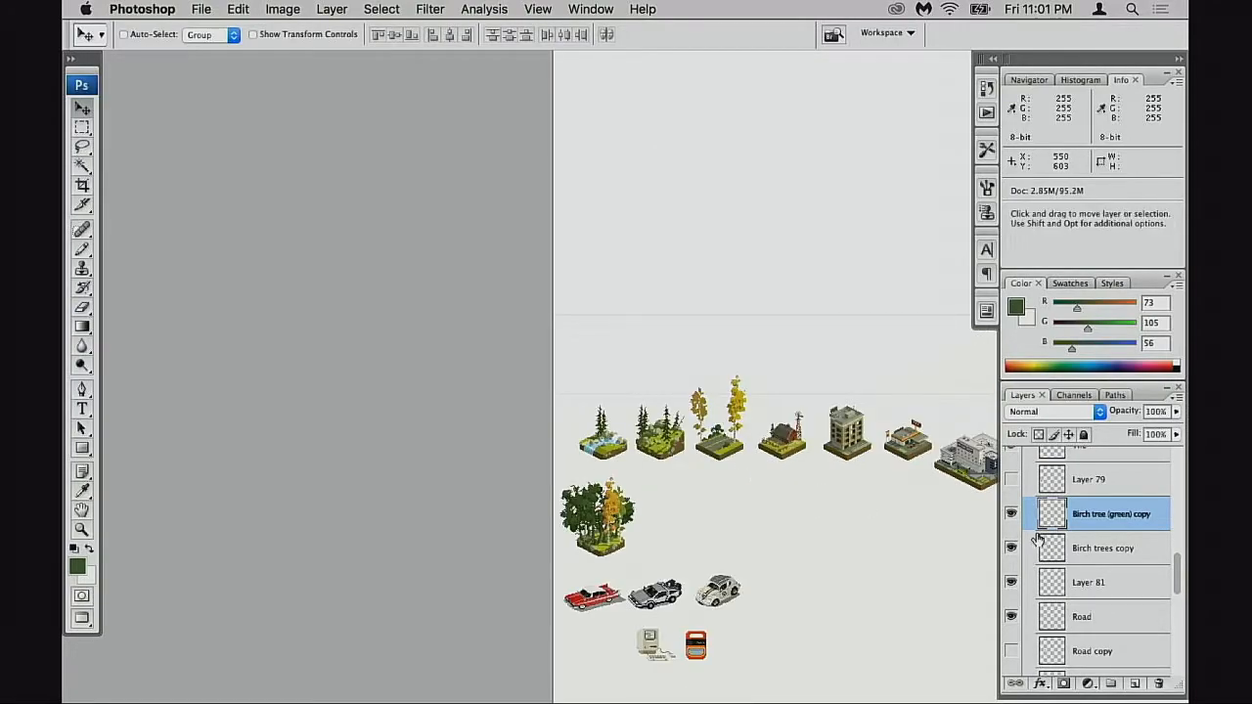
pyautogui.moveTo(513, 338); pyautogui.dragTo(725, 292)
pyautogui.keyDown('alt'); pyautogui.click(739, 403); pyautogui.keyUp('alt')
pyautogui.keyDown('alt'); pyautogui.click(719, 427); pyautogui.keyUp('alt')
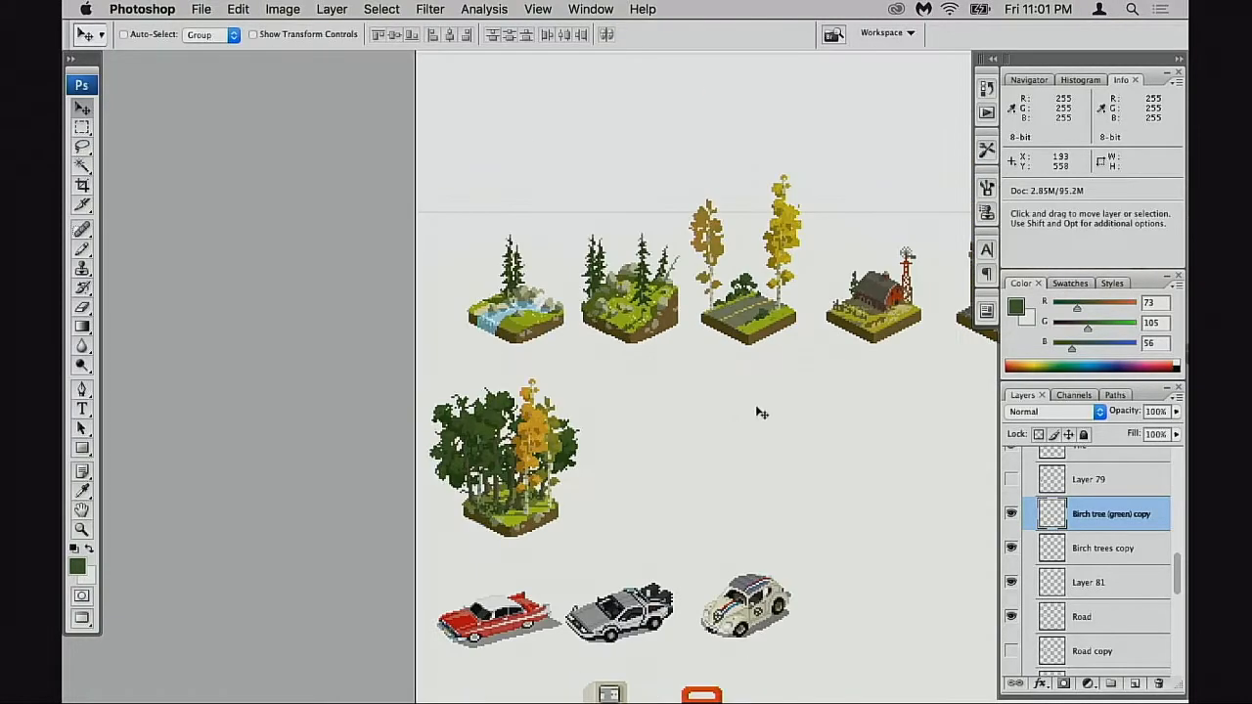
pyautogui.click(1012, 516)
pyautogui.click(1011, 516)
pyautogui.moveTo(767, 393); pyautogui.dragTo(777, 384)
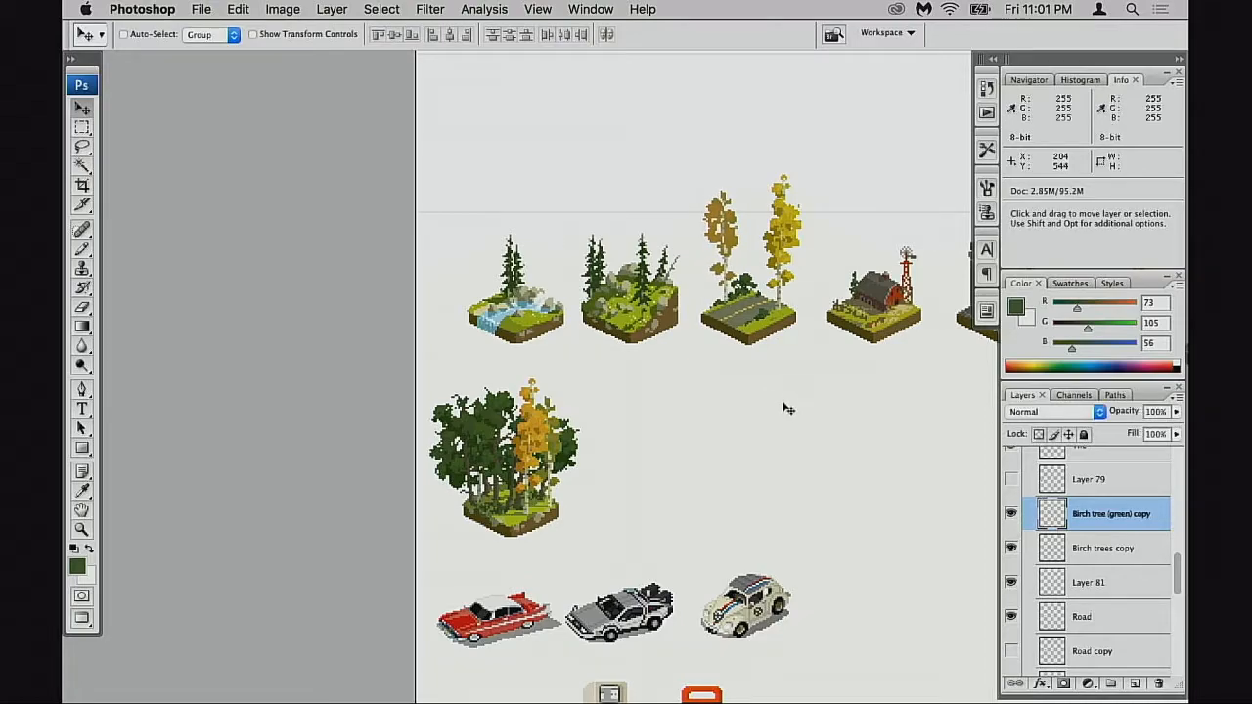
pyautogui.press('super+z')
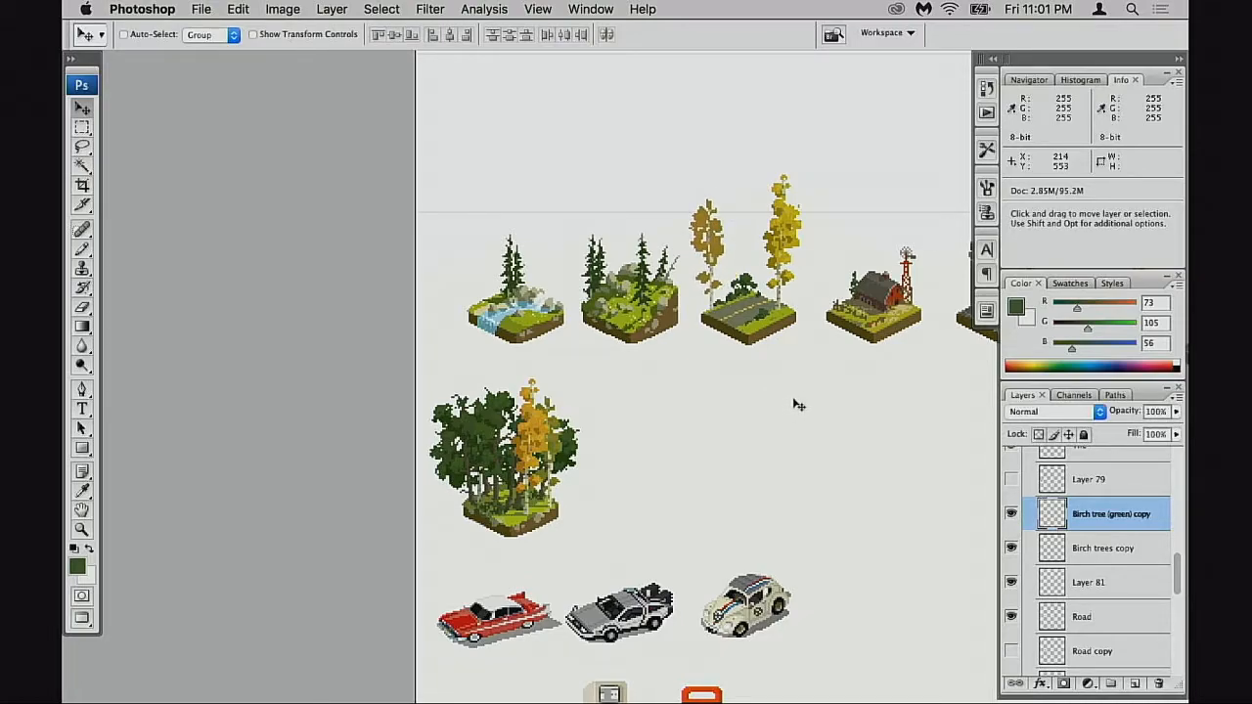
# - Try moving the yellow birch to the tile's middle and the brown birch to its right, and undo both moves
pyautogui.click(1043, 548)
pyautogui.moveTo(795, 424); pyautogui.dragTo(761, 441)
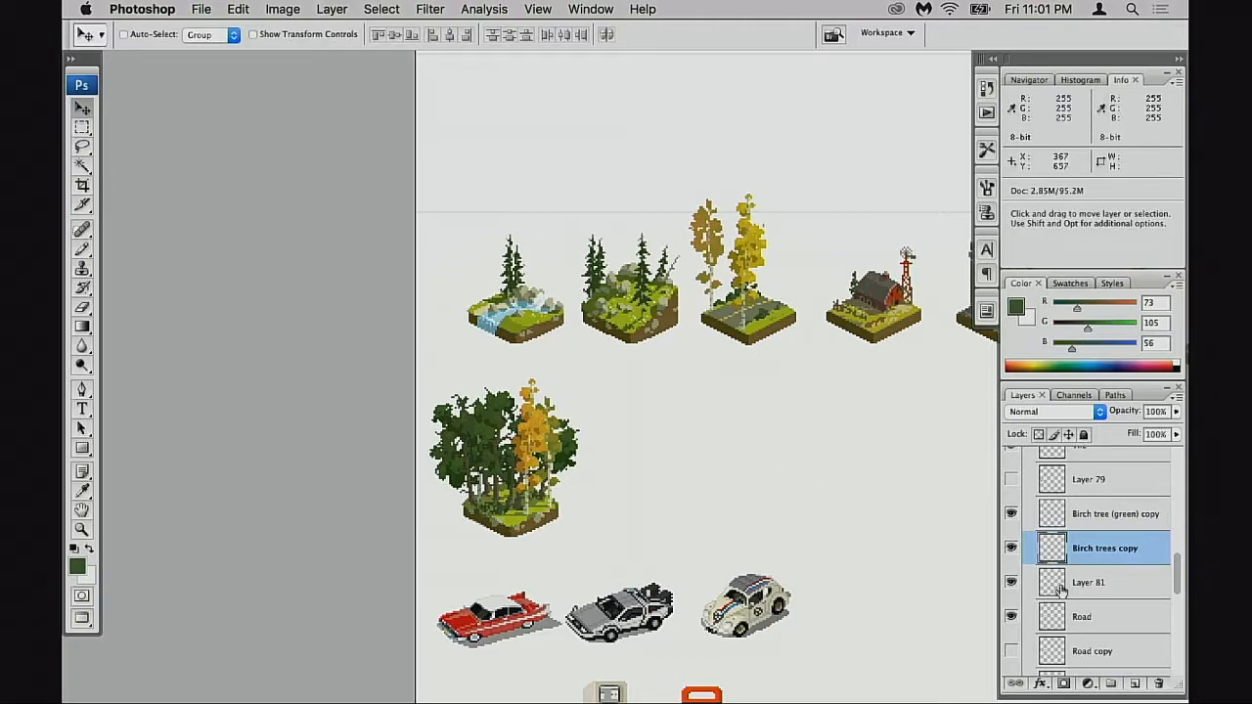
pyautogui.click(1047, 584)
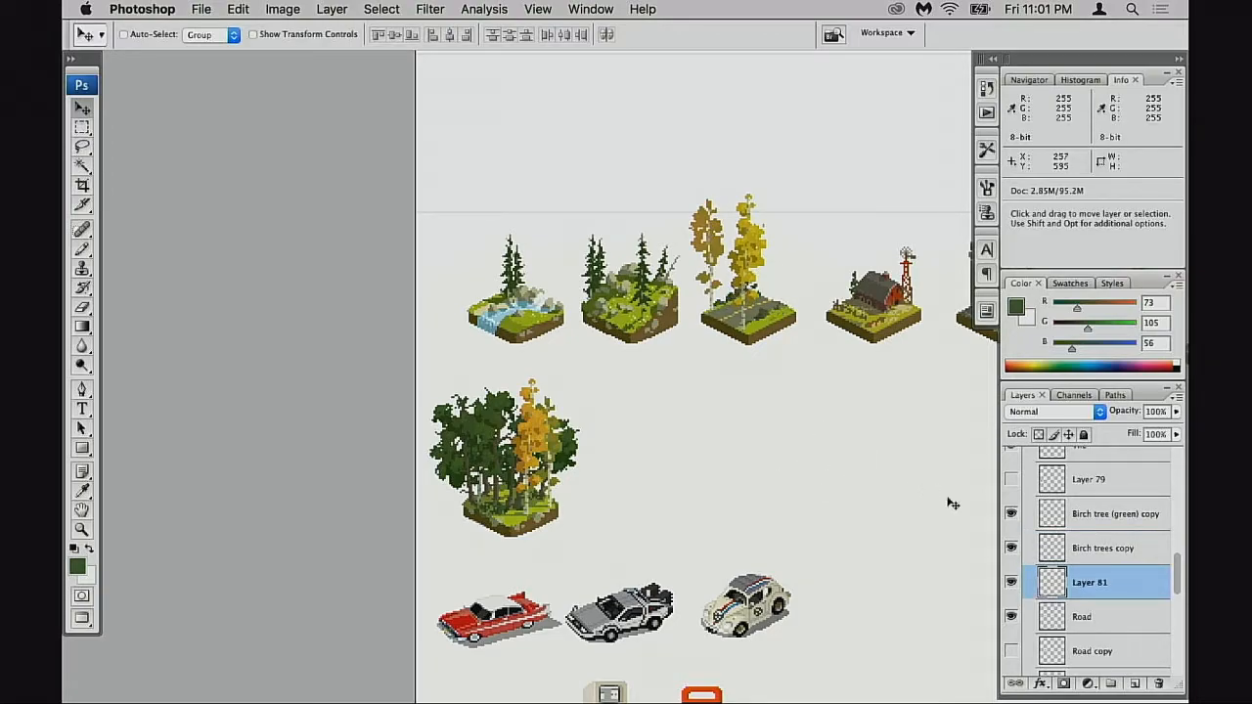
pyautogui.click(1012, 516)
pyautogui.click(1013, 515)
pyautogui.click(1037, 519)
pyautogui.moveTo(799, 414); pyautogui.dragTo(858, 401)
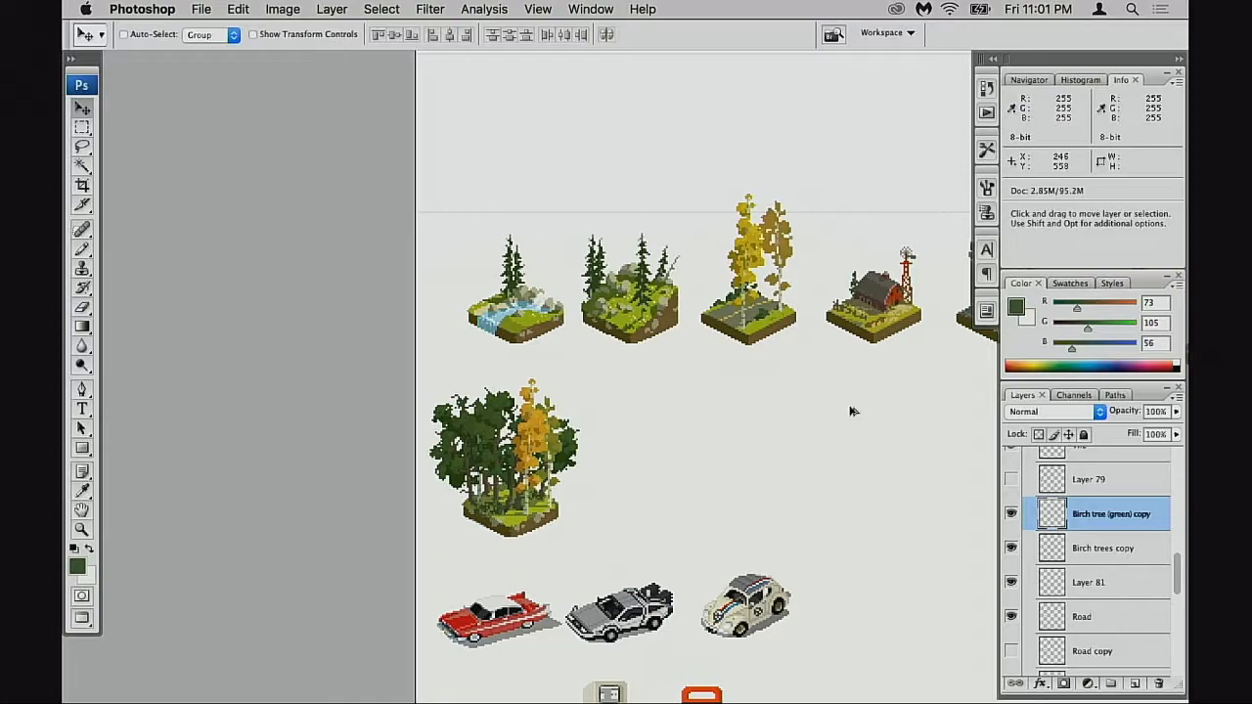
pyautogui.press('alt+super+z')
pyautogui.press('alt+super+z')
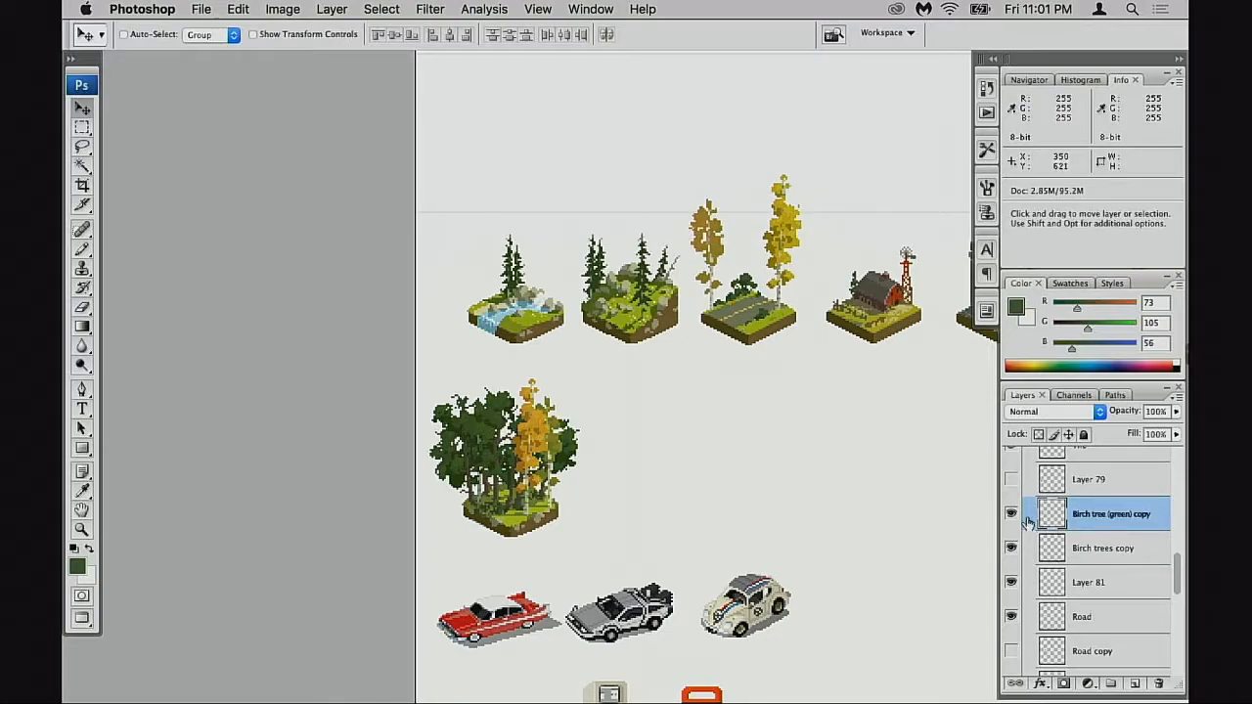
# - Move the brown birch up along the road's back edge, closer to the low tree
pyautogui.moveTo(821, 401); pyautogui.dragTo(830, 396)
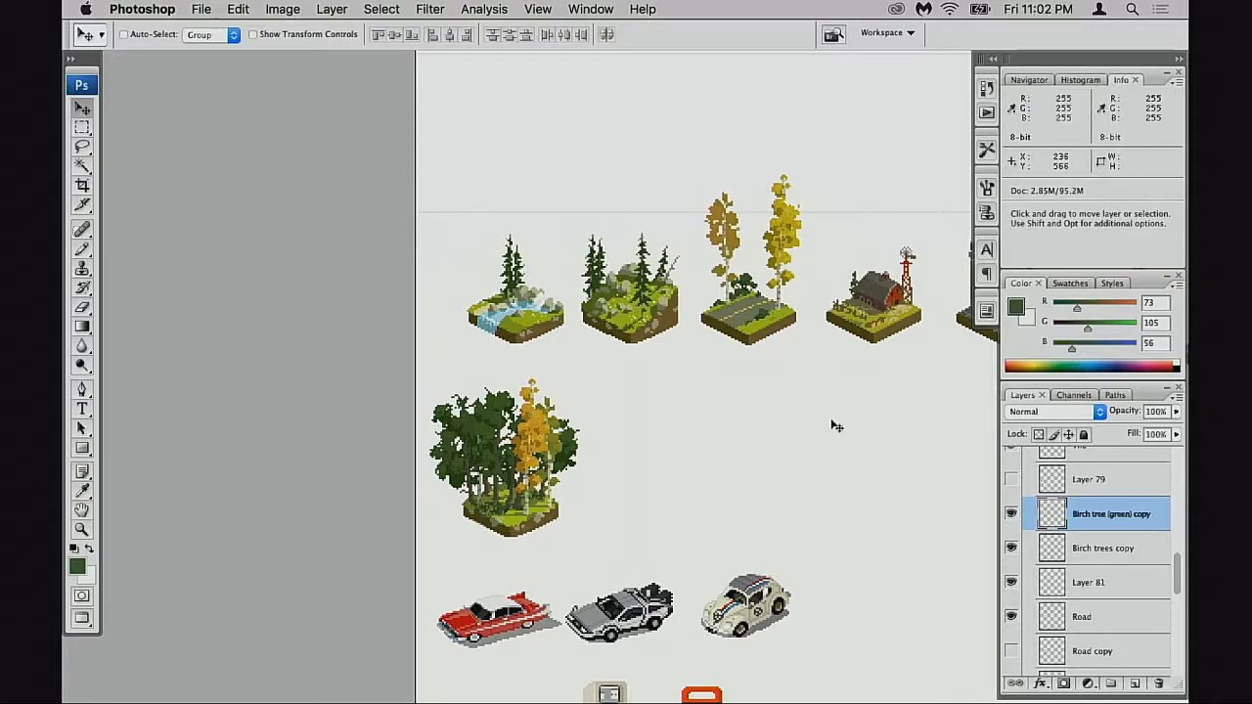
pyautogui.keyDown('super'); pyautogui.click(795, 360); pyautogui.keyUp('super')
pyautogui.keyDown('super'); pyautogui.click(796, 360); pyautogui.keyUp('super')
pyautogui.keyDown('super'); pyautogui.click(786, 363); pyautogui.keyUp('super')
pyautogui.moveTo(775, 379); pyautogui.dragTo(848, 670)
# - Try scaling both birch layers together to 69% and repositioning them on the road tile, and undo the transform
pyautogui.keyDown('shift'); pyautogui.click(1057, 551); pyautogui.keyUp('shift')
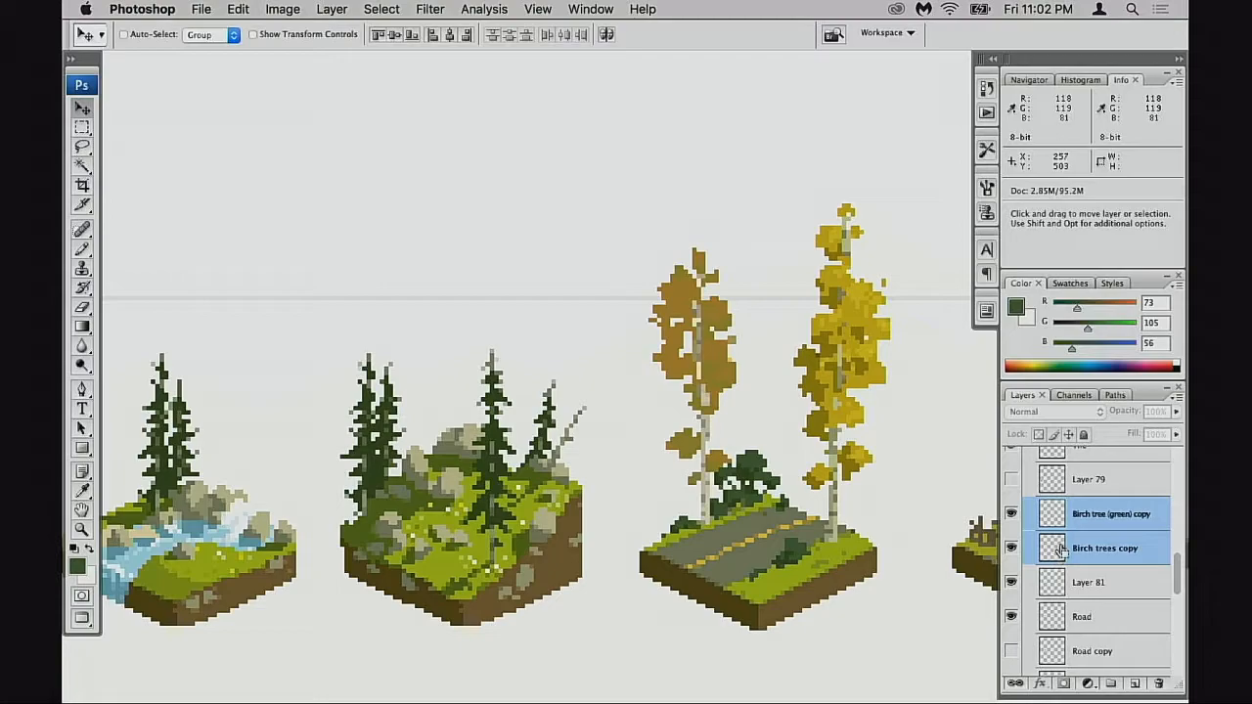
pyautogui.press('super+t')
pyautogui.moveTo(891, 201); pyautogui.dragTo(866, 271)
pyautogui.moveTo(823, 394); pyautogui.dragTo(811, 439)
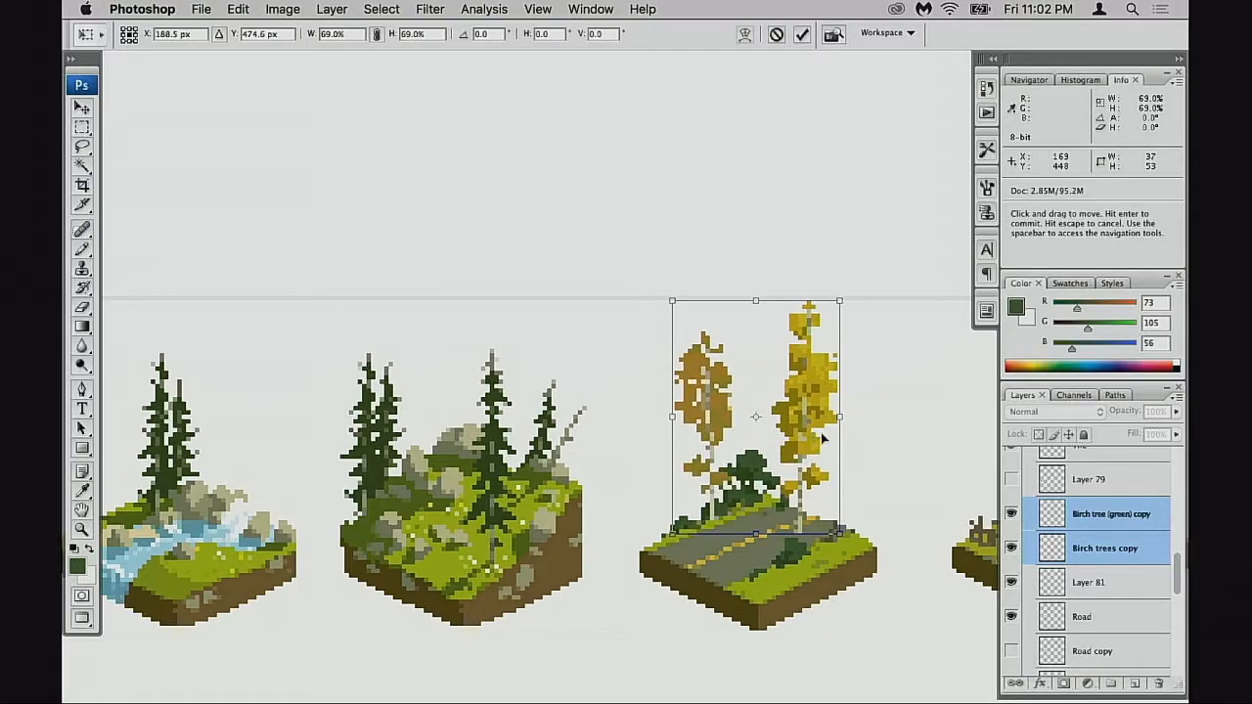
pyautogui.press('Return')
pyautogui.keyDown('alt'); pyautogui.keyDown('super'); pyautogui.click(786, 471); pyautogui.keyUp('super'); pyautogui.keyUp('alt')
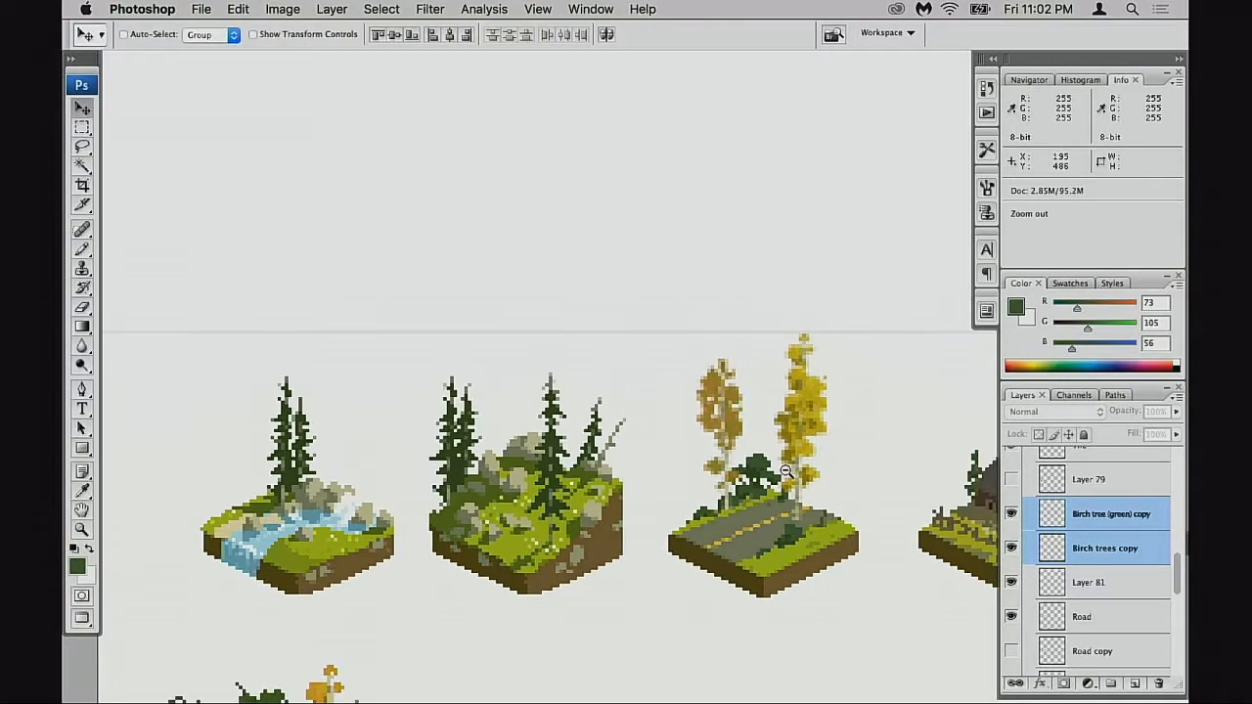
pyautogui.keyDown('alt'); pyautogui.keyDown('super'); pyautogui.click(786, 472); pyautogui.keyUp('super'); pyautogui.keyUp('alt')
pyautogui.keyDown('alt'); pyautogui.keyDown('super'); pyautogui.click(788, 475); pyautogui.keyUp('super'); pyautogui.keyUp('alt')
pyautogui.keyDown('alt'); pyautogui.keyDown('super'); pyautogui.click(798, 482); pyautogui.keyUp('super'); pyautogui.keyUp('alt')
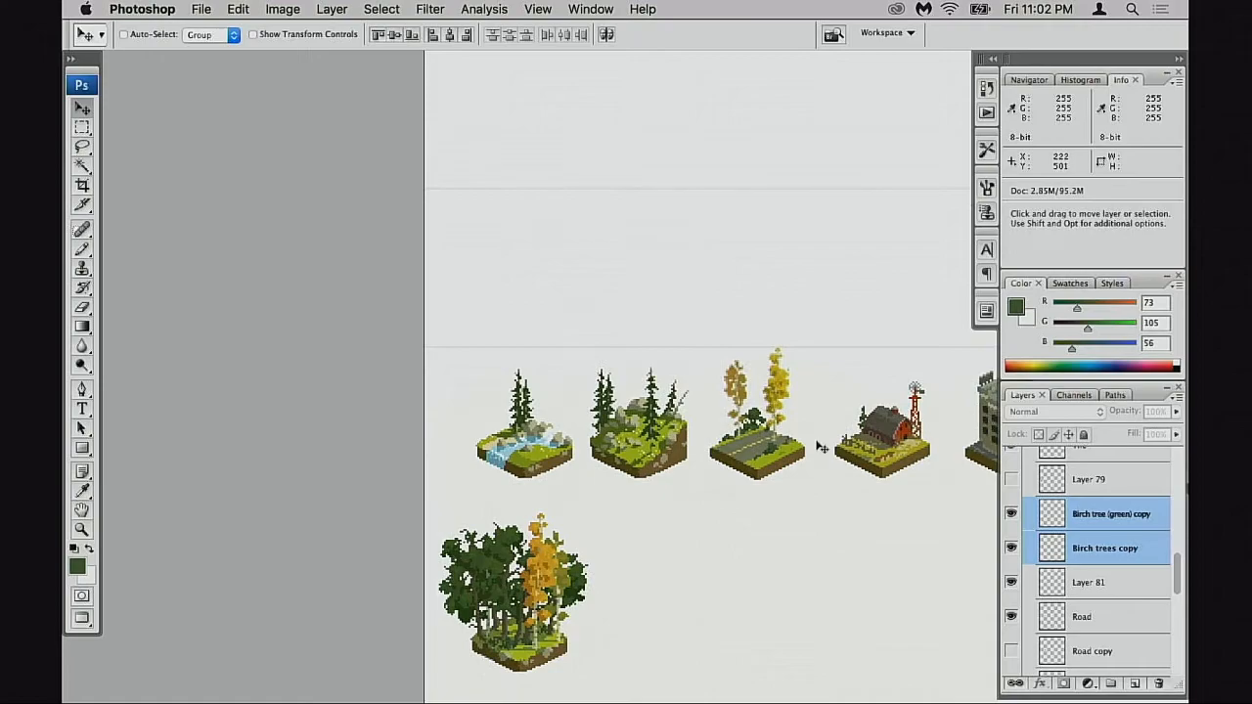
pyautogui.press('super+alt+z')
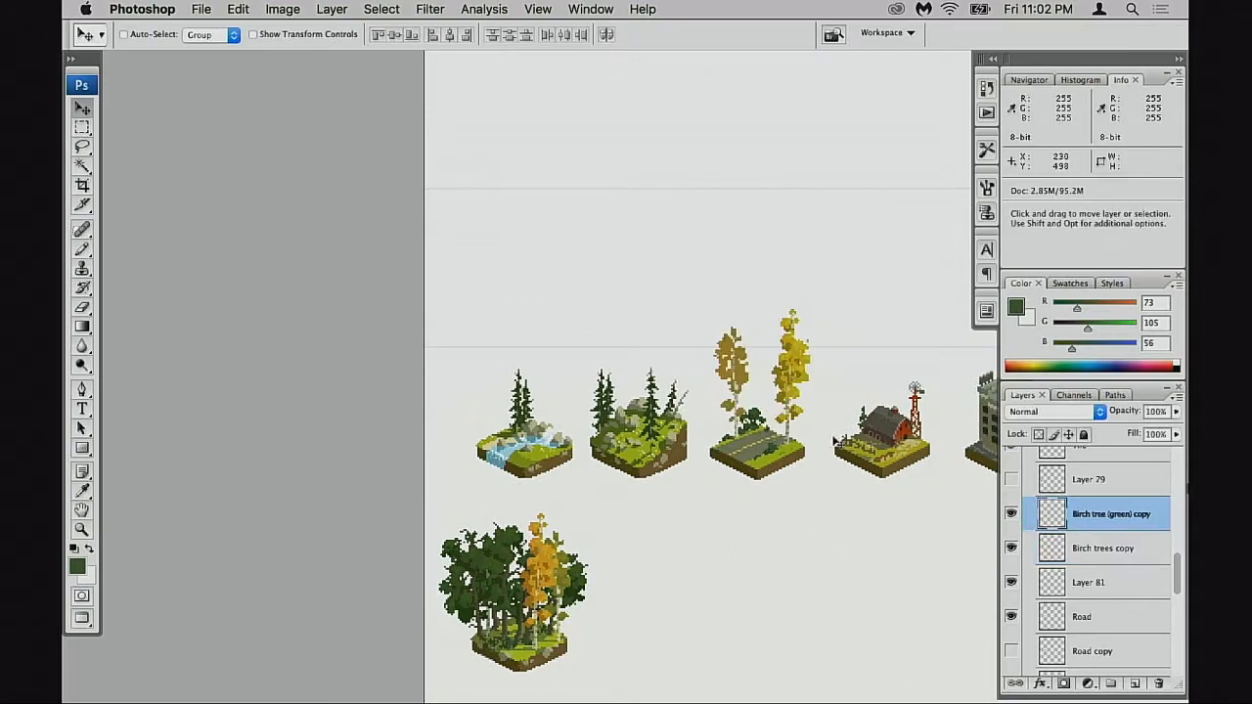
# - Compare the road tile with and without each birch layer, and select Birch trees copy
pyautogui.click(1012, 516)
pyautogui.moveTo(831, 456); pyautogui.dragTo(817, 435)
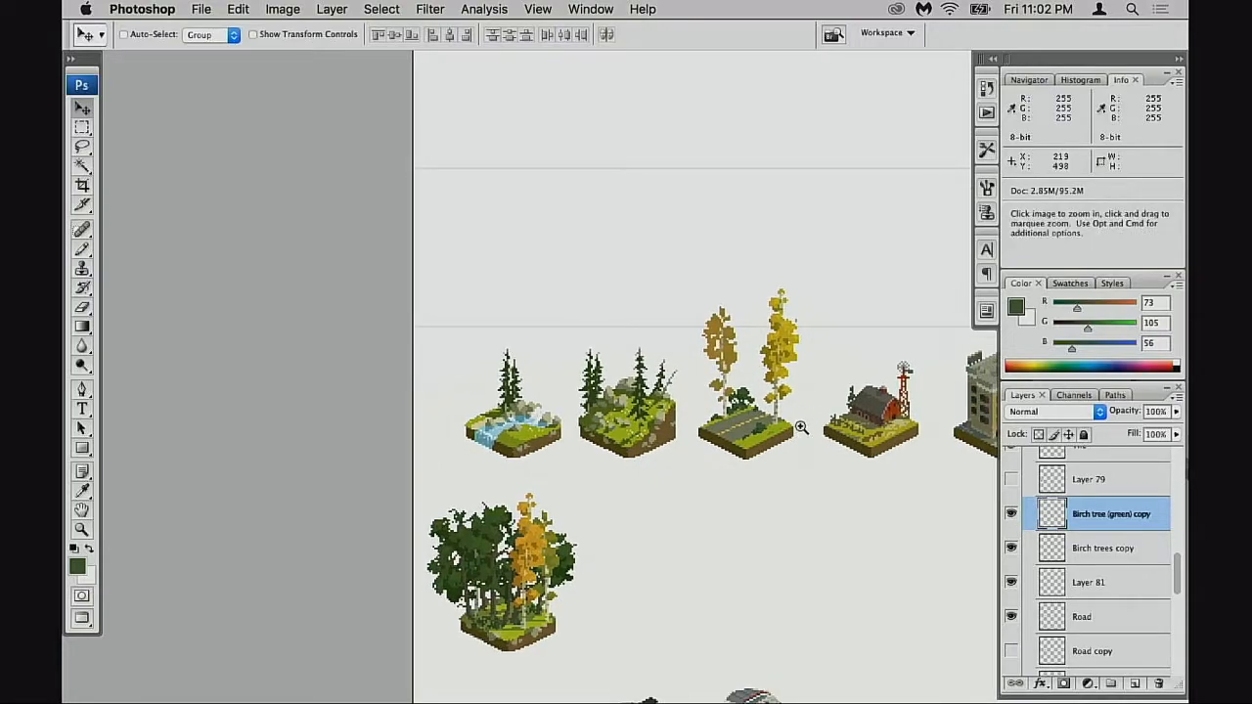
pyautogui.keyDown('super'); pyautogui.click(801, 428); pyautogui.keyUp('super')
pyautogui.keyDown('super'); pyautogui.click(813, 440); pyautogui.keyUp('super')
pyautogui.click(1011, 520)
pyautogui.click(1012, 517)
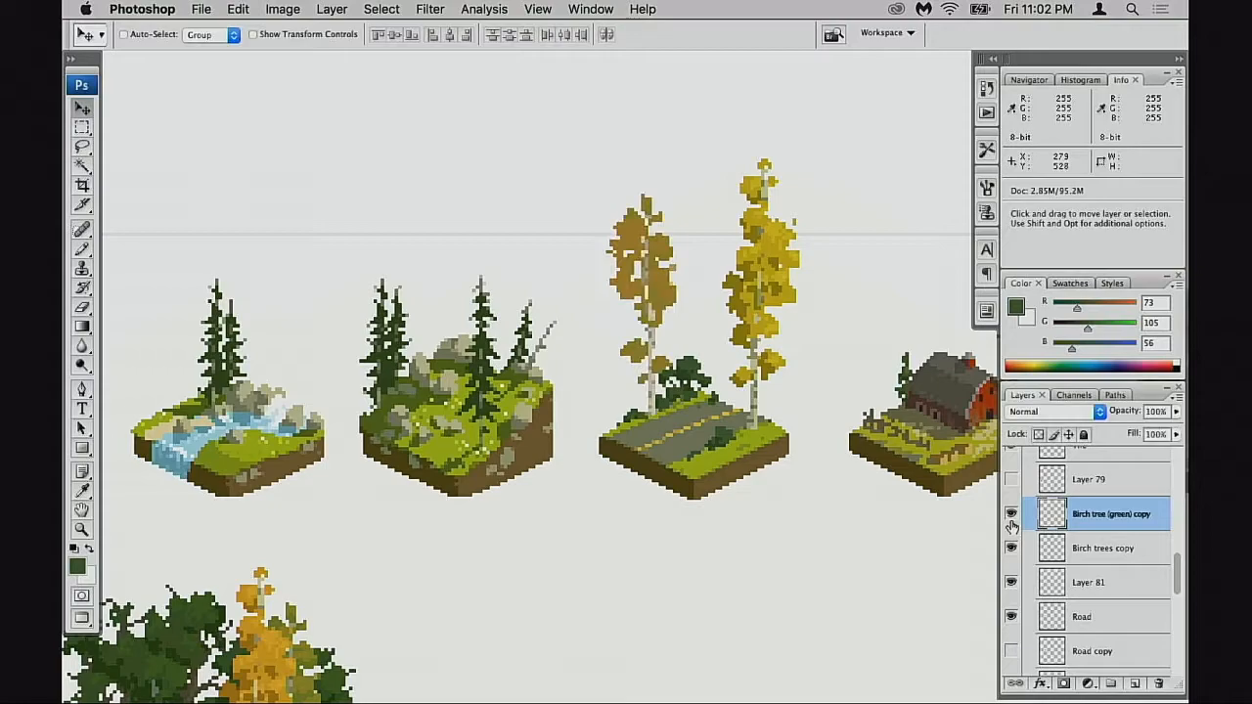
pyautogui.click(1012, 549)
pyautogui.click(1012, 549)
pyautogui.click(1043, 546)
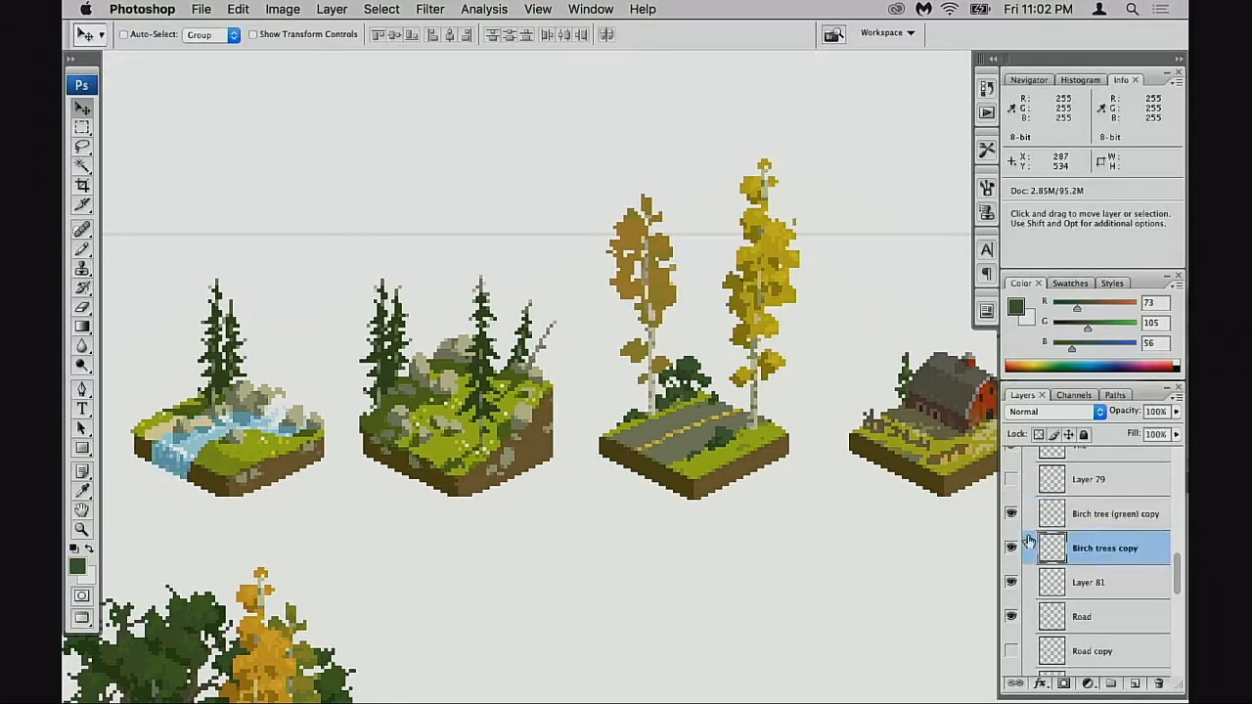
# - Hide both birch copies, Layer 81 and Road, and show Road copy to review the earlier green-tree version
pyautogui.moveTo(1012, 517); pyautogui.dragTo(1016, 653)
pyautogui.click(1012, 651)
pyautogui.scroll(-4, 791, 506)
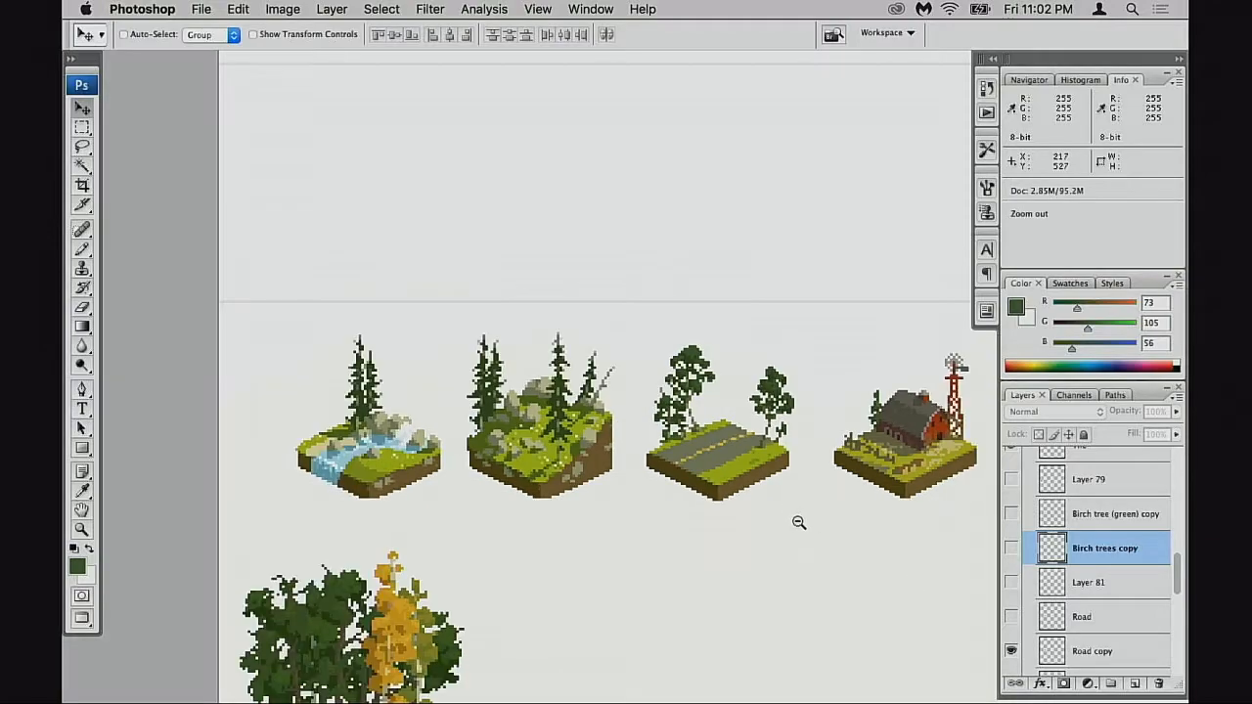
pyautogui.moveTo(808, 528); pyautogui.dragTo(750, 420)
pyautogui.scroll(2, 733, 414)
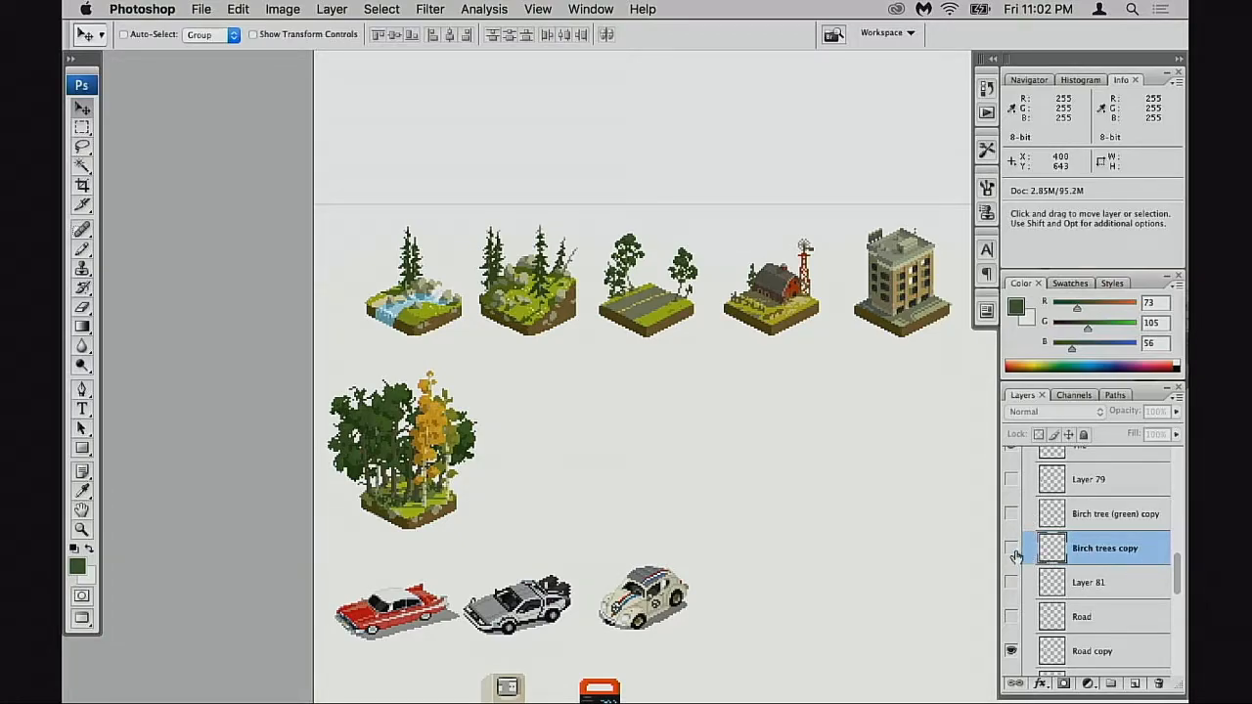
# - Show Birch trees copy and Birch tree (green) copy over the Road copy version of the tile
pyautogui.click(1012, 549)
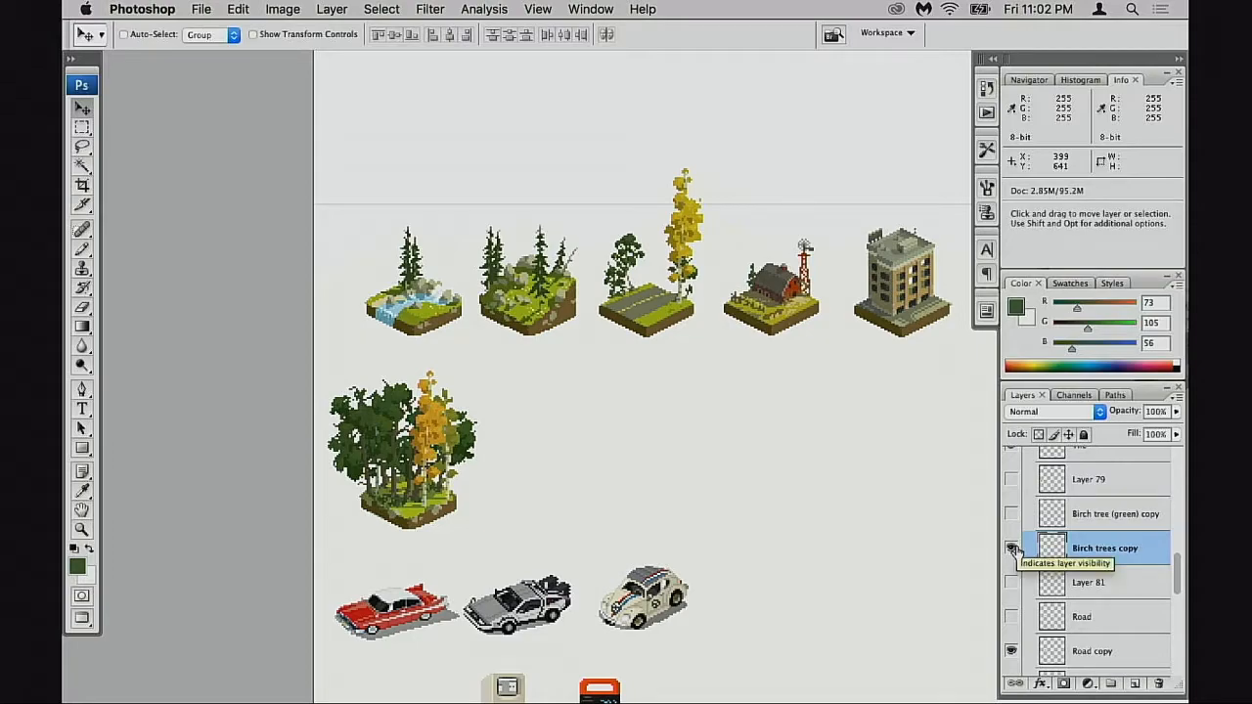
pyautogui.click(1012, 514)
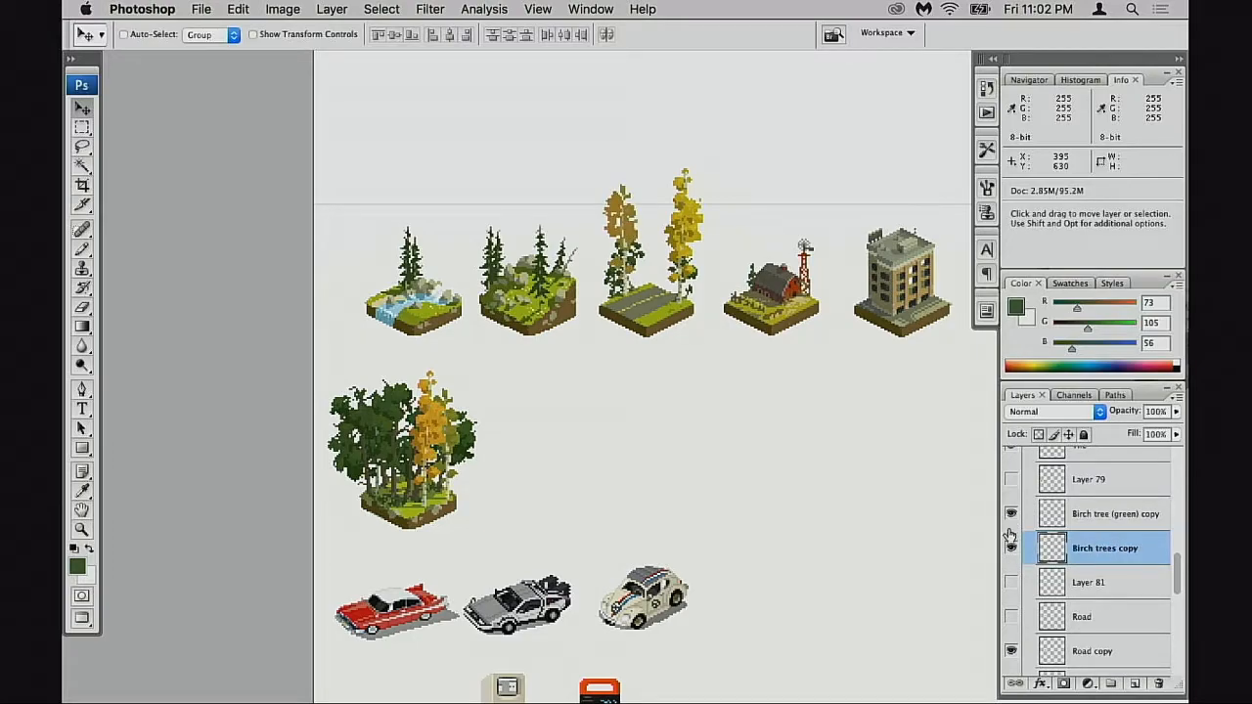
# - Show Layer 81 and Road and hide Road copy to bring back the reworked road tile
pyautogui.click(1012, 584)
pyautogui.click(1012, 584)
pyautogui.click(1012, 585)
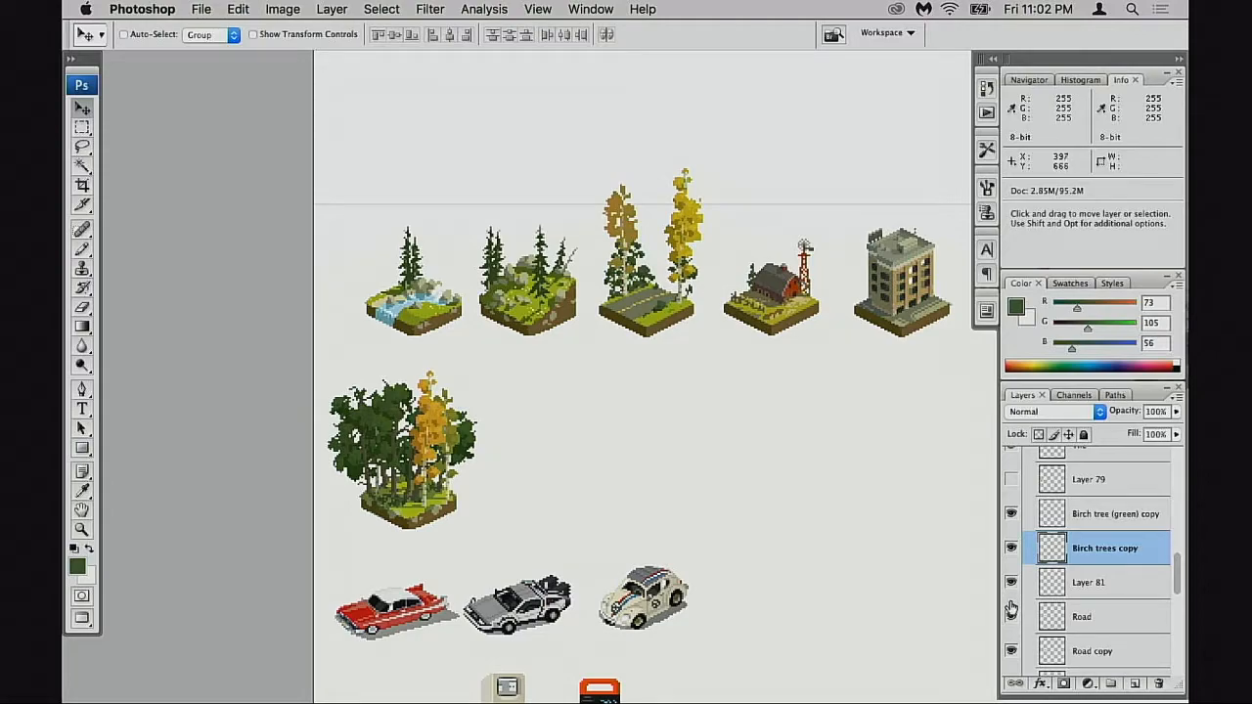
pyautogui.click(1009, 652)
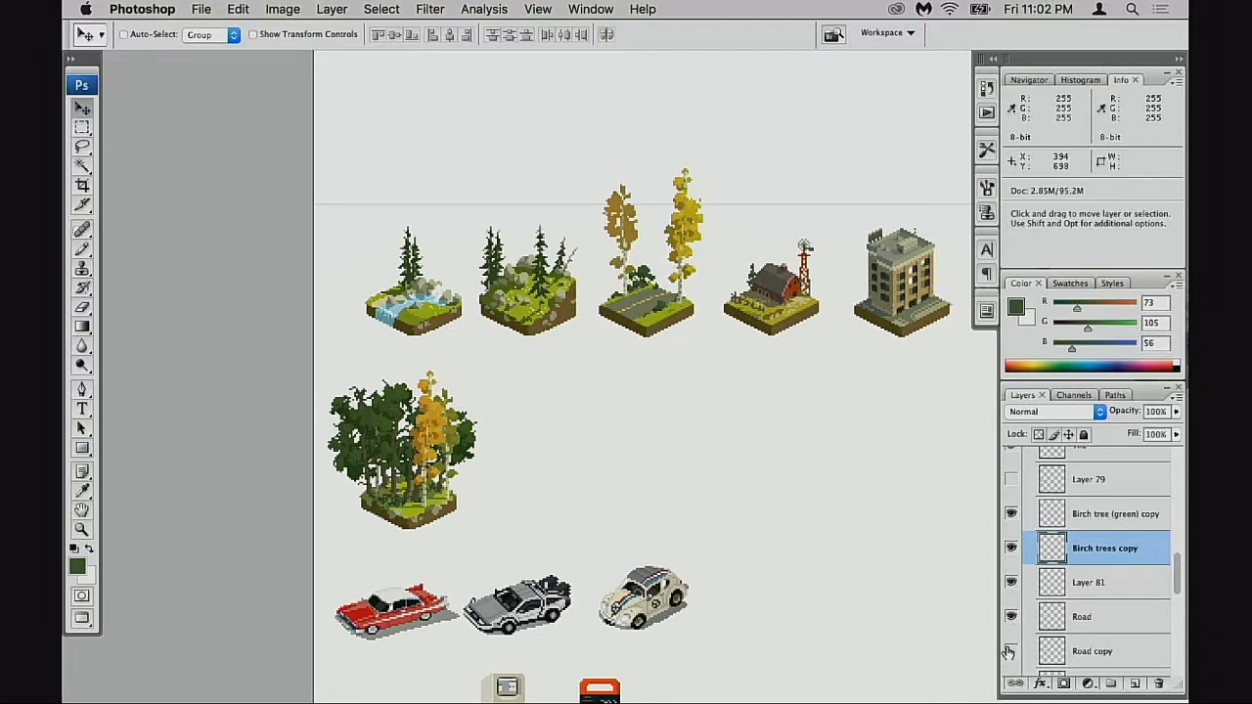
# - Compare the road tile with and without Birch trees copy and Layer 81, and select Layer 81
pyautogui.keyDown('super'); pyautogui.click(697, 344); pyautogui.keyUp('super')
pyautogui.keyDown('super'); pyautogui.click(669, 357); pyautogui.keyUp('super')
pyautogui.keyDown('super'); pyautogui.click(669, 357); pyautogui.keyUp('super')
pyautogui.moveTo(669, 359); pyautogui.dragTo(671, 486)
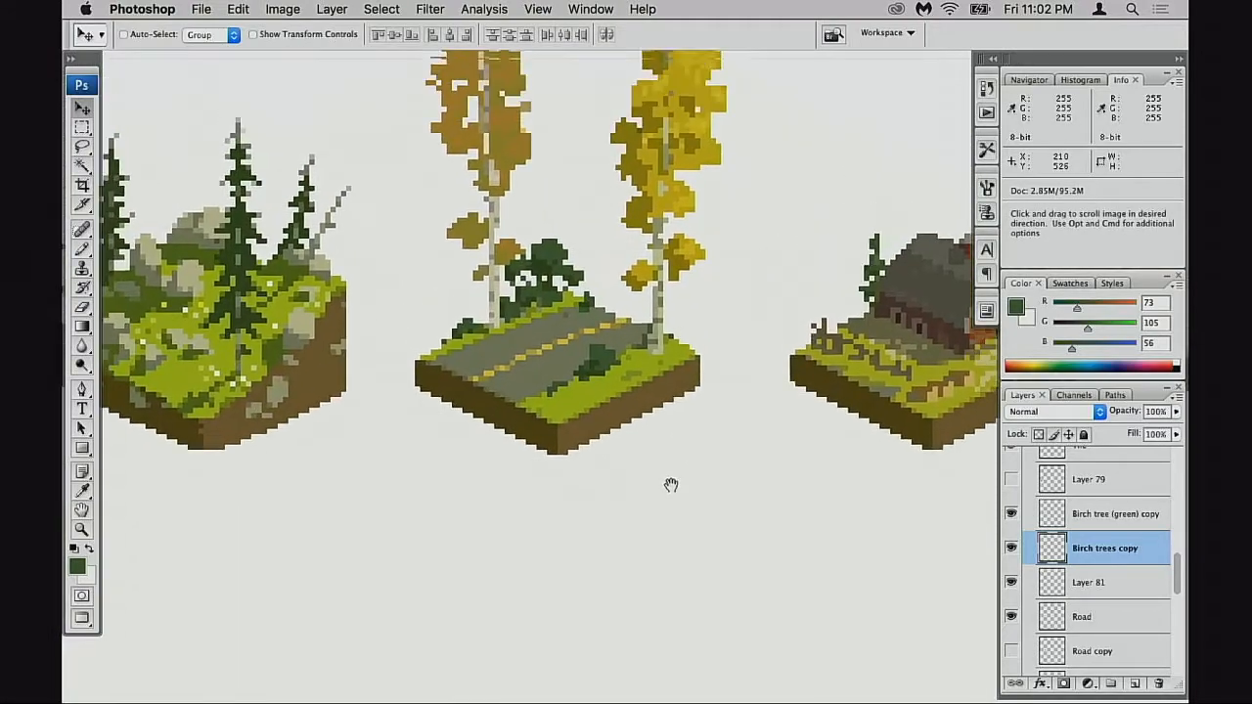
pyautogui.keyDown('super'); pyautogui.click(653, 337); pyautogui.keyUp('super')
pyautogui.click(1011, 551)
pyautogui.click(1011, 551)
pyautogui.click(1011, 583)
pyautogui.click(1011, 582)
pyautogui.click(1086, 582)
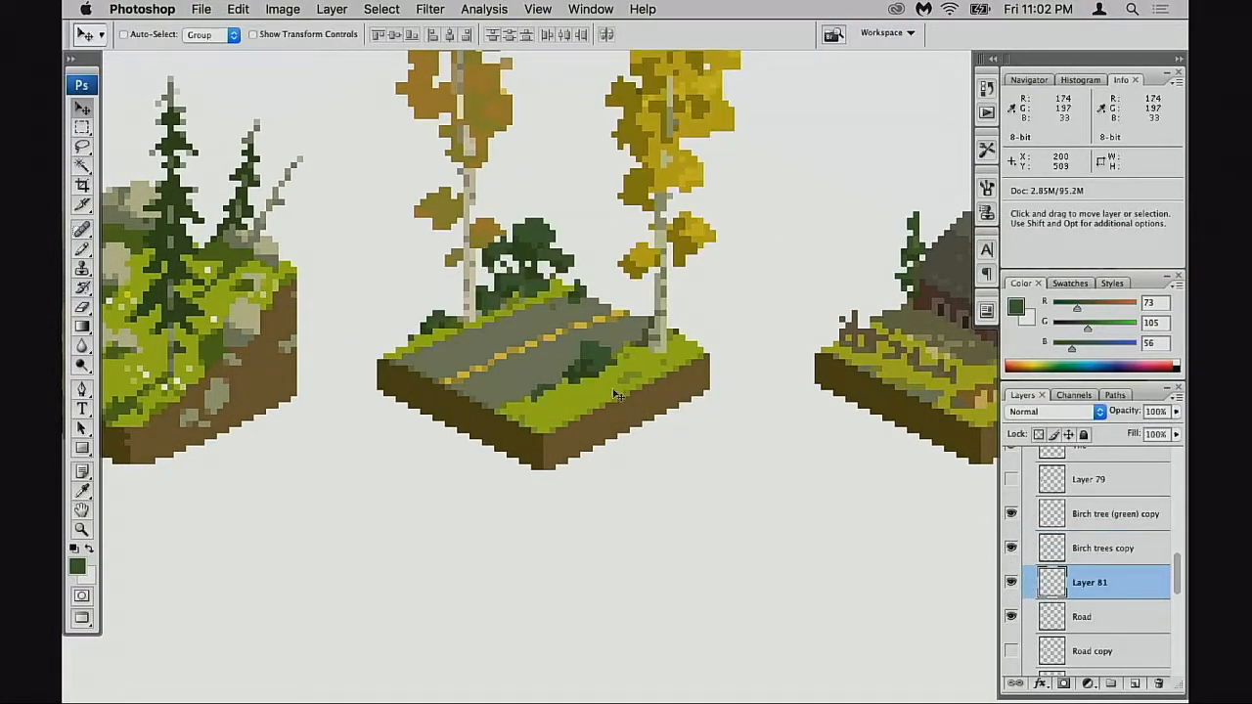
# - Select Birch trees copy, inspect the trees and bushes with Road hidden, and select and show Road again
pyautogui.press('b')
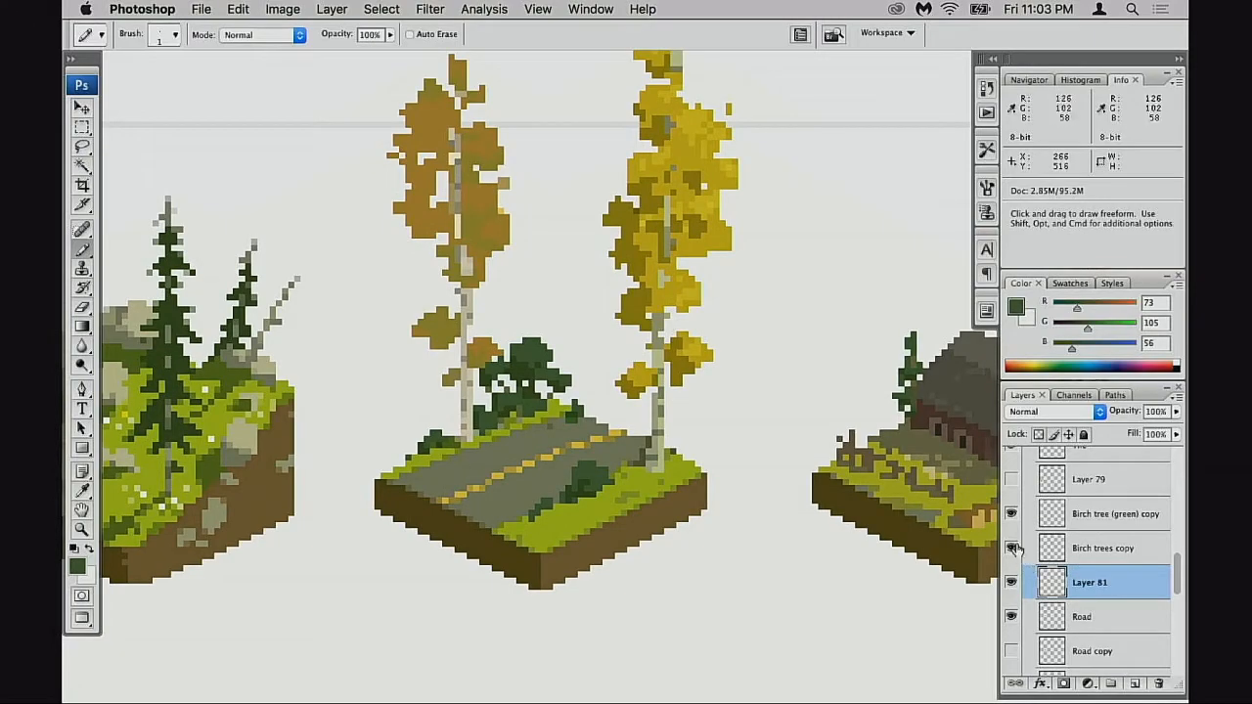
pyautogui.click(1080, 550)
pyautogui.press('v')
pyautogui.moveTo(700, 489); pyautogui.dragTo(701, 491)
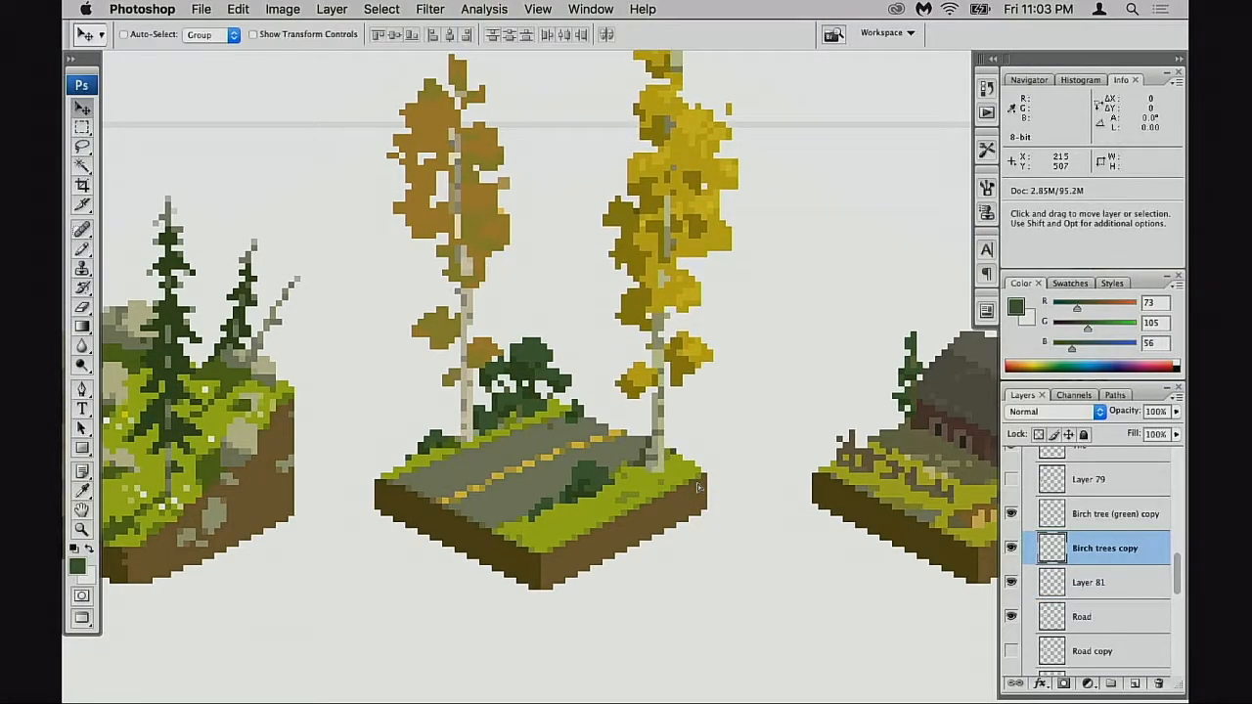
pyautogui.click(1013, 616)
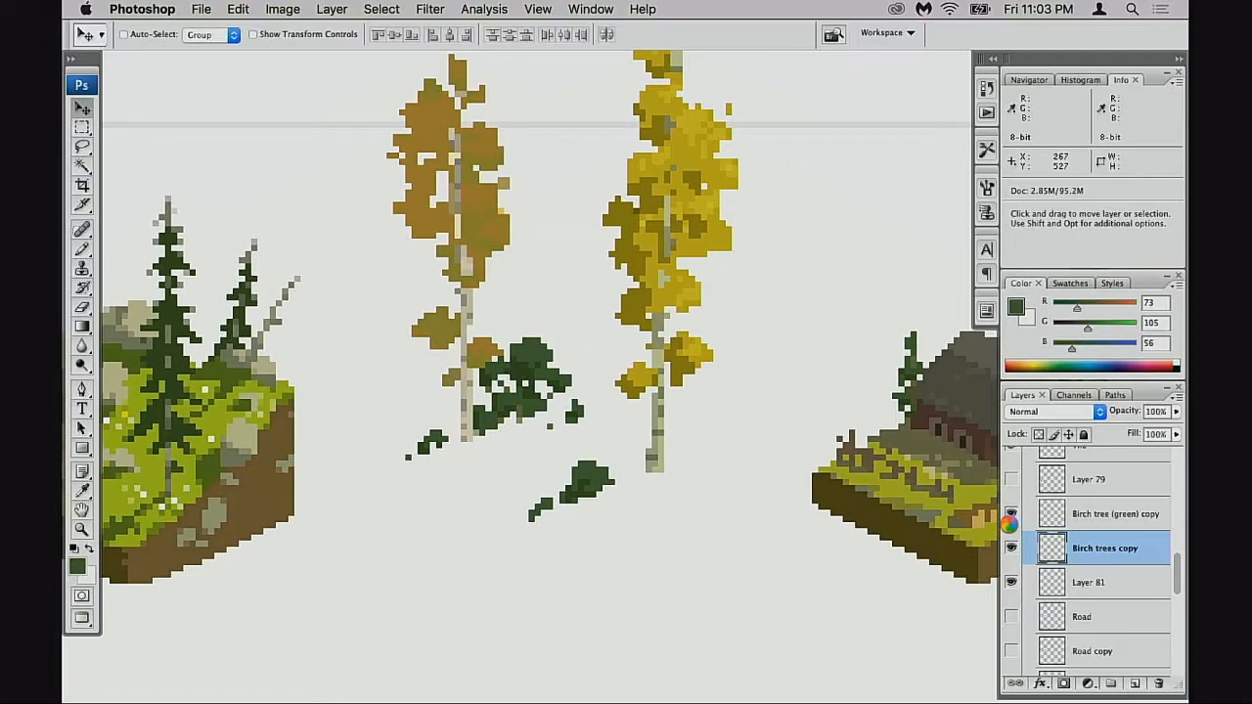
pyautogui.click(853, 188)
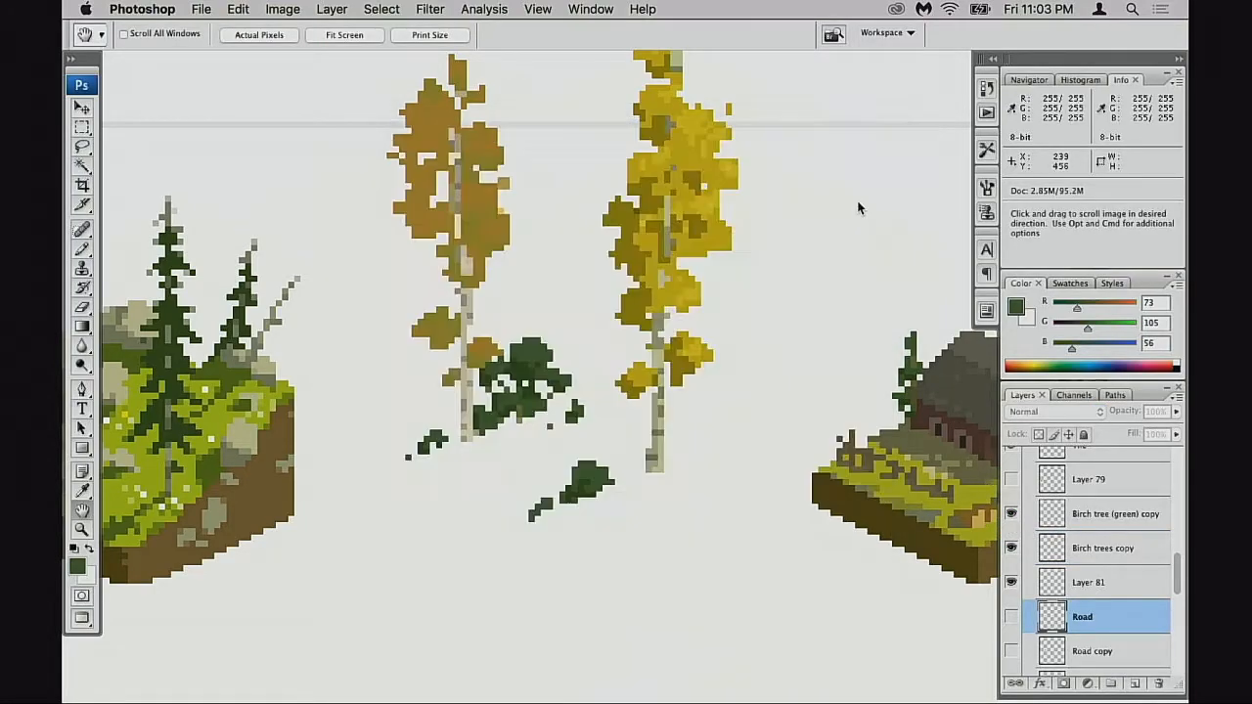
pyautogui.click(1011, 616)
# - Sample the road gray and grass green around the yellow birch's base for the Pencil on the Road layer
pyautogui.press('b')
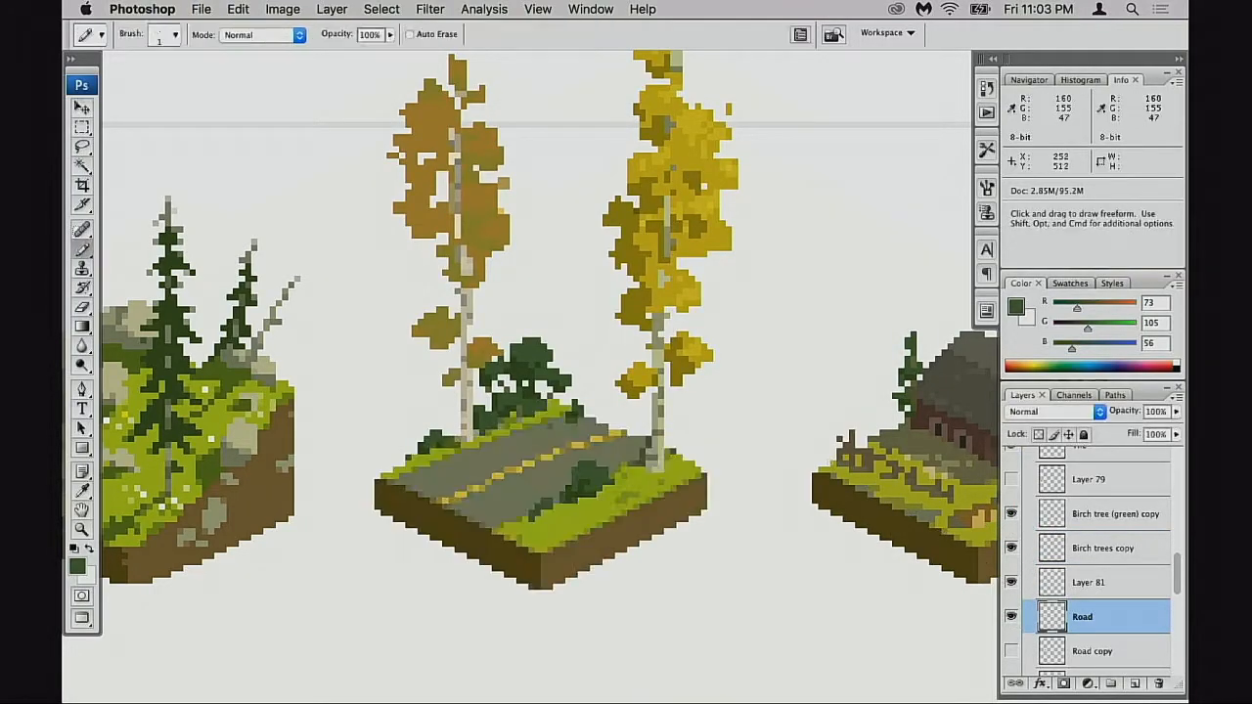
pyautogui.keyDown('alt'); pyautogui.click(646, 452); pyautogui.keyUp('alt')
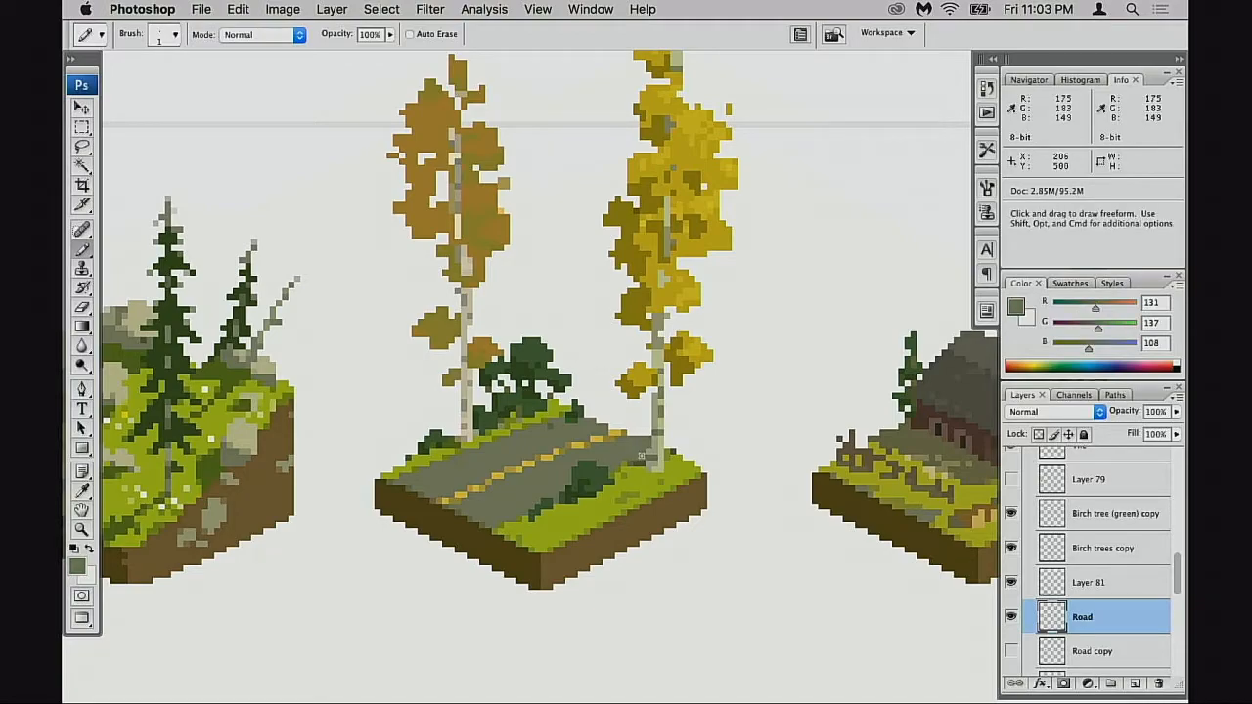
pyautogui.keyDown('alt'); pyautogui.click(642, 465); pyautogui.keyUp('alt')
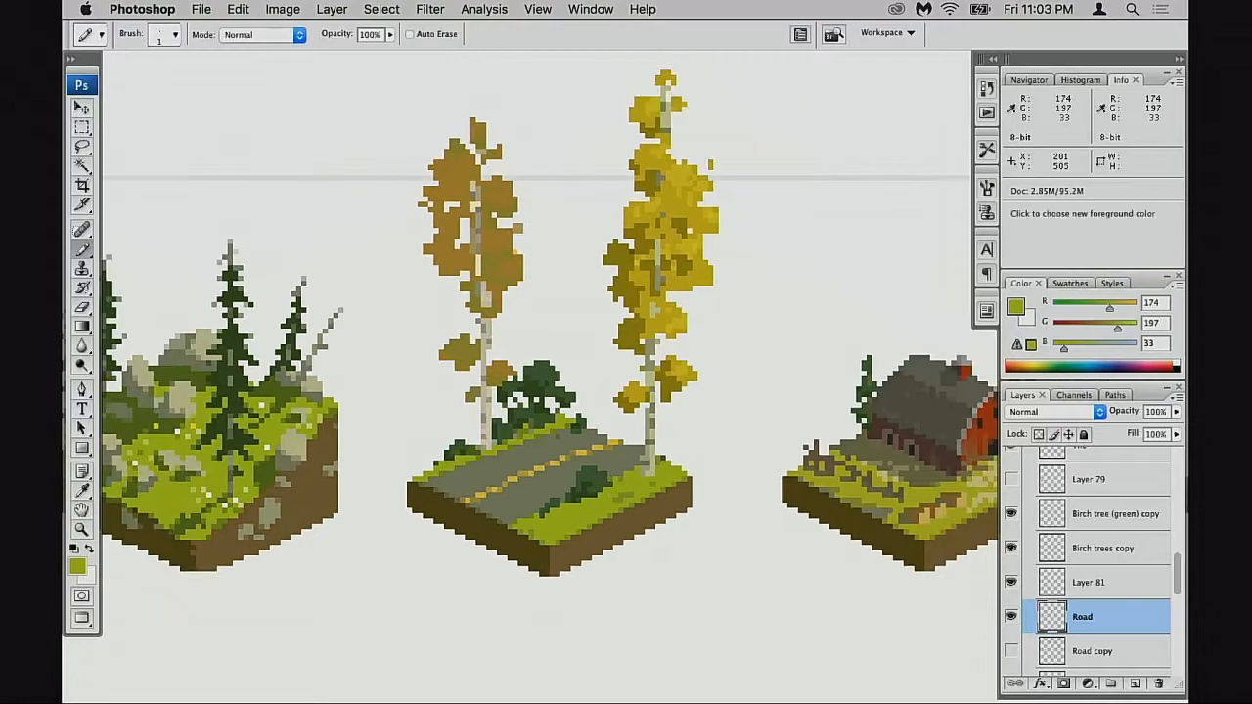
pyautogui.keyDown('alt'); pyautogui.click(559, 436); pyautogui.keyUp('alt')
# - Check the low tree and bushes by toggling Layer 81, select it with the Eraser, and review the whole row of tiles
pyautogui.click(1014, 584)
pyautogui.click(1014, 585)
pyautogui.click(1089, 584)
pyautogui.press('e')
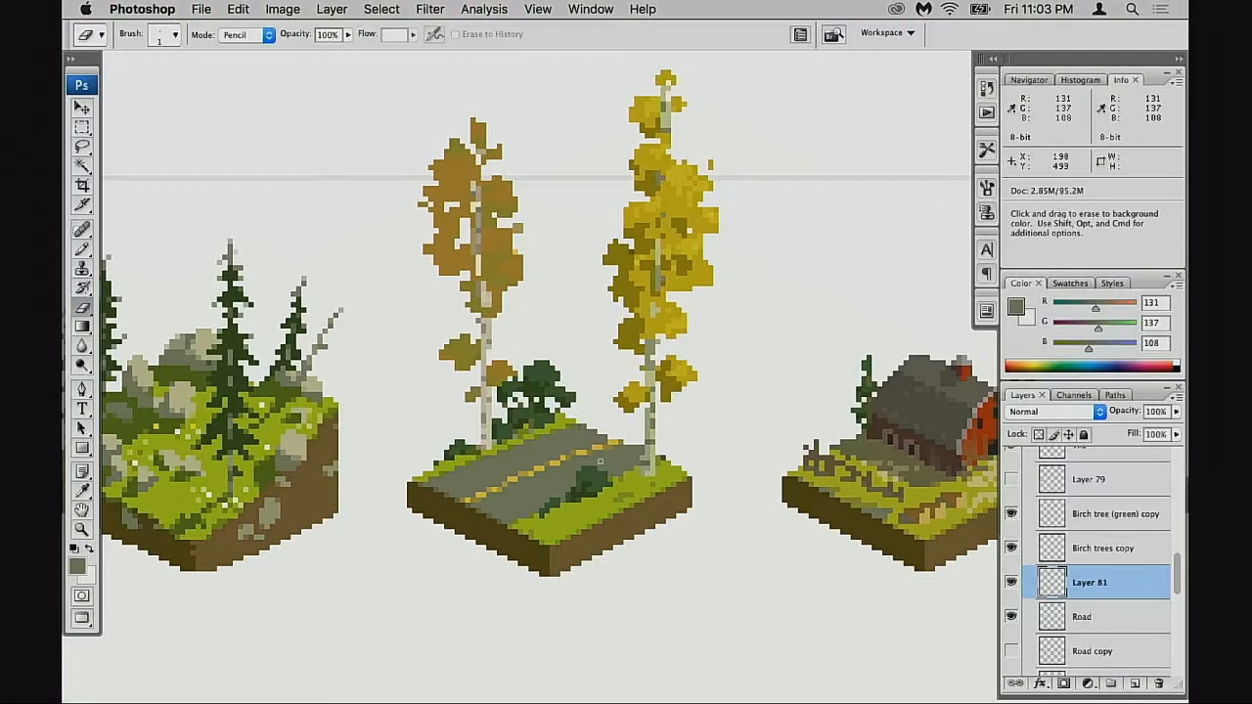
pyautogui.keyDown('alt'); pyautogui.click(590, 496); pyautogui.keyUp('alt')
pyautogui.keyDown('alt'); pyautogui.click(585, 508); pyautogui.keyUp('alt')
pyautogui.keyDown('alt'); pyautogui.click(585, 509); pyautogui.keyUp('alt')
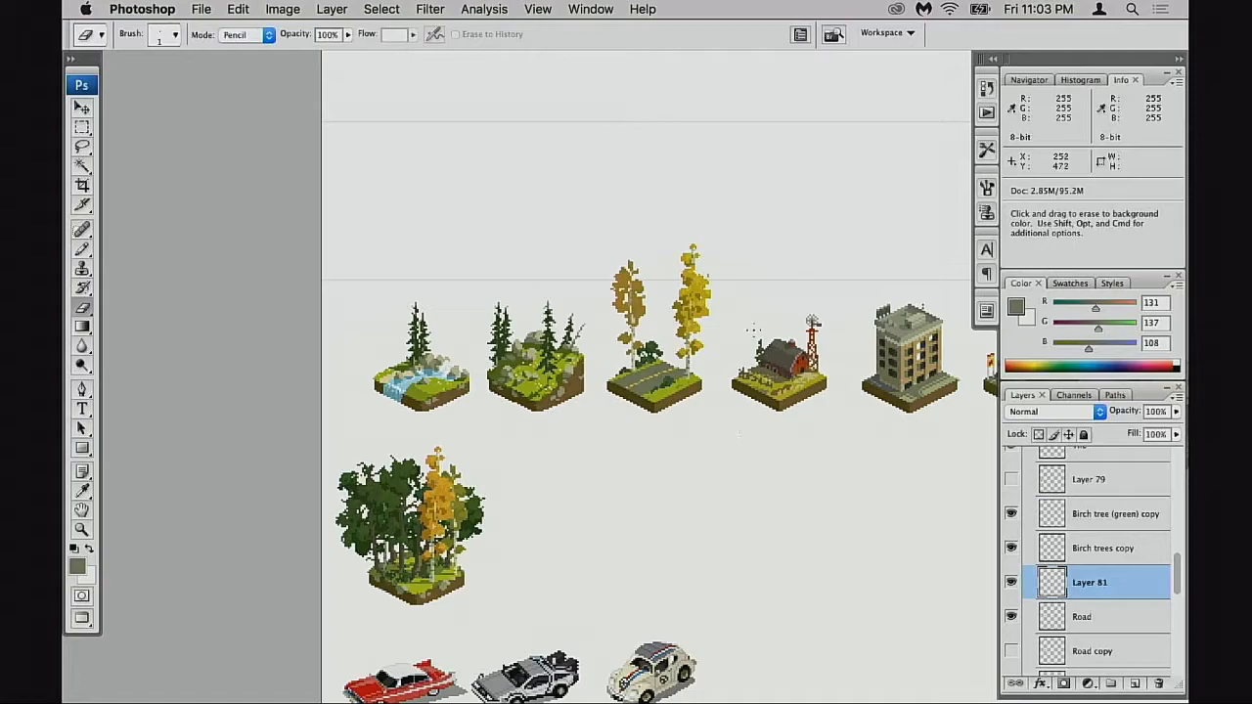
pyautogui.keyDown('super'); pyautogui.click(715, 375); pyautogui.keyUp('super')
pyautogui.keyDown('super'); pyautogui.click(715, 377); pyautogui.keyUp('super')
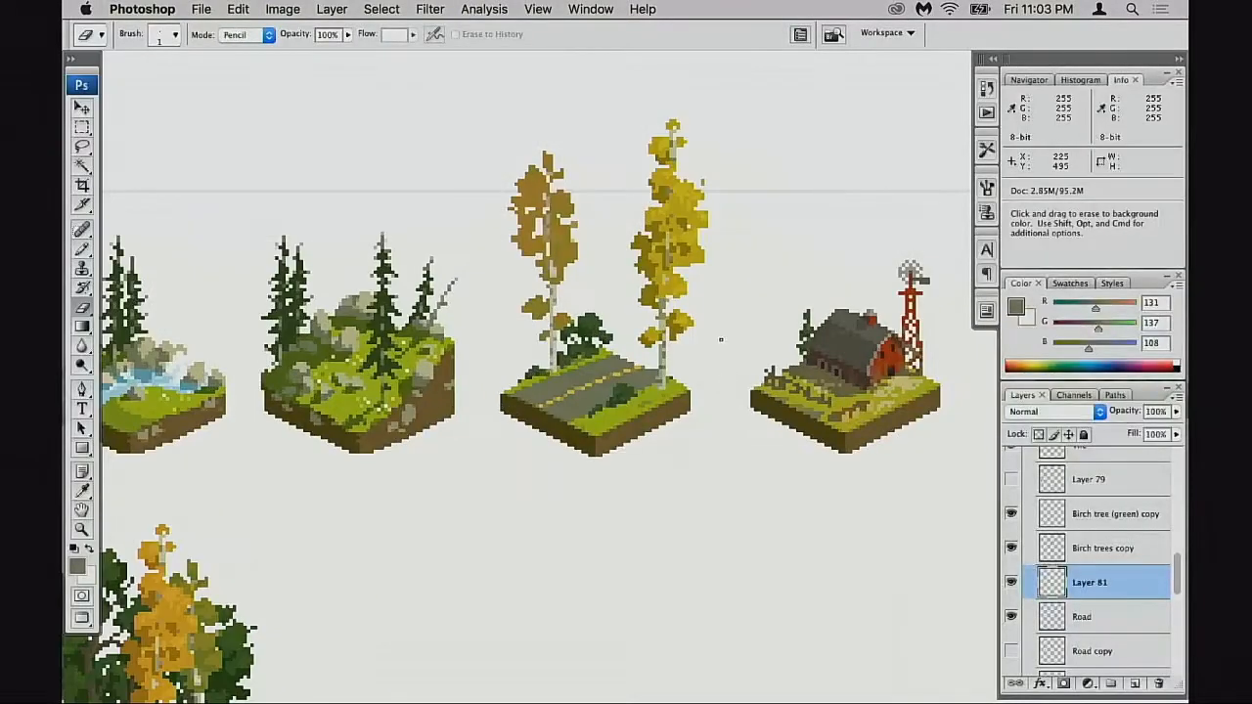
# - Select Birch trees copy and compare the road tile's birches with those on the forest tile
pyautogui.click(1044, 522)
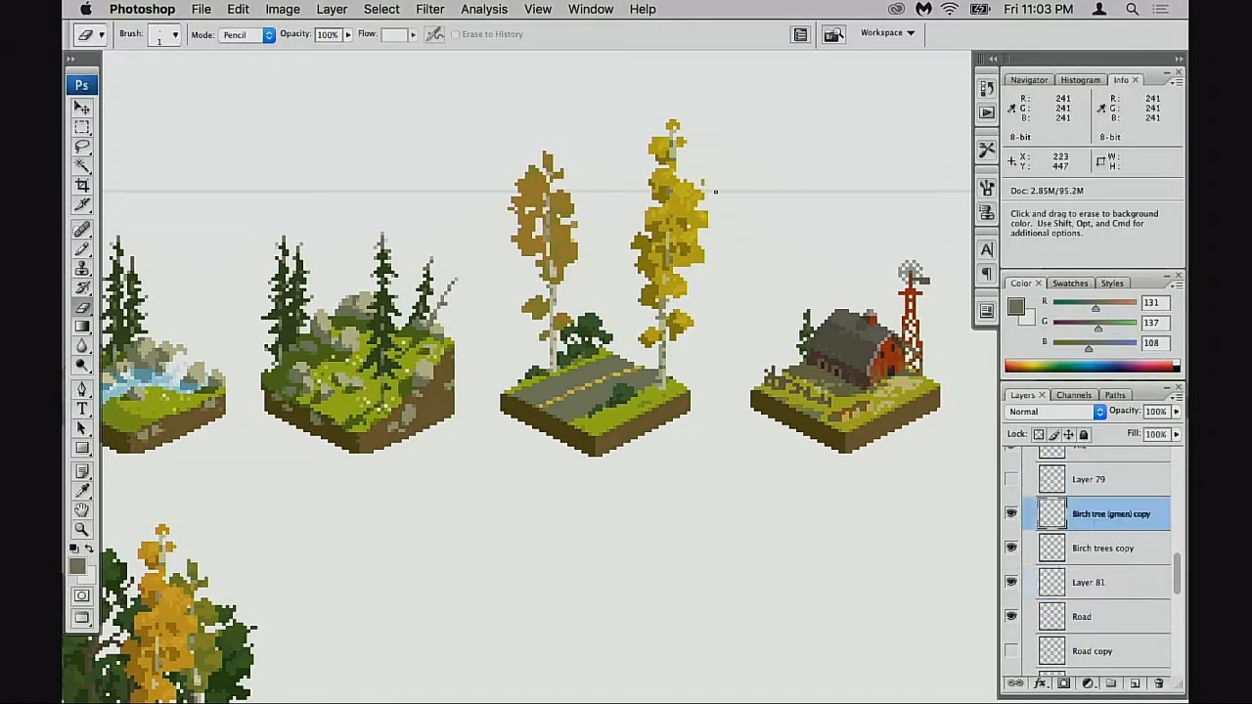
pyautogui.click(1049, 546)
pyautogui.moveTo(554, 463); pyautogui.dragTo(645, 397)
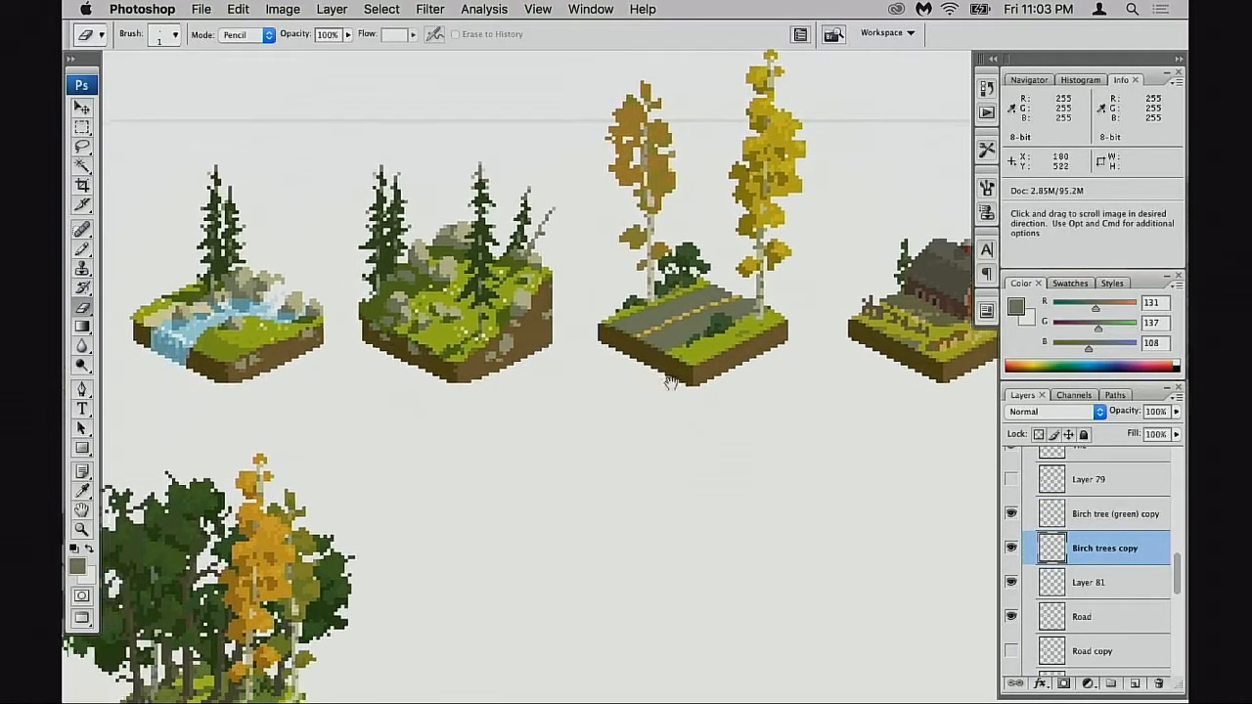
pyautogui.moveTo(431, 494); pyautogui.dragTo(629, 394)
pyautogui.moveTo(466, 480); pyautogui.dragTo(666, 410)
pyautogui.moveTo(613, 441); pyautogui.dragTo(374, 437)
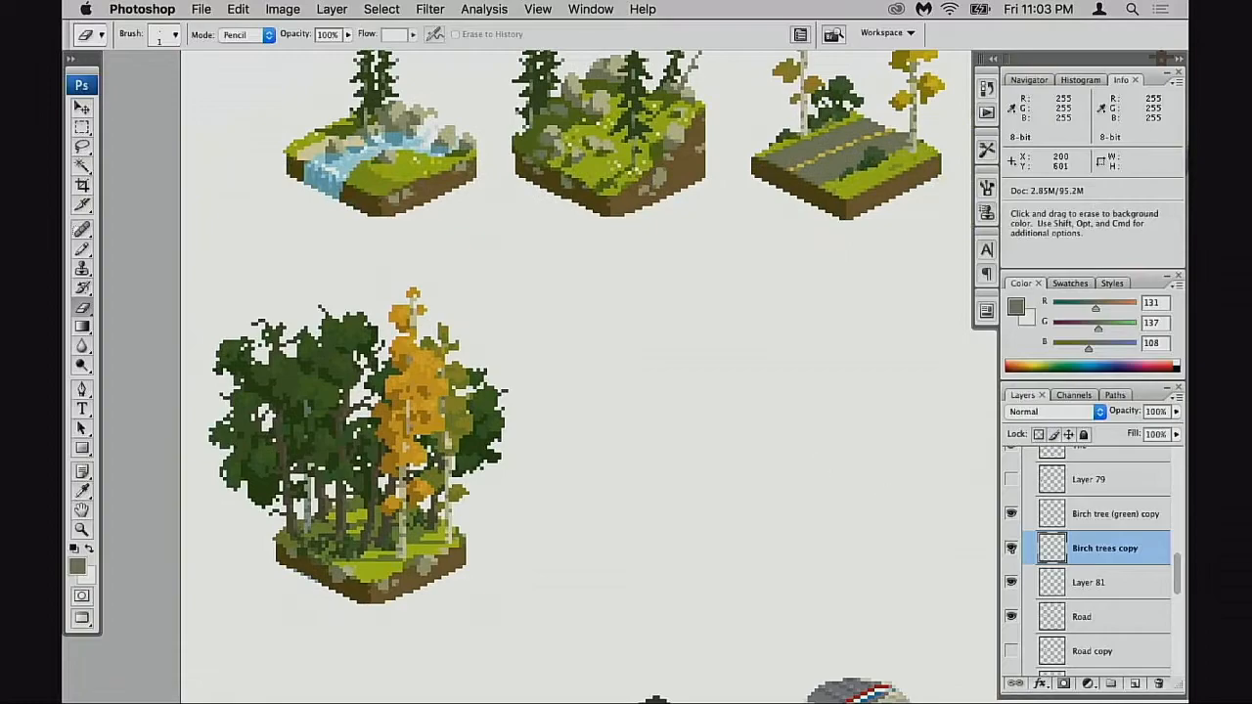
# - Check what Layer 79 contains and examine the layer stack around the road tile's layers
pyautogui.scroll(-1, 1065, 539)
pyautogui.scroll(2, 1014, 572)
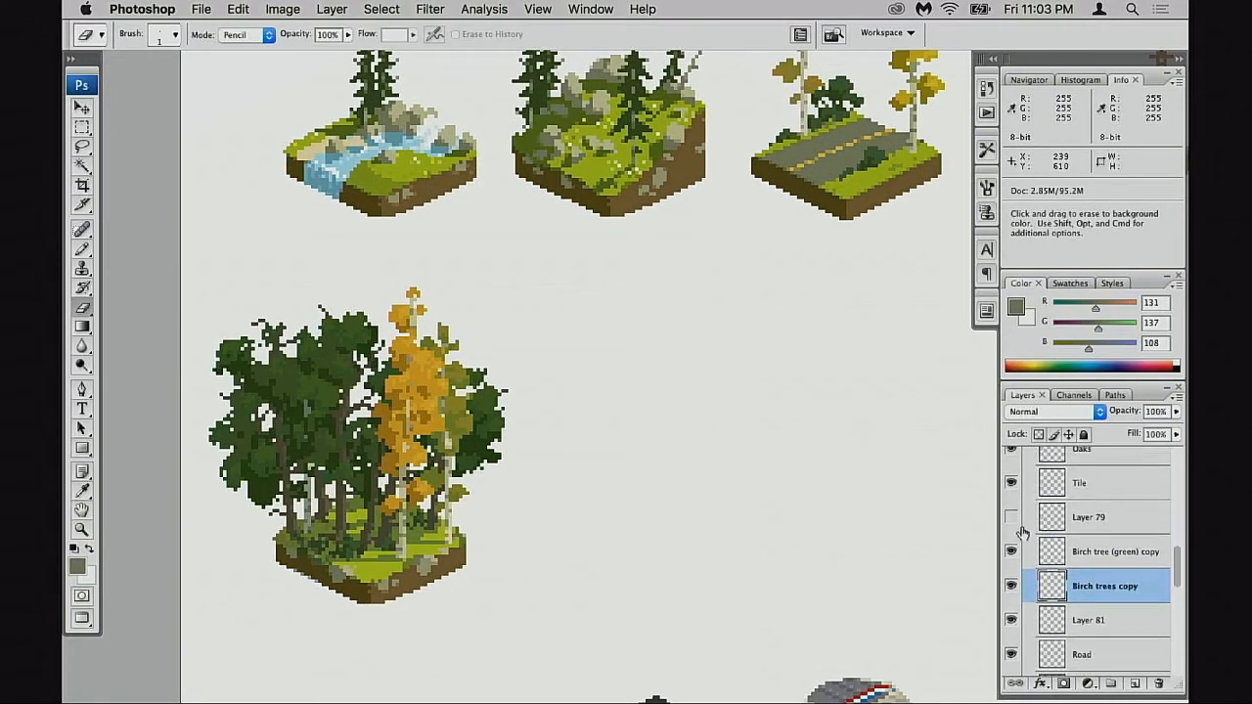
pyautogui.click(1012, 516)
pyautogui.click(1013, 517)
pyautogui.click(1047, 524)
pyautogui.scroll(-3, 1051, 550)
pyautogui.scroll(-3, 1050, 553)
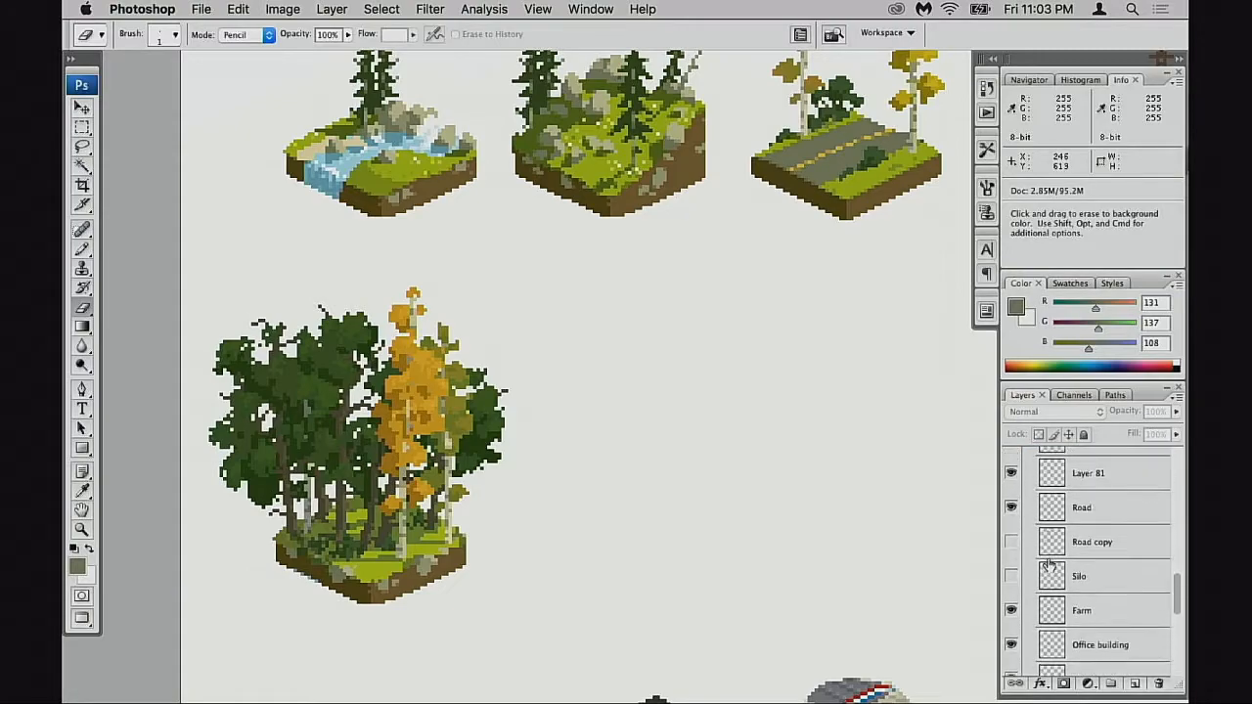
# - Create a layer group named Road above Birch tree (green) copy
pyautogui.scroll(4, 1053, 543)
pyautogui.click(1112, 683)
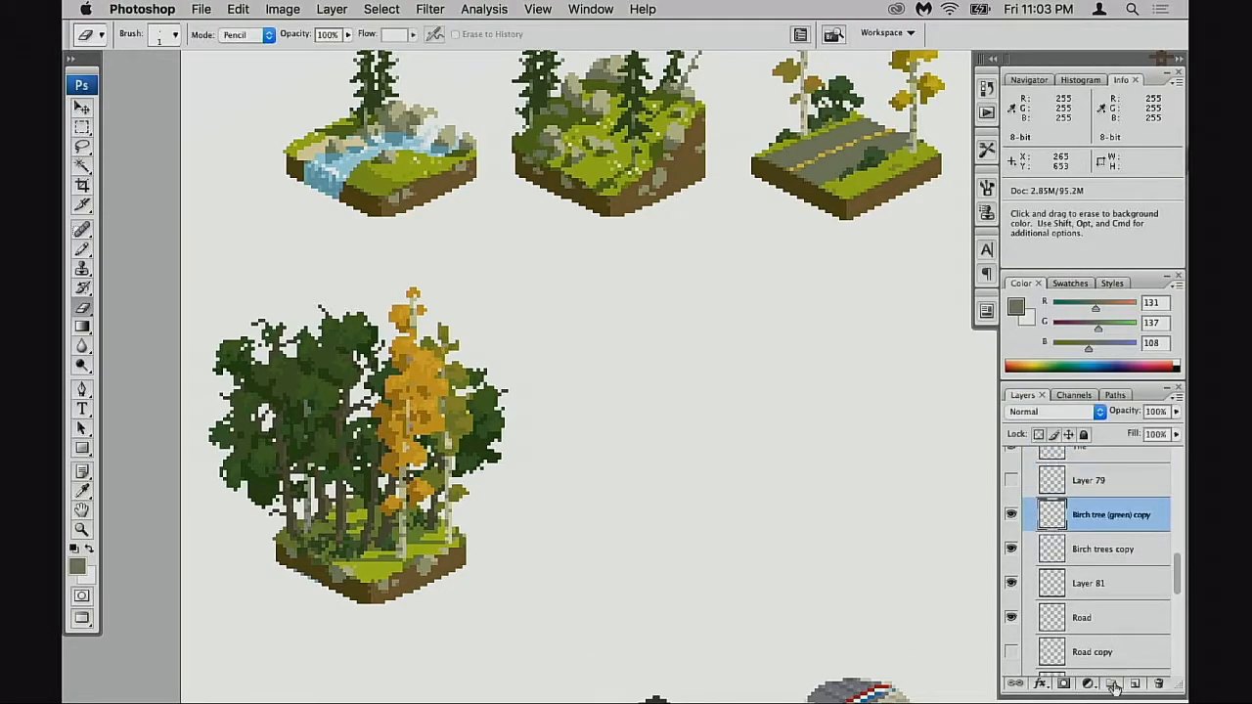
pyautogui.write('Road')
pyautogui.press('Return')
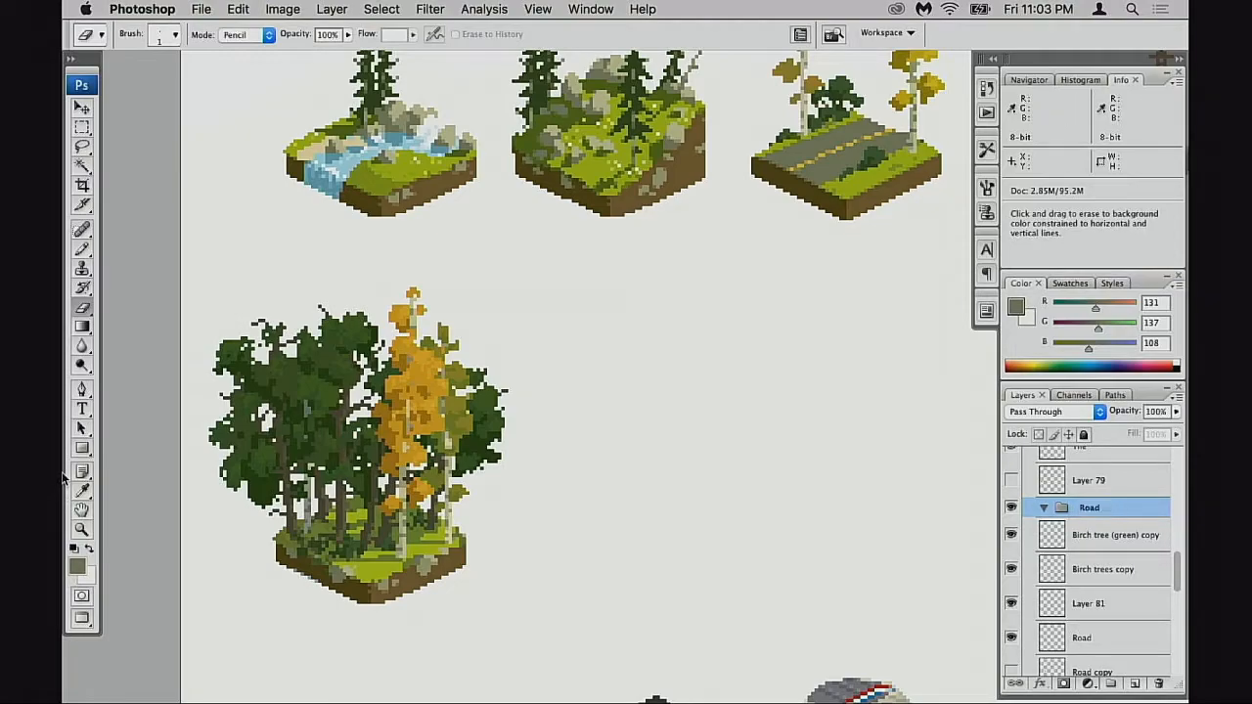
# - Move both birch copies, Layer 81, Road and Road copy into the Road group, and collapse the group
pyautogui.click(1060, 537)
pyautogui.keyDown('shift'); pyautogui.click(1074, 638); pyautogui.keyUp('shift')
pyautogui.moveTo(1065, 535); pyautogui.dragTo(1068, 510)
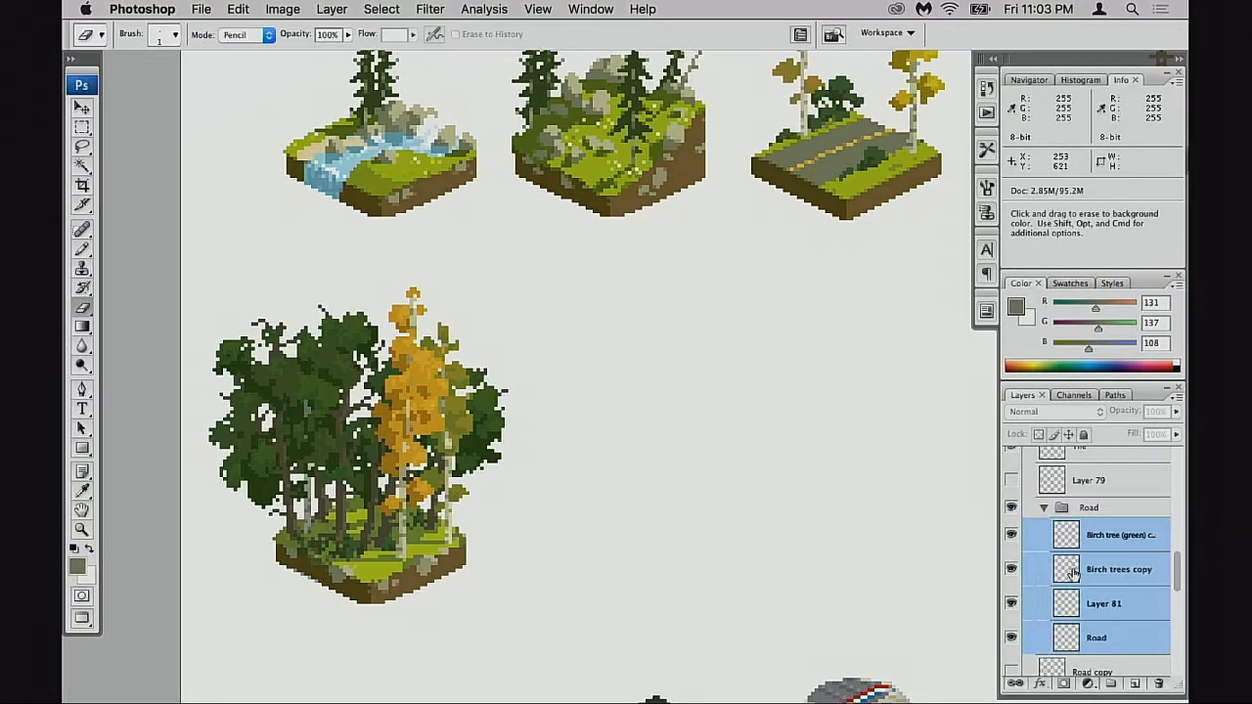
pyautogui.scroll(-2, 1073, 569)
pyautogui.moveTo(1062, 618); pyautogui.dragTo(1092, 464)
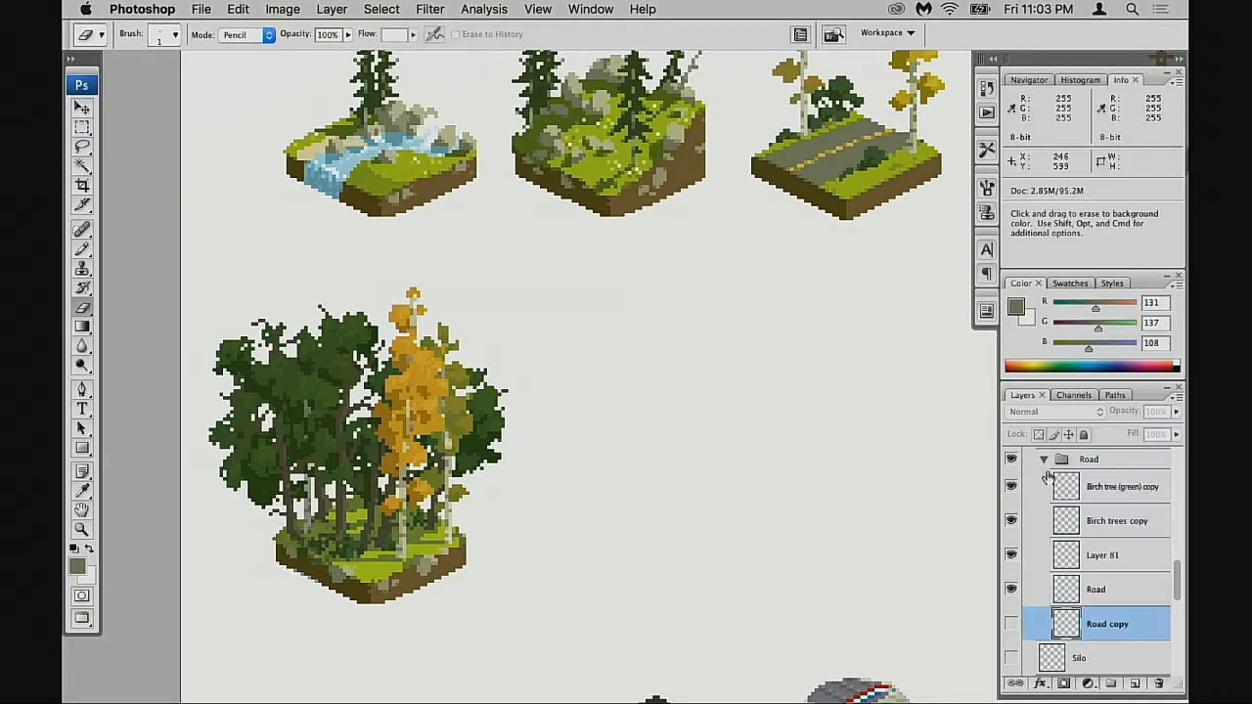
pyautogui.click(1044, 459)
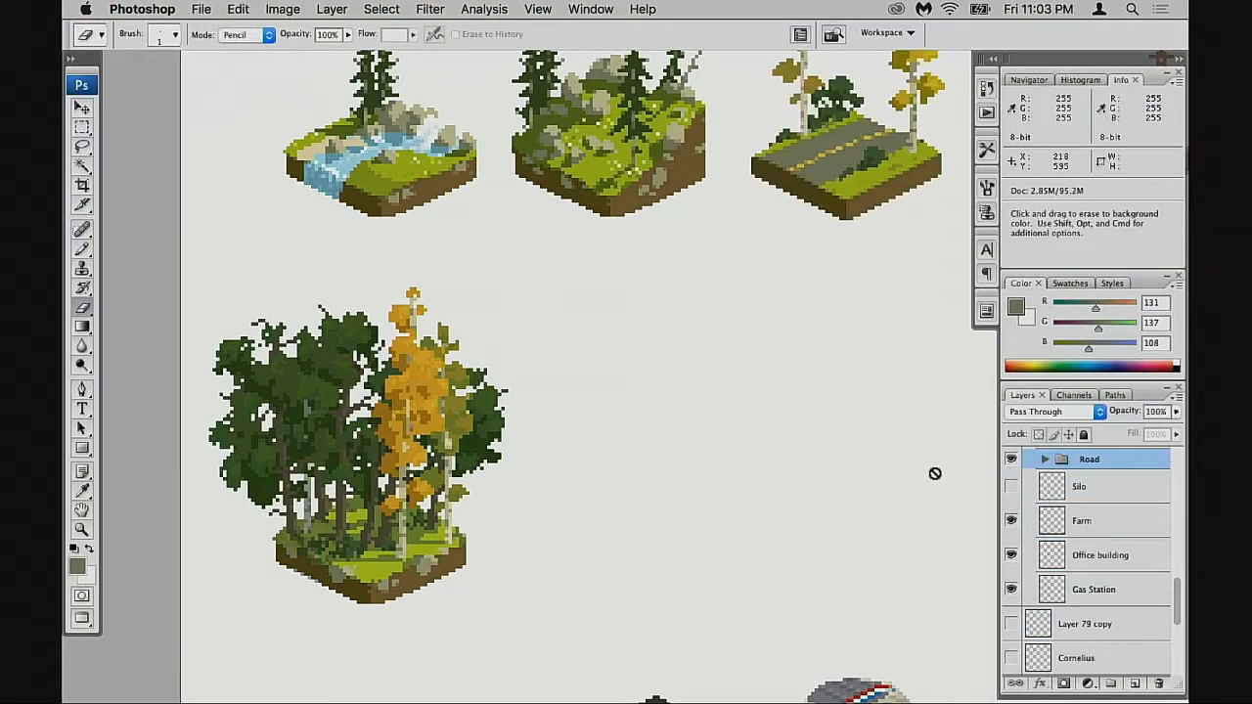
# - Toggle Birch trees and Birch tree (green) to identify the forest tile's layers, and select Birch trees
pyautogui.scroll(2, 954, 477)
pyautogui.scroll(4, 1066, 567)
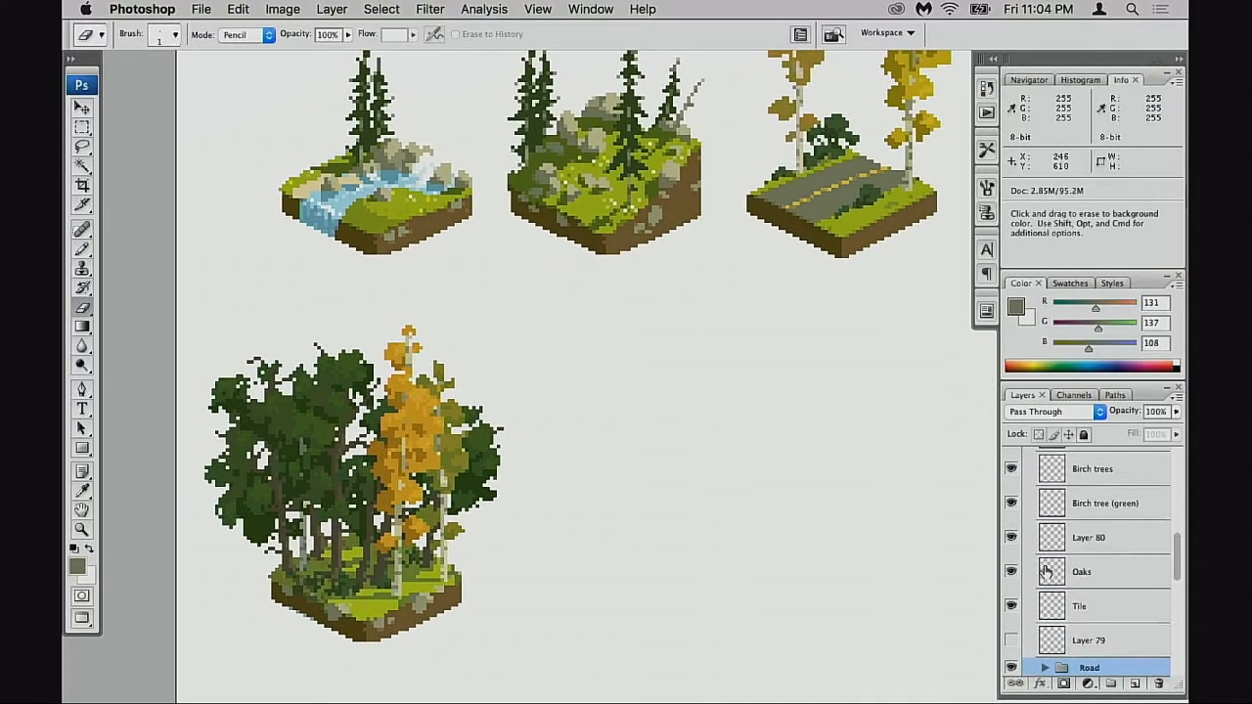
pyautogui.scroll(2, 1047, 571)
pyautogui.click(1011, 542)
pyautogui.click(1011, 543)
pyautogui.click(1011, 578)
pyautogui.click(1012, 577)
pyautogui.click(1053, 541)
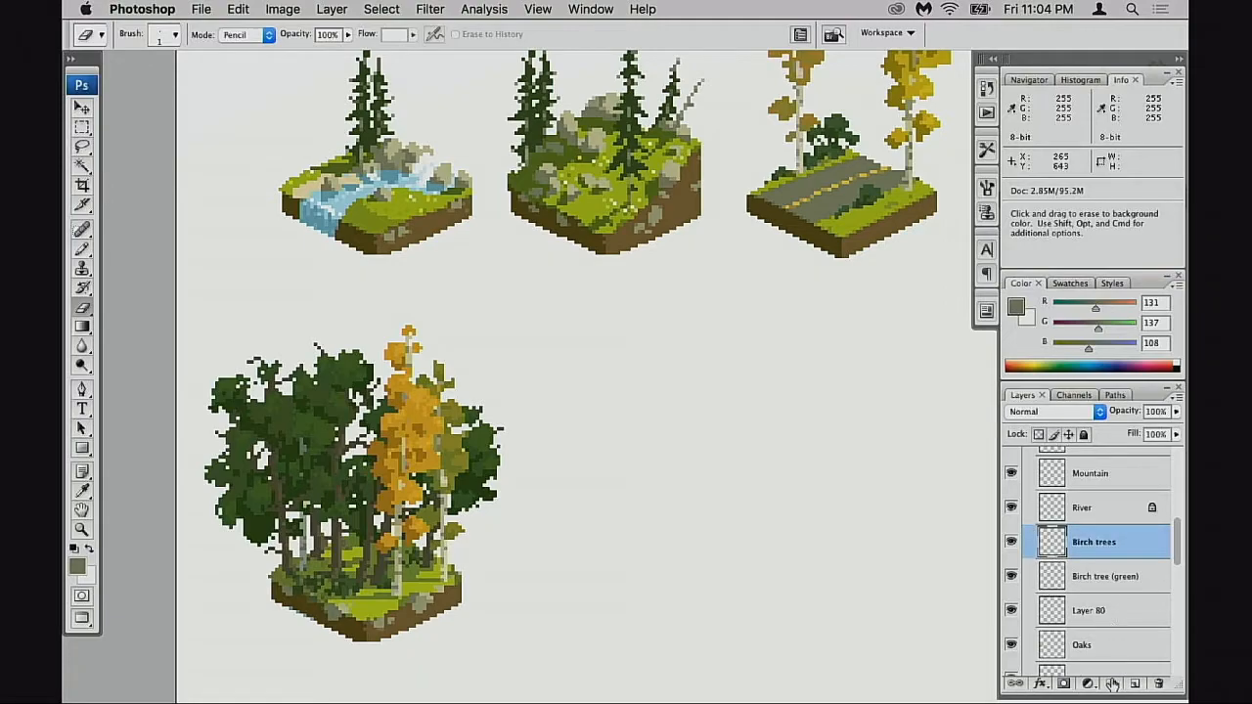
pyautogui.click(1115, 674)
pyautogui.click(1057, 524)
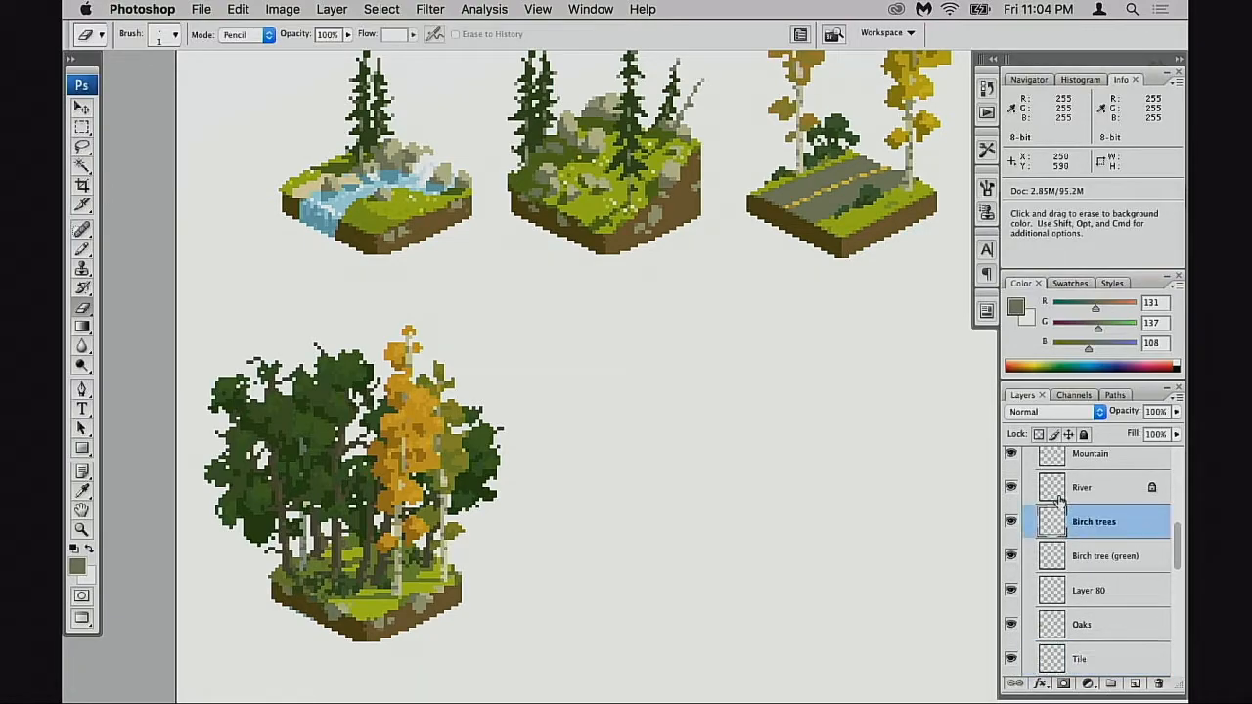
pyautogui.click(1011, 522)
pyautogui.click(1011, 521)
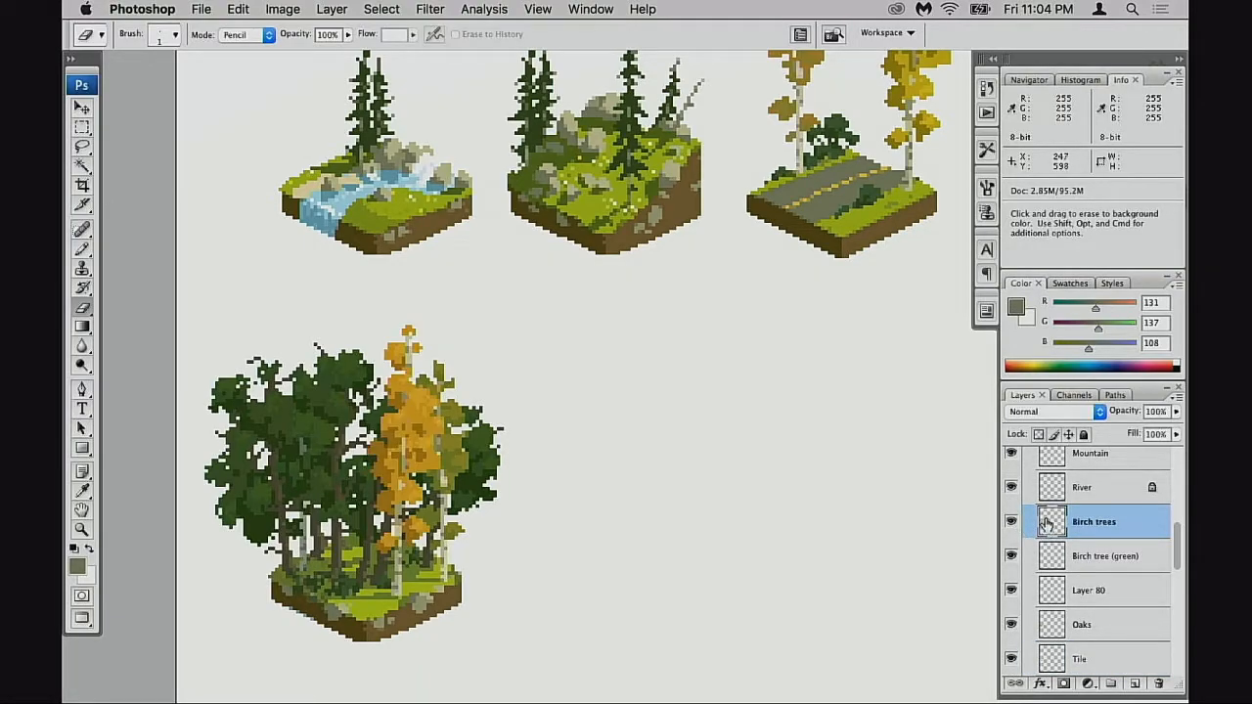
# - Create a layer group named Forest above the Birch trees layer
pyautogui.click(1113, 683)
pyautogui.doubleClick(1094, 516)
pyautogui.write('R')
pyautogui.press('Return')
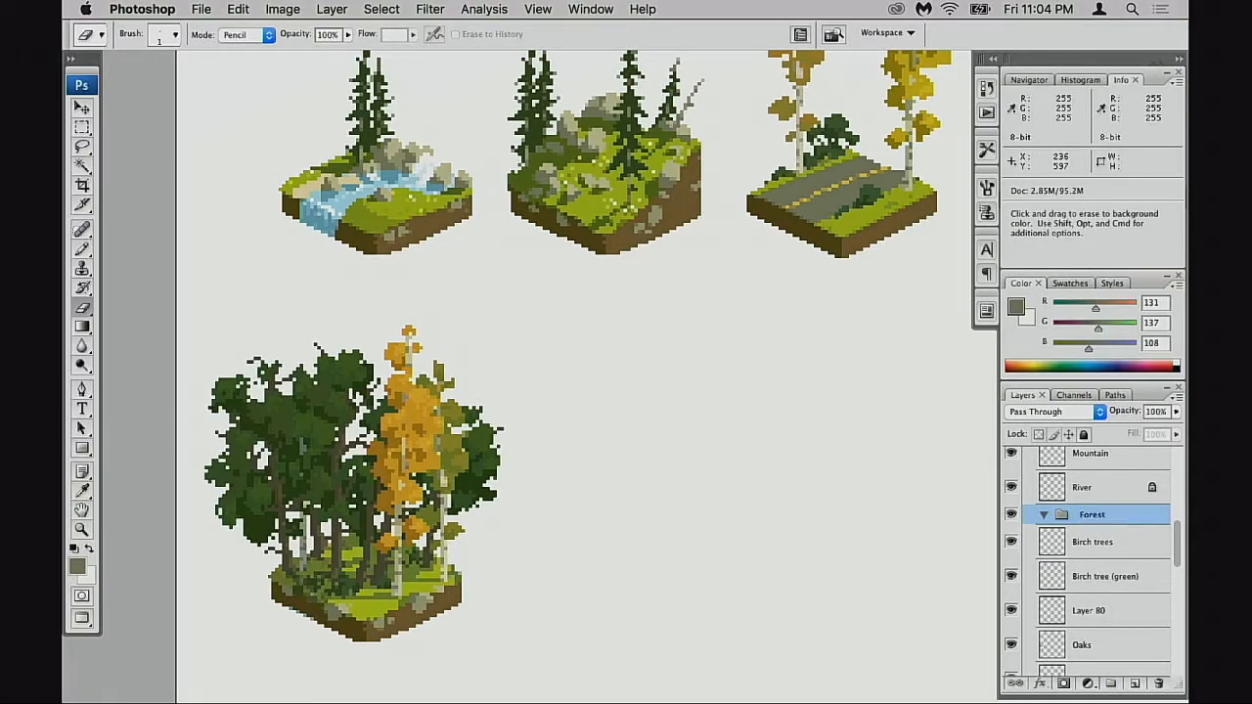
# - Move Birch trees, Birch tree (green), Layer 80, Oaks and Tile into the Forest group, and select Birch trees
pyautogui.click(1056, 548)
pyautogui.scroll(-1, 1077, 647)
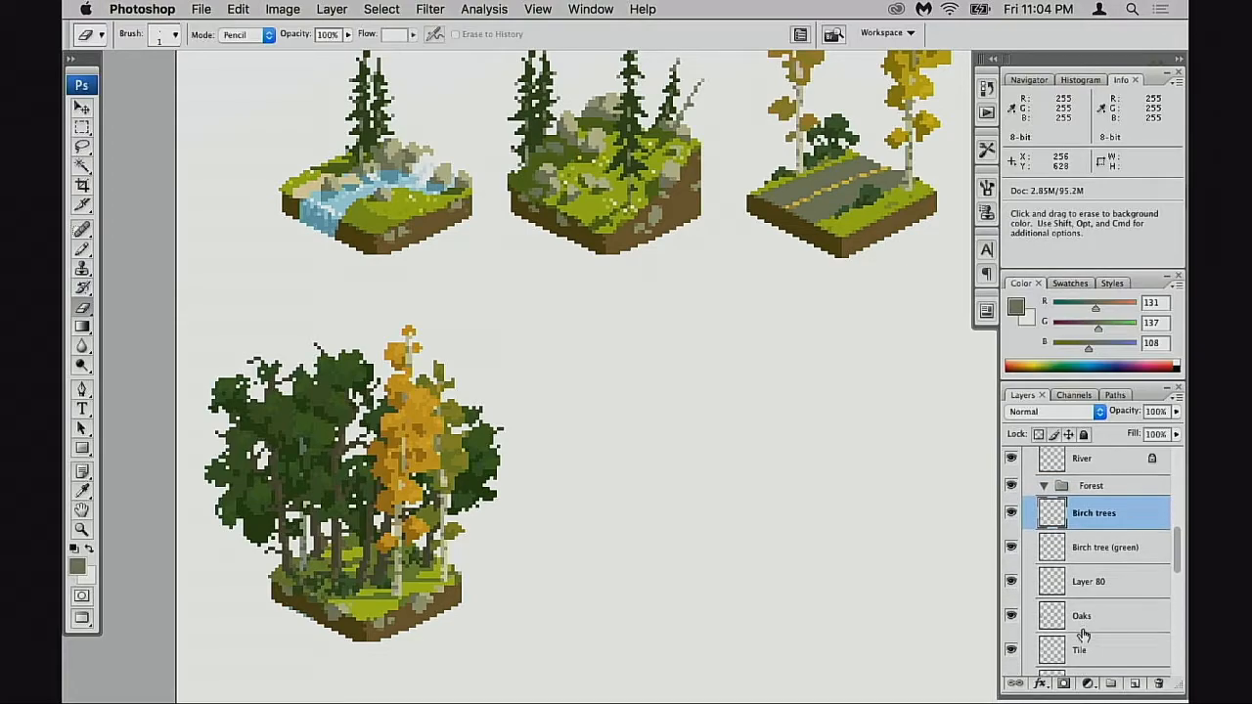
pyautogui.keyDown('shift'); pyautogui.click(1076, 649); pyautogui.keyUp('shift')
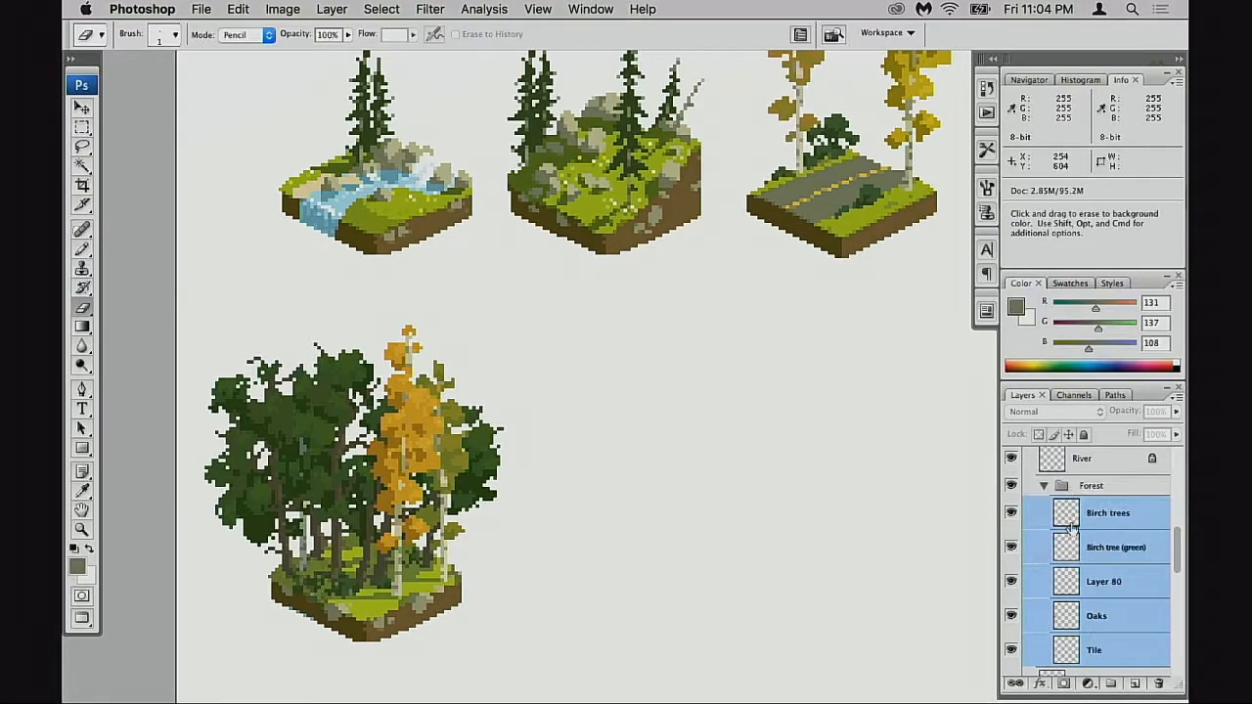
pyautogui.click(1068, 516)
# - Toggle the Forest group's birch layers and Layer 80 to identify their contents, and rename Layer 80 as Brush
pyautogui.click(1015, 513)
pyautogui.click(1015, 514)
pyautogui.click(1014, 548)
pyautogui.click(1013, 548)
pyautogui.click(1014, 580)
pyautogui.click(1013, 580)
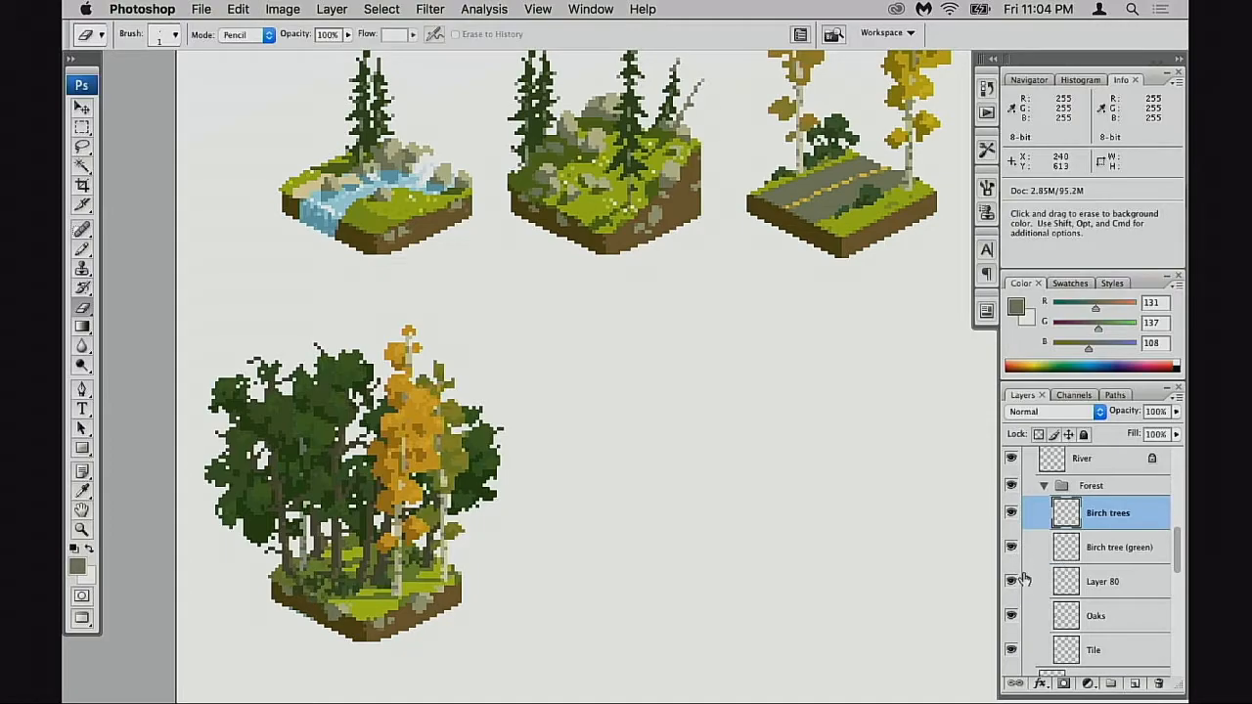
pyautogui.doubleClick(1100, 584)
pyautogui.write('Brush')
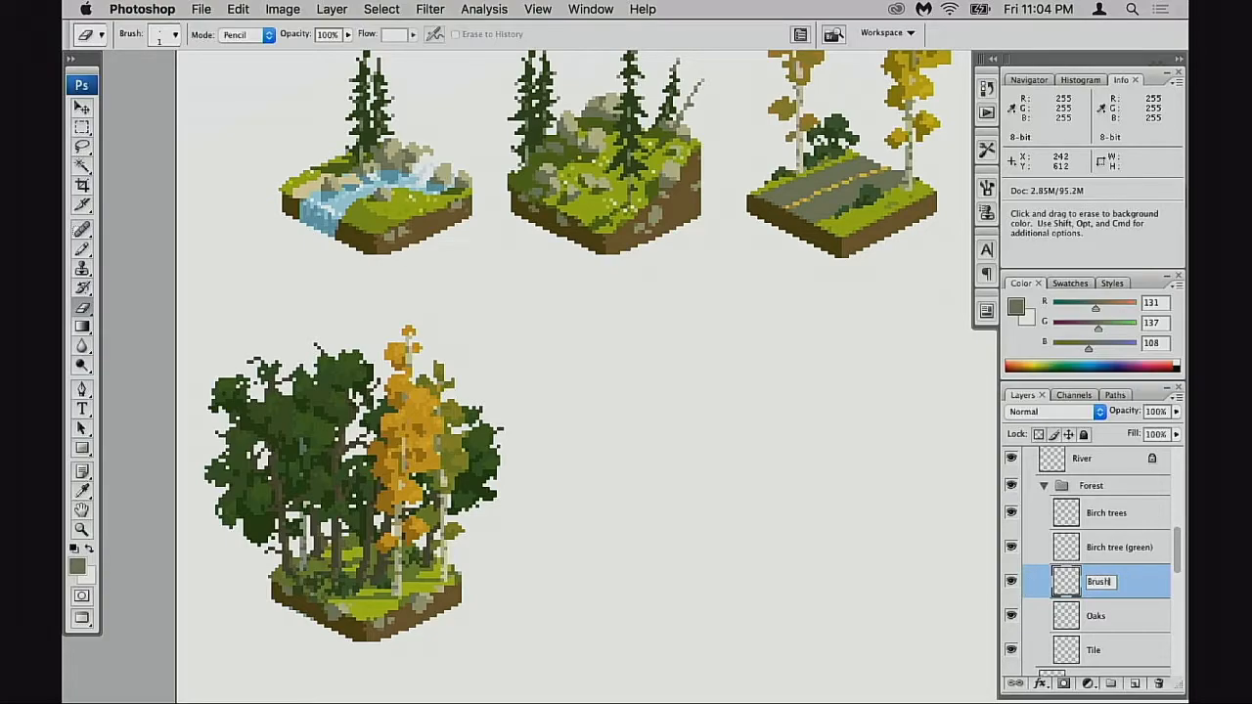
pyautogui.press('Return')
# - Check the Tile layer, lock the Brush layer's transparent pixels, and collapse the Forest group
pyautogui.click(1012, 651)
pyautogui.click(1012, 651)
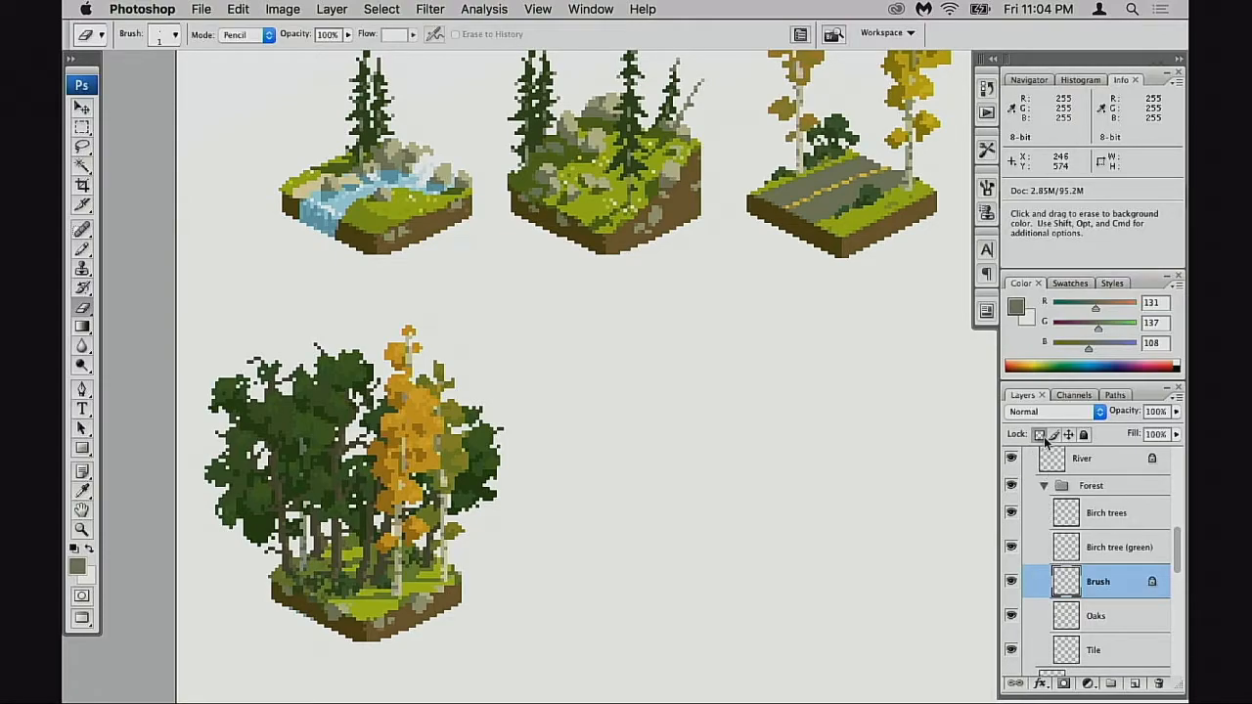
pyautogui.click(1044, 486)
pyautogui.moveTo(559, 473); pyautogui.dragTo(811, 393)
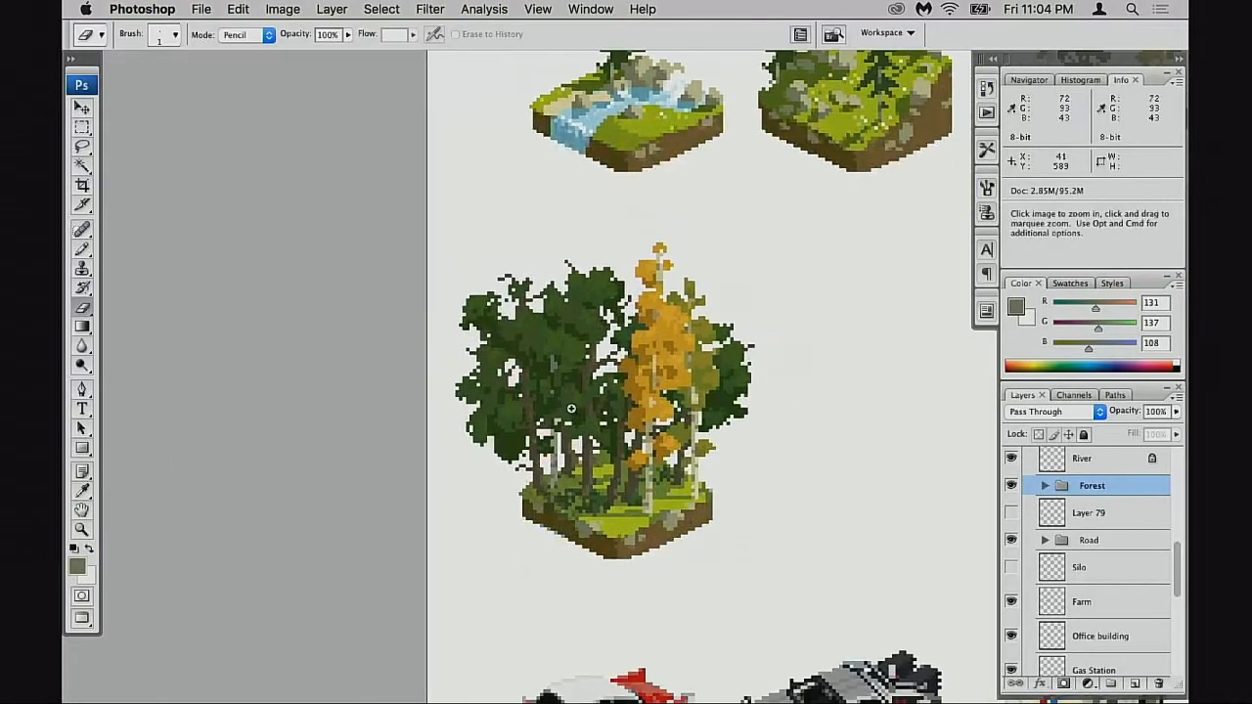
# - Examine the forest tile up close and in relation to the surrounding tiles and cars
pyautogui.keyDown('super'); pyautogui.click(574, 409); pyautogui.keyUp('super')
pyautogui.keyDown('super'); pyautogui.click(608, 444); pyautogui.keyUp('super')
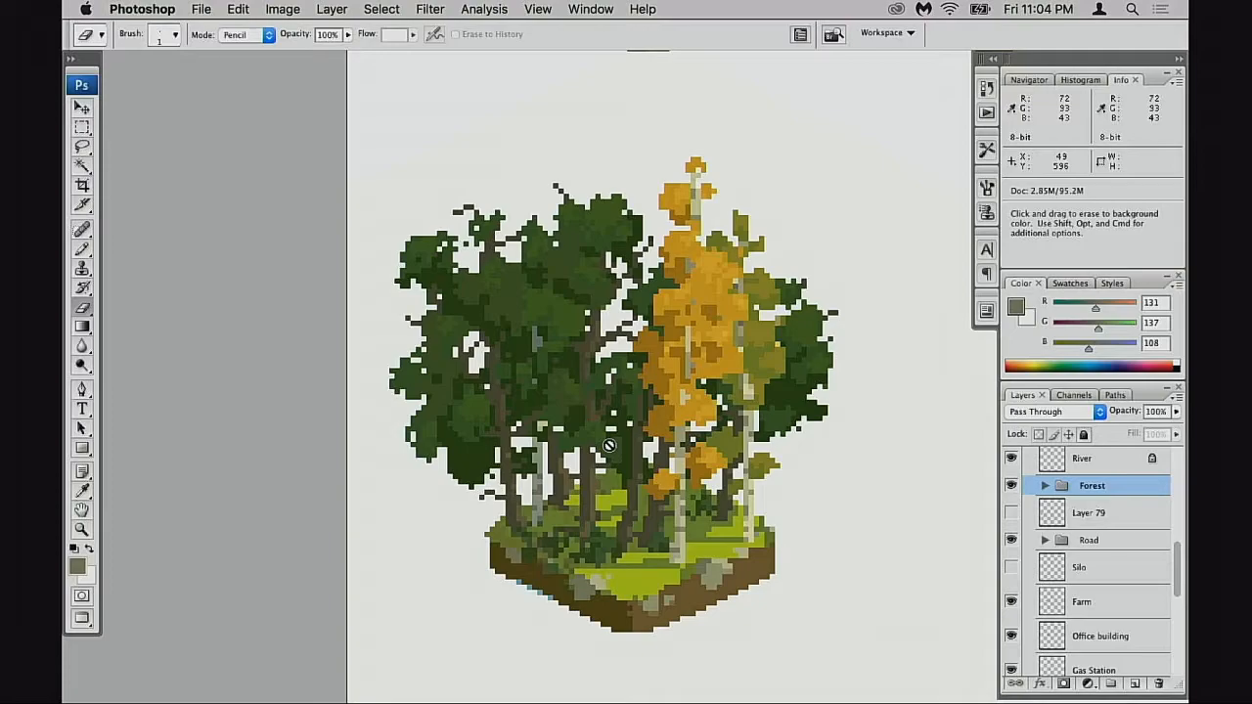
pyautogui.moveTo(641, 497)
pyautogui.mouseDown()
pyautogui.moveTo(595, 489)
pyautogui.moveTo(578, 469)
pyautogui.mouseUp()
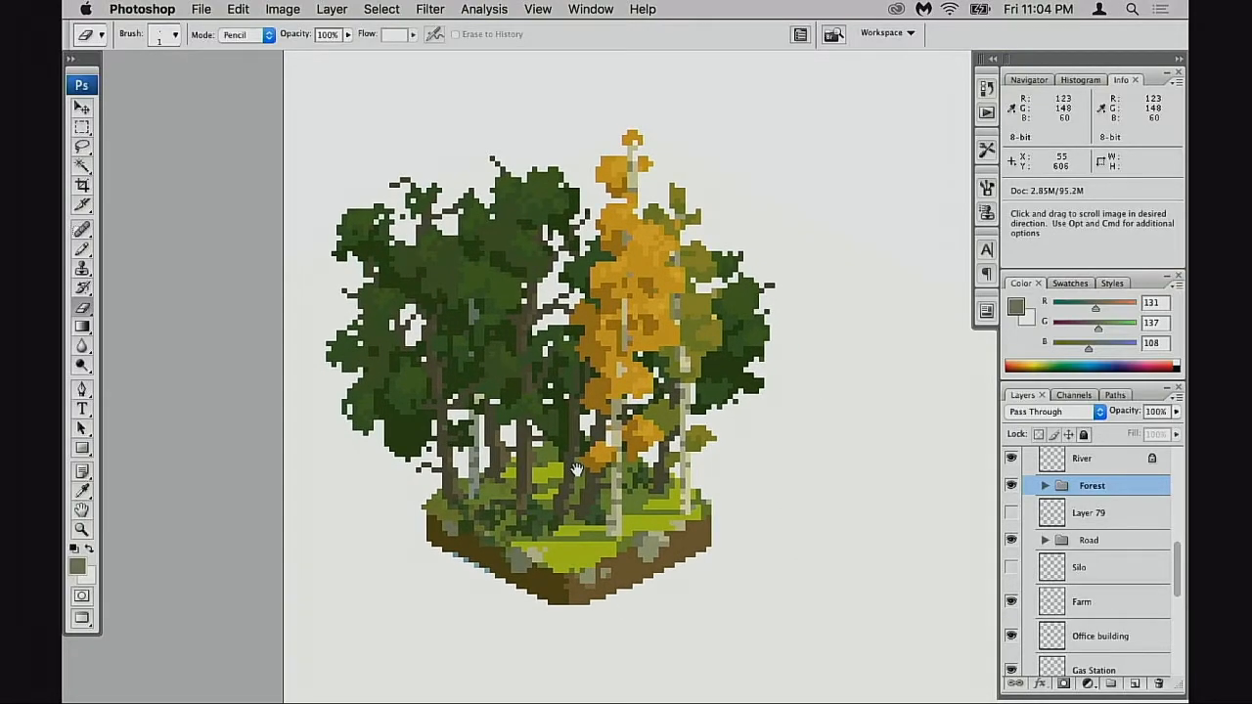
pyautogui.keyDown('alt'); pyautogui.keyDown('super'); pyautogui.click(580, 536); pyautogui.keyUp('super'); pyautogui.keyUp('alt')
pyautogui.keyDown('alt'); pyautogui.keyDown('super'); pyautogui.click(581, 540); pyautogui.keyUp('super'); pyautogui.keyUp('alt')
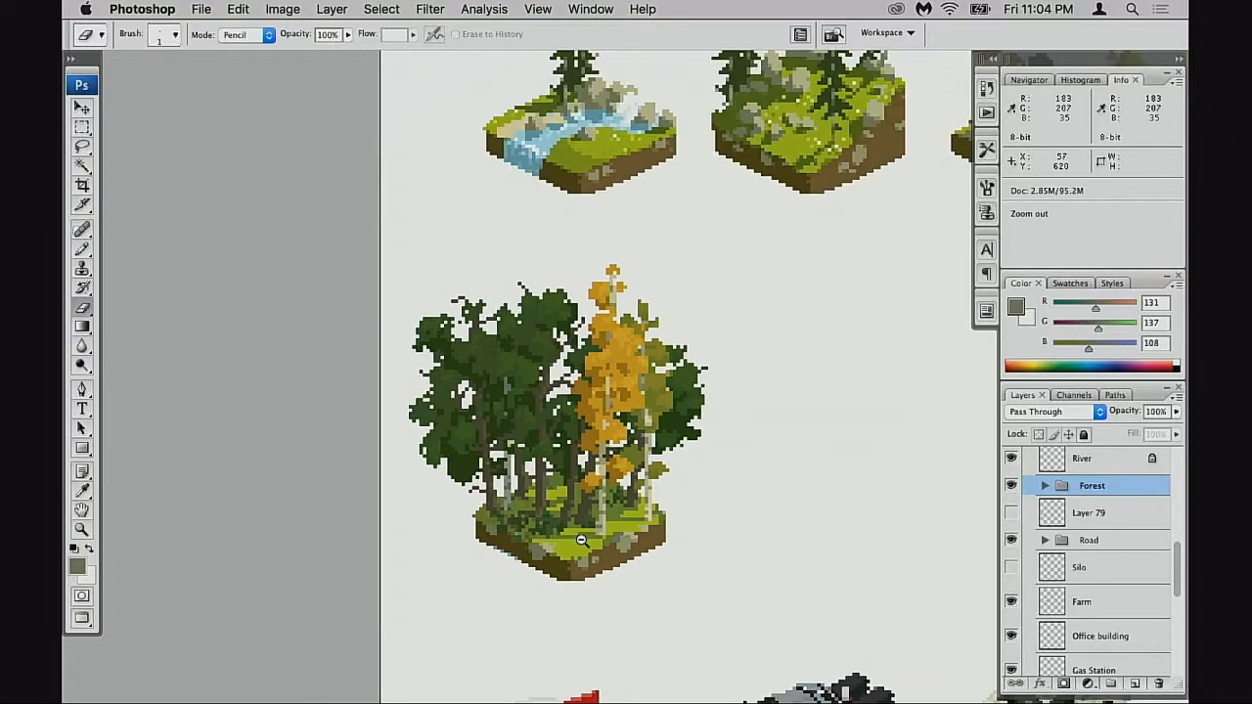
pyautogui.keyDown('alt'); pyautogui.keyDown('super'); pyautogui.click(581, 540); pyautogui.keyUp('super'); pyautogui.keyUp('alt')
pyautogui.keyDown('alt'); pyautogui.keyDown('super'); pyautogui.click(581, 540); pyautogui.keyUp('super'); pyautogui.keyUp('alt')
pyautogui.moveTo(582, 540)
pyautogui.mouseDown()
pyautogui.moveTo(542, 487)
pyautogui.moveTo(493, 483)
pyautogui.mouseUp()
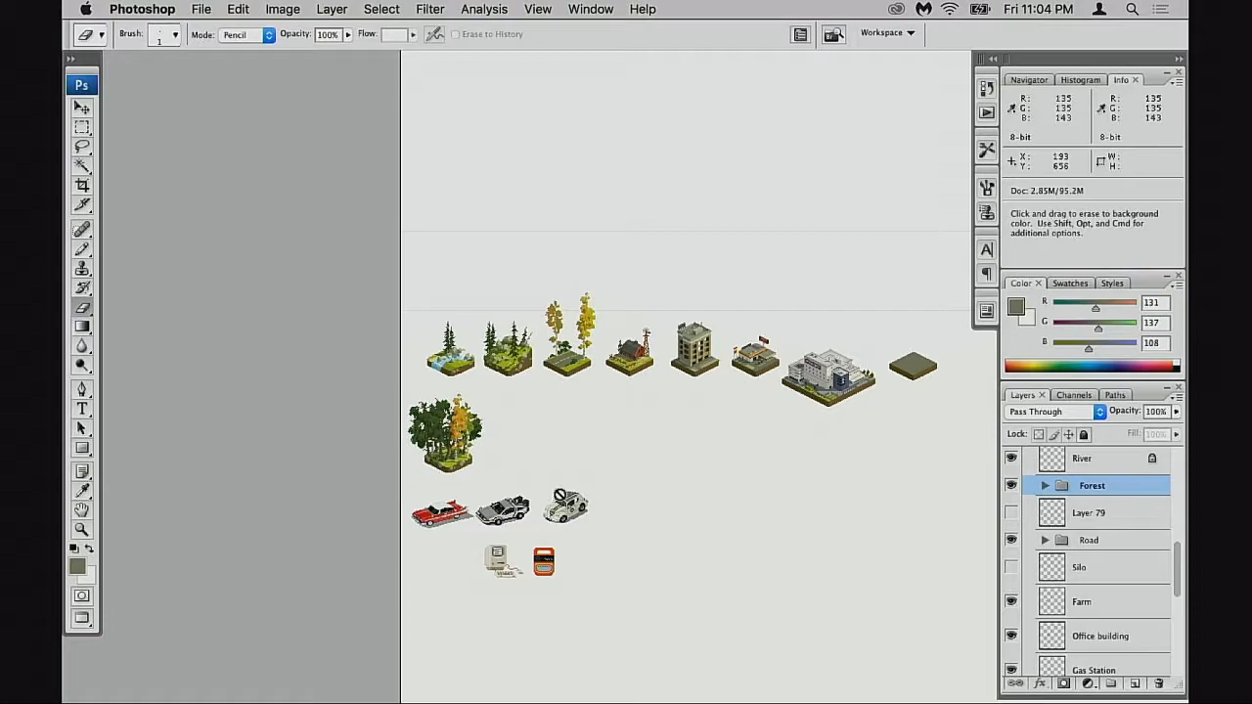
pyautogui.keyDown('super'); pyautogui.click(545, 493); pyautogui.keyUp('super')
pyautogui.keyDown('super'); pyautogui.click(545, 493); pyautogui.keyUp('super')
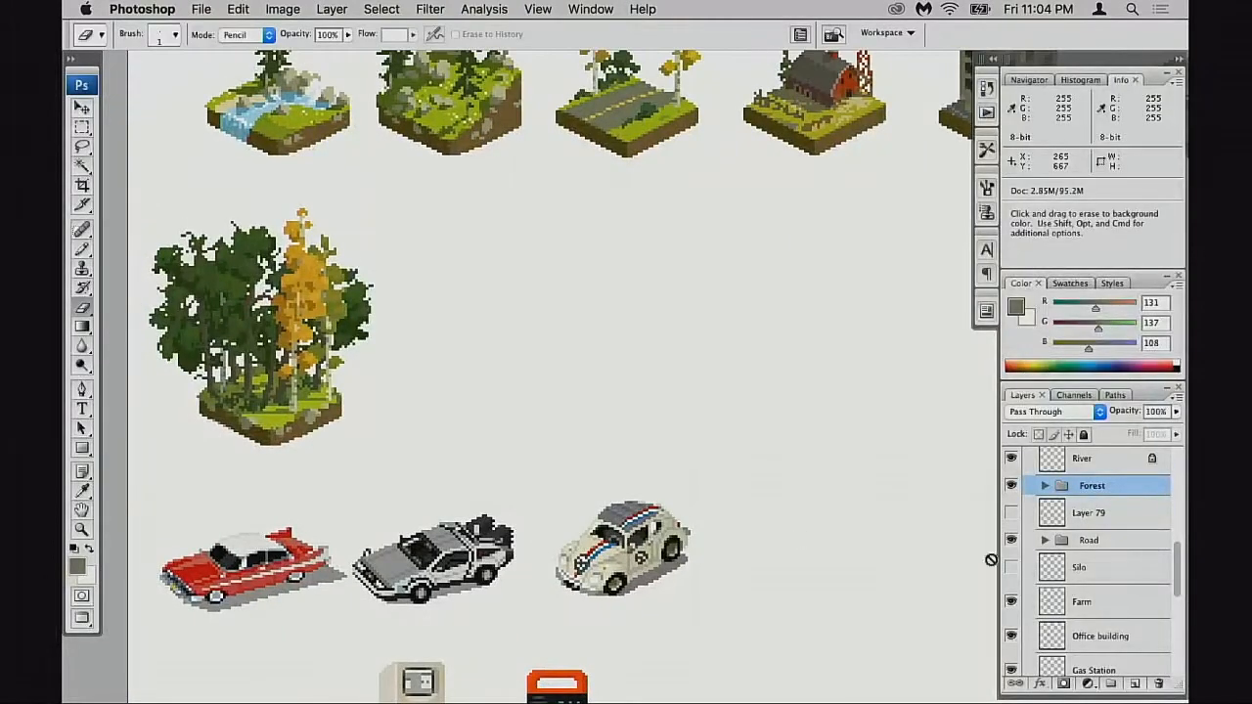
# - Move the Forest group slightly up and to the right, beneath the river tile
pyautogui.press('v')
pyautogui.moveTo(477, 425); pyautogui.dragTo(509, 385)
pyautogui.keyDown('super'); pyautogui.click(353, 309); pyautogui.keyUp('super')
pyautogui.keyDown('super'); pyautogui.click(353, 309); pyautogui.keyUp('super')
pyautogui.moveTo(353, 309); pyautogui.dragTo(378, 349)
pyautogui.moveTo(372, 354); pyautogui.dragTo(358, 367)
pyautogui.moveTo(322, 423); pyautogui.dragTo(455, 428)
pyautogui.keyDown('super'); pyautogui.click(455, 428); pyautogui.keyUp('super')
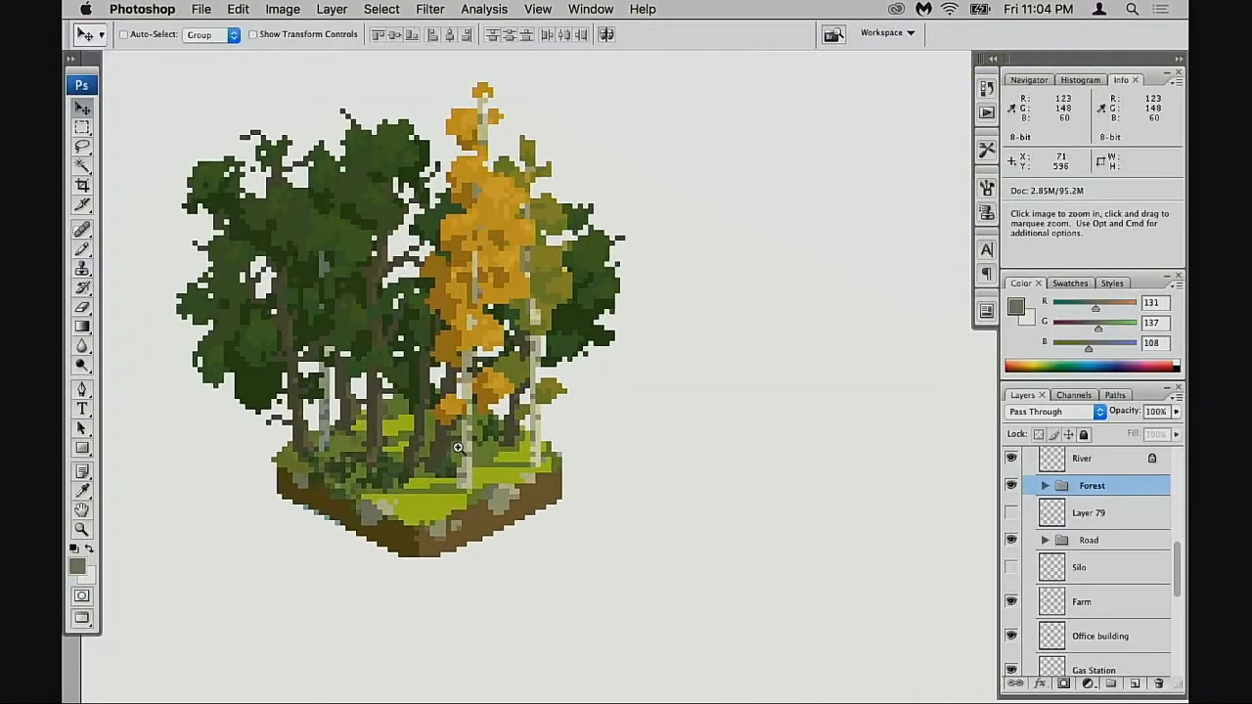
pyautogui.keyDown('super'); pyautogui.click(455, 427); pyautogui.keyUp('super')
# - Select the Oaks layer inside the Forest group and repaint the lower trunk of the central oak with sampled browns
pyautogui.click(1045, 486)
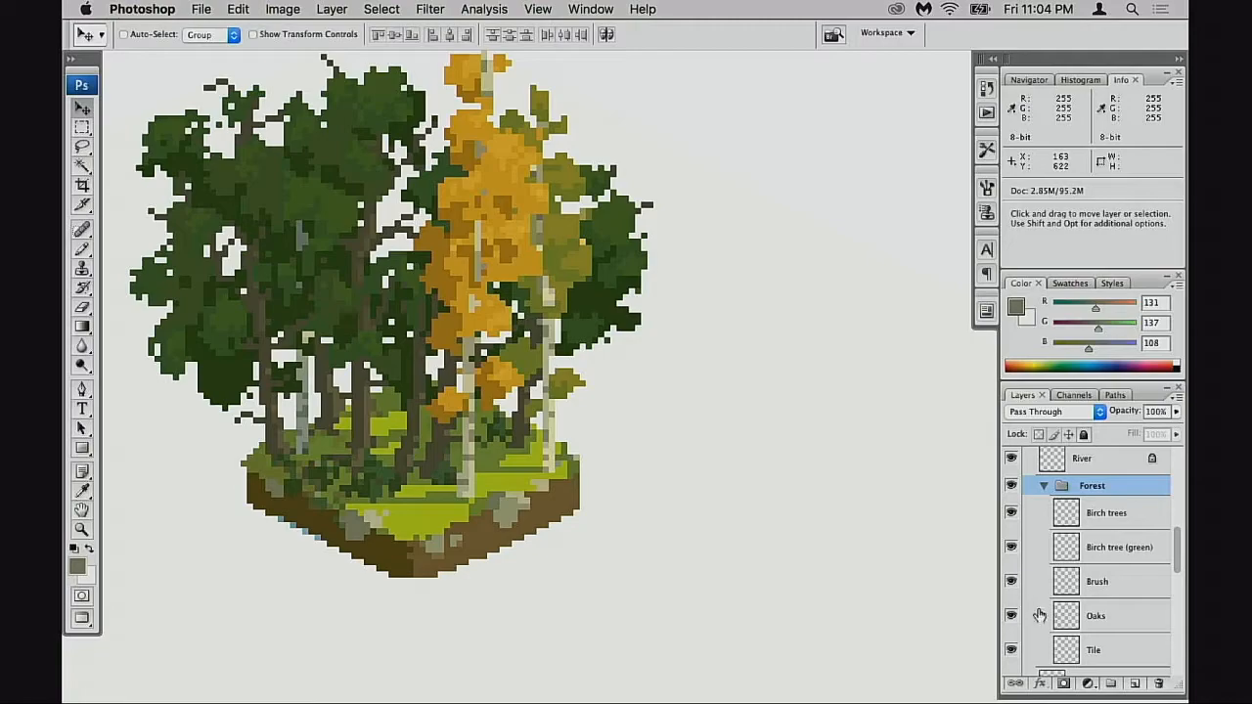
pyautogui.click(1034, 613)
pyautogui.keyDown('super'); pyautogui.click(425, 476); pyautogui.keyUp('super')
pyautogui.press('b')
pyautogui.keyDown('alt'); pyautogui.click(400, 455); pyautogui.keyUp('alt')
pyautogui.keyDown('alt'); pyautogui.click(409, 474); pyautogui.keyUp('alt')
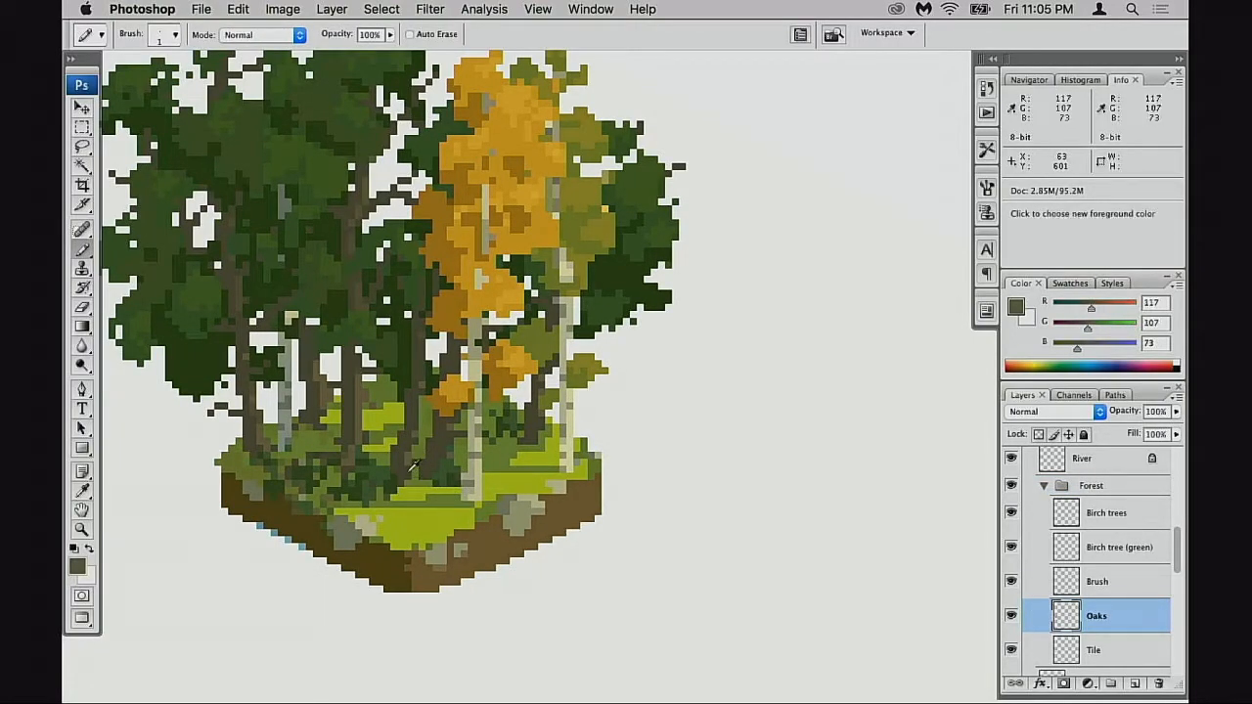
pyautogui.keyDown('alt'); pyautogui.click(405, 451); pyautogui.keyUp('alt')
pyautogui.moveTo(409, 455); pyautogui.dragTo(408, 464)
pyautogui.keyDown('alt'); pyautogui.click(417, 458); pyautogui.keyUp('alt')
pyautogui.click(413, 471)
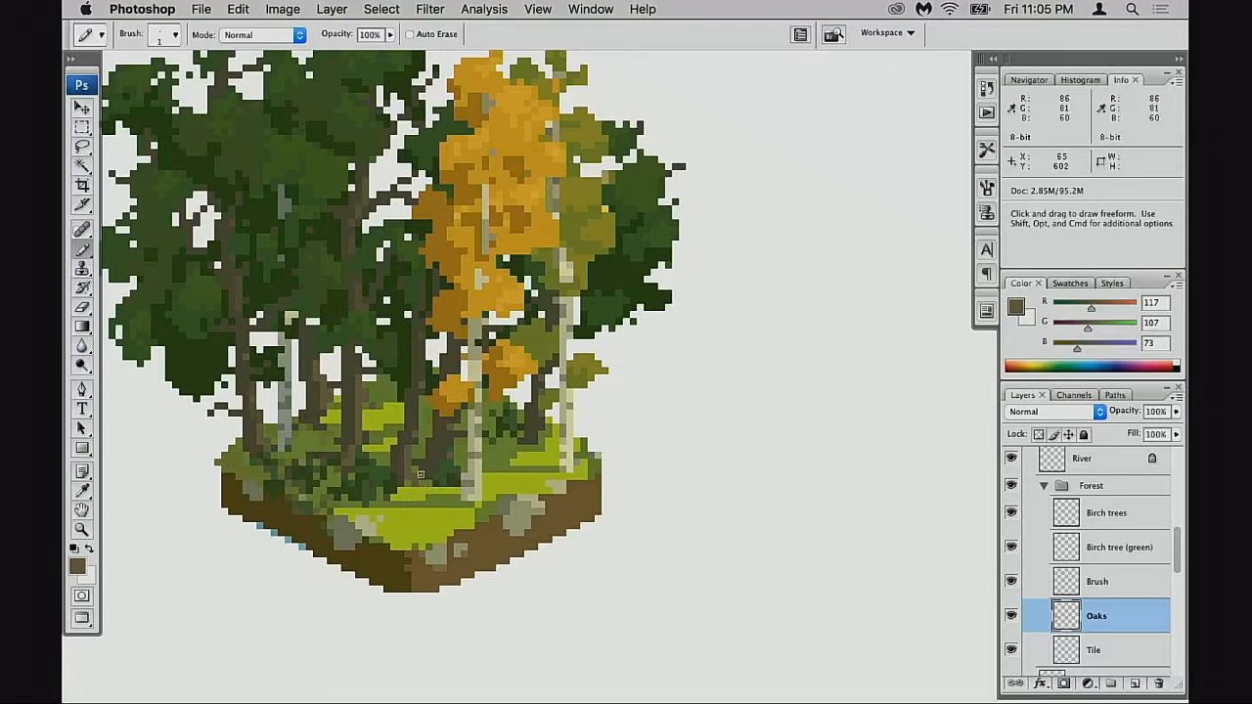
# - Touch up the shading and highlights on the rear and right-hand oak trunks with sampled browns RGB 86, 81, 60 and 117, 107, 73
pyautogui.keyDown('alt'); pyautogui.click(403, 430); pyautogui.keyUp('alt')
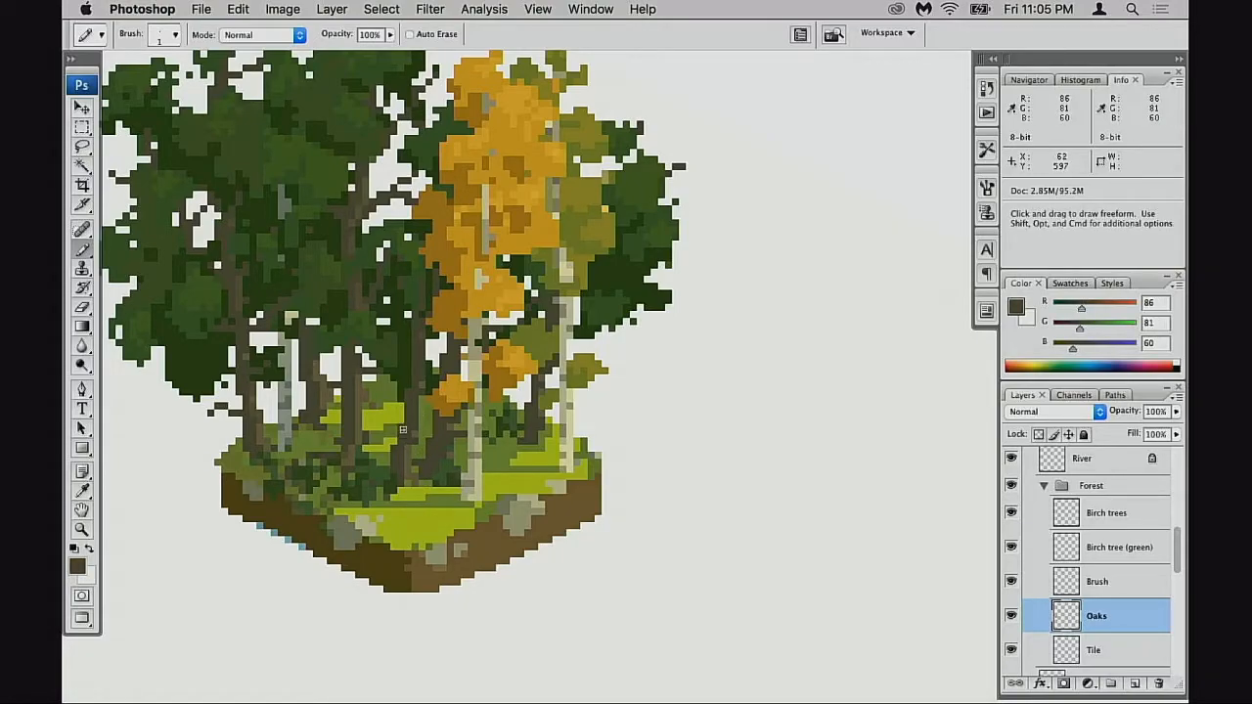
pyautogui.keyDown('alt'); pyautogui.click(319, 377); pyautogui.keyUp('alt')
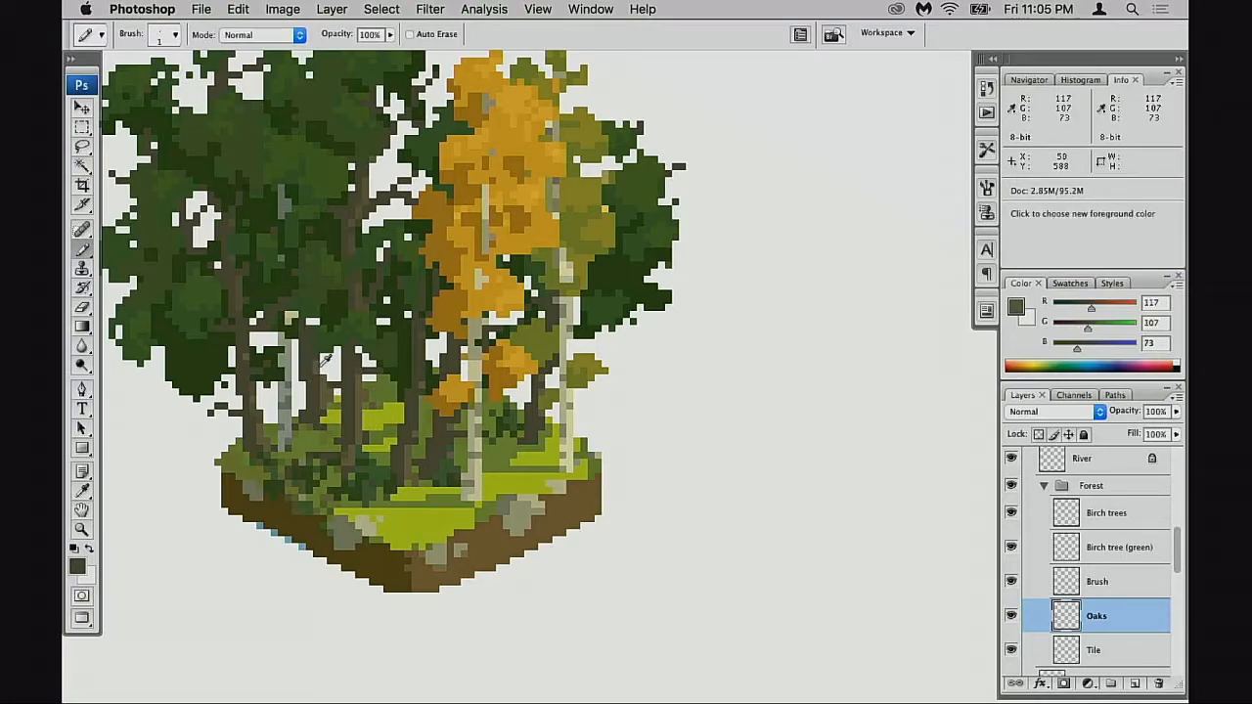
pyautogui.keyDown('alt'); pyautogui.click(307, 389); pyautogui.keyUp('alt')
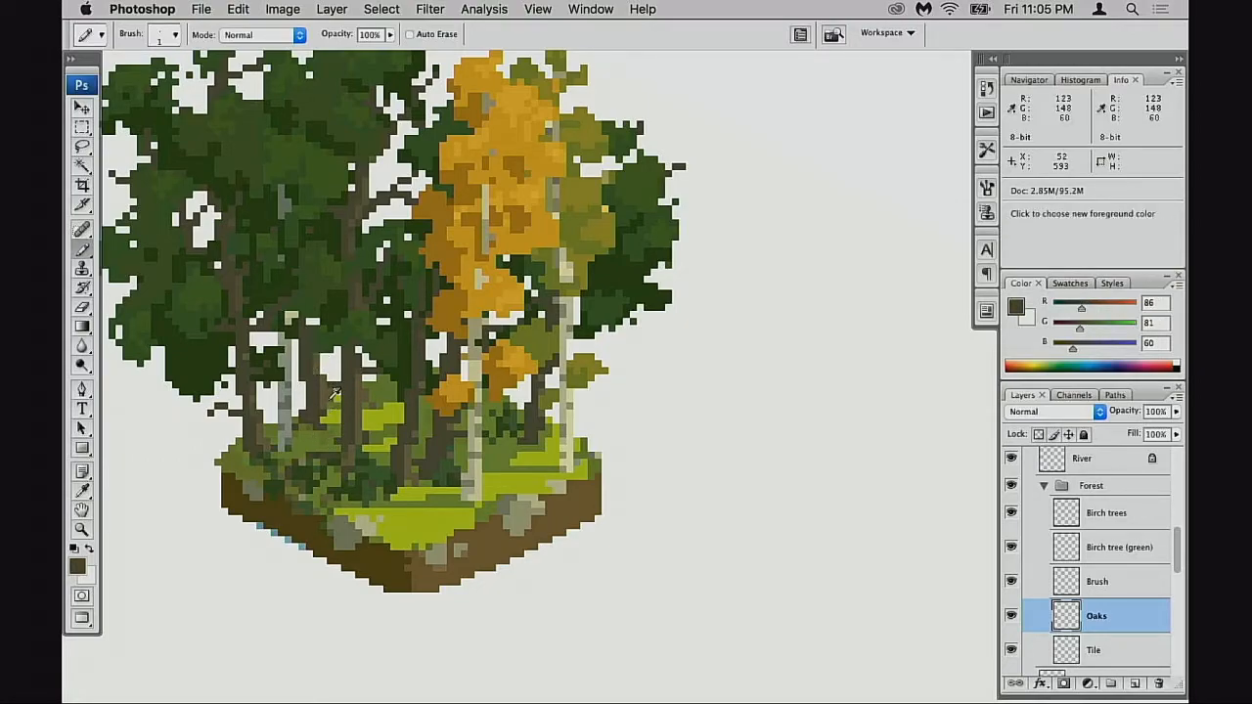
pyautogui.moveTo(422, 477); pyautogui.dragTo(404, 489)
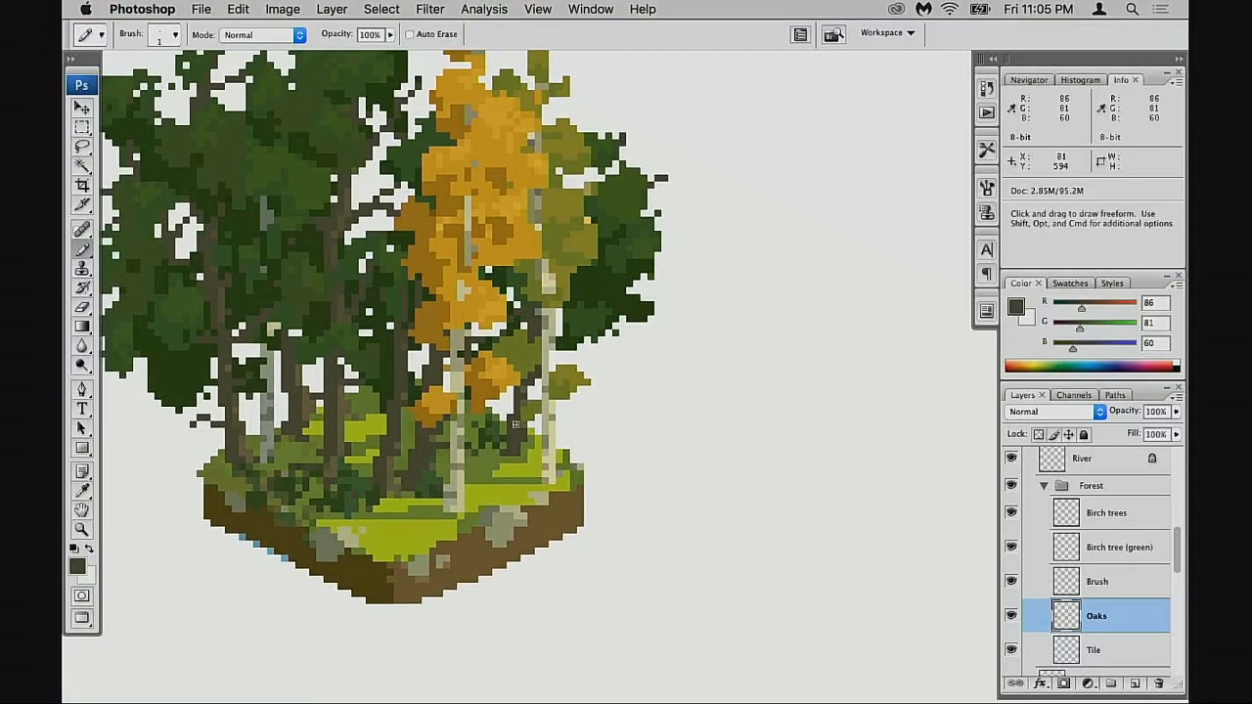
pyautogui.keyDown('alt'); pyautogui.click(529, 391); pyautogui.keyUp('alt')
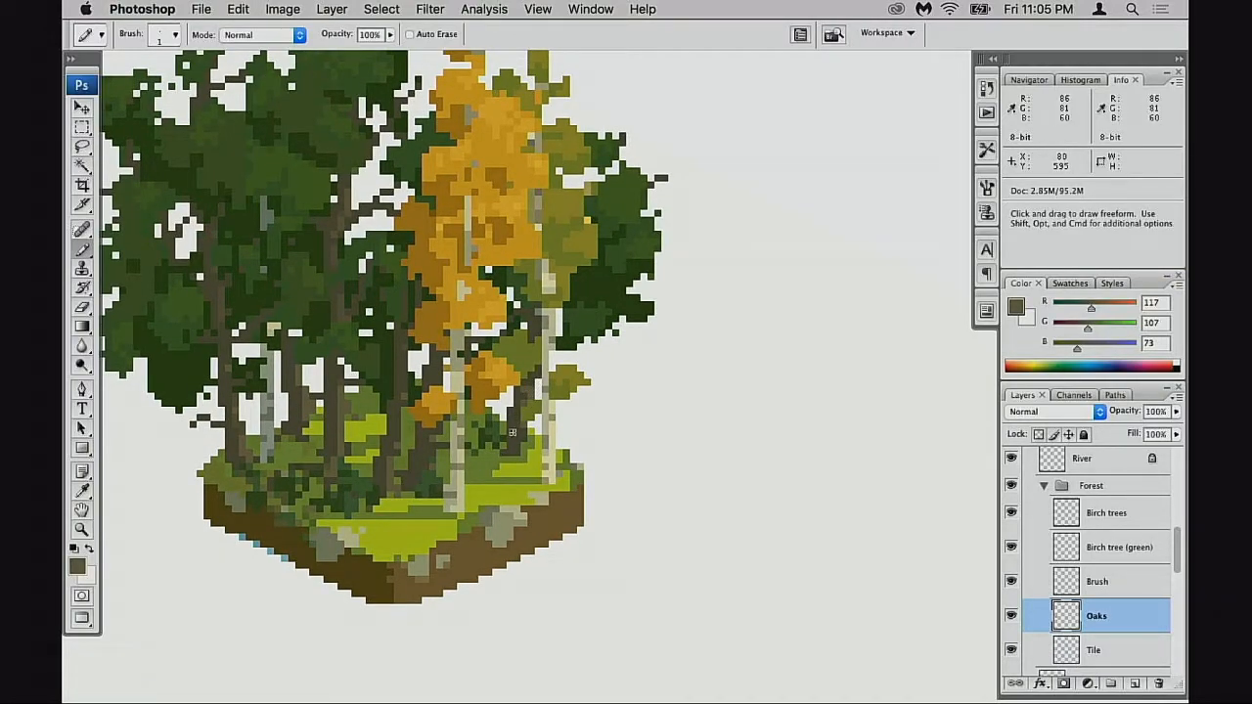
# - Refine the oak trunk bases with the Pencil at 40% opacity and soften stray pixels with the Eraser at 50%
pyautogui.moveTo(477, 470); pyautogui.dragTo(457, 495)
pyautogui.keyDown('alt'); pyautogui.click(465, 497); pyautogui.keyUp('alt')
pyautogui.keyDown('alt'); pyautogui.click(466, 497); pyautogui.keyUp('alt')
pyautogui.keyDown('alt'); pyautogui.click(467, 498); pyautogui.keyUp('alt')
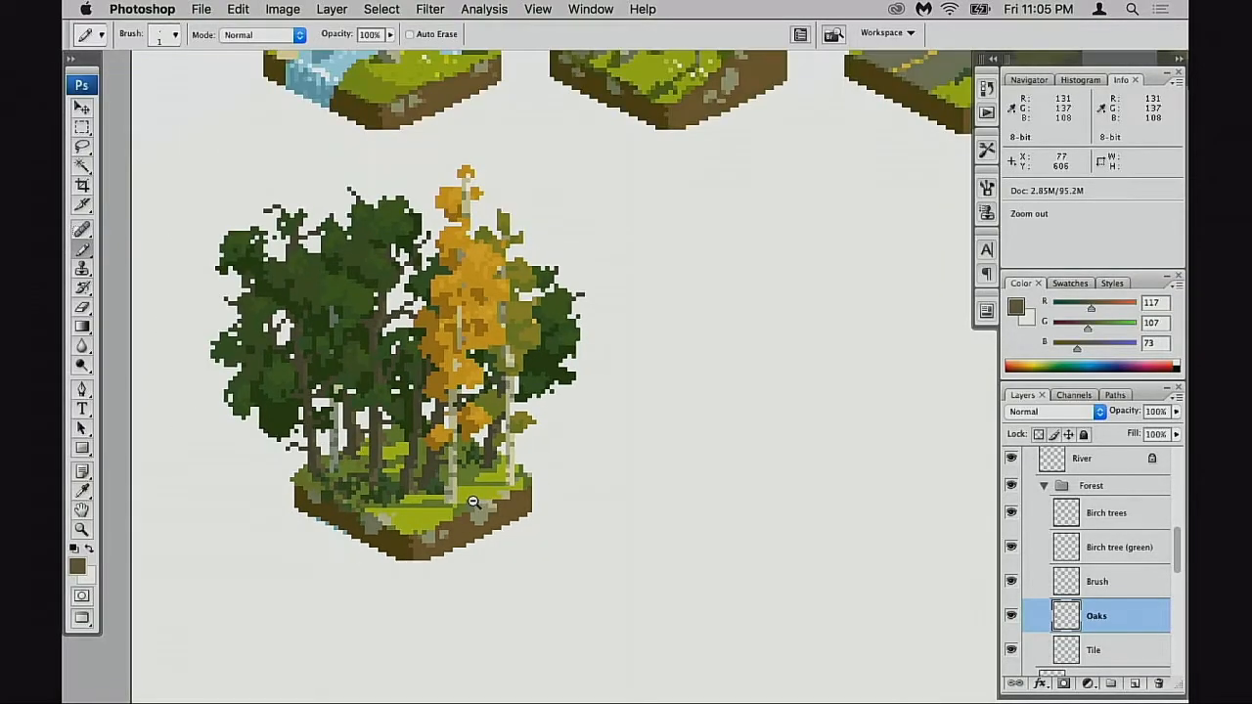
pyautogui.keyDown('alt'); pyautogui.click(475, 507); pyautogui.keyUp('alt')
pyautogui.keyDown('ctrl'); pyautogui.click(439, 513); pyautogui.keyUp('ctrl')
pyautogui.keyDown('ctrl'); pyautogui.click(439, 498); pyautogui.keyUp('ctrl')
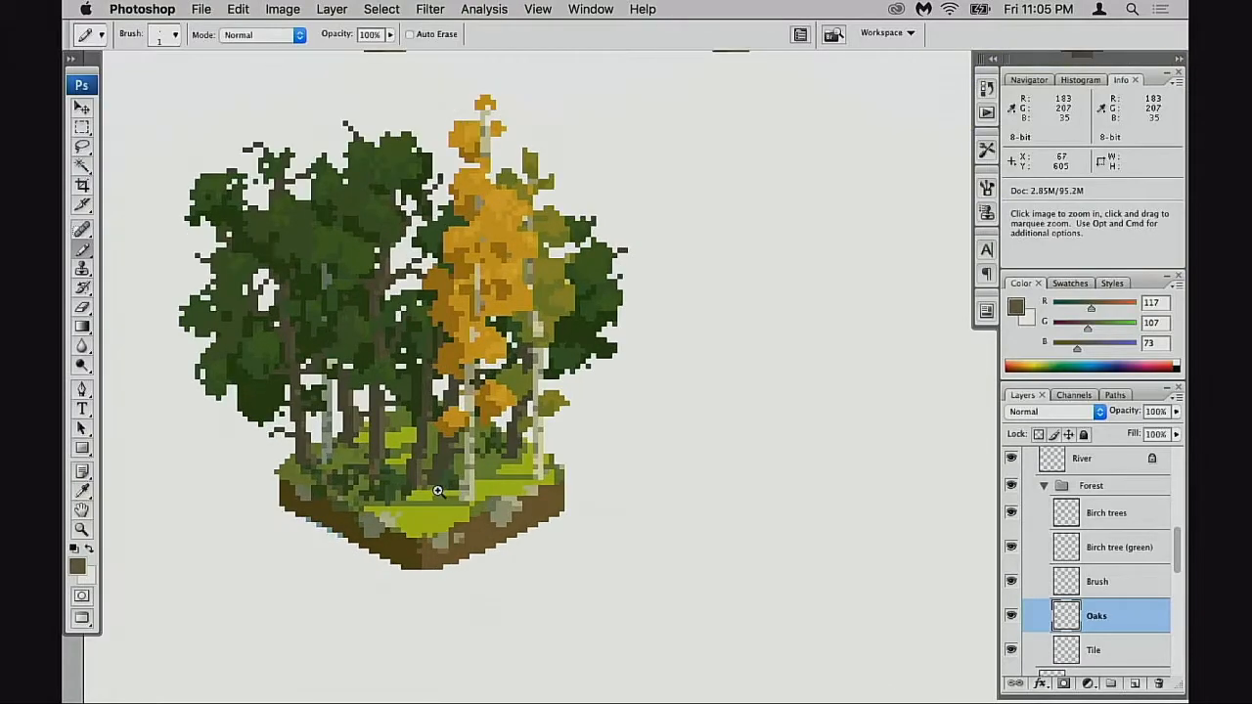
pyautogui.keyDown('ctrl'); pyautogui.click(447, 485); pyautogui.keyUp('ctrl')
pyautogui.keyDown('ctrl'); pyautogui.click(448, 478); pyautogui.keyUp('ctrl')
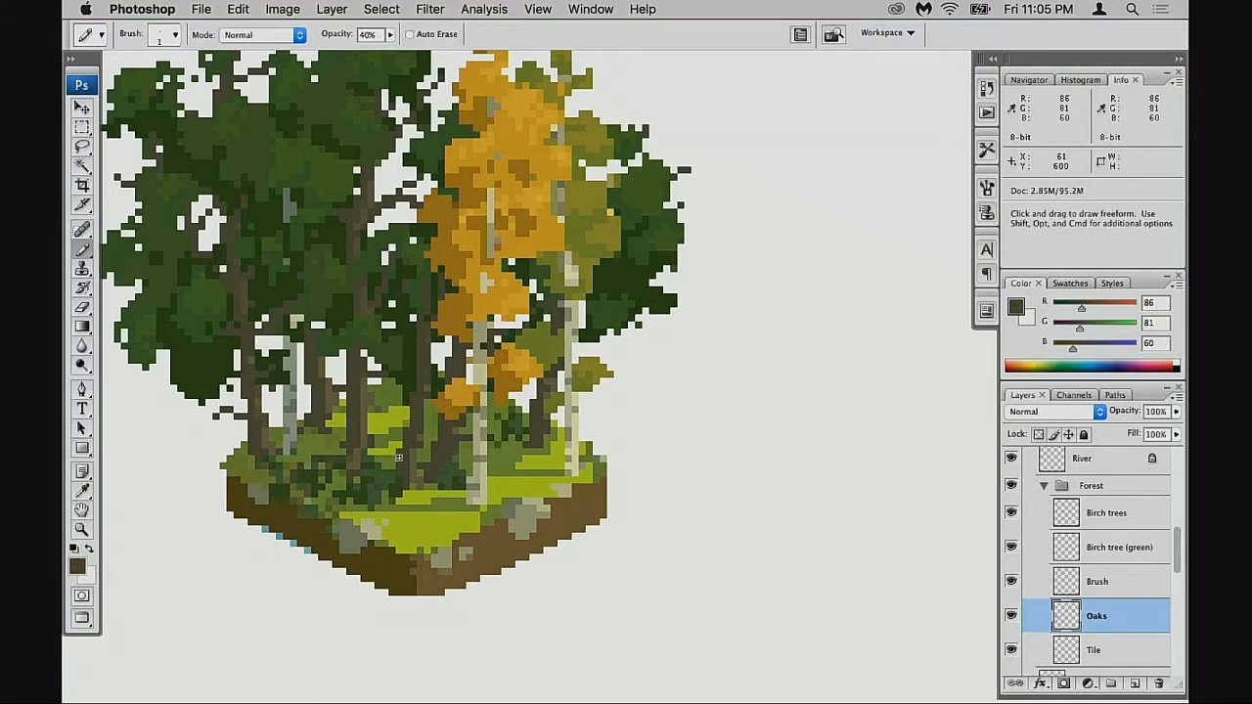
pyautogui.keyDown('alt'); pyautogui.click(399, 453); pyautogui.keyUp('alt')
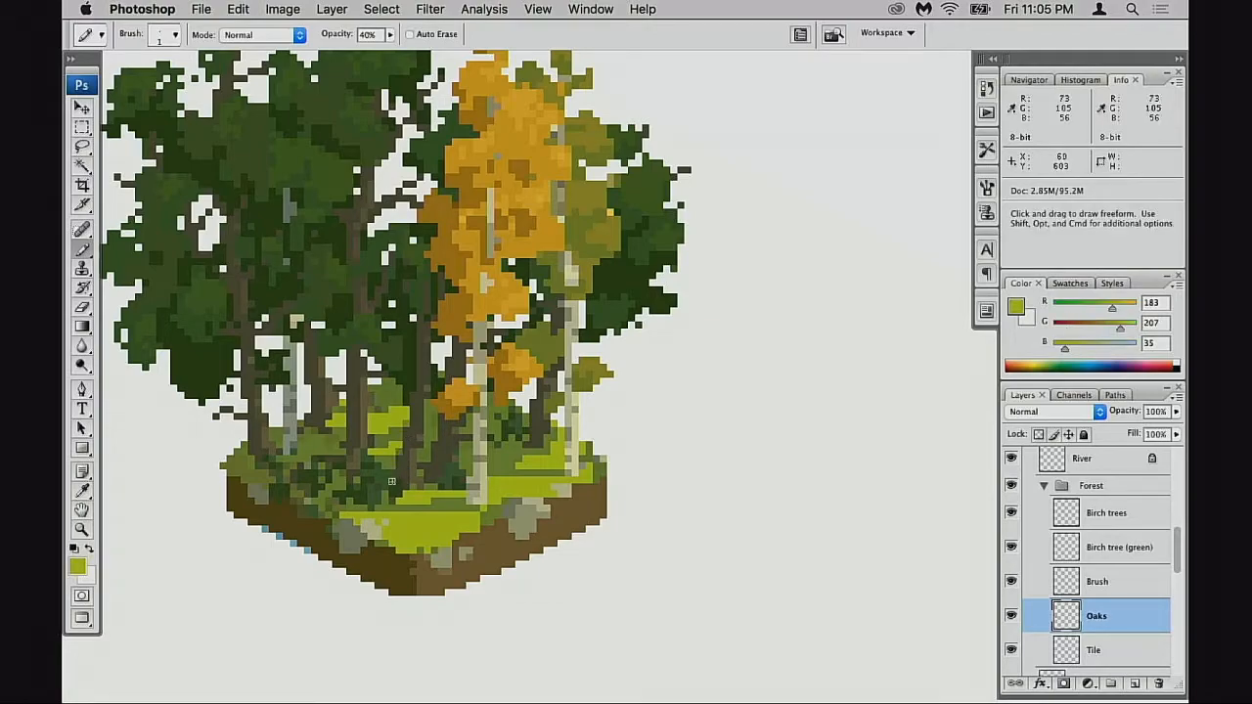
pyautogui.press('e')
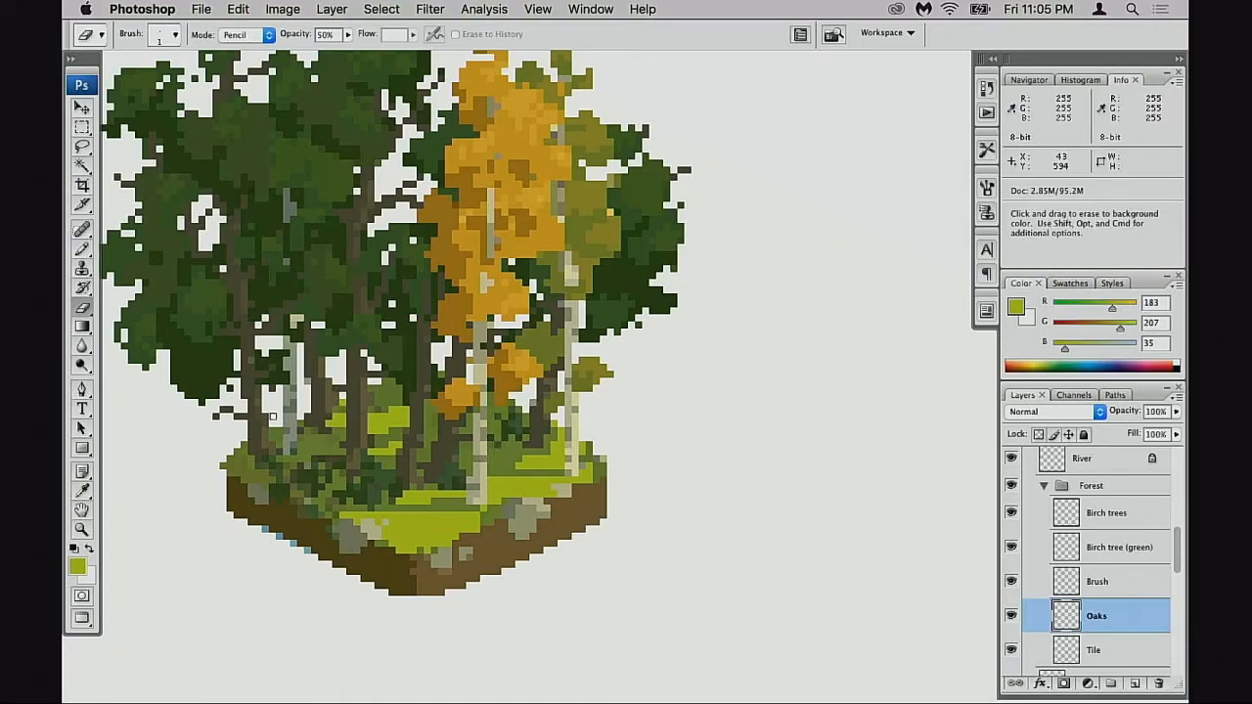
pyautogui.moveTo(447, 455); pyautogui.dragTo(524, 528)
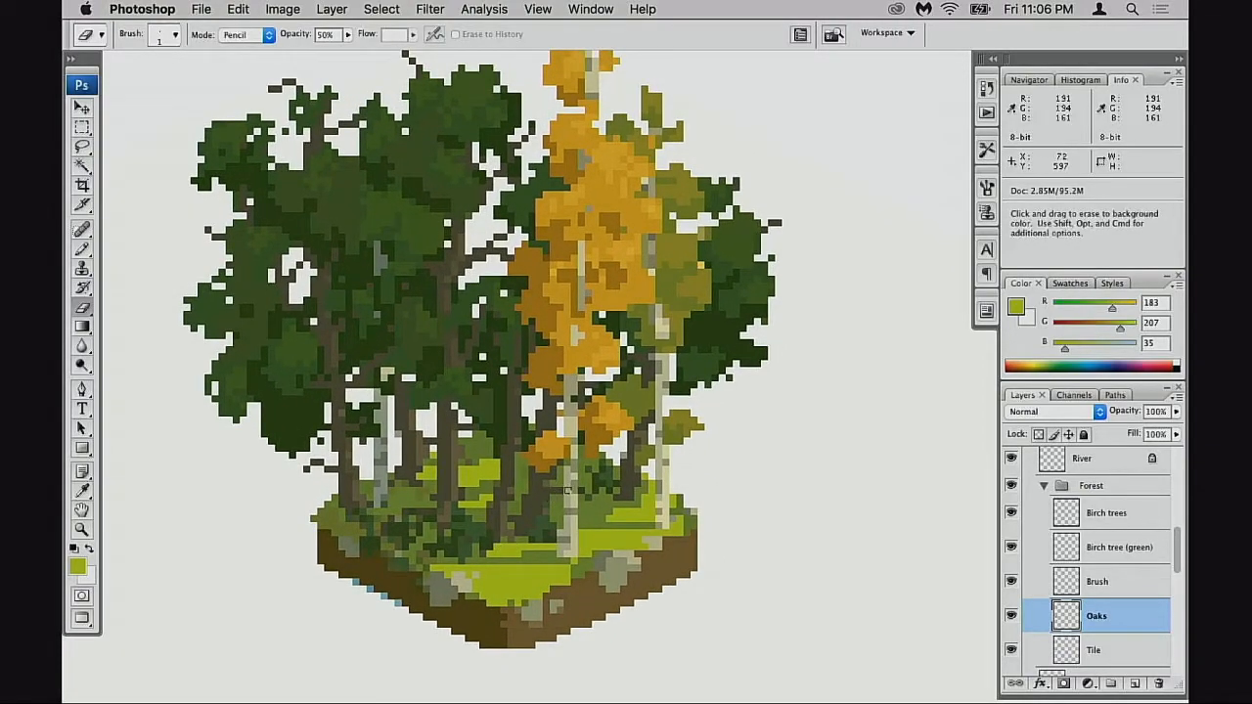
pyautogui.moveTo(538, 483); pyautogui.dragTo(528, 513)
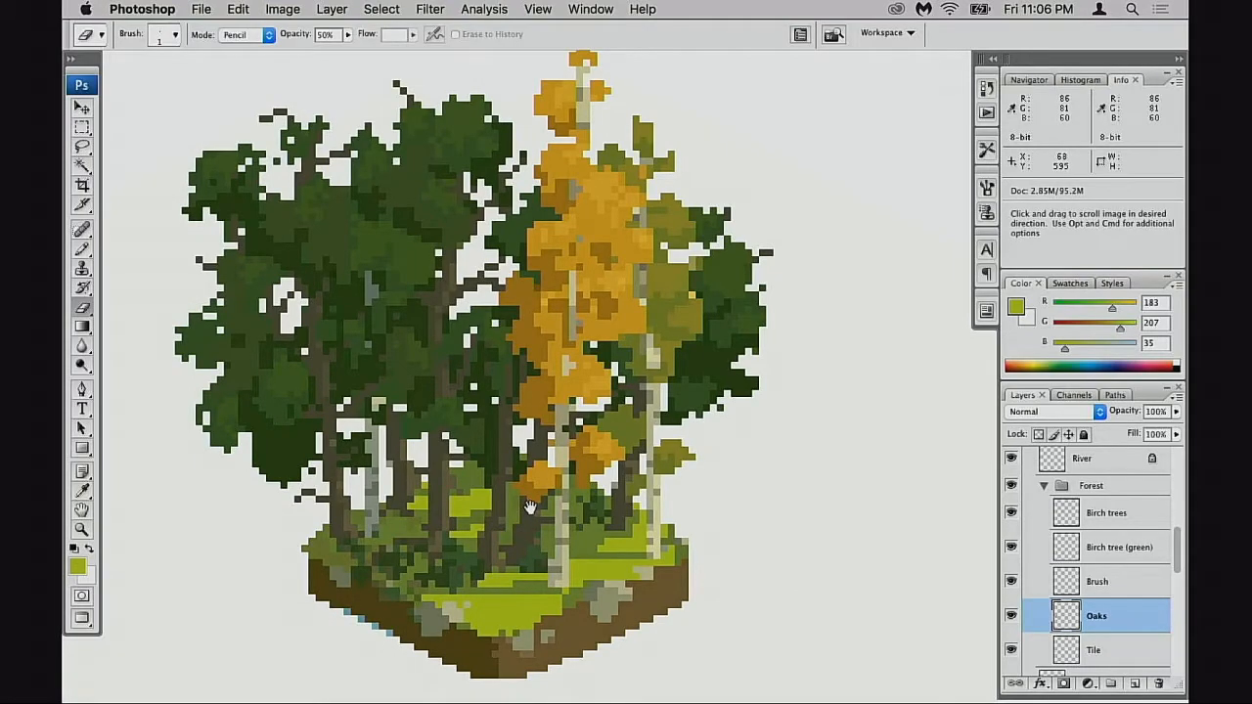
# - Toggle the oak and birch layers to identify the rear birch, and fade its upper trunk on Birch trees with the Eraser at 30%
pyautogui.click(1019, 612)
pyautogui.click(1020, 611)
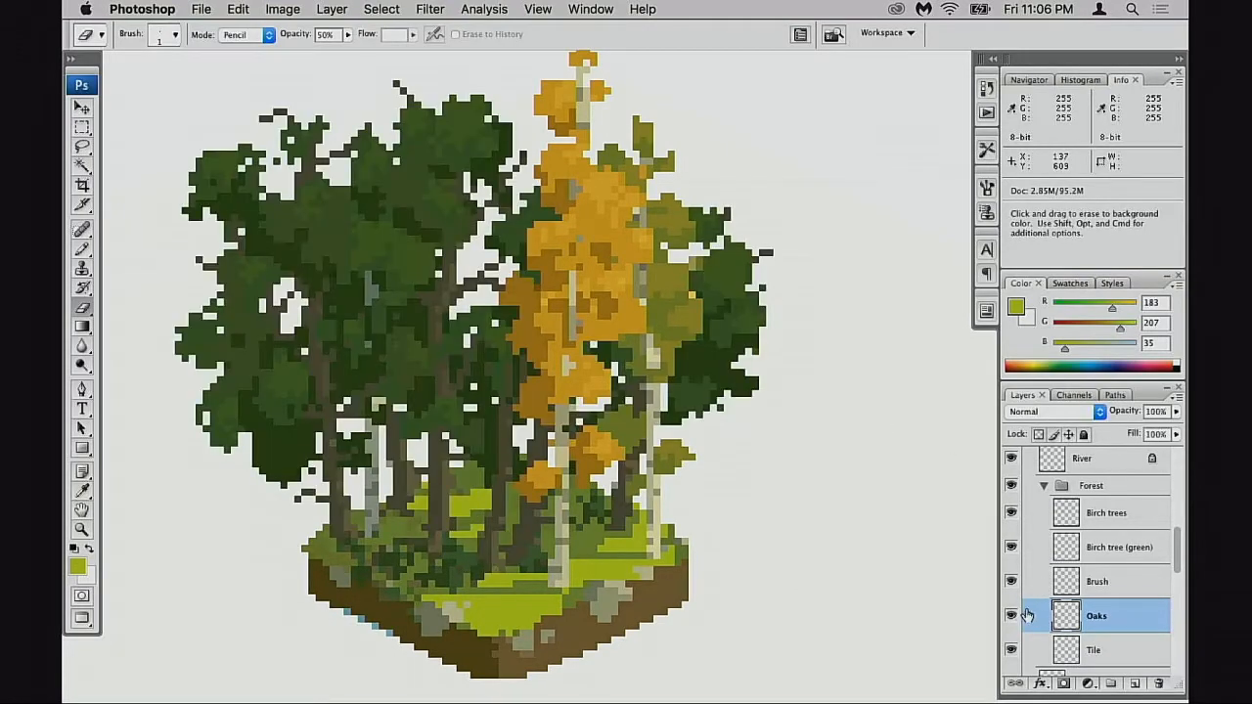
pyautogui.click(1012, 547)
pyautogui.click(1011, 547)
pyautogui.click(1011, 513)
pyautogui.click(1011, 512)
pyautogui.click(1037, 513)
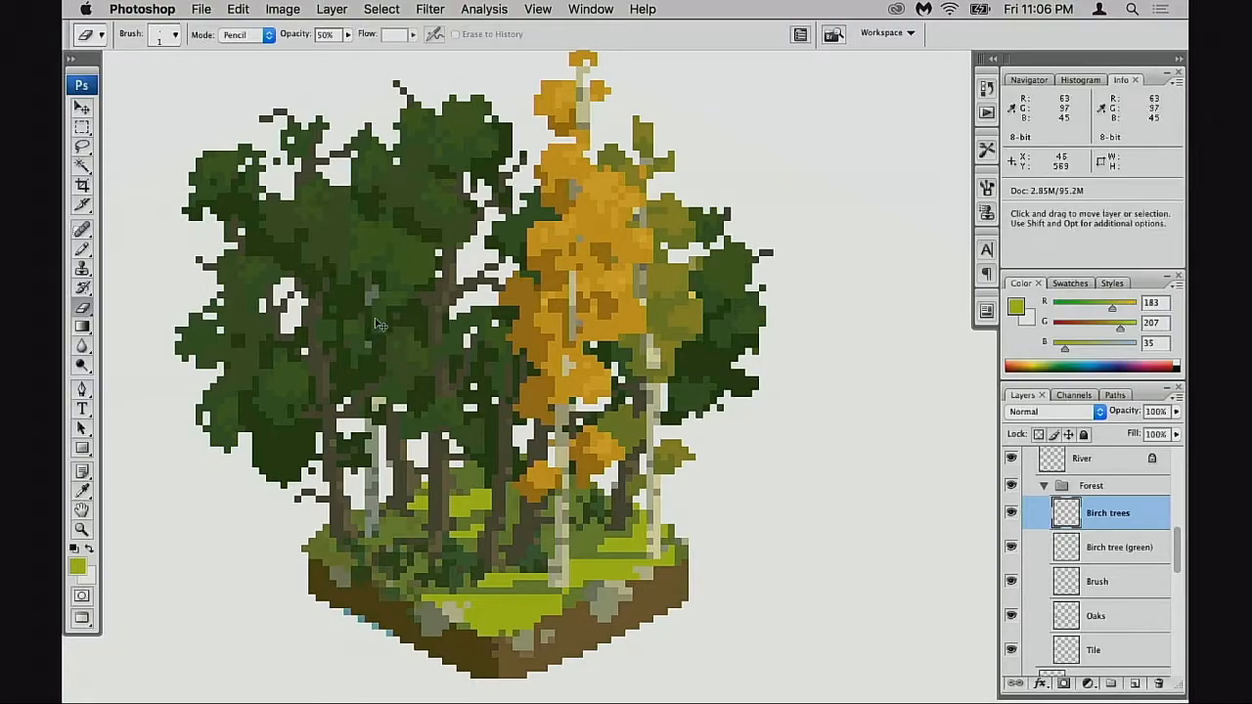
pyautogui.press('3')
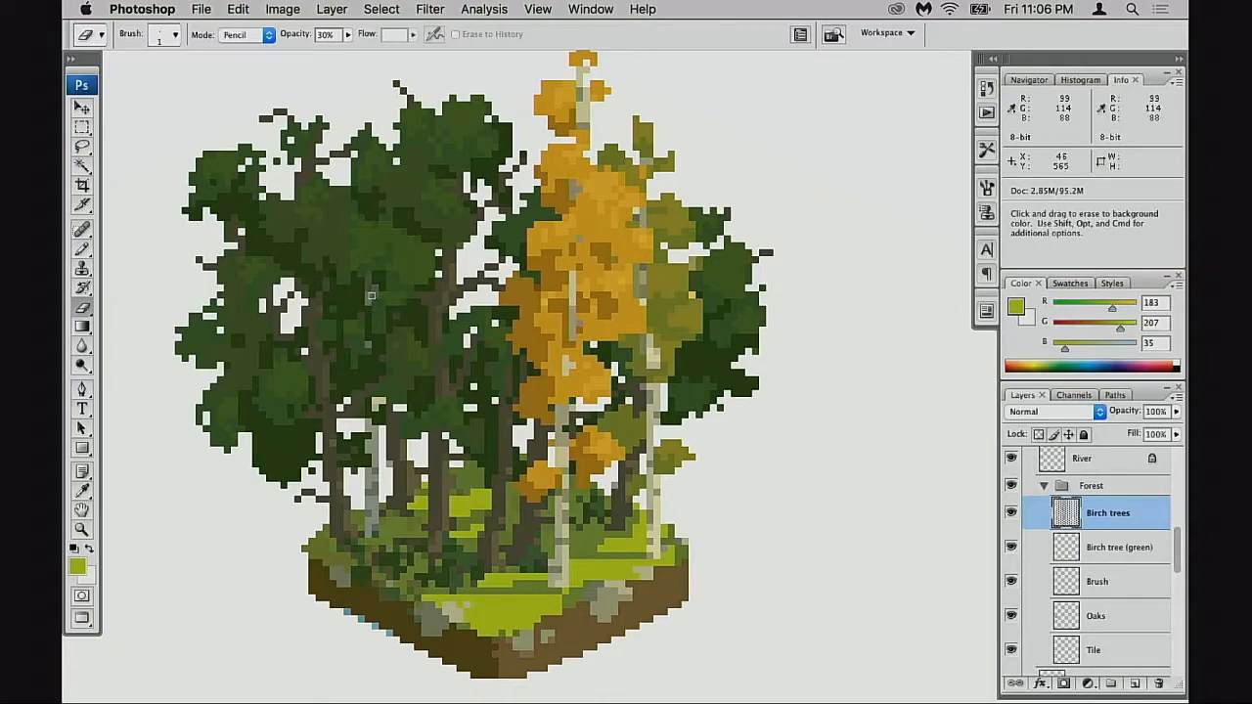
pyautogui.scroll(-2, 423, 414)
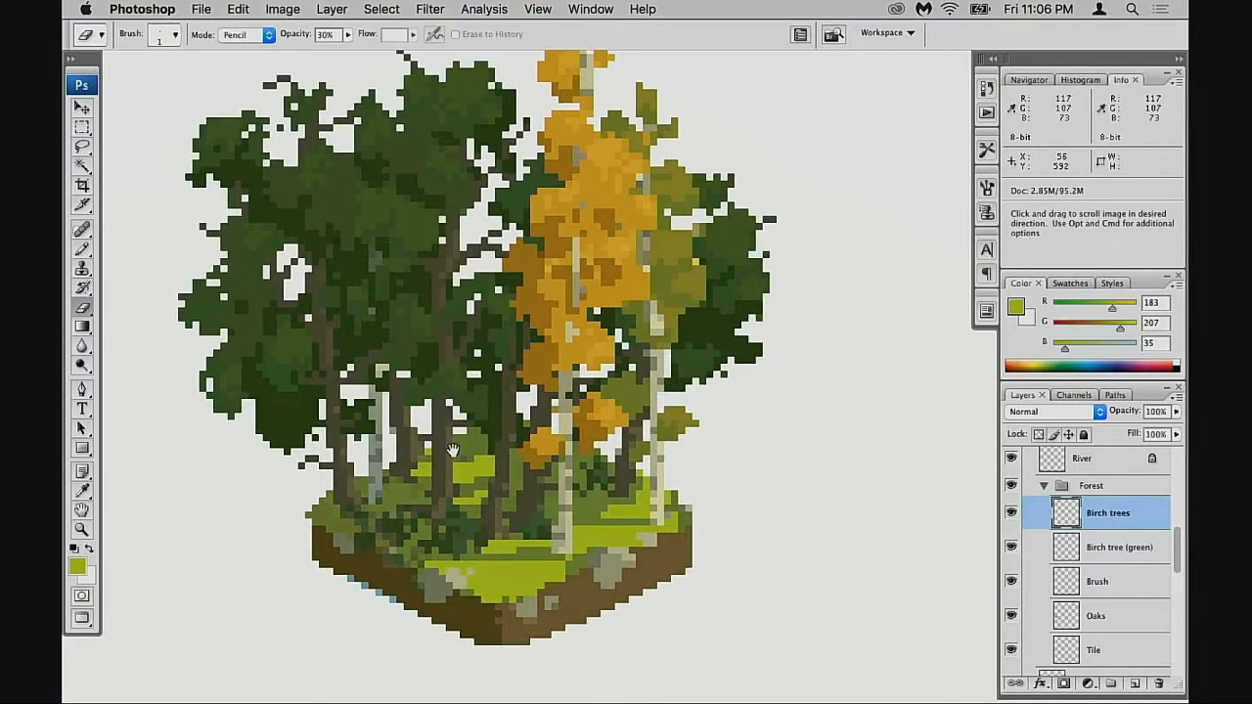
# - Retouch the rear birch's trunk showing through the oak foliage with sampled grey-greens at 100% opacity, blending it with the 30% Eraser
pyautogui.press('b')
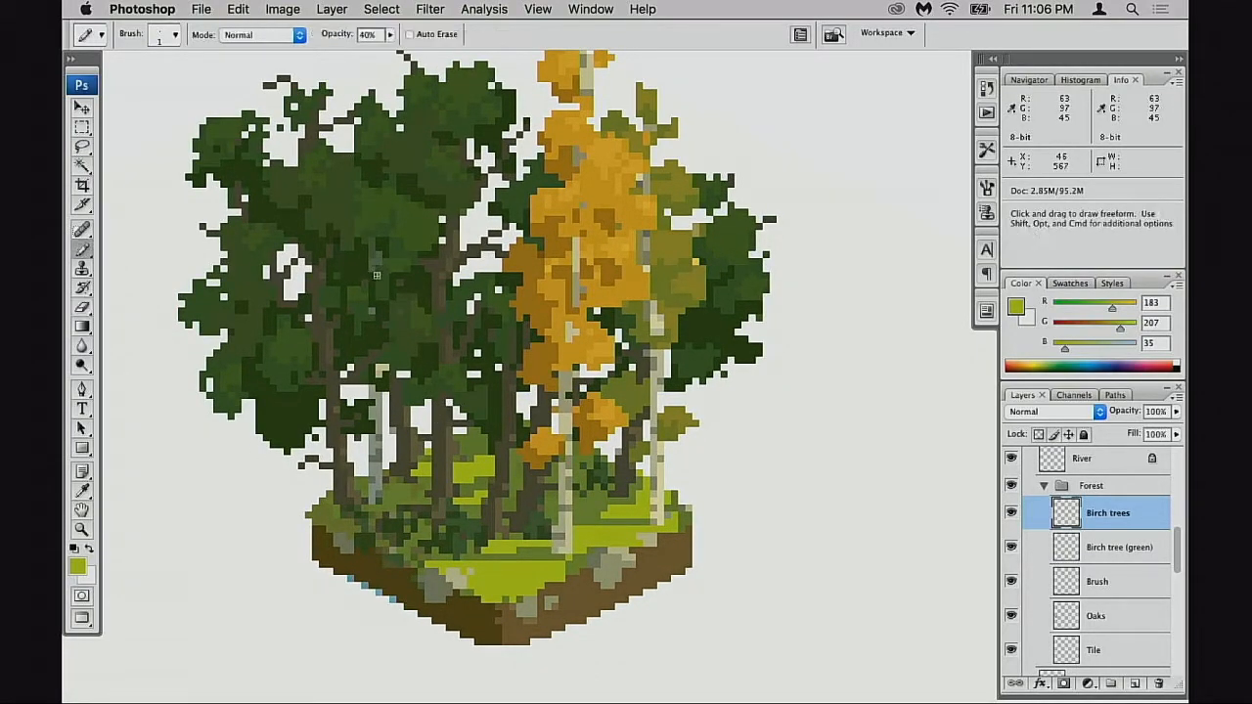
pyautogui.click(1012, 514)
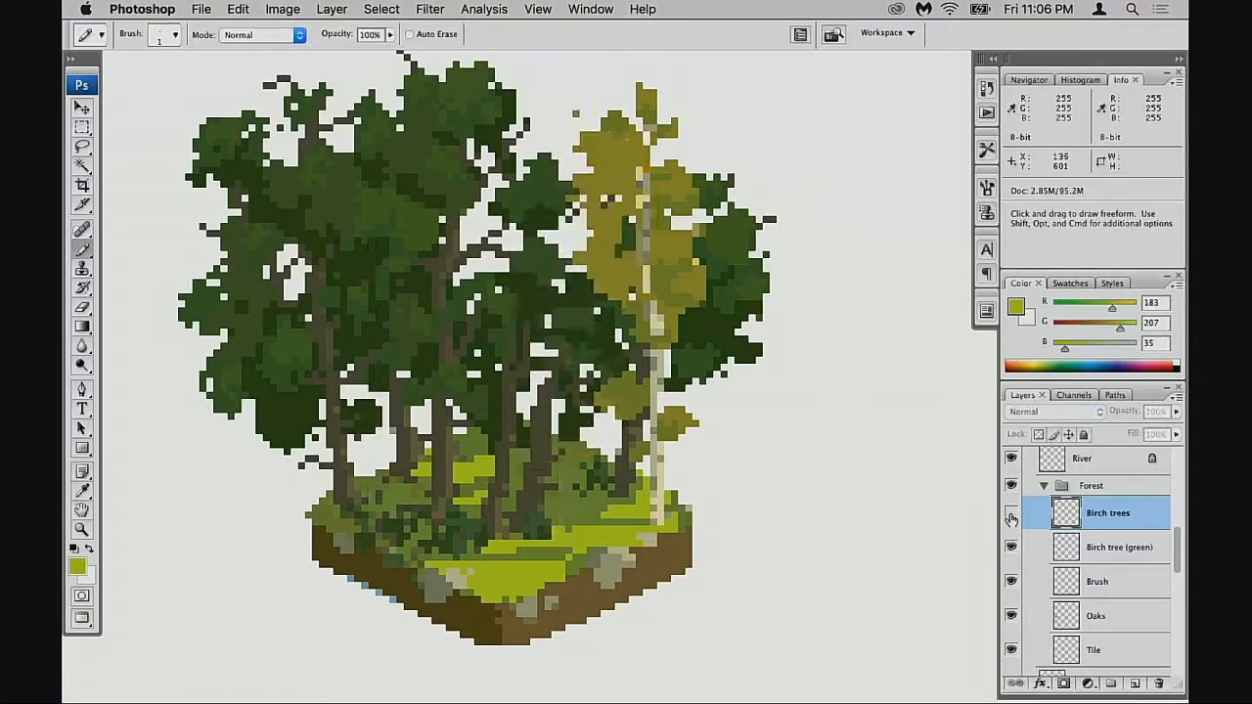
pyautogui.click(1011, 513)
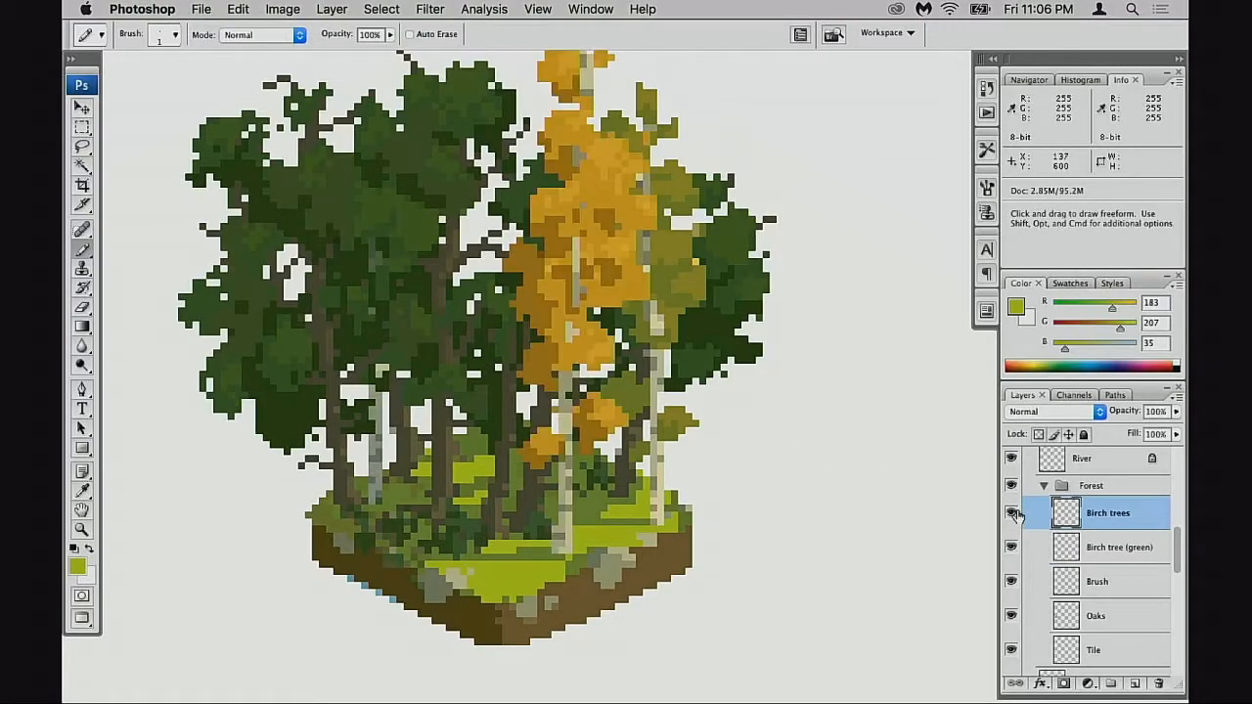
pyautogui.keyDown('alt'); pyautogui.click(380, 262); pyautogui.keyUp('alt')
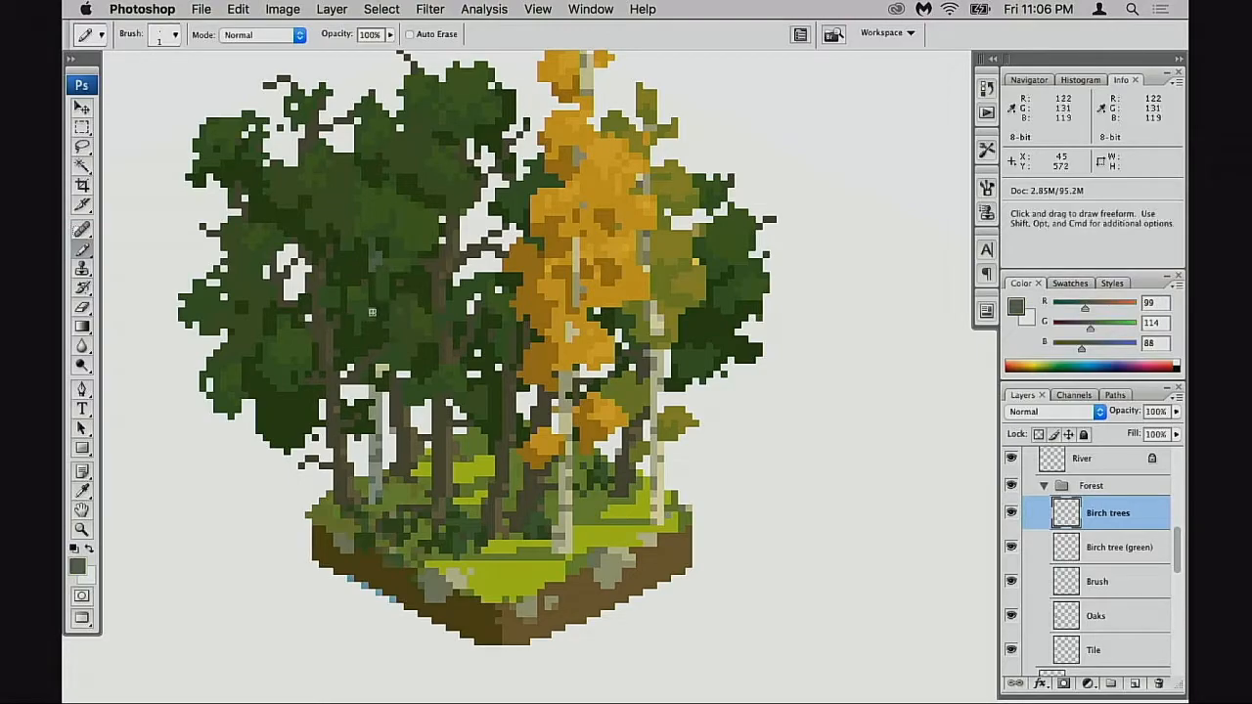
pyautogui.press('e')
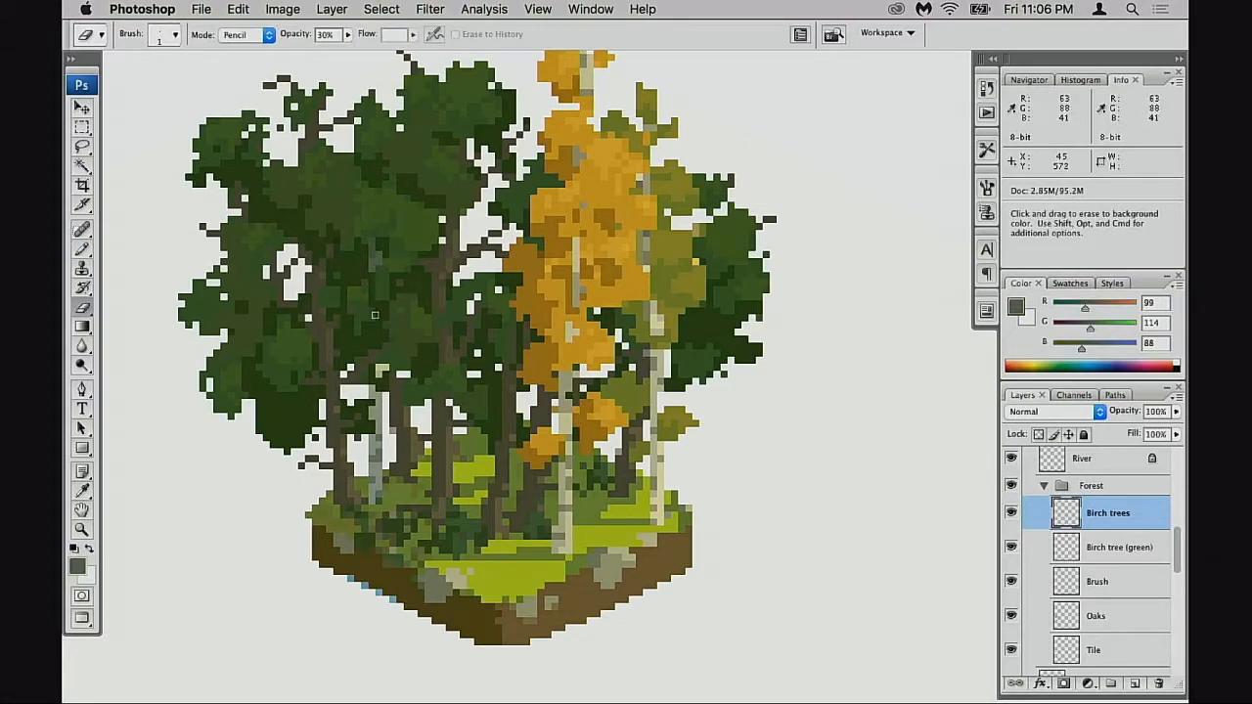
pyautogui.press('b')
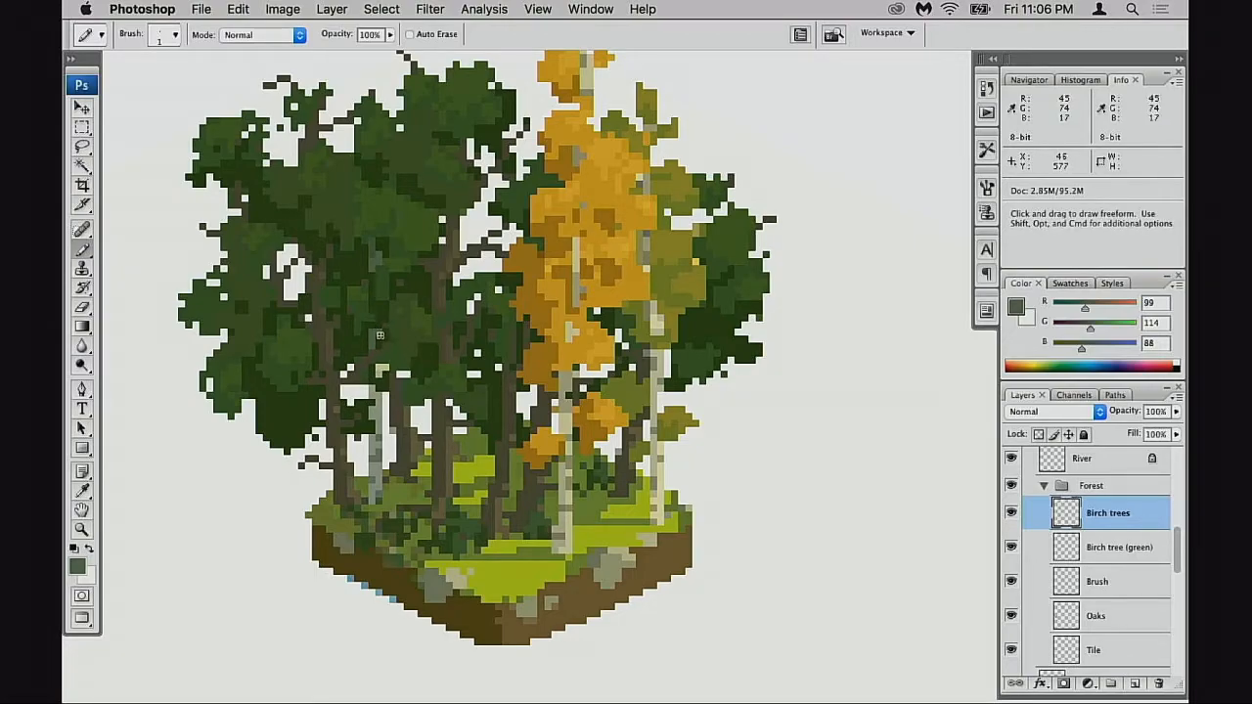
pyautogui.keyDown('alt'); pyautogui.click(378, 250); pyautogui.keyUp('alt')
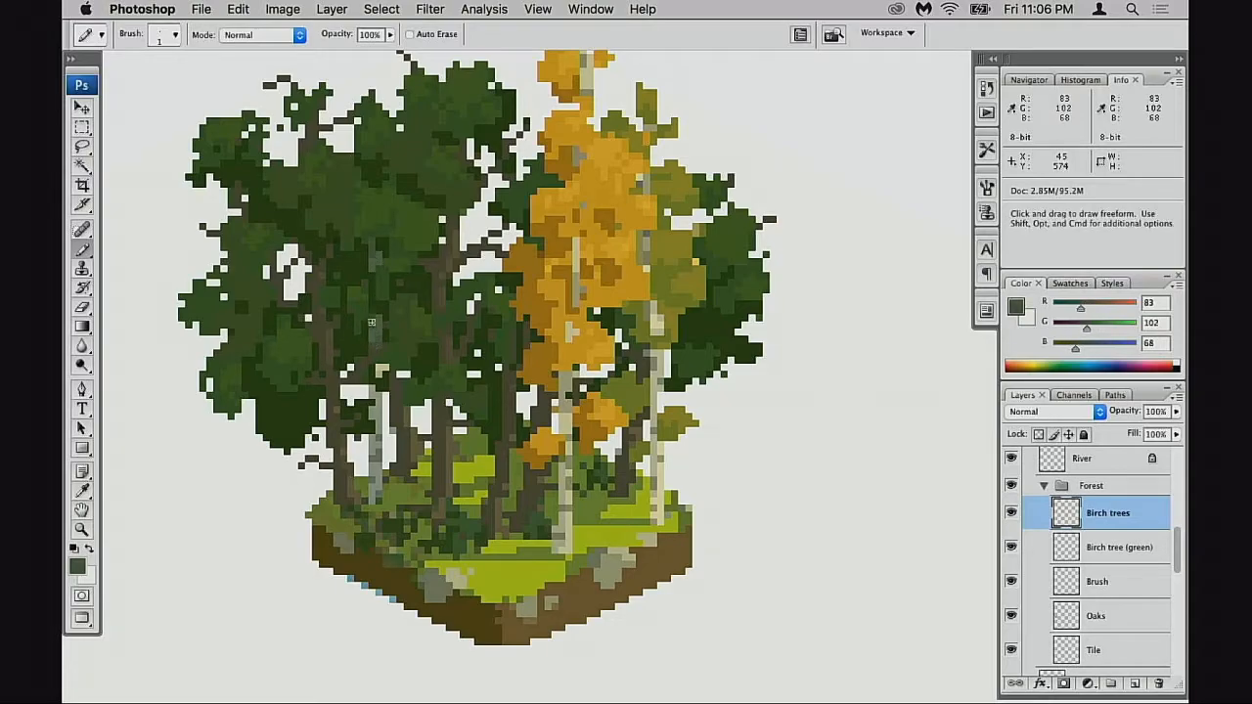
# - Examine the rear birch trunk against the surrounding oaks at overall and close zoom levels
pyautogui.scroll(-4, 480, 504)
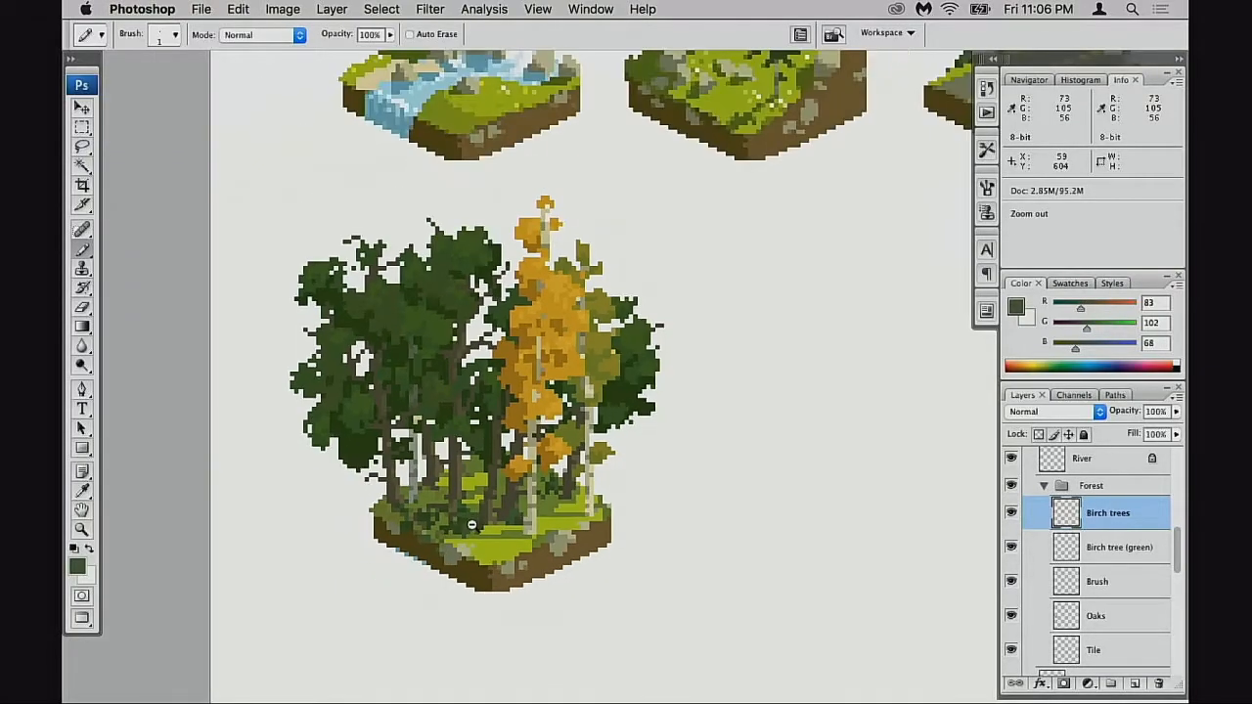
pyautogui.moveTo(477, 518); pyautogui.dragTo(525, 465)
pyautogui.keyDown('super'); pyautogui.click(482, 368); pyautogui.keyUp('super')
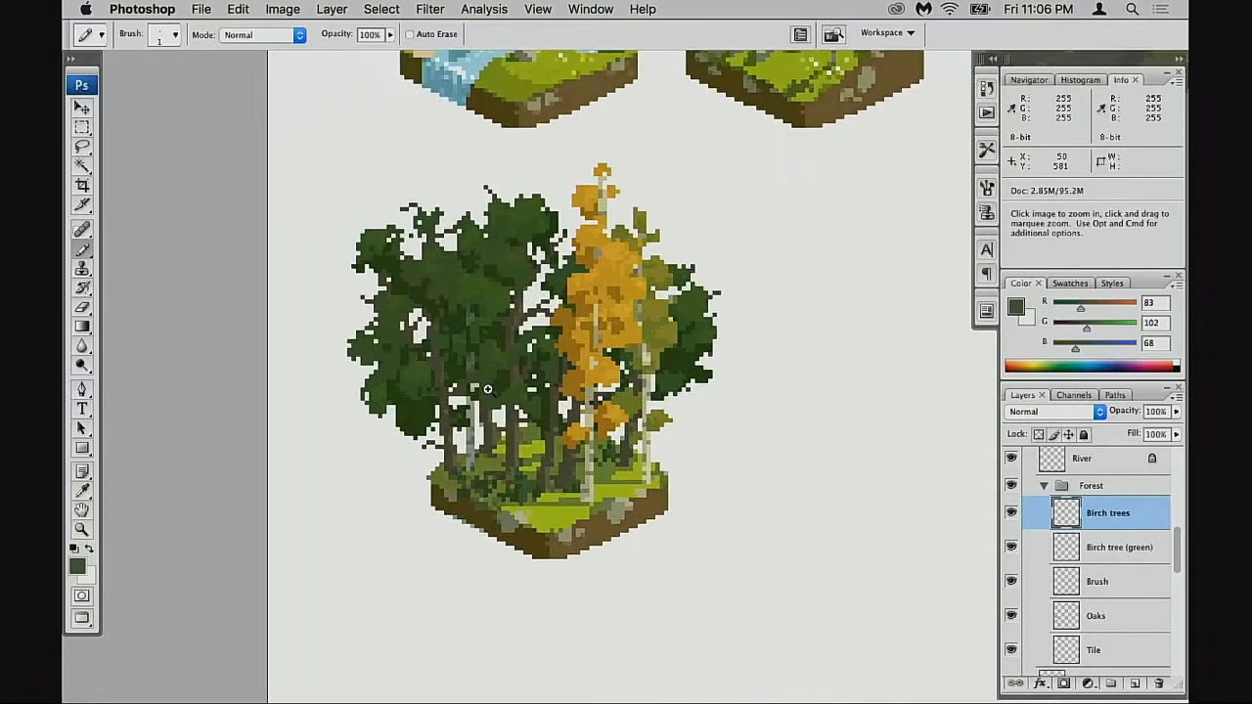
pyautogui.keyDown('super'); pyautogui.click(487, 402); pyautogui.keyUp('super')
pyautogui.keyDown('super'); pyautogui.click(483, 404); pyautogui.keyUp('super')
pyautogui.keyDown('super'); pyautogui.click(487, 372); pyautogui.keyUp('super')
# - Retouch the upper trunk of the oak beside the rear birch on Oaks with sampled green RGB 45, 74, 17 and brown 86, 81, 60
pyautogui.press('e')
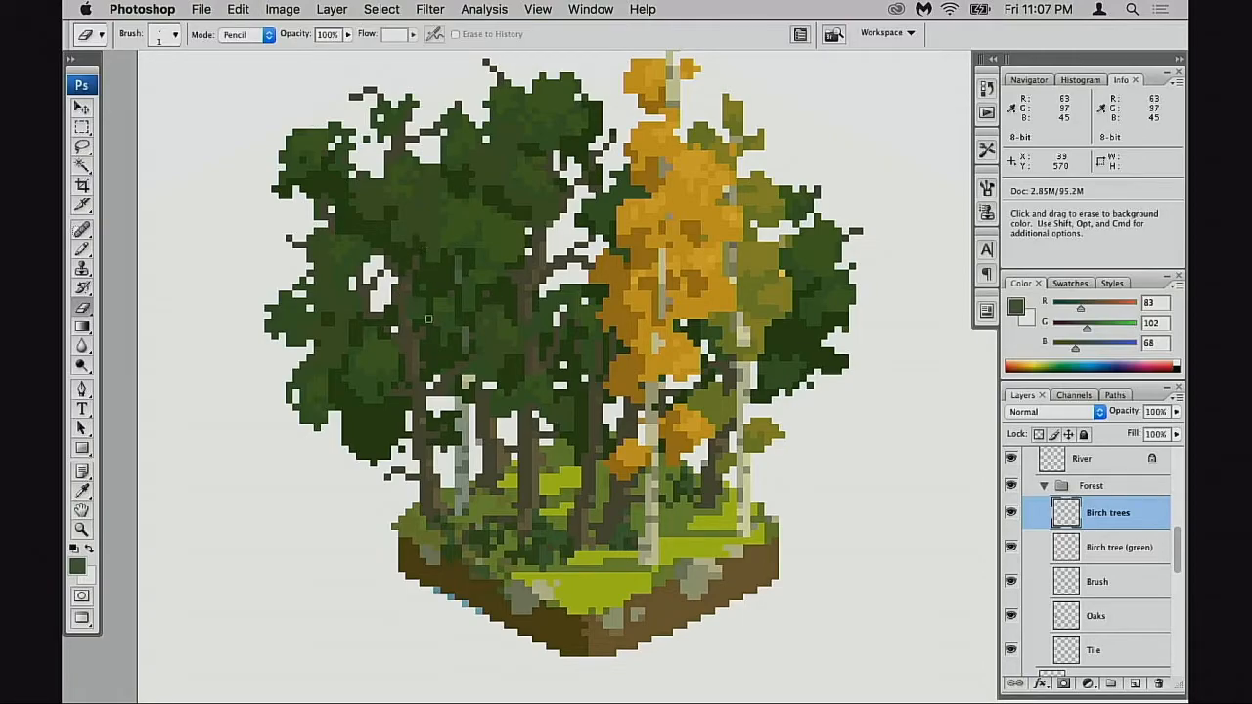
pyautogui.click(1011, 548)
pyautogui.click(1011, 548)
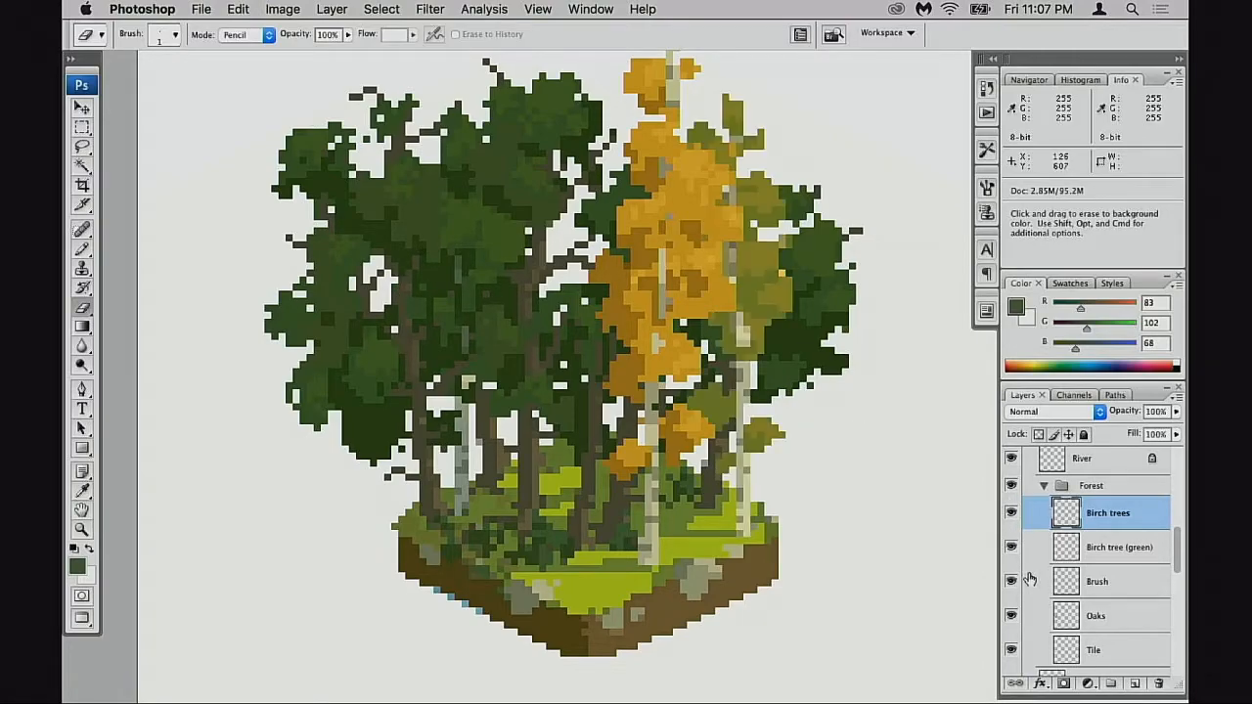
pyautogui.click(1013, 614)
pyautogui.click(1014, 615)
pyautogui.click(1039, 611)
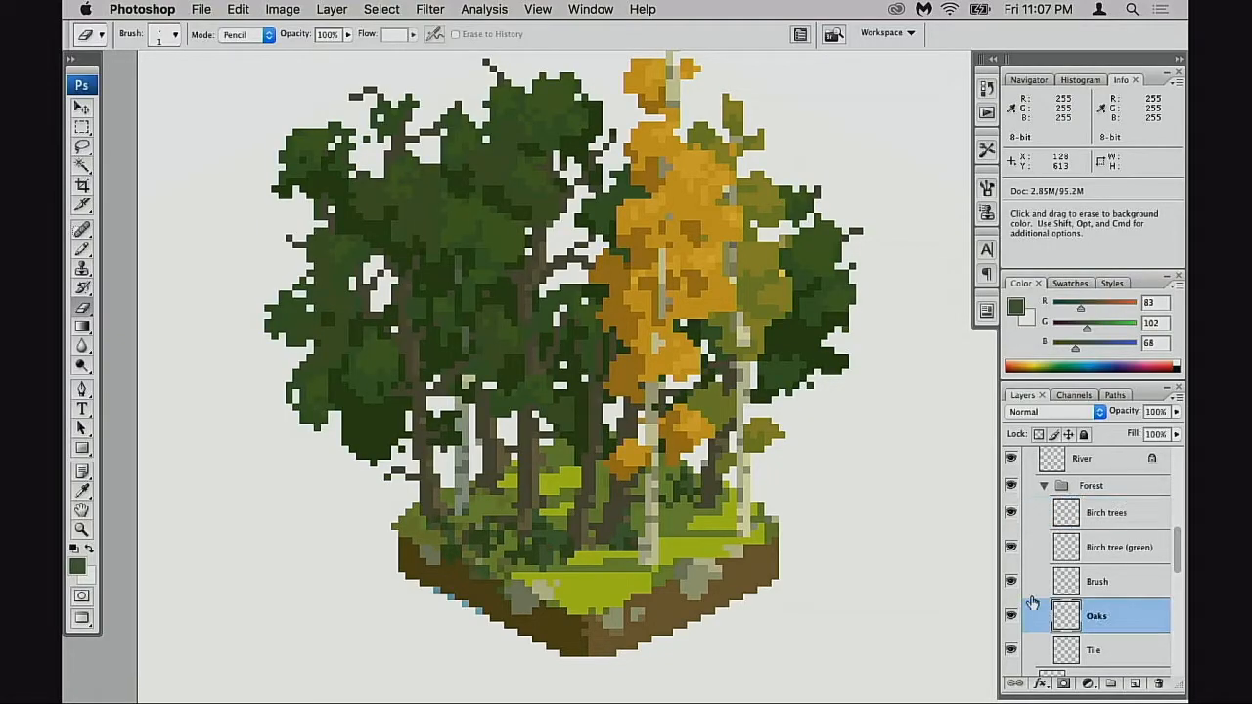
pyautogui.press('b')
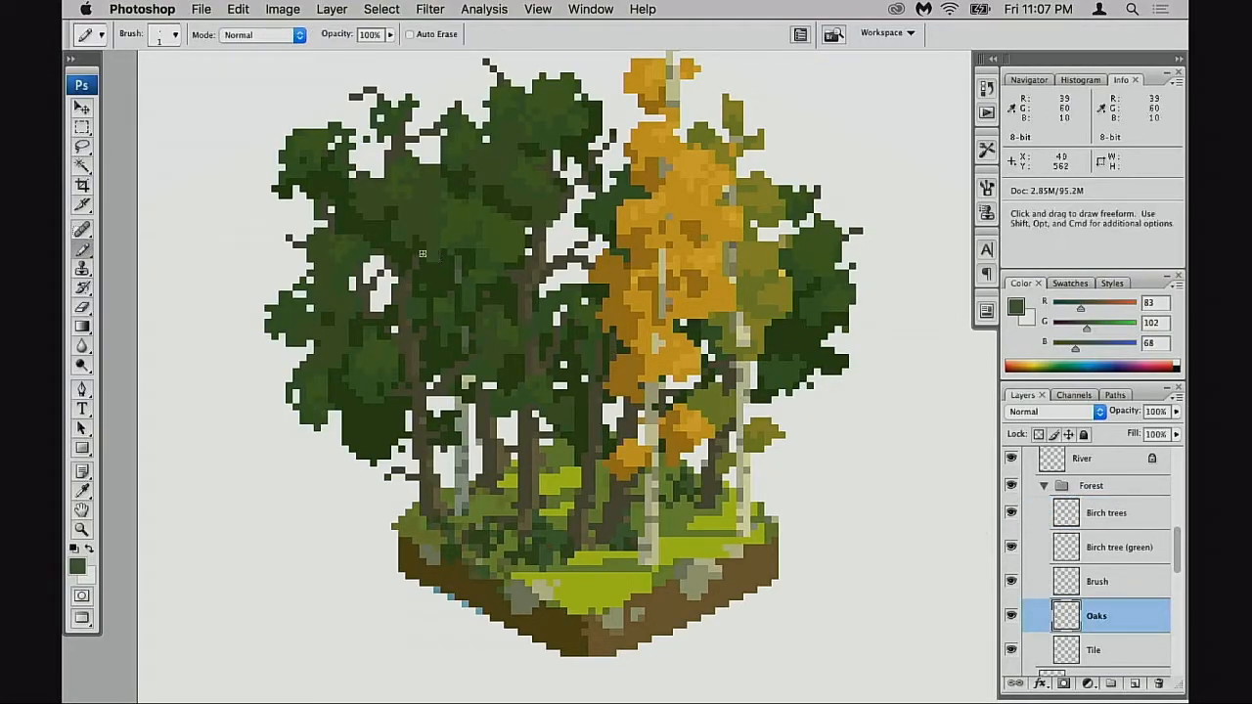
pyautogui.keyDown('alt'); pyautogui.click(440, 285); pyautogui.keyUp('alt')
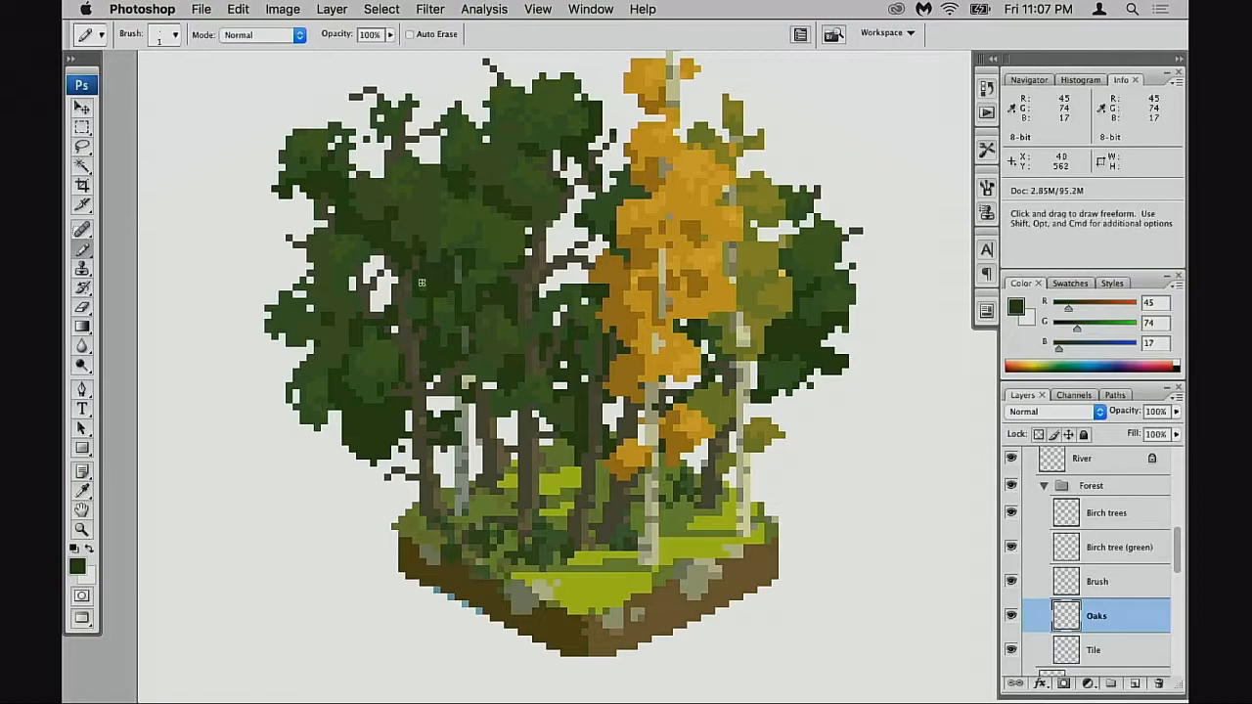
pyautogui.keyDown('alt'); pyautogui.click(427, 251); pyautogui.keyUp('alt')
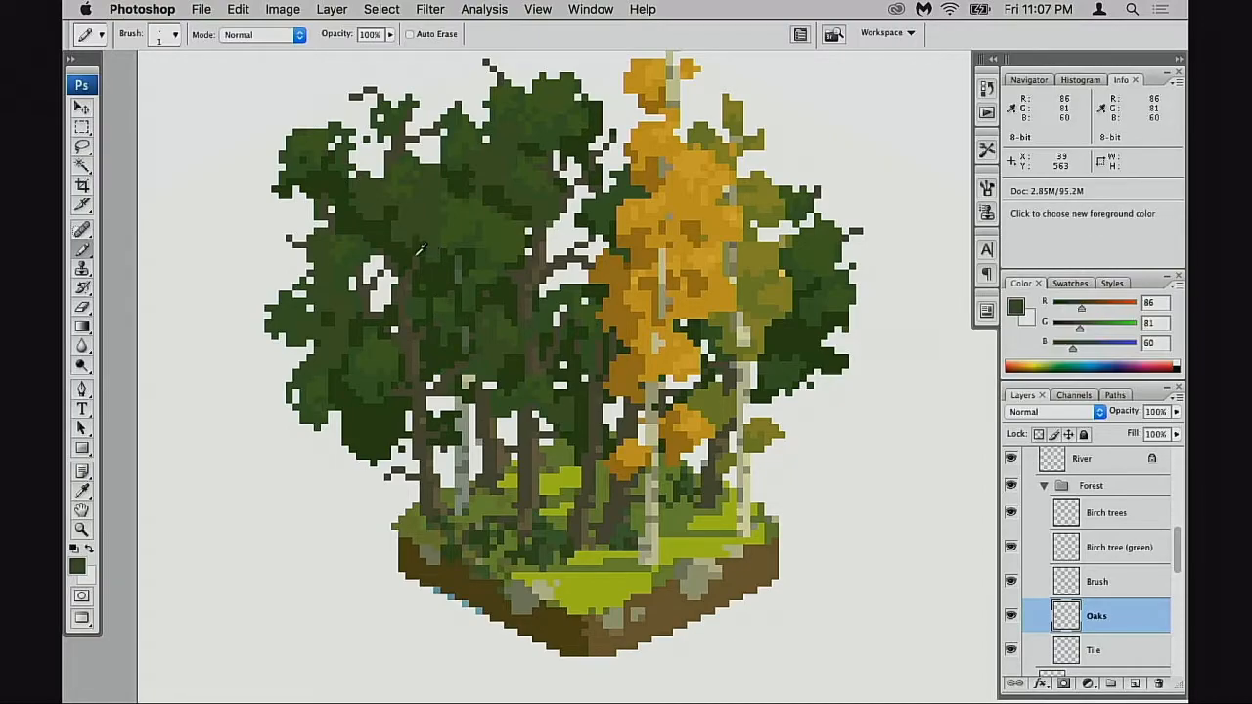
pyautogui.click(420, 259)
# - On Birch trees, select the rear birch's middle trunk segment within the oak foliage and shift it slightly left to align with the upper trunk
pyautogui.moveTo(512, 385); pyautogui.dragTo(478, 379)
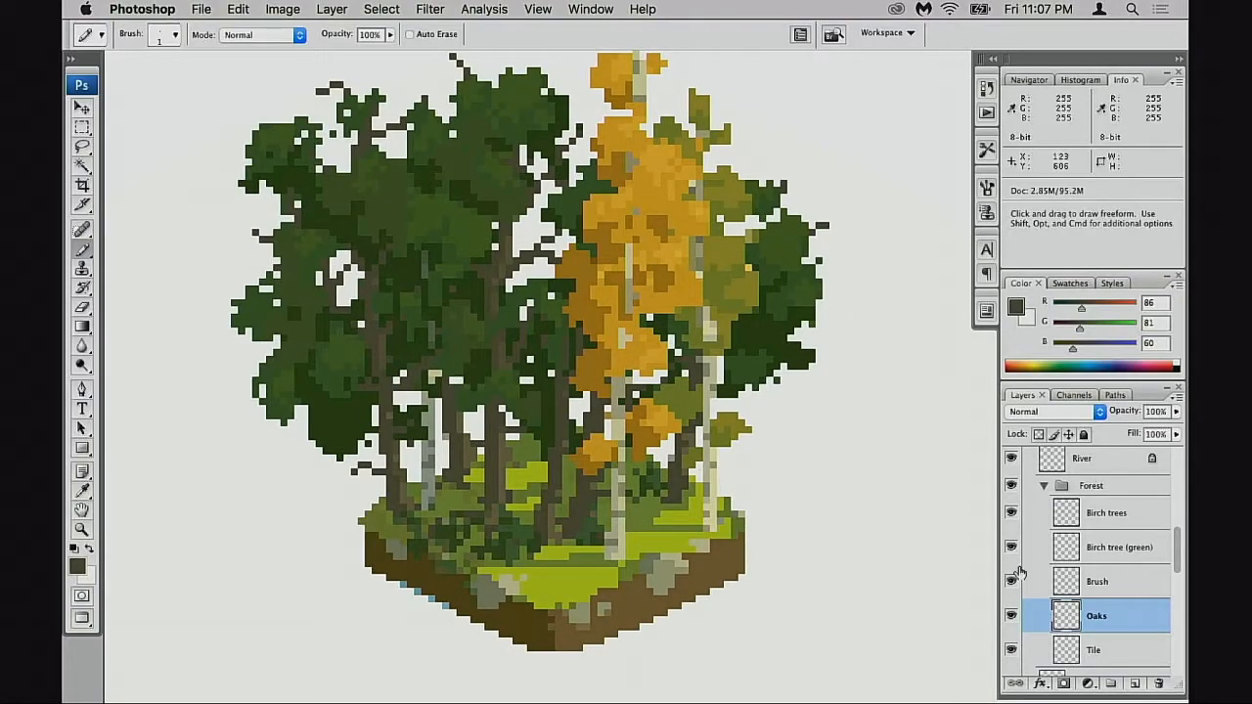
pyautogui.click(1010, 514)
pyautogui.click(1010, 513)
pyautogui.click(1043, 517)
pyautogui.keyDown('alt'); pyautogui.click(440, 331); pyautogui.keyUp('alt')
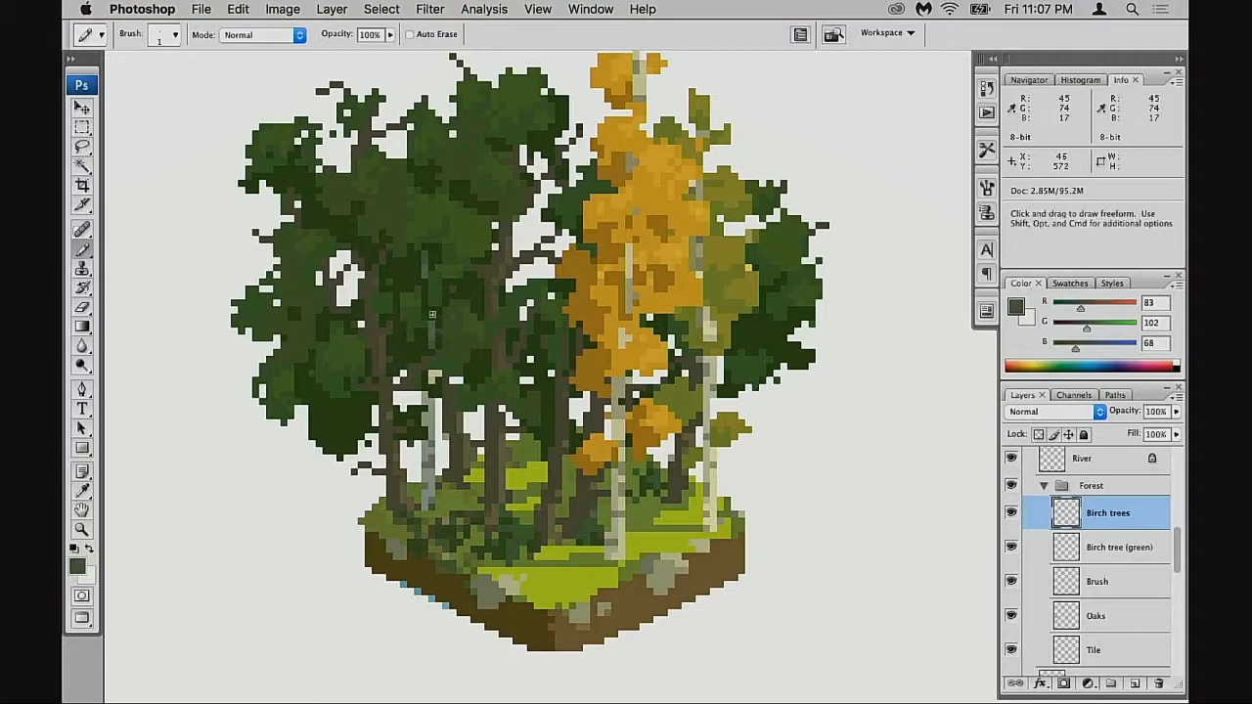
pyautogui.press('l')
pyautogui.moveTo(426, 309)
pyautogui.mouseDown()
pyautogui.moveTo(428, 325)
pyautogui.moveTo(471, 351)
pyautogui.moveTo(443, 314)
pyautogui.moveTo(463, 353)
pyautogui.moveTo(452, 344)
pyautogui.mouseUp()
pyautogui.press('m')
pyautogui.moveTo(415, 301); pyautogui.dragTo(447, 343)
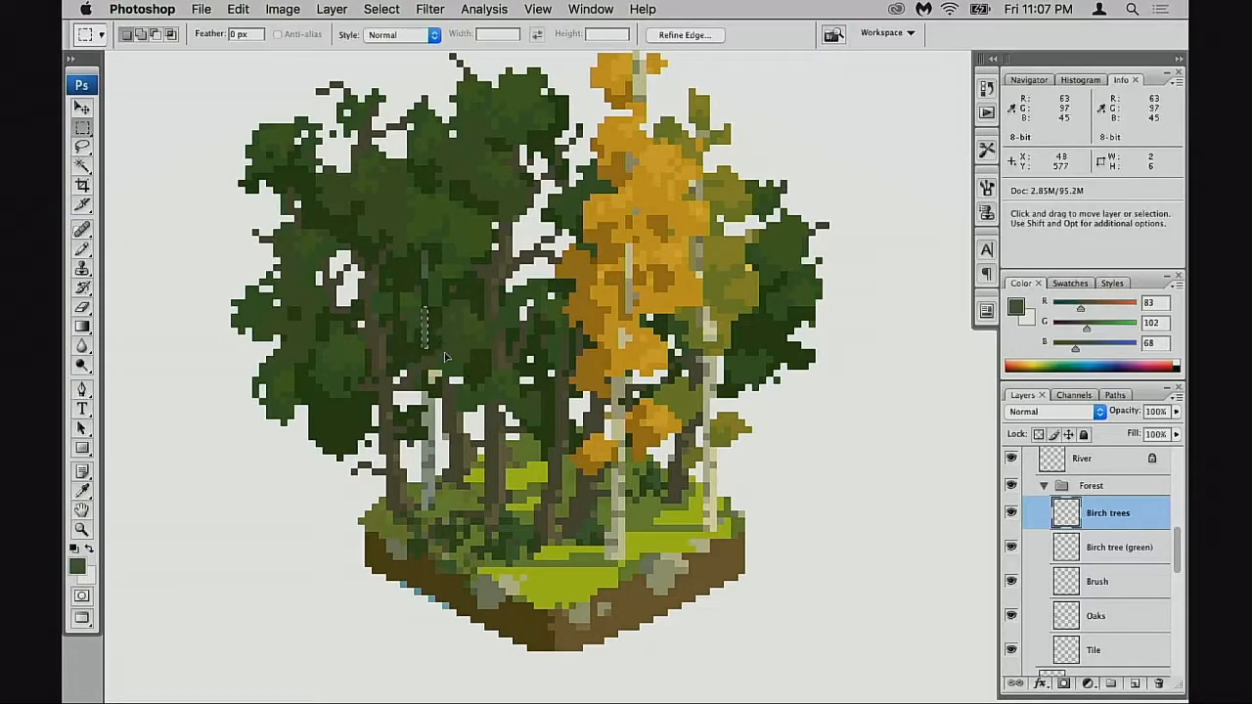
pyautogui.press('super+d')
# - Break up the rear birch's trunk within the oak foliage using the Eraser, and retouch its lower trunk with sampled grey-green RGB 163, 172, 150
pyautogui.scroll(-3, 454, 407)
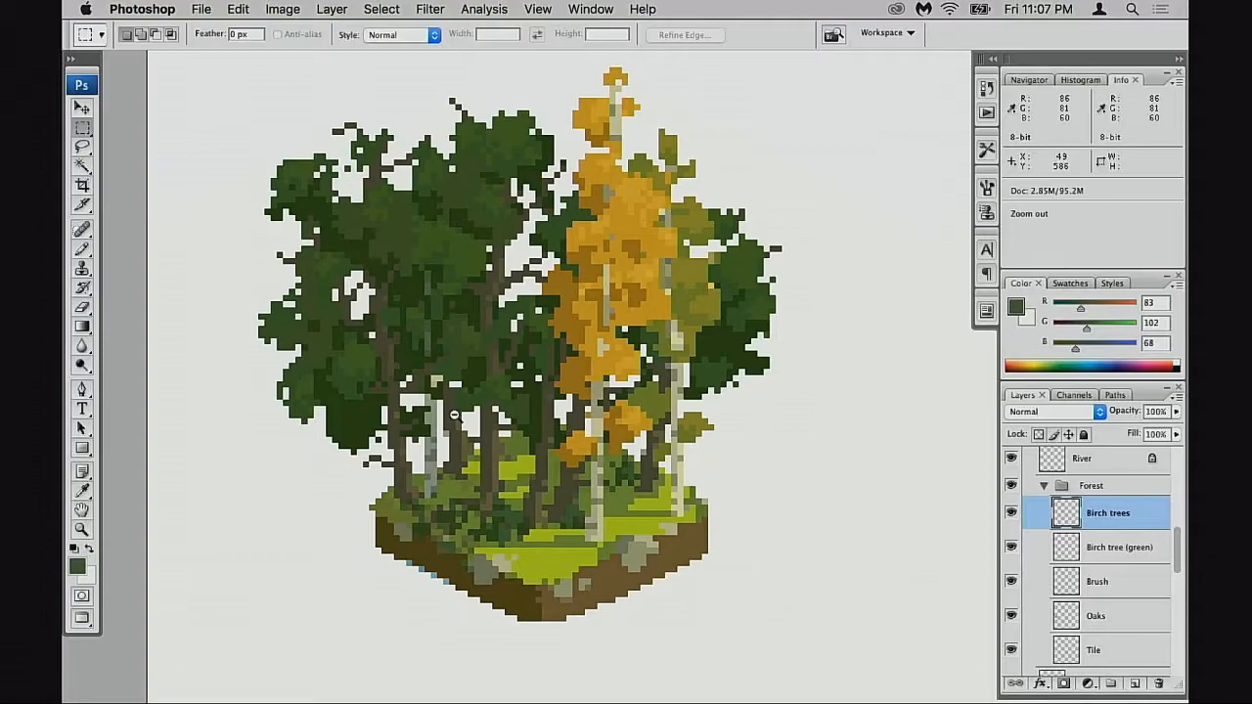
pyautogui.scroll(2, 448, 367)
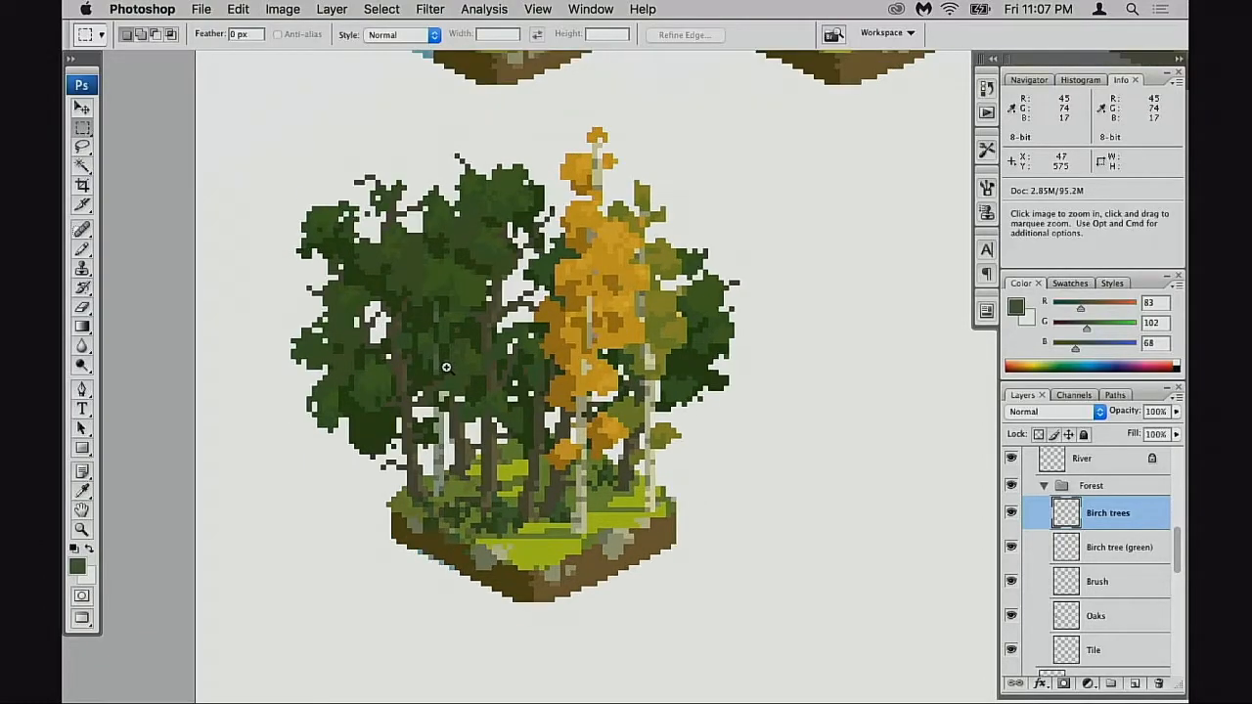
pyautogui.press('b')
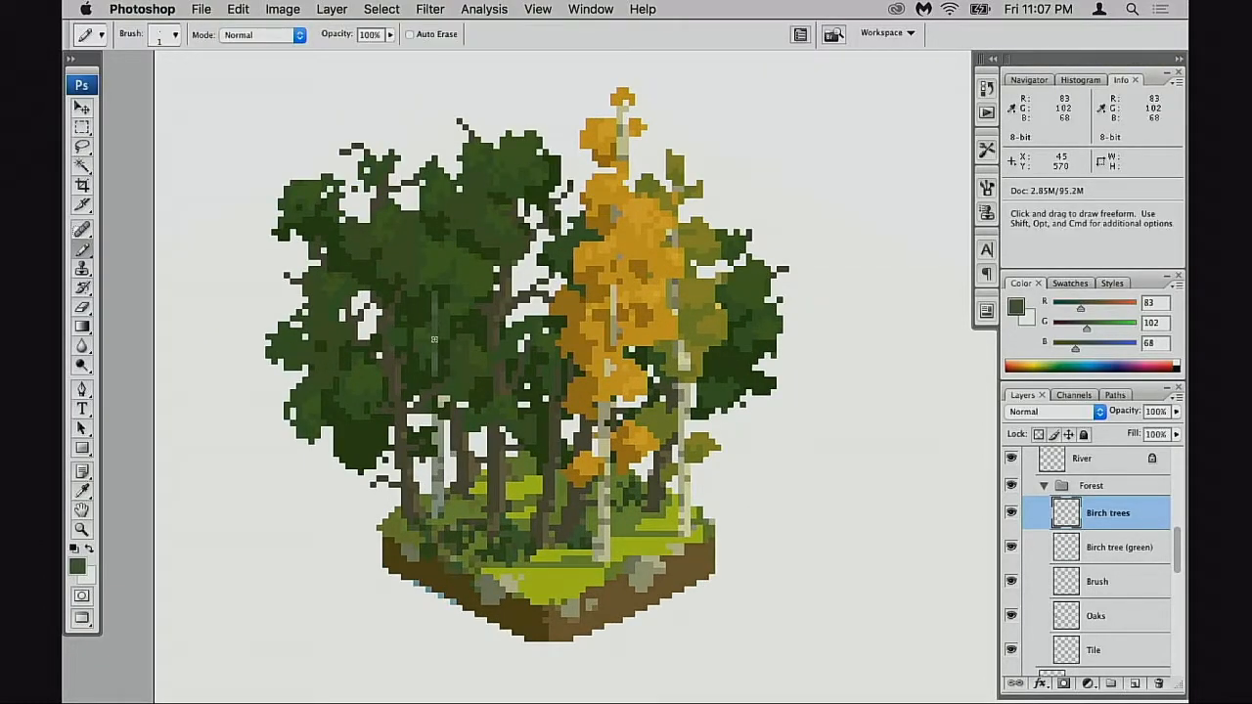
pyautogui.scroll(-3, 464, 417)
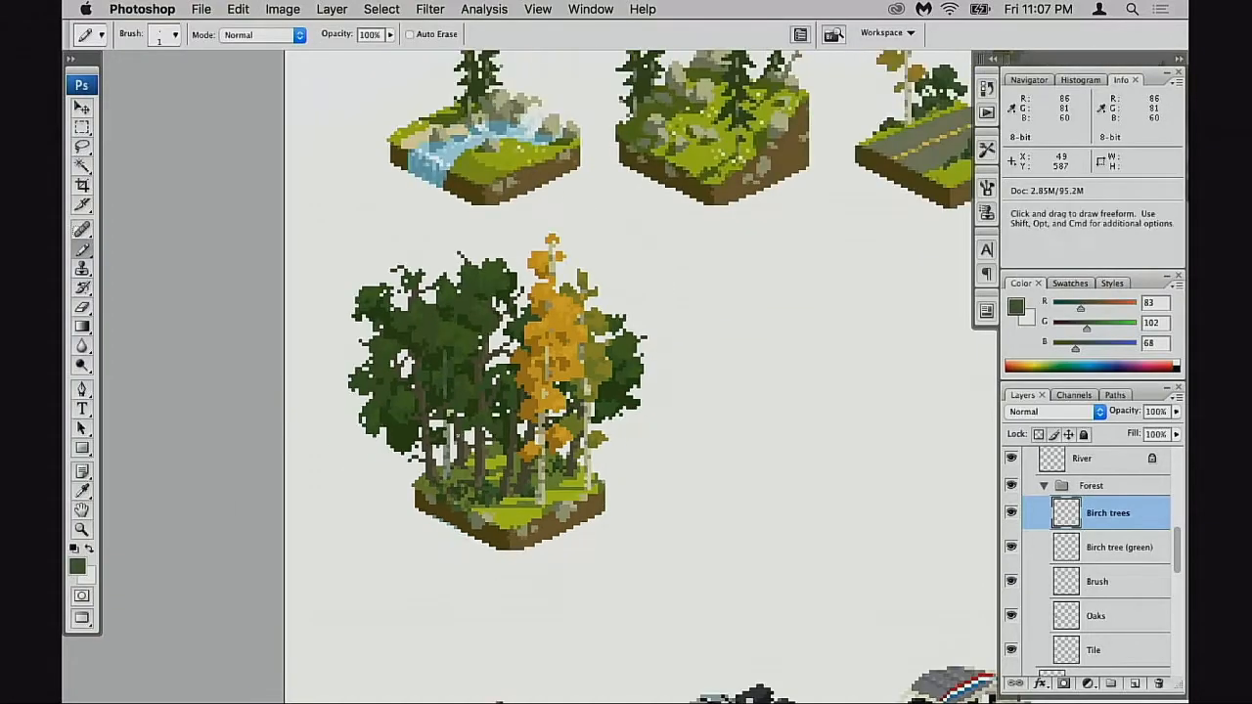
pyautogui.scroll(3, 459, 419)
pyautogui.press('e')
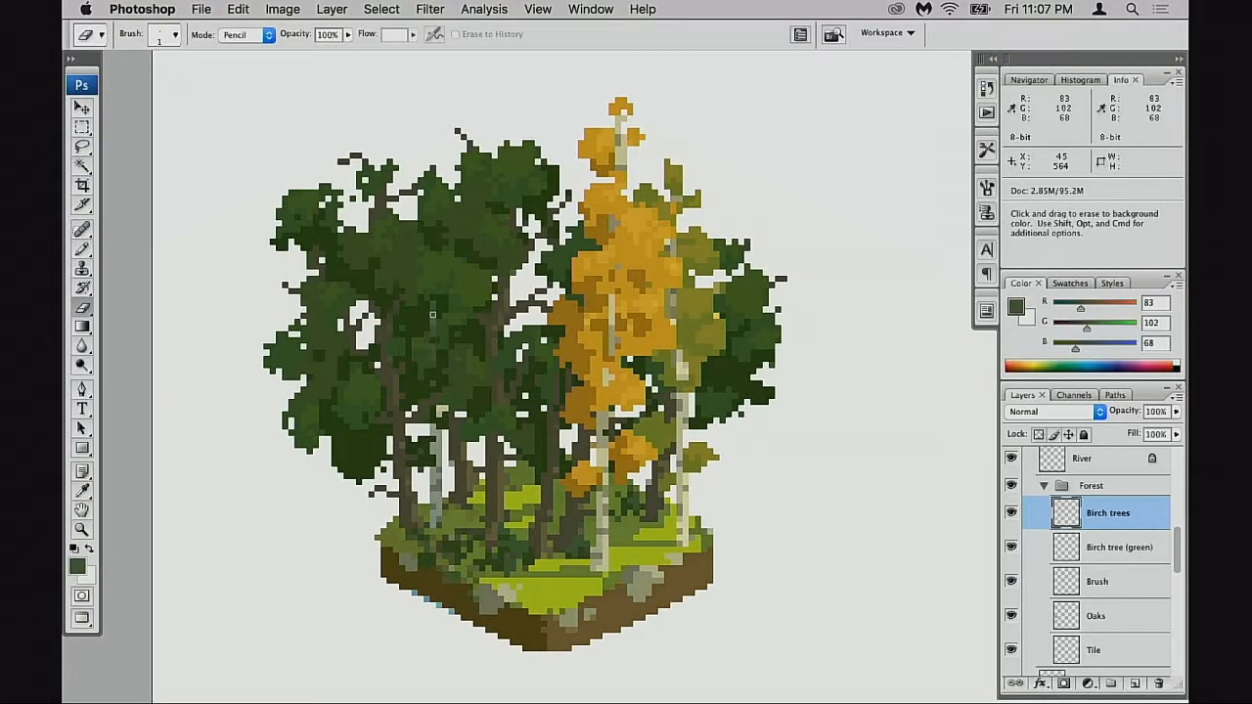
pyautogui.press('b')
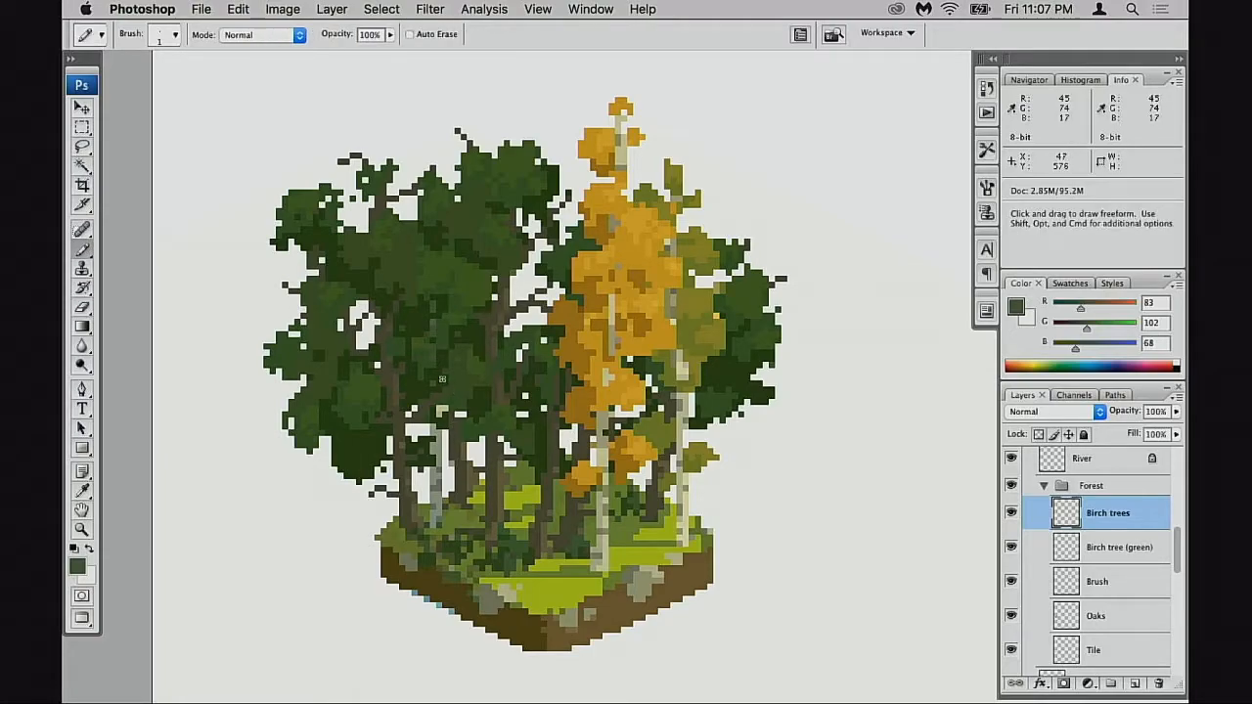
pyautogui.keyDown('alt'); pyautogui.click(440, 438); pyautogui.keyUp('alt')
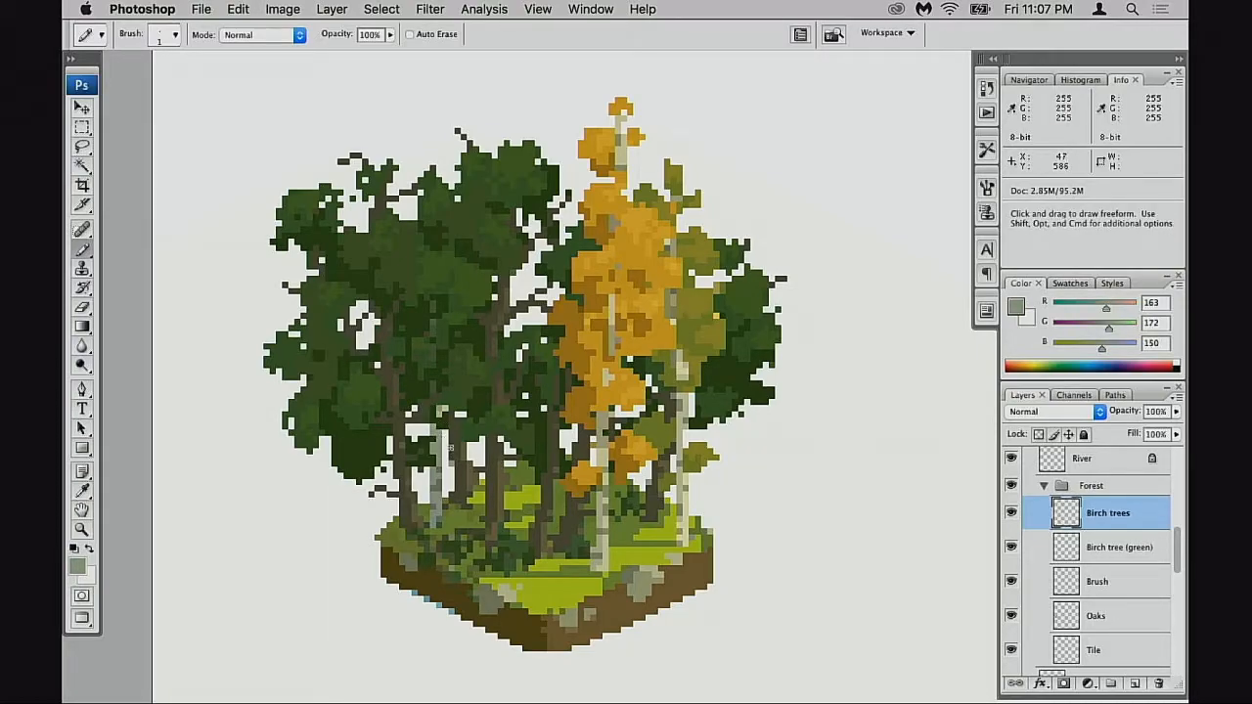
# - Refine the darker grass shadows beneath the front birches on the Tile layer with sampled green RGB 123, 148, 60
pyautogui.scroll(-2, 504, 497)
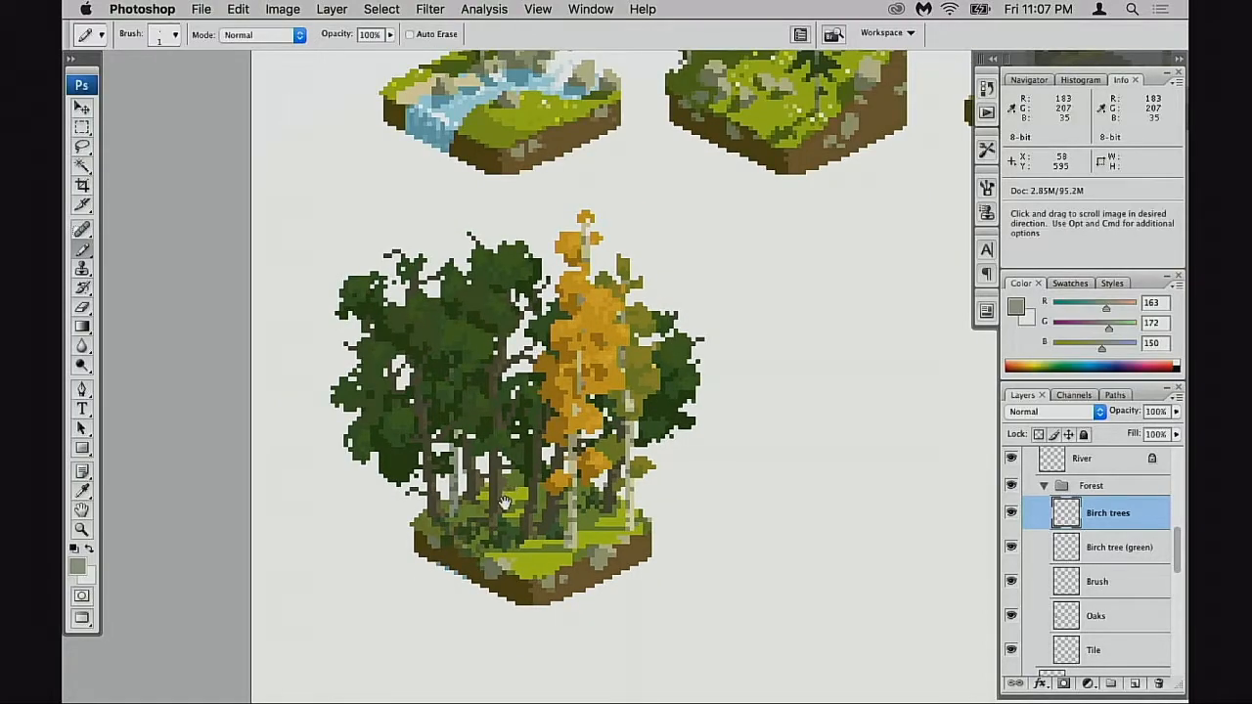
pyautogui.scroll(1, 504, 499)
pyautogui.scroll(3, 553, 477)
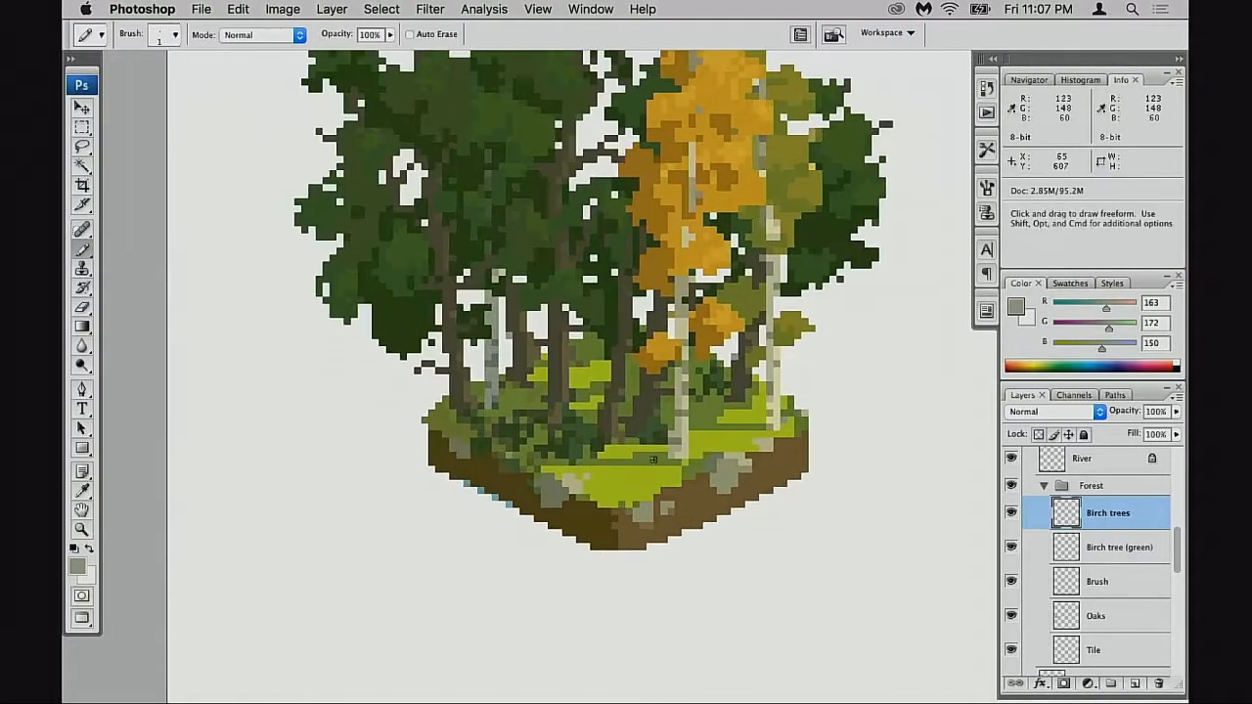
pyautogui.click(1059, 648)
pyautogui.keyDown('alt'); pyautogui.click(653, 448); pyautogui.keyUp('alt')
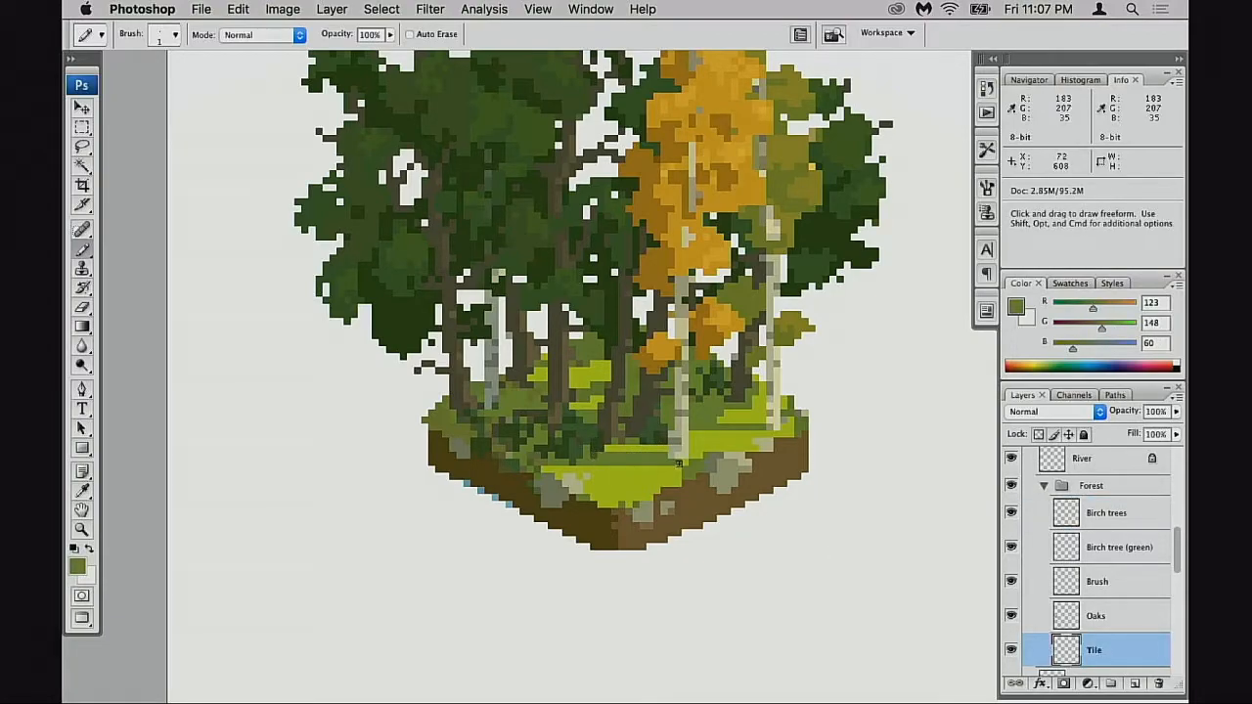
pyautogui.moveTo(658, 464); pyautogui.dragTo(636, 473)
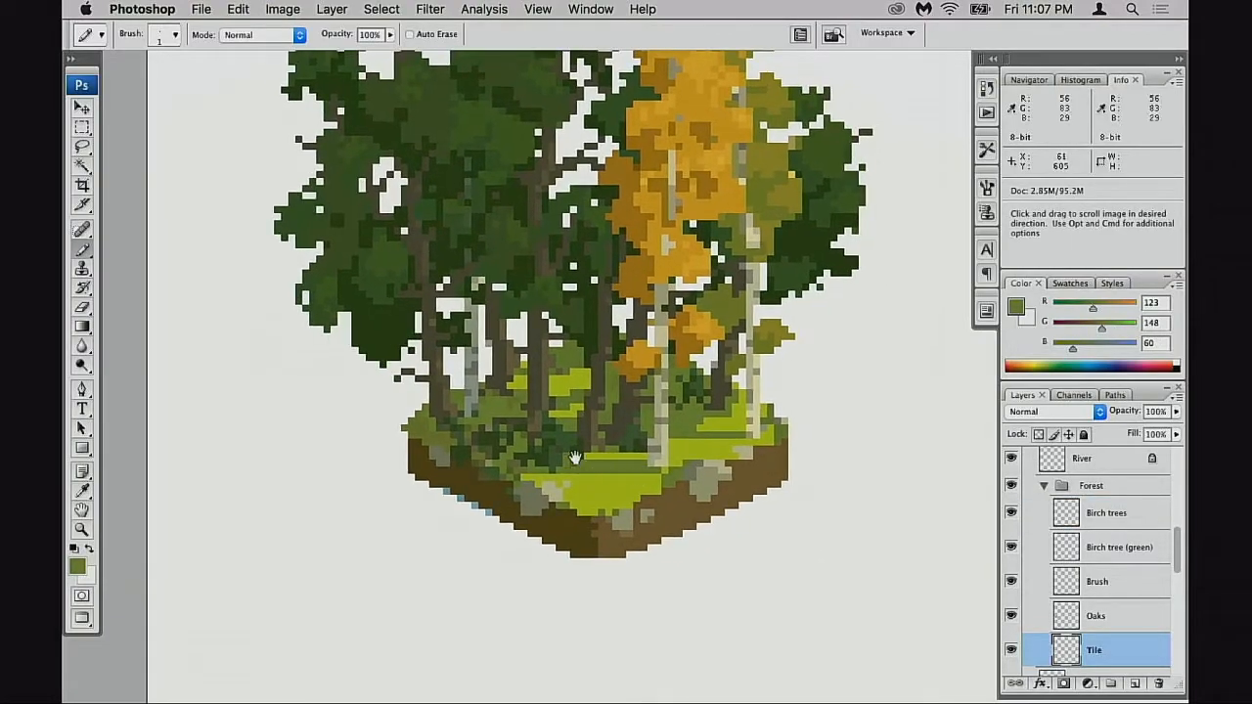
pyautogui.moveTo(552, 435); pyautogui.dragTo(522, 442)
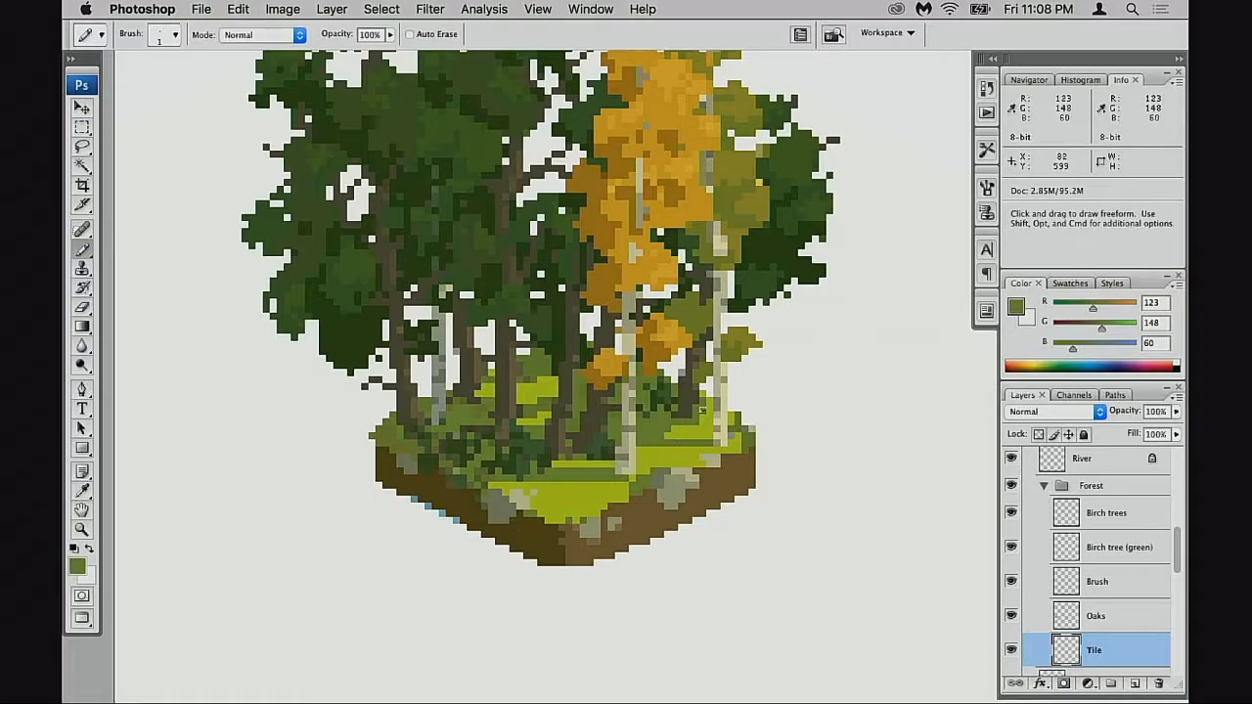
# - Toggle the Birch tree (green) and Oaks layers to identify which one holds the pixels beside the right-hand birch trunk
pyautogui.click(1014, 549)
pyautogui.click(1014, 548)
pyautogui.click(1056, 551)
pyautogui.press('e')
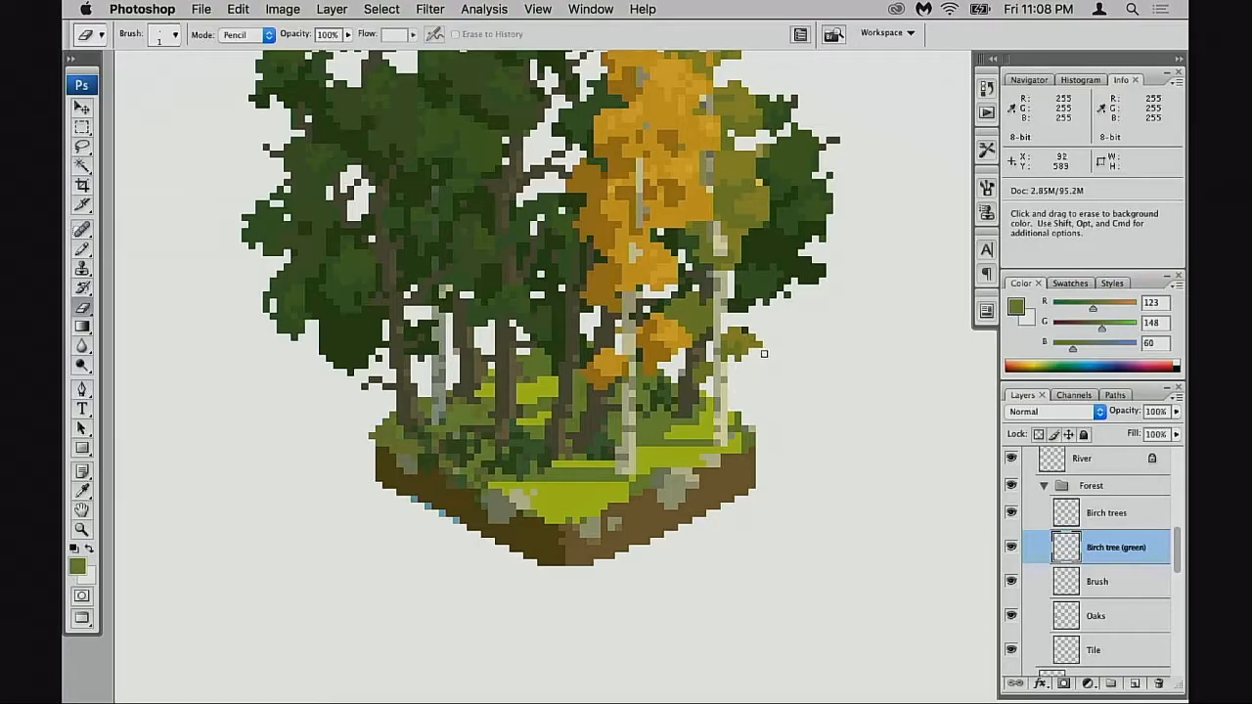
pyautogui.click(1013, 547)
pyautogui.click(1013, 547)
pyautogui.click(1013, 547)
pyautogui.click(1013, 615)
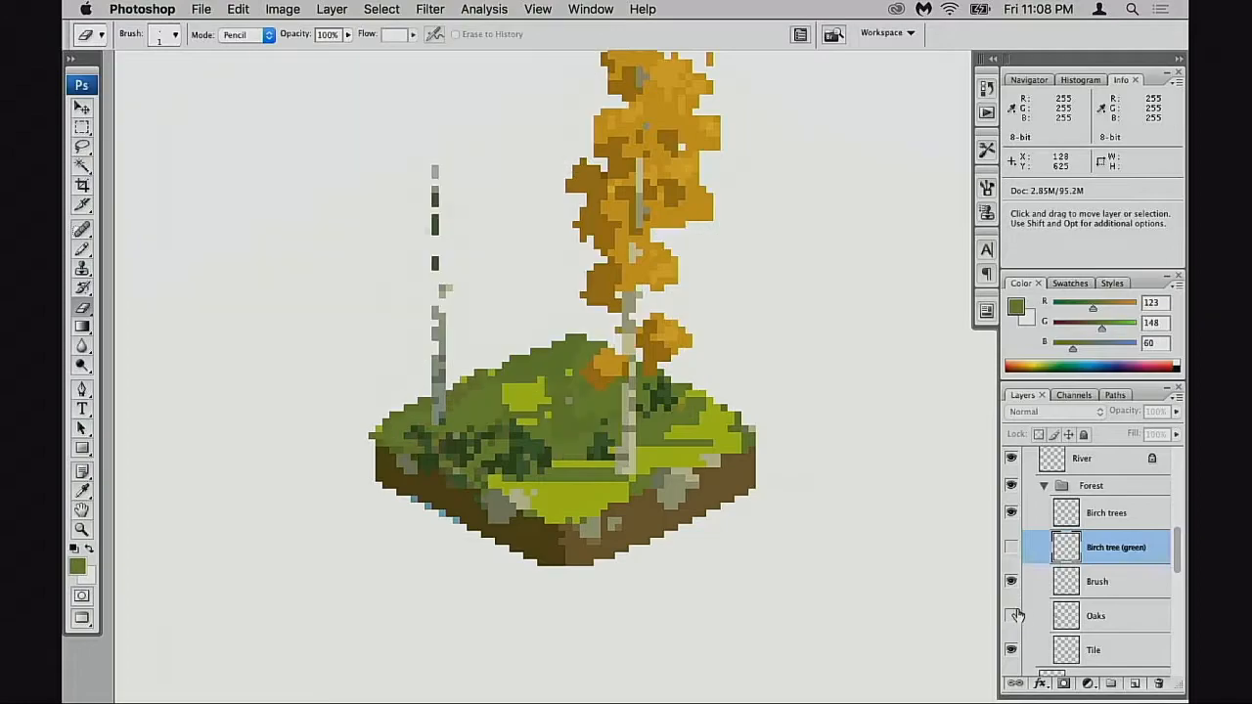
pyautogui.click(1013, 616)
# - Erase the stray oak pixels behind the green birch's trunk on Oaks, and show the Birch tree (green) layer again
pyautogui.click(1066, 616)
pyautogui.moveTo(742, 343); pyautogui.dragTo(710, 348)
pyautogui.click(722, 319)
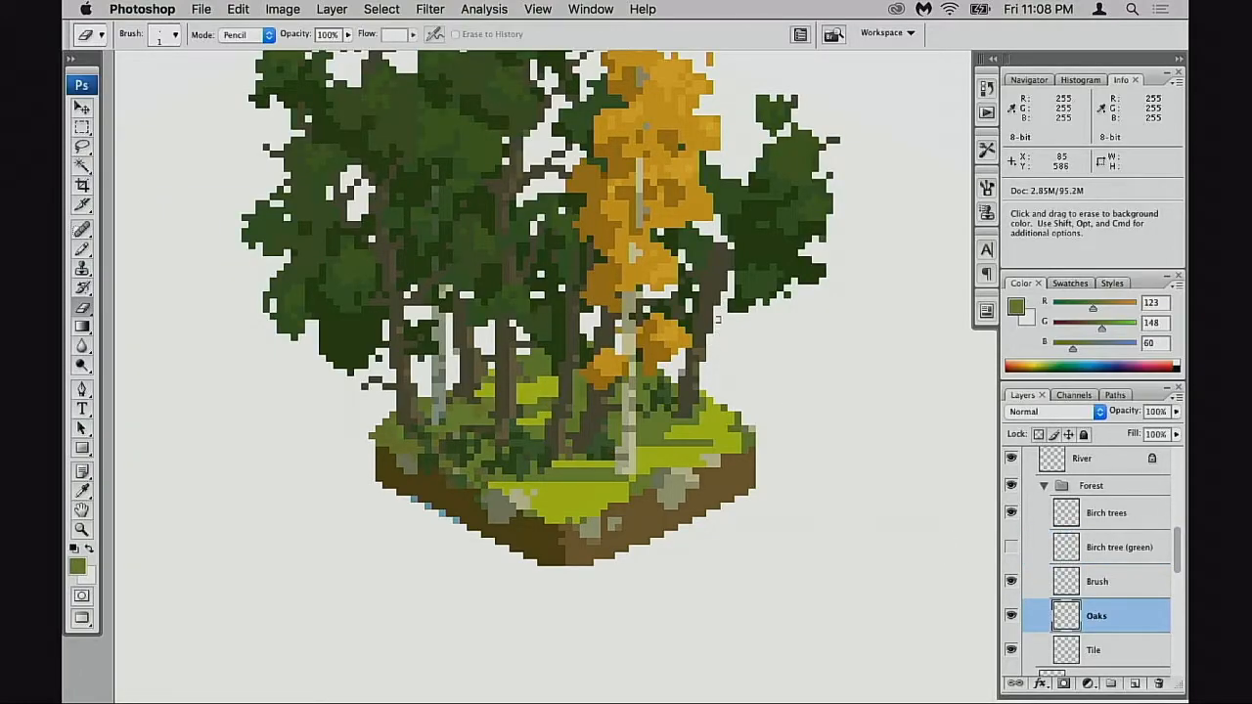
pyautogui.moveTo(725, 289); pyautogui.dragTo(720, 303)
pyautogui.click(1011, 548)
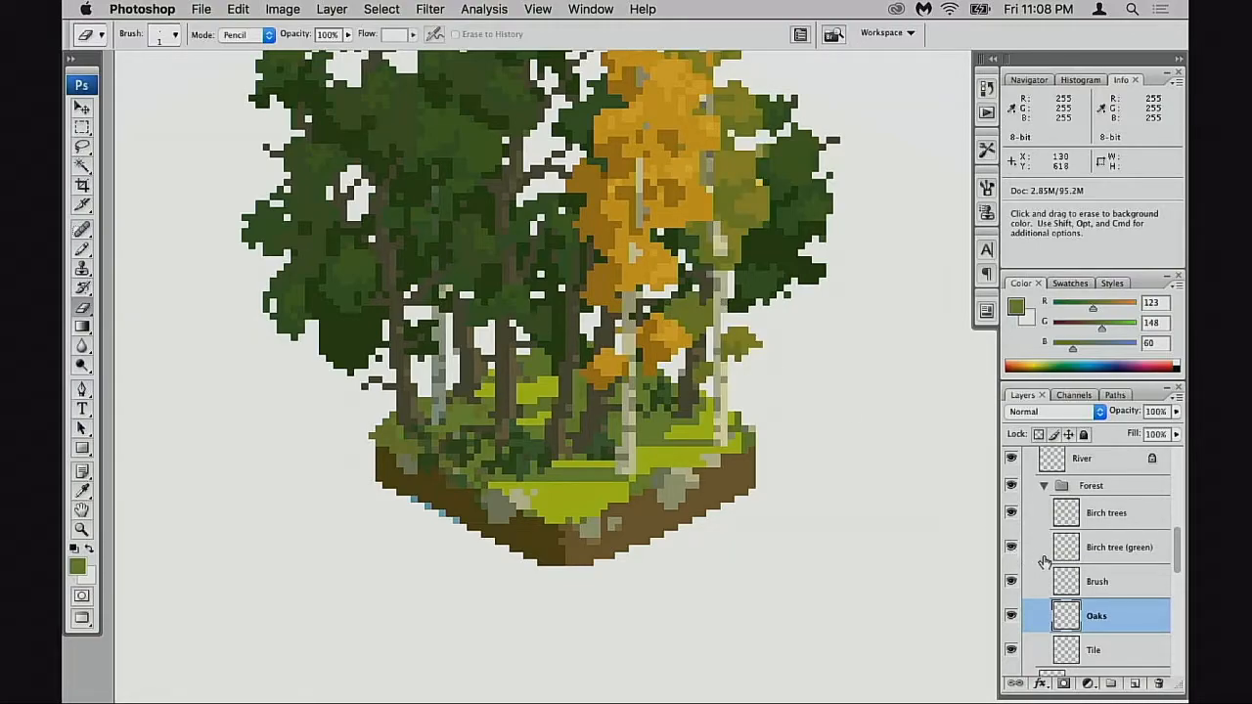
# - Fill the gap between the green birch's trunk and the right-hand oak foliage on Oaks with sampled dark green RGB 45, 74, 17
pyautogui.click(1048, 556)
pyautogui.keyDown('alt'); pyautogui.click(665, 476); pyautogui.keyUp('alt')
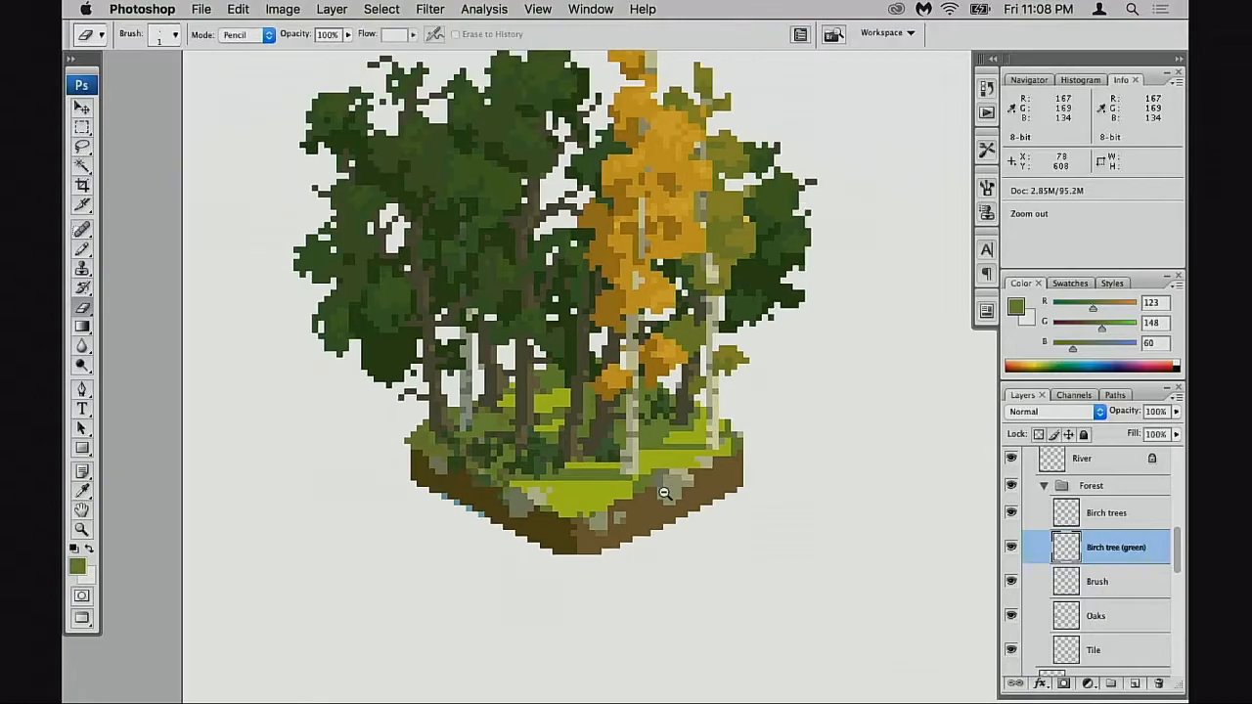
pyautogui.keyDown('alt'); pyautogui.click(666, 490); pyautogui.keyUp('alt')
pyautogui.keyDown('alt'); pyautogui.click(666, 499); pyautogui.keyUp('alt')
pyautogui.keyDown('alt'); pyautogui.click(665, 503); pyautogui.keyUp('alt')
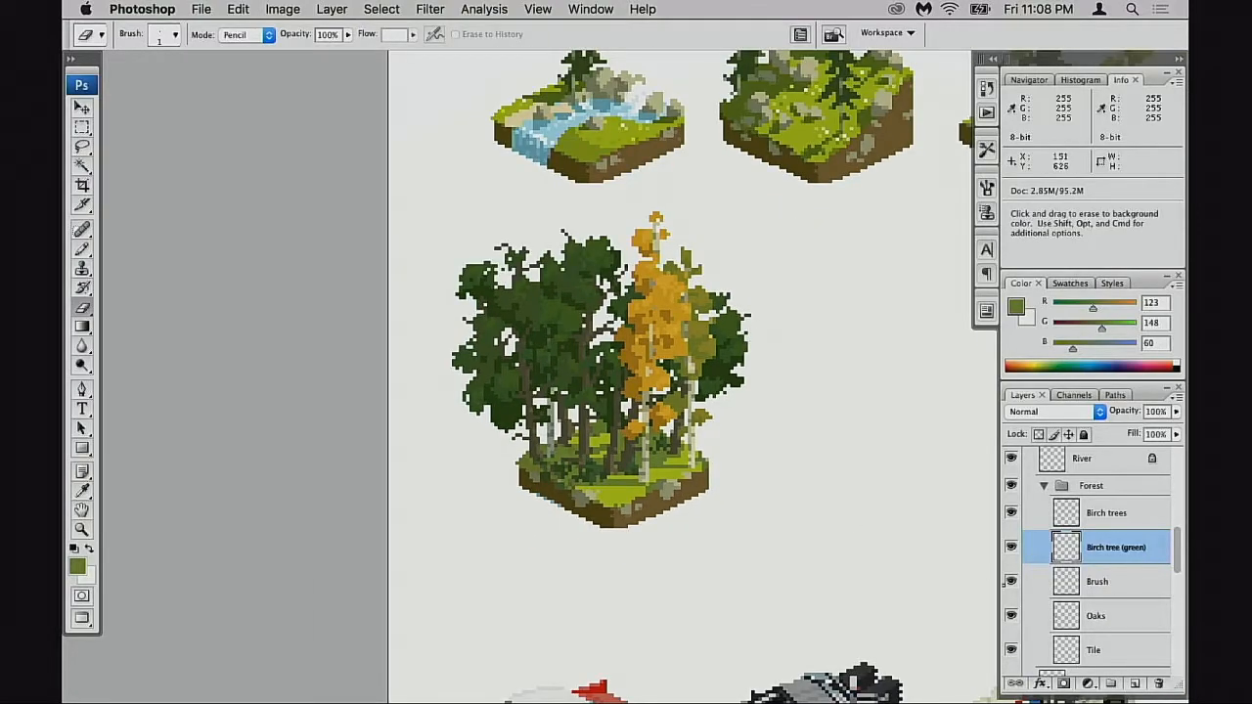
pyautogui.click(1063, 618)
pyautogui.moveTo(634, 353); pyautogui.dragTo(732, 439)
pyautogui.press('b')
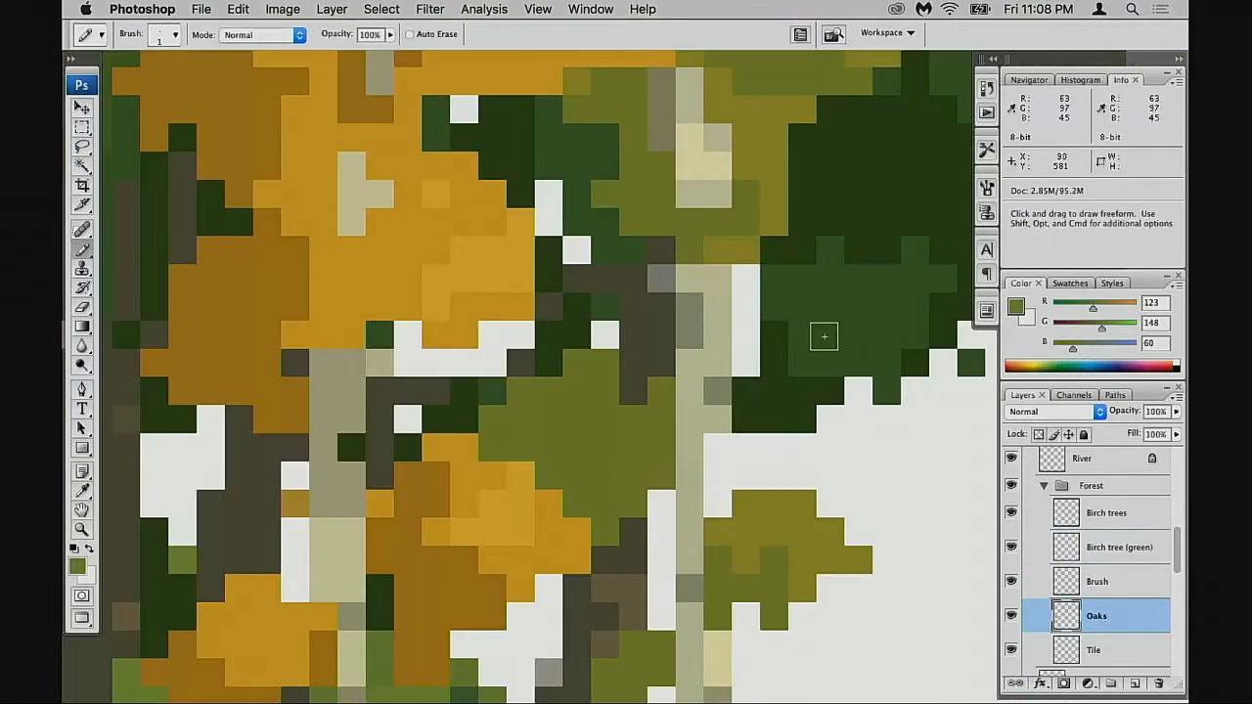
pyautogui.keyDown('alt'); pyautogui.click(760, 390); pyautogui.keyUp('alt')
pyautogui.moveTo(745, 376); pyautogui.dragTo(733, 280)
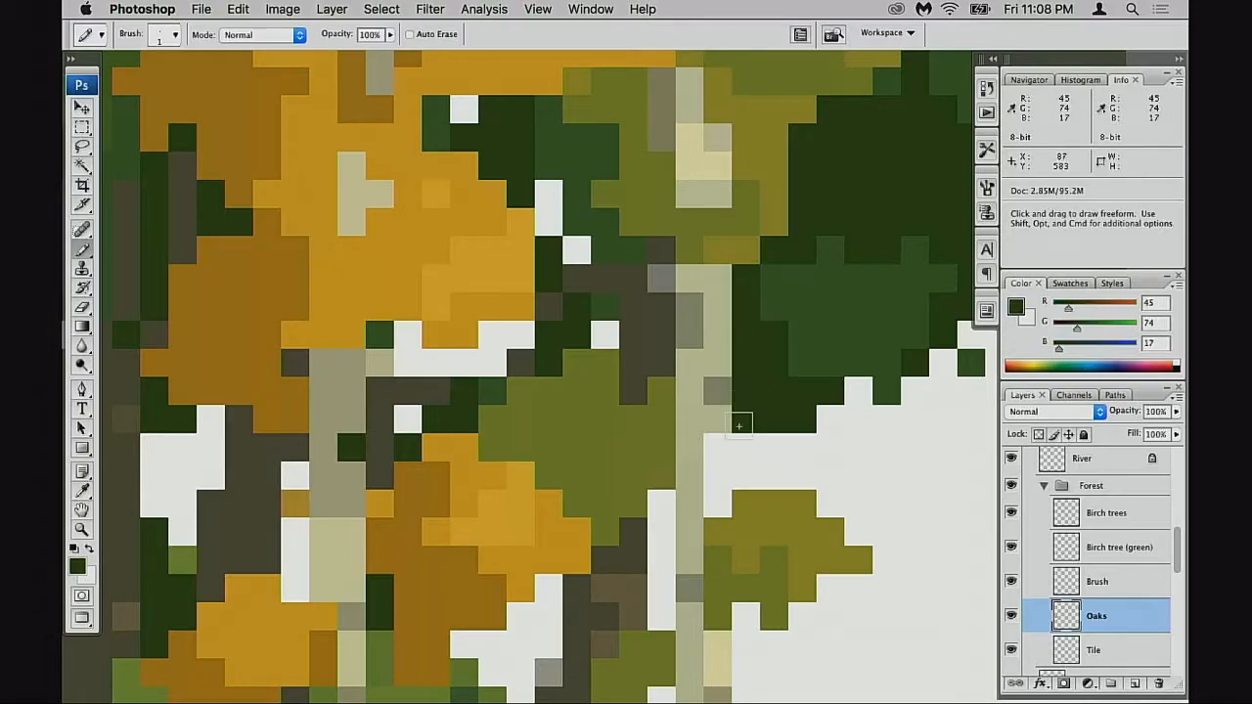
# - Touch up the green birch's lower trunk on Birch tree (green) with sampled pale tones RGB 220, 217, 173 and 237, 233, 186
pyautogui.keyDown('alt'); pyautogui.click(768, 459); pyautogui.keyUp('alt')
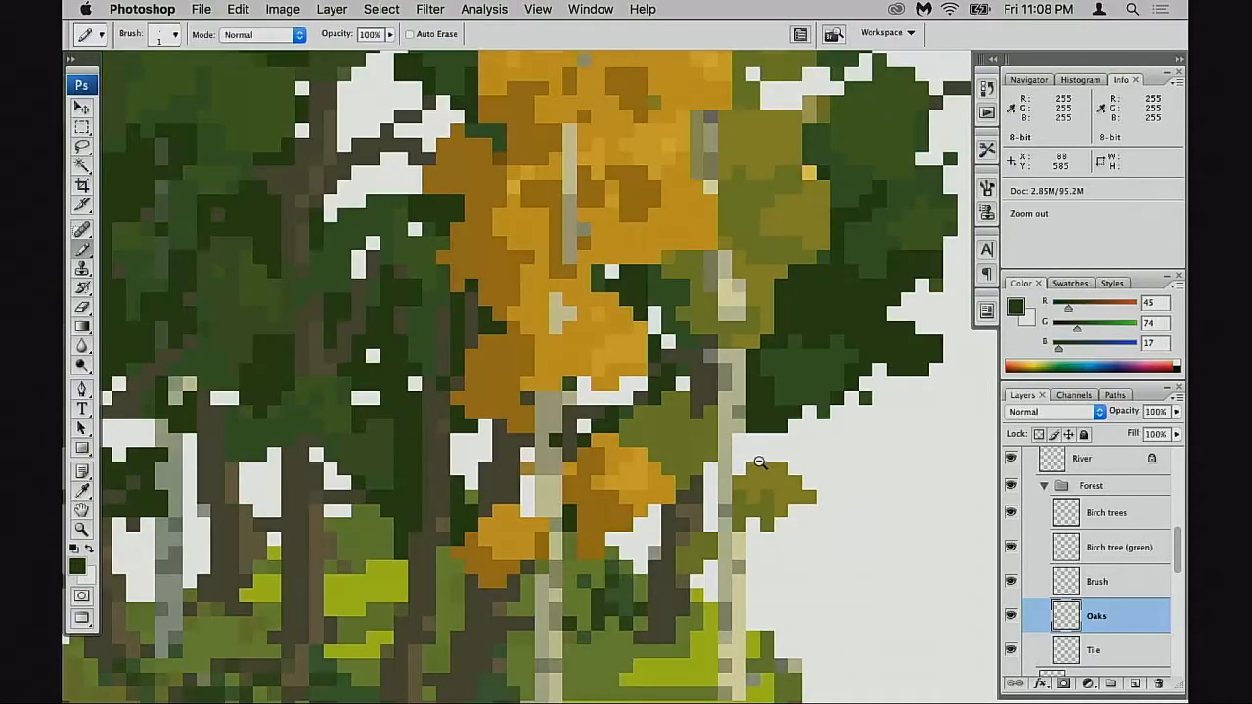
pyautogui.keyDown('alt'); pyautogui.click(760, 470); pyautogui.keyUp('alt')
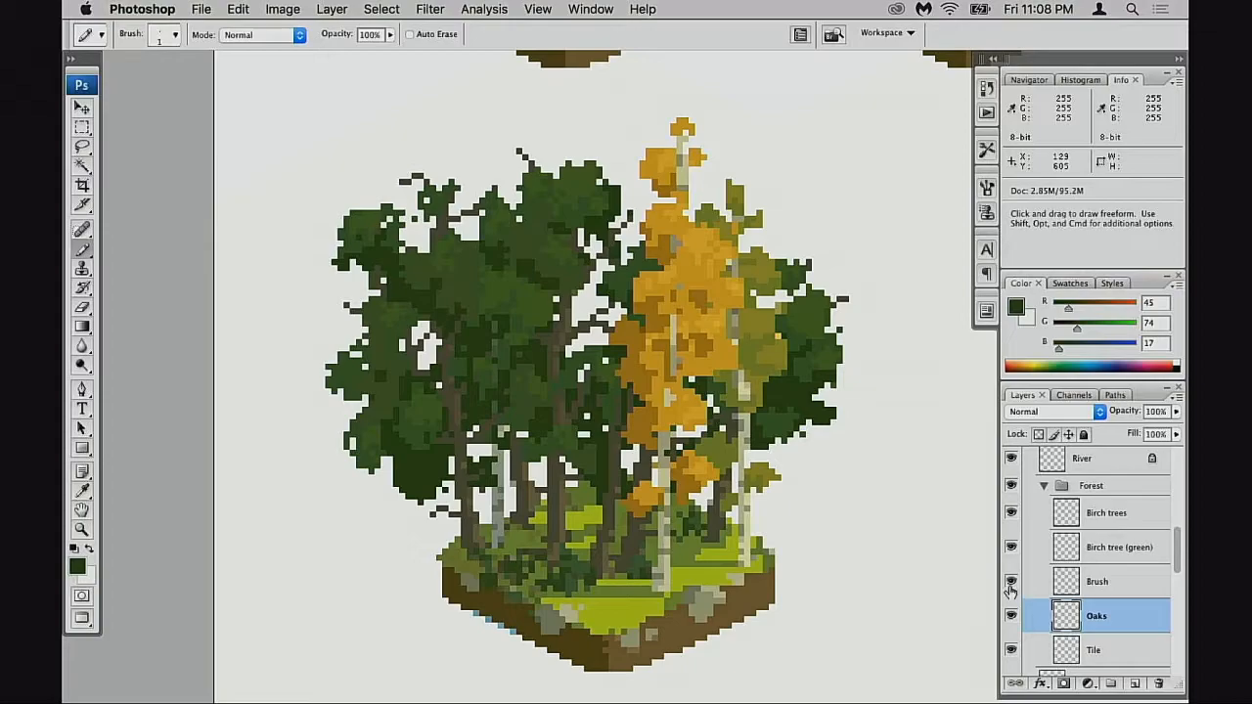
pyautogui.click(1012, 554)
pyautogui.click(1013, 554)
pyautogui.click(1043, 562)
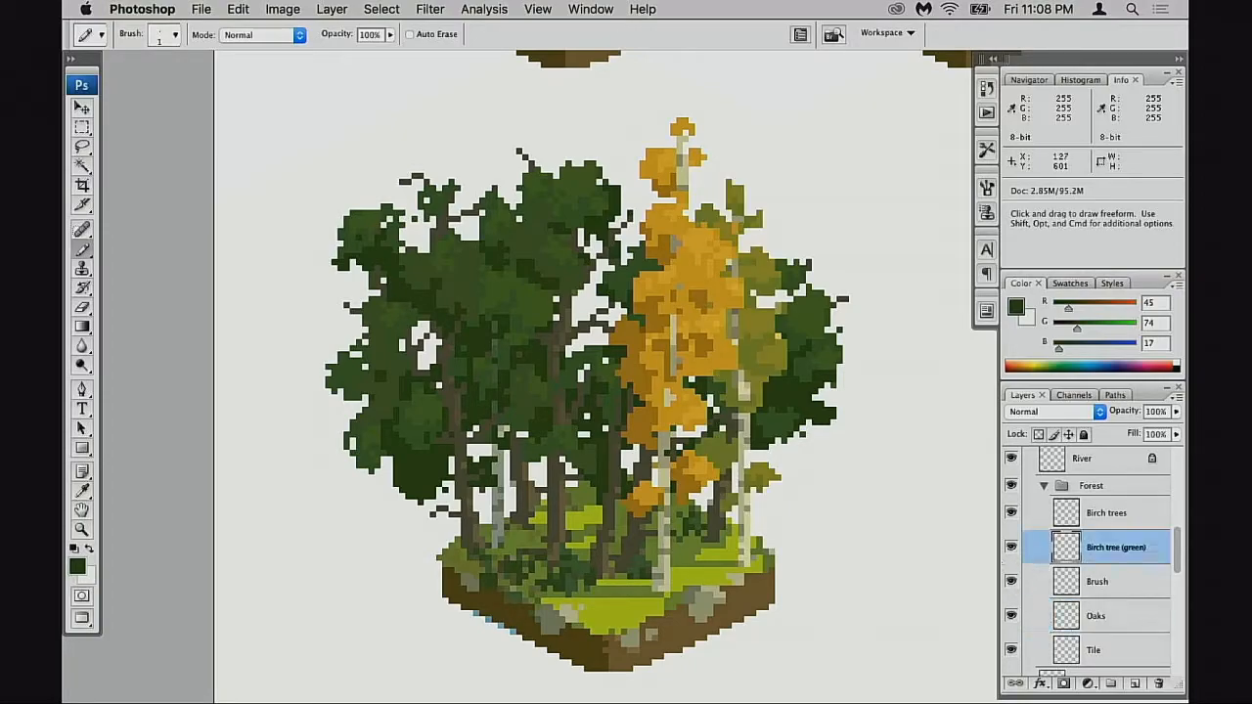
pyautogui.keyDown('alt'); pyautogui.click(743, 497); pyautogui.keyUp('alt')
pyautogui.press('super+space')
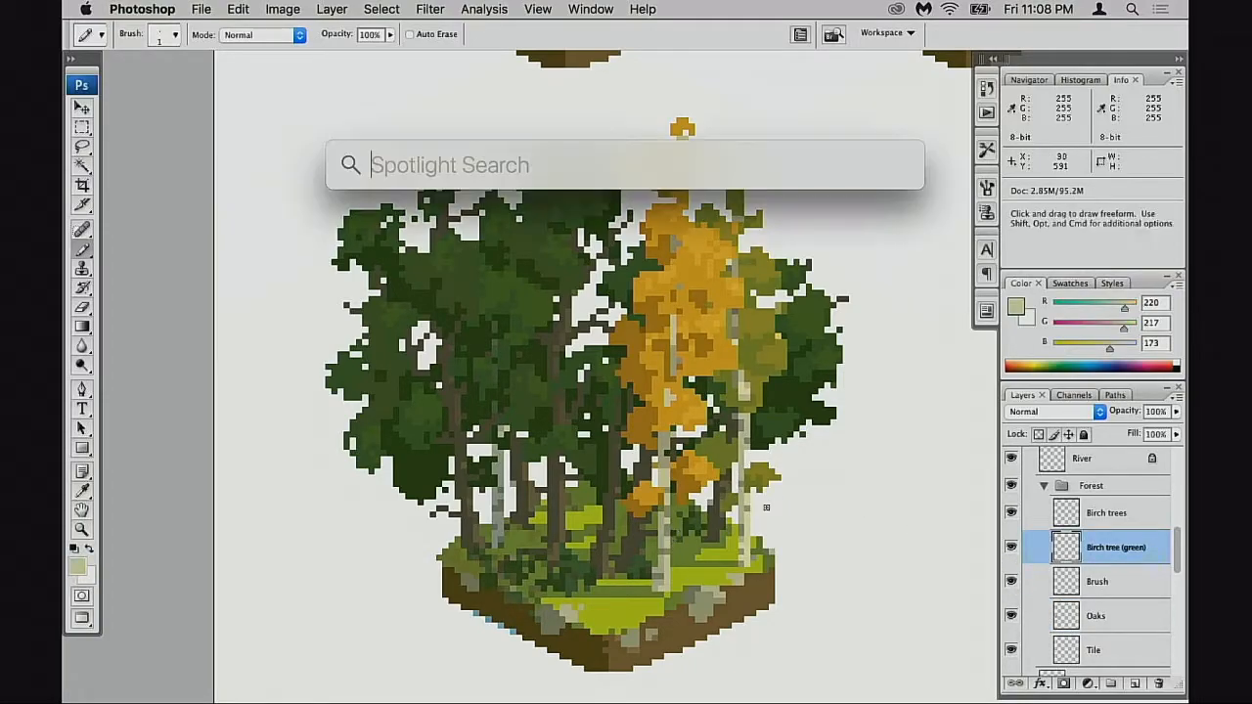
pyautogui.press('super+space')
pyautogui.keyDown('super'); pyautogui.click(757, 514); pyautogui.keyUp('super')
pyautogui.keyDown('super'); pyautogui.click(760, 520); pyautogui.keyUp('super')
pyautogui.keyDown('alt'); pyautogui.click(747, 511); pyautogui.keyUp('alt')
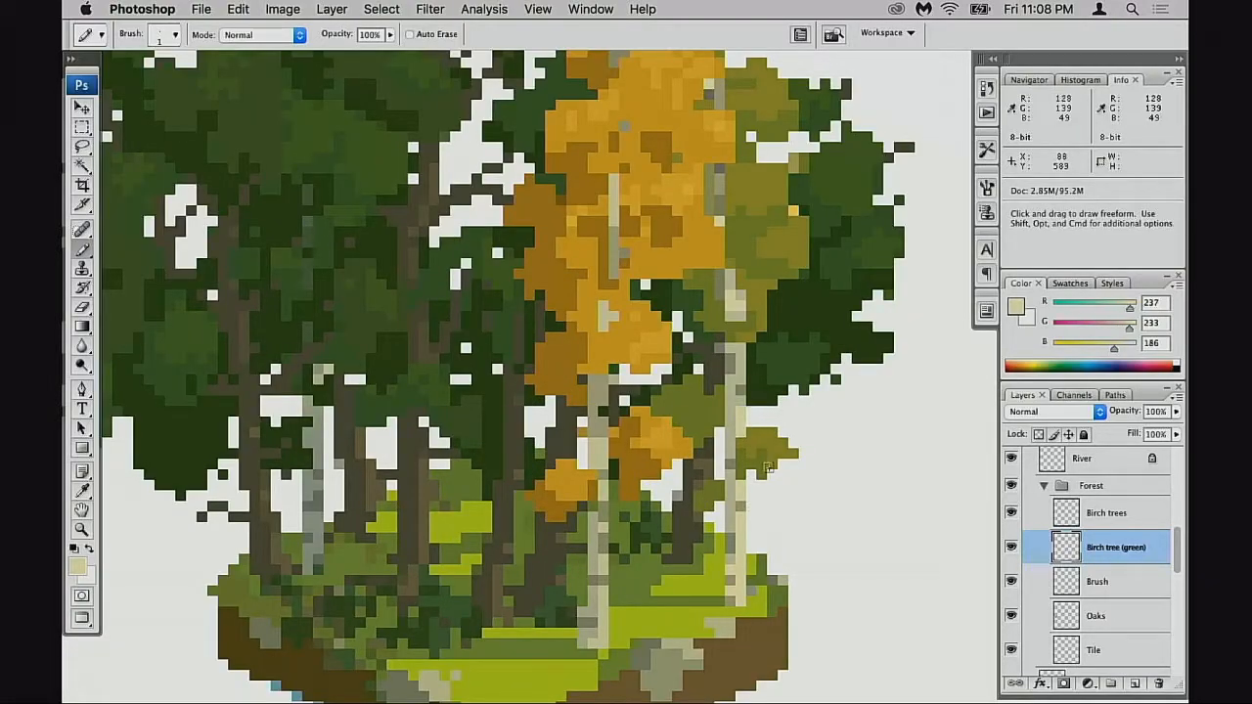
pyautogui.keyDown('alt'); pyautogui.click(753, 497); pyautogui.keyUp('alt')
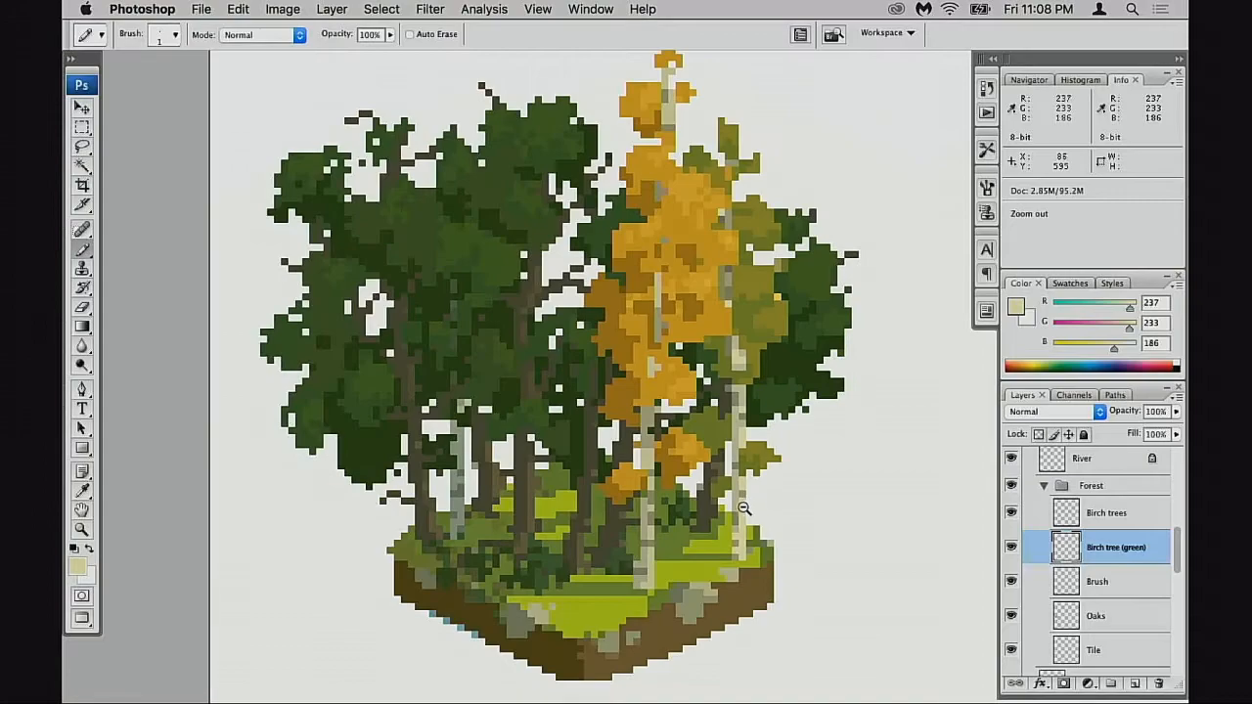
# - Examine the forest tile at several magnifications, comparing it with and without the green birch tree layer
pyautogui.keyDown('alt'); pyautogui.click(745, 534); pyautogui.keyUp('alt')
pyautogui.keyDown('alt'); pyautogui.click(750, 535); pyautogui.keyUp('alt')
pyautogui.moveTo(759, 530)
pyautogui.mouseDown()
pyautogui.moveTo(741, 444)
pyautogui.moveTo(741, 464)
pyautogui.mouseUp()
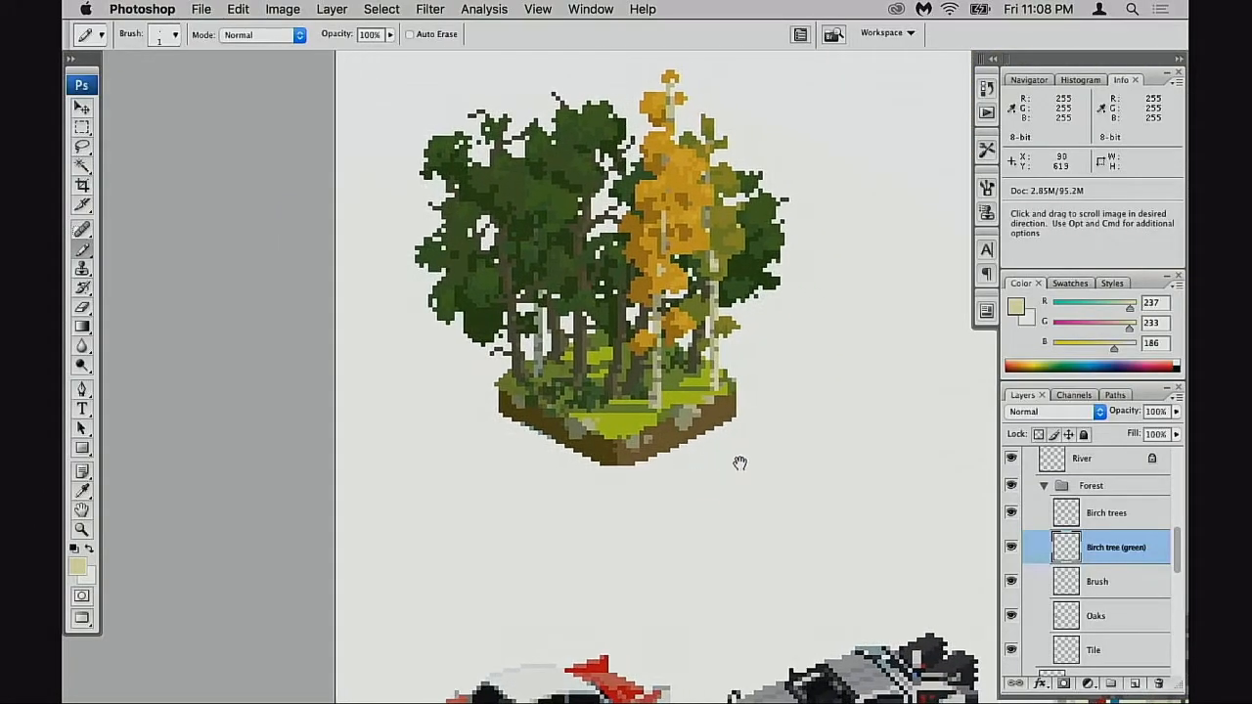
pyautogui.click(1013, 548)
pyautogui.click(1013, 548)
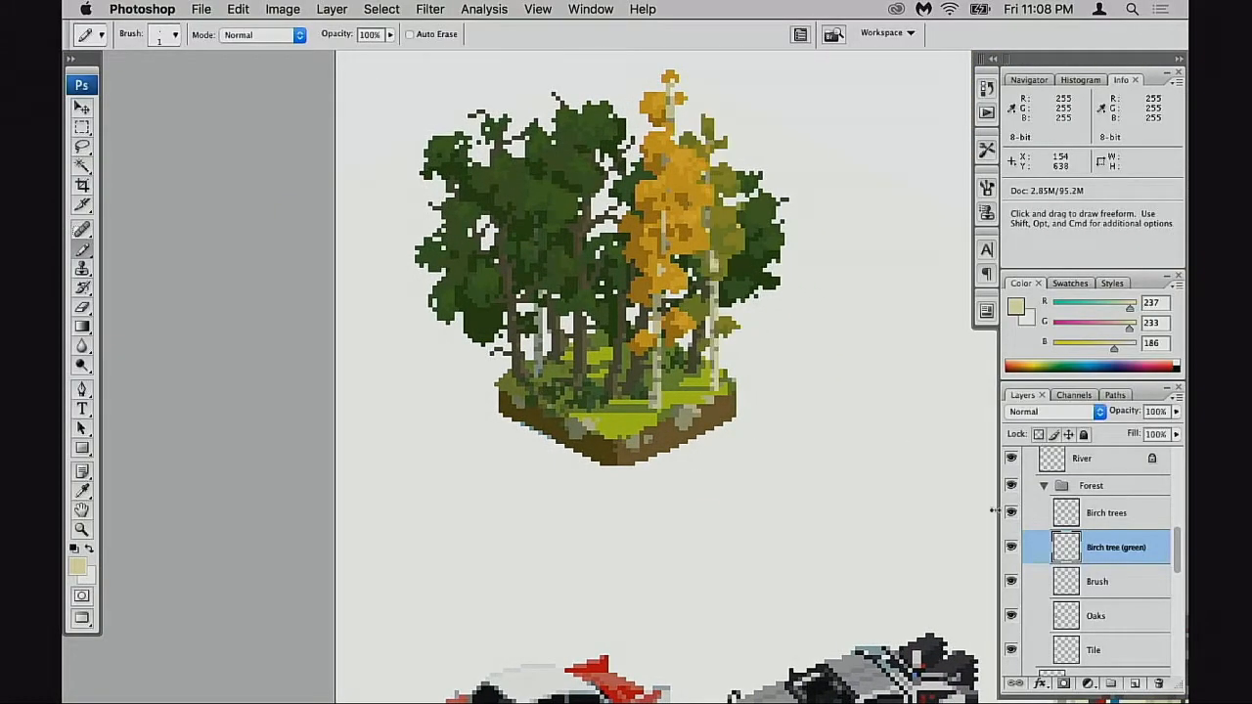
pyautogui.press('e')
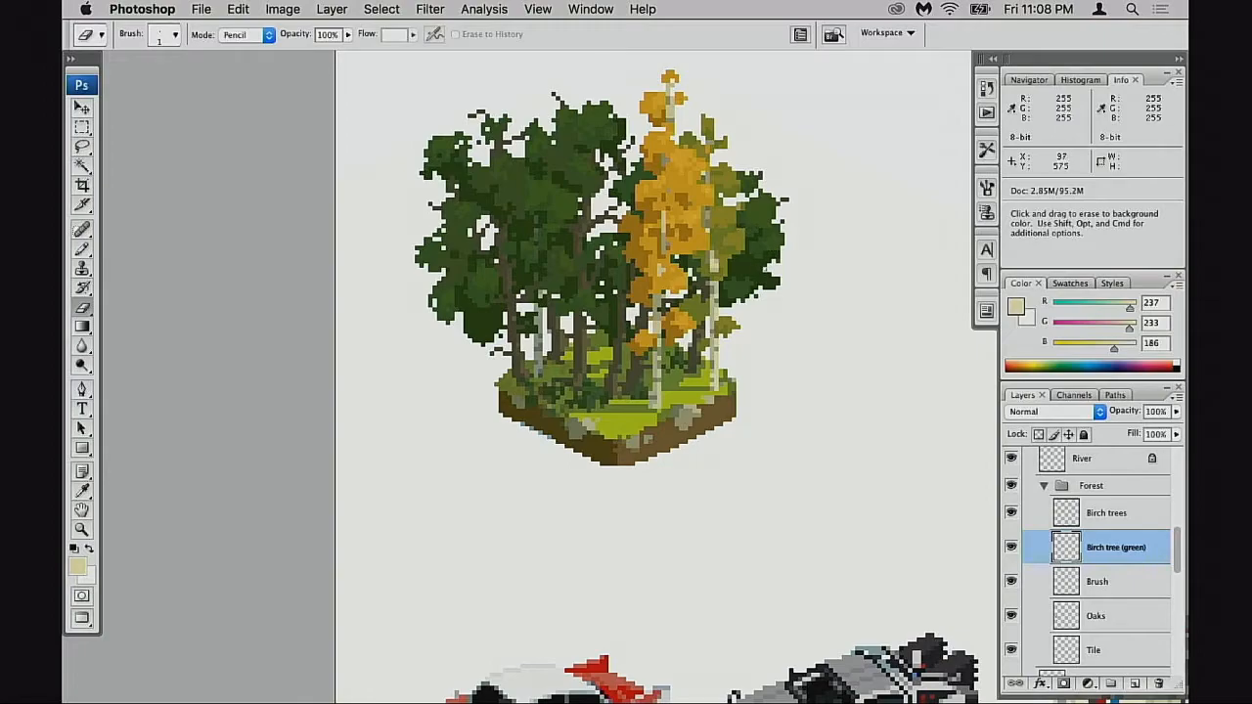
pyautogui.moveTo(704, 445); pyautogui.dragTo(627, 529)
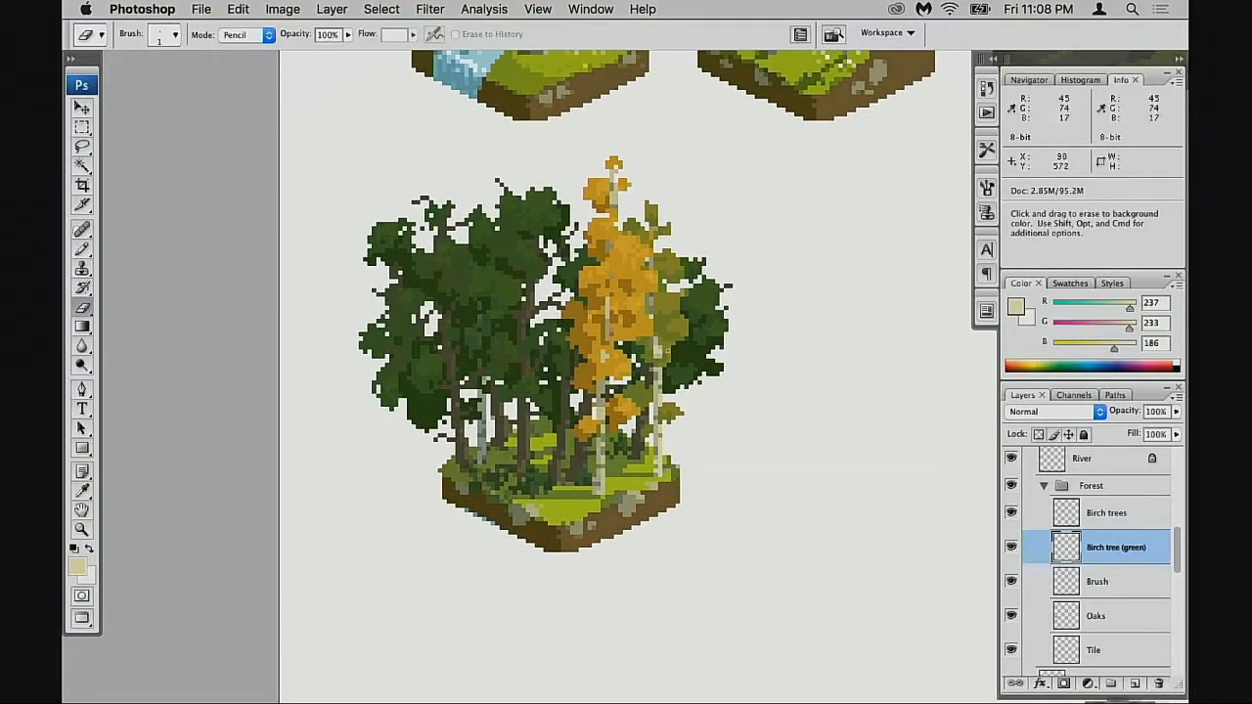
pyautogui.keyDown('alt'); pyautogui.click(668, 349); pyautogui.keyUp('alt')
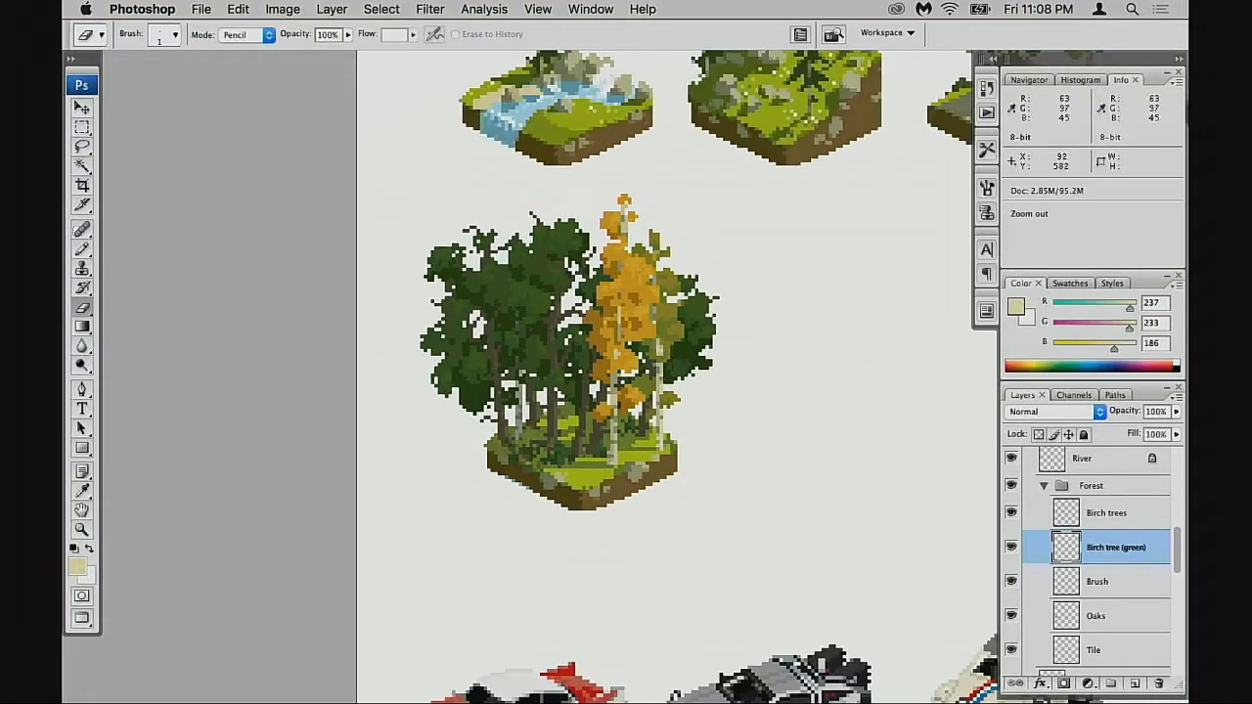
pyautogui.keyDown('alt'); pyautogui.click(681, 376); pyautogui.keyUp('alt')
pyautogui.moveTo(637, 315)
pyautogui.mouseDown()
pyautogui.moveTo(689, 426)
pyautogui.moveTo(635, 372)
pyautogui.mouseUp()
# - Paint a sampled grey bark pixel (R 149, G 153, B 128) beside the upper trunk of the green birch tree
pyautogui.press('b')
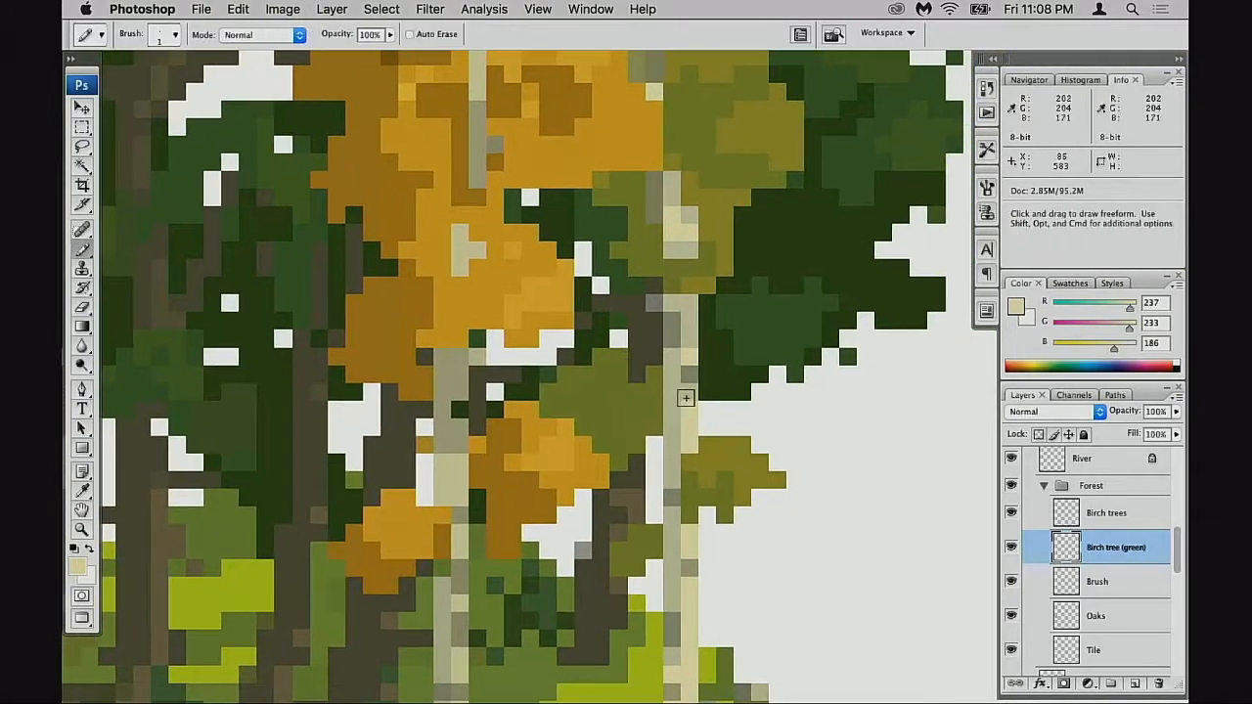
pyautogui.keyDown('alt'); pyautogui.click(679, 337); pyautogui.keyUp('alt')
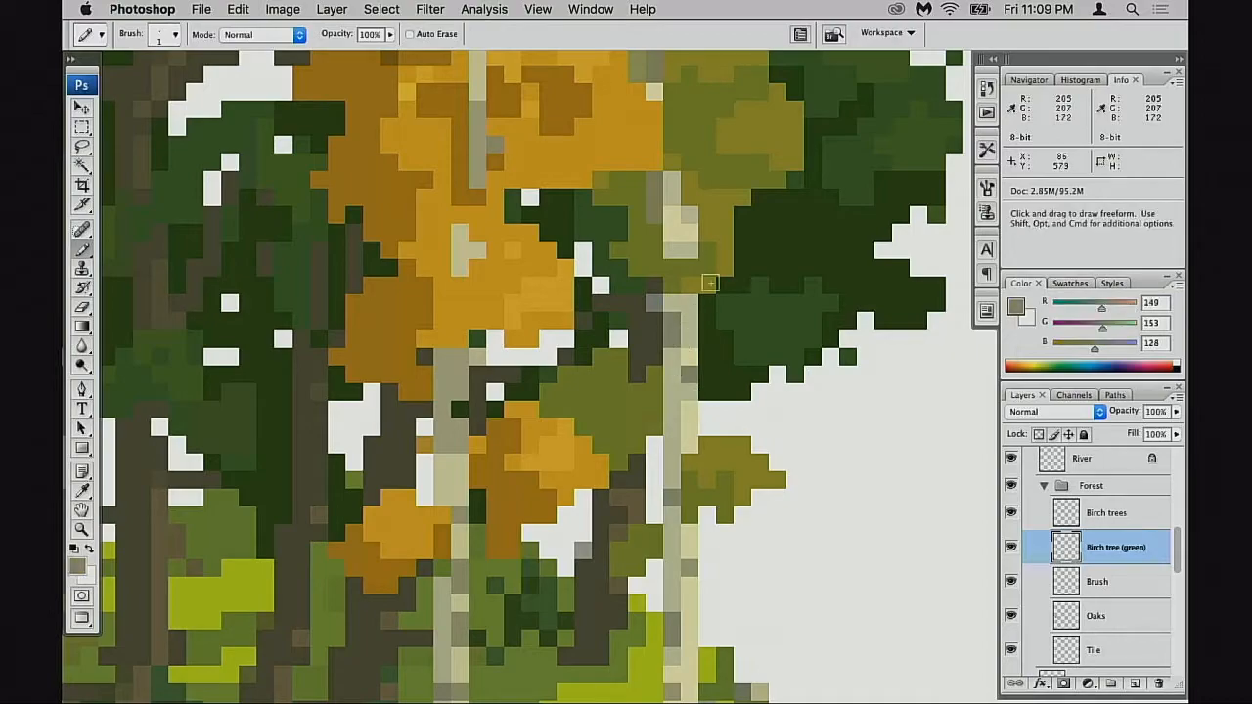
pyautogui.moveTo(702, 113); pyautogui.dragTo(654, 304)
pyautogui.click(640, 309)
pyautogui.press('super+z')
pyautogui.click(626, 302)
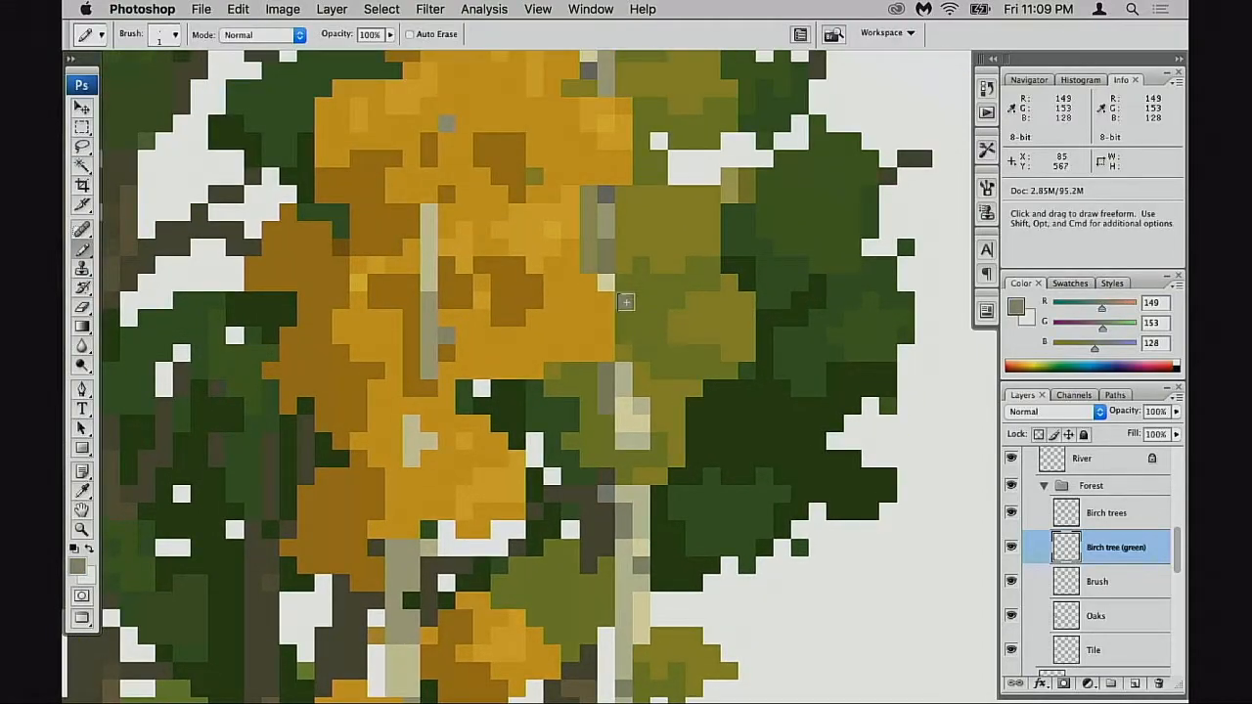
# - Examine the whole forest tile at a smaller magnification to judge the green birch trunk
pyautogui.keyDown('alt'); pyautogui.click(735, 426); pyautogui.keyUp('alt')
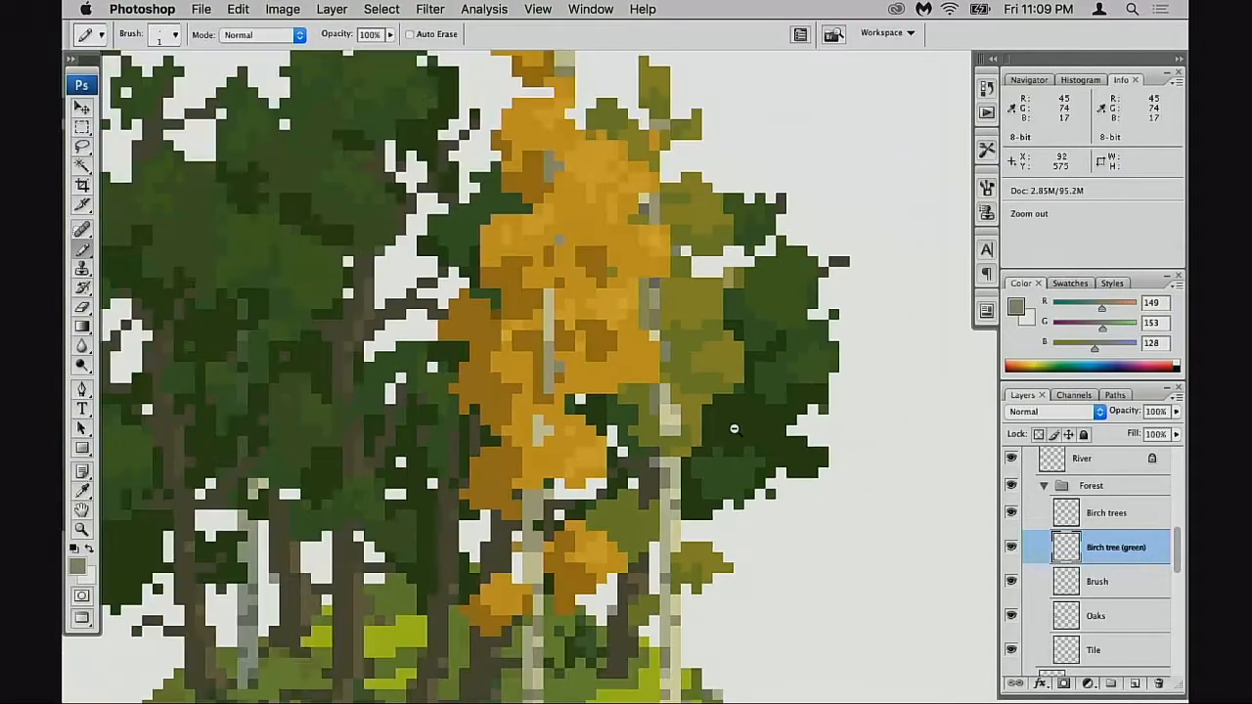
pyautogui.keyDown('alt'); pyautogui.click(734, 430); pyautogui.keyUp('alt')
pyautogui.keyDown('alt'); pyautogui.click(733, 450); pyautogui.keyUp('alt')
pyautogui.keyDown('alt'); pyautogui.click(732, 458); pyautogui.keyUp('alt')
pyautogui.moveTo(748, 544)
pyautogui.mouseDown()
pyautogui.moveTo(728, 414)
pyautogui.moveTo(732, 454)
pyautogui.moveTo(688, 471)
pyautogui.moveTo(728, 473)
pyautogui.moveTo(709, 417)
pyautogui.mouseUp()
pyautogui.press('s')
pyautogui.keyDown('alt'); pyautogui.click(679, 463); pyautogui.keyUp('alt')
pyautogui.press('b')
# - Compare the forest tile with and without its Tile and Brush layers, ending with the Brush layer selected
pyautogui.keyDown('super'); pyautogui.click(586, 479); pyautogui.keyUp('super')
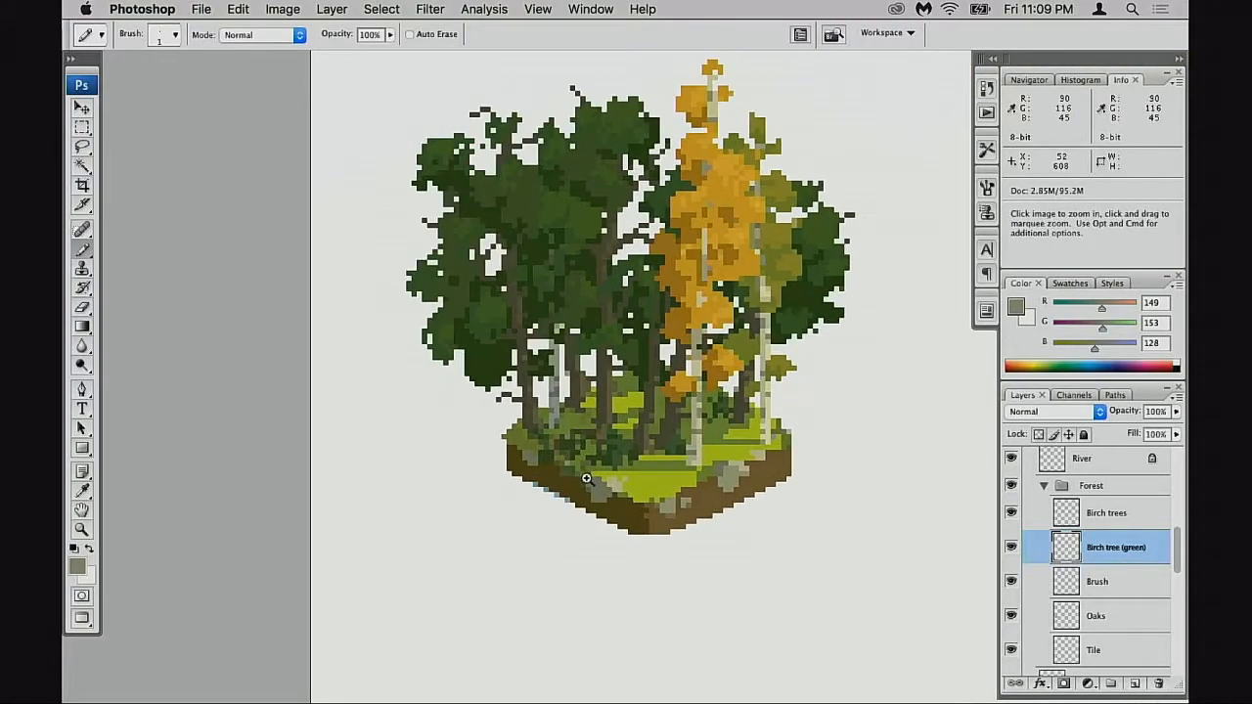
pyautogui.keyDown('super'); pyautogui.click(586, 478); pyautogui.keyUp('super')
pyautogui.click(1010, 649)
pyautogui.click(1011, 650)
pyautogui.click(1047, 644)
pyautogui.click(1010, 582)
pyautogui.click(1011, 582)
pyautogui.click(1055, 584)
pyautogui.press('e')
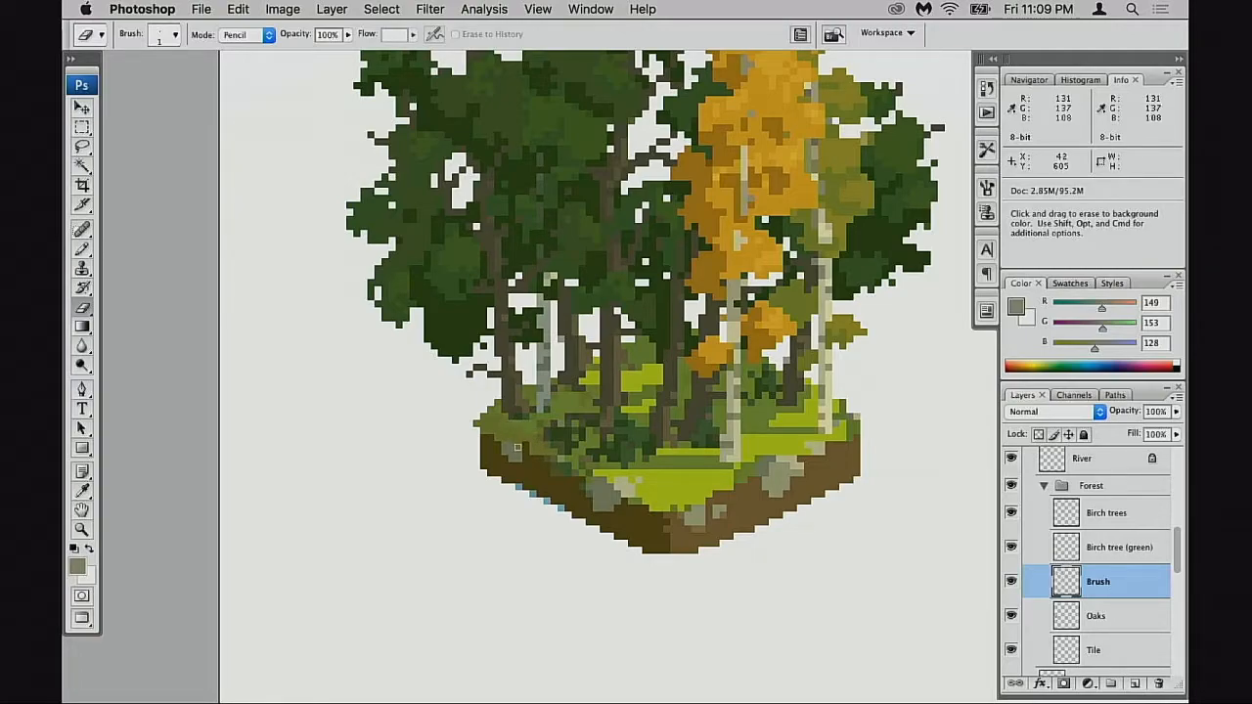
pyautogui.click(1012, 584)
pyautogui.click(1012, 584)
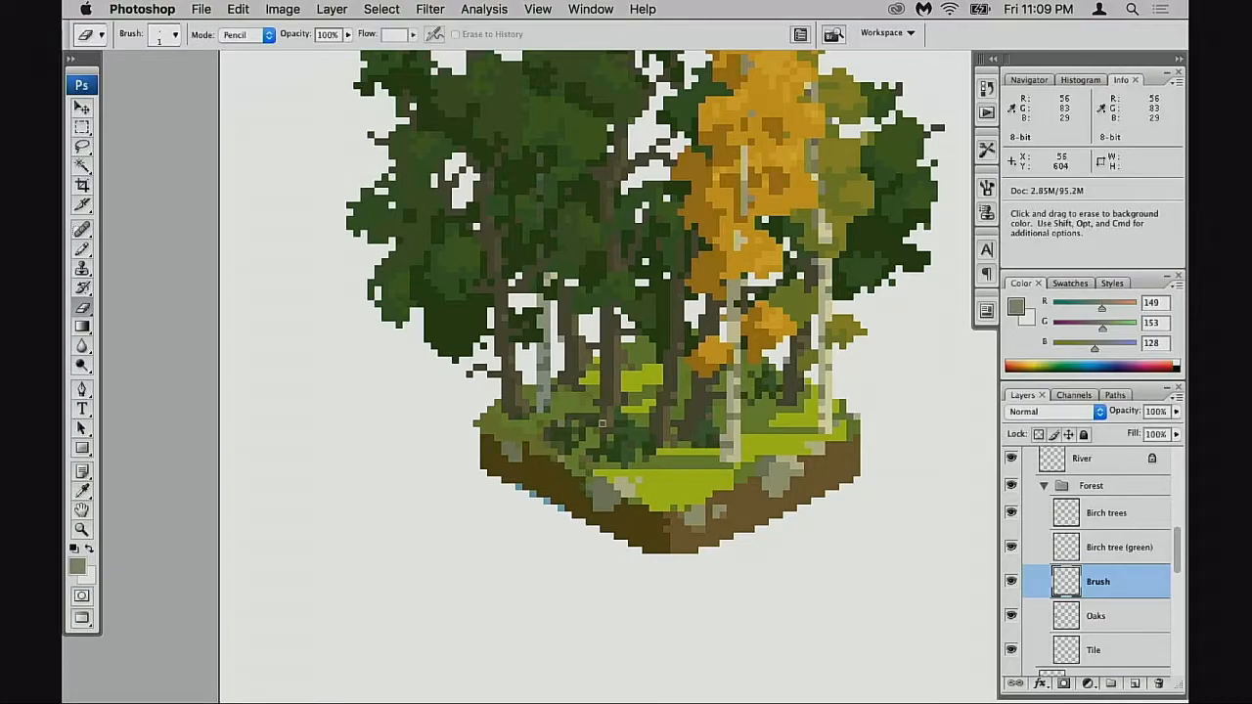
# - Sample the shrubs' dark green, the shaded grass green and the bright lime grass as pencil colours, and check the Brush layer's visibility
pyautogui.press('b')
pyautogui.keyDown('alt'); pyautogui.click(566, 428); pyautogui.keyUp('alt')
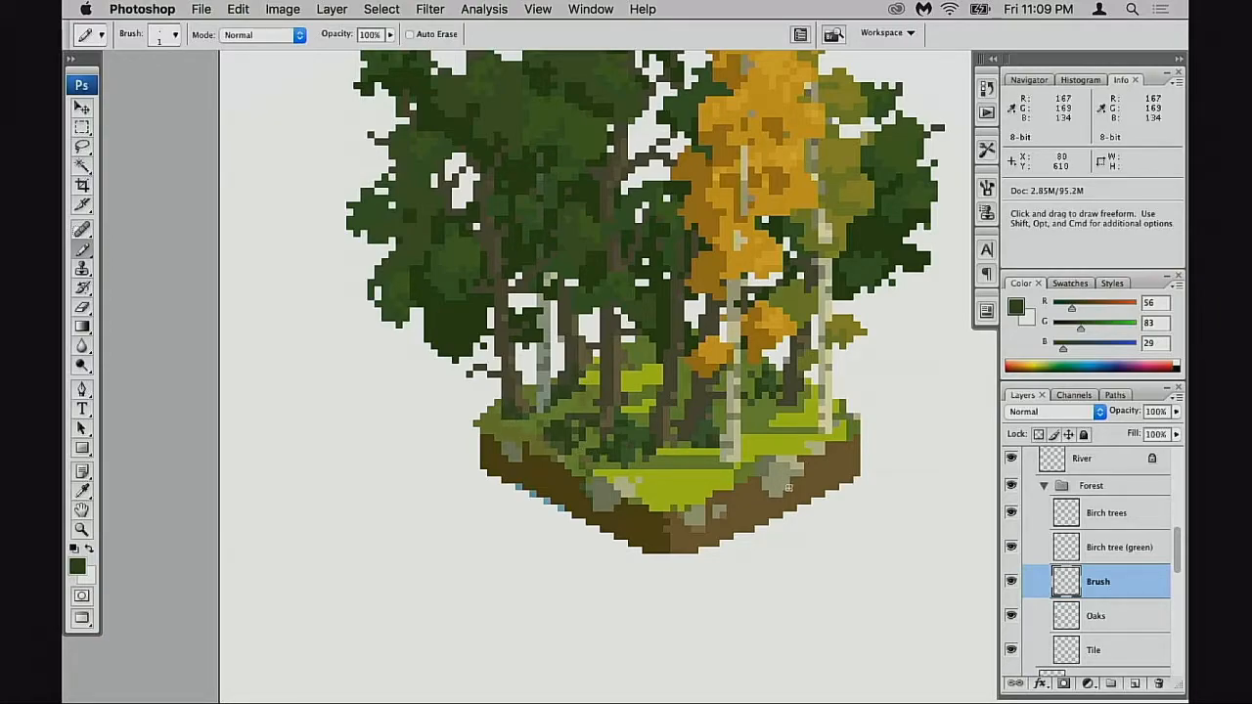
pyautogui.moveTo(787, 463); pyautogui.dragTo(772, 485)
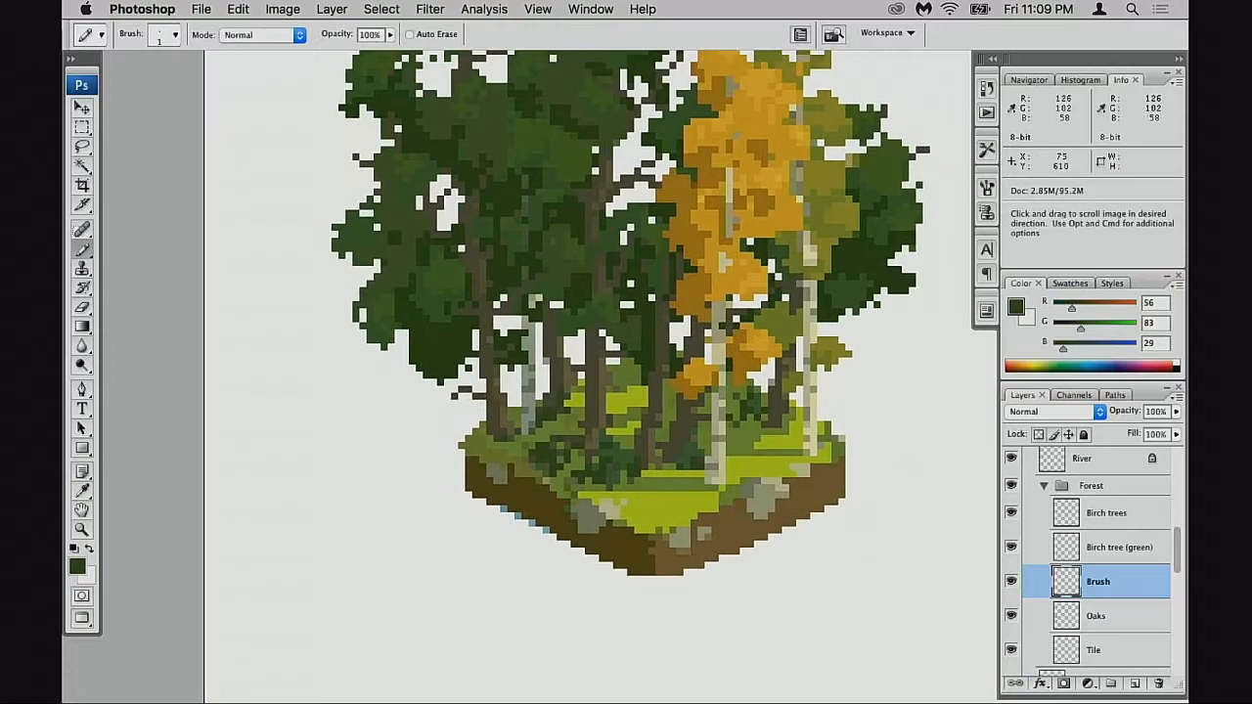
pyautogui.keyDown('alt'); pyautogui.click(650, 483); pyautogui.keyUp('alt')
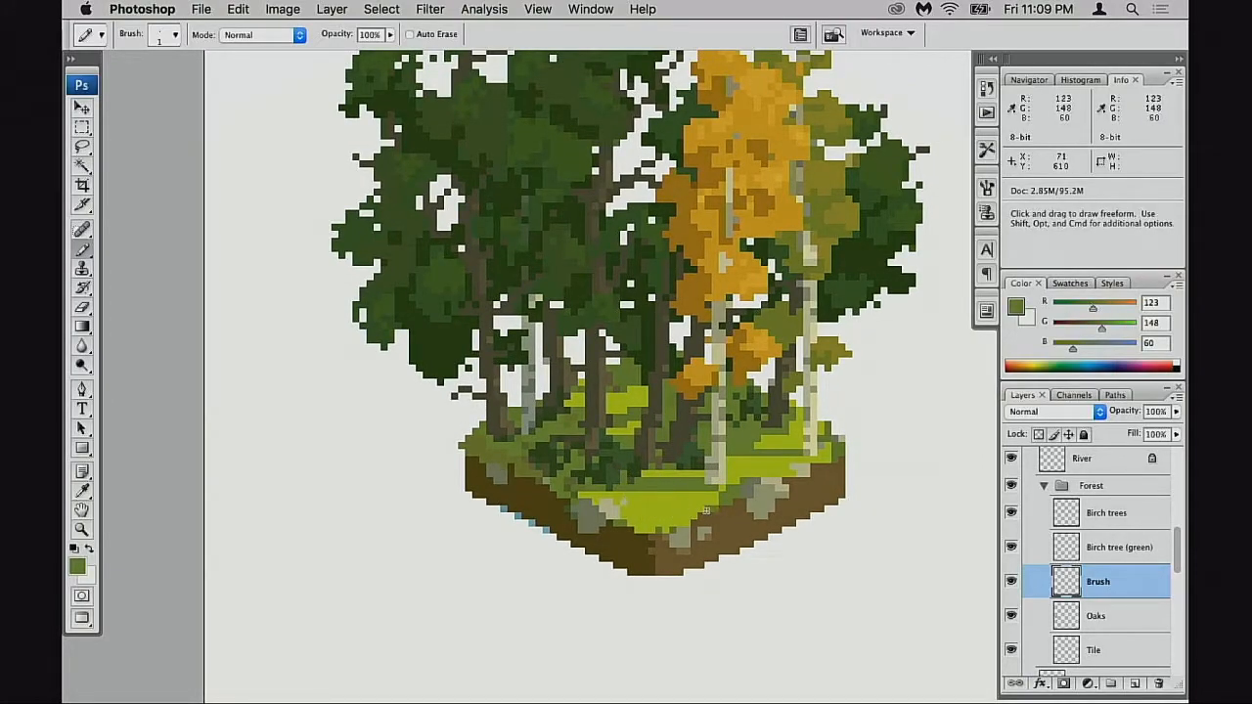
pyautogui.keyDown('alt'); pyautogui.click(678, 520); pyautogui.keyUp('alt')
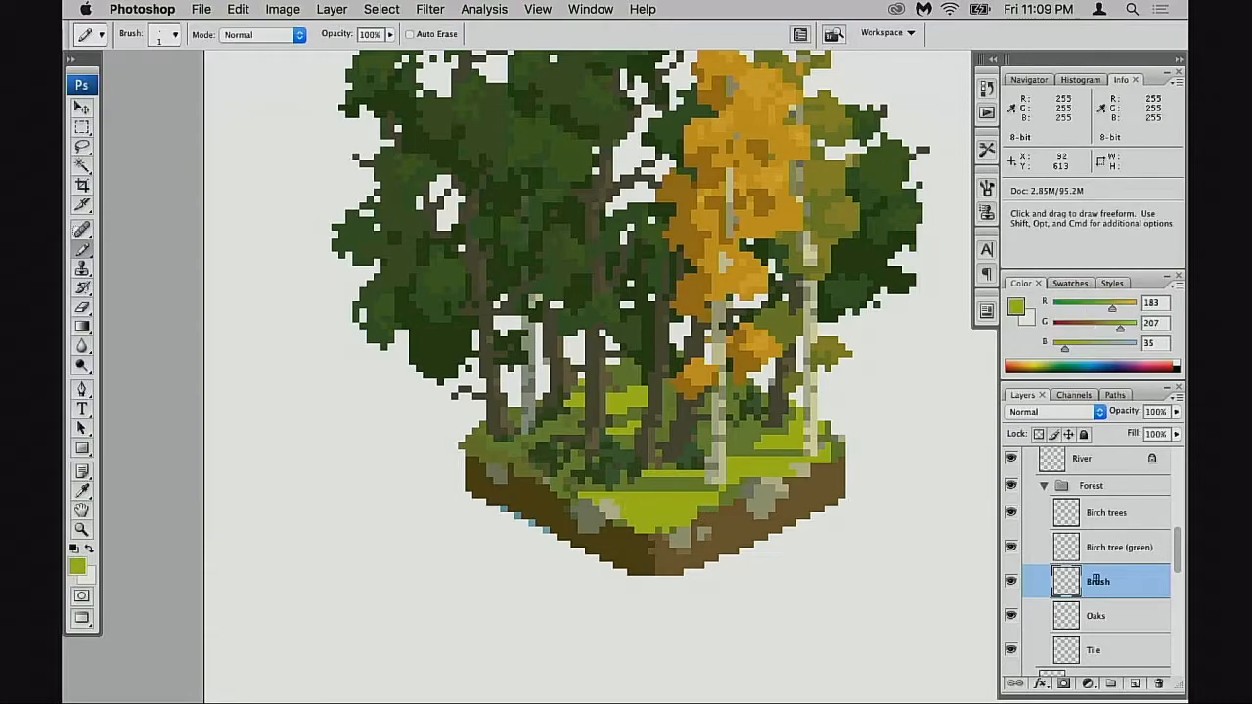
pyautogui.click(1013, 583)
pyautogui.click(1013, 583)
# - Examine the row of neighbouring tiles, from the river to the building complex, in comparison with the forest tile
pyautogui.moveTo(812, 504); pyautogui.dragTo(698, 559)
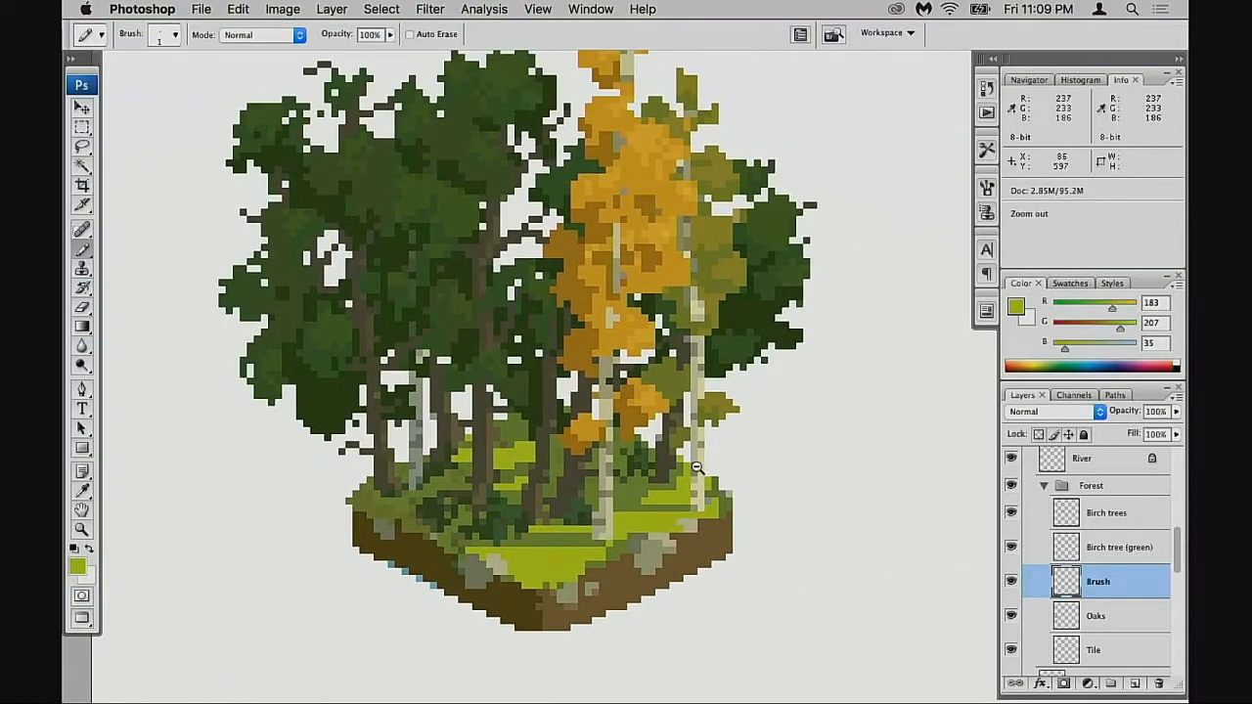
pyautogui.keyDown('alt'); pyautogui.click(712, 471); pyautogui.keyUp('alt')
pyautogui.keyDown('alt'); pyautogui.click(714, 474); pyautogui.keyUp('alt')
pyautogui.keyDown('alt'); pyautogui.click(722, 479); pyautogui.keyUp('alt')
pyautogui.keyDown('alt'); pyautogui.click(733, 484); pyautogui.keyUp('alt')
pyautogui.keyDown('alt'); pyautogui.click(733, 483); pyautogui.keyUp('alt')
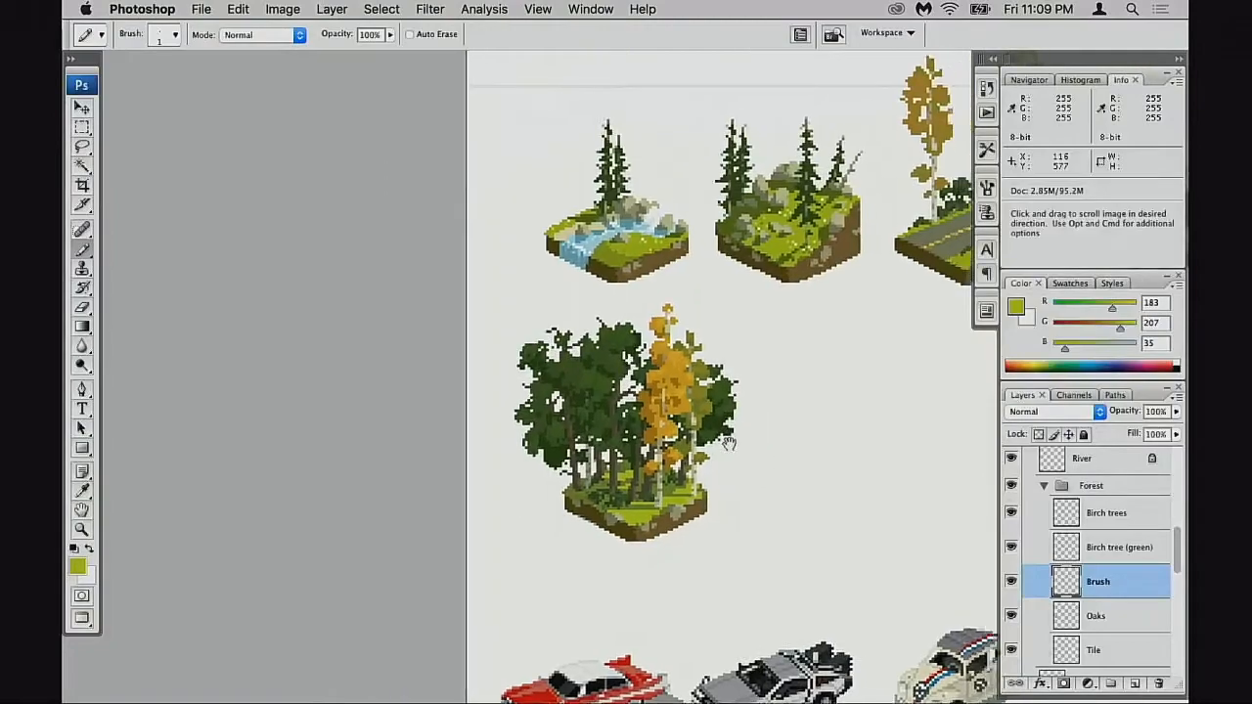
pyautogui.moveTo(883, 327); pyautogui.dragTo(719, 415)
pyautogui.moveTo(827, 244); pyautogui.dragTo(849, 226)
pyautogui.moveTo(727, 453)
pyautogui.mouseDown()
pyautogui.moveTo(750, 408)
pyautogui.moveTo(774, 421)
pyautogui.moveTo(734, 460)
pyautogui.mouseUp()
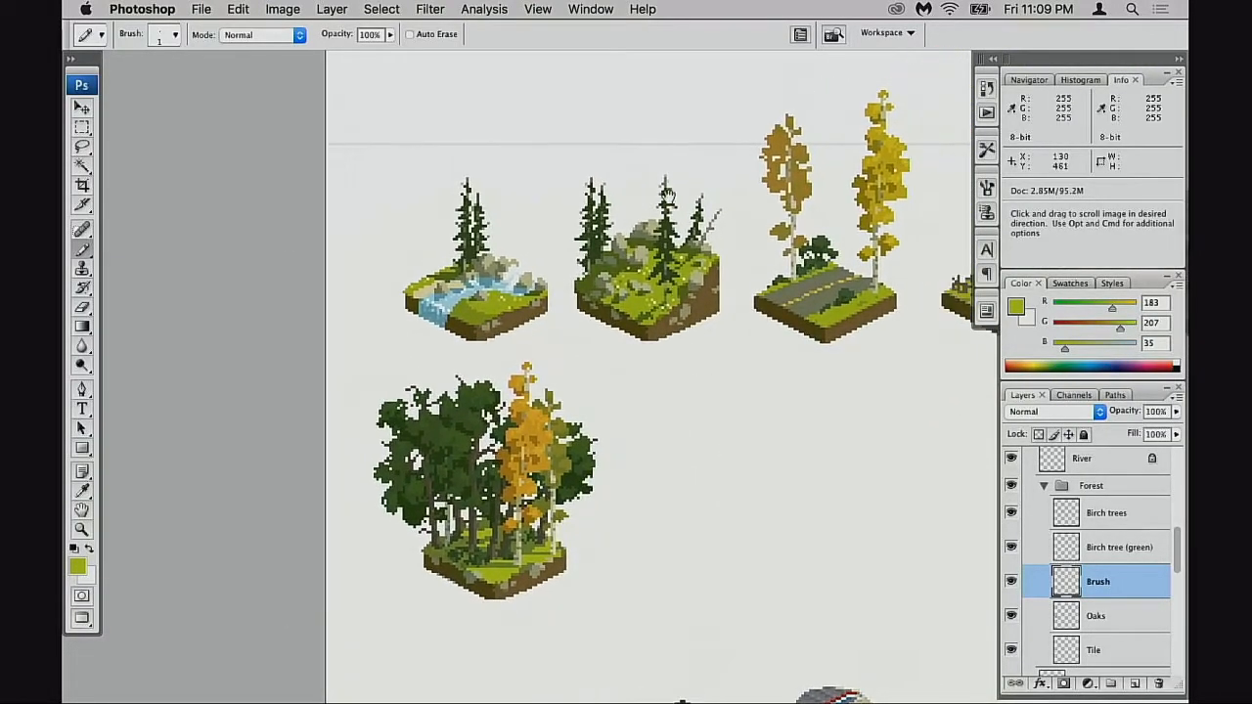
pyautogui.moveTo(619, 284); pyautogui.dragTo(467, 392)
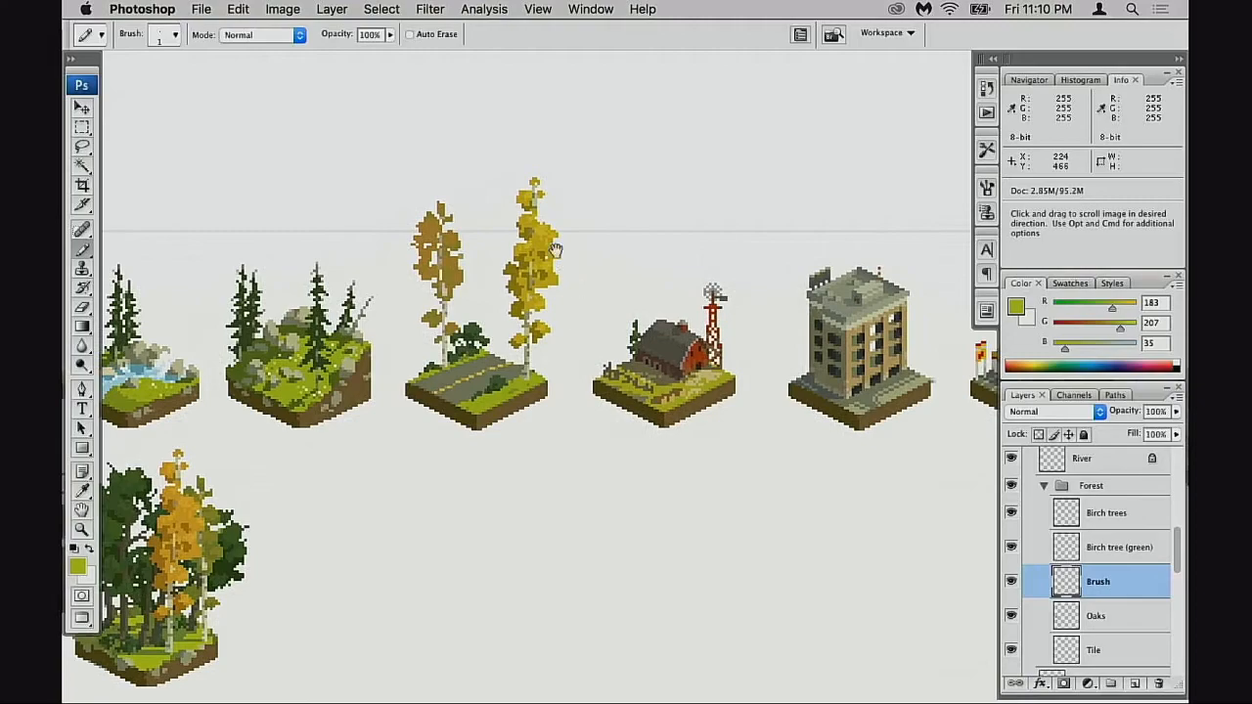
pyautogui.moveTo(463, 381); pyautogui.dragTo(397, 383)
pyautogui.moveTo(737, 405); pyautogui.dragTo(552, 402)
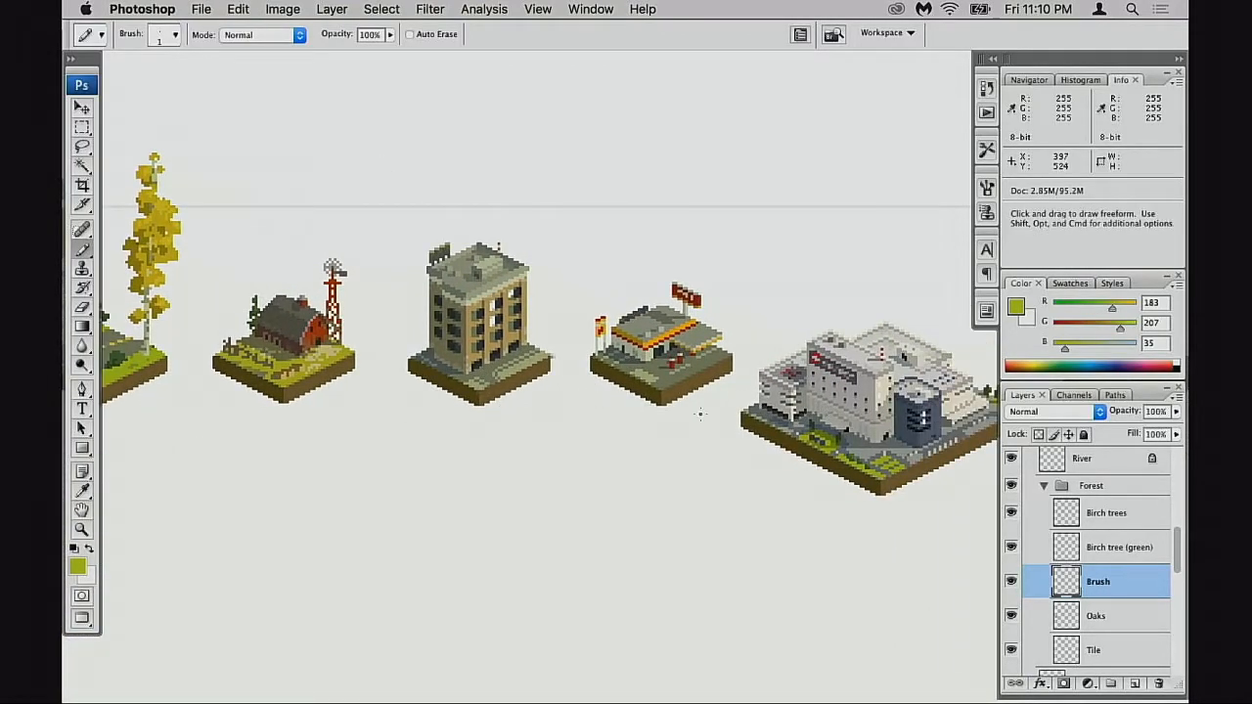
pyautogui.moveTo(456, 429); pyautogui.dragTo(848, 470)
pyautogui.moveTo(563, 462); pyautogui.dragTo(779, 441)
pyautogui.moveTo(574, 485); pyautogui.dragTo(735, 450)
pyautogui.moveTo(897, 456); pyautogui.dragTo(570, 480)
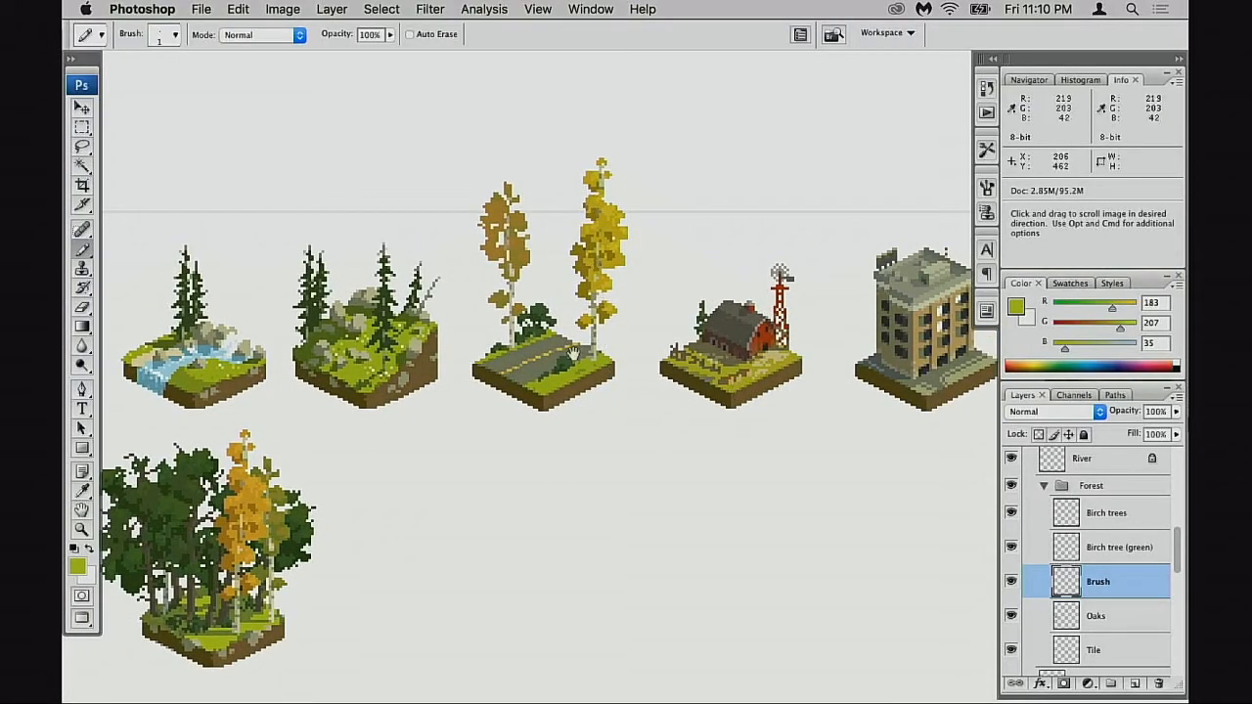
pyautogui.moveTo(389, 403); pyautogui.dragTo(517, 401)
pyautogui.moveTo(398, 578); pyautogui.dragTo(523, 536)
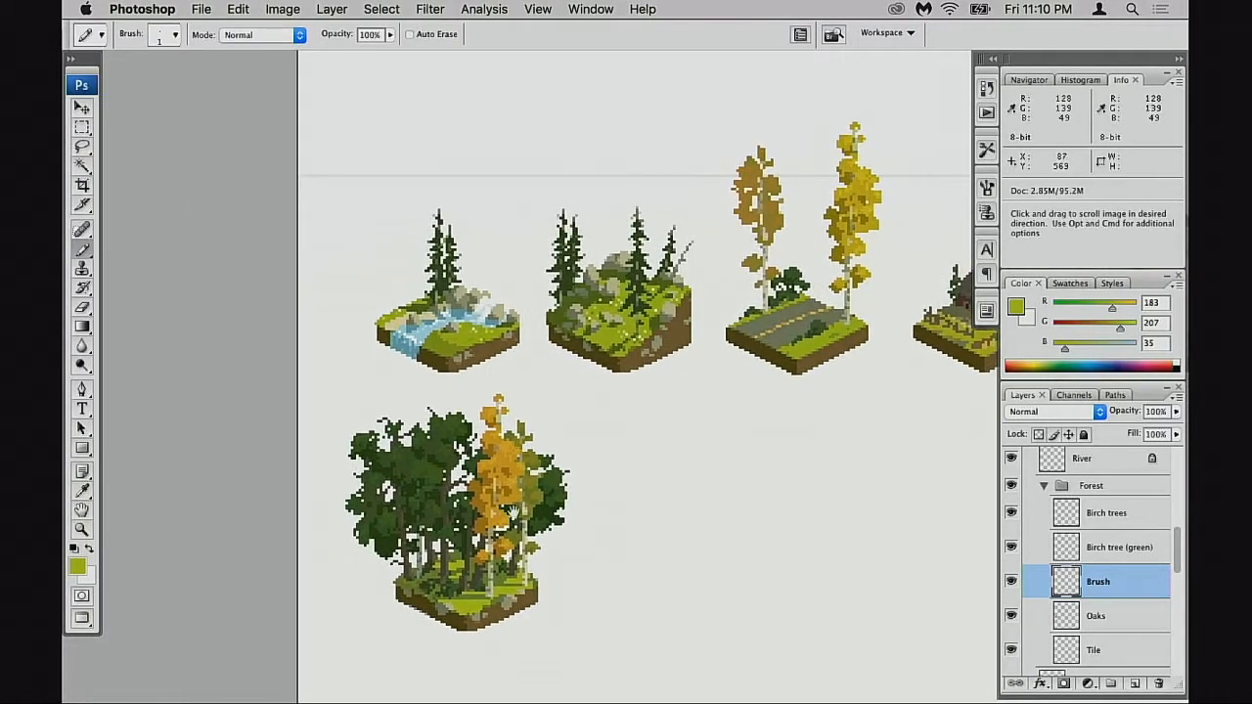
# - Compare the forest tile's undergrowth with and without the Brush layer at close range
pyautogui.keyDown('super'); pyautogui.click(646, 542); pyautogui.keyUp('super')
pyautogui.click(1010, 584)
pyautogui.click(1010, 585)
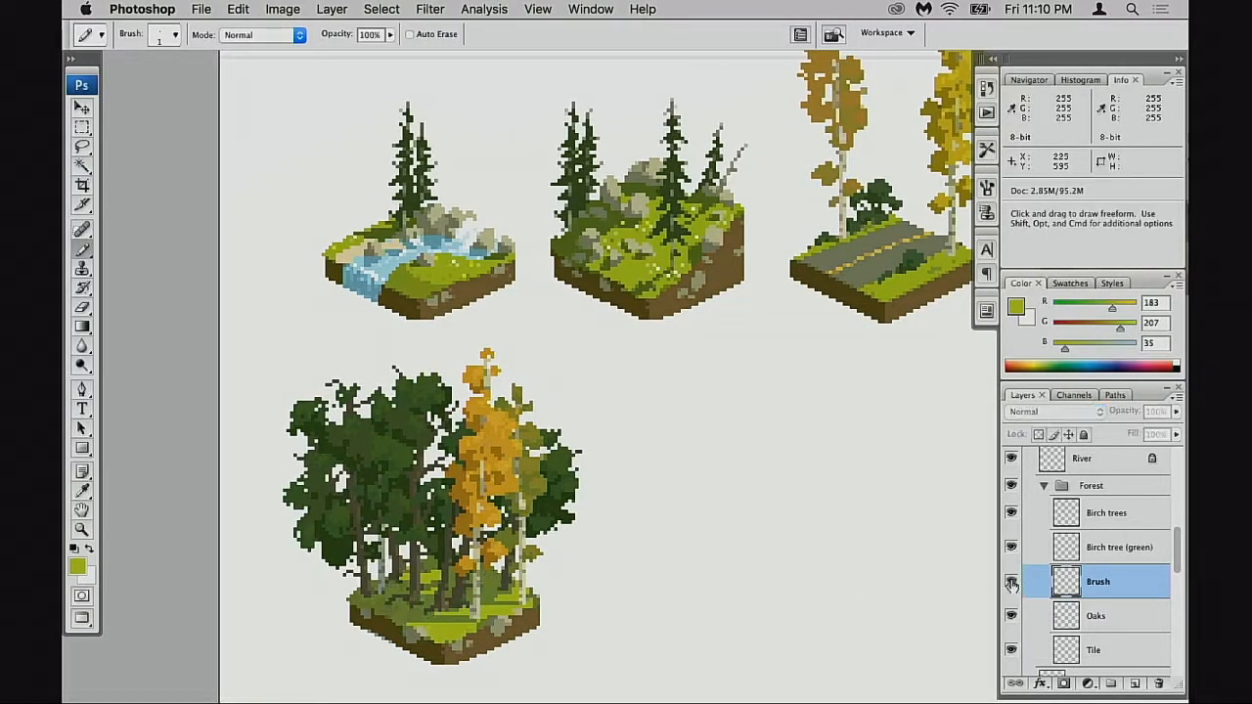
pyautogui.keyDown('super'); pyautogui.click(521, 632); pyautogui.keyUp('super')
pyautogui.keyDown('super'); pyautogui.click(522, 631); pyautogui.keyUp('super')
pyautogui.moveTo(575, 578); pyautogui.dragTo(1010, 422)
pyautogui.click(1011, 584)
pyautogui.click(1011, 585)
pyautogui.moveTo(900, 568); pyautogui.dragTo(824, 574)
pyautogui.click(1012, 584)
pyautogui.click(1011, 584)
pyautogui.press('e')
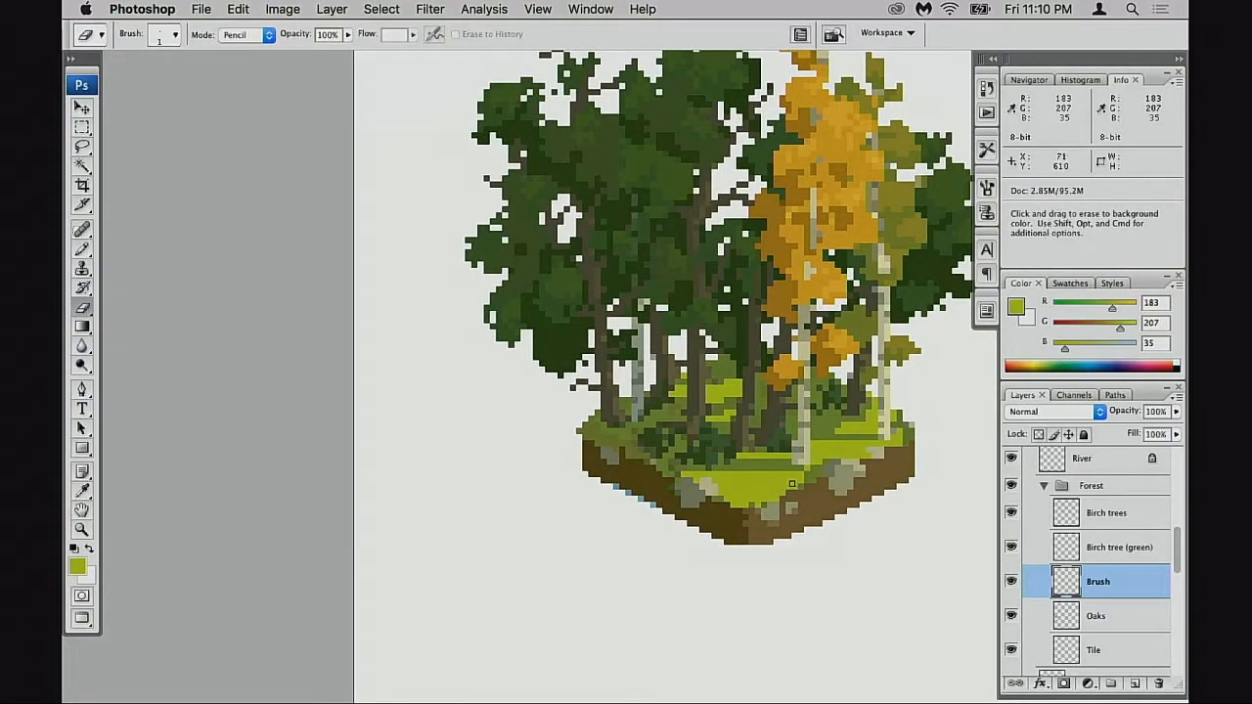
# - On the Tile layer, paint lime grass pixels along the lower edge of the grass at the tile's front corner
pyautogui.click(1011, 651)
pyautogui.click(1012, 651)
pyautogui.click(1094, 651)
pyautogui.keyDown('super'); pyautogui.click(770, 536); pyautogui.keyUp('super')
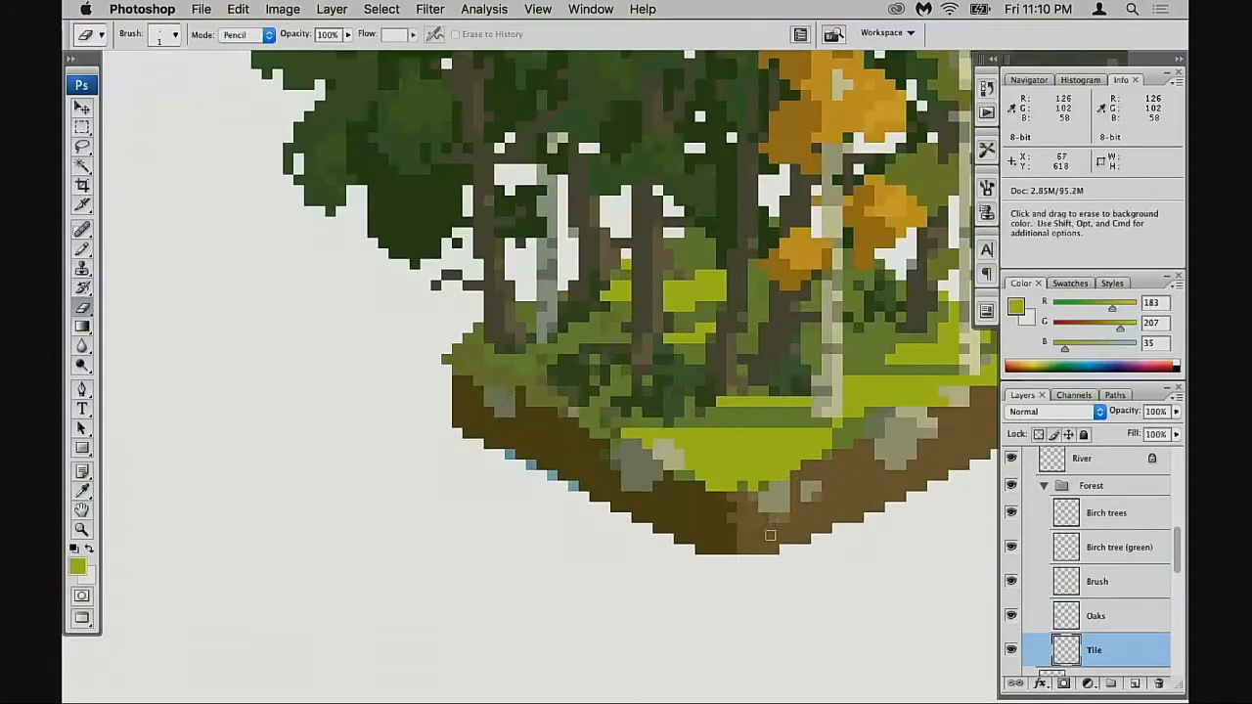
pyautogui.press('b')
pyautogui.click(742, 517)
pyautogui.keyDown('alt'); pyautogui.click(707, 503); pyautogui.keyUp('alt')
pyautogui.keyDown('alt'); pyautogui.click(696, 482); pyautogui.keyUp('alt')
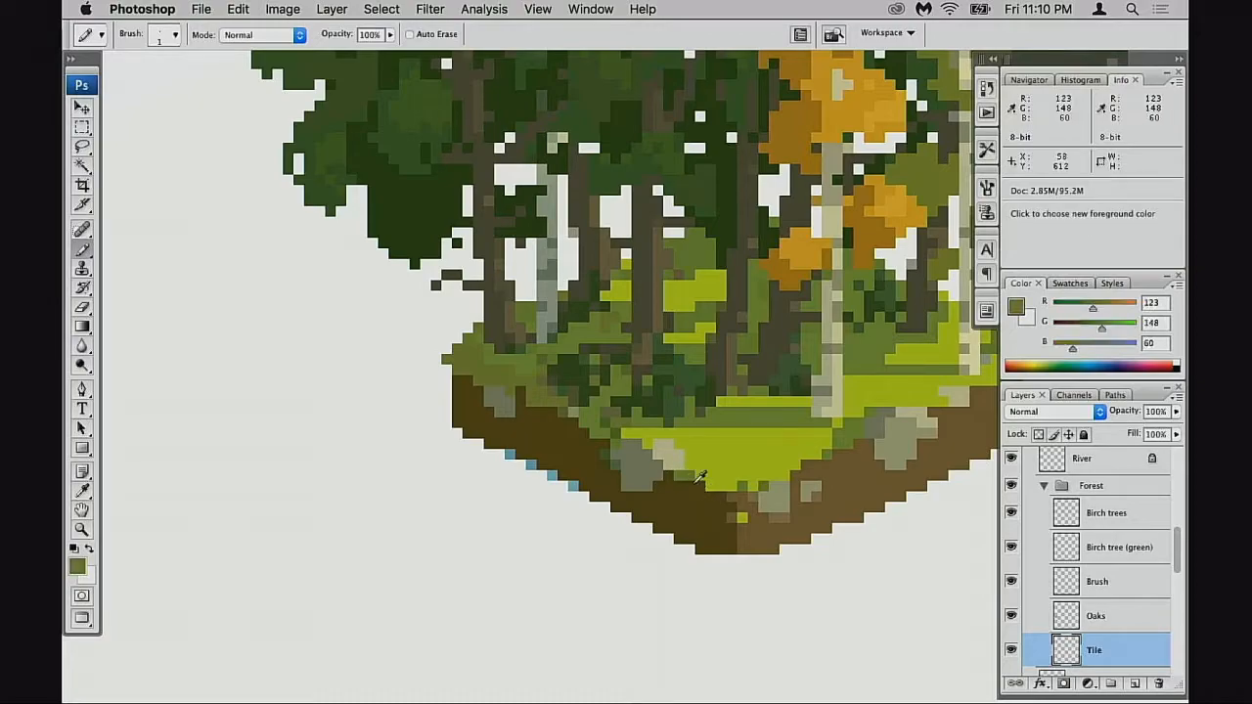
pyautogui.keyDown('alt'); pyautogui.click(715, 537); pyautogui.keyUp('alt')
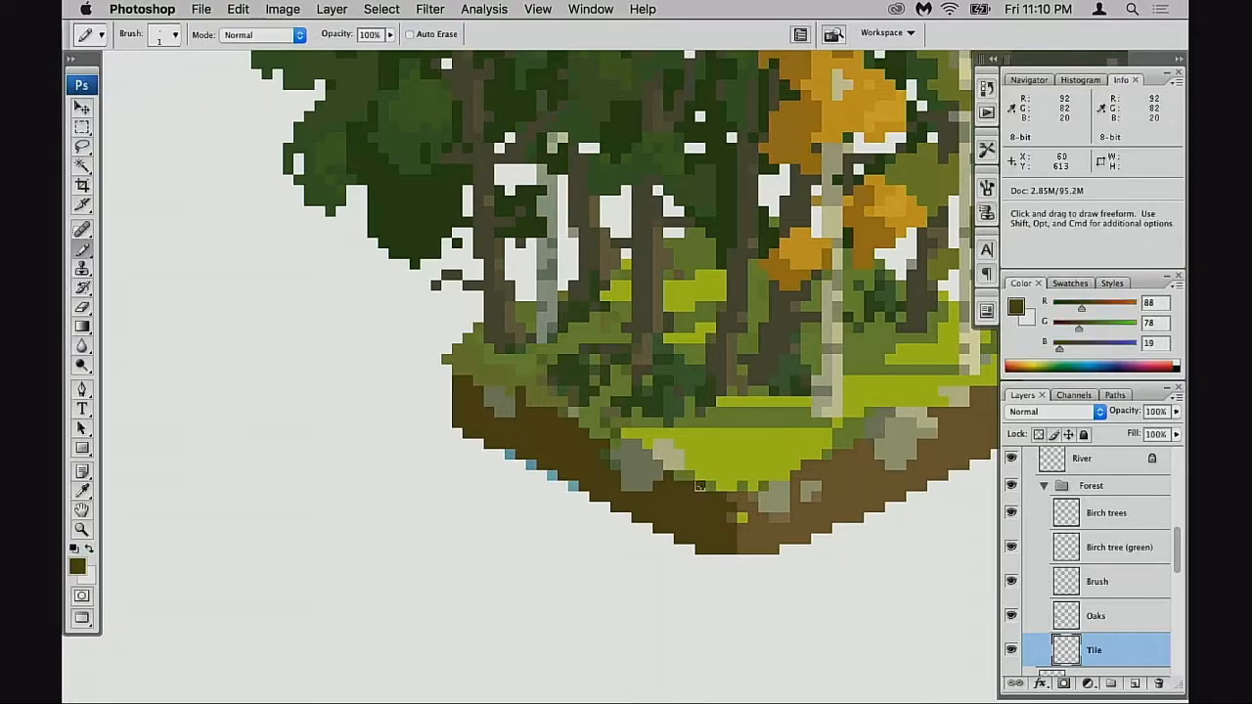
pyautogui.keyDown('alt'); pyautogui.click(757, 476); pyautogui.keyUp('alt')
pyautogui.click(741, 486)
pyautogui.click(762, 487)
# - Touch up the soil's front corner with light brown (126, 102, 58) and a dark brown (88, 78, 19) vertical edge
pyautogui.keyDown('alt'); pyautogui.click(742, 500); pyautogui.keyUp('alt')
pyautogui.click(742, 517)
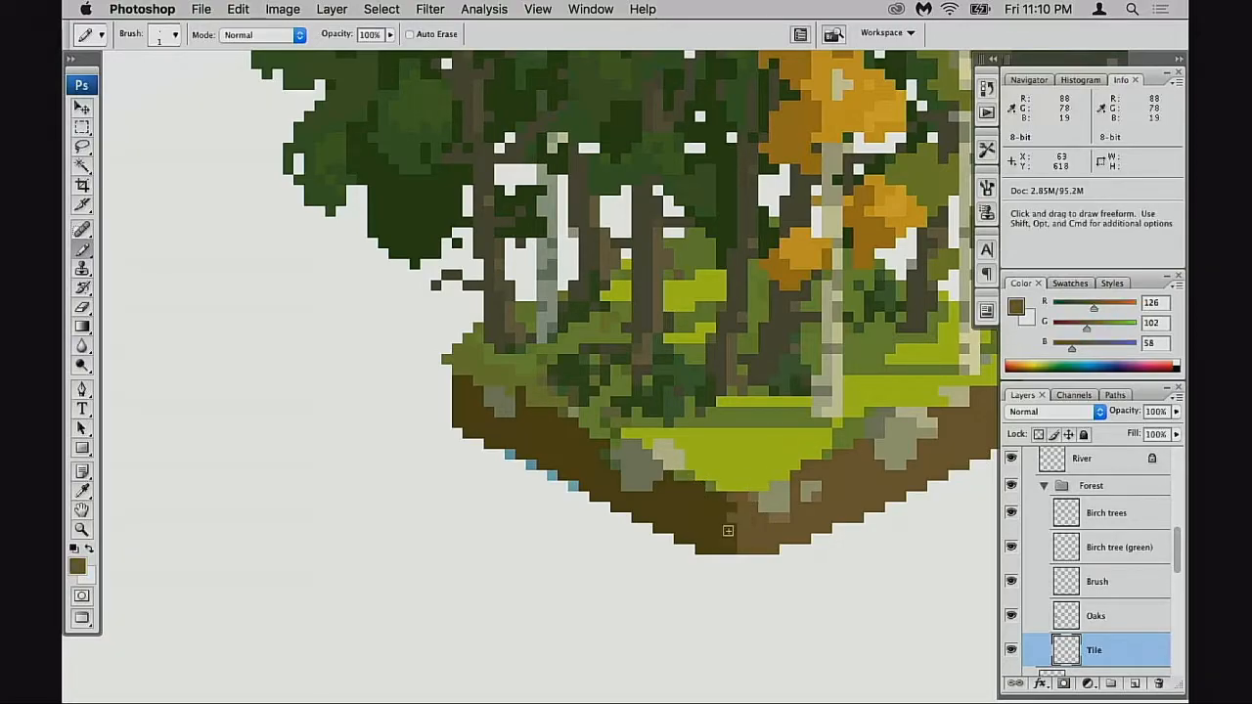
pyautogui.keyDown('alt'); pyautogui.click(729, 526); pyautogui.keyUp('alt')
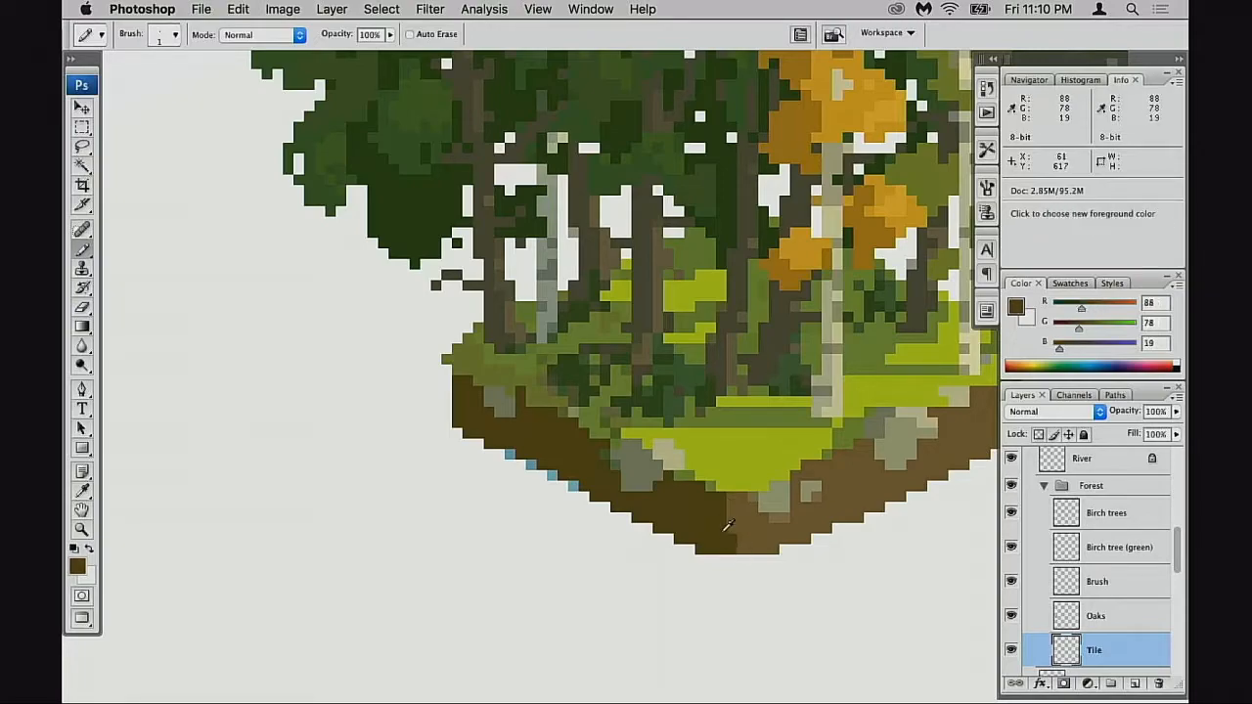
pyautogui.moveTo(732, 497); pyautogui.dragTo(732, 533)
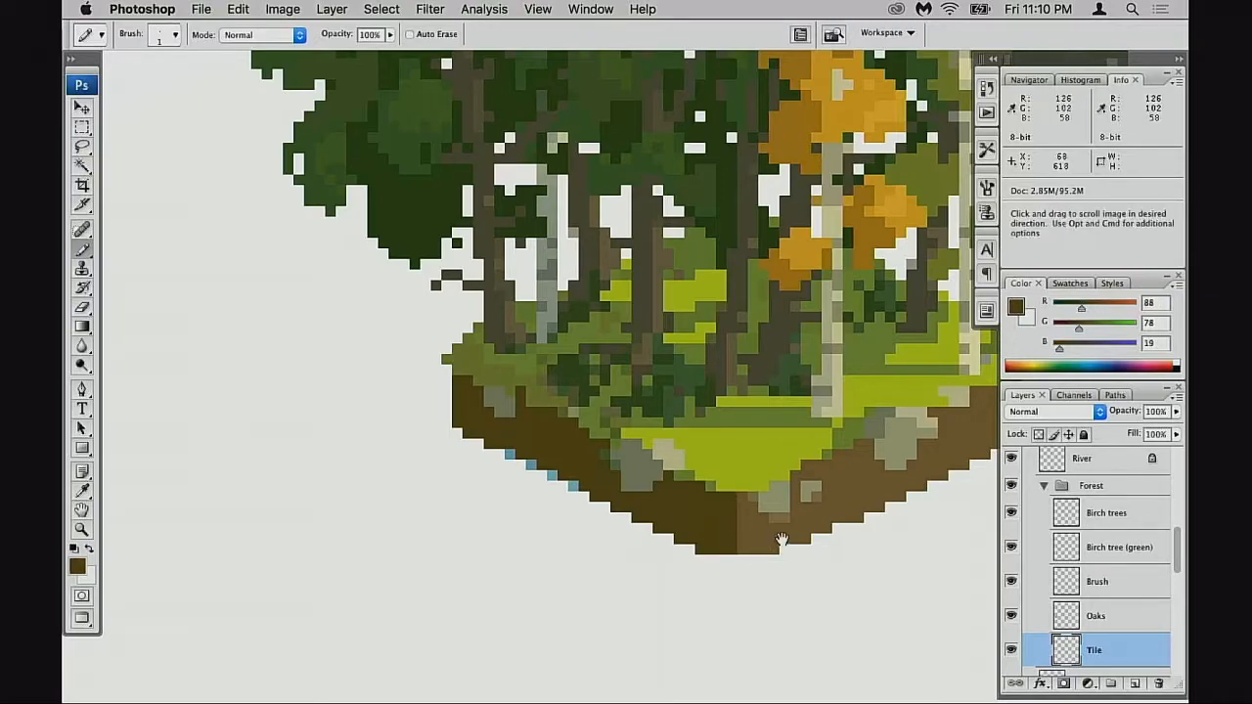
# - Erase the stray blue pixels below the left soil edge of the forest tile
pyautogui.hscroll(1, 607, 499)
pyautogui.press('e')
pyautogui.click(501, 455)
pyautogui.click(524, 466)
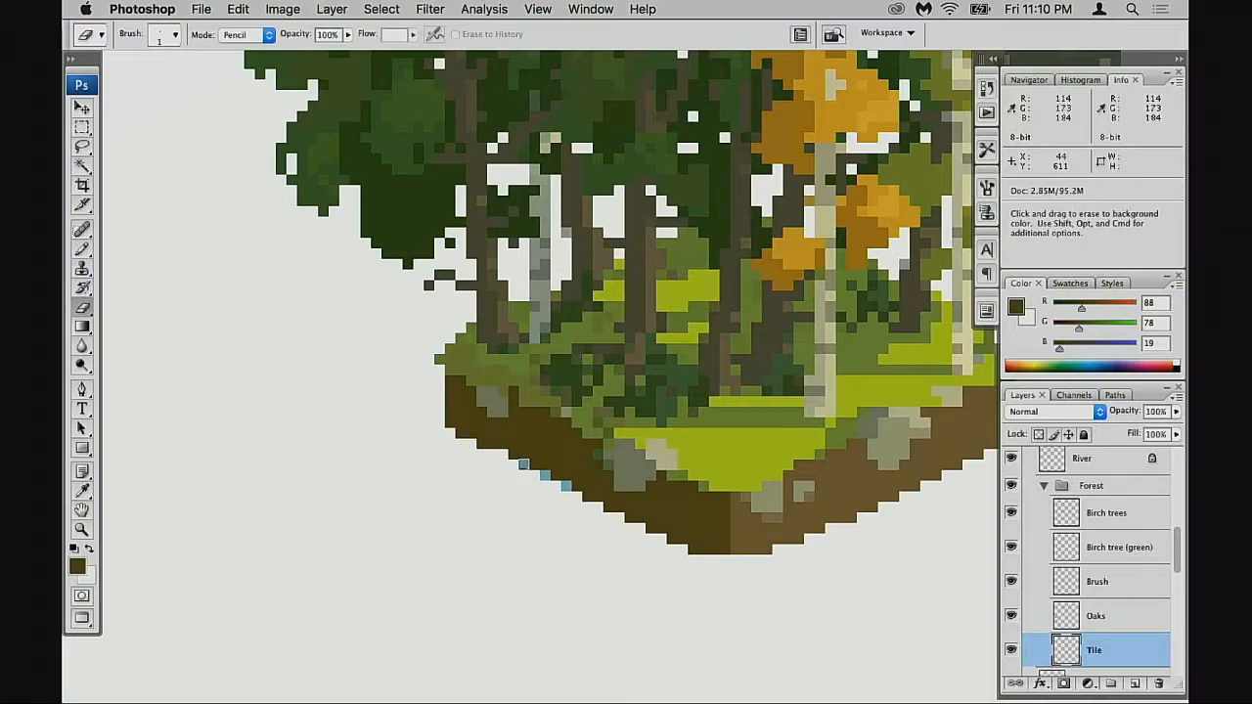
pyautogui.click(544, 474)
pyautogui.click(565, 486)
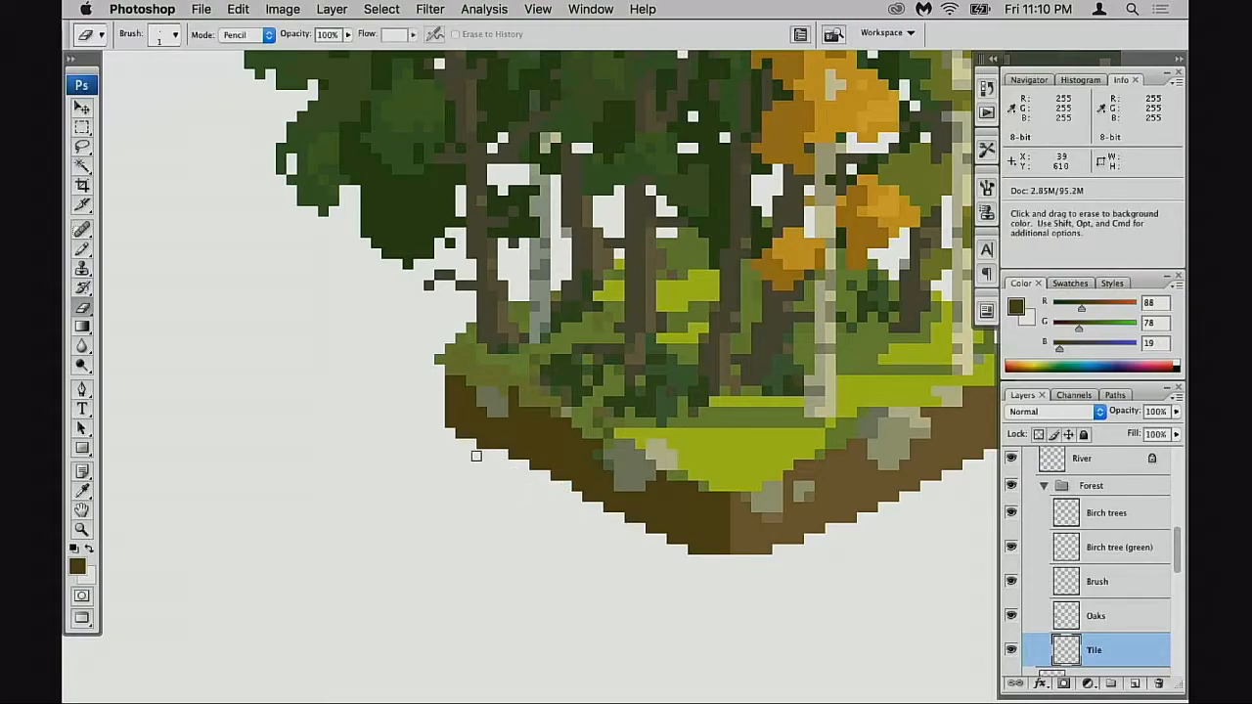
# - Examine the cleaned-up forest tile, from its soil edges out to its place among the other tiles and cars
pyautogui.moveTo(667, 519); pyautogui.dragTo(542, 525)
pyautogui.keyDown('alt'); pyautogui.click(577, 531); pyautogui.keyUp('alt')
pyautogui.keyDown('alt'); pyautogui.click(580, 536); pyautogui.keyUp('alt')
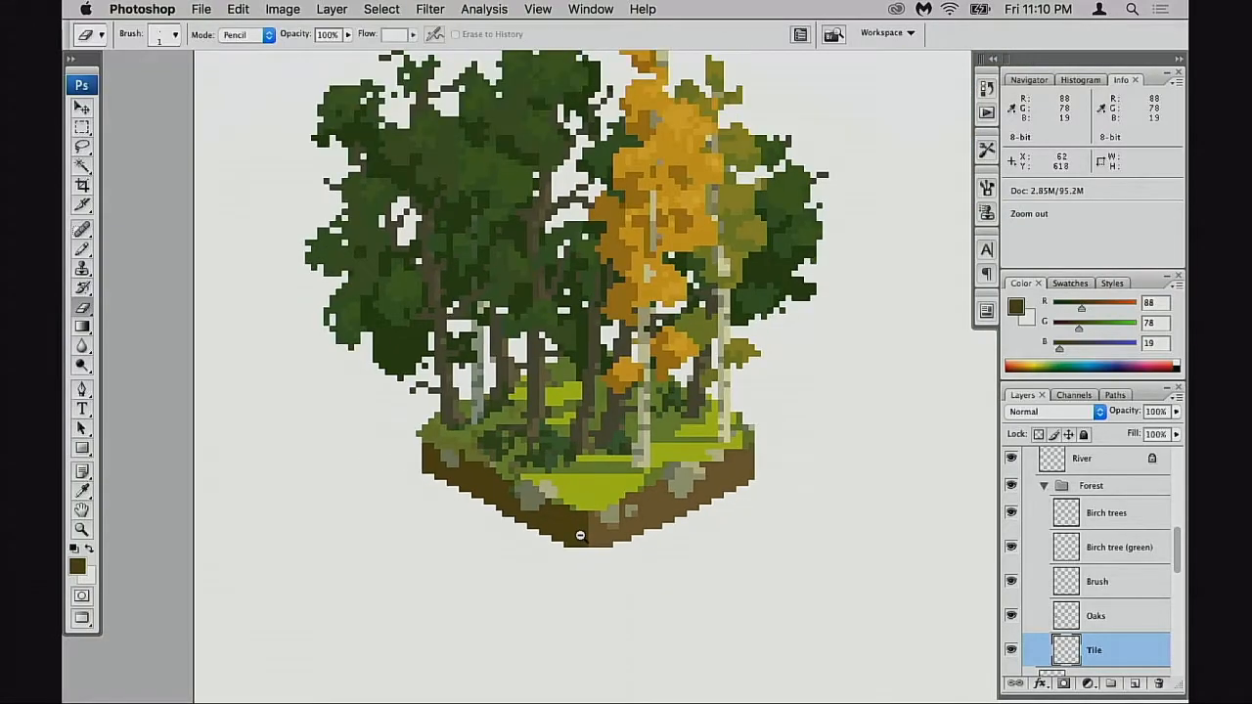
pyautogui.keyDown('alt'); pyautogui.click(580, 536); pyautogui.keyUp('alt')
pyautogui.keyDown('alt'); pyautogui.click(662, 569); pyautogui.keyUp('alt')
pyautogui.moveTo(692, 570); pyautogui.dragTo(716, 519)
pyautogui.keyDown('alt'); pyautogui.click(733, 511); pyautogui.keyUp('alt')
pyautogui.keyDown('alt'); pyautogui.click(746, 529); pyautogui.keyUp('alt')
pyautogui.keyDown('alt'); pyautogui.click(748, 532); pyautogui.keyUp('alt')
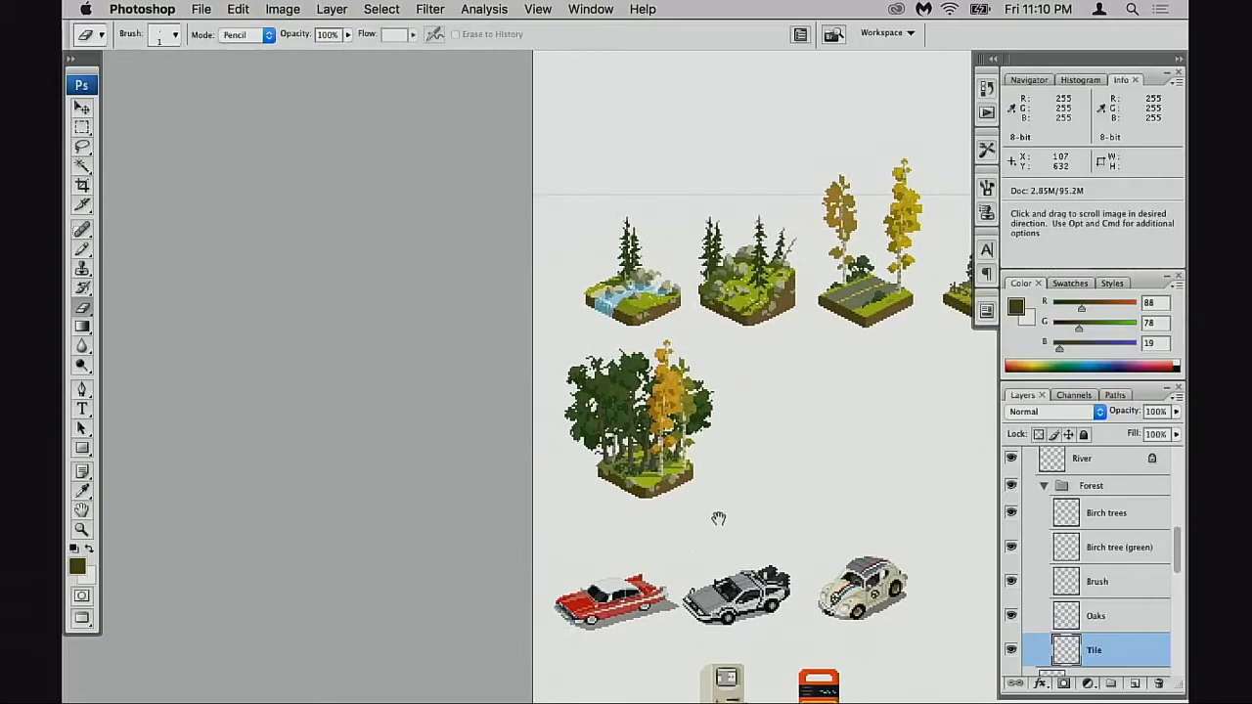
# - Examine the forest tile from its soil edges to its treetops and compare it with the river and rocky tiles above
pyautogui.moveTo(537, 421); pyautogui.dragTo(717, 531)
pyautogui.moveTo(723, 533); pyautogui.dragTo(592, 538)
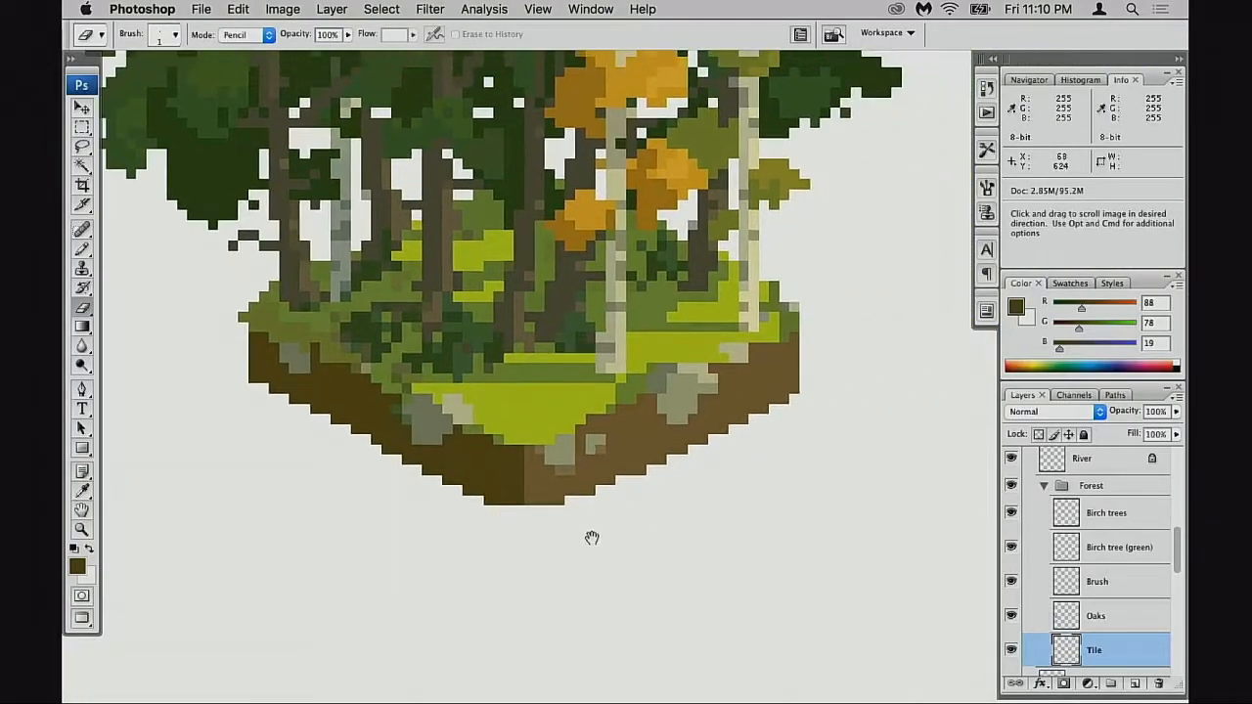
pyautogui.keyDown('alt'); pyautogui.click(752, 524); pyautogui.keyUp('alt')
pyautogui.keyDown('alt'); pyautogui.click(830, 550); pyautogui.keyUp('alt')
pyautogui.moveTo(910, 555); pyautogui.dragTo(724, 519)
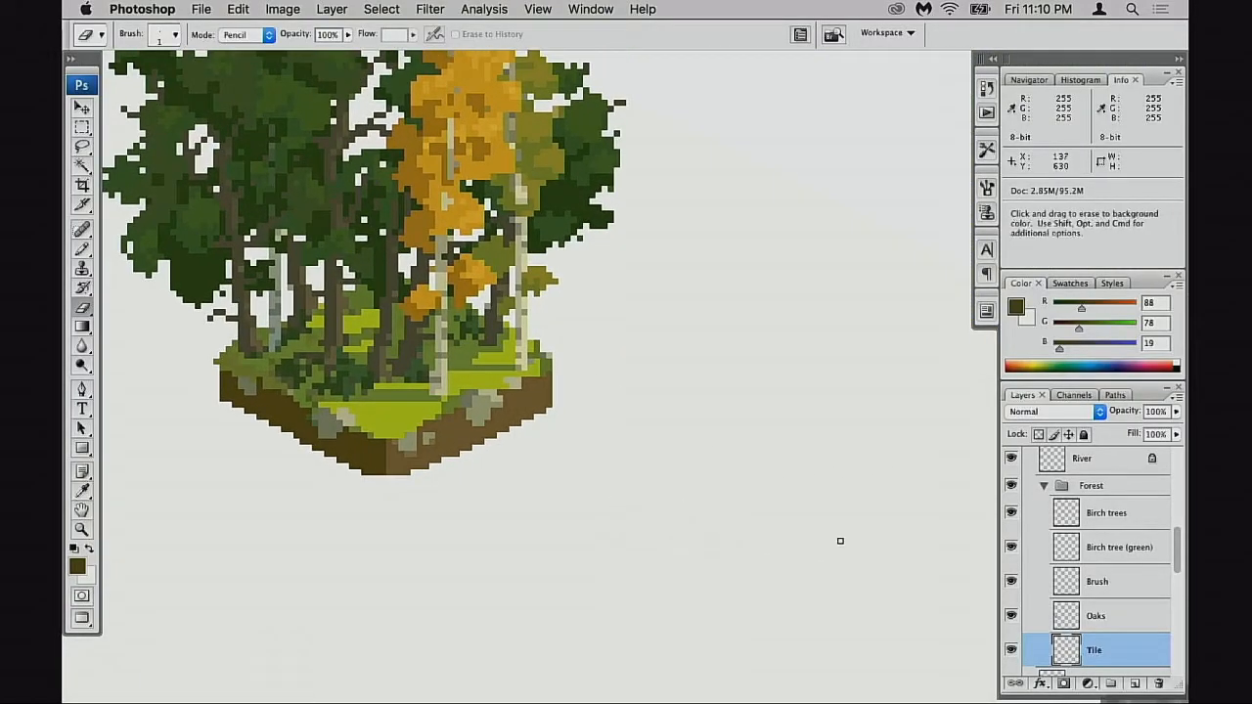
pyautogui.scroll(-3, 909, 565)
pyautogui.scroll(12, 814, 534)
pyautogui.scroll(-1, 817, 536)
pyautogui.scroll(-2, 817, 536)
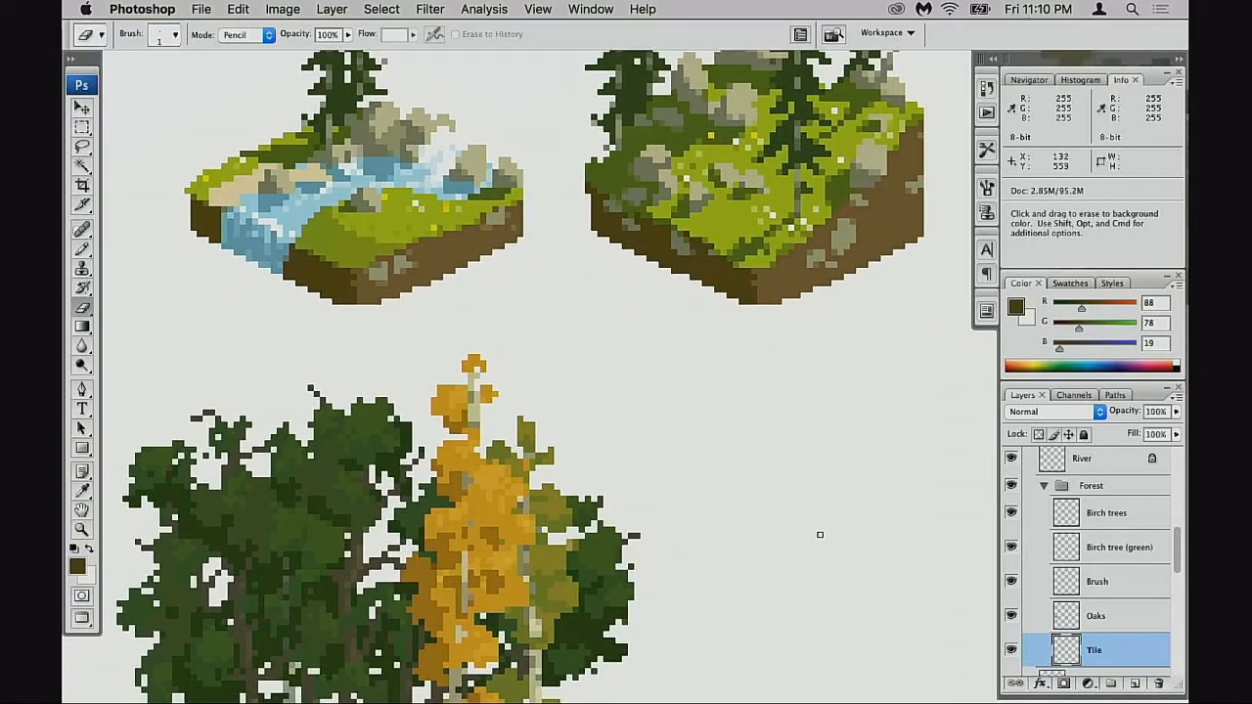
pyautogui.scroll(-3, 820, 534)
pyautogui.hscroll(-1, 822, 533)
pyautogui.scroll(-2, 825, 536)
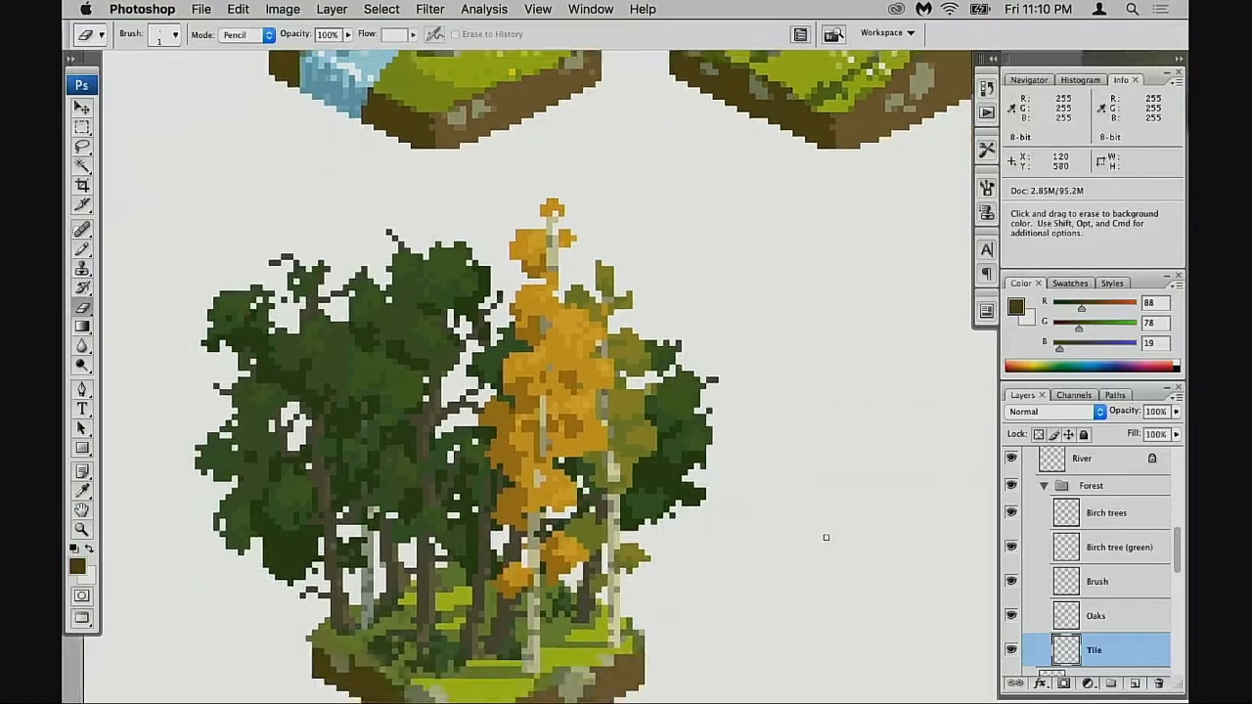
pyautogui.scroll(-4, 825, 537)
pyautogui.hscroll(-1, 825, 539)
pyautogui.scroll(1, 825, 539)
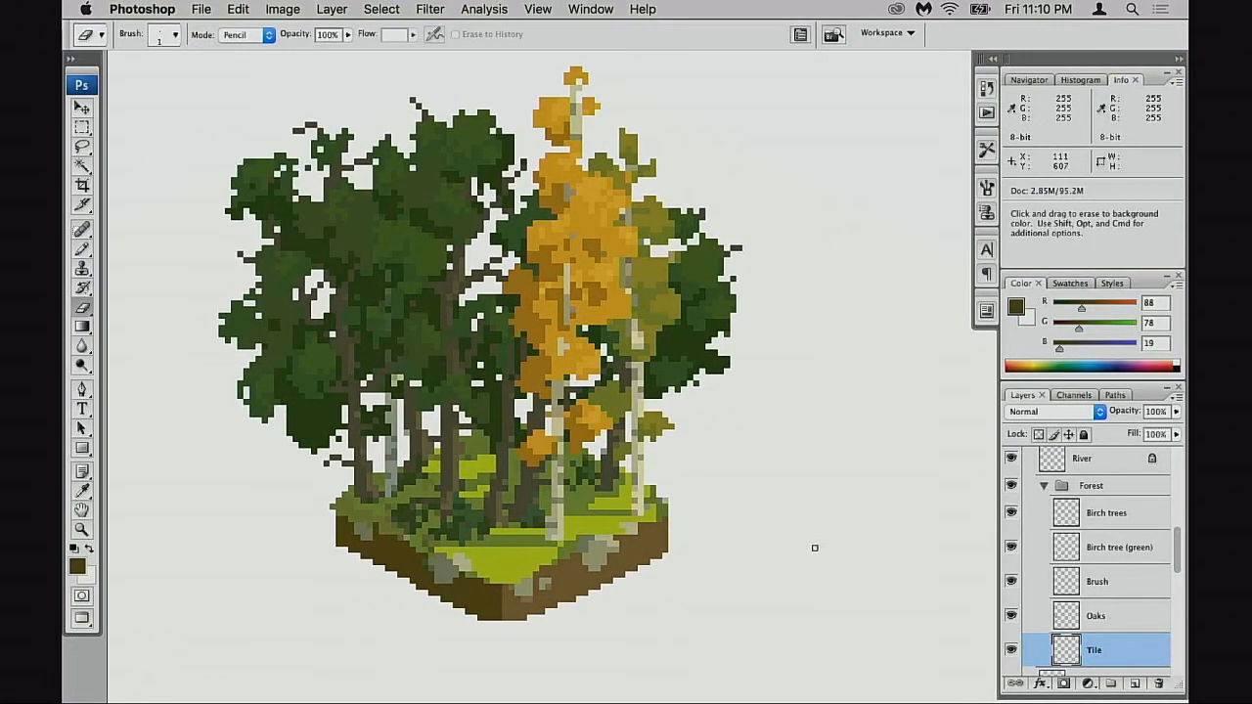
# - Duplicate the Tile layer, move the copy up to compare it with the neighbouring tiles, and delete the copy
pyautogui.press('super+j')
pyautogui.press('v')
pyautogui.moveTo(722, 549); pyautogui.dragTo(880, 282)
pyautogui.moveTo(806, 270); pyautogui.dragTo(731, 459)
pyautogui.moveTo(730, 460); pyautogui.dragTo(723, 331)
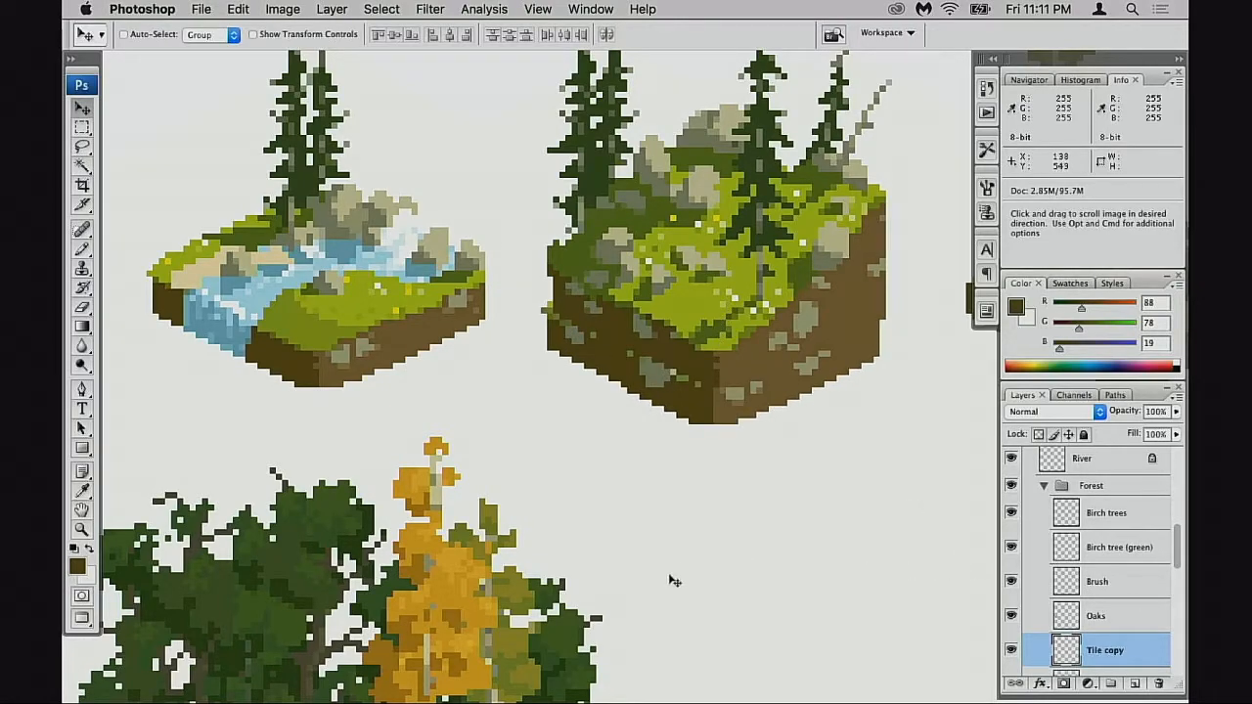
pyautogui.scroll(-5, 675, 581)
pyautogui.moveTo(1148, 683); pyautogui.dragTo(1160, 683)
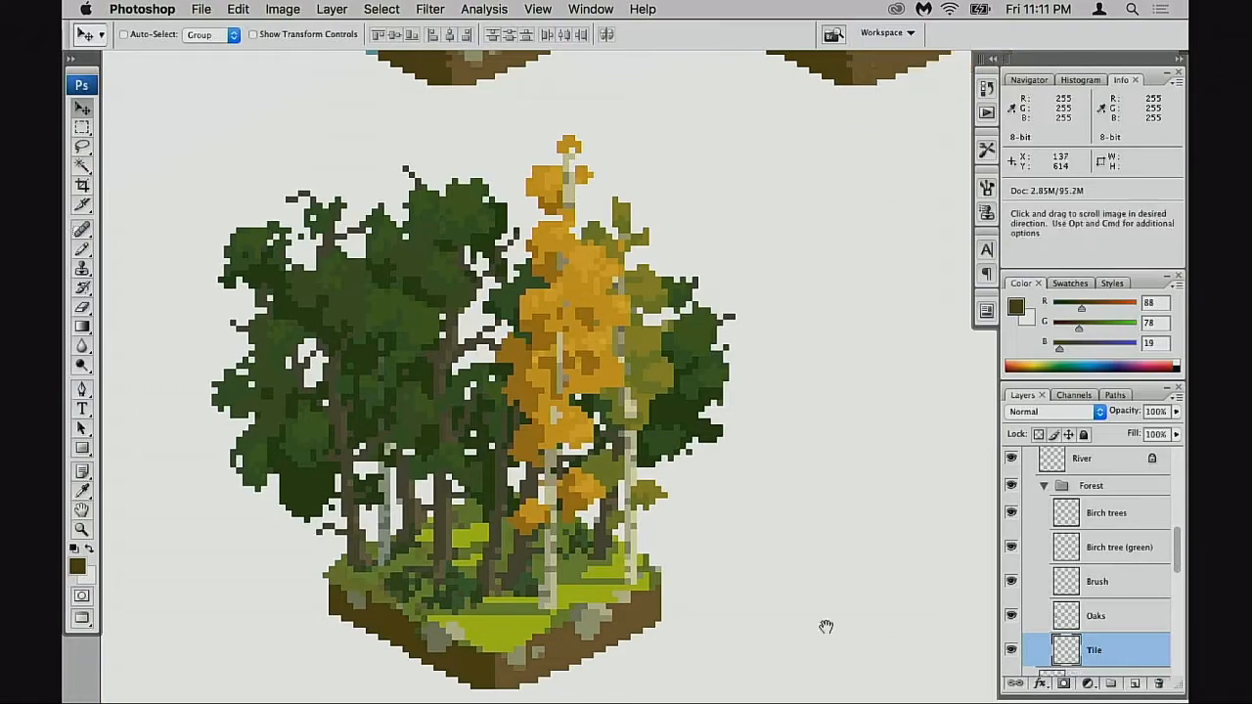
# - Examine the forest tile's stepped lower soil edges, its front corner and the grass around the trunks
pyautogui.moveTo(484, 678); pyautogui.dragTo(550, 502)
pyautogui.keyDown('super'); pyautogui.click(550, 502); pyautogui.keyUp('super')
pyautogui.keyDown('super'); pyautogui.click(550, 502); pyautogui.keyUp('super')
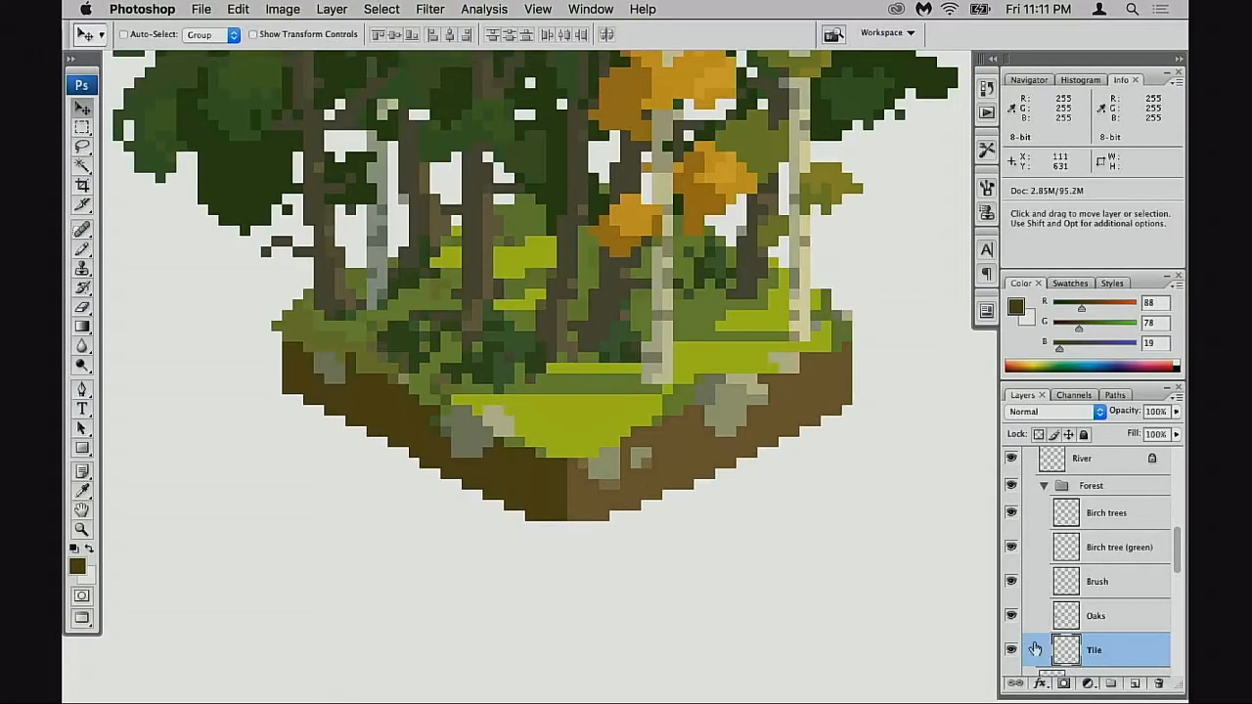
pyautogui.press('e')
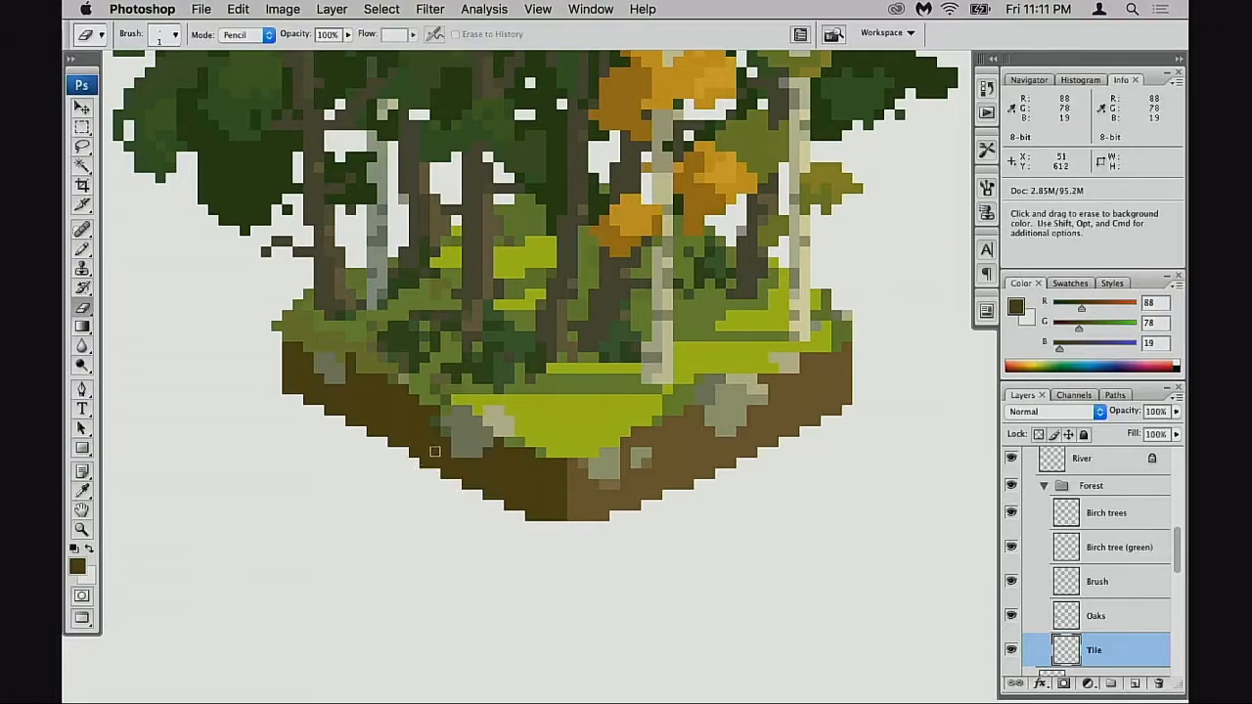
pyautogui.press('b')
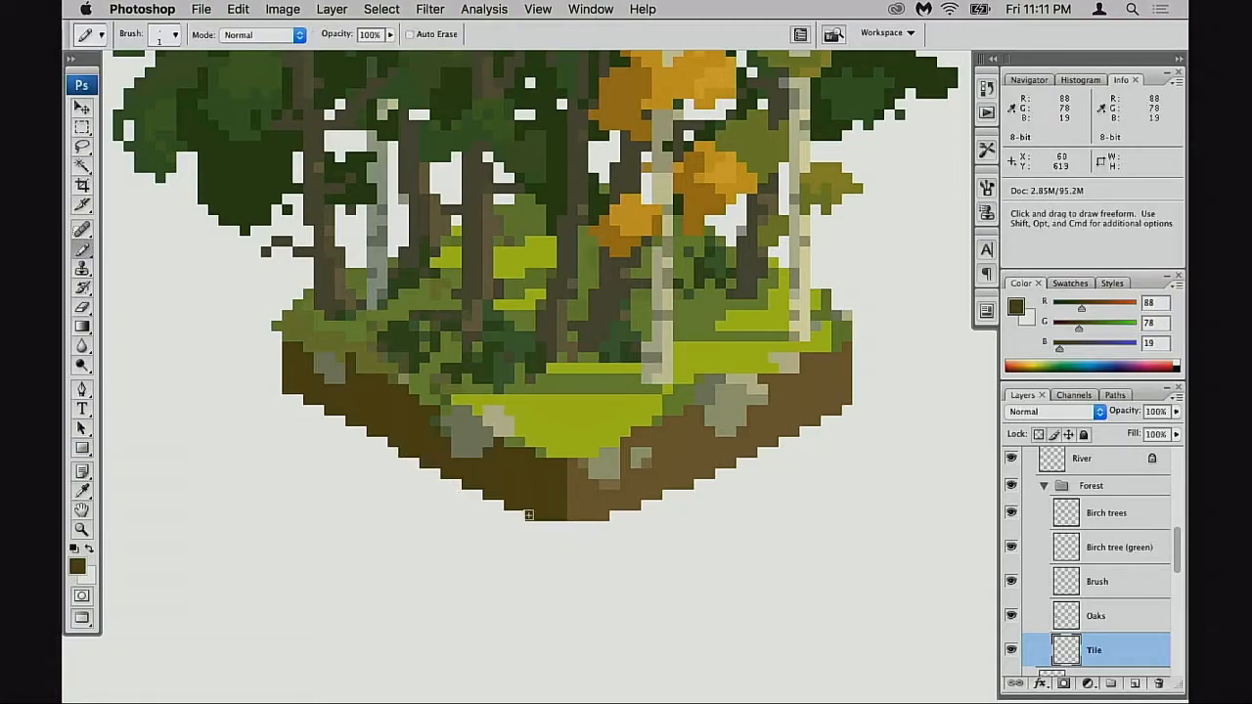
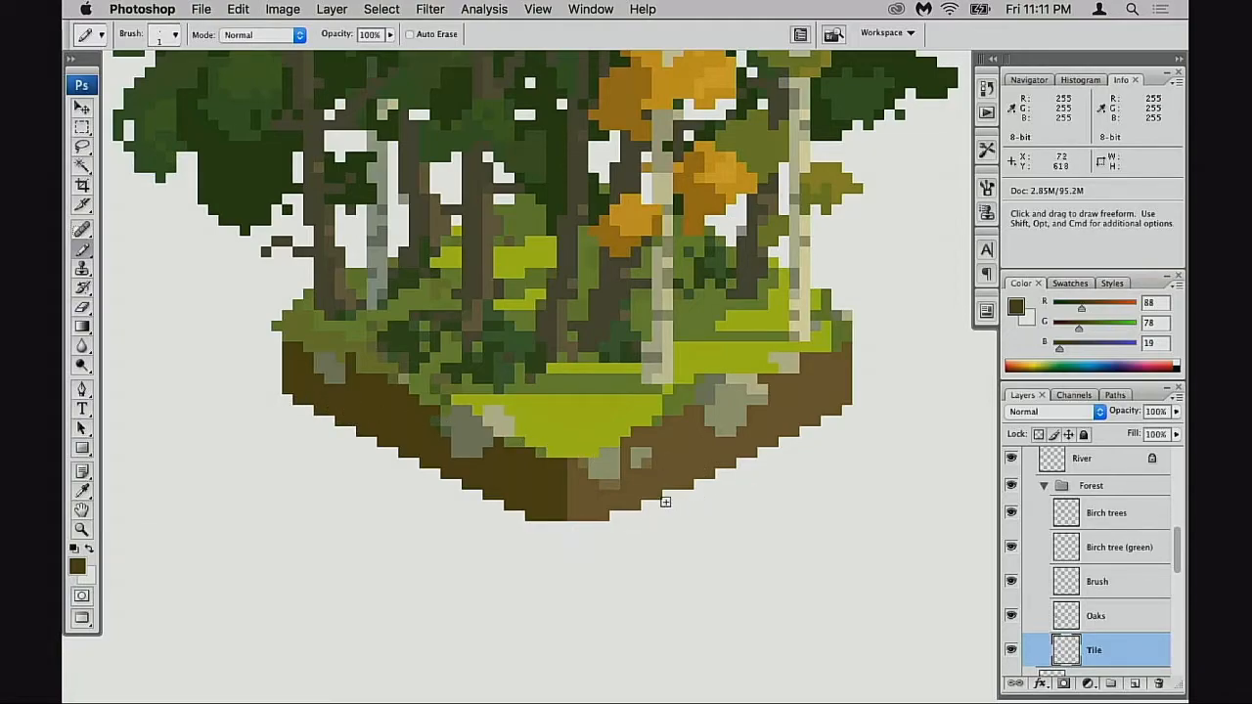
pyautogui.moveTo(492, 430); pyautogui.dragTo(547, 484)
pyautogui.moveTo(621, 470); pyautogui.dragTo(578, 494)
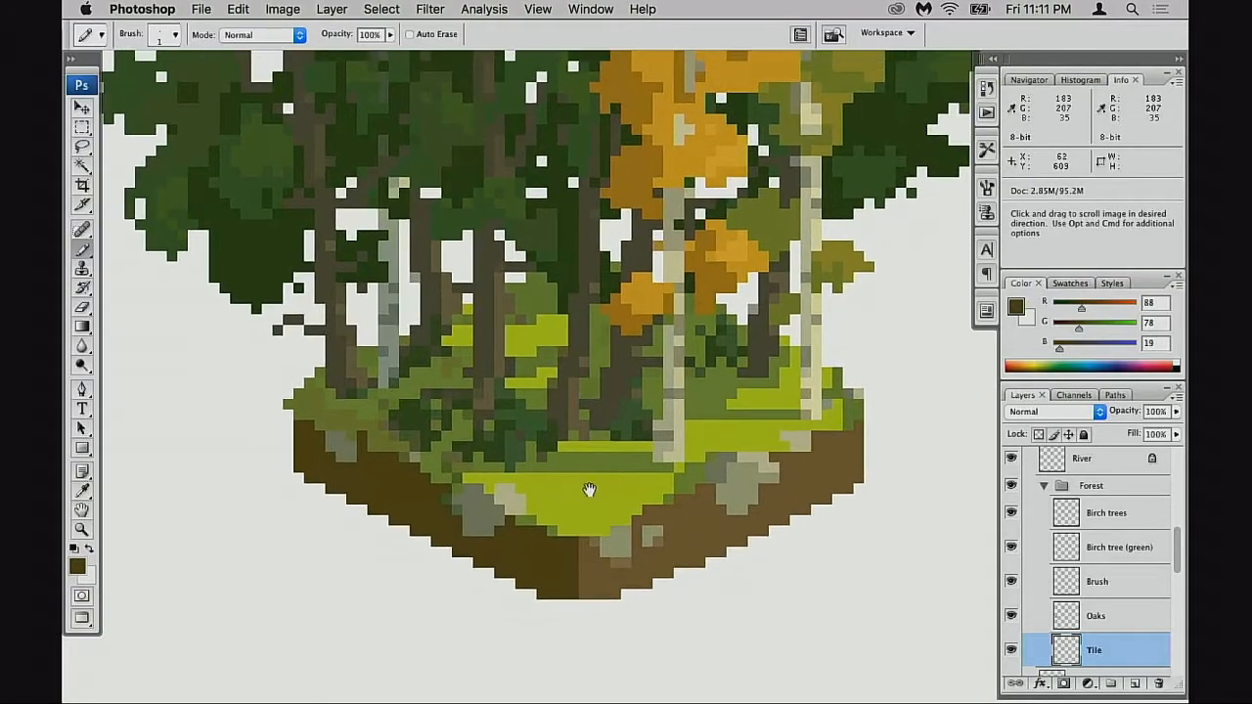
pyautogui.moveTo(604, 419); pyautogui.dragTo(590, 492)
pyautogui.keyDown('alt'); pyautogui.click(606, 461); pyautogui.keyUp('alt')
pyautogui.keyDown('alt'); pyautogui.click(606, 460); pyautogui.keyUp('alt')
pyautogui.keyDown('alt'); pyautogui.click(612, 474); pyautogui.keyUp('alt')
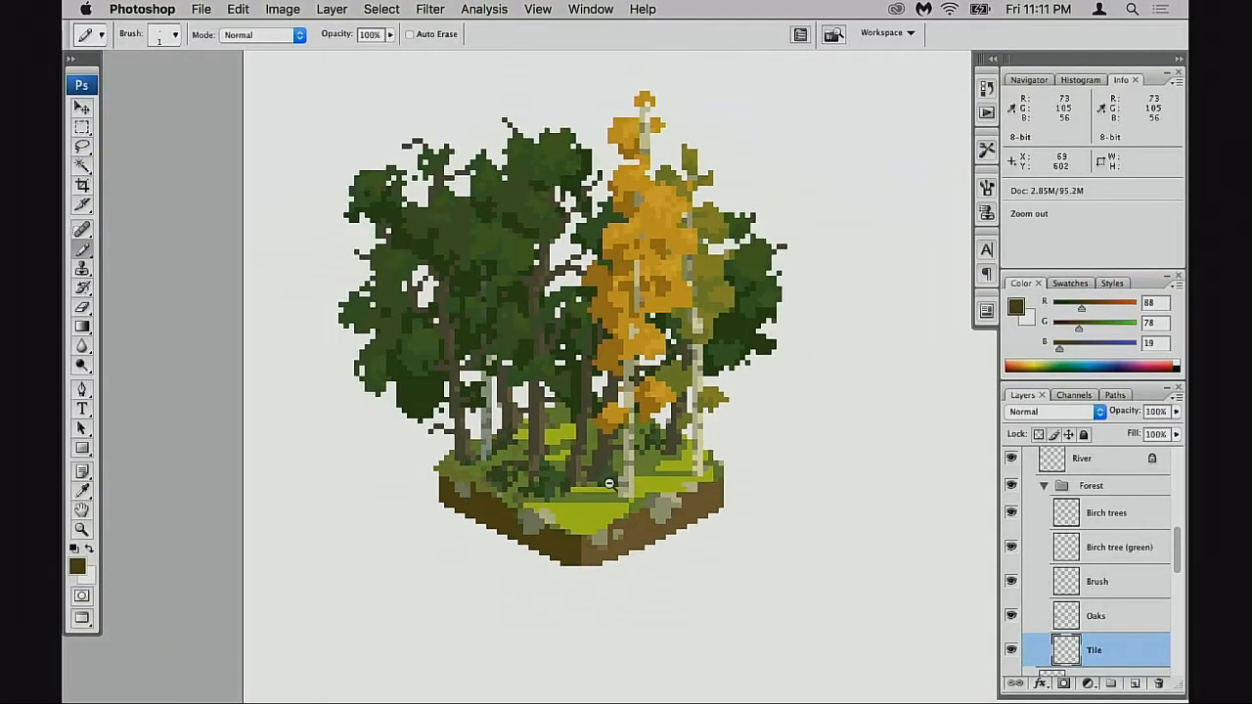
# - Set the foreground colour to cream (244, 229, 184) and dot single-pixel flowers on the lit grass of the Tile layer
pyautogui.keyDown('super'); pyautogui.click(604, 507); pyautogui.keyUp('super')
pyautogui.keyDown('super'); pyautogui.click(611, 507); pyautogui.keyUp('super')
pyautogui.keyDown('alt'); pyautogui.click(601, 510); pyautogui.keyUp('alt')
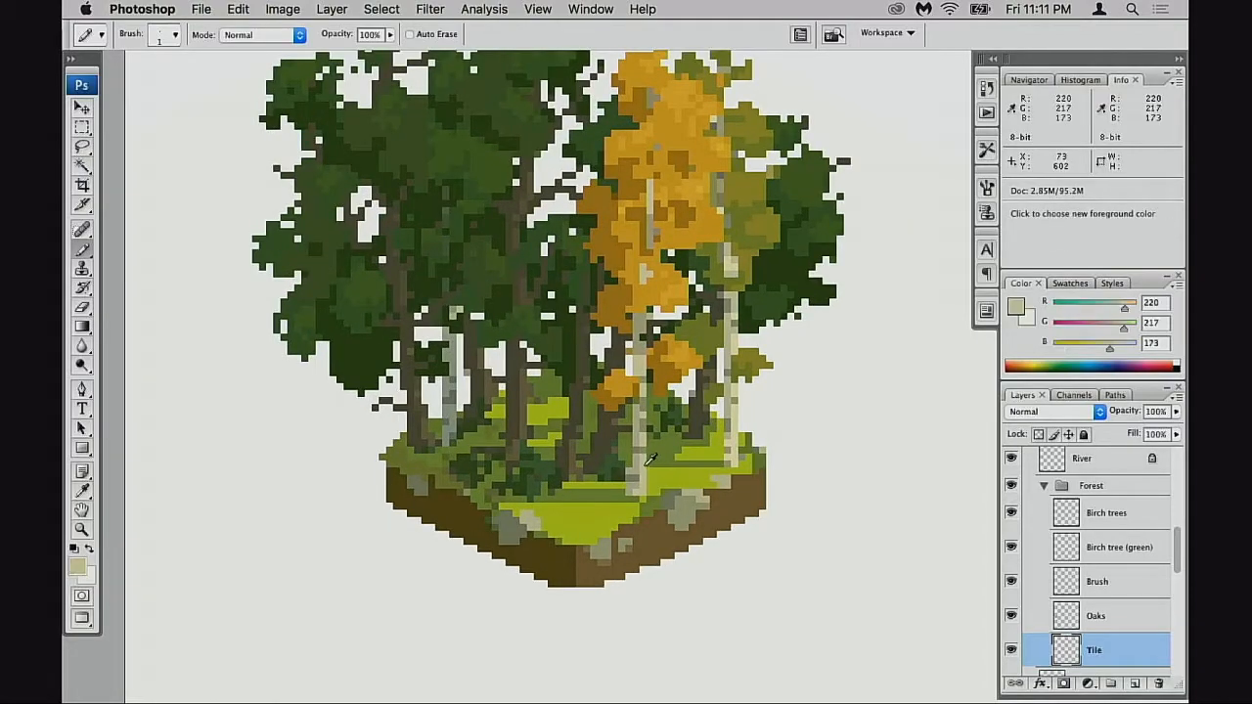
pyautogui.keyDown('alt'); pyautogui.click(681, 290); pyautogui.keyUp('alt')
pyautogui.click(77, 568)
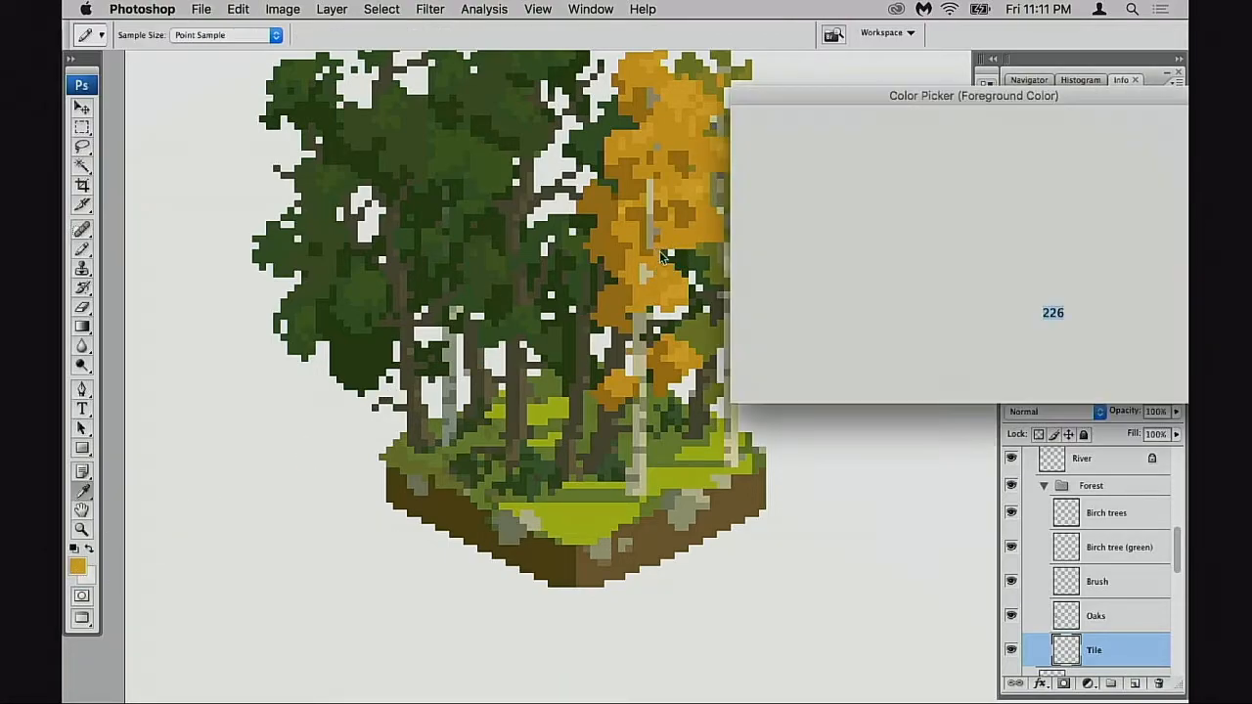
pyautogui.moveTo(799, 152); pyautogui.dragTo(795, 141)
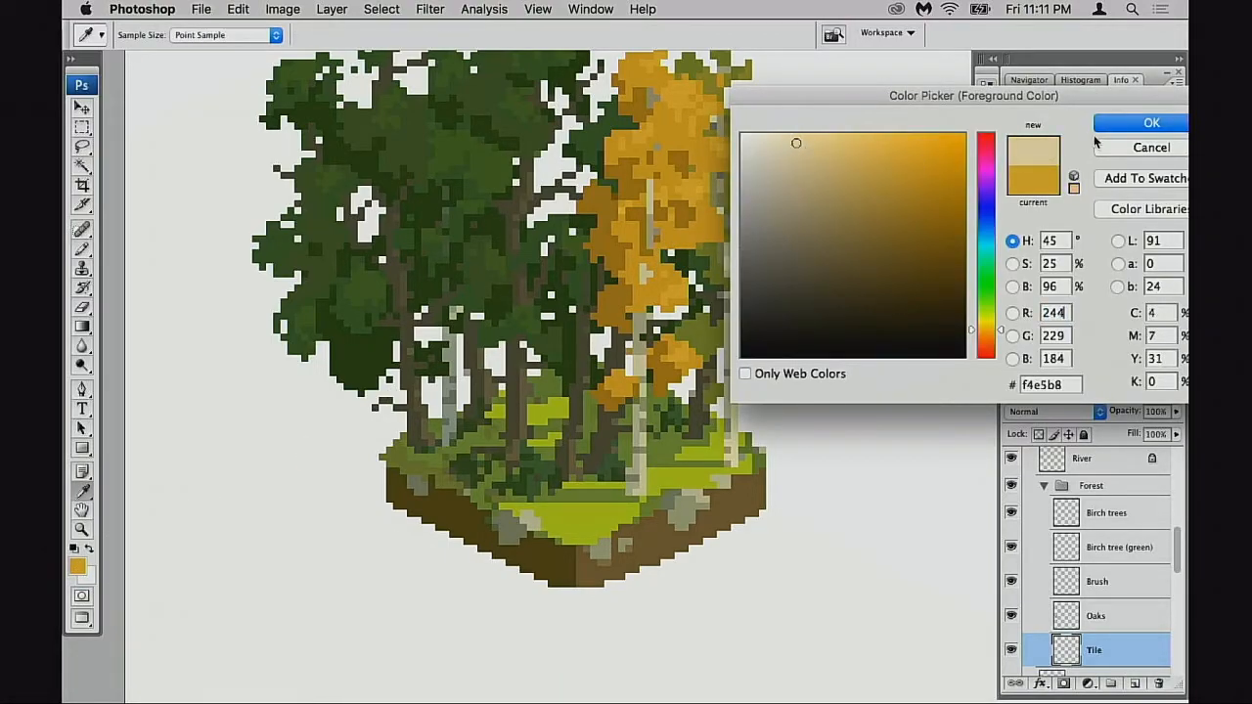
pyautogui.press('Return')
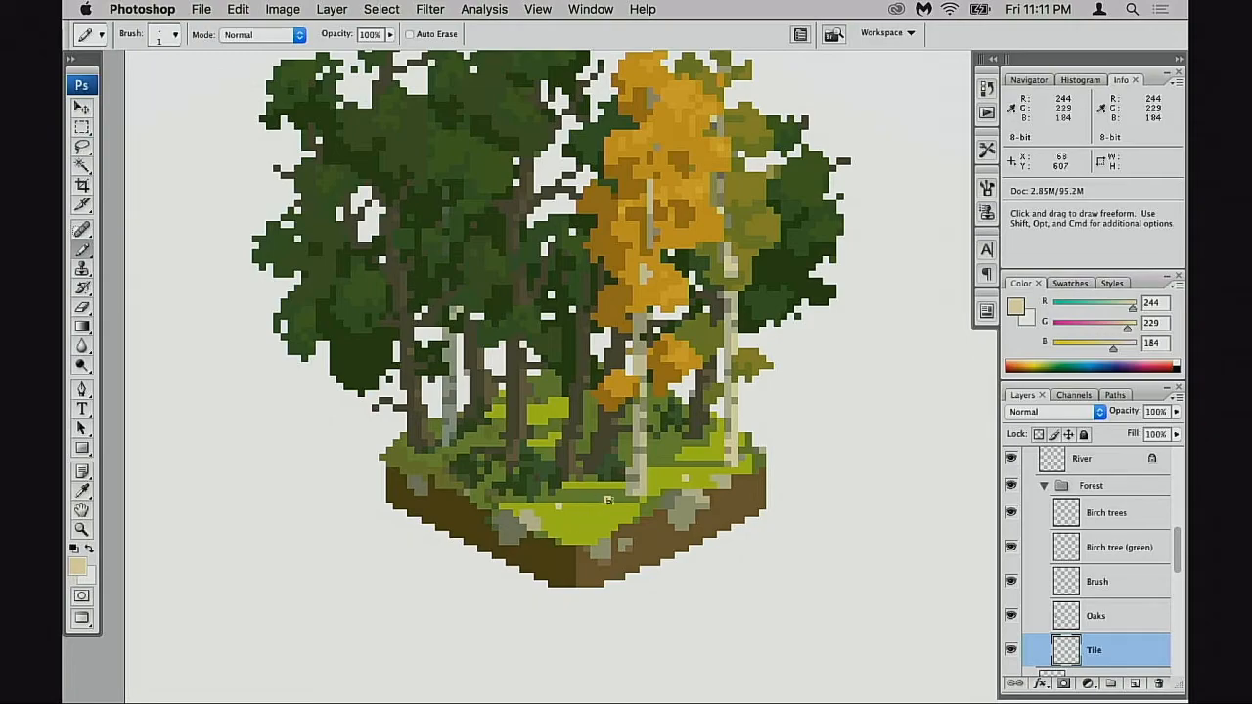
pyautogui.keyDown('alt'); pyautogui.click(597, 511); pyautogui.keyUp('alt')
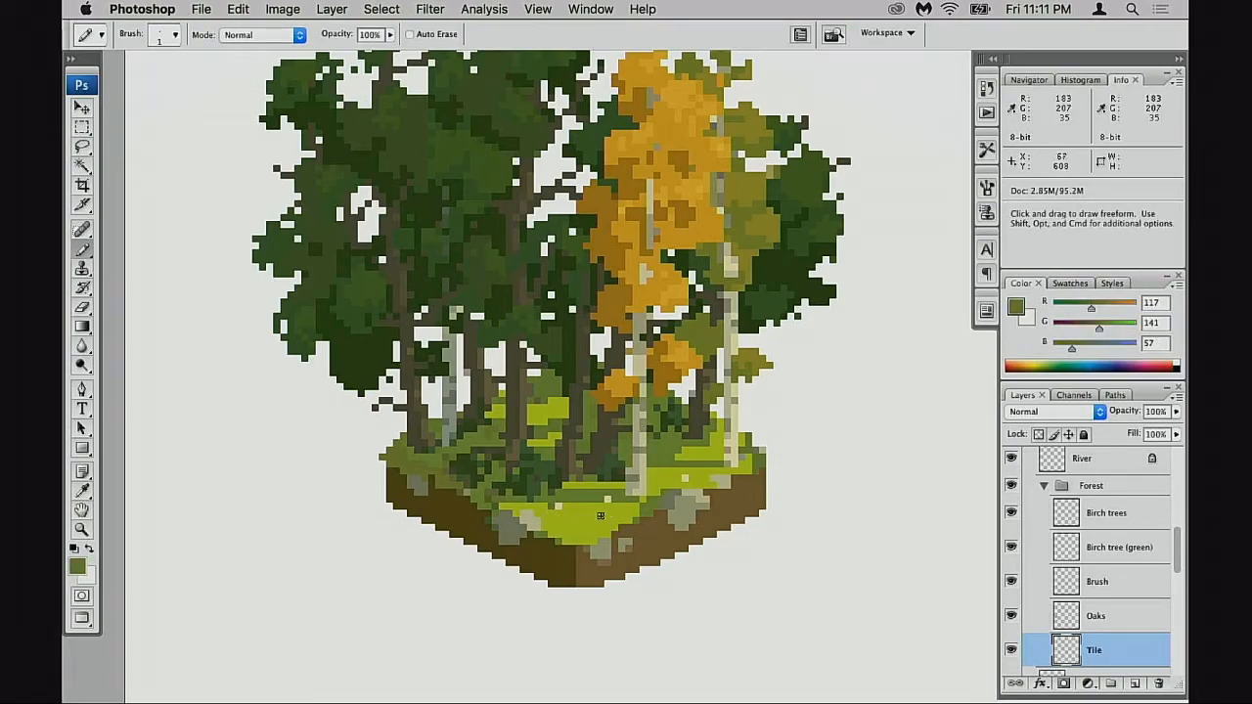
pyautogui.press('e')
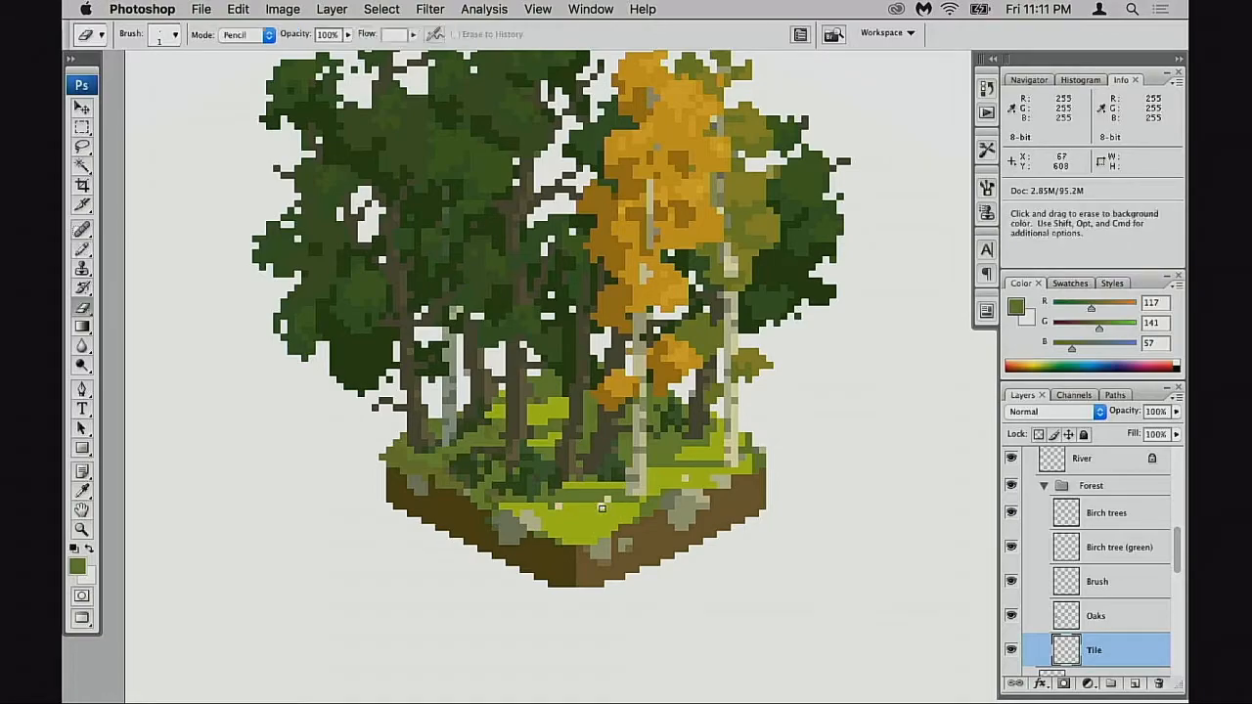
pyautogui.keyDown('alt'); pyautogui.click(594, 511); pyautogui.keyUp('alt')
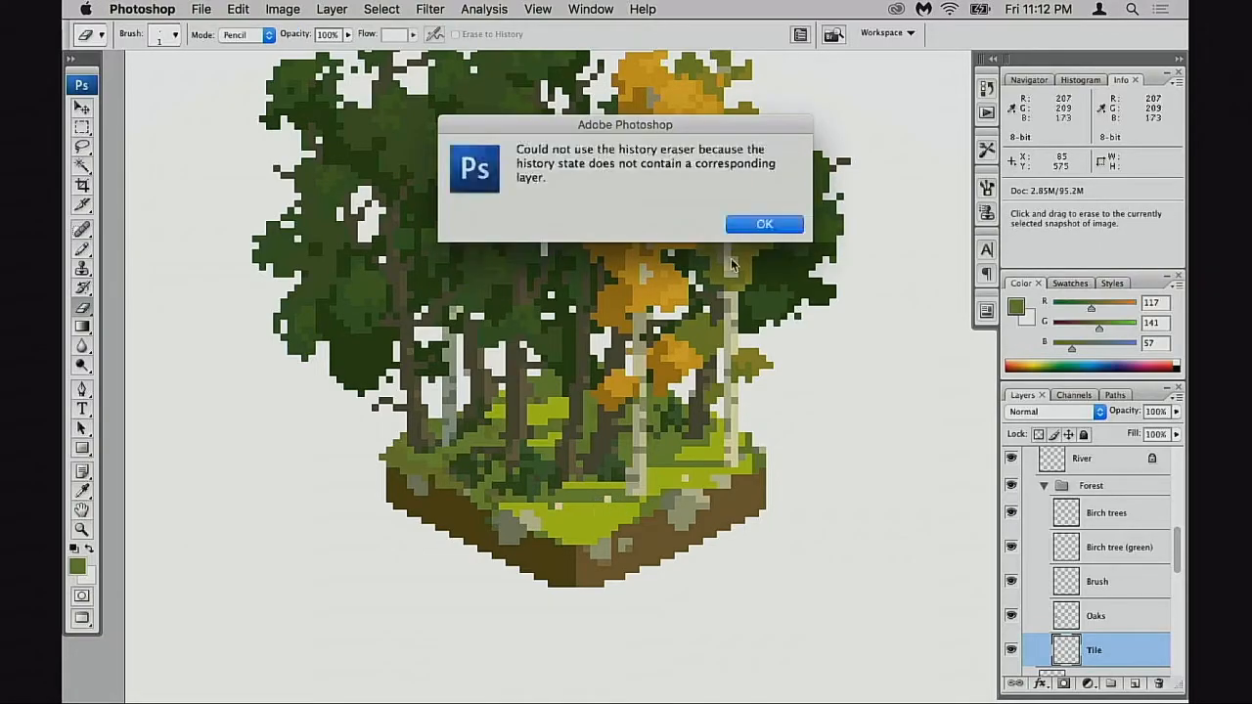
pyautogui.click(761, 225)
pyautogui.press('b')
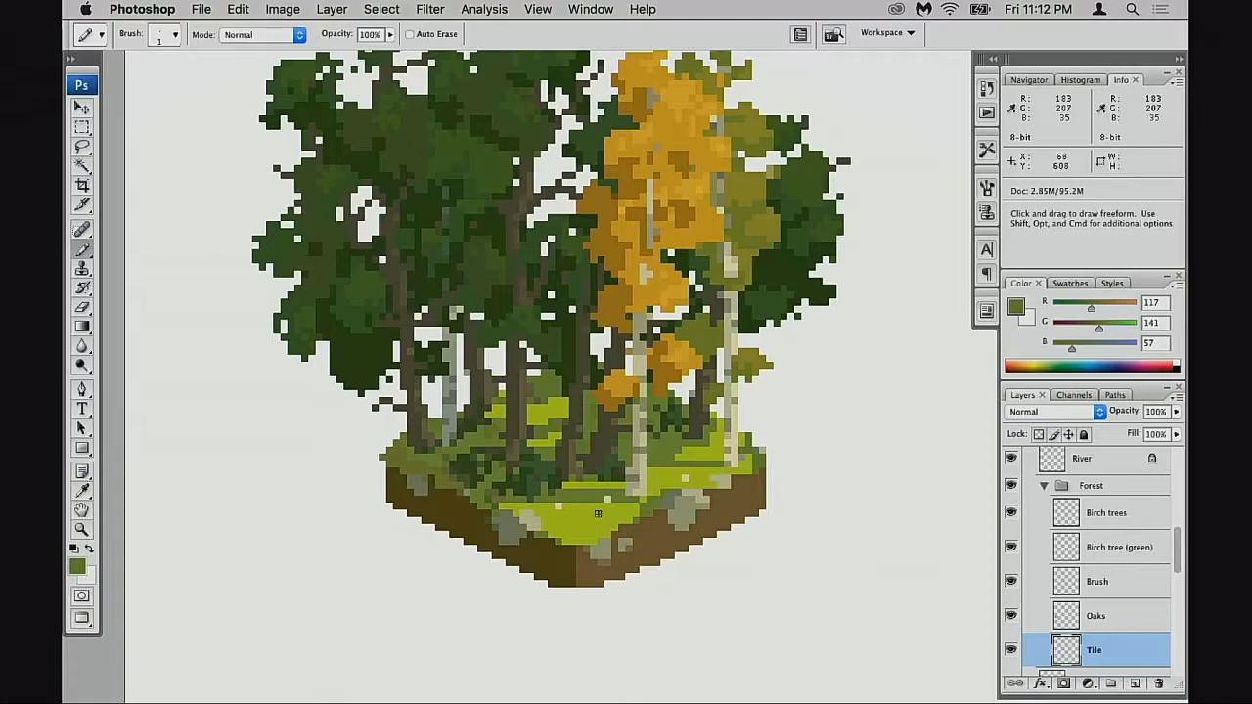
# - Dot muted green (123, 148, 60) pixels at 50% opacity beside the cream flowers on the lime grass
pyautogui.scroll(1, 592, 518)
pyautogui.keyDown('alt'); pyautogui.click(606, 483); pyautogui.keyUp('alt')
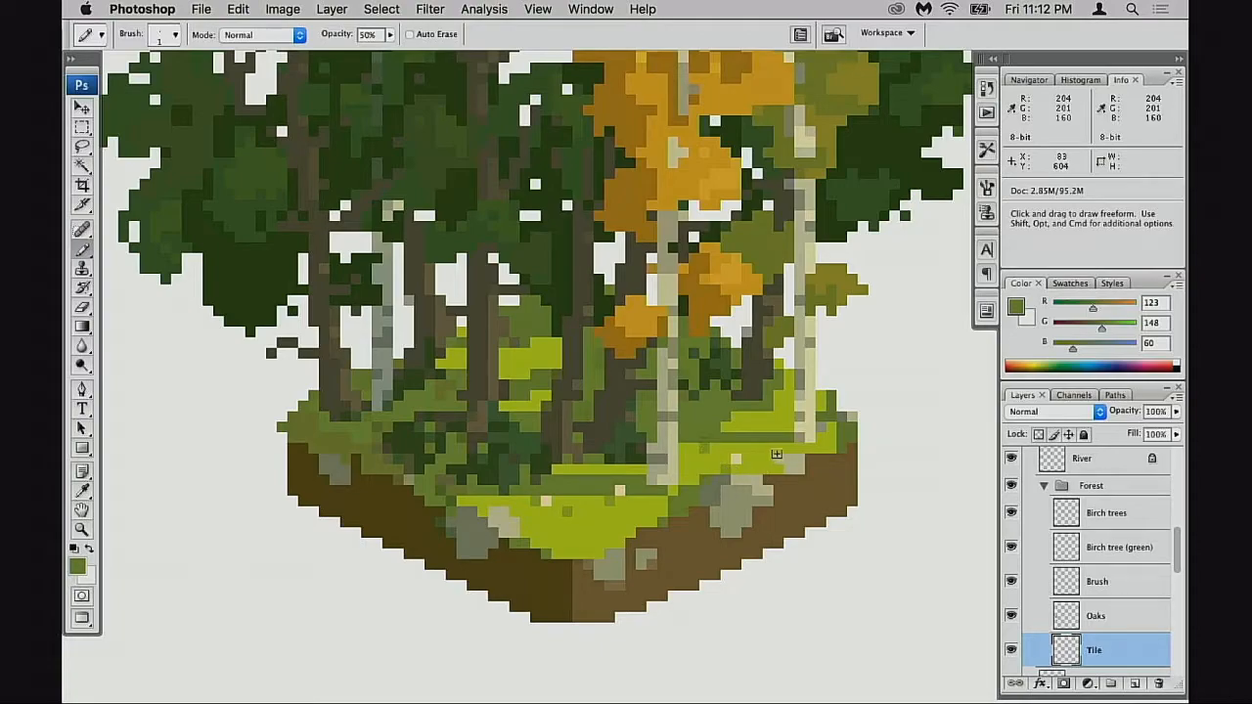
# - Set the Pencil to 100% opacity and light blue (156, 207, 255), and dot single-pixel flowers on the front and right-hand grass
pyautogui.keyDown('alt'); pyautogui.click(736, 460); pyautogui.keyUp('alt')
pyautogui.press('r')
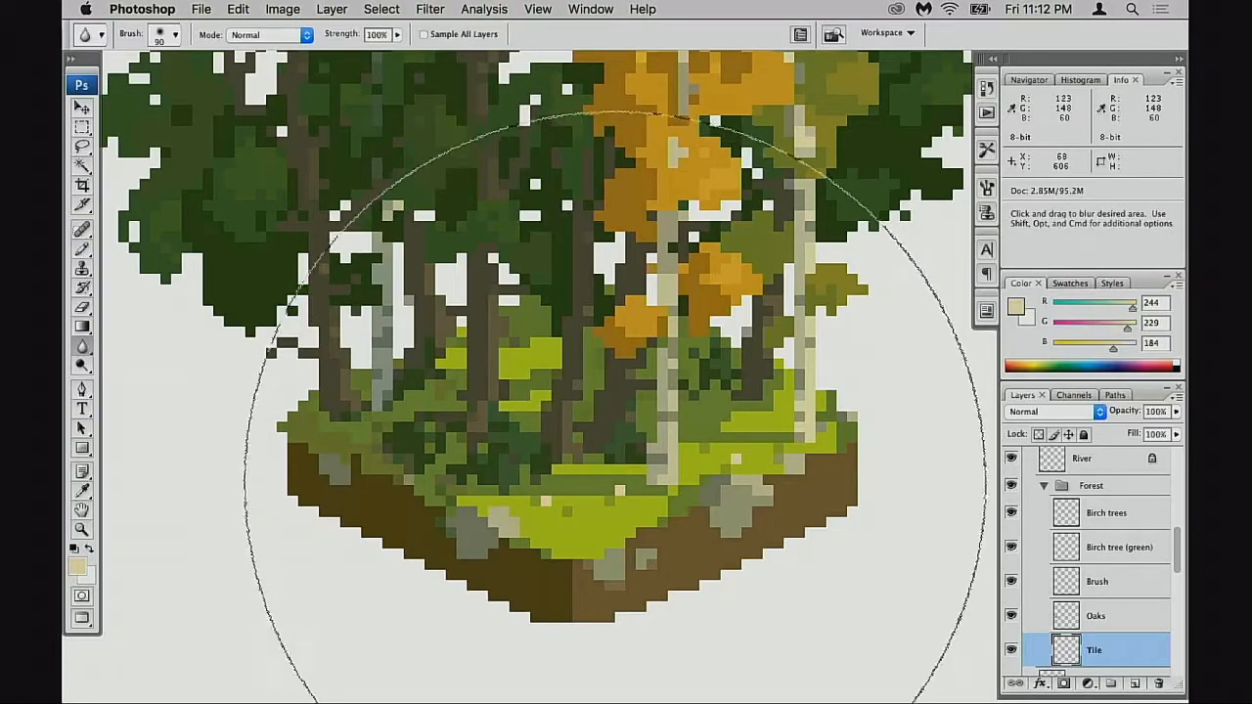
pyautogui.press('b')
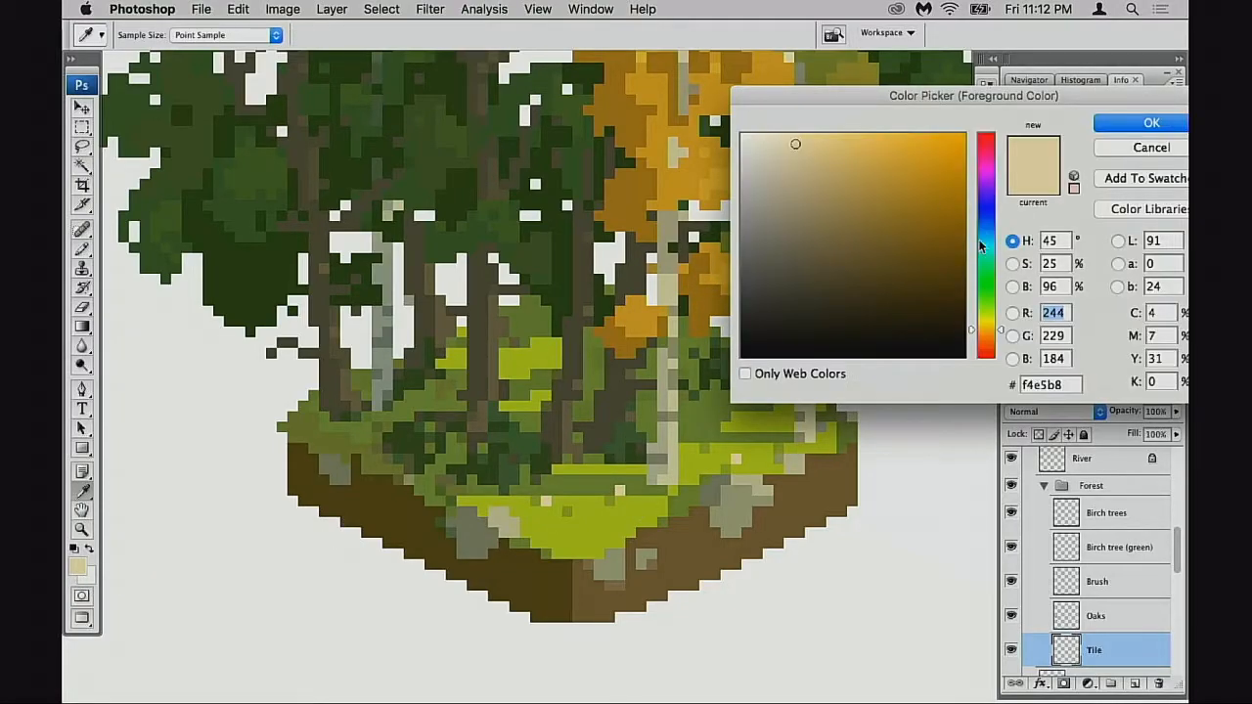
pyautogui.moveTo(978, 239); pyautogui.dragTo(832, 132)
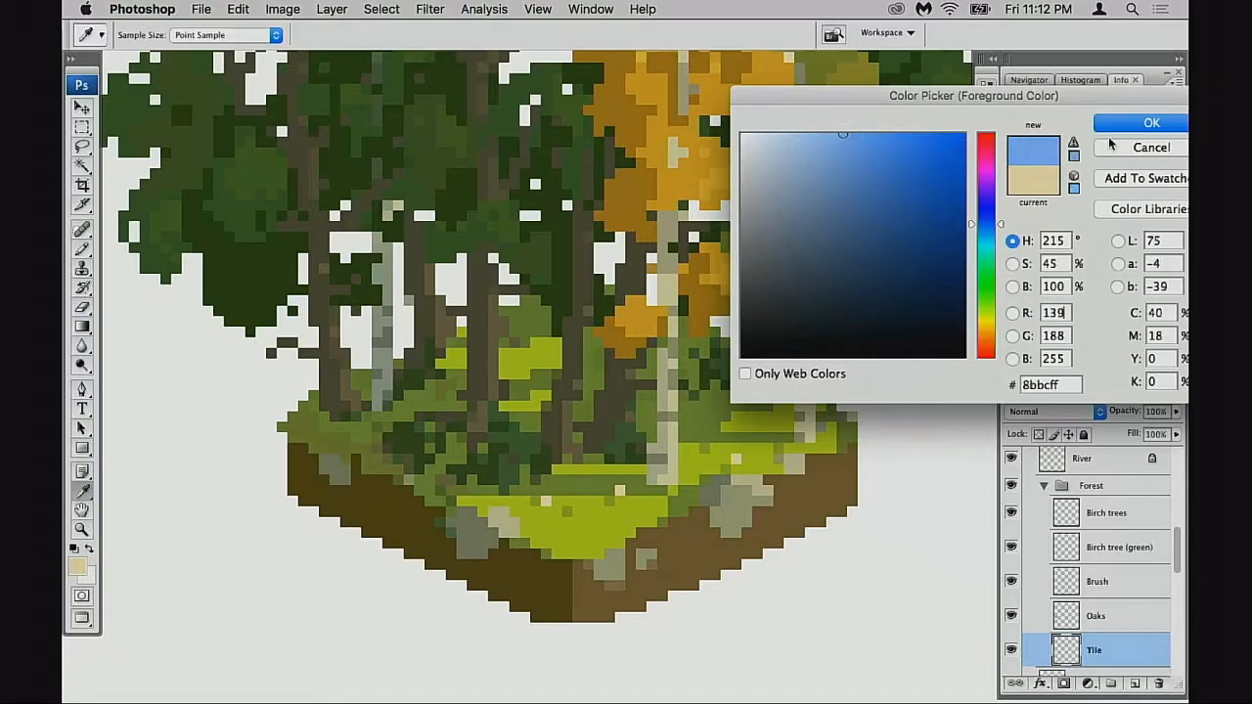
pyautogui.click(1123, 126)
pyautogui.click(609, 478)
pyautogui.press('0')
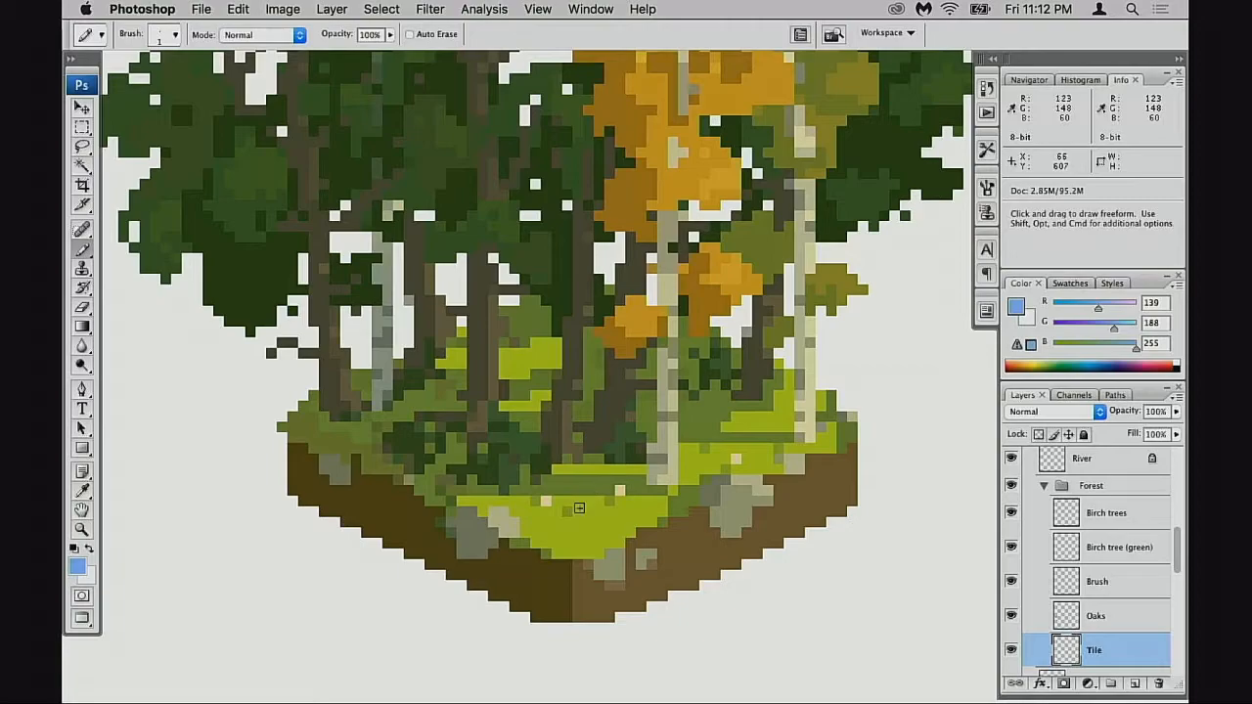
pyautogui.click(631, 511)
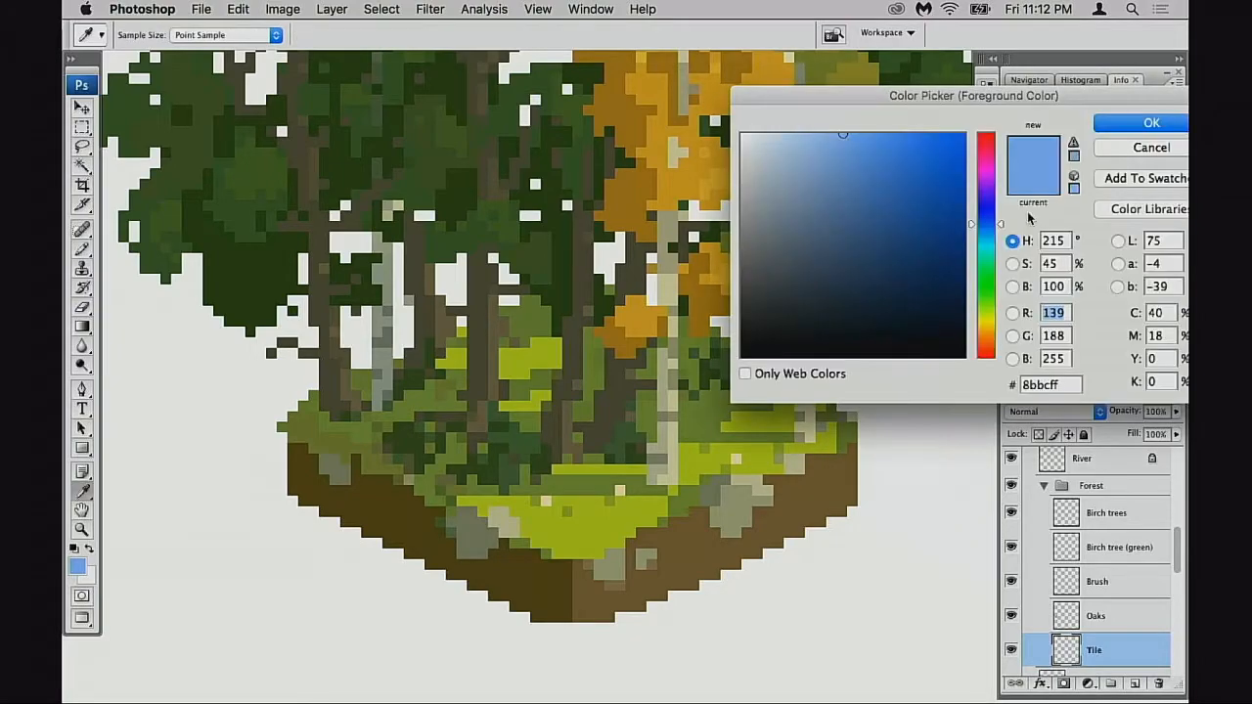
pyautogui.moveTo(852, 141); pyautogui.dragTo(828, 134)
pyautogui.moveTo(988, 225); pyautogui.dragTo(989, 232)
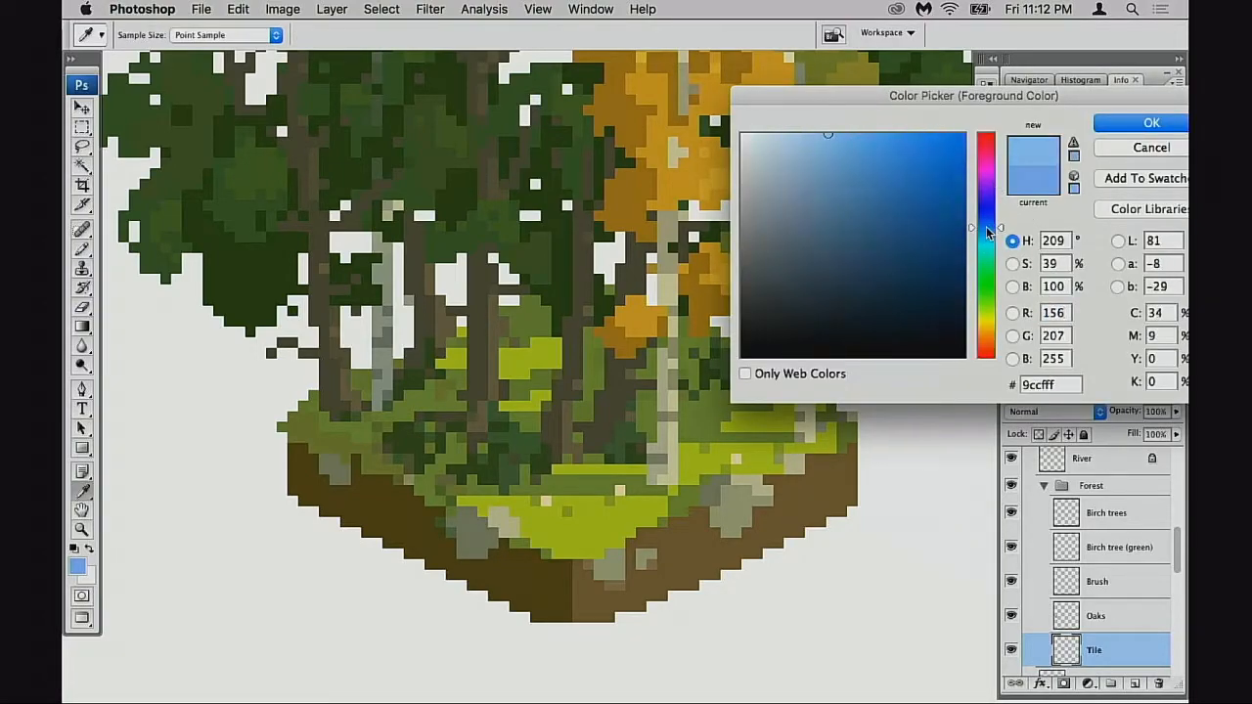
pyautogui.click(1135, 127)
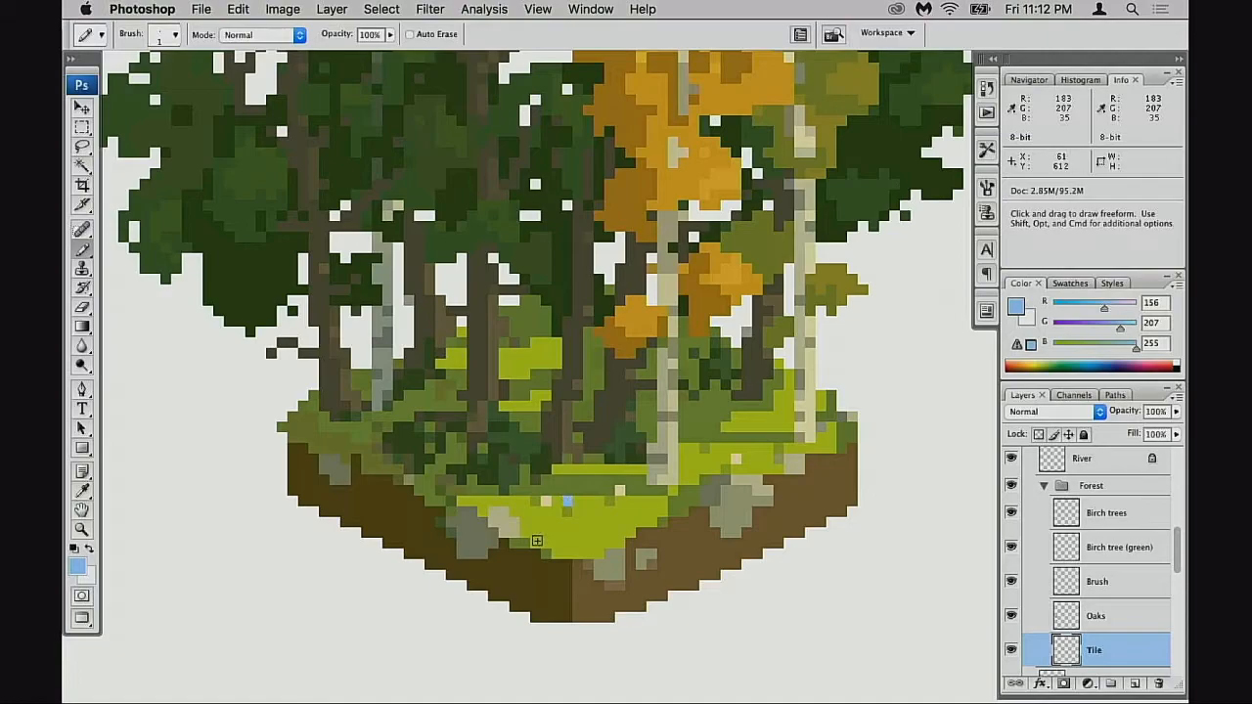
pyautogui.click(747, 417)
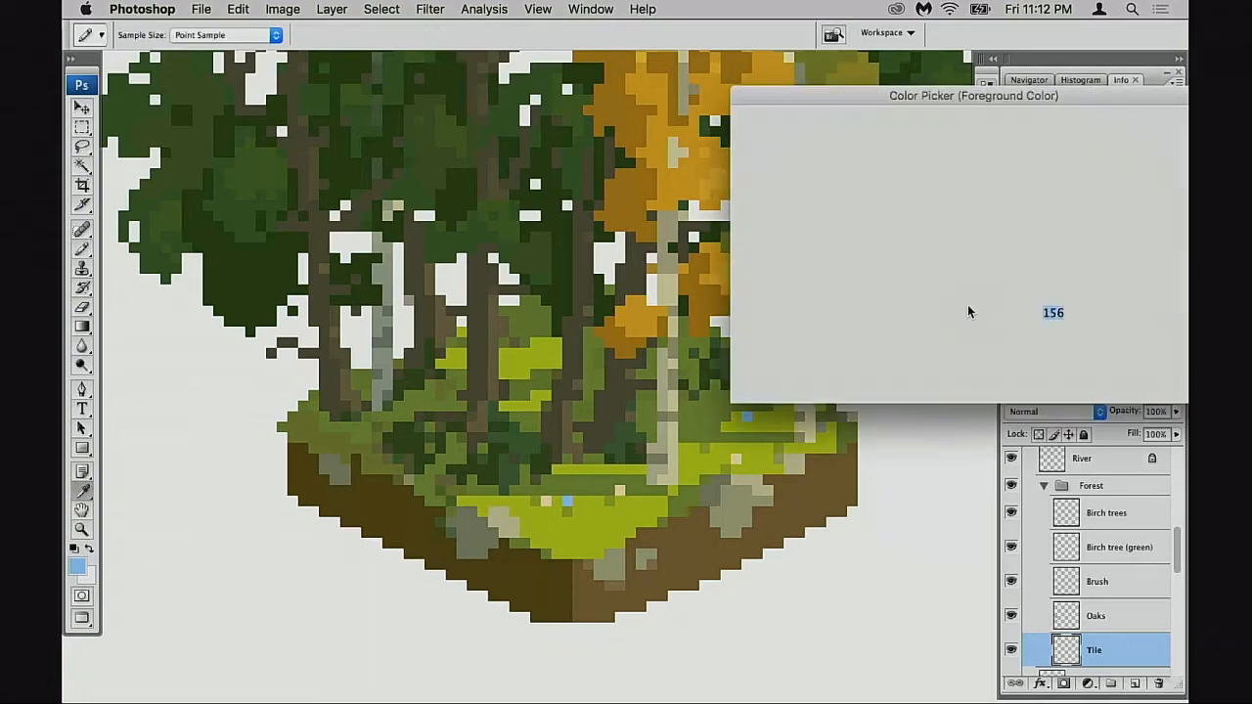
# - Set the foreground colour to orange (247, 155, 46) and dot faint flower pixels at 30% opacity across the lime grass
pyautogui.click(986, 330)
pyautogui.moveTo(906, 148); pyautogui.dragTo(924, 139)
pyautogui.moveTo(986, 333); pyautogui.dragTo(987, 332)
pyautogui.click(1110, 133)
pyautogui.click(586, 501)
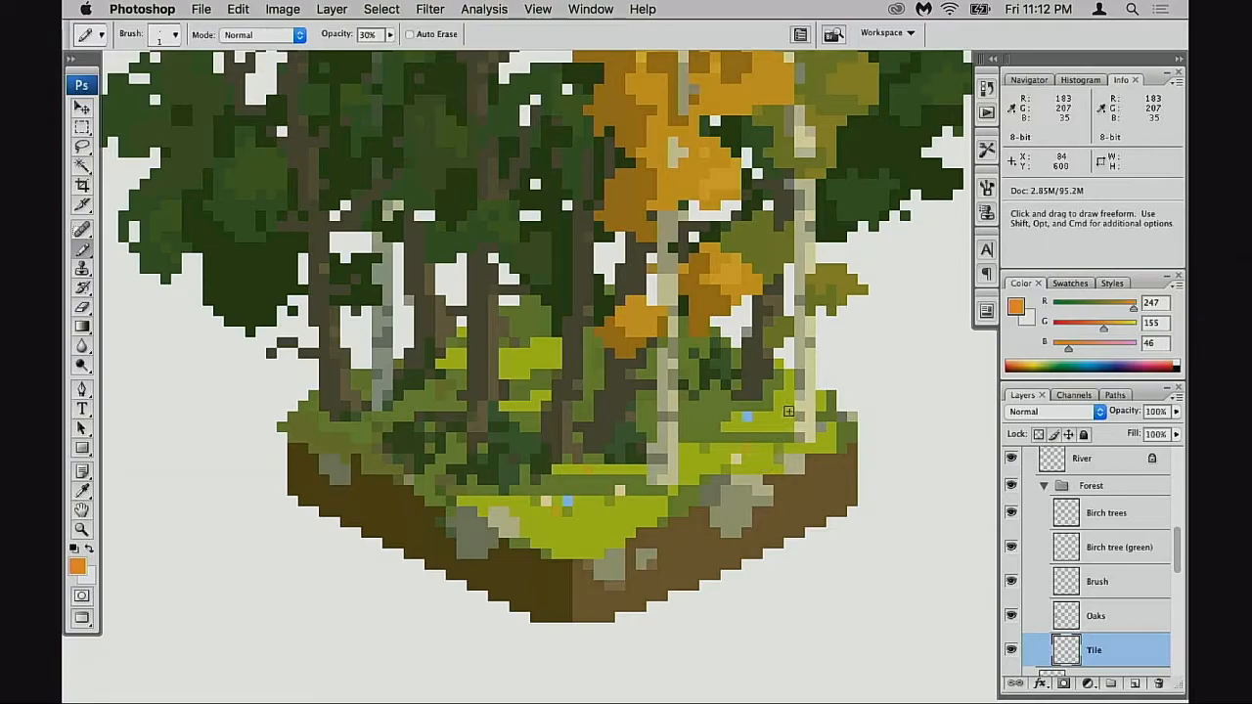
# - Repaint the blue flower pixels in pale grey-blue (201, 219, 219) at 100% opacity and add another on the front grass
pyautogui.press('super+alt+space')
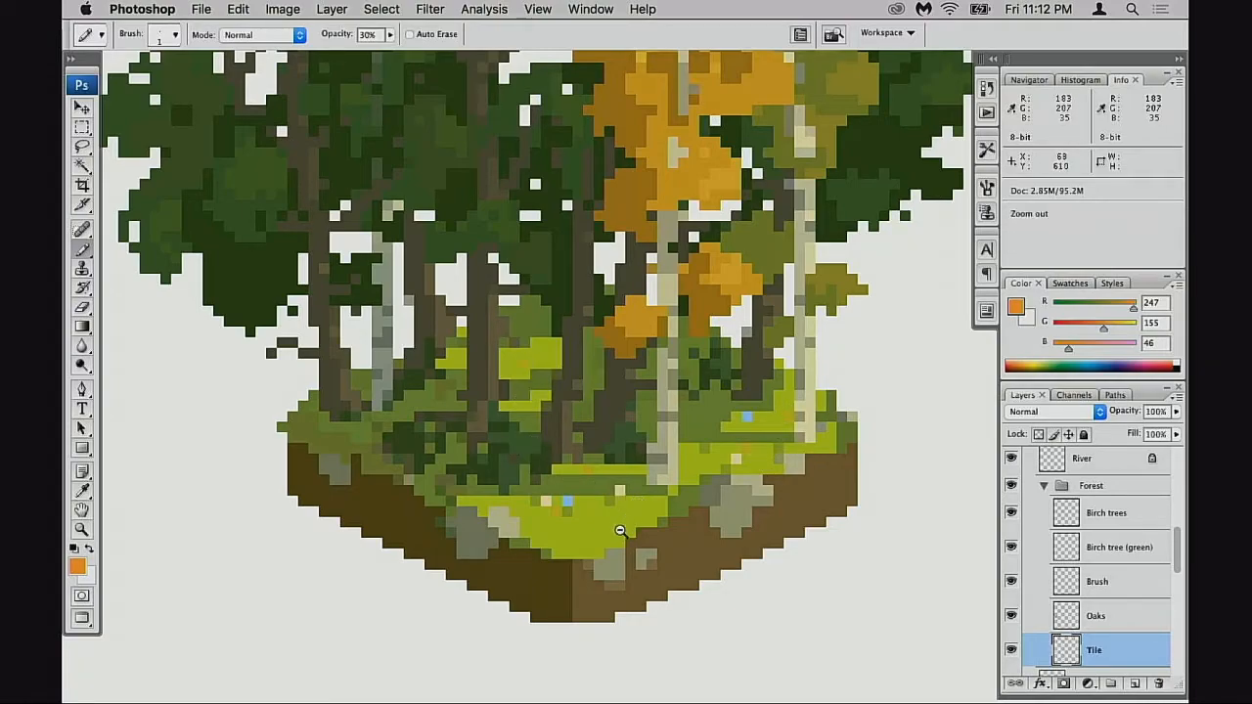
pyautogui.click(622, 529)
pyautogui.click(613, 538)
pyautogui.click(606, 545)
pyautogui.click(607, 545)
pyautogui.click(613, 536)
pyautogui.keyDown('alt'); pyautogui.click(631, 474); pyautogui.keyUp('alt')
pyautogui.click(579, 484)
pyautogui.press('super+z')
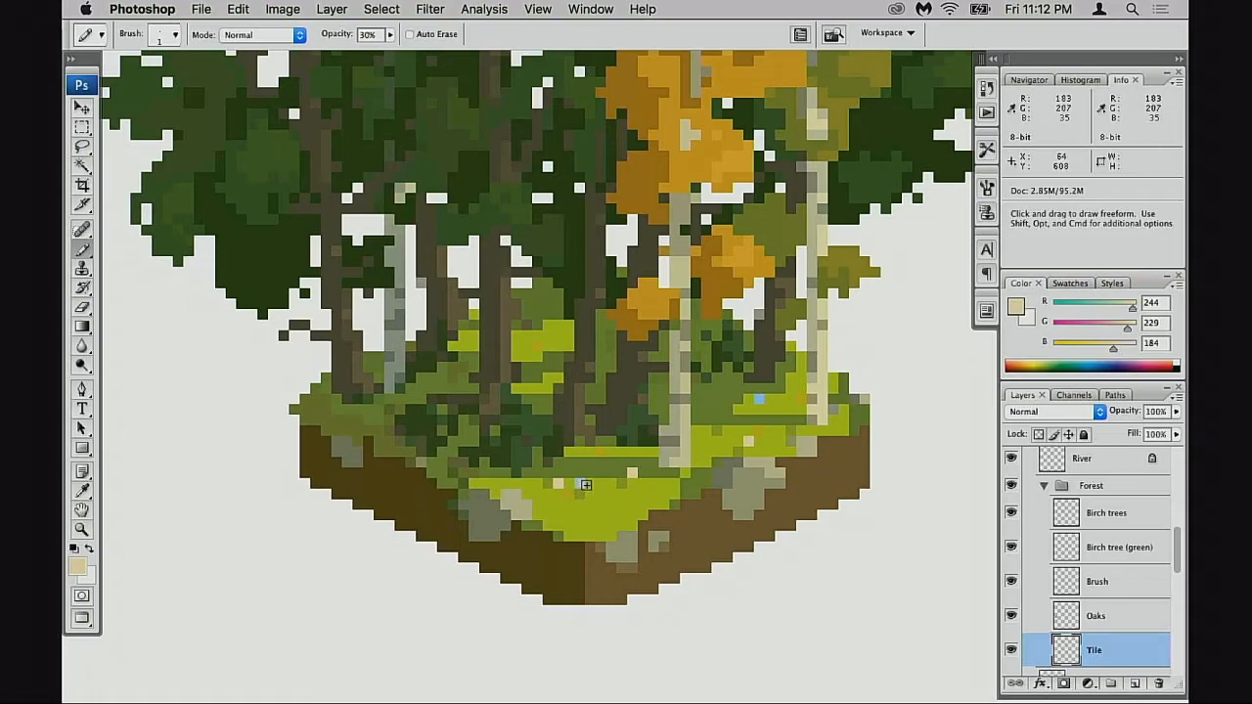
pyautogui.keyDown('alt'); pyautogui.click(648, 484); pyautogui.keyUp('alt')
pyautogui.click(759, 399)
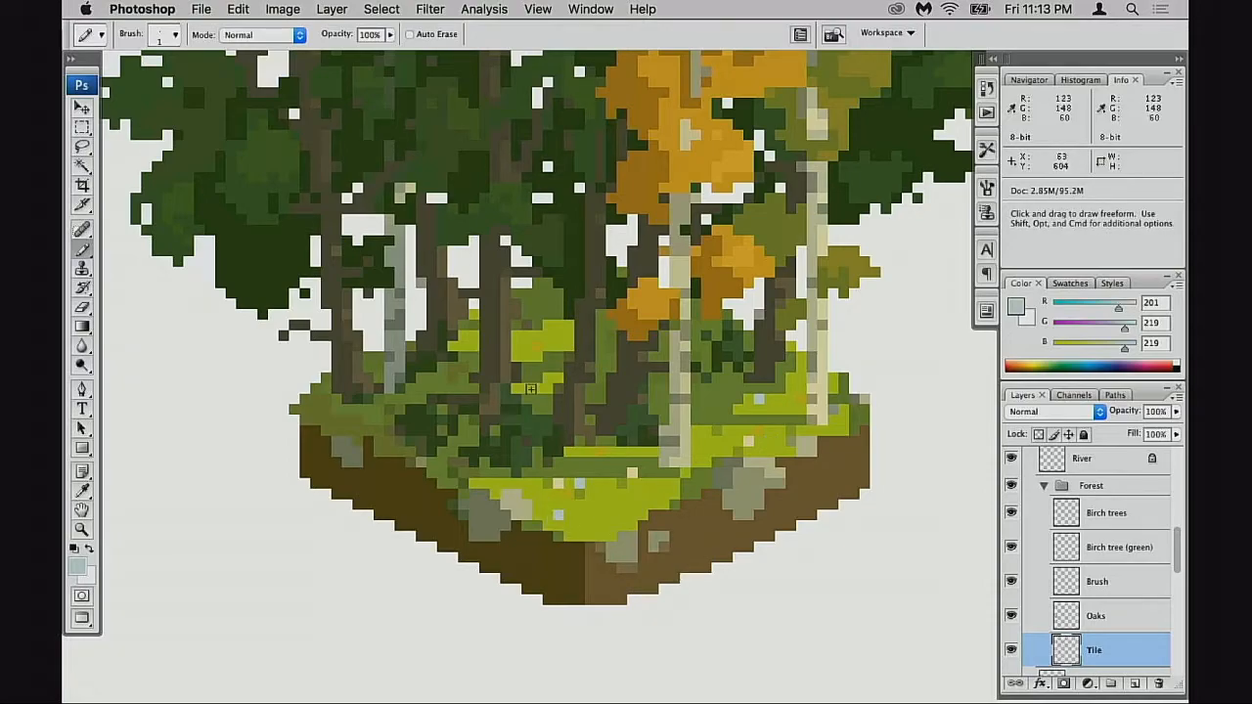
pyautogui.keyDown('alt'); pyautogui.click(666, 509); pyautogui.keyUp('alt')
pyautogui.keyDown('alt'); pyautogui.click(665, 509); pyautogui.keyUp('alt')
pyautogui.keyDown('alt'); pyautogui.click(665, 509); pyautogui.keyUp('alt')
pyautogui.moveTo(728, 548); pyautogui.dragTo(724, 548)
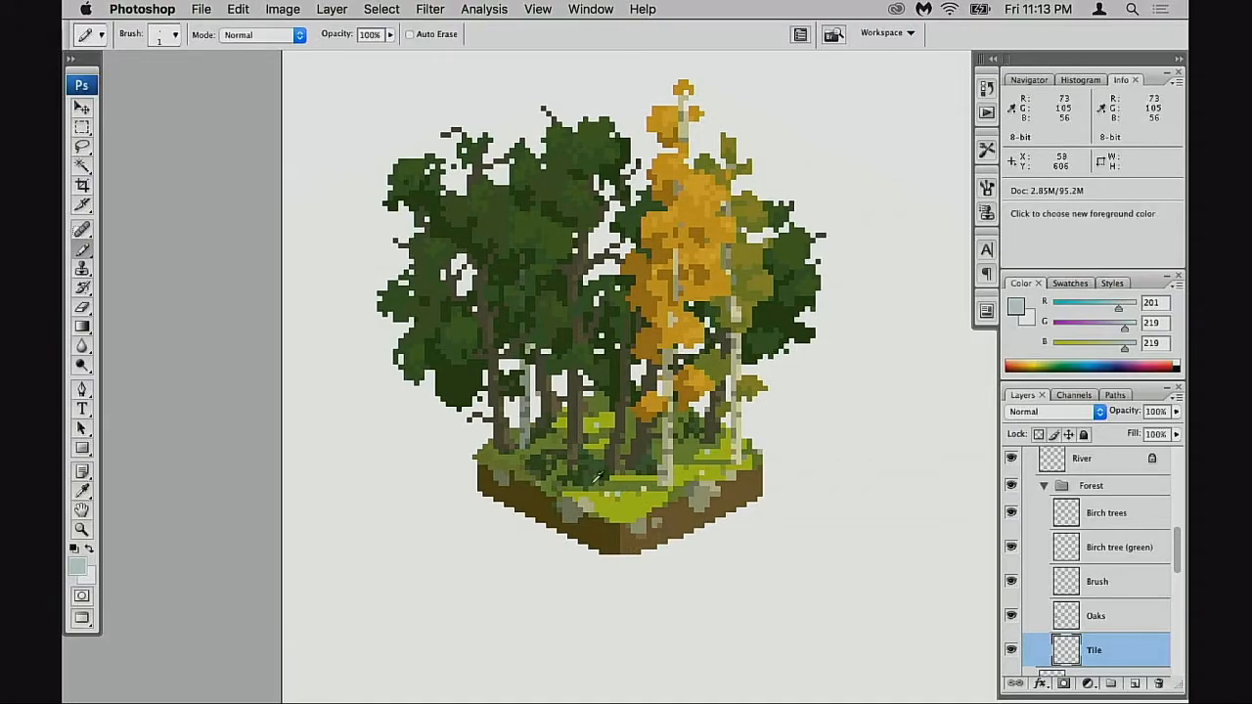
# - Touch up the flower pixels on the front grass with dark green (73, 105, 56), pale grey-blue (201, 219, 219) and cream (244, 229, 184)
pyautogui.keyDown('alt'); pyautogui.click(619, 506); pyautogui.keyUp('alt')
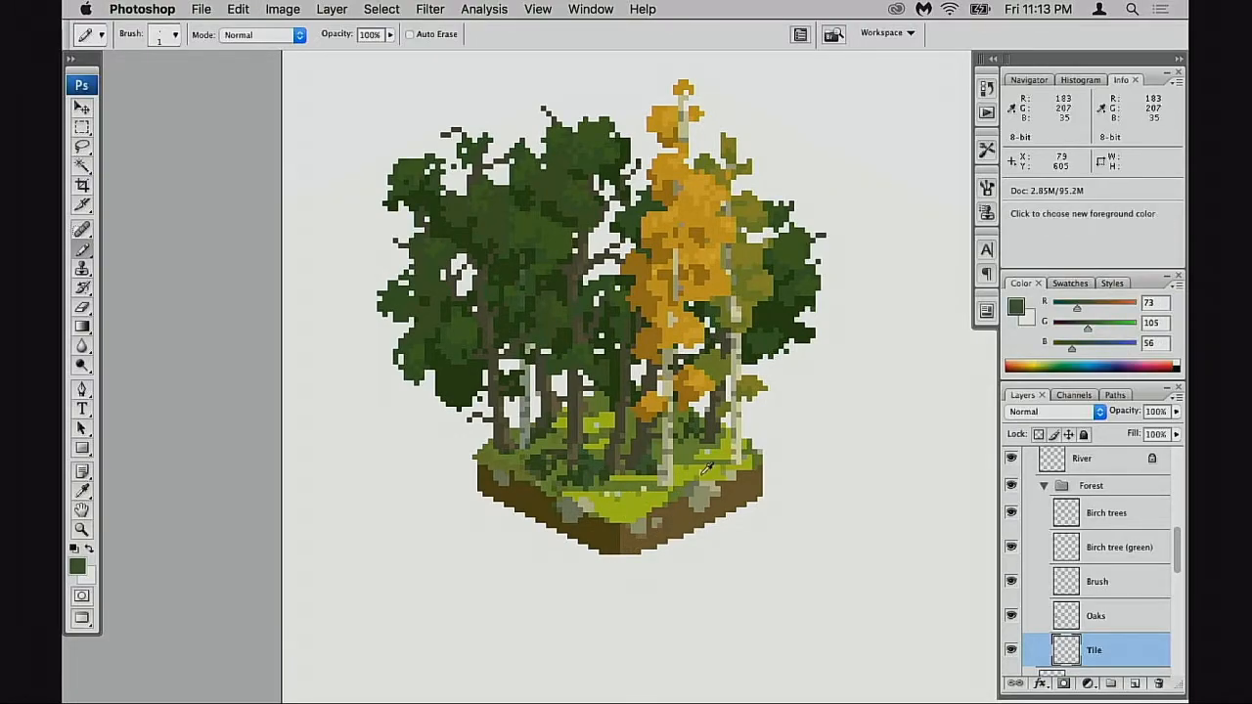
pyautogui.keyDown('alt'); pyautogui.click(645, 488); pyautogui.keyUp('alt')
pyautogui.keyDown('alt'); pyautogui.click(616, 492); pyautogui.keyUp('alt')
pyautogui.keyDown('alt'); pyautogui.click(638, 512); pyautogui.keyUp('alt')
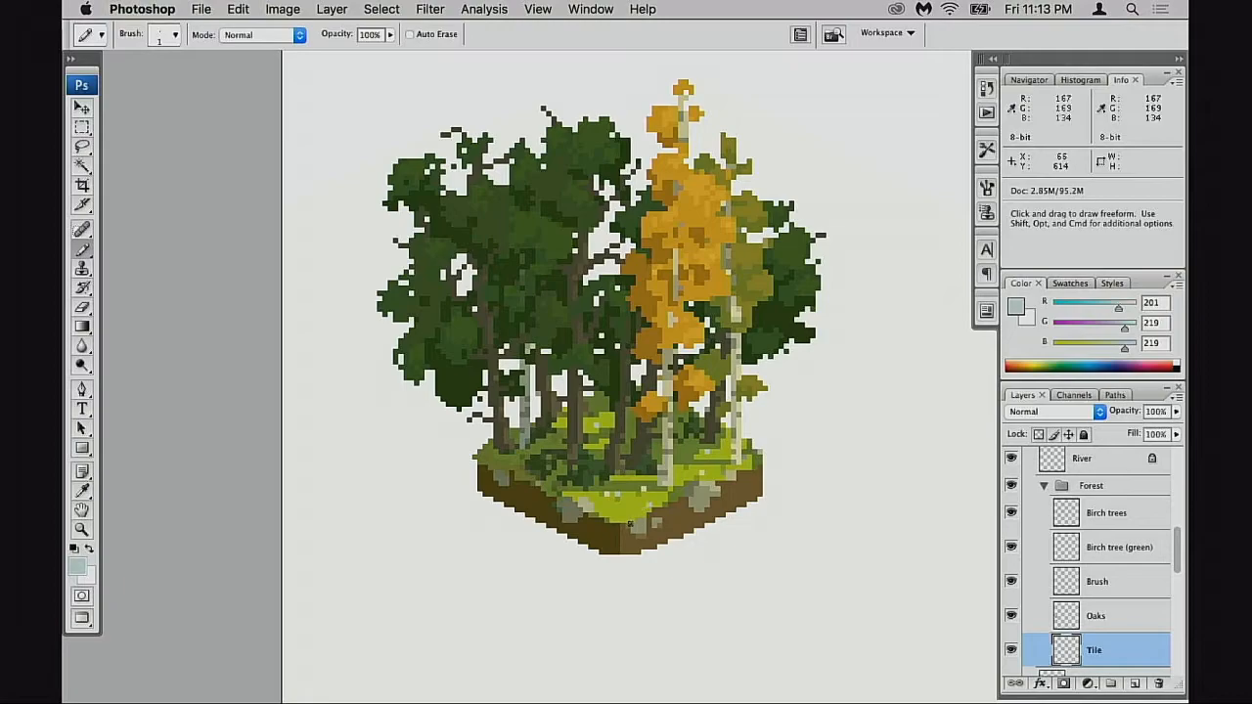
pyautogui.keyDown('alt'); pyautogui.click(647, 489); pyautogui.keyUp('alt')
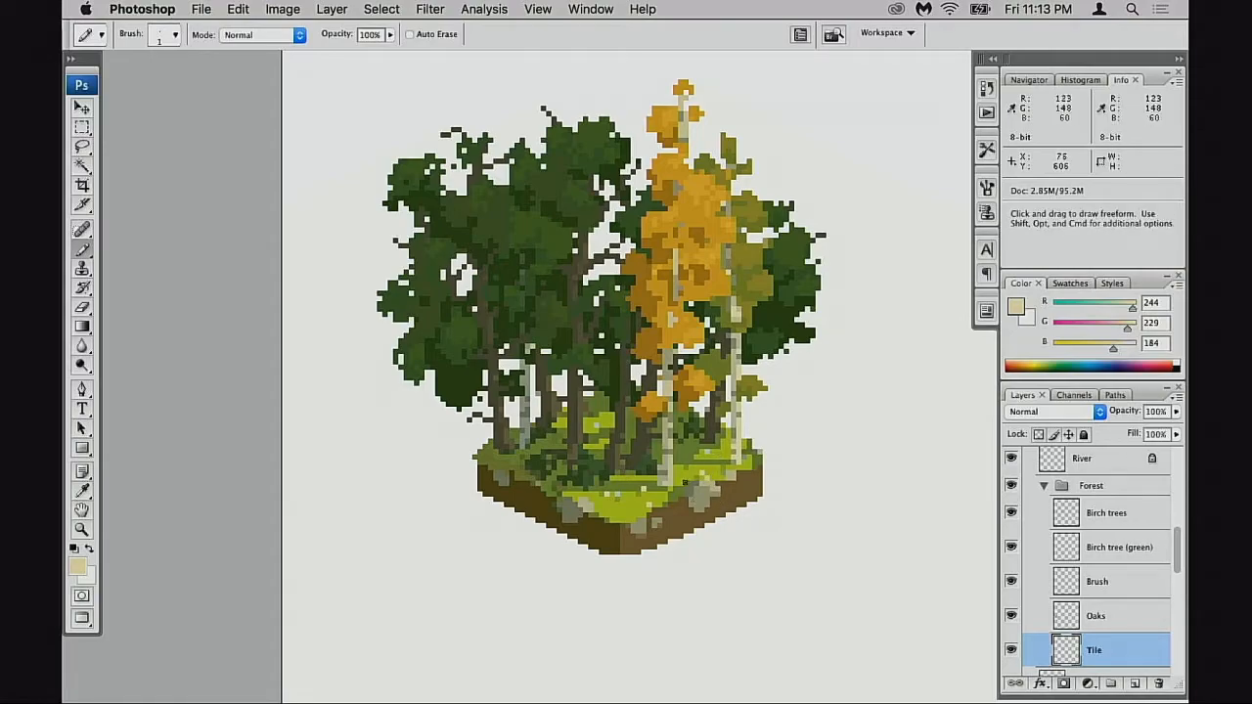
# - Sample bright yellow (243, 234, 0) from the rocky hill tile and dot yellow flower pixels on the forest tile's front grass
pyautogui.keyDown('alt'); pyautogui.click(693, 539); pyautogui.keyUp('alt')
pyautogui.keyDown('alt'); pyautogui.click(683, 565); pyautogui.keyUp('alt')
pyautogui.moveTo(670, 572); pyautogui.dragTo(590, 529)
pyautogui.moveTo(655, 552); pyautogui.dragTo(619, 582)
pyautogui.moveTo(673, 526); pyautogui.dragTo(625, 521)
pyautogui.keyDown('alt'); pyautogui.click(692, 533); pyautogui.keyUp('alt')
pyautogui.keyDown('super'); pyautogui.click(579, 469); pyautogui.keyUp('super')
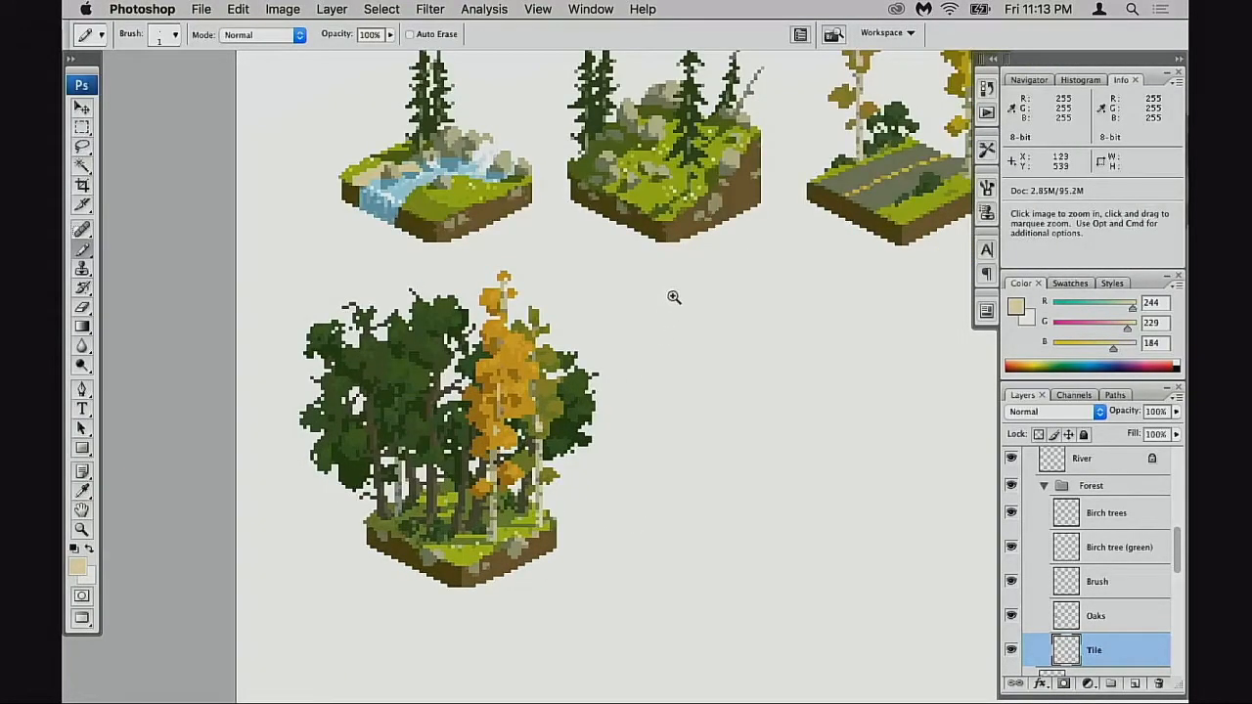
pyautogui.keyDown('super'); pyautogui.click(687, 185); pyautogui.keyUp('super')
pyautogui.keyDown('super'); pyautogui.click(669, 174); pyautogui.keyUp('super')
pyautogui.keyDown('super'); pyautogui.click(631, 130); pyautogui.keyUp('super')
pyautogui.keyDown('alt'); pyautogui.click(617, 124); pyautogui.keyUp('alt')
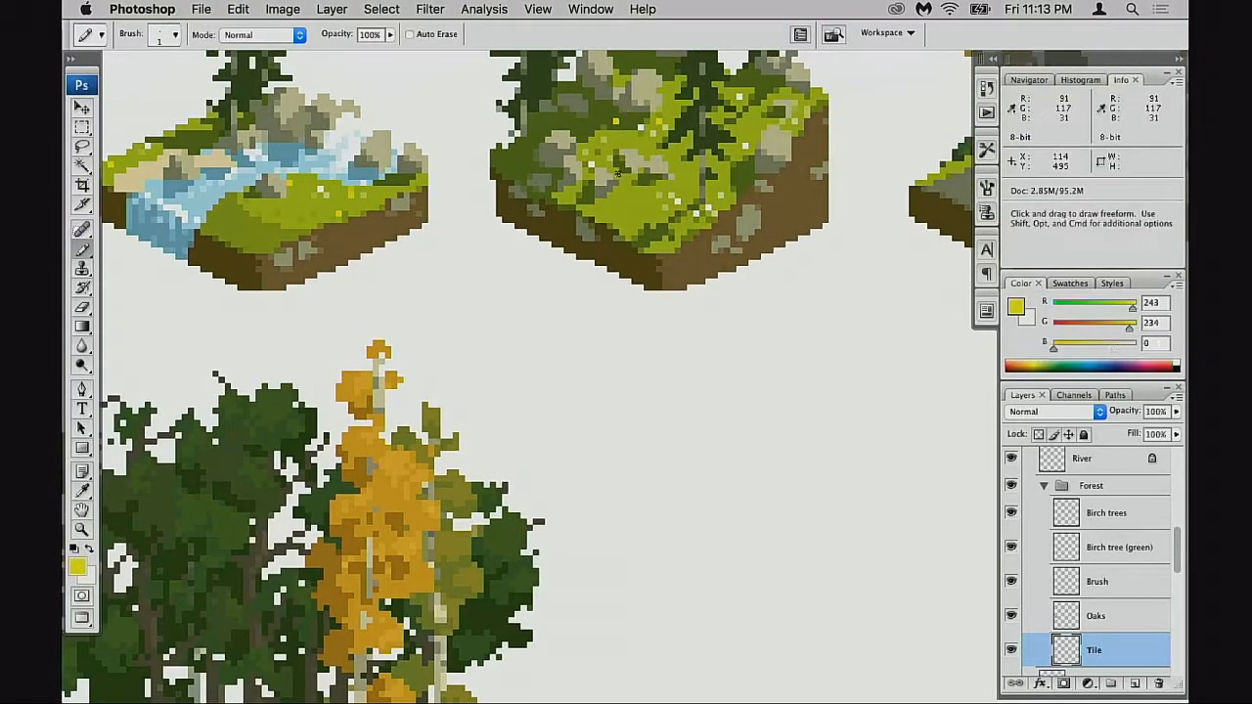
pyautogui.moveTo(572, 431); pyautogui.dragTo(663, 137)
pyautogui.moveTo(428, 498); pyautogui.dragTo(457, 472)
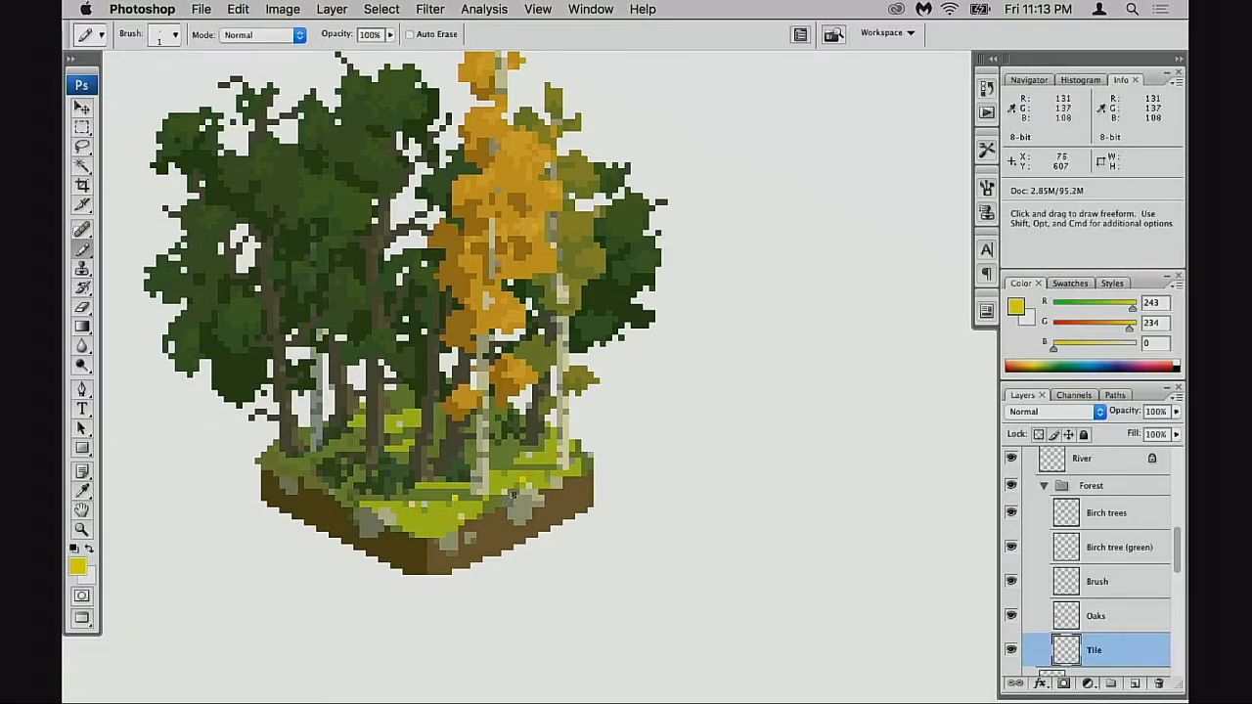
# - Sample pure white (255, 255, 255) from the rocky hill tile's flowers and dot white pixels on the forest tile's front grass
pyautogui.moveTo(650, 452)
pyautogui.mouseDown()
pyautogui.moveTo(639, 506)
pyautogui.moveTo(629, 503)
pyautogui.mouseUp()
pyautogui.keyDown('alt'); pyautogui.click(656, 476); pyautogui.keyUp('alt')
pyautogui.keyDown('alt'); pyautogui.click(661, 476); pyautogui.keyUp('alt')
pyautogui.keyDown('alt'); pyautogui.click(678, 455); pyautogui.keyUp('alt')
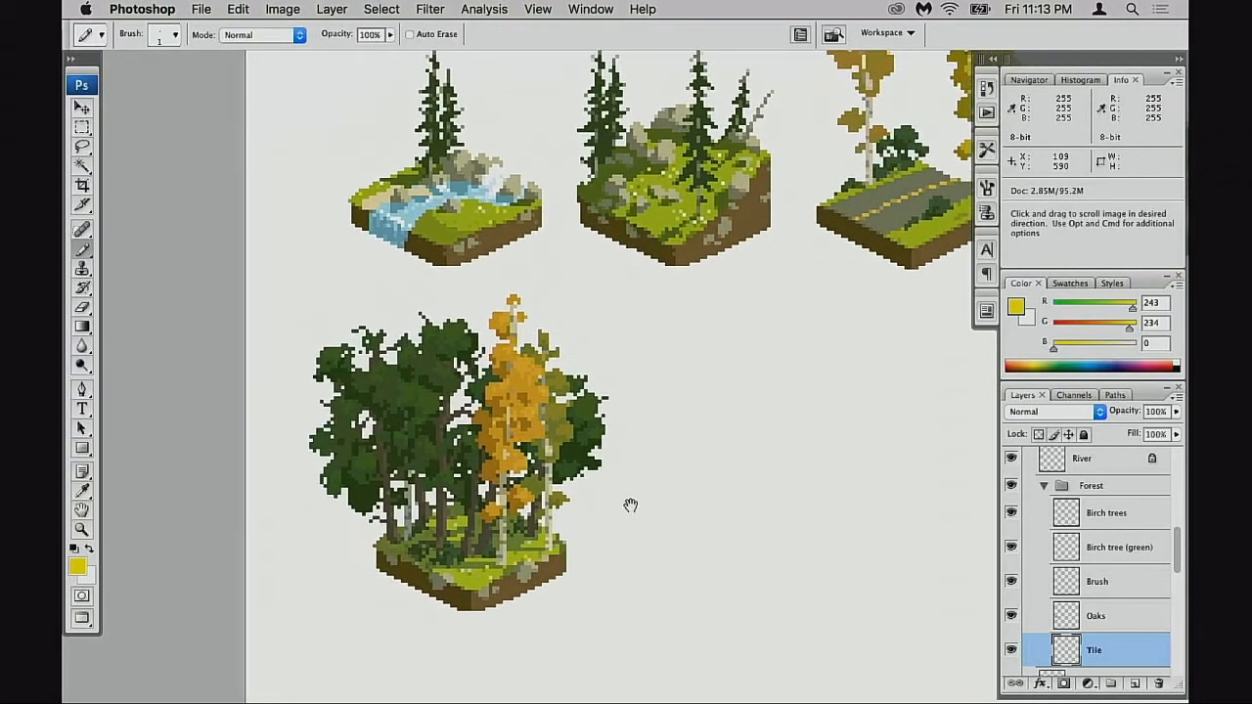
pyautogui.keyDown('alt'); pyautogui.click(701, 218); pyautogui.keyUp('alt')
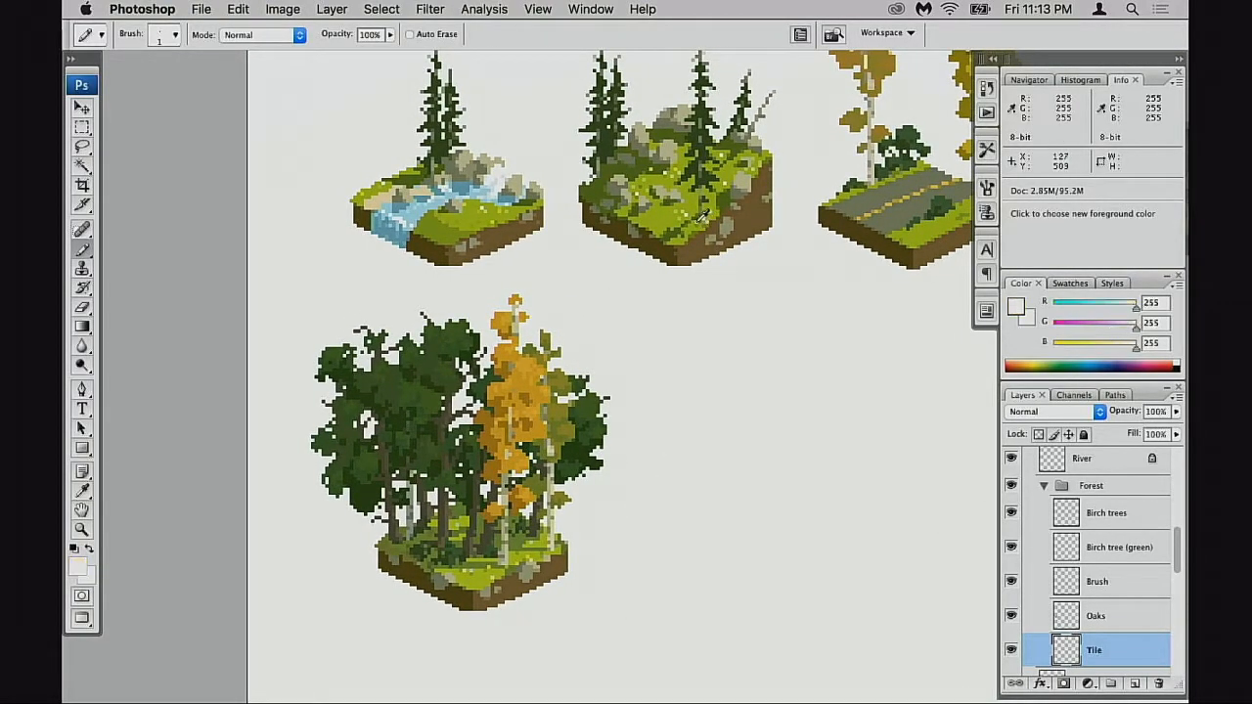
pyautogui.keyDown('ctrl'); pyautogui.click(526, 568); pyautogui.keyUp('ctrl')
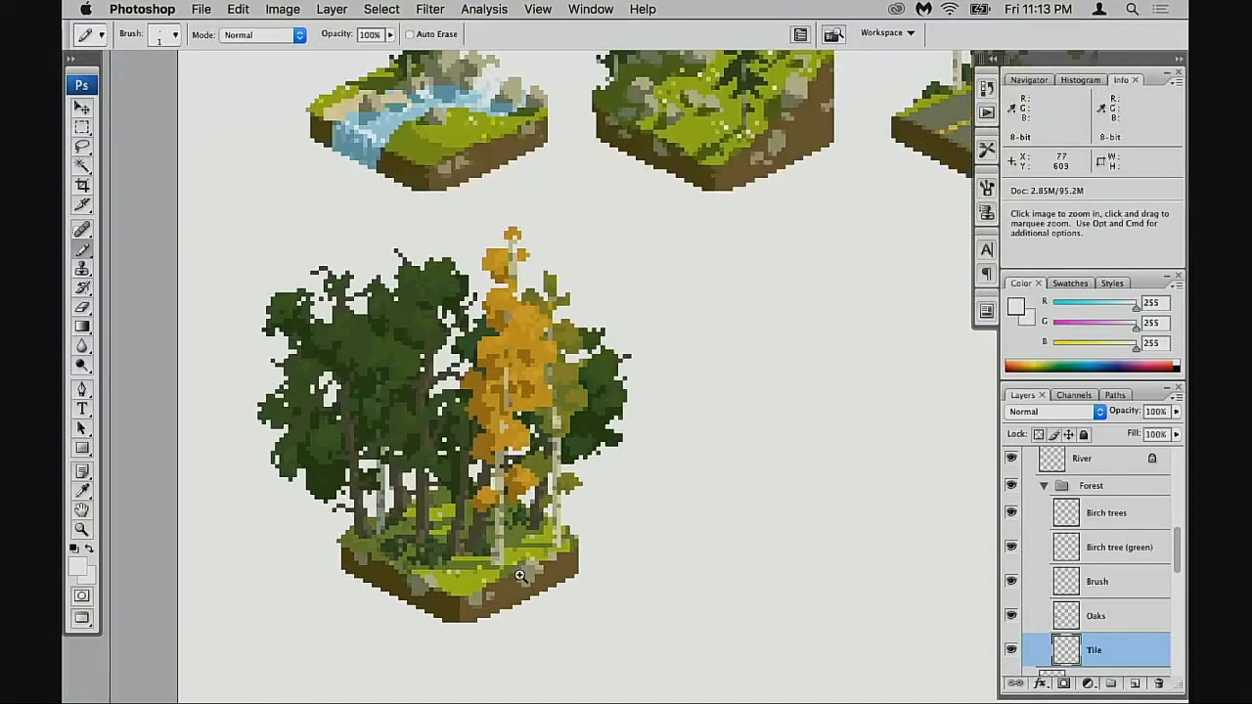
pyautogui.keyDown('ctrl'); pyautogui.click(526, 568); pyautogui.keyUp('ctrl')
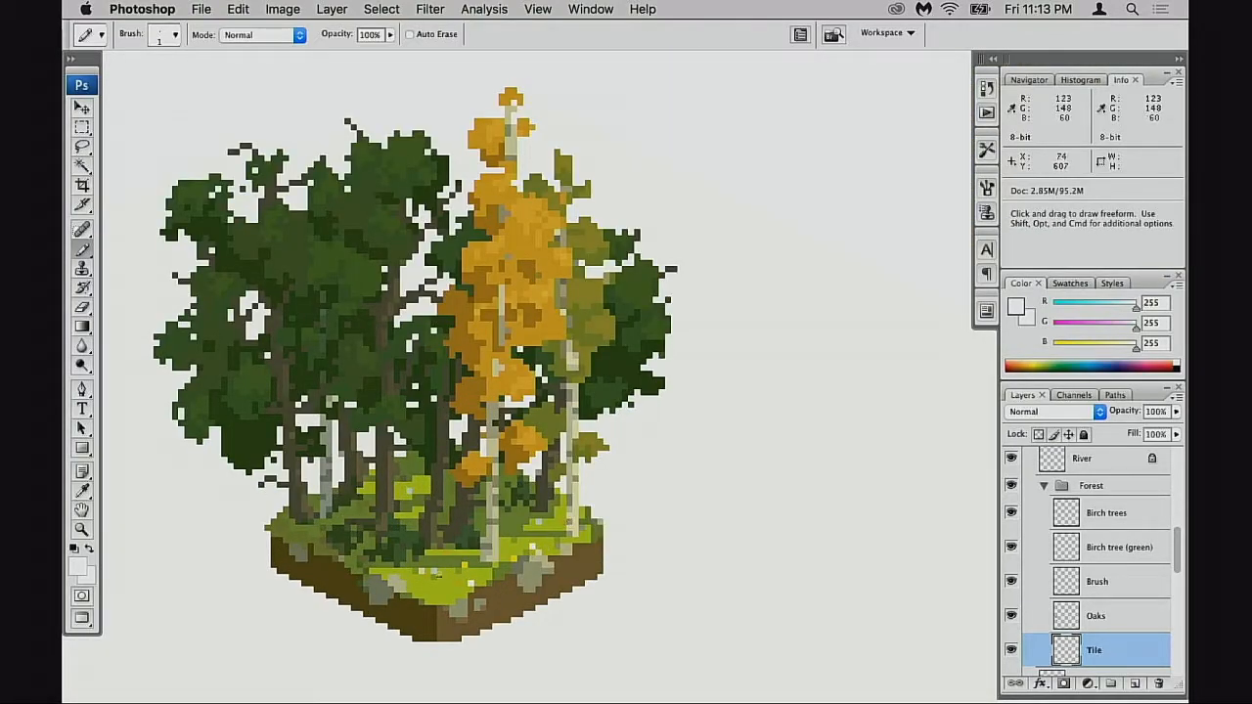
# - Undo the last pixel and place a white flower pixel just beside the cream one on the front grass
pyautogui.keyDown('alt'); pyautogui.click(538, 588); pyautogui.keyUp('alt')
pyautogui.keyDown('alt'); pyautogui.click(543, 599); pyautogui.keyUp('alt')
pyautogui.keyDown('alt'); pyautogui.click(546, 612); pyautogui.keyUp('alt')
pyautogui.moveTo(624, 533)
pyautogui.mouseDown()
pyautogui.moveTo(665, 453)
pyautogui.moveTo(680, 351)
pyautogui.mouseUp()
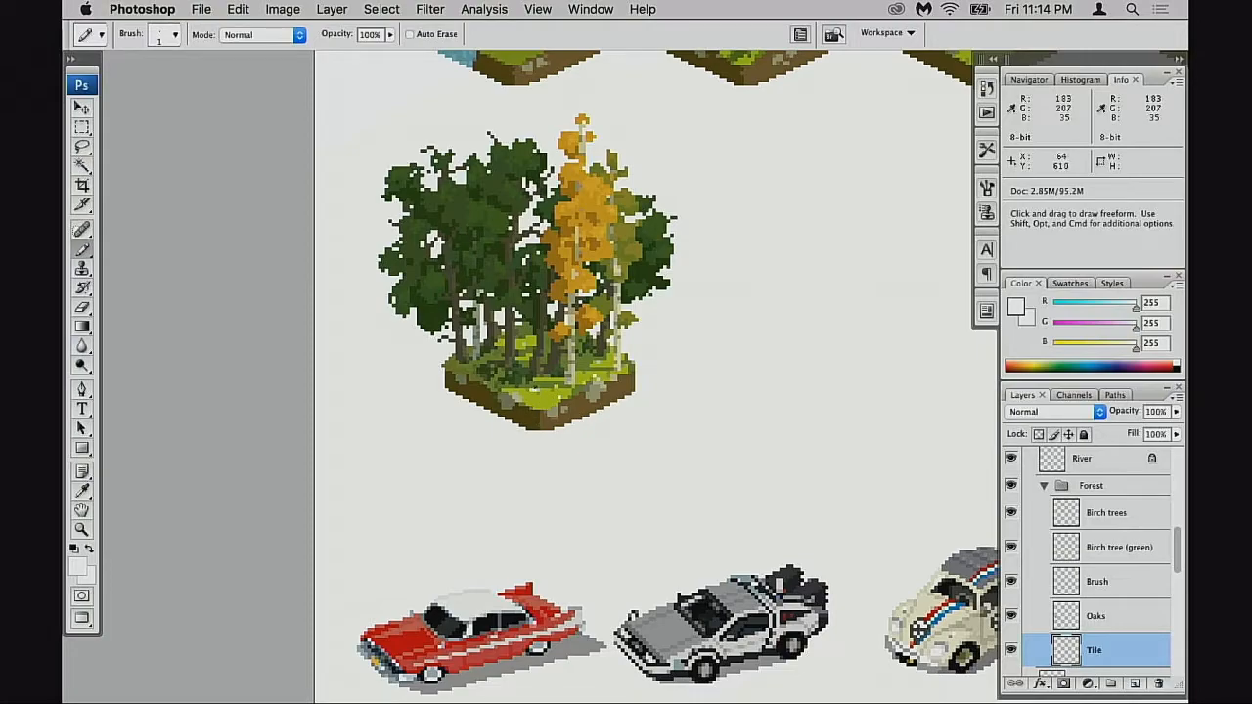
pyautogui.moveTo(503, 365); pyautogui.dragTo(547, 425)
pyautogui.press('super+z')
pyautogui.click(736, 337)
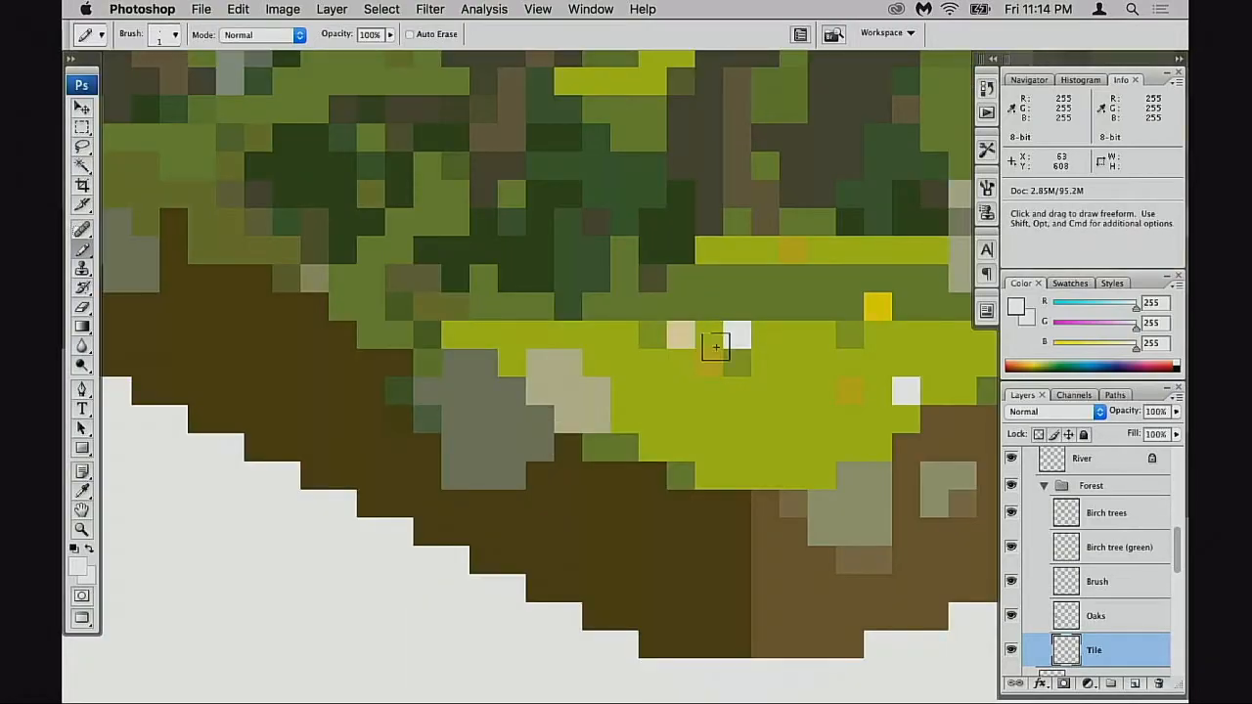
# - Collapse the Forest layer group and compare the whole forest tile with the neighbouring river, rock and road tiles
pyautogui.keyDown('alt'); pyautogui.click(650, 455); pyautogui.keyUp('alt')
pyautogui.keyDown('alt'); pyautogui.click(642, 465); pyautogui.keyUp('alt')
pyautogui.keyDown('alt'); pyautogui.click(641, 468); pyautogui.keyUp('alt')
pyautogui.keyDown('alt'); pyautogui.click(641, 470); pyautogui.keyUp('alt')
pyautogui.keyDown('alt'); pyautogui.click(641, 471); pyautogui.keyUp('alt')
pyautogui.moveTo(624, 500); pyautogui.dragTo(481, 582)
pyautogui.keyDown('alt'); pyautogui.click(584, 508); pyautogui.keyUp('alt')
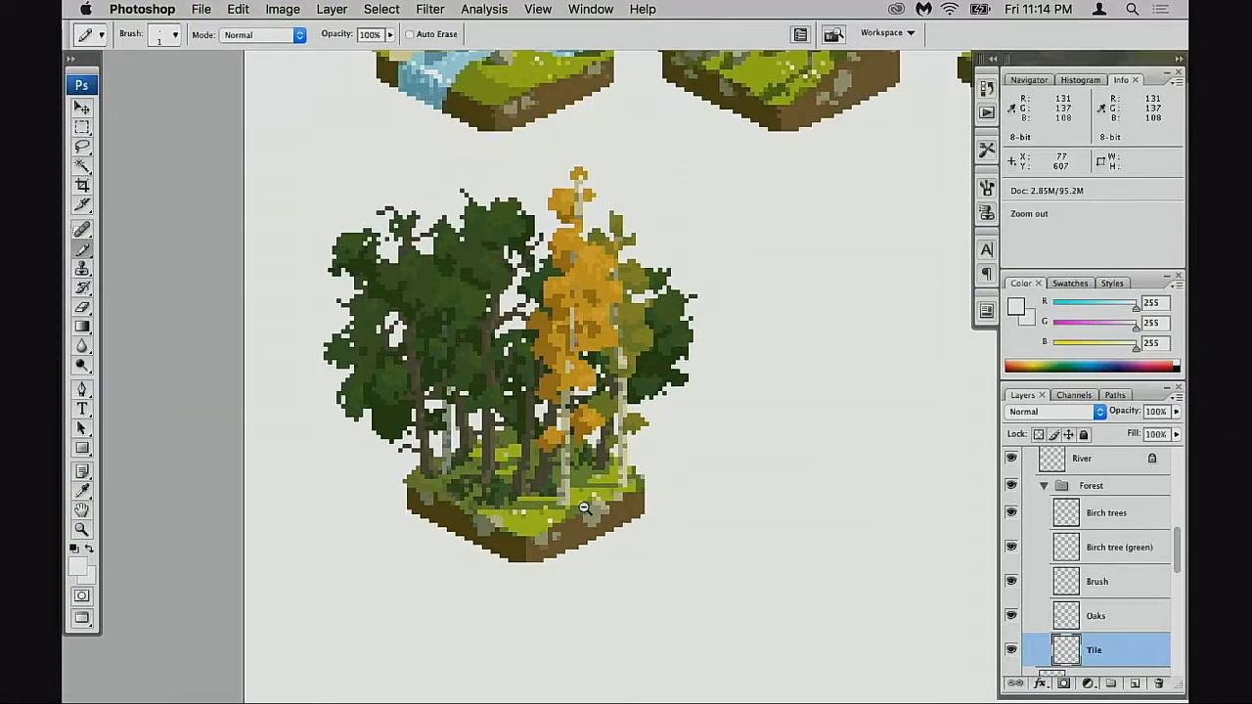
pyautogui.keyDown('alt'); pyautogui.click(584, 508); pyautogui.keyUp('alt')
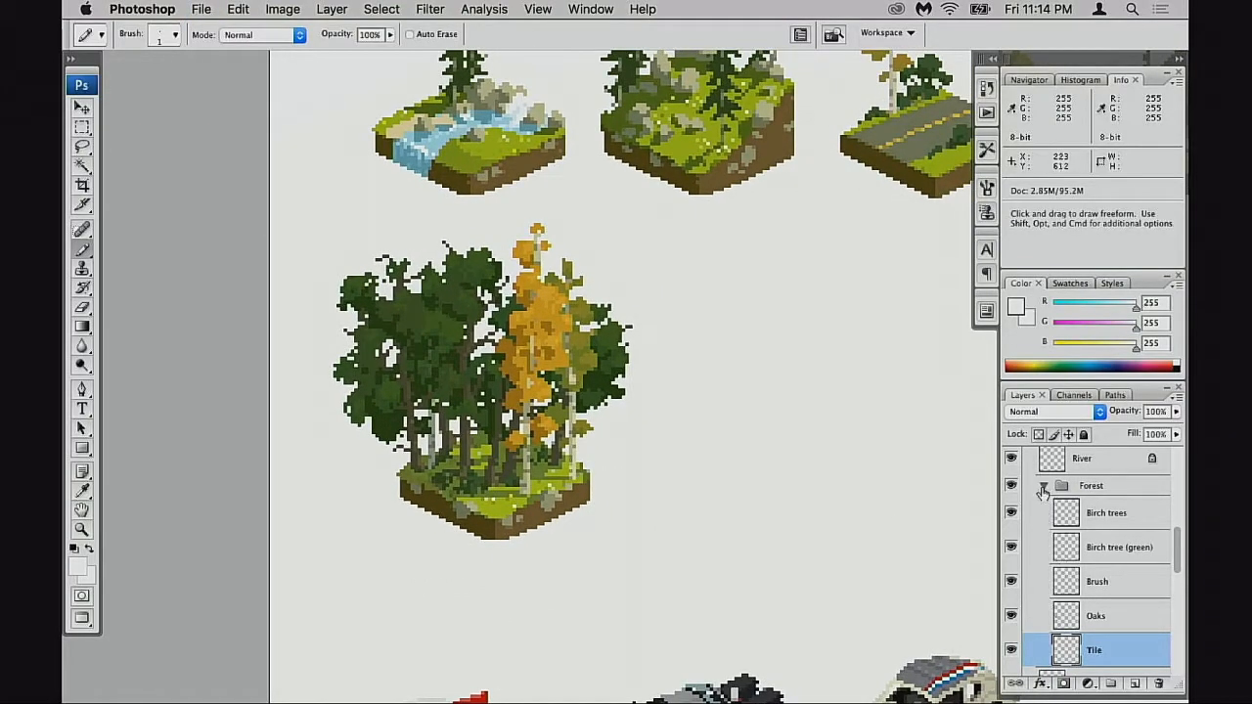
pyautogui.click(1045, 488)
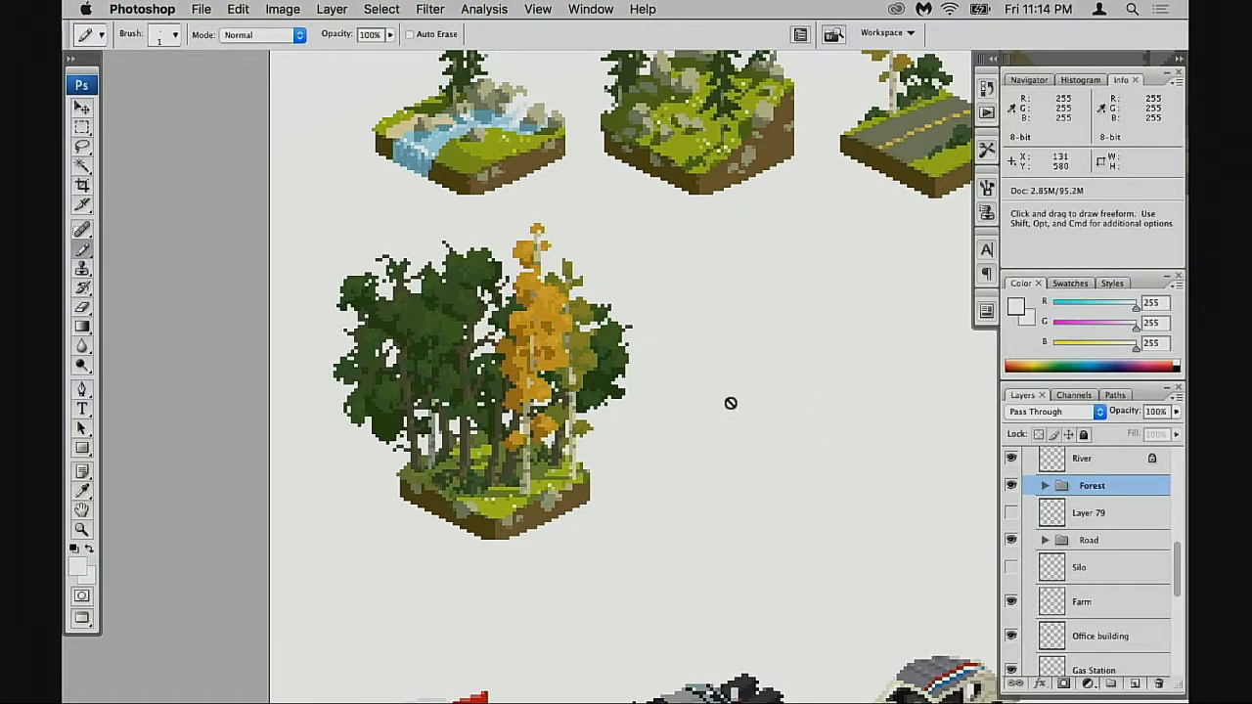
pyautogui.moveTo(652, 441); pyautogui.dragTo(692, 457)
pyautogui.keyDown('alt'); pyautogui.click(665, 474); pyautogui.keyUp('alt')
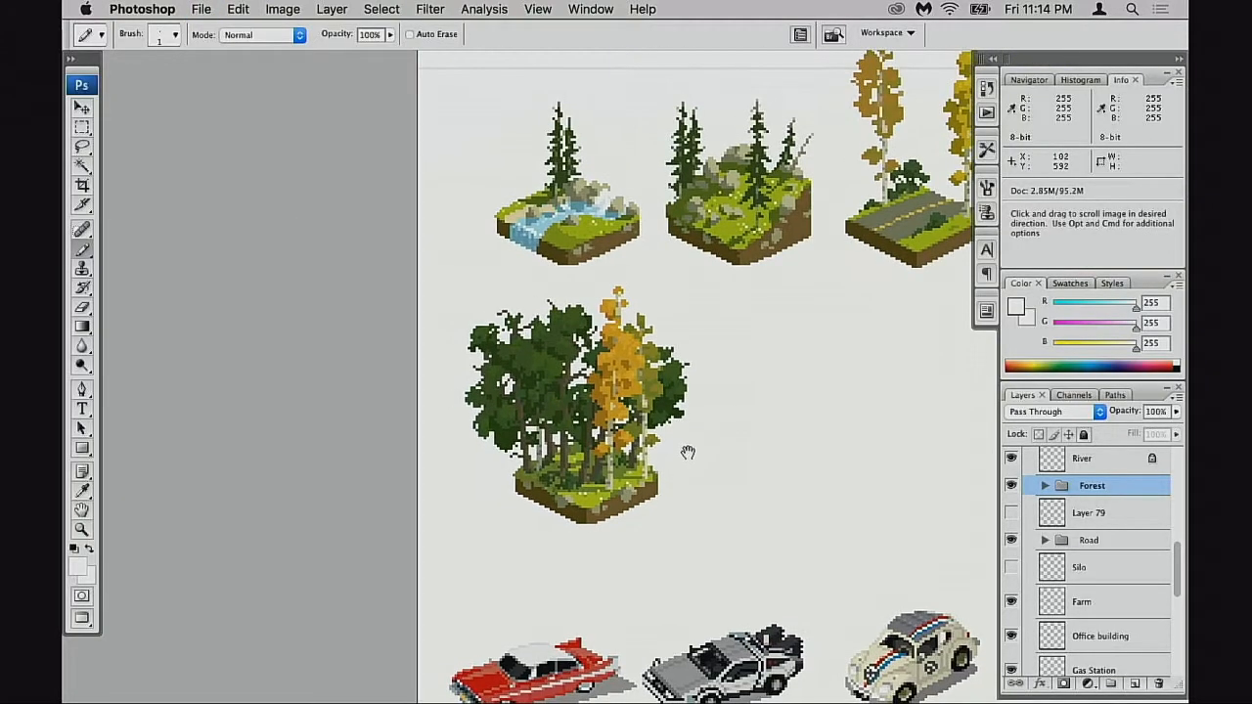
# - Reopen the Forest group, select the Oaks layer and retouch the central oak's trunk with browns (86, 81, 60) and (110, 101, 70)
pyautogui.click(580, 386)
pyautogui.click(585, 411)
pyautogui.click(580, 417)
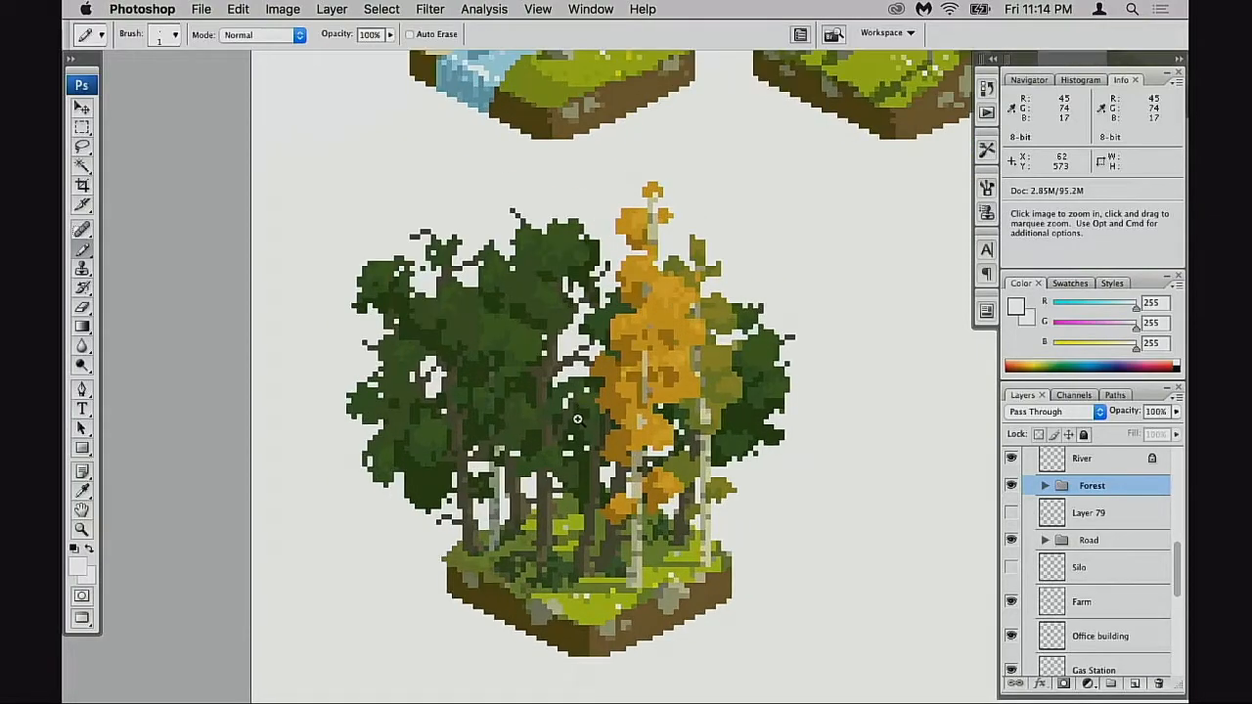
pyautogui.click(577, 418)
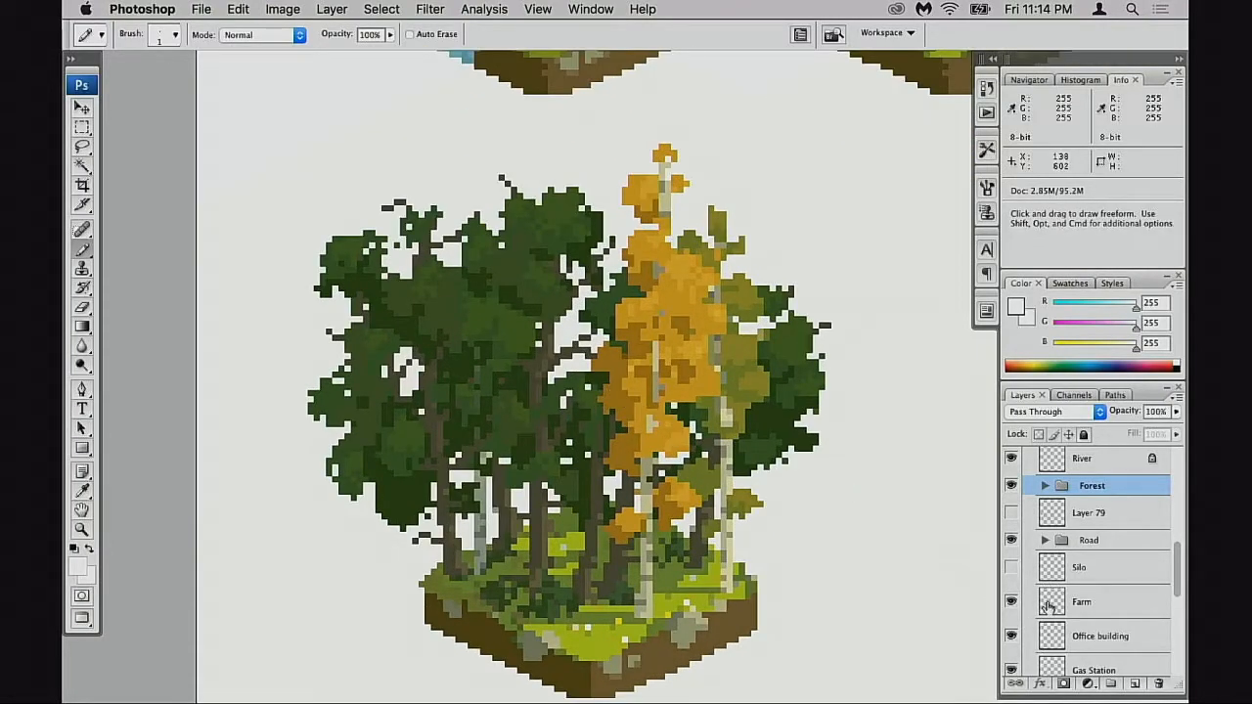
pyautogui.click(1045, 486)
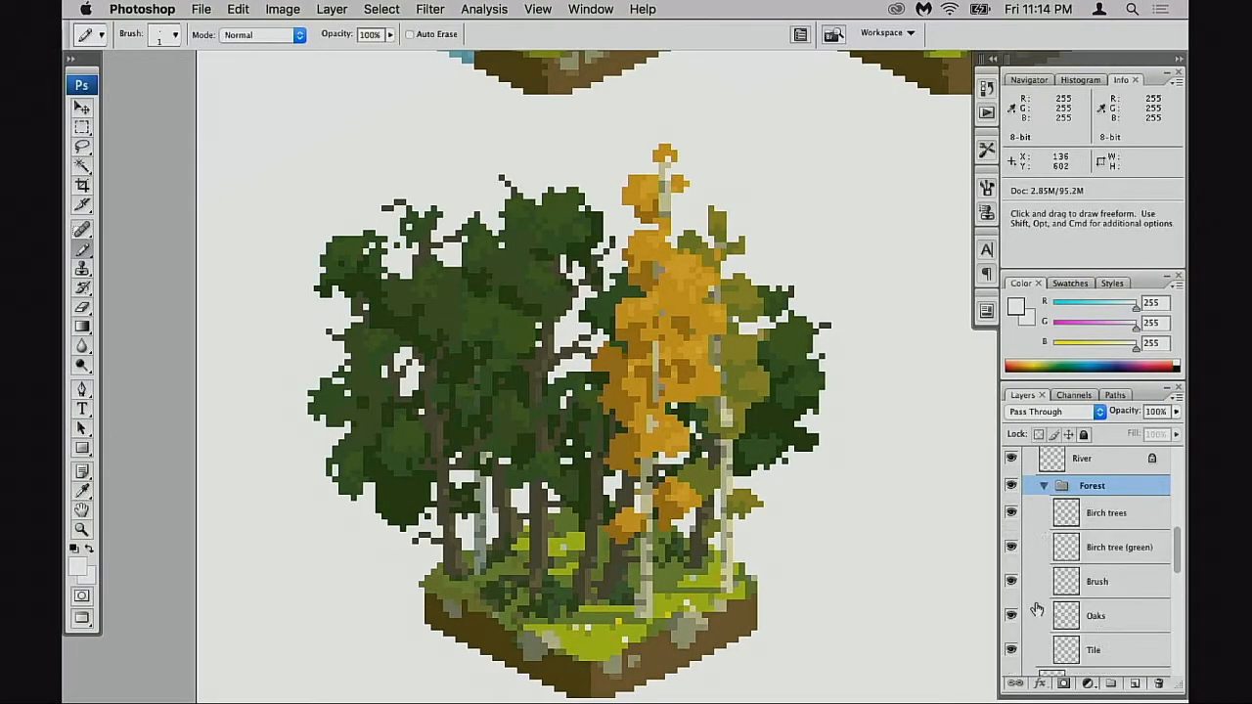
pyautogui.click(1013, 617)
pyautogui.click(1013, 617)
pyautogui.click(1055, 622)
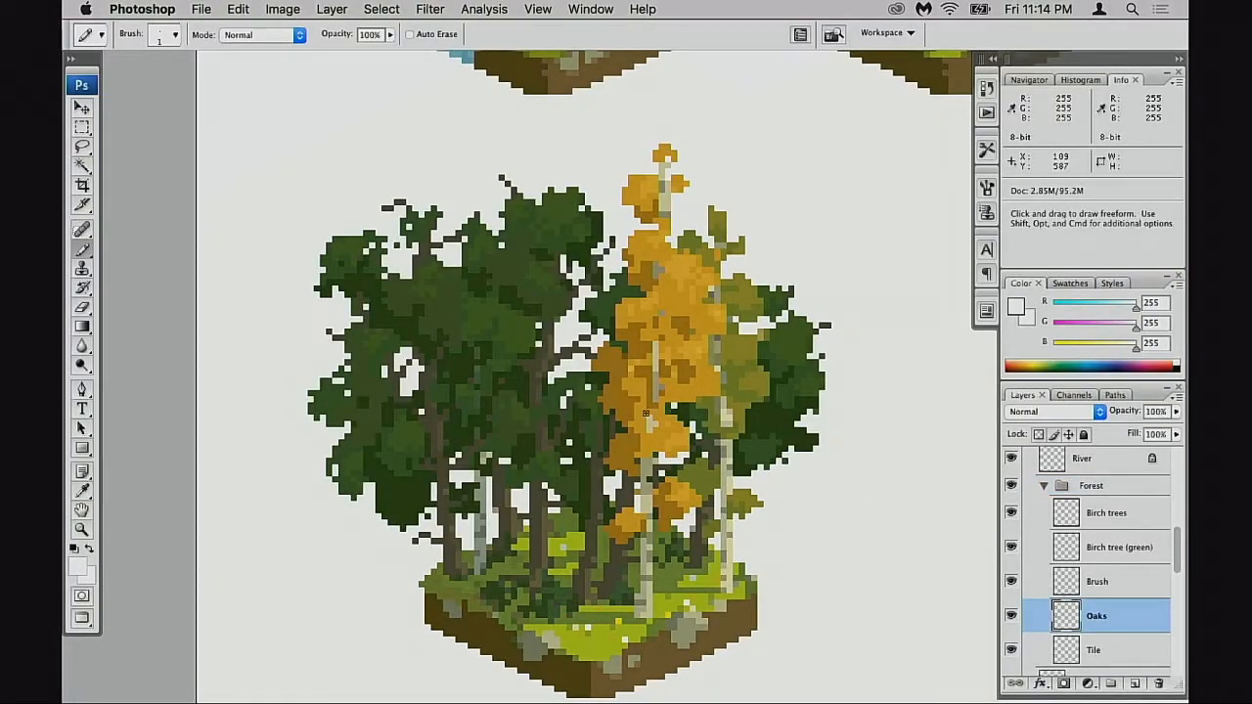
pyautogui.keyDown('alt'); pyautogui.click(560, 331); pyautogui.keyUp('alt')
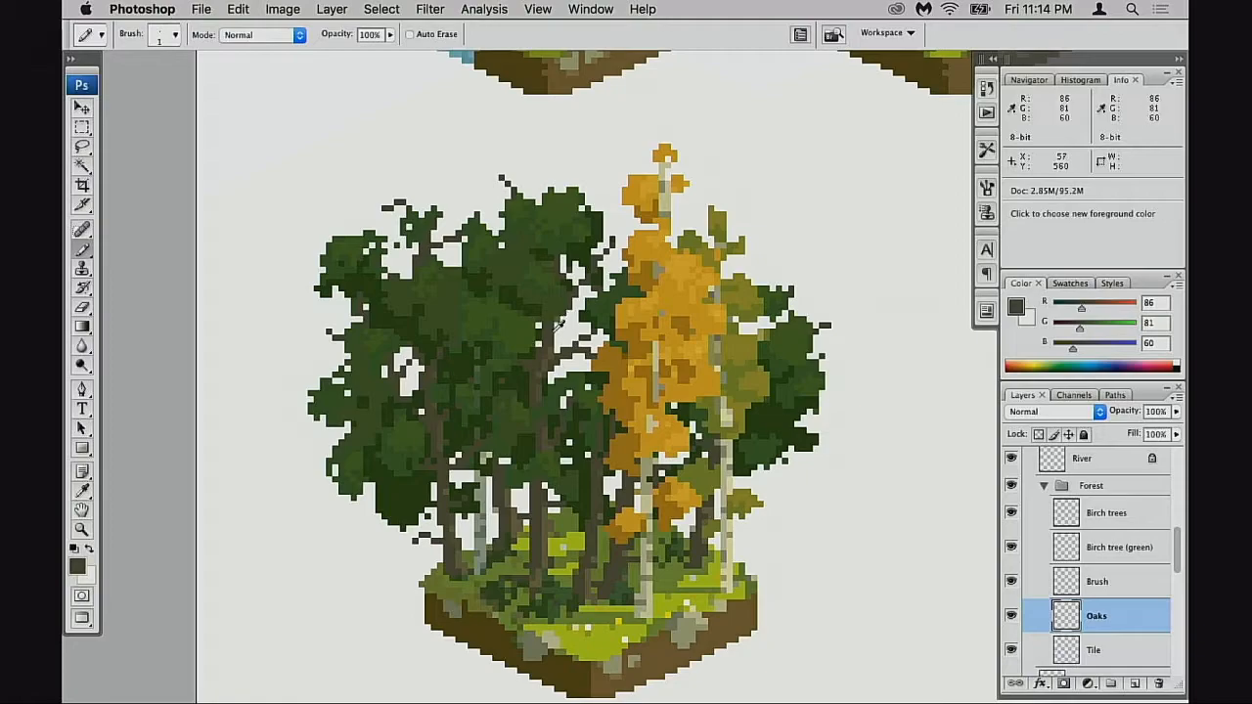
pyautogui.keyDown('alt'); pyautogui.click(551, 358); pyautogui.keyUp('alt')
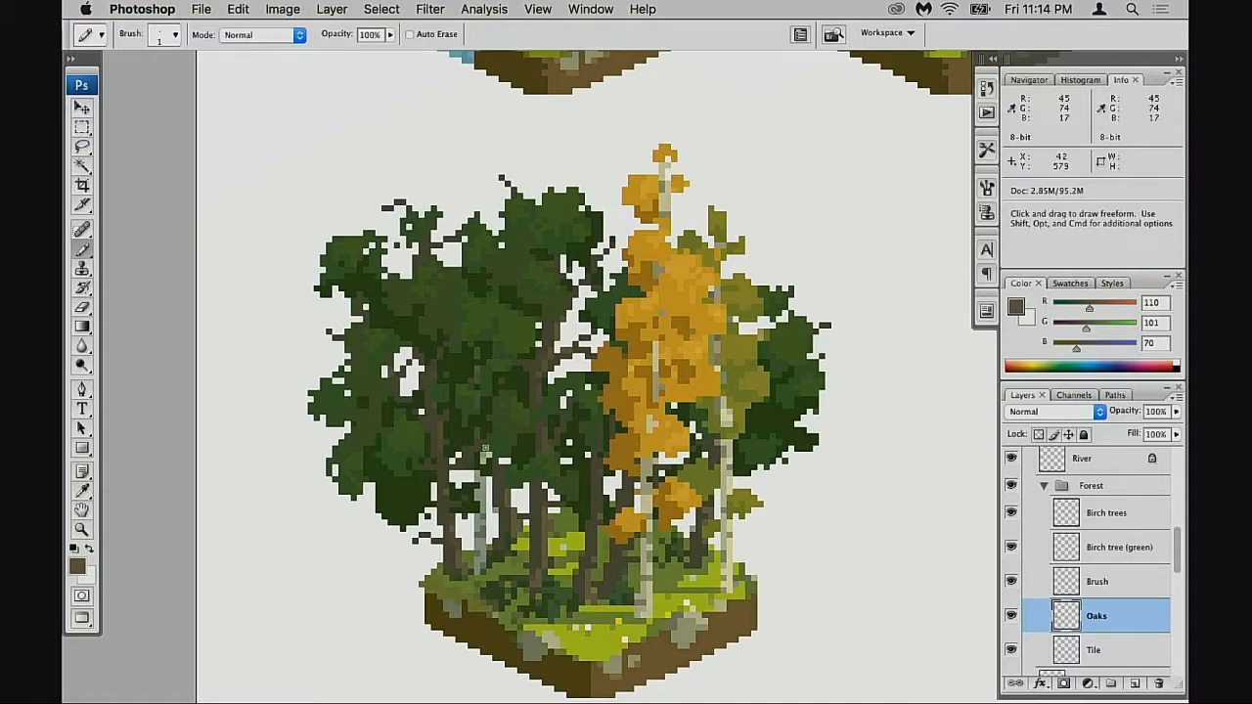
# - Sample mid green (74, 107, 38) and dot leaf highlights on the foliage of the left-hand oak
pyautogui.moveTo(702, 502); pyautogui.dragTo(735, 410)
pyautogui.keyDown('alt'); pyautogui.click(712, 476); pyautogui.keyUp('alt')
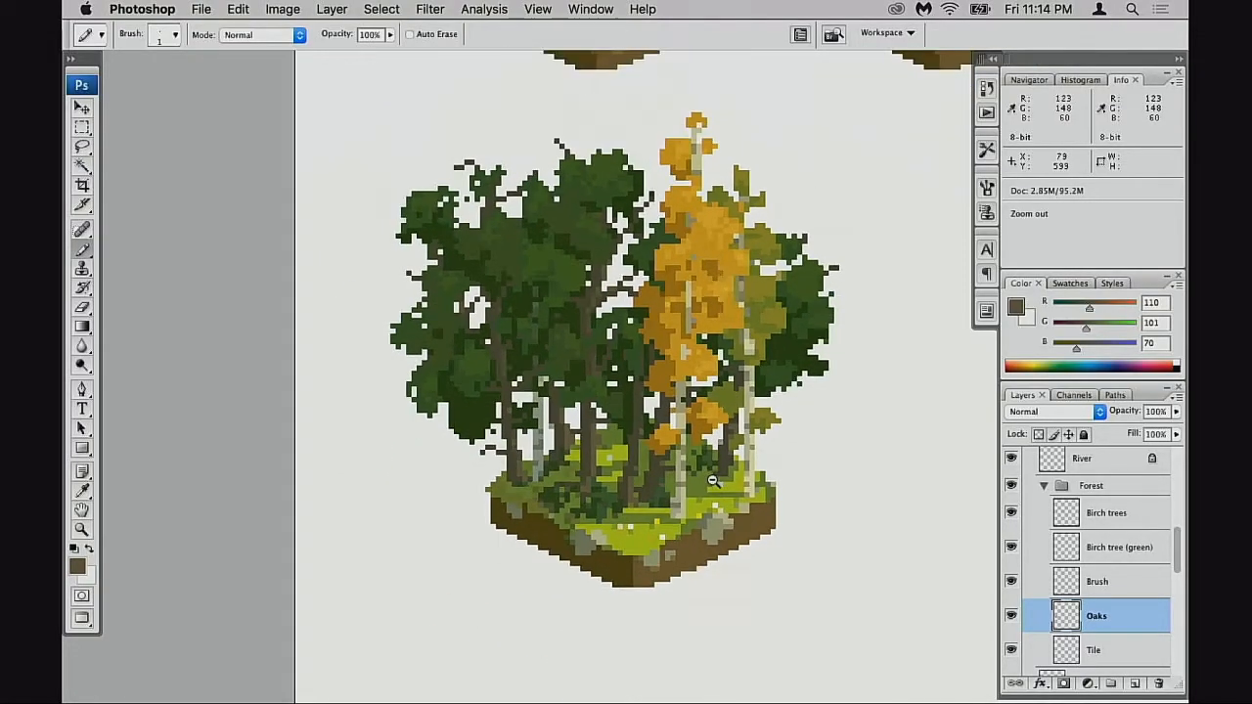
pyautogui.keyDown('alt'); pyautogui.click(715, 482); pyautogui.keyUp('alt')
pyautogui.scroll(3, 521, 382)
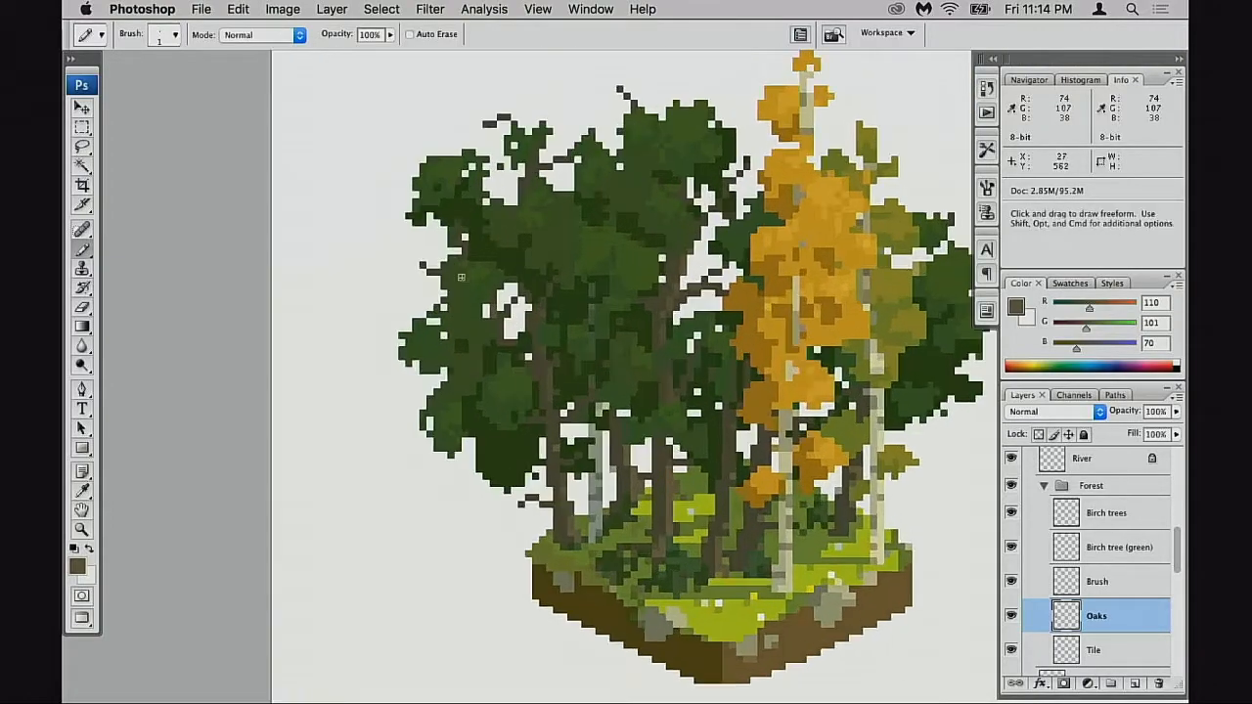
pyautogui.keyDown('alt'); pyautogui.click(479, 273); pyautogui.keyUp('alt')
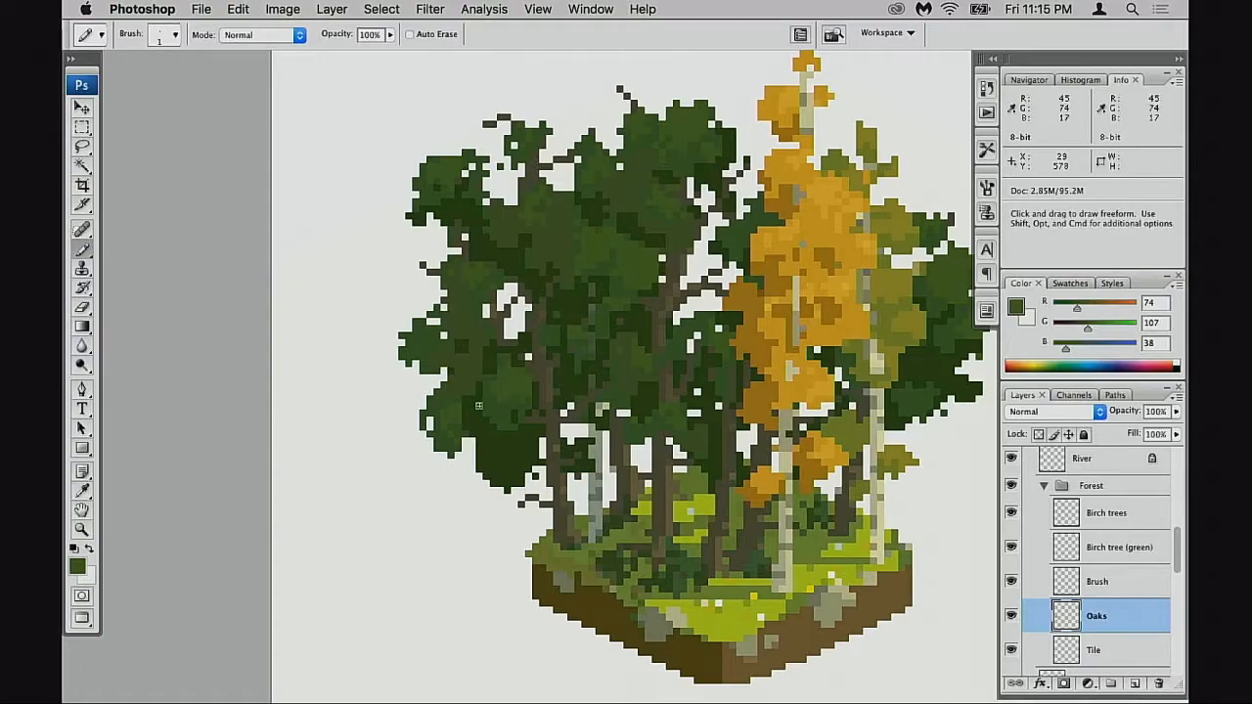
# - Check the forest tile at a smaller scale among the other artwork and save the document
pyautogui.moveTo(838, 491); pyautogui.dragTo(725, 475)
pyautogui.keyDown('alt'); pyautogui.click(727, 476); pyautogui.keyUp('alt')
pyautogui.keyDown('alt'); pyautogui.click(727, 477); pyautogui.keyUp('alt')
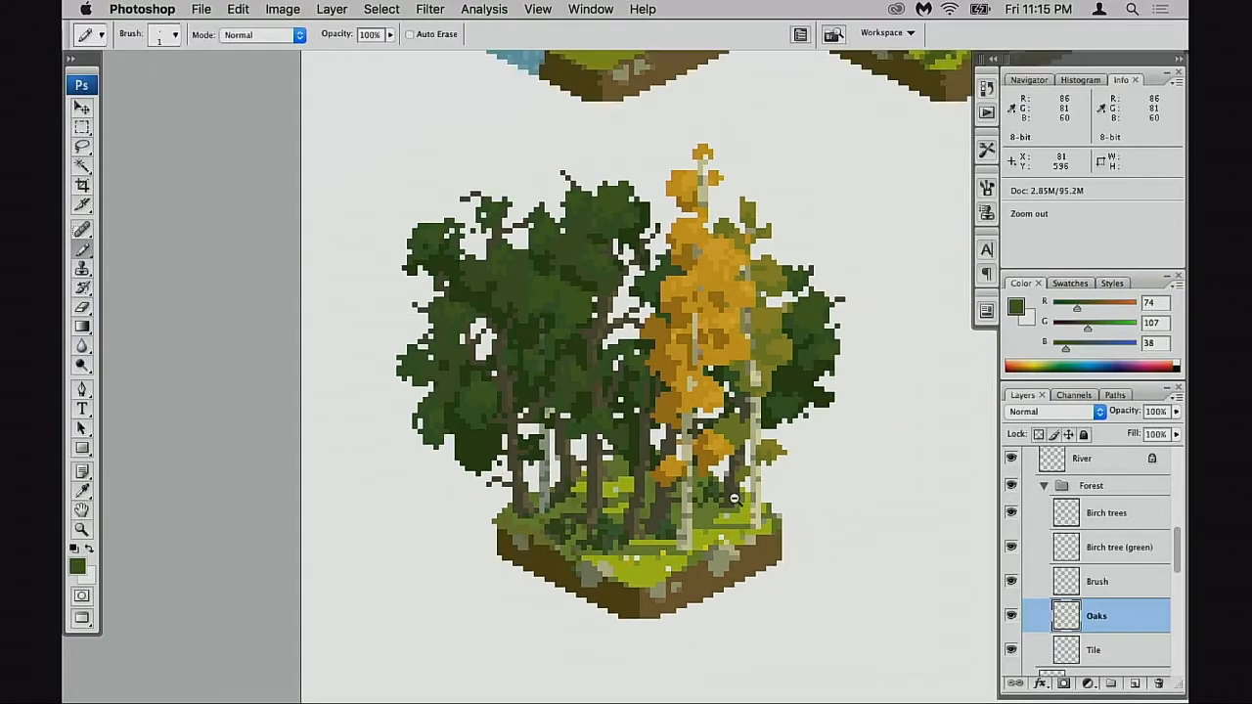
pyautogui.keyDown('alt'); pyautogui.click(729, 480); pyautogui.keyUp('alt')
pyautogui.keyDown('alt'); pyautogui.click(734, 485); pyautogui.keyUp('alt')
pyautogui.keyDown('alt'); pyautogui.click(739, 487); pyautogui.keyUp('alt')
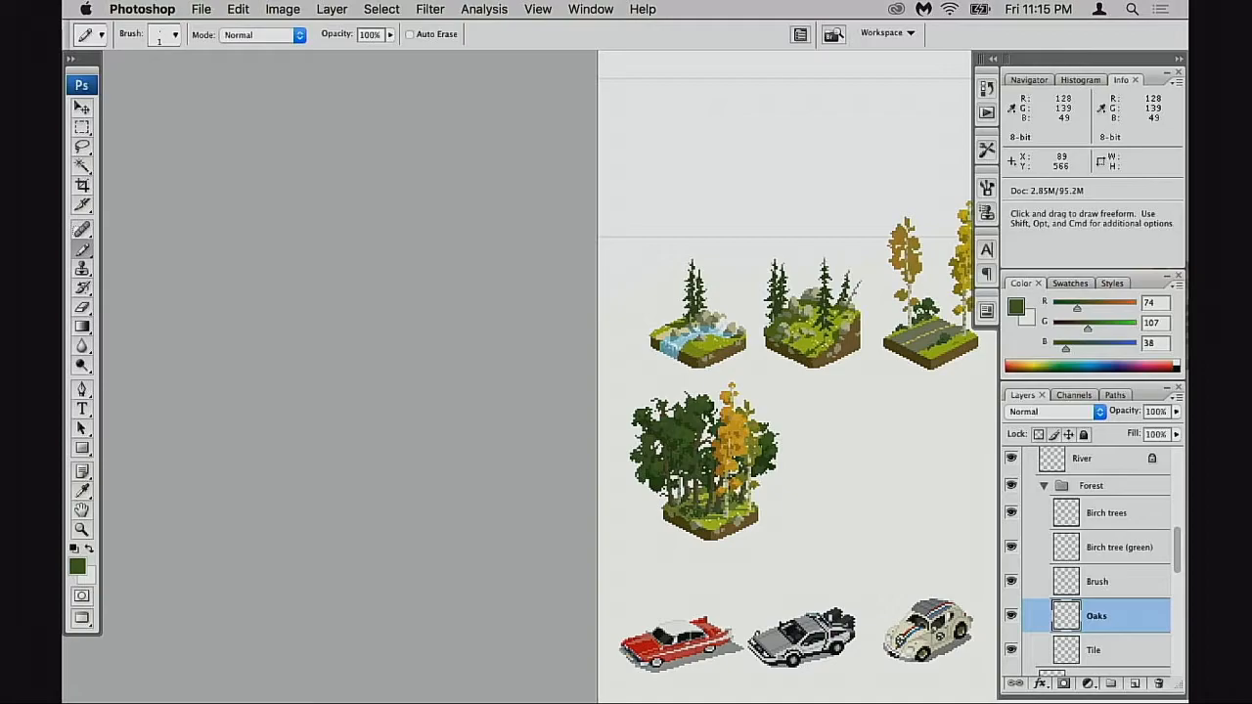
pyautogui.press('super+s')
# - Erase stray pixels on the Oaks layer around the rear oak trunk, using the one-pixel Eraser
pyautogui.moveTo(767, 475)
pyautogui.mouseDown()
pyautogui.moveTo(623, 382)
pyautogui.moveTo(699, 418)
pyautogui.moveTo(690, 482)
pyautogui.moveTo(735, 513)
pyautogui.mouseUp()
pyautogui.keyDown('super'); pyautogui.click(663, 413); pyautogui.keyUp('super')
pyautogui.keyDown('super'); pyautogui.click(664, 405); pyautogui.keyUp('super')
pyautogui.keyDown('super'); pyautogui.click(696, 419); pyautogui.keyUp('super')
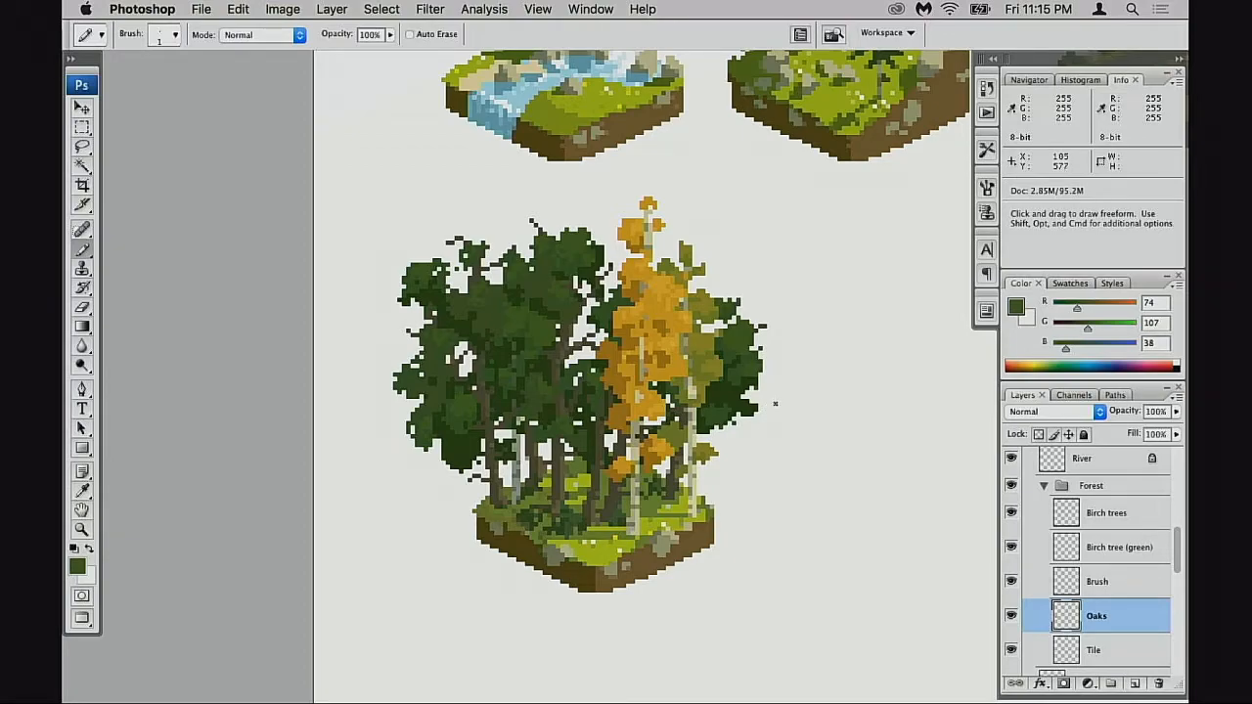
pyautogui.moveTo(712, 476); pyautogui.dragTo(681, 479)
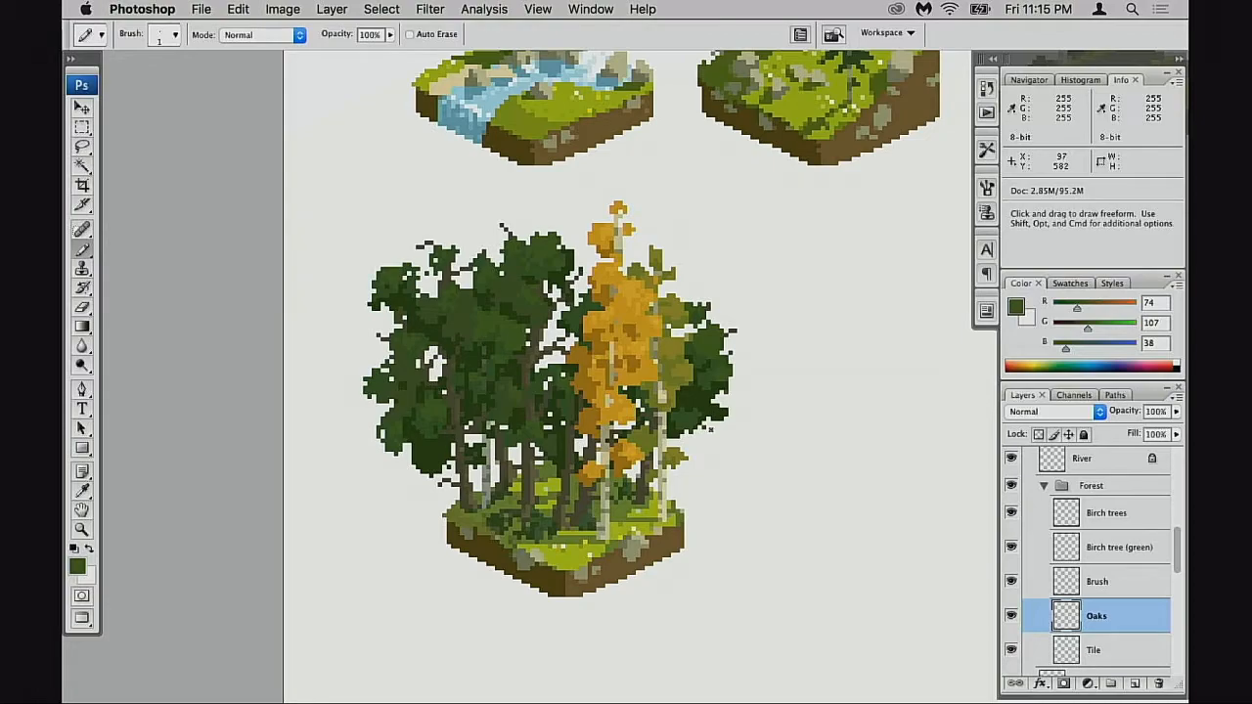
pyautogui.keyDown('super'); pyautogui.click(524, 507); pyautogui.keyUp('super')
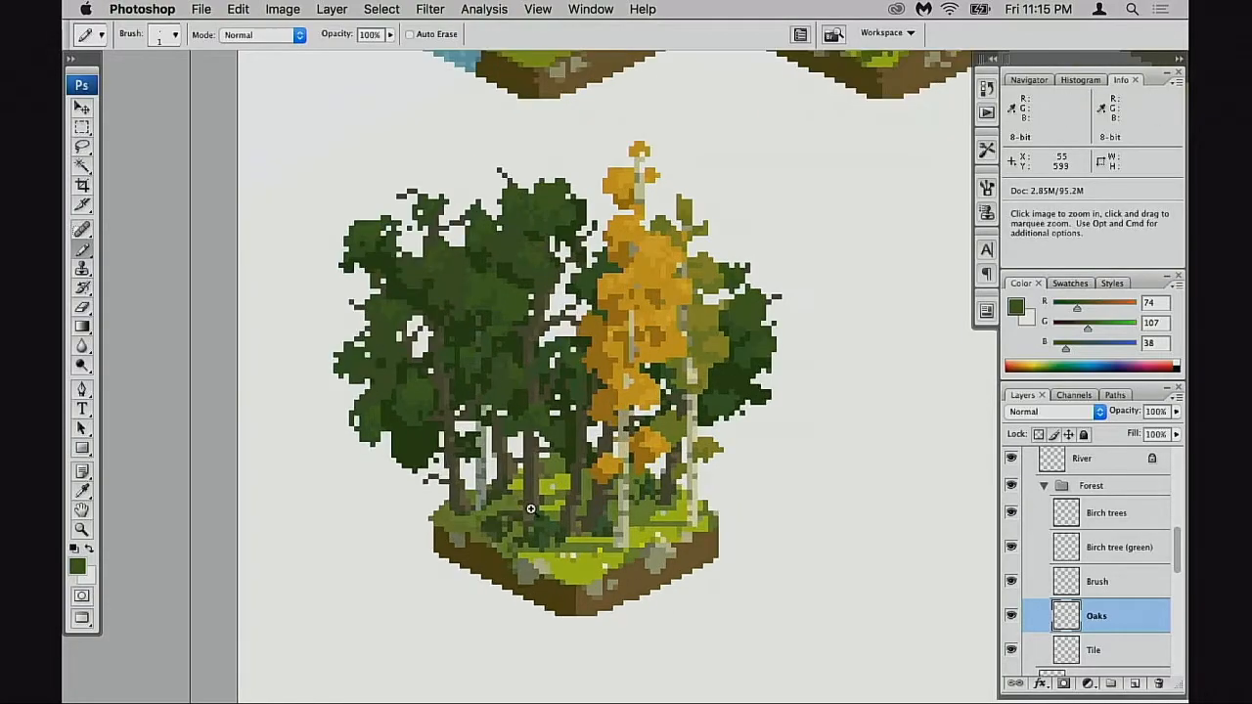
pyautogui.keyDown('super'); pyautogui.click(543, 517); pyautogui.keyUp('super')
pyautogui.press('e')
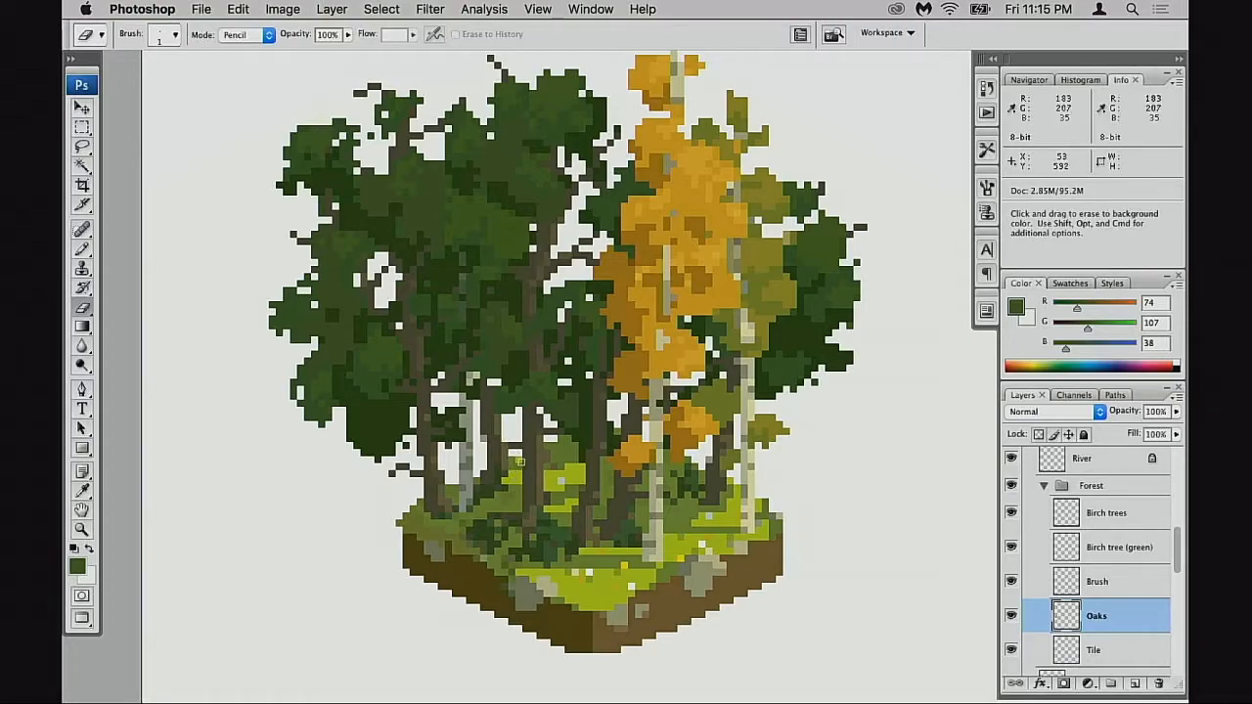
pyautogui.press('v')
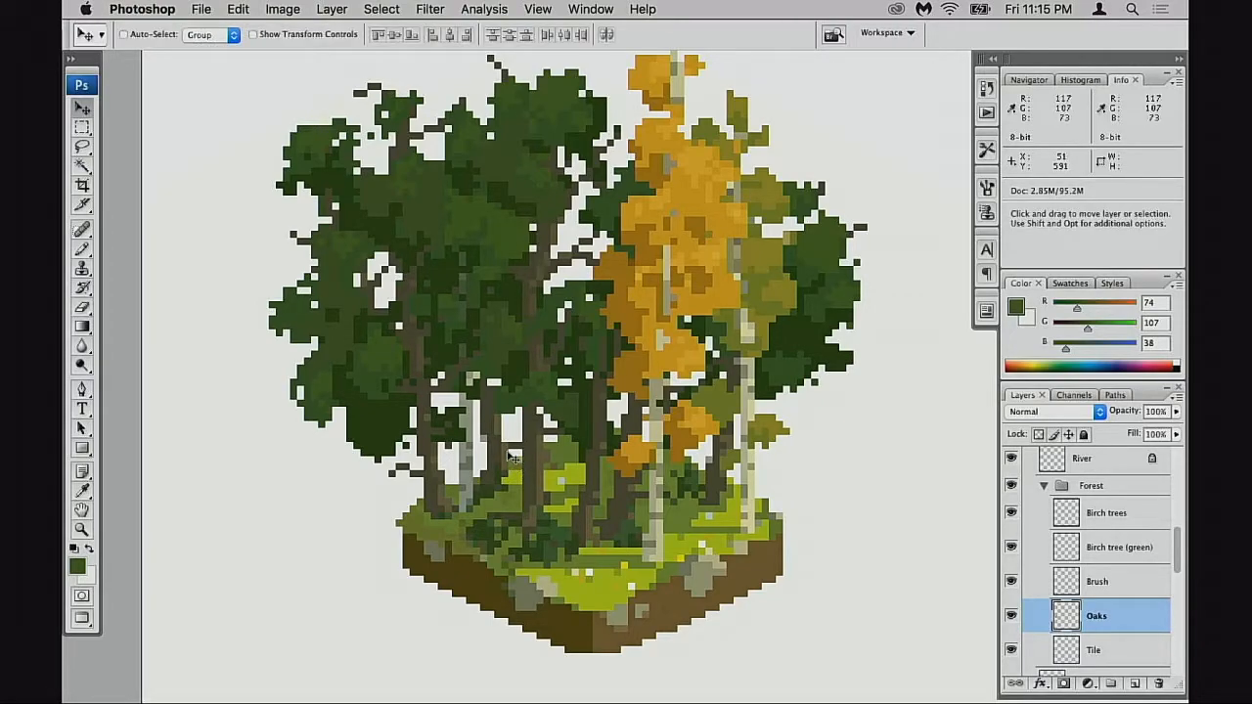
# - Retouch the rear oak's trunk base with the Pencil, sampling browns (86, 81, 60) and (117, 107, 73) and green (73, 105, 56)
pyautogui.press('b')
pyautogui.keyDown('alt'); pyautogui.click(498, 444); pyautogui.keyUp('alt')
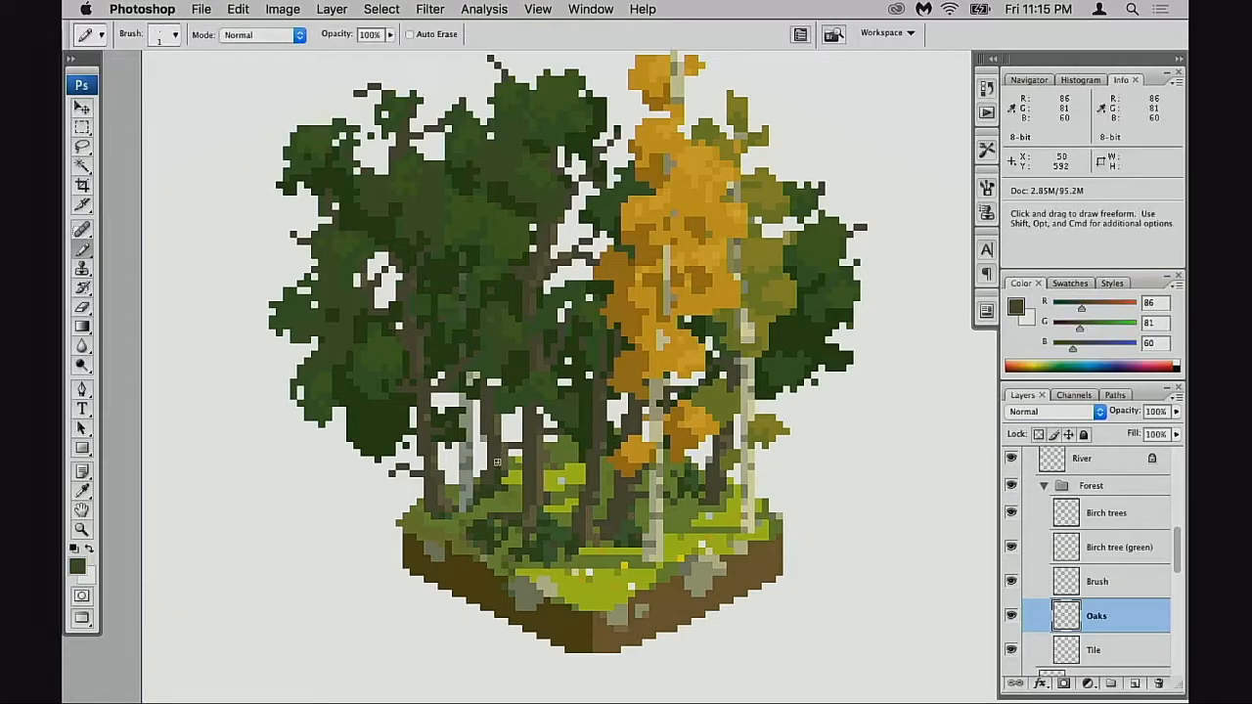
pyautogui.keyDown('alt'); pyautogui.click(506, 471); pyautogui.keyUp('alt')
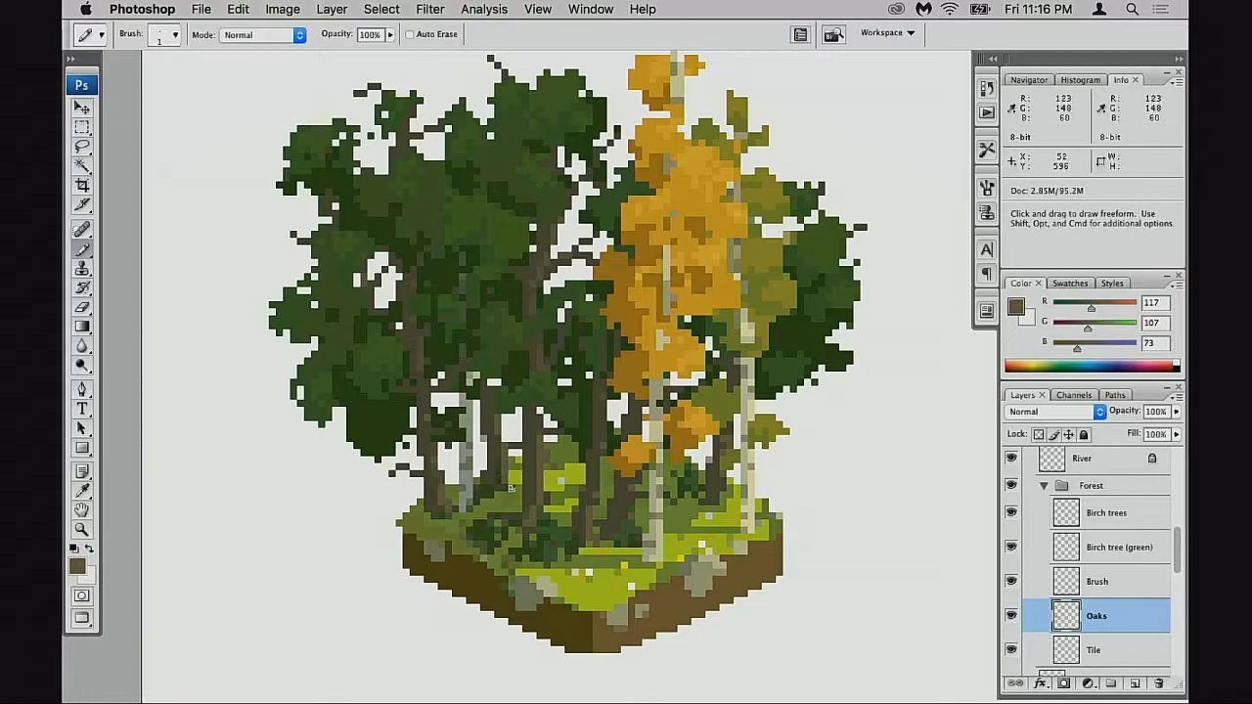
pyautogui.keyDown('alt'); pyautogui.click(509, 486); pyautogui.keyUp('alt')
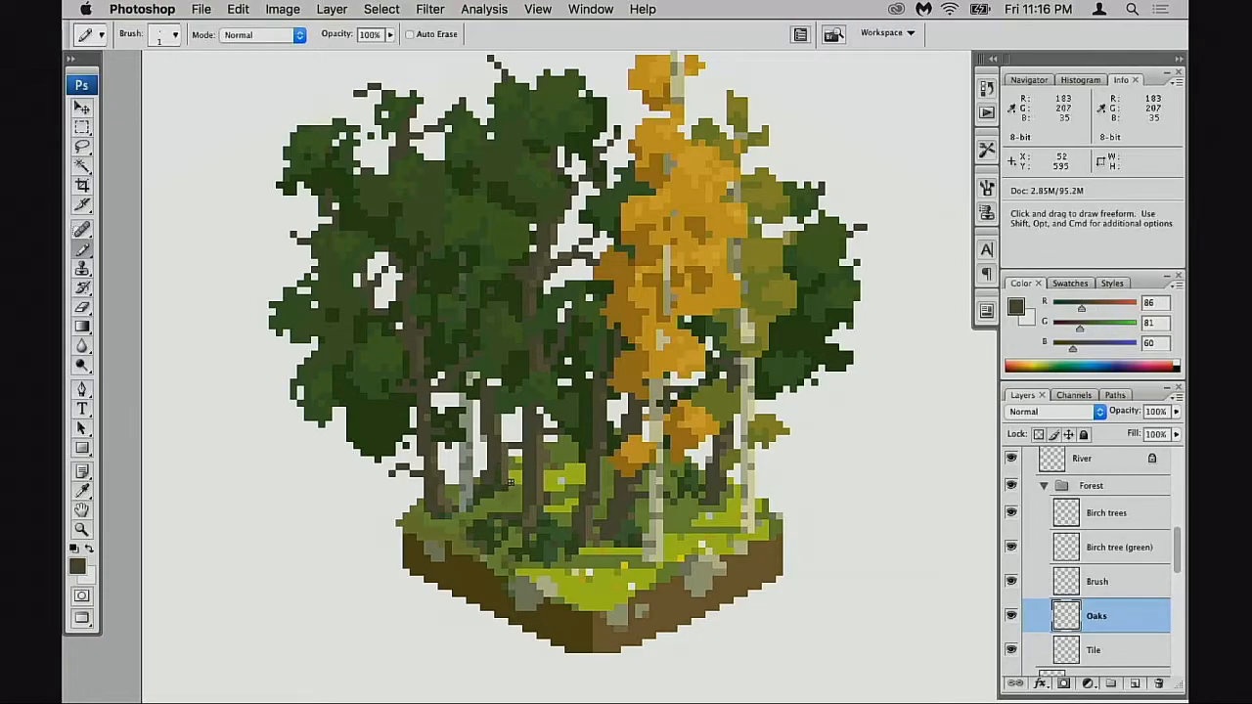
pyautogui.keyDown('alt'); pyautogui.click(509, 484); pyautogui.keyUp('alt')
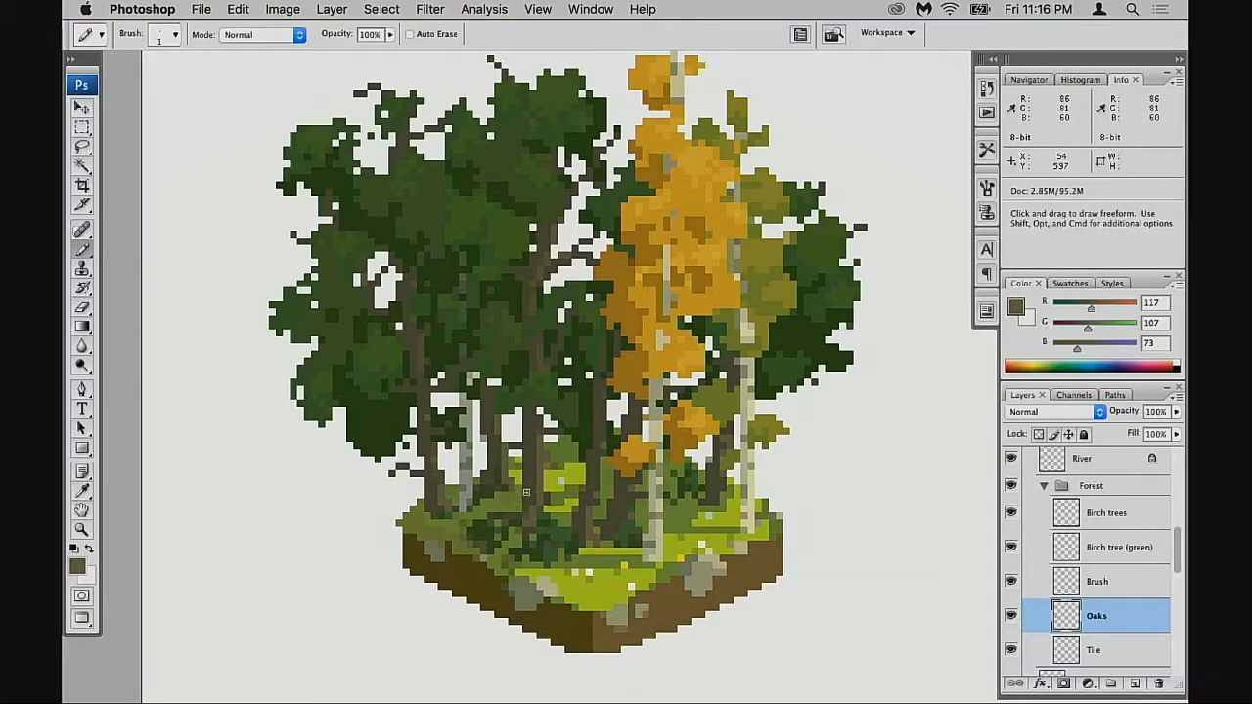
pyautogui.keyDown('alt'); pyautogui.click(625, 525); pyautogui.keyUp('alt')
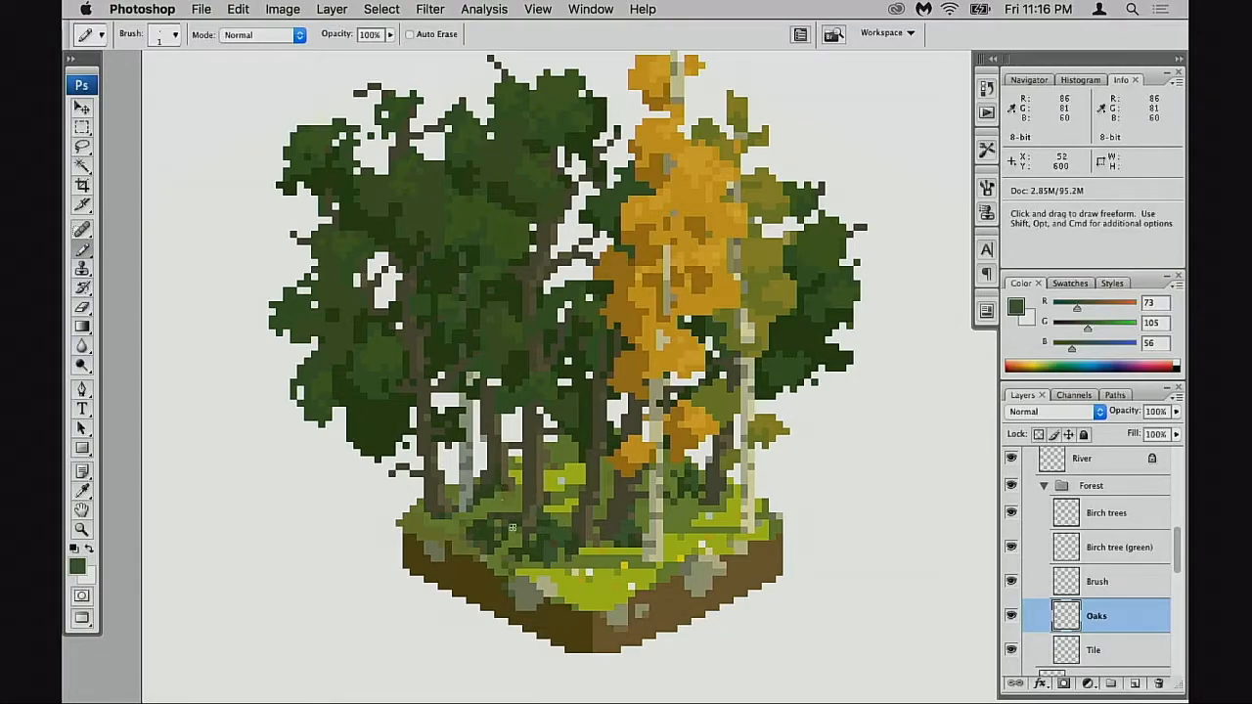
# - Check the forest tile against the neighbouring tiles at a smaller scale and inspect the oak foliage up close
pyautogui.keyDown('alt'); pyautogui.keyDown('super'); pyautogui.click(548, 497); pyautogui.keyUp('super'); pyautogui.keyUp('alt')
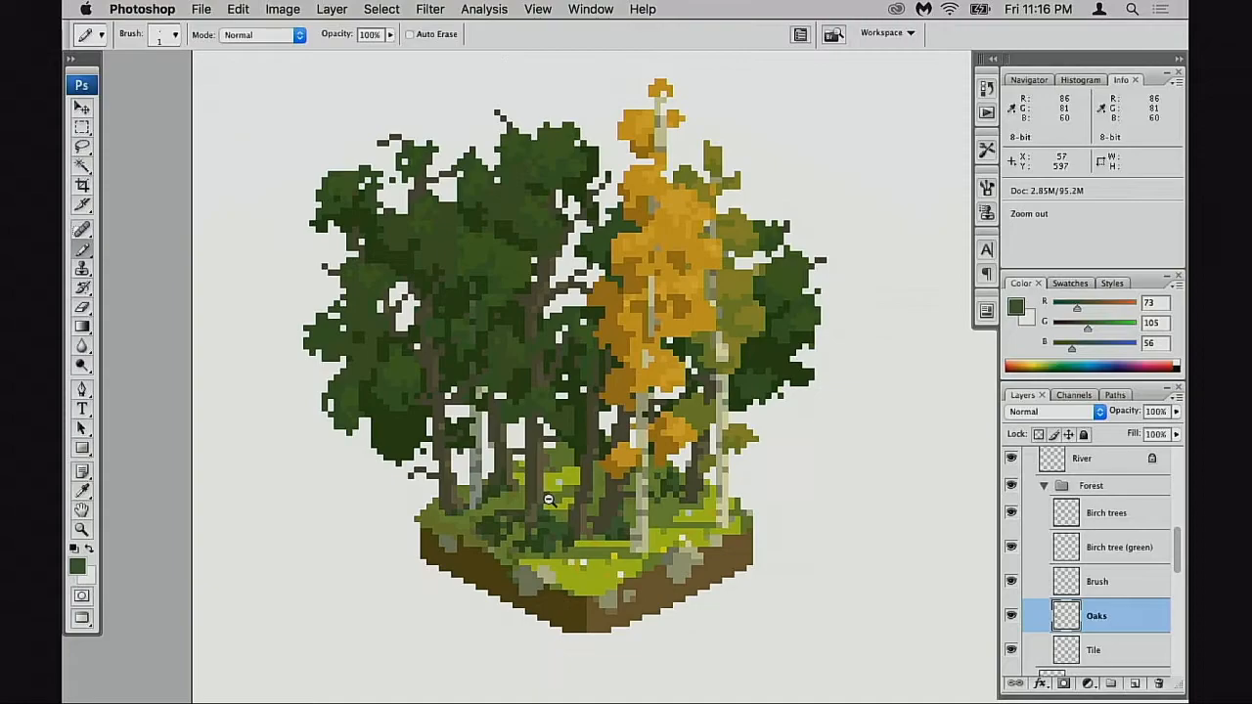
pyautogui.keyDown('alt'); pyautogui.keyDown('super'); pyautogui.click(548, 499); pyautogui.keyUp('super'); pyautogui.keyUp('alt')
pyautogui.keyDown('alt'); pyautogui.keyDown('super'); pyautogui.click(548, 499); pyautogui.keyUp('super'); pyautogui.keyUp('alt')
pyautogui.keyDown('alt'); pyautogui.keyDown('super'); pyautogui.click(548, 499); pyautogui.keyUp('super'); pyautogui.keyUp('alt')
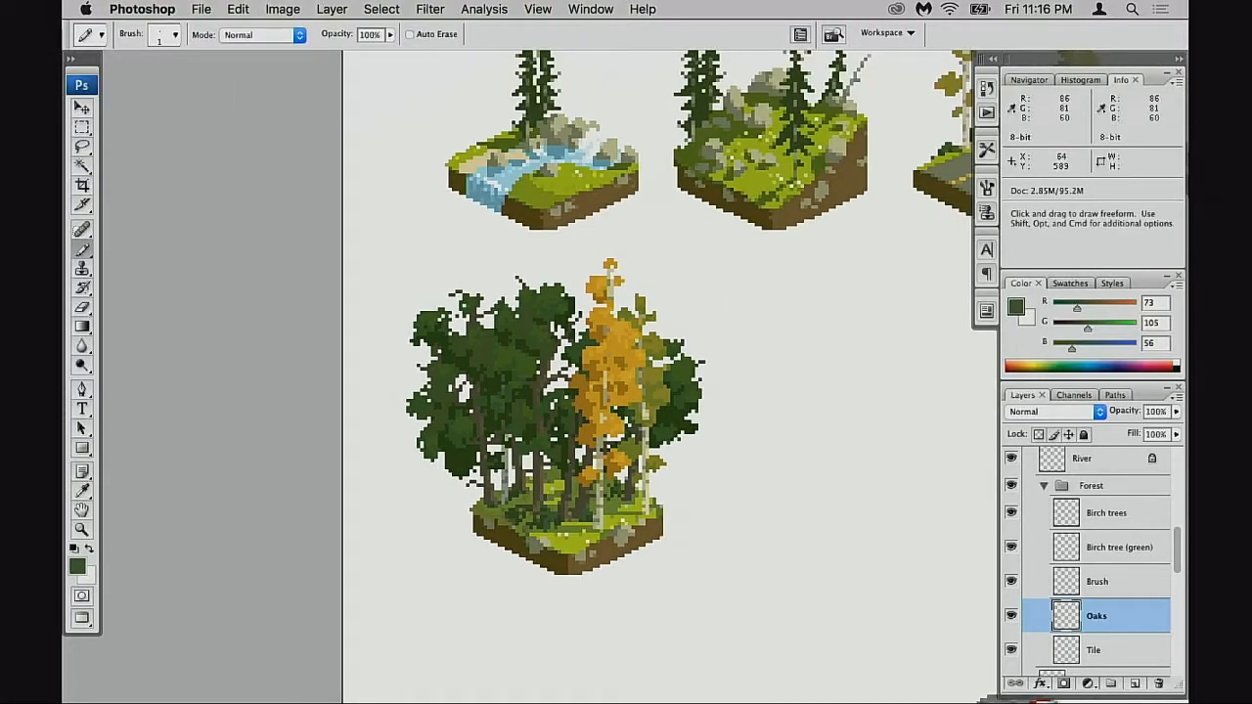
pyautogui.moveTo(503, 378)
pyautogui.mouseDown()
pyautogui.moveTo(550, 450)
pyautogui.moveTo(548, 439)
pyautogui.mouseUp()
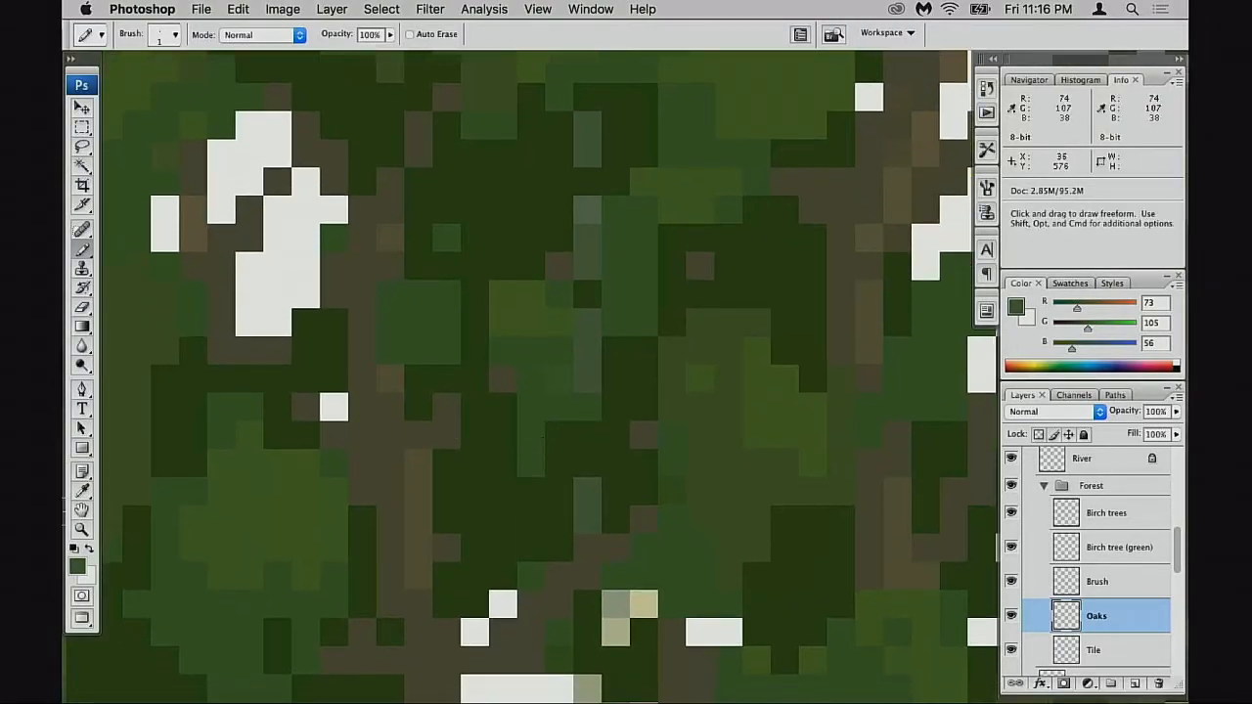
pyautogui.press('super+minus')
pyautogui.press('super+minus')
pyautogui.press('super+minus')
pyautogui.press('super+minus')
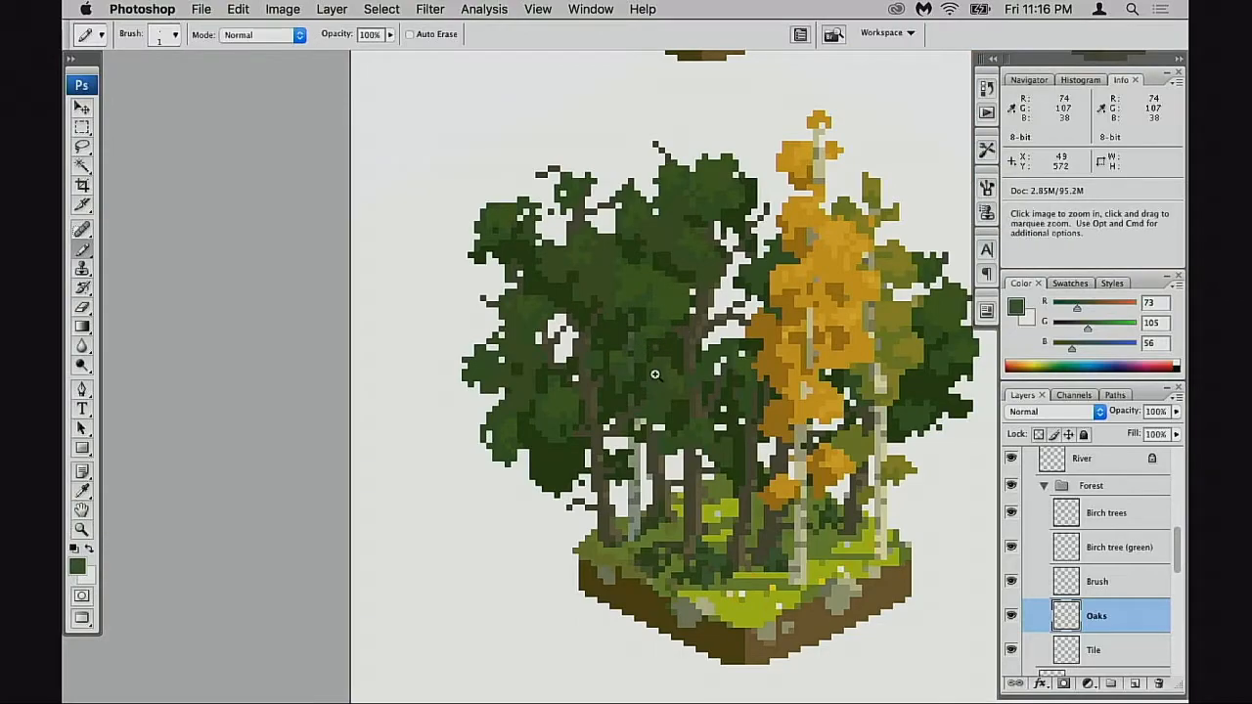
# - Erase small gaps in the dark foliage between the left and central oak trunks on the Oaks layer
pyautogui.keyDown('super'); pyautogui.click(655, 375); pyautogui.keyUp('super')
pyautogui.press('e')
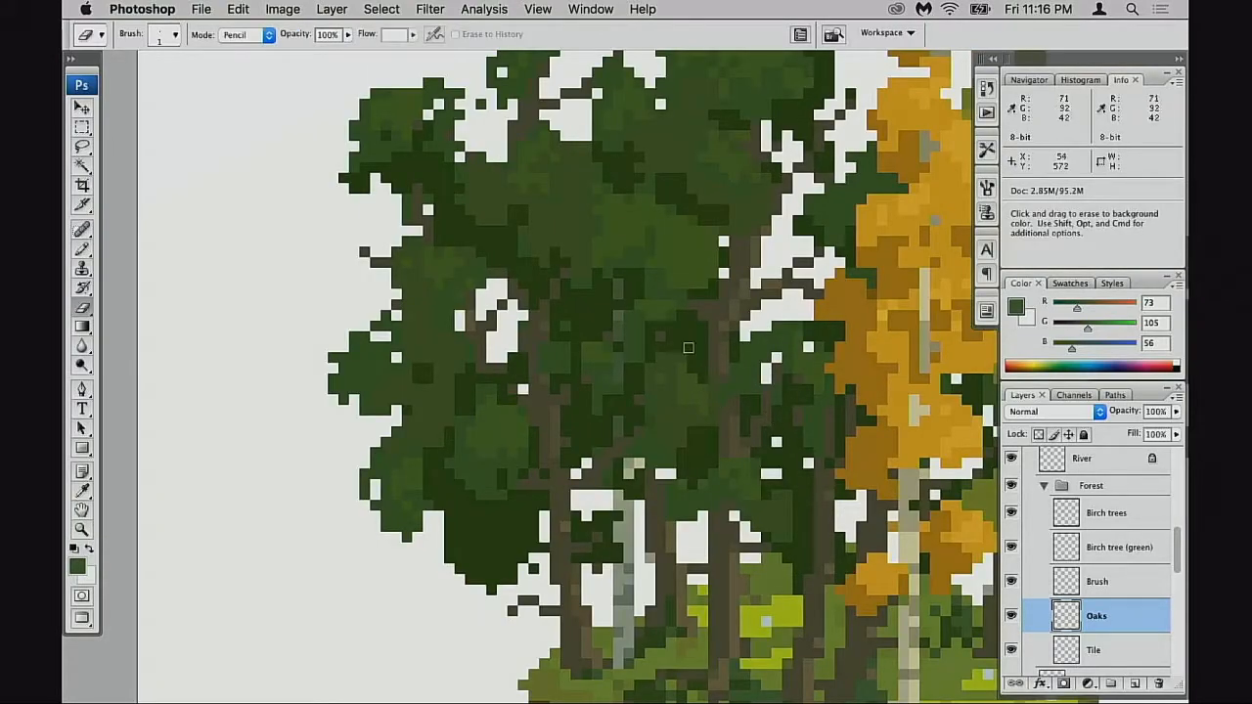
pyautogui.click(682, 337)
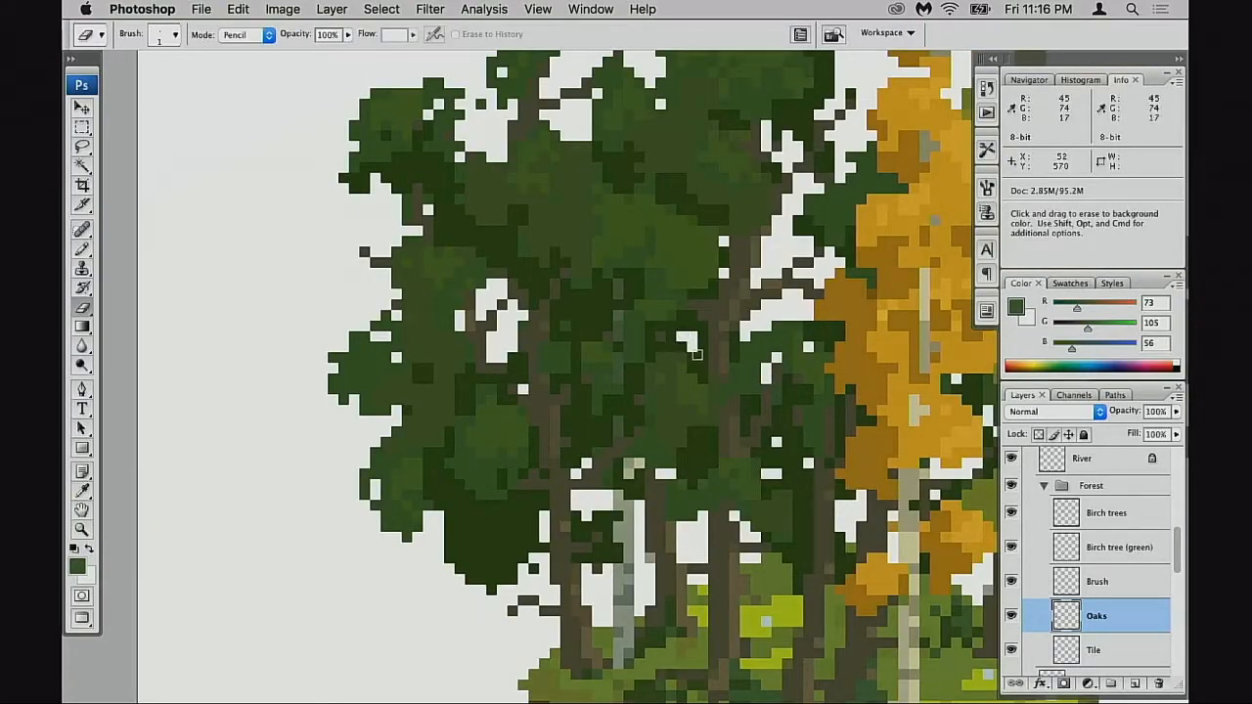
pyautogui.click(575, 294)
pyautogui.click(597, 304)
pyautogui.click(585, 313)
# - Erase pixels in the upper left oak foliage, undo the last two erasures, and open one gap in the upper central foliage
pyautogui.click(470, 231)
pyautogui.click(461, 221)
pyautogui.click(479, 231)
pyautogui.click(470, 221)
pyautogui.press('alt+super+z')
pyautogui.press('alt+super+z')
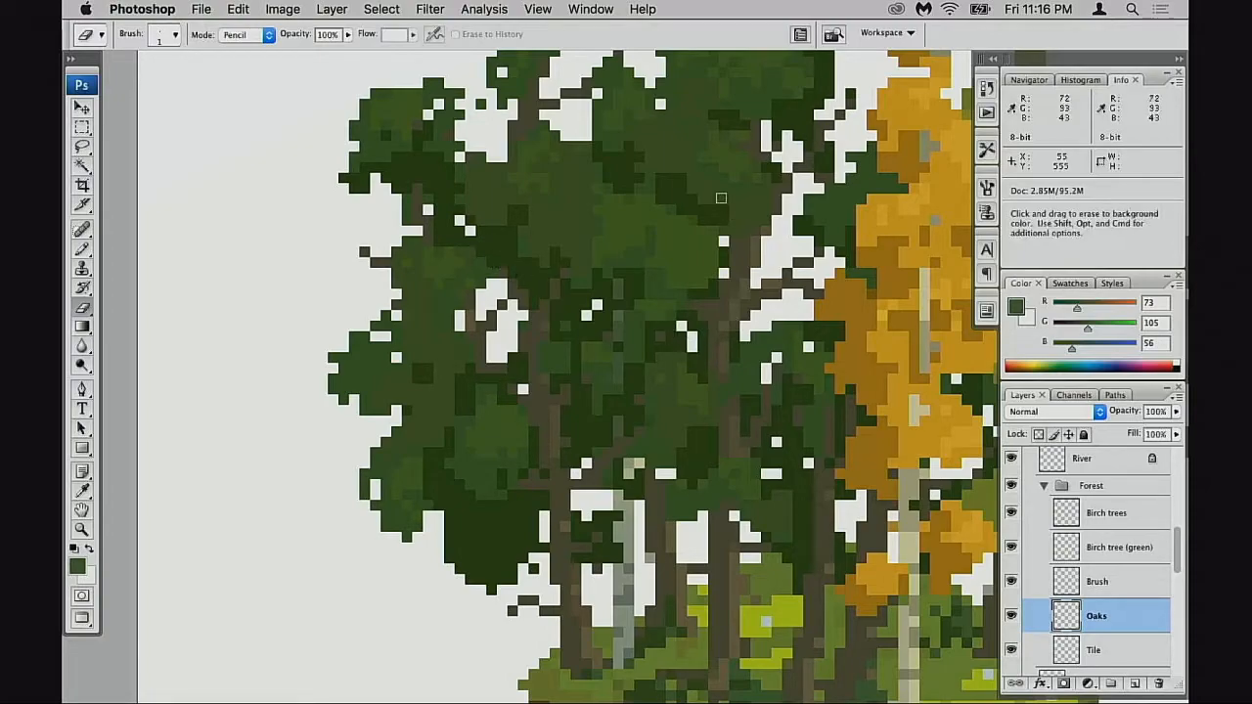
pyautogui.click(671, 200)
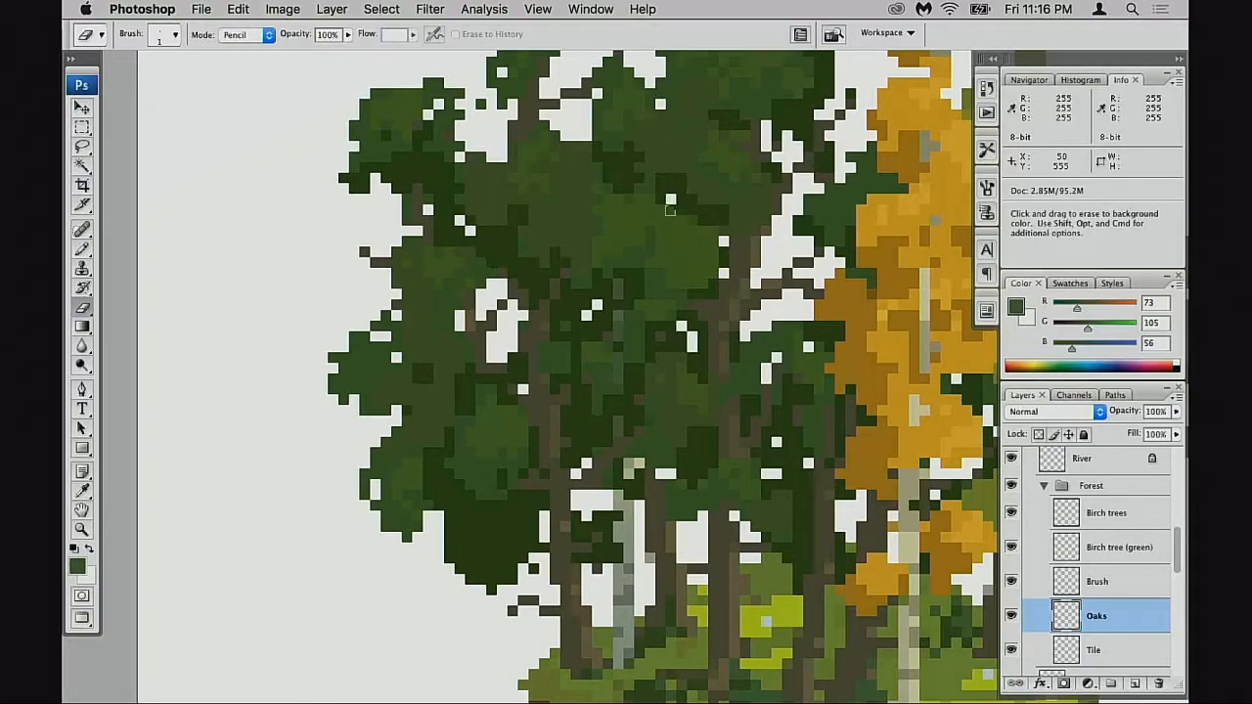
# - Sample dark green (45, 74, 17) and touch up the gap in the left oaks' foliage with the Pencil
pyautogui.keyDown('alt'); pyautogui.click(666, 373); pyautogui.keyUp('alt')
pyautogui.keyDown('alt'); pyautogui.click(666, 384); pyautogui.keyUp('alt')
pyautogui.keyDown('alt'); pyautogui.click(665, 394); pyautogui.keyUp('alt')
pyautogui.keyDown('alt'); pyautogui.click(665, 406); pyautogui.keyUp('alt')
pyautogui.moveTo(664, 413); pyautogui.dragTo(608, 412)
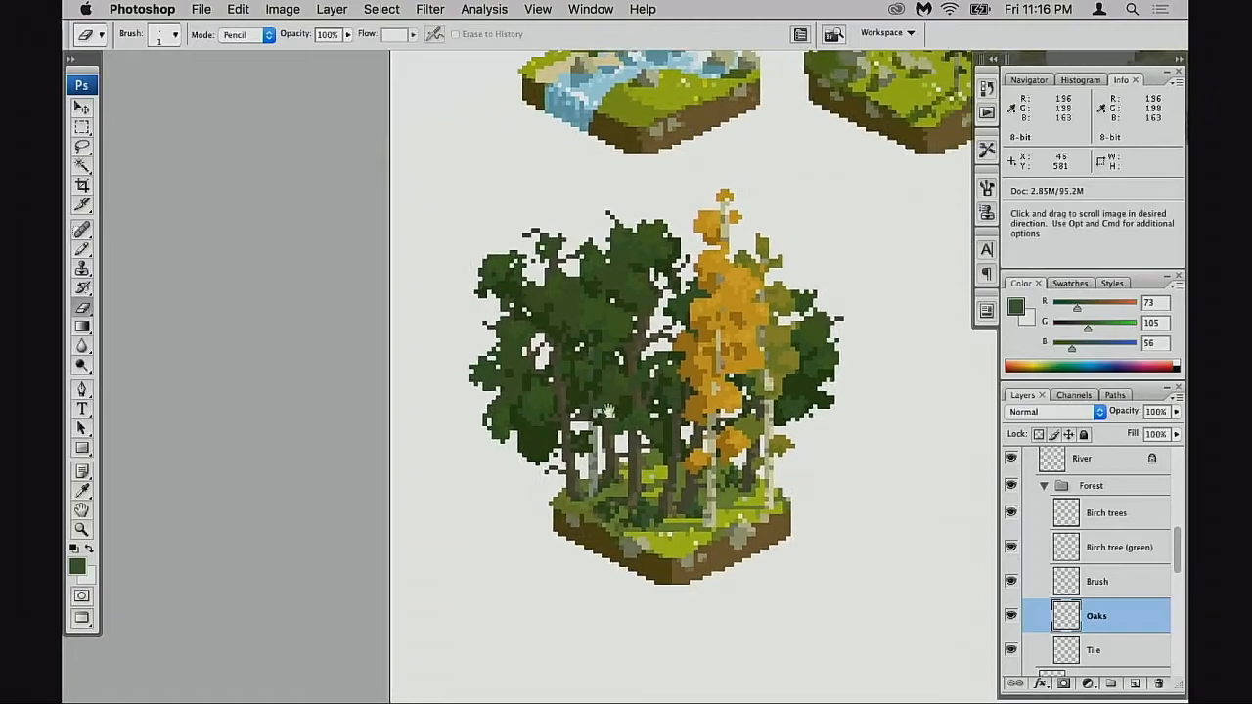
pyautogui.keyDown('super'); pyautogui.click(585, 342); pyautogui.keyUp('super')
pyautogui.keyDown('super'); pyautogui.click(590, 344); pyautogui.keyUp('super')
pyautogui.keyDown('alt'); pyautogui.click(580, 340); pyautogui.keyUp('alt')
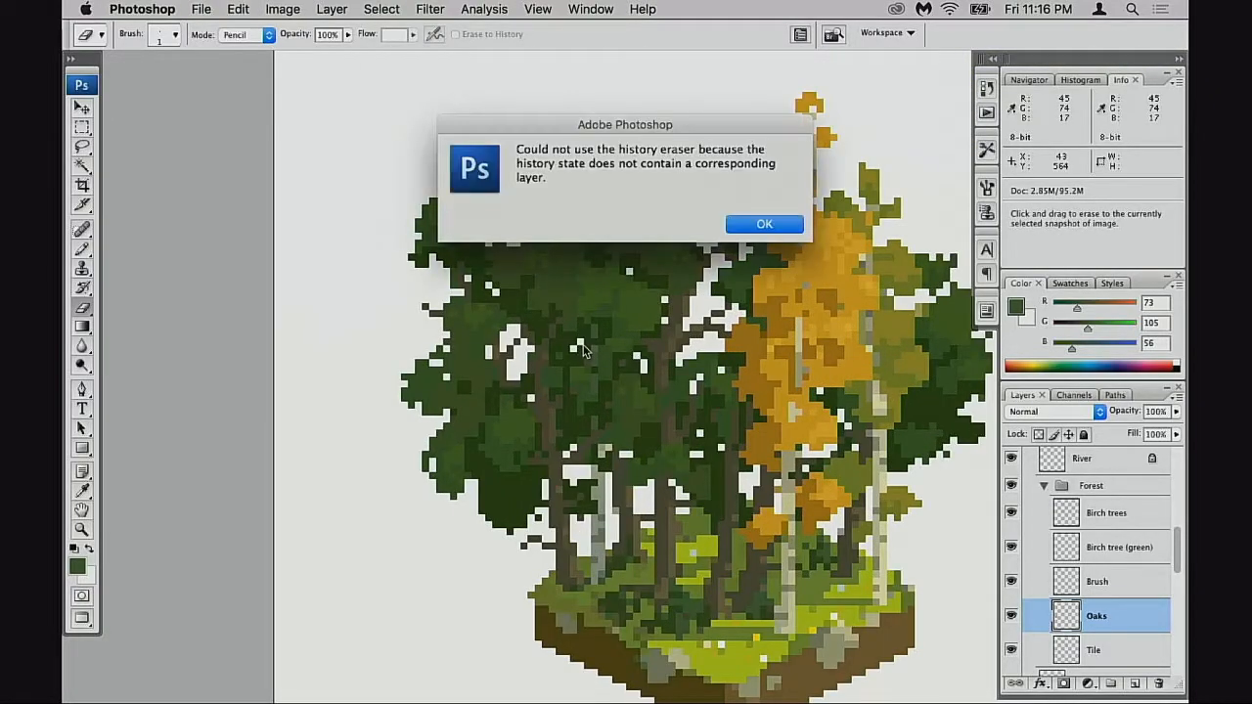
pyautogui.press('Return')
pyautogui.press('b')
pyautogui.keyDown('alt'); pyautogui.click(573, 339); pyautogui.keyUp('alt')
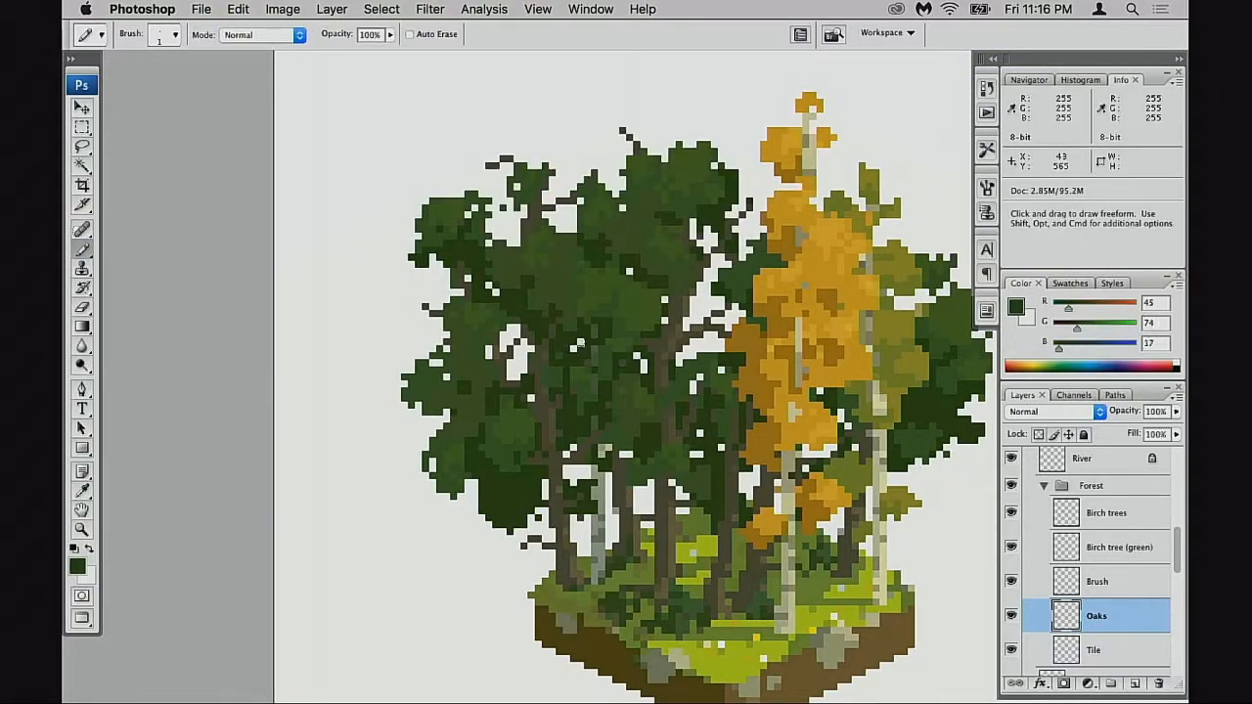
pyautogui.press('x')
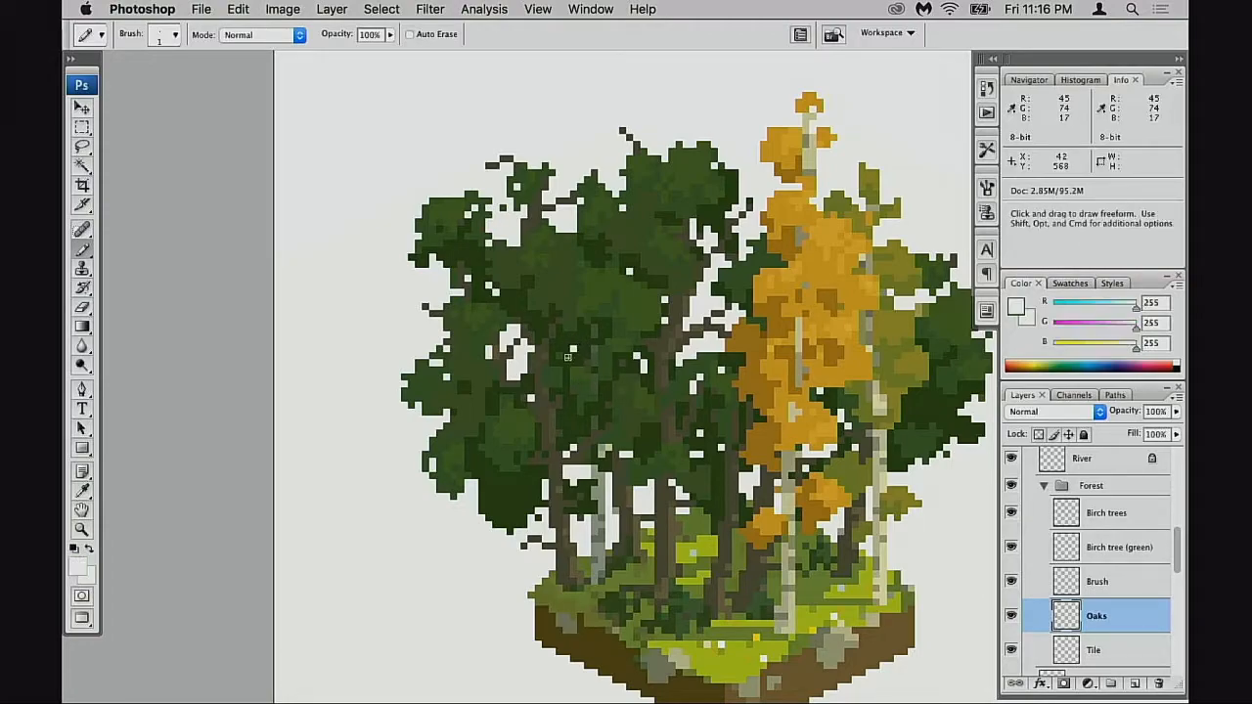
pyautogui.press('z')
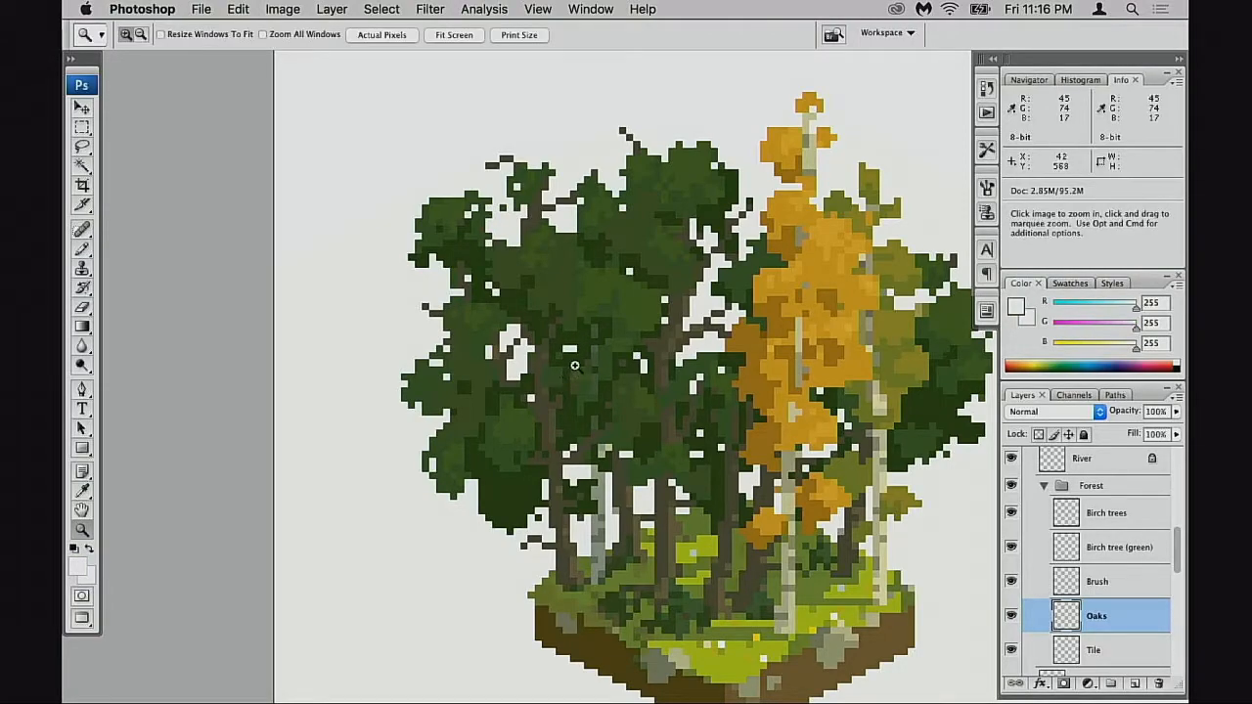
pyautogui.press('b')
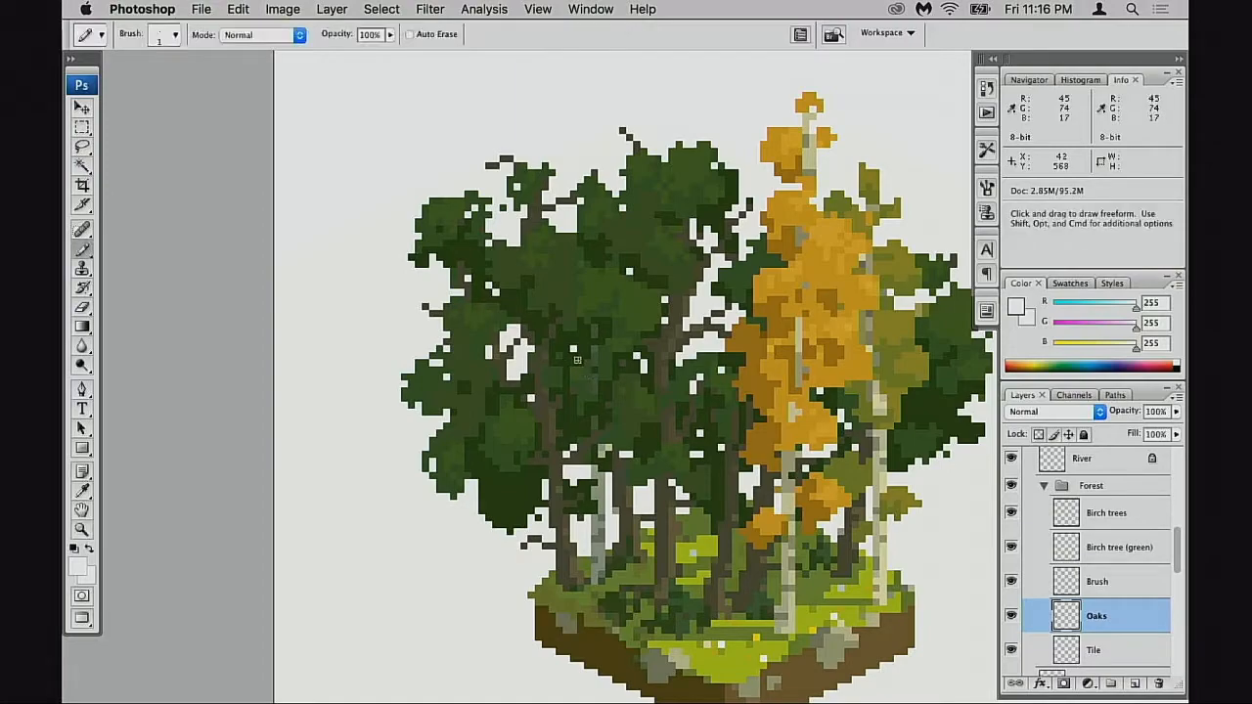
# - Return the document from full-screen to a standard window and view the forest tile among the others at 300%
pyautogui.moveTo(663, 457); pyautogui.dragTo(610, 451)
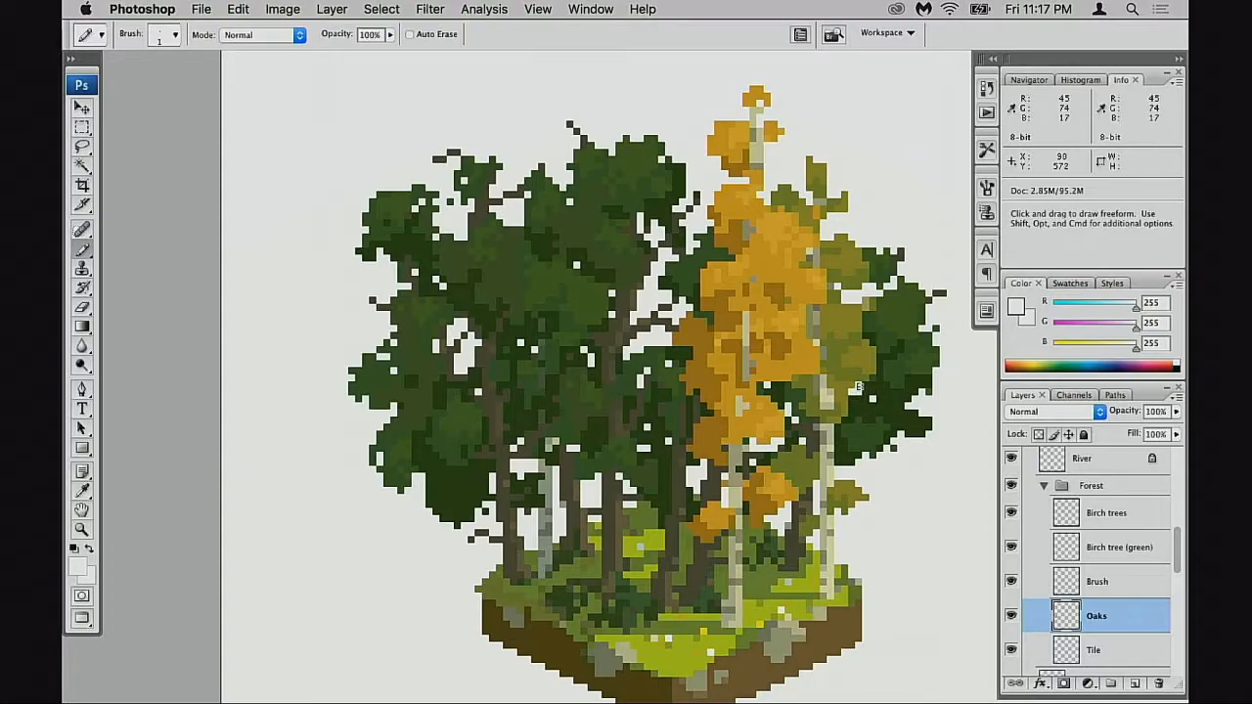
pyautogui.hotkey('alt', 'space')
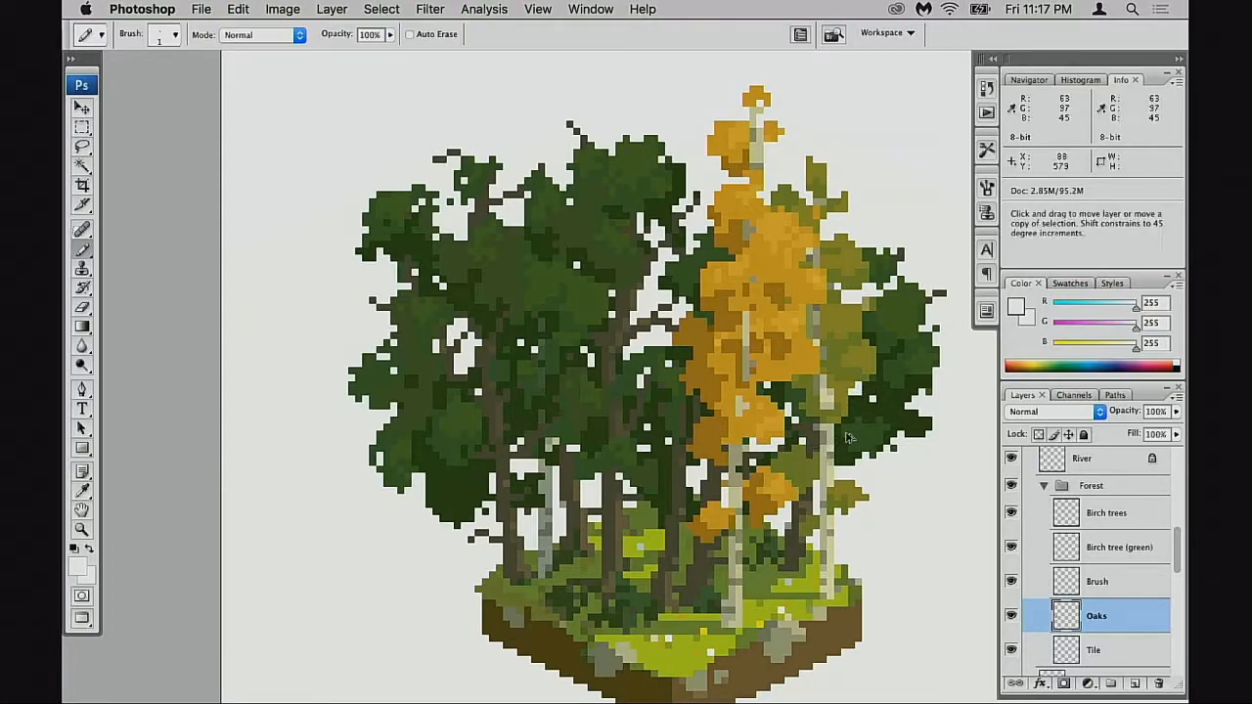
pyautogui.keyDown('alt'); pyautogui.click(835, 452); pyautogui.keyUp('alt')
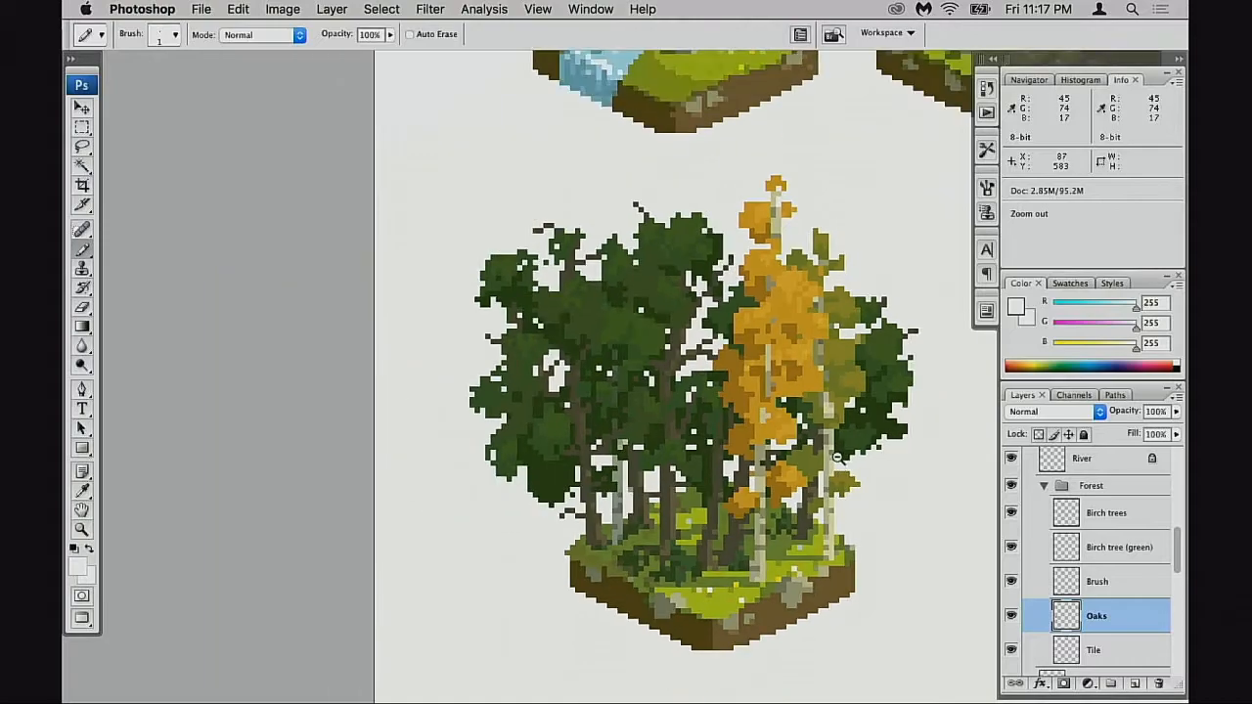
pyautogui.keyDown('alt'); pyautogui.click(840, 469); pyautogui.keyUp('alt')
pyautogui.press('f')
pyautogui.press('f')
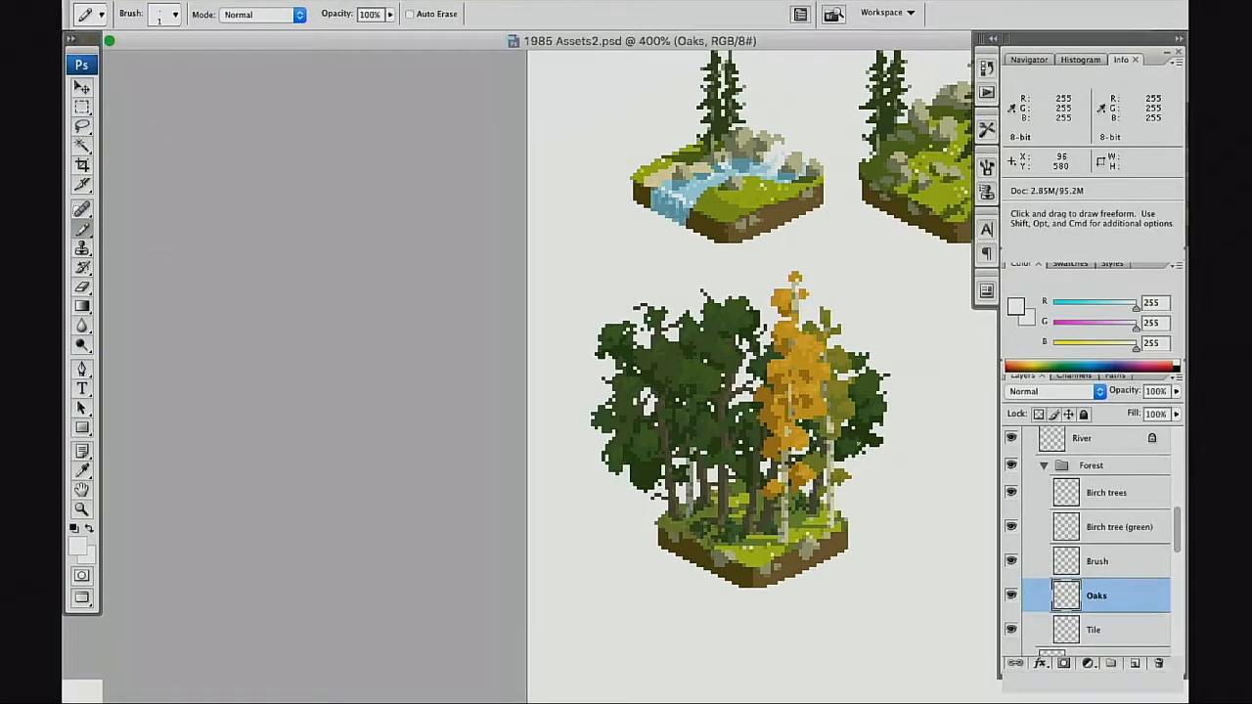
pyautogui.press('super+minus')
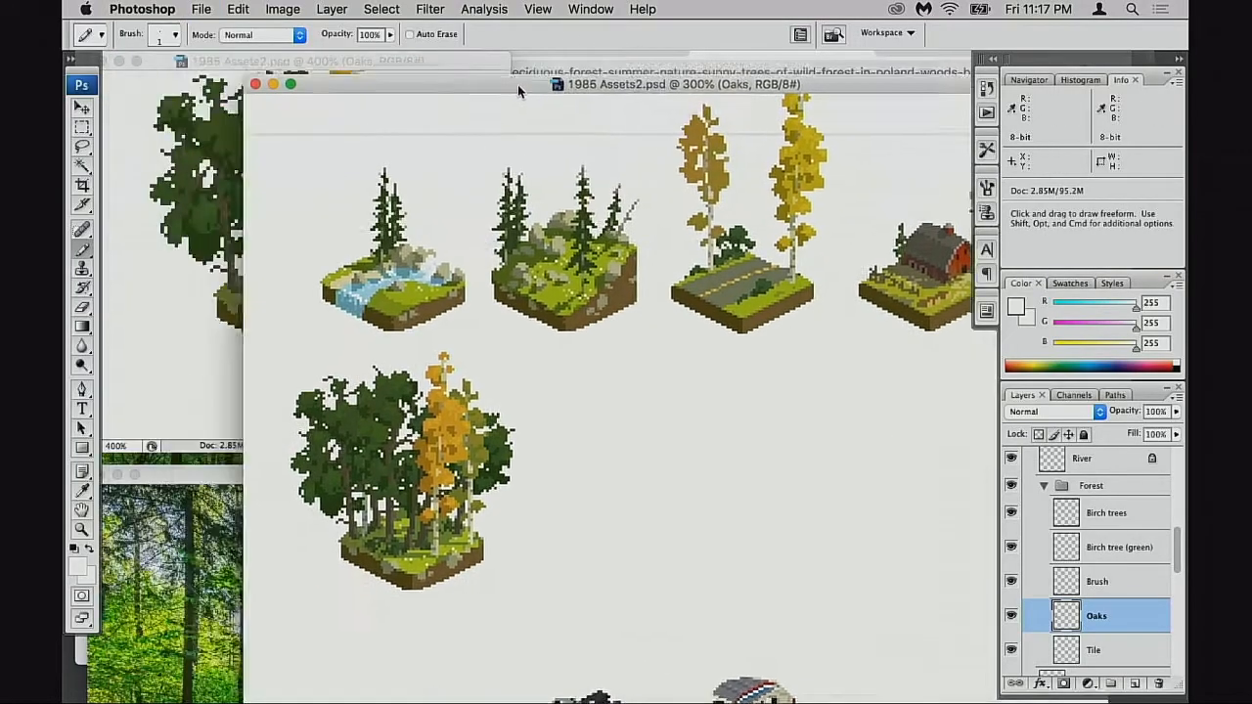
# - Close the untitled document that holds the forest reference photo
pyautogui.click(340, 489)
pyautogui.press('f')
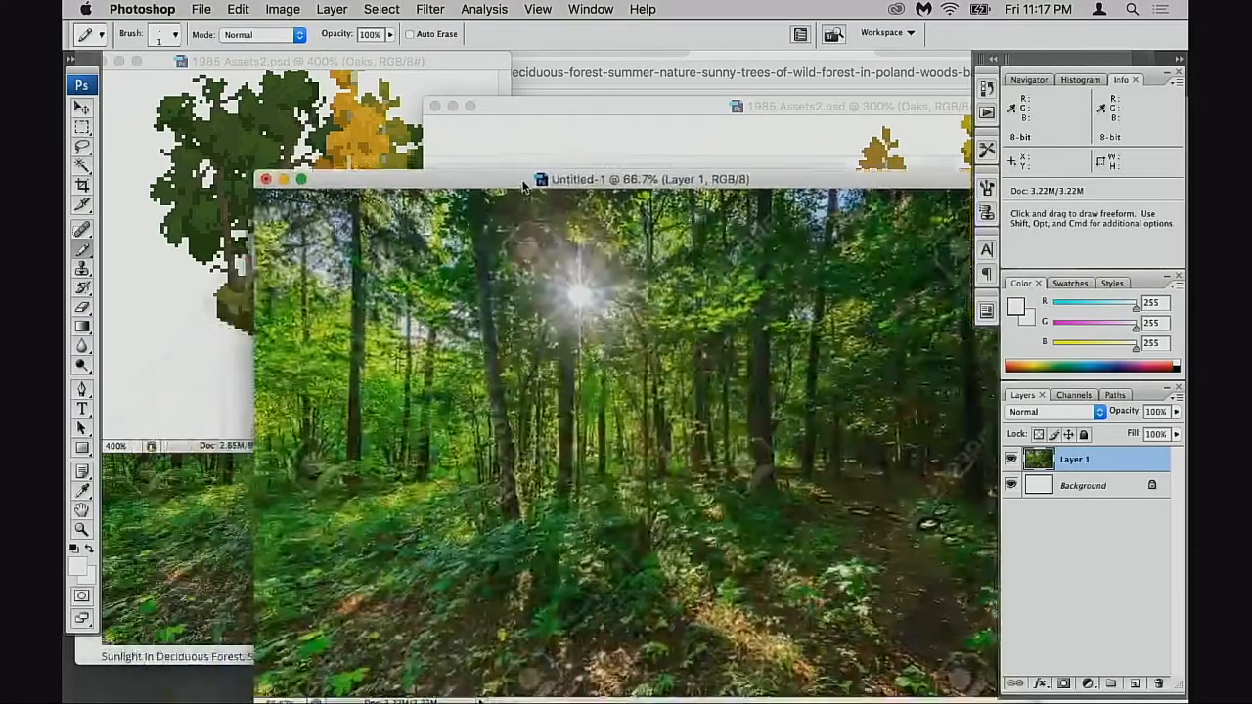
pyautogui.press('super+w')
pyautogui.click(559, 224)
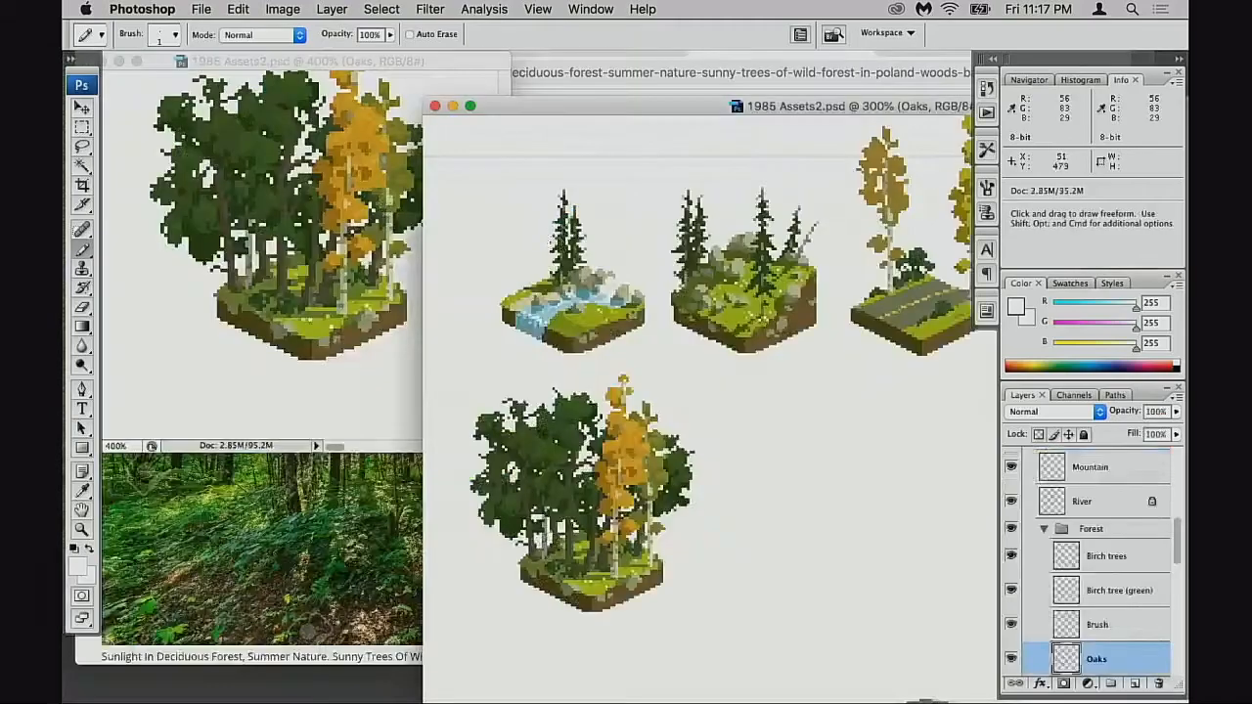
# - Switch to Chrome and close all the forest and birch tree reference tabs
pyautogui.press('super+Tab')
pyautogui.press('super+w')
pyautogui.press('super+w')
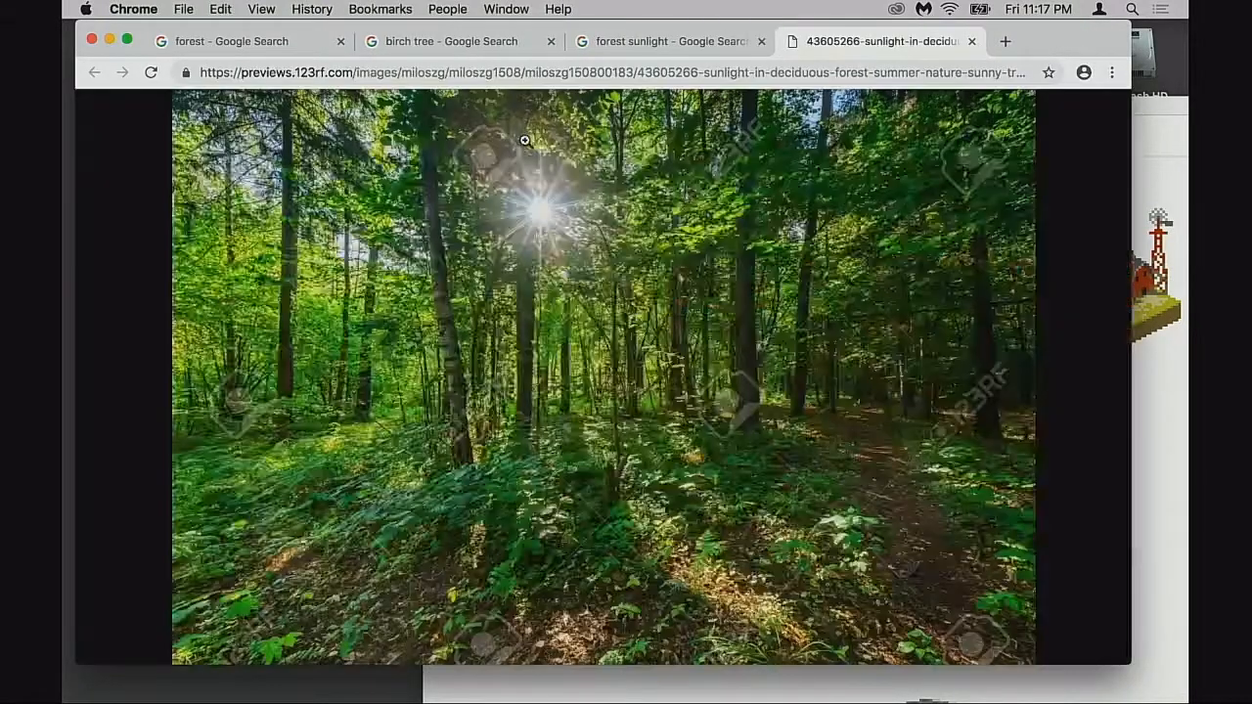
pyautogui.press('super+w')
pyautogui.press('super+w')
pyautogui.press('super+w')
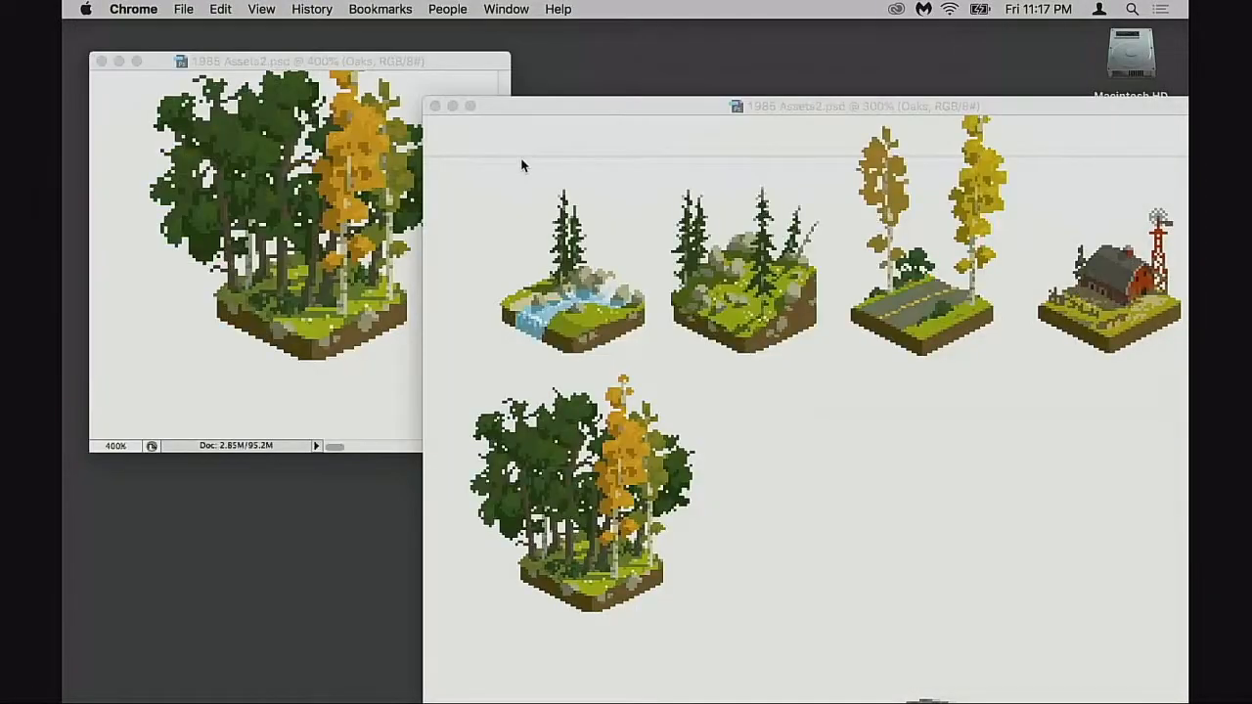
# - Switch back to Photoshop, reposition the 1985 Assets2.psd window and examine the forest tile beside the other tiles and cars at several scales
pyautogui.moveTo(595, 112); pyautogui.dragTo(488, 58)
pyautogui.press('space')
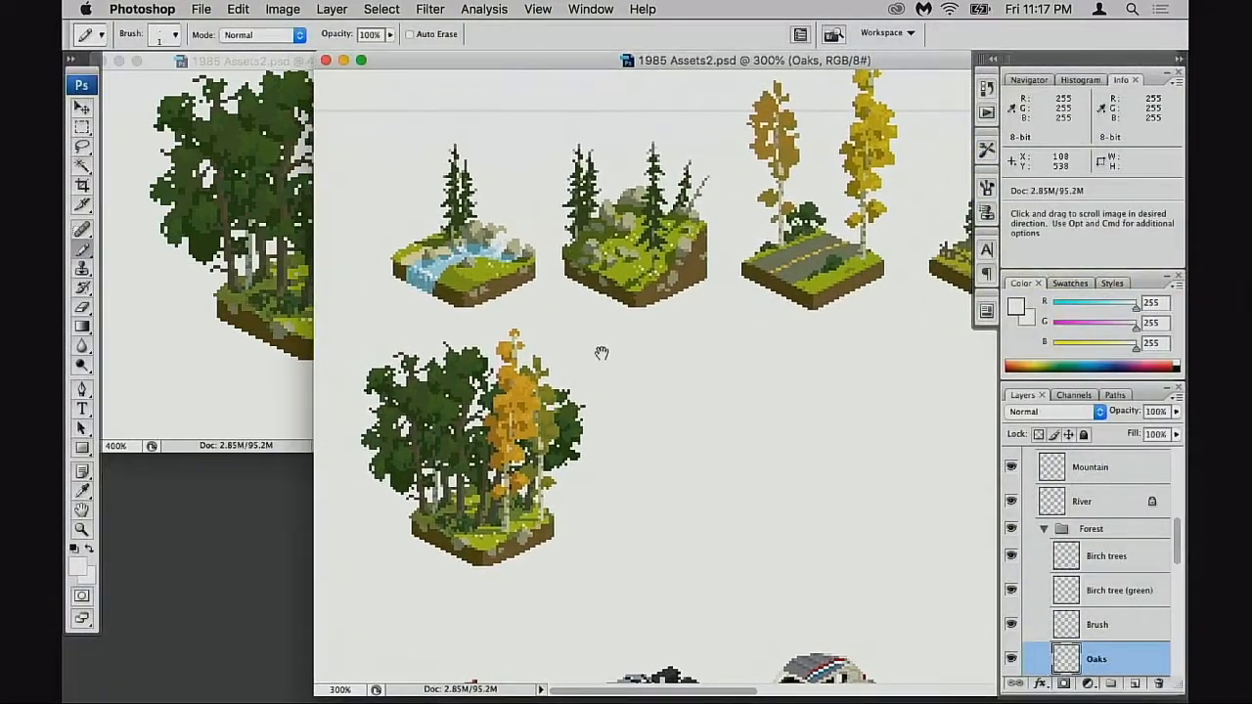
pyautogui.moveTo(661, 125); pyautogui.dragTo(659, 146)
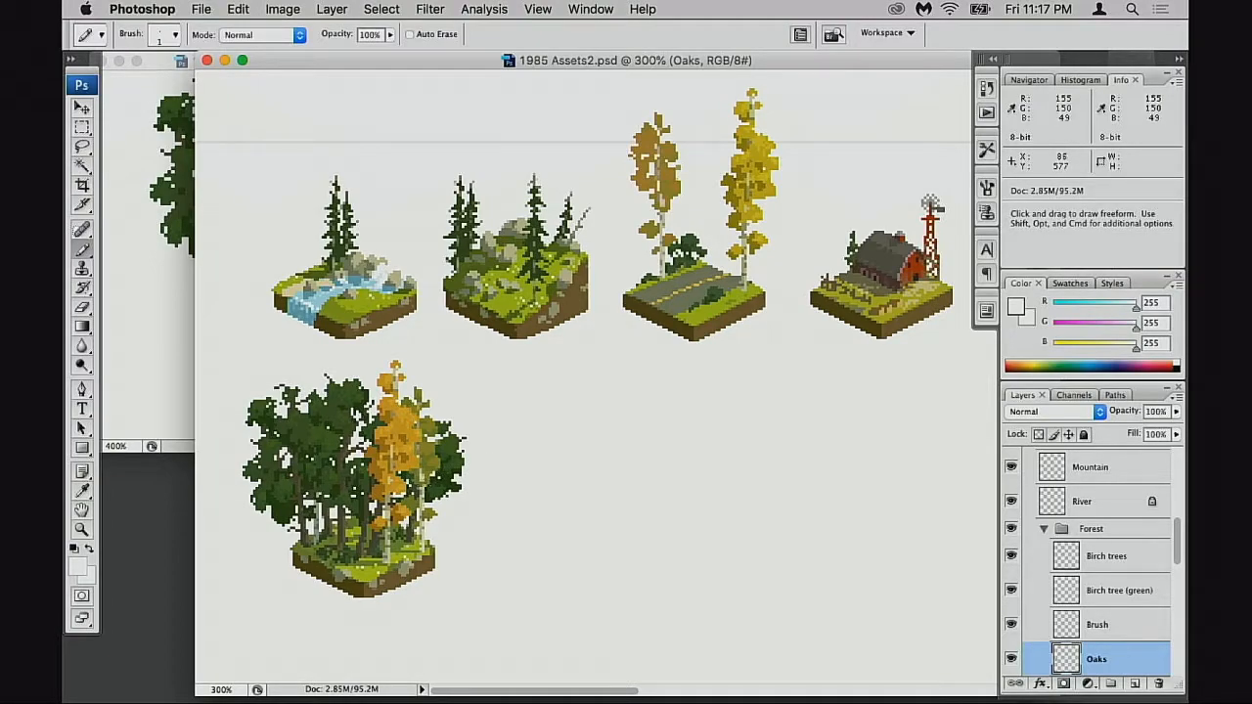
pyautogui.press('z')
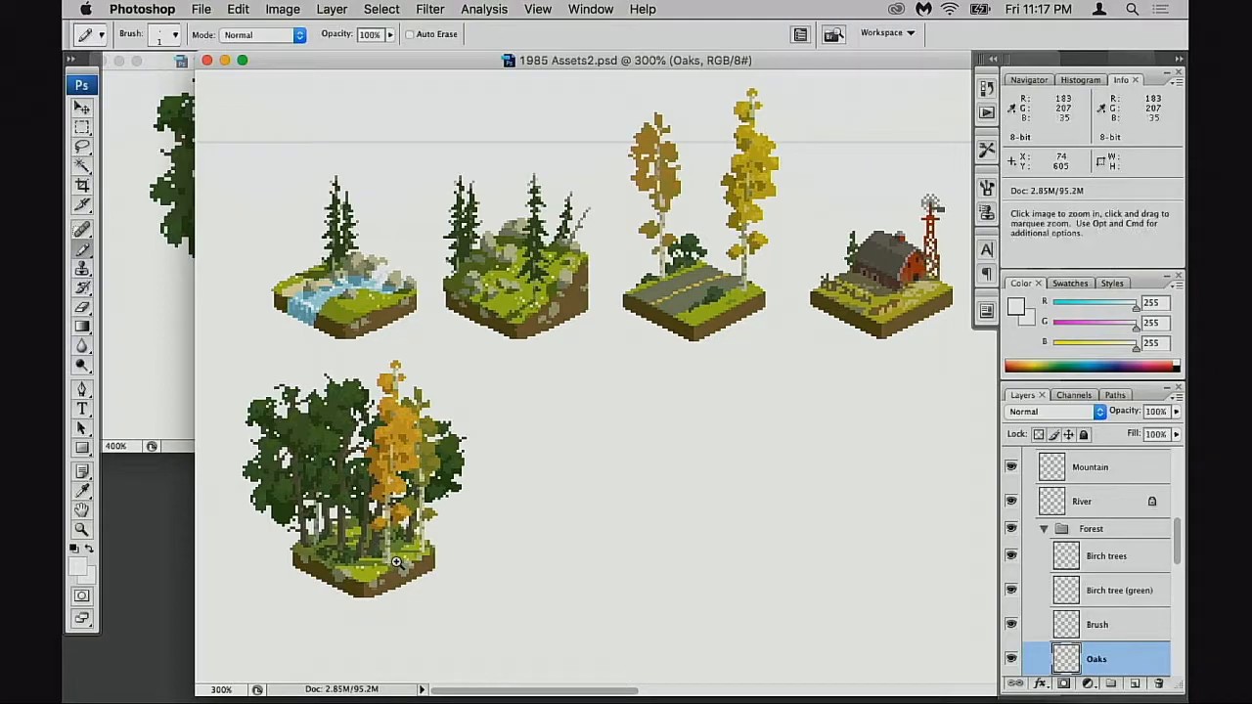
pyautogui.click(396, 563)
pyautogui.click(399, 568)
pyautogui.moveTo(479, 389); pyautogui.dragTo(433, 574)
pyautogui.moveTo(470, 360); pyautogui.dragTo(433, 560)
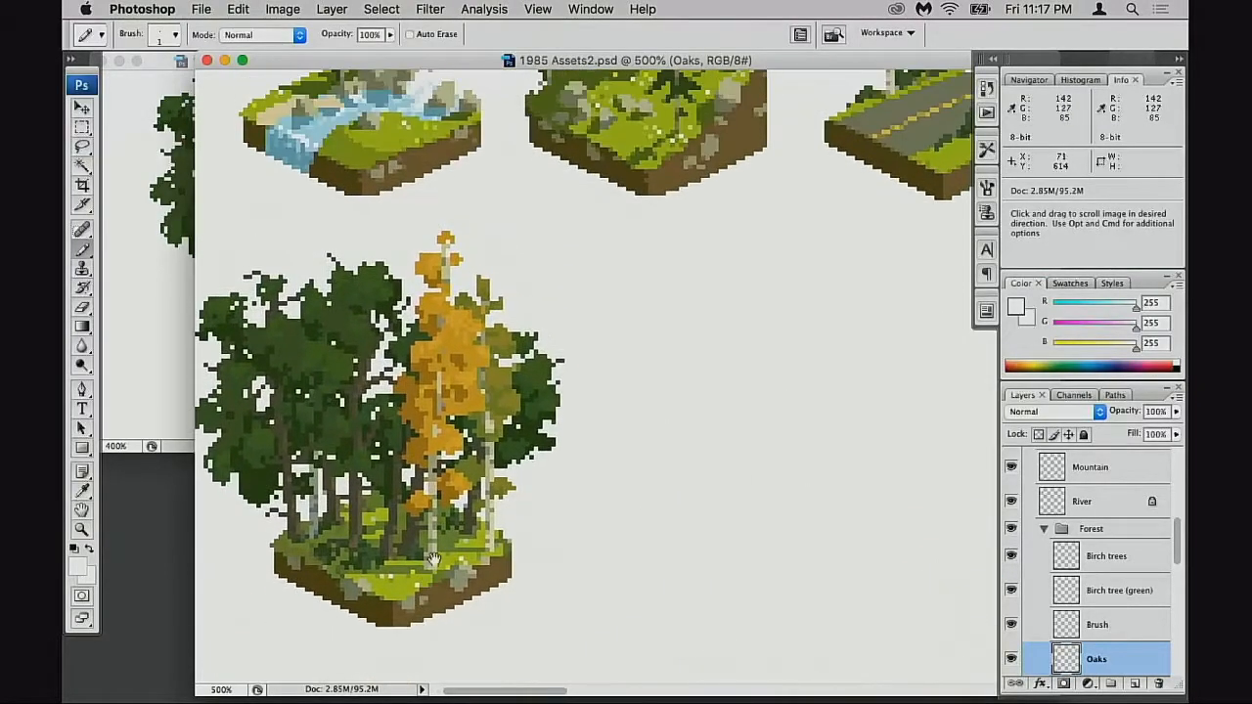
pyautogui.keyDown('alt'); pyautogui.click(450, 506); pyautogui.keyUp('alt')
pyautogui.keyDown('alt'); pyautogui.click(456, 501); pyautogui.keyUp('alt')
pyautogui.moveTo(480, 402); pyautogui.dragTo(479, 528)
pyautogui.moveTo(503, 439); pyautogui.dragTo(516, 513)
pyautogui.moveTo(363, 60); pyautogui.dragTo(445, 92)
pyautogui.moveTo(573, 525); pyautogui.dragTo(574, 453)
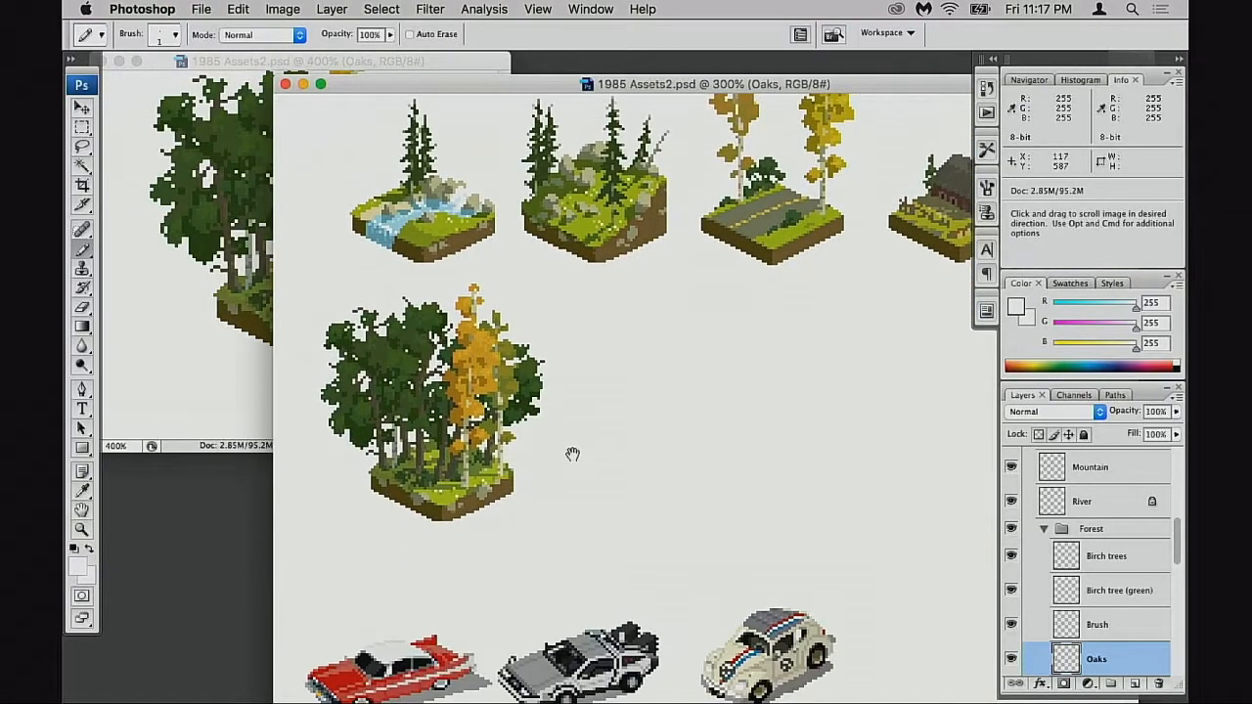
# - Toggle the Birch tree (green), Birch trees and Brush layers off and on to inspect what each contains
pyautogui.keyDown('super'); pyautogui.click(436, 495); pyautogui.keyUp('super')
pyautogui.keyDown('super'); pyautogui.click(451, 503); pyautogui.keyUp('super')
pyautogui.click(1012, 593)
pyautogui.click(1013, 593)
pyautogui.click(1012, 555)
pyautogui.click(1011, 555)
pyautogui.click(1012, 624)
pyautogui.click(1012, 624)
# - Select the Brush layer with the Eraser and examine the forest tile up close and beside the cars
pyautogui.click(1096, 625)
pyautogui.press('e')
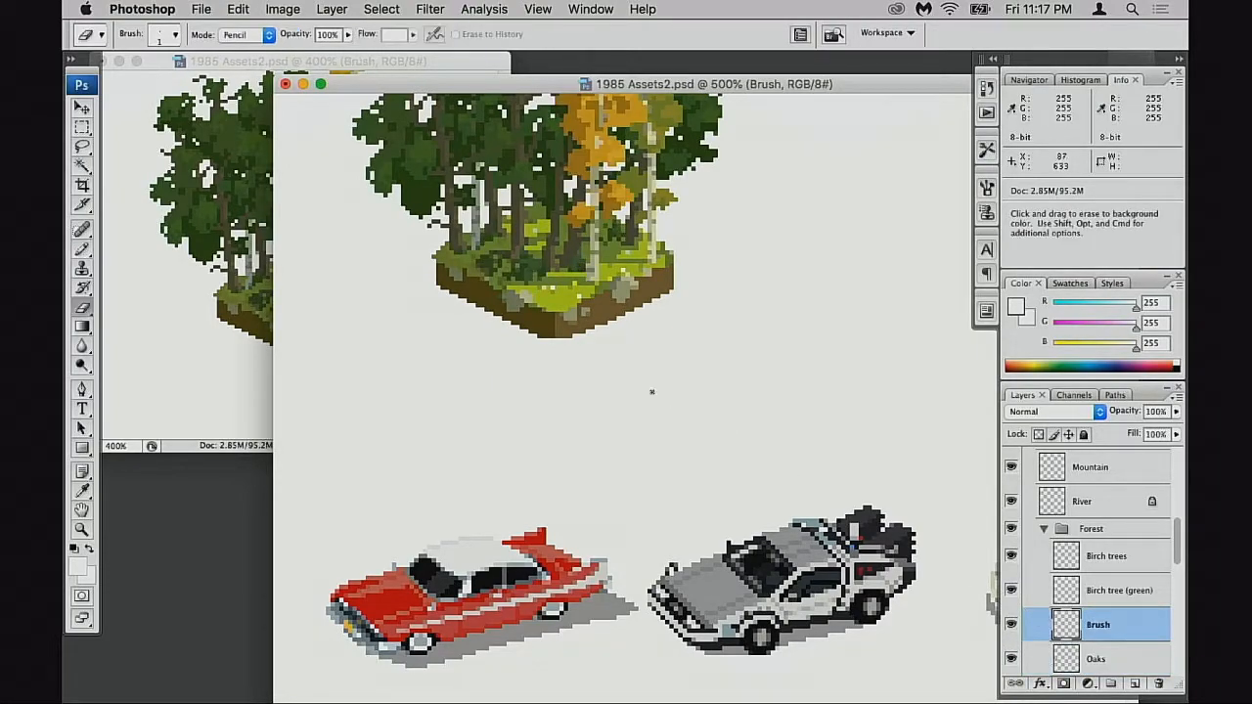
pyautogui.keyDown('super'); pyautogui.click(536, 293); pyautogui.keyUp('super')
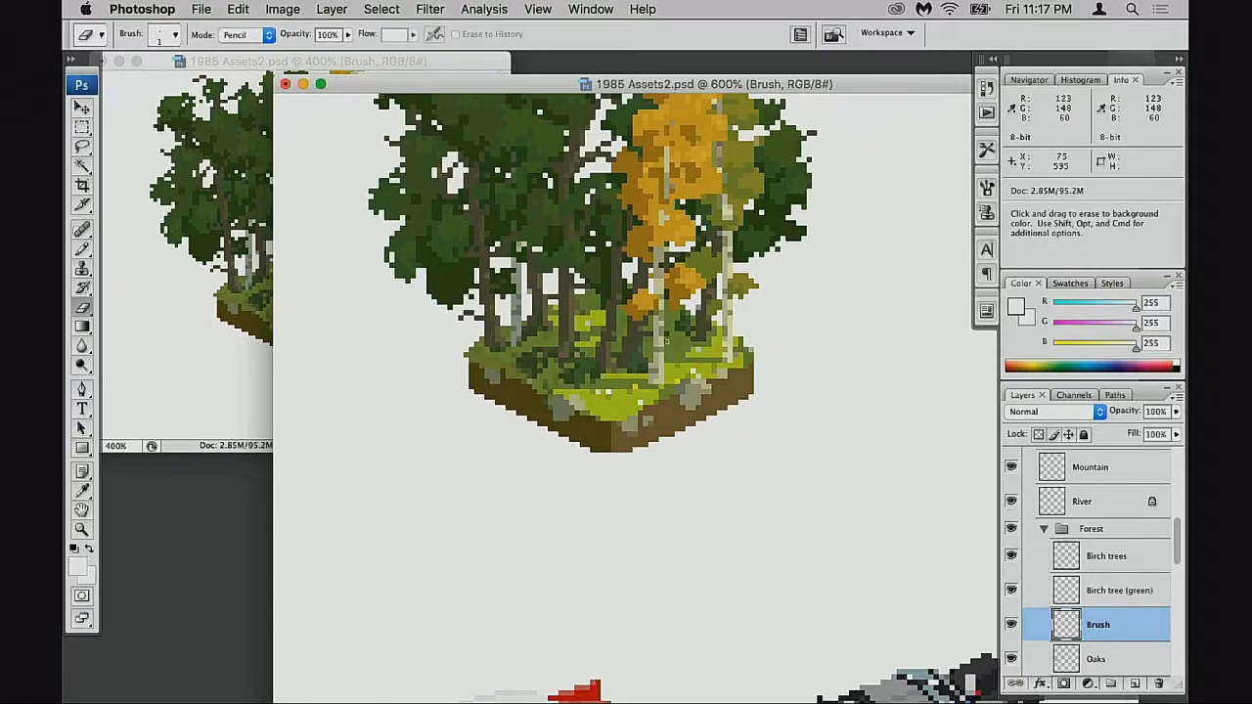
pyautogui.moveTo(695, 464); pyautogui.dragTo(623, 489)
pyautogui.keyDown('alt'); pyautogui.click(690, 479); pyautogui.keyUp('alt')
pyautogui.keyDown('alt'); pyautogui.click(689, 478); pyautogui.keyUp('alt')
pyautogui.keyDown('alt'); pyautogui.click(656, 455); pyautogui.keyUp('alt')
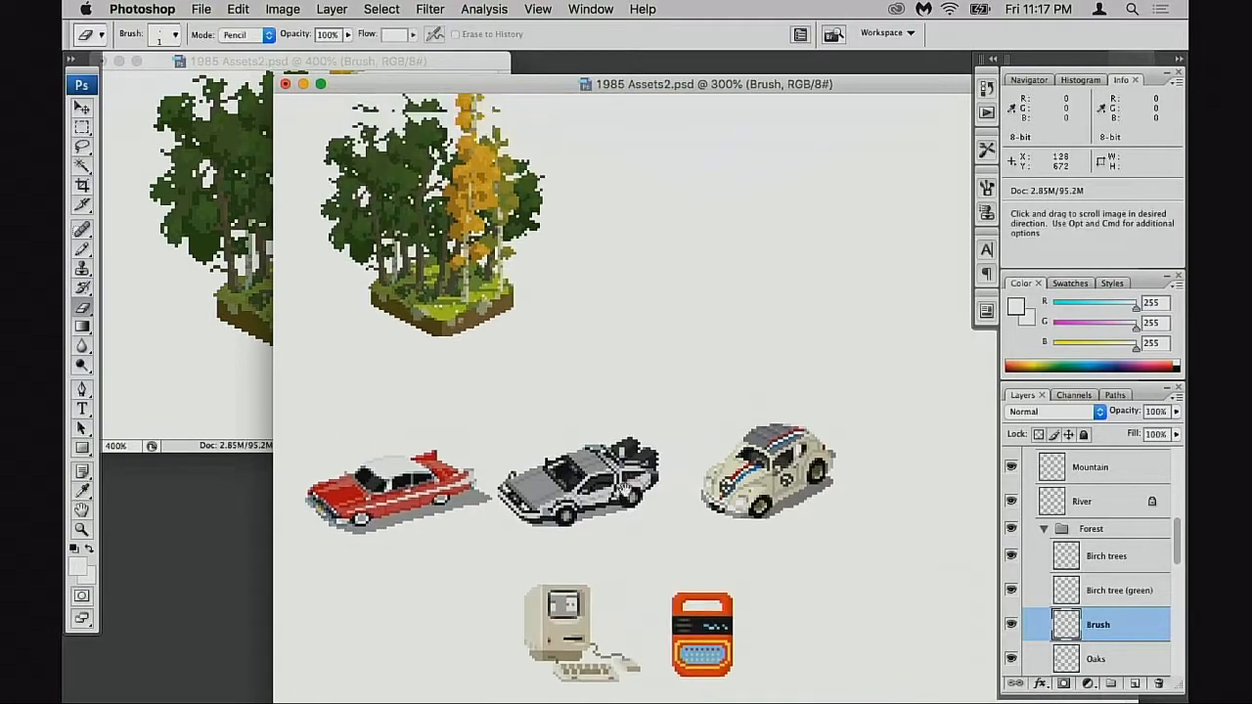
pyautogui.scroll(4, 660, 493)
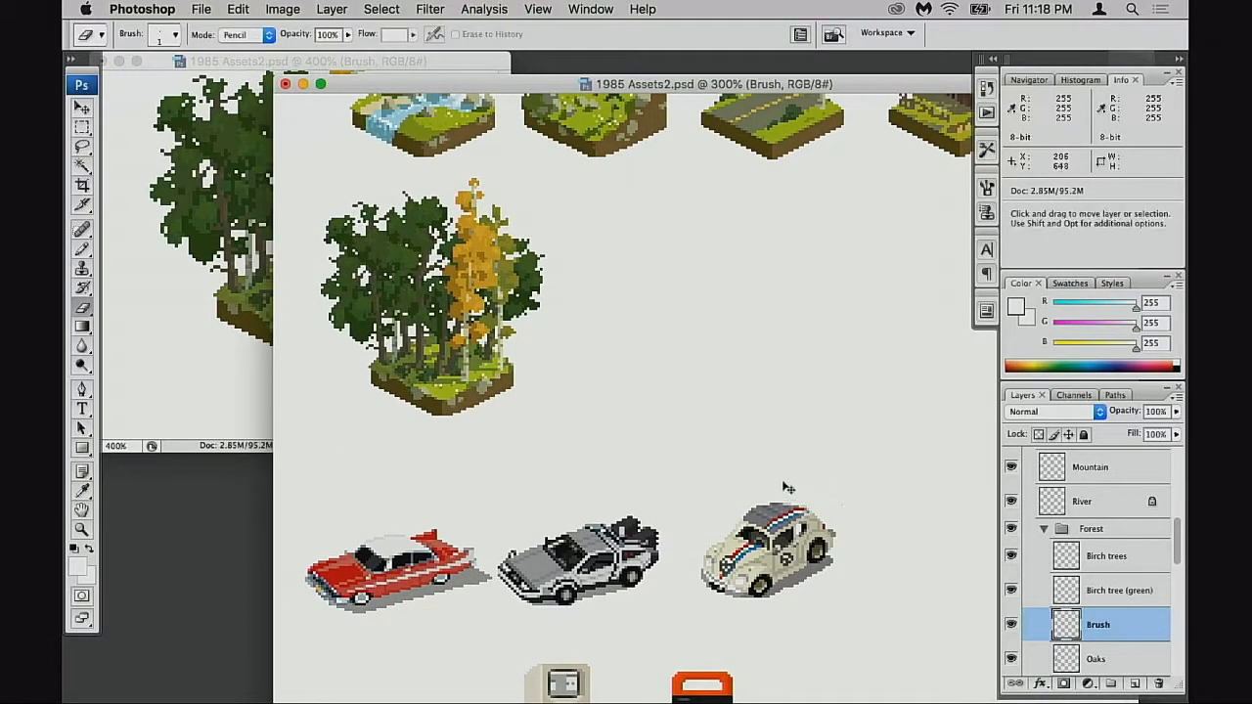
pyautogui.moveTo(599, 465); pyautogui.dragTo(594, 534)
pyautogui.keyDown('alt'); pyautogui.click(600, 514); pyautogui.keyUp('alt')
pyautogui.moveTo(609, 472); pyautogui.dragTo(578, 556)
# - Compare the forest tile with the rest of the tile set in full-screen and windowed views
pyautogui.press('f')
pyautogui.moveTo(558, 406); pyautogui.dragTo(575, 481)
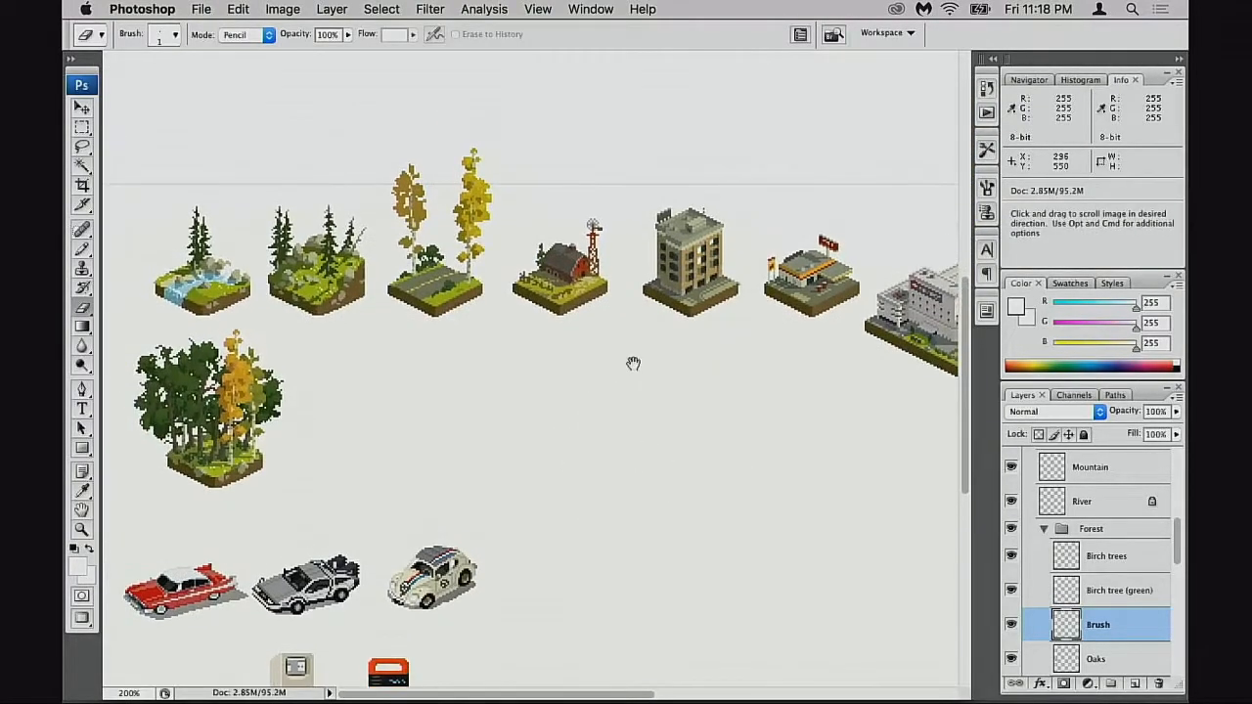
pyautogui.moveTo(752, 395); pyautogui.dragTo(762, 440)
pyautogui.moveTo(454, 458)
pyautogui.mouseDown()
pyautogui.moveTo(629, 492)
pyautogui.moveTo(652, 481)
pyautogui.mouseUp()
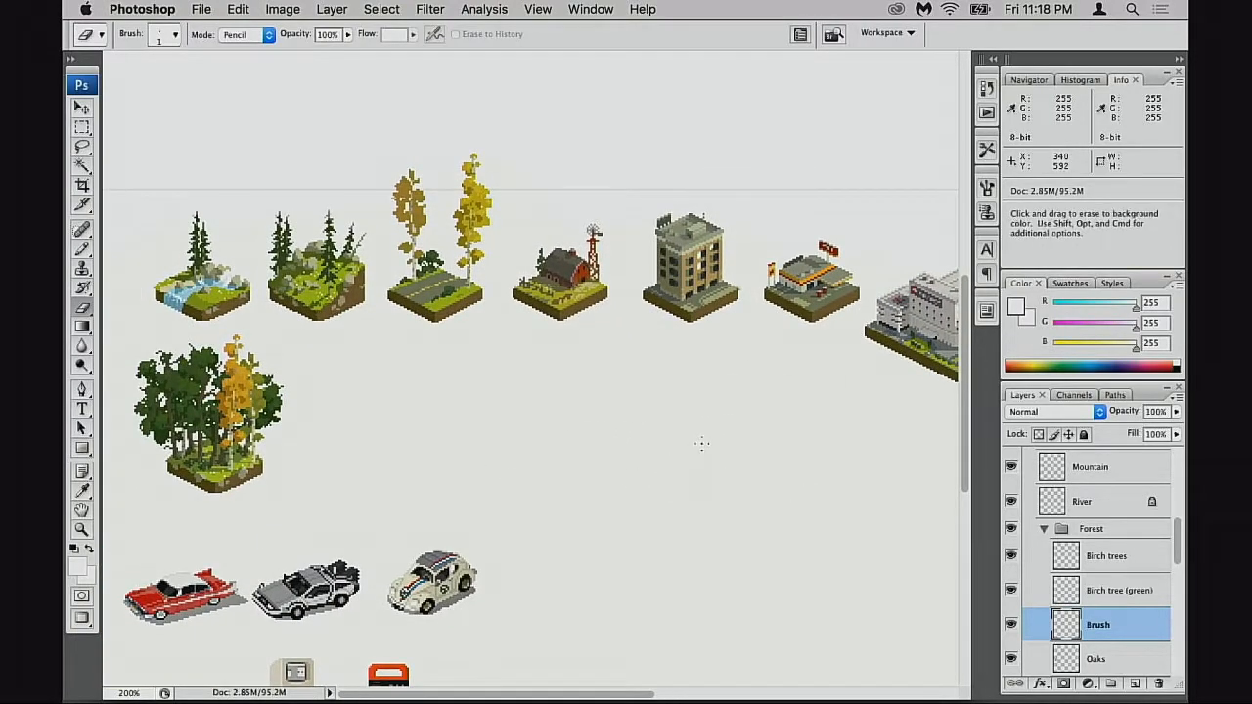
pyautogui.press('f')
pyautogui.press('f')
pyautogui.press('f')
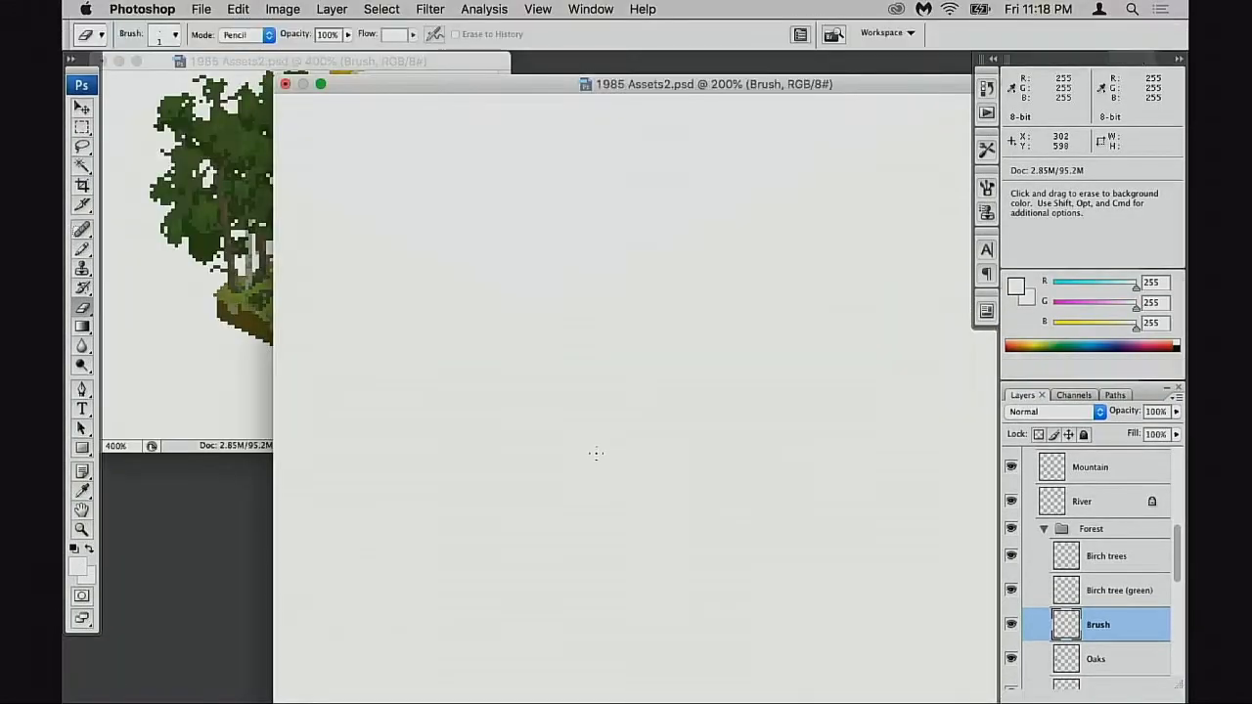
pyautogui.hscroll(5, 721, 475)
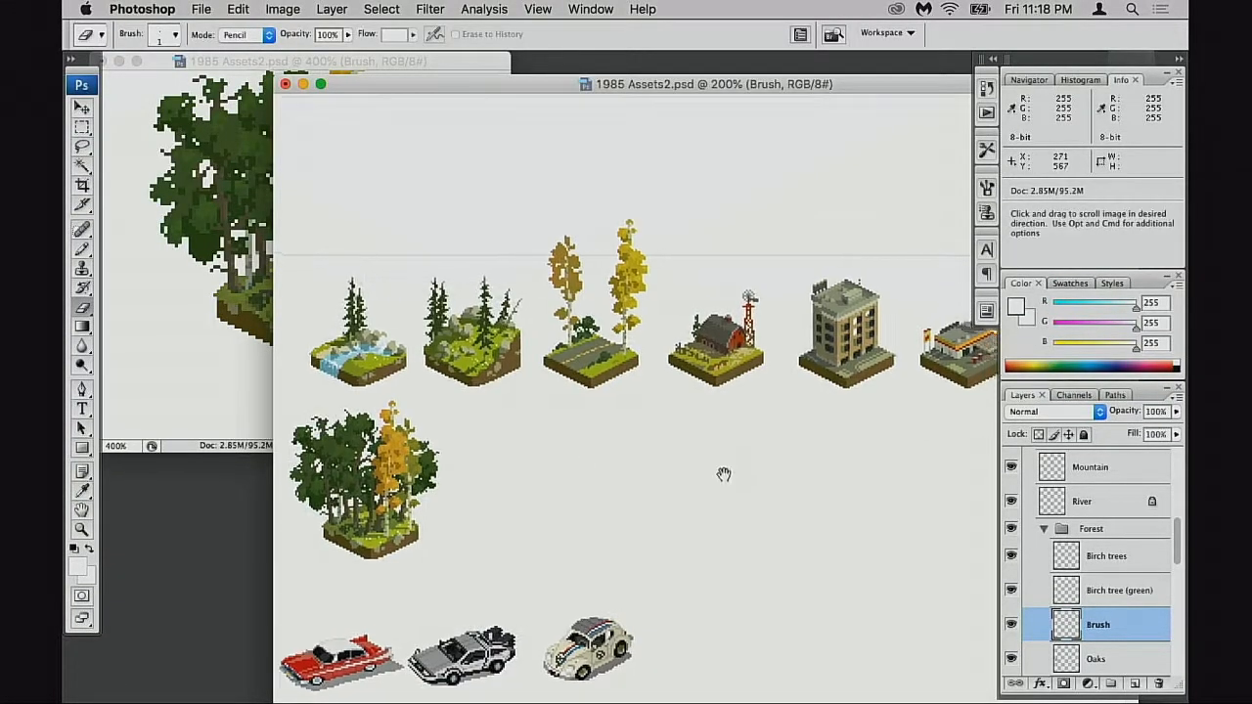
pyautogui.press('b')
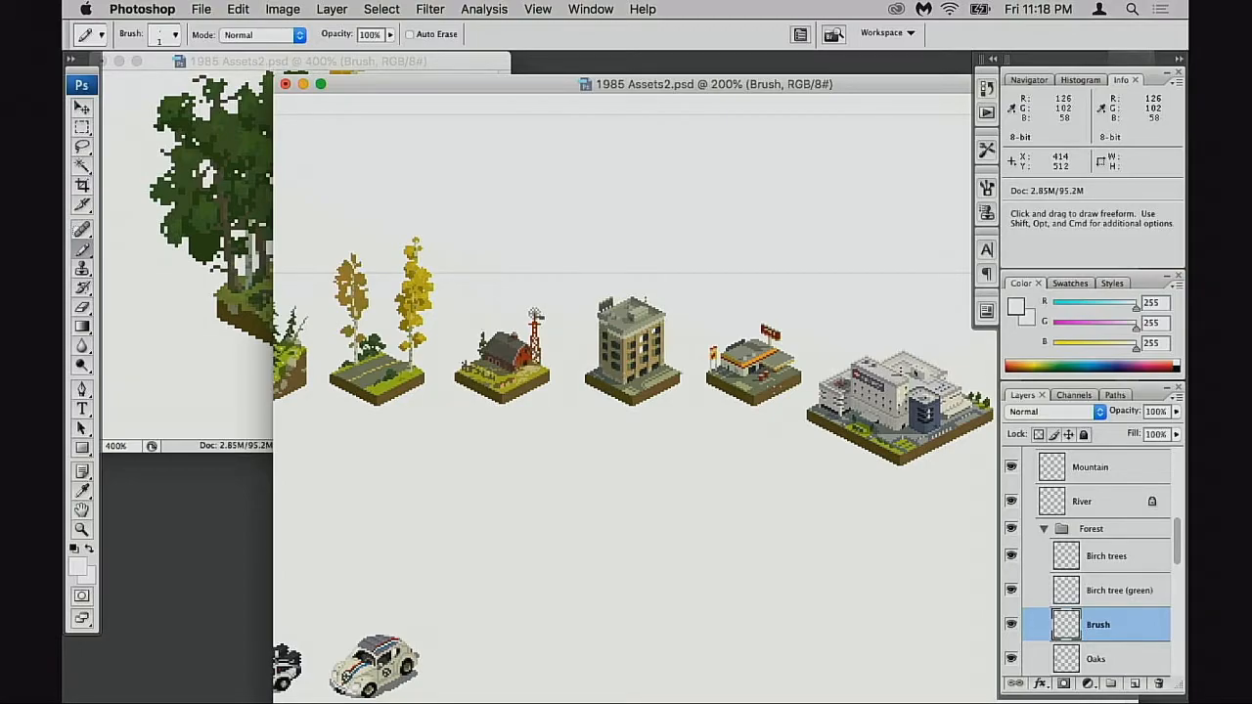
pyautogui.press('space')
pyautogui.moveTo(532, 456)
pyautogui.mouseDown()
pyautogui.moveTo(624, 442)
pyautogui.moveTo(641, 418)
pyautogui.moveTo(629, 447)
pyautogui.moveTo(666, 447)
pyautogui.mouseUp()
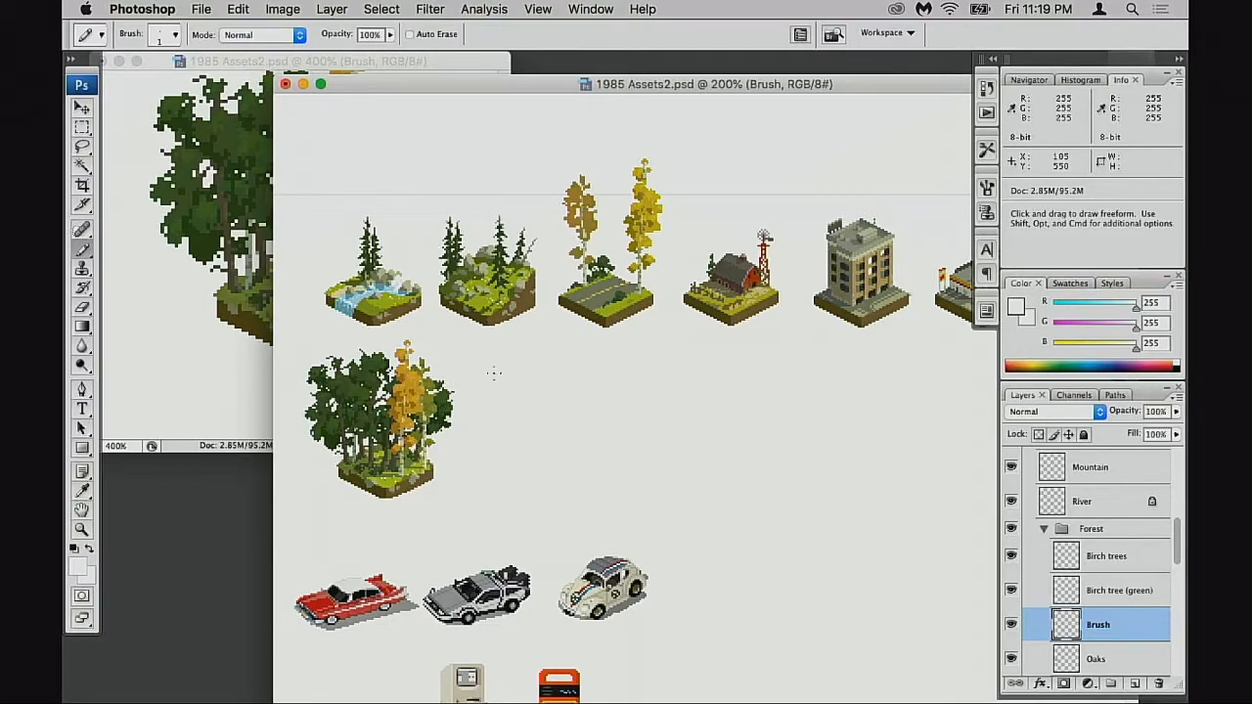
# - Save 1985 Assets2.psd, move its window to show more of the tile row, and save again
pyautogui.press('super')
pyautogui.press('super+s')
pyautogui.moveTo(491, 79); pyautogui.dragTo(369, 59)
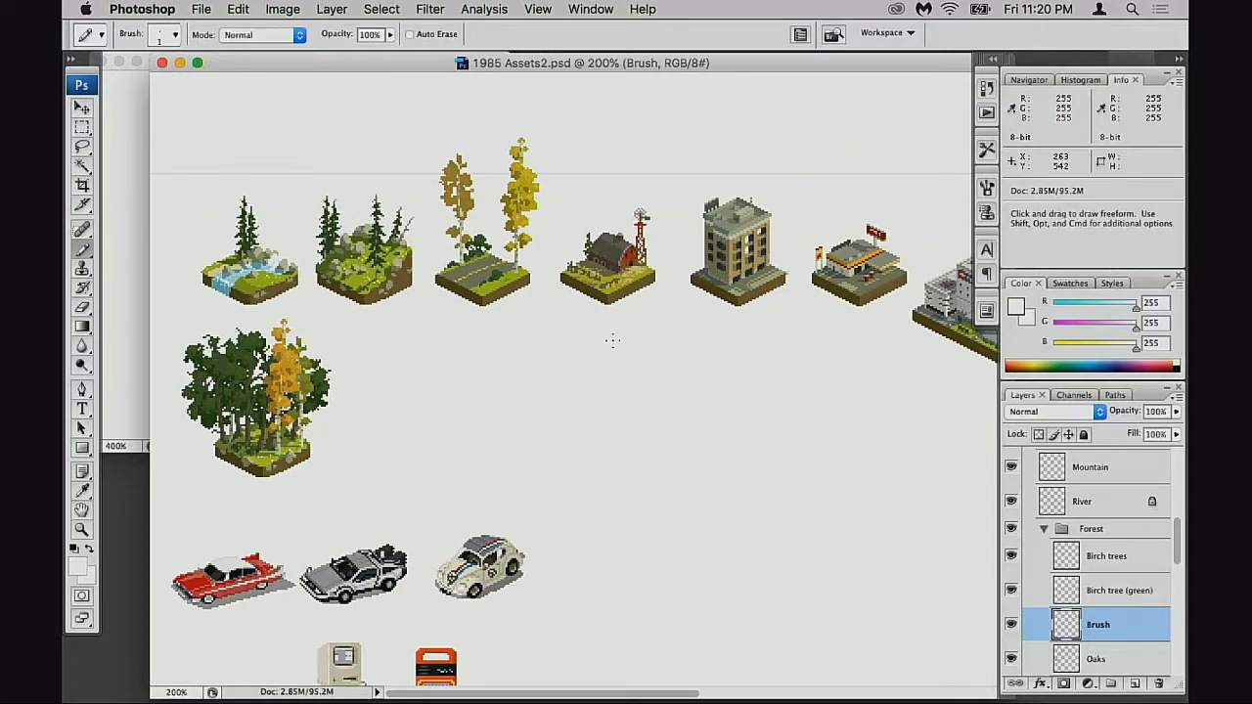
pyautogui.moveTo(670, 406); pyautogui.dragTo(526, 361)
pyautogui.moveTo(756, 343)
pyautogui.mouseDown()
pyautogui.moveTo(626, 363)
pyautogui.moveTo(829, 370)
pyautogui.mouseUp()
pyautogui.moveTo(554, 375); pyautogui.dragTo(610, 386)
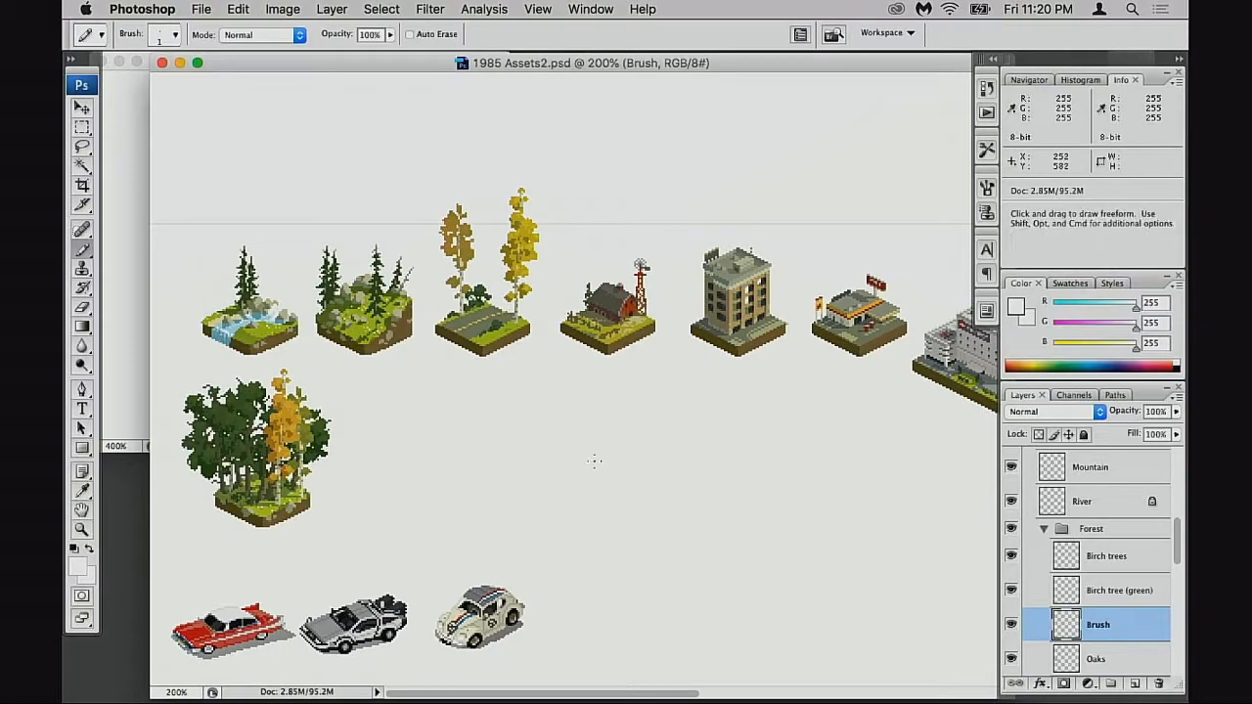
pyautogui.press('super+s')
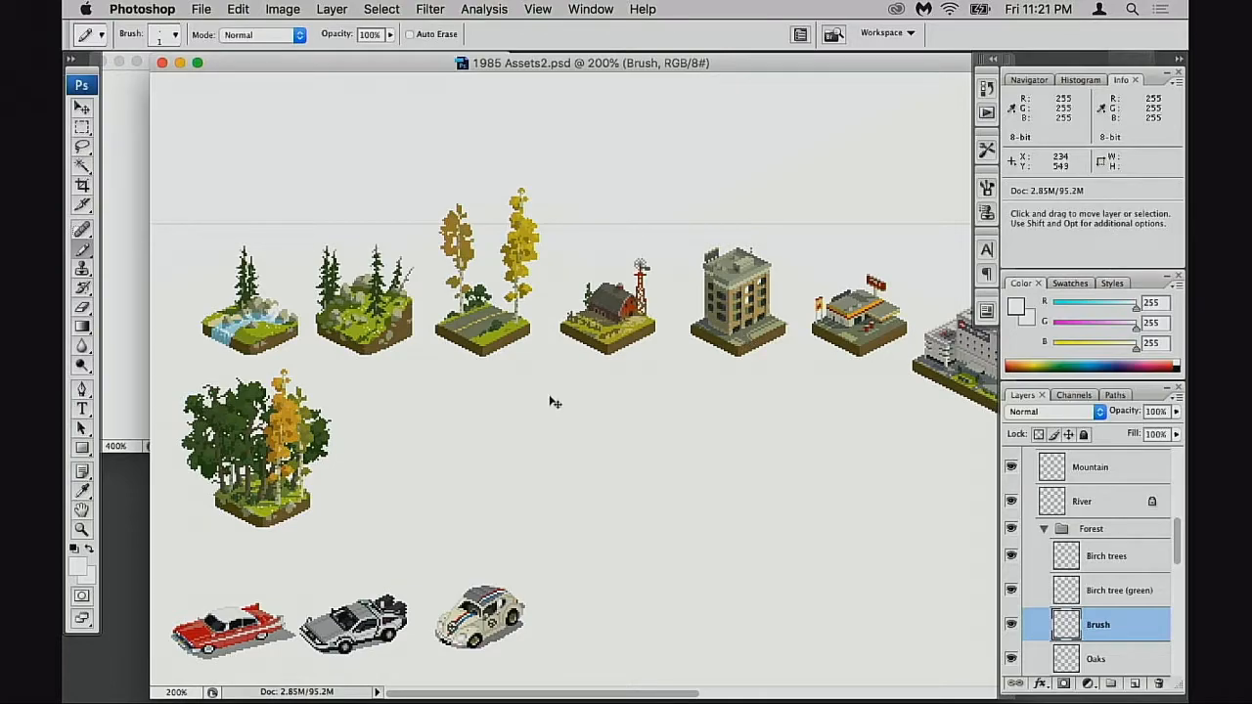
pyautogui.moveTo(492, 421)
pyautogui.mouseDown()
pyautogui.moveTo(484, 440)
pyautogui.moveTo(554, 457)
pyautogui.mouseUp()
pyautogui.scroll(-5, 485, 441)
pyautogui.scroll(3, 568, 391)
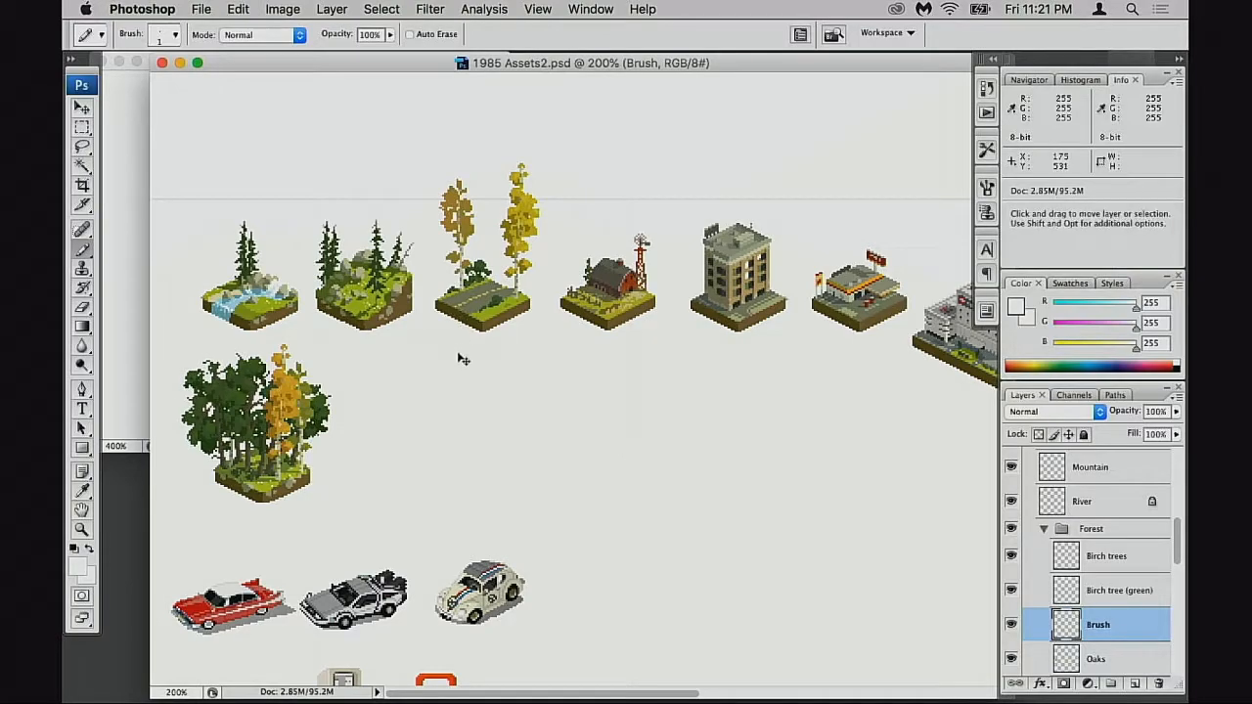
pyautogui.press('space')
pyautogui.moveTo(425, 62)
pyautogui.mouseDown()
pyautogui.moveTo(495, 72)
pyautogui.moveTo(444, 63)
pyautogui.mouseUp()
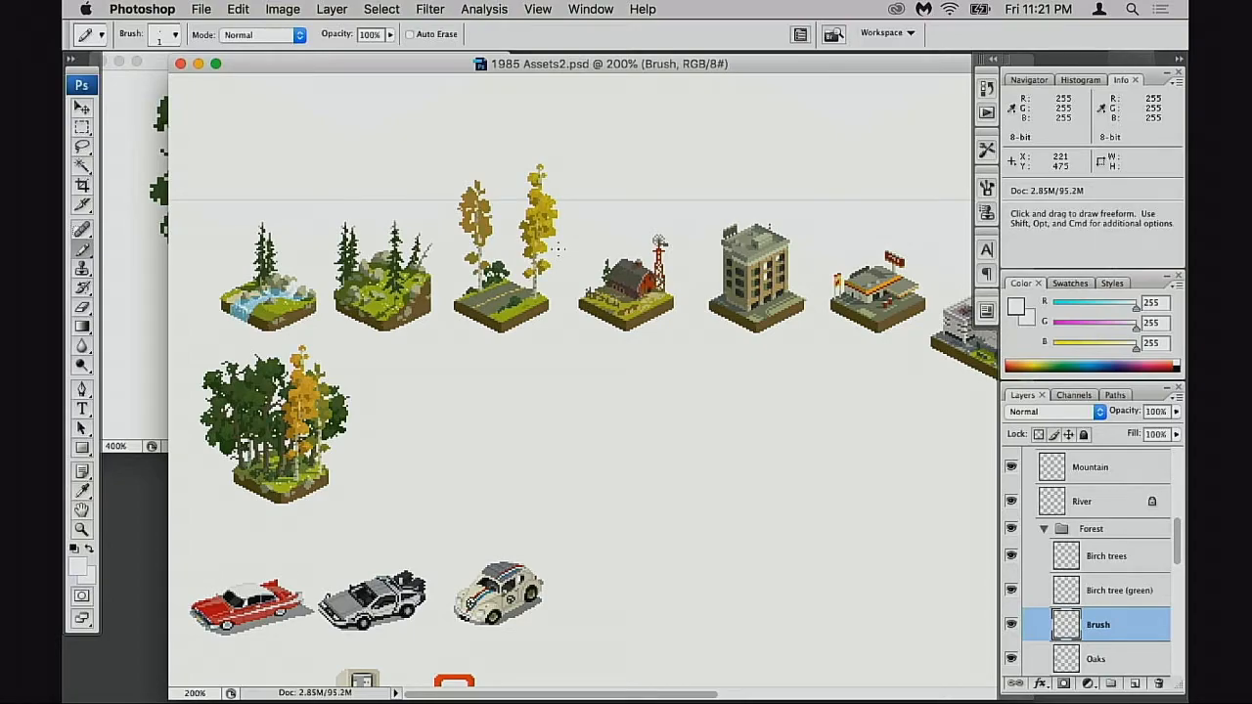
# - Examine the barn tile at several scales, including the barn's windows and the windmill tower pixel by pixel
pyautogui.keyDown('super'); pyautogui.moveTo(567, 235); pyautogui.dragTo(640, 338); pyautogui.keyUp('super')
pyautogui.keyDown('alt'); pyautogui.keyDown('super'); pyautogui.click(628, 388); pyautogui.keyUp('super'); pyautogui.keyUp('alt')
pyautogui.keyDown('alt'); pyautogui.keyDown('super'); pyautogui.click(740, 421); pyautogui.keyUp('super'); pyautogui.keyUp('alt')
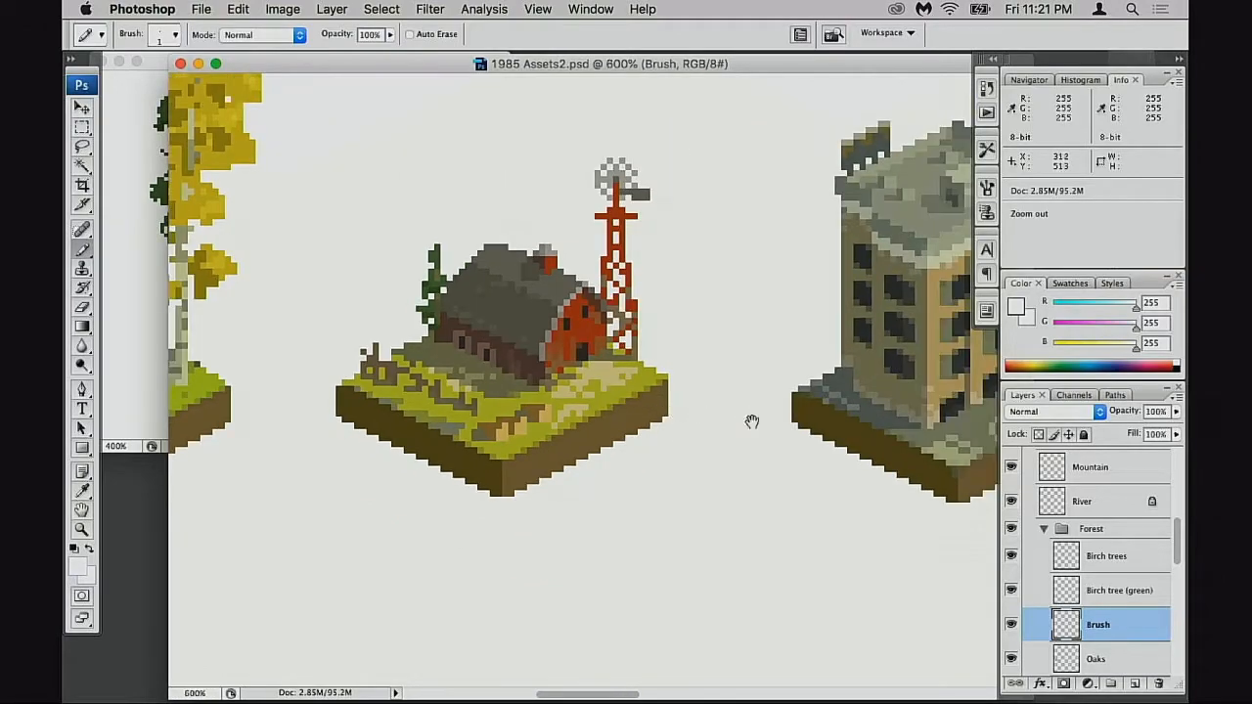
pyautogui.keyDown('alt'); pyautogui.keyDown('super'); pyautogui.click(741, 421); pyautogui.keyUp('super'); pyautogui.keyUp('alt')
pyautogui.keyDown('alt'); pyautogui.keyDown('super'); pyautogui.click(573, 419); pyautogui.keyUp('super'); pyautogui.keyUp('alt')
pyautogui.keyDown('alt'); pyautogui.keyDown('super'); pyautogui.click(606, 408); pyautogui.keyUp('super'); pyautogui.keyUp('alt')
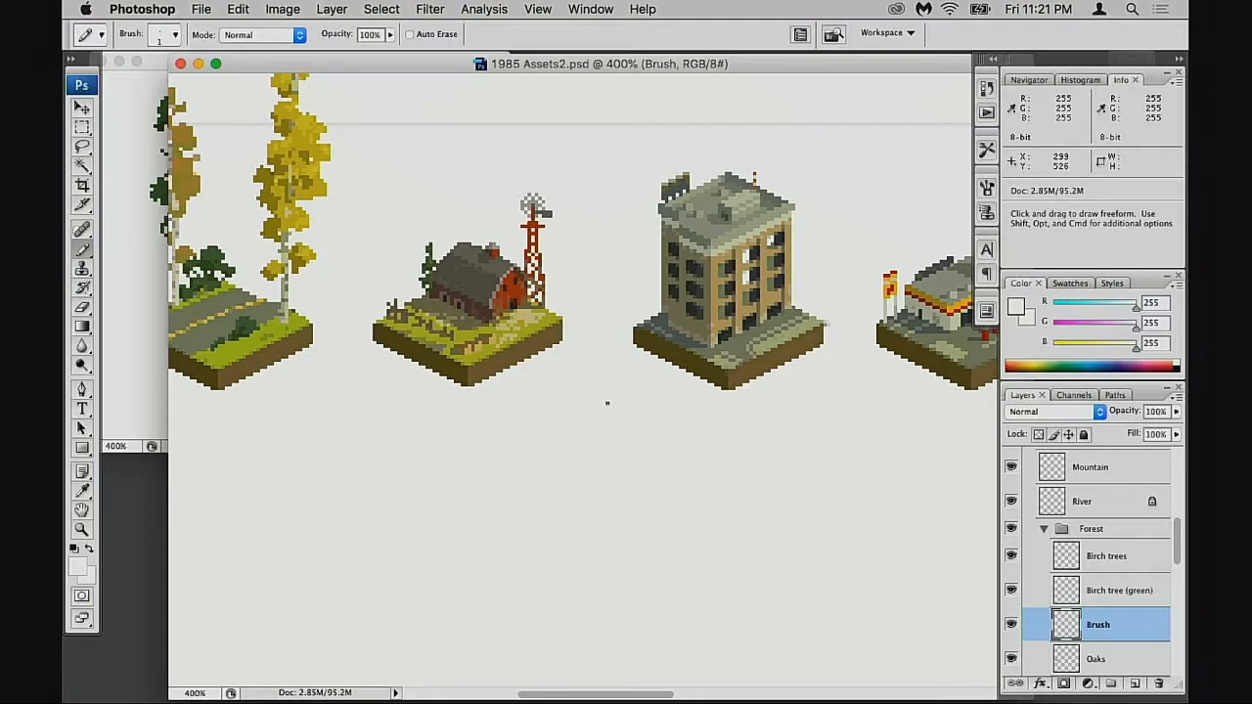
pyautogui.scroll(-5, 559, 428)
pyautogui.hscroll(-8, 559, 427)
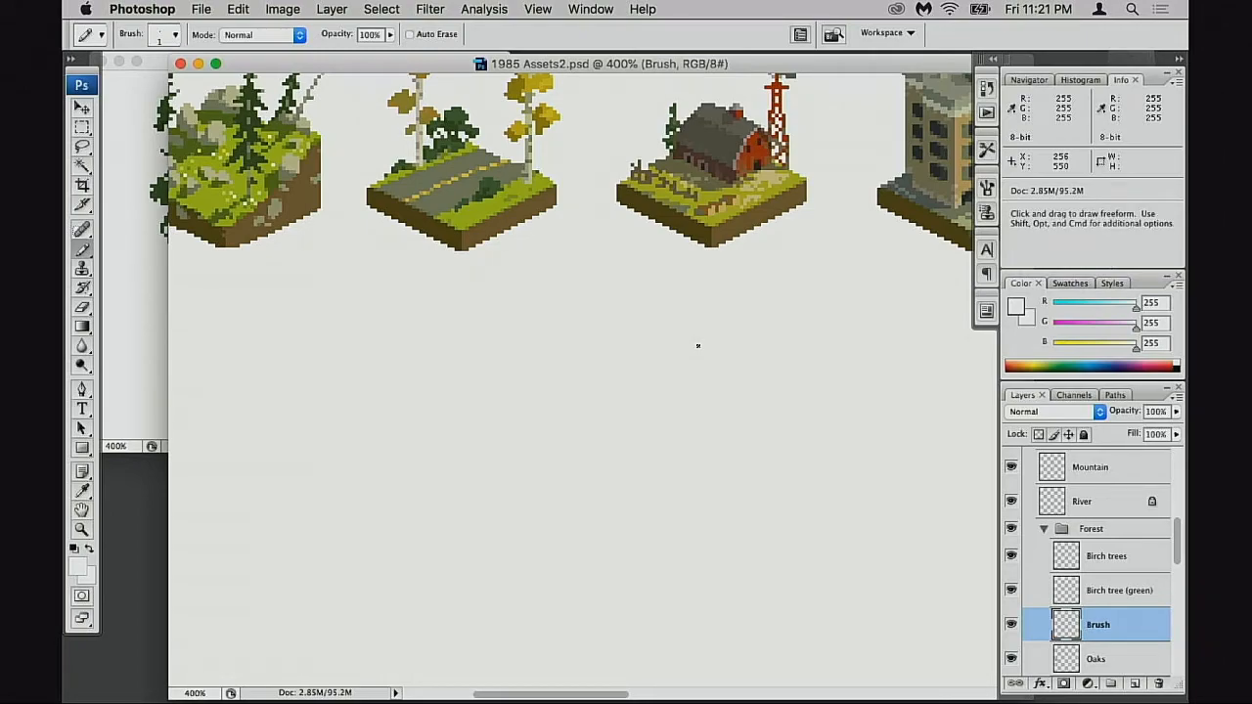
pyautogui.moveTo(778, 337); pyautogui.dragTo(701, 430)
pyautogui.moveTo(608, 221); pyautogui.dragTo(676, 346)
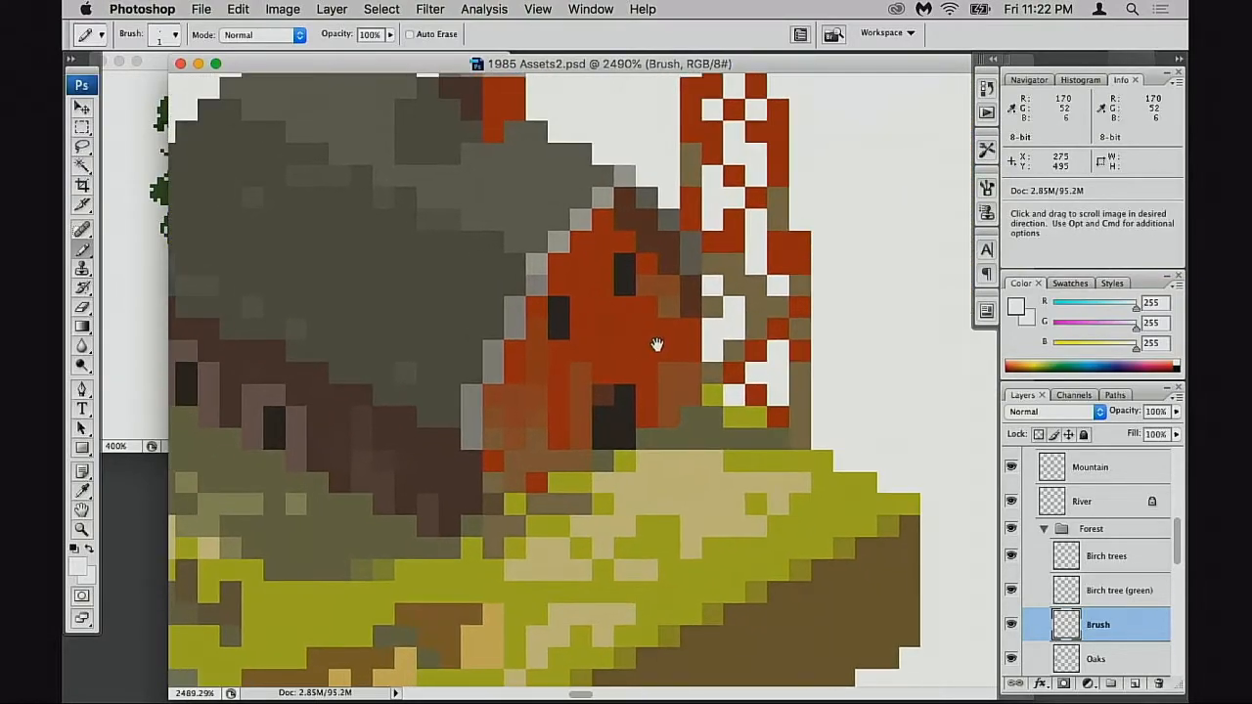
pyautogui.moveTo(572, 351); pyautogui.dragTo(570, 403)
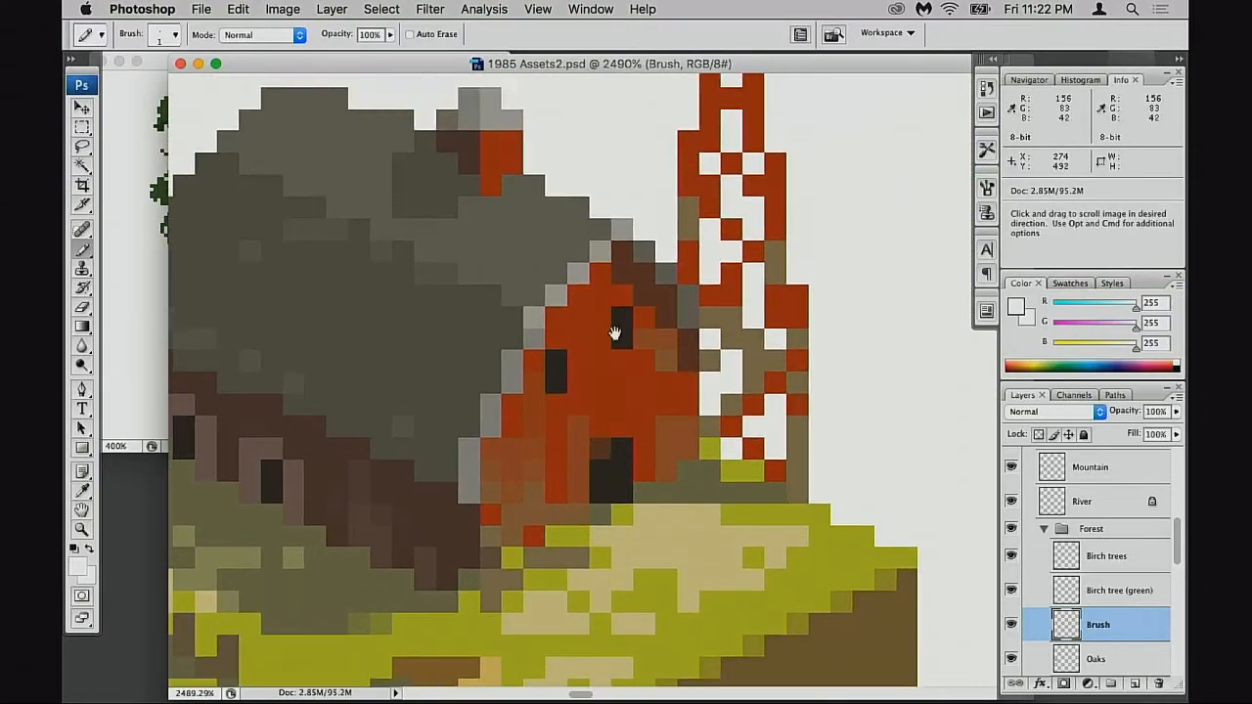
pyautogui.moveTo(823, 326); pyautogui.dragTo(621, 440)
pyautogui.moveTo(543, 432); pyautogui.dragTo(627, 434)
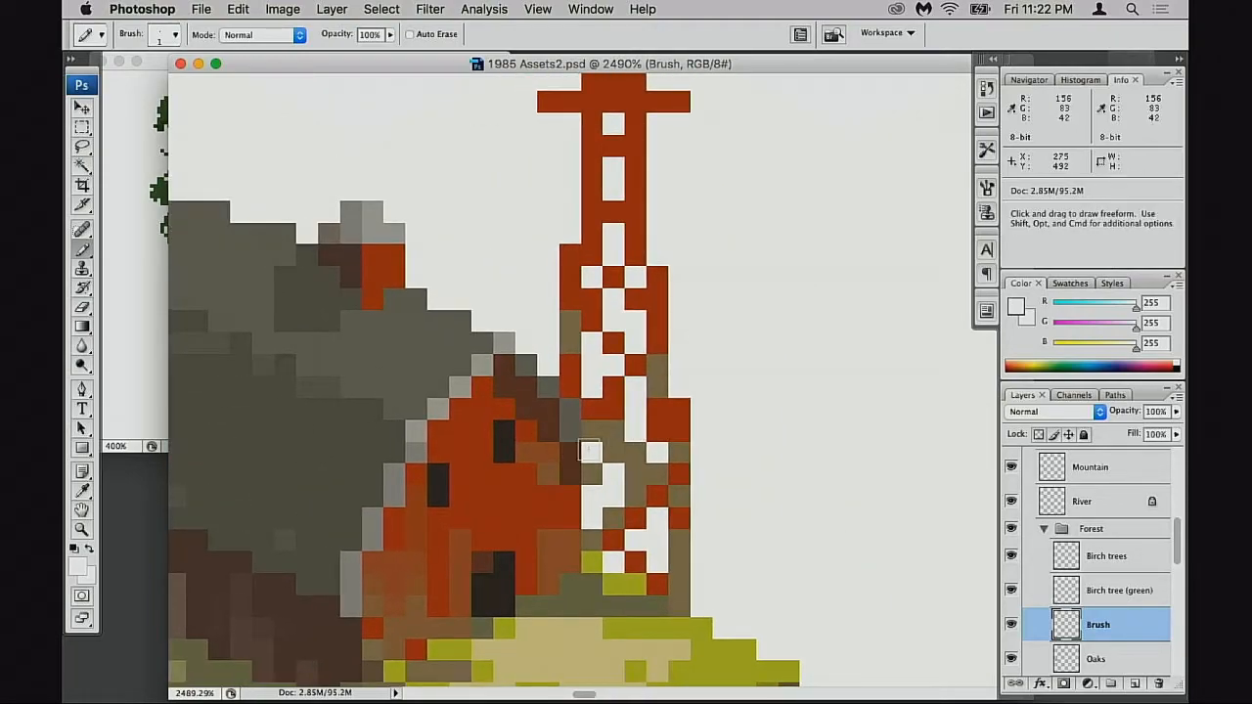
# - Sample the barn window's dark colour and try pencilling a window outline in the empty space beside the windmill
pyautogui.keyDown('alt'); pyautogui.click(437, 486); pyautogui.keyUp('alt')
pyautogui.moveTo(883, 346); pyautogui.dragTo(712, 390)
pyautogui.moveTo(673, 289); pyautogui.dragTo(802, 298)
pyautogui.press('super+z')
pyautogui.moveTo(636, 254)
pyautogui.mouseDown()
pyautogui.moveTo(816, 253)
pyautogui.moveTo(794, 426)
pyautogui.mouseUp()
pyautogui.press('super+z')
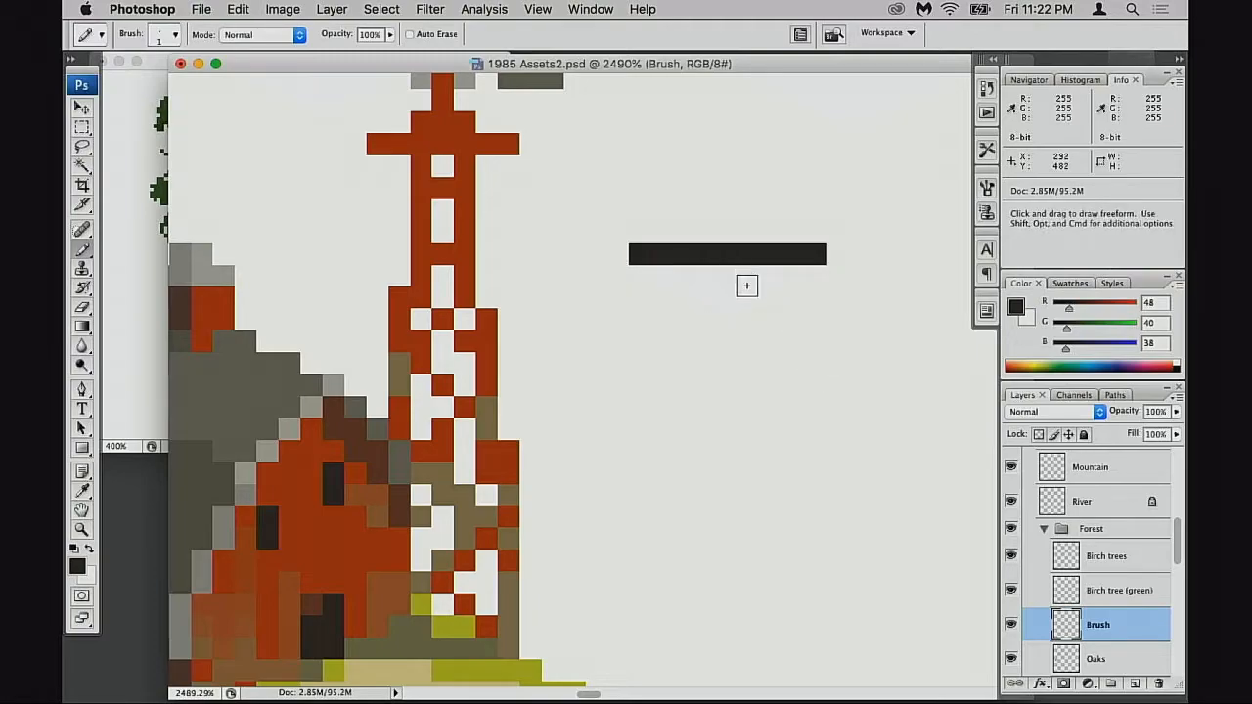
pyautogui.moveTo(820, 263)
pyautogui.mouseDown()
pyautogui.moveTo(788, 458)
pyautogui.moveTo(764, 478)
pyautogui.mouseUp()
pyautogui.press('super+z')
# - Pencil two facing quarter-round window outlines in dark brown between the windmill and the apartment building
pyautogui.moveTo(816, 262)
pyautogui.mouseDown()
pyautogui.moveTo(817, 366)
pyautogui.moveTo(793, 452)
pyautogui.mouseUp()
pyautogui.moveTo(619, 277)
pyautogui.mouseDown()
pyautogui.moveTo(803, 464)
pyautogui.moveTo(816, 453)
pyautogui.mouseUp()
pyautogui.moveTo(851, 450); pyautogui.dragTo(516, 470)
pyautogui.moveTo(722, 274); pyautogui.dragTo(698, 503)
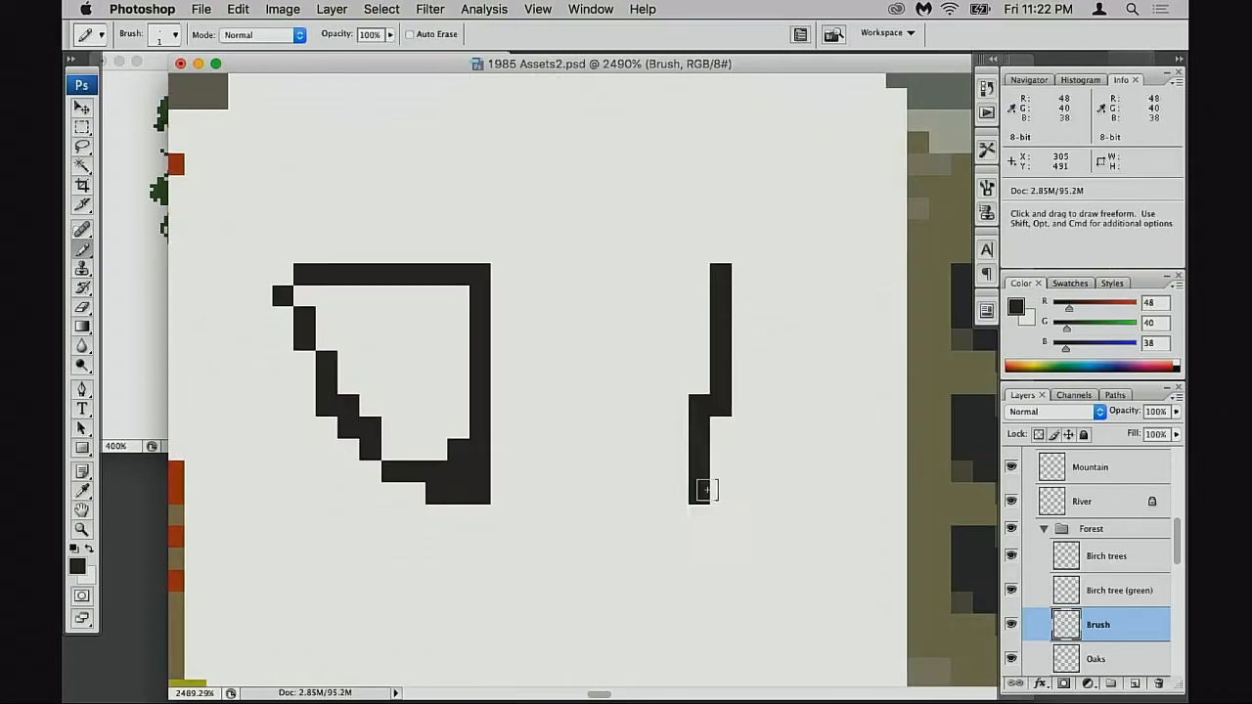
pyautogui.moveTo(754, 271)
pyautogui.mouseDown()
pyautogui.moveTo(974, 330)
pyautogui.moveTo(794, 506)
pyautogui.moveTo(677, 517)
pyautogui.mouseUp()
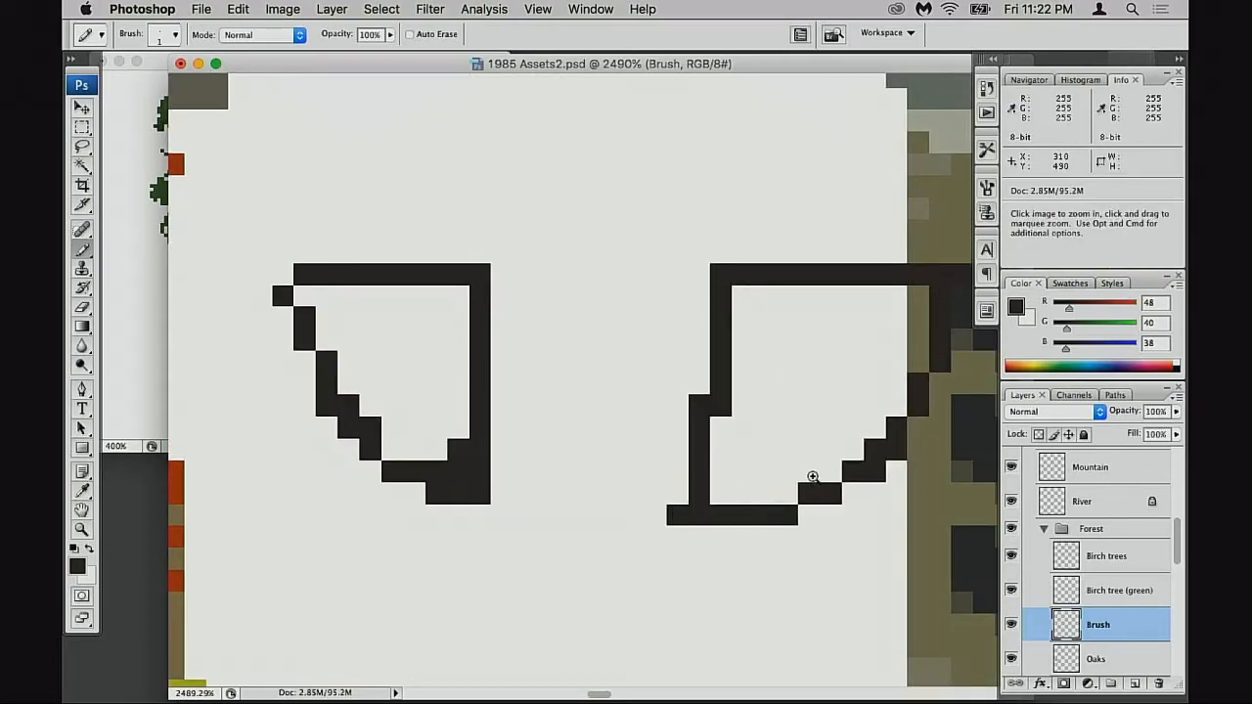
# - Undo all the pencilled window strokes beside the windmill and save the document
pyautogui.keyDown('super'); pyautogui.click(811, 474); pyautogui.keyUp('super')
pyautogui.press('super+minus')
pyautogui.press('super+minus')
pyautogui.press('super+minus')
pyautogui.press('super+minus')
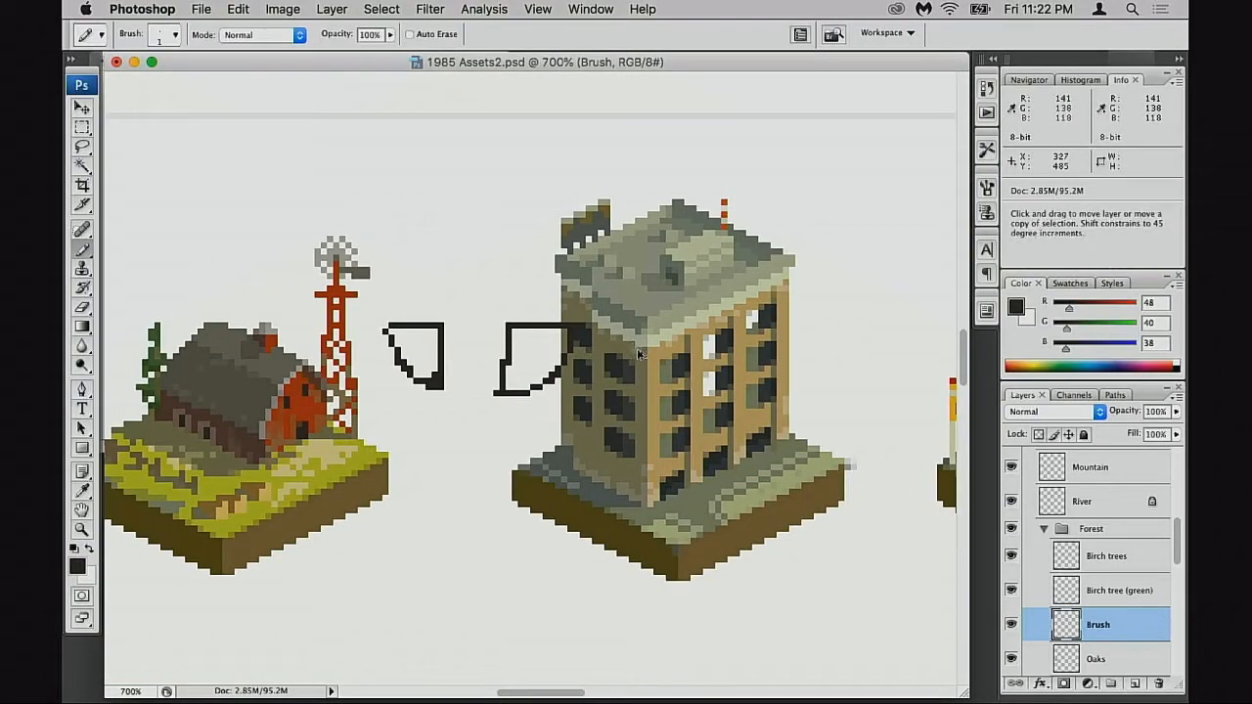
pyautogui.press('super+alt+z')
pyautogui.press('super+alt+z')
pyautogui.press('super+alt+z')
pyautogui.press('super+alt+z')
pyautogui.press('super+alt+z')
pyautogui.press('super+alt+z')
pyautogui.press('super+alt+z')
pyautogui.press('super+alt+z')
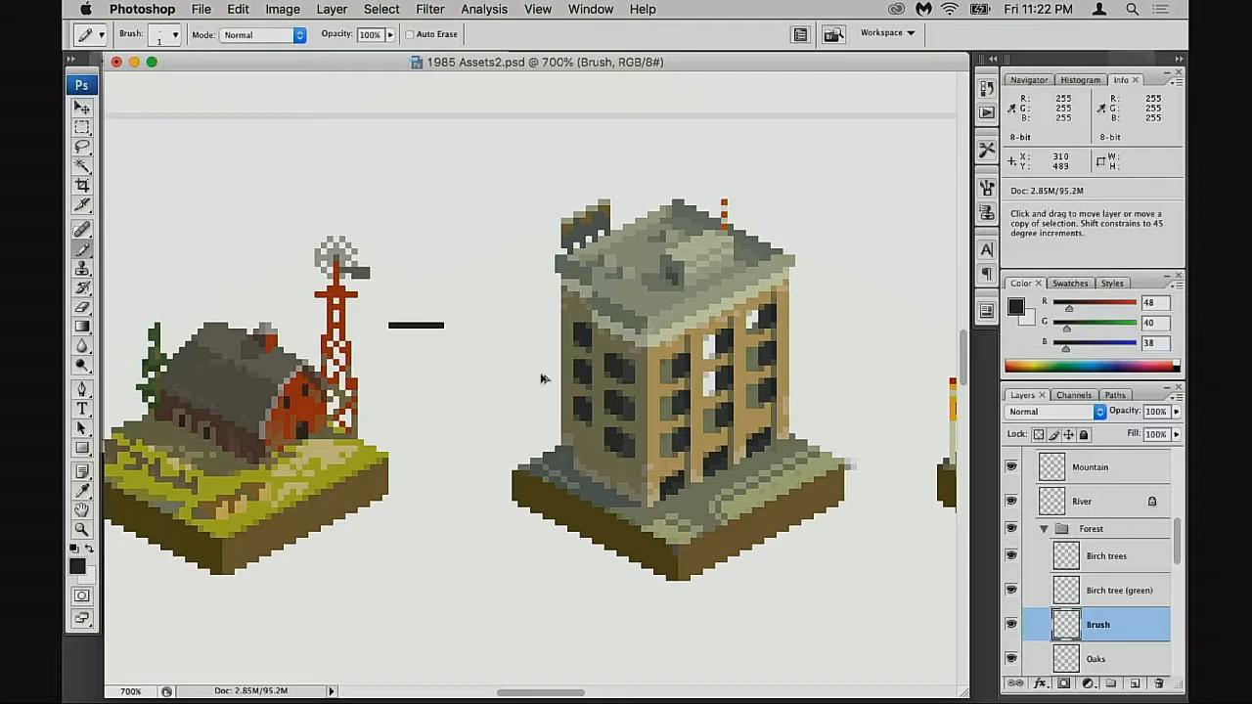
pyautogui.moveTo(501, 420); pyautogui.dragTo(706, 426)
pyautogui.press('super+s')
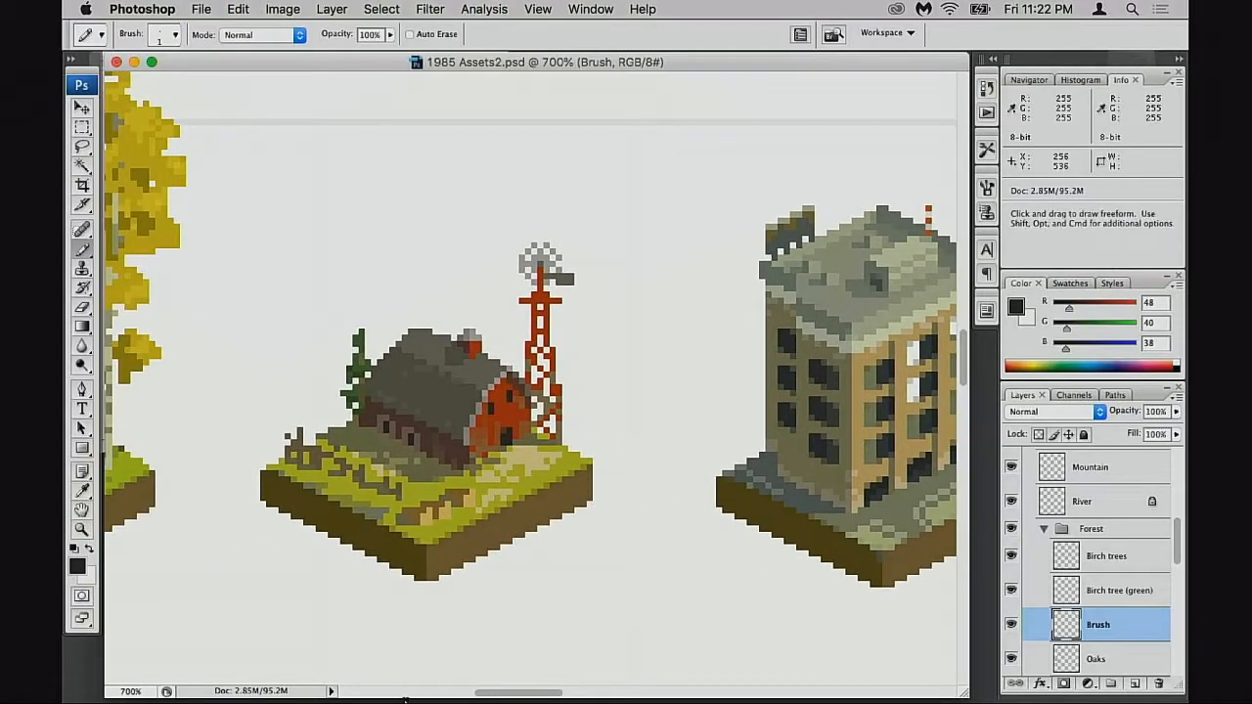
# - Switch to Chrome and try to search Google for Amityville
pyautogui.moveTo(497, 701)
pyautogui.click(540, 671)
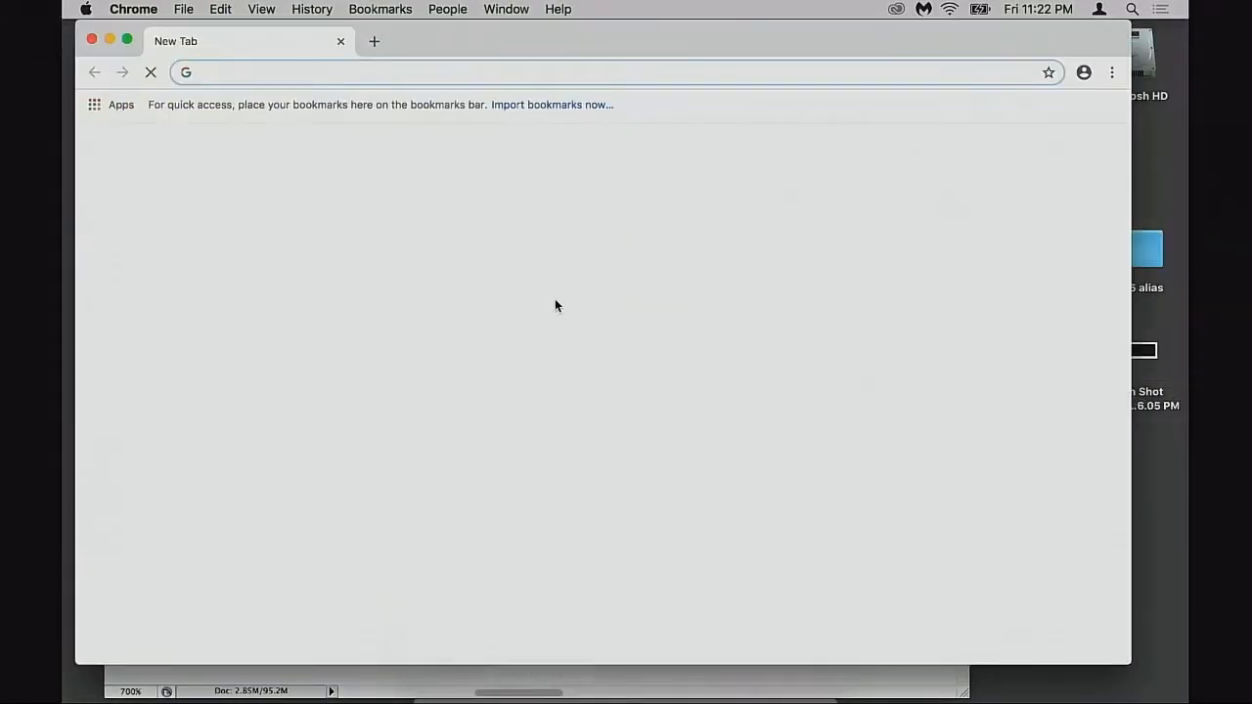
pyautogui.write('amy')
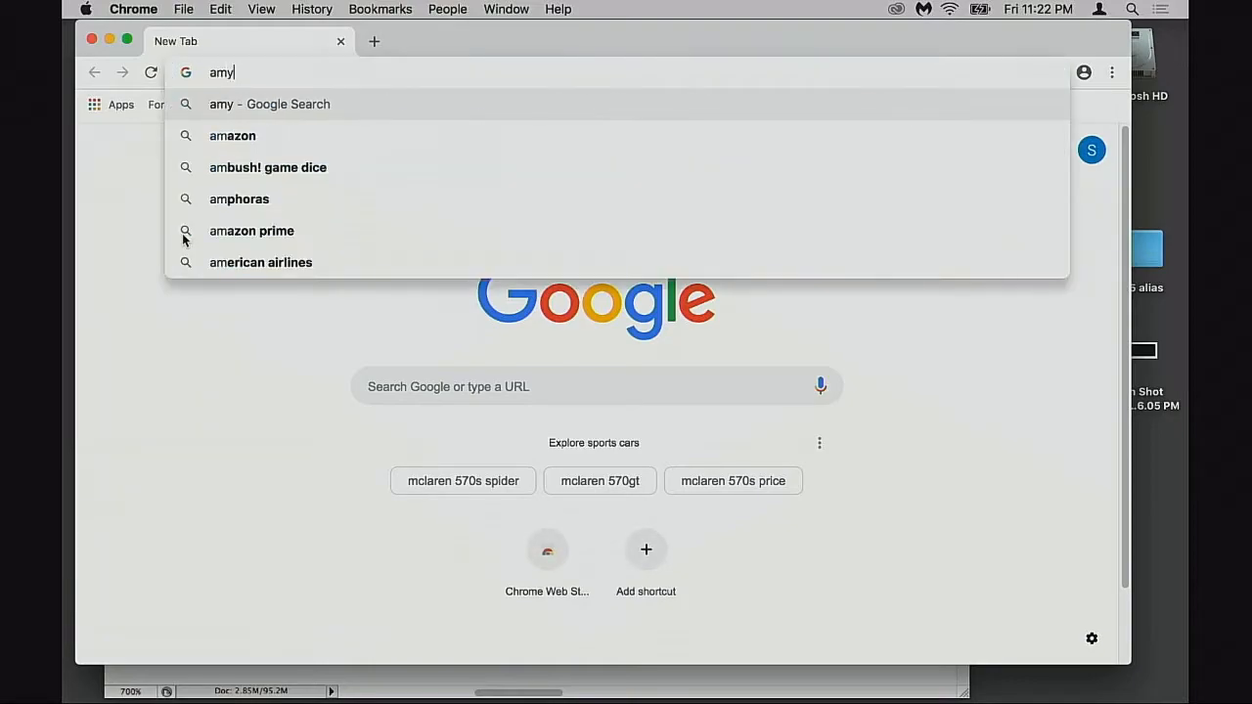
pyautogui.press('Return')
pyautogui.scroll(-5, 182, 238)
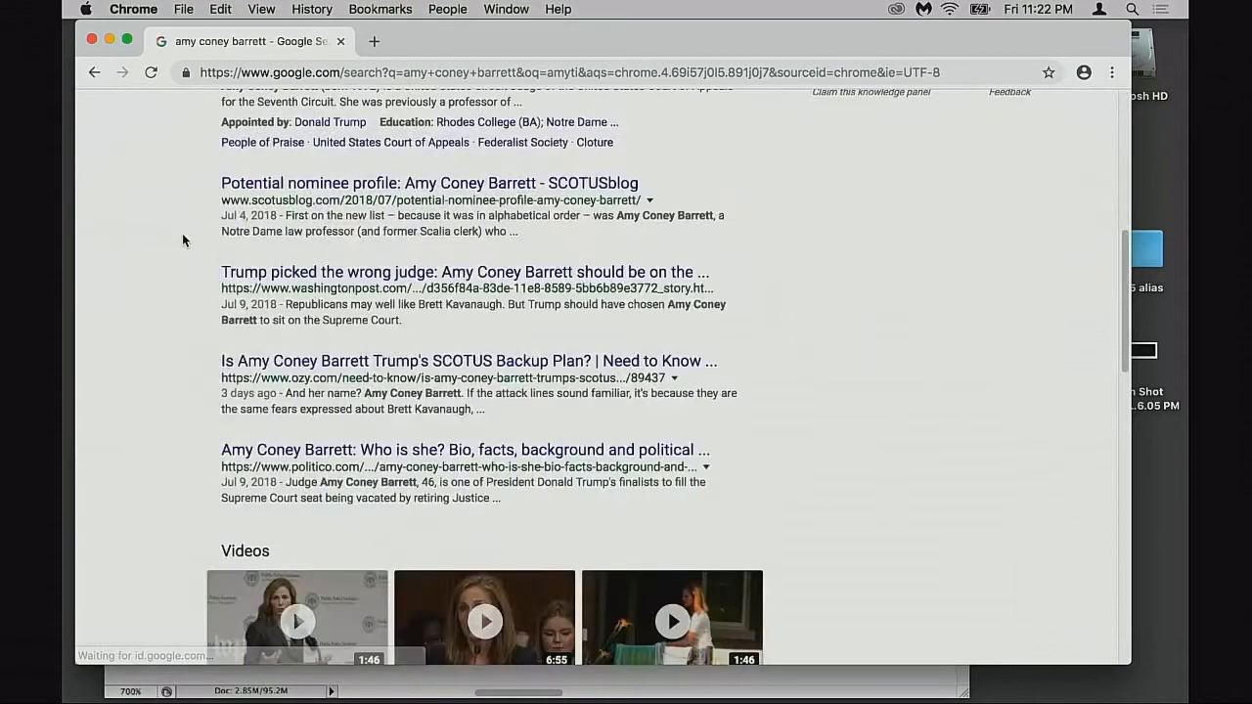
pyautogui.scroll(5, 575, 286)
pyautogui.scroll(1, 575, 285)
# - Replace the mistaken Google query and search for "amityville house"
pyautogui.click(352, 128)
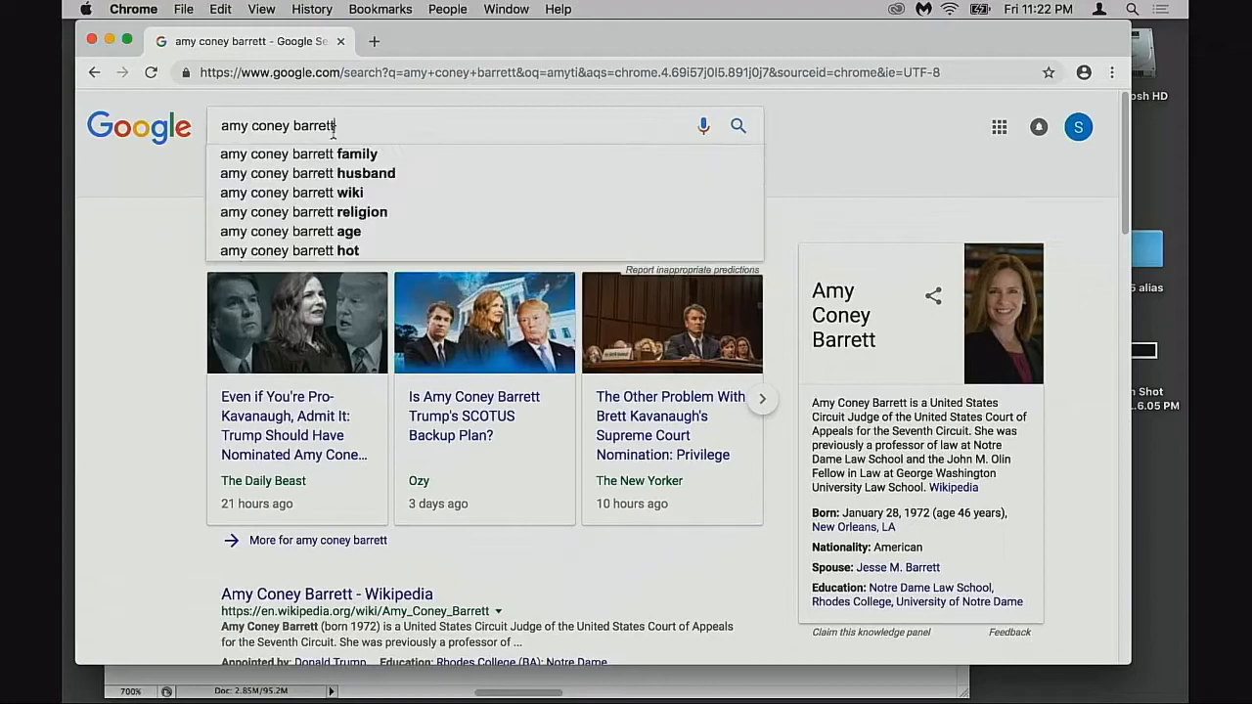
pyautogui.press('BackSpace')
pyautogui.press('BackSpace')
pyautogui.press('BackSpace')
pyautogui.press('BackSpace')
pyautogui.press('BackSpace')
pyautogui.press('BackSpace')
pyautogui.press('BackSpace')
pyautogui.press('BackSpace')
pyautogui.press('BackSpace')
pyautogui.press('BackSpace')
pyautogui.press('BackSpace')
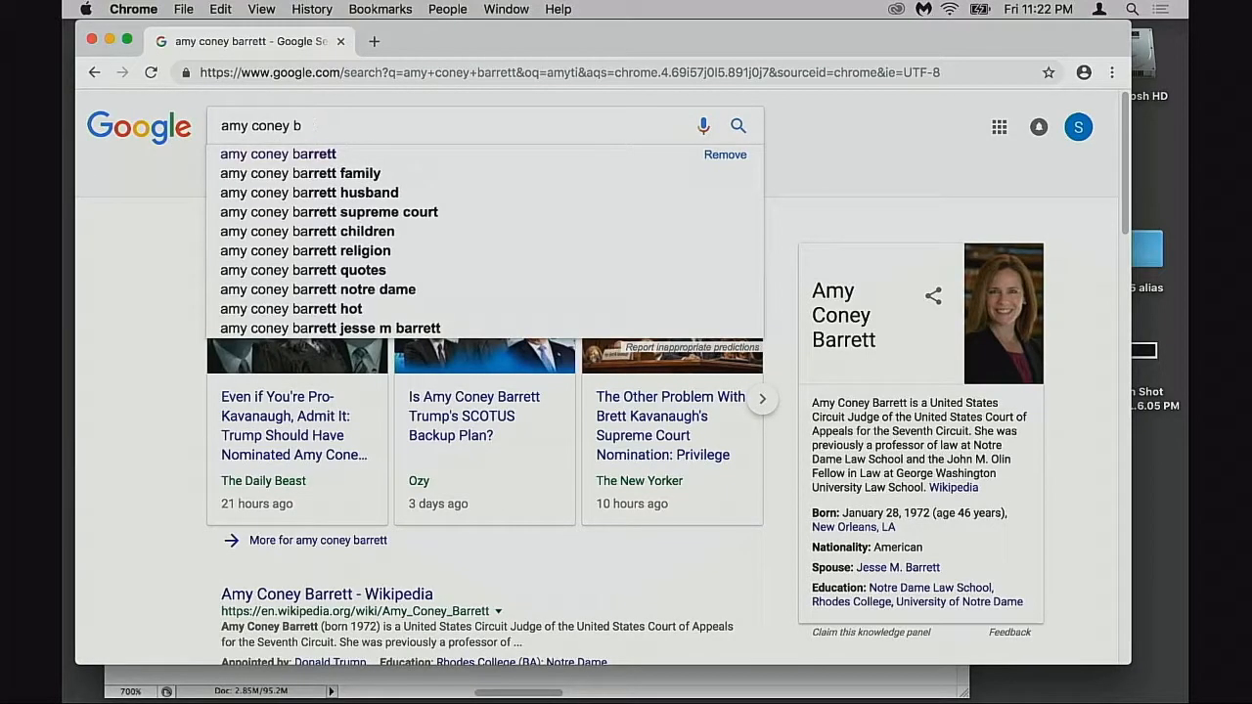
pyautogui.press('BackSpace')
pyautogui.press('BackSpace')
pyautogui.press('BackSpace')
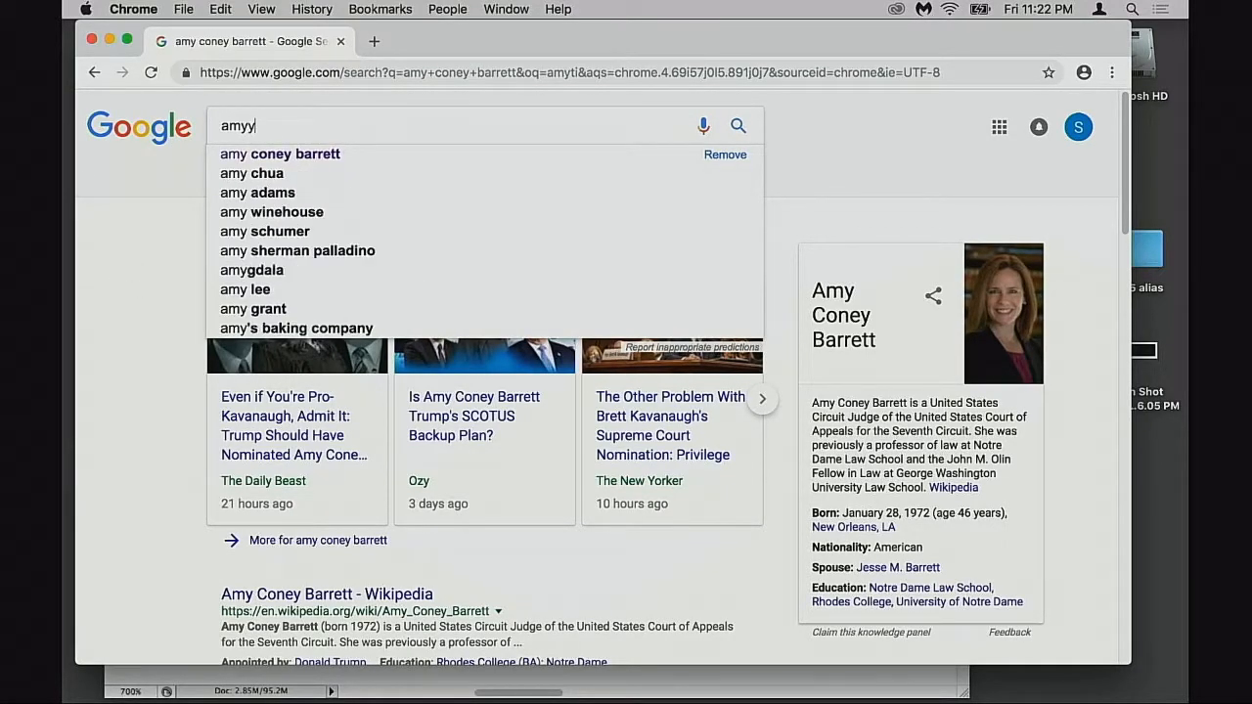
pyautogui.write('tivil')
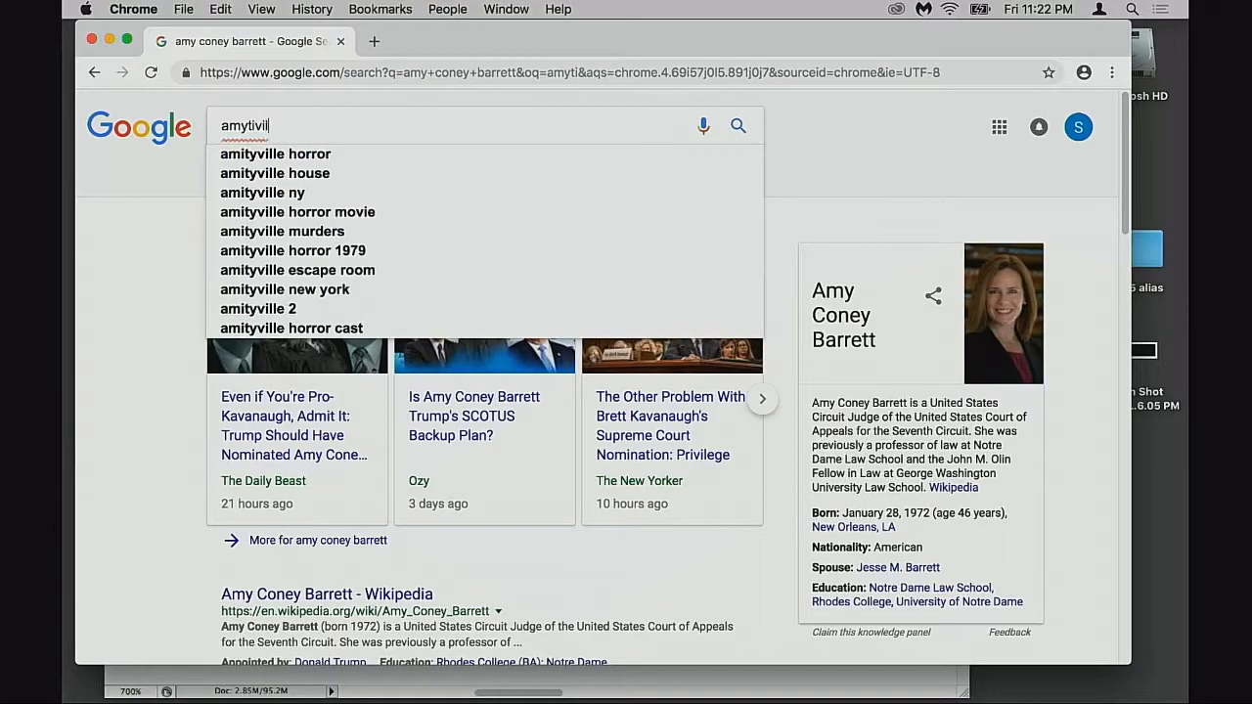
pyautogui.press('Down')
pyautogui.press('Down')
pyautogui.press('Return')
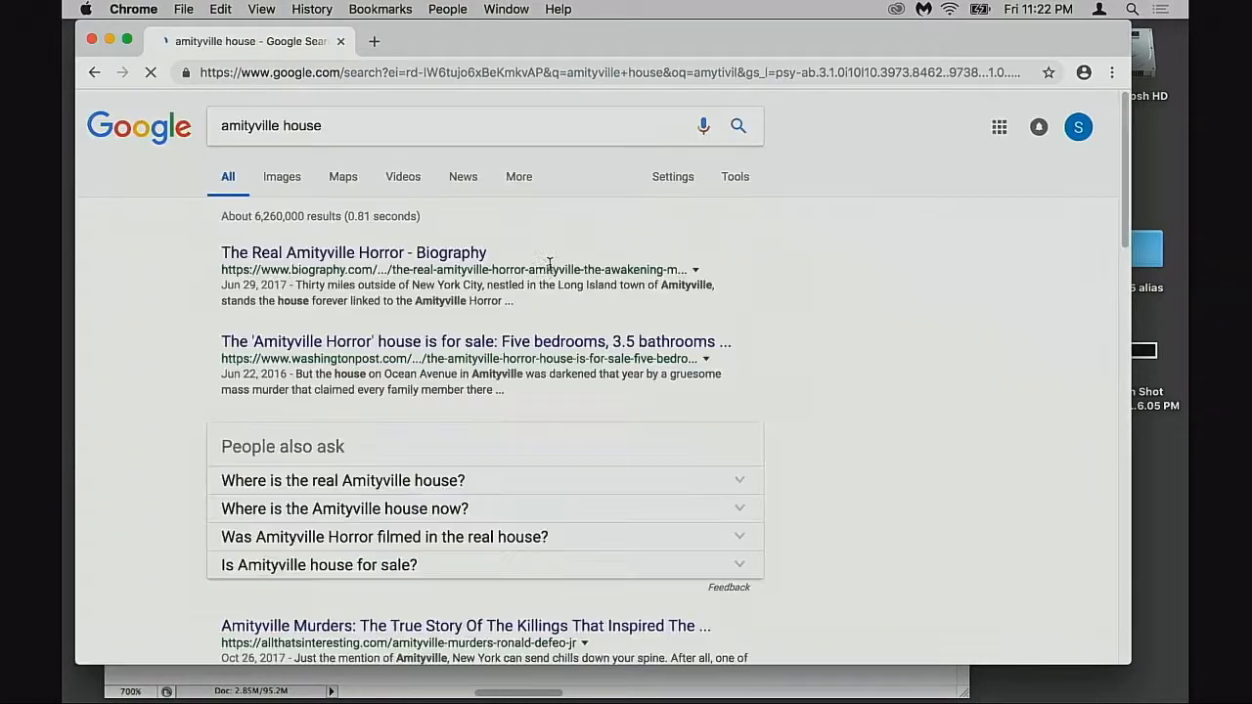
# - Browse the Google image results for "amityville house" and preview the blue-lit night photo of the movie house
pyautogui.click(279, 177)
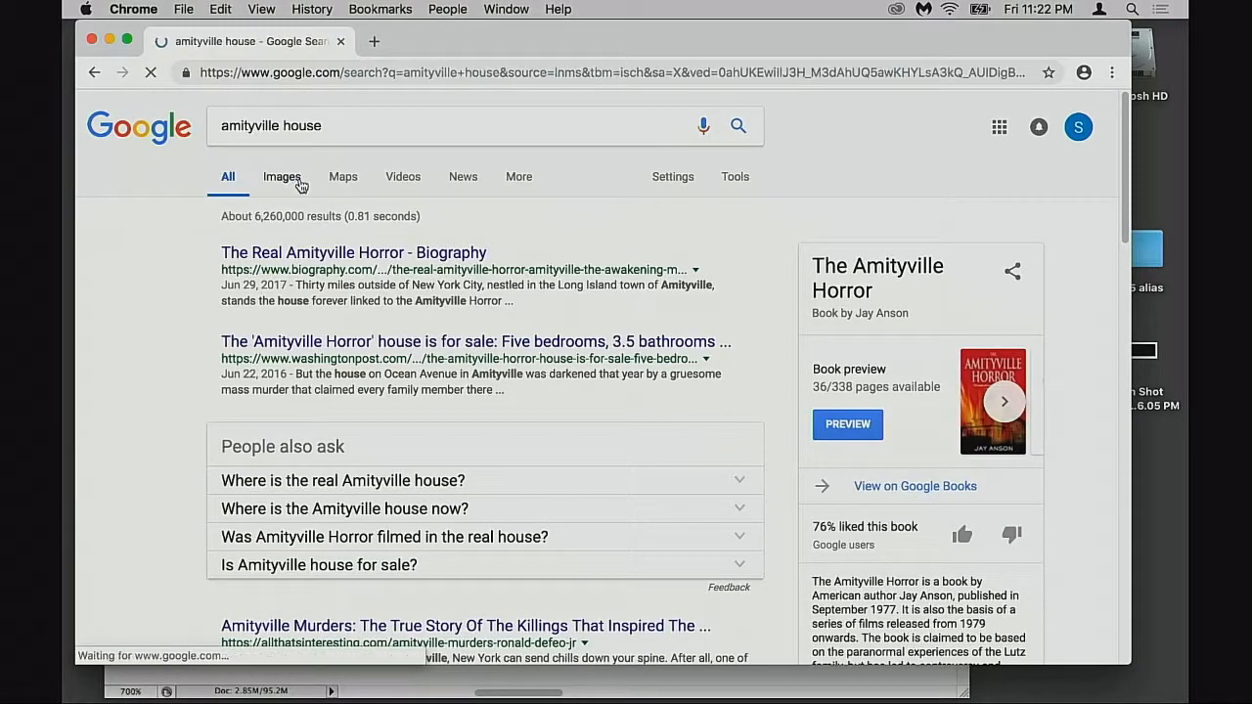
pyautogui.scroll(-2, 409, 450)
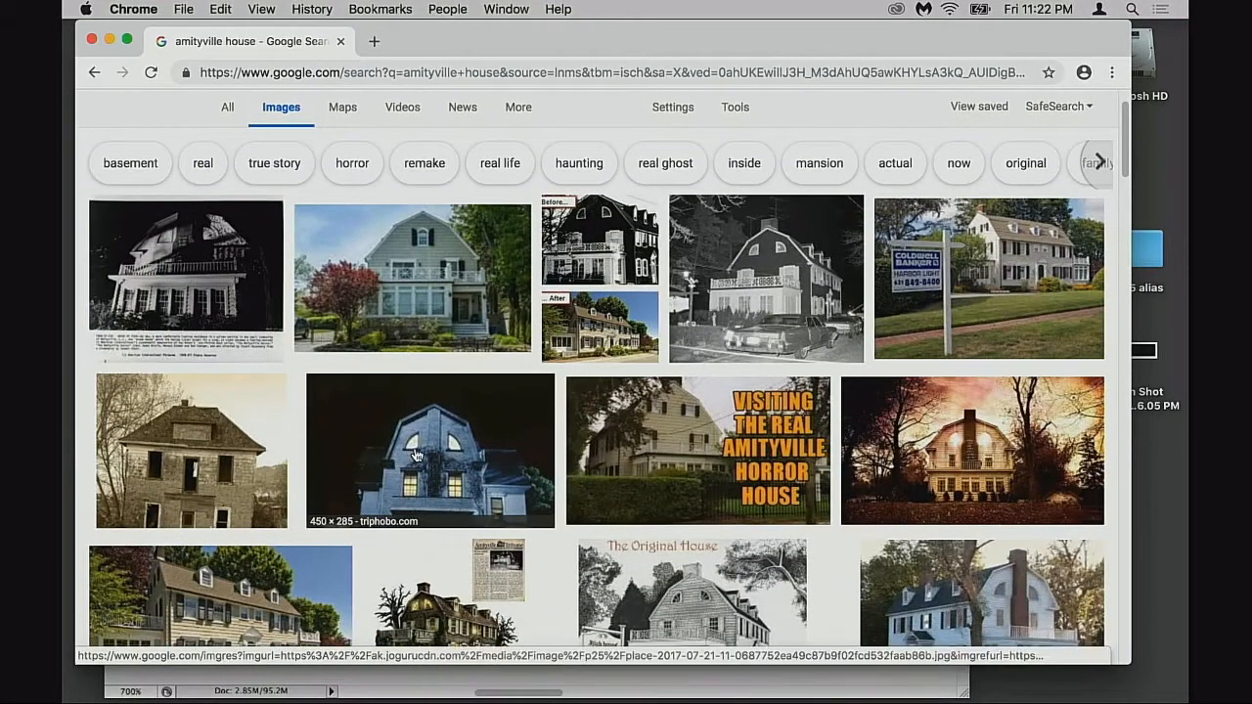
pyautogui.scroll(-2, 477, 480)
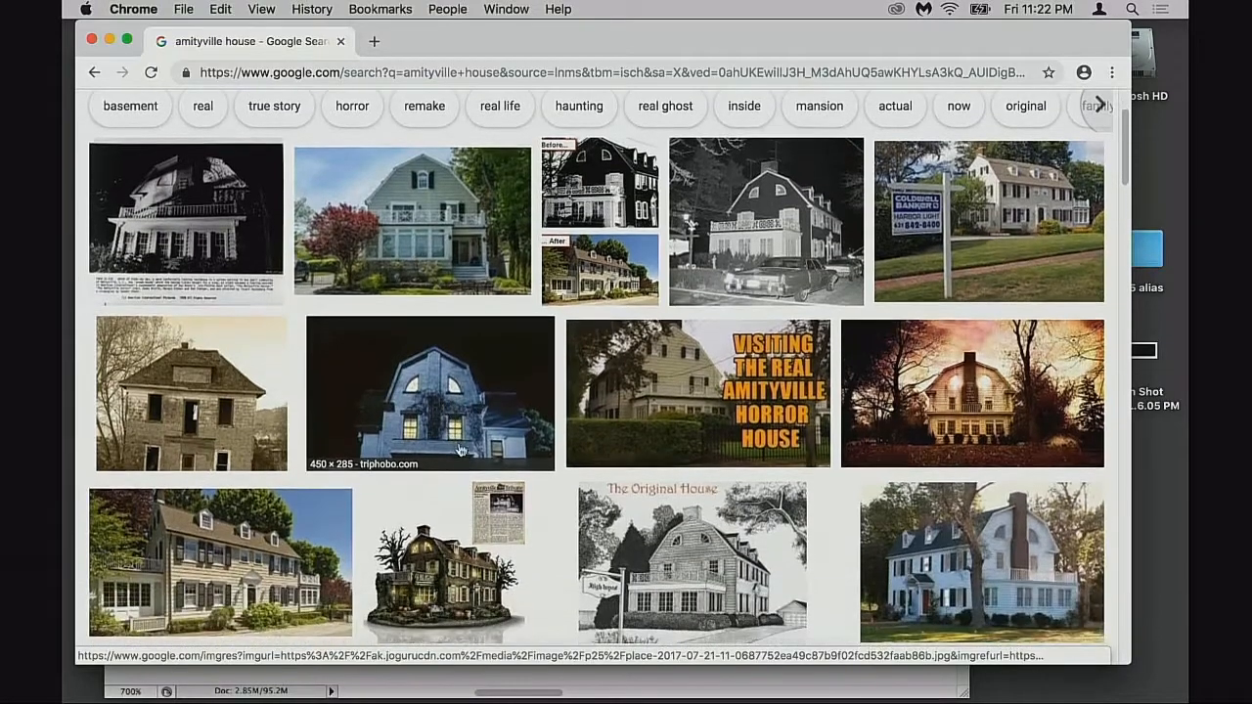
pyautogui.click(440, 418)
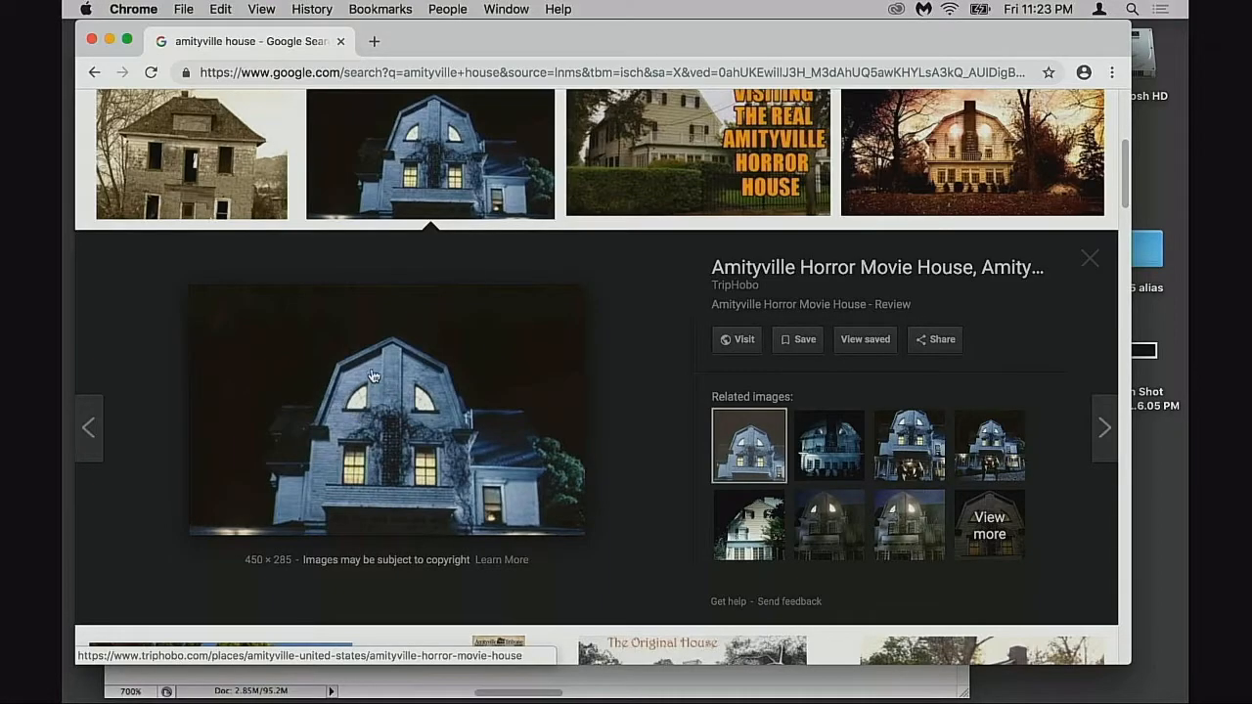
pyautogui.click(1090, 260)
pyautogui.scroll(-5, 610, 431)
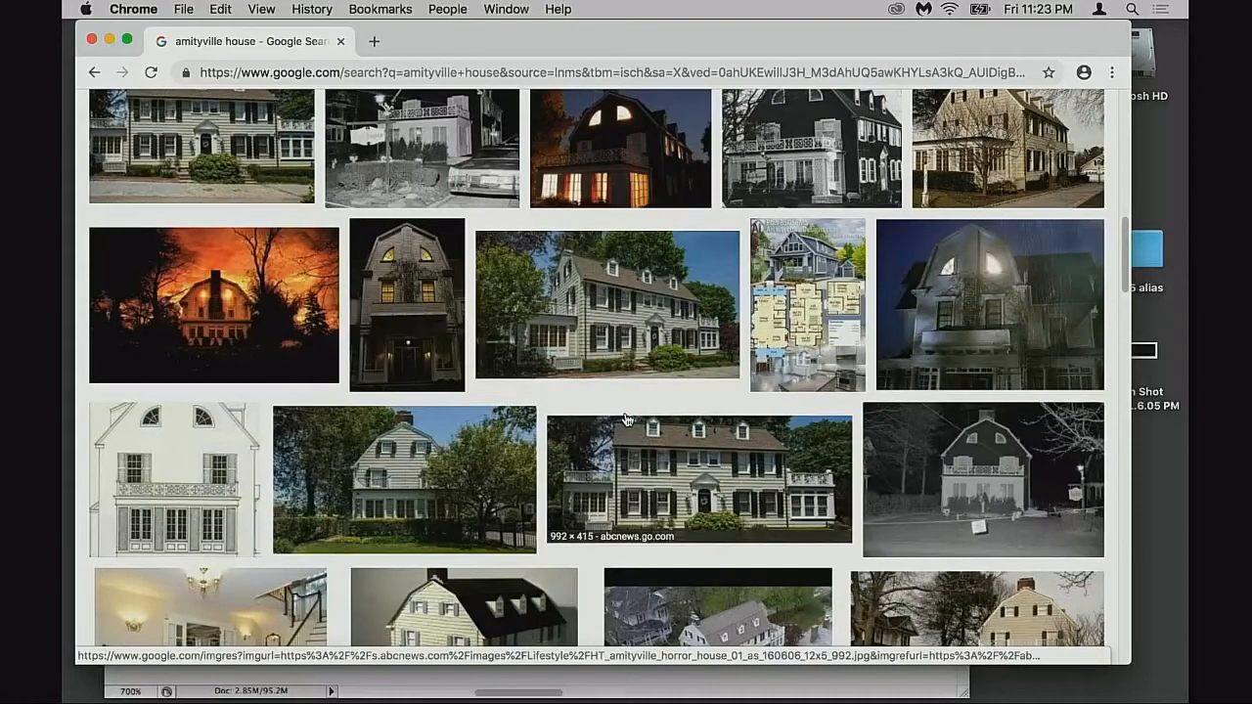
pyautogui.scroll(4, 626, 419)
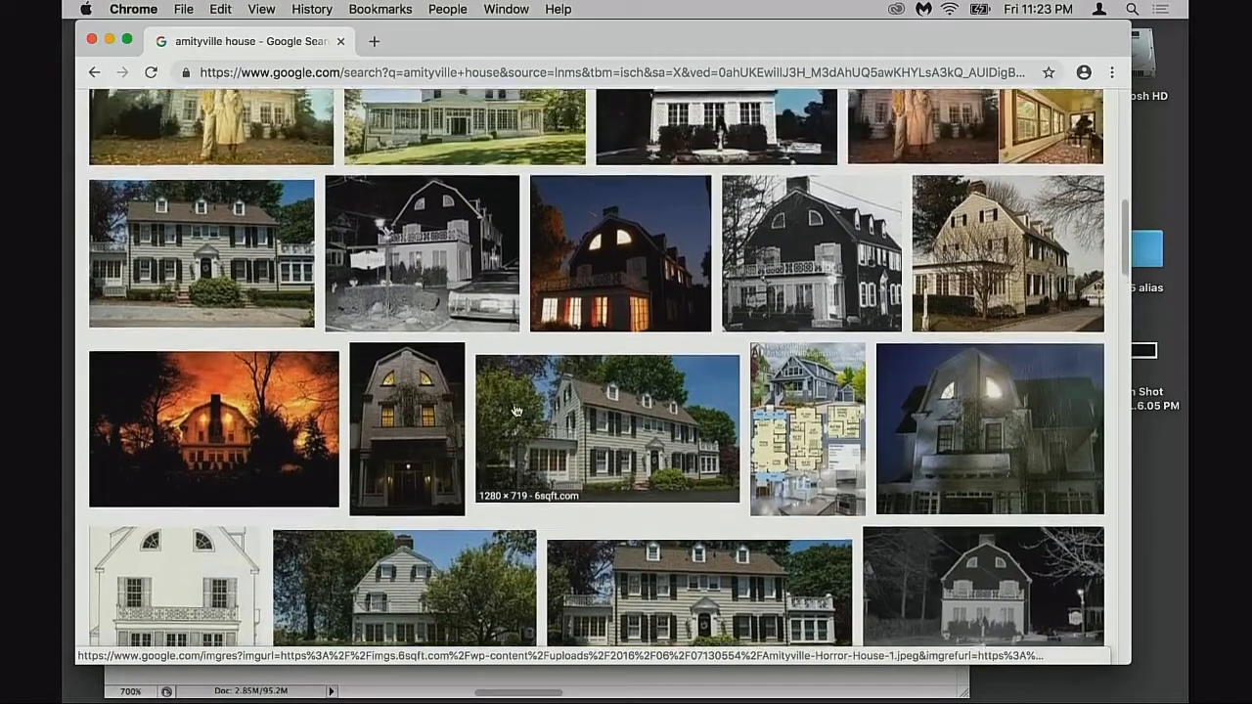
pyautogui.scroll(8, 523, 416)
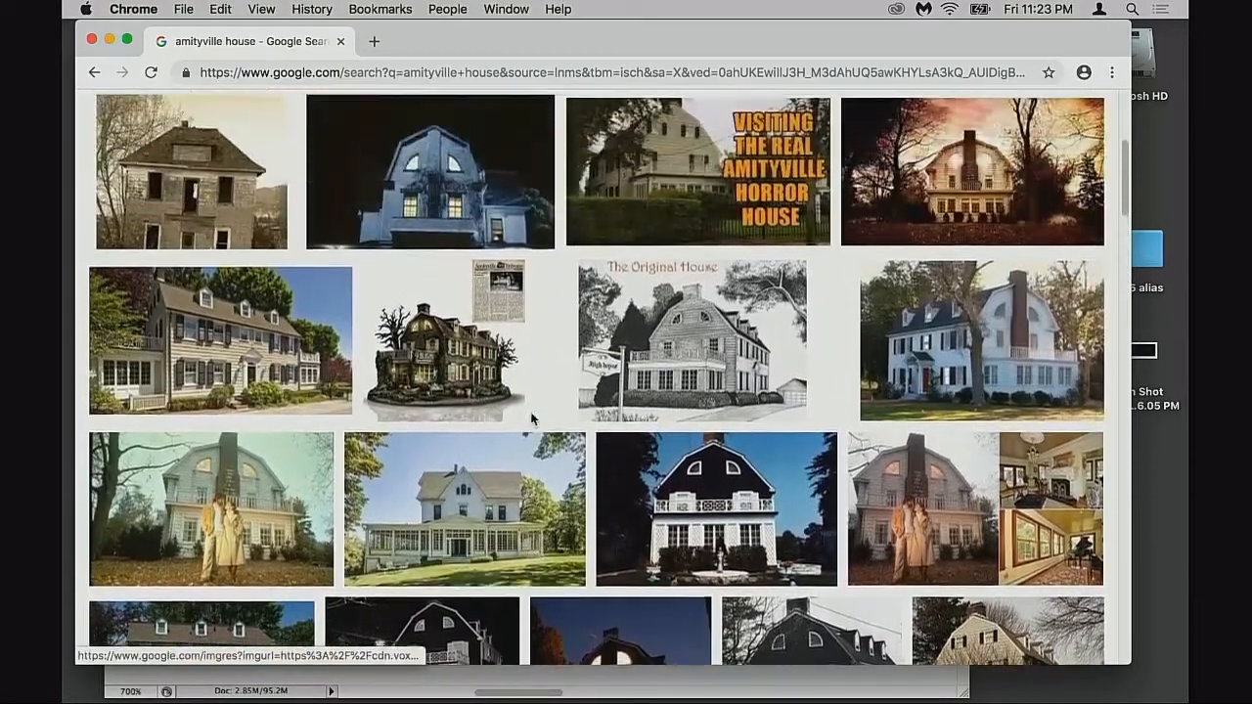
pyautogui.scroll(5, 534, 419)
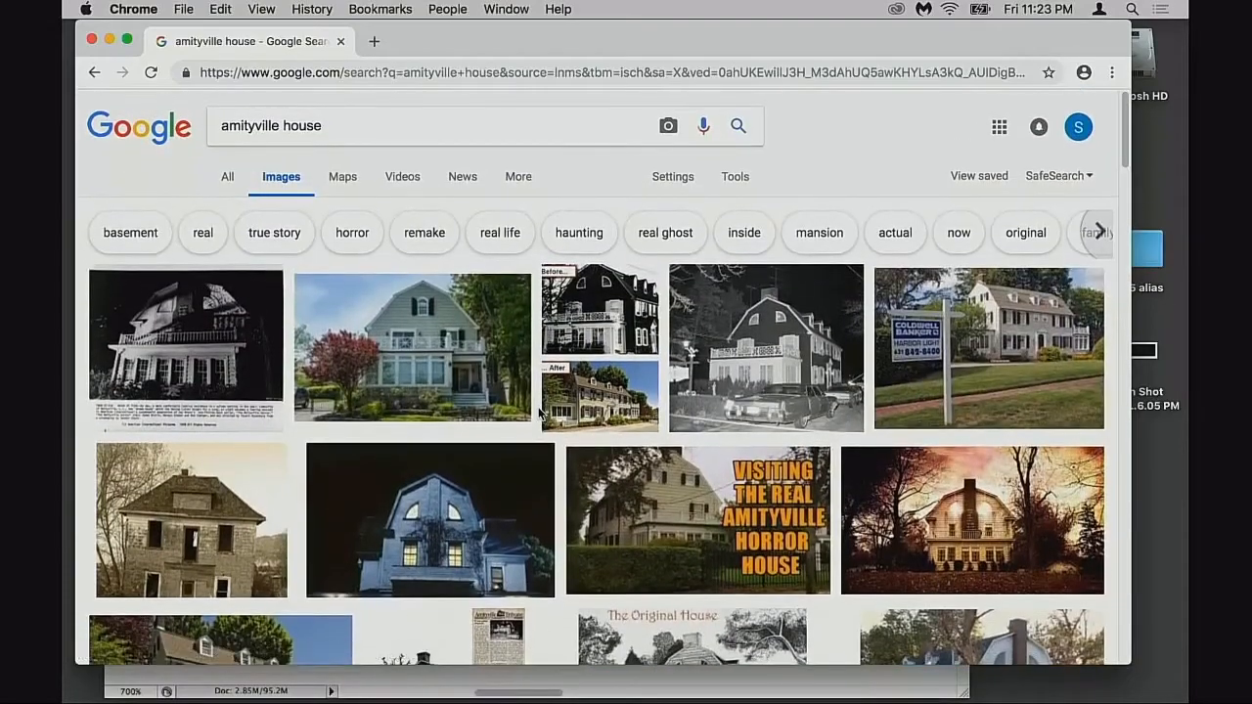
# - Close the Chrome search window and switch back to 1985 Assets2.psd in Photoshop
pyautogui.moveTo(394, 37); pyautogui.dragTo(415, 38)
pyautogui.press('super+w')
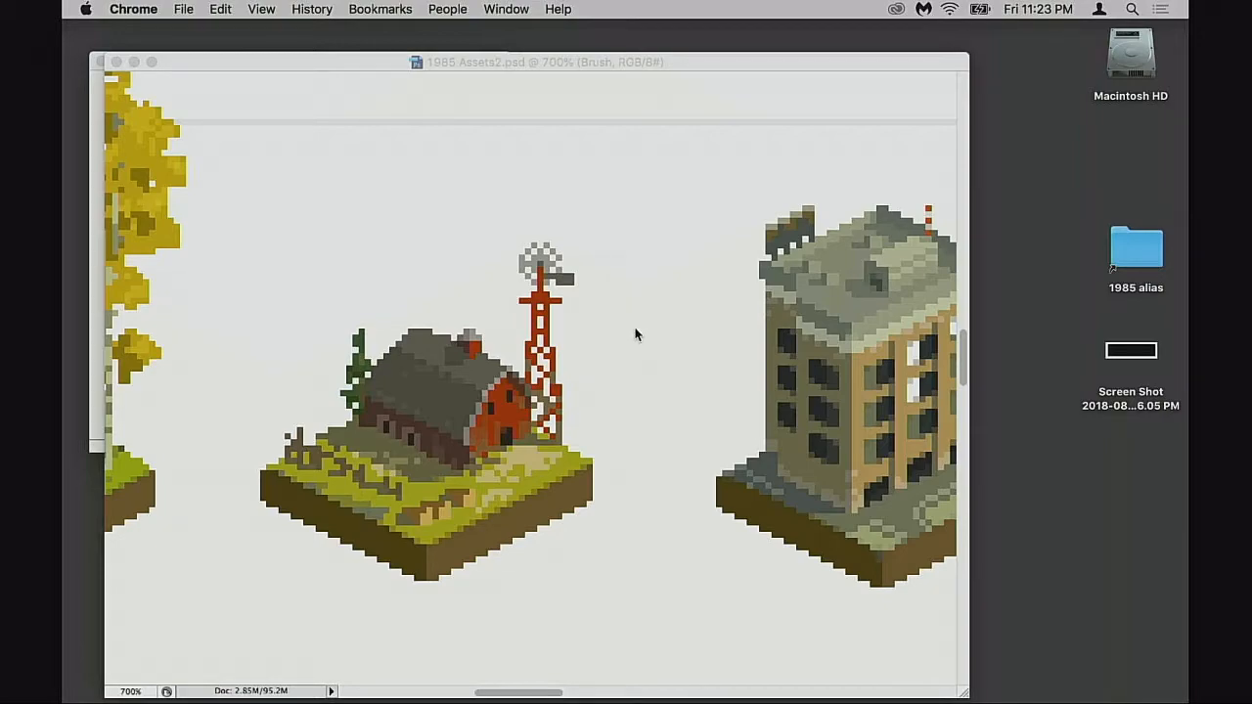
pyautogui.click(604, 59)
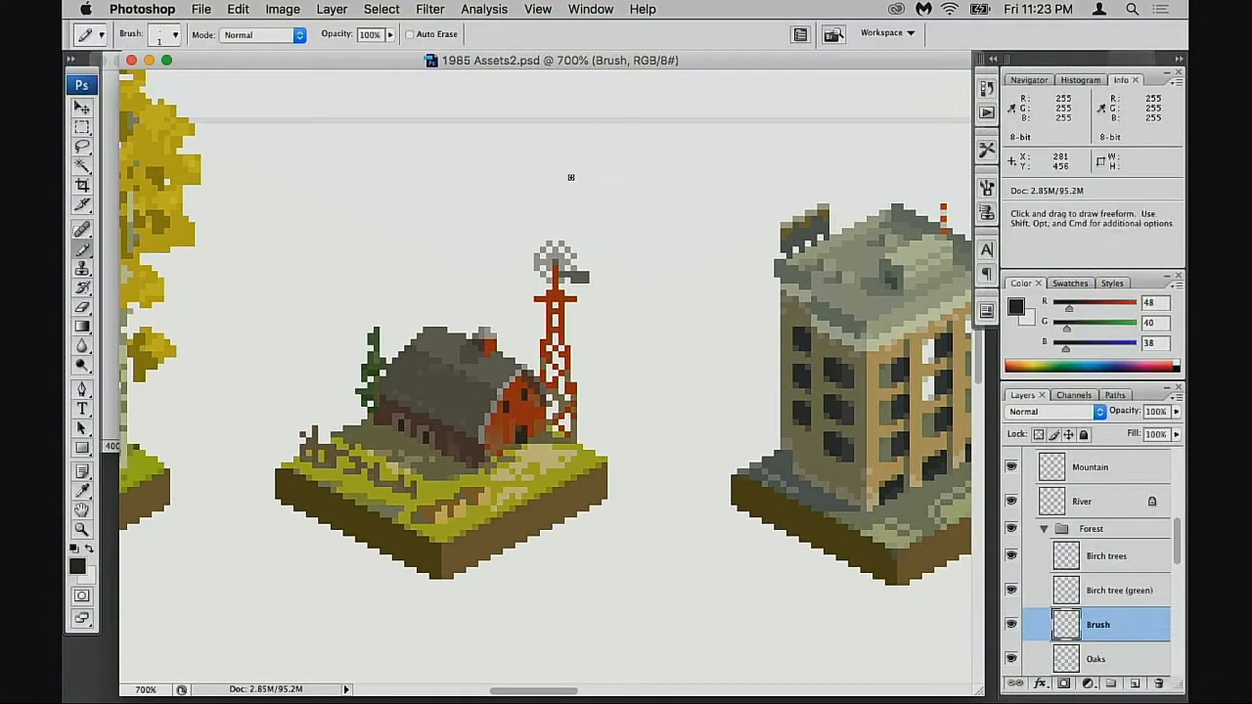
# - Review the farm, road, mountain, river and forest tiles side by side and save the document
pyautogui.hscroll(-2, 575, 183)
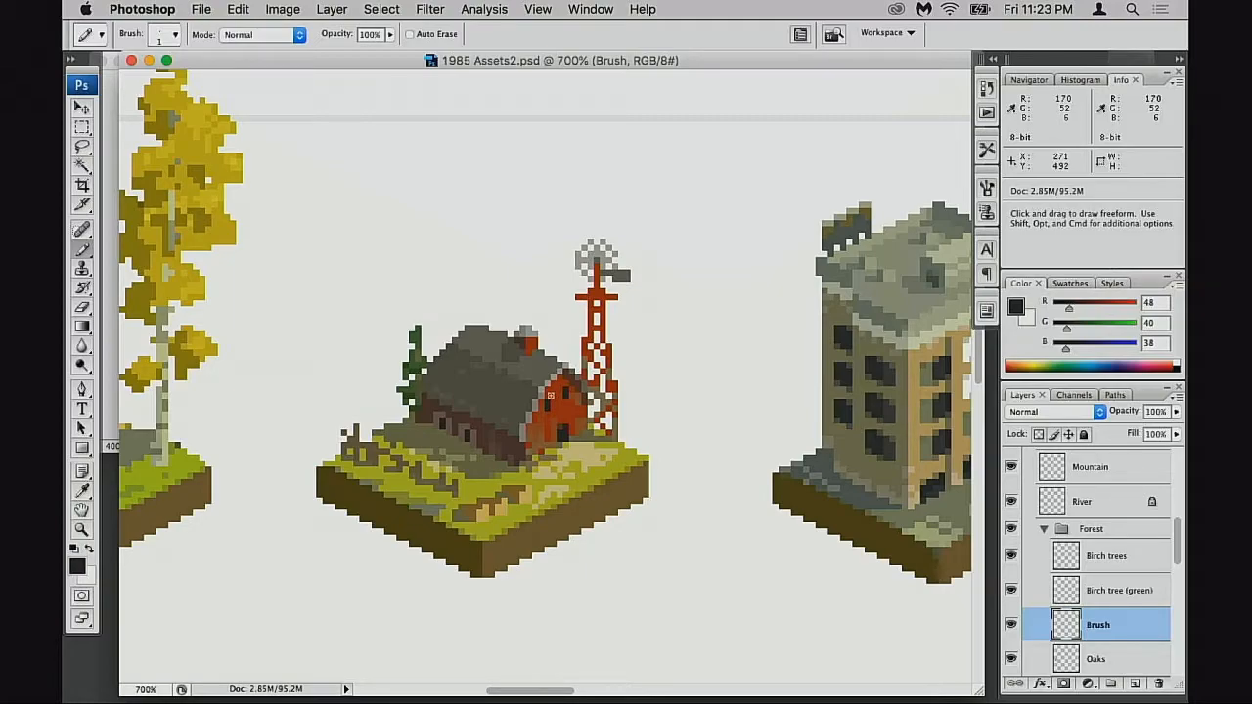
pyautogui.moveTo(501, 458); pyautogui.dragTo(603, 476)
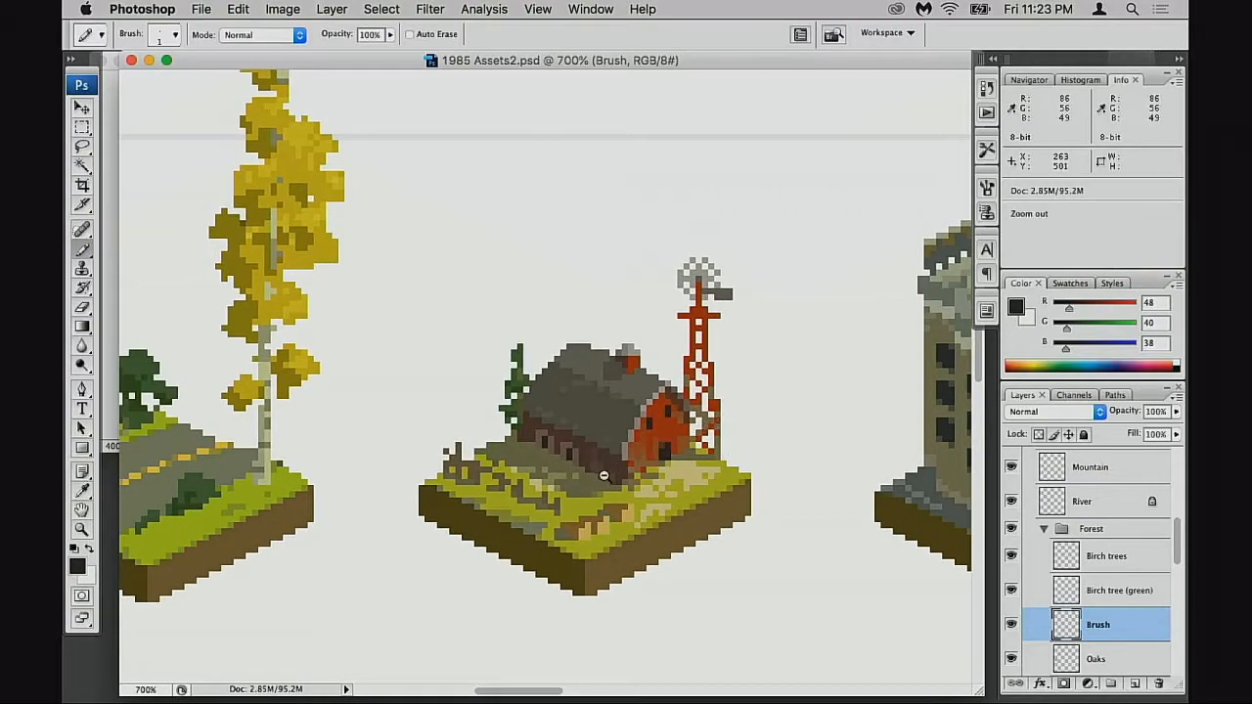
pyautogui.click(604, 477)
pyautogui.moveTo(487, 446); pyautogui.dragTo(603, 542)
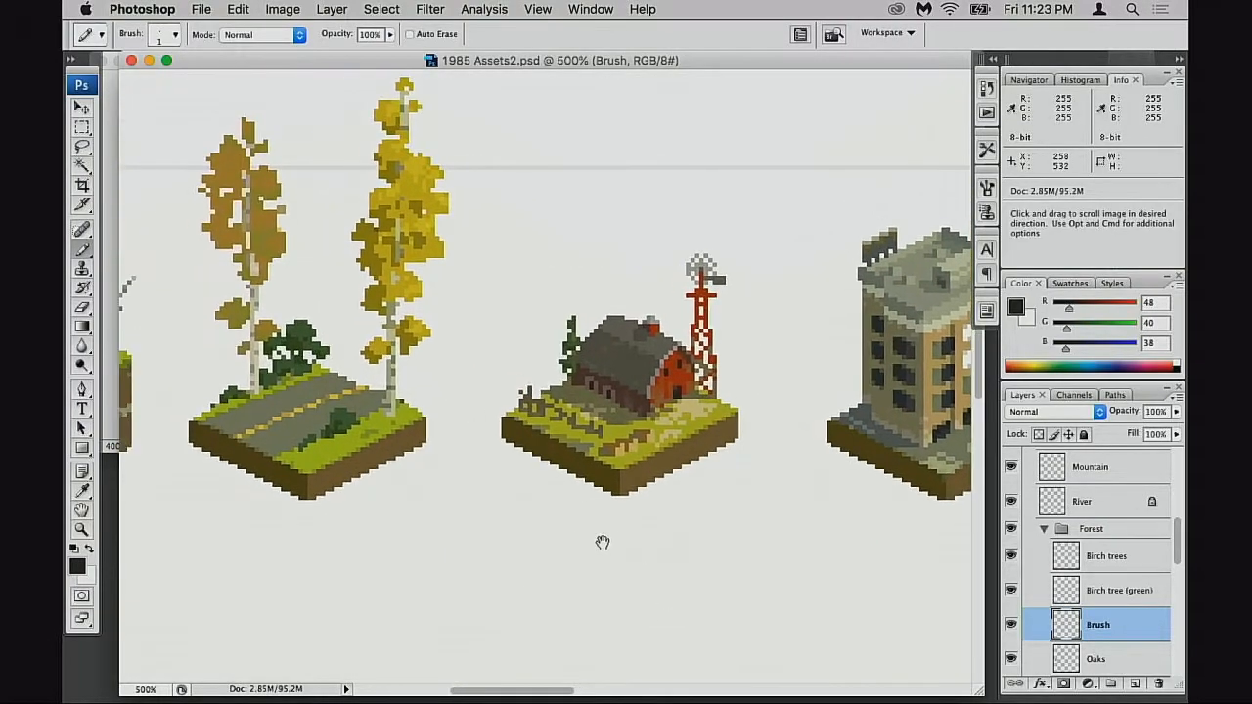
pyautogui.click(584, 526)
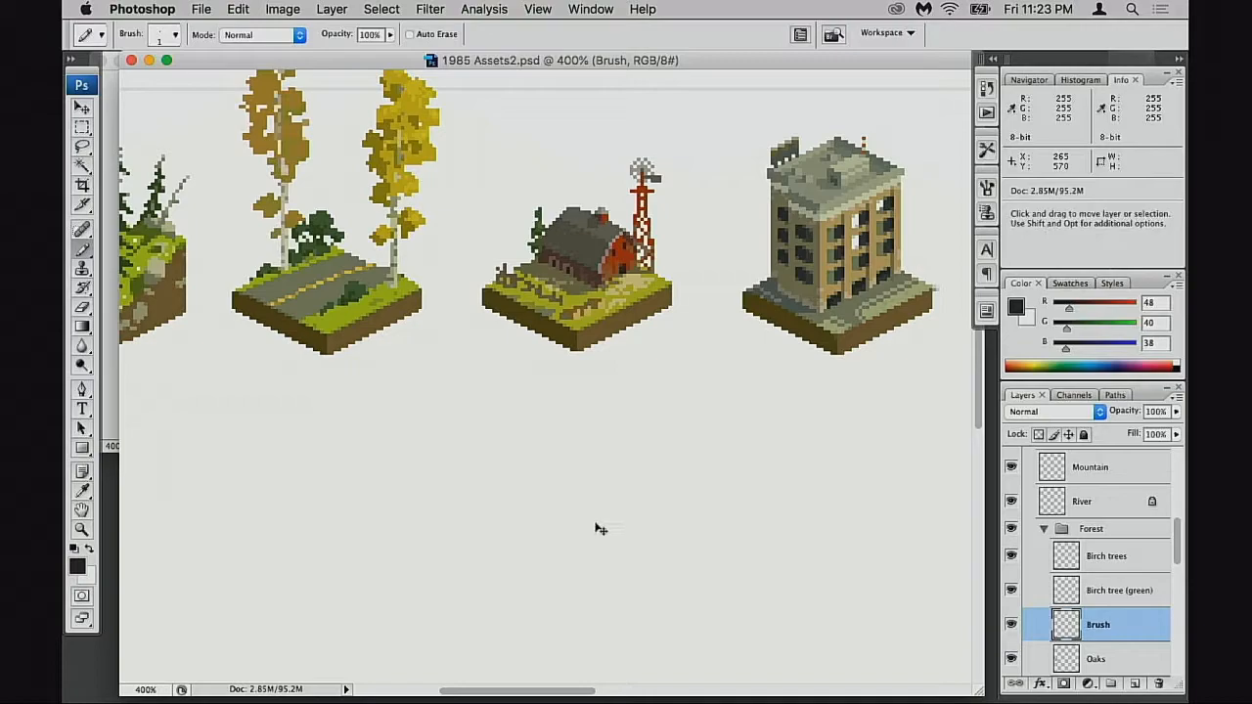
pyautogui.moveTo(548, 518); pyautogui.dragTo(679, 567)
pyautogui.moveTo(645, 526); pyautogui.dragTo(799, 632)
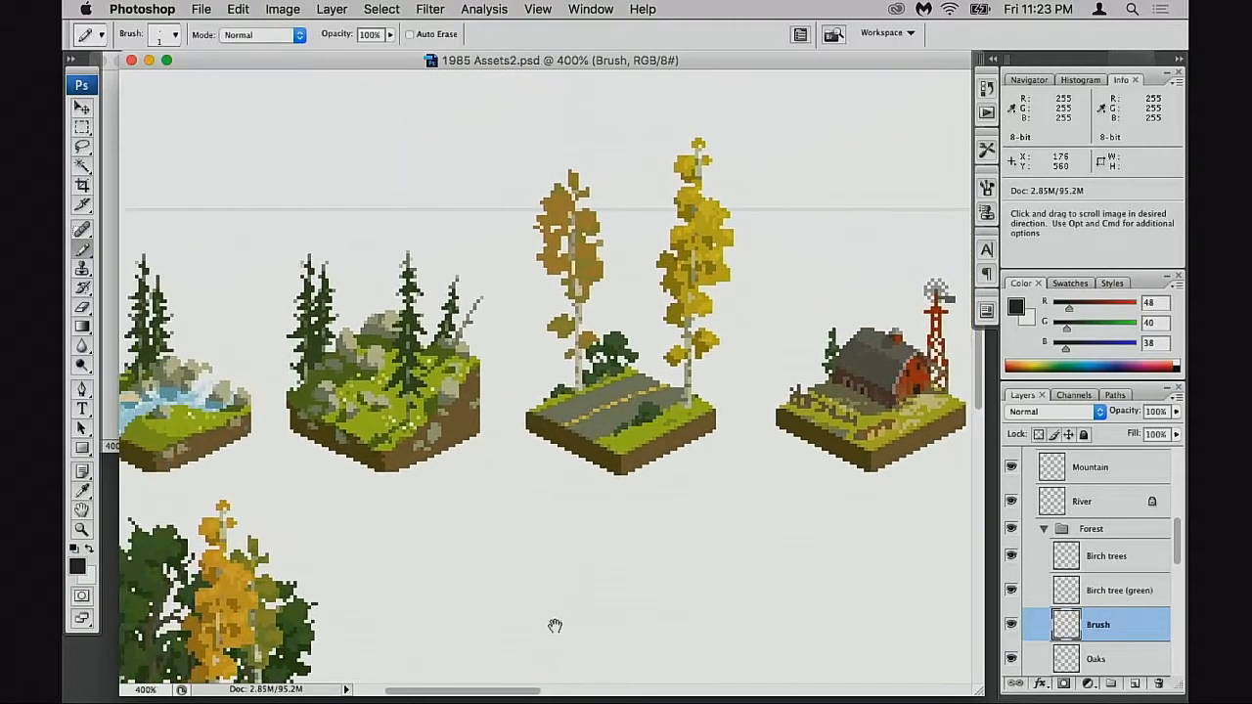
pyautogui.moveTo(486, 492); pyautogui.dragTo(711, 408)
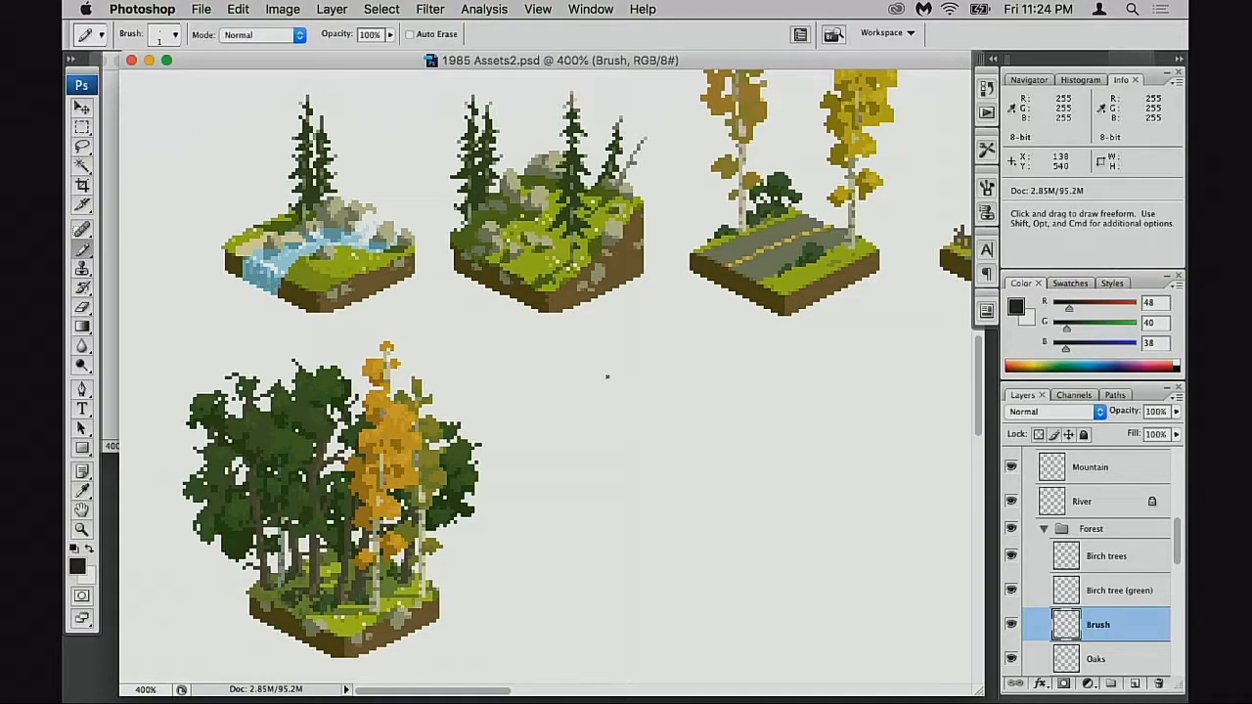
pyautogui.moveTo(610, 397); pyautogui.dragTo(579, 428)
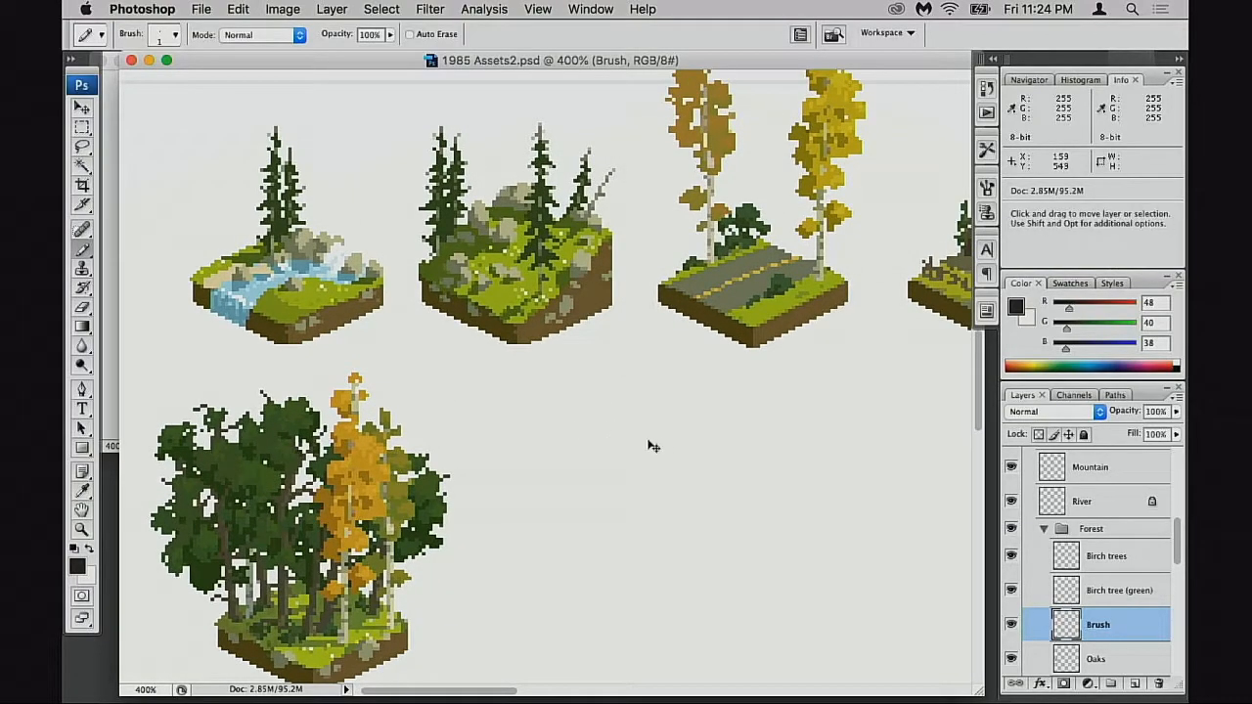
pyautogui.moveTo(649, 453); pyautogui.dragTo(635, 441)
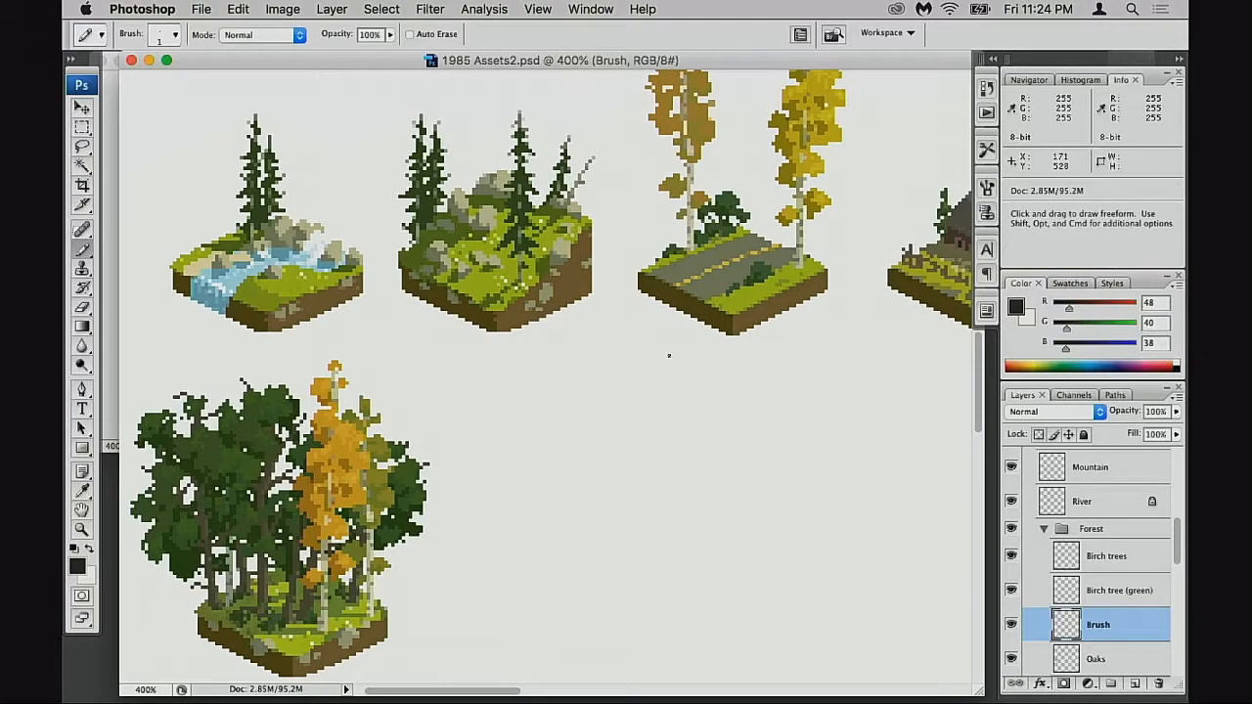
pyautogui.moveTo(690, 453); pyautogui.dragTo(577, 479)
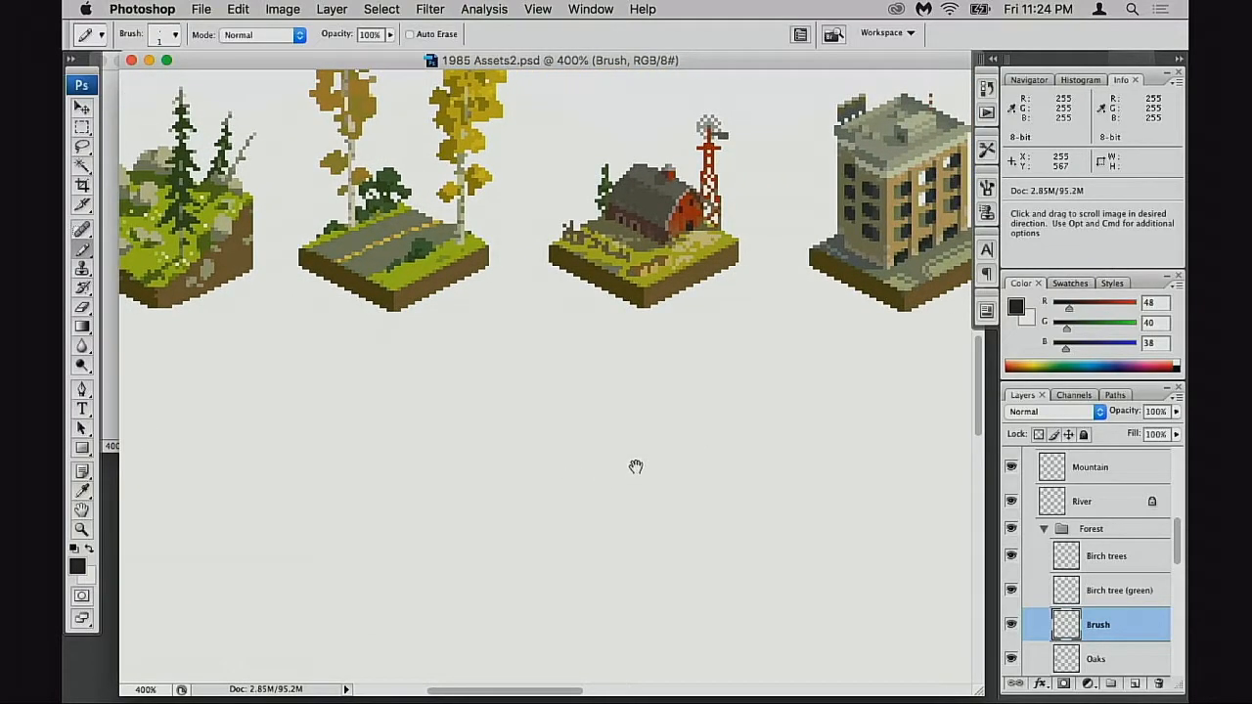
pyautogui.press('super+s')
# - Examine the complete tile row from the river to the city buildings together with the forest tile at 300%
pyautogui.moveTo(420, 465); pyautogui.dragTo(769, 444)
pyautogui.keyDown('alt'); pyautogui.click(582, 455); pyautogui.keyUp('alt')
pyautogui.moveTo(648, 461); pyautogui.dragTo(609, 516)
pyautogui.moveTo(701, 479); pyautogui.dragTo(524, 492)
pyautogui.moveTo(783, 463); pyautogui.dragTo(494, 484)
pyautogui.moveTo(843, 445); pyautogui.dragTo(617, 458)
pyautogui.moveTo(425, 476); pyautogui.dragTo(763, 459)
pyautogui.moveTo(431, 466); pyautogui.dragTo(847, 450)
pyautogui.moveTo(654, 461); pyautogui.dragTo(753, 451)
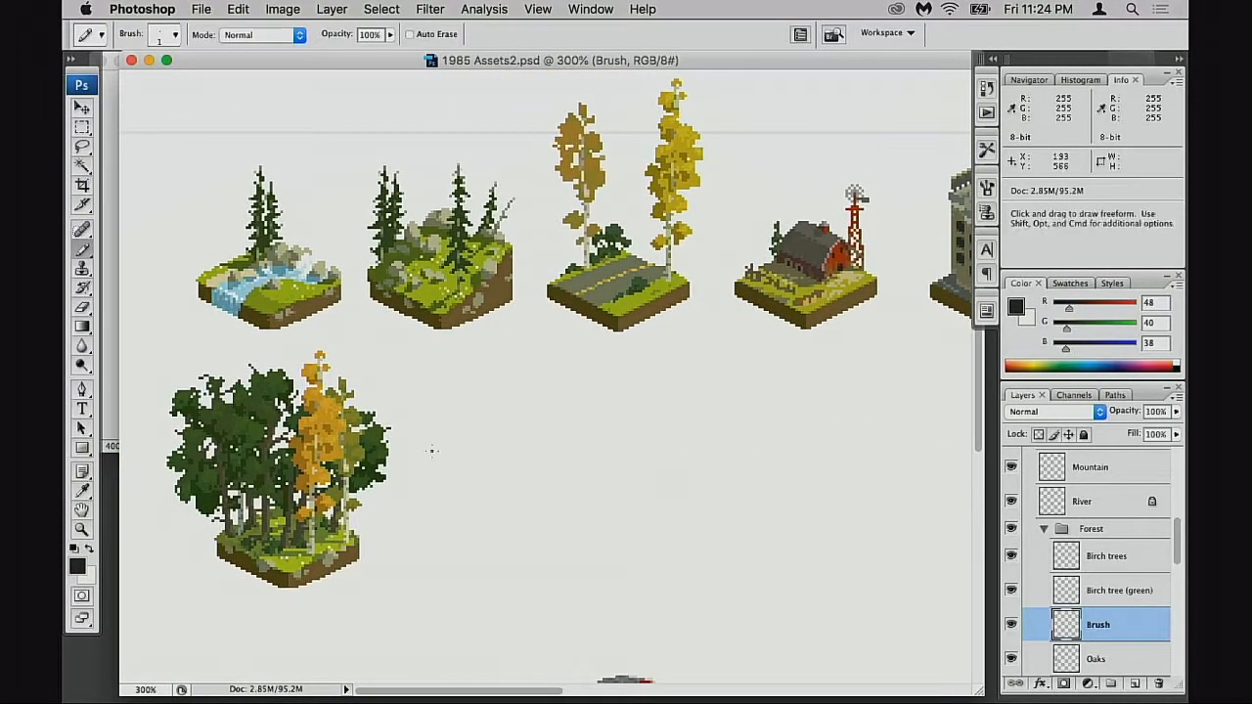
# - Reset the foreground colour to default black and compare the forest tile with the cars and other assets
pyautogui.press('d')
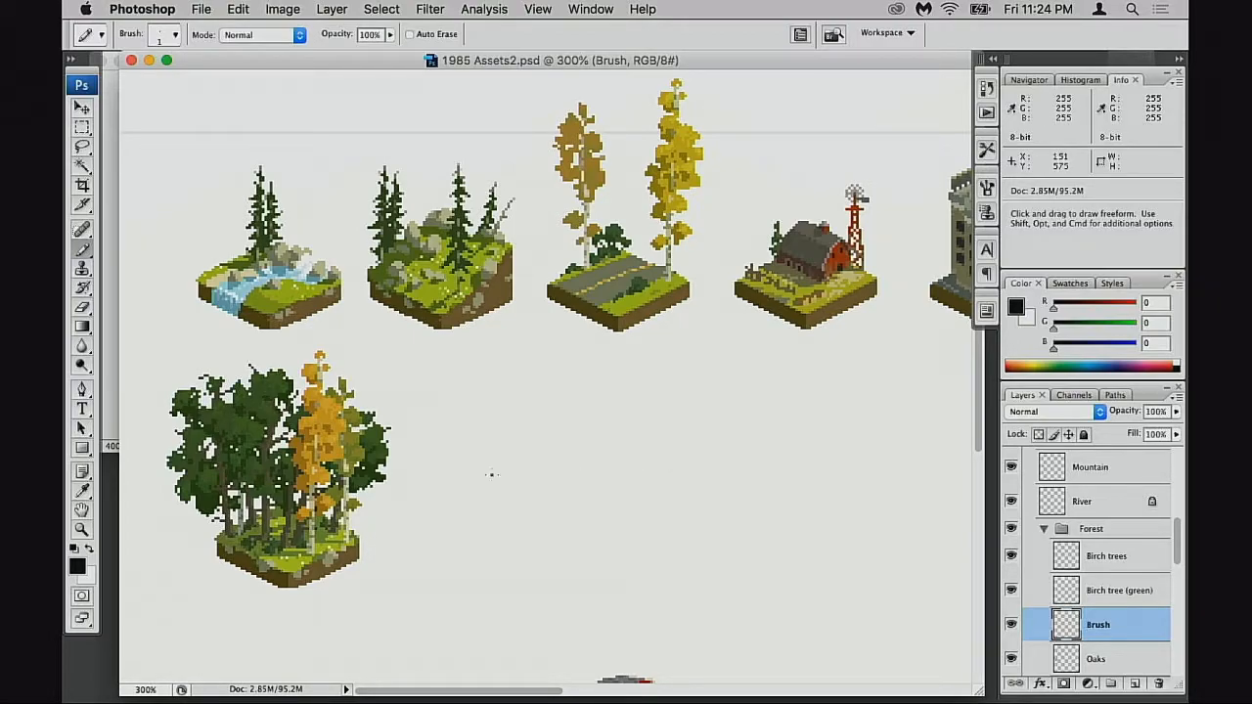
pyautogui.keyDown('super'); pyautogui.click(353, 516); pyautogui.keyUp('super')
pyautogui.keyDown('super'); pyautogui.click(391, 508); pyautogui.keyUp('super')
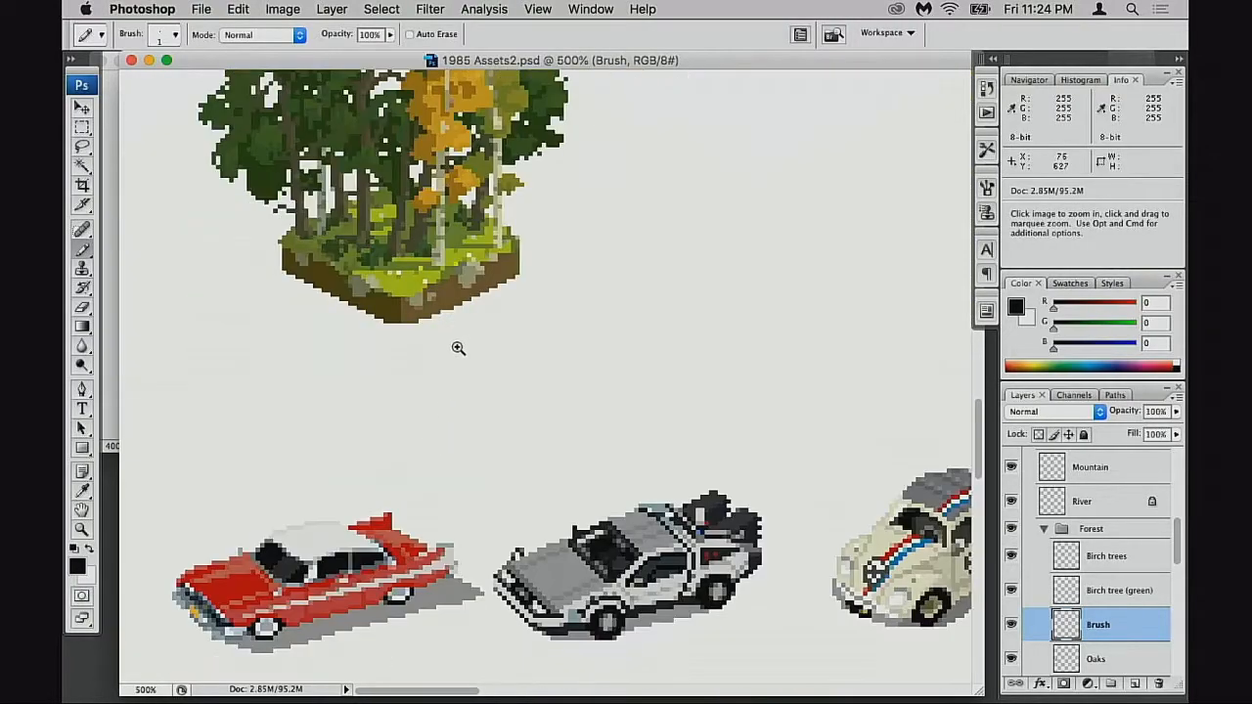
pyautogui.moveTo(472, 358); pyautogui.dragTo(540, 525)
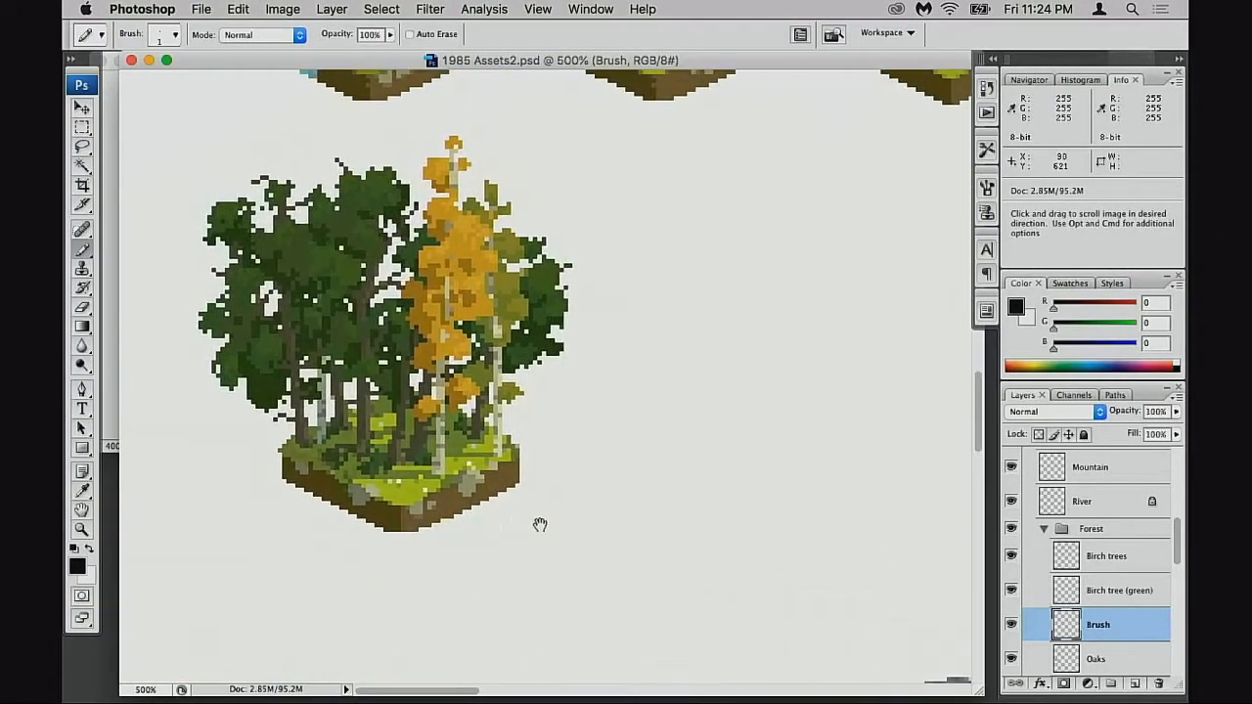
pyautogui.keyDown('alt'); pyautogui.keyDown('super'); pyautogui.click(540, 455); pyautogui.keyUp('super'); pyautogui.keyUp('alt')
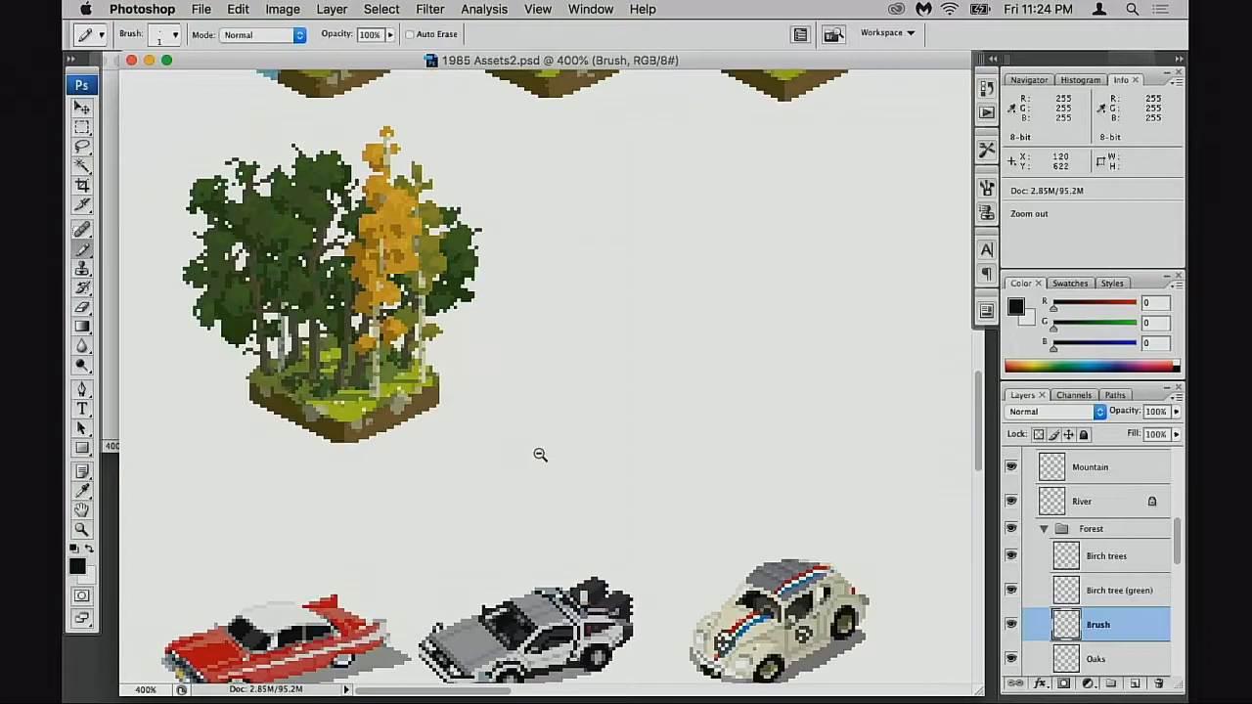
pyautogui.keyDown('alt'); pyautogui.keyDown('super'); pyautogui.click(543, 455); pyautogui.keyUp('super'); pyautogui.keyUp('alt')
pyautogui.moveTo(550, 457); pyautogui.dragTo(537, 547)
pyautogui.keyDown('alt'); pyautogui.keyDown('super'); pyautogui.click(548, 546); pyautogui.keyUp('super'); pyautogui.keyUp('alt')
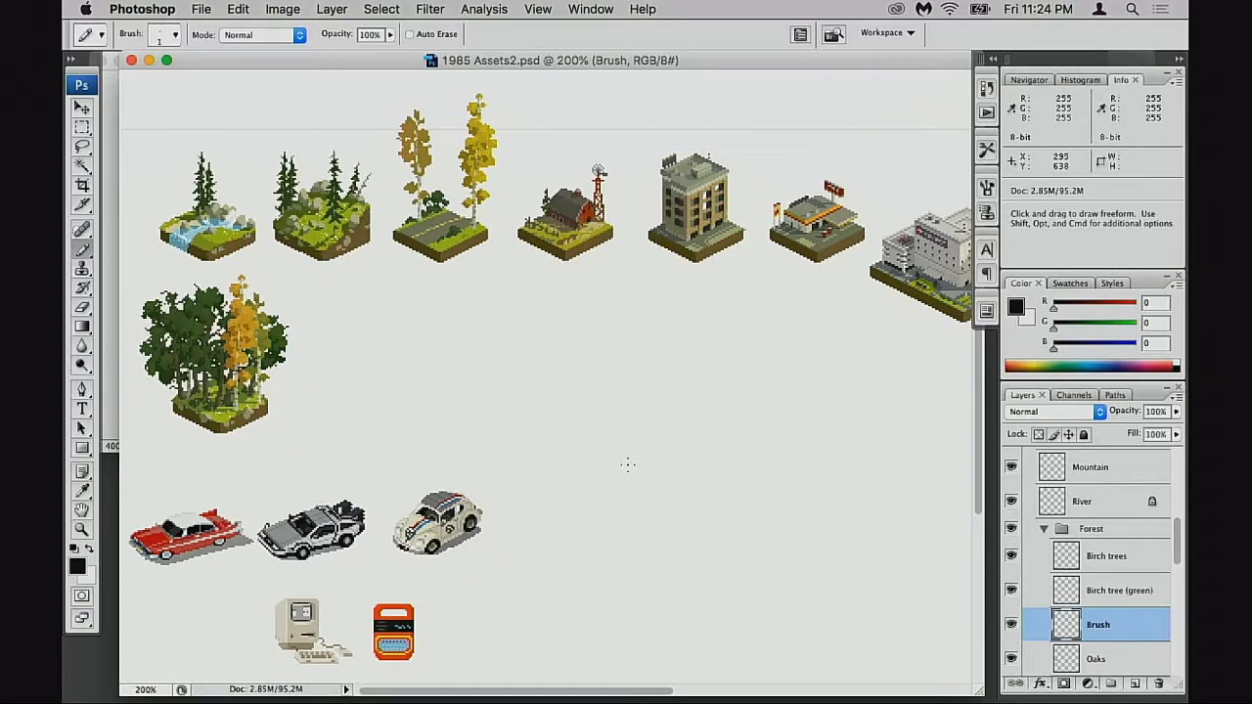
# - Inspect the forest tile up close and check the Brush layer's contents by toggling its visibility
pyautogui.press('super')
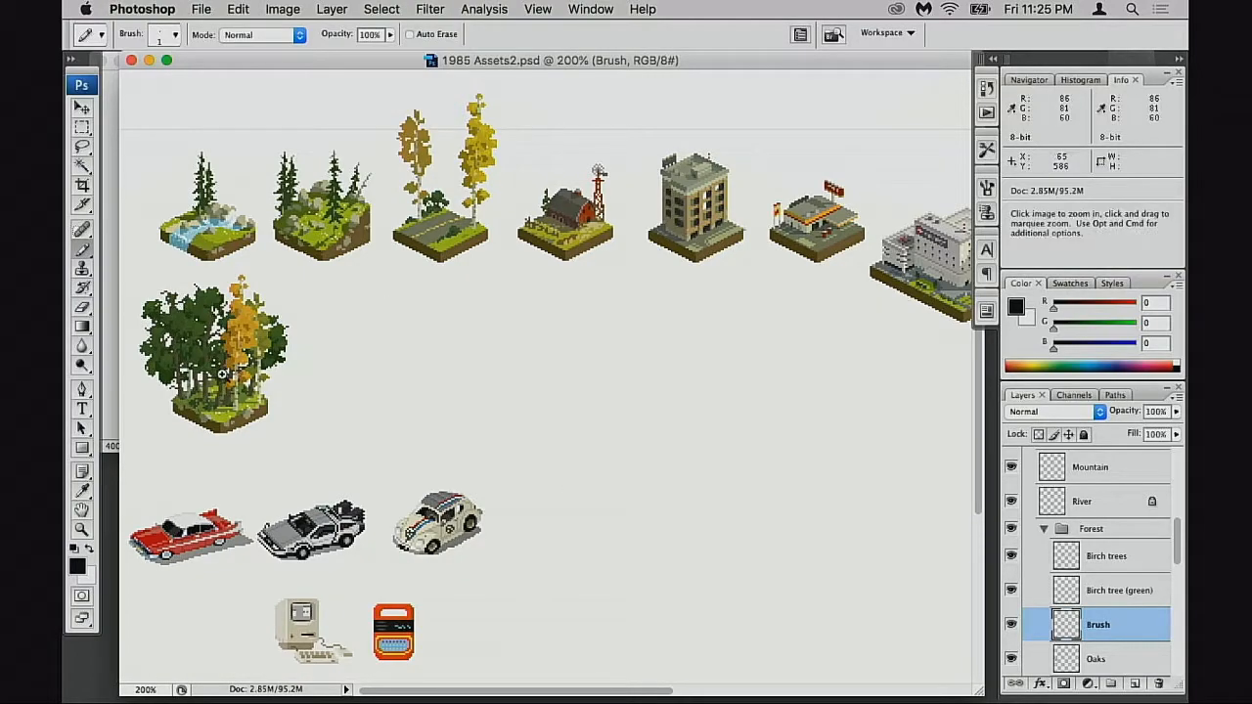
pyautogui.keyDown('super'); pyautogui.click(227, 377); pyautogui.keyUp('super')
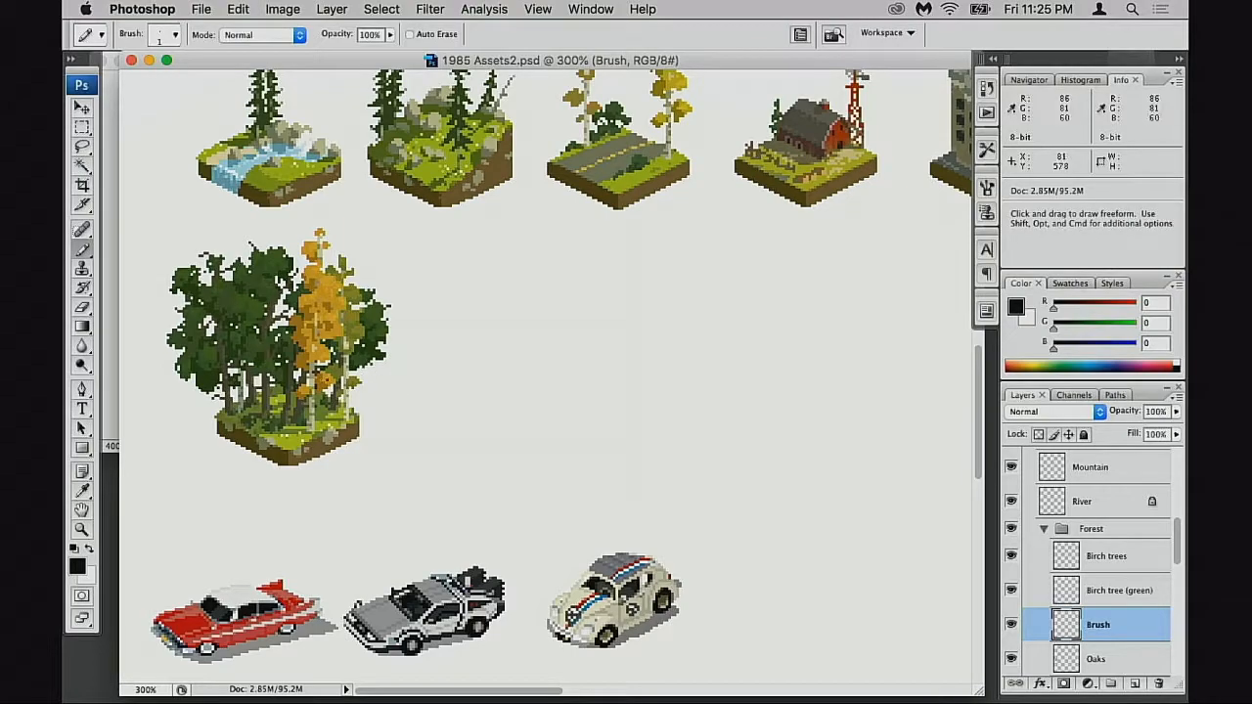
pyautogui.keyDown('super'); pyautogui.click(361, 382); pyautogui.keyUp('super')
pyautogui.keyDown('super'); pyautogui.click(361, 382); pyautogui.keyUp('super')
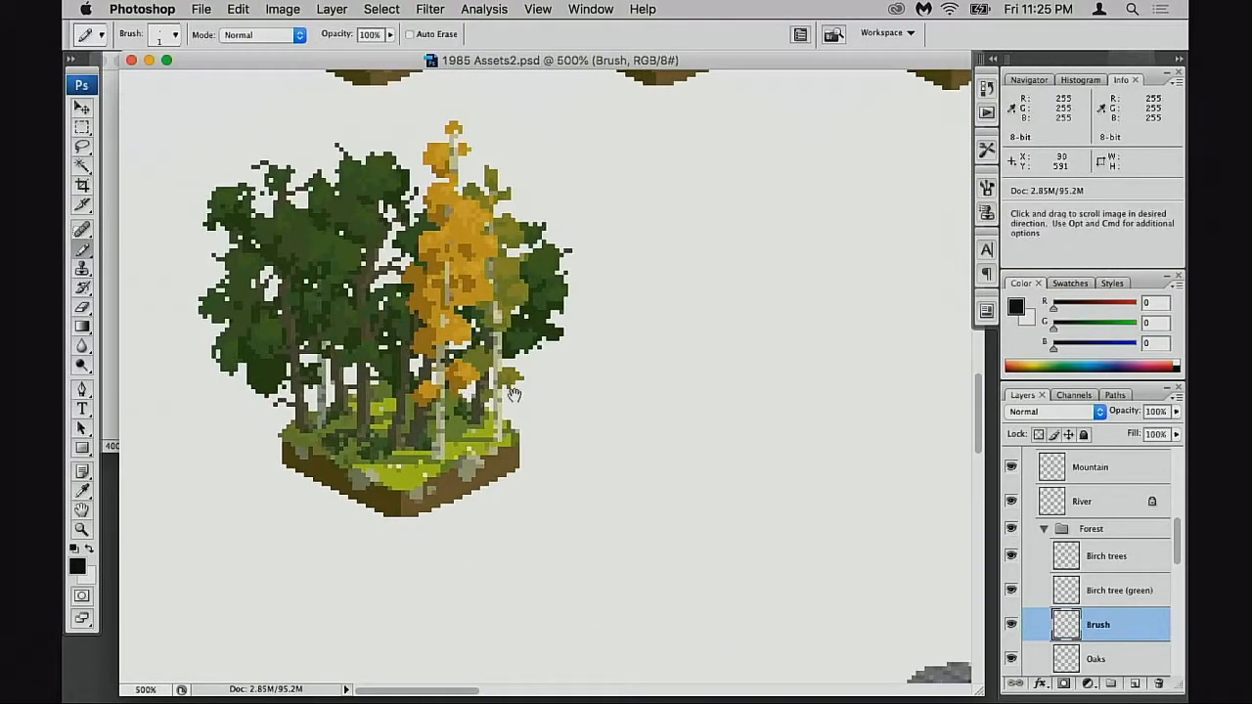
pyautogui.keyDown('super'); pyautogui.click(473, 451); pyautogui.keyUp('super')
pyautogui.keyDown('super'); pyautogui.click(479, 451); pyautogui.keyUp('super')
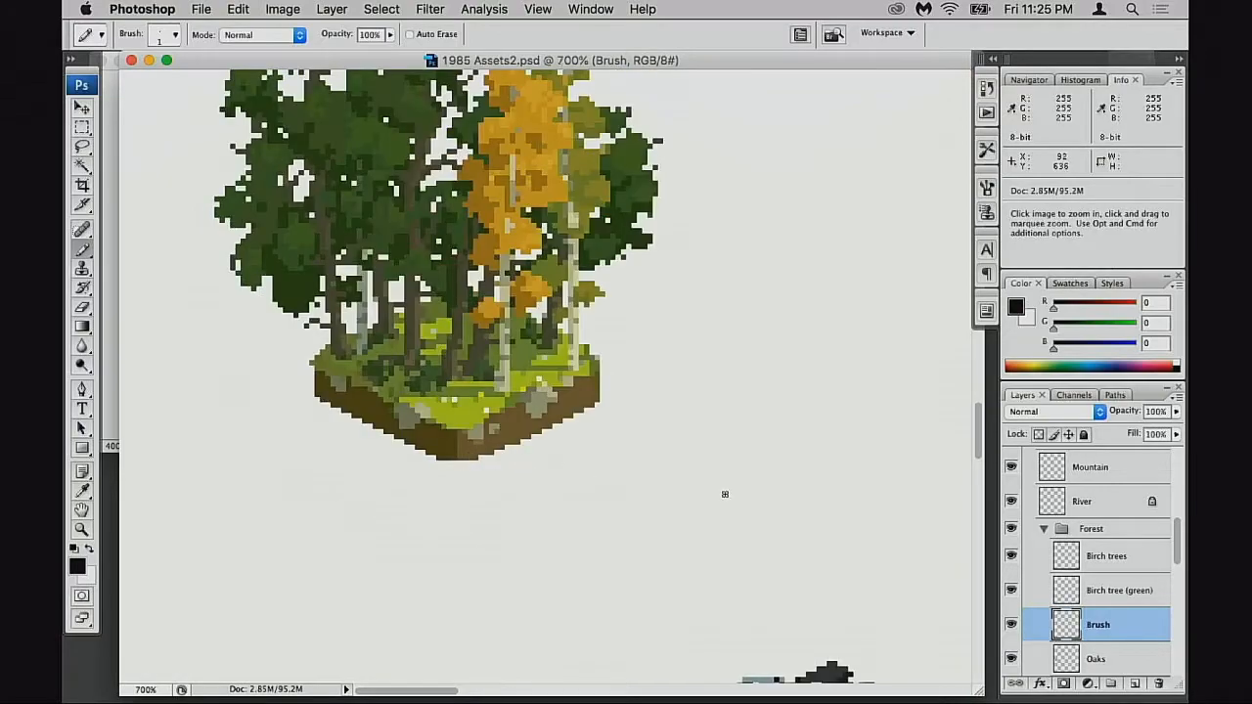
pyautogui.click(1013, 624)
pyautogui.click(1013, 624)
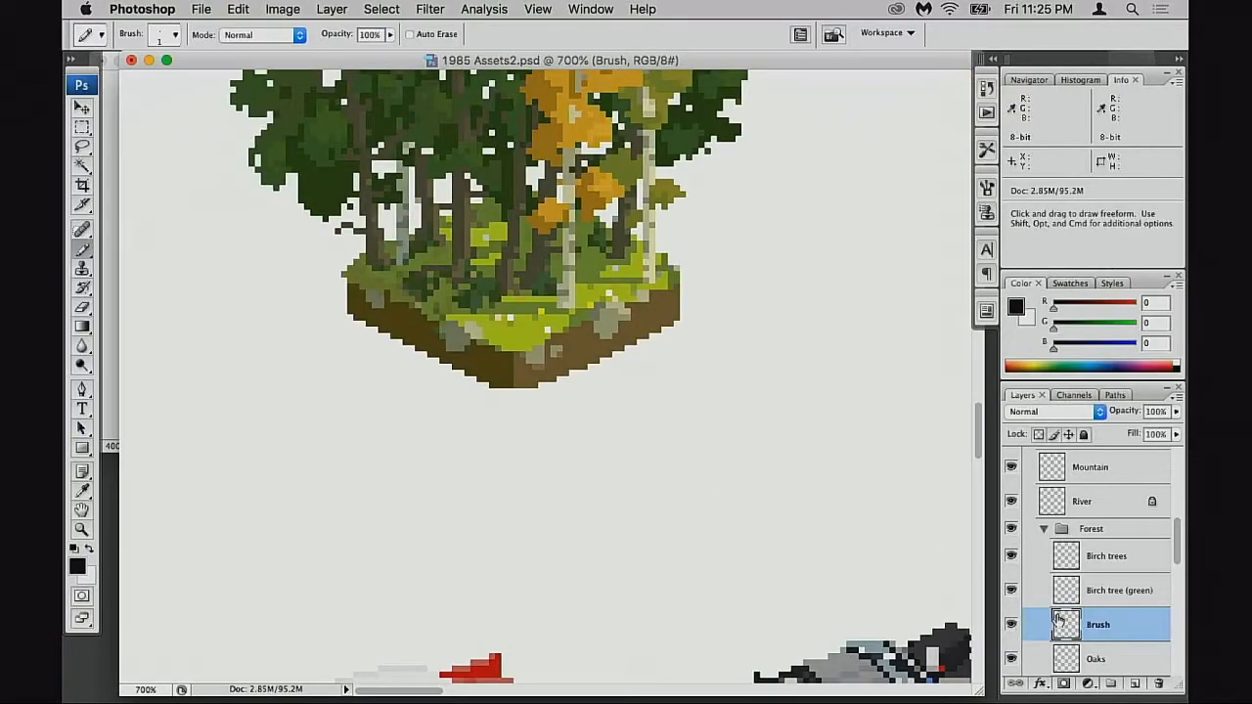
# - Locate the green birch in the Forest group by toggling its visibility, and make Birch tree (green) the active layer
pyautogui.click(1046, 531)
pyautogui.click(1046, 531)
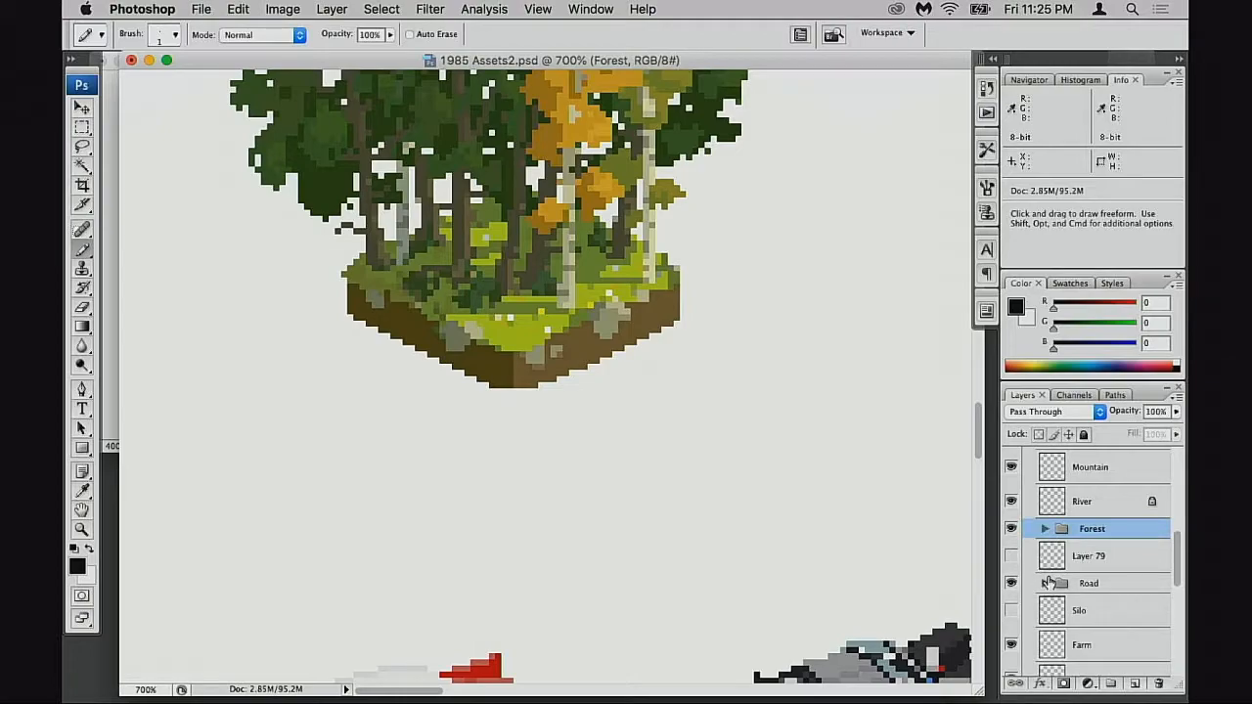
pyautogui.scroll(-1, 1052, 534)
pyautogui.click(1045, 496)
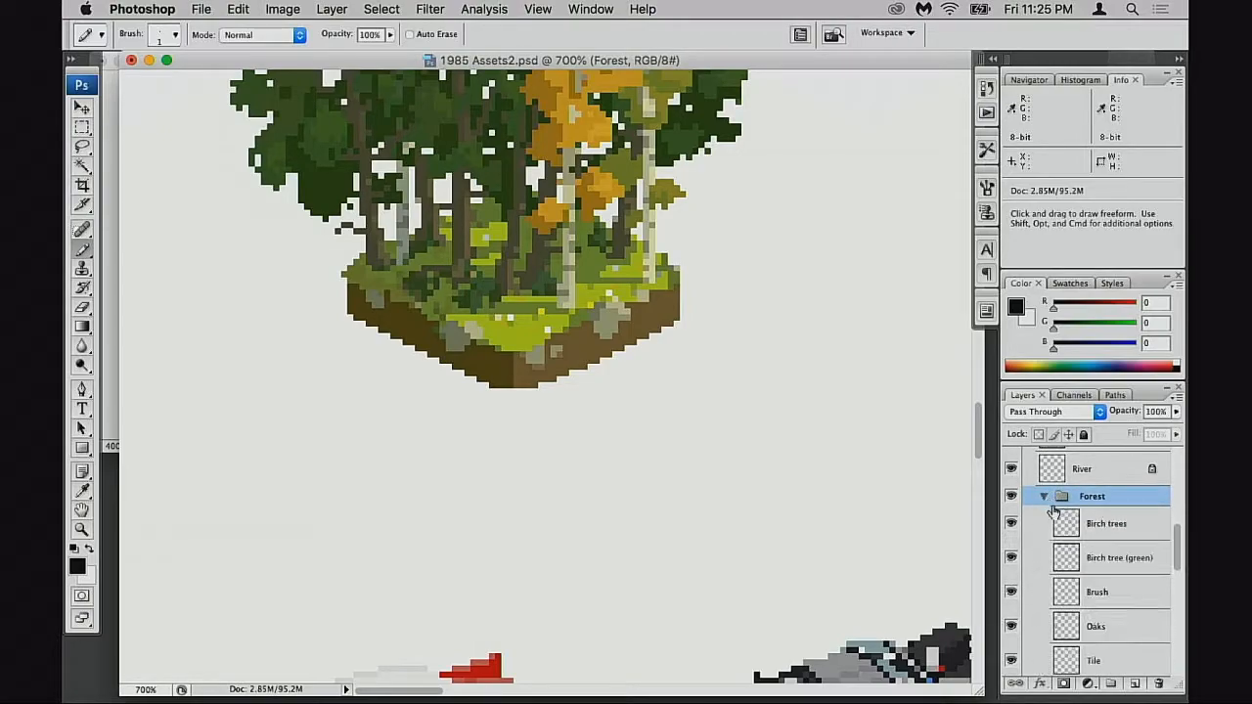
pyautogui.scroll(-2, 1043, 553)
pyautogui.click(1011, 514)
pyautogui.click(1012, 513)
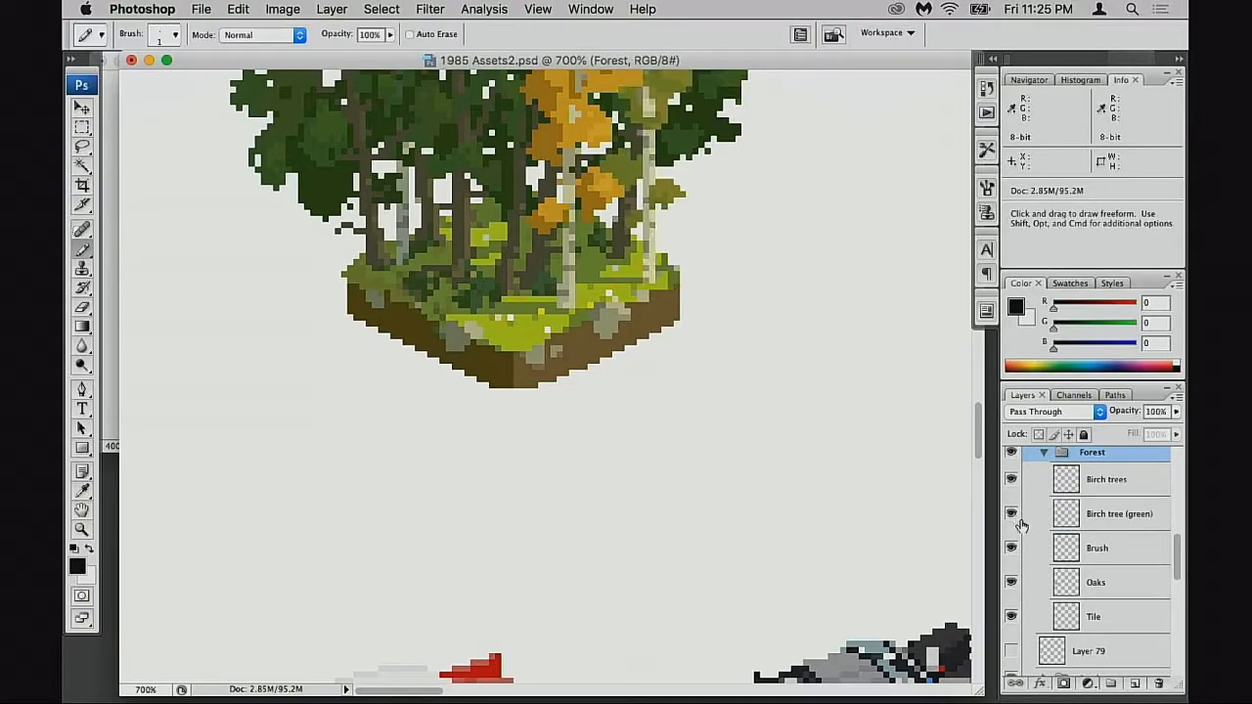
pyautogui.click(1059, 511)
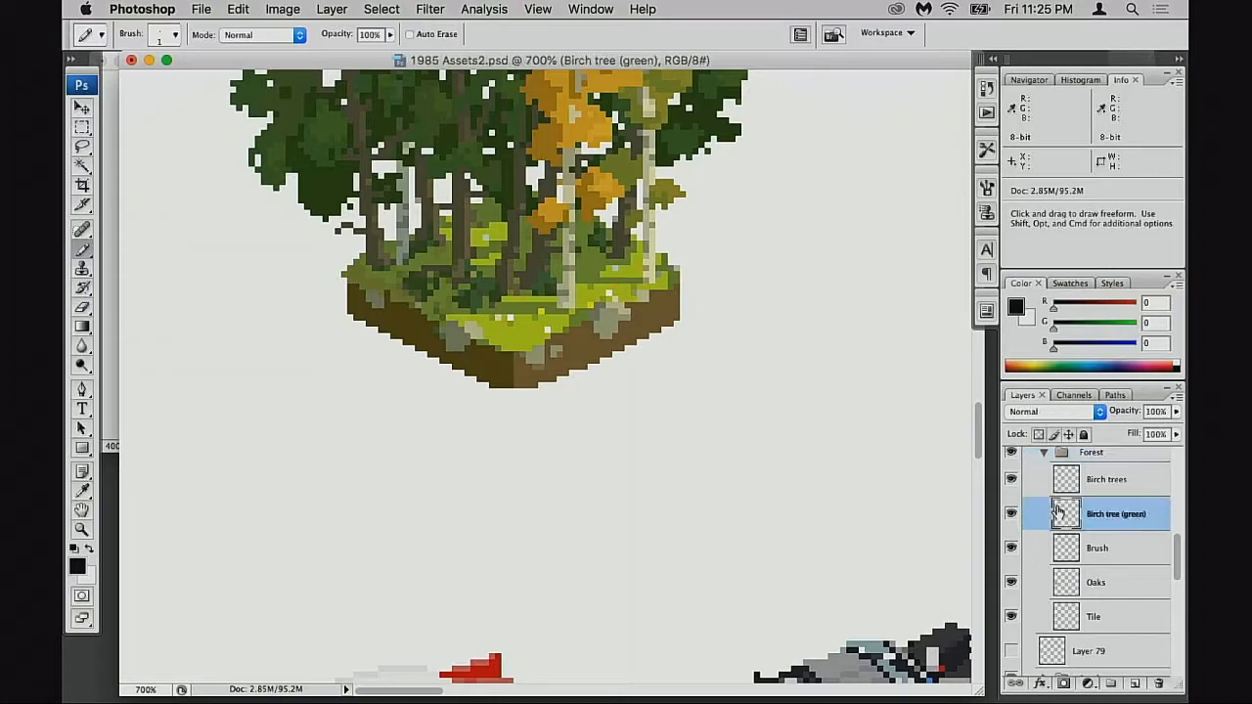
# - Touch up the green birch's trunk up close with its sampled darker bark shade at 100% pencil opacity
pyautogui.keyDown('super'); pyautogui.click(684, 268); pyautogui.keyUp('super')
pyautogui.keyDown('super'); pyautogui.click(588, 354); pyautogui.keyUp('super')
pyautogui.moveTo(585, 334); pyautogui.dragTo(720, 376)
pyautogui.keyDown('super'); pyautogui.click(585, 409); pyautogui.keyUp('super')
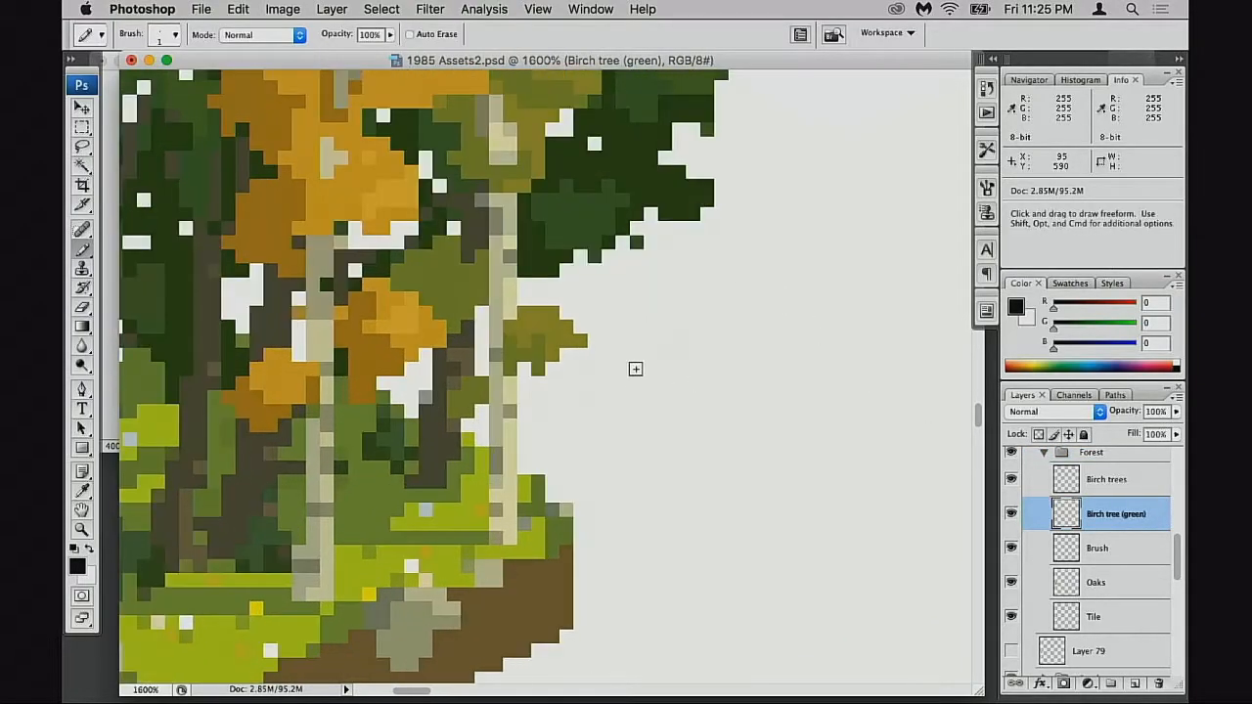
pyautogui.press('4')
pyautogui.keyDown('alt'); pyautogui.click(505, 452); pyautogui.keyUp('alt')
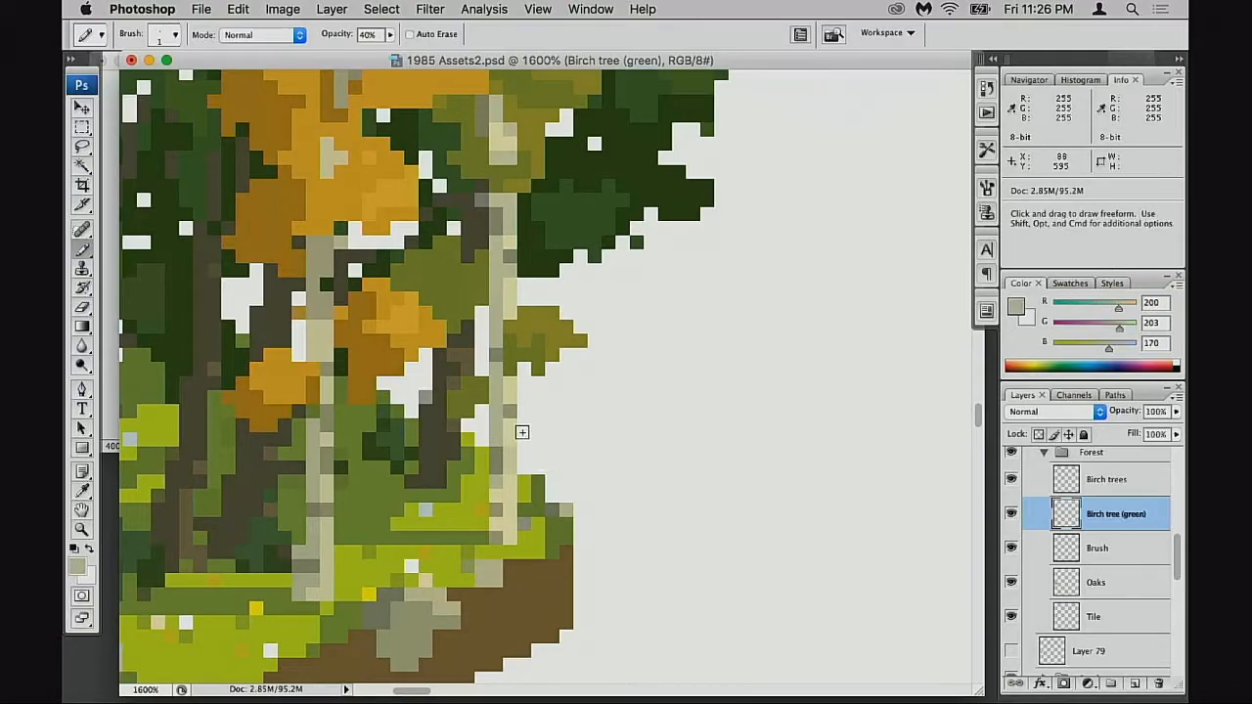
pyautogui.keyDown('alt'); pyautogui.click(504, 445); pyautogui.keyUp('alt')
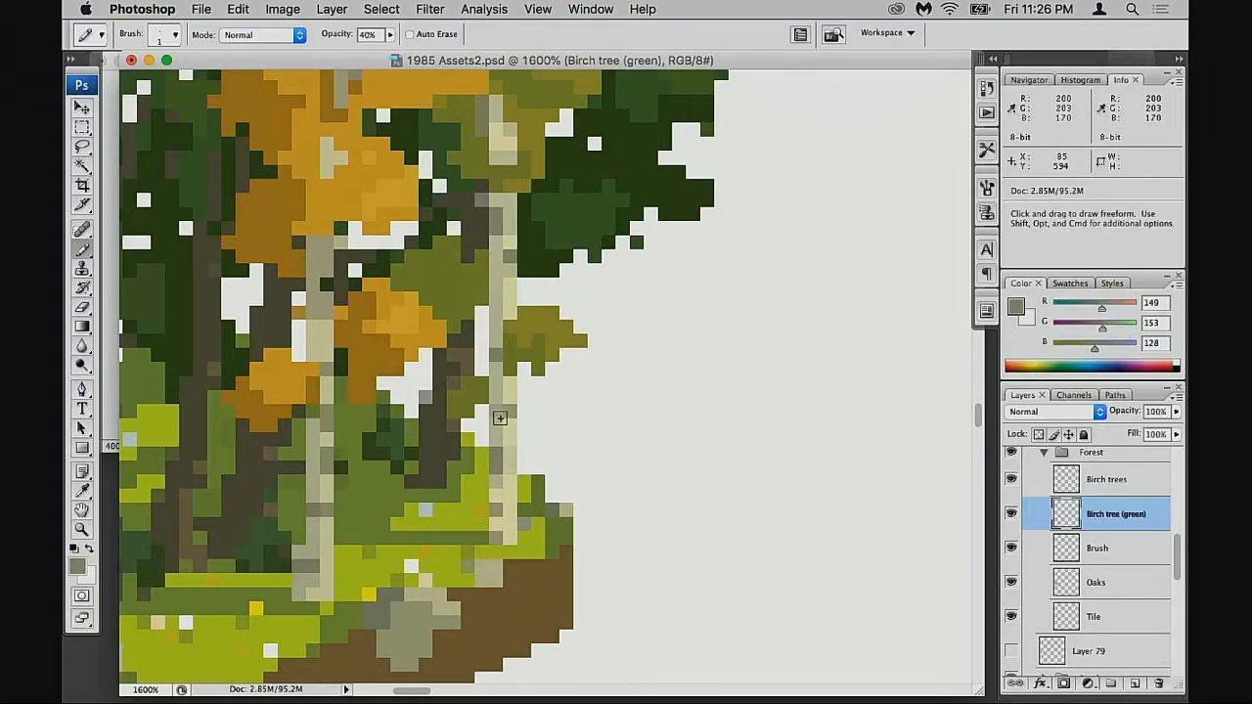
pyautogui.press('0')
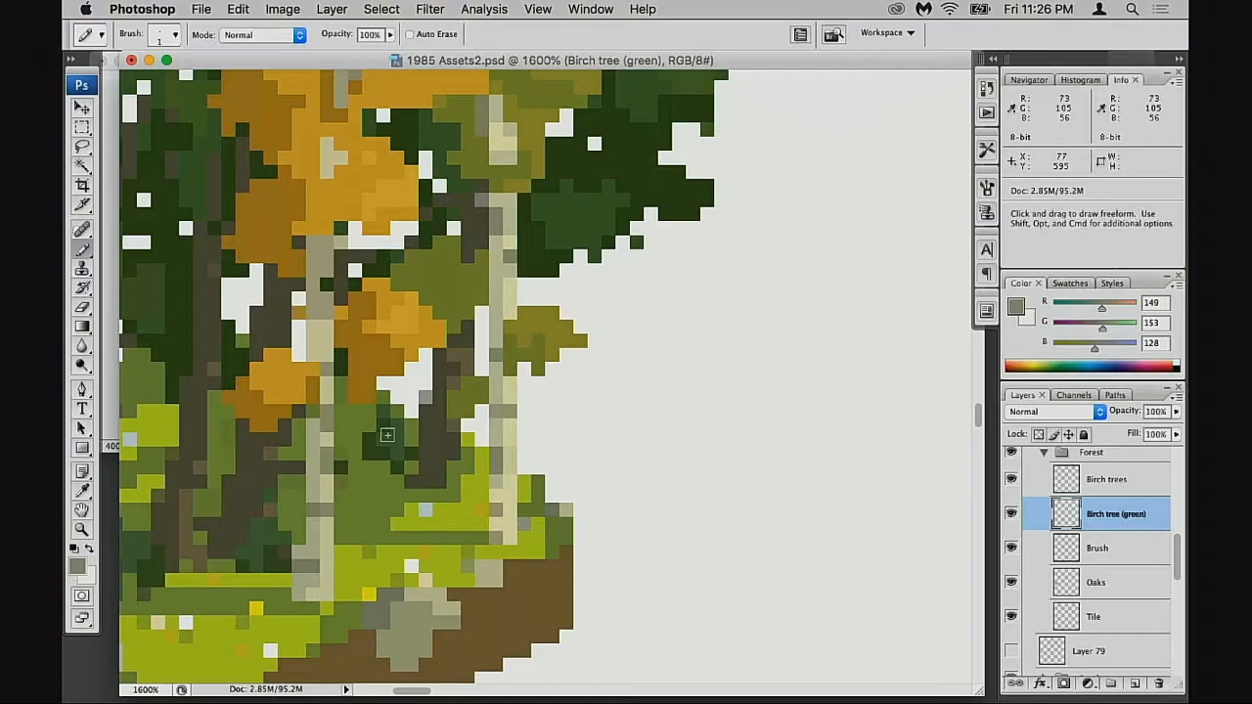
pyautogui.moveTo(505, 348); pyautogui.dragTo(504, 361)
pyautogui.moveTo(537, 409); pyautogui.dragTo(577, 383)
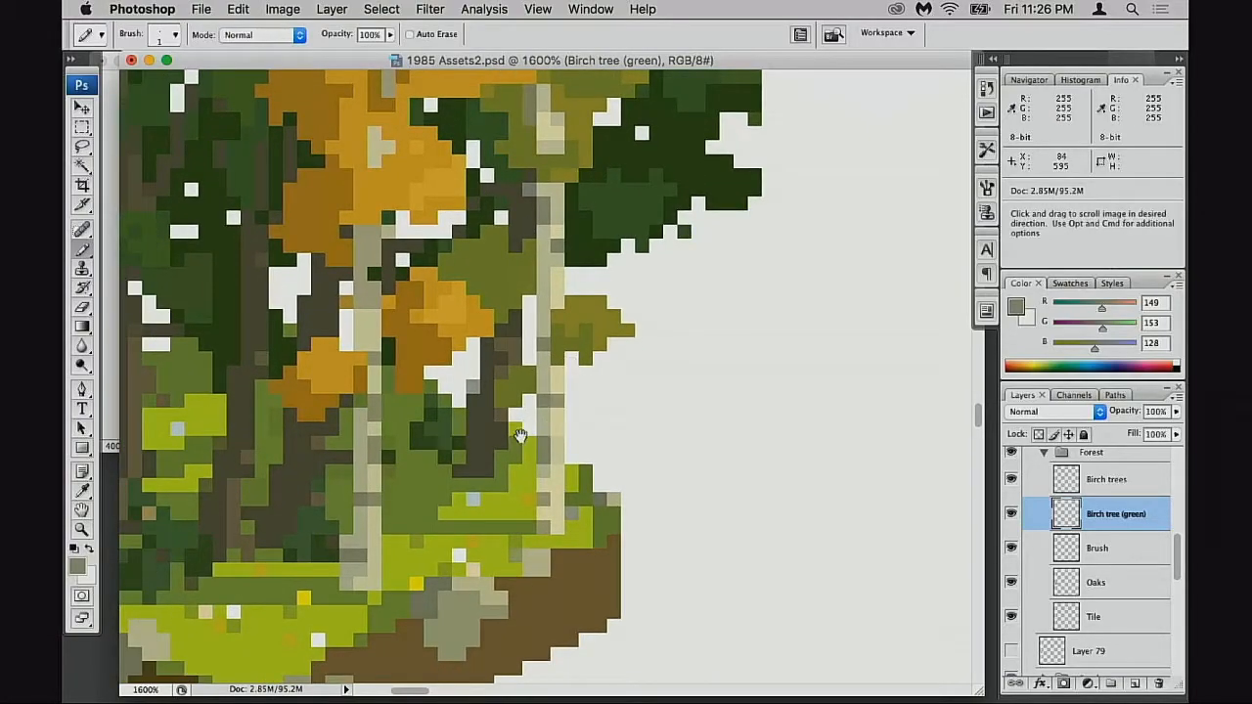
# - Sample the dark bark shade of the orange birch and make Birch trees the active layer after toggling its visibility
pyautogui.moveTo(360, 497); pyautogui.dragTo(562, 462)
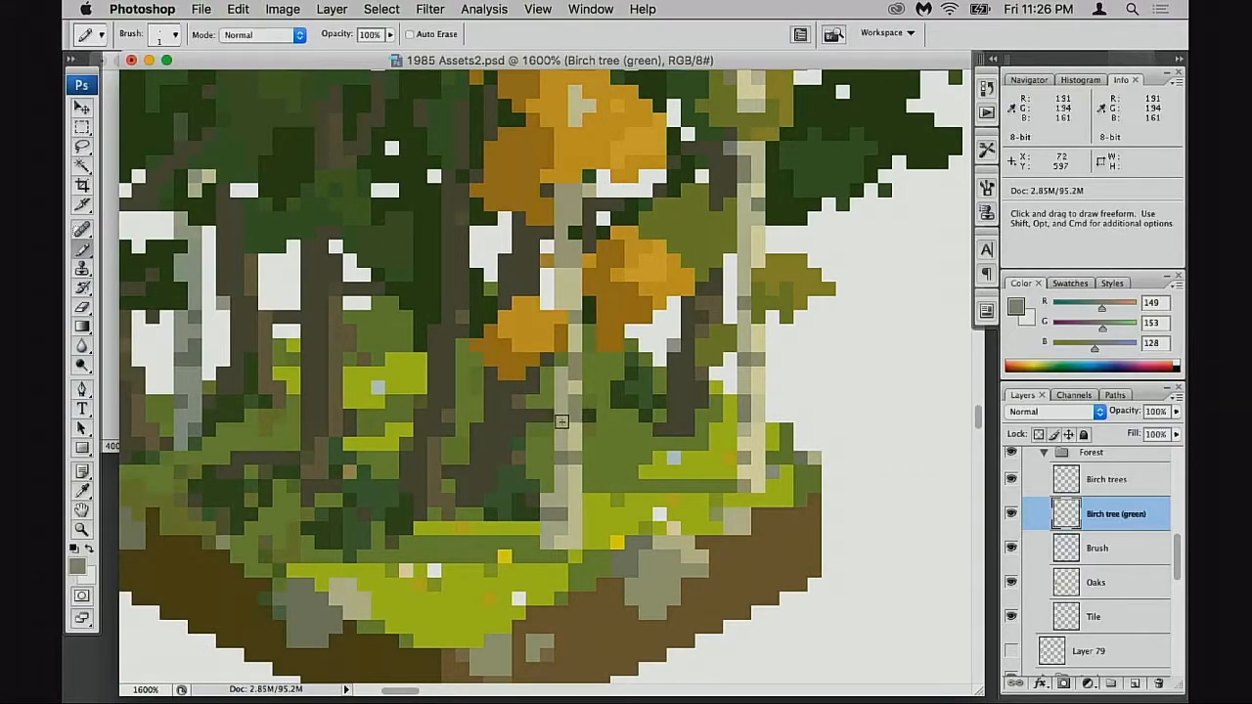
pyautogui.keyDown('alt'); pyautogui.click(554, 498); pyautogui.keyUp('alt')
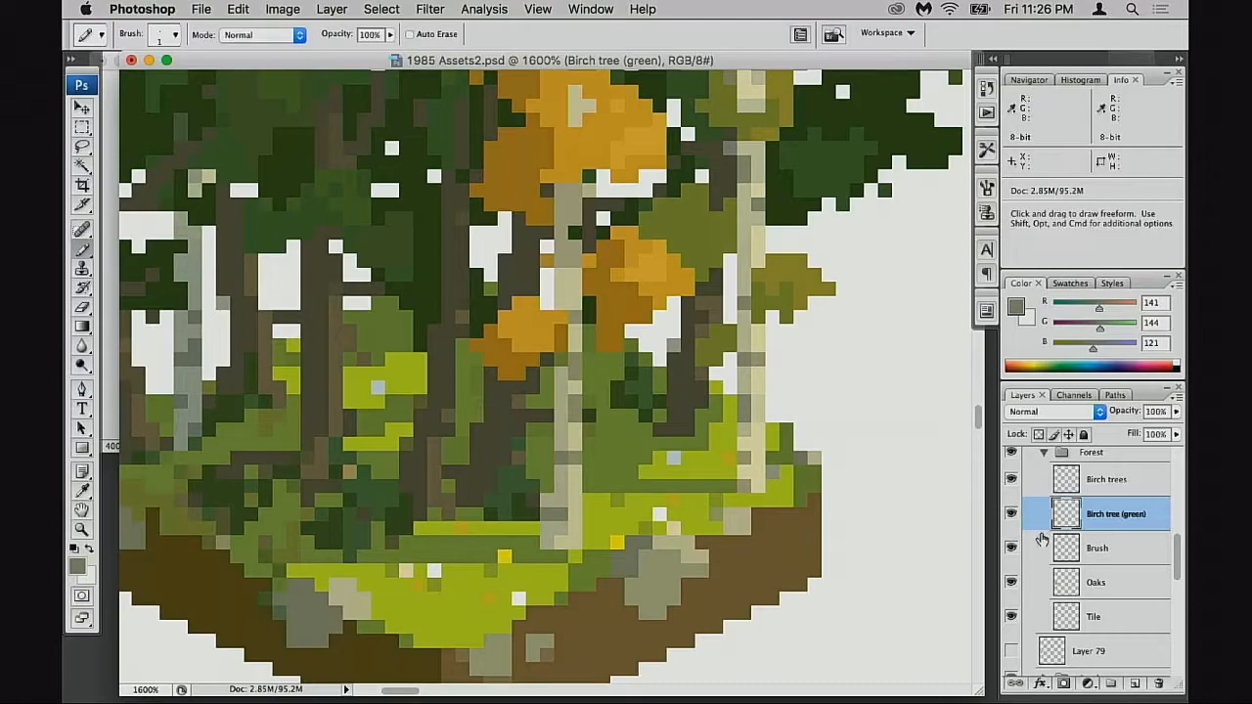
pyautogui.click(1012, 479)
pyautogui.click(1011, 479)
pyautogui.click(1105, 480)
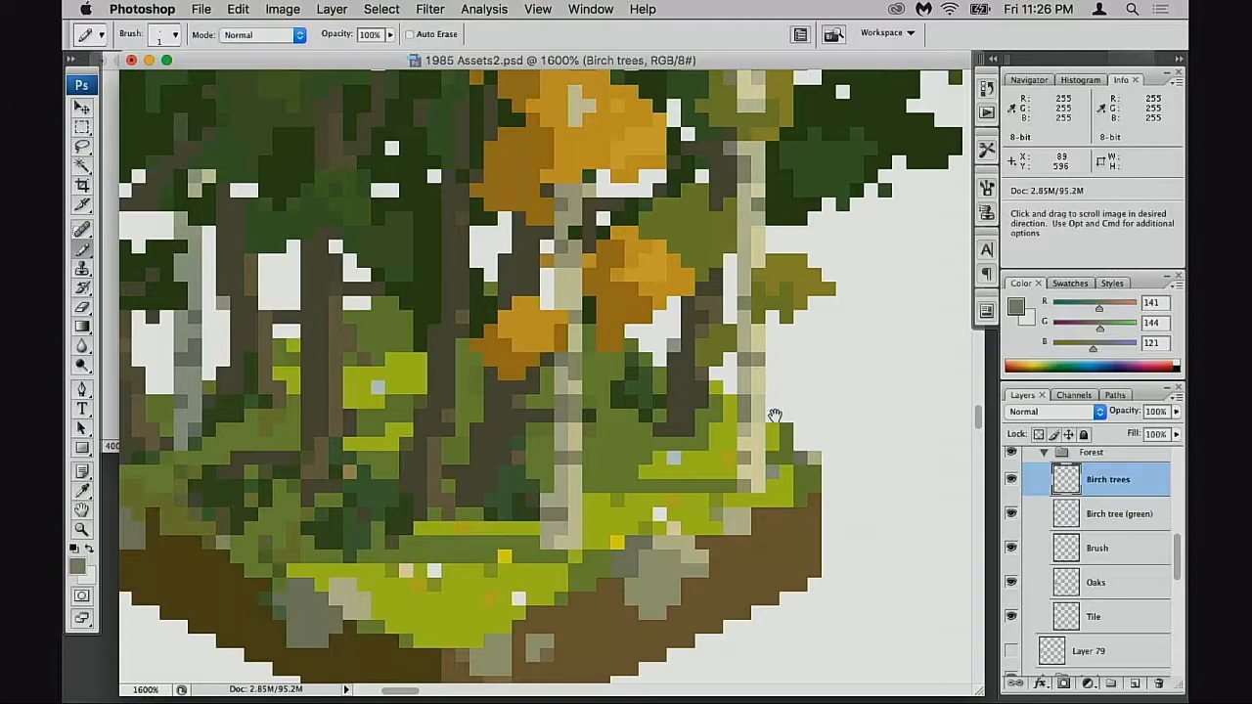
# - Check the orange birch's trunk against the whole forest tile and sample its shaded bark colour
pyautogui.moveTo(713, 444); pyautogui.dragTo(688, 470)
pyautogui.keyDown('alt'); pyautogui.click(628, 480); pyautogui.keyUp('alt')
pyautogui.keyDown('alt'); pyautogui.click(633, 482); pyautogui.keyUp('alt')
pyautogui.keyDown('alt'); pyautogui.click(635, 483); pyautogui.keyUp('alt')
pyautogui.moveTo(608, 452); pyautogui.dragTo(655, 528)
pyautogui.moveTo(599, 431); pyautogui.dragTo(654, 589)
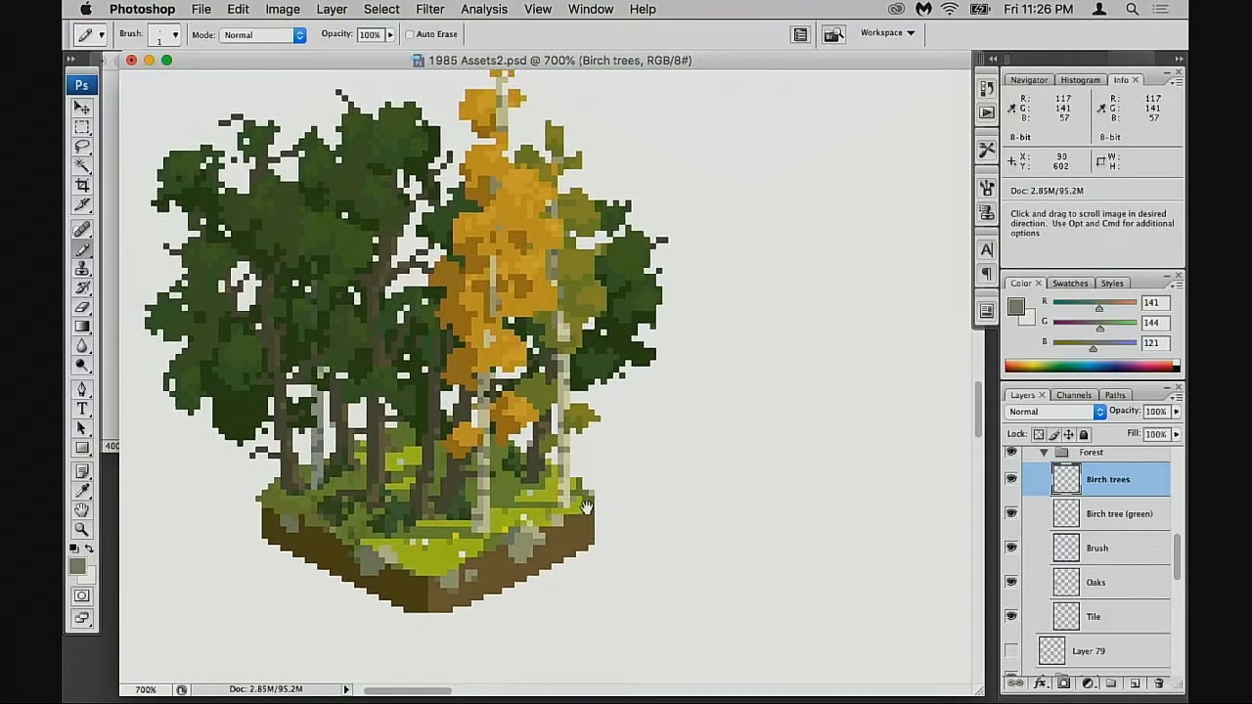
pyautogui.keyDown('super'); pyautogui.click(495, 432); pyautogui.keyUp('super')
pyautogui.keyDown('super'); pyautogui.click(585, 371); pyautogui.keyUp('super')
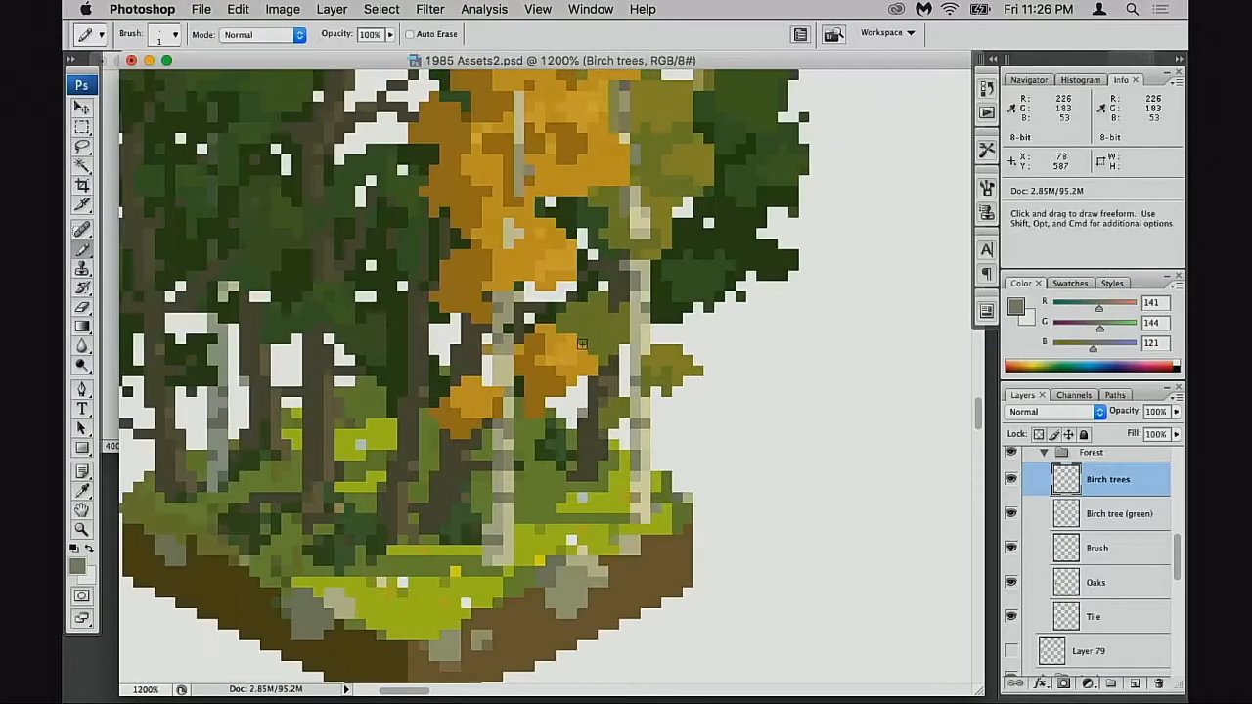
pyautogui.keyDown('alt'); pyautogui.click(501, 347); pyautogui.keyUp('alt')
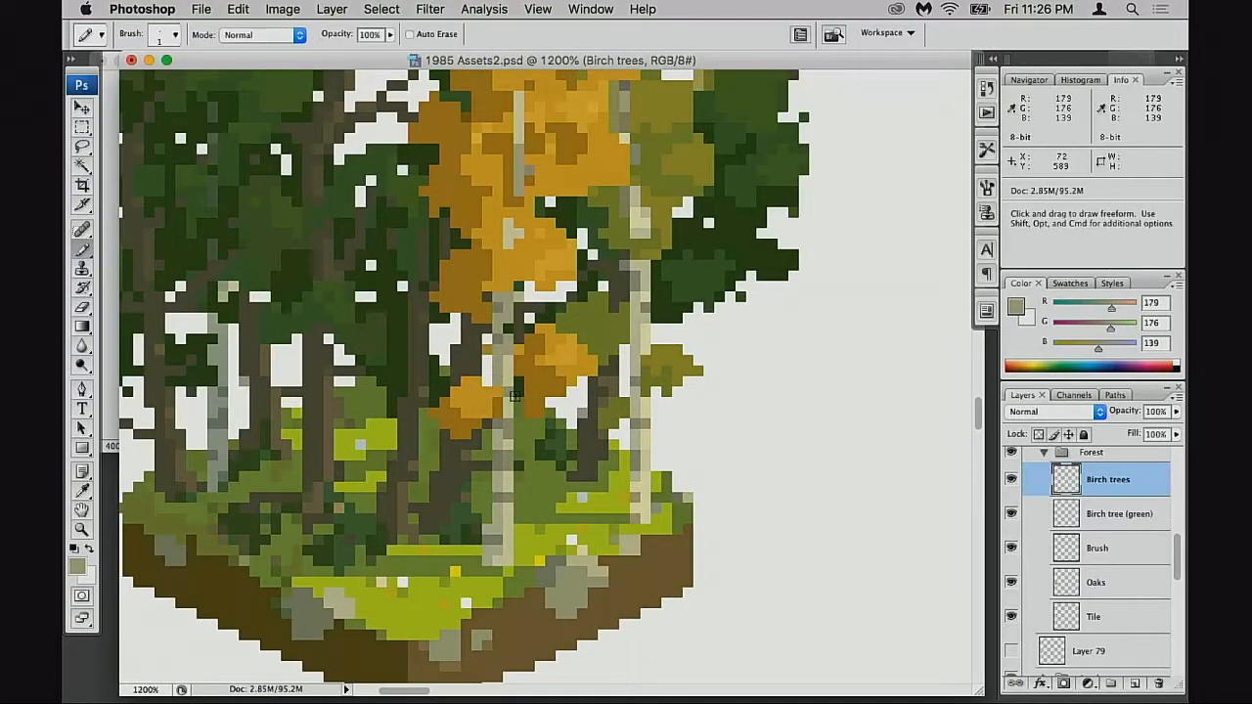
# - Temporarily hide the Birch trees layer and check Birch tree (green) for stray bark pixels with the Eraser tool ready
pyautogui.click(1011, 479)
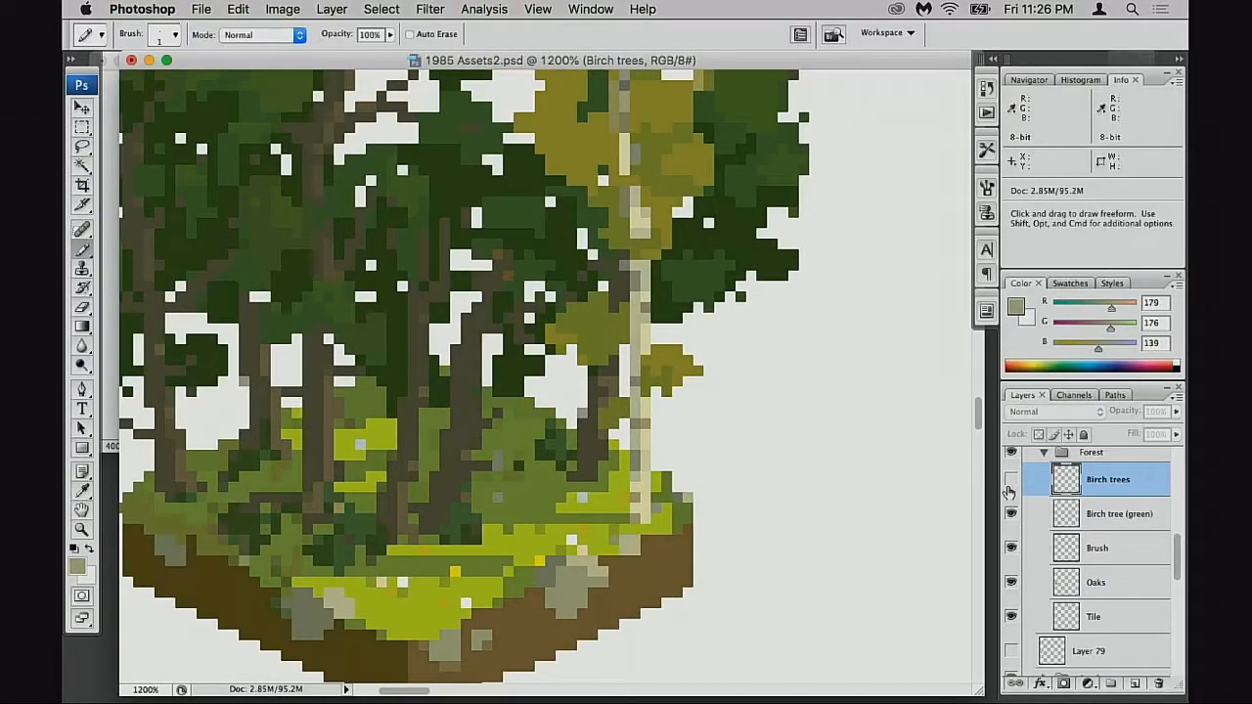
pyautogui.click(1012, 514)
pyautogui.click(1012, 515)
pyautogui.click(1116, 514)
pyautogui.press('e')
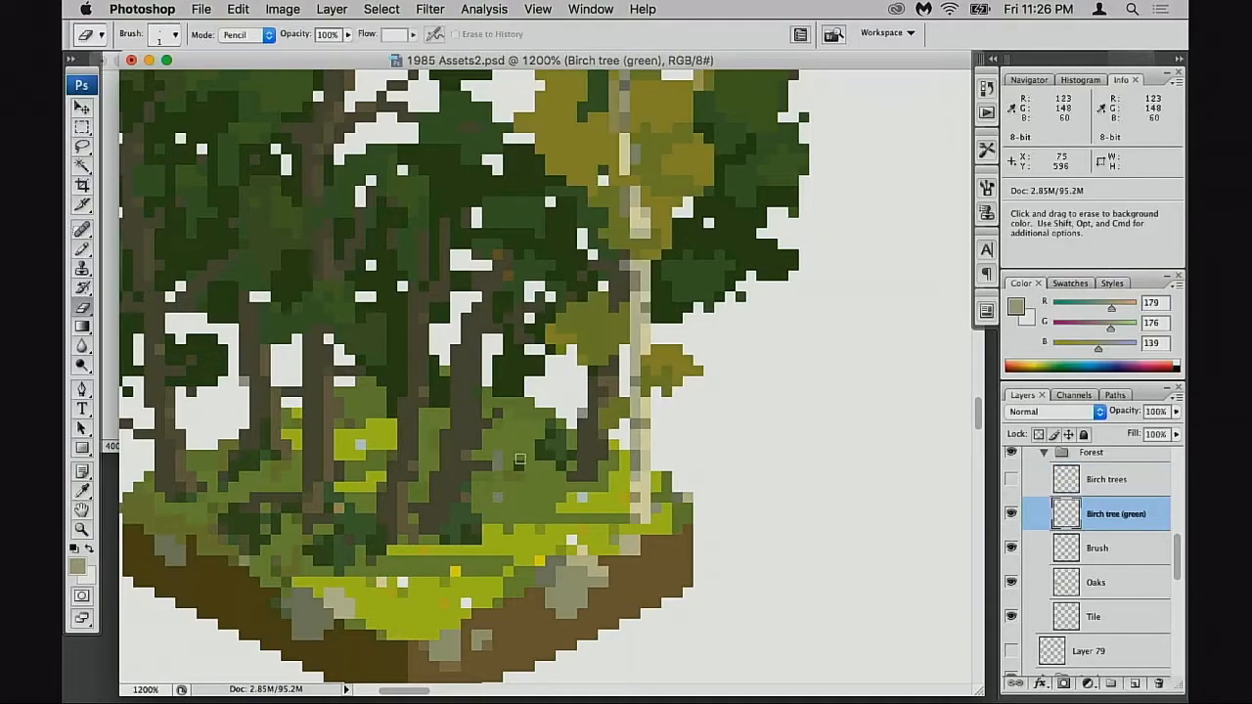
pyautogui.click(1012, 479)
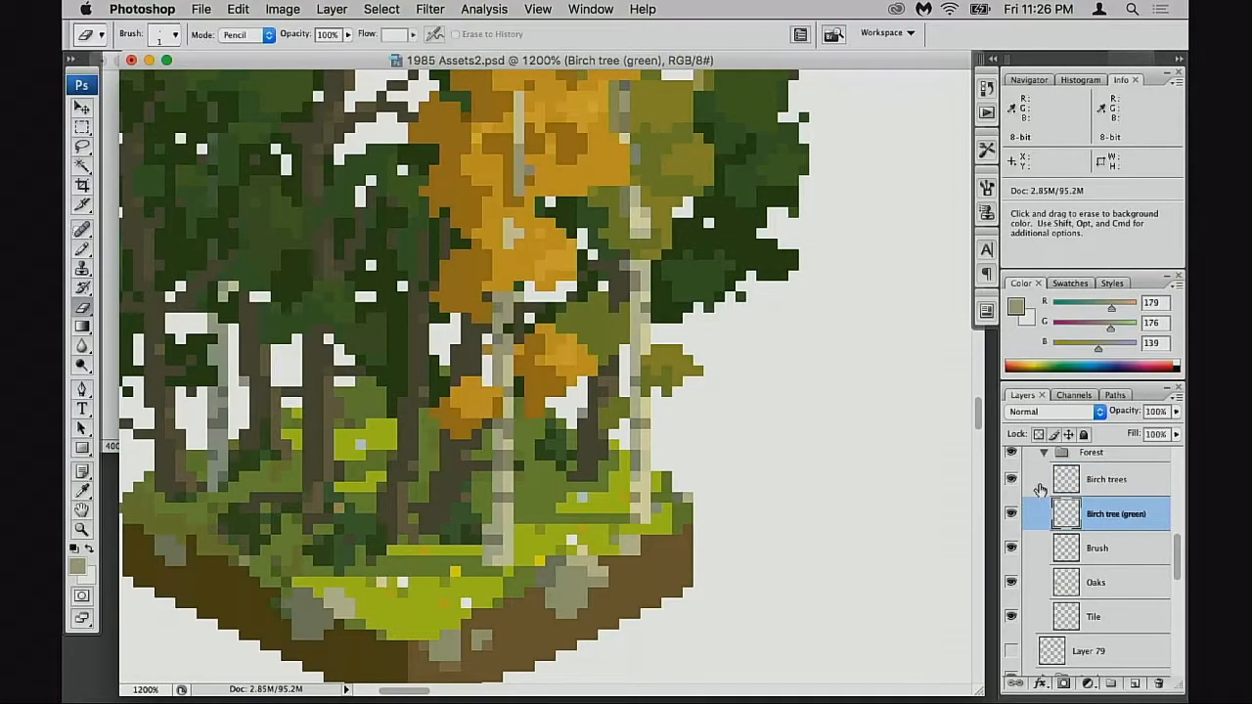
# - On the Birch trees layer, touch up the orange birch's trunk with its sampled light bark colour and view the tile at 300%
pyautogui.click(1039, 481)
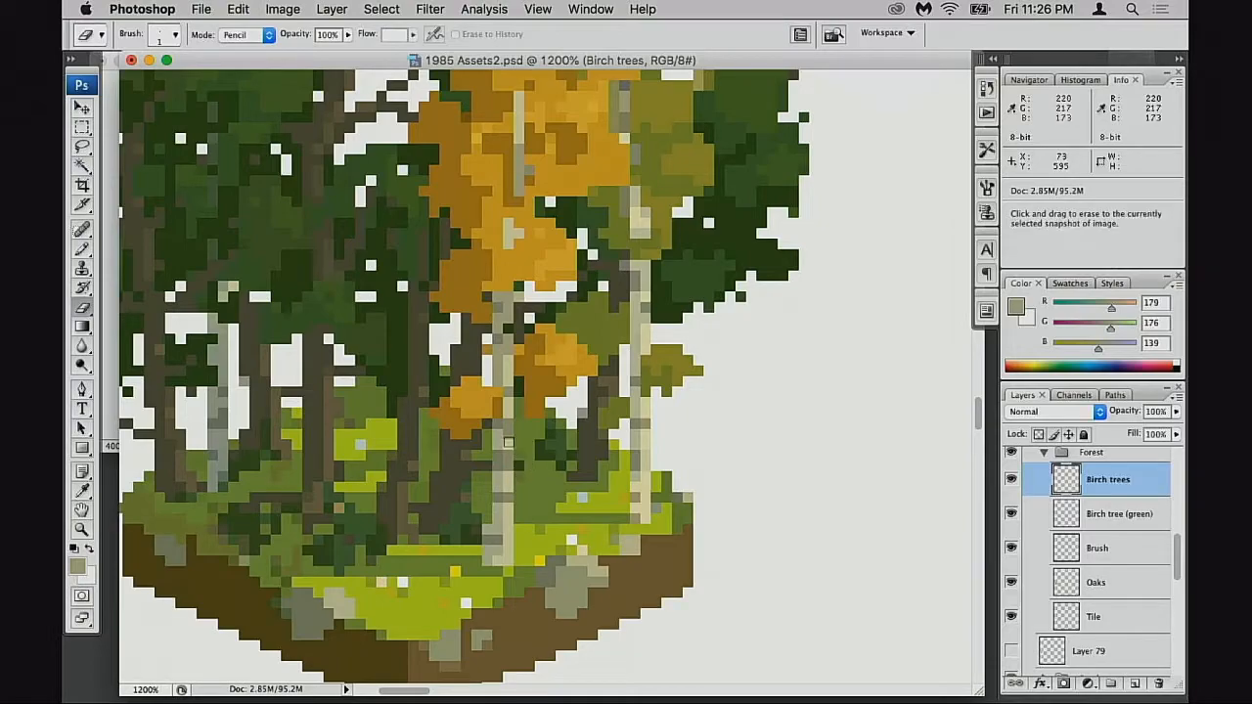
pyautogui.press('b')
pyautogui.keyDown('alt'); pyautogui.click(507, 440); pyautogui.keyUp('alt')
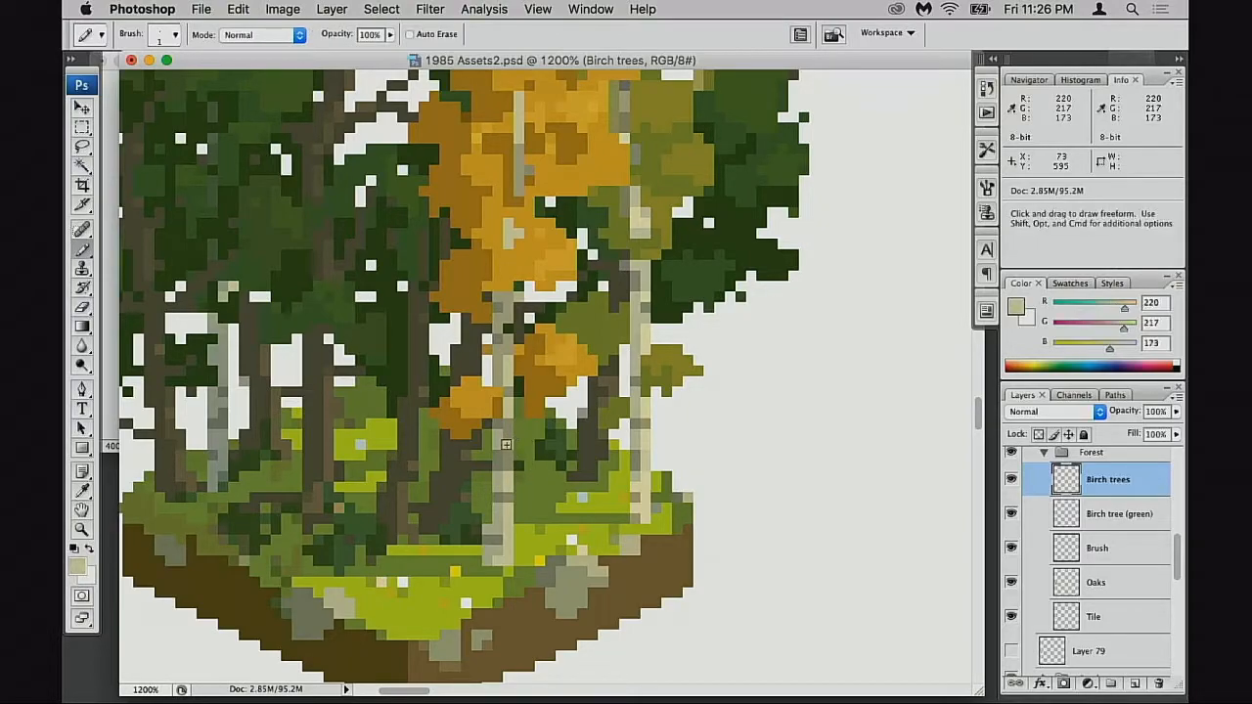
pyautogui.keyDown('alt'); pyautogui.click(572, 472); pyautogui.keyUp('alt')
pyautogui.keyDown('alt'); pyautogui.click(572, 472); pyautogui.keyUp('alt')
pyautogui.keyDown('alt'); pyautogui.click(572, 465); pyautogui.keyUp('alt')
pyautogui.moveTo(570, 392); pyautogui.dragTo(573, 524)
pyautogui.keyDown('alt'); pyautogui.click(570, 429); pyautogui.keyUp('alt')
pyautogui.keyDown('alt'); pyautogui.click(571, 429); pyautogui.keyUp('alt')
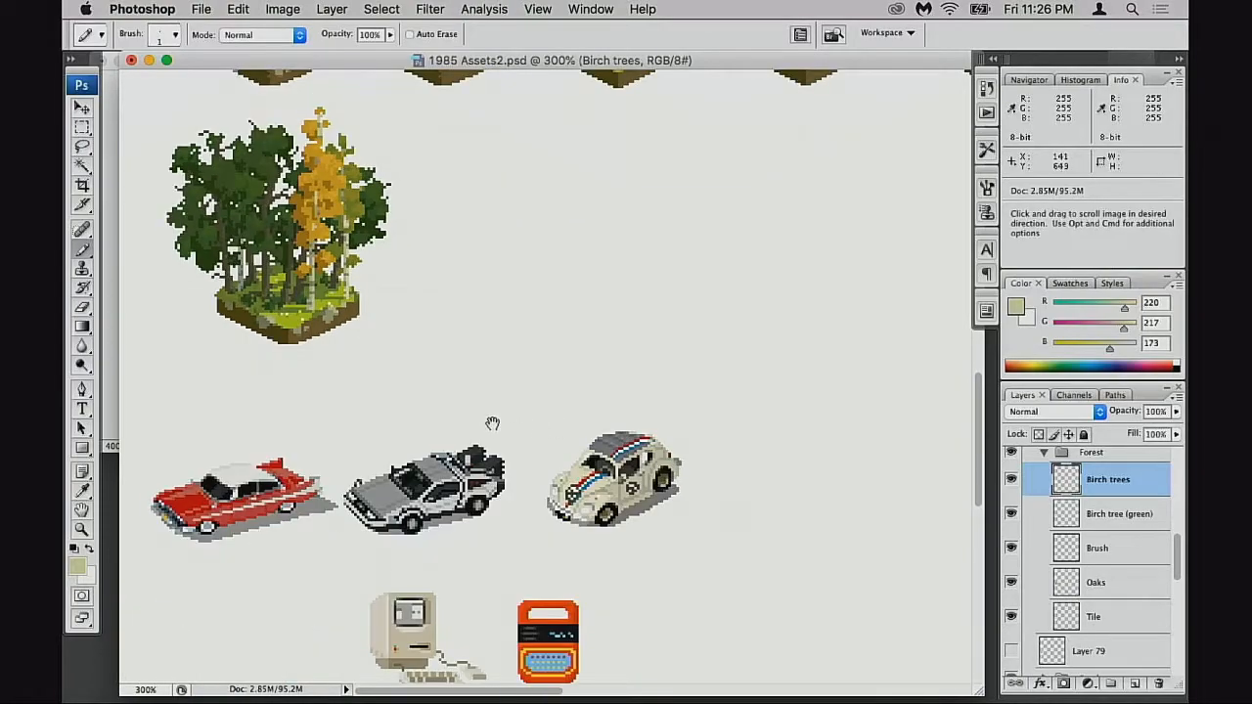
# - Refine the orange birch's trunk up close with sampled light, dark and mid bark tones, and pick up the green birch's bark colour
pyautogui.moveTo(489, 425); pyautogui.dragTo(496, 428)
pyautogui.moveTo(238, 241); pyautogui.dragTo(449, 443)
pyautogui.moveTo(537, 431); pyautogui.dragTo(564, 438)
pyautogui.keyDown('alt'); pyautogui.click(522, 364); pyautogui.keyUp('alt')
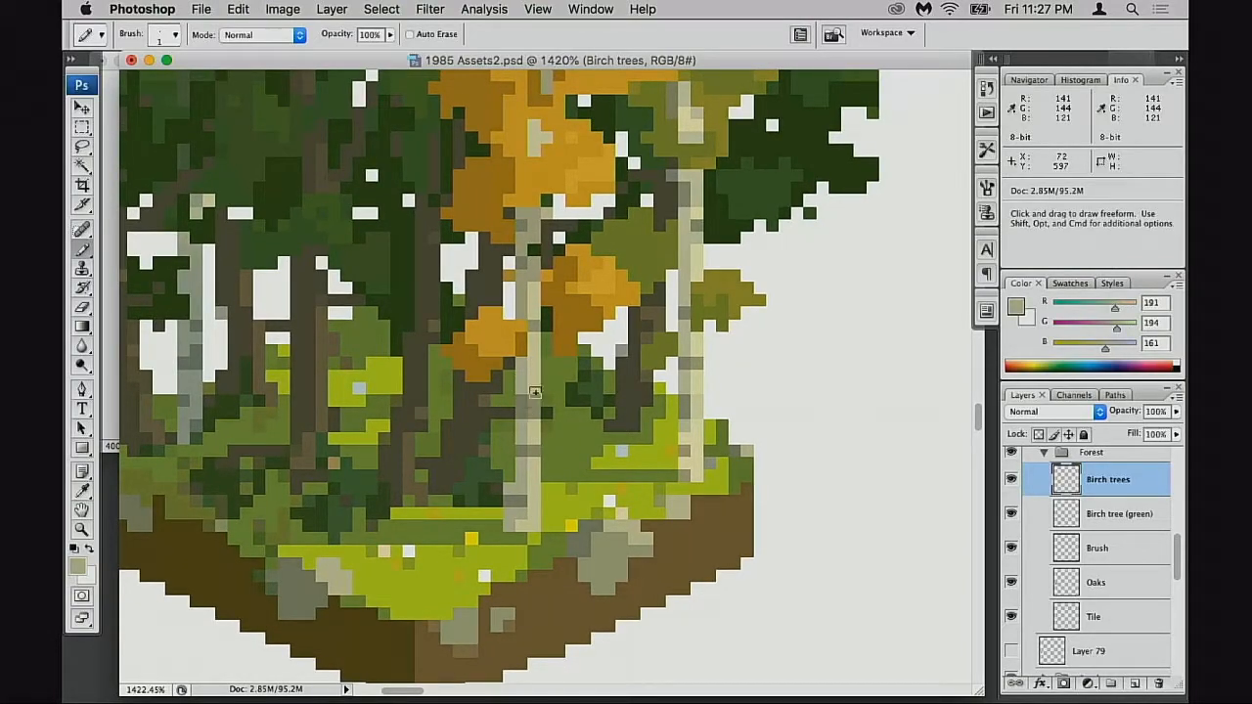
pyautogui.keyDown('alt'); pyautogui.click(526, 266); pyautogui.keyUp('alt')
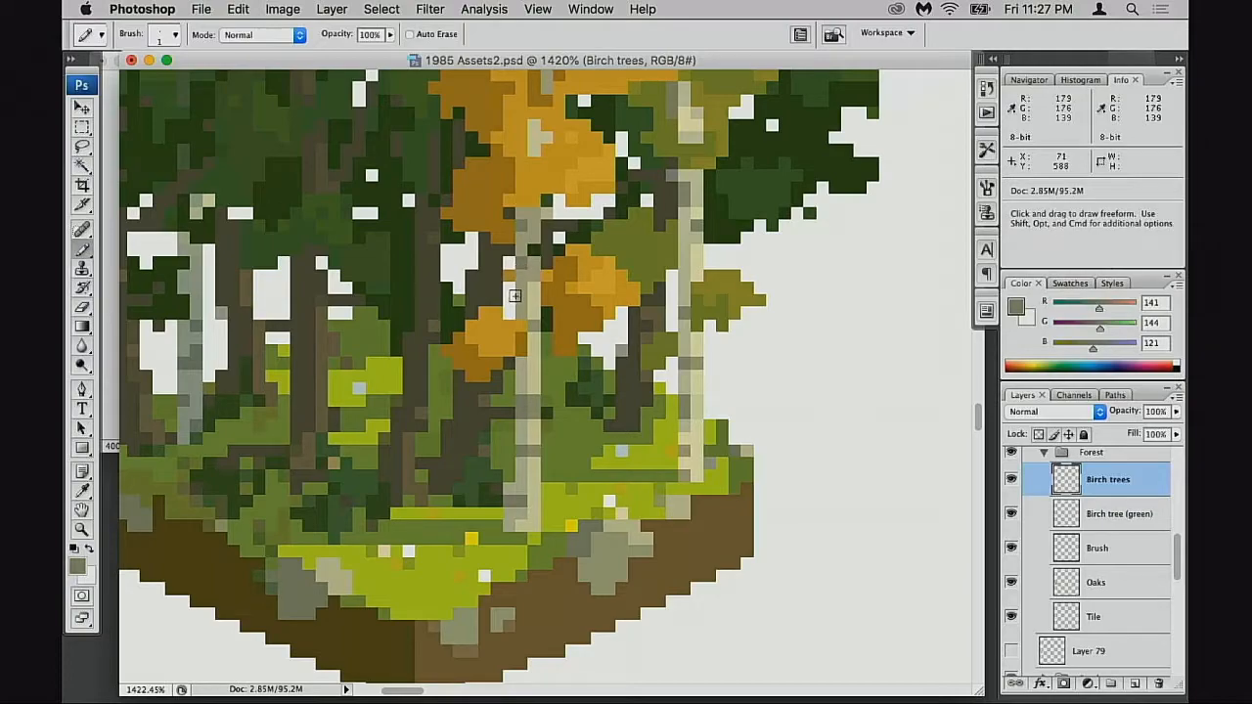
pyautogui.keyDown('alt'); pyautogui.click(523, 231); pyautogui.keyUp('alt')
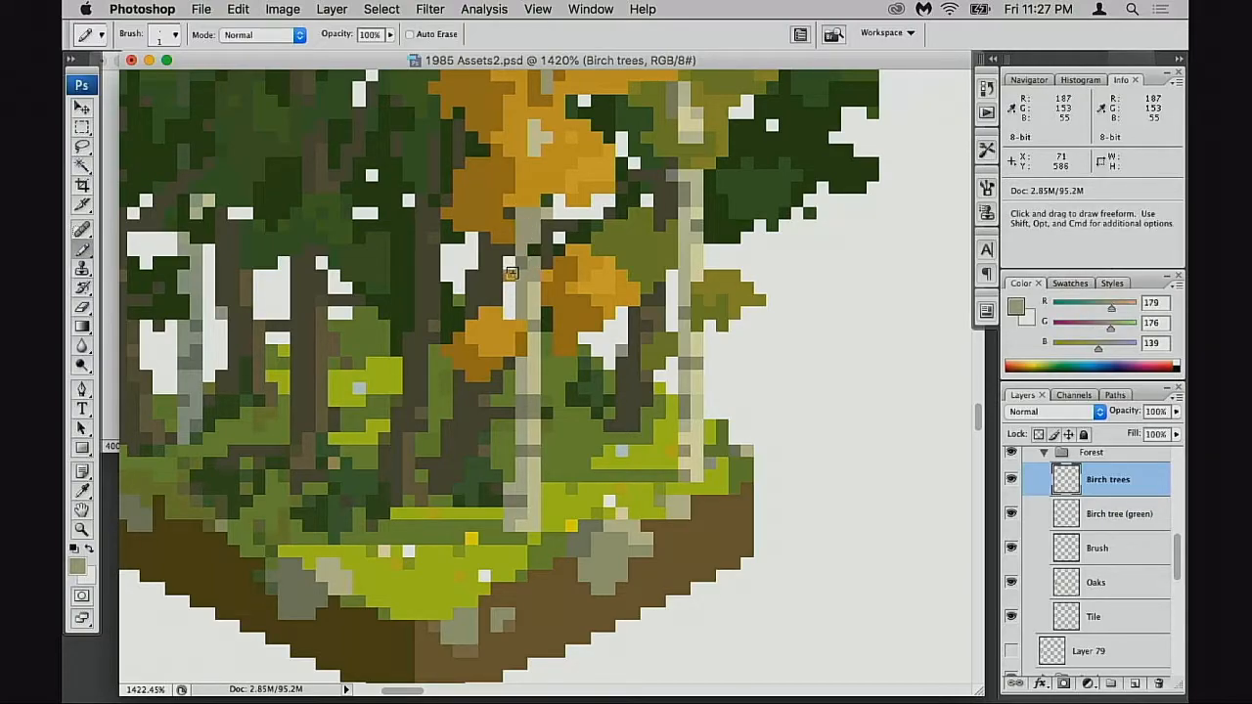
pyautogui.keyDown('alt'); pyautogui.click(693, 227); pyautogui.keyUp('alt')
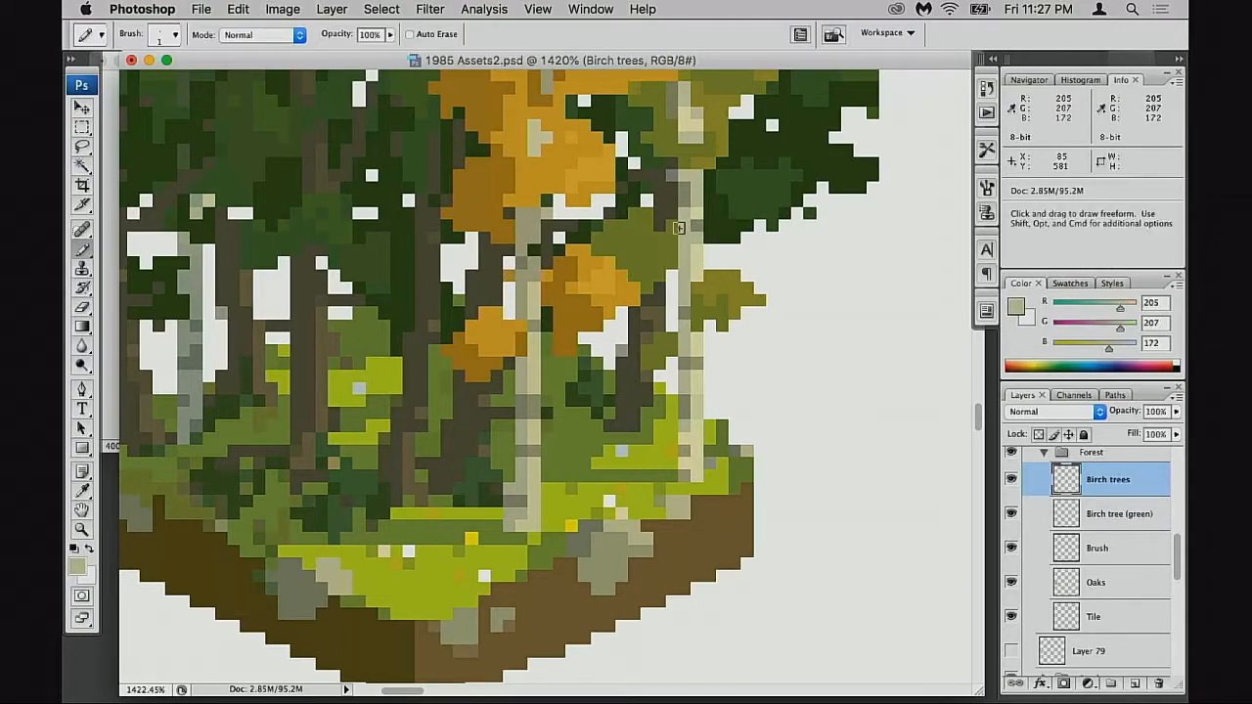
# - Examine both birch trunks and compare them with the whole forest tile from farther out
pyautogui.scroll(3, 713, 340)
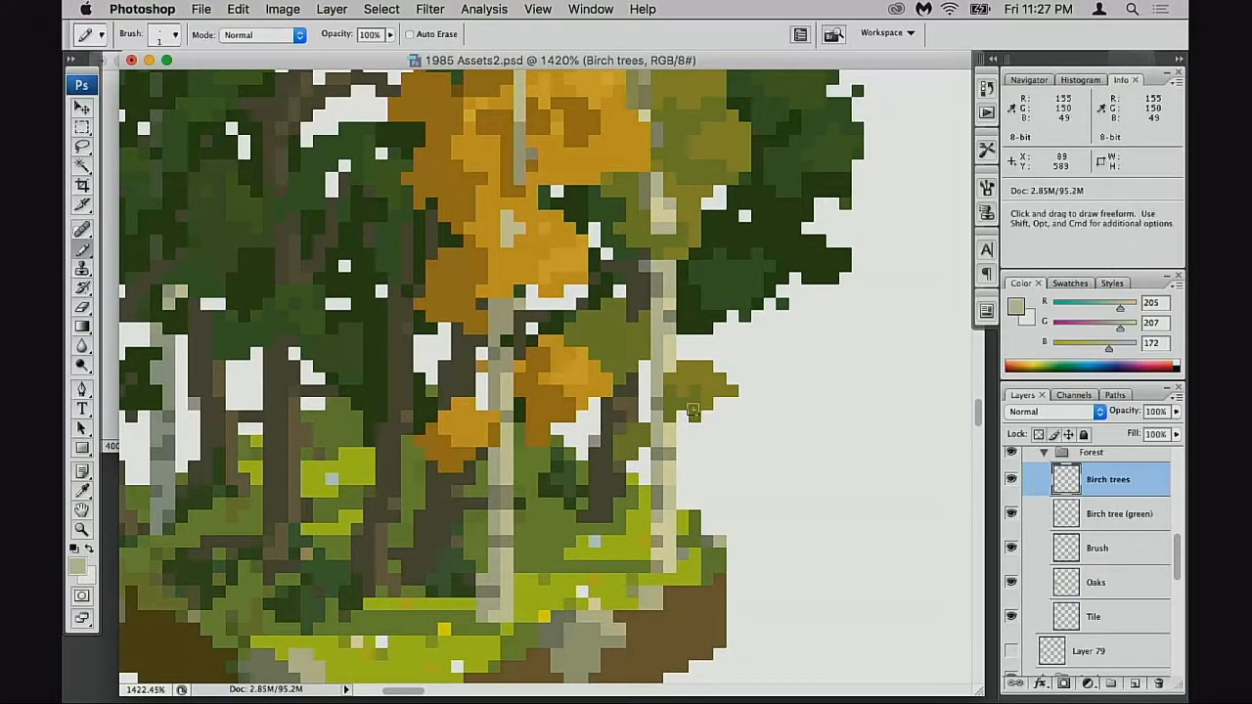
pyautogui.hscroll(-3, 696, 415)
pyautogui.keyDown('alt'); pyautogui.click(723, 437); pyautogui.keyUp('alt')
pyautogui.keyDown('alt'); pyautogui.click(722, 435); pyautogui.keyUp('alt')
pyautogui.keyDown('alt'); pyautogui.click(708, 439); pyautogui.keyUp('alt')
pyautogui.keyDown('alt'); pyautogui.click(704, 440); pyautogui.keyUp('alt')
pyautogui.moveTo(377, 362); pyautogui.dragTo(739, 434)
# - Touch up the green birch's lower trunk with its sampled bark shades and compare the tile with the cars at 500%
pyautogui.keyDown('super'); pyautogui.click(583, 393); pyautogui.keyUp('super')
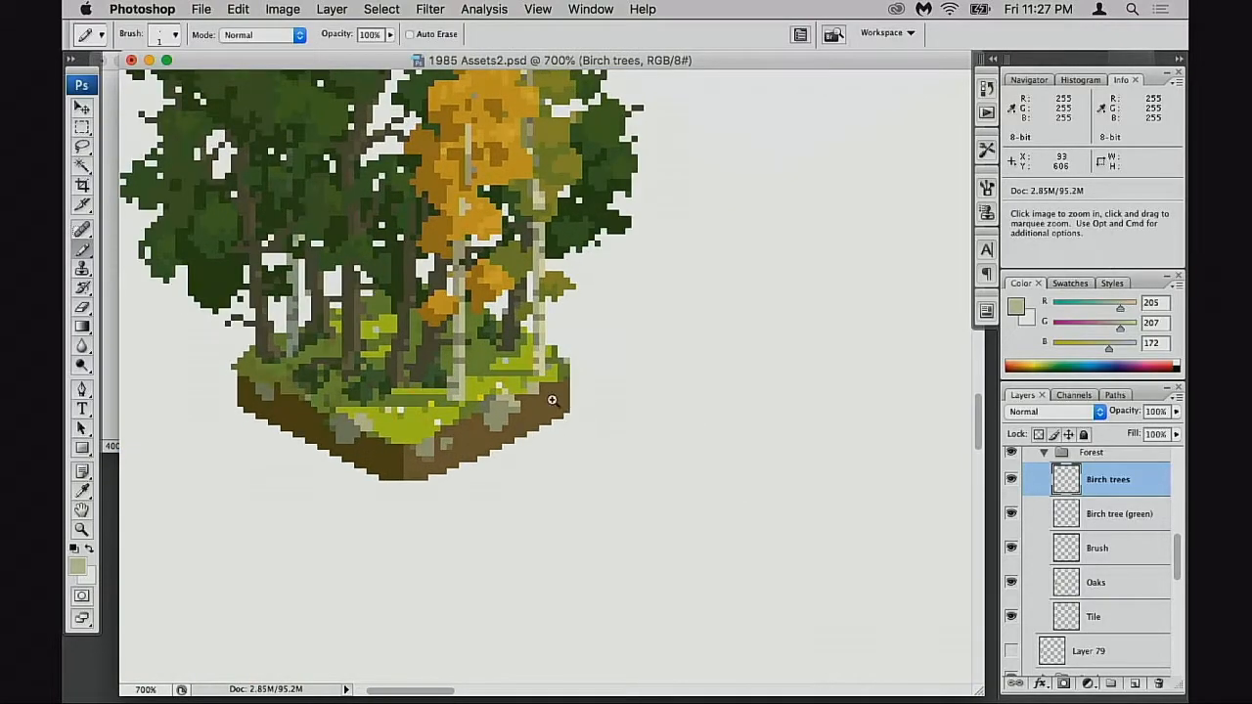
pyautogui.keyDown('super'); pyautogui.click(568, 404); pyautogui.keyUp('super')
pyautogui.keyDown('super'); pyautogui.click(474, 338); pyautogui.keyUp('super')
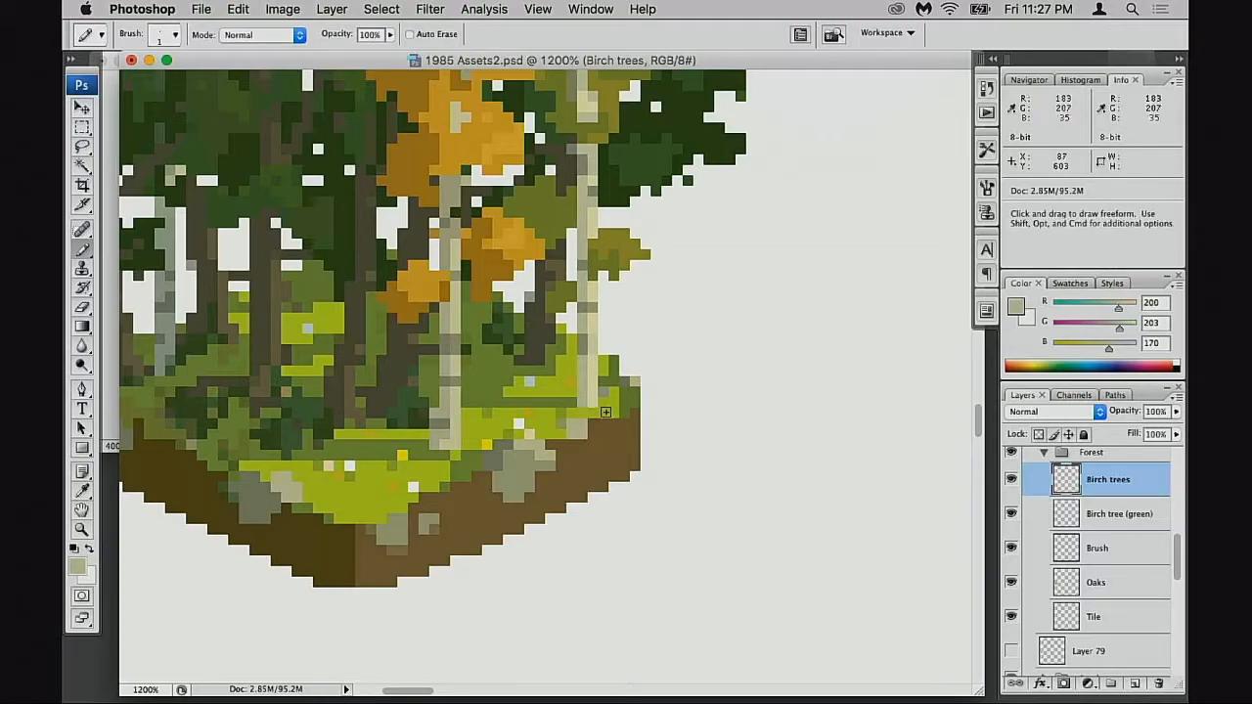
pyautogui.keyDown('alt'); pyautogui.click(590, 346); pyautogui.keyUp('alt')
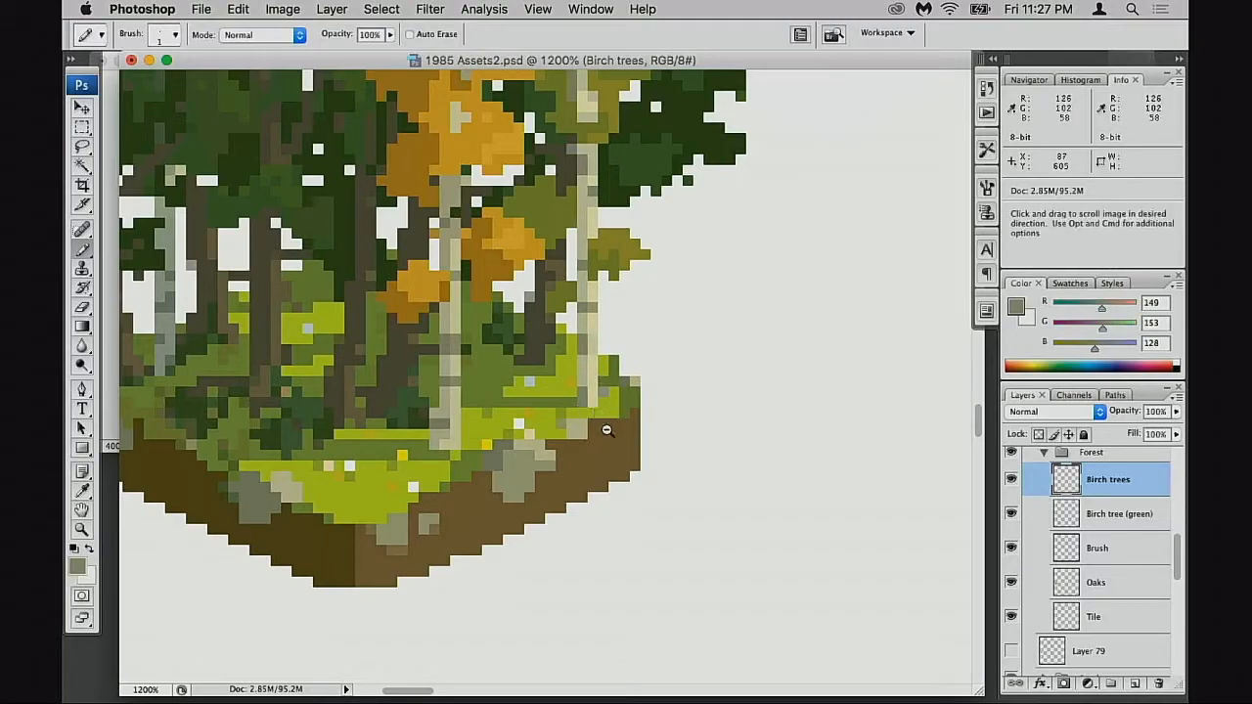
pyautogui.keyDown('alt'); pyautogui.click(603, 433); pyautogui.keyUp('alt')
pyautogui.keyDown('alt'); pyautogui.click(605, 432); pyautogui.keyUp('alt')
pyautogui.keyDown('alt'); pyautogui.click(587, 438); pyautogui.keyUp('alt')
pyautogui.keyDown('alt'); pyautogui.click(586, 434); pyautogui.keyUp('alt')
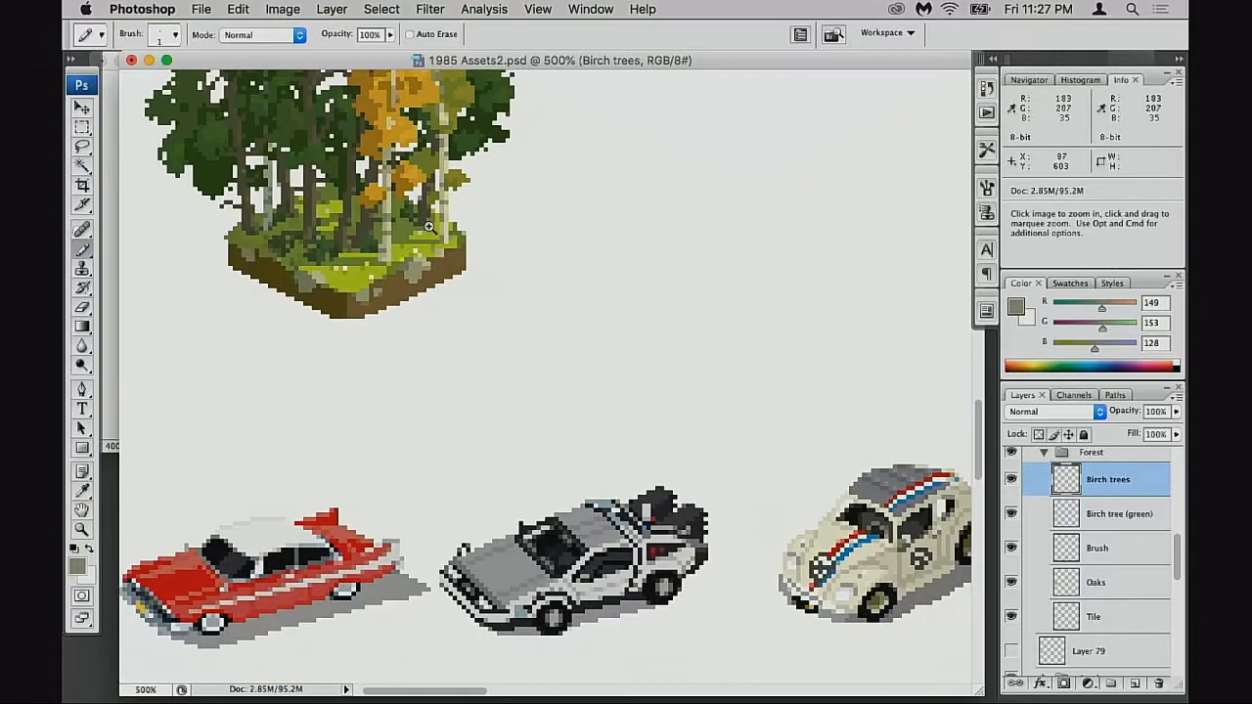
# - Try softening the green birch's lower trunk with its sampled light bark shade at 30% pencil opacity, and undo the change
pyautogui.moveTo(390, 200); pyautogui.dragTo(501, 316)
pyautogui.moveTo(567, 379); pyautogui.dragTo(562, 414)
pyautogui.keyDown('alt'); pyautogui.click(531, 266); pyautogui.keyUp('alt')
pyautogui.press('3')
pyautogui.scroll(3, 561, 336)
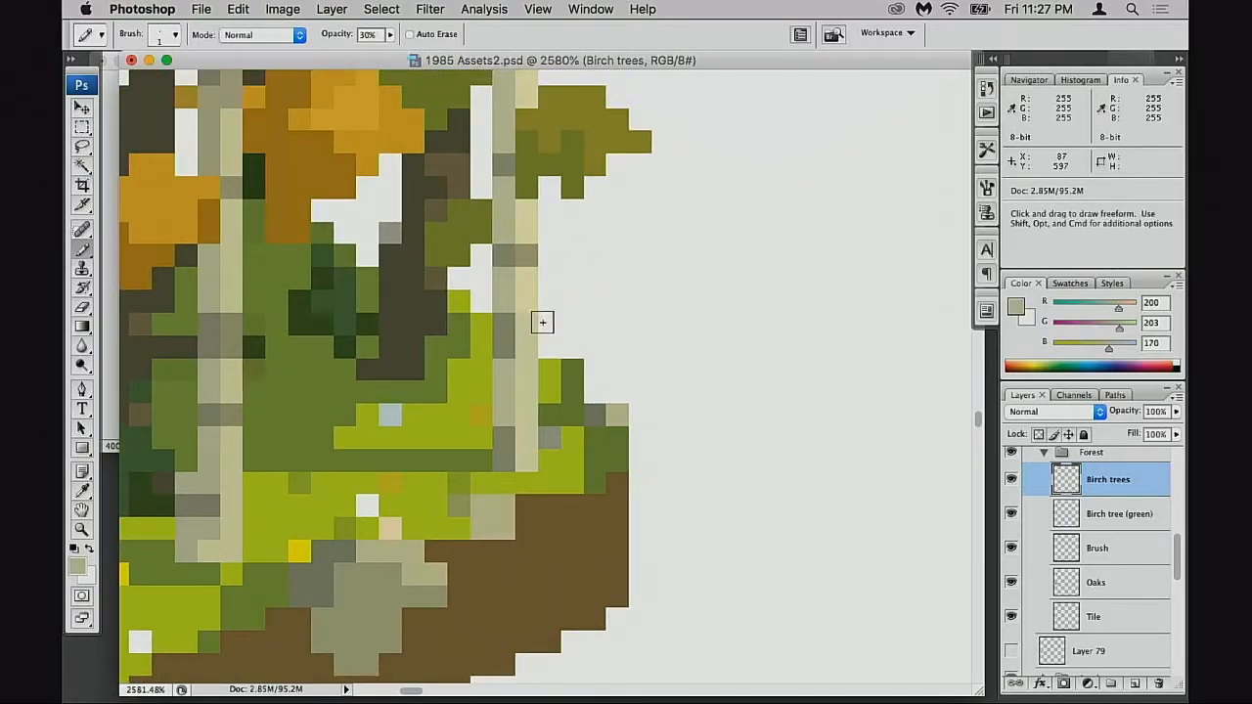
pyautogui.press('alt+super+z')
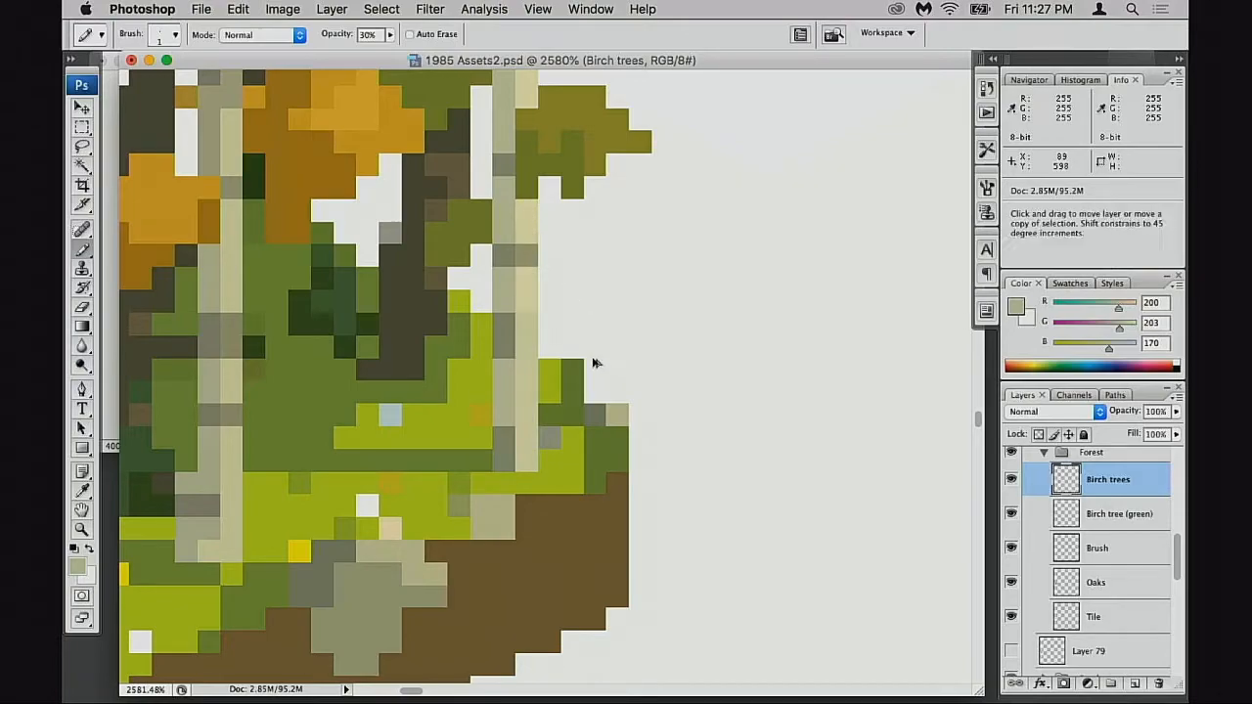
# - Lighten the shaded side of the green birch's lower trunk with a sampled pale bark colour at 20% pencil opacity
pyautogui.keyDown('alt'); pyautogui.click(531, 403); pyautogui.keyUp('alt')
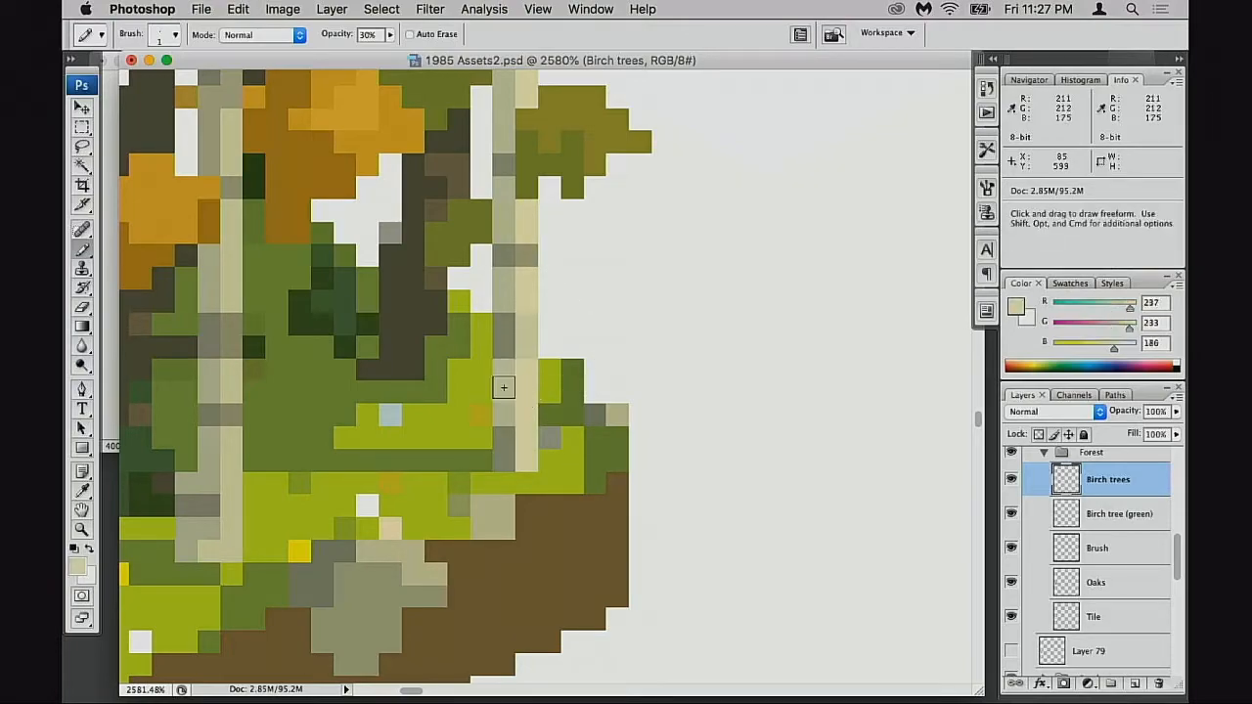
pyautogui.keyDown('alt'); pyautogui.click(506, 352); pyautogui.keyUp('alt')
pyautogui.press('2')
pyautogui.keyDown('alt'); pyautogui.click(523, 370); pyautogui.keyUp('alt')
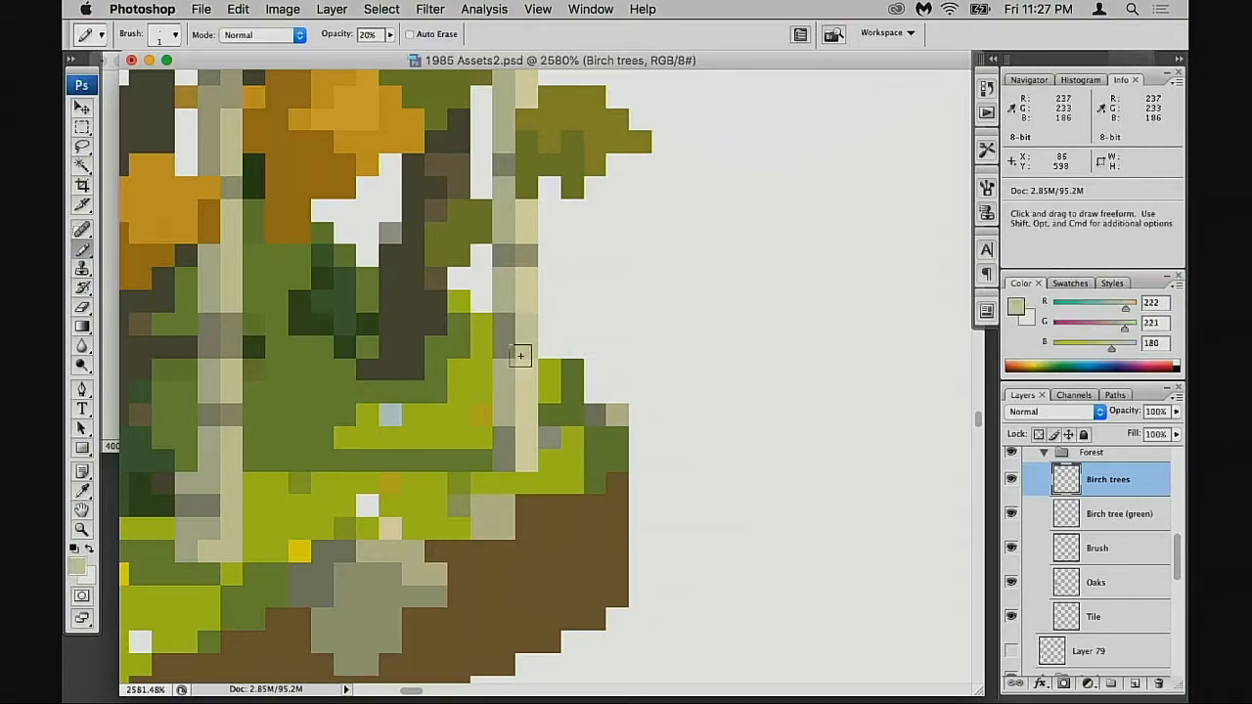
pyautogui.moveTo(504, 235); pyautogui.dragTo(504, 354)
pyautogui.moveTo(506, 436); pyautogui.dragTo(506, 469)
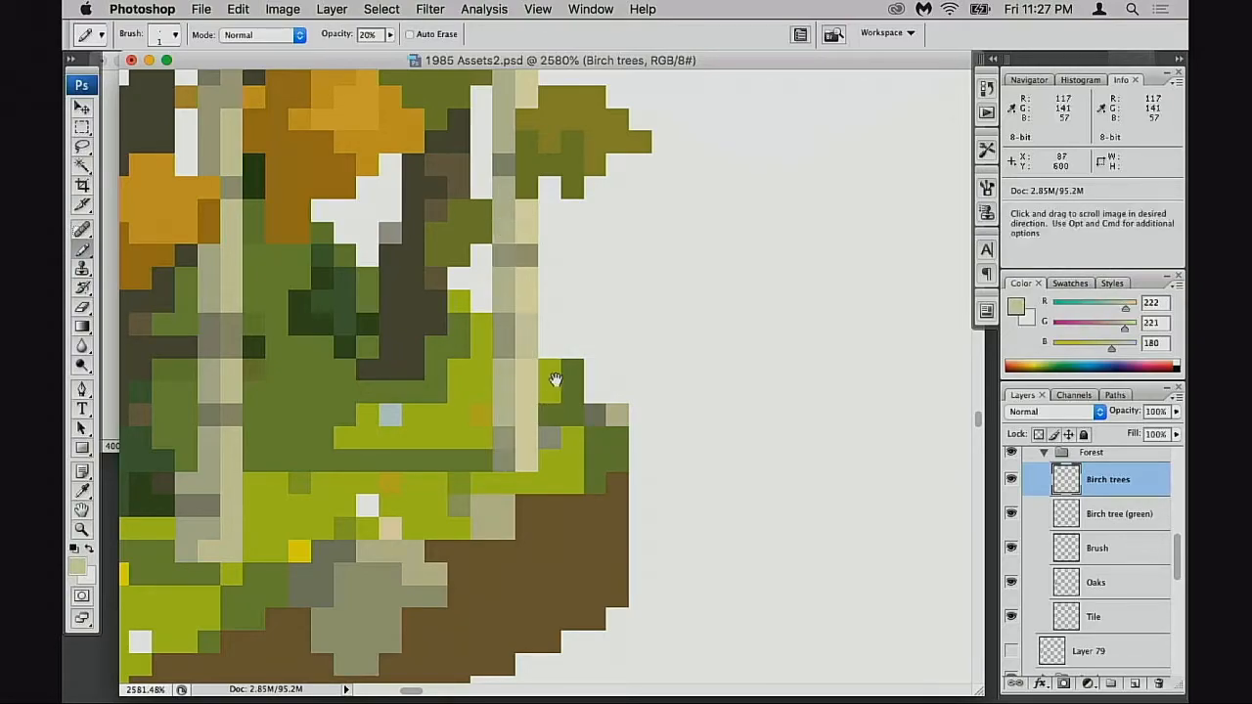
# - Look over the green birch's trunk and sample its pale bark colour for the pencil at 100% opacity
pyautogui.moveTo(534, 276); pyautogui.dragTo(561, 402)
pyautogui.click(528, 292)
pyautogui.moveTo(542, 205); pyautogui.dragTo(523, 372)
pyautogui.click(512, 458)
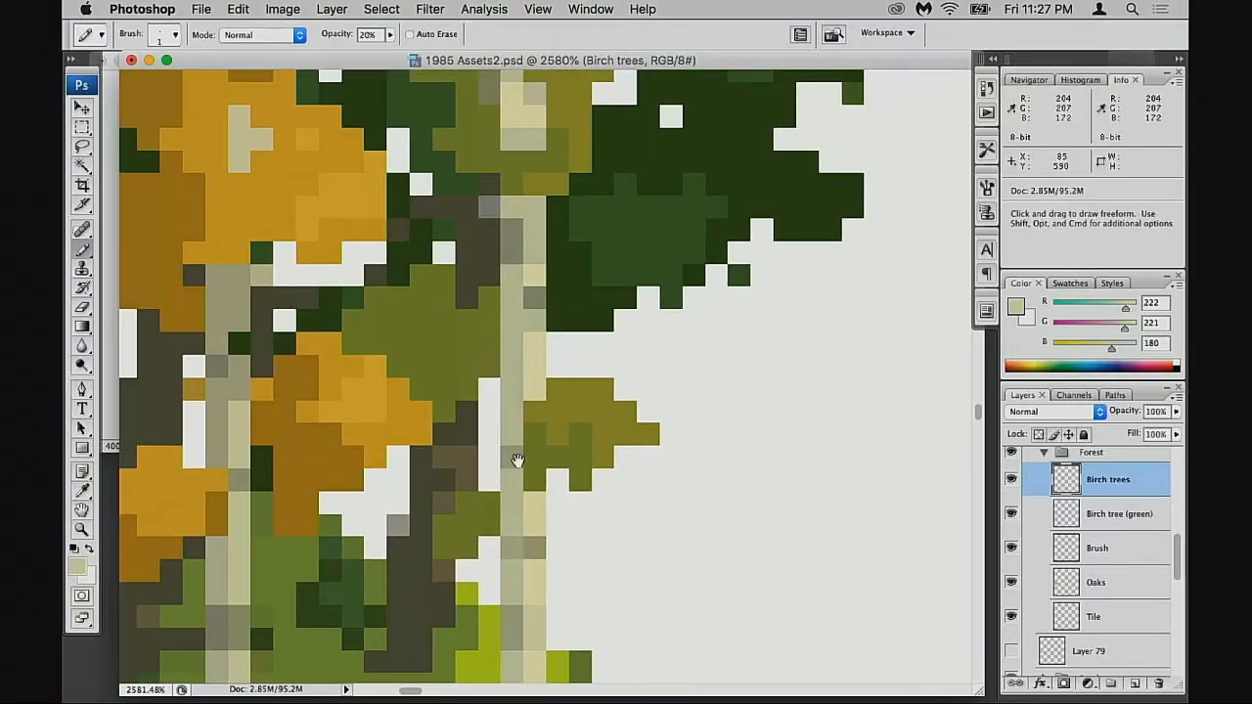
pyautogui.keyDown('alt'); pyautogui.click(548, 408); pyautogui.keyUp('alt')
pyautogui.keyDown('alt'); pyautogui.click(548, 408); pyautogui.keyUp('alt')
pyautogui.keyDown('alt'); pyautogui.click(548, 408); pyautogui.keyUp('alt')
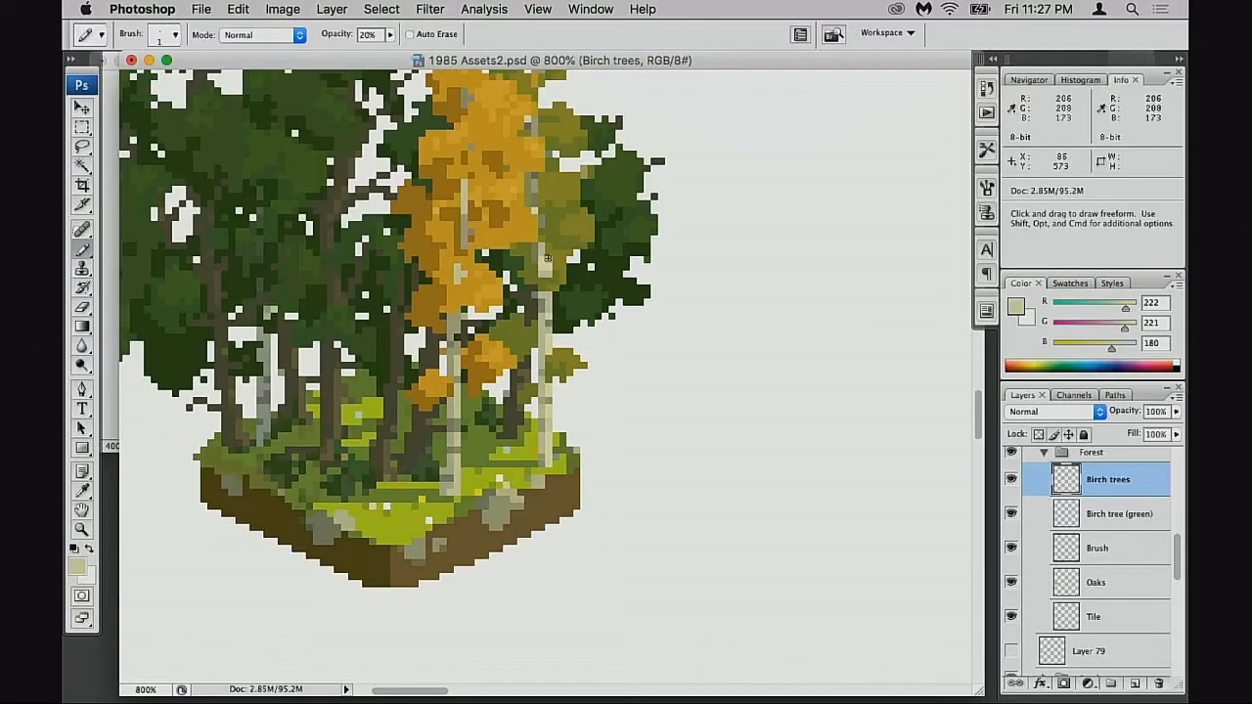
pyautogui.keyDown('alt'); pyautogui.click(550, 221); pyautogui.keyUp('alt')
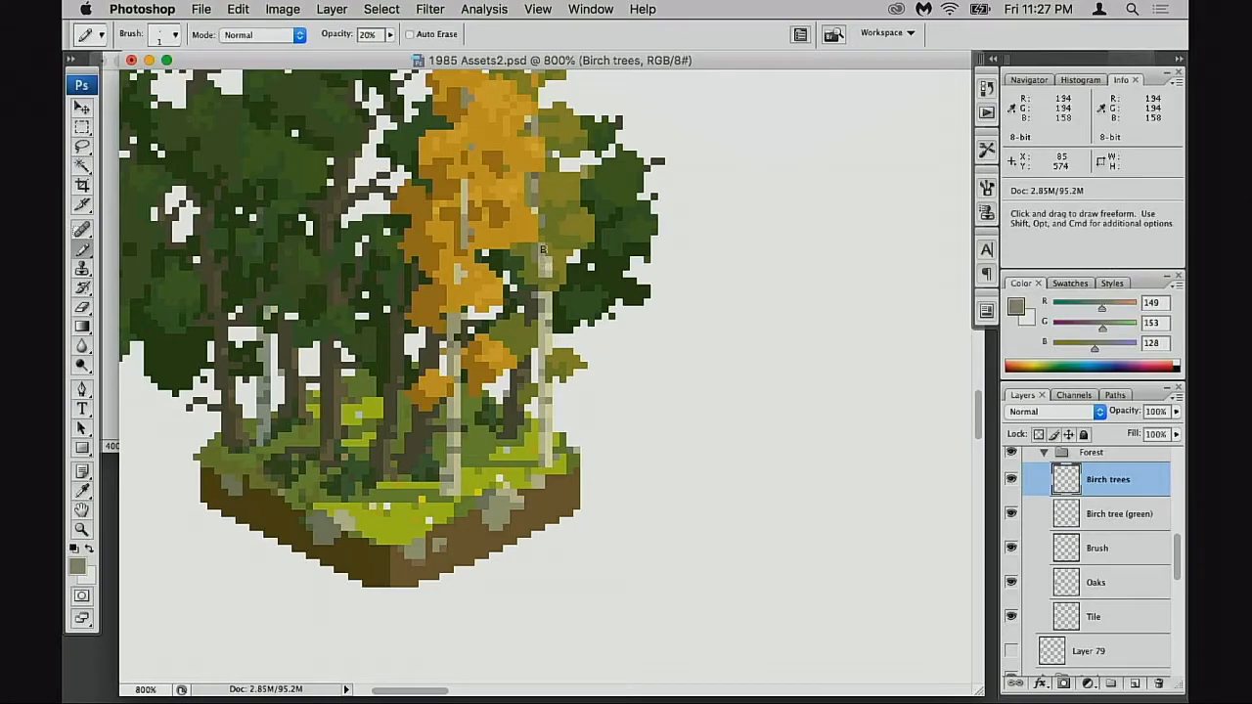
pyautogui.moveTo(544, 284); pyautogui.dragTo(634, 294)
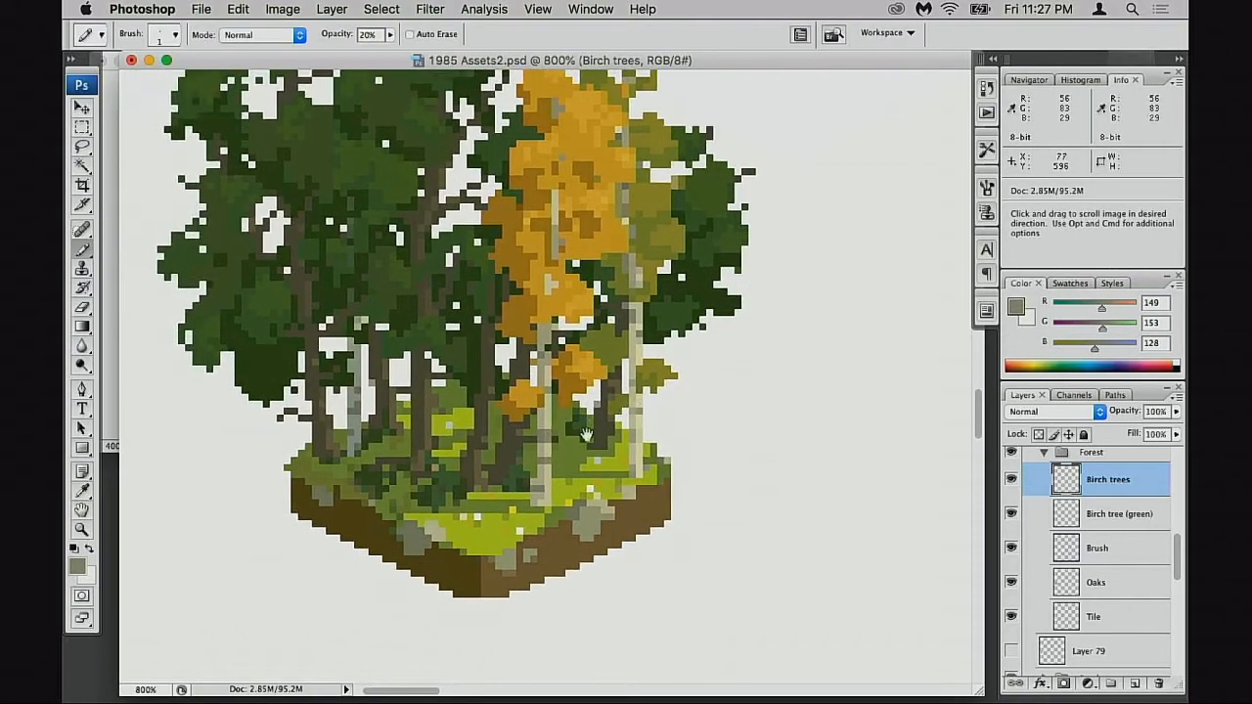
pyautogui.keyDown('alt'); pyautogui.click(642, 420); pyautogui.keyUp('alt')
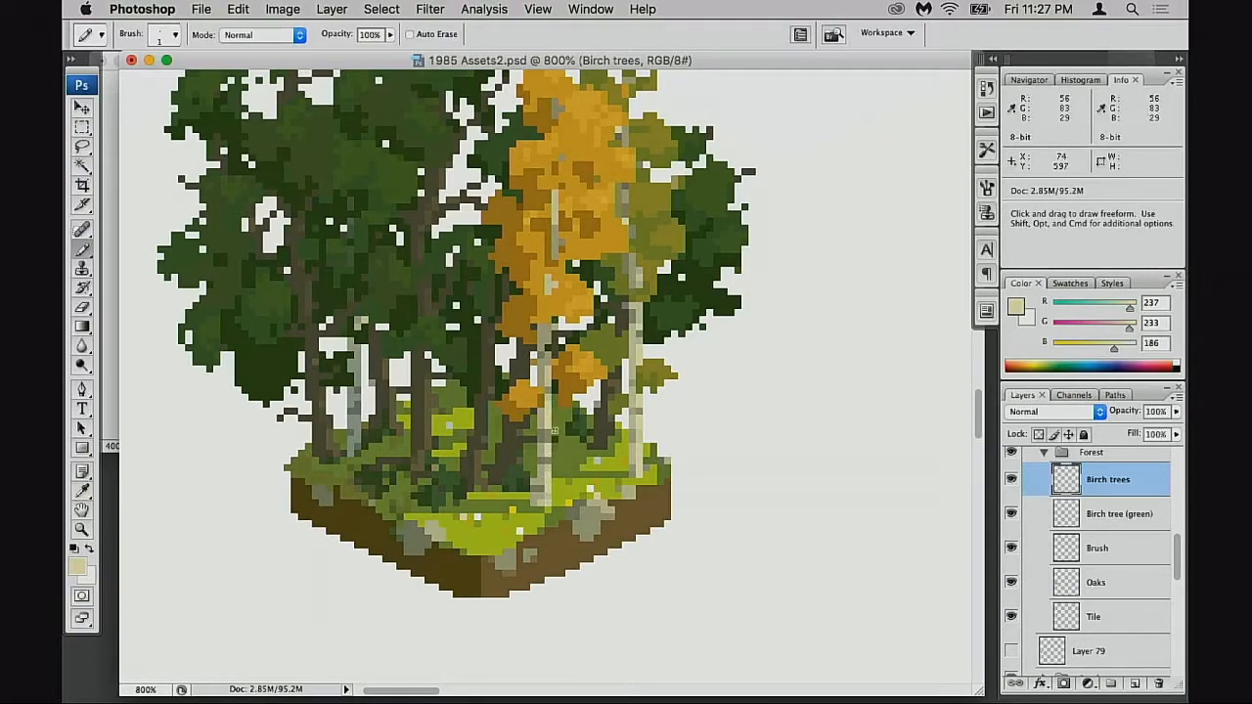
# - Review the whole forest tile at 500% and compare it with the Birch trees layer shown and hidden
pyautogui.keyDown('alt'); pyautogui.click(674, 438); pyautogui.keyUp('alt')
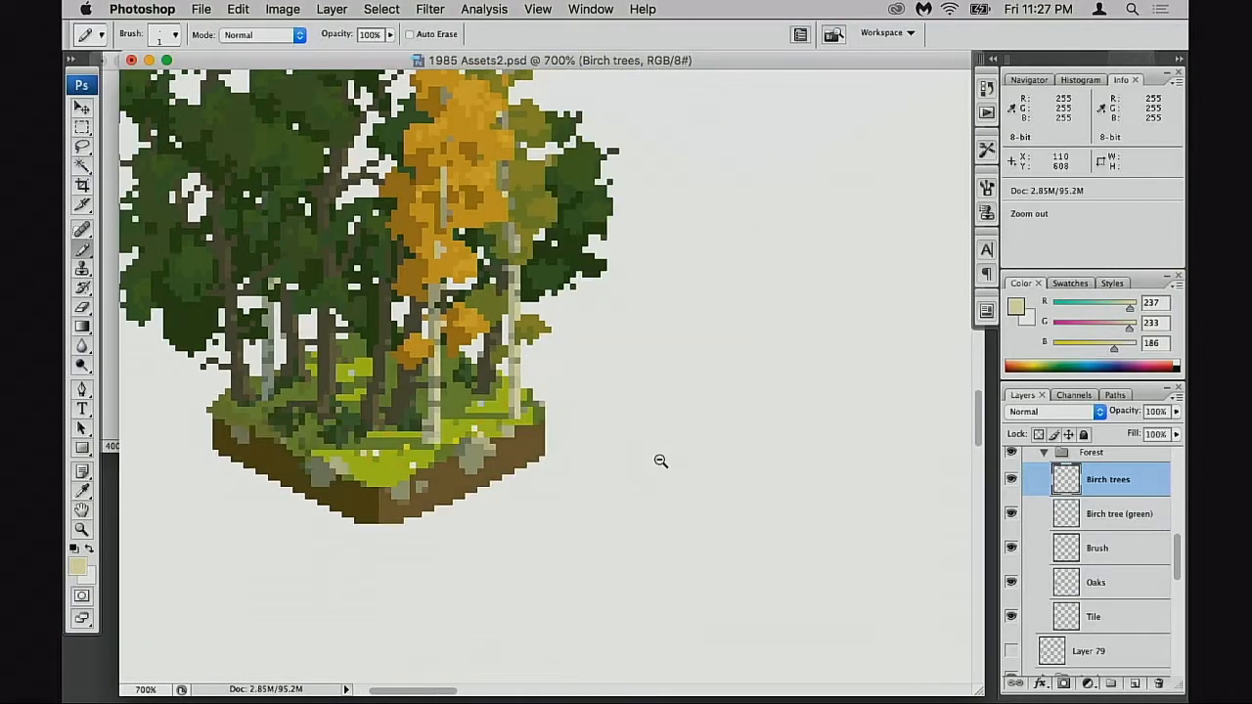
pyautogui.keyDown('alt'); pyautogui.click(660, 456); pyautogui.keyUp('alt')
pyautogui.press('f')
pyautogui.press('f')
pyautogui.press('f')
pyautogui.press('f')
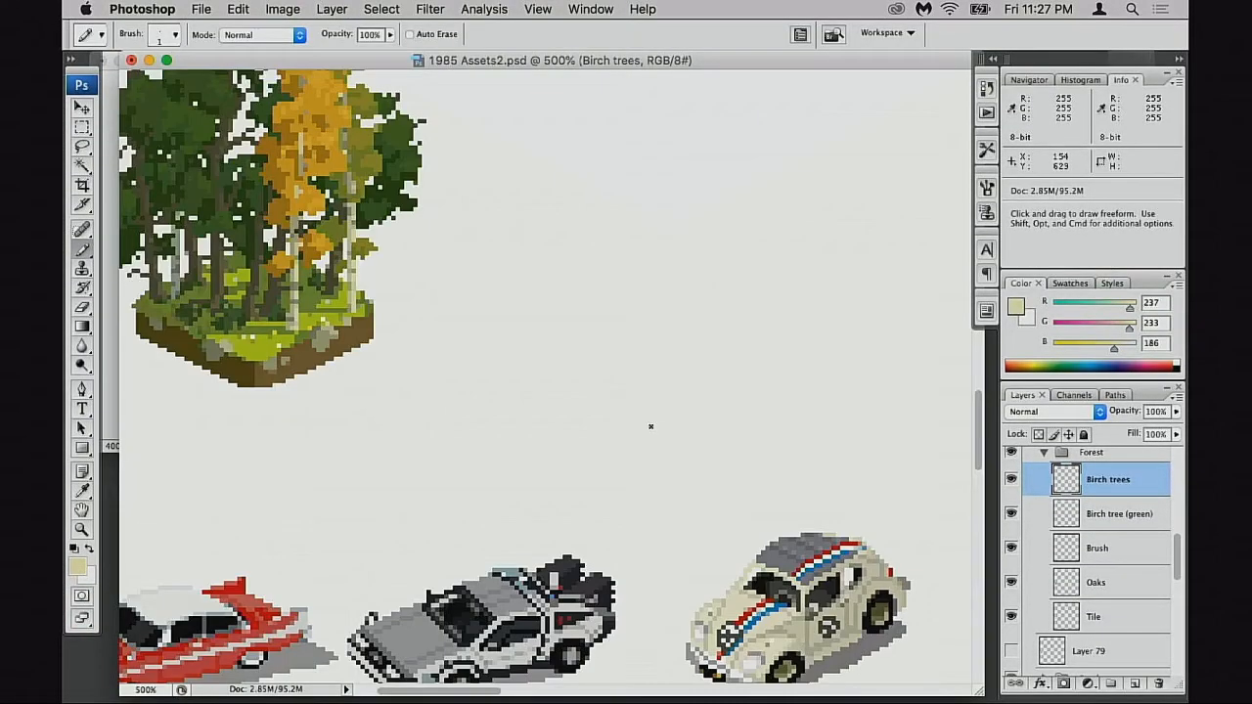
pyautogui.moveTo(528, 384); pyautogui.dragTo(753, 506)
pyautogui.click(1013, 478)
pyautogui.click(1014, 479)
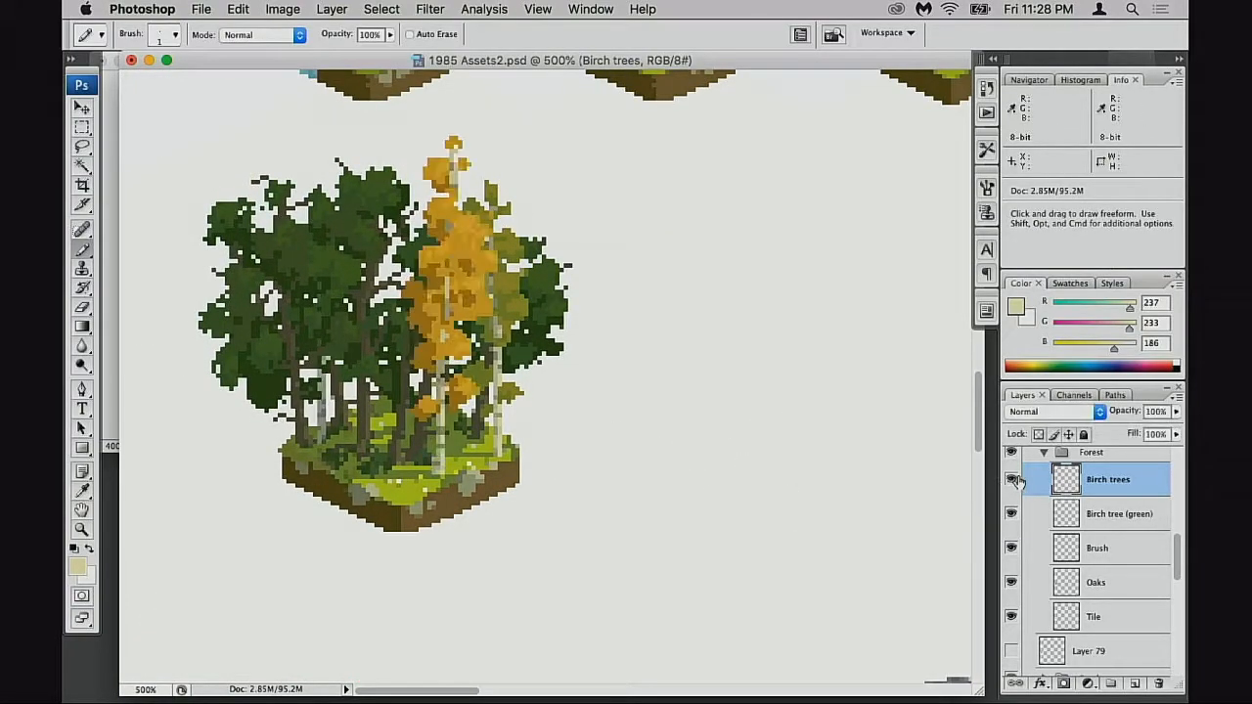
pyautogui.click(1012, 480)
pyautogui.click(1013, 479)
# - Copy the area around the green birch's trunk from the Birch trees layer onto a new layer
pyautogui.press('l')
pyautogui.moveTo(554, 509); pyautogui.dragTo(552, 384)
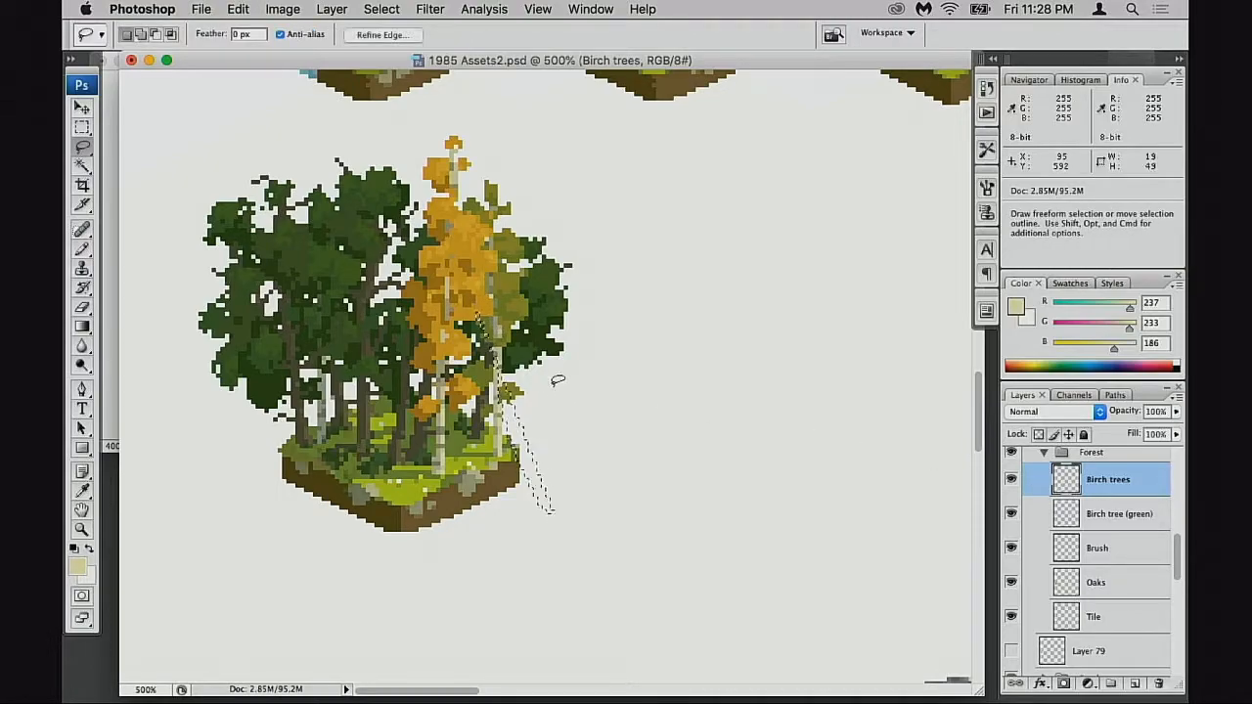
pyautogui.press('m')
pyautogui.moveTo(471, 309)
pyautogui.mouseDown()
pyautogui.moveTo(587, 526)
pyautogui.moveTo(607, 531)
pyautogui.mouseUp()
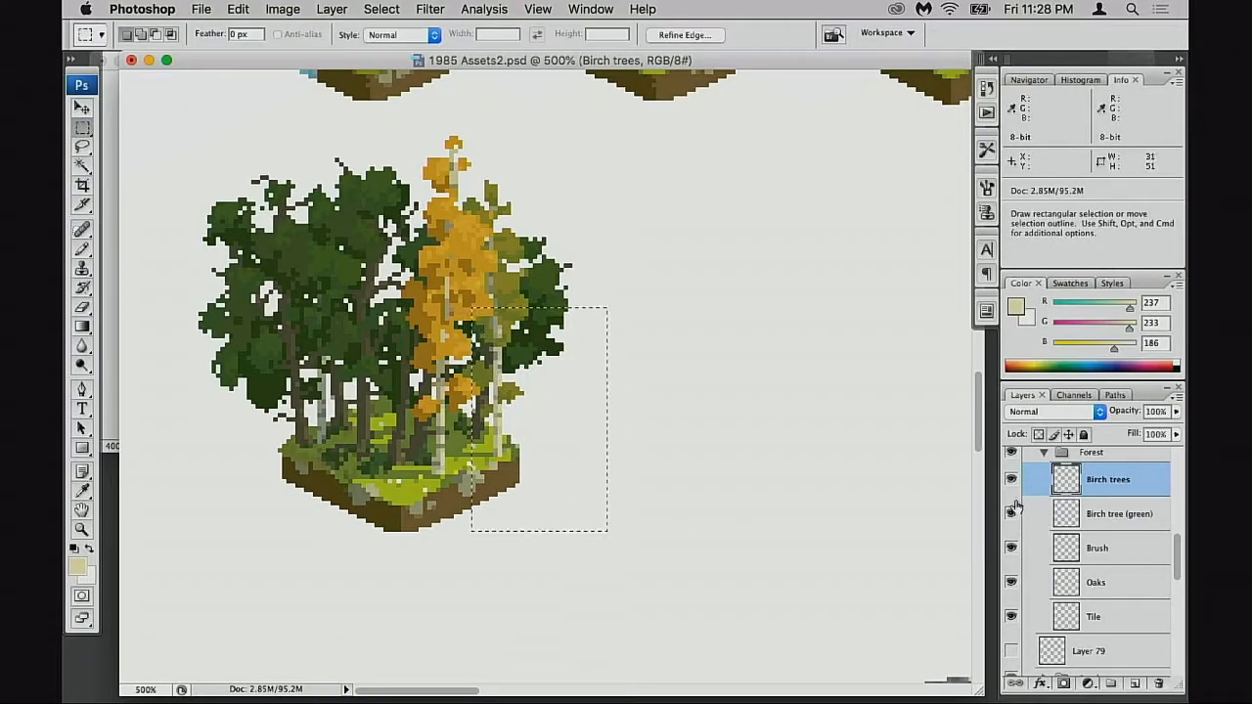
pyautogui.click(1013, 482)
pyautogui.click(1012, 483)
pyautogui.moveTo(481, 257); pyautogui.dragTo(674, 539)
pyautogui.press('super+j')
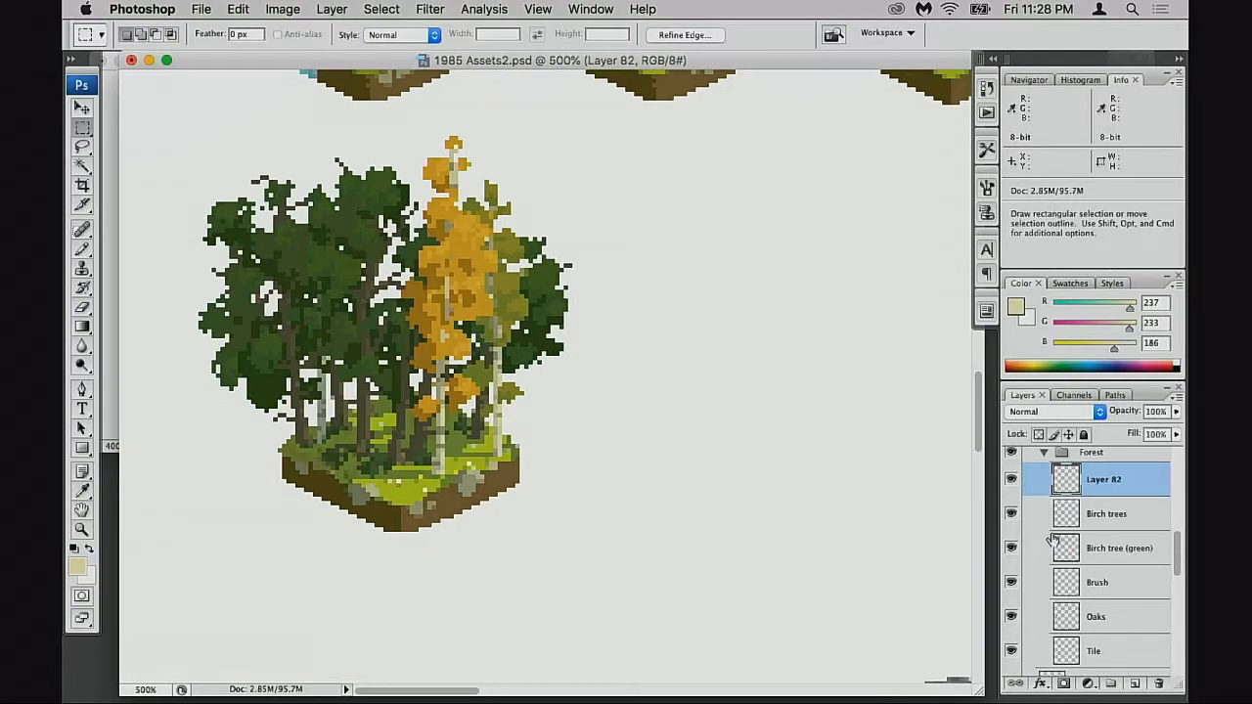
# - Select the green birch's trunk area on the Birch trees layer and compare both birch layers by hiding each
pyautogui.click(1065, 515)
pyautogui.moveTo(473, 266); pyautogui.dragTo(607, 524)
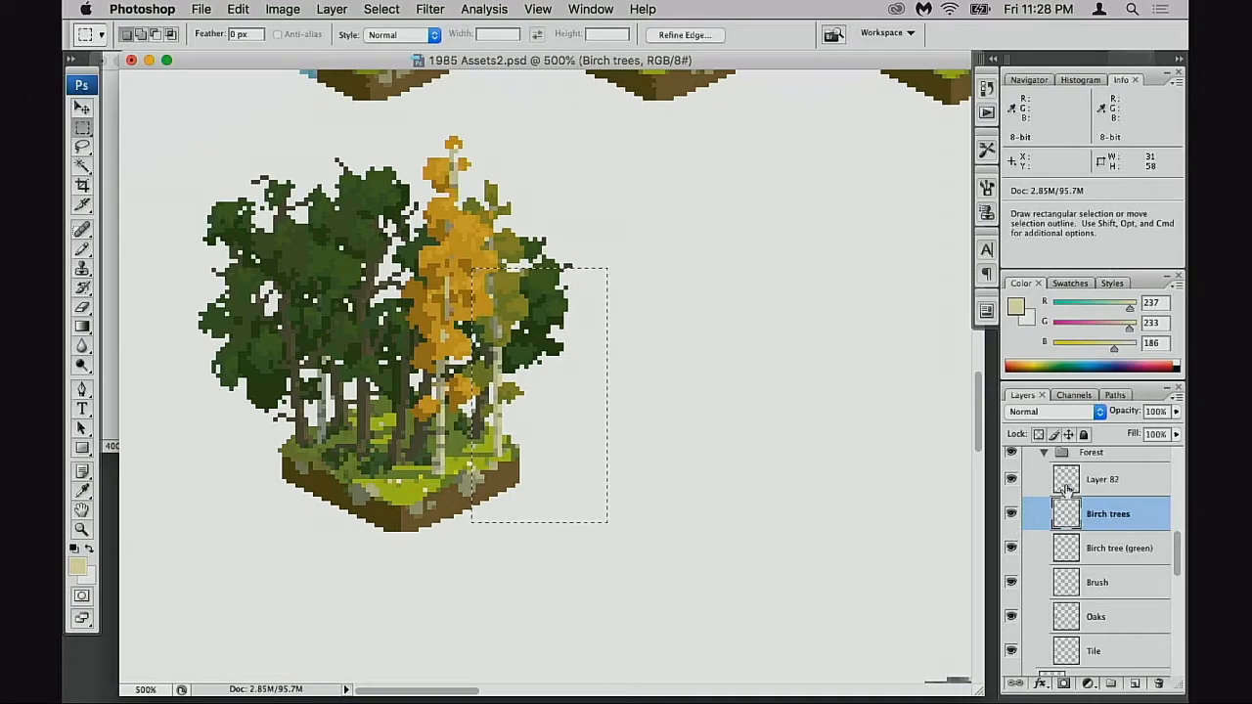
pyautogui.click(1014, 515)
pyautogui.click(1013, 546)
pyautogui.click(1013, 546)
pyautogui.click(1013, 546)
pyautogui.click(1014, 516)
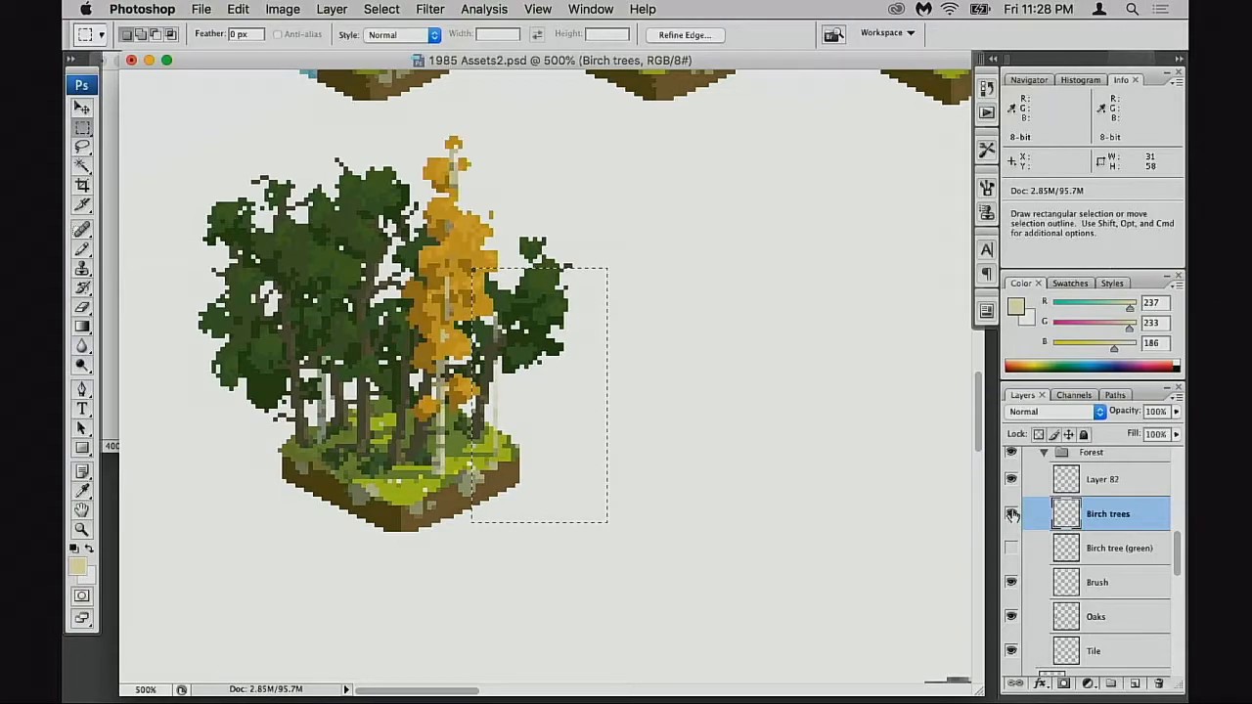
pyautogui.click(1014, 516)
pyautogui.click(1014, 546)
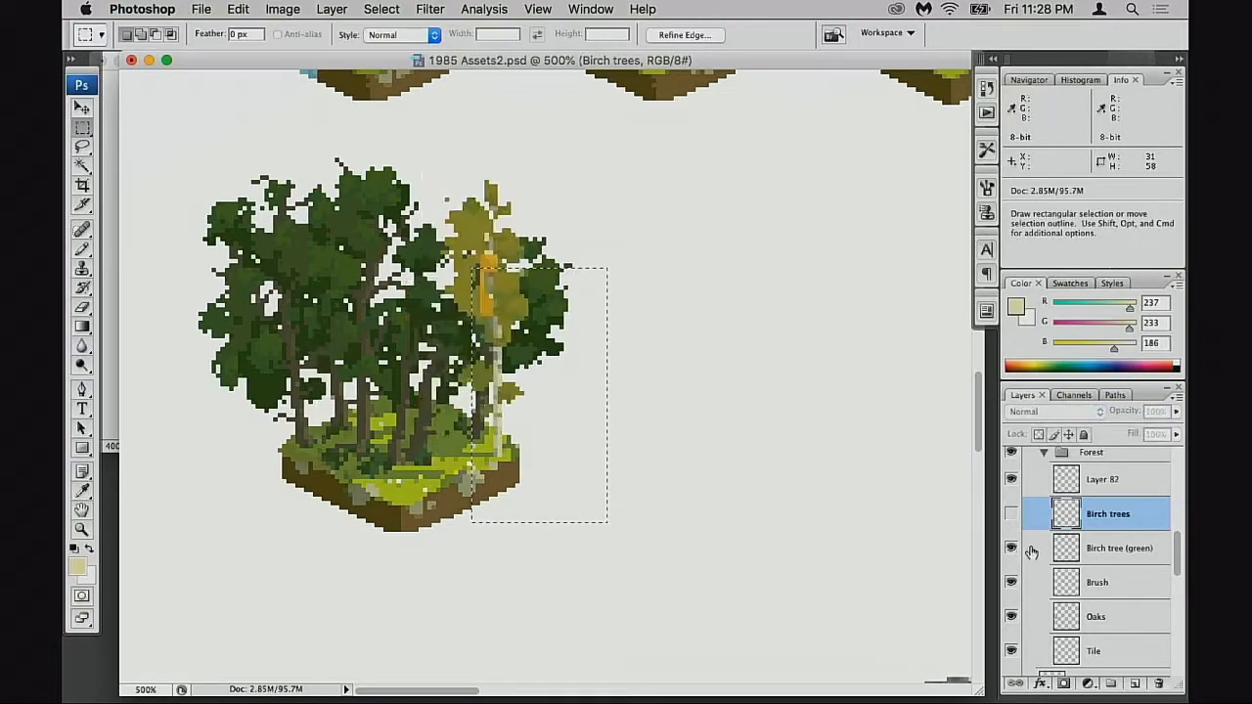
# - Try clearing the selected trunk area from the Birch tree (green) layer, and undo the deletion
pyautogui.click(1069, 549)
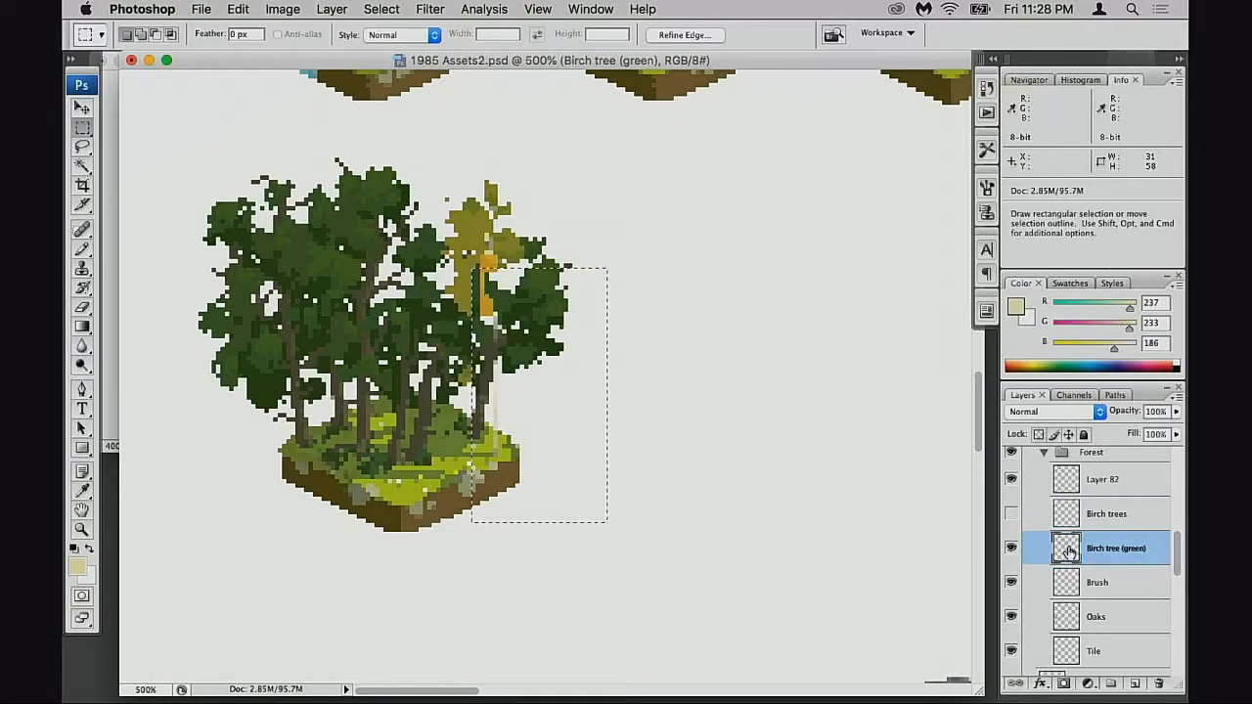
pyautogui.click(1014, 546)
pyautogui.click(1014, 546)
pyautogui.click(1014, 546)
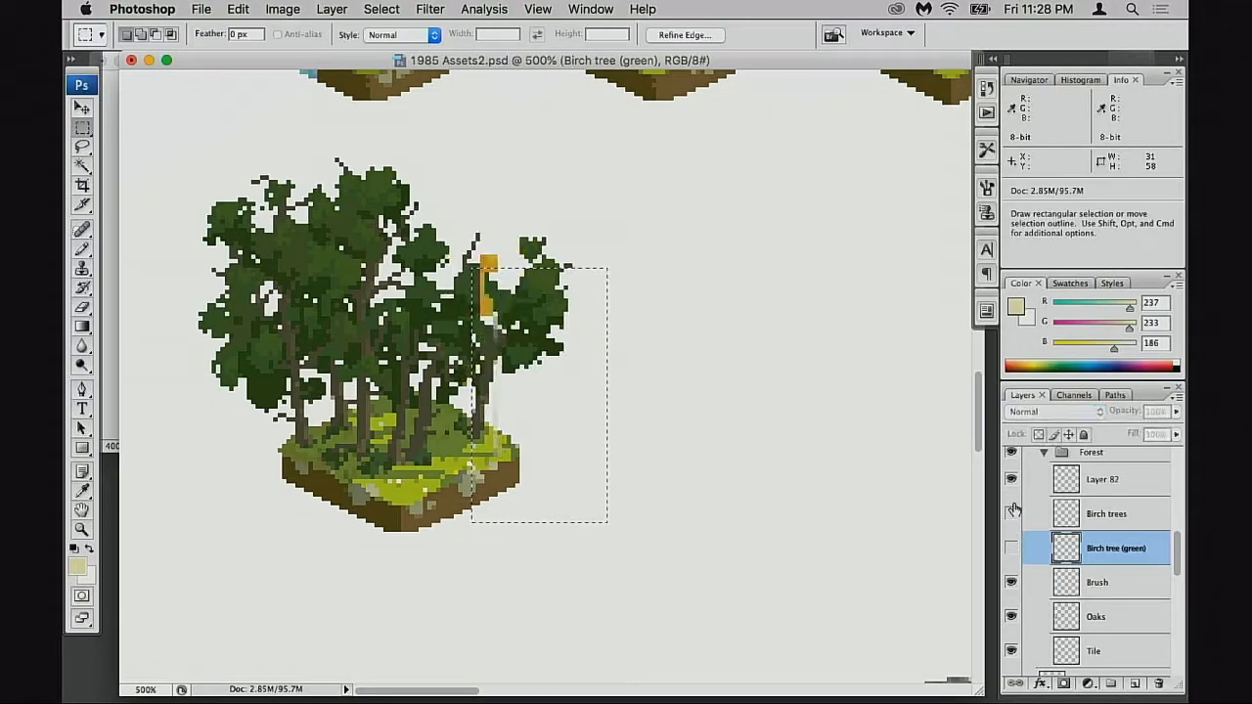
pyautogui.click(1014, 551)
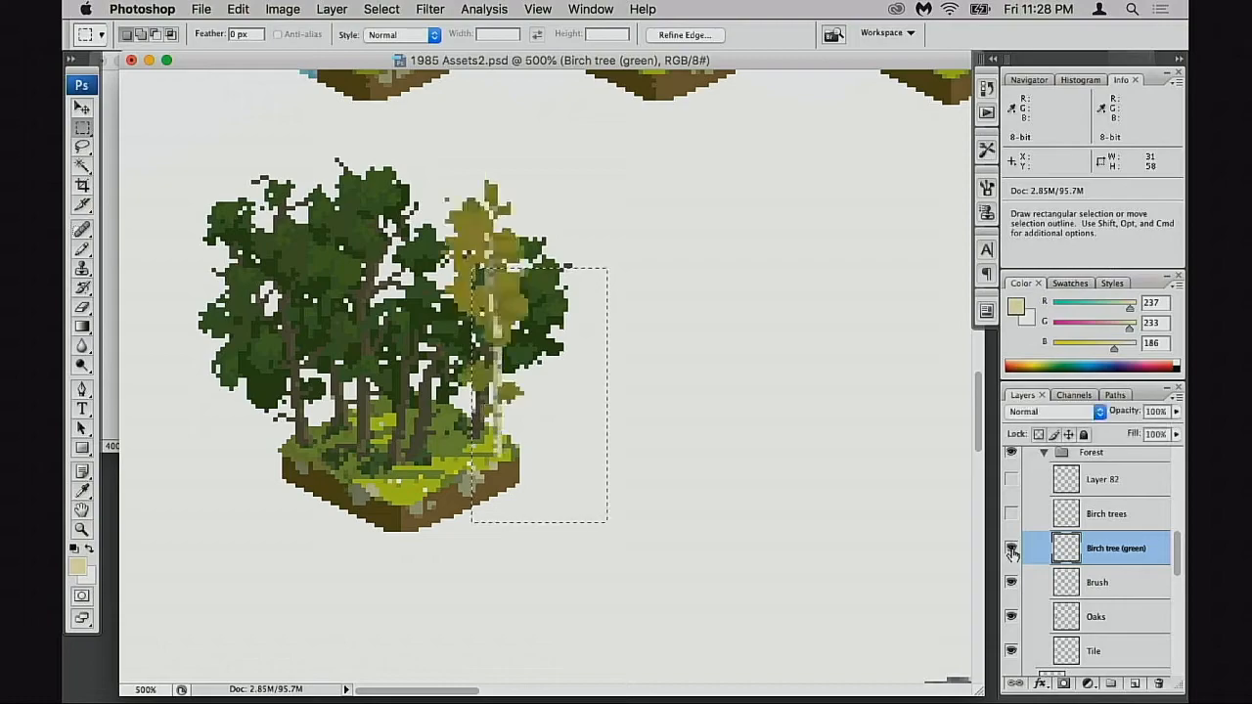
# - Compare the forest tile with Layer 82, Birch trees and Birch tree (green) alternately shown and hidden
pyautogui.click(1012, 515)
pyautogui.click(1011, 514)
pyautogui.click(1012, 514)
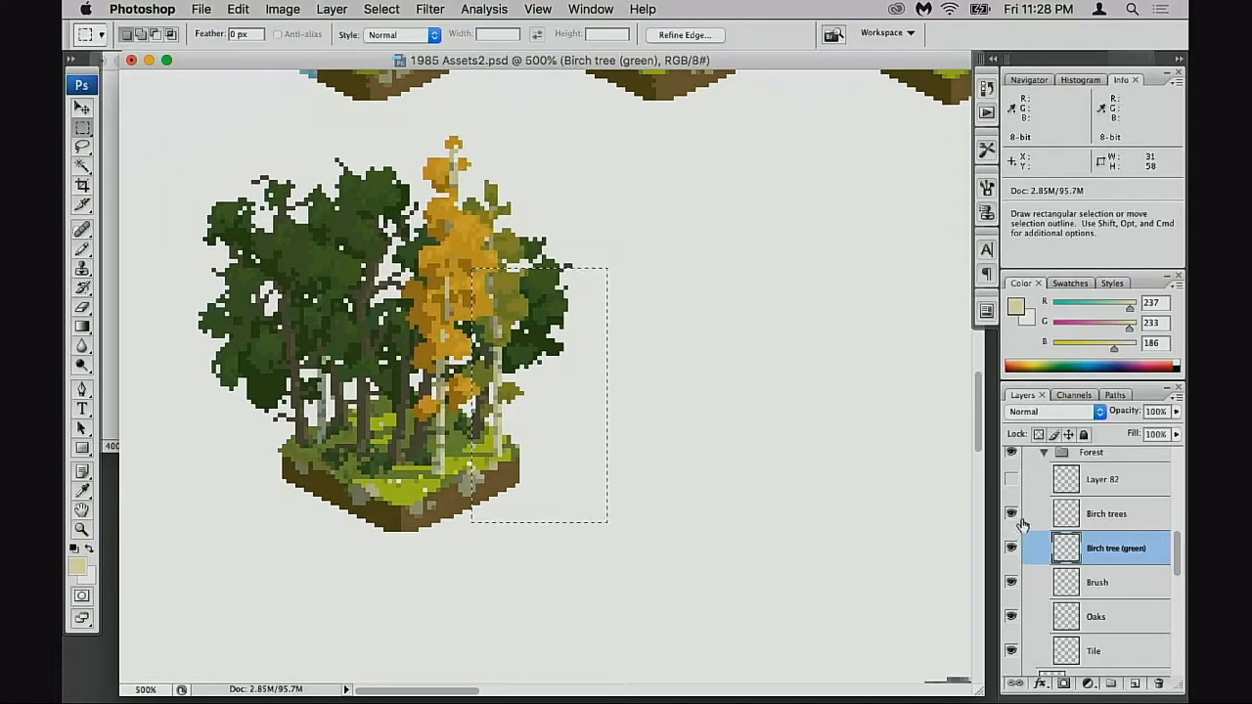
pyautogui.click(1011, 515)
pyautogui.click(1057, 518)
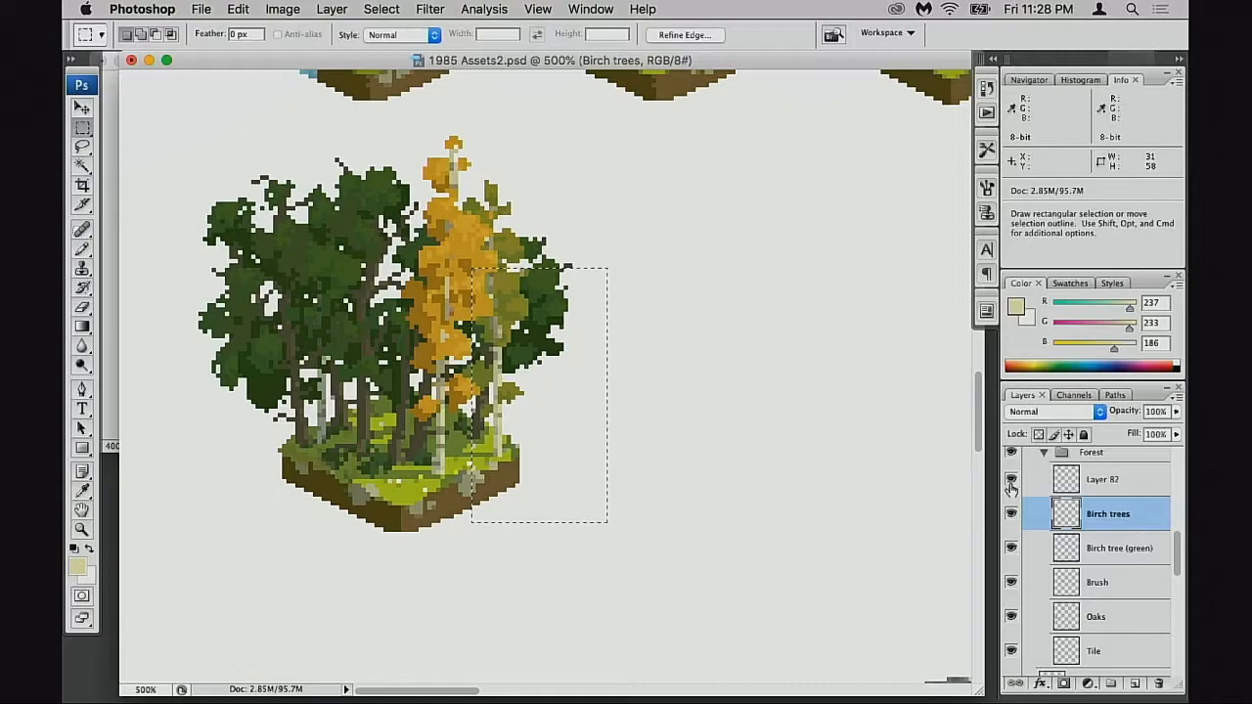
pyautogui.click(1012, 547)
pyautogui.click(1012, 513)
pyautogui.click(1011, 480)
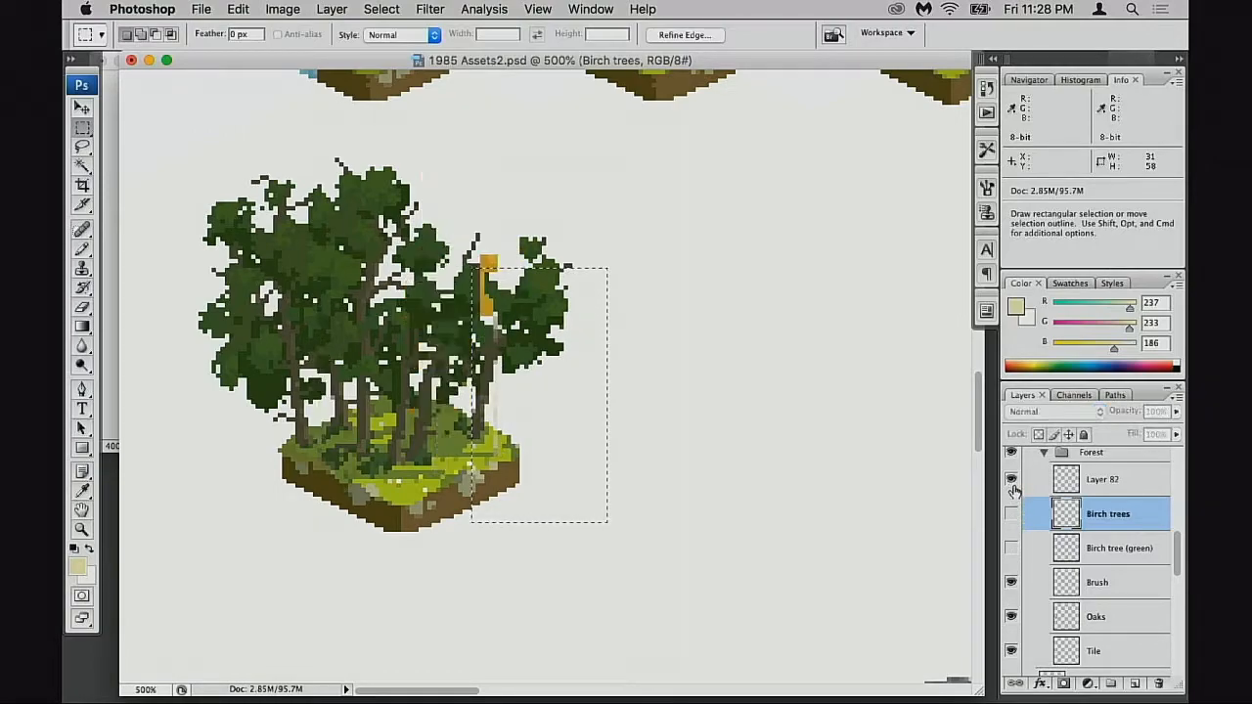
# - Remove the selection and check the green birch's trunk with the Birch trees layer and Layer 82 toggled
pyautogui.press('super+d')
pyautogui.click(1011, 549)
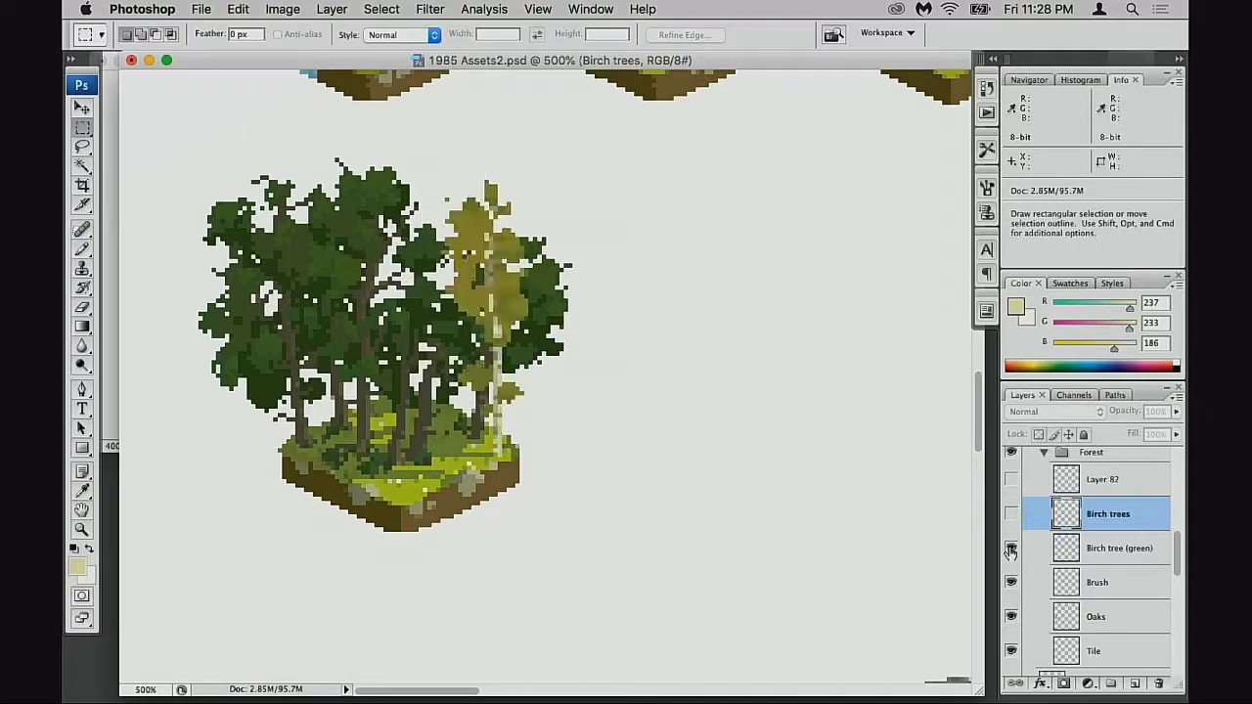
pyautogui.click(1012, 515)
pyautogui.click(1012, 515)
pyautogui.click(1013, 516)
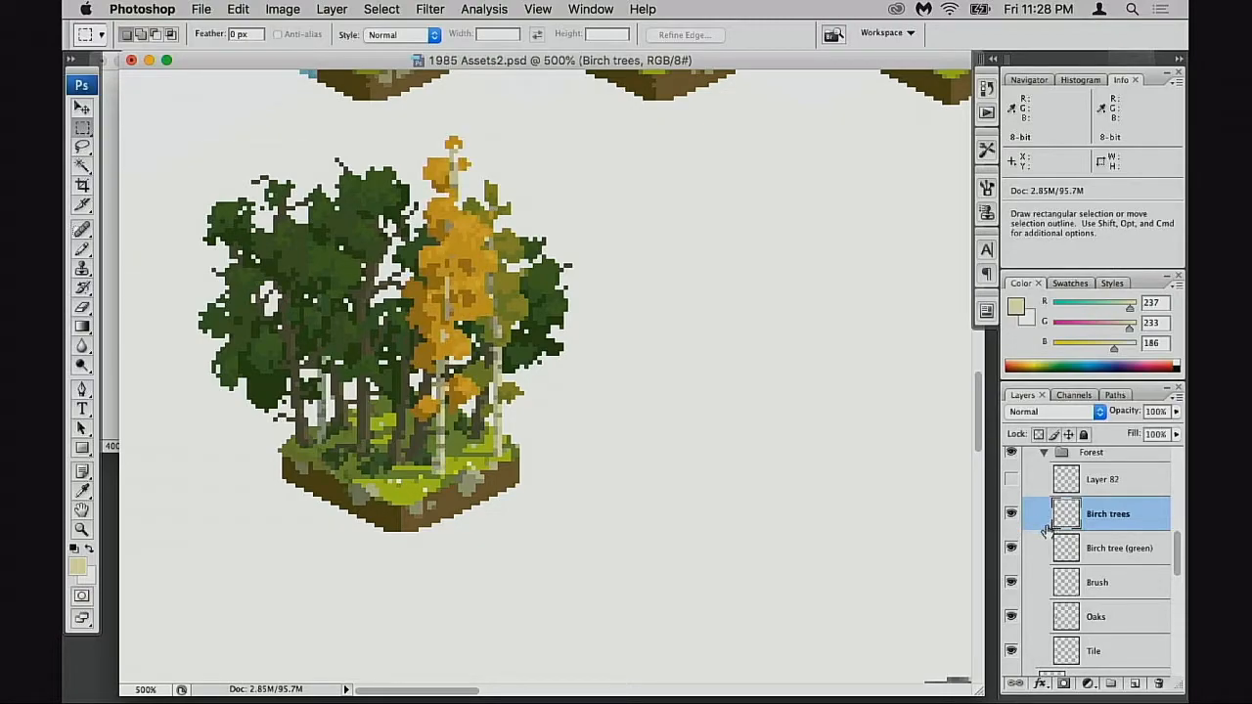
pyautogui.click(1012, 513)
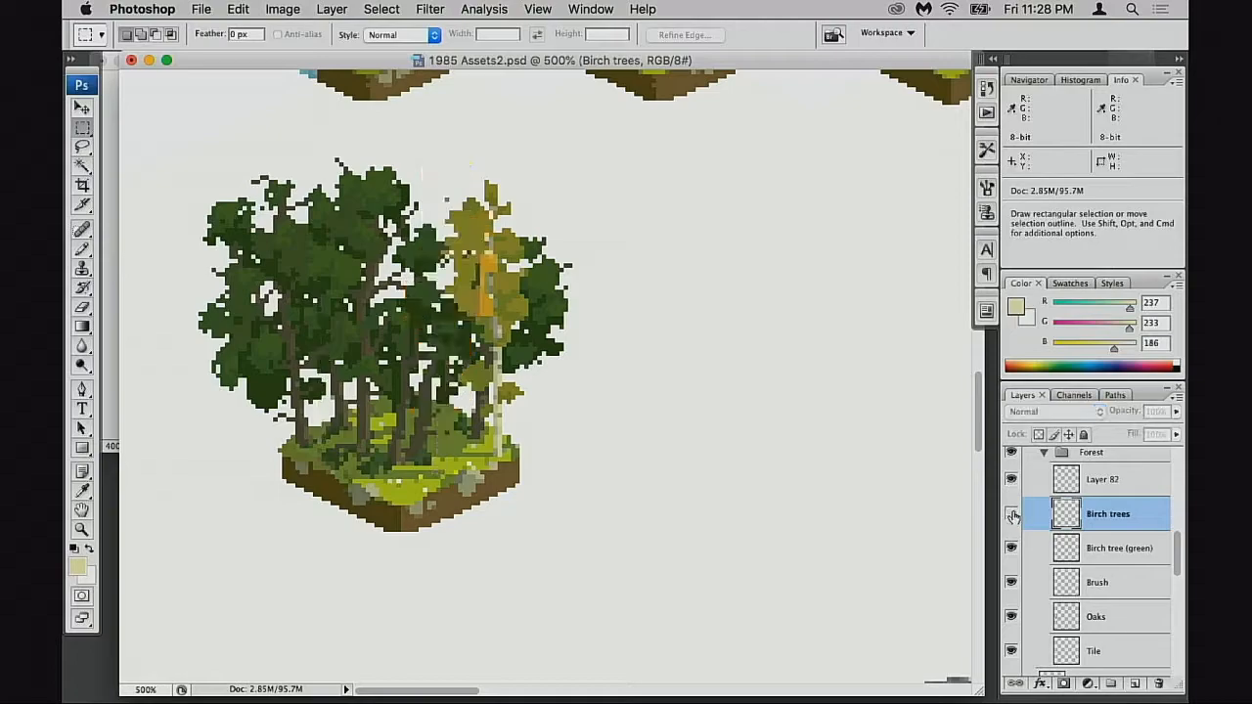
# - Move Layer 82 below Birch trees, merge it into Birch tree (green), and show the Birch trees layer again
pyautogui.moveTo(1063, 494); pyautogui.dragTo(1055, 538)
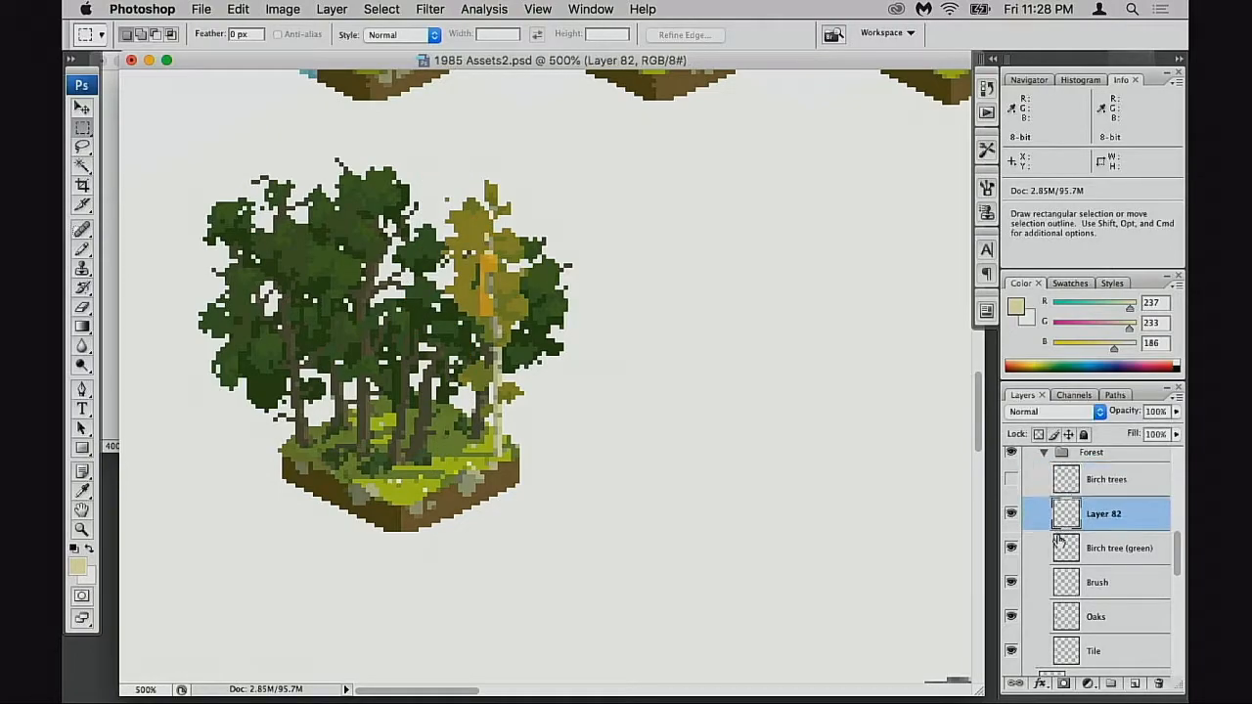
pyautogui.press('super+e')
pyautogui.click(1067, 480)
pyautogui.click(1012, 479)
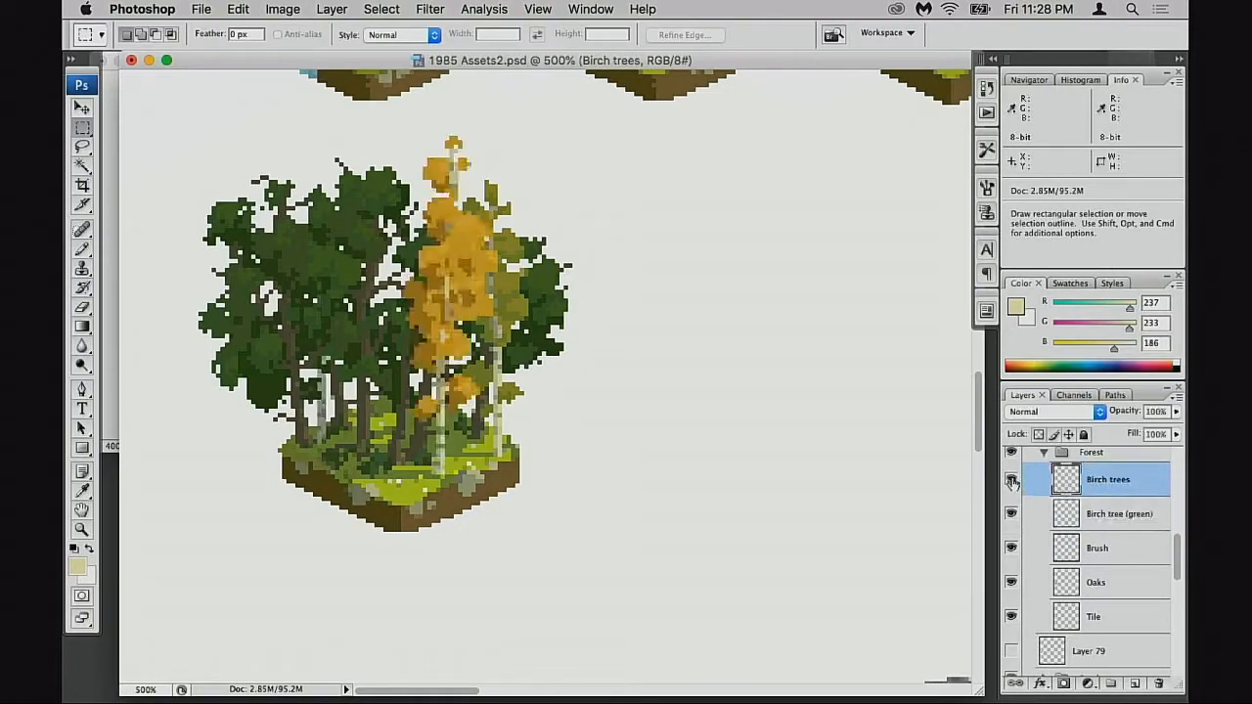
# - Erase the duplicate green birch trunk pixels from the Birch trees layer with a 4 px Eraser in Pencil mode
pyautogui.moveTo(466, 242)
pyautogui.mouseDown()
pyautogui.moveTo(545, 470)
pyautogui.moveTo(608, 523)
pyautogui.mouseUp()
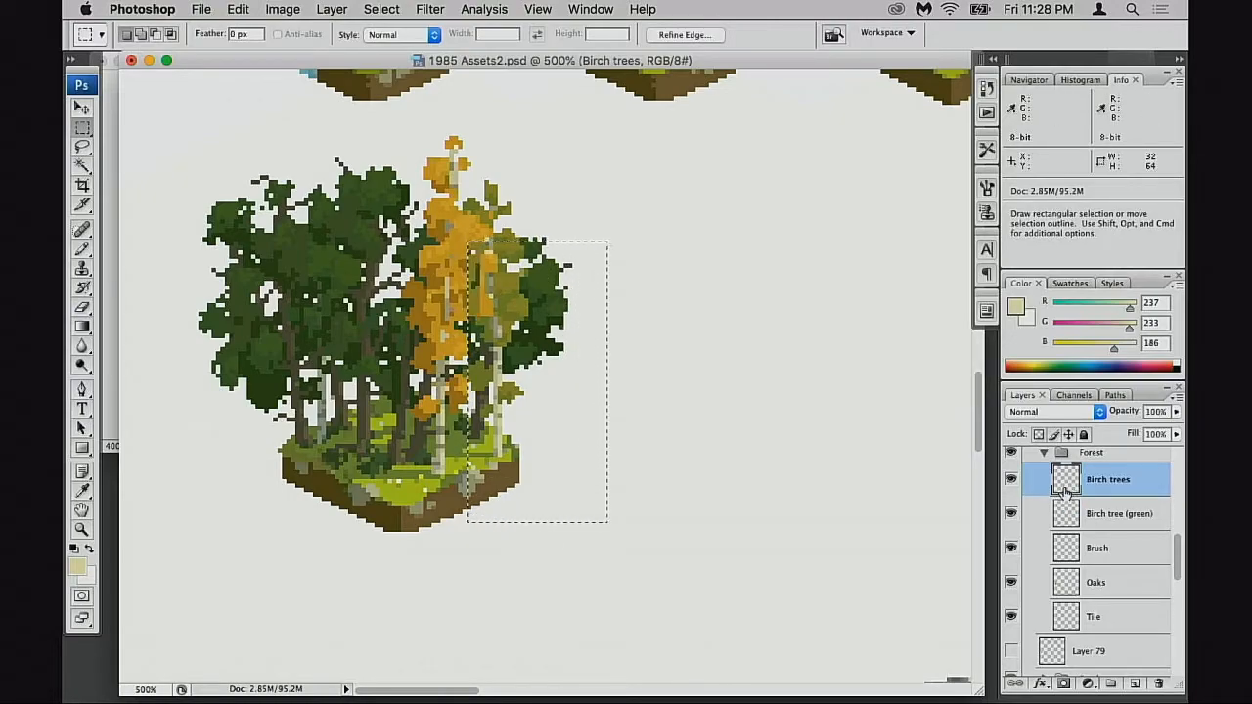
pyautogui.press('super+d')
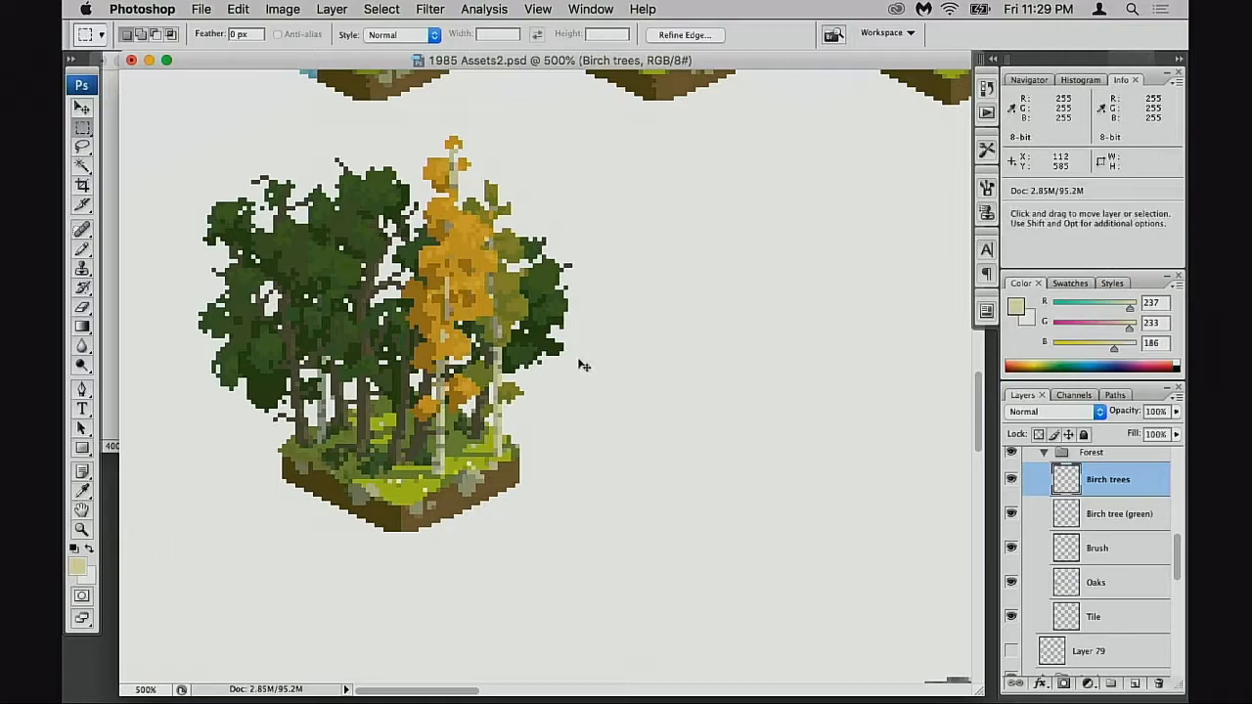
pyautogui.press('e')
pyautogui.keyDown('super'); pyautogui.click(520, 353); pyautogui.keyUp('super')
pyautogui.keyDown('super'); pyautogui.click(519, 354); pyautogui.keyUp('super')
pyautogui.press(']')
pyautogui.press(']')
pyautogui.press(']')
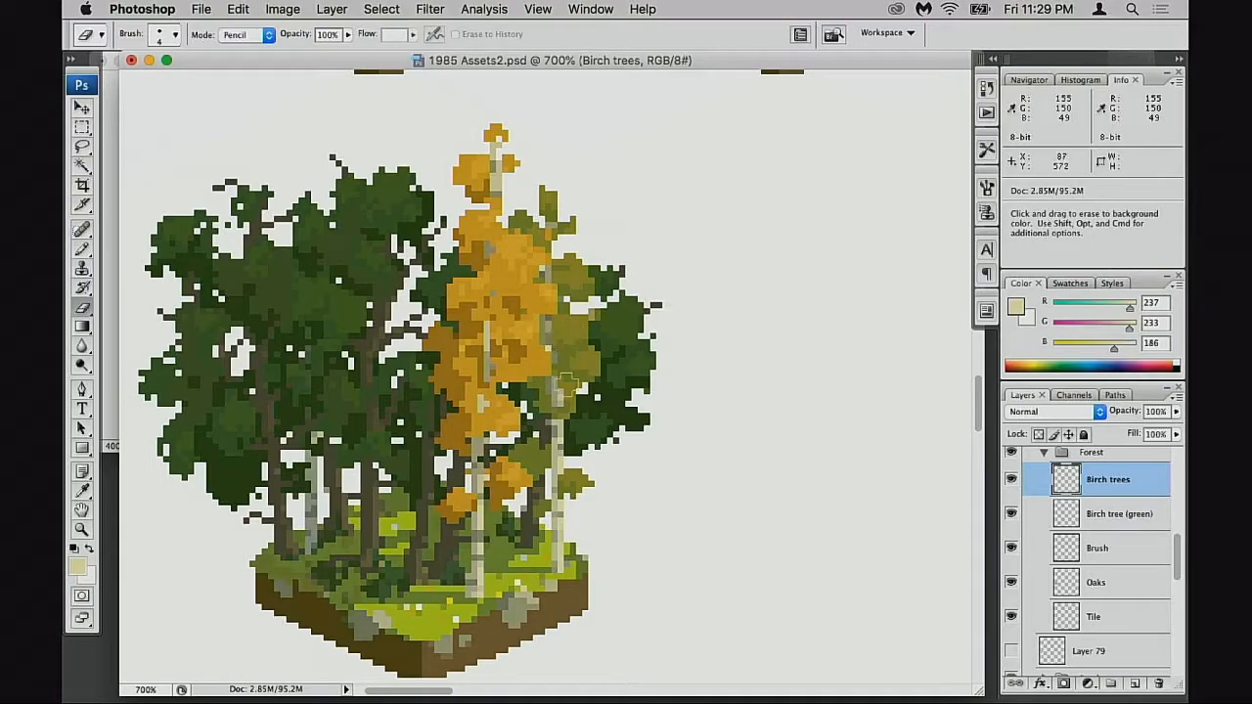
# - Isolate the Birch trees layer and inspect the orange birch for leftover pixels of the green birch
pyautogui.click(1012, 480)
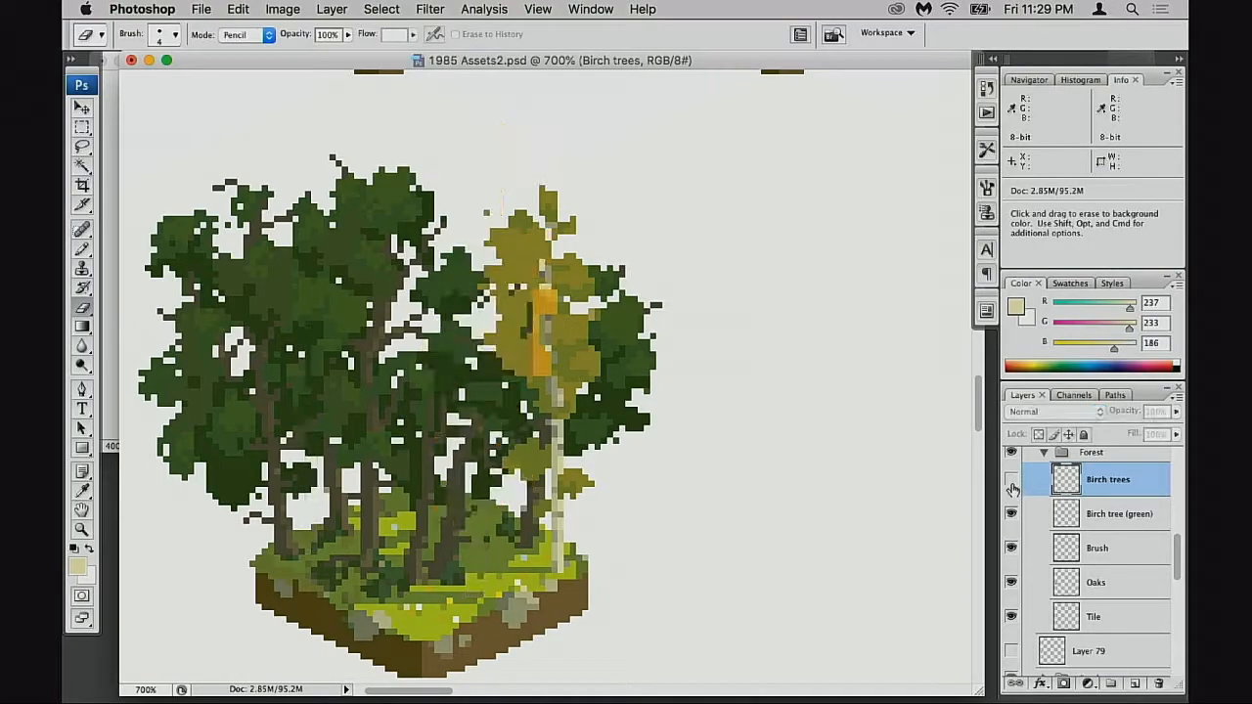
pyautogui.moveTo(1012, 517); pyautogui.dragTo(1008, 614)
pyautogui.click(1011, 481)
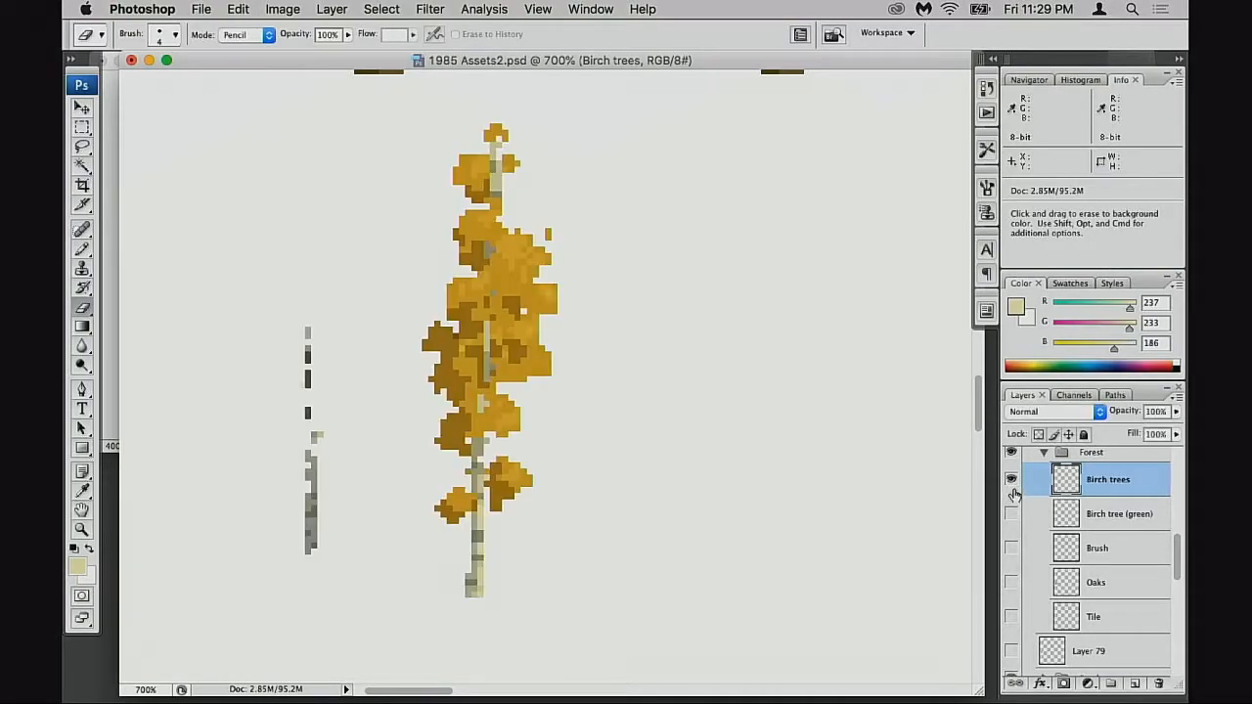
pyautogui.click(1015, 514)
pyautogui.click(1016, 514)
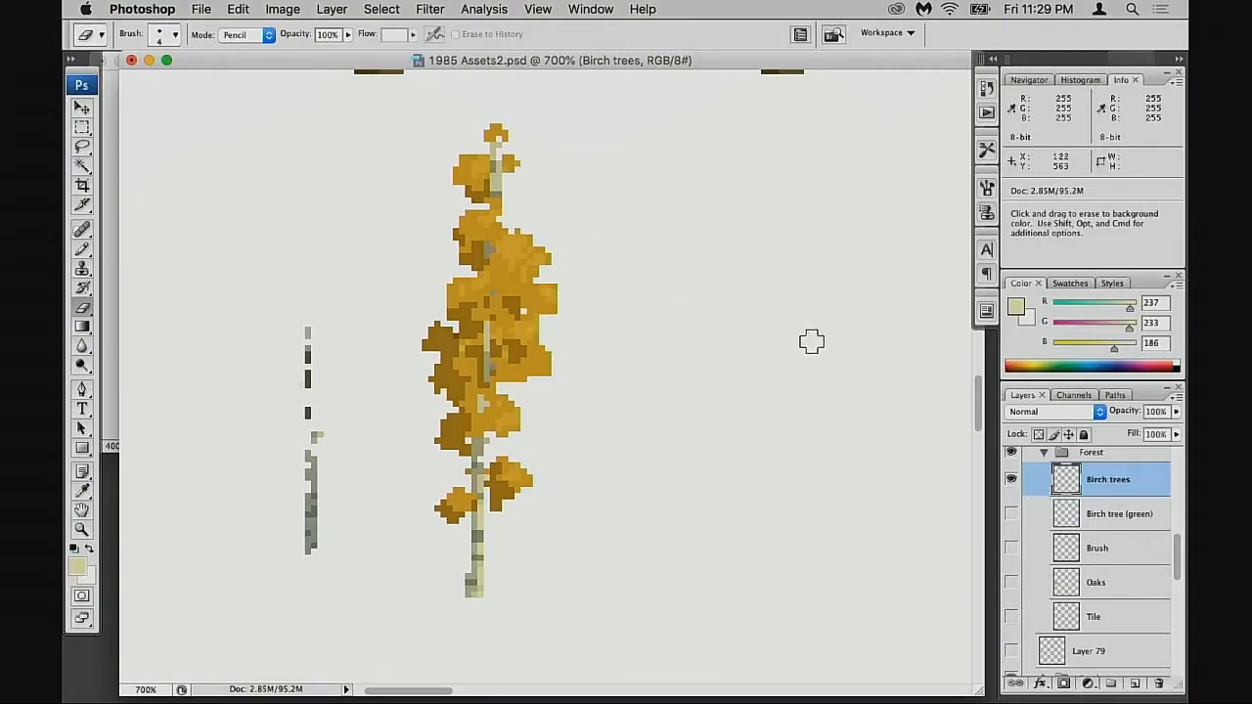
# - Inspect the Birch tree (green) layer on its own, make it active, and show all the Forest layers again
pyautogui.click(1011, 515)
pyautogui.moveTo(1013, 482); pyautogui.dragTo(1013, 514)
pyautogui.click(1013, 515)
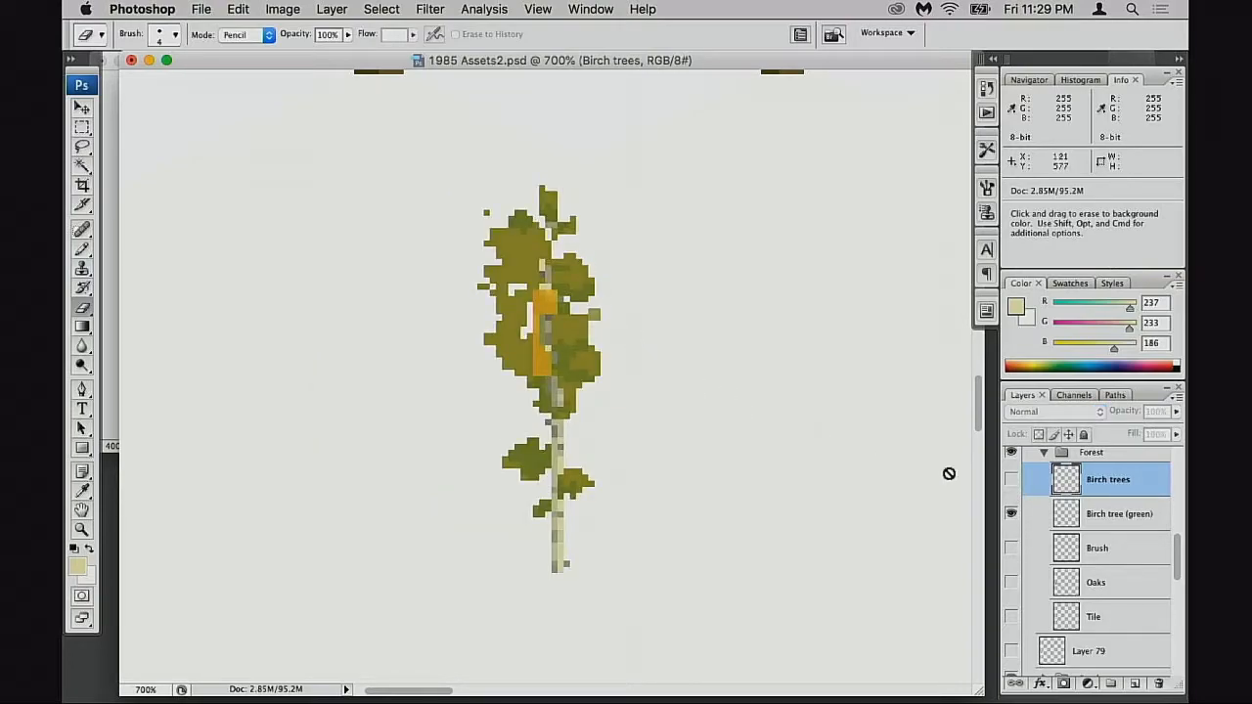
pyautogui.click(1049, 518)
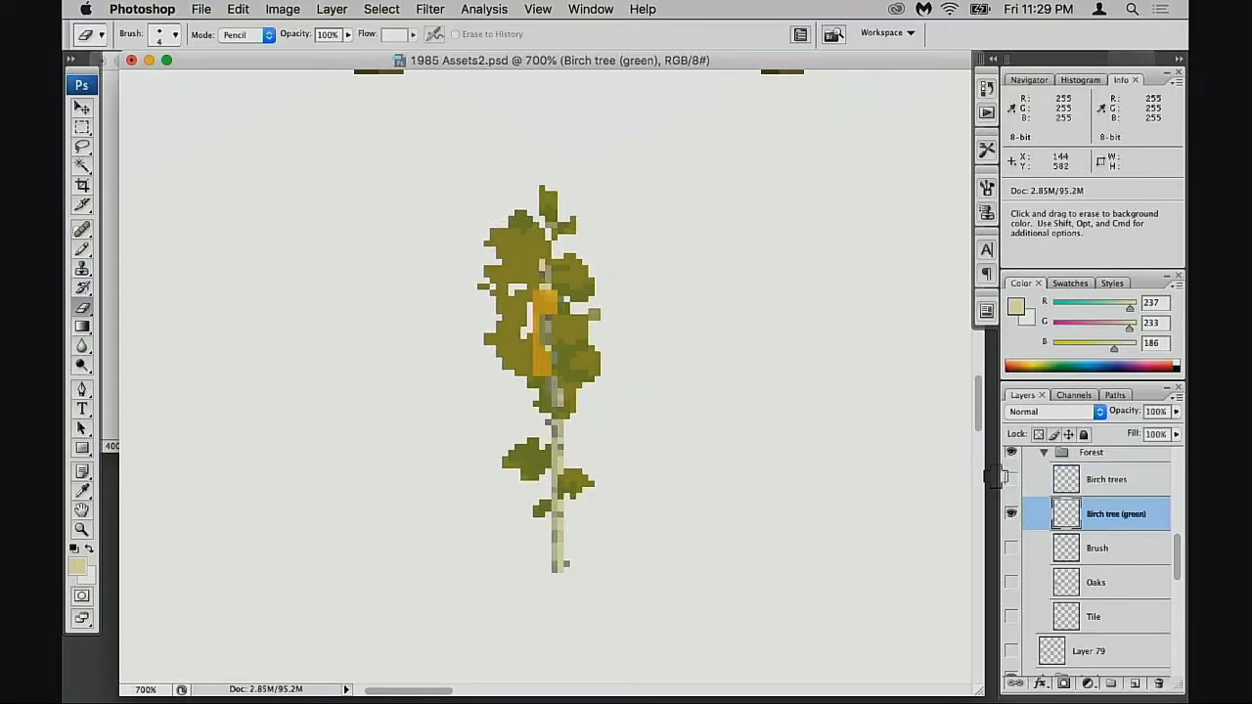
pyautogui.moveTo(1012, 479); pyautogui.dragTo(1015, 556)
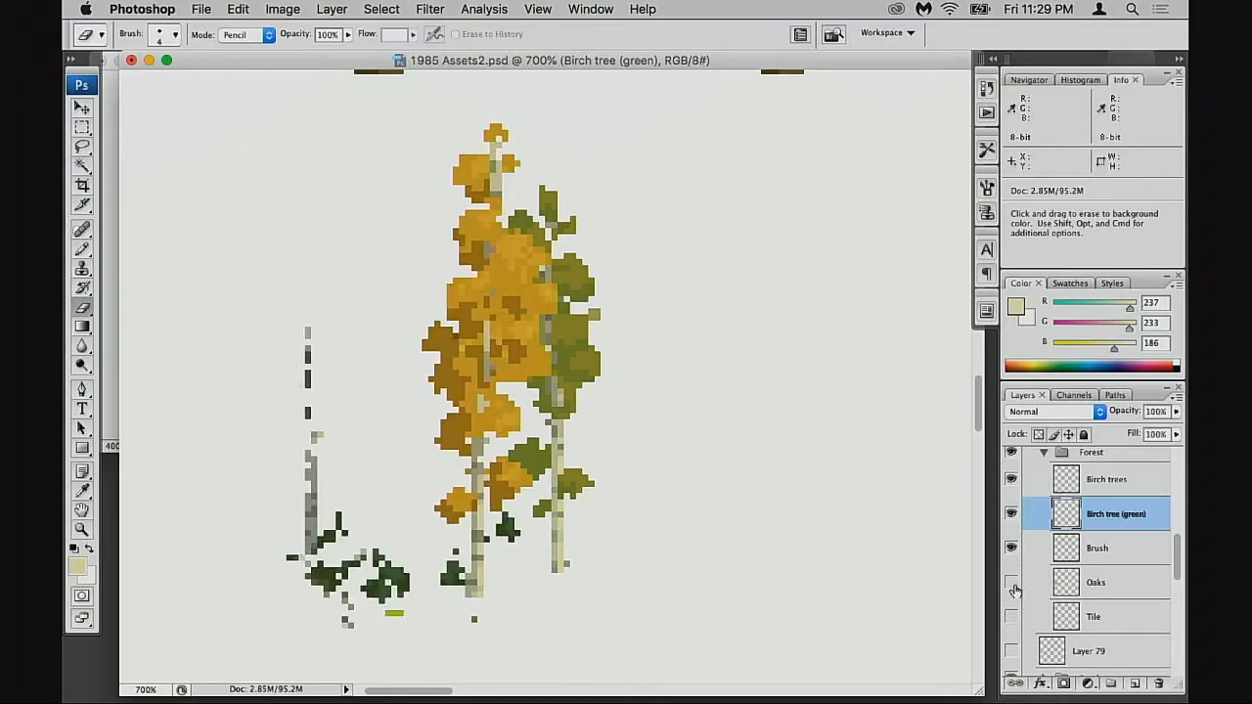
pyautogui.click(1011, 583)
pyautogui.click(1012, 617)
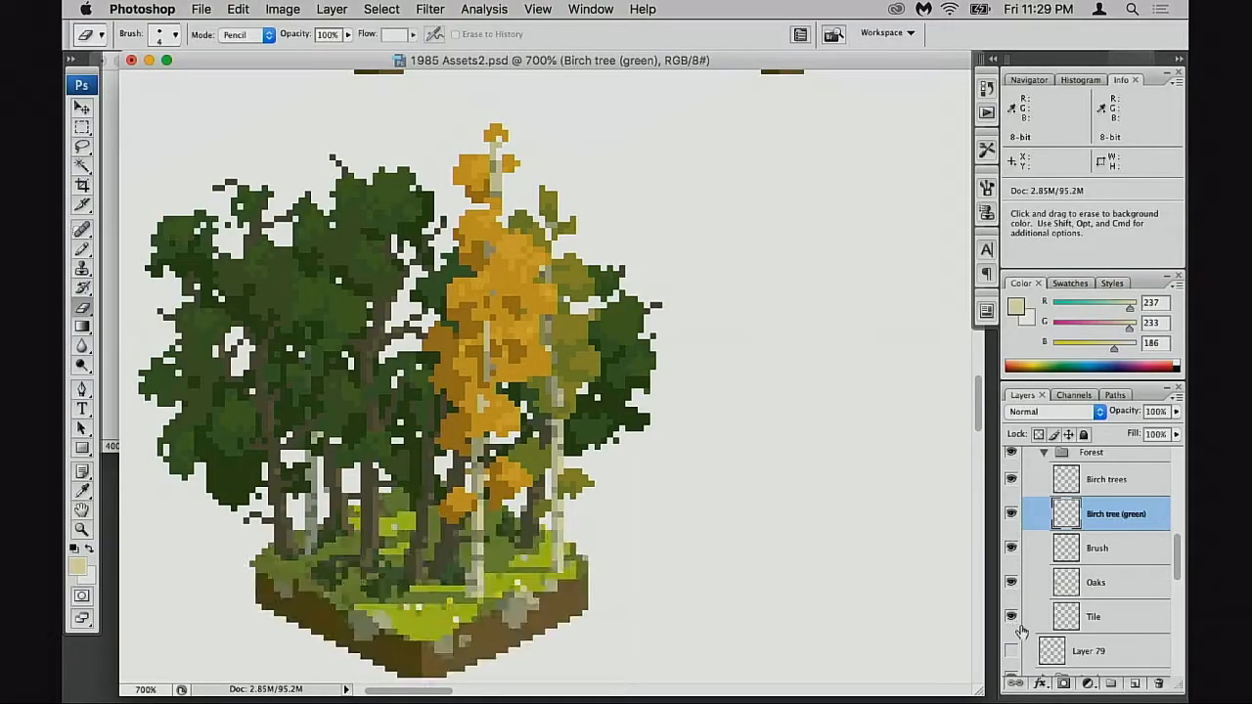
# - Collapse the Forest group, show and hide Layer 79 for comparison, and save the document
pyautogui.click(1042, 455)
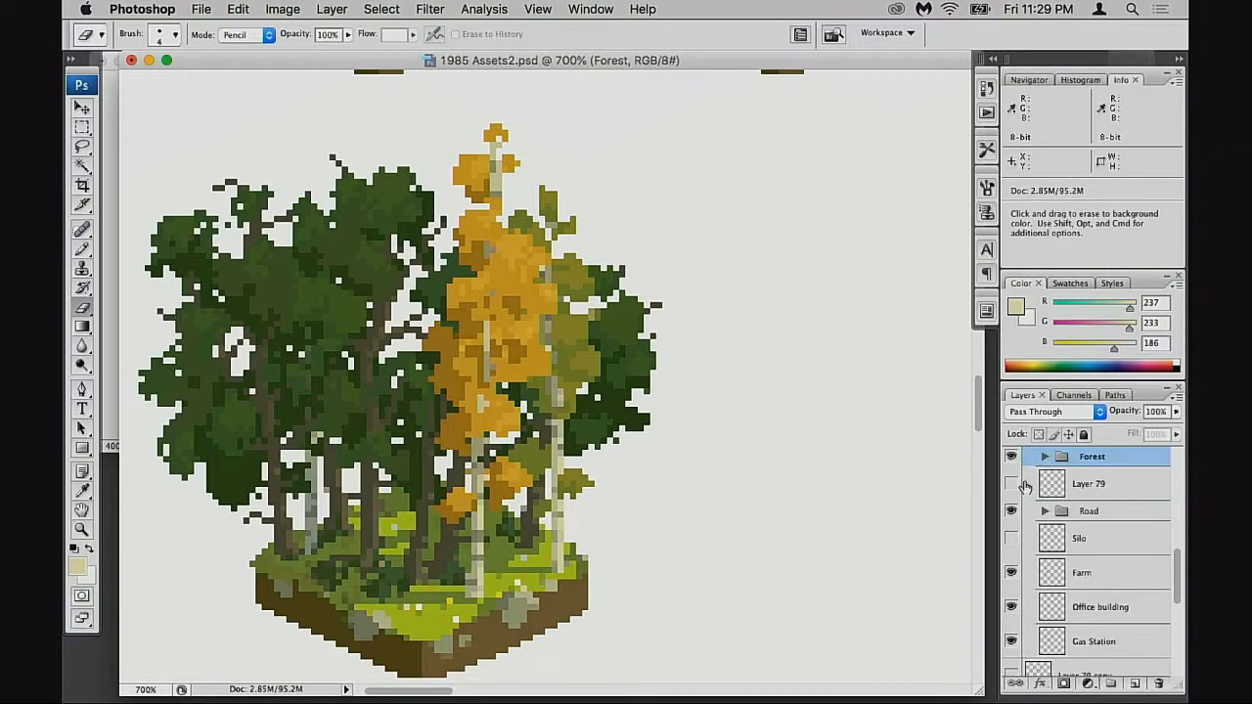
pyautogui.click(1012, 484)
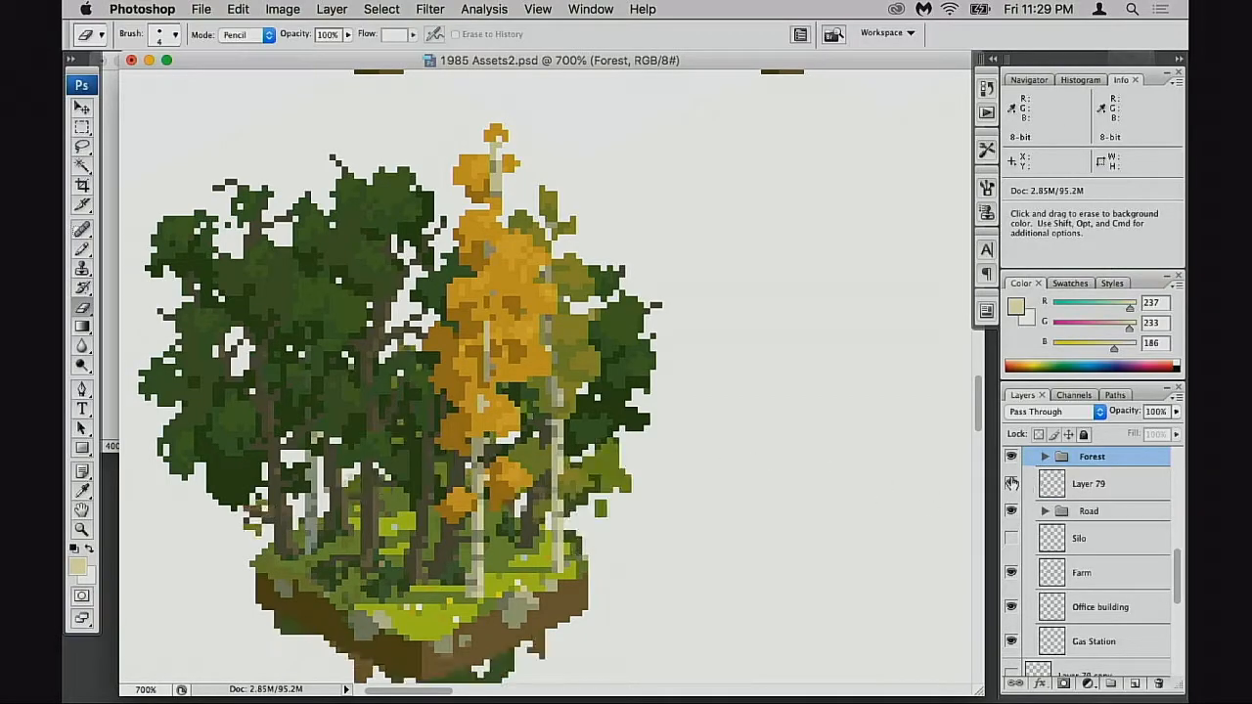
pyautogui.click(1011, 484)
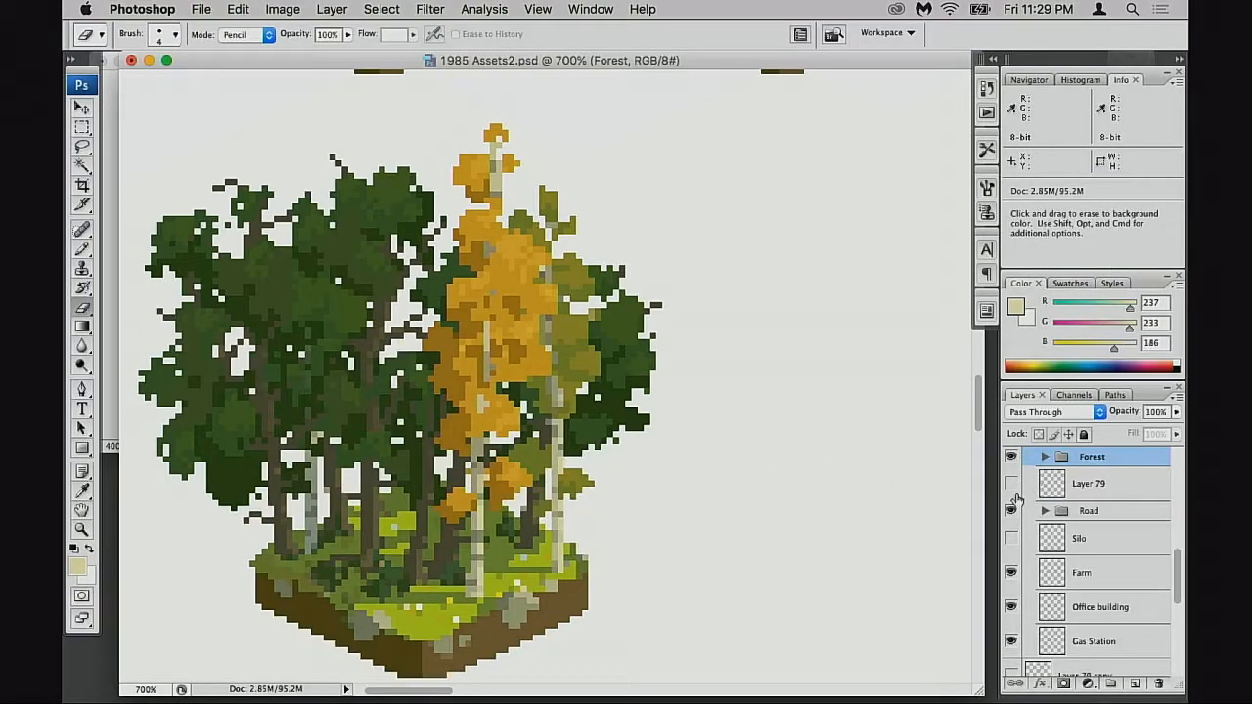
pyautogui.keyDown('alt'); pyautogui.click(687, 464); pyautogui.keyUp('alt')
pyautogui.moveTo(503, 388); pyautogui.dragTo(618, 634)
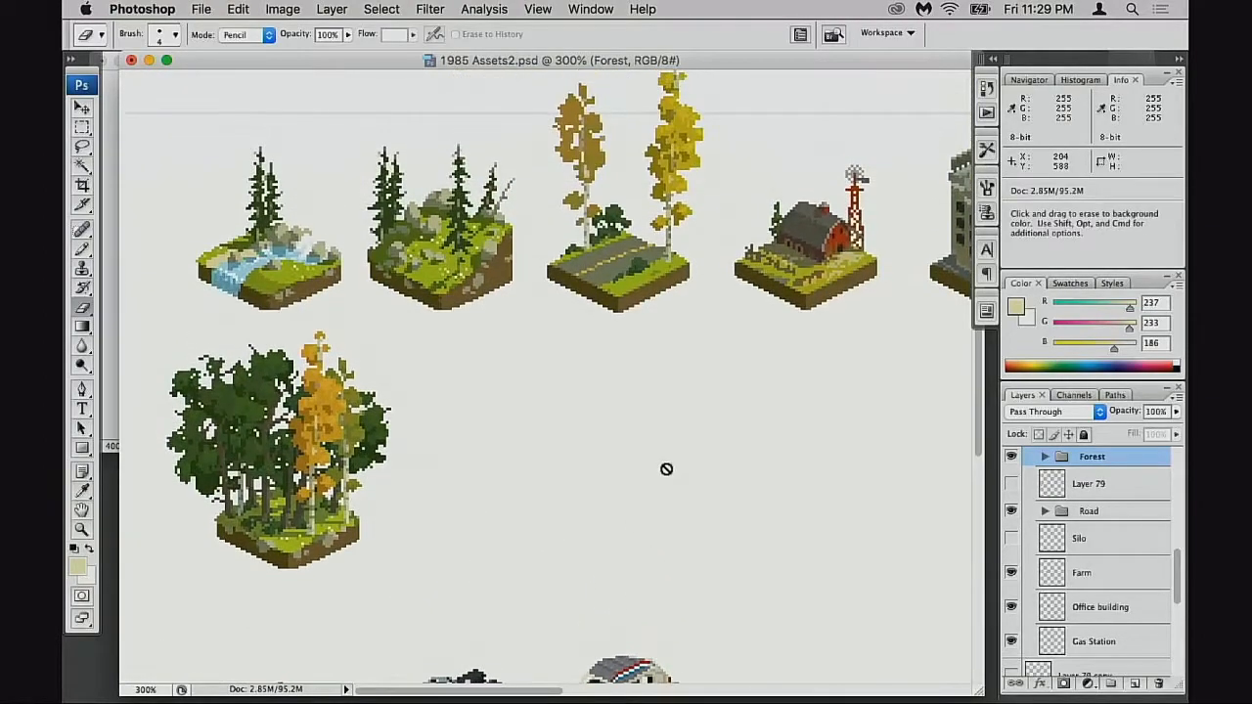
pyautogui.press('super+s')
# - Shrink the main document window at 100% zoom and place it beside the 400% view of the forest tile
pyautogui.press('f')
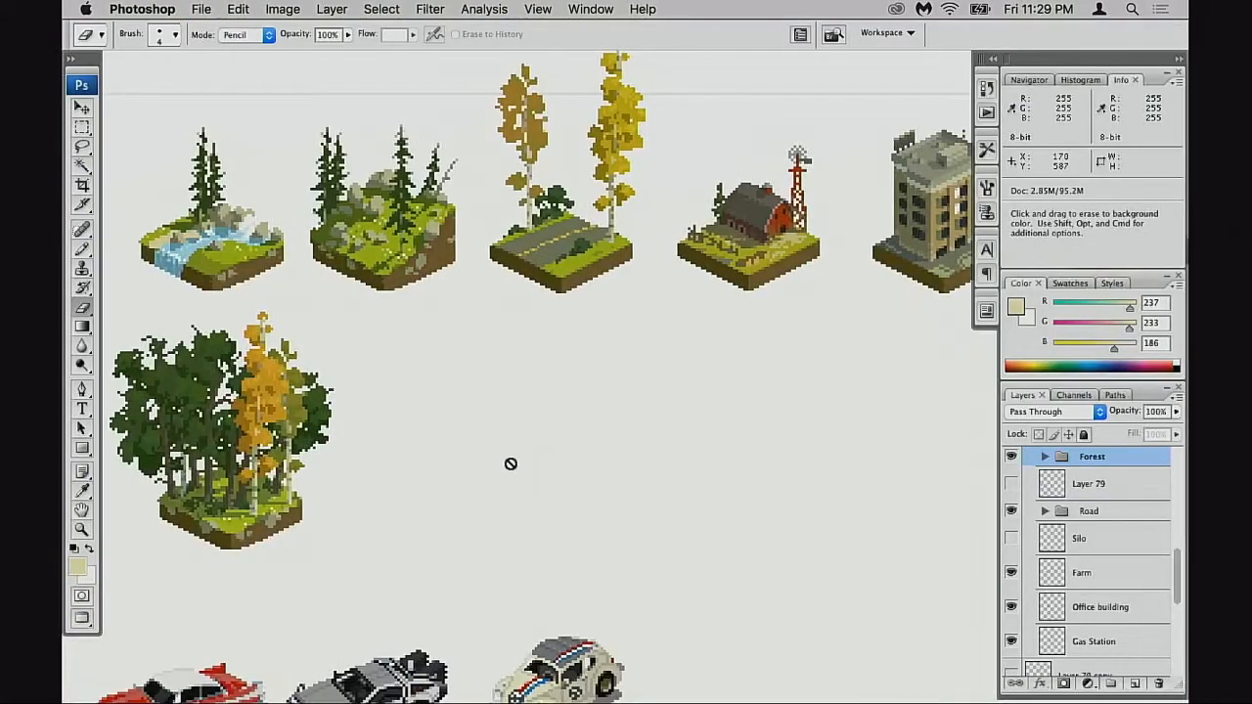
pyautogui.press('f')
pyautogui.press('f')
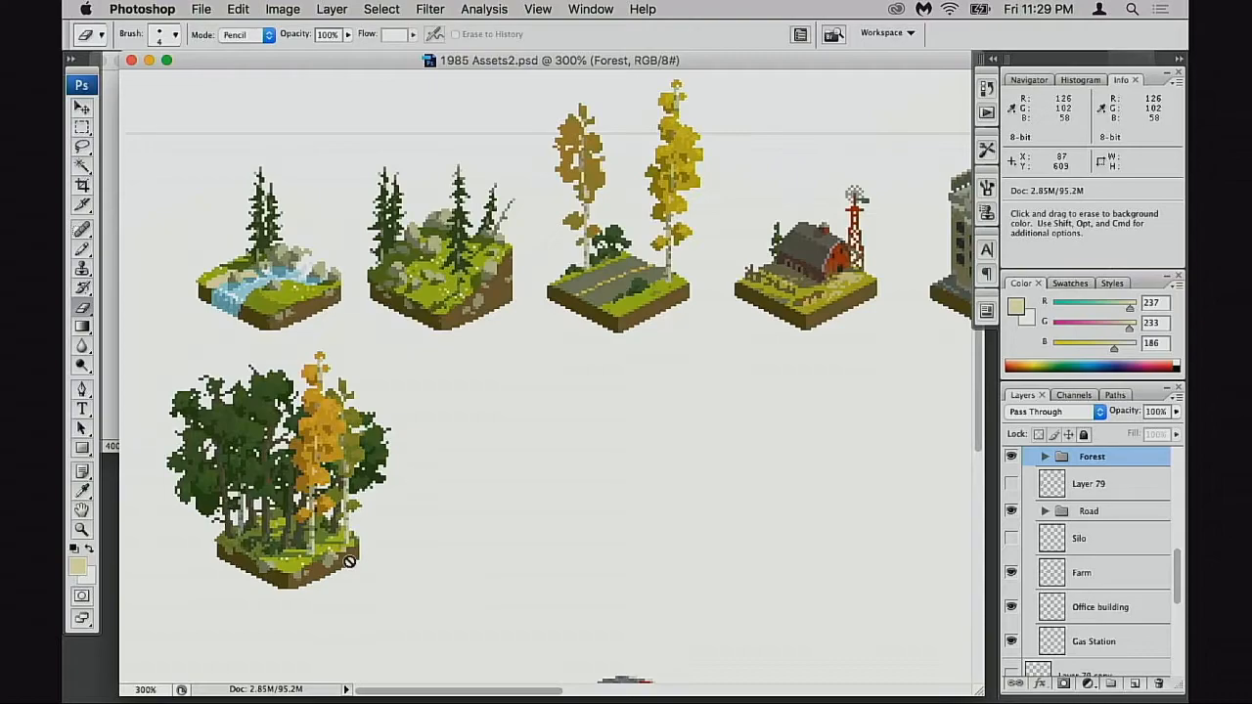
pyautogui.press('super+minus')
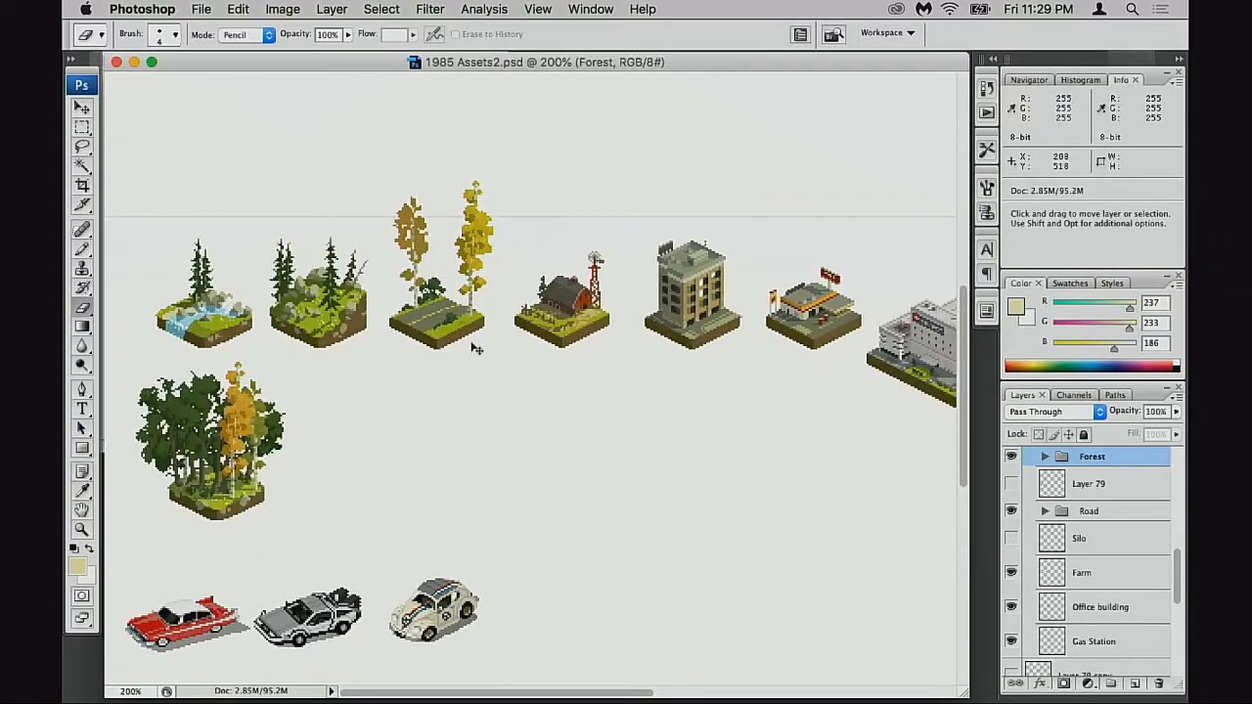
pyautogui.press('super+minus')
pyautogui.moveTo(358, 64); pyautogui.dragTo(399, 71)
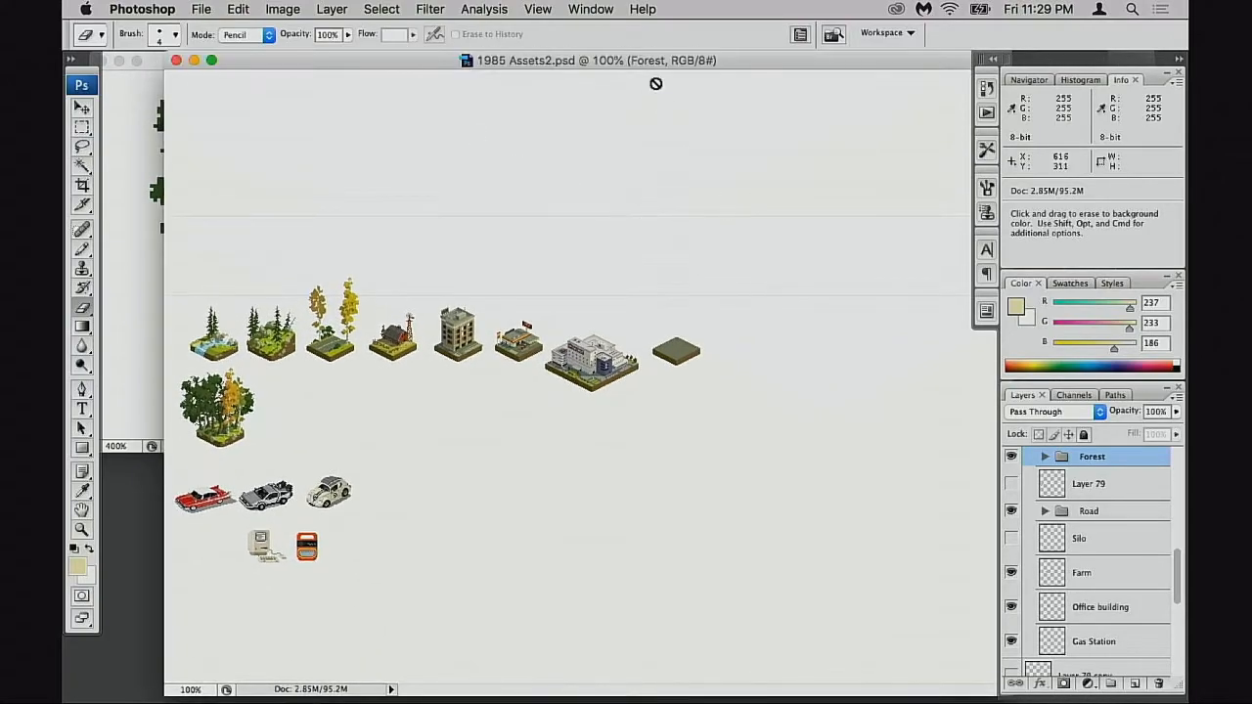
pyautogui.moveTo(726, 62); pyautogui.dragTo(631, 70)
pyautogui.moveTo(911, 699); pyautogui.dragTo(502, 584)
pyautogui.moveTo(445, 66); pyautogui.dragTo(671, 83)
pyautogui.click(756, 594)
pyautogui.moveTo(755, 485); pyautogui.dragTo(756, 400)
pyautogui.moveTo(760, 600); pyautogui.dragTo(741, 498)
pyautogui.moveTo(750, 112); pyautogui.dragTo(751, 126)
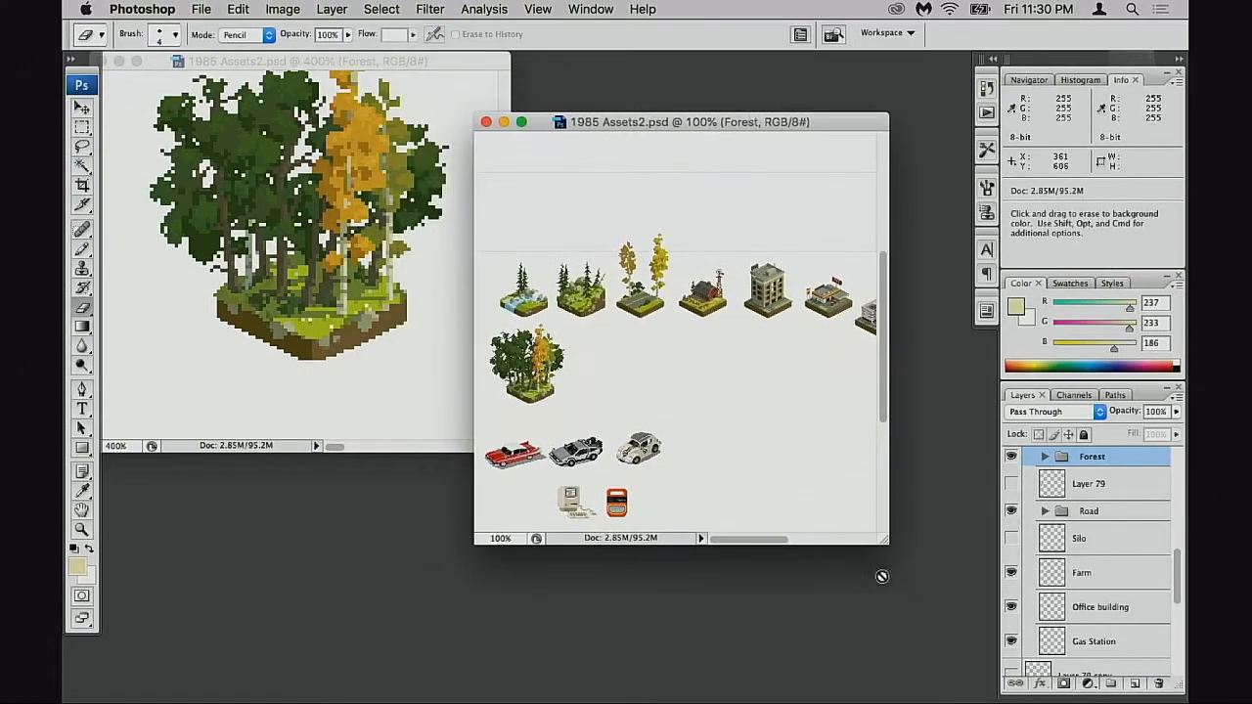
pyautogui.moveTo(888, 544); pyautogui.dragTo(934, 655)
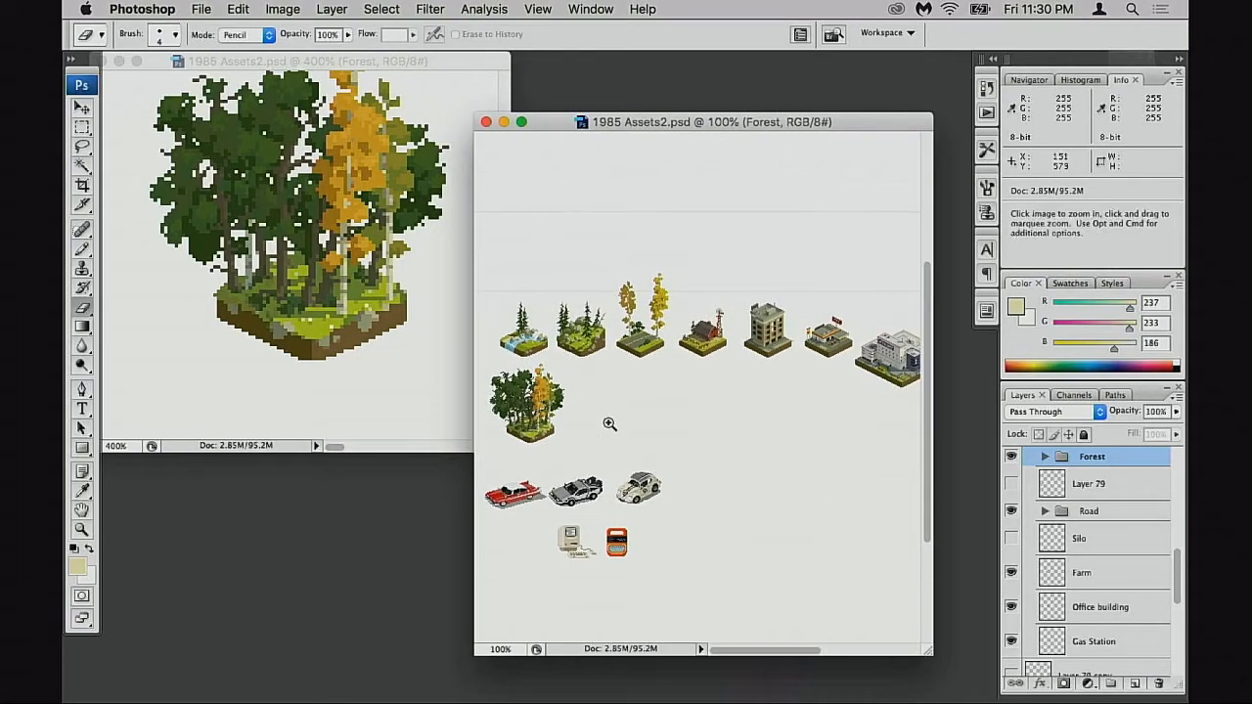
# - Enlarge the main document window at 300% zoom to review the forest tile alongside the other tiles and cars
pyautogui.keyDown('super'); pyautogui.click(613, 415); pyautogui.keyUp('super')
pyautogui.keyDown('super'); pyautogui.click(642, 436); pyautogui.keyUp('super')
pyautogui.moveTo(632, 368); pyautogui.dragTo(734, 497)
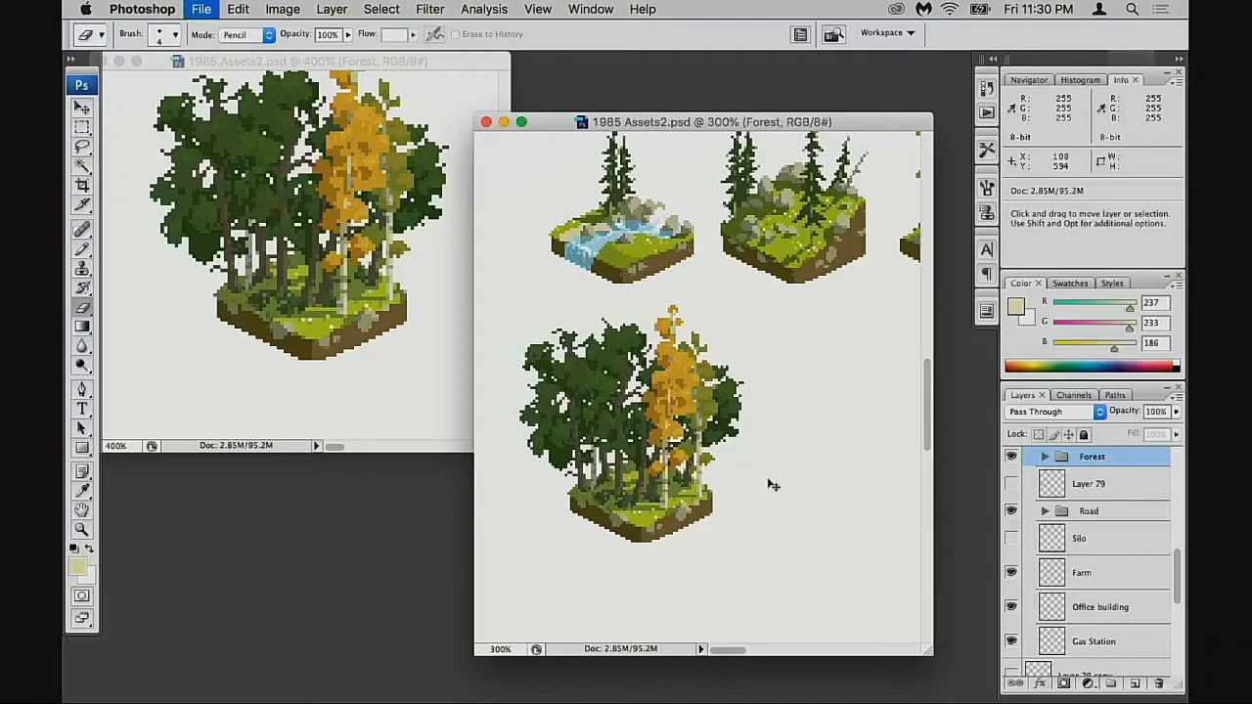
pyautogui.moveTo(694, 125); pyautogui.dragTo(606, 74)
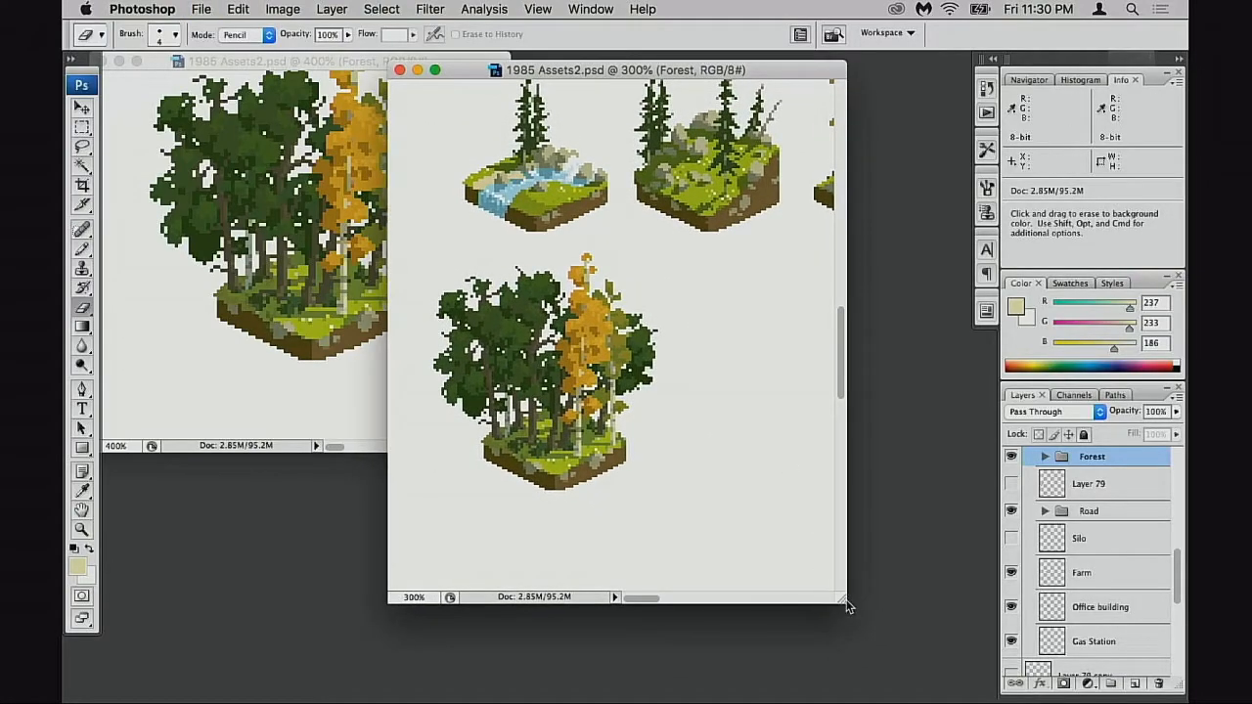
pyautogui.moveTo(849, 609); pyautogui.dragTo(954, 680)
pyautogui.scroll(5, 794, 526)
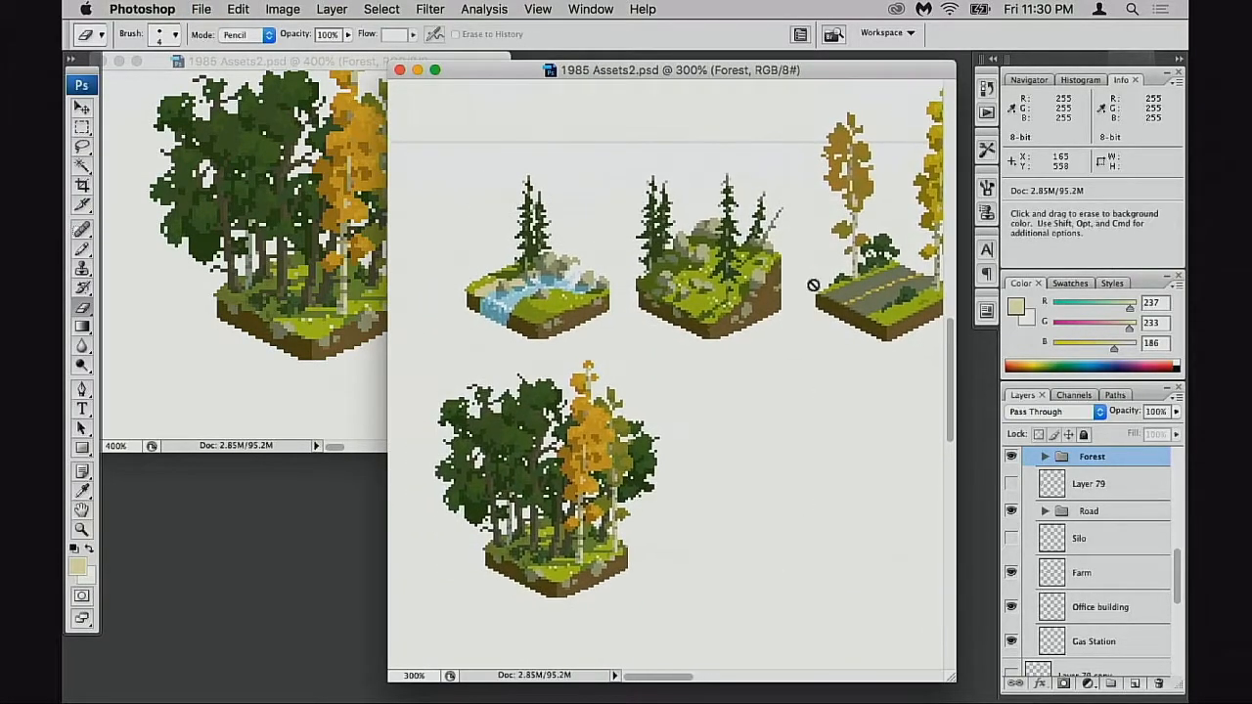
pyautogui.scroll(-5, 740, 323)
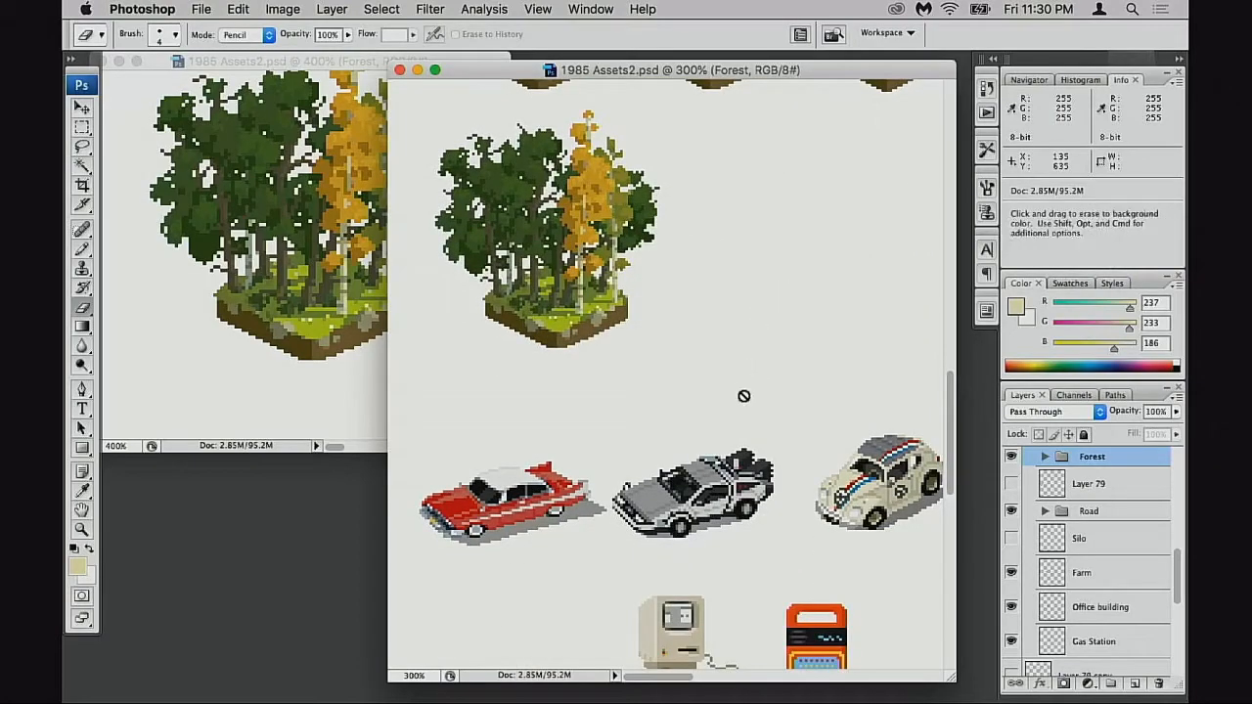
pyautogui.press('v')
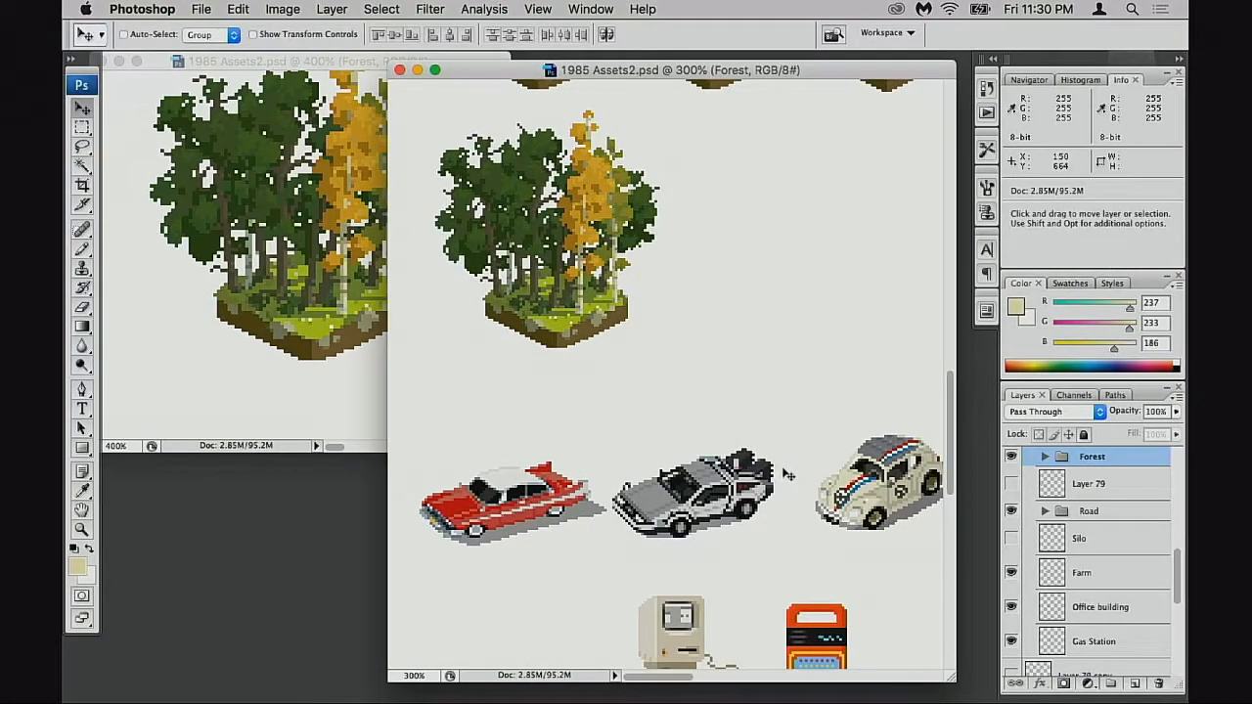
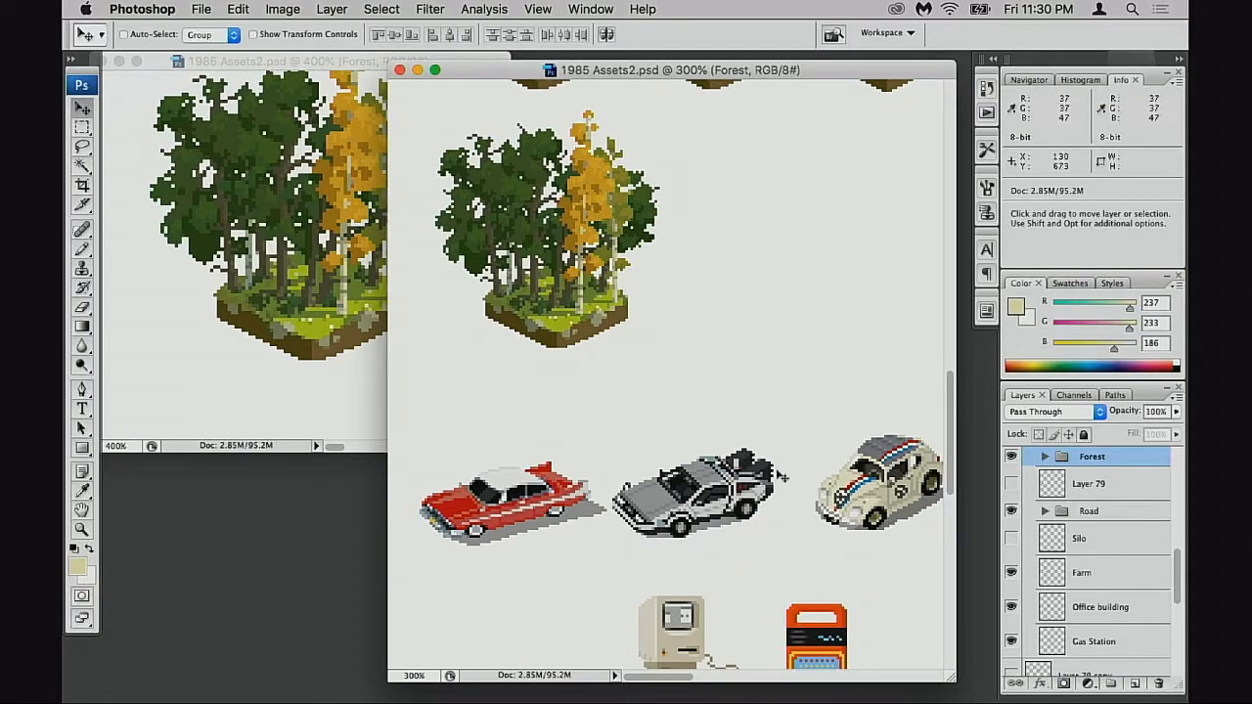
pyautogui.moveTo(724, 414); pyautogui.dragTo(693, 504)
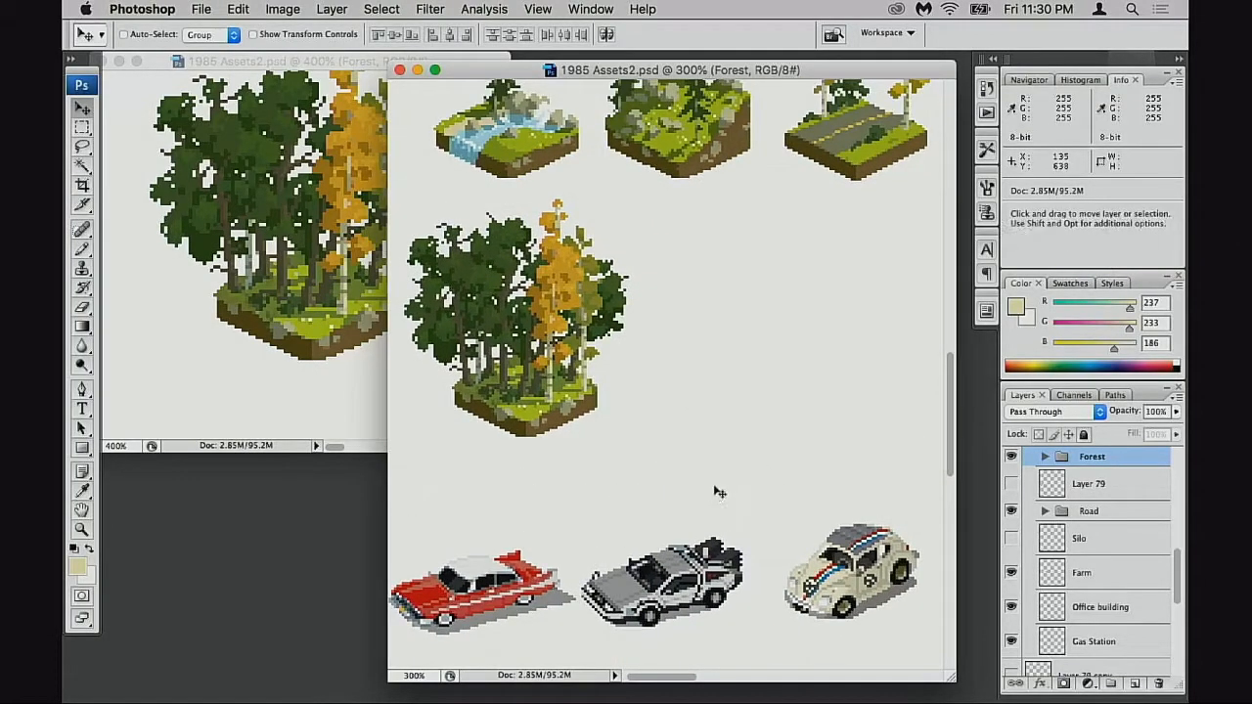
pyautogui.moveTo(526, 74); pyautogui.dragTo(398, 67)
pyautogui.moveTo(822, 671); pyautogui.dragTo(955, 691)
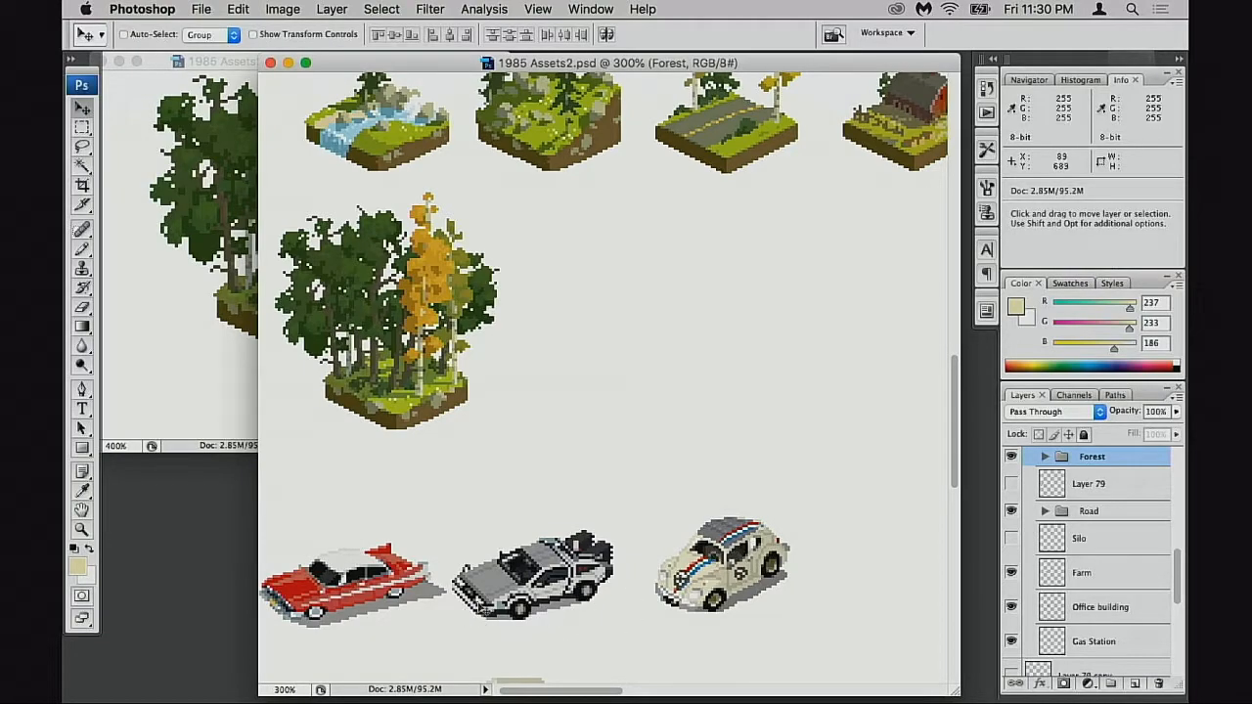
pyautogui.moveTo(614, 554); pyautogui.dragTo(685, 514)
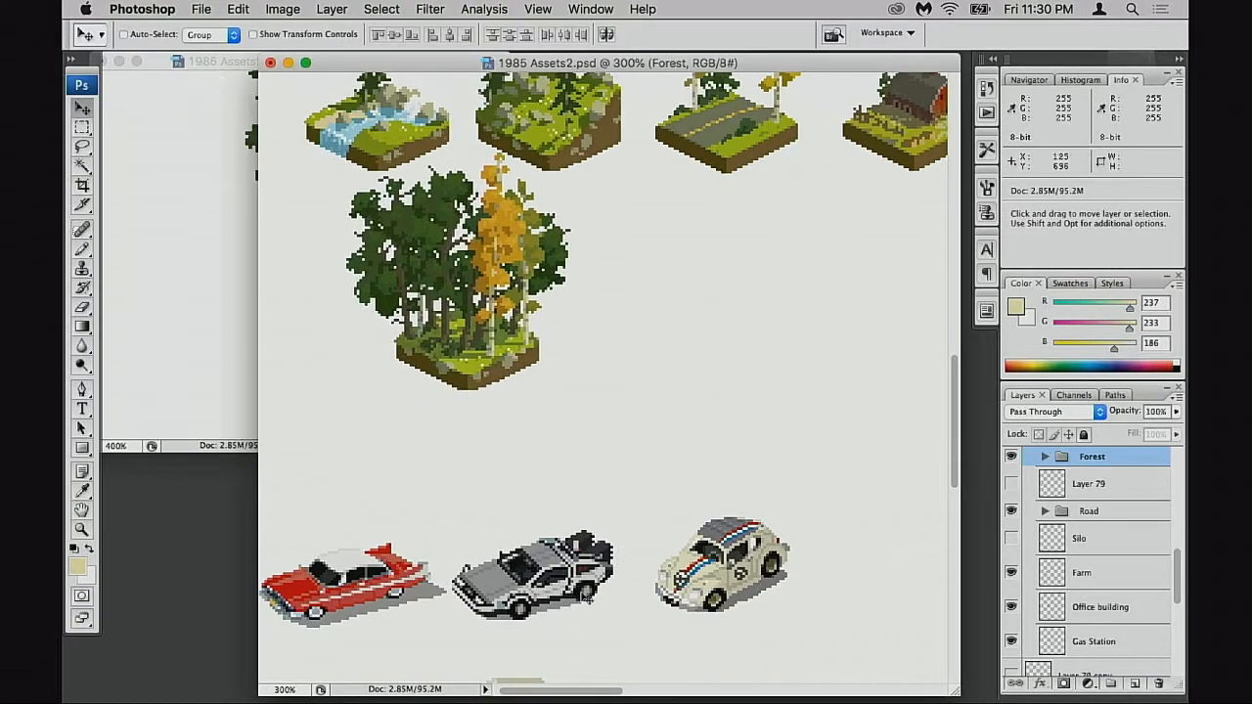
pyautogui.press('super+z')
pyautogui.scroll(2, 649, 506)
pyautogui.hscroll(-1, 649, 506)
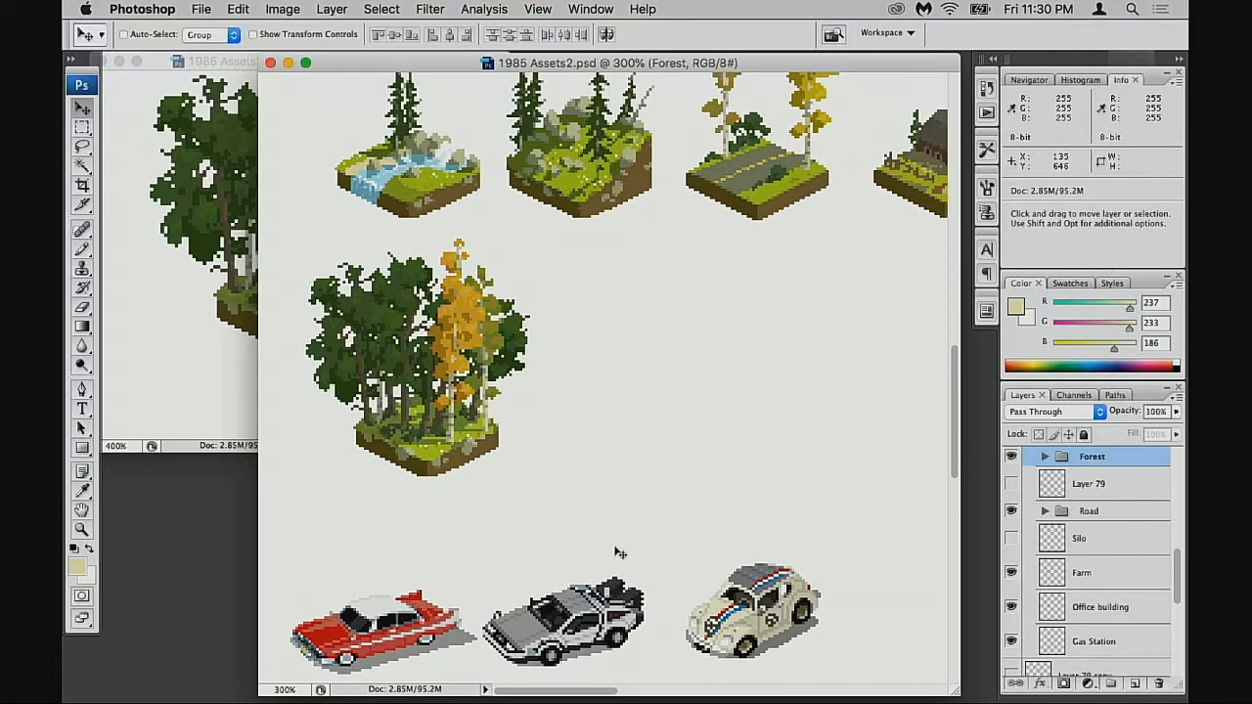
# - Expand the Forest group, check the Birch trees layer by hiding and showing it, and make it active
pyautogui.click(1043, 458)
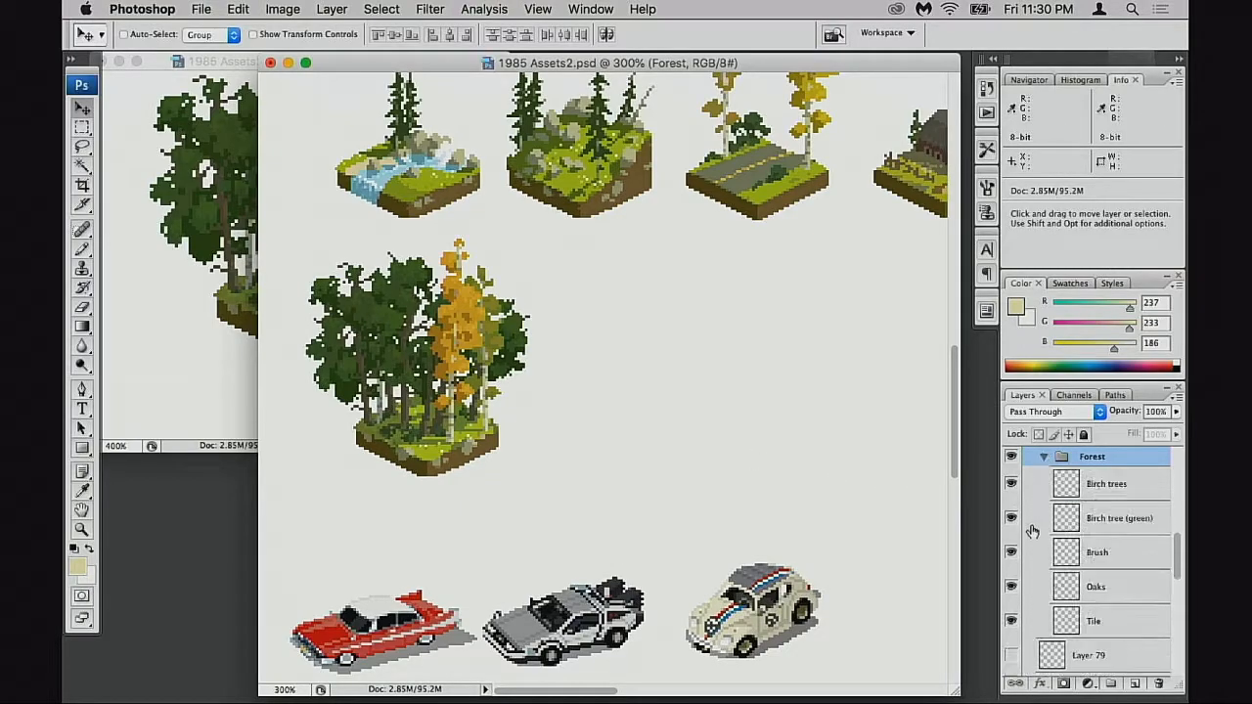
pyautogui.click(1013, 490)
pyautogui.click(1013, 489)
pyautogui.click(1046, 487)
# - Erase corner pixels from the topmost leaf cluster of the orange birch with a 1 px Eraser
pyautogui.press('super+space')
pyautogui.moveTo(459, 227); pyautogui.dragTo(525, 327)
pyautogui.press('e')
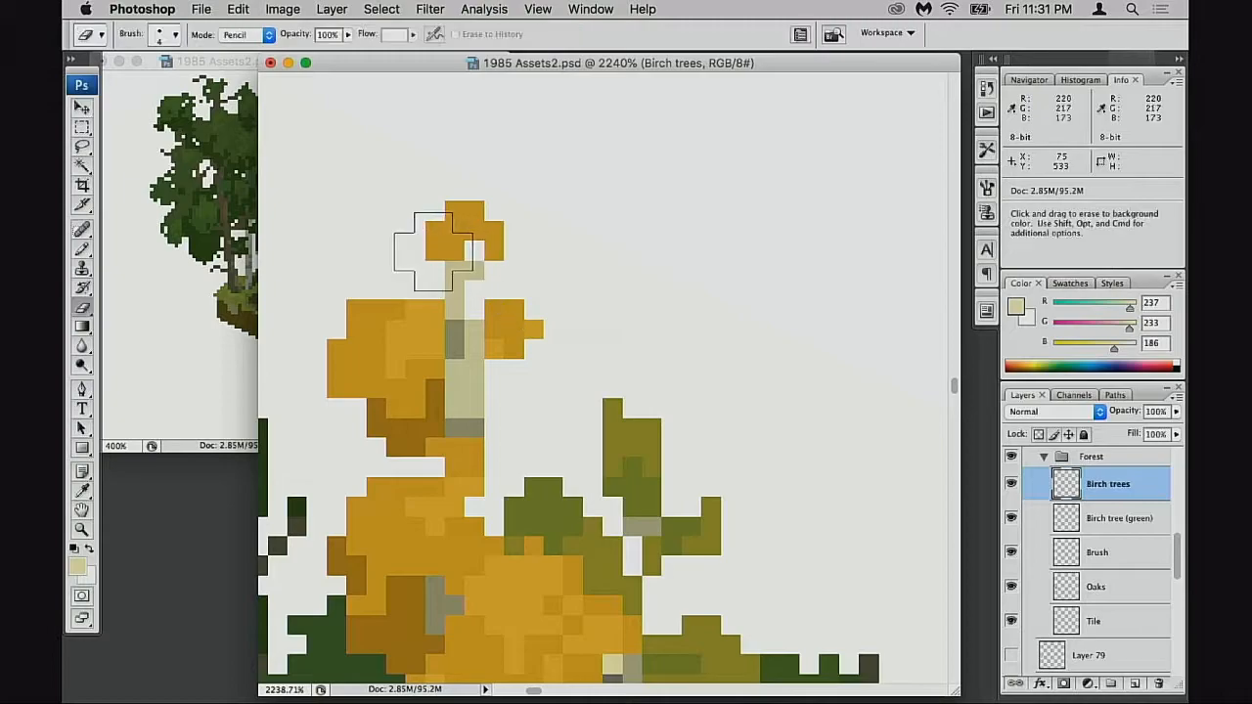
pyautogui.press('[')
pyautogui.press('[')
pyautogui.moveTo(455, 251); pyautogui.dragTo(435, 252)
pyautogui.press('super+z')
pyautogui.click(436, 254)
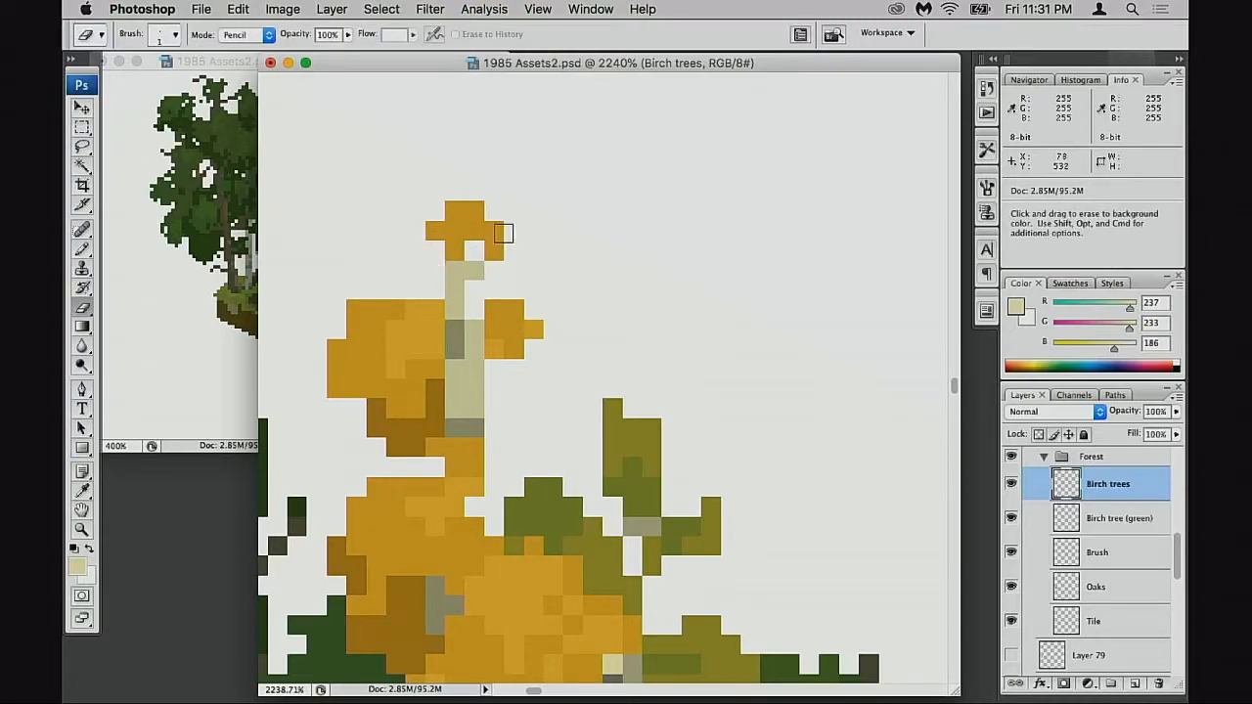
# - Paint lighter orange pixels, sampled from the foliage below, into the right half of the orange birch's topmost leaf cluster
pyautogui.keyDown('alt'); pyautogui.click(551, 368); pyautogui.keyUp('alt')
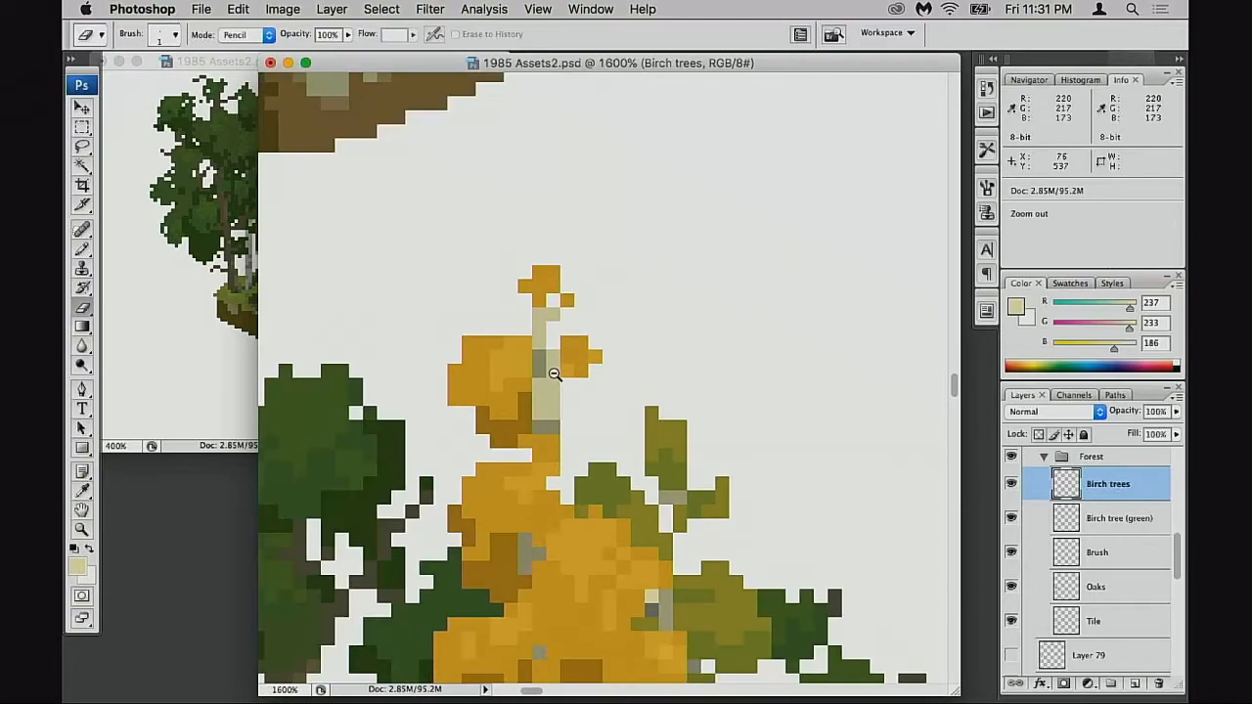
pyautogui.keyDown('alt'); pyautogui.click(550, 369); pyautogui.keyUp('alt')
pyautogui.keyDown('alt'); pyautogui.click(559, 383); pyautogui.keyUp('alt')
pyautogui.keyDown('alt'); pyautogui.click(564, 386); pyautogui.keyUp('alt')
pyautogui.keyDown('alt'); pyautogui.click(567, 388); pyautogui.keyUp('alt')
pyautogui.keyDown('alt'); pyautogui.click(576, 397); pyautogui.keyUp('alt')
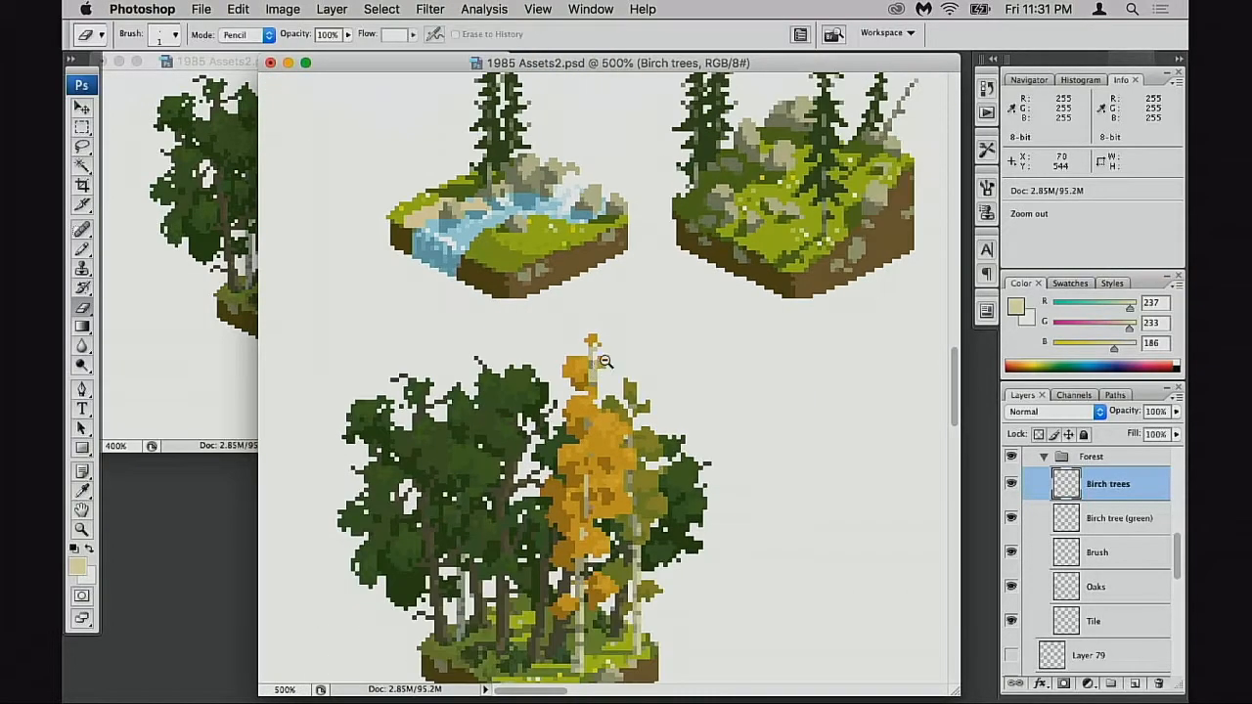
pyautogui.keyDown('alt'); pyautogui.click(599, 365); pyautogui.keyUp('alt')
pyautogui.moveTo(513, 301); pyautogui.dragTo(566, 366)
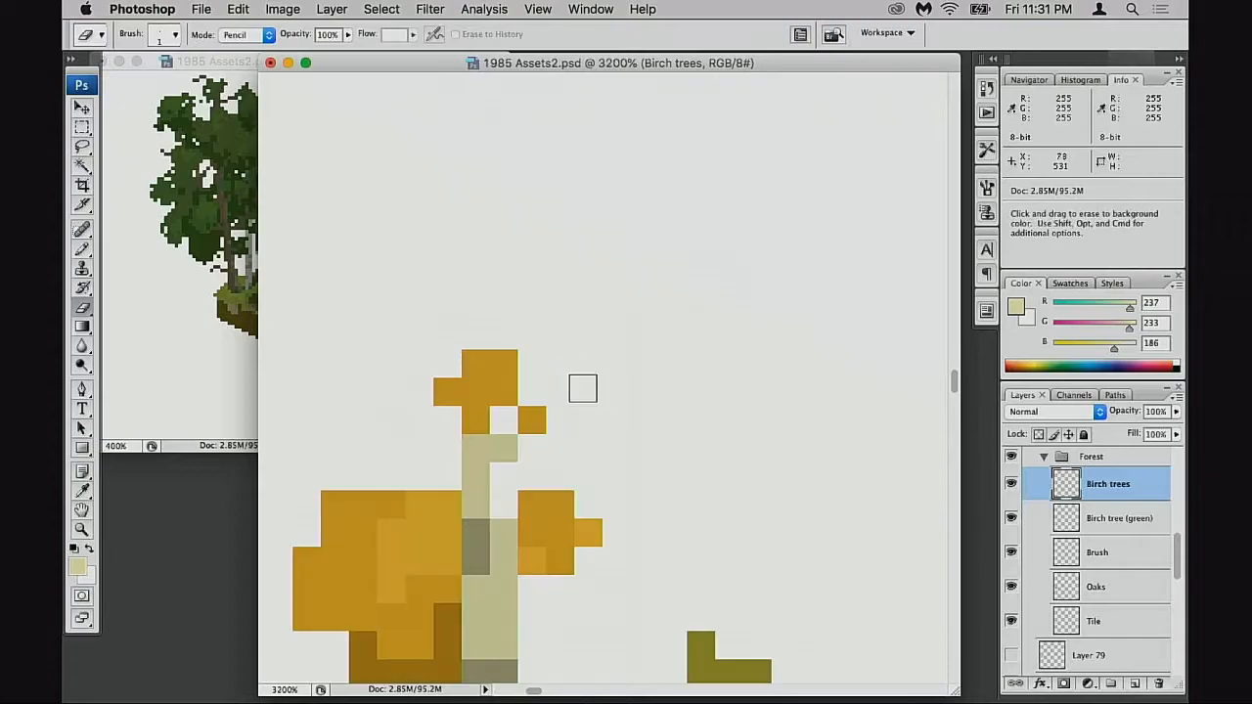
pyautogui.press('b')
pyautogui.keyDown('alt'); pyautogui.click(509, 381); pyautogui.keyUp('alt')
pyautogui.keyDown('alt'); pyautogui.click(445, 512); pyautogui.keyUp('alt')
pyautogui.moveTo(501, 402)
pyautogui.mouseDown()
pyautogui.moveTo(521, 380)
pyautogui.moveTo(500, 415)
pyautogui.mouseUp()
# - Add single orange leaf pixels above and left of the top cluster and beside the upper trunk, using orange sampled from the cluster
pyautogui.keyDown('alt'); pyautogui.click(491, 362); pyautogui.keyUp('alt')
pyautogui.click(447, 336)
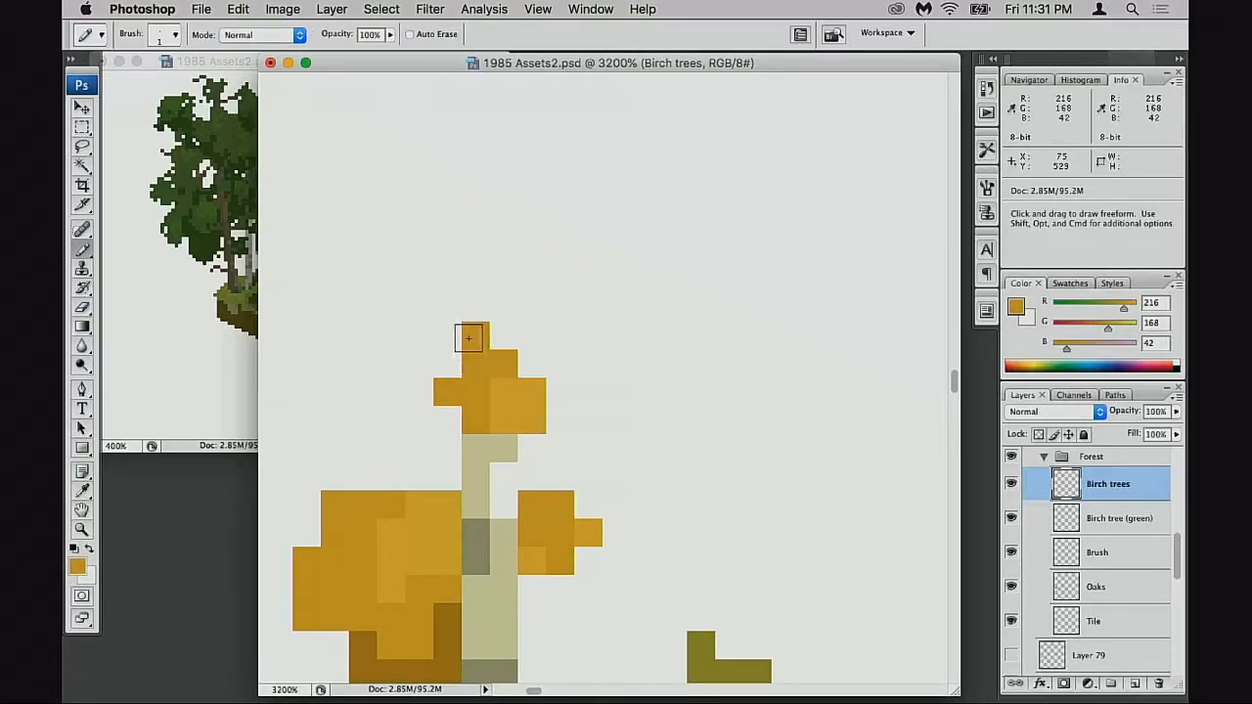
pyautogui.click(447, 447)
pyautogui.press('super+z')
pyautogui.click(499, 470)
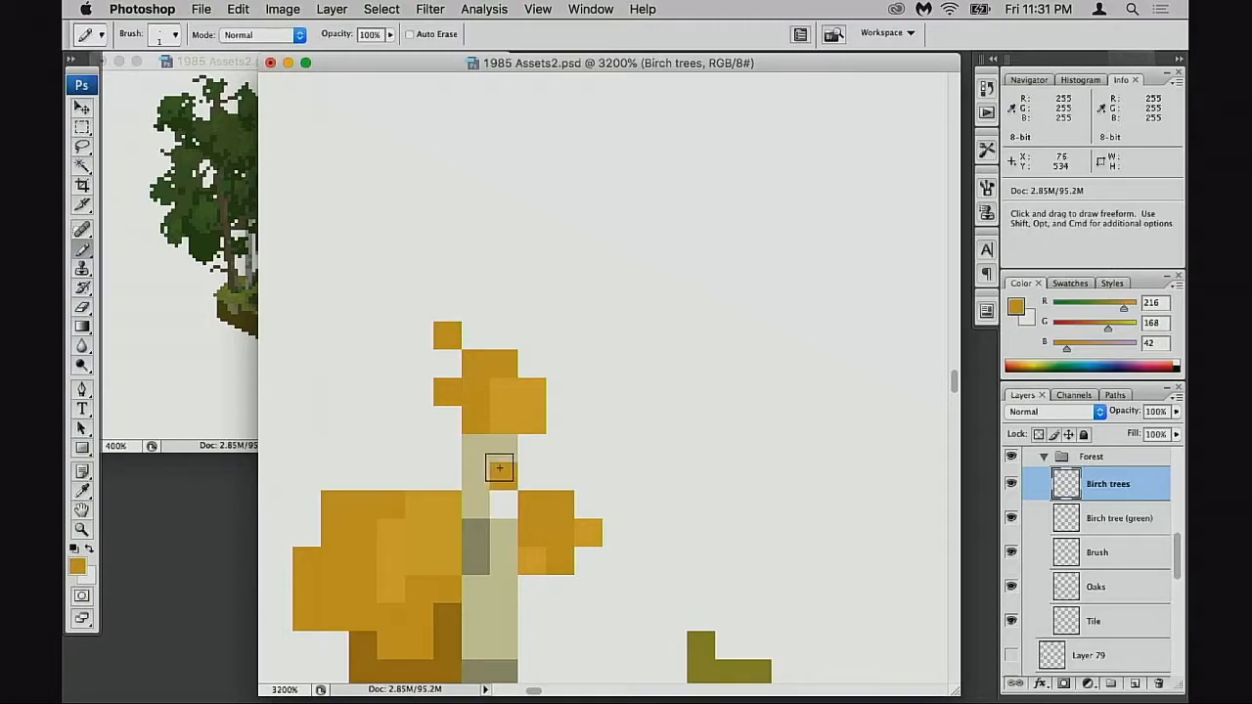
# - Extend the orange birch's trunk one pixel up into the top leaf cluster with the sampled pale bark colour
pyautogui.keyDown('alt'); pyautogui.keyDown('super'); pyautogui.click(550, 517); pyautogui.keyUp('super'); pyautogui.keyUp('alt')
pyautogui.keyDown('alt'); pyautogui.keyDown('super'); pyautogui.click(562, 519); pyautogui.keyUp('super'); pyautogui.keyUp('alt')
pyautogui.keyDown('alt'); pyautogui.keyDown('super'); pyautogui.click(565, 522); pyautogui.keyUp('super'); pyautogui.keyUp('alt')
pyautogui.keyDown('alt'); pyautogui.keyDown('super'); pyautogui.click(618, 516); pyautogui.keyUp('super'); pyautogui.keyUp('alt')
pyautogui.moveTo(654, 256); pyautogui.dragTo(600, 510)
pyautogui.moveTo(589, 278); pyautogui.dragTo(646, 313)
pyautogui.press('e')
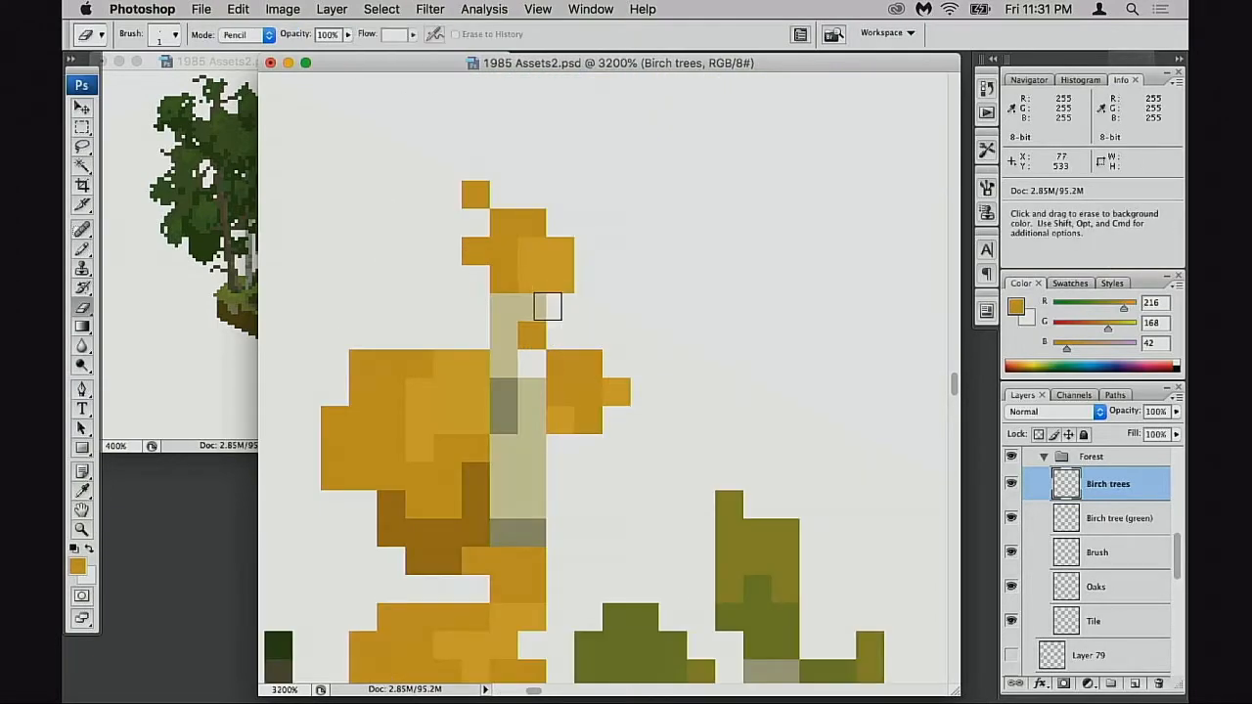
pyautogui.press('b')
pyautogui.click(537, 304)
pyautogui.keyDown('alt'); pyautogui.click(533, 303); pyautogui.keyUp('alt')
pyautogui.click(534, 285)
pyautogui.press('e')
pyautogui.click(562, 310)
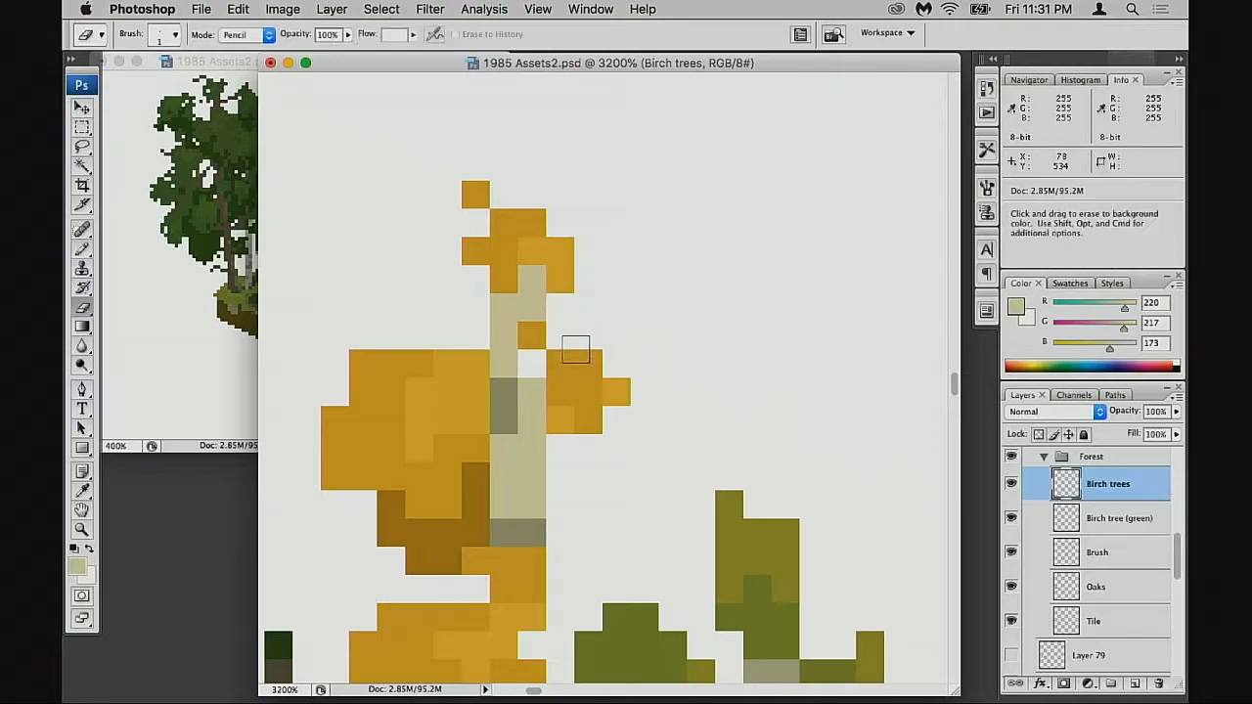
pyautogui.press('super+z')
# - Review the whole forest tile at 500% zoom and save the document
pyautogui.keyDown('alt'); pyautogui.click(616, 436); pyautogui.keyUp('alt')
pyautogui.keyDown('alt'); pyautogui.click(617, 440); pyautogui.keyUp('alt')
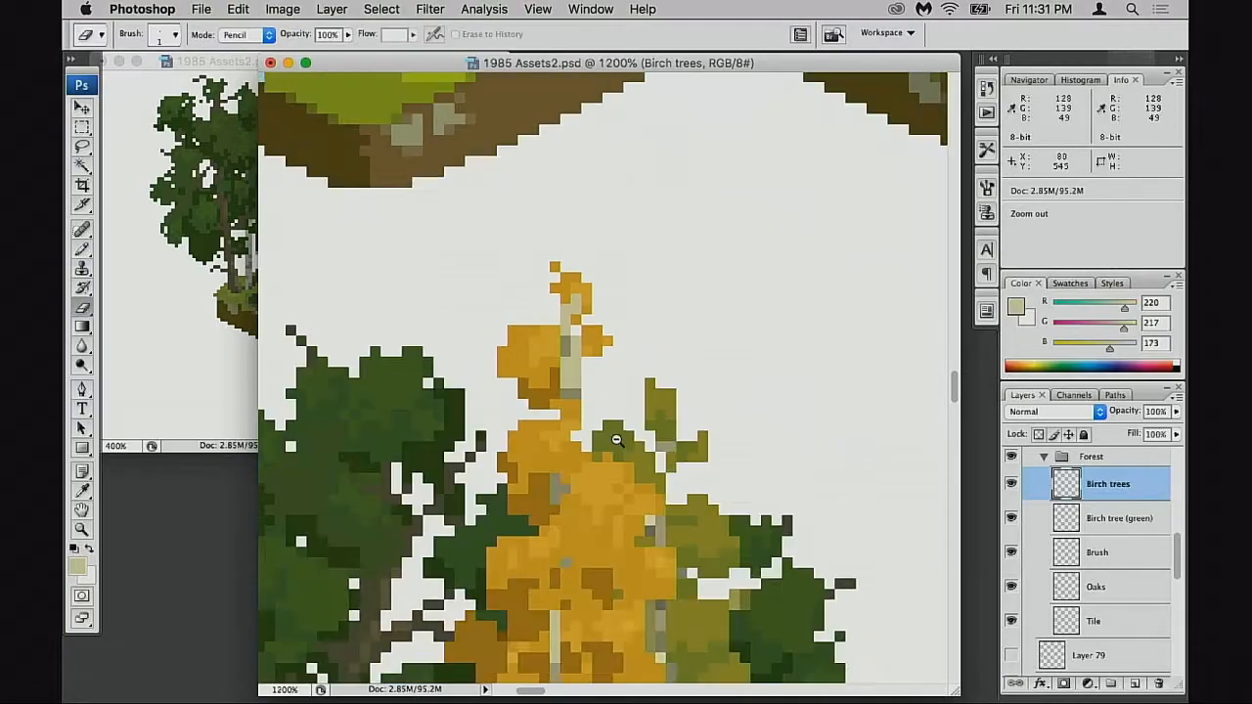
pyautogui.keyDown('alt'); pyautogui.click(617, 442); pyautogui.keyUp('alt')
pyautogui.keyDown('alt'); pyautogui.click(616, 463); pyautogui.keyUp('alt')
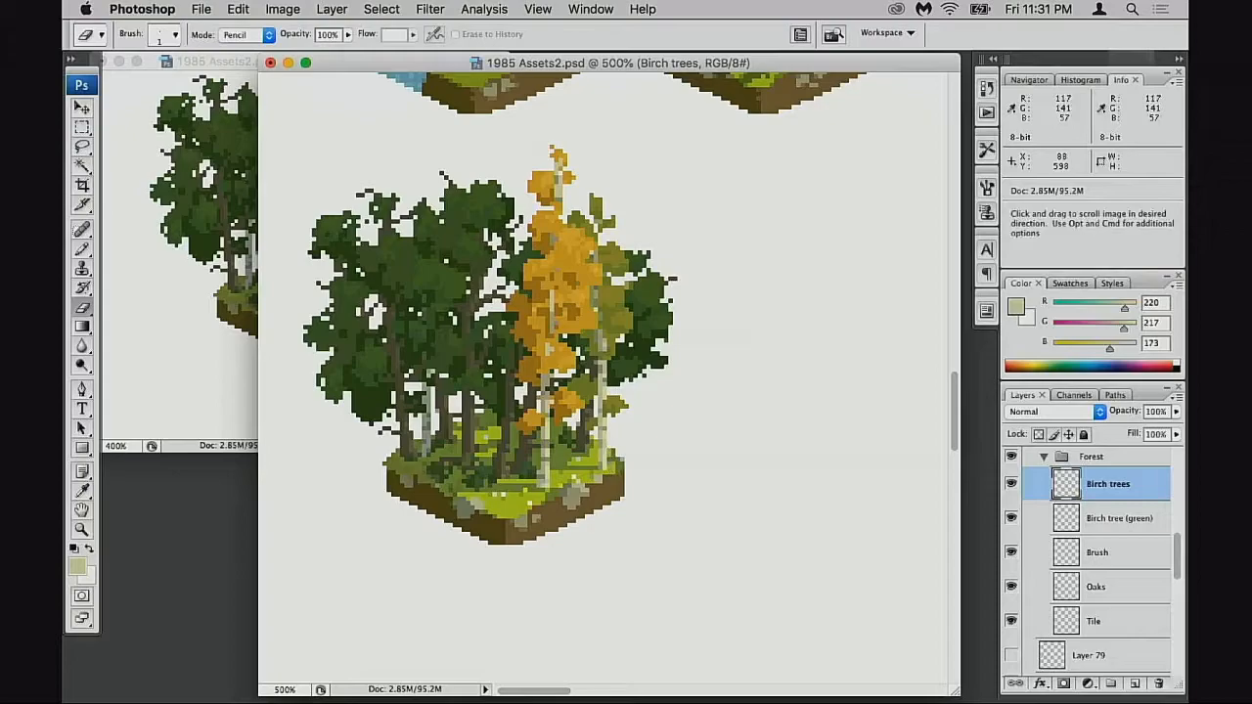
pyautogui.press('super')
pyautogui.press('super+s')
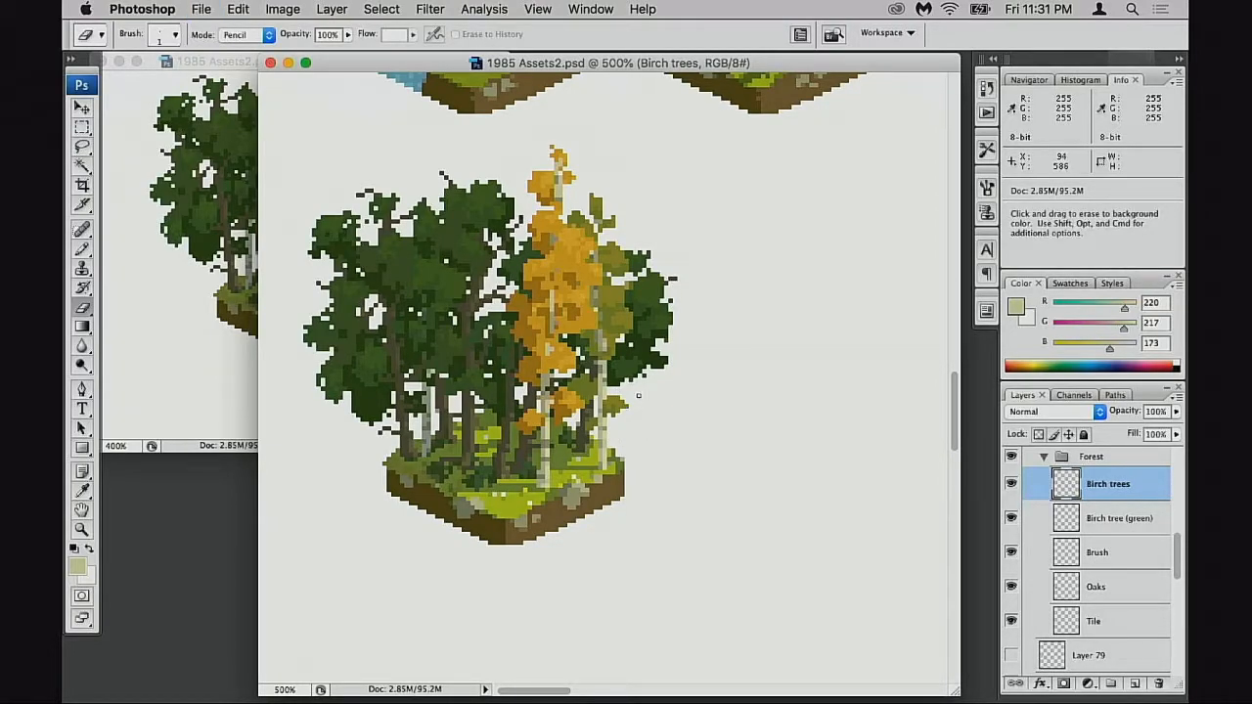
# - Try a darker bark pixel, sampled from the orange birch's lower trunk, on its upper trunk below the top leaf cluster
pyautogui.keyDown('super'); pyautogui.click(568, 240); pyautogui.keyUp('super')
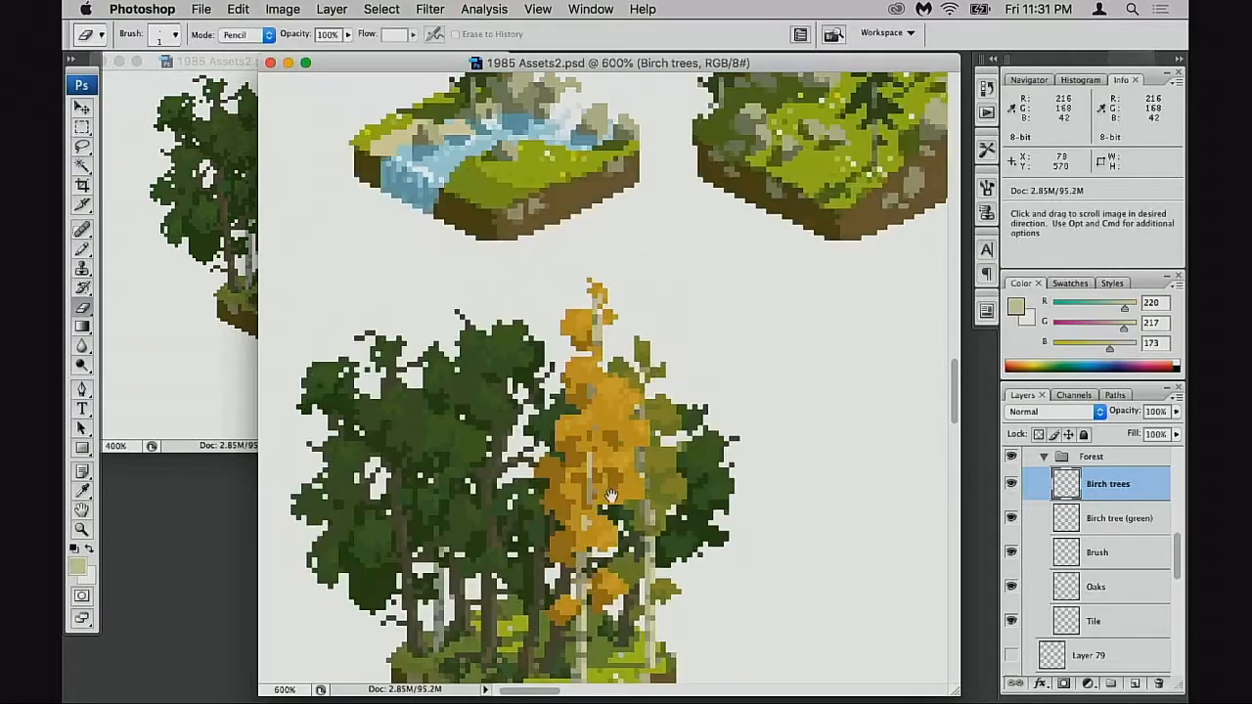
pyautogui.moveTo(594, 550); pyautogui.dragTo(574, 438)
pyautogui.keyDown('alt'); pyautogui.click(588, 425); pyautogui.keyUp('alt')
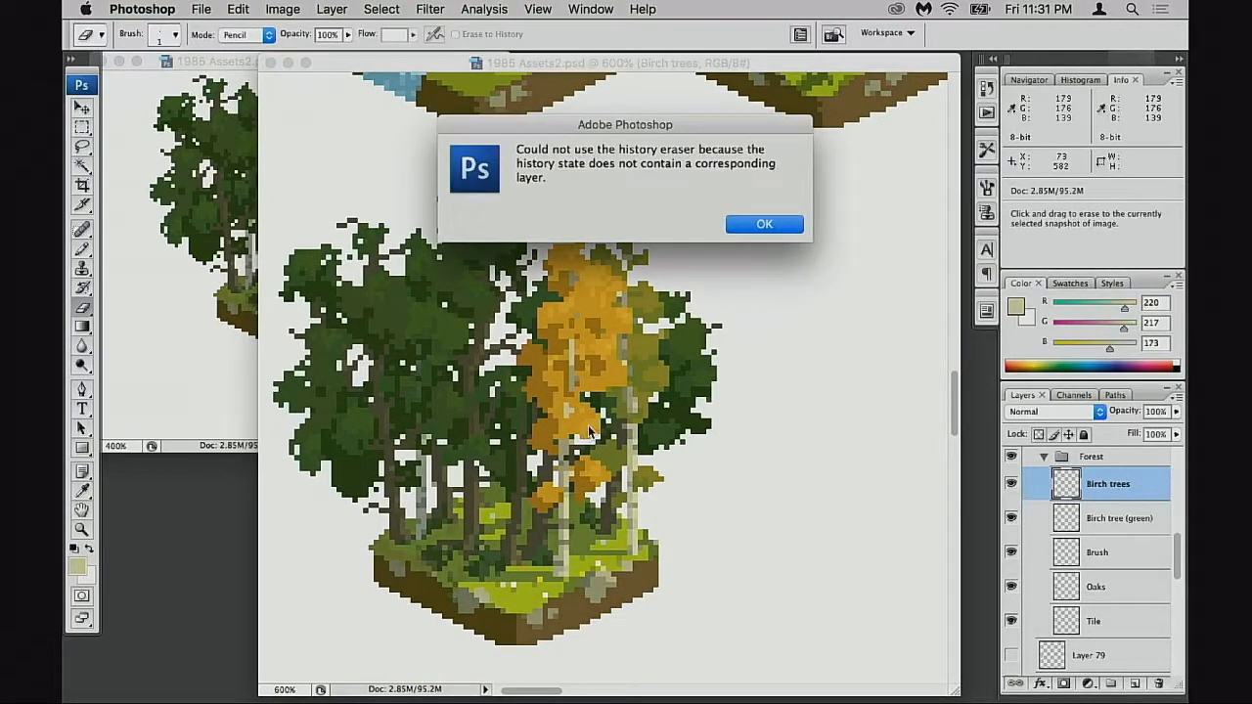
pyautogui.click(751, 224)
pyautogui.press('b')
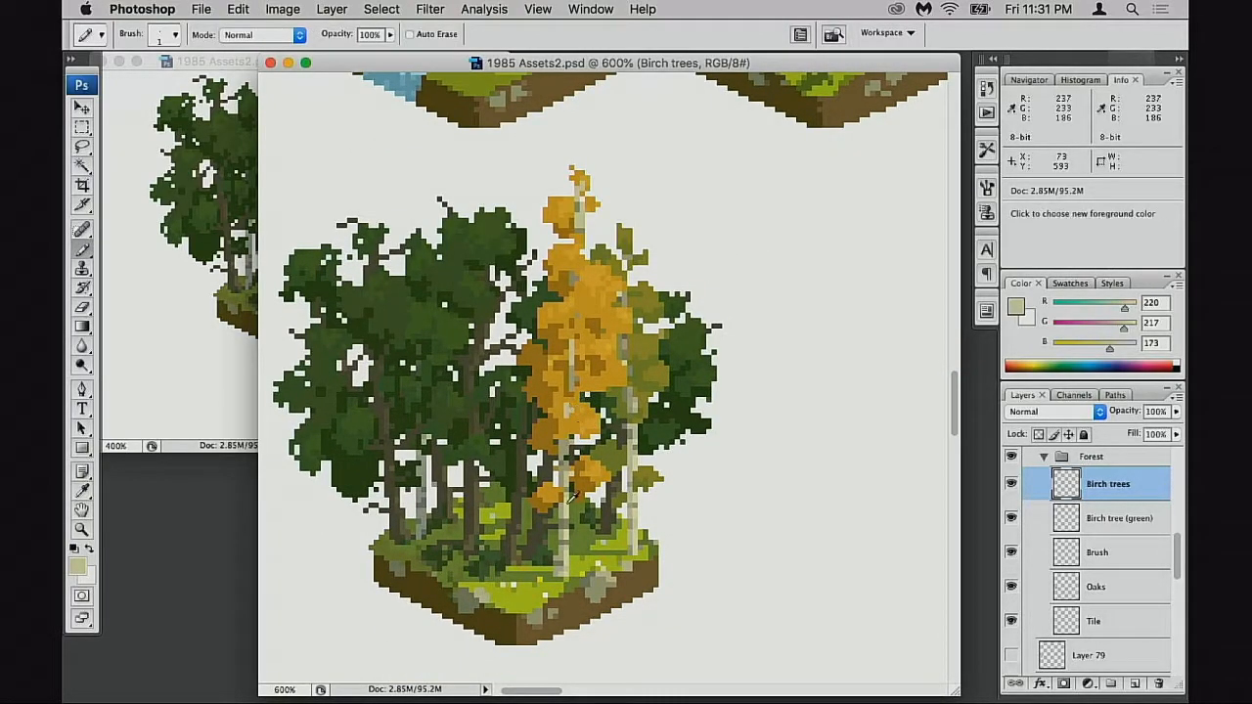
pyautogui.keyDown('alt'); pyautogui.click(569, 474); pyautogui.keyUp('alt')
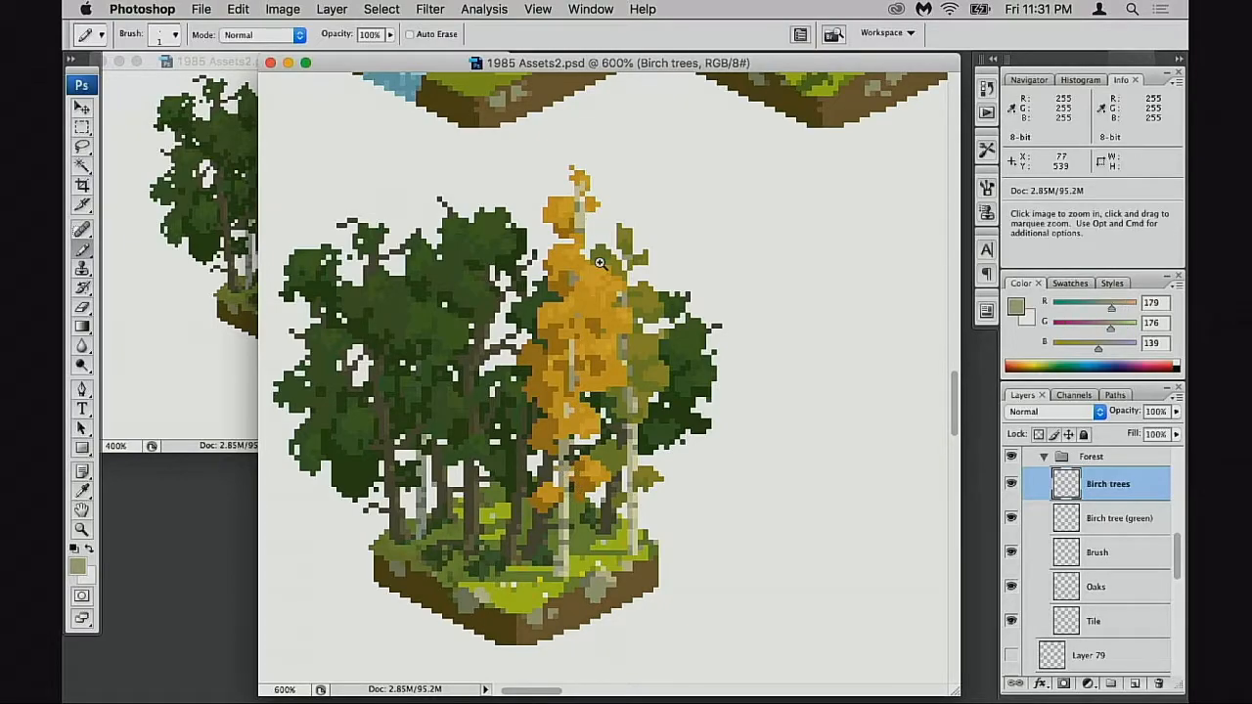
pyautogui.keyDown('super'); pyautogui.click(590, 217); pyautogui.keyUp('super')
pyautogui.click(590, 396)
pyautogui.press('super+z')
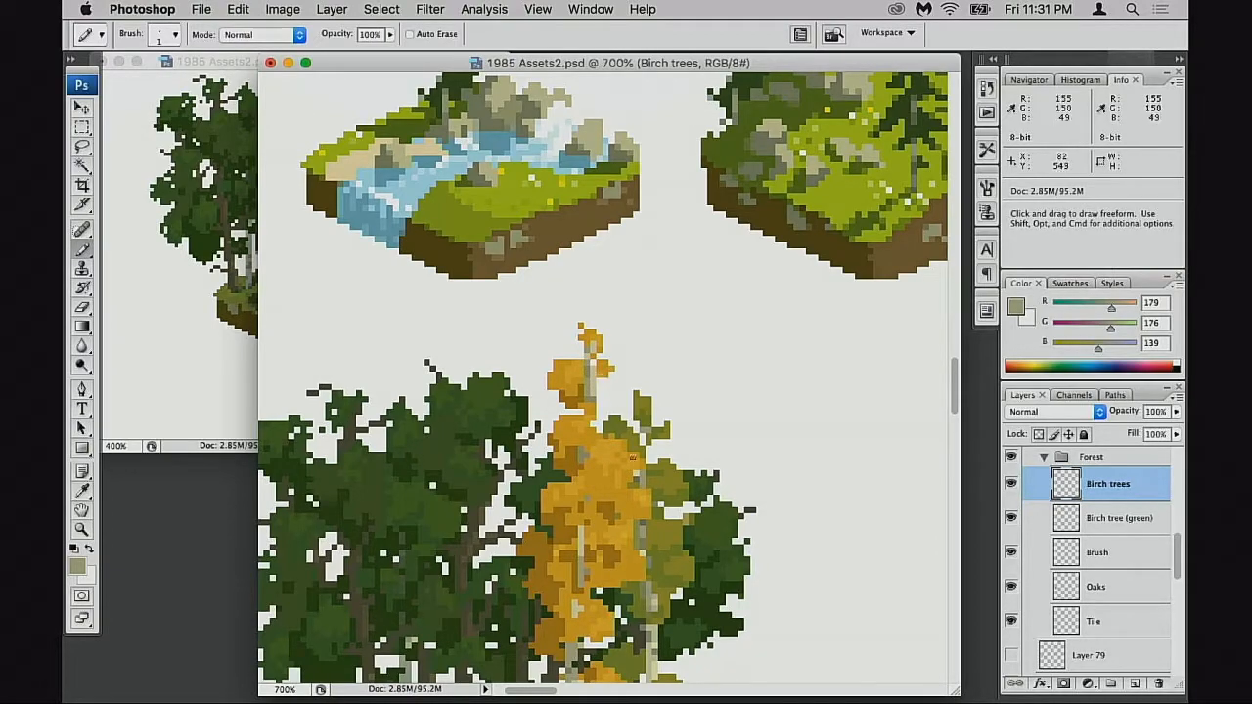
# - Examine the whole forest tile and the rocks along its front-left edge
pyautogui.moveTo(633, 472); pyautogui.dragTo(617, 382)
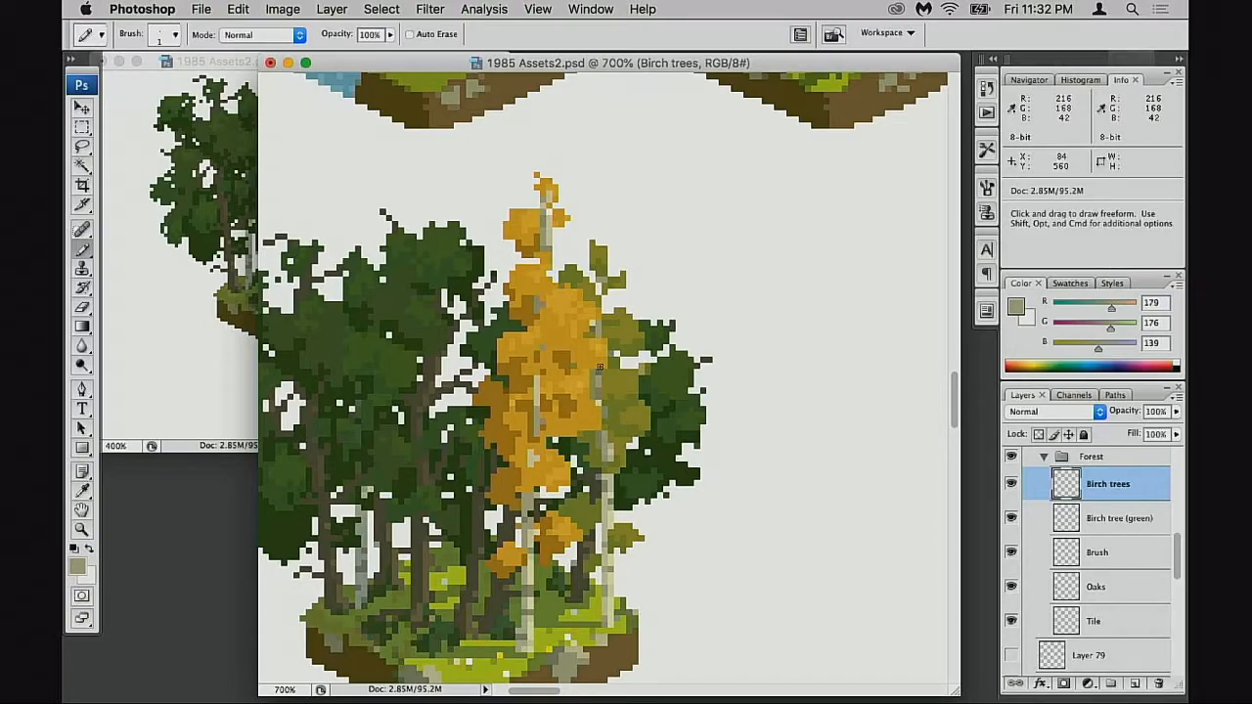
pyautogui.scroll(-2, 600, 366)
pyautogui.hscroll(-3, 600, 366)
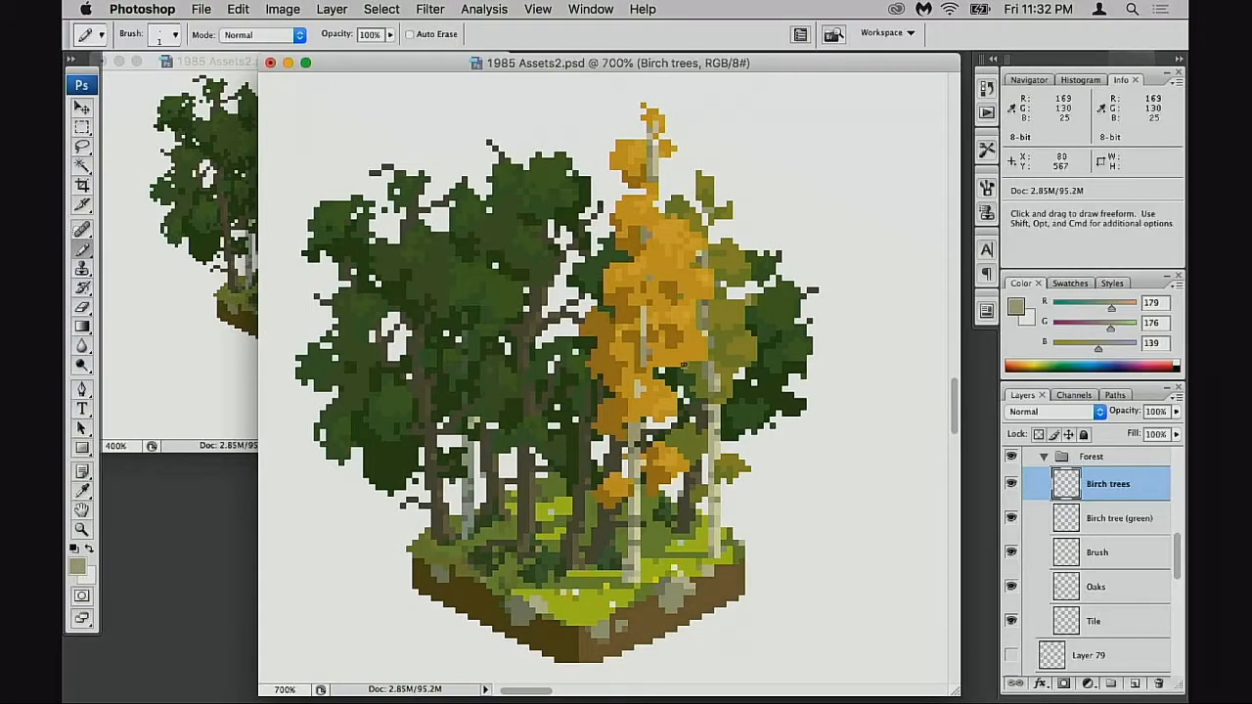
pyautogui.keyDown('alt'); pyautogui.click(688, 426); pyautogui.keyUp('alt')
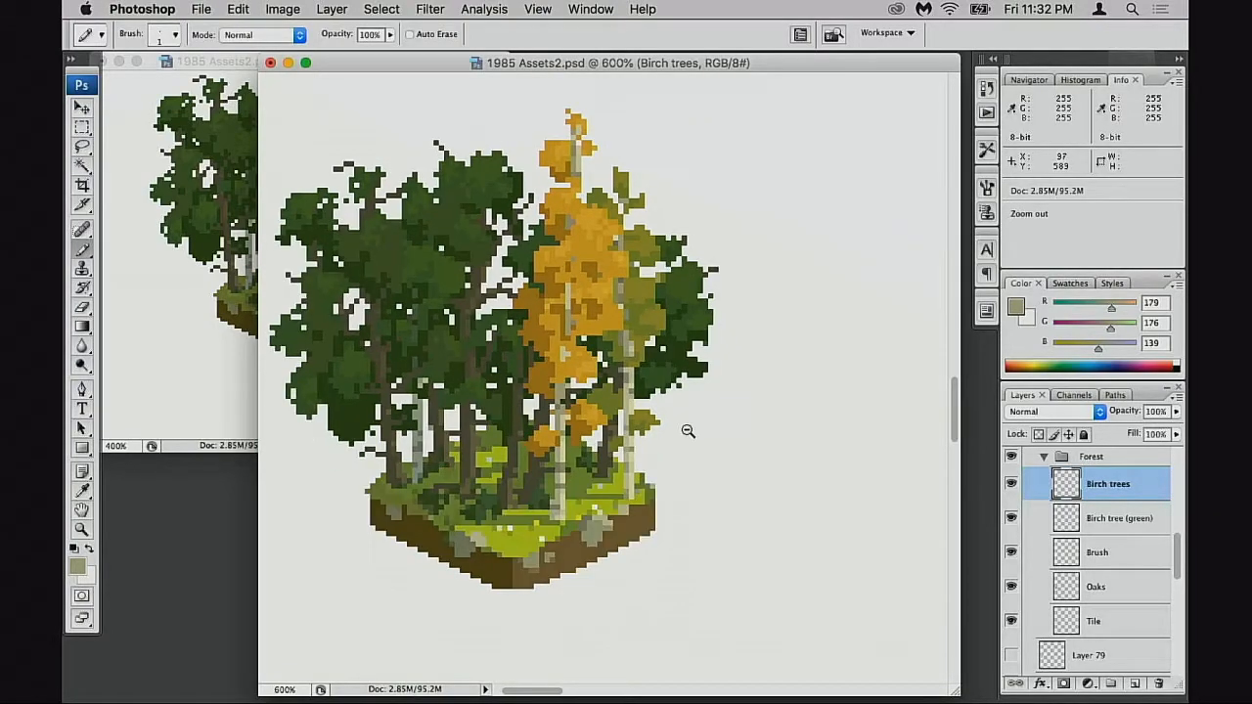
pyautogui.keyDown('alt'); pyautogui.click(686, 435); pyautogui.keyUp('alt')
pyautogui.moveTo(373, 445); pyautogui.dragTo(458, 512)
pyautogui.moveTo(548, 499); pyautogui.dragTo(508, 498)
pyautogui.moveTo(651, 481); pyautogui.dragTo(619, 504)
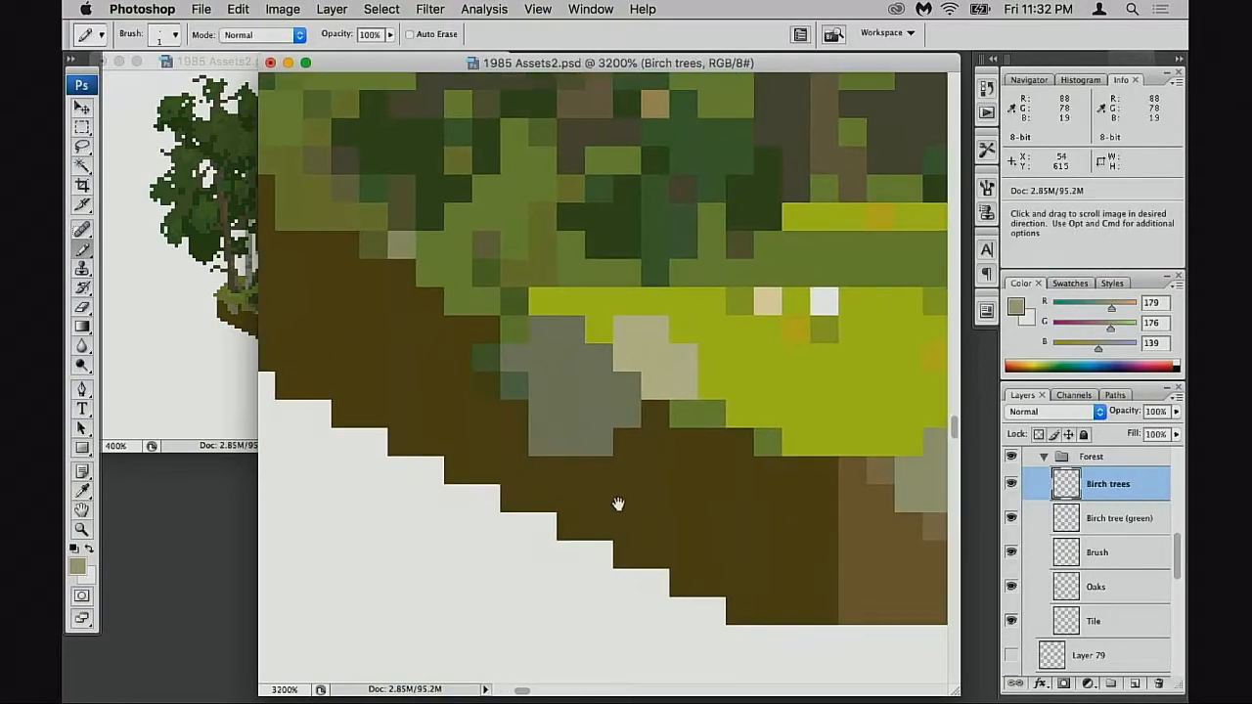
# - Check the Tile, Oaks and Brush layers for the dark green pixels beside the front-left grey rock, and erase them on Brush
pyautogui.click(1012, 620)
pyautogui.click(1011, 620)
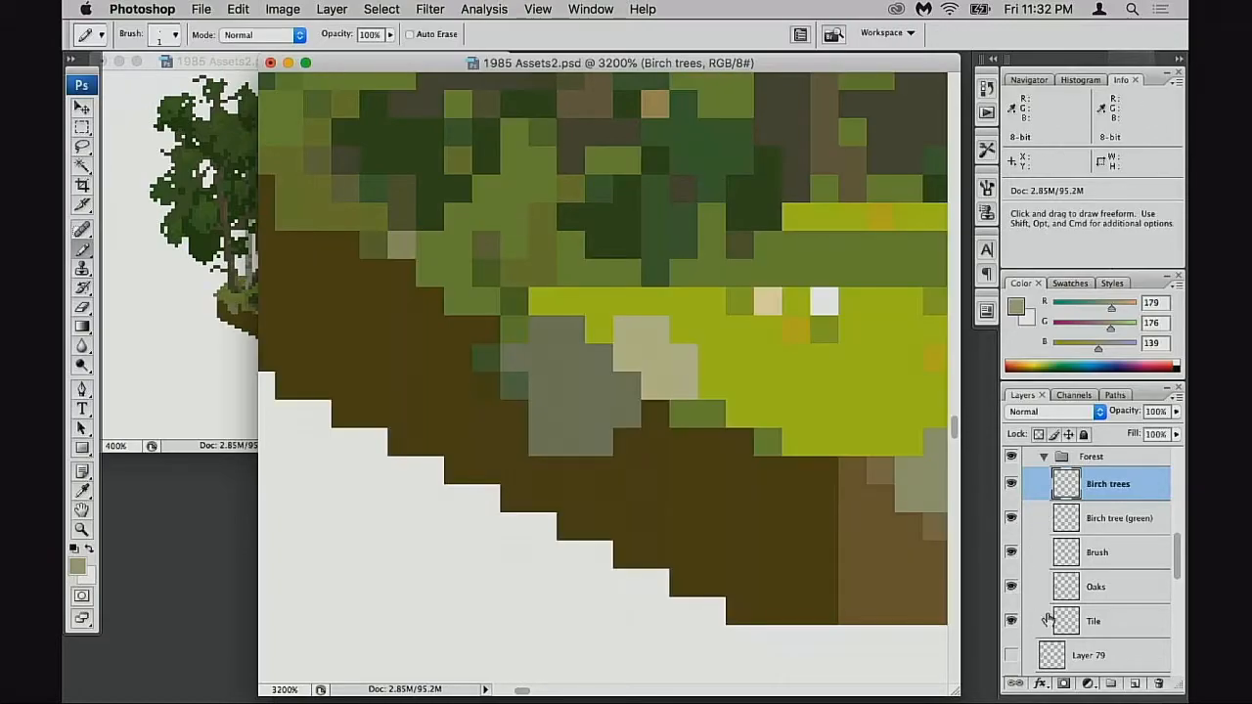
pyautogui.click(1012, 620)
pyautogui.click(1012, 586)
pyautogui.click(1012, 586)
pyautogui.click(1012, 552)
pyautogui.click(1012, 552)
pyautogui.click(1012, 621)
pyautogui.click(1106, 553)
pyautogui.press('e')
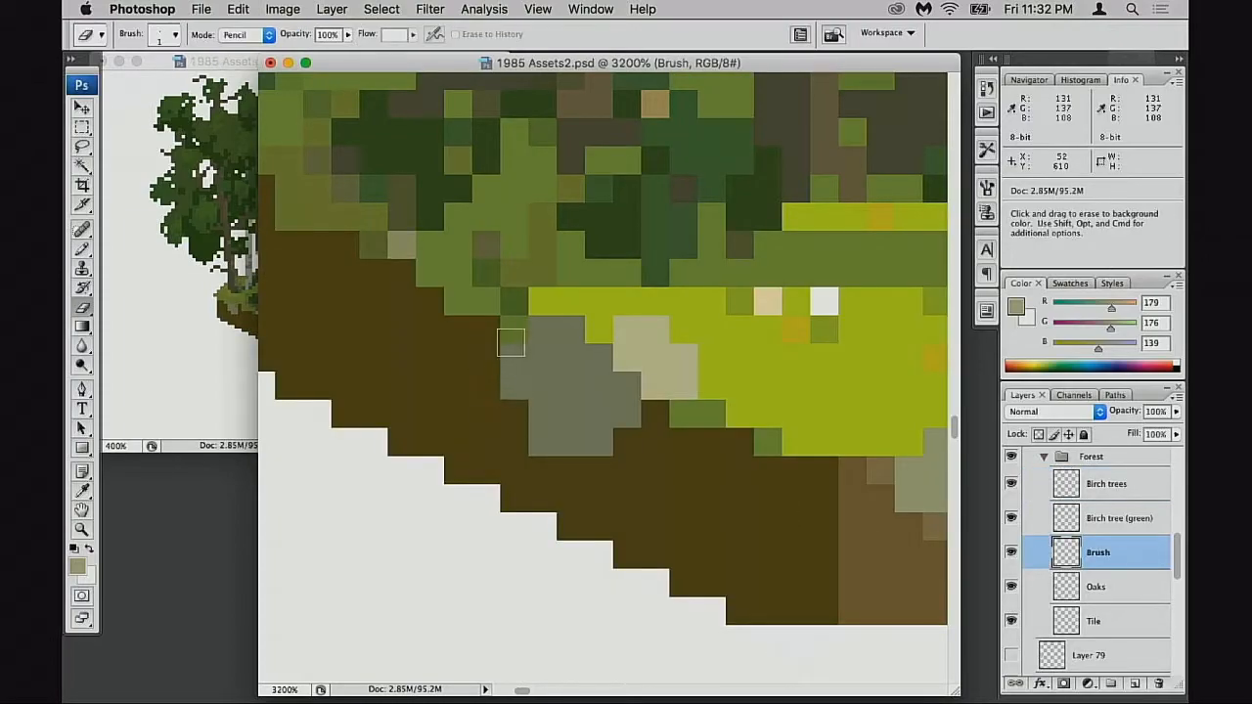
# - Review the forest tile's ground, trunks and foliage from 1600% down to 600% zoom
pyautogui.keyDown('alt'); pyautogui.keyDown('super'); pyautogui.click(703, 485); pyautogui.keyUp('super'); pyautogui.keyUp('alt')
pyautogui.press('space')
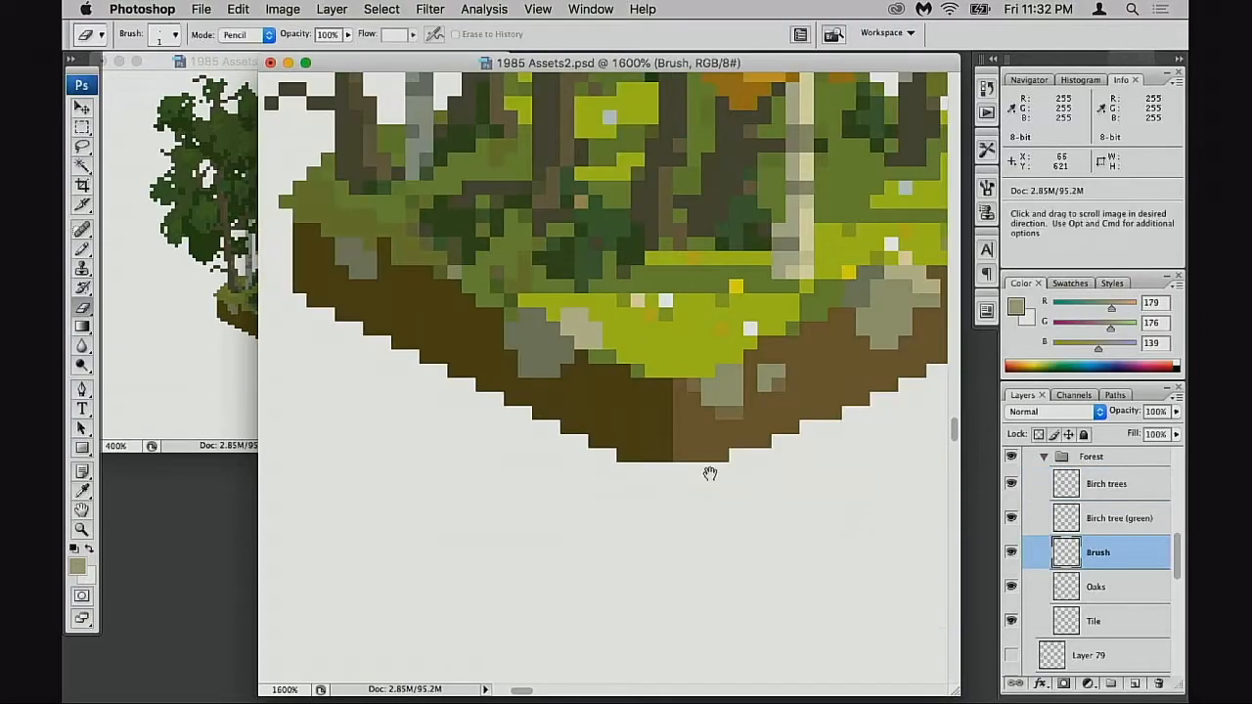
pyautogui.moveTo(718, 467); pyautogui.dragTo(727, 528)
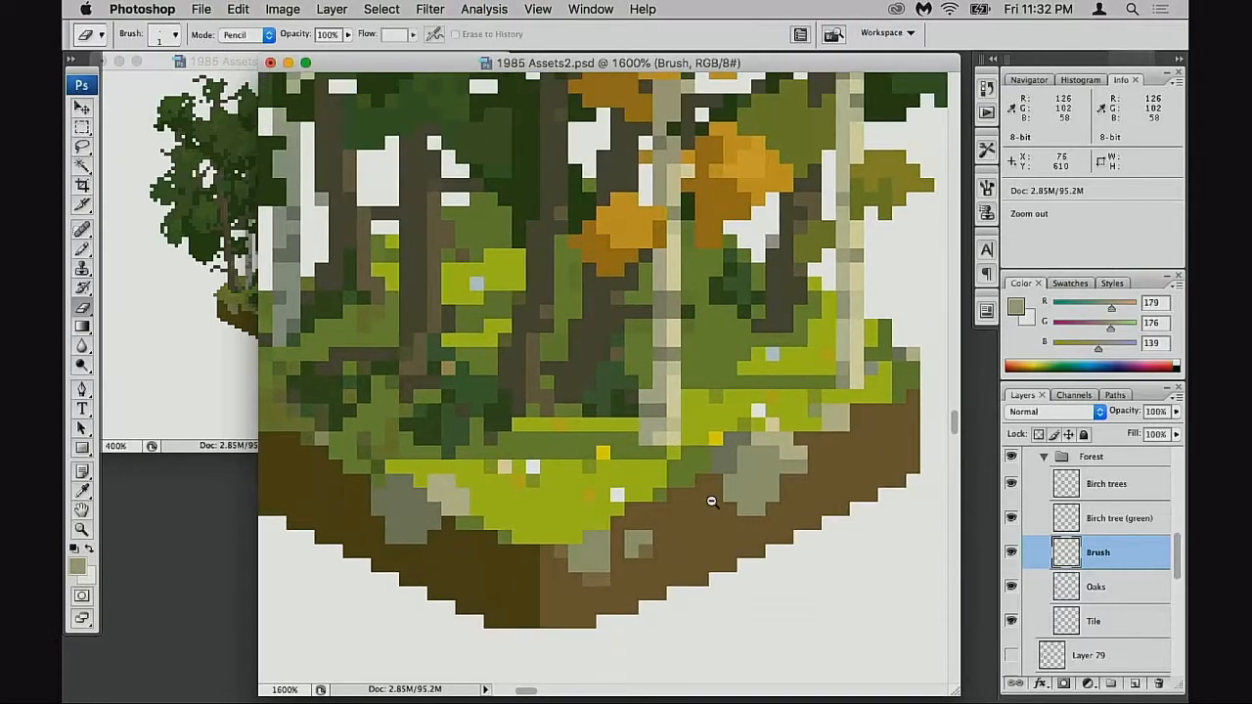
pyautogui.keyDown('alt'); pyautogui.keyDown('super'); pyautogui.click(729, 506); pyautogui.keyUp('super'); pyautogui.keyUp('alt')
pyautogui.keyDown('alt'); pyautogui.click(728, 507); pyautogui.keyUp('alt')
pyautogui.moveTo(599, 432); pyautogui.dragTo(728, 653)
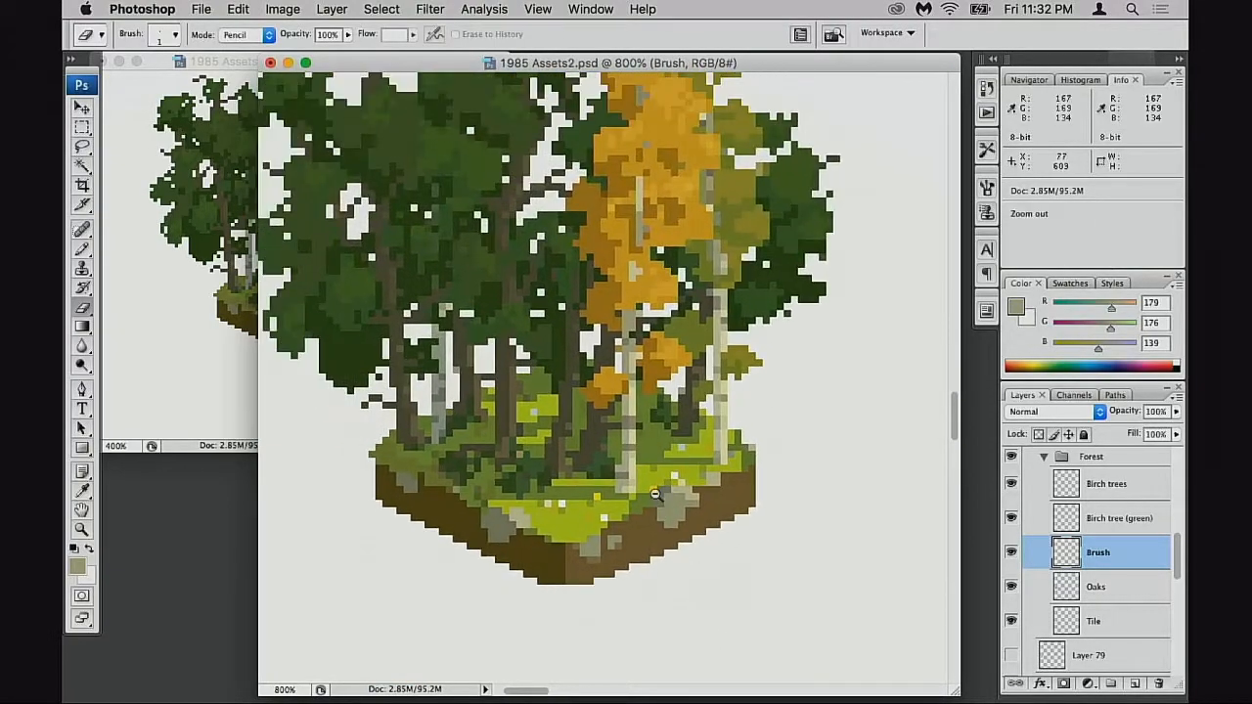
pyautogui.keyDown('alt'); pyautogui.click(649, 483); pyautogui.keyUp('alt')
pyautogui.moveTo(552, 393); pyautogui.dragTo(590, 487)
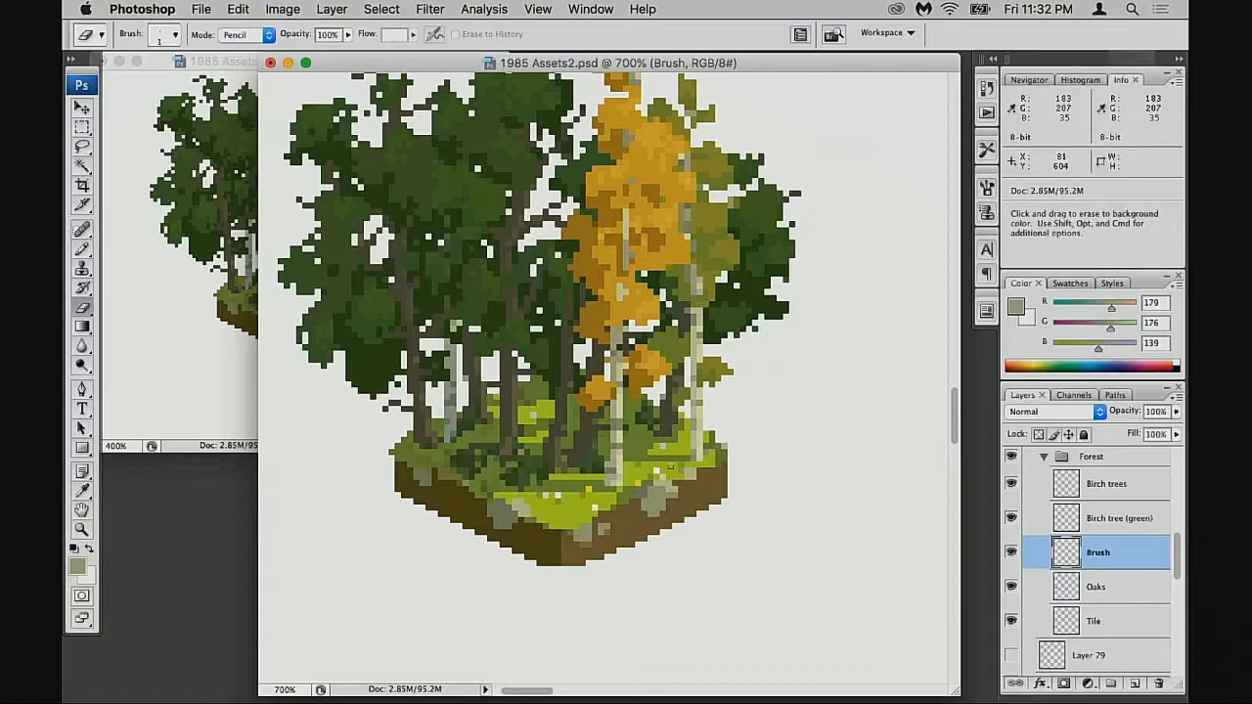
pyautogui.keyDown('alt'); pyautogui.click(609, 475); pyautogui.keyUp('alt')
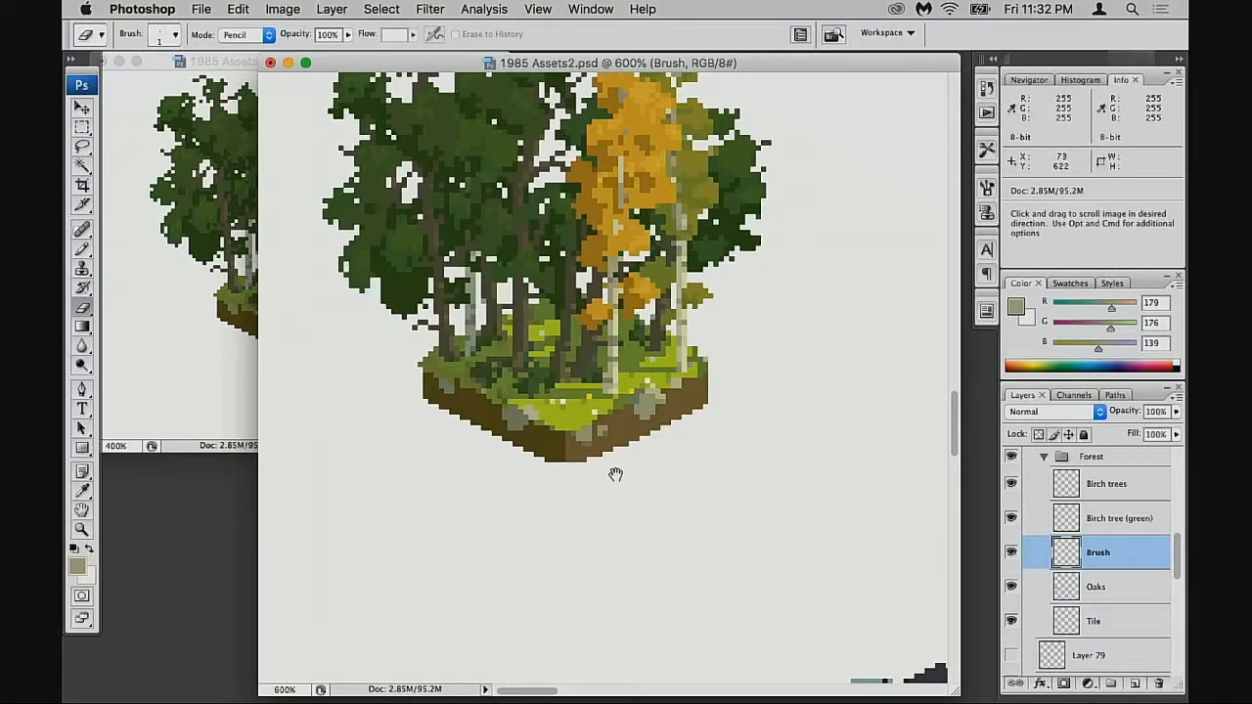
pyautogui.moveTo(554, 342); pyautogui.dragTo(589, 471)
# - Toggle the visibility of individual layers to identify the one holding the branch above the grey birch, and make Oaks active
pyautogui.moveTo(461, 358); pyautogui.dragTo(521, 427)
pyautogui.moveTo(617, 498)
pyautogui.mouseDown()
pyautogui.moveTo(614, 512)
pyautogui.moveTo(607, 485)
pyautogui.mouseUp()
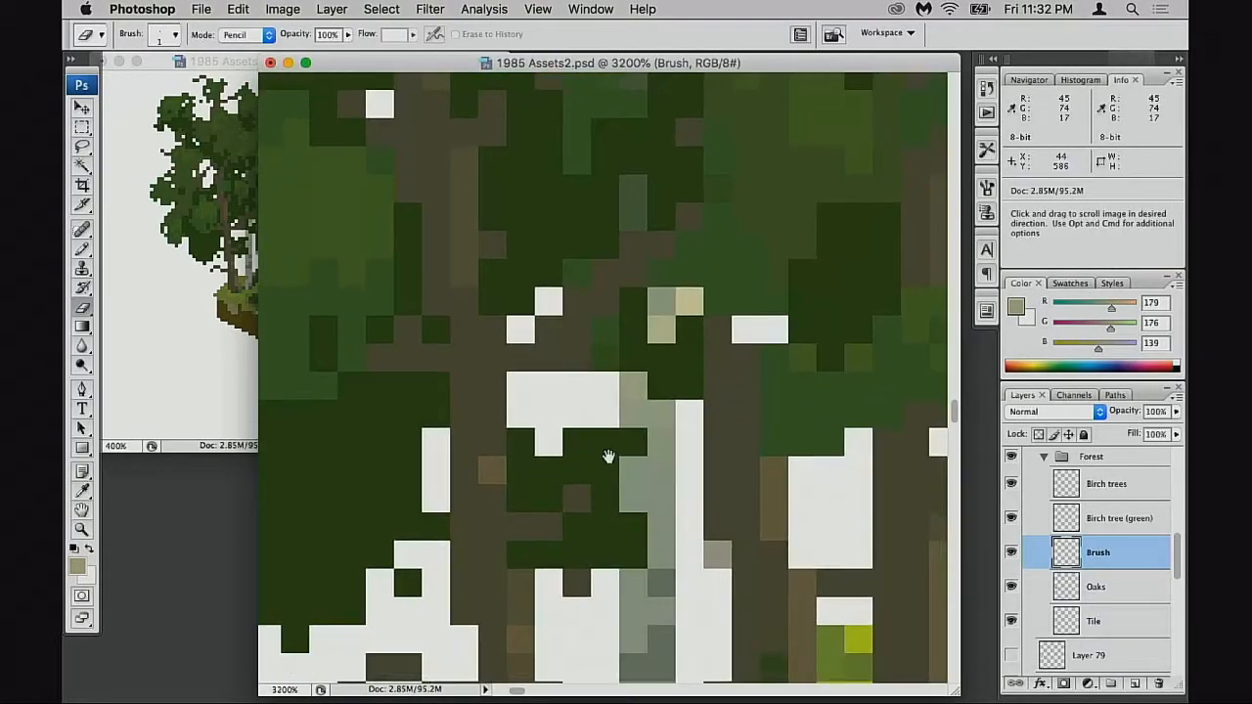
pyautogui.click(1011, 553)
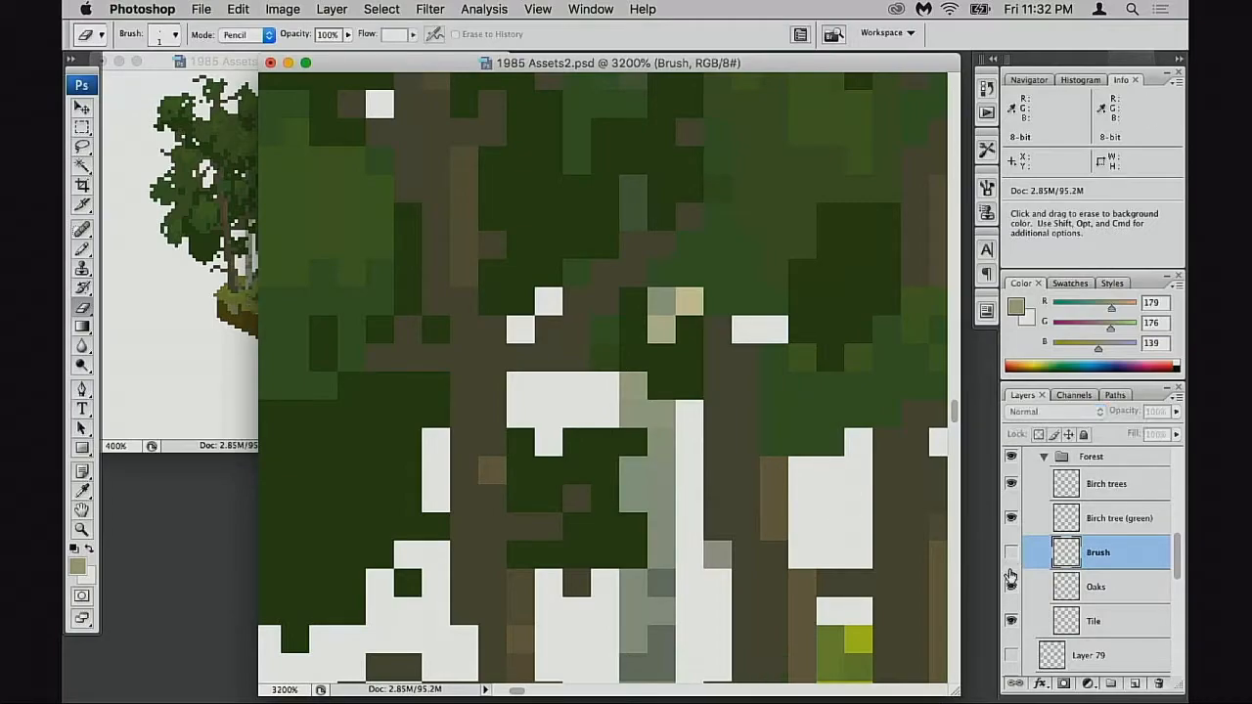
pyautogui.click(1012, 587)
pyautogui.click(1011, 553)
pyautogui.click(1012, 587)
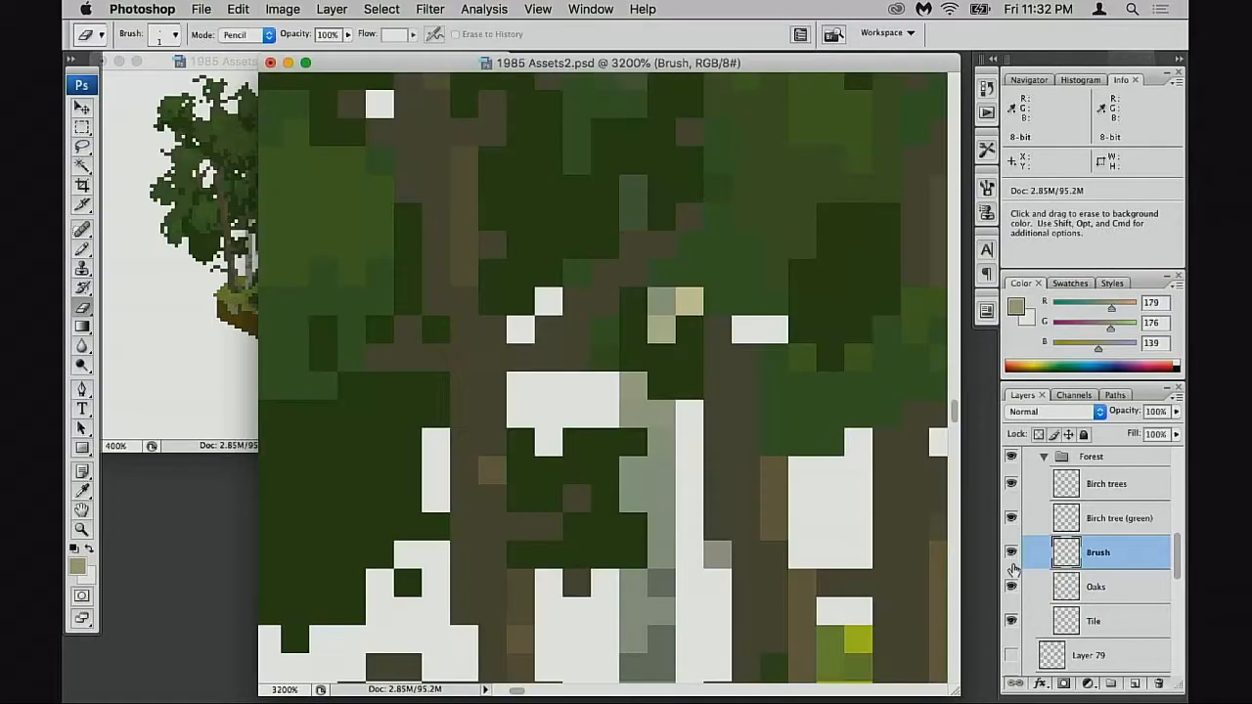
pyautogui.click(1013, 483)
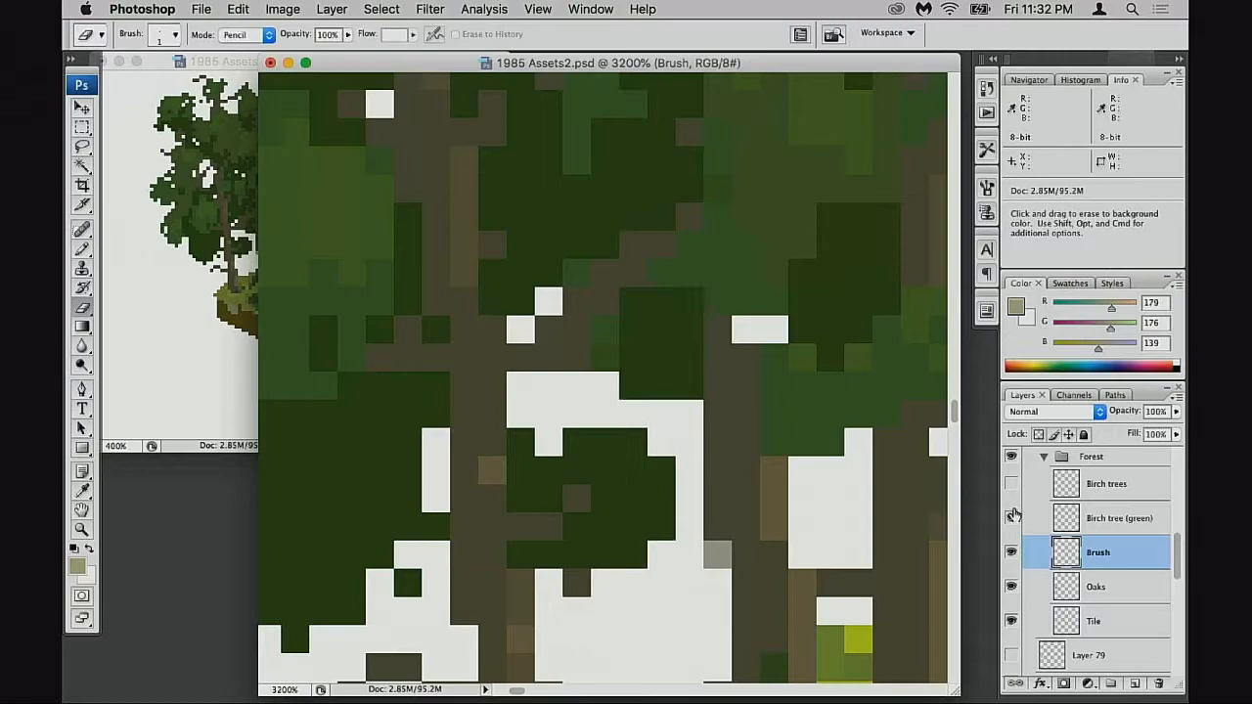
pyautogui.click(1013, 483)
pyautogui.click(1012, 620)
pyautogui.click(1012, 621)
pyautogui.click(1012, 587)
pyautogui.click(1012, 587)
pyautogui.click(1095, 587)
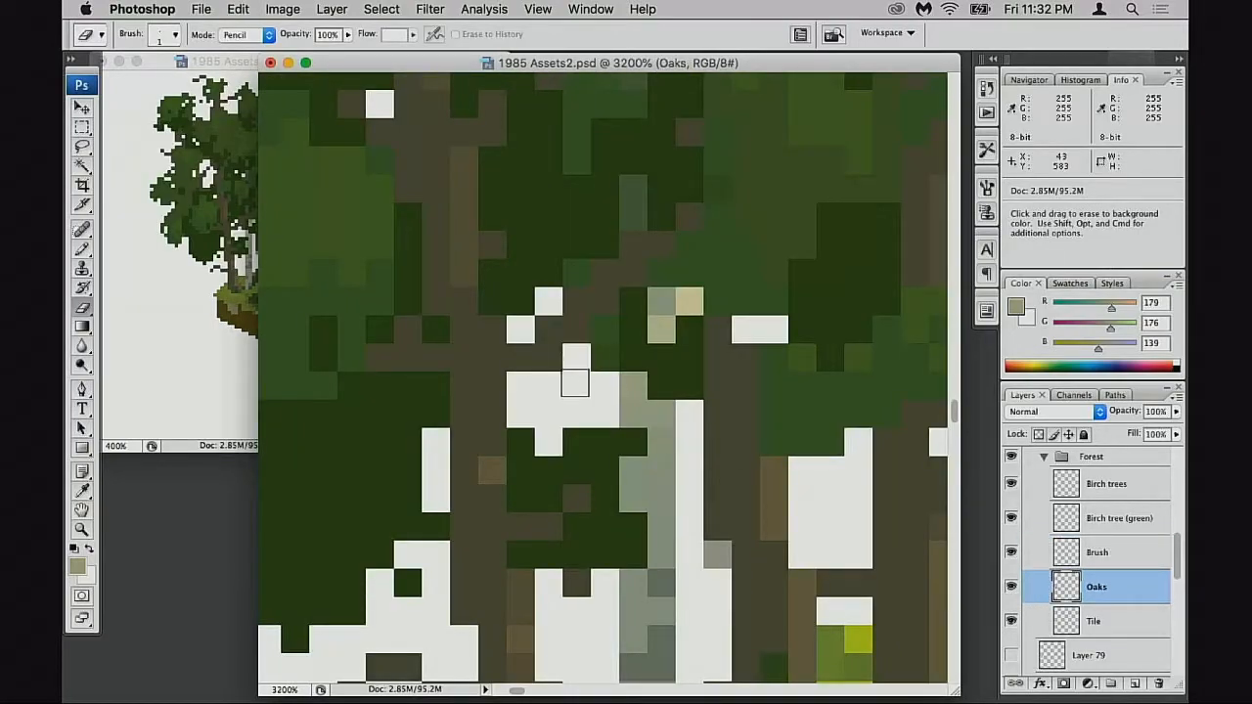
# - Erase single pixels from the oak branch beside the top of the grey birch trunk
pyautogui.click(605, 300)
pyautogui.click(633, 273)
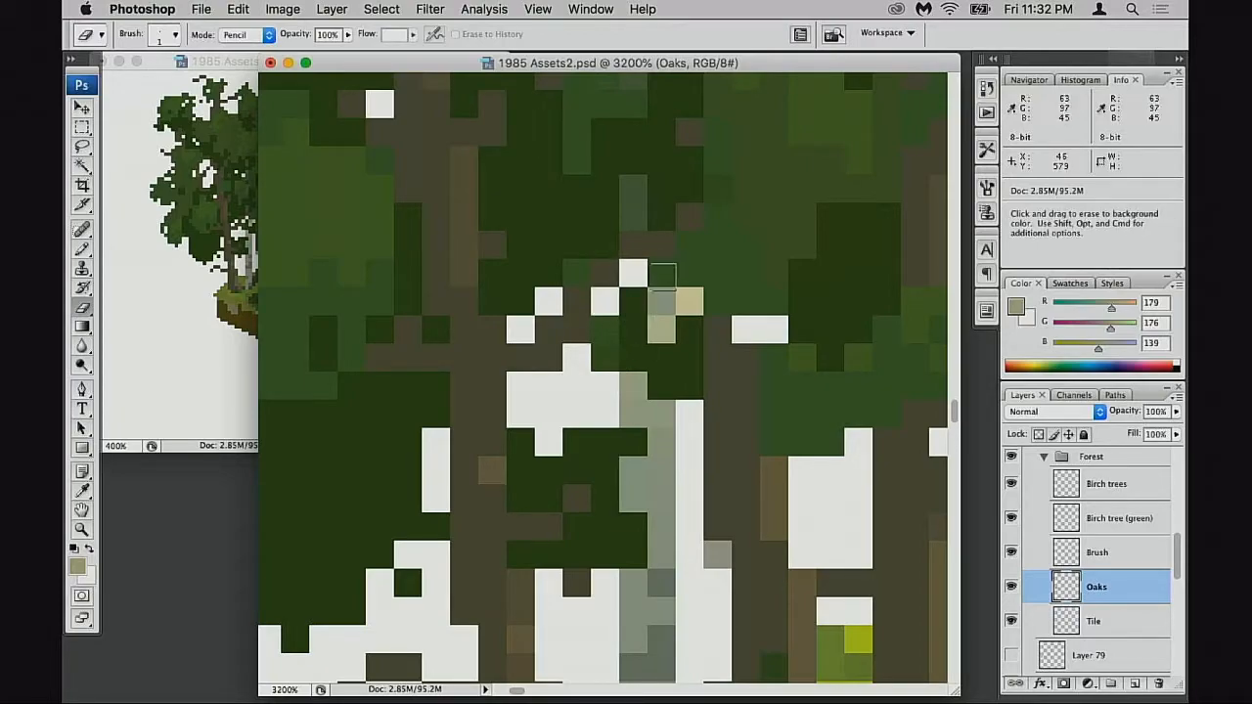
pyautogui.click(1011, 590)
pyautogui.click(1013, 591)
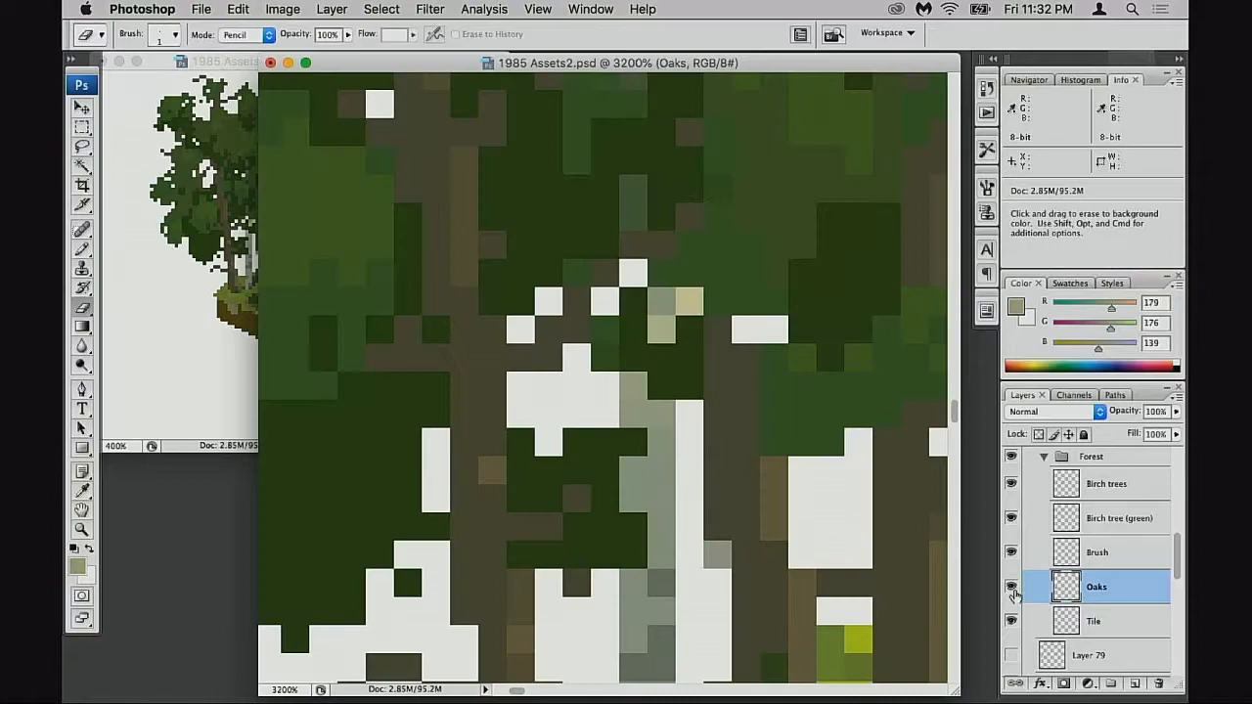
# - Paint sampled dark green leaf pixels into the gaps along and below the oak branch beside the grey birch
pyautogui.press('b')
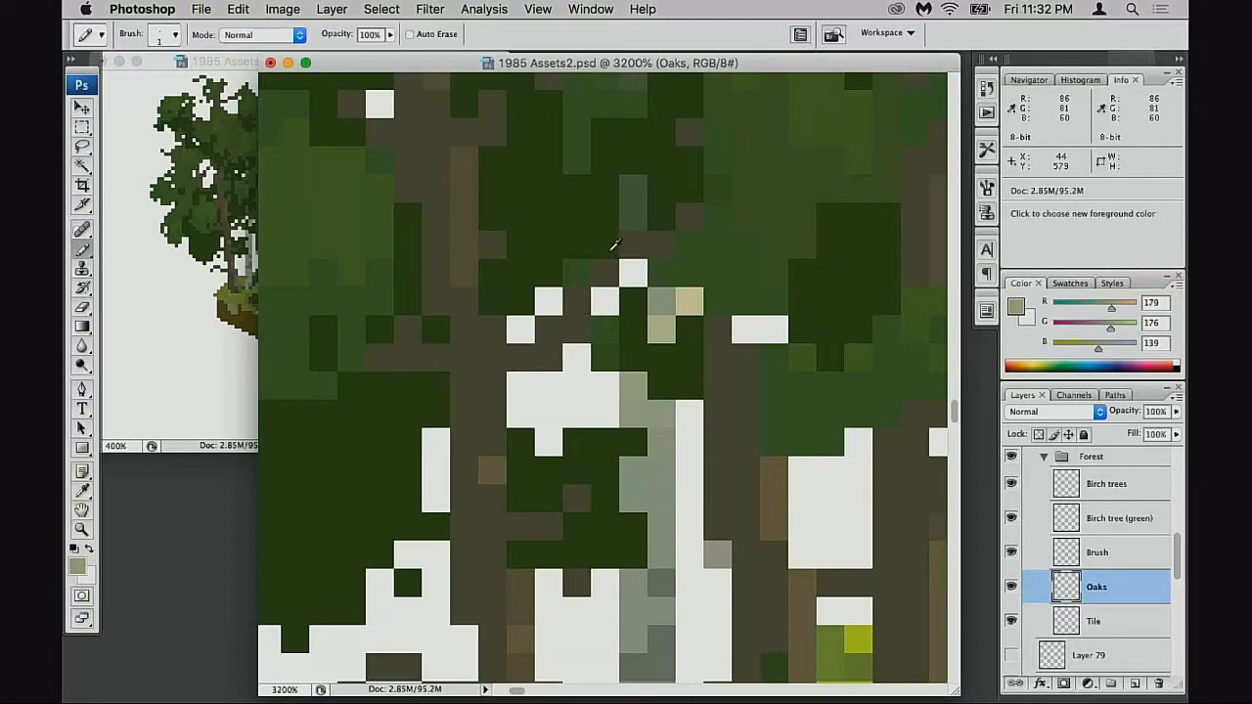
pyautogui.keyDown('alt'); pyautogui.click(607, 279); pyautogui.keyUp('alt')
pyautogui.click(605, 301)
pyautogui.click(579, 352)
pyautogui.click(548, 302)
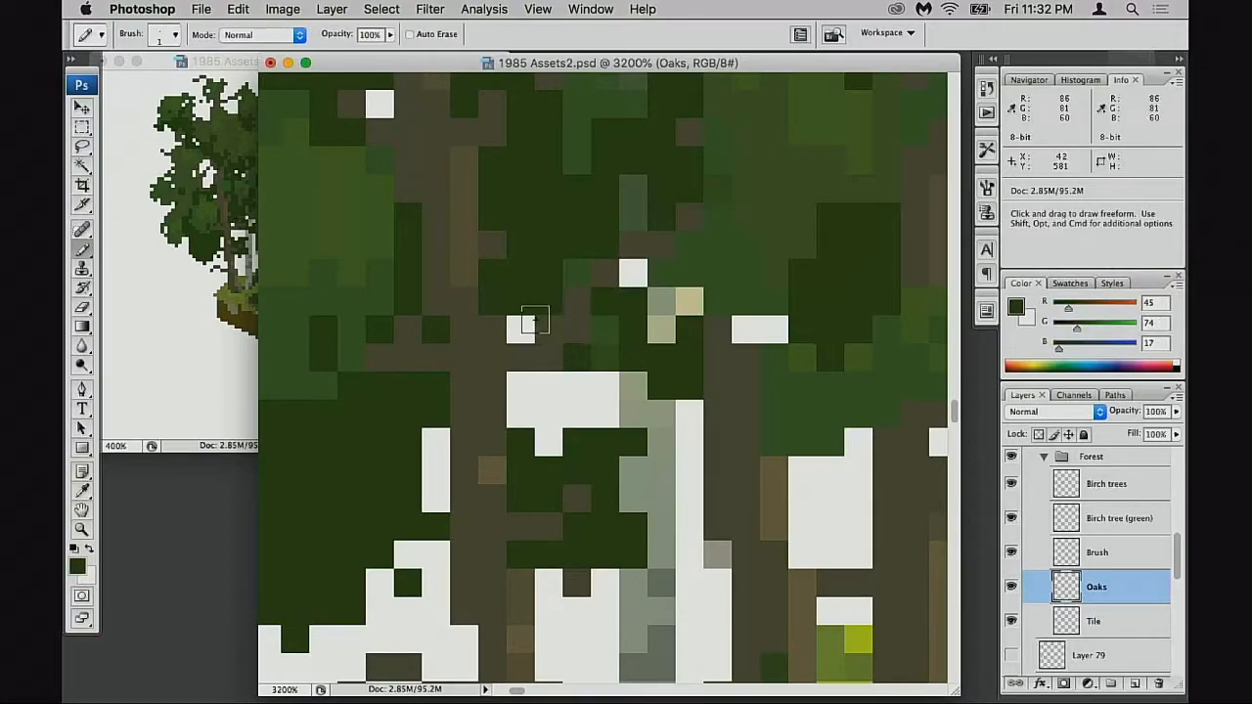
pyautogui.click(521, 330)
pyautogui.click(519, 389)
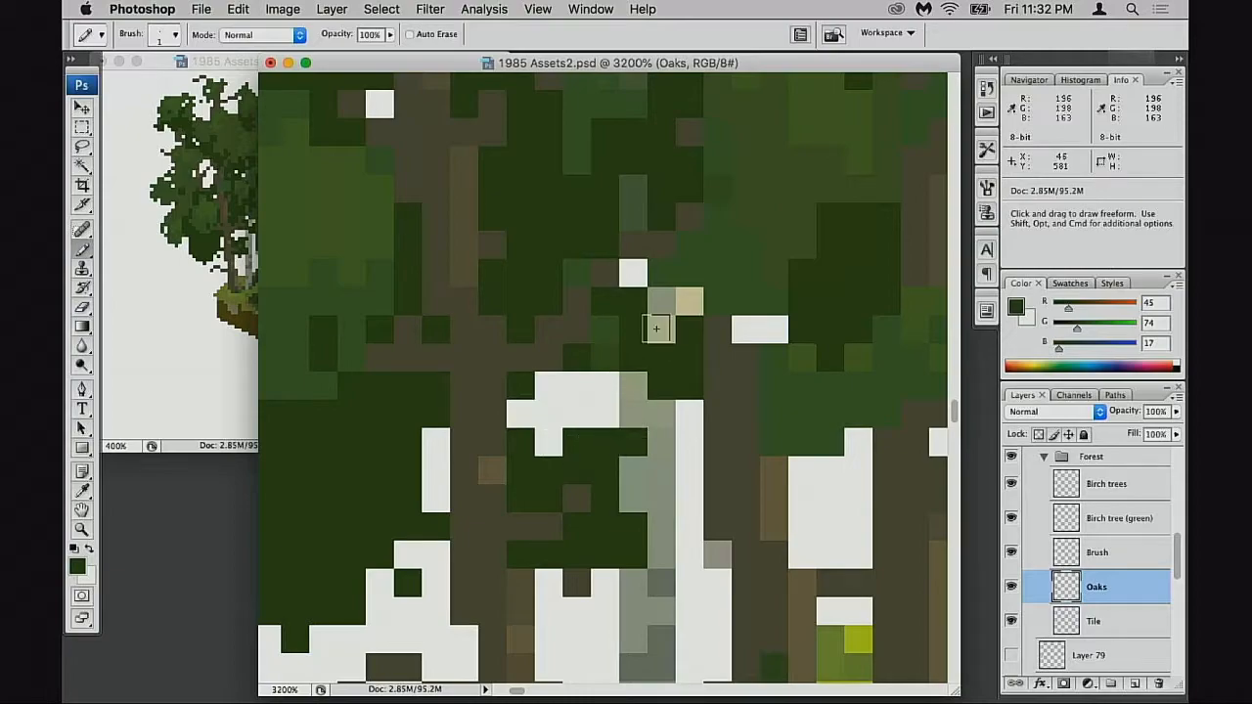
pyautogui.click(633, 273)
pyautogui.click(552, 389)
pyautogui.click(522, 412)
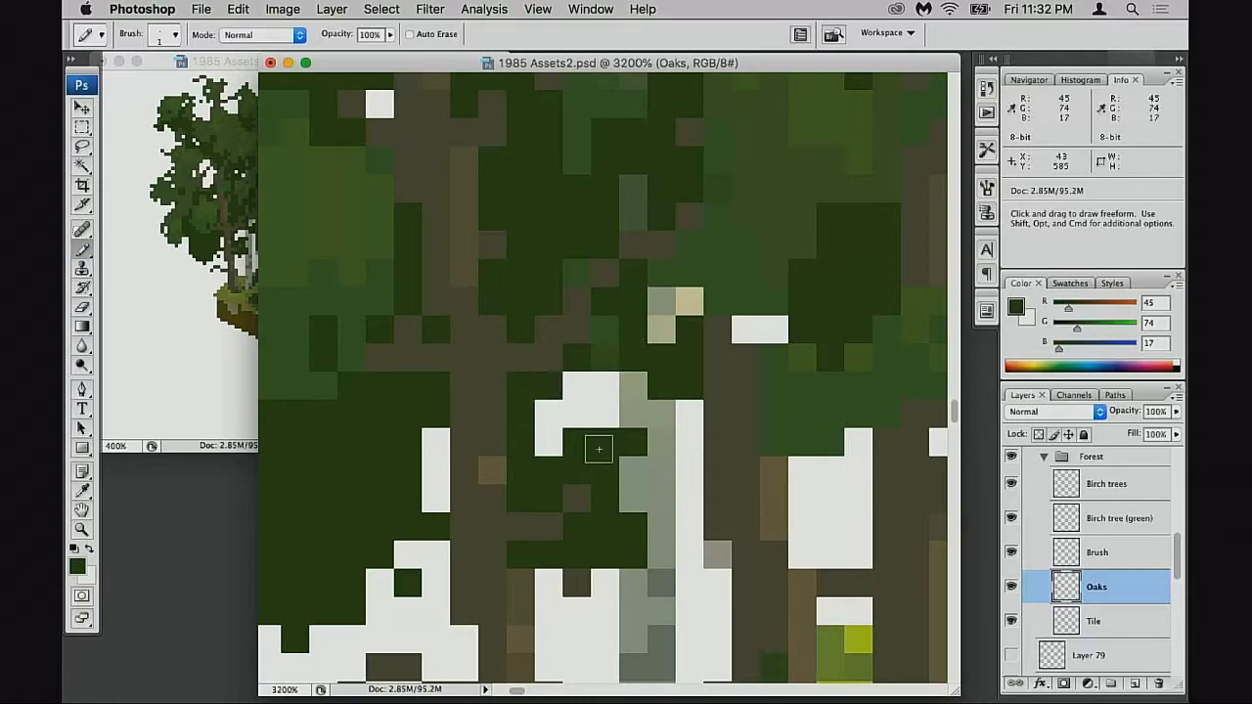
# - Review the retouched forest tile at 700% zoom, cycling through the screen modes
pyautogui.keyDown('alt'); pyautogui.click(677, 464); pyautogui.keyUp('alt')
pyautogui.keyDown('alt'); pyautogui.click(688, 468); pyautogui.keyUp('alt')
pyautogui.keyDown('alt'); pyautogui.click(693, 470); pyautogui.keyUp('alt')
pyautogui.keyDown('alt'); pyautogui.click(694, 470); pyautogui.keyUp('alt')
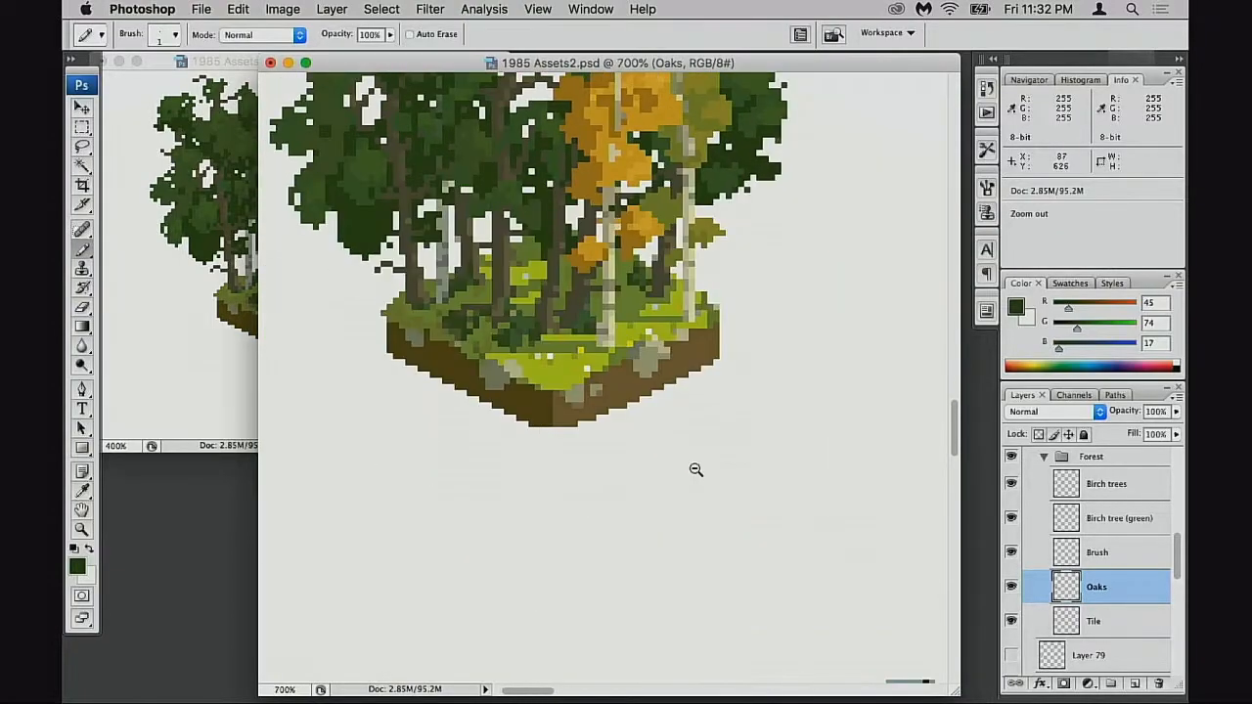
pyautogui.moveTo(605, 427); pyautogui.dragTo(610, 510)
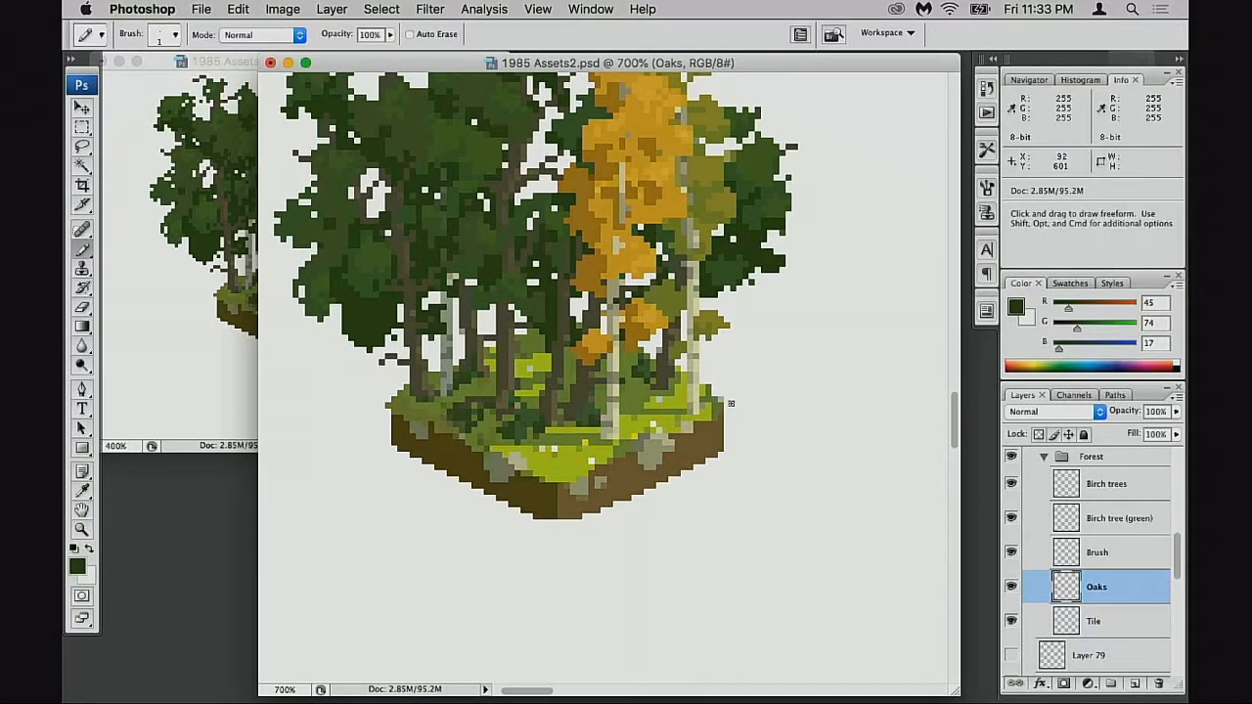
pyautogui.press('f')
pyautogui.press('f')
pyautogui.press('f')
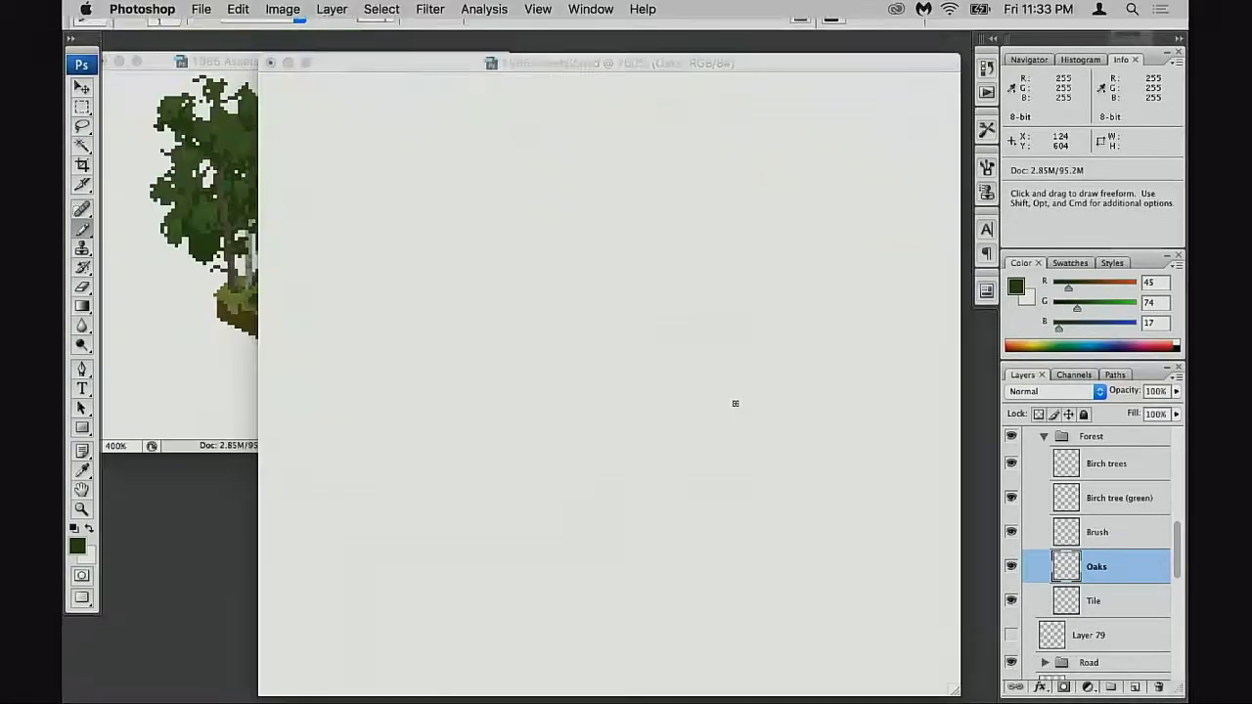
pyautogui.moveTo(739, 447); pyautogui.dragTo(723, 566)
# - Reposition the document window, shrink it slightly and centre the forest tile in it
pyautogui.moveTo(391, 56); pyautogui.dragTo(359, 54)
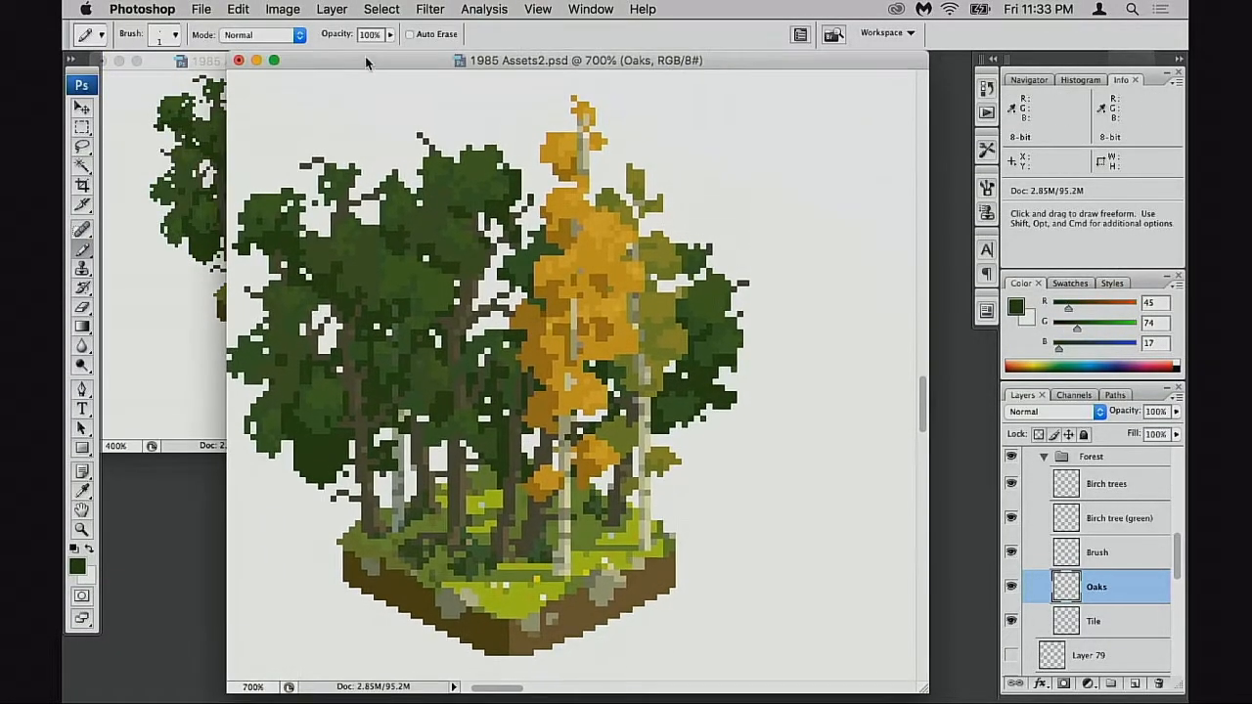
pyautogui.moveTo(928, 693); pyautogui.dragTo(911, 679)
pyautogui.moveTo(736, 499); pyautogui.dragTo(825, 493)
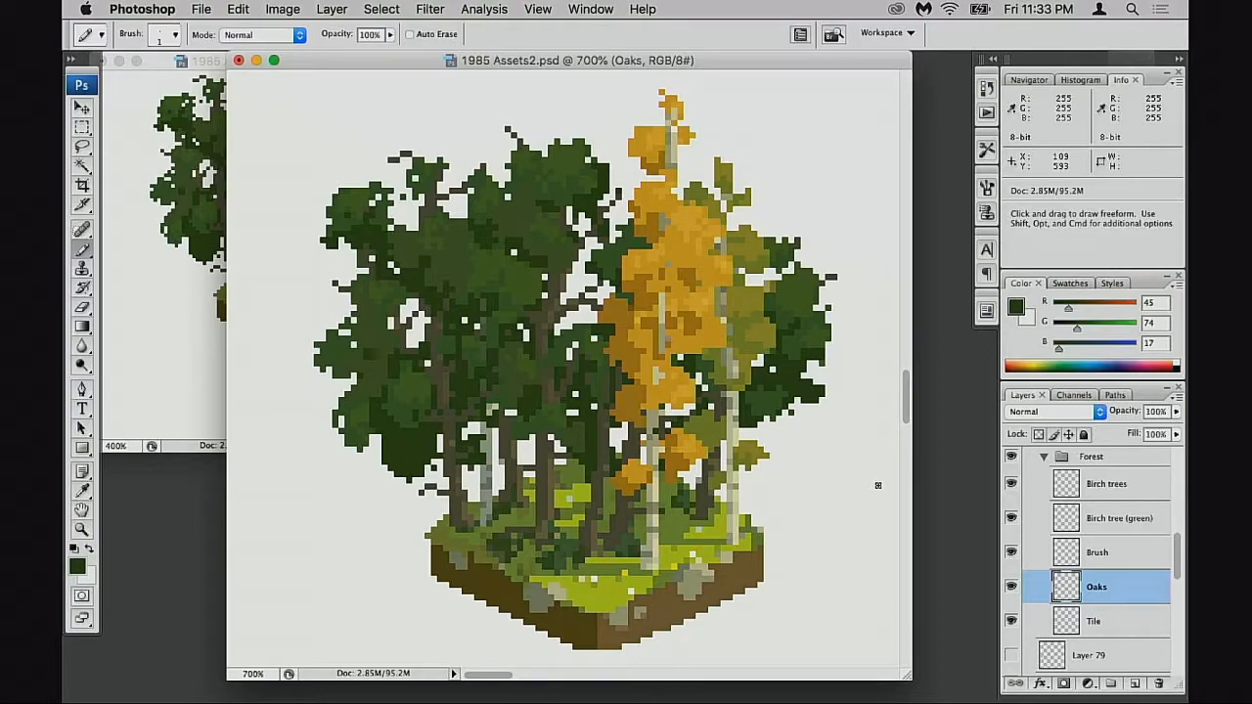
# - Examine the forest tile's ground edge, rocks and trunk bases at up to 1600% zoom, and its tree crowns at 800%
pyautogui.moveTo(576, 629); pyautogui.dragTo(596, 541)
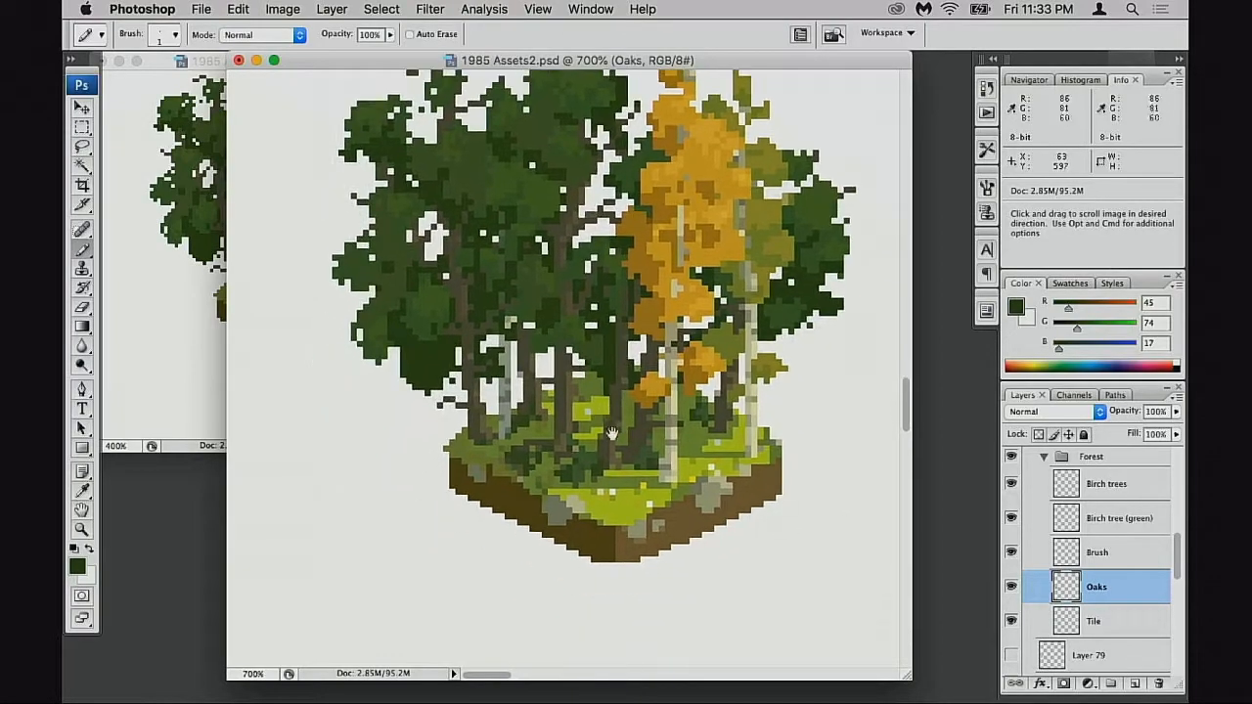
pyautogui.keyDown('super'); pyautogui.click(600, 539); pyautogui.keyUp('super')
pyautogui.keyDown('alt'); pyautogui.click(563, 358); pyautogui.keyUp('alt')
pyautogui.moveTo(571, 398); pyautogui.dragTo(557, 416)
pyautogui.click(558, 382)
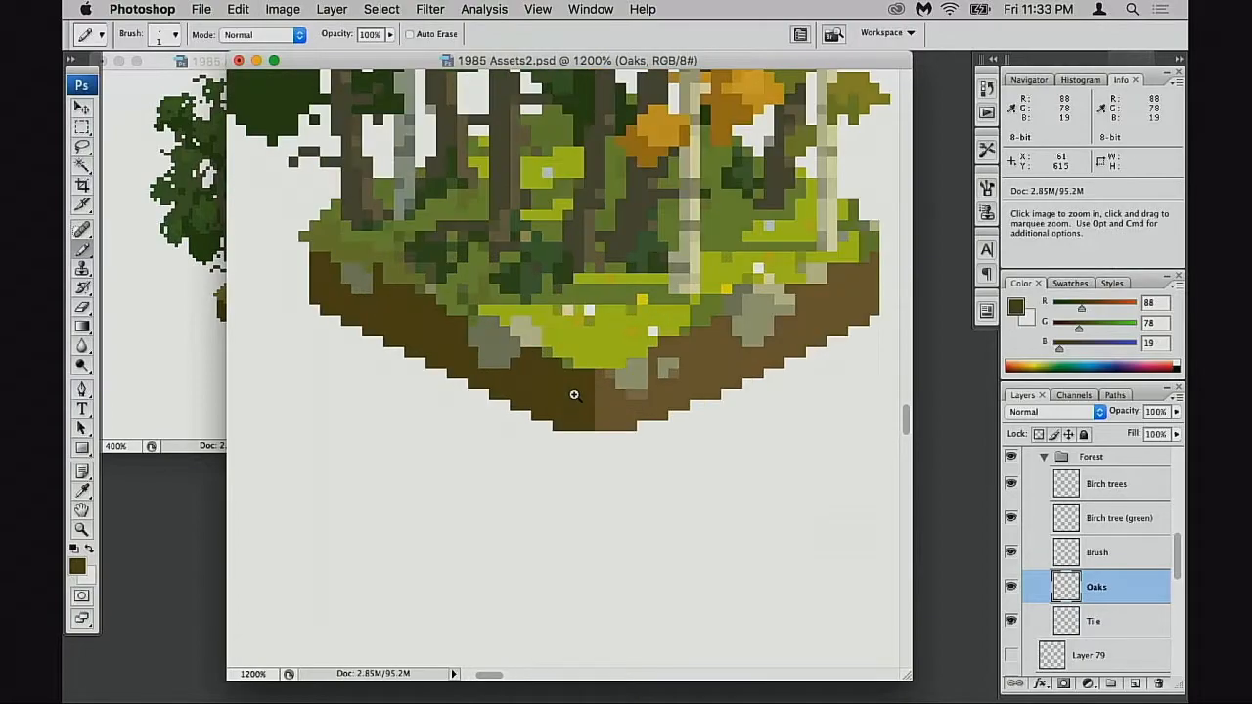
pyautogui.click(571, 328)
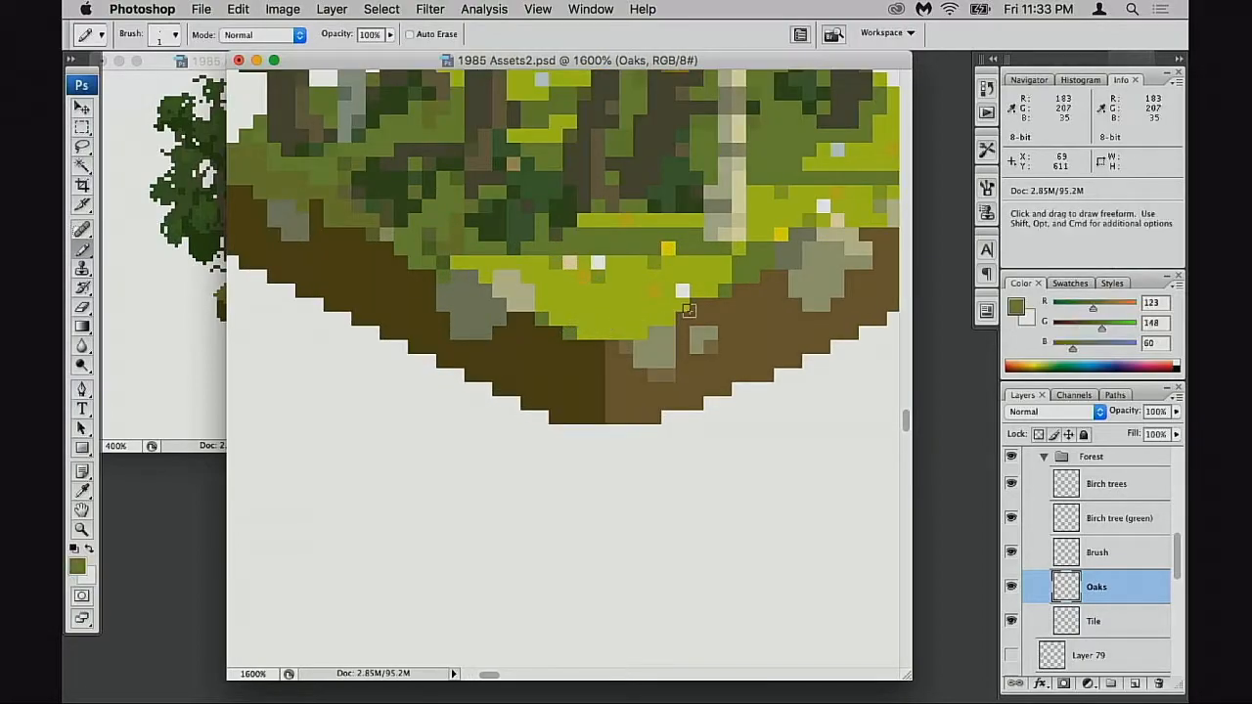
pyautogui.scroll(3, 596, 362)
pyautogui.hscroll(3, 597, 362)
pyautogui.keyDown('alt'); pyautogui.click(618, 385); pyautogui.keyUp('alt')
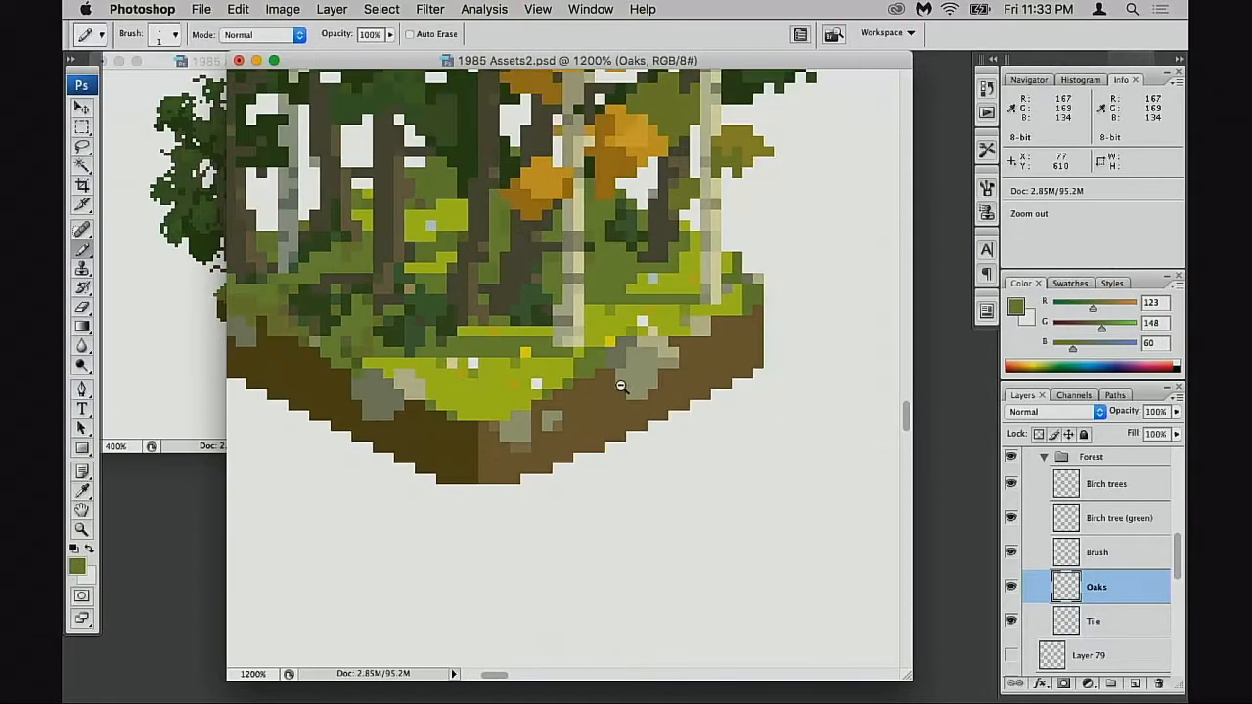
pyautogui.keyDown('alt'); pyautogui.click(618, 388); pyautogui.keyUp('alt')
pyautogui.hscroll(-3, 616, 381)
pyautogui.scroll(1, 616, 381)
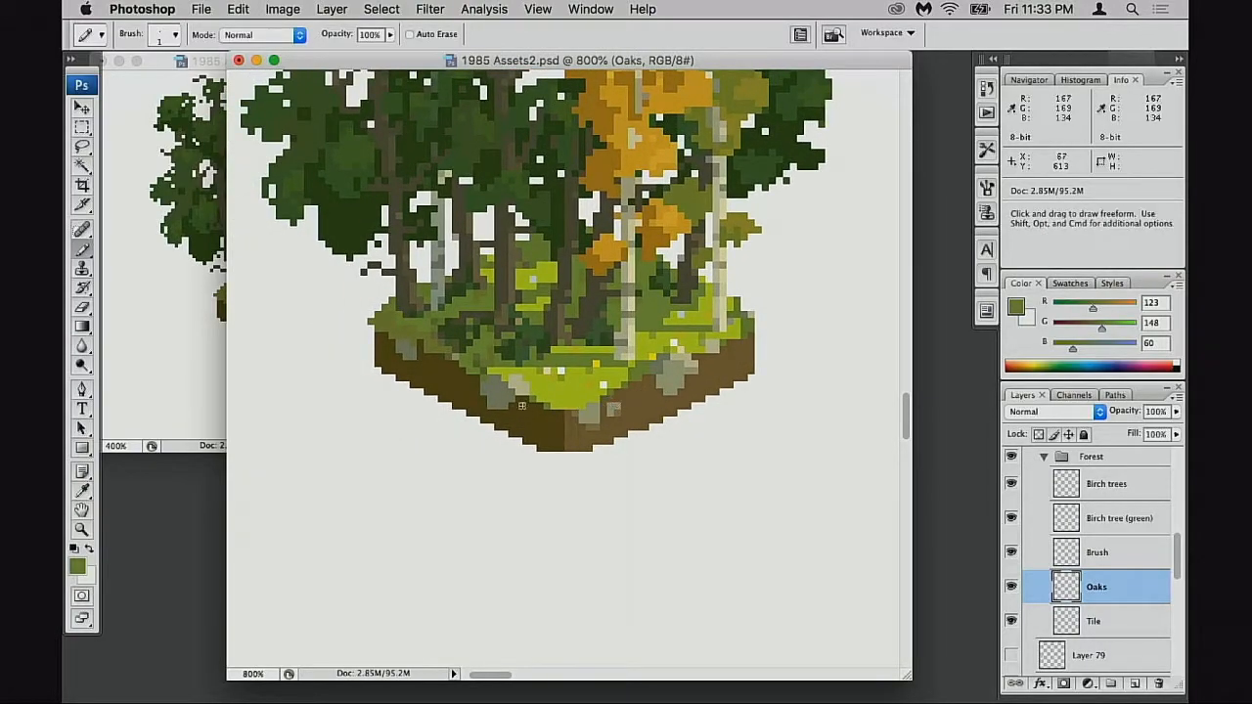
pyautogui.hscroll(-3, 614, 404)
pyautogui.scroll(2, 615, 404)
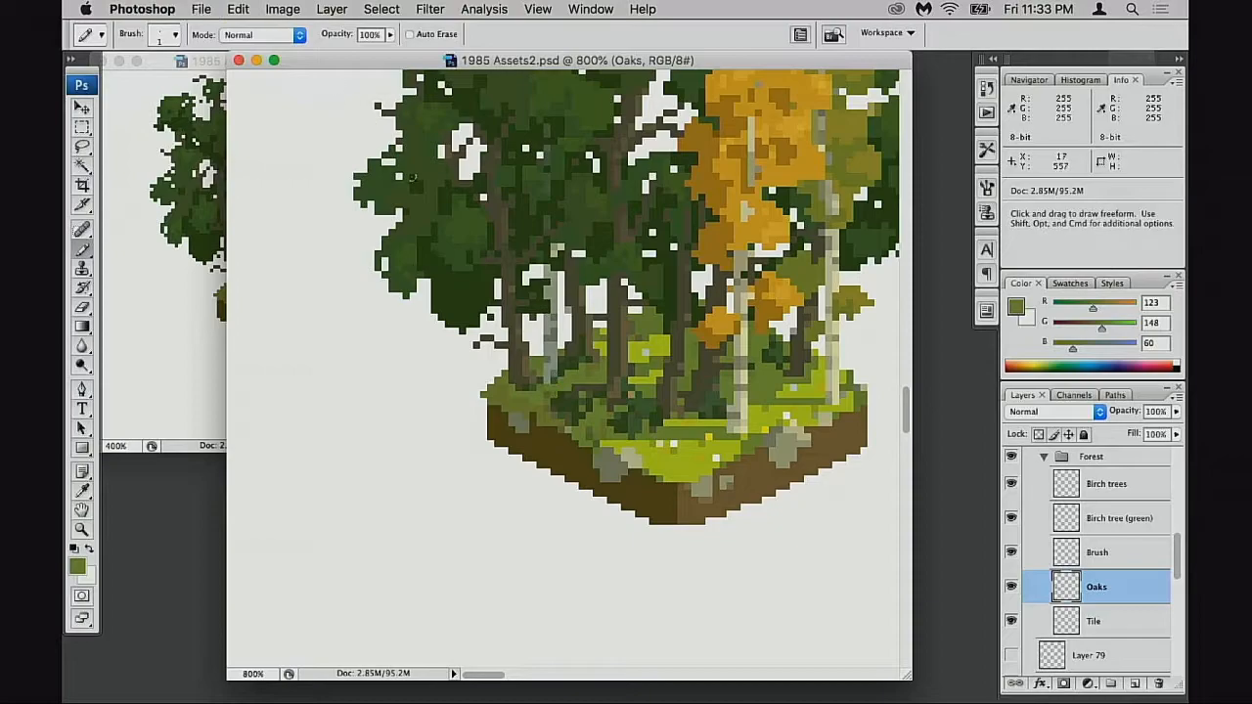
pyautogui.scroll(3, 577, 255)
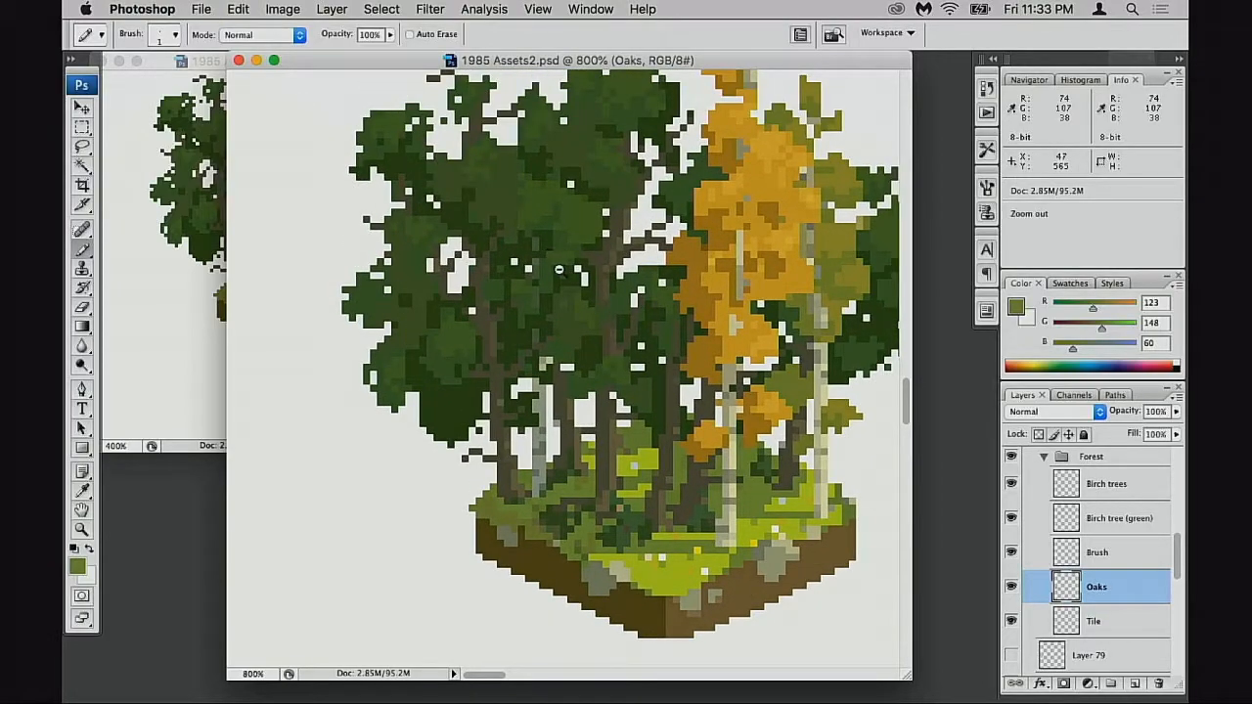
# - Compare the whole forest tile with the neighbouring waterfall, rock and road tiles at 300% zoom, shifting the document window slightly
pyautogui.keyDown('alt'); pyautogui.click(558, 263); pyautogui.keyUp('alt')
pyautogui.keyDown('alt'); pyautogui.click(558, 263); pyautogui.keyUp('alt')
pyautogui.moveTo(556, 432); pyautogui.dragTo(555, 343)
pyautogui.keyDown('alt'); pyautogui.click(568, 363); pyautogui.keyUp('alt')
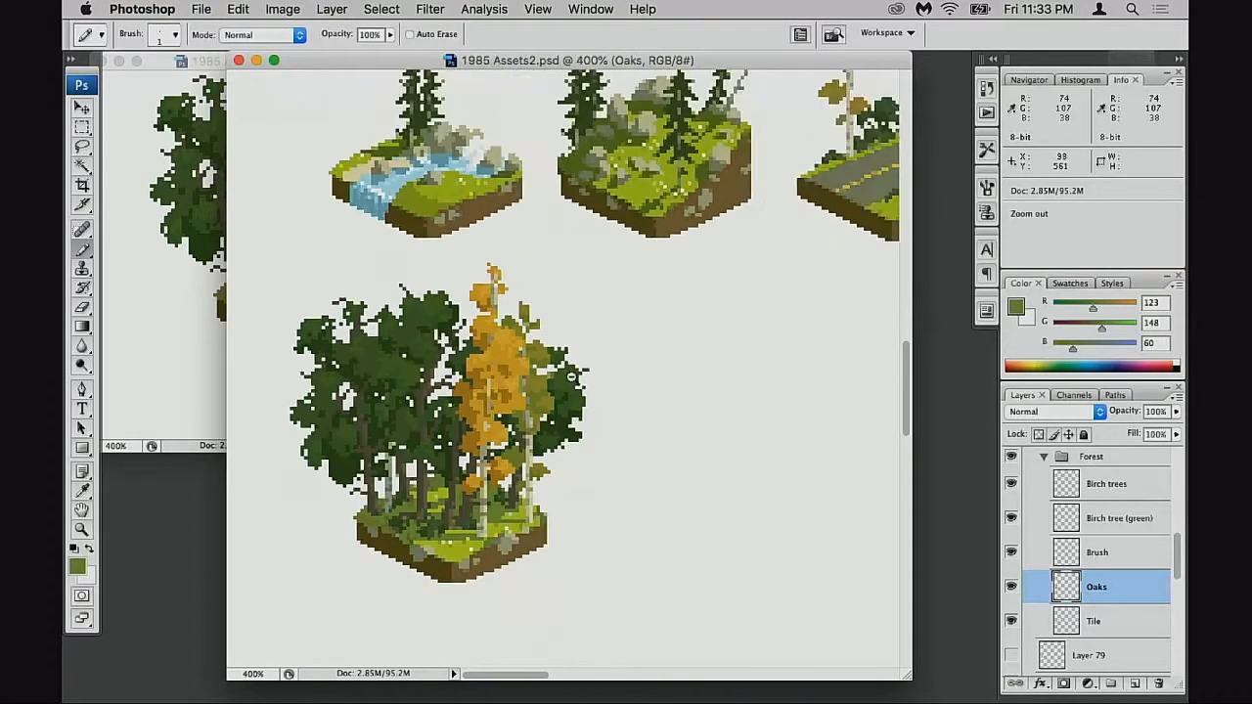
pyautogui.keyDown('alt'); pyautogui.click(570, 370); pyautogui.keyUp('alt')
pyautogui.moveTo(574, 400); pyautogui.dragTo(560, 468)
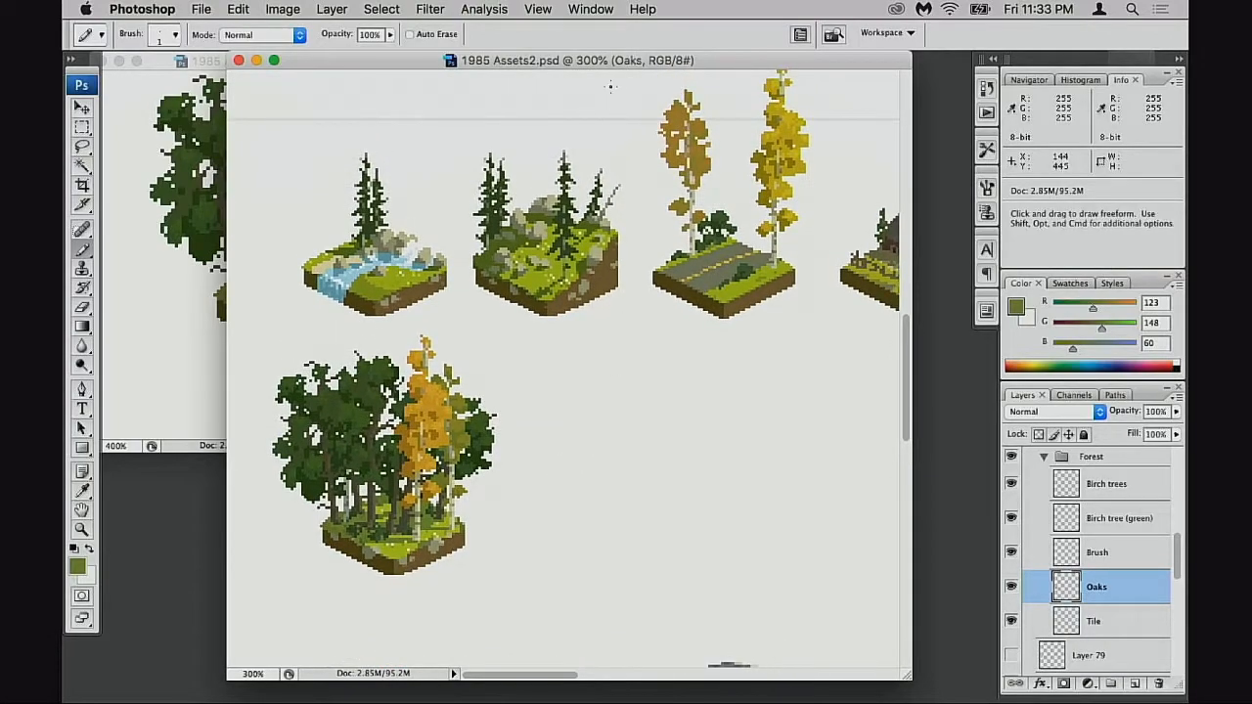
pyautogui.moveTo(740, 61); pyautogui.dragTo(716, 64)
pyautogui.moveTo(663, 327)
pyautogui.mouseDown()
pyautogui.moveTo(603, 330)
pyautogui.moveTo(665, 327)
pyautogui.mouseUp()
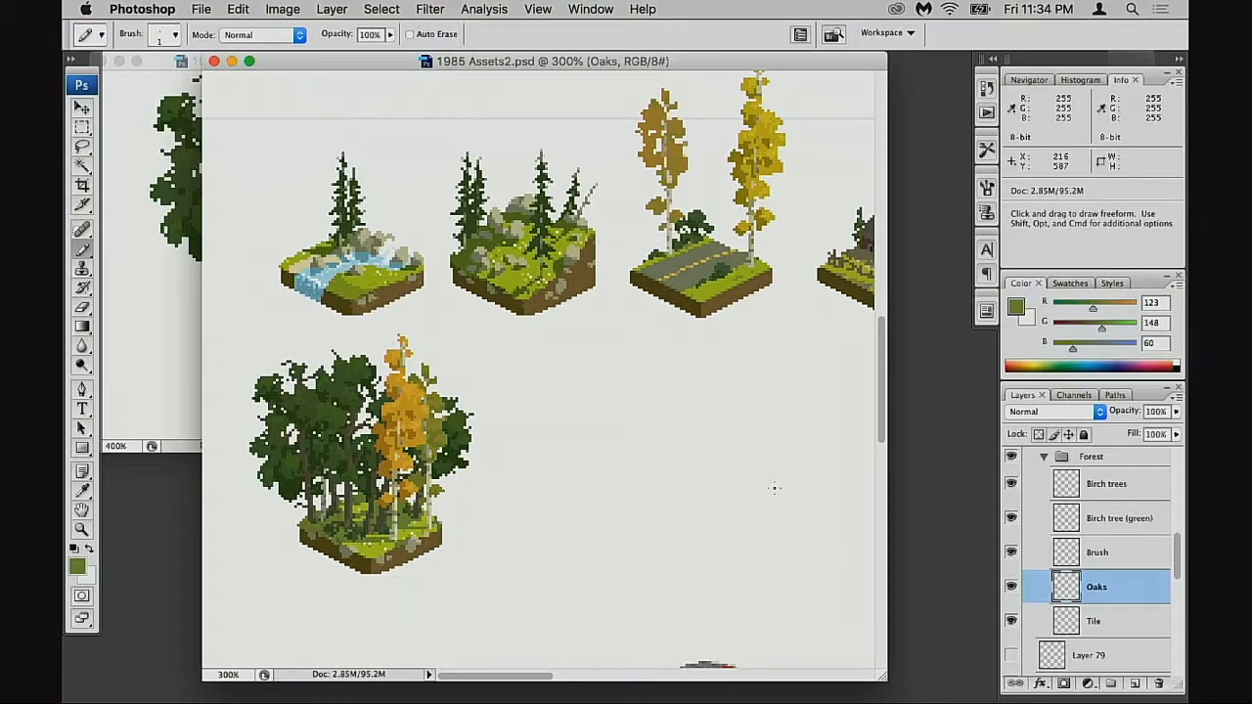
pyautogui.moveTo(537, 352)
pyautogui.mouseDown()
pyautogui.moveTo(539, 425)
pyautogui.moveTo(540, 363)
pyautogui.mouseUp()
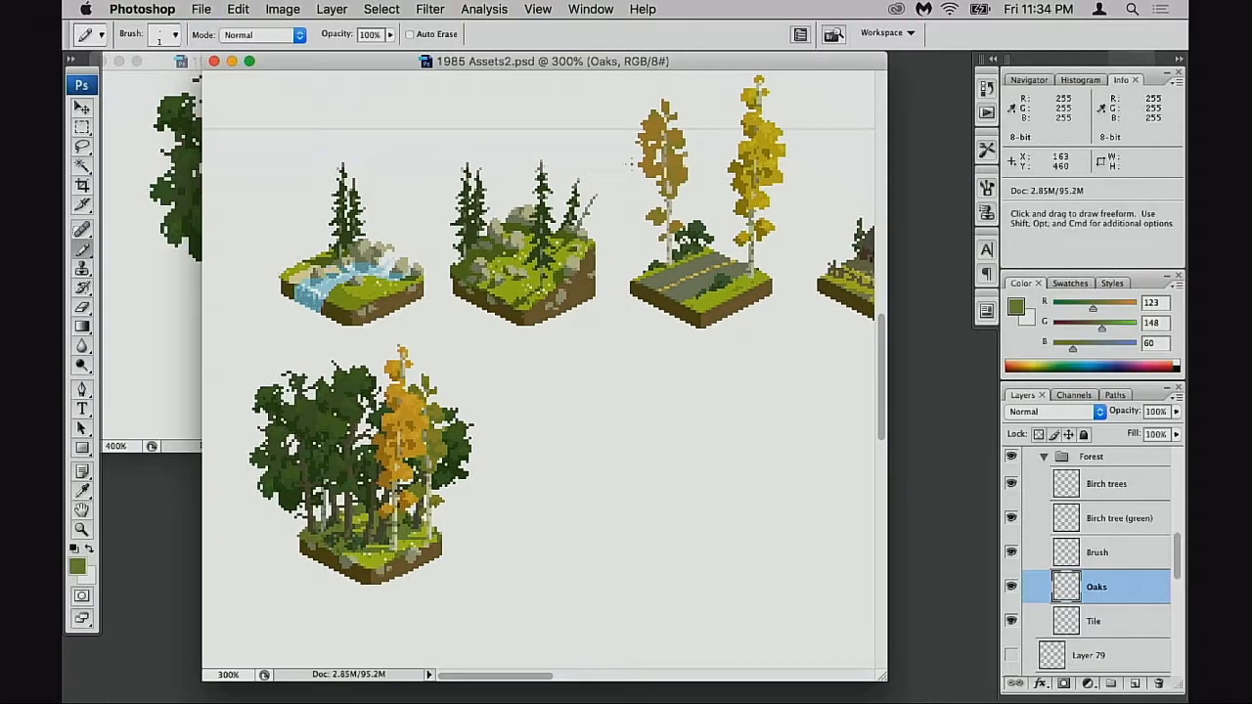